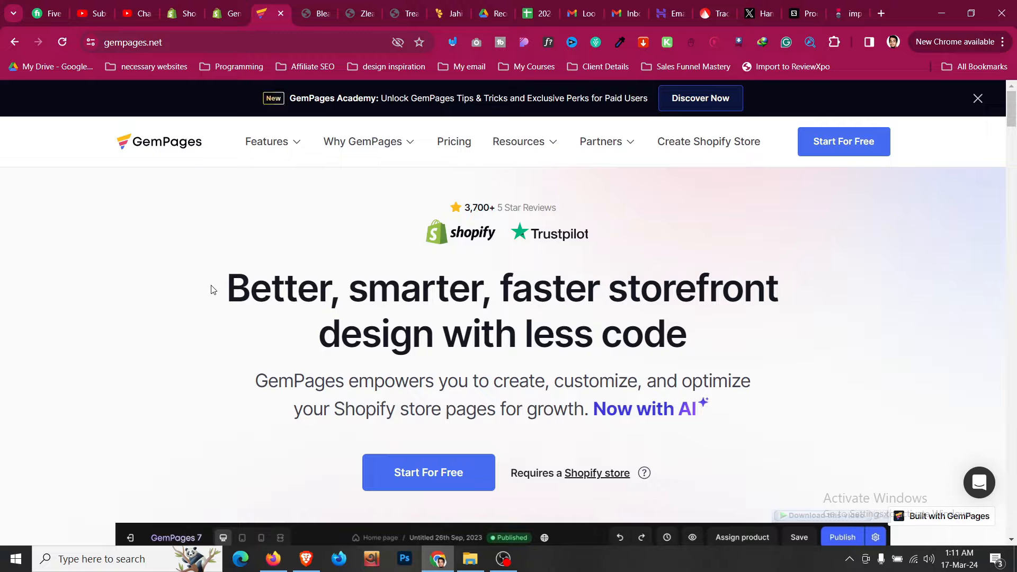
- Switch to the Bleame home page demo and scroll through its top sections
{"action": "left_click", "coordinate": [330, 5]}
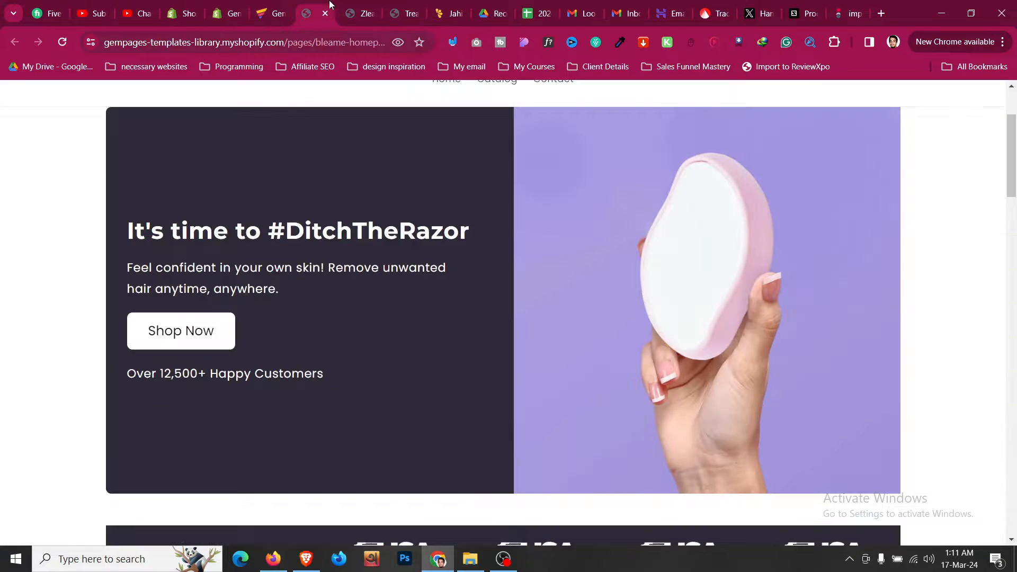
{"action": "scroll", "coordinate": [360, 220], "scroll_direction": "up", "scroll_amount": 3}
{"action": "scroll", "coordinate": [361, 220], "scroll_direction": "down", "scroll_amount": 3}
{"action": "scroll", "coordinate": [359, 220], "scroll_direction": "down", "scroll_amount": 5}
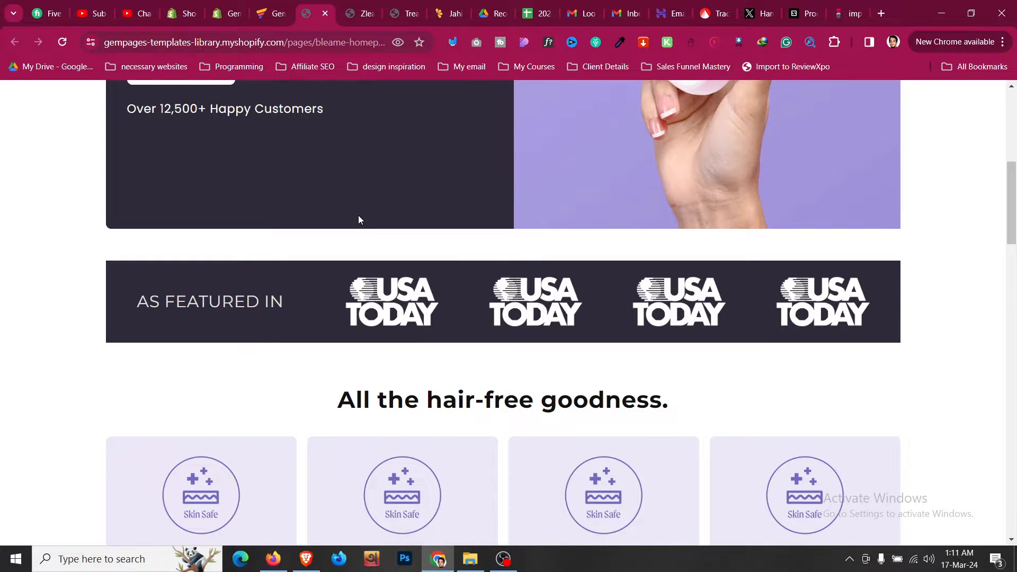
{"action": "scroll", "coordinate": [358, 220], "scroll_direction": "down", "scroll_amount": 5}
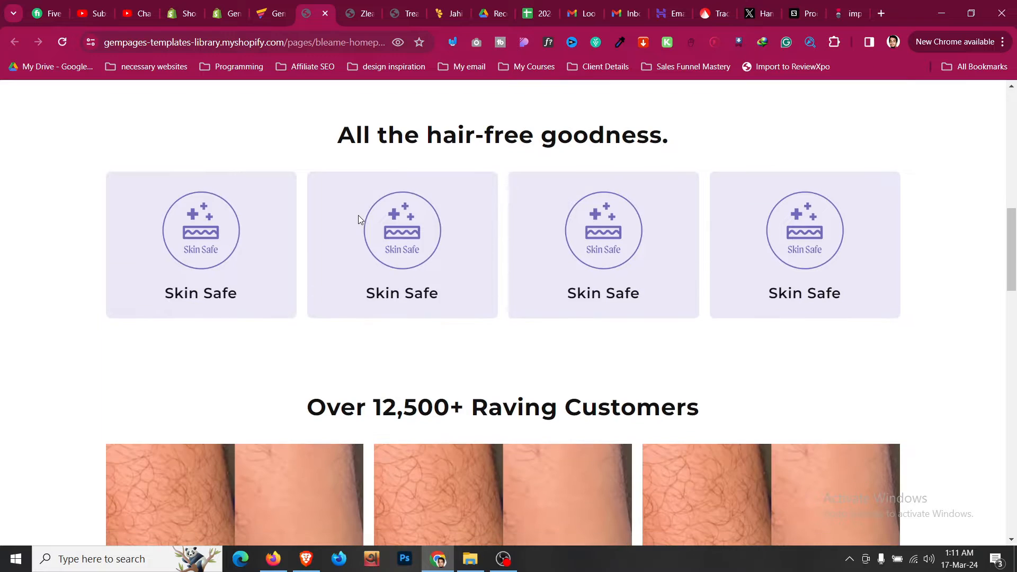
{"action": "scroll", "coordinate": [358, 215], "scroll_direction": "down", "scroll_amount": 10}
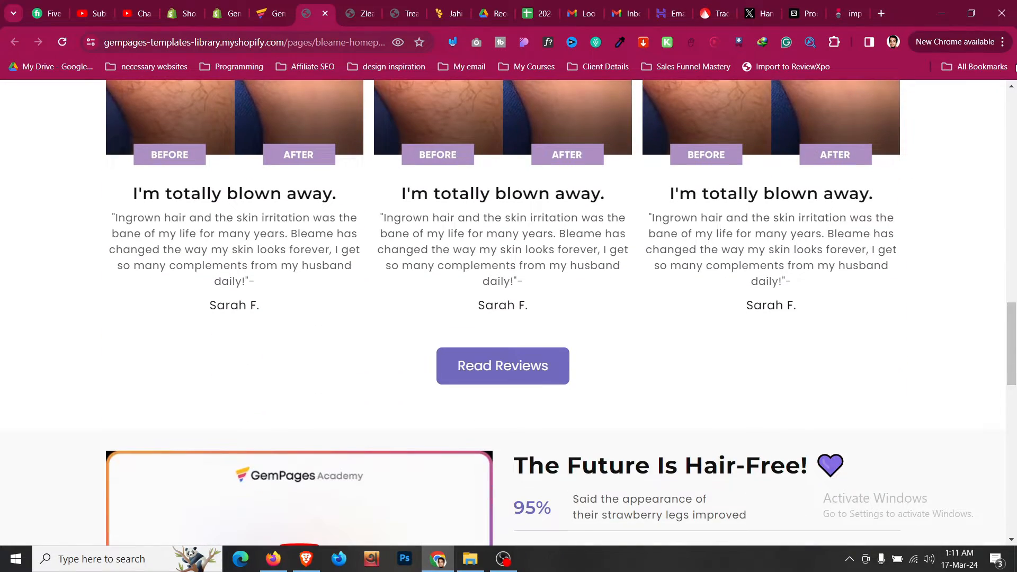
- Restore and re-maximize the browser, then continue down to the Try Us Risk Free section and footer
{"action": "left_click", "coordinate": [971, 13]}
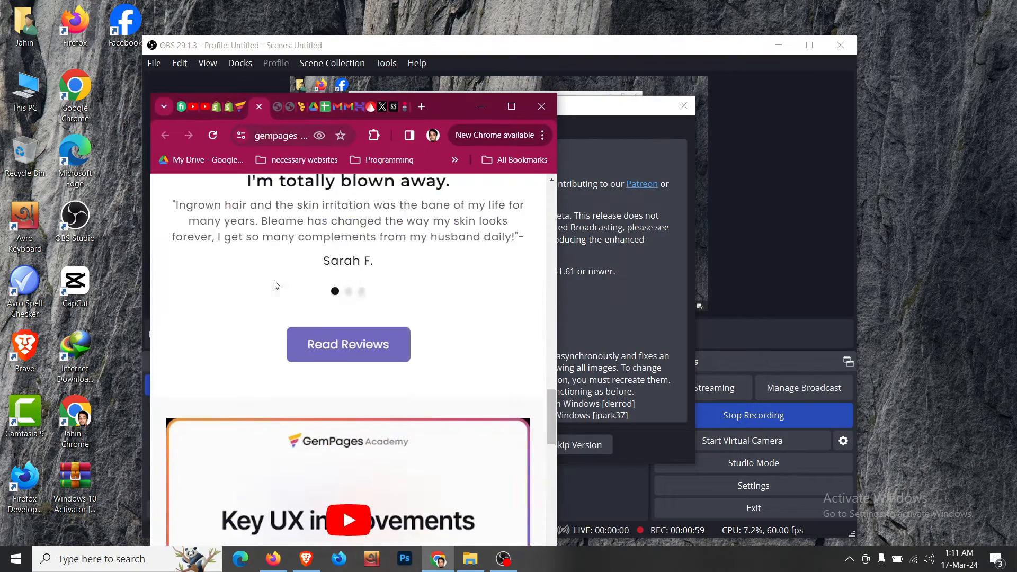
{"action": "left_click", "coordinate": [511, 107]}
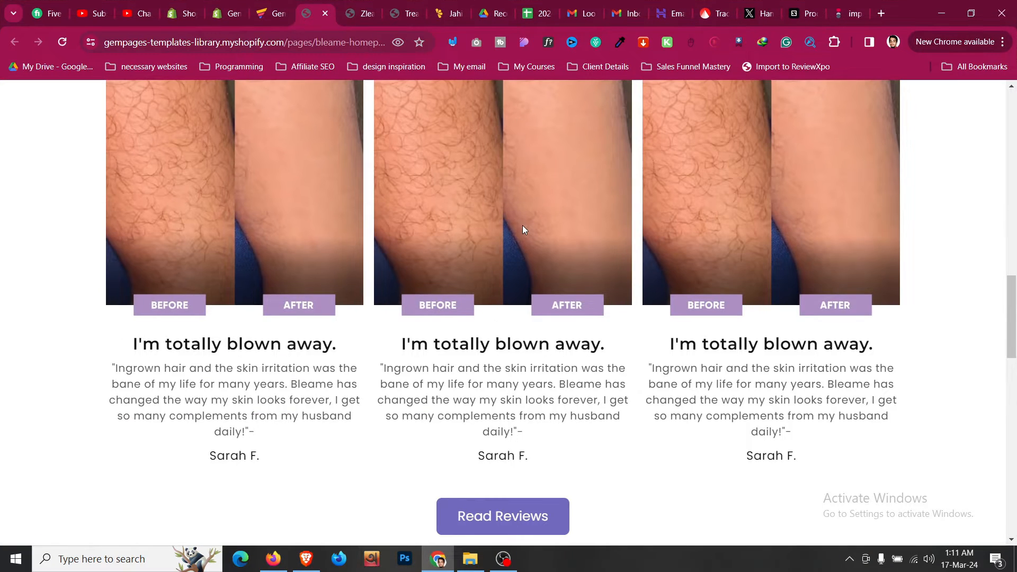
{"action": "scroll", "coordinate": [522, 229], "scroll_direction": "down", "scroll_amount": 6}
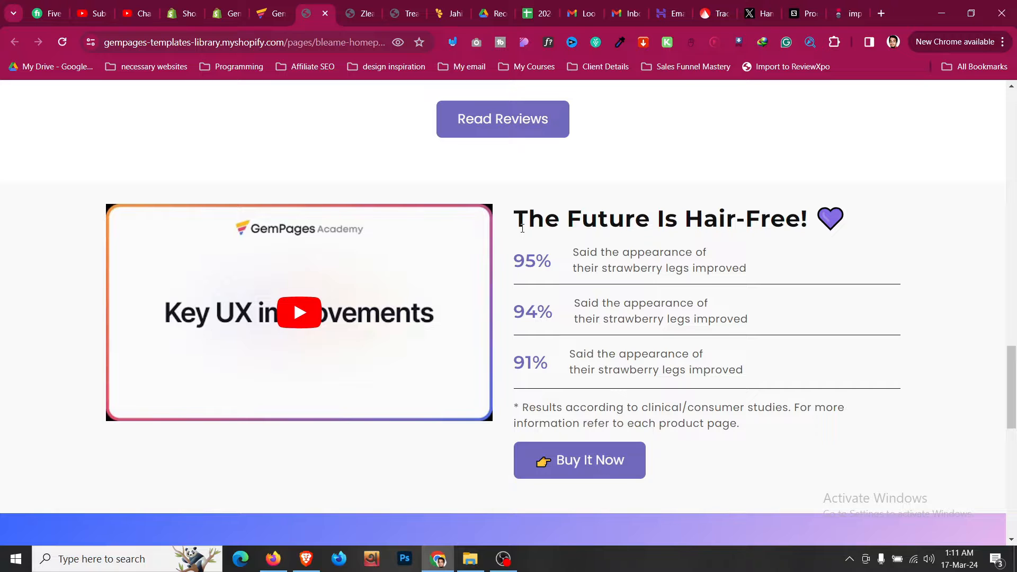
{"action": "scroll", "coordinate": [522, 230], "scroll_direction": "down", "scroll_amount": 3}
{"action": "scroll", "coordinate": [522, 230], "scroll_direction": "down", "scroll_amount": 2}
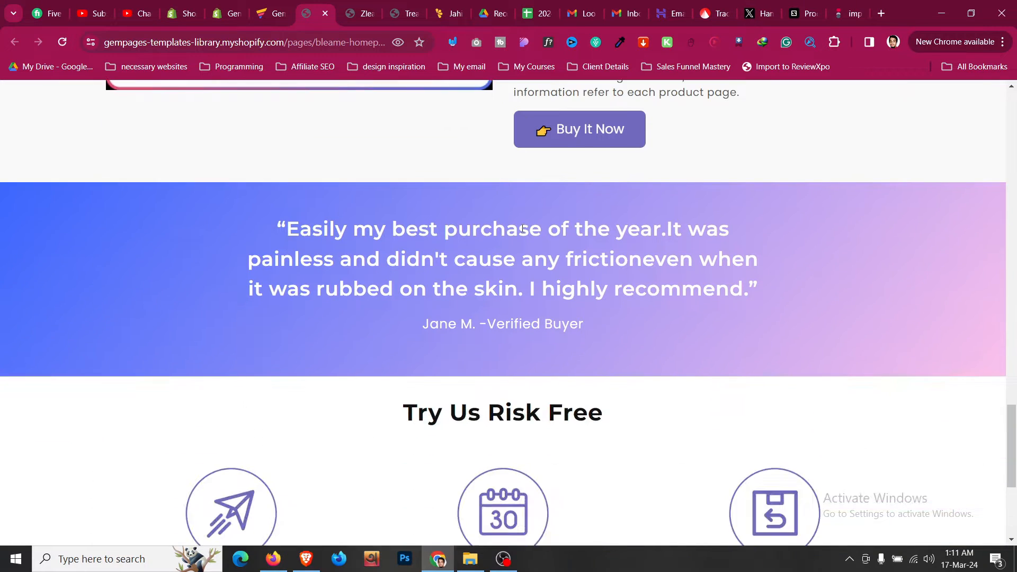
{"action": "scroll", "coordinate": [523, 229], "scroll_direction": "down", "scroll_amount": 4}
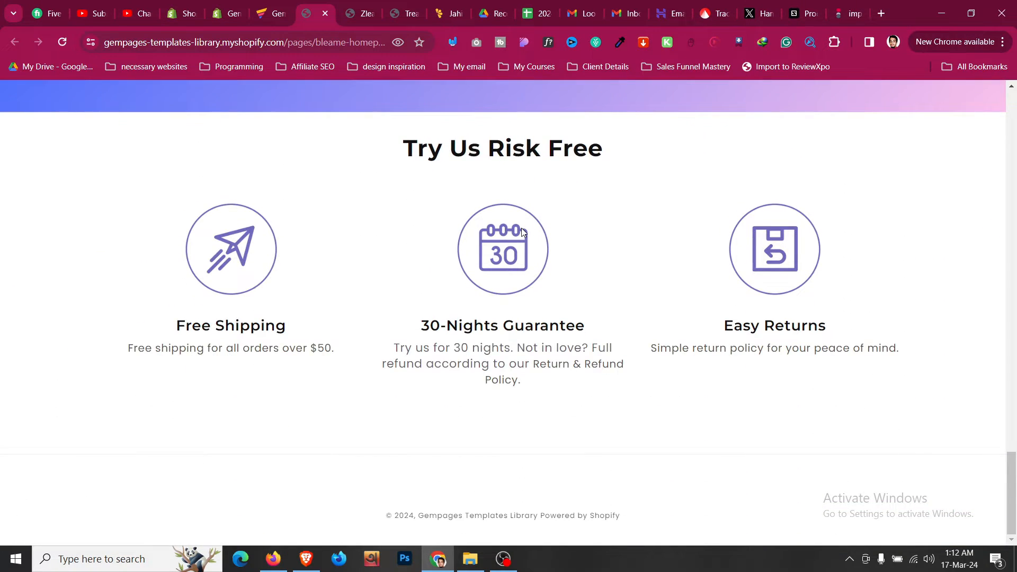
- Look through the Zleame Hair Eraser product page demo
{"action": "left_click", "coordinate": [362, 13]}
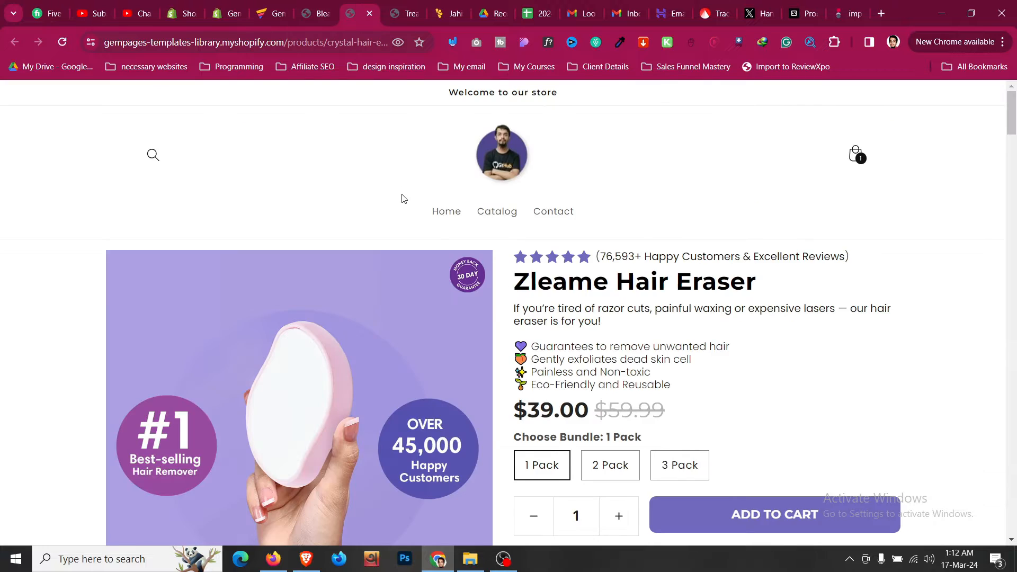
{"action": "scroll", "coordinate": [402, 207], "scroll_direction": "down", "scroll_amount": 5}
{"action": "scroll", "coordinate": [402, 212], "scroll_direction": "down", "scroll_amount": 20}
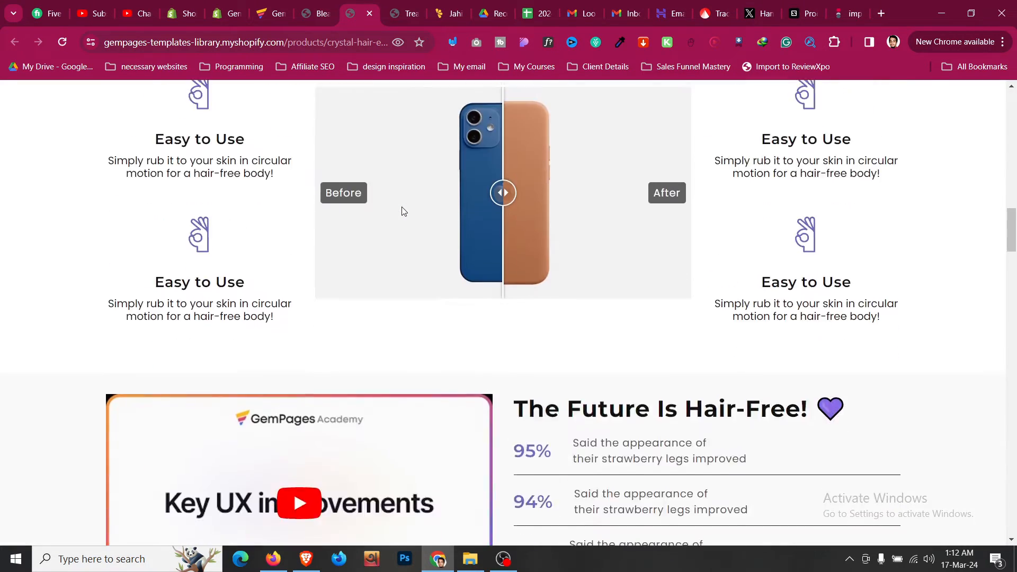
{"action": "scroll", "coordinate": [401, 211], "scroll_direction": "down", "scroll_amount": 10}
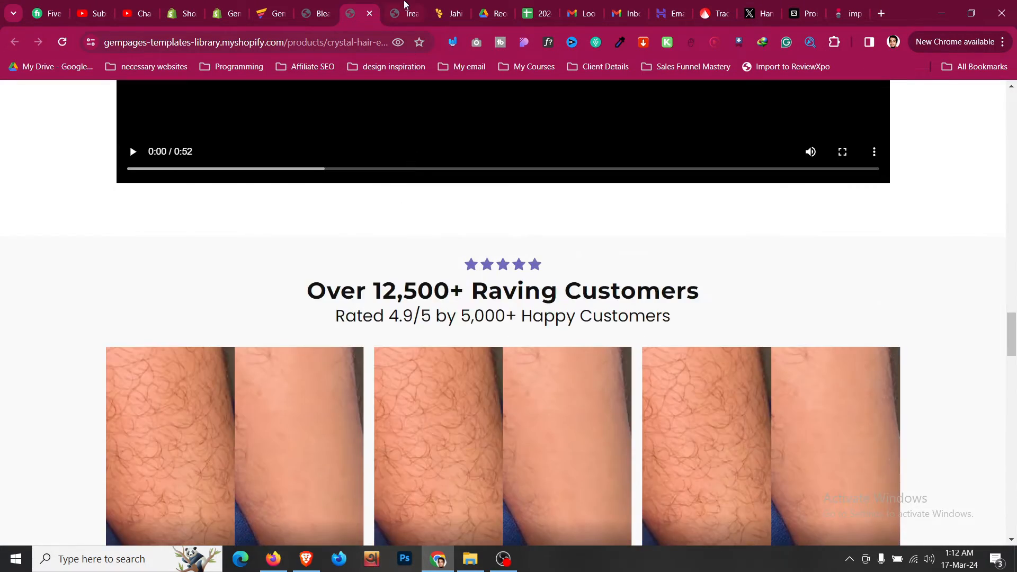
- Move to the Treatmedy bunion product demo and scroll down to its Special Offer section
{"action": "left_click", "coordinate": [406, 12]}
{"action": "scroll", "coordinate": [432, 265], "scroll_direction": "down", "scroll_amount": 5}
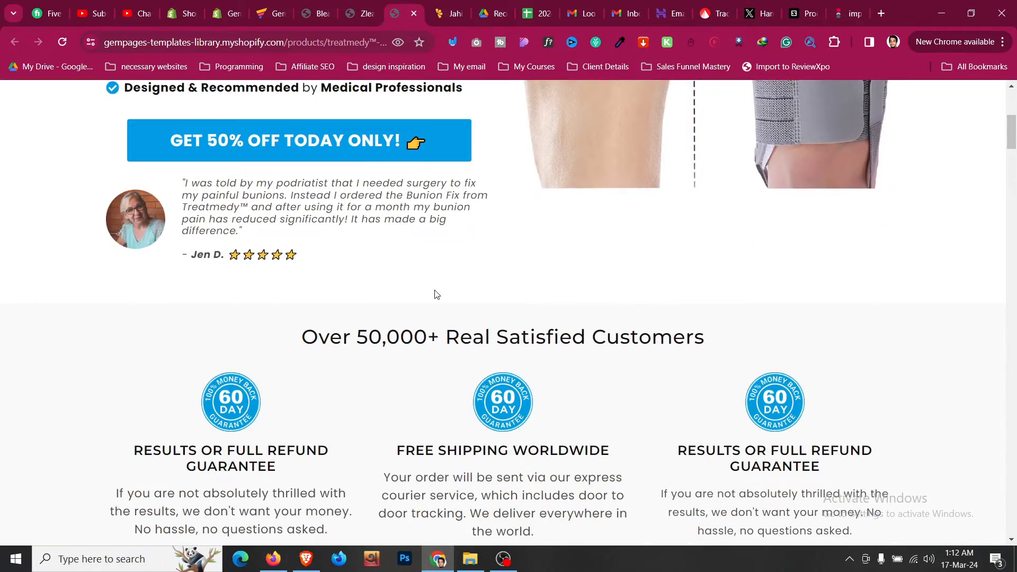
{"action": "scroll", "coordinate": [435, 294], "scroll_direction": "down", "scroll_amount": 12}
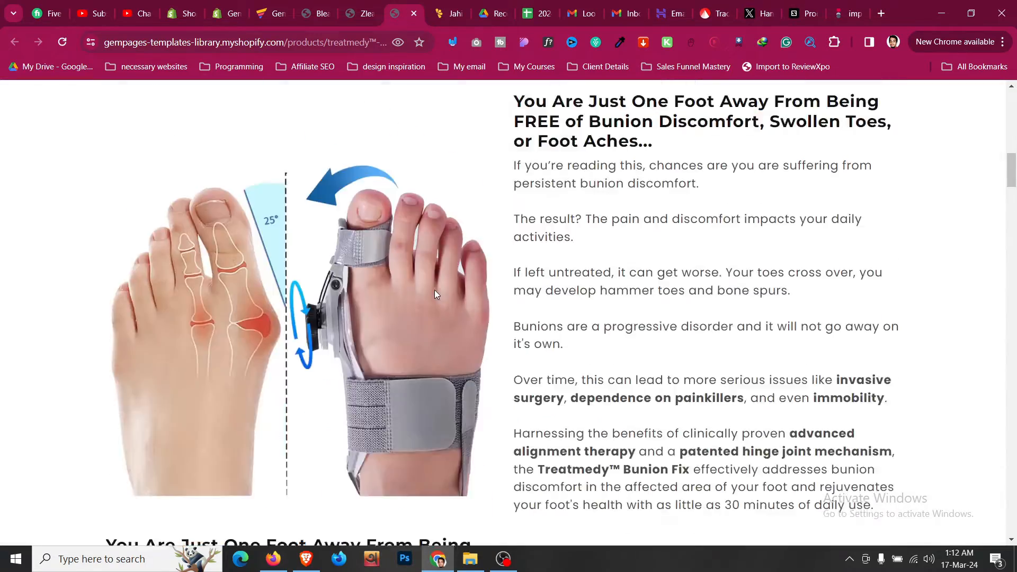
{"action": "scroll", "coordinate": [436, 295], "scroll_direction": "down", "scroll_amount": 15}
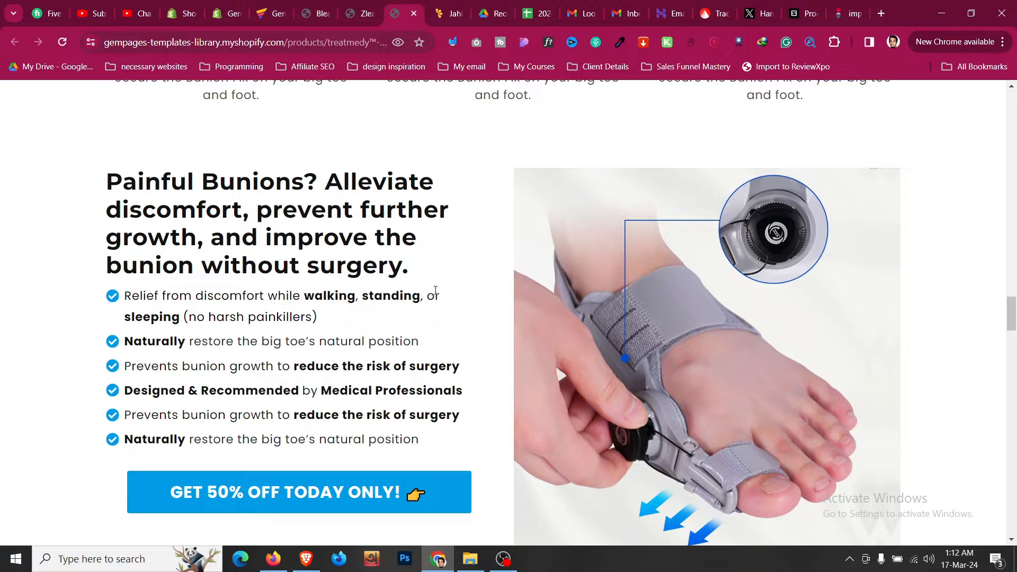
{"action": "scroll", "coordinate": [436, 290], "scroll_direction": "down", "scroll_amount": 20}
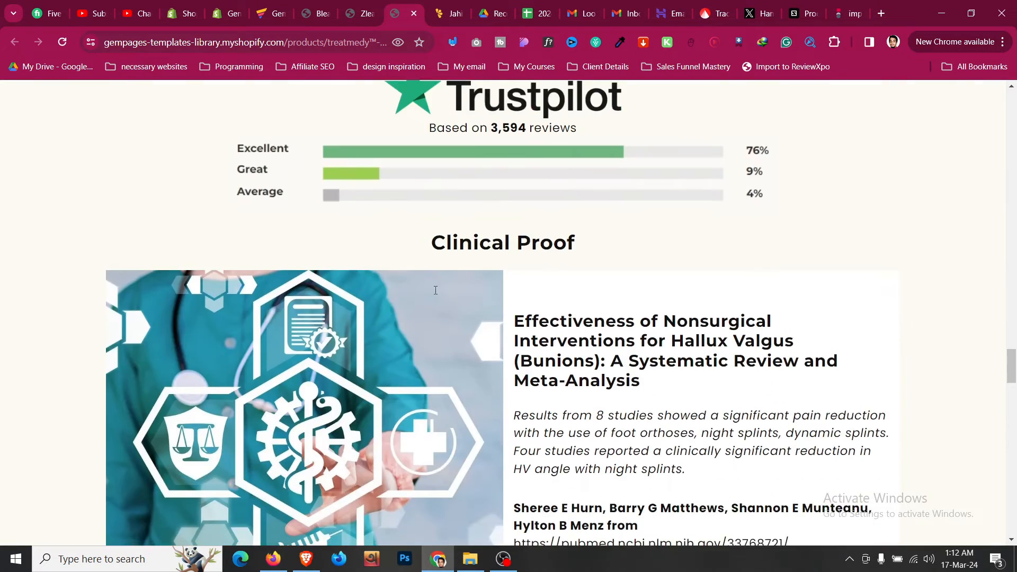
{"action": "scroll", "coordinate": [435, 290], "scroll_direction": "down", "scroll_amount": 4}
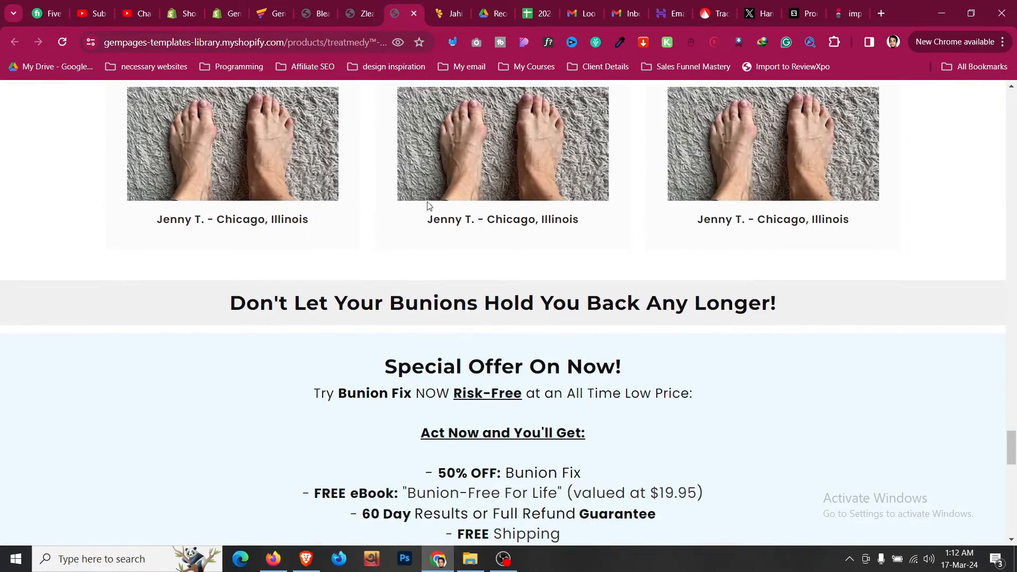
- Browse the Lemon Squeezy storefront's template packs, such as MasterPack, Bleame and ConversionWise, with prices
{"action": "left_click", "coordinate": [432, 6]}
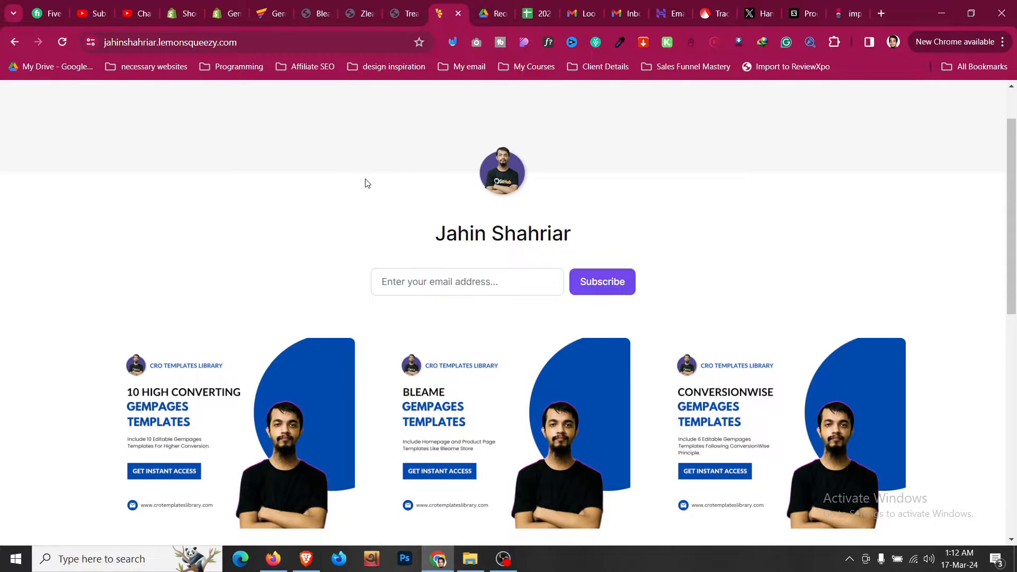
{"action": "scroll", "coordinate": [367, 183], "scroll_direction": "down", "scroll_amount": 1}
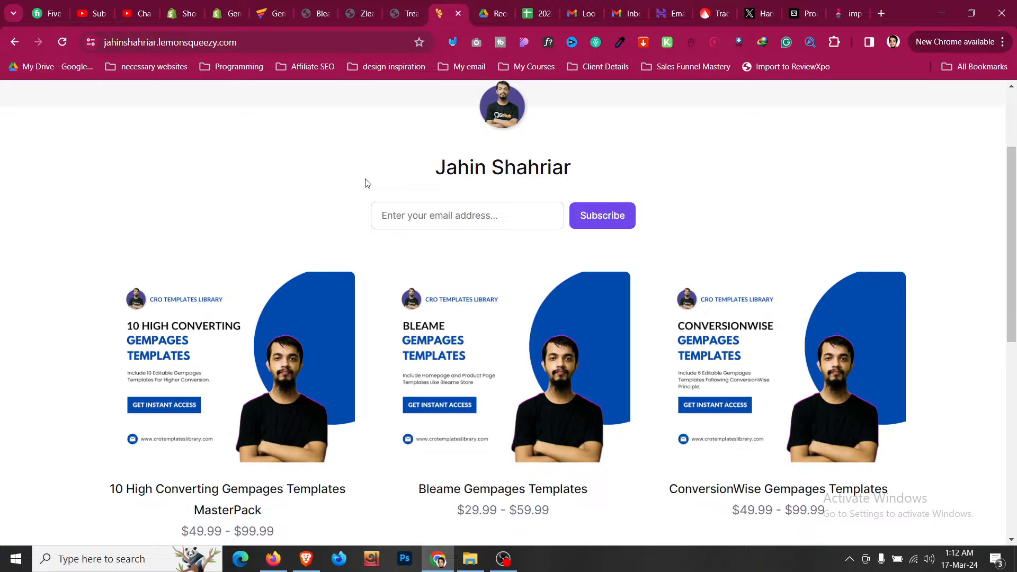
{"action": "scroll", "coordinate": [364, 183], "scroll_direction": "down", "scroll_amount": 1}
{"action": "scroll", "coordinate": [364, 182], "scroll_direction": "up", "scroll_amount": 1}
{"action": "scroll", "coordinate": [474, 245], "scroll_direction": "down", "scroll_amount": 1}
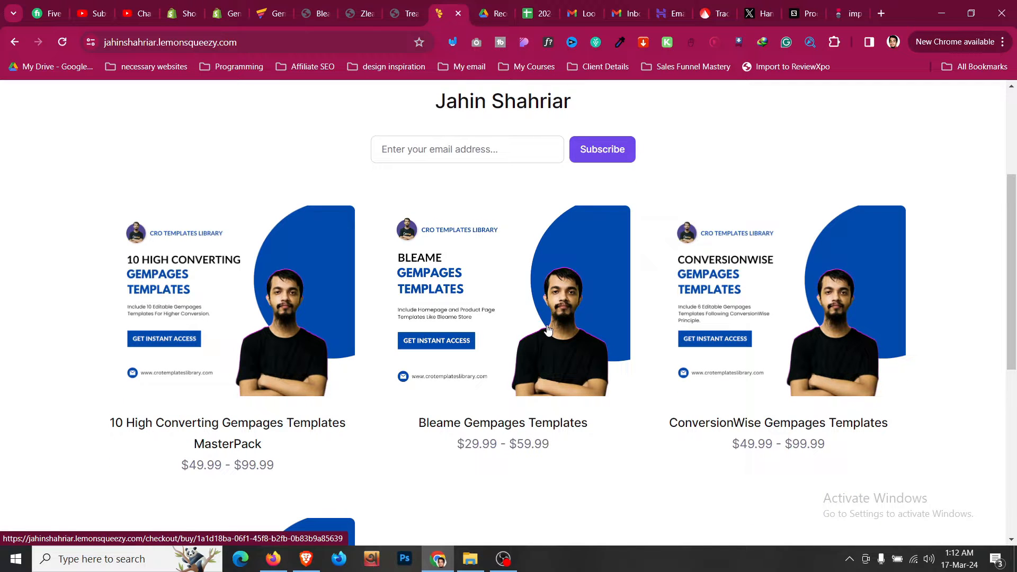
{"action": "scroll", "coordinate": [546, 328], "scroll_direction": "up", "scroll_amount": 2}
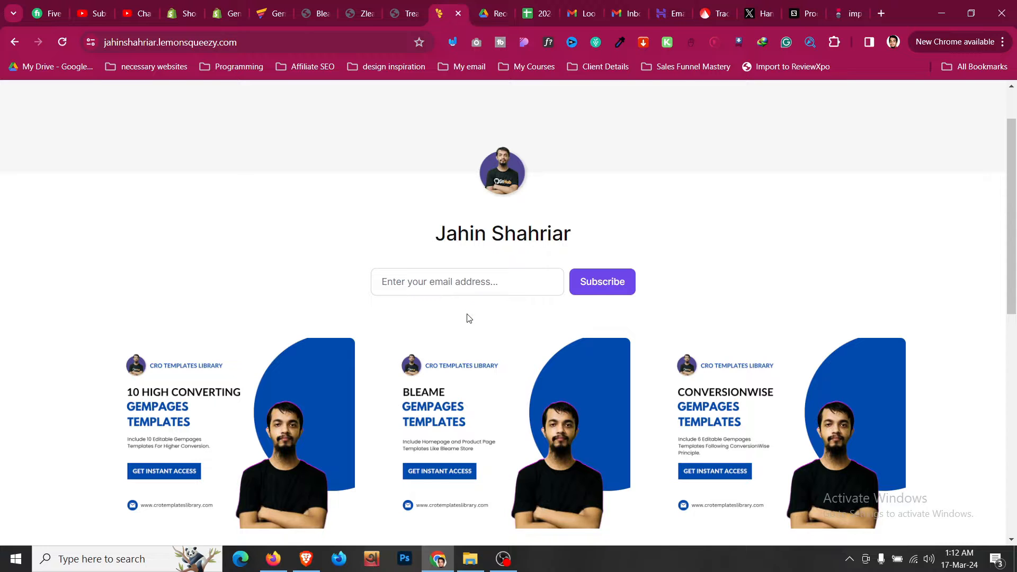
{"action": "scroll", "coordinate": [468, 318], "scroll_direction": "down", "scroll_amount": 2}
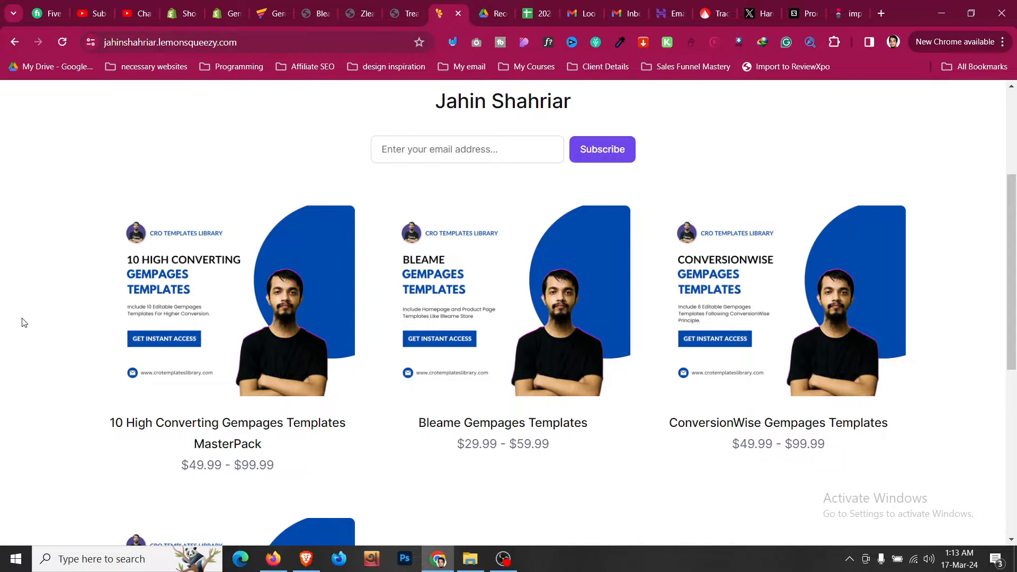
- Open checkout for the 10 High Converting Gempages Templates MasterPack and select the demo store password
{"action": "left_click", "coordinate": [175, 328]}
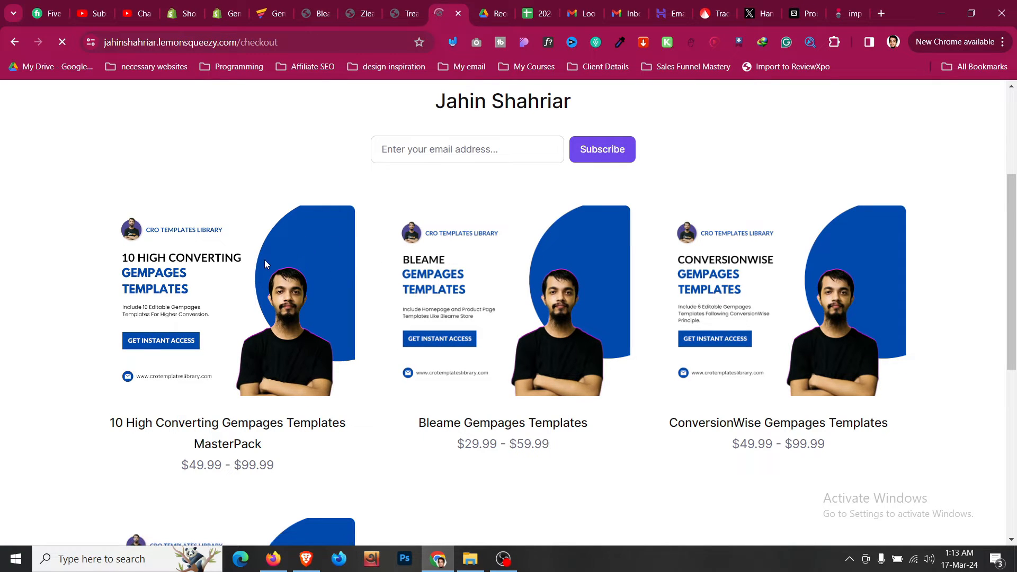
{"action": "scroll", "coordinate": [98, 287], "scroll_direction": "down", "scroll_amount": 5}
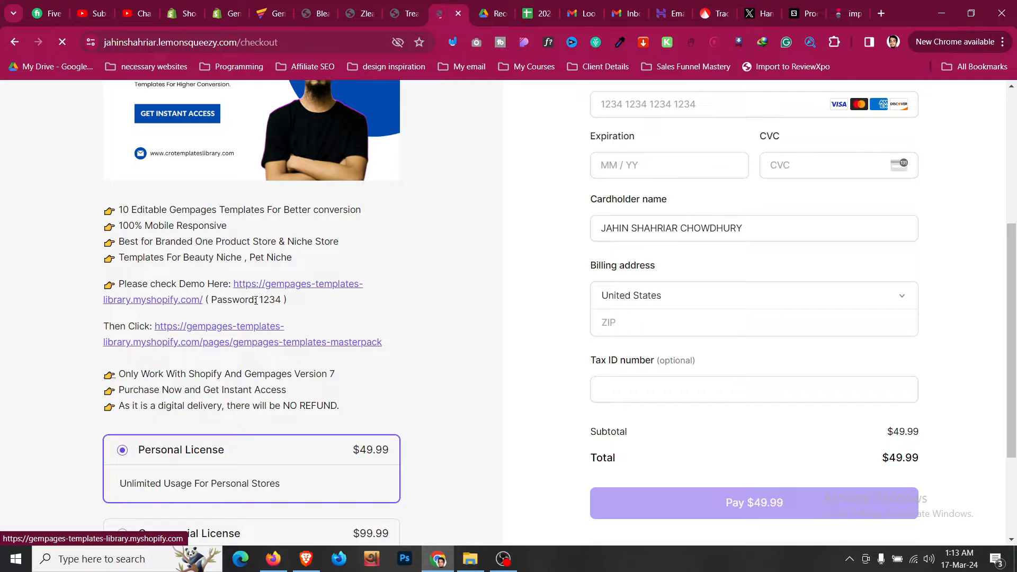
{"action": "left_click_drag", "start_coordinate": [259, 300], "coordinate": [282, 300]}
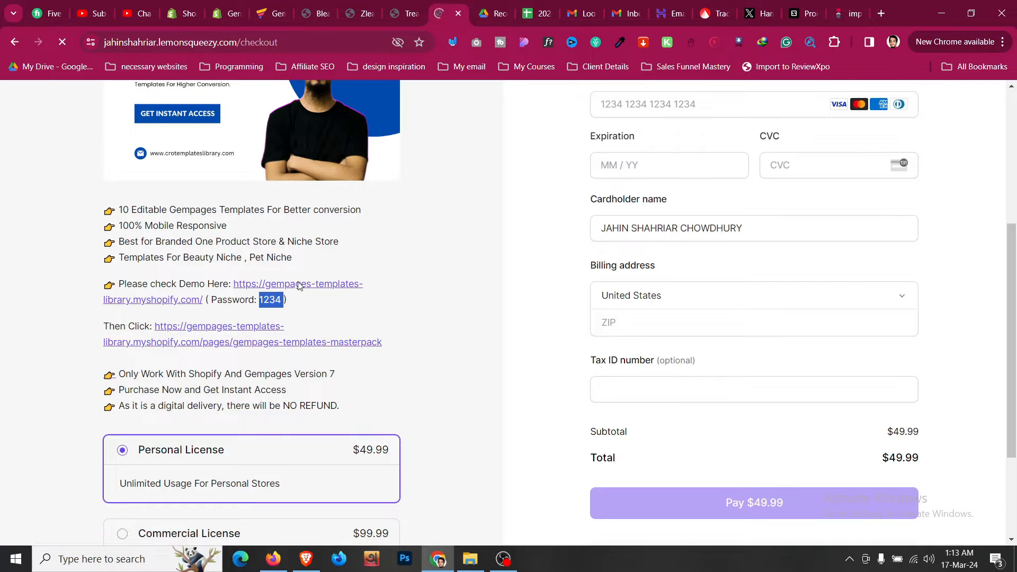
- Open the linked demo store in a new tab, then return to the $49.99 Personal License checkout
{"action": "left_click", "coordinate": [299, 286]}
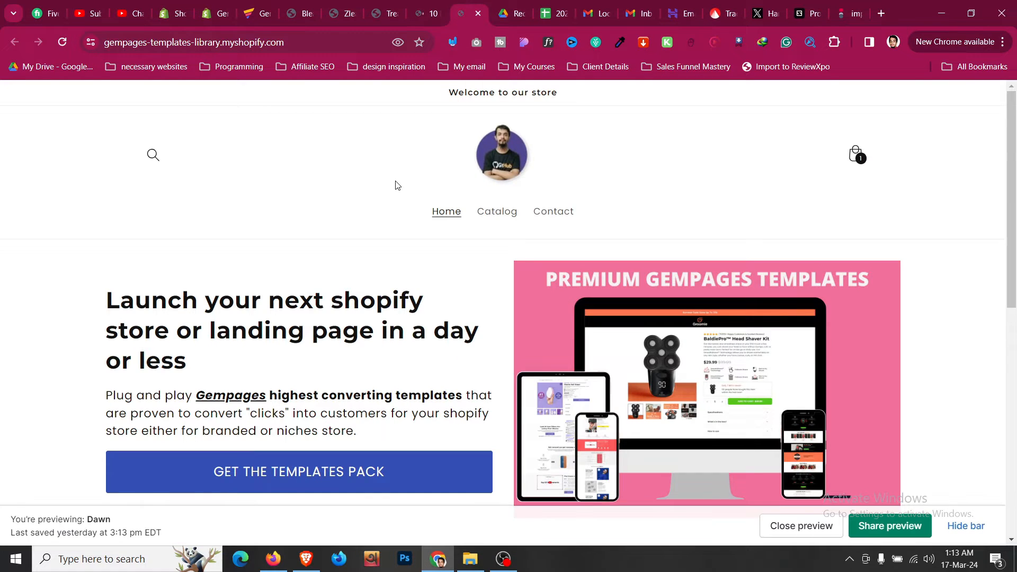
{"action": "scroll", "coordinate": [395, 186], "scroll_direction": "down", "scroll_amount": 6}
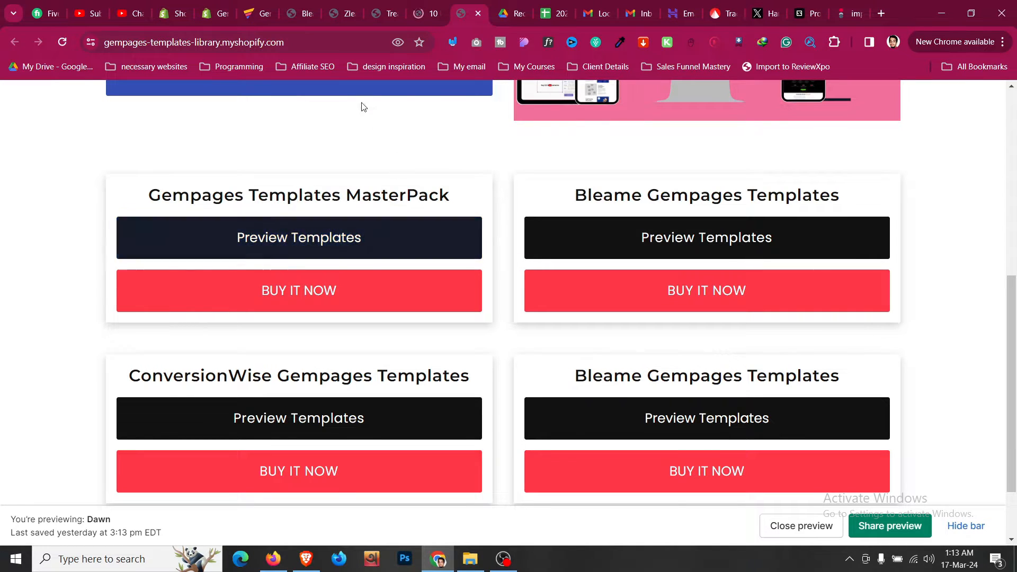
{"action": "scroll", "coordinate": [369, 159], "scroll_direction": "up", "scroll_amount": 4}
{"action": "scroll", "coordinate": [369, 159], "scroll_direction": "up", "scroll_amount": 3}
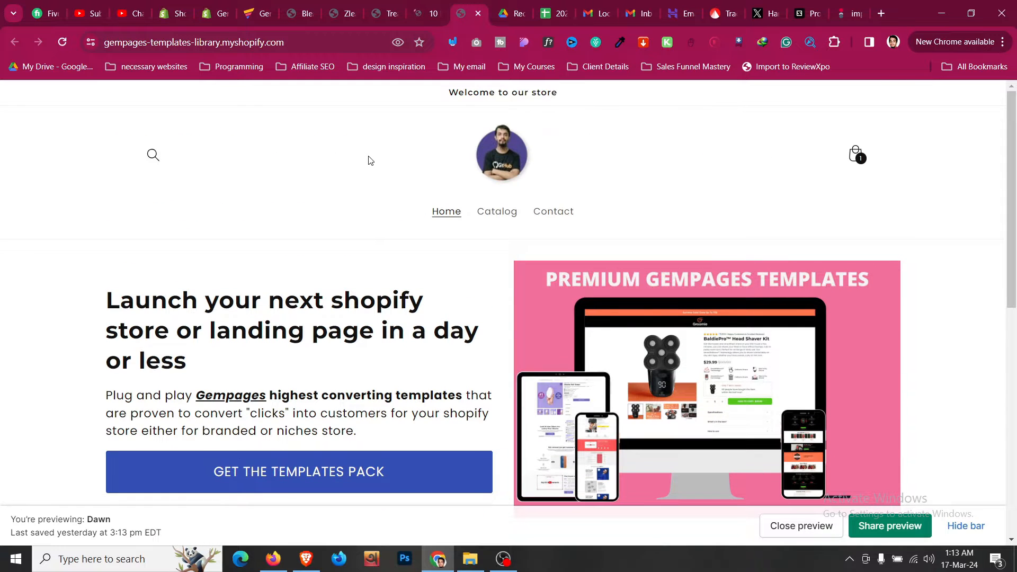
{"action": "key", "text": "ctrl+shift+Tab"}
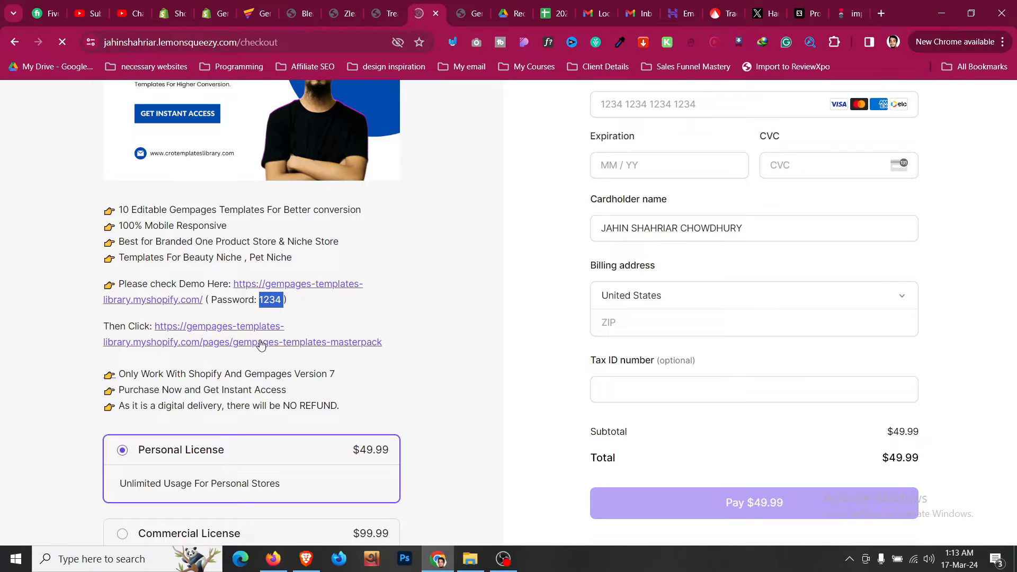
- Open the GemPages templates masterpack demo page from the checkout
{"action": "left_click", "coordinate": [260, 343]}
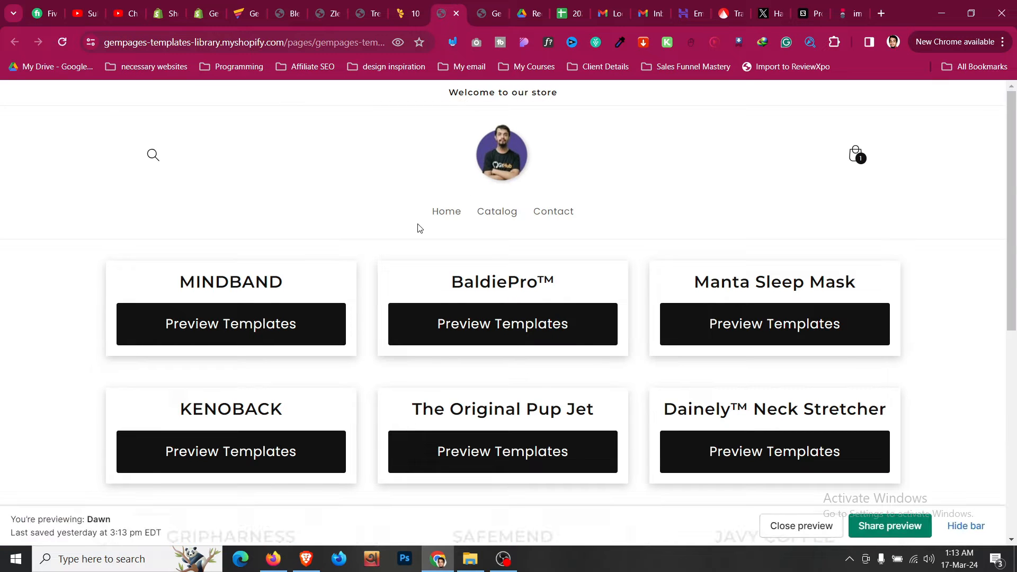
{"action": "scroll", "coordinate": [291, 219], "scroll_direction": "down", "scroll_amount": 4}
{"action": "scroll", "coordinate": [290, 220], "scroll_direction": "up", "scroll_amount": 4}
- Preview the MINDBAND template's product page and scroll through it
{"action": "left_click", "coordinate": [291, 324]}
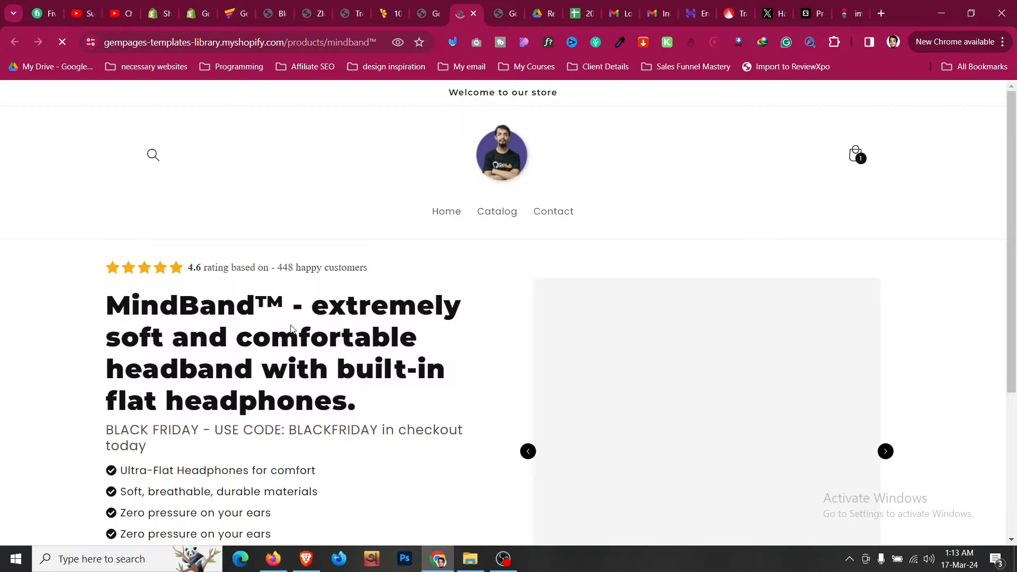
{"action": "scroll", "coordinate": [491, 280], "scroll_direction": "down", "scroll_amount": 3}
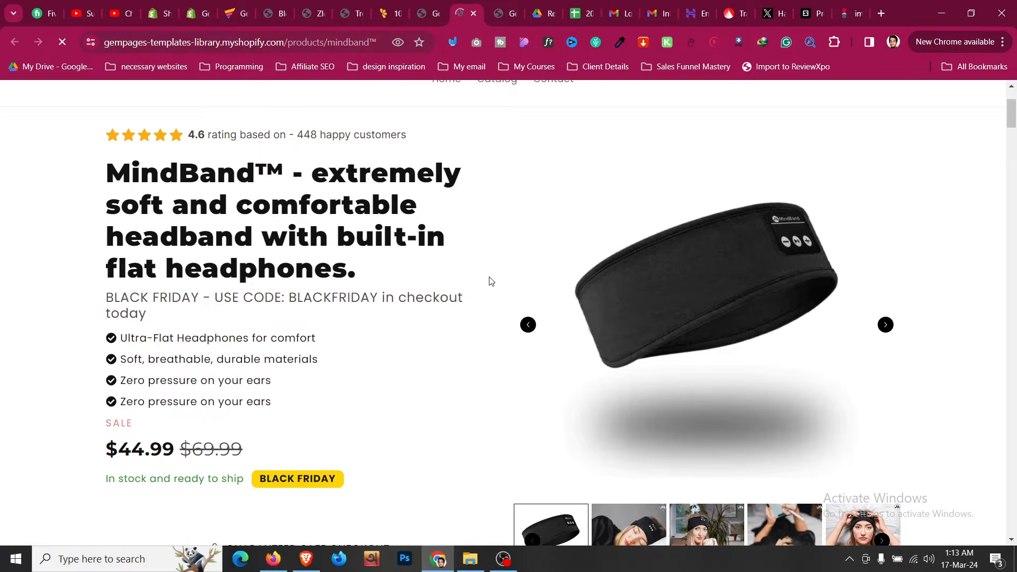
{"action": "scroll", "coordinate": [489, 281], "scroll_direction": "down", "scroll_amount": 10}
{"action": "scroll", "coordinate": [489, 281], "scroll_direction": "down", "scroll_amount": 20}
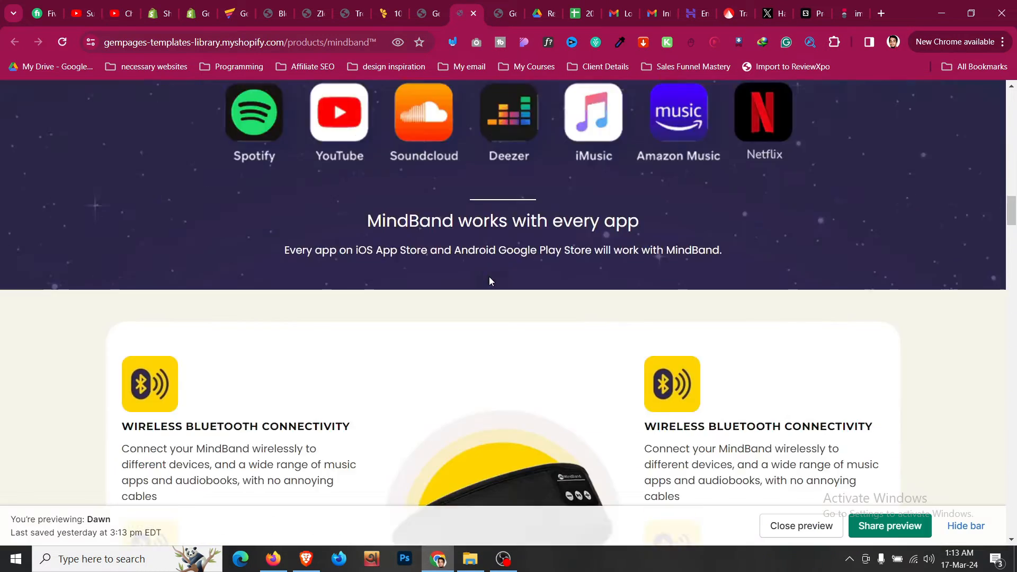
{"action": "scroll", "coordinate": [491, 281], "scroll_direction": "down", "scroll_amount": 20}
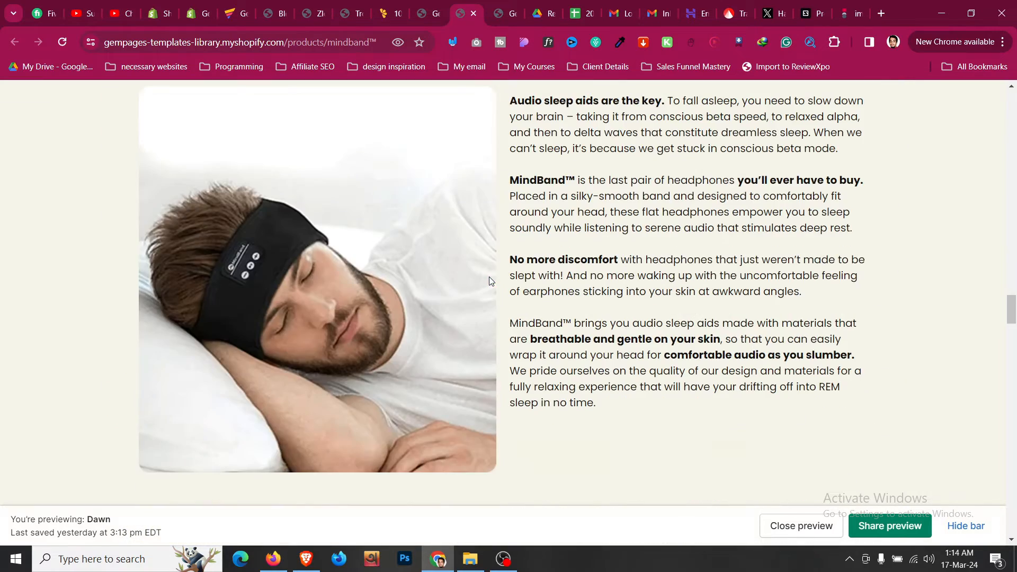
{"action": "scroll", "coordinate": [489, 280], "scroll_direction": "down", "scroll_amount": 20}
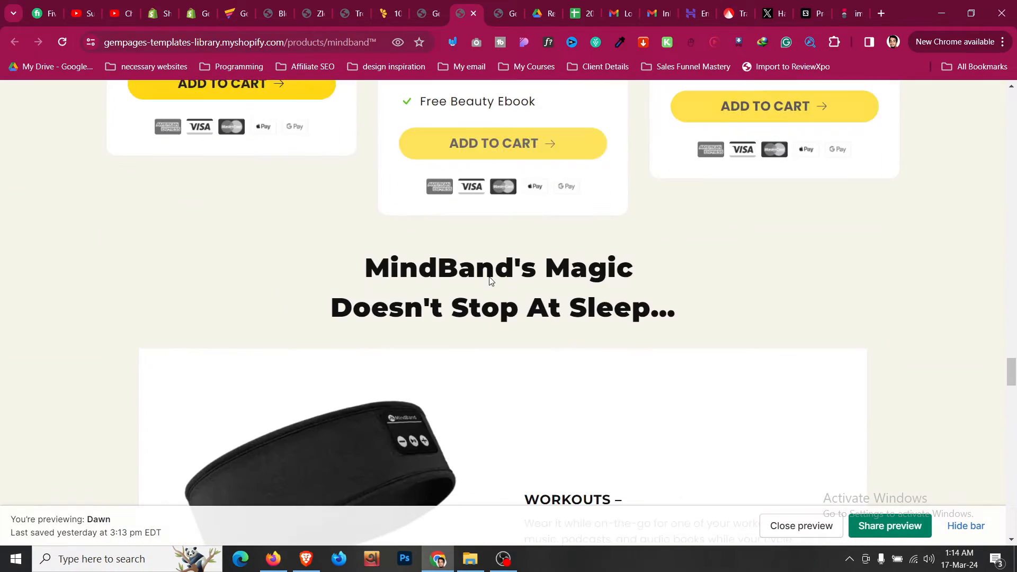
{"action": "scroll", "coordinate": [491, 281], "scroll_direction": "down", "scroll_amount": 20}
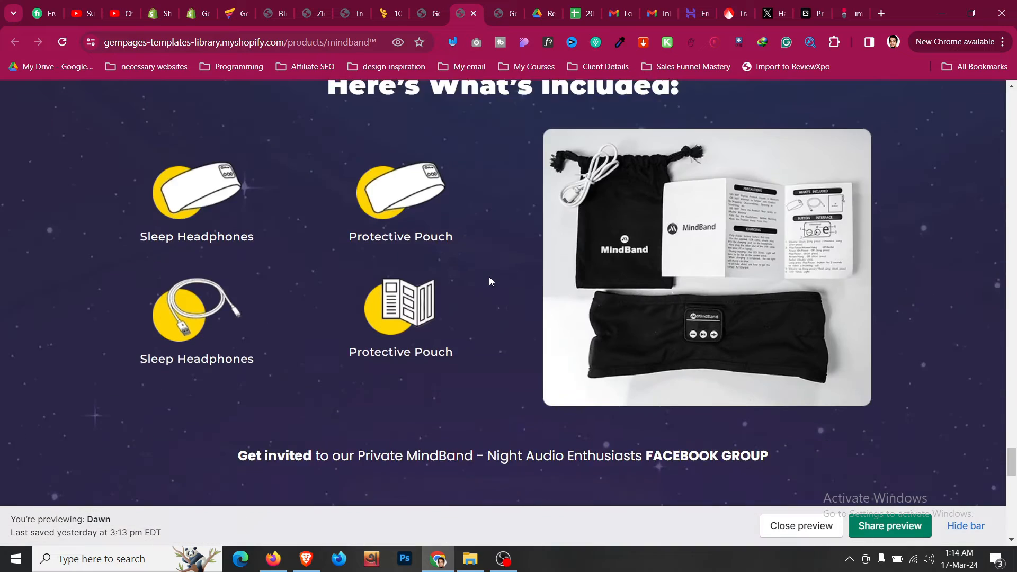
{"action": "scroll", "coordinate": [491, 282], "scroll_direction": "up", "scroll_amount": 8}
{"action": "scroll", "coordinate": [488, 279], "scroll_direction": "down", "scroll_amount": 12}
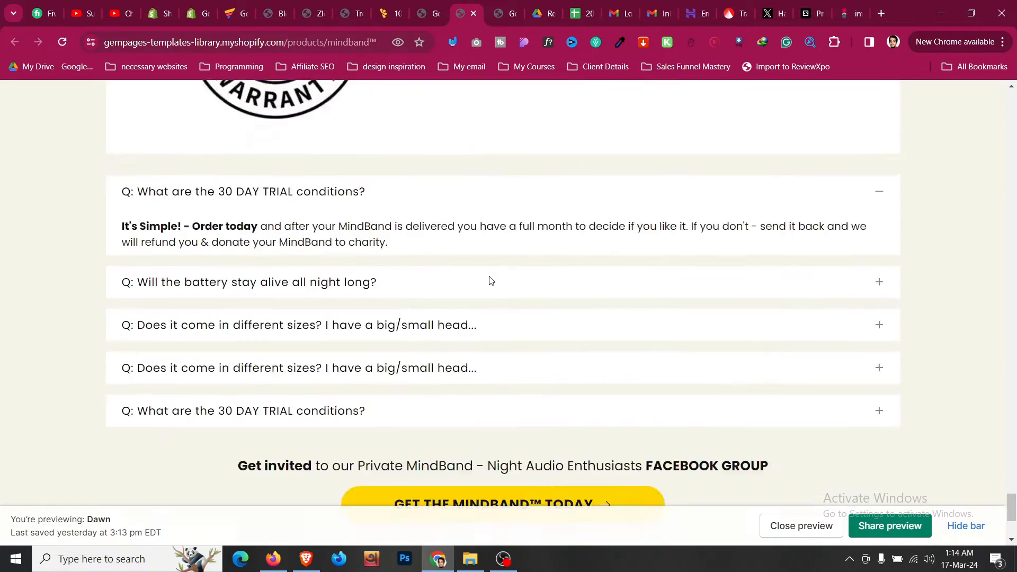
- Return to the templates index listing MINDBAND, BaldiePro™, KENOBACK and SAFEMEND
{"action": "left_click", "coordinate": [433, 4]}
{"action": "scroll", "coordinate": [401, 210], "scroll_direction": "down", "scroll_amount": 6}
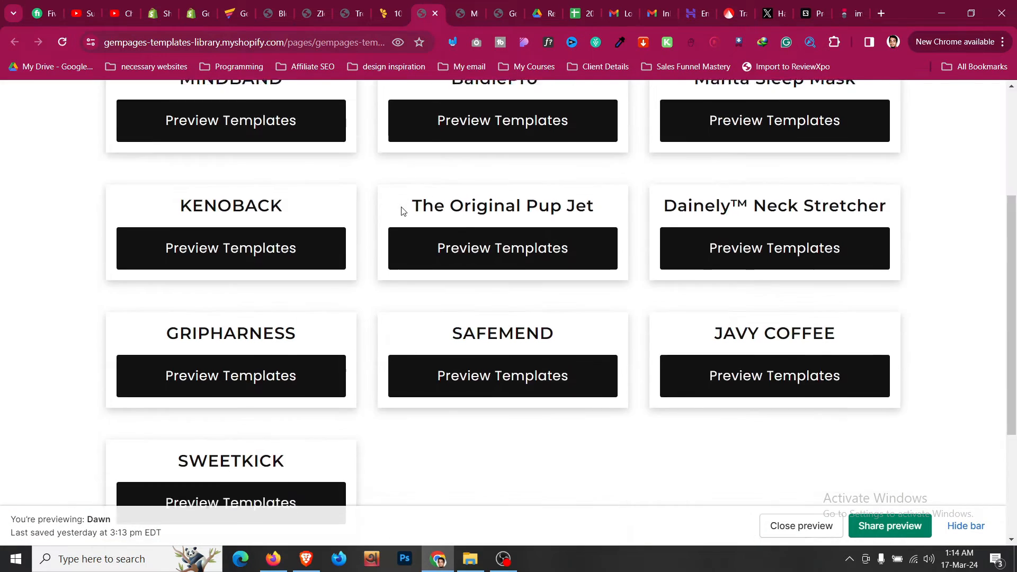
{"action": "scroll", "coordinate": [401, 211], "scroll_direction": "up", "scroll_amount": 5}
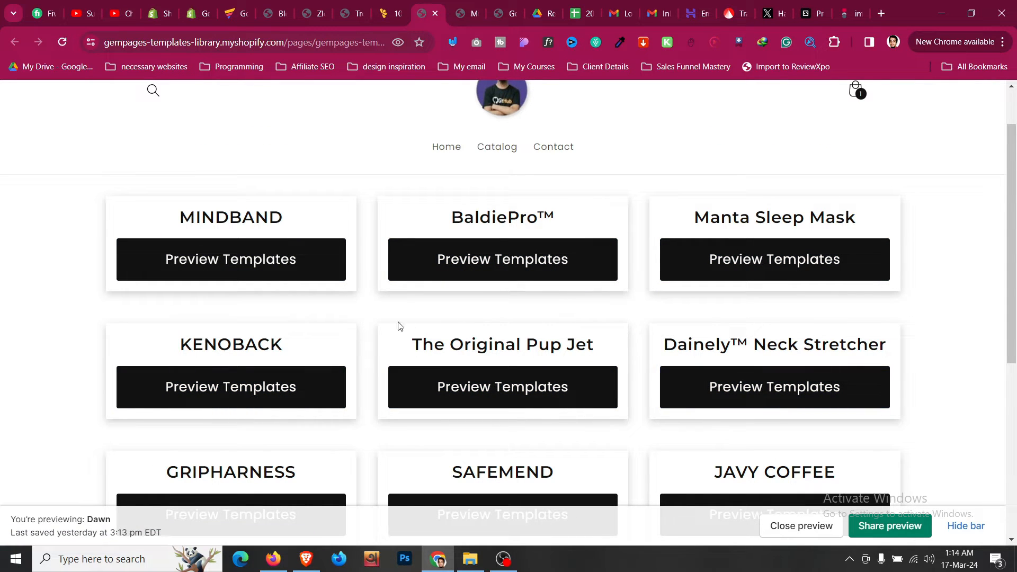
- Go back from the checkout to the Lemon Squeezy storefront with its subscribe form and template packs
{"action": "left_click", "coordinate": [287, 6]}
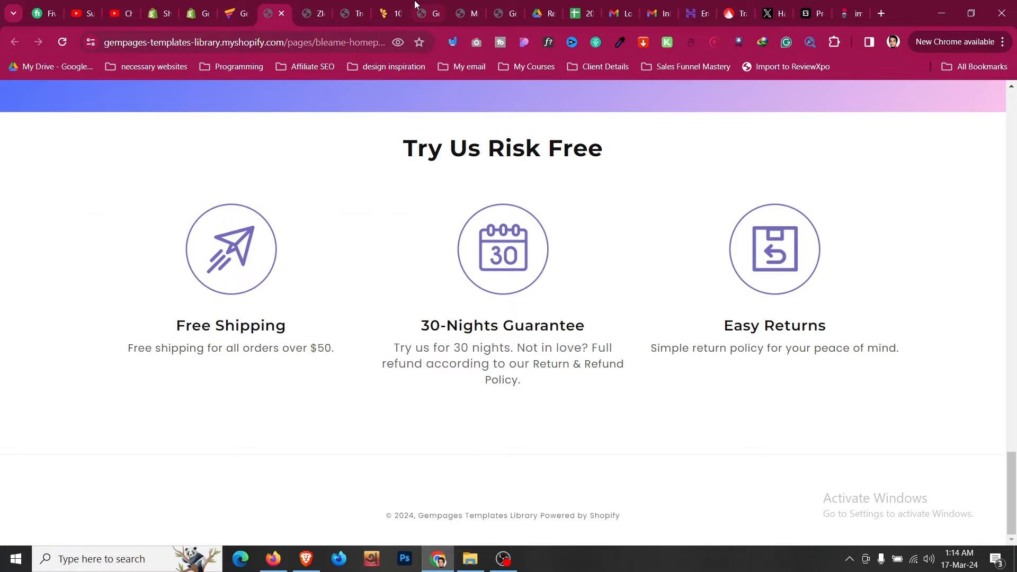
{"action": "left_click", "coordinate": [401, 4]}
{"action": "key", "text": "alt+Left"}
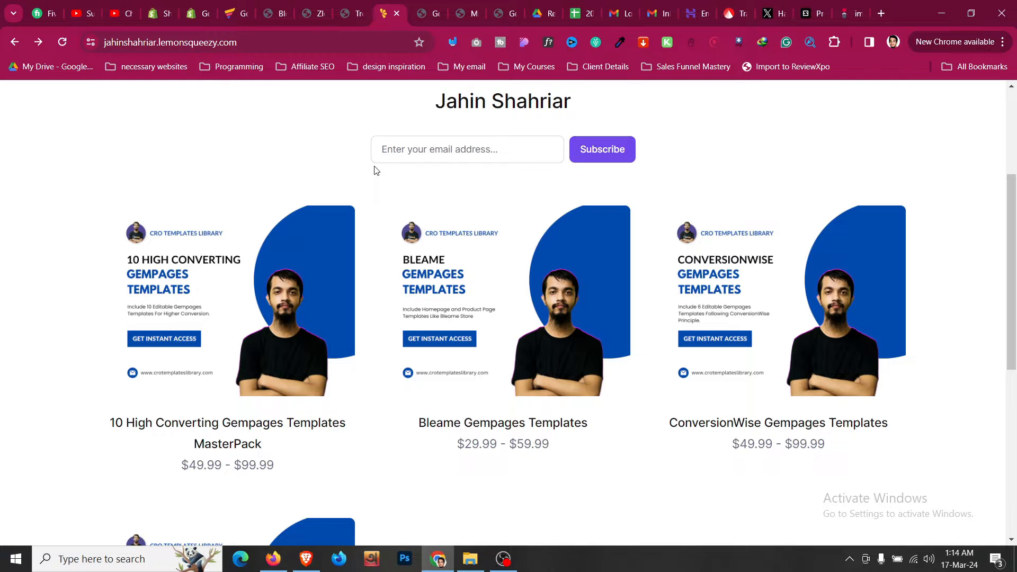
{"action": "scroll", "coordinate": [375, 169], "scroll_direction": "up", "scroll_amount": 4}
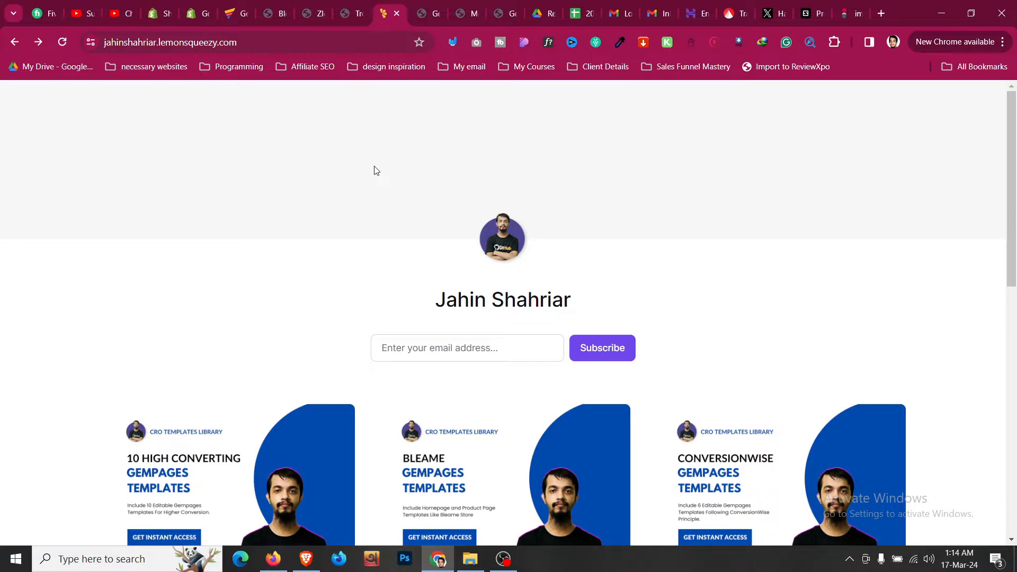
{"action": "scroll", "coordinate": [375, 170], "scroll_direction": "down", "scroll_amount": 5}
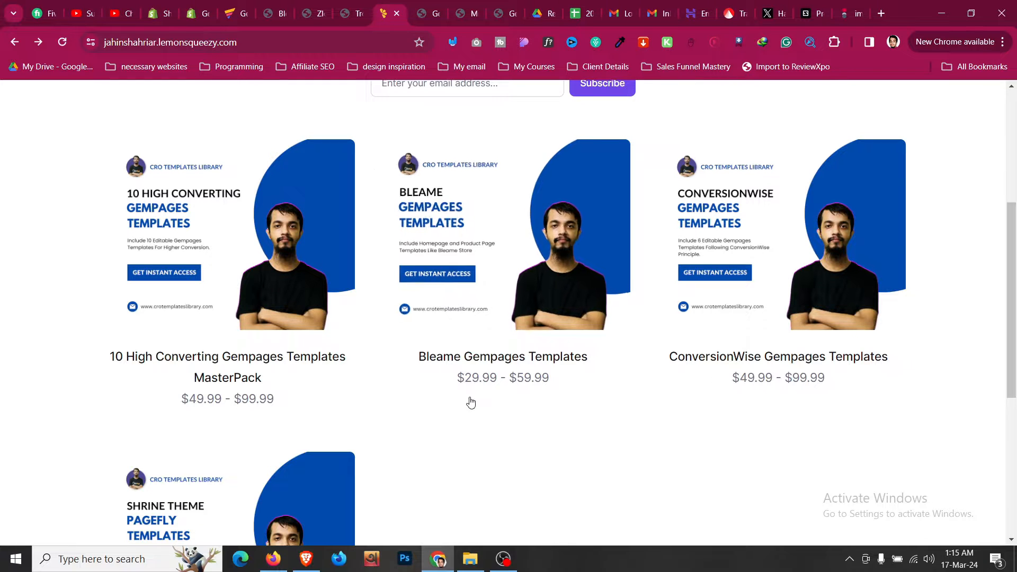
- Bring OBS Studio forward and skip the version 30.1 update
{"action": "left_click", "coordinate": [503, 558]}
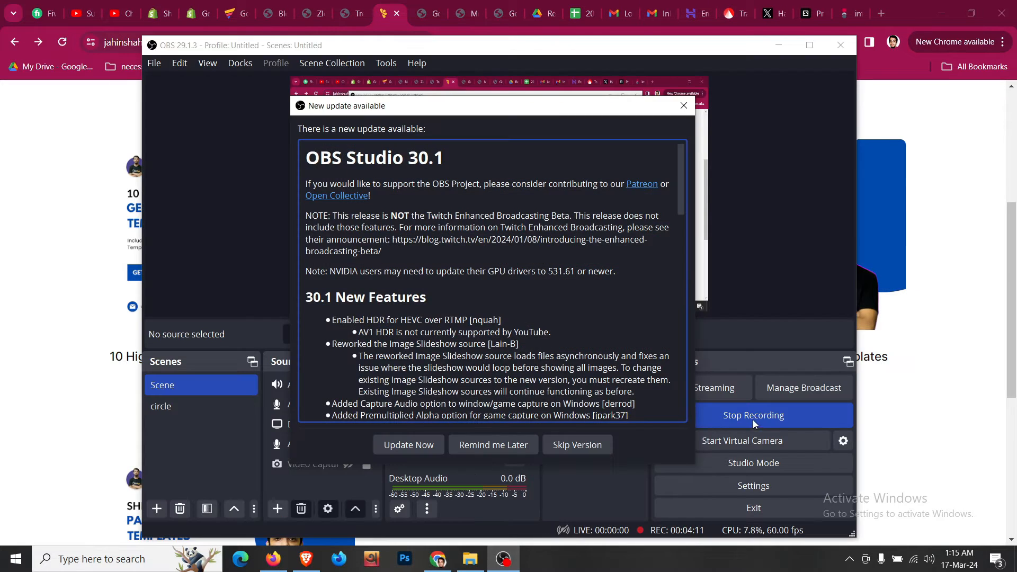
{"action": "left_click", "coordinate": [593, 446]}
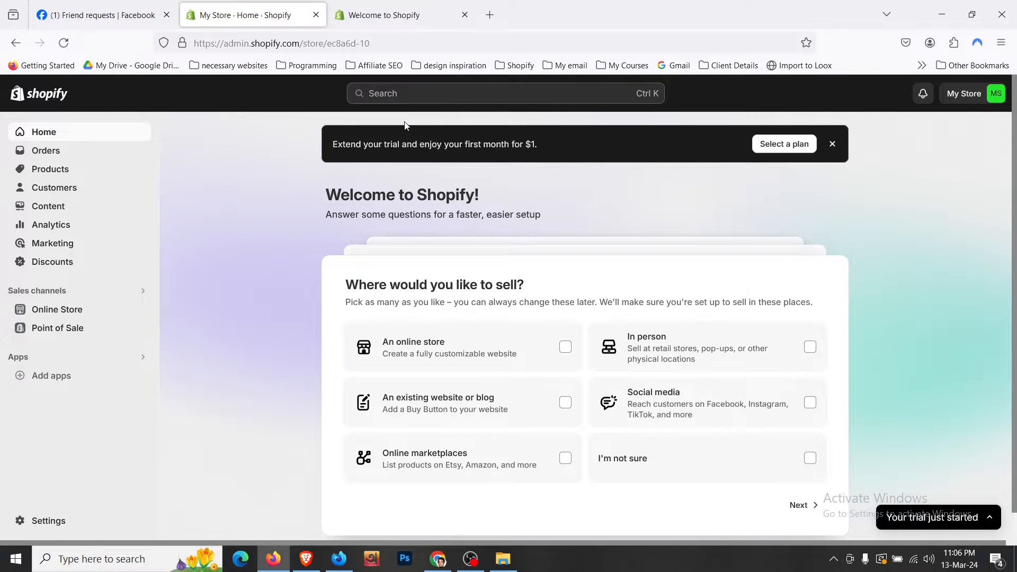
- Open a blank new tab beside the Shopify admin home tab
{"action": "left_click", "coordinate": [488, 16]}
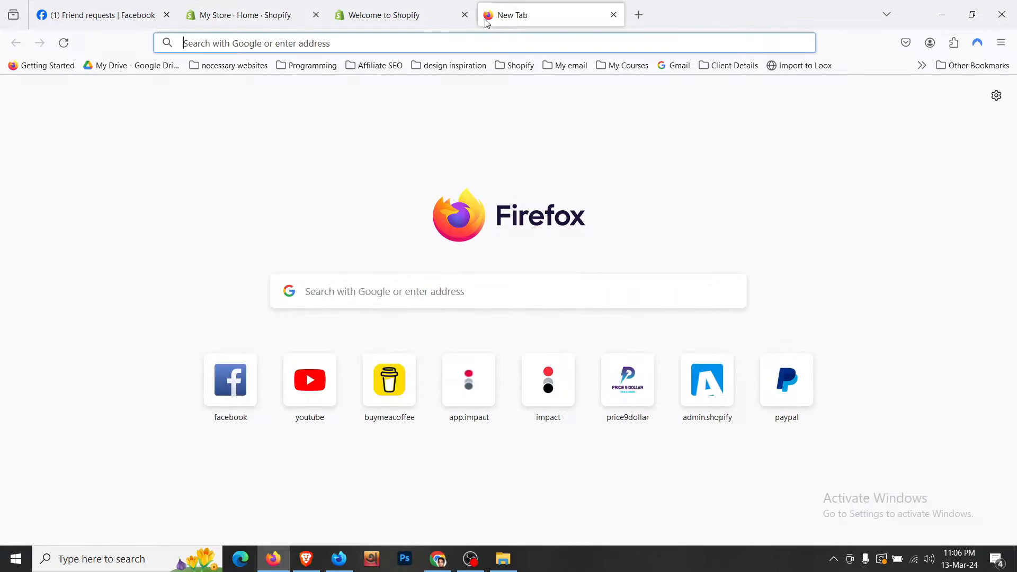
- Load the GemPages Landing Page Builder App Store listing and move its tab ahead of Welcome to Shopify
{"action": "type", "text": "https://jahinshahriar.com/gempages"}
{"action": "key", "text": "Return"}
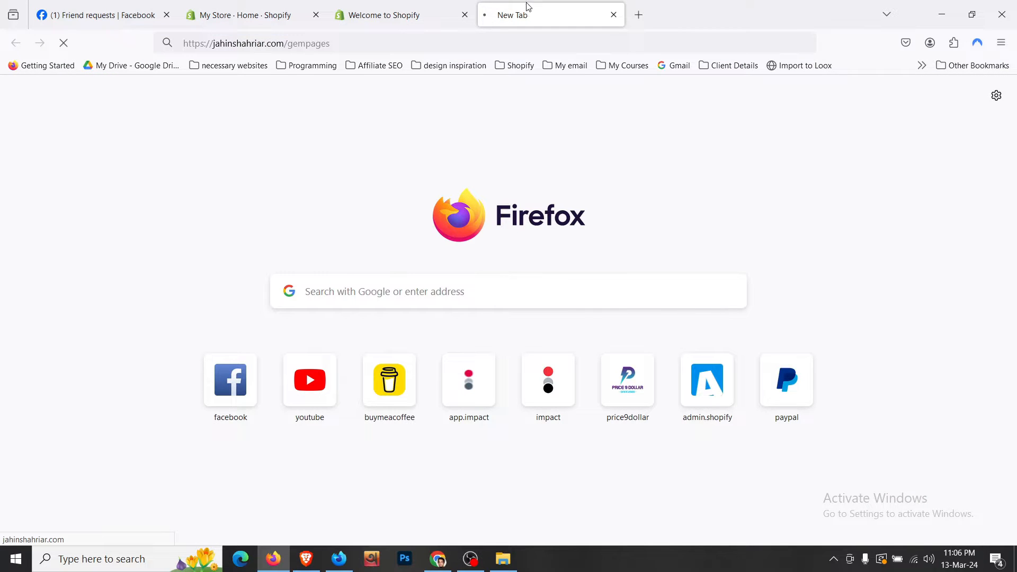
{"action": "left_click_drag", "start_coordinate": [527, 8], "coordinate": [401, 24]}
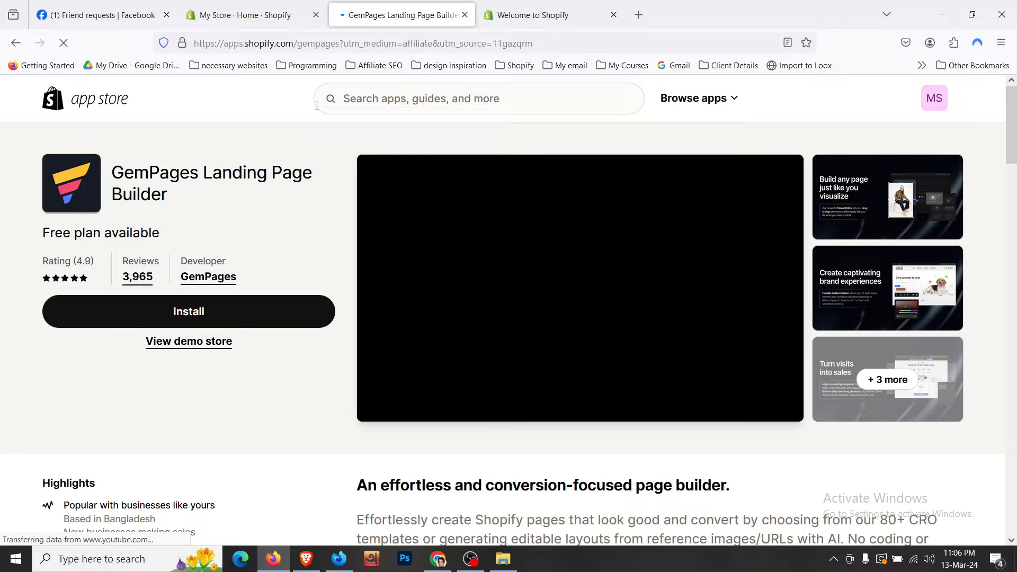
- Review the listing and pricing, then start installing GemPages Landing Page Builder
{"action": "scroll", "coordinate": [332, 203], "scroll_direction": "down", "scroll_amount": 5}
{"action": "scroll", "coordinate": [332, 203], "scroll_direction": "down", "scroll_amount": 8}
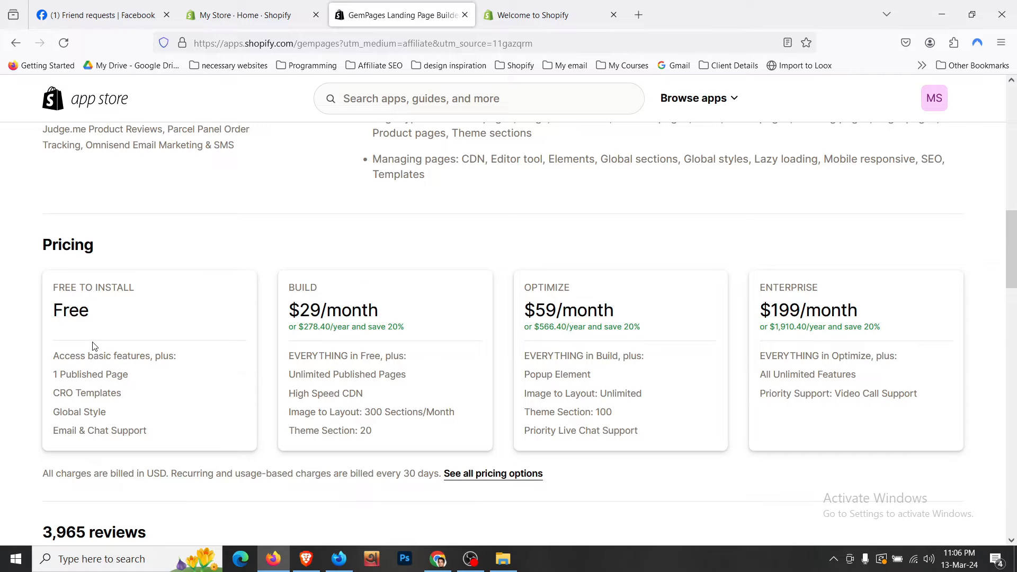
{"action": "scroll", "coordinate": [116, 410], "scroll_direction": "up", "scroll_amount": 10}
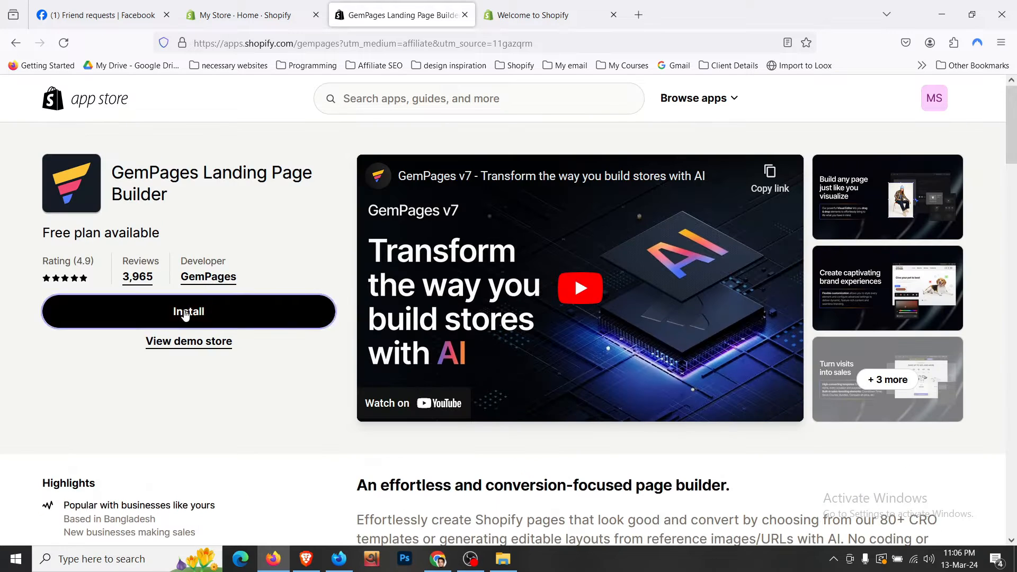
{"action": "left_click", "coordinate": [175, 311]}
{"action": "left_click_drag", "start_coordinate": [554, 15], "coordinate": [403, 14]}
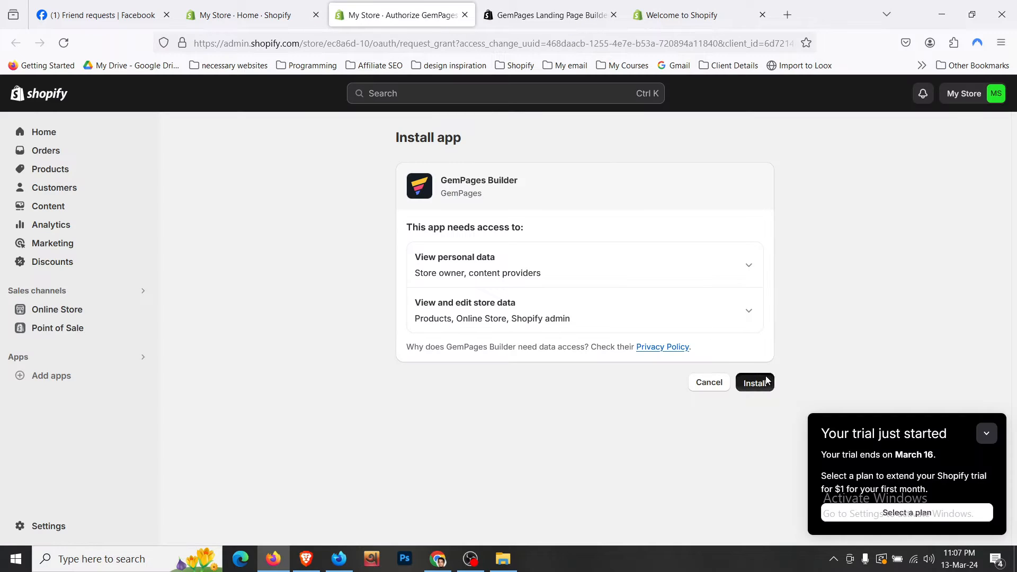
- Approve the GemPages Builder installation and collapse the trial-started notice
{"action": "left_click", "coordinate": [763, 380]}
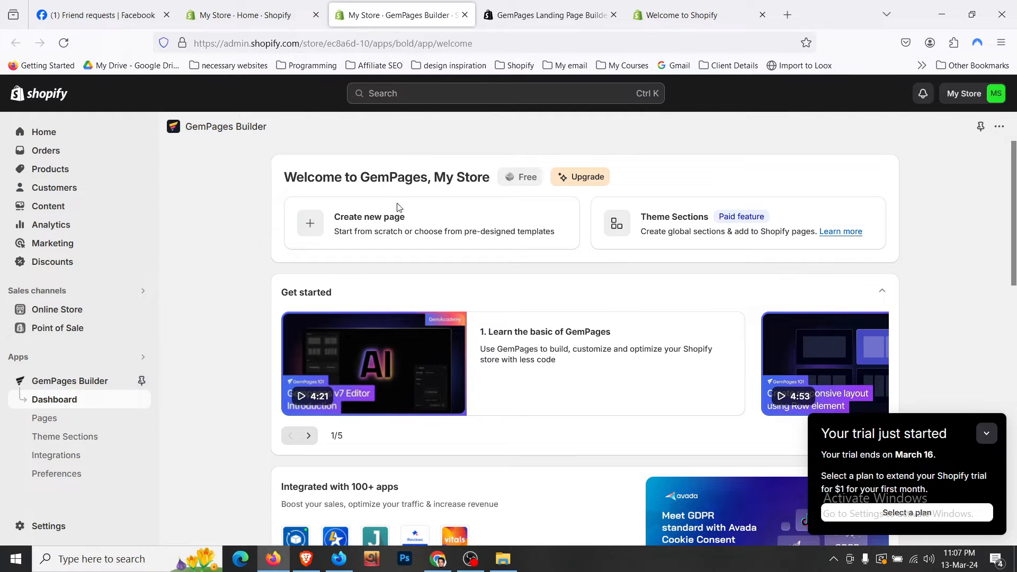
{"action": "scroll", "coordinate": [252, 271], "scroll_direction": "down", "scroll_amount": 10}
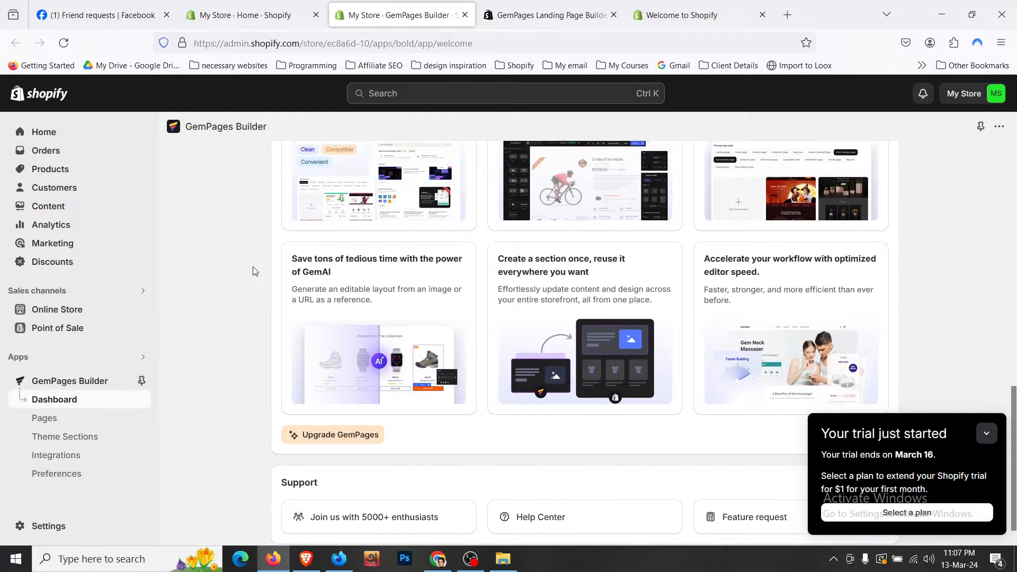
{"action": "scroll", "coordinate": [253, 271], "scroll_direction": "up", "scroll_amount": 10}
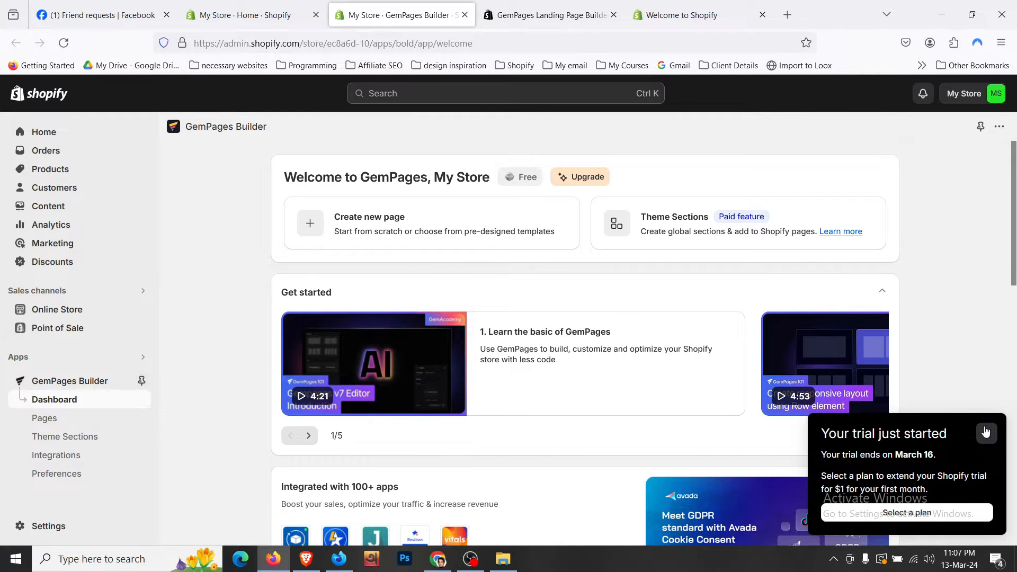
{"action": "left_click", "coordinate": [986, 433]}
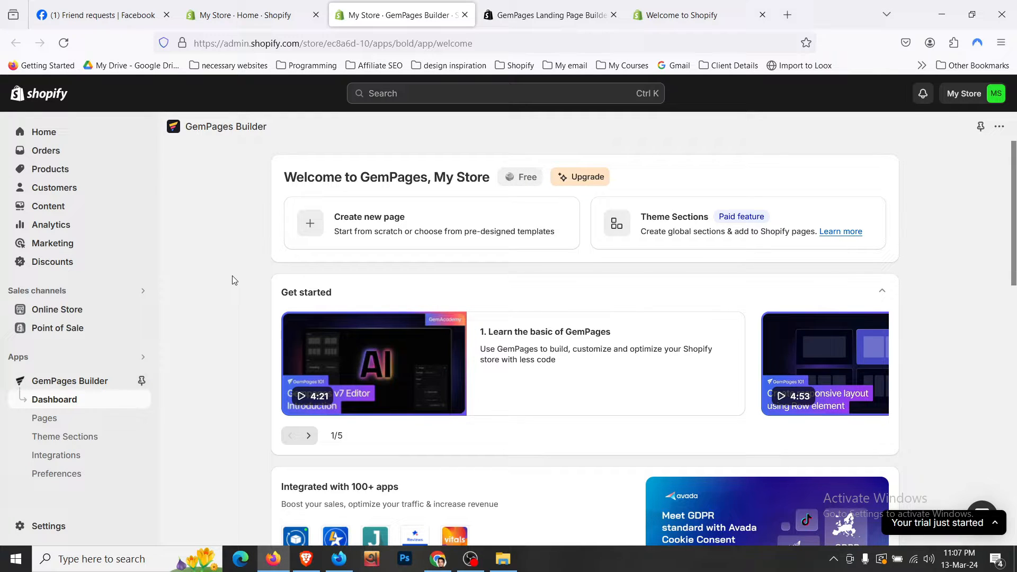
- Check the GemPages Pages list and Import page option, then reveal the Free plan dashboard
{"action": "left_click", "coordinate": [89, 427]}
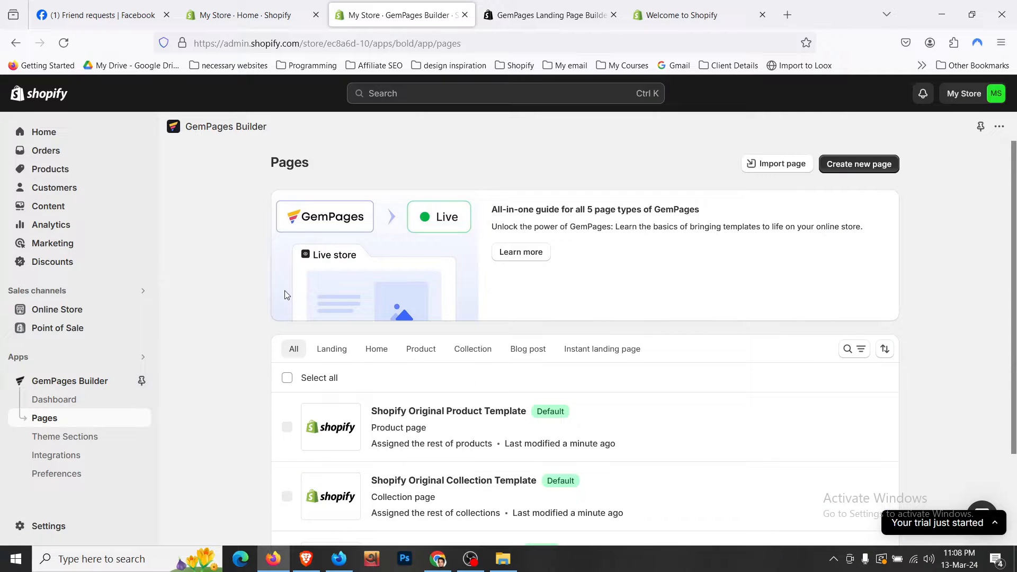
{"action": "scroll", "coordinate": [241, 300], "scroll_direction": "down", "scroll_amount": 2}
{"action": "scroll", "coordinate": [240, 294], "scroll_direction": "up", "scroll_amount": 2}
{"action": "left_click", "coordinate": [795, 163]}
{"action": "scroll", "coordinate": [260, 328], "scroll_direction": "down", "scroll_amount": 2}
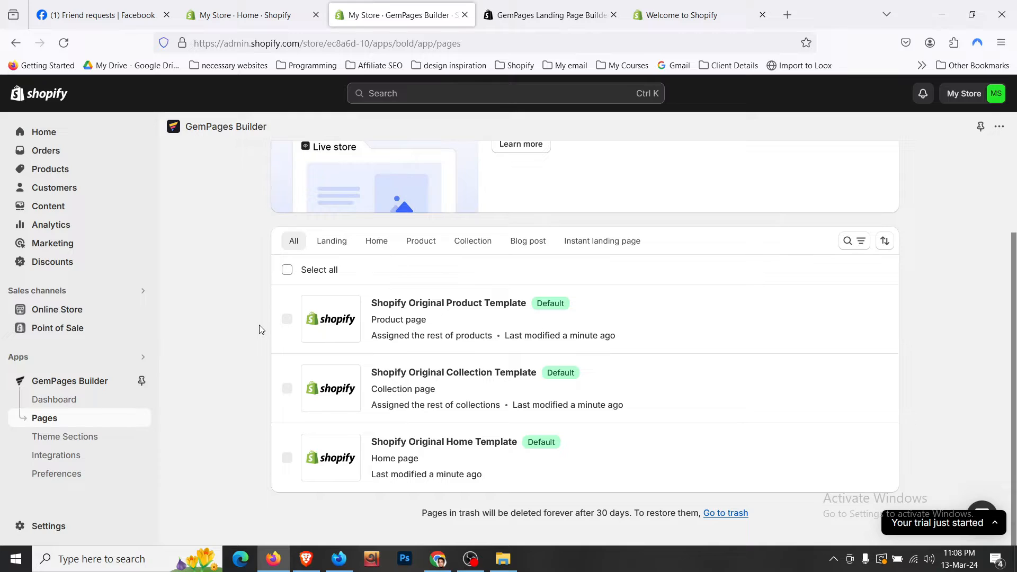
{"action": "scroll", "coordinate": [260, 328], "scroll_direction": "up", "scroll_amount": 1}
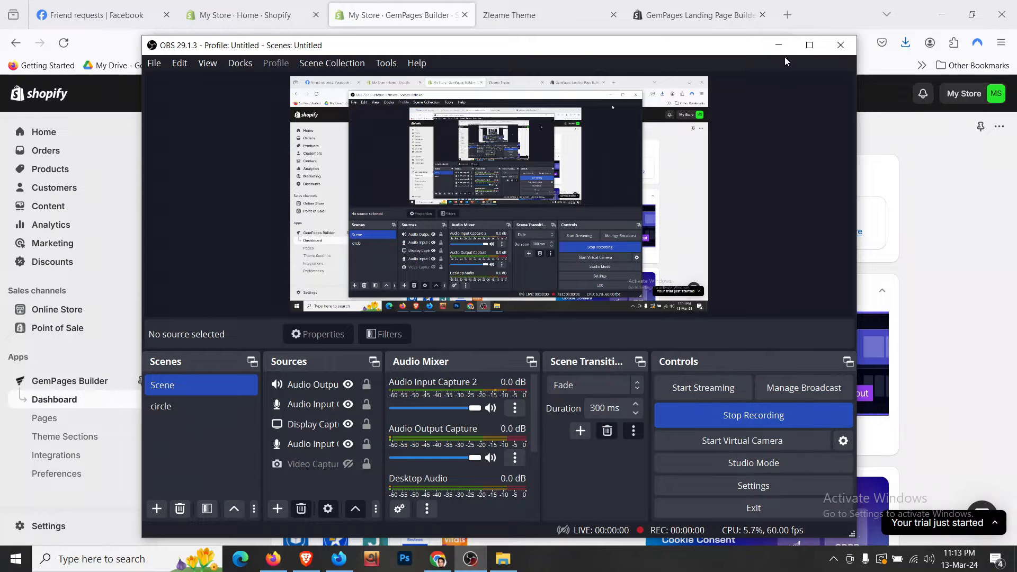
{"action": "left_click", "coordinate": [778, 45]}
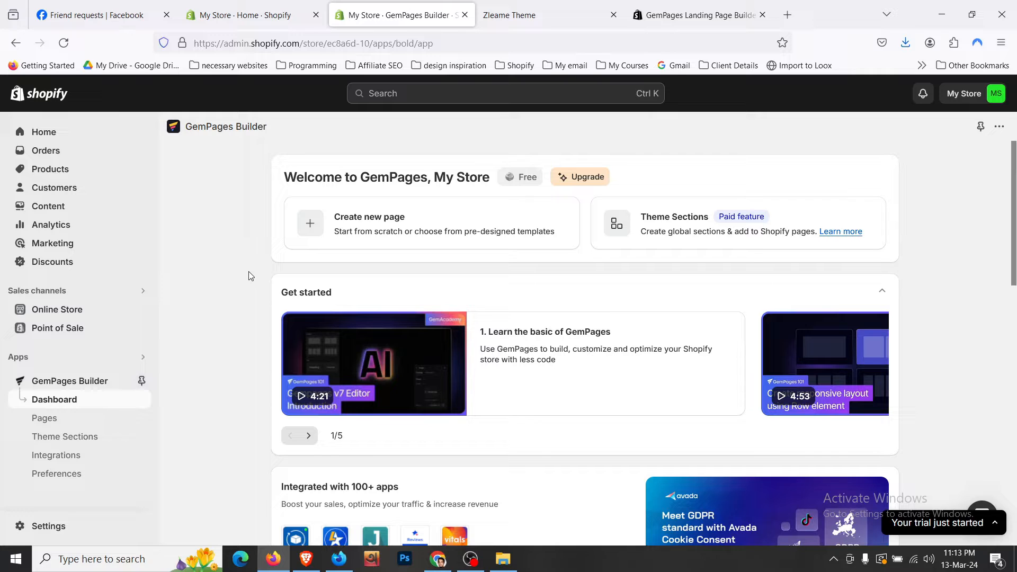
- View the Zleame Hair Eraser product details, then switch to the Zleame Theme storefront
{"action": "left_click", "coordinate": [82, 175]}
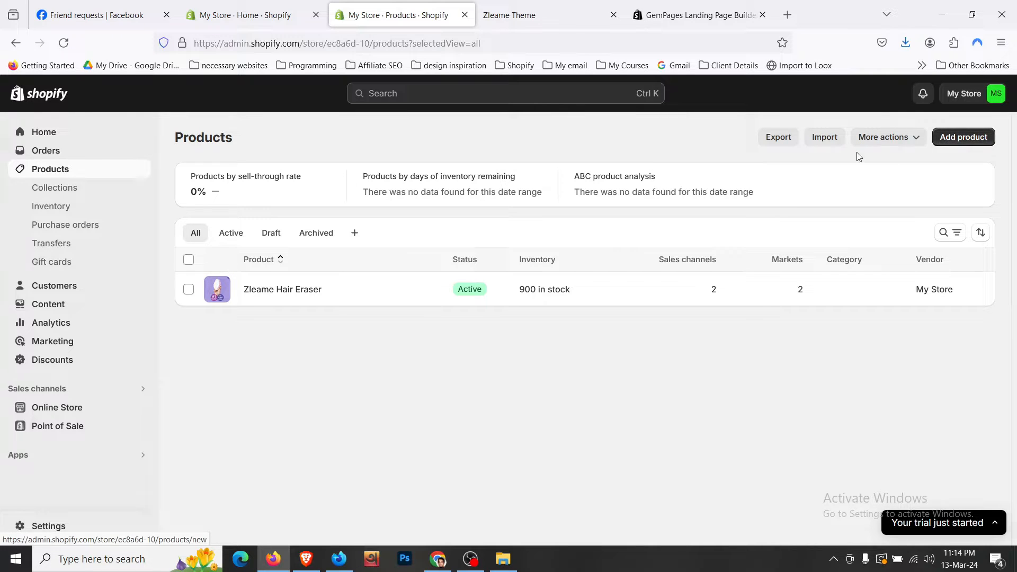
{"action": "left_click", "coordinate": [275, 290]}
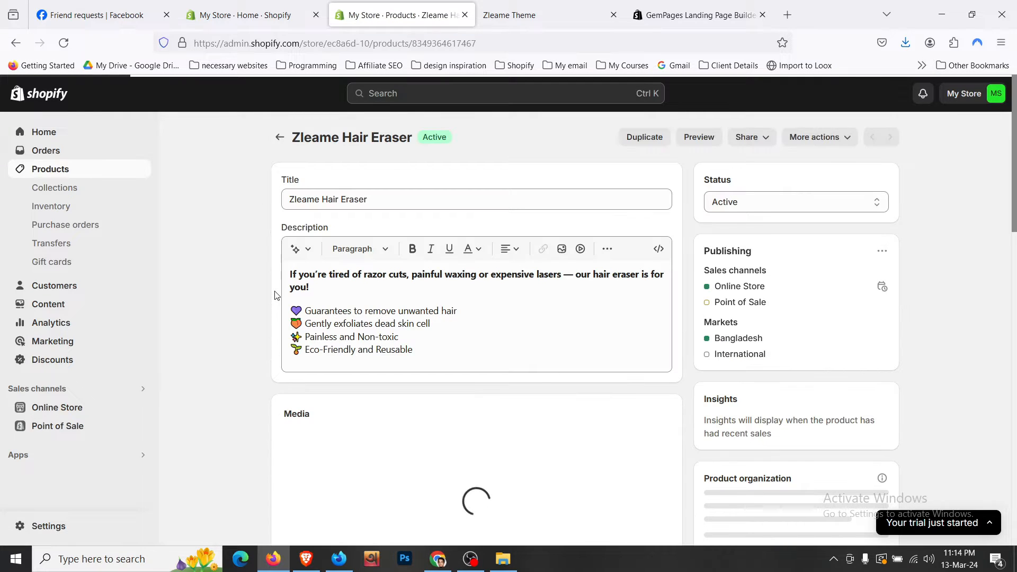
{"action": "scroll", "coordinate": [276, 295], "scroll_direction": "down", "scroll_amount": 6}
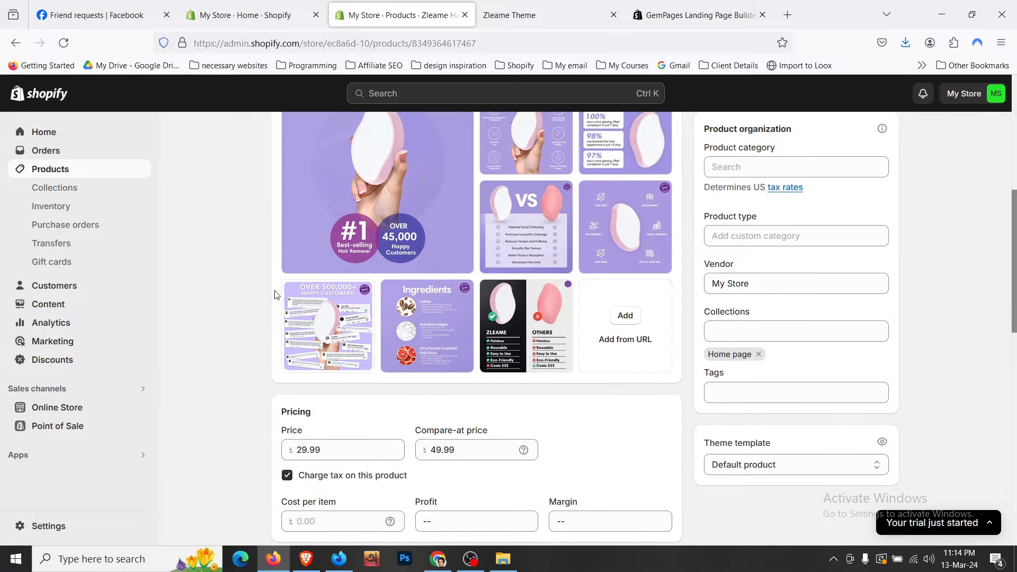
{"action": "scroll", "coordinate": [275, 295], "scroll_direction": "up", "scroll_amount": 3}
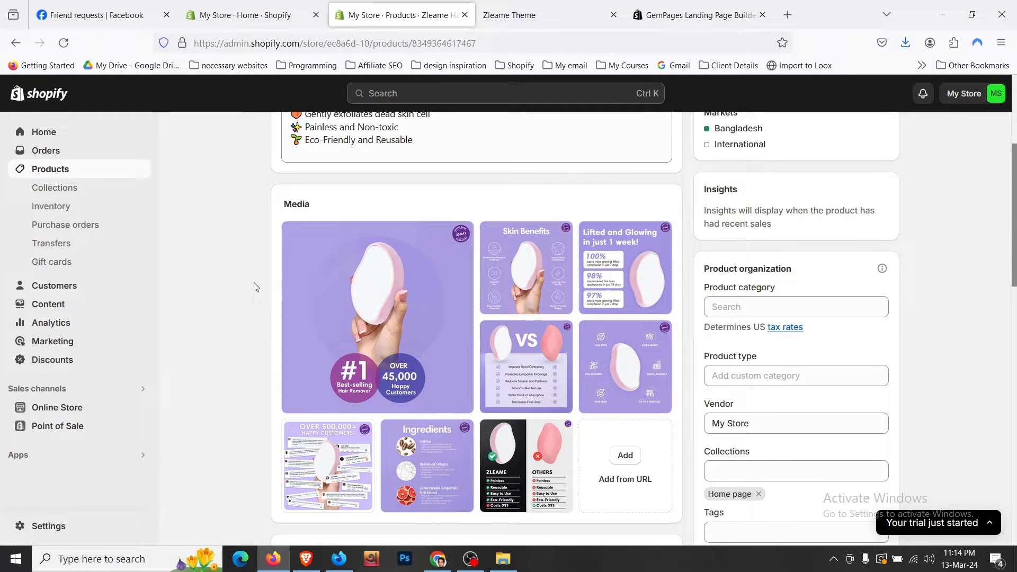
{"action": "left_click", "coordinate": [505, 16]}
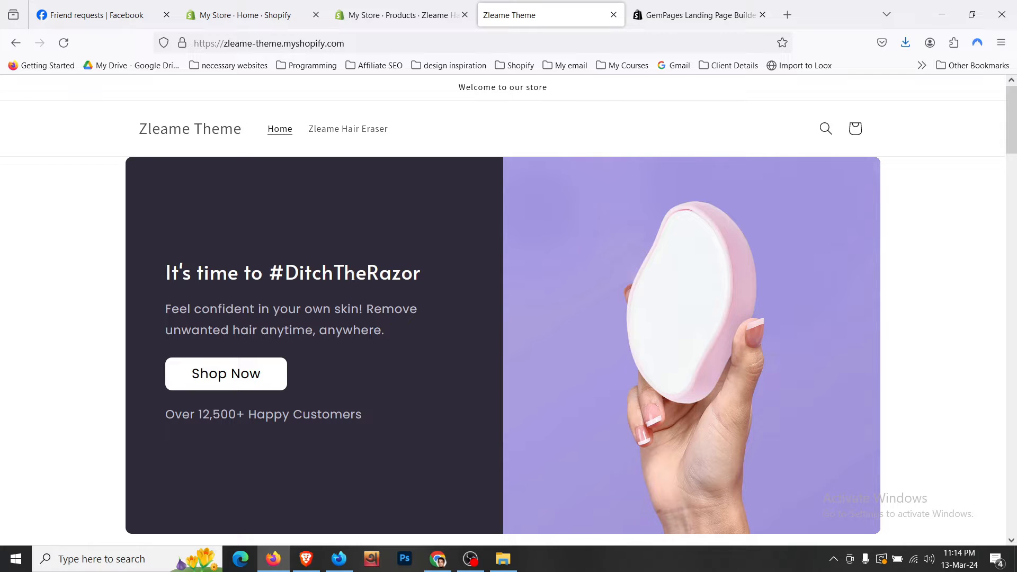
- Browse the Zleame storefront home page sections, then go back to the admin product page
{"action": "scroll", "coordinate": [351, 288], "scroll_direction": "down", "scroll_amount": 15}
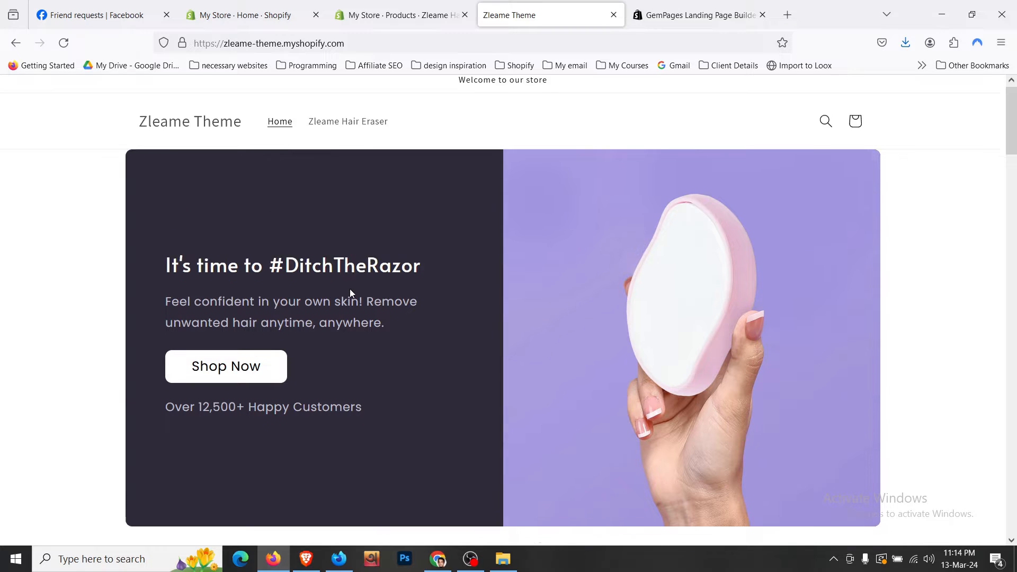
{"action": "scroll", "coordinate": [349, 288], "scroll_direction": "down", "scroll_amount": 15}
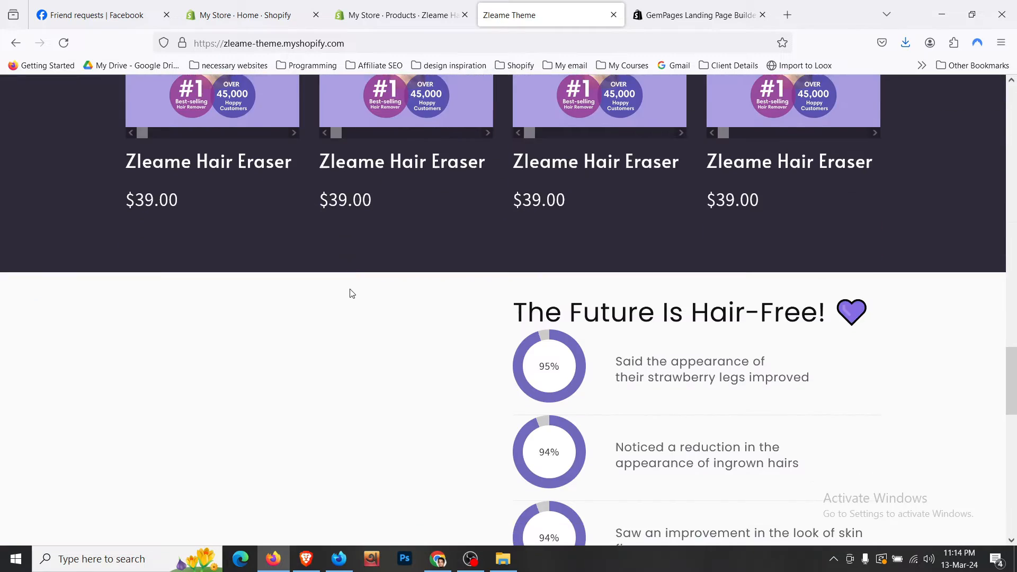
{"action": "scroll", "coordinate": [350, 291], "scroll_direction": "down", "scroll_amount": 4}
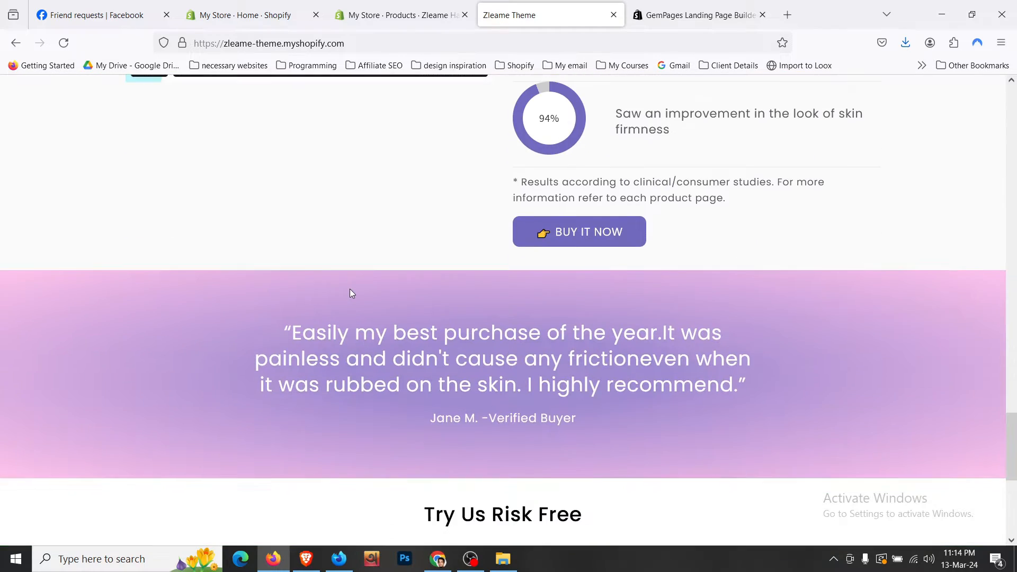
{"action": "scroll", "coordinate": [350, 291], "scroll_direction": "down", "scroll_amount": 5}
{"action": "scroll", "coordinate": [351, 293], "scroll_direction": "up", "scroll_amount": 20}
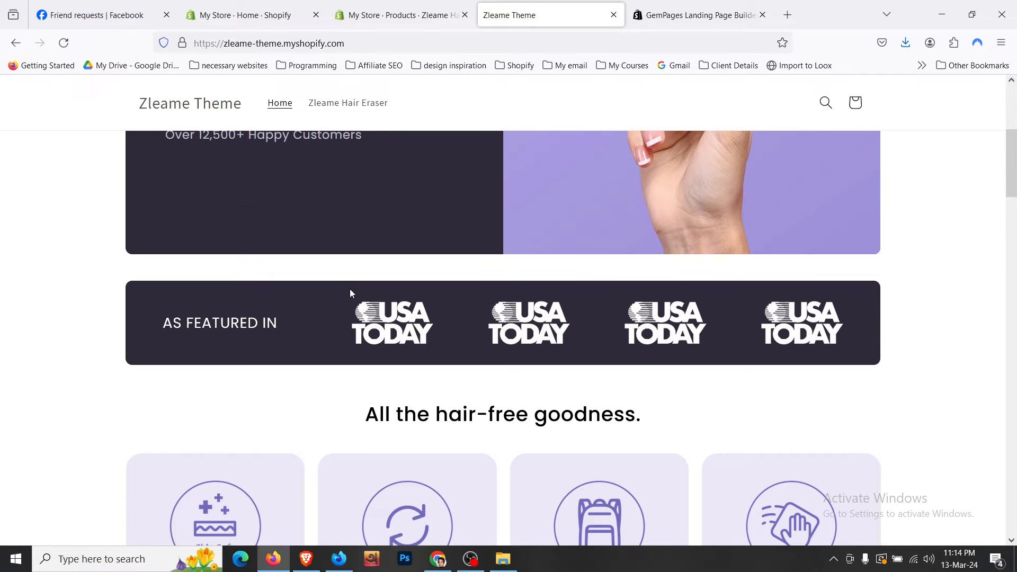
{"action": "scroll", "coordinate": [350, 293], "scroll_direction": "up", "scroll_amount": 5}
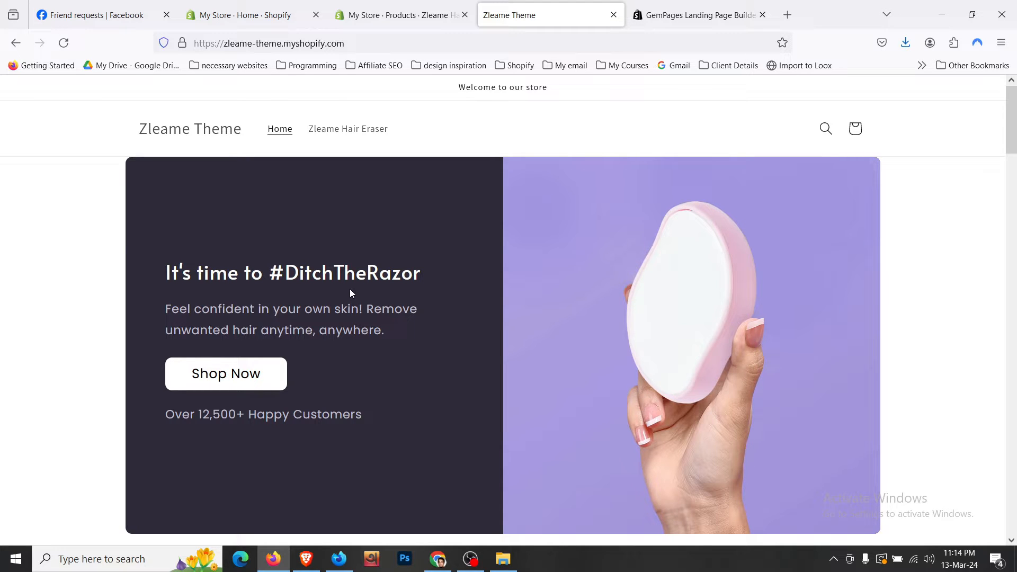
{"action": "left_click", "coordinate": [371, 15]}
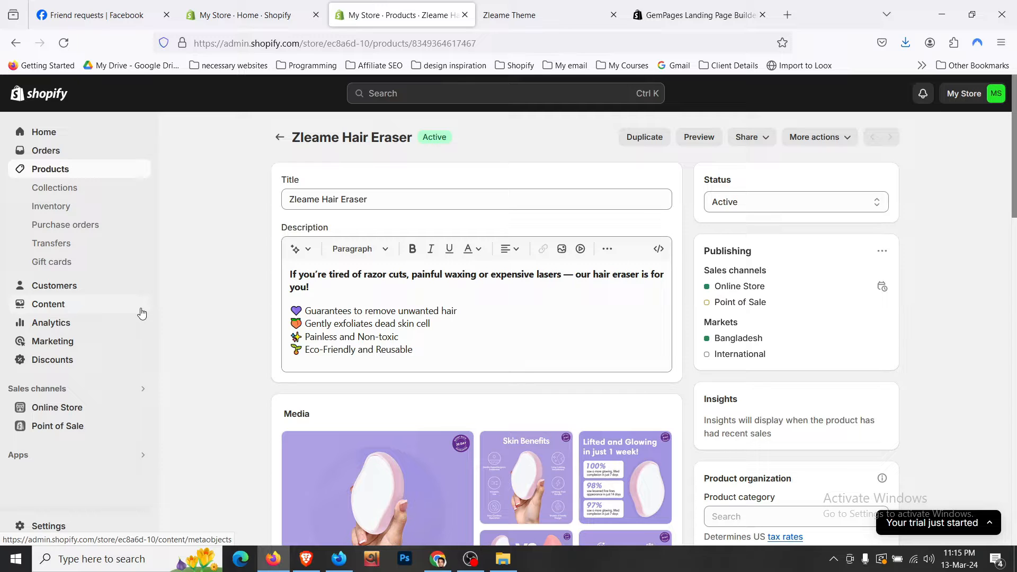
- Change the store profile name from My Store to Zleame, save, and close Settings
{"action": "left_click", "coordinate": [961, 95]}
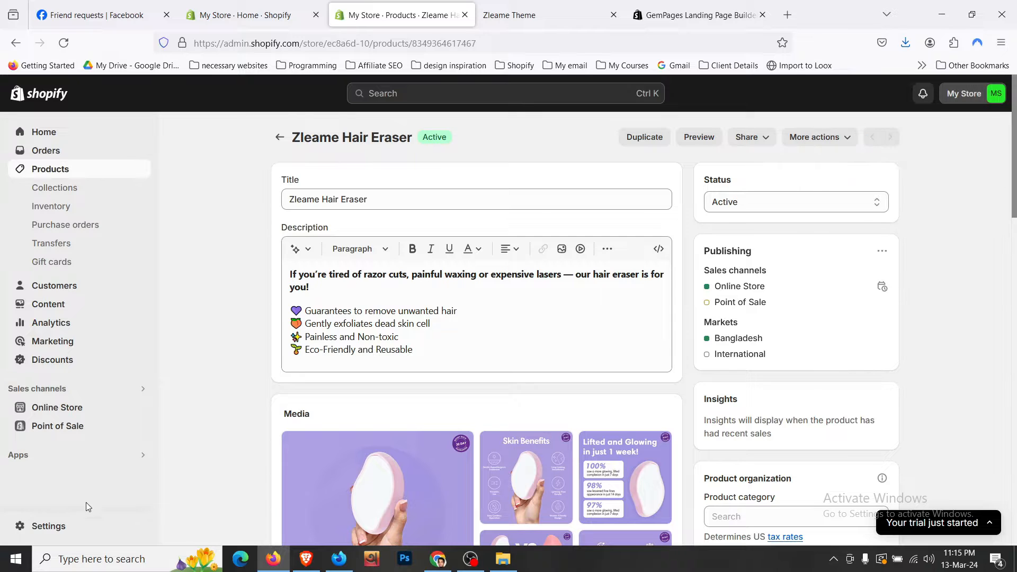
{"action": "left_click", "coordinate": [78, 529]}
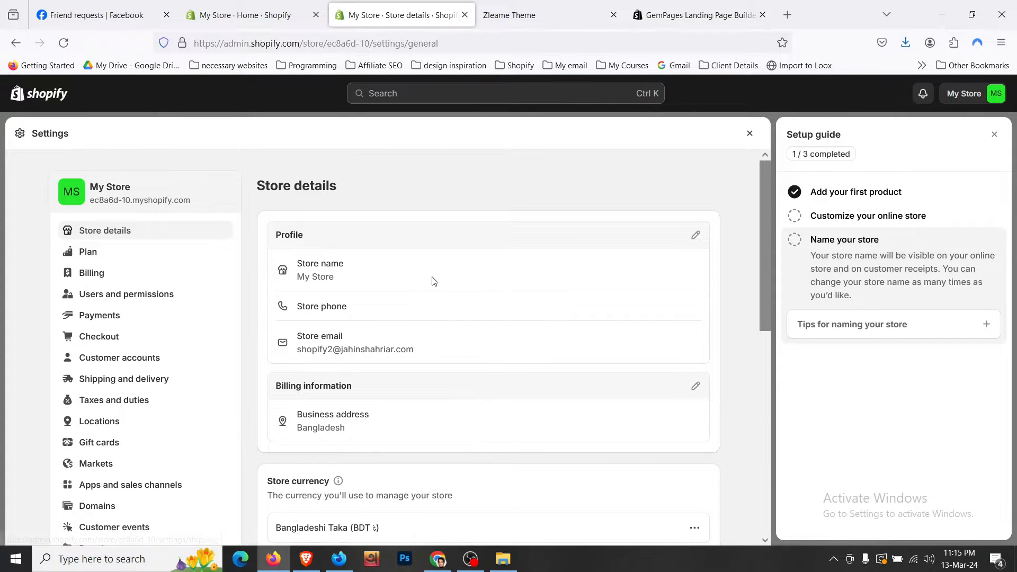
{"action": "left_click", "coordinate": [696, 235]}
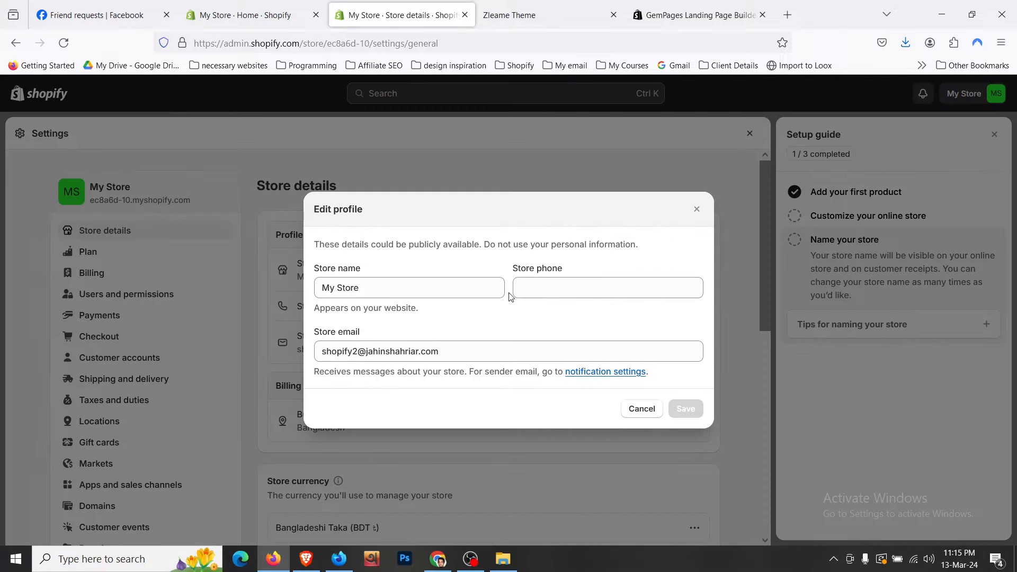
{"action": "left_click", "coordinate": [462, 293]}
{"action": "key", "text": "ctrl+a"}
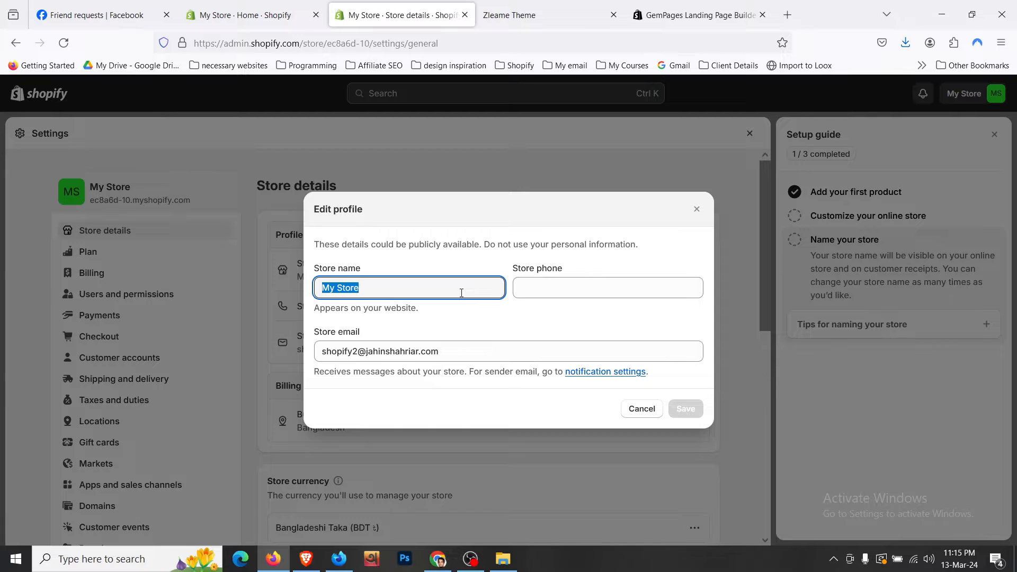
{"action": "type", "text": "Zleae"}
{"action": "key", "text": "BackSpace"}
{"action": "type", "text": "me"}
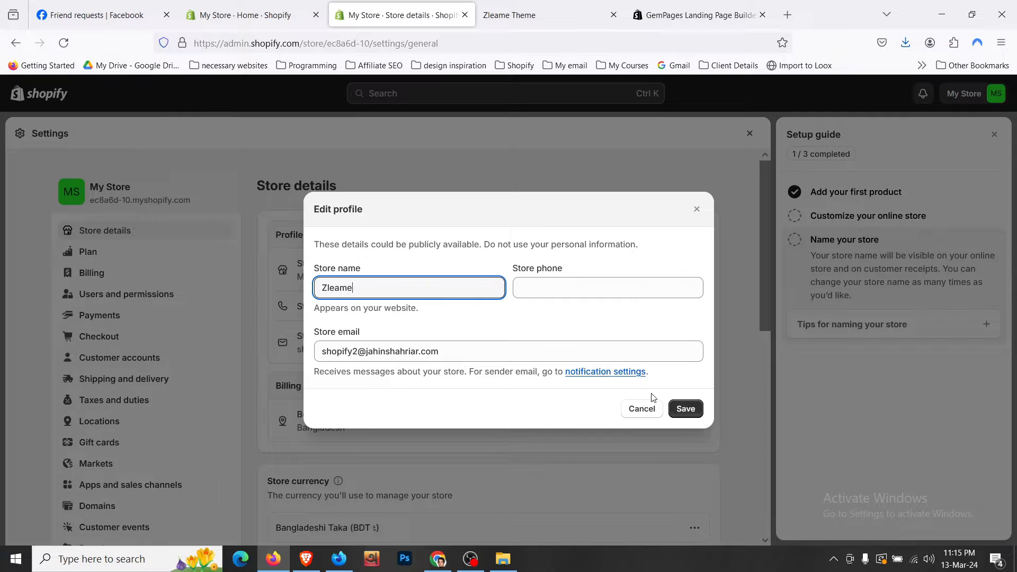
{"action": "left_click", "coordinate": [685, 409]}
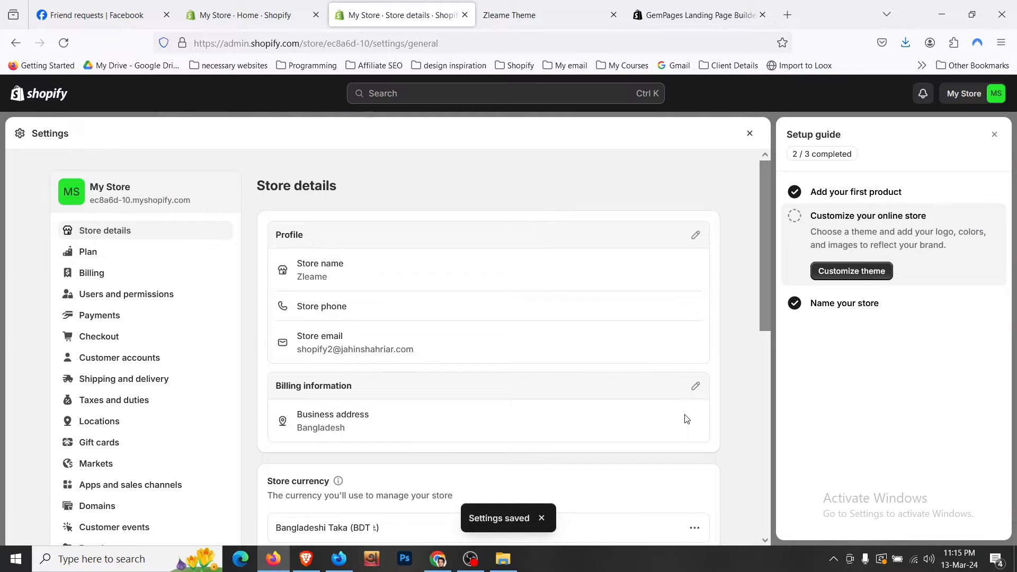
{"action": "left_click", "coordinate": [993, 135]}
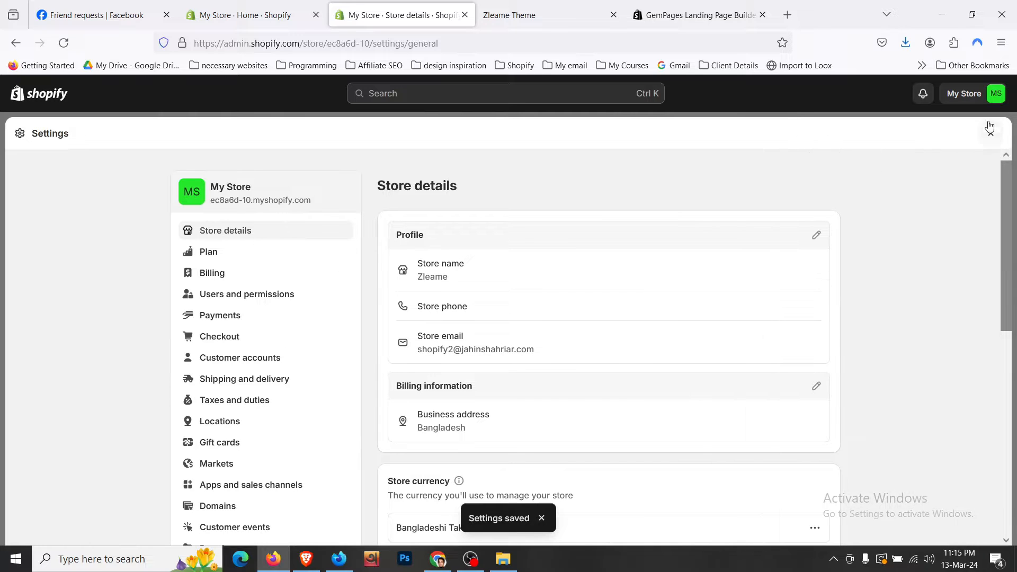
{"action": "left_click", "coordinate": [991, 134]}
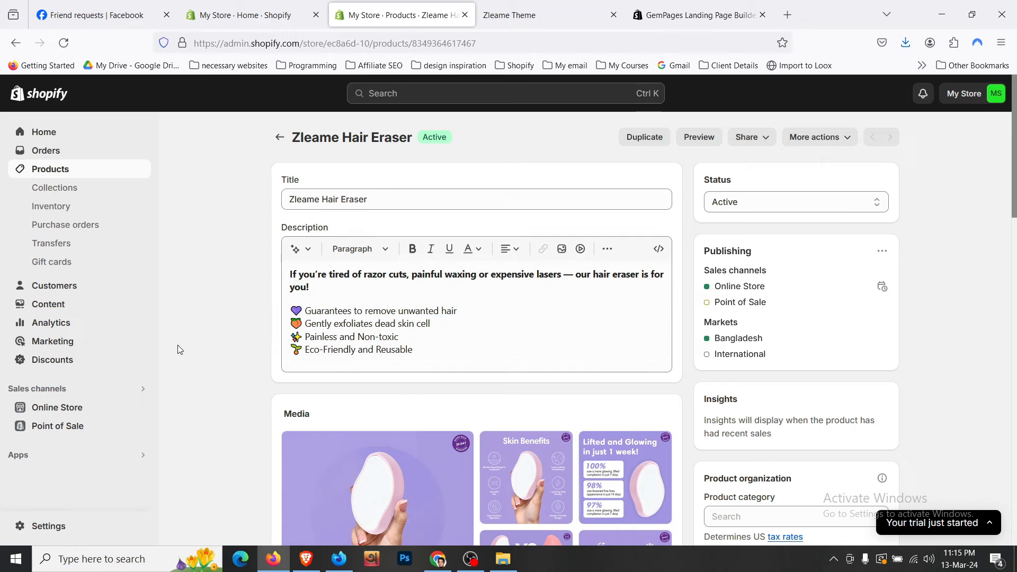
- Launch GemPages Builder from the installed apps and go to its Pages list
{"action": "left_click", "coordinate": [18, 455]}
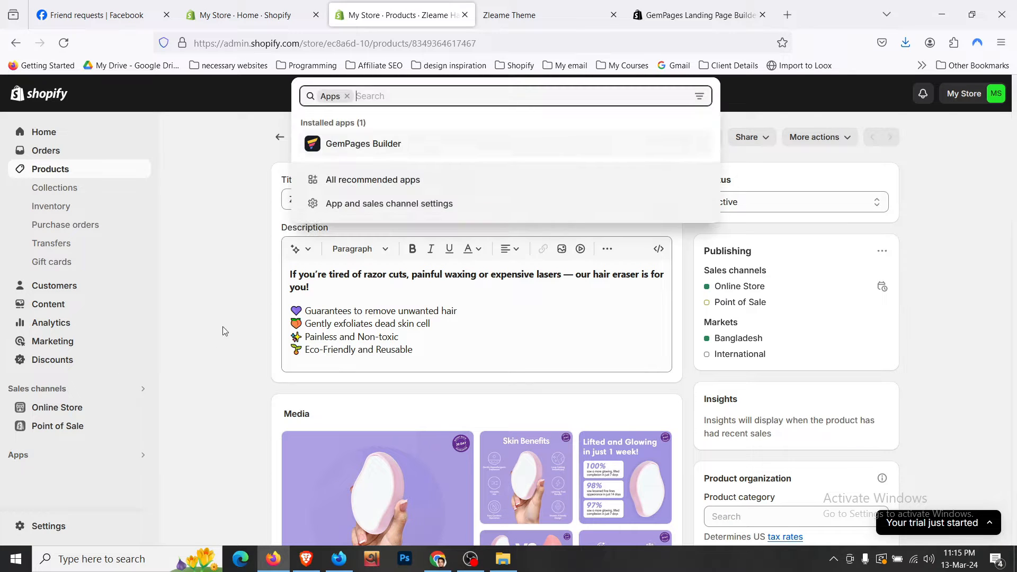
{"action": "left_click", "coordinate": [343, 145]}
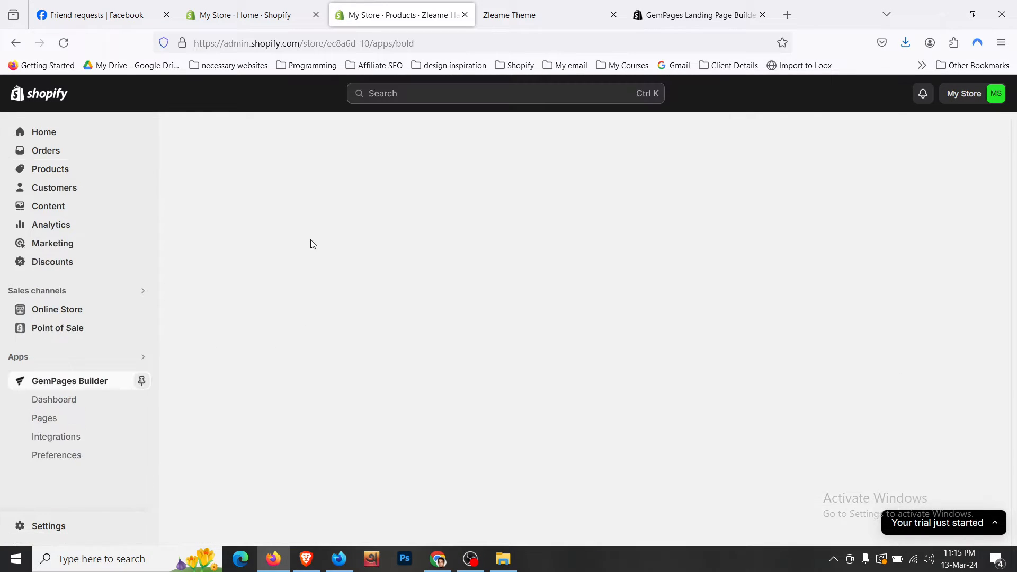
{"action": "left_click", "coordinate": [963, 98]}
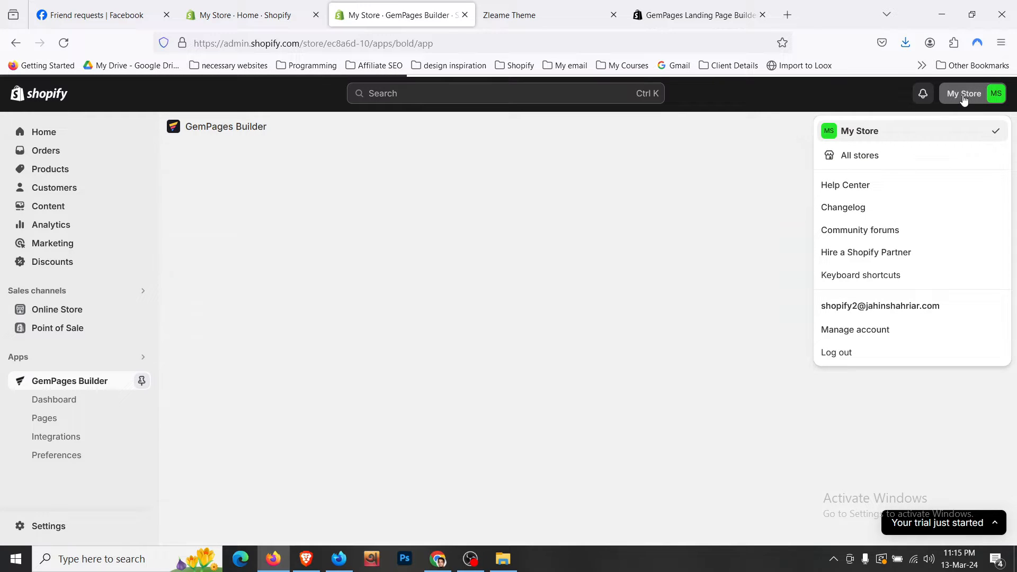
{"action": "left_click", "coordinate": [963, 99]}
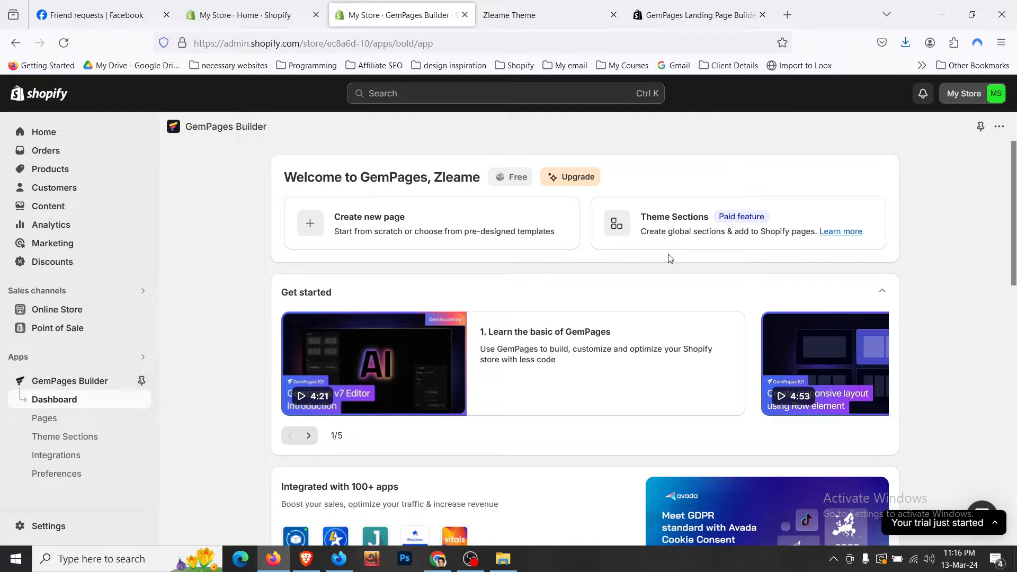
{"action": "scroll", "coordinate": [668, 258], "scroll_direction": "down", "scroll_amount": 5}
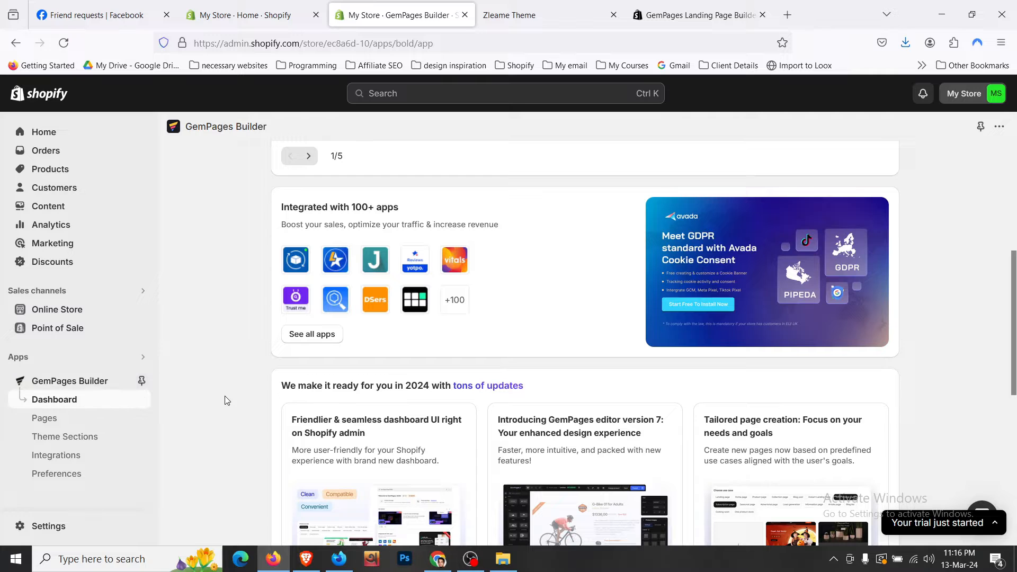
{"action": "left_click", "coordinate": [57, 421]}
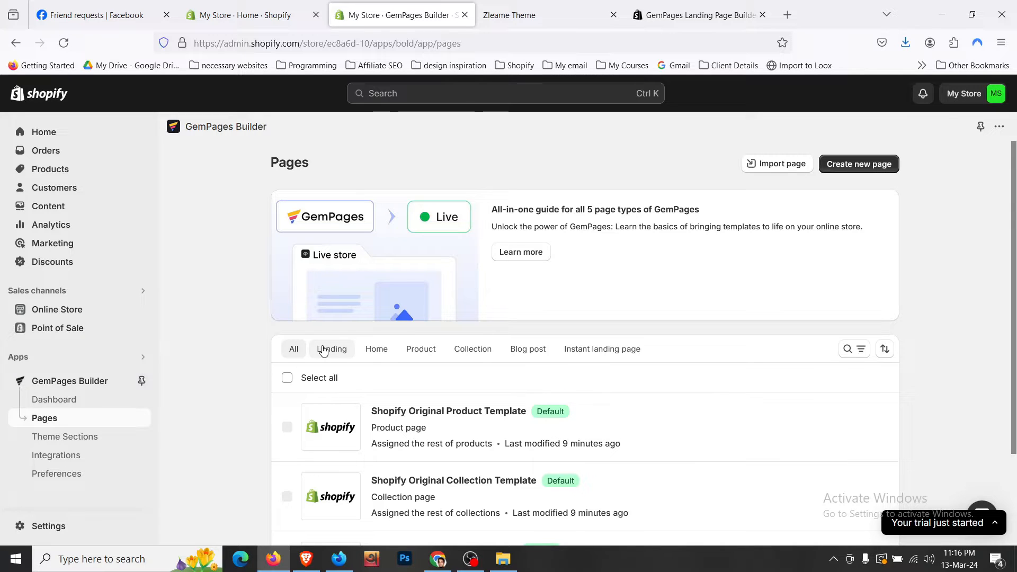
- Check the storefront's web address, then filter the GemPages pages list to Home pages
{"action": "left_click", "coordinate": [508, 15]}
{"action": "left_click", "coordinate": [297, 43]}
{"action": "left_click", "coordinate": [292, 43]}
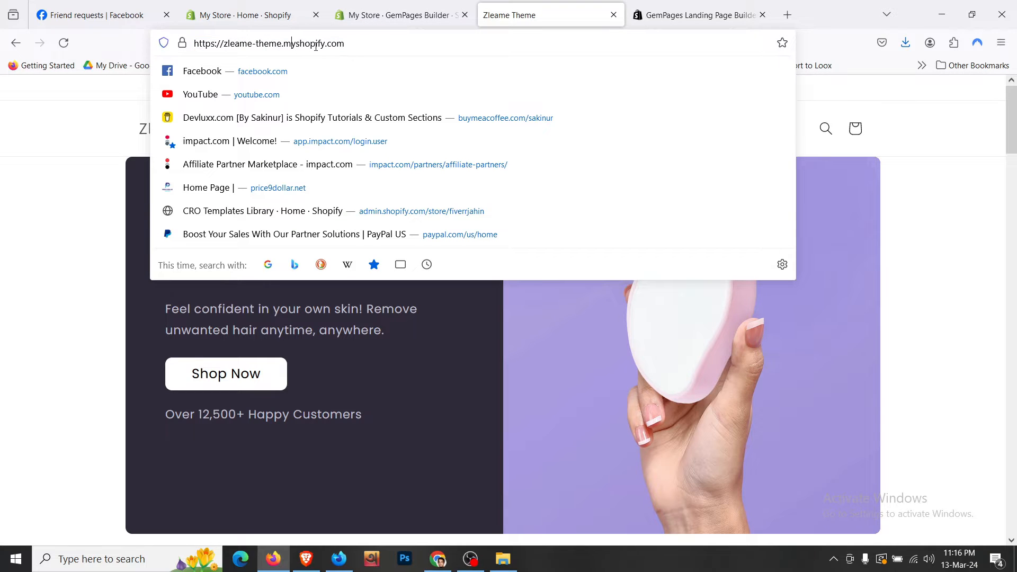
{"action": "left_click", "coordinate": [347, 44]}
{"action": "left_click", "coordinate": [382, 15]}
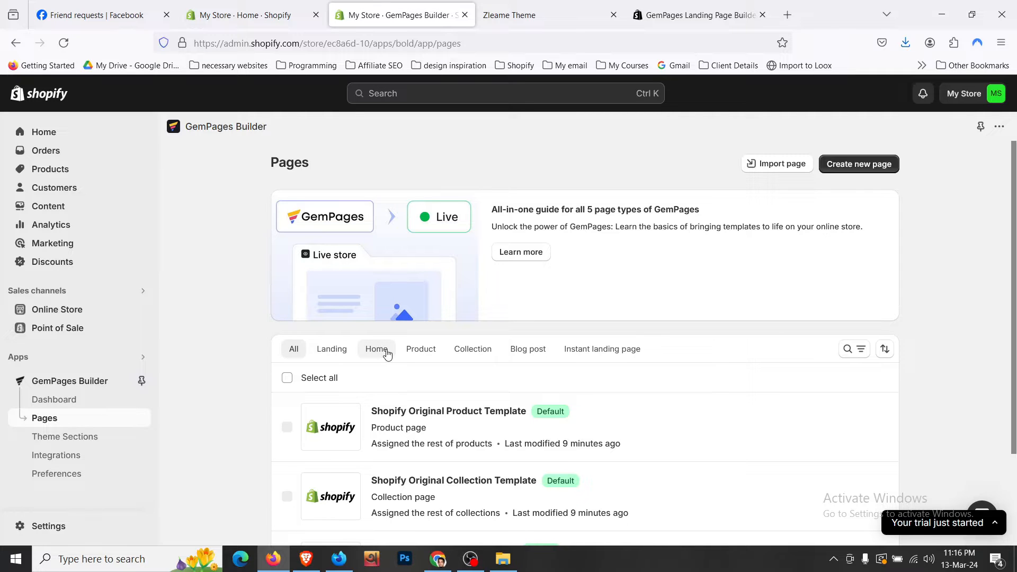
{"action": "left_click", "coordinate": [387, 354]}
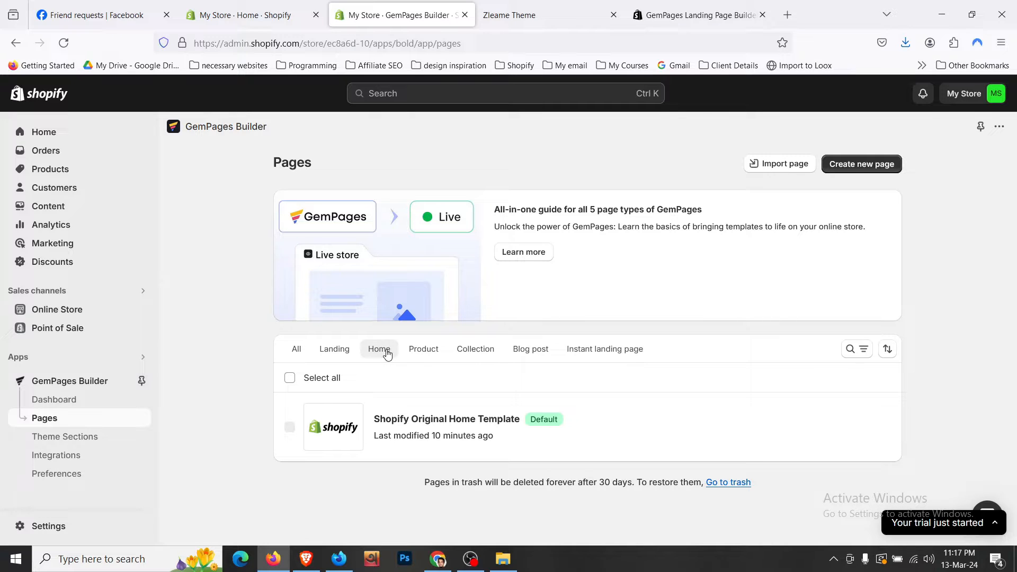
- Start a new GemPages page and browse the Home Page template gallery
{"action": "left_click", "coordinate": [859, 166]}
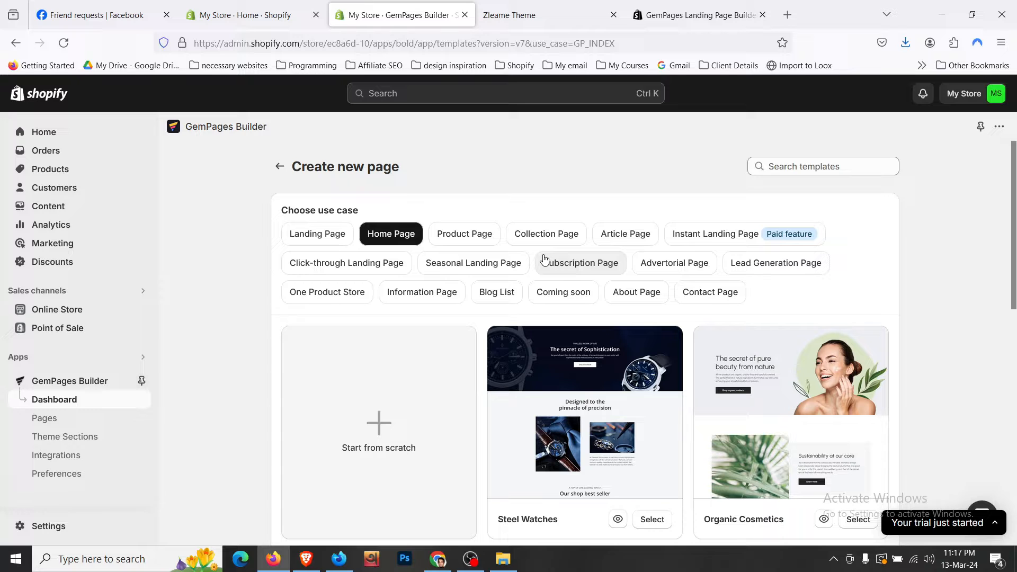
{"action": "scroll", "coordinate": [564, 269], "scroll_direction": "down", "scroll_amount": 5}
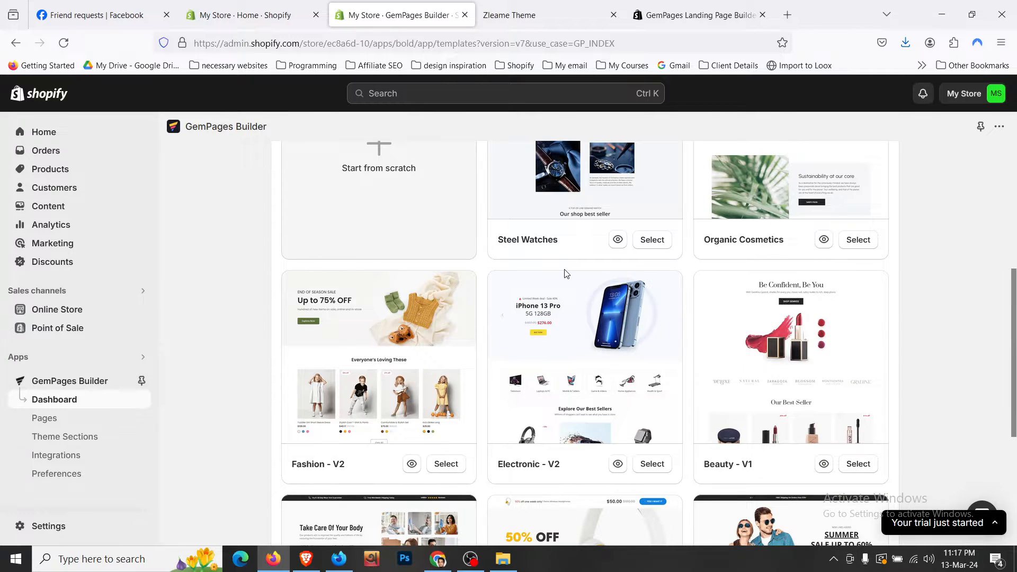
{"action": "scroll", "coordinate": [566, 273], "scroll_direction": "down", "scroll_amount": 3}
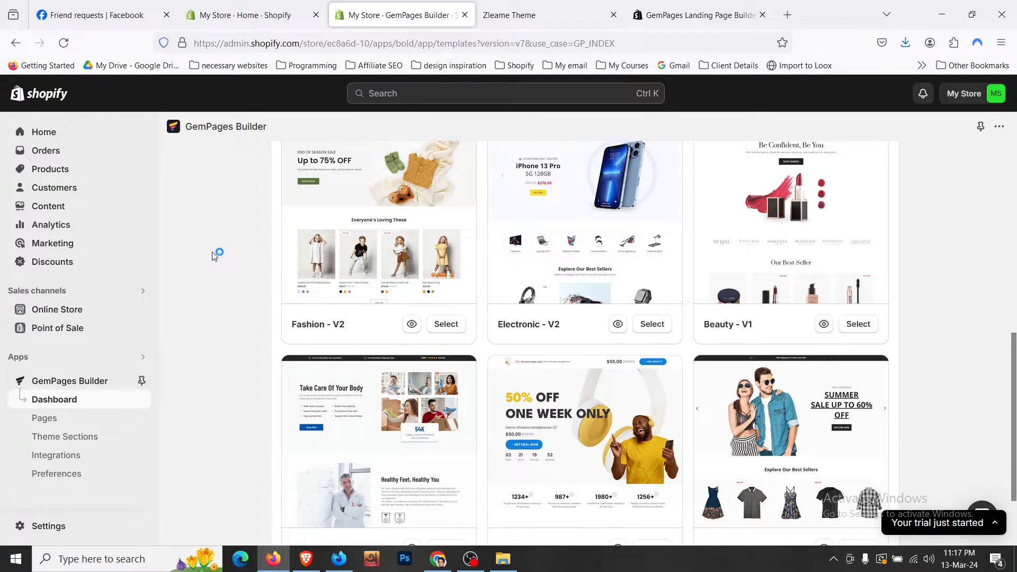
{"action": "scroll", "coordinate": [211, 252], "scroll_direction": "up", "scroll_amount": 3}
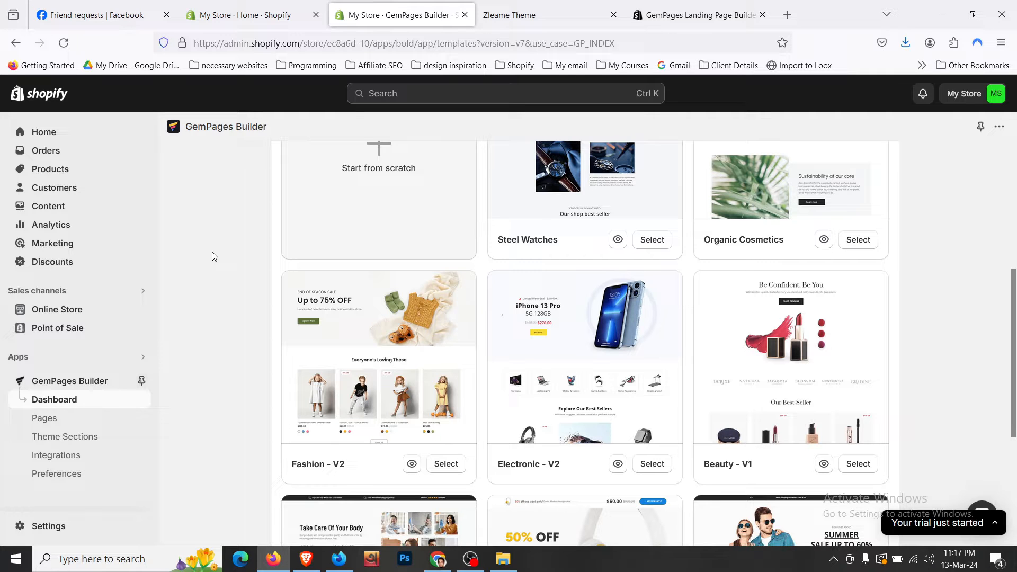
{"action": "scroll", "coordinate": [212, 252], "scroll_direction": "down", "scroll_amount": 5}
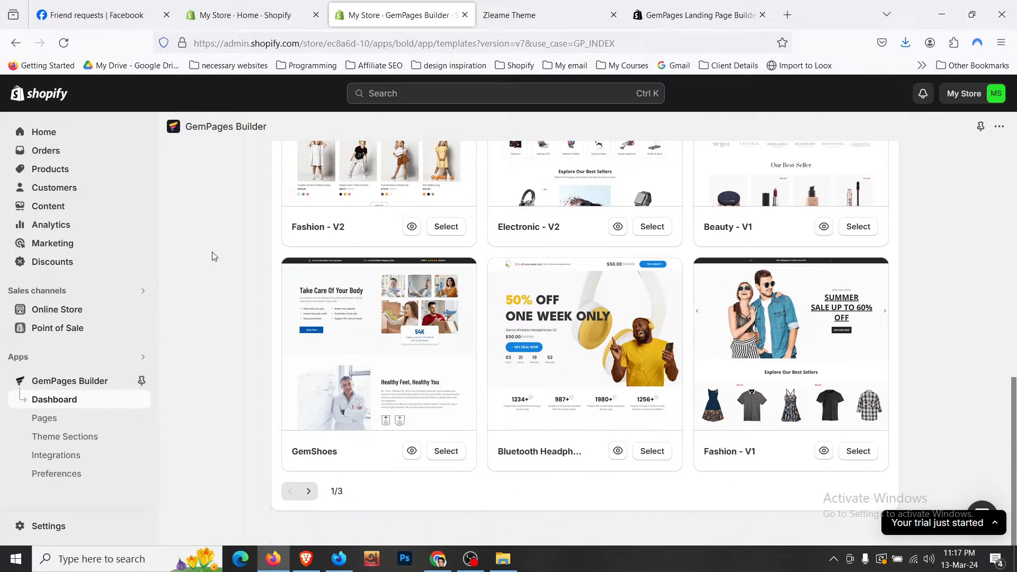
{"action": "scroll", "coordinate": [212, 252], "scroll_direction": "up", "scroll_amount": 8}
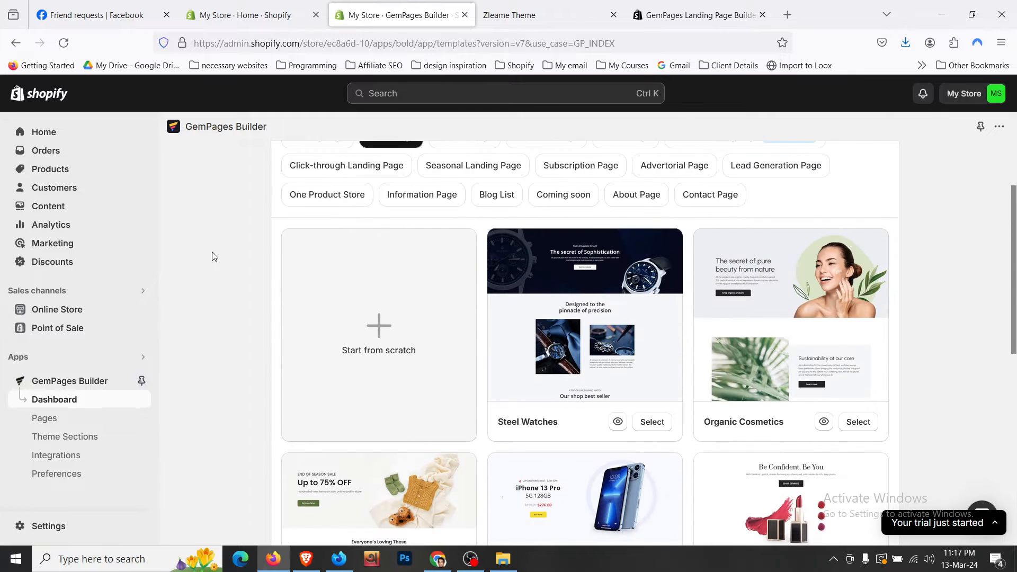
{"action": "scroll", "coordinate": [211, 256], "scroll_direction": "up", "scroll_amount": 2}
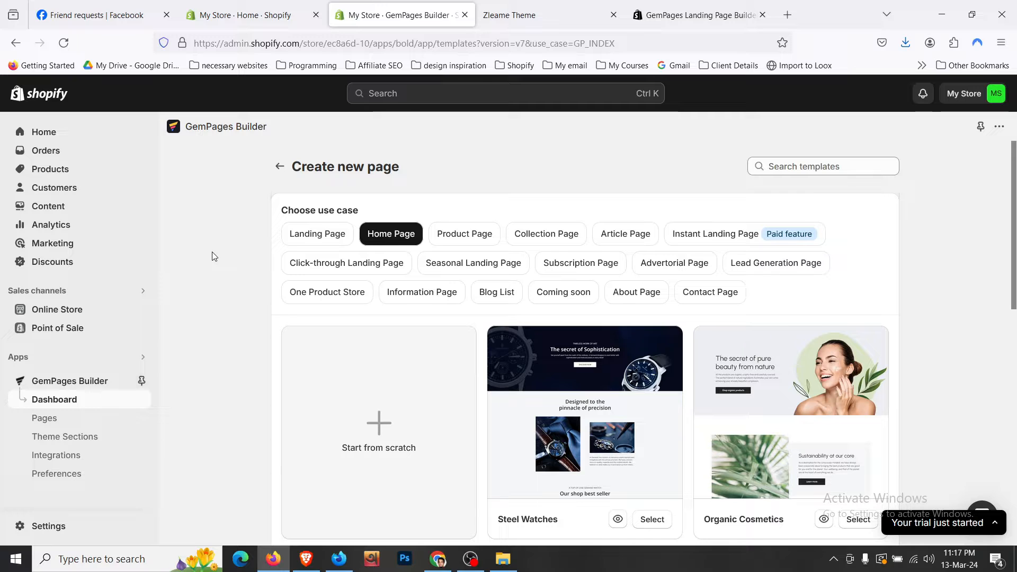
- Choose Start from scratch to create a blank home page
{"action": "left_click", "coordinate": [391, 429]}
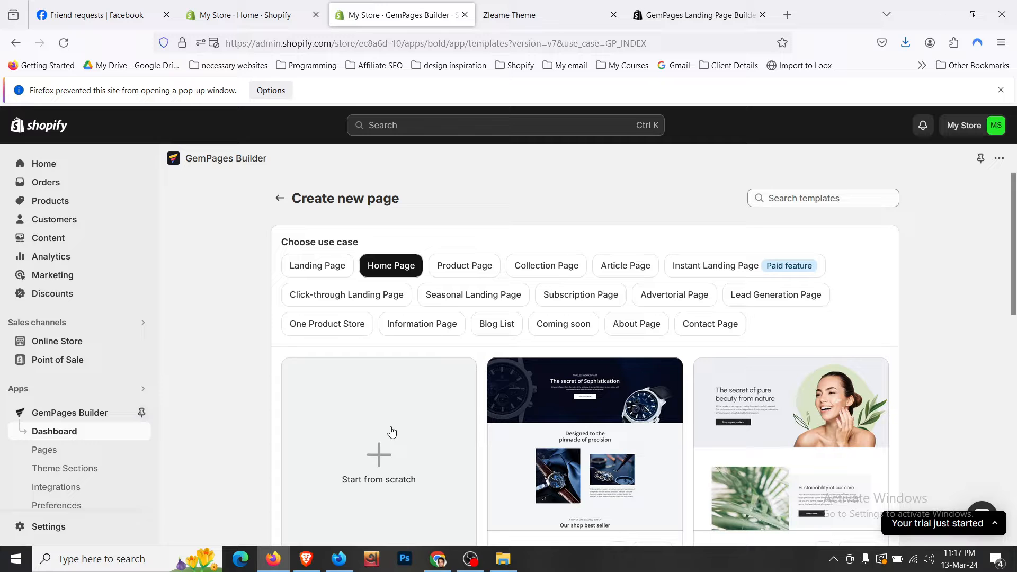
{"action": "scroll", "coordinate": [391, 431], "scroll_direction": "down", "scroll_amount": 3}
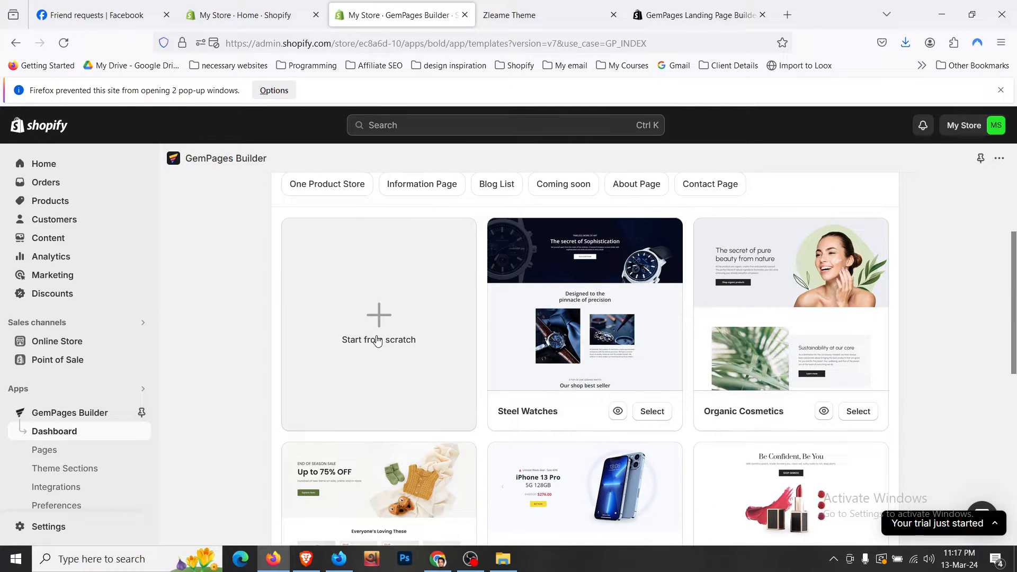
{"action": "scroll", "coordinate": [386, 328], "scroll_direction": "up", "scroll_amount": 3}
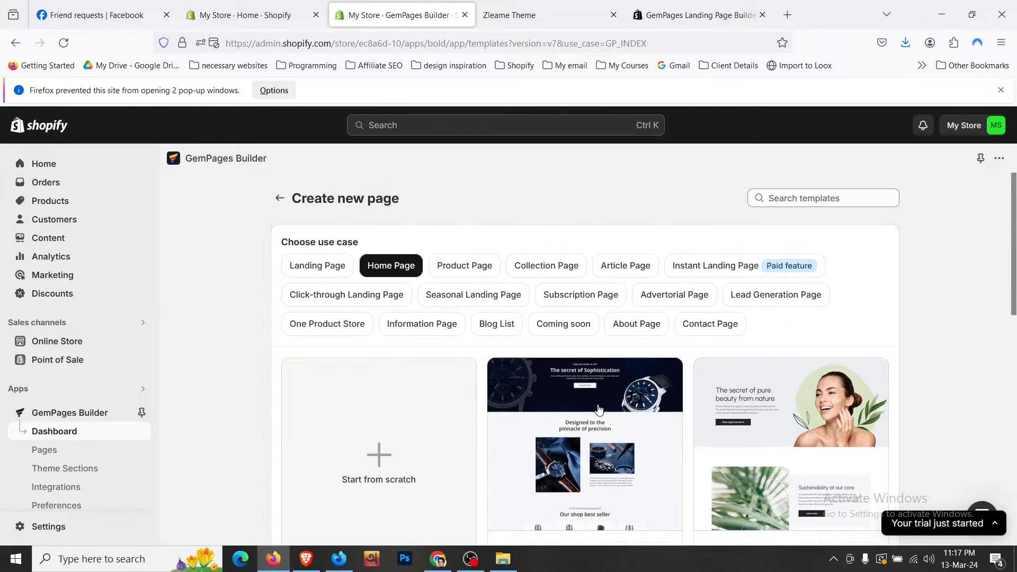
{"action": "scroll", "coordinate": [530, 365], "scroll_direction": "down", "scroll_amount": 3}
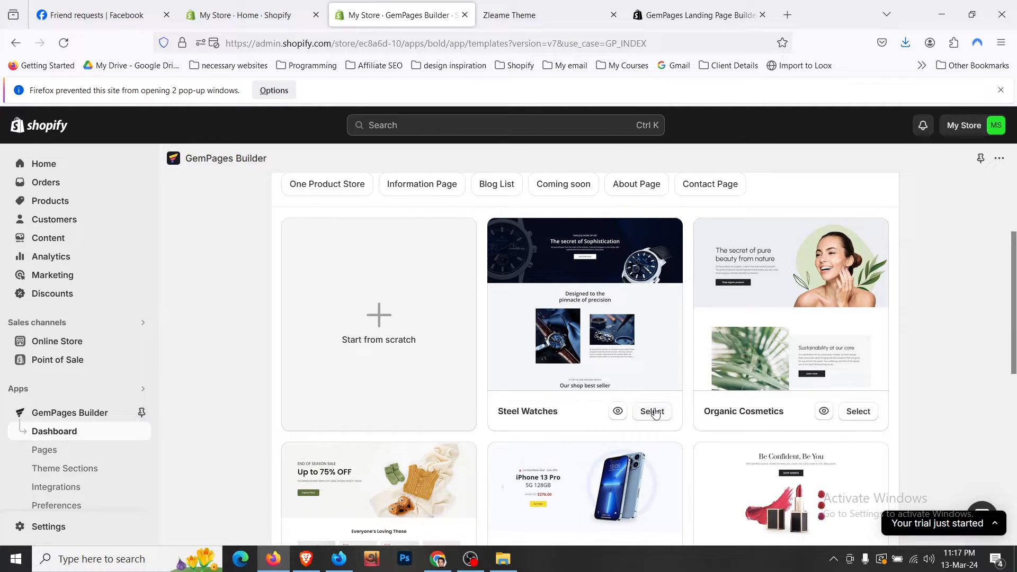
{"action": "left_click", "coordinate": [384, 316]}
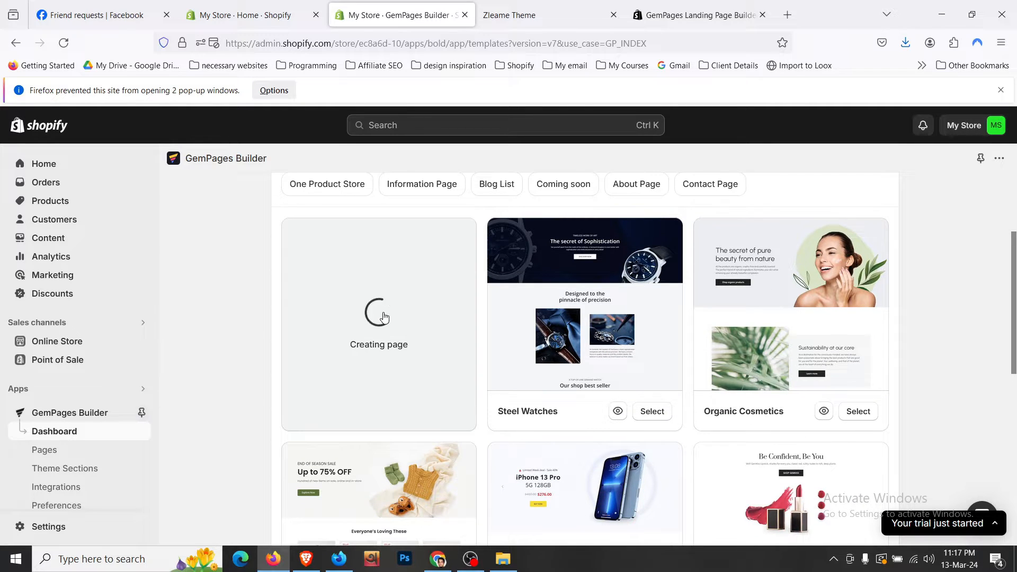
{"action": "scroll", "coordinate": [384, 317], "scroll_direction": "up", "scroll_amount": 3}
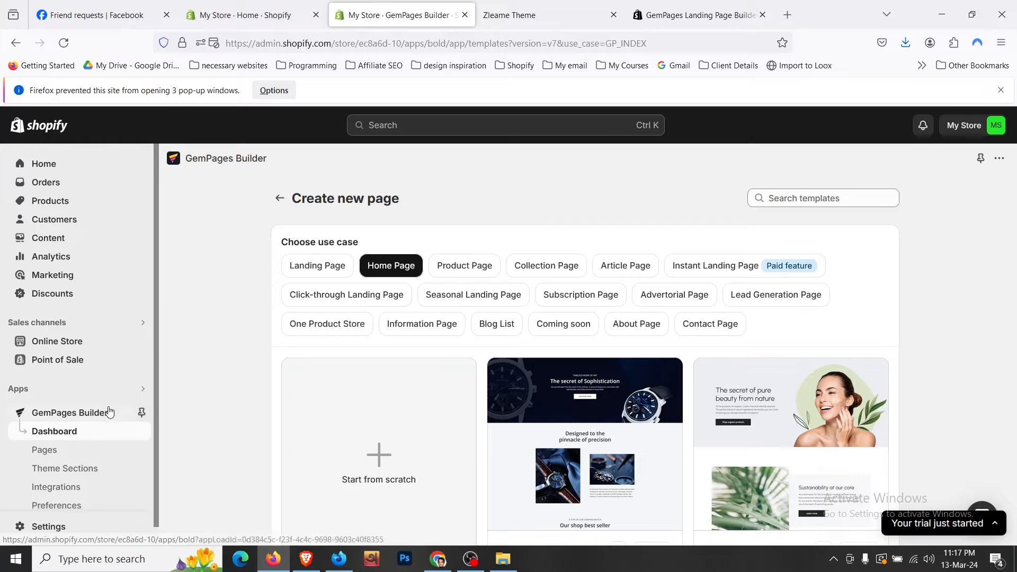
- Move the 23:17:51 and 23:17:45 Home Page drafts to trash
{"action": "left_click", "coordinate": [85, 458]}
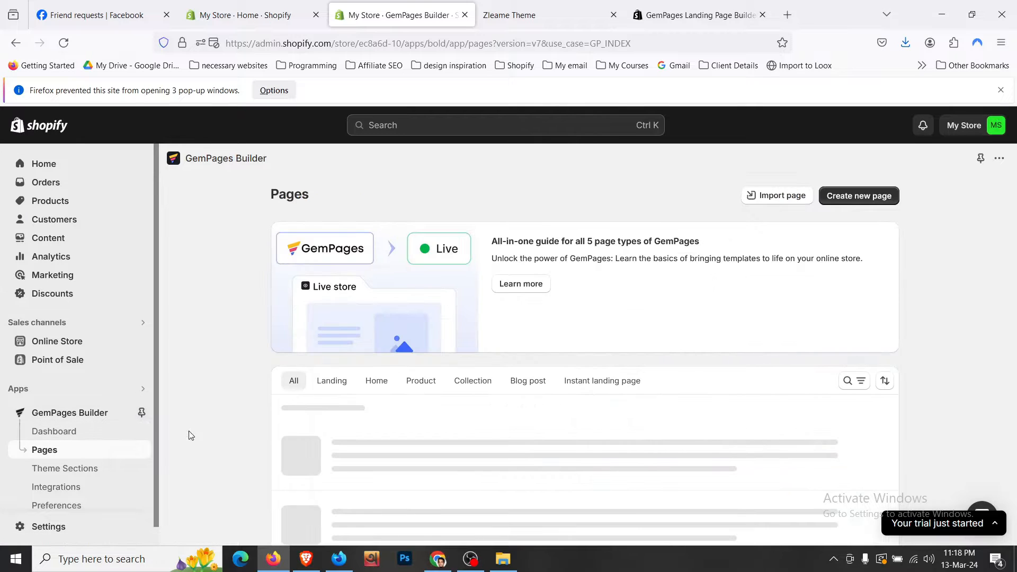
{"action": "scroll", "coordinate": [386, 390], "scroll_direction": "down", "scroll_amount": 5}
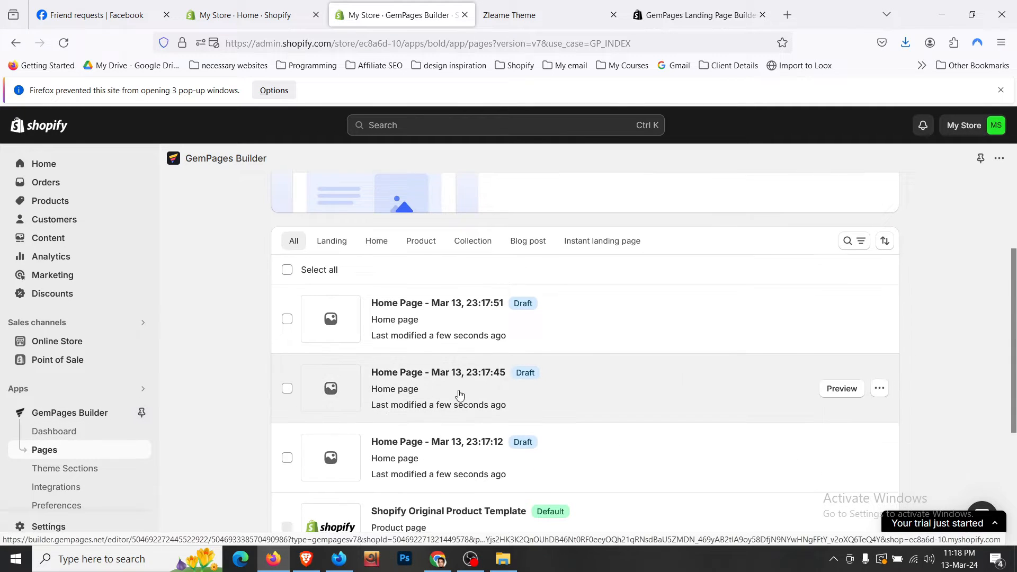
{"action": "scroll", "coordinate": [562, 342], "scroll_direction": "up", "scroll_amount": 3}
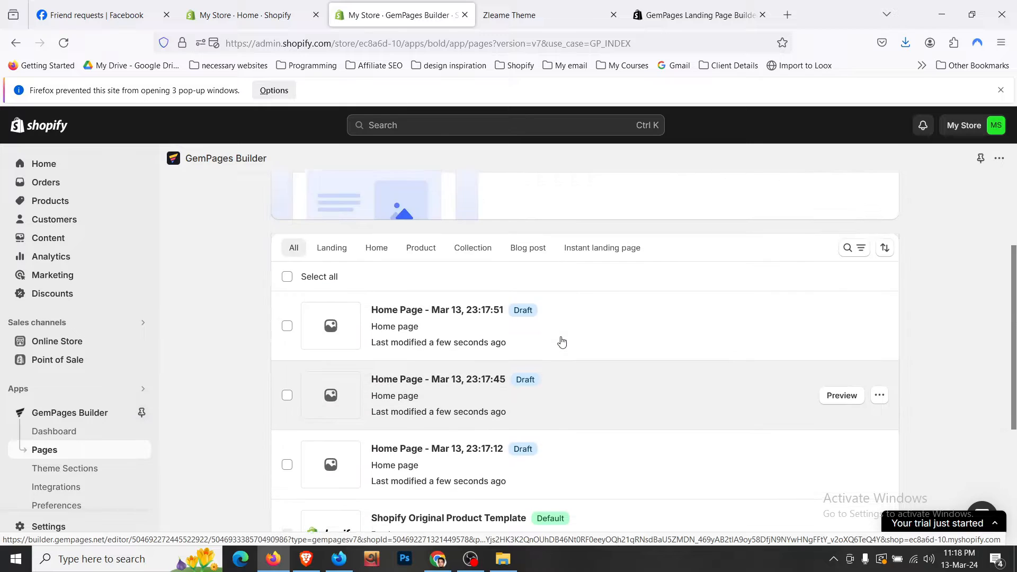
{"action": "scroll", "coordinate": [706, 373], "scroll_direction": "down", "scroll_amount": 1}
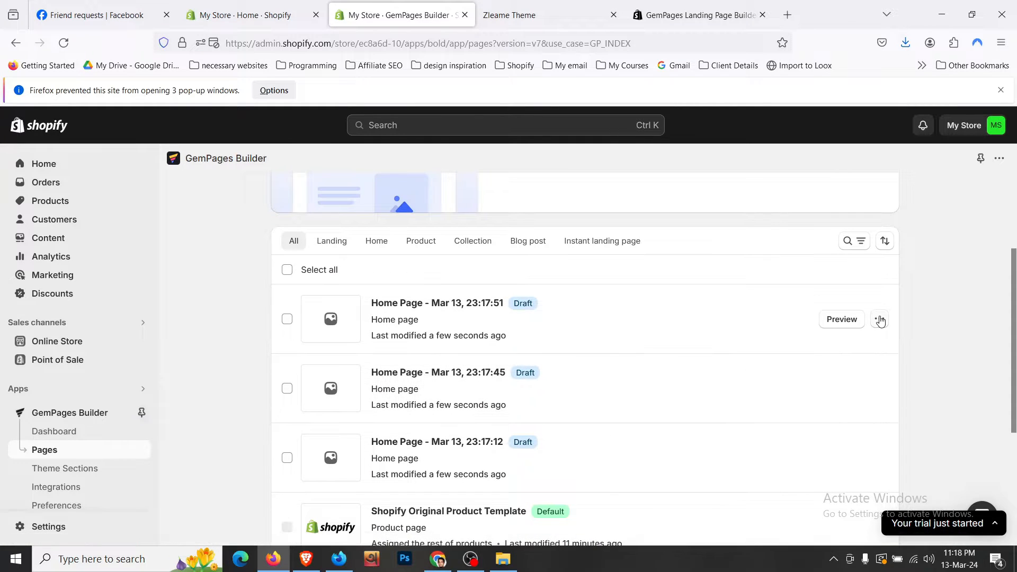
{"action": "left_click", "coordinate": [880, 319]}
{"action": "left_click", "coordinate": [828, 514]}
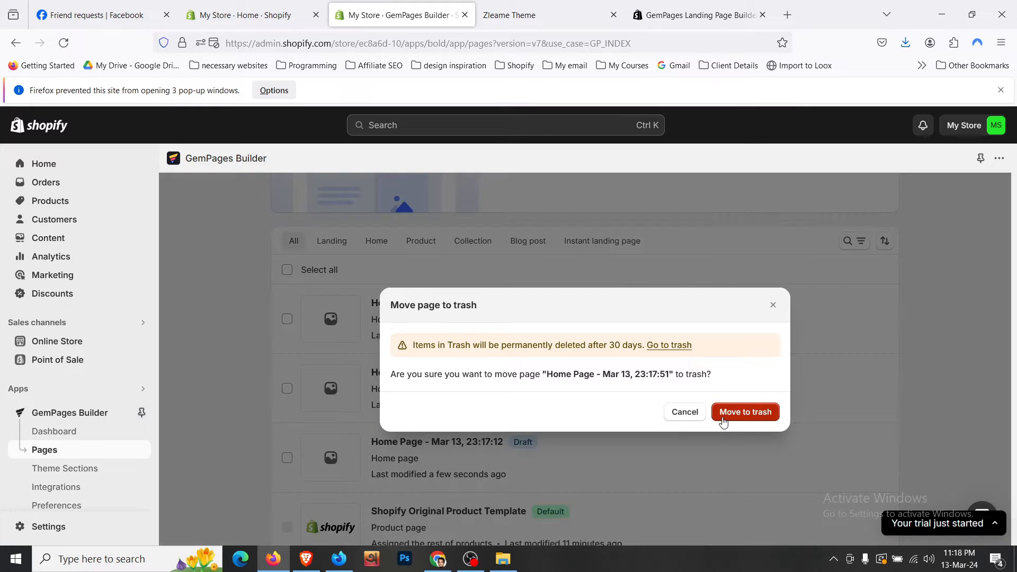
{"action": "left_click", "coordinate": [746, 413]}
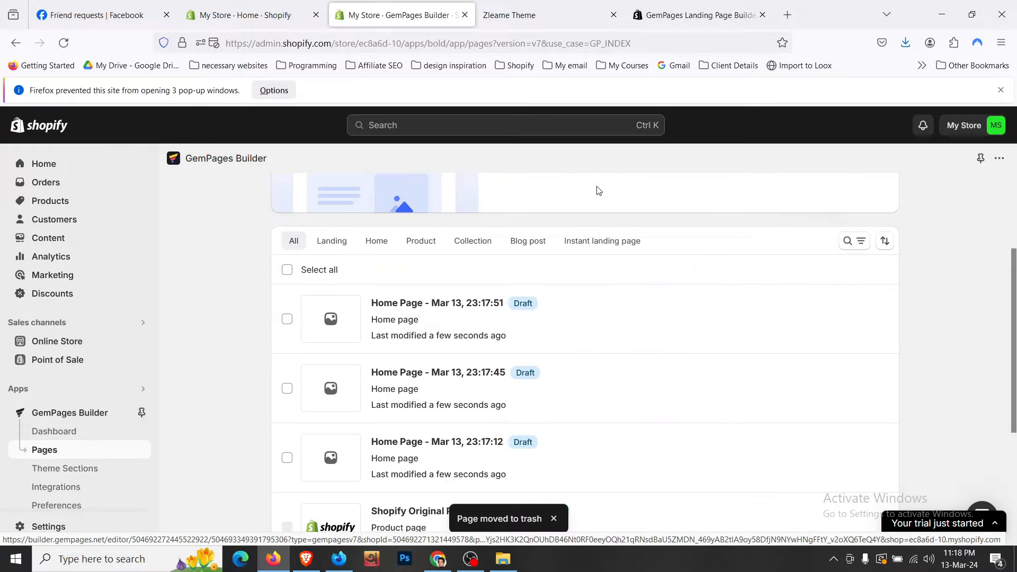
{"action": "left_click", "coordinate": [879, 318]}
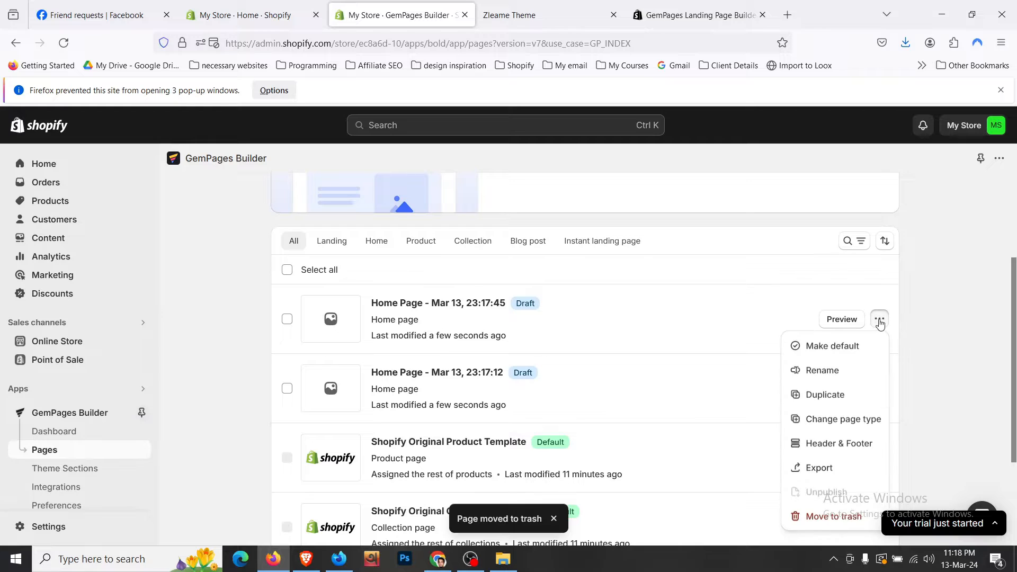
{"action": "left_click", "coordinate": [835, 518]}
{"action": "left_click", "coordinate": [745, 412]}
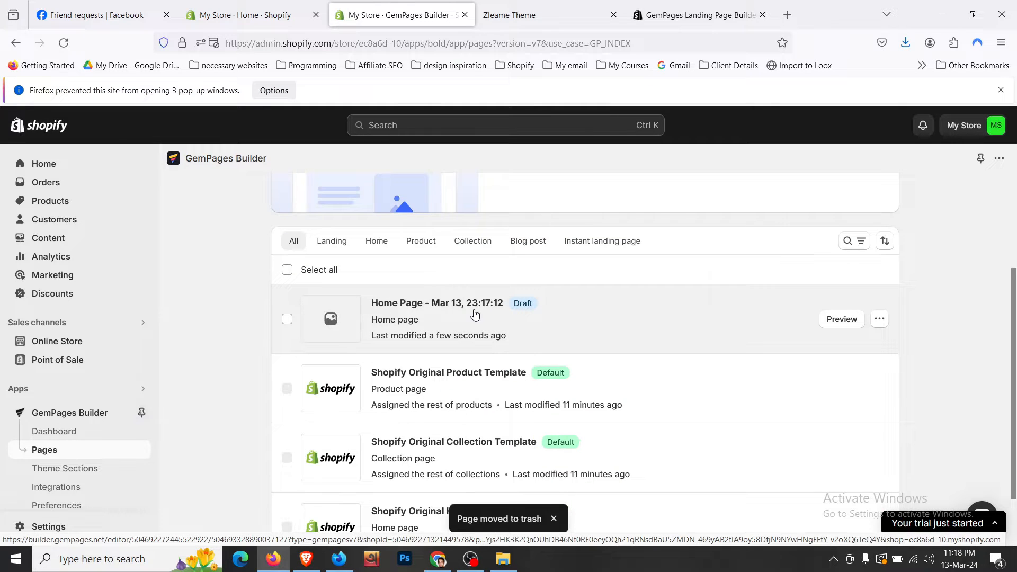
- Open the 23:17:12 home page draft and screenshot the editor, outlining the GemPages 7 logo
{"action": "left_click", "coordinate": [477, 307]}
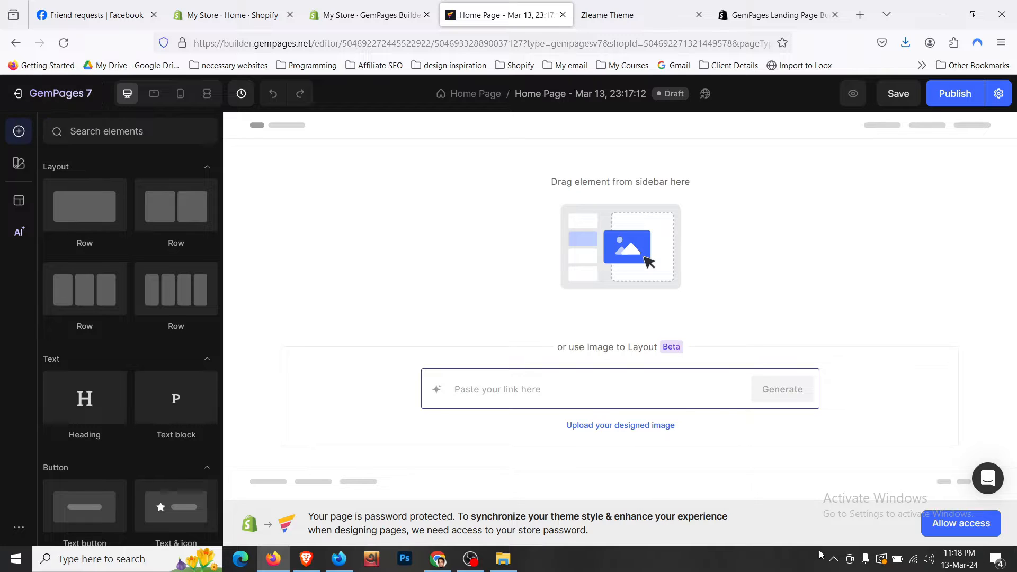
{"action": "left_click", "coordinate": [833, 559]}
{"action": "left_click", "coordinate": [807, 531]}
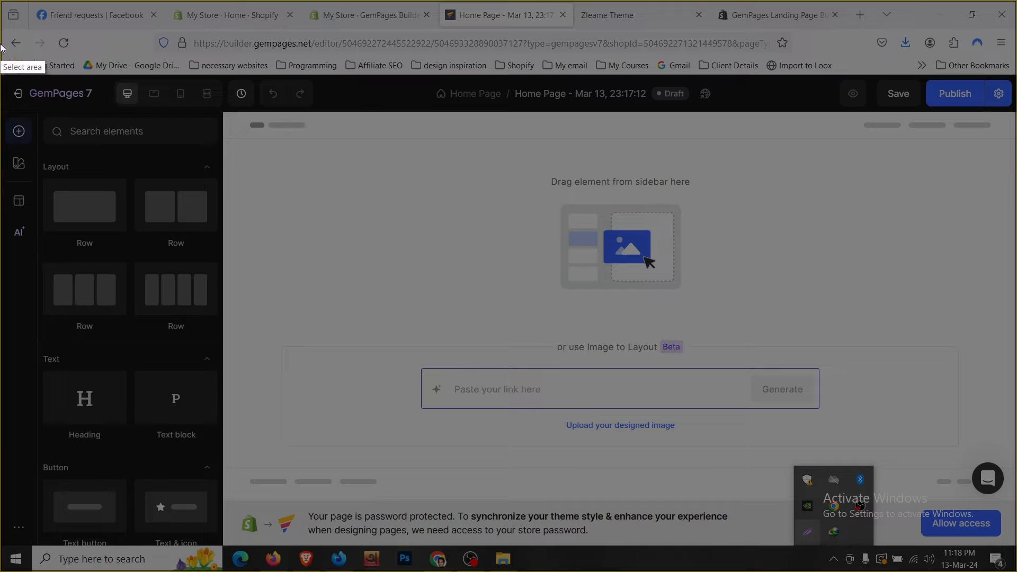
{"action": "mouse_move", "coordinate": [0, 41]}
{"action": "left_mouse_down"}
{"action": "mouse_move", "coordinate": [309, 190]}
{"action": "mouse_move", "coordinate": [374, 195]}
{"action": "left_mouse_up"}
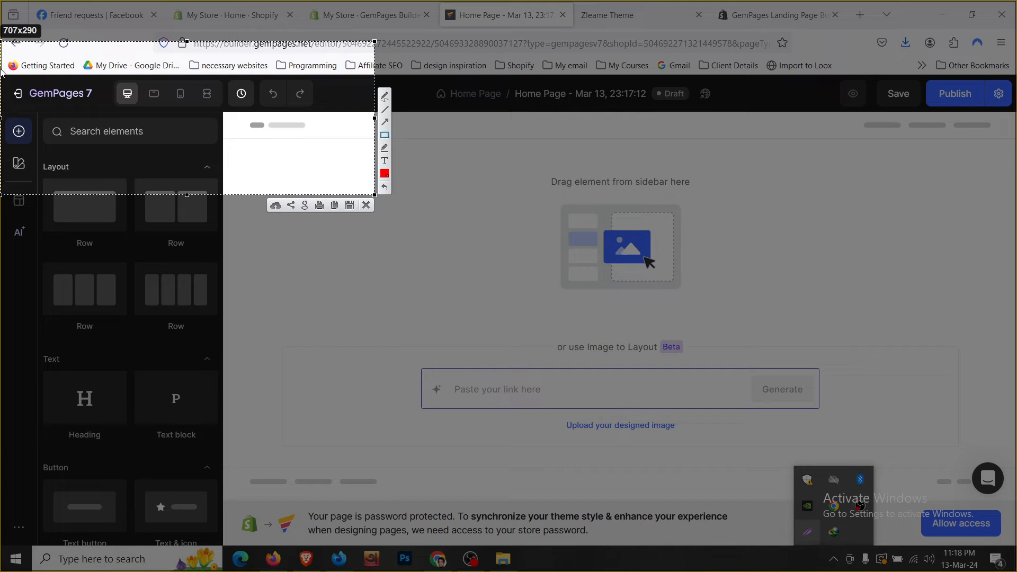
{"action": "left_click_drag", "start_coordinate": [1, 68], "coordinate": [120, 113]}
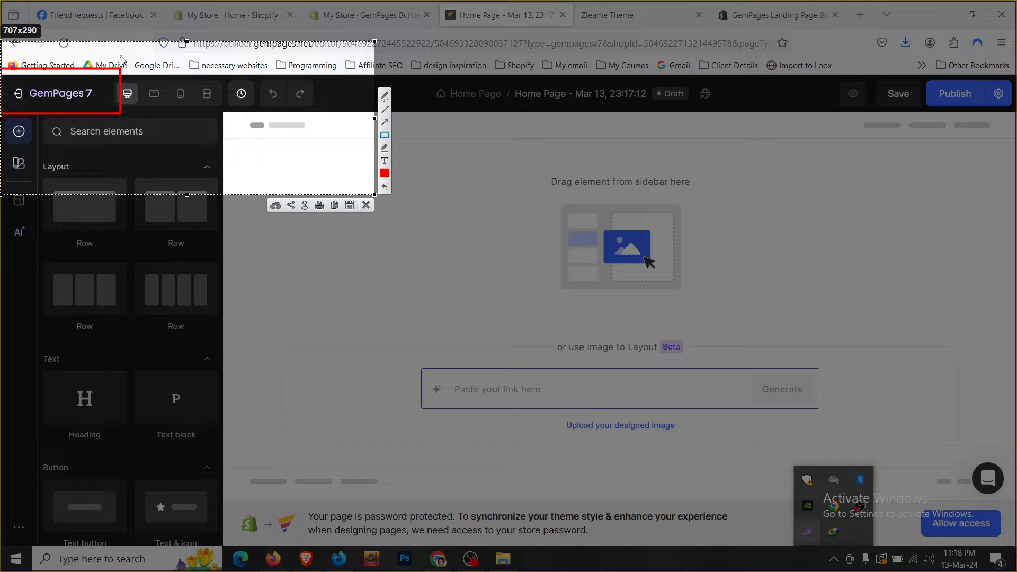
{"action": "left_click", "coordinate": [367, 206]}
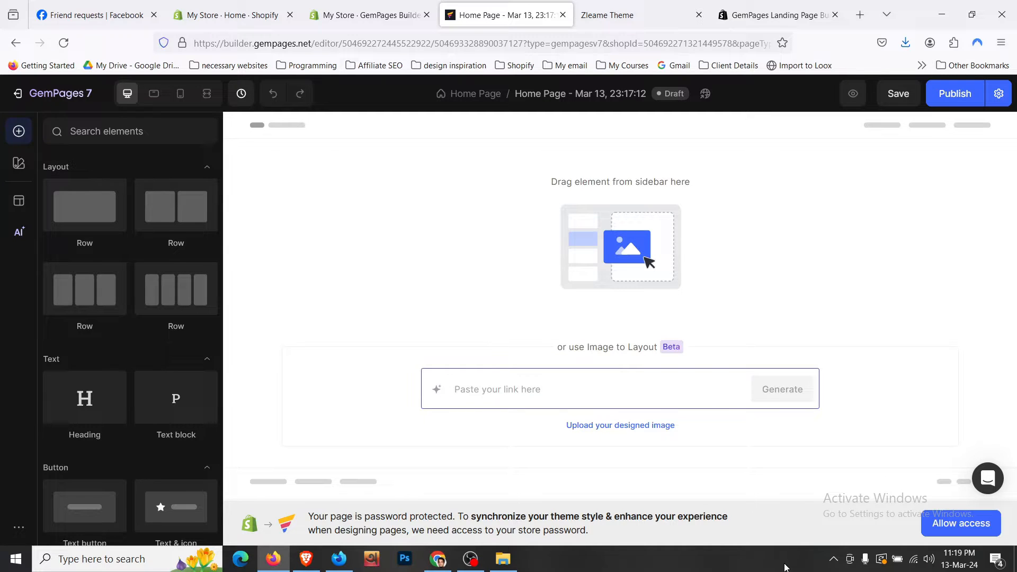
- Copy the store password from Online Store > Preferences
{"action": "left_click", "coordinate": [969, 522]}
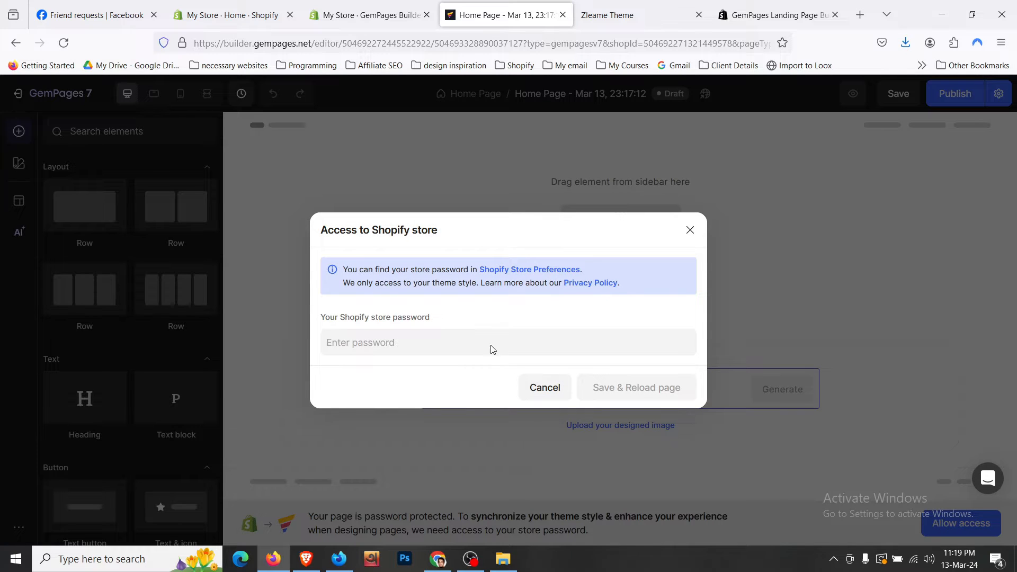
{"action": "left_click", "coordinate": [260, 6]}
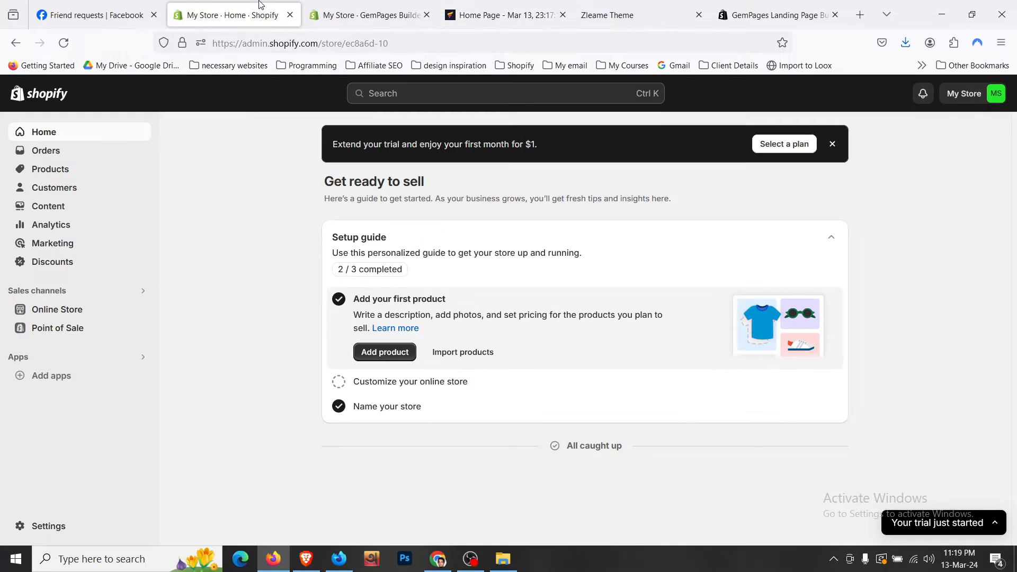
{"action": "left_click", "coordinate": [116, 315]}
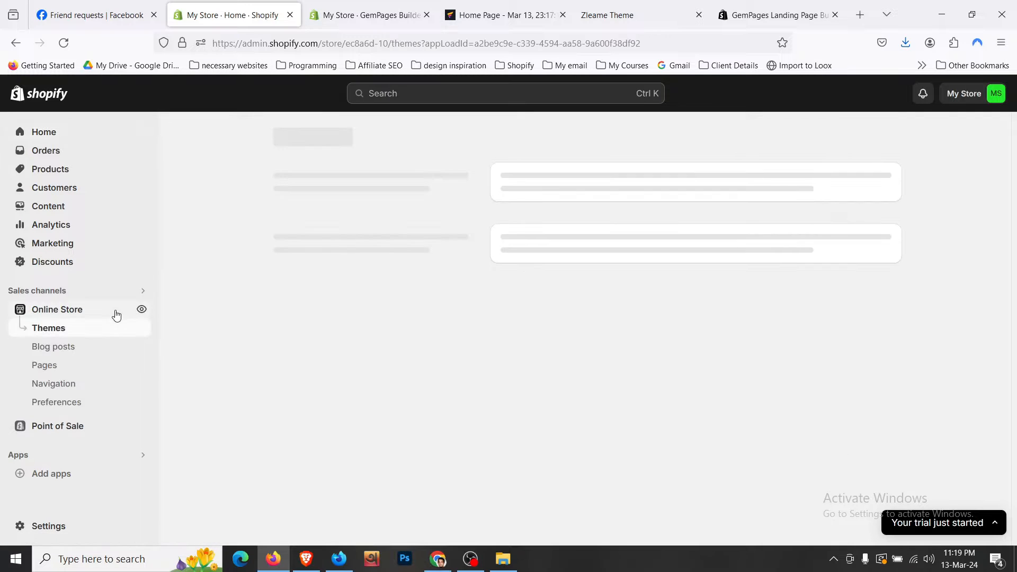
{"action": "left_click", "coordinate": [93, 403]}
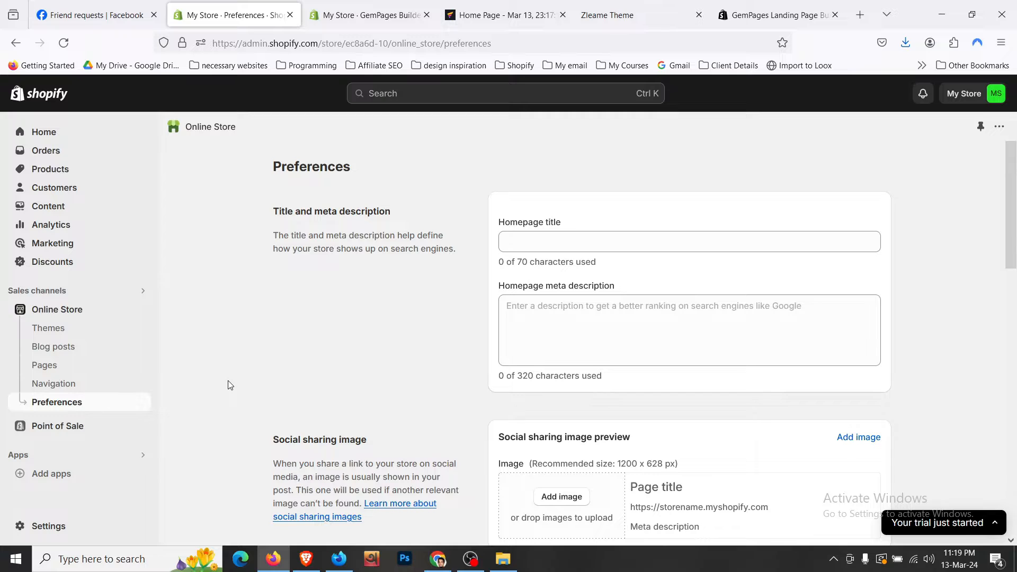
{"action": "scroll", "coordinate": [229, 385], "scroll_direction": "down", "scroll_amount": 4}
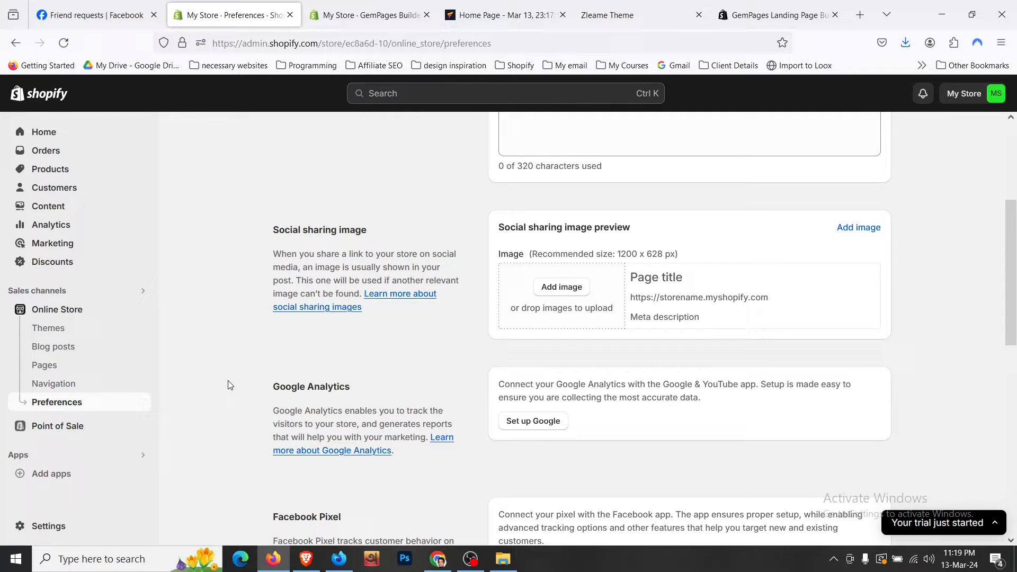
{"action": "scroll", "coordinate": [236, 357], "scroll_direction": "down", "scroll_amount": 8}
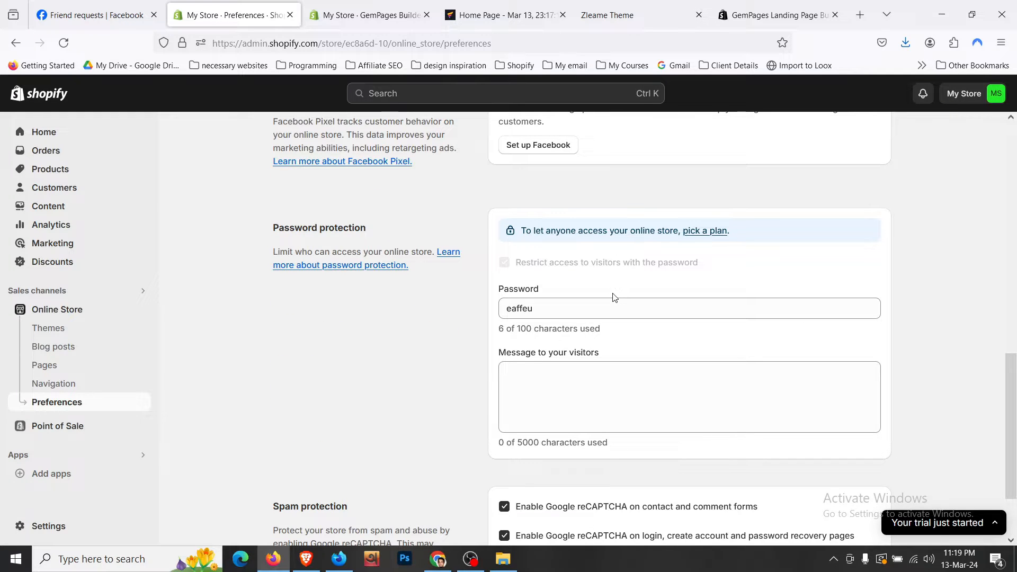
{"action": "left_click", "coordinate": [610, 303]}
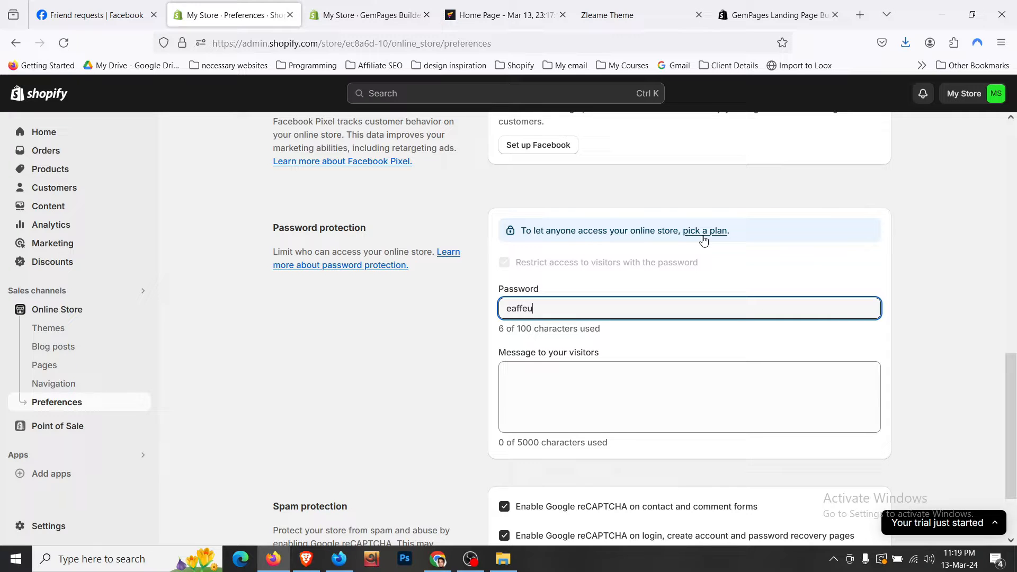
{"action": "key", "text": "ctrl+a"}
{"action": "key", "text": "ctrl+c"}
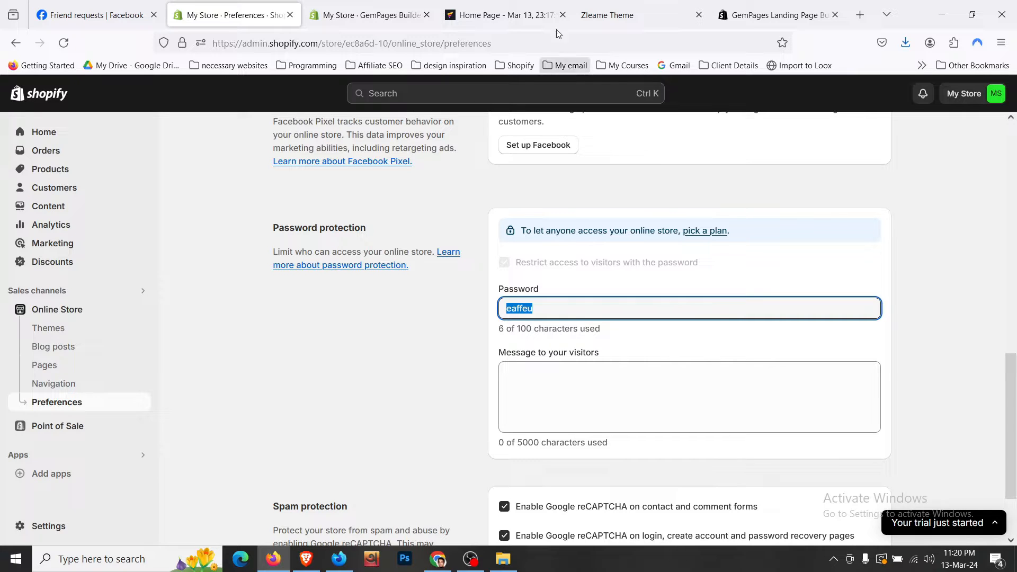
- Paste the password into GemPages' Access to Shopify store field and Save & Reload page
{"action": "left_click", "coordinate": [536, 4]}
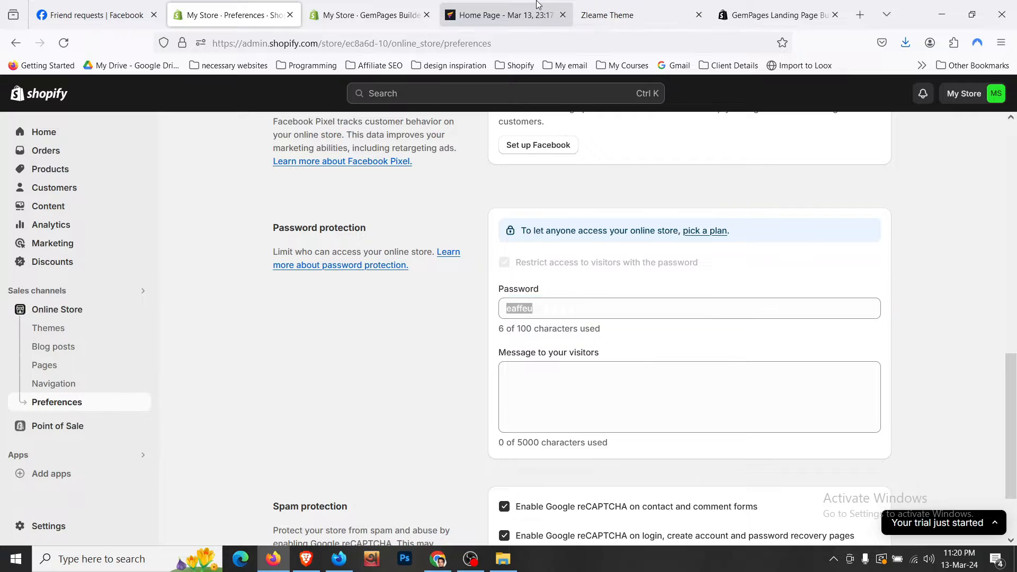
{"action": "left_click", "coordinate": [497, 337]}
{"action": "key", "text": "ctrl+v"}
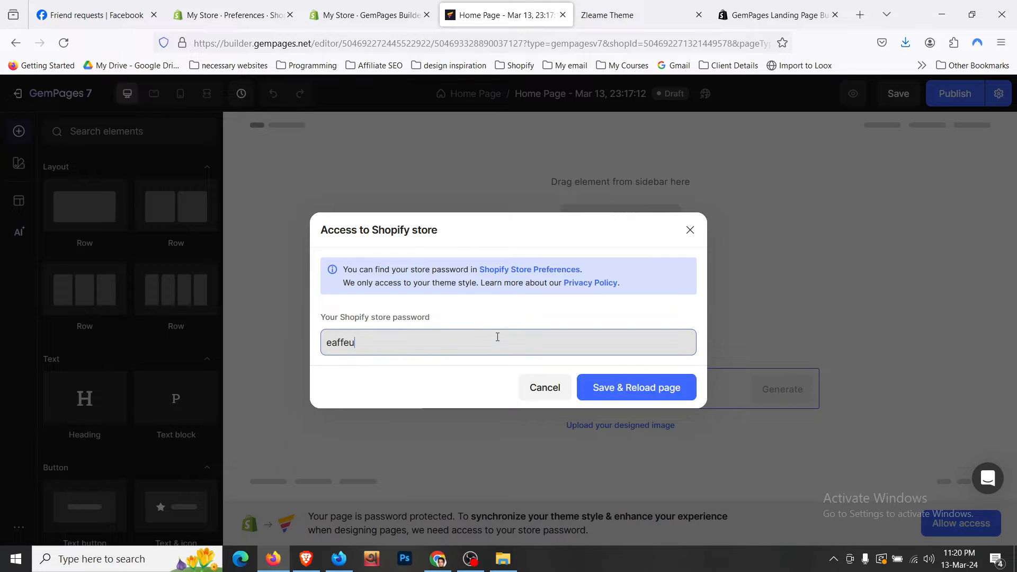
{"action": "left_click", "coordinate": [626, 389]}
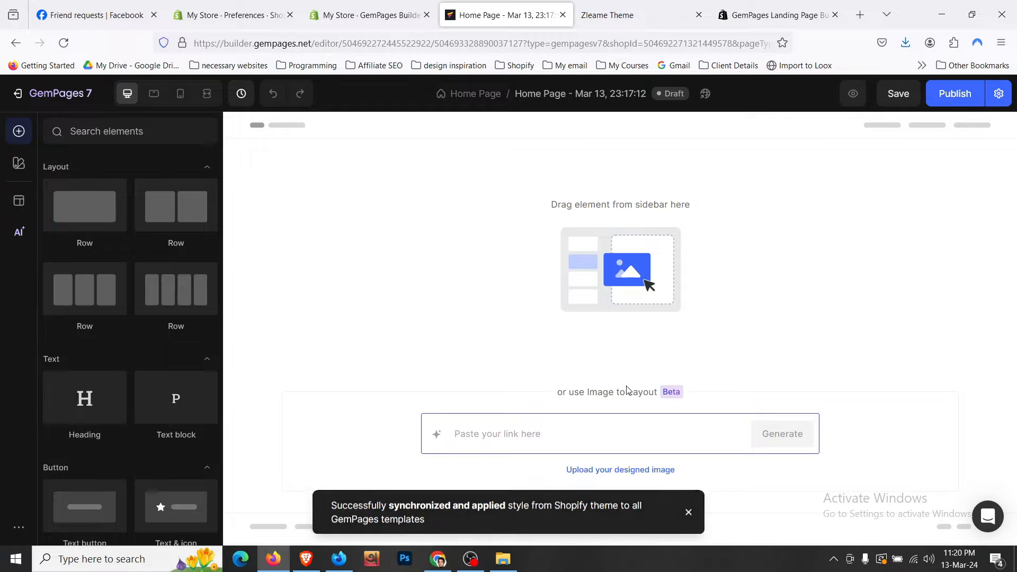
- Review Publish Settings, keeping 'Use Shopify theme's header' on, then return to Preferences
{"action": "left_click", "coordinate": [998, 94]}
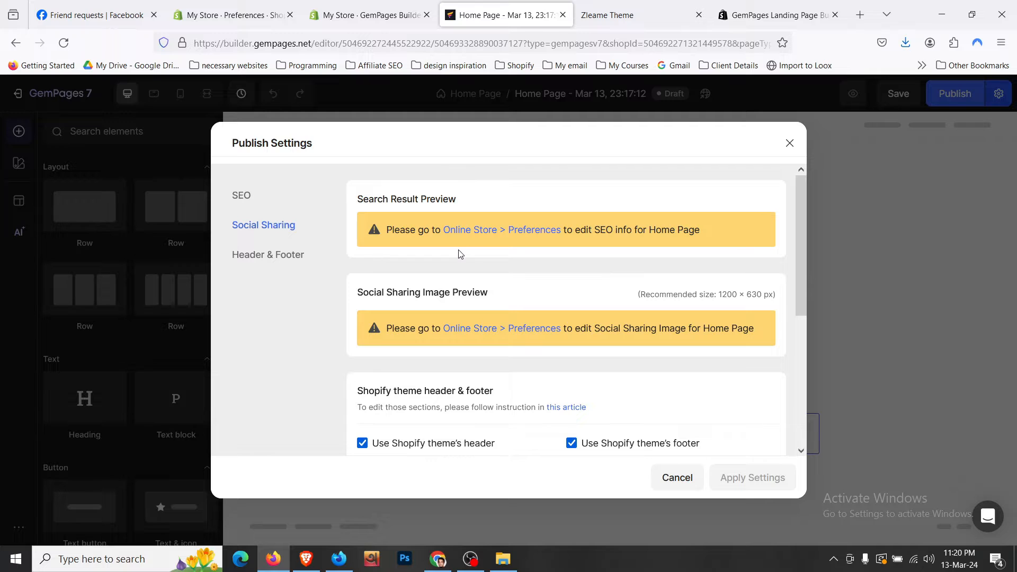
{"action": "scroll", "coordinate": [461, 252], "scroll_direction": "down", "scroll_amount": 3}
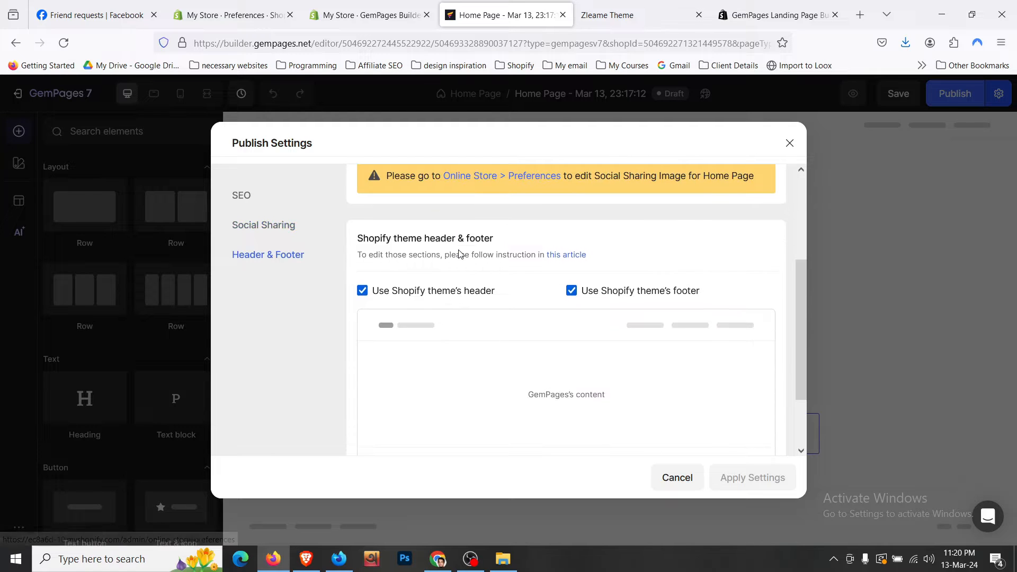
{"action": "scroll", "coordinate": [460, 254], "scroll_direction": "down", "scroll_amount": 2}
{"action": "scroll", "coordinate": [460, 254], "scroll_direction": "up", "scroll_amount": 5}
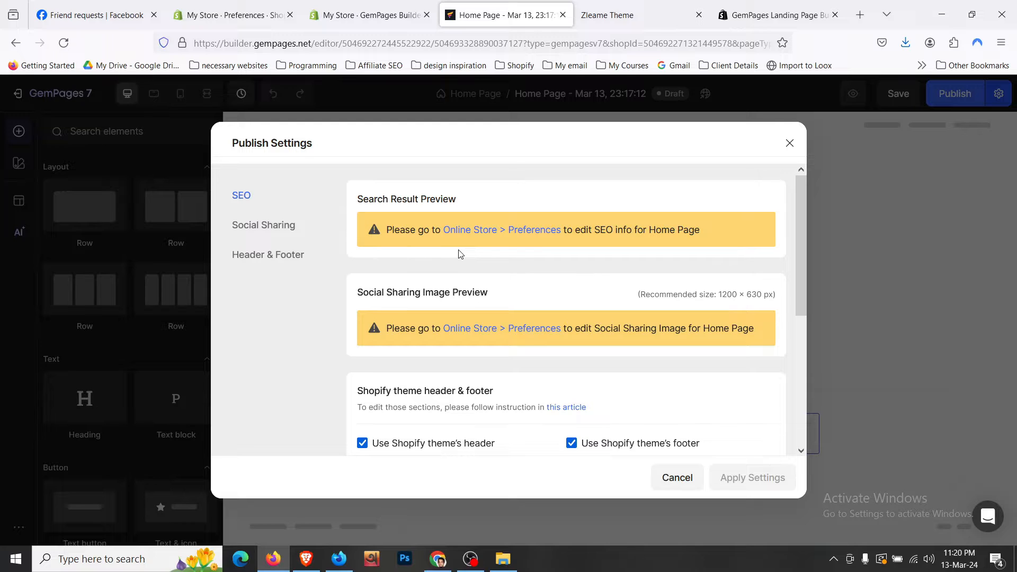
{"action": "scroll", "coordinate": [460, 253], "scroll_direction": "down", "scroll_amount": 1}
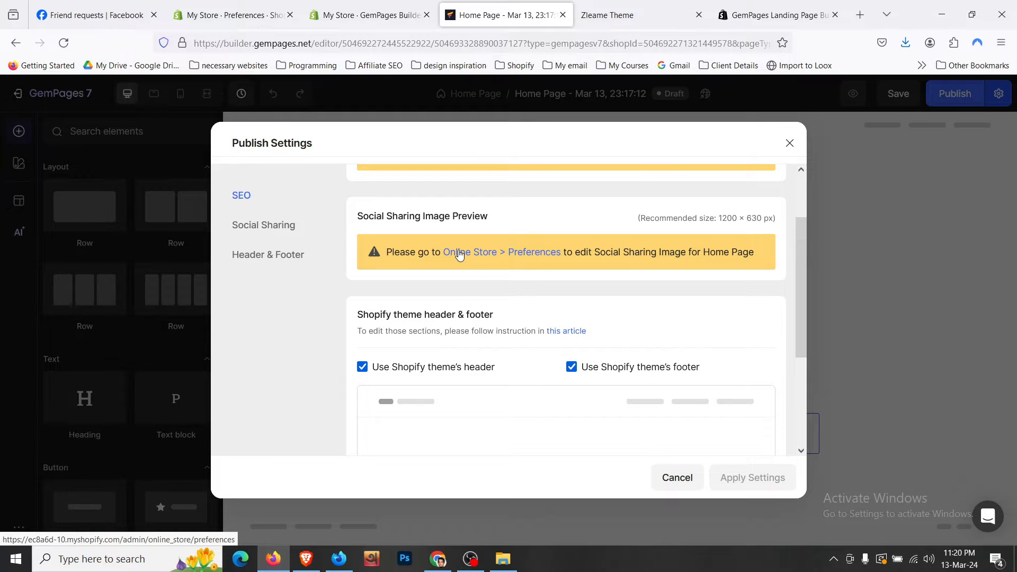
{"action": "left_click", "coordinate": [443, 368]}
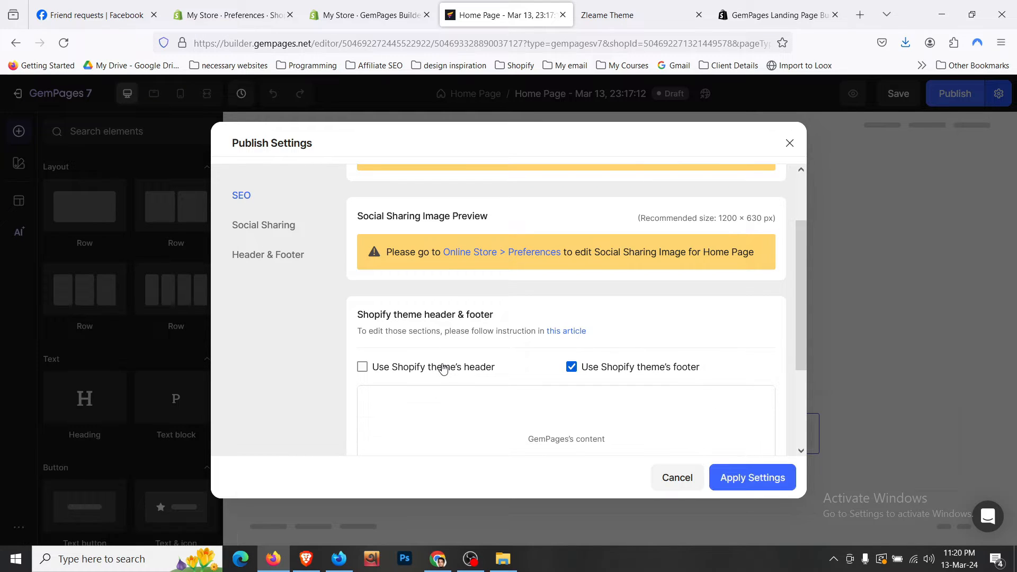
{"action": "left_click", "coordinate": [444, 368]}
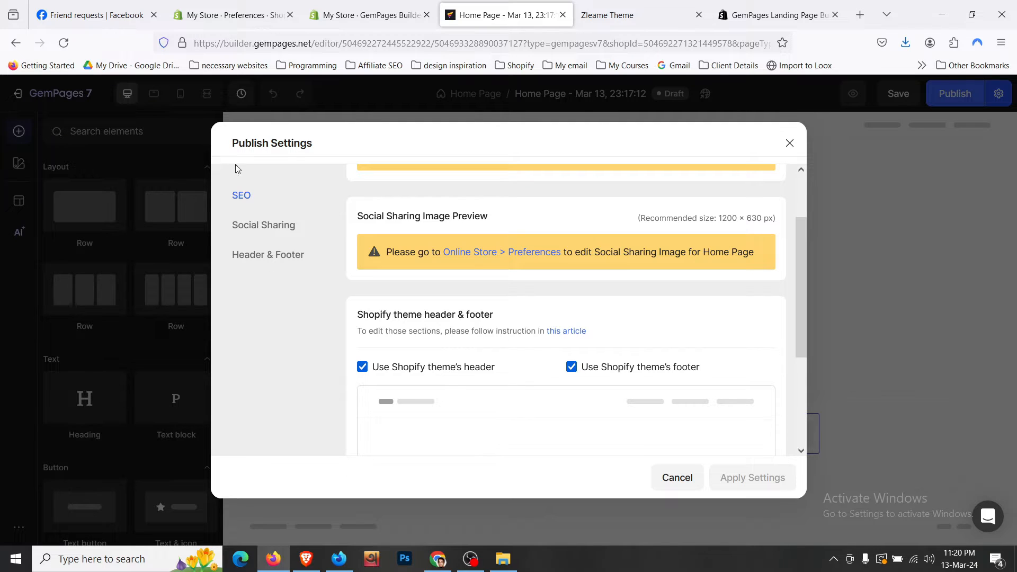
{"action": "left_click", "coordinate": [233, 15]}
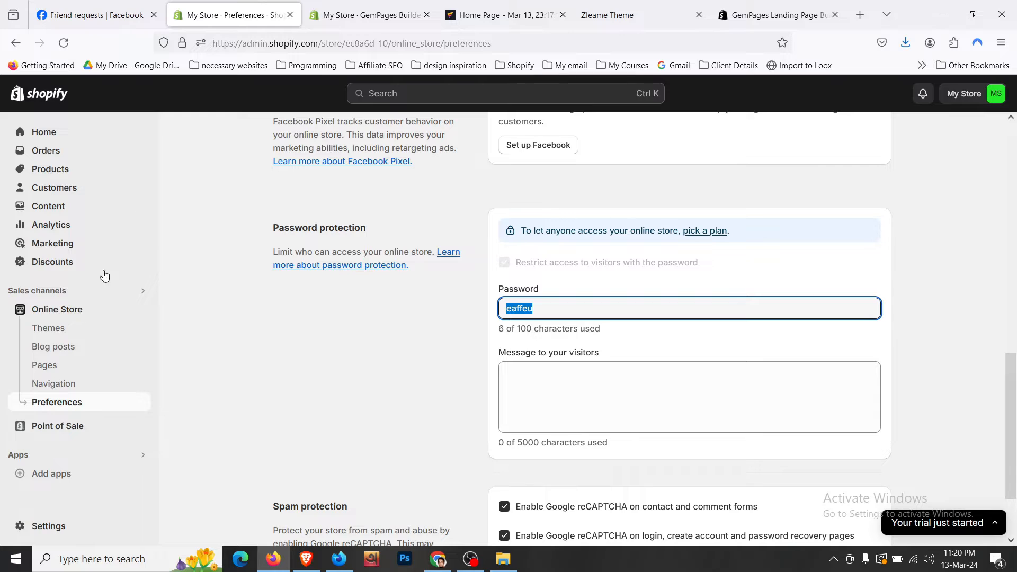
- Review the Dawn theme on the Shopify Themes page and the live Zleame storefront
{"action": "left_click", "coordinate": [89, 332]}
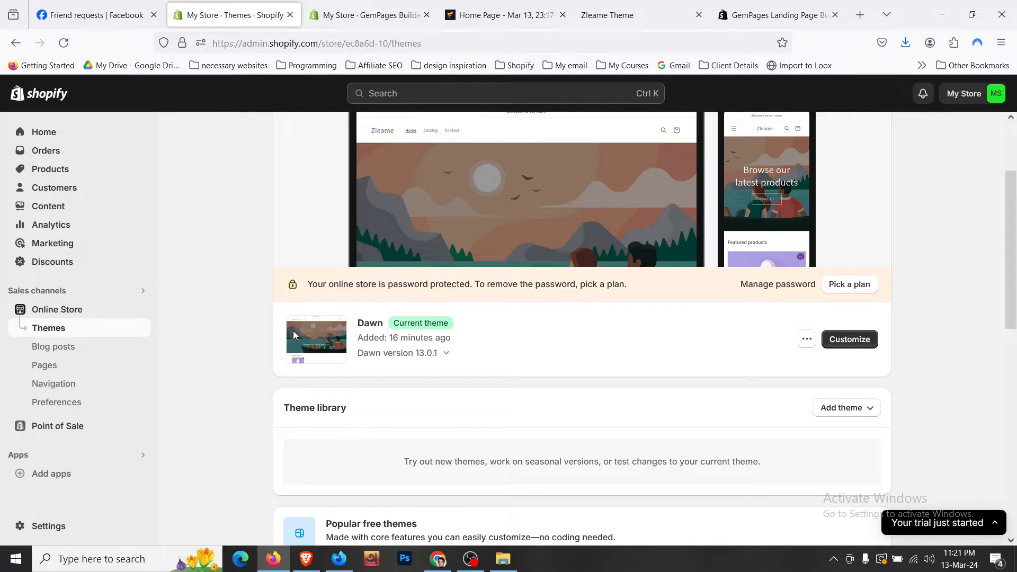
{"action": "left_click", "coordinate": [591, 5]}
{"action": "scroll", "coordinate": [397, 290], "scroll_direction": "down", "scroll_amount": 3}
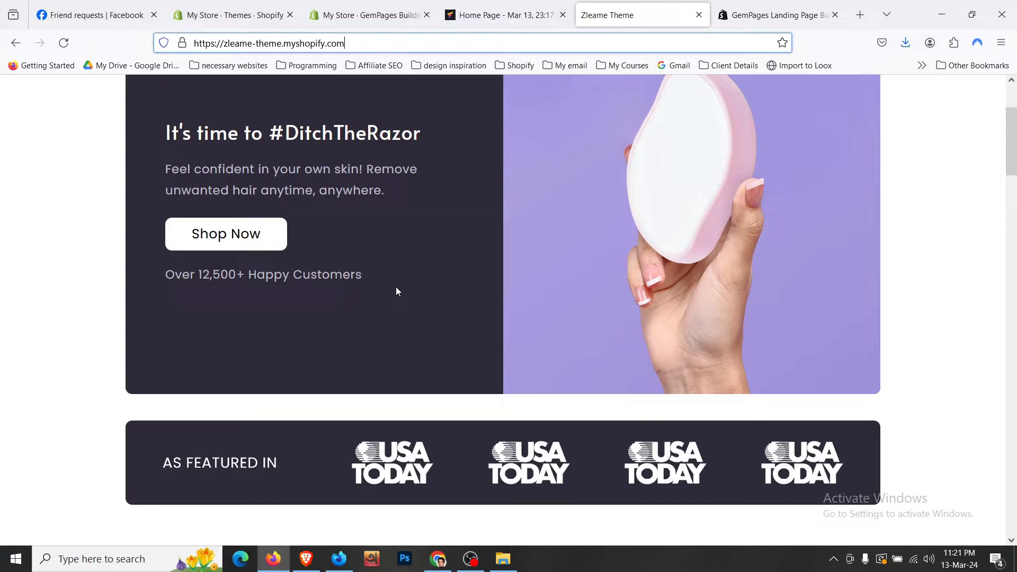
- Back in GemPages, close Publish Settings and bring up the Rename page title dialog
{"action": "left_click", "coordinate": [500, 15]}
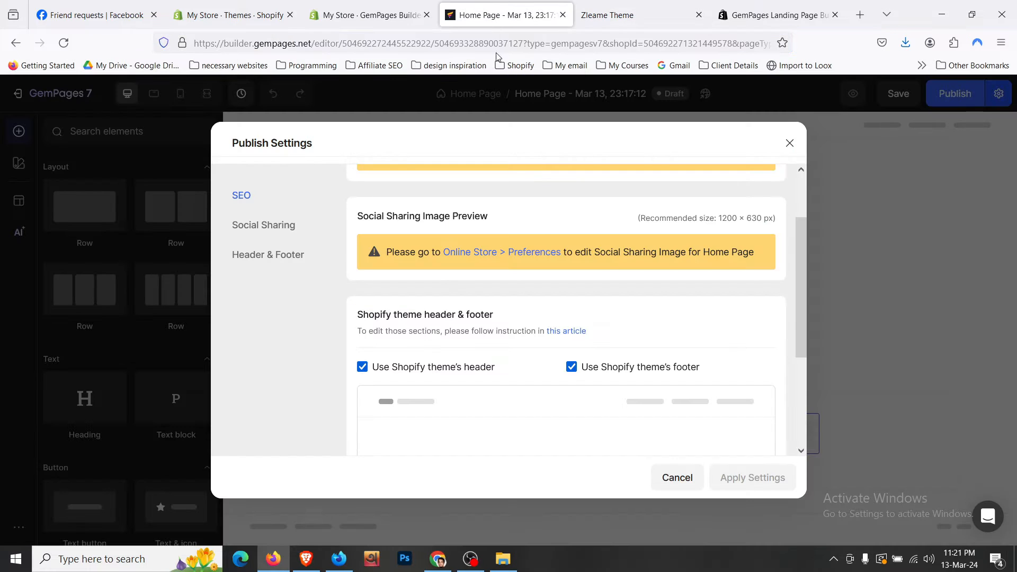
{"action": "left_click", "coordinate": [789, 143]}
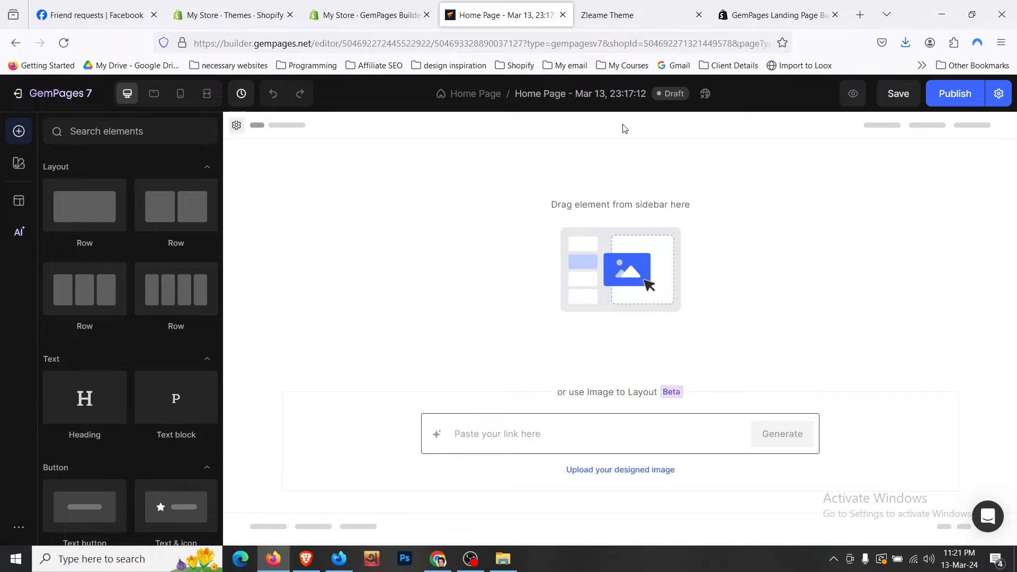
{"action": "left_click", "coordinate": [606, 94]}
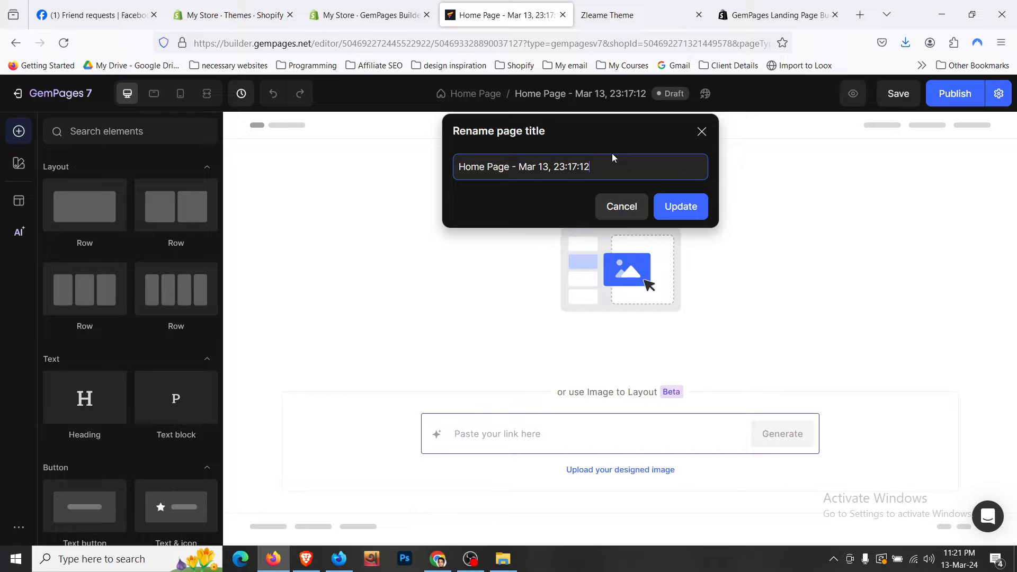
- Replace the dated 'Home Page - Mar 13, 23:17:12' title with 'Zleame' and update it
{"action": "key", "text": "ctrl+a"}
{"action": "type", "text": "Zleame"}
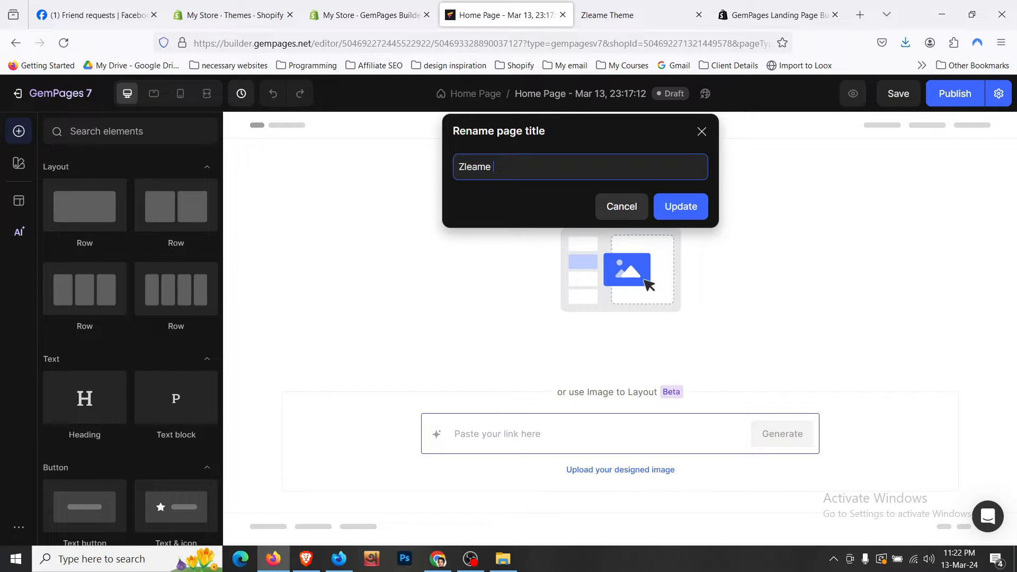
{"action": "left_click", "coordinate": [671, 206]}
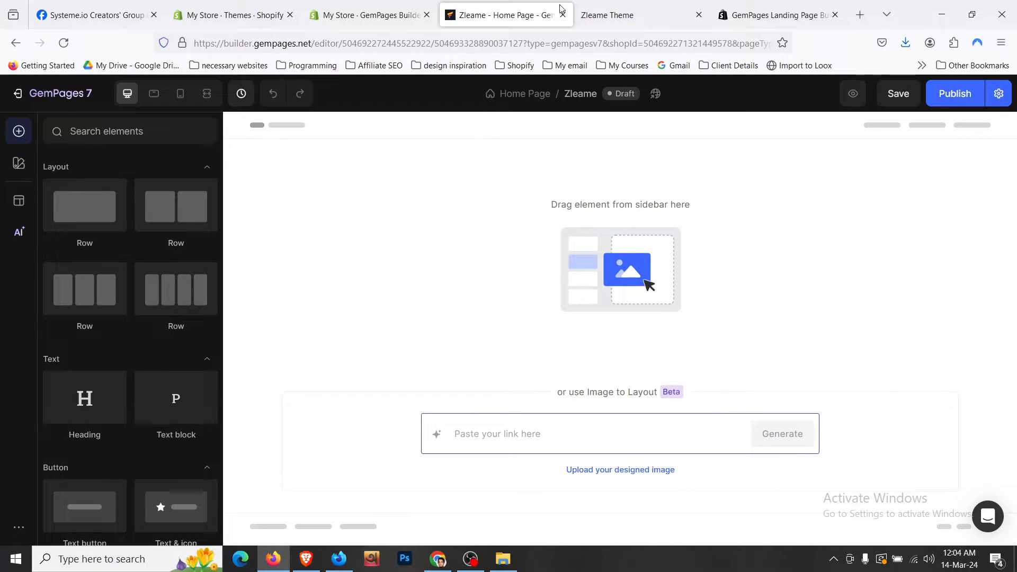
- Scroll the live Zleame home page from hero to video, then return to the GemPages editor
{"action": "left_click", "coordinate": [633, 5]}
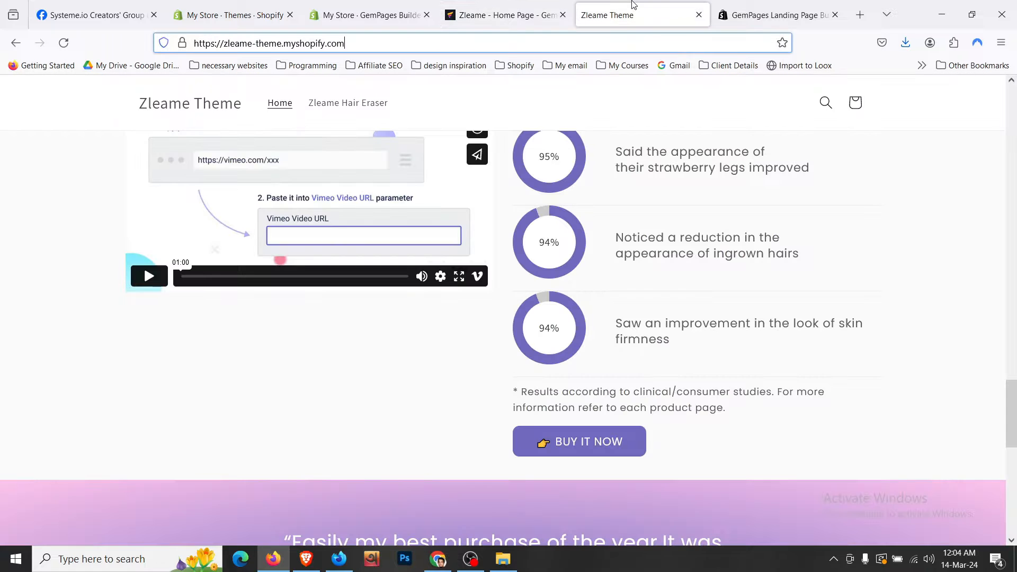
{"action": "scroll", "coordinate": [363, 319], "scroll_direction": "up", "scroll_amount": 10}
{"action": "scroll", "coordinate": [363, 319], "scroll_direction": "up", "scroll_amount": 5}
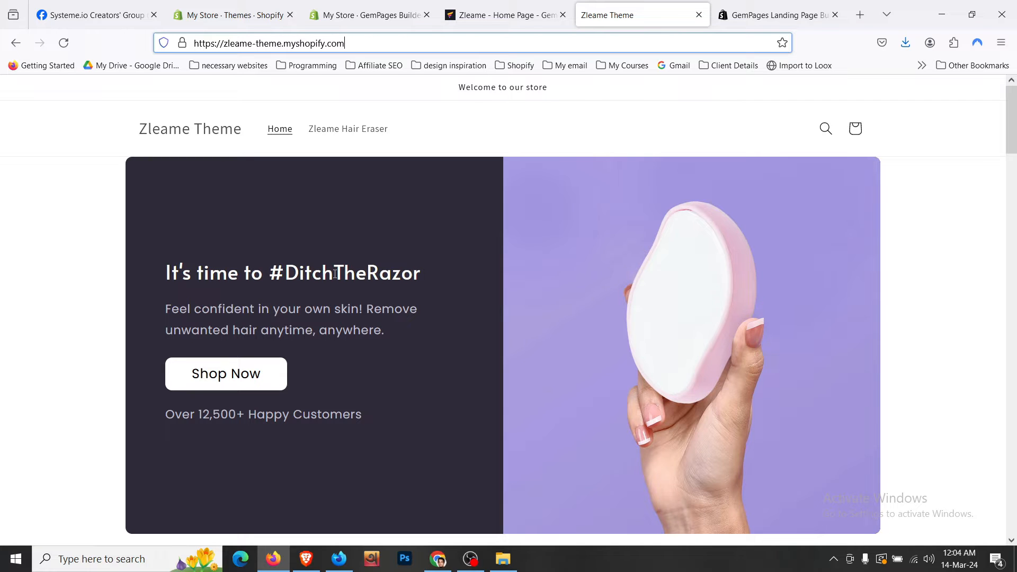
{"action": "scroll", "coordinate": [335, 273], "scroll_direction": "down", "scroll_amount": 9}
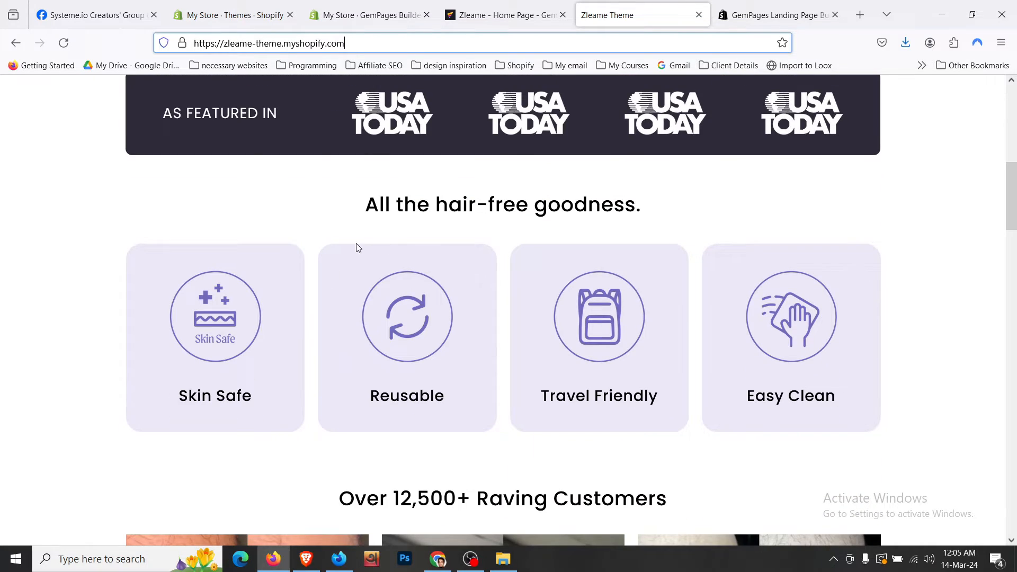
{"action": "scroll", "coordinate": [369, 231], "scroll_direction": "down", "scroll_amount": 15}
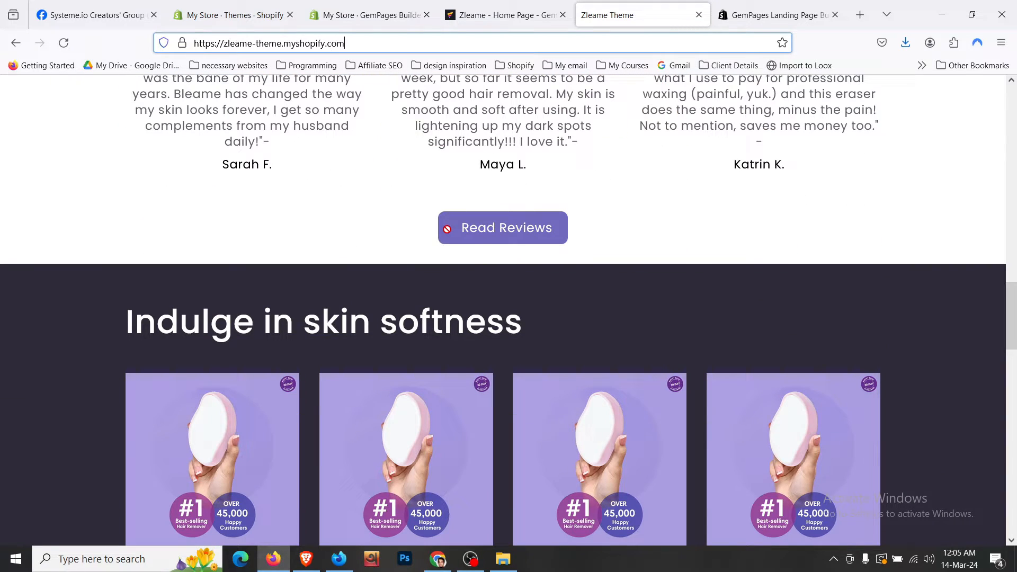
{"action": "scroll", "coordinate": [446, 229], "scroll_direction": "down", "scroll_amount": 10}
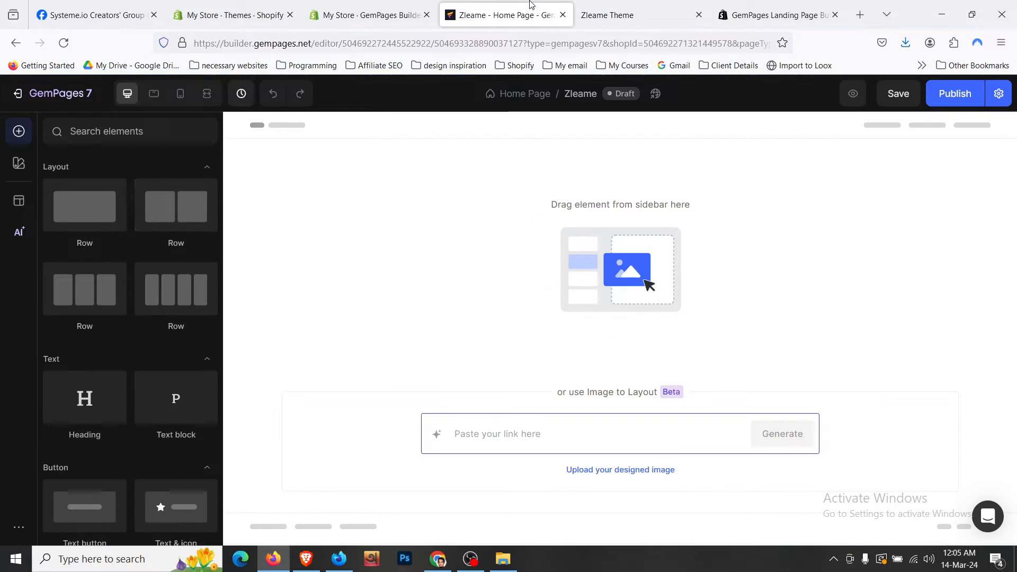
{"action": "left_click", "coordinate": [503, 14]}
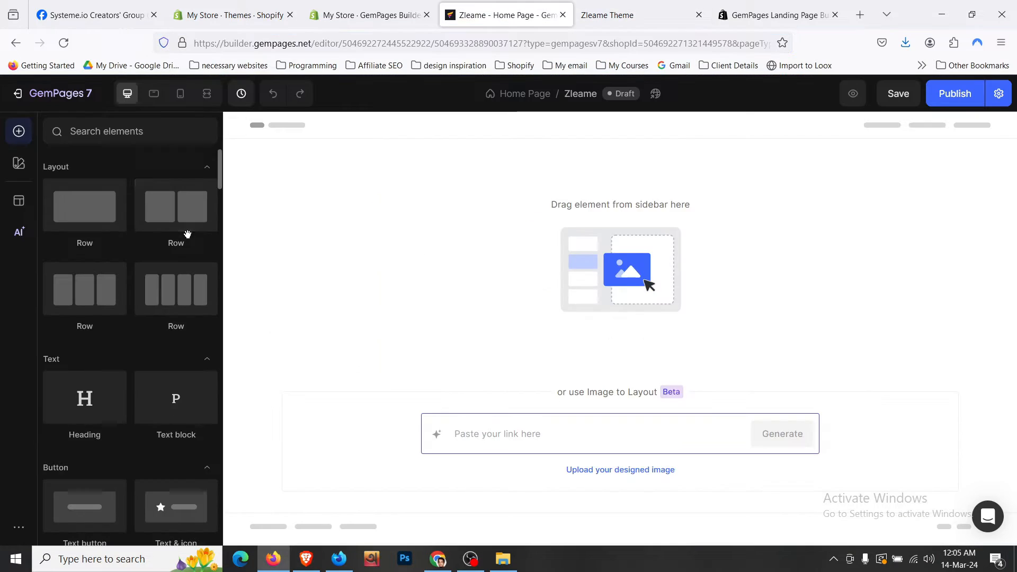
- In Global Styles, review the button and text colour values
{"action": "left_click", "coordinate": [21, 167]}
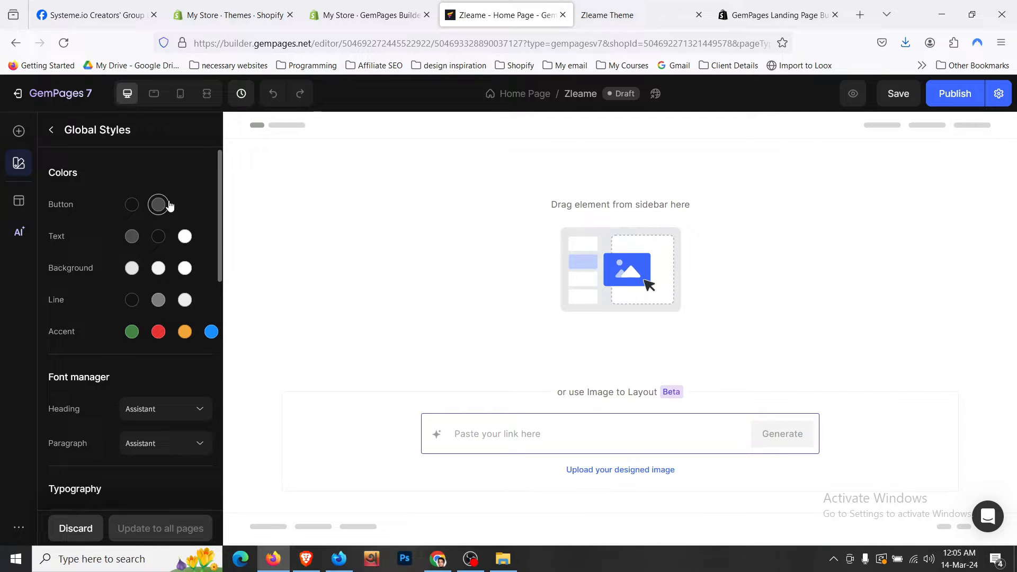
{"action": "left_click", "coordinate": [131, 204]}
{"action": "left_click", "coordinate": [160, 206]}
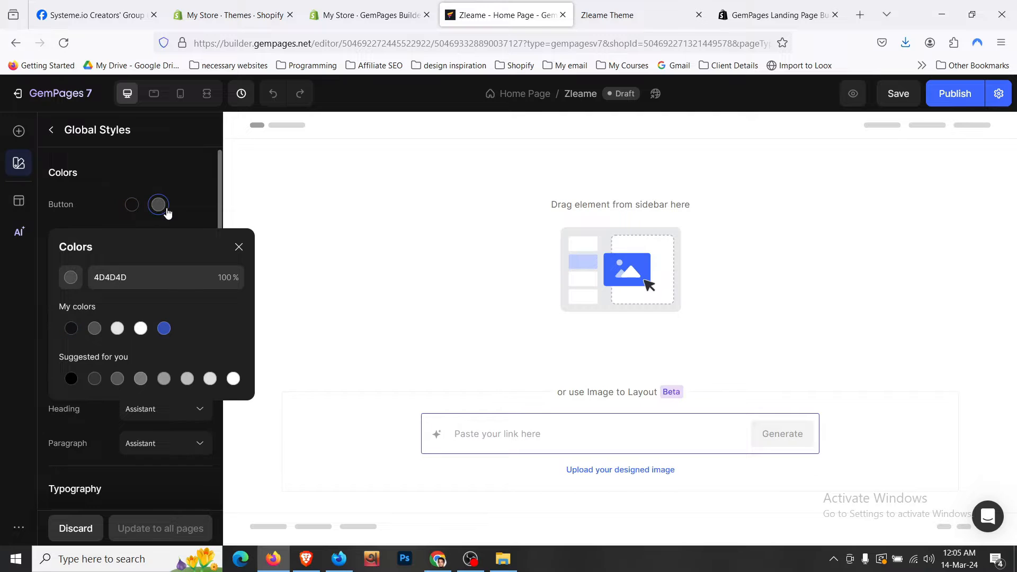
{"action": "left_click", "coordinate": [132, 208]}
{"action": "left_click", "coordinate": [238, 247]}
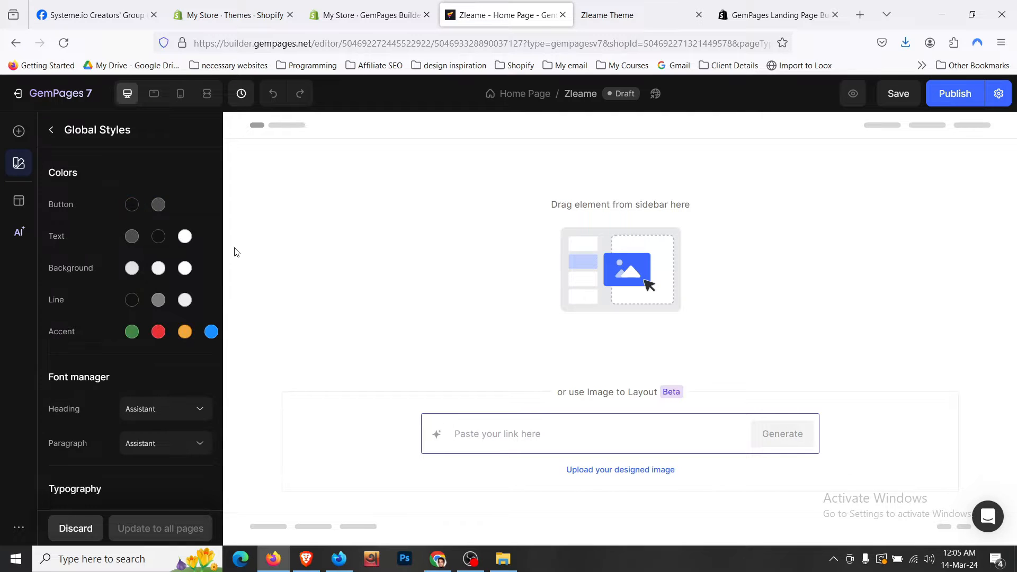
{"action": "left_click", "coordinate": [132, 236]}
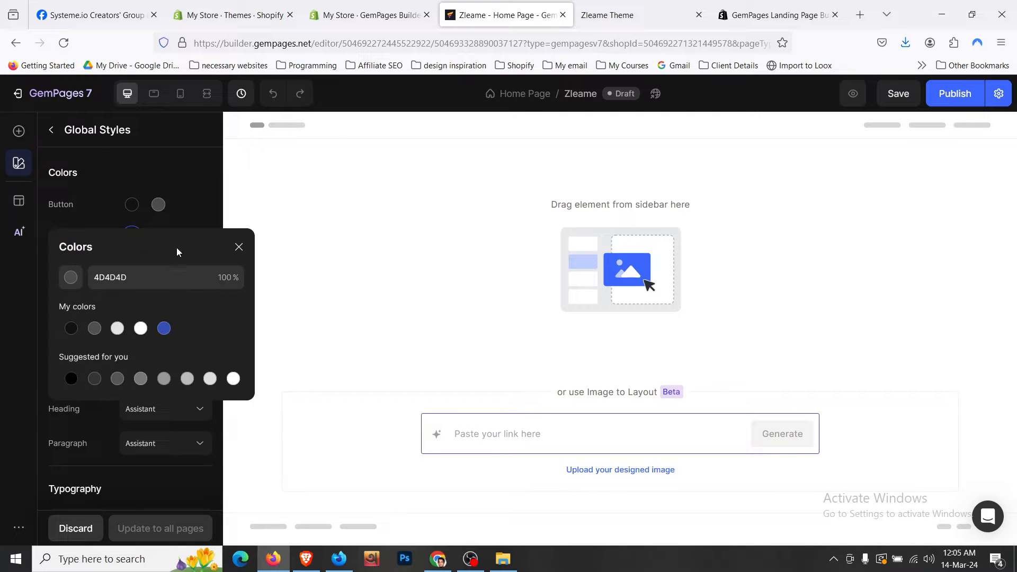
{"action": "left_click", "coordinate": [237, 248]}
{"action": "scroll", "coordinate": [102, 329], "scroll_direction": "down", "scroll_amount": 3}
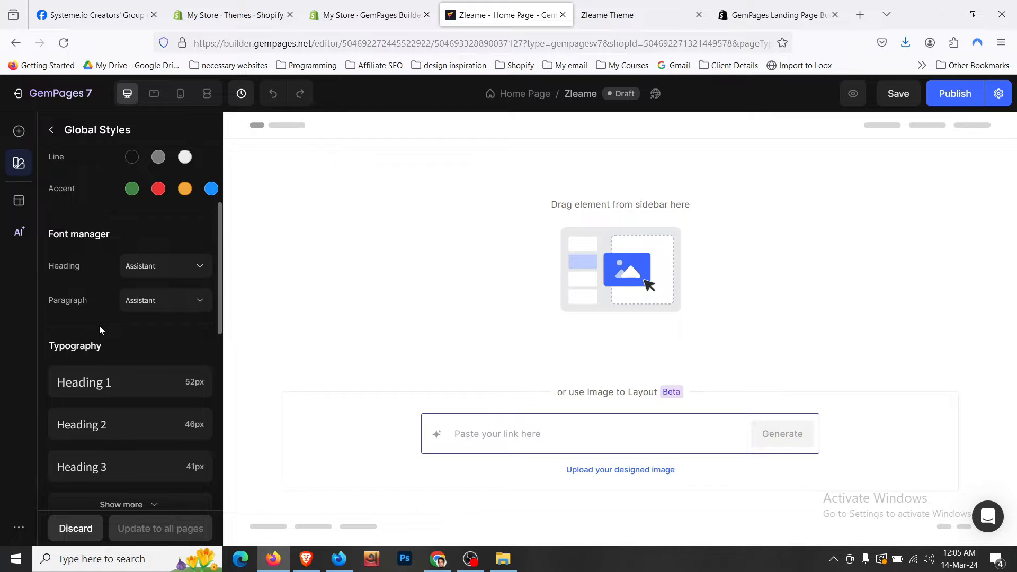
{"action": "scroll", "coordinate": [100, 330], "scroll_direction": "down", "scroll_amount": 2}
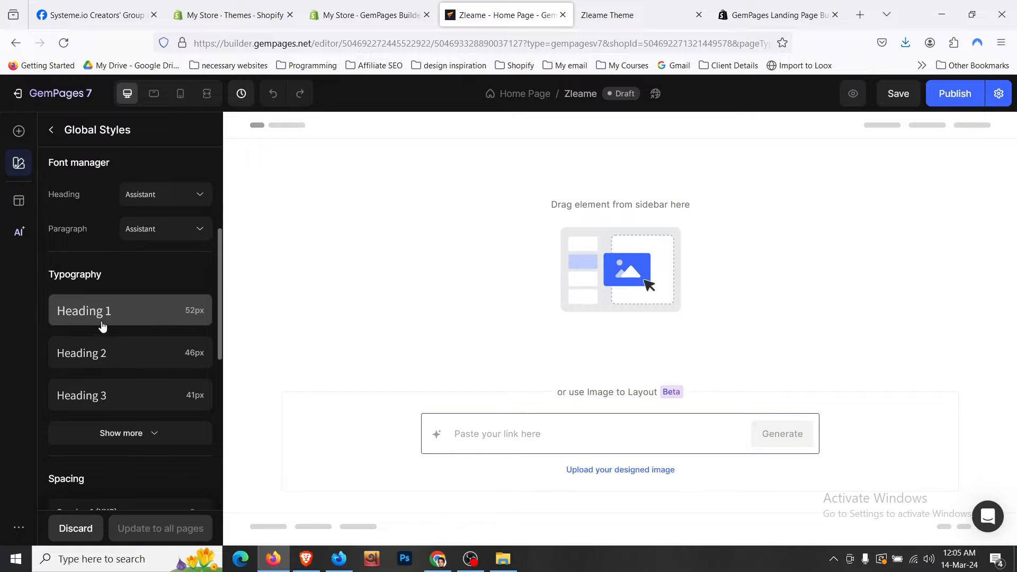
- Review Heading 1 typography settings on desktop, tablet and mobile
{"action": "left_click", "coordinate": [102, 326]}
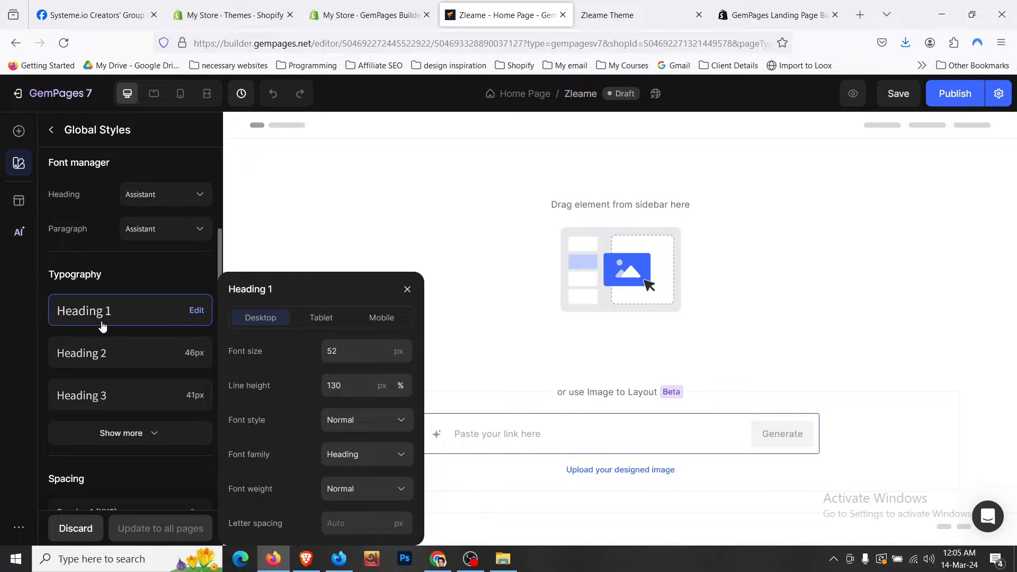
{"action": "left_click", "coordinate": [315, 319]}
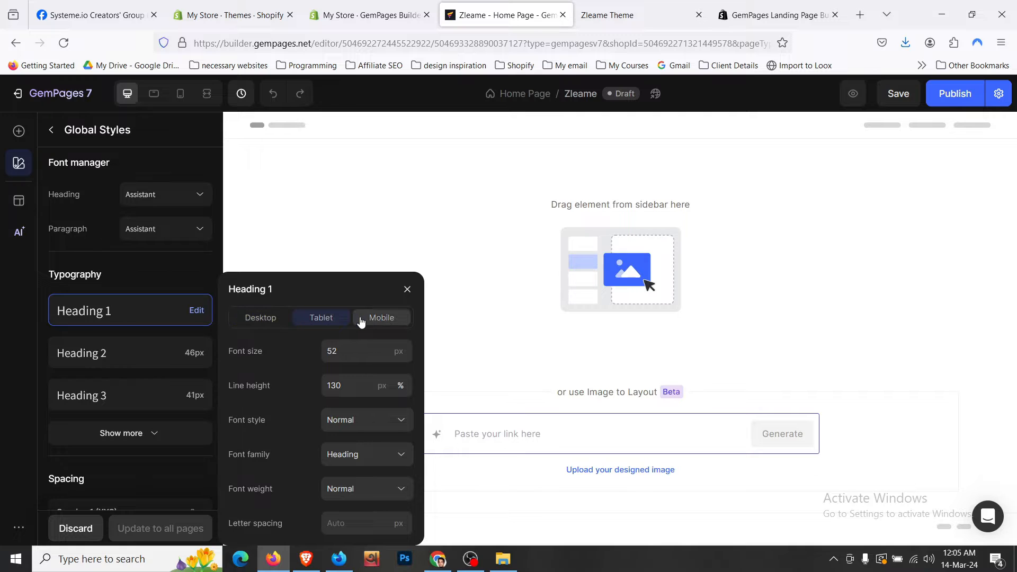
{"action": "left_click", "coordinate": [365, 320]}
{"action": "left_click", "coordinate": [407, 290]}
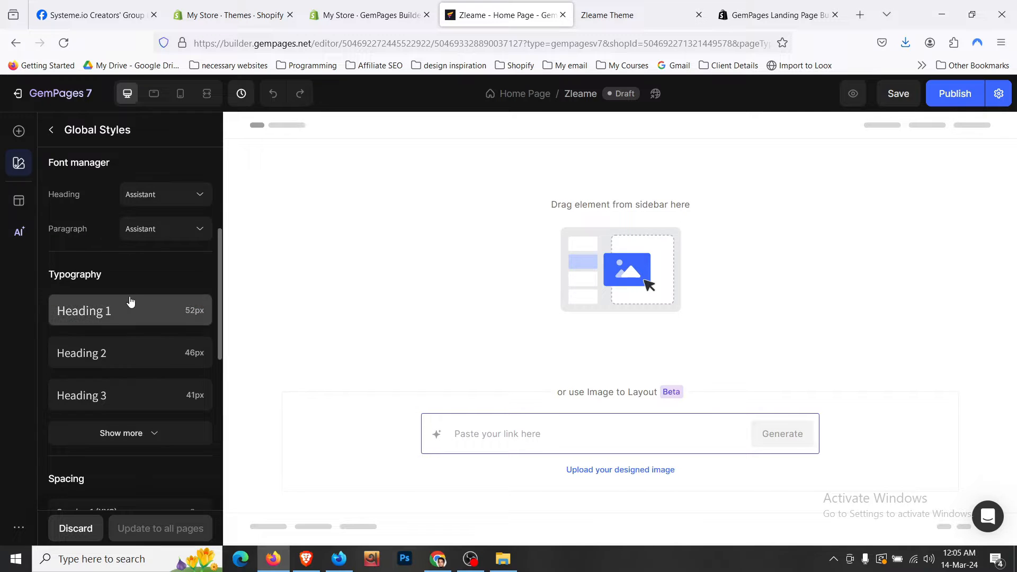
{"action": "scroll", "coordinate": [131, 301], "scroll_direction": "up", "scroll_amount": 3}
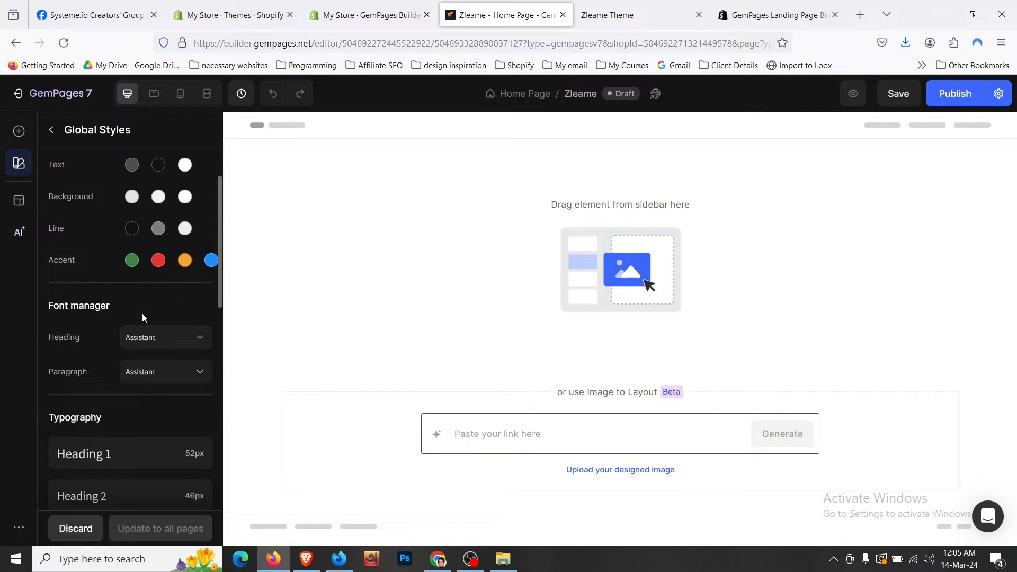
- Set the global heading font to Montserrat and the paragraph font to Poppins
{"action": "left_click", "coordinate": [159, 336]}
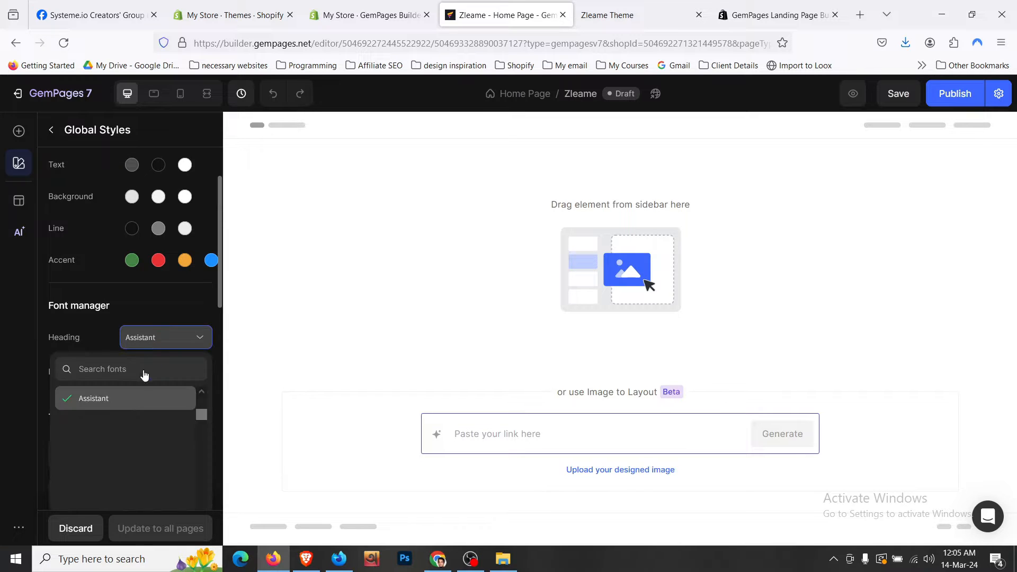
{"action": "type", "text": "mont"}
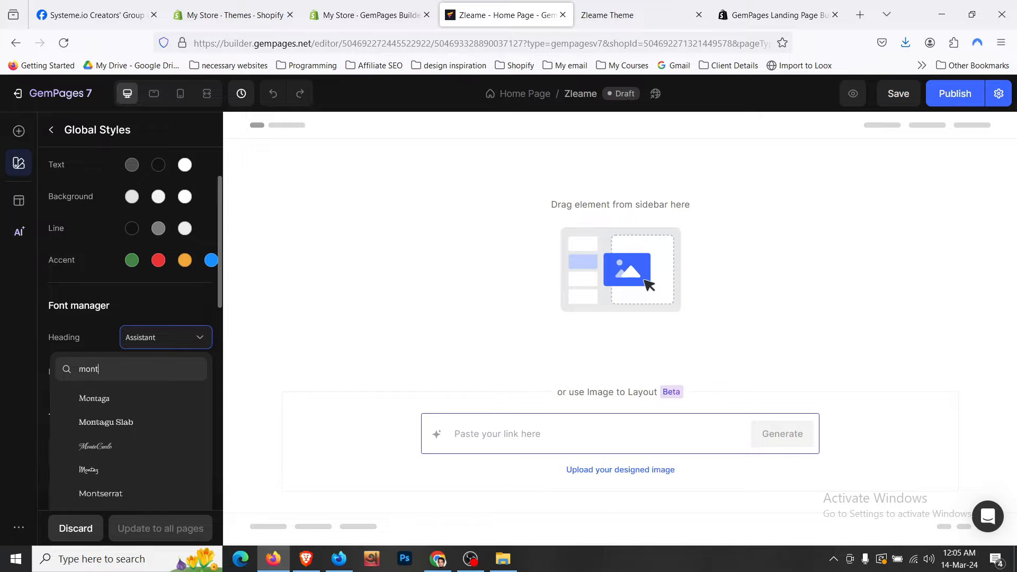
{"action": "type", "text": "se"}
{"action": "left_click", "coordinate": [146, 398]}
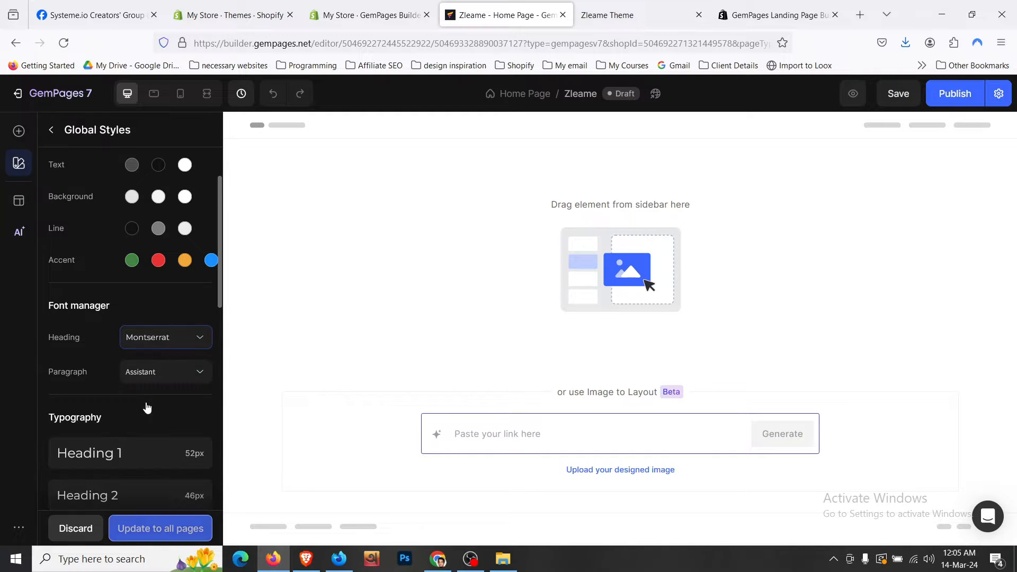
{"action": "left_click", "coordinate": [141, 370]}
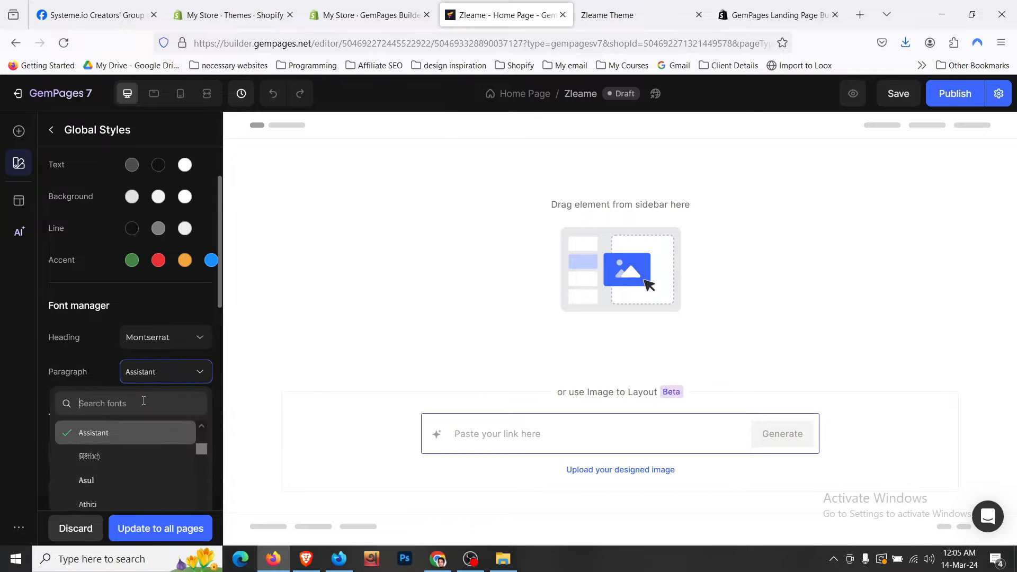
{"action": "type", "text": "popp"}
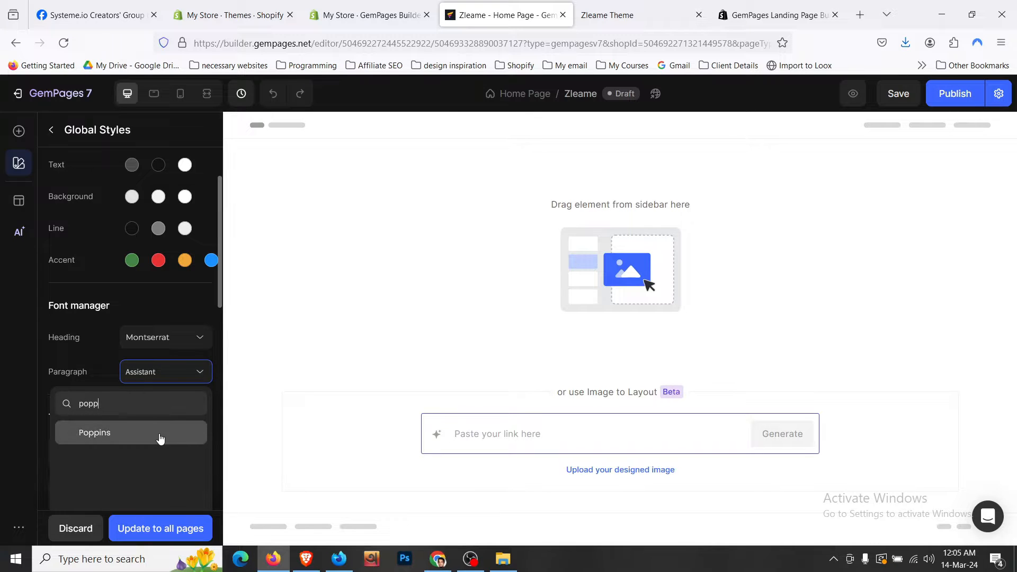
{"action": "left_click", "coordinate": [159, 434]}
{"action": "scroll", "coordinate": [169, 424], "scroll_direction": "down", "scroll_amount": 2}
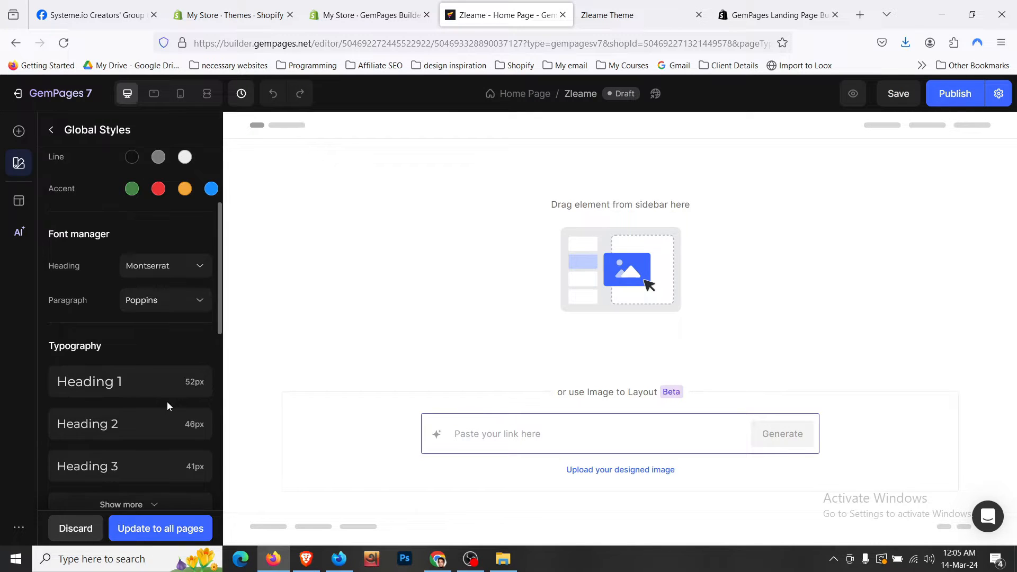
{"action": "left_click", "coordinate": [613, 8]}
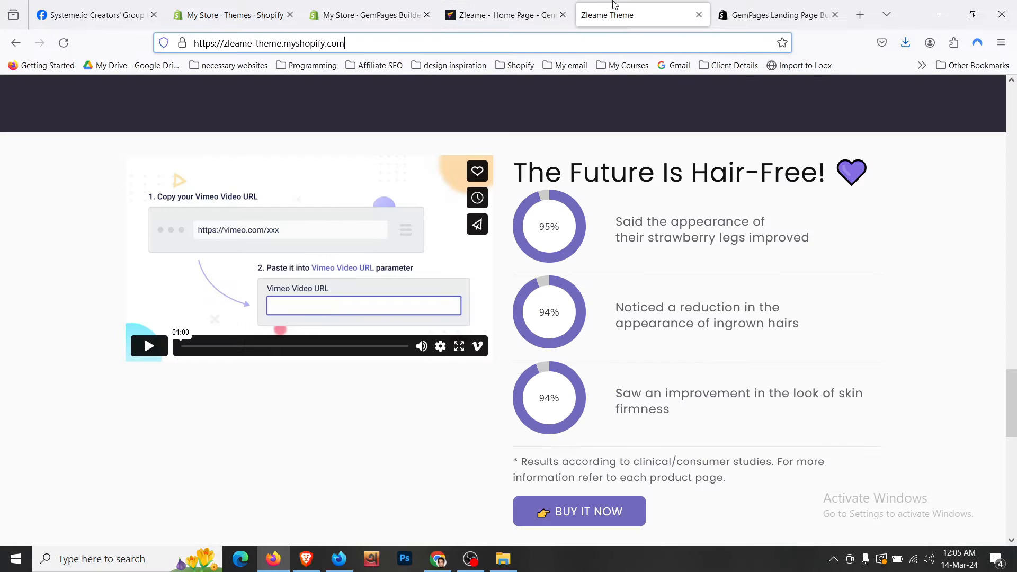
- Inspect the h3 'All the hair-free goodness.' heading's font rules in developer tools, then return to GemPages
{"action": "scroll", "coordinate": [341, 220], "scroll_direction": "up", "scroll_amount": 15}
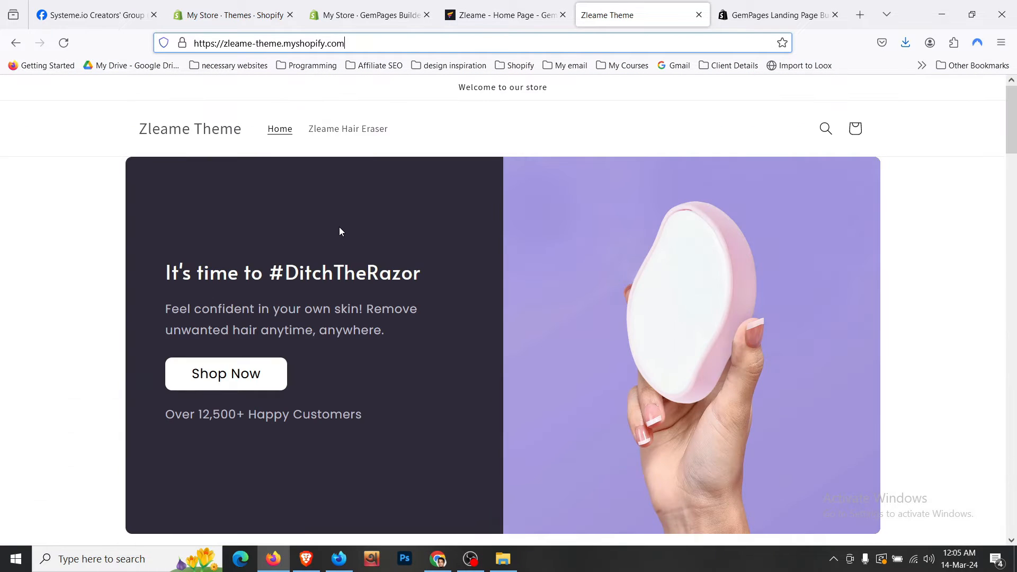
{"action": "left_click", "coordinate": [317, 274]}
{"action": "right_click", "coordinate": [316, 274]}
{"action": "scroll", "coordinate": [554, 415], "scroll_direction": "down", "scroll_amount": 8}
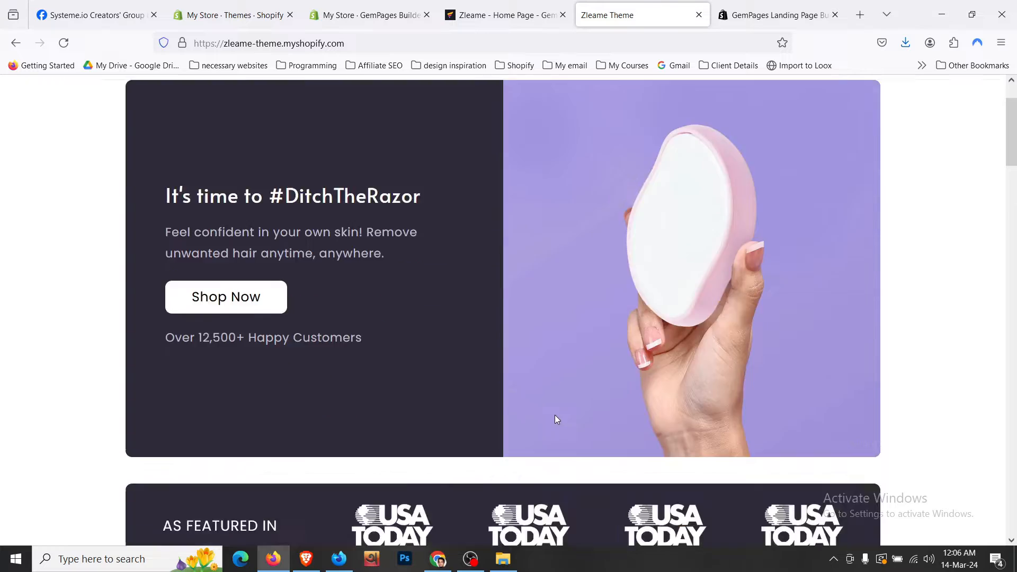
{"action": "right_click", "coordinate": [497, 272]}
{"action": "left_click", "coordinate": [541, 445]}
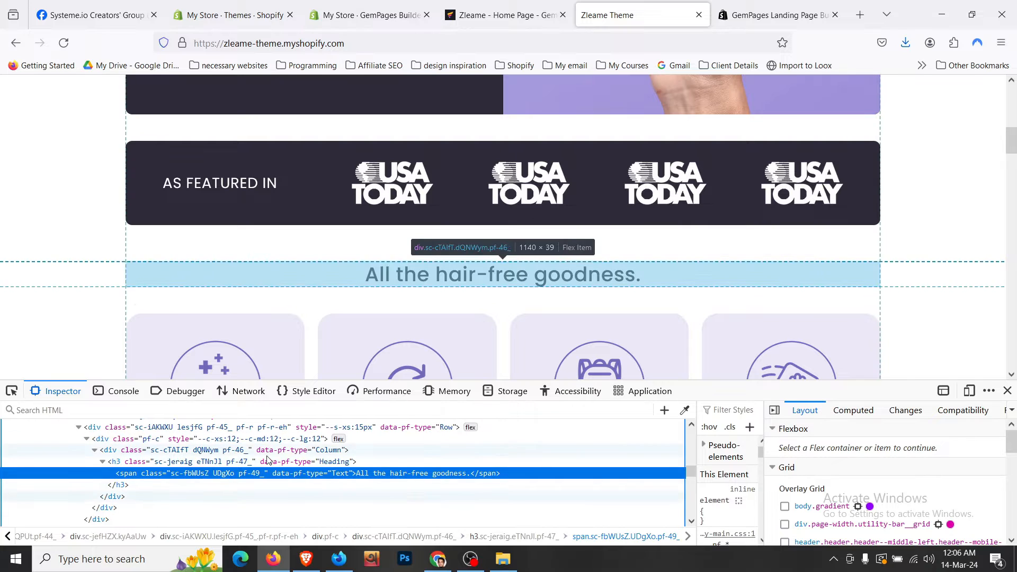
{"action": "left_click", "coordinate": [498, 463]}
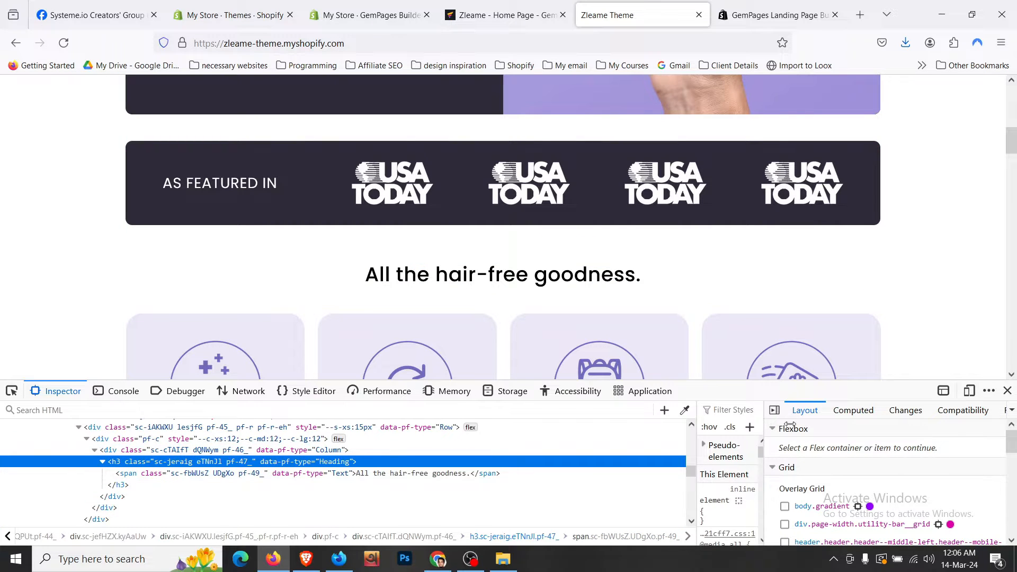
{"action": "left_click_drag", "start_coordinate": [764, 427], "coordinate": [863, 428]}
{"action": "scroll", "coordinate": [784, 498], "scroll_direction": "down", "scroll_amount": 2}
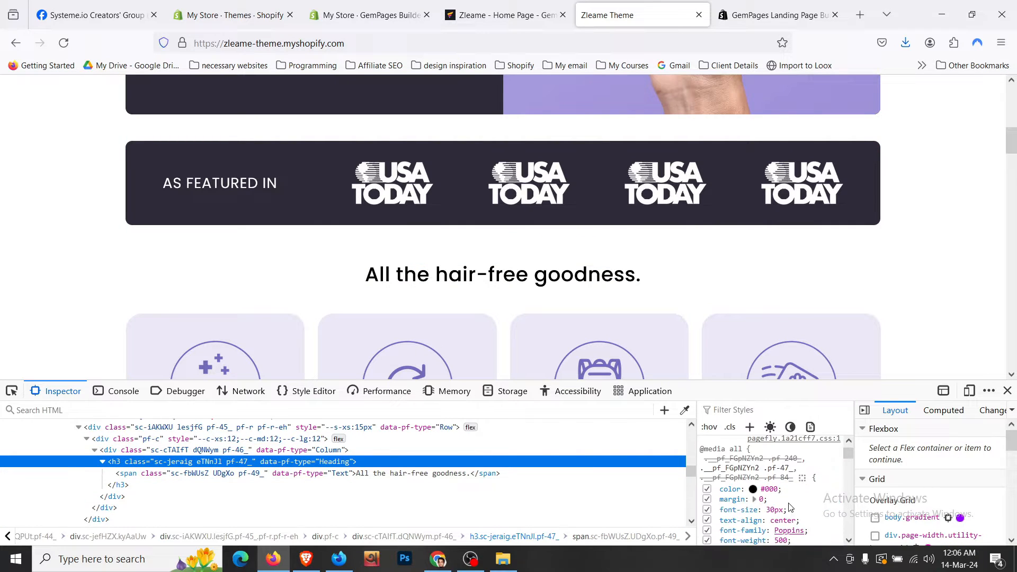
{"action": "left_click", "coordinate": [503, 5]}
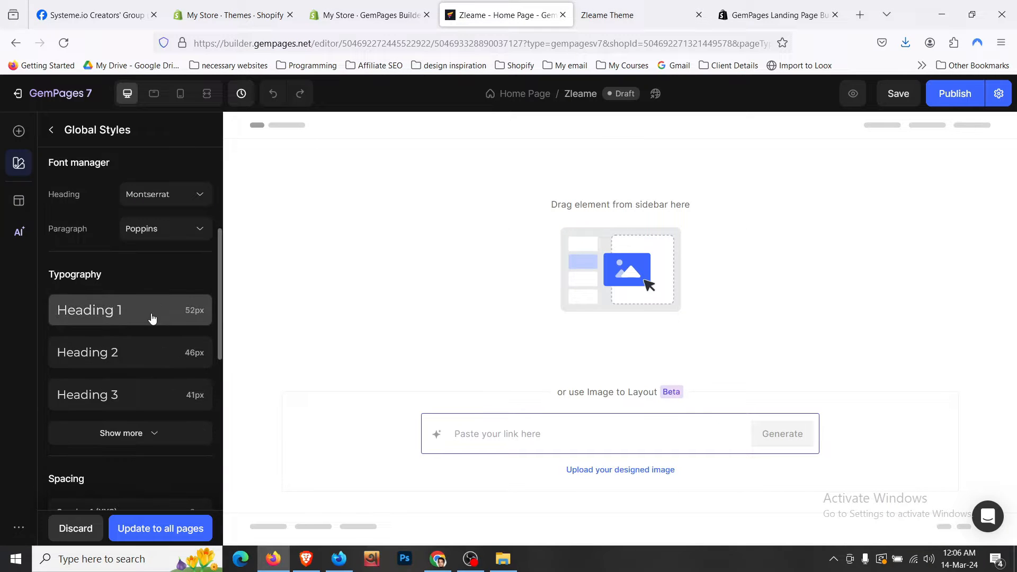
- Resize Heading 1 to 50px on desktop and 44px on tablet, also adjusting its mobile size
{"action": "left_click", "coordinate": [152, 317]}
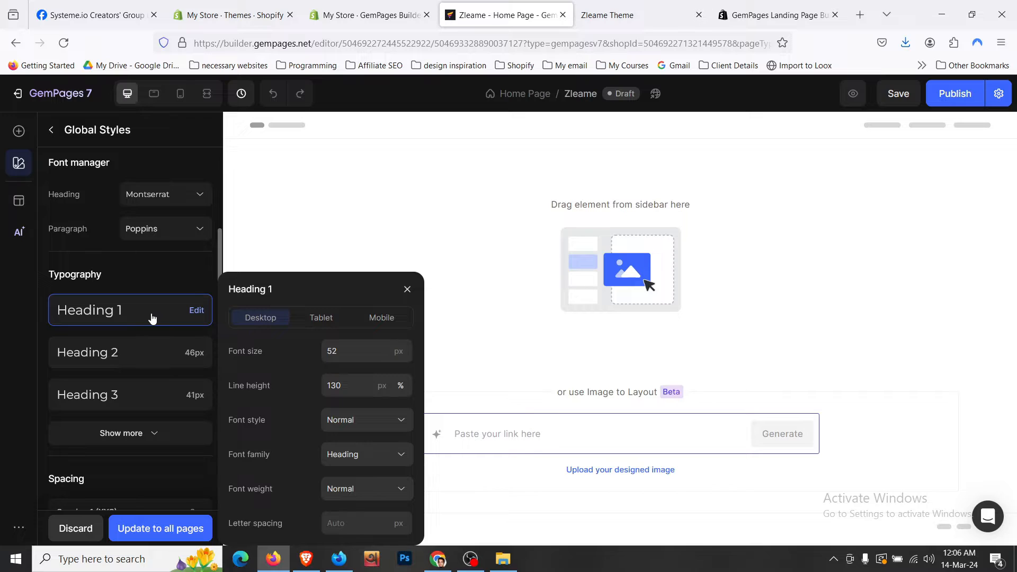
{"action": "left_click", "coordinate": [377, 317]}
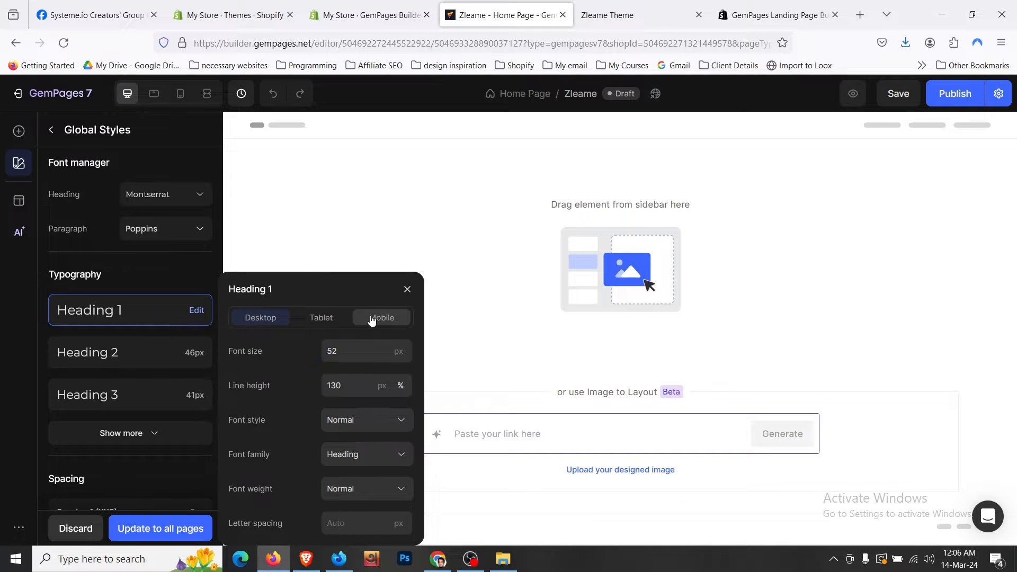
{"action": "left_click", "coordinate": [352, 350]}
{"action": "key", "text": "BackSpace"}
{"action": "type", "text": "2"}
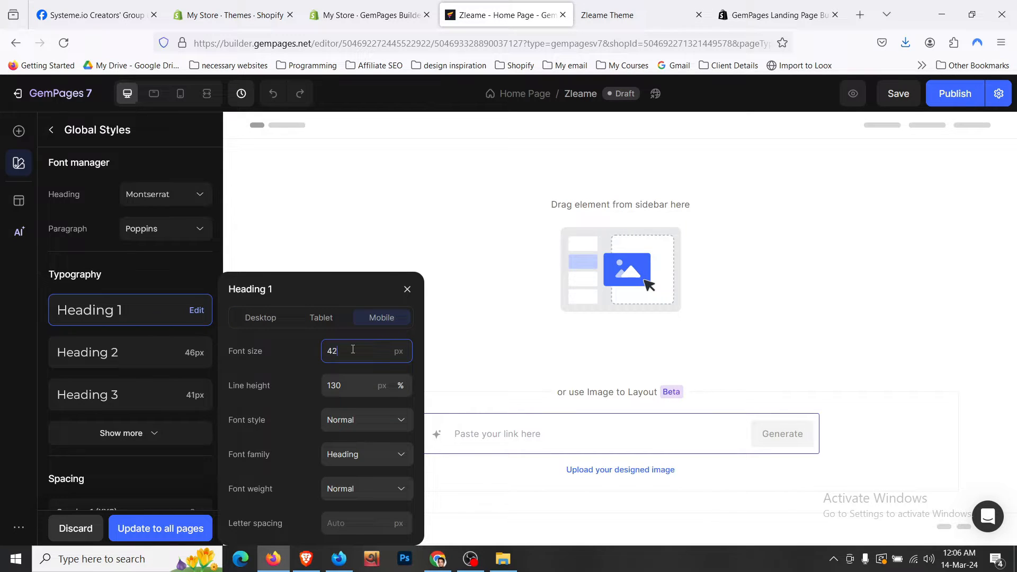
{"action": "left_click", "coordinate": [320, 322]}
{"action": "left_click", "coordinate": [345, 356]}
{"action": "key", "text": "BackSpace"}
{"action": "key", "text": "BackSpace"}
{"action": "type", "text": "44"}
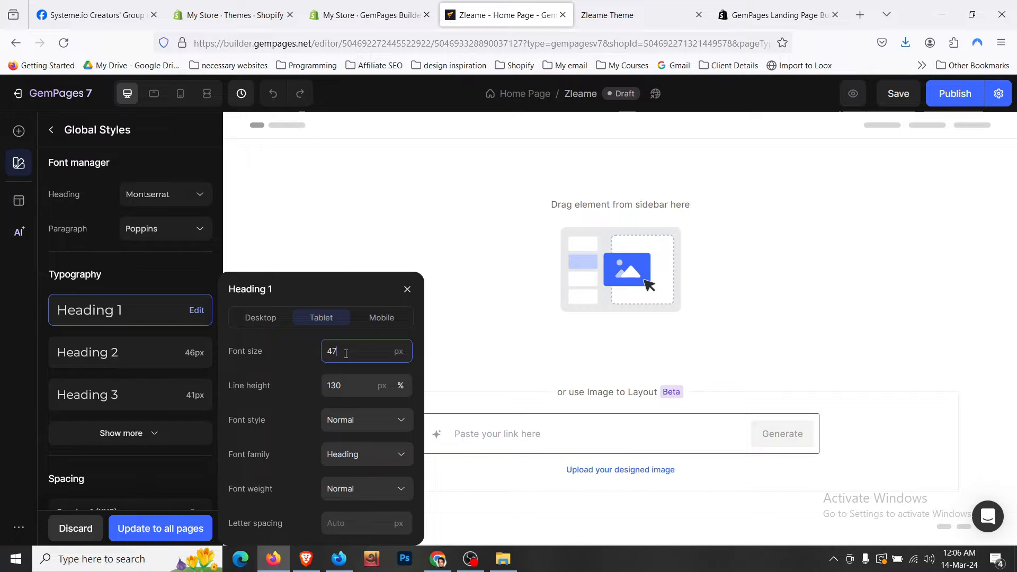
{"action": "left_click", "coordinate": [276, 322]}
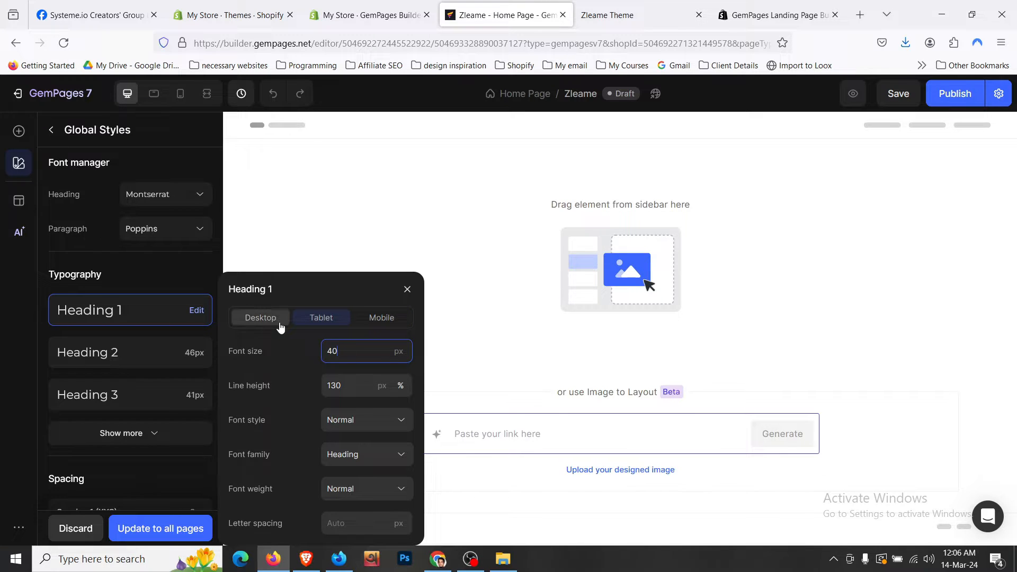
{"action": "left_click", "coordinate": [354, 347]}
{"action": "key", "text": "BackSpace"}
{"action": "type", "text": "0"}
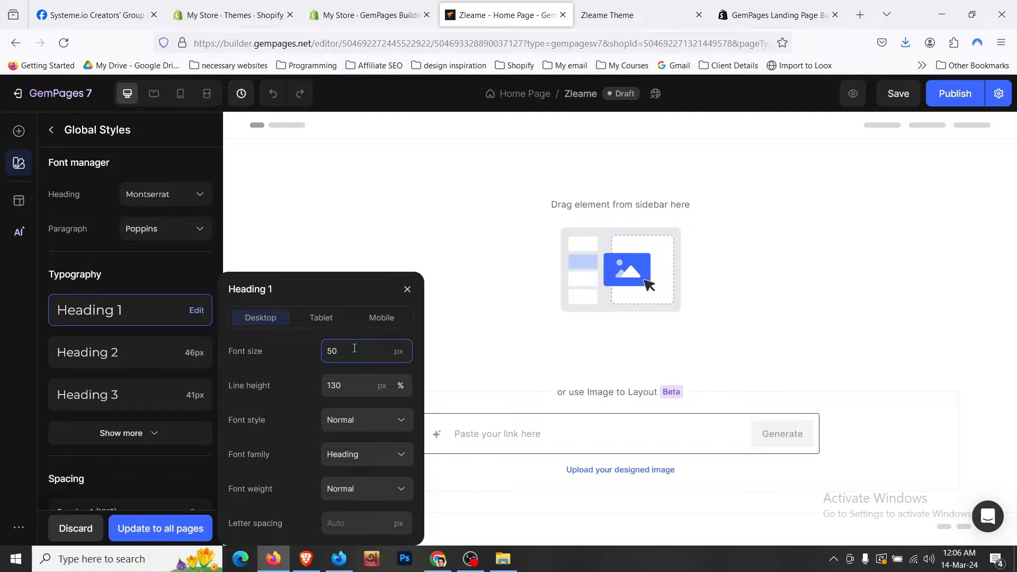
- Shrink Heading 2's font size on desktop, tablet and mobile, bringing mobile down to 25px
{"action": "left_click", "coordinate": [163, 352]}
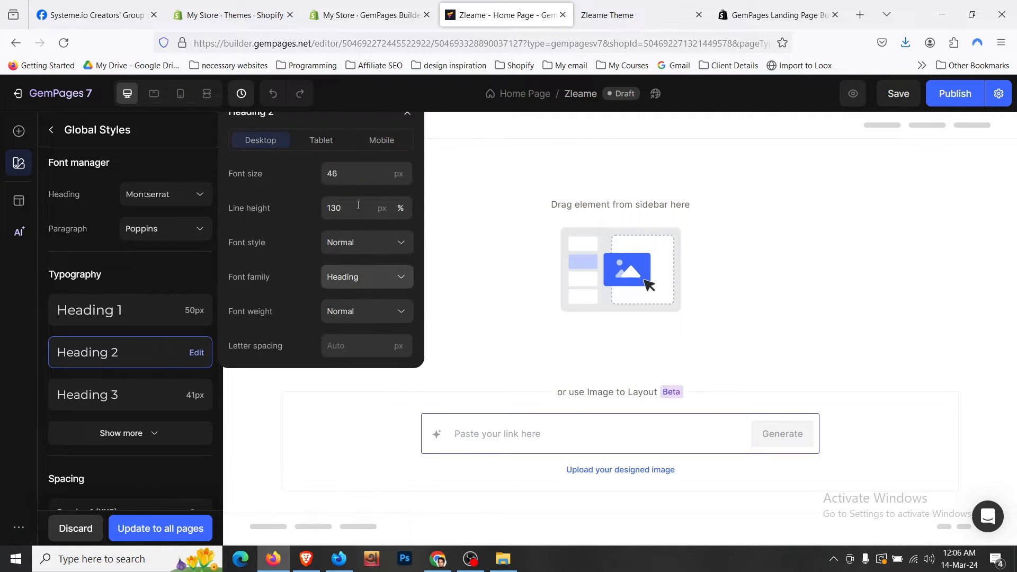
{"action": "left_click", "coordinate": [358, 175]}
{"action": "key", "text": "BackSpace"}
{"action": "type", "text": "3"}
{"action": "key", "text": "BackSpace"}
{"action": "type", "text": "0"}
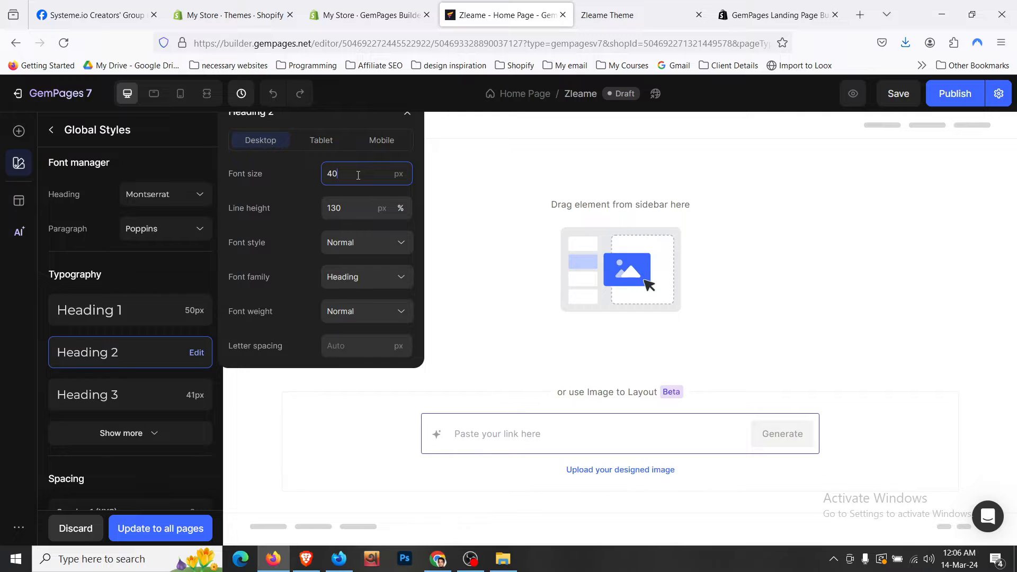
{"action": "left_click", "coordinate": [381, 140]}
{"action": "left_click", "coordinate": [358, 174]}
{"action": "key", "text": "BackSpace"}
{"action": "key", "text": "BackSpace"}
{"action": "type", "text": "38"}
{"action": "key", "text": "Down"}
{"action": "key", "text": "Down"}
{"action": "key", "text": "Down"}
{"action": "key", "text": "Down"}
{"action": "key", "text": "Down"}
{"action": "key", "text": "Down"}
{"action": "key", "text": "Down"}
{"action": "key", "text": "Down"}
{"action": "key", "text": "Down"}
{"action": "key", "text": "Down"}
{"action": "key", "text": "Down"}
{"action": "key", "text": "Down"}
{"action": "key", "text": "Down"}
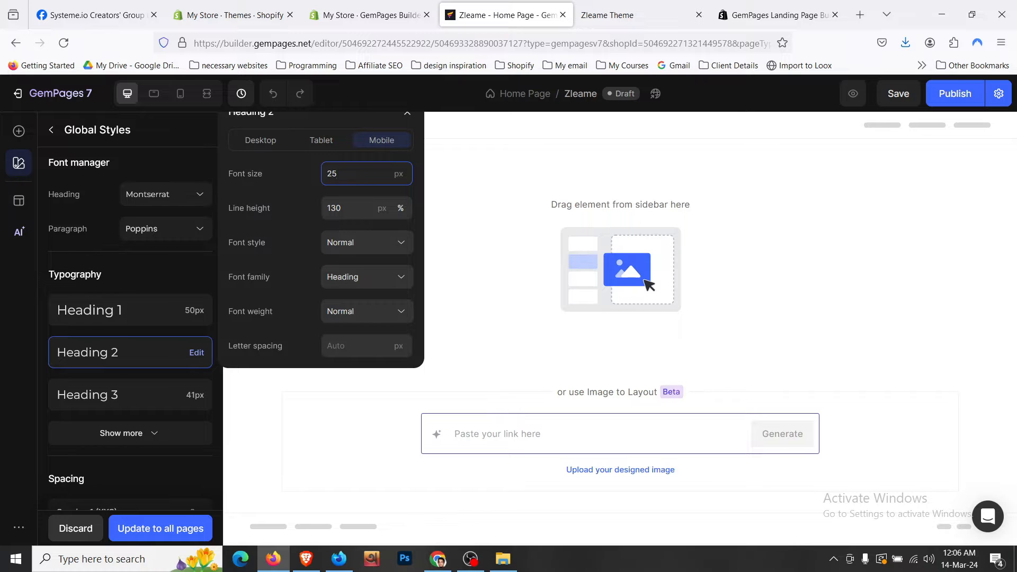
{"action": "left_click", "coordinate": [333, 143]}
{"action": "left_click", "coordinate": [340, 170]}
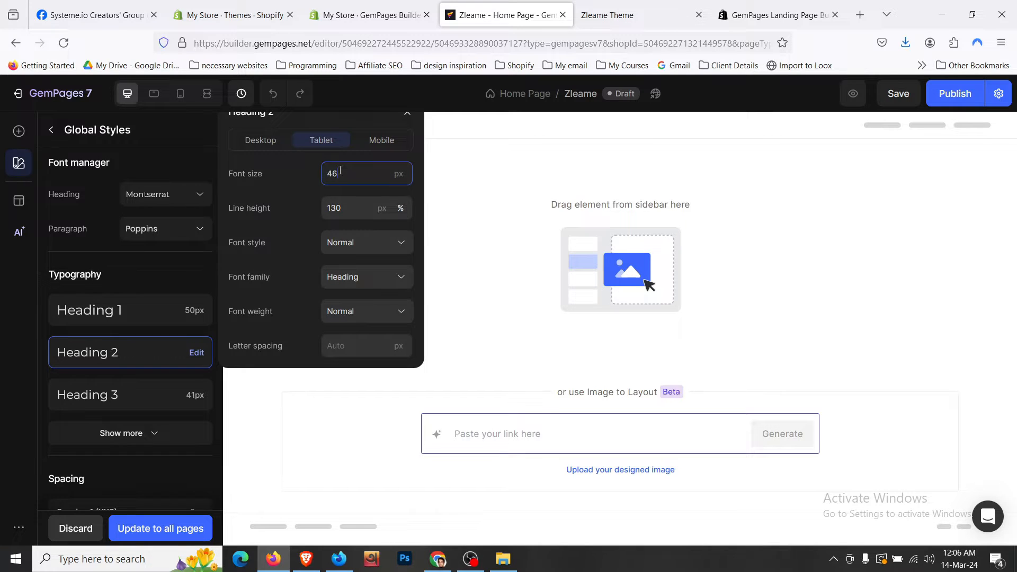
{"action": "key", "text": "Down"}
{"action": "key", "text": "Down"}
{"action": "key", "text": "Down"}
{"action": "key", "text": "Down"}
{"action": "key", "text": "Down"}
{"action": "key", "text": "Down"}
{"action": "key", "text": "Down"}
{"action": "key", "text": "Down"}
{"action": "key", "text": "Down"}
{"action": "key", "text": "Down"}
{"action": "key", "text": "Down"}
{"action": "key", "text": "Down"}
{"action": "key", "text": "Down"}
{"action": "key", "text": "Down"}
- Make Heading 2 Bold on desktop, tablet and mobile, keeping its Normal font style
{"action": "left_click", "coordinate": [257, 140]}
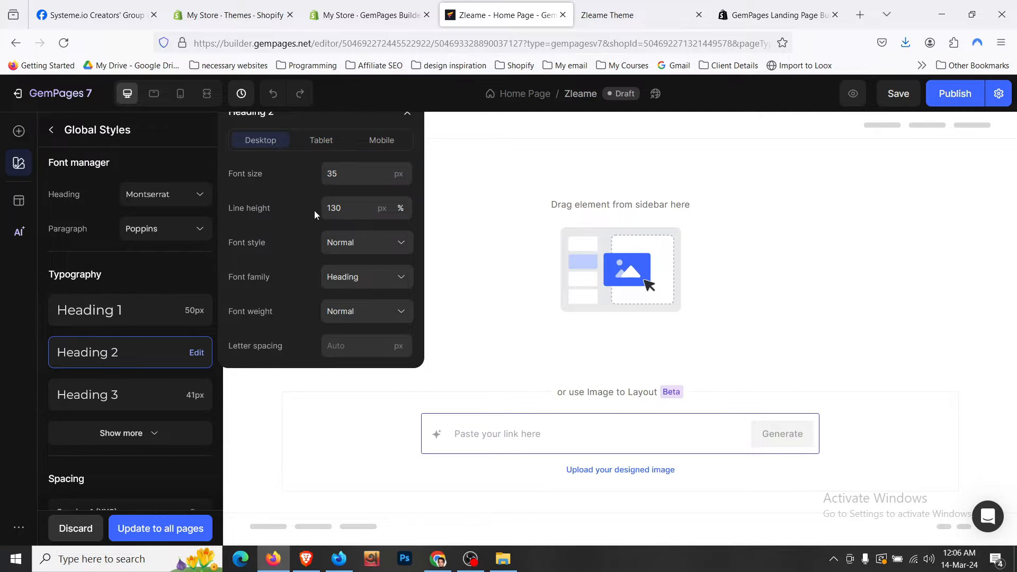
{"action": "left_click", "coordinate": [354, 245]}
{"action": "left_click", "coordinate": [358, 279]}
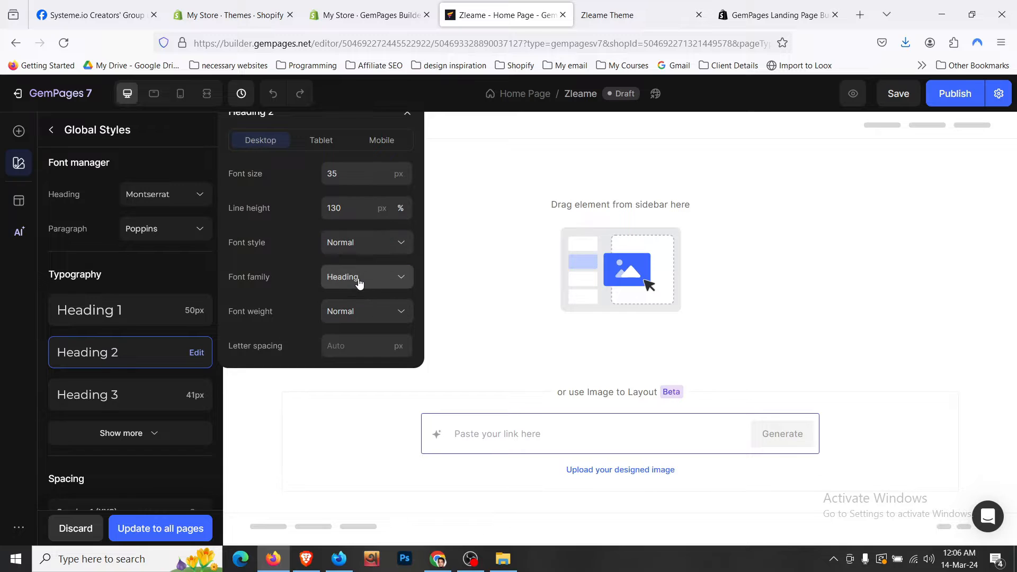
{"action": "left_click", "coordinate": [361, 312]}
{"action": "left_click", "coordinate": [356, 236]}
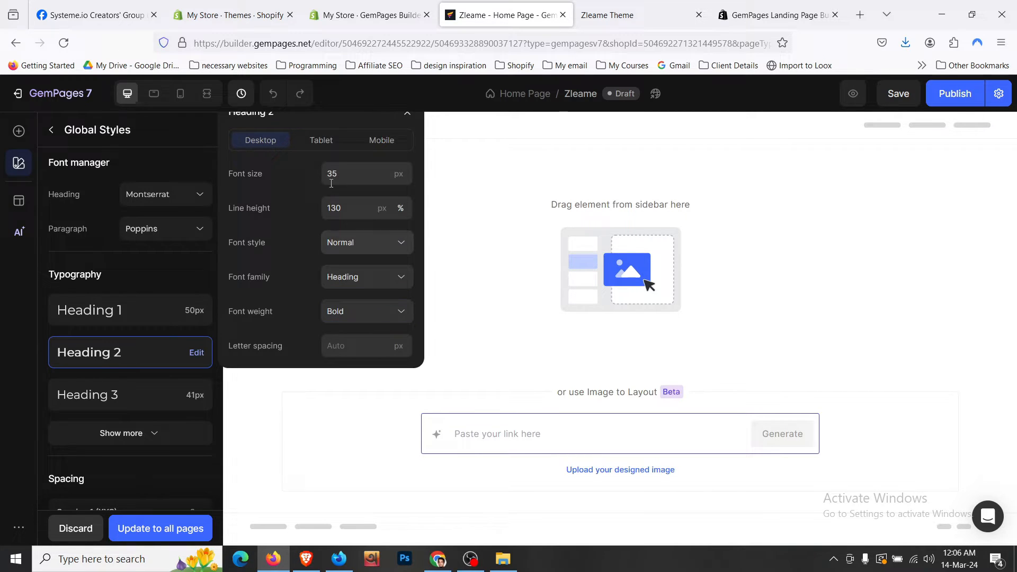
{"action": "left_click", "coordinate": [323, 140]}
{"action": "left_click", "coordinate": [358, 314]}
{"action": "left_click", "coordinate": [361, 238]}
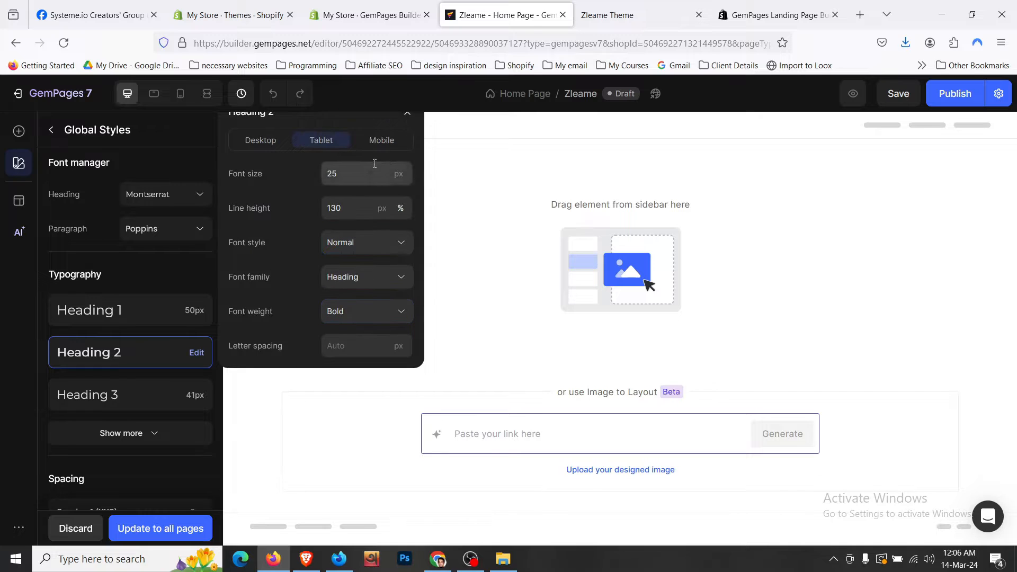
{"action": "left_click", "coordinate": [382, 140]}
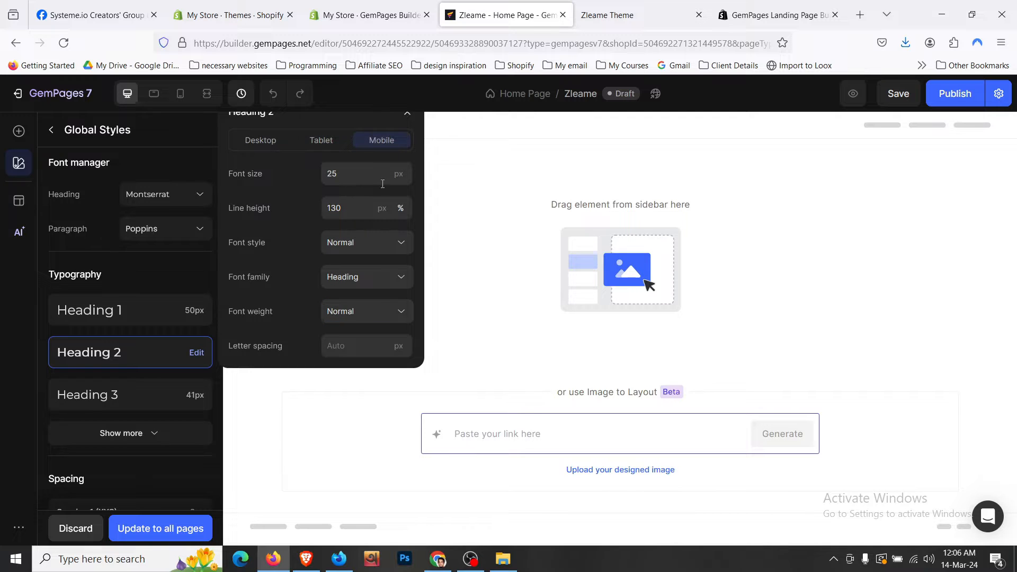
{"action": "left_click", "coordinate": [373, 315]}
{"action": "left_click", "coordinate": [370, 239]}
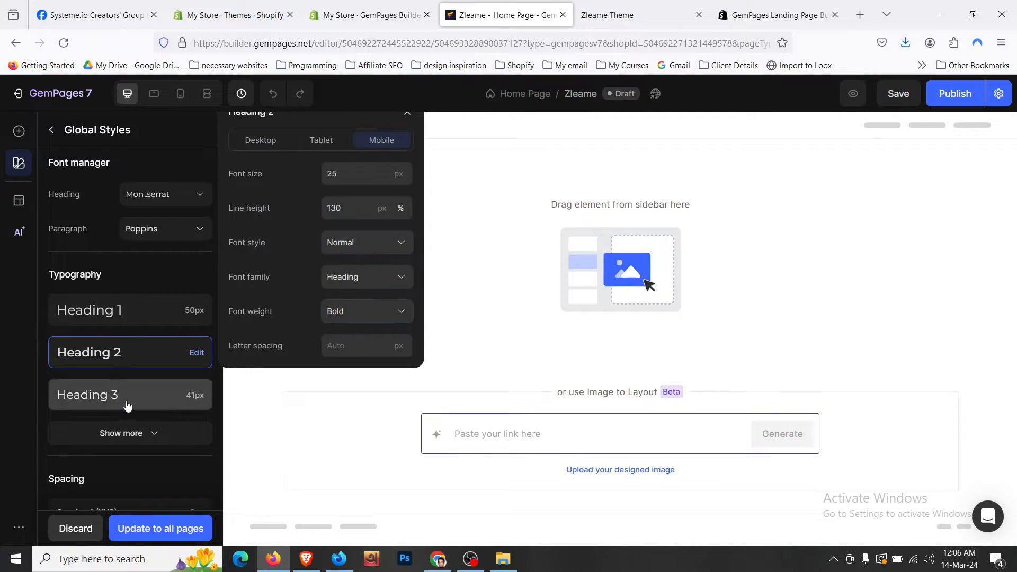
{"action": "scroll", "coordinate": [132, 426], "scroll_direction": "down", "scroll_amount": 2}
{"action": "scroll", "coordinate": [151, 377], "scroll_direction": "down", "scroll_amount": 1}
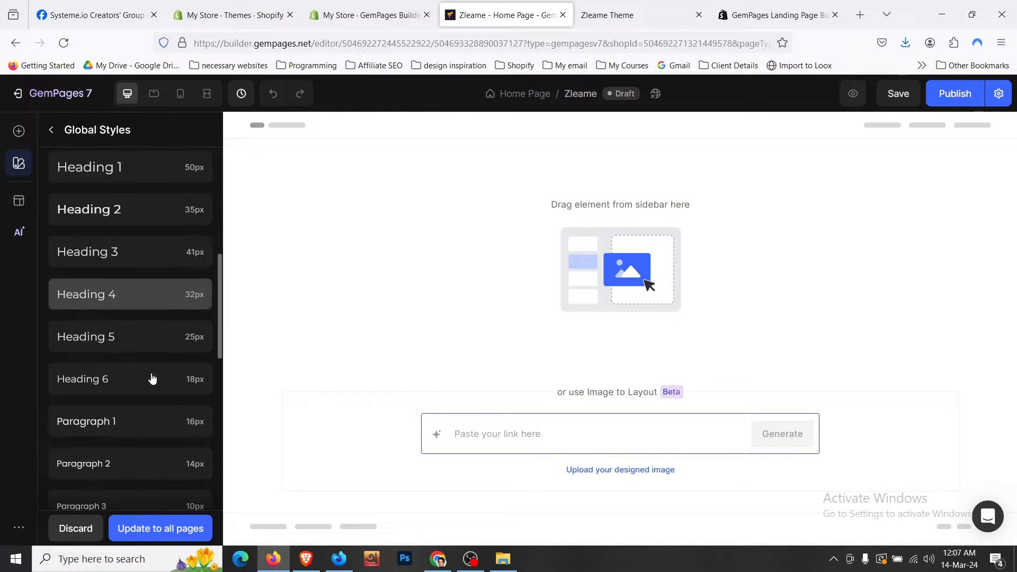
{"action": "scroll", "coordinate": [151, 377], "scroll_direction": "down", "scroll_amount": 1}
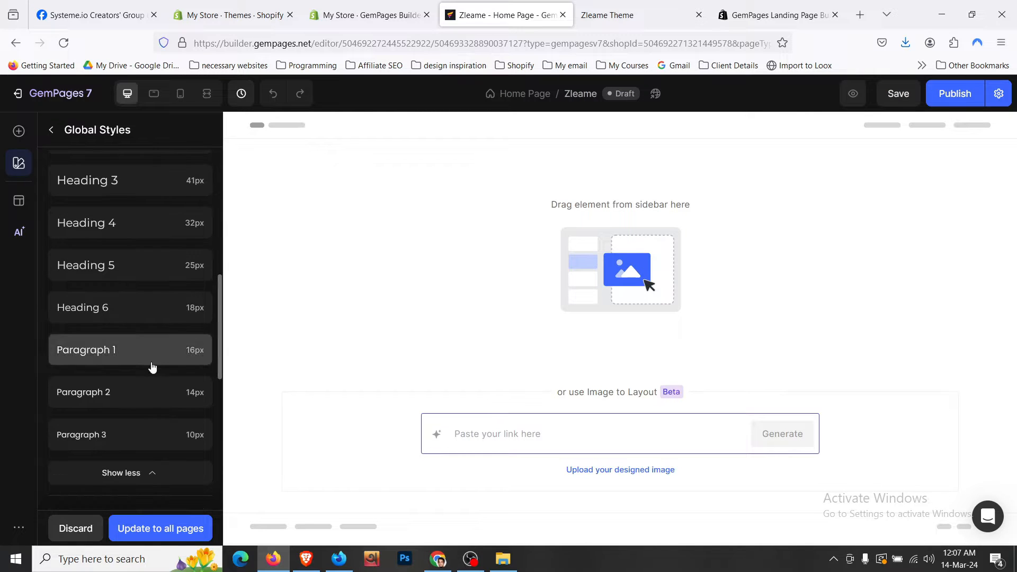
- Lower Paragraph 1's desktop line height from 180 to 128
{"action": "left_click", "coordinate": [152, 364]}
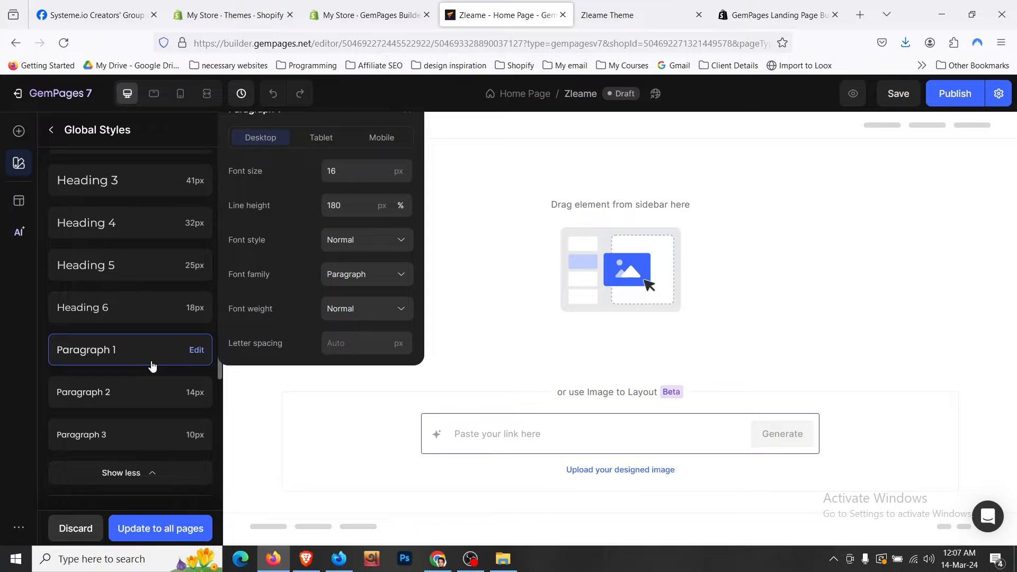
{"action": "left_click", "coordinate": [351, 205]}
{"action": "key", "text": "BackSpace"}
{"action": "key", "text": "BackSpace"}
{"action": "type", "text": "44"}
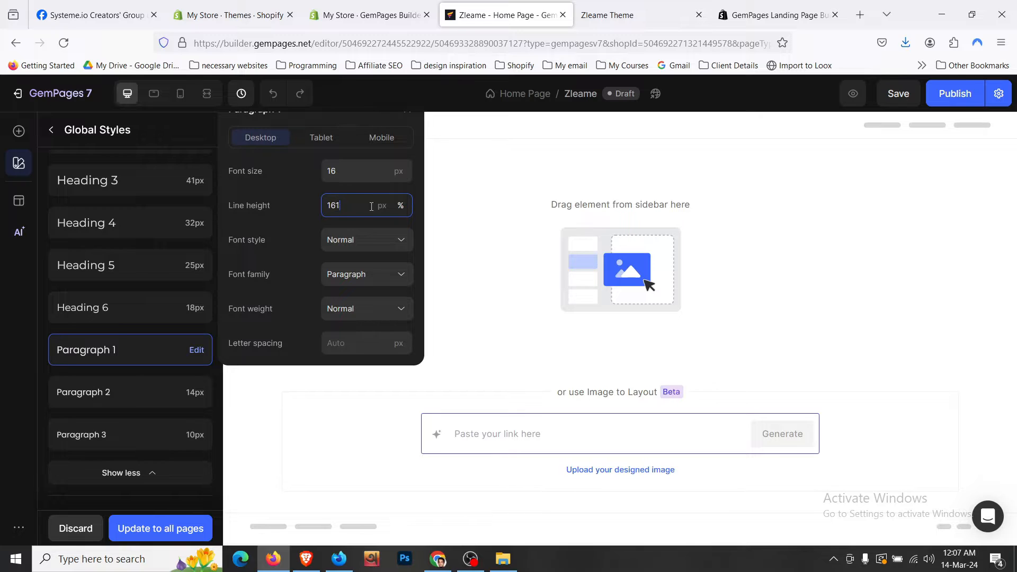
{"action": "key", "text": "BackSpace"}
{"action": "key", "text": "BackSpace"}
{"action": "type", "text": "28"}
- Check Paragraph 1's tablet and mobile line heights at 120, then close its settings
{"action": "left_click", "coordinate": [321, 137]}
{"action": "left_click", "coordinate": [344, 205]}
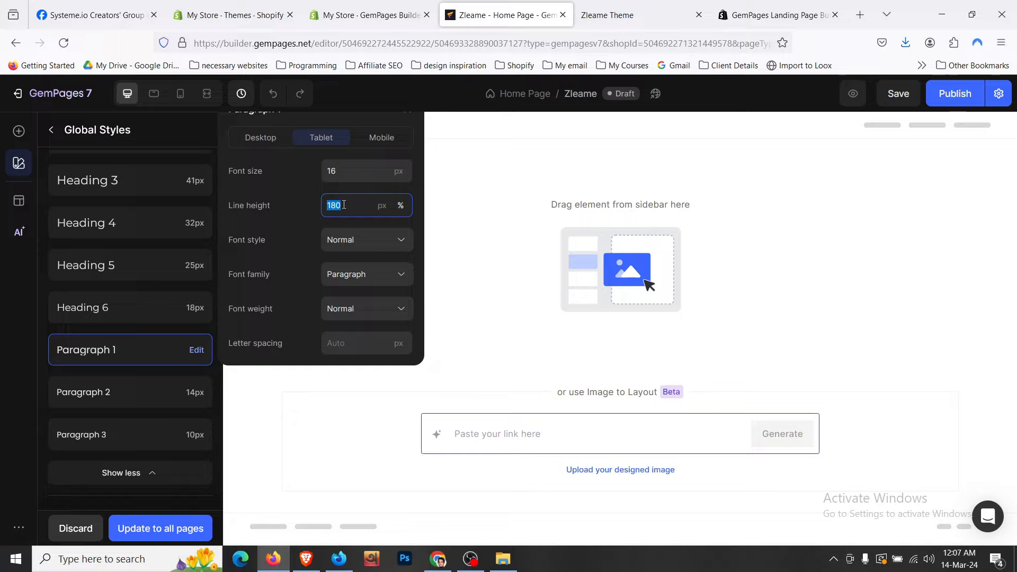
{"action": "left_click", "coordinate": [377, 137]}
{"action": "left_click", "coordinate": [357, 212]}
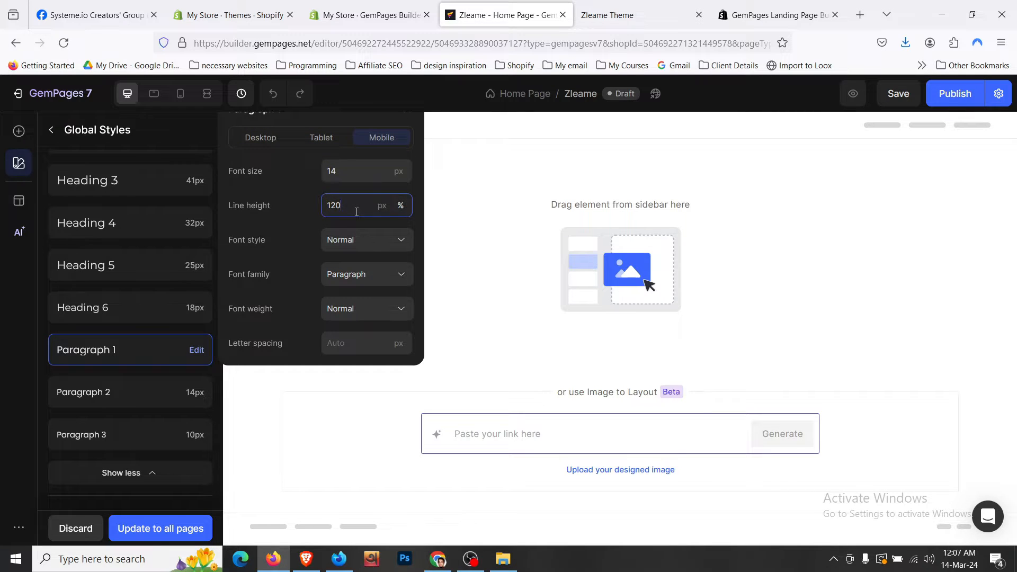
{"action": "scroll", "coordinate": [143, 418], "scroll_direction": "down", "scroll_amount": 3}
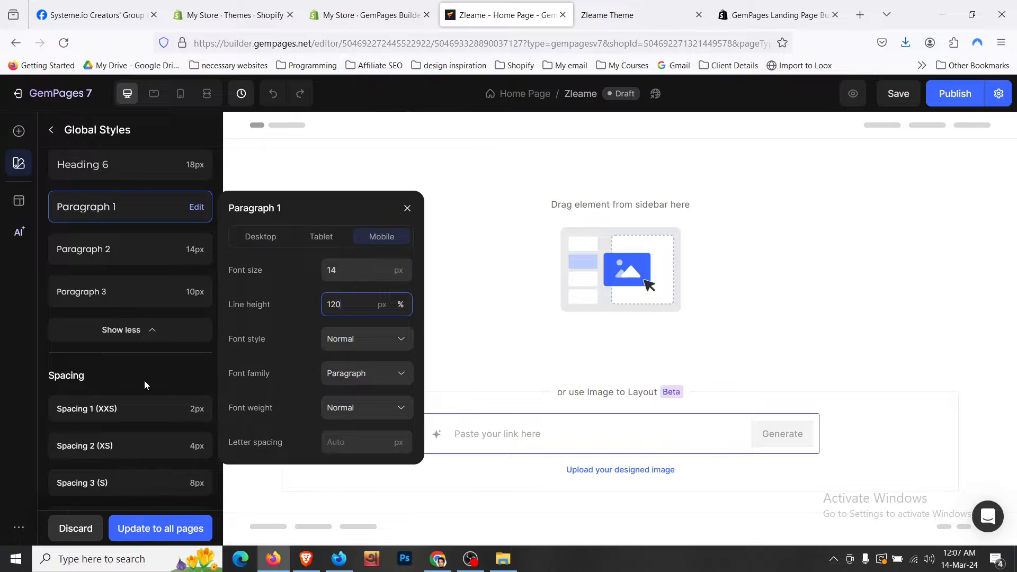
{"action": "left_click", "coordinate": [145, 382]}
{"action": "scroll", "coordinate": [146, 385], "scroll_direction": "down", "scroll_amount": 3}
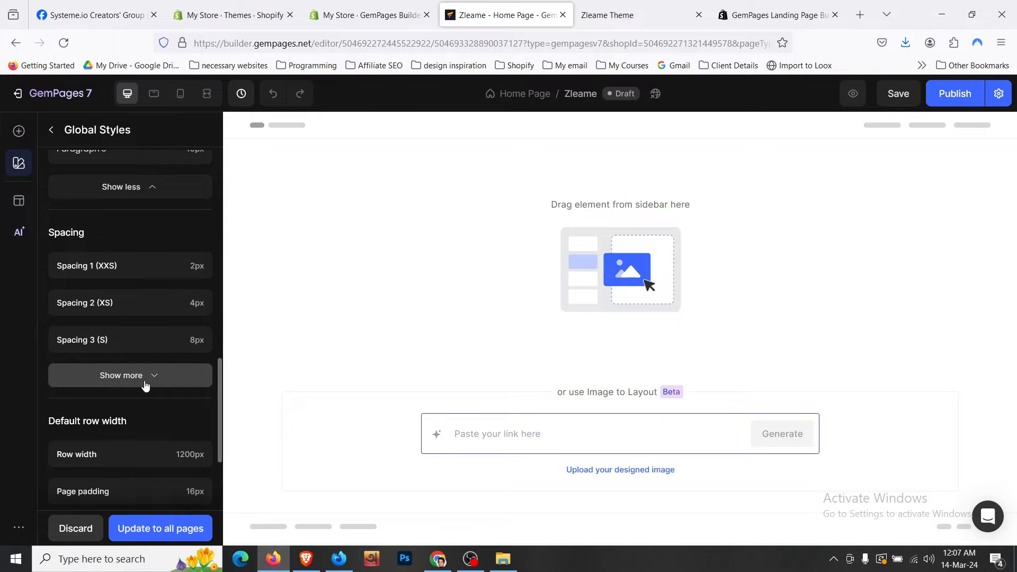
{"action": "scroll", "coordinate": [148, 409], "scroll_direction": "down", "scroll_amount": 3}
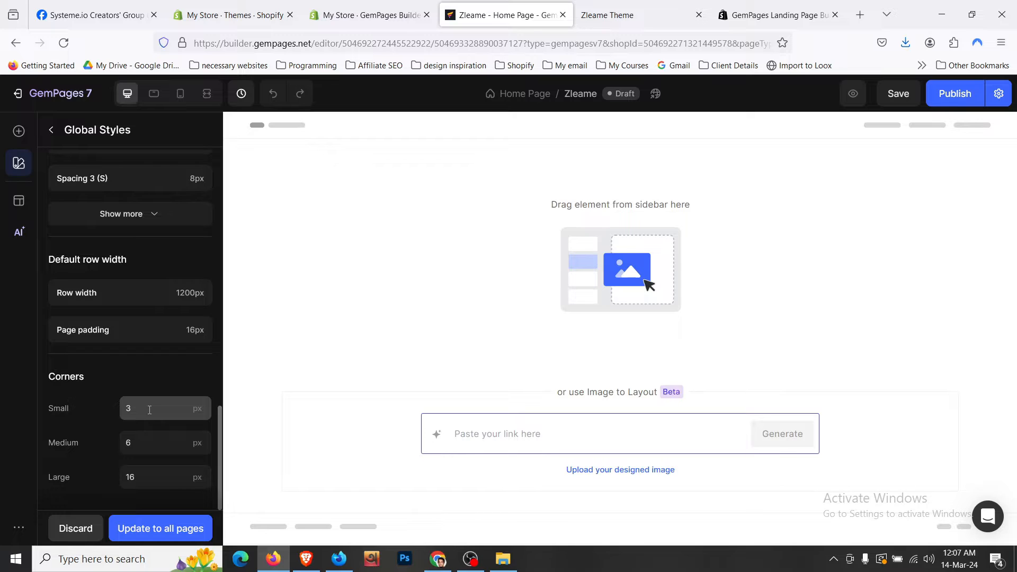
{"action": "scroll", "coordinate": [148, 409], "scroll_direction": "up", "scroll_amount": 15}
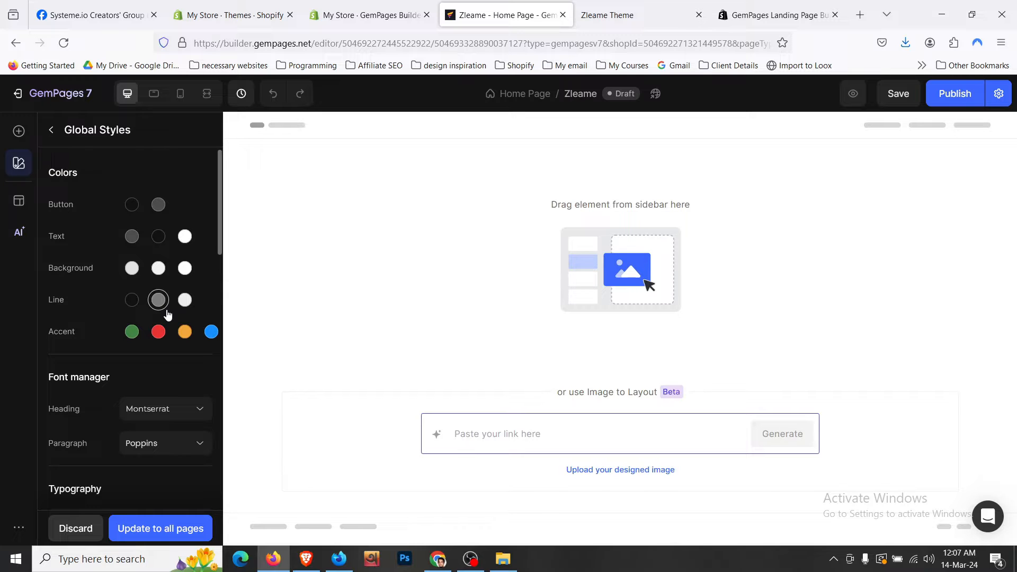
- Apply and confirm the global style changes to all pages, then show the Elements panel
{"action": "left_click", "coordinate": [159, 534]}
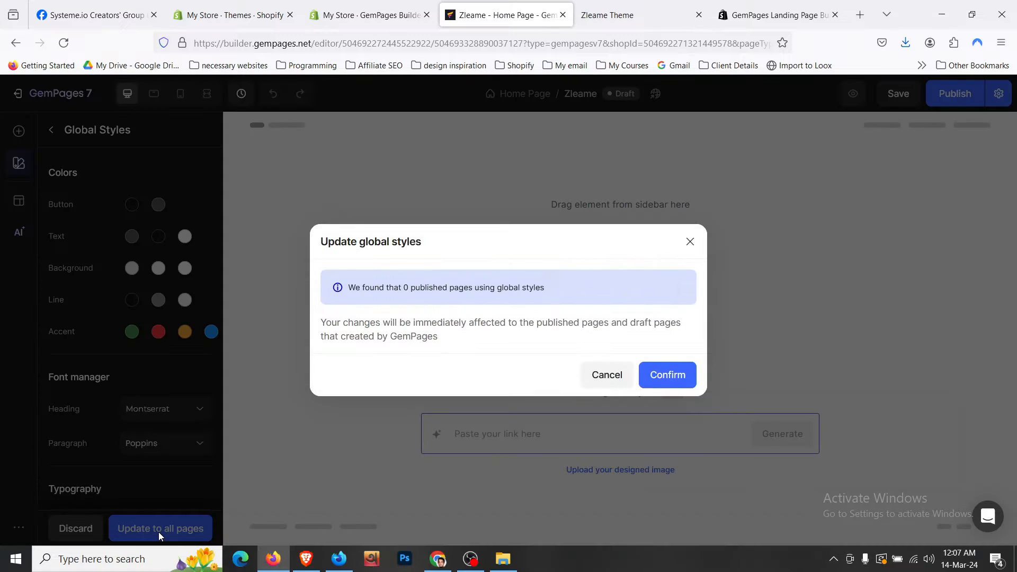
{"action": "left_click", "coordinate": [667, 375]}
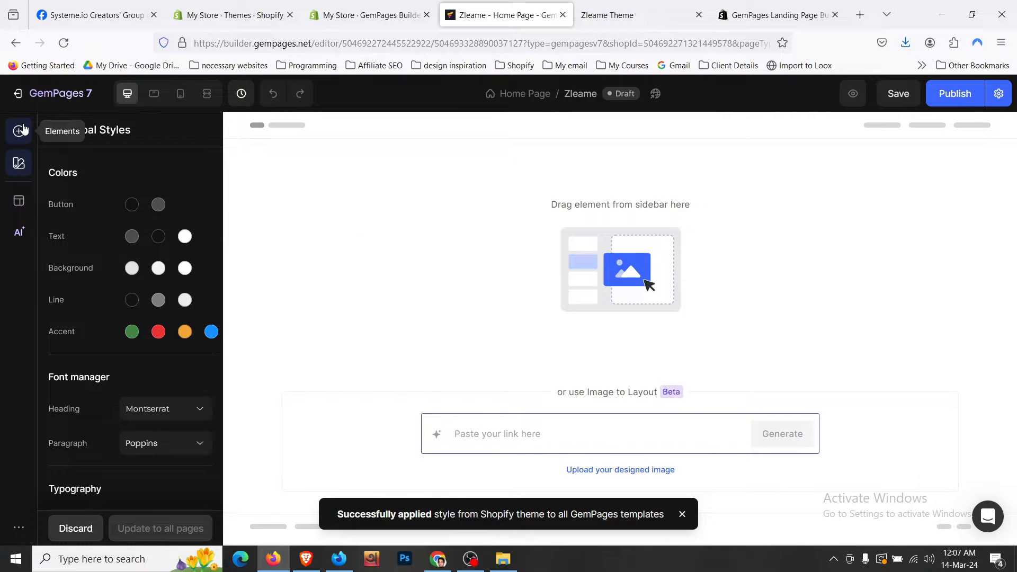
{"action": "left_click", "coordinate": [24, 129]}
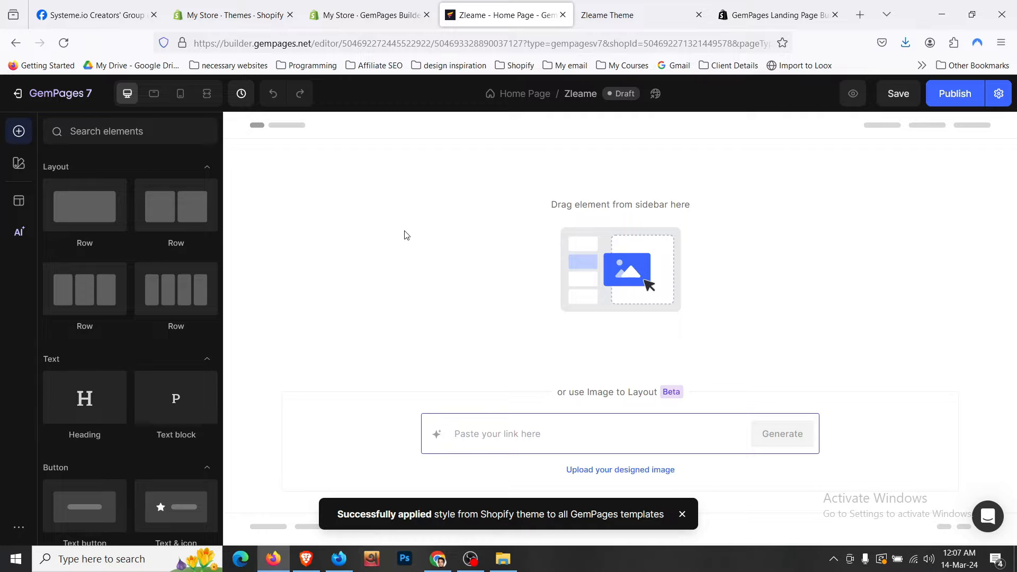
{"action": "left_click", "coordinate": [579, 8]}
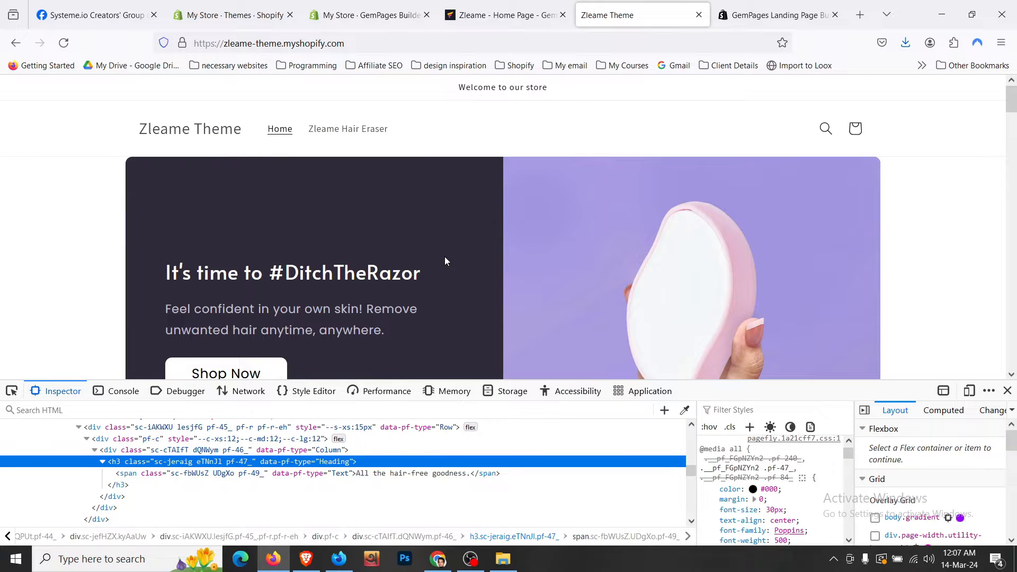
- Save the hero's hand-held product image as hand_picking.webp, then return to GemPages
{"action": "scroll", "coordinate": [445, 261], "scroll_direction": "down", "scroll_amount": 1}
{"action": "scroll", "coordinate": [444, 260], "scroll_direction": "up", "scroll_amount": 1}
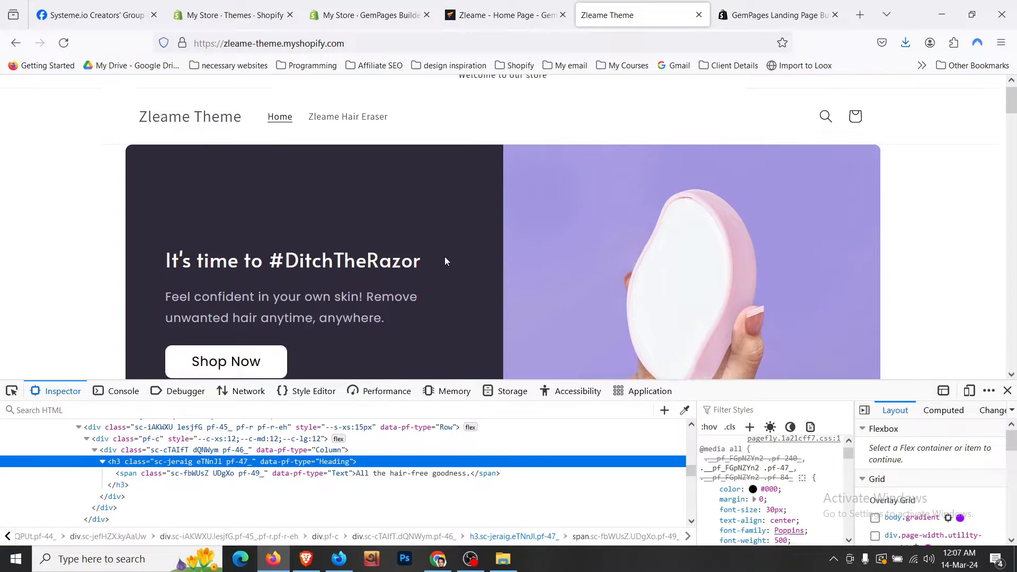
{"action": "scroll", "coordinate": [445, 260], "scroll_direction": "down", "scroll_amount": 1}
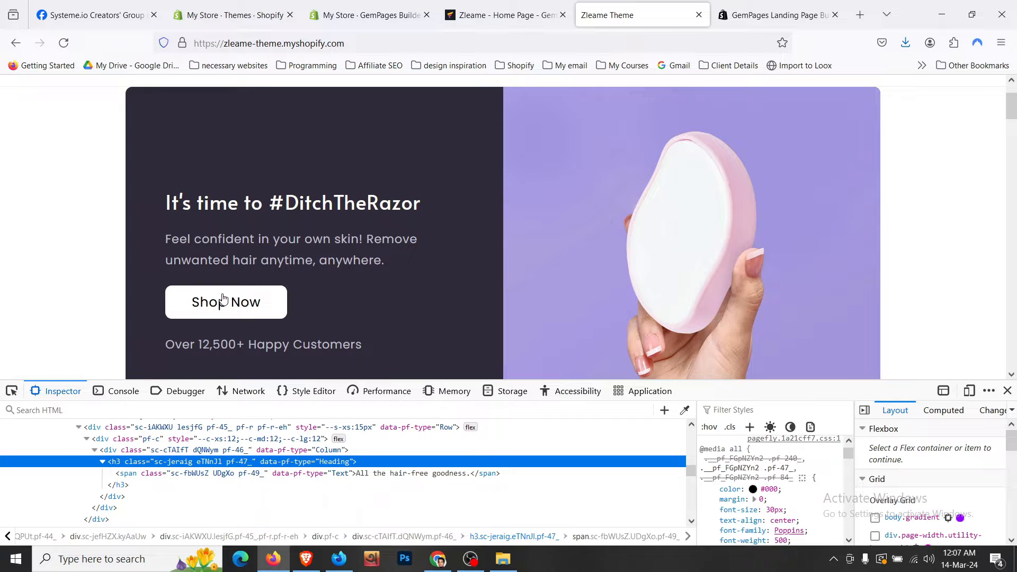
{"action": "scroll", "coordinate": [502, 275], "scroll_direction": "down", "scroll_amount": 1}
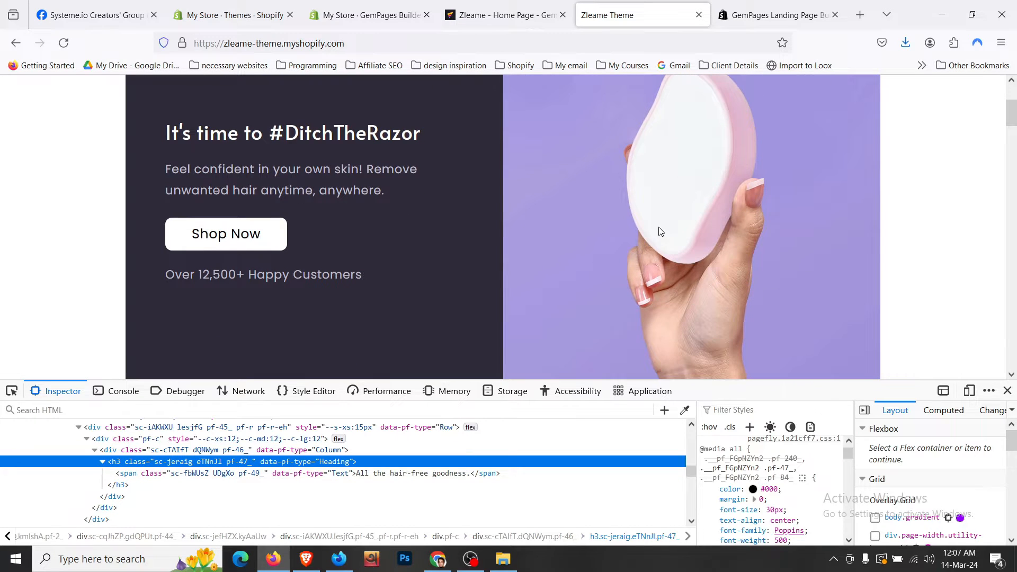
{"action": "right_click", "coordinate": [574, 167]}
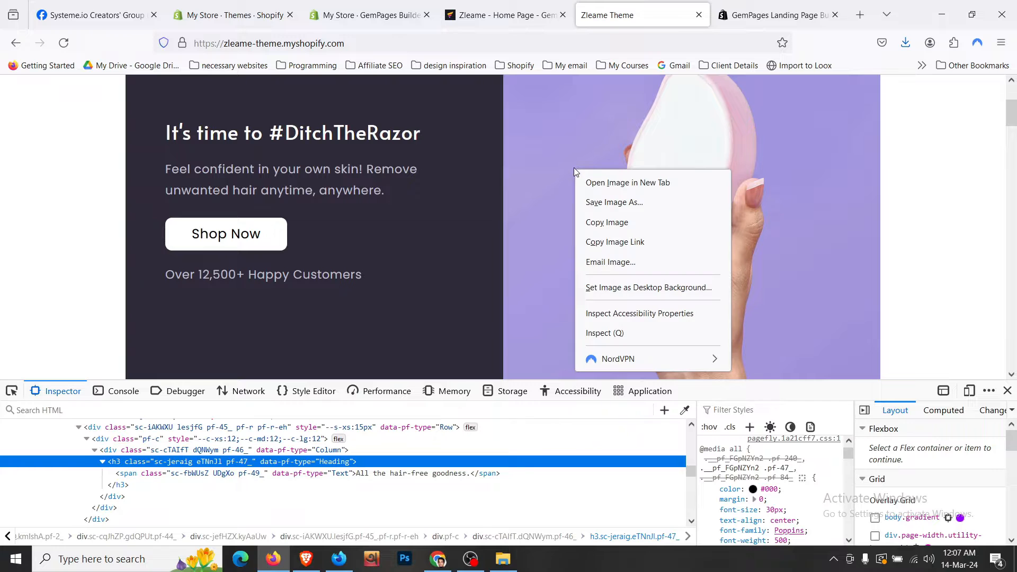
{"action": "left_click", "coordinate": [596, 201]}
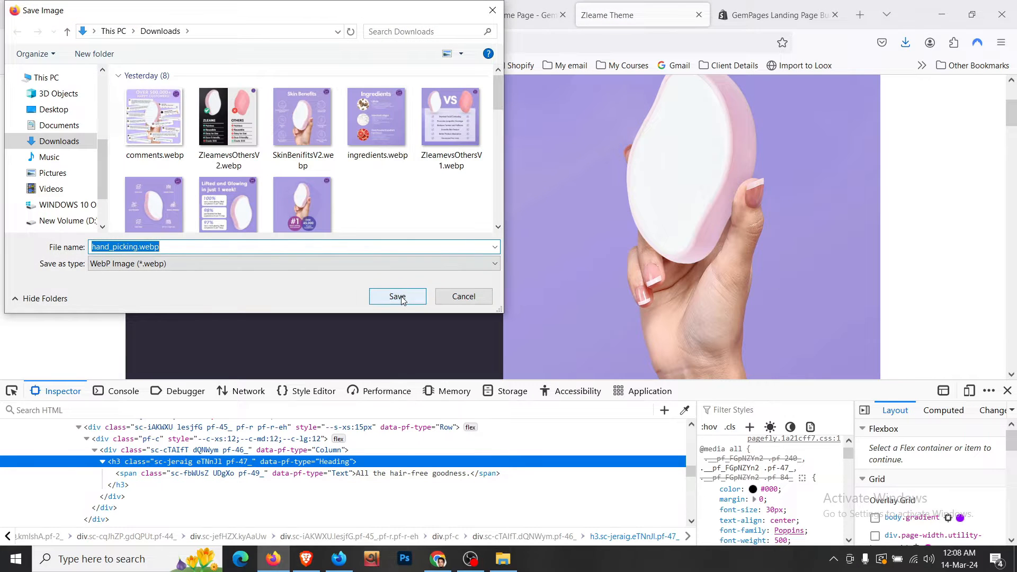
{"action": "key", "text": "Return"}
{"action": "scroll", "coordinate": [498, 245], "scroll_direction": "down", "scroll_amount": 2}
{"action": "scroll", "coordinate": [498, 246], "scroll_direction": "up", "scroll_amount": 2}
{"action": "key", "text": "ctrl+shift+Tab"}
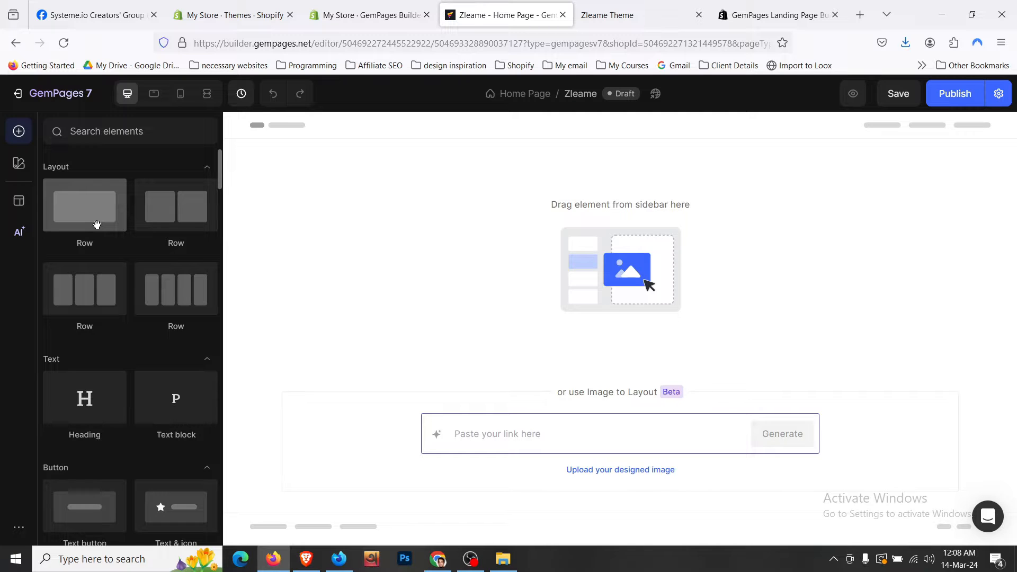
{"action": "scroll", "coordinate": [97, 224], "scroll_direction": "down", "scroll_amount": 2}
{"action": "scroll", "coordinate": [153, 329], "scroll_direction": "down", "scroll_amount": 2}
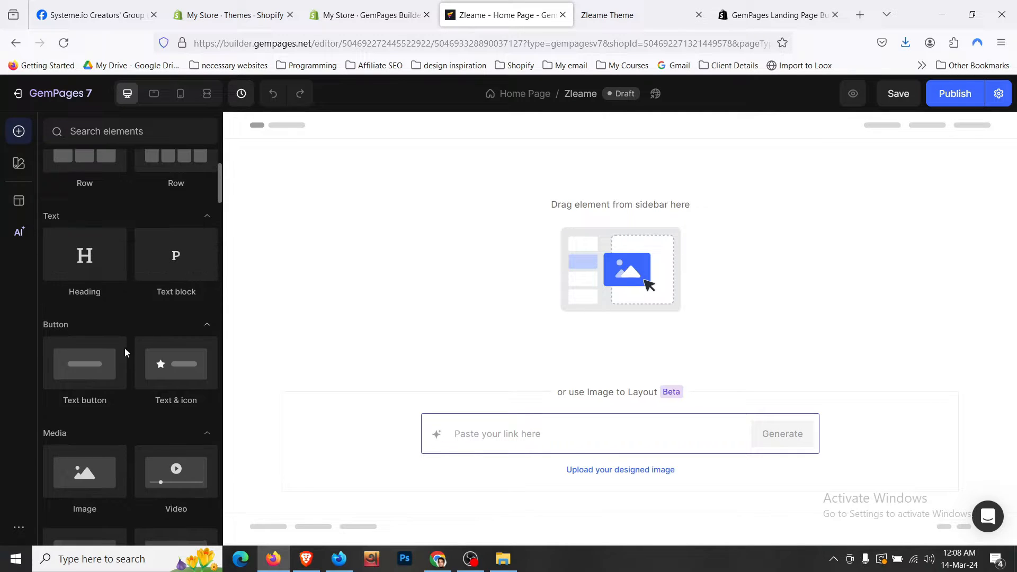
{"action": "scroll", "coordinate": [115, 354], "scroll_direction": "down", "scroll_amount": 2}
{"action": "scroll", "coordinate": [106, 390], "scroll_direction": "down", "scroll_amount": 4}
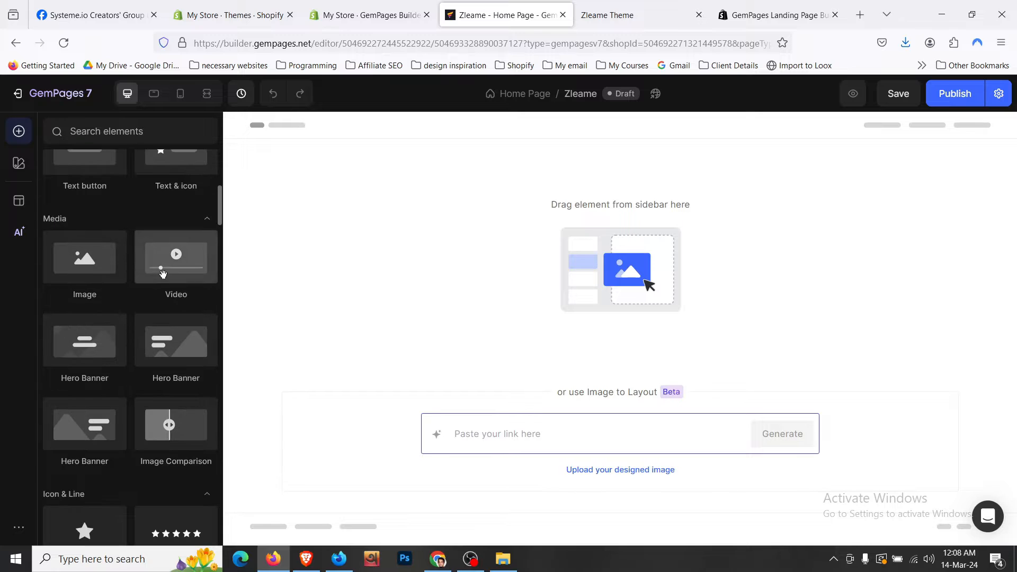
{"action": "scroll", "coordinate": [163, 274], "scroll_direction": "down", "scroll_amount": 4}
{"action": "scroll", "coordinate": [147, 360], "scroll_direction": "down", "scroll_amount": 7}
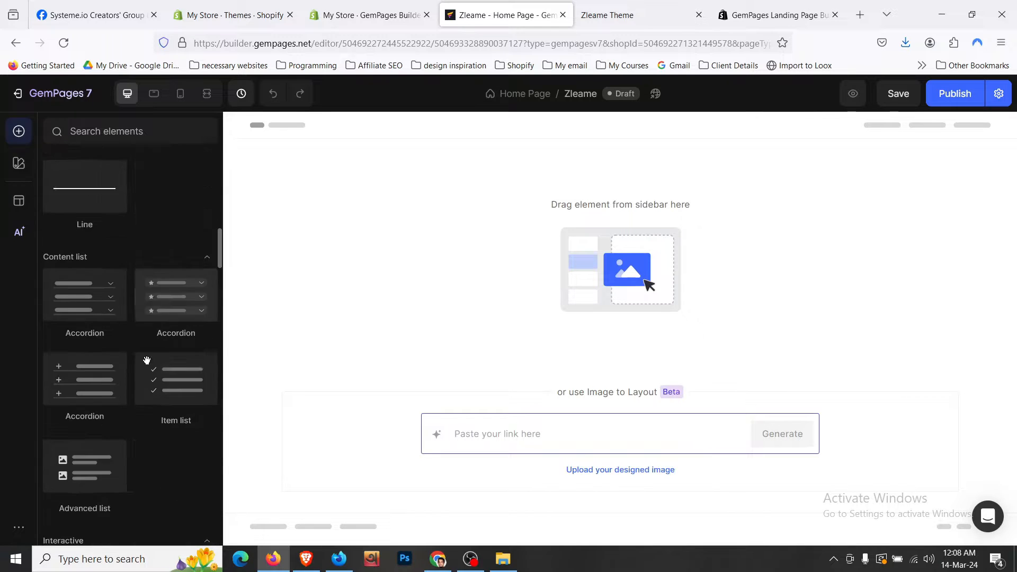
{"action": "scroll", "coordinate": [147, 360], "scroll_direction": "down", "scroll_amount": 12}
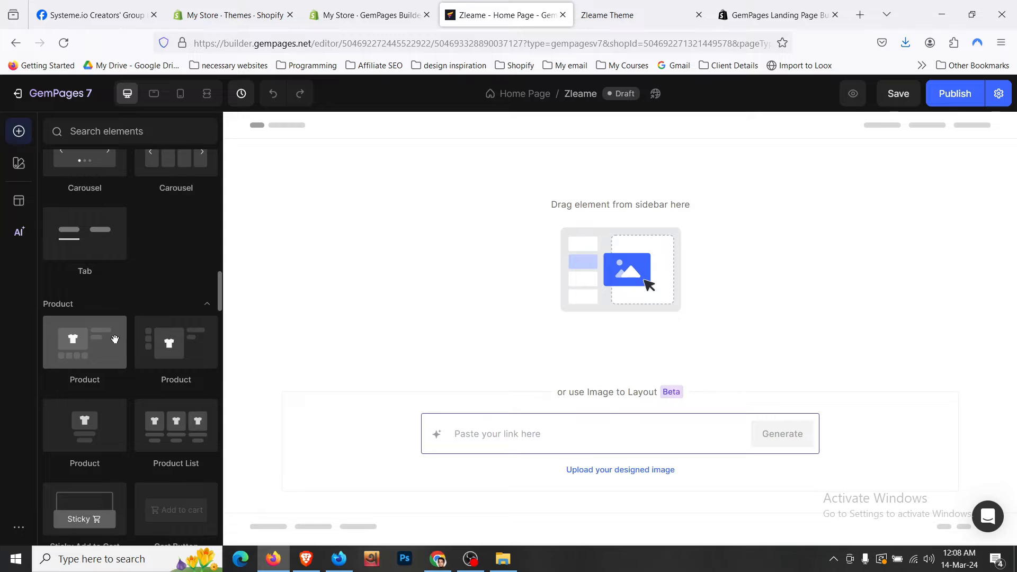
- Check the Products list showing Zleame Hair Eraser with 900 in stock, then return to the editor
{"action": "left_click", "coordinate": [201, 11]}
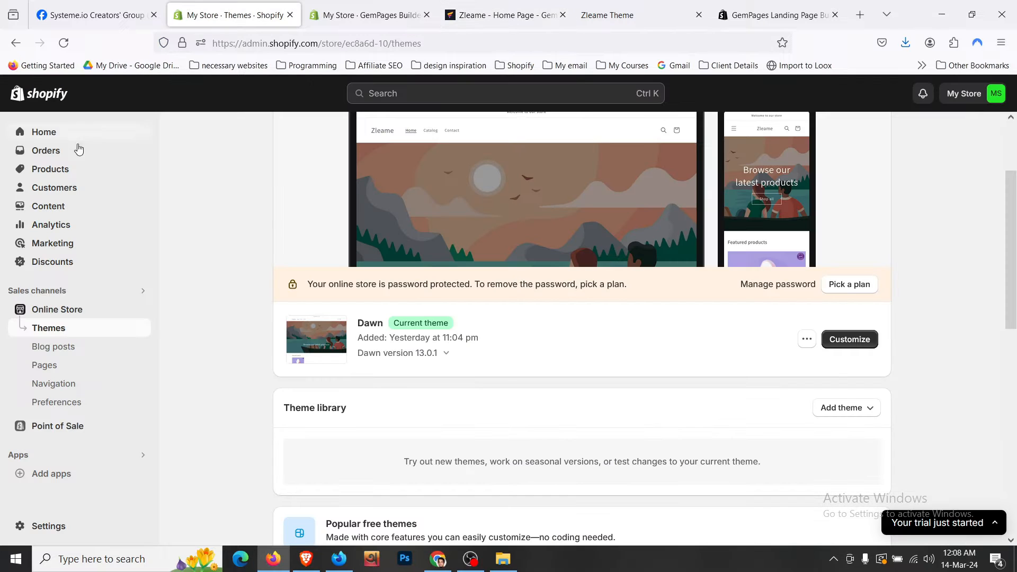
{"action": "left_click", "coordinate": [55, 169]}
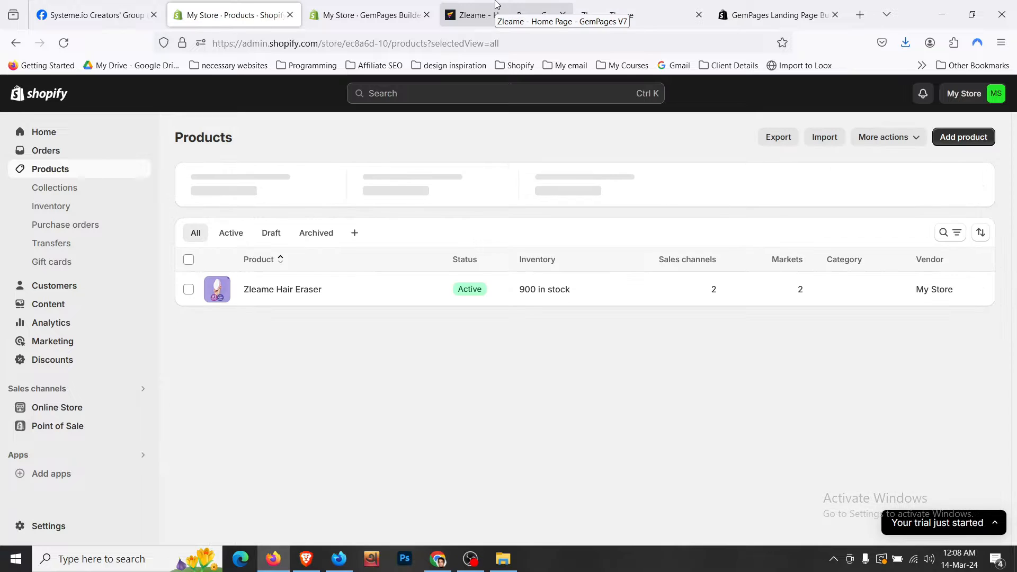
{"action": "left_click", "coordinate": [497, 4]}
{"action": "scroll", "coordinate": [152, 291], "scroll_direction": "up", "scroll_amount": 10}
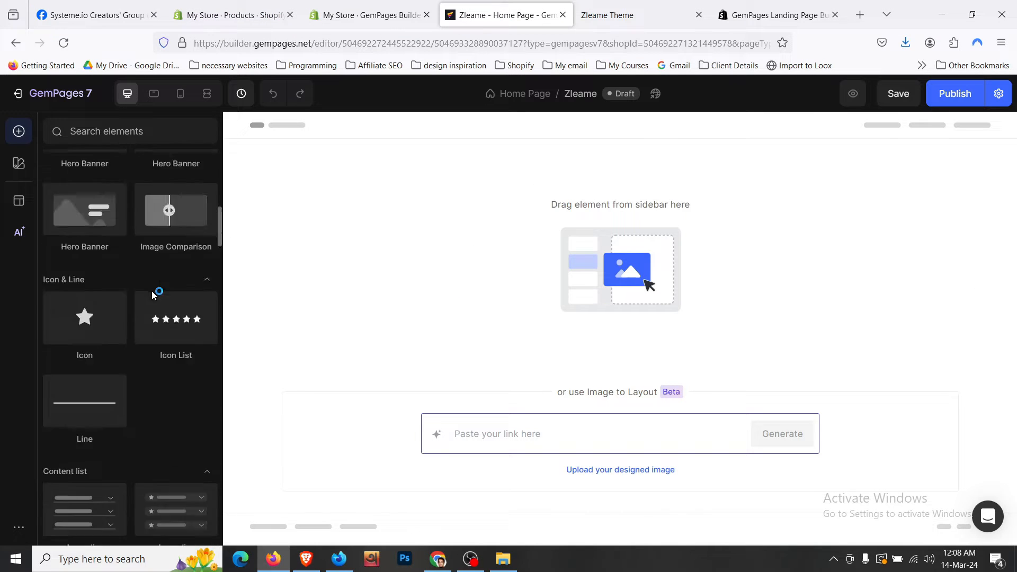
{"action": "scroll", "coordinate": [151, 290], "scroll_direction": "up", "scroll_amount": 5}
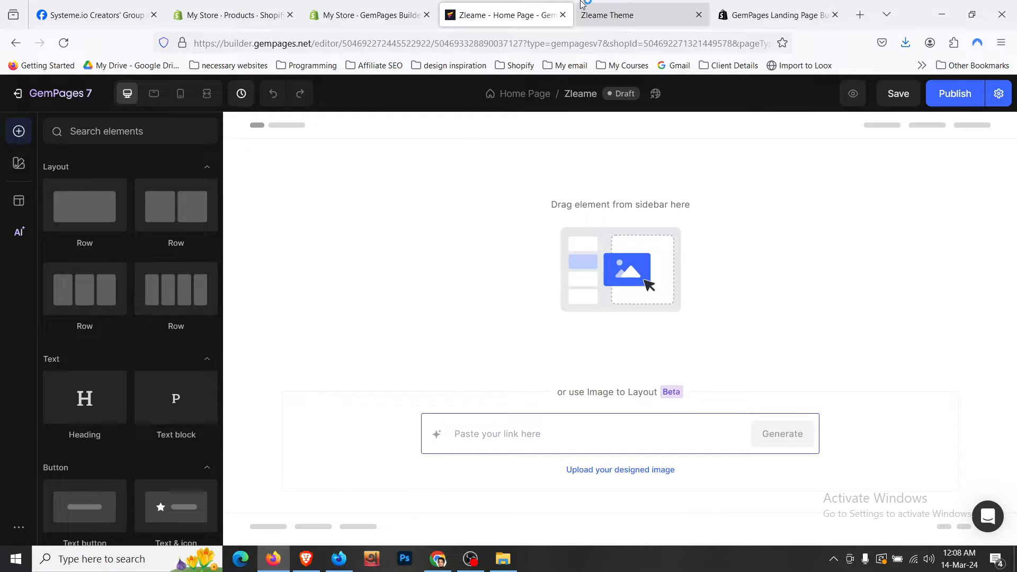
{"action": "left_click", "coordinate": [609, 15]}
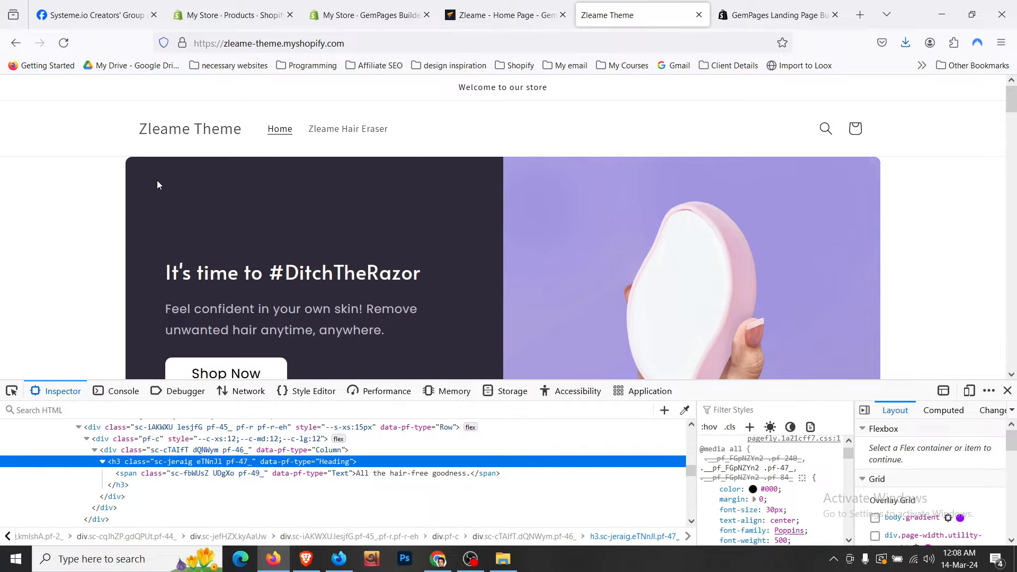
{"action": "scroll", "coordinate": [173, 204], "scroll_direction": "down", "scroll_amount": 2}
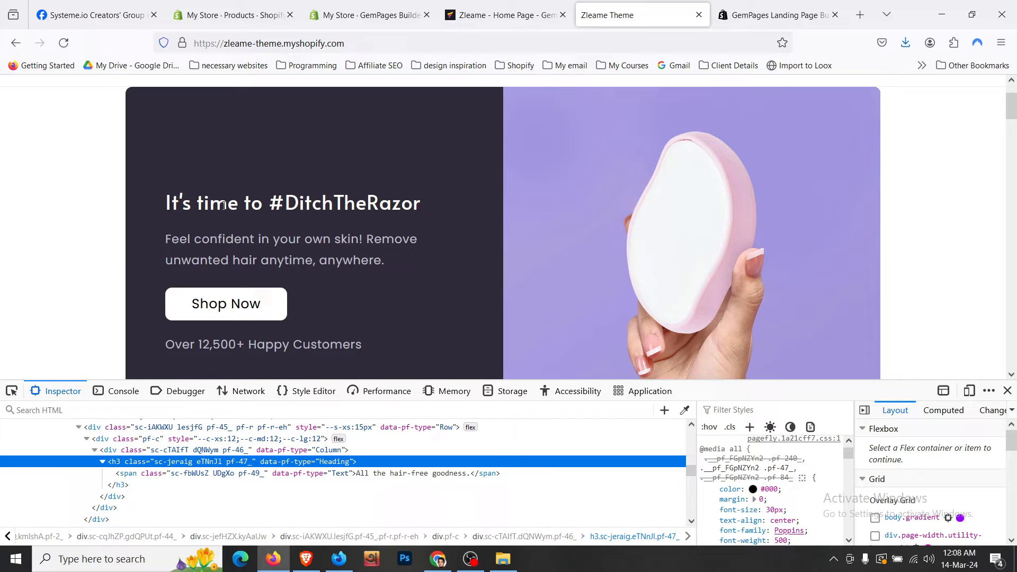
{"action": "scroll", "coordinate": [624, 195], "scroll_direction": "up", "scroll_amount": 2}
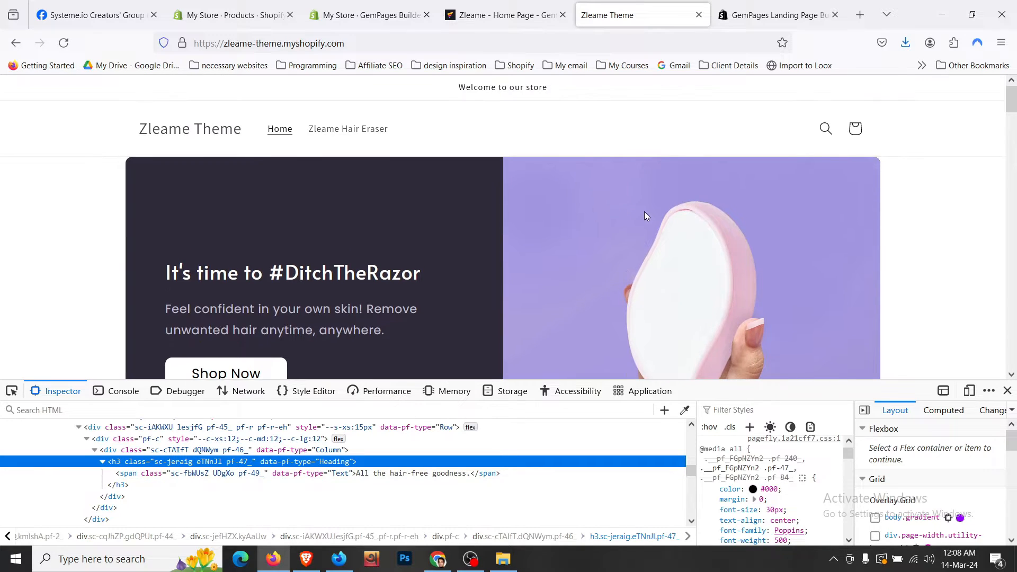
{"action": "left_click", "coordinate": [503, 15]}
- Place a 6/6 two-column Row on the empty page and inspect its Section and Row settings
{"action": "left_click_drag", "start_coordinate": [192, 219], "coordinate": [424, 225]}
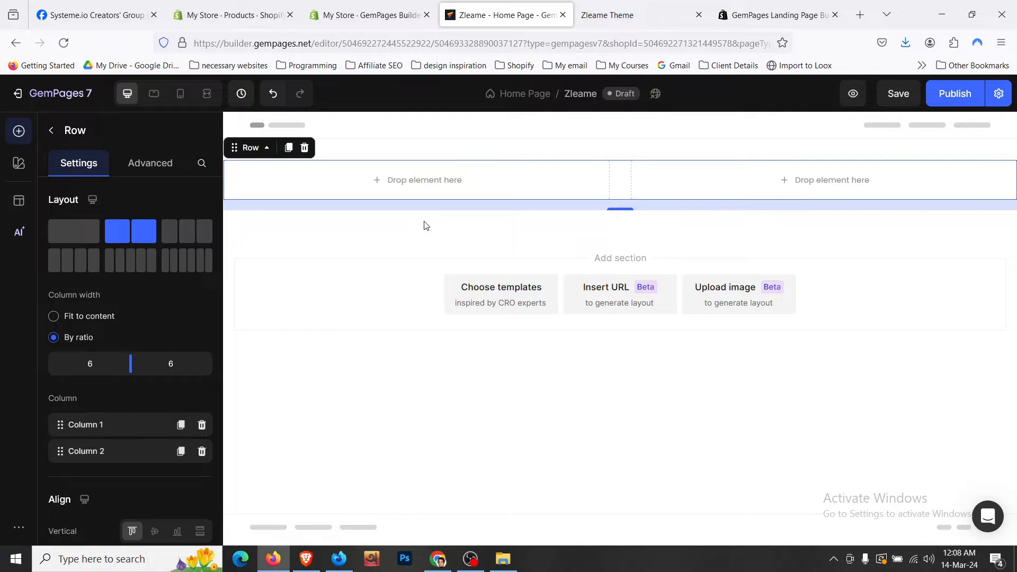
{"action": "left_click", "coordinate": [459, 153]}
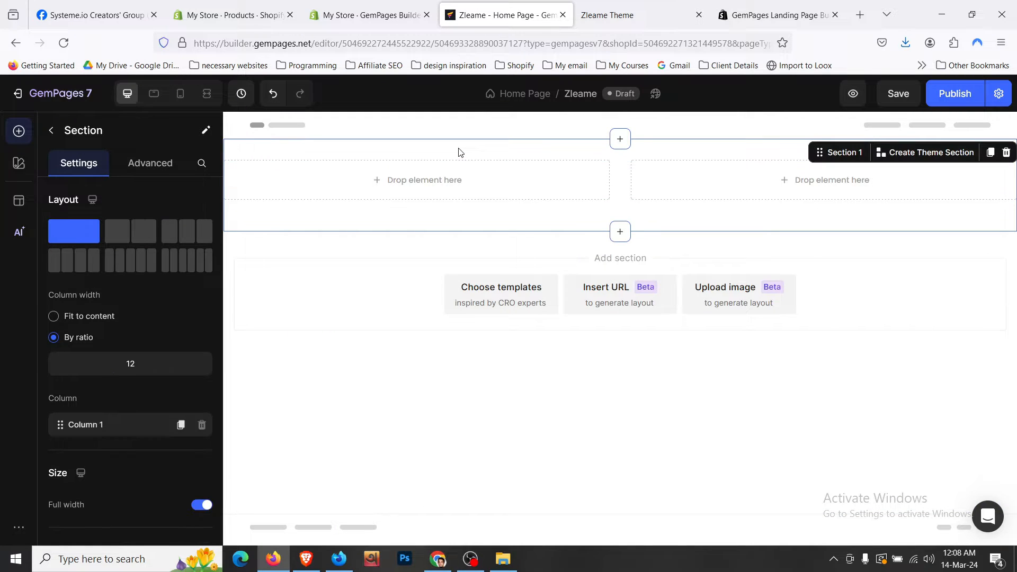
{"action": "left_click", "coordinate": [458, 179]}
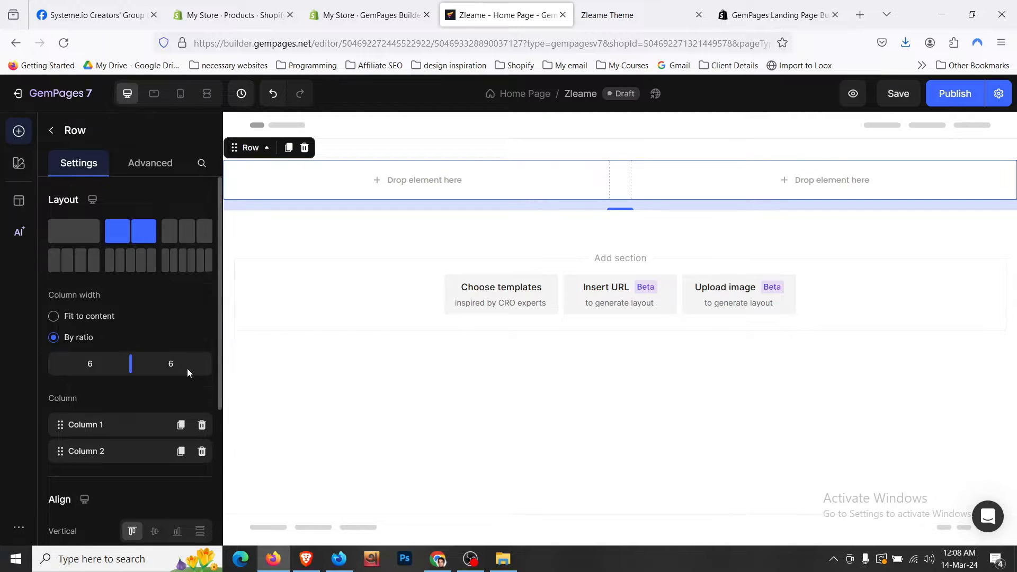
{"action": "scroll", "coordinate": [186, 367], "scroll_direction": "down", "scroll_amount": 5}
- Make the row full width, toggle the section's full width off and back on, then recheck the row
{"action": "left_click", "coordinate": [201, 323]}
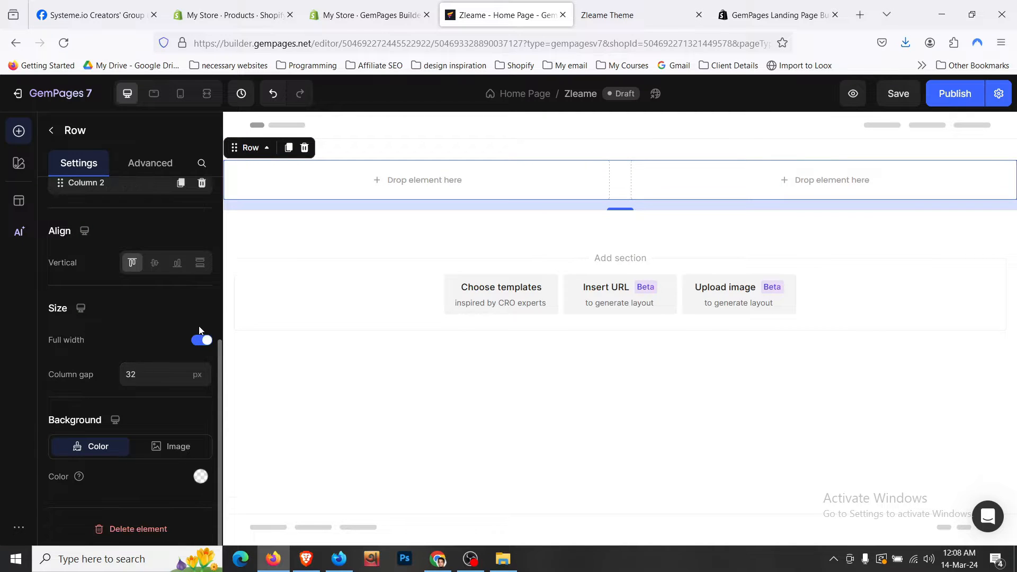
{"action": "left_click", "coordinate": [411, 157]}
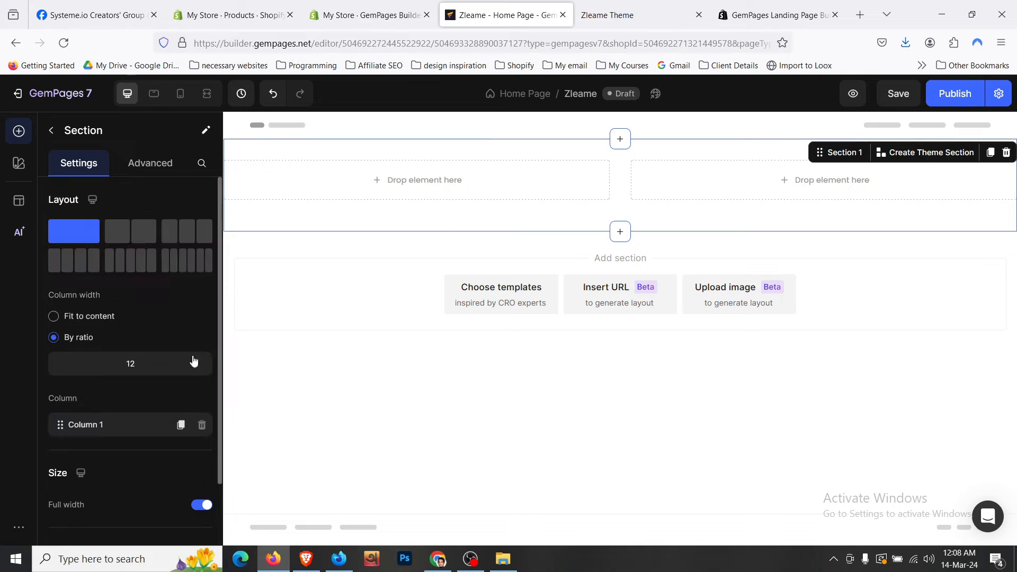
{"action": "left_click", "coordinate": [203, 506]}
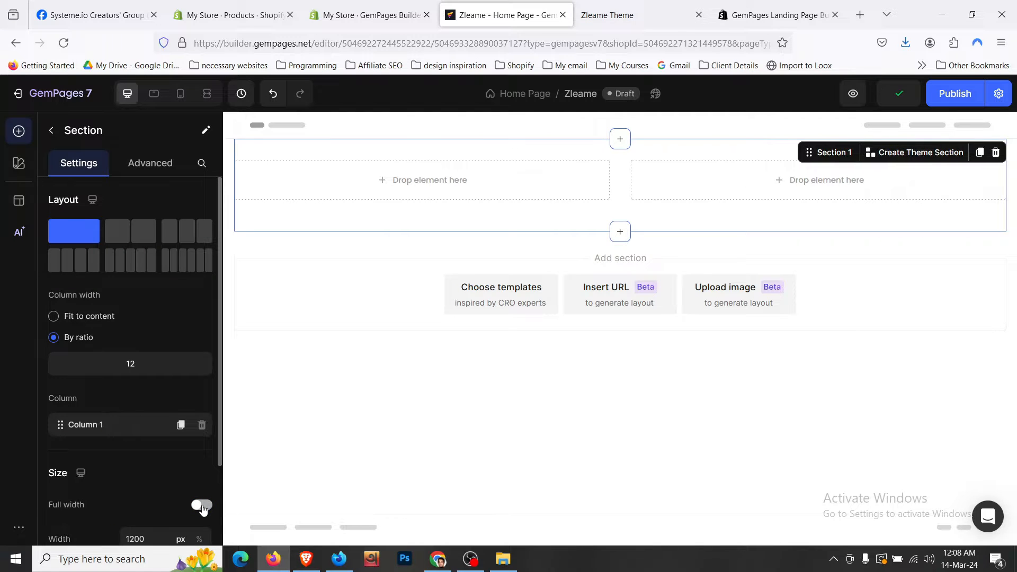
{"action": "left_click", "coordinate": [203, 506]}
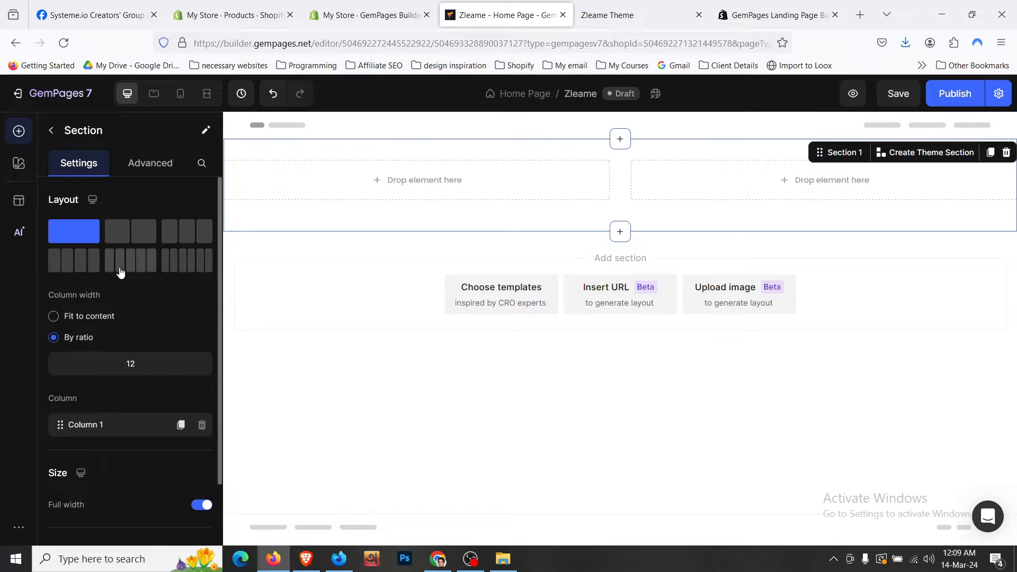
{"action": "left_click", "coordinate": [266, 173]}
{"action": "scroll", "coordinate": [186, 367], "scroll_direction": "down", "scroll_amount": 5}
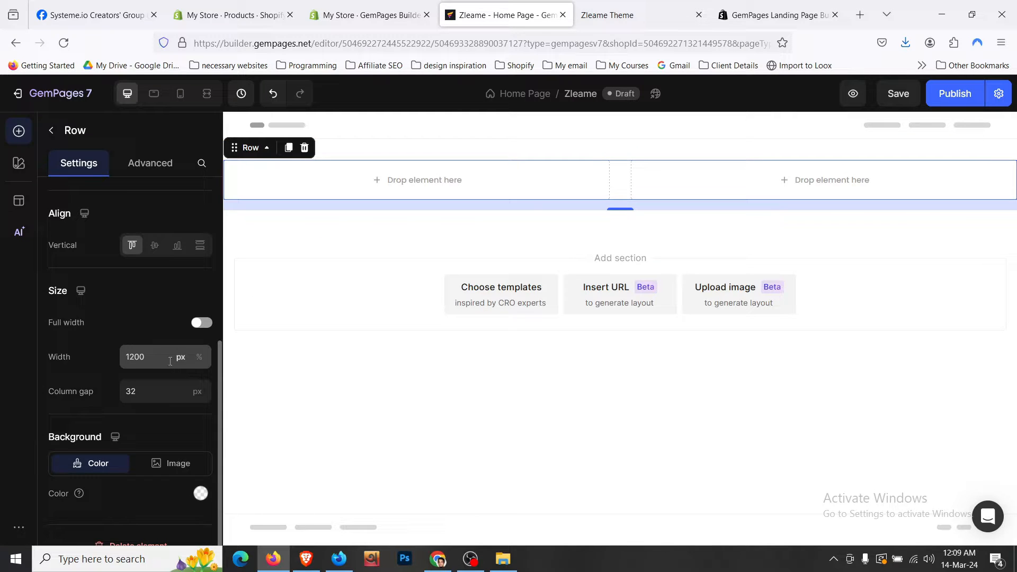
- Preview the canvas full-screen, dismiss the parent-selection tip, and return to Desktop view
{"action": "left_click", "coordinate": [206, 95]}
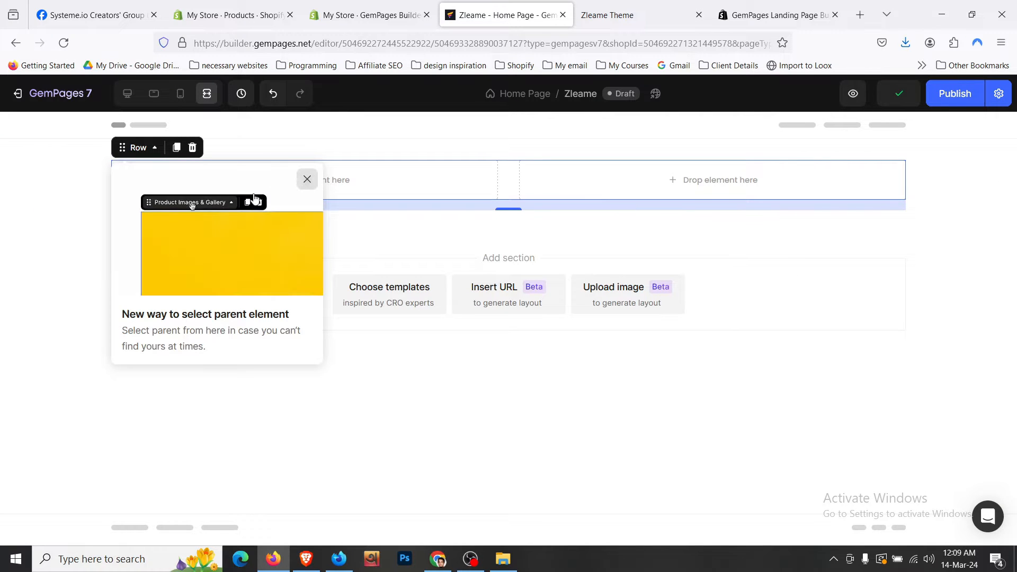
{"action": "left_click", "coordinate": [308, 180]}
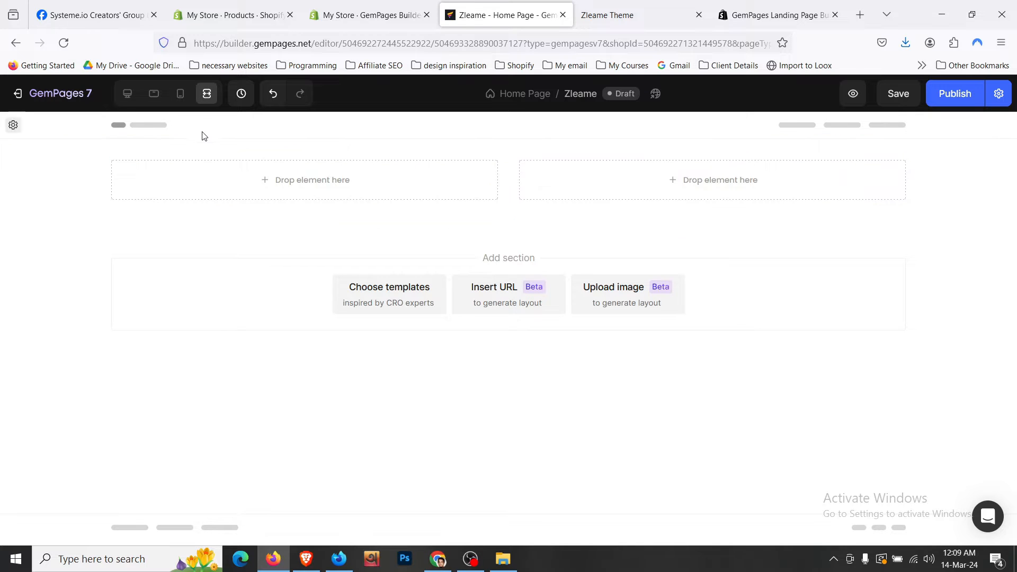
{"action": "left_click", "coordinate": [135, 98]}
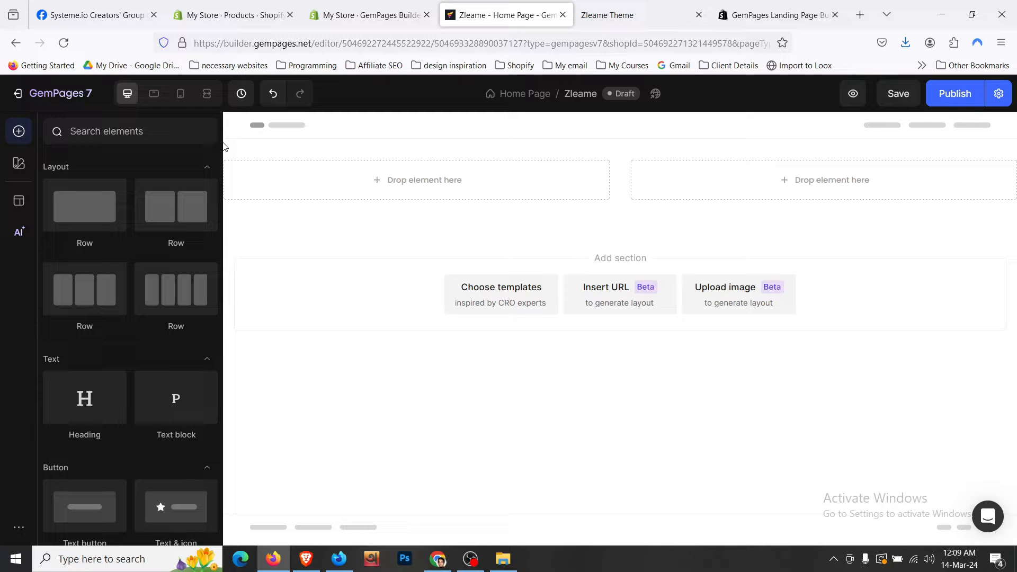
- Copy the live store hero row's background colour #2e2a39 using DevTools
{"action": "left_click", "coordinate": [691, 7]}
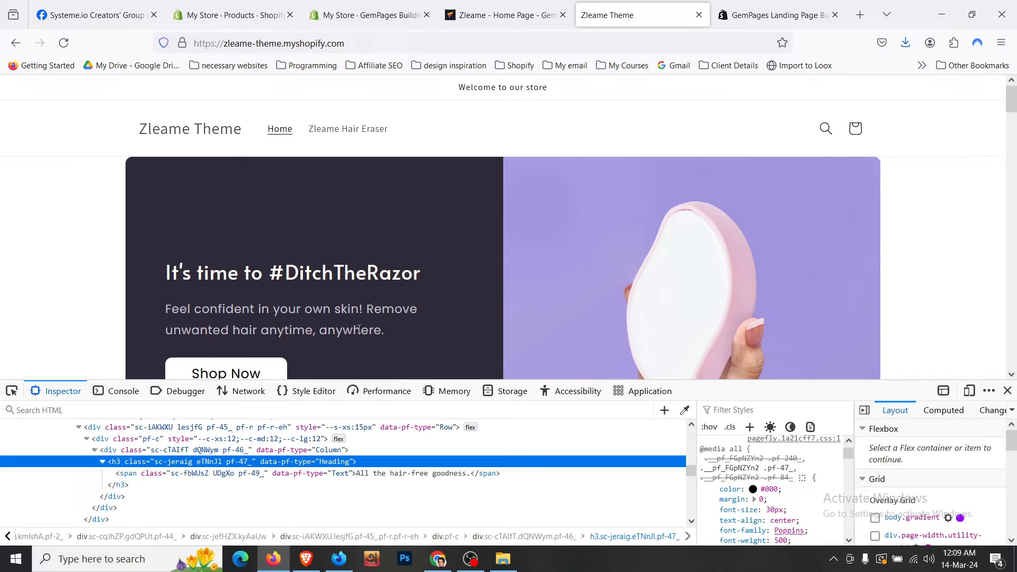
{"action": "left_click", "coordinate": [10, 393]}
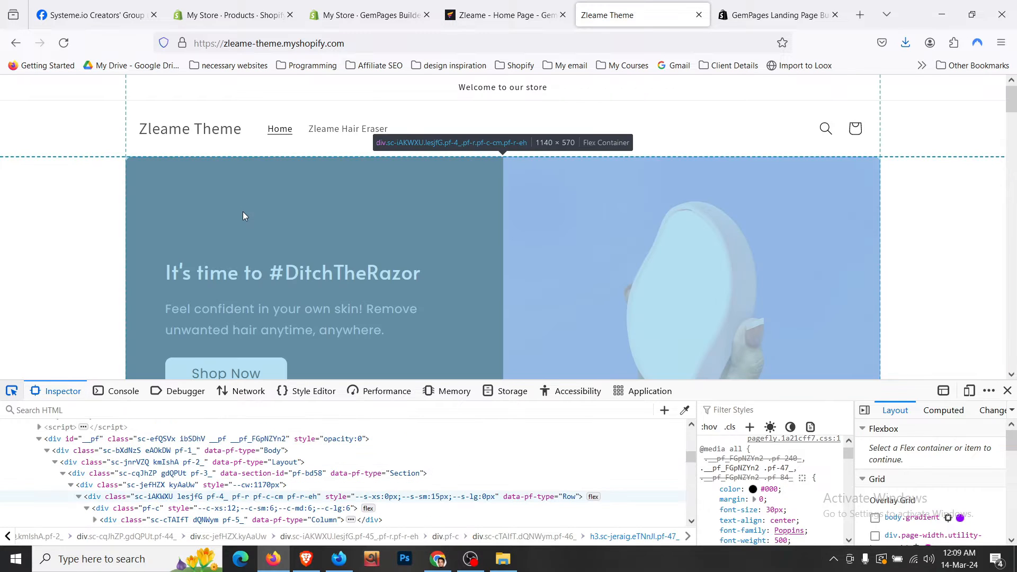
{"action": "left_click", "coordinate": [242, 211]}
{"action": "left_click", "coordinate": [754, 510]}
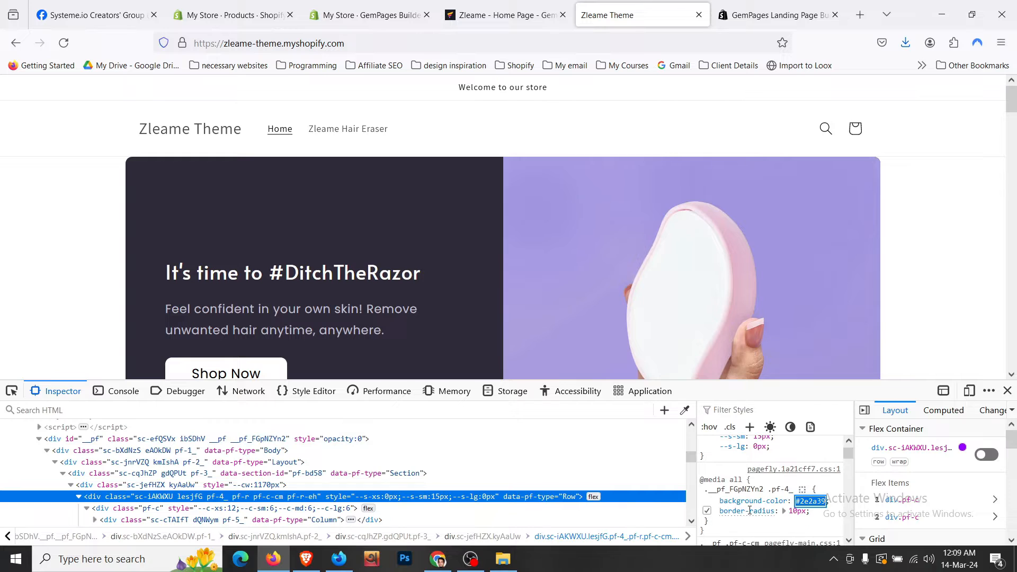
{"action": "left_click", "coordinate": [522, 15]}
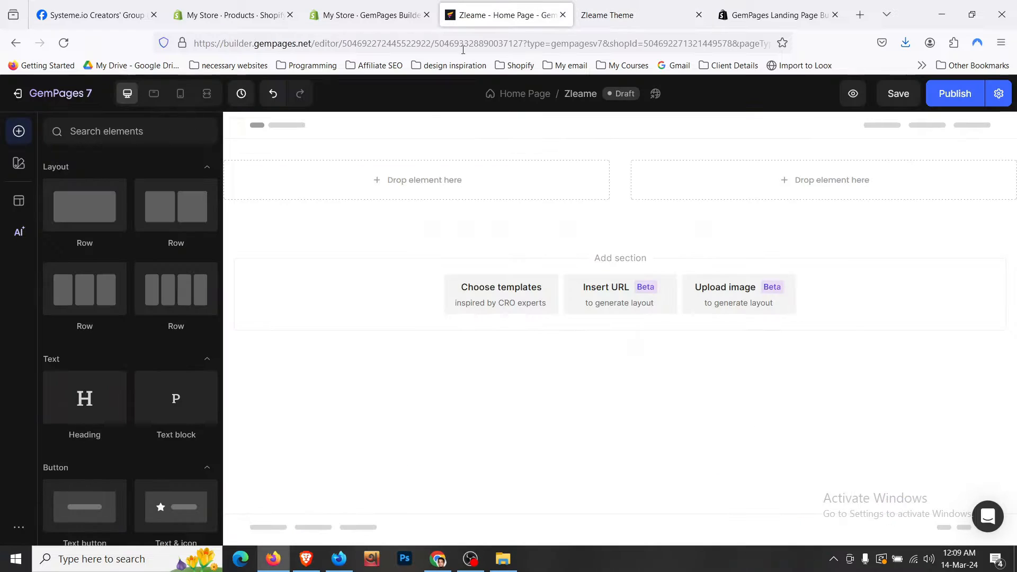
- Give the two-column row container a dark navy 2E2A39 background
{"action": "left_click", "coordinate": [339, 179]}
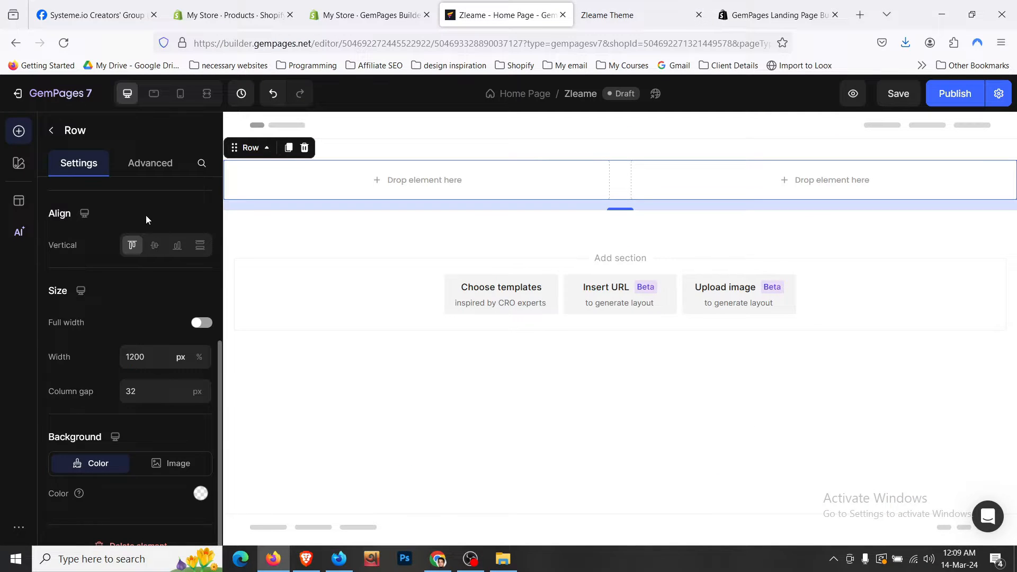
{"action": "left_click", "coordinate": [269, 152]}
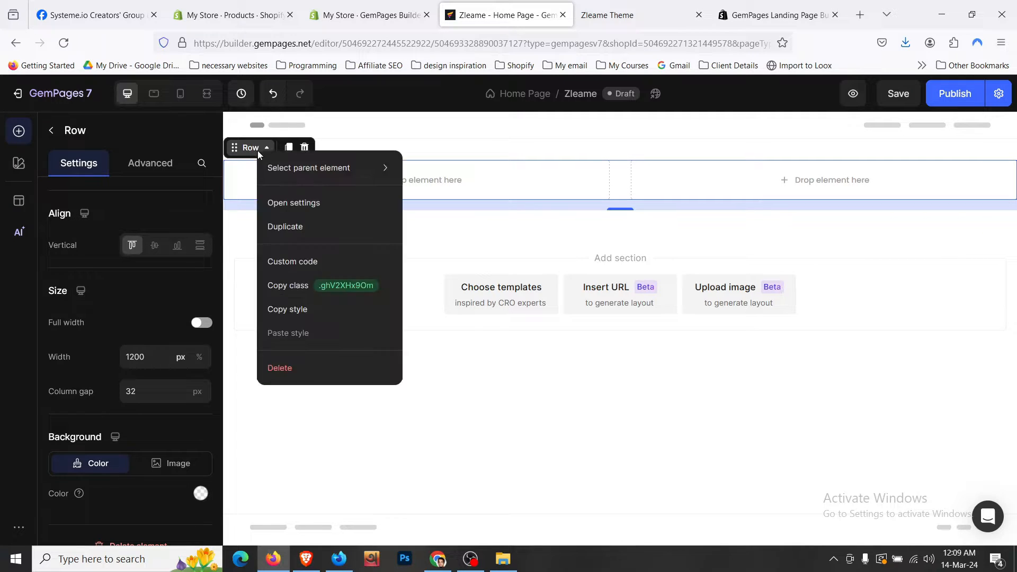
{"action": "mouse_move", "coordinate": [276, 171]}
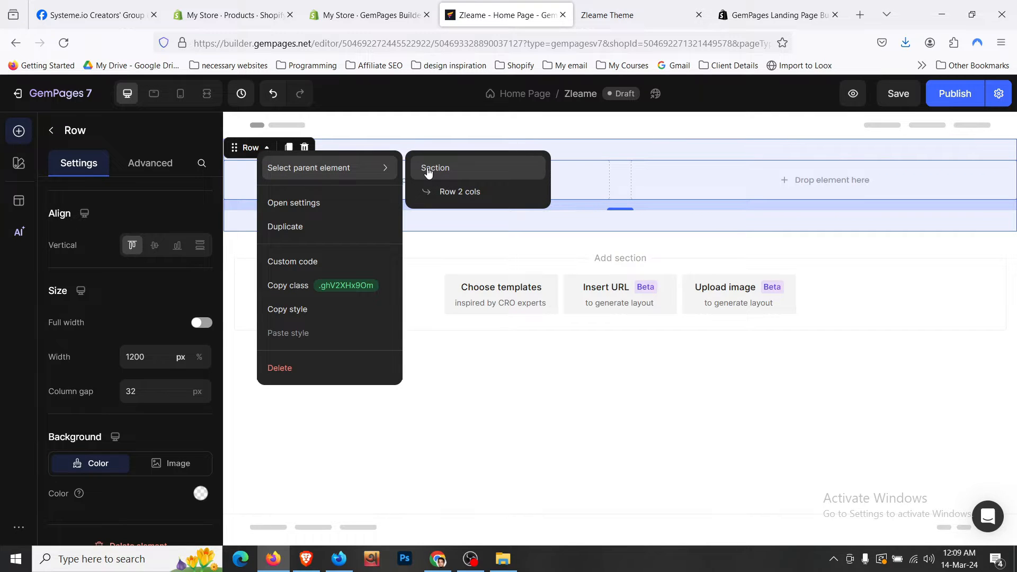
{"action": "left_click", "coordinate": [444, 194]}
{"action": "scroll", "coordinate": [176, 307], "scroll_direction": "down", "scroll_amount": 1}
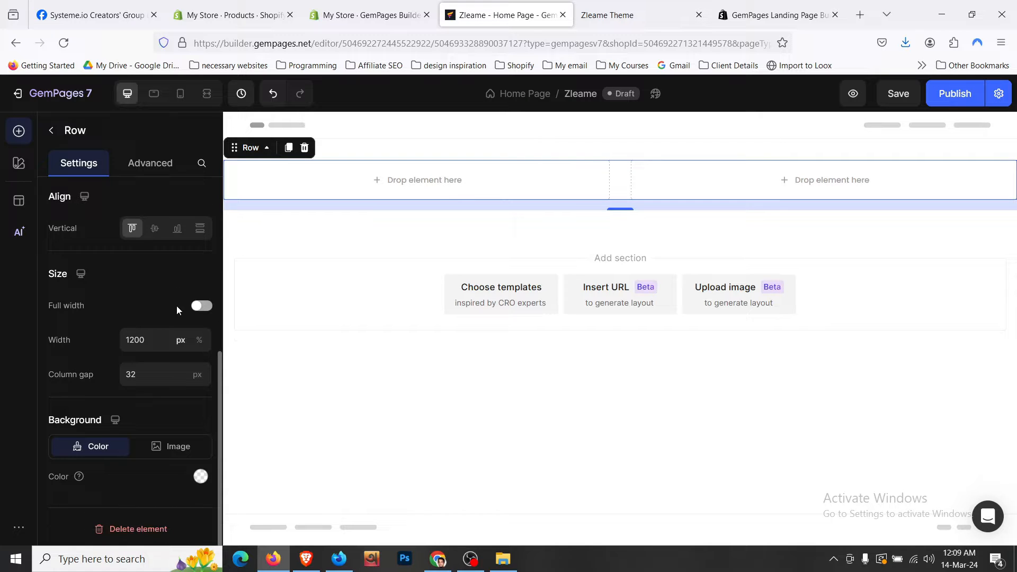
{"action": "left_click", "coordinate": [200, 476]}
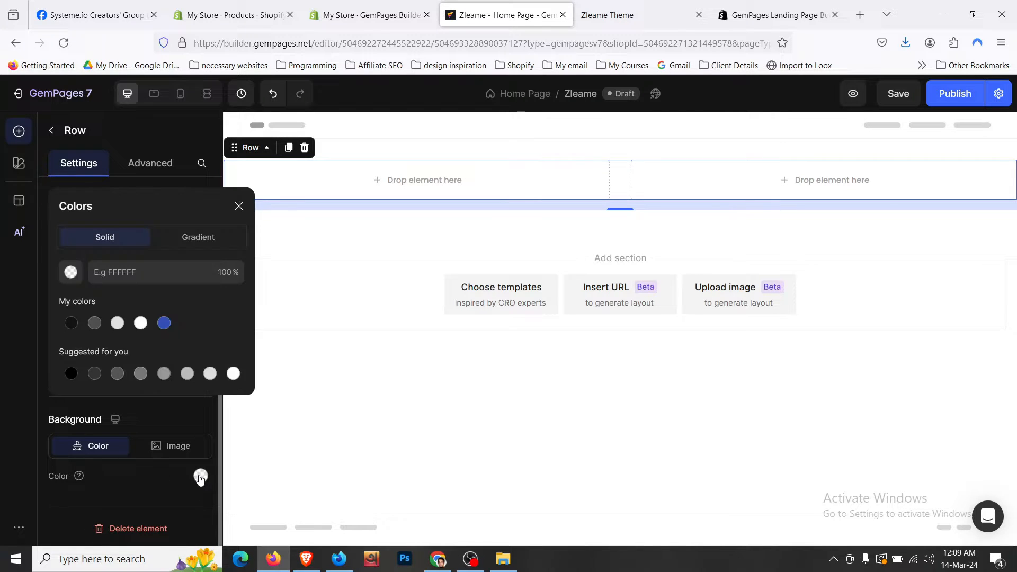
{"action": "left_click", "coordinate": [161, 279]}
{"action": "type", "text": "2E2A39"}
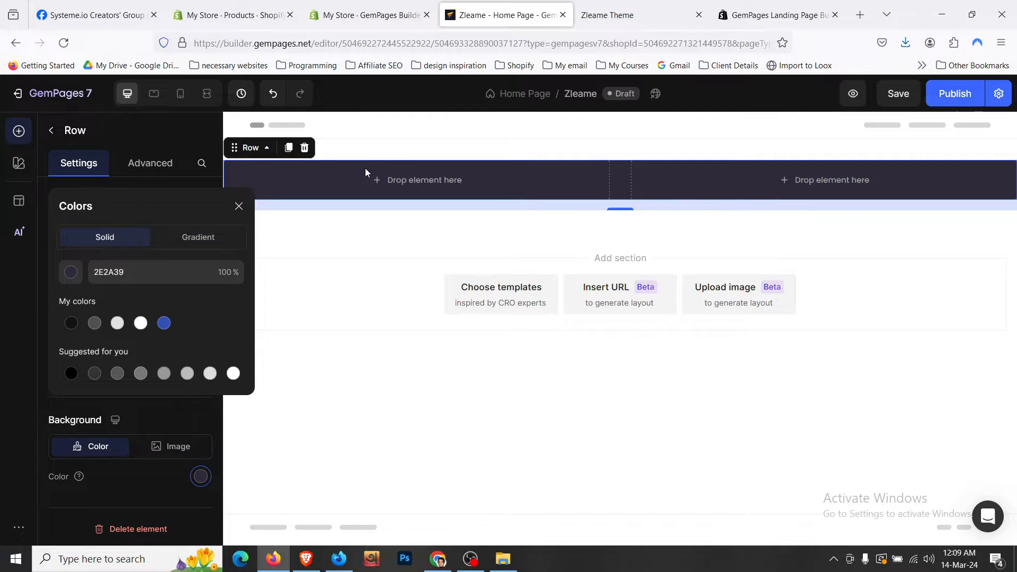
{"action": "left_click", "coordinate": [393, 158]}
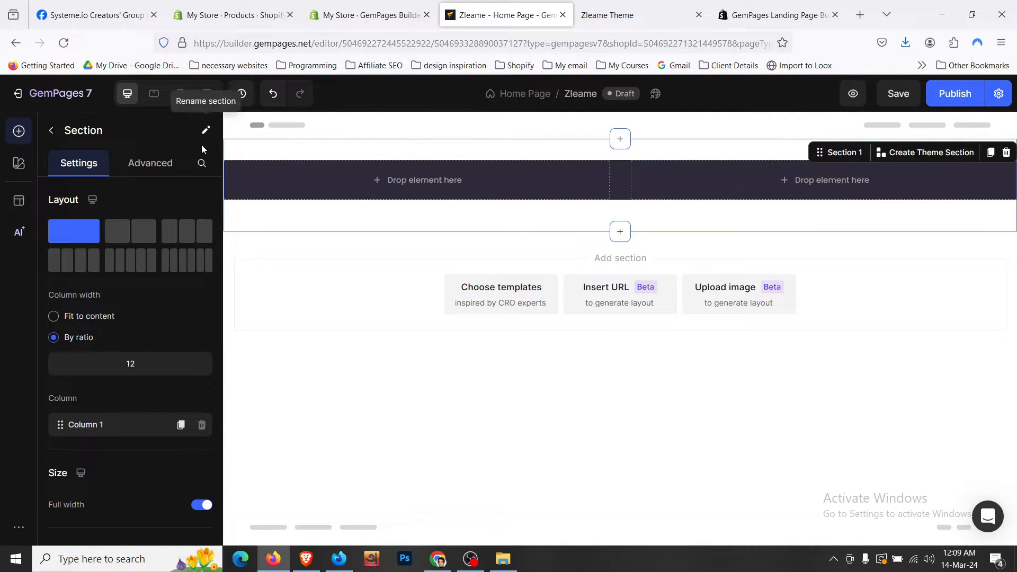
- Preview the navy row full width and compare it with the live store
{"action": "left_click", "coordinate": [206, 95]}
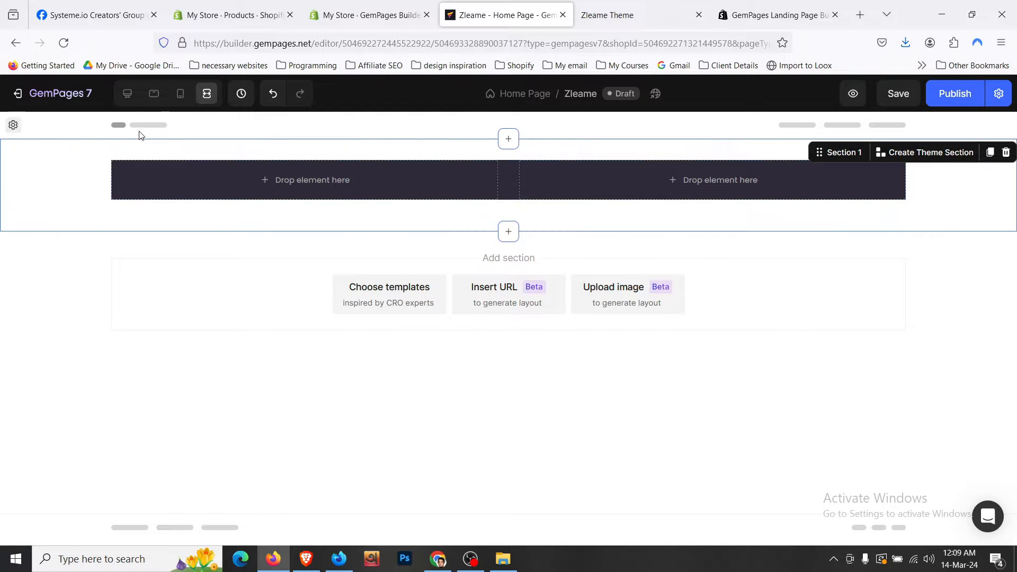
{"action": "left_click", "coordinate": [127, 93]}
{"action": "left_click", "coordinate": [614, 14]}
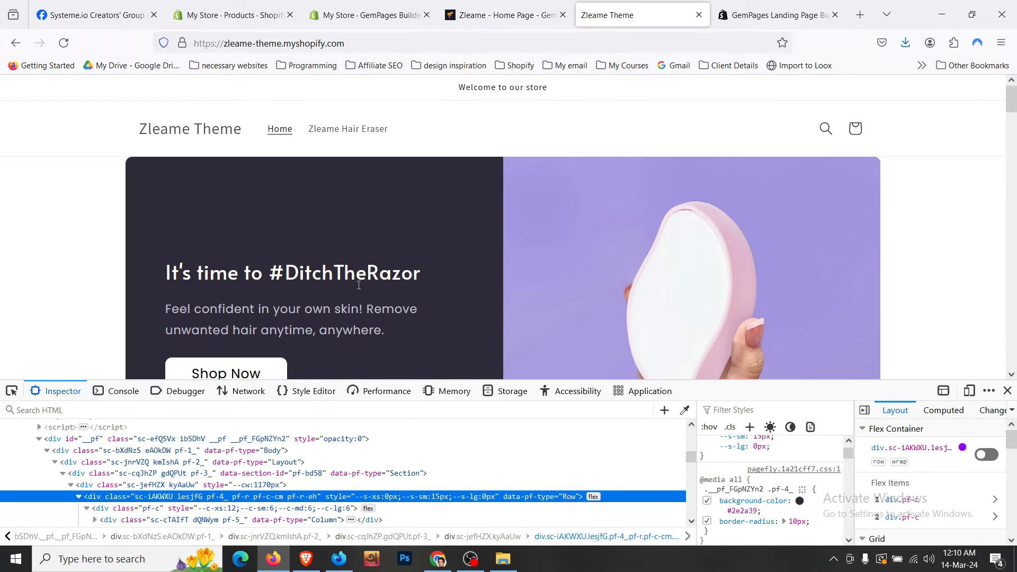
{"action": "scroll", "coordinate": [359, 286], "scroll_direction": "down", "scroll_amount": 2}
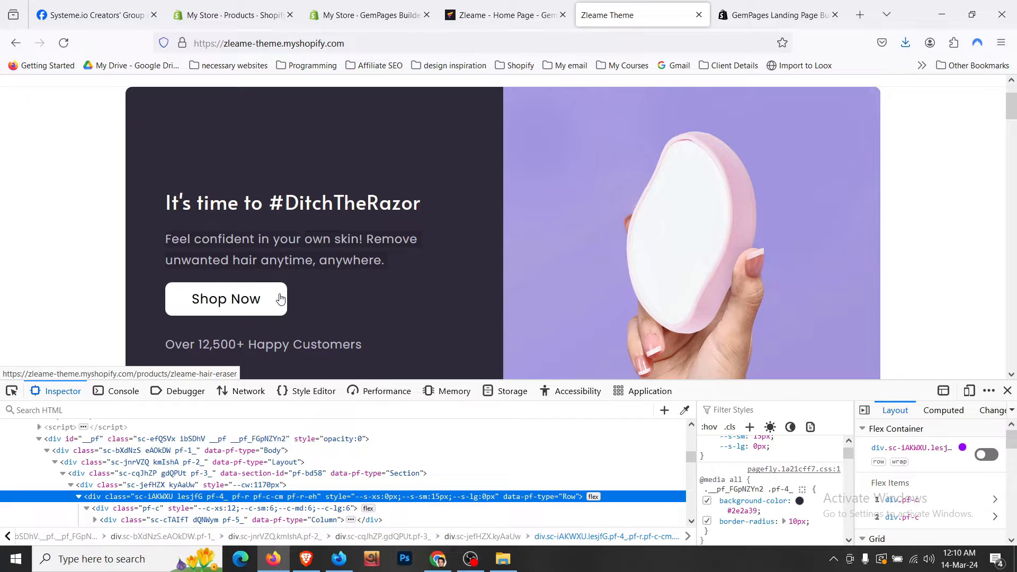
{"action": "left_click", "coordinate": [519, 6]}
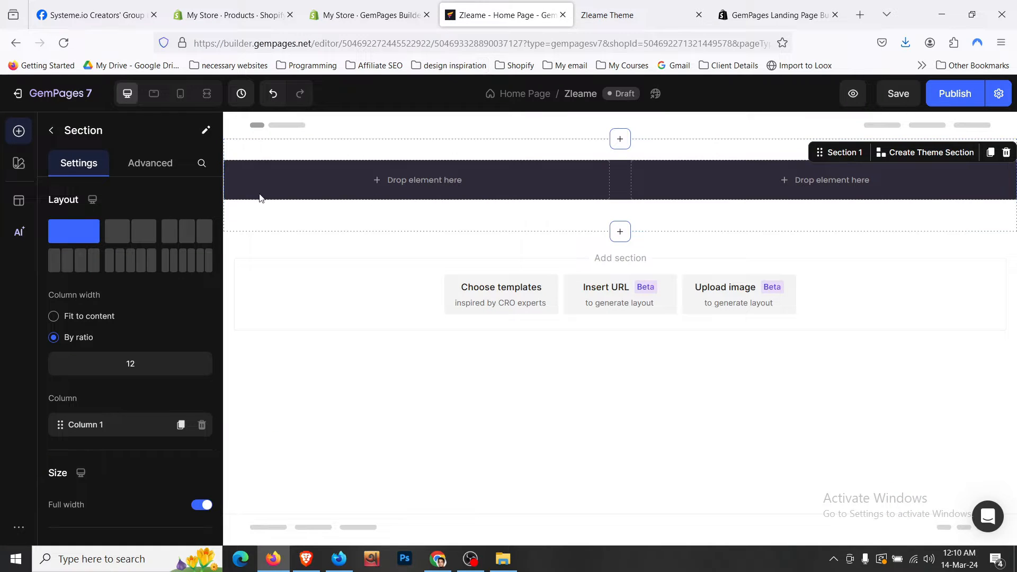
{"action": "left_click", "coordinate": [47, 133]}
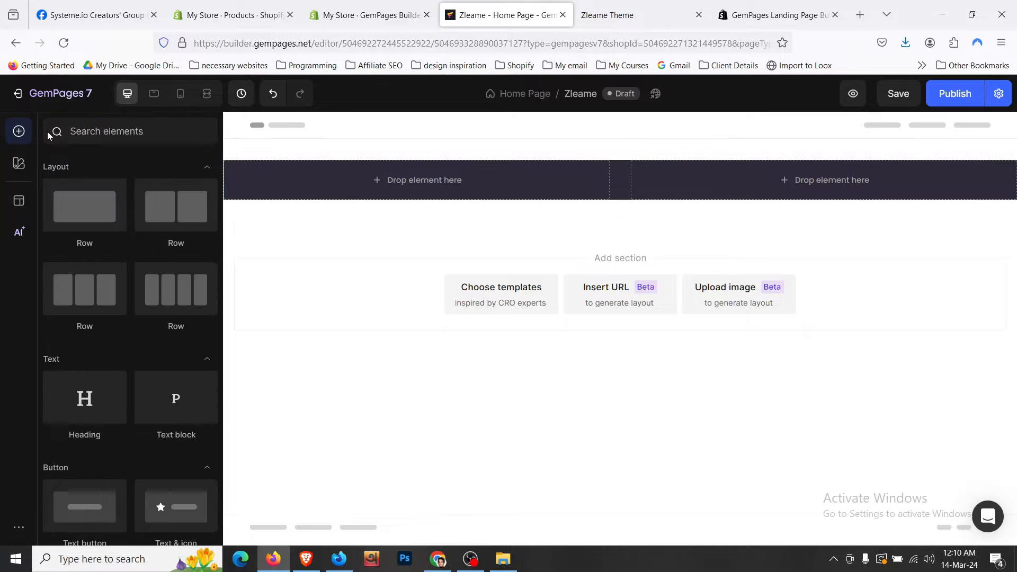
- Place a new row inside the left column and set its bottom spacing to 0
{"action": "left_click_drag", "start_coordinate": [86, 209], "coordinate": [344, 181]}
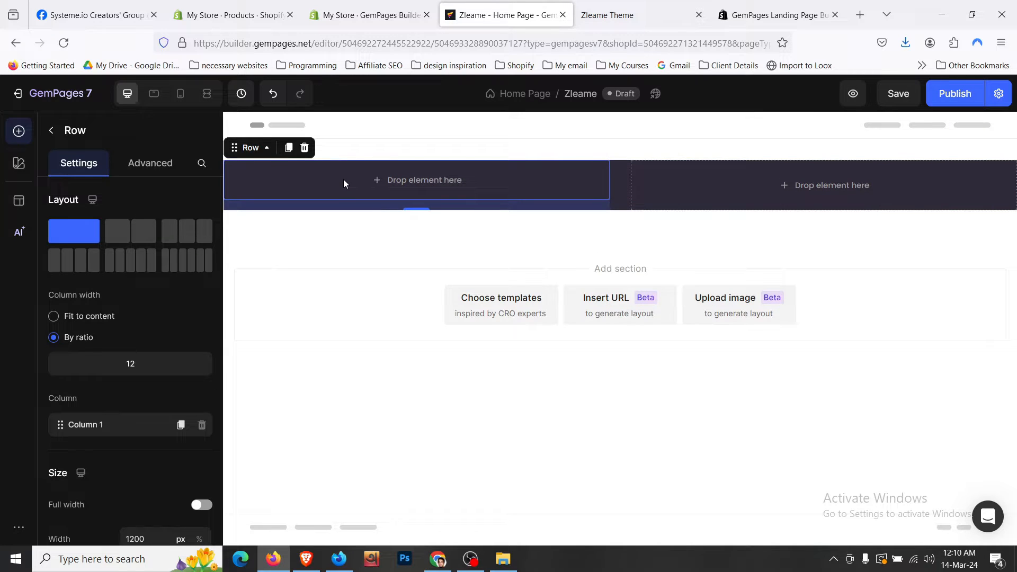
{"action": "left_click", "coordinate": [159, 163]}
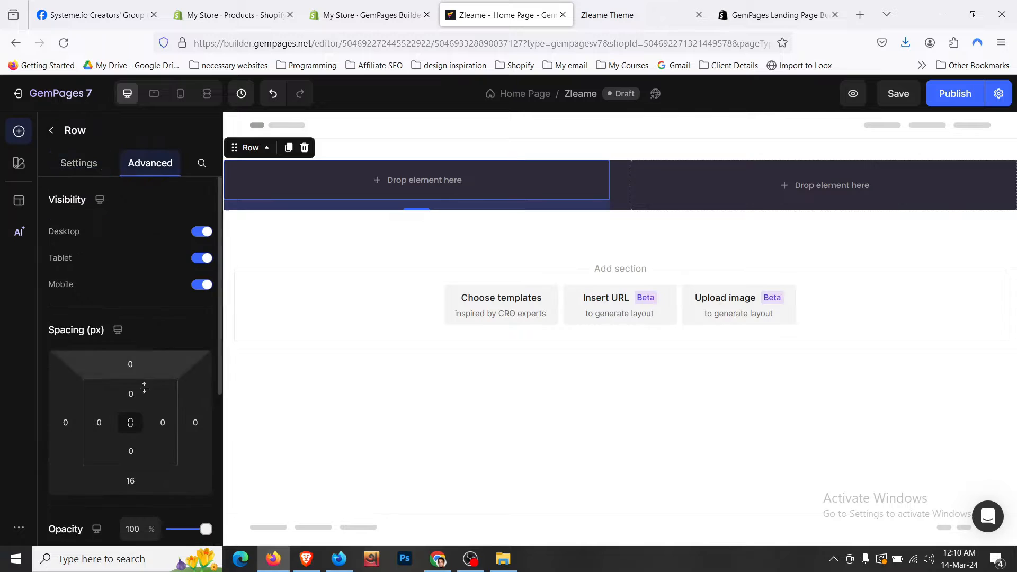
{"action": "left_click", "coordinate": [132, 480]}
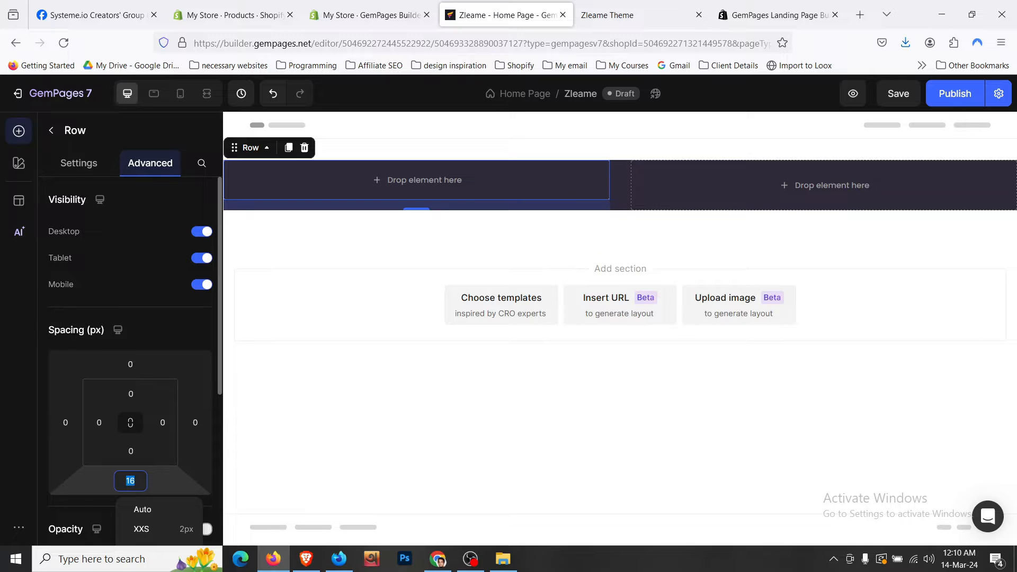
{"action": "type", "text": "0"}
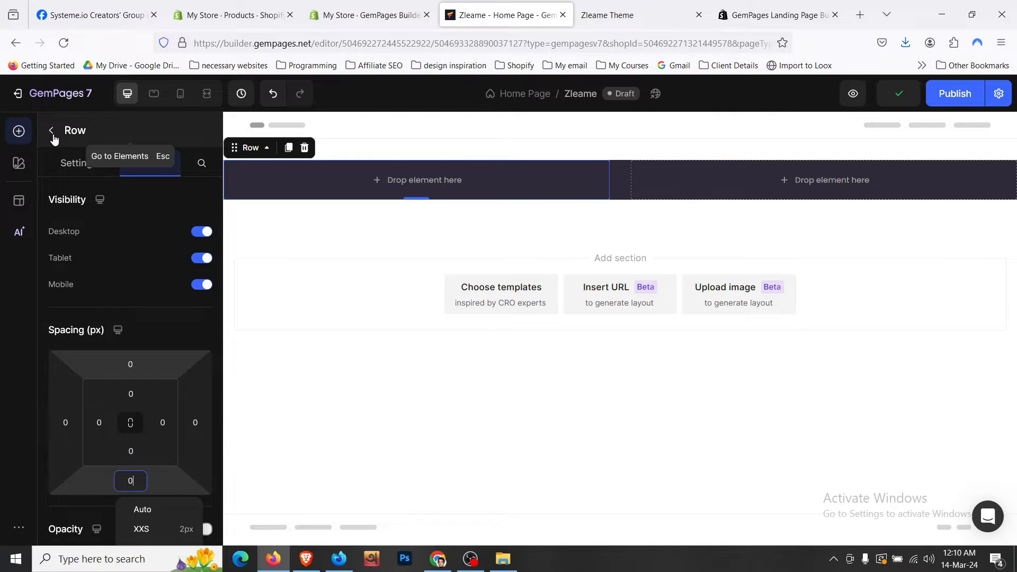
{"action": "key", "text": "Escape"}
{"action": "key", "text": "Escape"}
- Give the single-column row 16px padding on top, bottom, left and right
{"action": "left_click", "coordinate": [503, 186]}
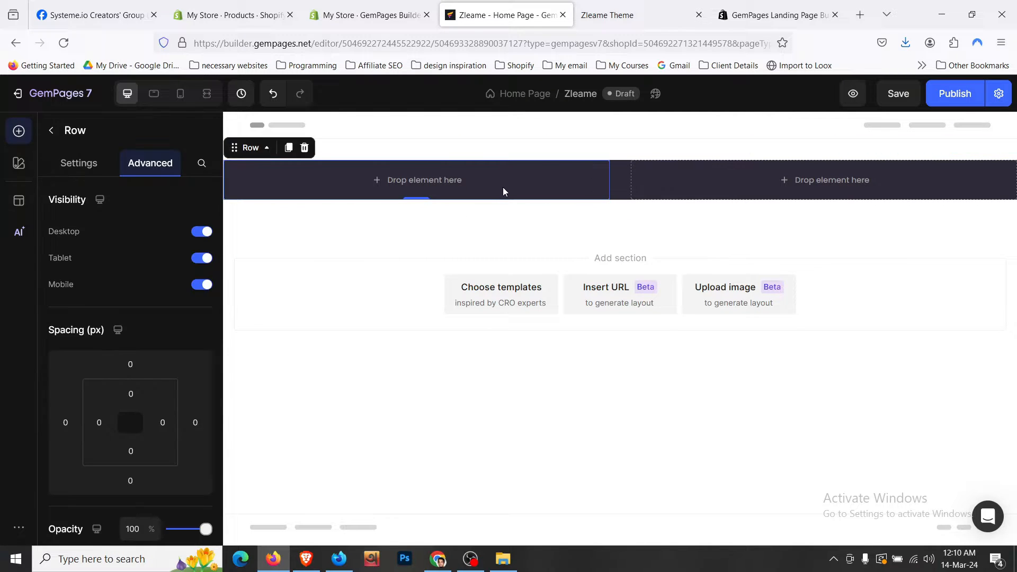
{"action": "left_click", "coordinate": [267, 147]}
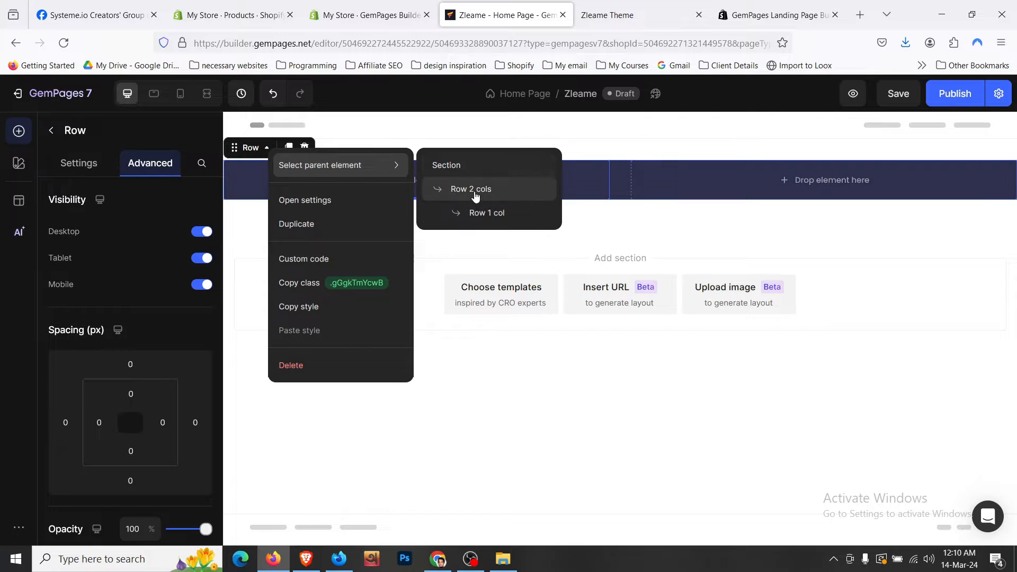
{"action": "left_click", "coordinate": [478, 212]}
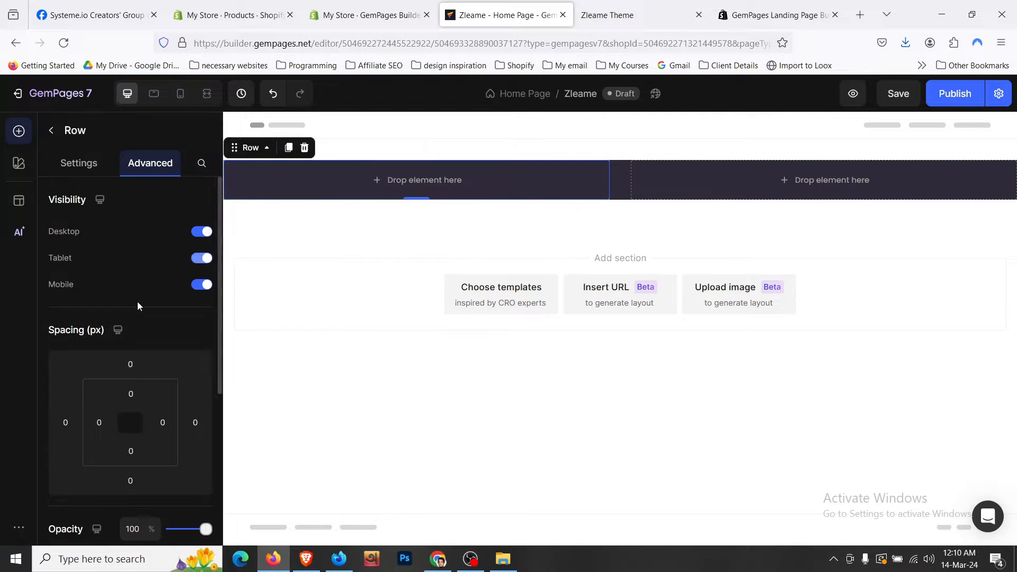
{"action": "left_click", "coordinate": [131, 396]}
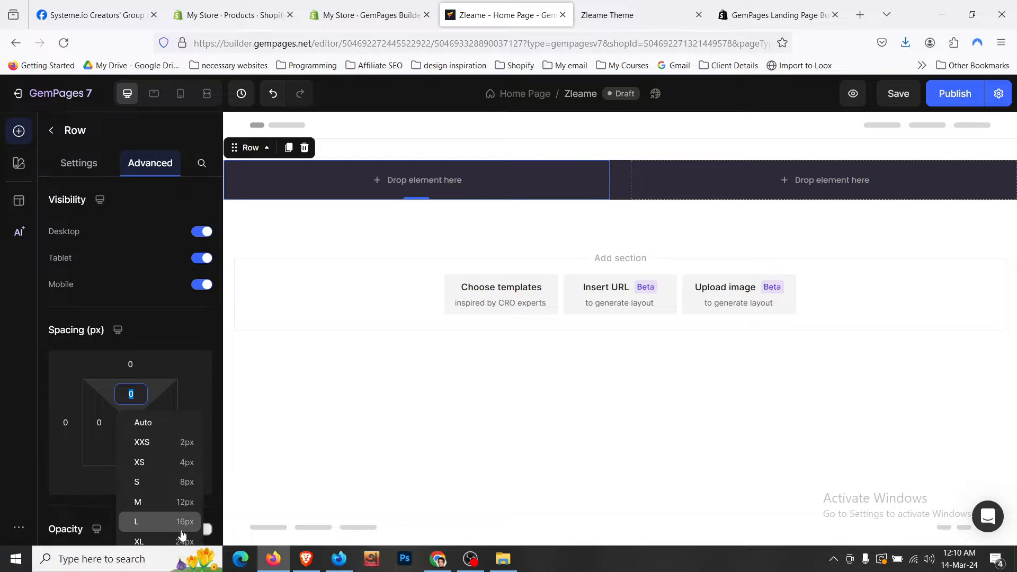
{"action": "left_click", "coordinate": [180, 521]}
{"action": "scroll", "coordinate": [167, 364], "scroll_direction": "down", "scroll_amount": 3}
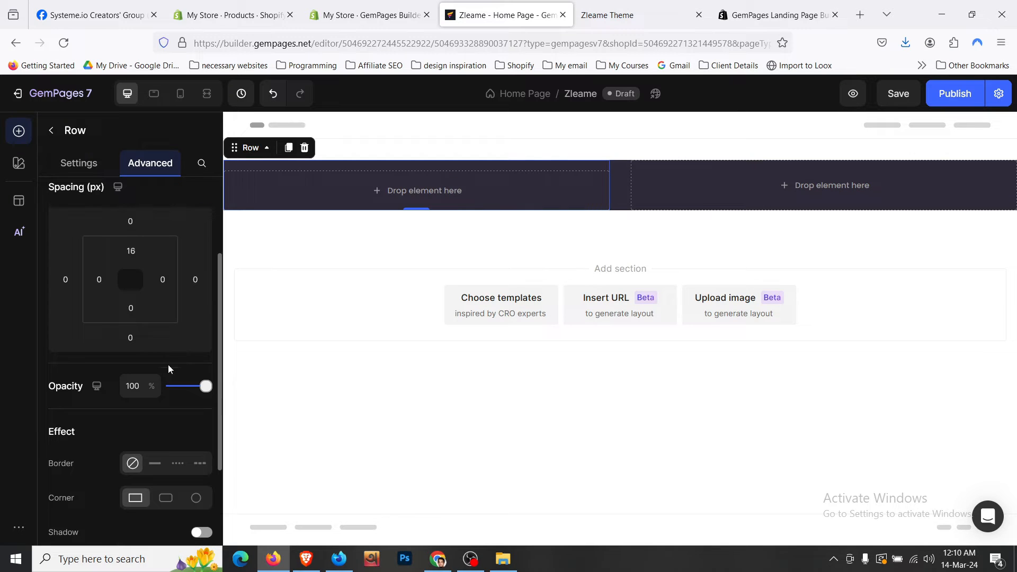
{"action": "left_click", "coordinate": [131, 308]}
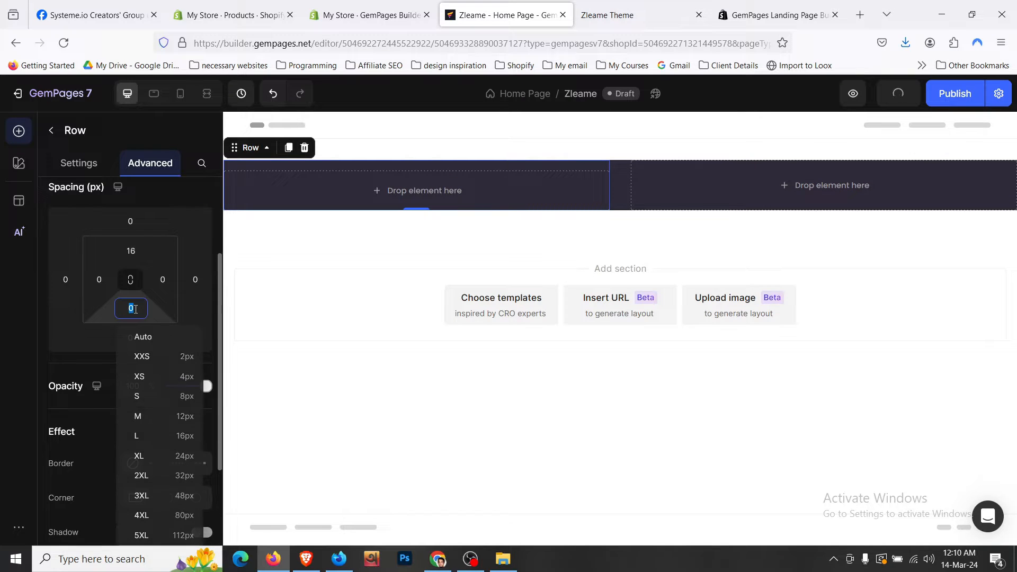
{"action": "left_click", "coordinate": [171, 435]}
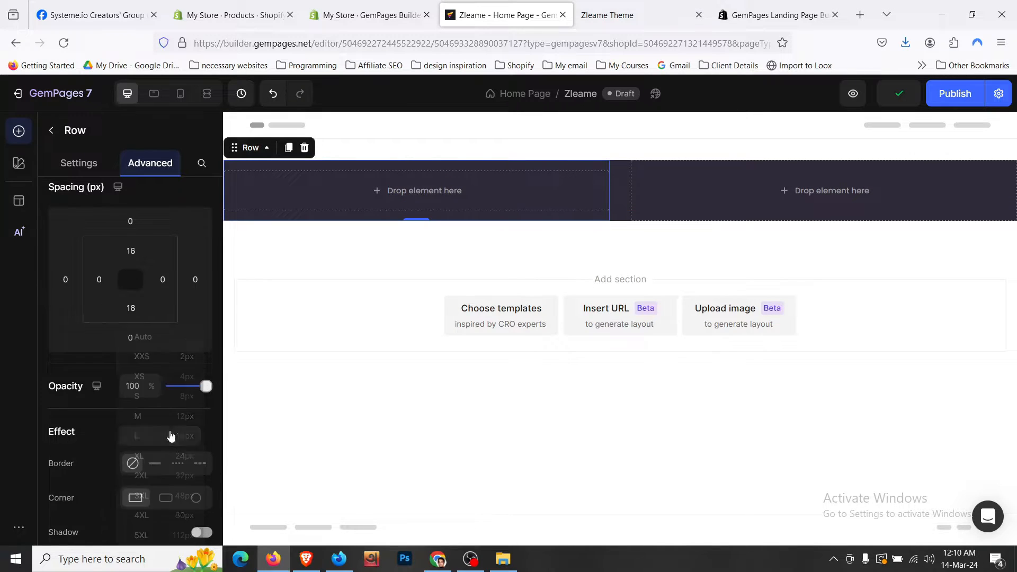
{"action": "left_click", "coordinate": [109, 280]}
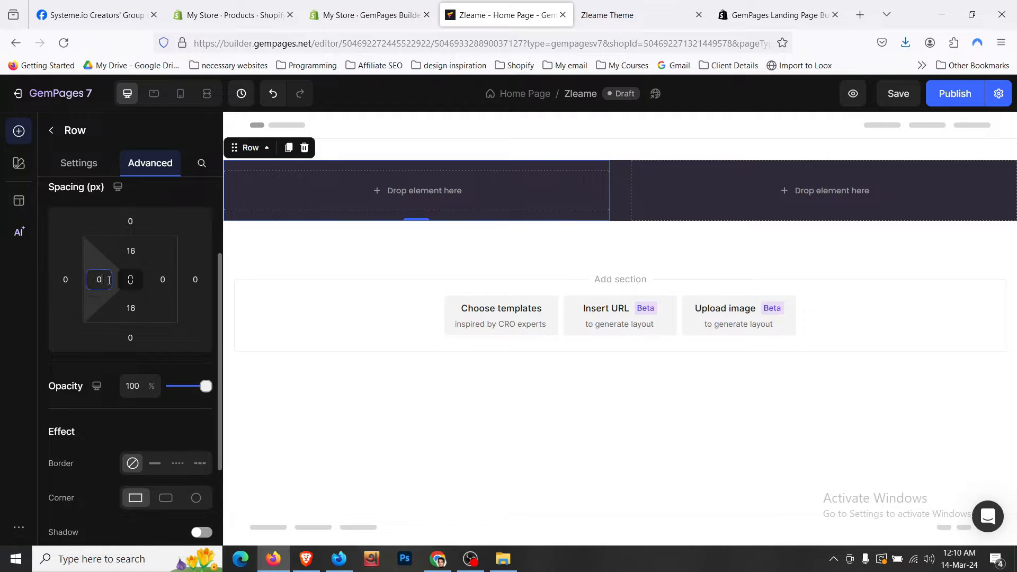
{"action": "left_click", "coordinate": [136, 407]}
{"action": "left_click", "coordinate": [160, 281]}
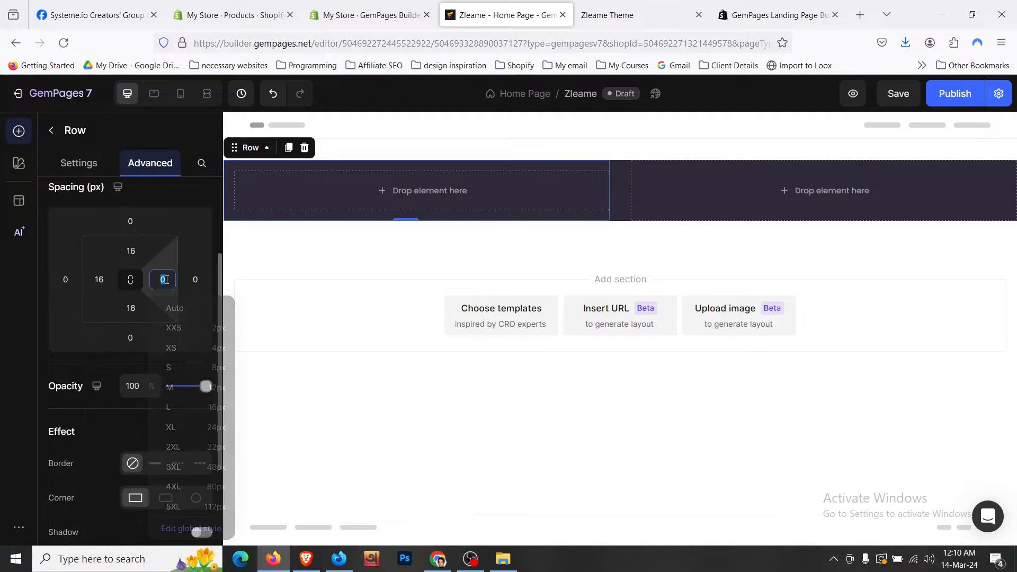
{"action": "left_click", "coordinate": [204, 408]}
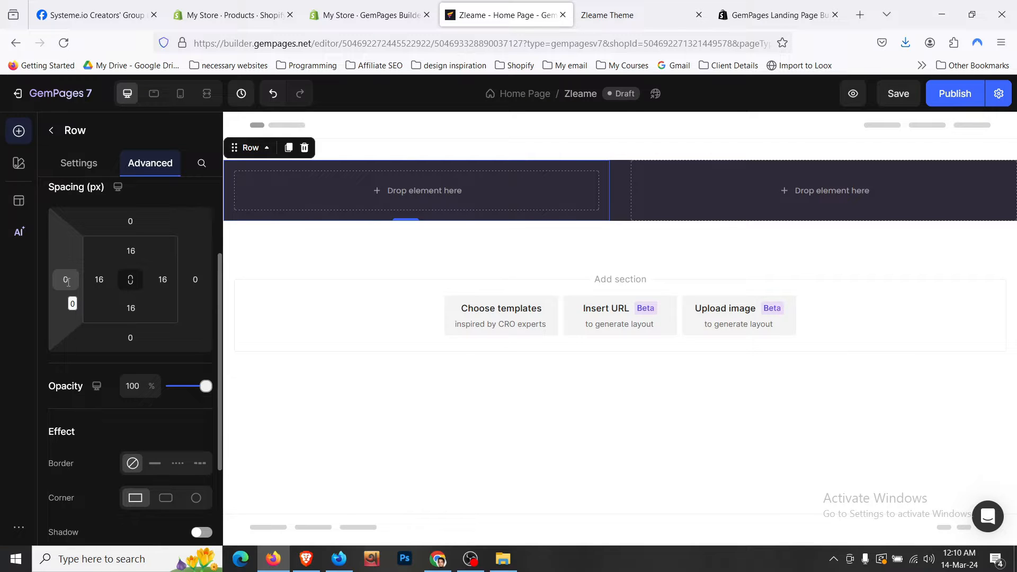
- Return to the elements library and scroll down to the Heading element
{"action": "scroll", "coordinate": [143, 281], "scroll_direction": "up", "scroll_amount": 3}
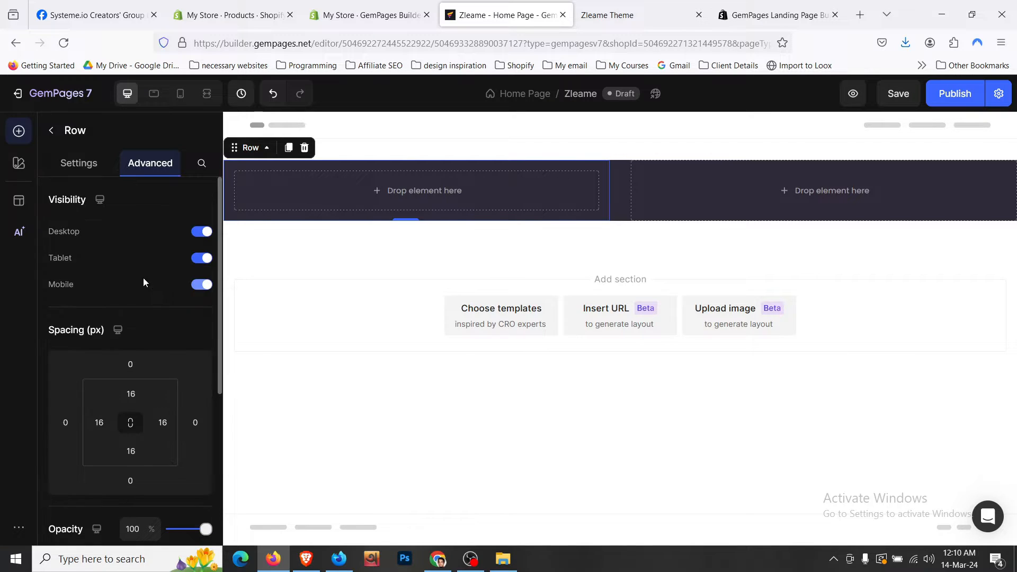
{"action": "left_click", "coordinate": [52, 132]}
{"action": "scroll", "coordinate": [91, 268], "scroll_direction": "down", "scroll_amount": 2}
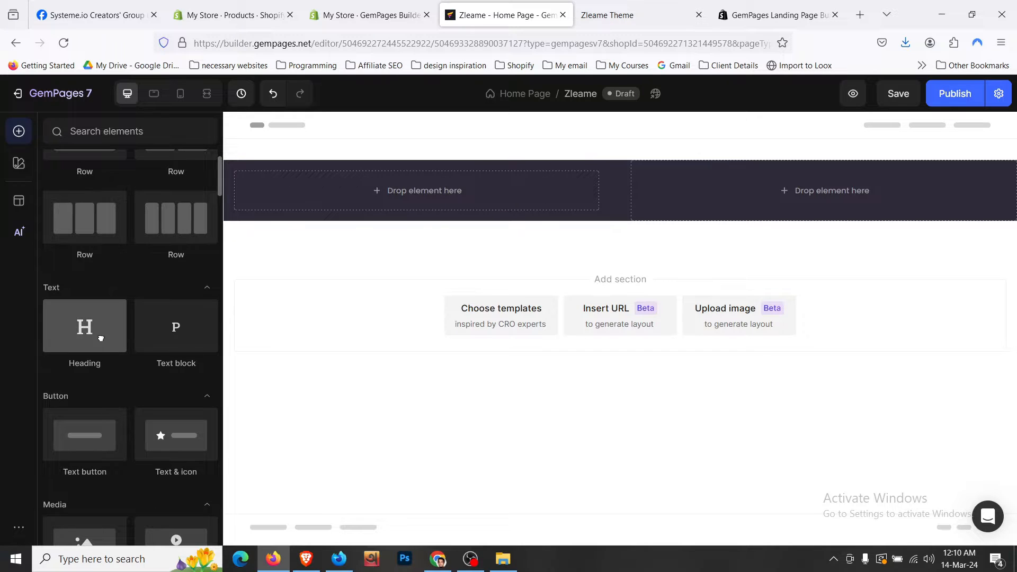
- Add a Heading to the left column reading the store's "It's time to #DitchTheRazor"
{"action": "left_click_drag", "start_coordinate": [100, 333], "coordinate": [394, 195]}
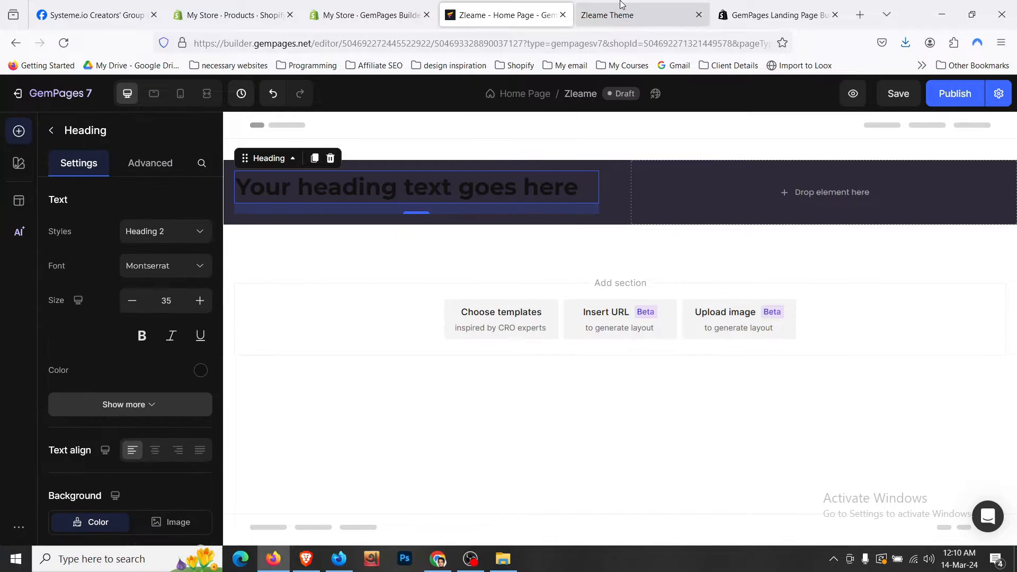
{"action": "left_click", "coordinate": [630, 15]}
{"action": "right_click", "coordinate": [333, 206]}
{"action": "key", "text": "Escape"}
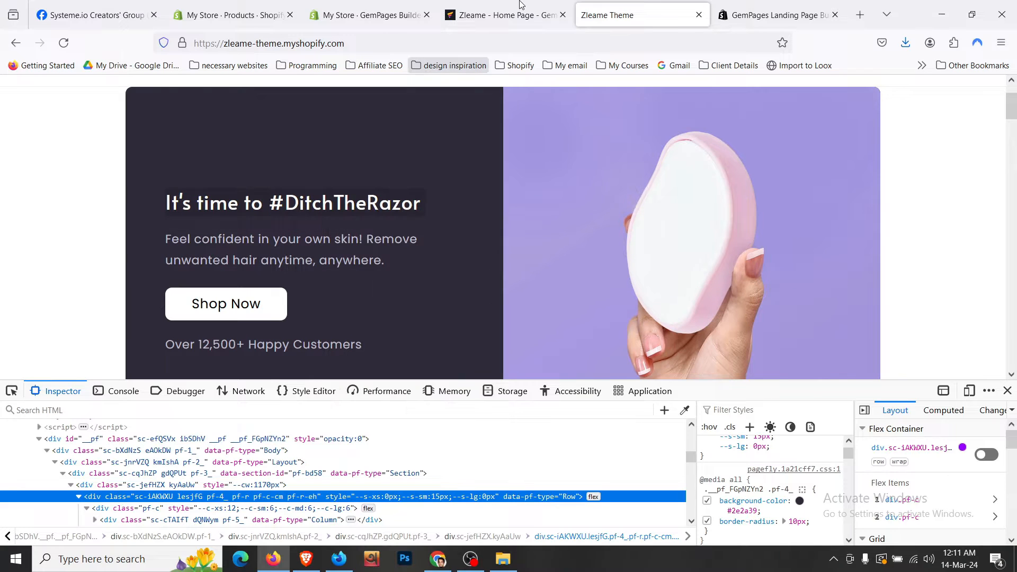
{"action": "left_click", "coordinate": [503, 15]}
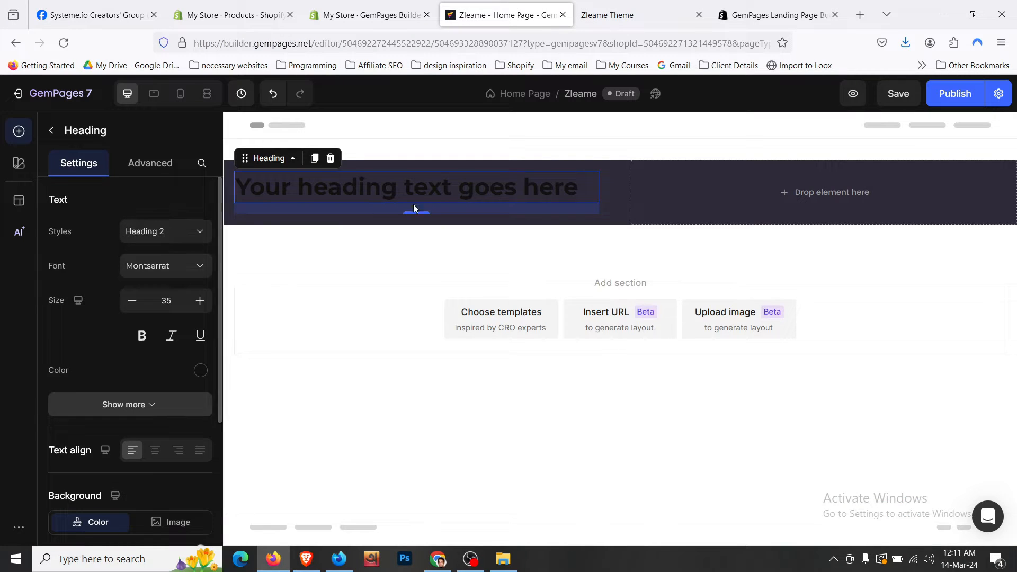
{"action": "left_click", "coordinate": [444, 184]}
{"action": "key", "text": "ctrl+a"}
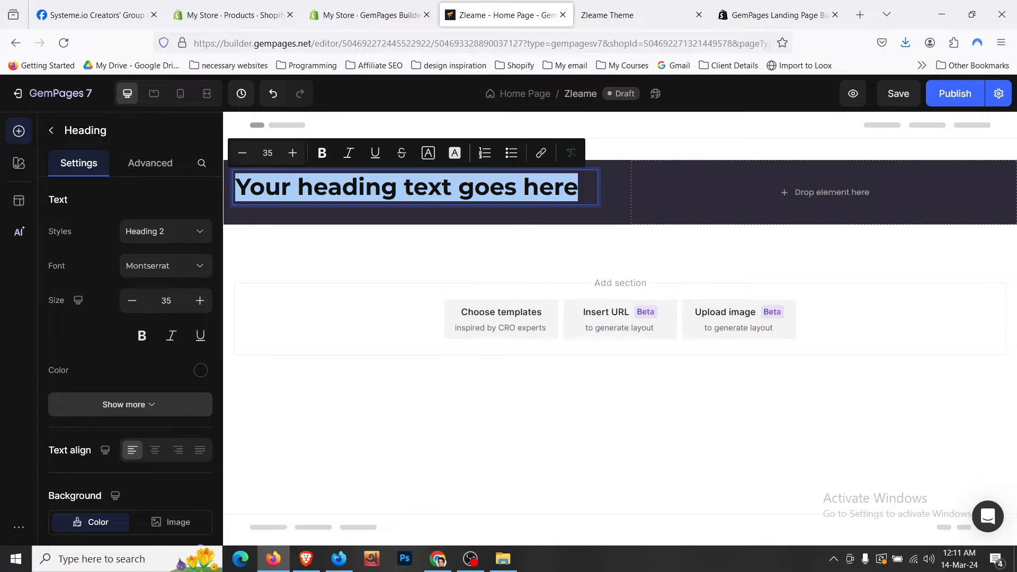
{"action": "type", "text": "It's time to #DitchTheRazor"}
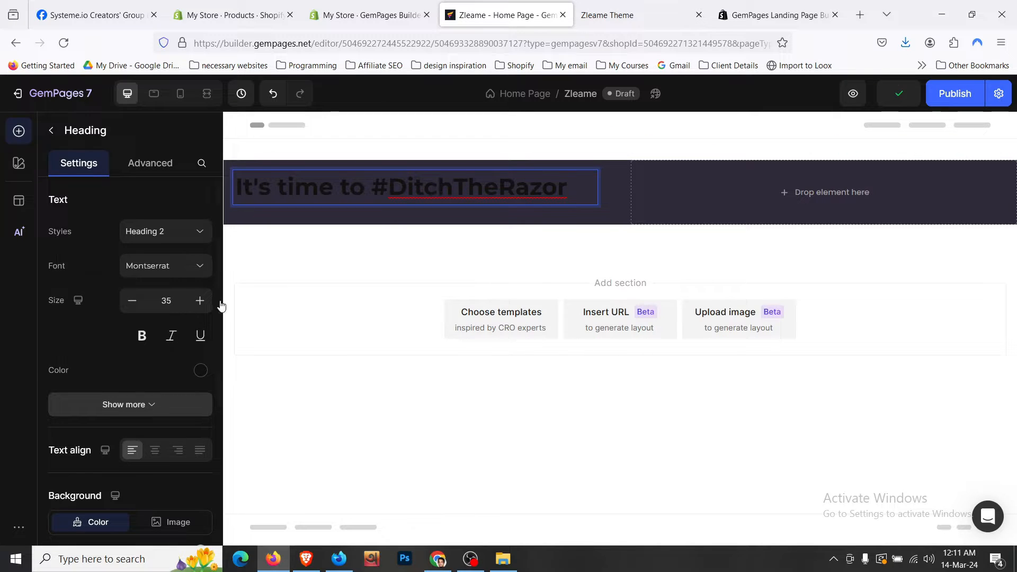
- Make the heading text white and compare it with the live store
{"action": "left_click", "coordinate": [200, 372]}
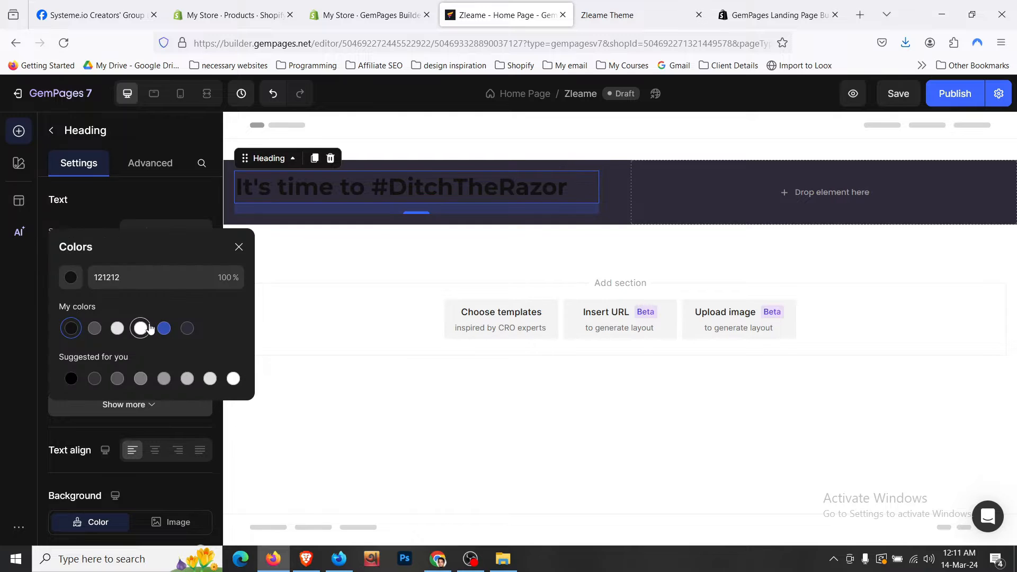
{"action": "left_click", "coordinate": [142, 329]}
{"action": "left_click", "coordinate": [202, 208]}
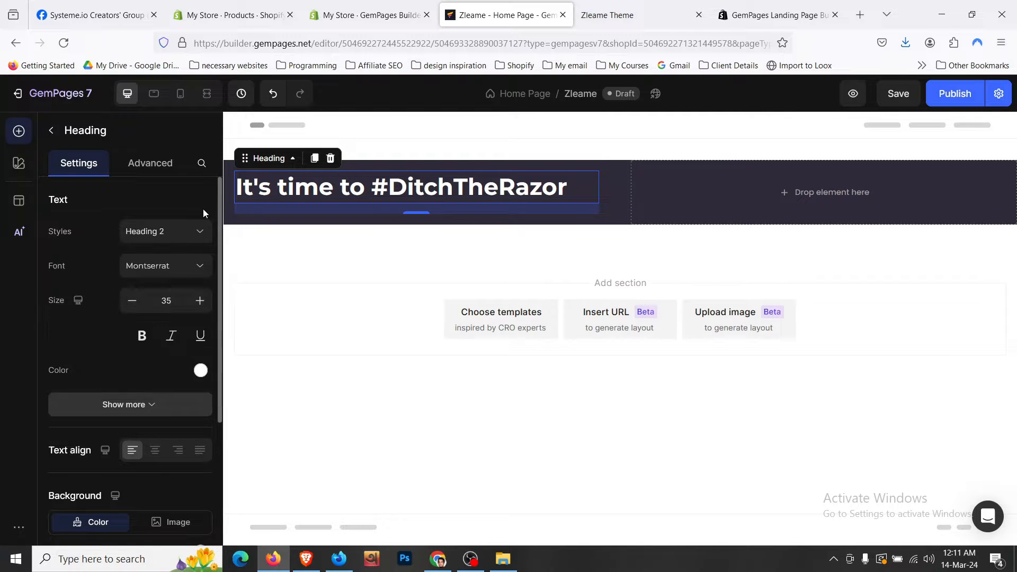
{"action": "left_click", "coordinate": [609, 15]}
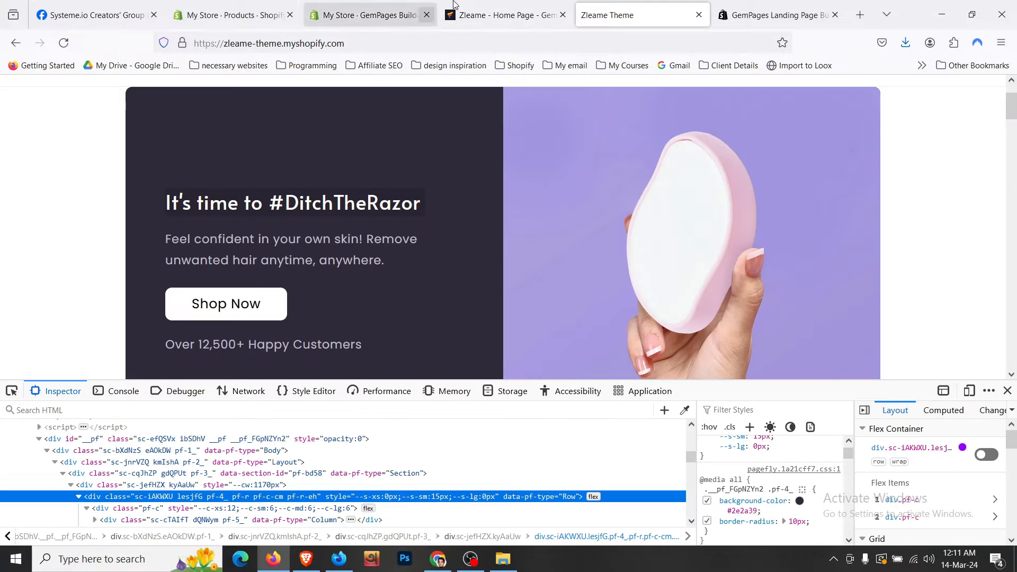
{"action": "left_click", "coordinate": [504, 15]}
- Keep the heading's bottom margin at 16px and place a Text block below it
{"action": "left_click", "coordinate": [150, 163]}
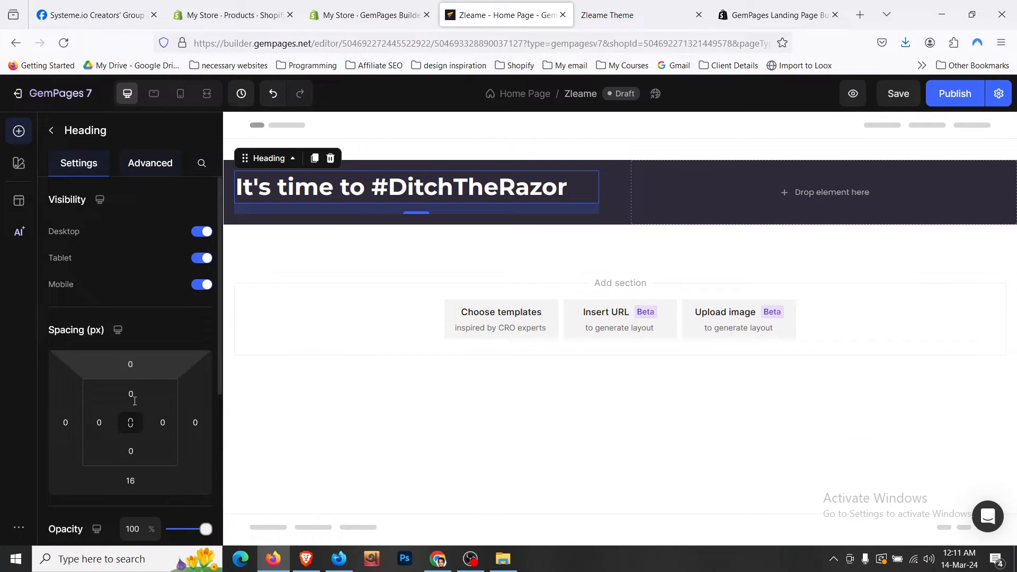
{"action": "left_click", "coordinate": [130, 480]}
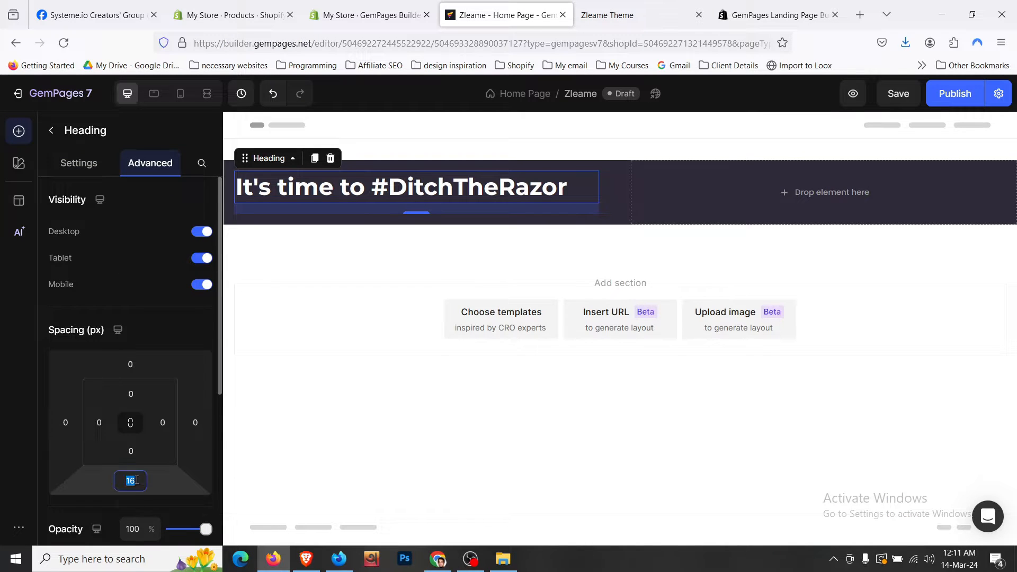
{"action": "scroll", "coordinate": [166, 495], "scroll_direction": "down", "scroll_amount": 1}
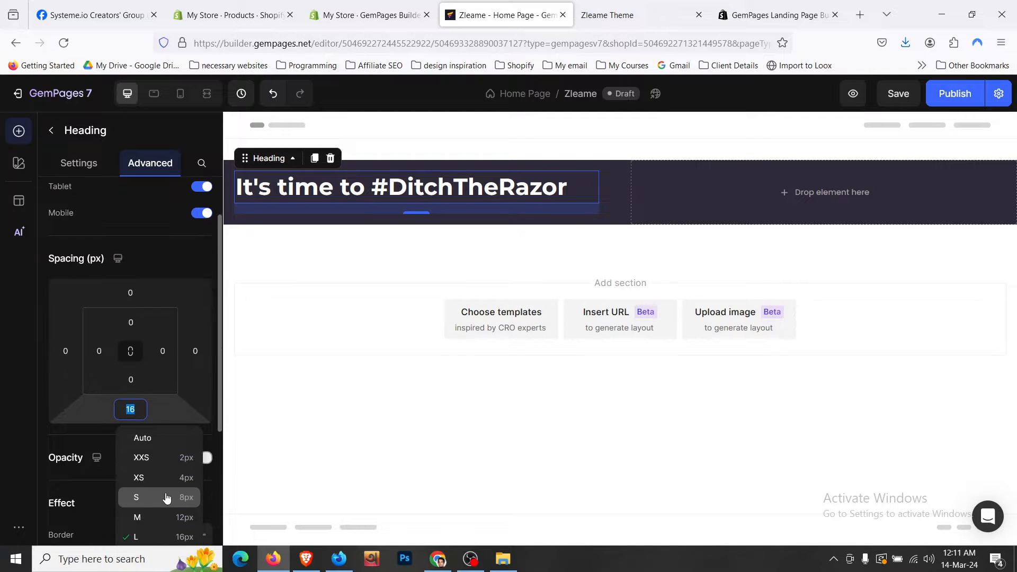
{"action": "left_click", "coordinate": [178, 525]}
{"action": "scroll", "coordinate": [148, 402], "scroll_direction": "down", "scroll_amount": 1}
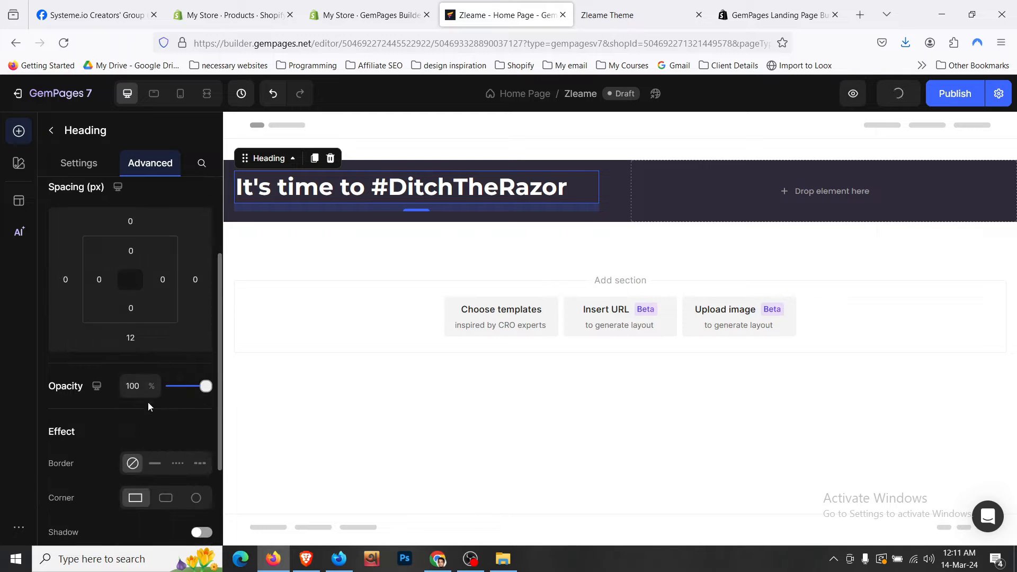
{"action": "left_click", "coordinate": [130, 338]}
{"action": "left_click", "coordinate": [183, 465]}
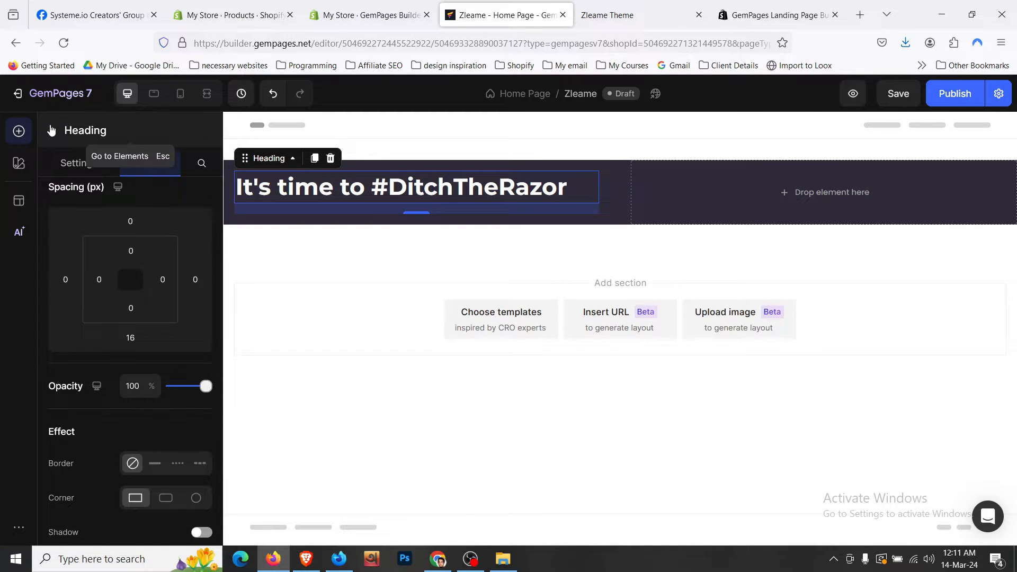
{"action": "key", "text": "Escape"}
{"action": "scroll", "coordinate": [122, 318], "scroll_direction": "up", "scroll_amount": 2}
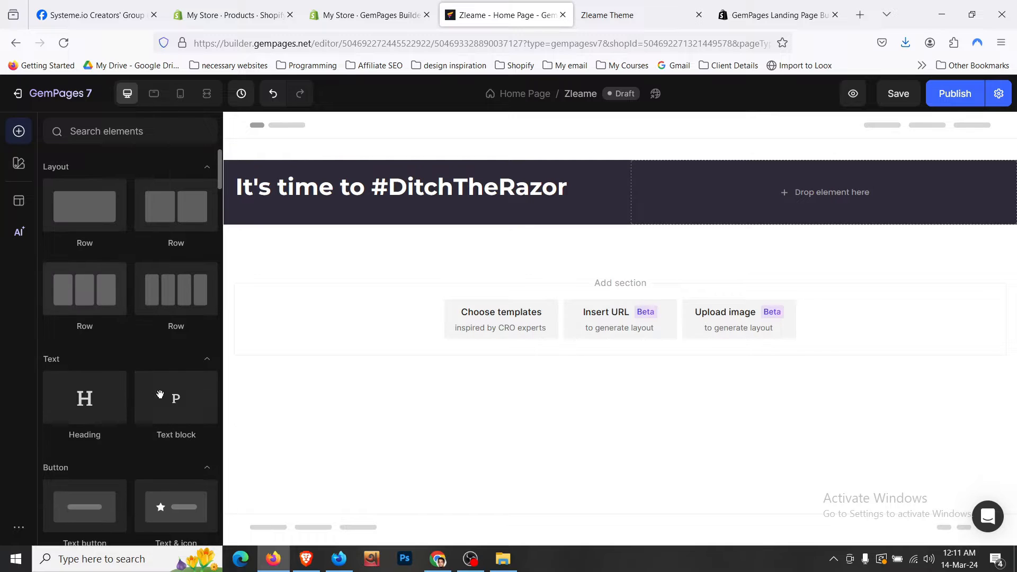
{"action": "left_click_drag", "start_coordinate": [175, 397], "coordinate": [379, 199]}
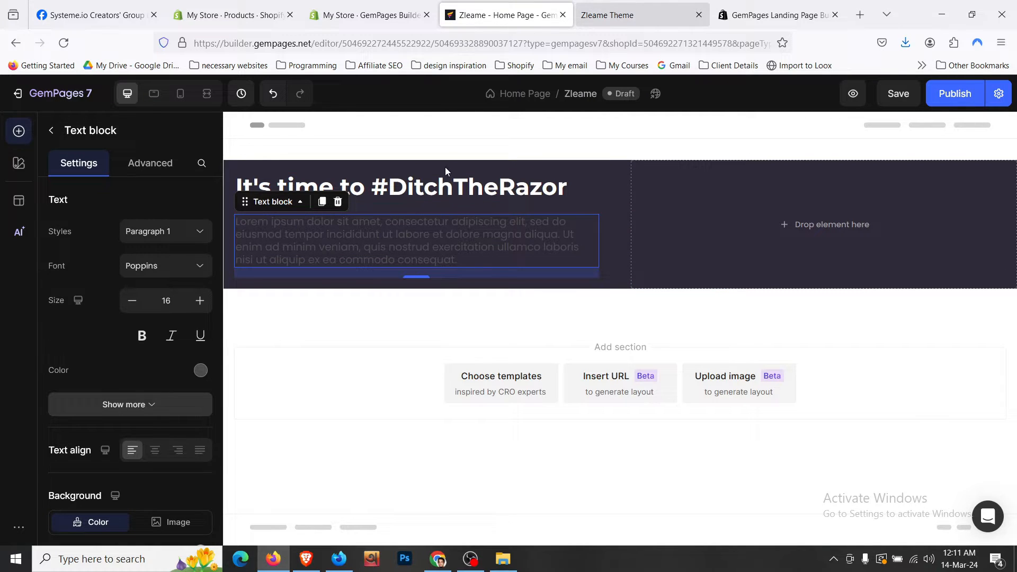
- Replace the placeholder paragraph with the store's subtitle "Feel confident in your own skin!…"
{"action": "key", "text": "ctrl+Tab"}
{"action": "left_click", "coordinate": [545, 4]}
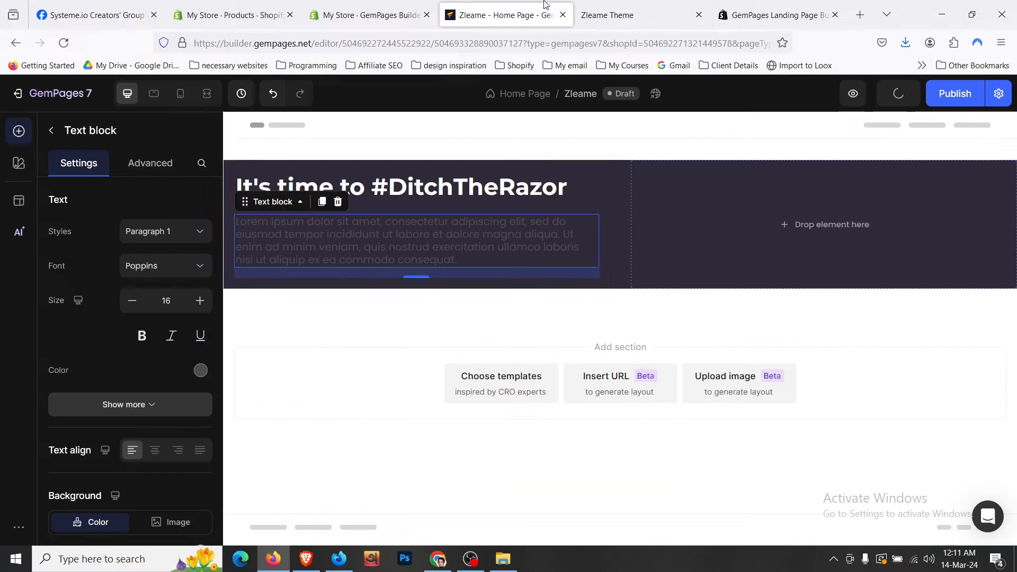
{"action": "left_click", "coordinate": [446, 247]}
{"action": "key", "text": "ctrl+a"}
{"action": "type", "text": "Feel confident in your own skin! Remove unwanted hair anytime, anywhere."}
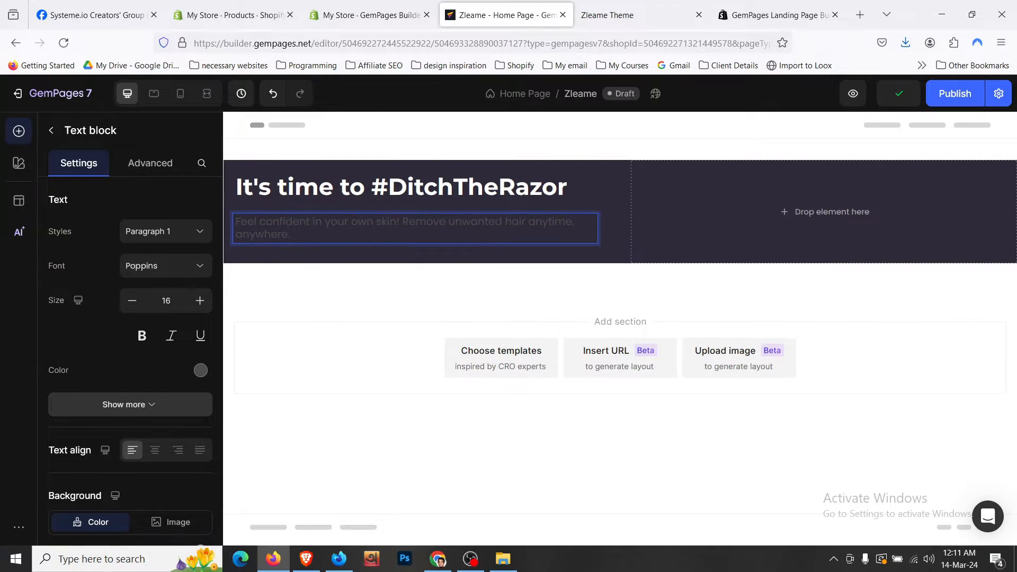
- Colour the paragraph light grey and set its line height to 150%
{"action": "left_click", "coordinate": [200, 370]}
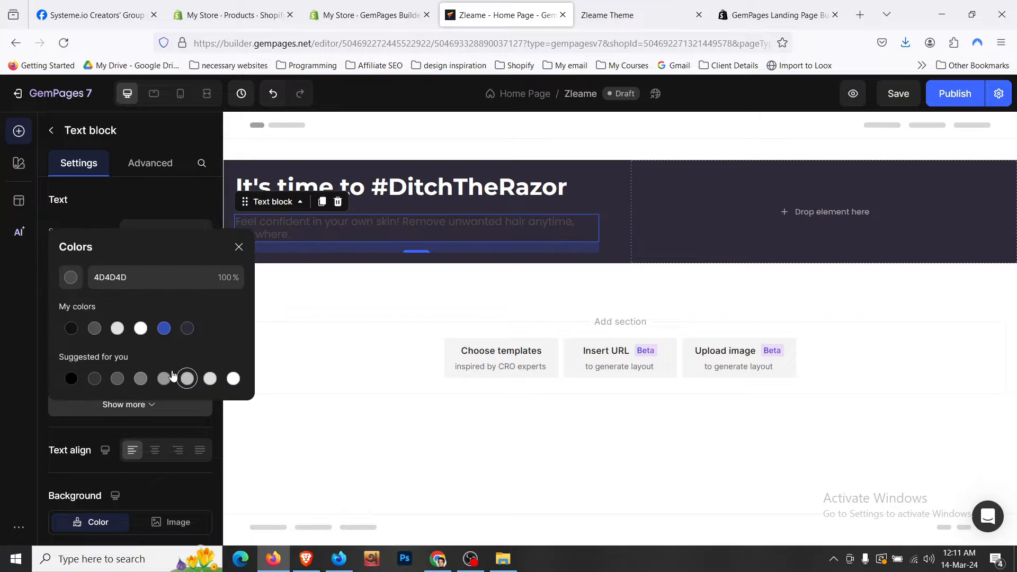
{"action": "left_click", "coordinate": [140, 330]}
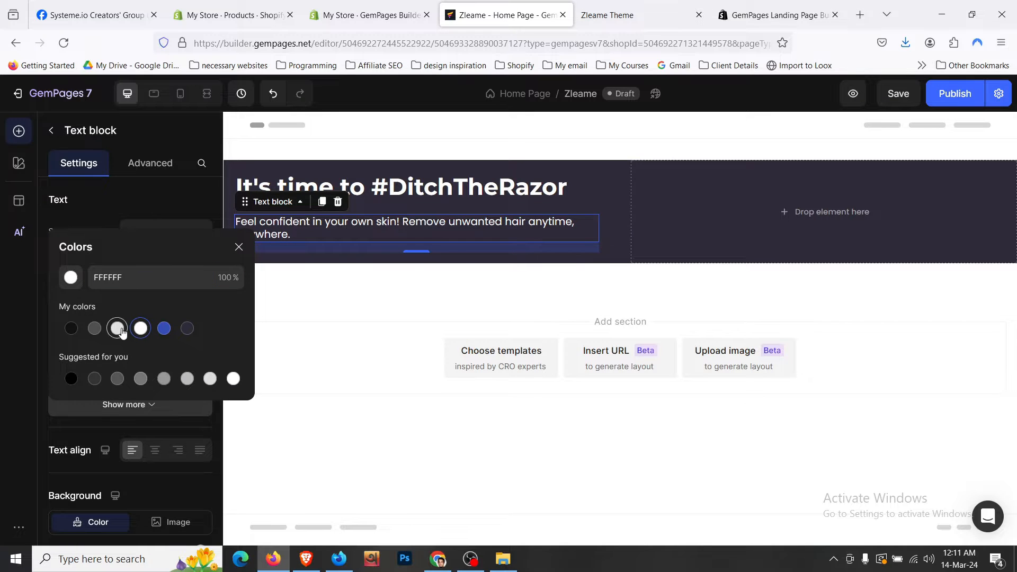
{"action": "left_click", "coordinate": [118, 329]}
{"action": "left_click", "coordinate": [158, 190]}
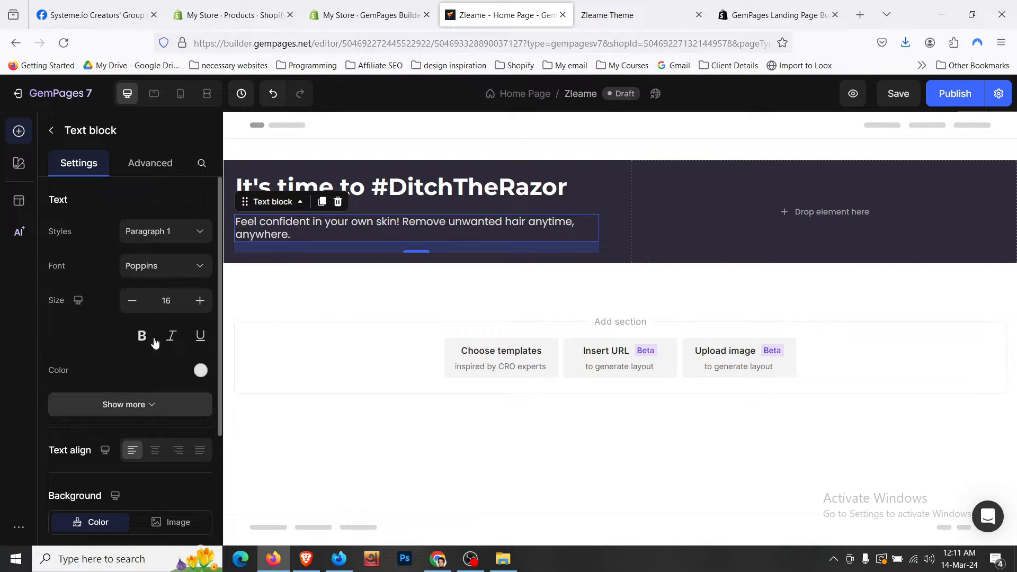
{"action": "left_click", "coordinate": [158, 404]}
{"action": "scroll", "coordinate": [155, 349], "scroll_direction": "down", "scroll_amount": 2}
{"action": "left_click", "coordinate": [154, 367]}
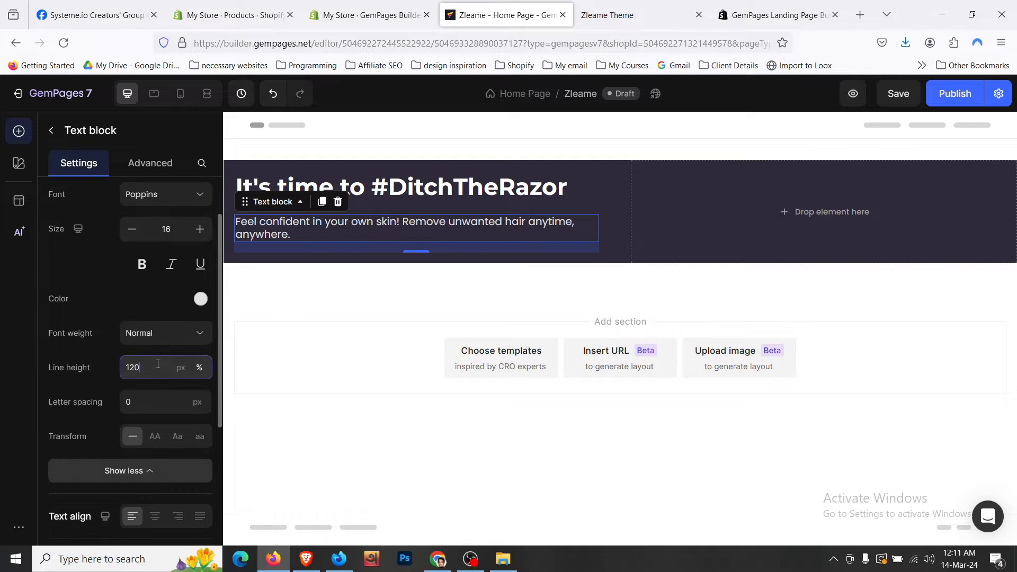
{"action": "left_click", "coordinate": [158, 424]}
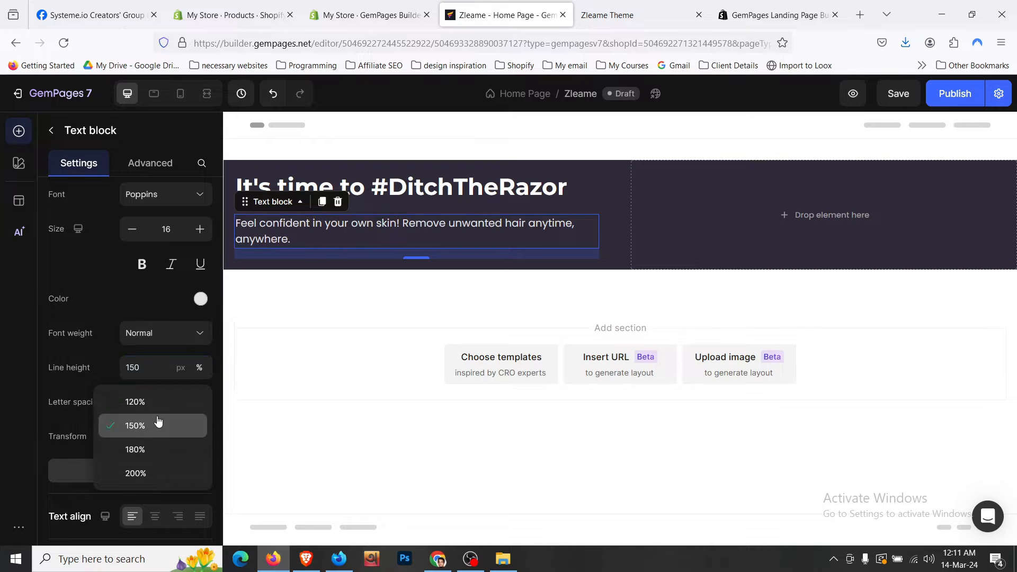
- Check the heading and paragraph spacing against the live store, then return to elements
{"action": "left_click", "coordinate": [584, 199]}
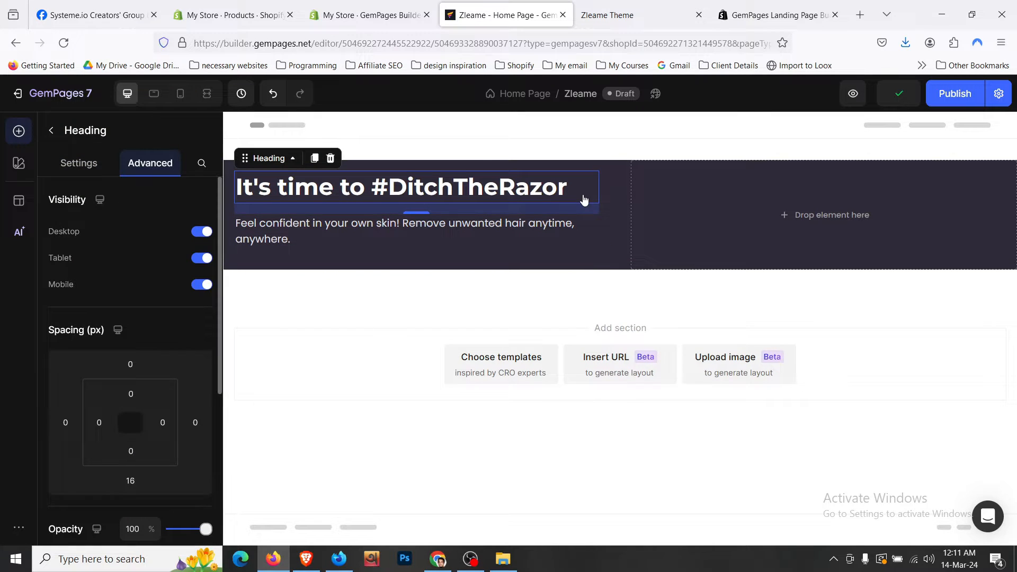
{"action": "left_click", "coordinate": [552, 241]}
{"action": "left_click", "coordinate": [159, 165]}
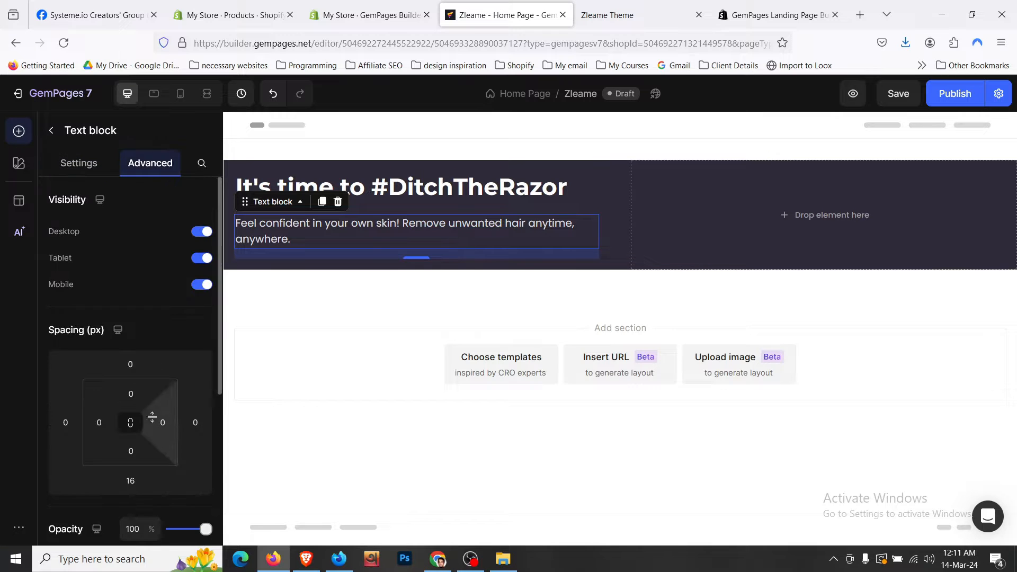
{"action": "left_click", "coordinate": [576, 25]}
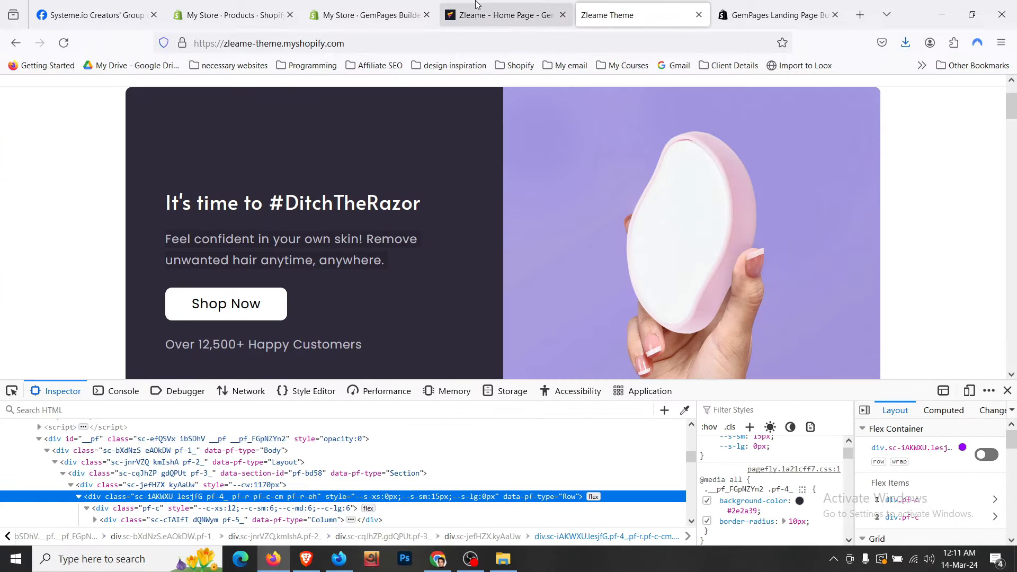
{"action": "left_click", "coordinate": [503, 15]}
{"action": "left_click", "coordinate": [51, 132]}
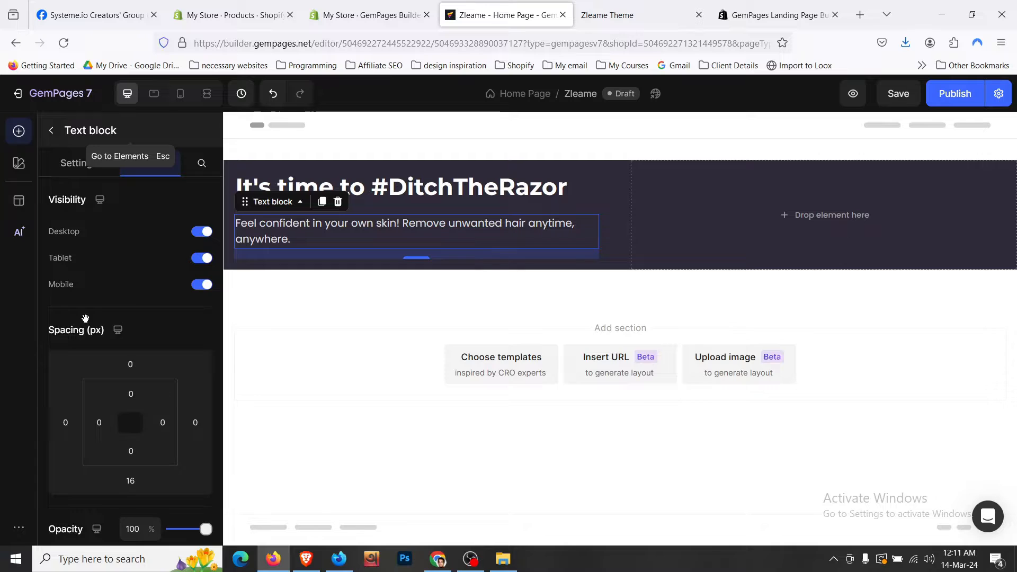
{"action": "scroll", "coordinate": [91, 392], "scroll_direction": "down", "scroll_amount": 3}
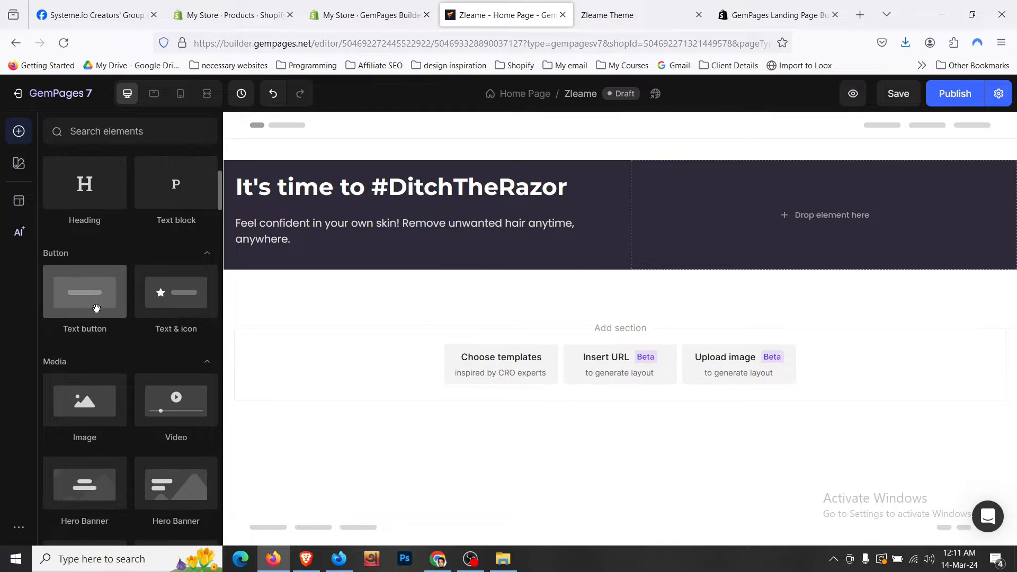
{"action": "left_click_drag", "start_coordinate": [95, 303], "coordinate": [344, 257]}
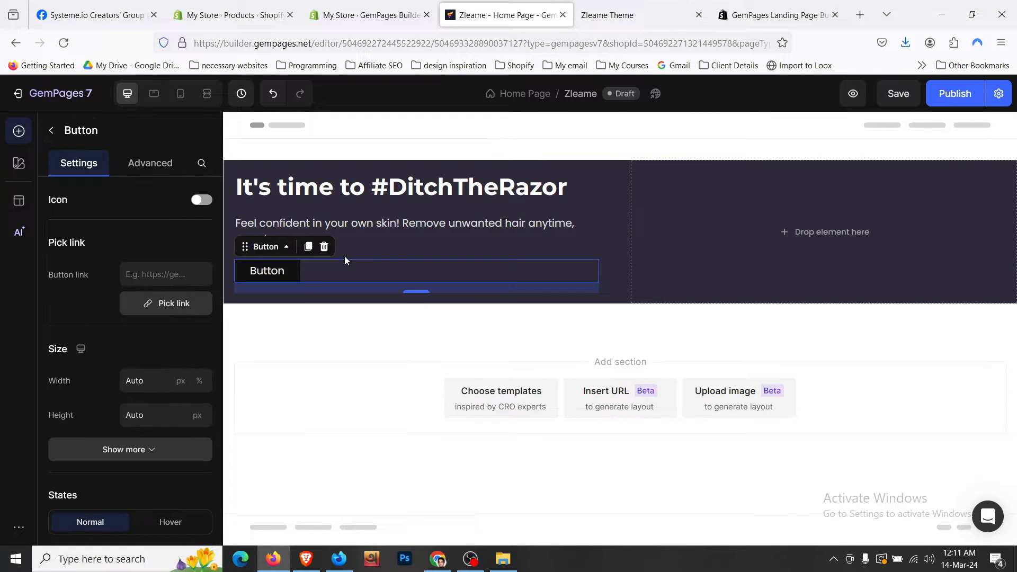
{"action": "left_click", "coordinate": [609, 15]}
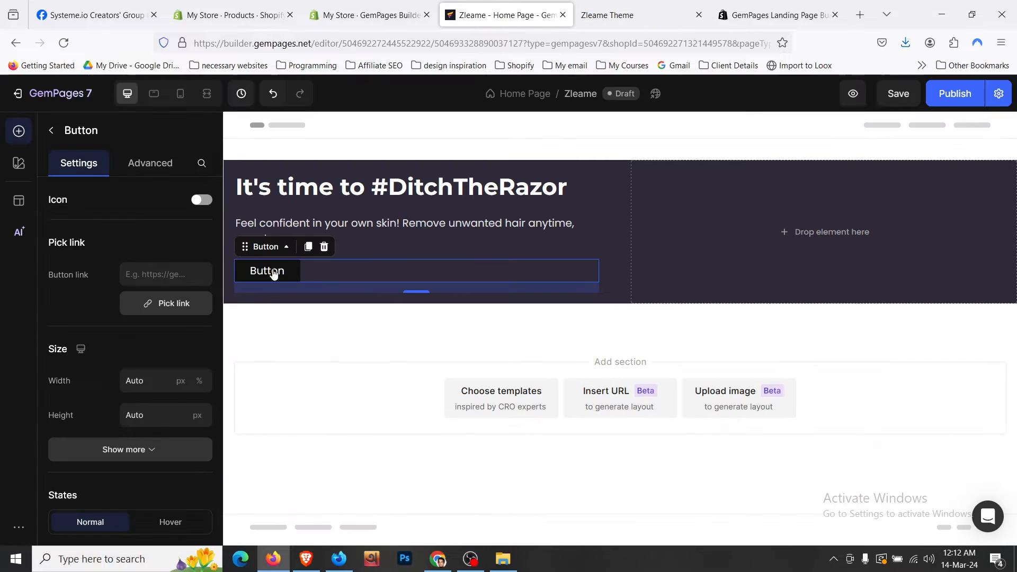
{"action": "left_click", "coordinate": [508, 15]}
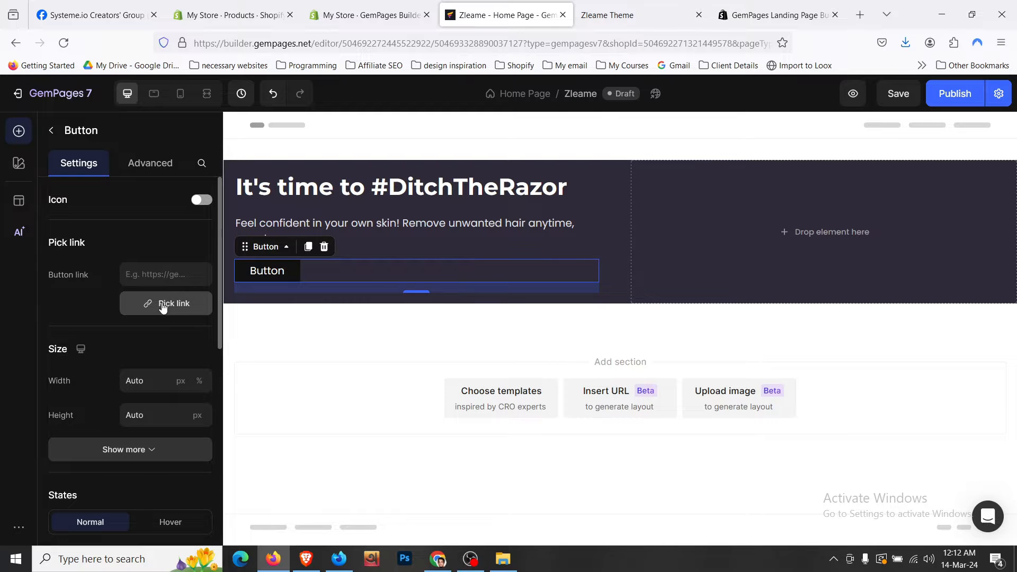
{"action": "left_click", "coordinate": [163, 306]}
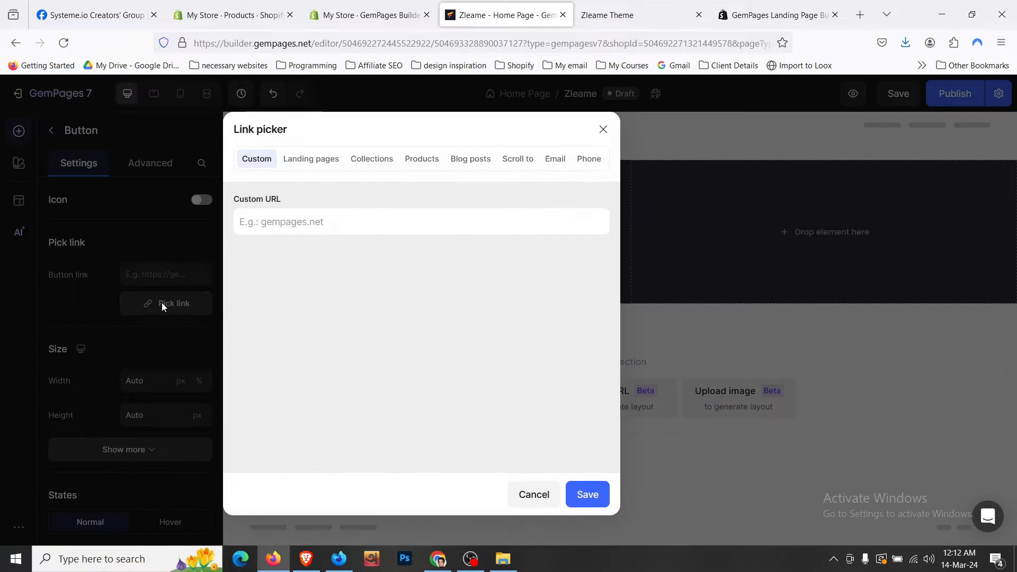
{"action": "left_click", "coordinate": [412, 167]}
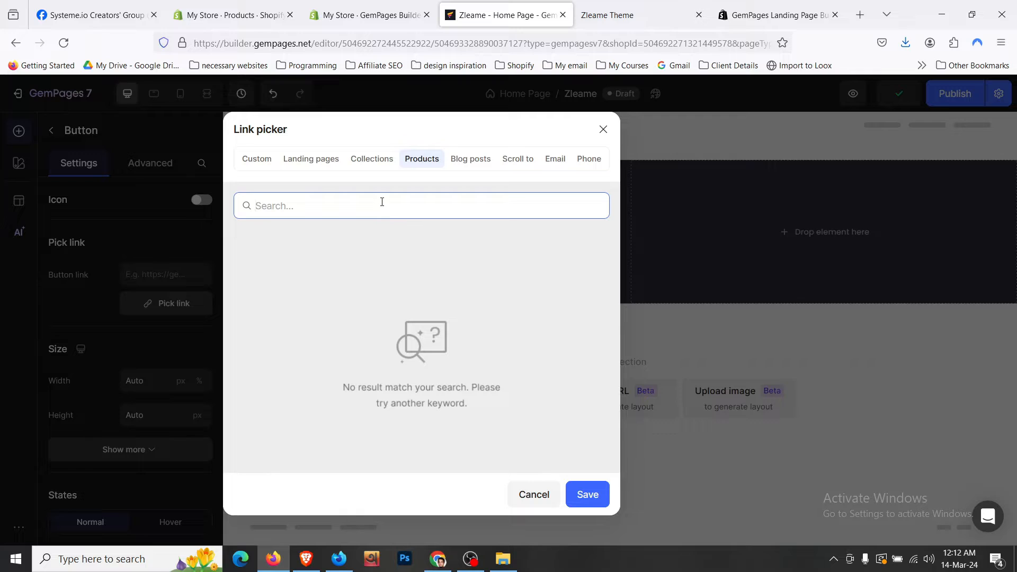
{"action": "type", "text": "zleame"}
{"action": "left_click", "coordinate": [603, 129]}
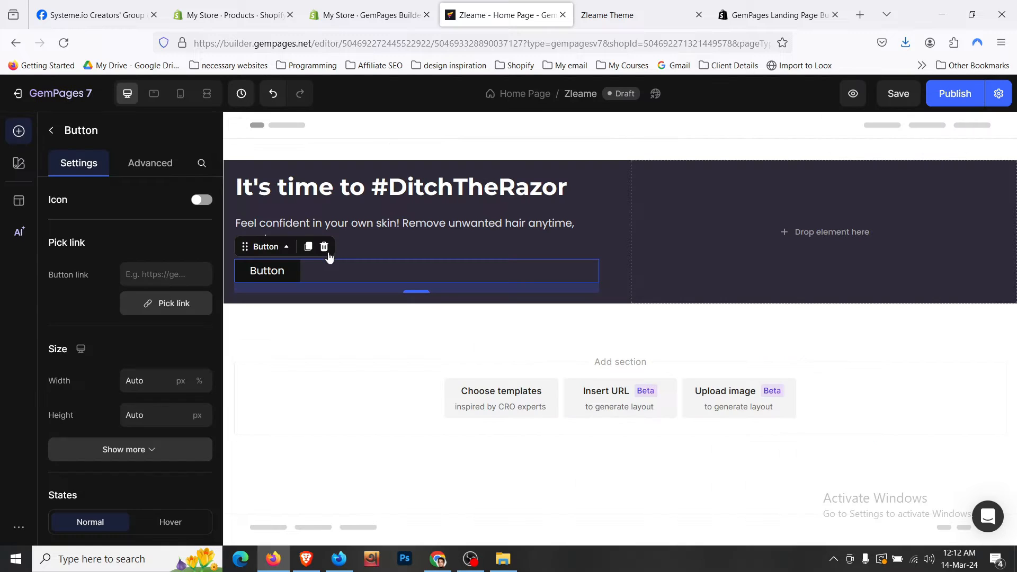
{"action": "scroll", "coordinate": [142, 343], "scroll_direction": "down", "scroll_amount": 4}
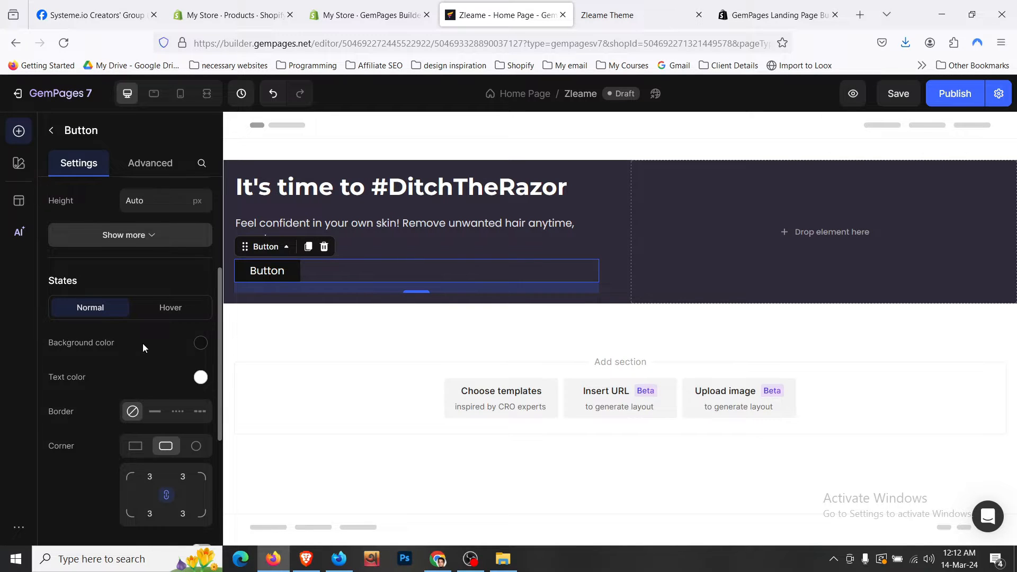
- Give the button's normal state a white background and black text
{"action": "left_click", "coordinate": [199, 344]}
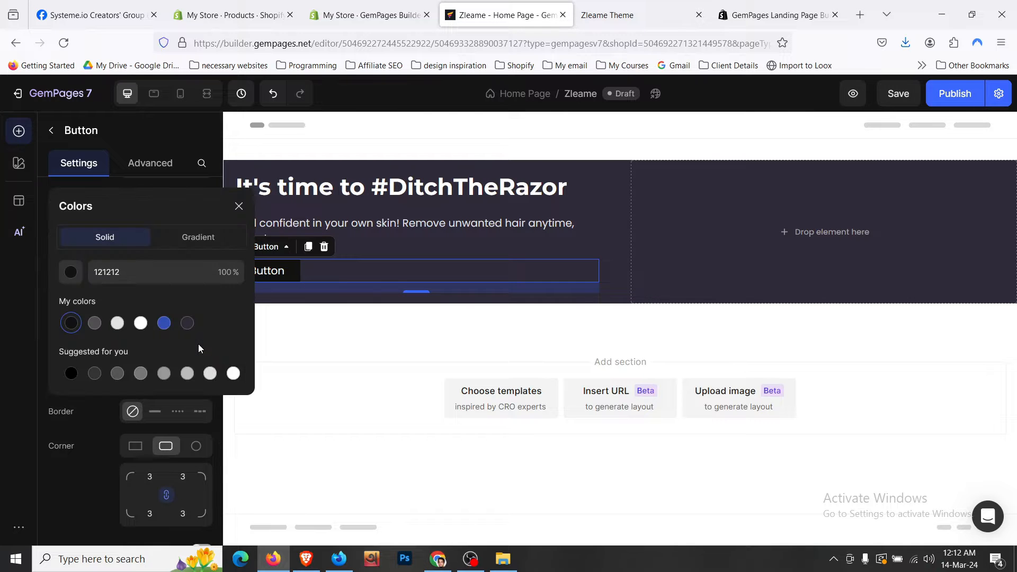
{"action": "key", "text": "ctrl+Tab"}
{"action": "left_click", "coordinate": [532, 4]}
{"action": "left_click", "coordinate": [141, 322]}
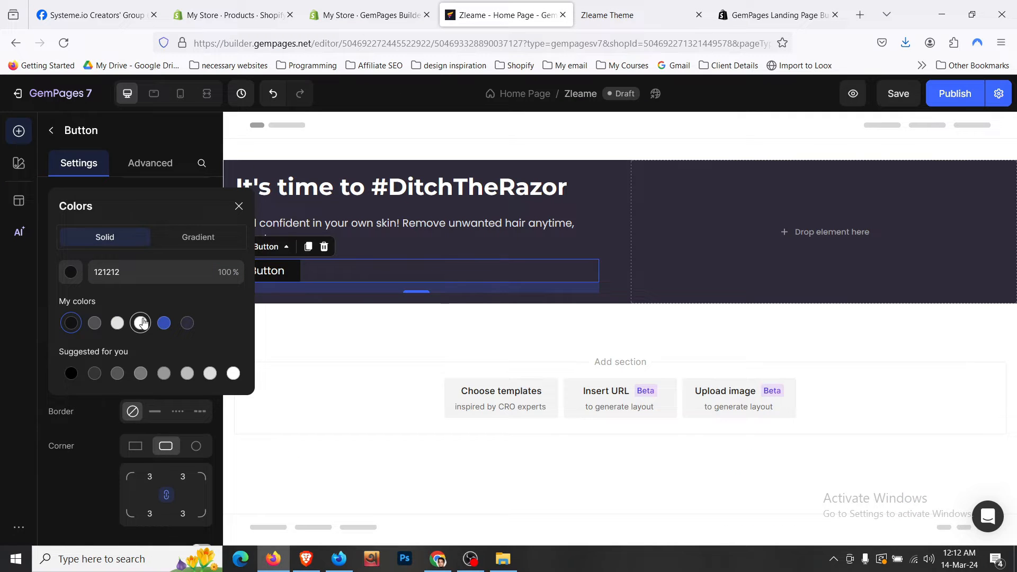
{"action": "left_click", "coordinate": [92, 411]}
{"action": "left_click", "coordinate": [201, 378]}
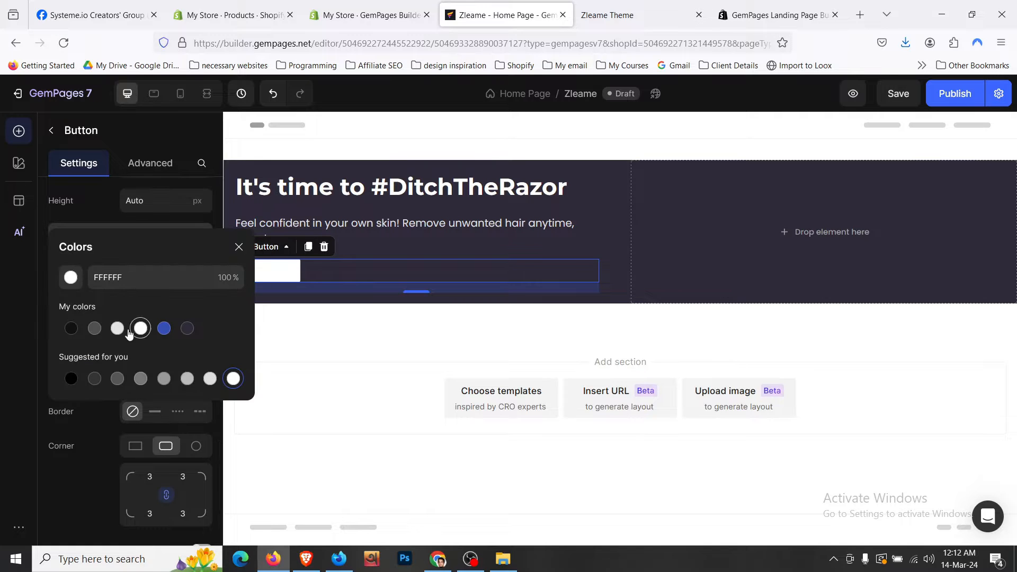
{"action": "left_click", "coordinate": [71, 328]}
{"action": "left_click", "coordinate": [56, 463]}
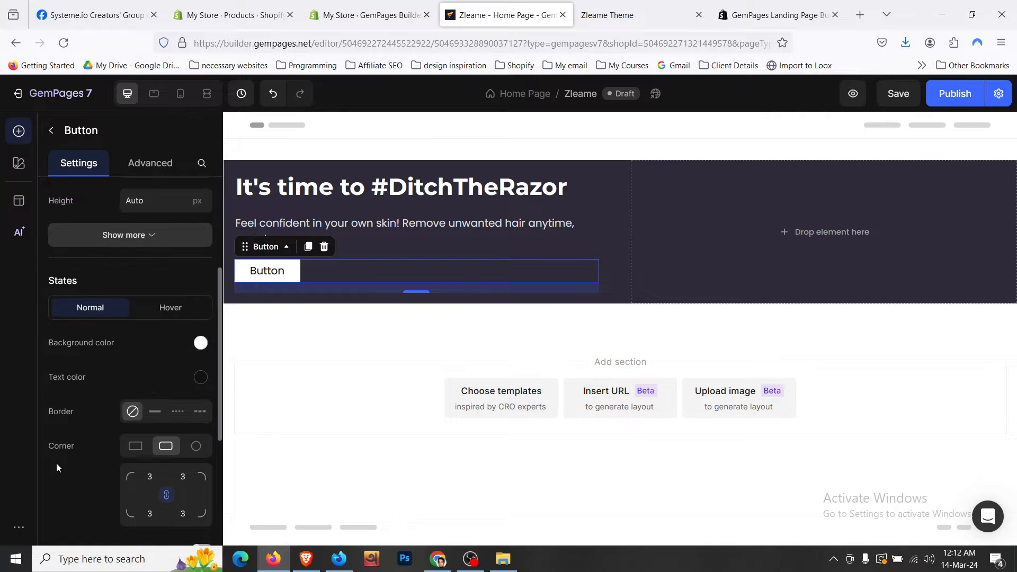
- Make the hover state white with black text, with fully rounded ends on both states
{"action": "left_click", "coordinate": [157, 314]}
{"action": "left_click", "coordinate": [199, 343]}
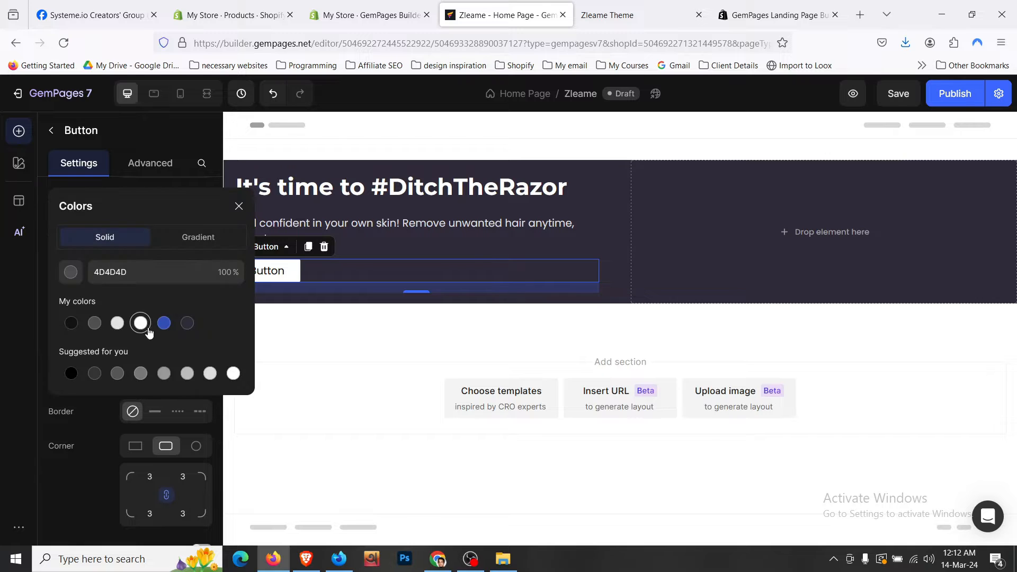
{"action": "left_click", "coordinate": [78, 411]}
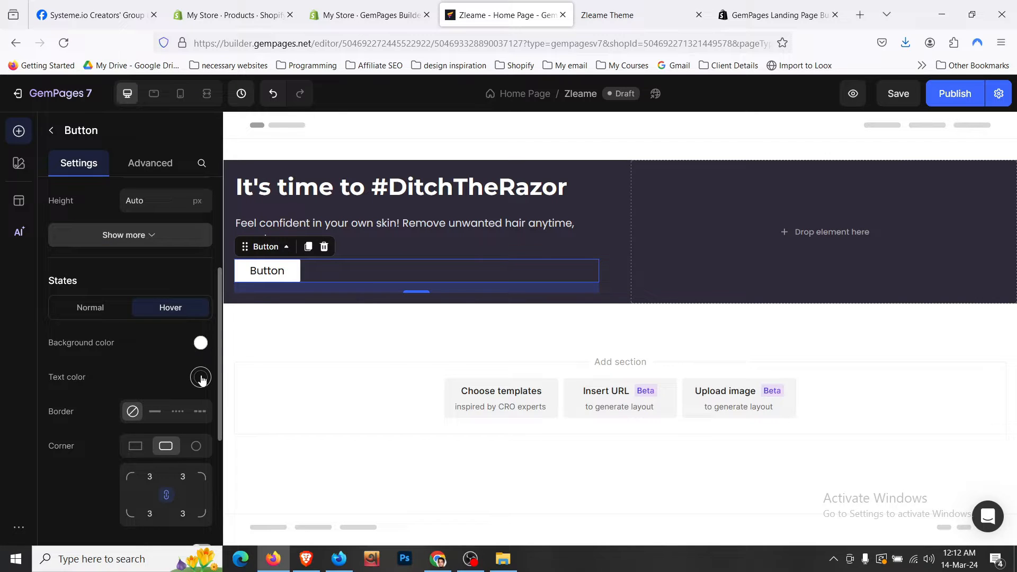
{"action": "left_click", "coordinate": [200, 377]}
{"action": "left_click", "coordinate": [71, 378]}
{"action": "left_click", "coordinate": [199, 442]}
{"action": "left_click", "coordinate": [198, 445]}
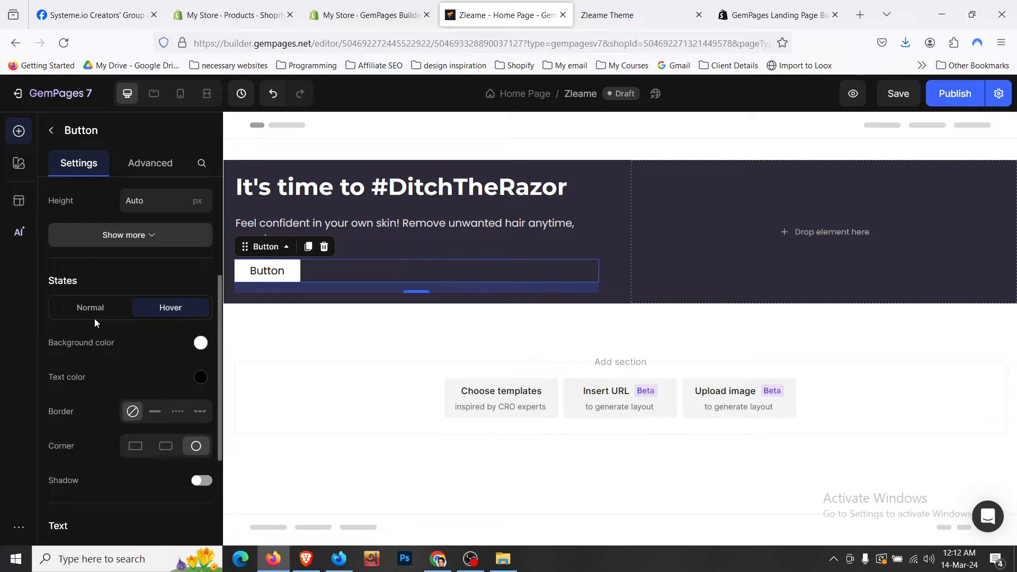
{"action": "left_click", "coordinate": [94, 314]}
{"action": "left_click", "coordinate": [199, 454]}
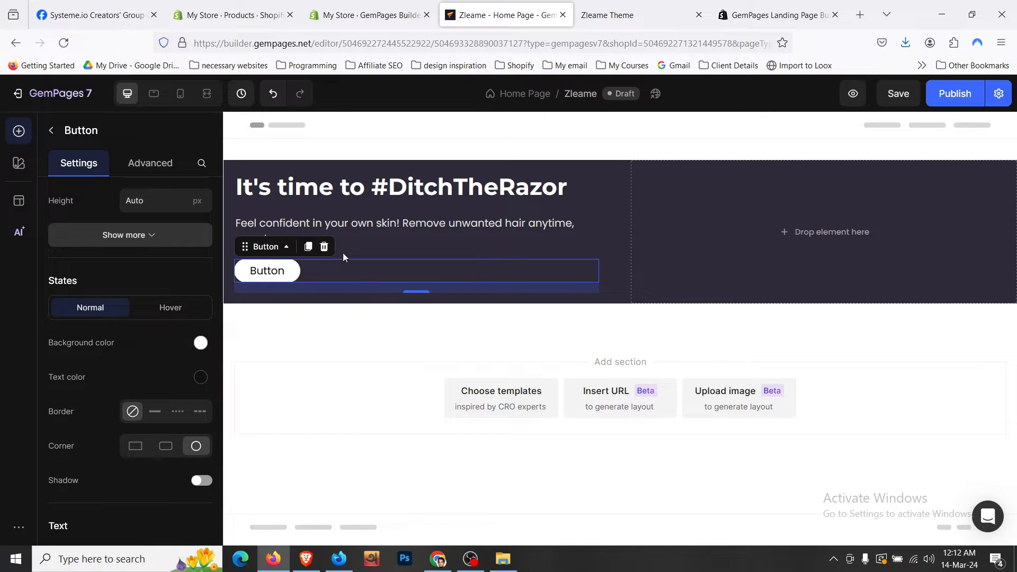
- After comparing with the live store, give the normal button 8px rounded corners
{"action": "left_click", "coordinate": [402, 230]}
{"action": "left_click", "coordinate": [644, 11]}
{"action": "left_click", "coordinate": [504, 13]}
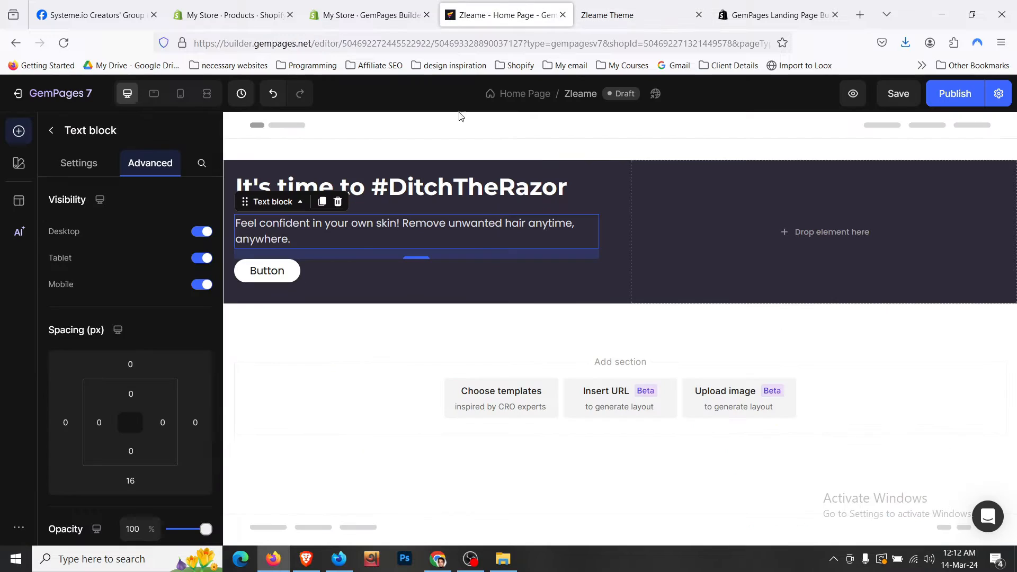
{"action": "left_click", "coordinate": [267, 271]}
{"action": "scroll", "coordinate": [115, 378], "scroll_direction": "down", "scroll_amount": 5}
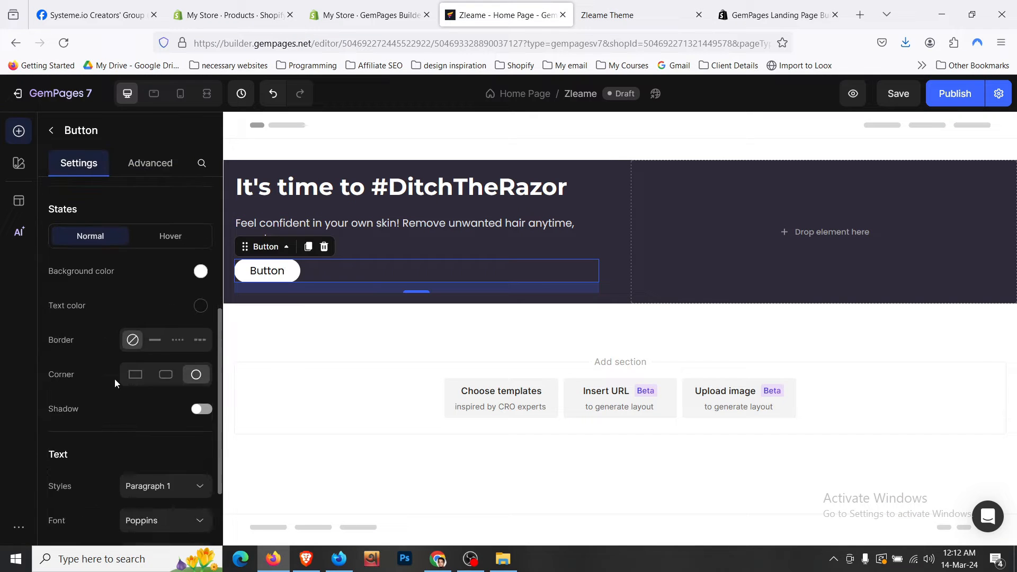
{"action": "left_click", "coordinate": [162, 372]}
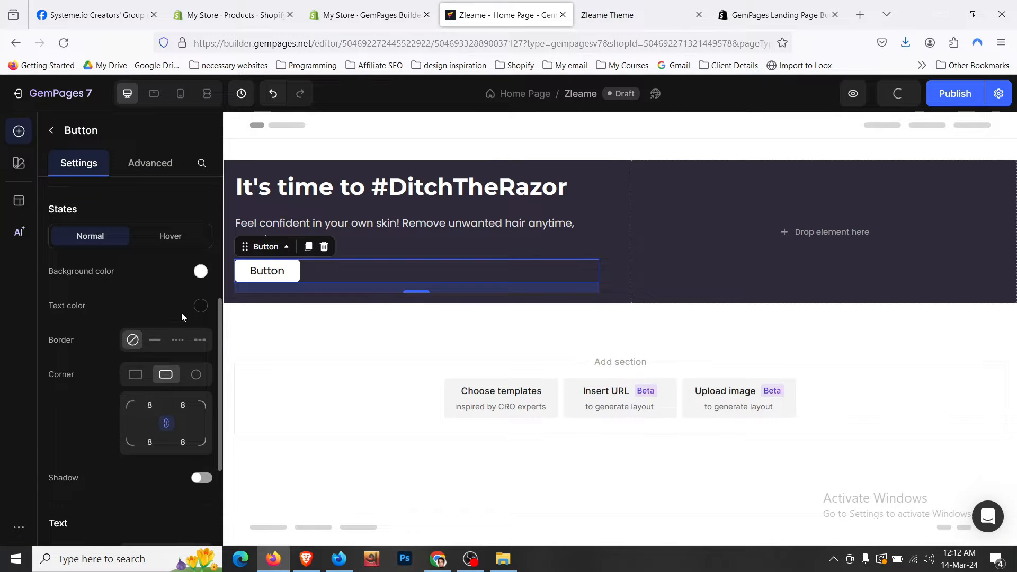
- Give the hover button Medium 8px rounded corners too, checking against the live store
{"action": "left_click", "coordinate": [177, 243]}
{"action": "left_click", "coordinate": [166, 375]}
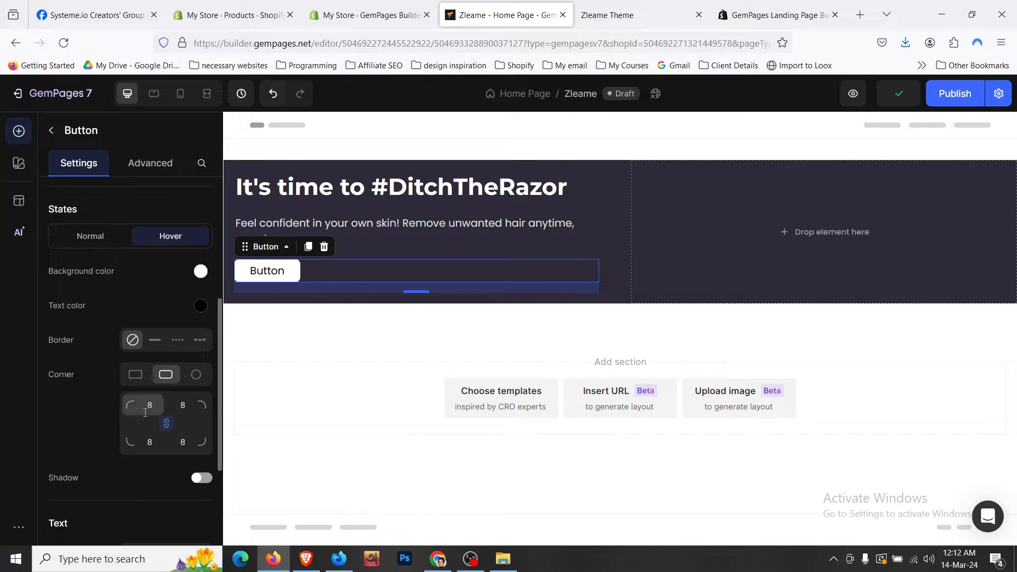
{"action": "left_click", "coordinate": [151, 407]}
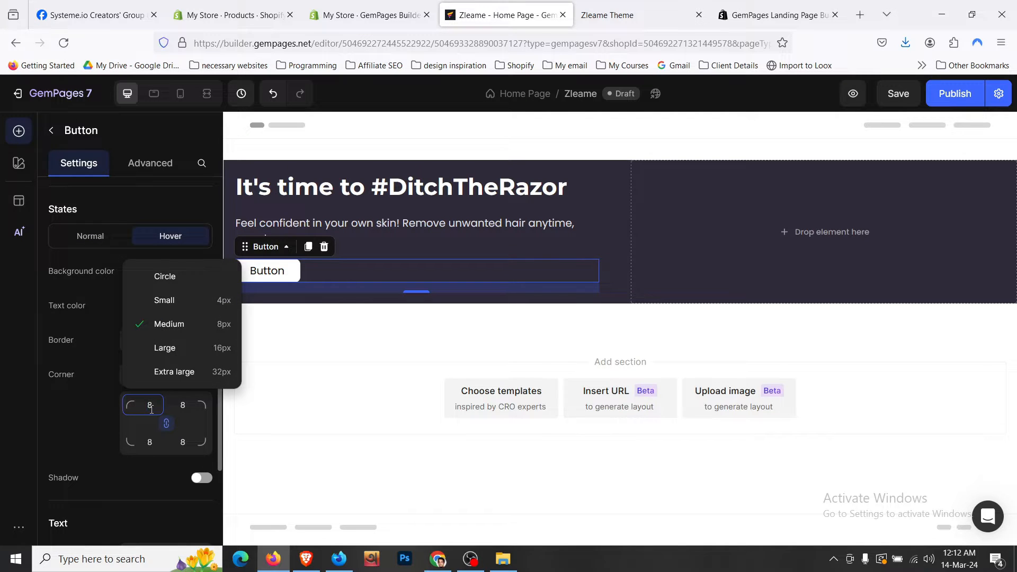
{"action": "left_click", "coordinate": [89, 419]}
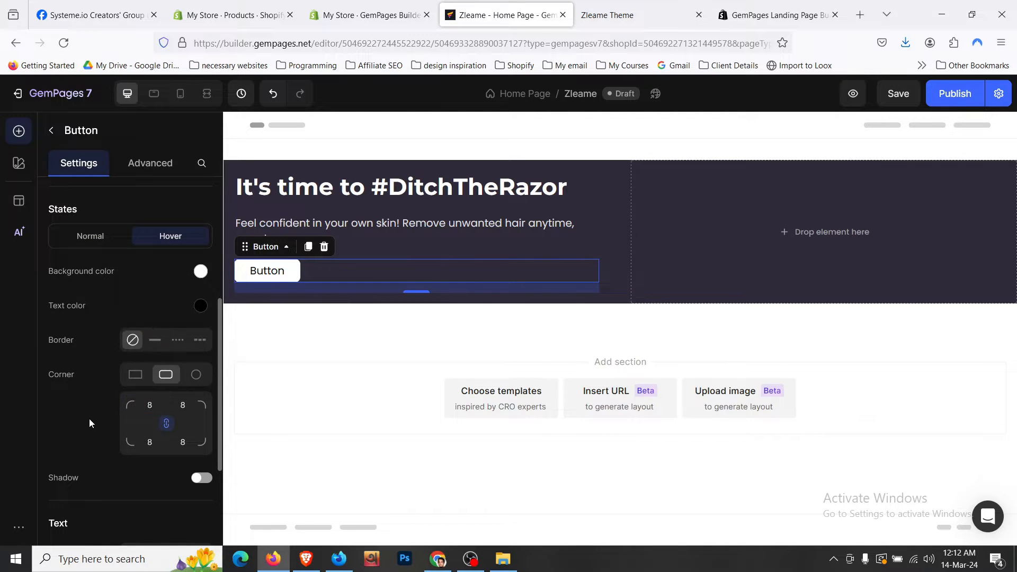
{"action": "scroll", "coordinate": [89, 419], "scroll_direction": "down", "scroll_amount": 2}
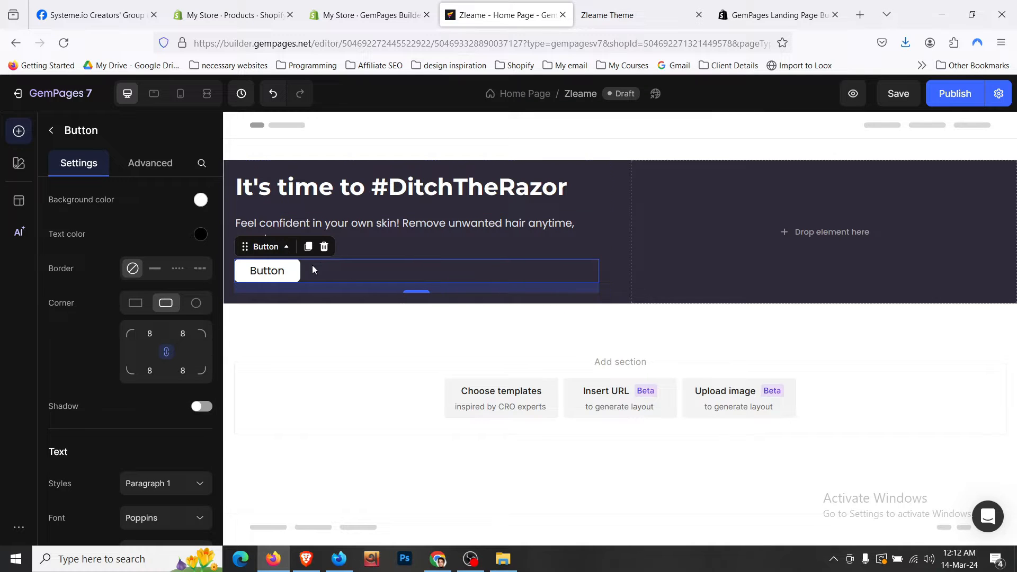
{"action": "left_click", "coordinate": [604, 15]}
{"action": "left_click", "coordinate": [508, 4]}
{"action": "left_click", "coordinate": [268, 270]}
- Rewrite the hero button label to "Shop Now", correcting the typos
{"action": "double_click", "coordinate": [265, 268]}
{"action": "type", "text": "SH"}
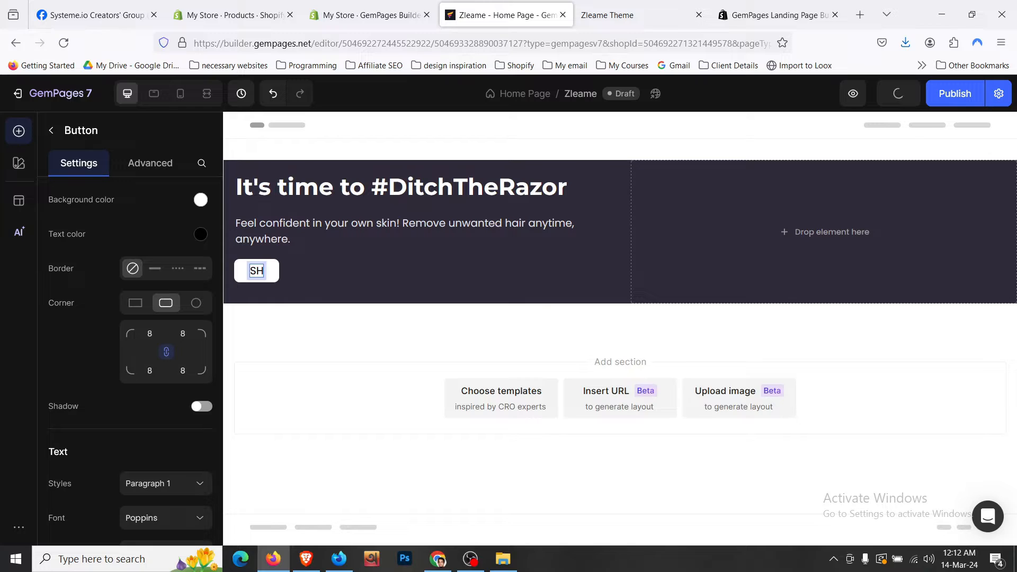
{"action": "key", "text": "BackSpace"}
{"action": "type", "text": "hop Npw"}
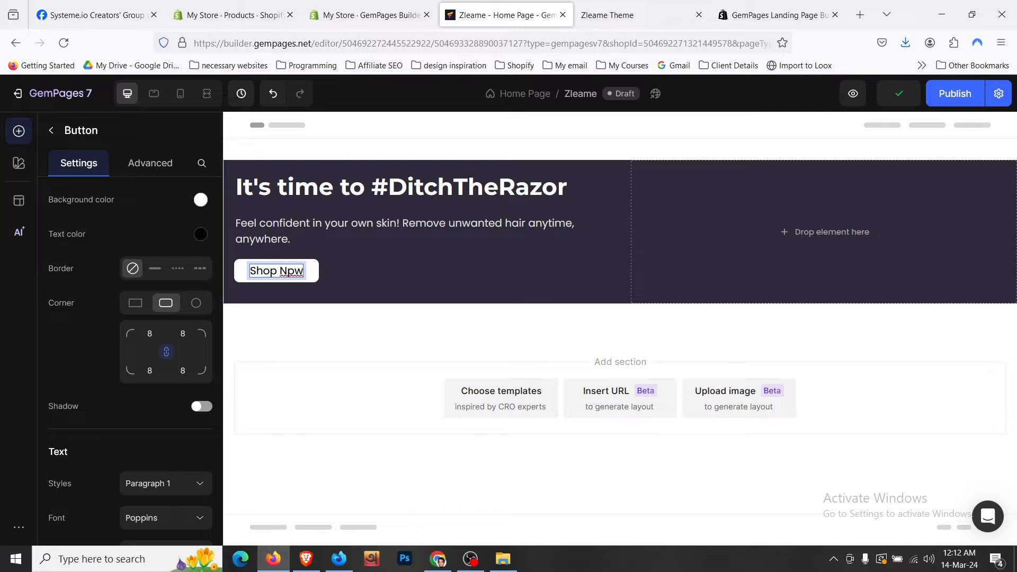
{"action": "key", "text": "BackSpace"}
{"action": "key", "text": "BackSpace"}
{"action": "type", "text": "ow"}
{"action": "left_click", "coordinate": [248, 269]}
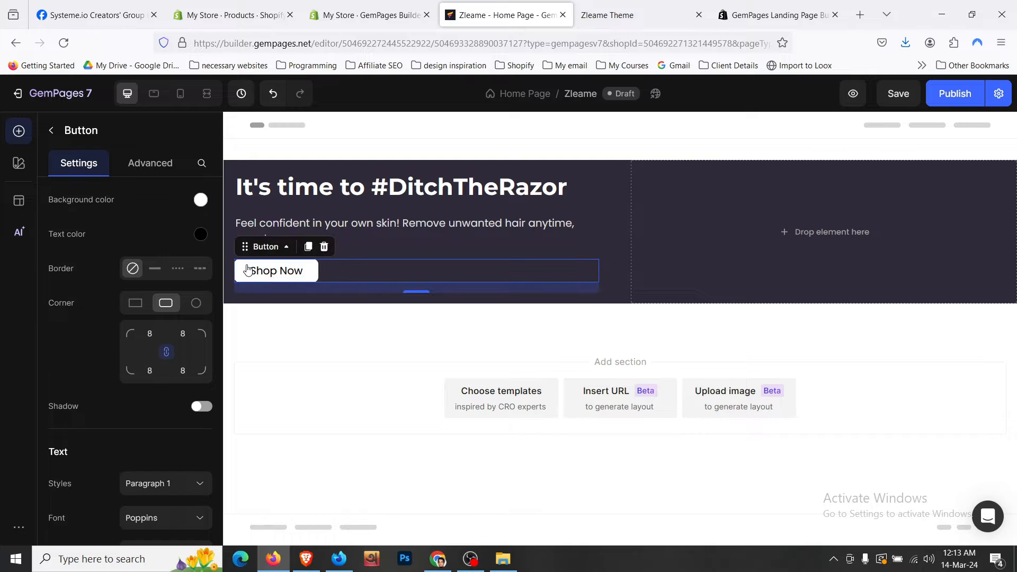
- Set the Shop Now button's top and bottom padding to 16
{"action": "scroll", "coordinate": [153, 257], "scroll_direction": "up", "scroll_amount": 3}
{"action": "scroll", "coordinate": [129, 259], "scroll_direction": "up", "scroll_amount": 4}
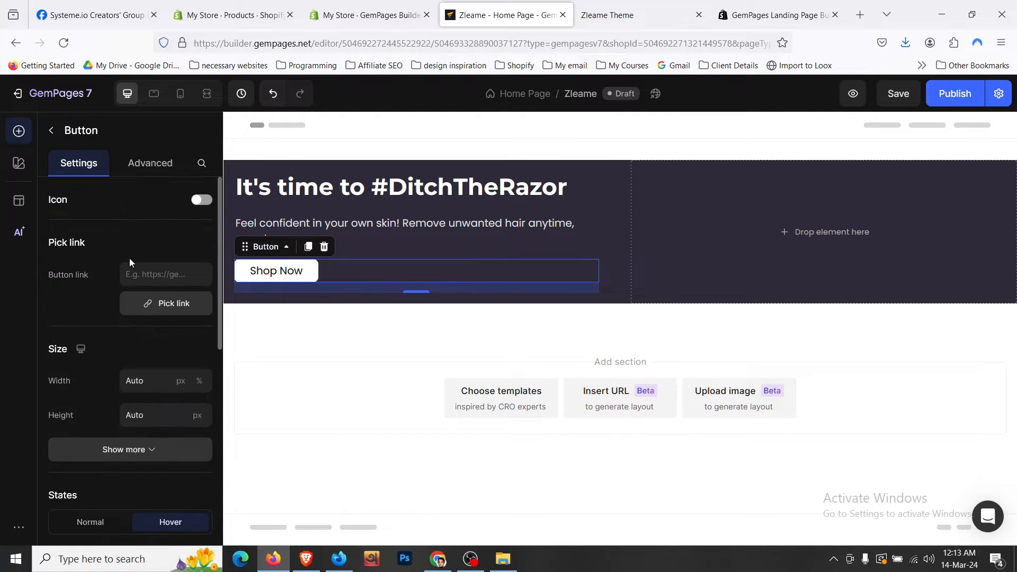
{"action": "scroll", "coordinate": [130, 259], "scroll_direction": "down", "scroll_amount": 1}
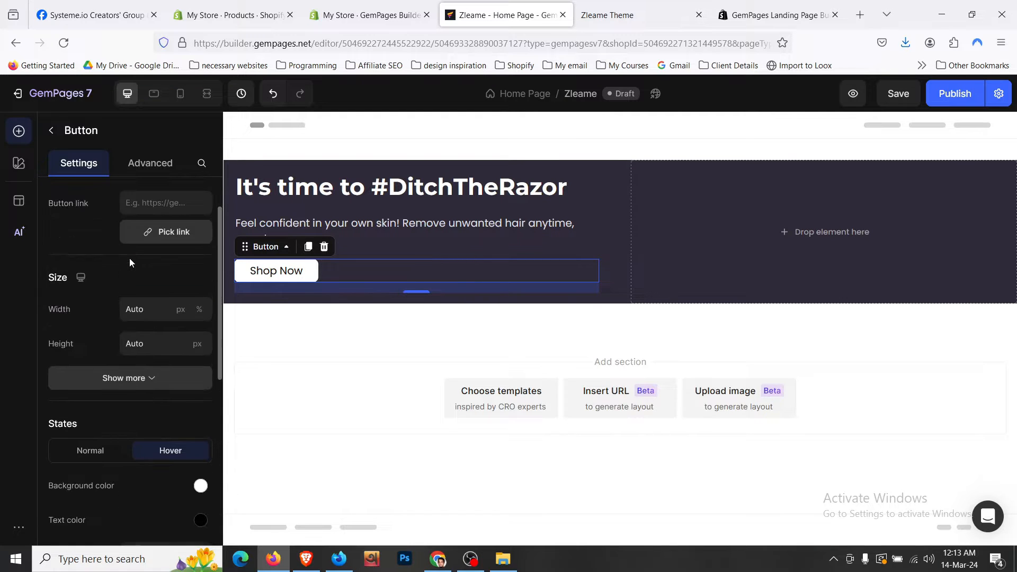
{"action": "left_click", "coordinate": [121, 377]}
{"action": "scroll", "coordinate": [122, 373], "scroll_direction": "down", "scroll_amount": 2}
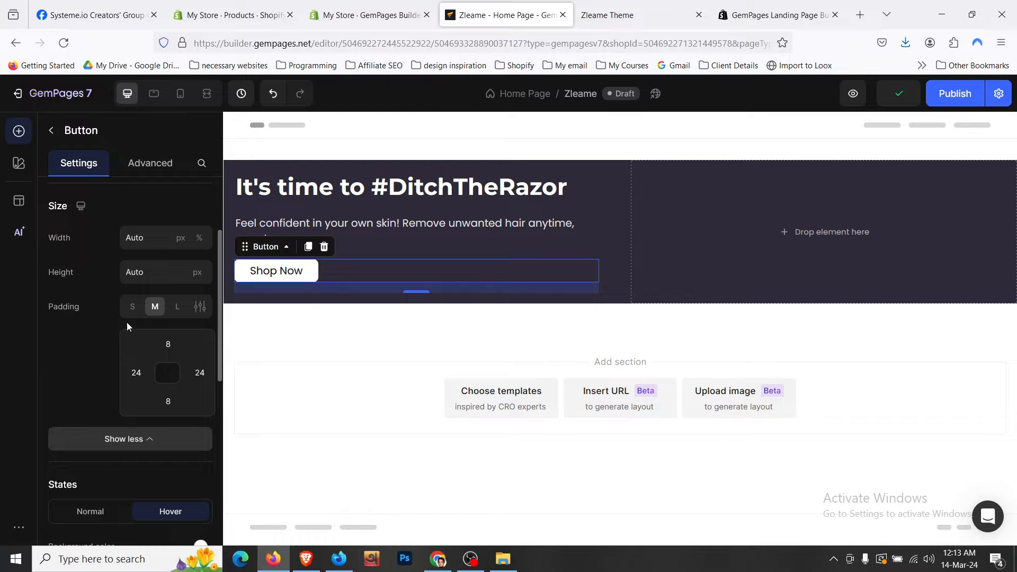
{"action": "left_click", "coordinate": [171, 351]}
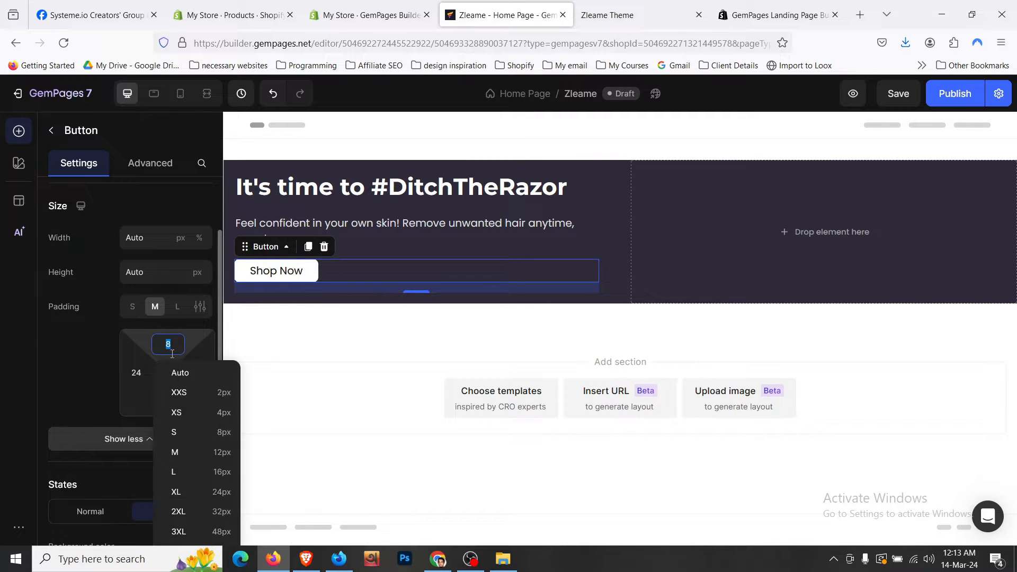
{"action": "left_click", "coordinate": [221, 470]}
{"action": "left_click", "coordinate": [178, 405]}
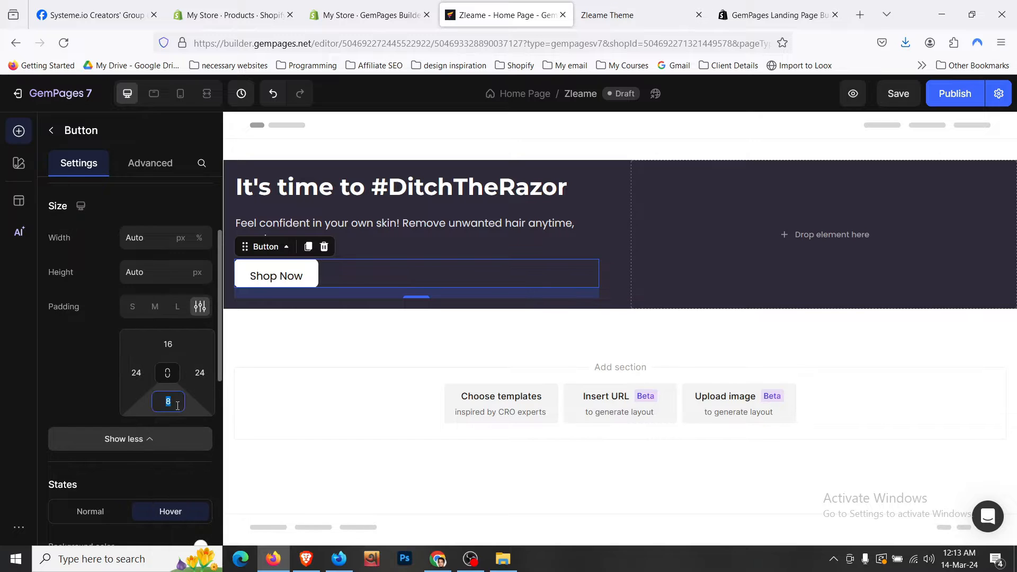
{"action": "left_click", "coordinate": [221, 527]}
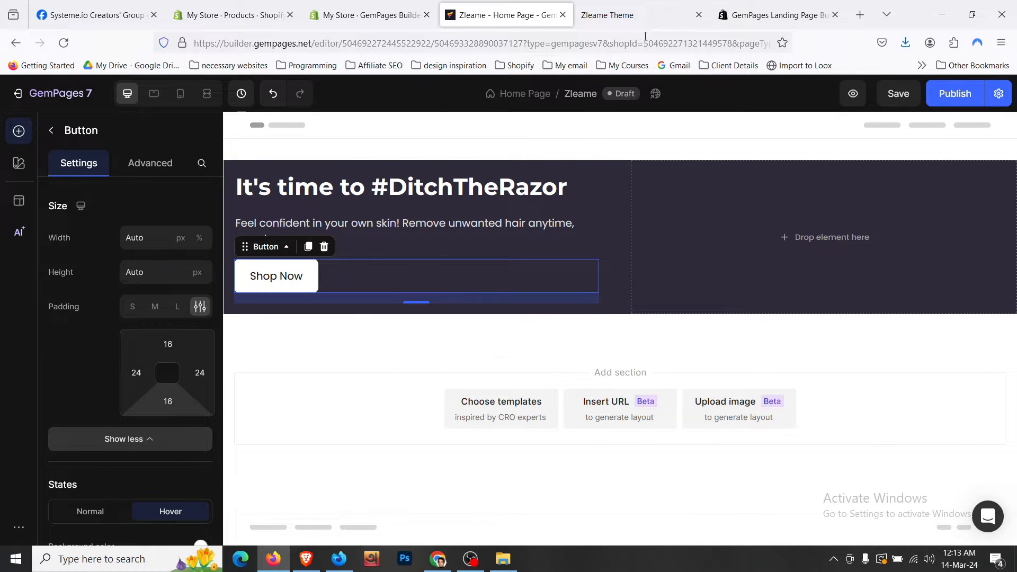
- After checking the live store, enlarge the Shop Now text to size 18 and save
{"action": "left_click", "coordinate": [638, 16]}
{"action": "left_click", "coordinate": [395, 13]}
{"action": "left_click", "coordinate": [472, 14]}
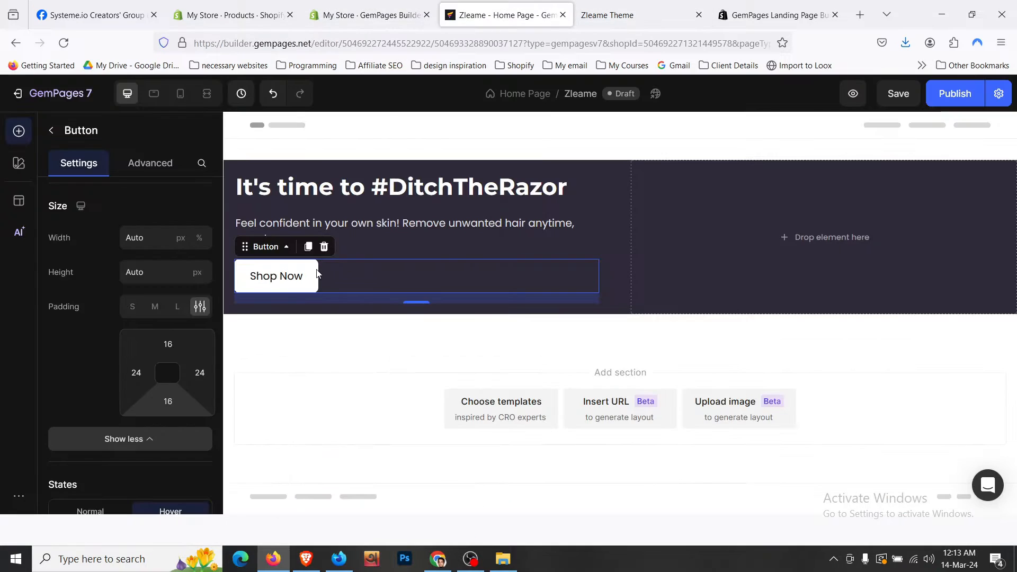
{"action": "double_click", "coordinate": [291, 281]}
{"action": "scroll", "coordinate": [139, 316], "scroll_direction": "down", "scroll_amount": 4}
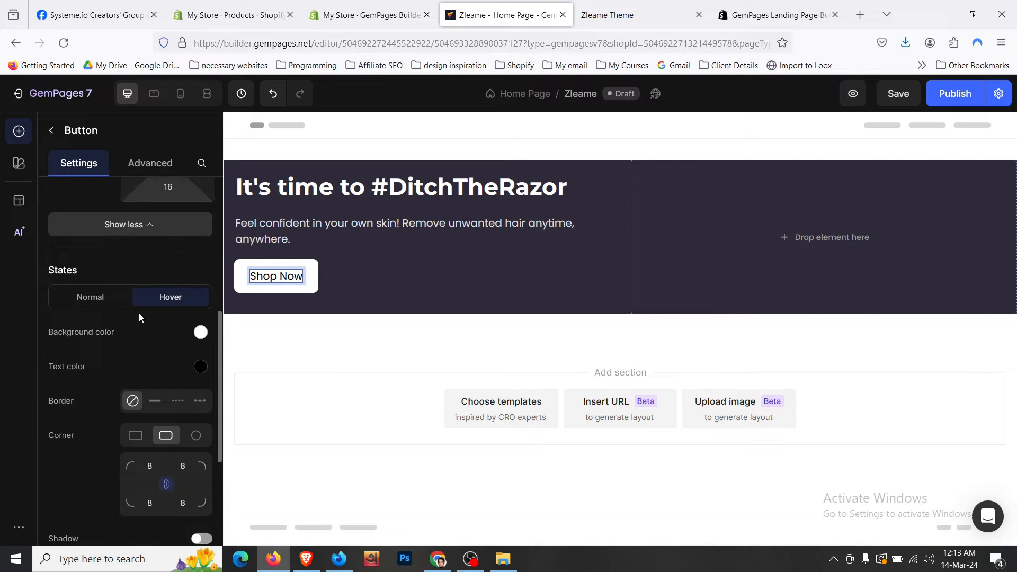
{"action": "scroll", "coordinate": [139, 313], "scroll_direction": "down", "scroll_amount": 6}
{"action": "left_click", "coordinate": [200, 370]}
{"action": "left_click", "coordinate": [200, 369]}
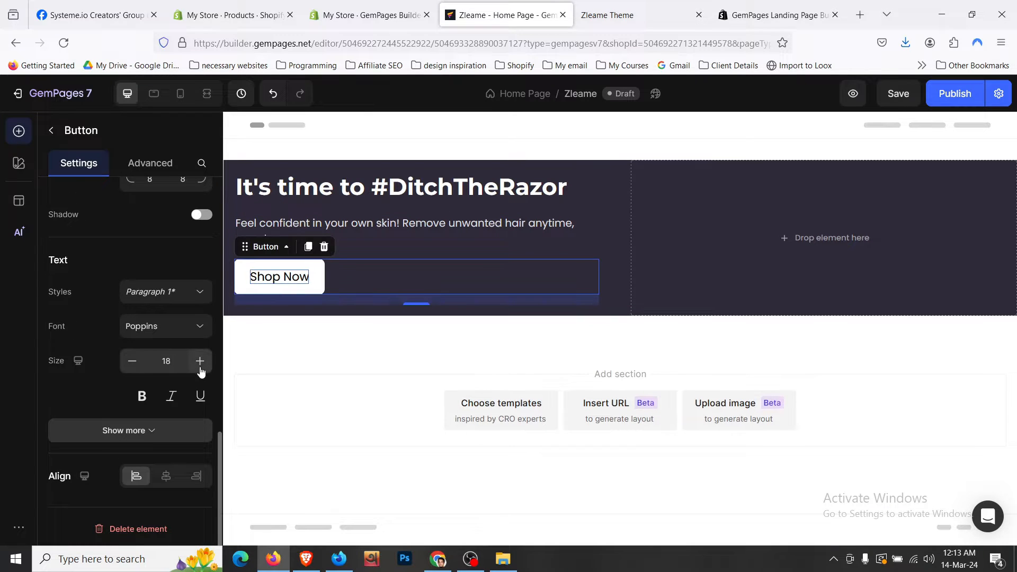
{"action": "key", "text": "ctrl+s"}
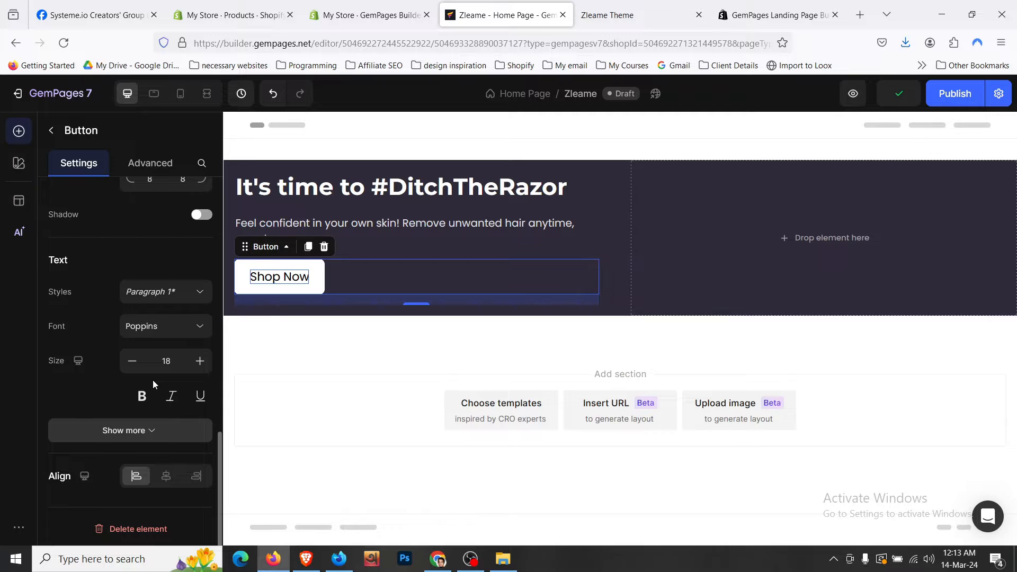
- Change the Shop Now button's top and bottom padding to 12
{"action": "left_click", "coordinate": [607, 15]}
{"action": "left_click", "coordinate": [503, 15]}
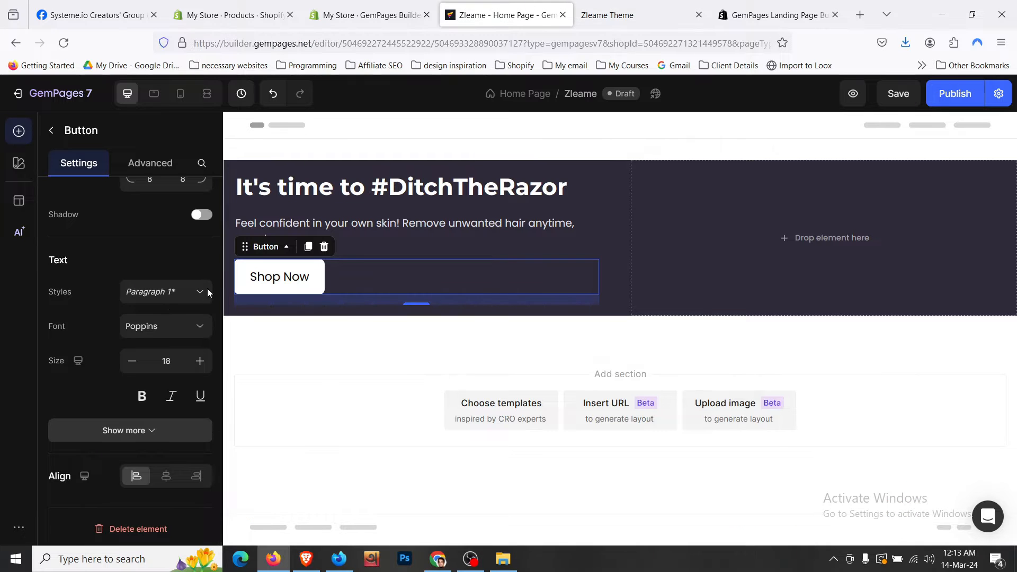
{"action": "scroll", "coordinate": [148, 297], "scroll_direction": "up", "scroll_amount": 7}
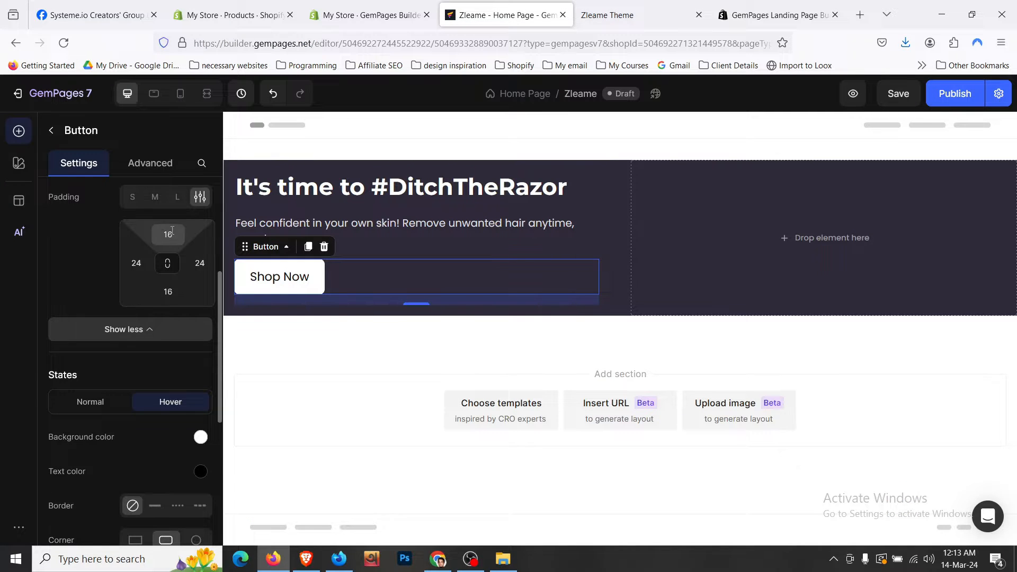
{"action": "left_click", "coordinate": [169, 233]}
{"action": "type", "text": "12"}
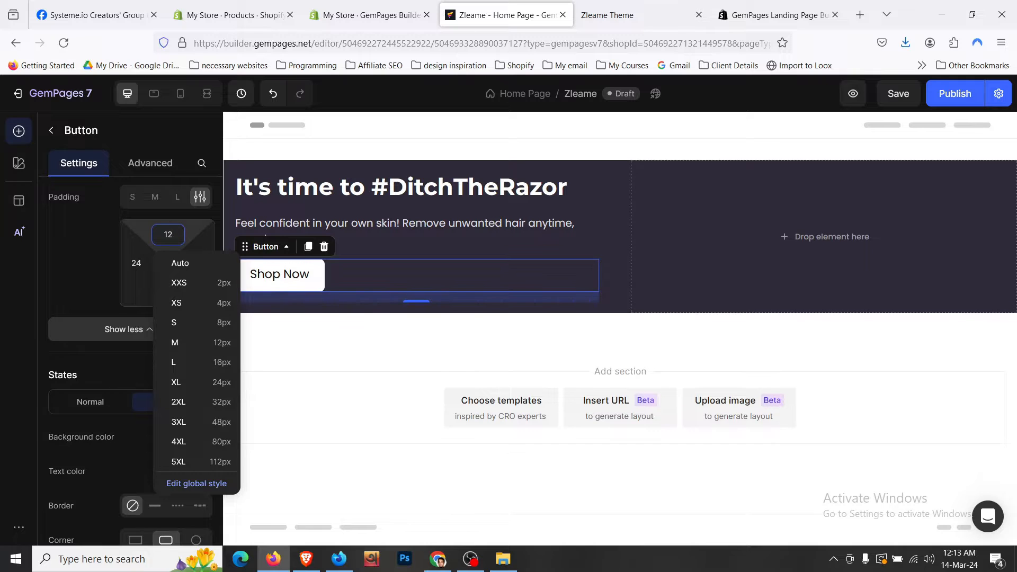
{"action": "left_click", "coordinate": [167, 291]}
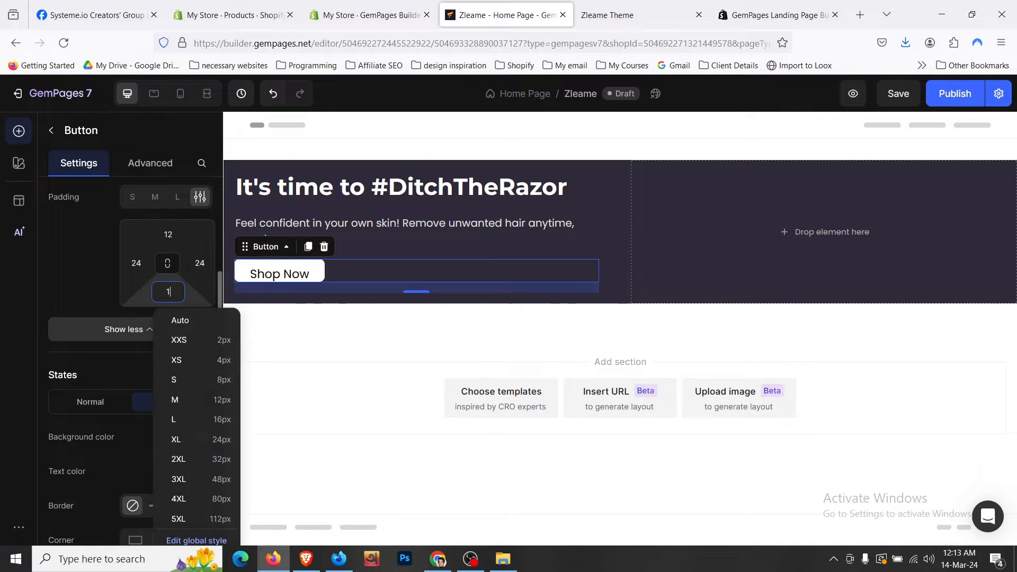
- Inspect the live store's Shop Now button styles in DevTools for comparison
{"action": "left_click", "coordinate": [424, 228]}
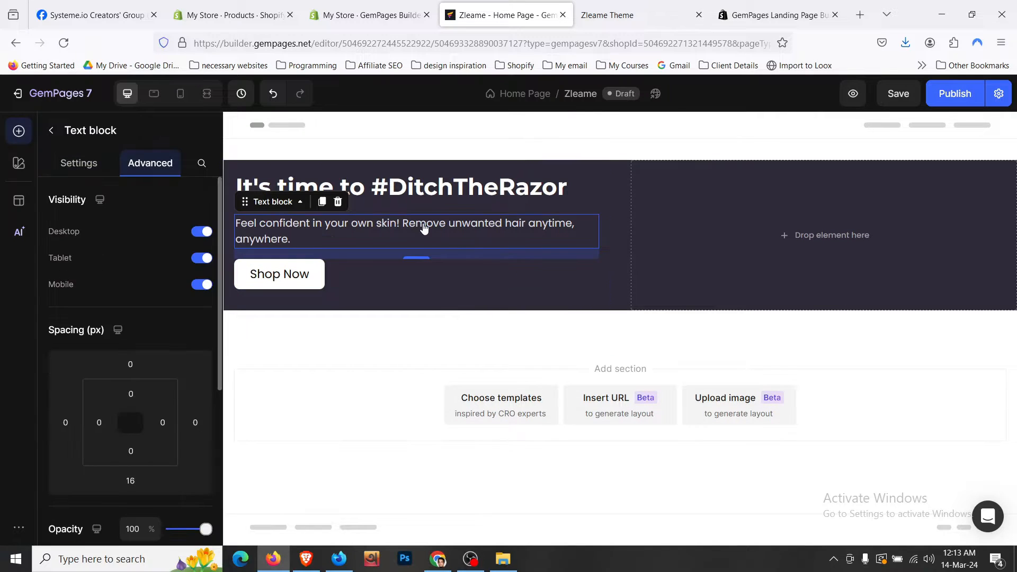
{"action": "left_click", "coordinate": [341, 274]}
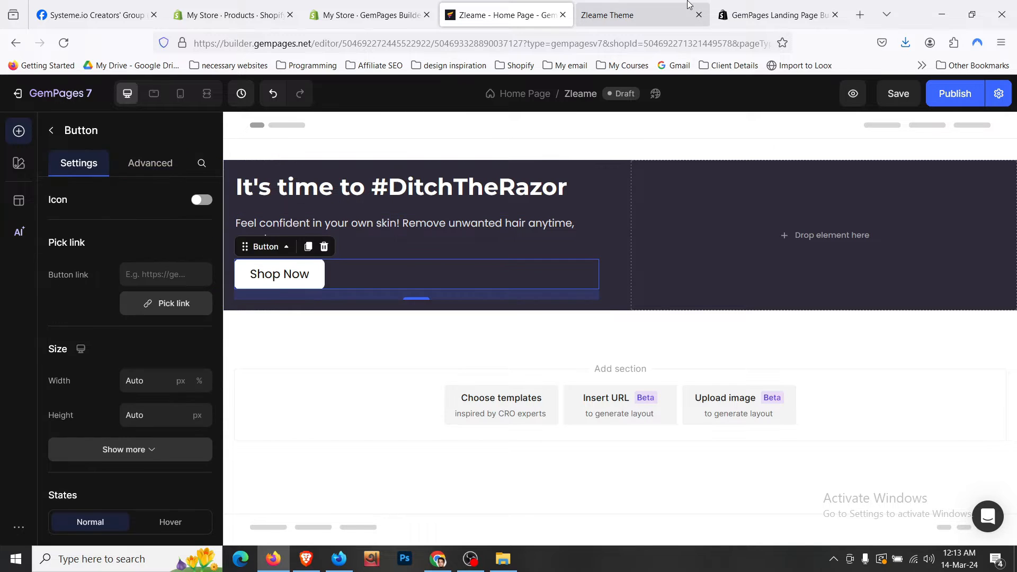
{"action": "left_click", "coordinate": [607, 15]}
{"action": "left_click", "coordinate": [3, 391]}
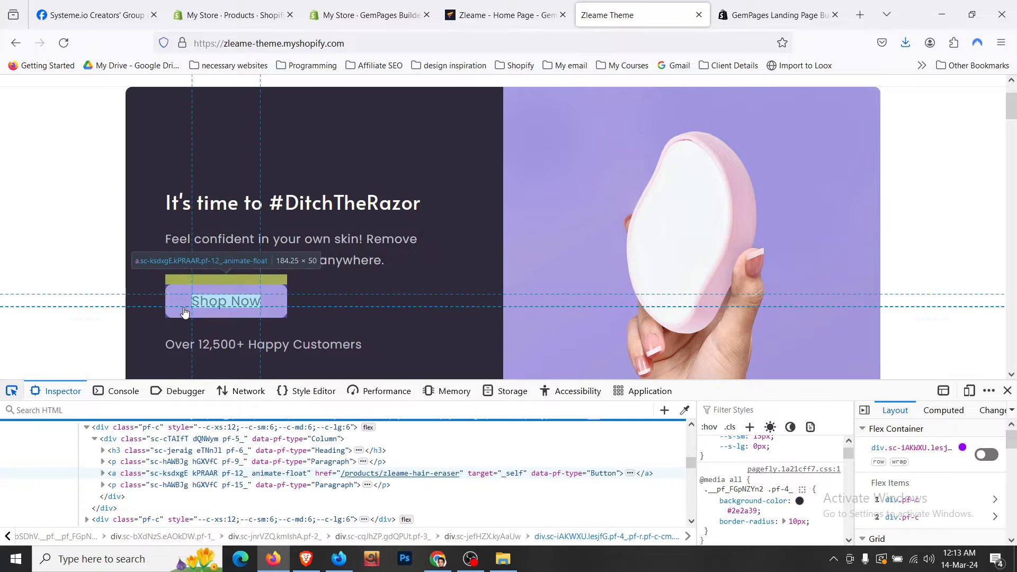
{"action": "left_click", "coordinate": [185, 313]}
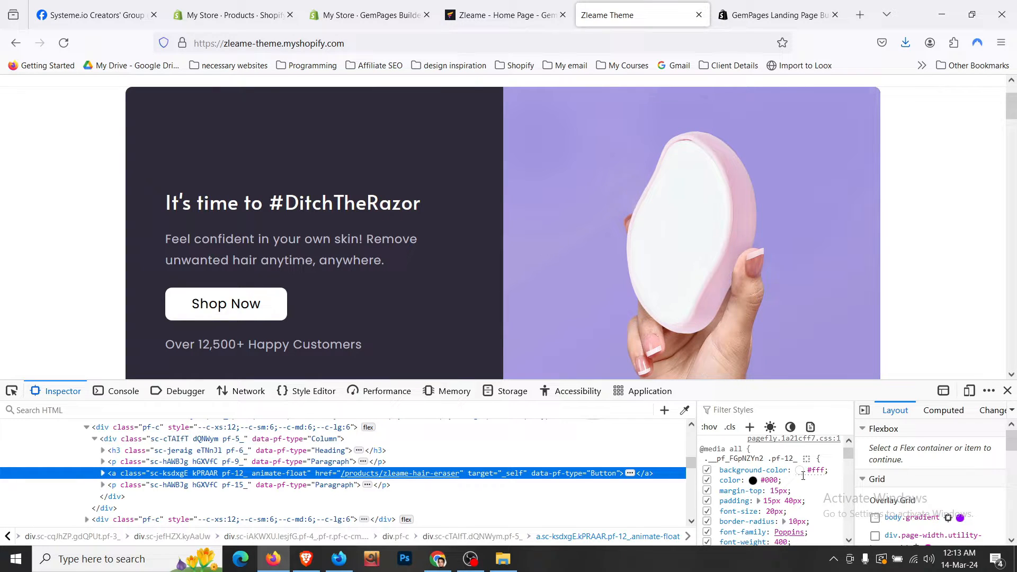
{"action": "left_click", "coordinate": [476, 15]}
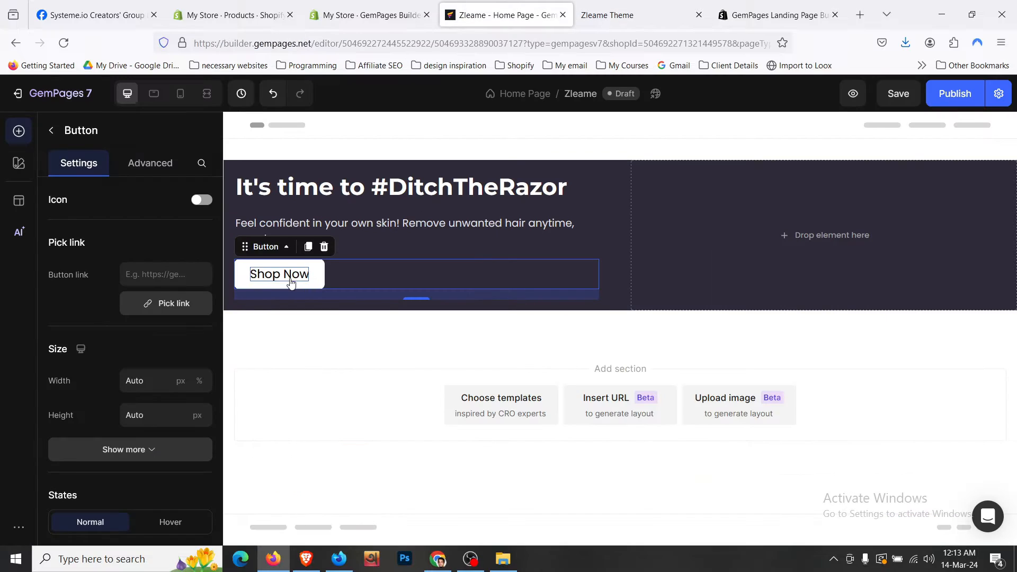
- Set the Shop Now button's left and right padding to 32 px (2XL)
{"action": "left_click", "coordinate": [167, 162]}
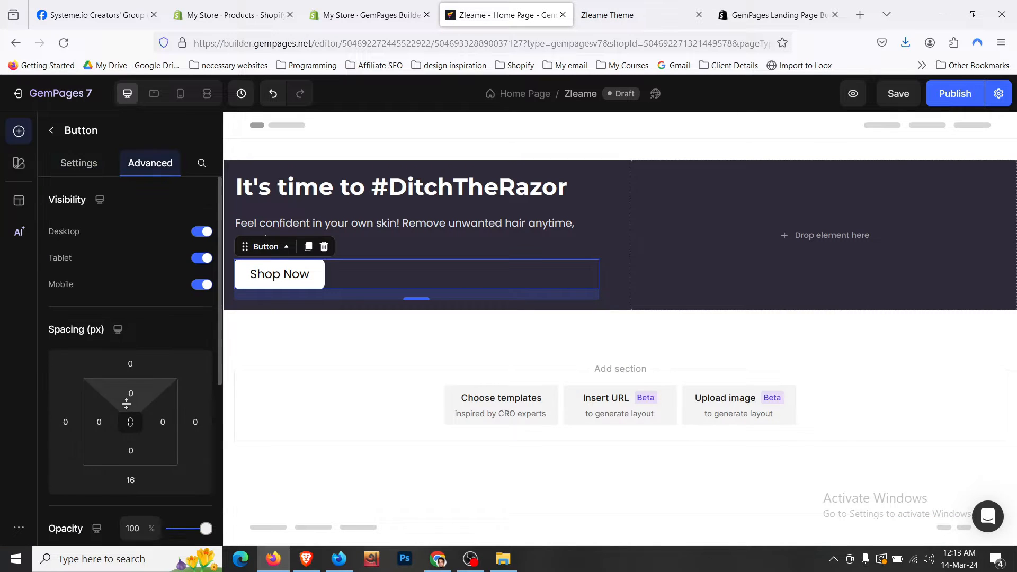
{"action": "left_click", "coordinate": [80, 169]}
{"action": "scroll", "coordinate": [112, 351], "scroll_direction": "down", "scroll_amount": 3}
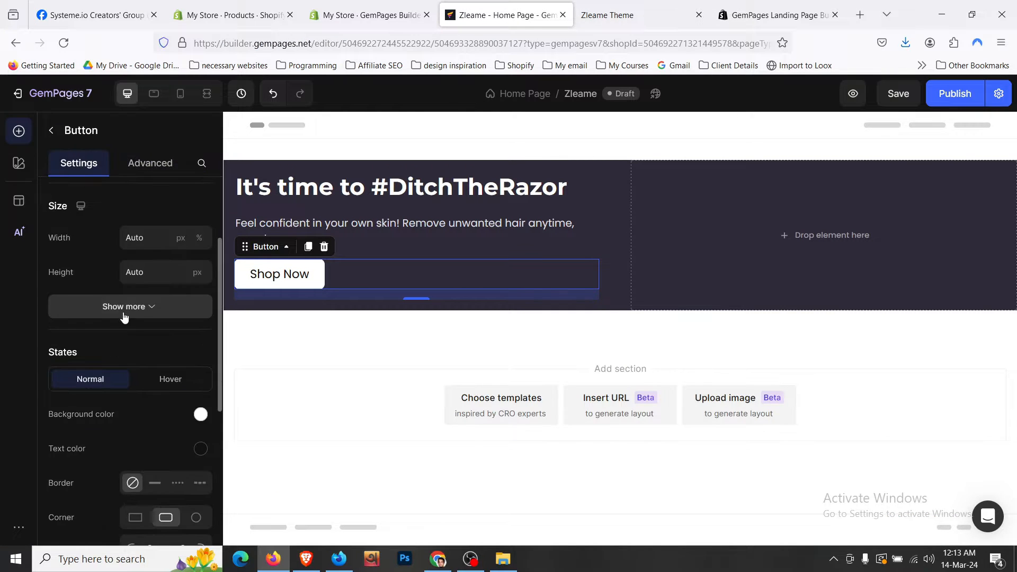
{"action": "left_click", "coordinate": [128, 307]}
{"action": "left_click", "coordinate": [136, 372]}
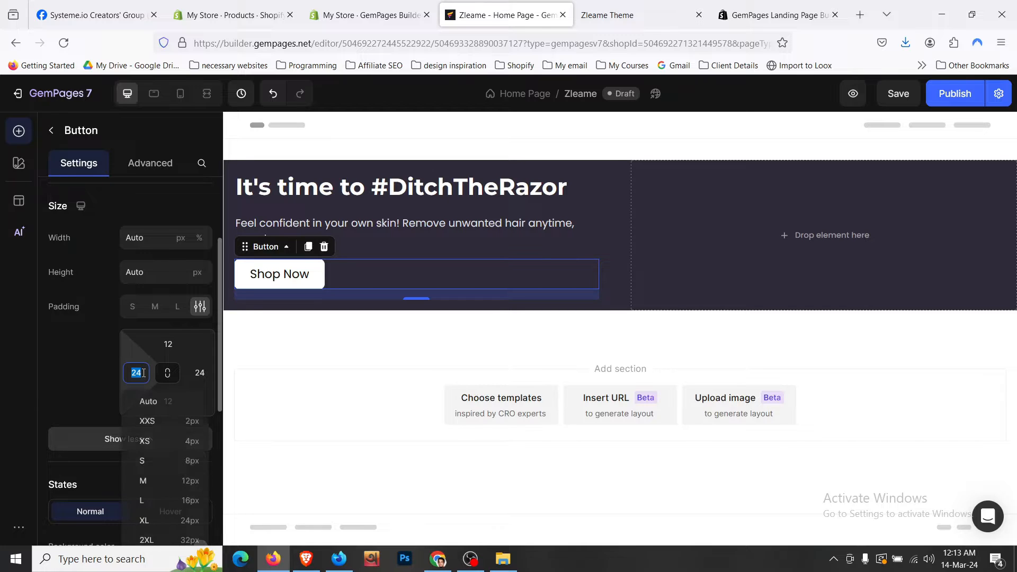
{"action": "left_click", "coordinate": [191, 539]}
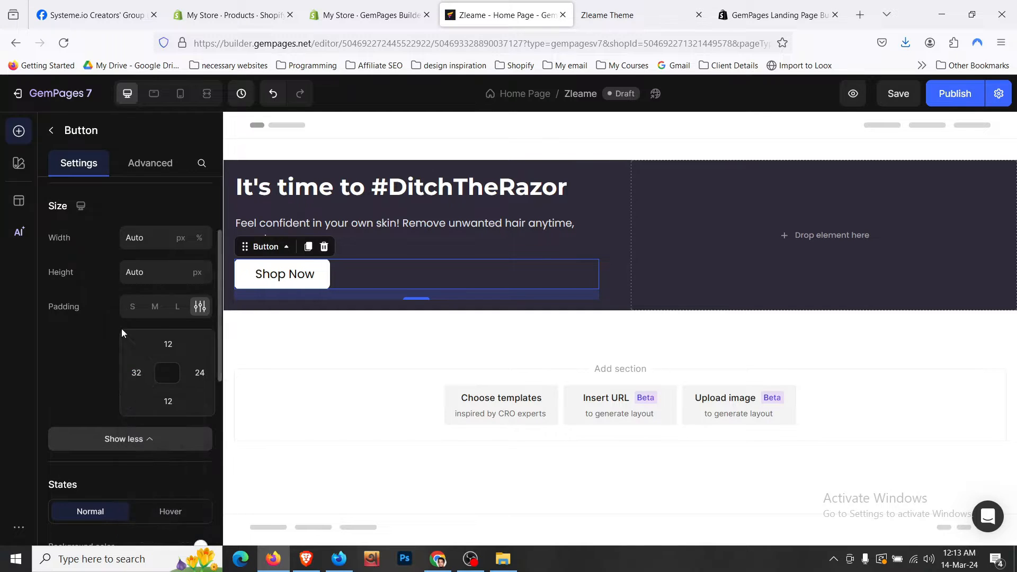
{"action": "scroll", "coordinate": [125, 334], "scroll_direction": "down", "scroll_amount": 2}
{"action": "left_click", "coordinate": [198, 302]}
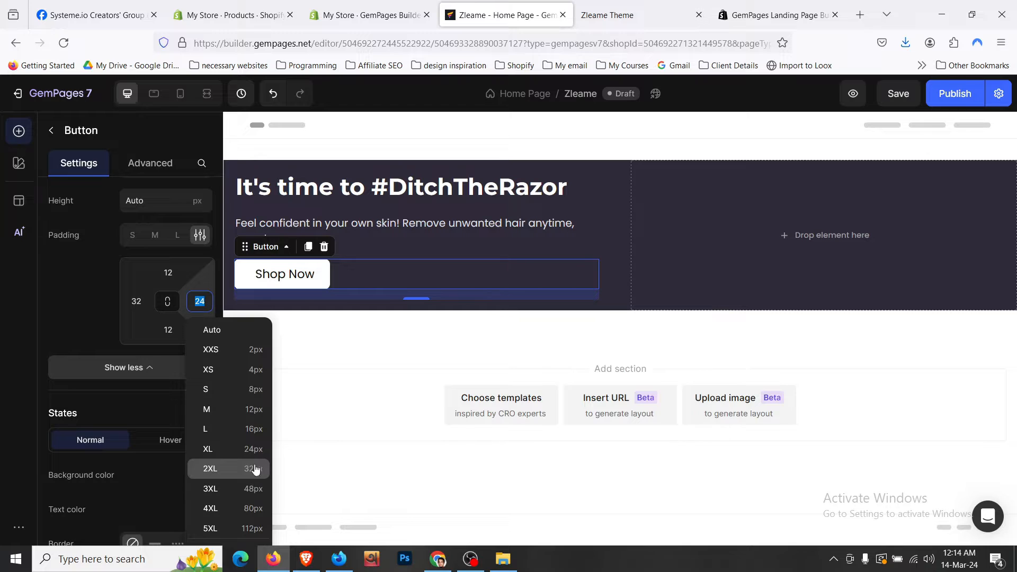
{"action": "left_click", "coordinate": [256, 469]}
- Set the button's top and bottom padding to 15 and its text size to 20
{"action": "left_click", "coordinate": [170, 271]}
{"action": "type", "text": "15"}
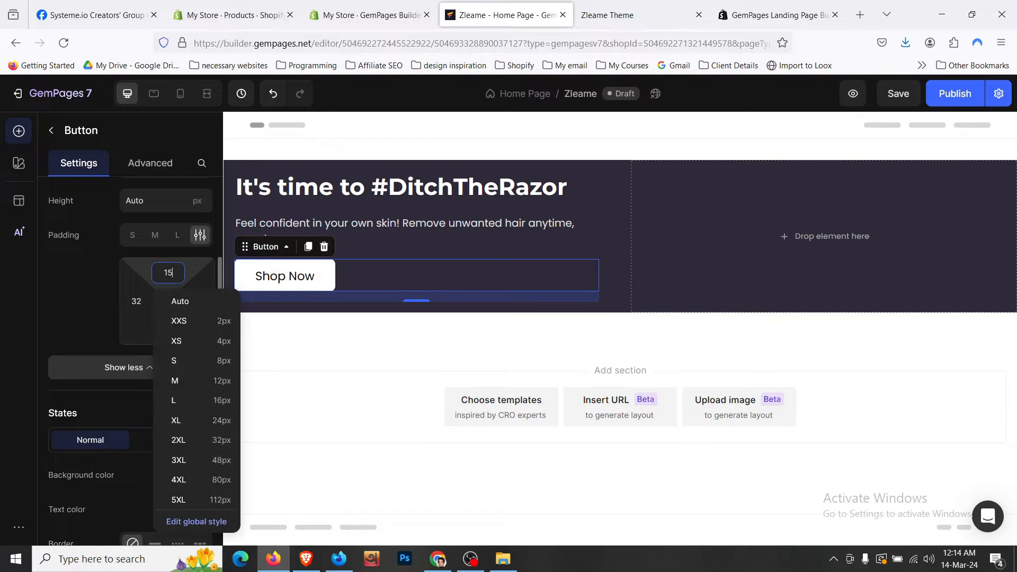
{"action": "left_click", "coordinate": [168, 330]}
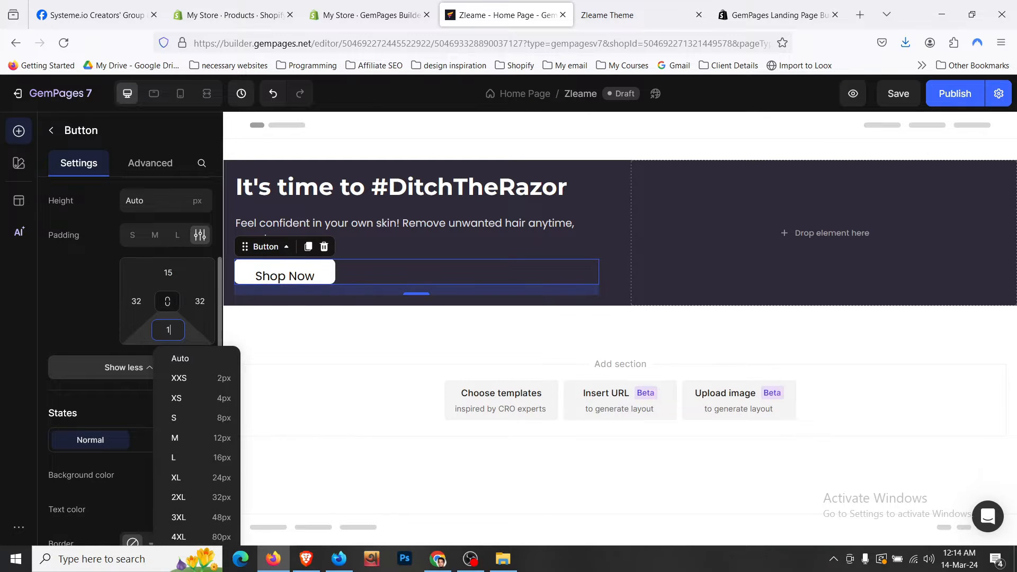
{"action": "type", "text": "15"}
{"action": "scroll", "coordinate": [134, 390], "scroll_direction": "down", "scroll_amount": 10}
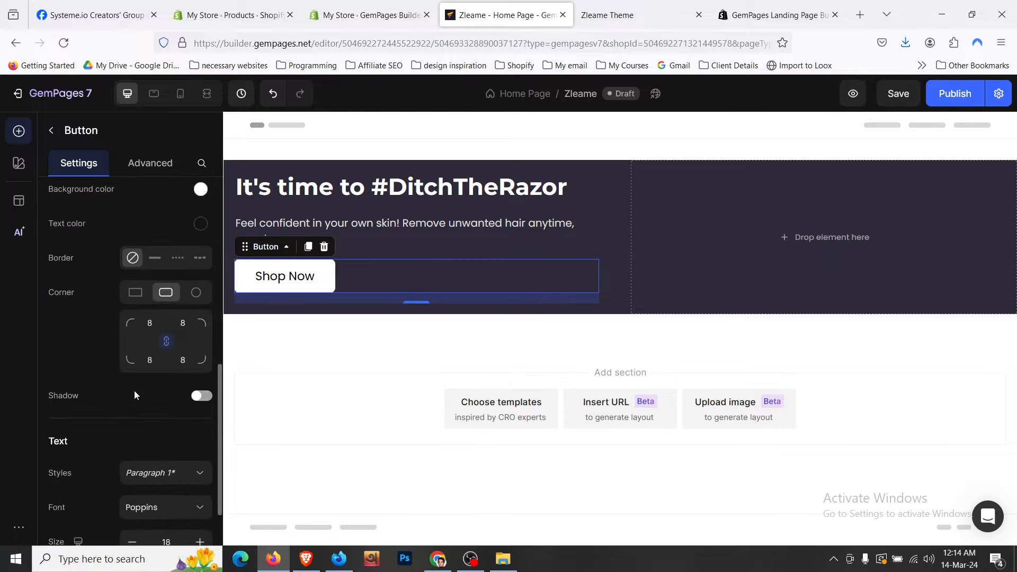
{"action": "left_click", "coordinate": [200, 399]}
{"action": "left_click", "coordinate": [199, 399]}
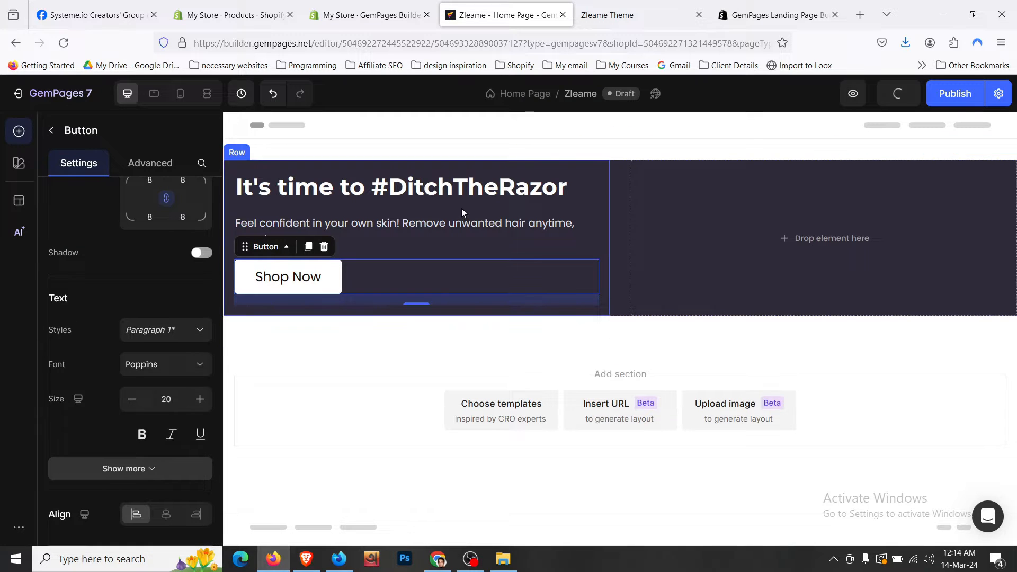
- Inspect the live store's hero paragraph styles in DevTools for comparison
{"action": "left_click", "coordinate": [463, 232]}
{"action": "left_click", "coordinate": [598, 15]}
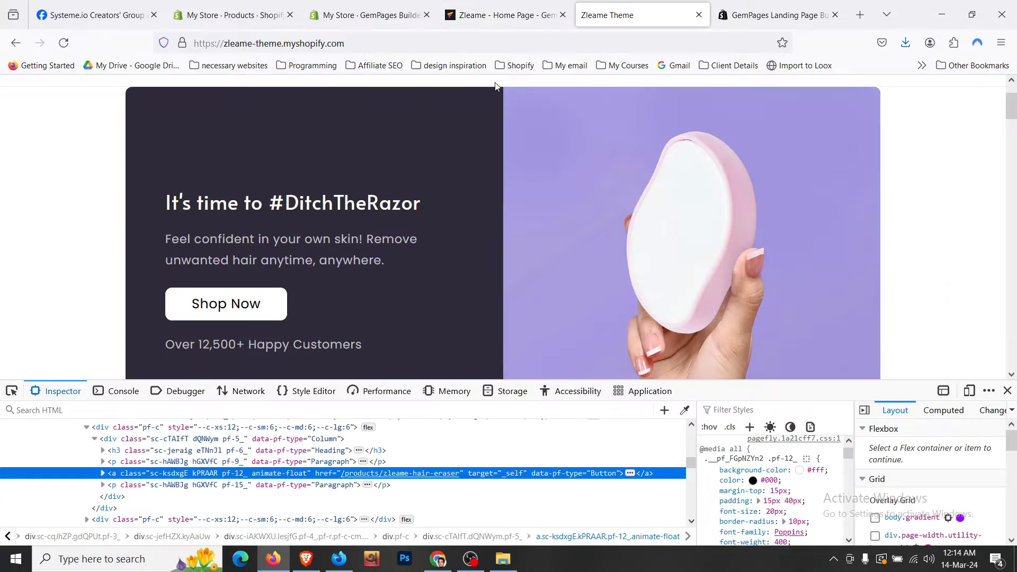
{"action": "left_click", "coordinate": [370, 15]}
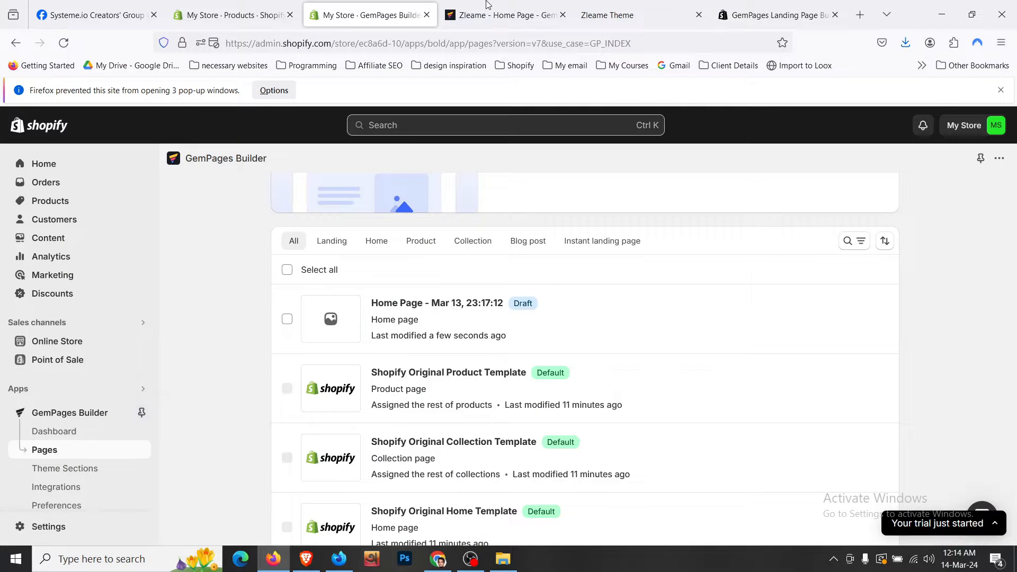
{"action": "left_click", "coordinate": [506, 15]}
{"action": "key", "text": "ctrl+Tab"}
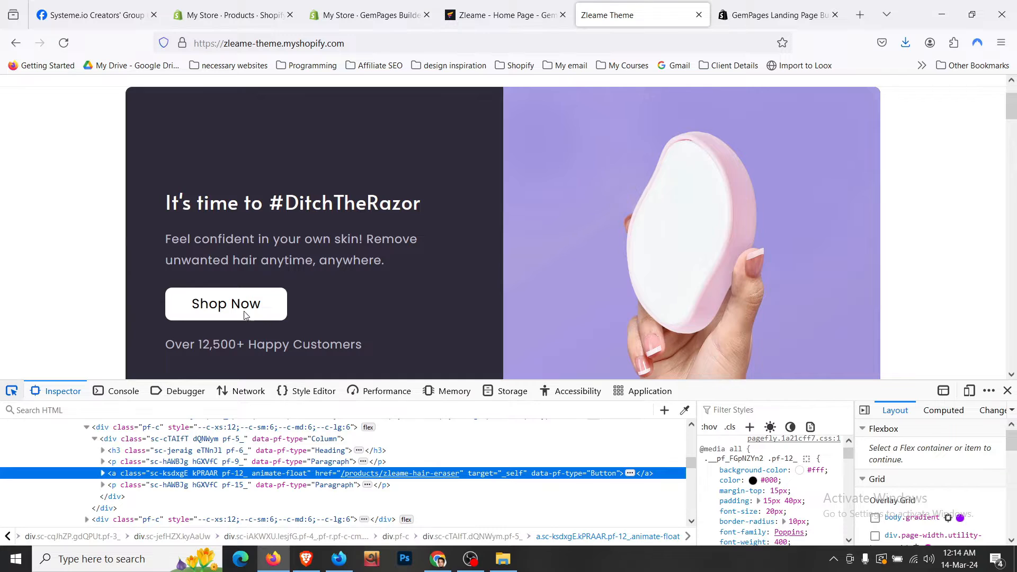
{"action": "left_click", "coordinate": [276, 259]}
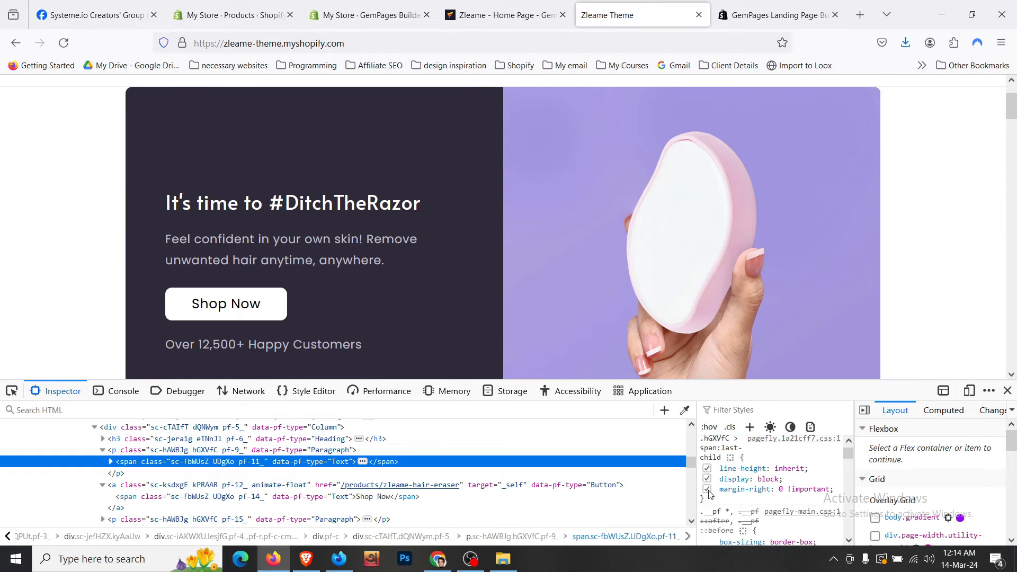
{"action": "scroll", "coordinate": [765, 487], "scroll_direction": "up", "scroll_amount": 2}
{"action": "left_click", "coordinate": [297, 450]}
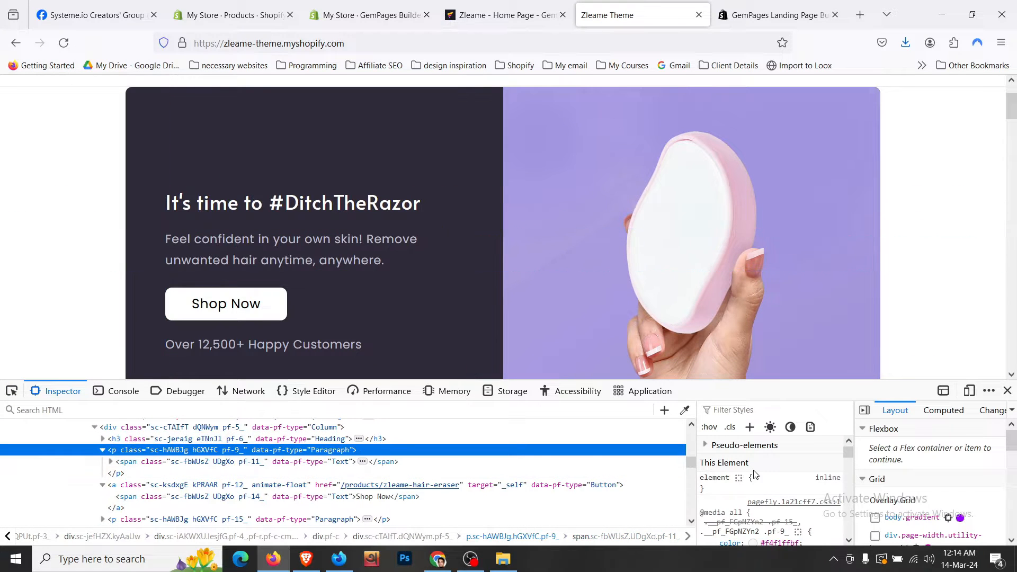
{"action": "scroll", "coordinate": [780, 495], "scroll_direction": "down", "scroll_amount": 2}
{"action": "left_click", "coordinate": [502, 15]}
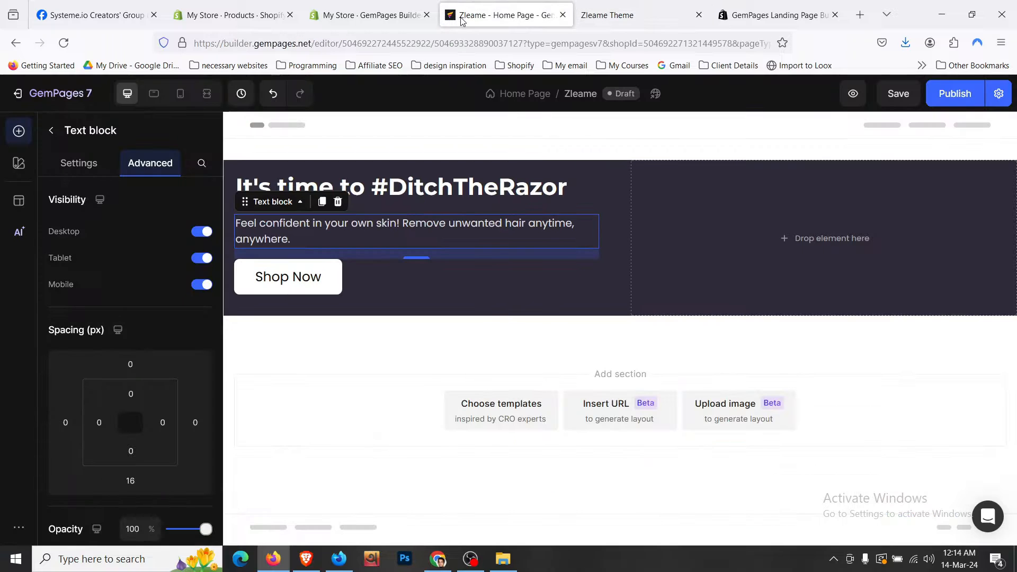
- Increase the hero paragraph's text size to 18
{"action": "left_click", "coordinate": [87, 168]}
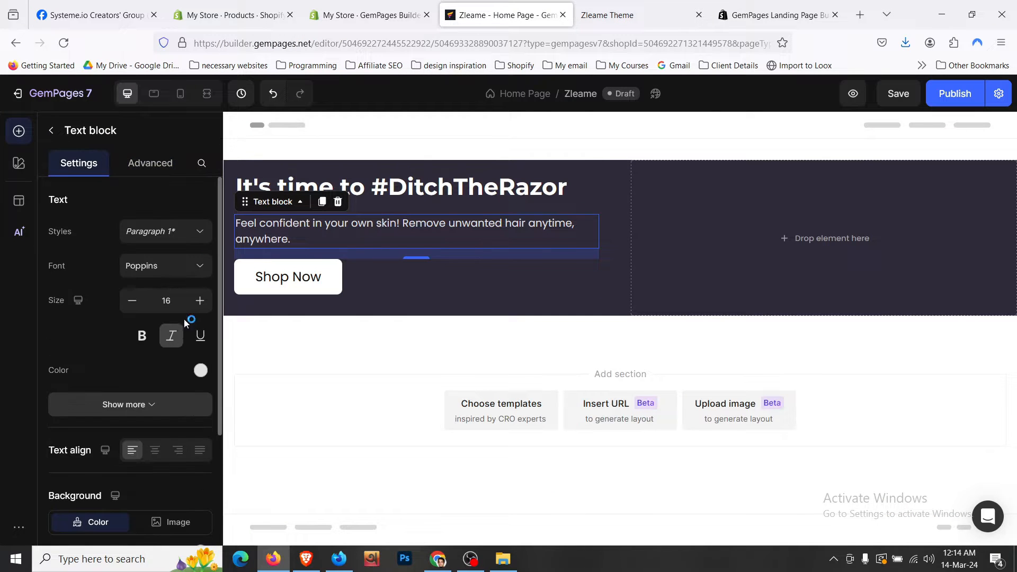
{"action": "left_click", "coordinate": [199, 300]}
{"action": "left_click", "coordinate": [200, 301]}
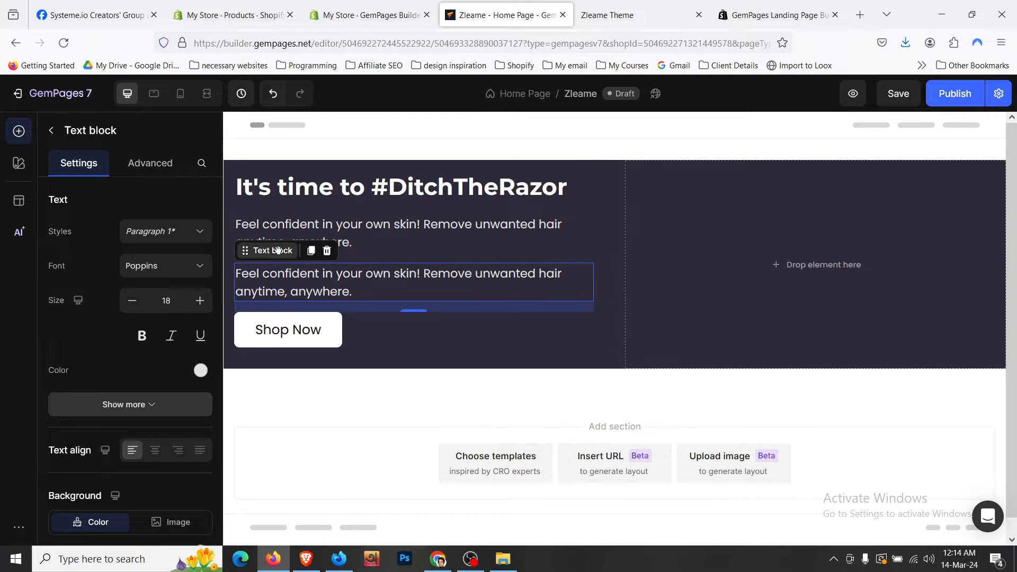
- Move the duplicated paragraph below Shop Now and paste in "Over 12,500+ Happy Customers"
{"action": "left_click_drag", "start_coordinate": [277, 251], "coordinate": [307, 338]}
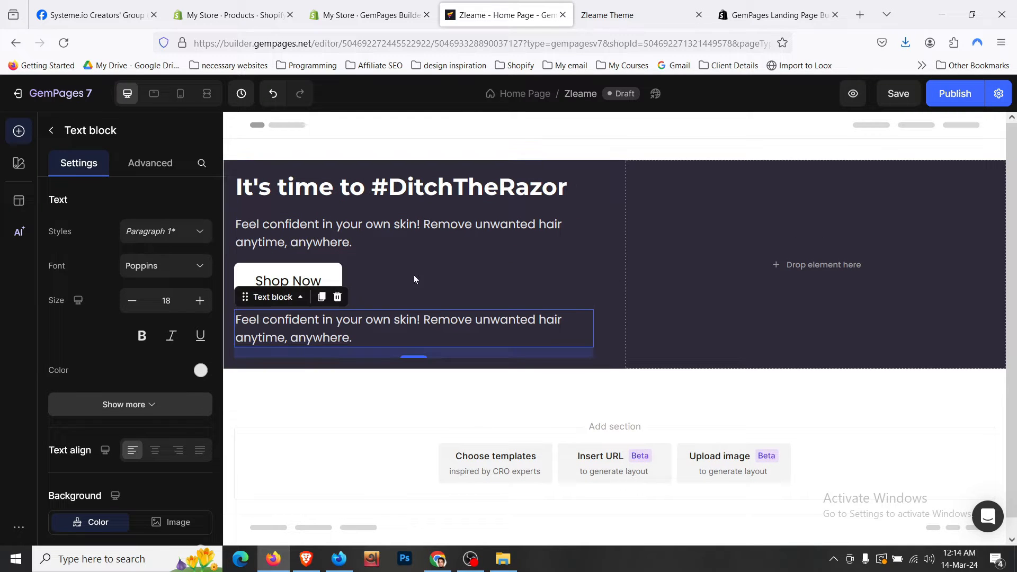
{"action": "left_click", "coordinate": [233, 171]}
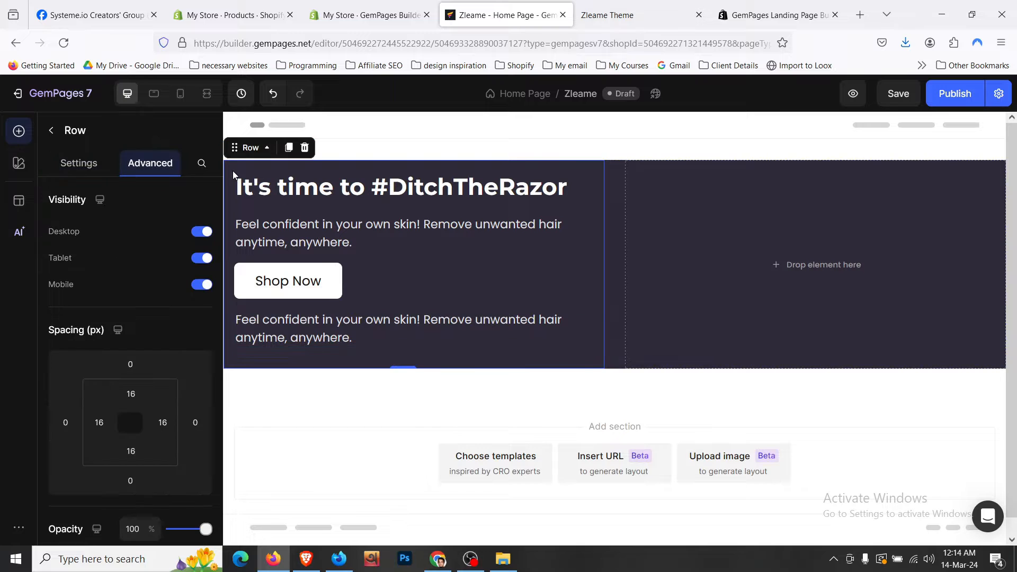
{"action": "left_click", "coordinate": [630, 15]}
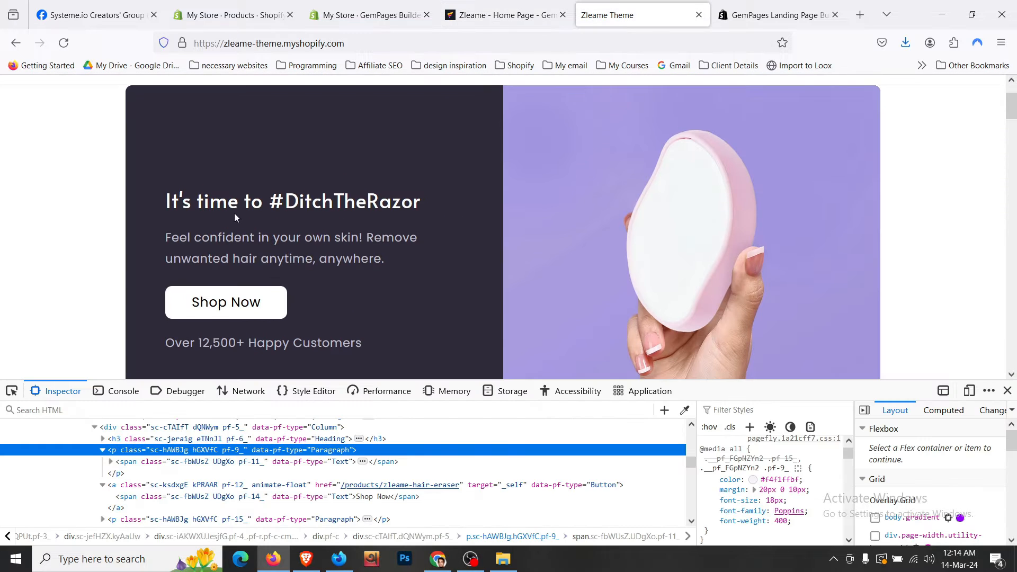
{"action": "left_click", "coordinate": [503, 14]}
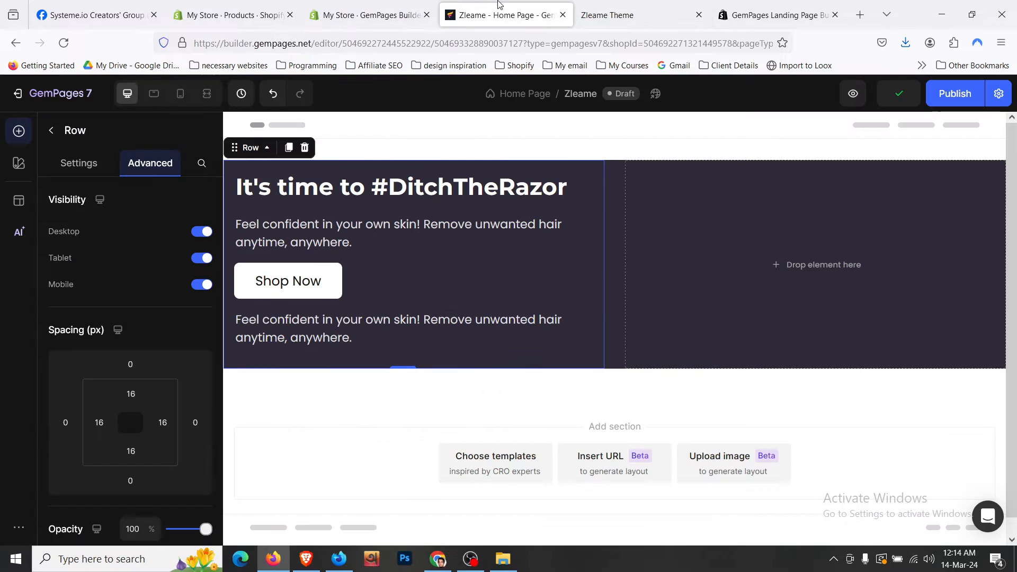
{"action": "left_click", "coordinate": [364, 337]}
{"action": "double_click", "coordinate": [365, 339]}
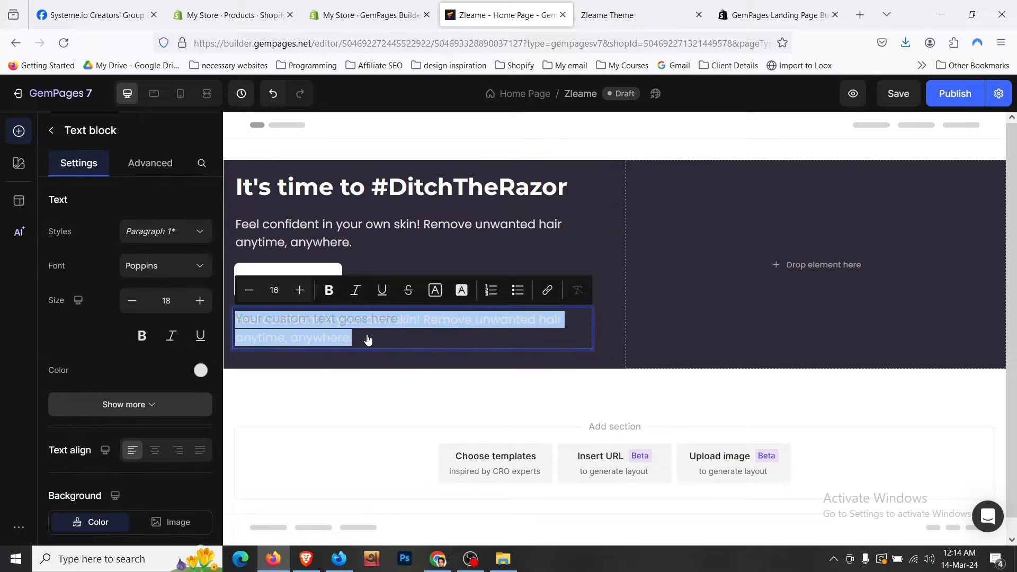
{"action": "left_click", "coordinate": [354, 342]}
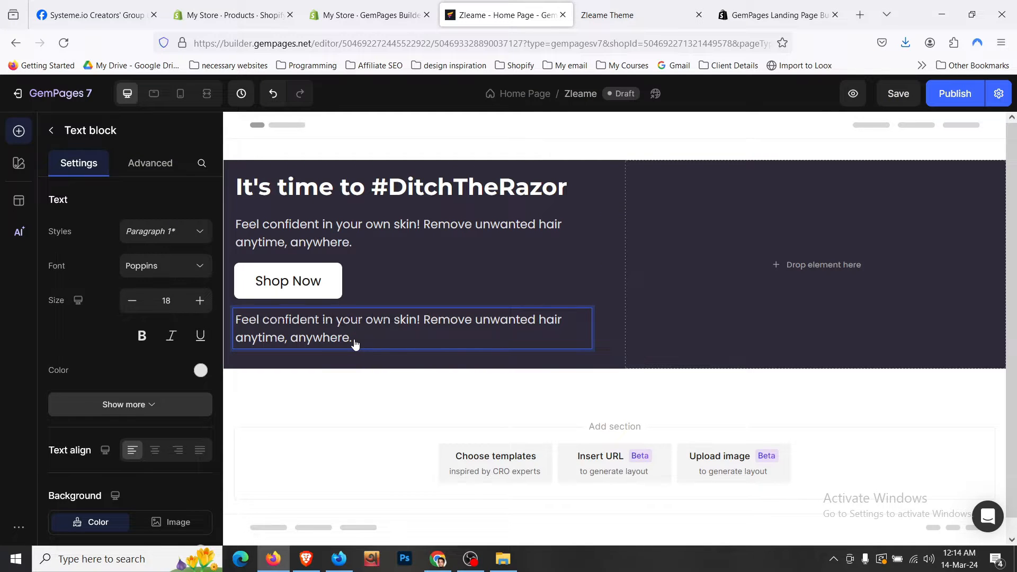
{"action": "key", "text": "ctrl+a"}
{"action": "type", "text": "Over 12,500+ Happy Customers"}
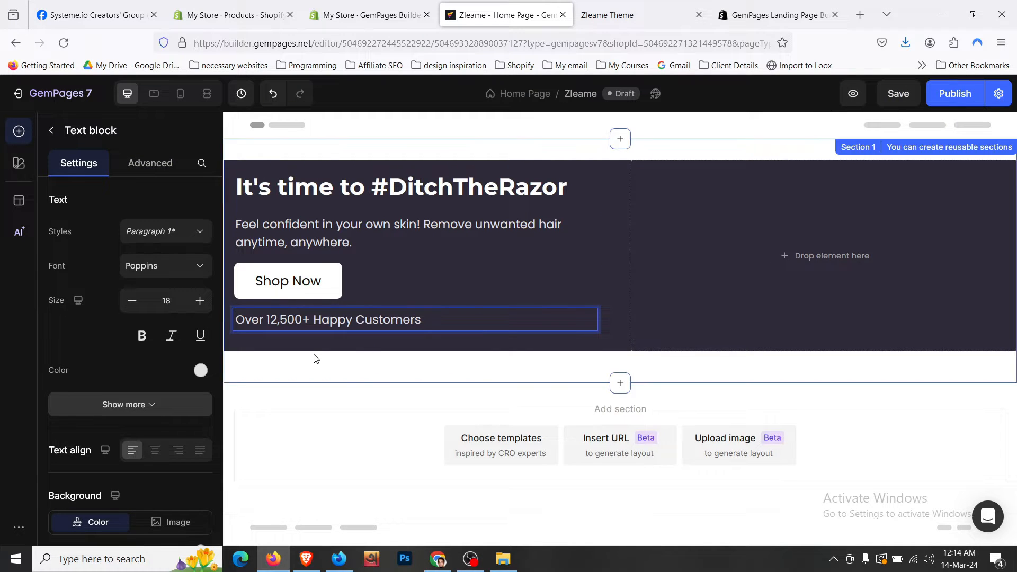
- Set the subtitle paragraph's bottom margin to 20 px
{"action": "left_click", "coordinate": [317, 349]}
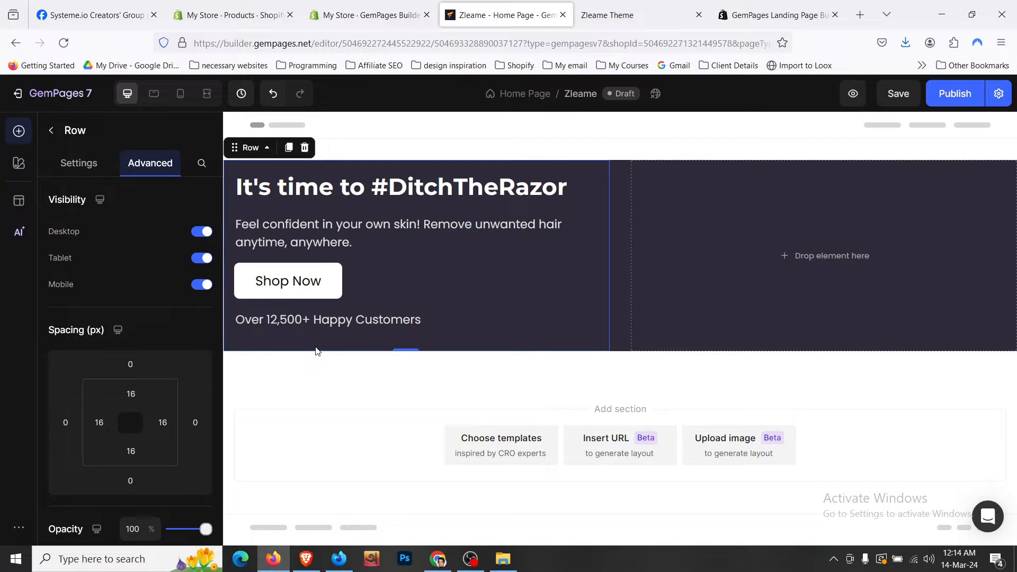
{"action": "left_click", "coordinate": [436, 200]}
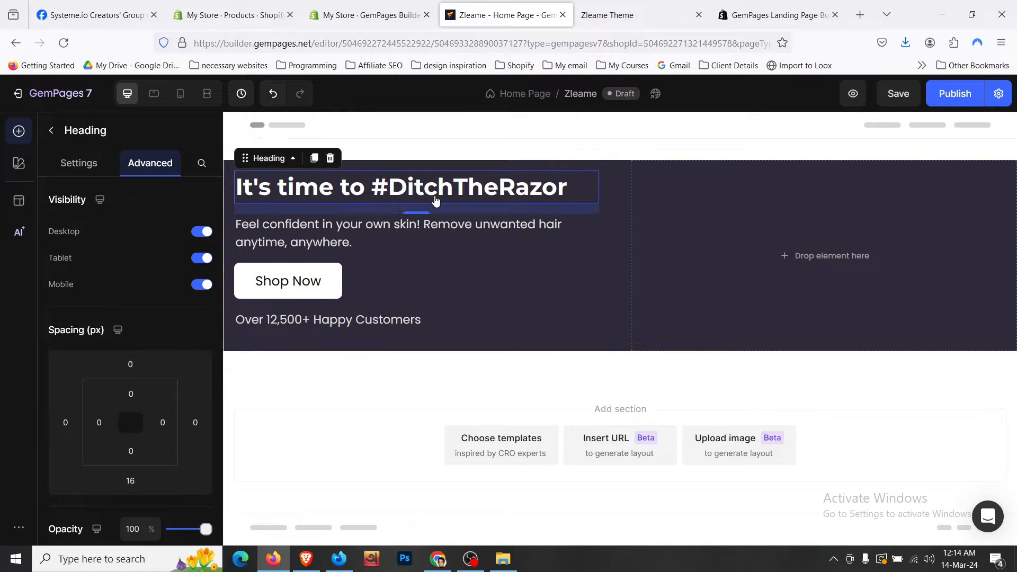
{"action": "left_click", "coordinate": [607, 14]}
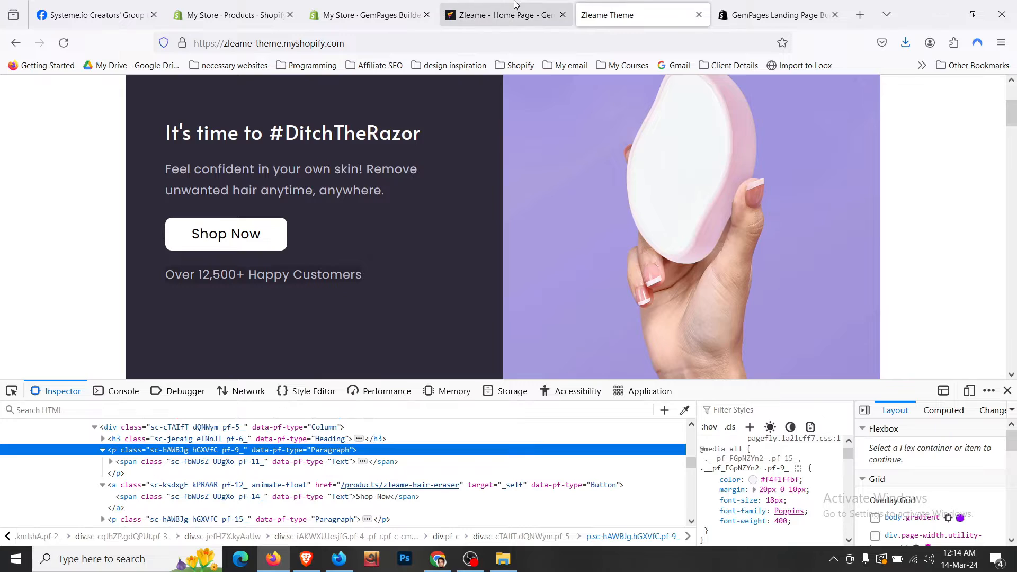
{"action": "left_click", "coordinate": [520, 14]}
{"action": "left_click", "coordinate": [423, 239]}
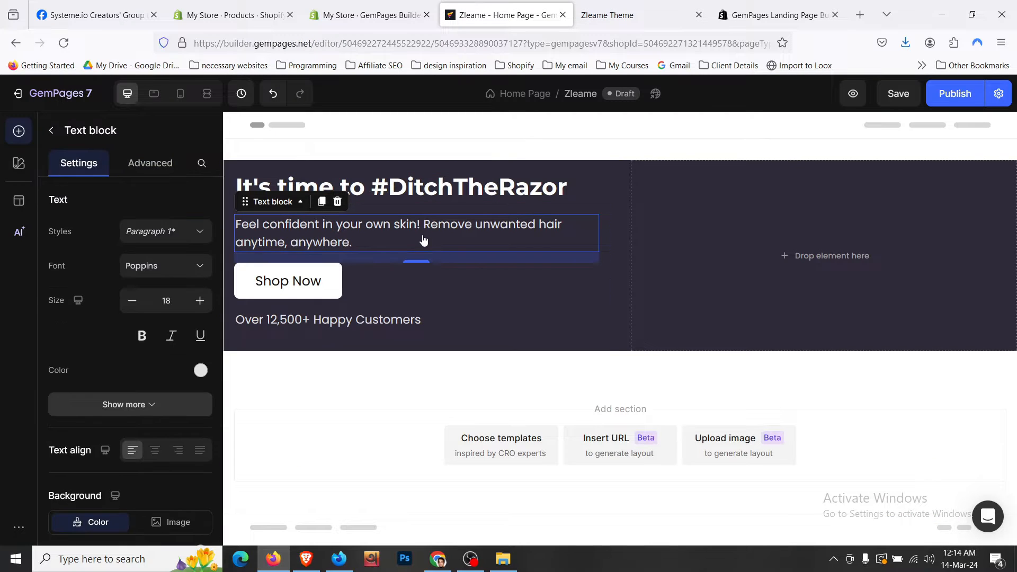
{"action": "left_click", "coordinate": [444, 204]}
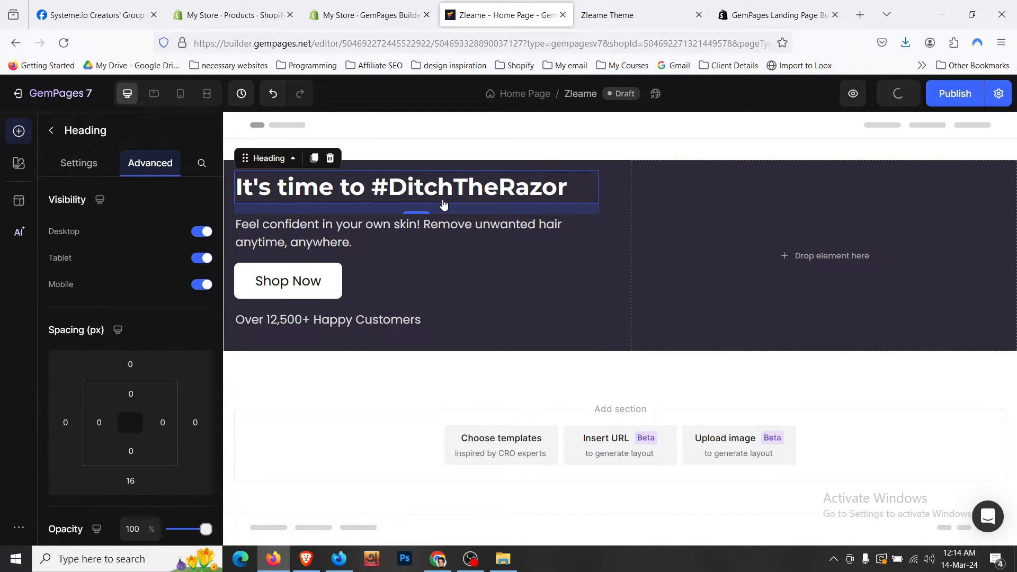
{"action": "left_click", "coordinate": [432, 241]}
{"action": "left_click", "coordinate": [148, 163]}
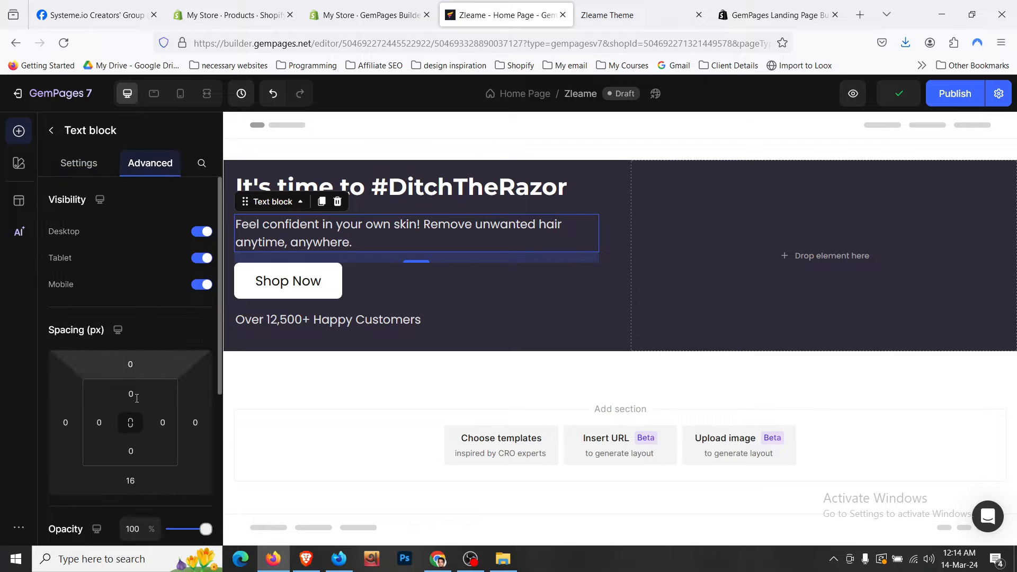
{"action": "left_click", "coordinate": [130, 479]}
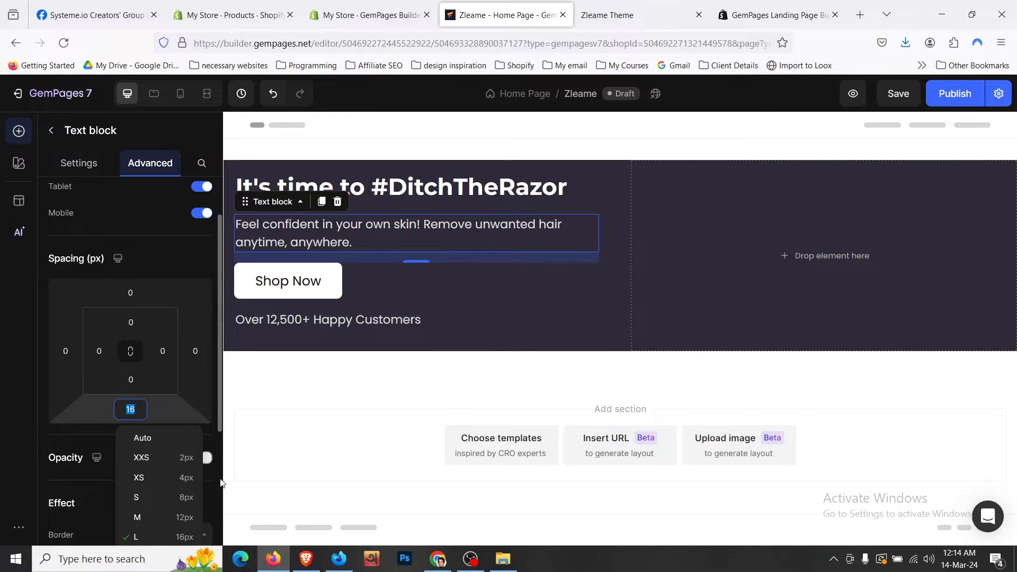
{"action": "scroll", "coordinate": [222, 475], "scroll_direction": "down", "scroll_amount": 3}
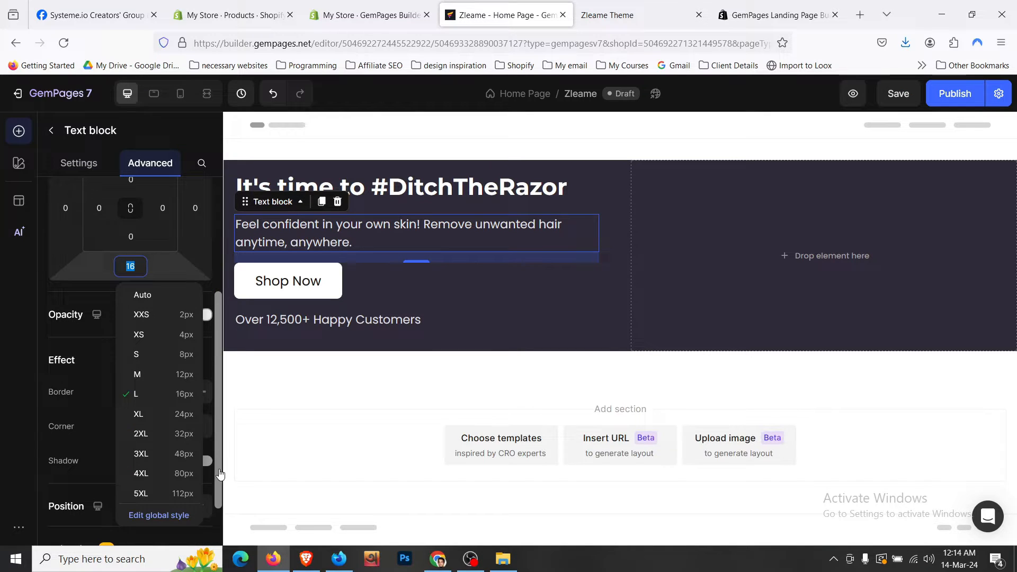
{"action": "left_click", "coordinate": [191, 413]}
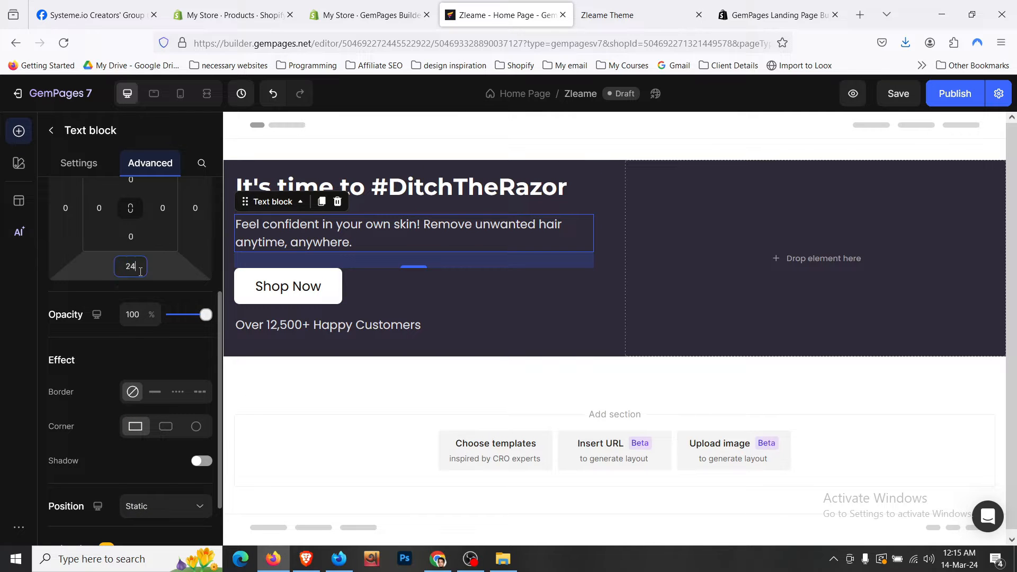
{"action": "left_click", "coordinate": [140, 272]}
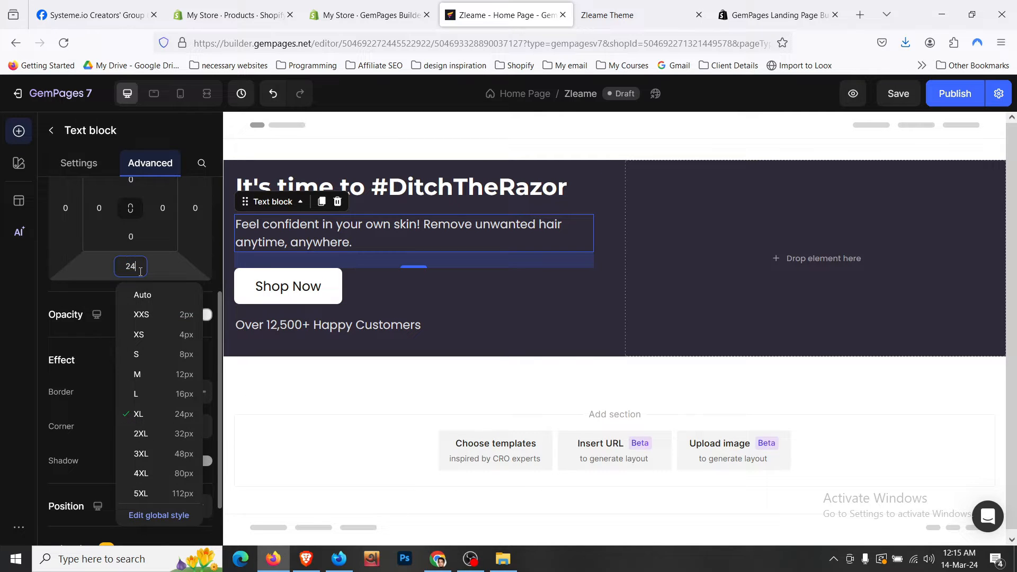
{"action": "type", "text": "20"}
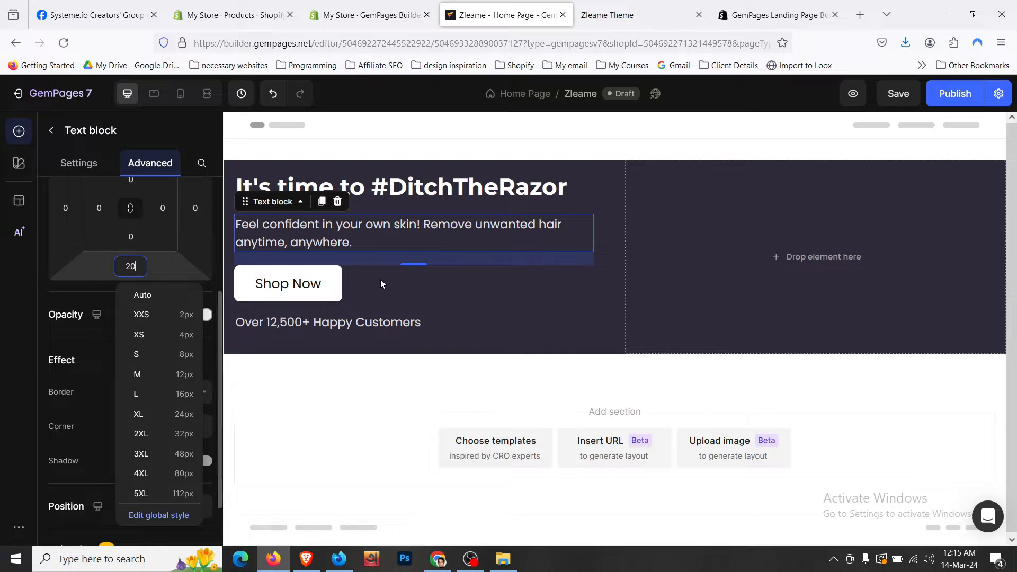
- Give the Shop Now button a 20 px bottom margin
{"action": "left_click", "coordinate": [425, 295]}
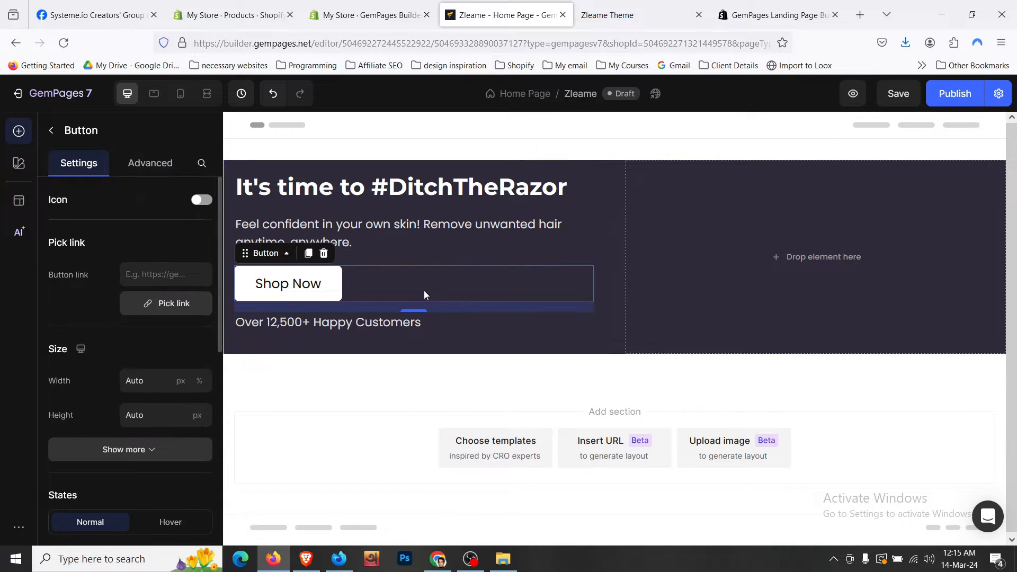
{"action": "left_click", "coordinate": [150, 162]}
{"action": "left_click", "coordinate": [140, 481]}
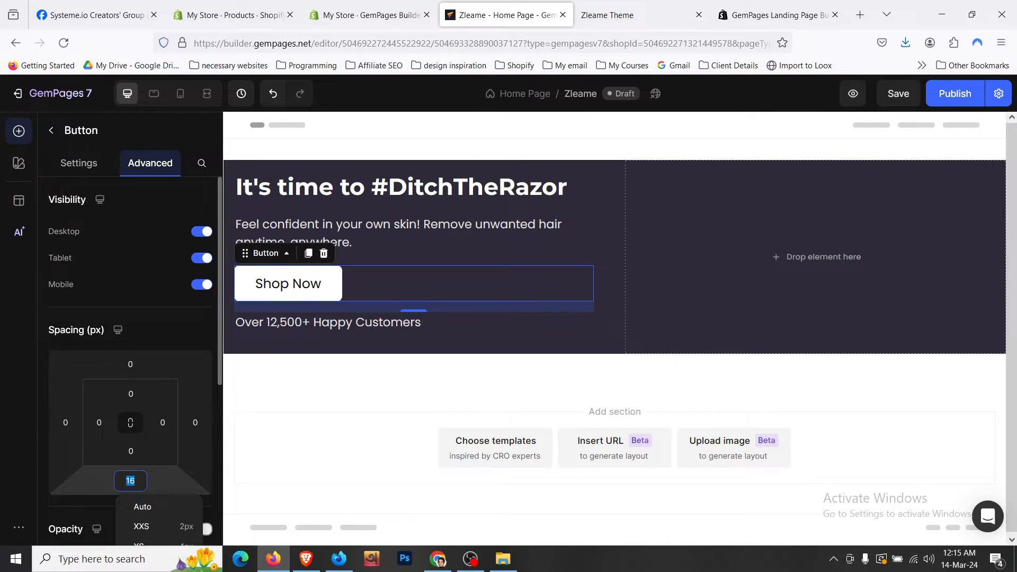
{"action": "type", "text": "20"}
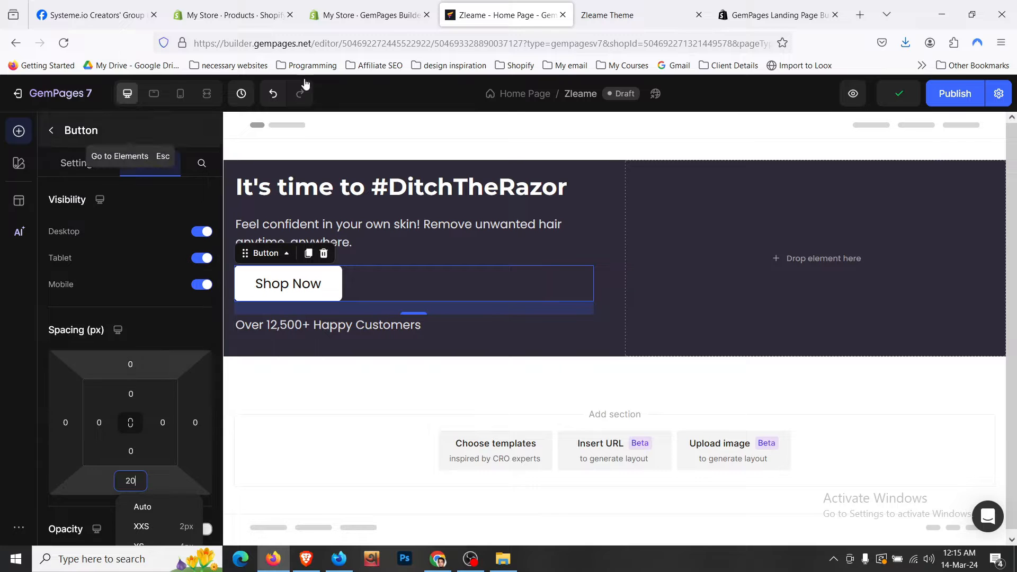
{"action": "left_click", "coordinate": [606, 15]}
{"action": "left_click", "coordinate": [503, 15]}
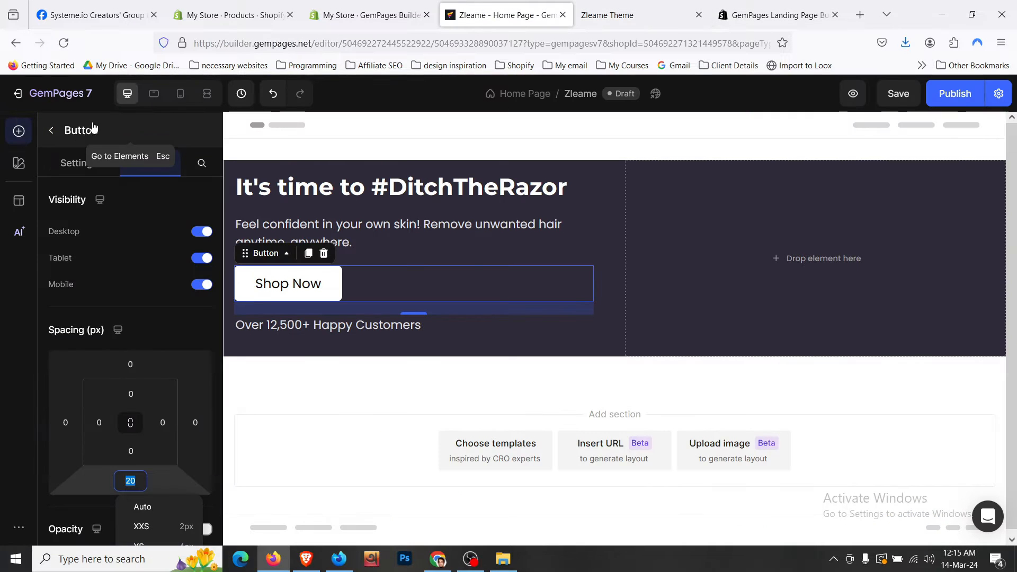
{"action": "left_click", "coordinate": [47, 134]}
{"action": "left_click", "coordinate": [47, 134]}
{"action": "scroll", "coordinate": [99, 370], "scroll_direction": "down", "scroll_amount": 1}
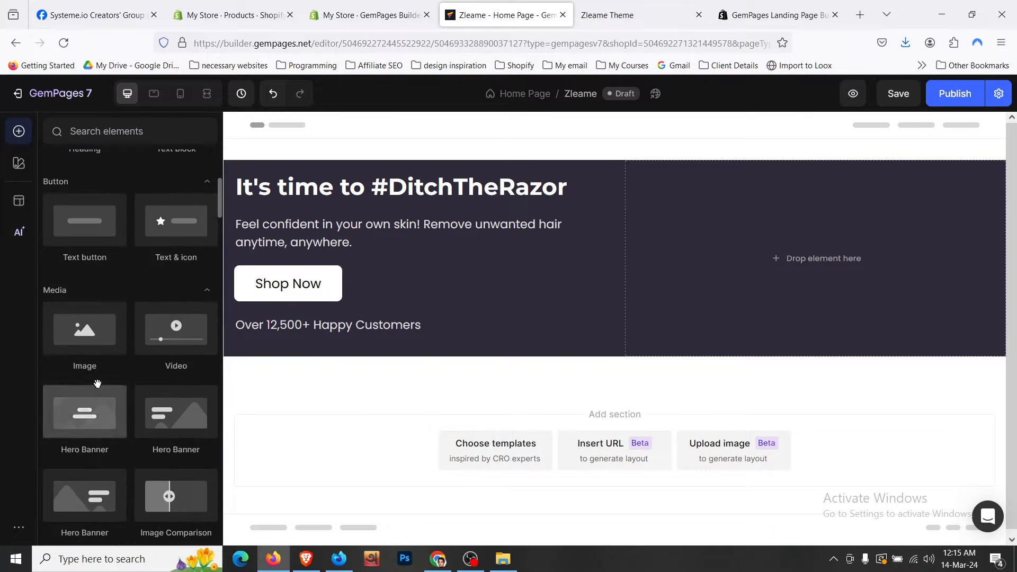
- Add an image to the empty right column using hand_picking.webp from Downloads
{"action": "left_click_drag", "start_coordinate": [95, 350], "coordinate": [758, 290]}
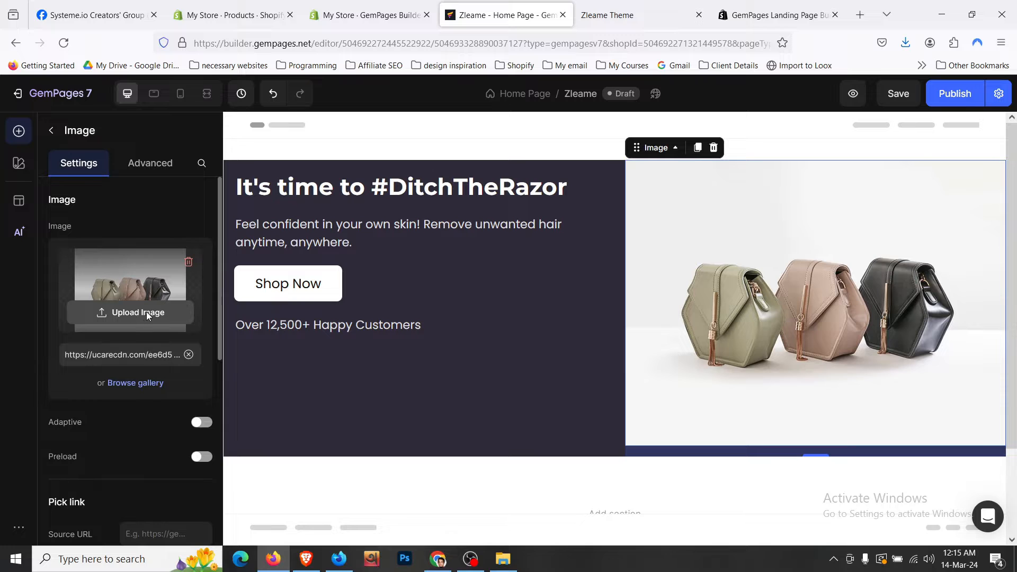
{"action": "left_click", "coordinate": [147, 311]}
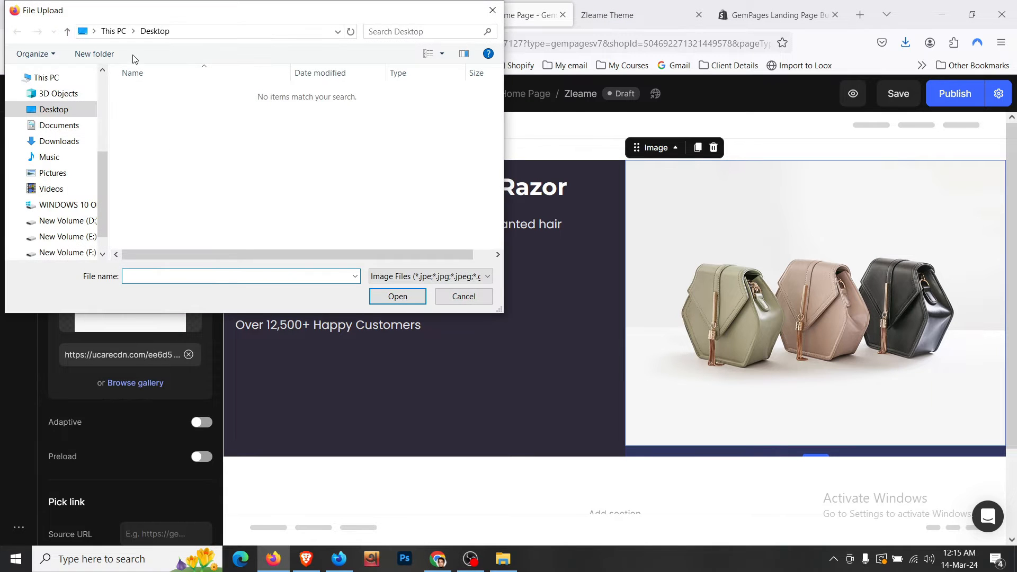
{"action": "left_click", "coordinate": [53, 141]}
{"action": "left_click", "coordinate": [150, 146]}
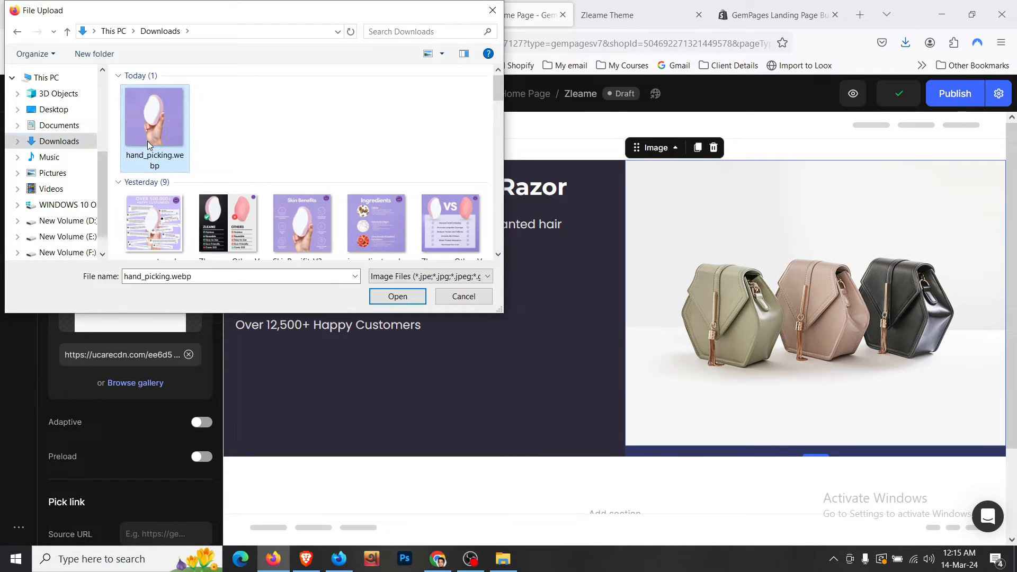
{"action": "left_click", "coordinate": [397, 296]}
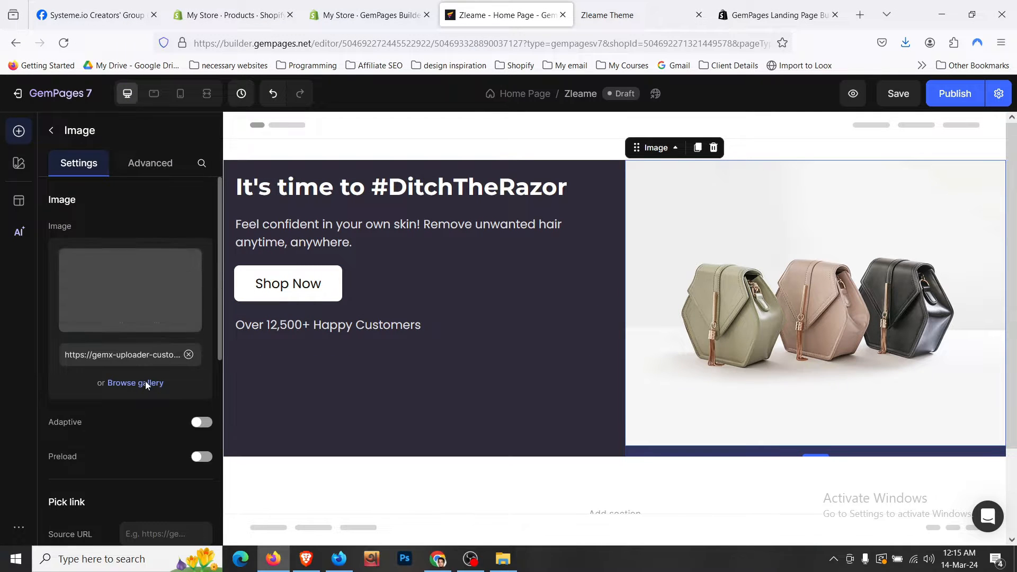
- Set the hero image's bottom margin to 0
{"action": "scroll", "coordinate": [145, 381], "scroll_direction": "down", "scroll_amount": 5}
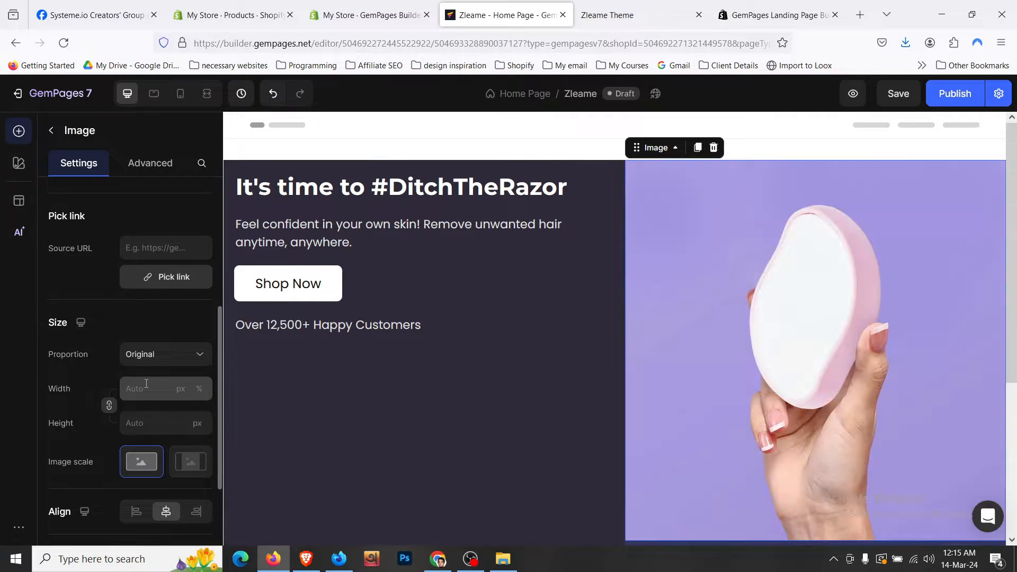
{"action": "scroll", "coordinate": [145, 383], "scroll_direction": "down", "scroll_amount": 3}
{"action": "scroll", "coordinate": [145, 383], "scroll_direction": "up", "scroll_amount": 3}
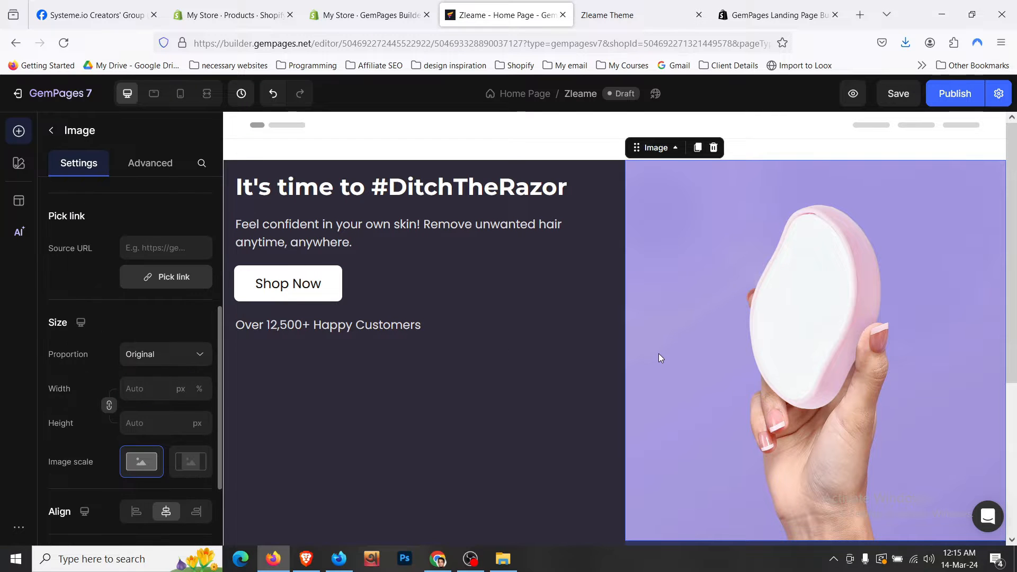
{"action": "scroll", "coordinate": [657, 360], "scroll_direction": "down", "scroll_amount": 3}
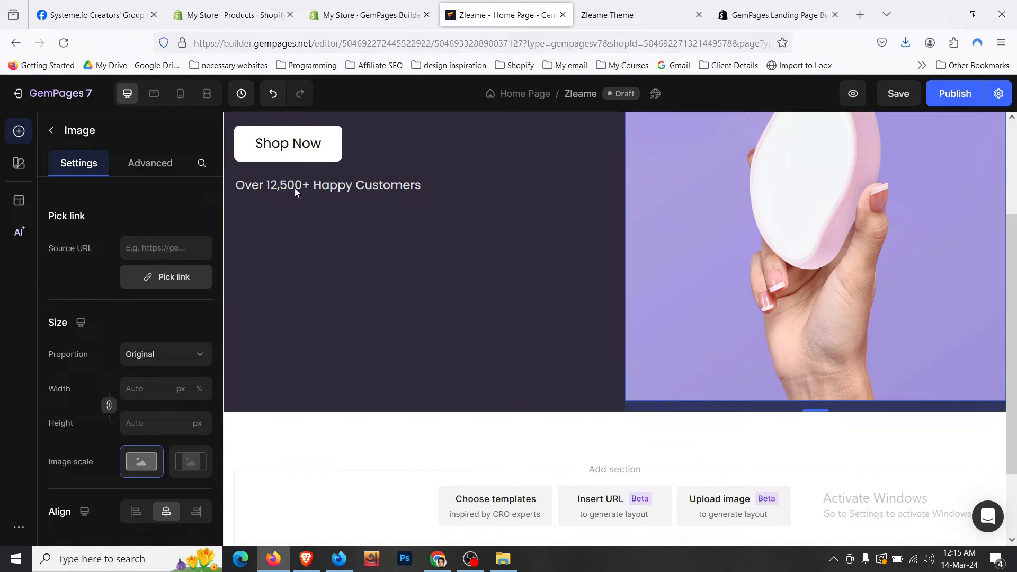
{"action": "left_click", "coordinate": [151, 162]}
{"action": "scroll", "coordinate": [147, 296], "scroll_direction": "up", "scroll_amount": 5}
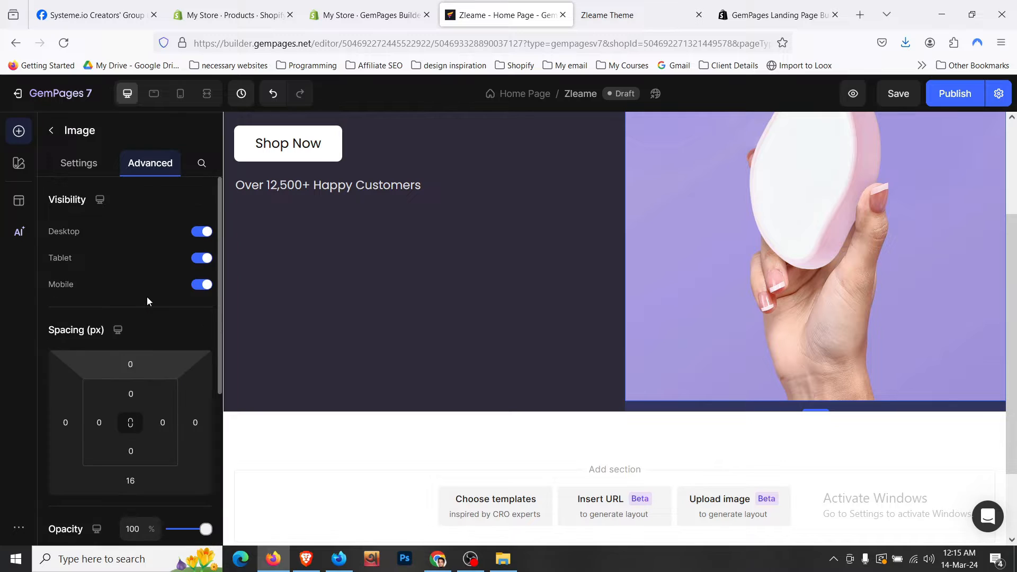
{"action": "scroll", "coordinate": [136, 426], "scroll_direction": "down", "scroll_amount": 1}
{"action": "left_click", "coordinate": [139, 409]}
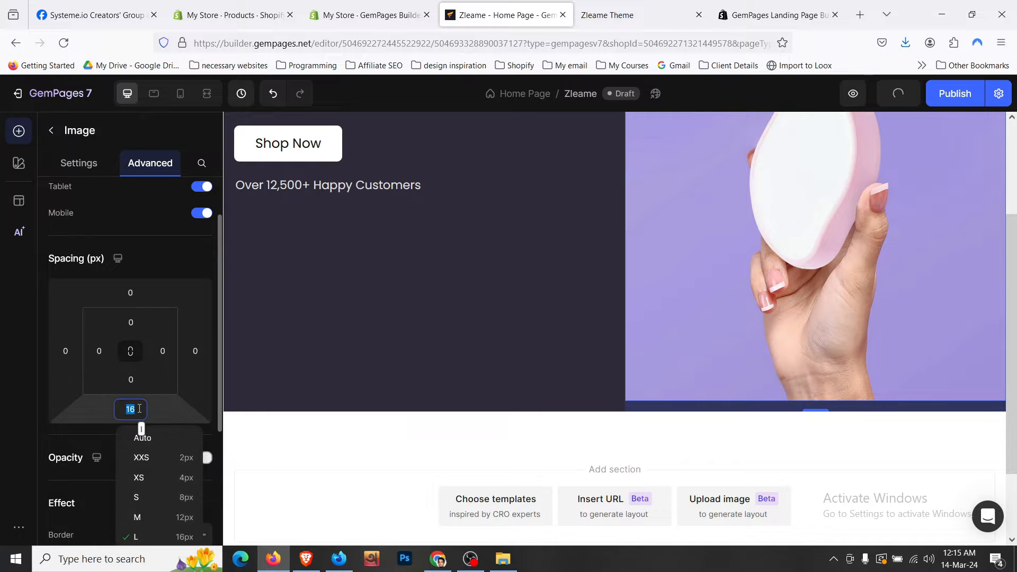
{"action": "type", "text": "0"}
{"action": "left_click", "coordinate": [457, 336]}
{"action": "scroll", "coordinate": [458, 336], "scroll_direction": "up", "scroll_amount": 3}
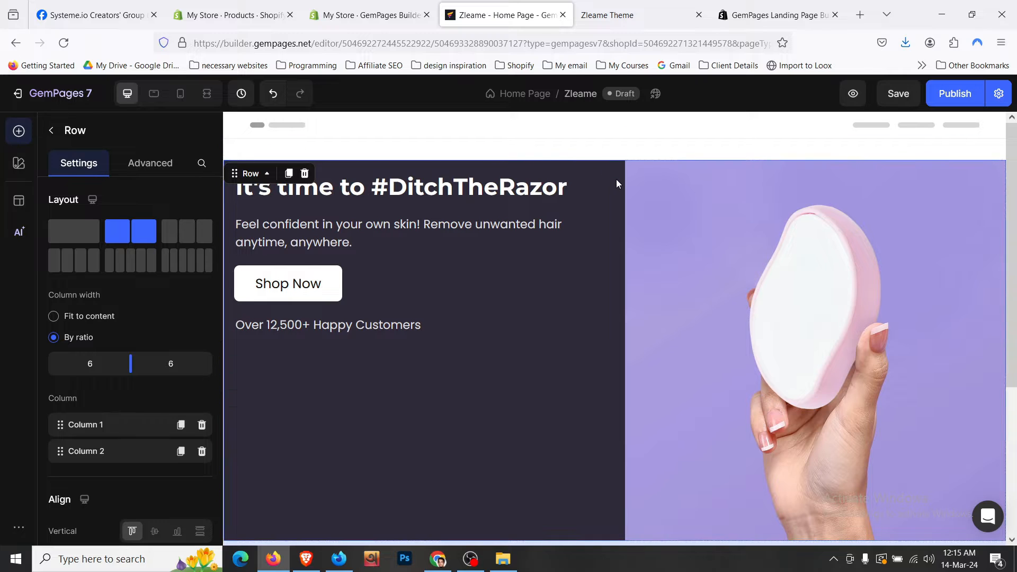
- Set the parent two-column hero row's vertical alignment to middle
{"action": "left_click", "coordinate": [267, 173]}
{"action": "mouse_move", "coordinate": [318, 191]}
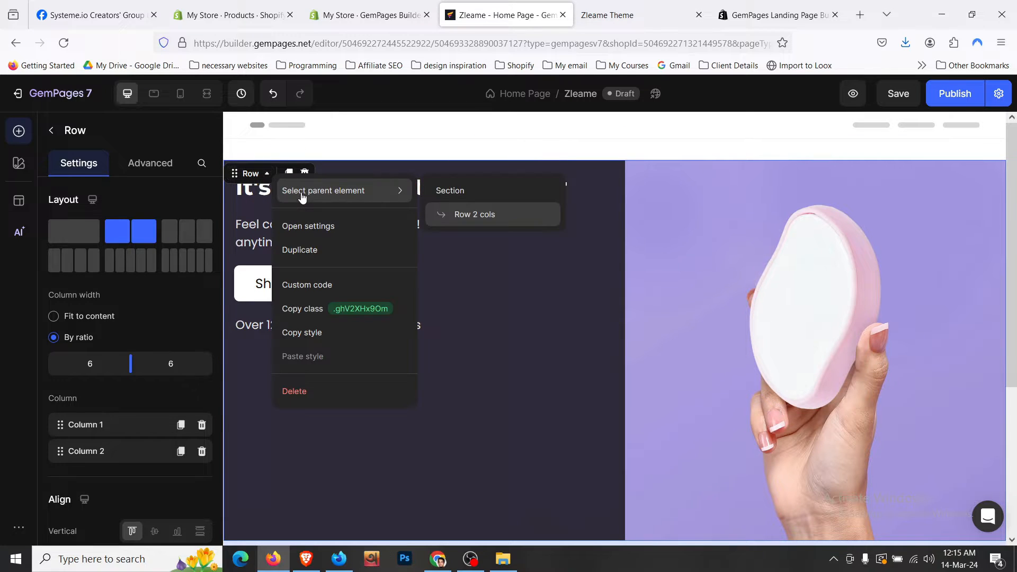
{"action": "left_click", "coordinate": [468, 214]}
{"action": "scroll", "coordinate": [163, 364], "scroll_direction": "down", "scroll_amount": 3}
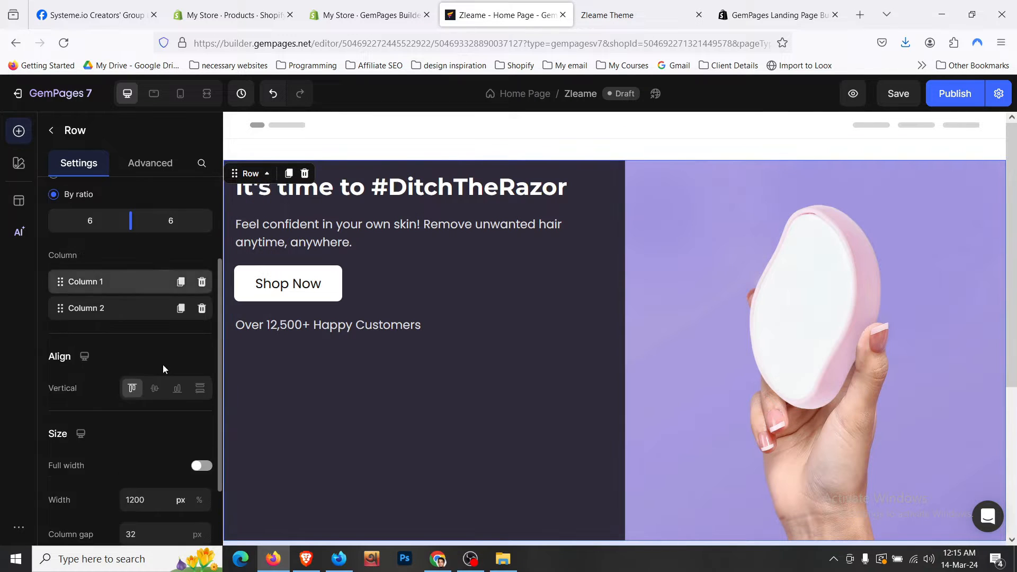
{"action": "left_click", "coordinate": [157, 389]}
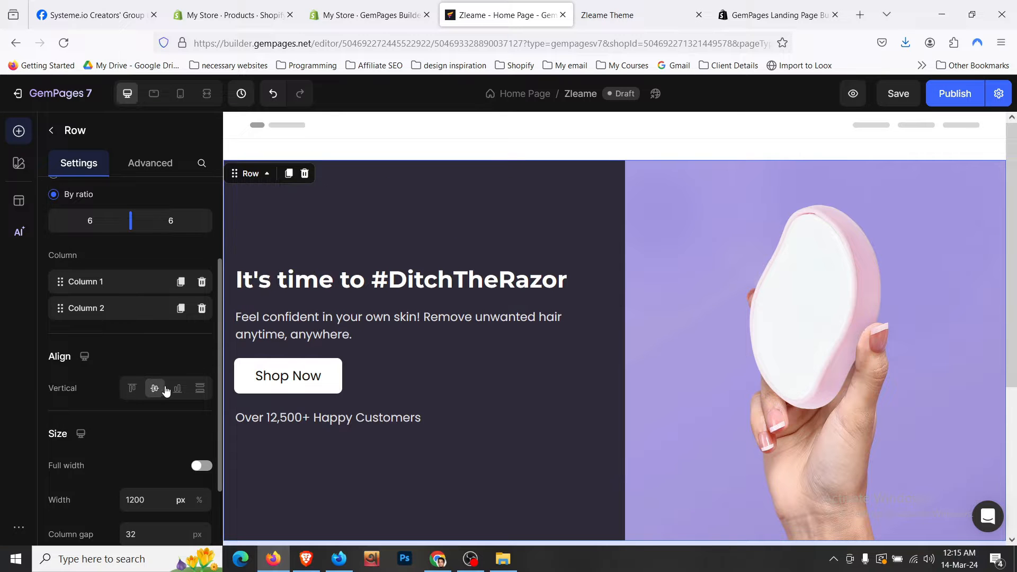
- Compare the full-width hero against the live store, then select the inner heading row
{"action": "left_click", "coordinate": [207, 94]}
{"action": "scroll", "coordinate": [123, 349], "scroll_direction": "down", "scroll_amount": 3}
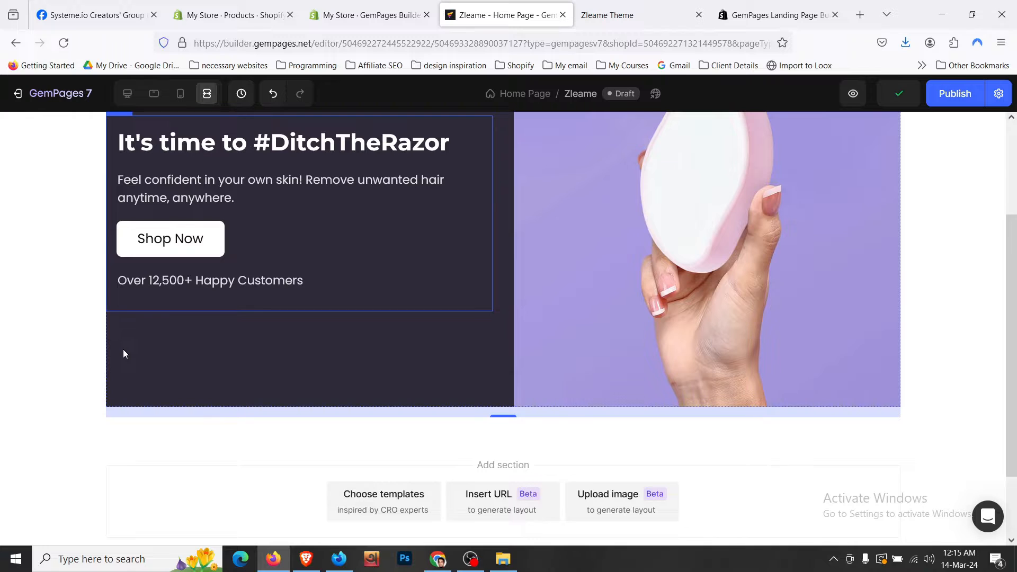
{"action": "scroll", "coordinate": [123, 349], "scroll_direction": "up", "scroll_amount": 3}
{"action": "key", "text": "ctrl+Tab"}
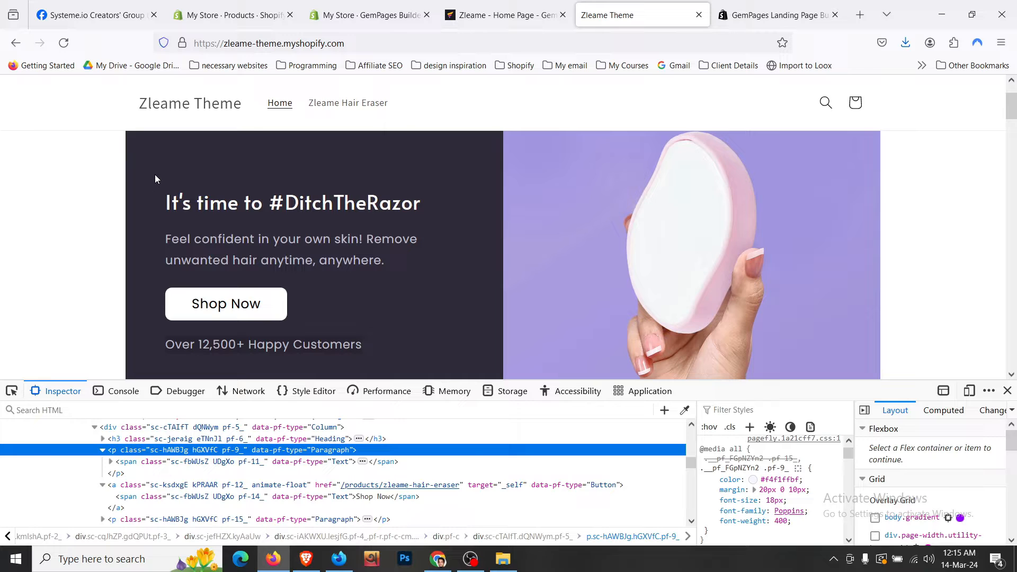
{"action": "key", "text": "ctrl+shift+Tab"}
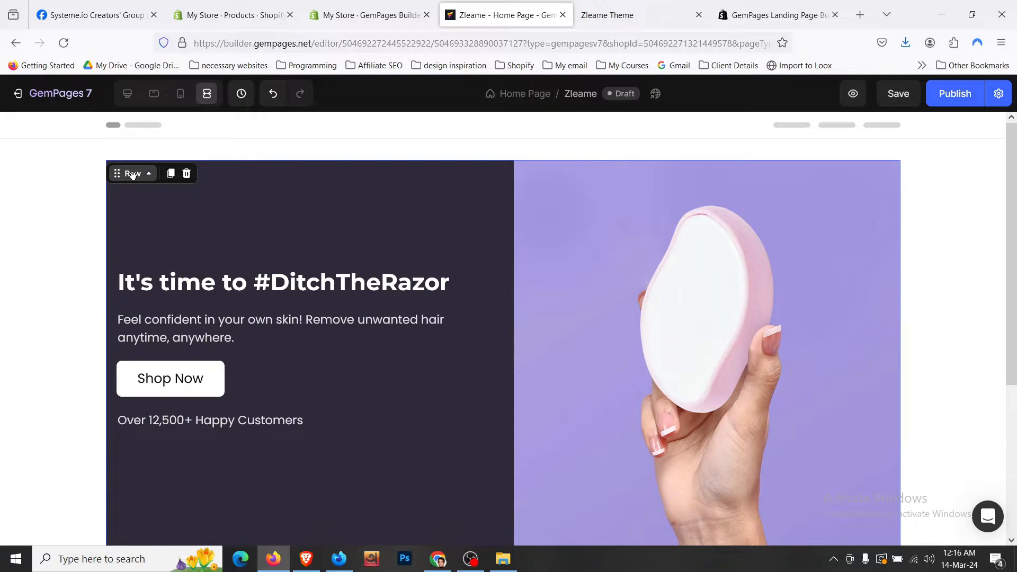
{"action": "left_click", "coordinate": [127, 94]}
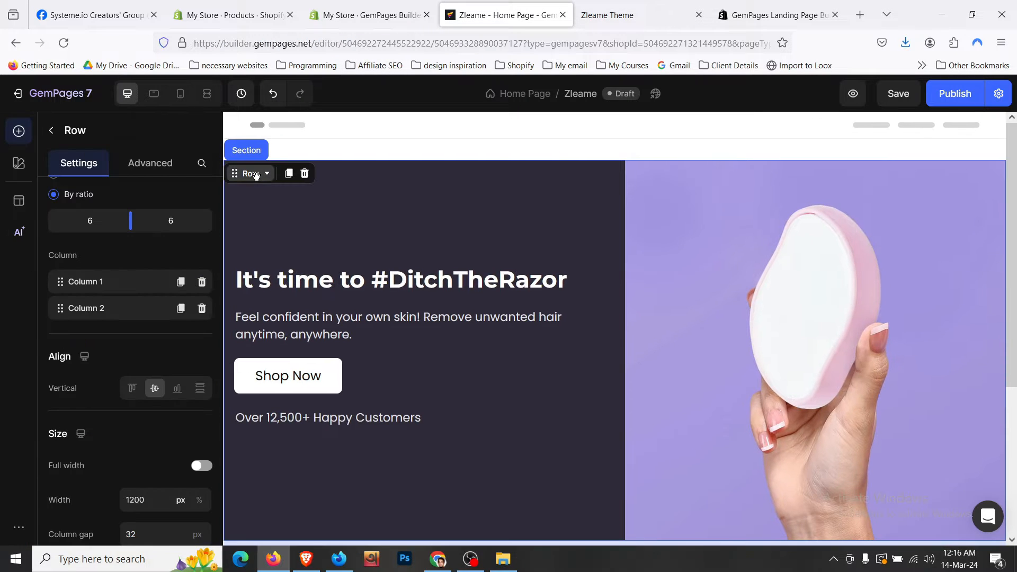
{"action": "left_click", "coordinate": [296, 257]}
{"action": "left_click", "coordinate": [166, 174]}
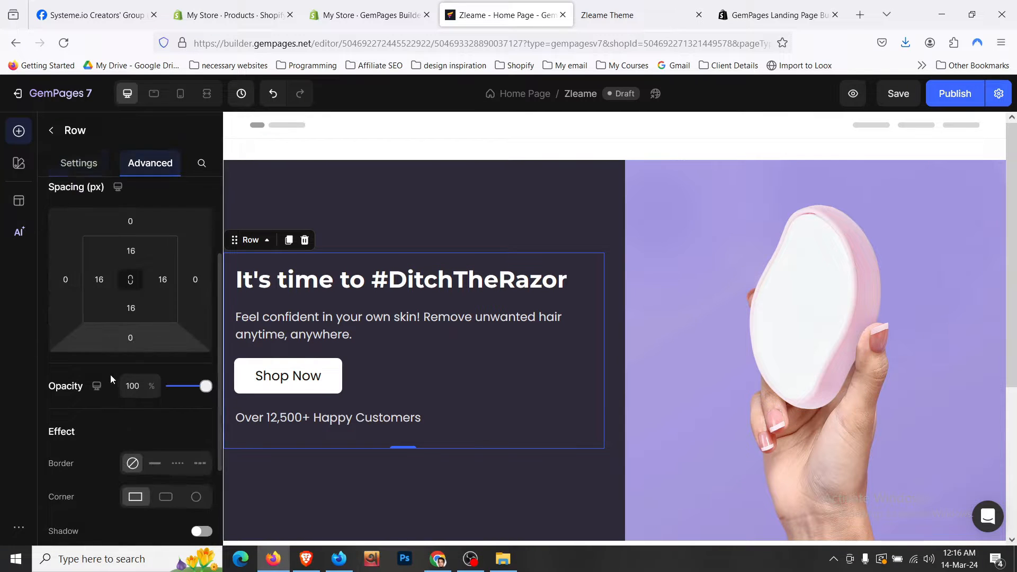
- Pad the inner heading row 32px left and right, 0 top and bottom
{"action": "left_click", "coordinate": [100, 280]}
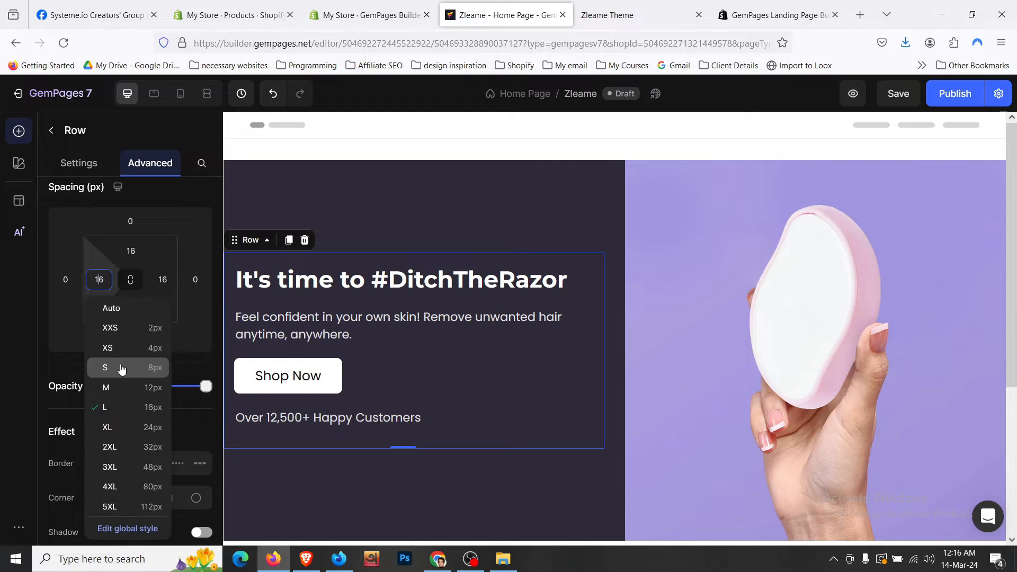
{"action": "left_click", "coordinate": [147, 446]}
{"action": "left_click", "coordinate": [162, 279]}
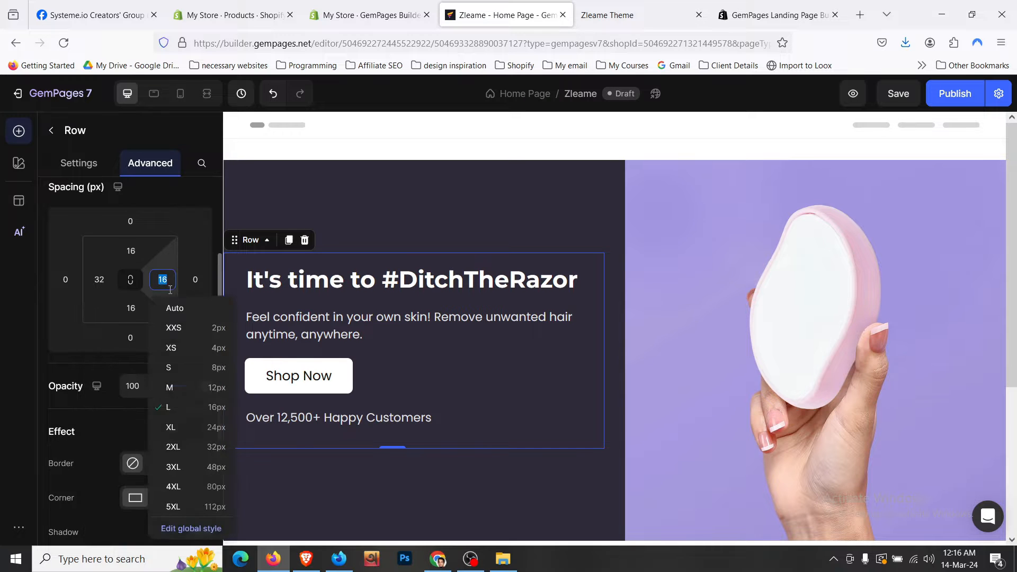
{"action": "left_click", "coordinate": [203, 447]}
{"action": "left_click", "coordinate": [133, 251]}
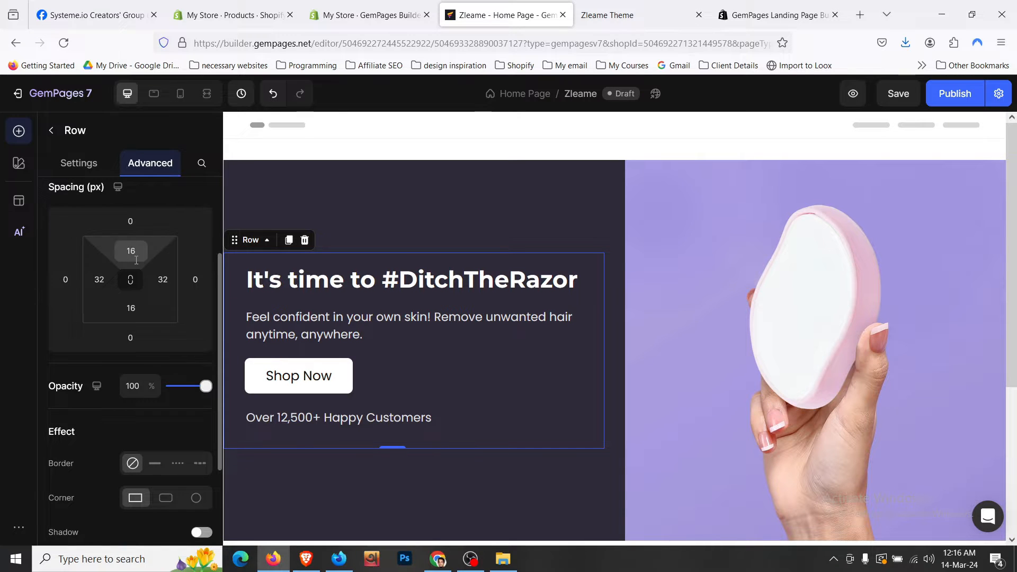
{"action": "type", "text": "0"}
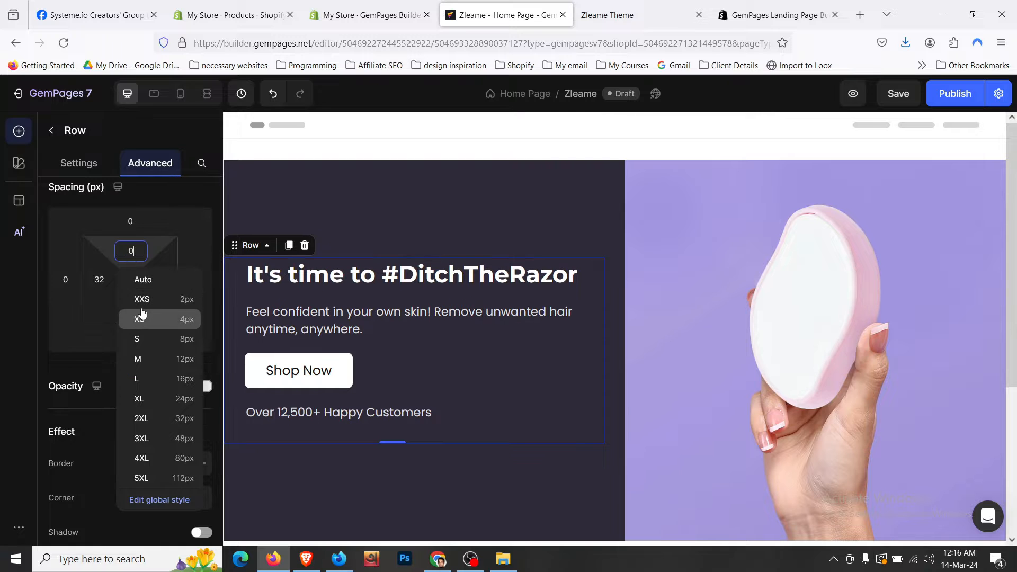
{"action": "left_click", "coordinate": [30, 338]}
{"action": "left_click", "coordinate": [131, 308]}
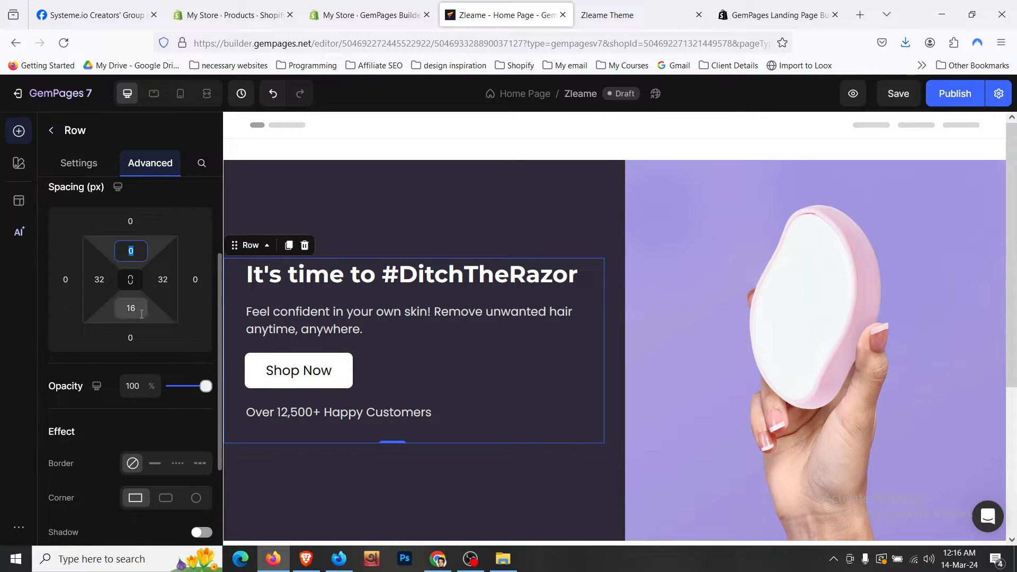
{"action": "type", "text": "0"}
{"action": "left_click", "coordinate": [355, 213]}
{"action": "scroll", "coordinate": [355, 213], "scroll_direction": "down", "scroll_amount": 3}
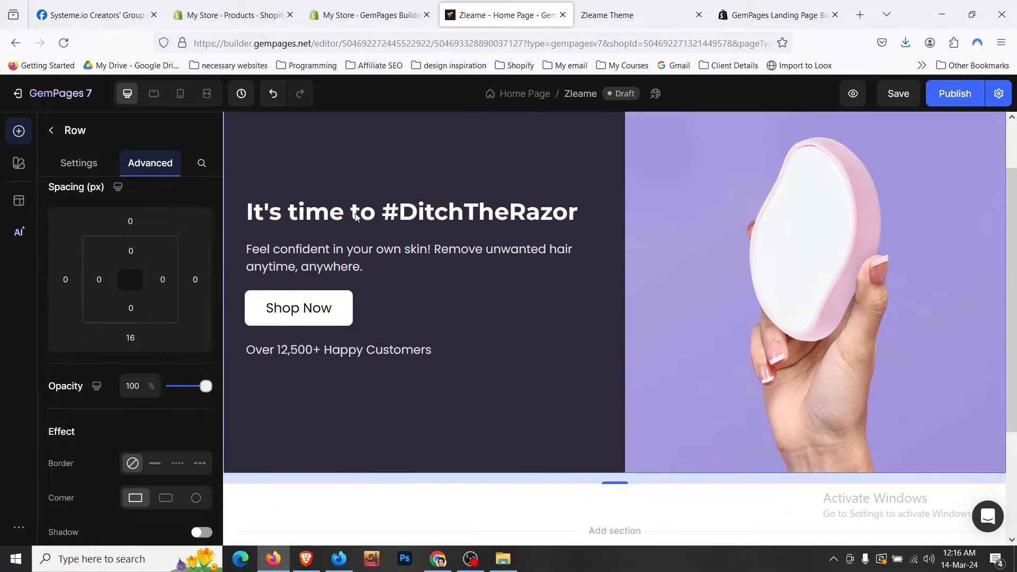
{"action": "scroll", "coordinate": [318, 237], "scroll_direction": "up", "scroll_amount": 3}
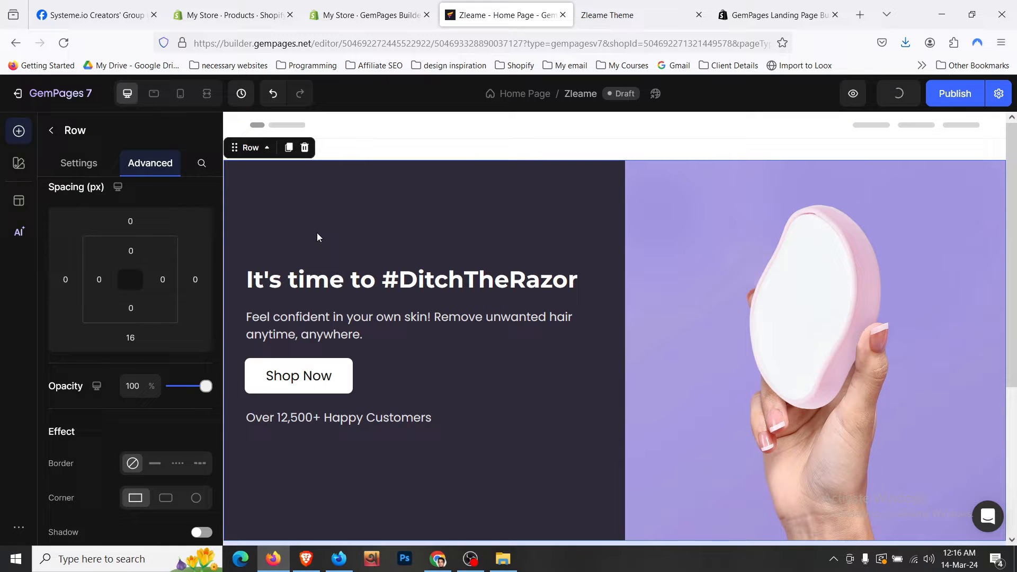
{"action": "left_click", "coordinate": [204, 95]}
{"action": "scroll", "coordinate": [100, 198], "scroll_direction": "down", "scroll_amount": 4}
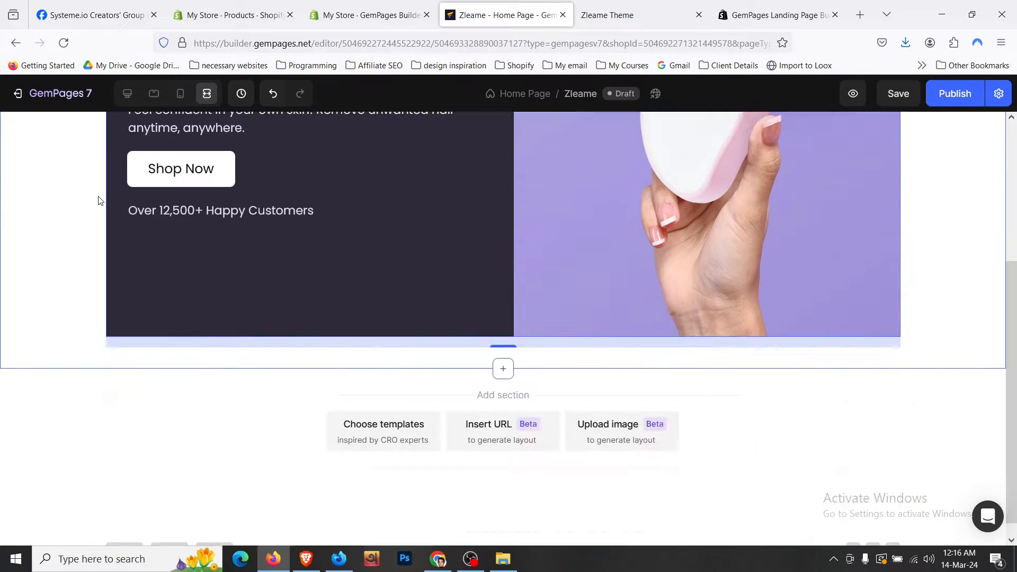
{"action": "scroll", "coordinate": [98, 201], "scroll_direction": "up", "scroll_amount": 4}
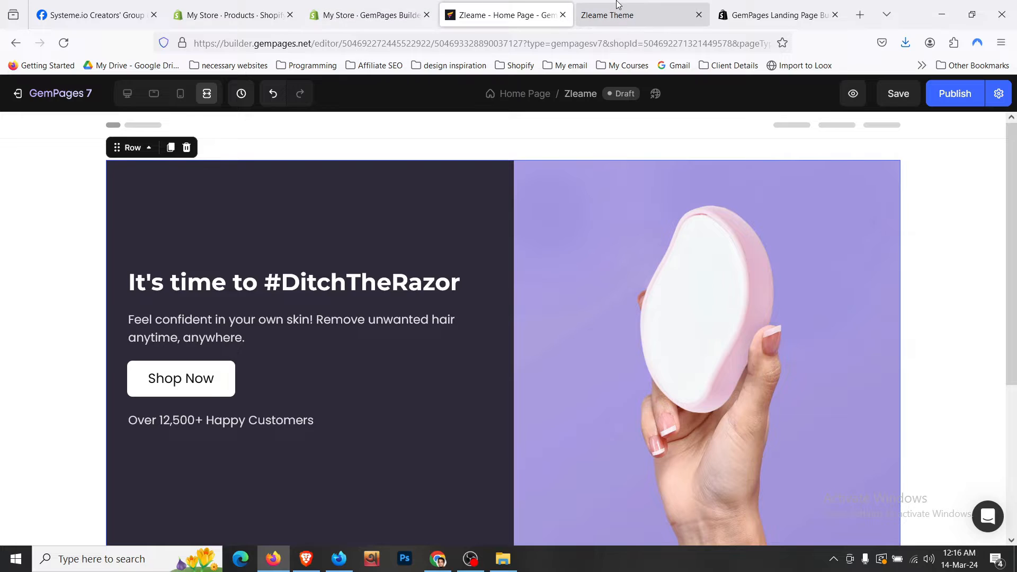
{"action": "left_click", "coordinate": [614, 15]}
{"action": "scroll", "coordinate": [347, 158], "scroll_direction": "down", "scroll_amount": 4}
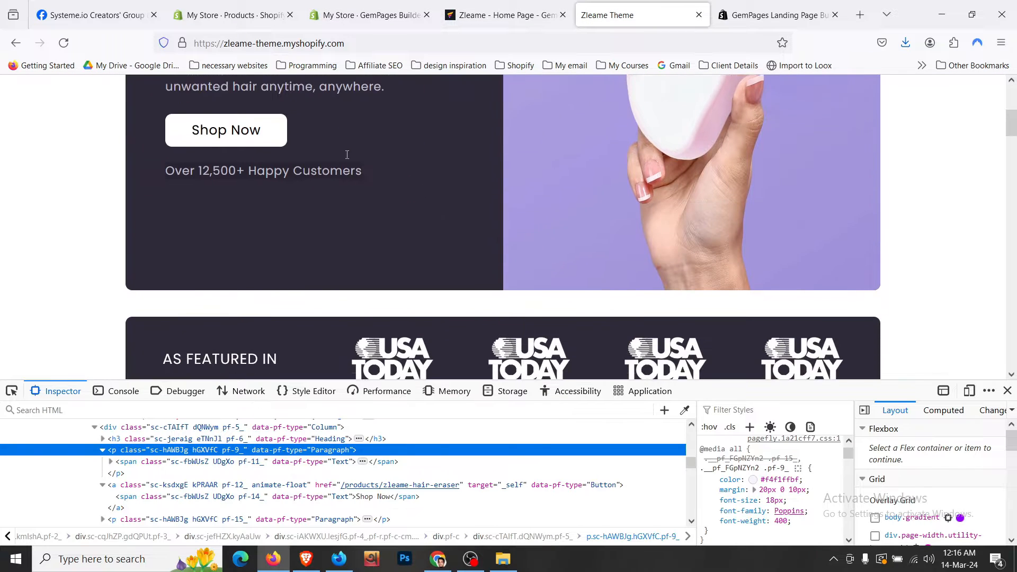
{"action": "scroll", "coordinate": [347, 158], "scroll_direction": "up", "scroll_amount": 5}
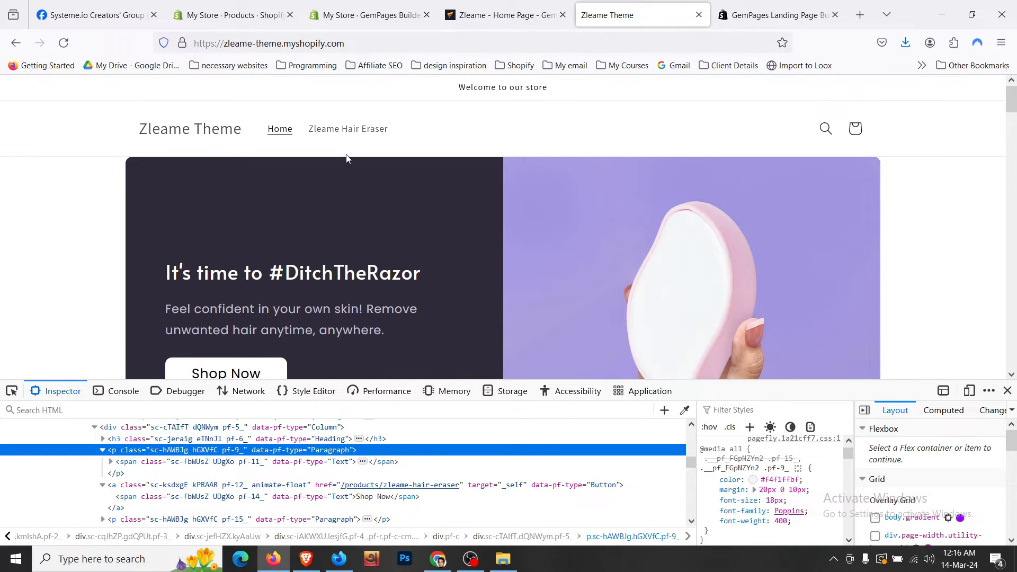
{"action": "key", "text": "ctrl+shift+Tab"}
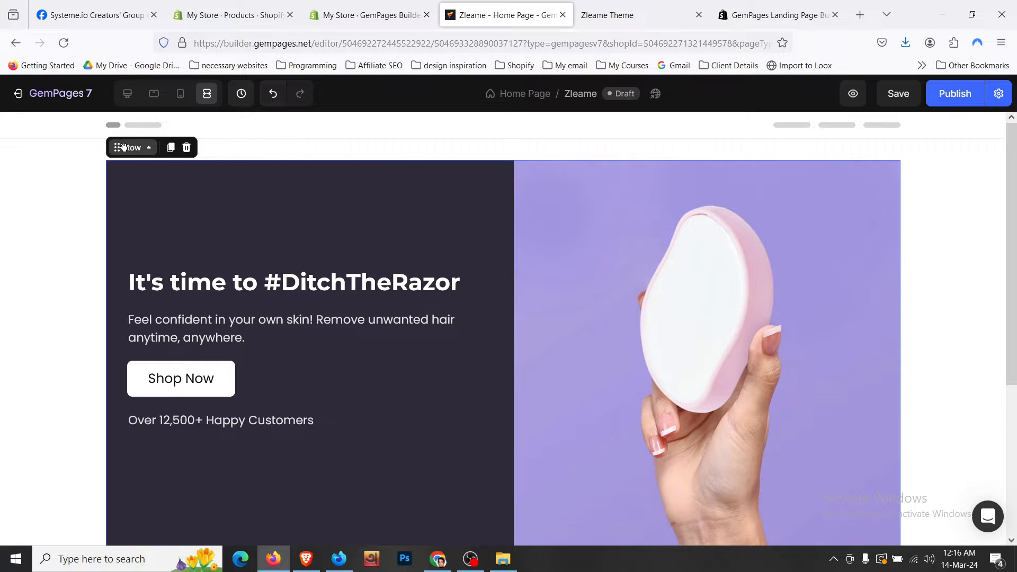
{"action": "left_click", "coordinate": [127, 95]}
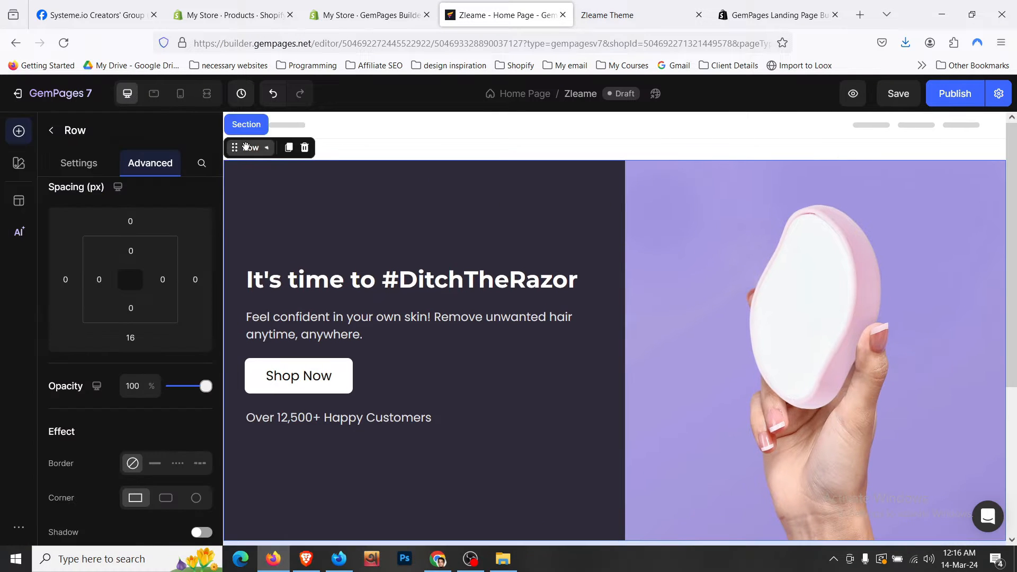
{"action": "scroll", "coordinate": [119, 320], "scroll_direction": "down", "scroll_amount": 4}
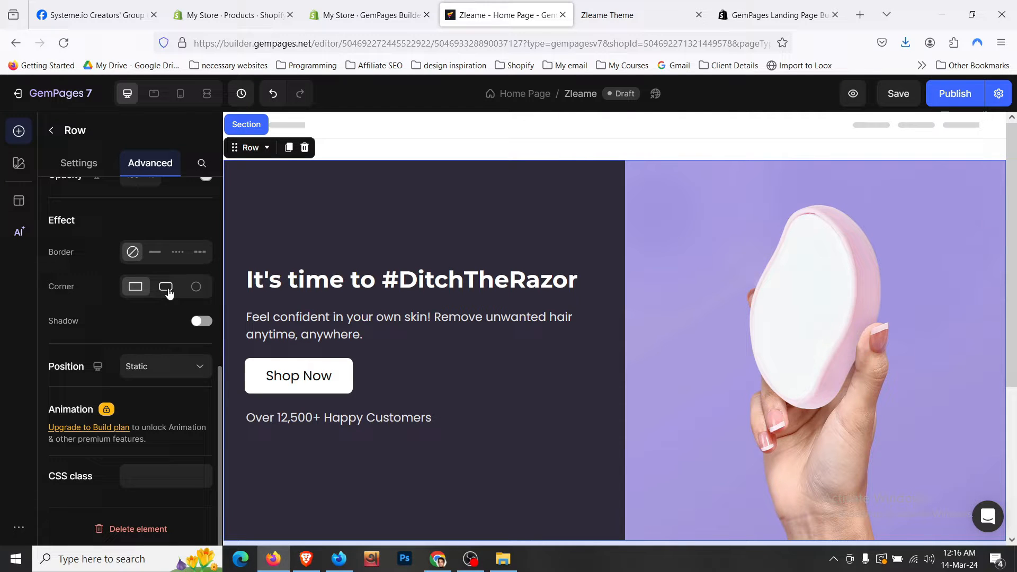
{"action": "left_click", "coordinate": [166, 288]}
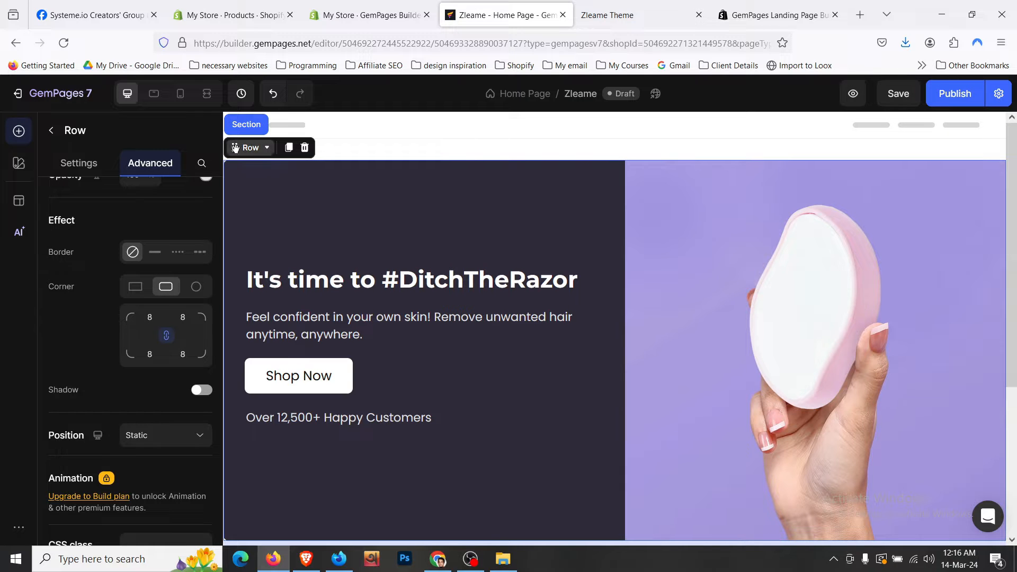
{"action": "left_click", "coordinate": [214, 101]}
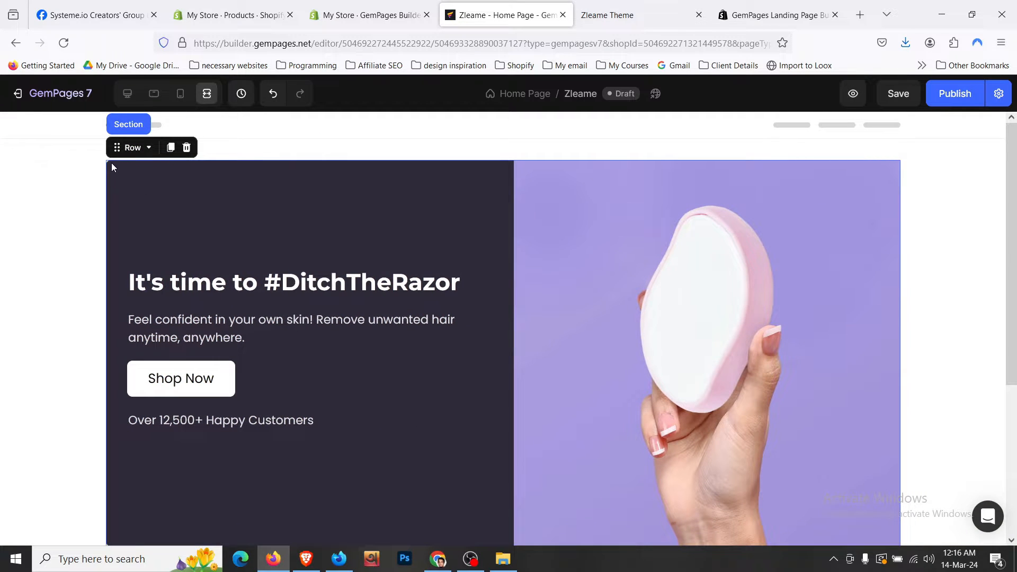
{"action": "scroll", "coordinate": [476, 440], "scroll_direction": "down", "scroll_amount": 3}
{"action": "scroll", "coordinate": [900, 413], "scroll_direction": "up", "scroll_amount": 3}
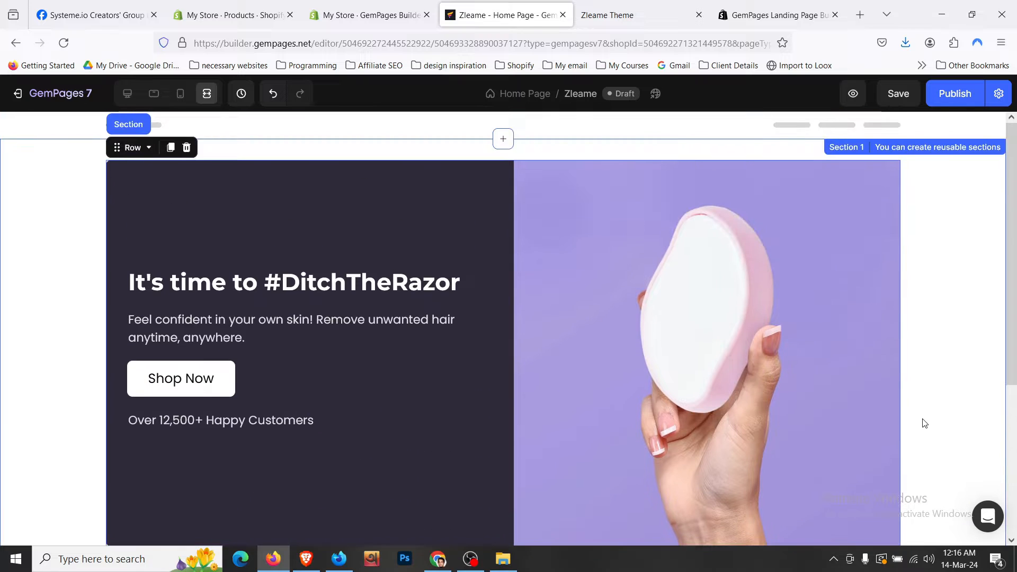
{"action": "scroll", "coordinate": [751, 358], "scroll_direction": "down", "scroll_amount": 3}
{"action": "scroll", "coordinate": [751, 358], "scroll_direction": "up", "scroll_amount": 3}
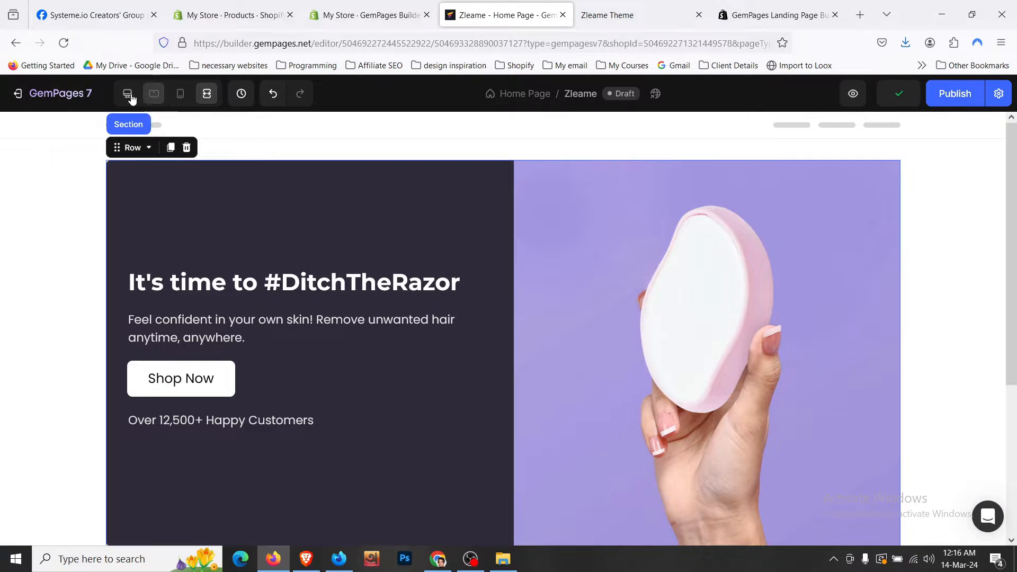
{"action": "left_click", "coordinate": [128, 96]}
{"action": "left_click", "coordinate": [137, 288]}
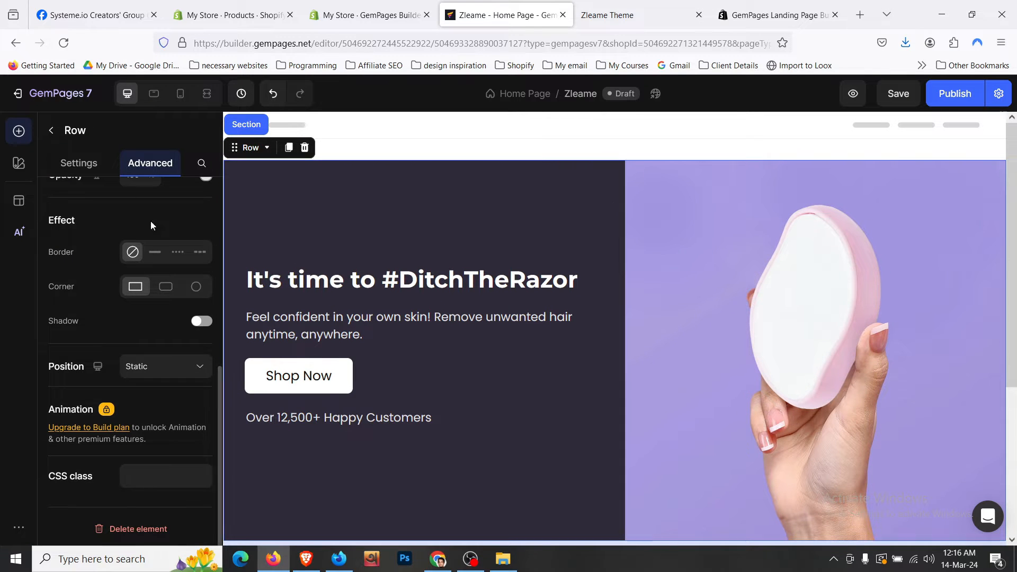
{"action": "left_click", "coordinate": [94, 164]}
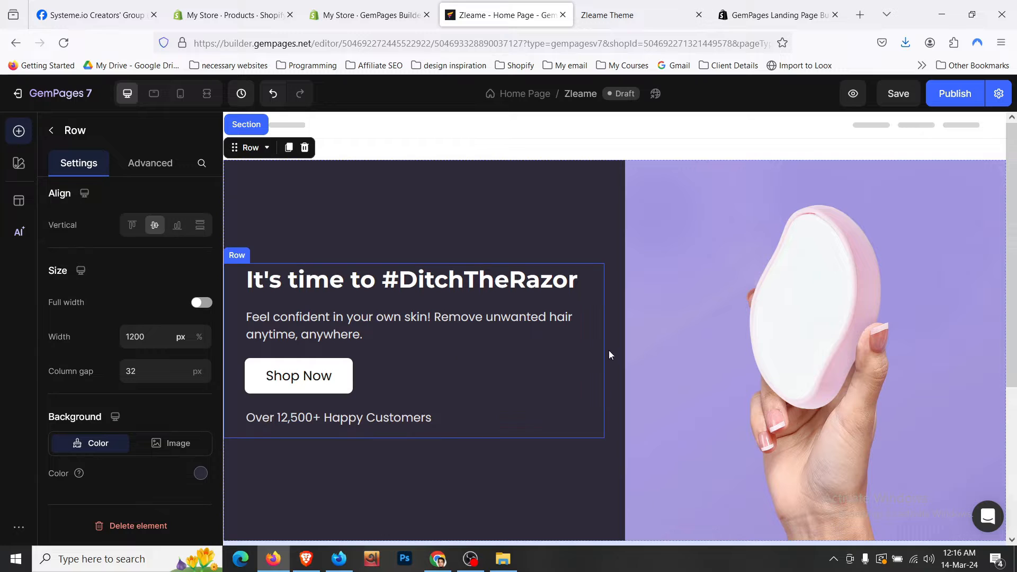
{"action": "scroll", "coordinate": [599, 363], "scroll_direction": "down", "scroll_amount": 3}
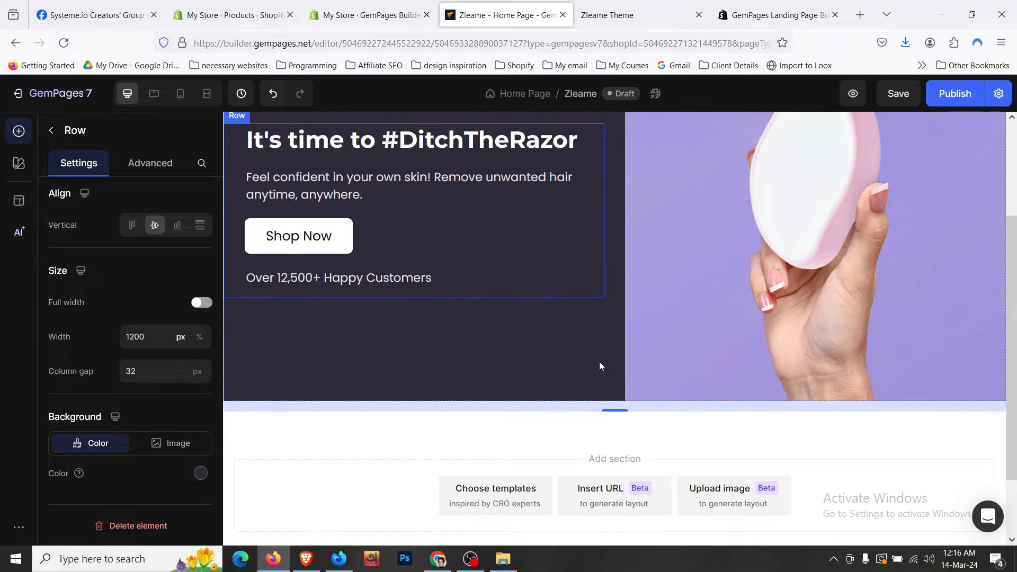
{"action": "scroll", "coordinate": [600, 366], "scroll_direction": "up", "scroll_amount": 3}
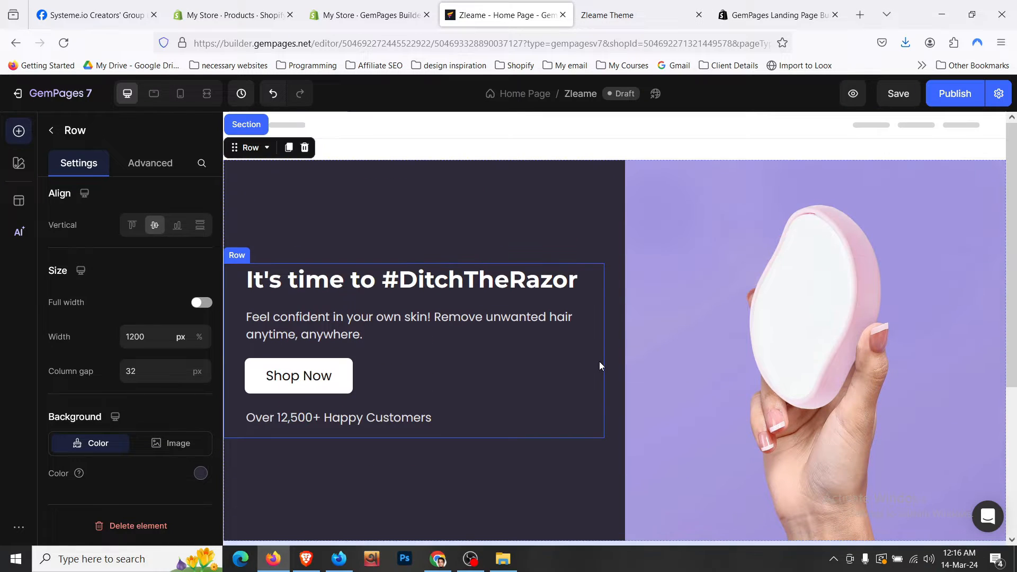
{"action": "left_click", "coordinate": [616, 5]}
{"action": "scroll", "coordinate": [405, 261], "scroll_direction": "down", "scroll_amount": 5}
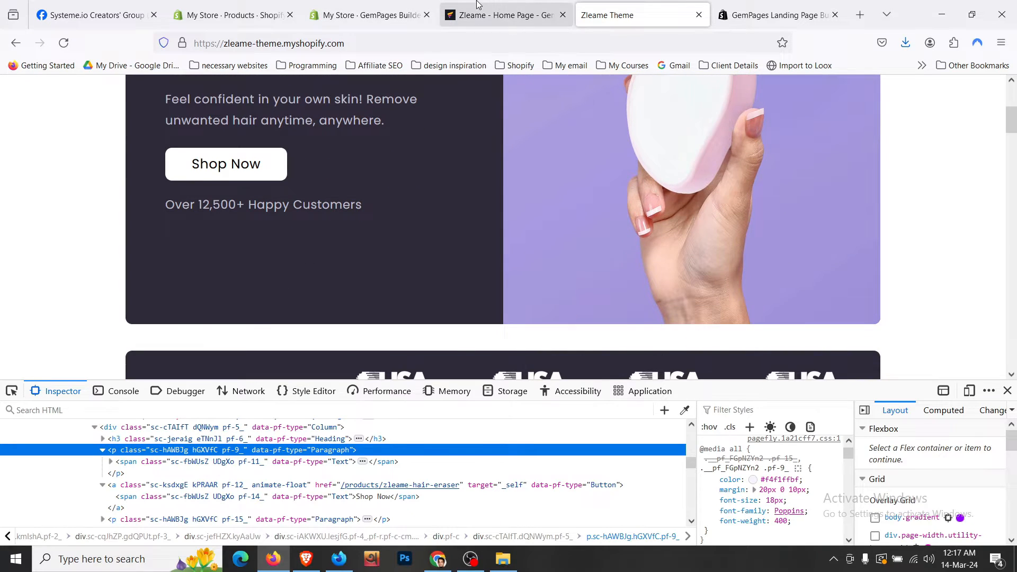
{"action": "left_click", "coordinate": [500, 15]}
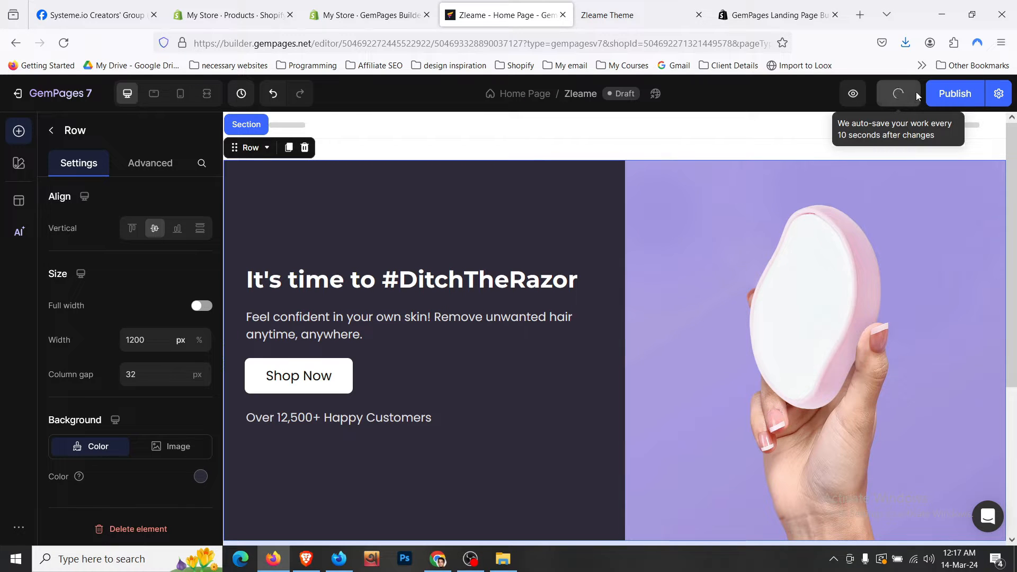
{"action": "left_click", "coordinate": [613, 4]}
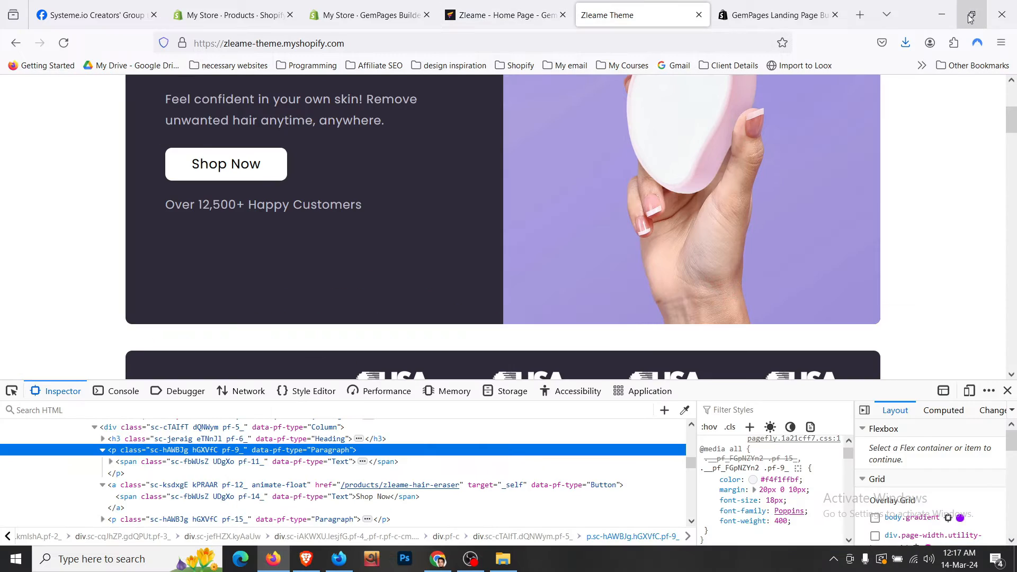
{"action": "left_click", "coordinate": [971, 15]}
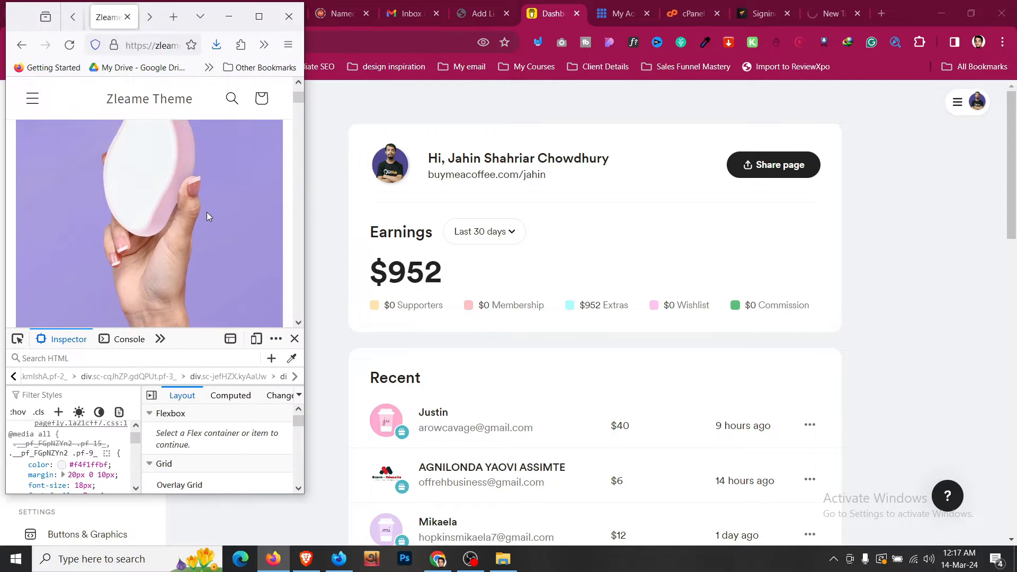
{"action": "scroll", "coordinate": [207, 213], "scroll_direction": "down", "scroll_amount": 2}
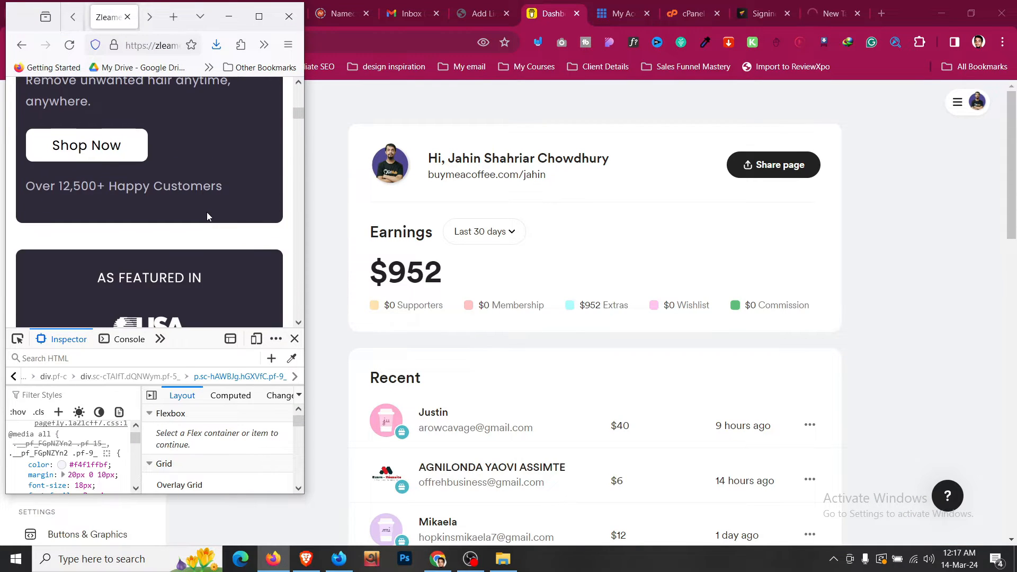
{"action": "scroll", "coordinate": [208, 213], "scroll_direction": "up", "scroll_amount": 5}
{"action": "left_click", "coordinate": [266, 24]}
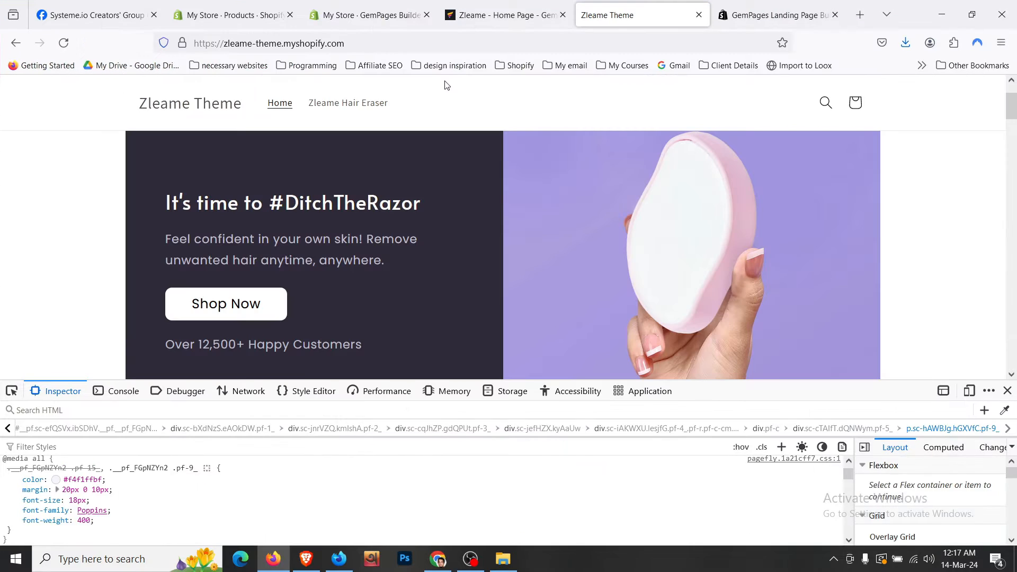
{"action": "left_click", "coordinate": [541, 4]}
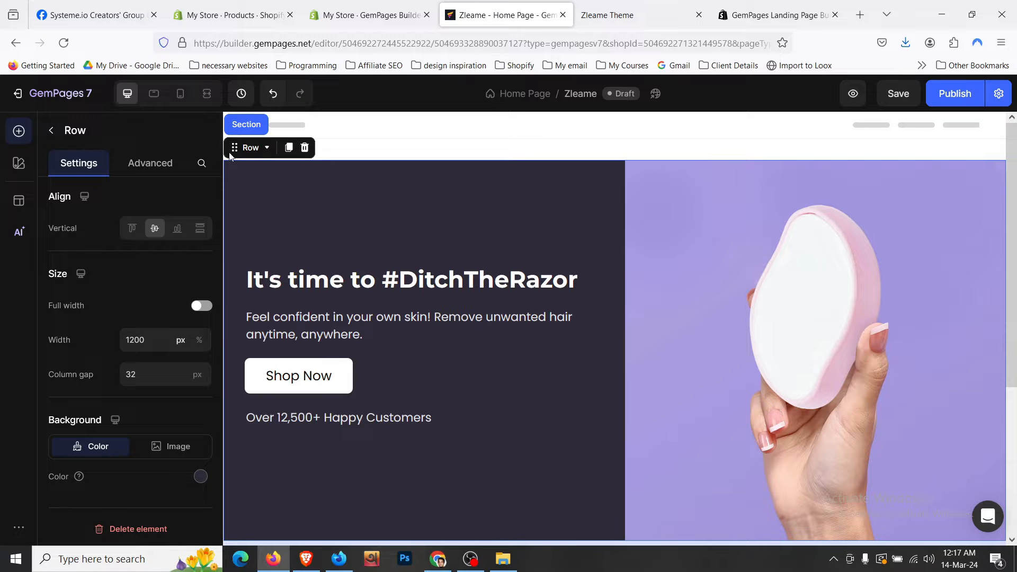
- In mobile preview, move the image column above the hero text column
{"action": "left_click", "coordinate": [185, 101]}
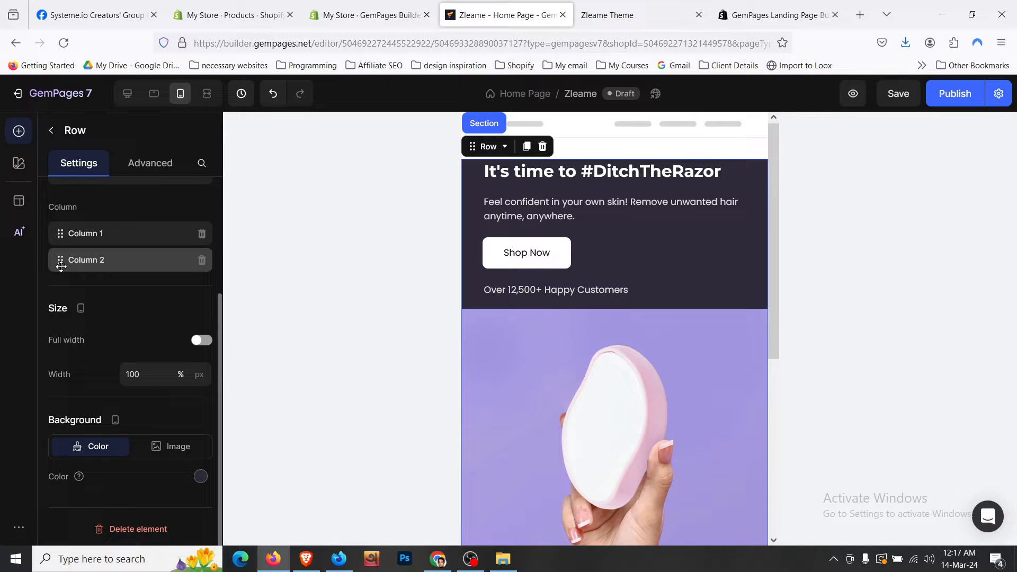
{"action": "left_click_drag", "start_coordinate": [61, 266], "coordinate": [66, 235]}
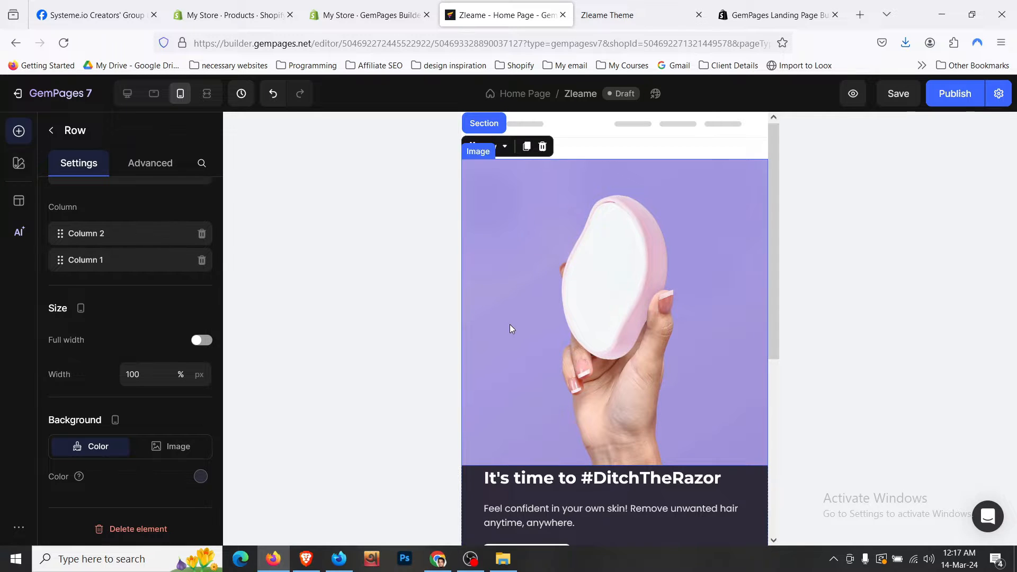
{"action": "scroll", "coordinate": [510, 325], "scroll_direction": "down", "scroll_amount": 4}
{"action": "scroll", "coordinate": [538, 296], "scroll_direction": "up", "scroll_amount": 4}
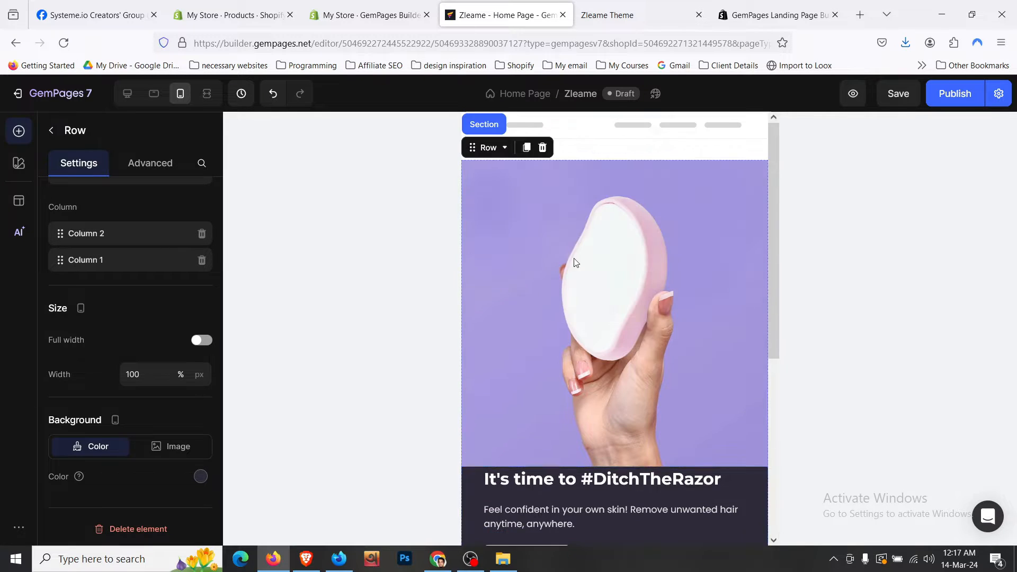
- Give the hero section 24px left and right padding and 0 top padding
{"action": "left_click", "coordinate": [580, 152]}
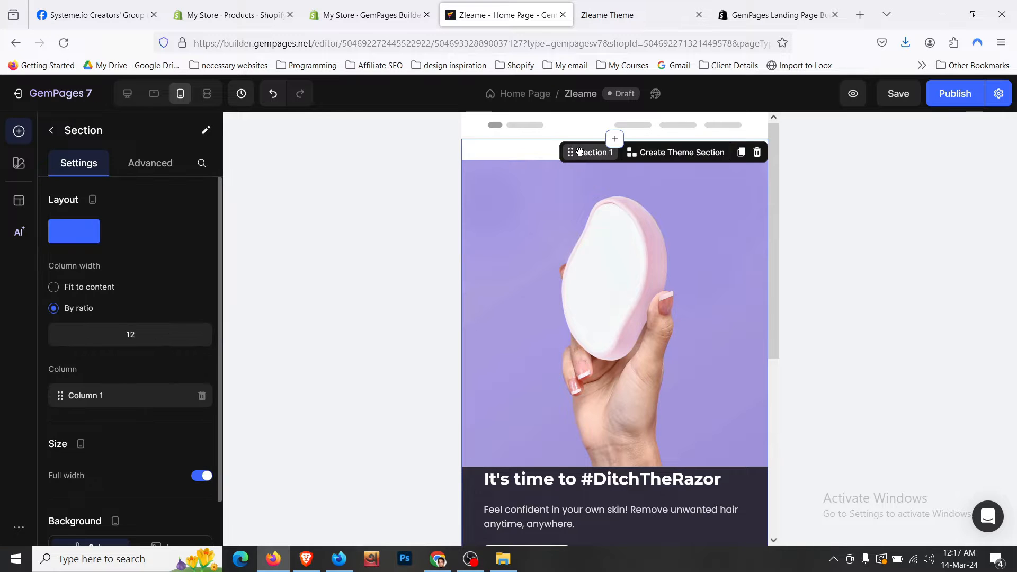
{"action": "left_click", "coordinate": [143, 165]}
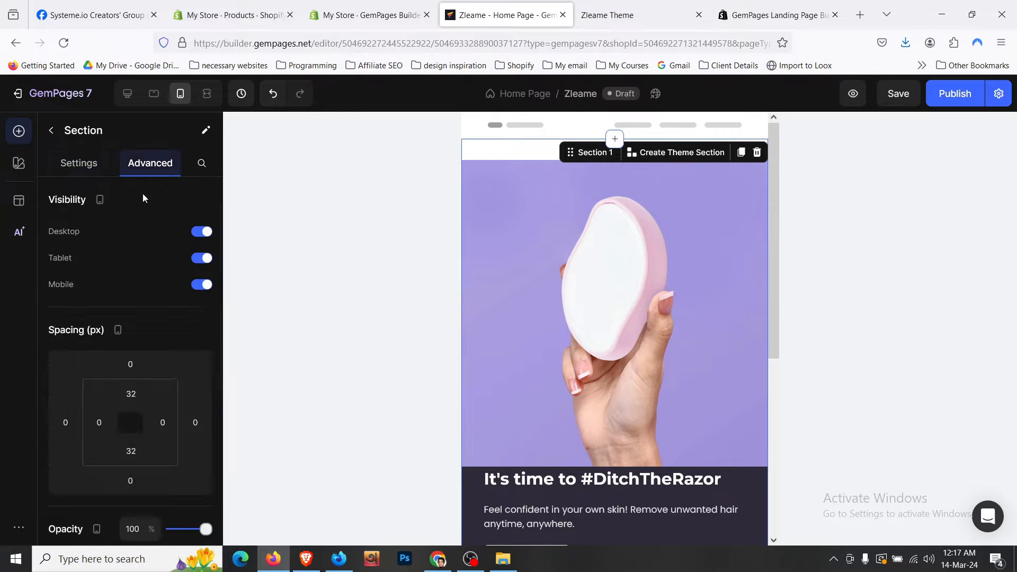
{"action": "left_click", "coordinate": [99, 422]}
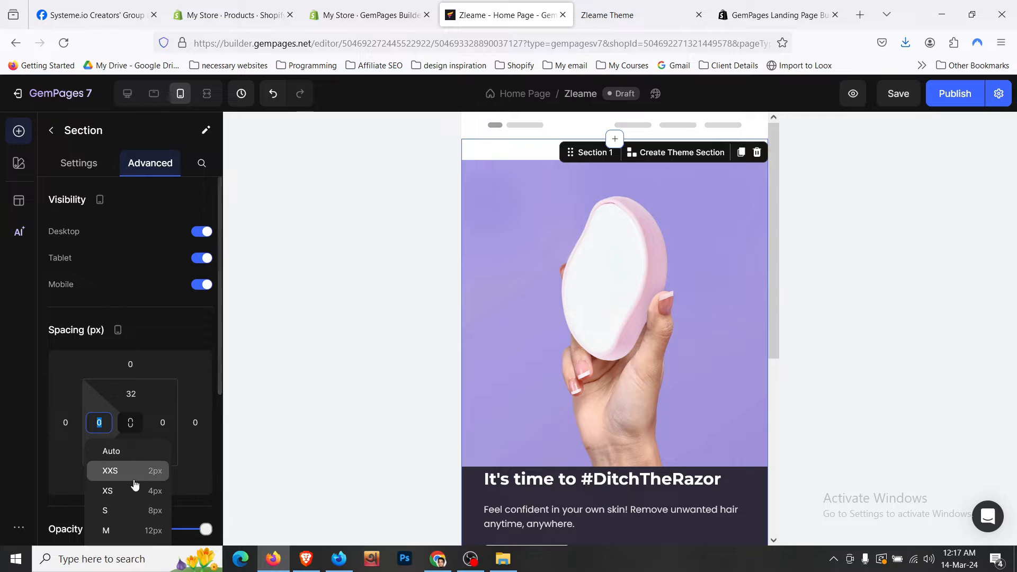
{"action": "scroll", "coordinate": [170, 476], "scroll_direction": "down", "scroll_amount": 4}
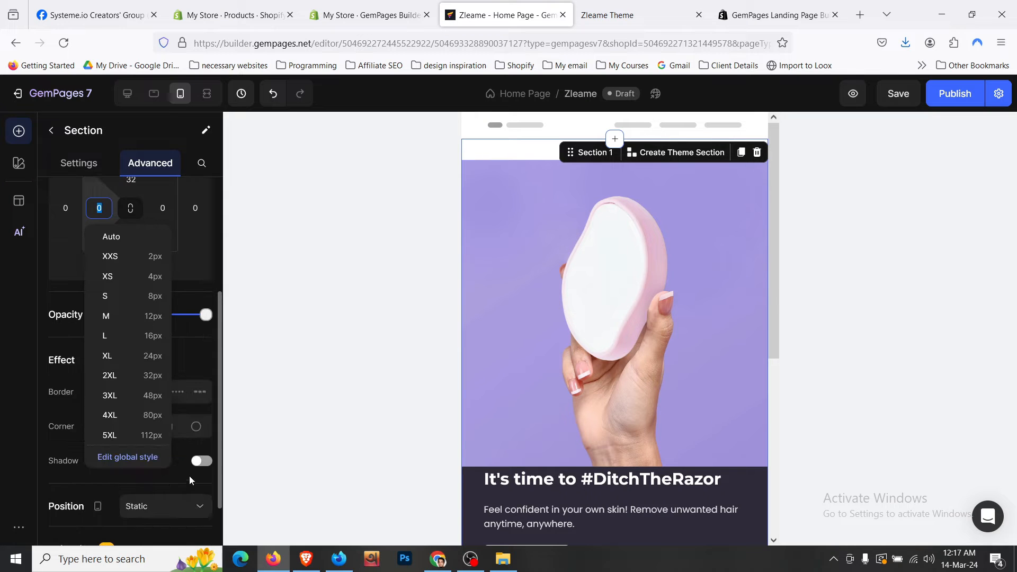
{"action": "left_click", "coordinate": [157, 351]}
{"action": "scroll", "coordinate": [157, 351], "scroll_direction": "up", "scroll_amount": 3}
{"action": "left_click", "coordinate": [163, 351]}
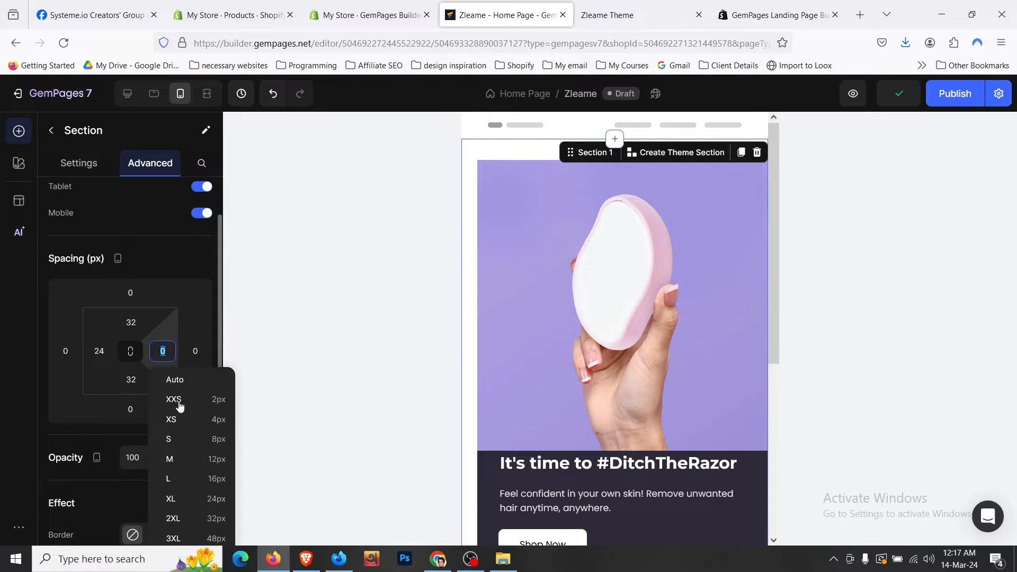
{"action": "left_click", "coordinate": [209, 498]}
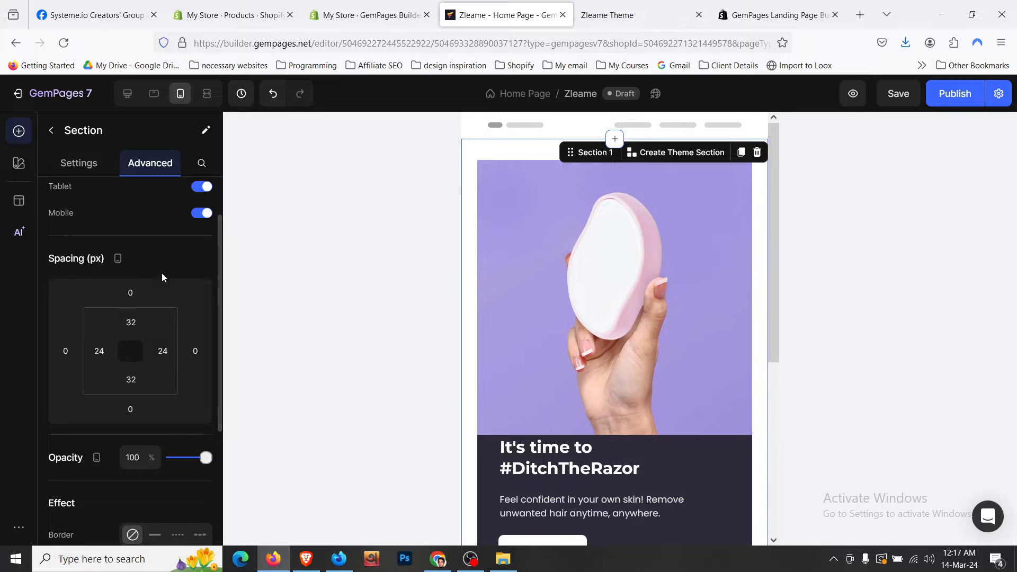
{"action": "left_click", "coordinate": [136, 328]}
{"action": "type", "text": "0"}
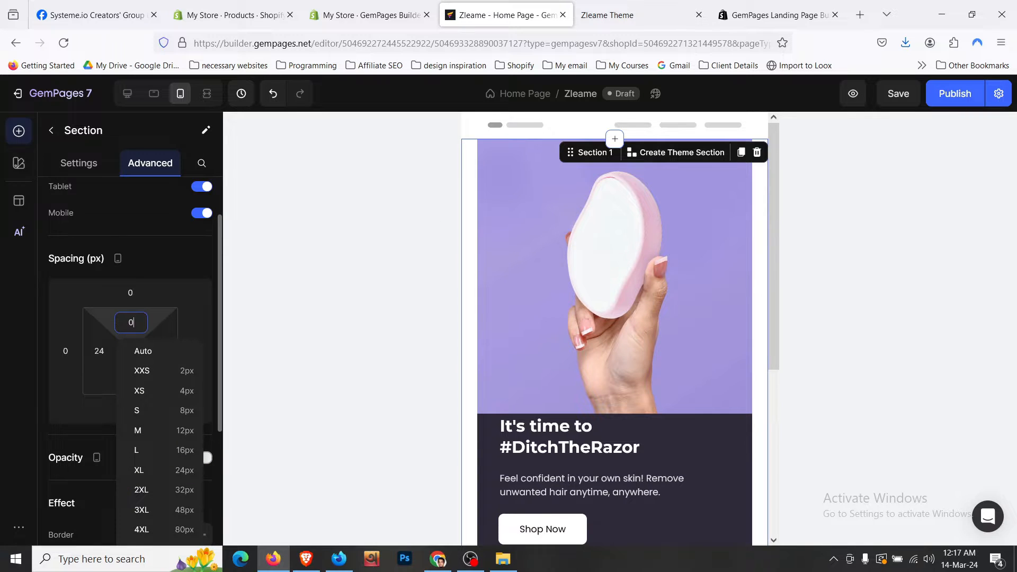
{"action": "scroll", "coordinate": [657, 294], "scroll_direction": "down", "scroll_amount": 4}
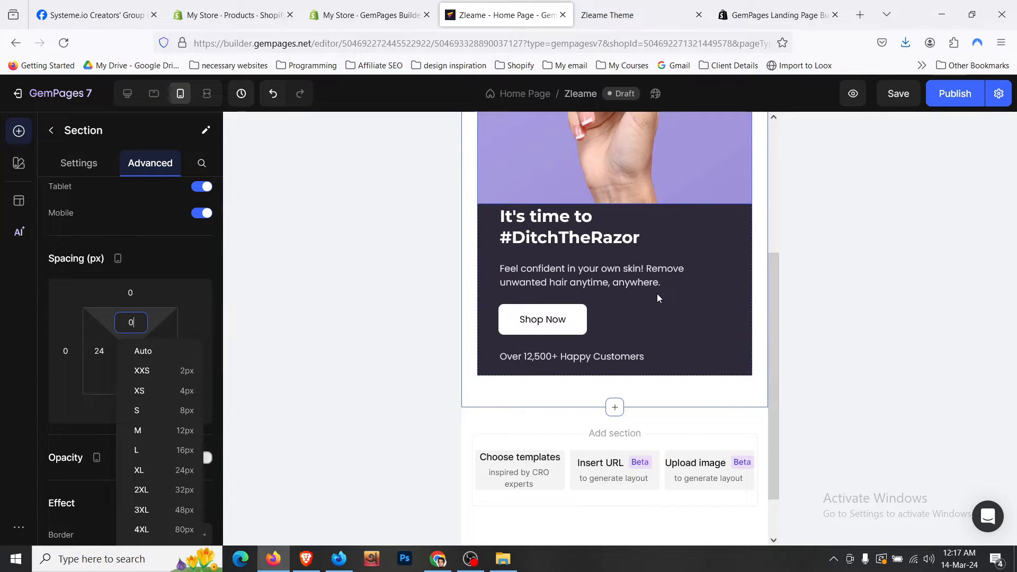
- Set the hero text row's padding to 24px on all four sides
{"action": "left_click", "coordinate": [482, 246]}
{"action": "scroll", "coordinate": [126, 363], "scroll_direction": "down", "scroll_amount": 1}
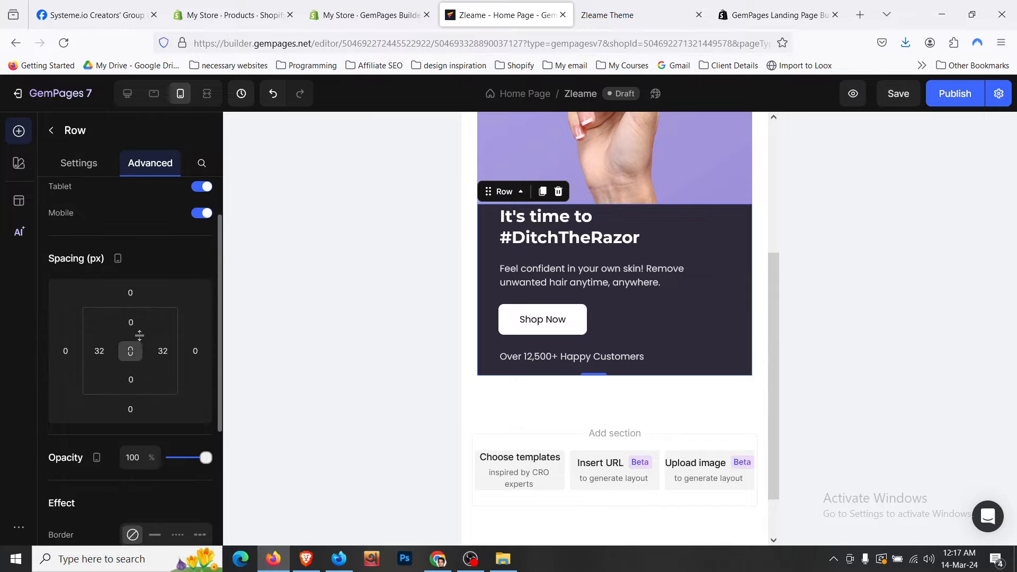
{"action": "left_click", "coordinate": [131, 322]}
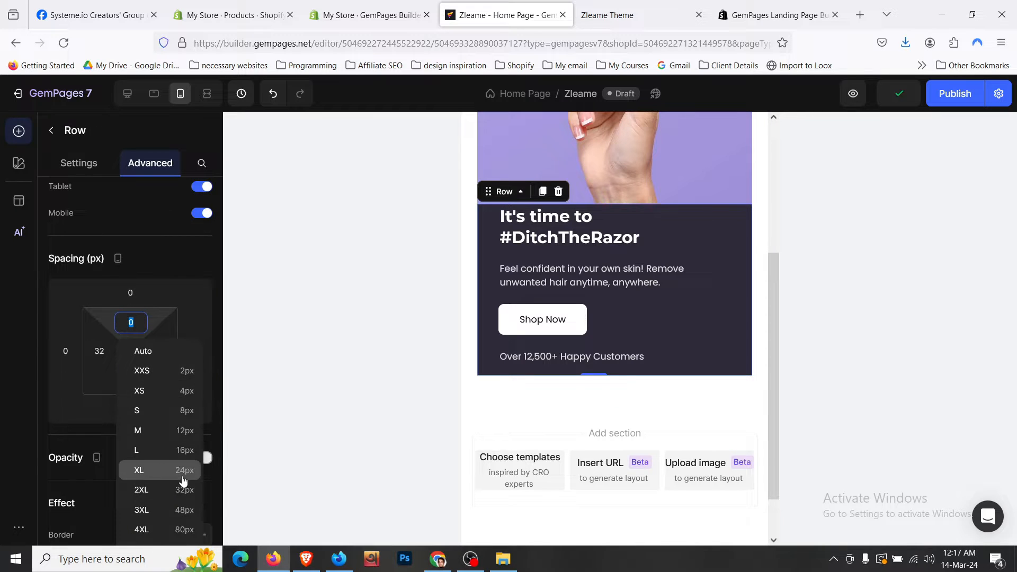
{"action": "left_click", "coordinate": [184, 480]}
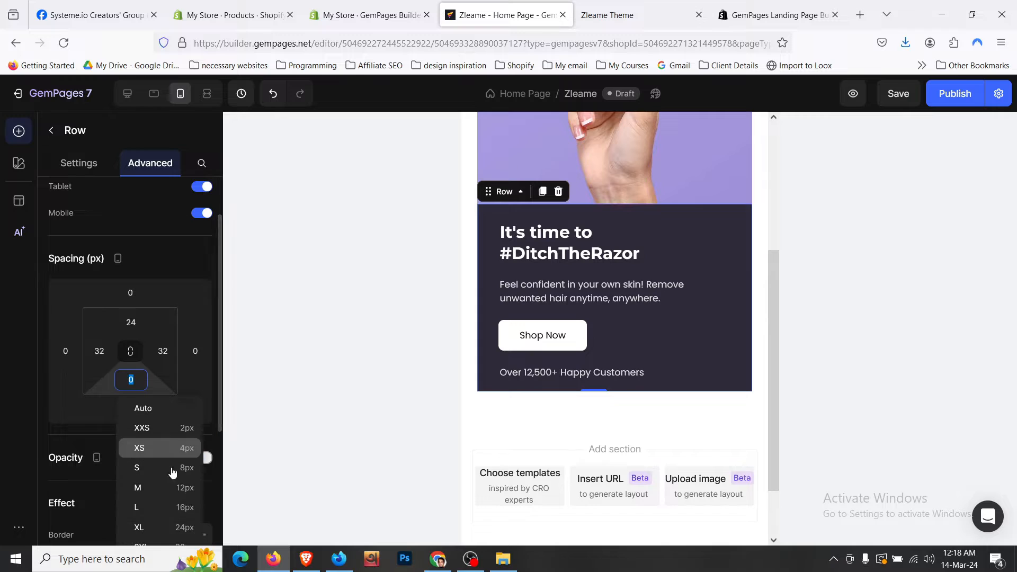
{"action": "left_click", "coordinate": [182, 526]}
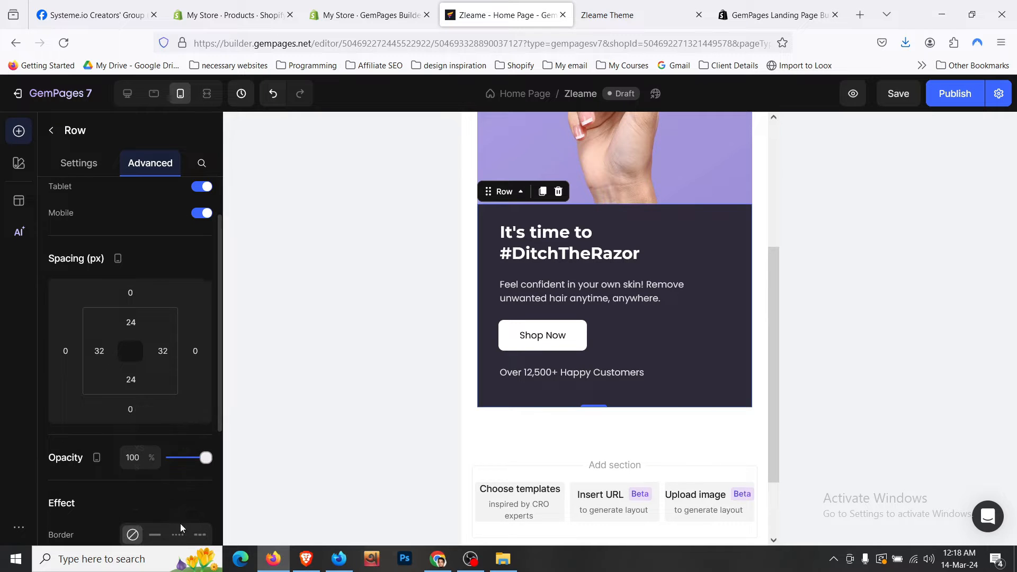
{"action": "left_click", "coordinate": [99, 350]}
{"action": "left_click", "coordinate": [134, 501]}
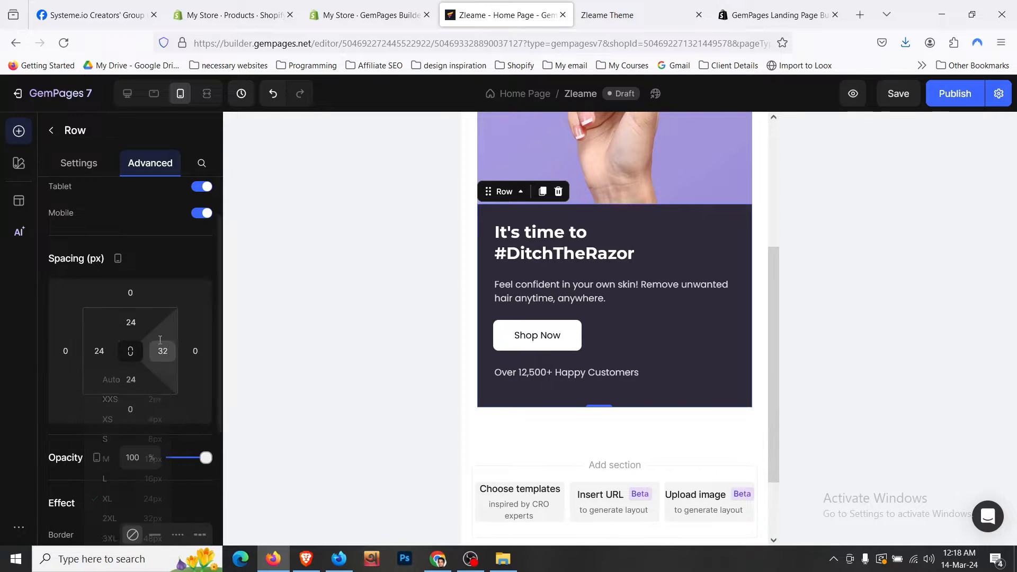
{"action": "left_click", "coordinate": [162, 351]}
{"action": "left_click", "coordinate": [204, 501]}
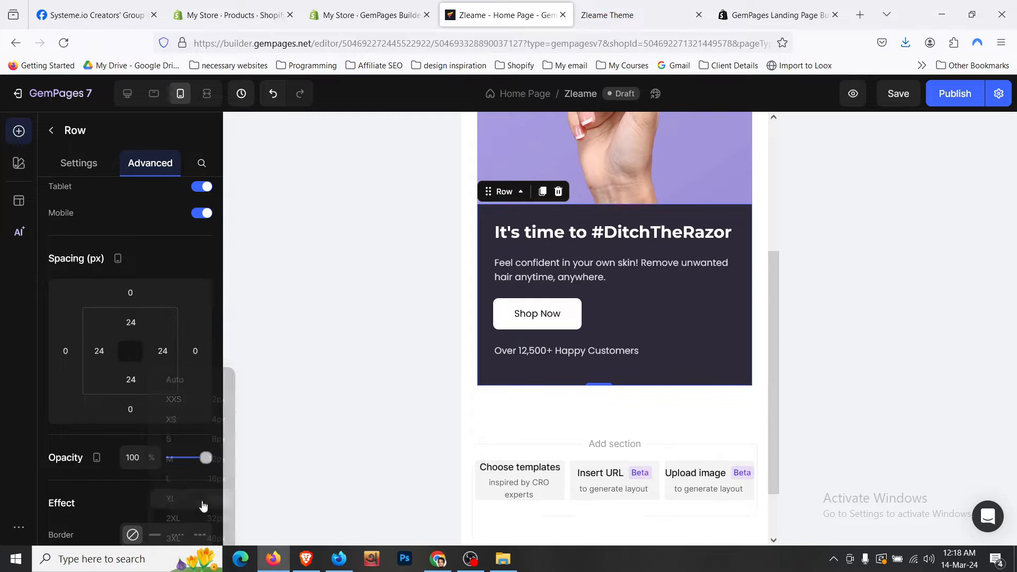
- Review the heading and paragraph text settings, then view the live store at mobile width
{"action": "left_click", "coordinate": [594, 239]}
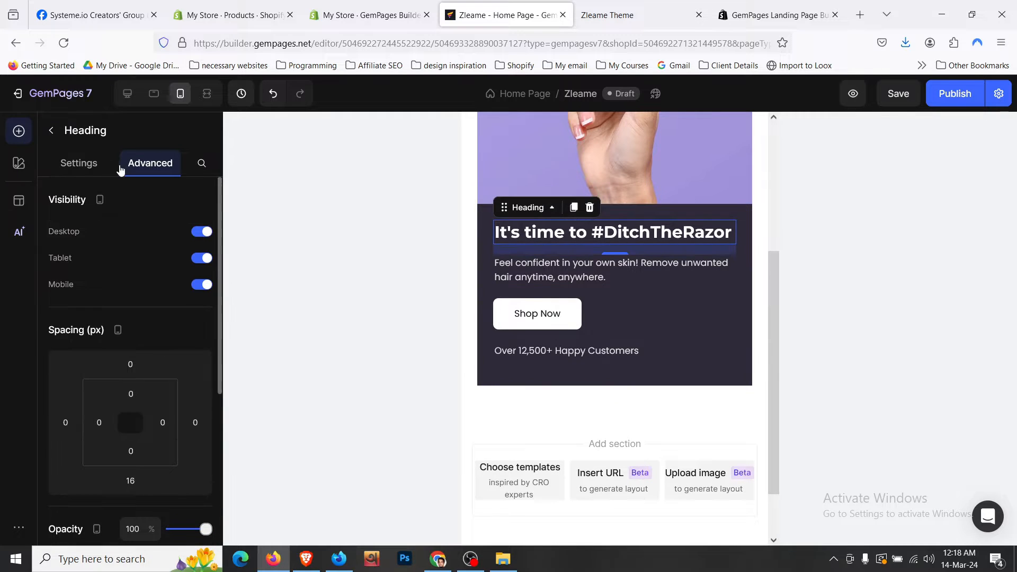
{"action": "left_click", "coordinate": [100, 167]}
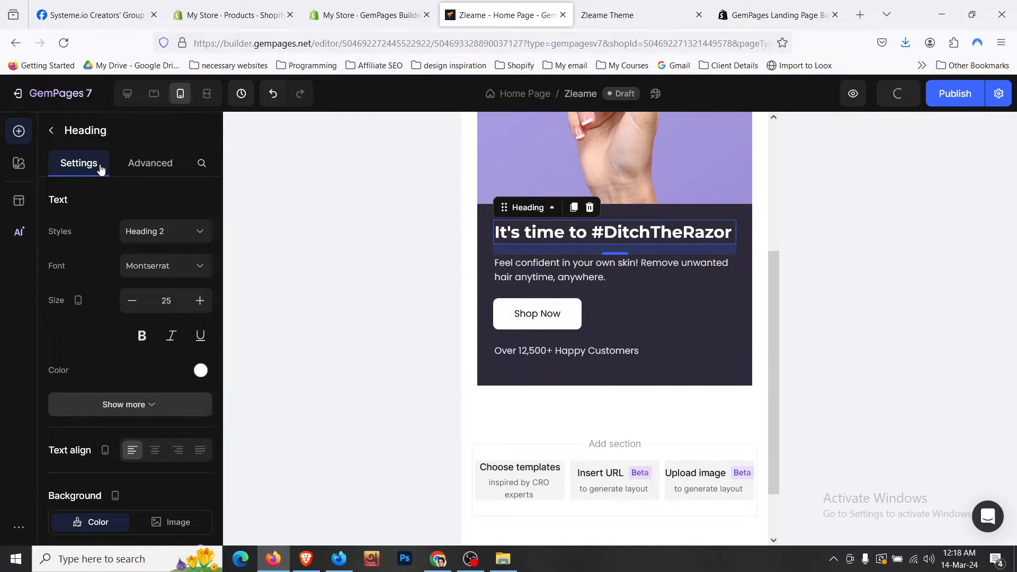
{"action": "left_click", "coordinate": [677, 276]}
{"action": "left_click", "coordinate": [628, 7]}
{"action": "left_click", "coordinate": [973, 14]}
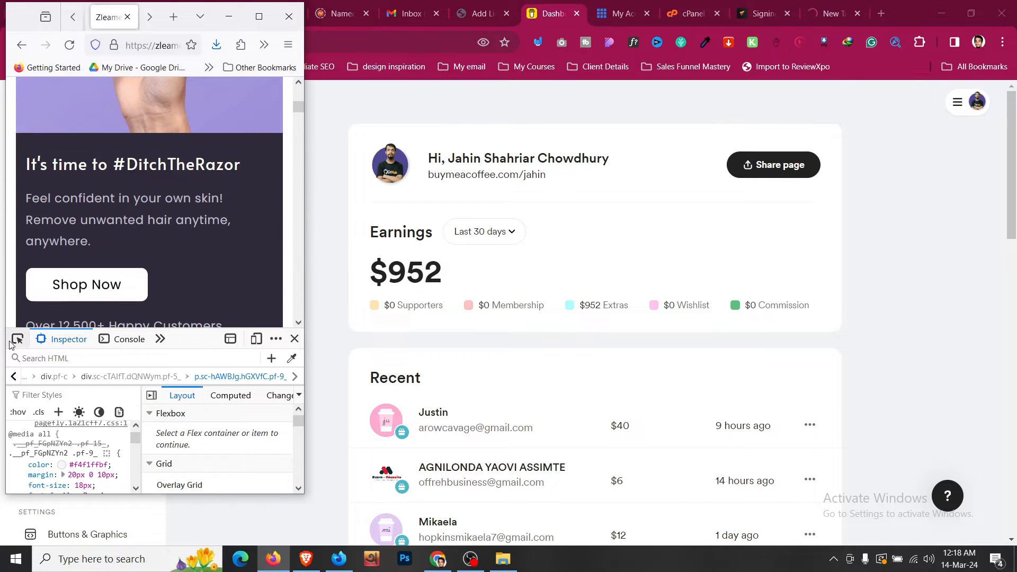
- Inspect the live store's mobile hero text column and h3 heading, noting its 25px font size
{"action": "left_click", "coordinate": [14, 344]}
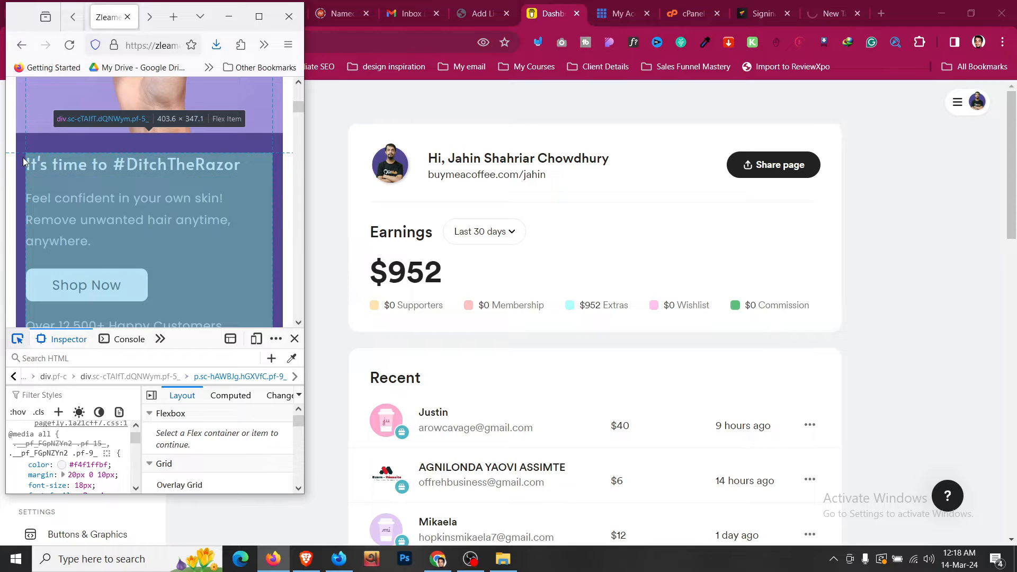
{"action": "left_click", "coordinate": [19, 160]}
{"action": "scroll", "coordinate": [83, 453], "scroll_direction": "down", "scroll_amount": 3}
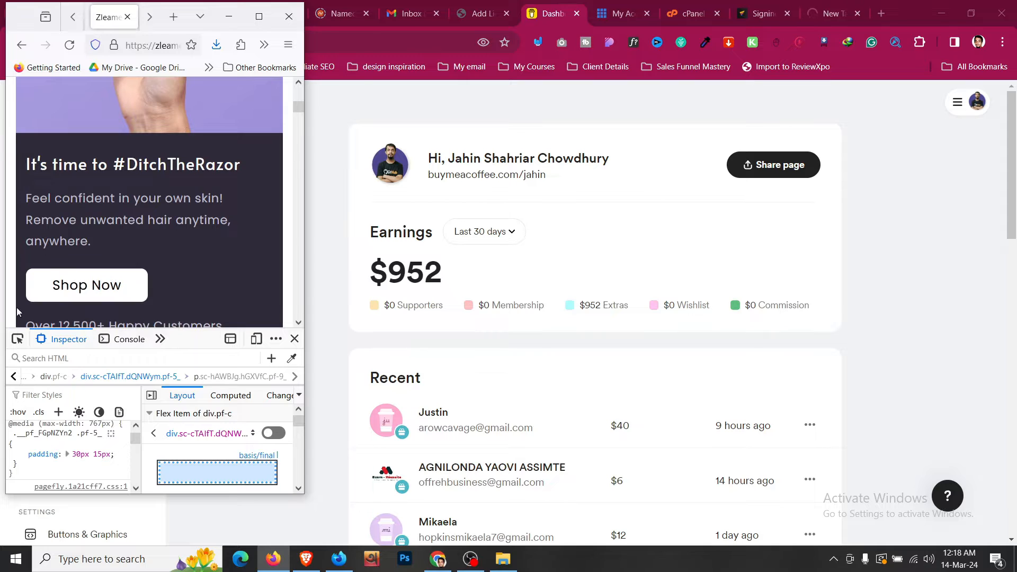
{"action": "left_click", "coordinate": [16, 337]}
{"action": "left_click", "coordinate": [103, 165]}
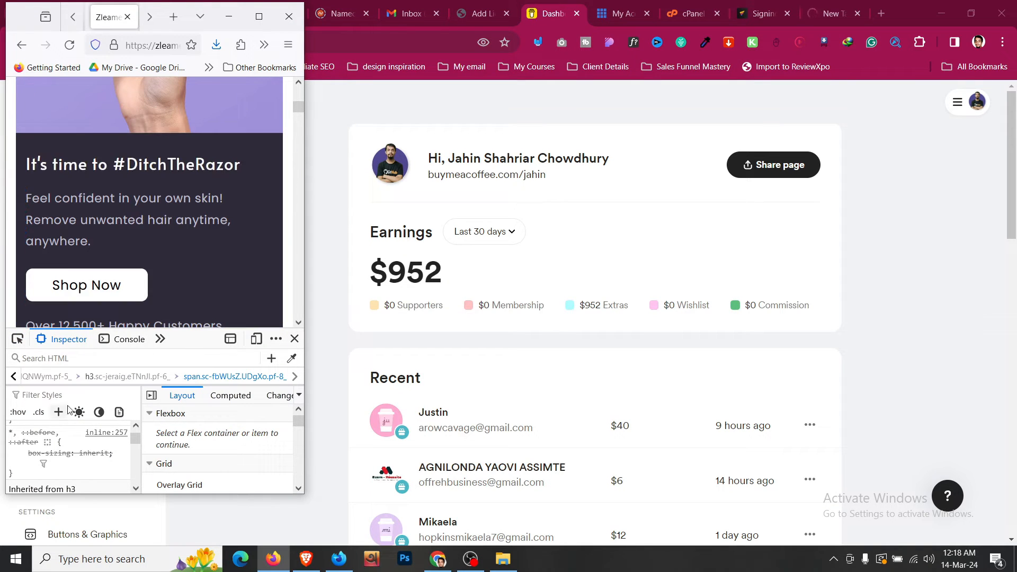
{"action": "left_click_drag", "start_coordinate": [273, 383], "coordinate": [256, 422]}
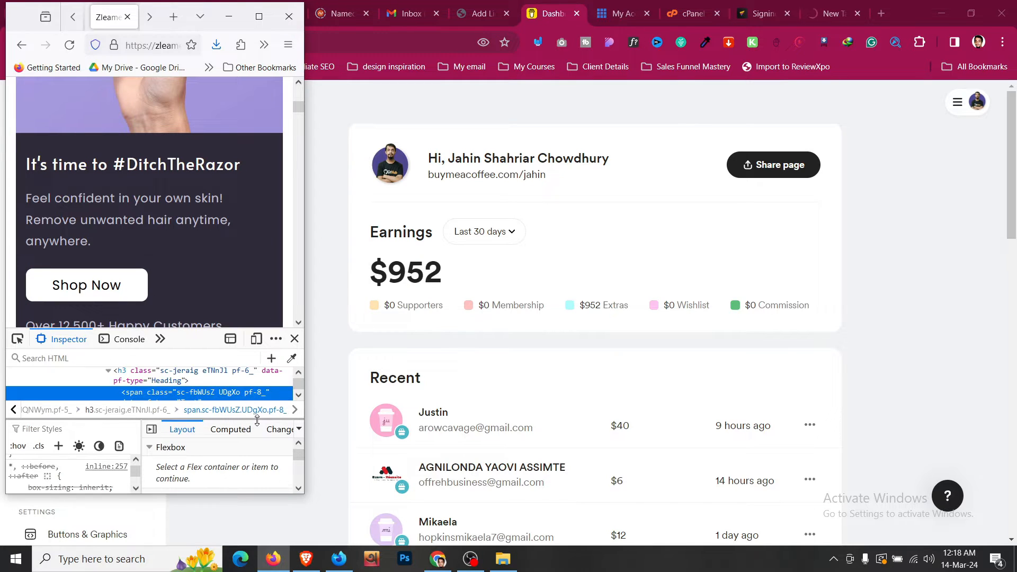
{"action": "left_click", "coordinate": [185, 375]}
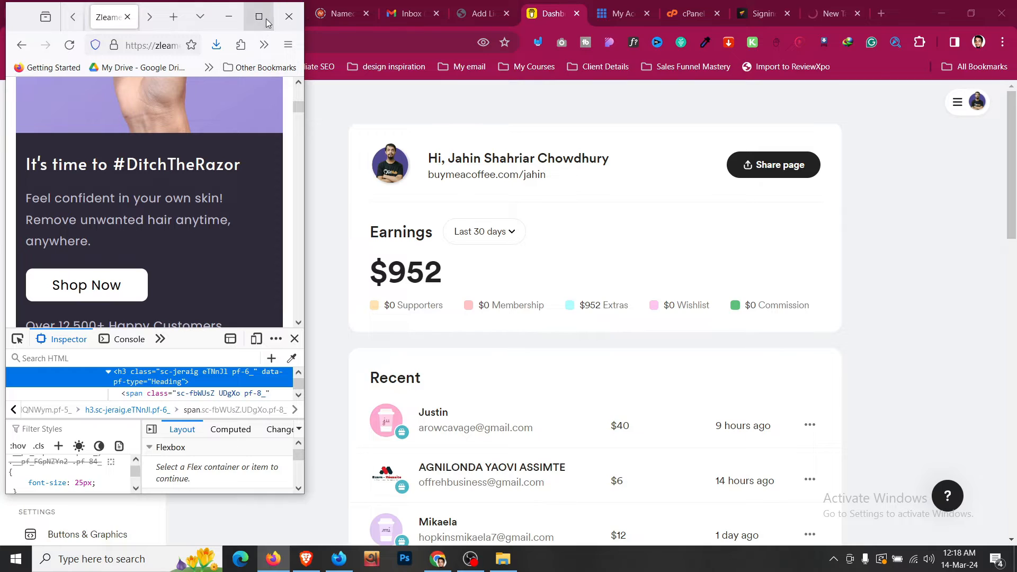
{"action": "left_click", "coordinate": [259, 16]}
{"action": "left_click", "coordinate": [476, 4]}
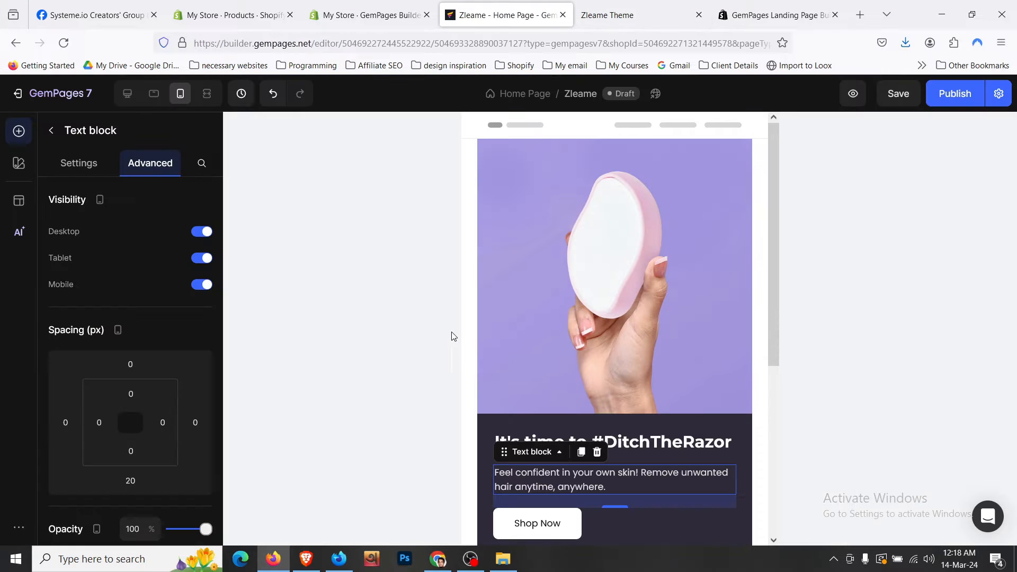
- Set the mobile hero row's left and right padding to 12px
{"action": "left_click", "coordinate": [489, 429]}
{"action": "left_click", "coordinate": [489, 429]}
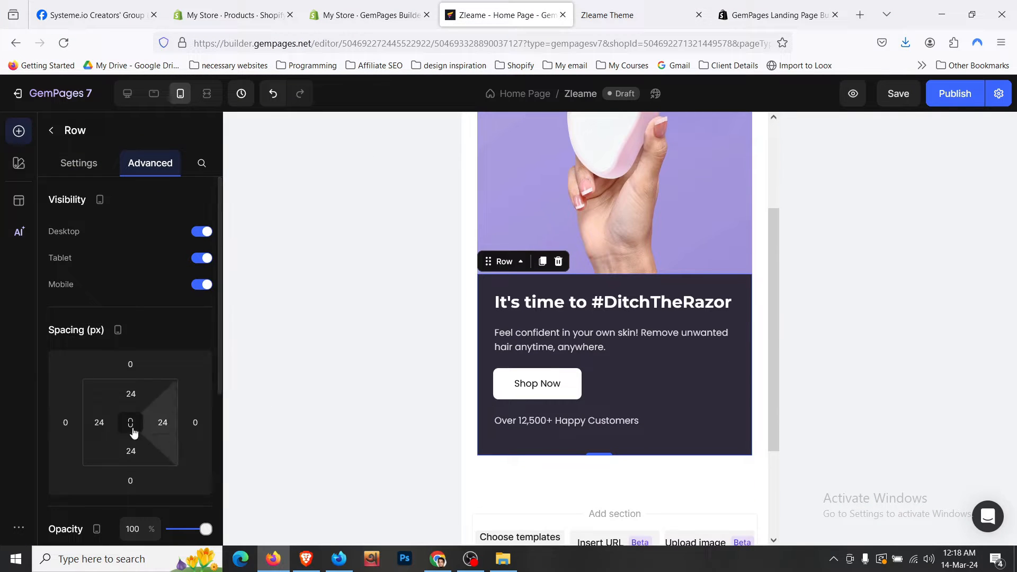
{"action": "left_click", "coordinate": [99, 422]}
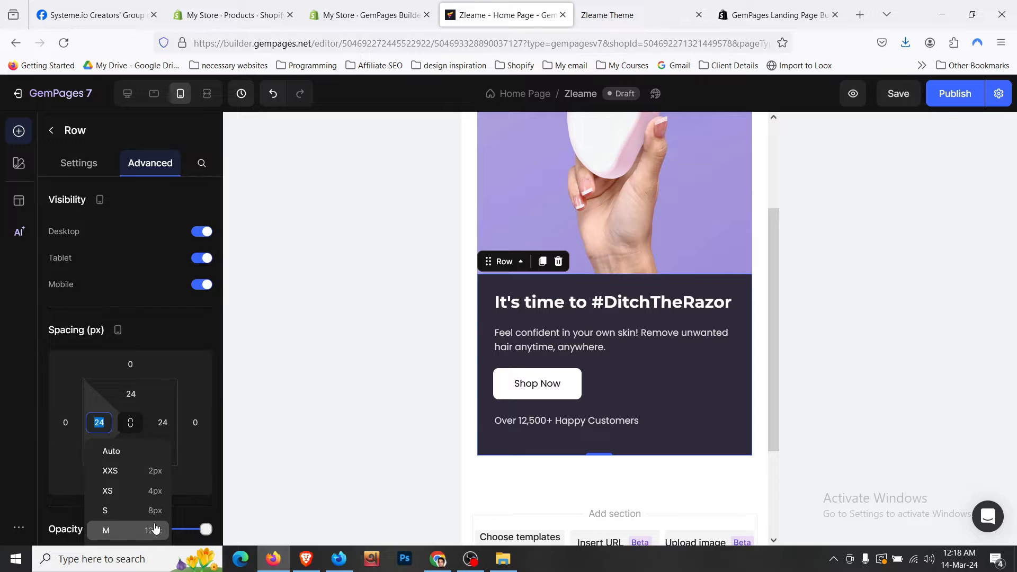
{"action": "left_click", "coordinate": [155, 529]}
{"action": "left_click", "coordinate": [162, 422]}
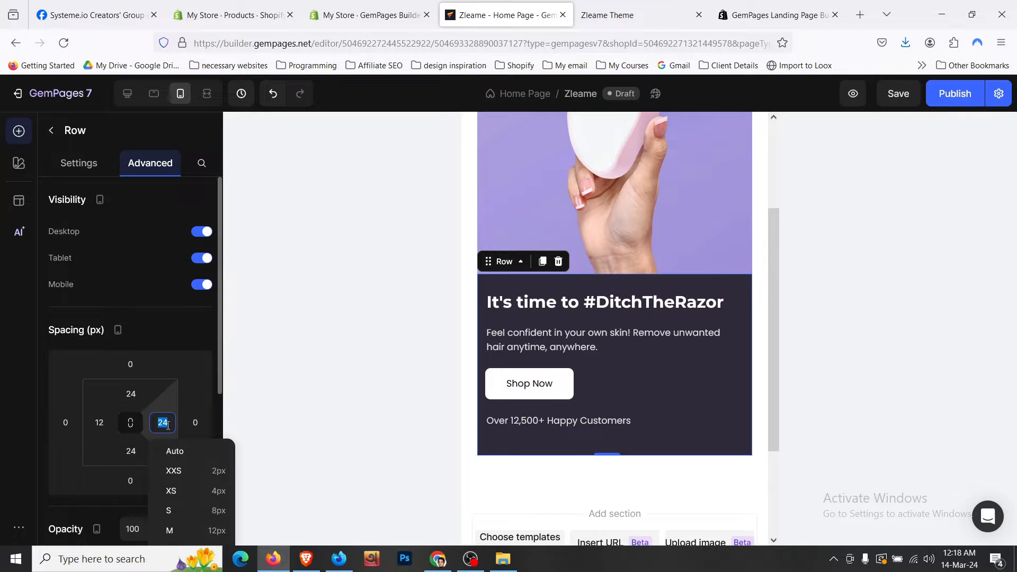
{"action": "left_click", "coordinate": [304, 522]}
- Set the hero row's top and bottom padding to 32px
{"action": "scroll", "coordinate": [674, 390], "scroll_direction": "down", "scroll_amount": 3}
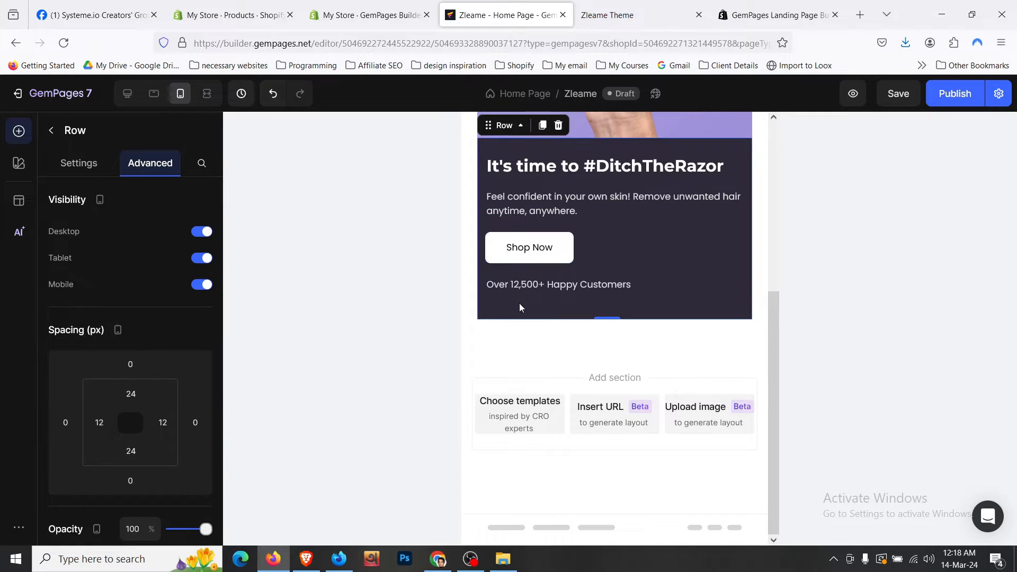
{"action": "scroll", "coordinate": [130, 360], "scroll_direction": "down", "scroll_amount": 2}
{"action": "left_click", "coordinate": [131, 322]}
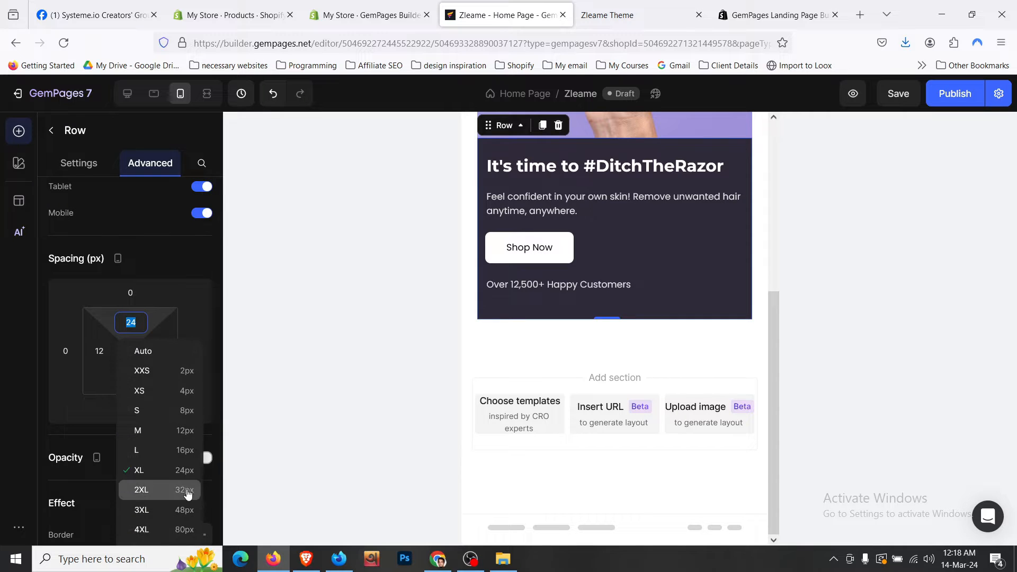
{"action": "left_click", "coordinate": [188, 491]}
{"action": "left_click", "coordinate": [131, 379]}
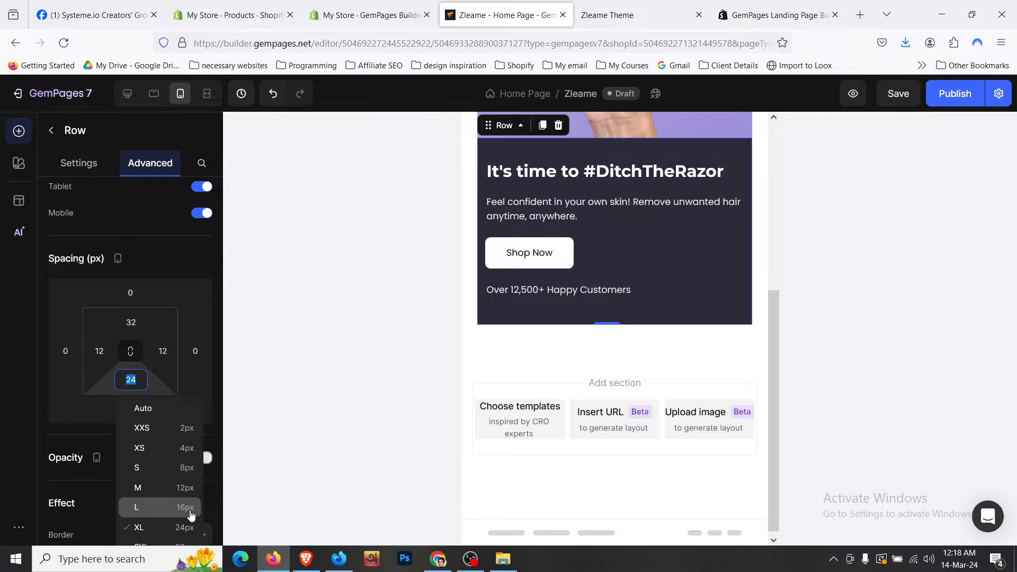
{"action": "scroll", "coordinate": [194, 506], "scroll_direction": "down", "scroll_amount": 2}
{"action": "left_click", "coordinate": [188, 475]}
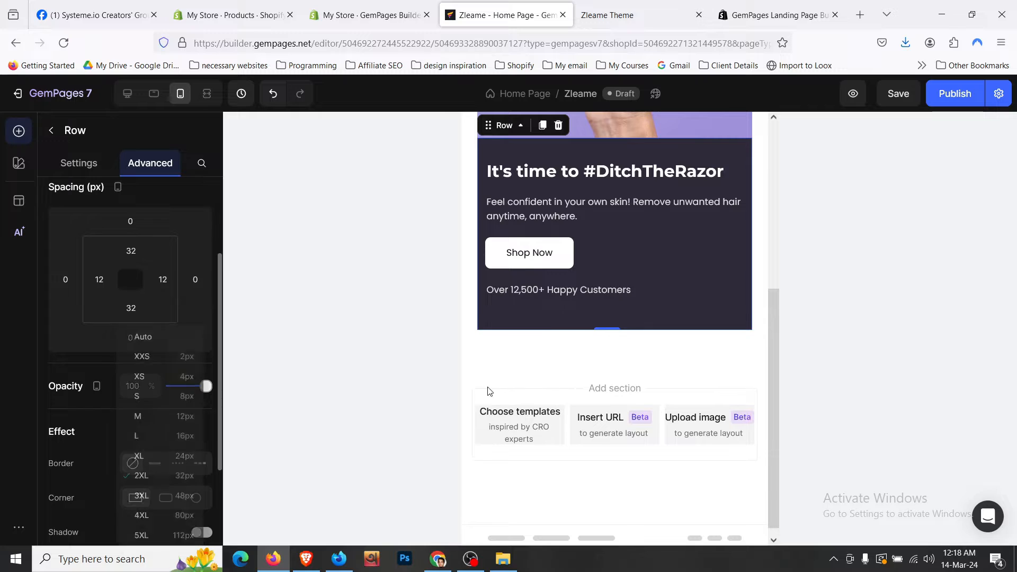
{"action": "scroll", "coordinate": [530, 334], "scroll_direction": "up", "scroll_amount": 1}
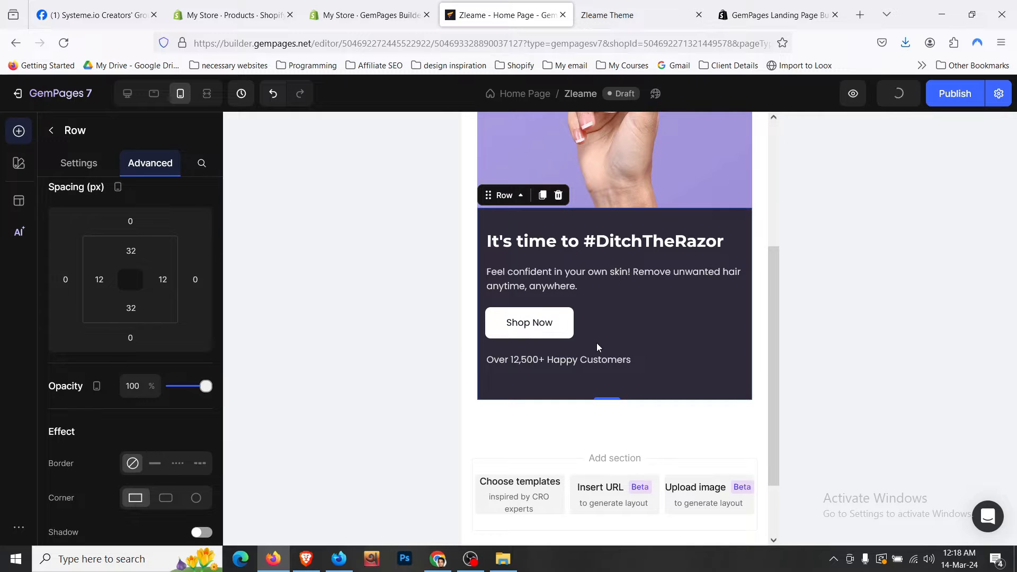
- Raise the Shop Now button text size to 18
{"action": "left_click", "coordinate": [537, 325]}
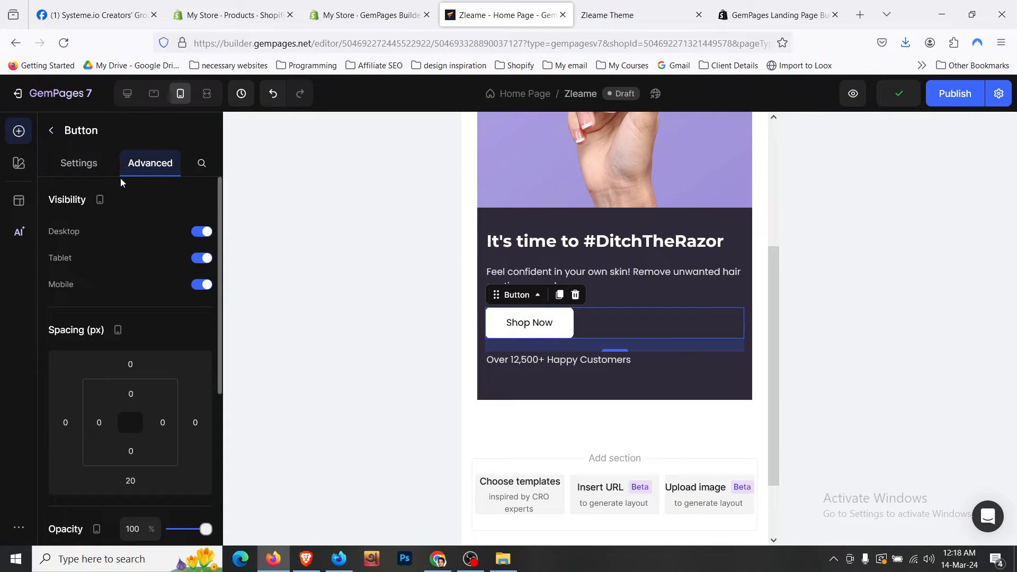
{"action": "left_click", "coordinate": [100, 171]}
{"action": "scroll", "coordinate": [182, 379], "scroll_direction": "down", "scroll_amount": 5}
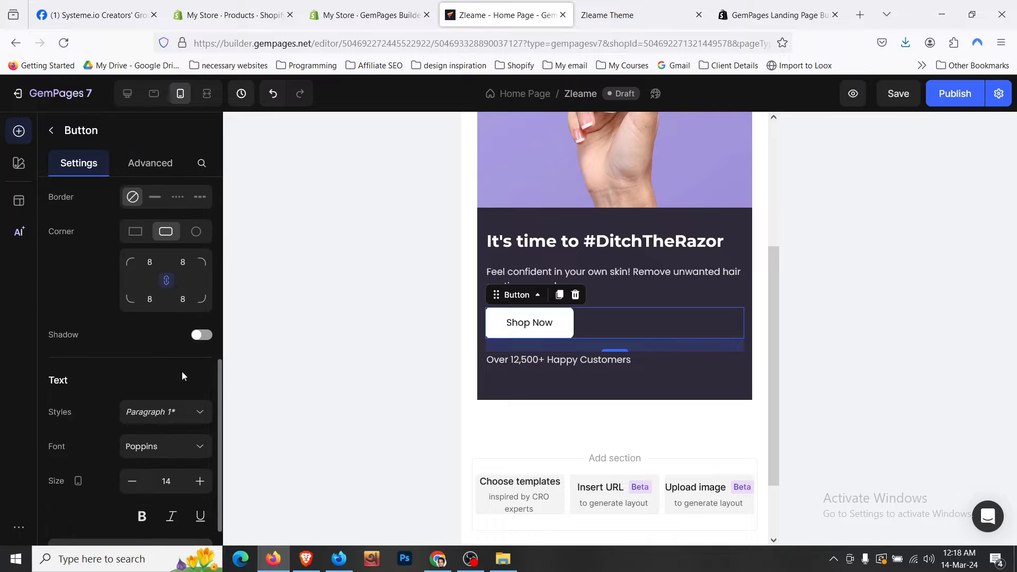
{"action": "left_click", "coordinate": [200, 410]}
{"action": "left_click", "coordinate": [200, 411]}
{"action": "left_click", "coordinate": [200, 411]}
{"action": "left_click", "coordinate": [200, 410]}
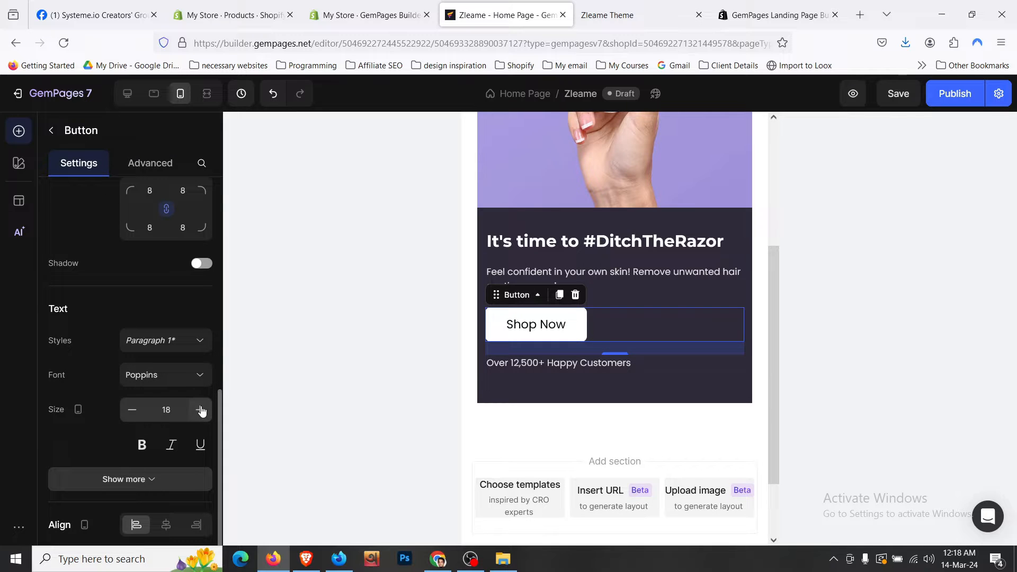
- Set the Feel confident paragraph and Over 12,500+ Happy Customers text to size 16, and save
{"action": "left_click", "coordinate": [618, 280]}
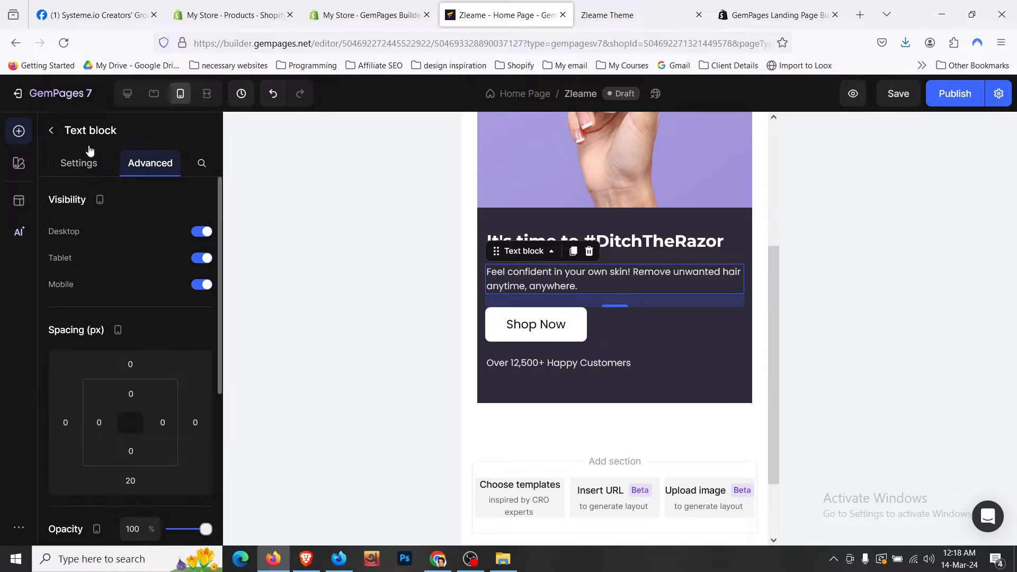
{"action": "left_click", "coordinate": [80, 163]}
{"action": "left_click", "coordinate": [206, 301]}
{"action": "left_click", "coordinate": [206, 300]}
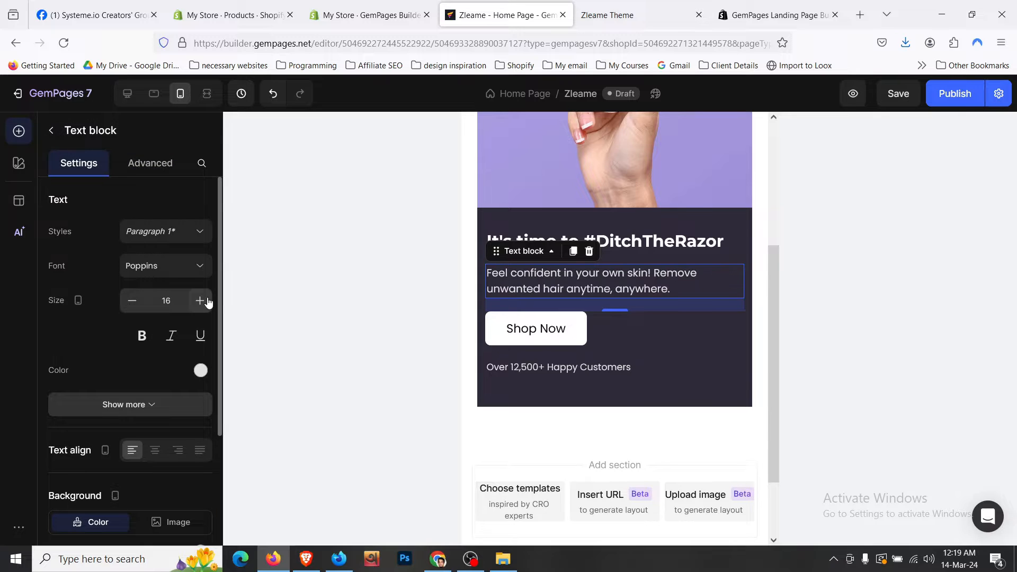
{"action": "left_click", "coordinate": [208, 302]}
{"action": "left_click", "coordinate": [133, 301]}
{"action": "left_click", "coordinate": [649, 373]}
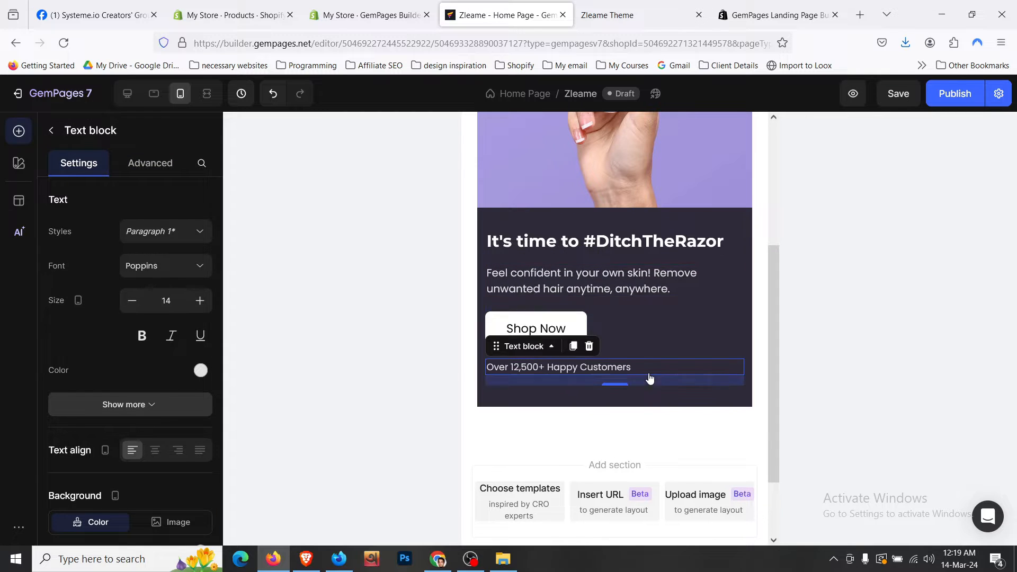
{"action": "left_click", "coordinate": [200, 300]}
{"action": "left_click", "coordinate": [200, 301]}
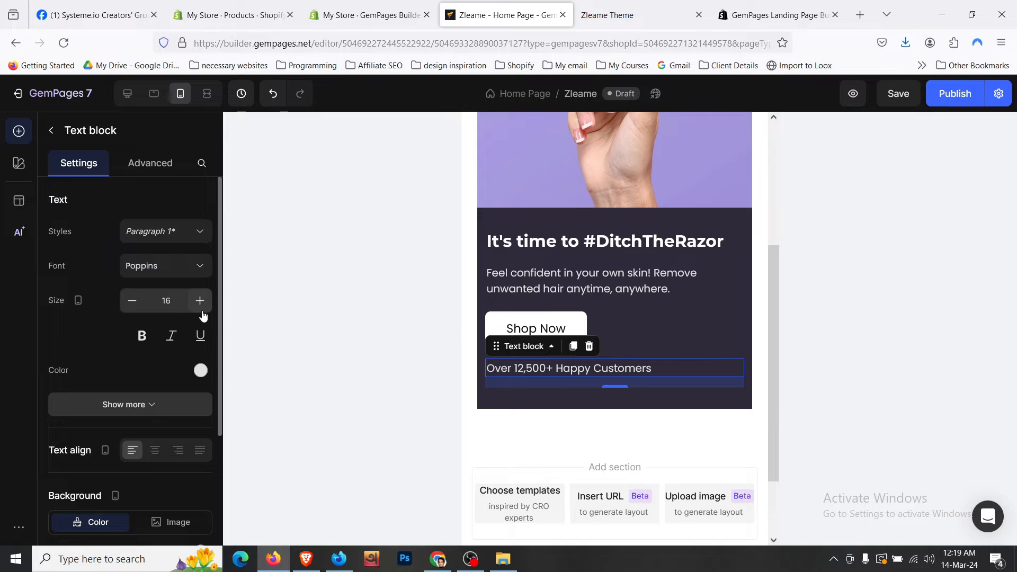
{"action": "key", "text": "ctrl+s"}
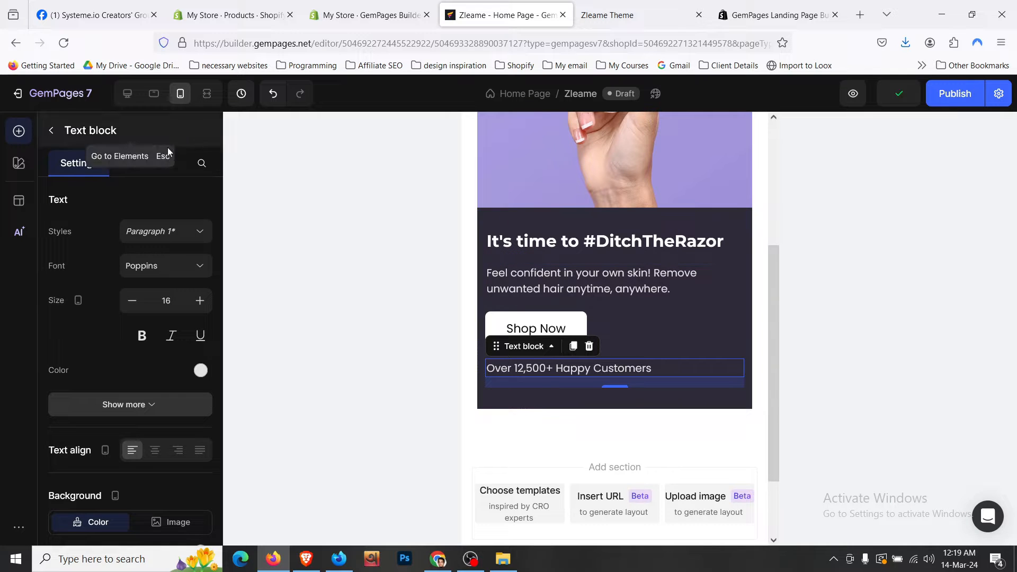
- Remove the bottom spacing below the Over 12,500+ Happy Customers text
{"action": "left_click", "coordinate": [151, 164]}
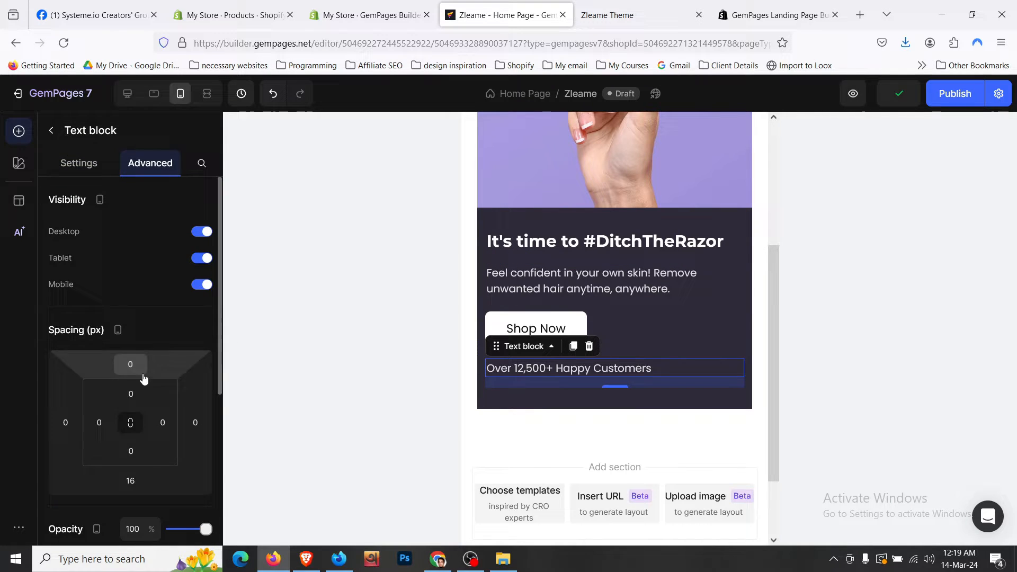
{"action": "left_click", "coordinate": [140, 476]}
{"action": "key", "text": "BackSpace"}
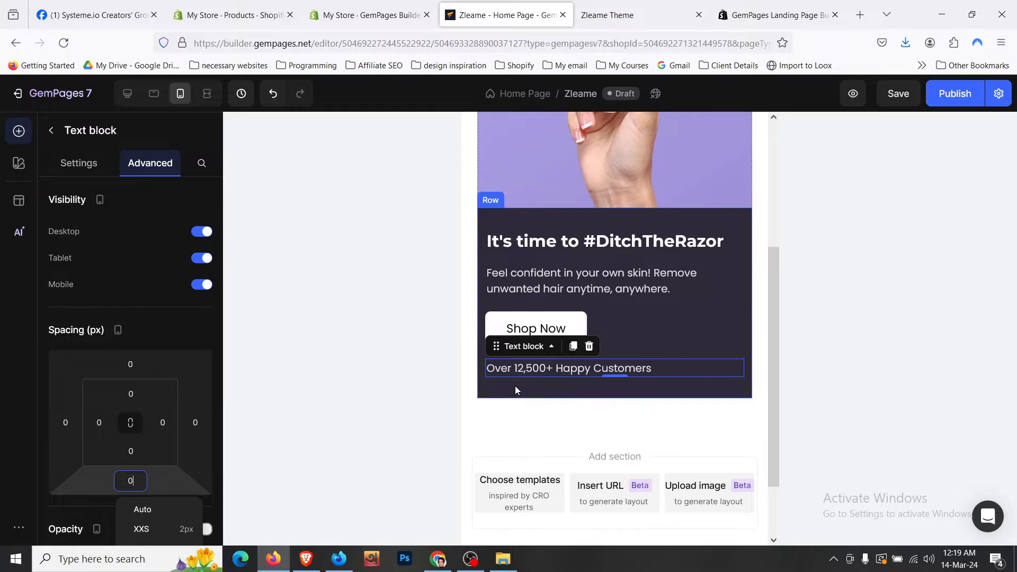
- Review the hero row and section padding in the mobile preview
{"action": "left_click", "coordinate": [515, 386]}
{"action": "left_click", "coordinate": [478, 414]}
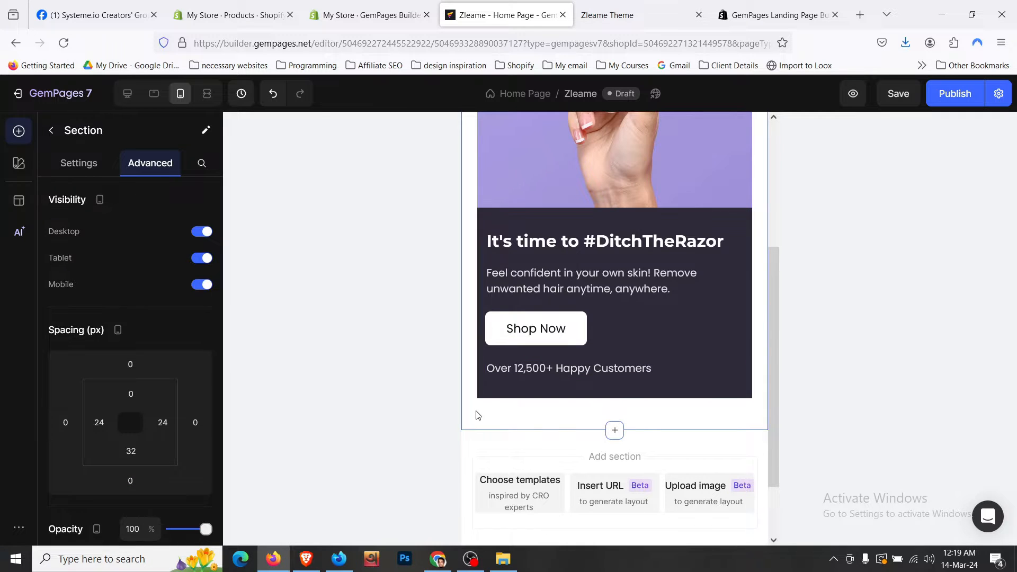
{"action": "scroll", "coordinate": [477, 415], "scroll_direction": "up", "scroll_amount": 4}
{"action": "scroll", "coordinate": [476, 415], "scroll_direction": "down", "scroll_amount": 5}
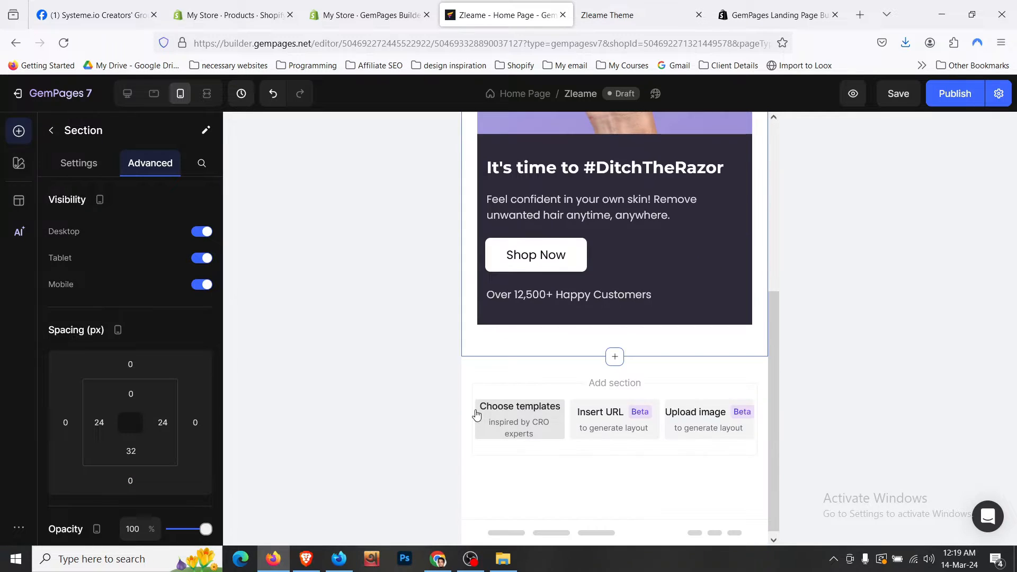
{"action": "left_click", "coordinate": [651, 180]}
{"action": "left_click", "coordinate": [707, 313]}
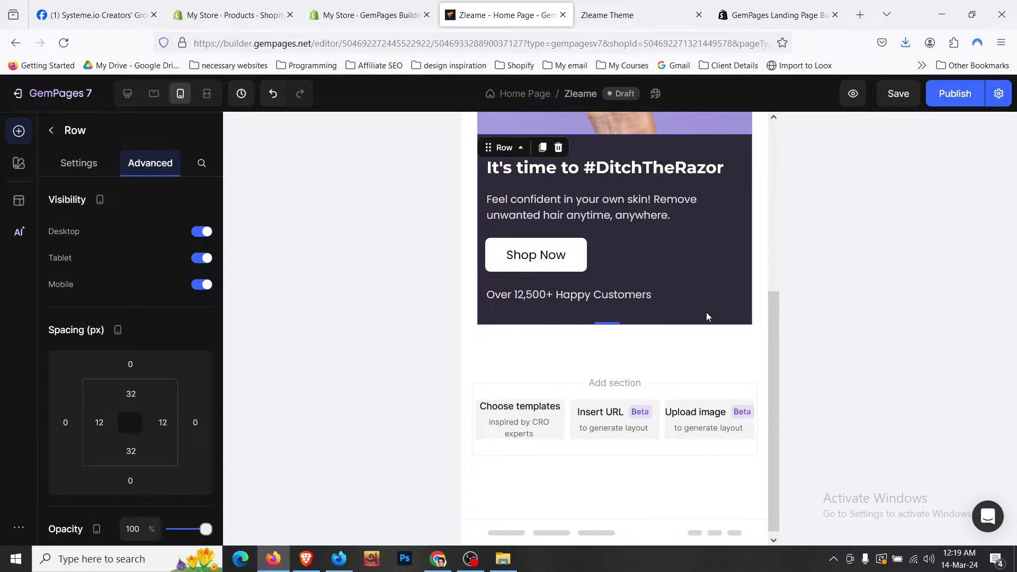
{"action": "scroll", "coordinate": [706, 313], "scroll_direction": "up", "scroll_amount": 5}
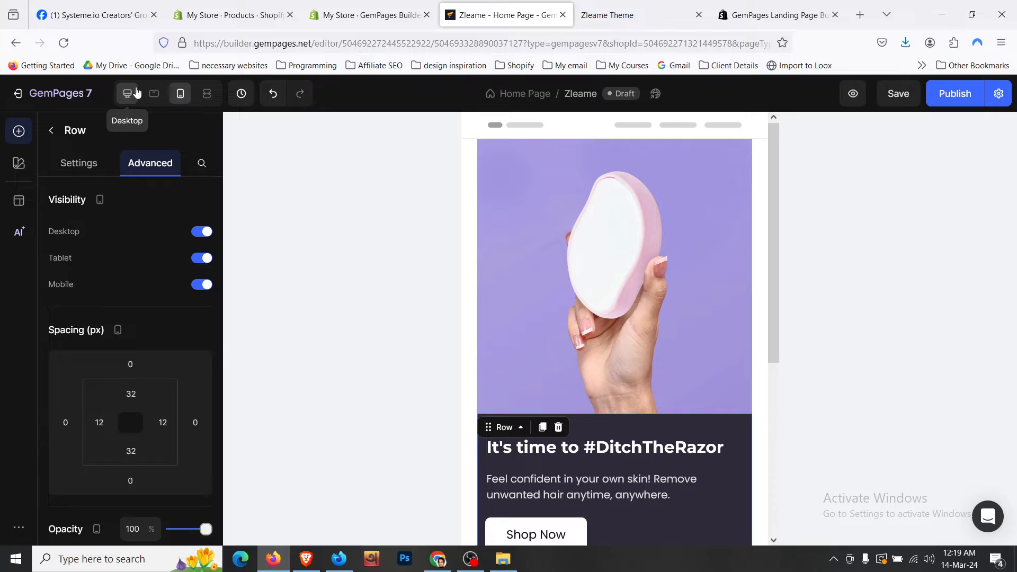
- In tablet view, increase the Feel confident paragraph text size to 18
{"action": "left_click", "coordinate": [153, 100]}
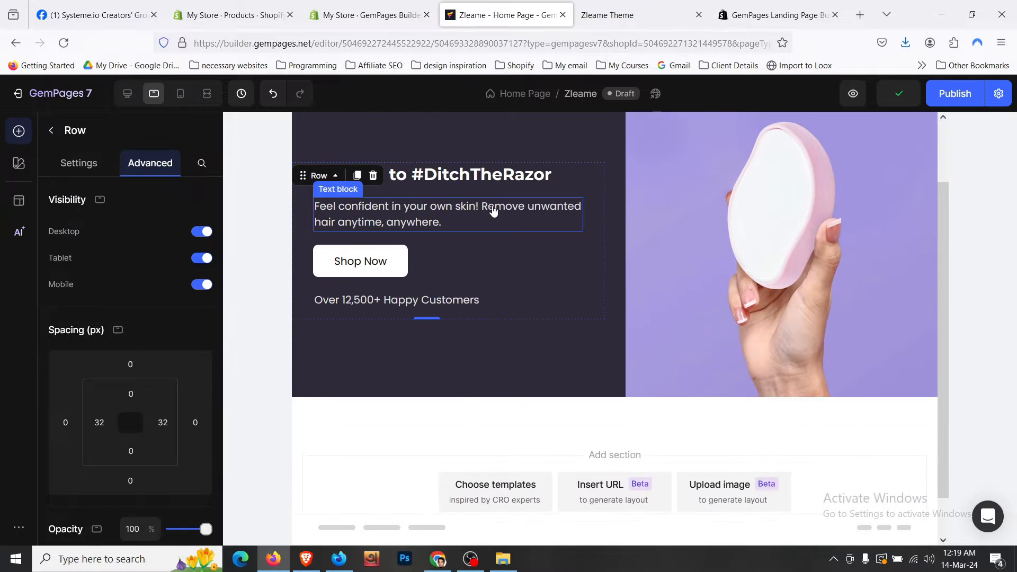
{"action": "left_click", "coordinate": [483, 170]}
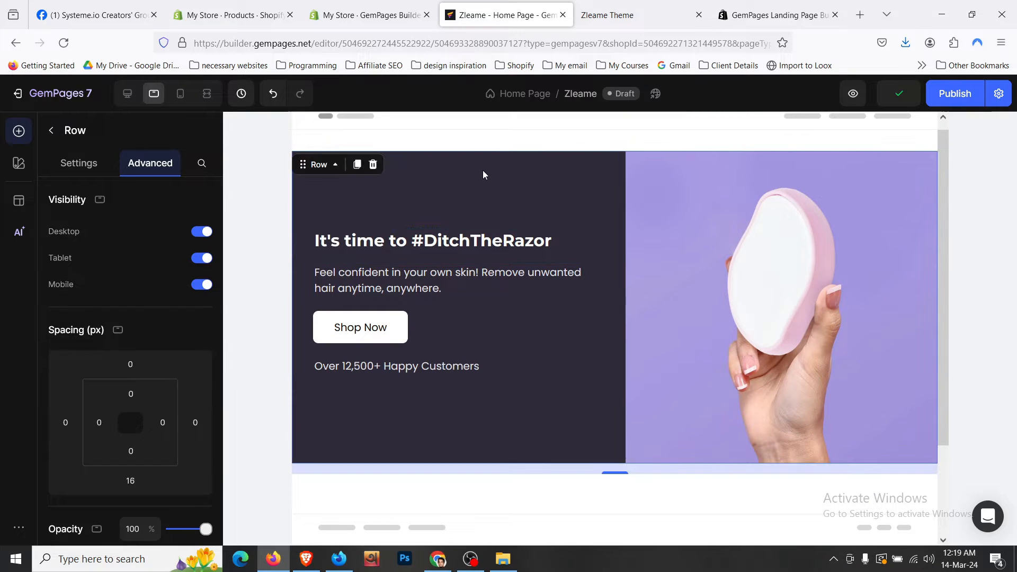
{"action": "left_click", "coordinate": [486, 238]}
{"action": "left_click", "coordinate": [412, 276]}
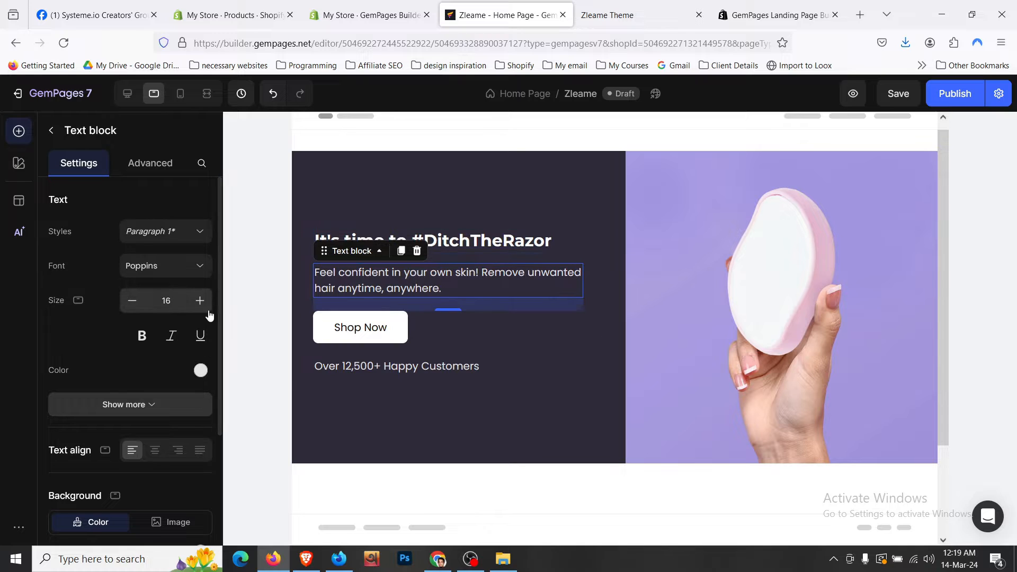
{"action": "left_click", "coordinate": [200, 301]}
{"action": "left_click", "coordinate": [200, 301]}
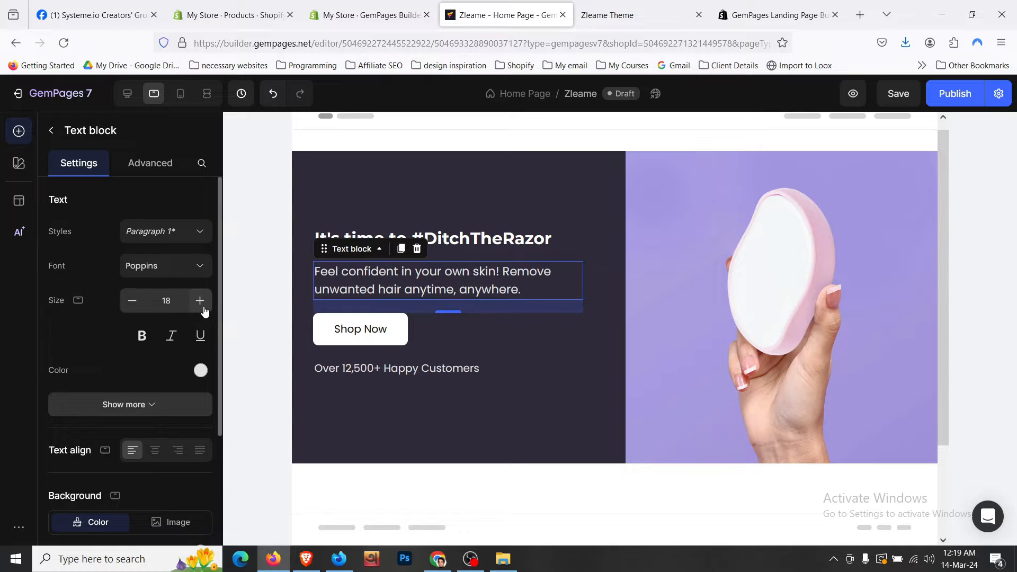
- Set the Shop Now text to 20 and the customers line to 18, then show desktop layout
{"action": "left_click", "coordinate": [344, 330]}
{"action": "scroll", "coordinate": [186, 323], "scroll_direction": "down", "scroll_amount": 10}
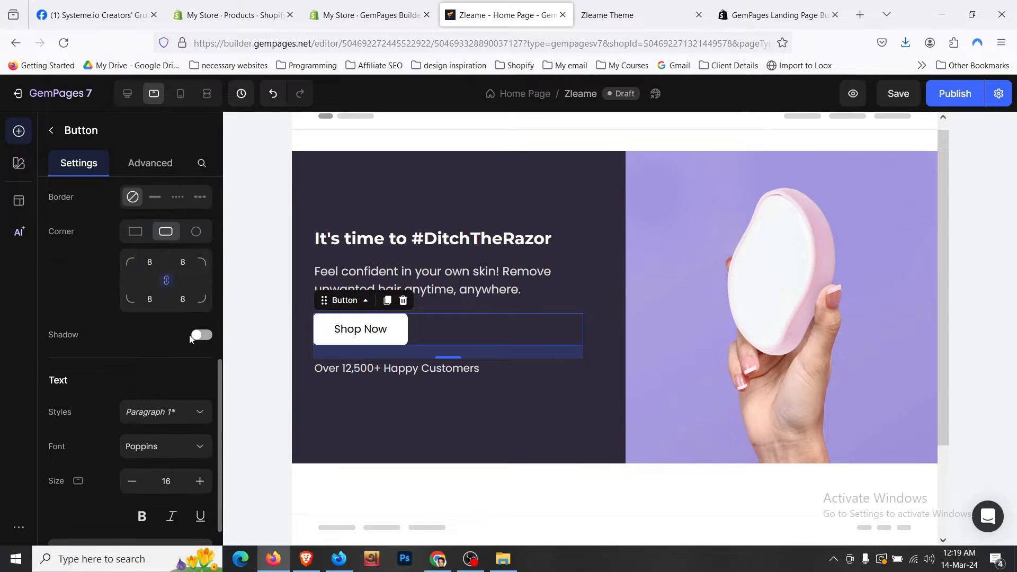
{"action": "left_click", "coordinate": [200, 410]}
{"action": "left_click", "coordinate": [199, 409]}
{"action": "left_click", "coordinate": [200, 409]}
{"action": "left_click", "coordinate": [200, 409]}
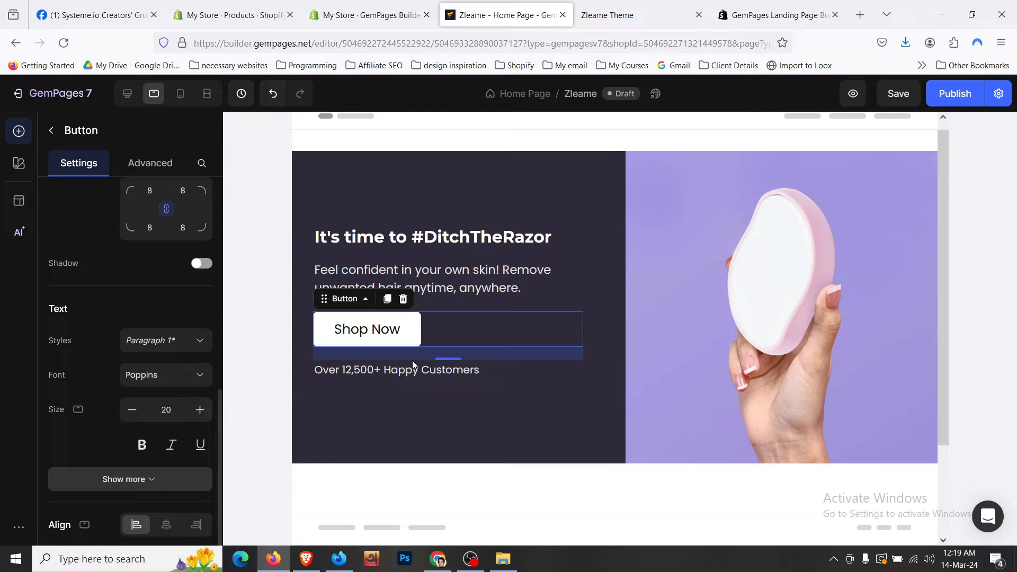
{"action": "left_click", "coordinate": [412, 381]}
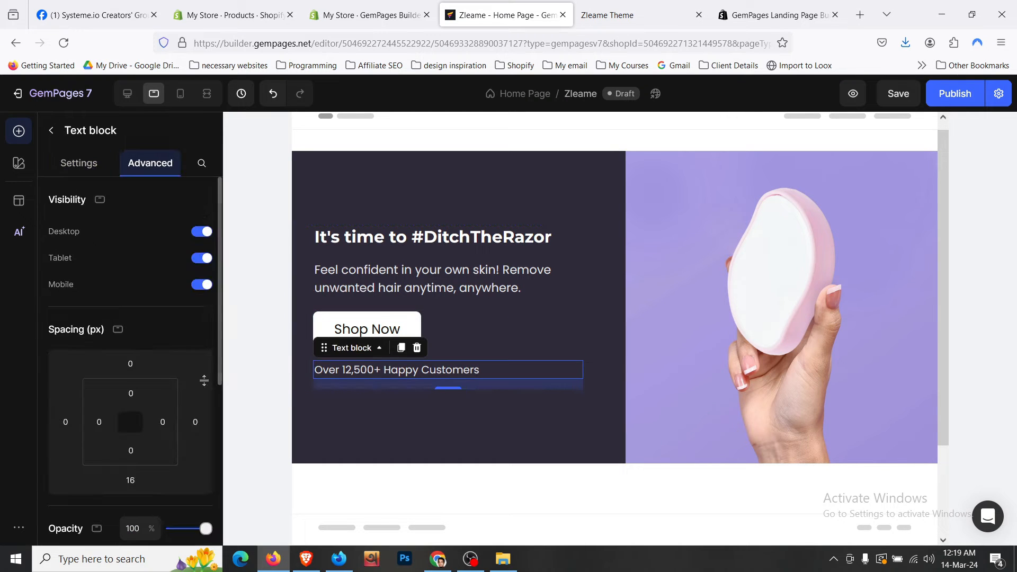
{"action": "left_click", "coordinate": [82, 165]}
{"action": "left_click", "coordinate": [200, 301]}
{"action": "left_click", "coordinate": [200, 300]}
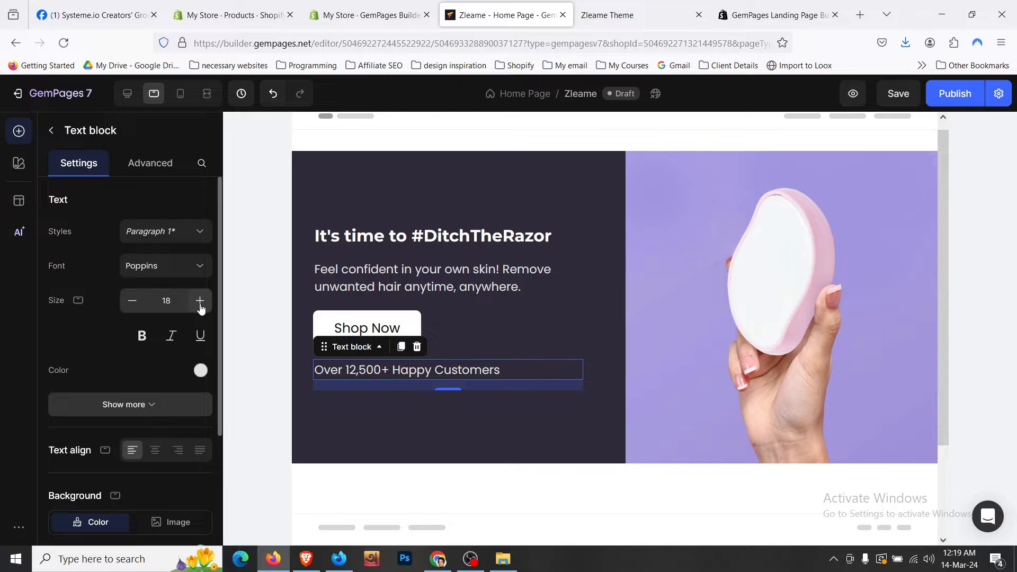
{"action": "left_click", "coordinate": [129, 93]}
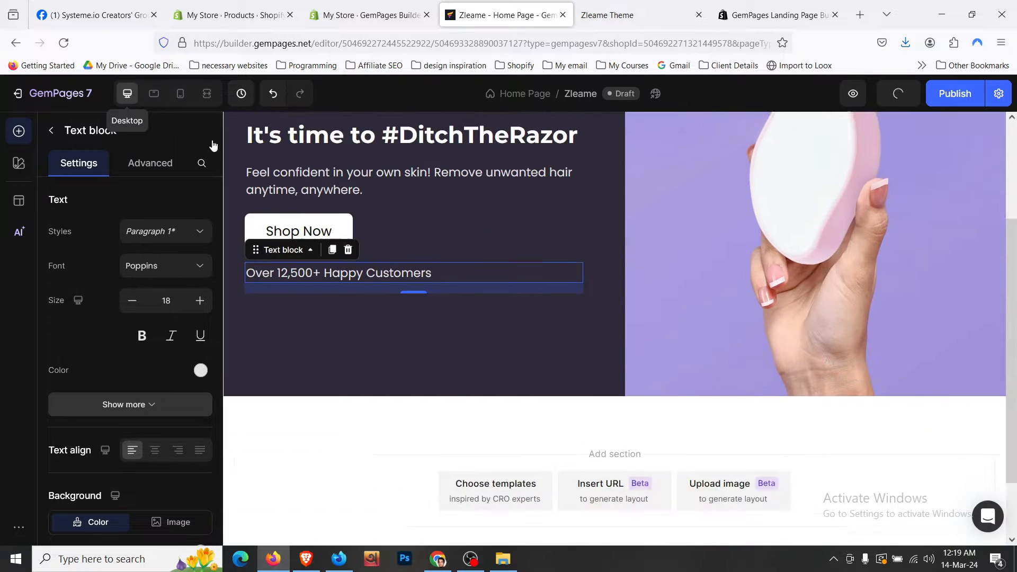
- Set the customers text block's bottom margin to 0
{"action": "scroll", "coordinate": [453, 271], "scroll_direction": "down", "scroll_amount": 2}
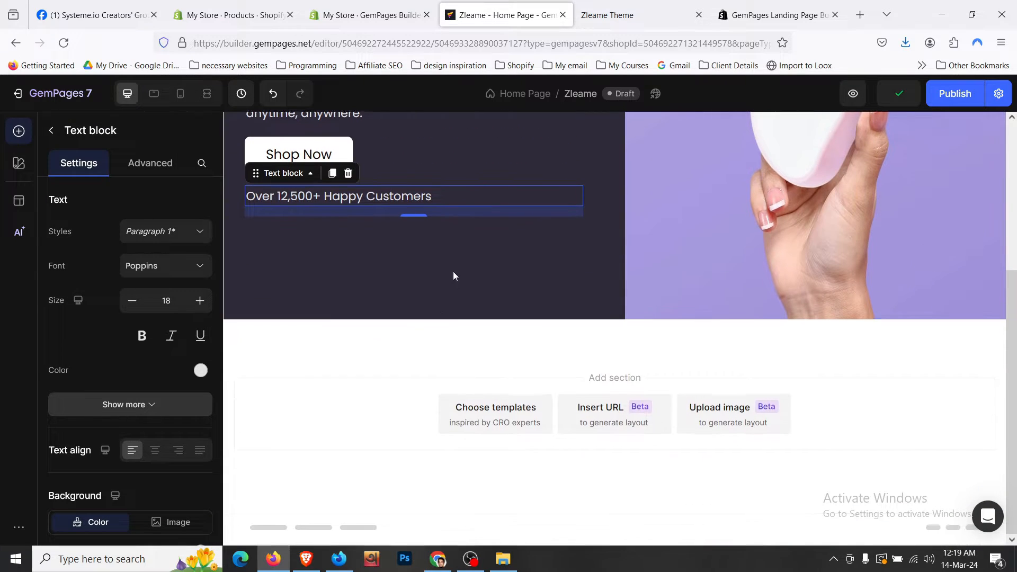
{"action": "scroll", "coordinate": [446, 244], "scroll_direction": "up", "scroll_amount": 3}
{"action": "left_click", "coordinate": [153, 163]}
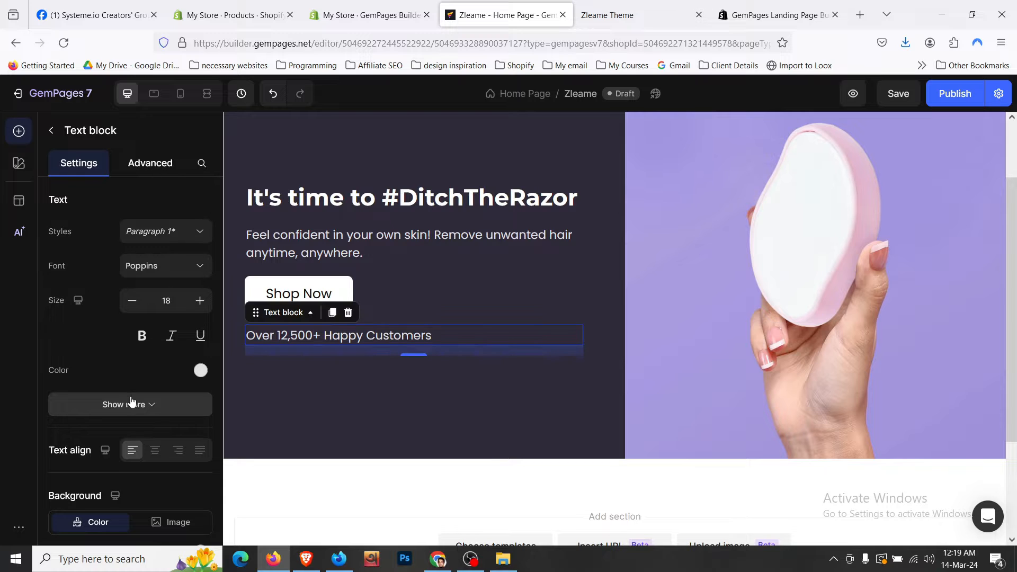
{"action": "left_click", "coordinate": [131, 480]}
{"action": "type", "text": "0"}
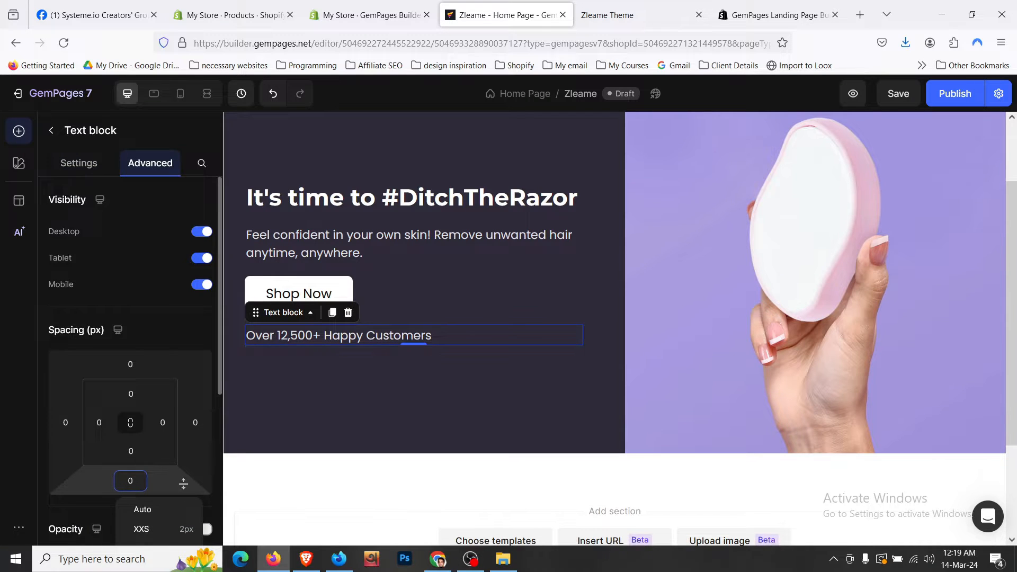
- Set the hero row's bottom margin to 0
{"action": "left_click", "coordinate": [405, 441]}
{"action": "scroll", "coordinate": [403, 402], "scroll_direction": "down", "scroll_amount": 2}
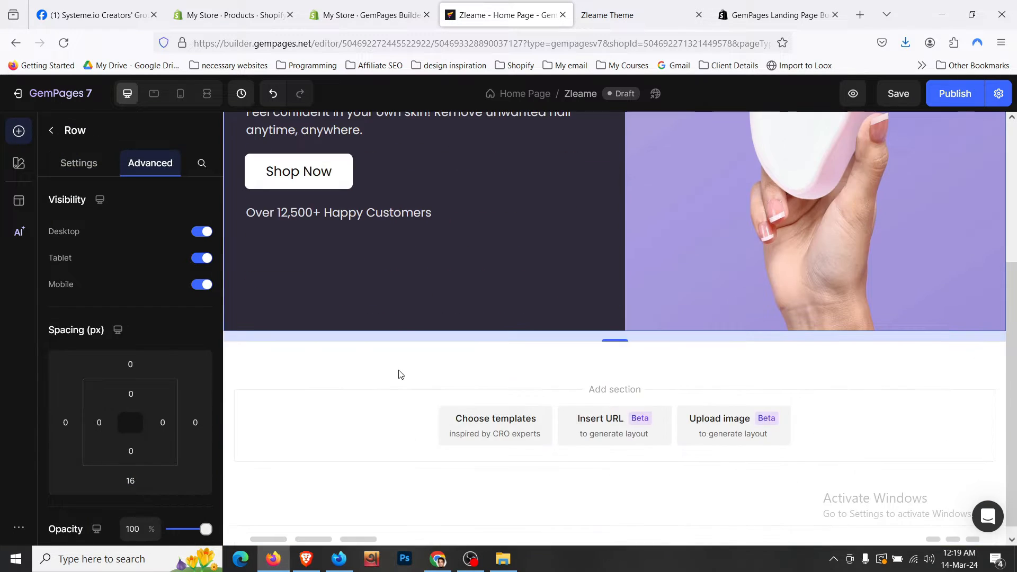
{"action": "left_click", "coordinate": [401, 353]}
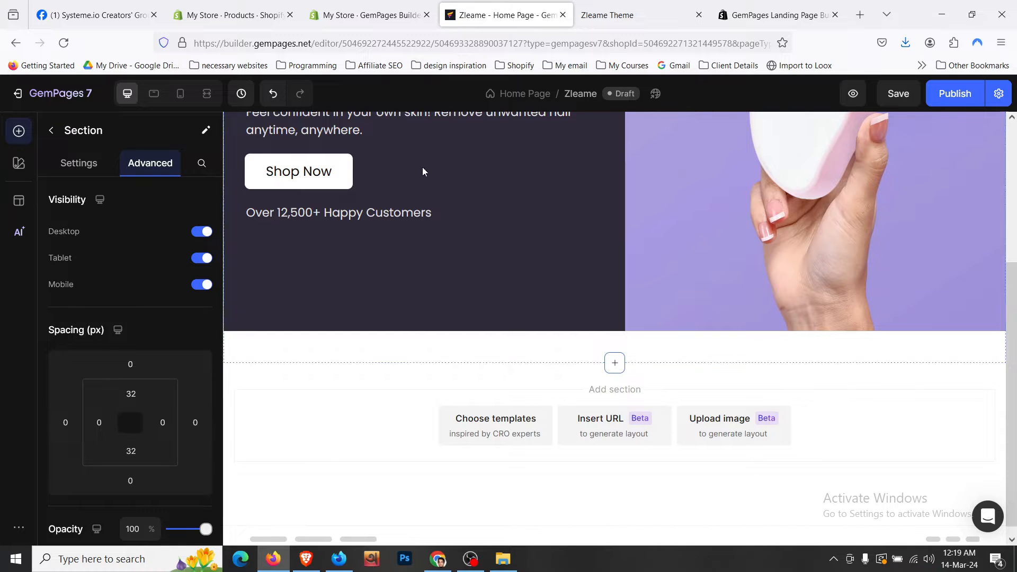
{"action": "key", "text": "ctrl+Tab"}
{"action": "left_click", "coordinate": [503, 15]}
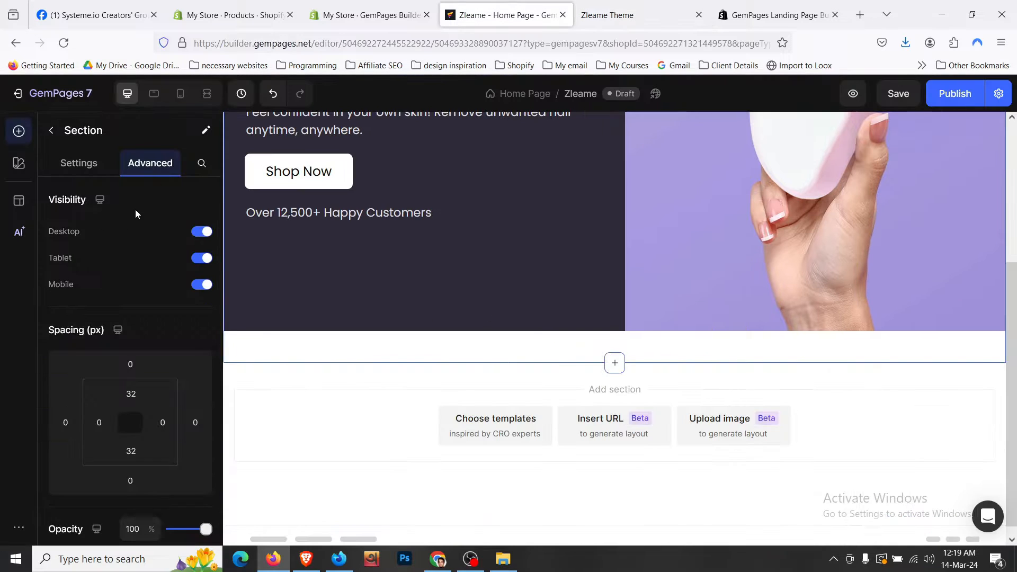
{"action": "scroll", "coordinate": [133, 418], "scroll_direction": "down", "scroll_amount": 3}
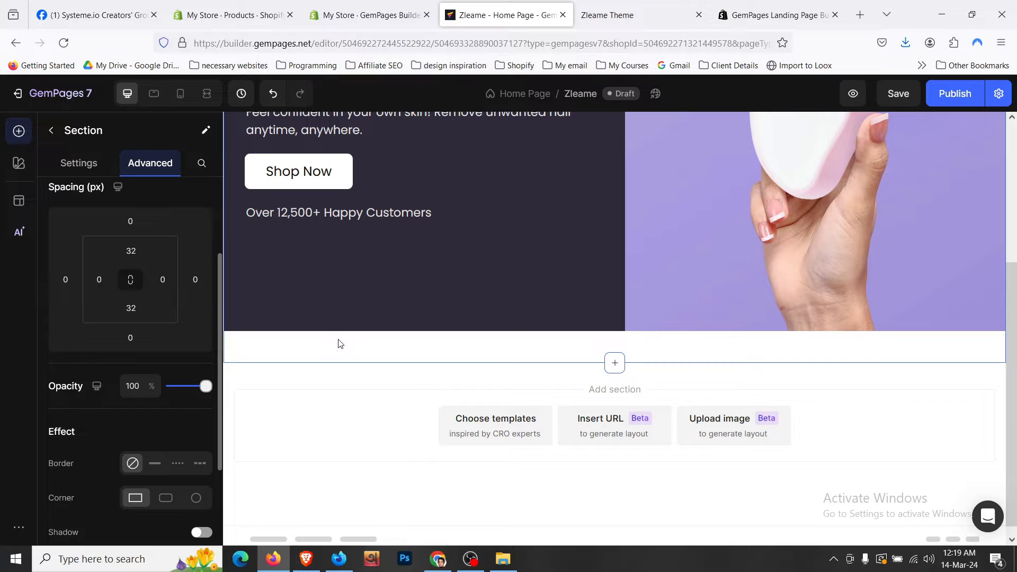
{"action": "left_click", "coordinate": [348, 318]}
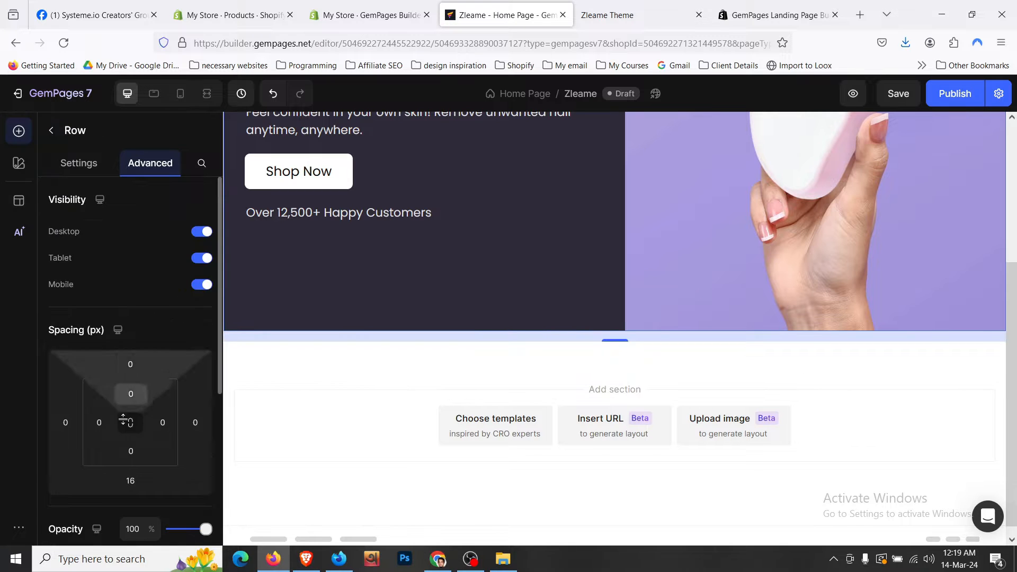
{"action": "left_click", "coordinate": [132, 479]}
{"action": "type", "text": "0"}
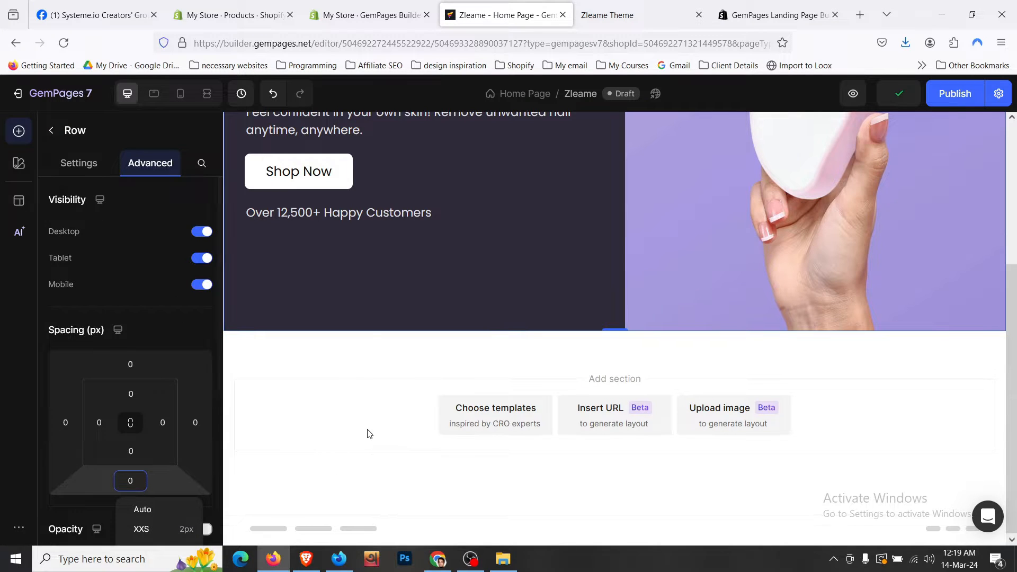
- Set the hero section's top padding to 0 and save the page
{"action": "left_click", "coordinate": [360, 349]}
{"action": "scroll", "coordinate": [441, 182], "scroll_direction": "up", "scroll_amount": 4}
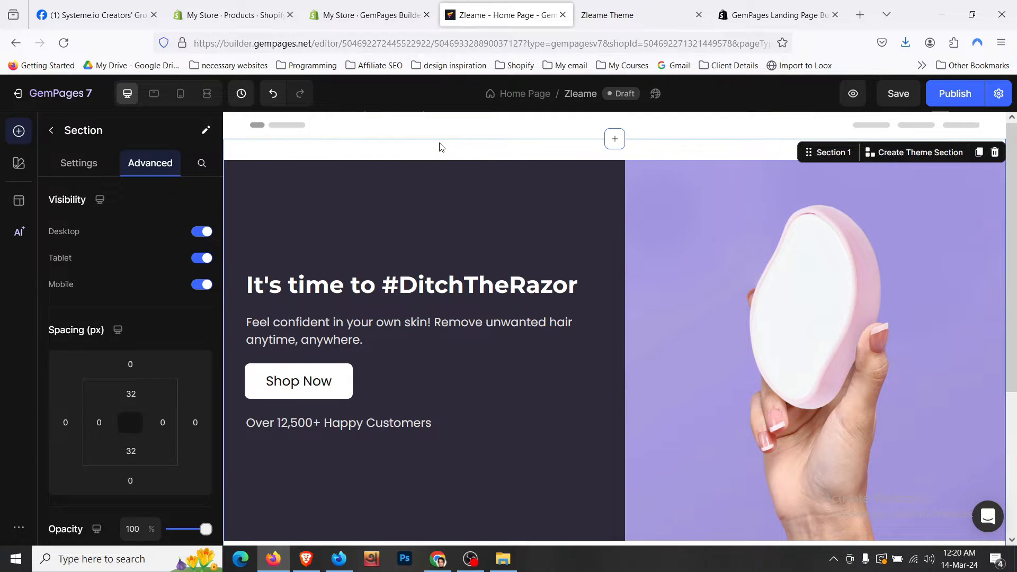
{"action": "left_click", "coordinate": [131, 394]}
{"action": "type", "text": "0"}
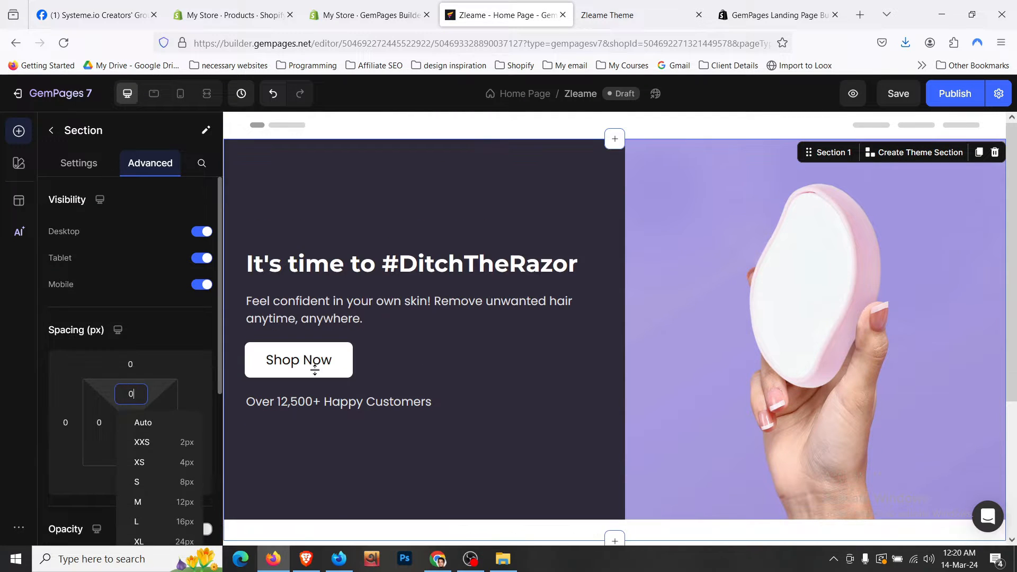
{"action": "scroll", "coordinate": [450, 345], "scroll_direction": "down", "scroll_amount": 3}
{"action": "scroll", "coordinate": [529, 334], "scroll_direction": "up", "scroll_amount": 3}
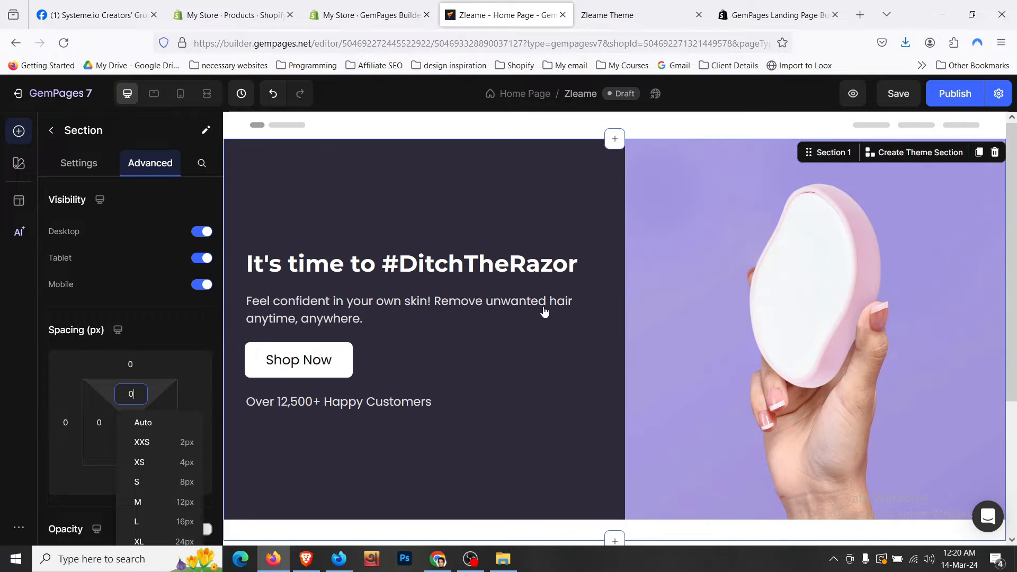
{"action": "left_click", "coordinate": [898, 94]}
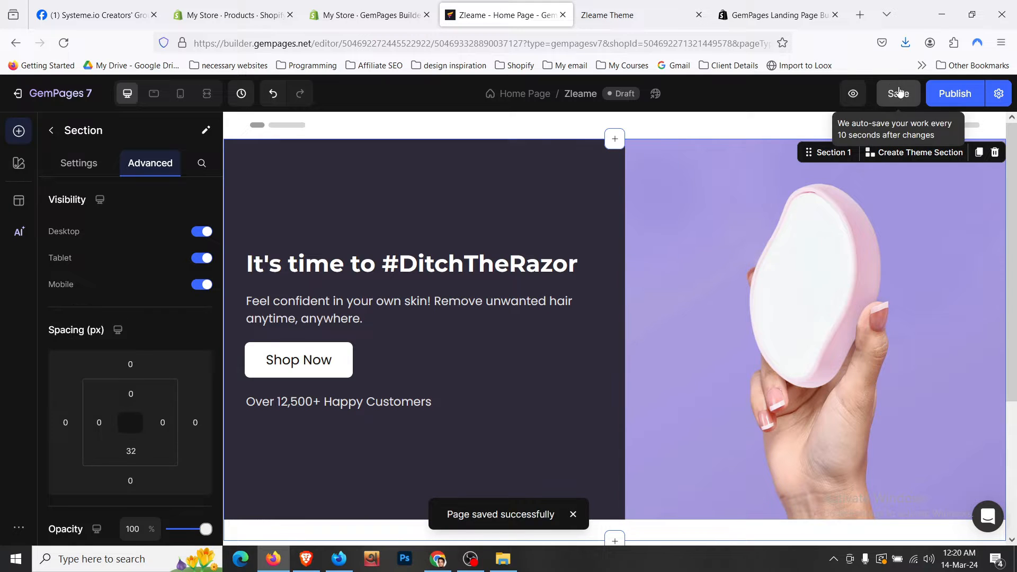
- Publish the Zleame home page, dismiss the success toast, and return to the GemPages dashboard
{"action": "left_click", "coordinate": [966, 93]}
{"action": "scroll", "coordinate": [744, 229], "scroll_direction": "down", "scroll_amount": 3}
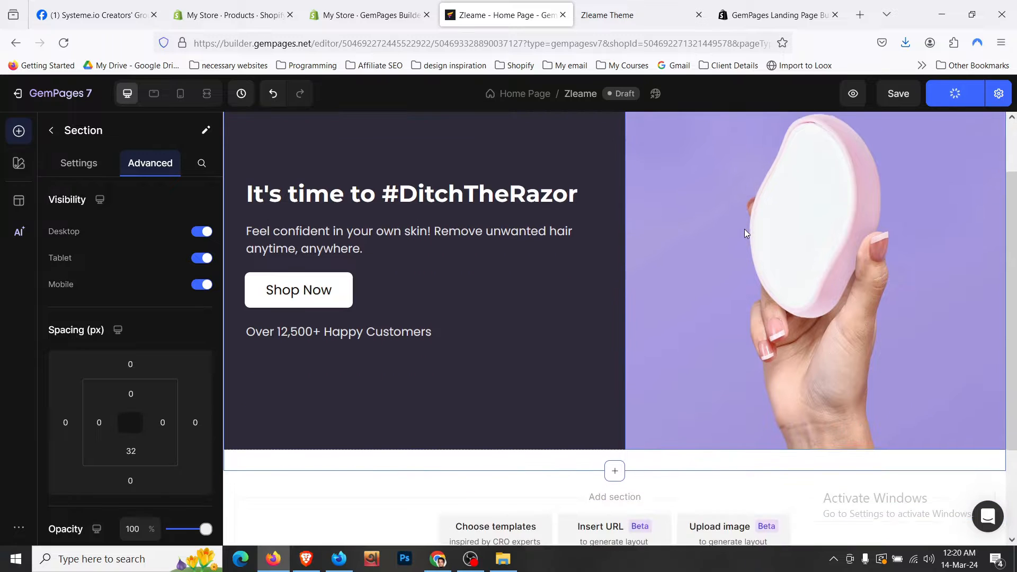
{"action": "scroll", "coordinate": [745, 229], "scroll_direction": "up", "scroll_amount": 3}
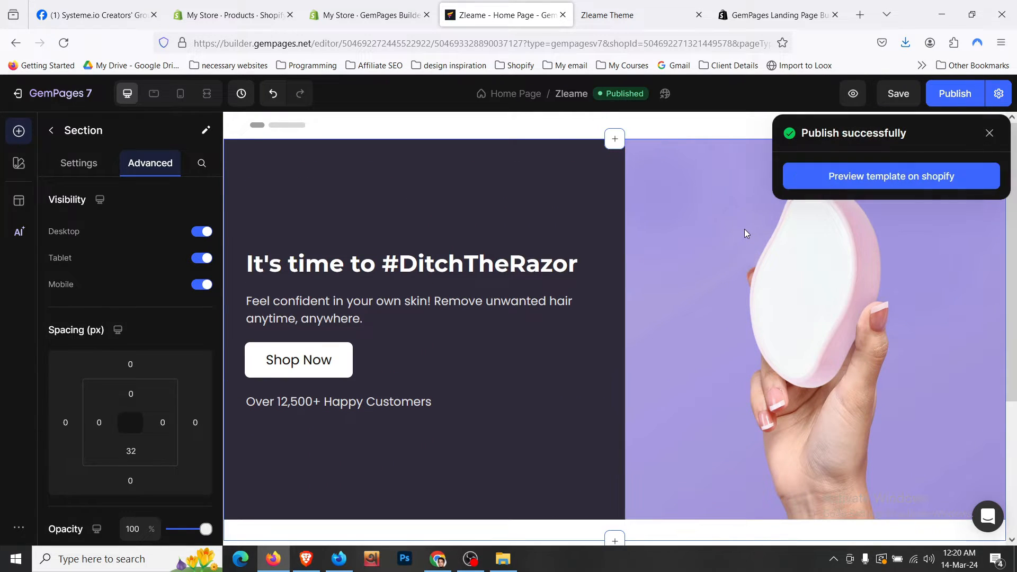
{"action": "left_click", "coordinate": [989, 132]}
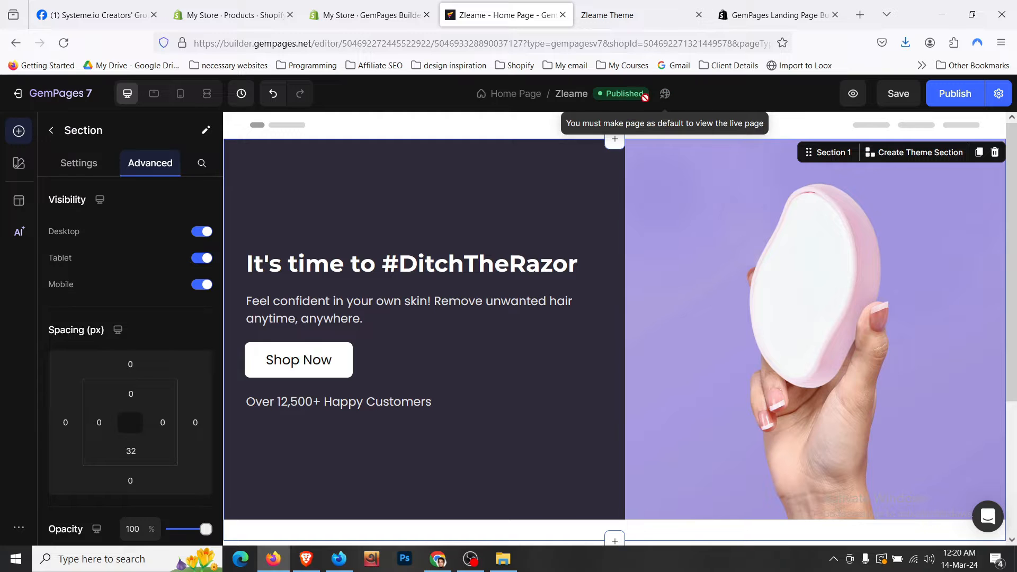
{"action": "left_click", "coordinate": [24, 93]}
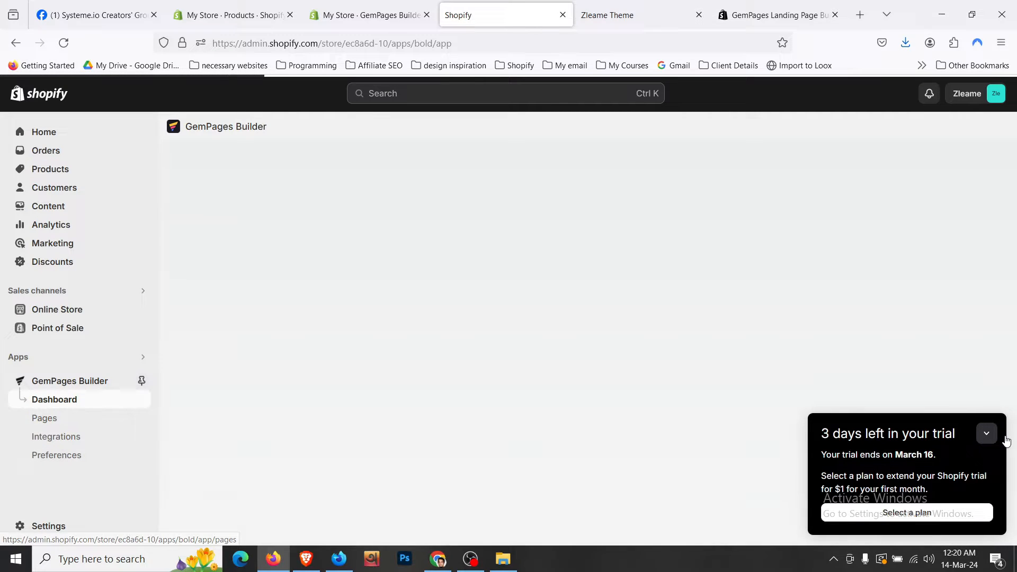
- Collapse the trial notice and open GemPages Pages to find Zleame Home under recent pages
{"action": "left_click", "coordinate": [986, 433]}
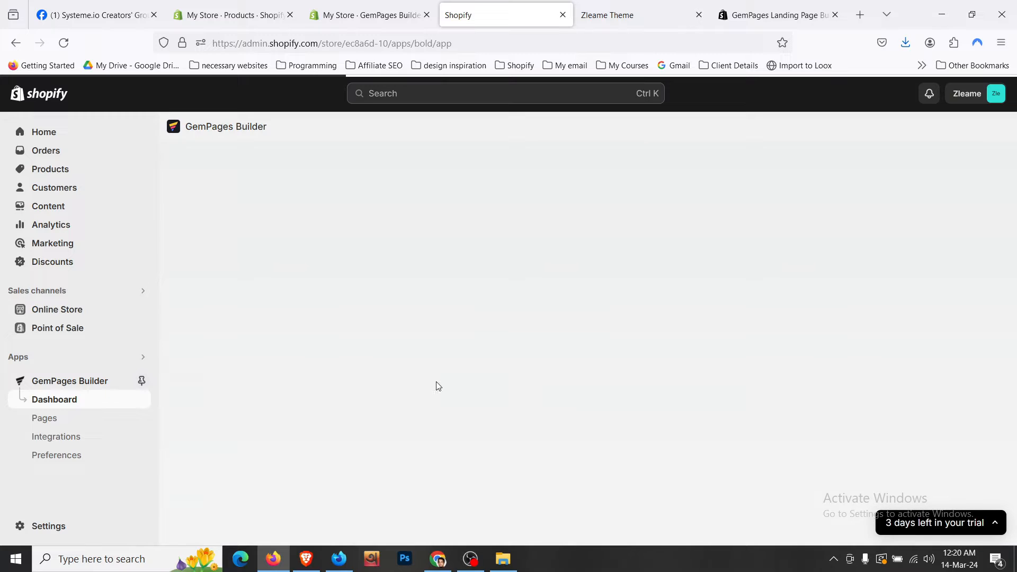
{"action": "left_click", "coordinate": [70, 424]}
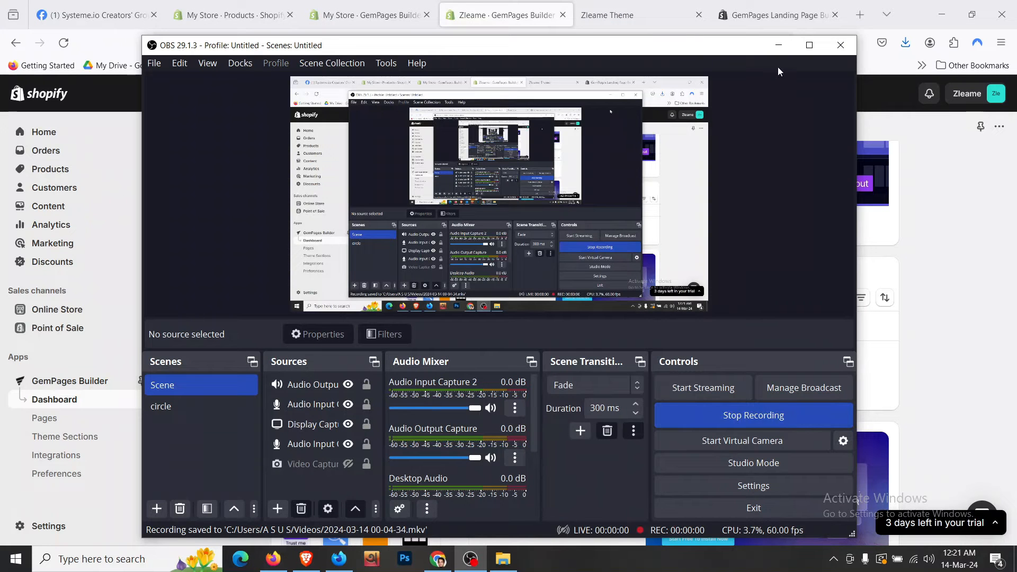
{"action": "scroll", "coordinate": [281, 351], "scroll_direction": "up", "scroll_amount": 4}
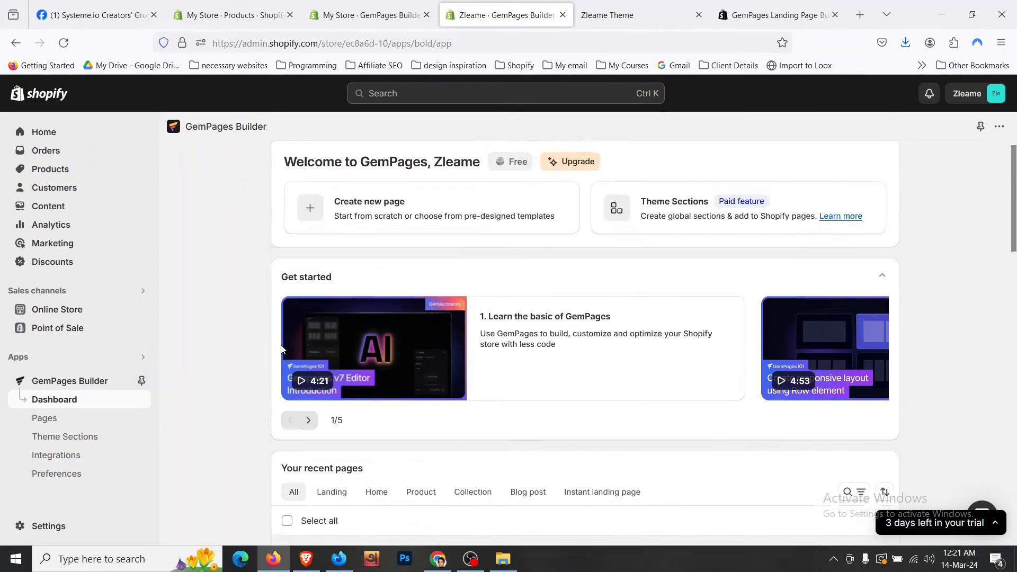
{"action": "scroll", "coordinate": [281, 349], "scroll_direction": "down", "scroll_amount": 3}
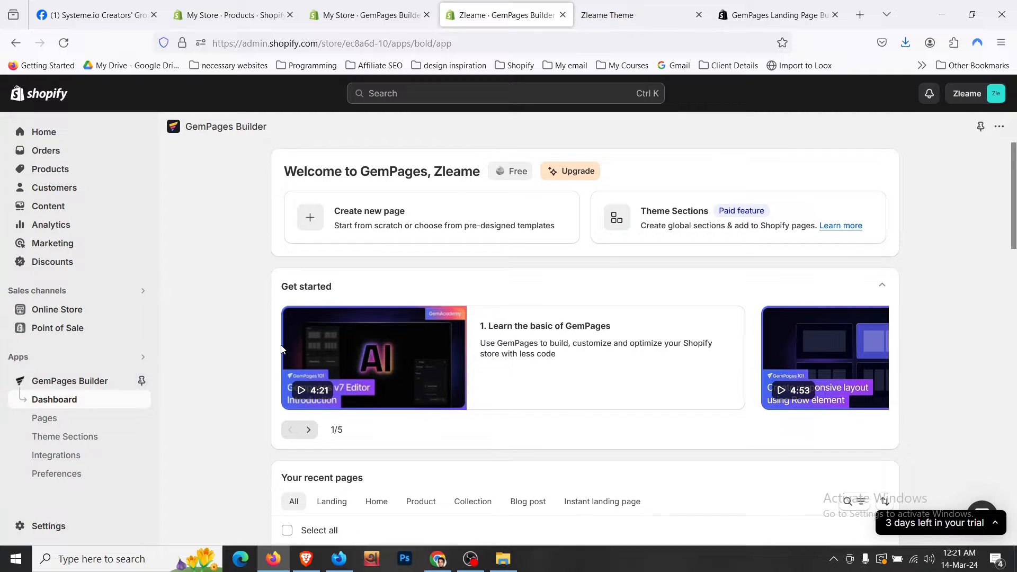
{"action": "scroll", "coordinate": [270, 396], "scroll_direction": "down", "scroll_amount": 3}
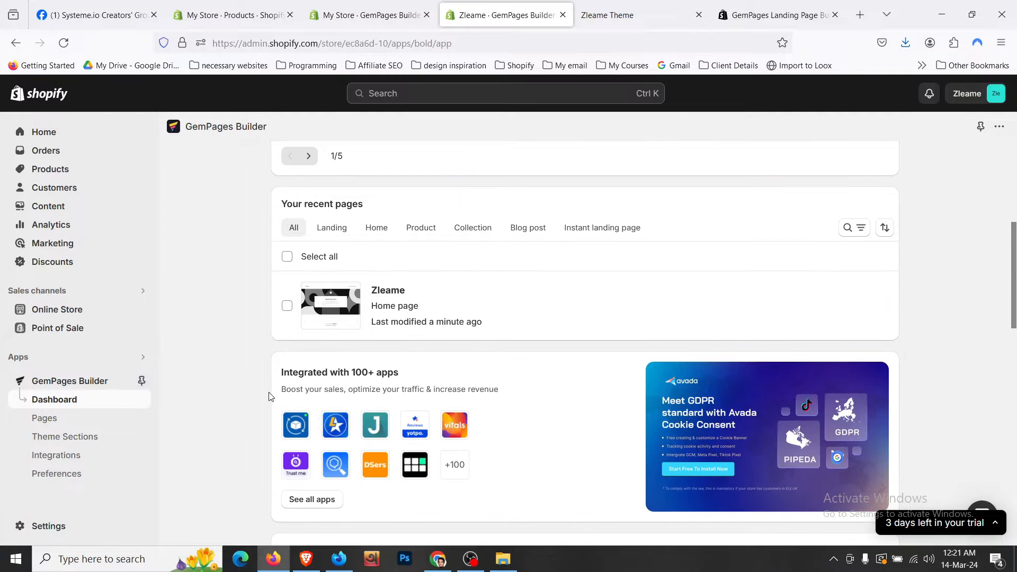
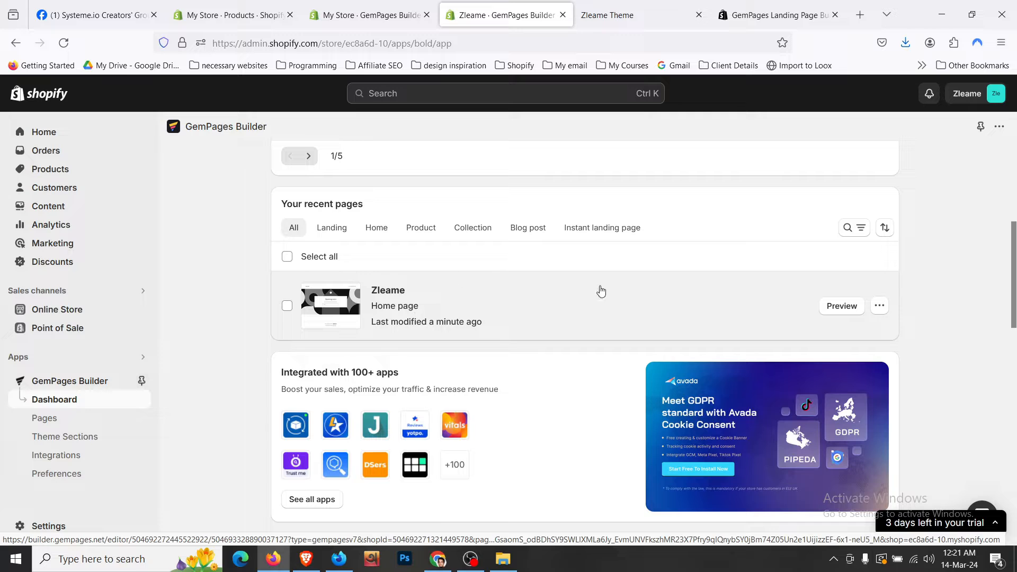
- Make the Zleame home page the default page in GemPages
{"action": "left_click", "coordinate": [879, 306]}
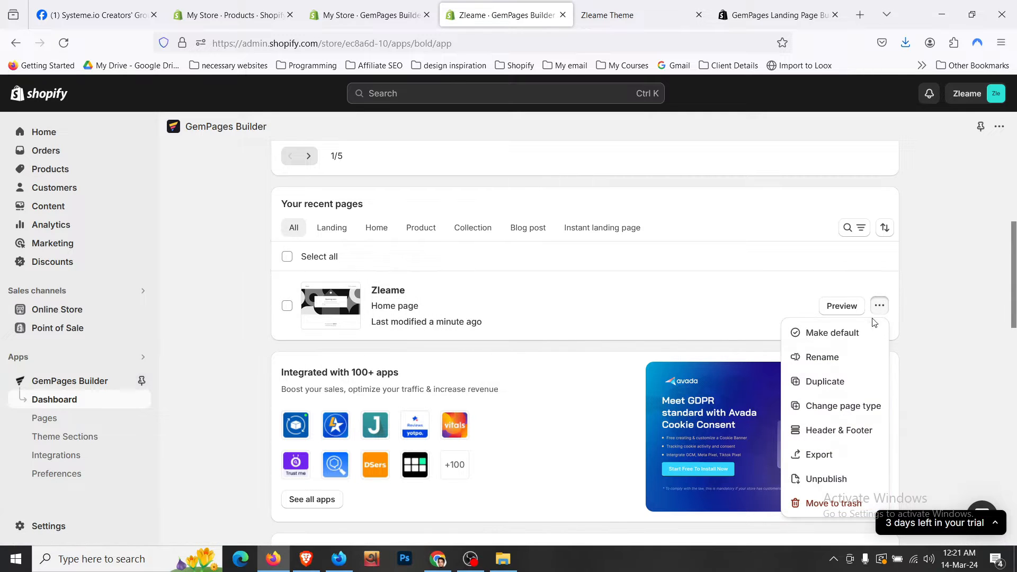
{"action": "left_click", "coordinate": [865, 331]}
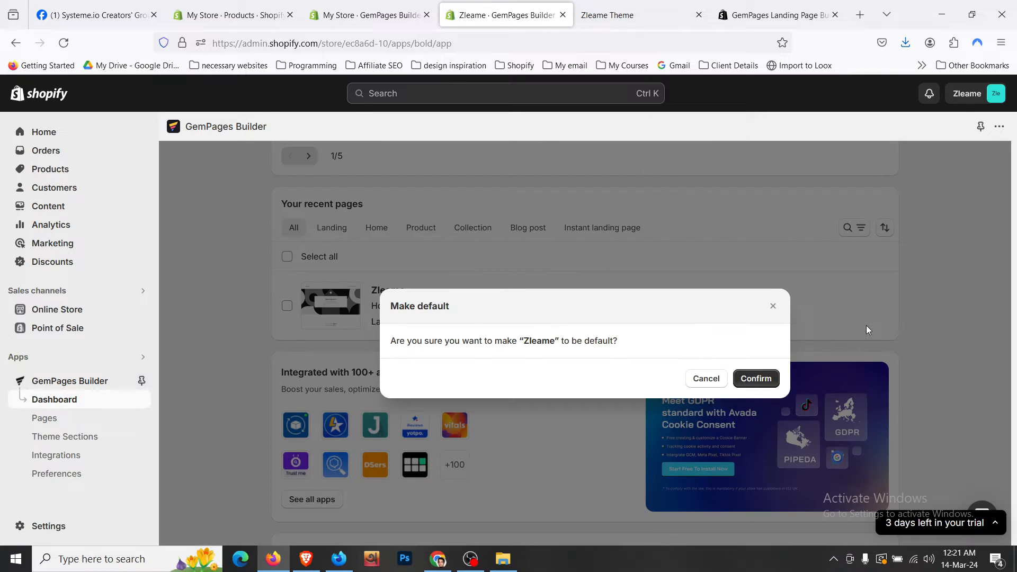
{"action": "left_click", "coordinate": [770, 377]}
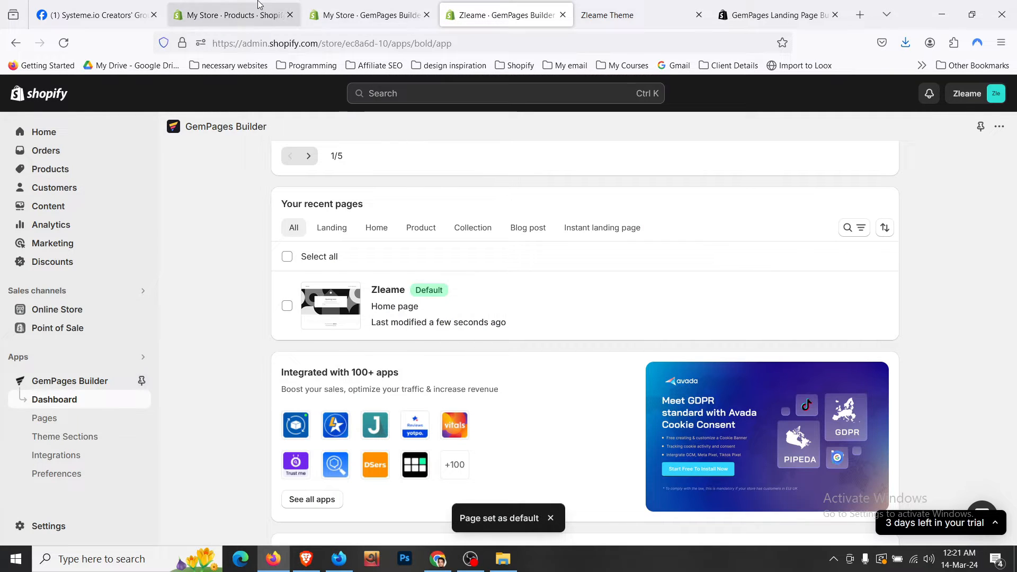
- Open the live store in a new tab from the GemPages dashboard
{"action": "left_click", "coordinate": [270, 6]}
{"action": "left_click", "coordinate": [366, 15]}
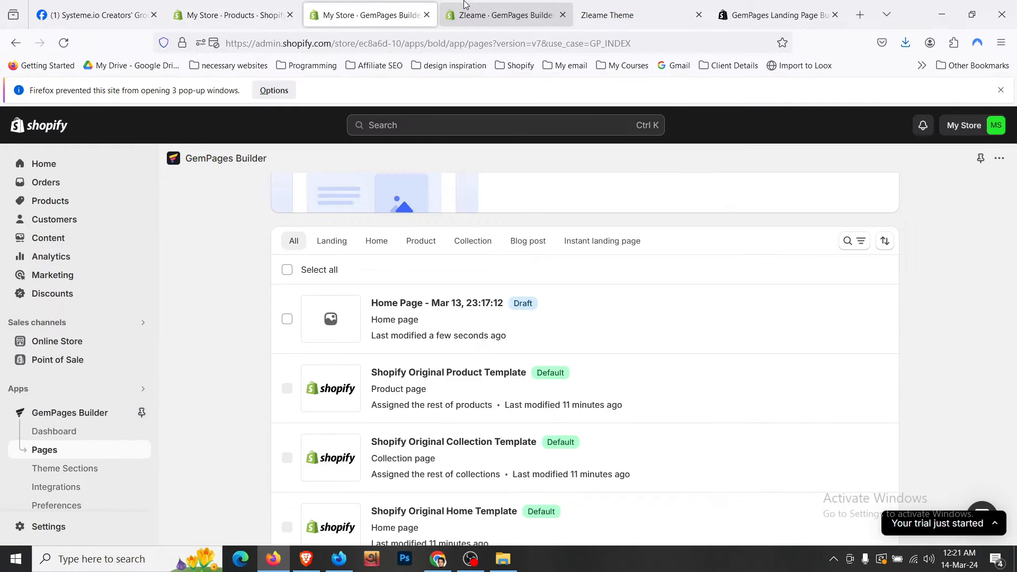
{"action": "left_click", "coordinate": [503, 15]}
{"action": "left_click", "coordinate": [847, 312]}
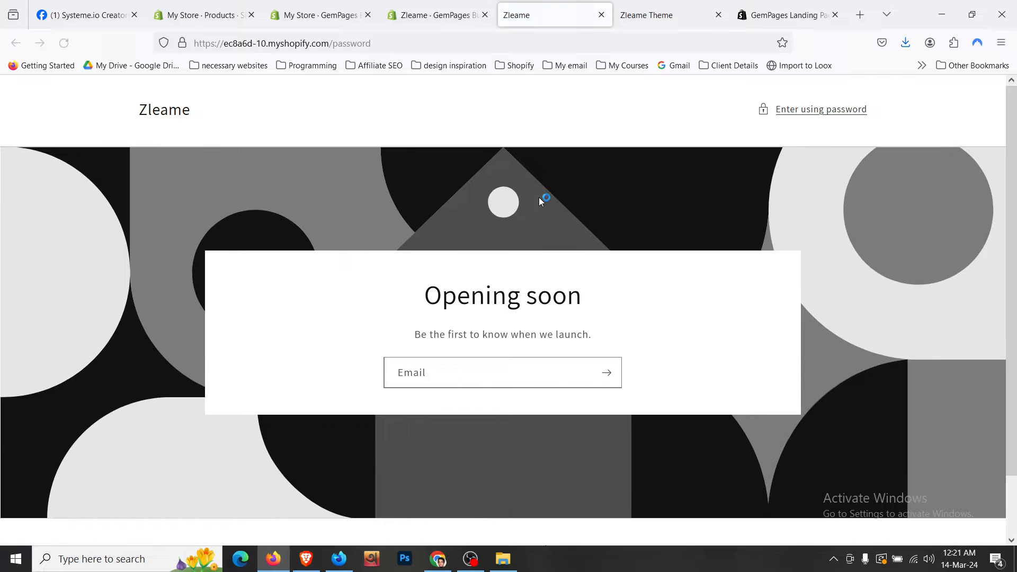
- Go to Online Store Preferences in Shopify admin
{"action": "left_click", "coordinate": [200, 16]}
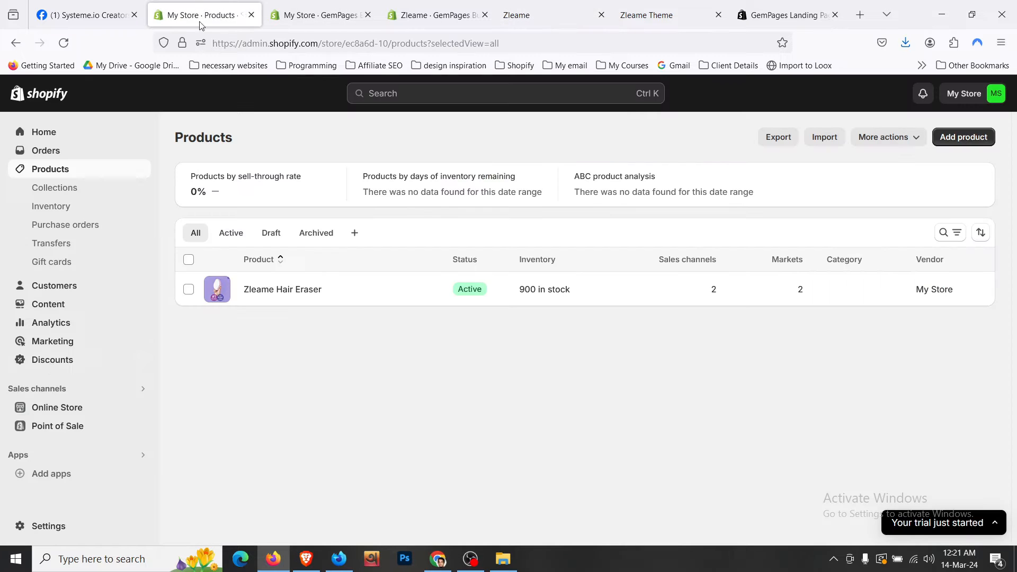
{"action": "left_click", "coordinate": [74, 409]}
{"action": "left_click", "coordinate": [75, 408]}
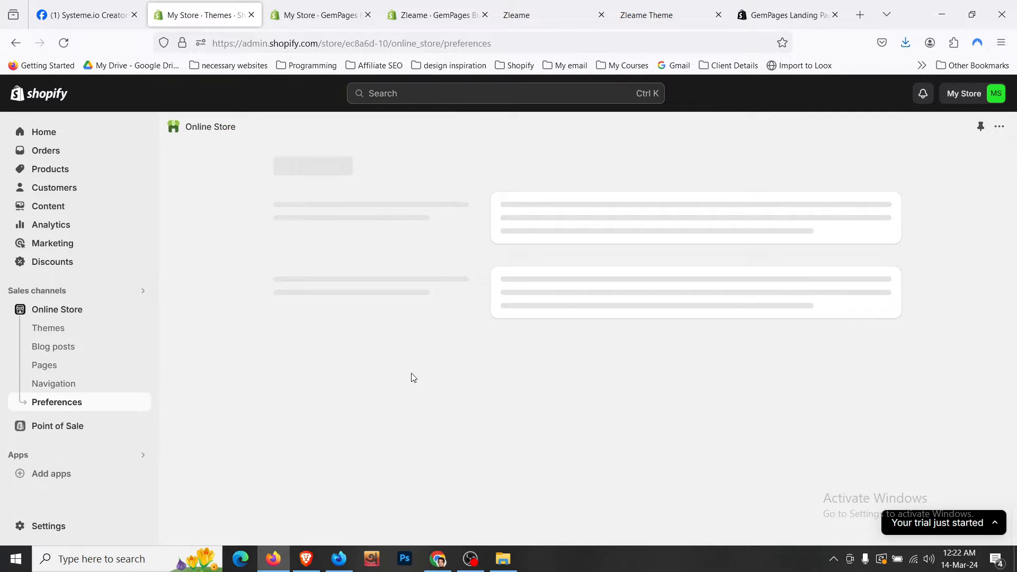
{"action": "scroll", "coordinate": [411, 372], "scroll_direction": "down", "scroll_amount": 15}
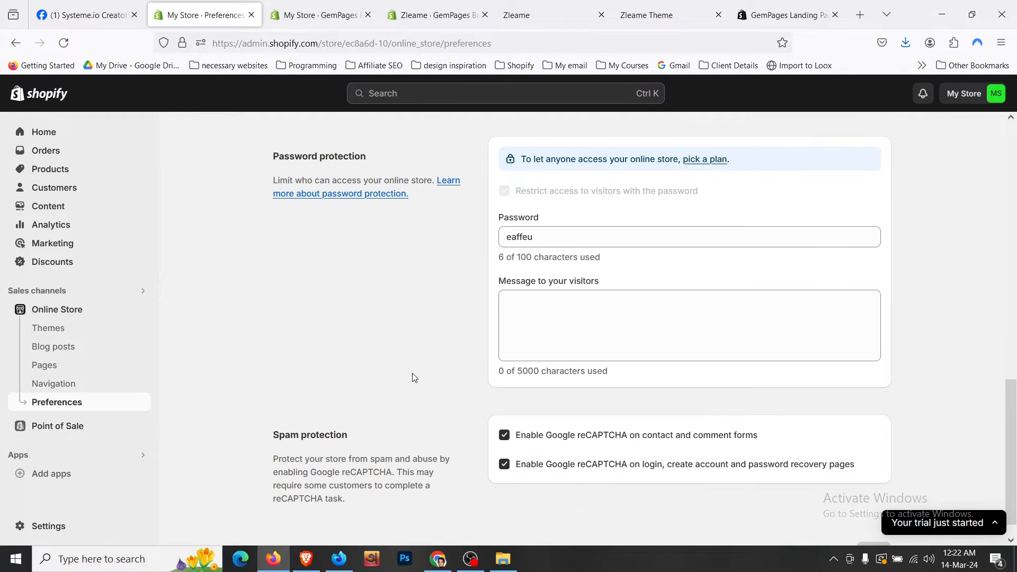
{"action": "scroll", "coordinate": [656, 313], "scroll_direction": "up", "scroll_amount": 3}
{"action": "scroll", "coordinate": [595, 364], "scroll_direction": "down", "scroll_amount": 3}
- Replace the store access password with a new 4-character one, save, and return to the Opening soon page
{"action": "left_click", "coordinate": [579, 286]}
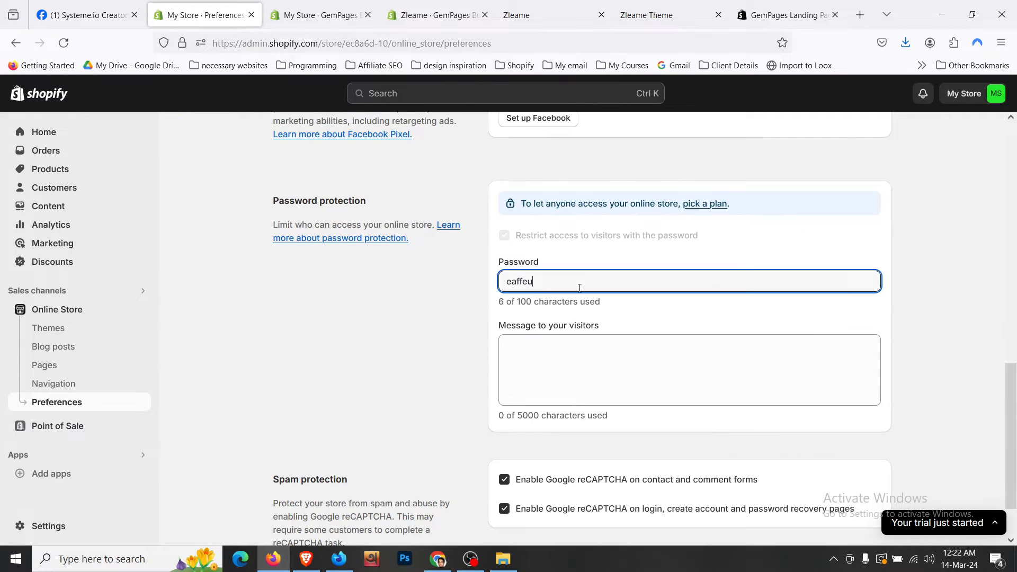
{"action": "key", "text": "ctrl+a"}
{"action": "type", "text": "1234"}
{"action": "key", "text": "ctrl+a"}
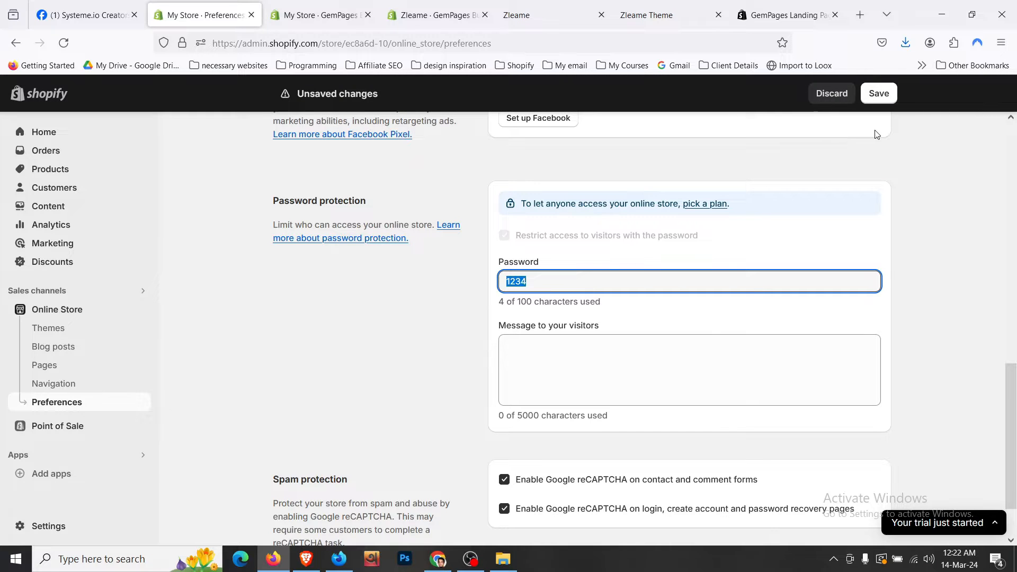
{"action": "left_click", "coordinate": [879, 93]}
{"action": "left_click", "coordinate": [548, 13]}
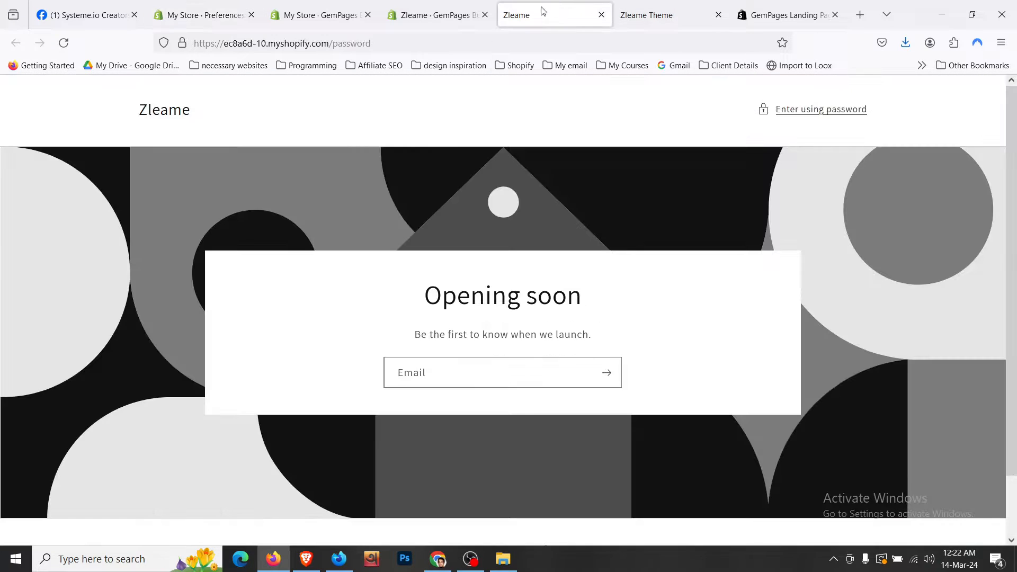
- Unlock the storefront with the store password and decline the browser's save-password offer
{"action": "left_click", "coordinate": [825, 109]}
{"action": "type", "text": "1234"}
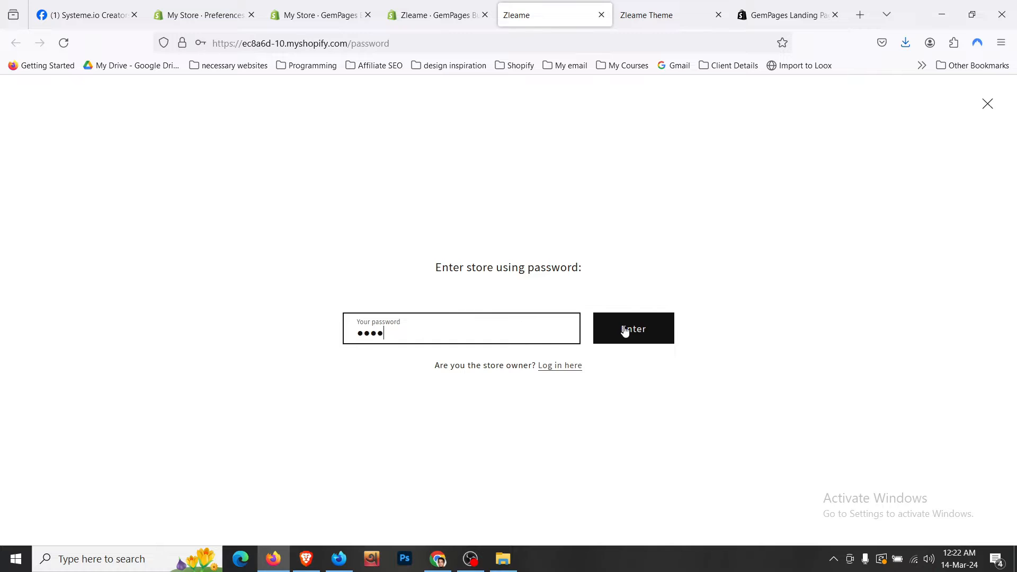
{"action": "left_click", "coordinate": [632, 329]}
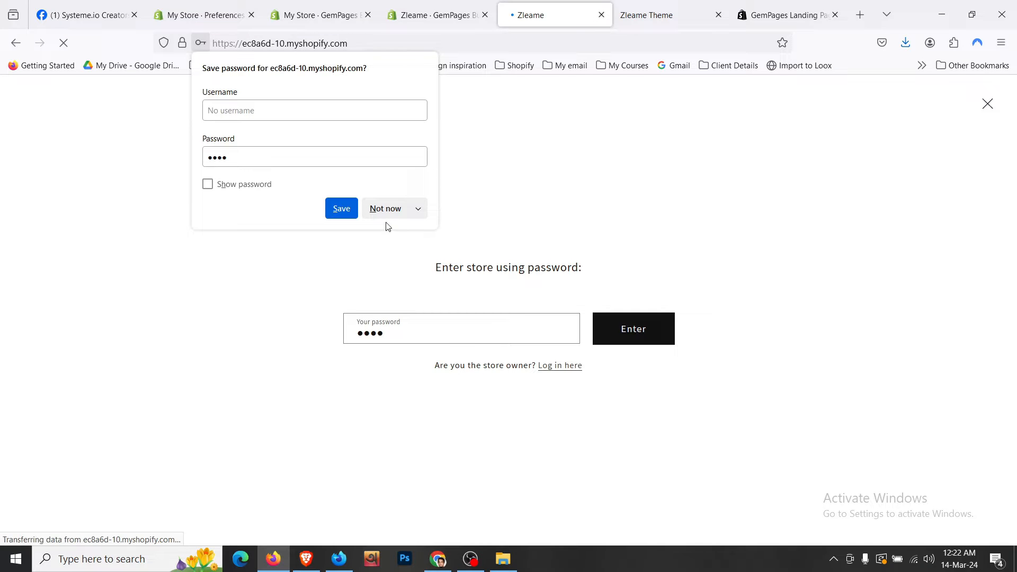
{"action": "left_click", "coordinate": [386, 211]}
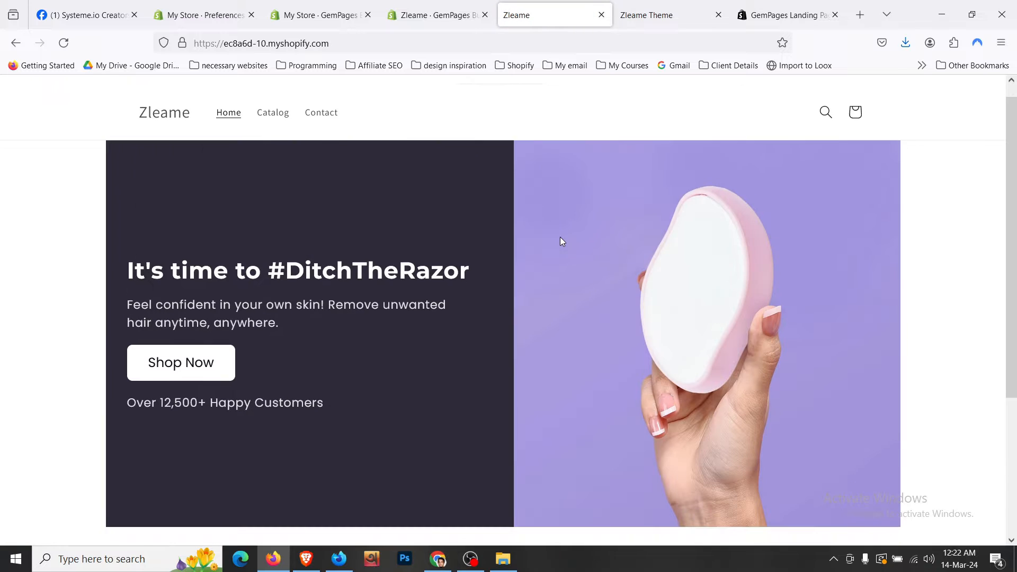
- Browse the unlocked Zleame home page, then move to the Zleame Theme store tab
{"action": "scroll", "coordinate": [561, 237], "scroll_direction": "down", "scroll_amount": 4}
{"action": "scroll", "coordinate": [560, 237], "scroll_direction": "up", "scroll_amount": 4}
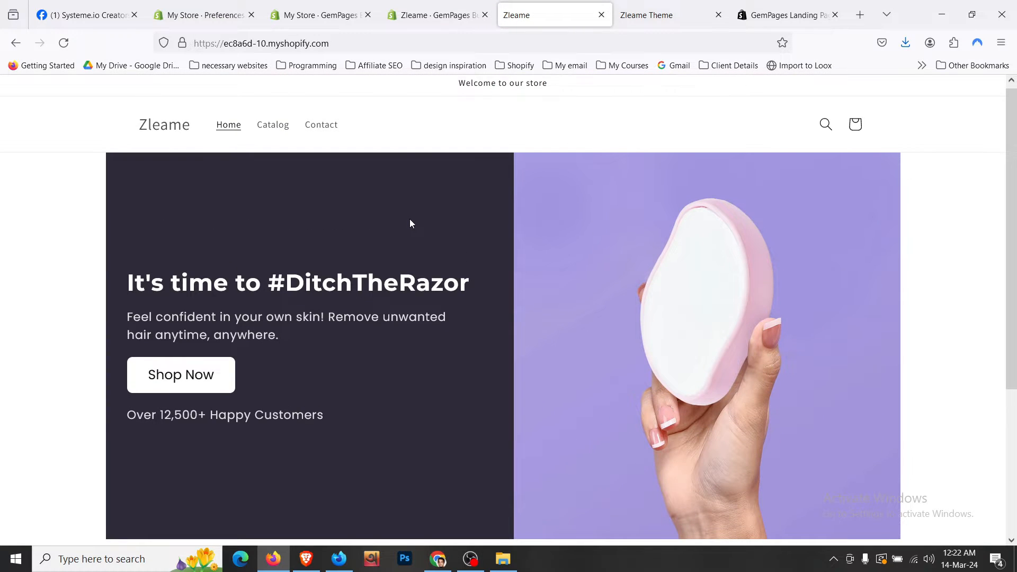
{"action": "scroll", "coordinate": [410, 223], "scroll_direction": "down", "scroll_amount": 4}
{"action": "scroll", "coordinate": [410, 223], "scroll_direction": "up", "scroll_amount": 4}
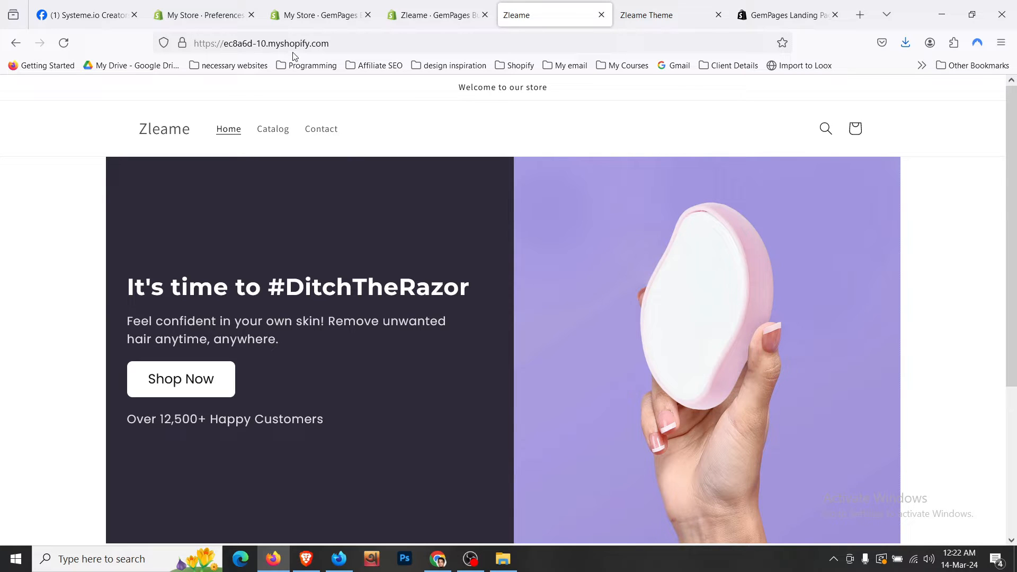
{"action": "left_click", "coordinate": [202, 44]}
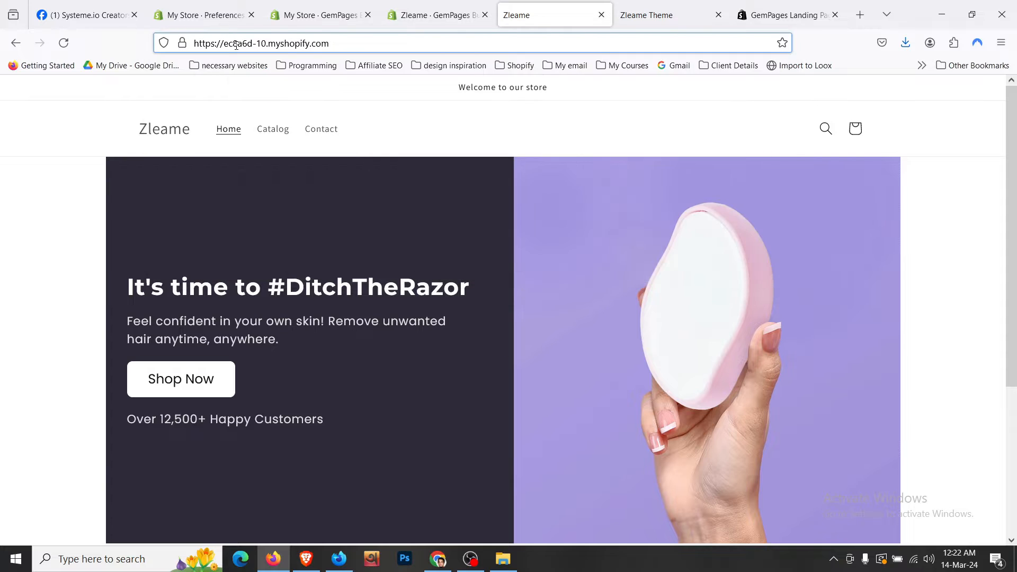
{"action": "left_click", "coordinate": [68, 200]}
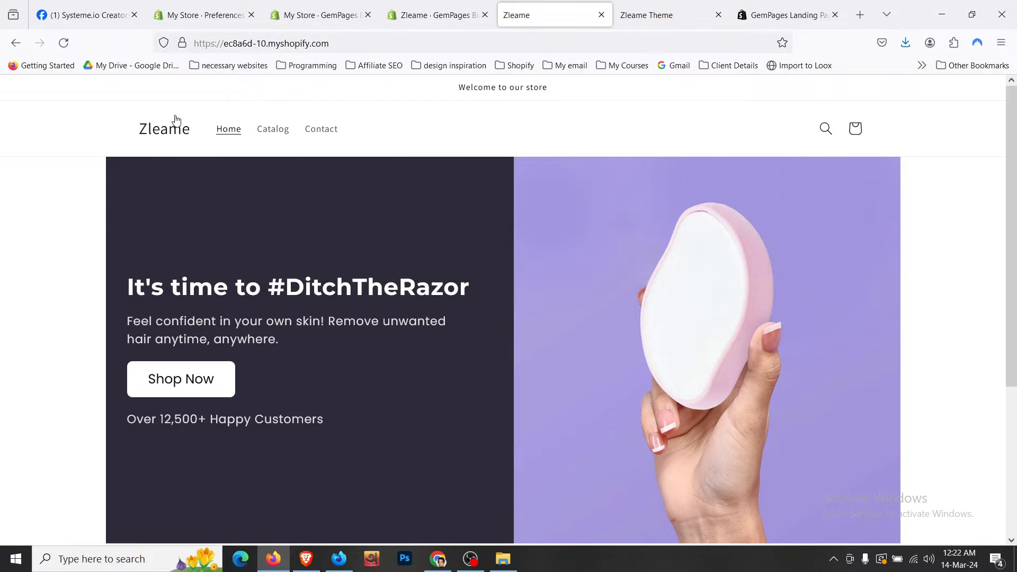
{"action": "scroll", "coordinate": [158, 143], "scroll_direction": "down", "scroll_amount": 4}
{"action": "scroll", "coordinate": [159, 143], "scroll_direction": "up", "scroll_amount": 4}
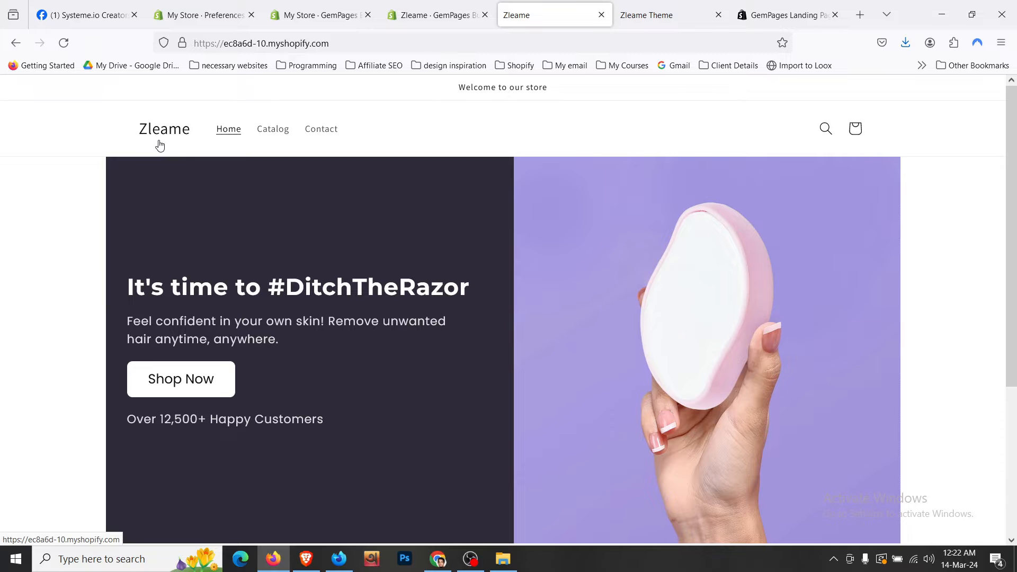
{"action": "scroll", "coordinate": [159, 144], "scroll_direction": "down", "scroll_amount": 3}
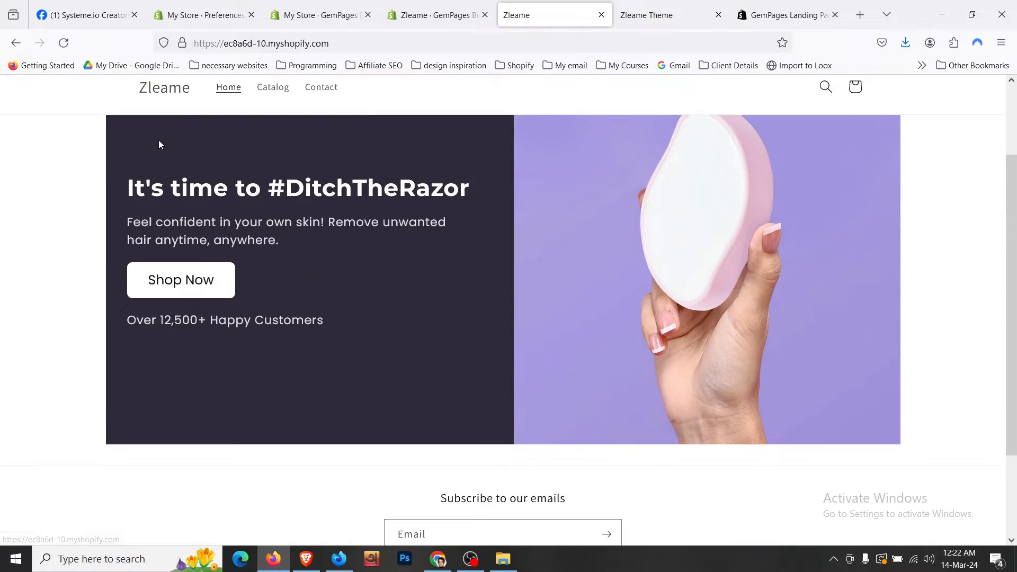
{"action": "scroll", "coordinate": [159, 144], "scroll_direction": "up", "scroll_amount": 3}
{"action": "scroll", "coordinate": [361, 159], "scroll_direction": "down", "scroll_amount": 2}
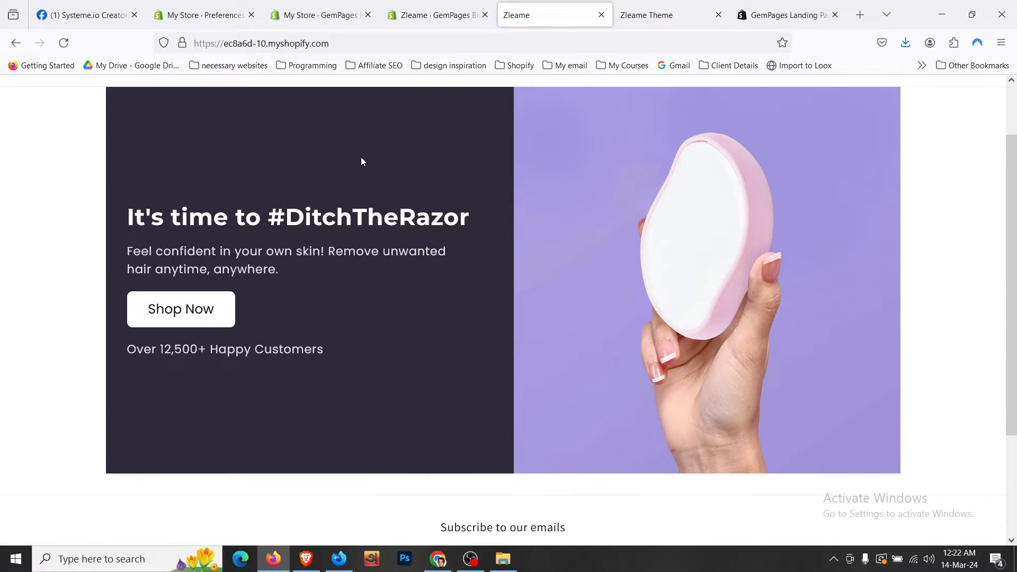
{"action": "scroll", "coordinate": [360, 159], "scroll_direction": "up", "scroll_amount": 2}
{"action": "left_click", "coordinate": [662, 4]}
{"action": "scroll", "coordinate": [604, 159], "scroll_direction": "up", "scroll_amount": 5}
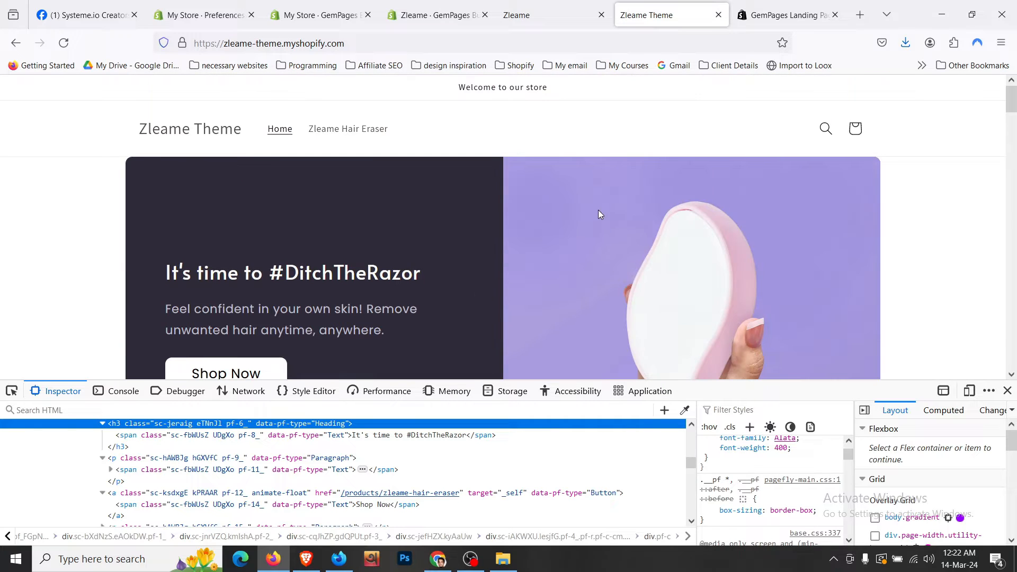
- Bring up the Zleame Theme storefront and close the developer tools
{"action": "left_click", "coordinate": [424, 15]}
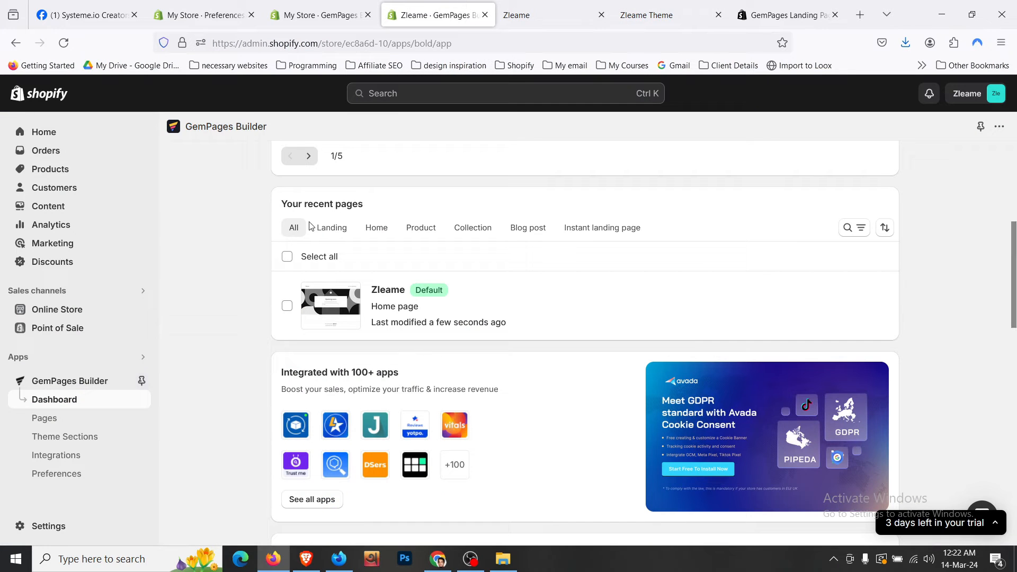
{"action": "left_click_drag", "start_coordinate": [636, 4], "coordinate": [546, 6]}
{"action": "scroll", "coordinate": [349, 283], "scroll_direction": "down", "scroll_amount": 3}
{"action": "scroll", "coordinate": [350, 287], "scroll_direction": "down", "scroll_amount": 4}
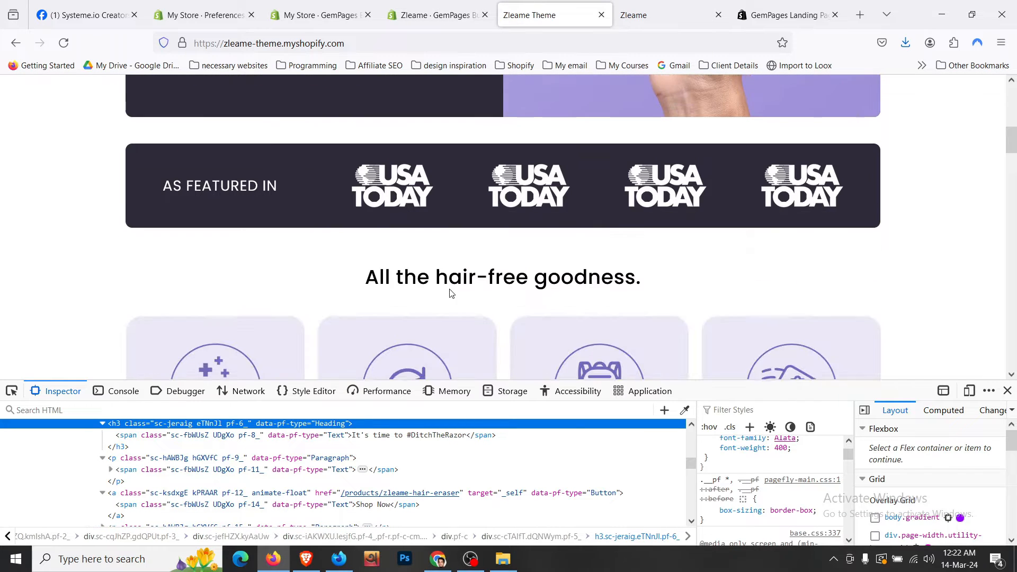
{"action": "left_click", "coordinate": [1007, 390]}
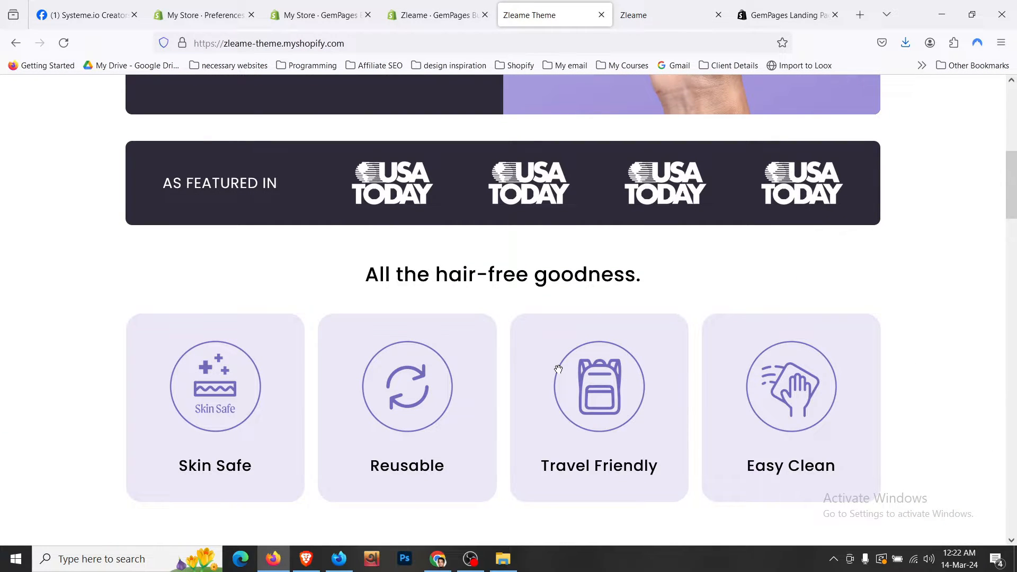
- Review the home page sections down to the footer, then return to the GemPages dashboard
{"action": "scroll", "coordinate": [559, 370], "scroll_direction": "down", "scroll_amount": 4}
{"action": "scroll", "coordinate": [559, 369], "scroll_direction": "down", "scroll_amount": 16}
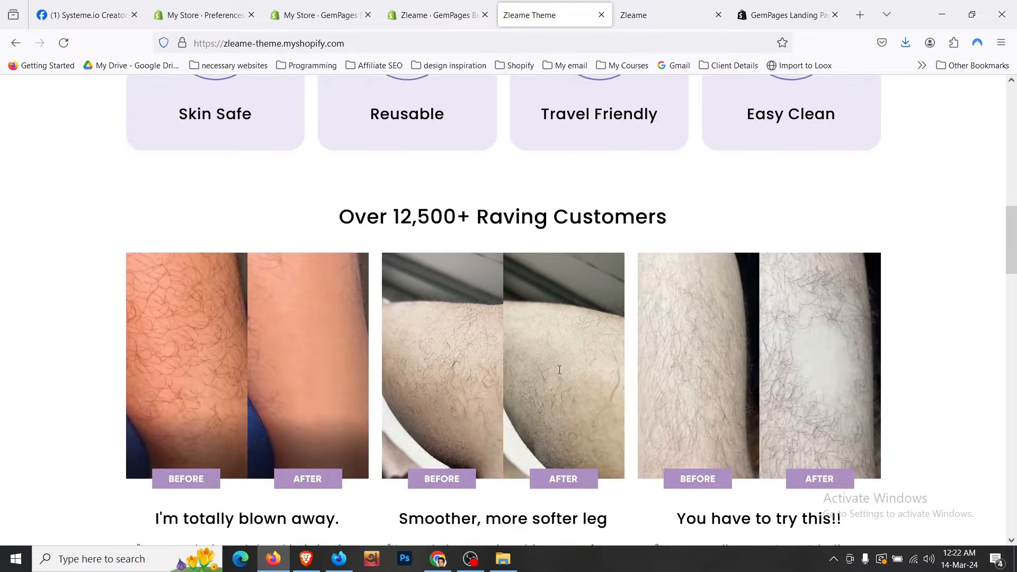
{"action": "scroll", "coordinate": [559, 371], "scroll_direction": "down", "scroll_amount": 4}
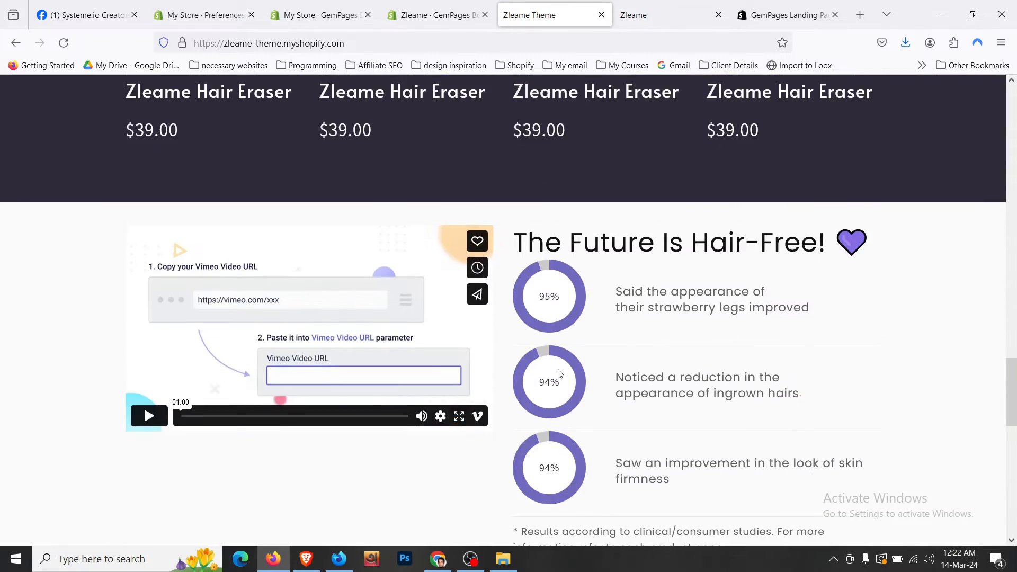
{"action": "scroll", "coordinate": [508, 281], "scroll_direction": "up", "scroll_amount": 7}
{"action": "scroll", "coordinate": [358, 290], "scroll_direction": "down", "scroll_amount": 3}
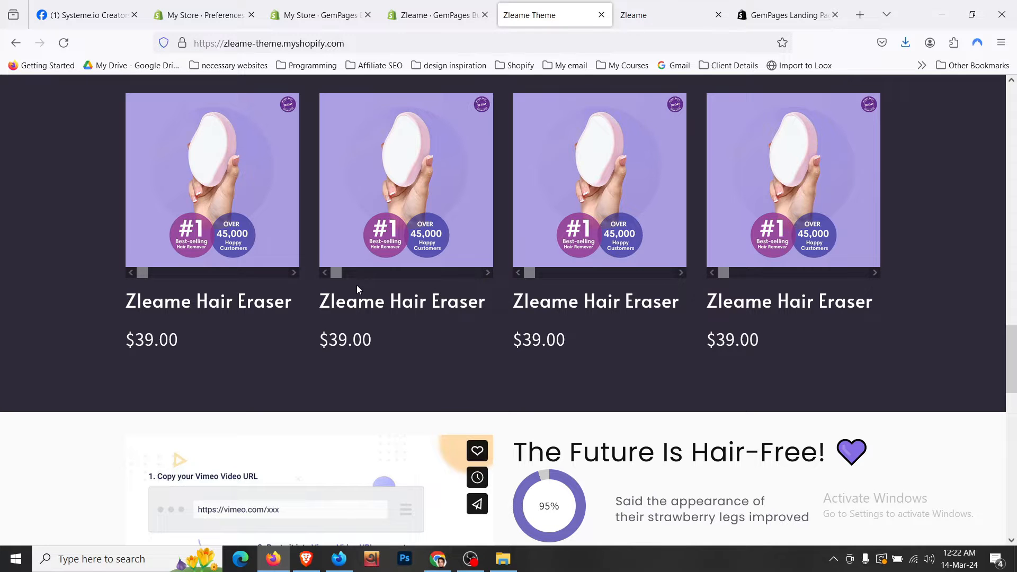
{"action": "scroll", "coordinate": [357, 289], "scroll_direction": "down", "scroll_amount": 5}
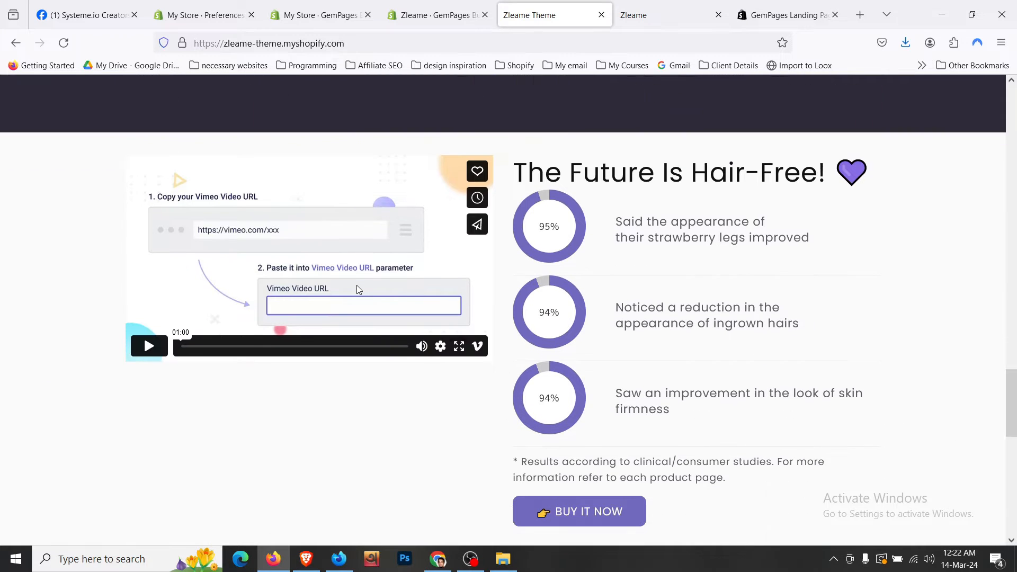
{"action": "scroll", "coordinate": [358, 290], "scroll_direction": "down", "scroll_amount": 5}
{"action": "scroll", "coordinate": [358, 290], "scroll_direction": "down", "scroll_amount": 4}
{"action": "scroll", "coordinate": [358, 290], "scroll_direction": "down", "scroll_amount": 4}
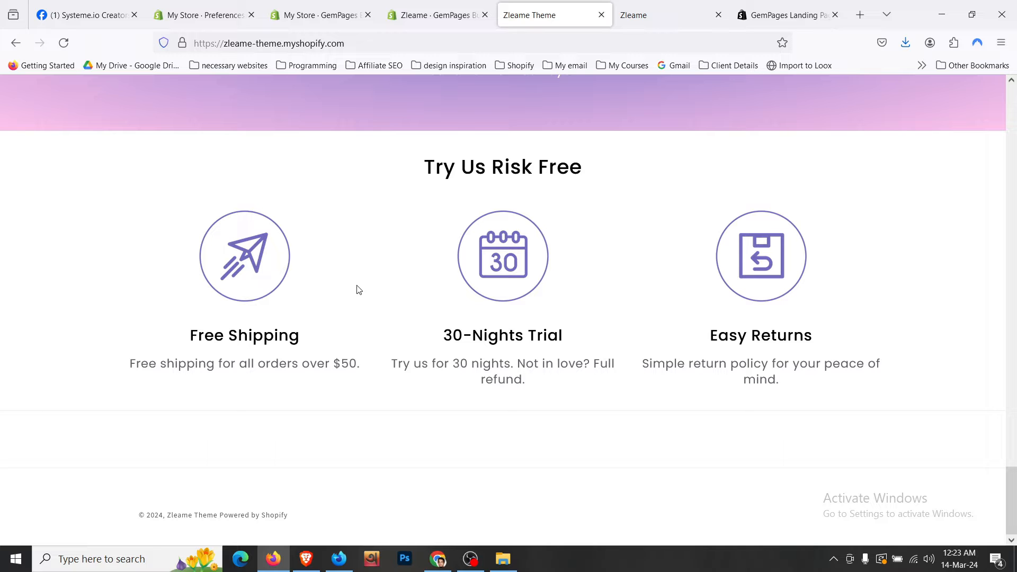
{"action": "scroll", "coordinate": [357, 287], "scroll_direction": "up", "scroll_amount": 15}
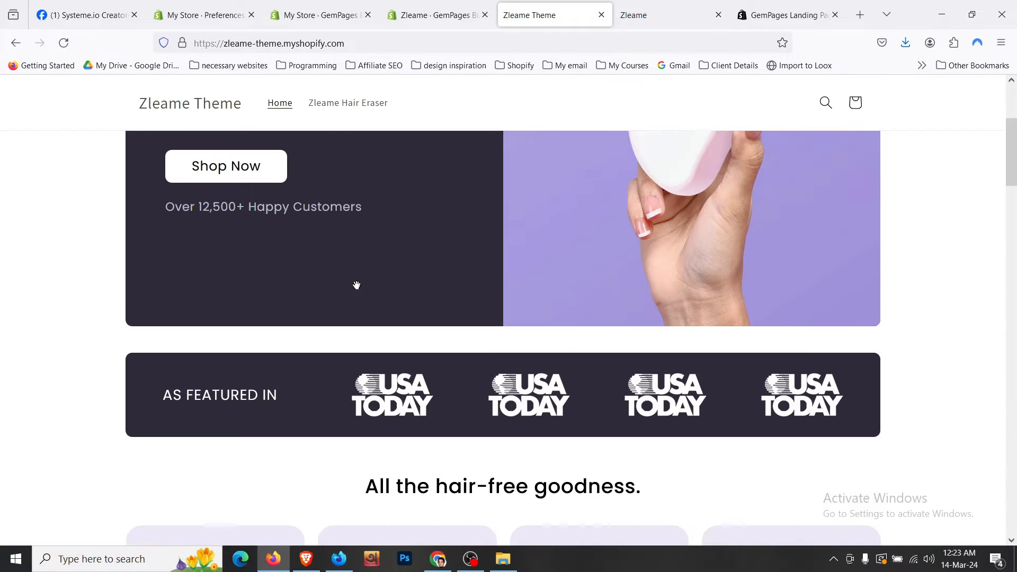
{"action": "left_click", "coordinate": [439, 15]}
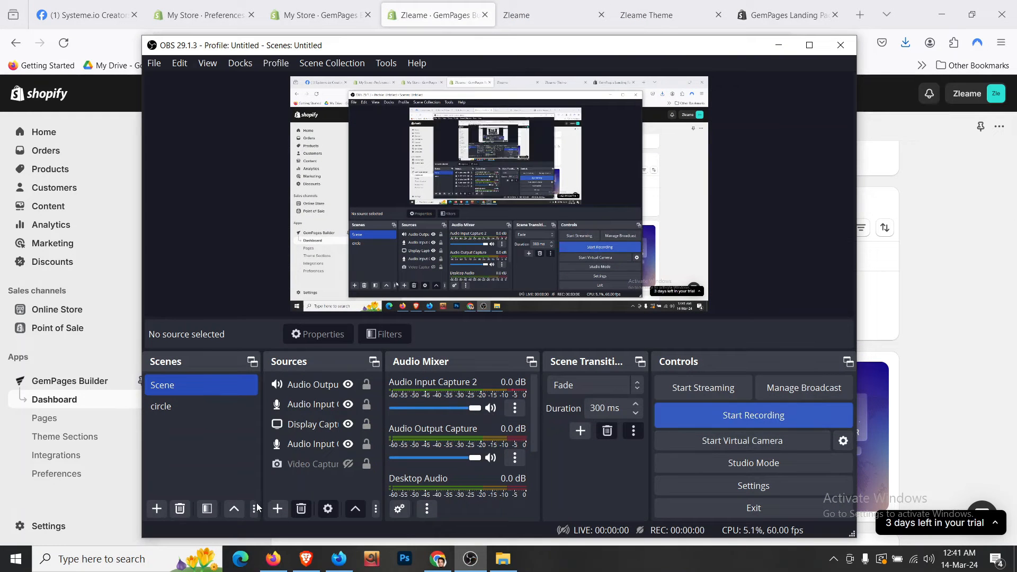
- Open the Zleame home page in the editor and check the live Zleame Theme storefront
{"action": "left_click", "coordinate": [277, 563]}
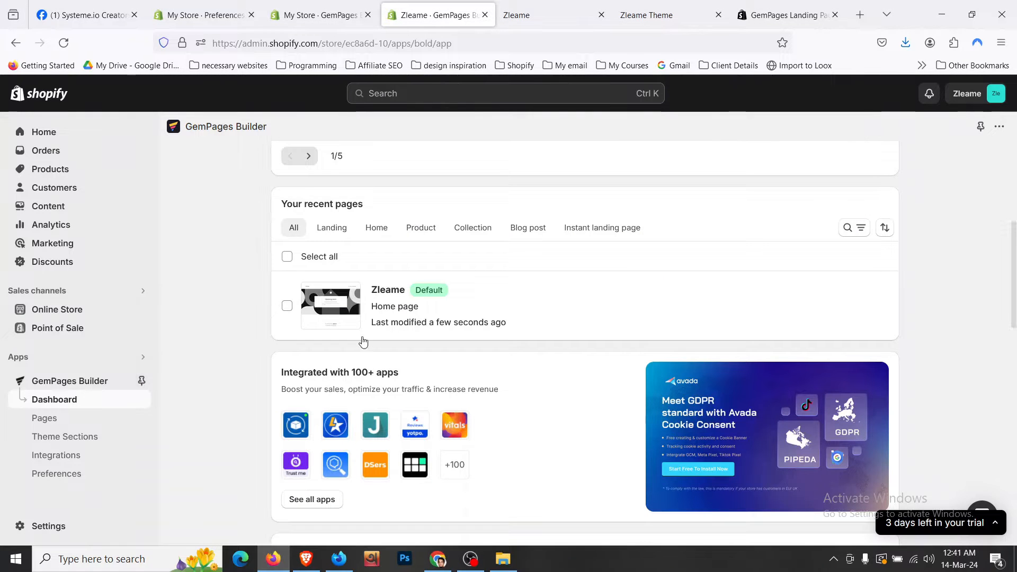
{"action": "left_click", "coordinate": [396, 291]}
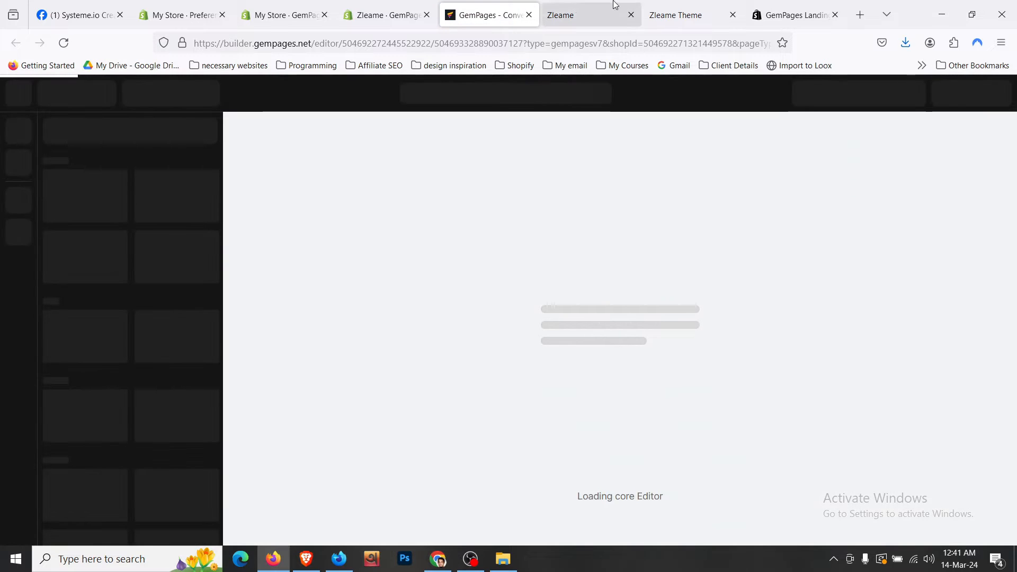
{"action": "left_click", "coordinate": [615, 4]}
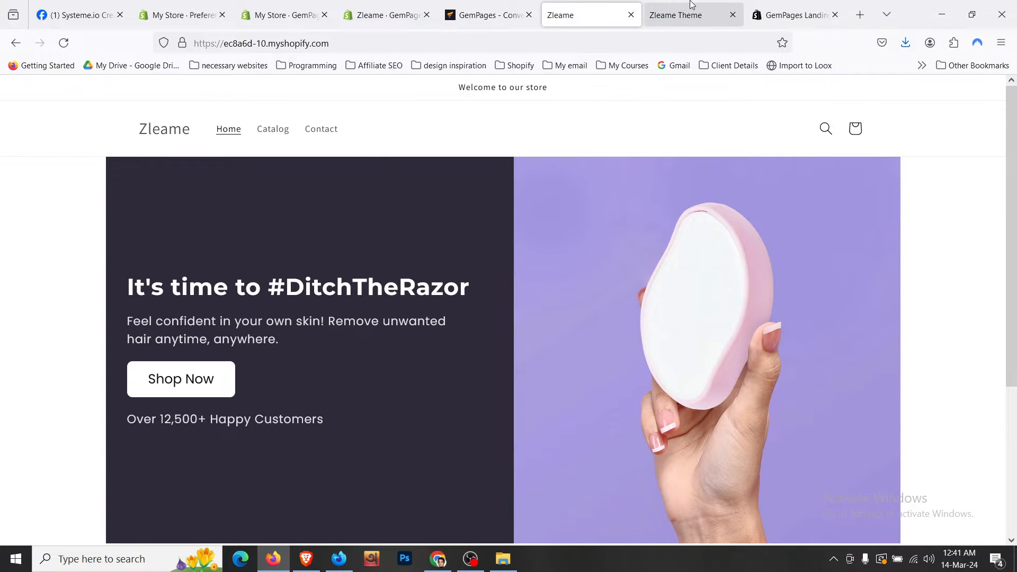
{"action": "left_click_drag", "start_coordinate": [683, 15], "coordinate": [582, 15]}
{"action": "scroll", "coordinate": [237, 387], "scroll_direction": "down", "scroll_amount": 1}
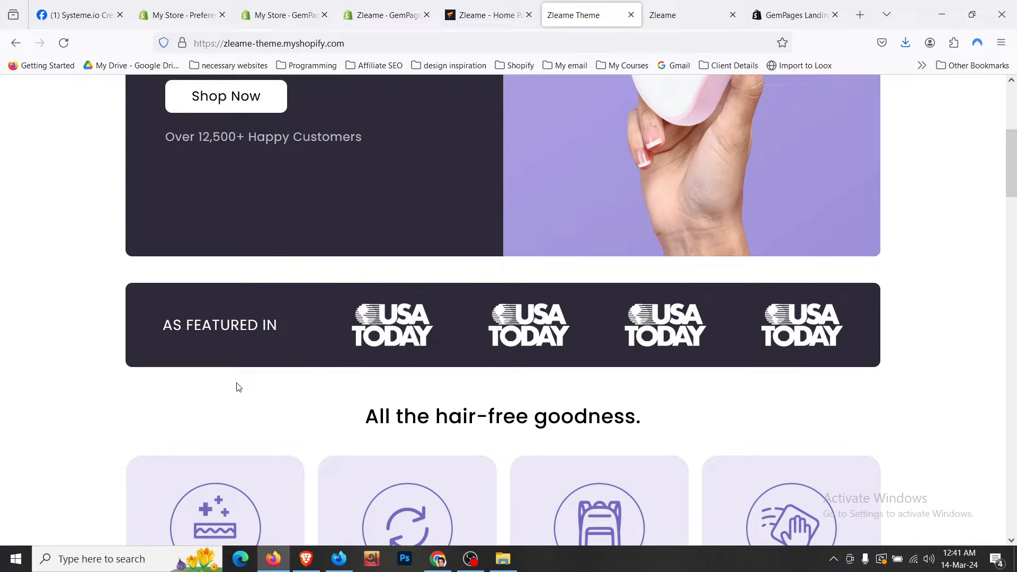
- Hide the screen recorder window and restore the browser to full screen
{"action": "left_click", "coordinate": [972, 14]}
{"action": "scroll", "coordinate": [173, 302], "scroll_direction": "down", "scroll_amount": 3}
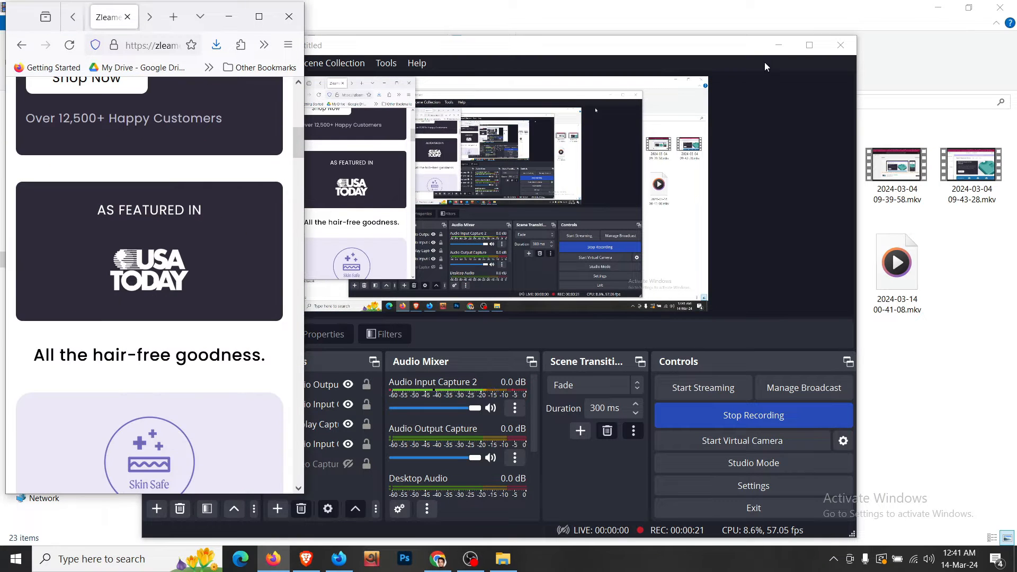
{"action": "left_click", "coordinate": [779, 45]}
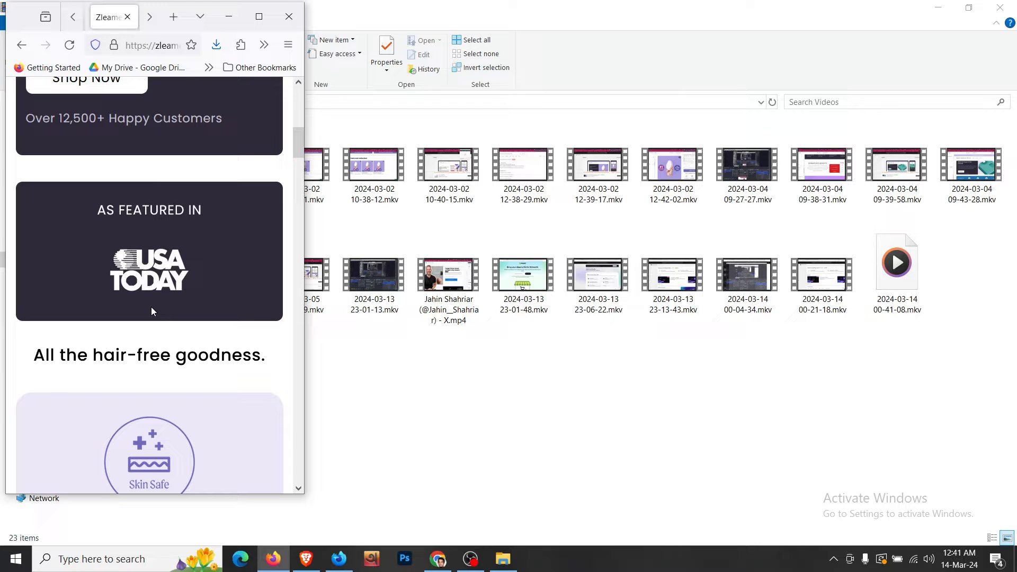
{"action": "left_click", "coordinate": [259, 17]}
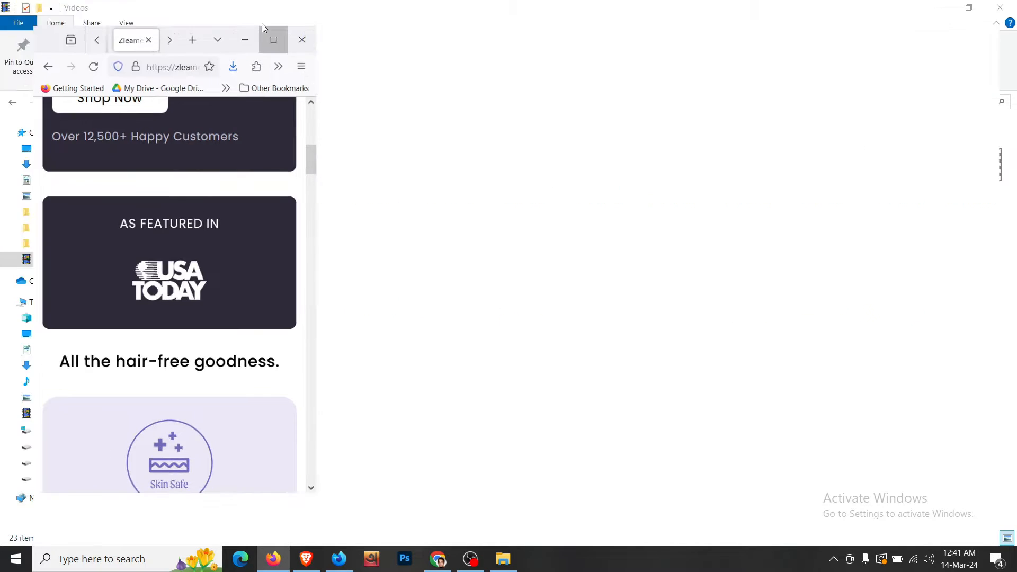
{"action": "scroll", "coordinate": [383, 225], "scroll_direction": "up", "scroll_amount": 3}
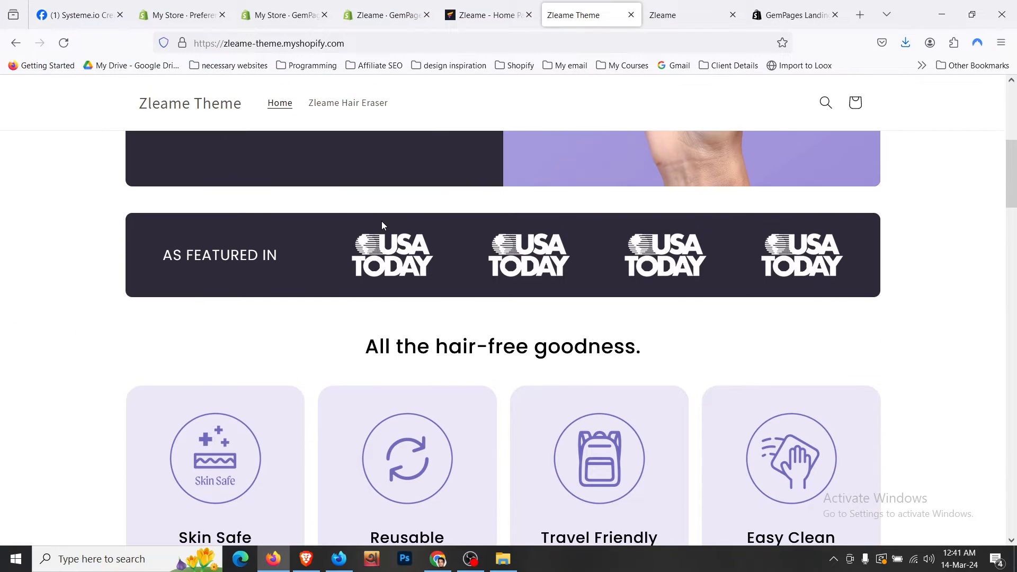
{"action": "scroll", "coordinate": [383, 225], "scroll_direction": "up", "scroll_amount": 2}
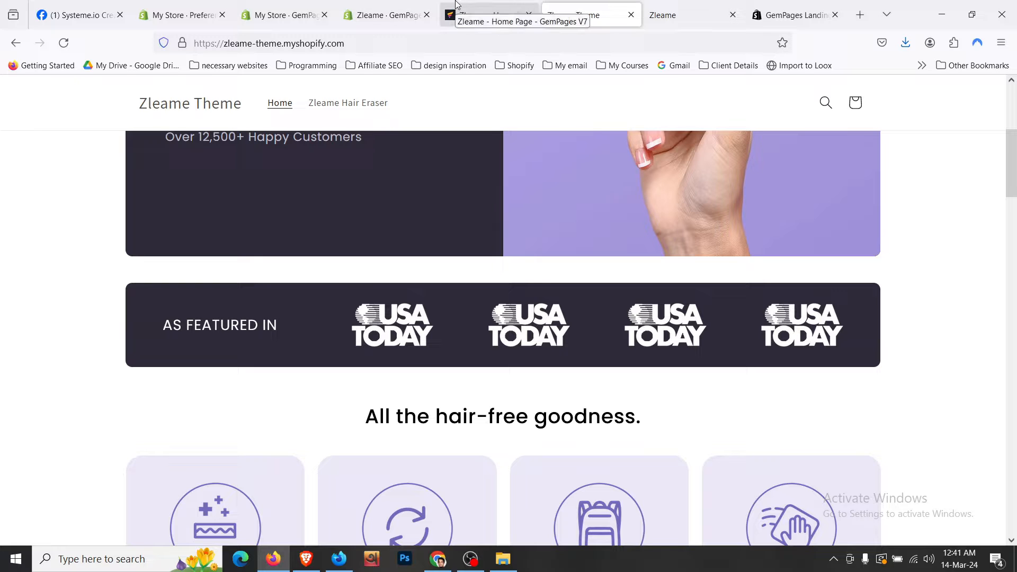
- Drop a two-column Row below the hero as Section 2
{"action": "left_click", "coordinate": [466, 15]}
{"action": "scroll", "coordinate": [373, 217], "scroll_direction": "down", "scroll_amount": 4}
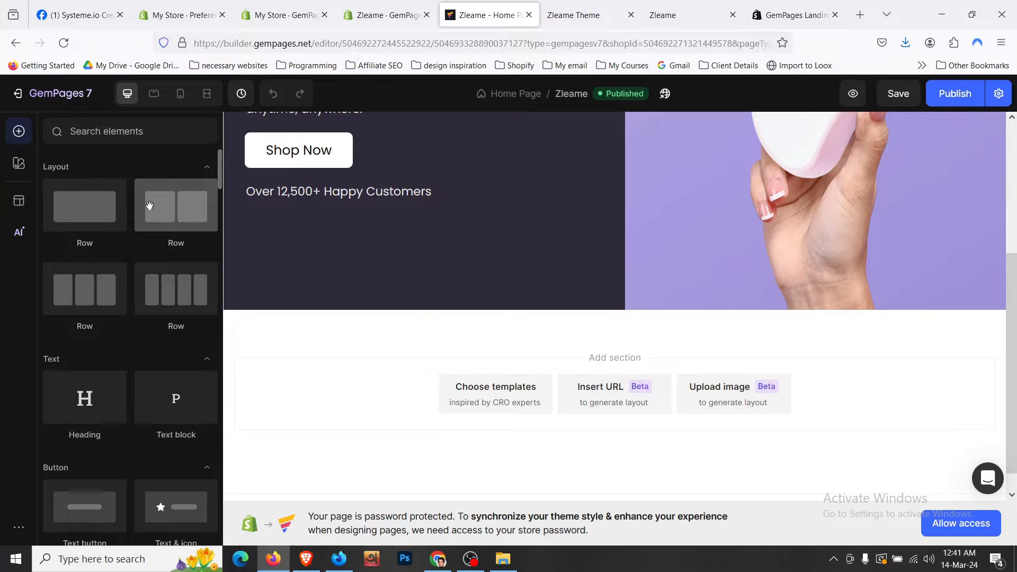
{"action": "left_click_drag", "start_coordinate": [169, 212], "coordinate": [490, 339]}
- Select the new row and look up the hero row's background colour, 2E2A39
{"action": "left_click", "coordinate": [389, 353]}
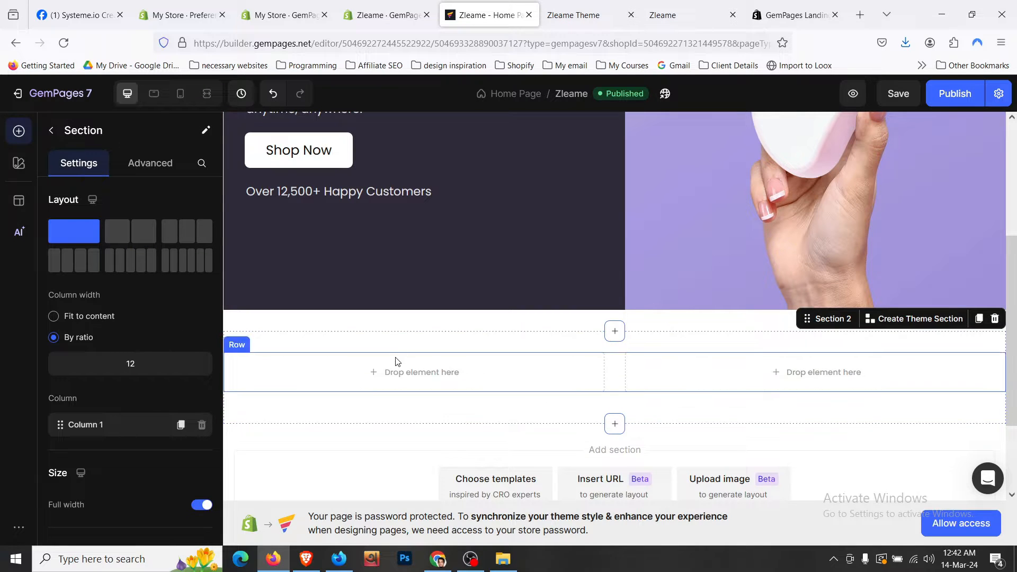
{"action": "left_click", "coordinate": [402, 360]}
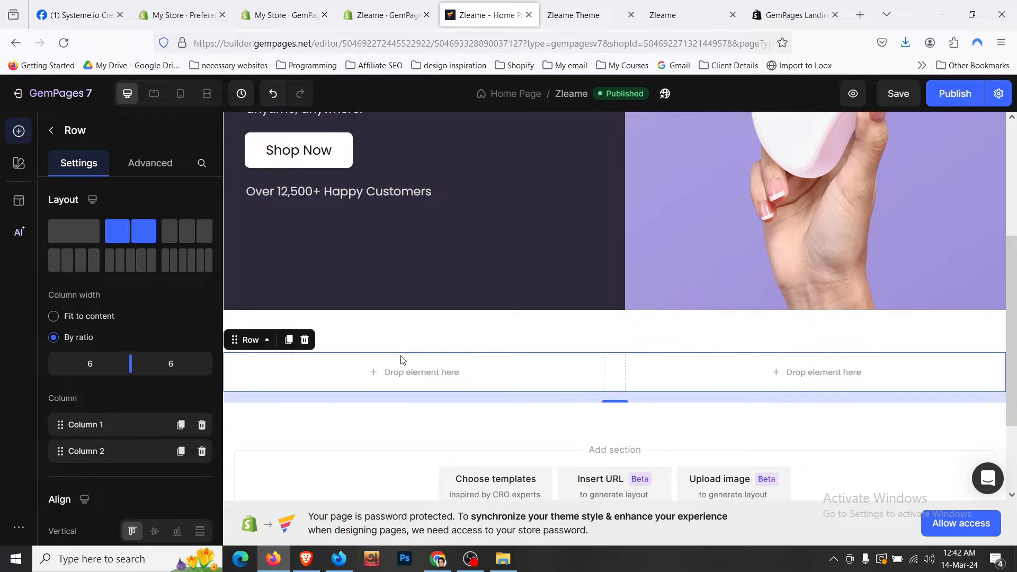
{"action": "left_click", "coordinate": [575, 6]}
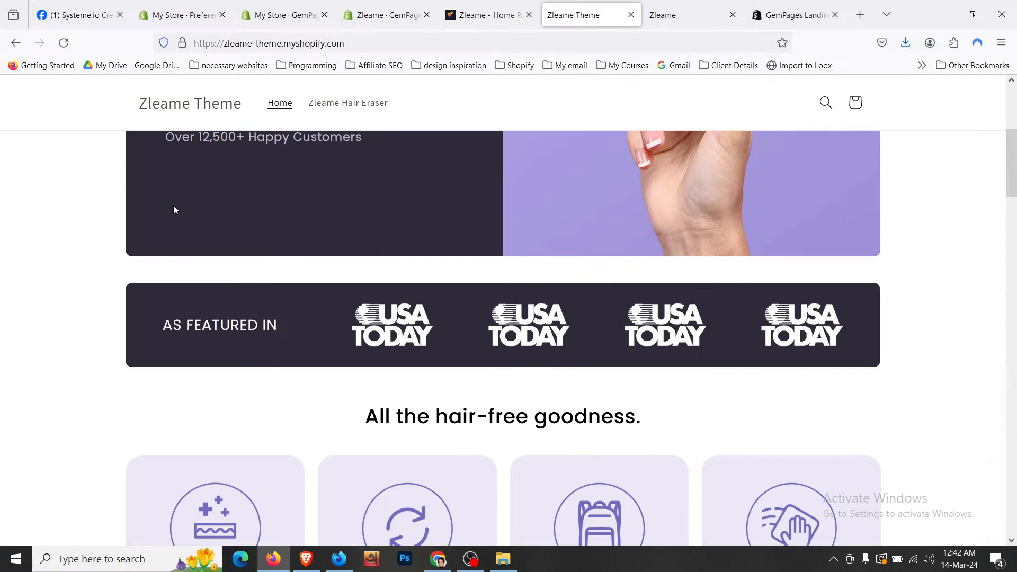
{"action": "key", "text": "ctrl+shift+Tab"}
{"action": "left_click", "coordinate": [333, 275]}
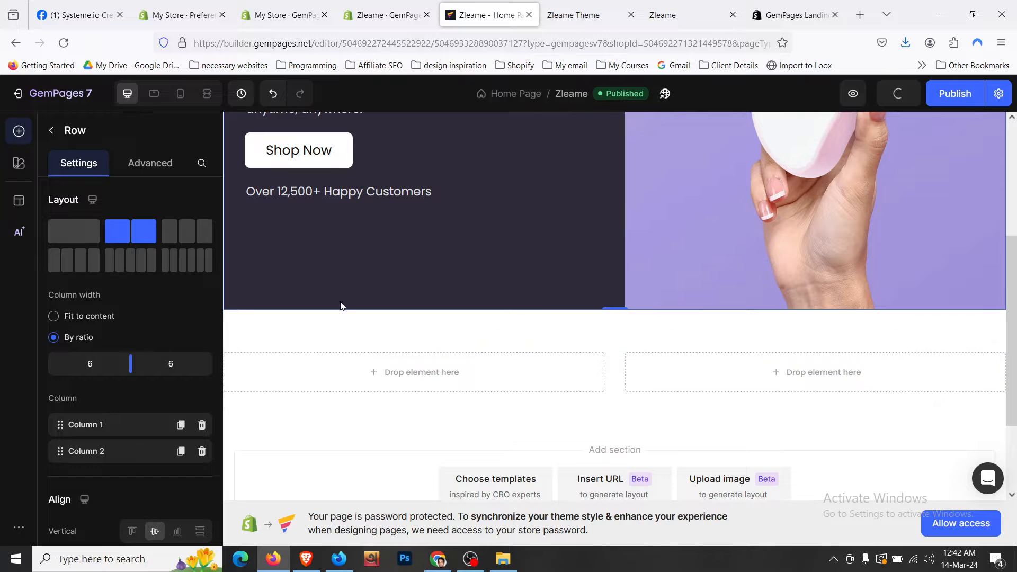
{"action": "scroll", "coordinate": [340, 301], "scroll_direction": "up", "scroll_amount": 4}
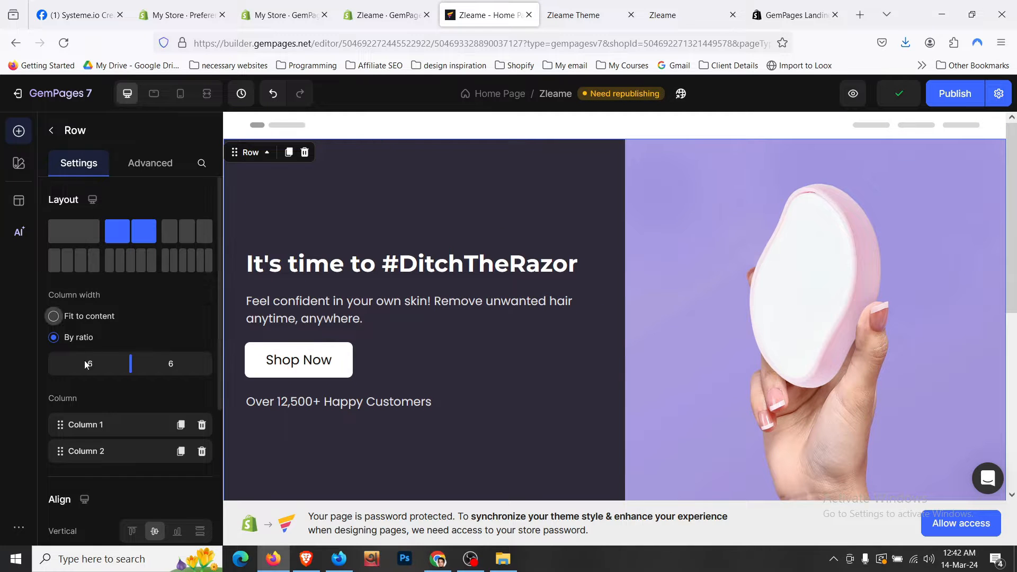
{"action": "scroll", "coordinate": [120, 370], "scroll_direction": "down", "scroll_amount": 5}
{"action": "left_click", "coordinate": [201, 476]}
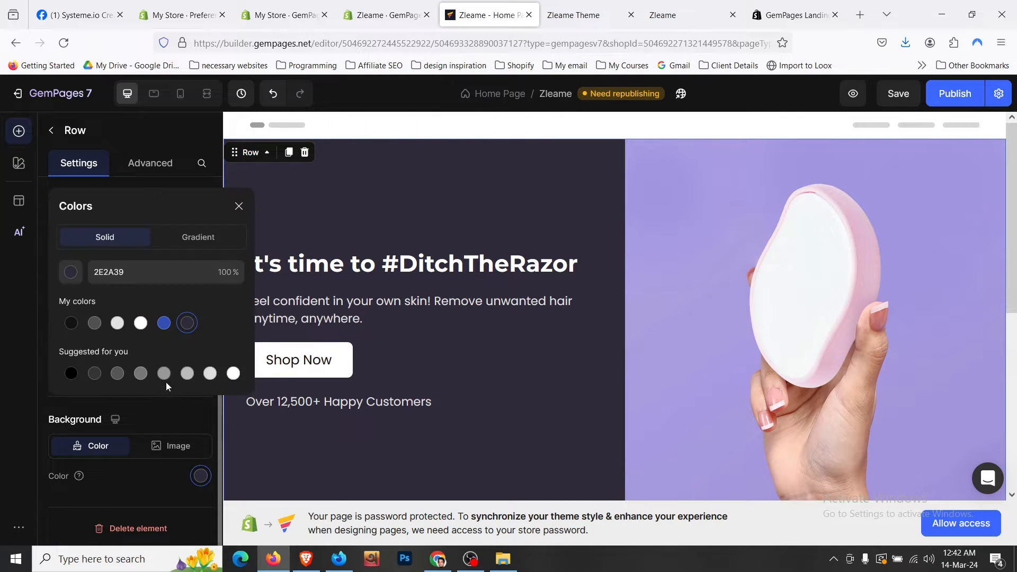
{"action": "left_click", "coordinate": [173, 280]}
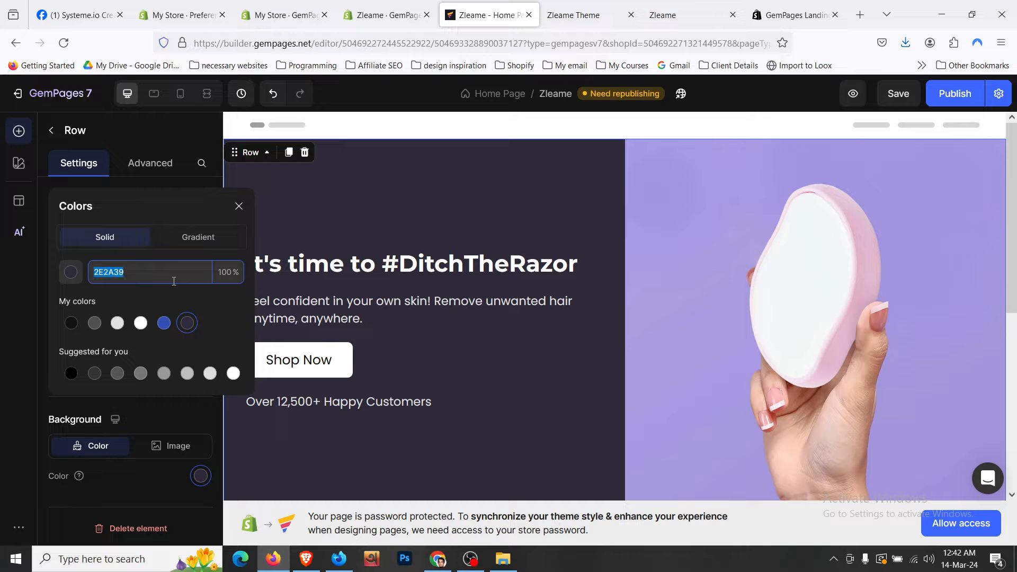
{"action": "scroll", "coordinate": [424, 318], "scroll_direction": "down", "scroll_amount": 5}
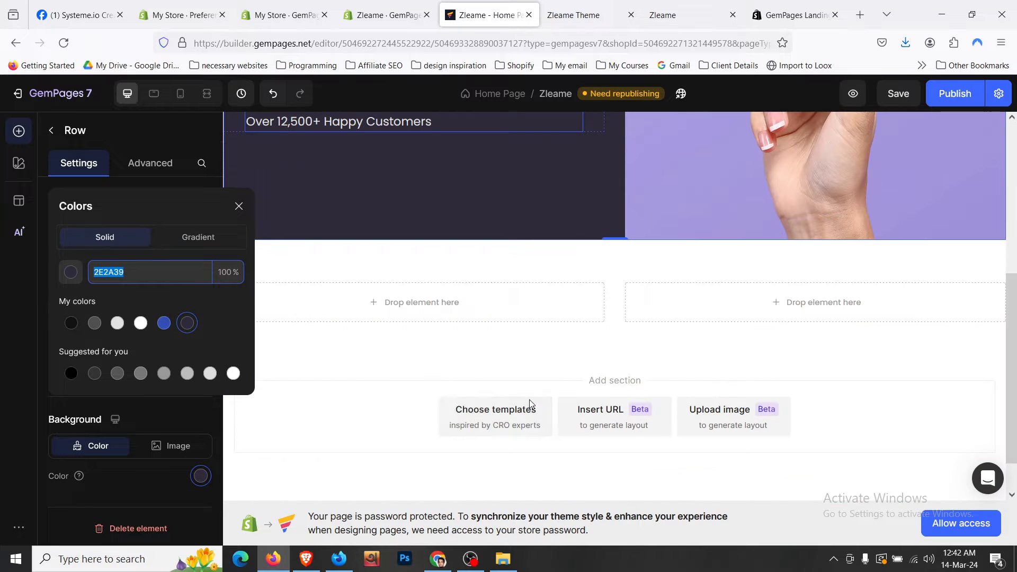
- Set the new row's background colour to 2E2A39
{"action": "left_click", "coordinate": [472, 296]}
{"action": "left_click", "coordinate": [200, 476]}
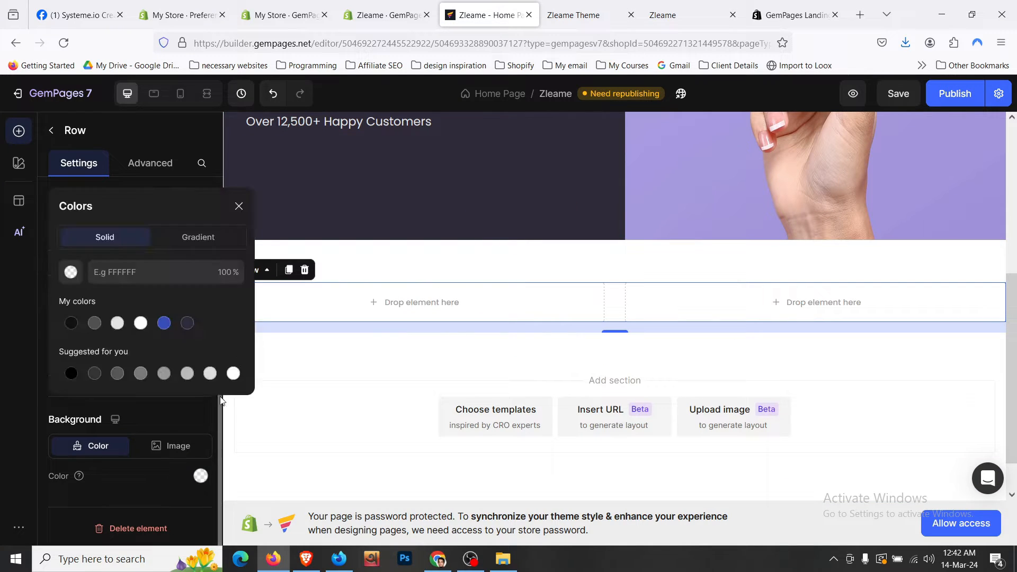
{"action": "left_click", "coordinate": [187, 322]}
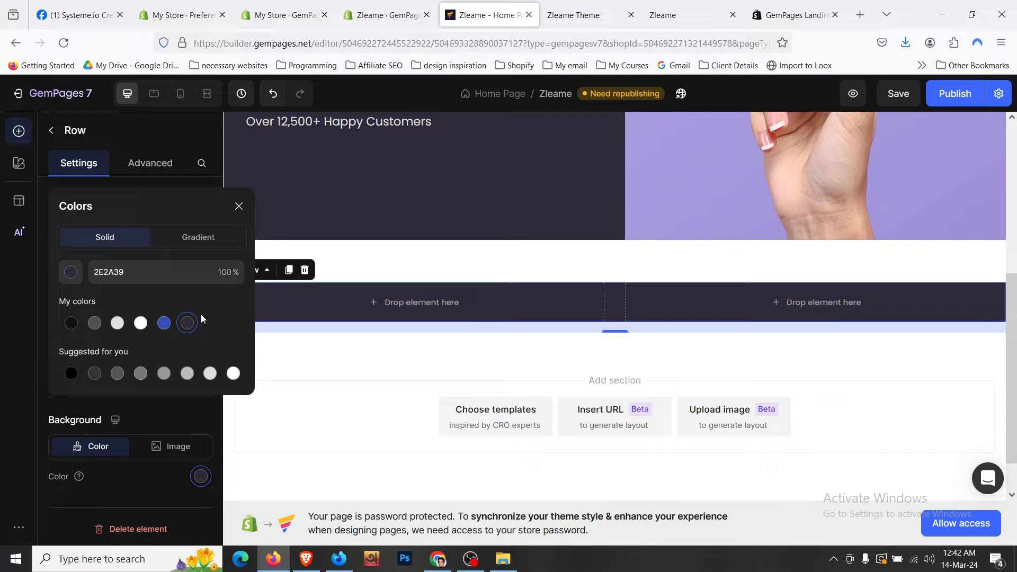
- Copy the 'AS FEATURED IN' text from the live storefront
{"action": "left_click", "coordinate": [603, 15]}
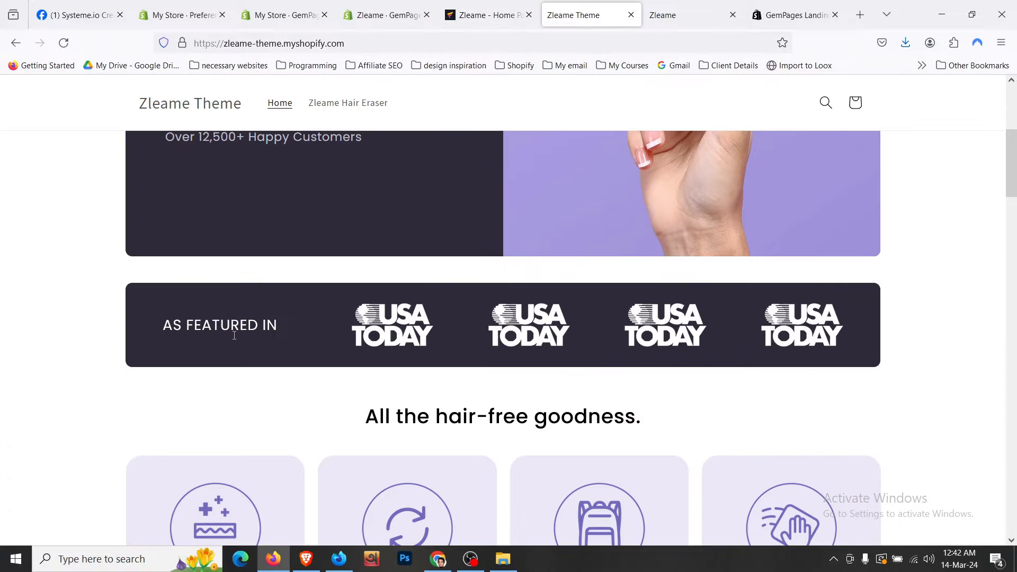
{"action": "right_click", "coordinate": [234, 335]}
{"action": "left_click", "coordinate": [258, 347]}
- Add a Heading to the row's left column and style it as Heading 5
{"action": "left_click", "coordinate": [483, 14]}
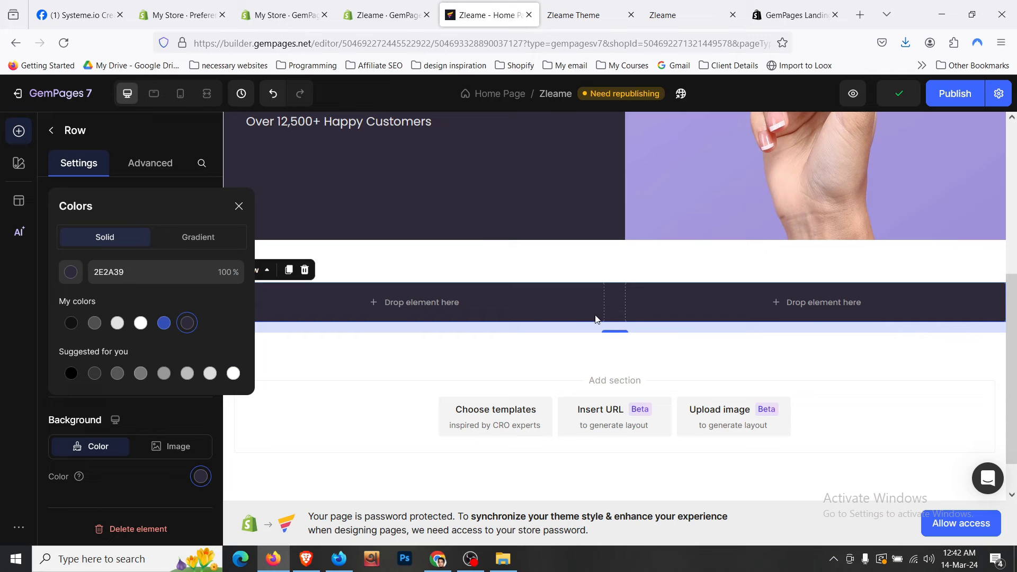
{"action": "left_click", "coordinate": [52, 131]}
{"action": "left_click_drag", "start_coordinate": [99, 381], "coordinate": [489, 310]}
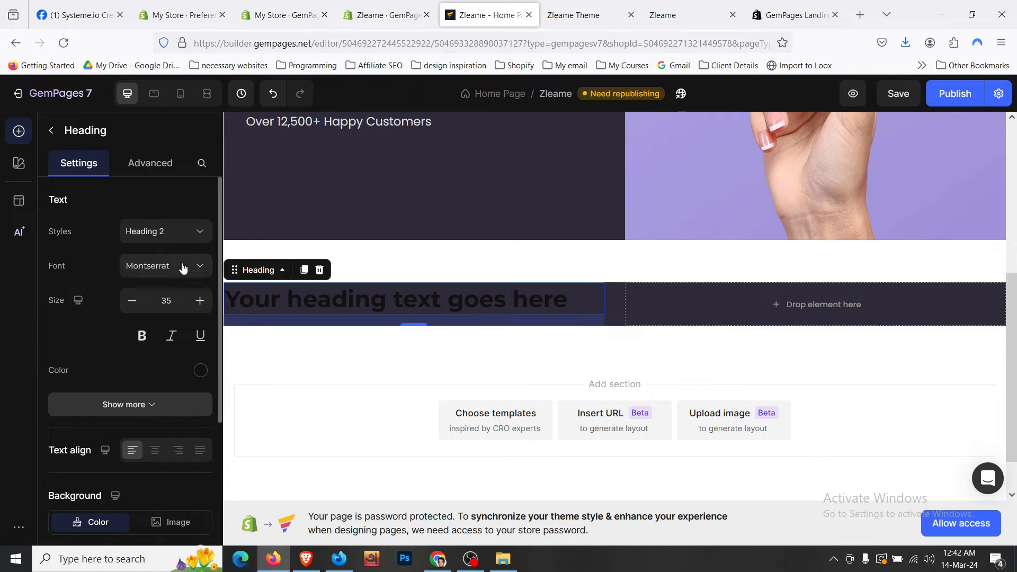
{"action": "left_click", "coordinate": [184, 235]}
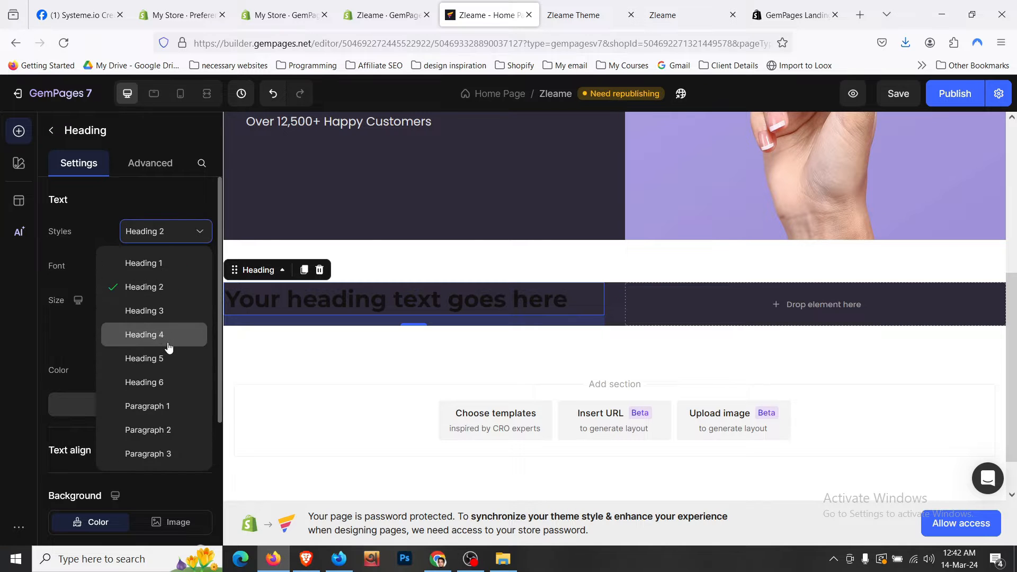
{"action": "left_click", "coordinate": [169, 342]}
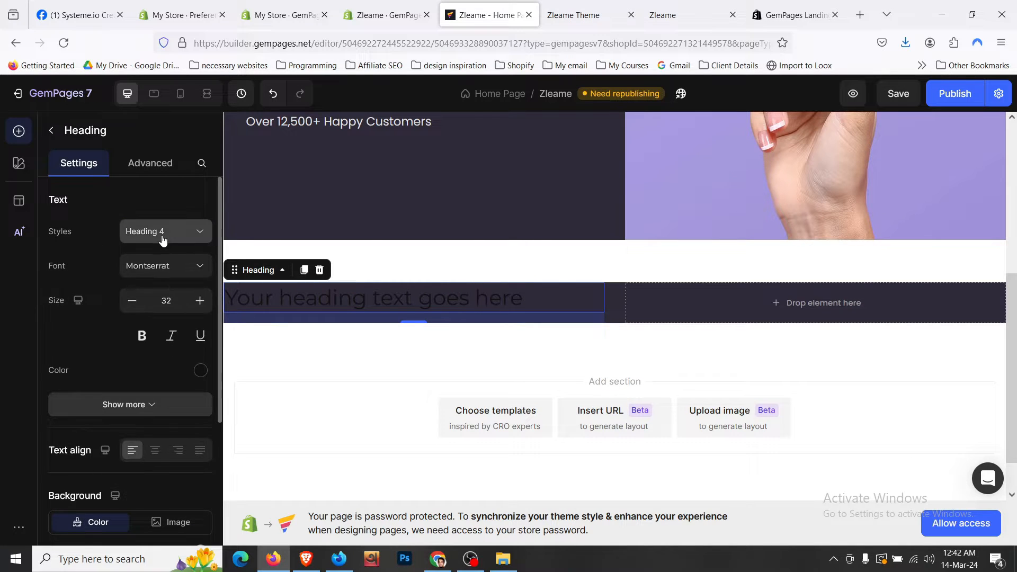
{"action": "left_click", "coordinate": [162, 240]}
{"action": "left_click", "coordinate": [177, 366]}
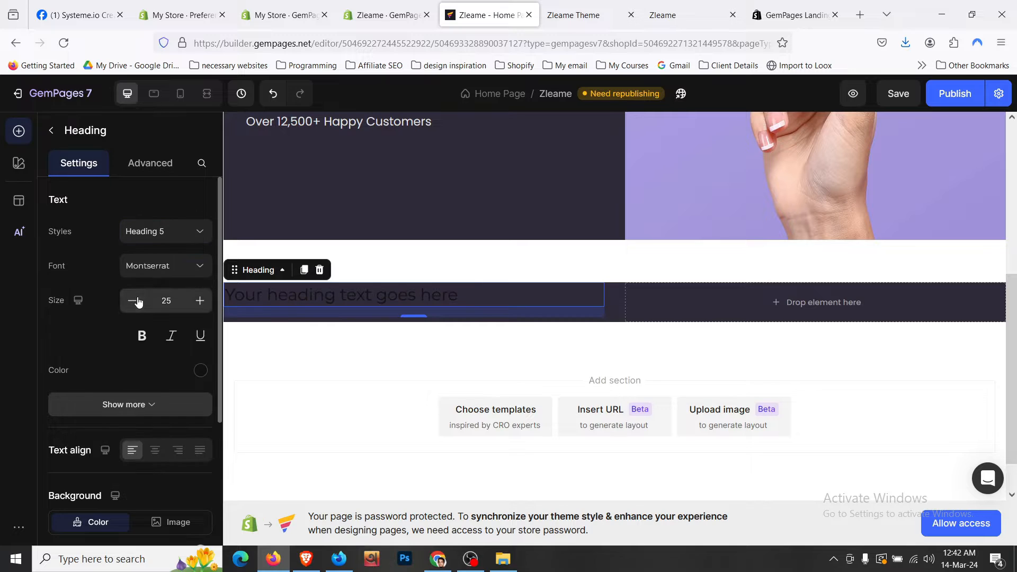
- Paste 'AS FEATURED IN' as the heading text and colour it E2E2E2
{"action": "left_click", "coordinate": [399, 300]}
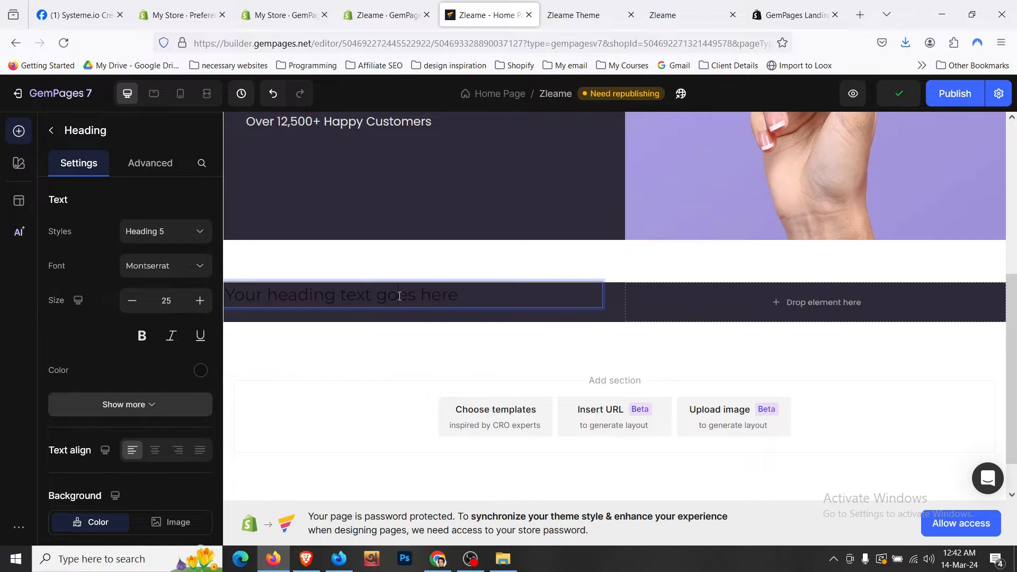
{"action": "key", "text": "ctrl+v"}
{"action": "left_click", "coordinate": [200, 369]}
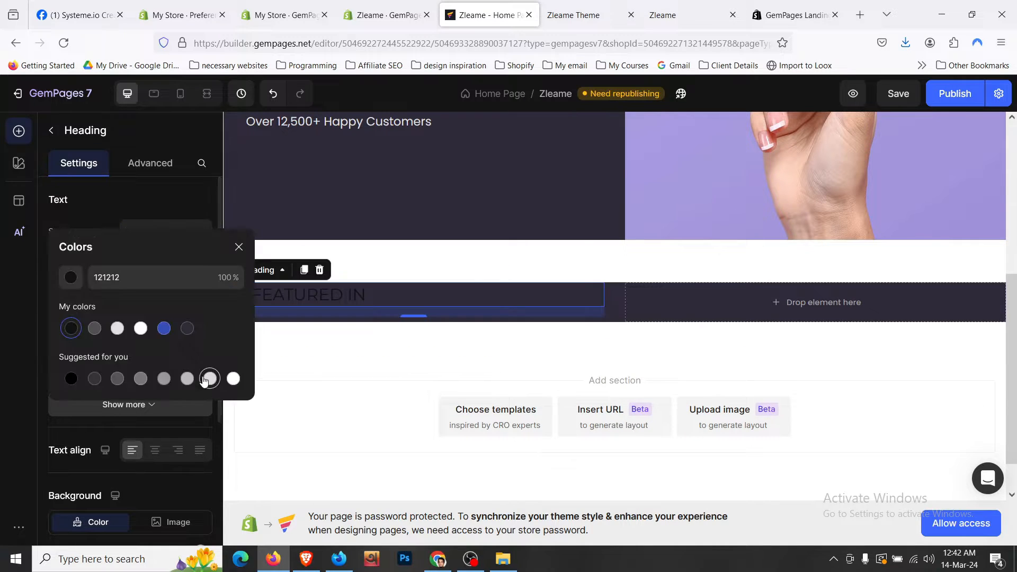
{"action": "left_click", "coordinate": [117, 328]}
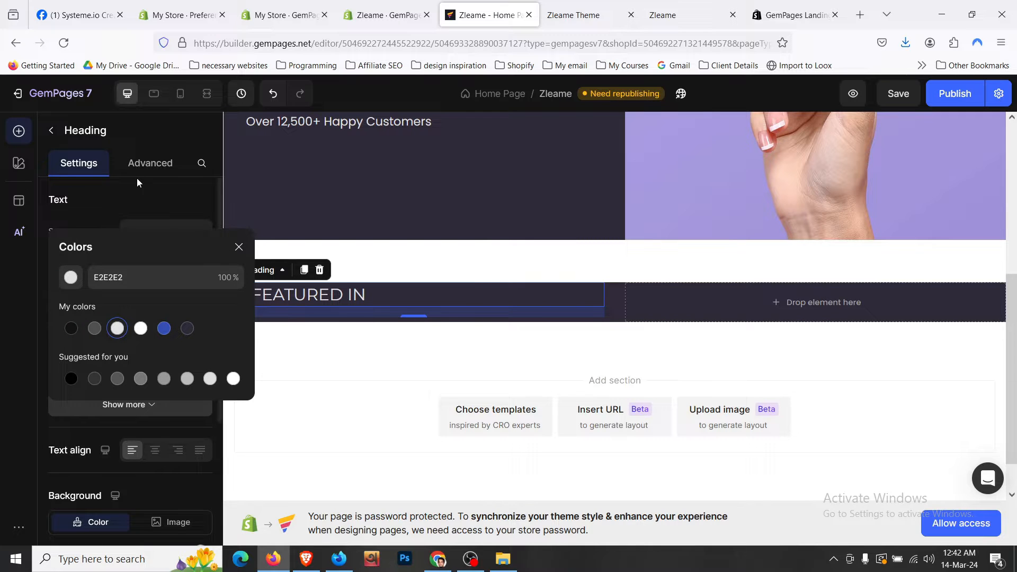
- Set the heading's bottom margin to 0
{"action": "left_click", "coordinate": [147, 163]}
{"action": "left_click", "coordinate": [132, 478]}
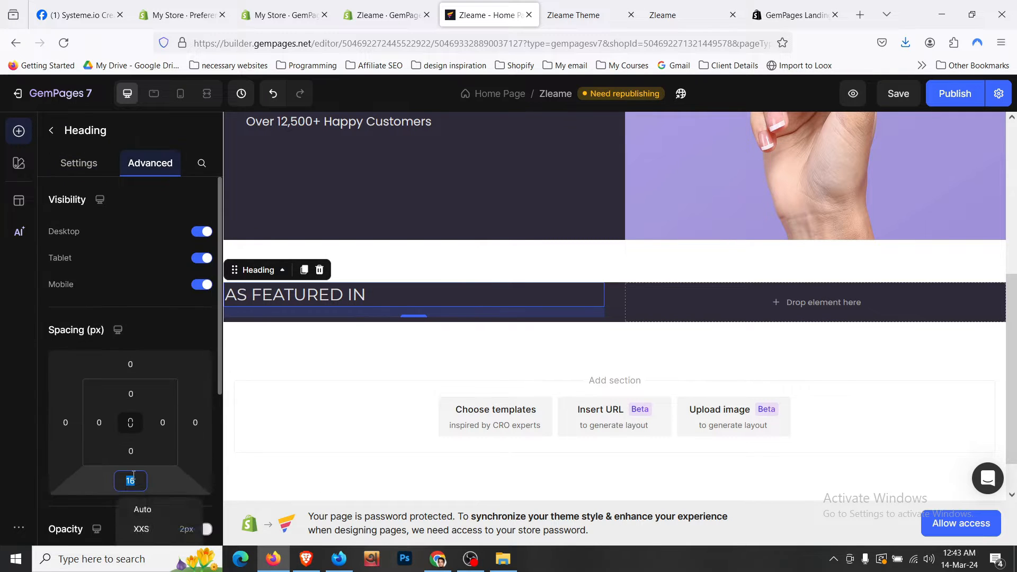
{"action": "type", "text": "0"}
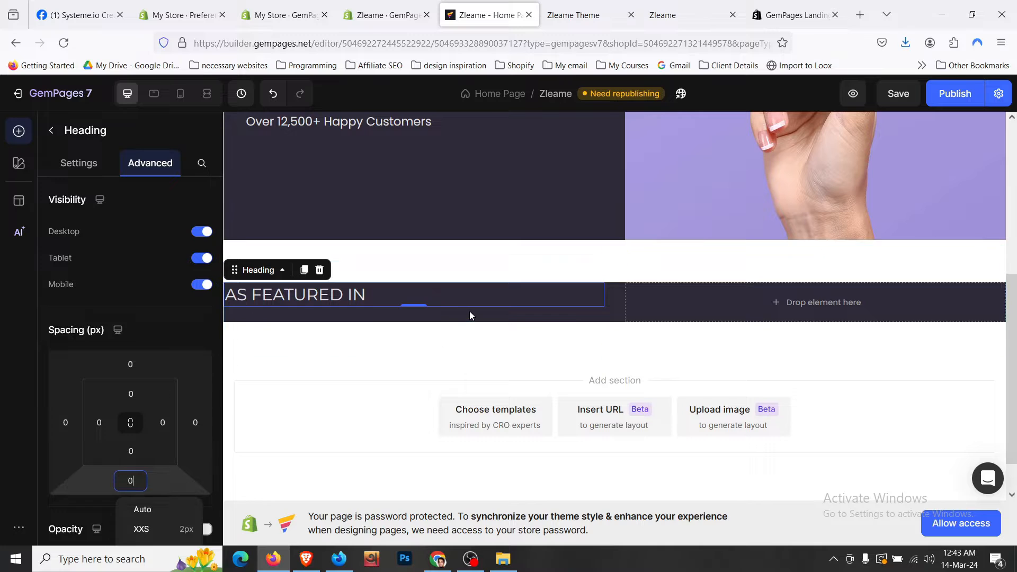
{"action": "left_click", "coordinate": [469, 315]}
{"action": "scroll", "coordinate": [164, 380], "scroll_direction": "down", "scroll_amount": 3}
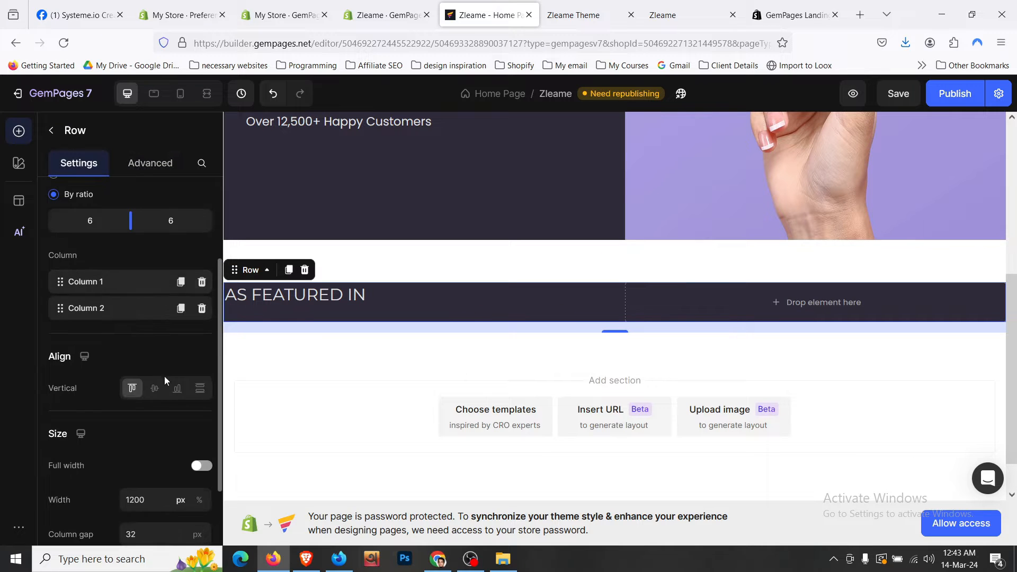
- Align the row's contents to the vertical middle
{"action": "left_click", "coordinate": [154, 390]}
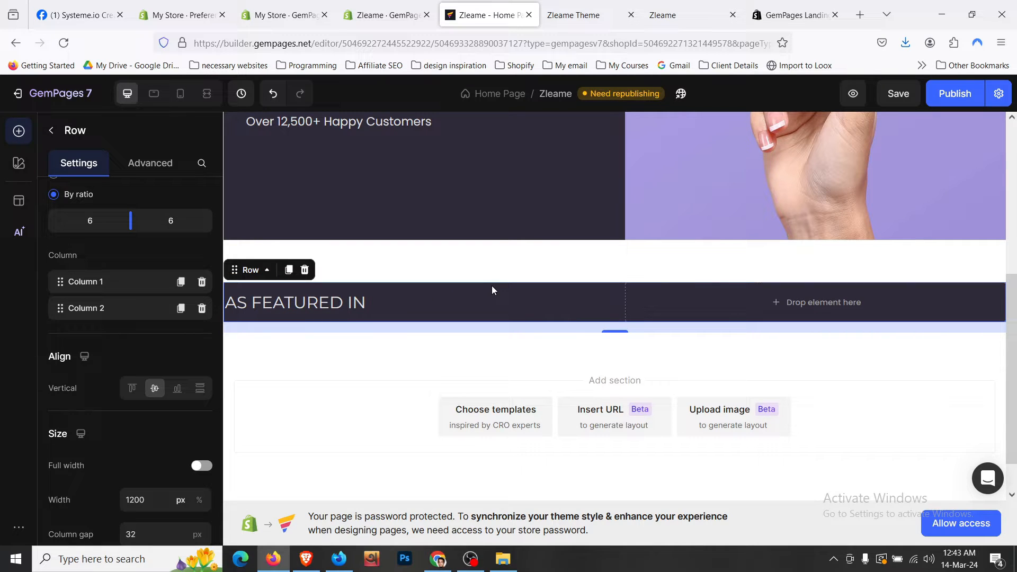
{"action": "key", "text": "ctrl+Tab"}
{"action": "key", "text": "ctrl+shift+Tab"}
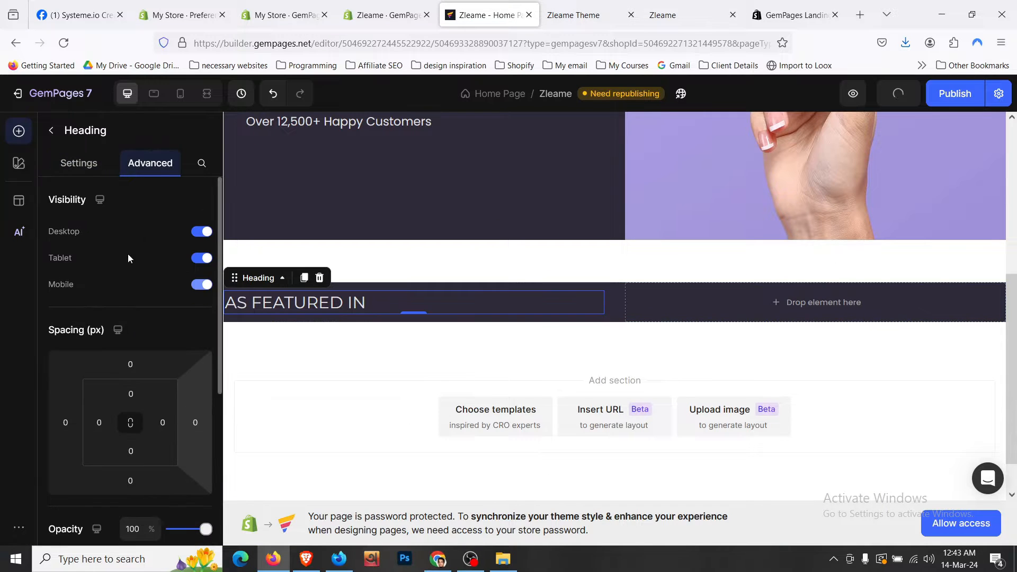
- Set the AS FEATURED IN heading size to 22 and save the page
{"action": "left_click", "coordinate": [78, 163]}
{"action": "left_click", "coordinate": [131, 309]}
{"action": "left_click", "coordinate": [131, 309]}
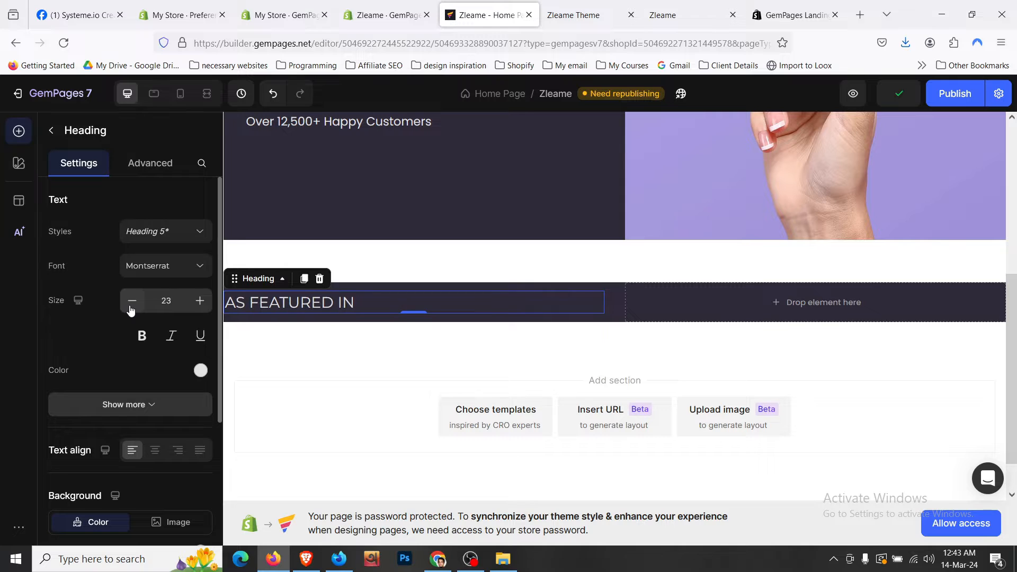
{"action": "left_click", "coordinate": [131, 309]}
{"action": "left_click", "coordinate": [131, 309]}
{"action": "left_click", "coordinate": [130, 309]}
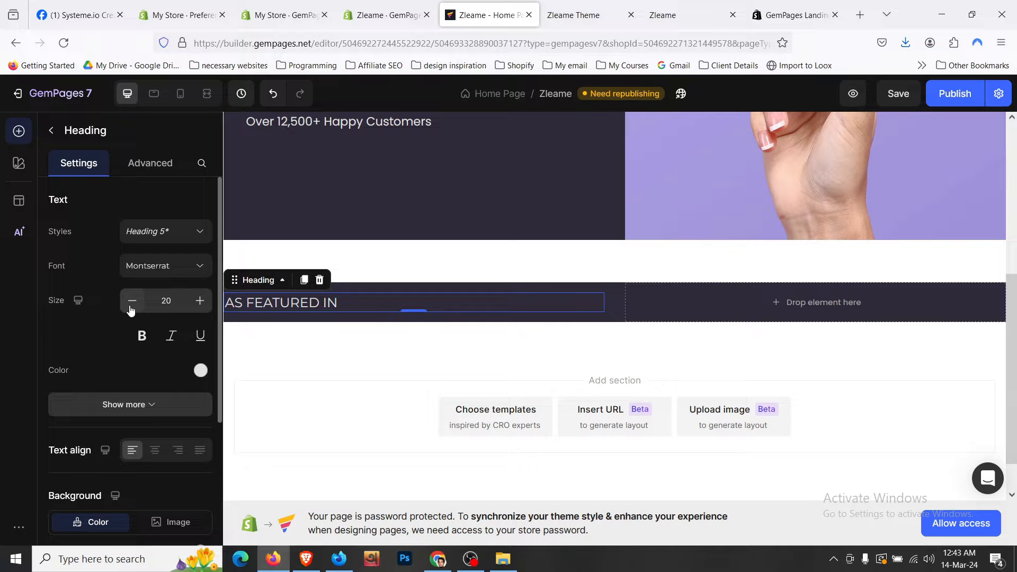
{"action": "left_click", "coordinate": [202, 308]}
{"action": "left_click", "coordinate": [201, 307]}
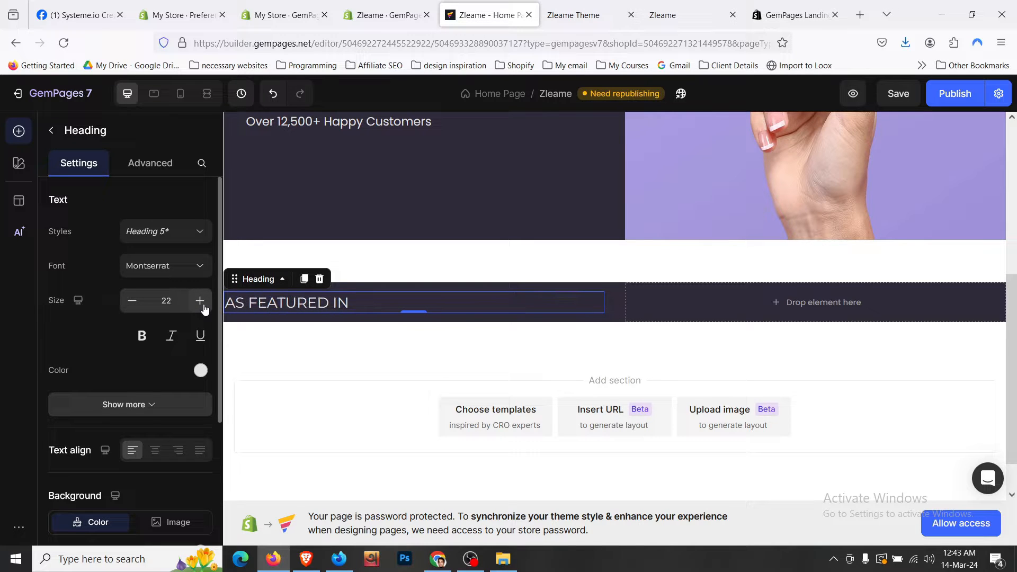
{"action": "left_click", "coordinate": [614, 289]}
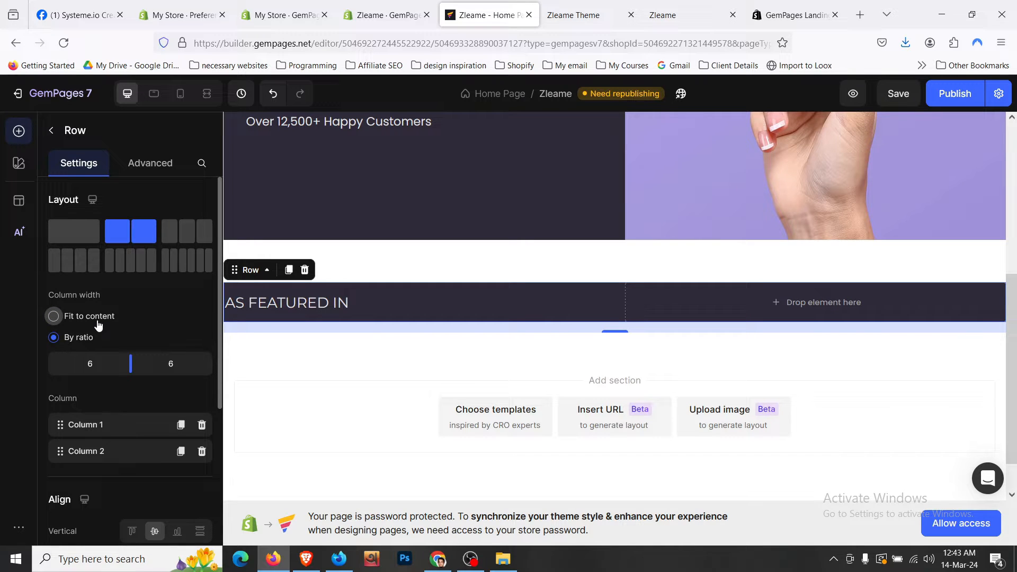
{"action": "key", "text": "ctrl+s"}
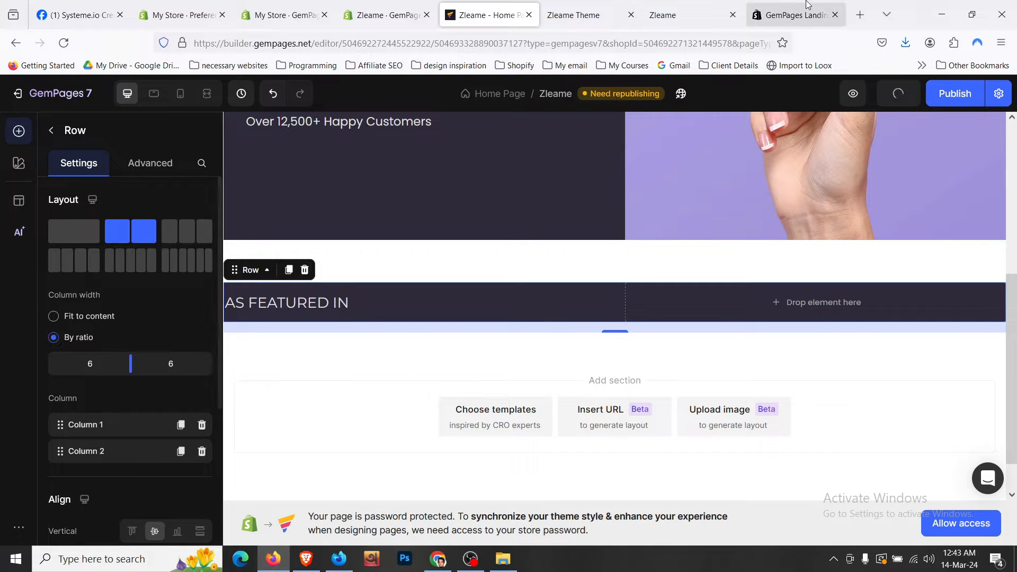
- Change the row's column ratio to 3/9
{"action": "left_click", "coordinate": [583, 15]}
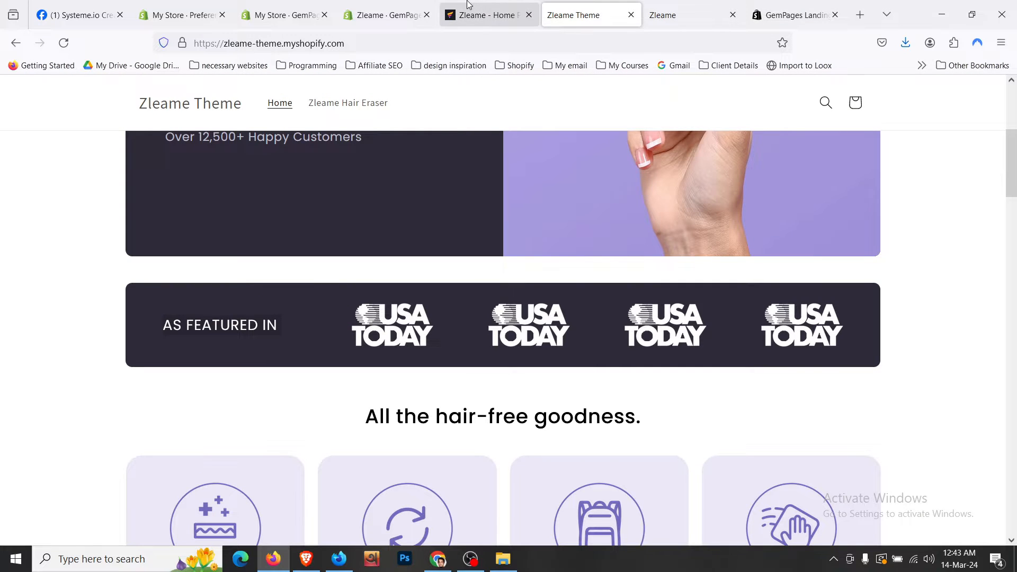
{"action": "left_click", "coordinate": [487, 15]}
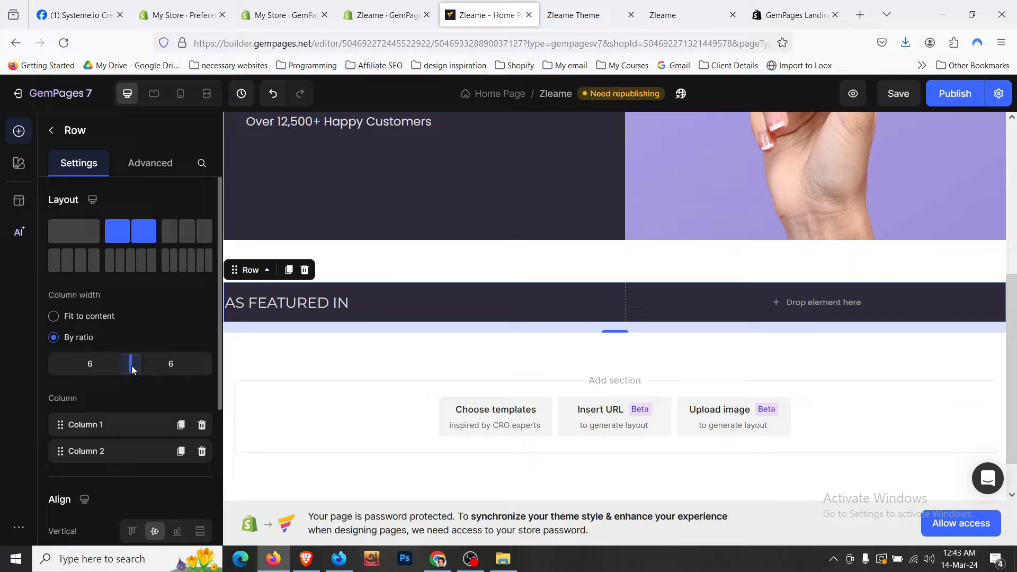
{"action": "left_click_drag", "start_coordinate": [132, 365], "coordinate": [95, 369]}
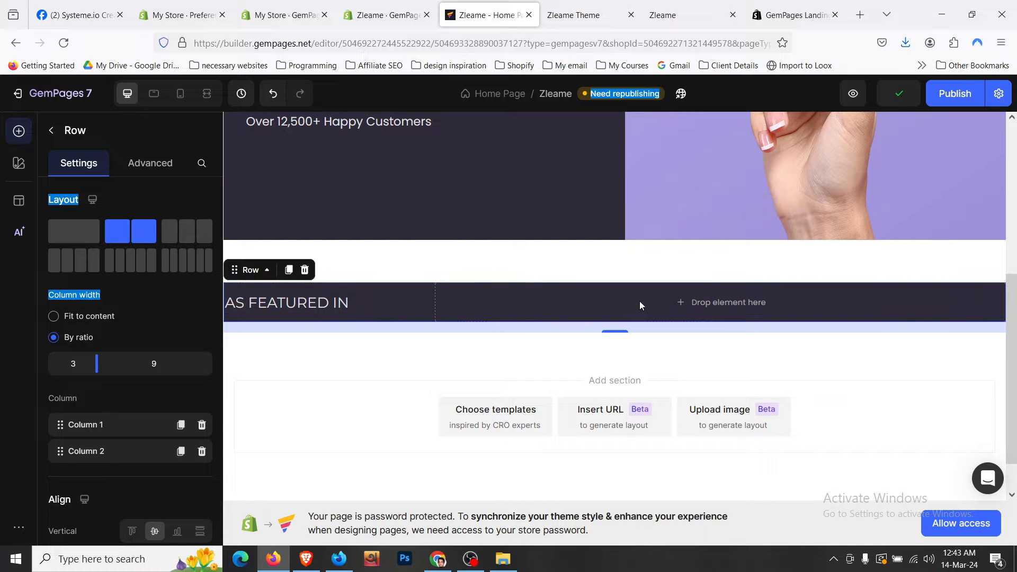
- Center-align the AS FEATURED IN heading text
{"action": "left_click", "coordinate": [410, 306]}
{"action": "scroll", "coordinate": [178, 364], "scroll_direction": "down", "scroll_amount": 3}
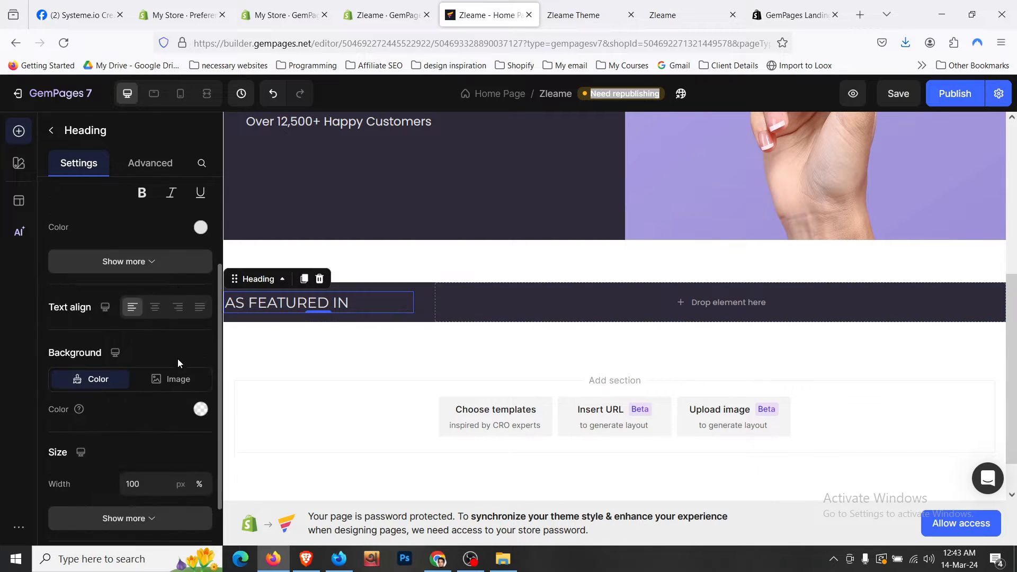
{"action": "left_click", "coordinate": [157, 309]}
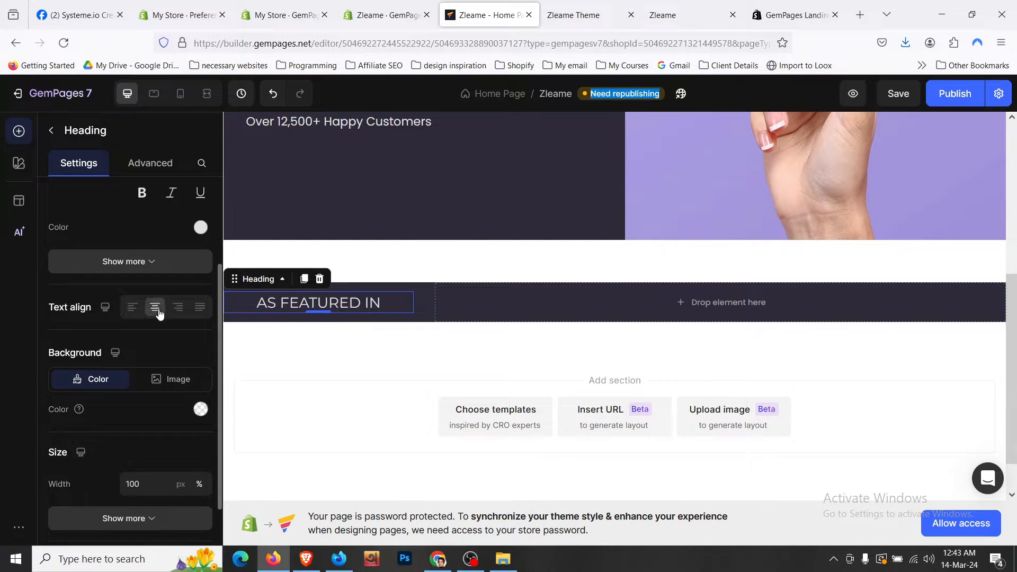
- Give the row L 16px padding on top and bottom
{"action": "left_click", "coordinate": [480, 289]}
{"action": "left_click", "coordinate": [583, 14]}
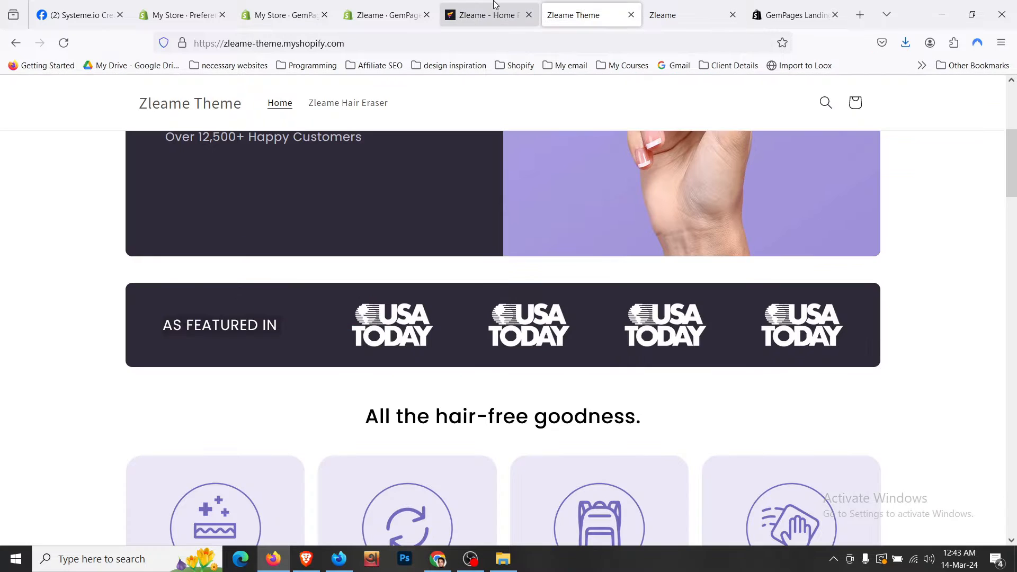
{"action": "left_click", "coordinate": [495, 5]}
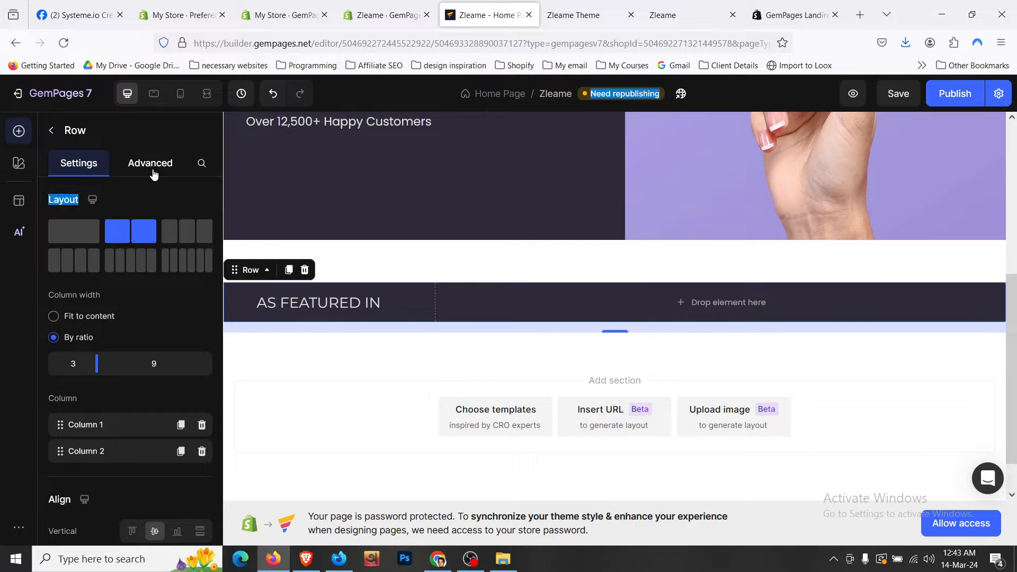
{"action": "left_click", "coordinate": [153, 164]}
{"action": "left_click", "coordinate": [129, 396]}
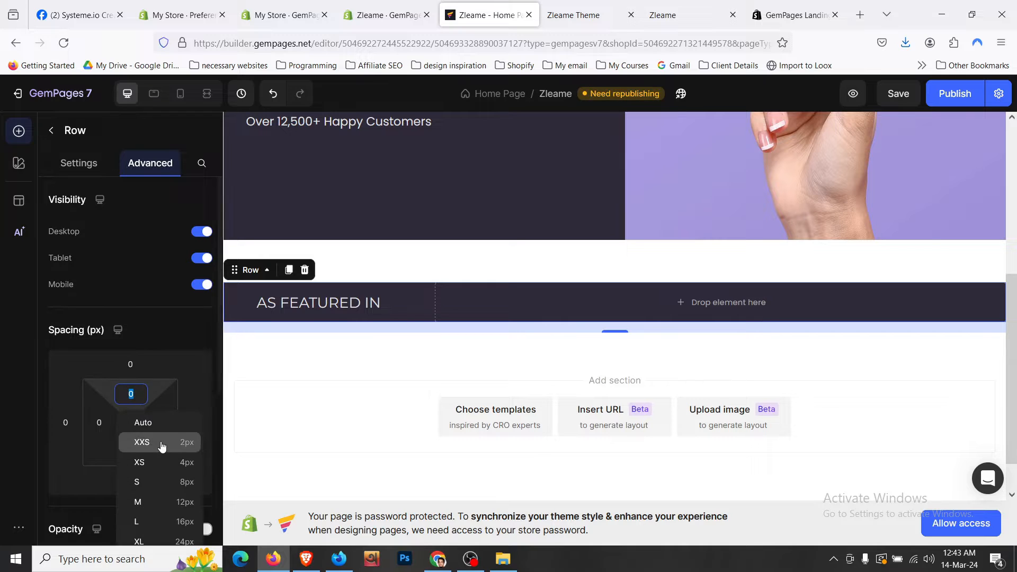
{"action": "left_click", "coordinate": [192, 526]}
{"action": "scroll", "coordinate": [204, 397], "scroll_direction": "down", "scroll_amount": 3}
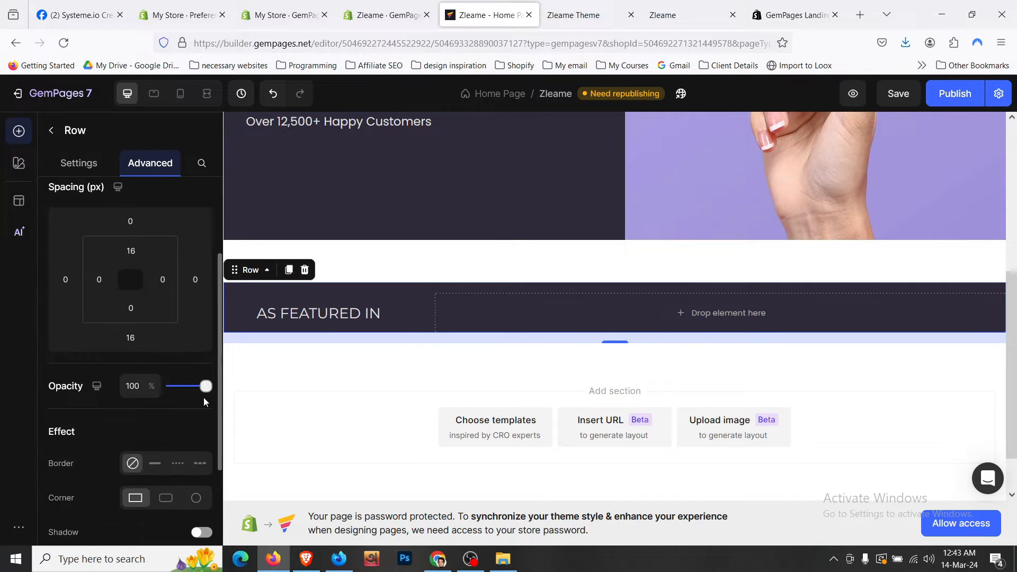
{"action": "left_click", "coordinate": [139, 309]}
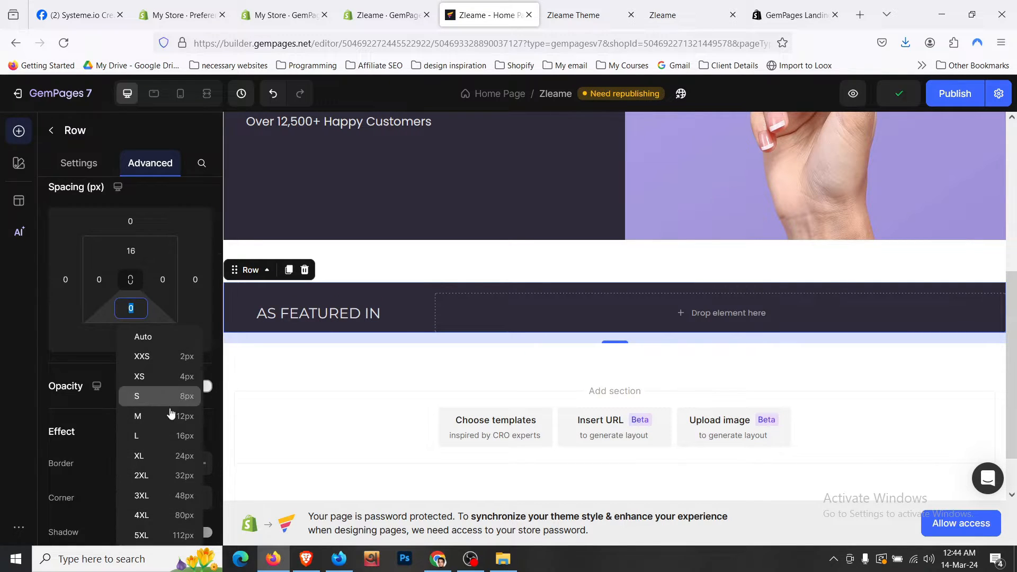
{"action": "left_click", "coordinate": [177, 432]}
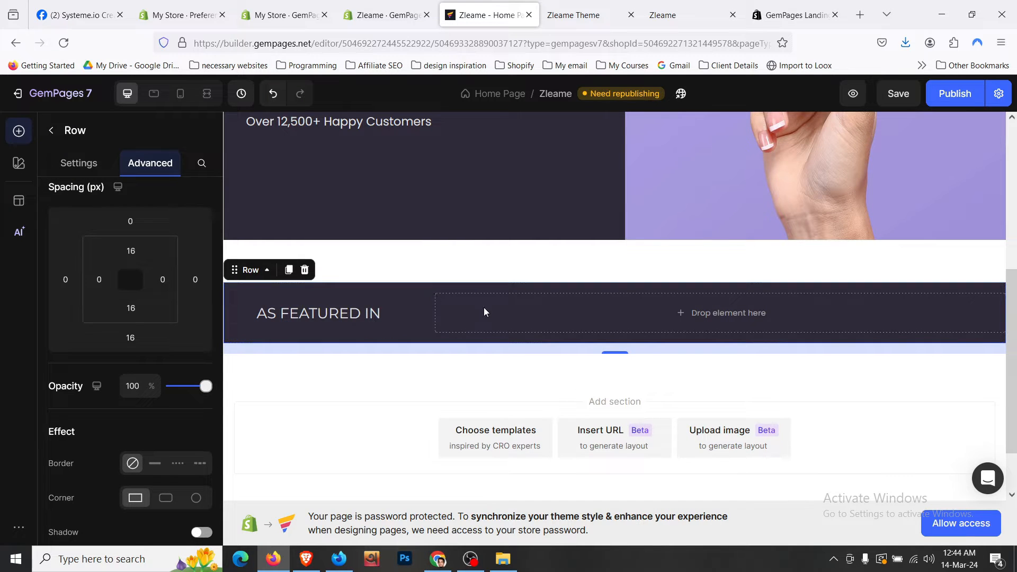
{"action": "left_click", "coordinate": [596, 7]}
{"action": "left_click", "coordinate": [516, 5]}
- Drag the Interactive Carousel element, four slides at 4 per view, into the row's right column
{"action": "left_click", "coordinate": [52, 131]}
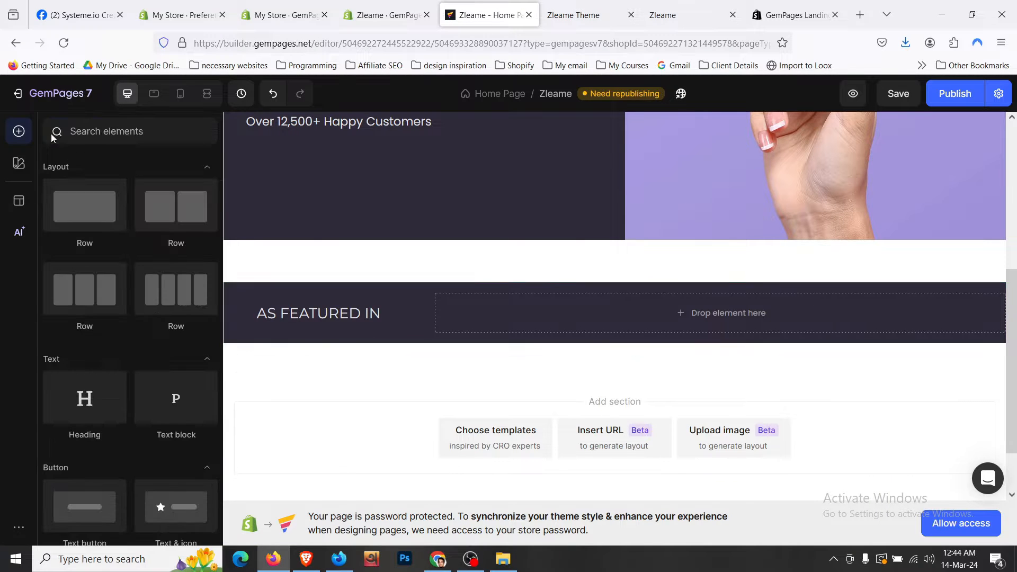
{"action": "scroll", "coordinate": [119, 291], "scroll_direction": "down", "scroll_amount": 5}
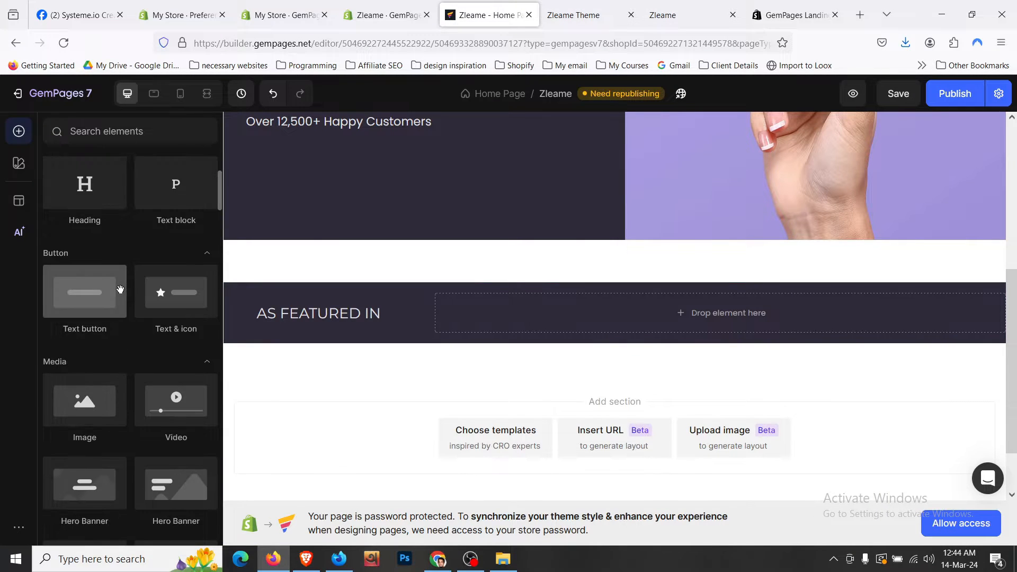
{"action": "scroll", "coordinate": [122, 294], "scroll_direction": "down", "scroll_amount": 8}
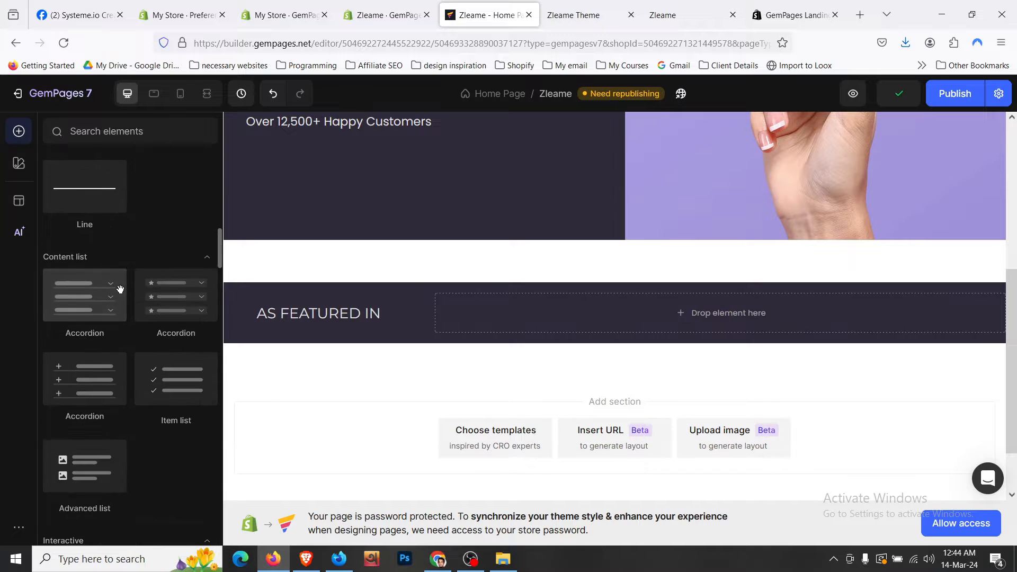
{"action": "scroll", "coordinate": [121, 294], "scroll_direction": "down", "scroll_amount": 2}
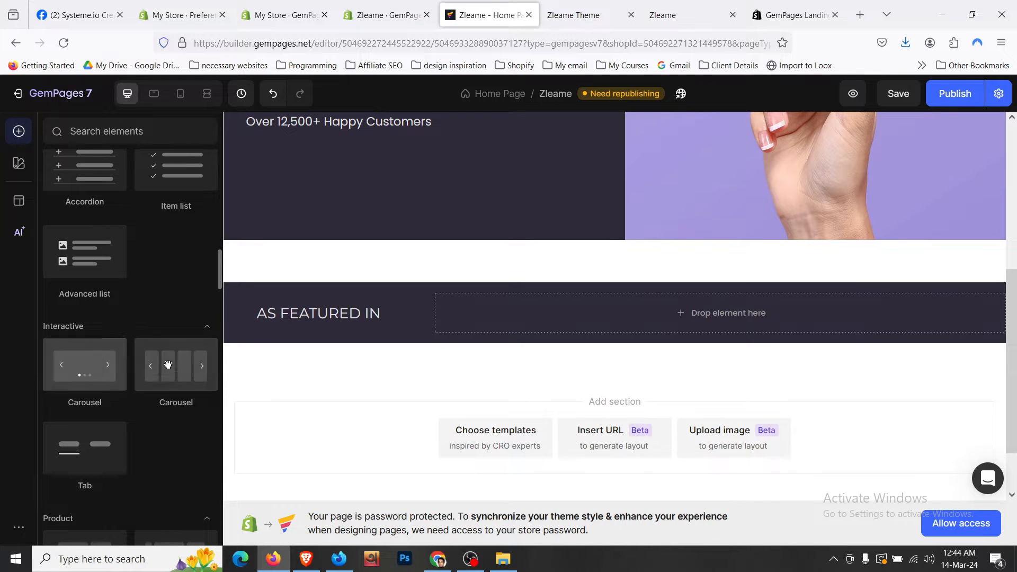
{"action": "left_click_drag", "start_coordinate": [167, 363], "coordinate": [542, 308]}
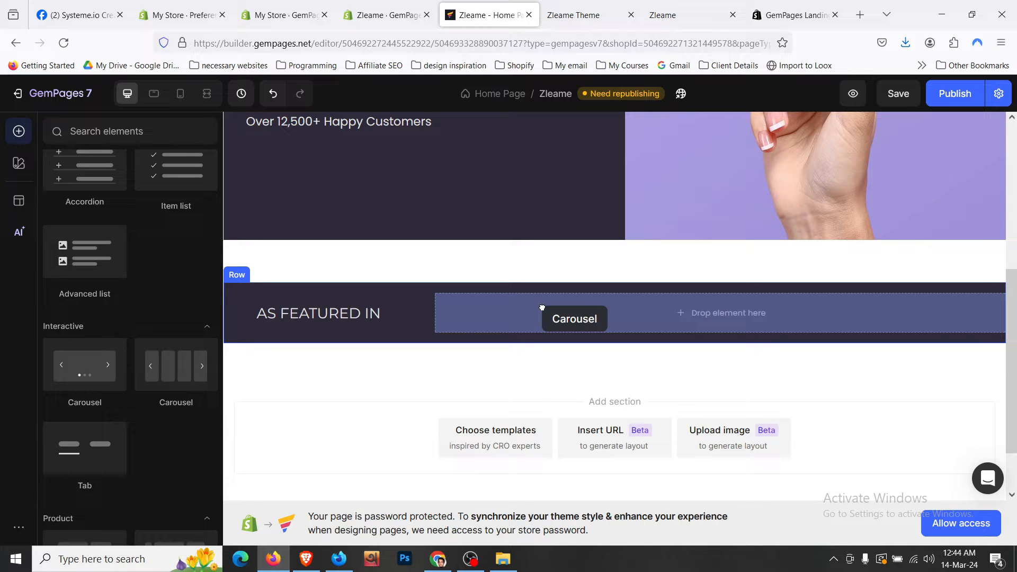
{"action": "left_click_drag", "start_coordinate": [458, 301], "coordinate": [455, 302]}
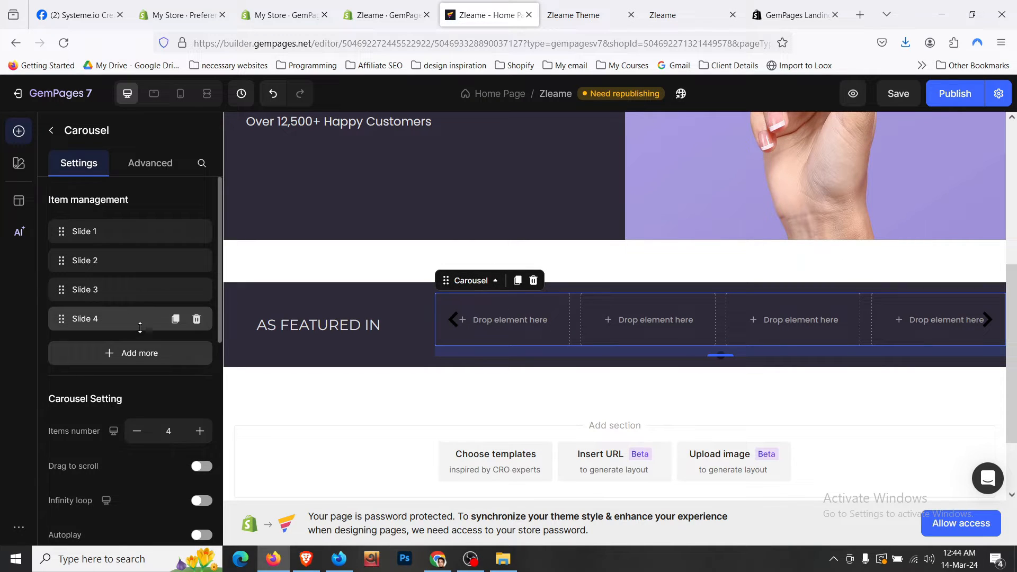
- Add a fifth slide to the carousel and turn off its next/previous arrows
{"action": "left_click", "coordinate": [156, 366]}
{"action": "scroll", "coordinate": [156, 367], "scroll_direction": "down", "scroll_amount": 7}
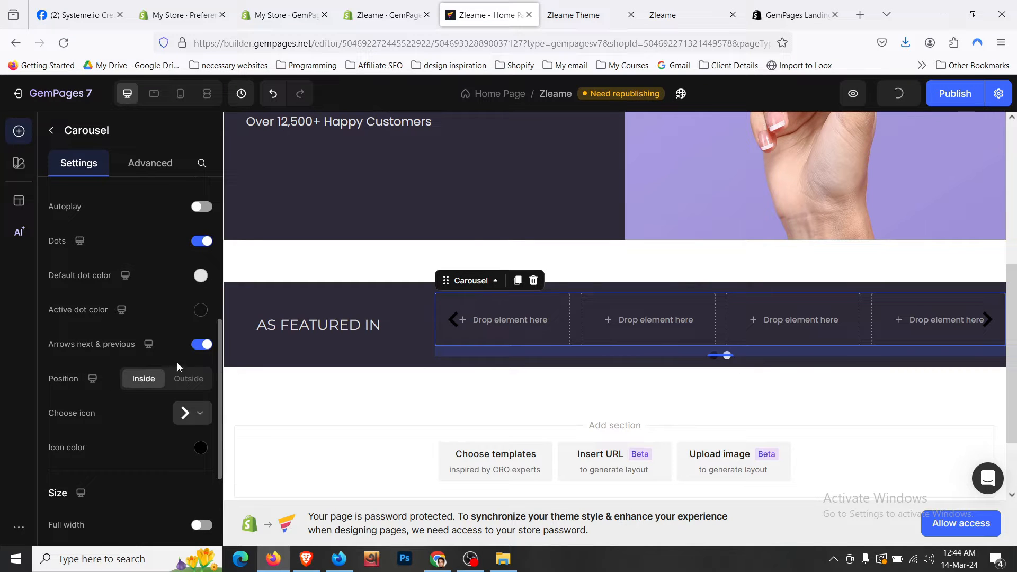
{"action": "left_click", "coordinate": [198, 347]}
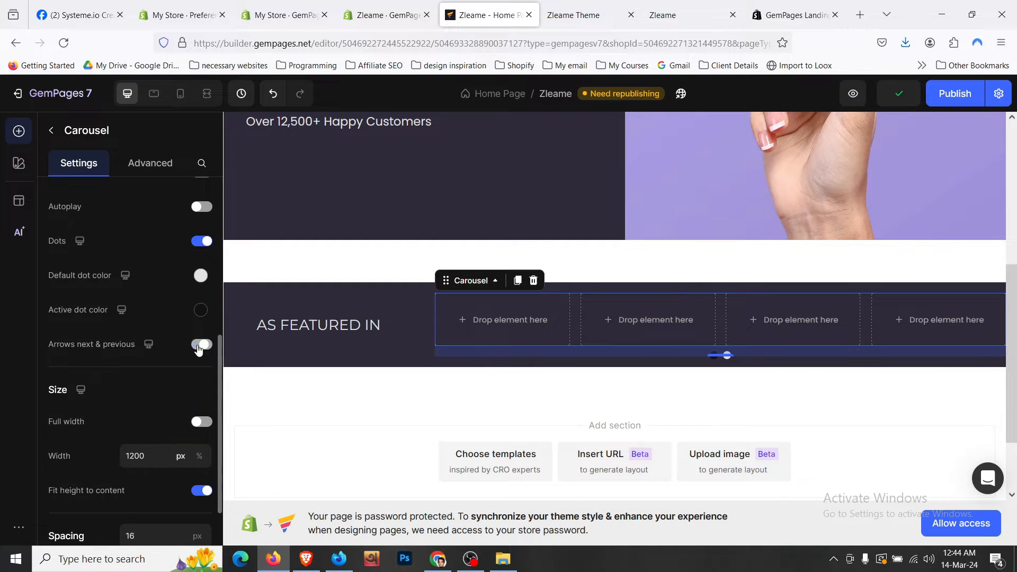
- Set the carousel's active dot colour to light grey E2E2E2
{"action": "left_click", "coordinate": [201, 310]}
{"action": "left_click", "coordinate": [118, 329]}
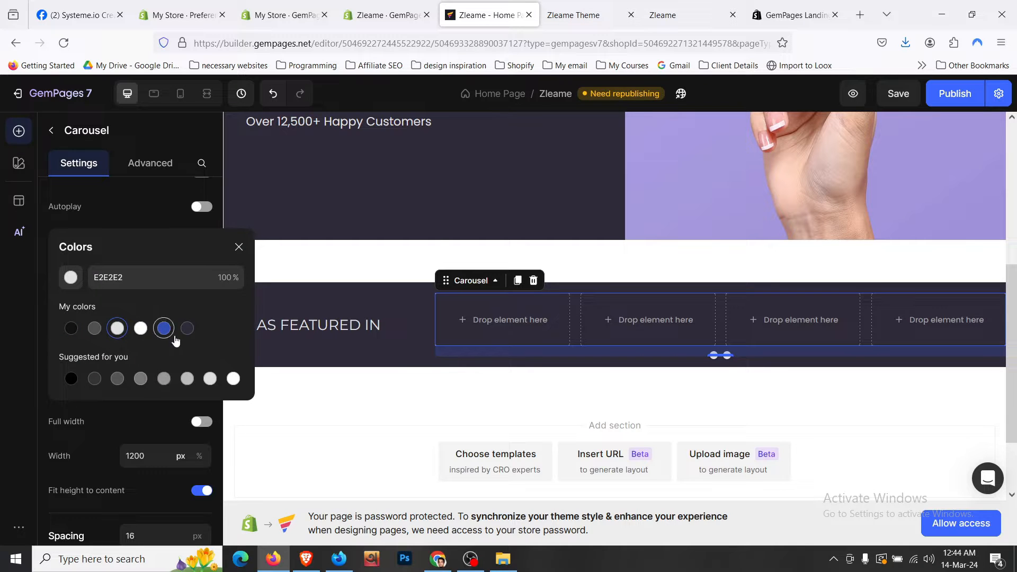
{"action": "left_click", "coordinate": [160, 428]}
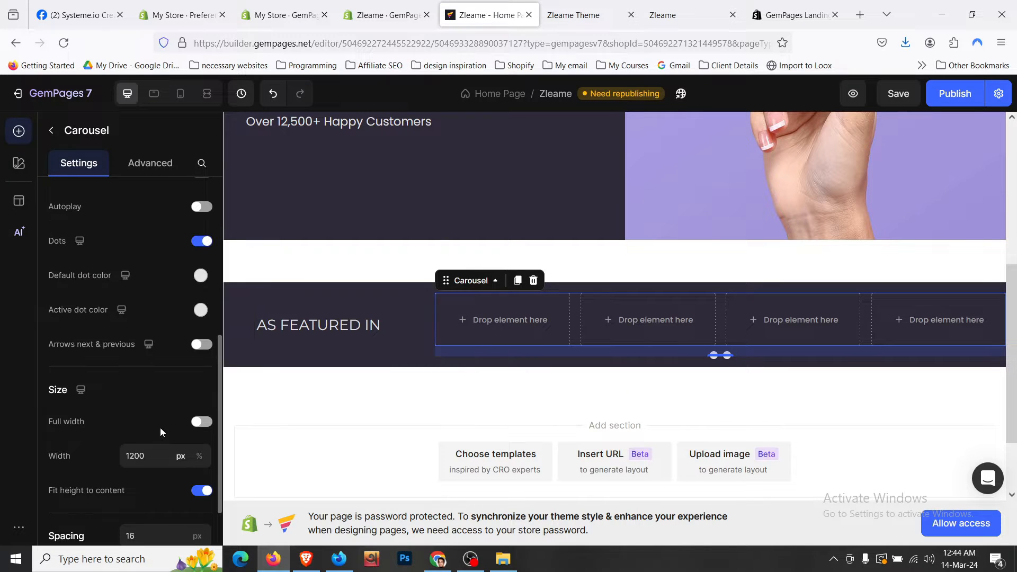
{"action": "scroll", "coordinate": [144, 320], "scroll_direction": "up", "scroll_amount": 1}
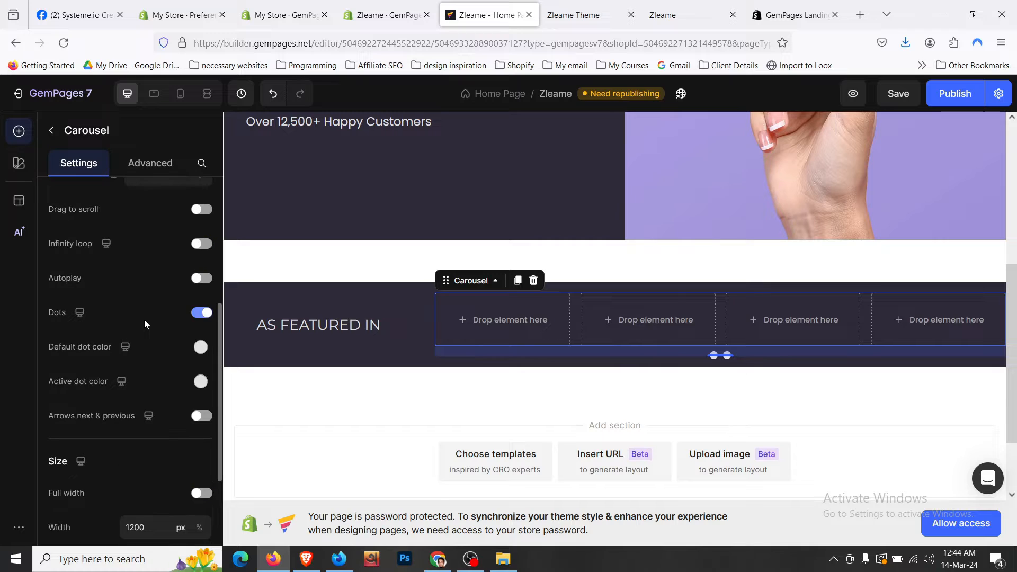
{"action": "left_click", "coordinate": [332, 300]}
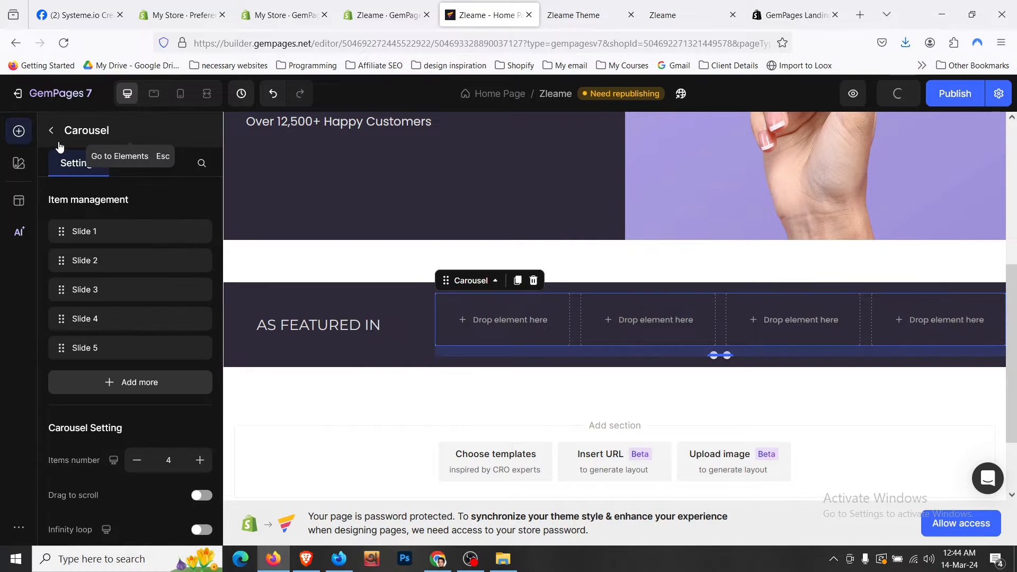
{"action": "left_click", "coordinate": [55, 140]}
{"action": "scroll", "coordinate": [69, 300], "scroll_direction": "up", "scroll_amount": 10}
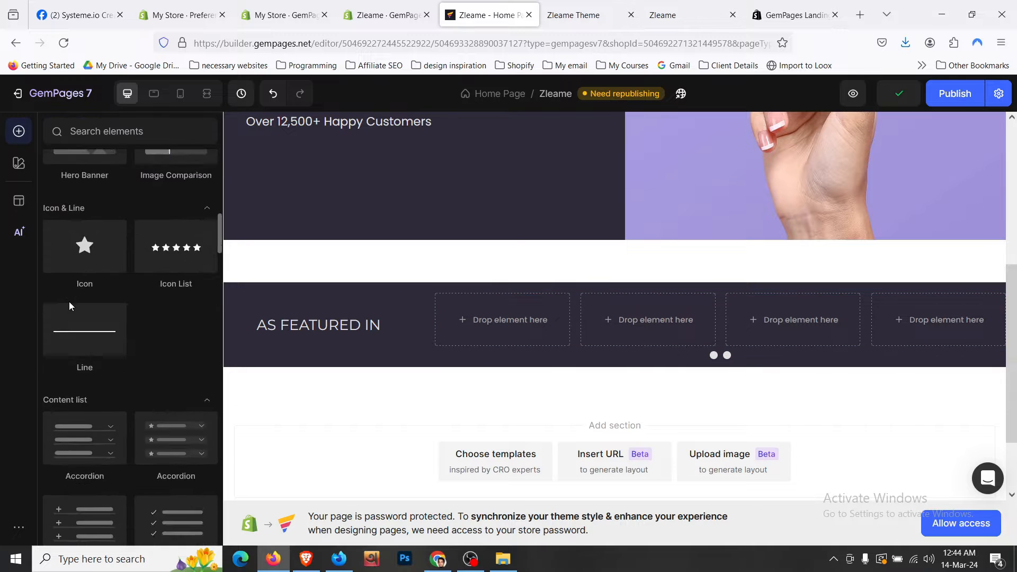
- Drop an Image element into the first slide and copy the USA TODAY logo's link from the live store
{"action": "left_click_drag", "start_coordinate": [85, 469], "coordinate": [509, 330]}
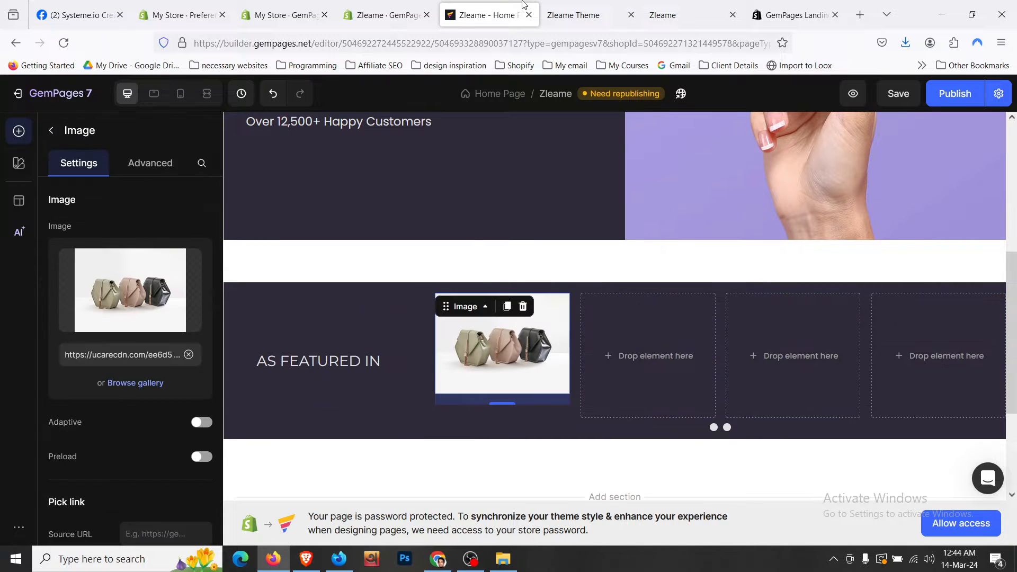
{"action": "left_click", "coordinate": [549, 6]}
{"action": "right_click", "coordinate": [377, 329]}
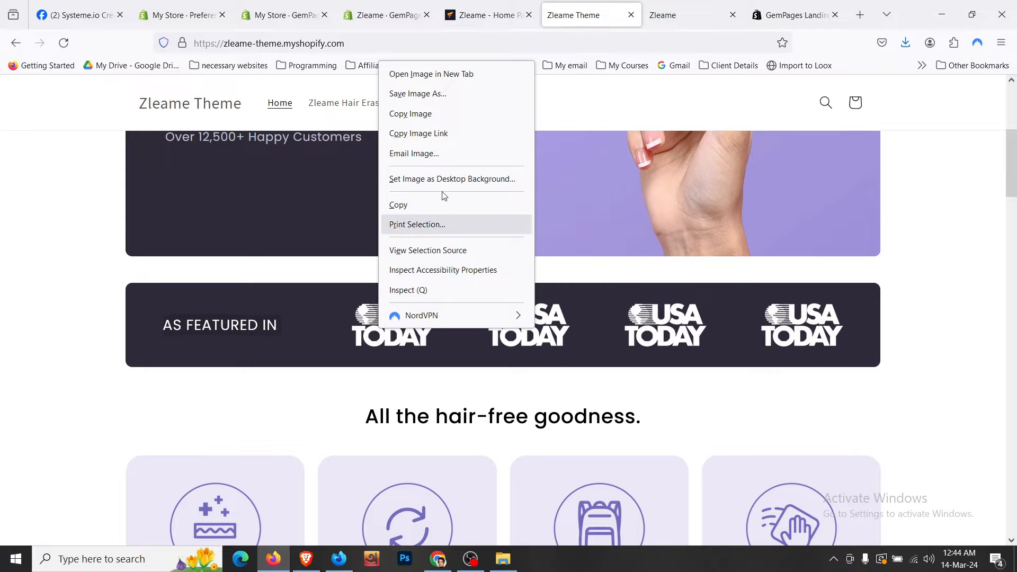
{"action": "left_click", "coordinate": [443, 94]}
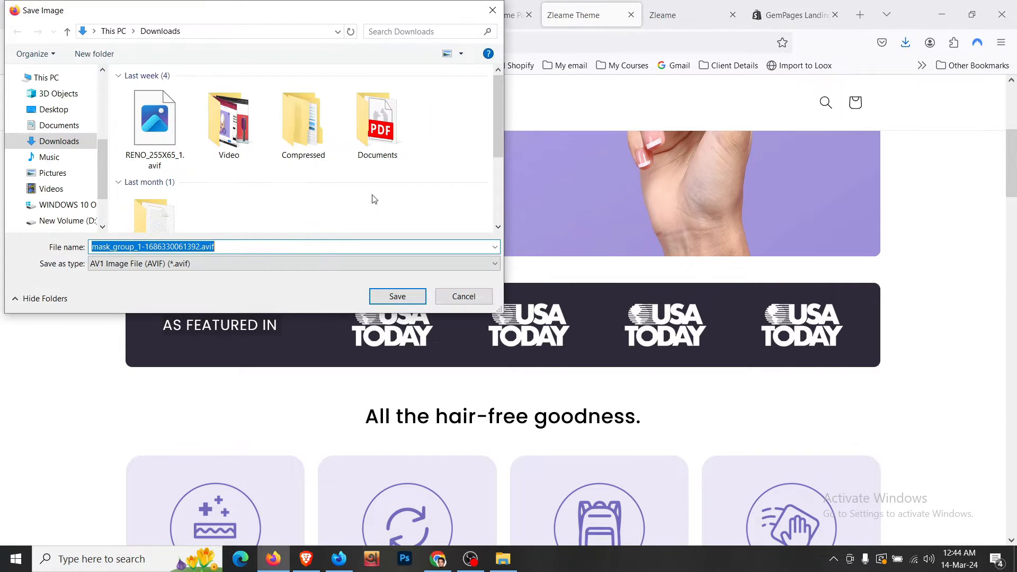
{"action": "left_click", "coordinate": [397, 296]}
{"action": "right_click", "coordinate": [421, 315]}
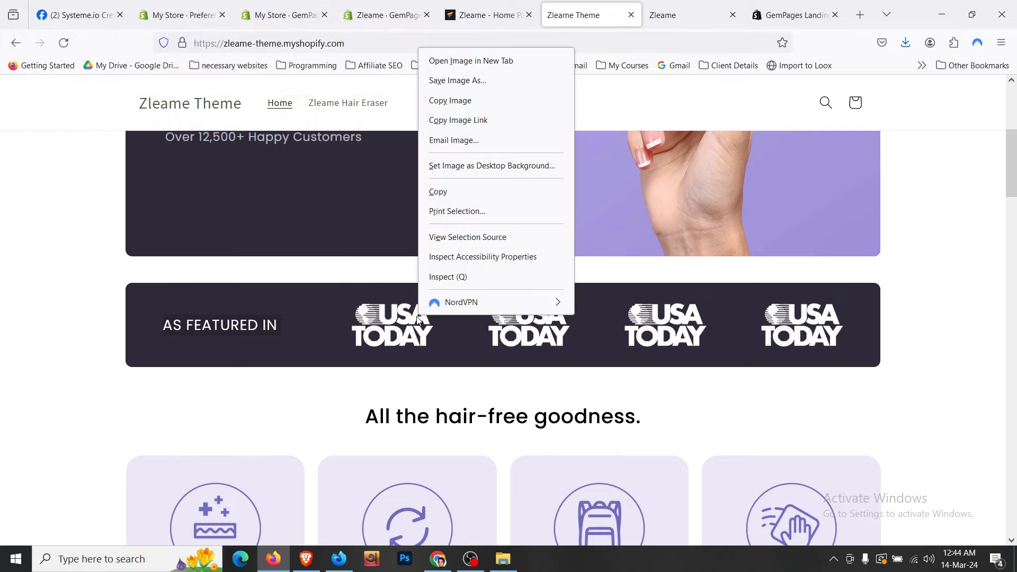
{"action": "left_click", "coordinate": [483, 121]}
- Replace the image's URL with the copied USA TODAY logo link
{"action": "left_click", "coordinate": [488, 15]}
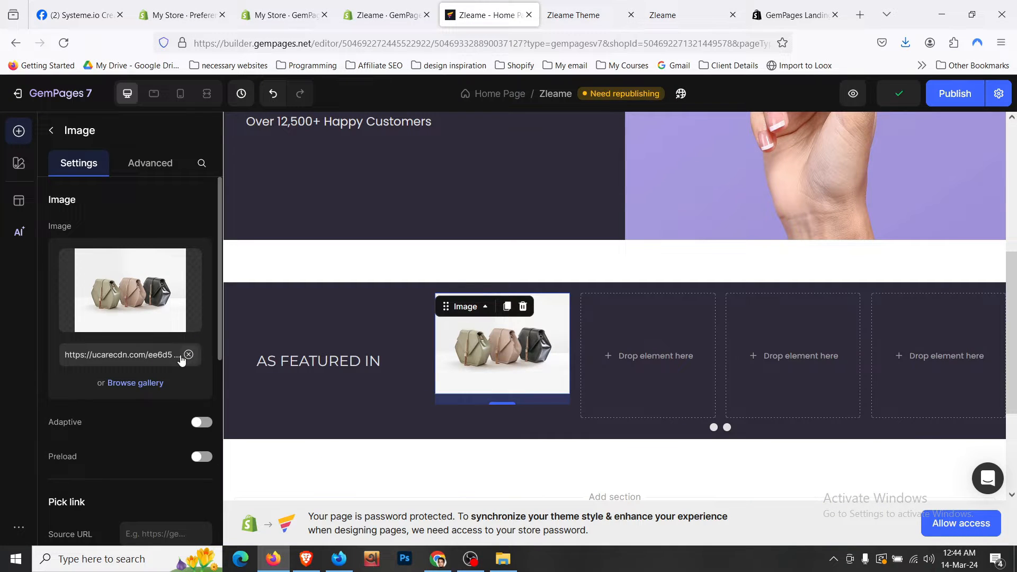
{"action": "left_click", "coordinate": [141, 313]}
{"action": "scroll", "coordinate": [255, 190], "scroll_direction": "down", "scroll_amount": 5}
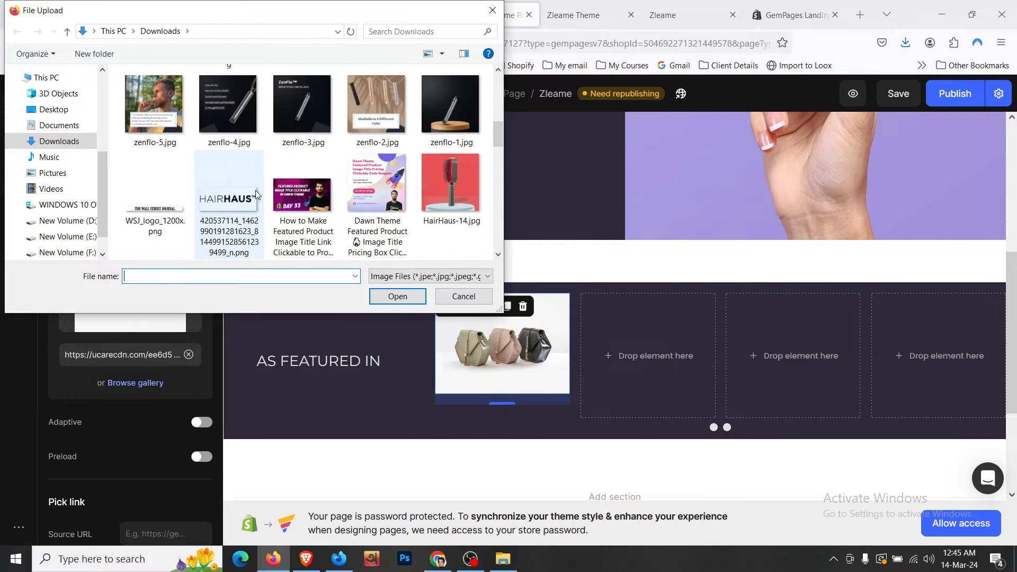
{"action": "scroll", "coordinate": [255, 189], "scroll_direction": "down", "scroll_amount": 10}
{"action": "scroll", "coordinate": [255, 189], "scroll_direction": "up", "scroll_amount": 5}
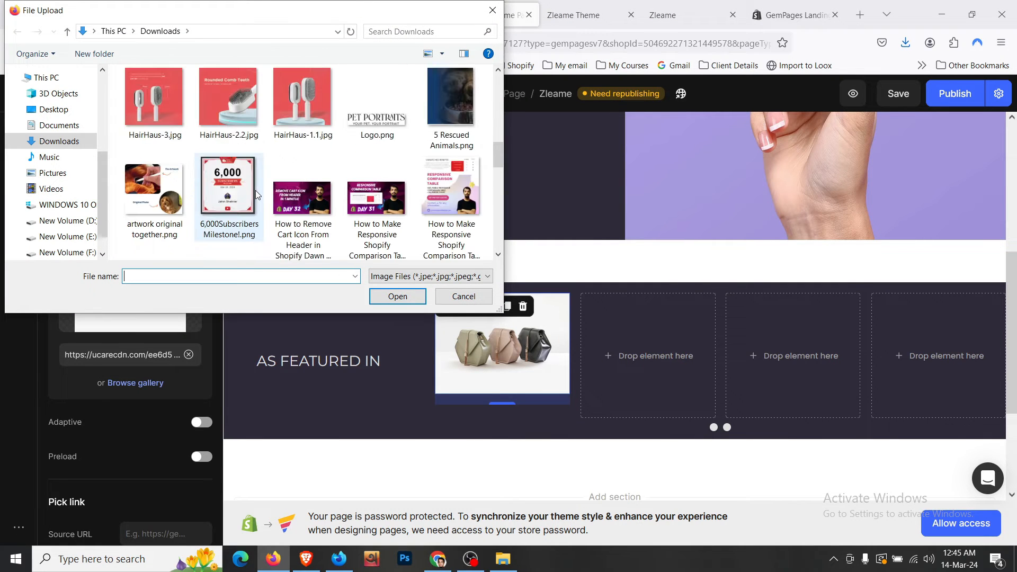
{"action": "scroll", "coordinate": [255, 189], "scroll_direction": "down", "scroll_amount": 5}
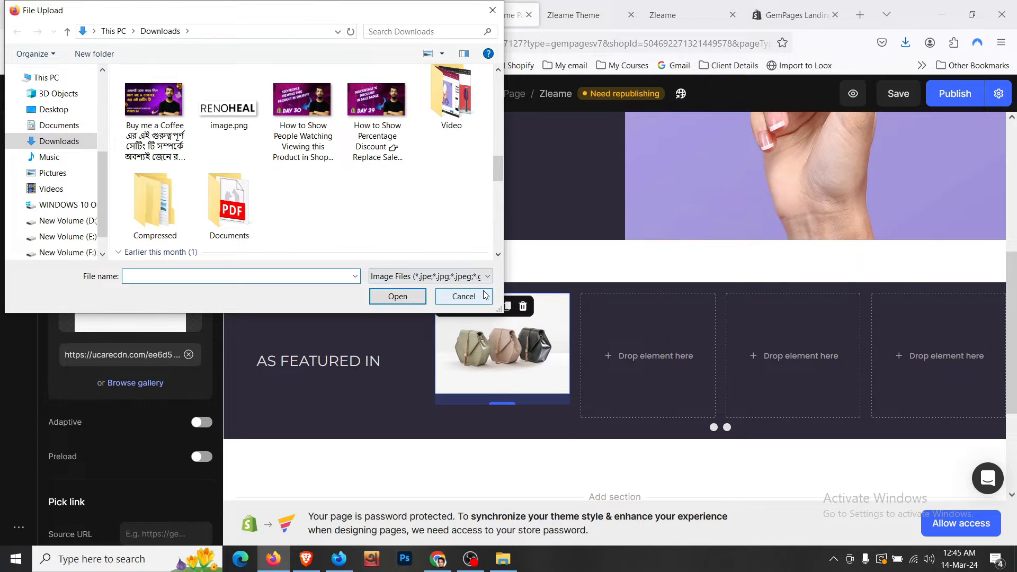
{"action": "left_click", "coordinate": [464, 296]}
{"action": "left_click", "coordinate": [189, 354]}
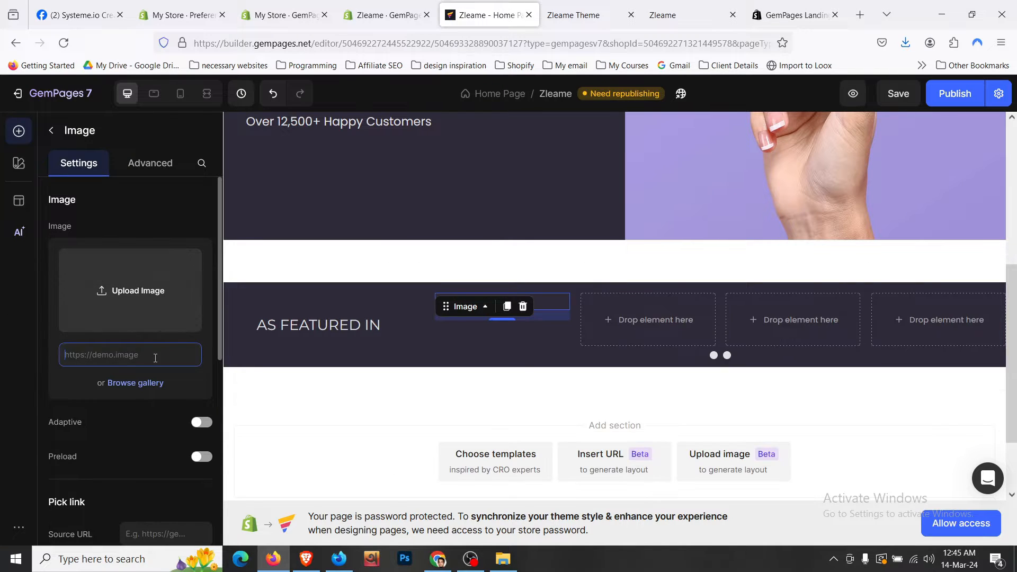
{"action": "key", "text": "ctrl+v"}
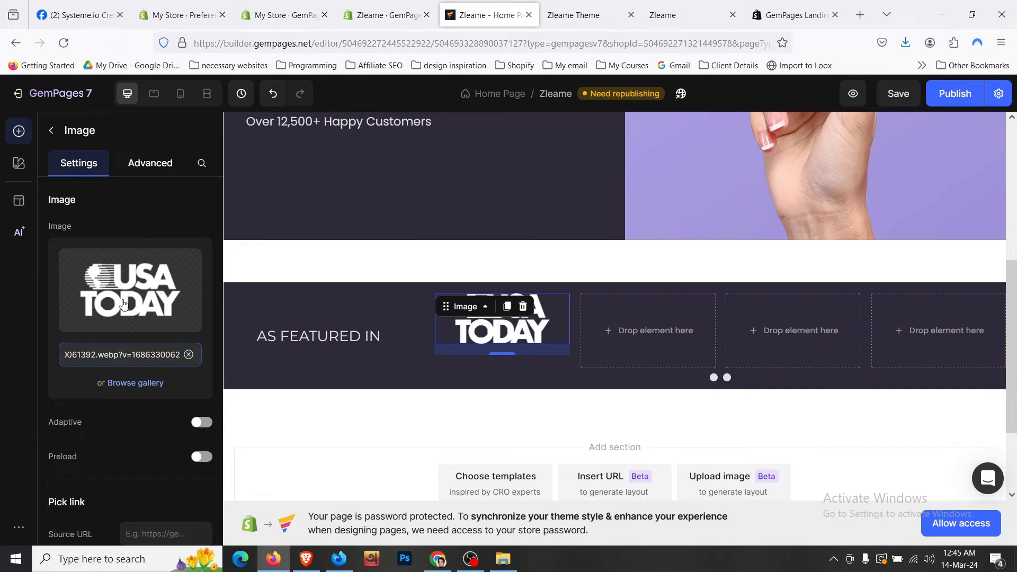
{"action": "left_click", "coordinate": [134, 166]}
- Set the logo image's bottom spacing to 0 and duplicate it into the next carousel slots
{"action": "left_click", "coordinate": [134, 481]}
{"action": "type", "text": "0"}
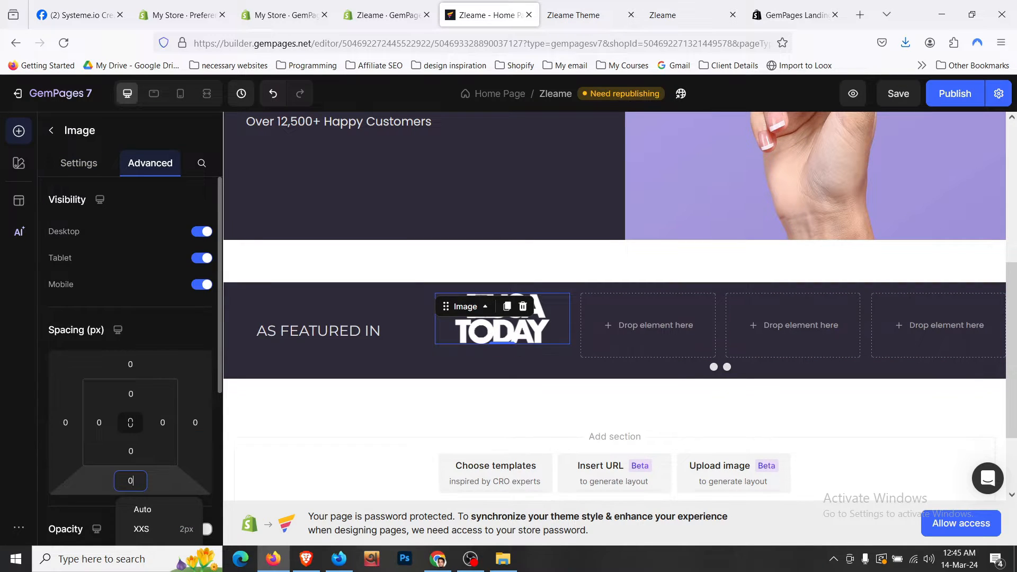
{"action": "left_click", "coordinate": [505, 307]}
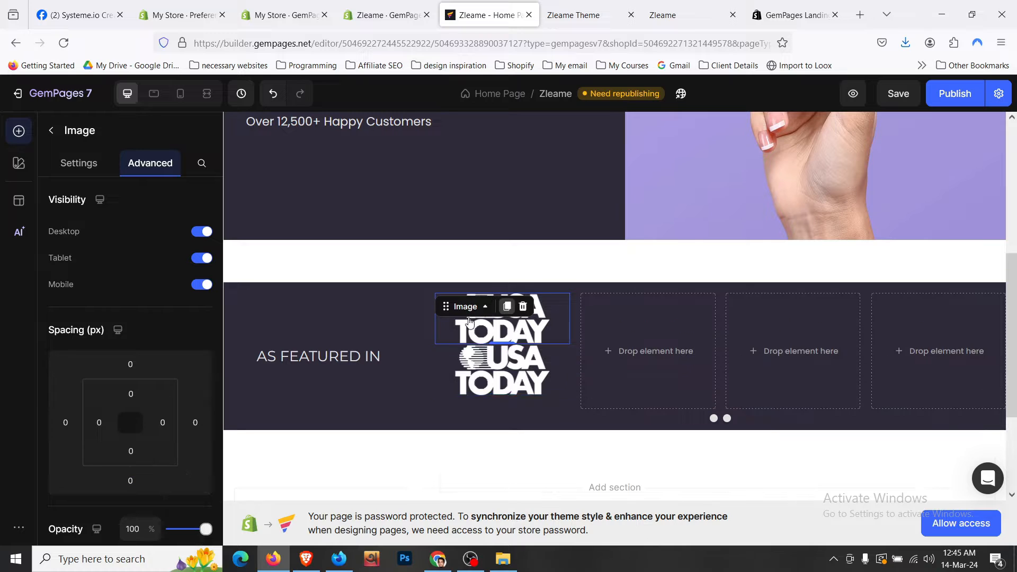
{"action": "left_click_drag", "start_coordinate": [641, 335], "coordinate": [770, 323]}
{"action": "key", "text": "ctrl+d"}
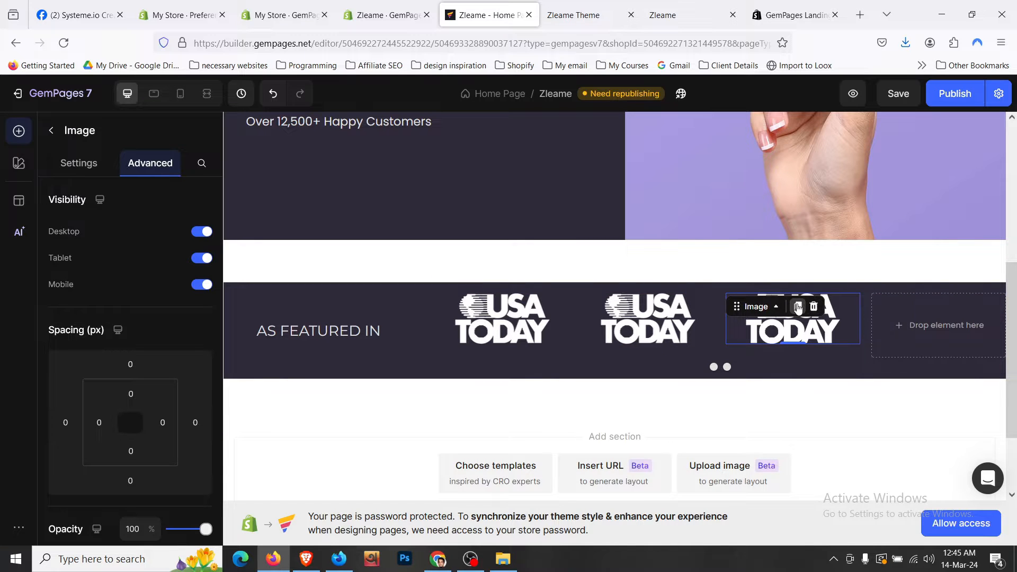
{"action": "key", "text": "ctrl+d"}
{"action": "left_click_drag", "start_coordinate": [757, 353], "coordinate": [922, 334]}
- Duplicate the third logo into the empty fourth slot and switch the canvas to fullscreen
{"action": "left_click", "coordinate": [729, 366]}
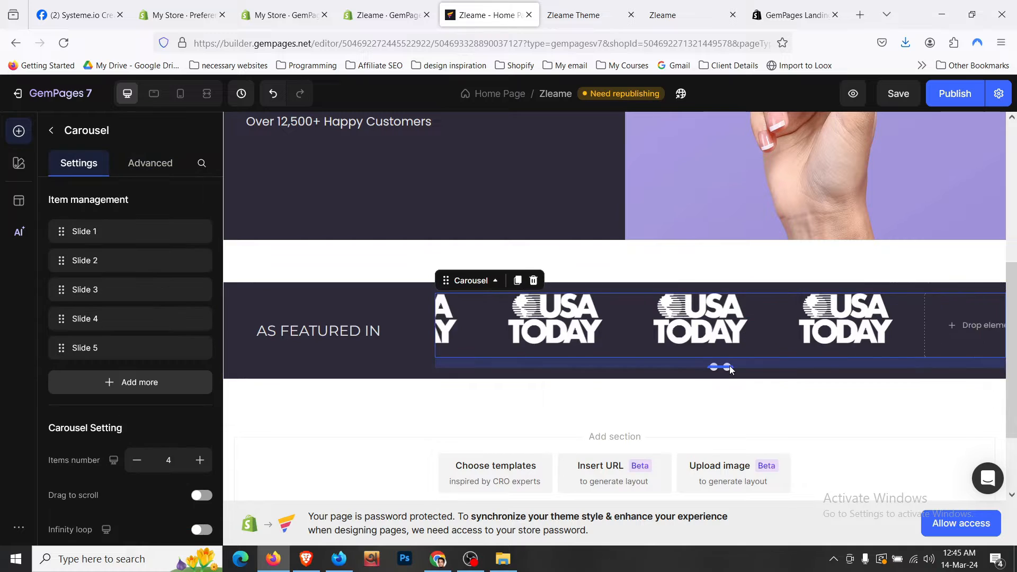
{"action": "left_click", "coordinate": [803, 306]}
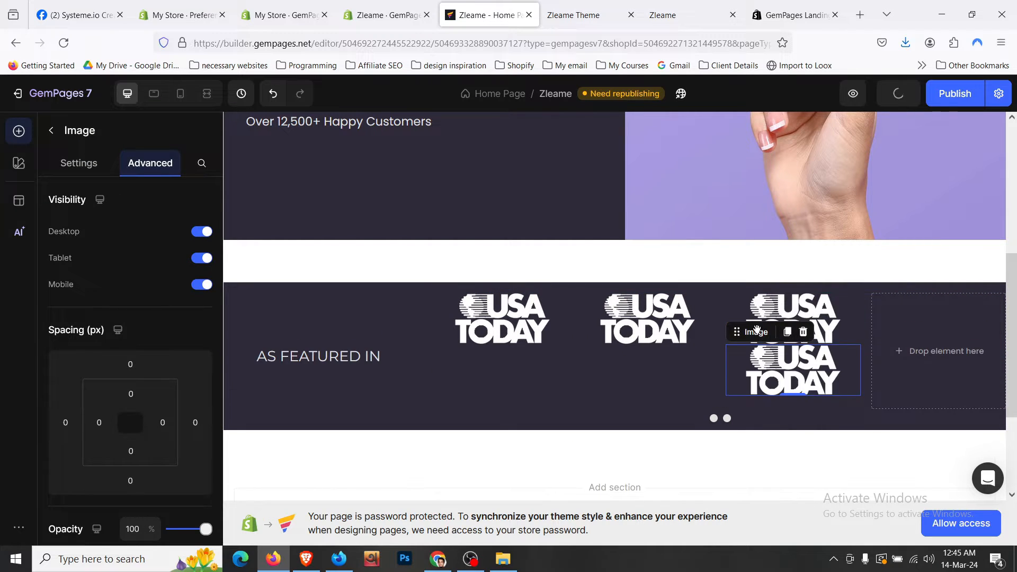
{"action": "key", "text": "ctrl+d"}
{"action": "left_click_drag", "start_coordinate": [756, 337], "coordinate": [894, 338]}
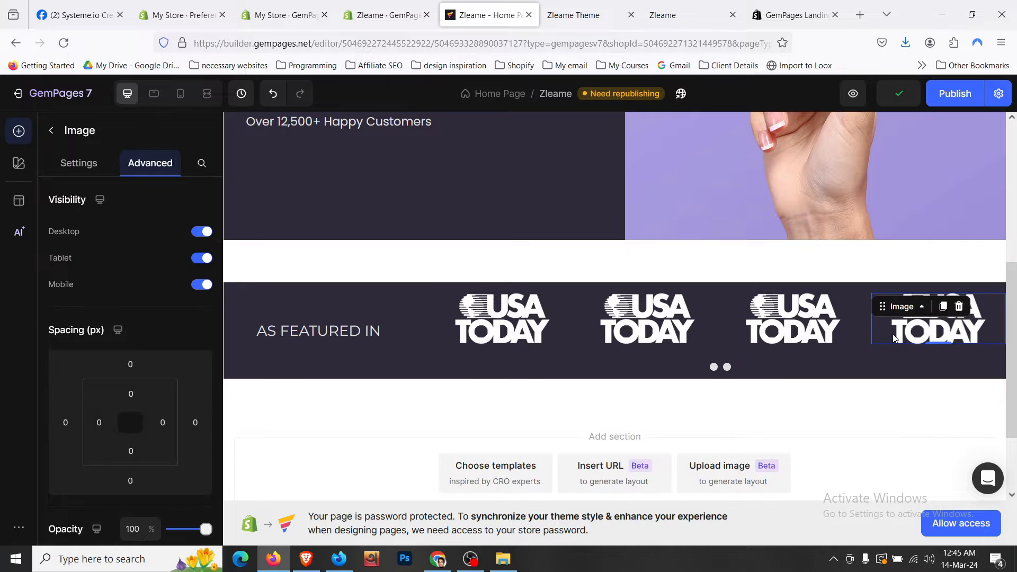
{"action": "left_click", "coordinate": [209, 100]}
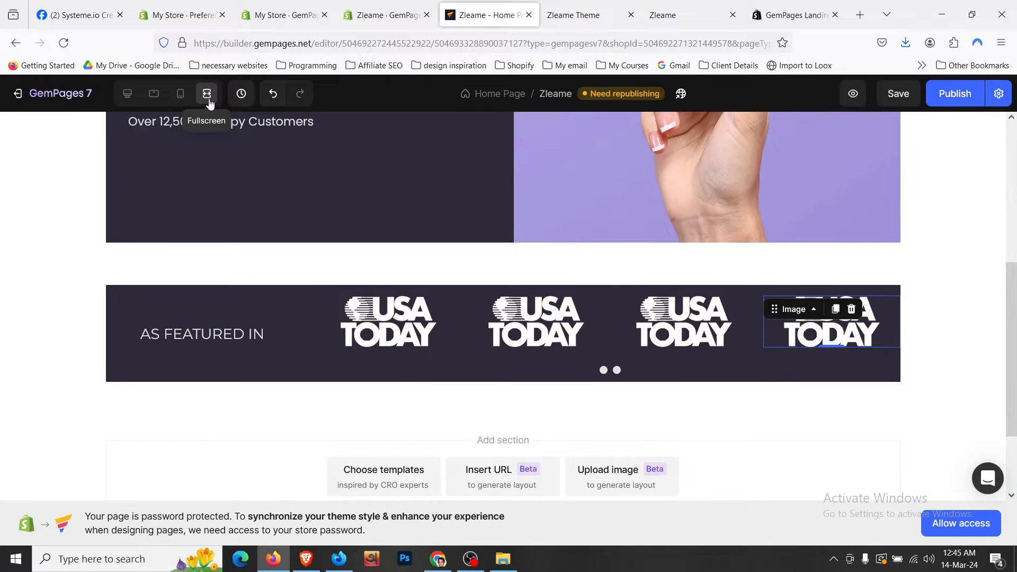
{"action": "left_click", "coordinate": [246, 296]}
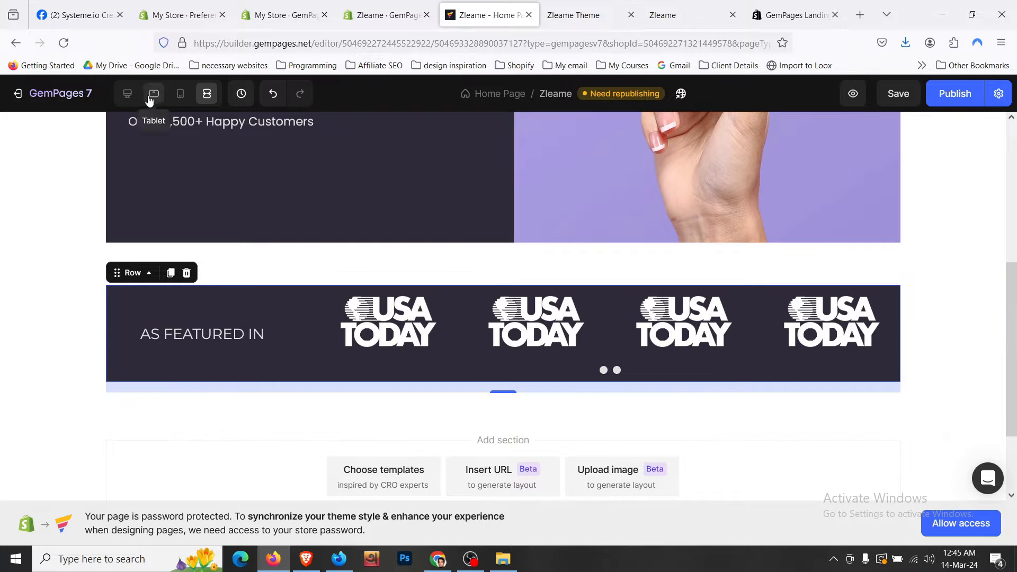
- In desktop view, set the logo carousel's bottom margin to 0
{"action": "left_click", "coordinate": [127, 93]}
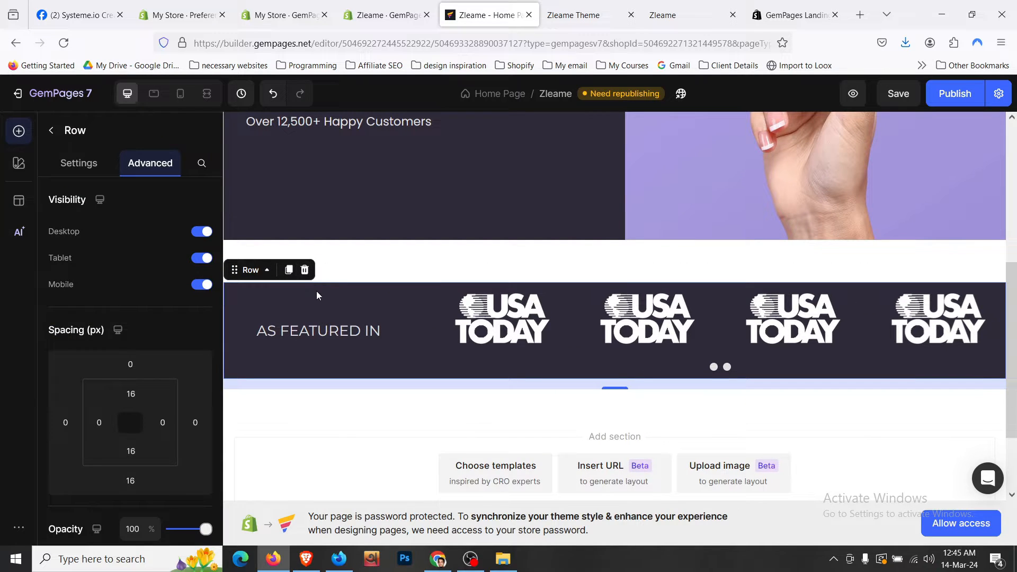
{"action": "left_click", "coordinate": [569, 347]}
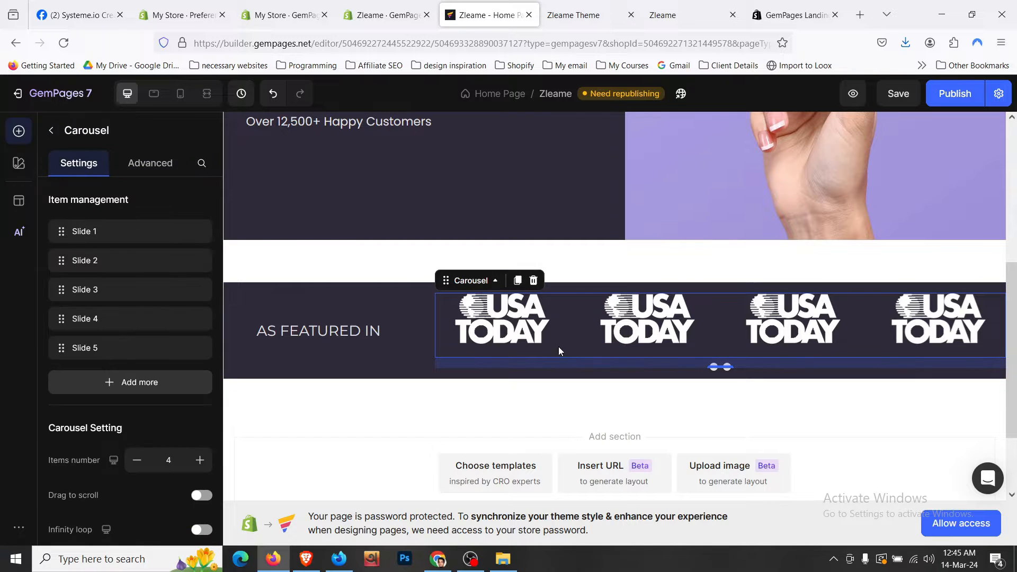
{"action": "left_click", "coordinate": [150, 162]}
{"action": "left_click", "coordinate": [130, 481]}
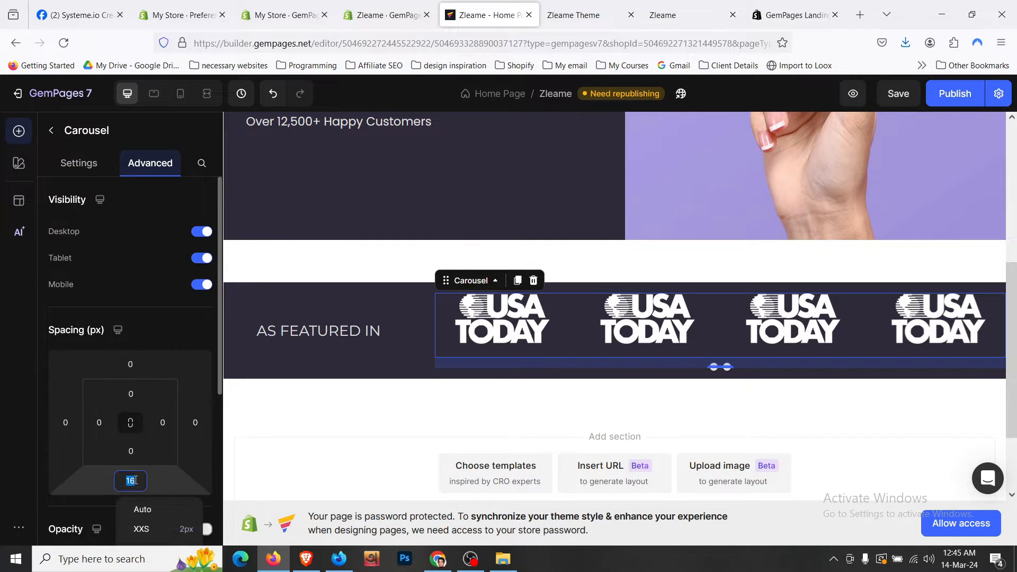
{"action": "type", "text": "0"}
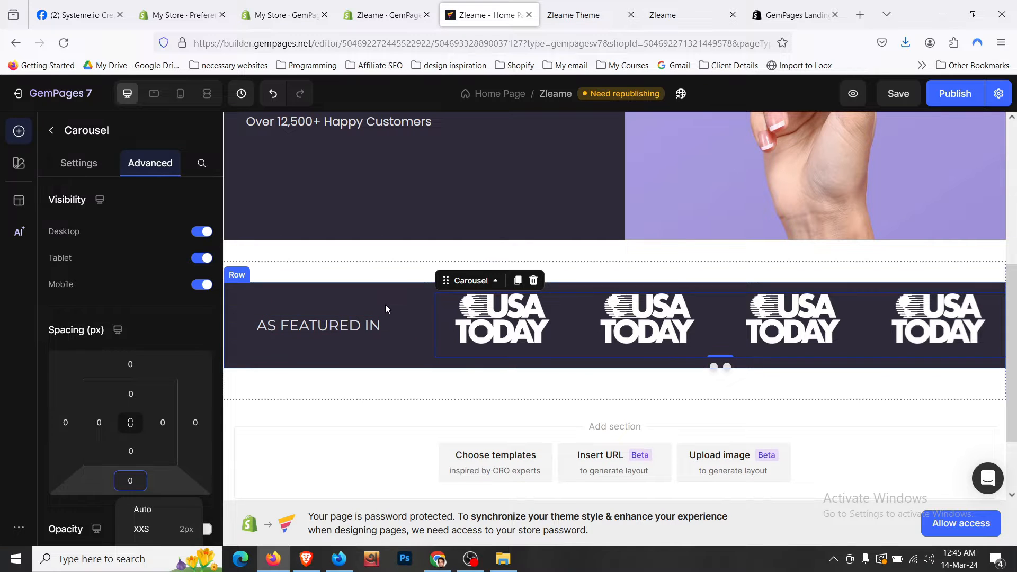
- Set the featured row's right padding to 16px and its left padding to 0
{"action": "left_click", "coordinate": [385, 304]}
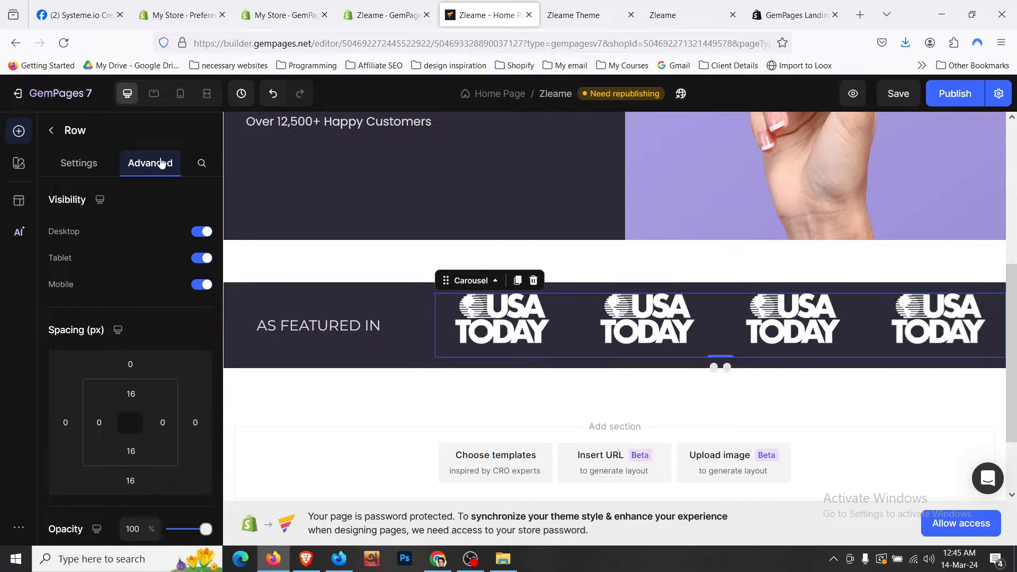
{"action": "left_click", "coordinate": [163, 423]}
{"action": "scroll", "coordinate": [236, 524], "scroll_direction": "down", "scroll_amount": 2}
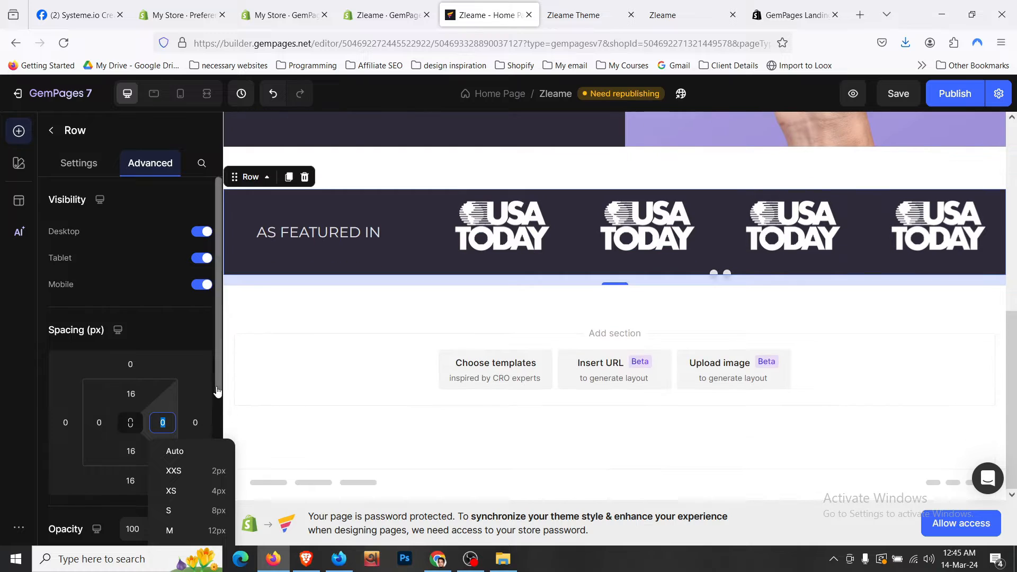
{"action": "scroll", "coordinate": [228, 488], "scroll_direction": "down", "scroll_amount": 2}
{"action": "left_click", "coordinate": [226, 479]}
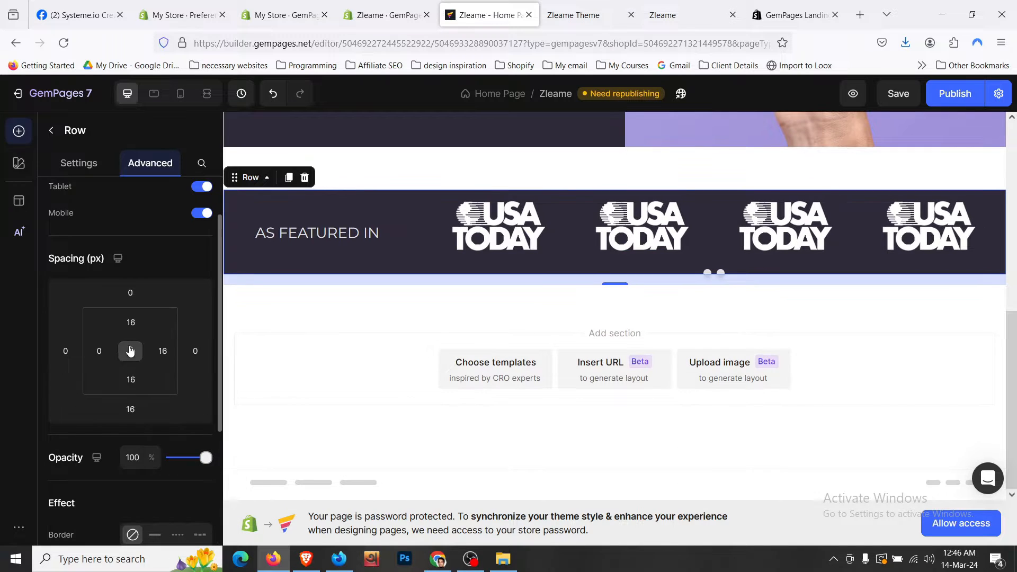
{"action": "left_click", "coordinate": [100, 351]}
{"action": "left_click", "coordinate": [137, 478]}
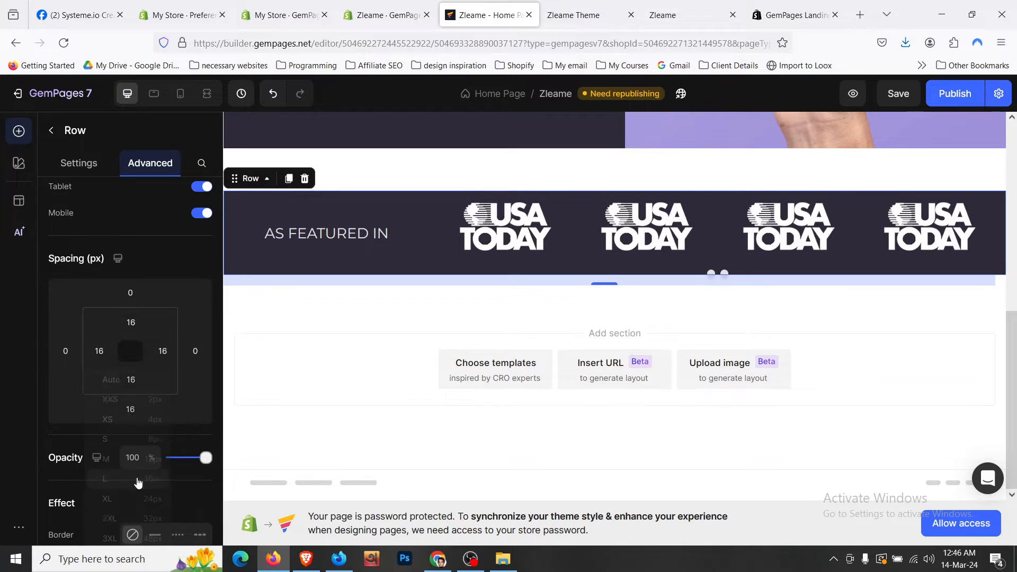
{"action": "left_click", "coordinate": [98, 350]}
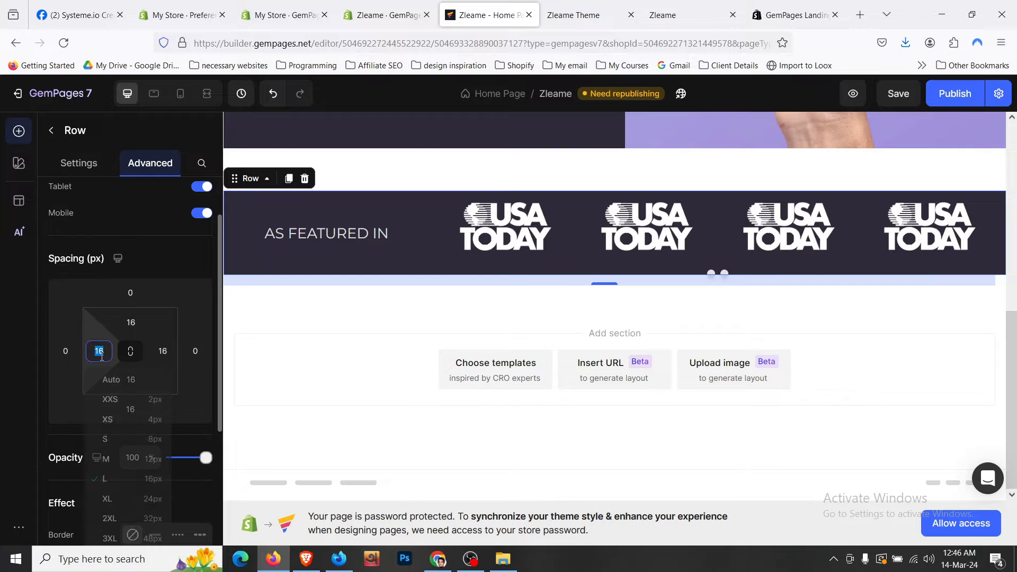
{"action": "type", "text": "0"}
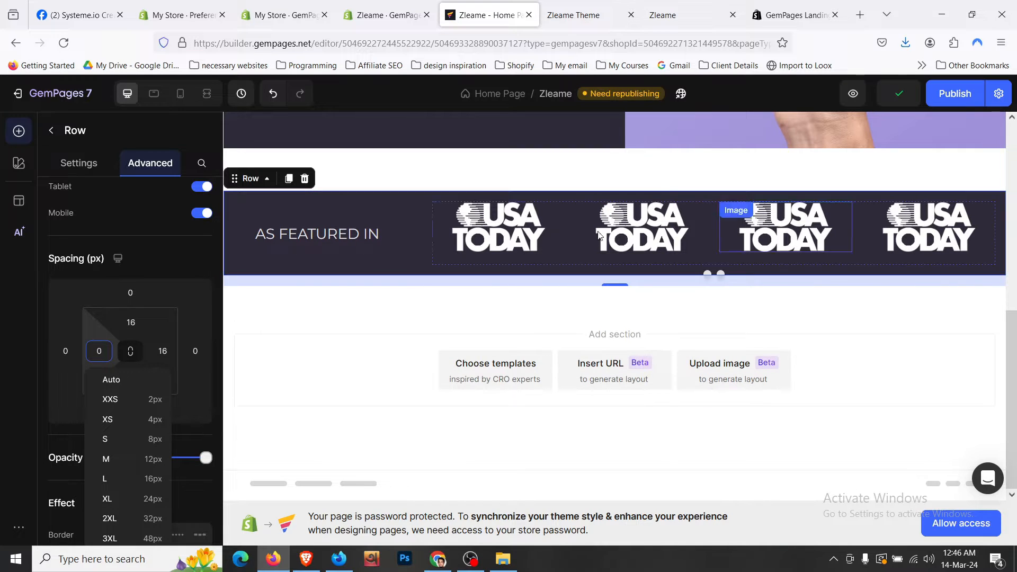
{"action": "key", "text": "Return"}
- Give the featured row 24px top and bottom padding and rounded corners
{"action": "left_click", "coordinate": [131, 322]}
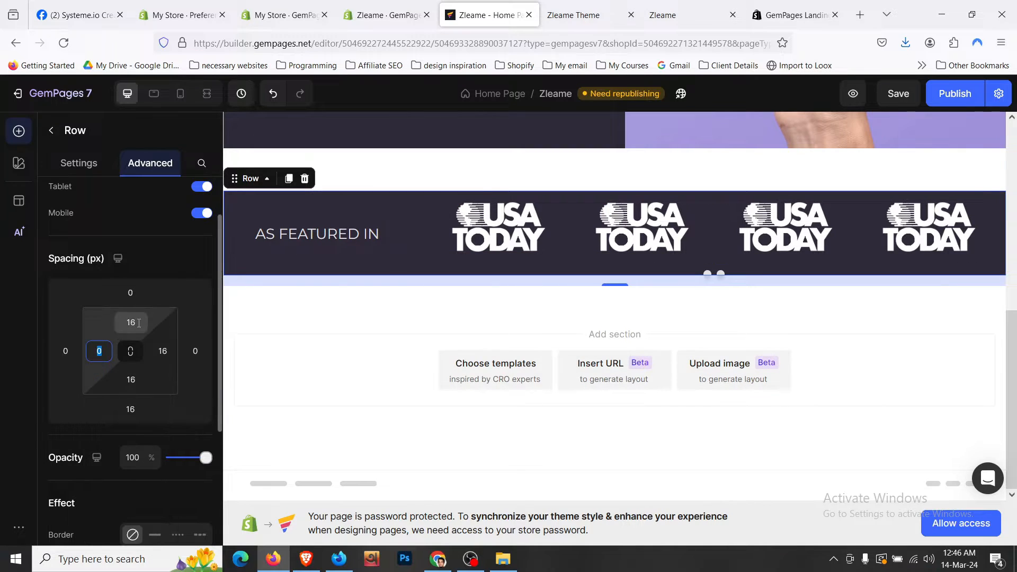
{"action": "type", "text": "24"}
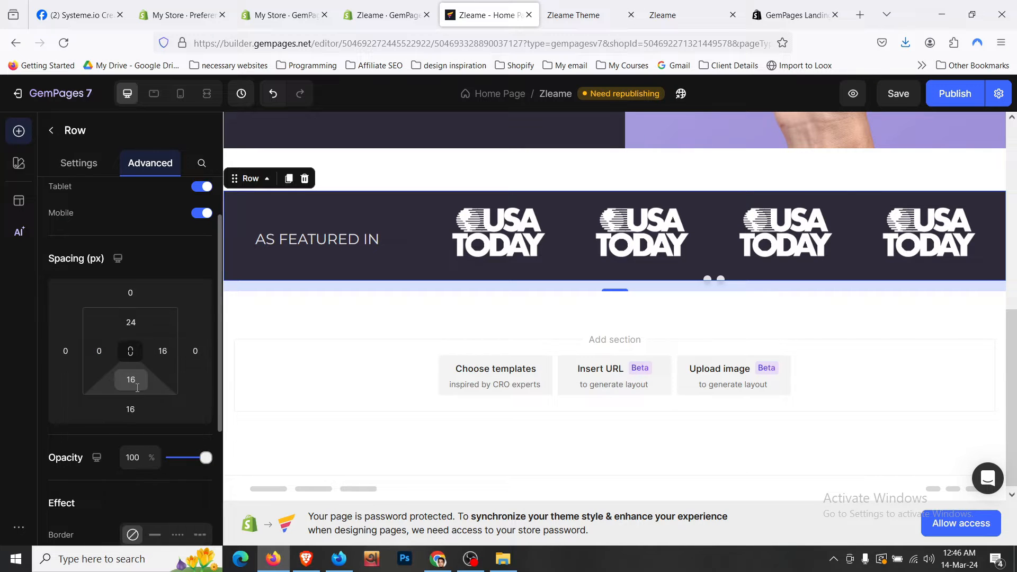
{"action": "left_click", "coordinate": [137, 385]}
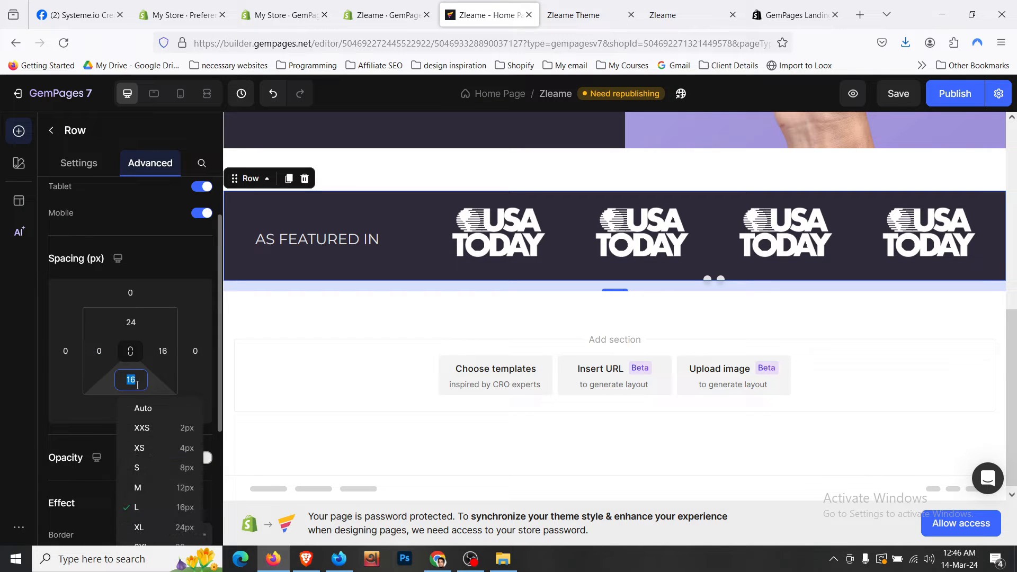
{"action": "left_click", "coordinate": [188, 528]}
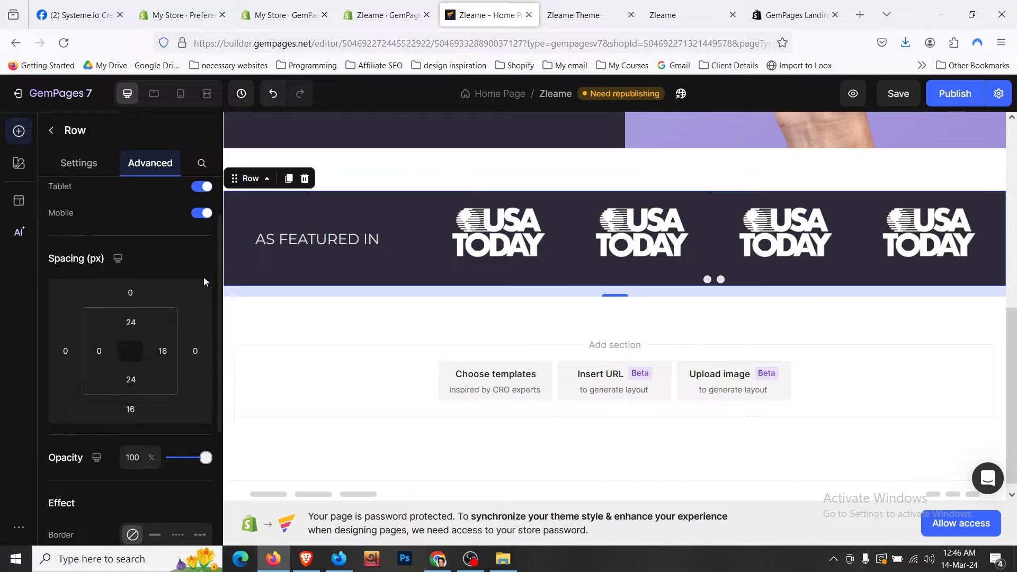
{"action": "scroll", "coordinate": [141, 262], "scroll_direction": "down", "scroll_amount": 4}
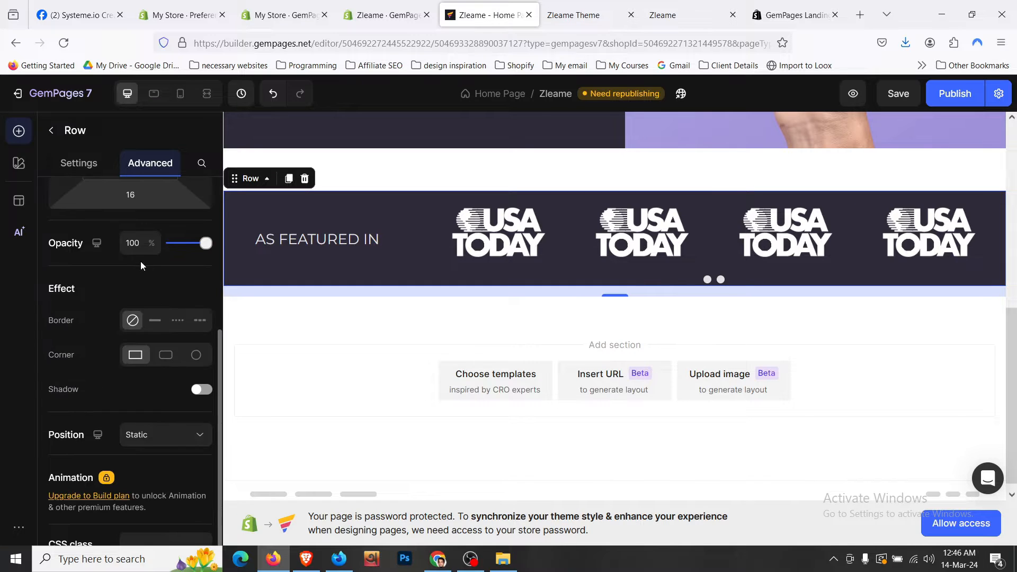
{"action": "left_click", "coordinate": [166, 359]}
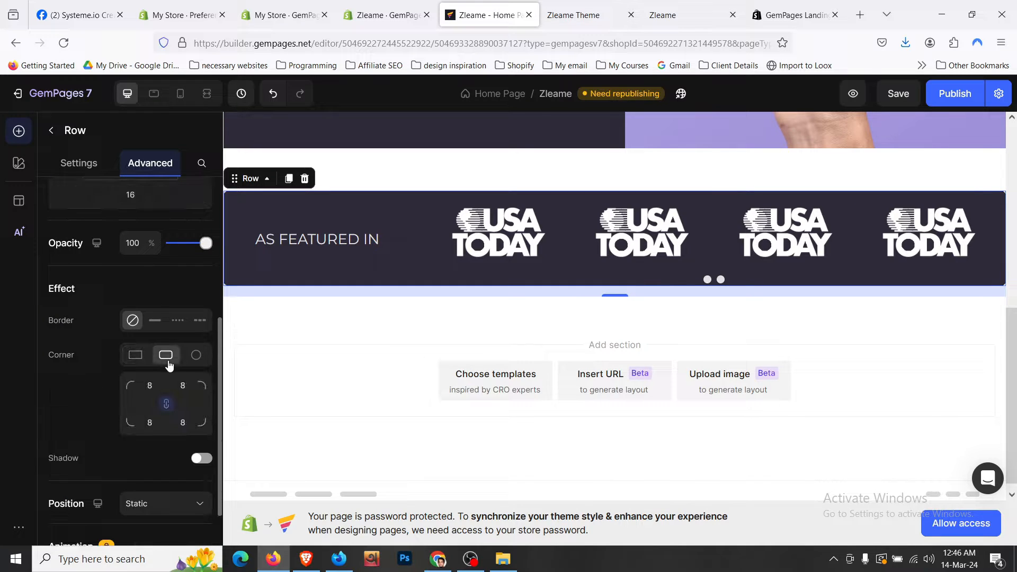
- Set the featured section's top and bottom padding to 16 px
{"action": "left_click", "coordinate": [339, 310]}
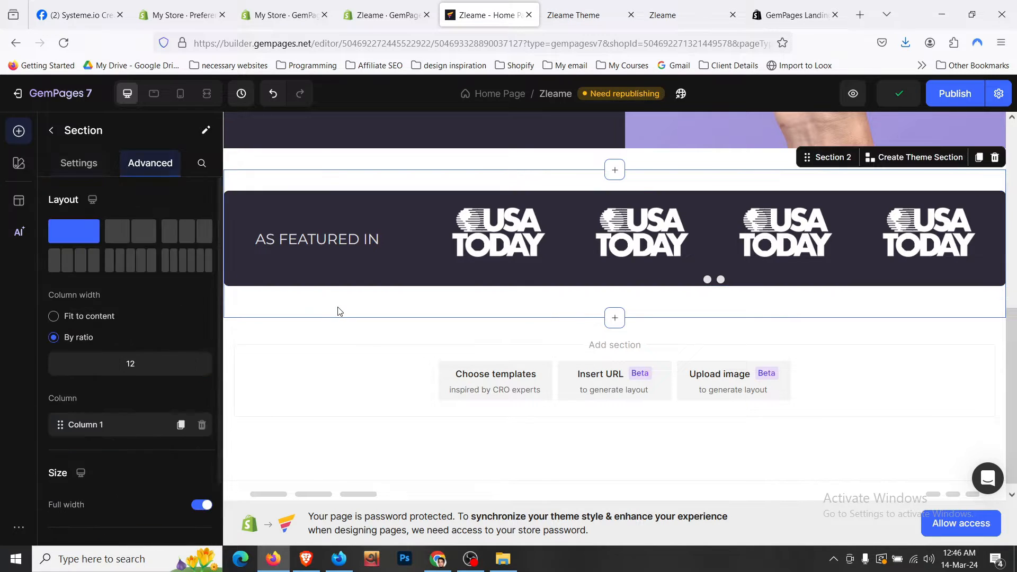
{"action": "left_click", "coordinate": [150, 162]}
{"action": "left_click", "coordinate": [139, 400]}
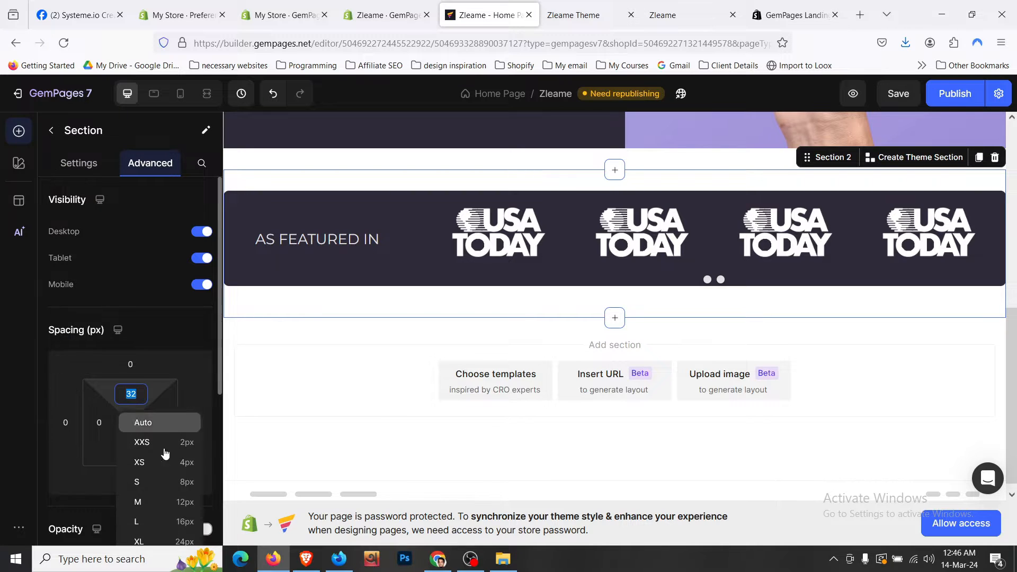
{"action": "left_click", "coordinate": [191, 523]}
{"action": "left_click", "coordinate": [132, 454]}
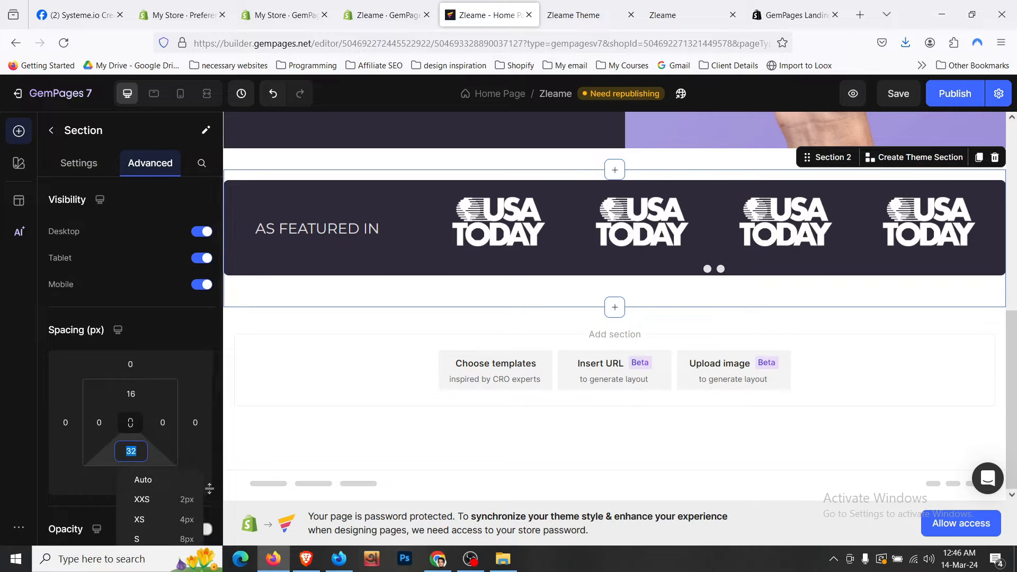
{"action": "scroll", "coordinate": [214, 476], "scroll_direction": "down", "scroll_amount": 3}
{"action": "left_click", "coordinate": [192, 437]}
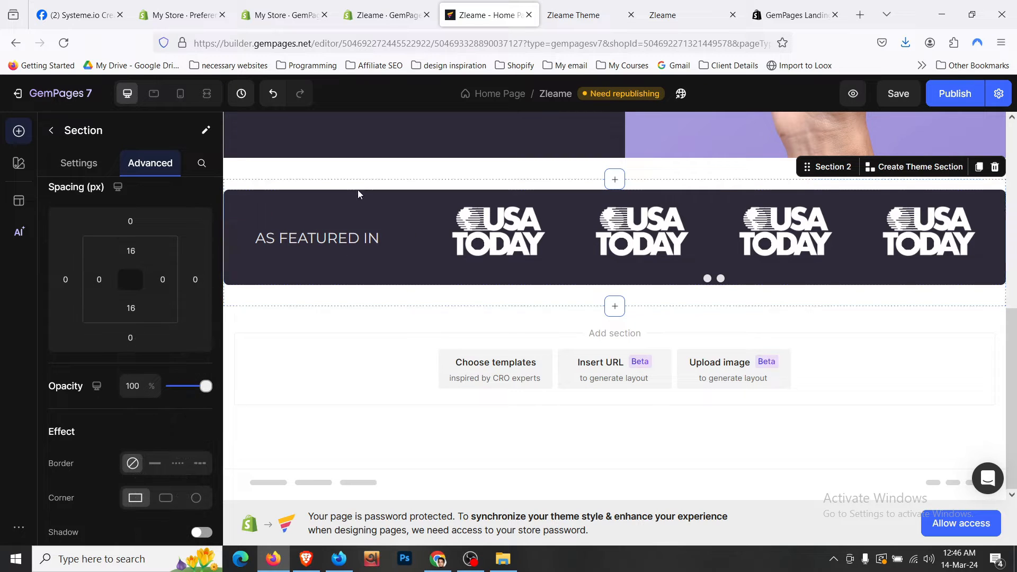
- Add 16 px (L) bottom padding under the logo carousel
{"action": "left_click", "coordinate": [364, 171]}
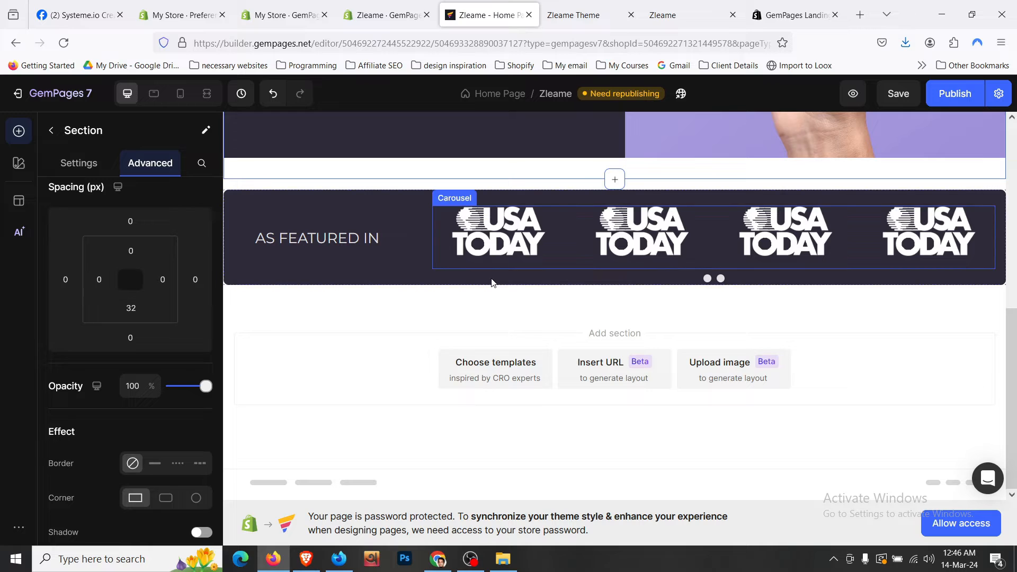
{"action": "left_click", "coordinate": [462, 274]}
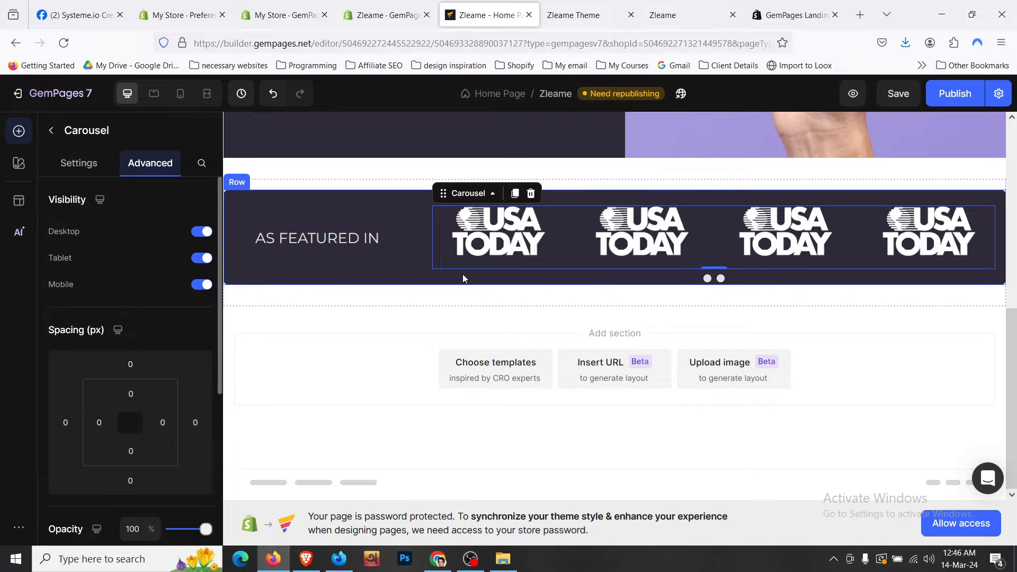
{"action": "left_click", "coordinate": [130, 451]}
{"action": "left_click", "coordinate": [188, 507]}
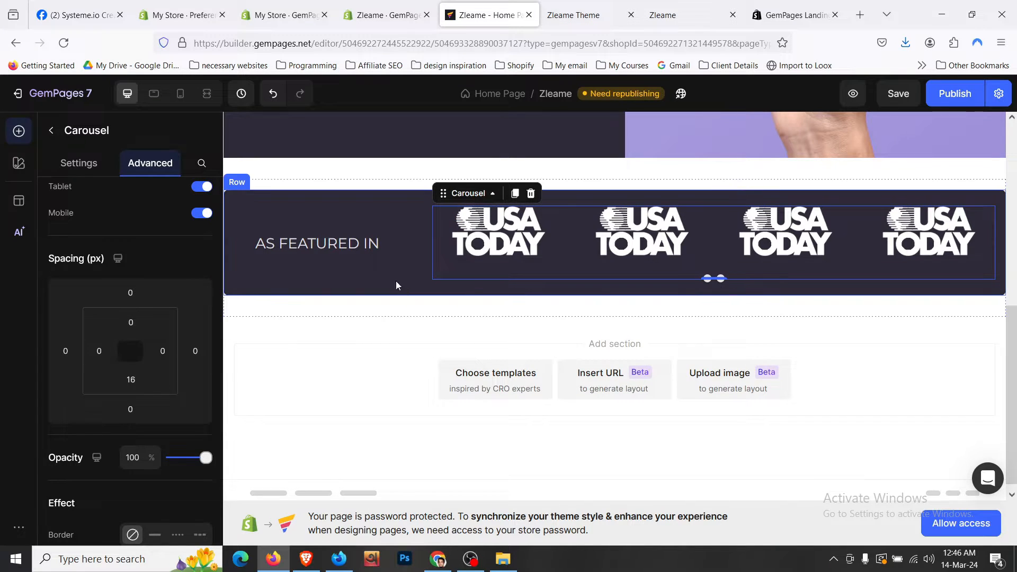
{"action": "left_click", "coordinate": [382, 212]}
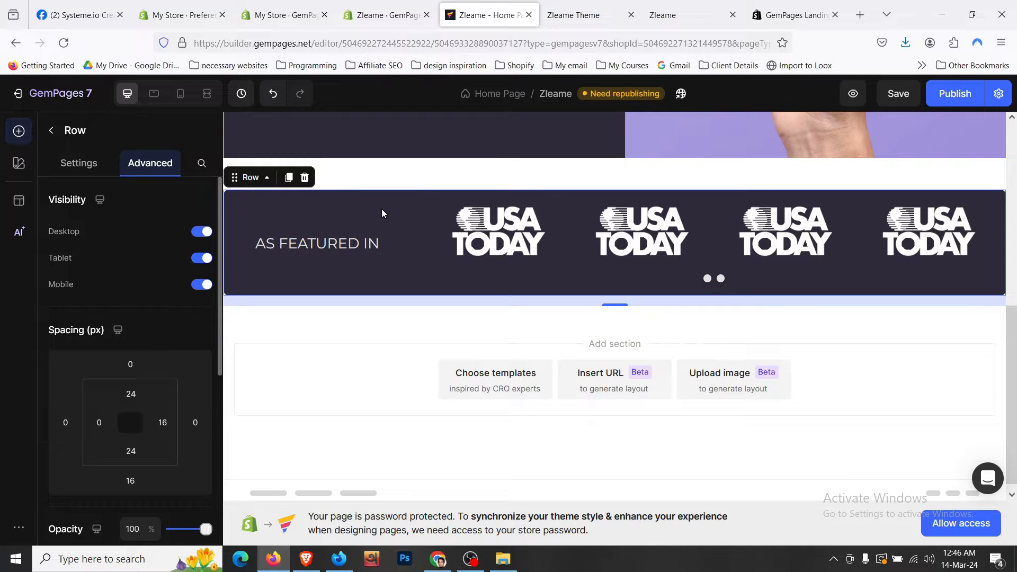
{"action": "left_click", "coordinate": [178, 95]}
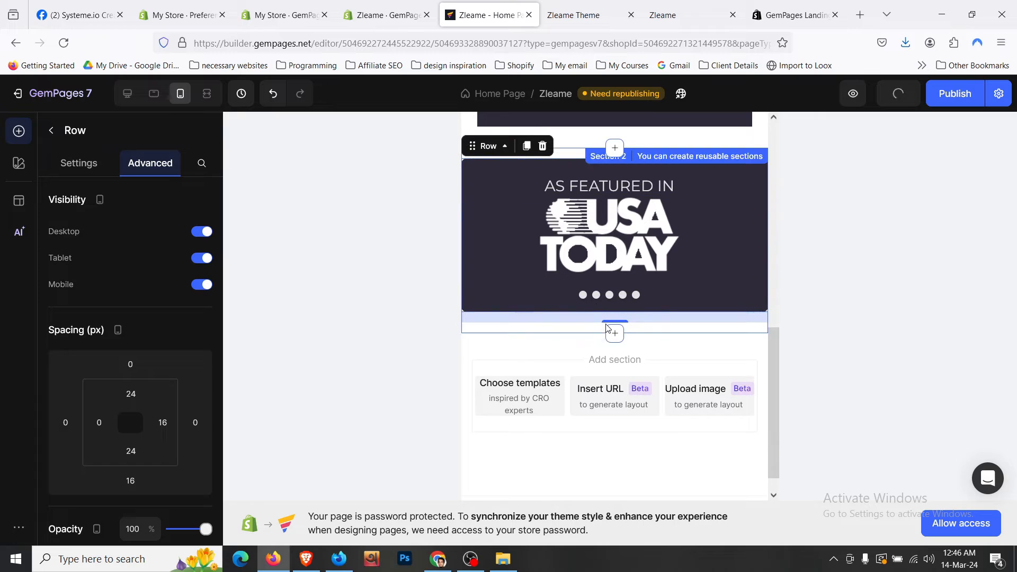
- On mobile, shrink the AS FEATURED IN heading to 20 with 16 px margin below
{"action": "left_click", "coordinate": [698, 193]}
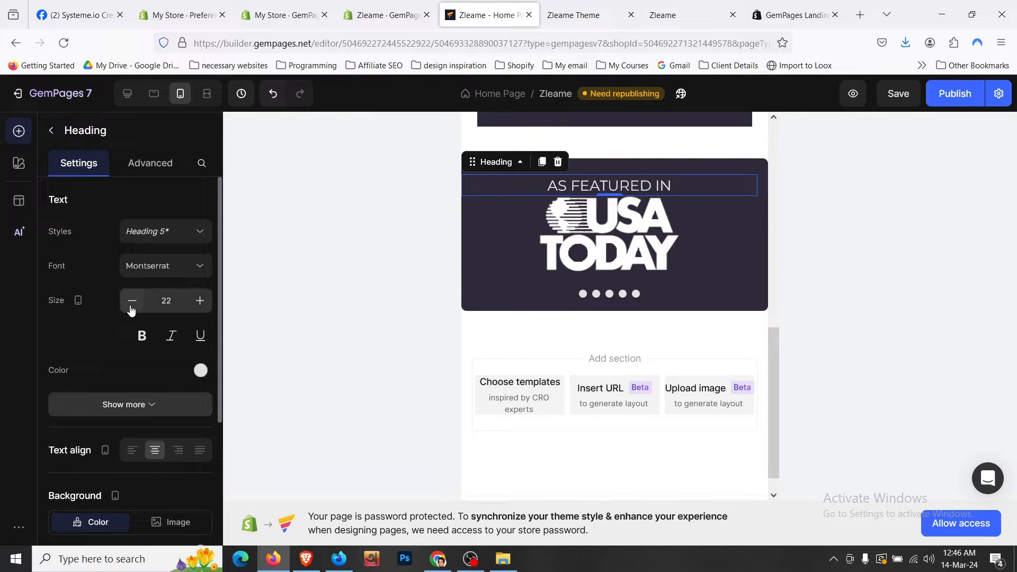
{"action": "left_click", "coordinate": [131, 301]}
{"action": "left_click", "coordinate": [132, 301]}
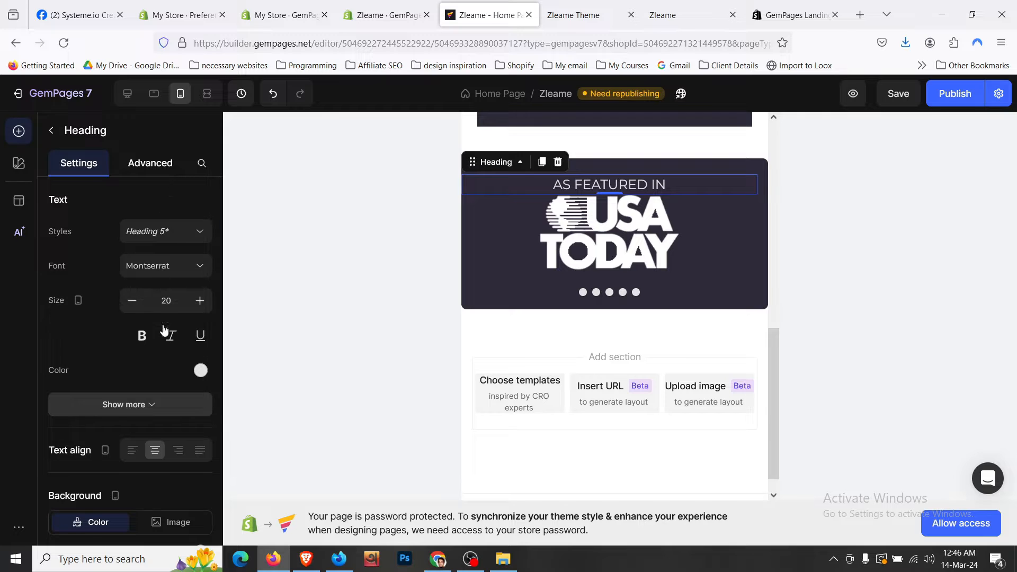
{"action": "left_click", "coordinate": [156, 165]}
{"action": "left_click", "coordinate": [130, 337]}
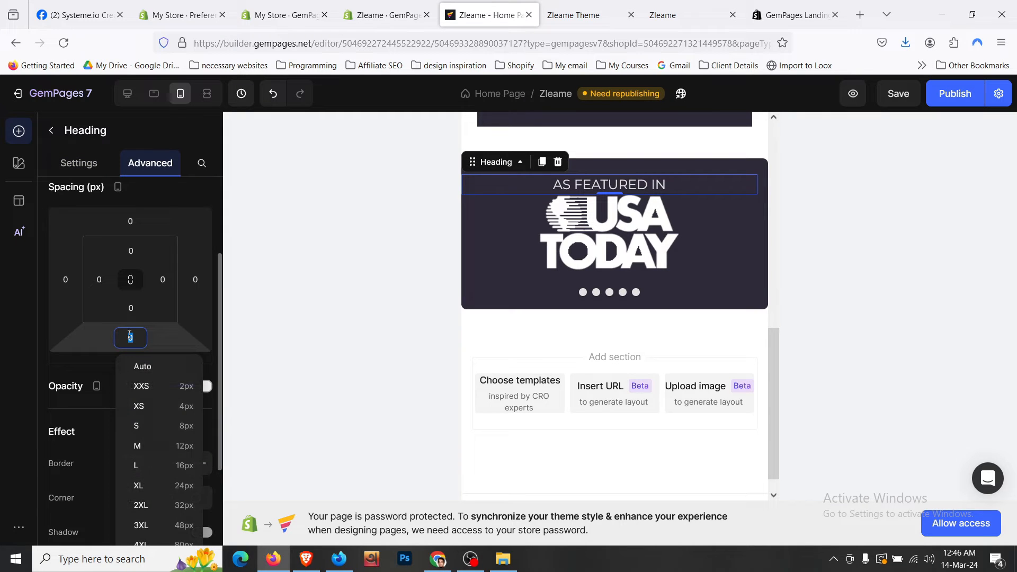
{"action": "left_click", "coordinate": [173, 466]}
- Set the mobile logo carousel to show 2 items per view
{"action": "left_click", "coordinate": [612, 251]}
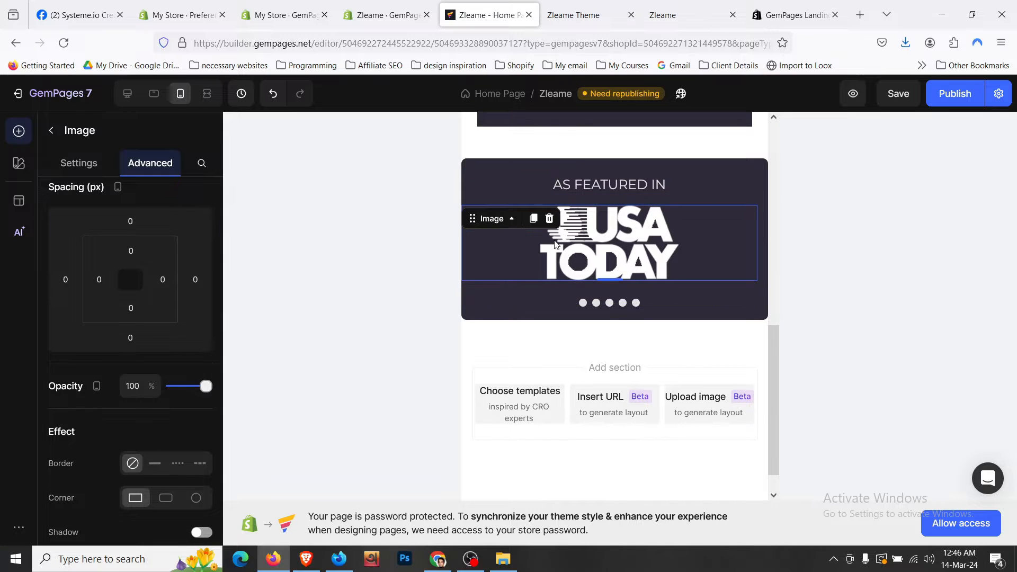
{"action": "left_click", "coordinate": [177, 163]}
{"action": "left_click", "coordinate": [104, 165]}
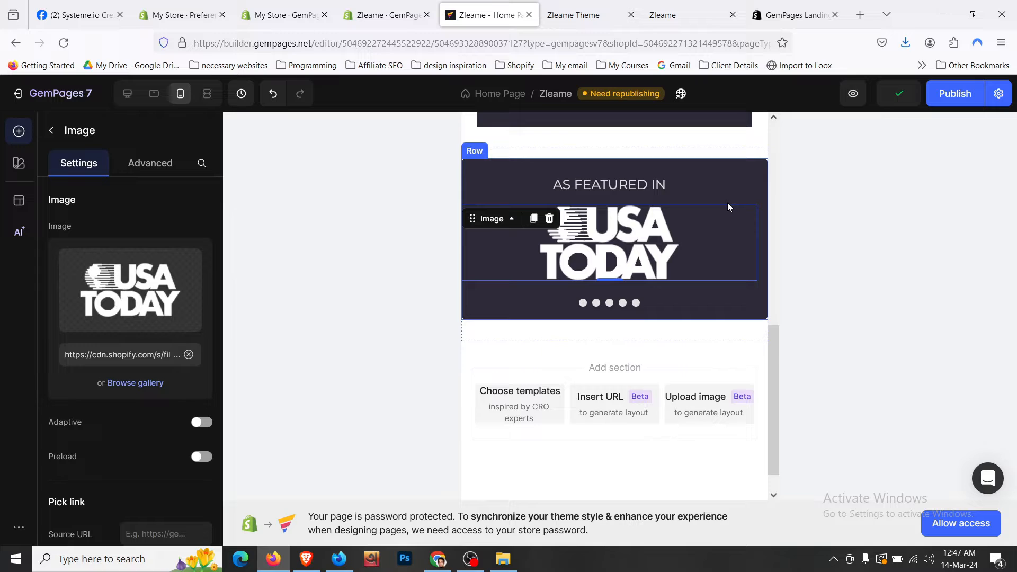
{"action": "left_click", "coordinate": [627, 232]}
{"action": "right_click", "coordinate": [558, 239]}
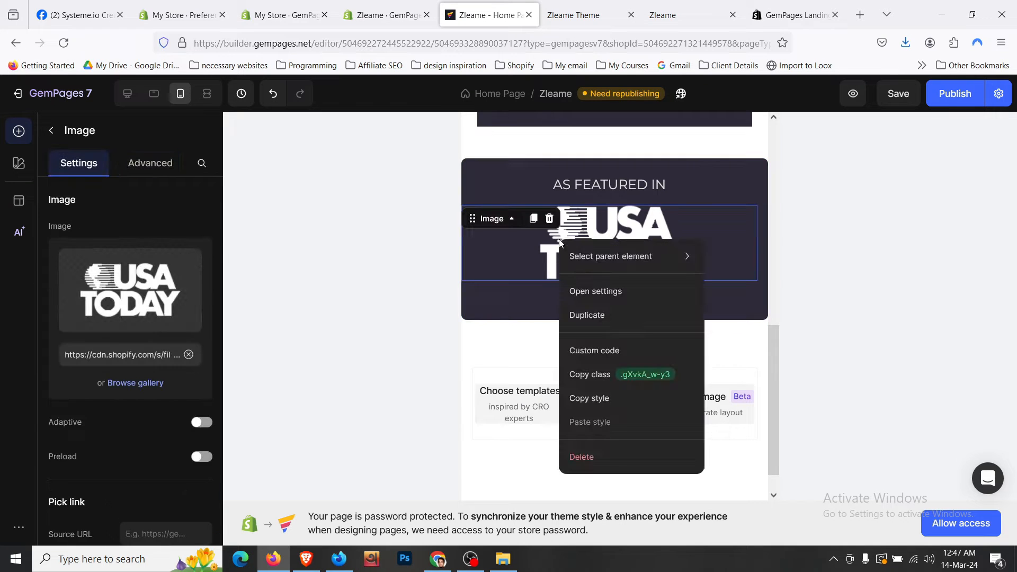
{"action": "mouse_move", "coordinate": [579, 257]}
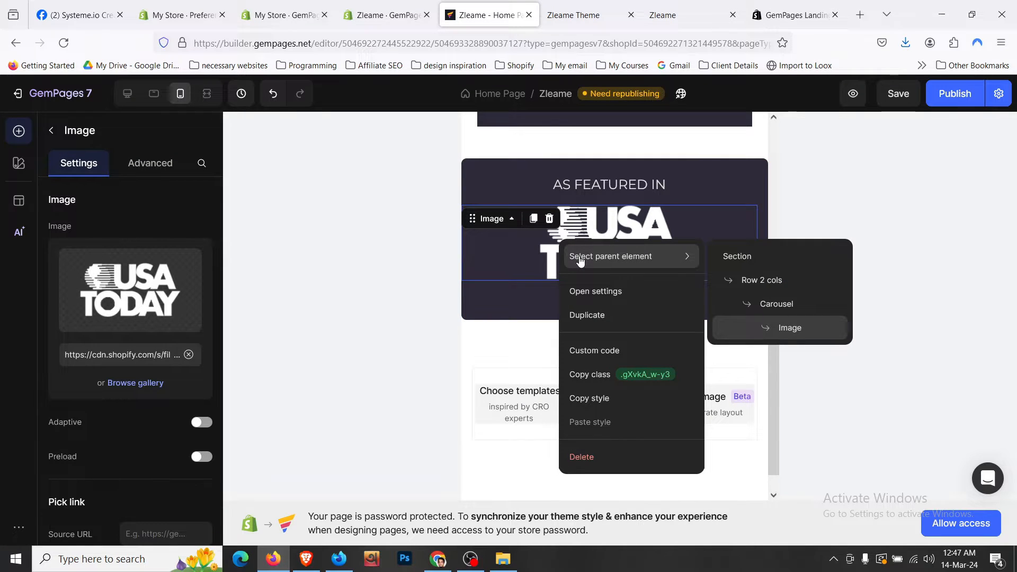
{"action": "left_click", "coordinate": [515, 307]}
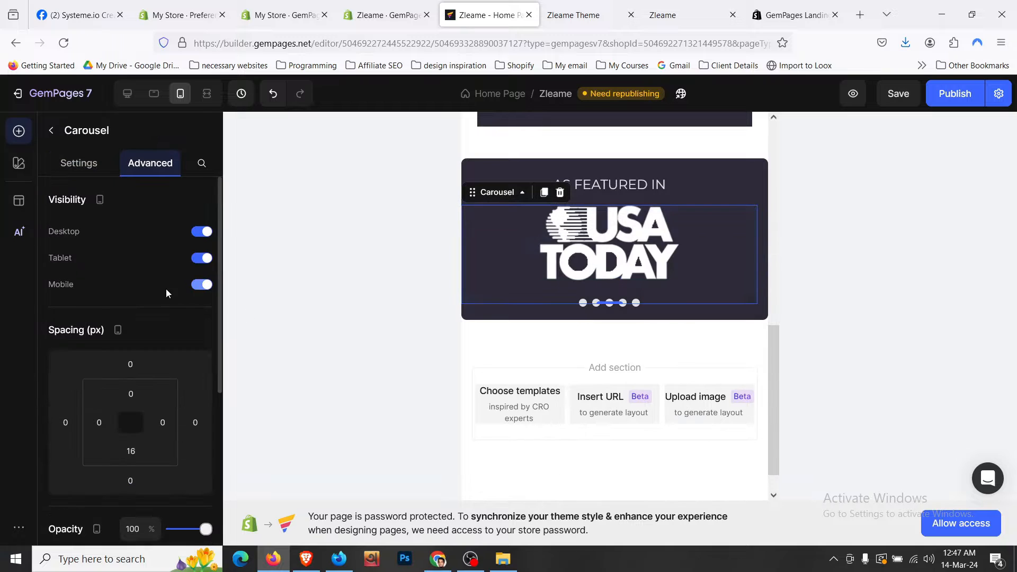
{"action": "left_click", "coordinate": [78, 163]}
{"action": "scroll", "coordinate": [187, 306], "scroll_direction": "down", "scroll_amount": 3}
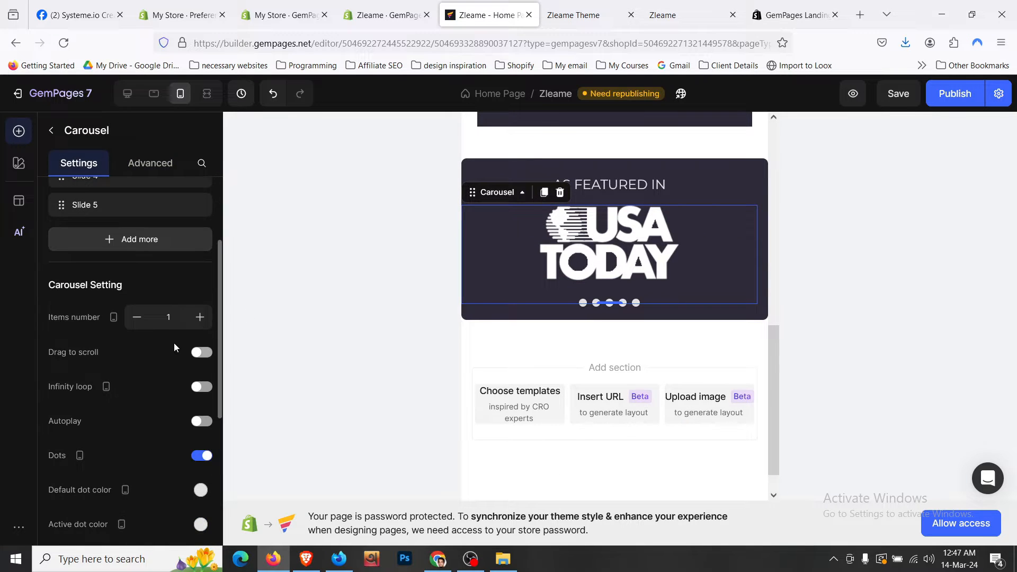
{"action": "left_click", "coordinate": [199, 317]}
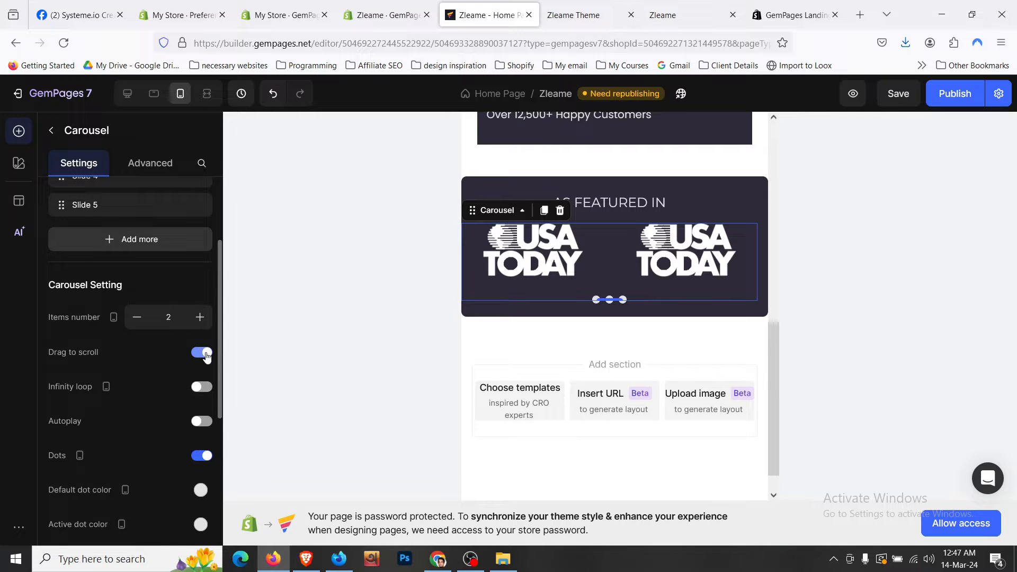
{"action": "scroll", "coordinate": [207, 358], "scroll_direction": "down", "scroll_amount": 2}
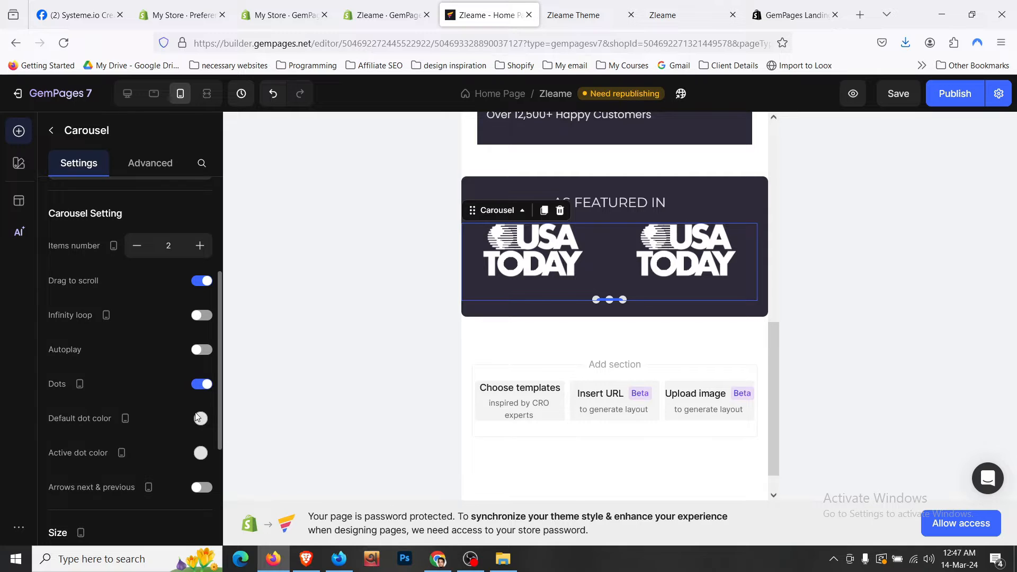
- In tablet view, set the logo carousel to show 3 items at once
{"action": "left_click", "coordinate": [123, 99]}
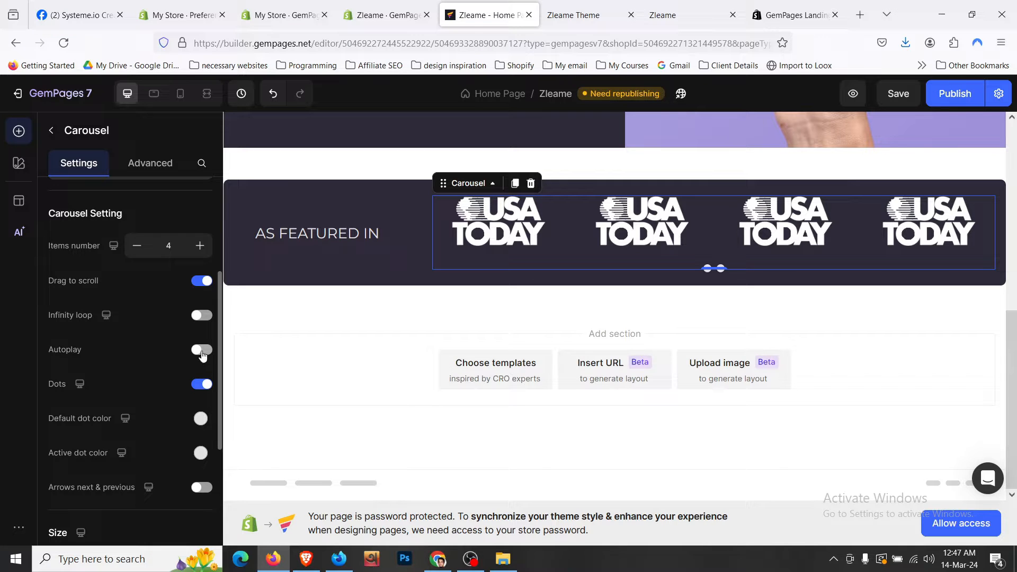
{"action": "left_click", "coordinate": [332, 206]}
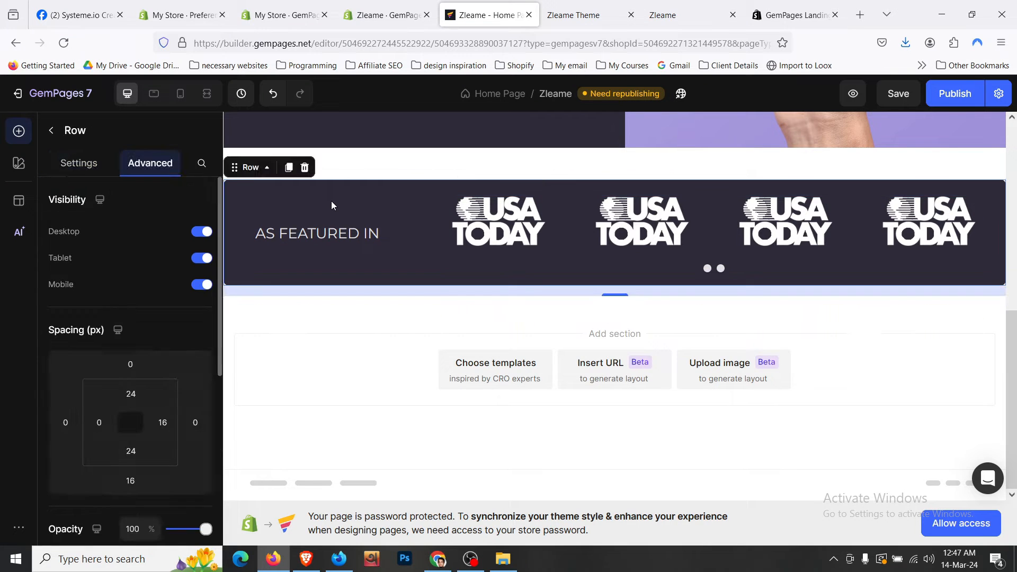
{"action": "left_click", "coordinate": [161, 96]}
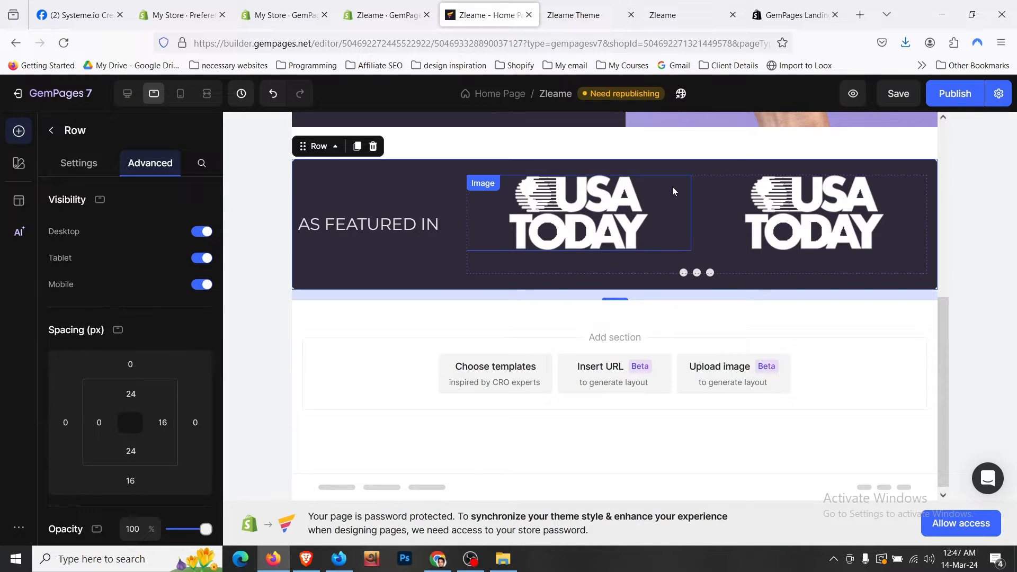
{"action": "left_click", "coordinate": [606, 213]}
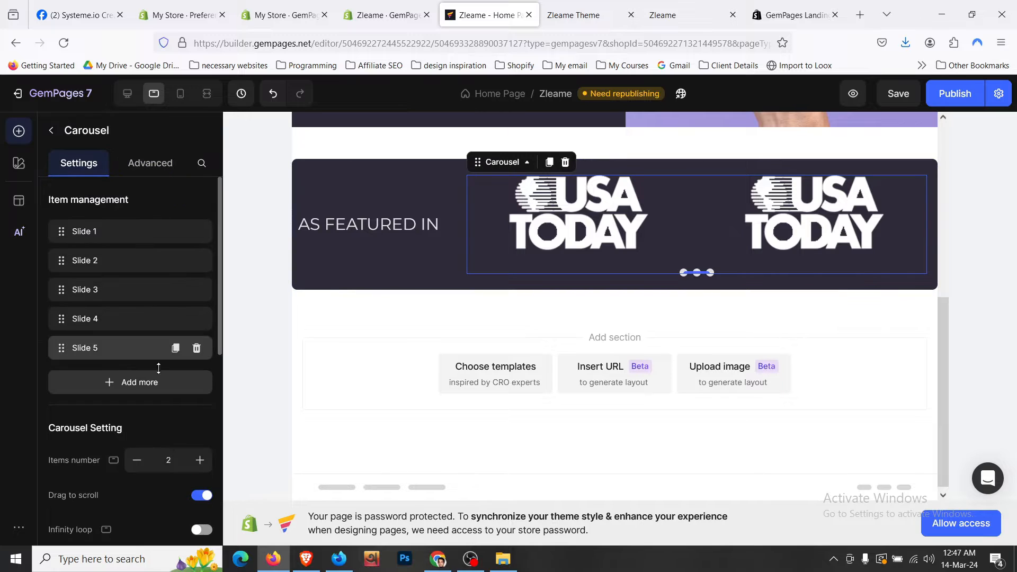
{"action": "left_click", "coordinate": [199, 461]}
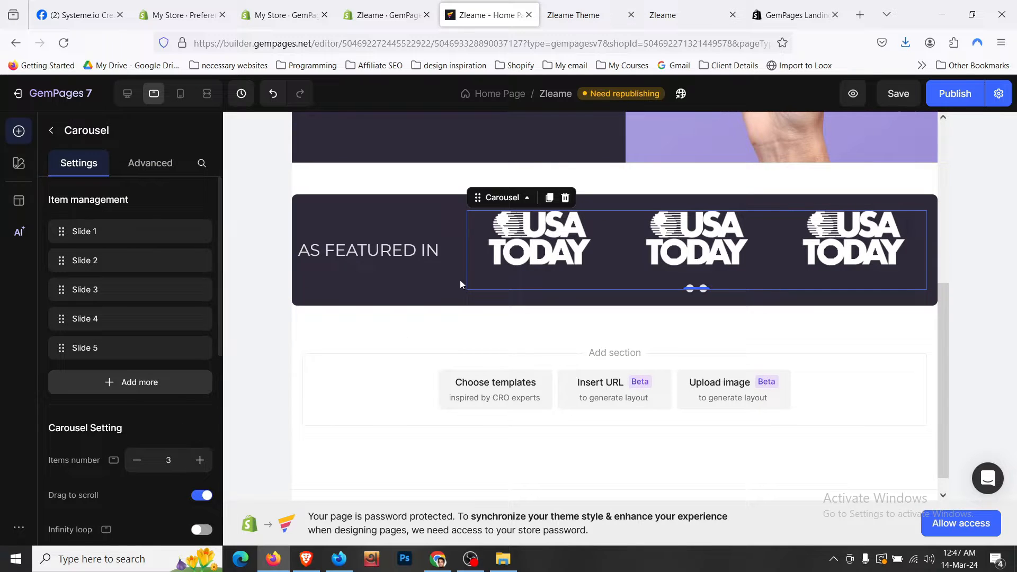
- Give the featured section 24 px (XL) left and right padding
{"action": "left_click", "coordinate": [410, 215]}
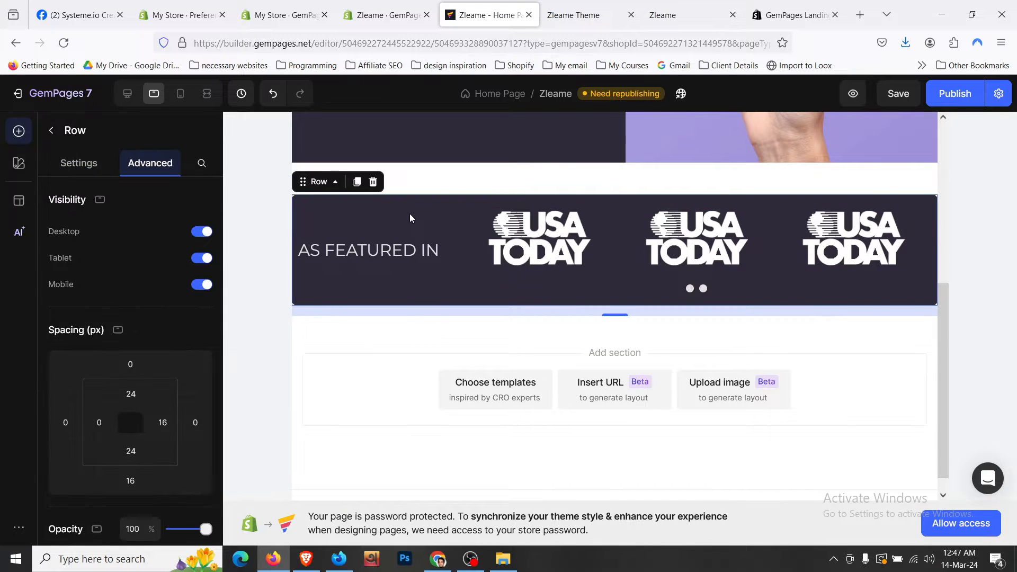
{"action": "left_click", "coordinate": [445, 192]}
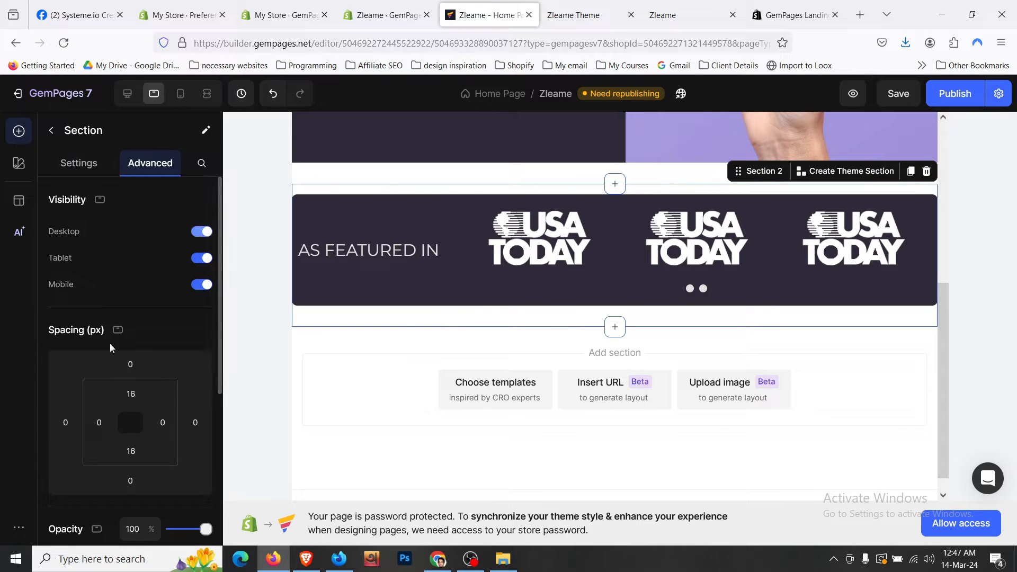
{"action": "left_click", "coordinate": [99, 422]}
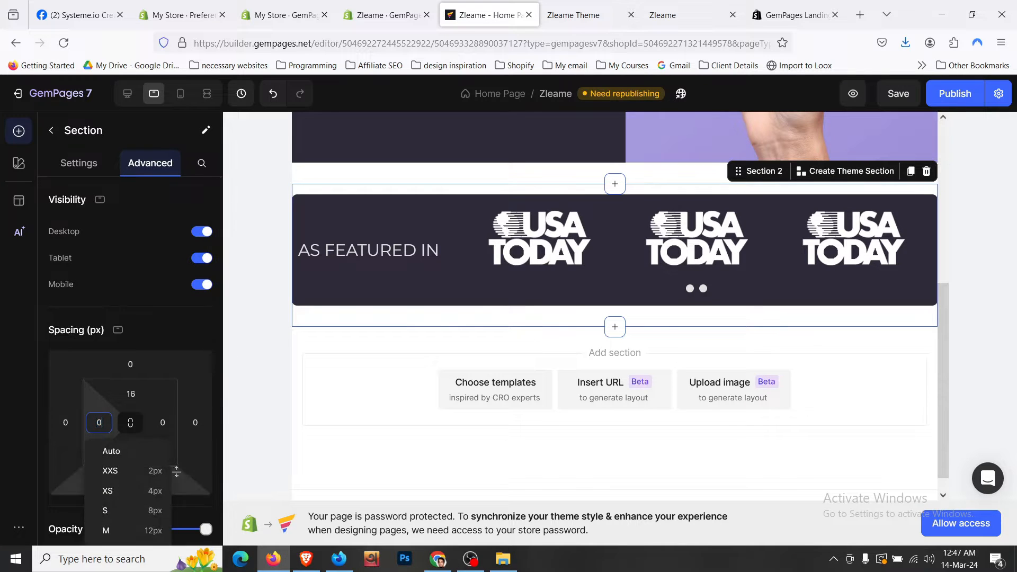
{"action": "scroll", "coordinate": [177, 471], "scroll_direction": "down", "scroll_amount": 3}
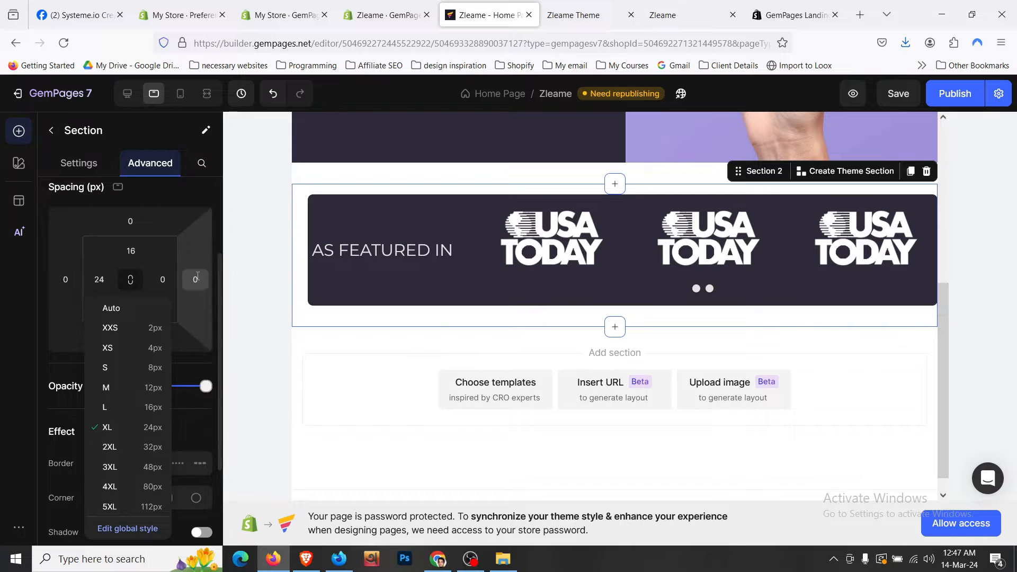
{"action": "left_click", "coordinate": [156, 431]}
{"action": "left_click", "coordinate": [163, 279]}
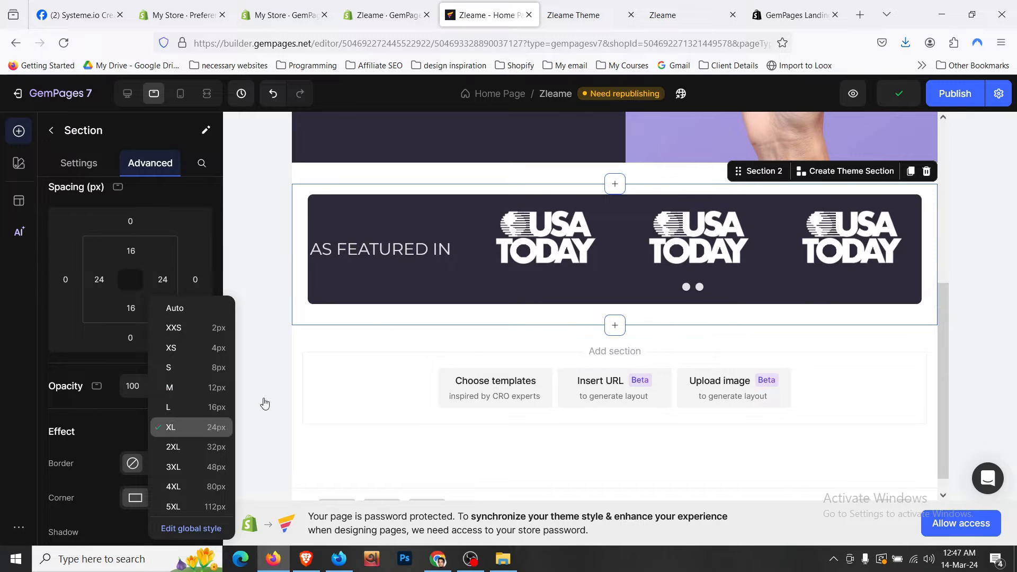
{"action": "left_click", "coordinate": [175, 427]}
{"action": "scroll", "coordinate": [405, 297], "scroll_direction": "up", "scroll_amount": 5}
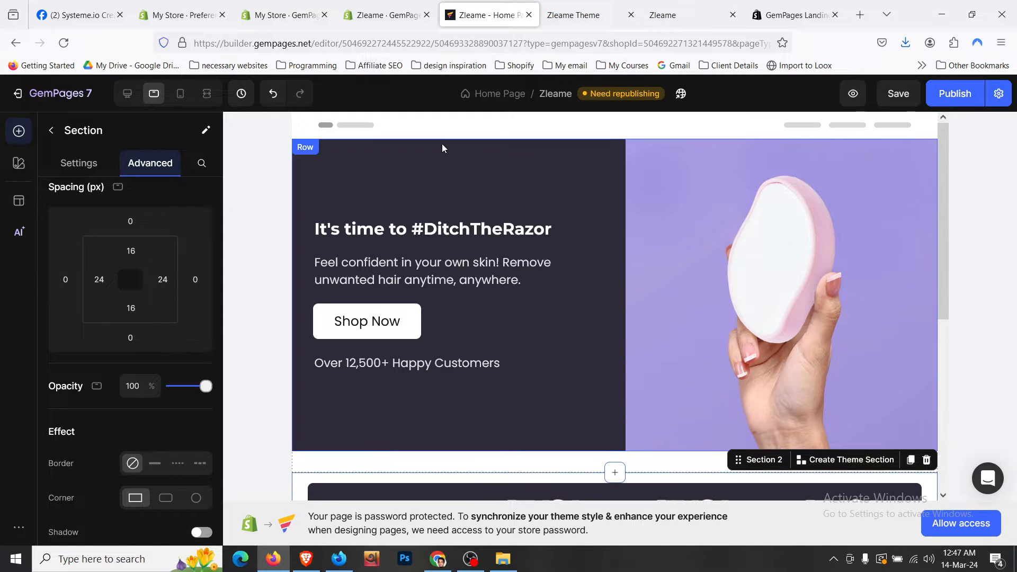
- Set the hero section's left and right padding to 24px (XL)
{"action": "left_click", "coordinate": [322, 154]}
{"action": "left_click", "coordinate": [322, 153]}
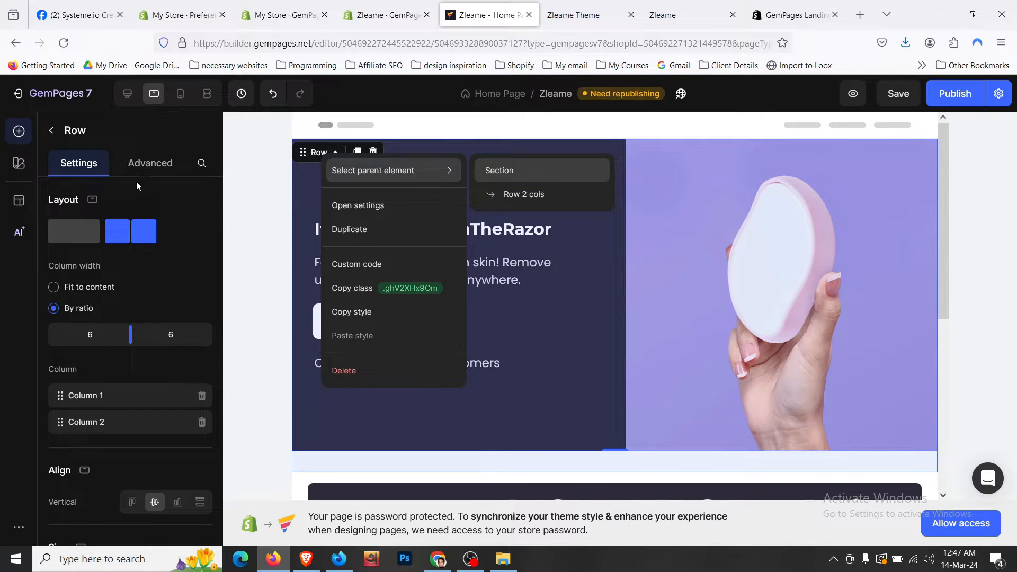
{"action": "left_click", "coordinate": [146, 161]}
{"action": "left_click", "coordinate": [98, 422]}
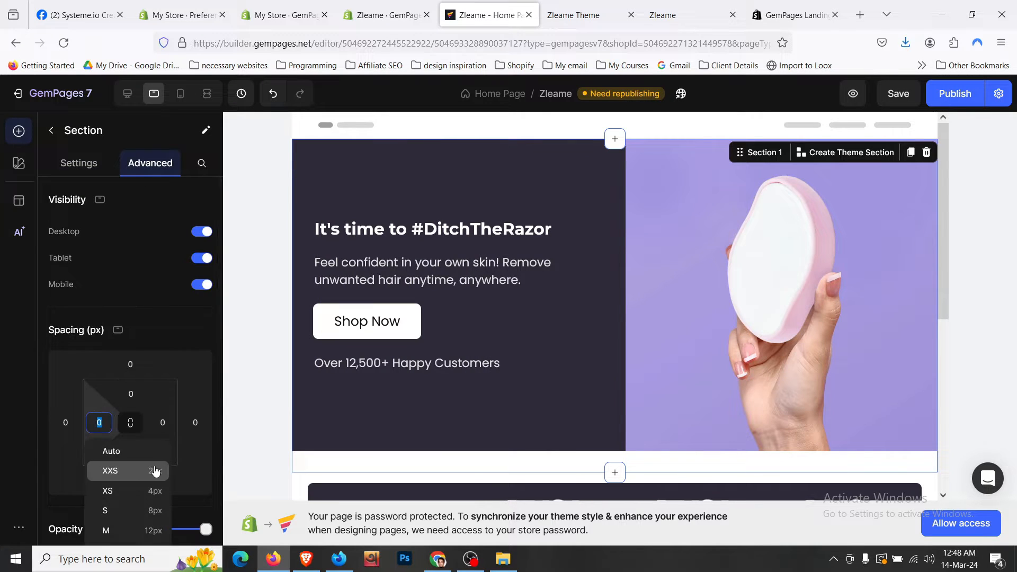
{"action": "scroll", "coordinate": [155, 470], "scroll_direction": "down", "scroll_amount": 3}
{"action": "left_click", "coordinate": [160, 432]}
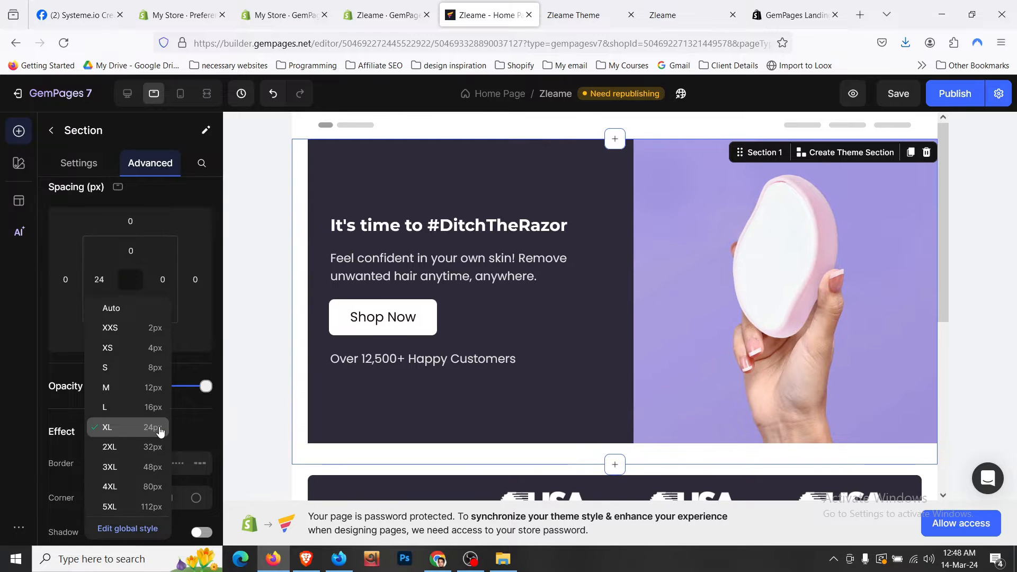
{"action": "left_click", "coordinate": [163, 279]}
{"action": "left_click", "coordinate": [201, 426]}
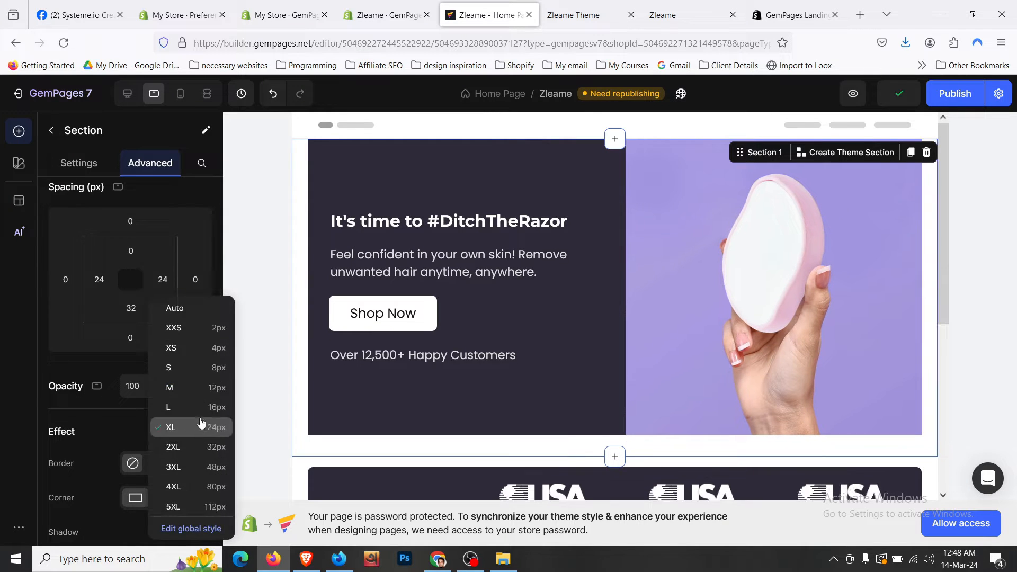
- Check the AS FEATURED IN band in mobile view, then return the canvas to desktop width
{"action": "left_click", "coordinate": [180, 93]}
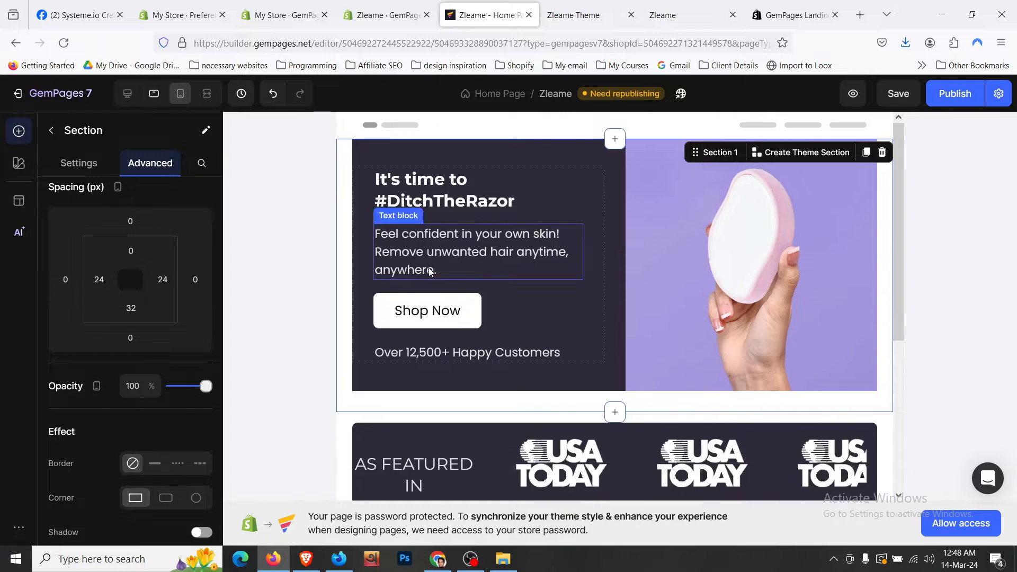
{"action": "scroll", "coordinate": [506, 327], "scroll_direction": "down", "scroll_amount": 8}
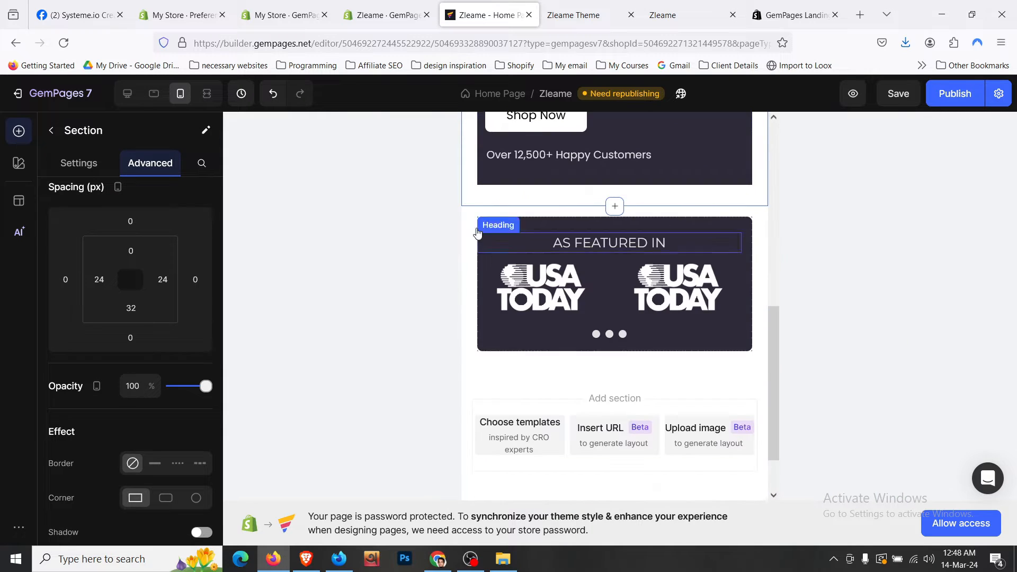
{"action": "left_click", "coordinate": [476, 233]}
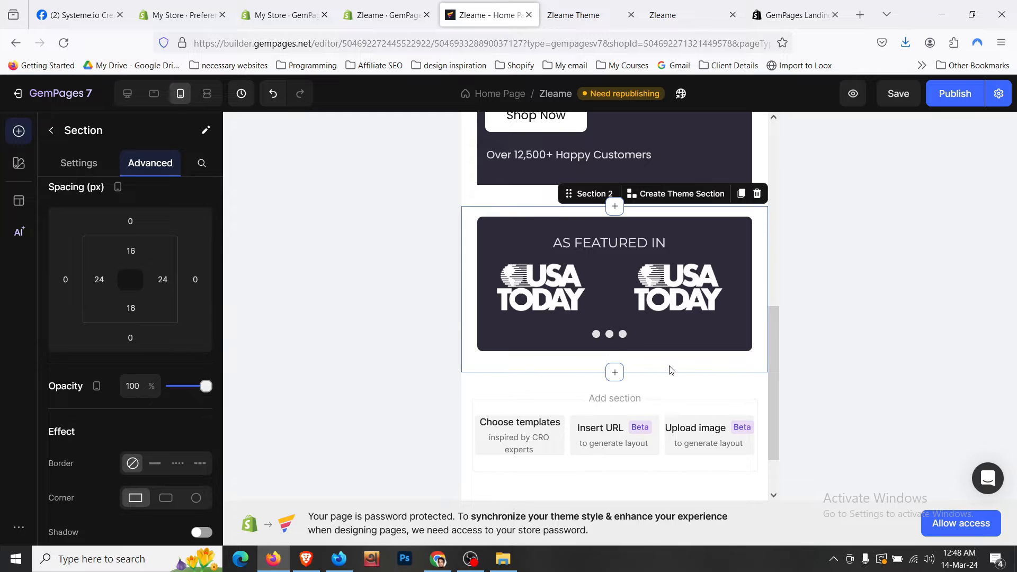
{"action": "scroll", "coordinate": [670, 369], "scroll_direction": "up", "scroll_amount": 1}
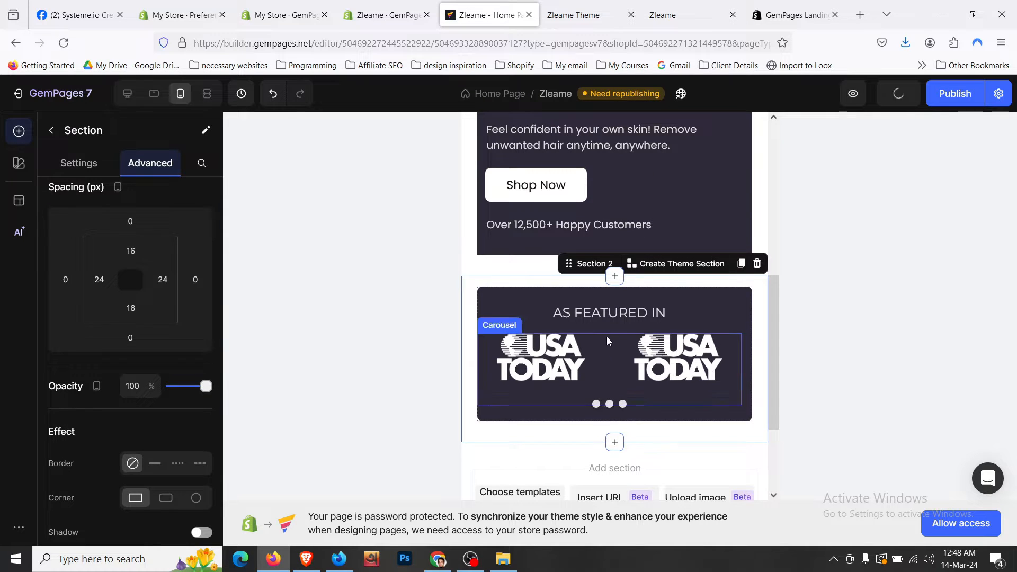
{"action": "left_click", "coordinate": [615, 320]}
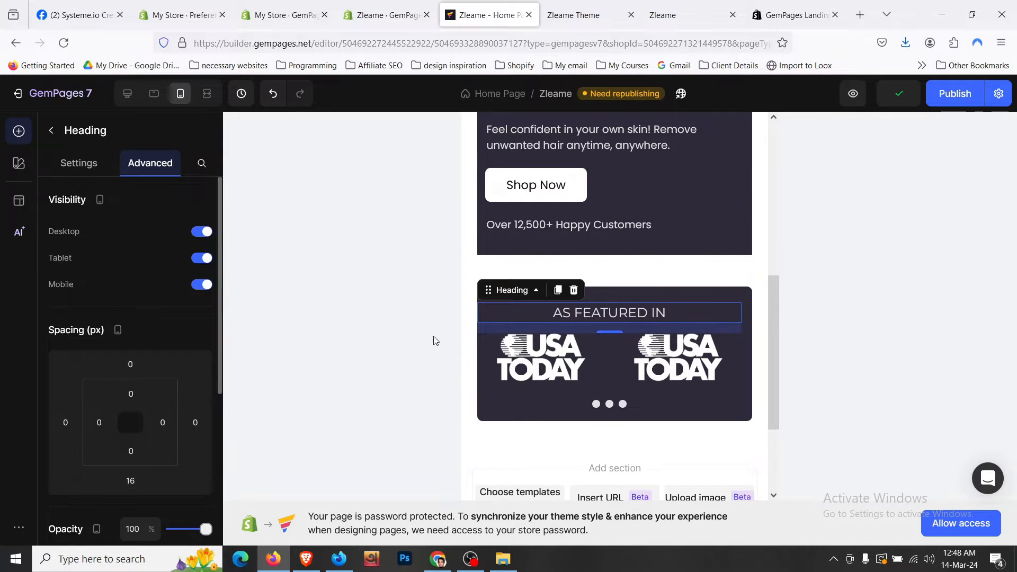
{"action": "left_click", "coordinate": [126, 96]}
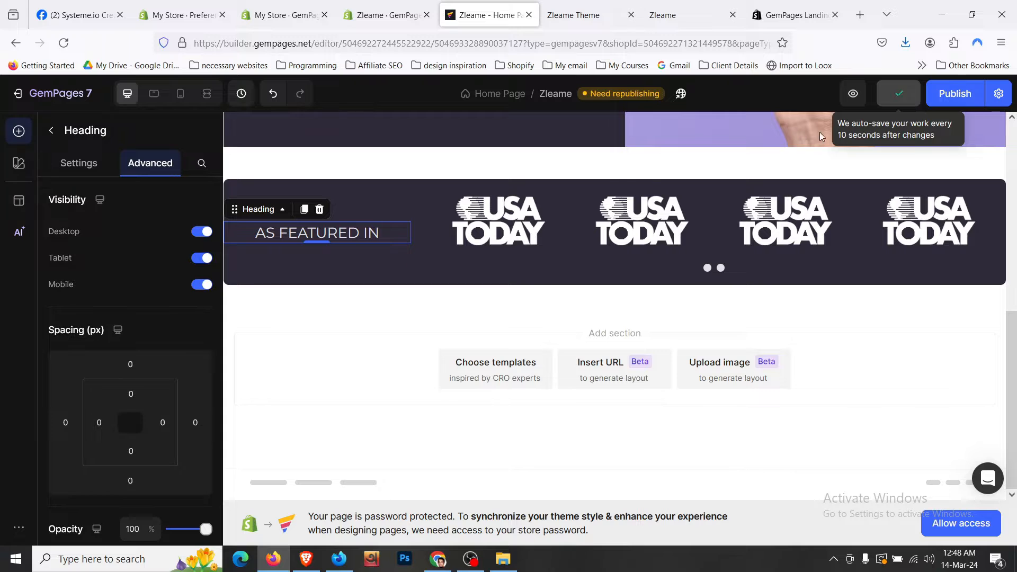
{"action": "left_click", "coordinate": [582, 15]}
- At narrow width, cycle the feature cards through Reusable, Travel Friendly and Easy Clean, then maximize again
{"action": "scroll", "coordinate": [476, 282], "scroll_direction": "down", "scroll_amount": 3}
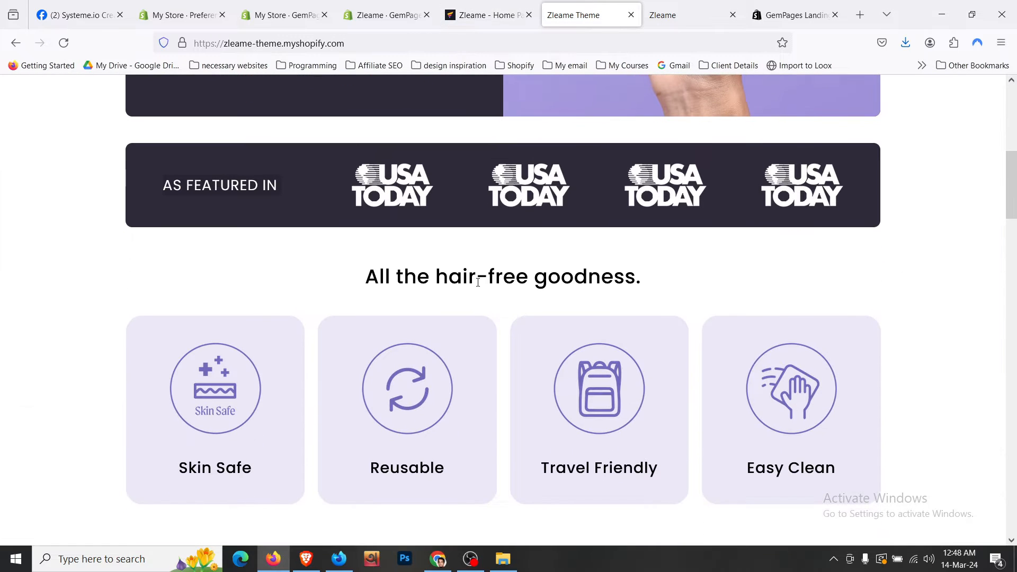
{"action": "scroll", "coordinate": [478, 282], "scroll_direction": "down", "scroll_amount": 4}
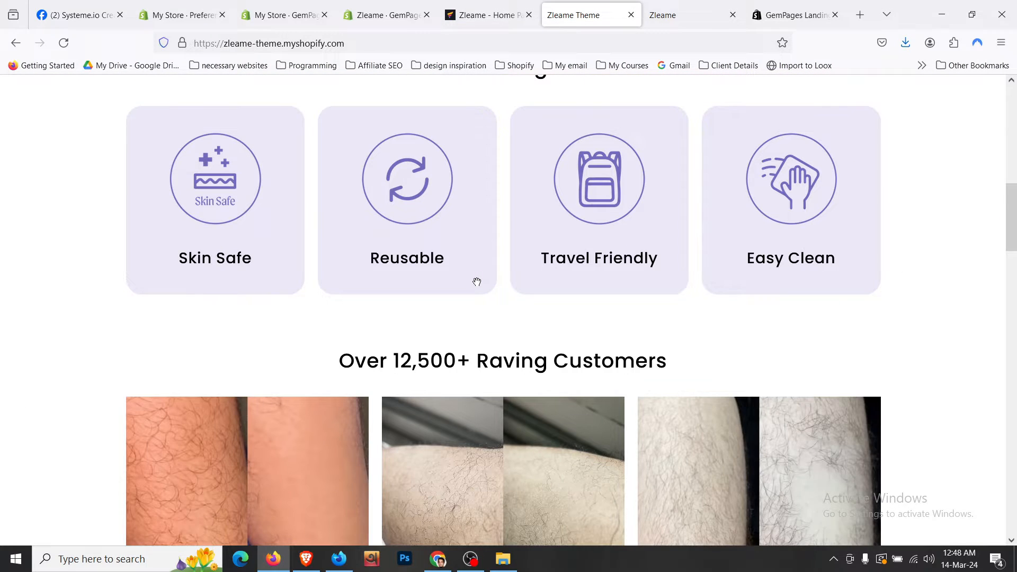
{"action": "scroll", "coordinate": [476, 281], "scroll_direction": "up", "scroll_amount": 1}
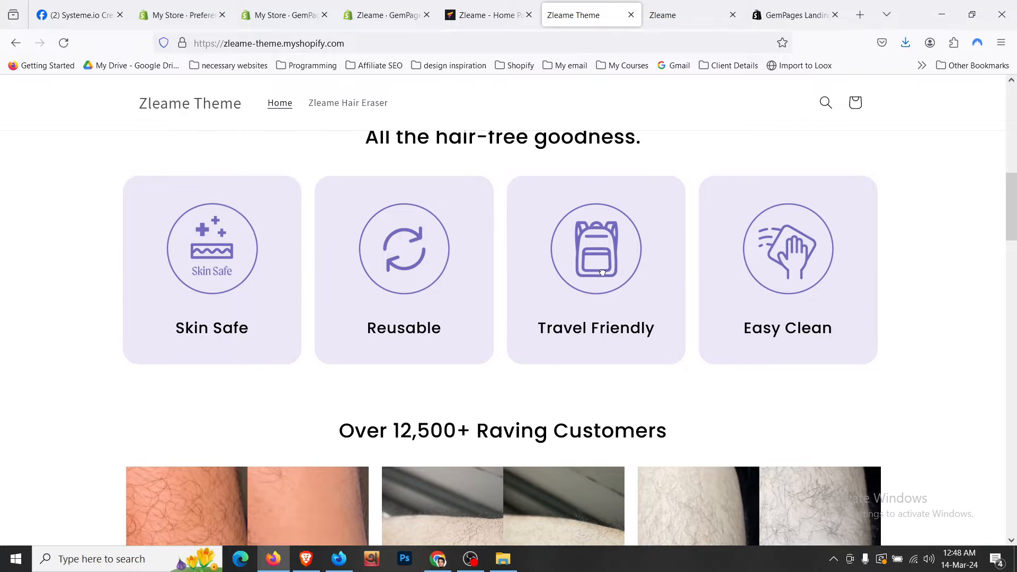
{"action": "left_click", "coordinate": [972, 15]}
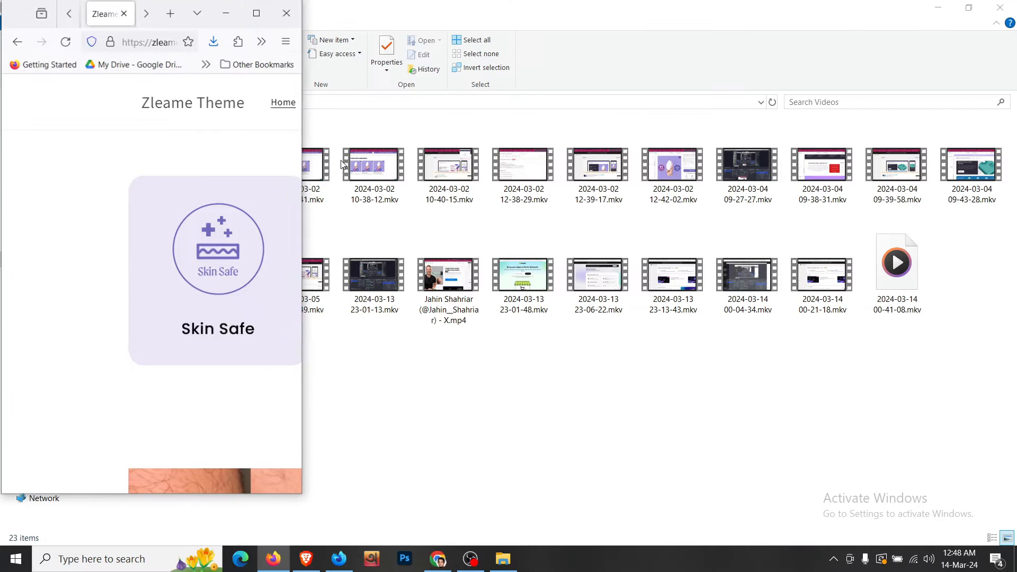
{"action": "scroll", "coordinate": [159, 291], "scroll_direction": "down", "scroll_amount": 5}
{"action": "left_click", "coordinate": [140, 256]}
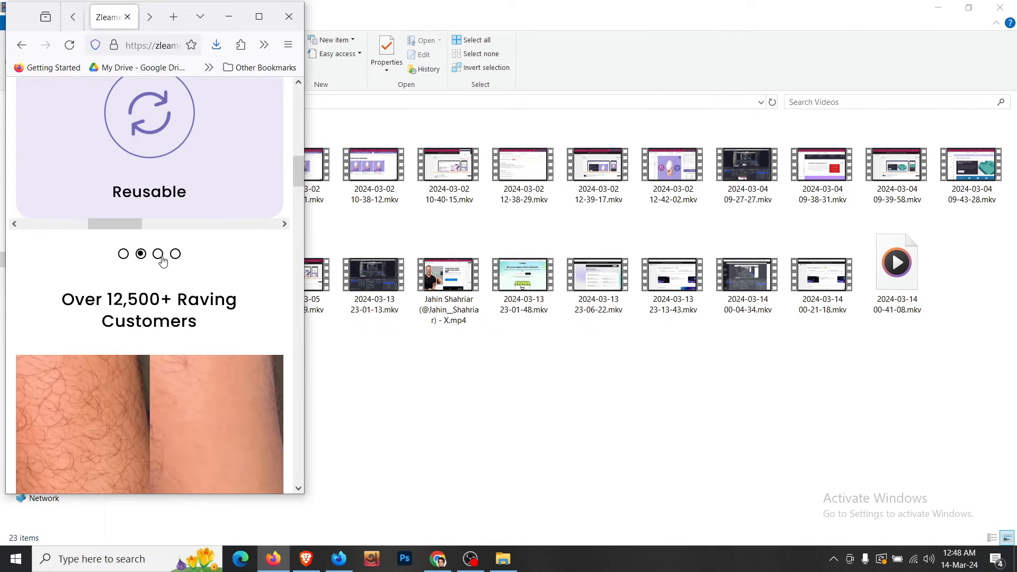
{"action": "left_click", "coordinate": [158, 254]}
{"action": "left_click", "coordinate": [175, 254]}
{"action": "scroll", "coordinate": [174, 258], "scroll_direction": "up", "scroll_amount": 3}
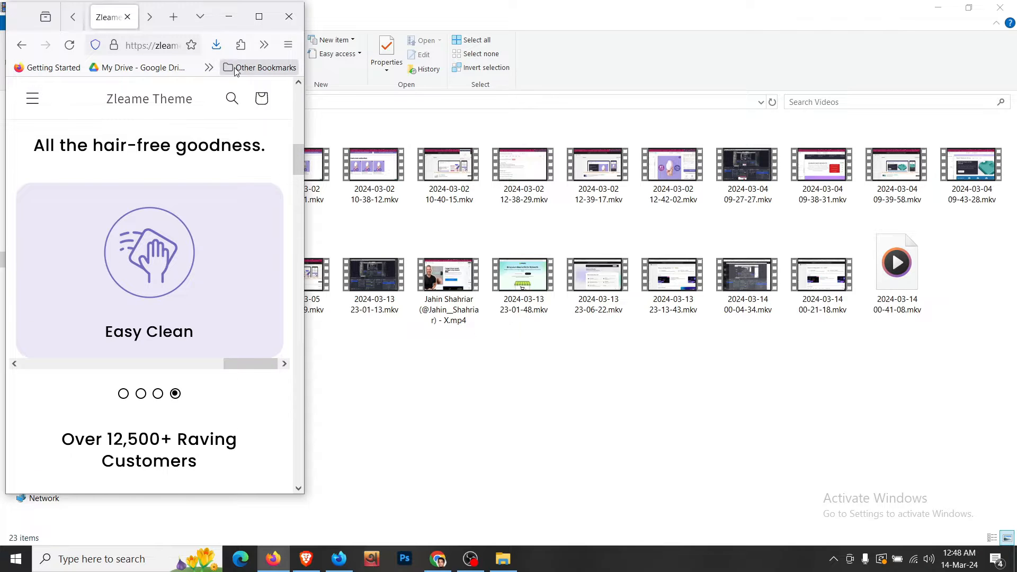
{"action": "left_click", "coordinate": [259, 16]}
{"action": "scroll", "coordinate": [429, 214], "scroll_direction": "up", "scroll_amount": 4}
{"action": "scroll", "coordinate": [429, 214], "scroll_direction": "up", "scroll_amount": 2}
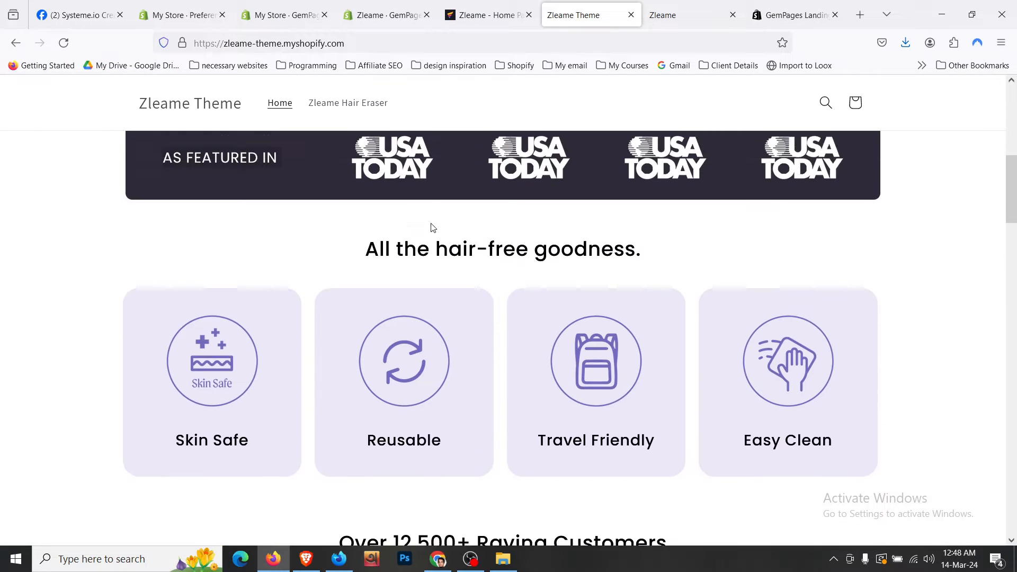
- Add an empty Row below the As Featured In banner and drop a Heading into it
{"action": "left_click", "coordinate": [479, 5]}
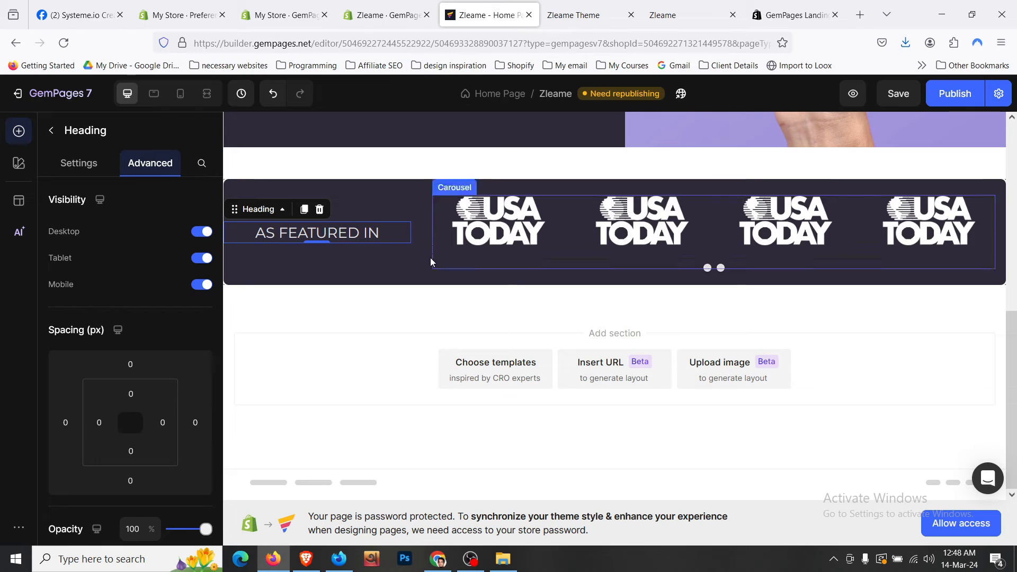
{"action": "left_click", "coordinate": [47, 139]}
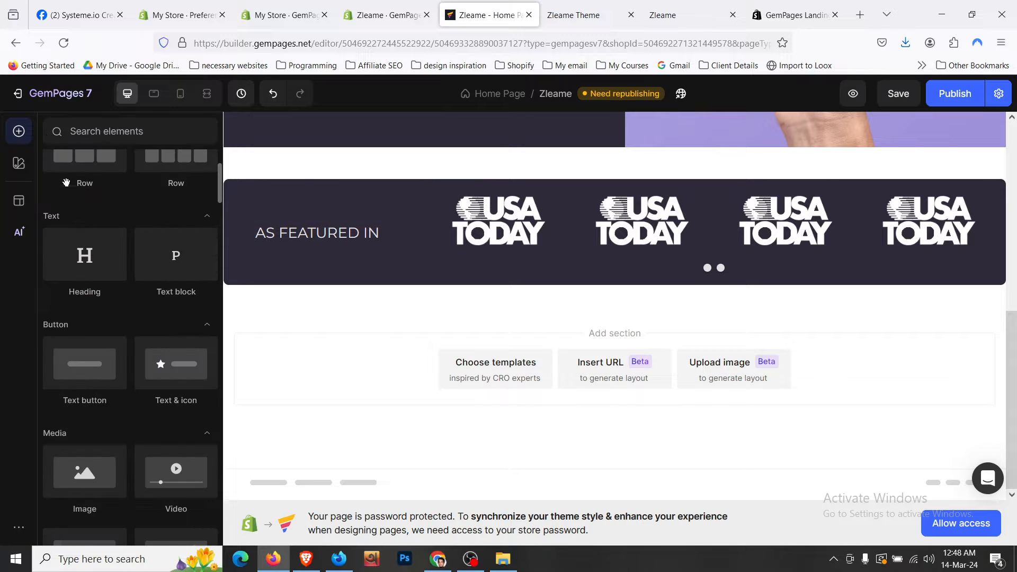
{"action": "left_click_drag", "start_coordinate": [85, 212], "coordinate": [644, 313]}
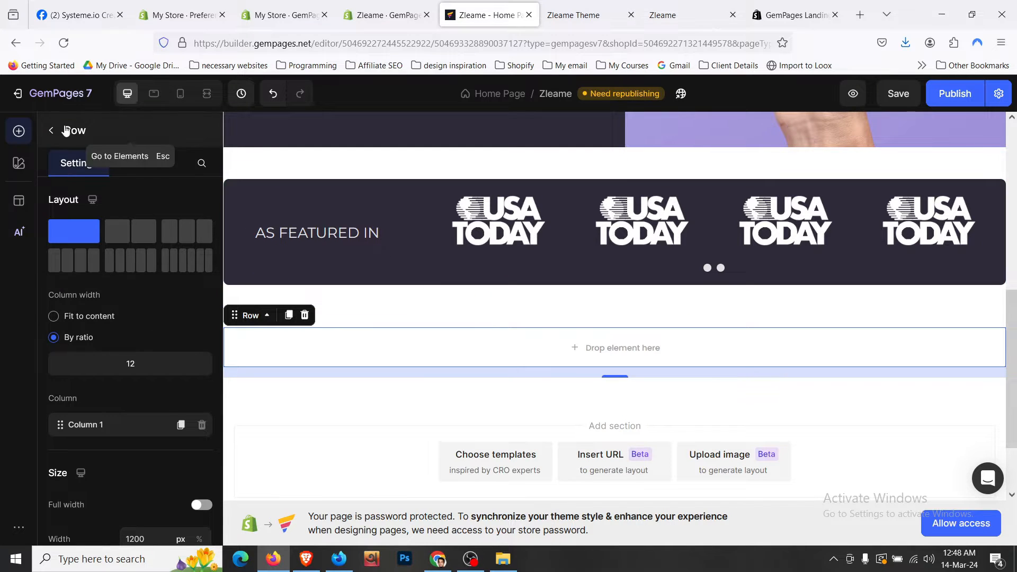
{"action": "left_click", "coordinate": [52, 135]}
{"action": "scroll", "coordinate": [106, 310], "scroll_direction": "down", "scroll_amount": 2}
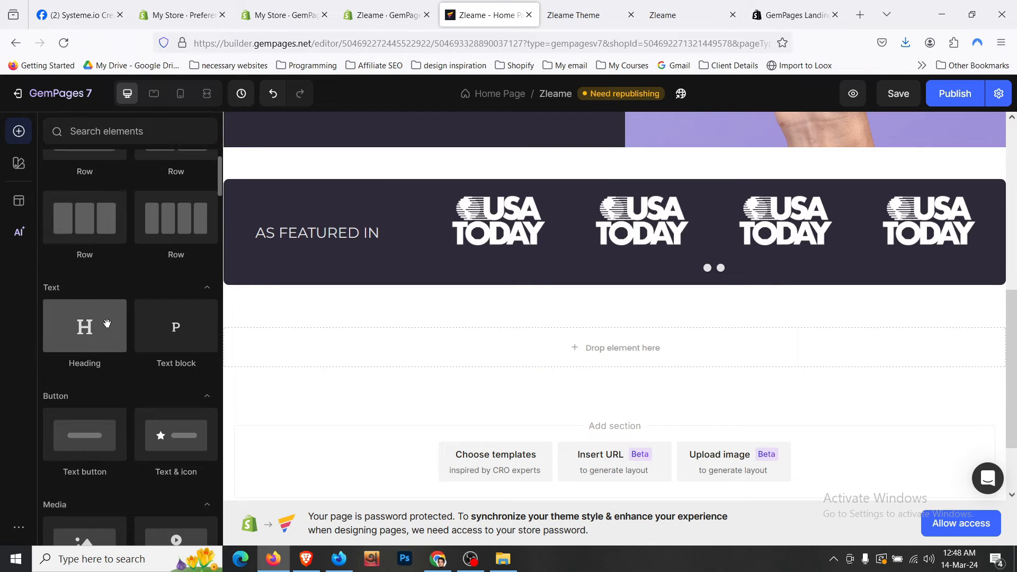
{"action": "left_click_drag", "start_coordinate": [85, 326], "coordinate": [470, 345]}
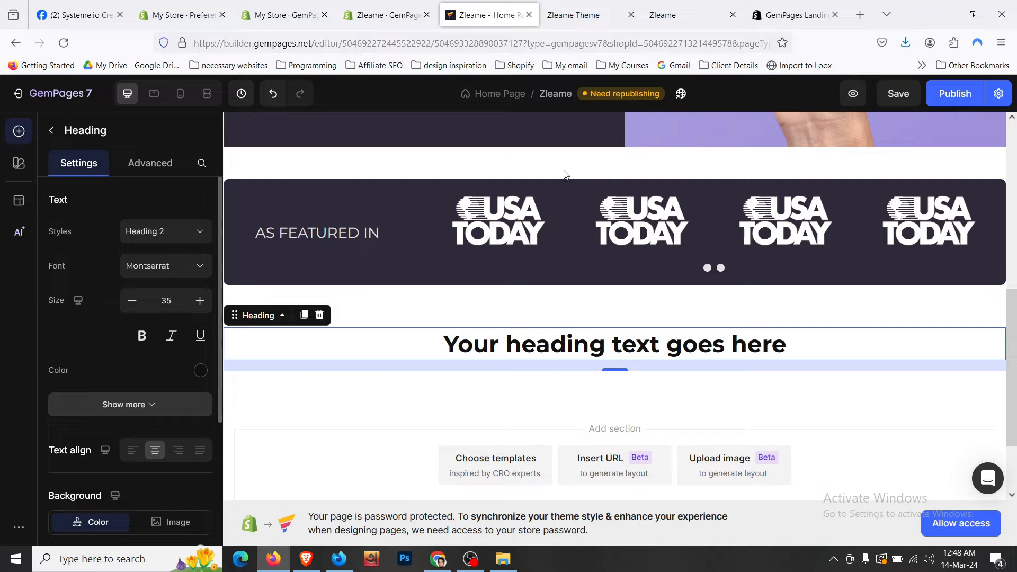
- Copy 'All the hair-free goodness.' from the storefront and paste it over the placeholder heading
{"action": "left_click", "coordinate": [580, 15]}
{"action": "triple_click", "coordinate": [503, 279]}
{"action": "right_click", "coordinate": [503, 279]}
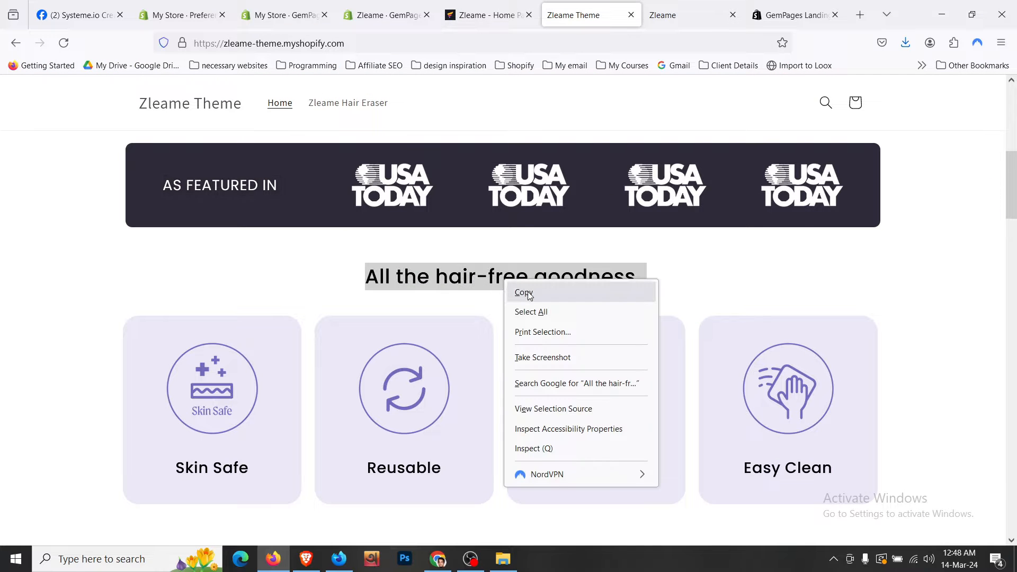
{"action": "left_click", "coordinate": [524, 290]}
{"action": "left_click", "coordinate": [484, 15]}
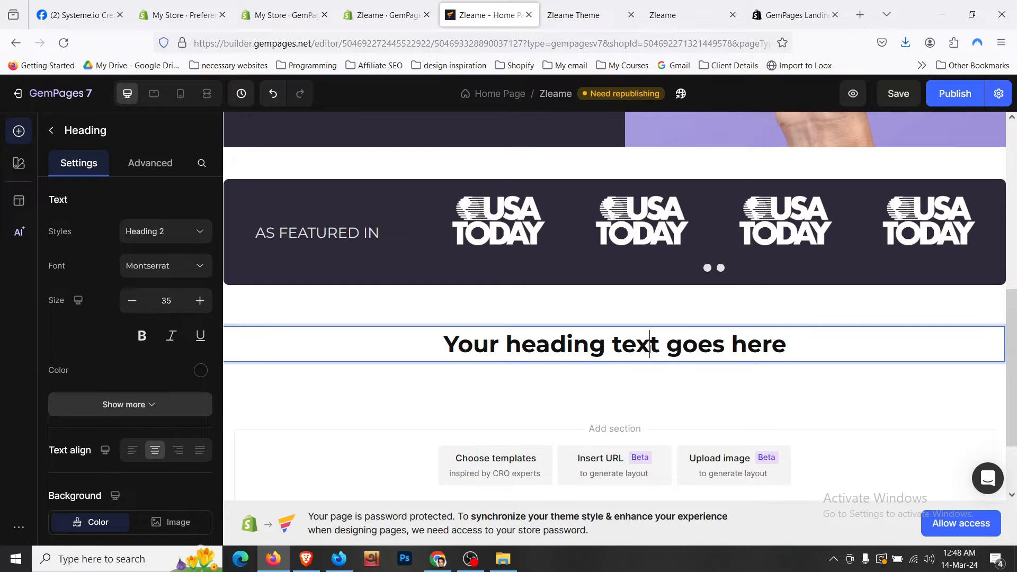
{"action": "triple_click", "coordinate": [689, 345]}
{"action": "key", "text": "ctrl+v"}
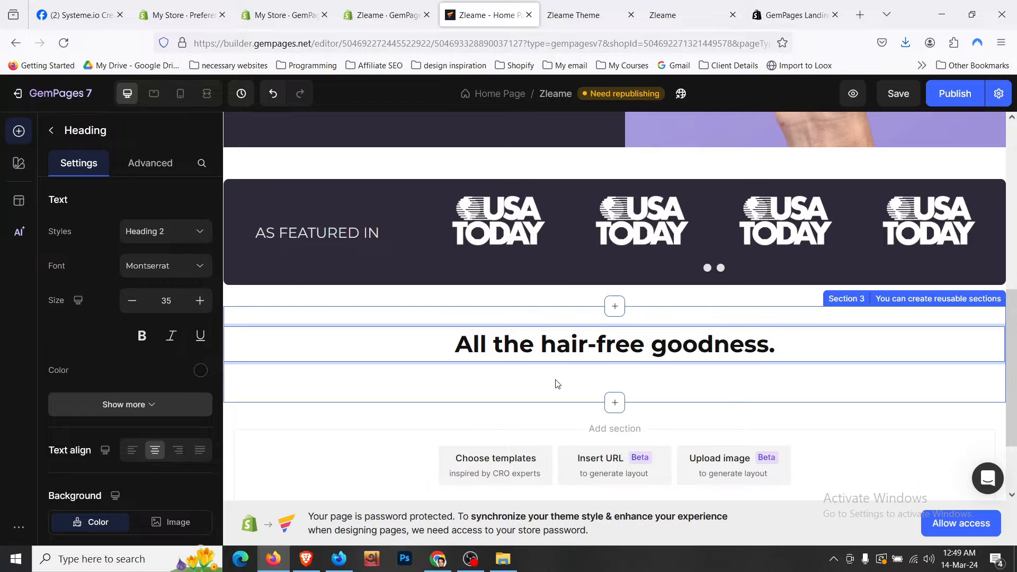
{"action": "left_click", "coordinate": [555, 380]}
{"action": "scroll", "coordinate": [555, 380], "scroll_direction": "down", "scroll_amount": 2}
- Compare the heading with the storefront, then search the elements list for 'car'
{"action": "left_click", "coordinate": [636, 5]}
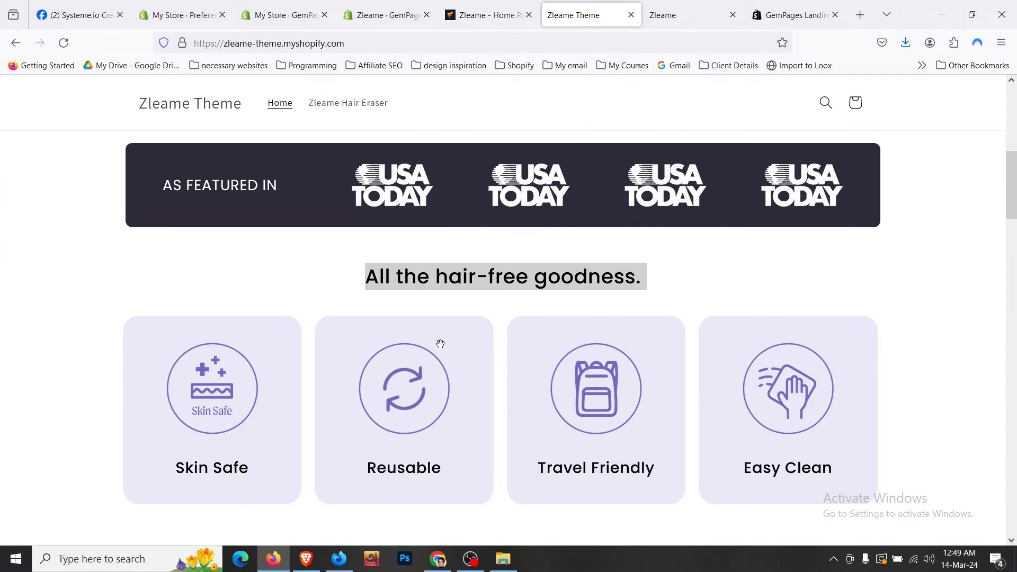
{"action": "scroll", "coordinate": [438, 343], "scroll_direction": "down", "scroll_amount": 3}
{"action": "left_click", "coordinate": [484, 15]}
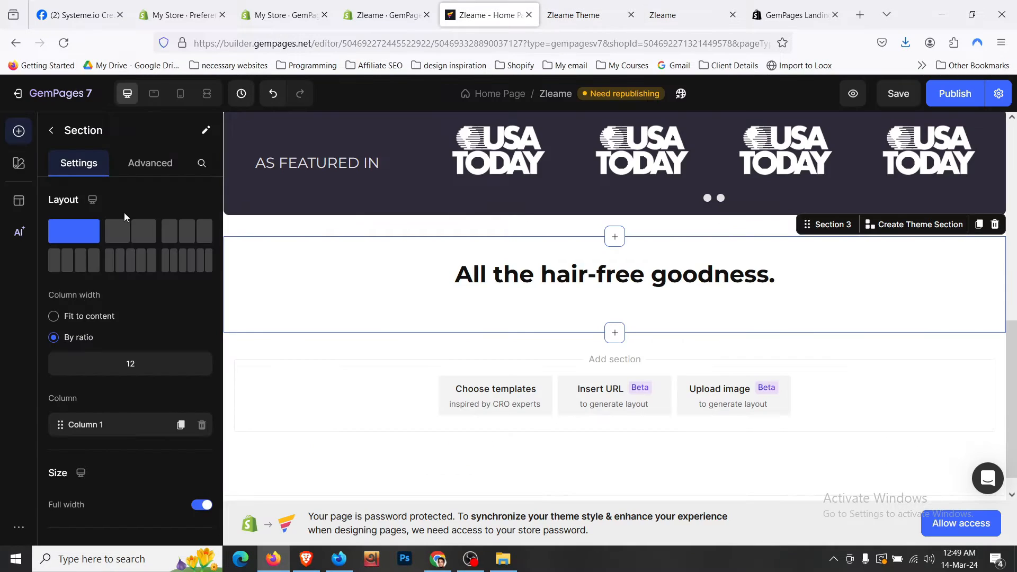
{"action": "key", "text": "Escape"}
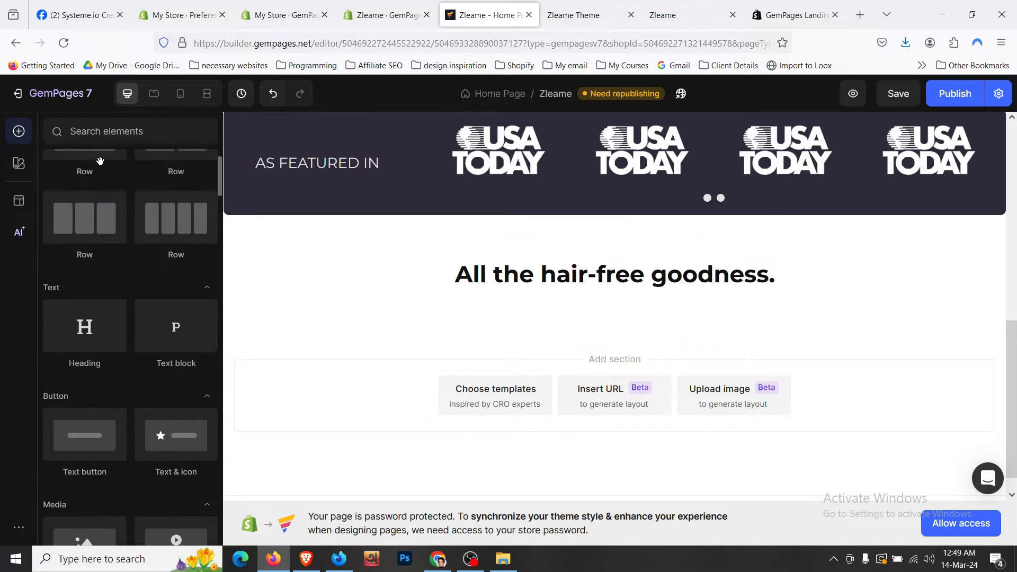
{"action": "left_click", "coordinate": [122, 134]}
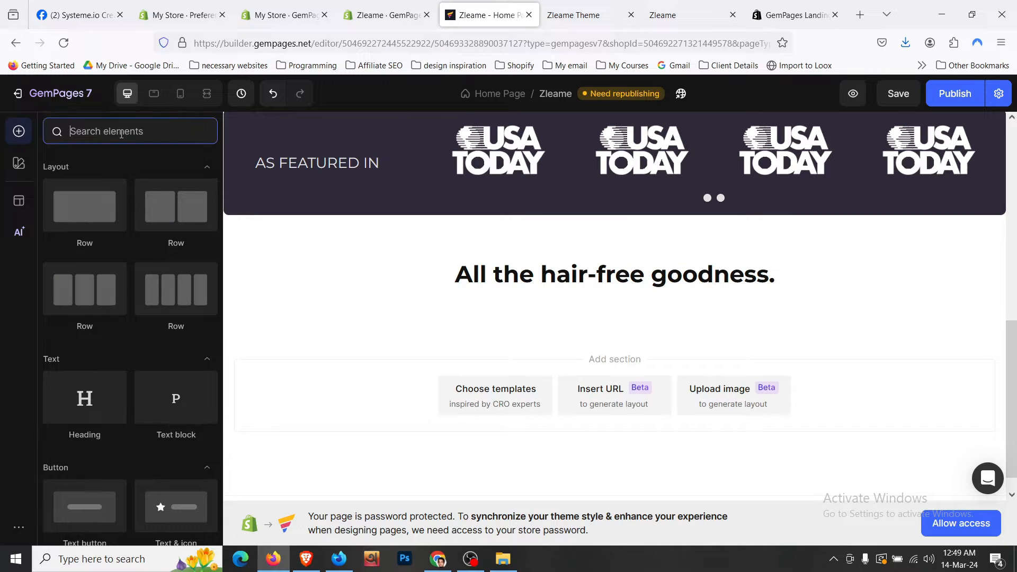
{"action": "type", "text": "car"}
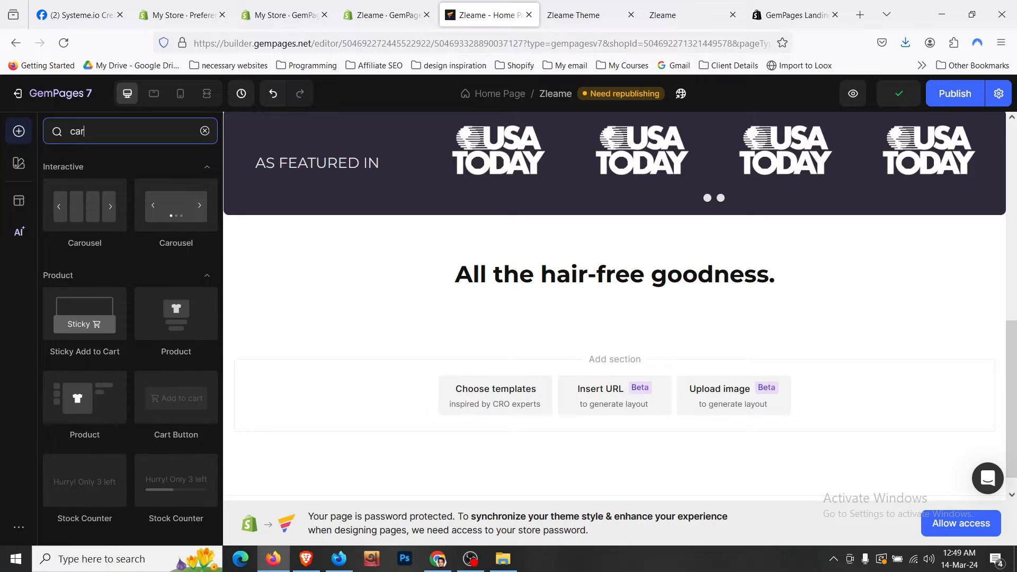
- Add a Carousel below the heading, turn its Dots off, and save the page
{"action": "left_click_drag", "start_coordinate": [106, 221], "coordinate": [505, 286]}
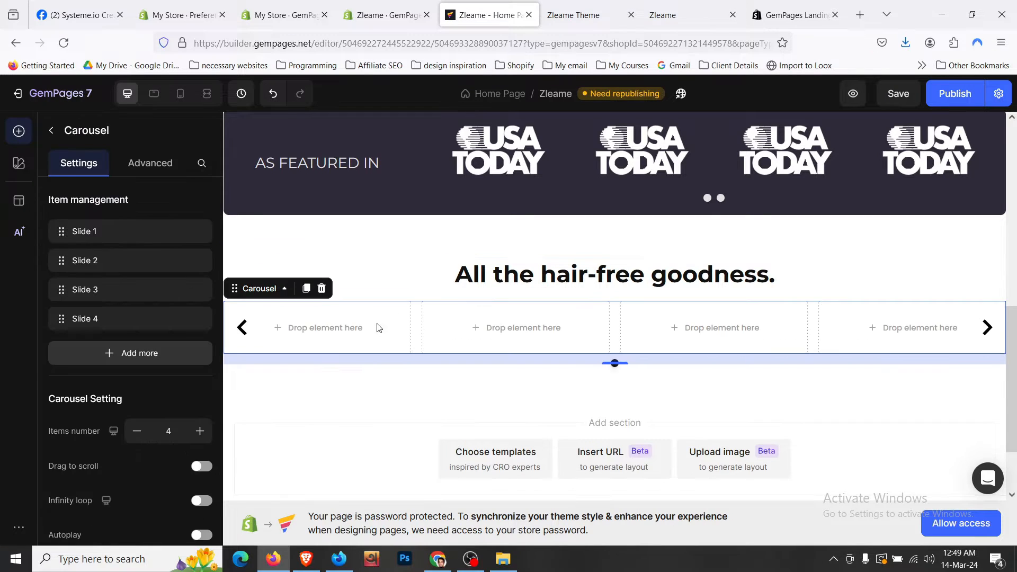
{"action": "left_click", "coordinate": [314, 377]}
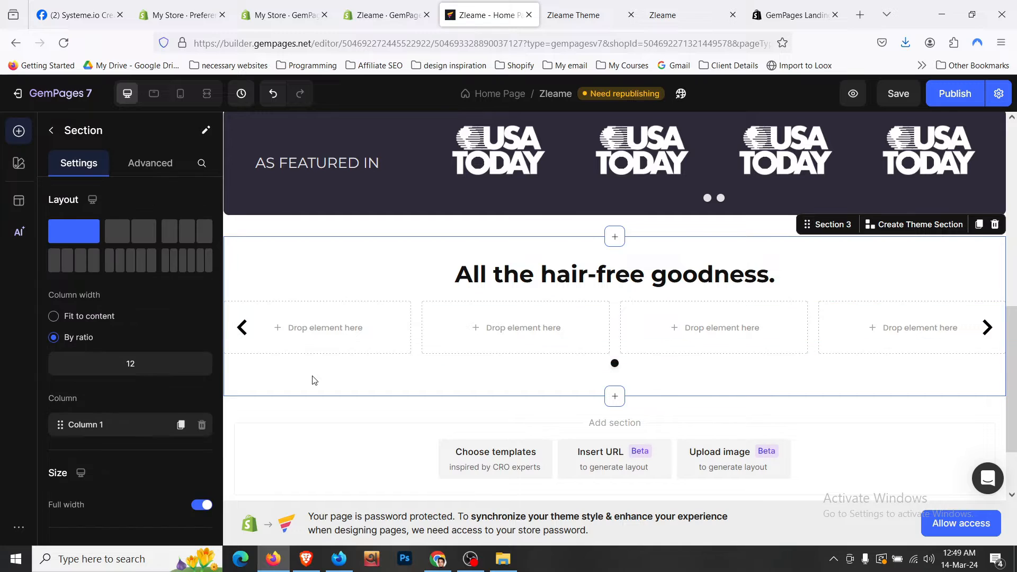
{"action": "left_click", "coordinate": [367, 308]}
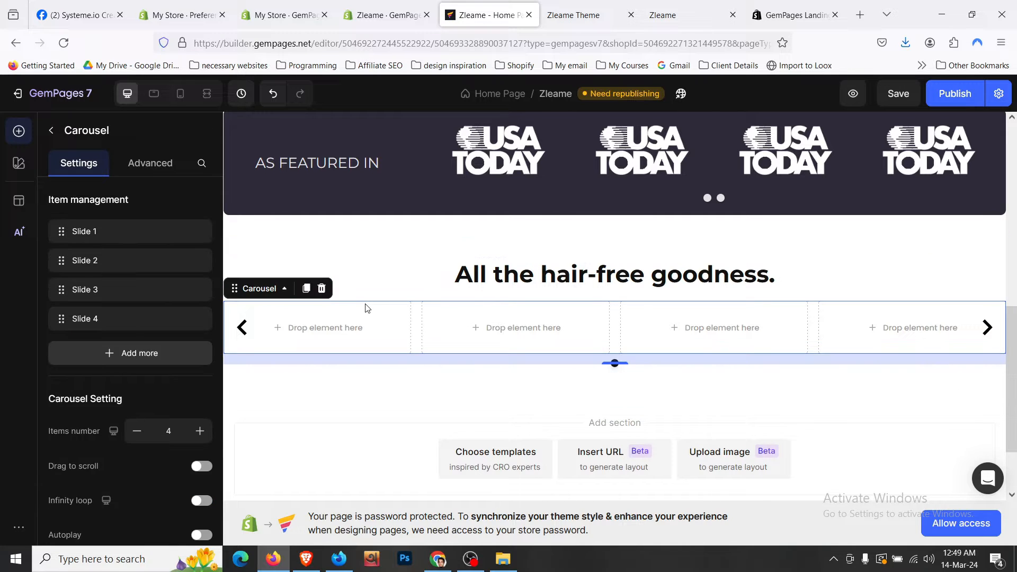
{"action": "scroll", "coordinate": [150, 330], "scroll_direction": "down", "scroll_amount": 3}
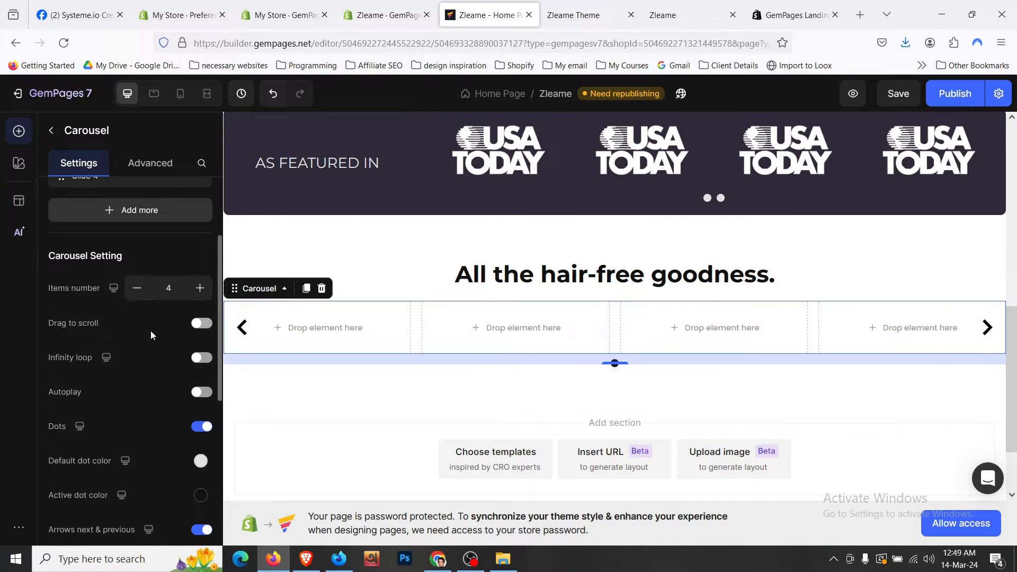
{"action": "left_click", "coordinate": [205, 427]}
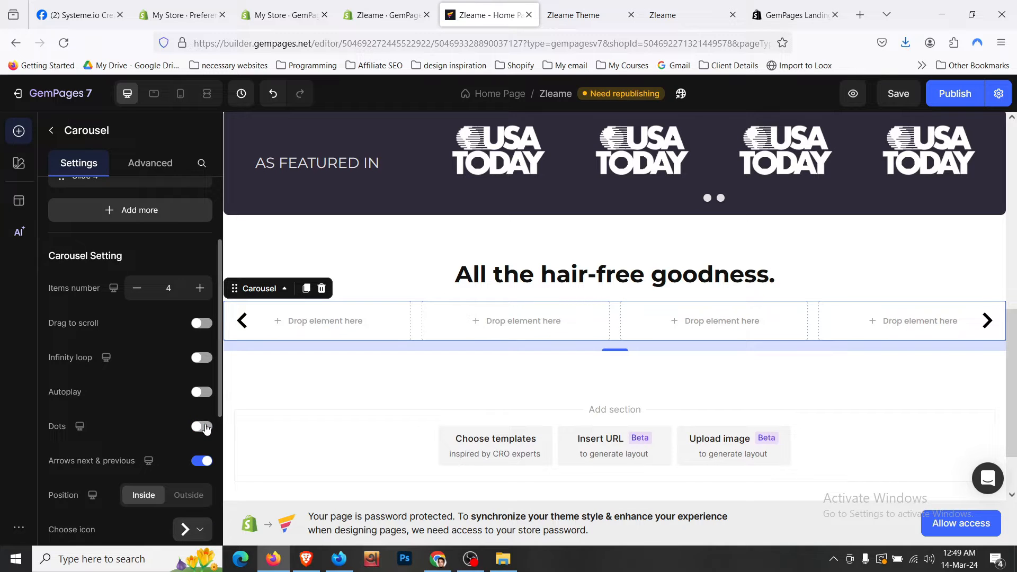
{"action": "key", "text": "ctrl+s"}
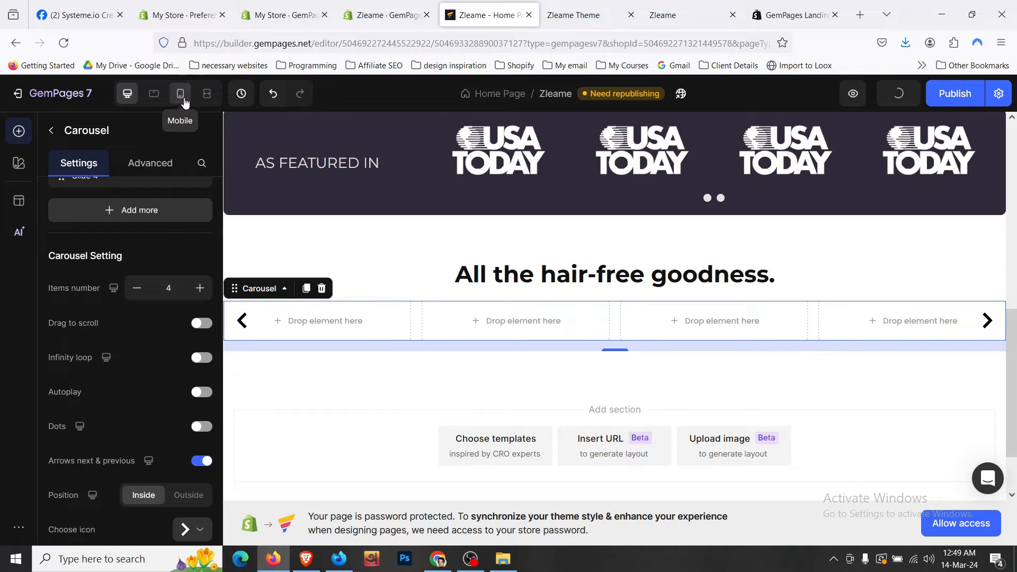
- Check the page in Mobile and Desktop views, then place a Row in the carousel's first slide
{"action": "left_click", "coordinate": [183, 98]}
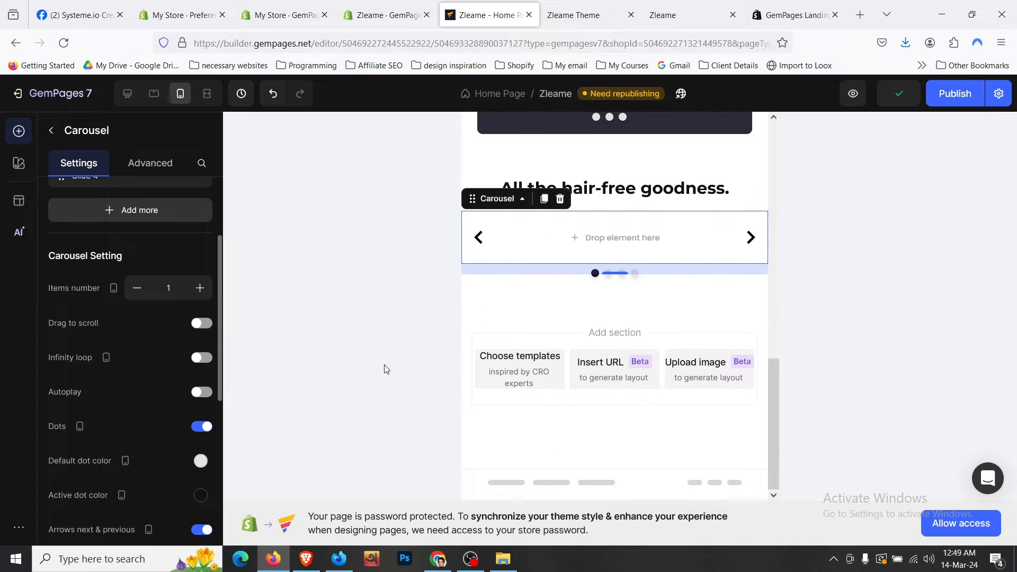
{"action": "left_click", "coordinate": [609, 195]}
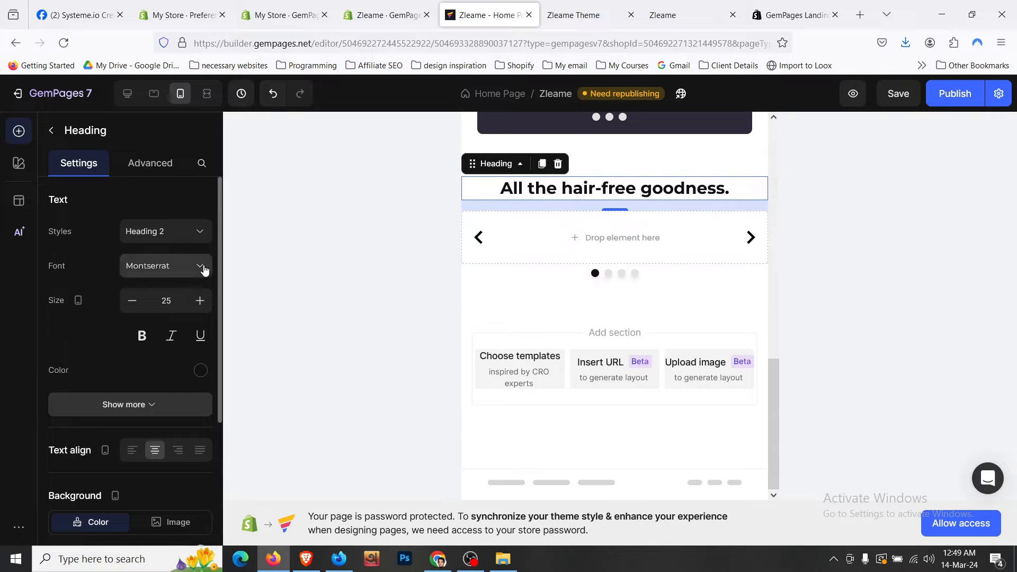
{"action": "left_click", "coordinate": [127, 94]}
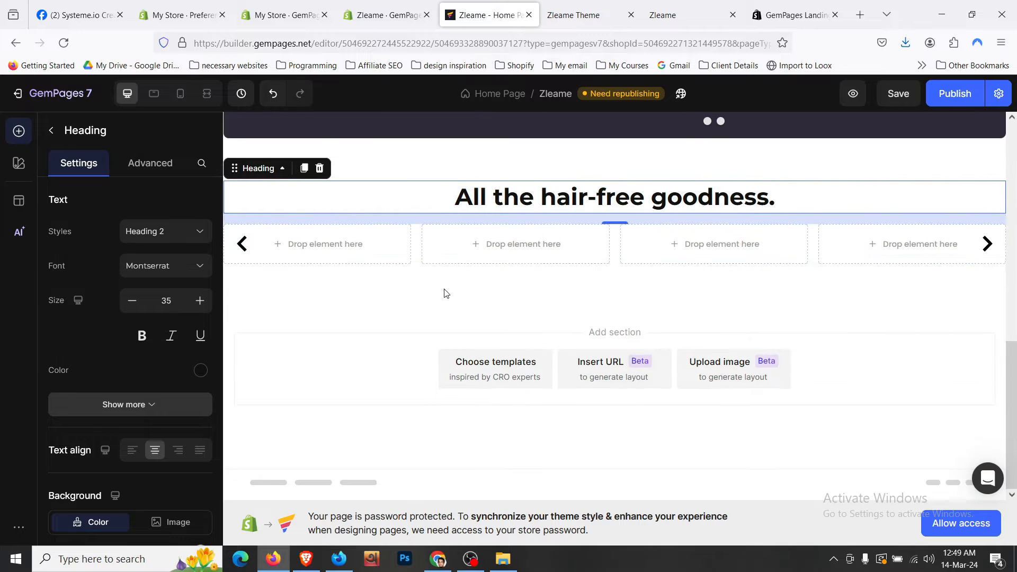
{"action": "key", "text": "ctrl+Tab"}
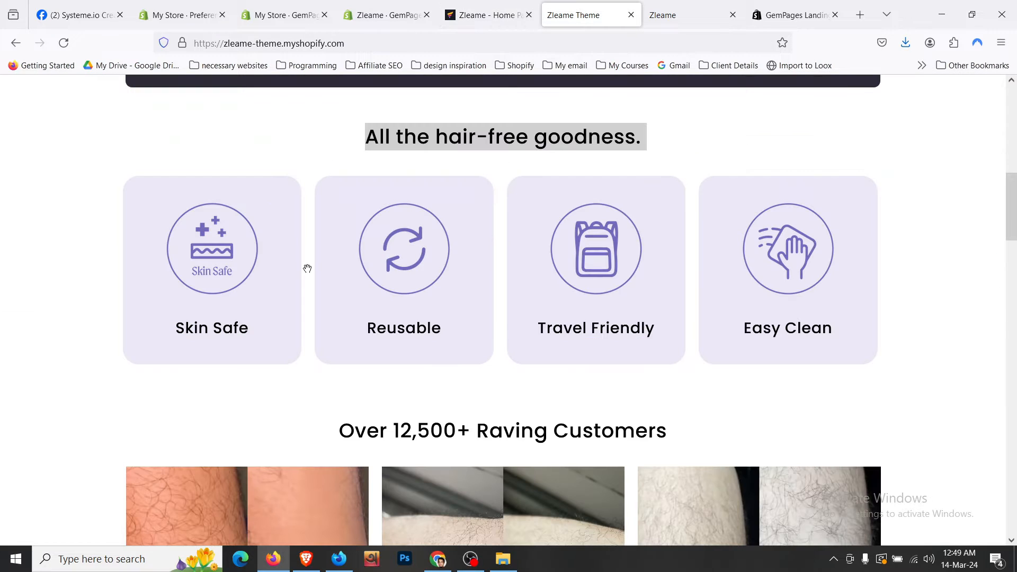
{"action": "left_click", "coordinate": [480, 12]}
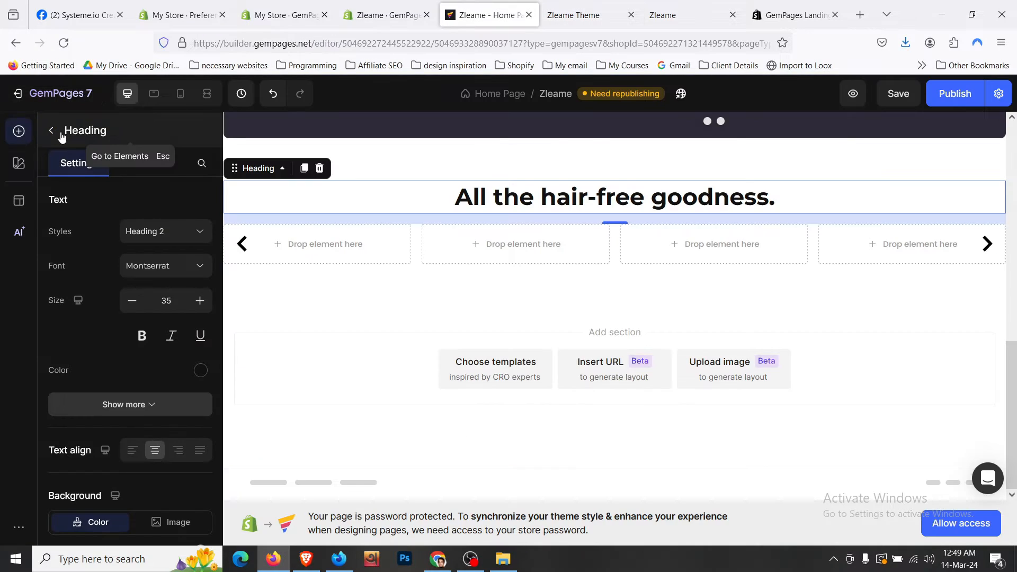
{"action": "left_click", "coordinate": [53, 133]}
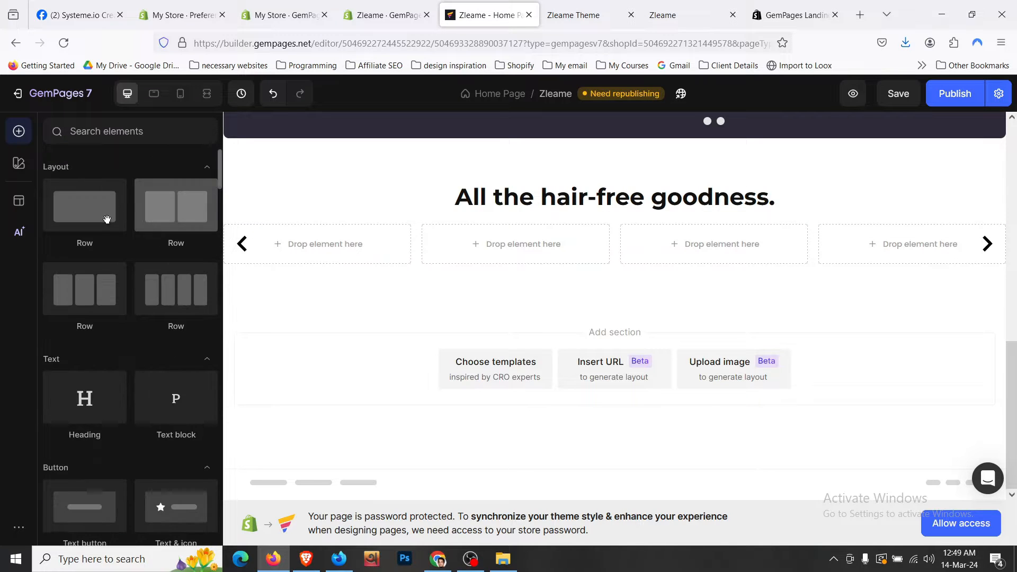
{"action": "left_click_drag", "start_coordinate": [154, 218], "coordinate": [297, 237]}
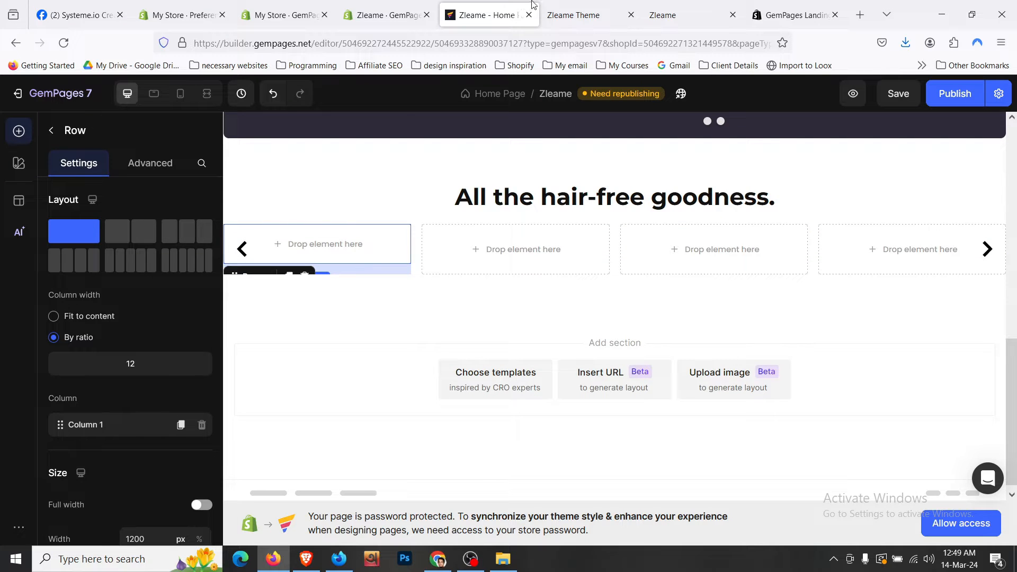
- Inspect the storefront Skin Safe card up to its slide element and copy background colour #ebe8f7
{"action": "left_click", "coordinate": [566, 5]}
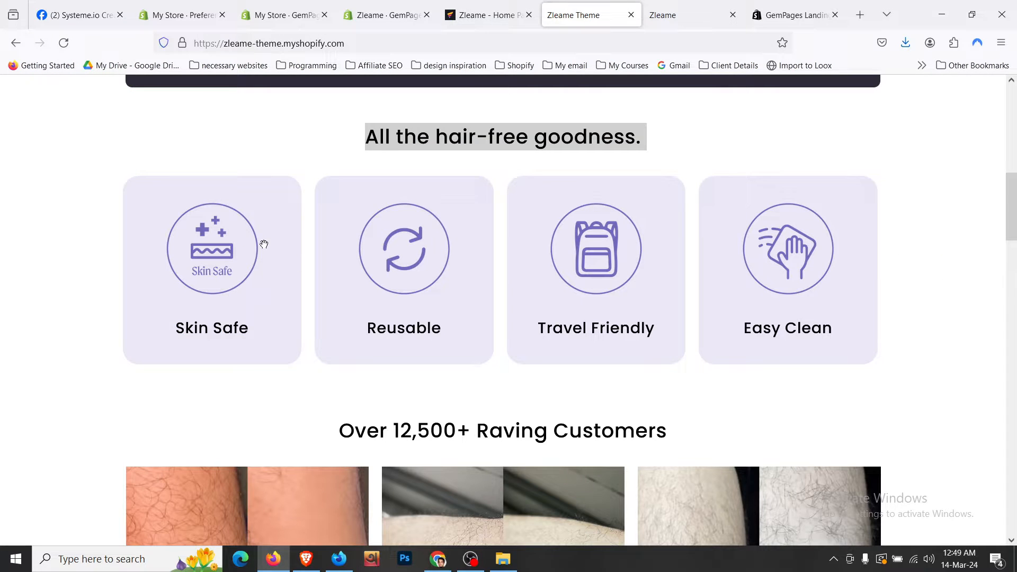
{"action": "right_click", "coordinate": [144, 205]}
{"action": "left_click", "coordinate": [198, 379]}
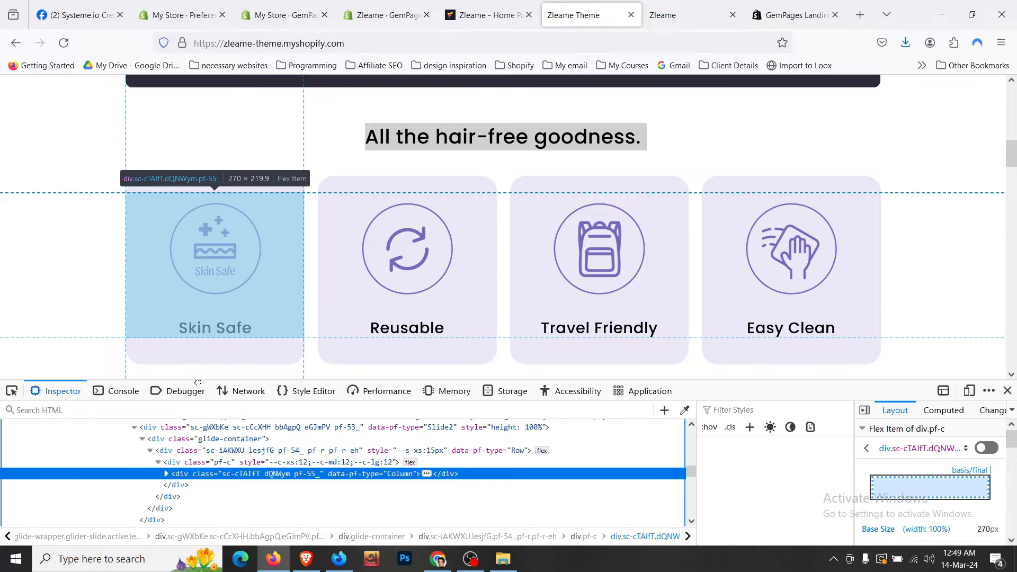
{"action": "left_click", "coordinate": [323, 462]}
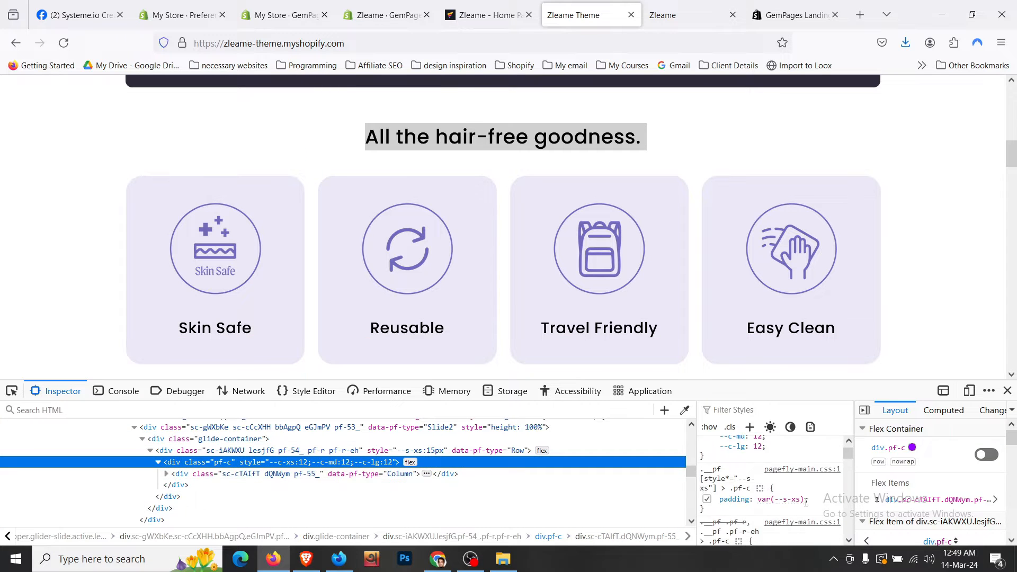
{"action": "left_click", "coordinate": [294, 450]}
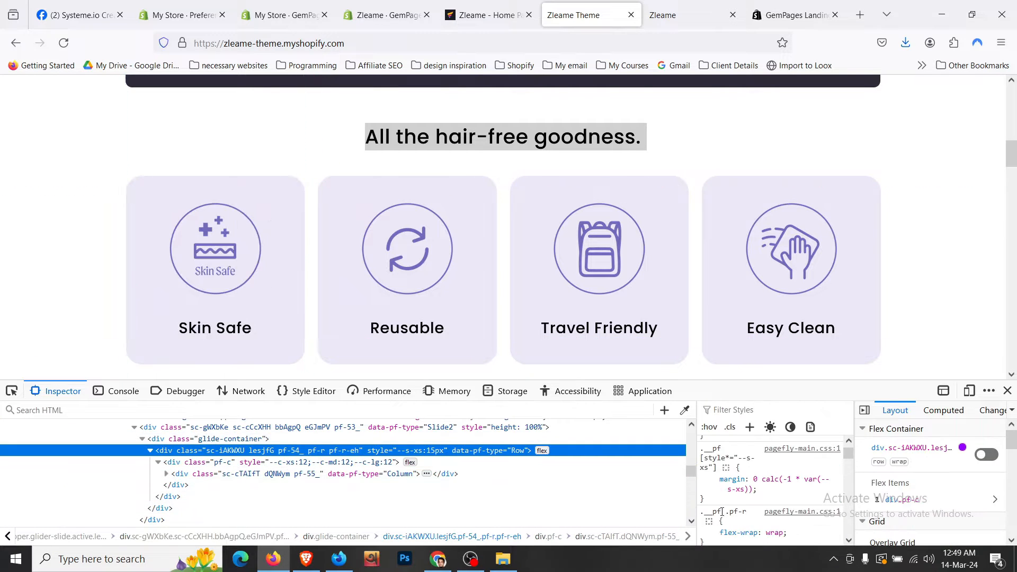
{"action": "left_click", "coordinate": [282, 440]}
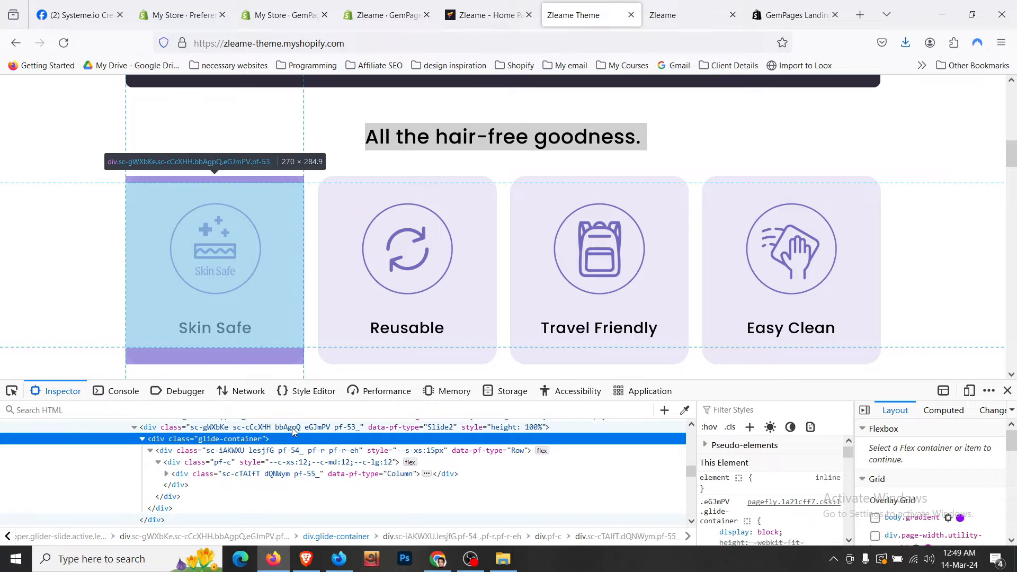
{"action": "scroll", "coordinate": [751, 530], "scroll_direction": "down", "scroll_amount": 2}
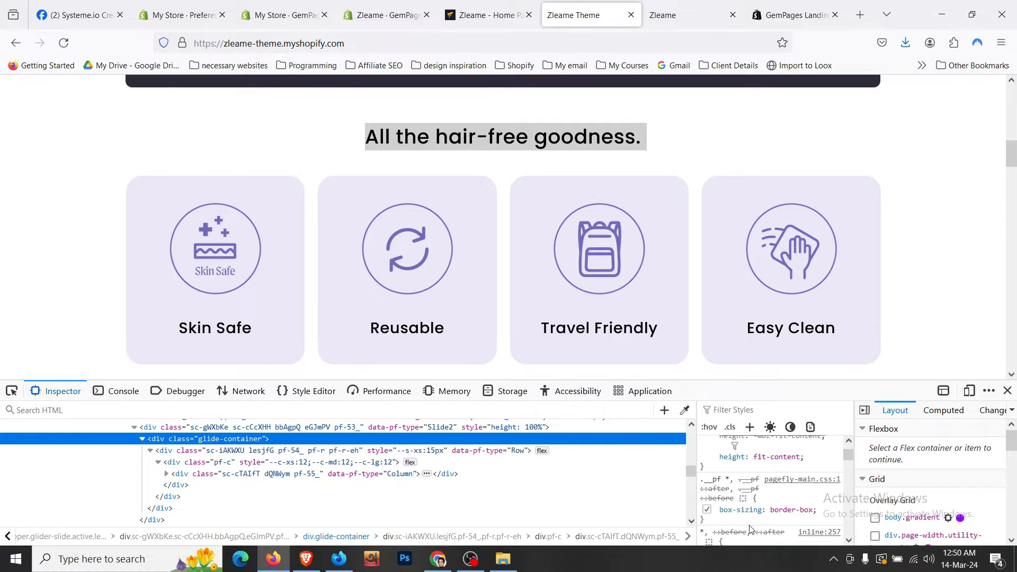
{"action": "left_click", "coordinate": [225, 427]}
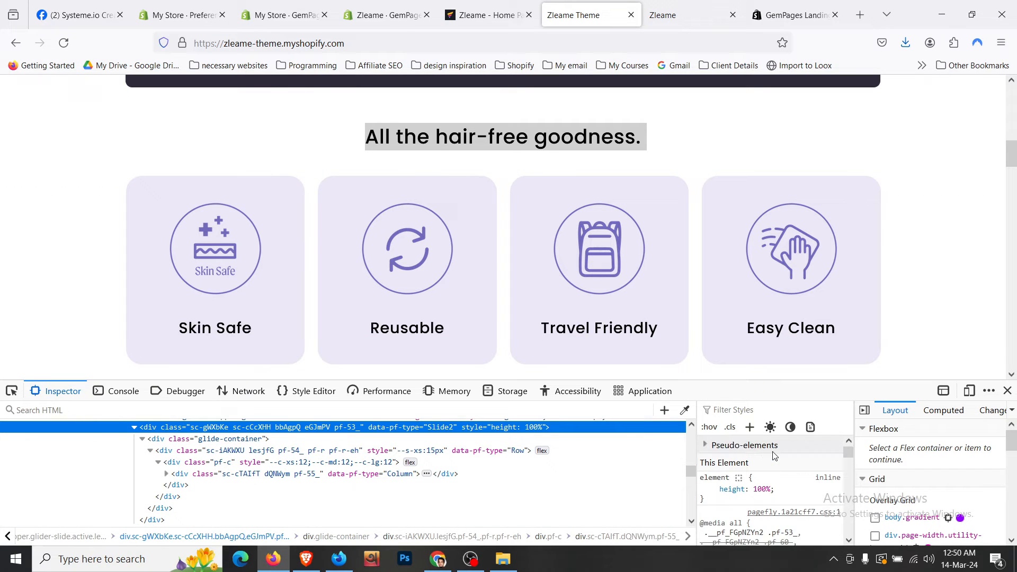
{"action": "scroll", "coordinate": [774, 455], "scroll_direction": "down", "scroll_amount": 3}
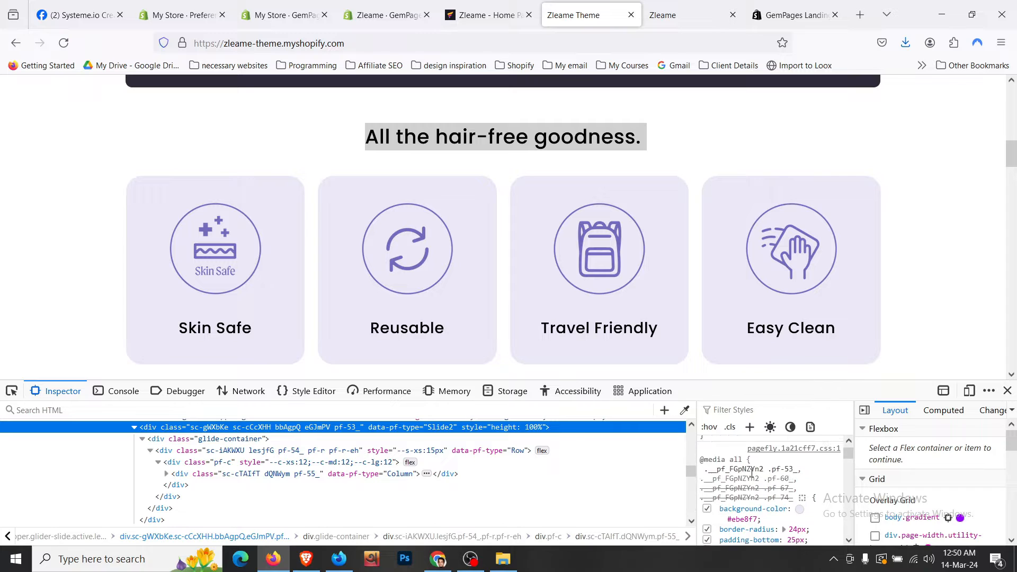
{"action": "left_click", "coordinate": [747, 519]}
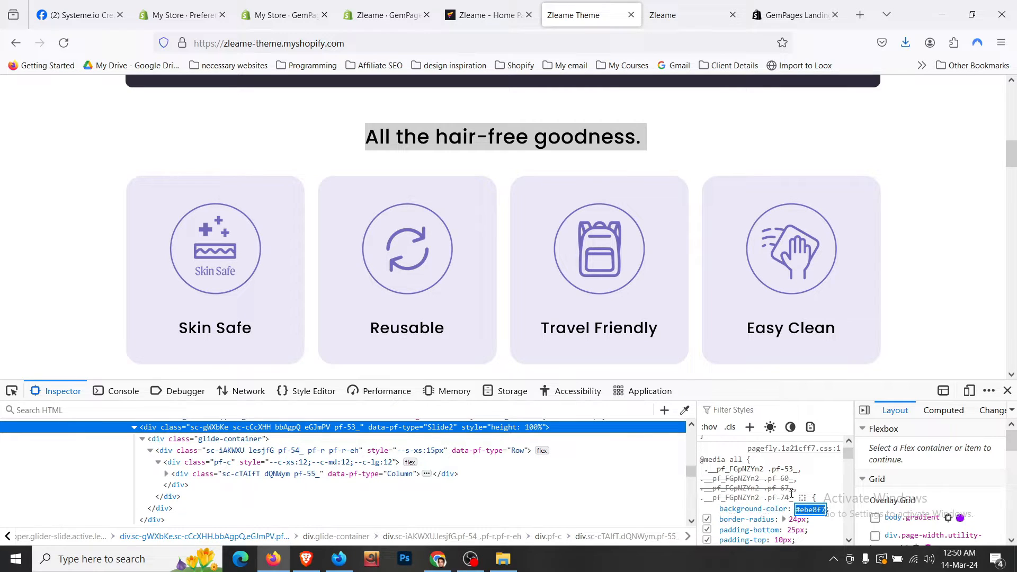
- Back in GemPages, open the first-slide row's settings
{"action": "left_click", "coordinate": [486, 15]}
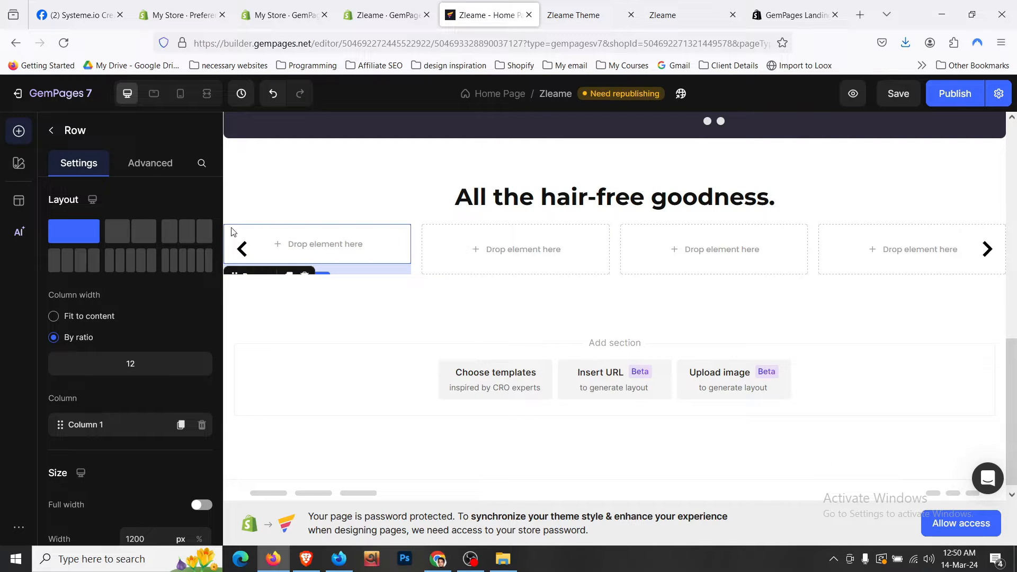
{"action": "left_click", "coordinate": [142, 166]}
{"action": "left_click", "coordinate": [79, 162]}
{"action": "scroll", "coordinate": [126, 307], "scroll_direction": "down", "scroll_amount": 3}
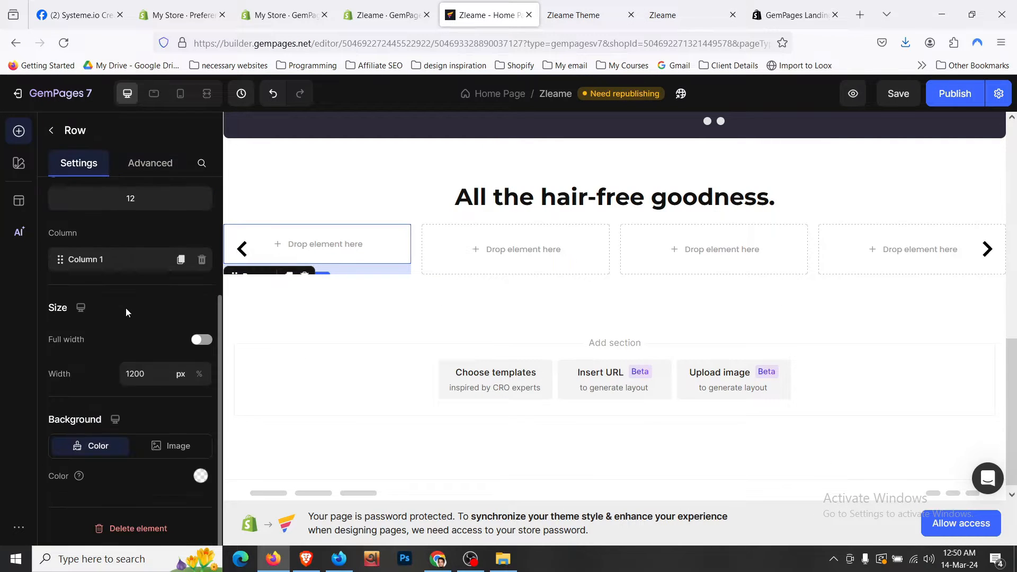
- Give the first-slide row a lavender background while keeping its 1200 px width
{"action": "left_click", "coordinate": [199, 341]}
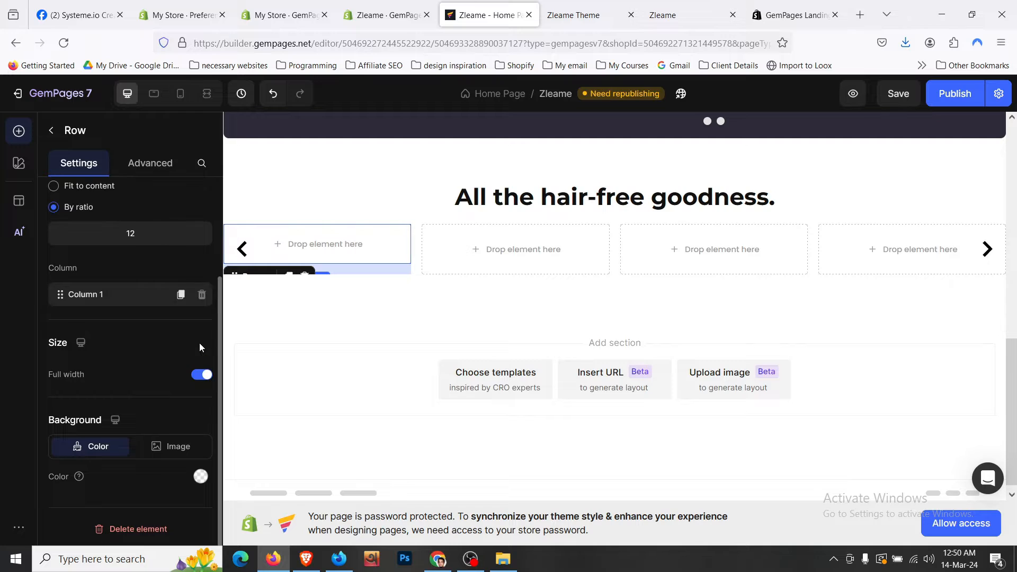
{"action": "left_click", "coordinate": [204, 371]}
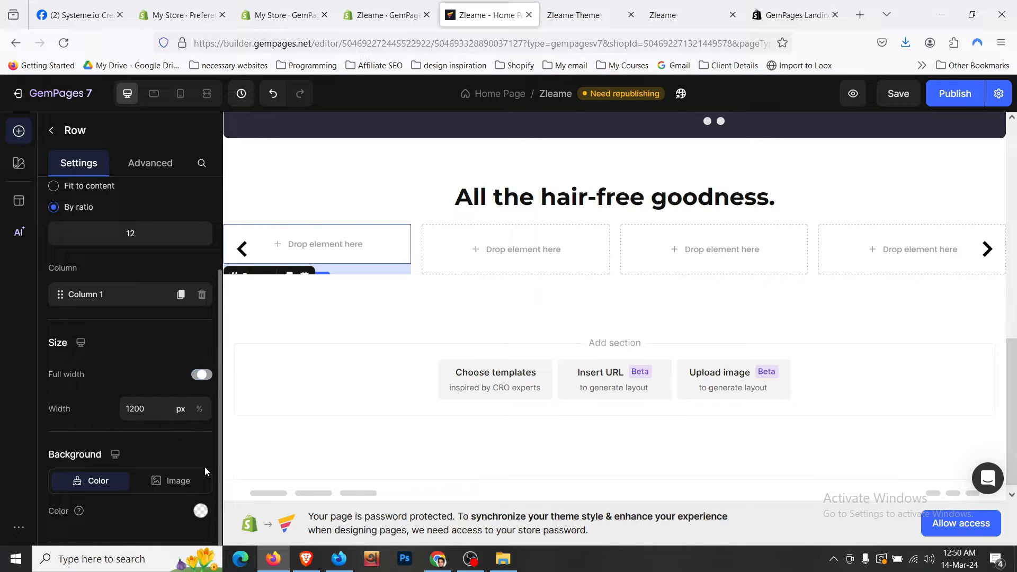
{"action": "left_click", "coordinate": [201, 511]}
{"action": "left_click", "coordinate": [139, 272]}
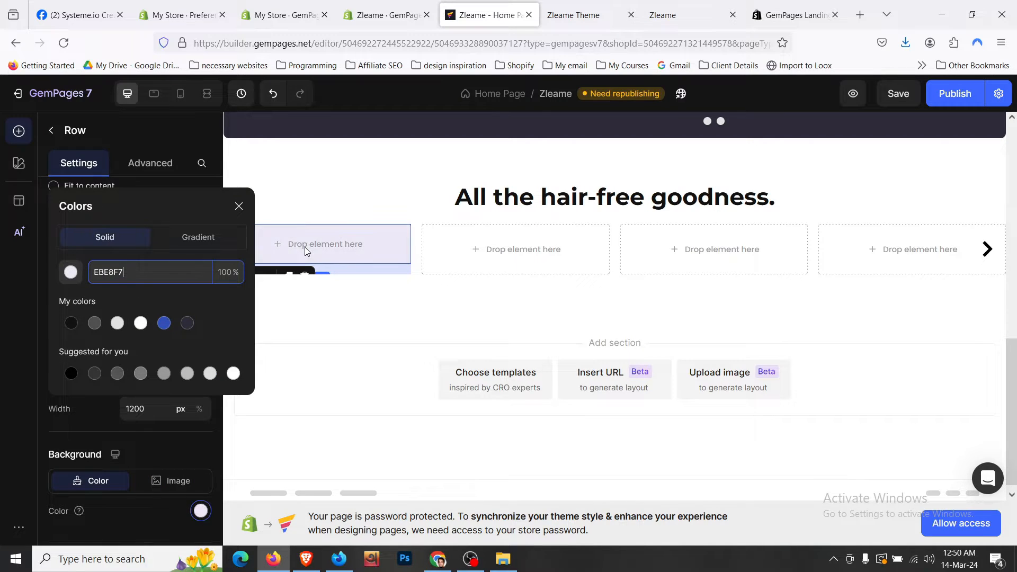
{"action": "left_click", "coordinate": [384, 306]}
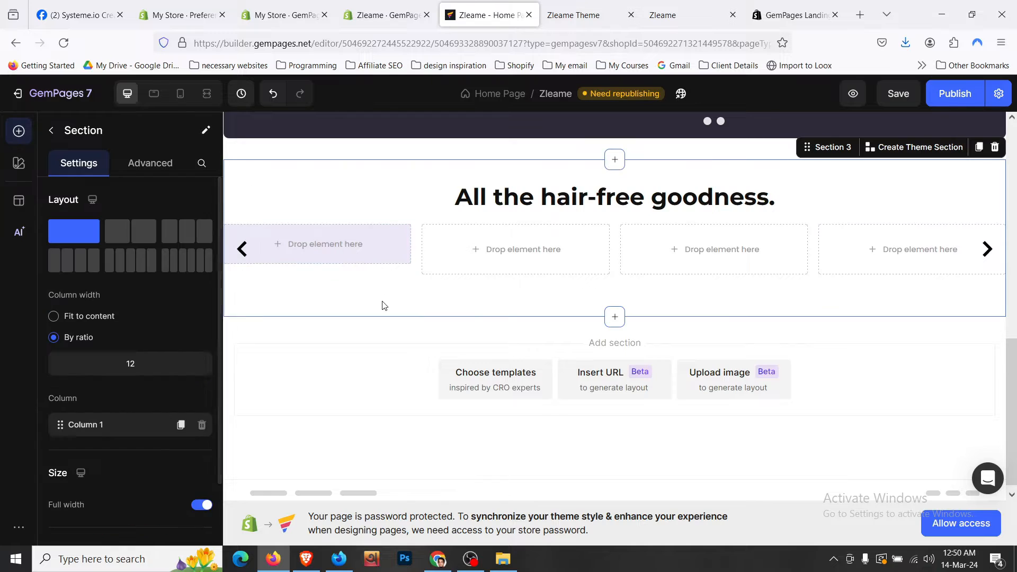
{"action": "left_click", "coordinate": [386, 244]}
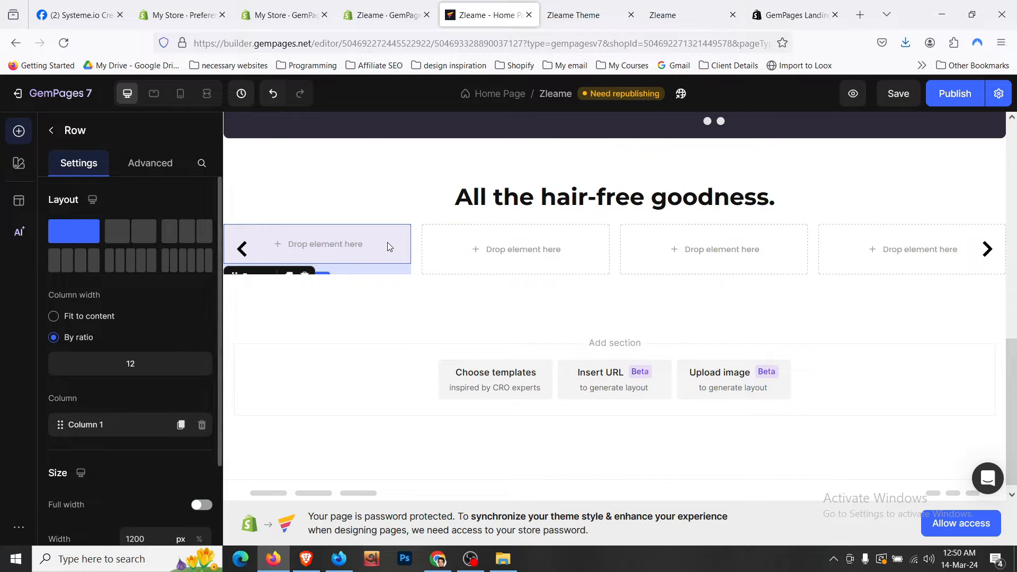
{"action": "left_click", "coordinate": [51, 133]}
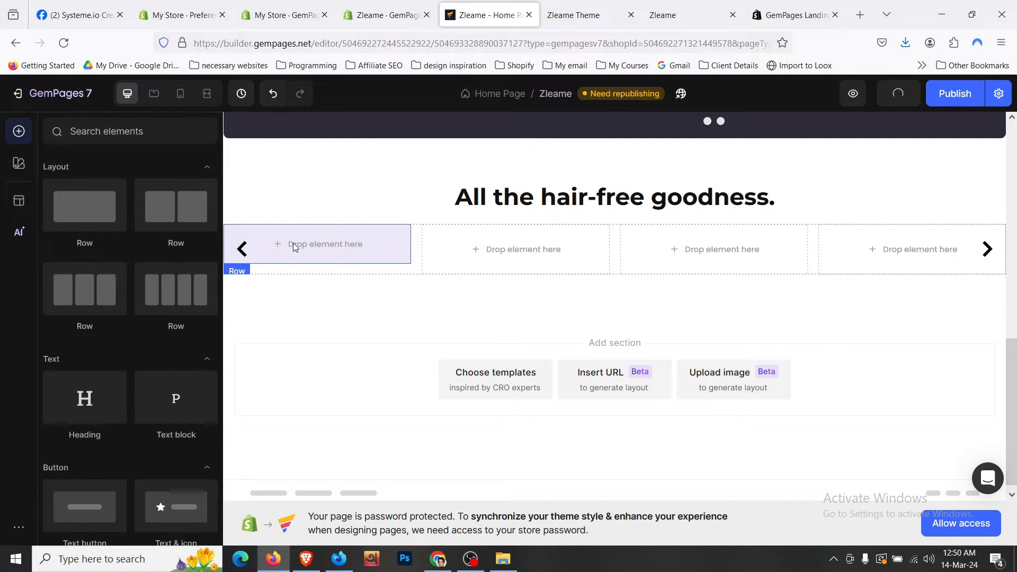
{"action": "left_click", "coordinate": [295, 245]}
- Set the row's inner padding to 16px top and bottom, 12px left and right
{"action": "left_click", "coordinate": [152, 168]}
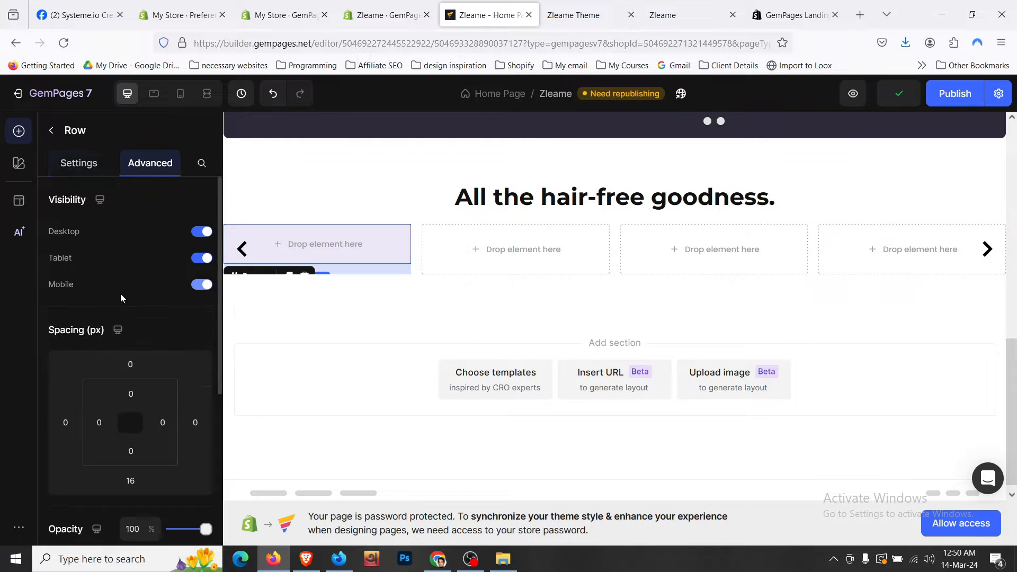
{"action": "scroll", "coordinate": [120, 293], "scroll_direction": "down", "scroll_amount": 3}
{"action": "left_click", "coordinate": [136, 251]}
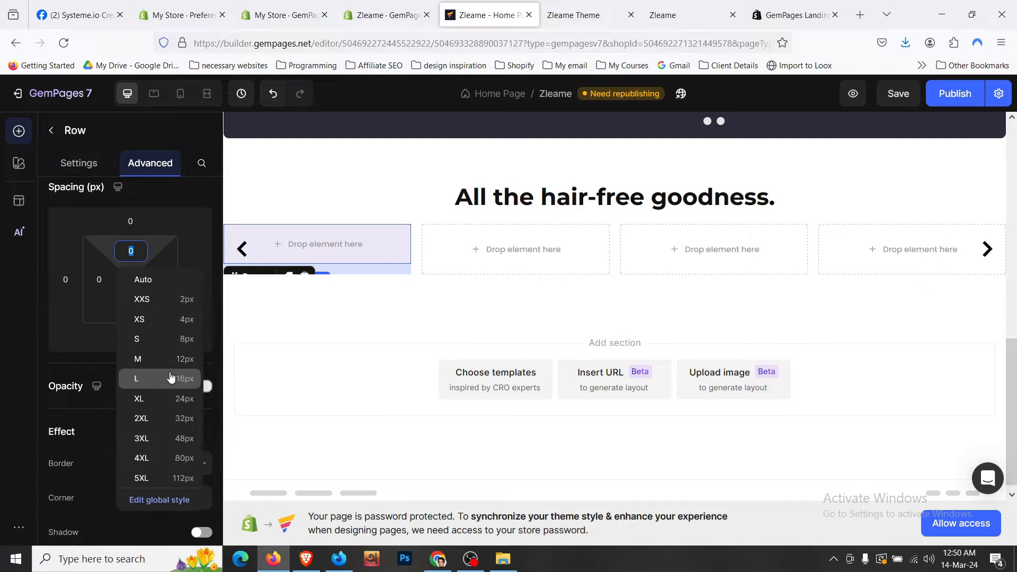
{"action": "left_click", "coordinate": [164, 378]}
{"action": "left_click", "coordinate": [132, 308]}
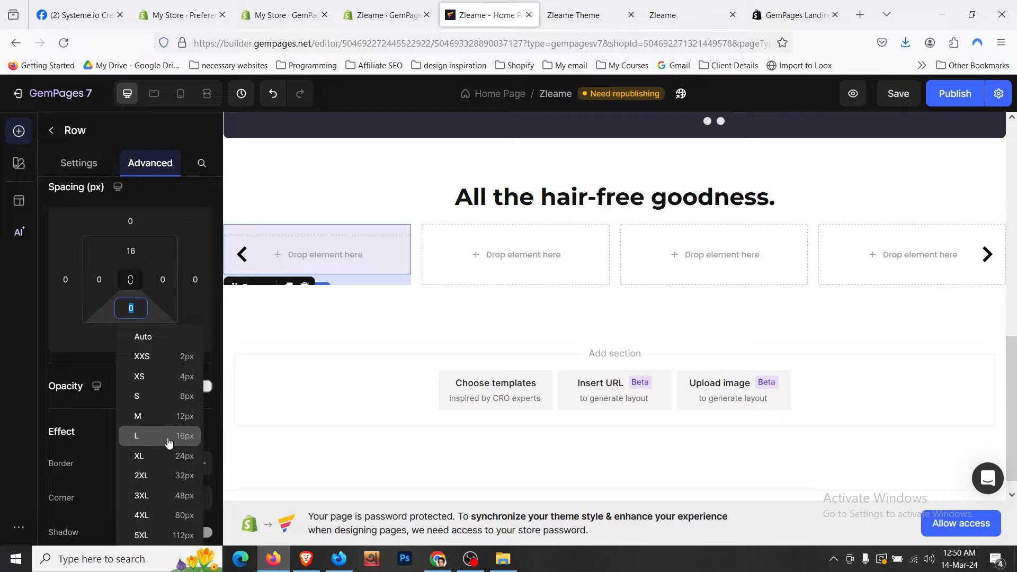
{"action": "left_click", "coordinate": [168, 436]}
{"action": "left_click", "coordinate": [99, 280]}
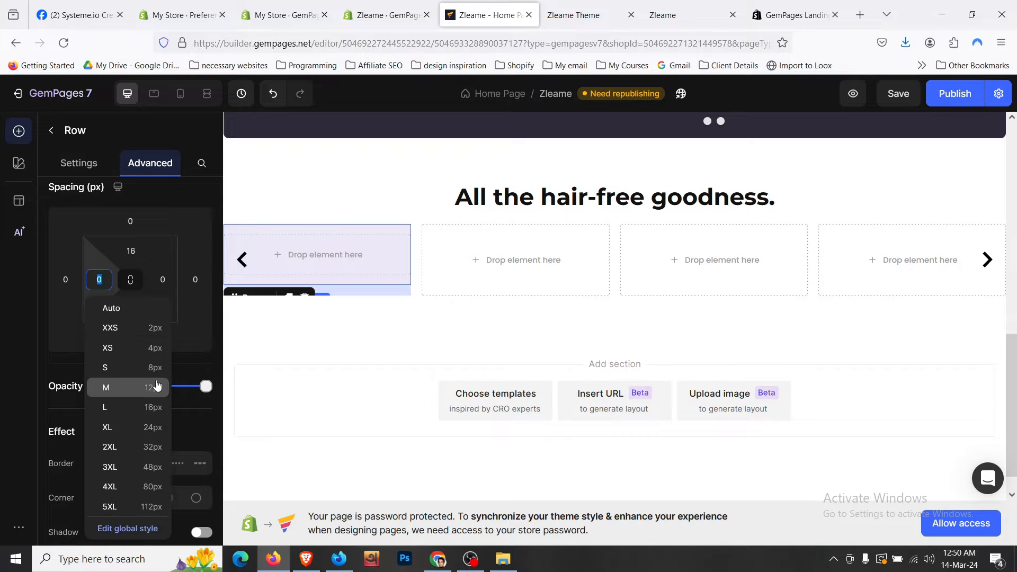
{"action": "left_click", "coordinate": [154, 387]}
{"action": "left_click", "coordinate": [163, 279]}
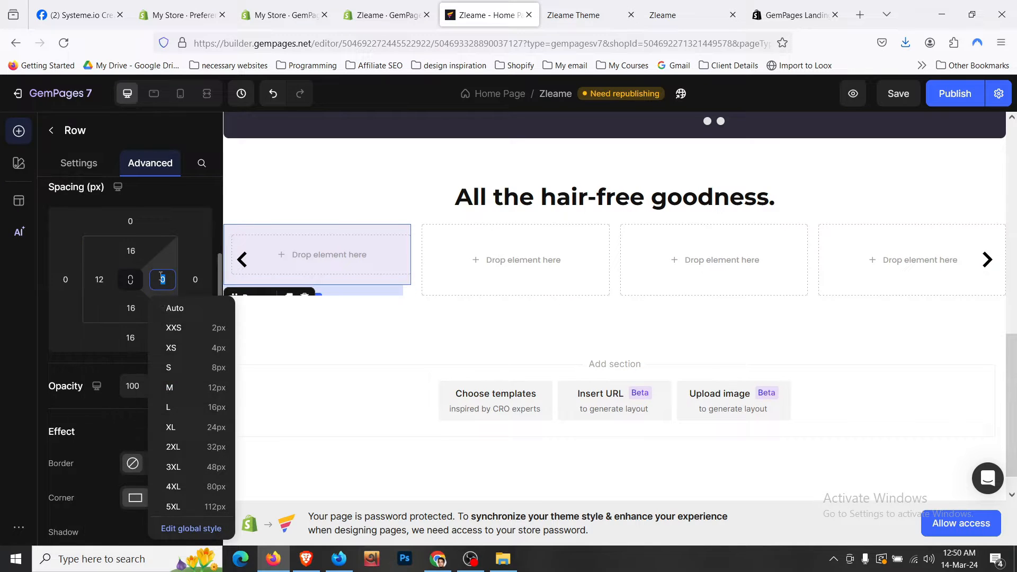
{"action": "left_click", "coordinate": [208, 392]}
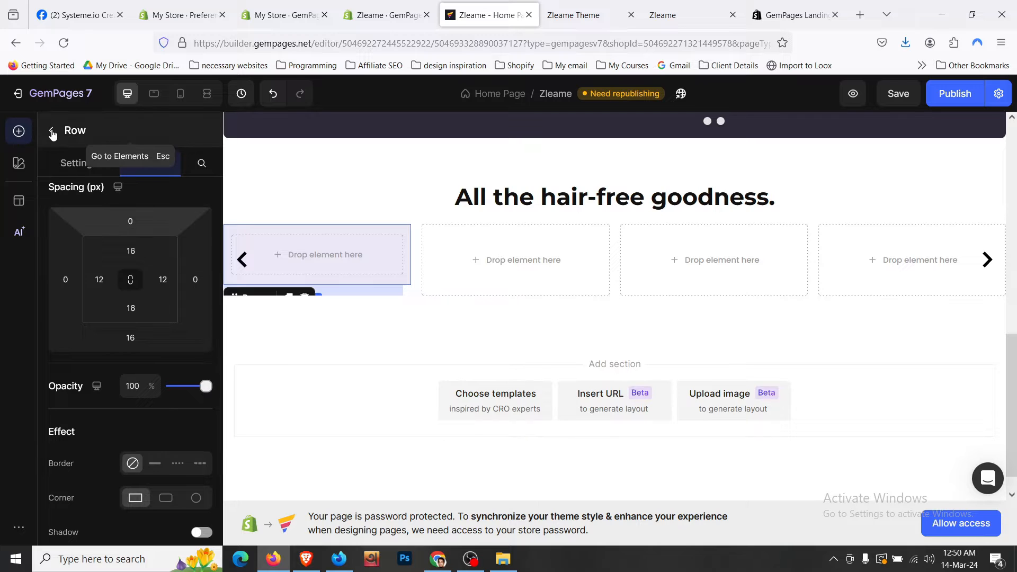
- Save the page after glancing at the reference Zleame store
{"action": "left_click", "coordinate": [51, 131]}
{"action": "left_click", "coordinate": [548, 5]}
{"action": "left_click", "coordinate": [488, 5]}
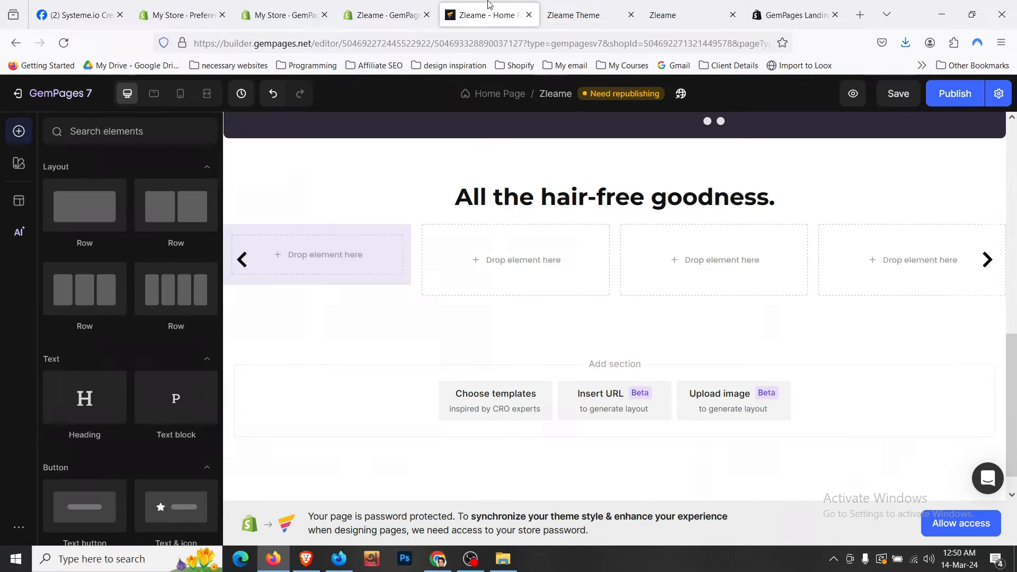
{"action": "scroll", "coordinate": [79, 264], "scroll_direction": "down", "scroll_amount": 4}
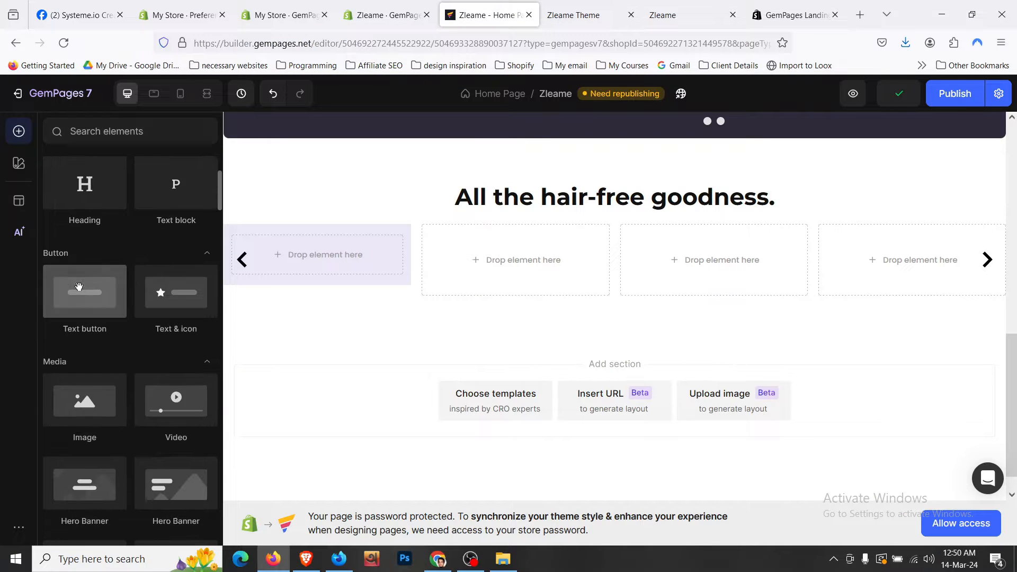
- Place an Image in the first carousel slot and turn off the carousel's next/previous arrows
{"action": "left_click_drag", "start_coordinate": [105, 404], "coordinate": [390, 242]}
{"action": "left_click", "coordinate": [418, 250]}
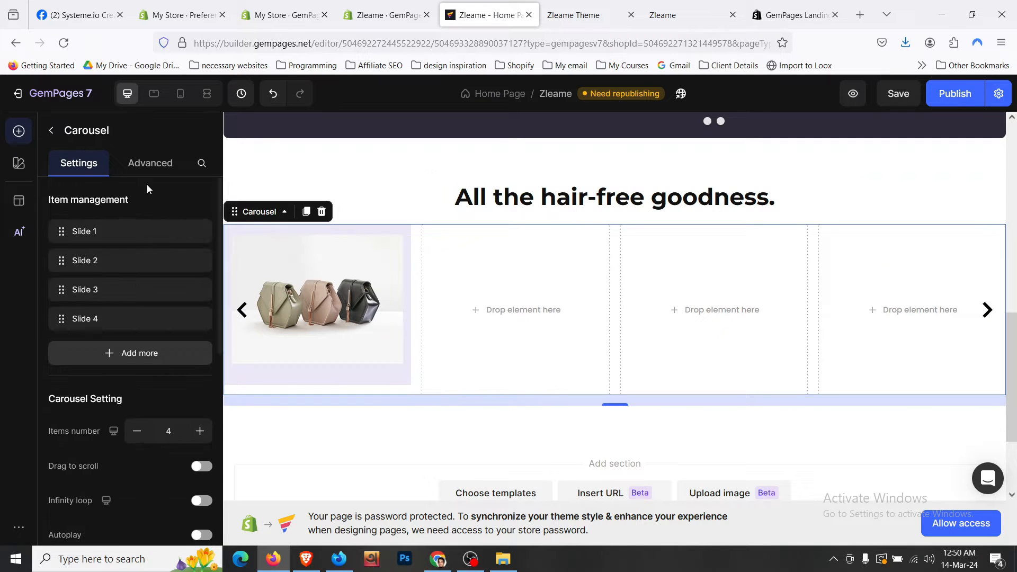
{"action": "scroll", "coordinate": [148, 259], "scroll_direction": "down", "scroll_amount": 4}
{"action": "left_click", "coordinate": [203, 392]}
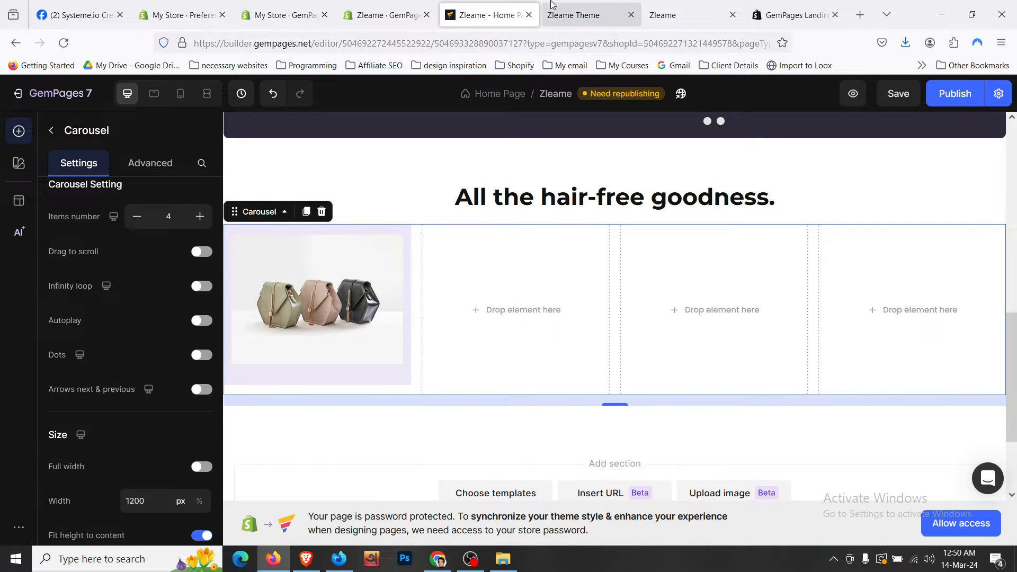
- Save the Skin Safe icon from the live store to Downloads
{"action": "left_click", "coordinate": [574, 15]}
{"action": "right_click", "coordinate": [232, 253]}
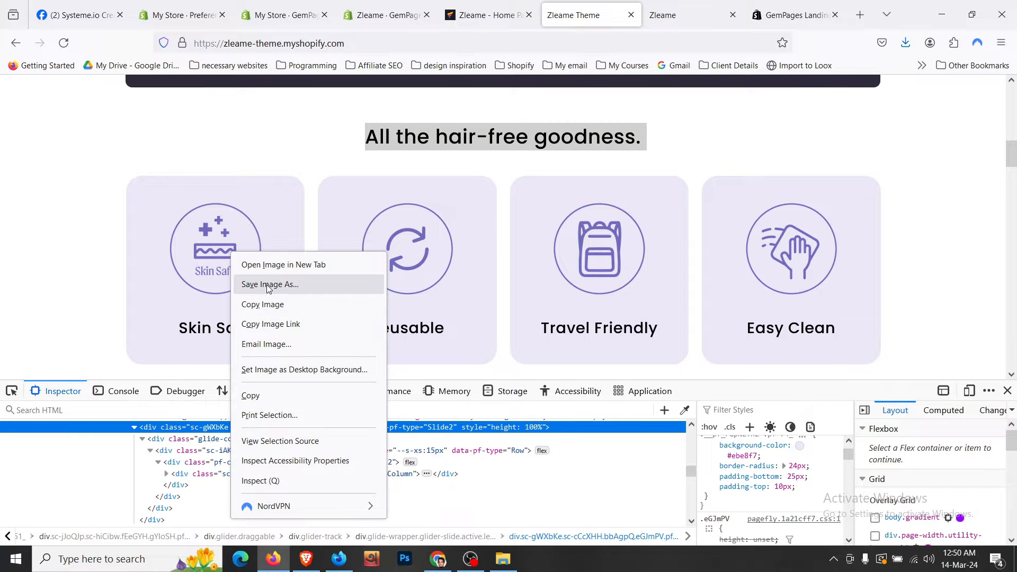
{"action": "left_click", "coordinate": [266, 284]}
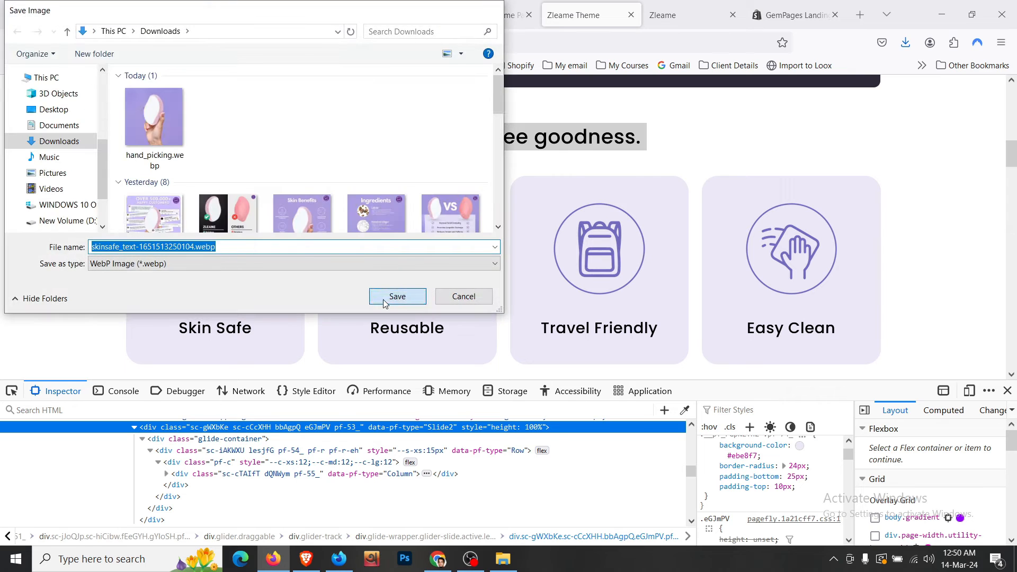
{"action": "left_click", "coordinate": [395, 298]}
- Upload the downloaded Skin Safe icon into the first slot's image element
{"action": "left_click", "coordinate": [485, 15]}
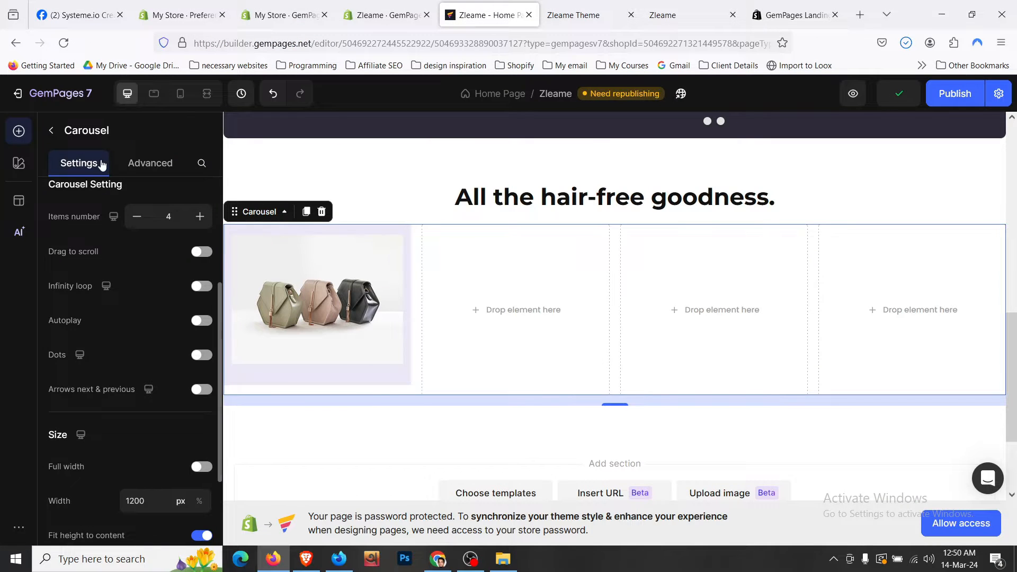
{"action": "scroll", "coordinate": [373, 287], "scroll_direction": "up", "scroll_amount": 2}
{"action": "left_click", "coordinate": [363, 342]}
{"action": "left_click", "coordinate": [360, 343]}
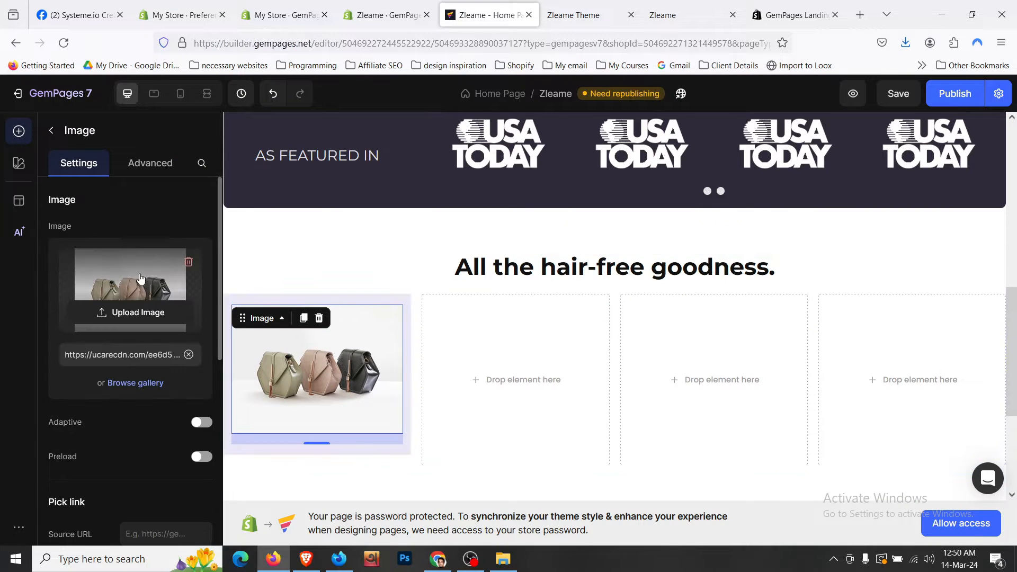
{"action": "left_click", "coordinate": [141, 315]}
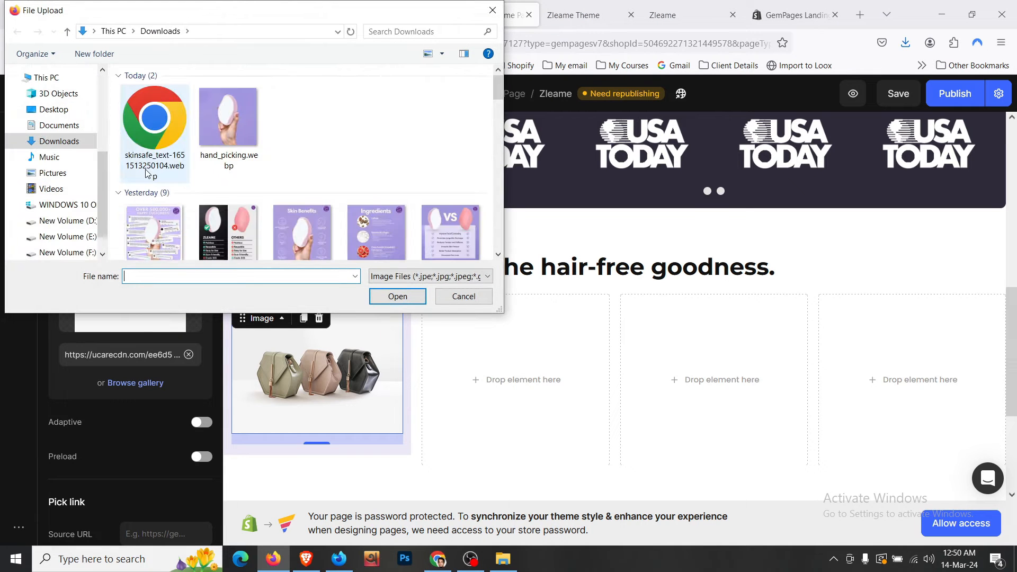
{"action": "left_click", "coordinate": [155, 133]}
{"action": "left_click", "coordinate": [394, 298]}
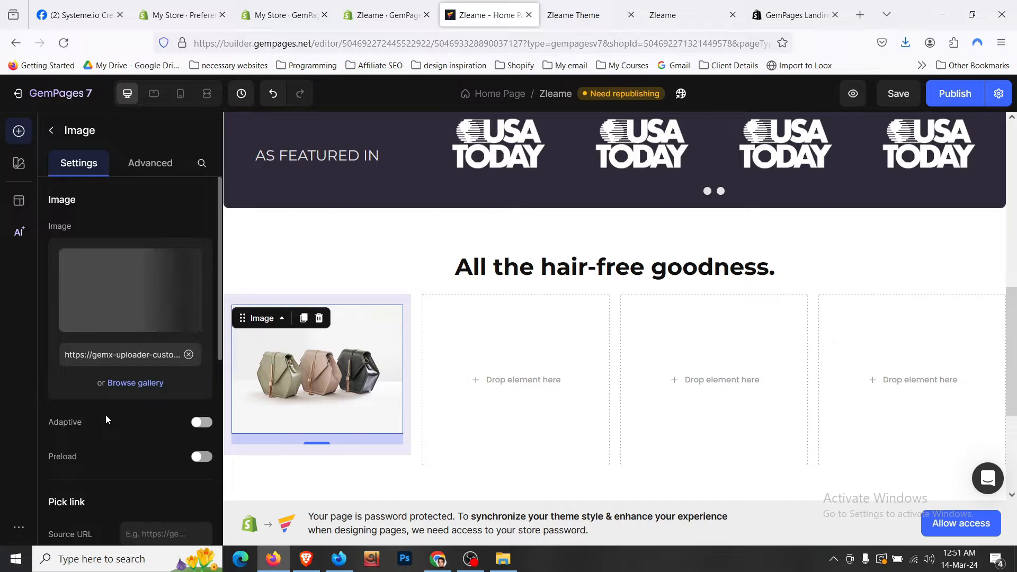
- Scale the Skin Safe icon to 55% width, checking it against the live store
{"action": "scroll", "coordinate": [106, 414], "scroll_direction": "down", "scroll_amount": 3}
{"action": "scroll", "coordinate": [106, 415], "scroll_direction": "down", "scroll_amount": 3}
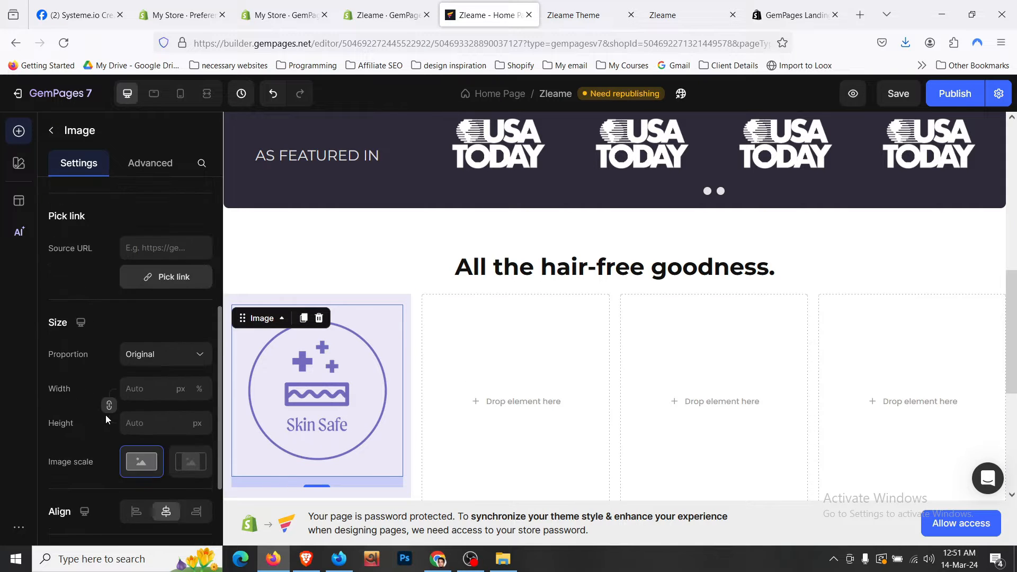
{"action": "left_click", "coordinate": [169, 383]}
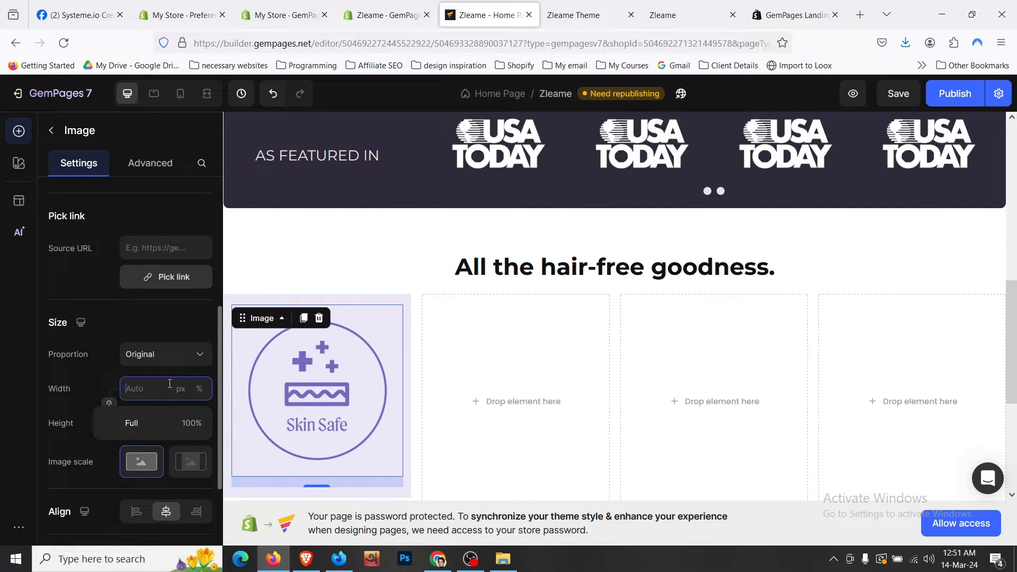
{"action": "left_click", "coordinate": [162, 423]}
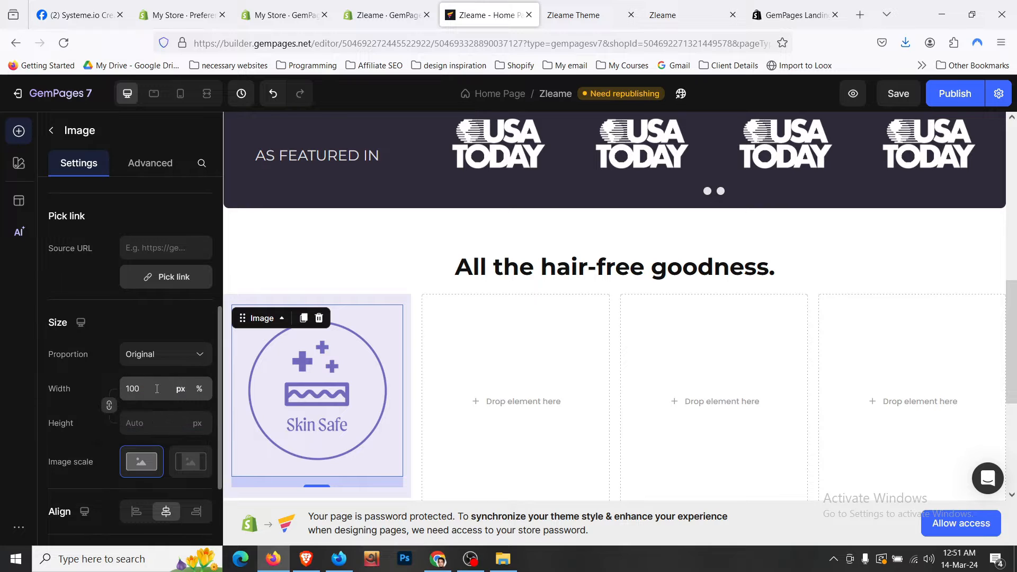
{"action": "key", "text": "Down"}
{"action": "key", "text": "Down"}
{"action": "key", "text": "Down"}
{"action": "key", "text": "Down"}
{"action": "key", "text": "Down"}
{"action": "key", "text": "Down"}
{"action": "key", "text": "Down"}
{"action": "key", "text": "Down"}
{"action": "key", "text": "Down"}
{"action": "key", "text": "Down"}
{"action": "key", "text": "Down"}
{"action": "key", "text": "Down"}
{"action": "key", "text": "Down"}
{"action": "key", "text": "Down"}
{"action": "key", "text": "Down"}
{"action": "key", "text": "Down"}
{"action": "key", "text": "Down"}
{"action": "key", "text": "Down"}
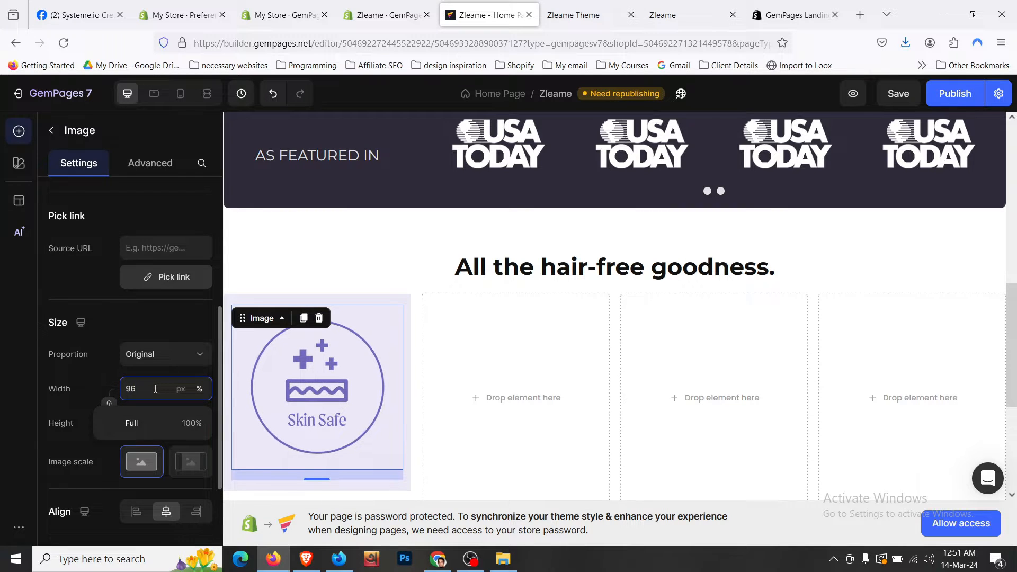
{"action": "key", "text": "Down"}
{"action": "key", "text": "Down"}
{"action": "key", "text": "Down"}
{"action": "key", "text": "Down"}
{"action": "key", "text": "Down"}
{"action": "key", "text": "Down"}
{"action": "key", "text": "Down"}
{"action": "key", "text": "Down"}
{"action": "key", "text": "Down"}
{"action": "key", "text": "Down"}
{"action": "key", "text": "Down"}
{"action": "key", "text": "Down"}
{"action": "key", "text": "Down"}
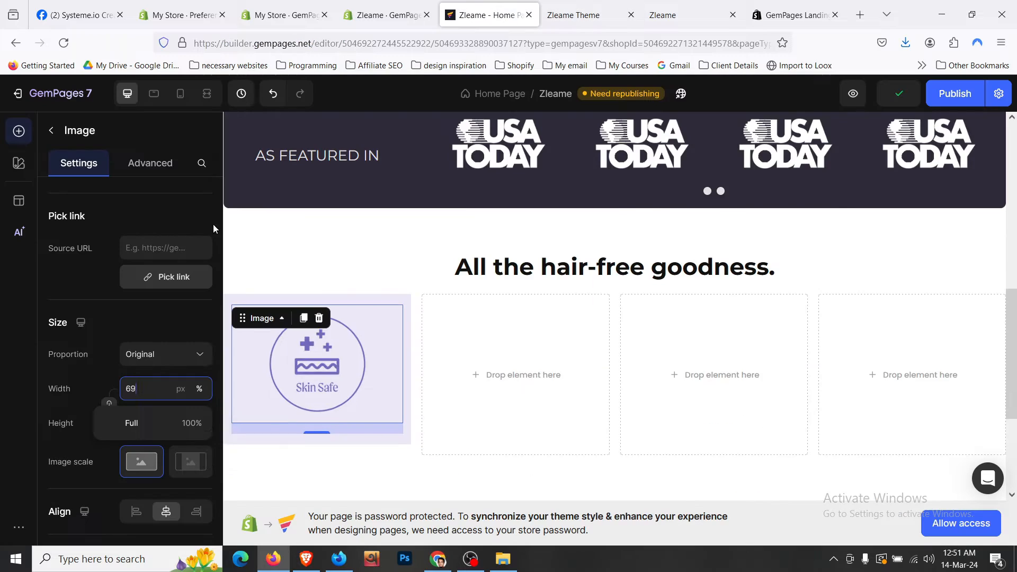
{"action": "key", "text": "Down"}
{"action": "key", "text": "Down"}
{"action": "key", "text": "Down"}
{"action": "key", "text": "Down"}
{"action": "key", "text": "Down"}
{"action": "key", "text": "Down"}
{"action": "key", "text": "Down"}
{"action": "key", "text": "Down"}
{"action": "key", "text": "Down"}
{"action": "key", "text": "Down"}
{"action": "key", "text": "Down"}
{"action": "key", "text": "Down"}
{"action": "key", "text": "Down"}
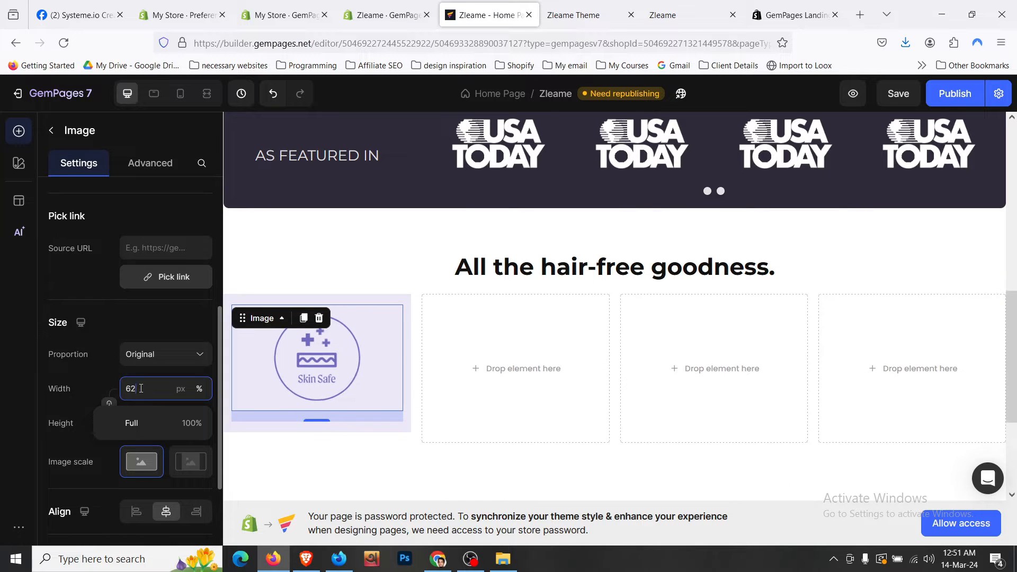
{"action": "key", "text": "Down"}
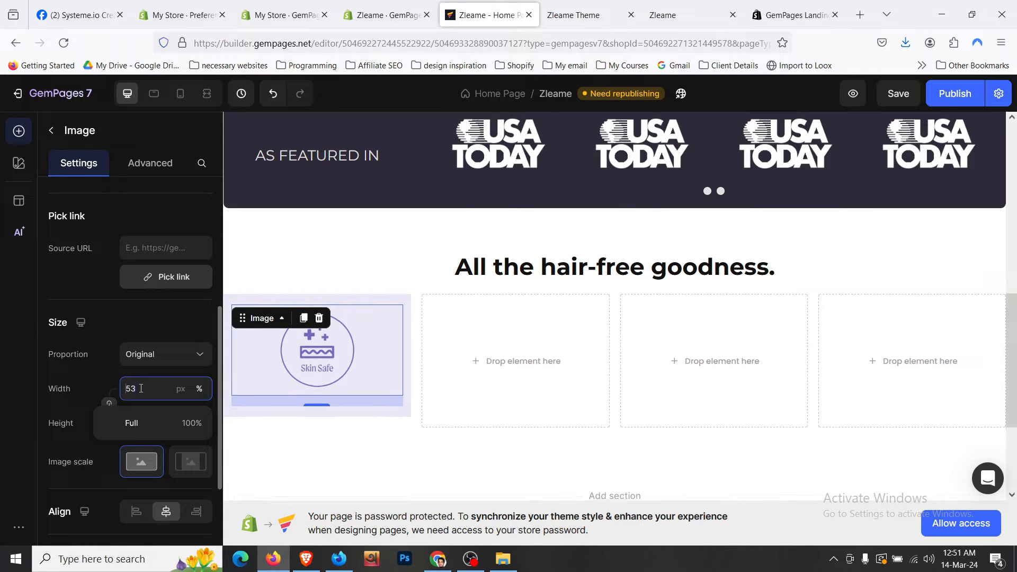
{"action": "left_click", "coordinate": [134, 326]}
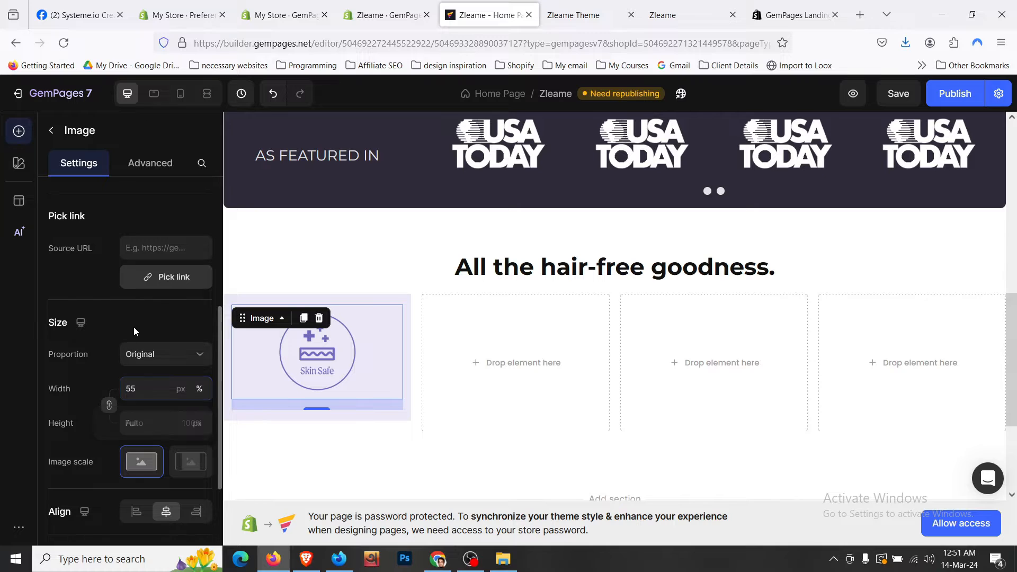
{"action": "left_click", "coordinate": [572, 5]}
{"action": "scroll", "coordinate": [318, 261], "scroll_direction": "down", "scroll_amount": 2}
{"action": "scroll", "coordinate": [285, 258], "scroll_direction": "up", "scroll_amount": 2}
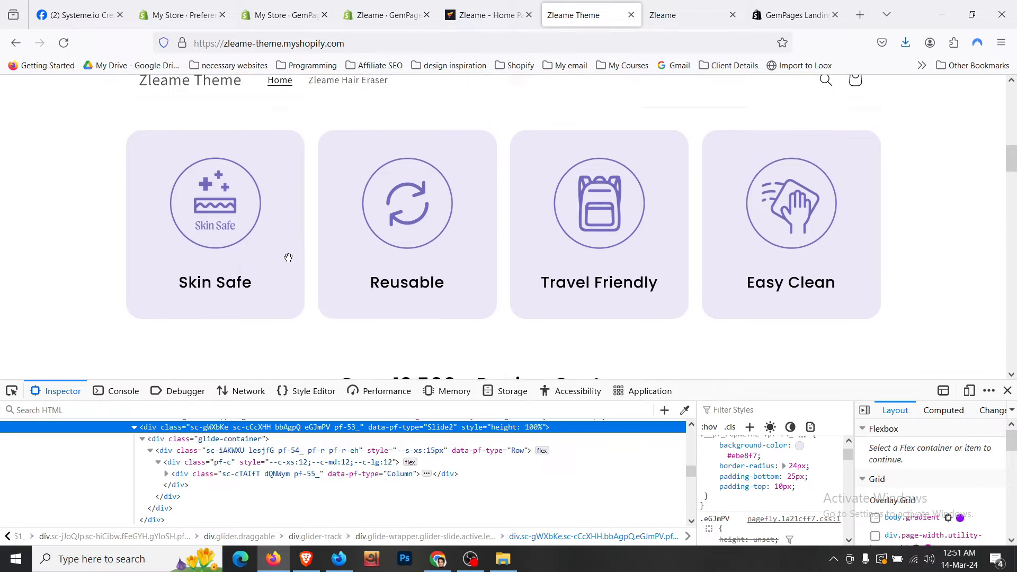
{"action": "left_click", "coordinate": [483, 7]}
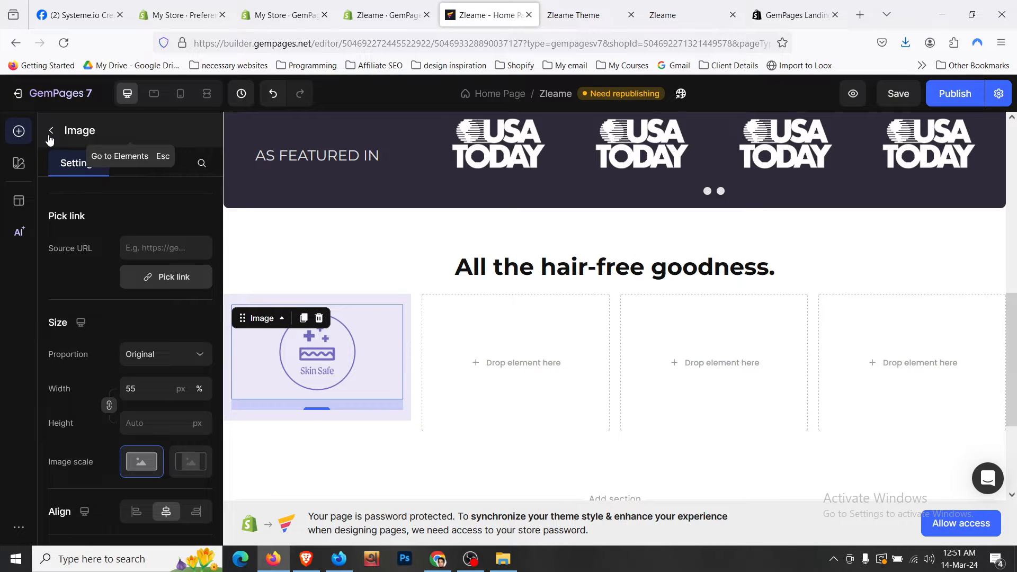
{"action": "key", "text": "Escape"}
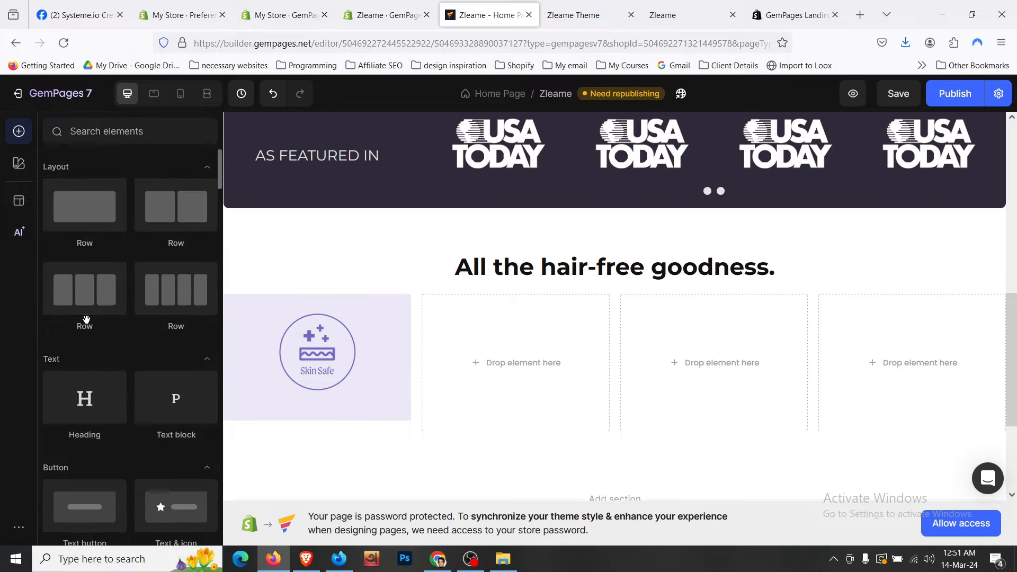
- Add a Heading under the icon, styled Heading 5, centred, at size 20
{"action": "left_click_drag", "start_coordinate": [113, 410], "coordinate": [335, 387]}
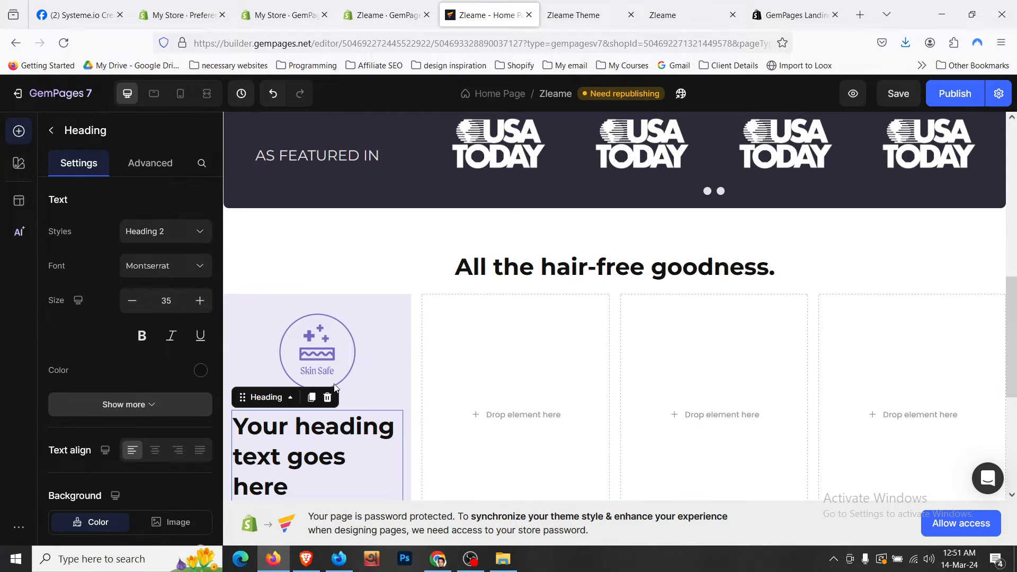
{"action": "left_click", "coordinate": [186, 232]}
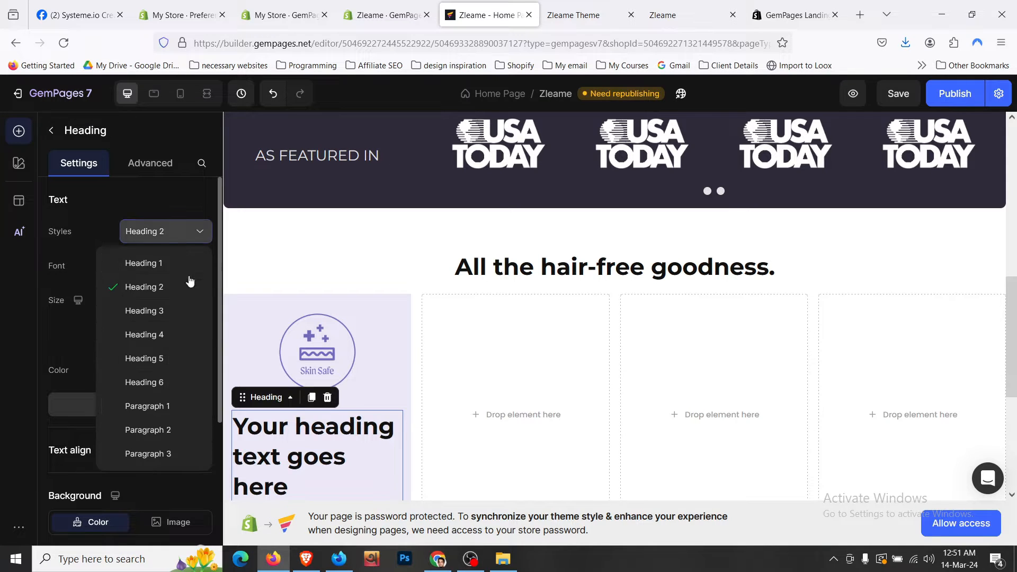
{"action": "left_click", "coordinate": [183, 360]}
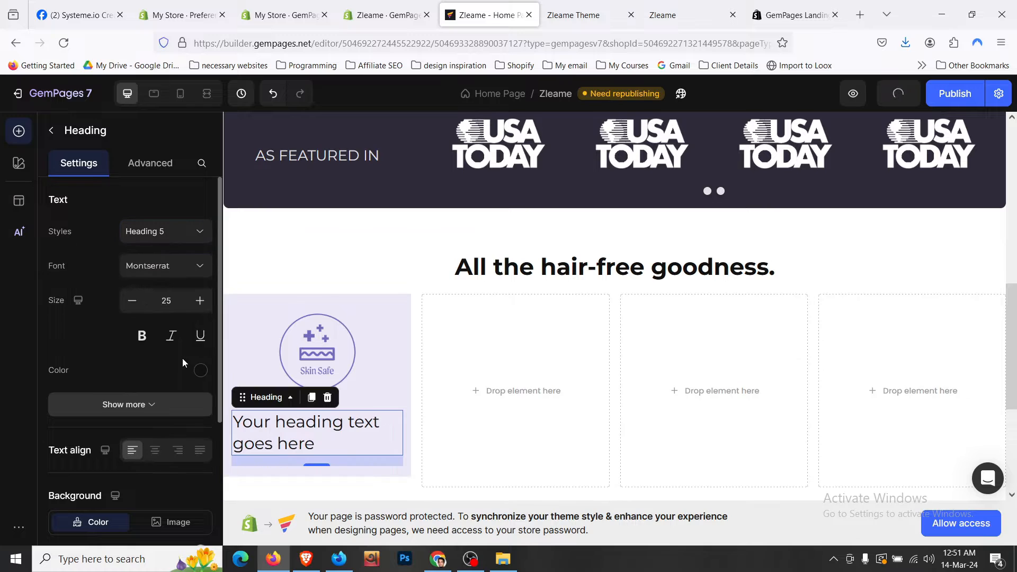
{"action": "left_click", "coordinate": [160, 456]}
{"action": "left_click", "coordinate": [133, 300]}
{"action": "left_click", "coordinate": [132, 300]}
{"action": "left_click", "coordinate": [133, 300]}
{"action": "left_click", "coordinate": [133, 300]}
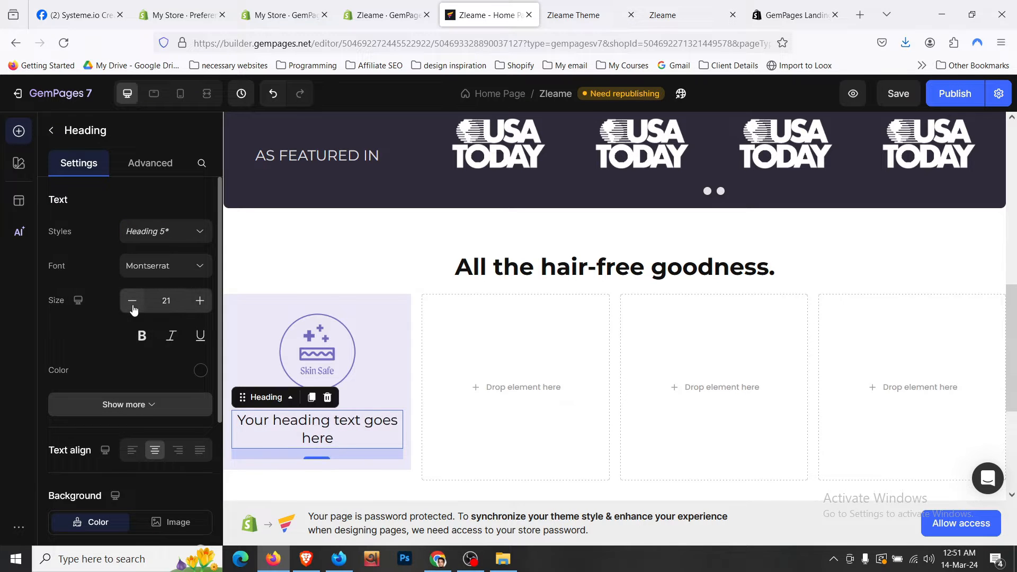
{"action": "left_click", "coordinate": [132, 300]}
- After comparing with the live store cards, start typing the Skin Safe title into the heading
{"action": "left_click", "coordinate": [582, 15]}
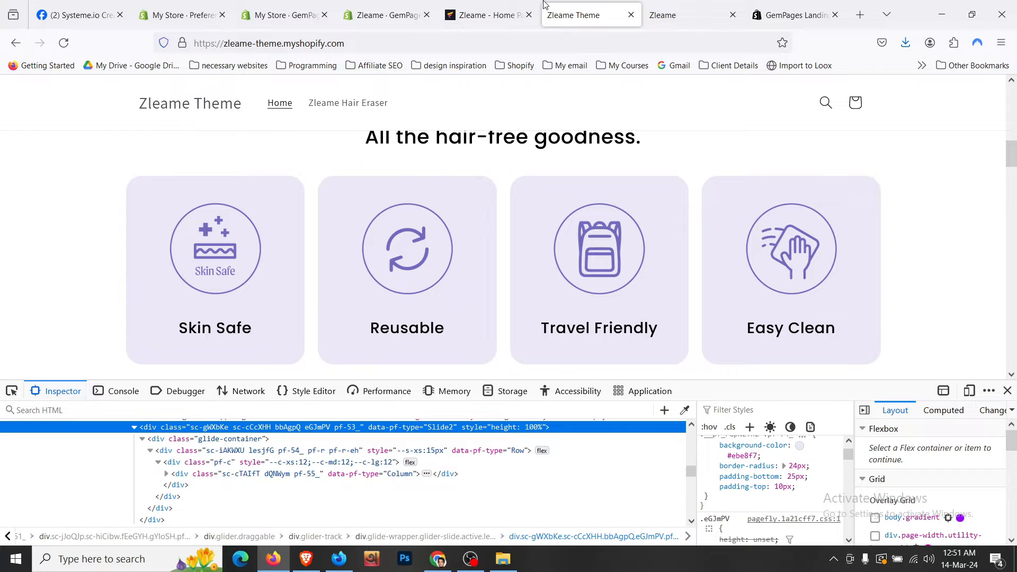
{"action": "left_click", "coordinate": [492, 15]}
{"action": "left_click", "coordinate": [344, 437]}
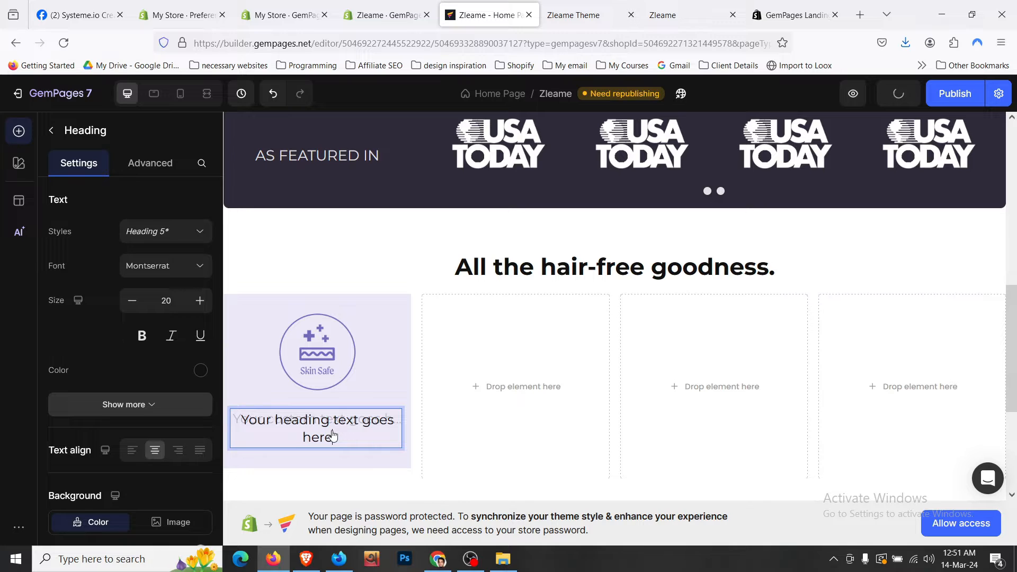
{"action": "type", "text": "Sk"}
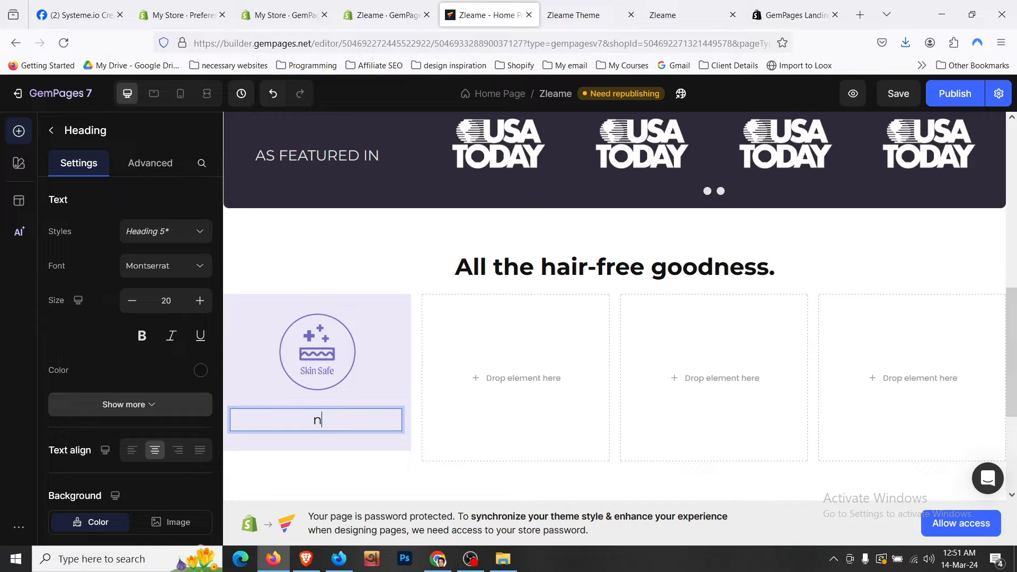
{"action": "key", "text": "BackSpace"}
{"action": "type", "text": "SkiS"}
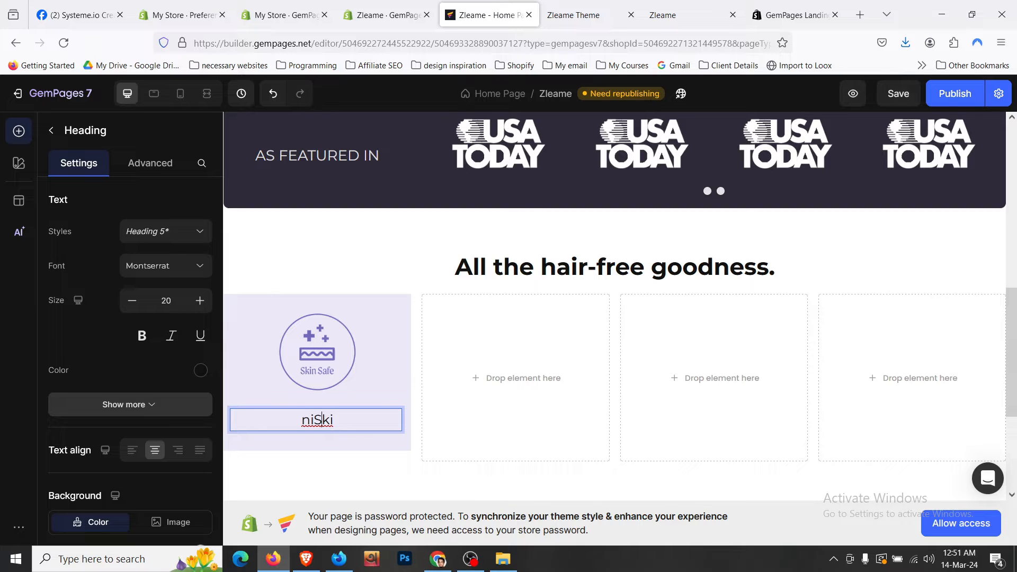
- Replace the first card's heading text with 'Skin Safe'
{"action": "type", "text": "K"}
{"action": "scroll", "coordinate": [370, 403], "scroll_direction": "down", "scroll_amount": 1}
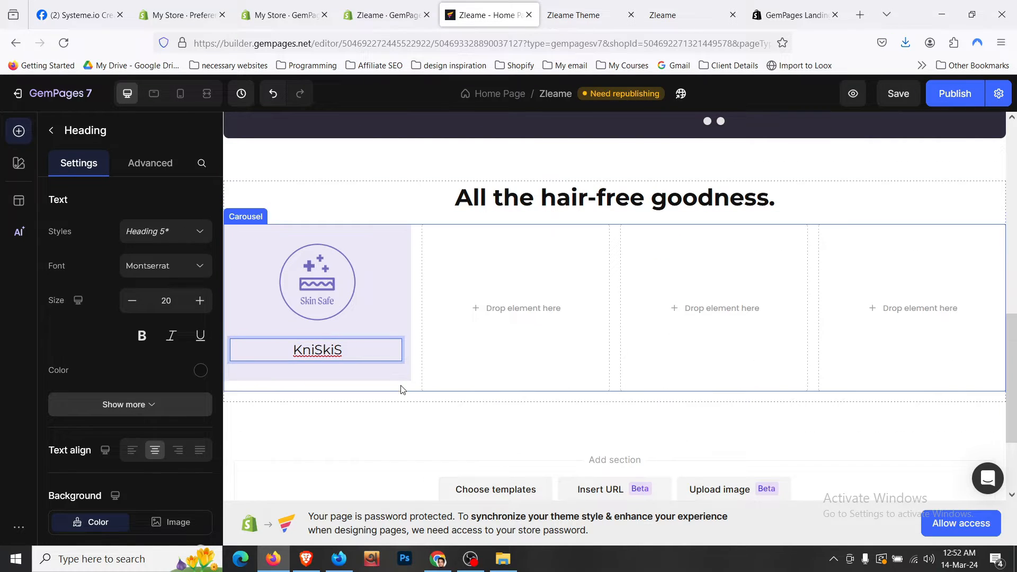
{"action": "left_click", "coordinate": [401, 390]}
{"action": "left_click", "coordinate": [911, 92]}
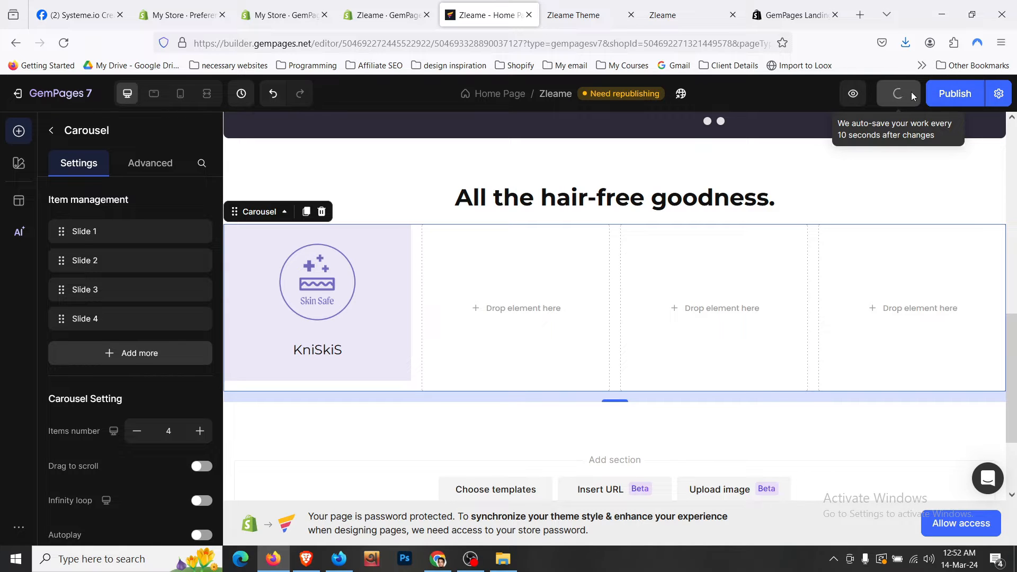
{"action": "left_click", "coordinate": [351, 354]}
{"action": "double_click", "coordinate": [352, 352]}
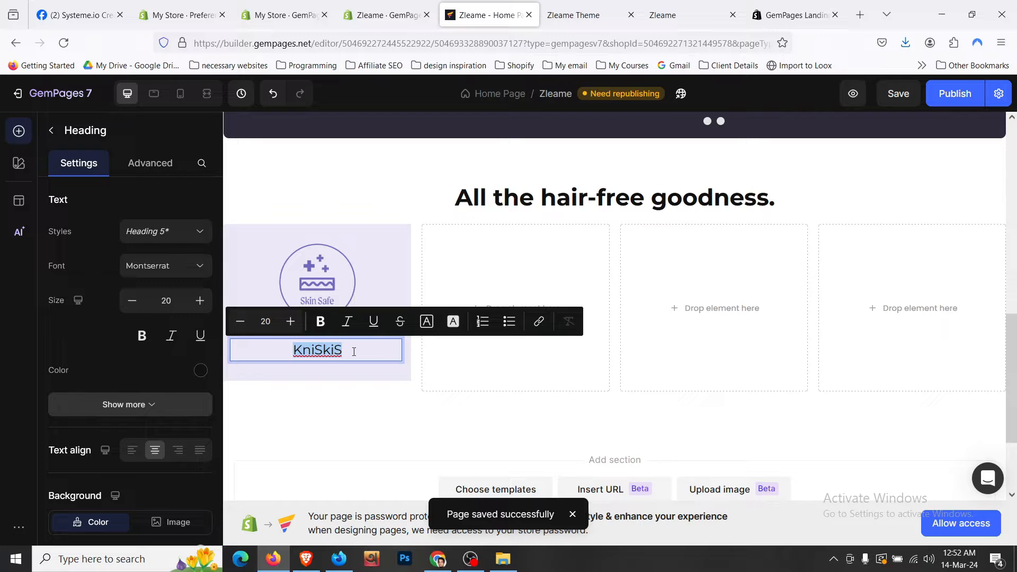
{"action": "type", "text": "Ski"}
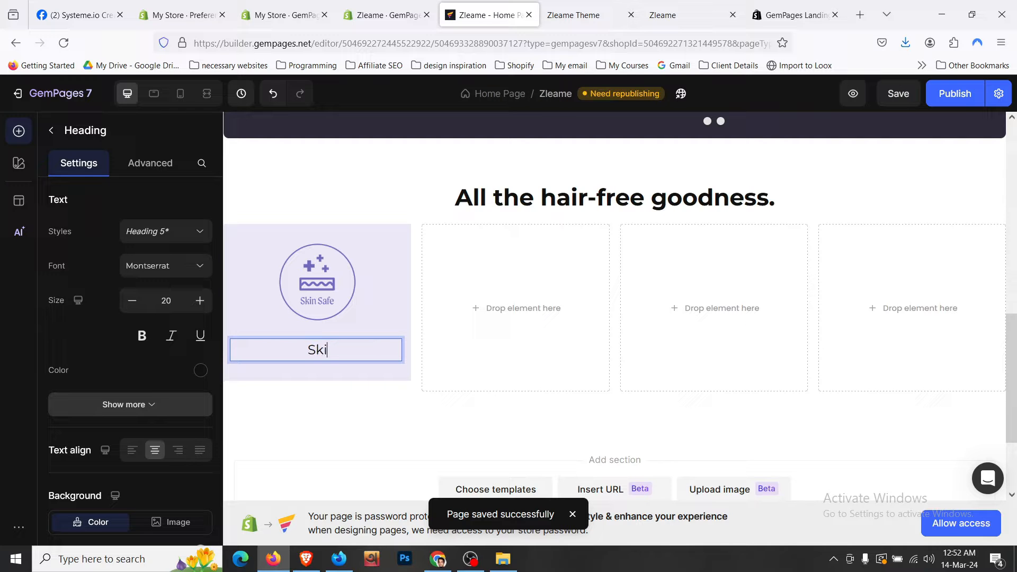
{"action": "type", "text": "n Safe"}
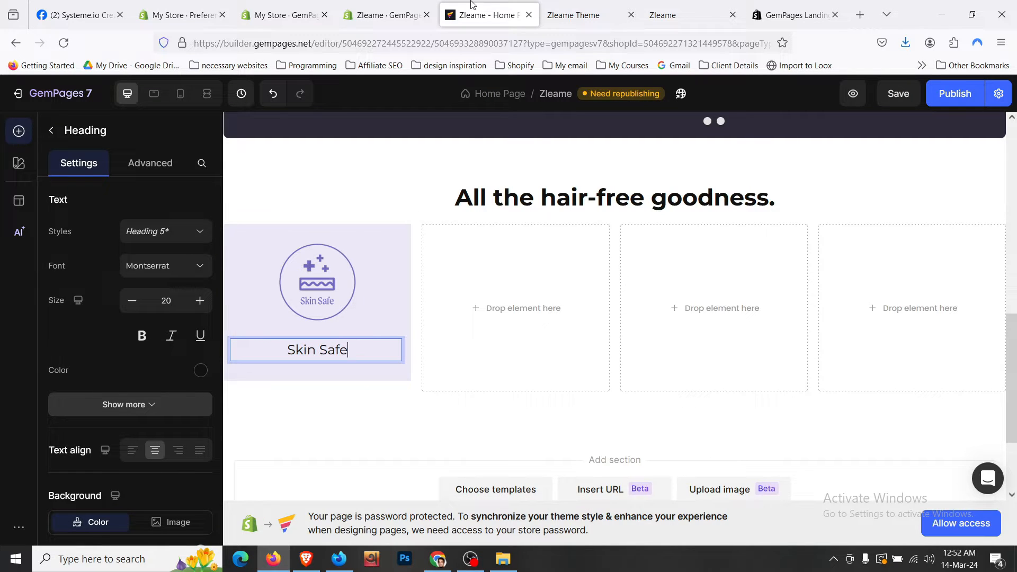
- After checking the live store cards, make the Skin Safe heading Semi Bold
{"action": "left_click", "coordinate": [557, 11]}
{"action": "left_click", "coordinate": [487, 10]}
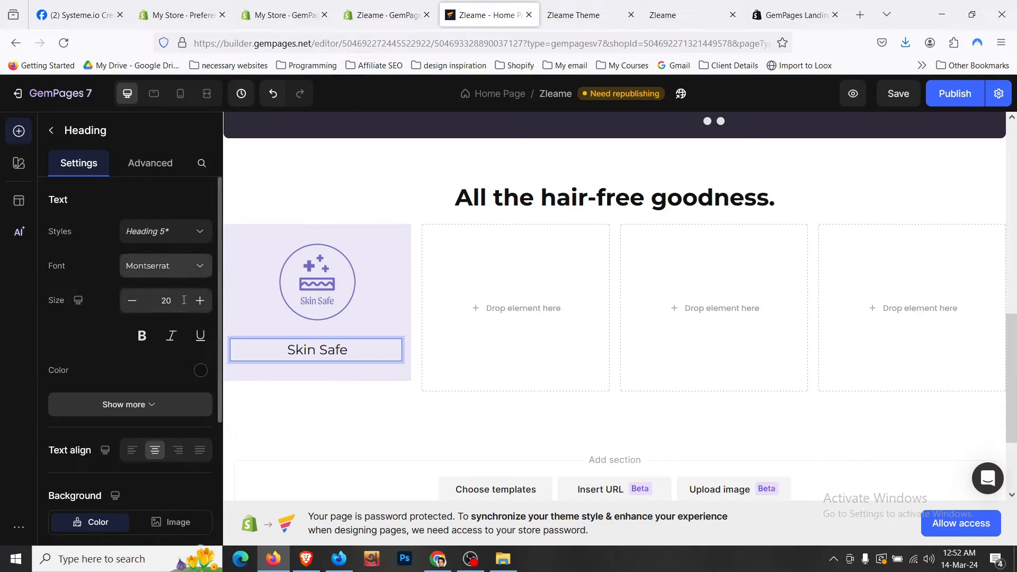
{"action": "left_click", "coordinate": [159, 404]}
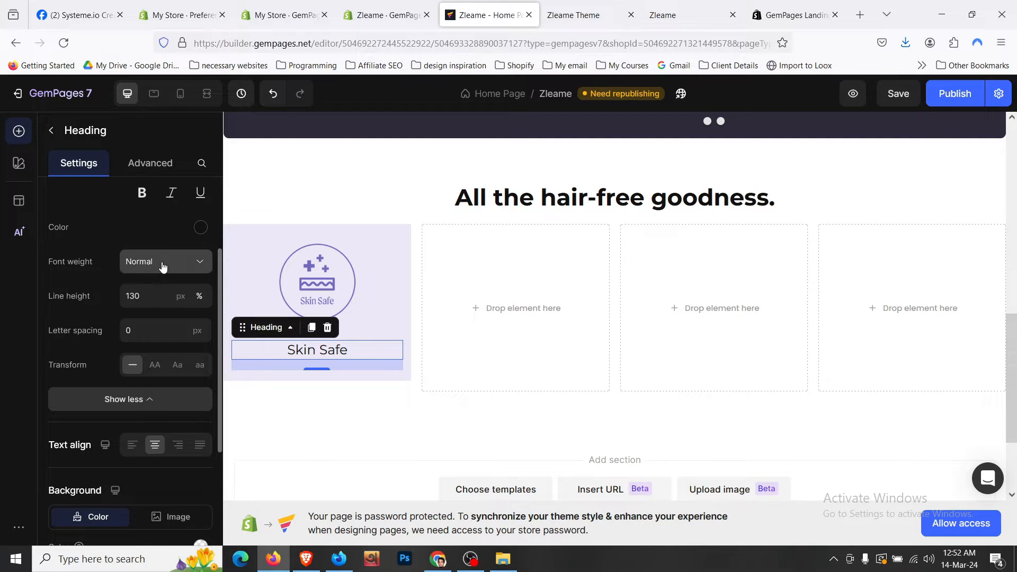
{"action": "left_click", "coordinate": [159, 262]}
{"action": "left_click", "coordinate": [171, 410]}
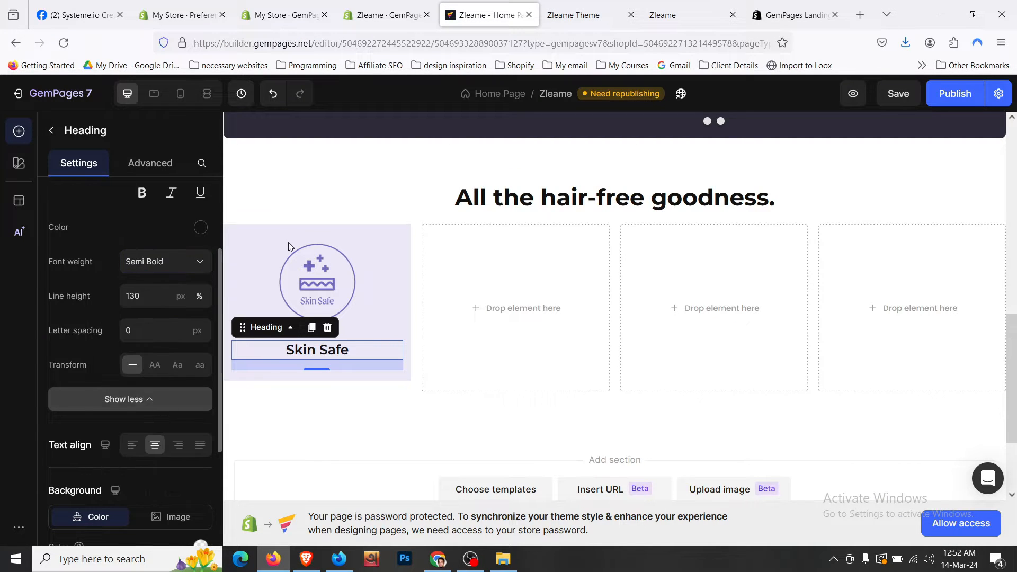
{"action": "left_click", "coordinate": [274, 230]}
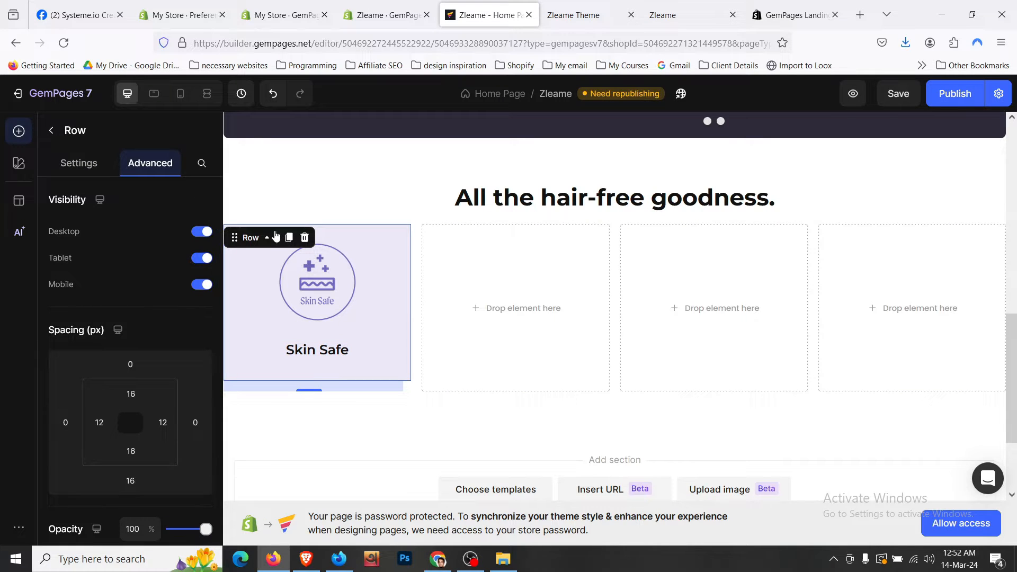
- Give the Skin Safe card row rounded corners
{"action": "scroll", "coordinate": [145, 277], "scroll_direction": "down", "scroll_amount": 4}
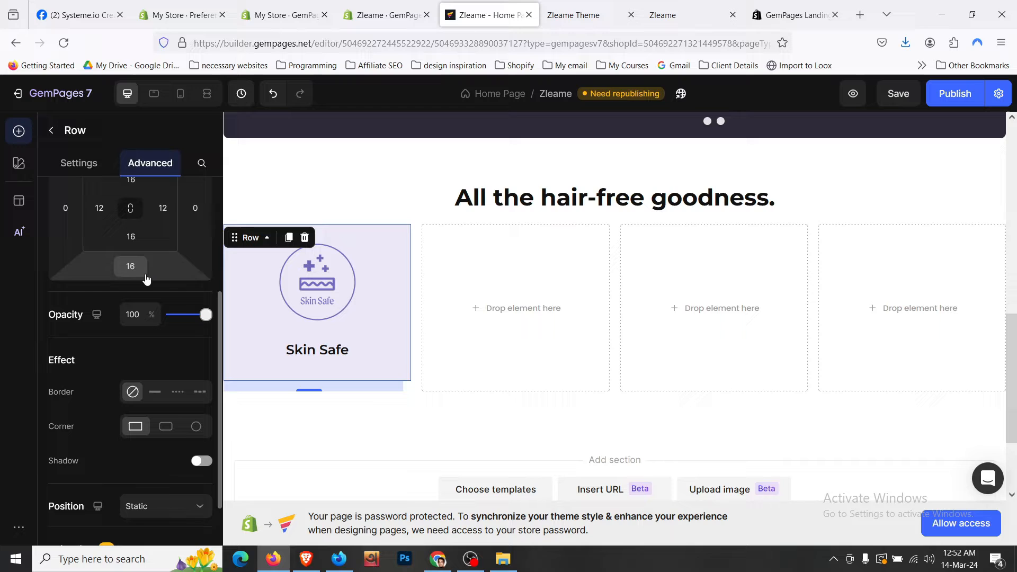
{"action": "left_click", "coordinate": [166, 427]}
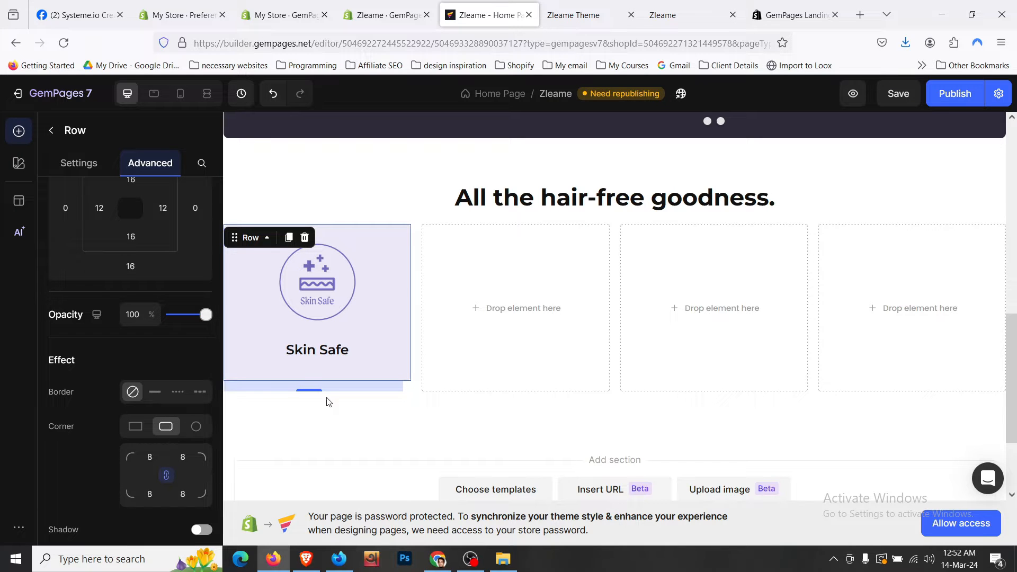
{"action": "left_click", "coordinate": [424, 213]}
{"action": "left_click", "coordinate": [400, 239]}
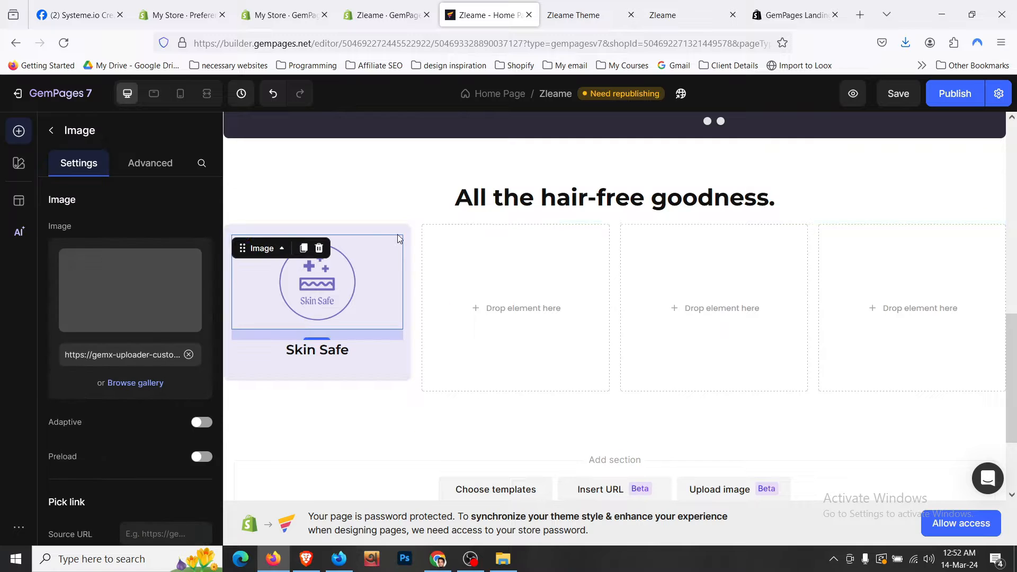
{"action": "left_click", "coordinate": [398, 233]}
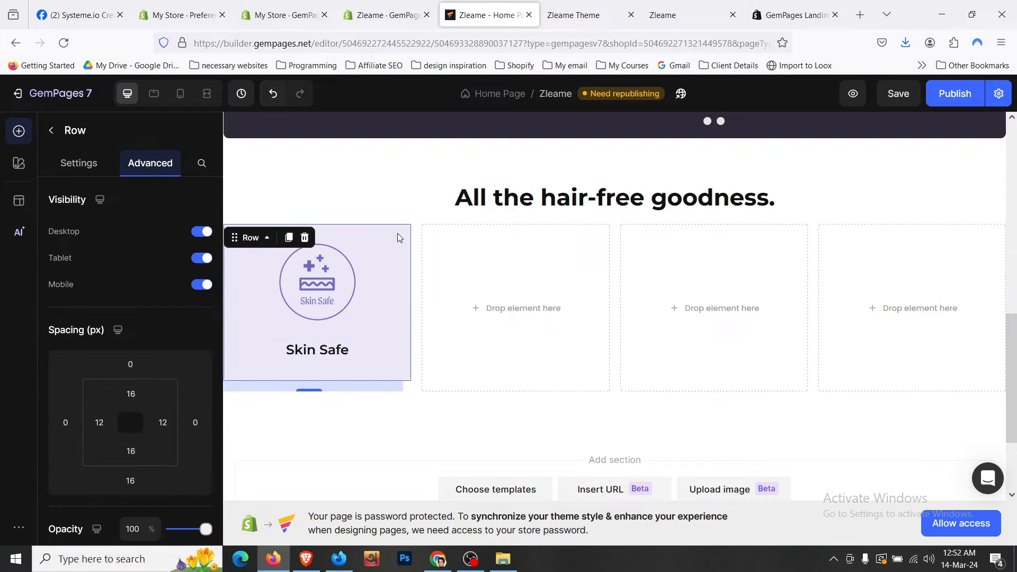
- Set the Skin Safe heading's bottom margin to 0
{"action": "left_click", "coordinate": [352, 359]}
{"action": "left_click", "coordinate": [150, 163]}
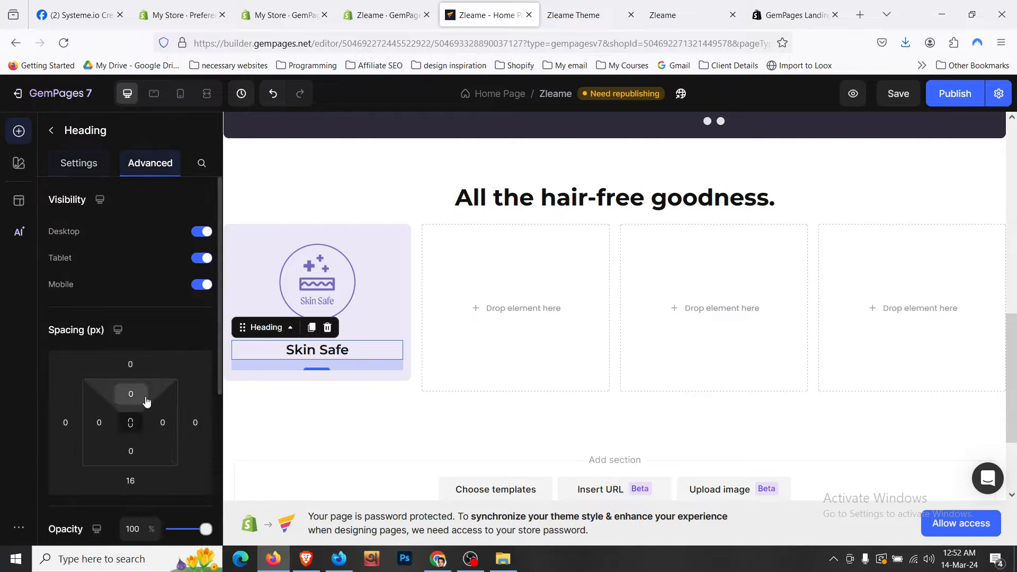
{"action": "left_click", "coordinate": [136, 480]}
{"action": "type", "text": "0"}
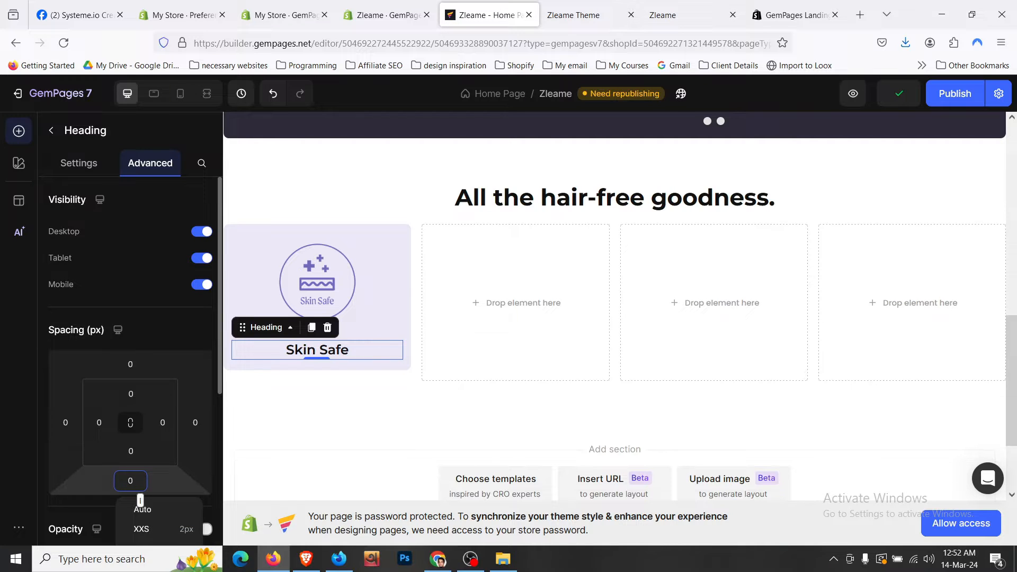
- Give the card row 24 bottom padding and 0 outer bottom margin
{"action": "left_click", "coordinate": [392, 230]}
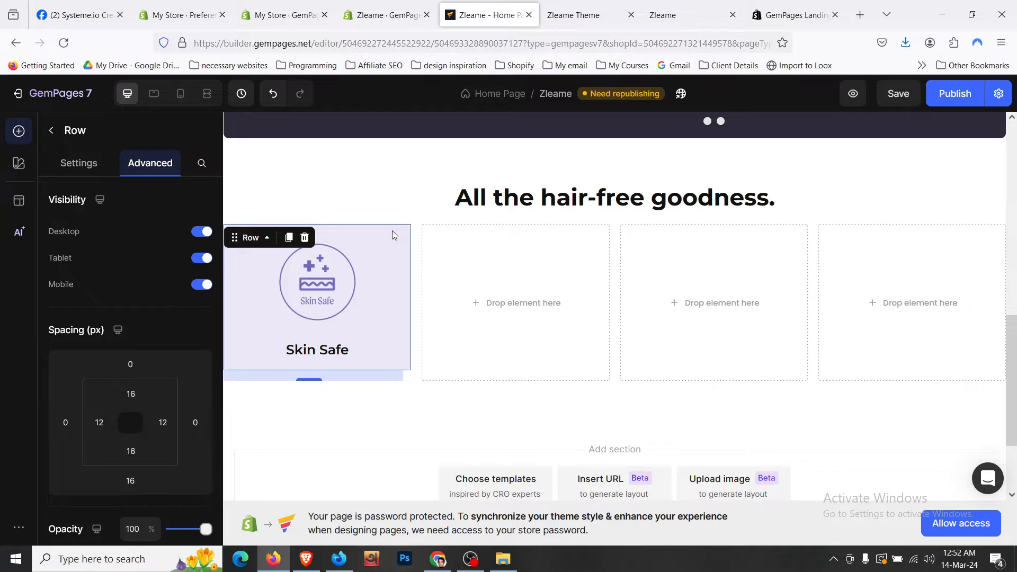
{"action": "scroll", "coordinate": [140, 318], "scroll_direction": "down", "scroll_amount": 2}
{"action": "left_click", "coordinate": [131, 379]}
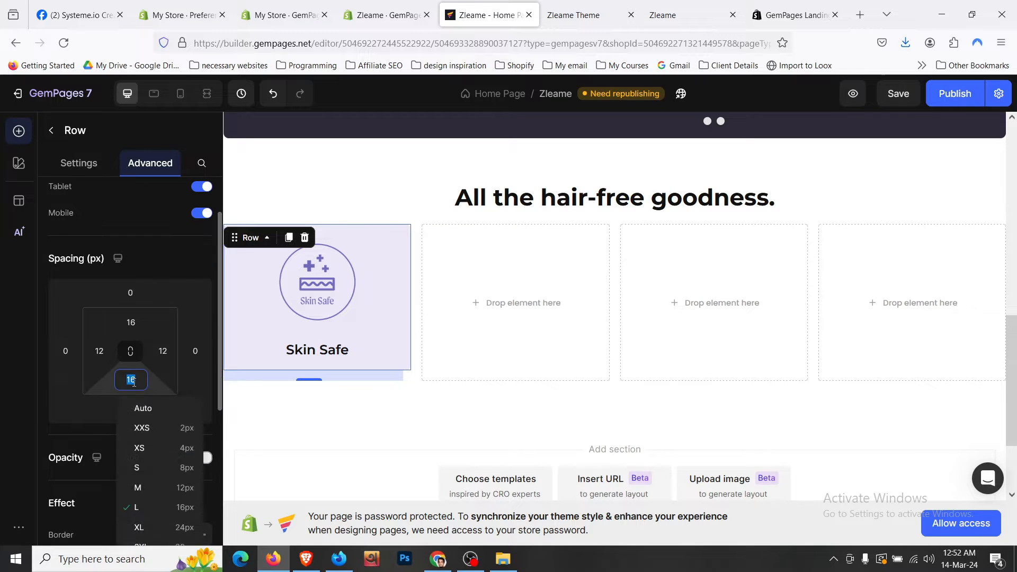
{"action": "left_click", "coordinate": [192, 535]}
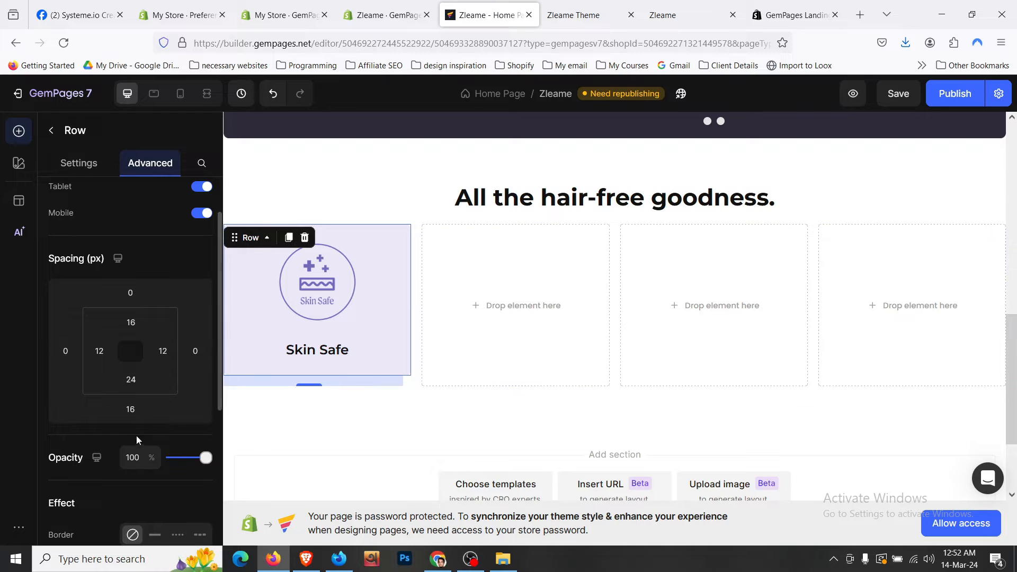
{"action": "left_click", "coordinate": [131, 410]}
{"action": "type", "text": "0"}
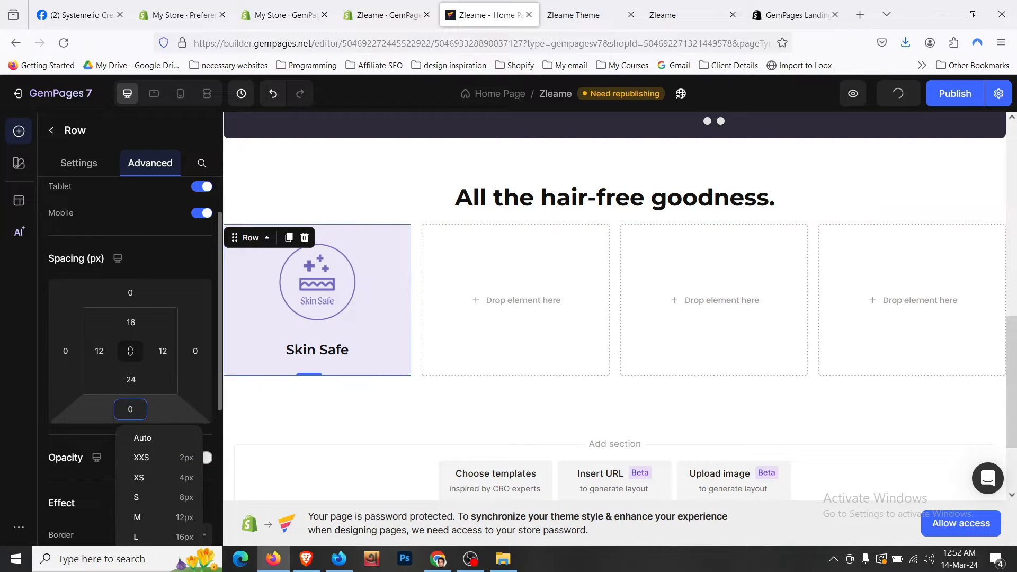
- Compare the card with the live storefront and reselect the Skin Safe card row
{"action": "left_click", "coordinate": [428, 380]}
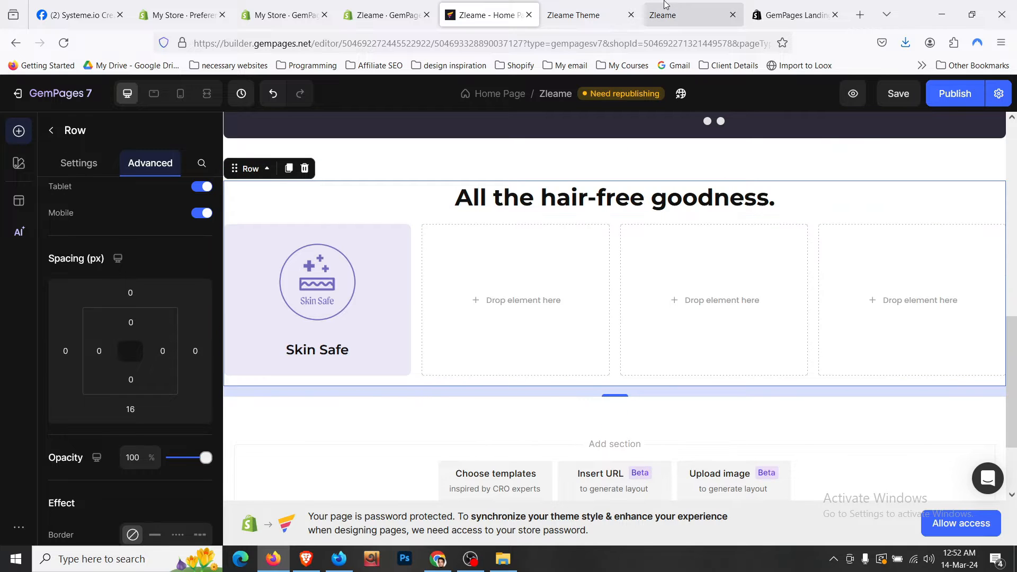
{"action": "left_click", "coordinate": [582, 8]}
{"action": "left_click", "coordinate": [471, 5]}
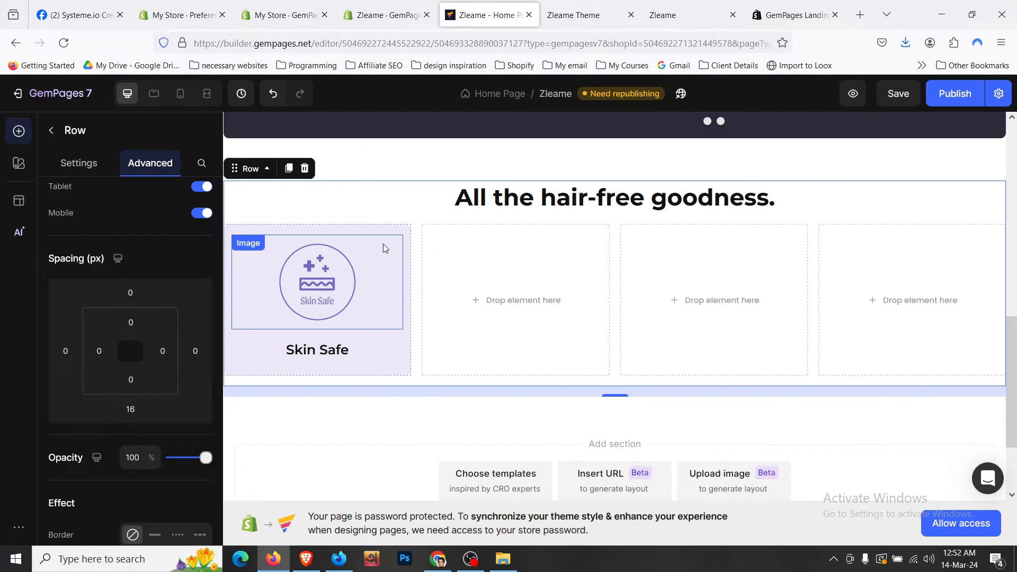
{"action": "left_click", "coordinate": [383, 244]}
{"action": "left_click", "coordinate": [273, 238]}
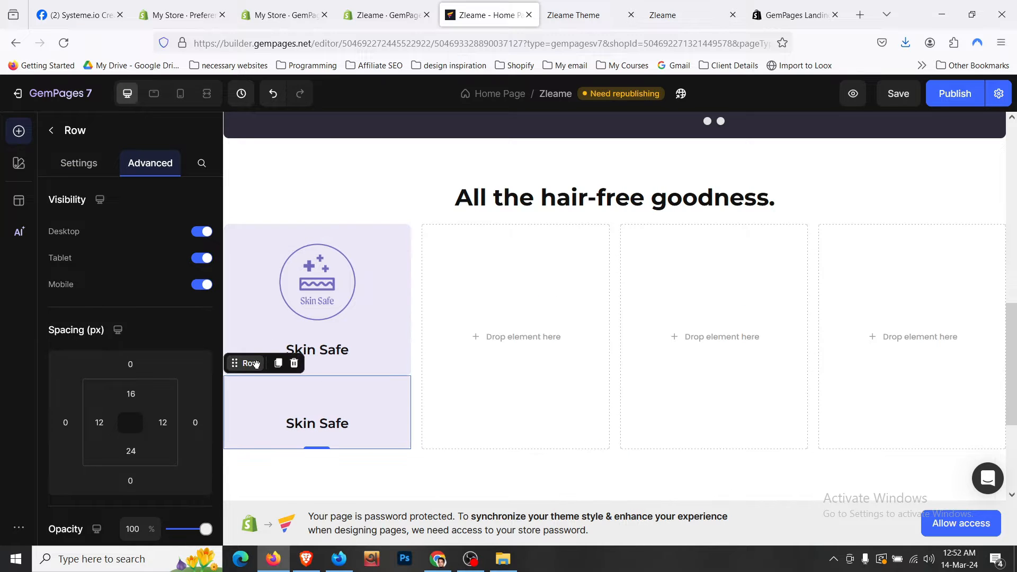
- Fill the second, third and fourth columns with duplicated Skin Safe cards
{"action": "left_click_drag", "start_coordinate": [255, 363], "coordinate": [508, 310]}
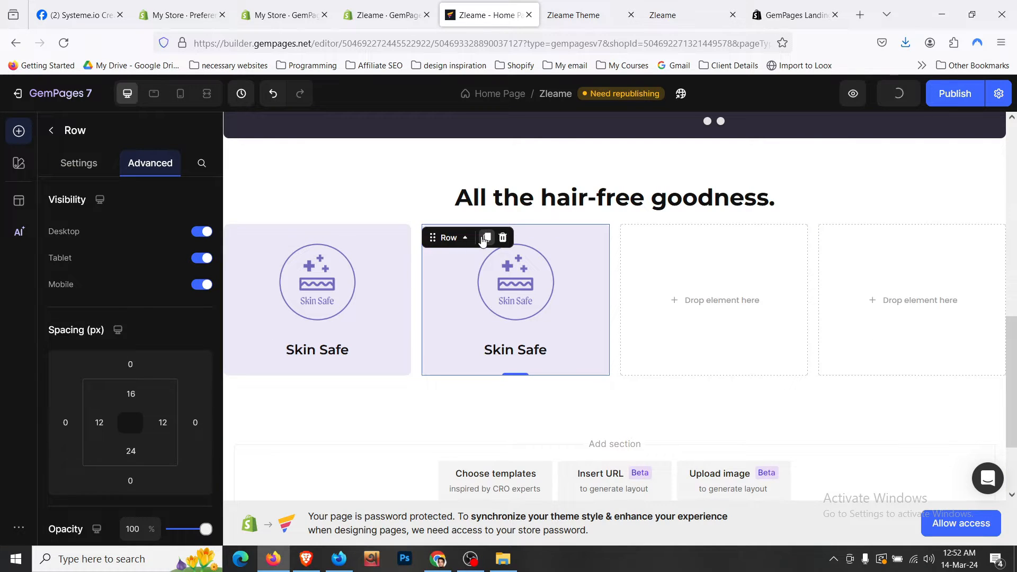
{"action": "key", "text": "ctrl+d"}
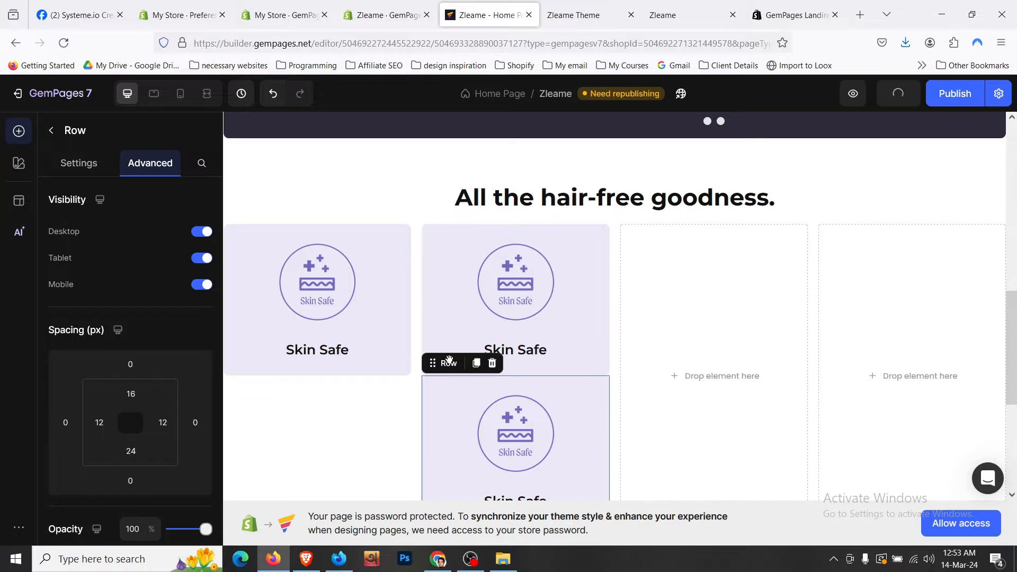
{"action": "left_click_drag", "start_coordinate": [439, 363], "coordinate": [694, 314]}
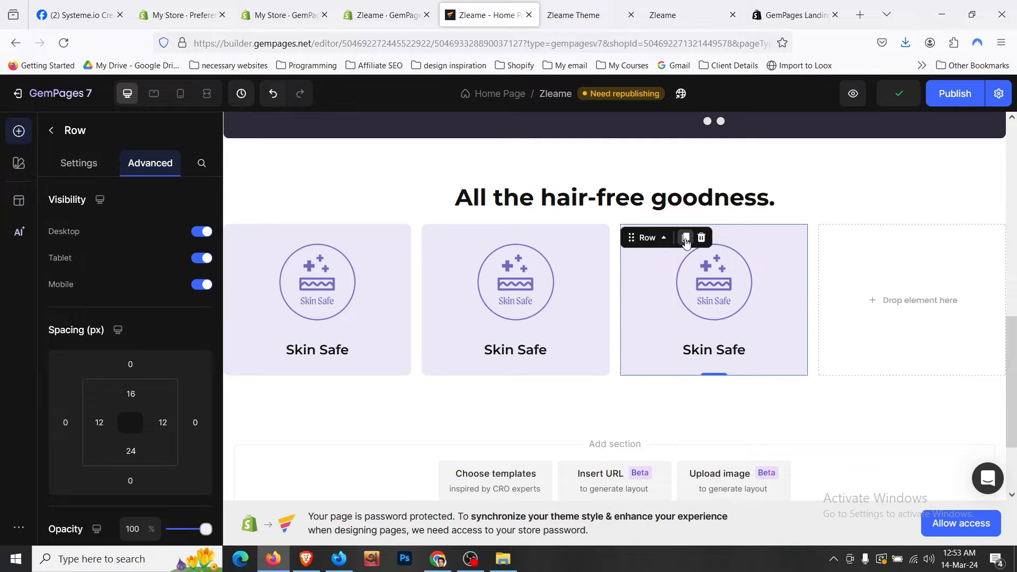
{"action": "key", "text": "ctrl+d"}
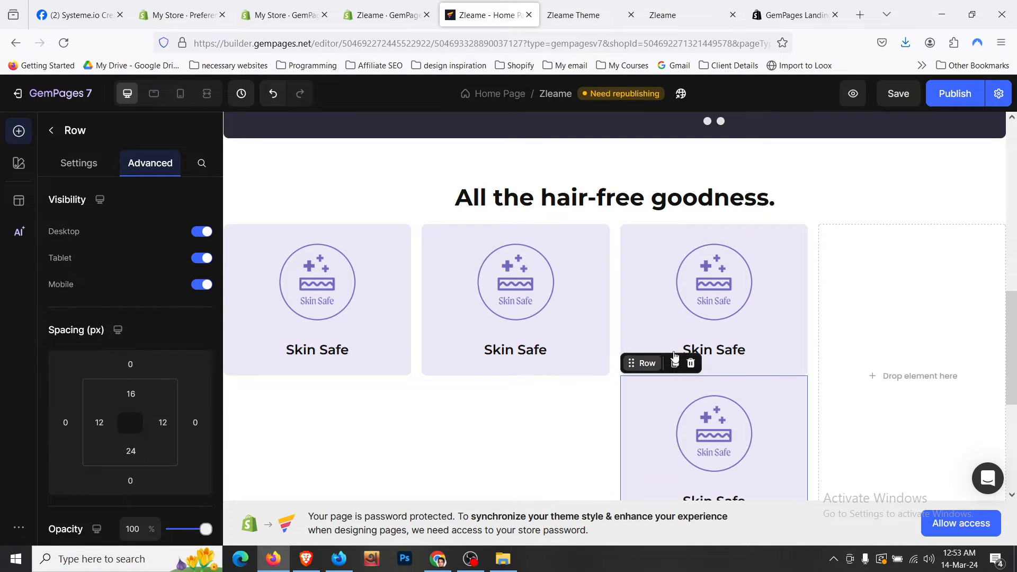
{"action": "left_click_drag", "start_coordinate": [674, 358], "coordinate": [870, 296]}
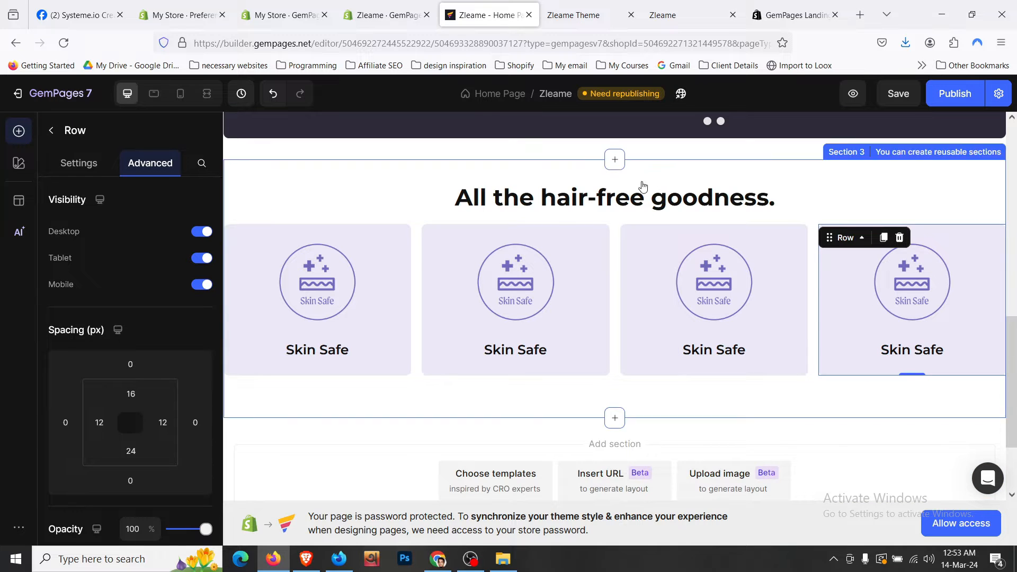
{"action": "left_click", "coordinate": [566, 10]}
- Enlarge the first three Skin Safe headings, bringing the third to size 22
{"action": "scroll", "coordinate": [590, 234], "scroll_direction": "down", "scroll_amount": 2}
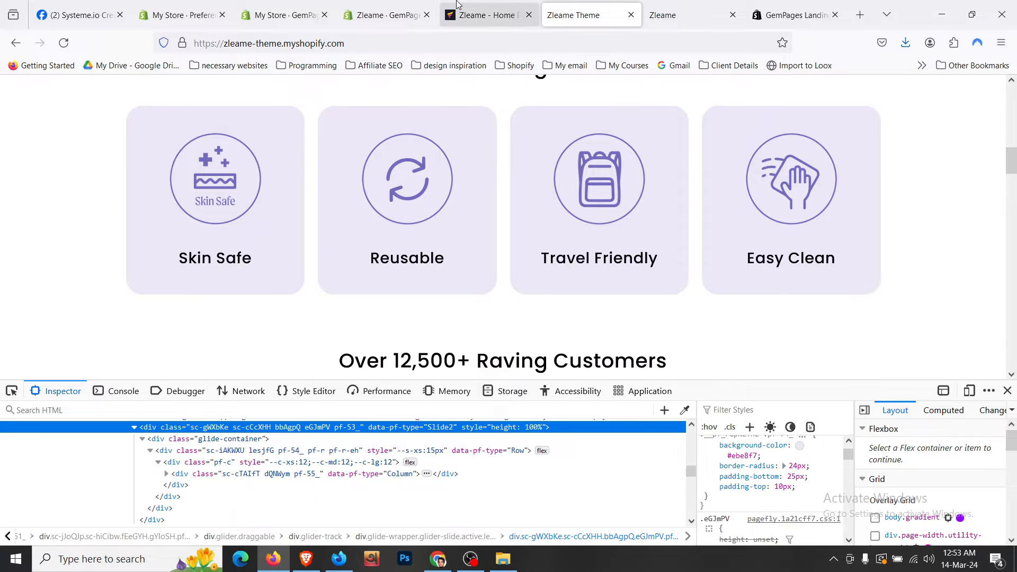
{"action": "left_click", "coordinate": [458, 6]}
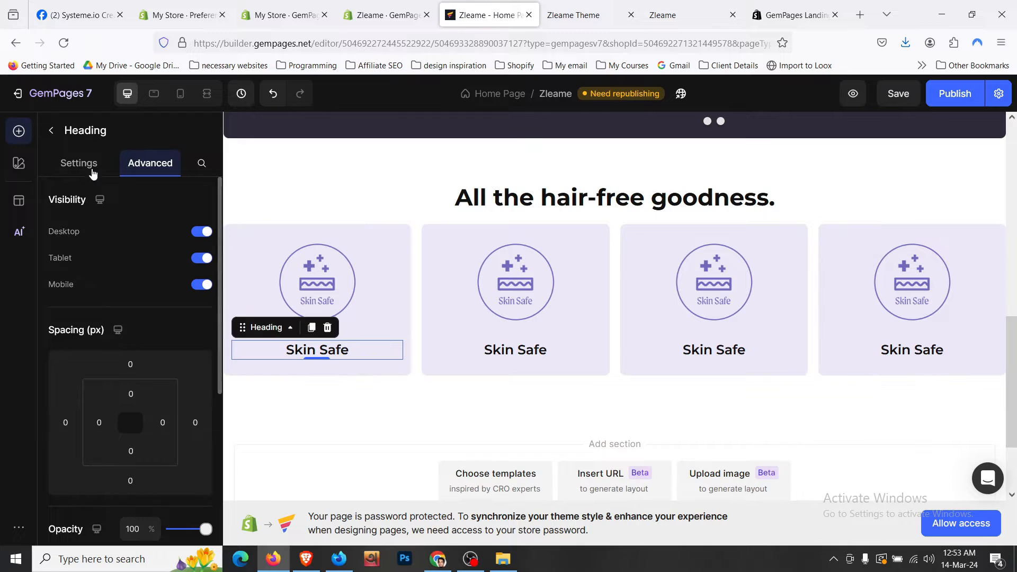
{"action": "left_click", "coordinate": [202, 307]}
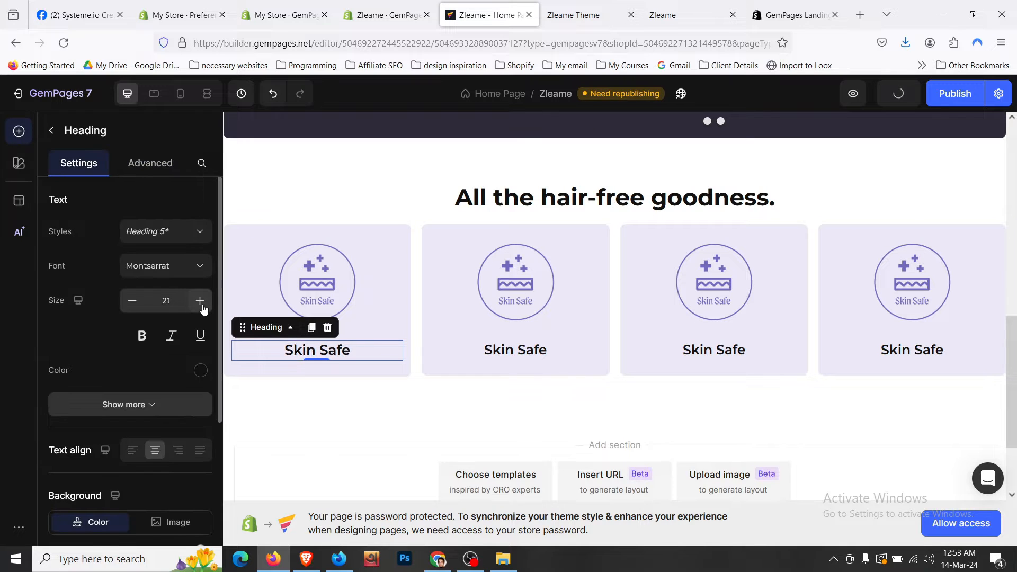
{"action": "left_click", "coordinate": [202, 307]}
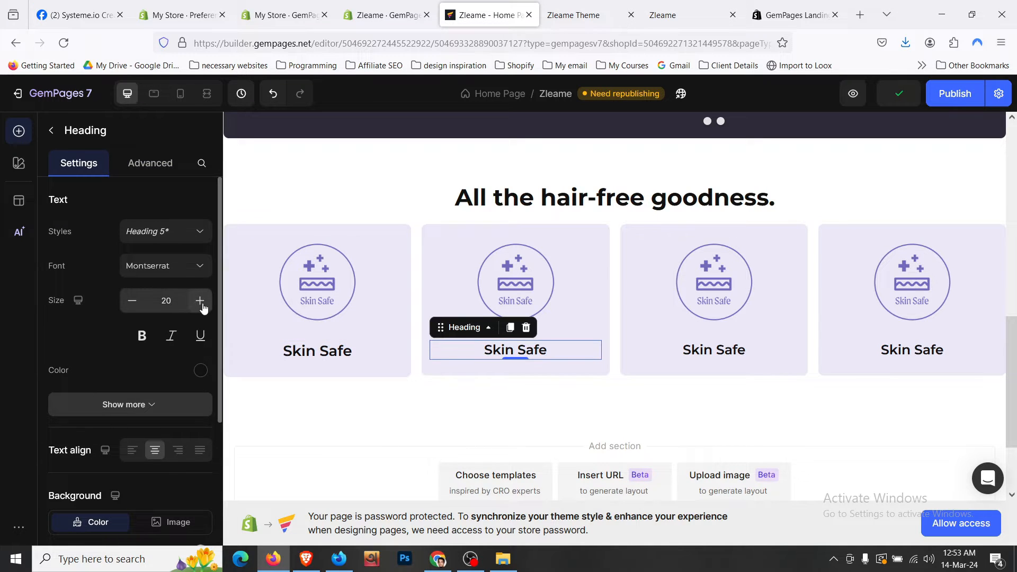
{"action": "left_click", "coordinate": [201, 302]}
{"action": "left_click", "coordinate": [200, 302]}
{"action": "left_click", "coordinate": [692, 355]}
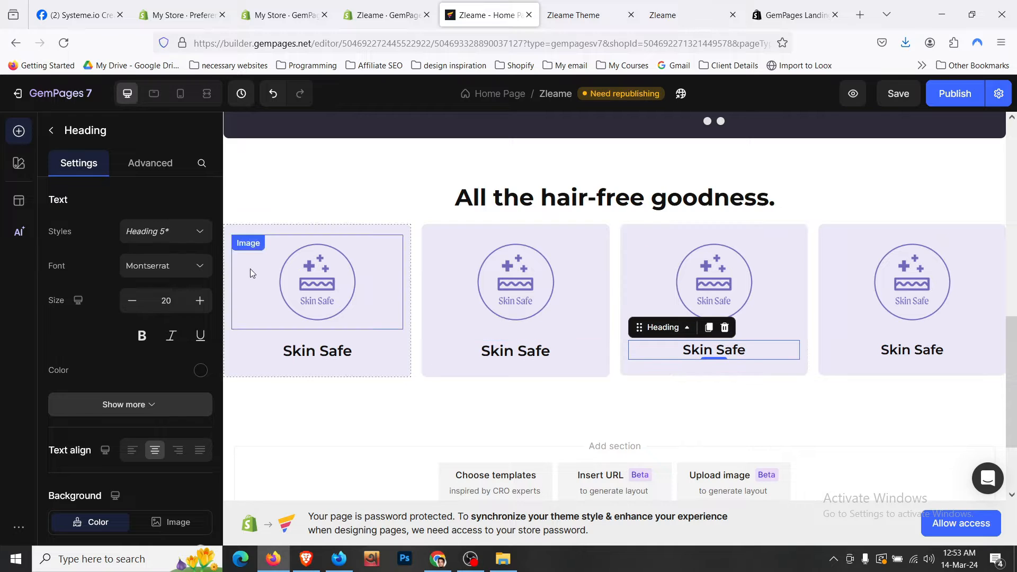
{"action": "left_click", "coordinate": [199, 300]}
{"action": "left_click", "coordinate": [200, 300]}
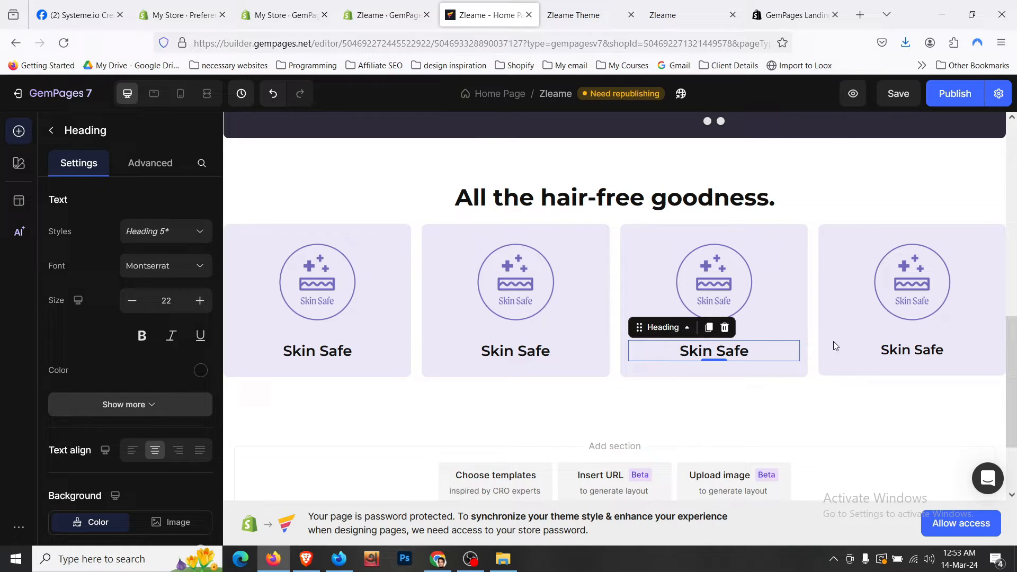
- Bring the fourth Skin Safe heading to size 22 and compare with the live store
{"action": "left_click", "coordinate": [901, 354]}
{"action": "left_click", "coordinate": [200, 302]}
{"action": "left_click", "coordinate": [200, 301]}
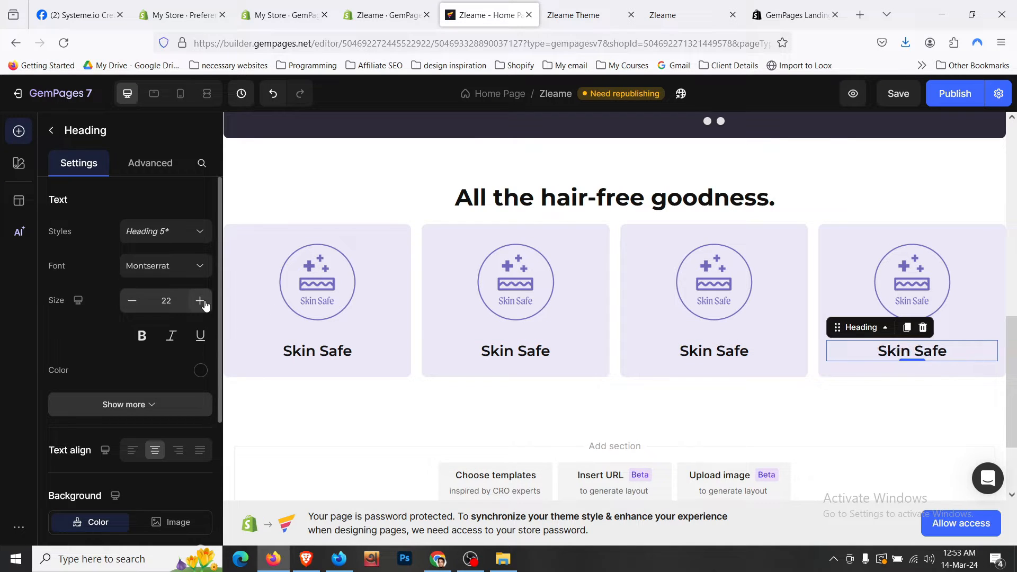
{"action": "left_click", "coordinate": [583, 14]}
{"action": "scroll", "coordinate": [503, 159], "scroll_direction": "up", "scroll_amount": 2}
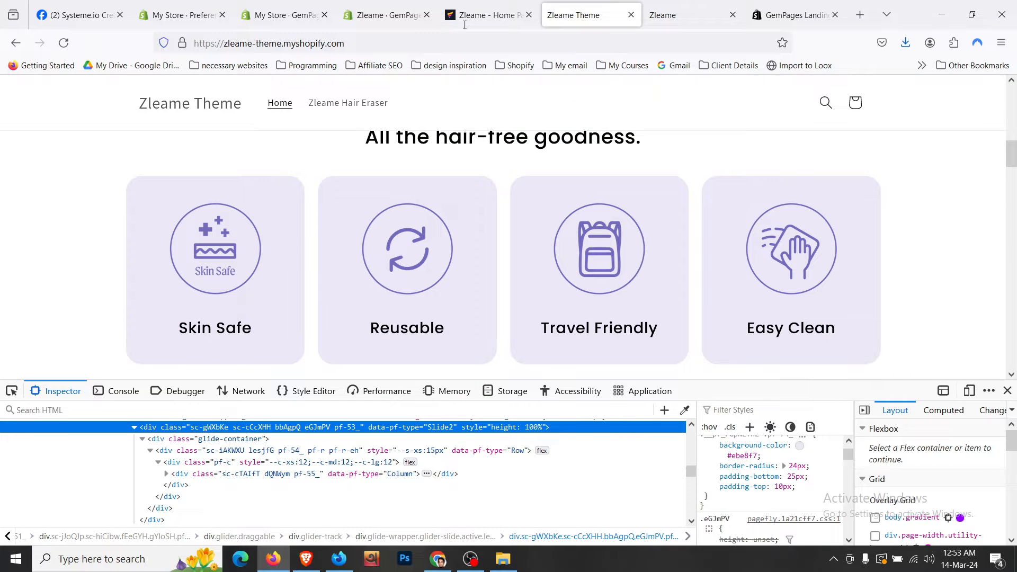
{"action": "left_click", "coordinate": [464, 21]}
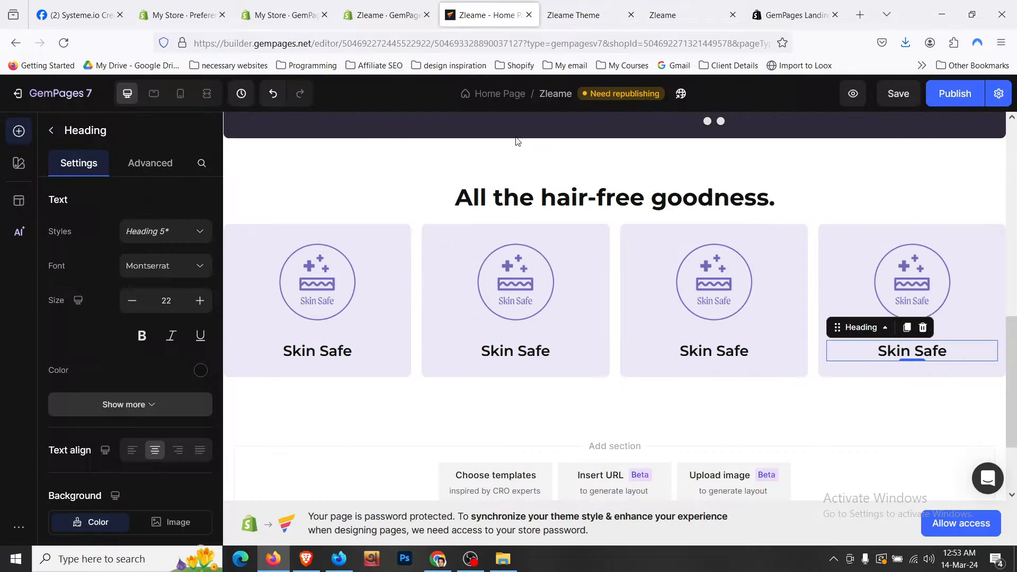
{"action": "left_click", "coordinate": [614, 236]}
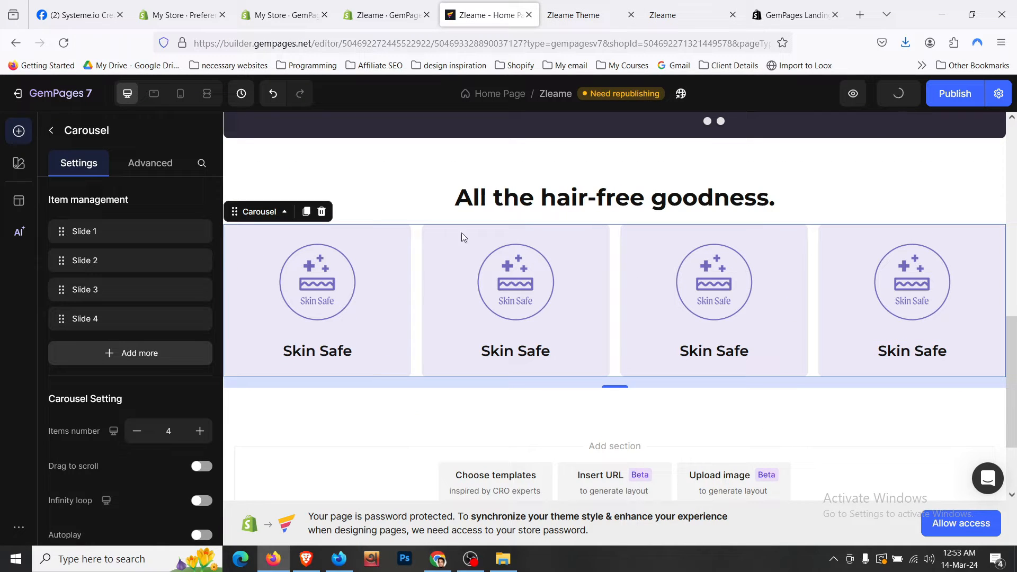
- Add a 16px (L) top margin above the feature-card carousel
{"action": "left_click", "coordinate": [143, 176]}
{"action": "scroll", "coordinate": [147, 291], "scroll_direction": "down", "scroll_amount": 3}
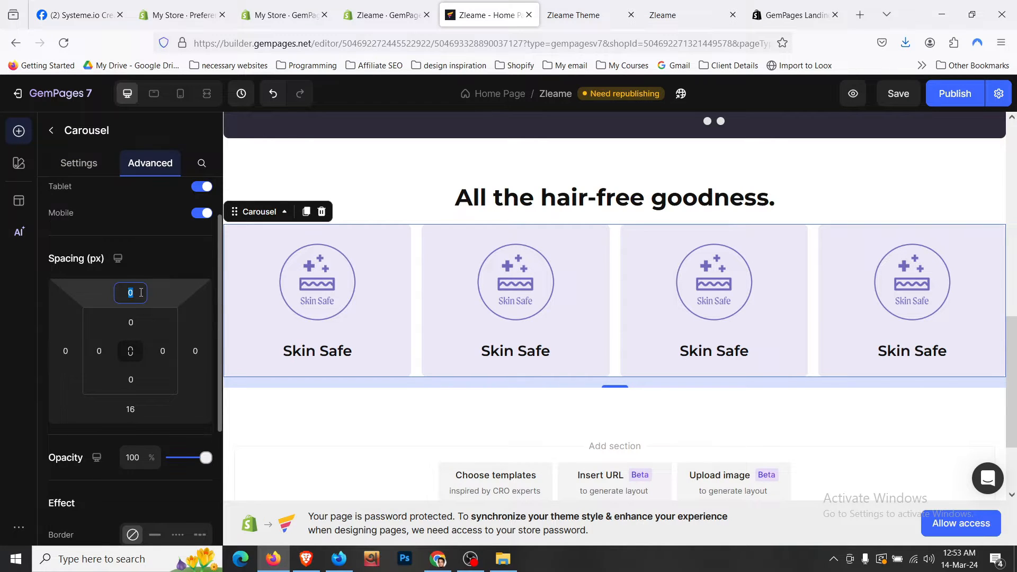
{"action": "left_click", "coordinate": [182, 422]}
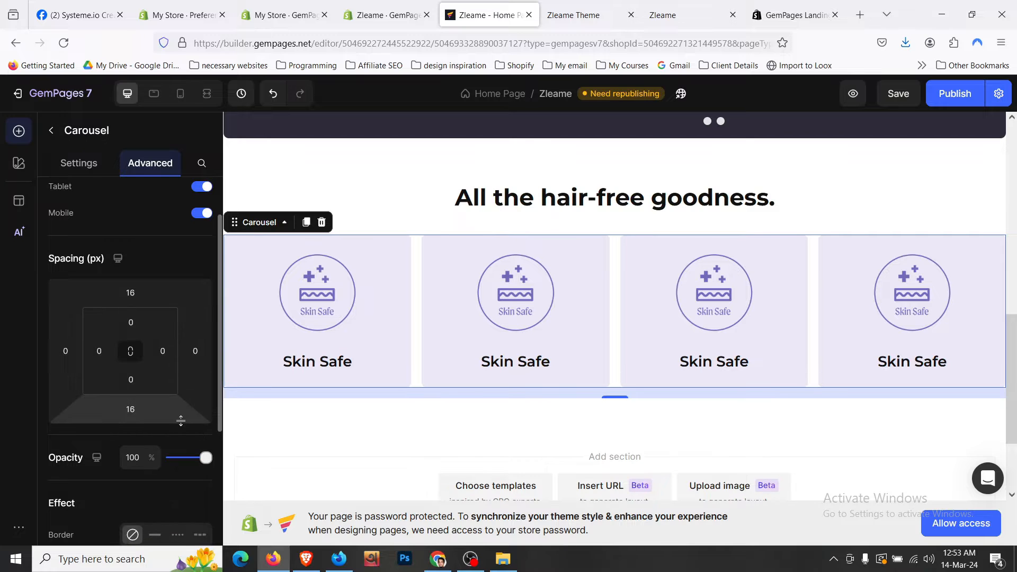
- In the mobile layout, give Section 3 24px (XL) left and right padding
{"action": "left_click", "coordinate": [180, 94]}
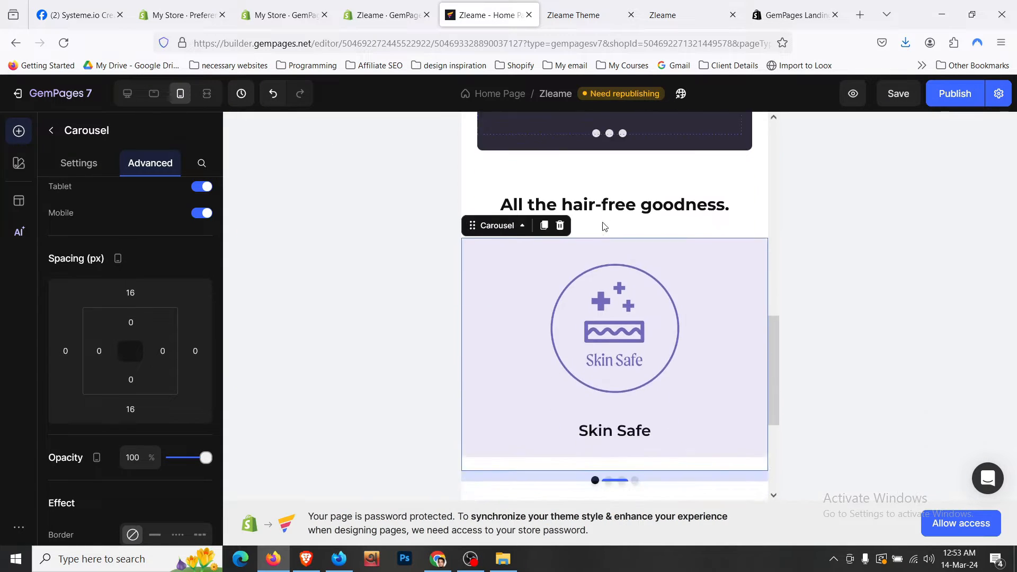
{"action": "scroll", "coordinate": [615, 260], "scroll_direction": "down", "scroll_amount": 1}
{"action": "scroll", "coordinate": [508, 199], "scroll_direction": "up", "scroll_amount": 1}
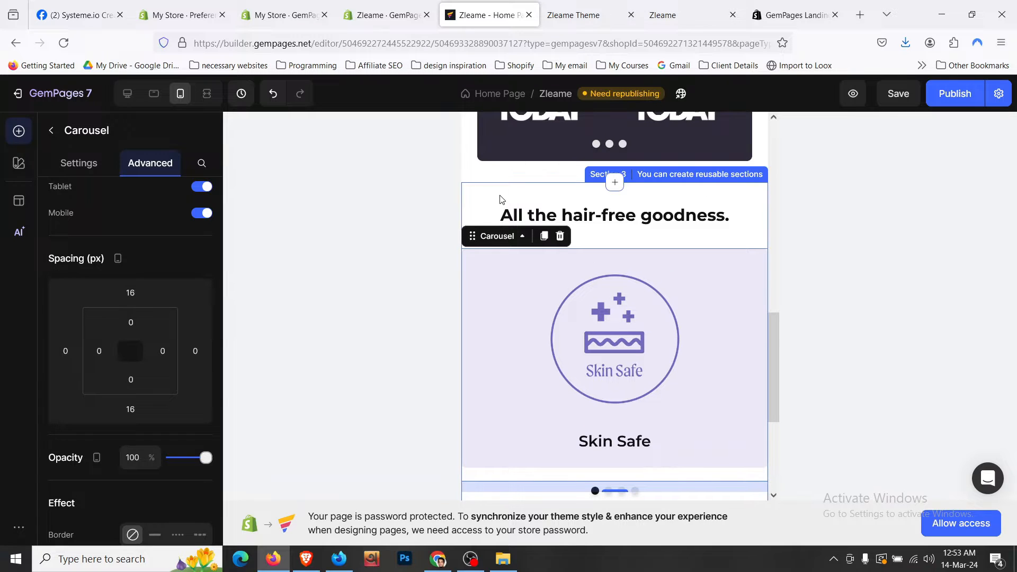
{"action": "left_click", "coordinate": [502, 199]}
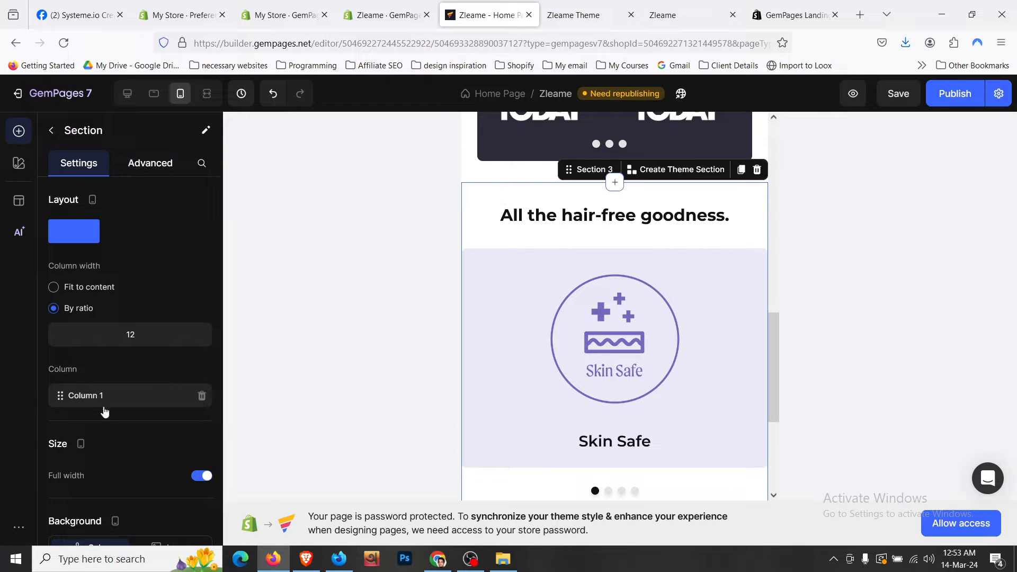
{"action": "left_click", "coordinate": [149, 162]}
{"action": "left_click", "coordinate": [99, 351]}
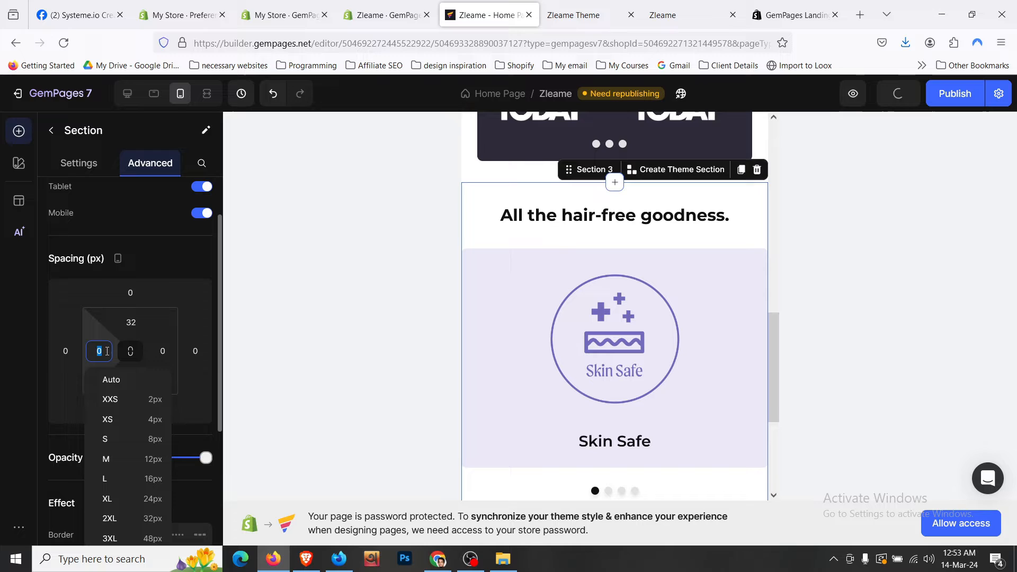
{"action": "left_click", "coordinate": [158, 498]}
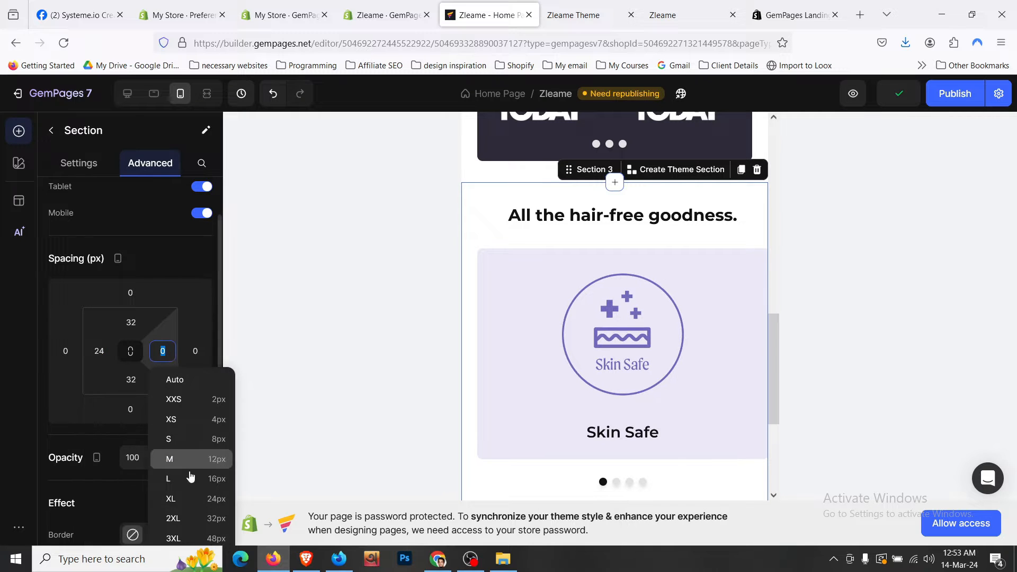
{"action": "left_click", "coordinate": [202, 499]}
- Select the first card's Skin Safe image and view its general settings
{"action": "scroll", "coordinate": [567, 286], "scroll_direction": "down", "scroll_amount": 2}
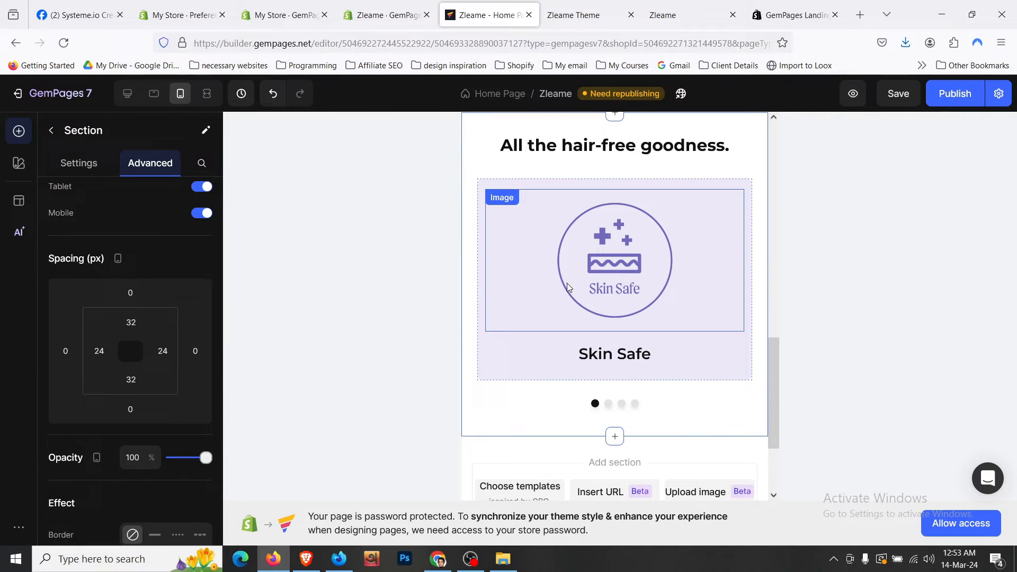
{"action": "left_click", "coordinate": [563, 253]}
{"action": "left_click", "coordinate": [79, 163]}
{"action": "scroll", "coordinate": [161, 365], "scroll_direction": "down", "scroll_amount": 5}
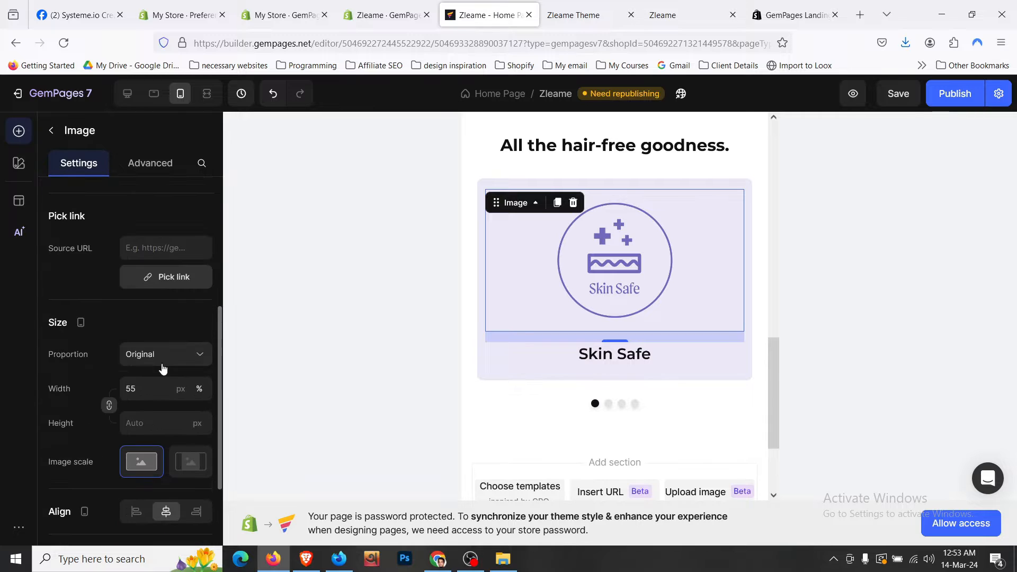
- Set the first card's Skin Safe heading text size to 22
{"action": "left_click", "coordinate": [127, 389]}
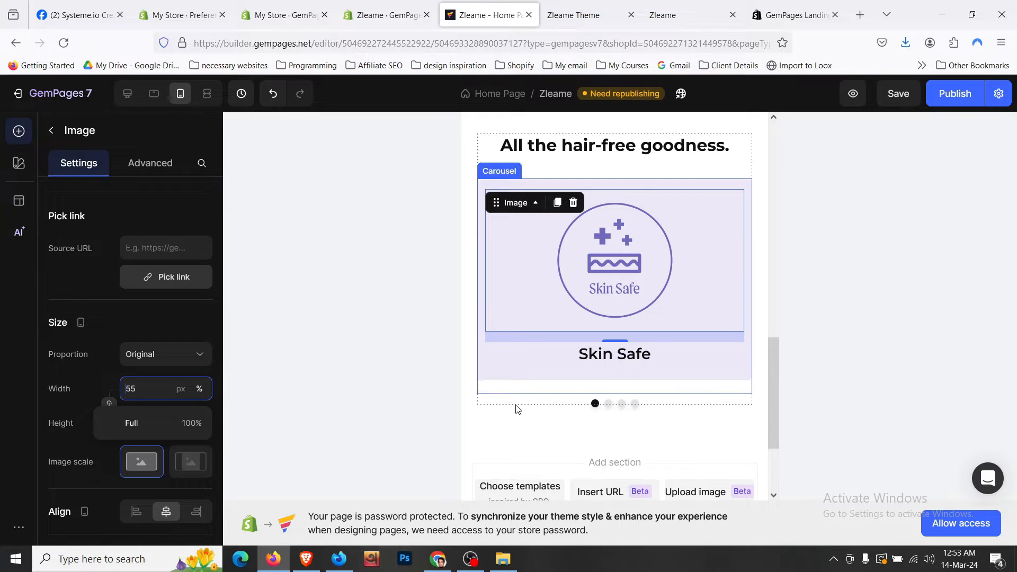
{"action": "left_click", "coordinate": [507, 426]}
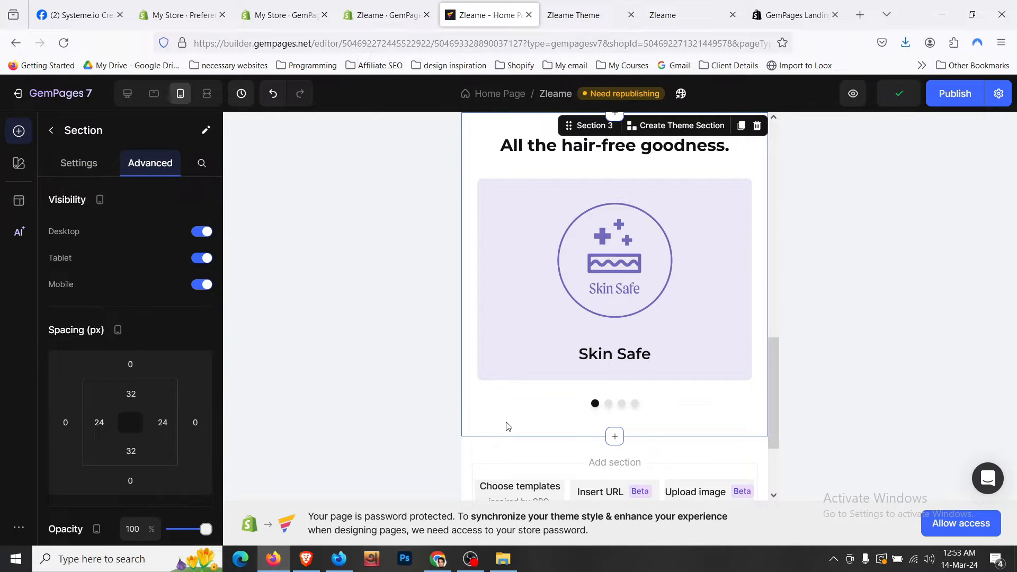
{"action": "scroll", "coordinate": [511, 413], "scroll_direction": "up", "scroll_amount": 1}
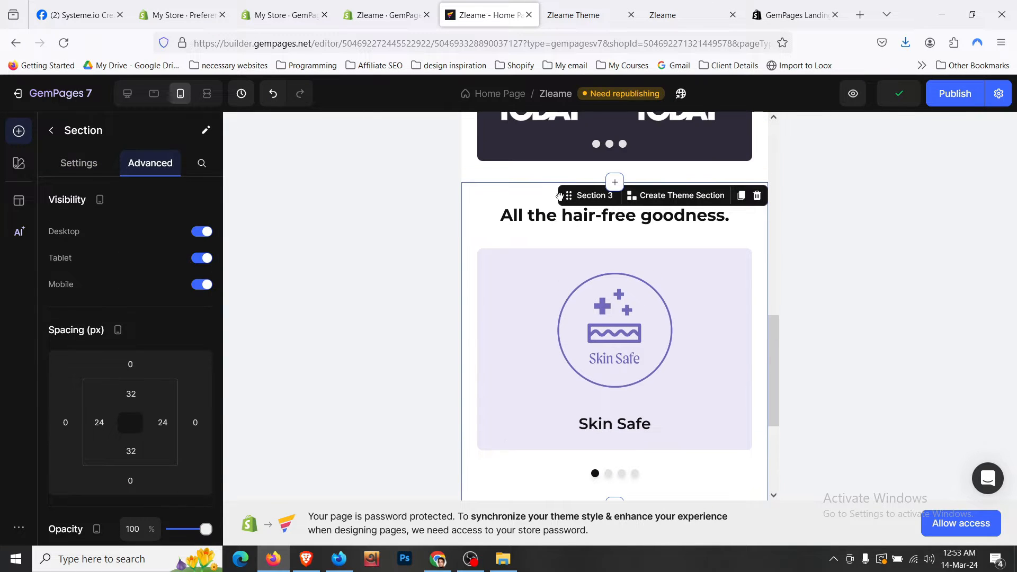
{"action": "left_click", "coordinate": [606, 428]}
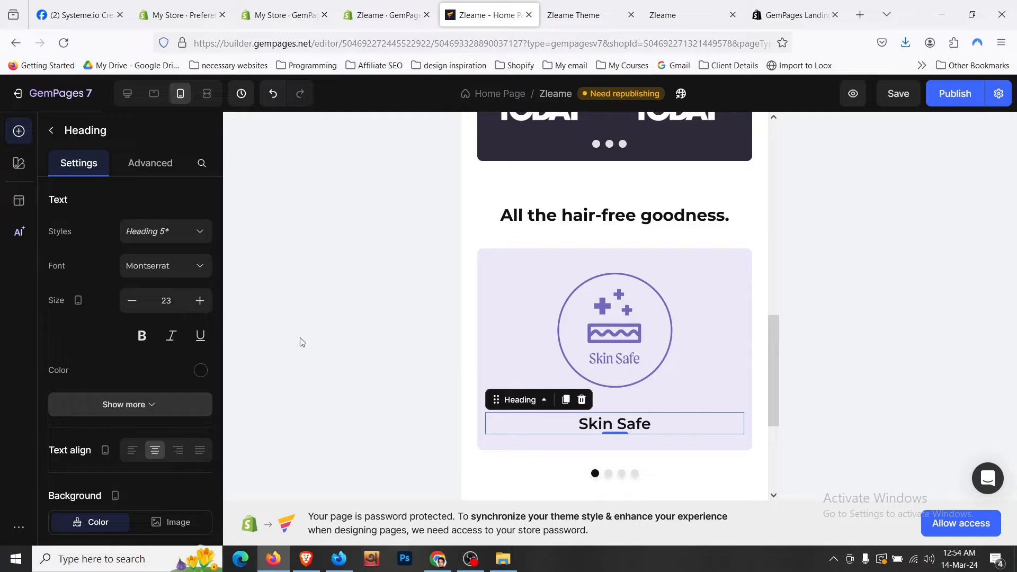
{"action": "left_click", "coordinate": [133, 304]}
{"action": "left_click", "coordinate": [133, 303]}
{"action": "left_click", "coordinate": [201, 304]}
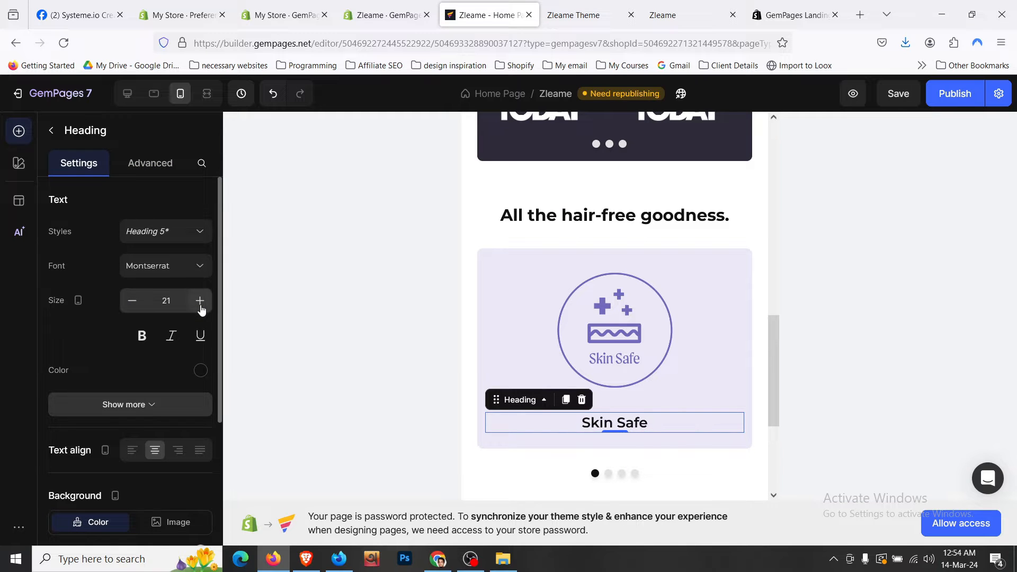
{"action": "left_click", "coordinate": [200, 304]}
- Set the first card's Skin Safe image bottom margin to 0
{"action": "left_click", "coordinate": [607, 361]}
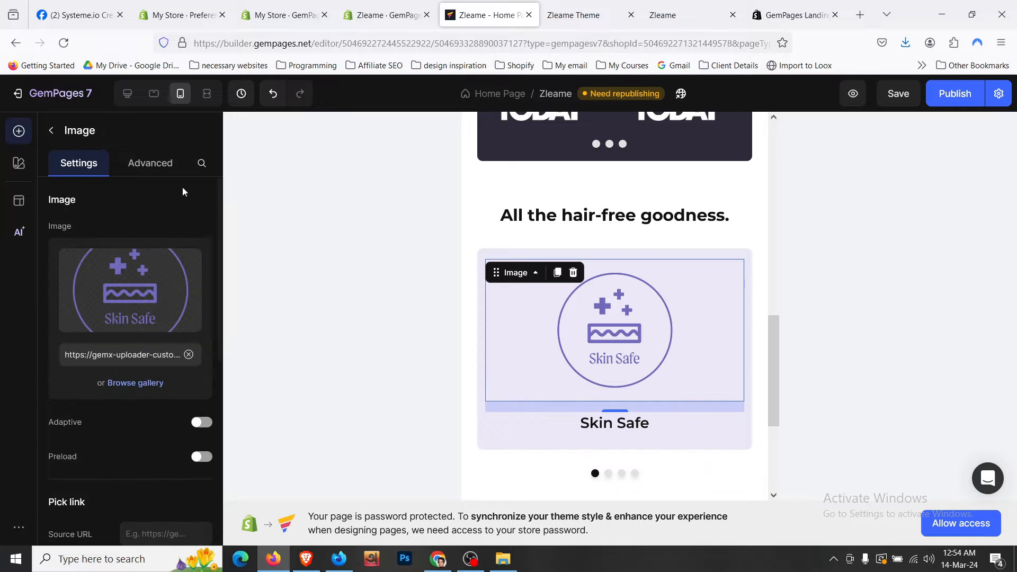
{"action": "left_click", "coordinate": [167, 172]}
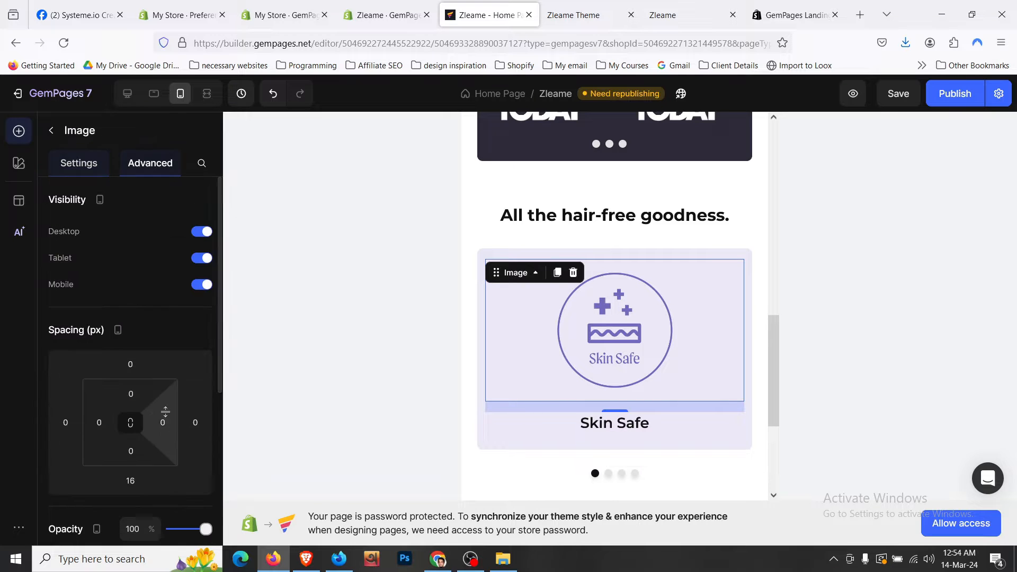
{"action": "left_click", "coordinate": [134, 480]}
{"action": "type", "text": "0"}
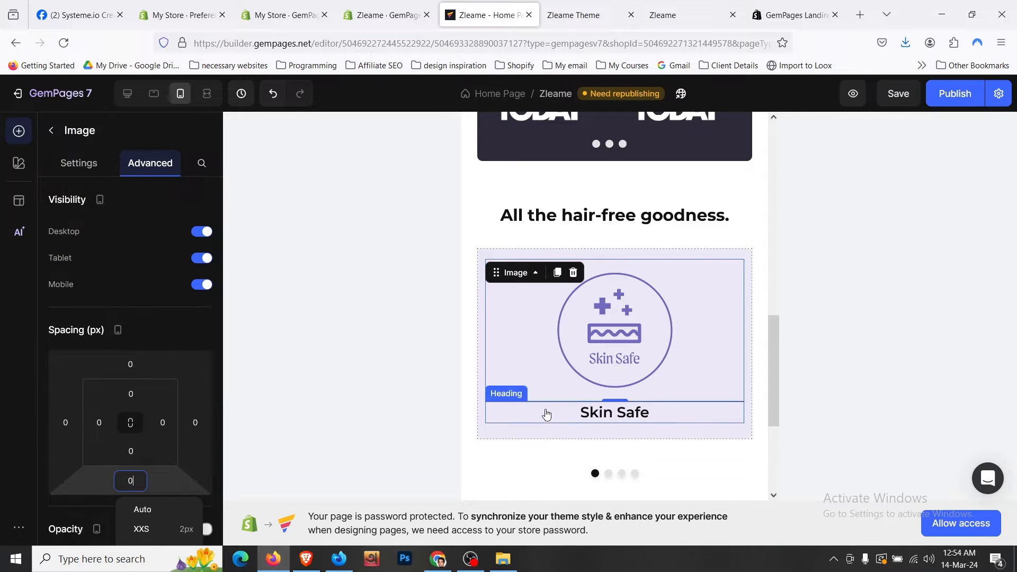
- On the second card, set the image bottom margin to 0 and heading size to 22
{"action": "left_click", "coordinate": [609, 477]}
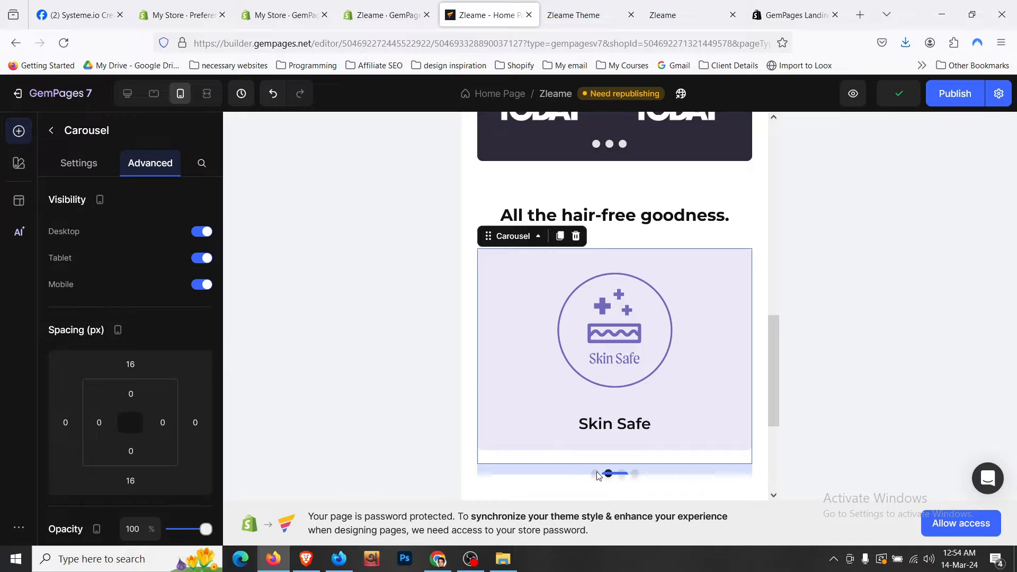
{"action": "left_click", "coordinate": [650, 331]}
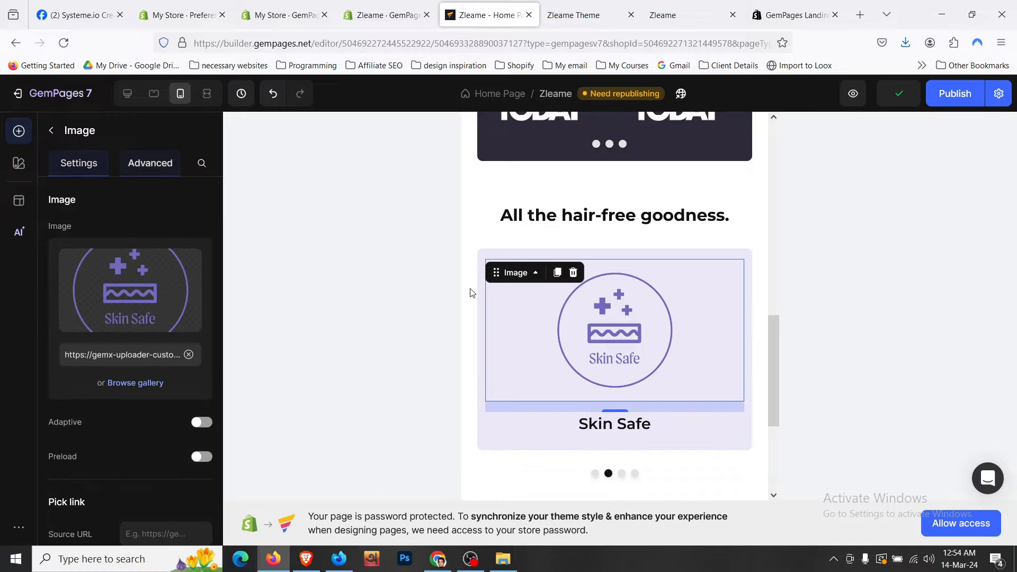
{"action": "left_click", "coordinate": [155, 170]}
{"action": "left_click", "coordinate": [134, 482]}
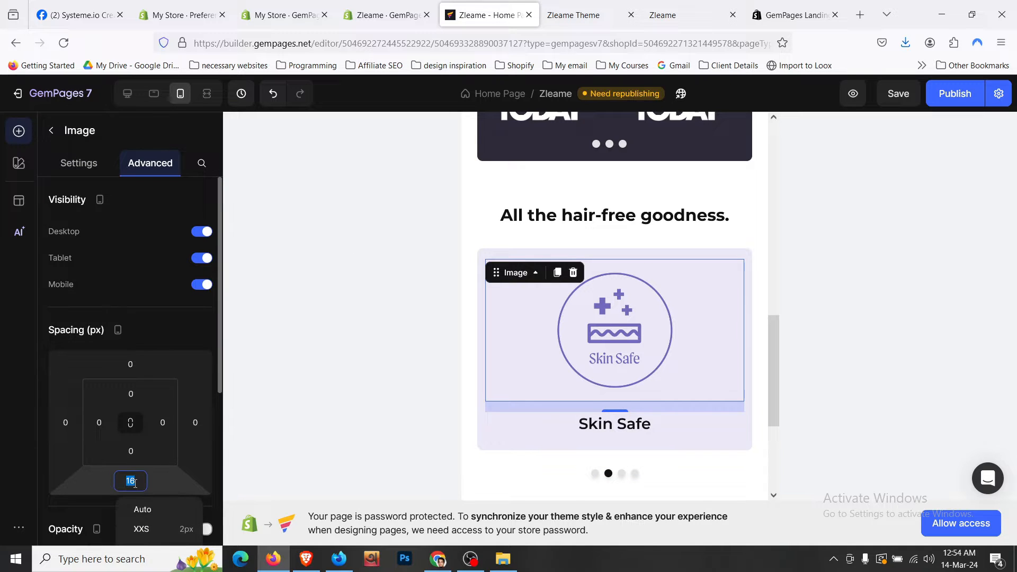
{"action": "type", "text": "0"}
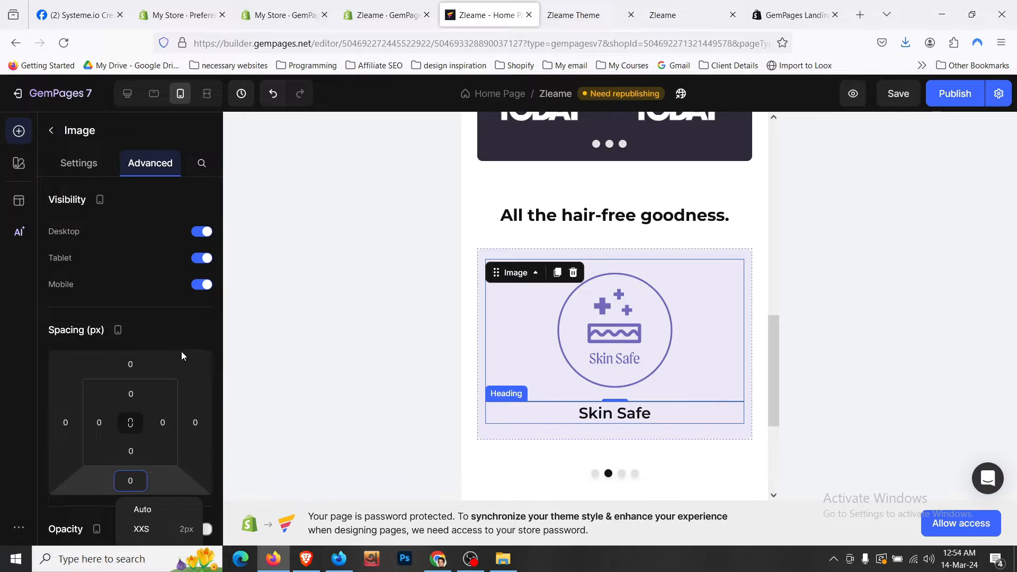
{"action": "left_click", "coordinate": [133, 301]}
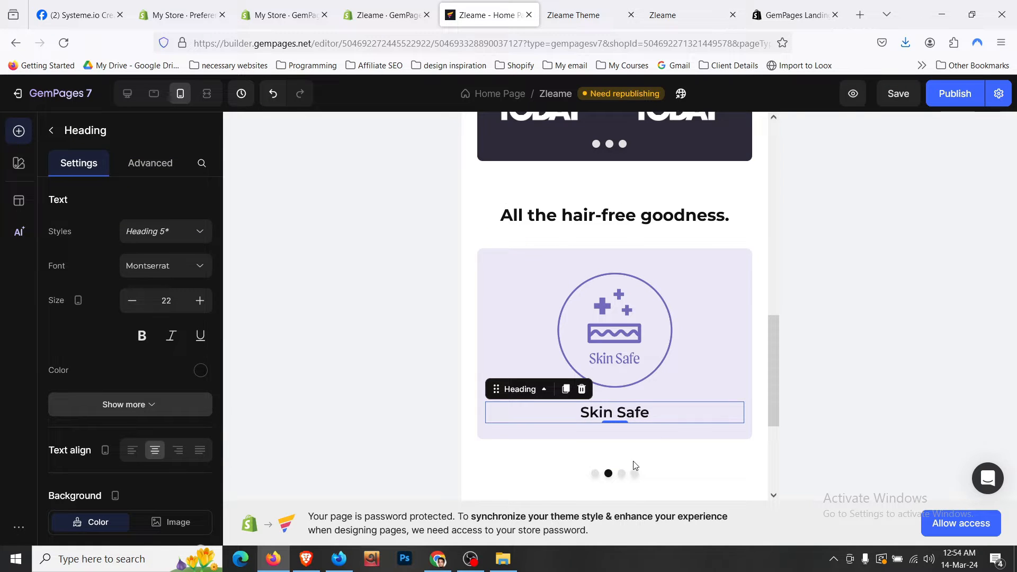
- On the third card, set the image bottom margin to 0 and heading size 23 to 22
{"action": "left_click", "coordinate": [621, 472]}
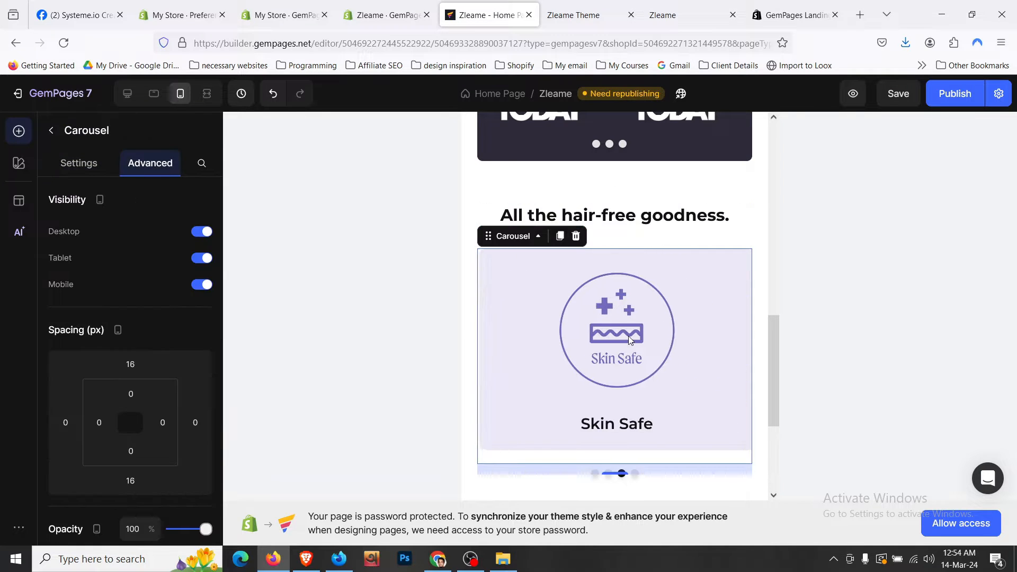
{"action": "left_click", "coordinate": [588, 339]}
{"action": "left_click", "coordinate": [151, 163]}
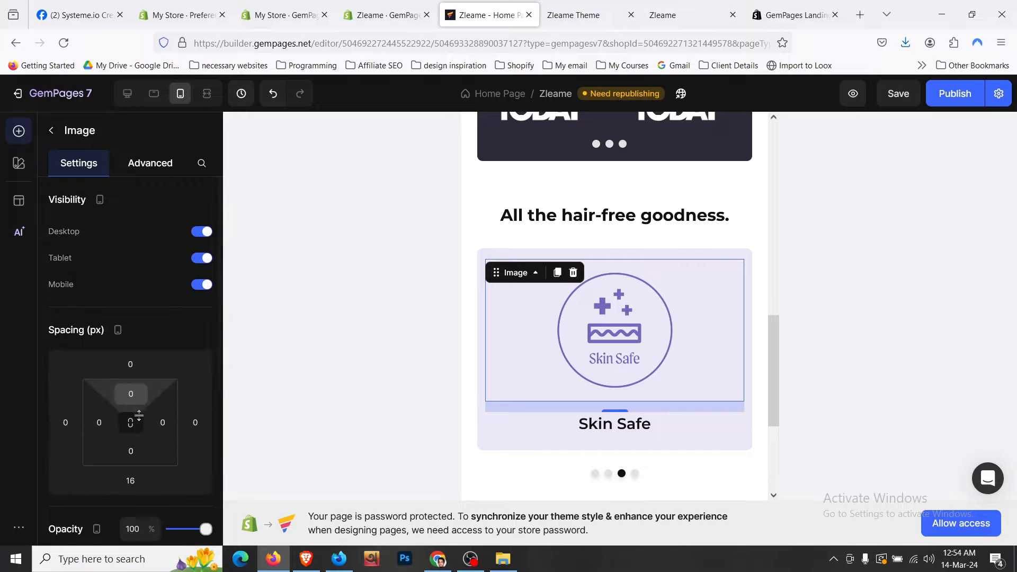
{"action": "left_click", "coordinate": [136, 476]}
{"action": "type", "text": "0"}
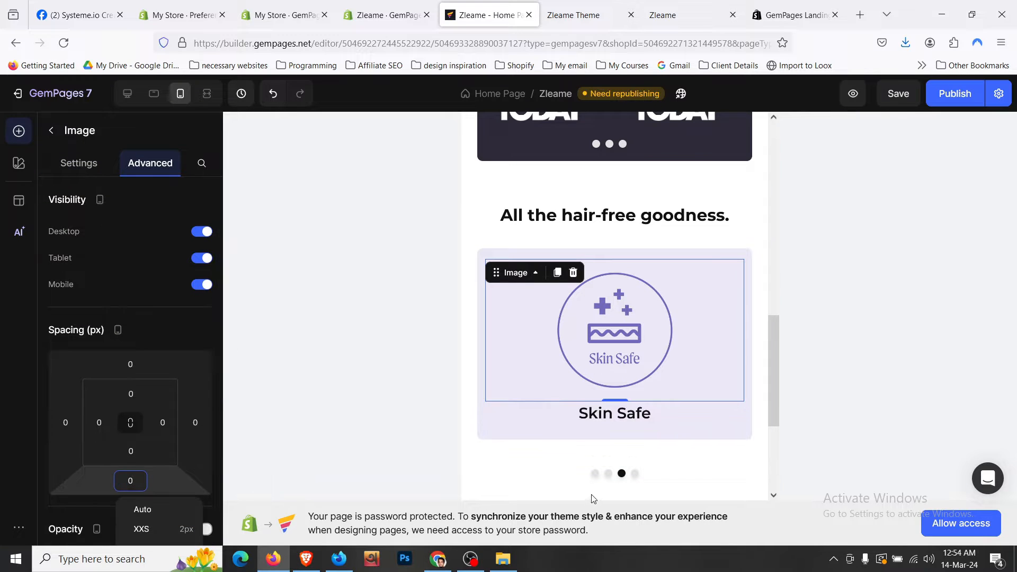
{"action": "left_click", "coordinate": [90, 173]}
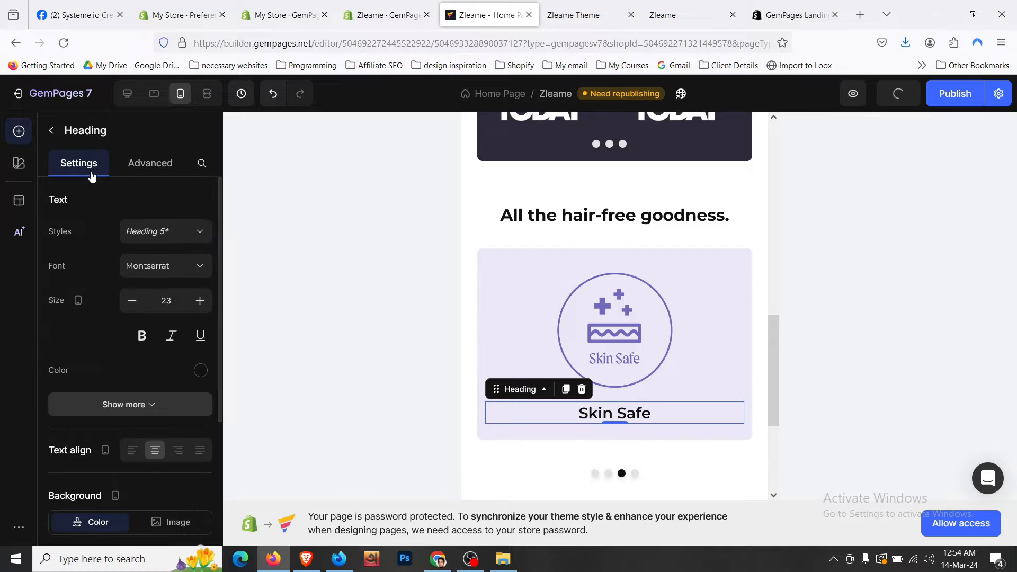
{"action": "left_click", "coordinate": [133, 302]}
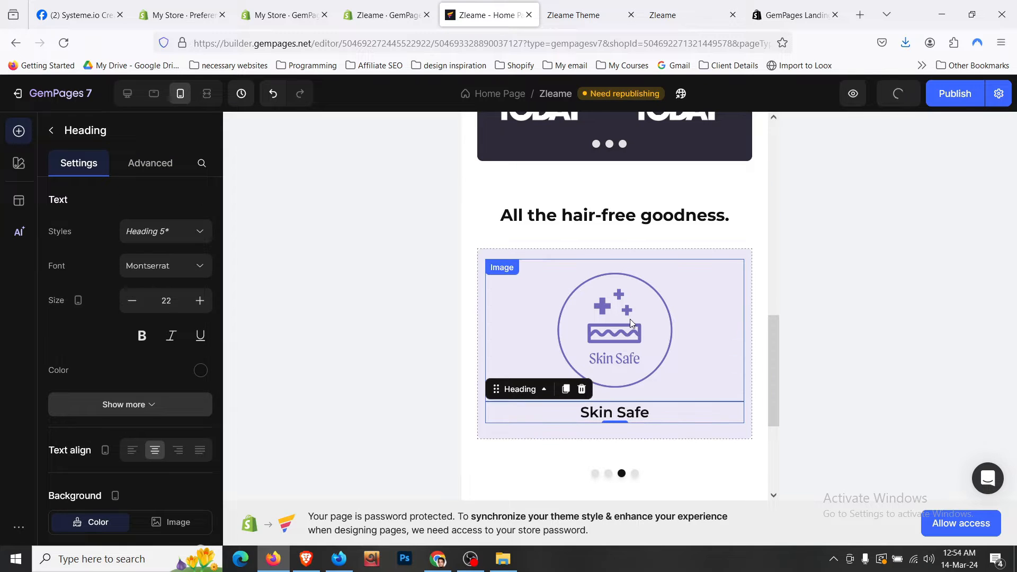
- Copy the image style onto the fourth card's image and reduce its heading to 22
{"action": "right_click", "coordinate": [630, 319]}
{"action": "left_click", "coordinate": [681, 285]}
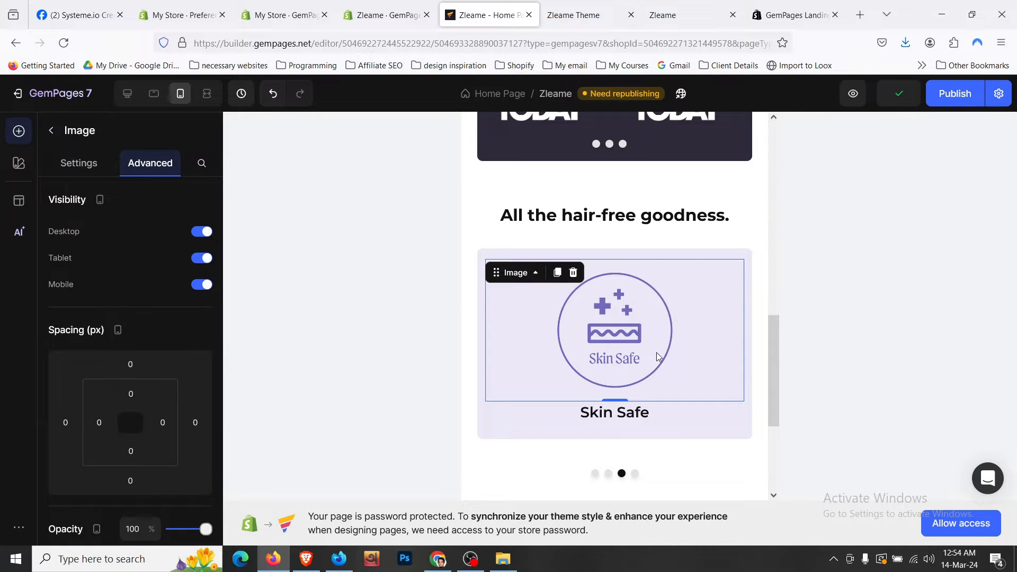
{"action": "left_click", "coordinate": [635, 473]}
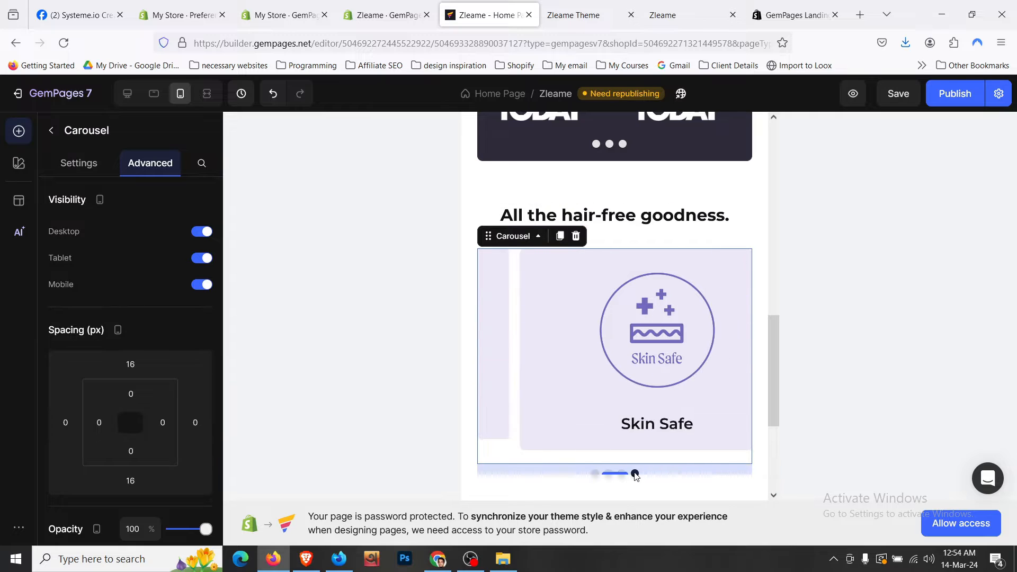
{"action": "right_click", "coordinate": [641, 321]}
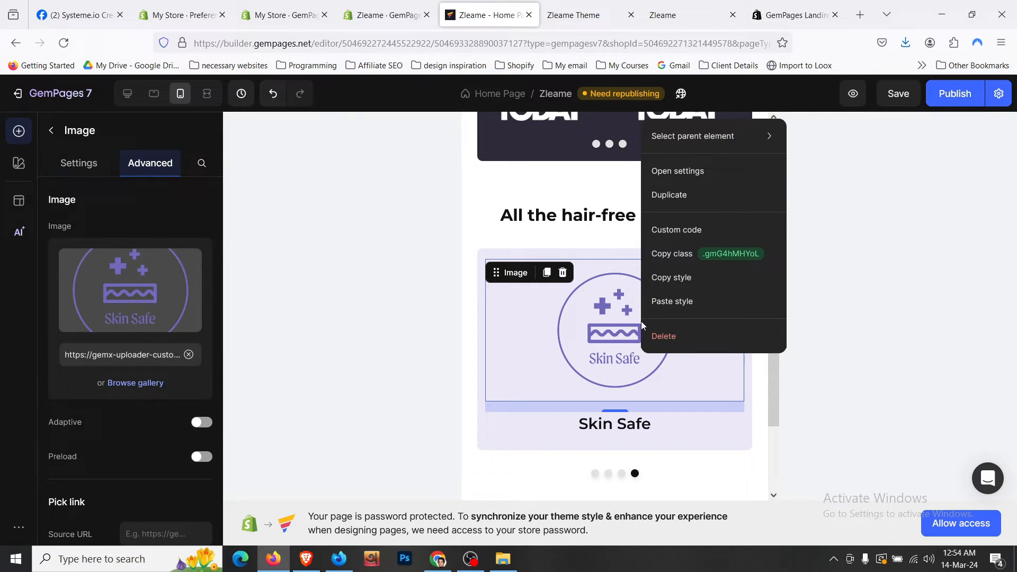
{"action": "left_click", "coordinate": [674, 301]}
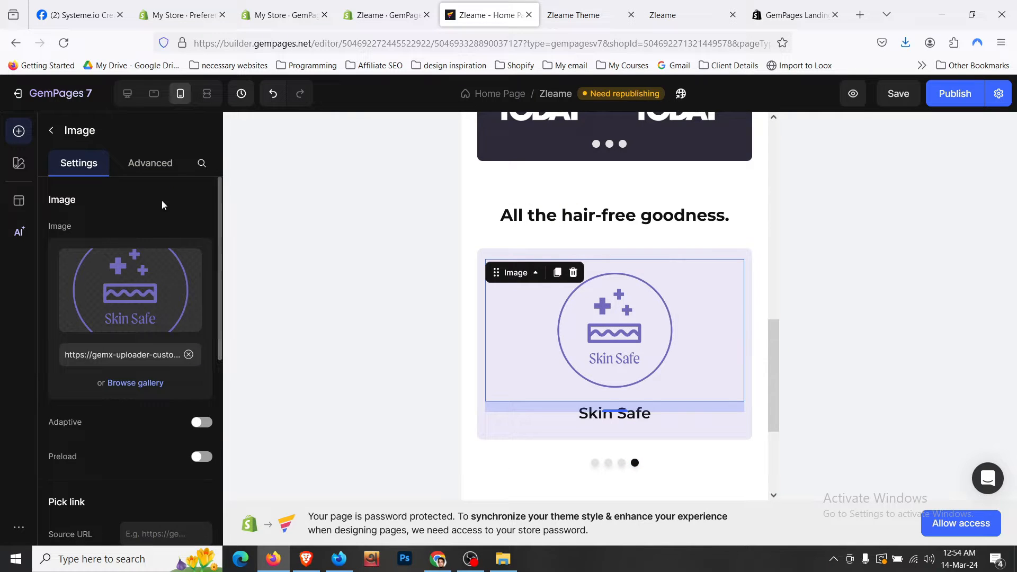
{"action": "left_click", "coordinate": [163, 171]}
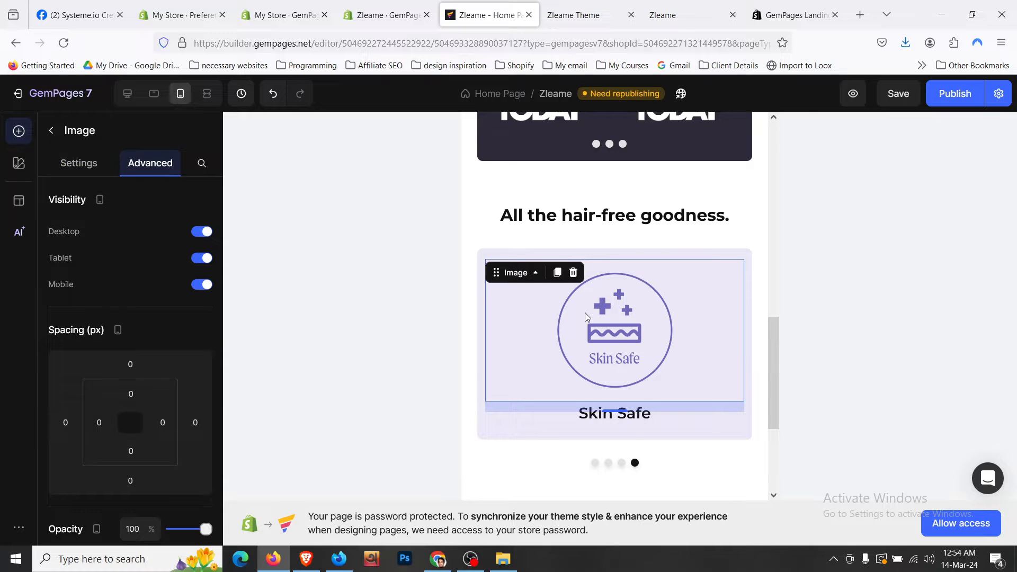
{"action": "left_click", "coordinate": [667, 422]}
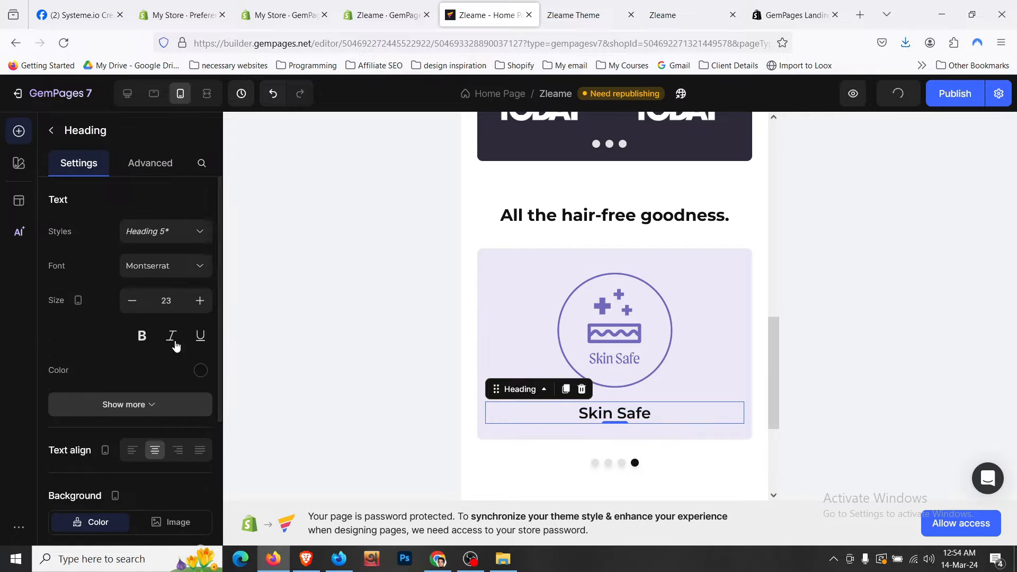
{"action": "left_click", "coordinate": [132, 300]}
- Check the card and As Featured In sections, then preview at tablet width
{"action": "scroll", "coordinate": [565, 392], "scroll_direction": "down", "scroll_amount": 1}
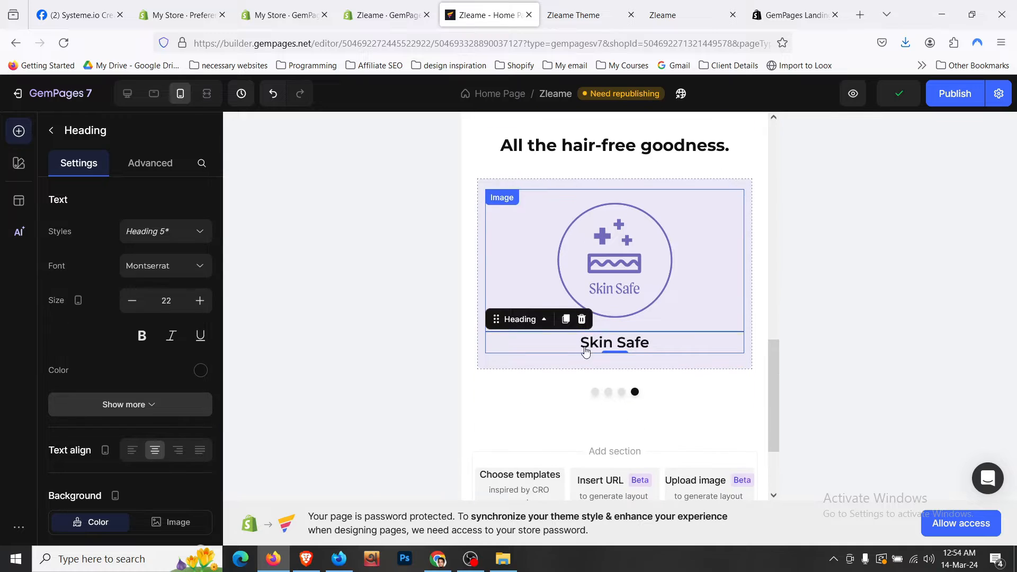
{"action": "left_click", "coordinate": [548, 406]}
{"action": "scroll", "coordinate": [546, 402], "scroll_direction": "up", "scroll_amount": 2}
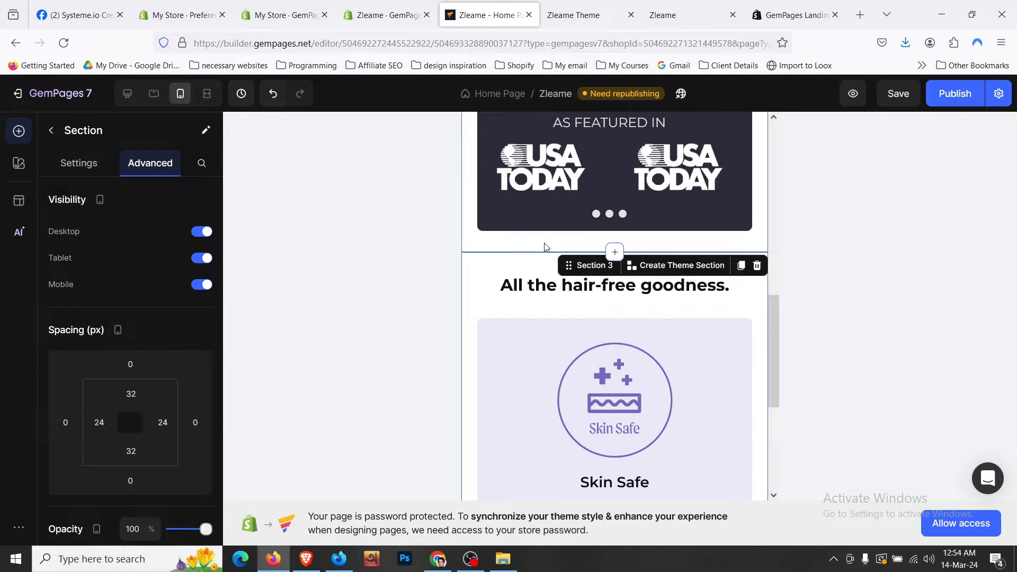
{"action": "left_click", "coordinate": [546, 247]}
{"action": "scroll", "coordinate": [546, 247], "scroll_direction": "up", "scroll_amount": 1}
{"action": "scroll", "coordinate": [544, 244], "scroll_direction": "up", "scroll_amount": 2}
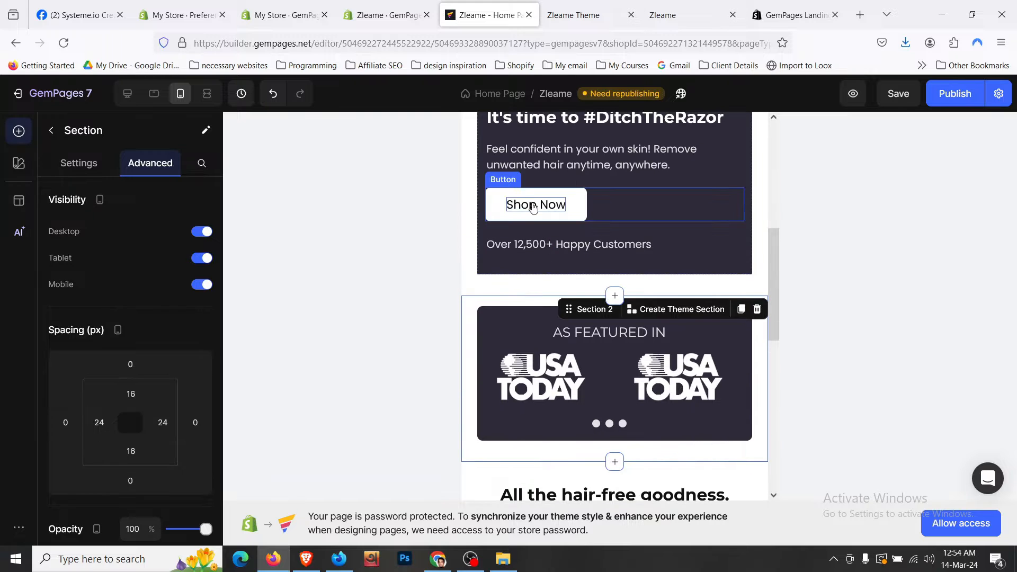
{"action": "left_click", "coordinate": [153, 94]}
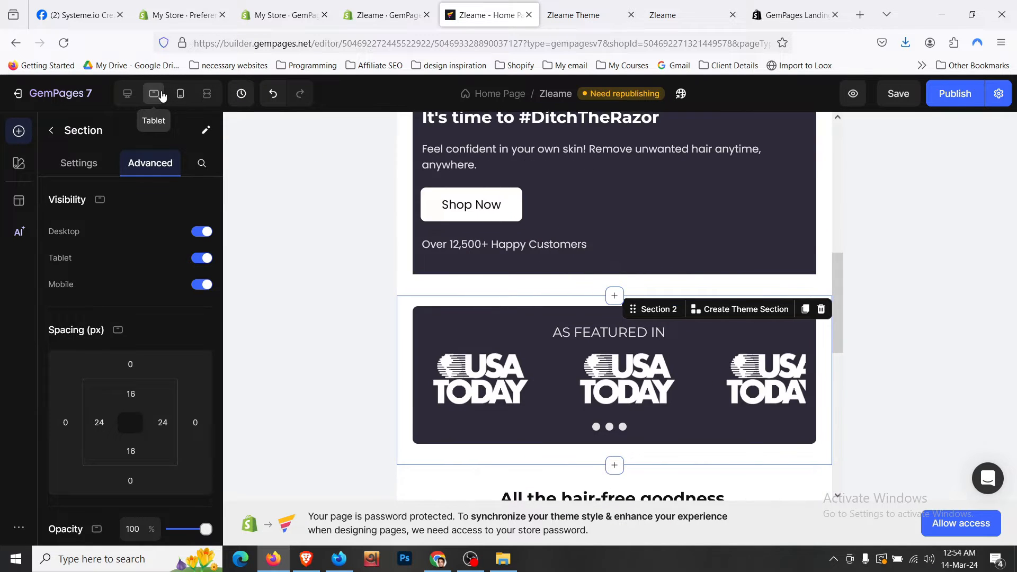
- Enlarge the 'All the hair-free goodness.' heading text to 30
{"action": "scroll", "coordinate": [318, 188], "scroll_direction": "down", "scroll_amount": 3}
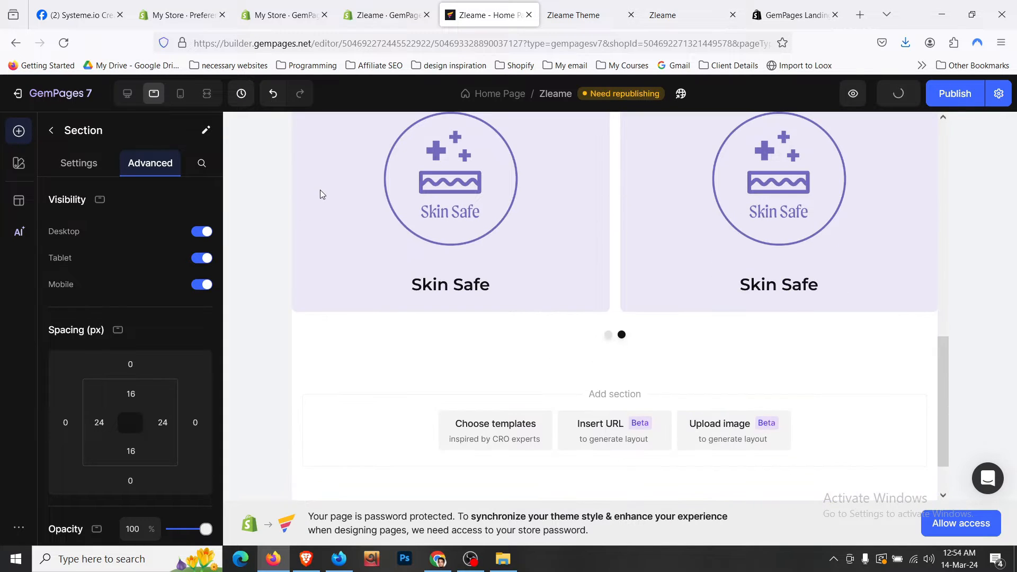
{"action": "scroll", "coordinate": [437, 316], "scroll_direction": "up", "scroll_amount": 2}
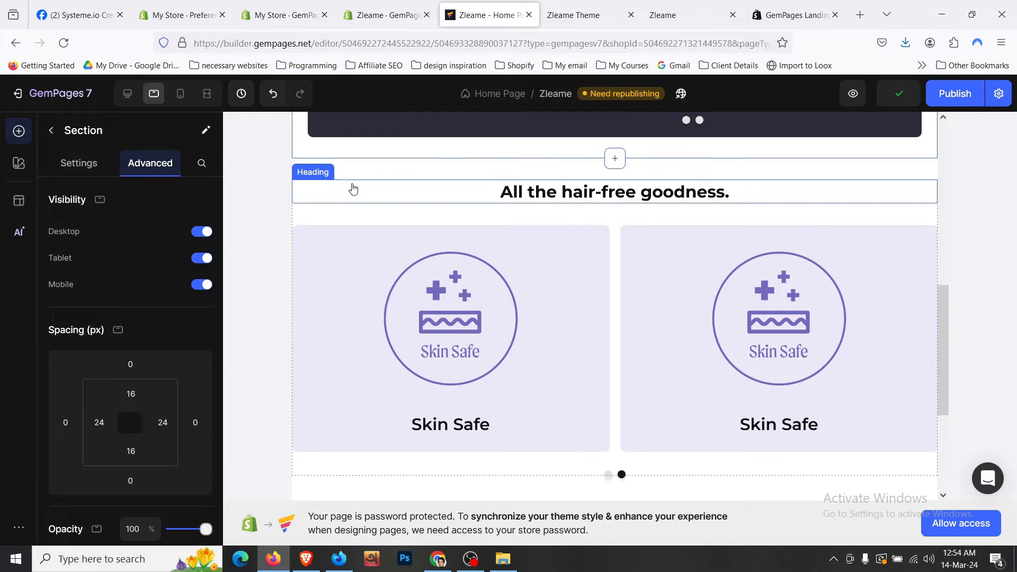
{"action": "left_click", "coordinate": [378, 169]}
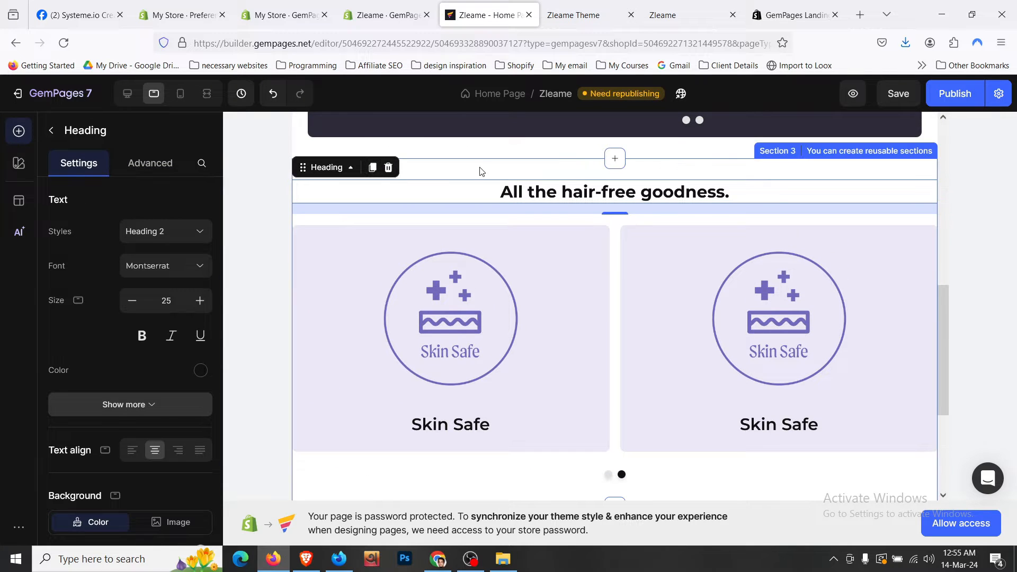
{"action": "left_click", "coordinate": [481, 171]}
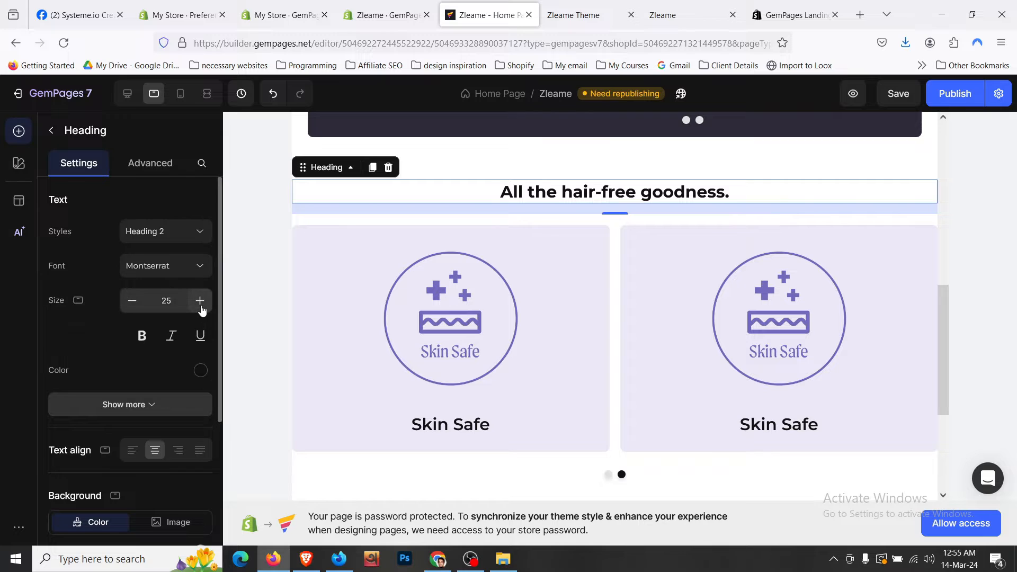
{"action": "left_click", "coordinate": [199, 300]}
{"action": "left_click", "coordinate": [200, 300]}
{"action": "scroll", "coordinate": [456, 222], "scroll_direction": "up", "scroll_amount": 3}
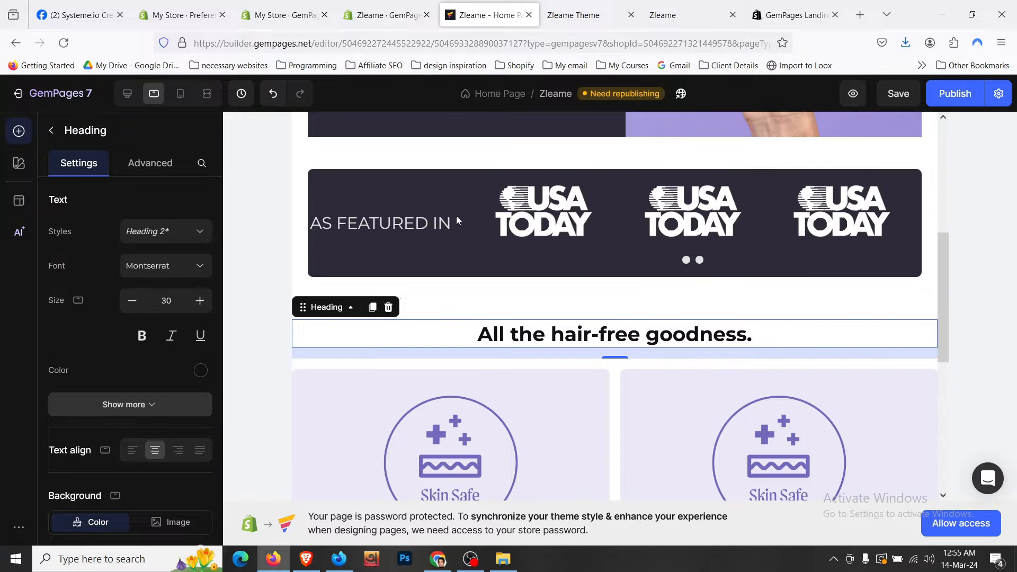
- Set the As Featured In row's left and right padding to 12
{"action": "left_click", "coordinate": [316, 180]}
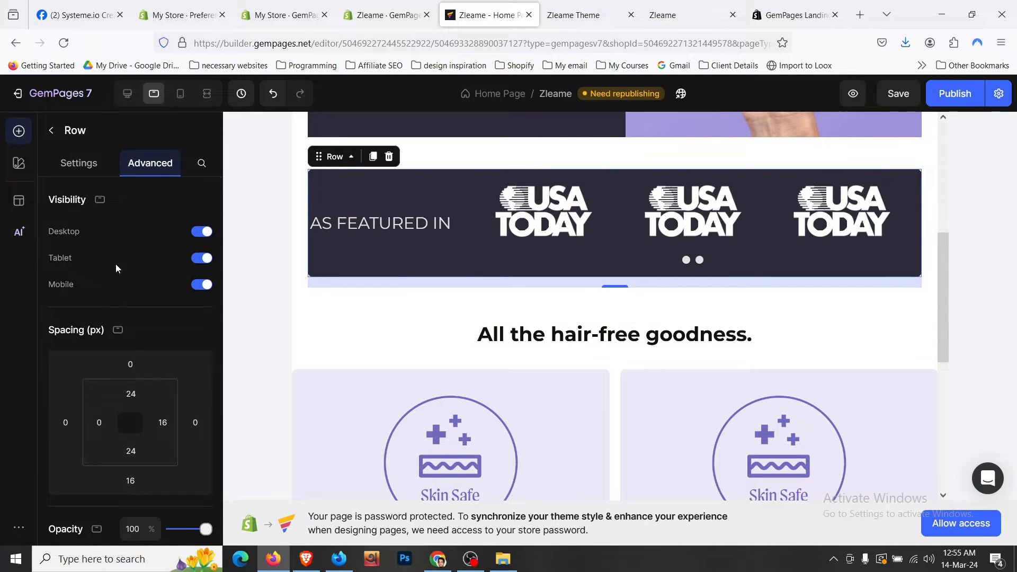
{"action": "left_click", "coordinate": [99, 422]}
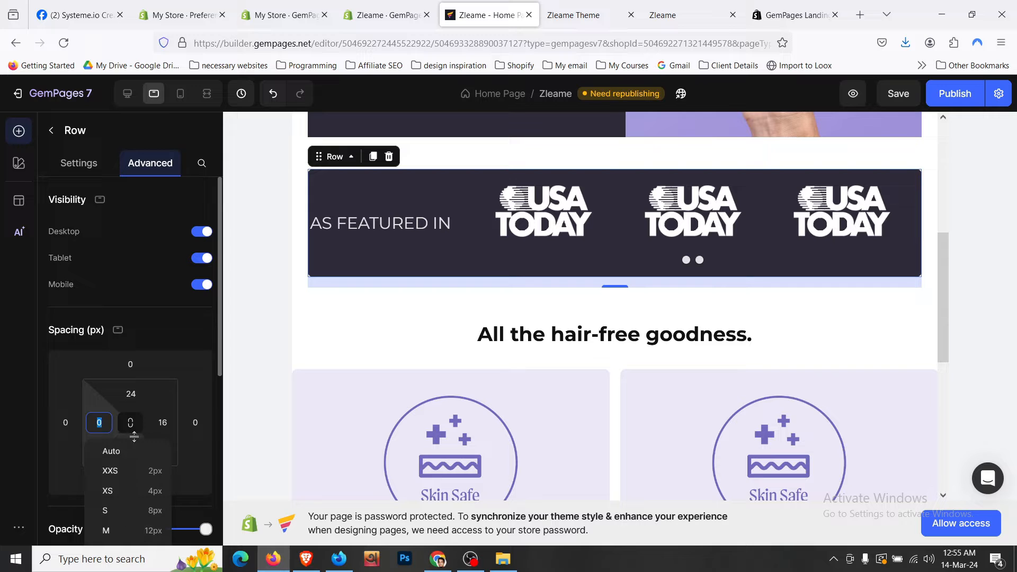
{"action": "left_click", "coordinate": [157, 530]}
{"action": "left_click", "coordinate": [163, 422]}
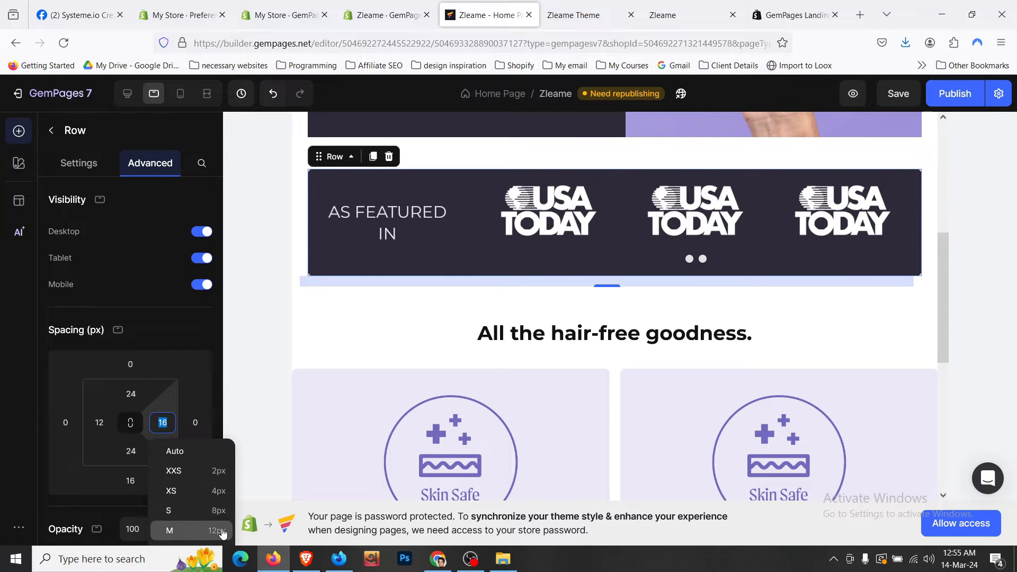
{"action": "left_click", "coordinate": [222, 530]}
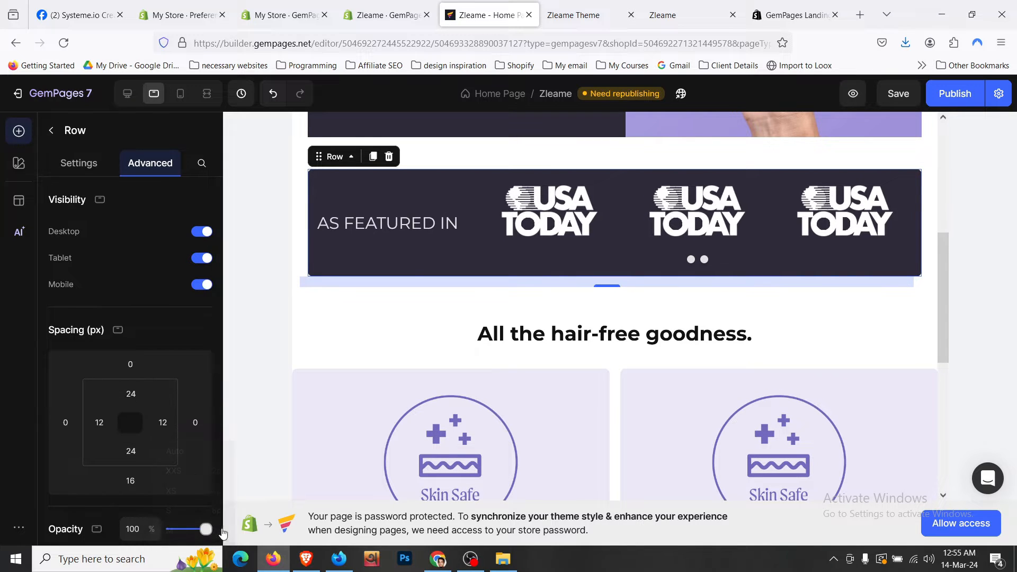
- Reduce the AS FEATURED IN heading text to 22
{"action": "left_click", "coordinate": [78, 163]}
{"action": "left_click", "coordinate": [131, 301]}
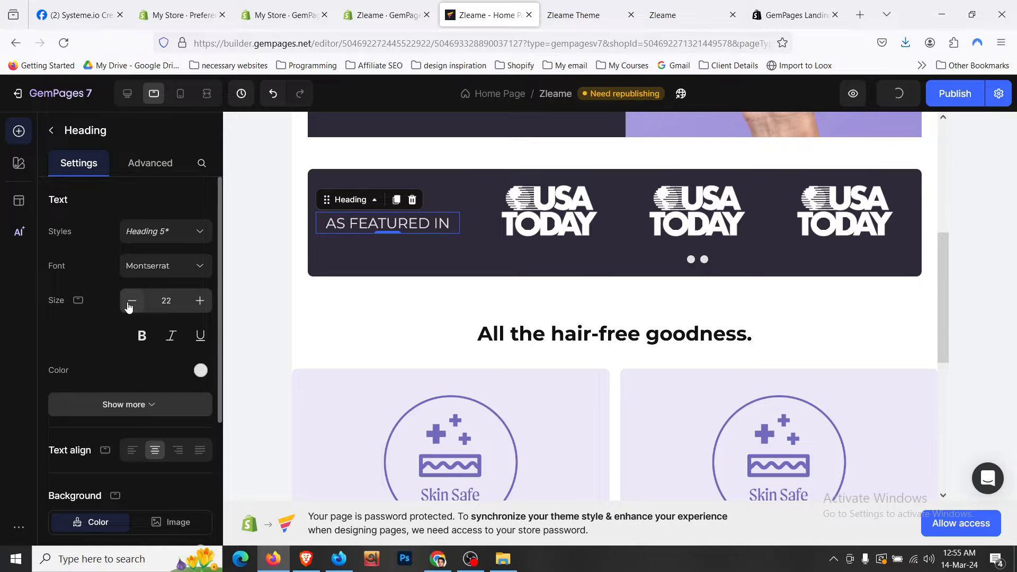
{"action": "left_click", "coordinate": [131, 300]}
{"action": "scroll", "coordinate": [596, 268], "scroll_direction": "down", "scroll_amount": 4}
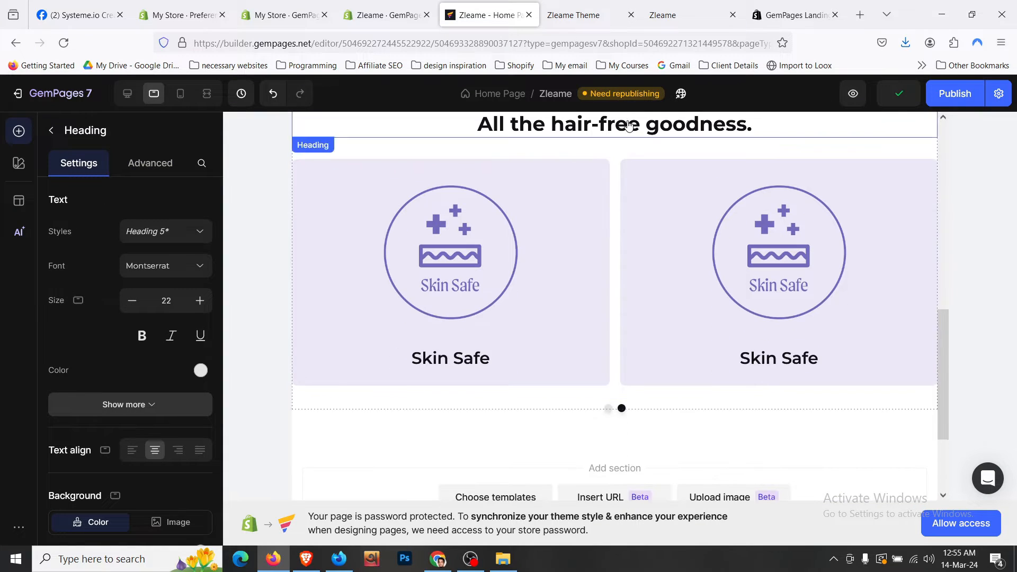
- Give the feature cards section 24 px left and right padding
{"action": "left_click", "coordinate": [629, 125]}
{"action": "scroll", "coordinate": [522, 330], "scroll_direction": "up", "scroll_amount": 3}
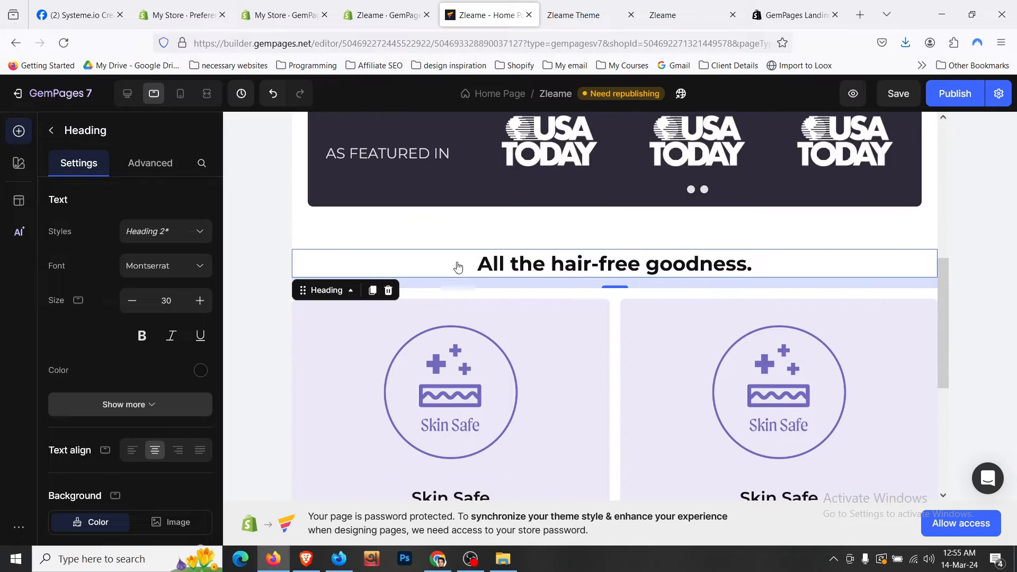
{"action": "left_click", "coordinate": [364, 223]}
{"action": "left_click", "coordinate": [168, 177]}
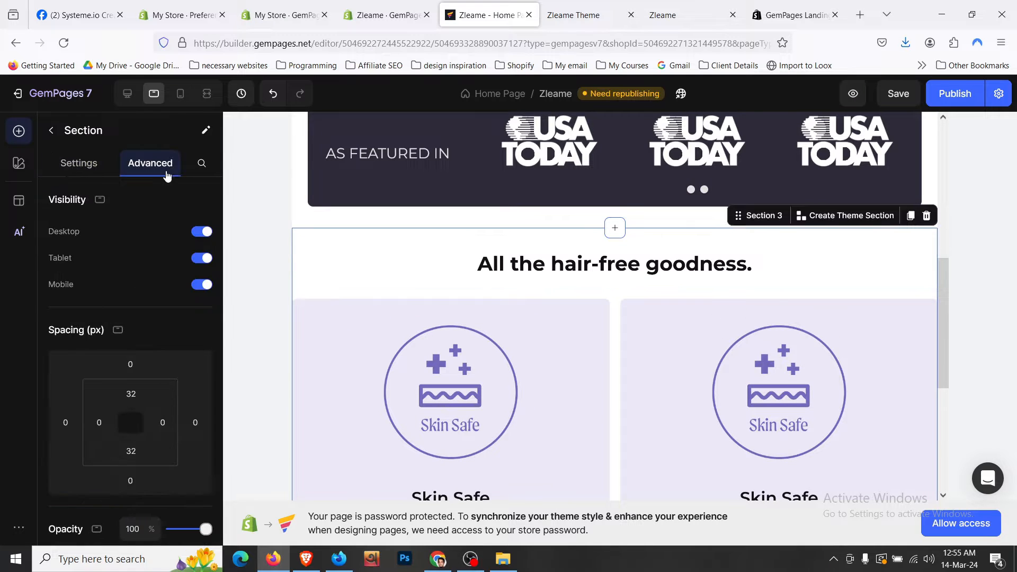
{"action": "left_click", "coordinate": [99, 422]}
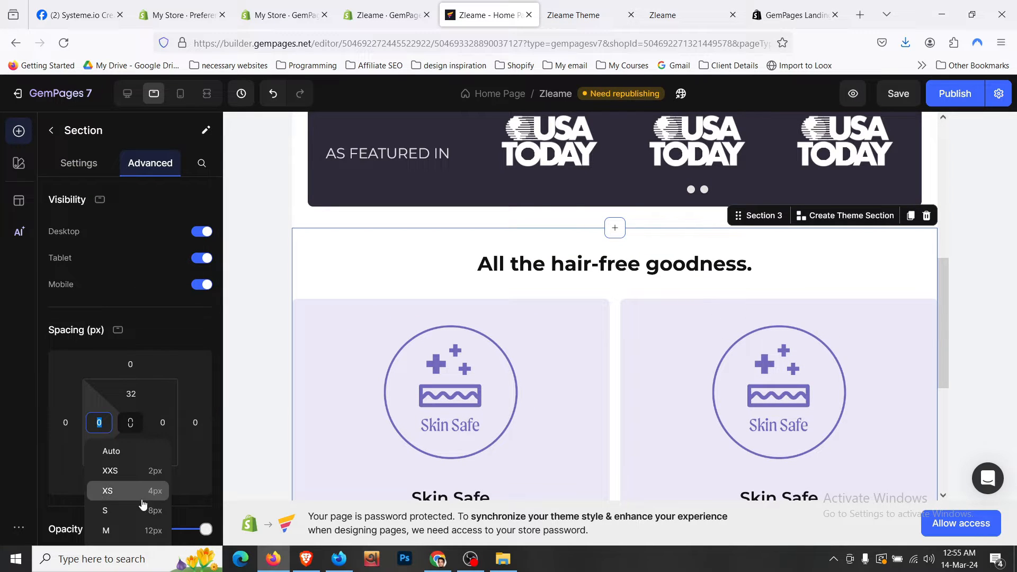
{"action": "scroll", "coordinate": [196, 467], "scroll_direction": "down", "scroll_amount": 3}
{"action": "left_click", "coordinate": [154, 426]}
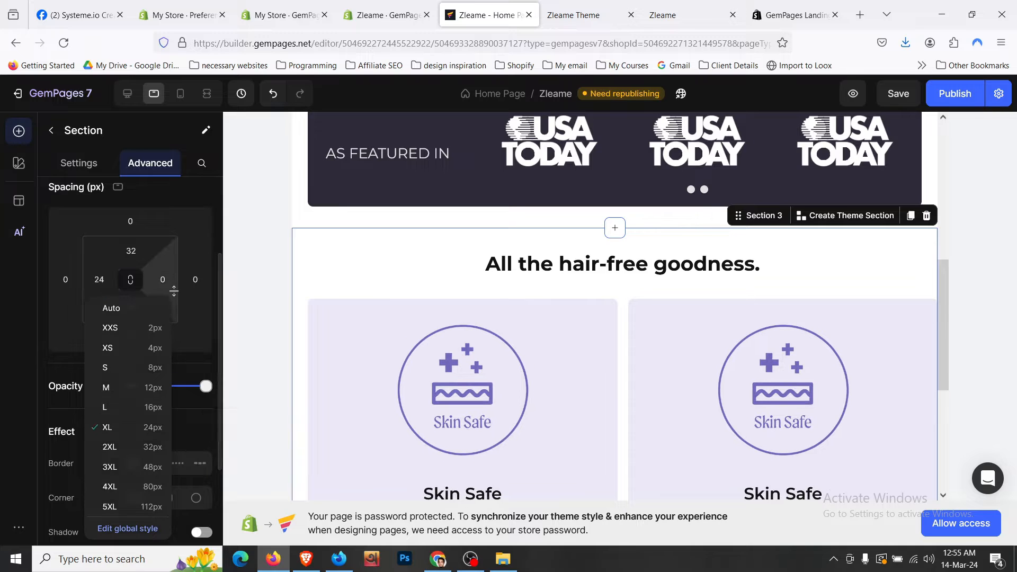
{"action": "left_click", "coordinate": [174, 284]}
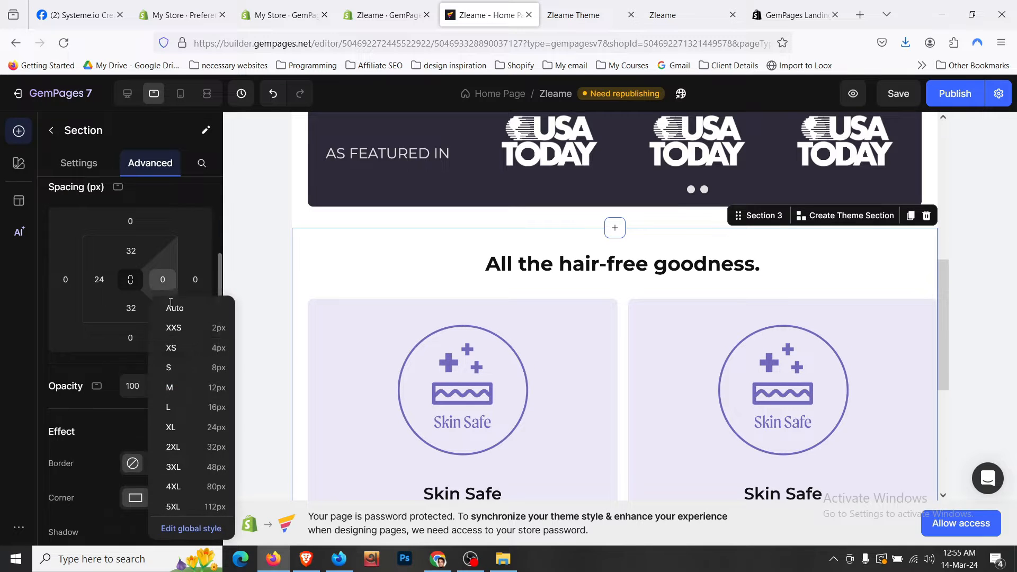
{"action": "left_click", "coordinate": [207, 429]}
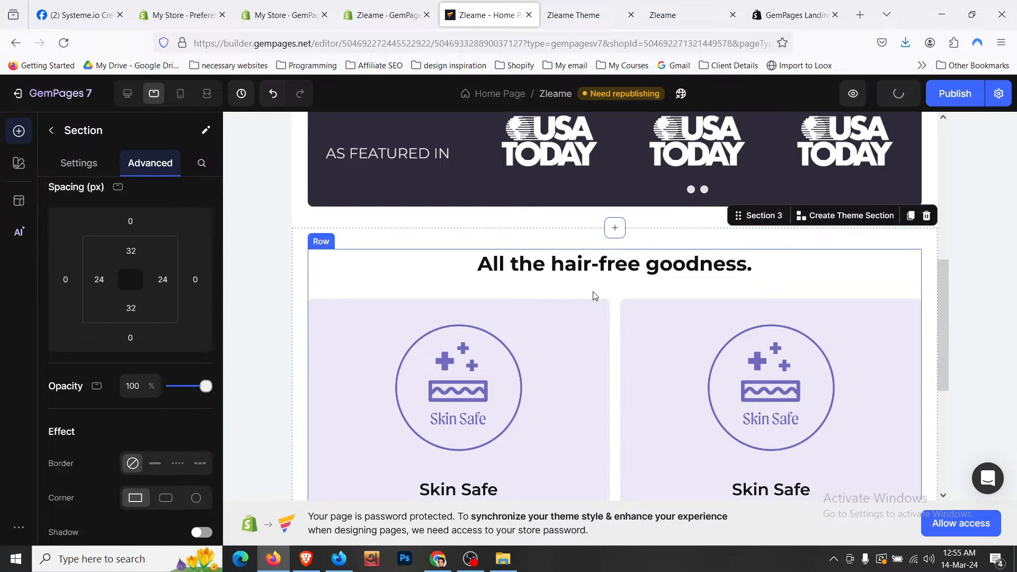
- Show four cards at once in the feature carousel and hide its dots
{"action": "left_click", "coordinate": [74, 164]}
{"action": "left_click", "coordinate": [200, 431]}
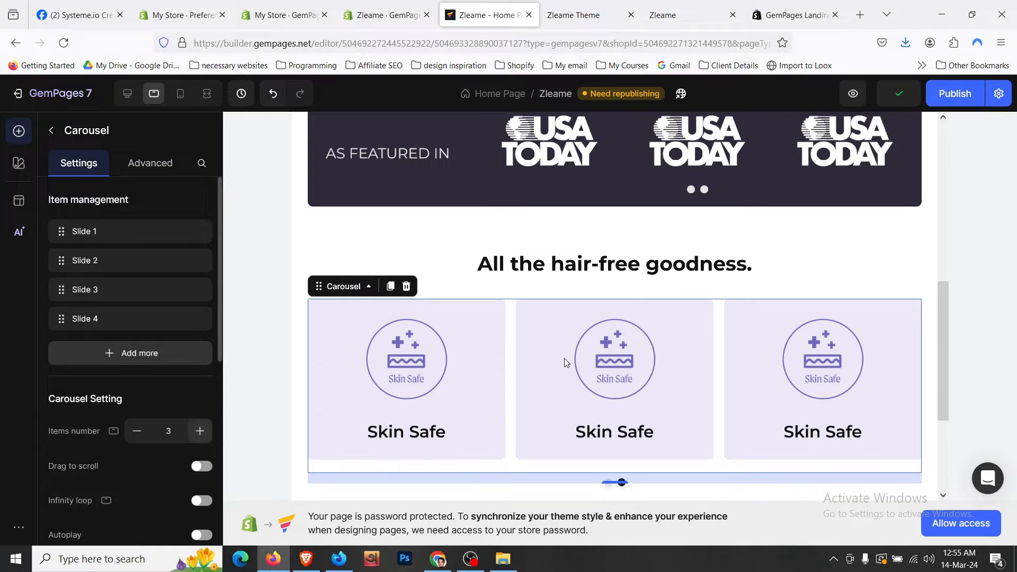
{"action": "scroll", "coordinate": [577, 357], "scroll_direction": "down", "scroll_amount": 3}
{"action": "left_click", "coordinate": [200, 431]}
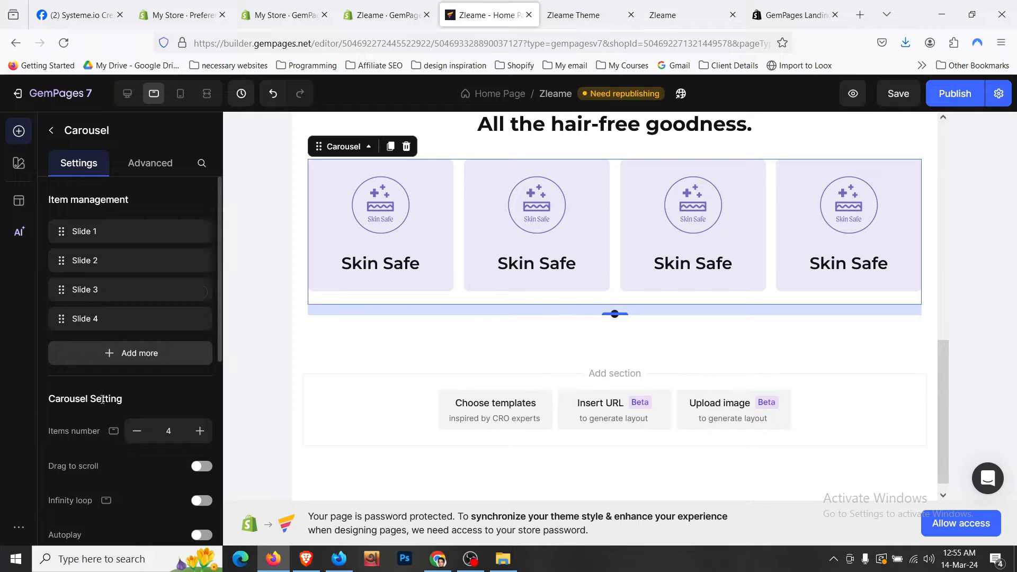
{"action": "scroll", "coordinate": [134, 405], "scroll_direction": "down", "scroll_amount": 4}
{"action": "left_click", "coordinate": [202, 356]}
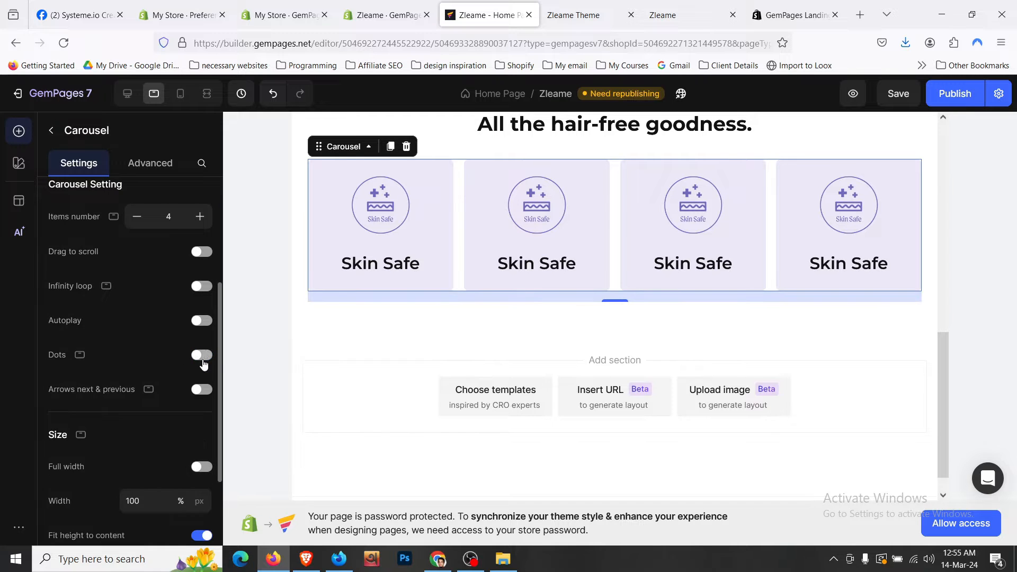
- Set the bottom padding of the row holding the carousel to 0
{"action": "left_click", "coordinate": [404, 327]}
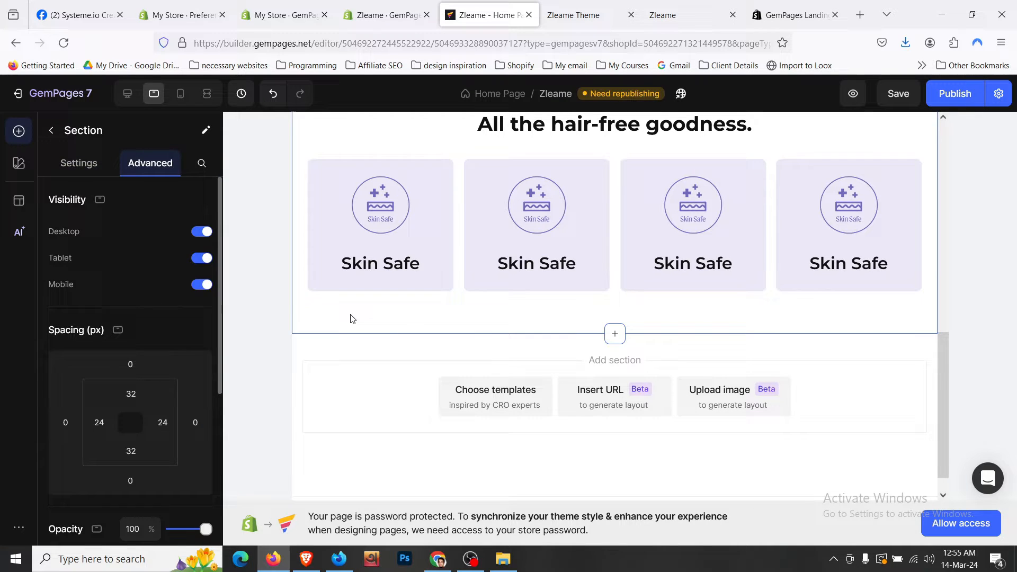
{"action": "left_click", "coordinate": [380, 298]}
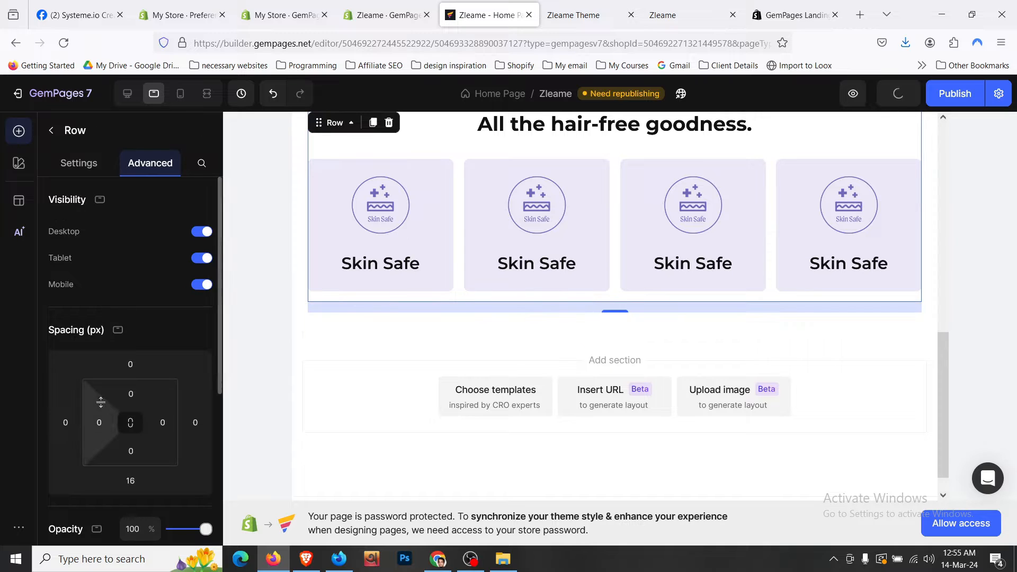
{"action": "left_click", "coordinate": [130, 480]}
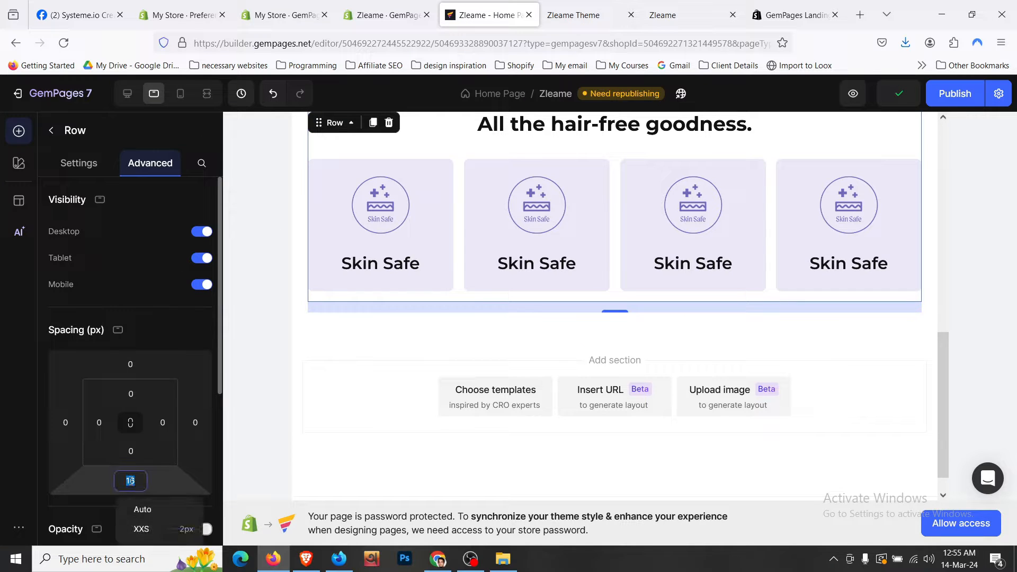
{"action": "type", "text": "0"}
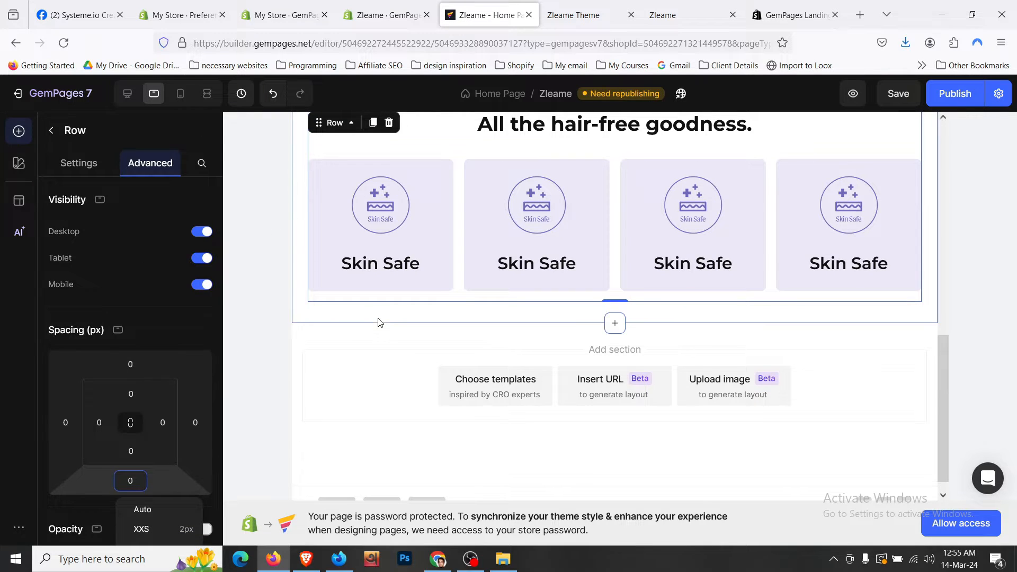
{"action": "left_click", "coordinate": [379, 324]}
{"action": "scroll", "coordinate": [427, 329], "scroll_direction": "up", "scroll_amount": 3}
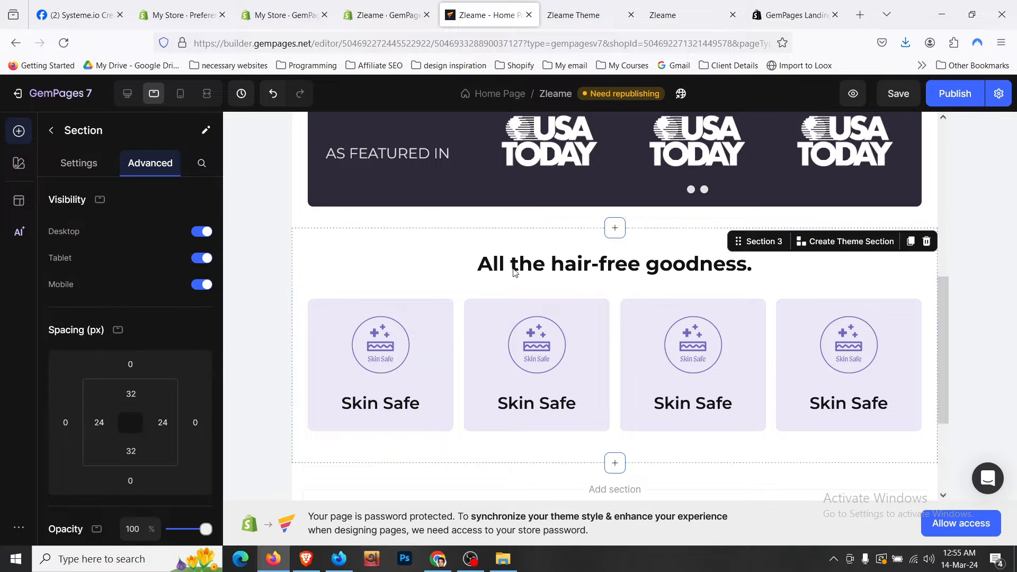
{"action": "left_click", "coordinate": [528, 263]}
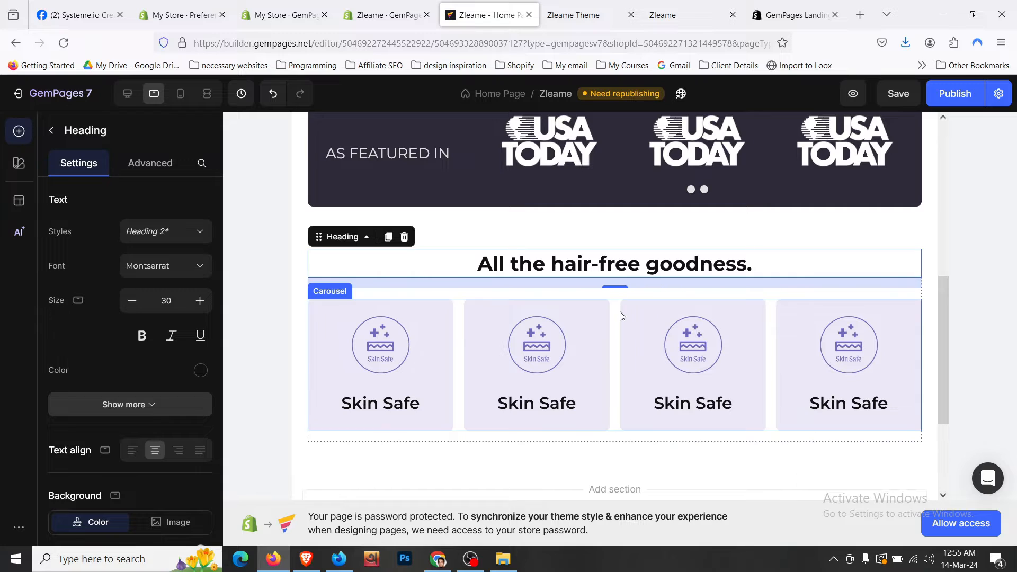
{"action": "left_click", "coordinate": [616, 229]}
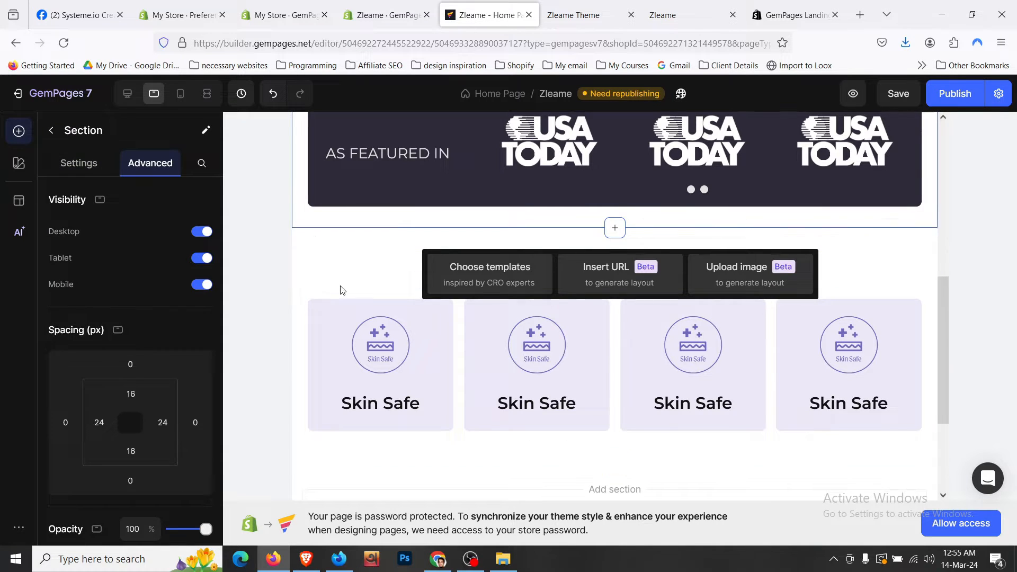
{"action": "scroll", "coordinate": [371, 254], "scroll_direction": "up", "scroll_amount": 3}
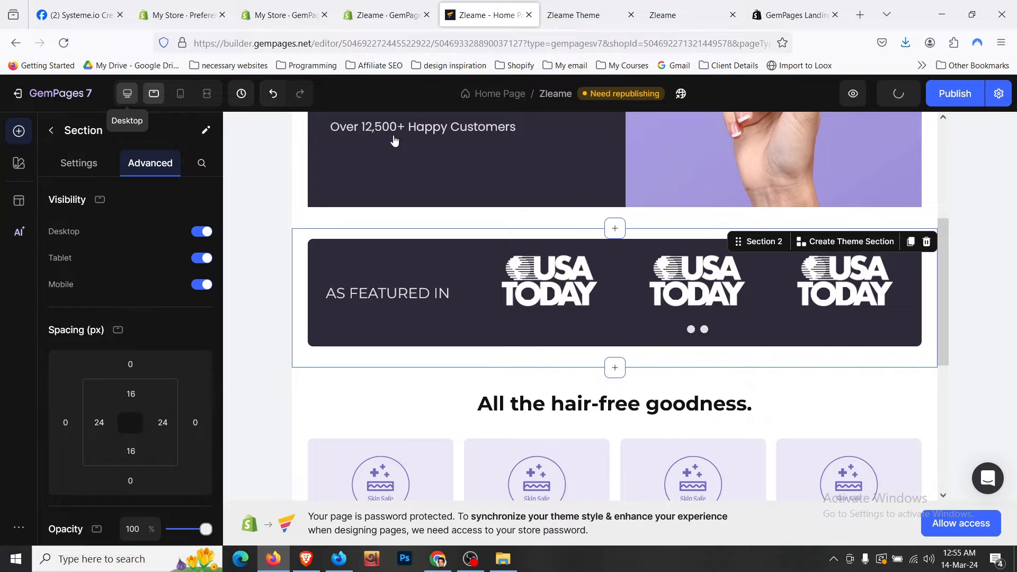
- Grant the editor store access by entering the store password, then save and reload
{"action": "scroll", "coordinate": [686, 264], "scroll_direction": "down", "scroll_amount": 5}
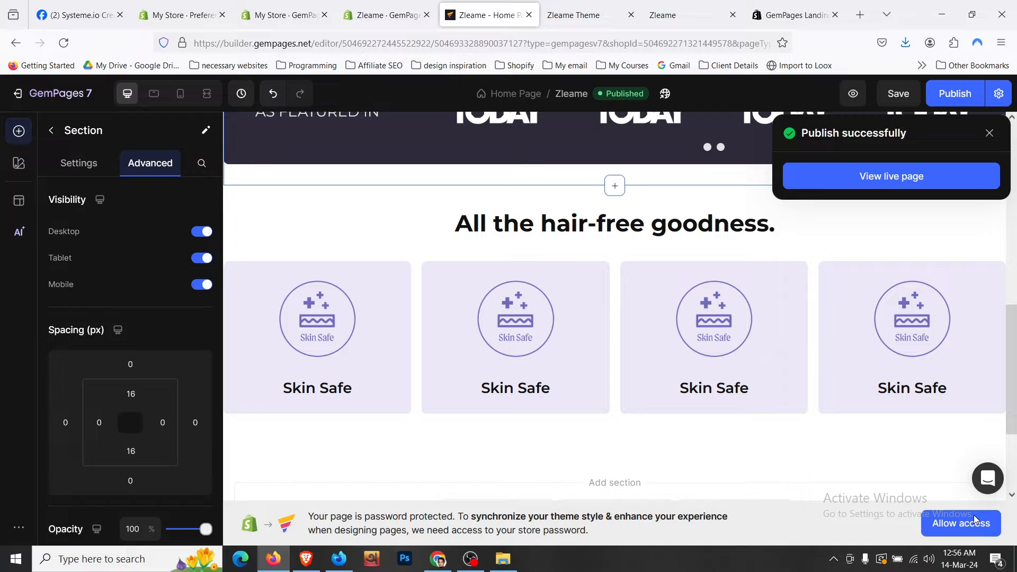
{"action": "left_click", "coordinate": [988, 133]}
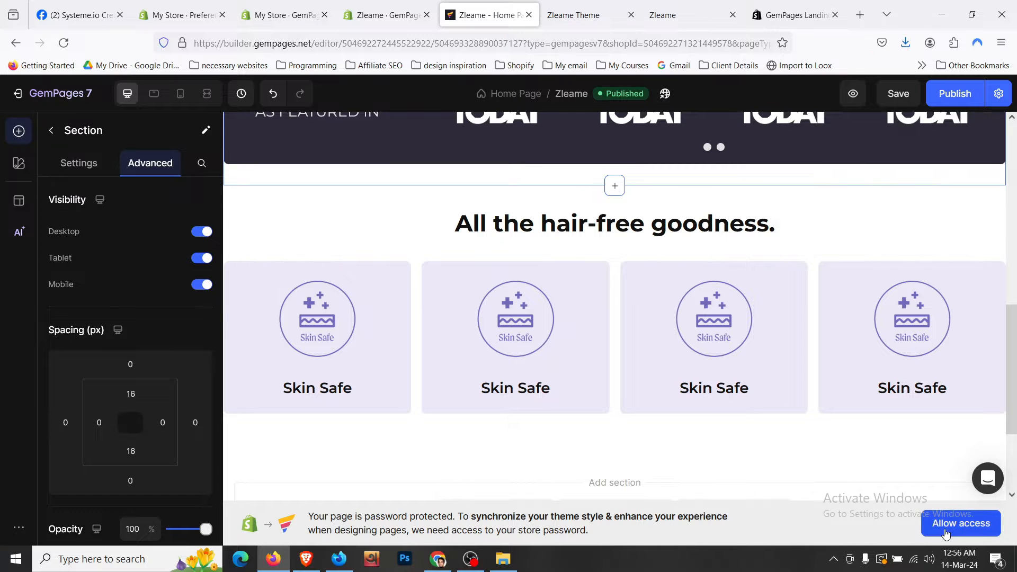
{"action": "left_click", "coordinate": [961, 524]}
{"action": "type", "text": "1234"}
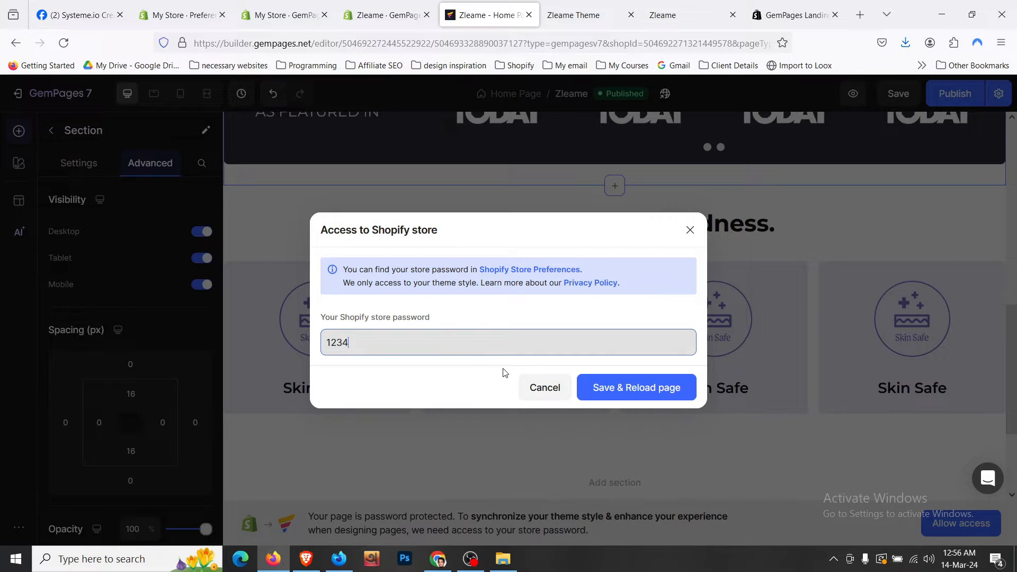
{"action": "left_click", "coordinate": [623, 391]}
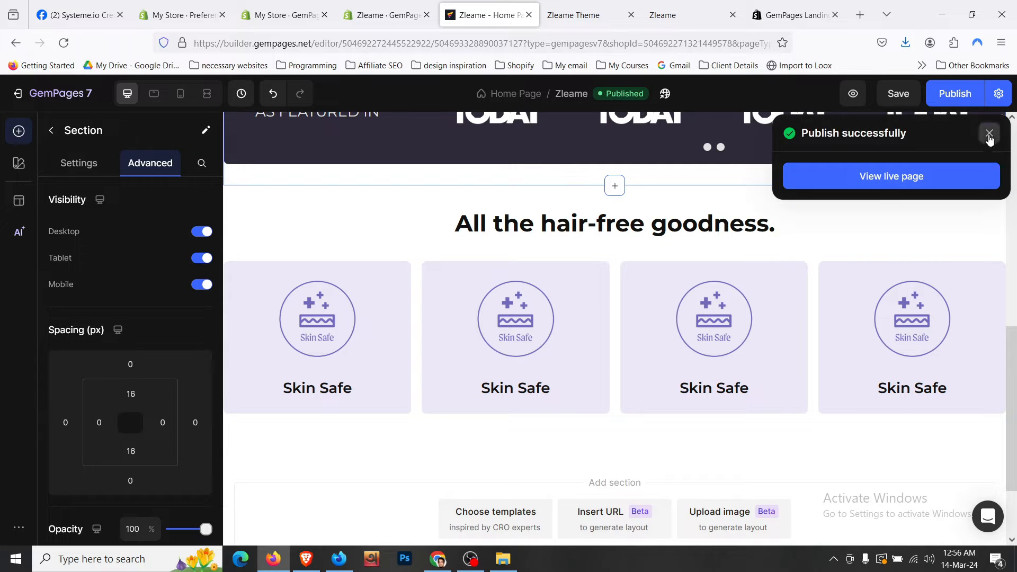
{"action": "left_click", "coordinate": [988, 133]}
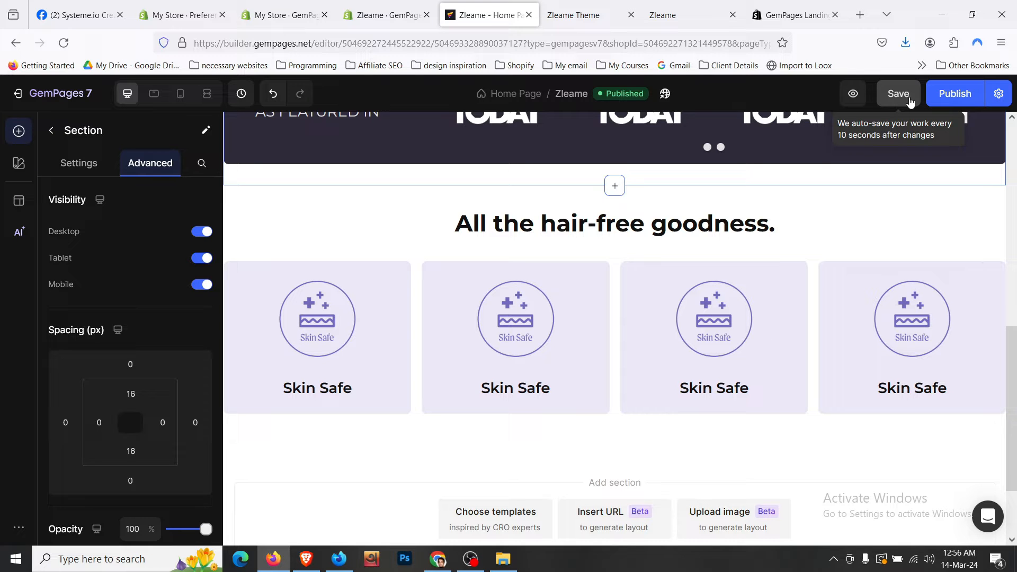
{"action": "left_click", "coordinate": [582, 14]}
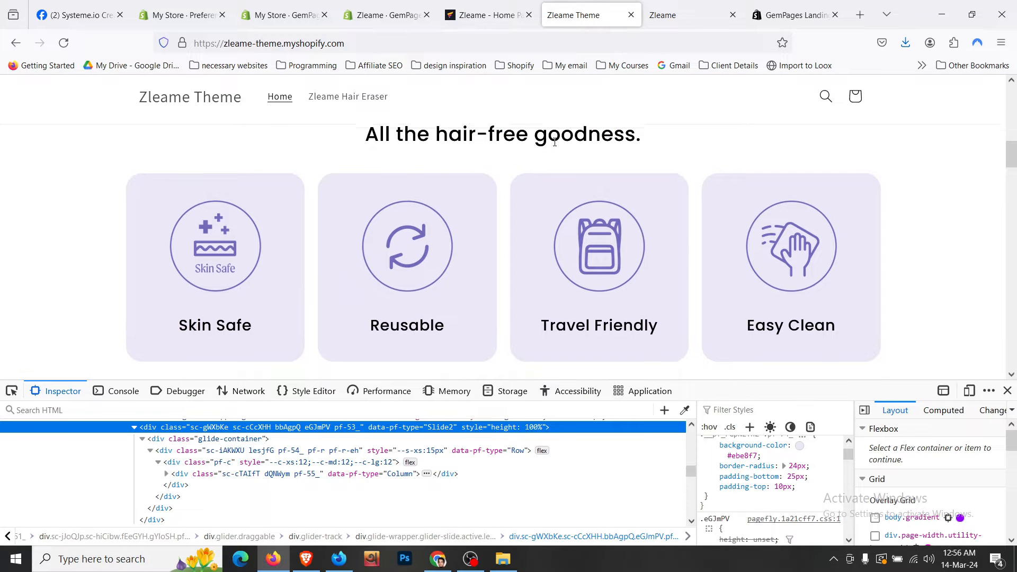
{"action": "scroll", "coordinate": [554, 141], "scroll_direction": "down", "scroll_amount": 2}
{"action": "scroll", "coordinate": [553, 141], "scroll_direction": "down", "scroll_amount": 12}
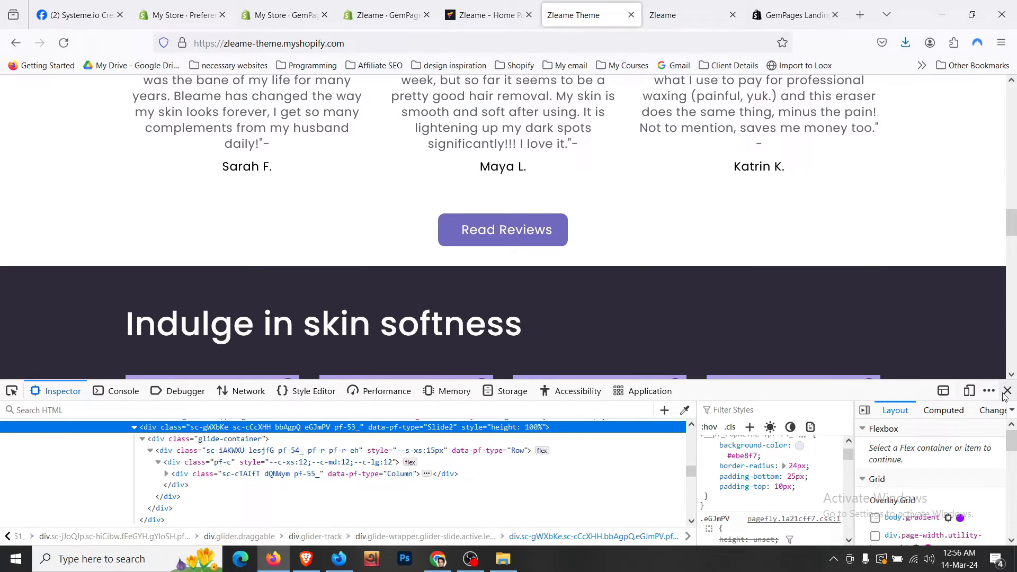
{"action": "left_click", "coordinate": [1006, 392]}
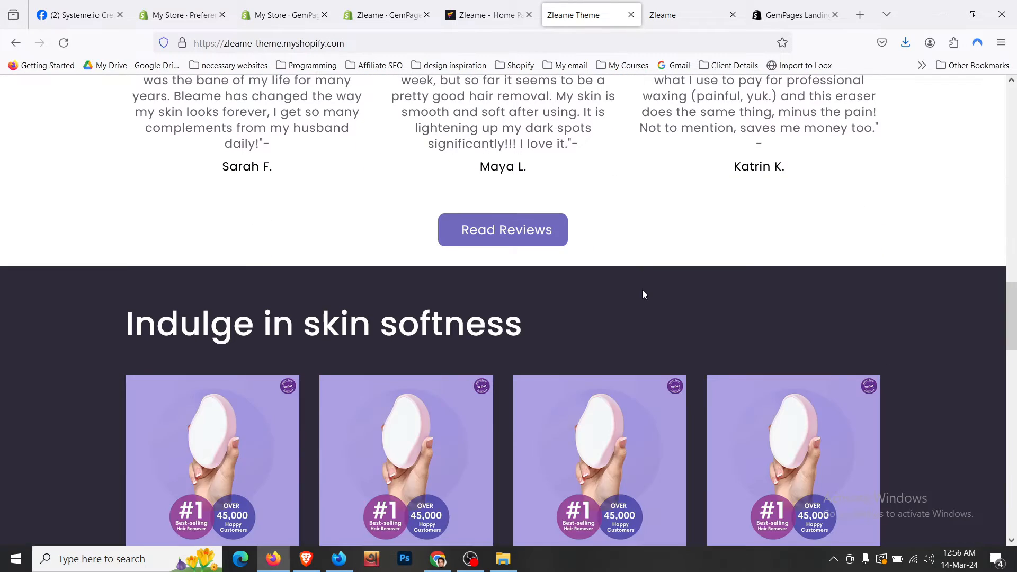
{"action": "scroll", "coordinate": [641, 290], "scroll_direction": "down", "scroll_amount": 6}
{"action": "scroll", "coordinate": [642, 289], "scroll_direction": "up", "scroll_amount": 2}
{"action": "scroll", "coordinate": [641, 289], "scroll_direction": "down", "scroll_amount": 3}
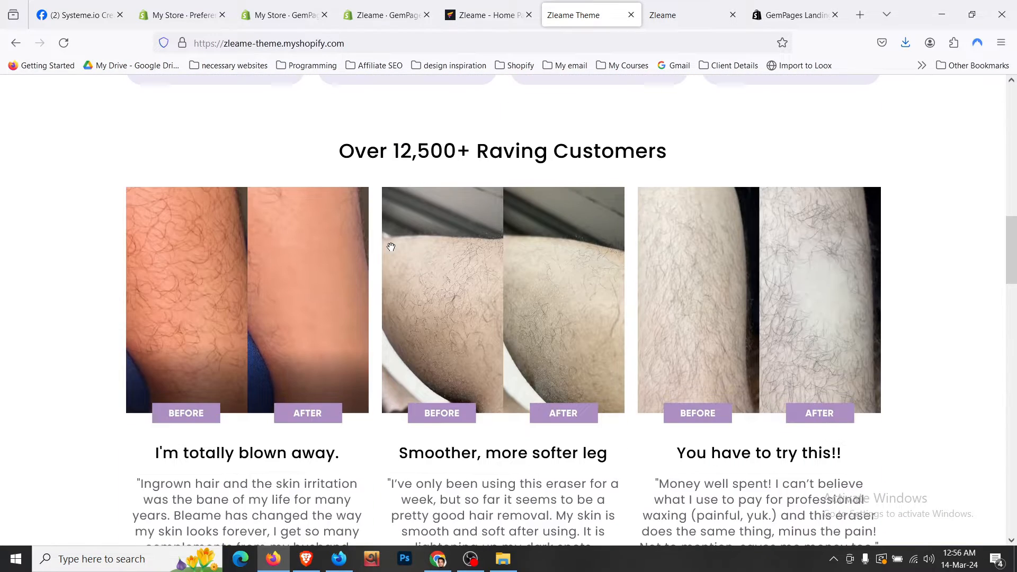
{"action": "scroll", "coordinate": [390, 246], "scroll_direction": "down", "scroll_amount": 3}
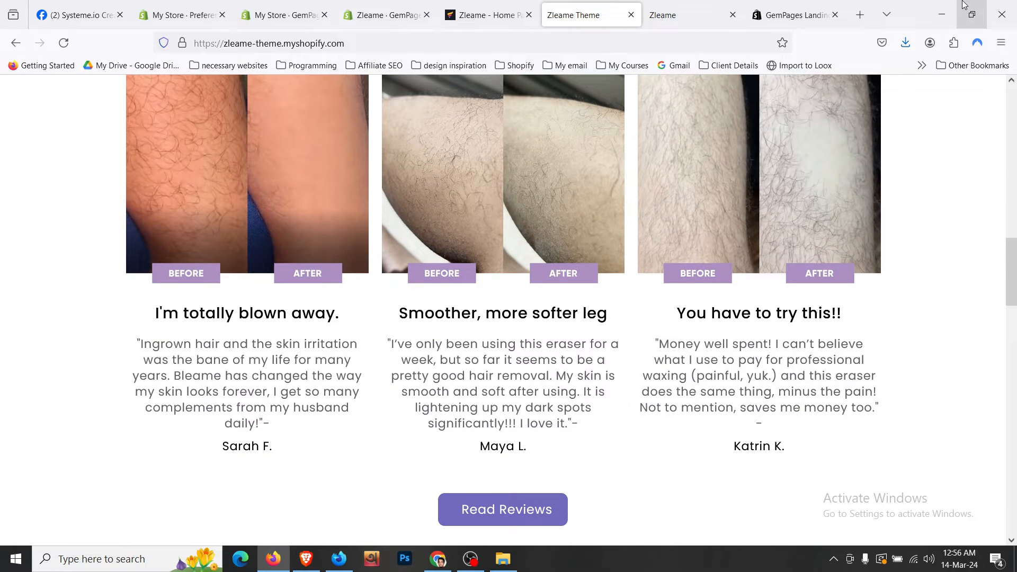
{"action": "left_click", "coordinate": [972, 14]}
{"action": "scroll", "coordinate": [221, 264], "scroll_direction": "up", "scroll_amount": 4}
{"action": "scroll", "coordinate": [180, 246], "scroll_direction": "down", "scroll_amount": 5}
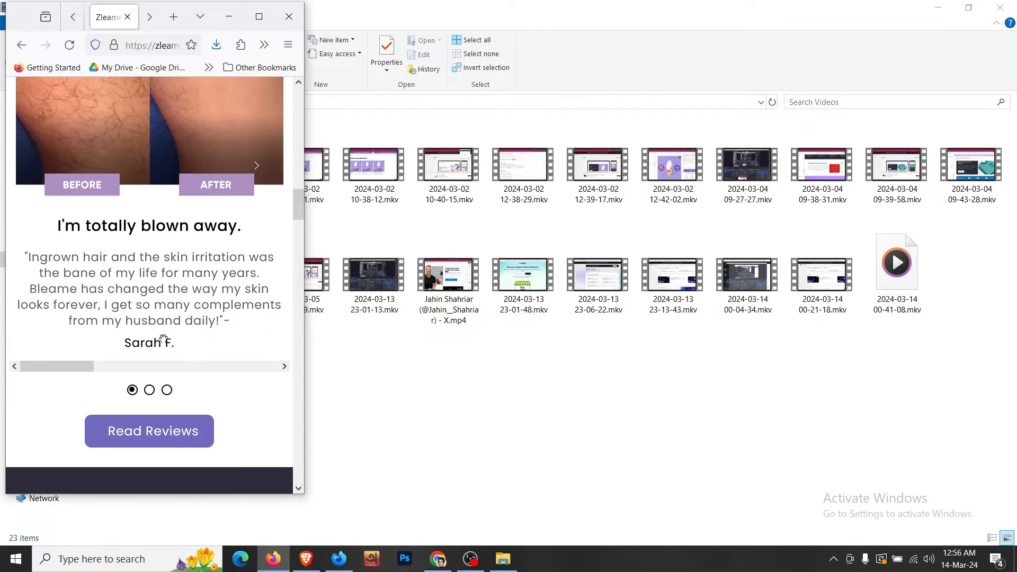
{"action": "scroll", "coordinate": [164, 349], "scroll_direction": "up", "scroll_amount": 6}
{"action": "left_click", "coordinate": [259, 17]}
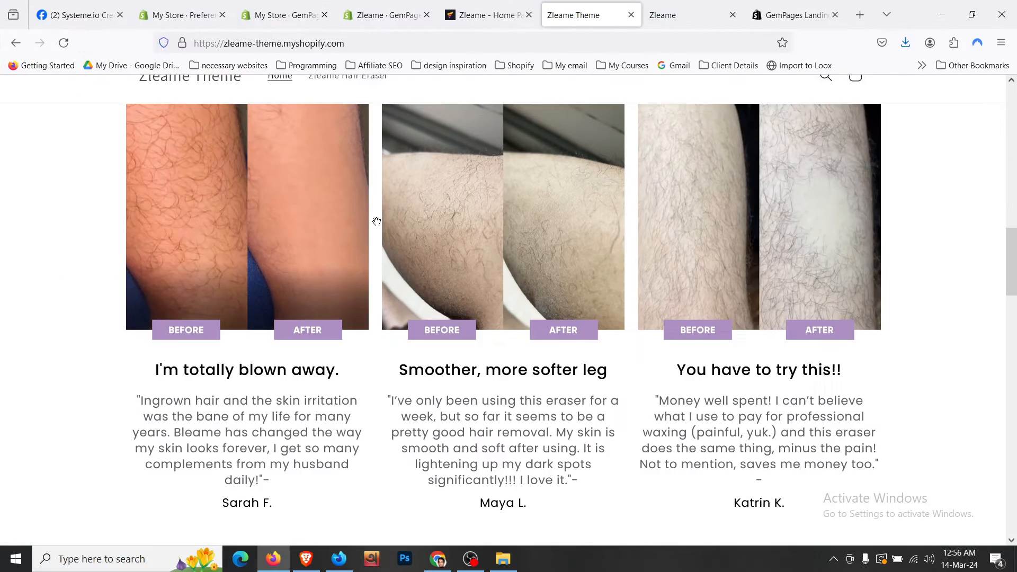
{"action": "scroll", "coordinate": [374, 221], "scroll_direction": "up", "scroll_amount": 1}
{"action": "scroll", "coordinate": [374, 220], "scroll_direction": "down", "scroll_amount": 2}
{"action": "scroll", "coordinate": [376, 233], "scroll_direction": "up", "scroll_amount": 4}
{"action": "scroll", "coordinate": [376, 233], "scroll_direction": "down", "scroll_amount": 8}
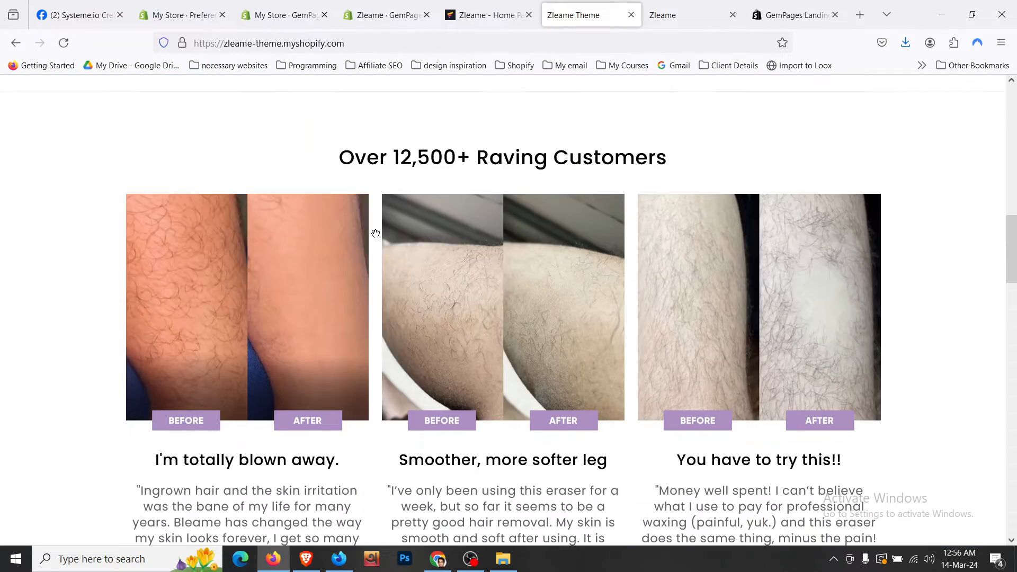
{"action": "scroll", "coordinate": [376, 234], "scroll_direction": "up", "scroll_amount": 10}
{"action": "scroll", "coordinate": [375, 234], "scroll_direction": "down", "scroll_amount": 8}
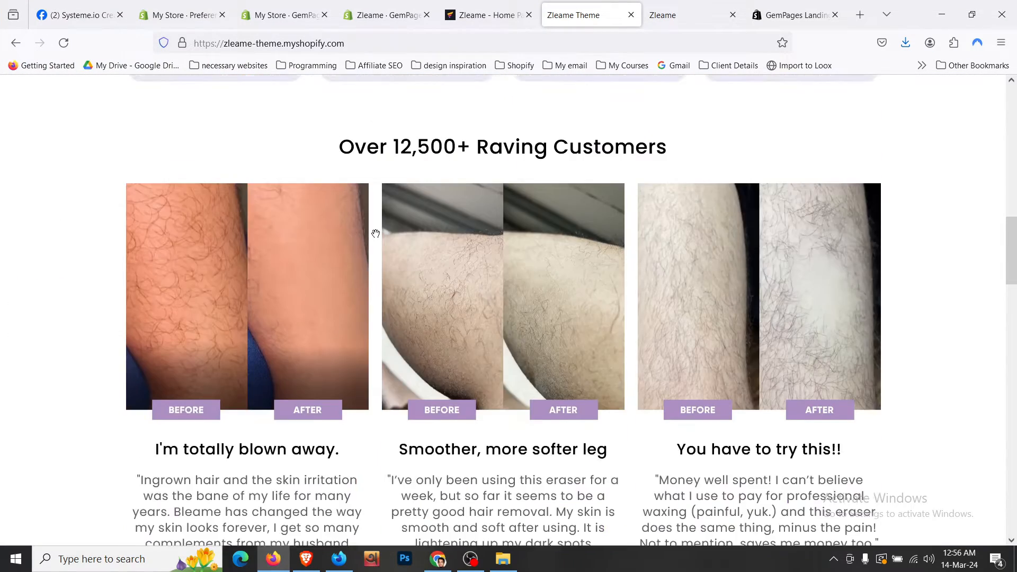
{"action": "scroll", "coordinate": [376, 233], "scroll_direction": "up", "scroll_amount": 5}
{"action": "scroll", "coordinate": [376, 233], "scroll_direction": "up", "scroll_amount": 4}
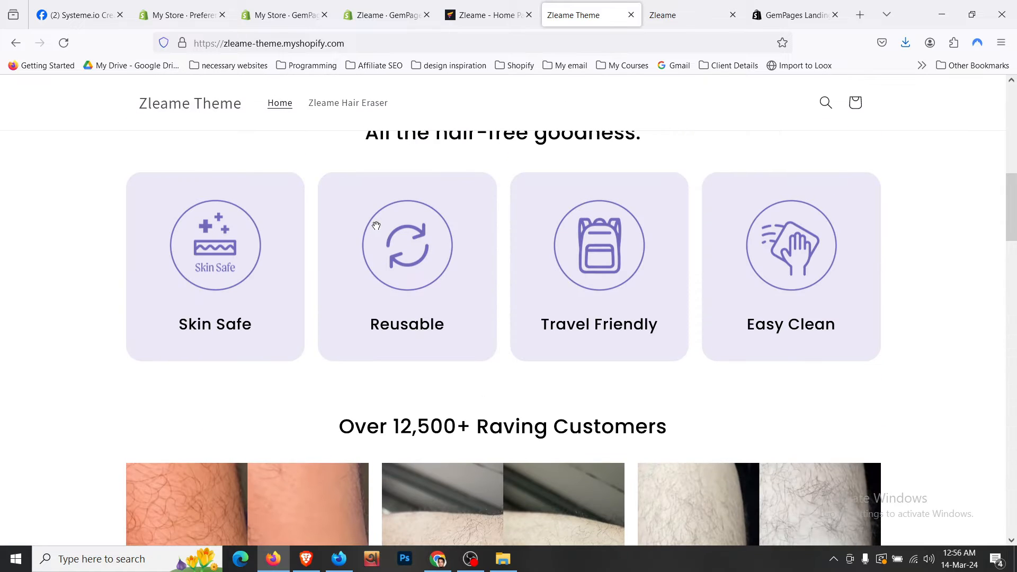
{"action": "left_click", "coordinate": [484, 15]}
{"action": "scroll", "coordinate": [431, 327], "scroll_direction": "down", "scroll_amount": 2}
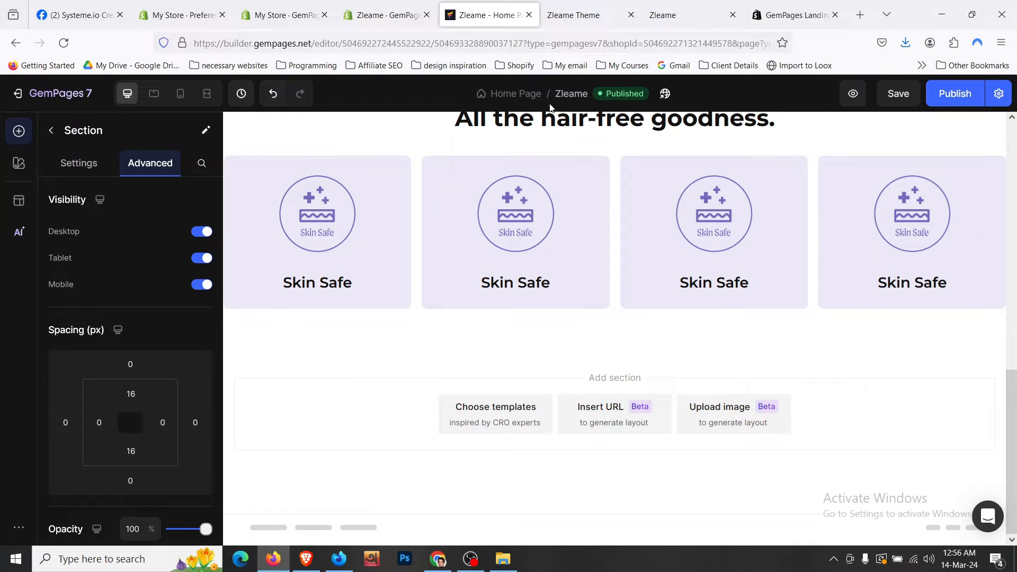
- Duplicate the hair-free goodness feature section with Ctrl+D
{"action": "scroll", "coordinate": [432, 327], "scroll_direction": "up", "scroll_amount": 3}
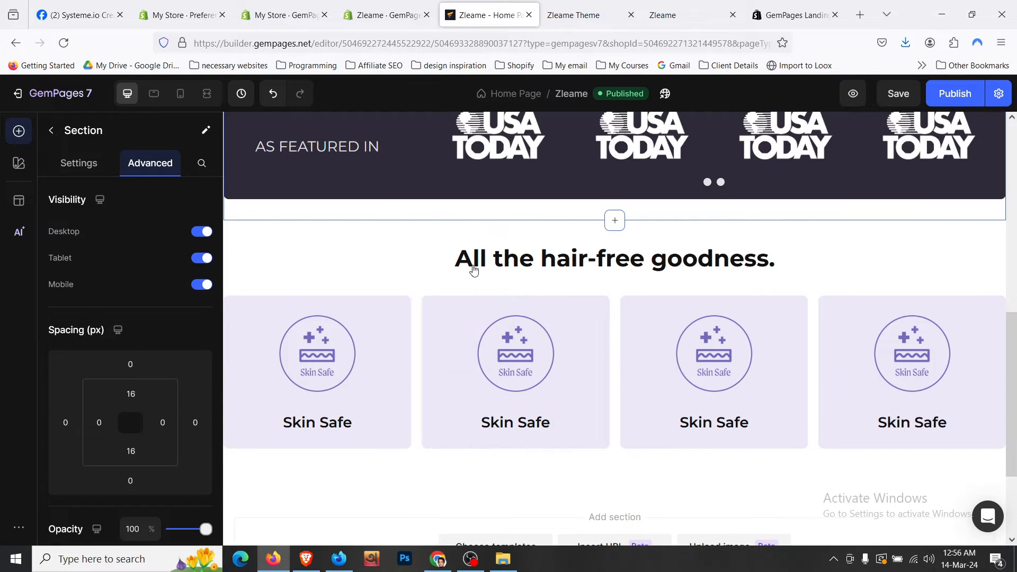
{"action": "left_click", "coordinate": [415, 237]}
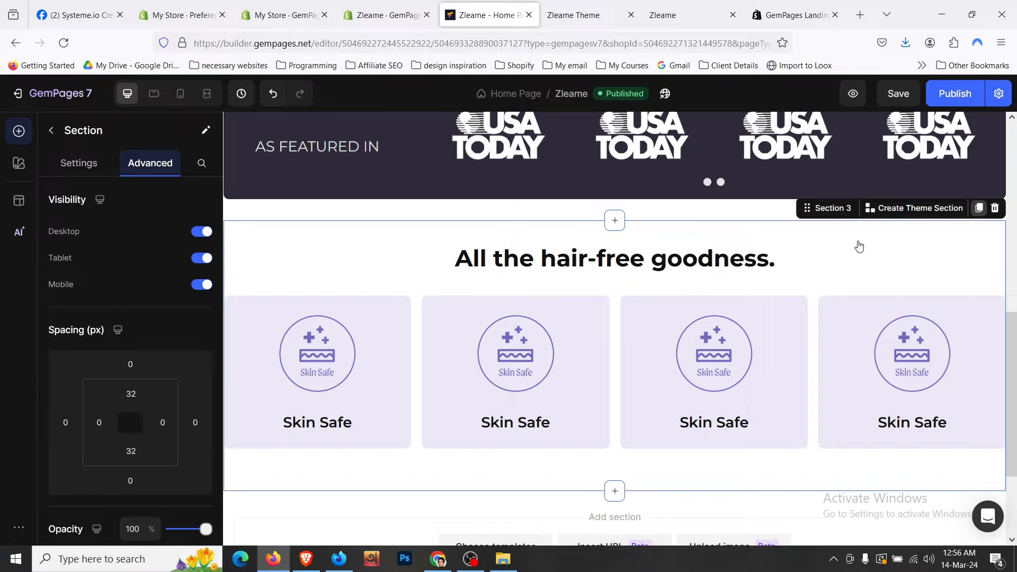
{"action": "key", "text": "ctrl+d"}
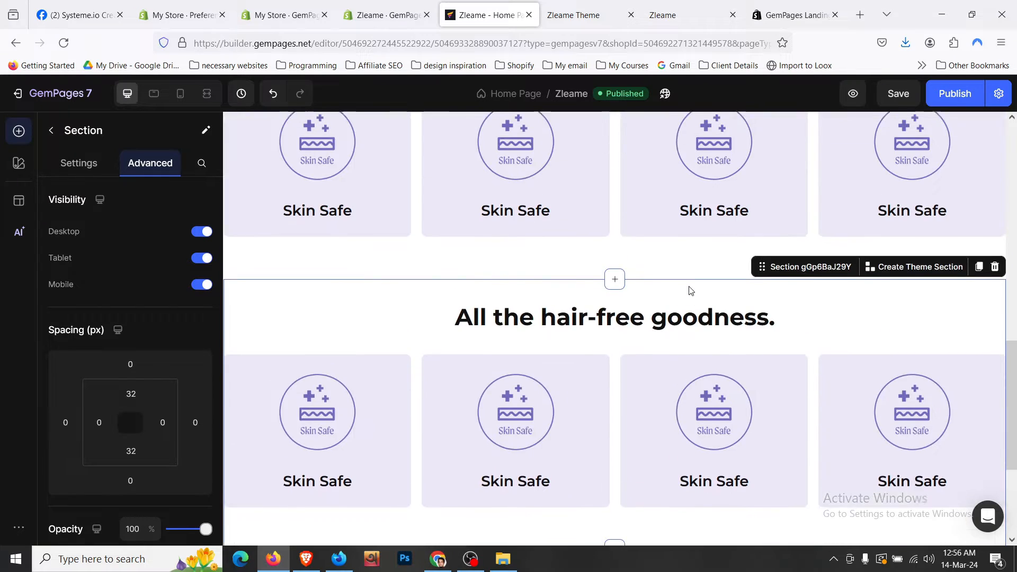
- Replace the copy's heading with 'Over 12,500+ Raving Customers' copied from the storefront
{"action": "left_click", "coordinate": [588, 16]}
{"action": "scroll", "coordinate": [494, 209], "scroll_direction": "down", "scroll_amount": 3}
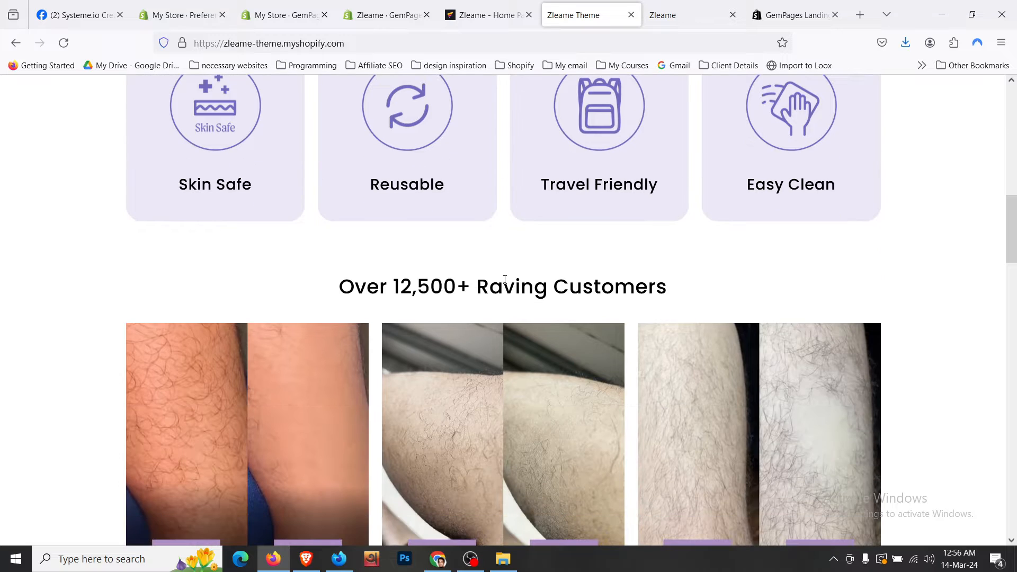
{"action": "double_click", "coordinate": [509, 287]}
{"action": "triple_click", "coordinate": [509, 286]}
{"action": "key", "text": "ctrl+c"}
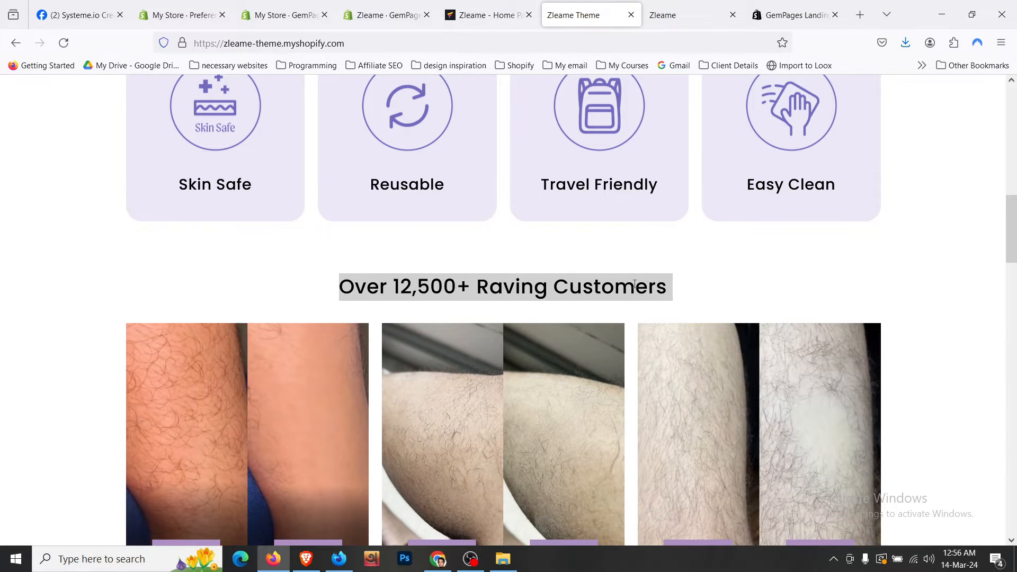
{"action": "left_click", "coordinate": [491, 5]}
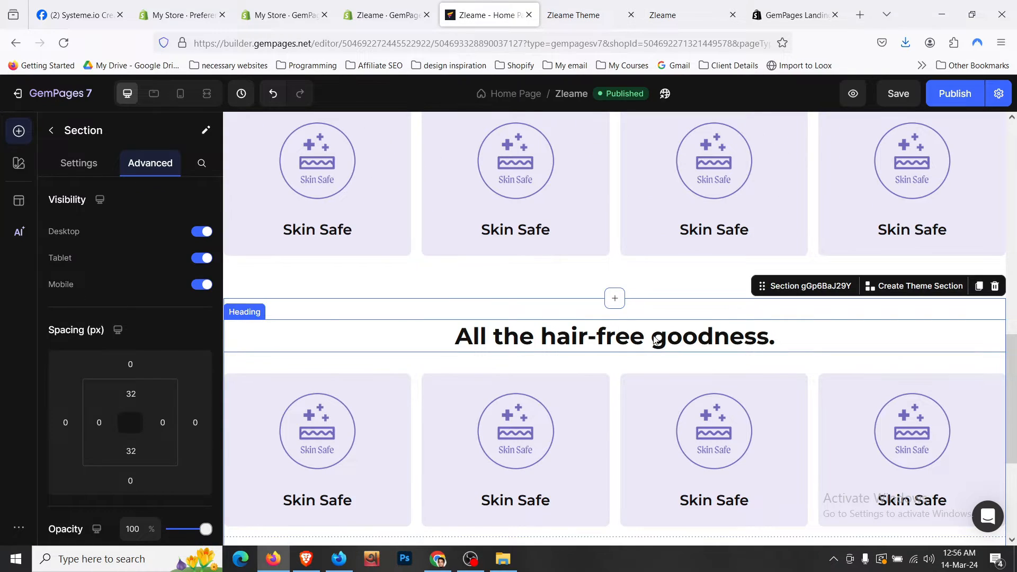
{"action": "left_click", "coordinate": [655, 341]}
{"action": "left_click", "coordinate": [685, 341]}
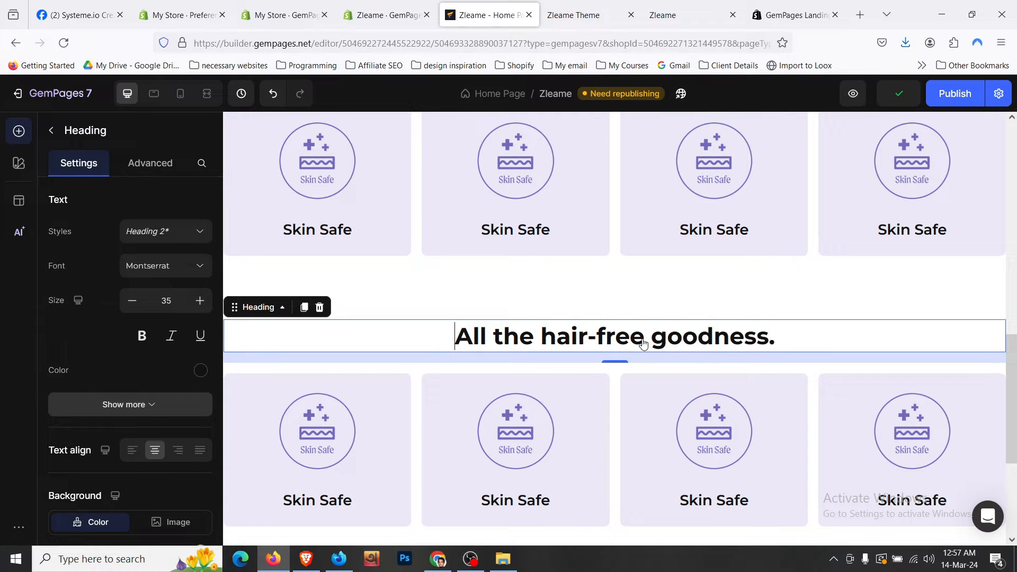
{"action": "key", "text": "ctrl+a"}
{"action": "key", "text": "ctrl+v"}
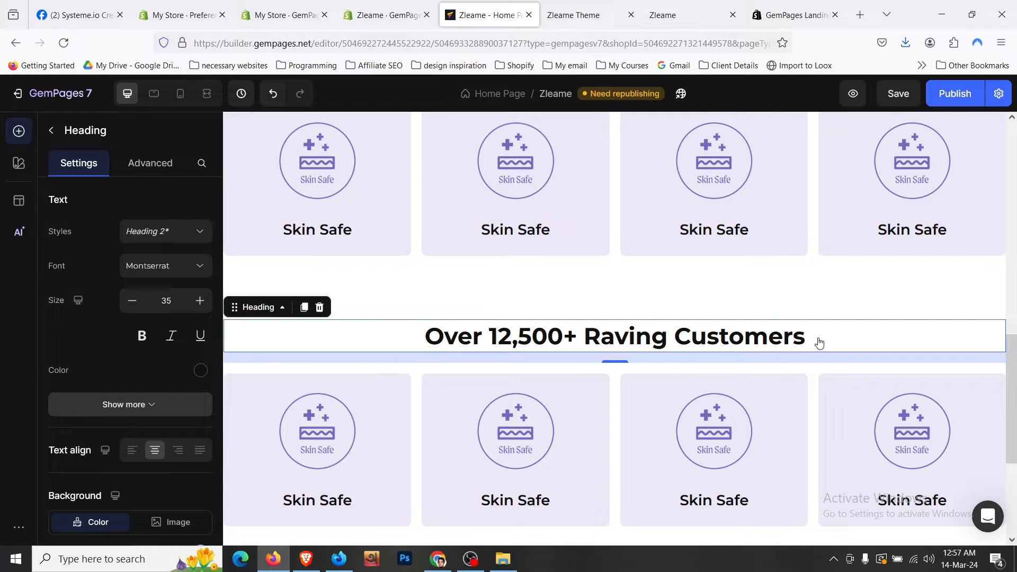
- Save the page, remove Slide 4, then delete the duplicated section's Skin Safe carousel
{"action": "scroll", "coordinate": [819, 342], "scroll_direction": "down", "scroll_amount": 3}
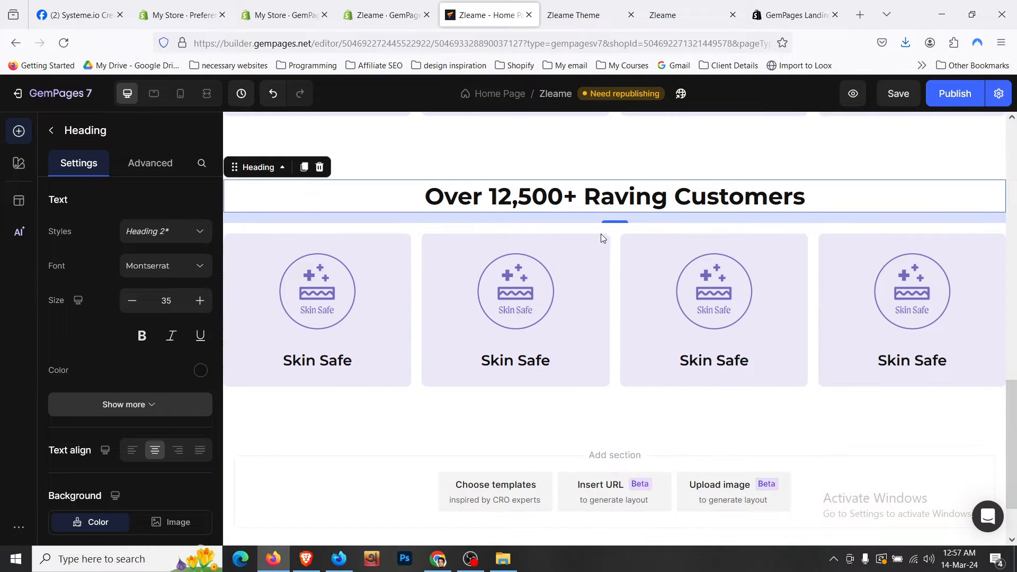
{"action": "left_click", "coordinate": [617, 244]}
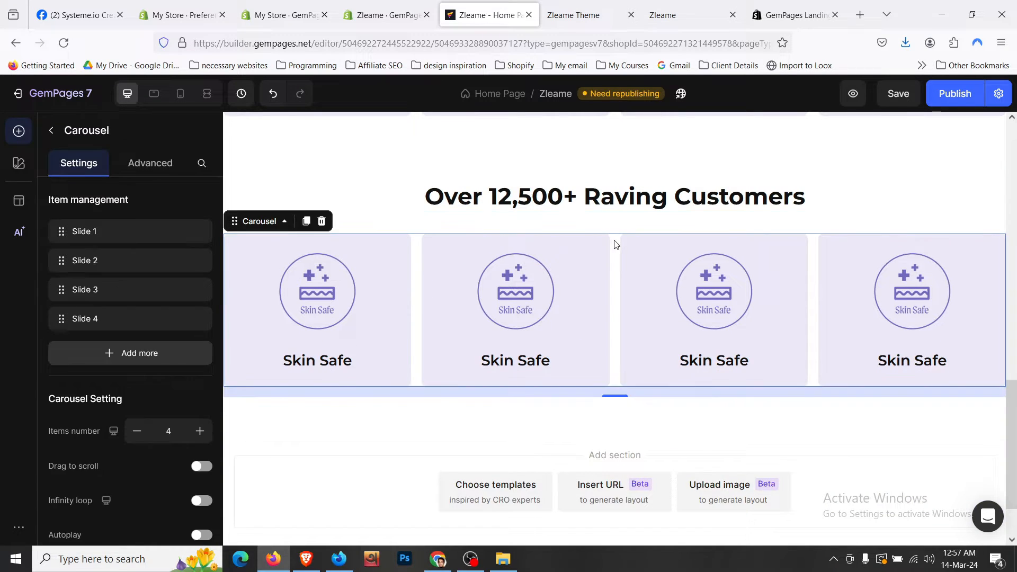
{"action": "left_click", "coordinate": [898, 100]}
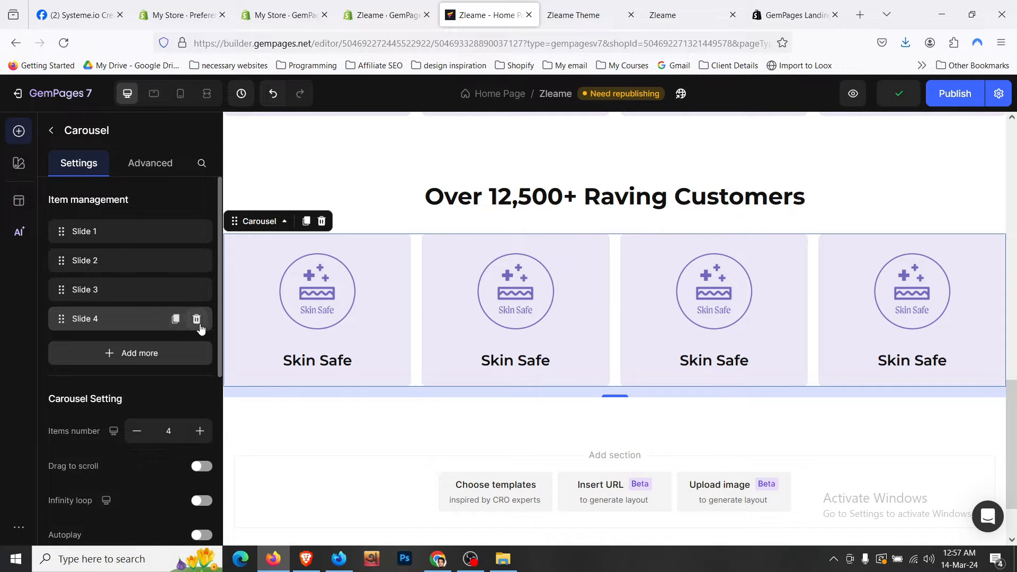
{"action": "left_click", "coordinate": [196, 319]}
{"action": "left_click", "coordinate": [203, 324]}
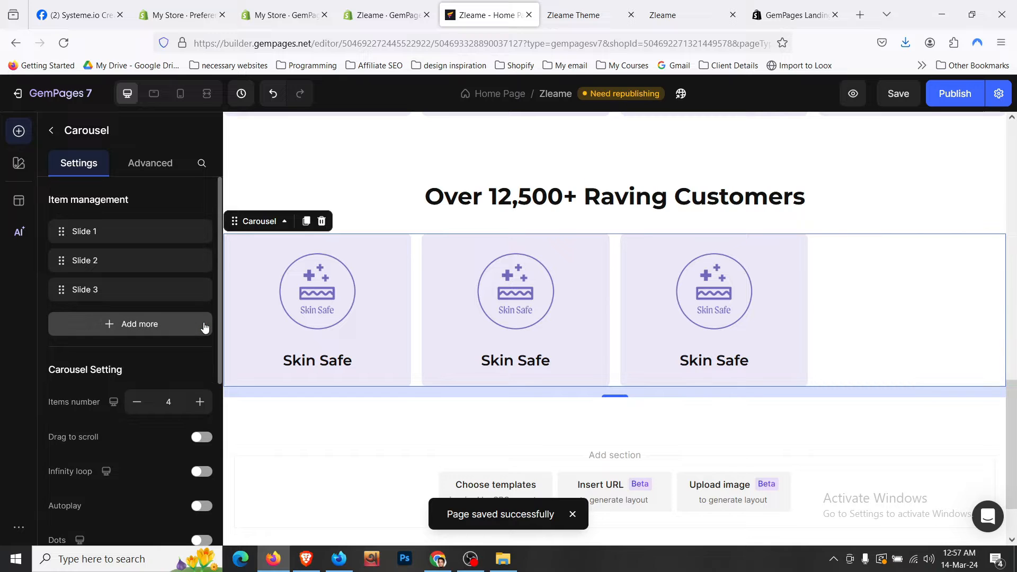
{"action": "left_click", "coordinate": [322, 221]}
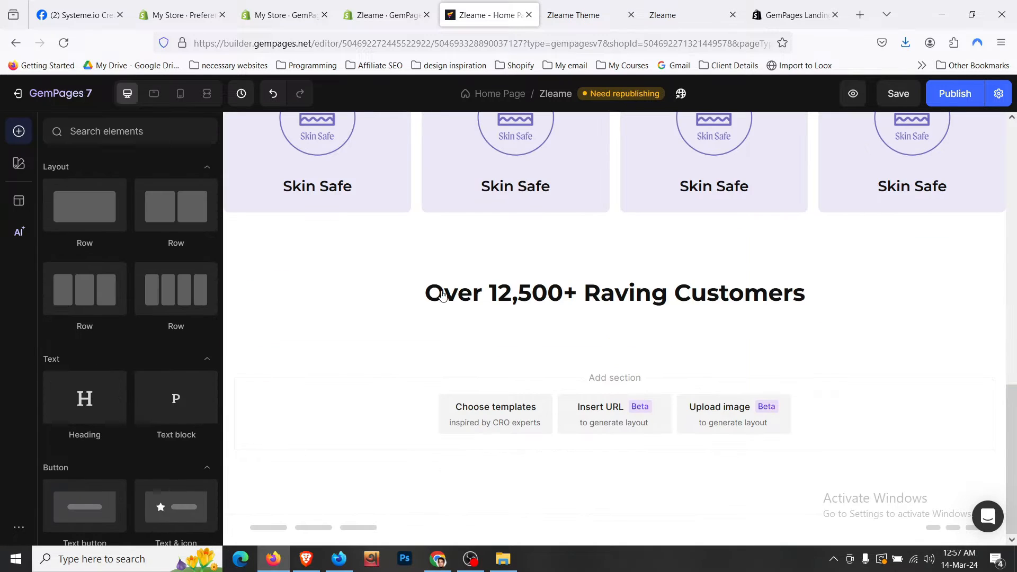
- Add a Carousel element, found by searching 'car', below the Raving Customers heading
{"action": "left_click", "coordinate": [610, 8]}
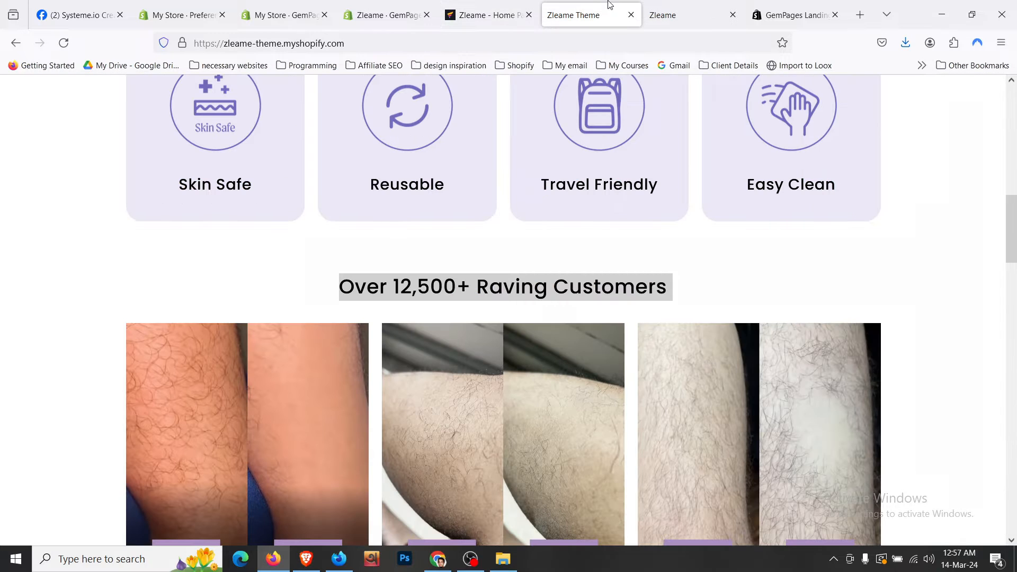
{"action": "scroll", "coordinate": [345, 264], "scroll_direction": "down", "scroll_amount": 1}
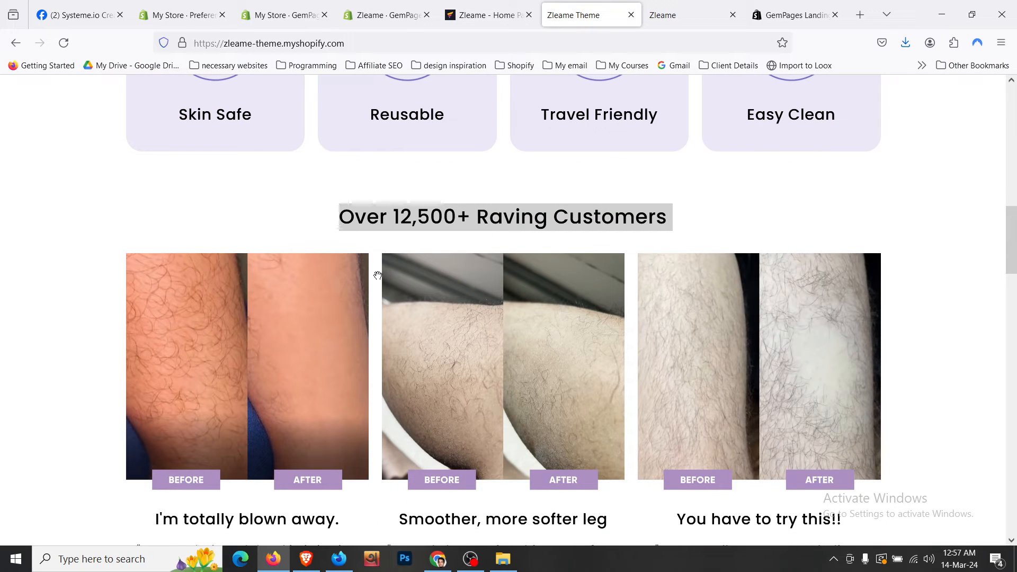
{"action": "scroll", "coordinate": [374, 270], "scroll_direction": "down", "scroll_amount": 3}
{"action": "left_click", "coordinate": [484, 15]}
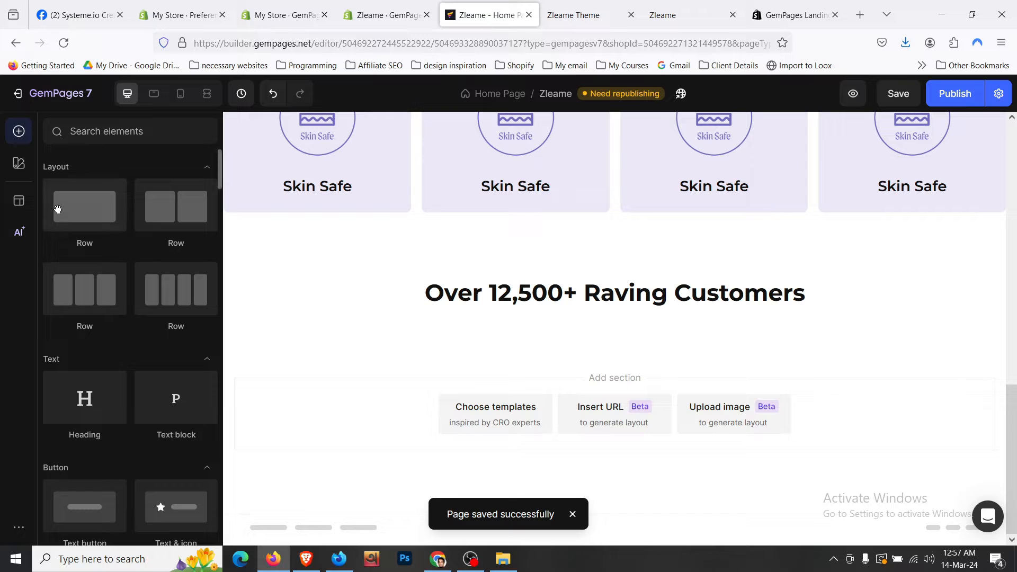
{"action": "left_click", "coordinate": [106, 131]}
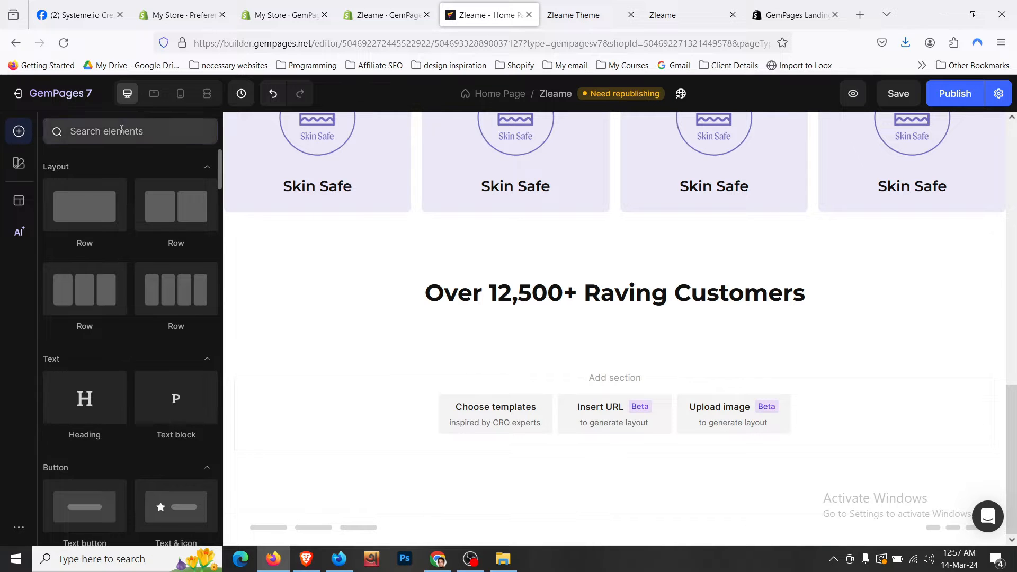
{"action": "type", "text": "car"}
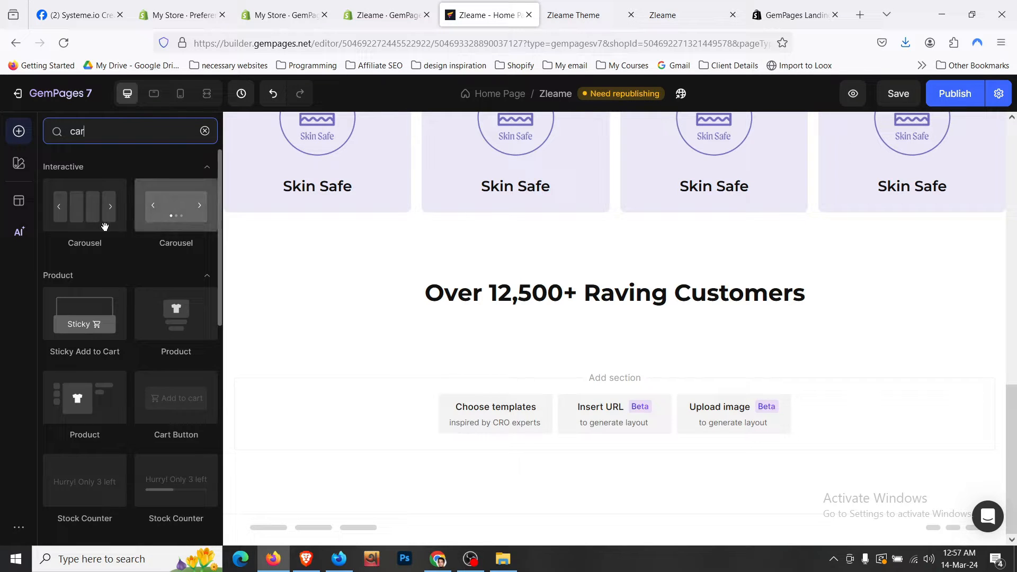
{"action": "left_click_drag", "start_coordinate": [332, 272], "coordinate": [539, 310]}
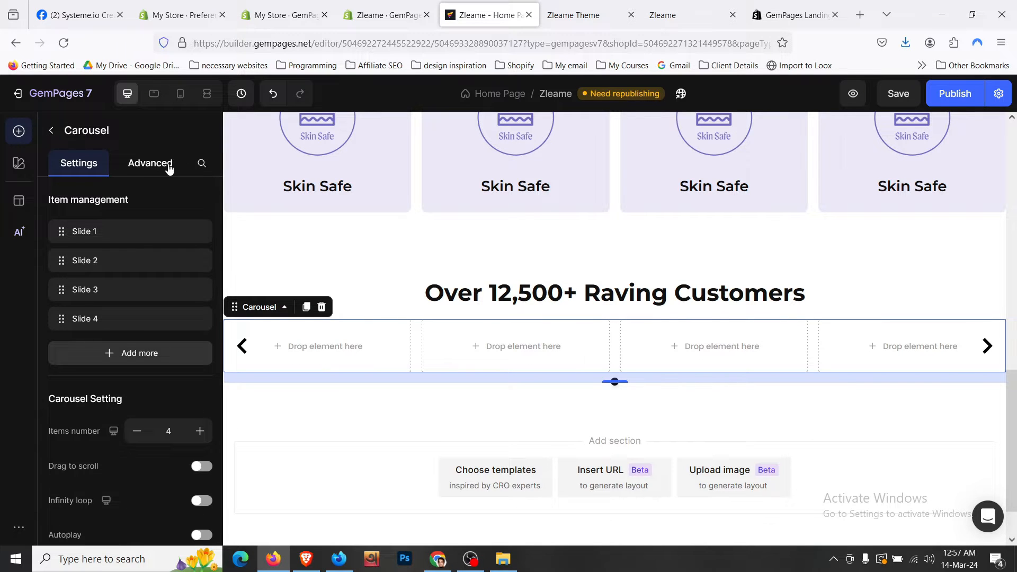
- Give the carousel 16px top spacing, remove Slide 4, turn off dots and arrows, show 3 items
{"action": "left_click", "coordinate": [150, 163]}
{"action": "left_click", "coordinate": [130, 364]}
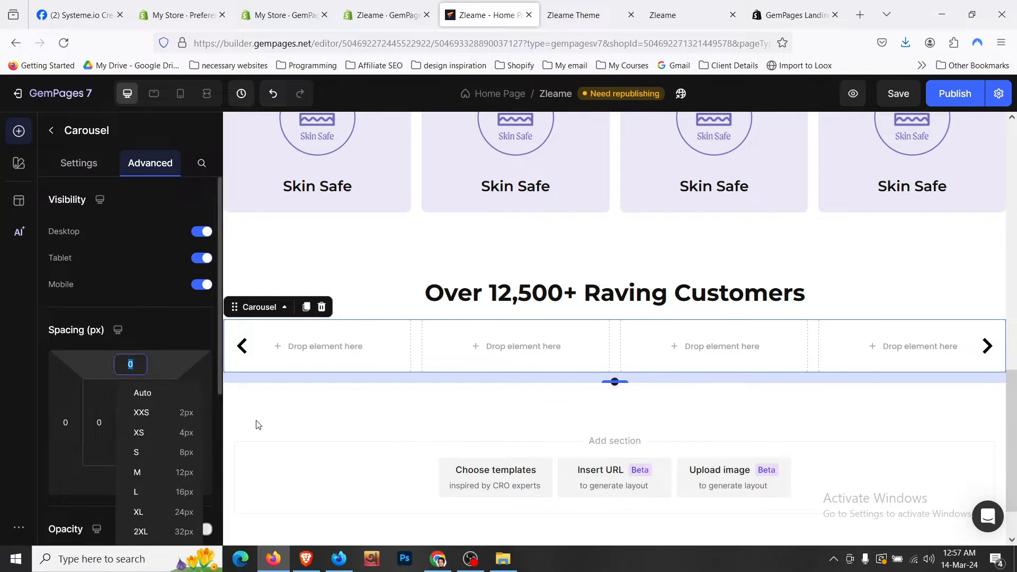
{"action": "left_click", "coordinate": [191, 495]}
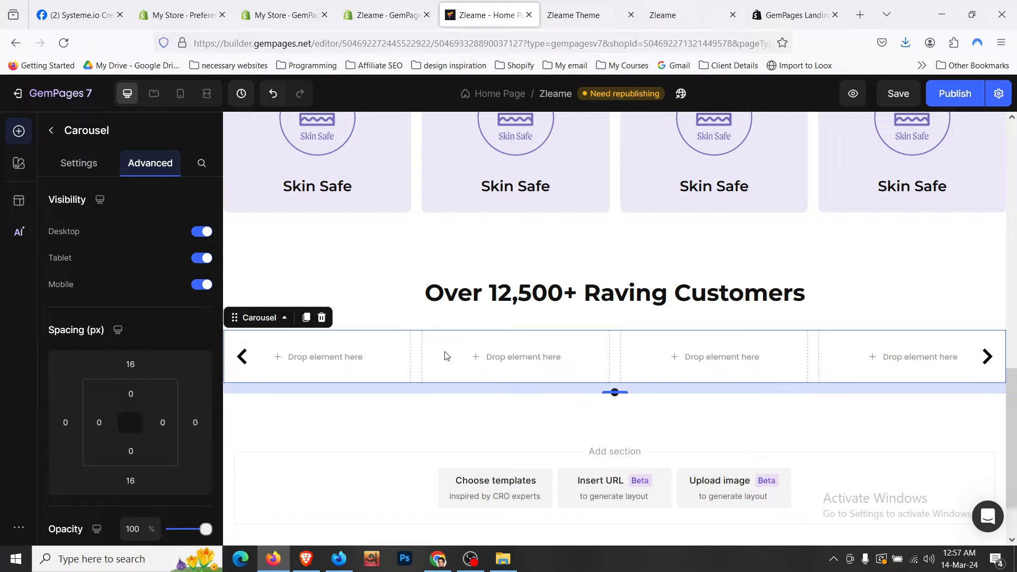
{"action": "left_click", "coordinate": [78, 163]}
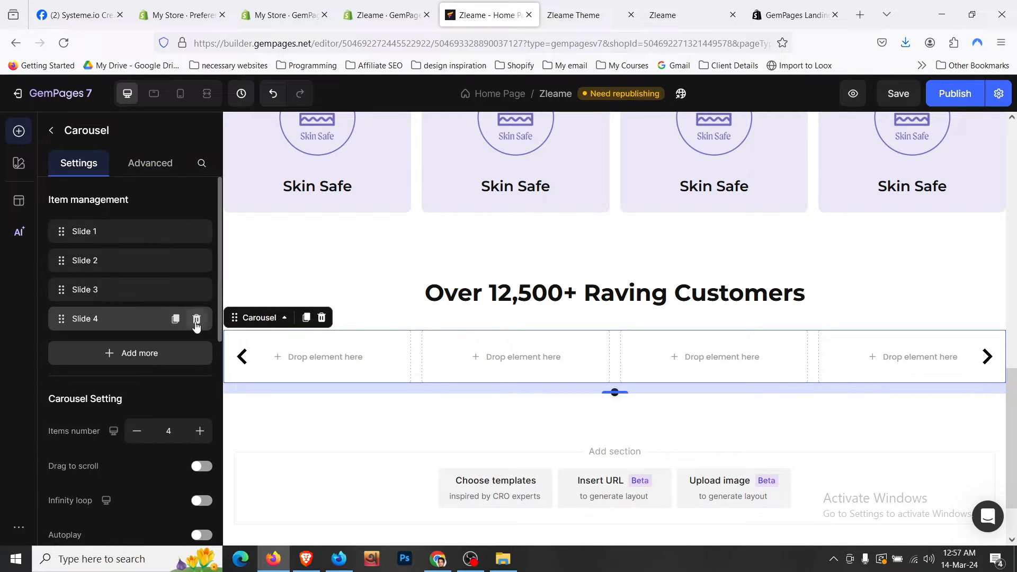
{"action": "left_click", "coordinate": [196, 319]}
{"action": "left_click", "coordinate": [192, 318]}
{"action": "scroll", "coordinate": [194, 328], "scroll_direction": "down", "scroll_amount": 3}
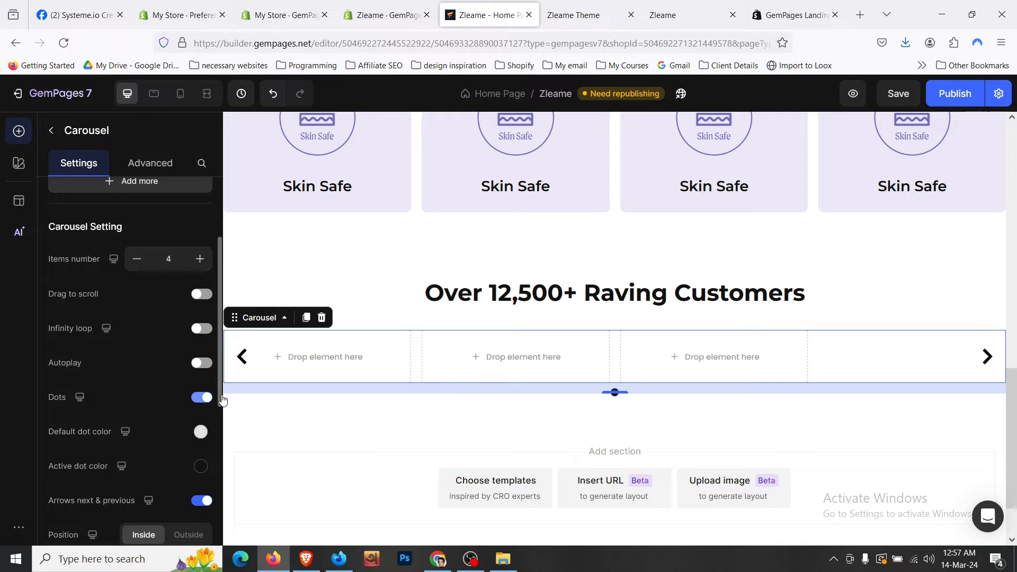
{"action": "left_click", "coordinate": [202, 397]}
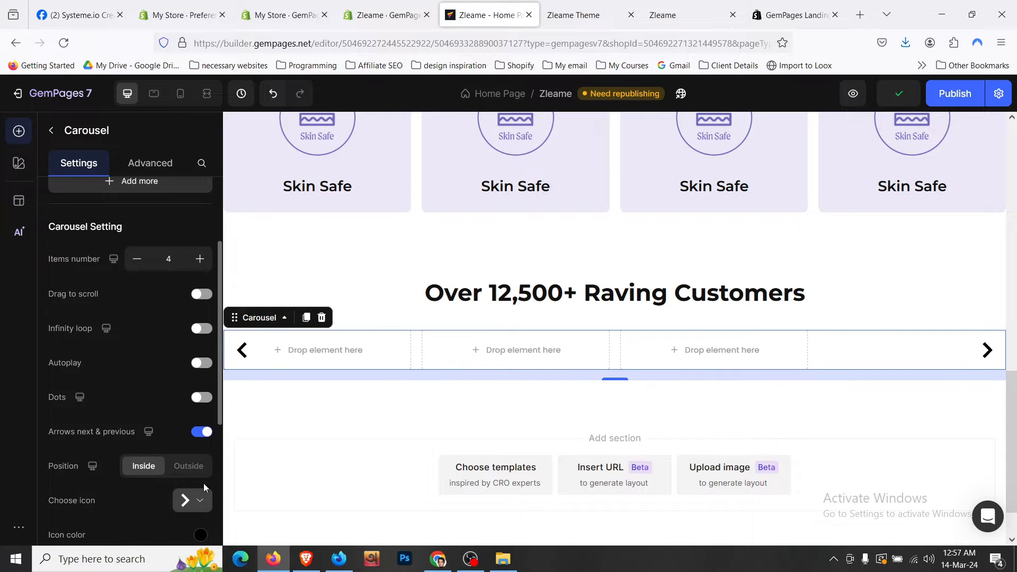
{"action": "left_click", "coordinate": [203, 432]}
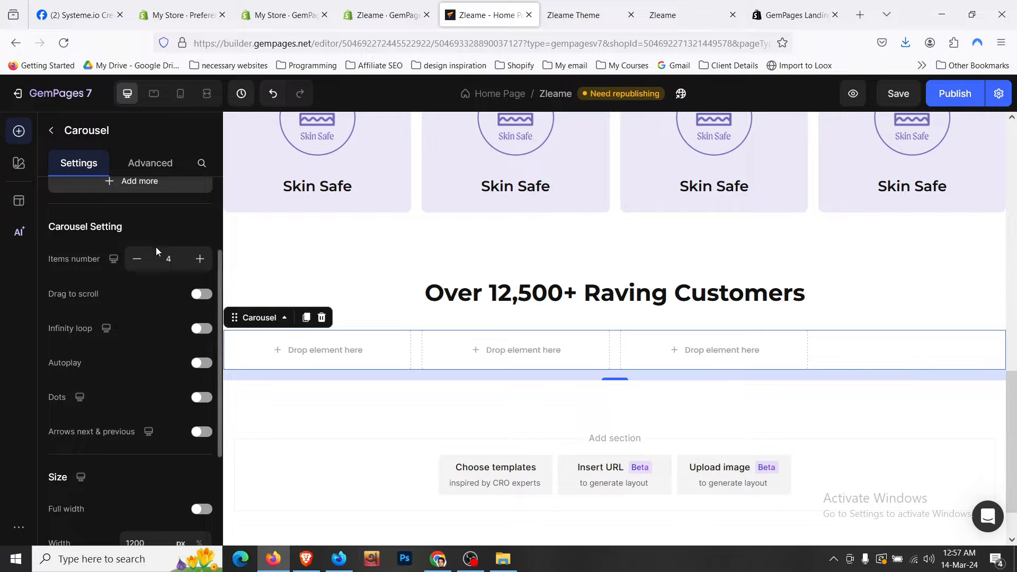
{"action": "left_click", "coordinate": [138, 259]}
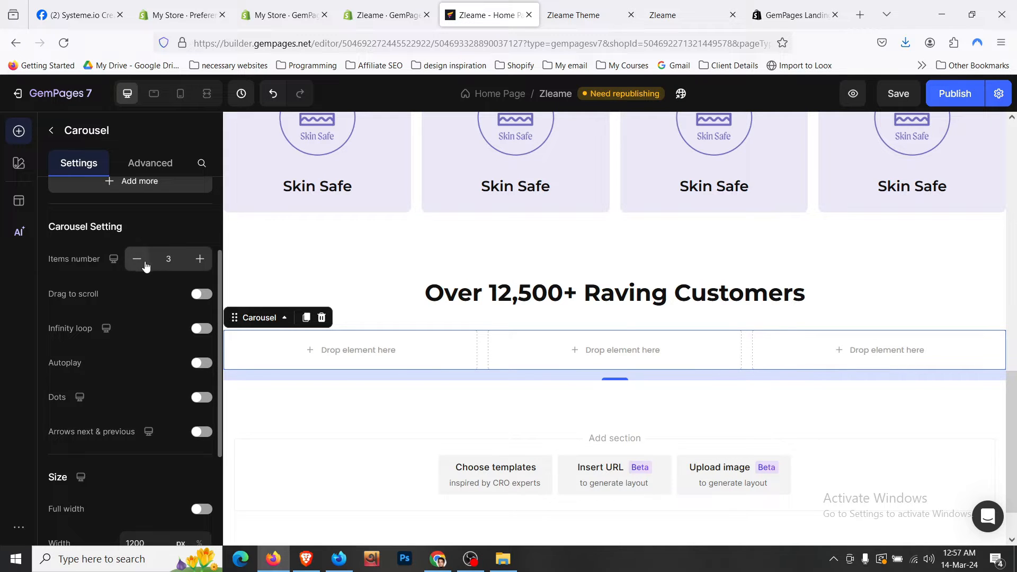
- Compare the layout with the live storefront testimonials and return to the elements list
{"action": "left_click", "coordinate": [574, 15]}
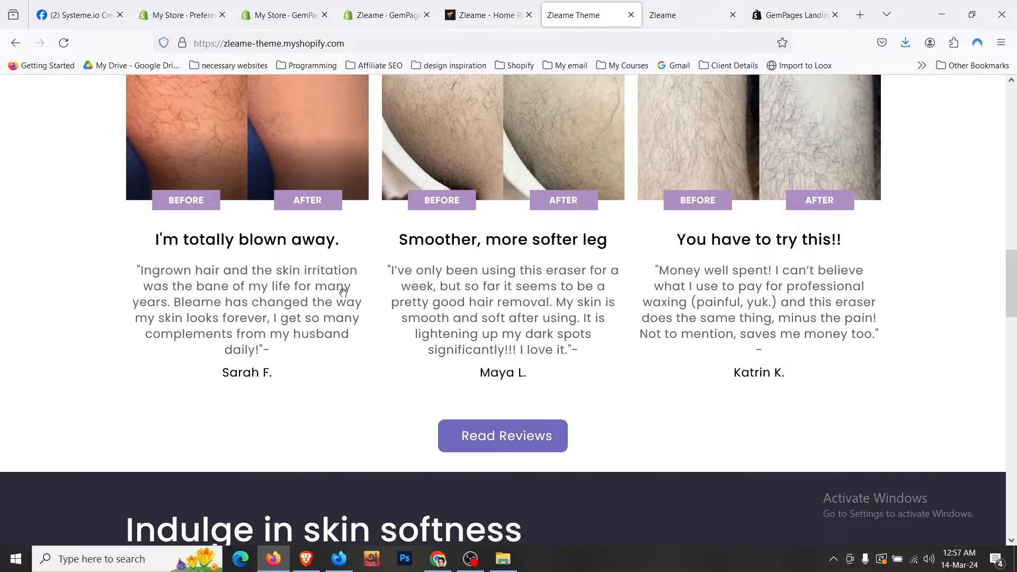
{"action": "scroll", "coordinate": [383, 263], "scroll_direction": "up", "scroll_amount": 8}
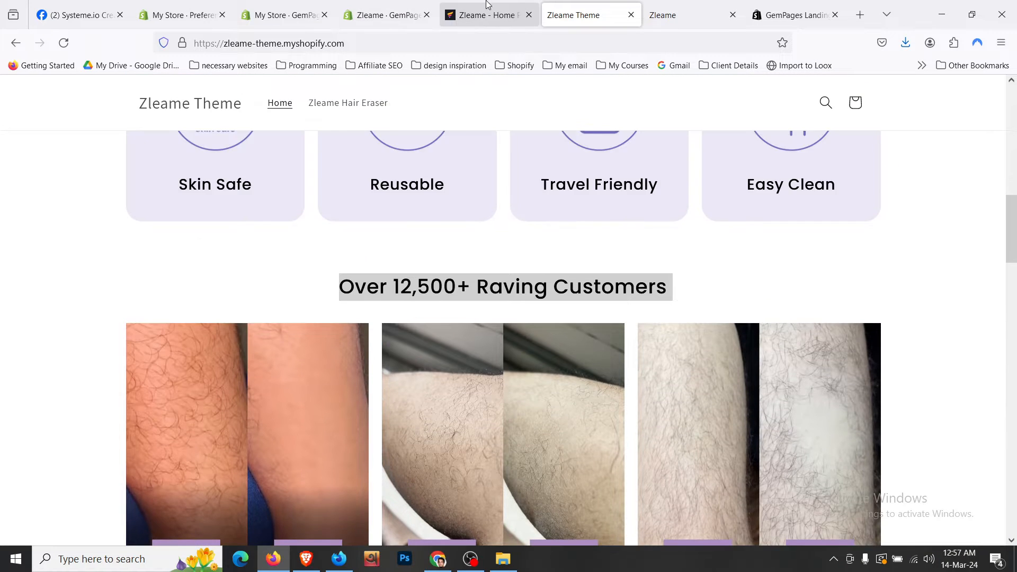
{"action": "left_click", "coordinate": [487, 15]}
{"action": "left_click", "coordinate": [53, 132]}
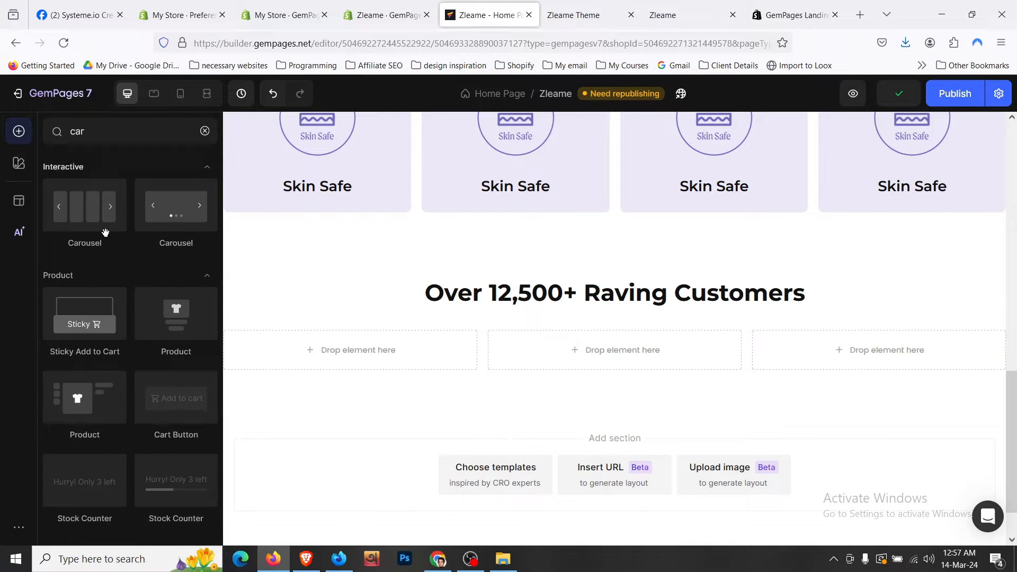
{"action": "scroll", "coordinate": [161, 262], "scroll_direction": "down", "scroll_amount": 3}
{"action": "scroll", "coordinate": [161, 262], "scroll_direction": "up", "scroll_amount": 3}
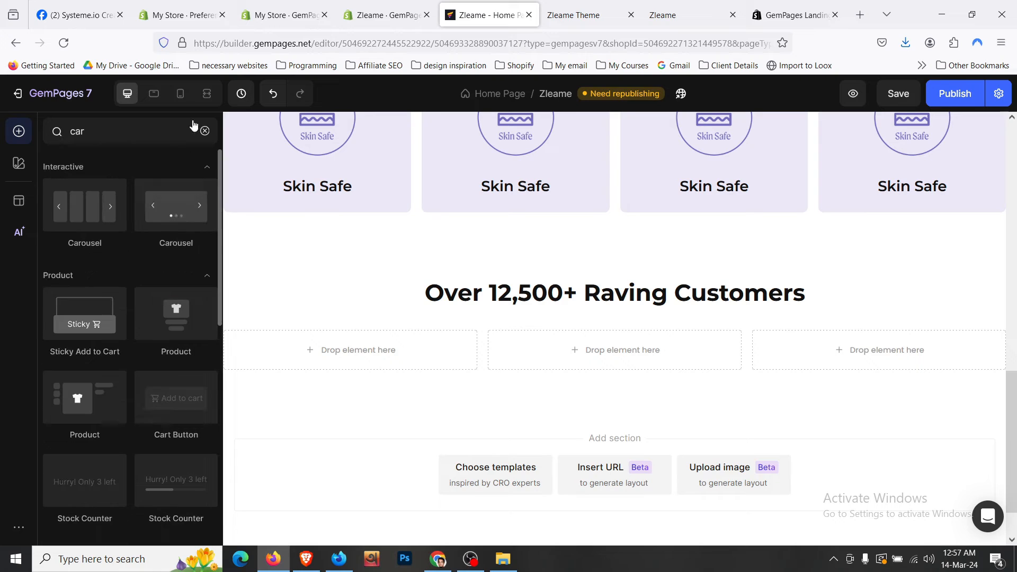
- Put a row in the first carousel slot with 16px inner top/bottom spacing and 0 outer bottom spacing
{"action": "left_click_drag", "start_coordinate": [116, 253], "coordinate": [289, 335]}
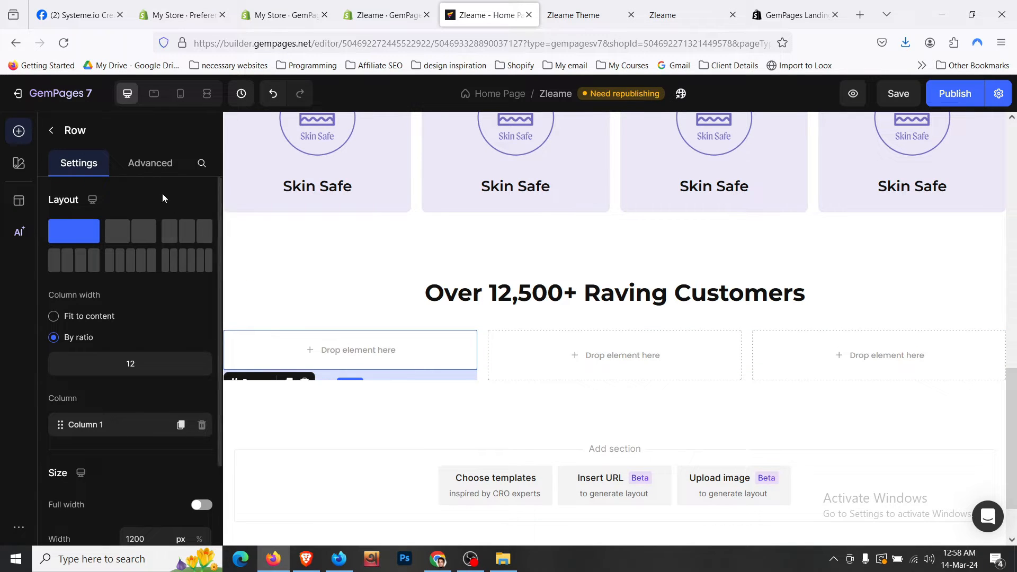
{"action": "scroll", "coordinate": [131, 233], "scroll_direction": "down", "scroll_amount": 5}
{"action": "left_click", "coordinate": [150, 163]}
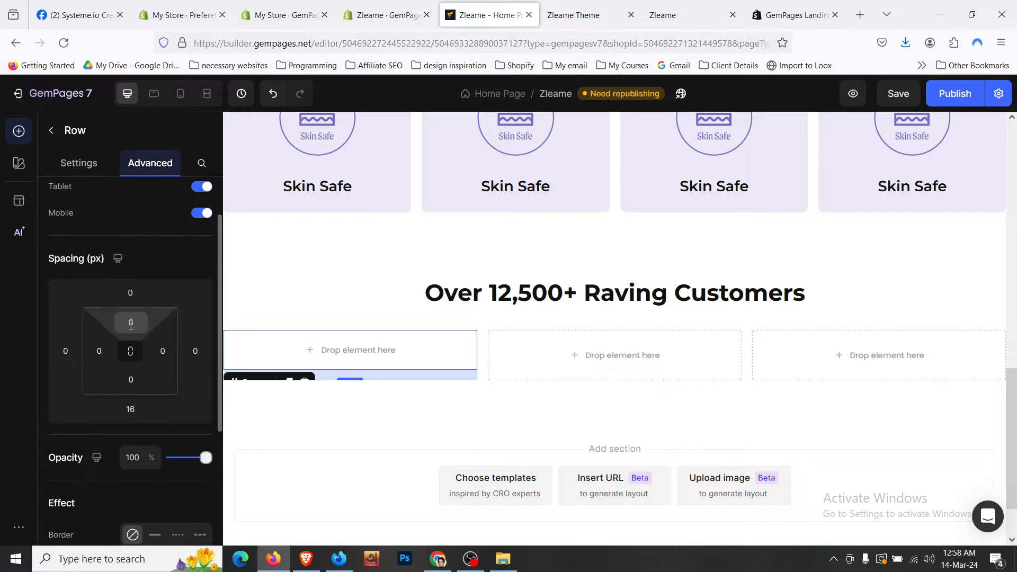
{"action": "left_click", "coordinate": [131, 322]}
{"action": "left_click", "coordinate": [162, 450]}
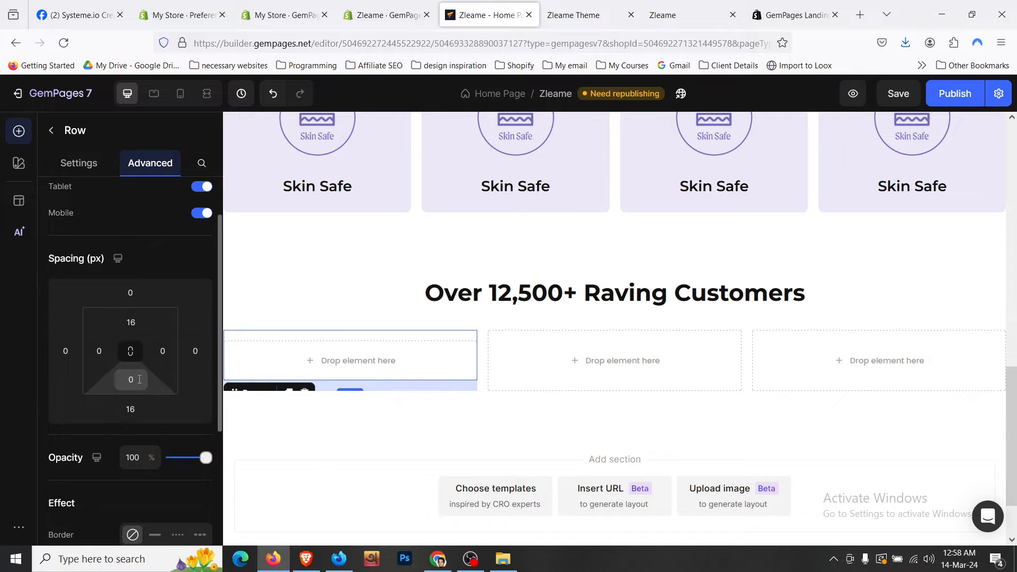
{"action": "left_click", "coordinate": [131, 379]}
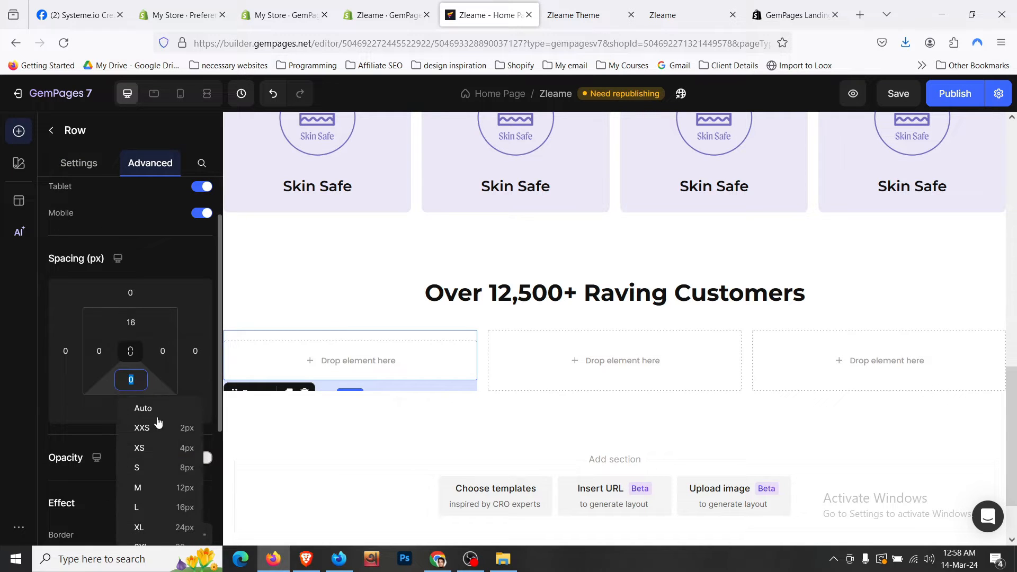
{"action": "left_click", "coordinate": [185, 508]}
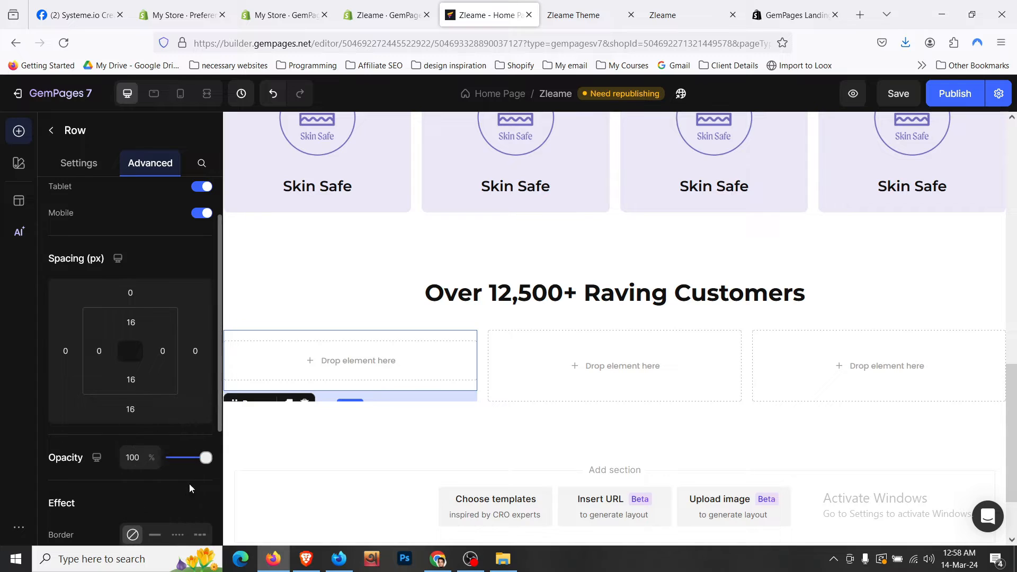
{"action": "left_click", "coordinate": [131, 409]}
{"action": "type", "text": "0"}
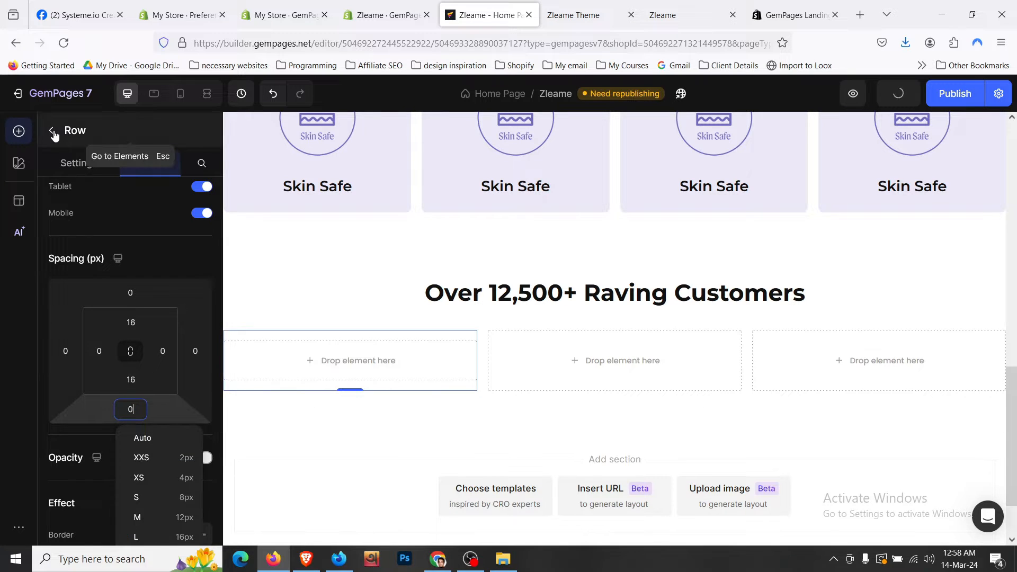
{"action": "key", "text": "Escape"}
{"action": "scroll", "coordinate": [98, 381], "scroll_direction": "down", "scroll_amount": 2}
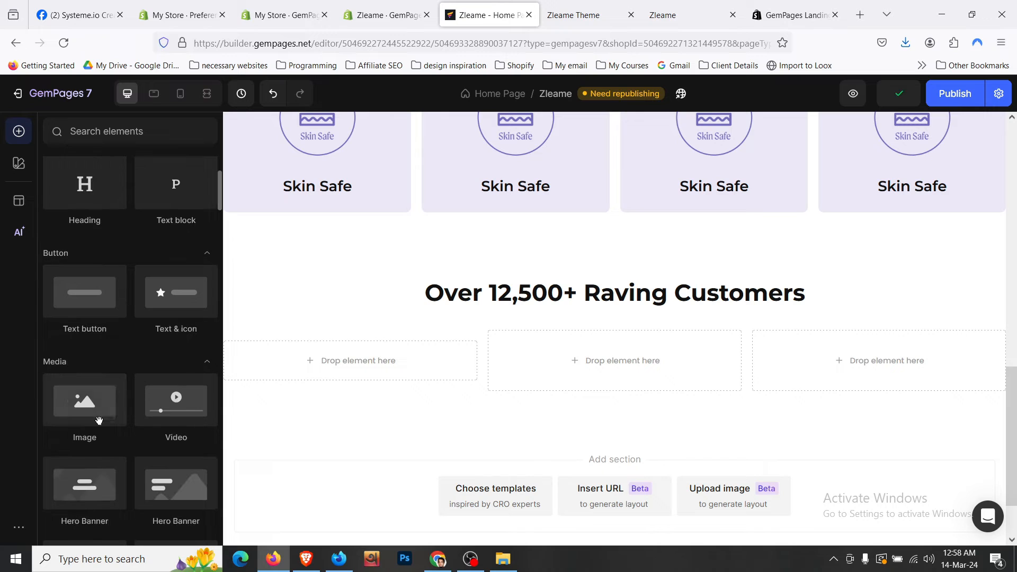
- Add an Image to column 1 using the storefront's first before/after photo address
{"action": "left_click_drag", "start_coordinate": [97, 418], "coordinate": [345, 363]}
{"action": "left_click_drag", "start_coordinate": [536, 69], "coordinate": [561, 32]}
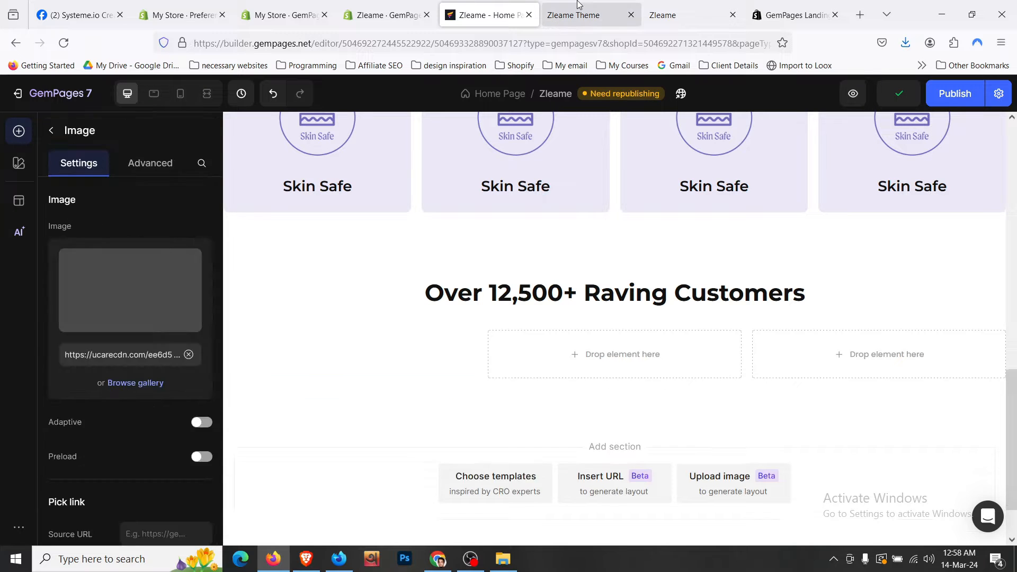
{"action": "left_click", "coordinate": [583, 14]}
{"action": "scroll", "coordinate": [364, 223], "scroll_direction": "down", "scroll_amount": 3}
{"action": "right_click", "coordinate": [312, 275]}
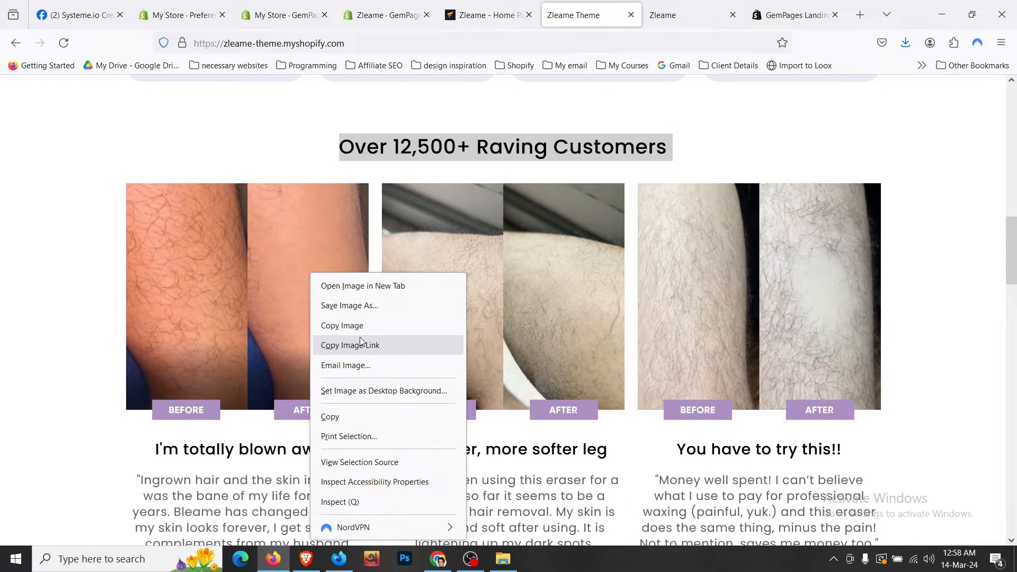
{"action": "left_click", "coordinate": [360, 345]}
{"action": "left_click", "coordinate": [487, 15]}
{"action": "left_click", "coordinate": [188, 355]}
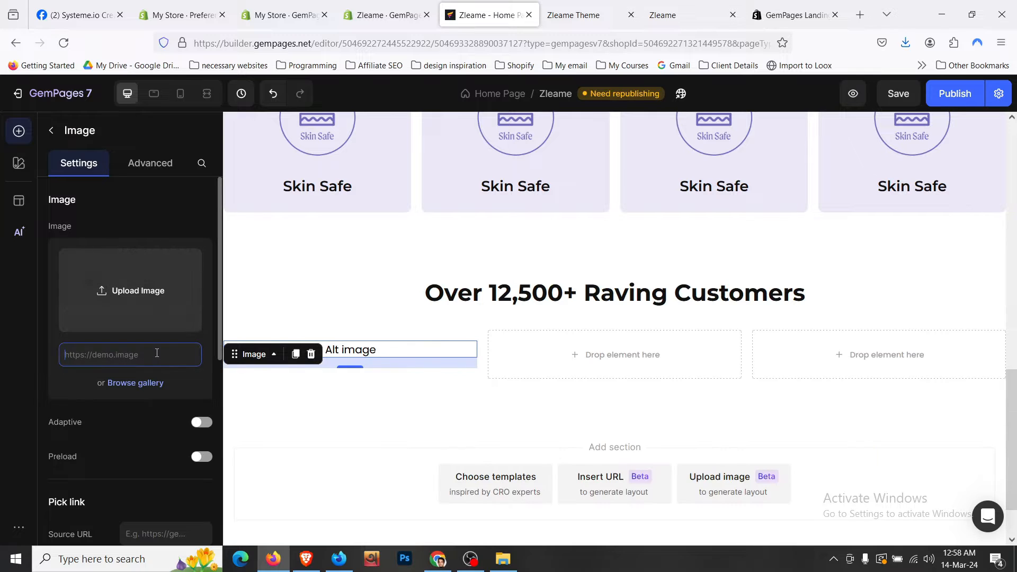
{"action": "key", "text": "ctrl+v"}
- Duplicate a Skin Safe heading and place the copy beneath the photo
{"action": "scroll", "coordinate": [488, 373], "scroll_direction": "down", "scroll_amount": 2}
{"action": "scroll", "coordinate": [488, 373], "scroll_direction": "down", "scroll_amount": 1}
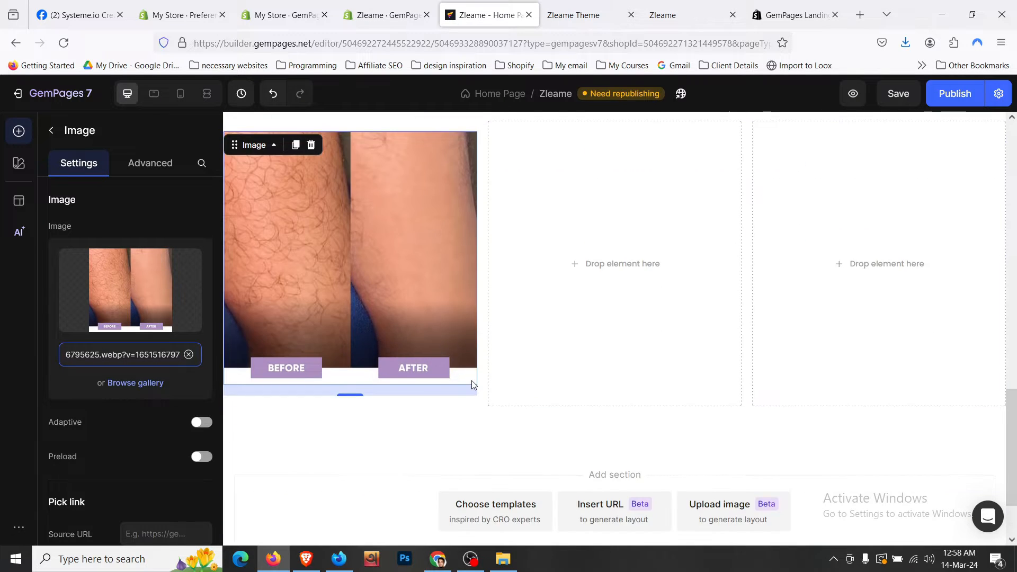
{"action": "scroll", "coordinate": [357, 272], "scroll_direction": "up", "scroll_amount": 5}
{"action": "left_click", "coordinate": [307, 318]}
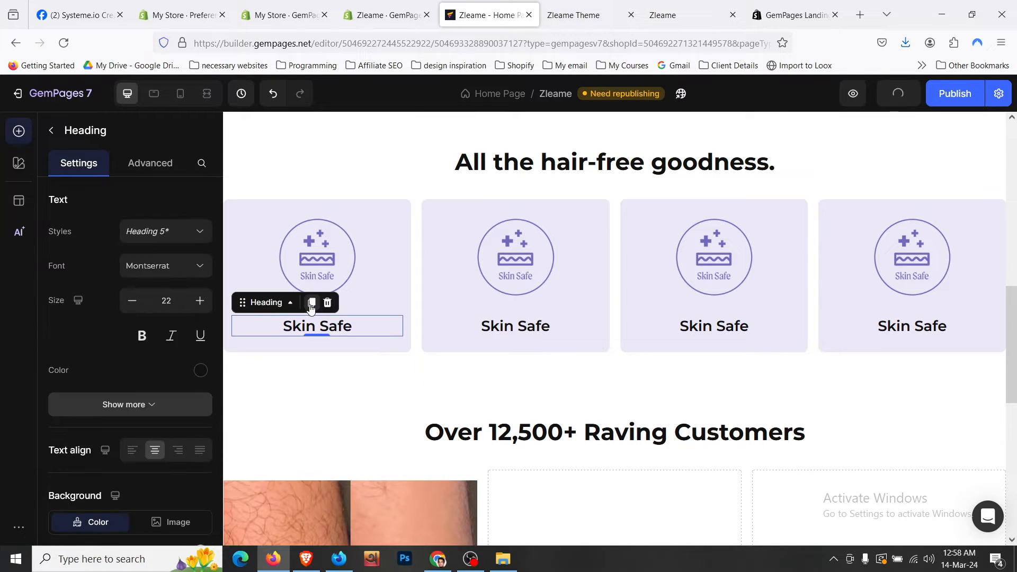
{"action": "key", "text": "ctrl+d"}
{"action": "left_click_drag", "start_coordinate": [279, 349], "coordinate": [373, 384]}
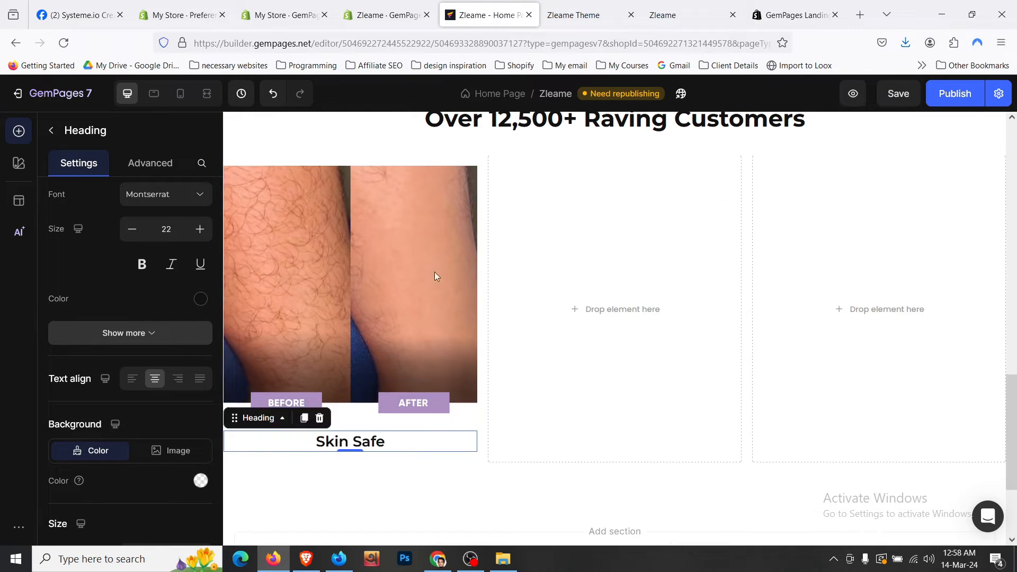
- Copy the first testimonial title text from the live store via Inspect
{"action": "key", "text": "ctrl+Tab"}
{"action": "scroll", "coordinate": [338, 294], "scroll_direction": "down", "scroll_amount": 3}
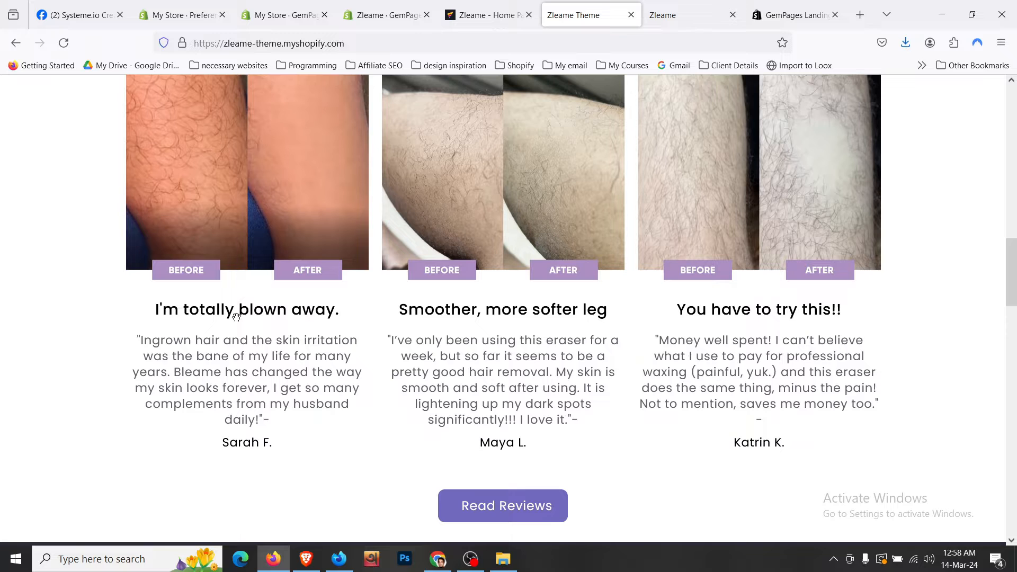
{"action": "right_click", "coordinate": [236, 316]}
{"action": "left_click", "coordinate": [248, 486]}
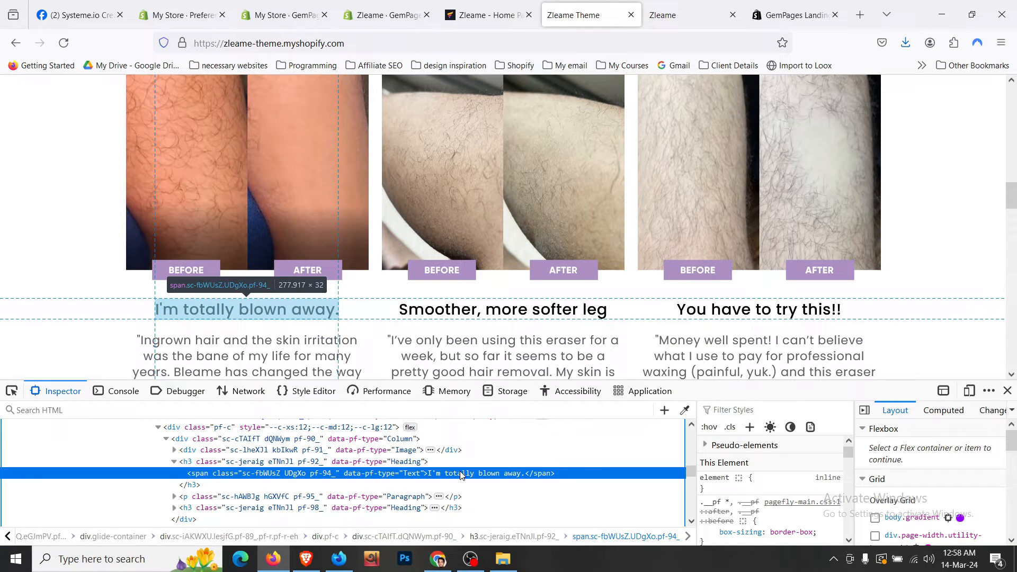
{"action": "double_click", "coordinate": [461, 473]}
{"action": "left_click", "coordinate": [466, 15]}
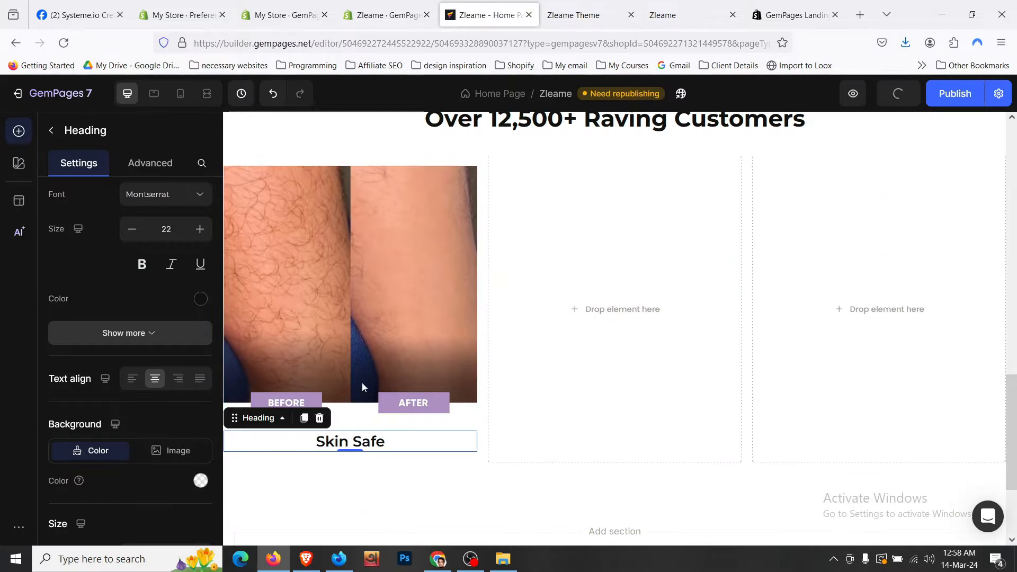
- Change the heading under the photo to 'I'm totally blown away.' and enlarge it two sizes
{"action": "left_click", "coordinate": [386, 445]}
{"action": "left_click", "coordinate": [392, 445]}
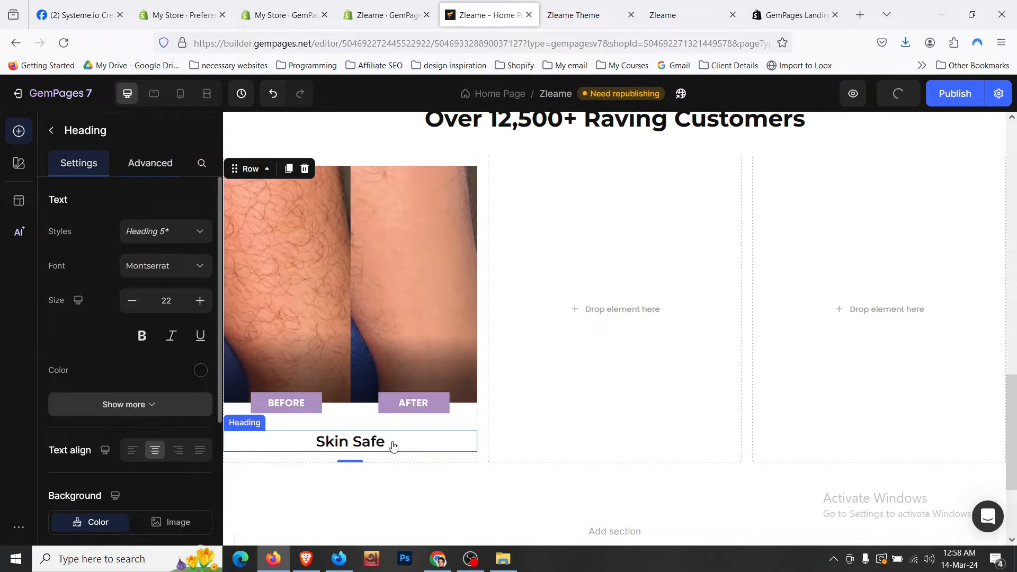
{"action": "left_click", "coordinate": [379, 447]}
{"action": "key", "text": "ctrl+a"}
{"action": "key", "text": "ctrl+v"}
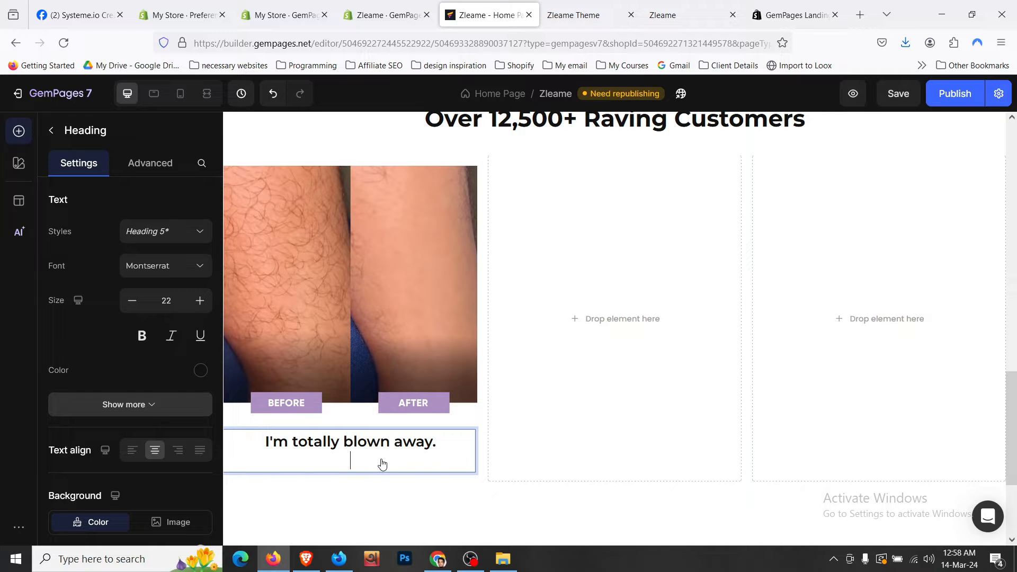
{"action": "key", "text": "BackSpace"}
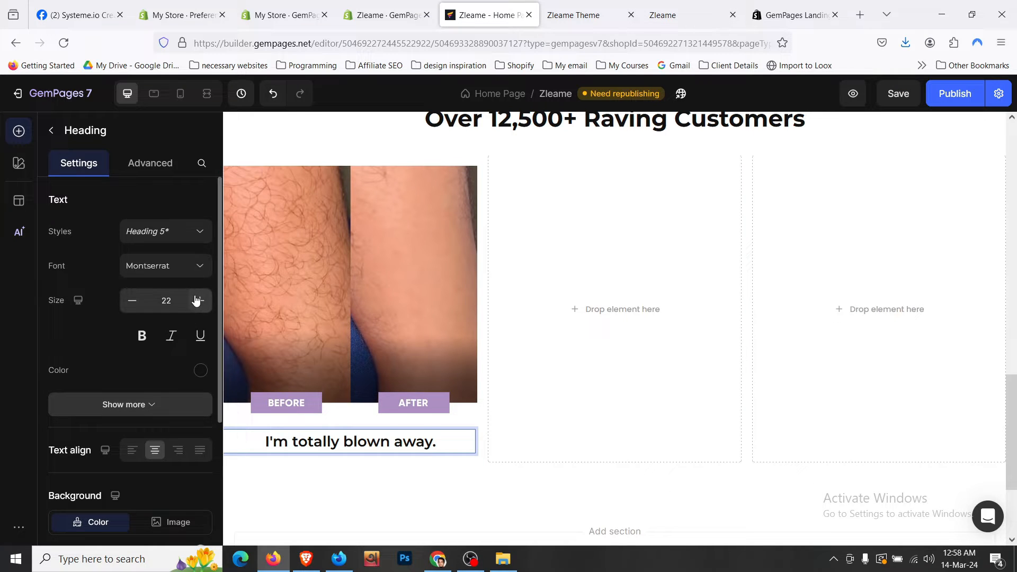
{"action": "left_click", "coordinate": [196, 300]}
{"action": "left_click", "coordinate": [196, 301]}
- Bump the heading to size 25, then place a black copy of 'Over 12,500+ Happy Customers' beneath it
{"action": "left_click", "coordinate": [196, 300]}
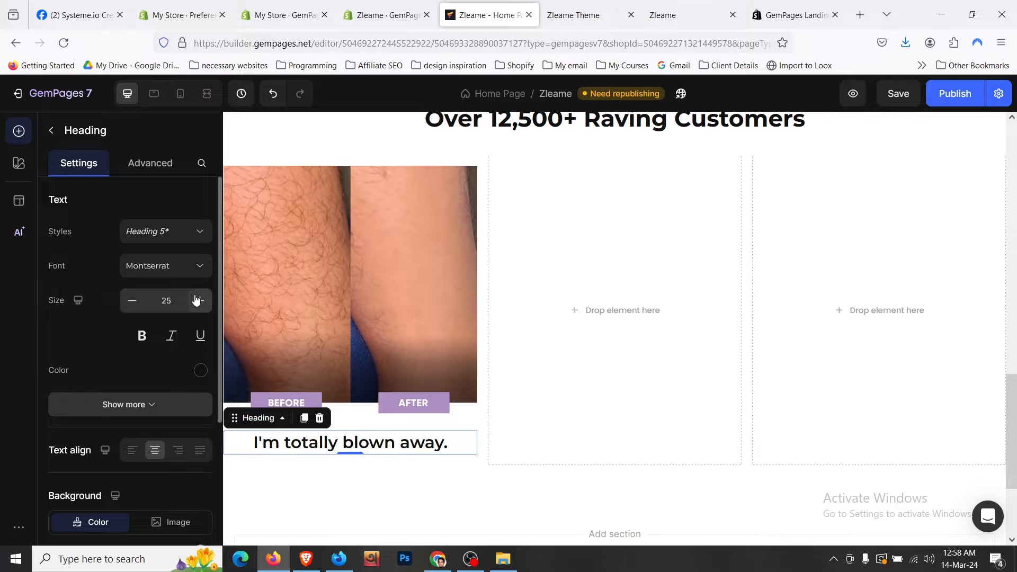
{"action": "scroll", "coordinate": [449, 337], "scroll_direction": "up", "scroll_amount": 10}
{"action": "scroll", "coordinate": [450, 341], "scroll_direction": "up", "scroll_amount": 6}
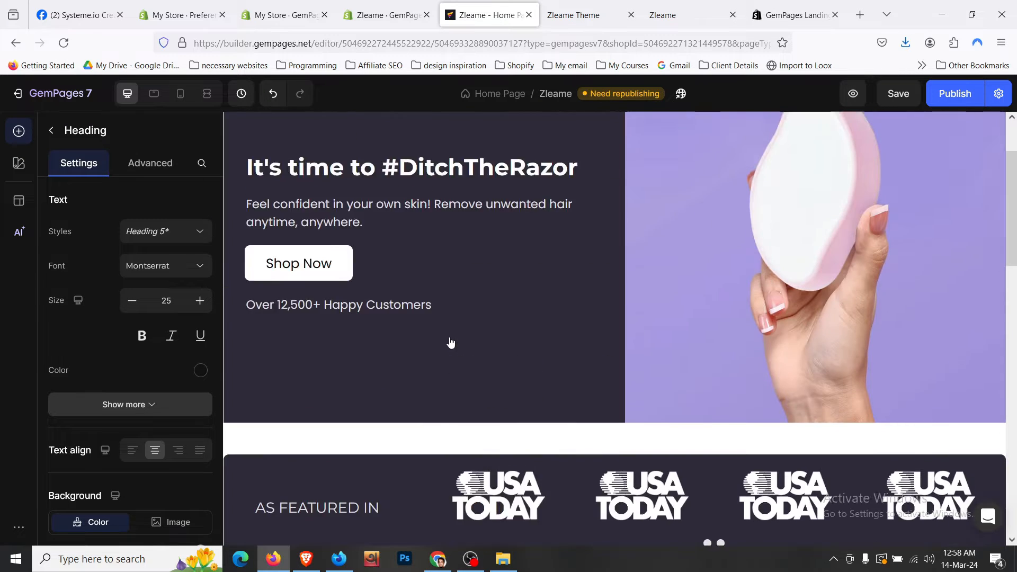
{"action": "left_click", "coordinate": [403, 373]}
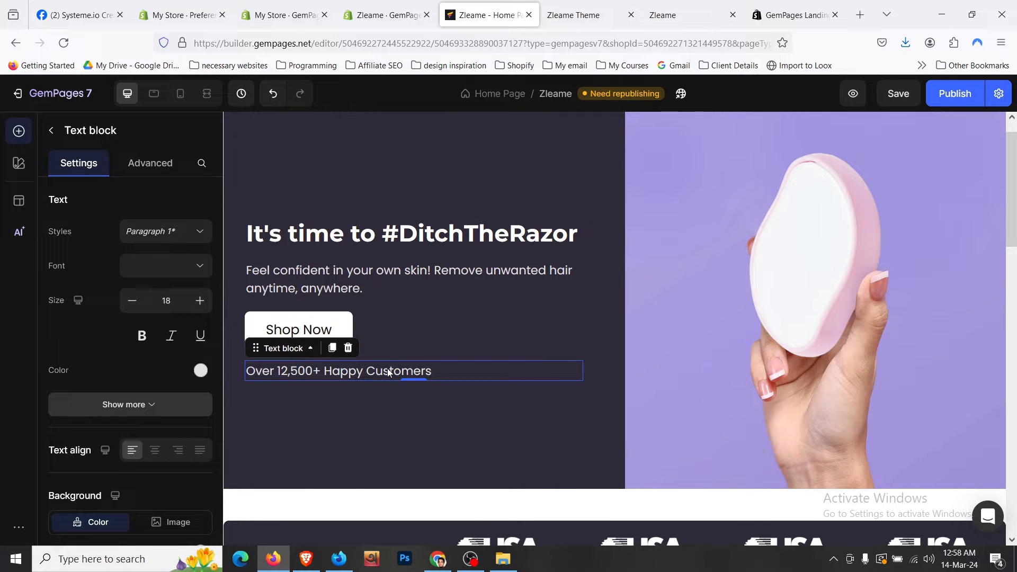
{"action": "left_click", "coordinate": [332, 347]}
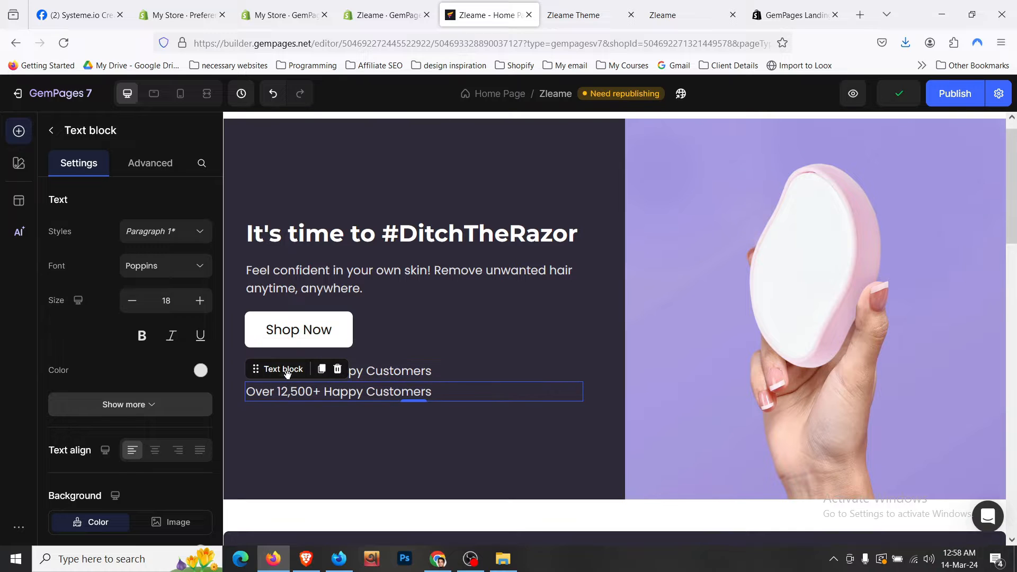
{"action": "mouse_move", "coordinate": [290, 375]}
{"action": "left_mouse_down"}
{"action": "mouse_move", "coordinate": [296, 387]}
{"action": "mouse_move", "coordinate": [288, 379]}
{"action": "left_mouse_up"}
{"action": "scroll", "coordinate": [289, 379], "scroll_direction": "down", "scroll_amount": 5}
{"action": "scroll", "coordinate": [288, 375], "scroll_direction": "down", "scroll_amount": 3}
{"action": "left_click_drag", "start_coordinate": [287, 375], "coordinate": [339, 464]}
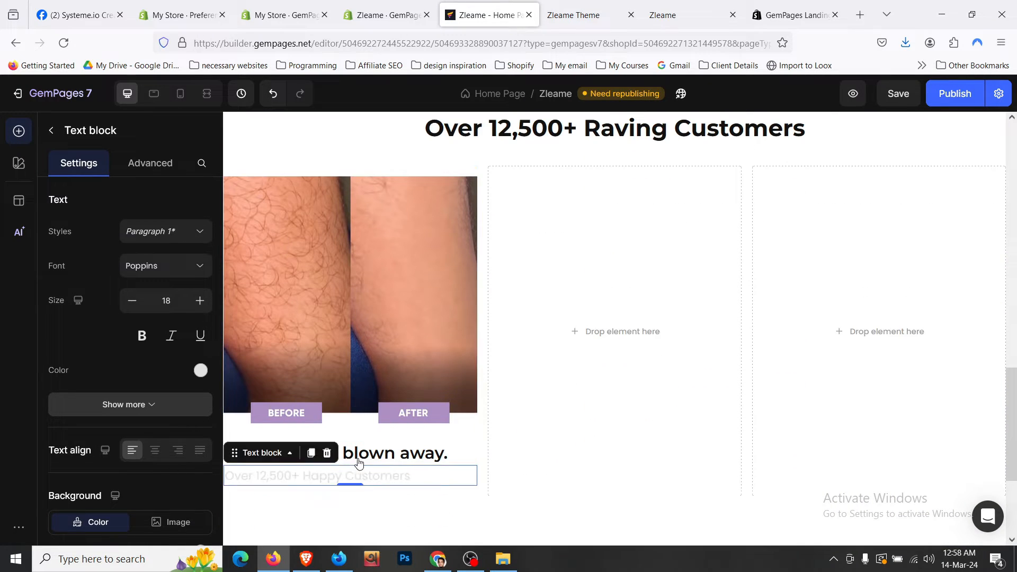
{"action": "left_click", "coordinate": [201, 370]}
{"action": "left_click", "coordinate": [71, 328]}
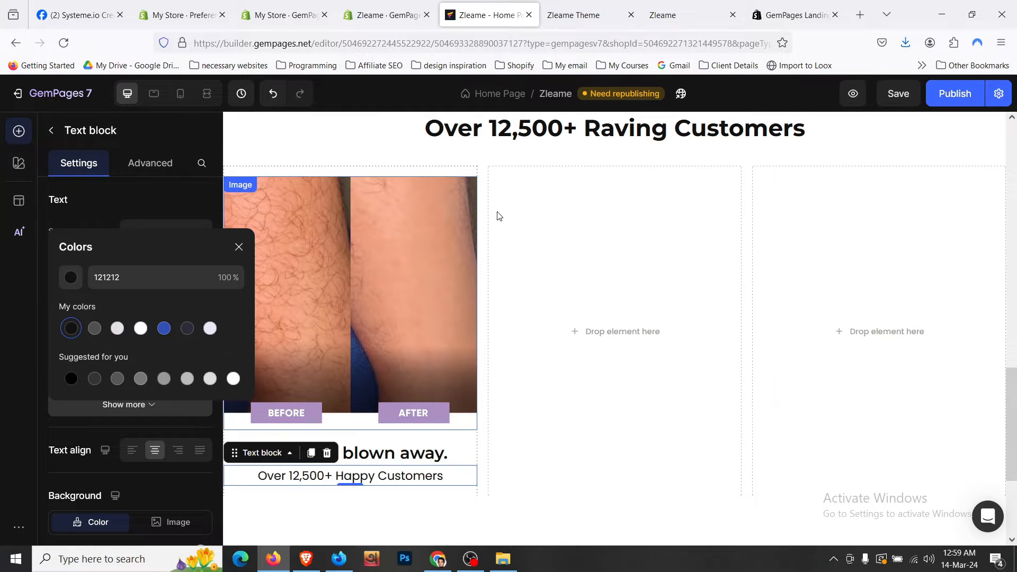
- Copy the first testimonial's Ingrown hair review quote from the live store page's markup
{"action": "key", "text": "ctrl+Tab"}
{"action": "scroll", "coordinate": [313, 284], "scroll_direction": "down", "scroll_amount": 2}
{"action": "scroll", "coordinate": [314, 284], "scroll_direction": "down", "scroll_amount": 3}
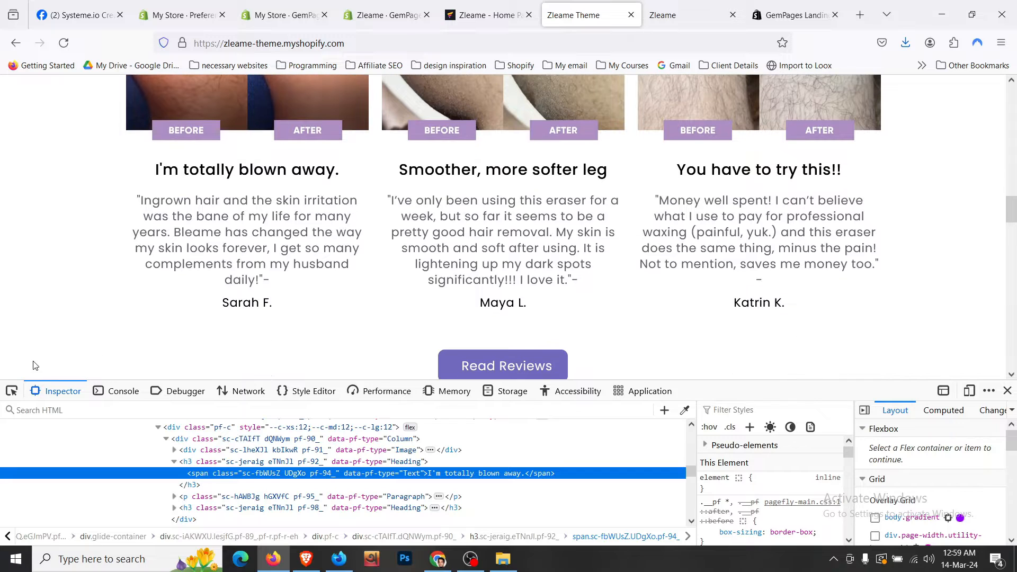
{"action": "left_click", "coordinate": [10, 392]}
{"action": "left_click", "coordinate": [196, 273]}
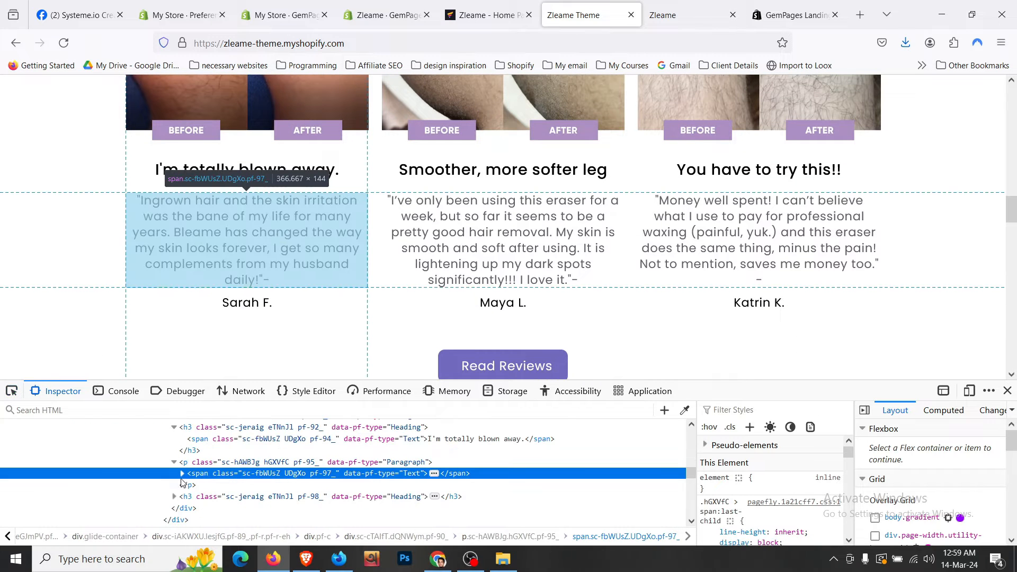
{"action": "left_click", "coordinate": [182, 473]}
{"action": "scroll", "coordinate": [265, 482], "scroll_direction": "down", "scroll_amount": 1}
{"action": "scroll", "coordinate": [290, 487], "scroll_direction": "up", "scroll_amount": 1}
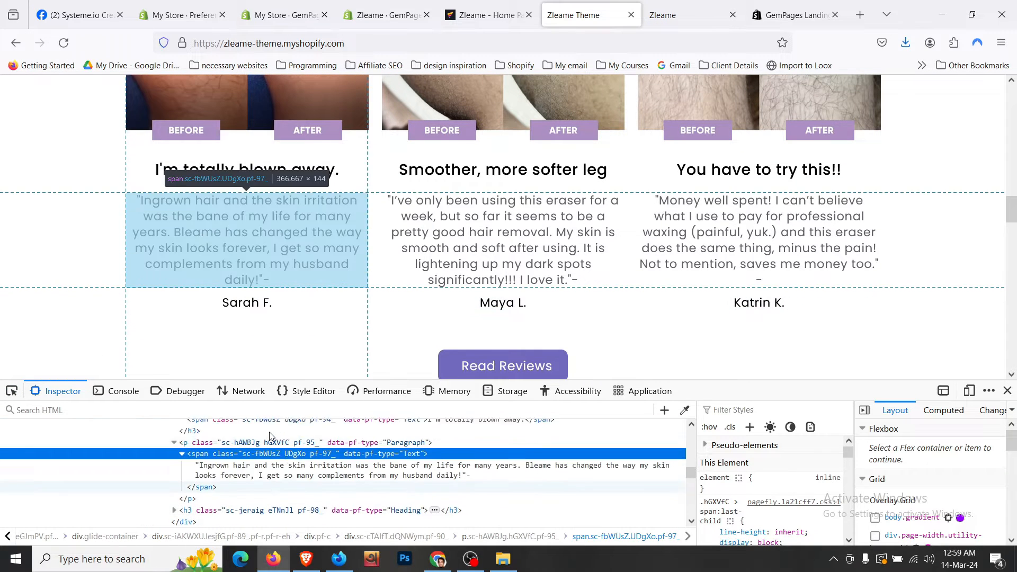
{"action": "left_click", "coordinate": [289, 487]}
{"action": "key", "text": "ctrl+Page_Up"}
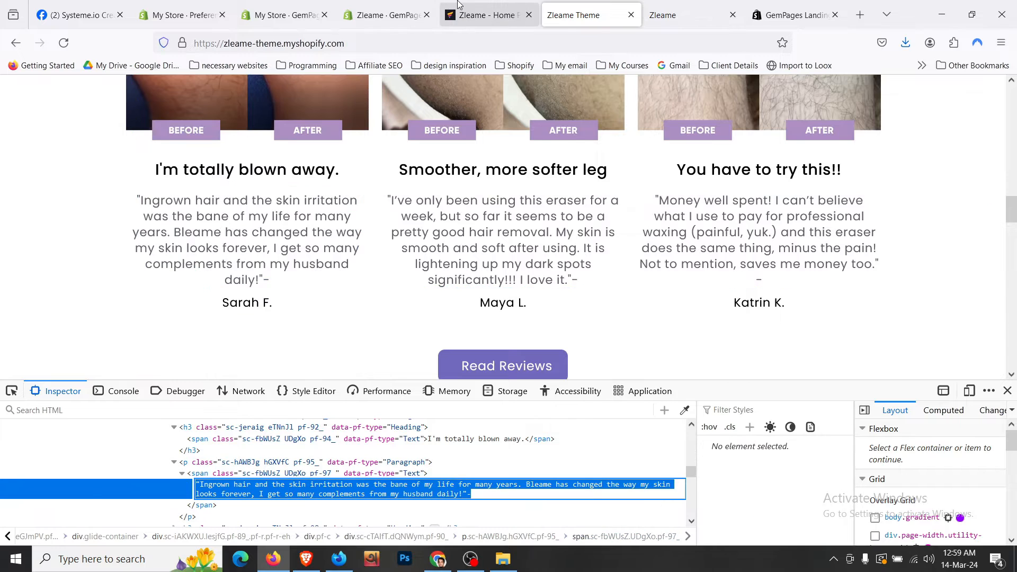
- Paste the quote into the block under 'I'm totally blown away.' and set it to size 16
{"action": "left_click", "coordinate": [364, 477]}
{"action": "key", "text": "ctrl+a"}
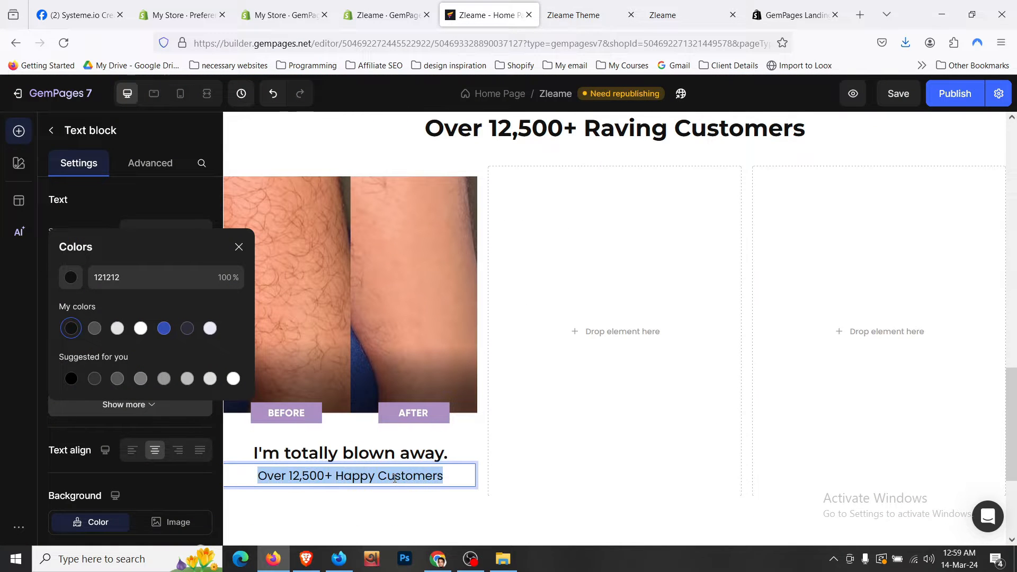
{"action": "key", "text": "ctrl+v"}
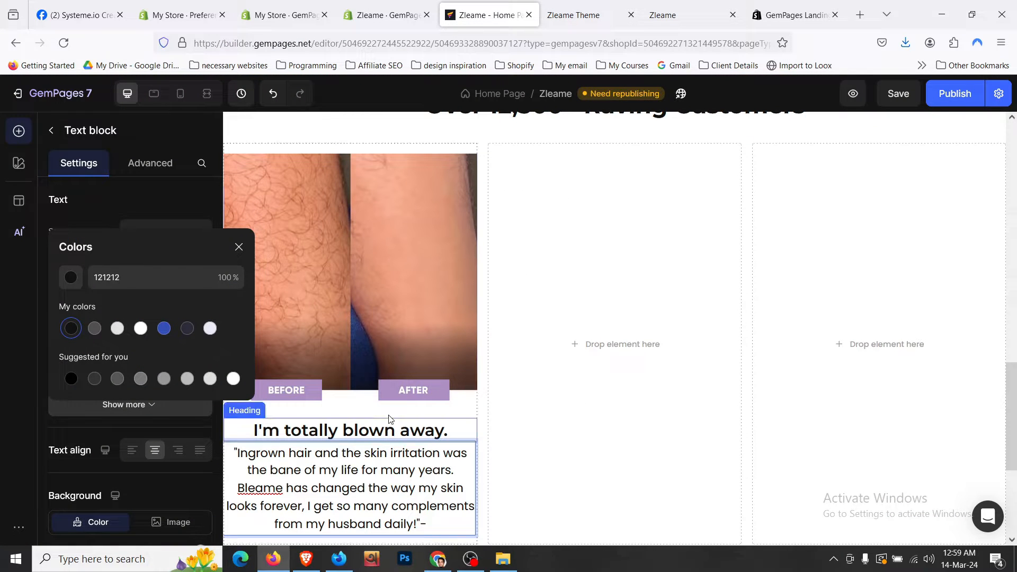
{"action": "left_click", "coordinate": [453, 424]}
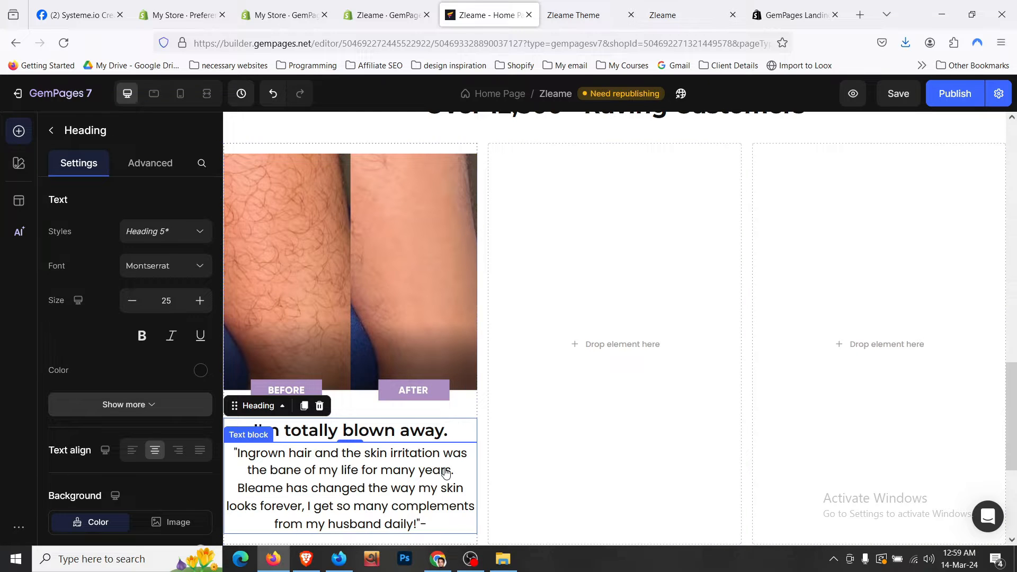
{"action": "left_click", "coordinate": [371, 466]}
{"action": "left_click", "coordinate": [133, 301]}
{"action": "left_click", "coordinate": [132, 301]}
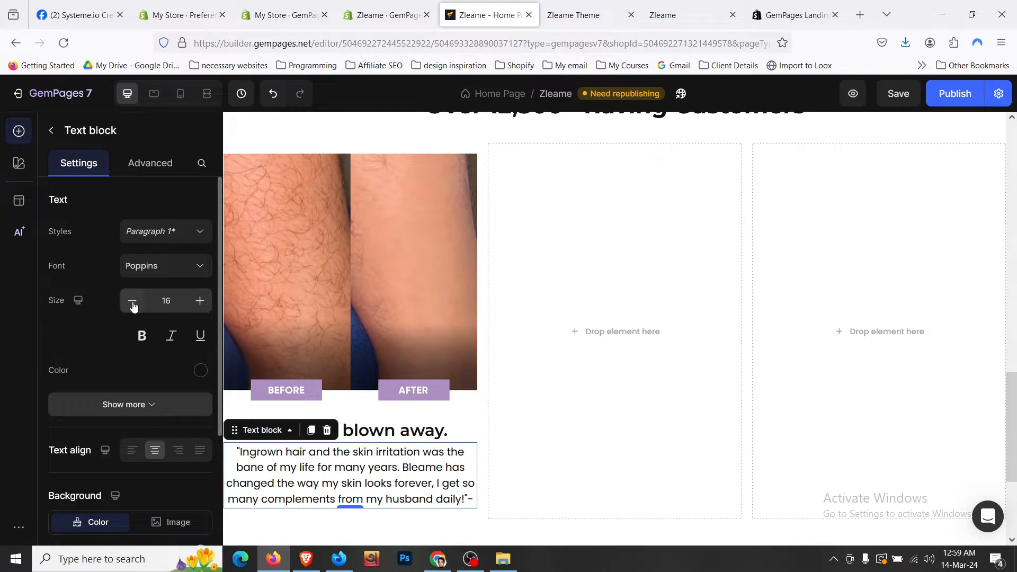
- Set the testimonial quote's text colour to grey 555555
{"action": "scroll", "coordinate": [295, 423], "scroll_direction": "down", "scroll_amount": 3}
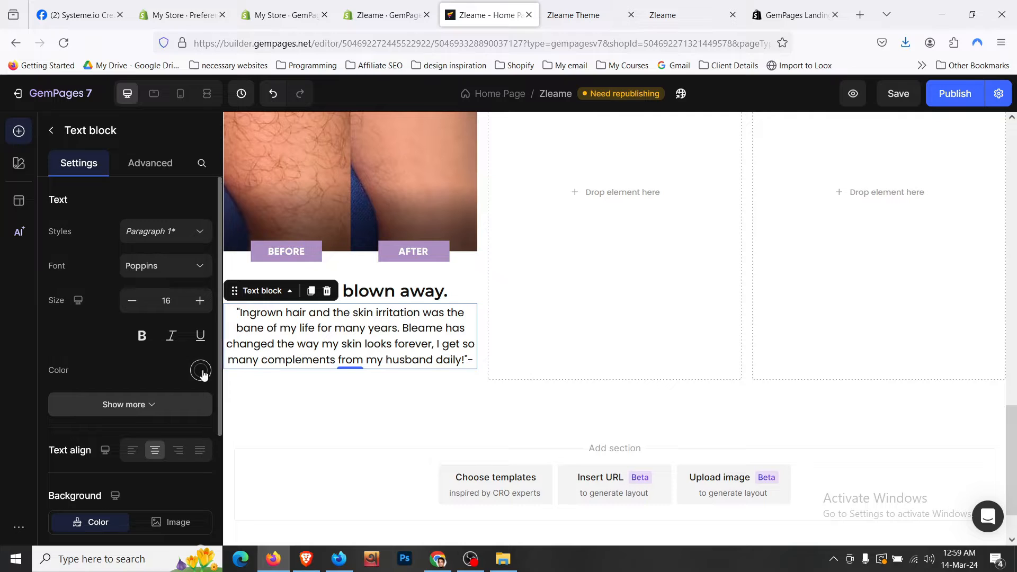
{"action": "left_click", "coordinate": [200, 370]}
{"action": "left_click", "coordinate": [188, 378]}
{"action": "left_click", "coordinate": [211, 379]}
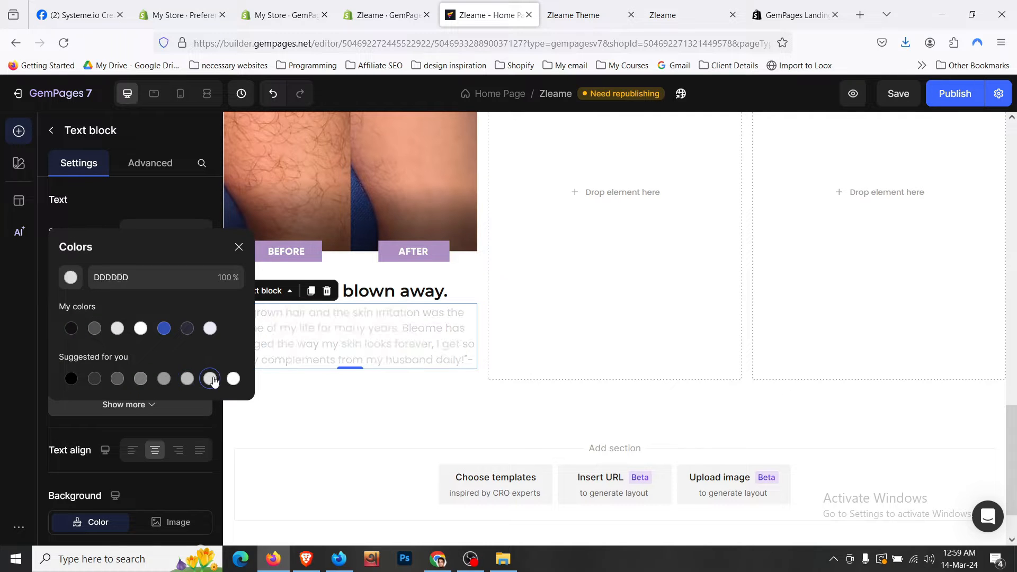
{"action": "left_click", "coordinate": [165, 380]}
{"action": "left_click", "coordinate": [141, 379]}
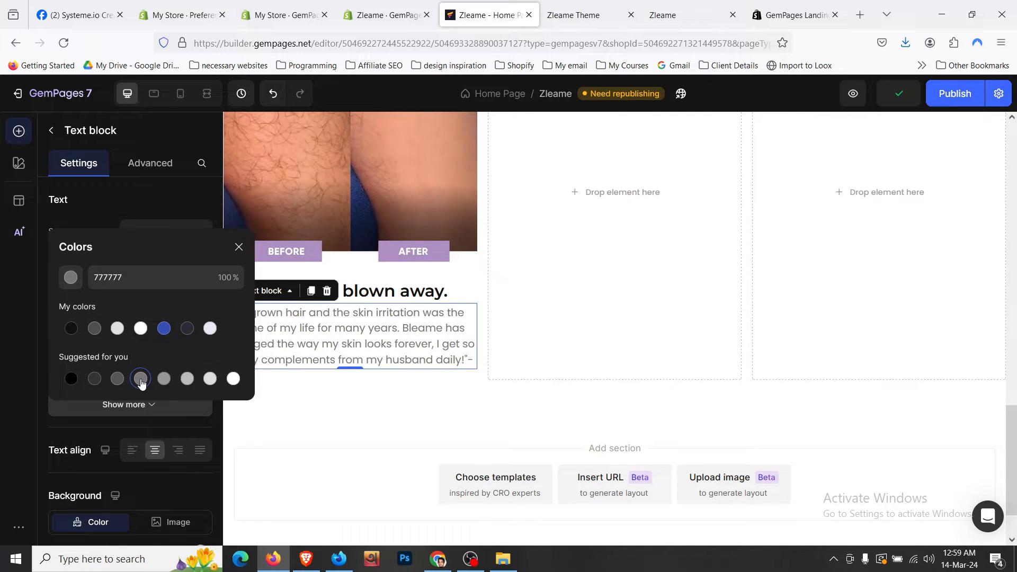
{"action": "left_click", "coordinate": [118, 379]}
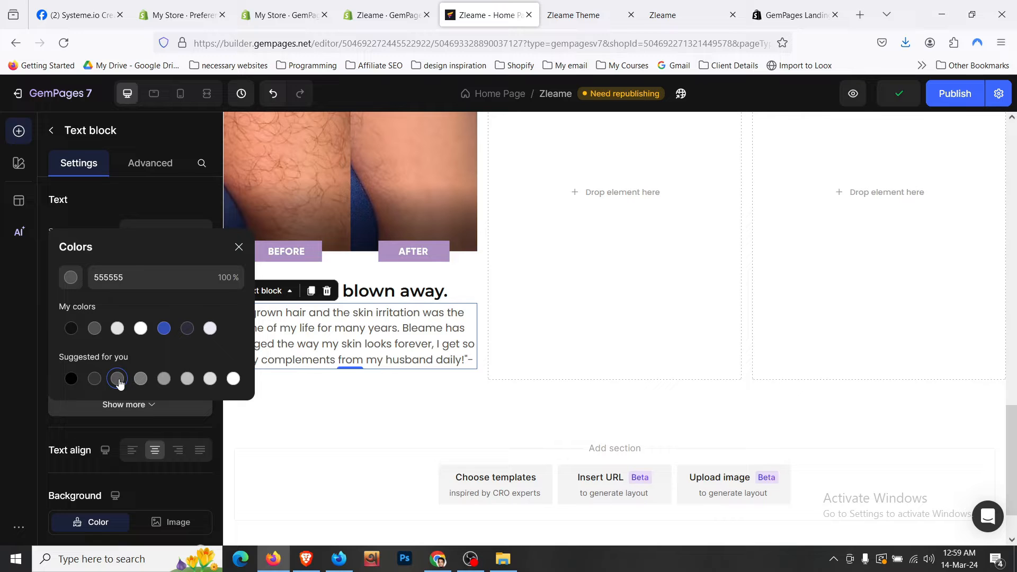
- Give the quote an 8px (S) top spacing
{"action": "left_click", "coordinate": [169, 165]}
{"action": "left_click", "coordinate": [130, 364]}
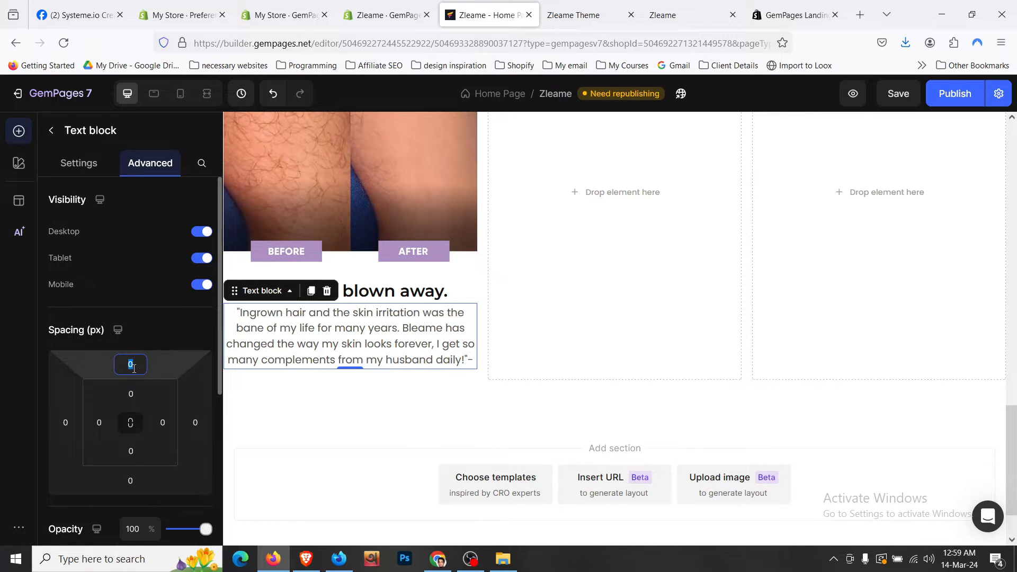
{"action": "left_click", "coordinate": [175, 473]}
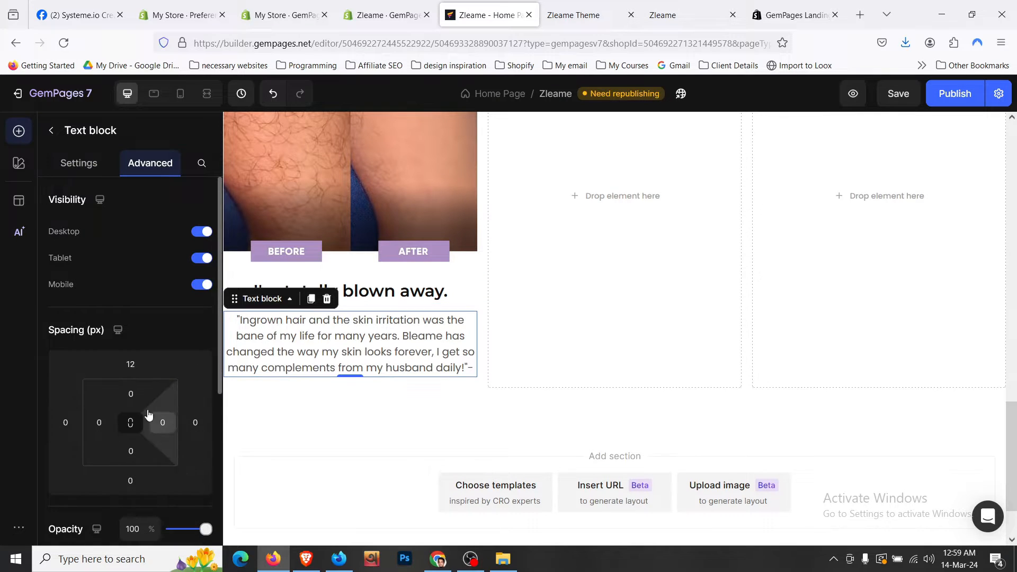
{"action": "left_click", "coordinate": [130, 364]}
{"action": "left_click", "coordinate": [163, 454]}
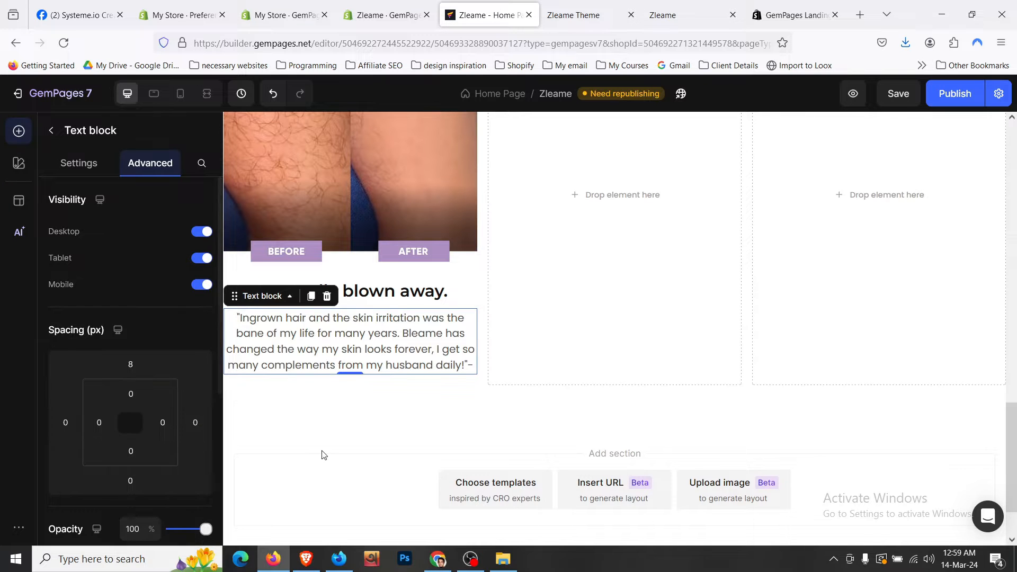
{"action": "left_click", "coordinate": [445, 388]}
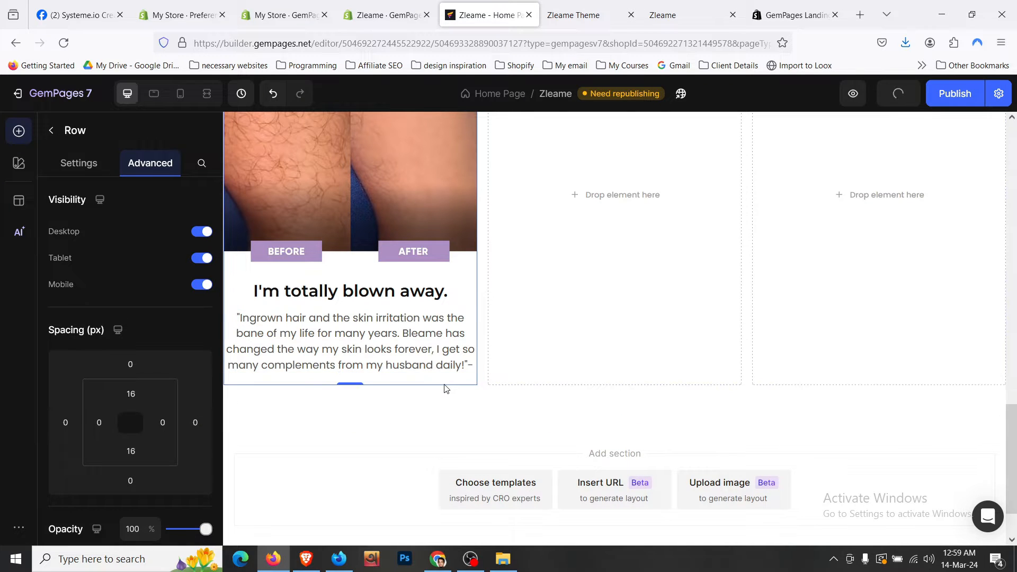
- Compare against the storefront testimonial and duplicate the quote text block
{"action": "left_click", "coordinate": [553, 6]}
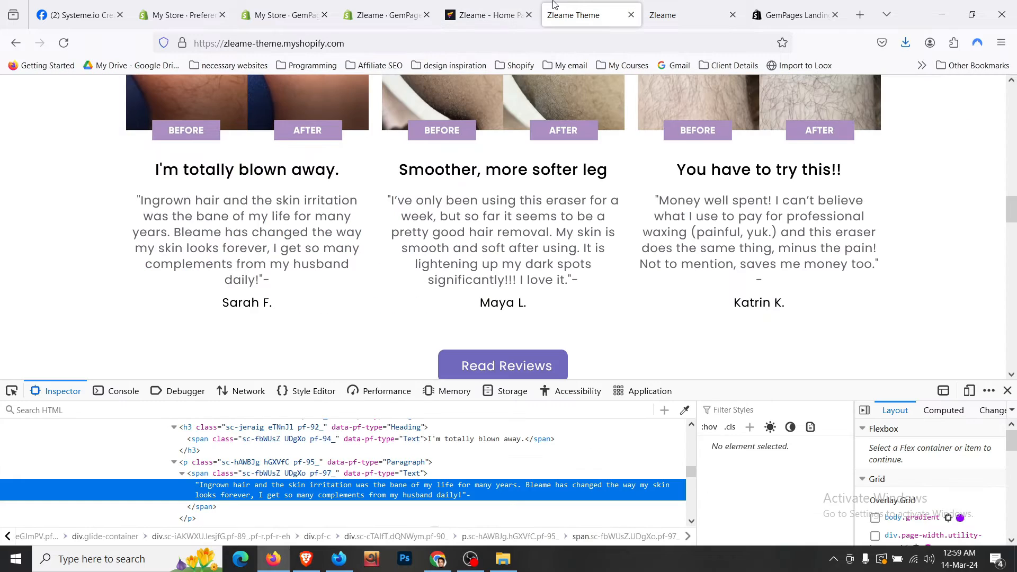
{"action": "scroll", "coordinate": [404, 210], "scroll_direction": "down", "scroll_amount": 1}
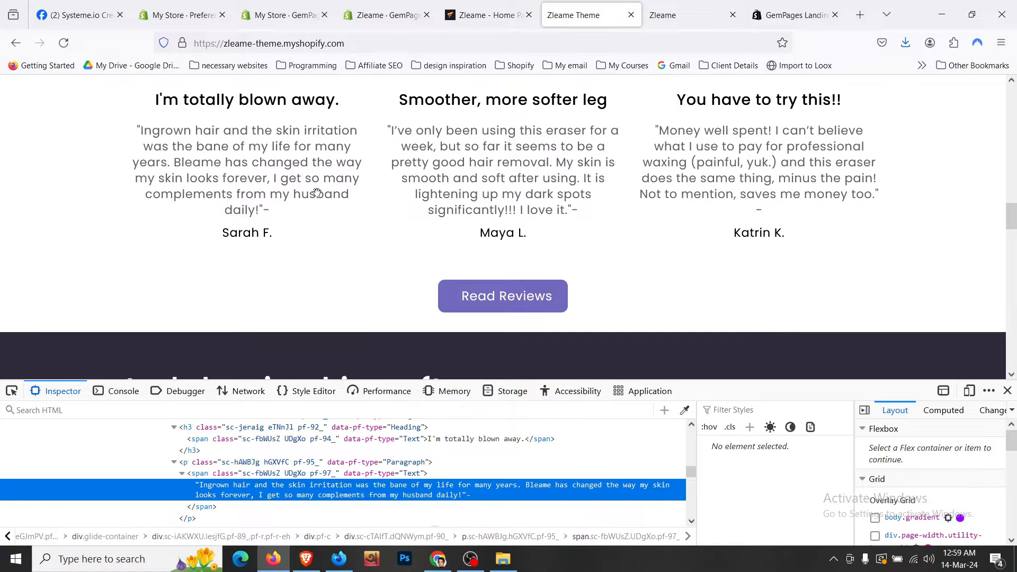
{"action": "left_click", "coordinate": [484, 15]}
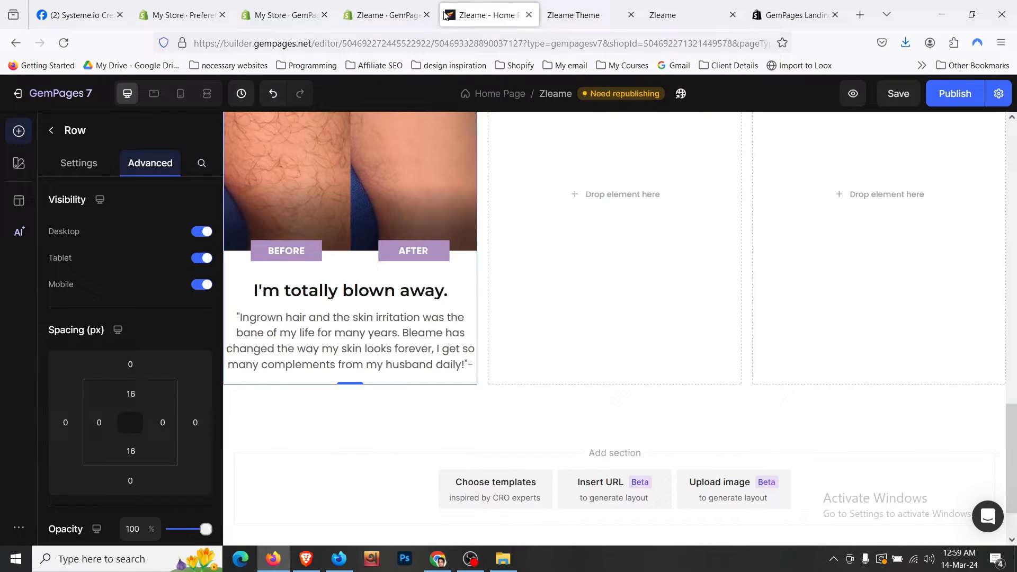
{"action": "left_click", "coordinate": [363, 347]}
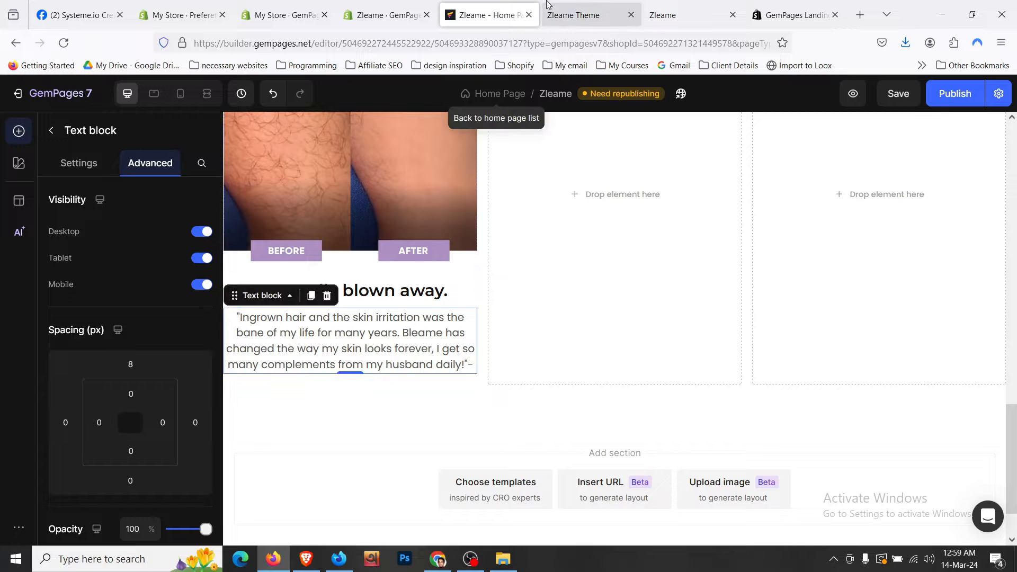
{"action": "left_click", "coordinate": [569, 6]}
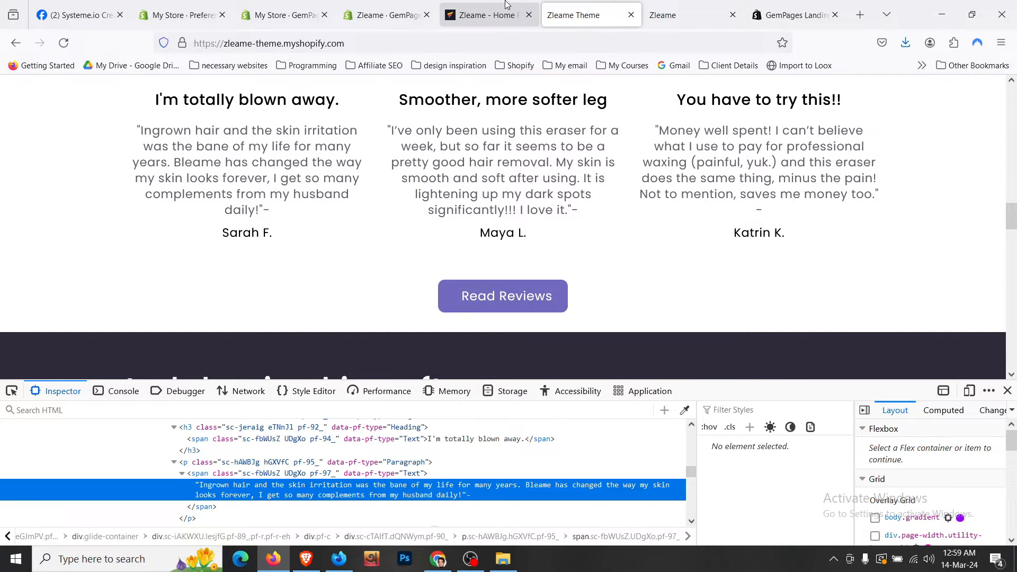
{"action": "left_click", "coordinate": [506, 5]}
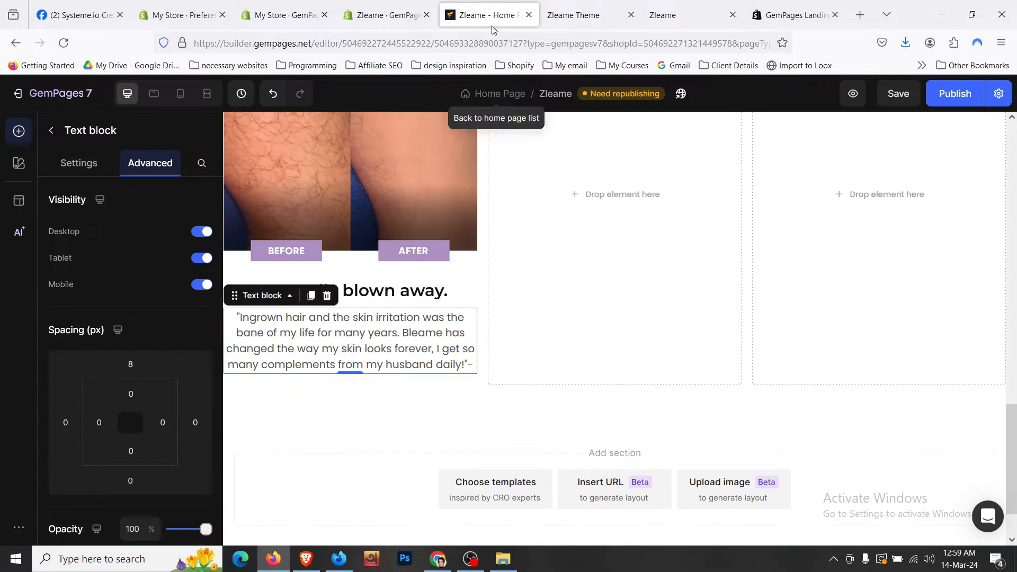
{"action": "left_click", "coordinate": [312, 295]}
{"action": "left_click", "coordinate": [572, 15]}
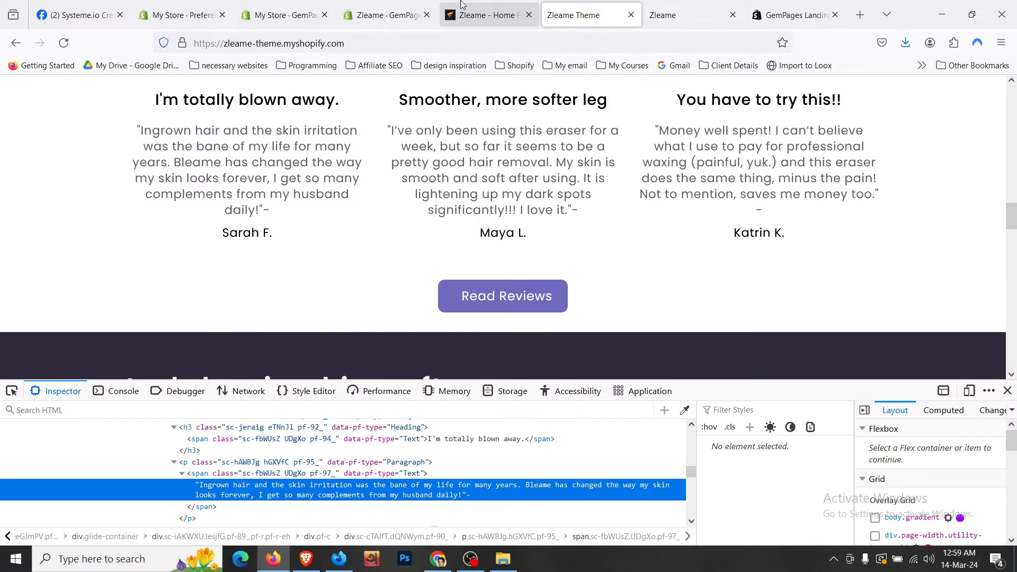
{"action": "left_click", "coordinate": [487, 15]}
- Remove the trailing dash from the copied quote and save the page
{"action": "left_click", "coordinate": [383, 426]}
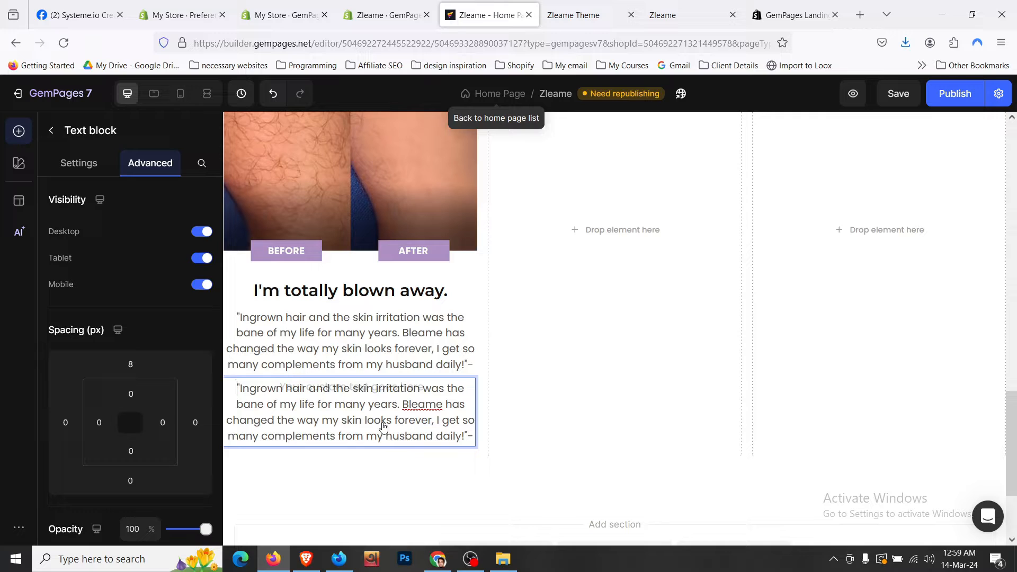
{"action": "type", "text": "aF"}
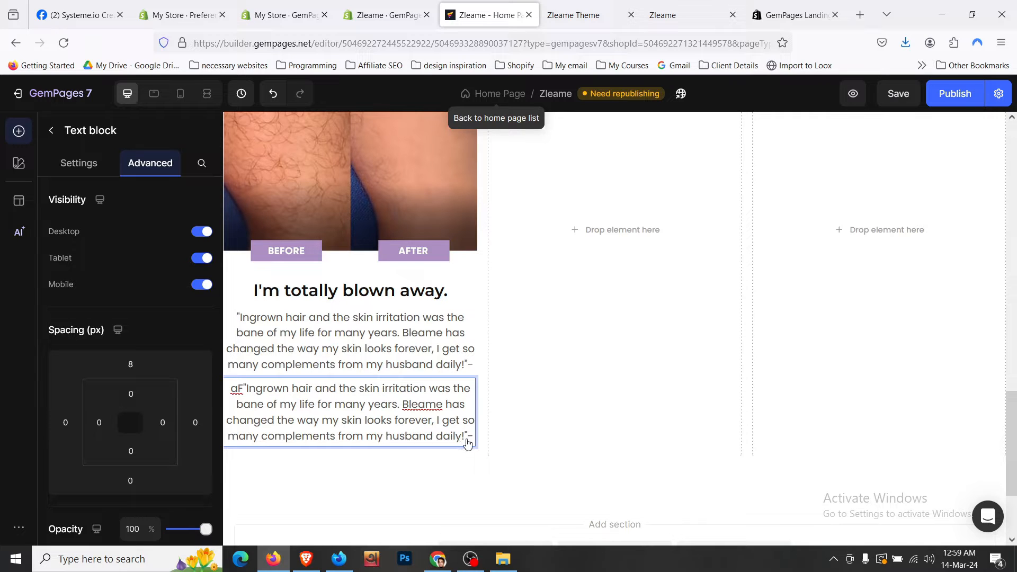
{"action": "key", "text": "BackSpace"}
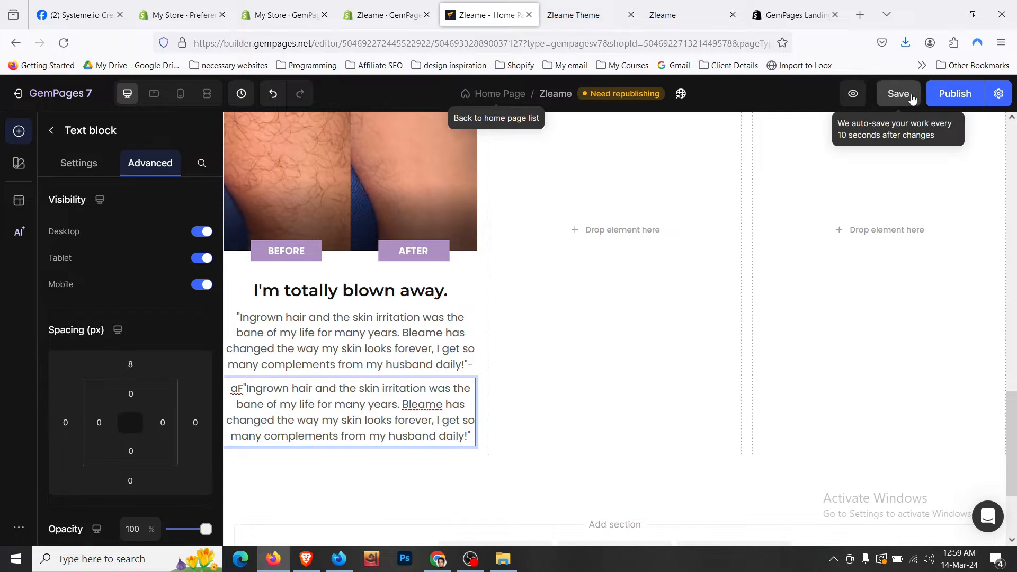
{"action": "left_click", "coordinate": [910, 95]}
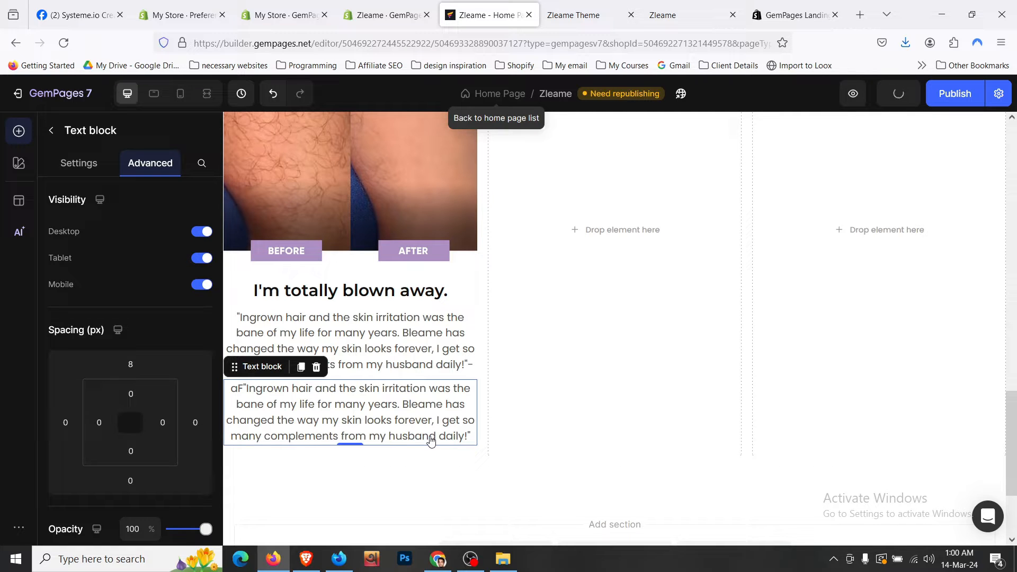
{"action": "left_click", "coordinate": [468, 433]}
- Replace the copied text with the reviewer's name, in a darker colour at size 17
{"action": "key", "text": "ctrl+a"}
{"action": "type", "text": "S"}
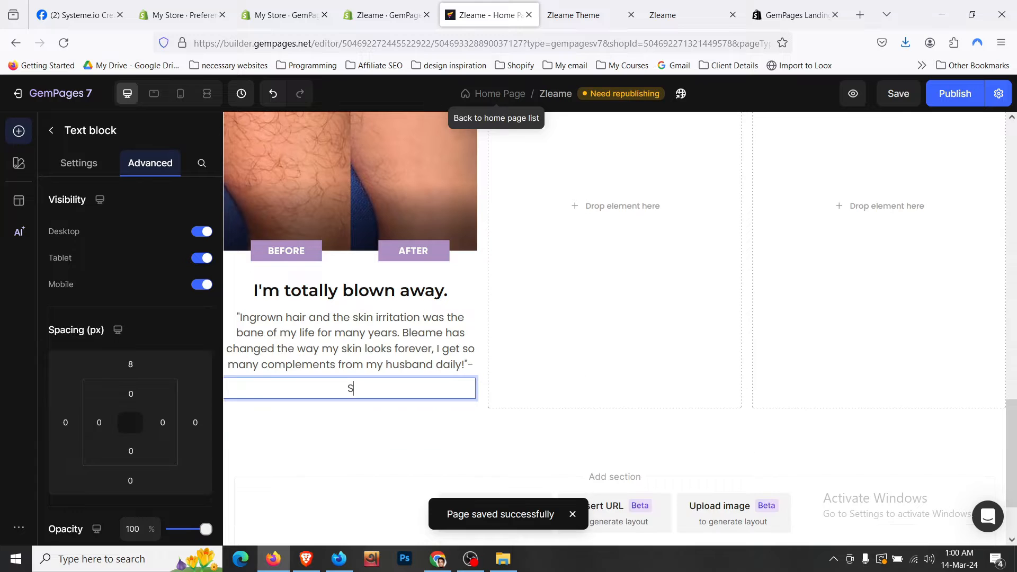
{"action": "type", "text": "arah"}
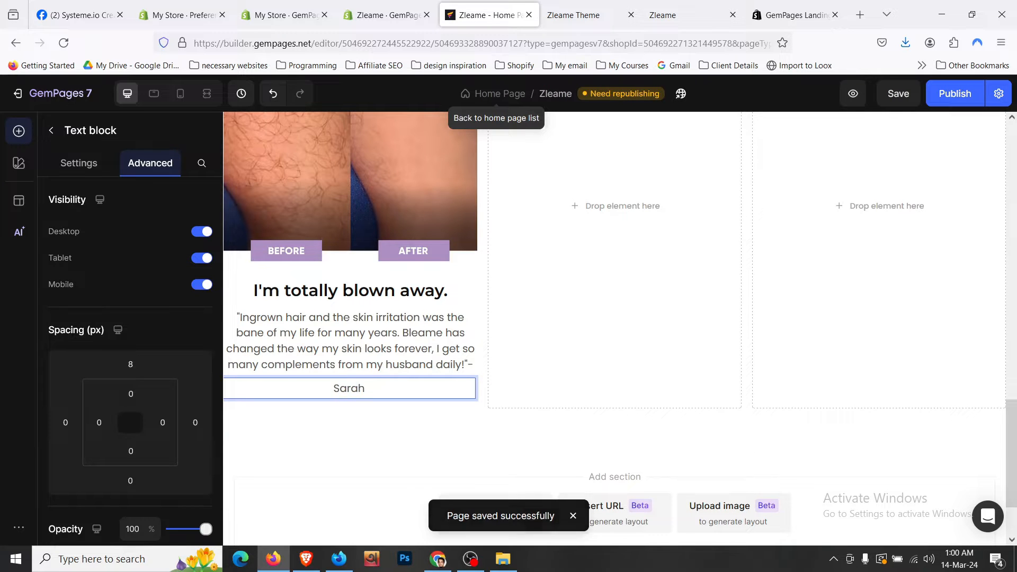
{"action": "type", "text": " F."}
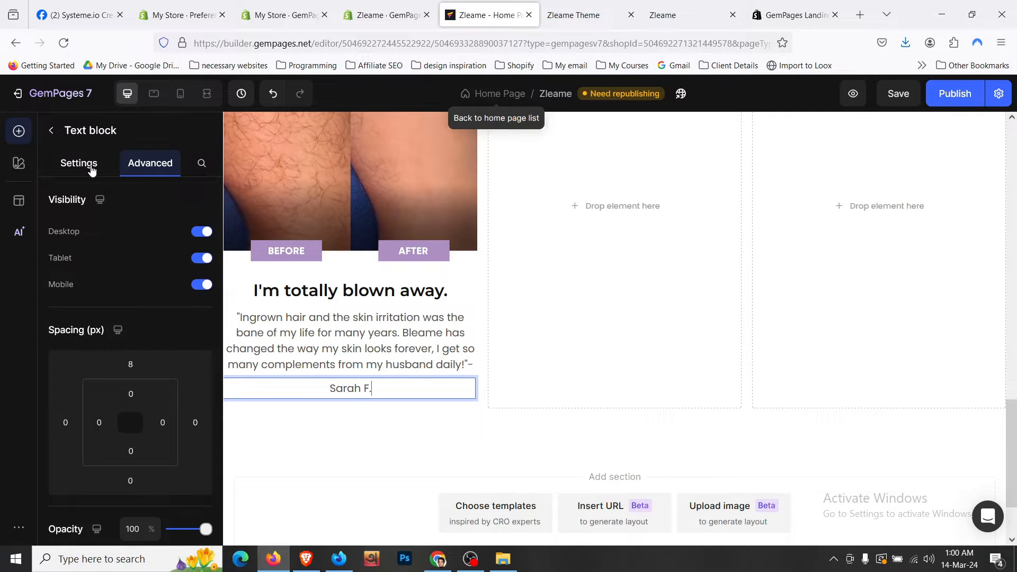
{"action": "left_click", "coordinate": [85, 163]}
{"action": "scroll", "coordinate": [168, 326], "scroll_direction": "down", "scroll_amount": 1}
{"action": "left_click", "coordinate": [196, 299]}
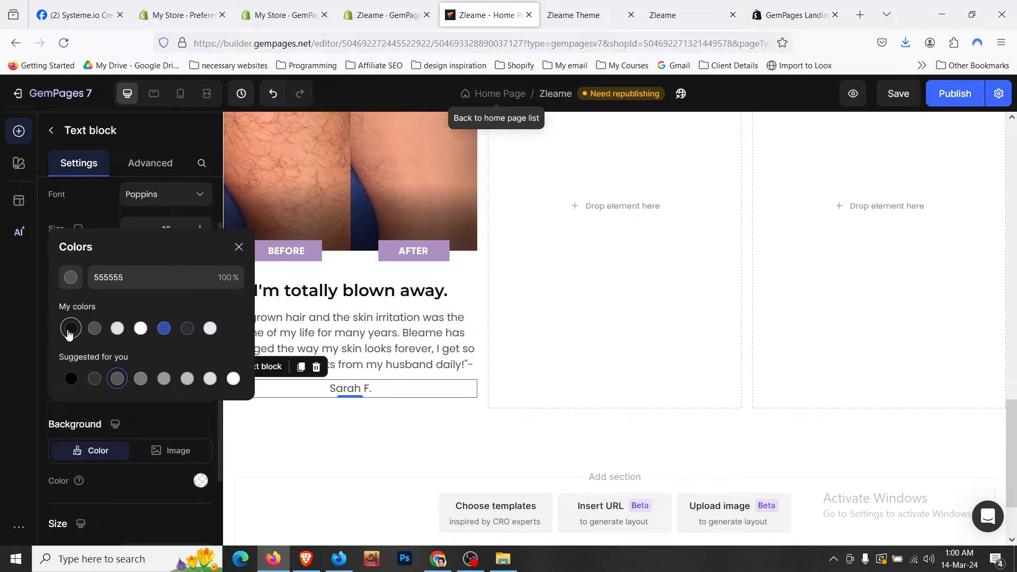
{"action": "left_click", "coordinate": [68, 327]}
{"action": "left_click", "coordinate": [102, 212]}
{"action": "left_click", "coordinate": [200, 228]}
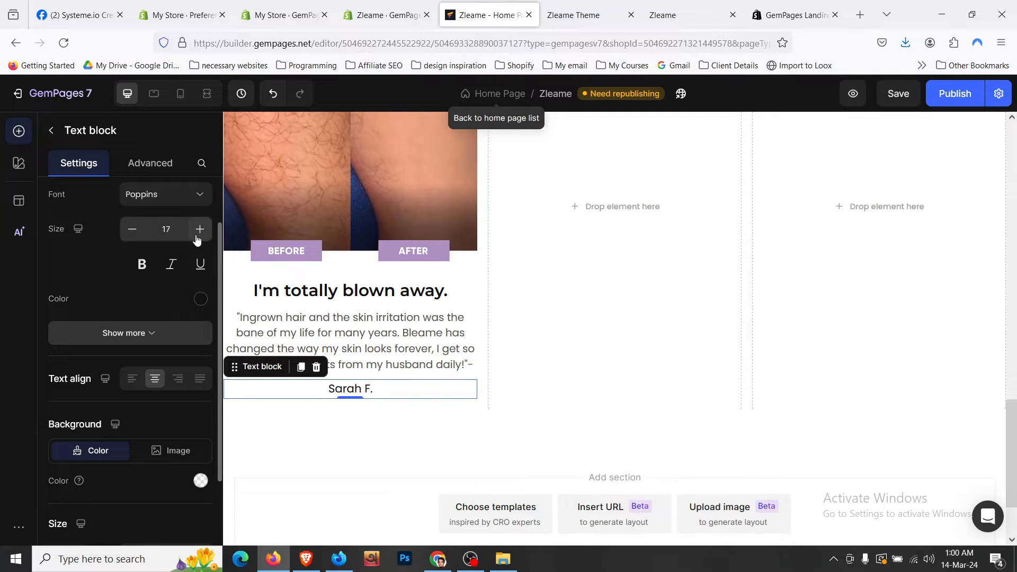
{"action": "left_click", "coordinate": [200, 229]}
{"action": "left_click", "coordinate": [428, 412]}
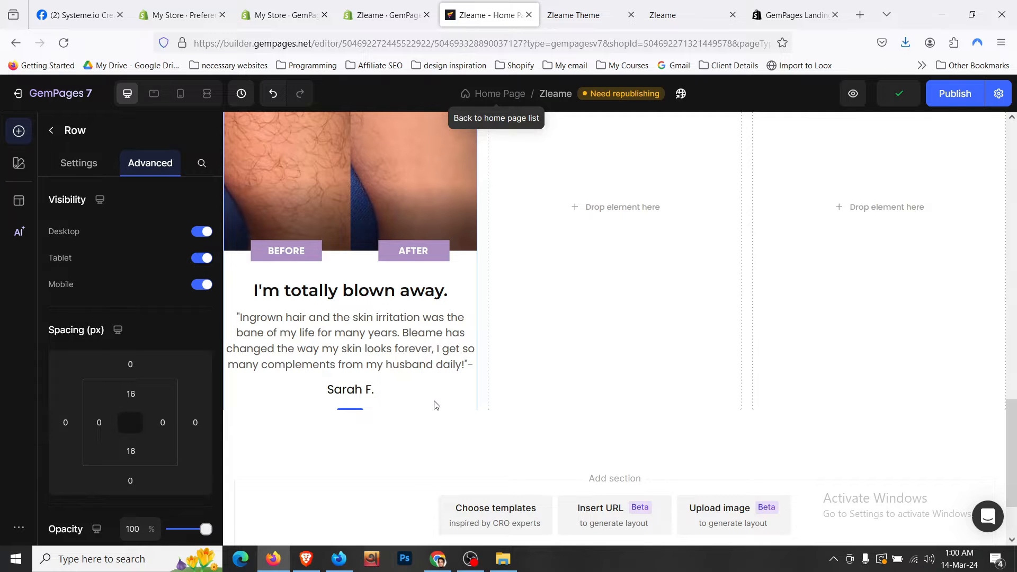
{"action": "scroll", "coordinate": [435, 405], "scroll_direction": "up", "scroll_amount": 4}
{"action": "scroll", "coordinate": [433, 400], "scroll_direction": "down", "scroll_amount": 3}
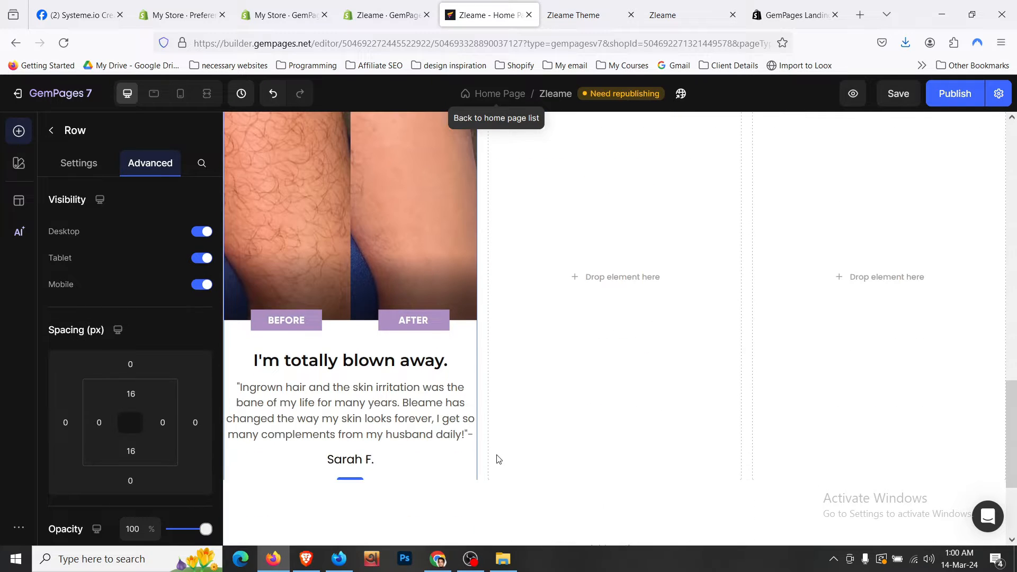
{"action": "scroll", "coordinate": [475, 429], "scroll_direction": "down", "scroll_amount": 3}
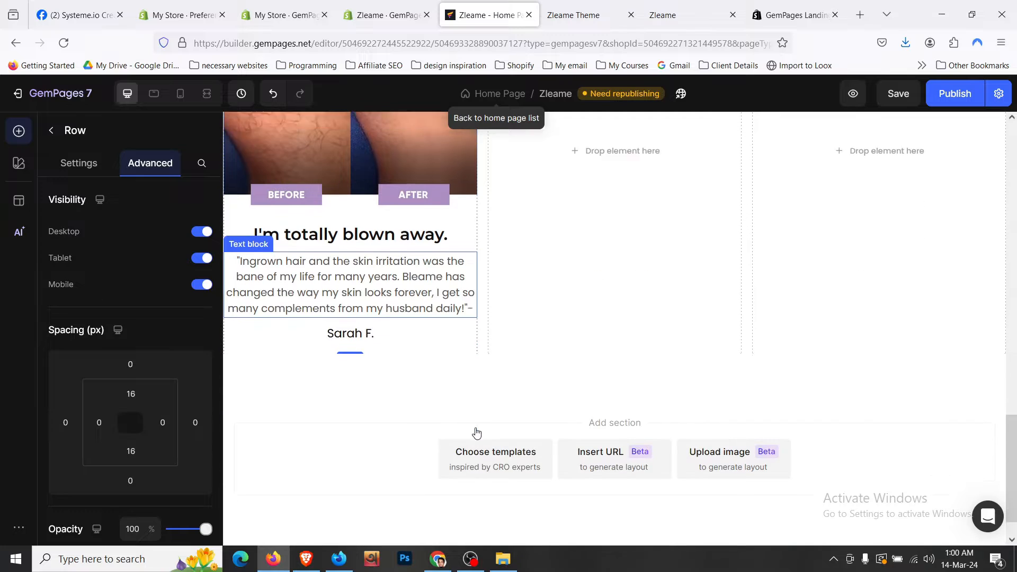
{"action": "scroll", "coordinate": [479, 340], "scroll_direction": "up", "scroll_amount": 4}
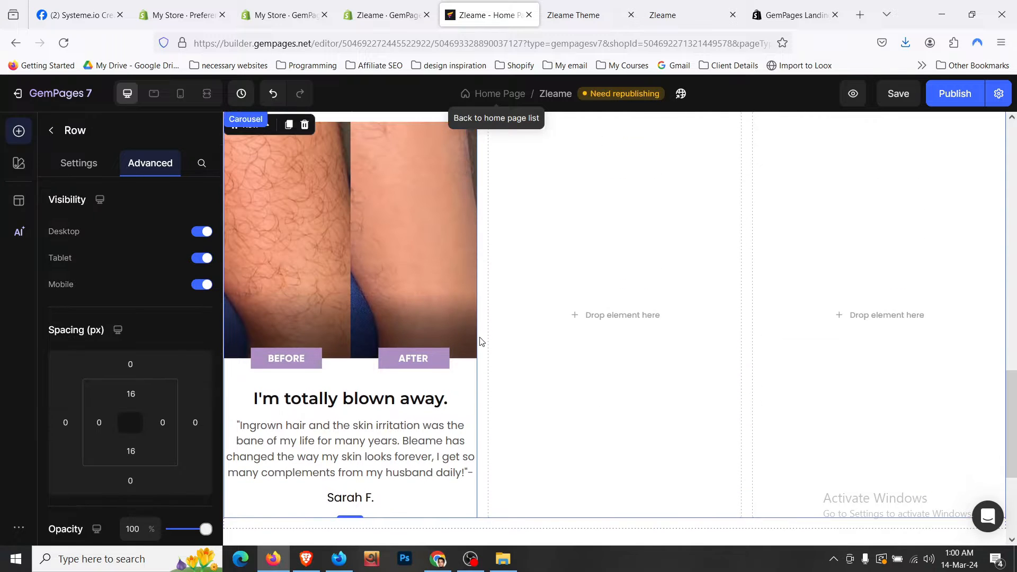
- In the mobile layout, enlarge the reviewer name to font size 18
{"action": "left_click", "coordinate": [179, 94]}
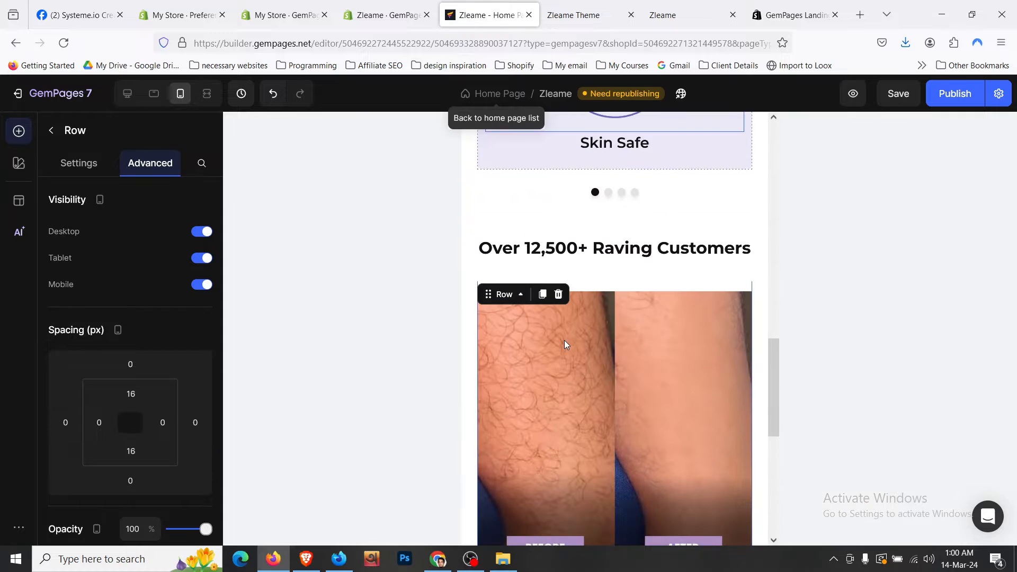
{"action": "scroll", "coordinate": [633, 269], "scroll_direction": "down", "scroll_amount": 6}
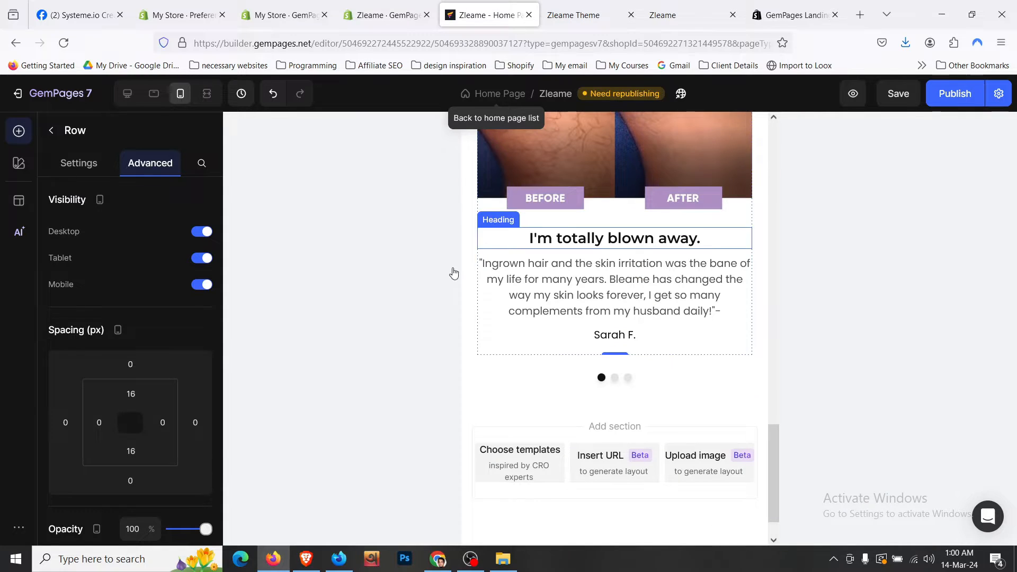
{"action": "left_click", "coordinate": [548, 289]}
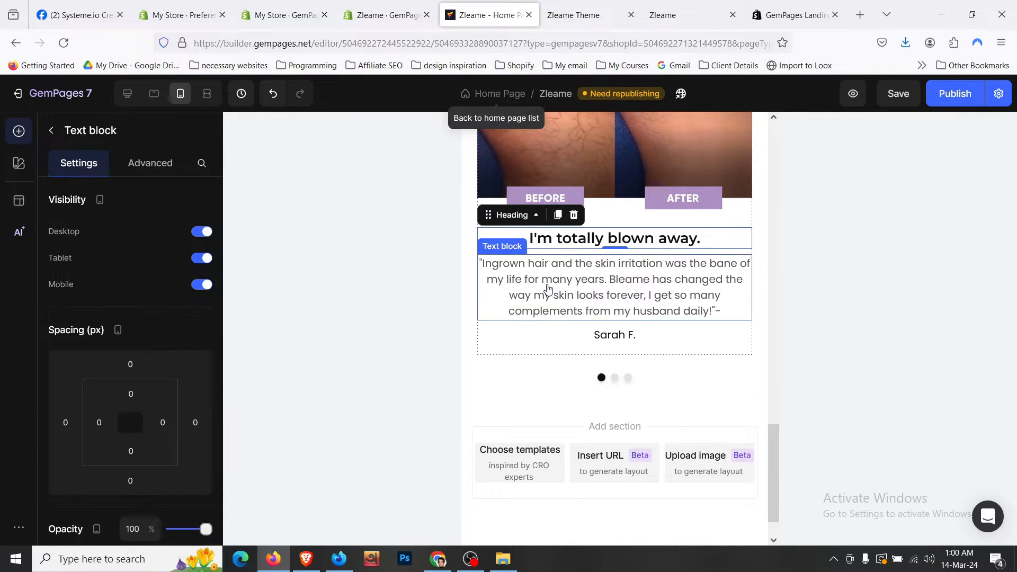
{"action": "left_click", "coordinate": [80, 164]}
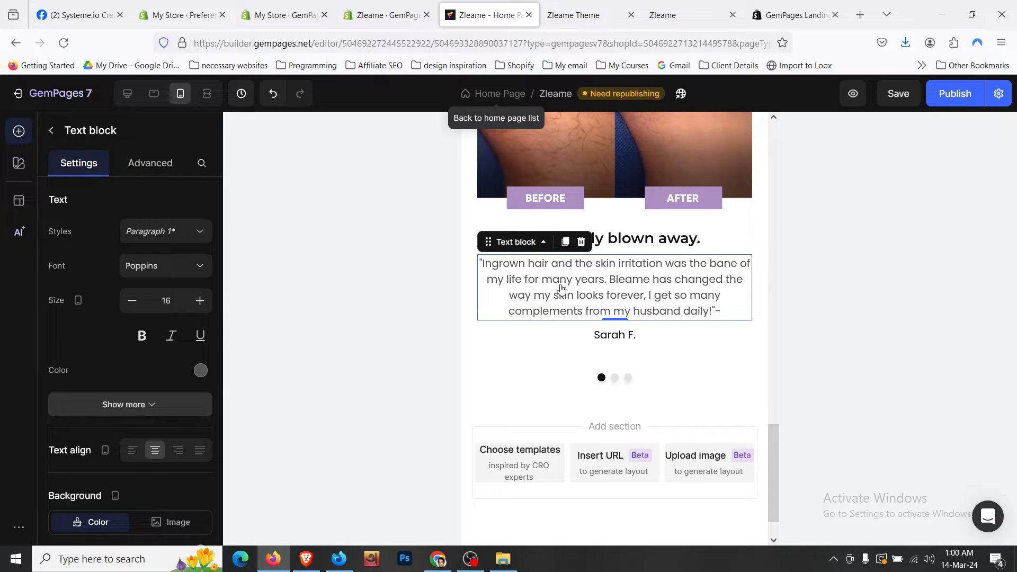
{"action": "left_click", "coordinate": [605, 339]}
{"action": "left_click", "coordinate": [208, 308]}
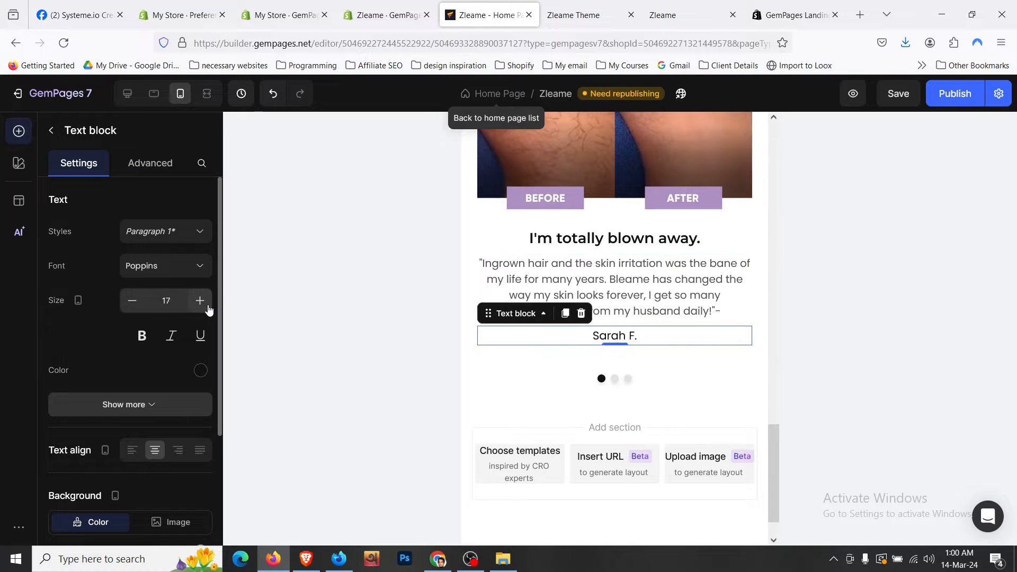
{"action": "left_click", "coordinate": [208, 309]}
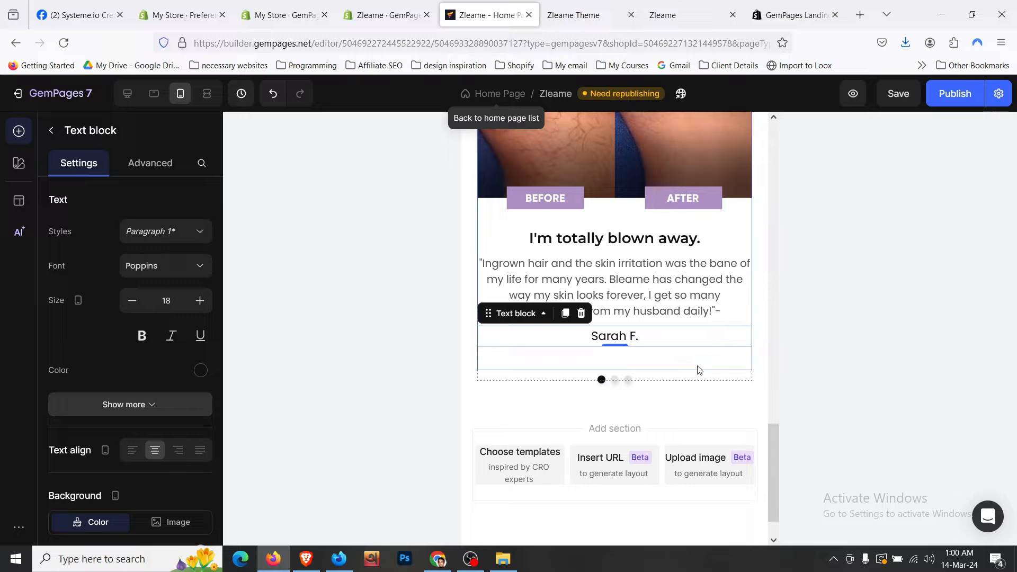
{"action": "left_click", "coordinate": [697, 370]}
{"action": "scroll", "coordinate": [697, 368], "scroll_direction": "up", "scroll_amount": 1}
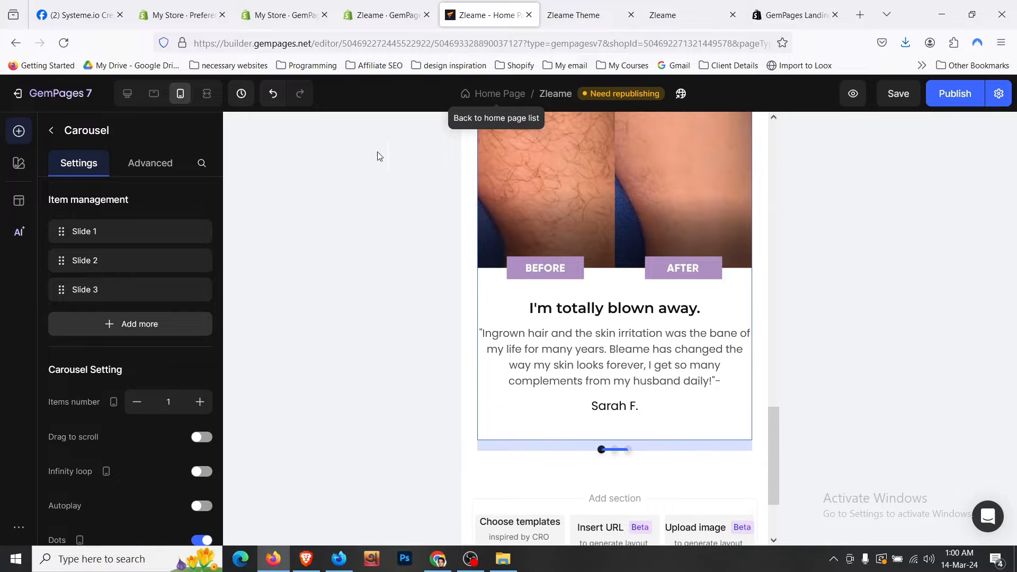
- In the tablet layout, reduce the testimonial quote's font size by one step
{"action": "left_click", "coordinate": [154, 93]}
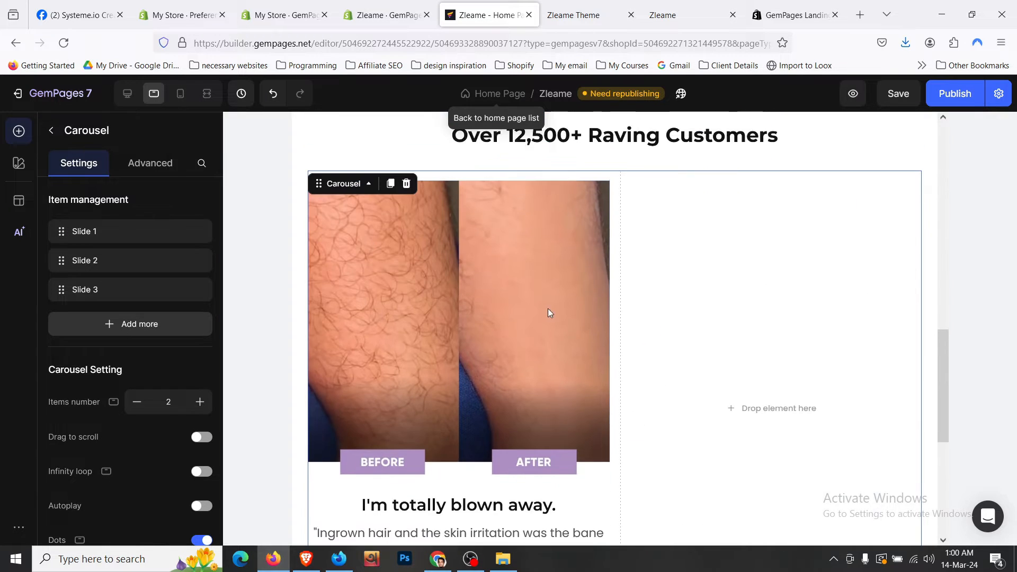
{"action": "left_click", "coordinate": [509, 424]}
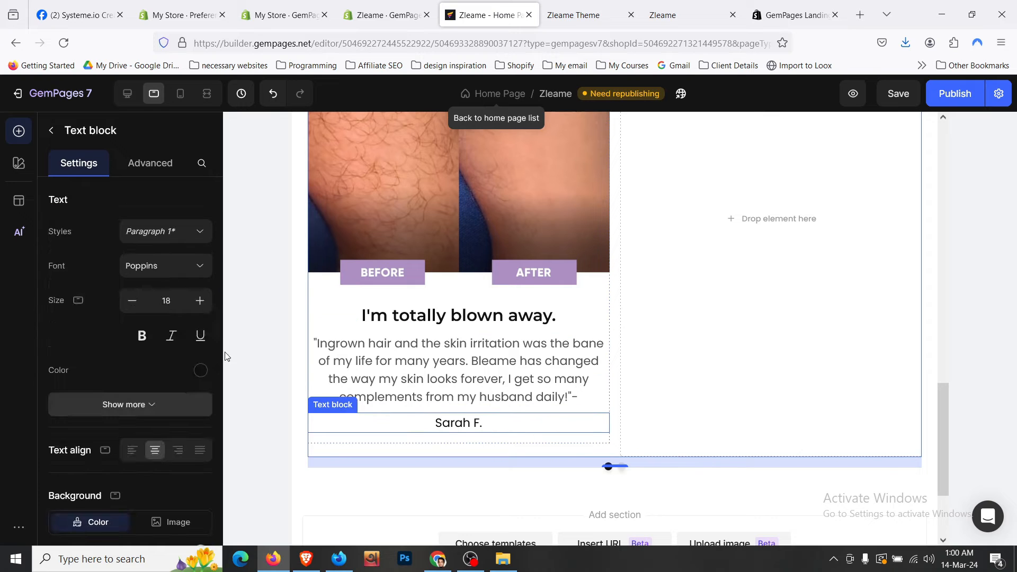
{"action": "left_click", "coordinate": [408, 374]}
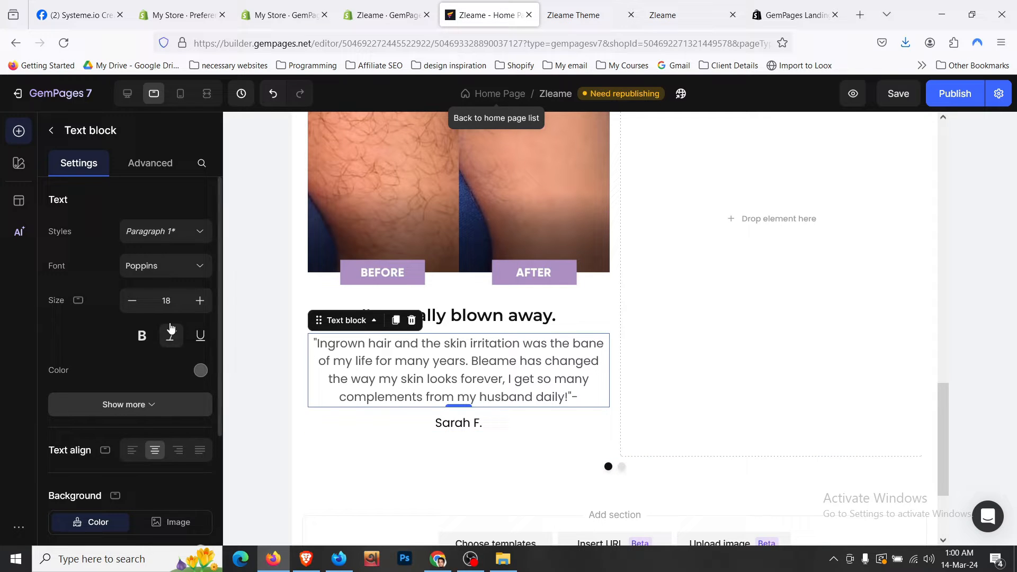
{"action": "left_click", "coordinate": [132, 301]}
{"action": "left_click", "coordinate": [568, 315]}
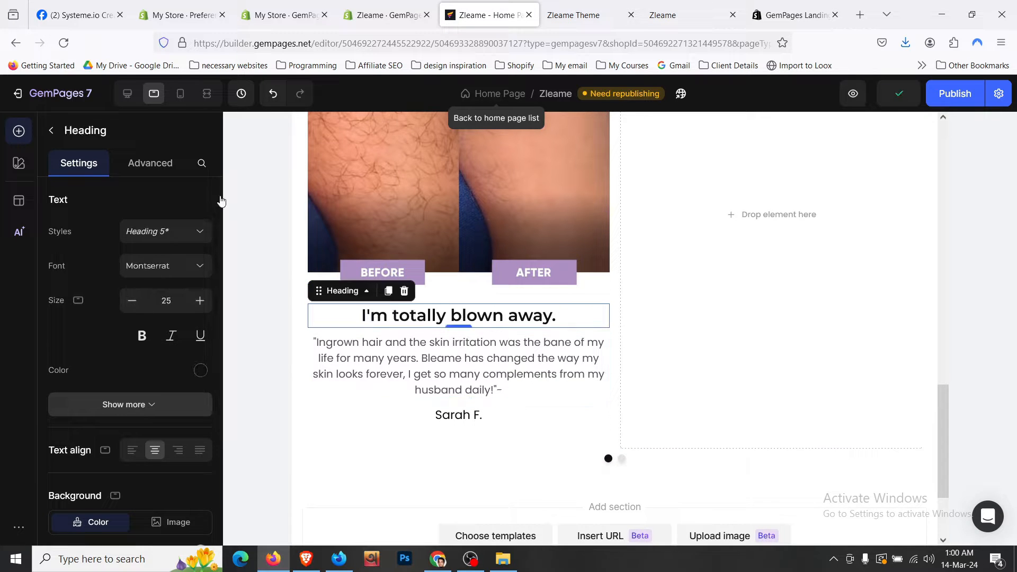
{"action": "left_click", "coordinate": [127, 93]}
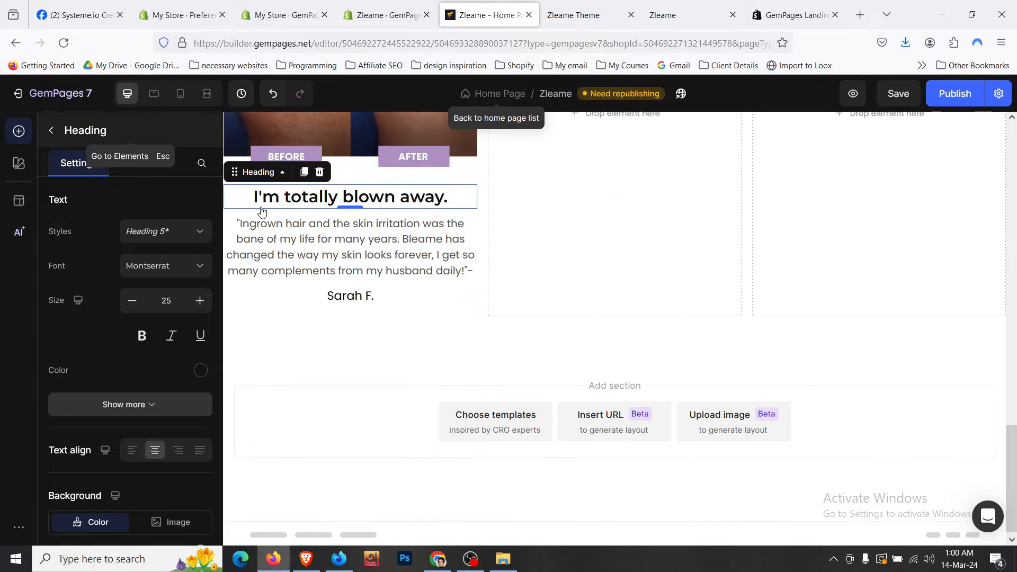
{"action": "left_click", "coordinate": [462, 304]}
{"action": "scroll", "coordinate": [462, 304], "scroll_direction": "up", "scroll_amount": 5}
{"action": "scroll", "coordinate": [459, 302], "scroll_direction": "up", "scroll_amount": 1}
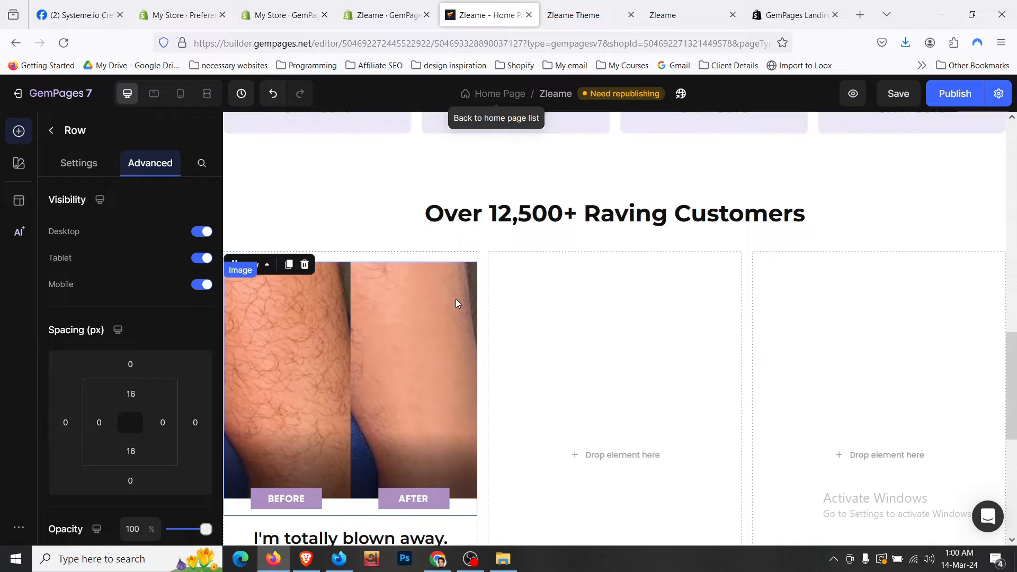
- Duplicate the testimonial card twice, placing copies in the middle and right columns
{"action": "left_click", "coordinate": [287, 266]}
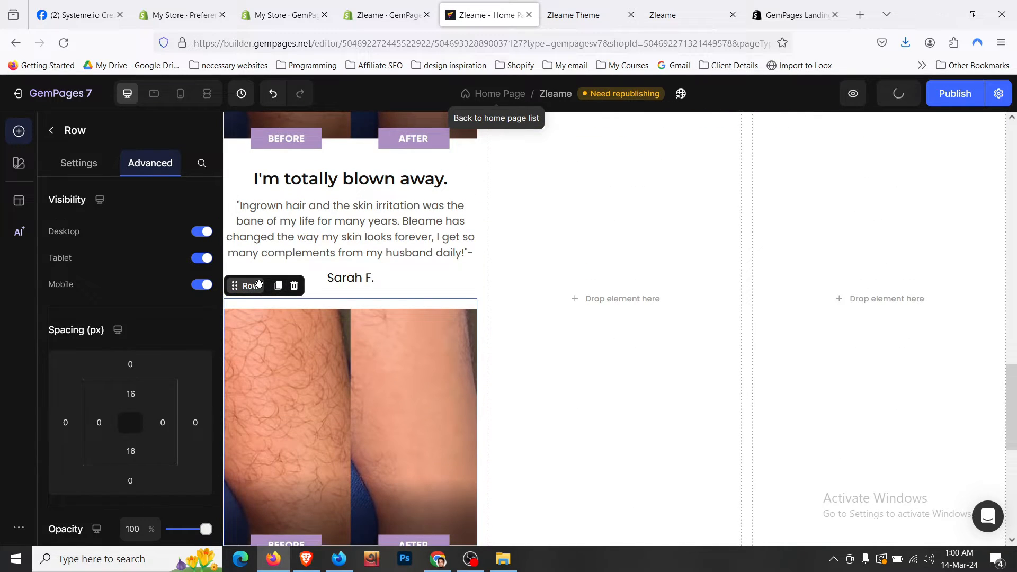
{"action": "left_click_drag", "start_coordinate": [259, 284], "coordinate": [539, 263]}
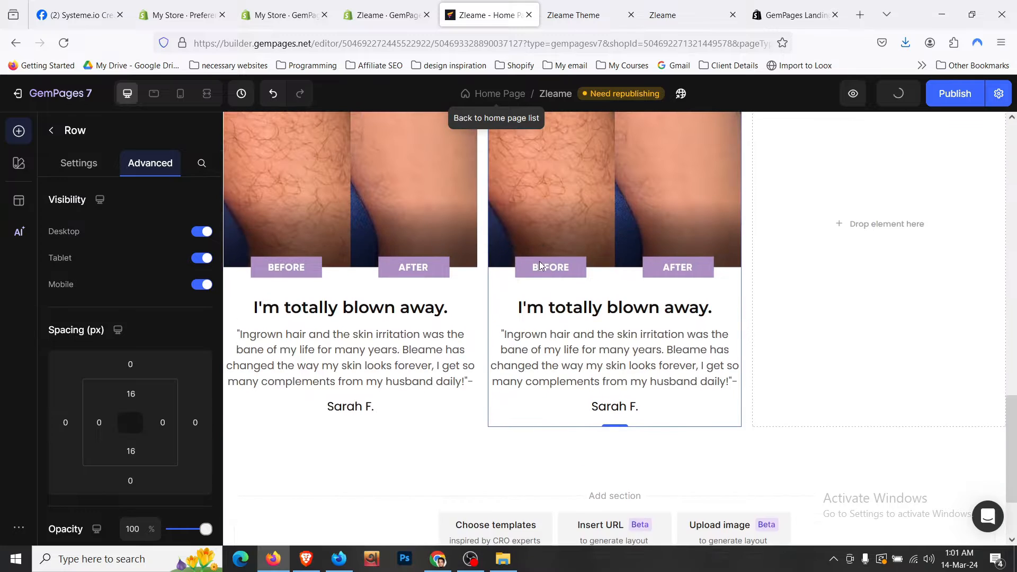
{"action": "scroll", "coordinate": [539, 265], "scroll_direction": "up", "scroll_amount": 4}
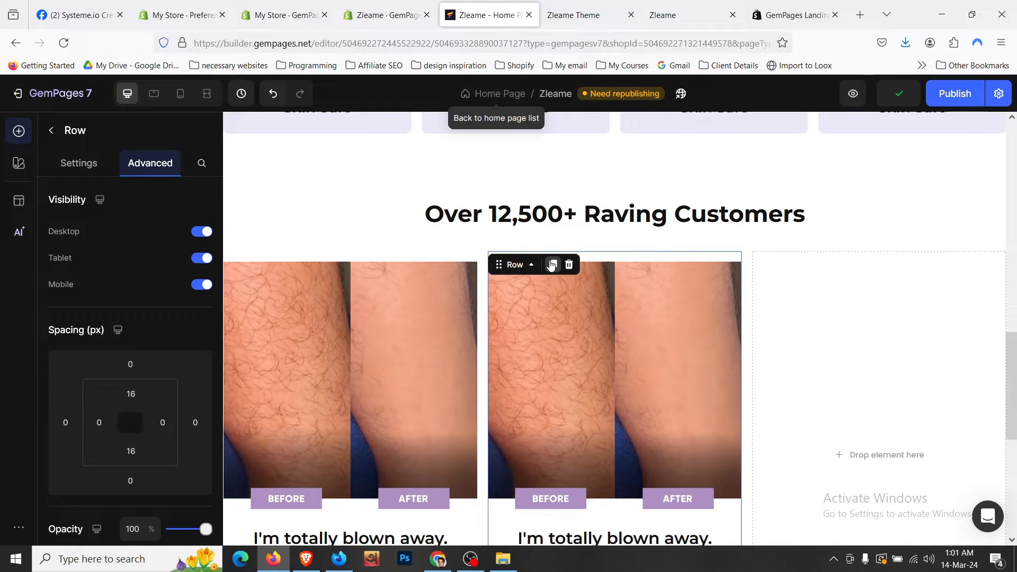
{"action": "left_click", "coordinate": [551, 265]}
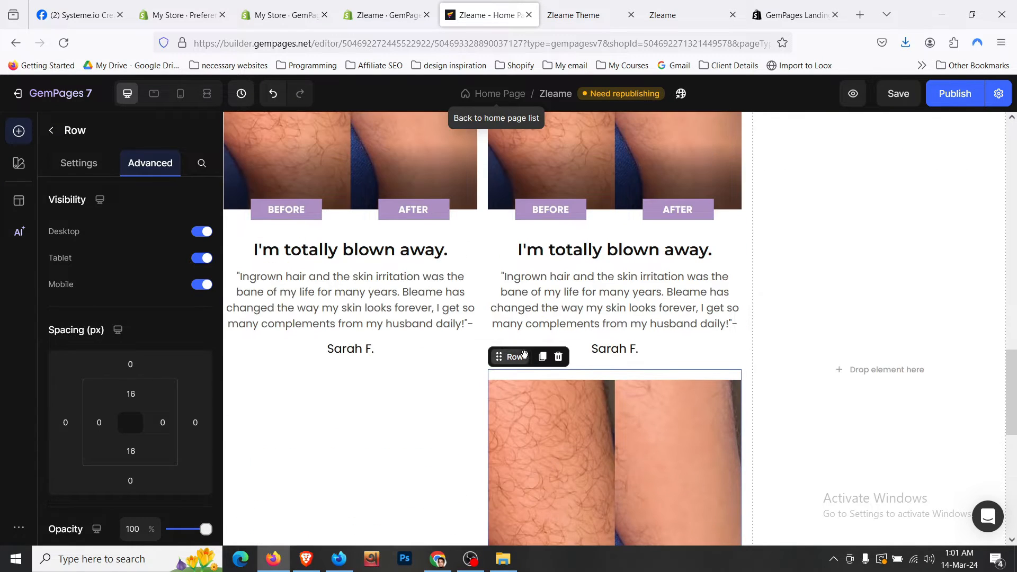
{"action": "left_click_drag", "start_coordinate": [524, 354], "coordinate": [832, 318]}
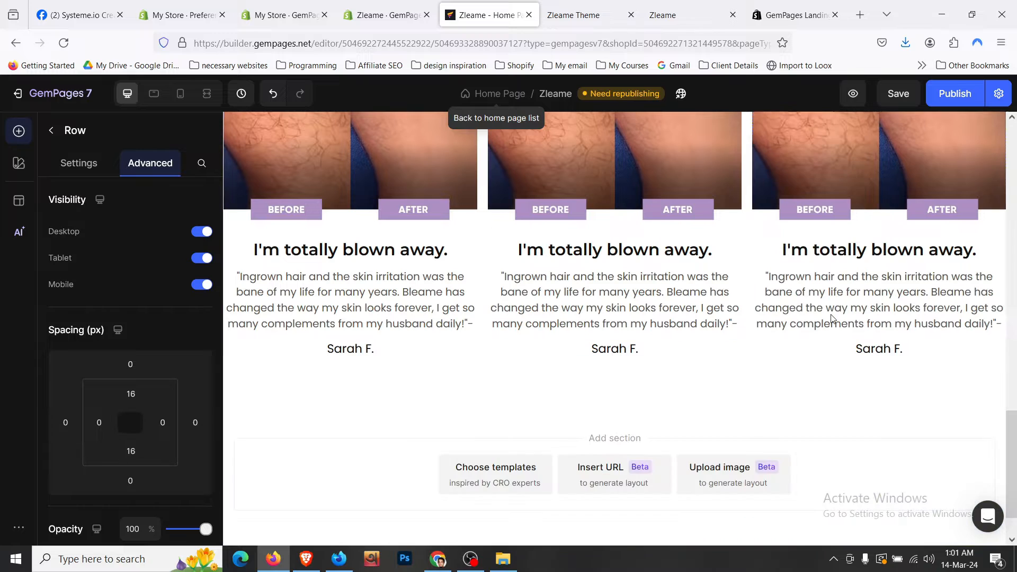
{"action": "left_click", "coordinate": [708, 376]}
{"action": "scroll", "coordinate": [707, 376], "scroll_direction": "up", "scroll_amount": 5}
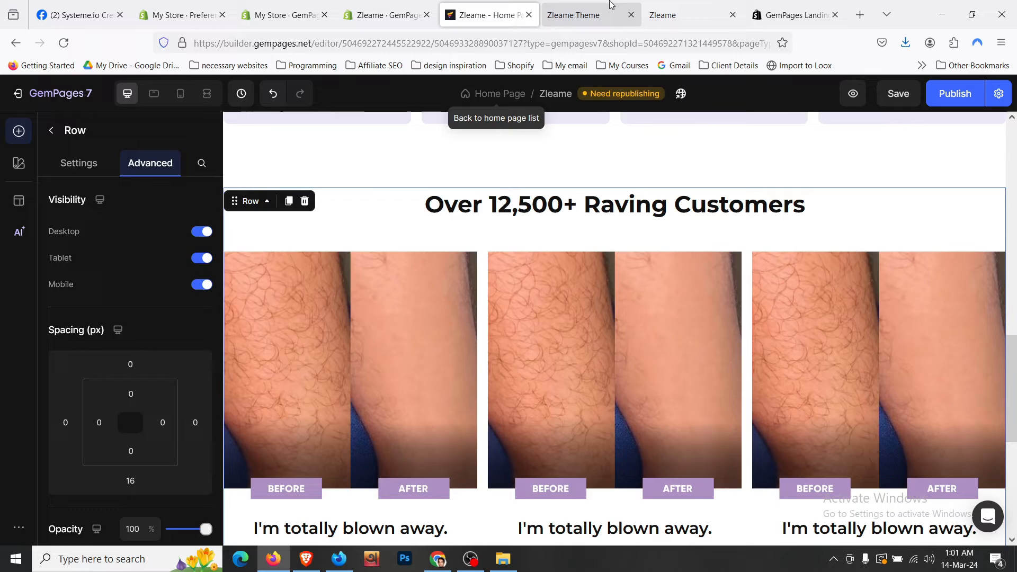
- Compare the live storefront testimonials with the editor's testimonial carousel
{"action": "left_click", "coordinate": [612, 4]}
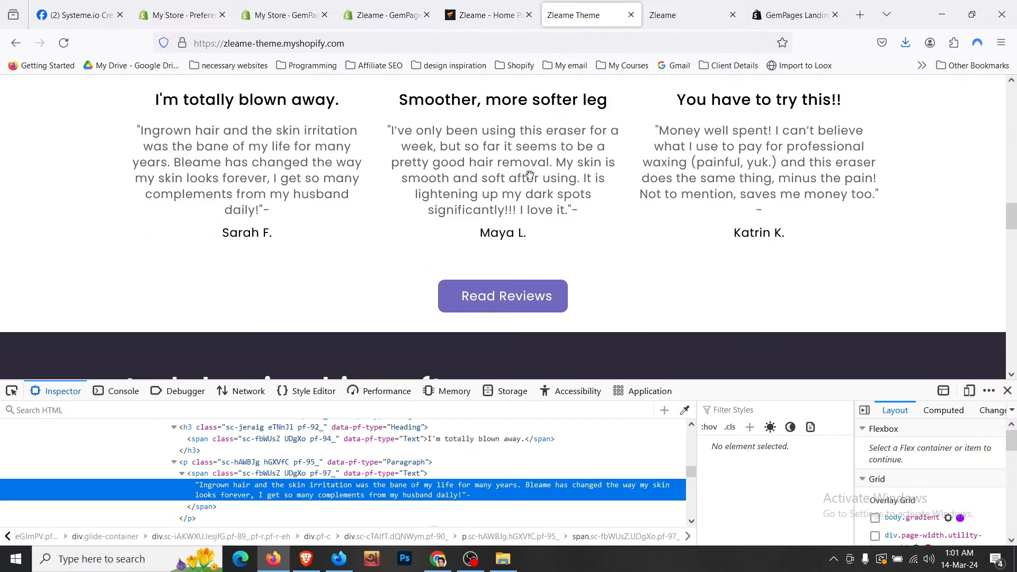
{"action": "scroll", "coordinate": [421, 197], "scroll_direction": "up", "scroll_amount": 5}
{"action": "scroll", "coordinate": [421, 197], "scroll_direction": "down", "scroll_amount": 8}
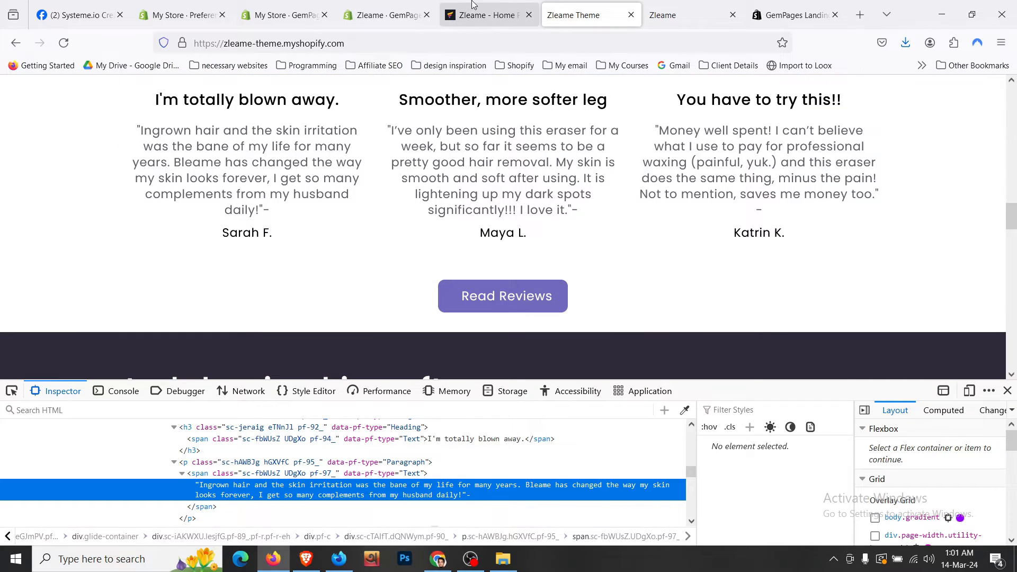
{"action": "left_click", "coordinate": [485, 15]}
{"action": "scroll", "coordinate": [494, 307], "scroll_direction": "down", "scroll_amount": 3}
{"action": "scroll", "coordinate": [494, 307], "scroll_direction": "up", "scroll_amount": 3}
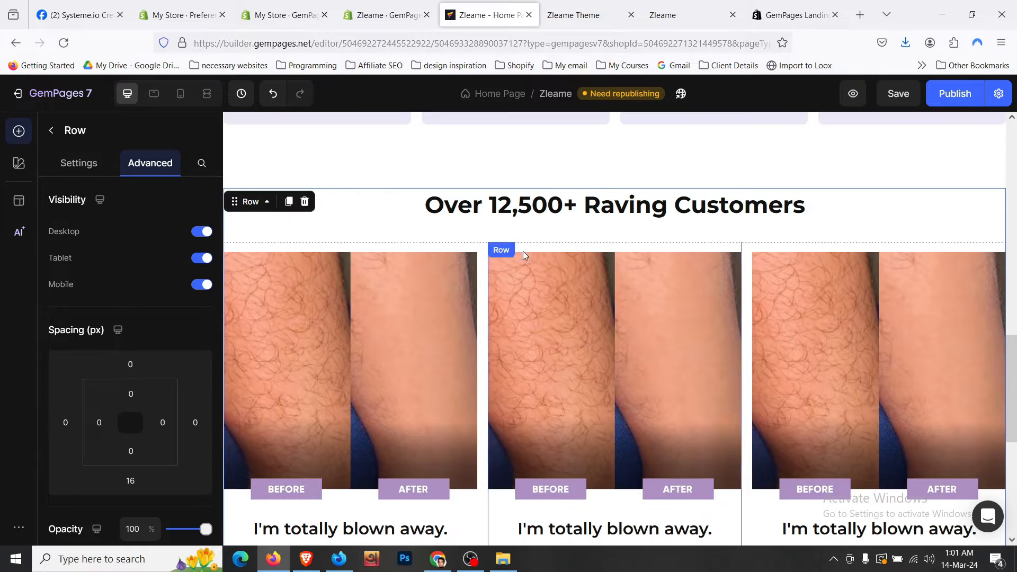
{"action": "left_click", "coordinate": [484, 266]}
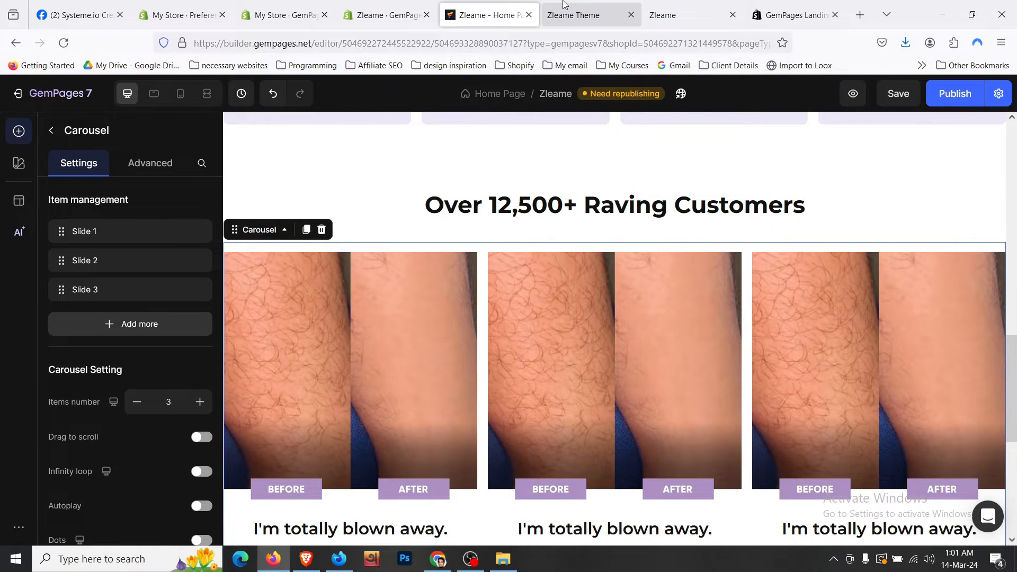
{"action": "left_click", "coordinate": [573, 15]}
{"action": "scroll", "coordinate": [472, 162], "scroll_direction": "up", "scroll_amount": 3}
{"action": "scroll", "coordinate": [472, 162], "scroll_direction": "up", "scroll_amount": 3}
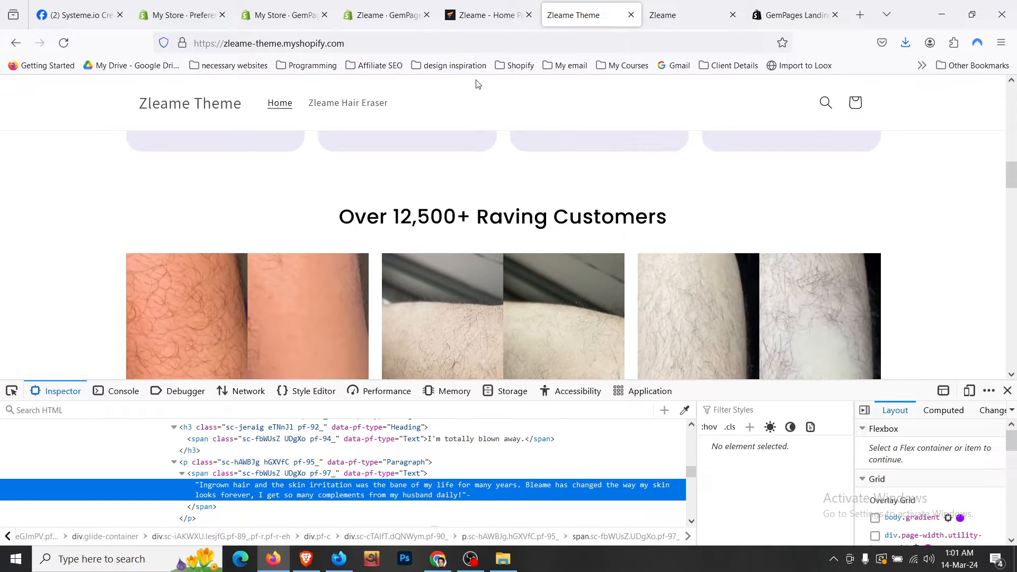
{"action": "left_click", "coordinate": [485, 15]}
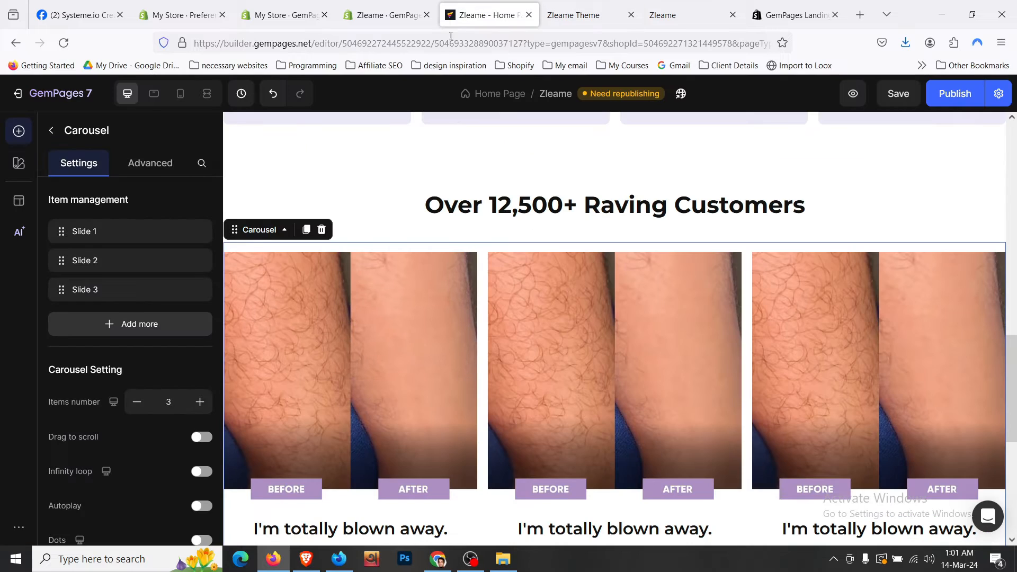
- Set the testimonial carousel's spacing to 0
{"action": "left_click", "coordinate": [165, 167]}
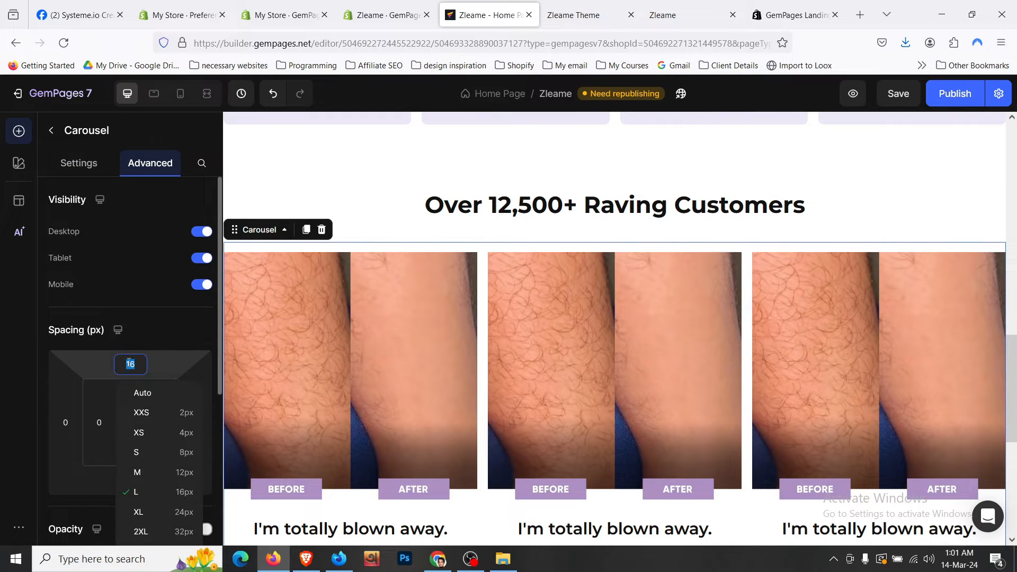
{"action": "type", "text": "0"}
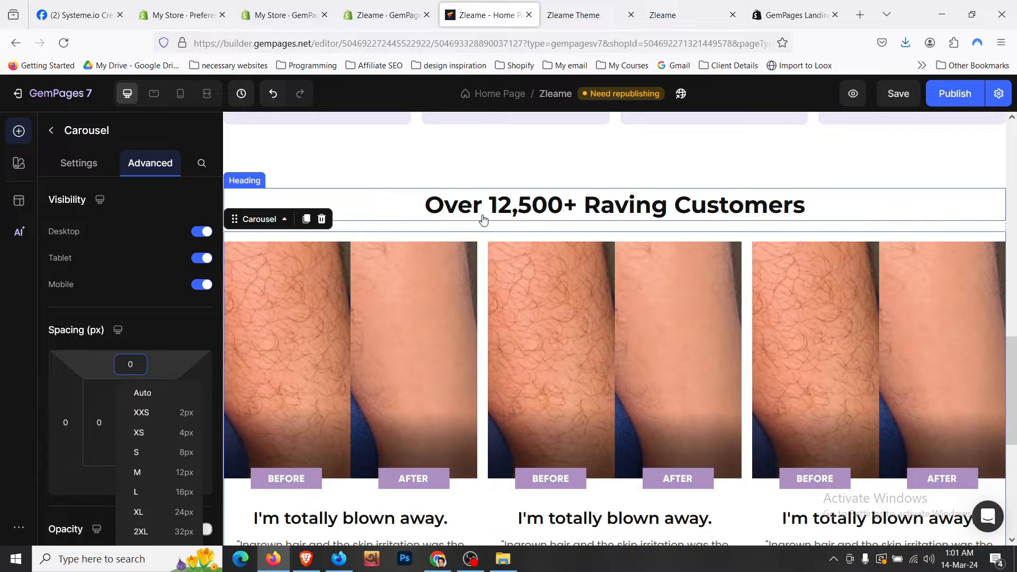
{"action": "left_click", "coordinate": [483, 220]}
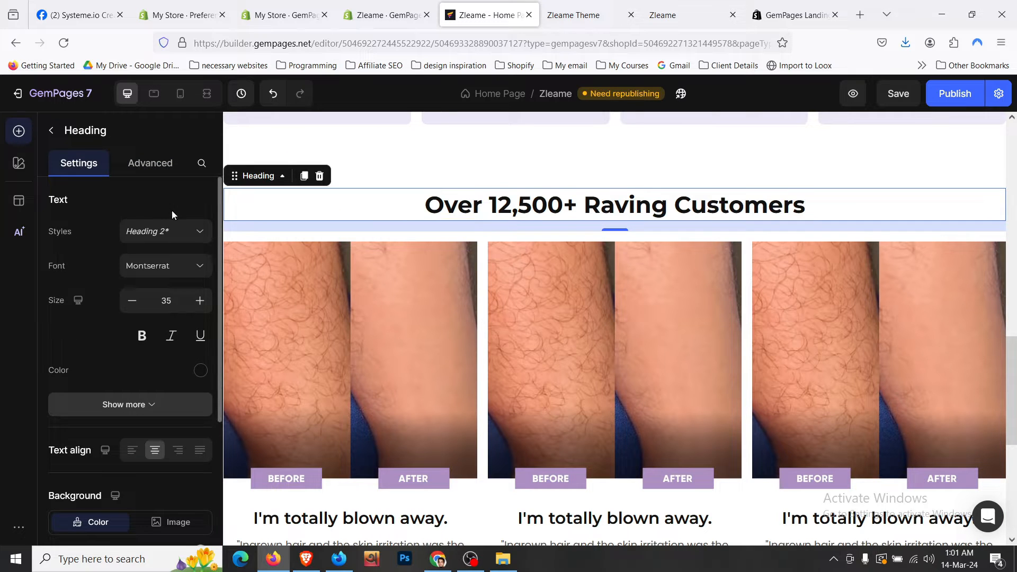
{"action": "scroll", "coordinate": [430, 318], "scroll_direction": "down", "scroll_amount": 5}
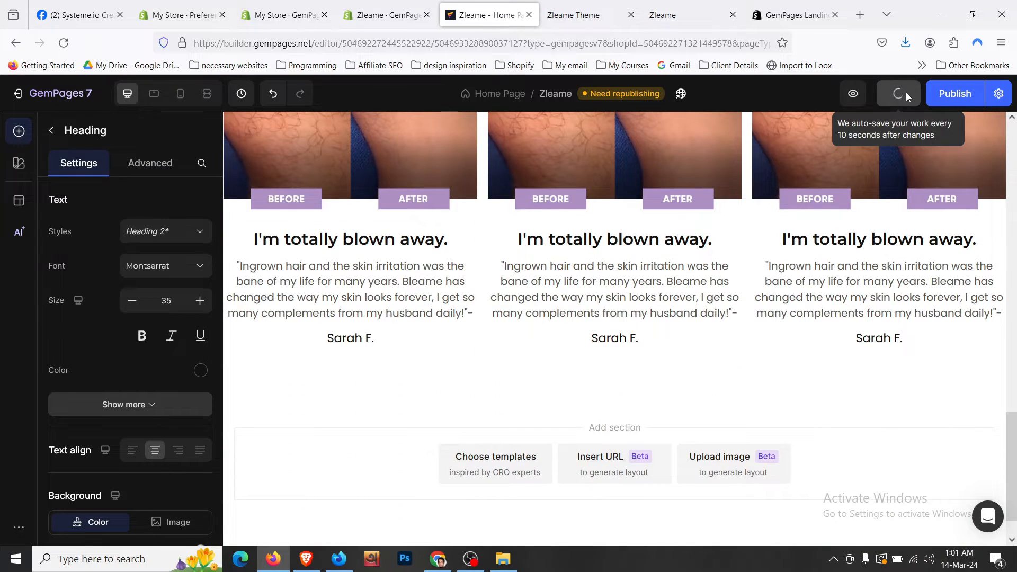
- Check the live store's Read Reviews button below the testimonials
{"action": "left_click", "coordinate": [573, 15]}
{"action": "scroll", "coordinate": [459, 204], "scroll_direction": "down", "scroll_amount": 8}
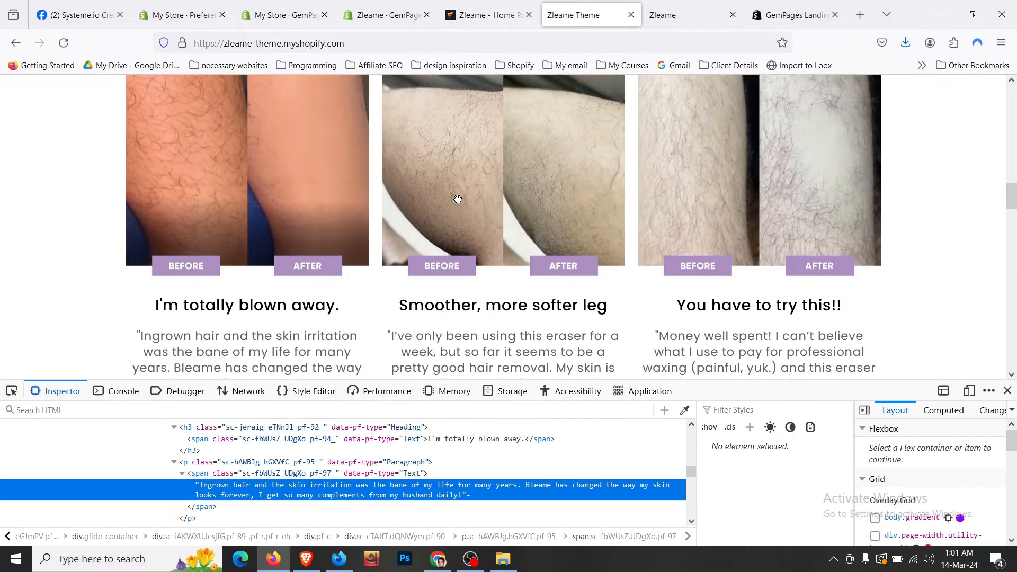
{"action": "left_click", "coordinate": [1007, 391]}
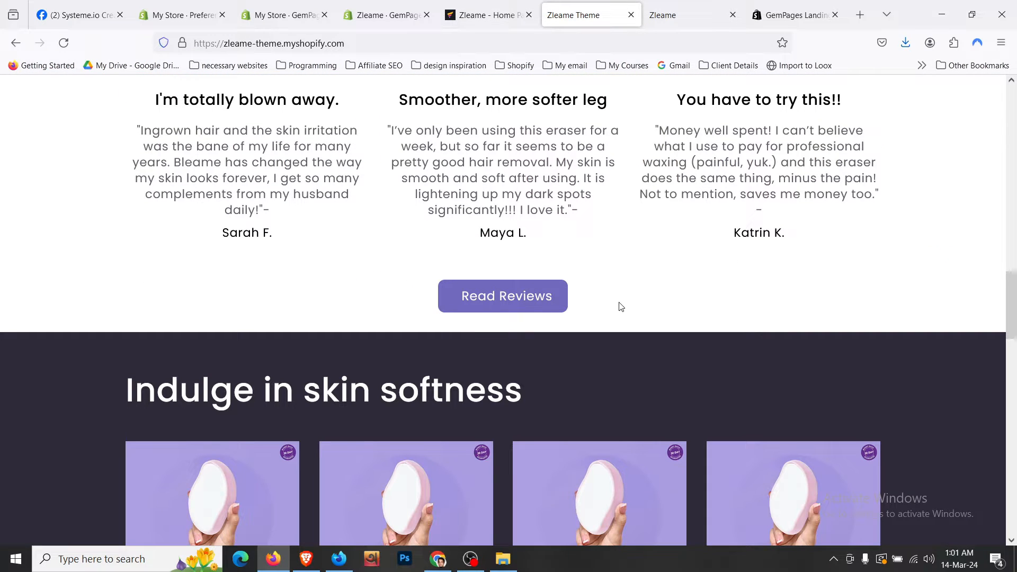
{"action": "scroll", "coordinate": [621, 306], "scroll_direction": "up", "scroll_amount": 15}
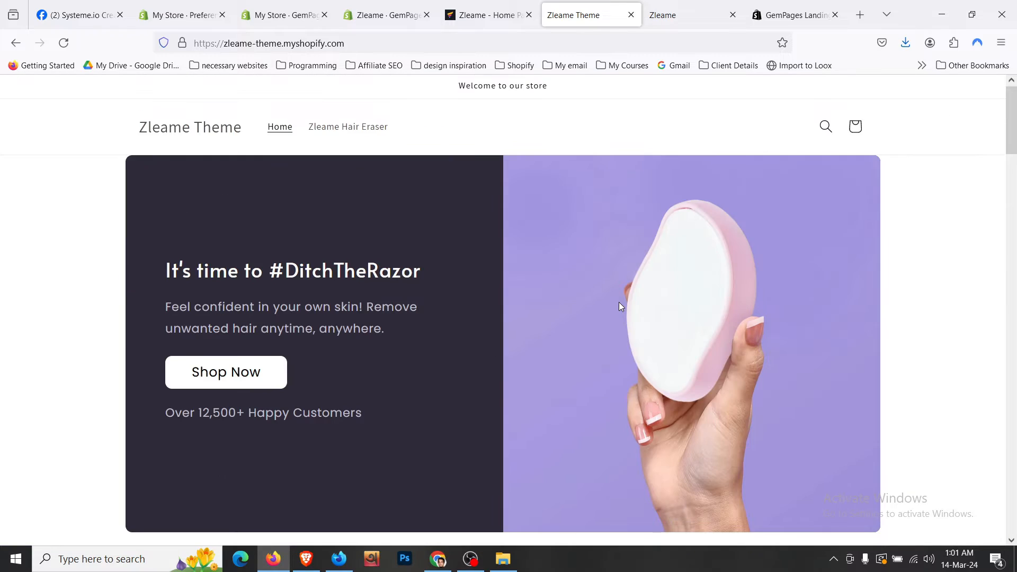
{"action": "scroll", "coordinate": [621, 307], "scroll_direction": "down", "scroll_amount": 5}
{"action": "scroll", "coordinate": [619, 302], "scroll_direction": "down", "scroll_amount": 10}
{"action": "scroll", "coordinate": [617, 304], "scroll_direction": "up", "scroll_amount": 3}
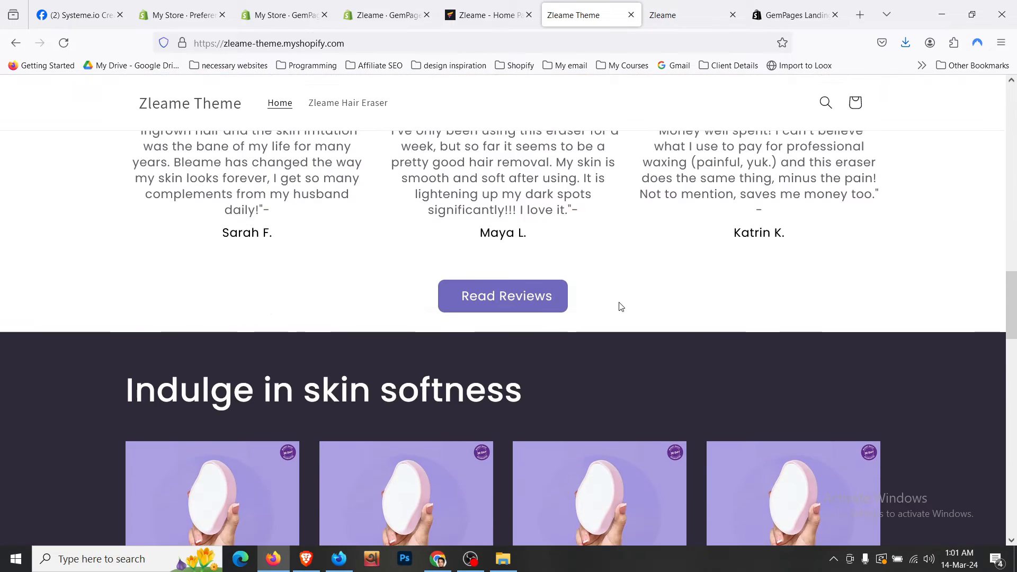
{"action": "left_click", "coordinate": [494, 16]}
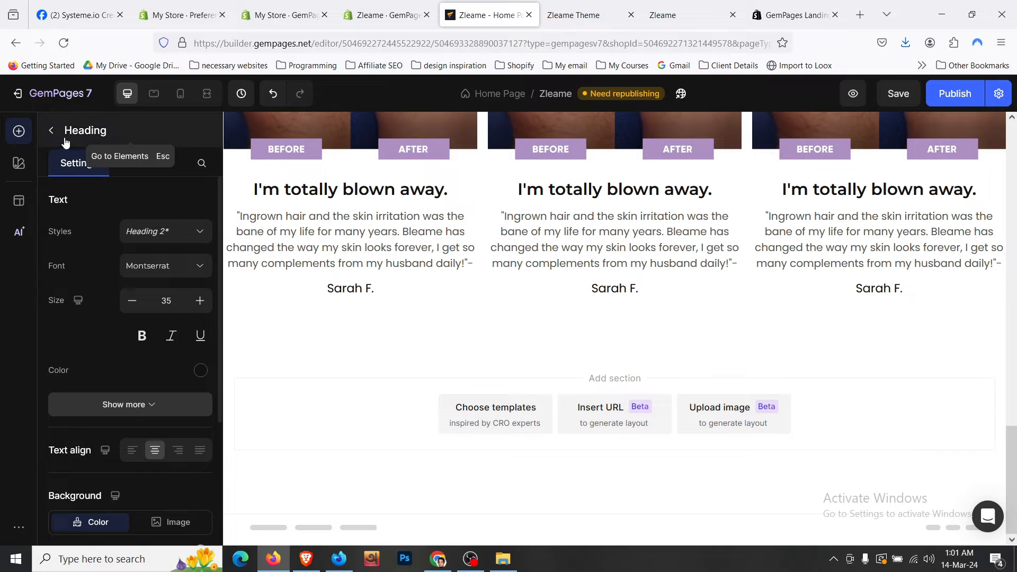
- Add a new row below the testimonials holding a centred Shop Now button
{"action": "left_click", "coordinate": [51, 131]}
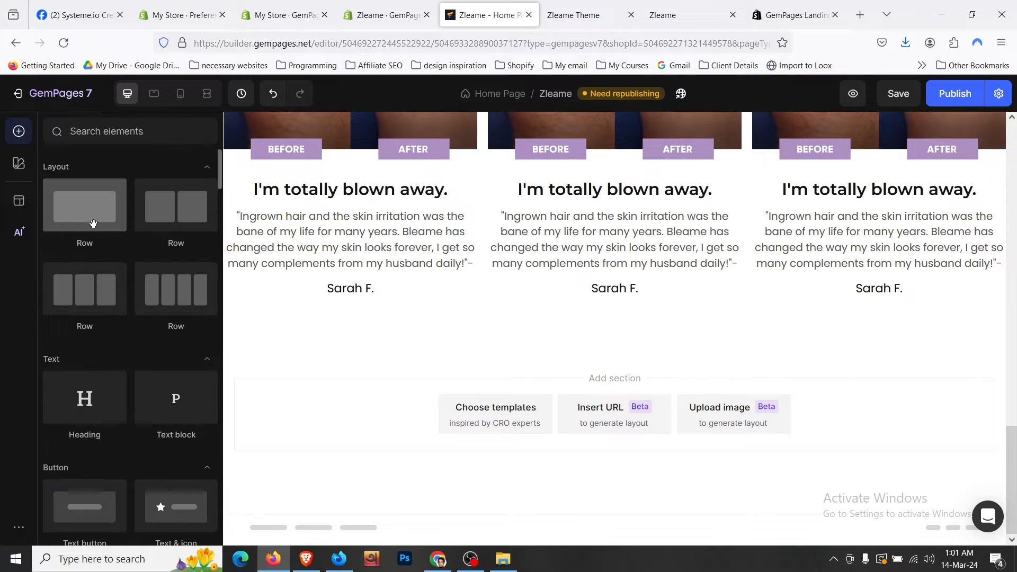
{"action": "left_click_drag", "start_coordinate": [92, 223], "coordinate": [431, 337]}
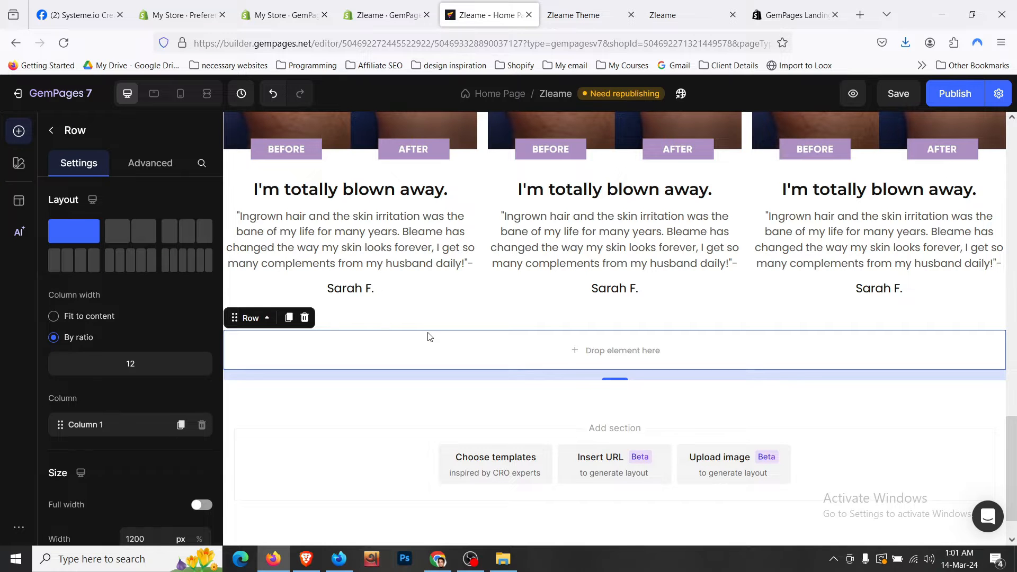
{"action": "scroll", "coordinate": [428, 333], "scroll_direction": "up", "scroll_amount": 15}
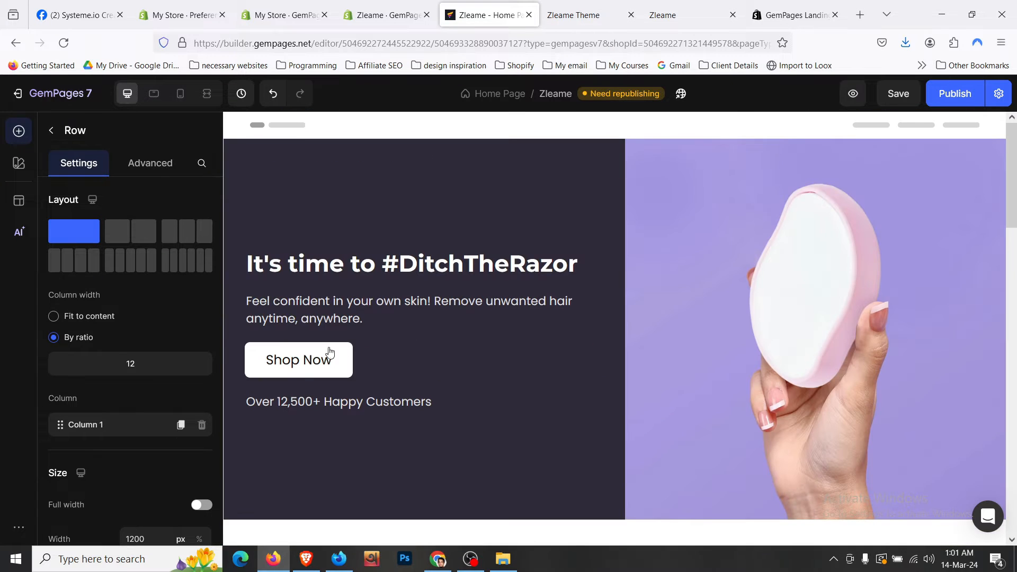
{"action": "left_click", "coordinate": [310, 364]}
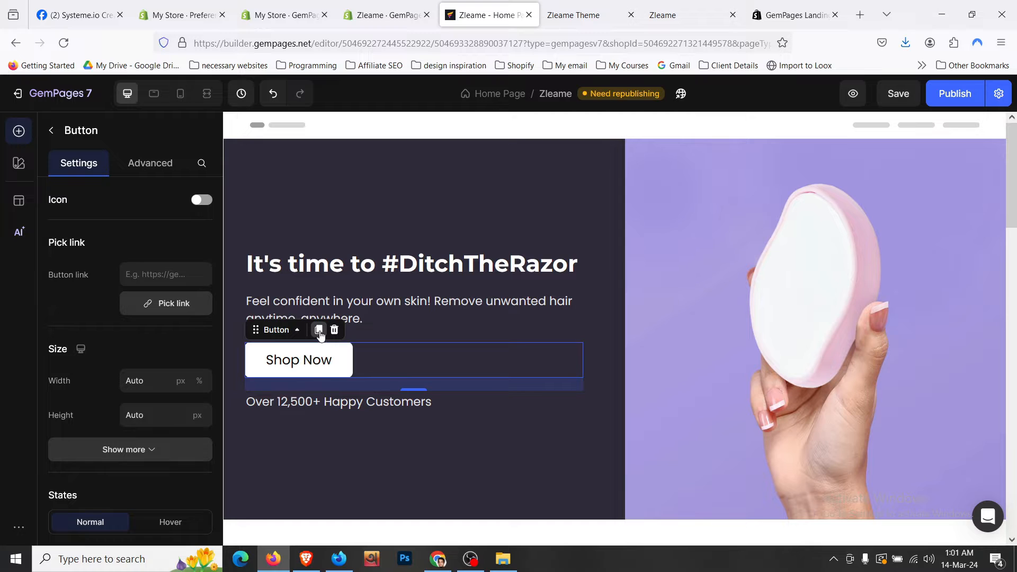
{"action": "left_click_drag", "start_coordinate": [303, 384], "coordinate": [629, 295]}
{"action": "scroll", "coordinate": [279, 366], "scroll_direction": "down", "scroll_amount": 5}
{"action": "scroll", "coordinate": [281, 374], "scroll_direction": "down", "scroll_amount": 10}
{"action": "scroll", "coordinate": [104, 396], "scroll_direction": "down", "scroll_amount": 5}
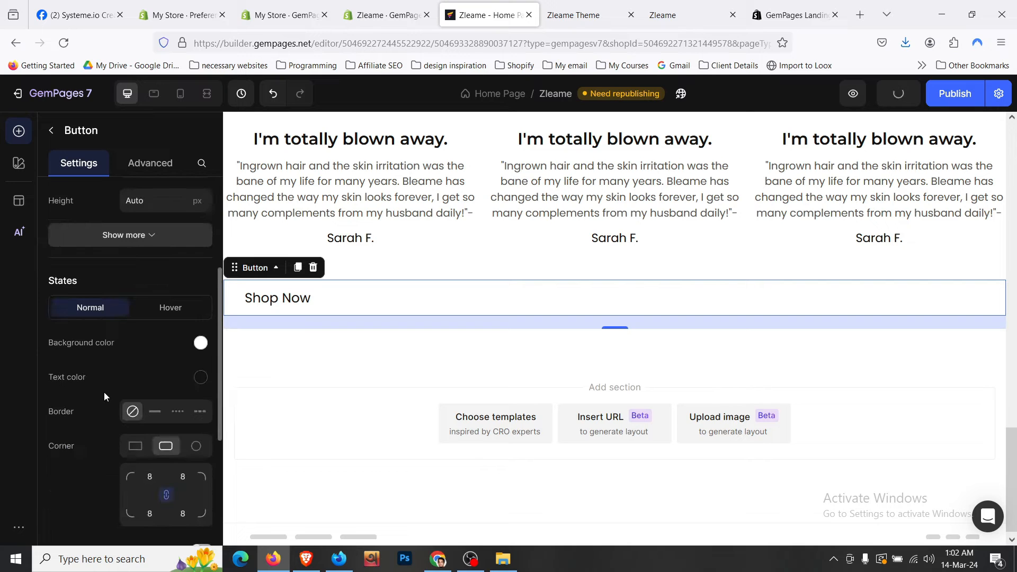
{"action": "scroll", "coordinate": [125, 380], "scroll_direction": "down", "scroll_amount": 5}
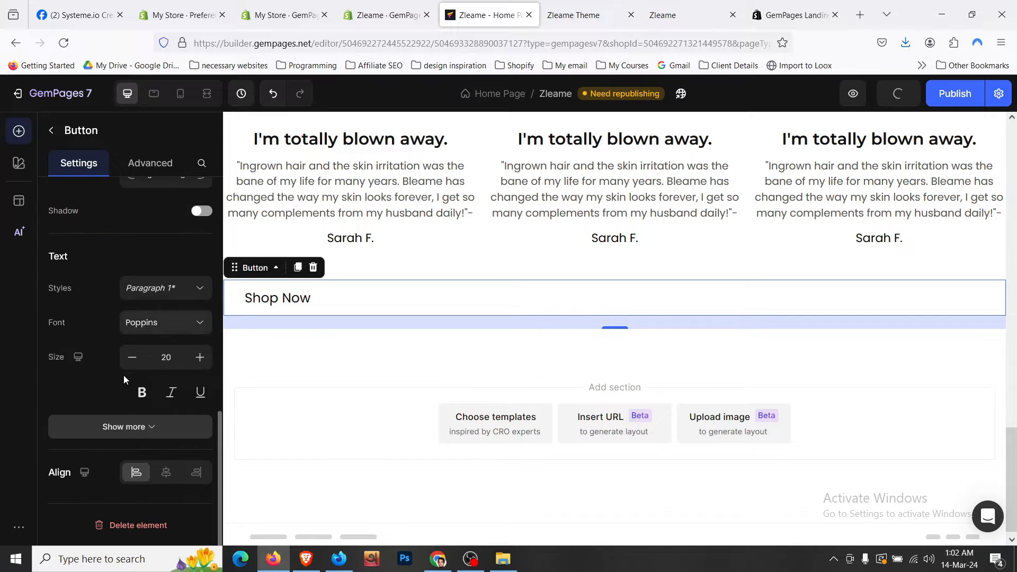
{"action": "left_click", "coordinate": [165, 472]}
- Inspect the storefront's Read Reviews button and copy its background colour #7069bc
{"action": "left_click", "coordinate": [574, 14]}
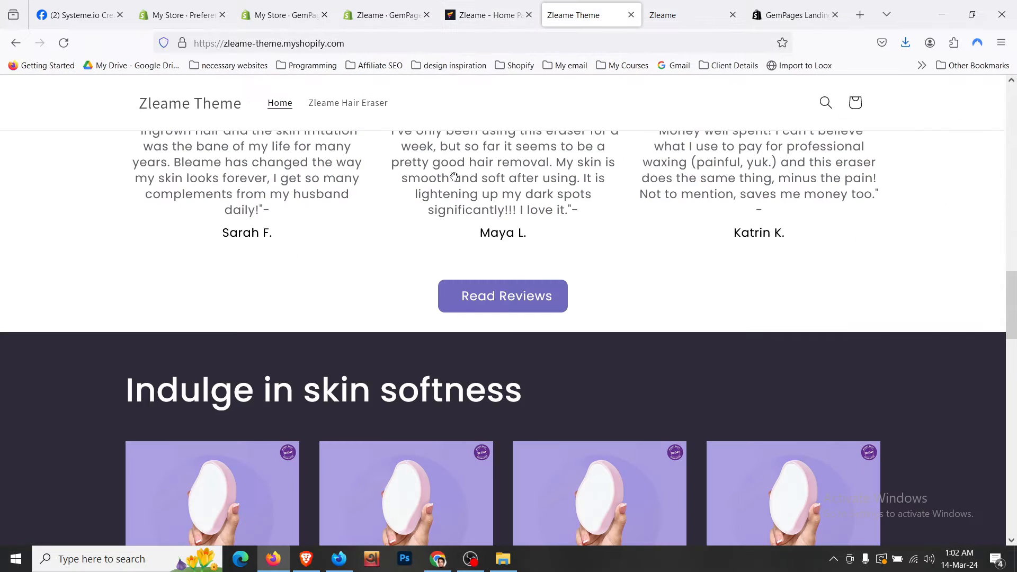
{"action": "right_click", "coordinate": [460, 303]}
{"action": "left_click", "coordinate": [479, 479]}
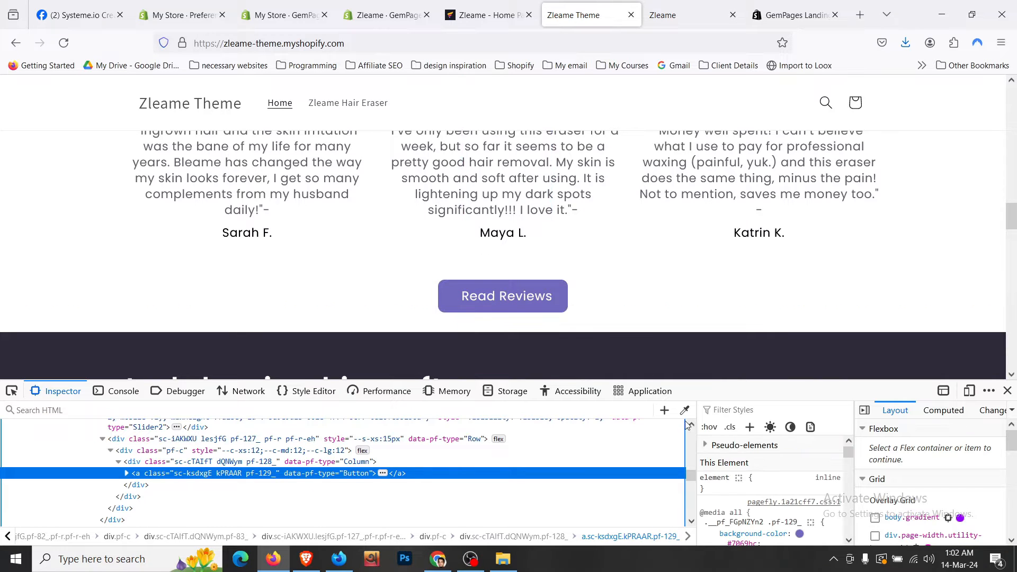
{"action": "scroll", "coordinate": [778, 494], "scroll_direction": "down", "scroll_amount": 2}
{"action": "left_click", "coordinate": [755, 479]}
{"action": "key", "text": "ctrl+c"}
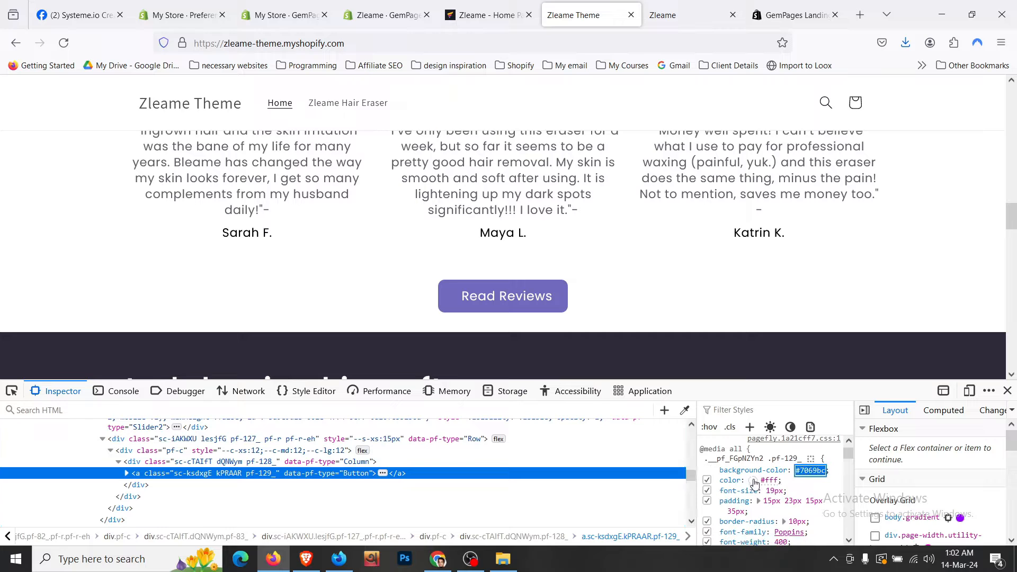
- Give the Shop Now button's normal state a 7069BC background and white text
{"action": "left_click", "coordinate": [482, 14]}
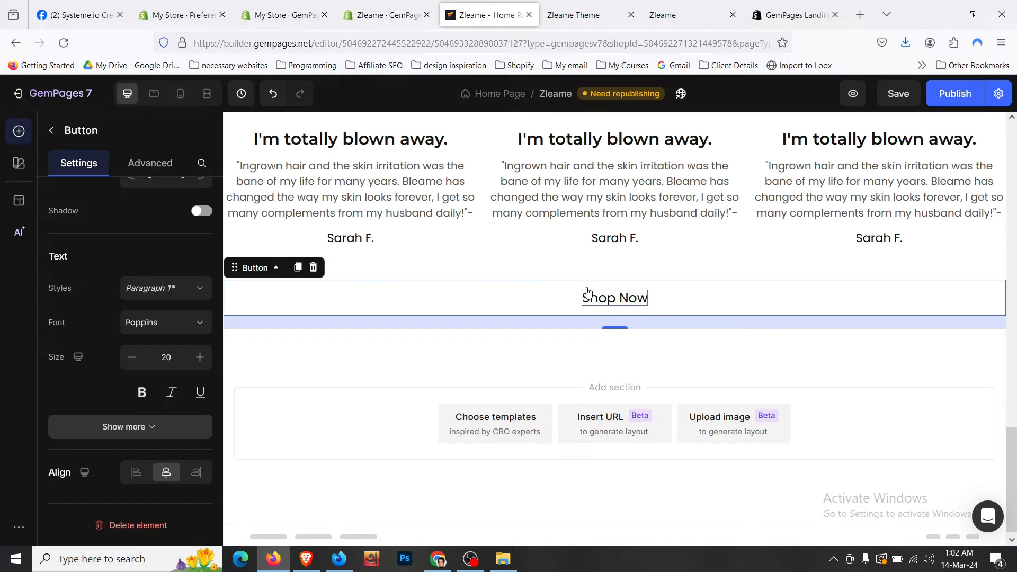
{"action": "scroll", "coordinate": [127, 326], "scroll_direction": "up", "scroll_amount": 6}
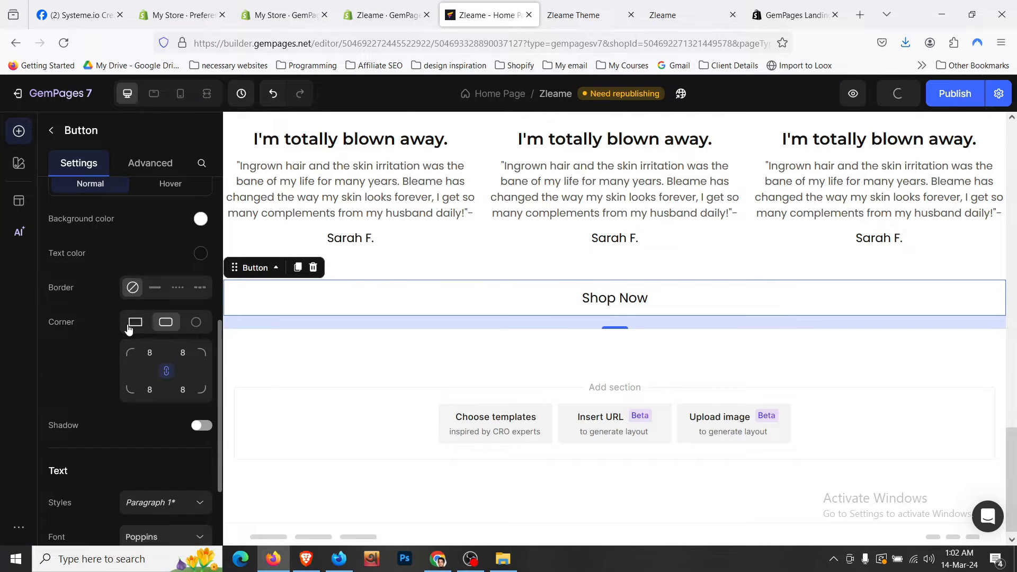
{"action": "left_click", "coordinate": [201, 366]}
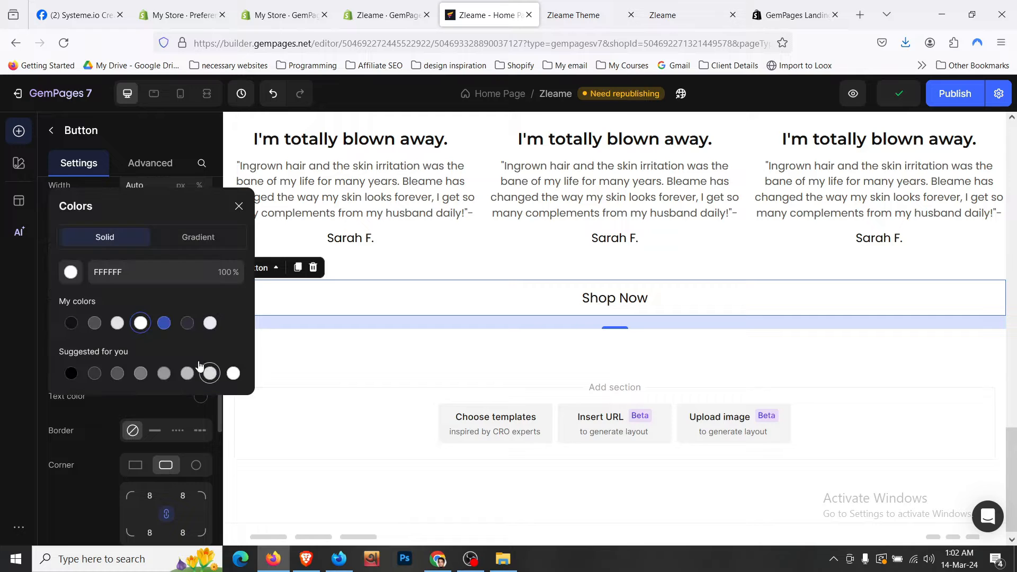
{"action": "double_click", "coordinate": [170, 272]}
{"action": "key", "text": "ctrl+v"}
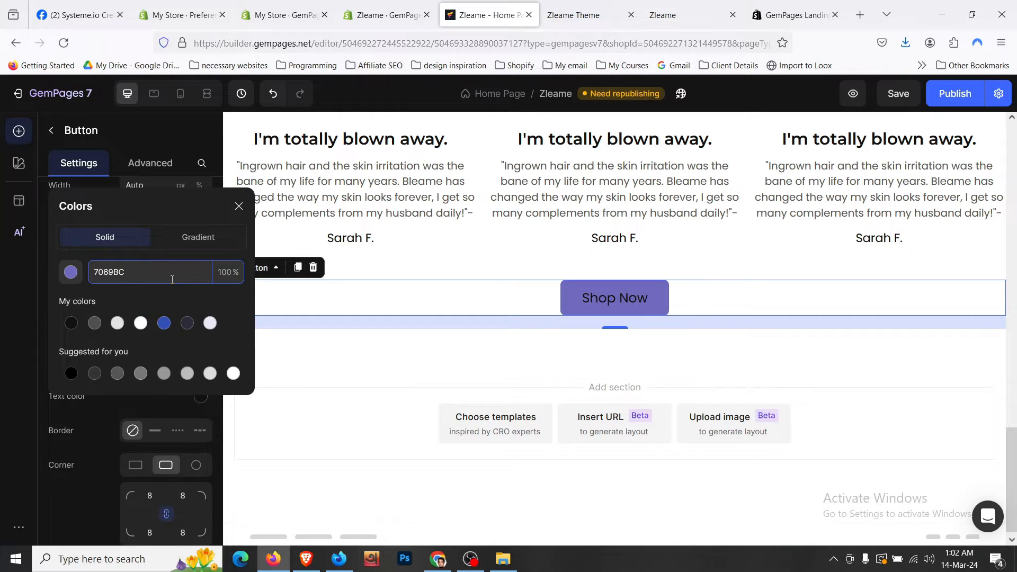
{"action": "left_click", "coordinate": [94, 431]}
{"action": "left_click", "coordinate": [201, 396]}
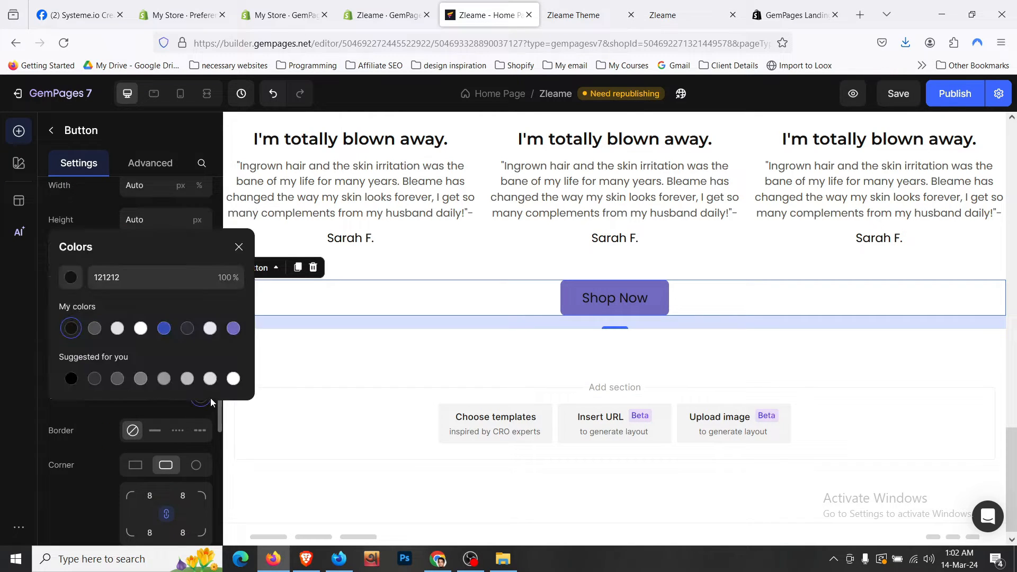
{"action": "left_click", "coordinate": [140, 328]}
{"action": "left_click", "coordinate": [67, 425]}
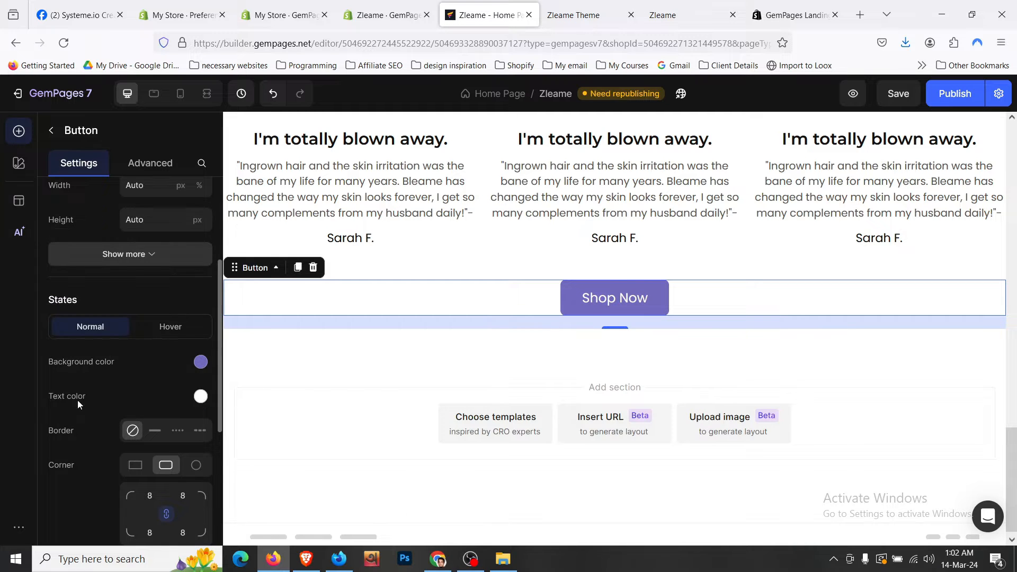
- Give the button's hover state the same 7069BC background and white text
{"action": "left_click", "coordinate": [172, 328]}
{"action": "left_click", "coordinate": [201, 361]}
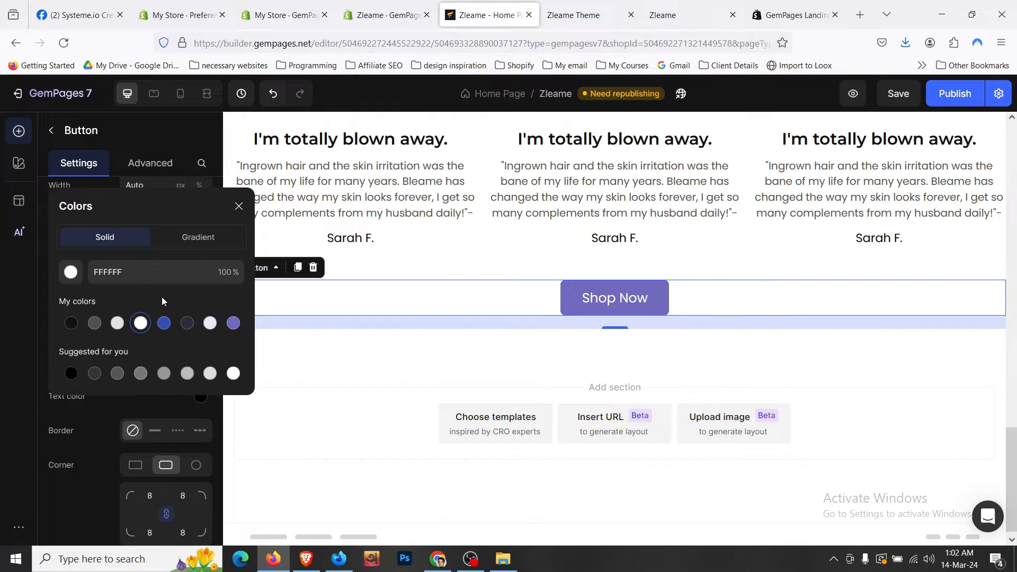
{"action": "left_click", "coordinate": [158, 272]}
{"action": "key", "text": "ctrl+v"}
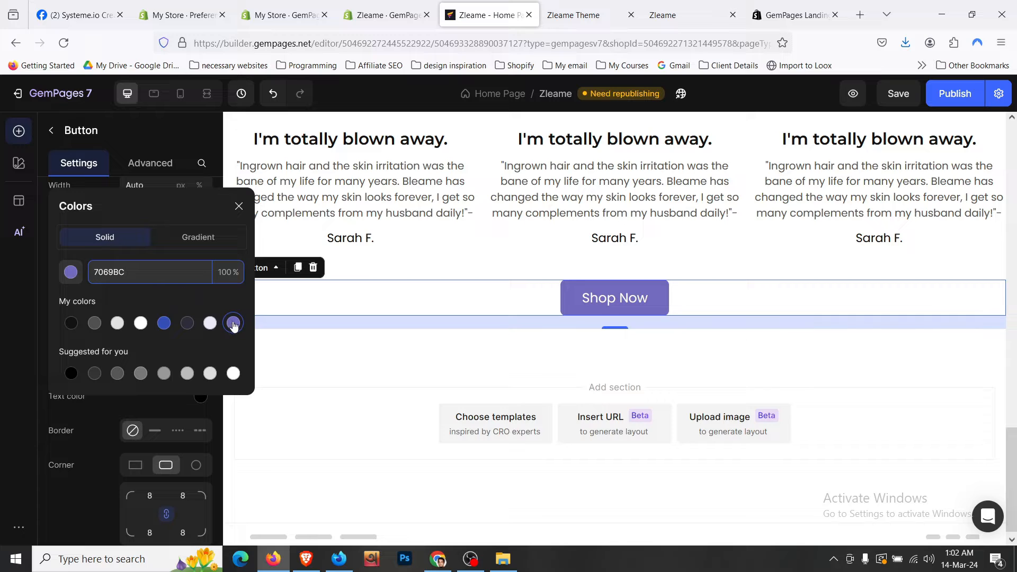
{"action": "left_click", "coordinate": [84, 415]}
{"action": "left_click", "coordinate": [201, 398]}
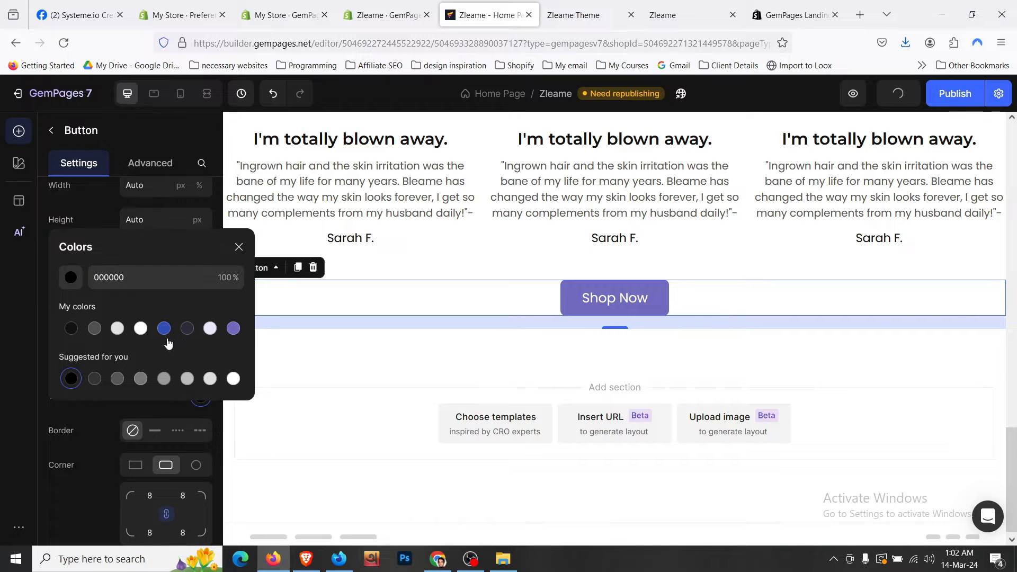
{"action": "left_click", "coordinate": [140, 329]}
{"action": "left_click", "coordinate": [94, 428]}
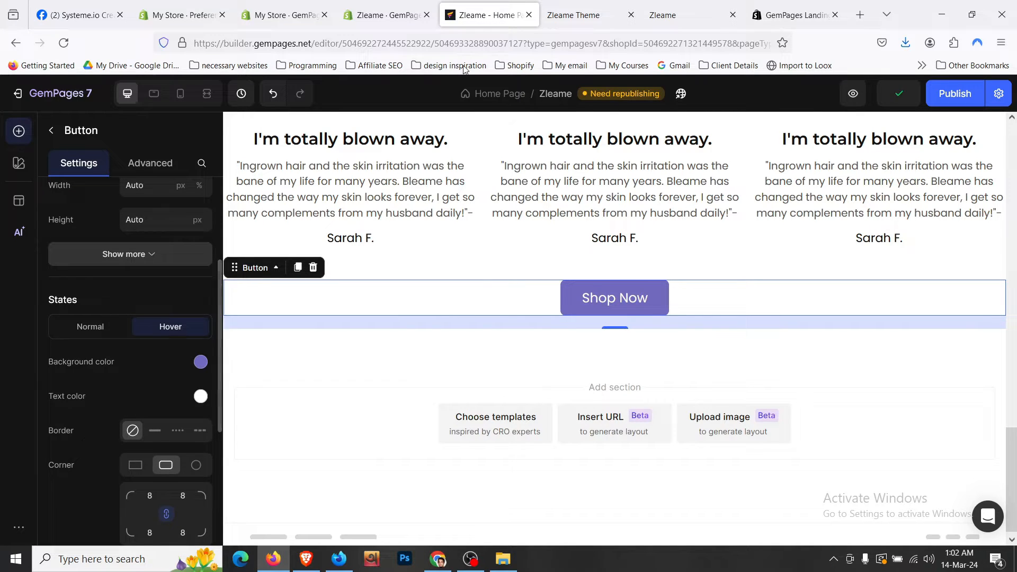
- Edit the purple button label to read 'Read Reviews', removing the leftover 'Shop Now' words, and save
{"action": "double_click", "coordinate": [631, 302]}
{"action": "left_click", "coordinate": [609, 298]}
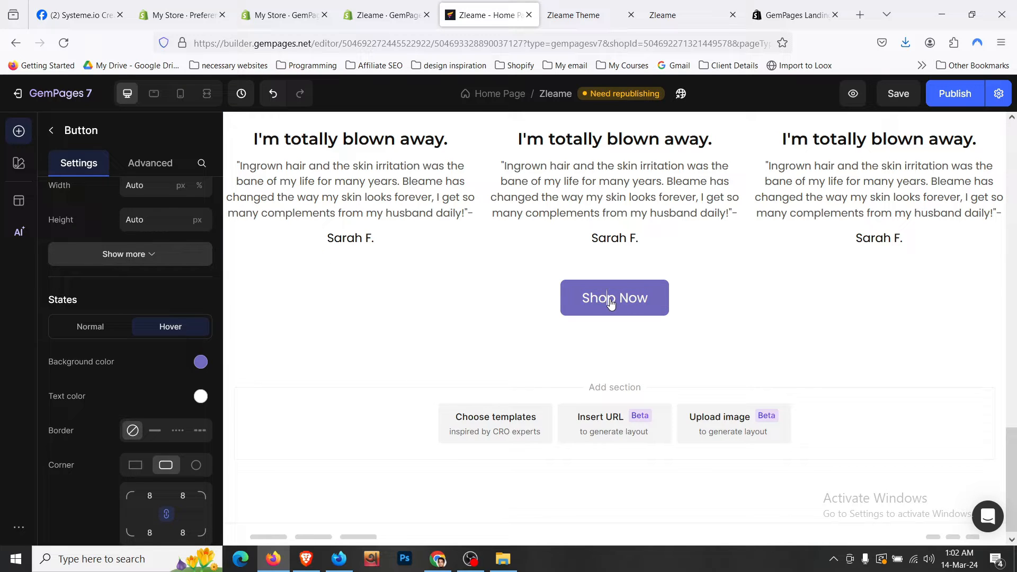
{"action": "type", "text": "R"}
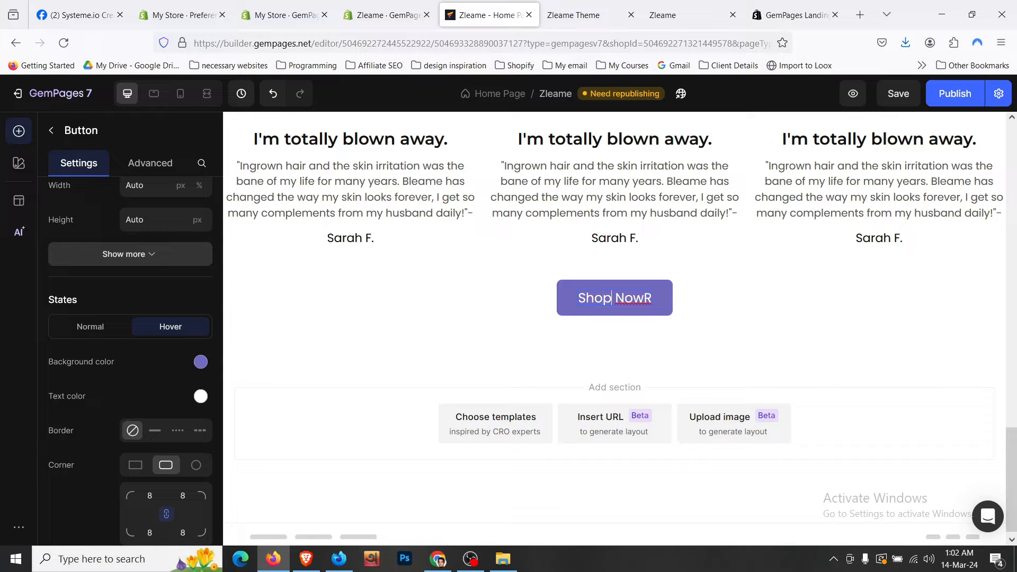
{"action": "type", "text": "e"}
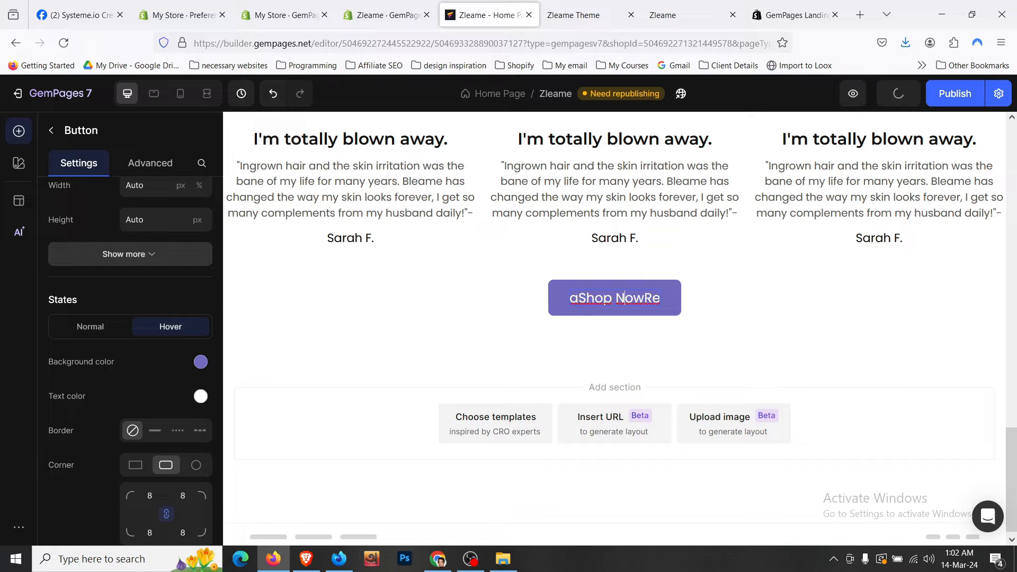
{"action": "type", "text": "a"}
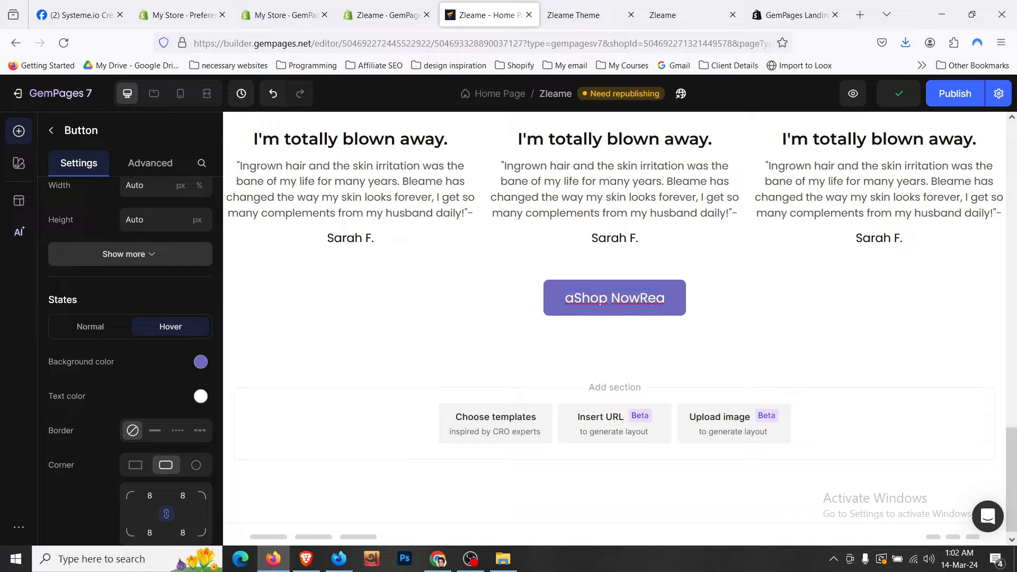
{"action": "type", "text": "ad"}
{"action": "type", "text": " R"}
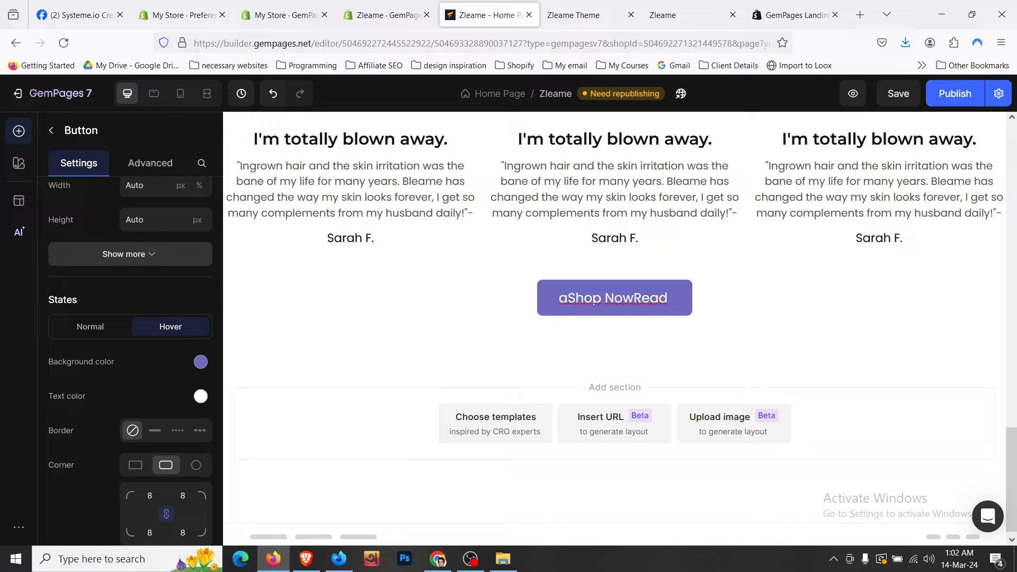
{"action": "key", "text": "BackSpace"}
{"action": "left_click", "coordinate": [899, 94]}
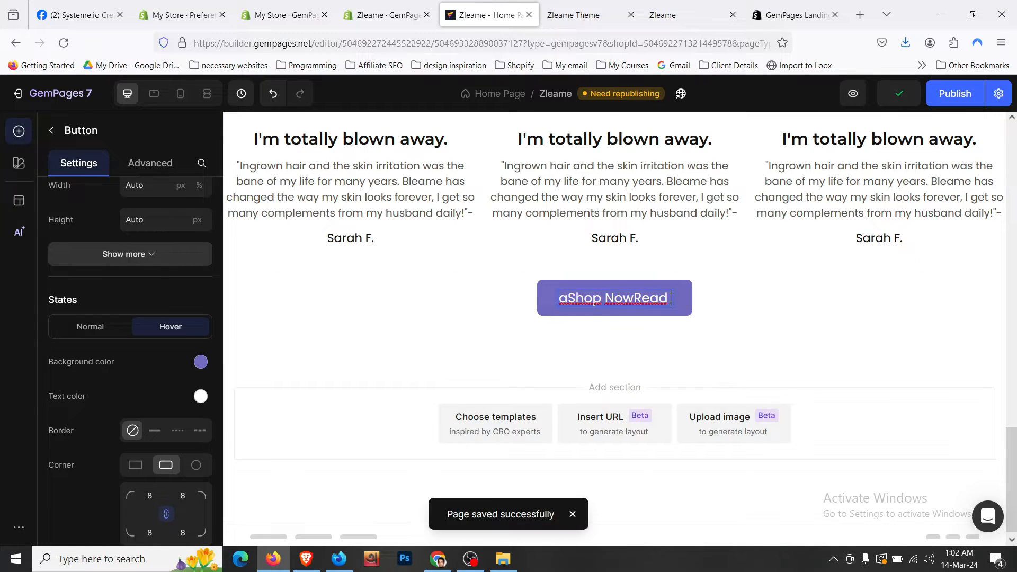
{"action": "type", "text": "Reviews"}
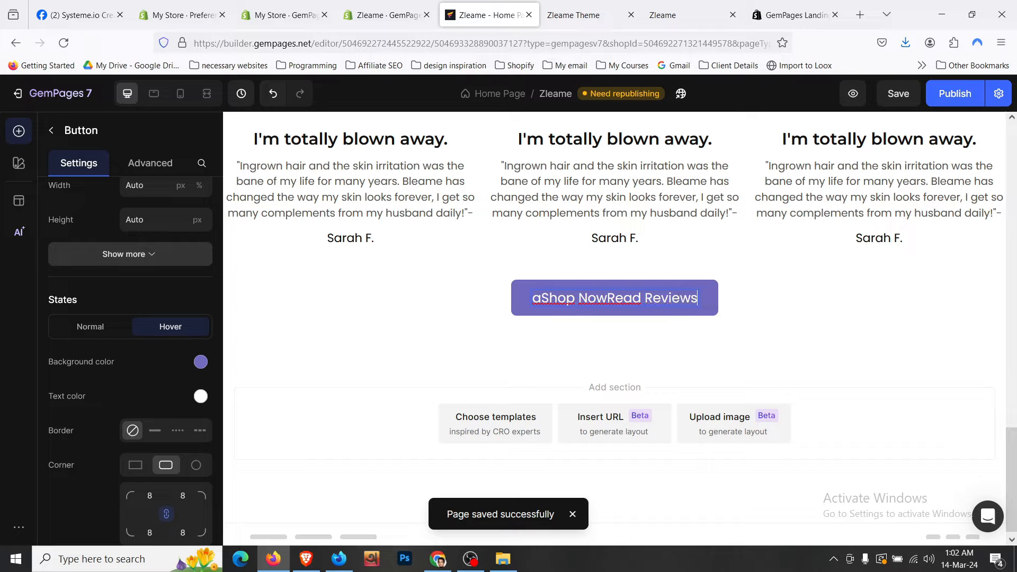
{"action": "key", "text": "BackSpace"}
{"action": "key", "text": "BackSpace"}
{"action": "key", "text": "BackSpace"}
{"action": "key", "text": "BackSpace"}
{"action": "key", "text": "BackSpace"}
{"action": "key", "text": "BackSpace"}
{"action": "key", "text": "BackSpace"}
{"action": "key", "text": "BackSpace"}
{"action": "key", "text": "BackSpace"}
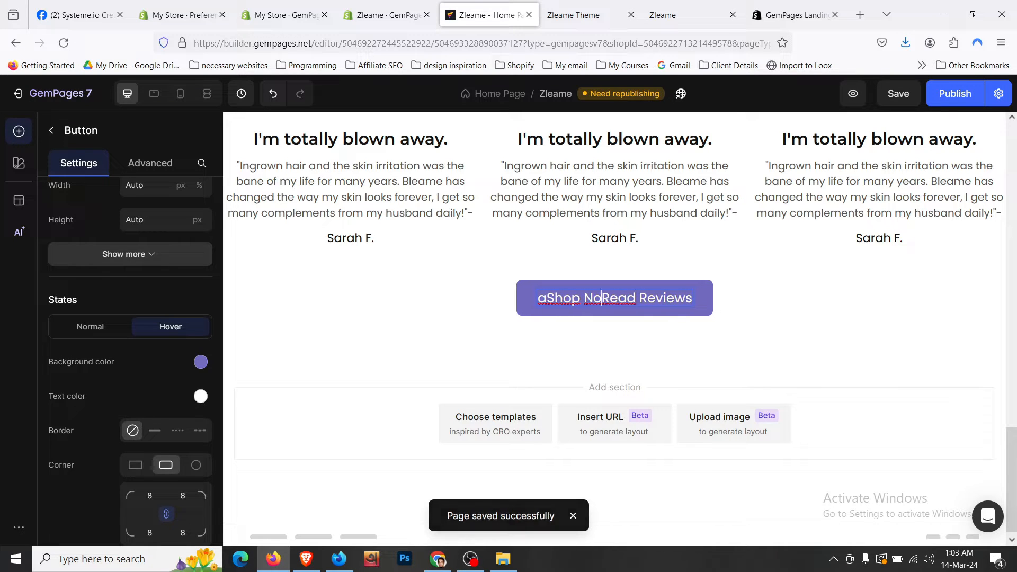
{"action": "left_click", "coordinate": [898, 93]}
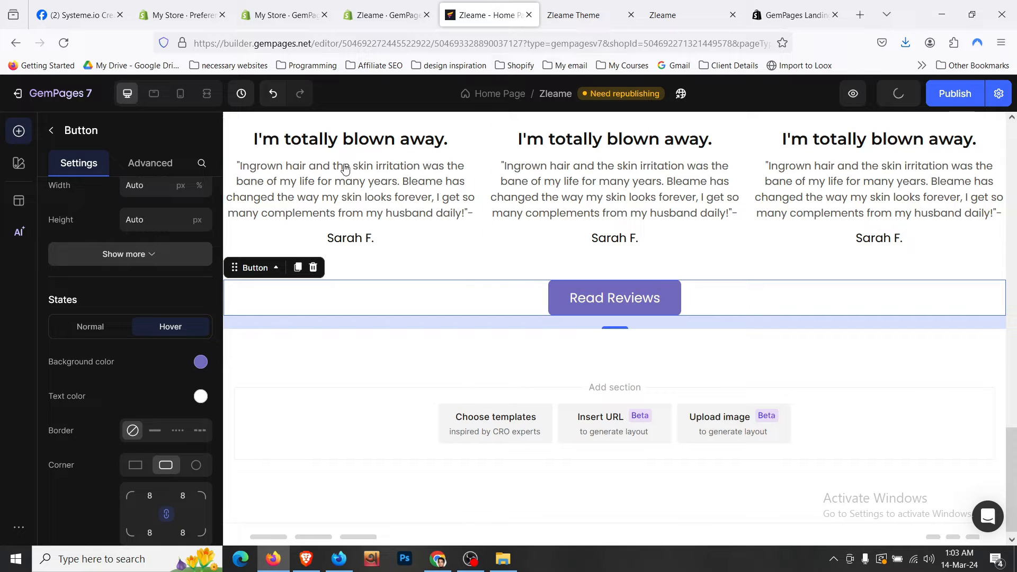
- Set the Read Reviews button's bottom margin to 0
{"action": "left_click", "coordinate": [385, 342]}
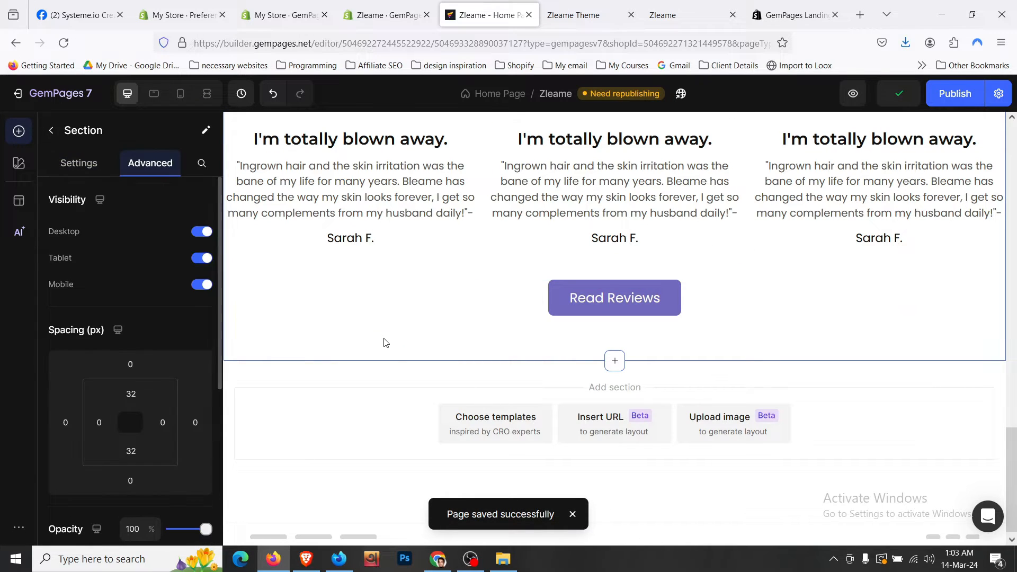
{"action": "left_click", "coordinate": [431, 295]}
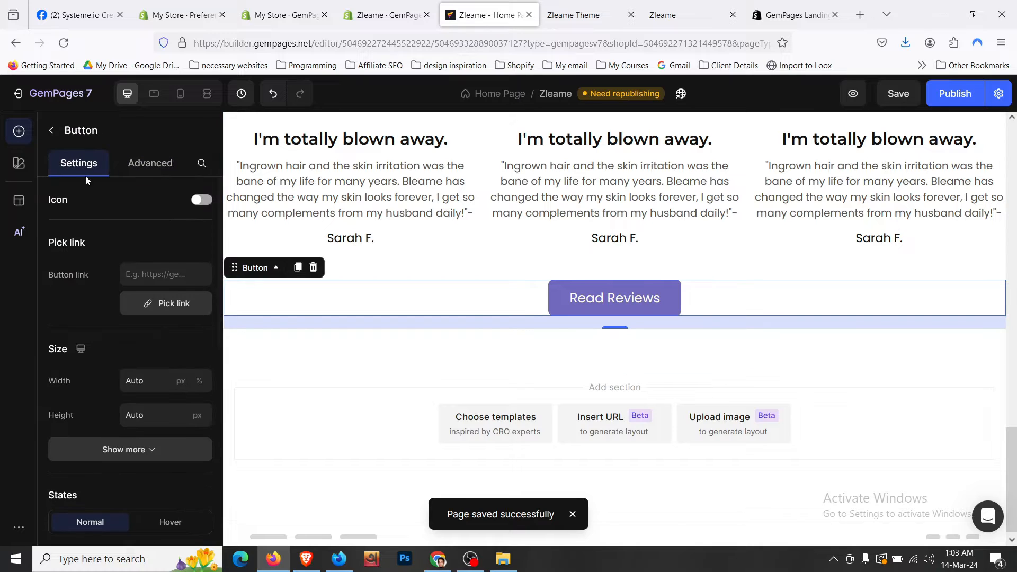
{"action": "left_click", "coordinate": [150, 162]}
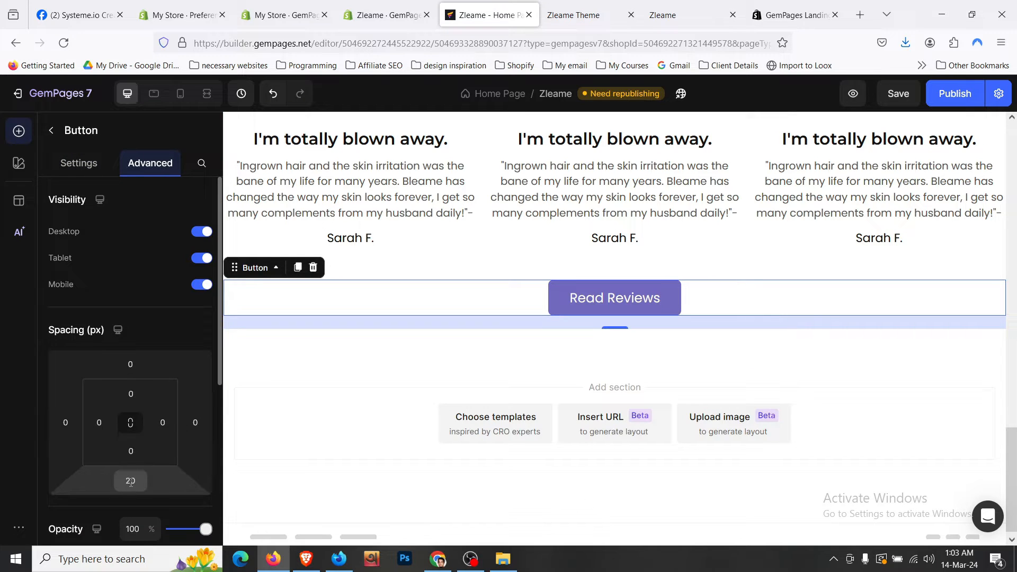
{"action": "left_click", "coordinate": [130, 481]}
{"action": "type", "text": "0"}
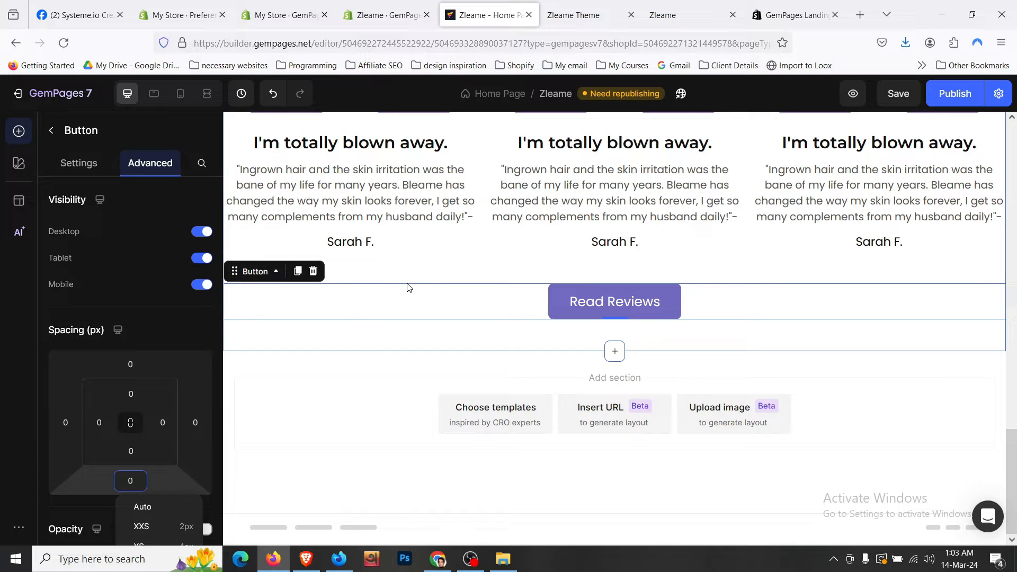
{"action": "left_click", "coordinate": [437, 280]}
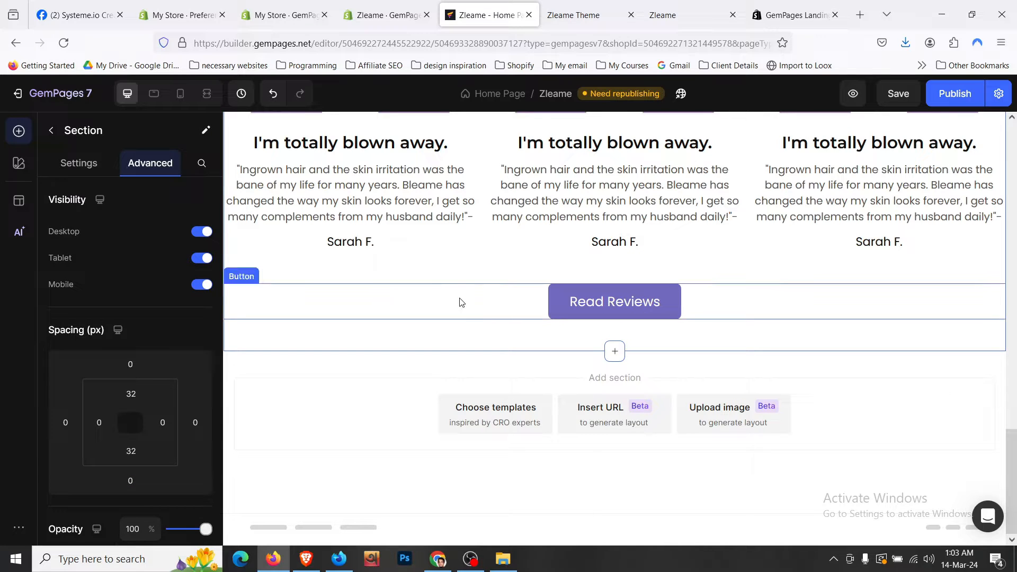
- Set the parent row's bottom margin to 0 and save the page
{"action": "right_click", "coordinate": [461, 302]}
{"action": "mouse_move", "coordinate": [476, 309]}
{"action": "left_click", "coordinate": [636, 334]}
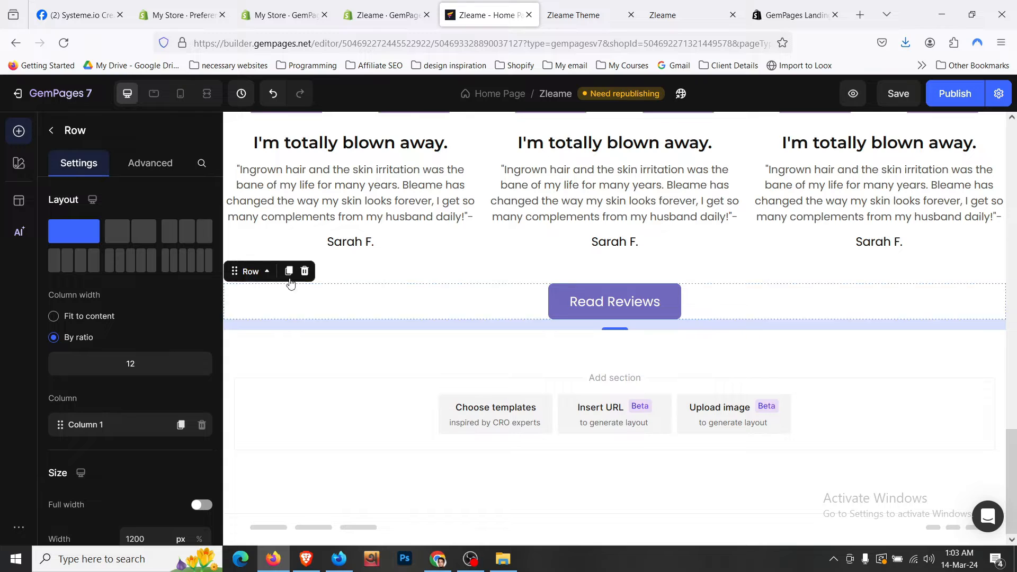
{"action": "left_click", "coordinate": [150, 162]}
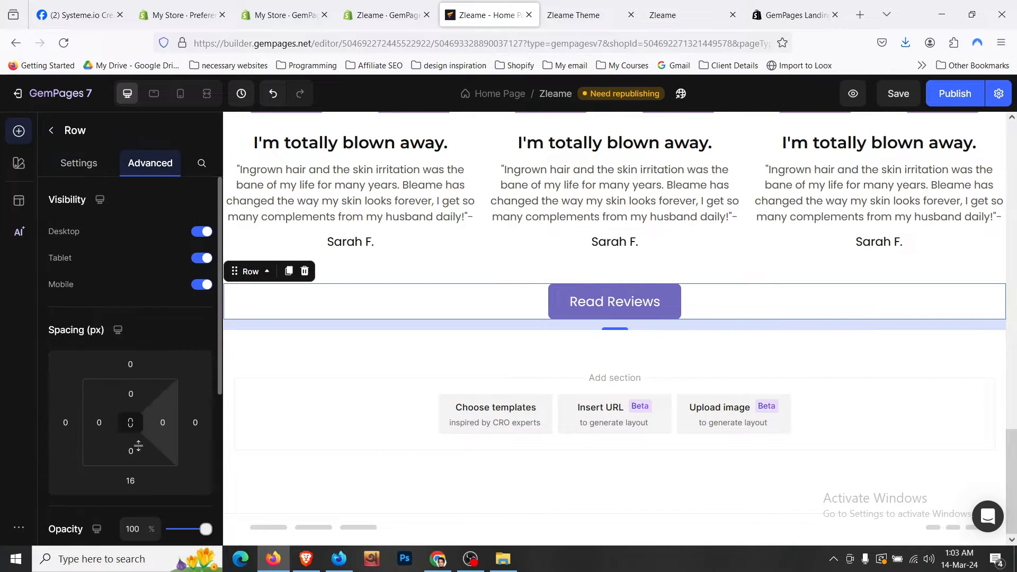
{"action": "left_click", "coordinate": [130, 481]}
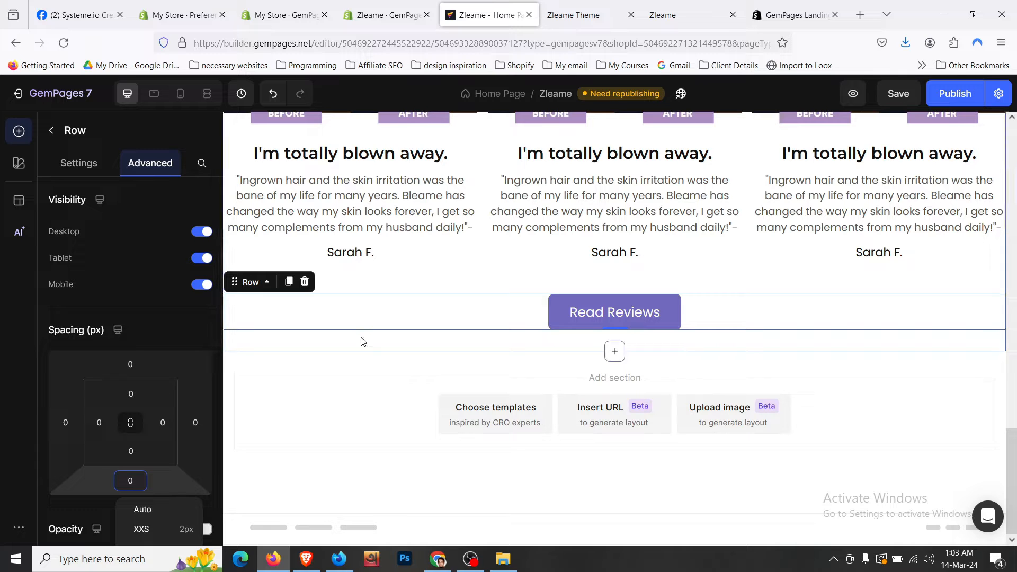
{"action": "left_click", "coordinate": [362, 341]}
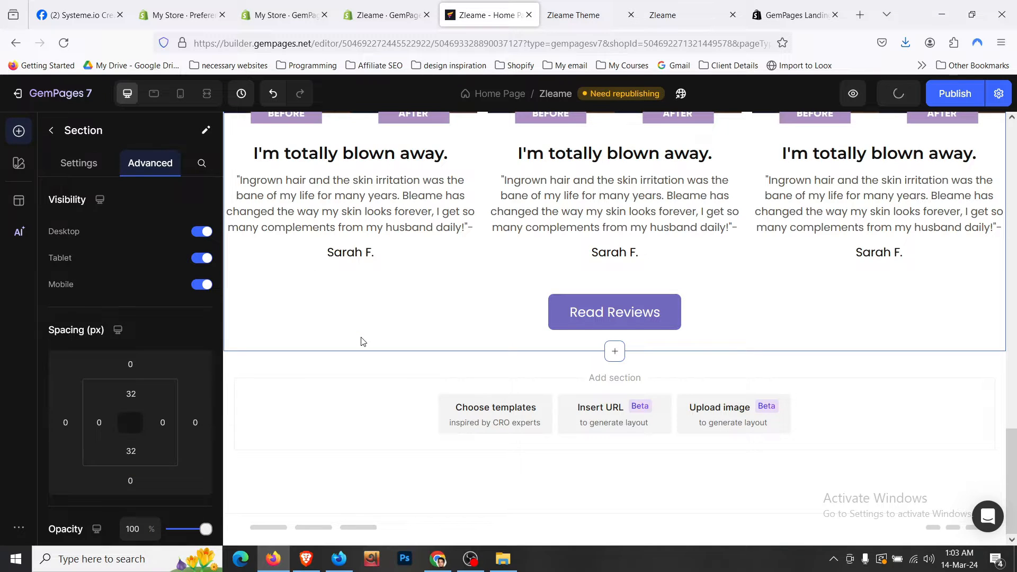
{"action": "scroll", "coordinate": [362, 341], "scroll_direction": "up", "scroll_amount": 3}
{"action": "scroll", "coordinate": [362, 340], "scroll_direction": "up", "scroll_amount": 4}
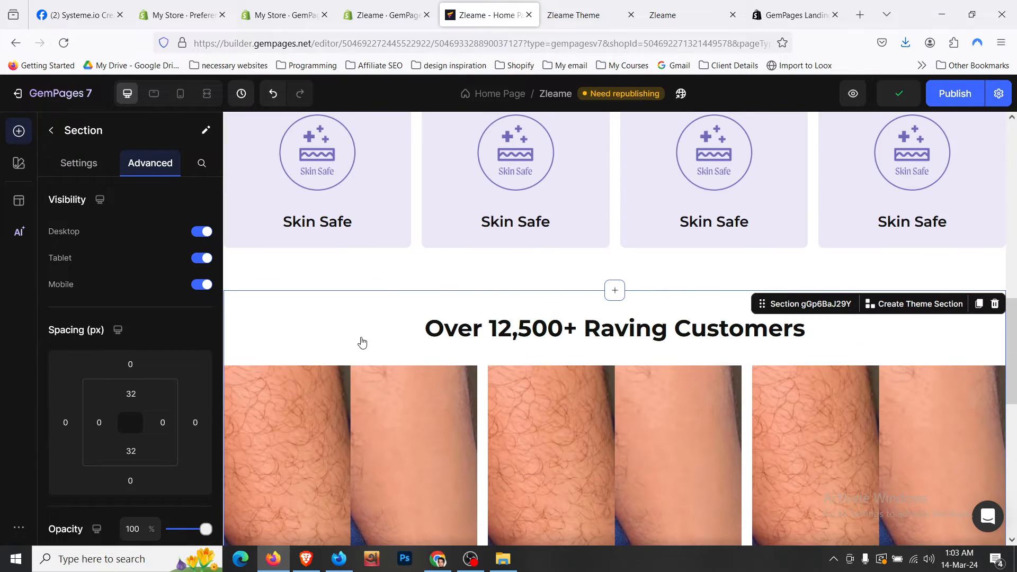
{"action": "scroll", "coordinate": [360, 341], "scroll_direction": "down", "scroll_amount": 8}
{"action": "key", "text": "ctrl+Tab"}
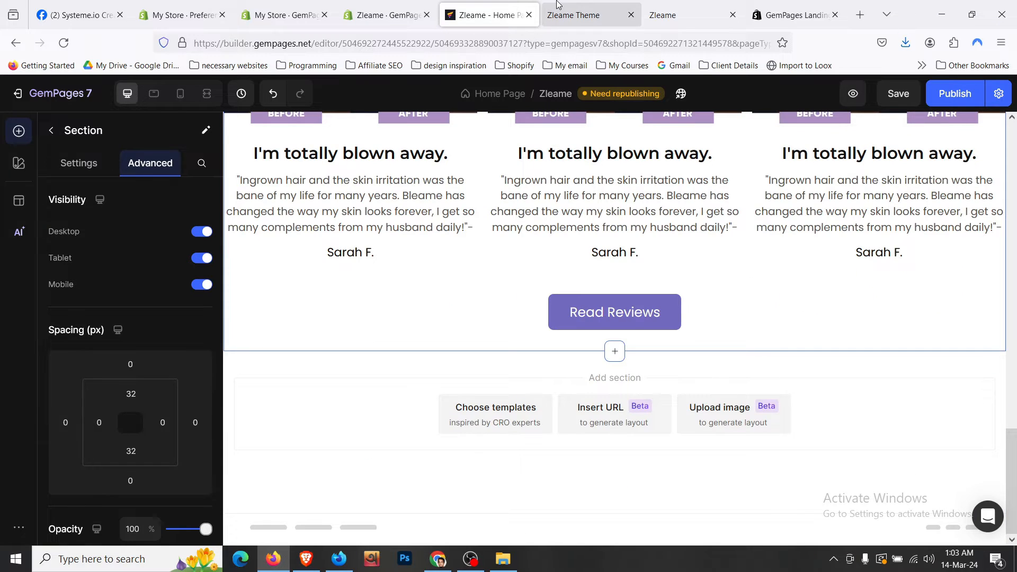
{"action": "scroll", "coordinate": [587, 237], "scroll_direction": "down", "scroll_amount": 3}
- Publish the Zleame home page from the GemPages editor, then switch to the live store tab
{"action": "left_click", "coordinate": [485, 15]}
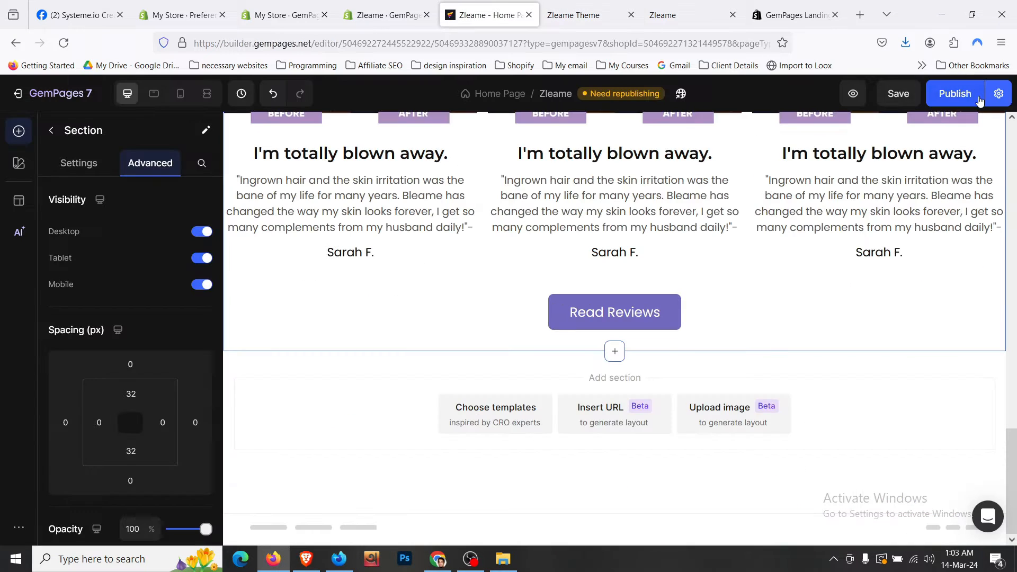
{"action": "left_click", "coordinate": [977, 96]}
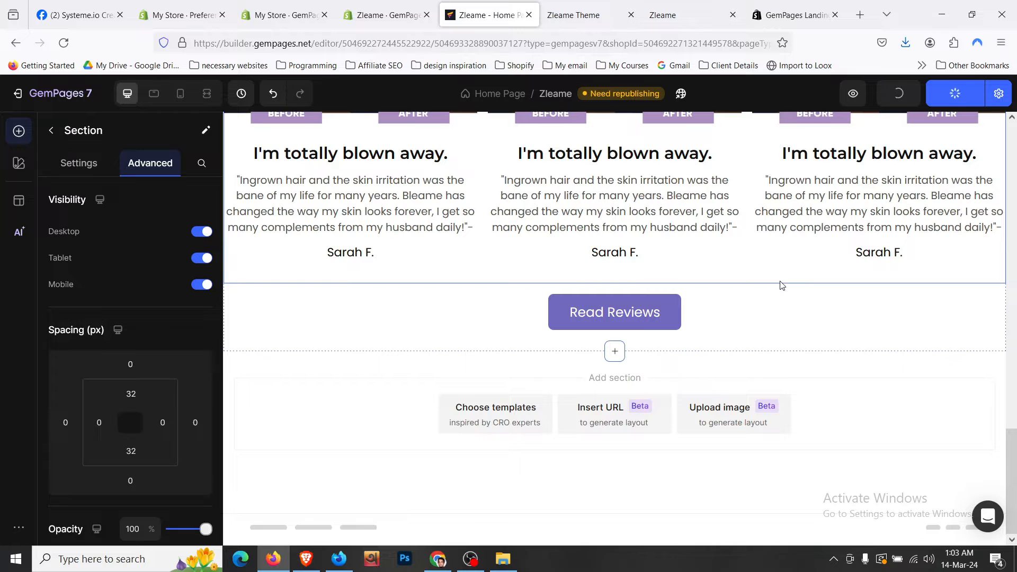
{"action": "scroll", "coordinate": [779, 286], "scroll_direction": "up", "scroll_amount": 8}
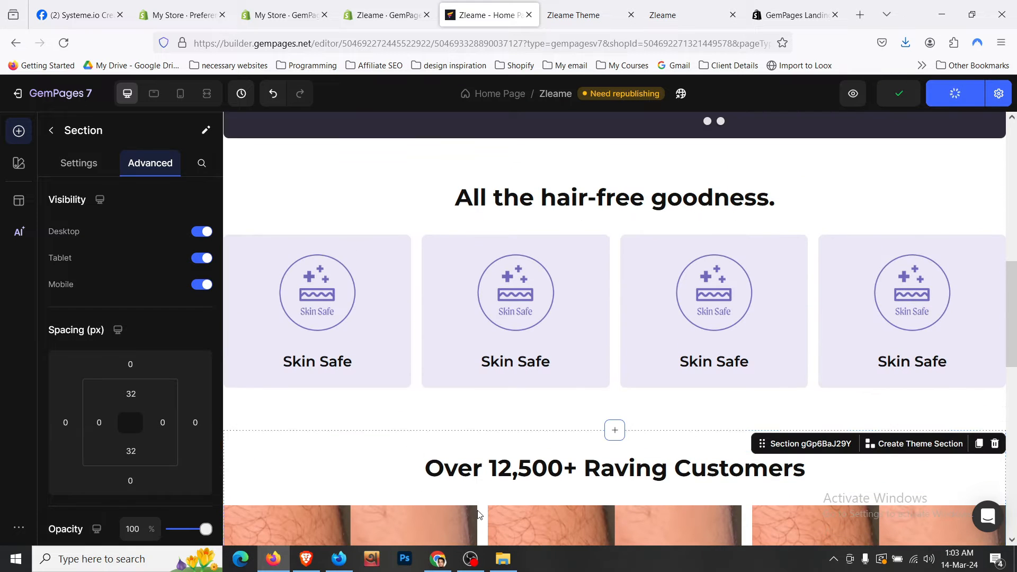
{"action": "scroll", "coordinate": [515, 261], "scroll_direction": "down", "scroll_amount": 10}
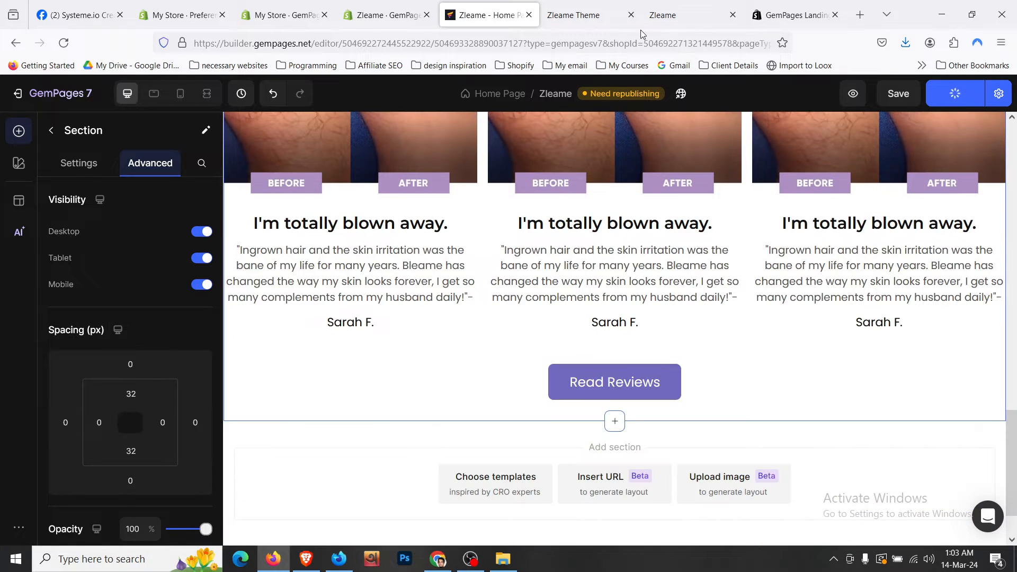
{"action": "left_click", "coordinate": [586, 4]}
- Close the developer tools to see the live storefront's 'Indulge in skin softness' cards full-window
{"action": "scroll", "coordinate": [508, 161], "scroll_direction": "down", "scroll_amount": 3}
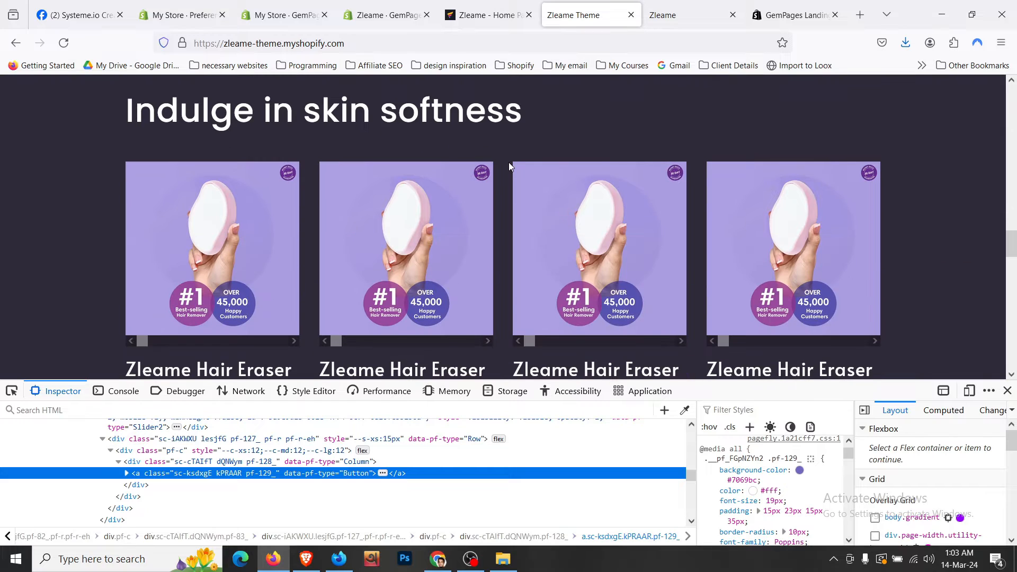
{"action": "scroll", "coordinate": [509, 164], "scroll_direction": "down", "scroll_amount": 3}
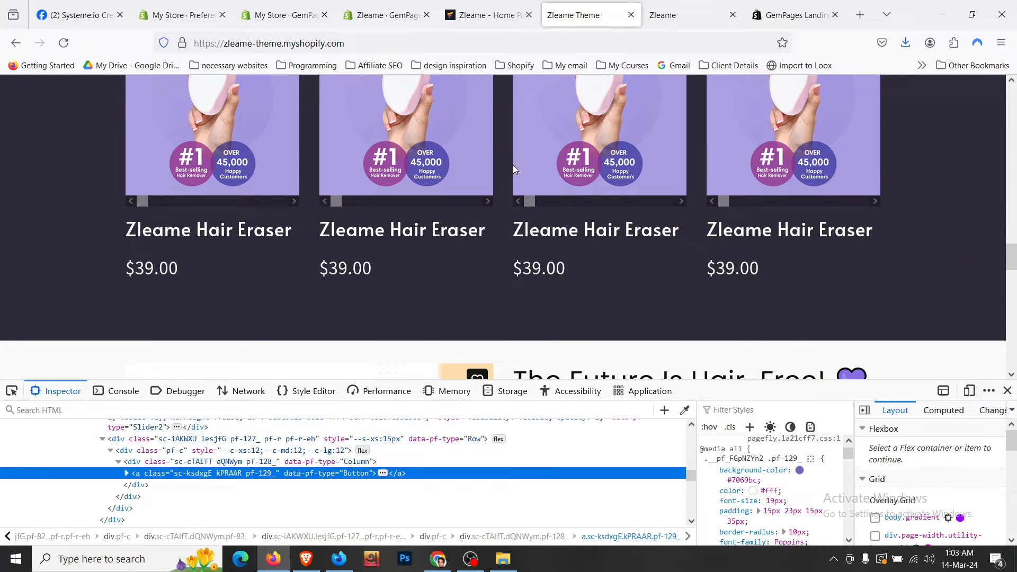
{"action": "left_click", "coordinate": [1008, 391]}
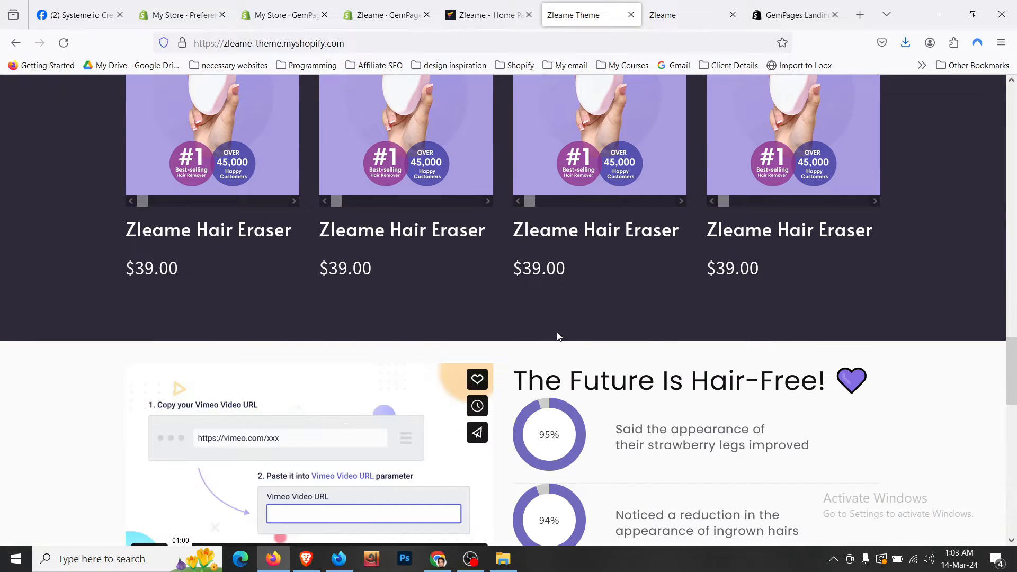
{"action": "scroll", "coordinate": [557, 337], "scroll_direction": "down", "scroll_amount": 4}
{"action": "scroll", "coordinate": [557, 331], "scroll_direction": "up", "scroll_amount": 5}
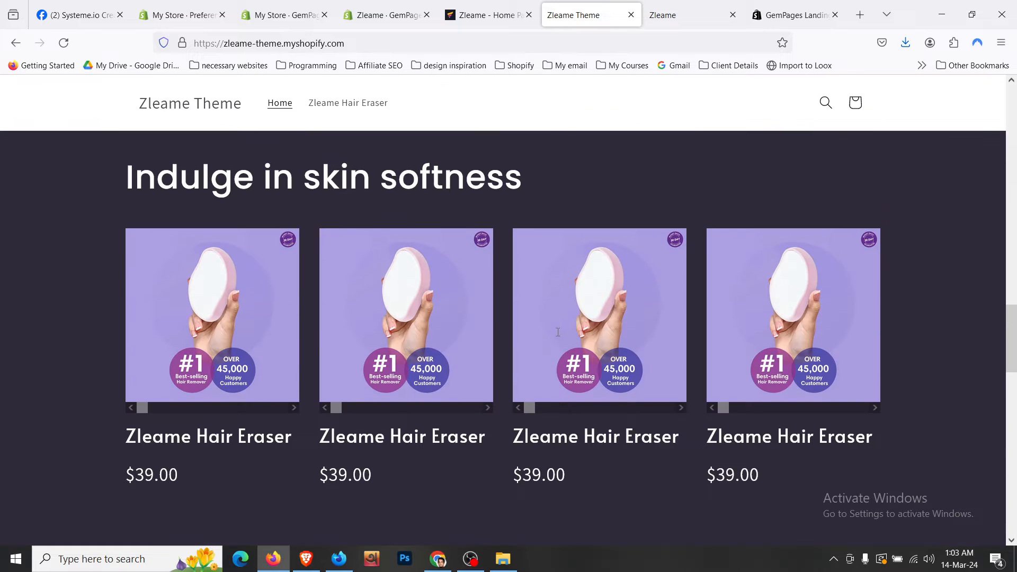
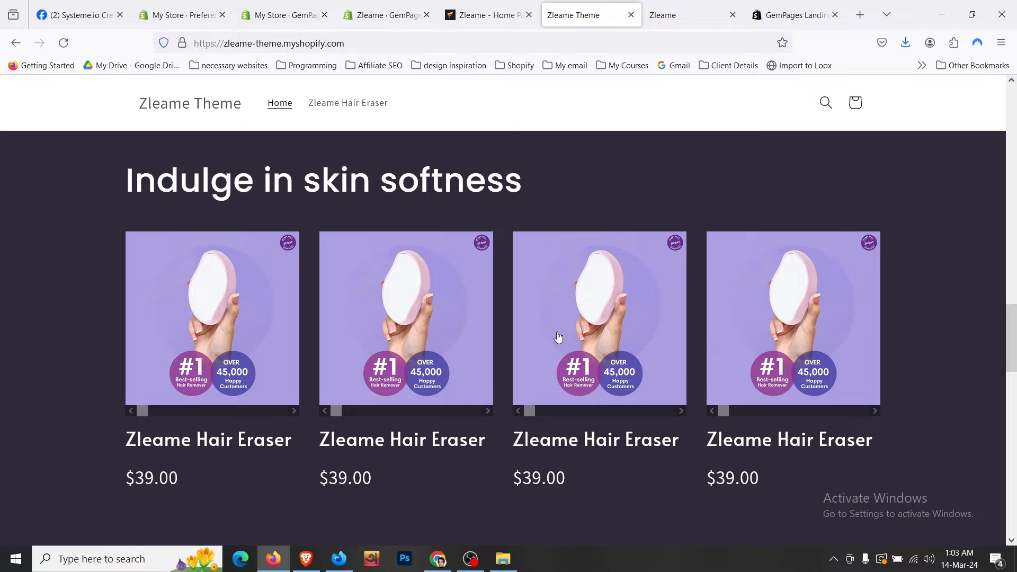
- Switch between the live store tab and the GemPages page editor
{"action": "scroll", "coordinate": [558, 337], "scroll_direction": "up", "scroll_amount": 2}
{"action": "left_click", "coordinate": [485, 15]}
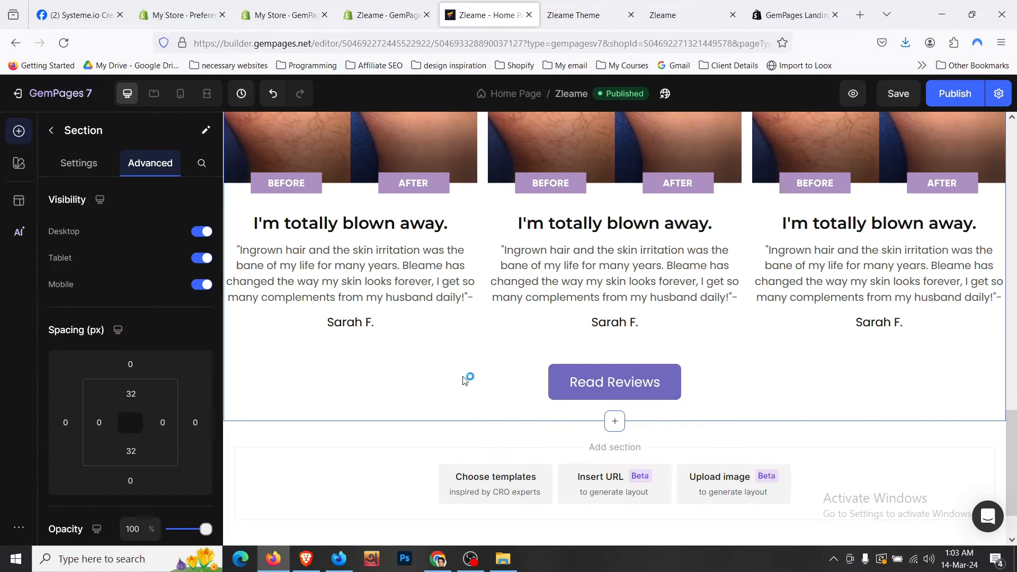
{"action": "left_click", "coordinate": [566, 13]}
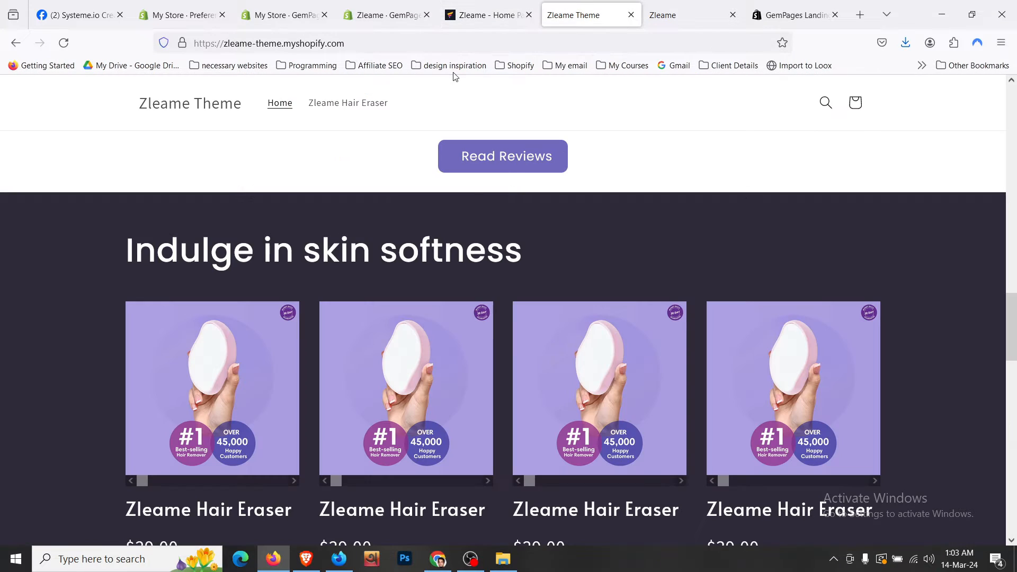
{"action": "left_click", "coordinate": [485, 15]}
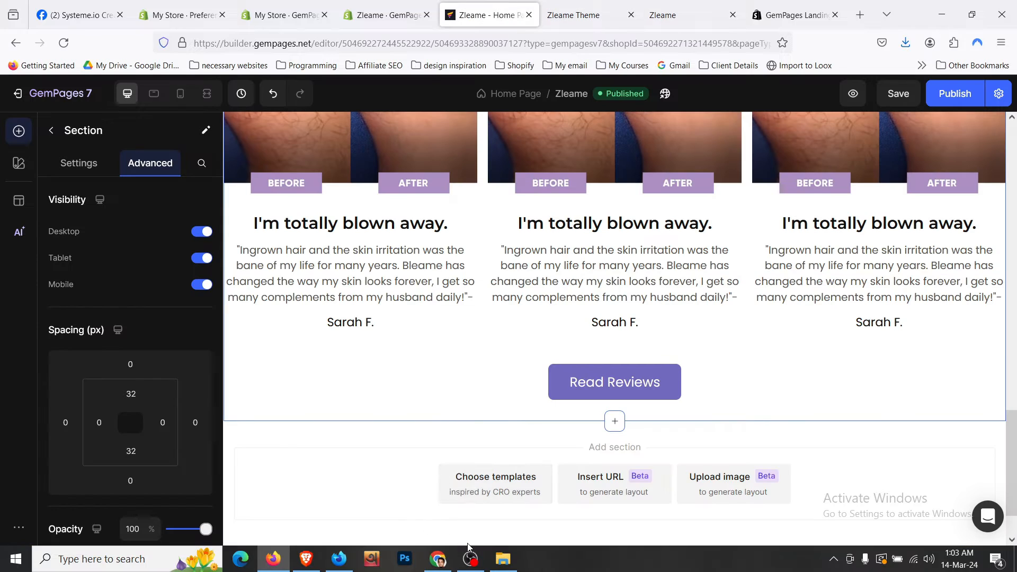
{"action": "left_click", "coordinate": [470, 559]}
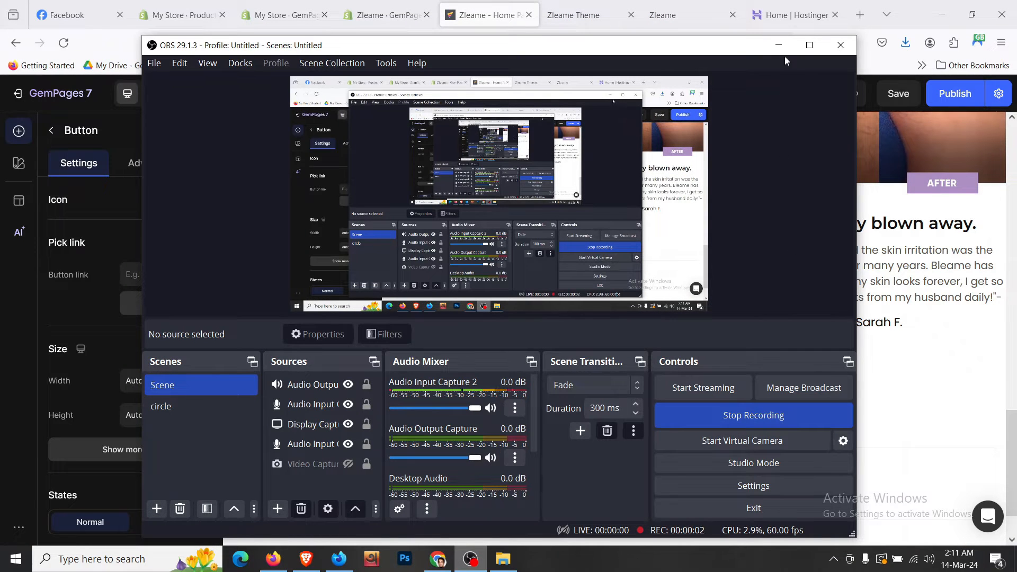
{"action": "left_click", "coordinate": [778, 45]}
- Scroll the live storefront through the video and Hair-Free stats section, then return to the editor
{"action": "left_click", "coordinate": [575, 15]}
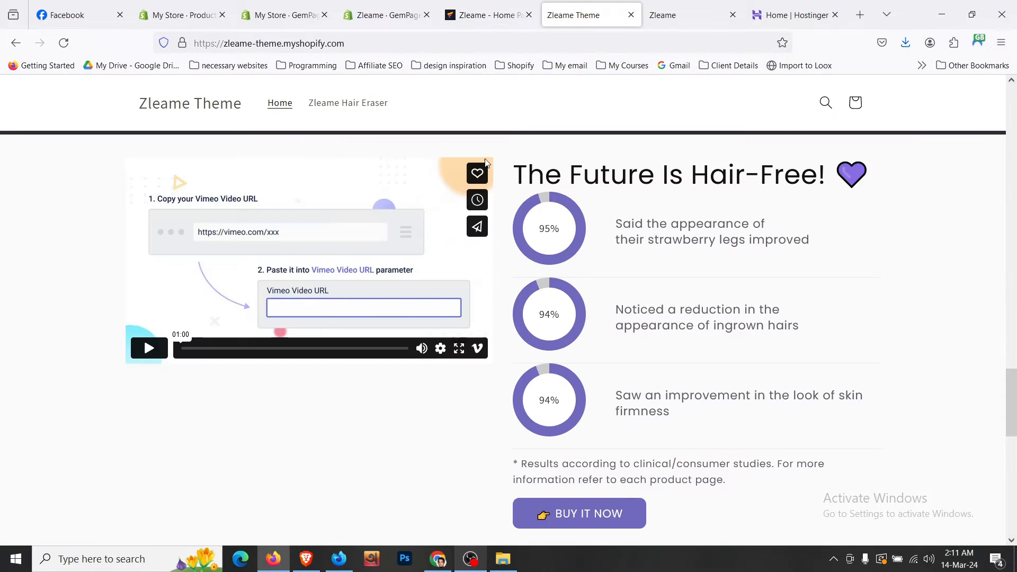
{"action": "scroll", "coordinate": [462, 214], "scroll_direction": "up", "scroll_amount": 8}
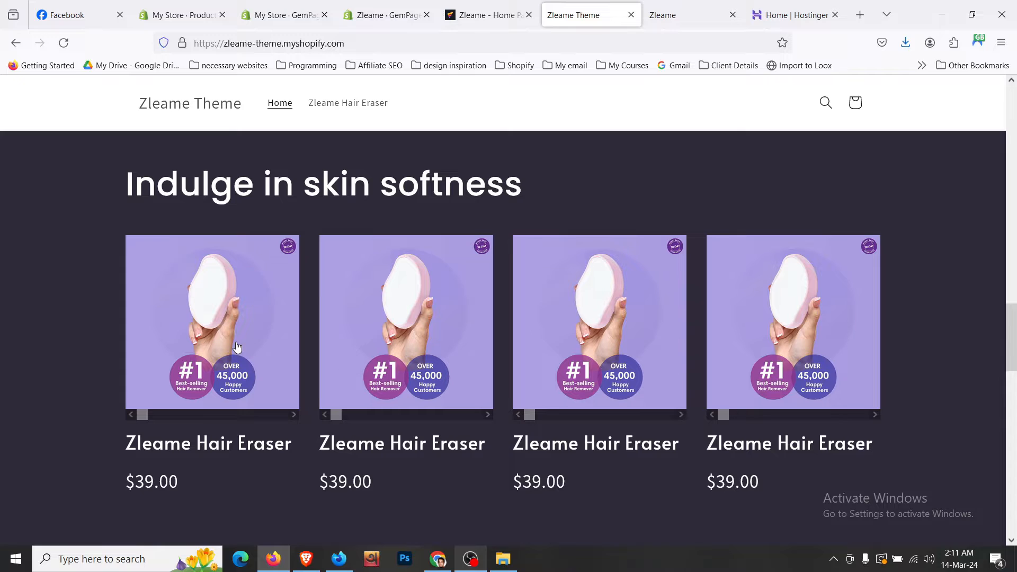
{"action": "scroll", "coordinate": [236, 346], "scroll_direction": "down", "scroll_amount": 1}
{"action": "scroll", "coordinate": [237, 346], "scroll_direction": "down", "scroll_amount": 2}
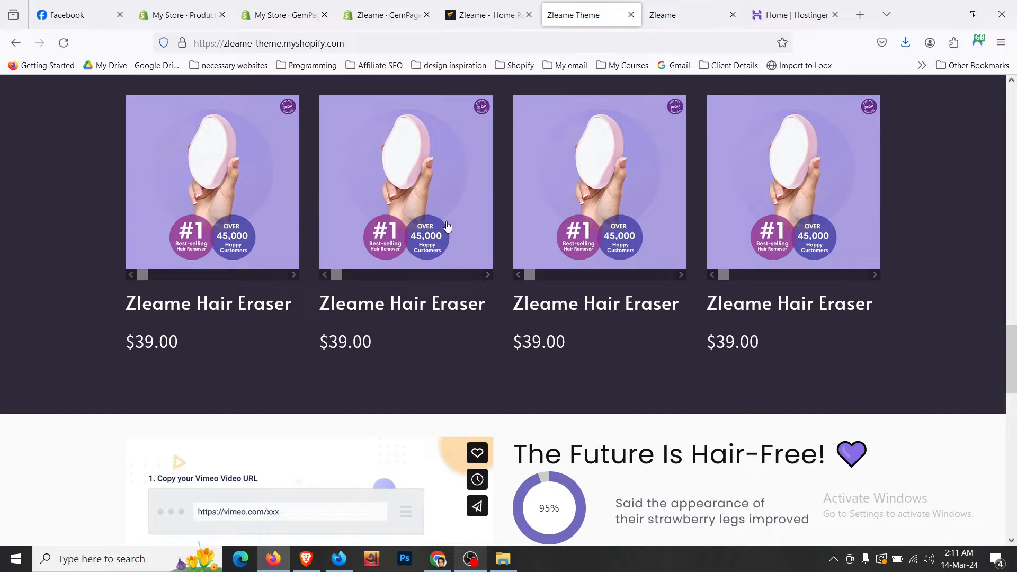
{"action": "scroll", "coordinate": [447, 226], "scroll_direction": "up", "scroll_amount": 3}
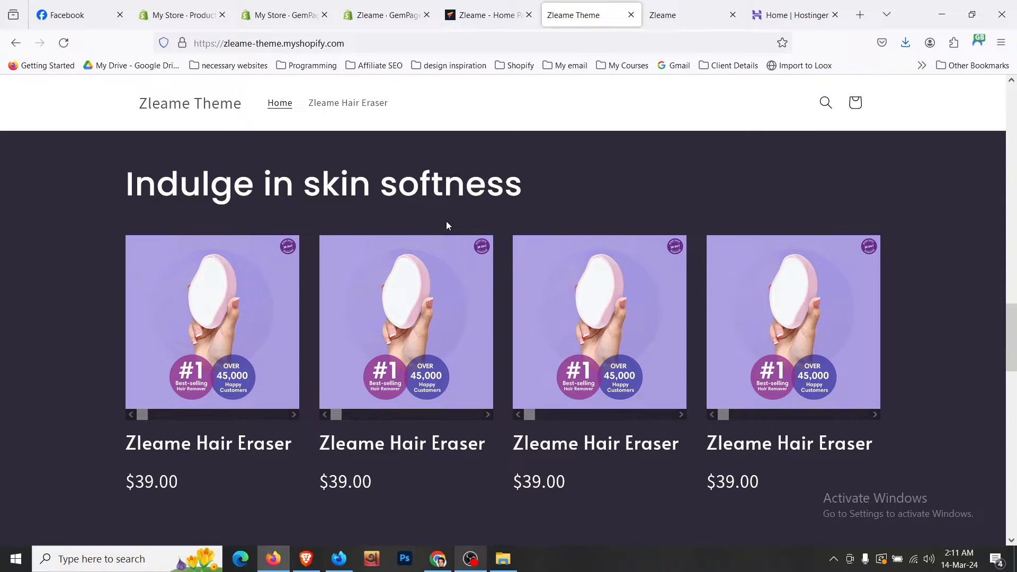
{"action": "scroll", "coordinate": [446, 222], "scroll_direction": "up", "scroll_amount": 3}
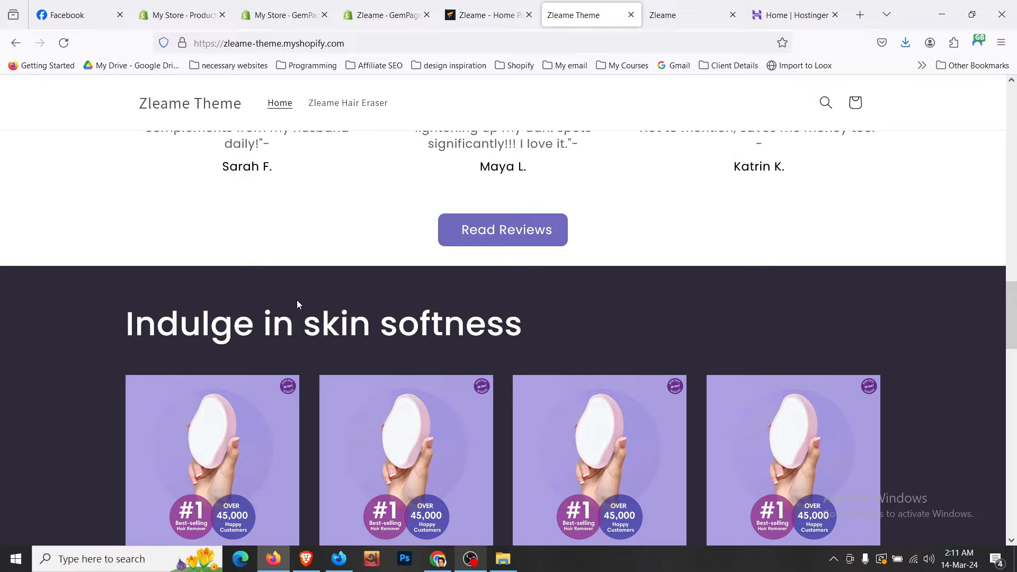
{"action": "scroll", "coordinate": [296, 300], "scroll_direction": "down", "scroll_amount": 4}
{"action": "scroll", "coordinate": [299, 306], "scroll_direction": "down", "scroll_amount": 5}
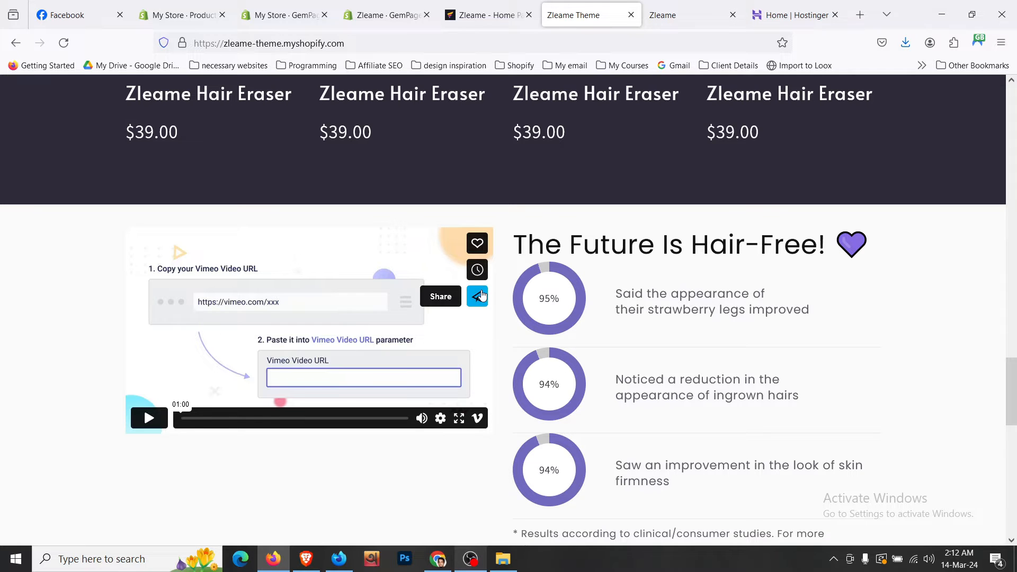
{"action": "left_click", "coordinate": [458, 11]}
{"action": "scroll", "coordinate": [461, 344], "scroll_direction": "down", "scroll_amount": 1}
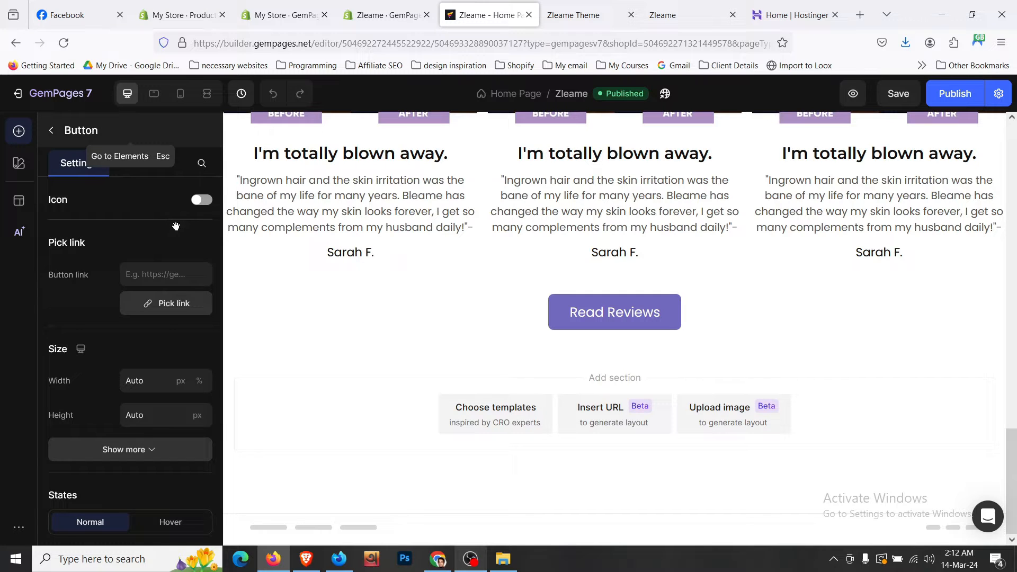
- Place a two-column row below Read Reviews and select the new Section 5
{"action": "key", "text": "Escape"}
{"action": "left_click_drag", "start_coordinate": [176, 220], "coordinate": [606, 368]}
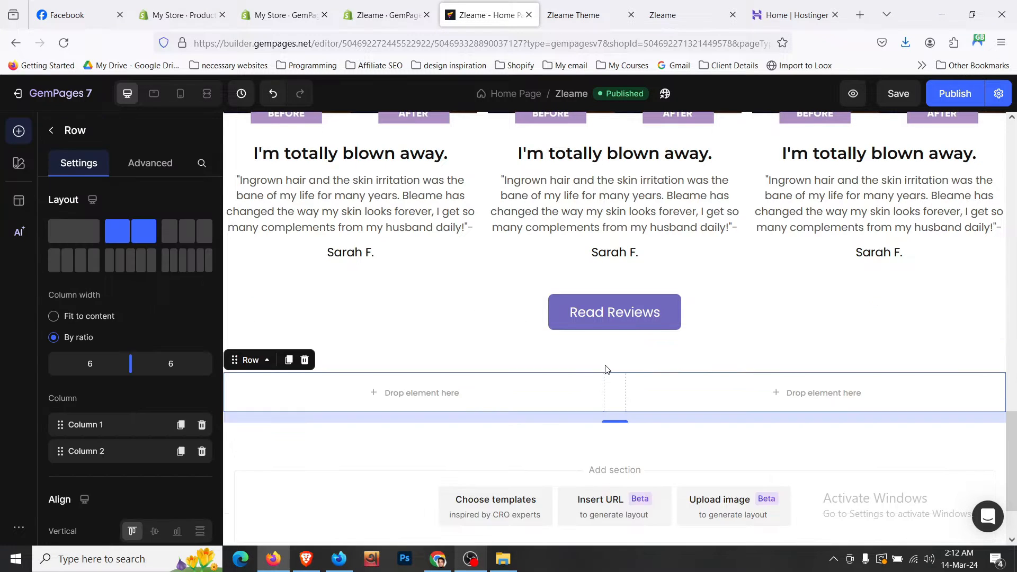
{"action": "left_click", "coordinate": [678, 364]}
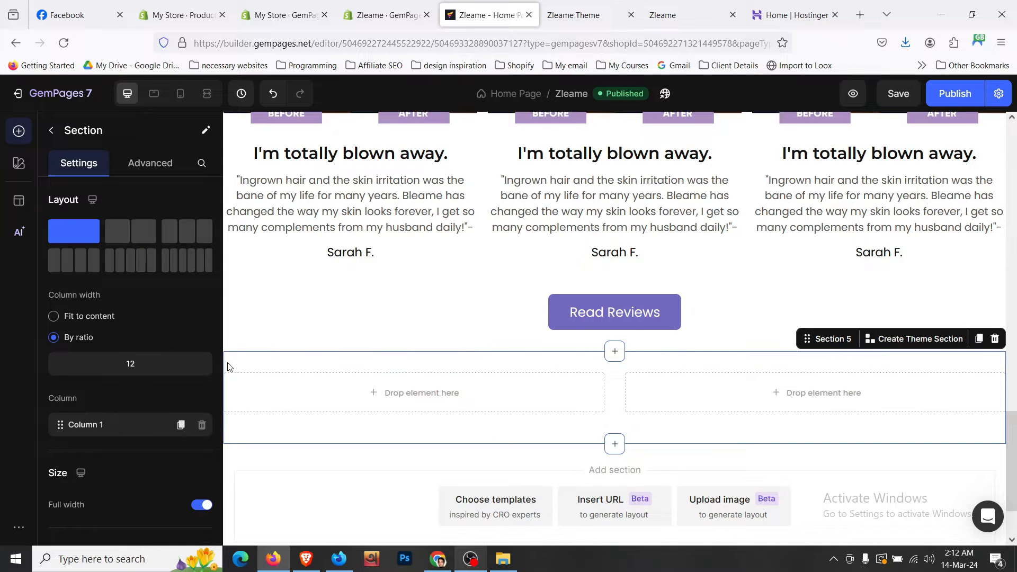
{"action": "scroll", "coordinate": [182, 351], "scroll_direction": "down", "scroll_amount": 3}
- Set Section 5's background colour to very light grey F9F9F9
{"action": "left_click", "coordinate": [201, 476]}
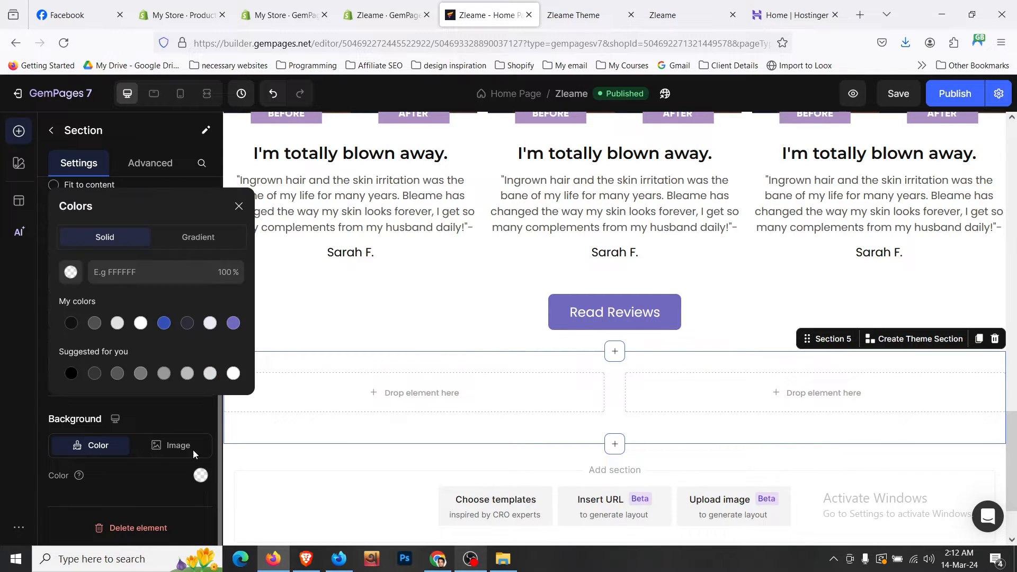
{"action": "left_click", "coordinate": [141, 373]}
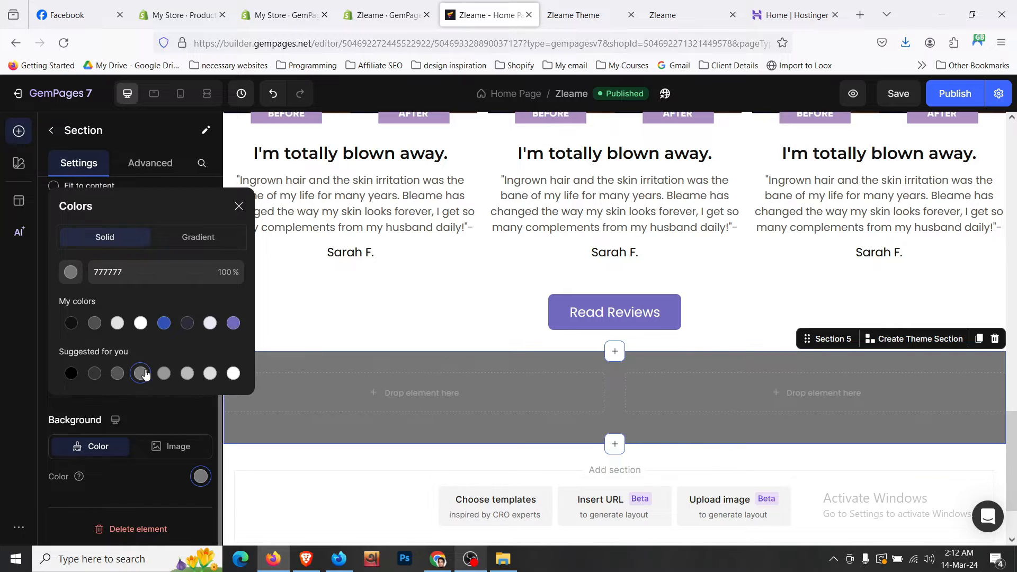
{"action": "left_click", "coordinate": [116, 373]}
{"action": "left_click", "coordinate": [94, 372]}
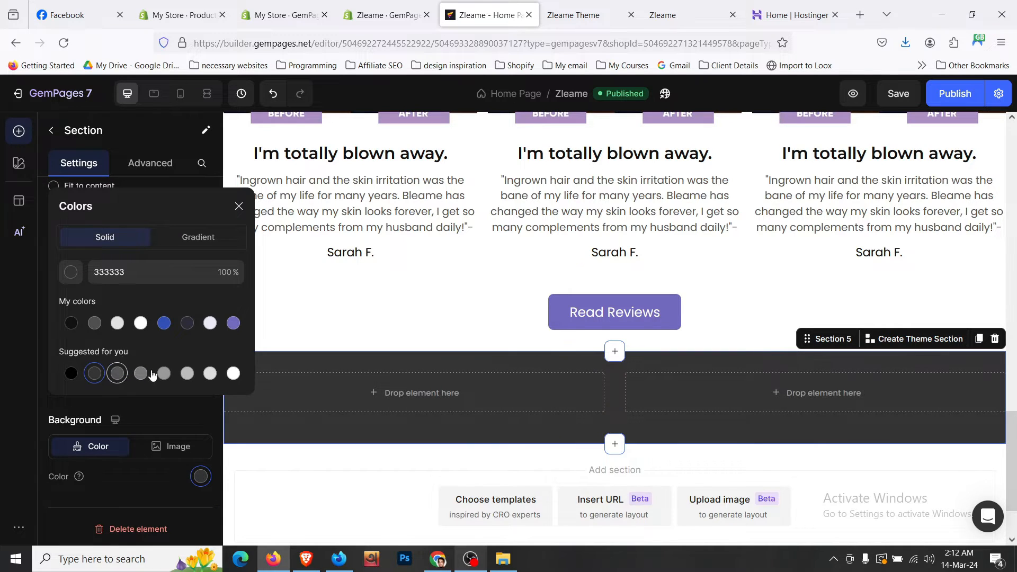
{"action": "left_click", "coordinate": [164, 373]}
{"action": "left_click", "coordinate": [187, 373]}
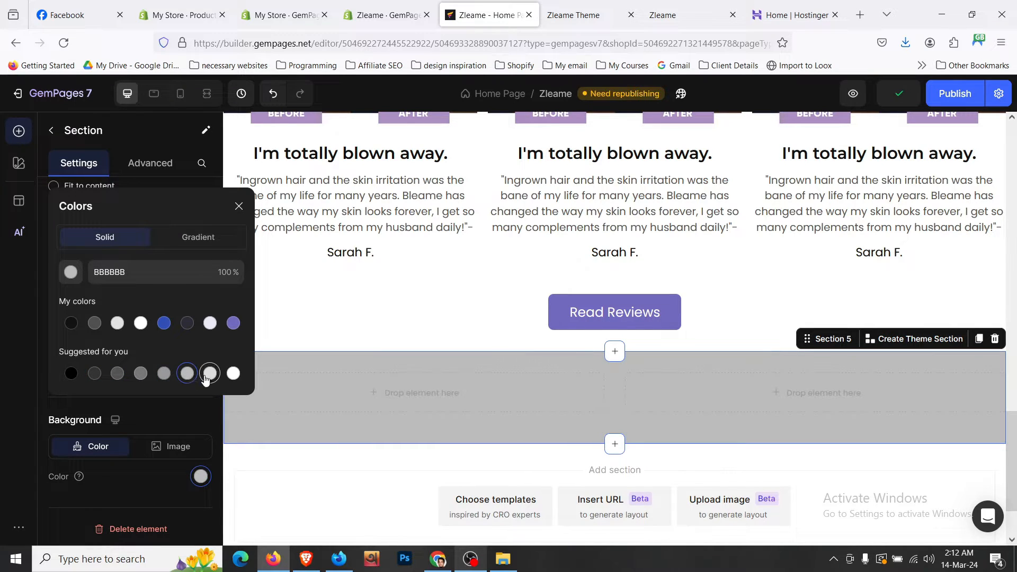
{"action": "left_click", "coordinate": [209, 374]}
{"action": "left_click", "coordinate": [157, 279]}
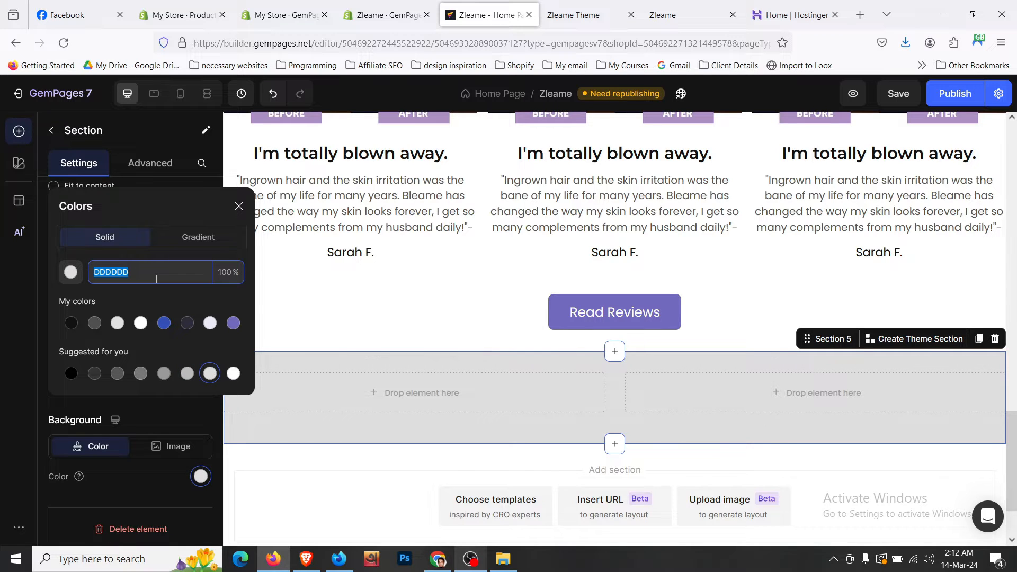
{"action": "type", "text": "f9f9f9"}
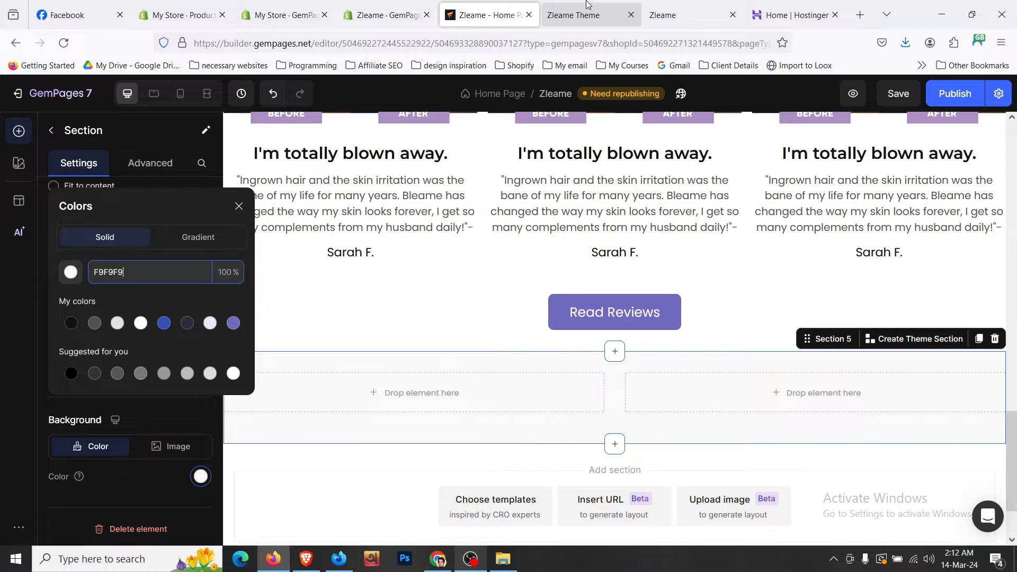
{"action": "left_click", "coordinate": [586, 12]}
{"action": "left_click", "coordinate": [488, 15]}
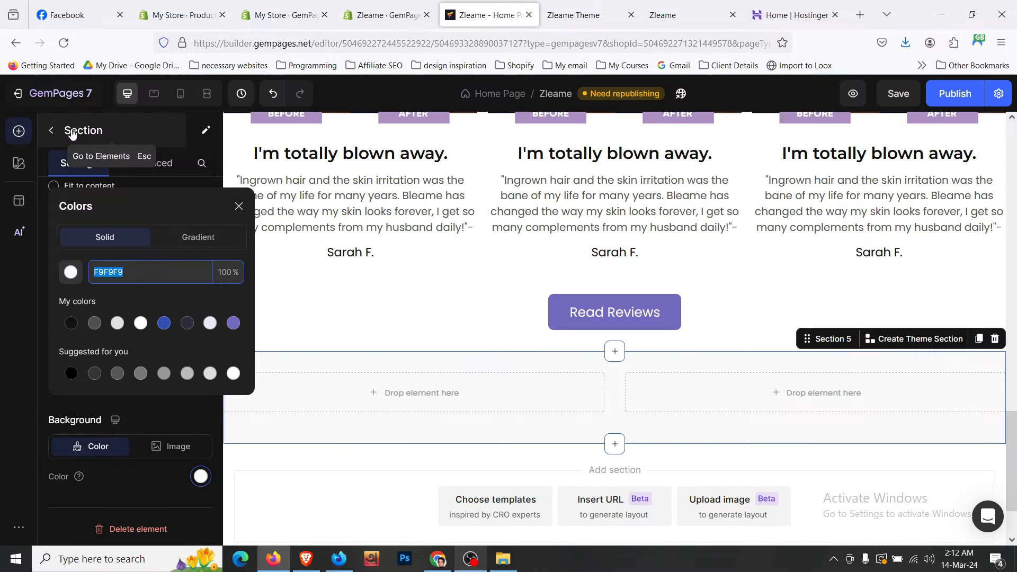
{"action": "left_click", "coordinate": [53, 131]}
{"action": "scroll", "coordinate": [132, 266], "scroll_direction": "down", "scroll_amount": 7}
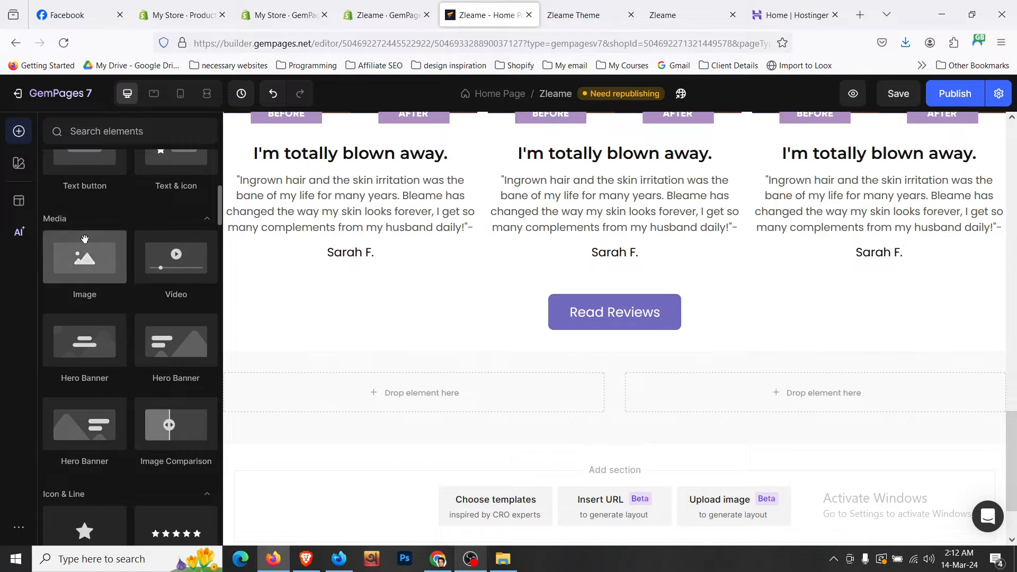
- Drop a Video element into the new section's left column and open its video source options
{"action": "left_click_drag", "start_coordinate": [194, 272], "coordinate": [427, 392]}
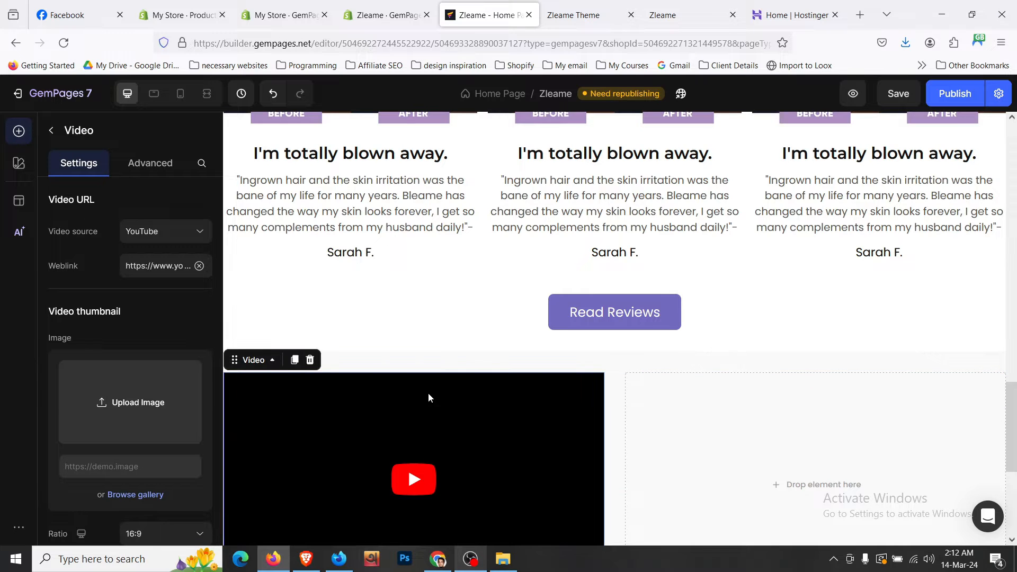
{"action": "scroll", "coordinate": [706, 382], "scroll_direction": "down", "scroll_amount": 3}
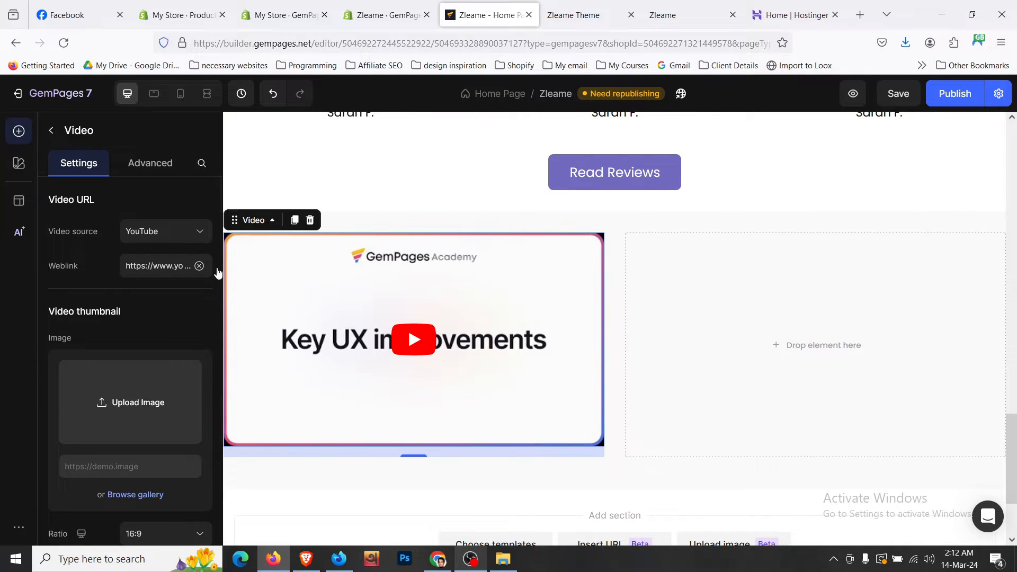
{"action": "left_click", "coordinate": [190, 242]}
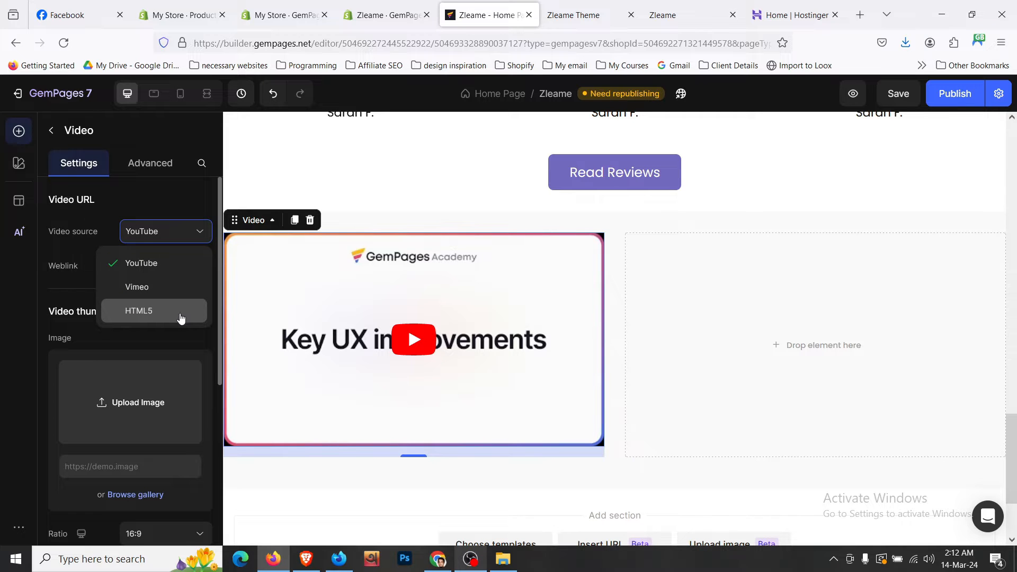
{"action": "left_click", "coordinate": [309, 4]}
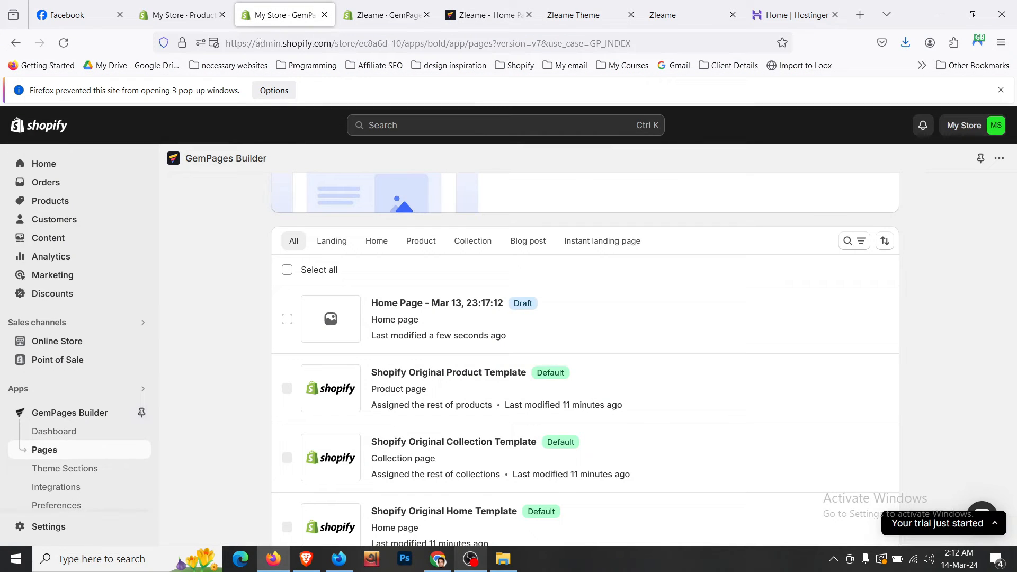
- Open Content > Files in Shopify admin, then set the video source to HTML5
{"action": "left_click", "coordinate": [88, 248]}
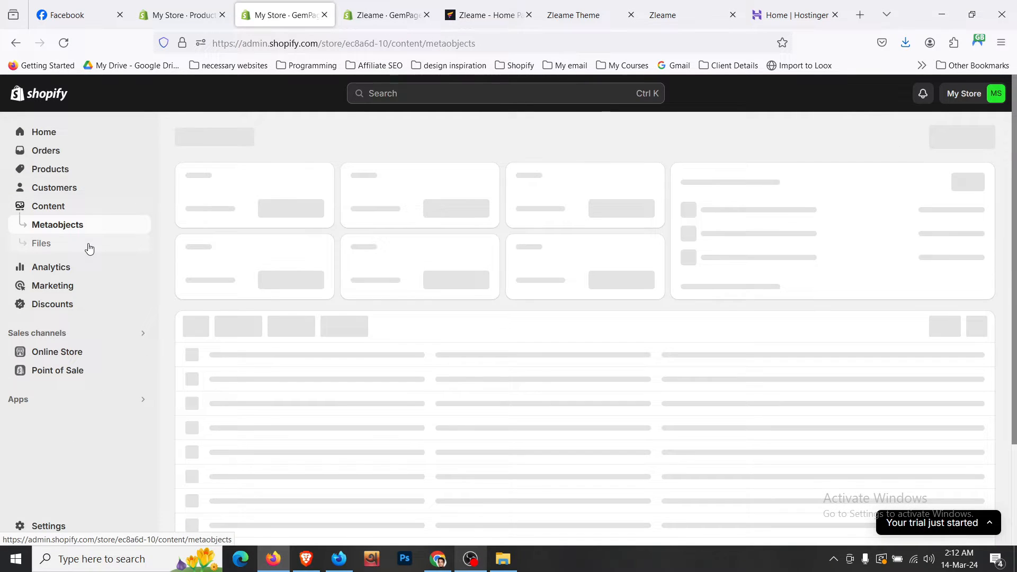
{"action": "left_click", "coordinate": [56, 249]}
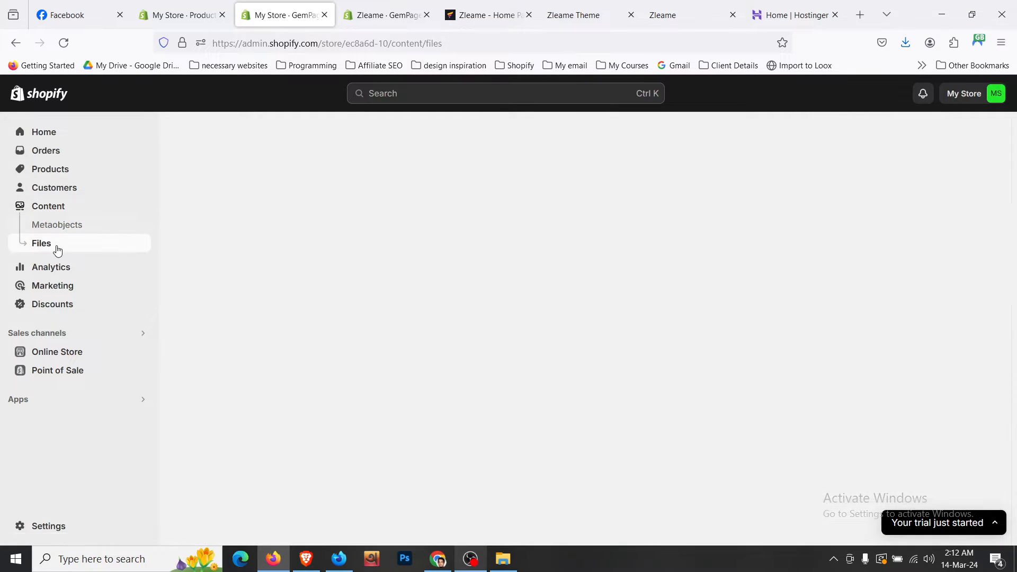
{"action": "left_click", "coordinate": [484, 15]}
{"action": "left_click", "coordinate": [144, 311]}
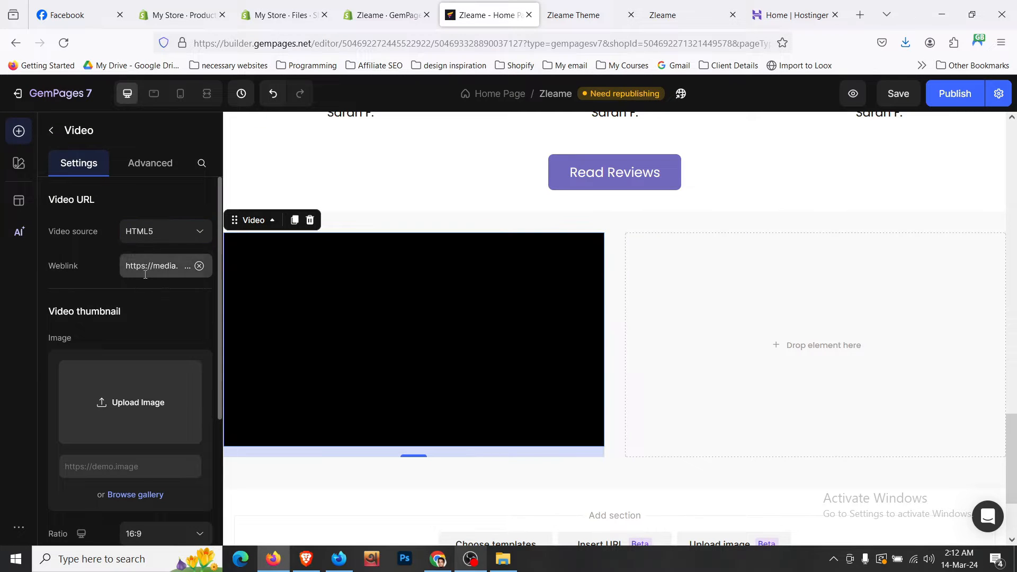
- Switch the video source back to YouTube, enable autoplay and hide the playback controls
{"action": "left_click", "coordinate": [192, 237]}
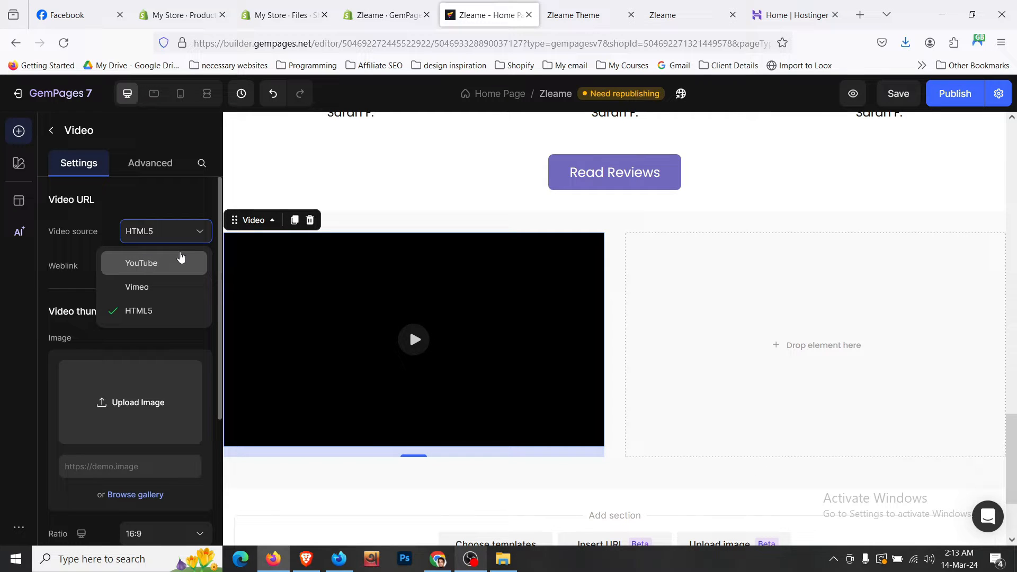
{"action": "left_click", "coordinate": [181, 257]}
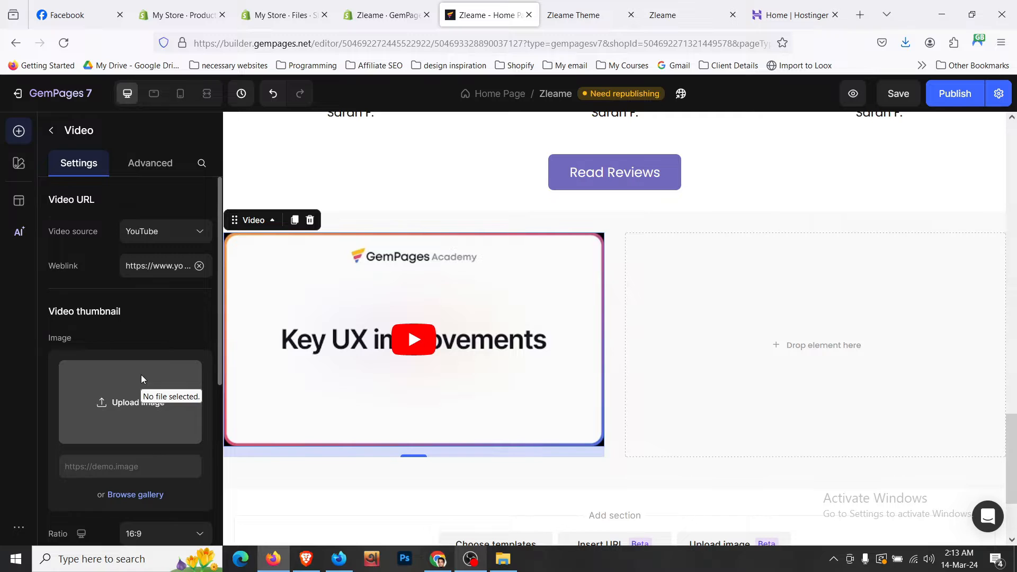
{"action": "scroll", "coordinate": [141, 376], "scroll_direction": "down", "scroll_amount": 4}
{"action": "scroll", "coordinate": [141, 374], "scroll_direction": "down", "scroll_amount": 1}
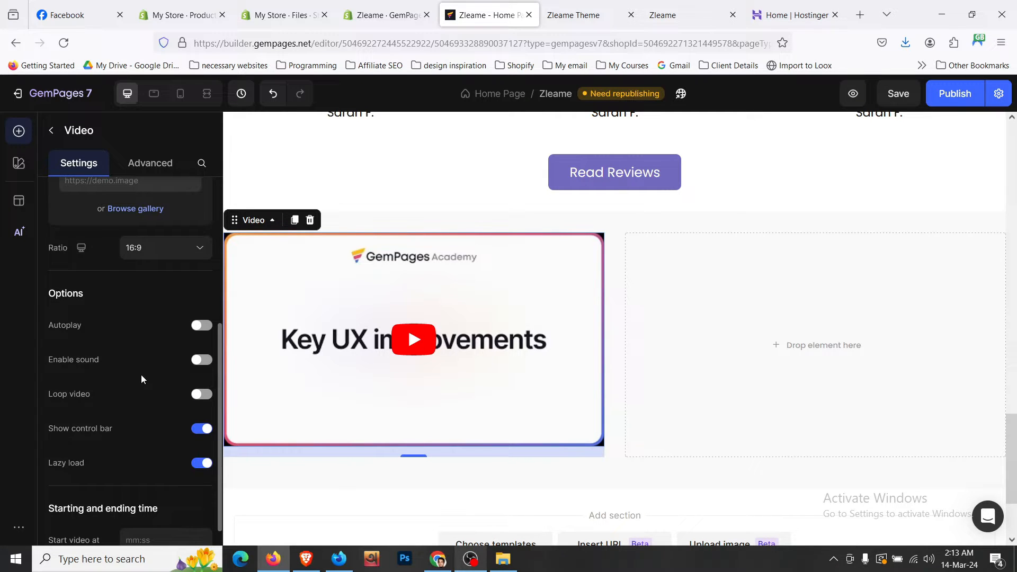
{"action": "left_click", "coordinate": [201, 327]}
{"action": "left_click", "coordinate": [201, 431]}
{"action": "left_click", "coordinate": [578, 6]}
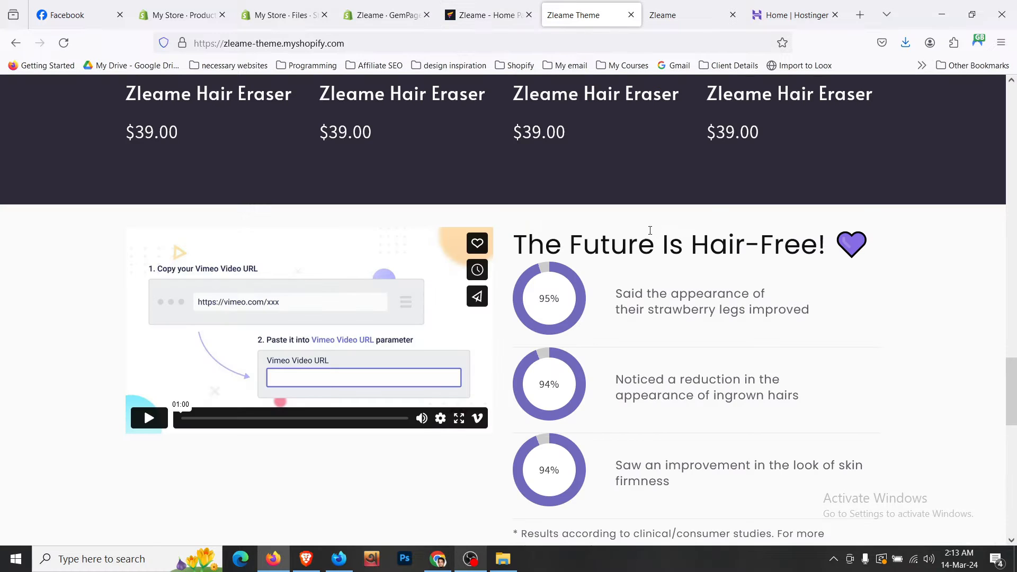
{"action": "scroll", "coordinate": [650, 231], "scroll_direction": "up", "scroll_amount": 5}
{"action": "left_click", "coordinate": [503, 11]}
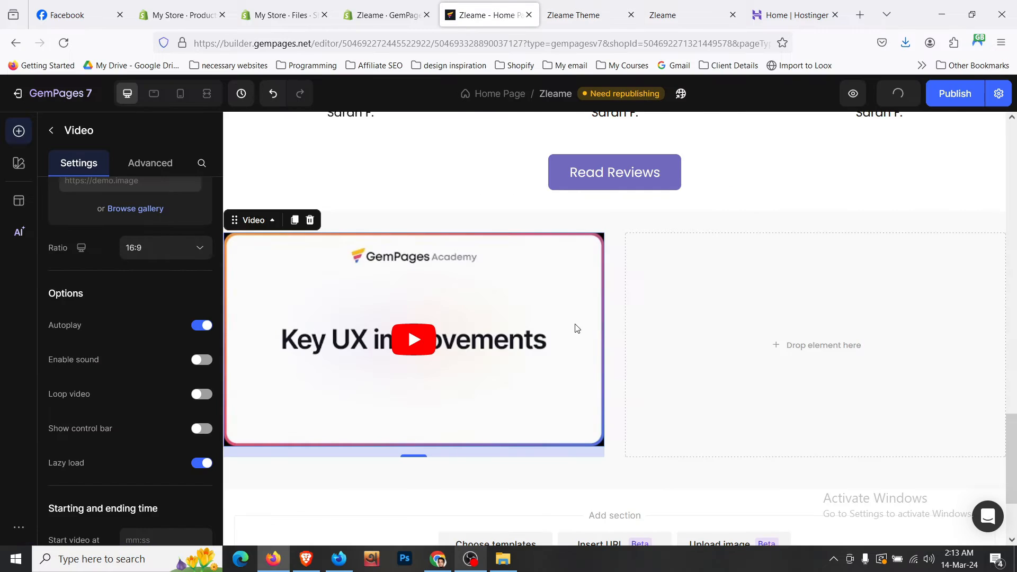
{"action": "scroll", "coordinate": [577, 328], "scroll_direction": "up", "scroll_amount": 10}
- Duplicate the Raving Customers heading into the column beside the video and left-align it
{"action": "left_click", "coordinate": [283, 323]}
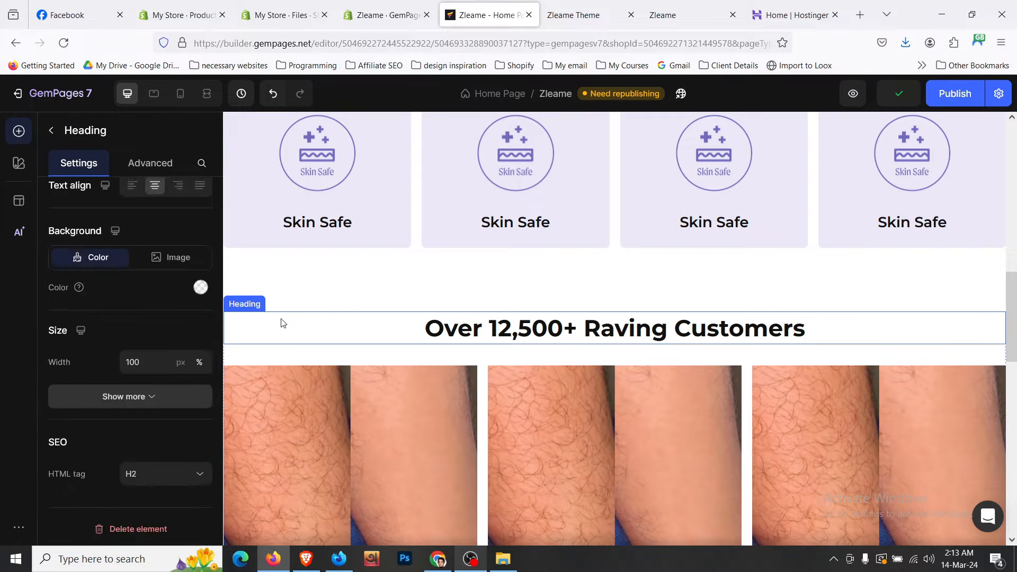
{"action": "left_click", "coordinate": [304, 299]}
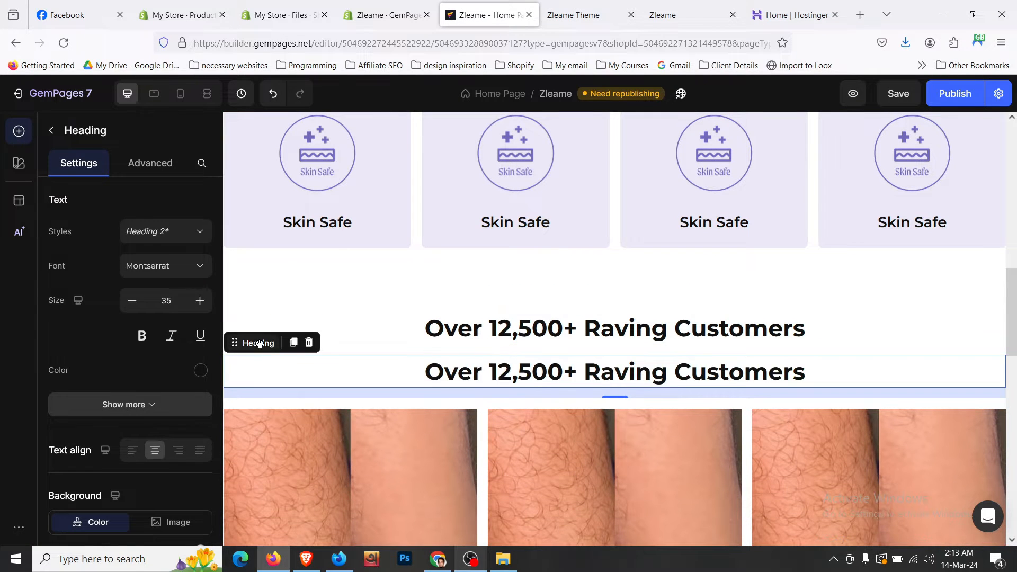
{"action": "left_click_drag", "start_coordinate": [236, 341], "coordinate": [771, 419]}
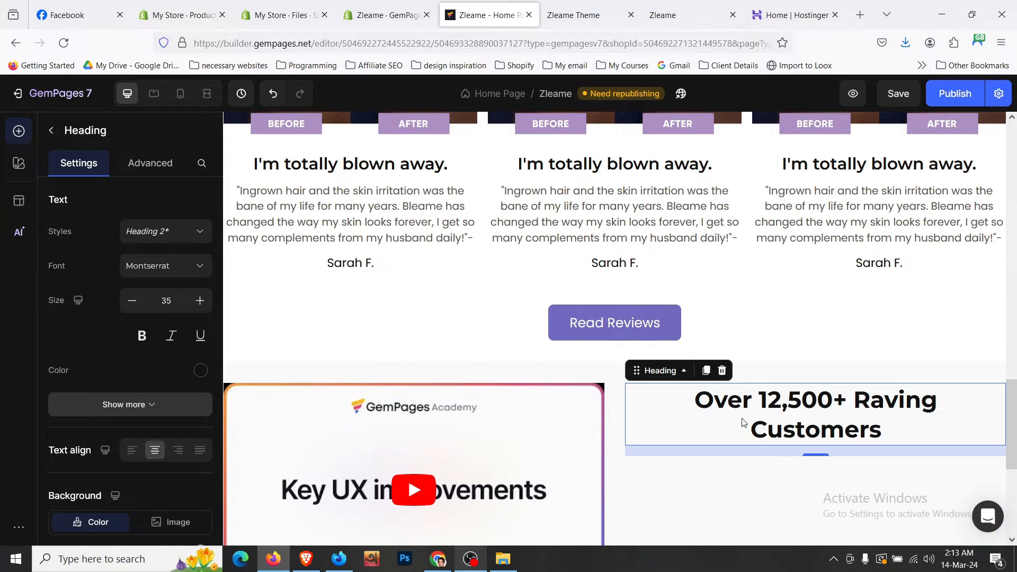
{"action": "left_click", "coordinate": [132, 451]}
- Replace the copied heading's text with 'The Future Is Hair-Free! 💜' from the storefront and save
{"action": "left_click", "coordinate": [583, 15]}
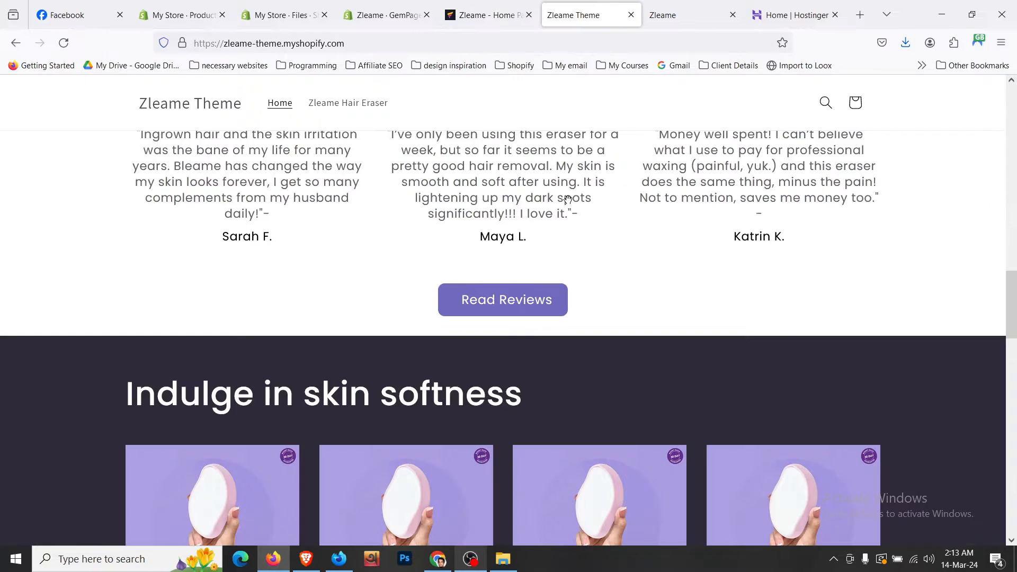
{"action": "scroll", "coordinate": [572, 278], "scroll_direction": "down", "scroll_amount": 8}
{"action": "triple_click", "coordinate": [613, 296]}
{"action": "key", "text": "ctrl+c"}
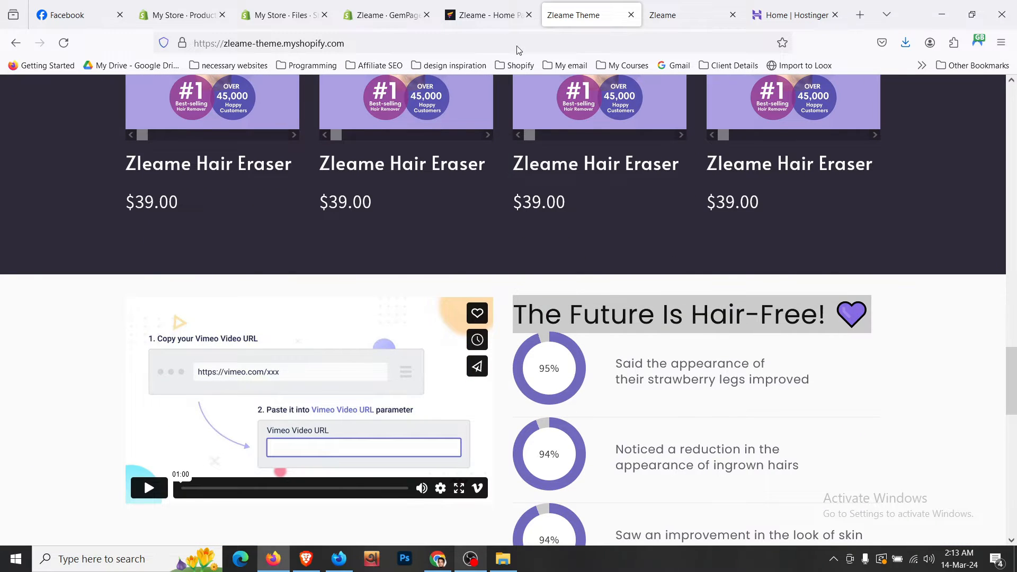
{"action": "left_click", "coordinate": [484, 15]}
{"action": "left_click", "coordinate": [729, 430]}
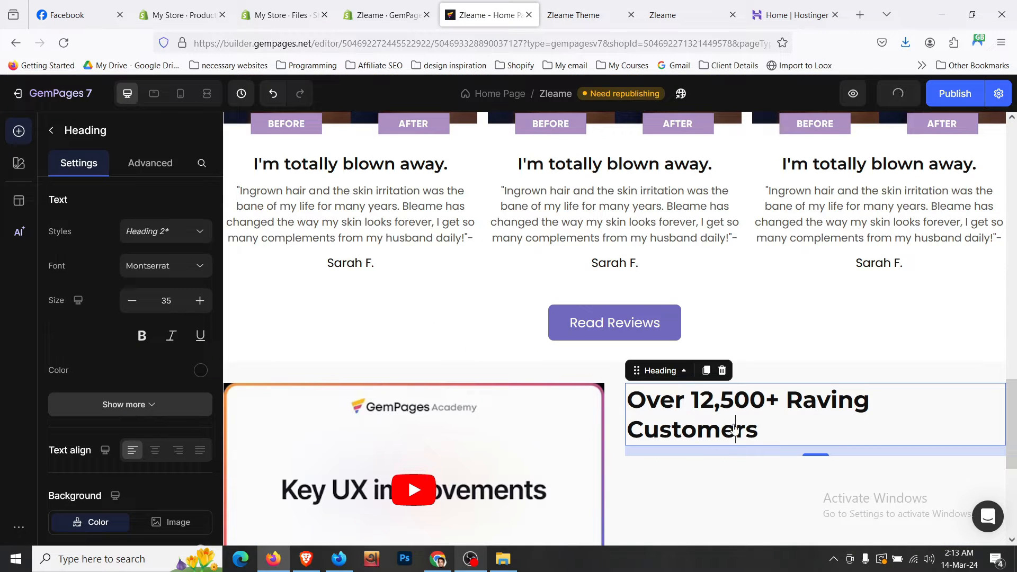
{"action": "key", "text": "ctrl+v"}
{"action": "left_click", "coordinate": [735, 431]}
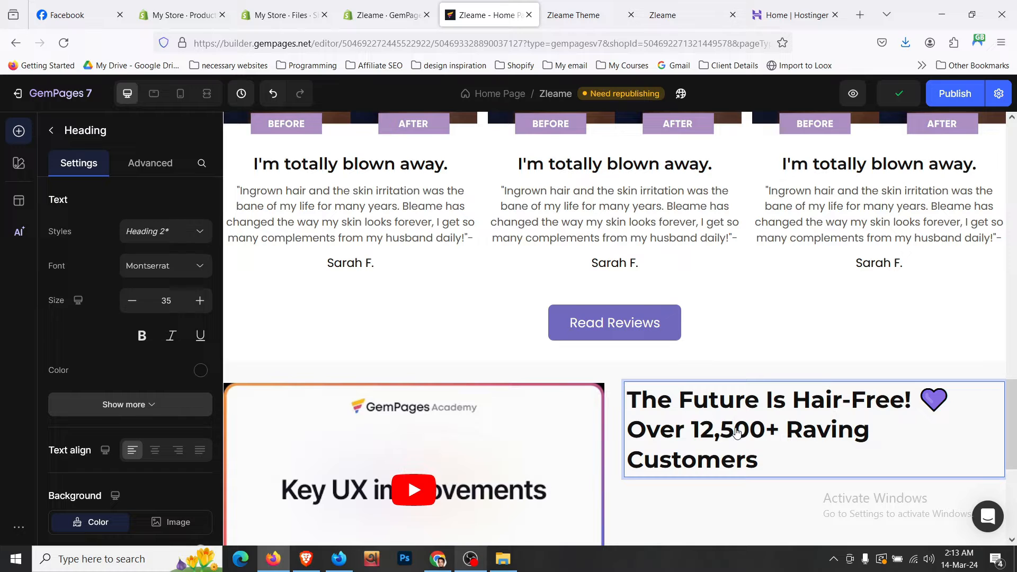
{"action": "key", "text": "ctrl+a"}
{"action": "key", "text": "ctrl+v"}
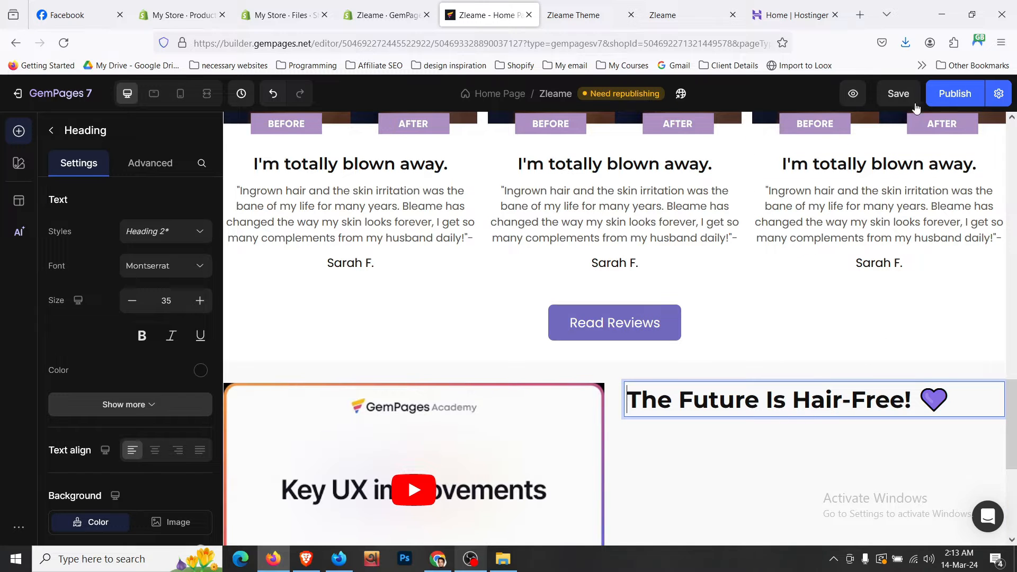
{"action": "left_click", "coordinate": [901, 100]}
- Place a two-column row beneath the Hair-Free heading
{"action": "scroll", "coordinate": [799, 415], "scroll_direction": "down", "scroll_amount": 1}
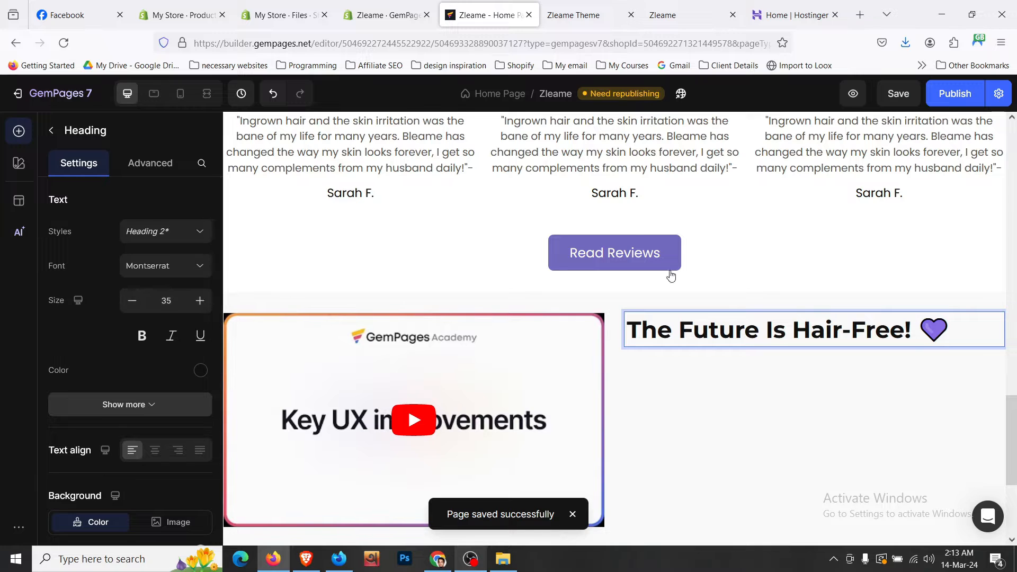
{"action": "left_click", "coordinate": [609, 15]}
{"action": "scroll", "coordinate": [618, 155], "scroll_direction": "down", "scroll_amount": 2}
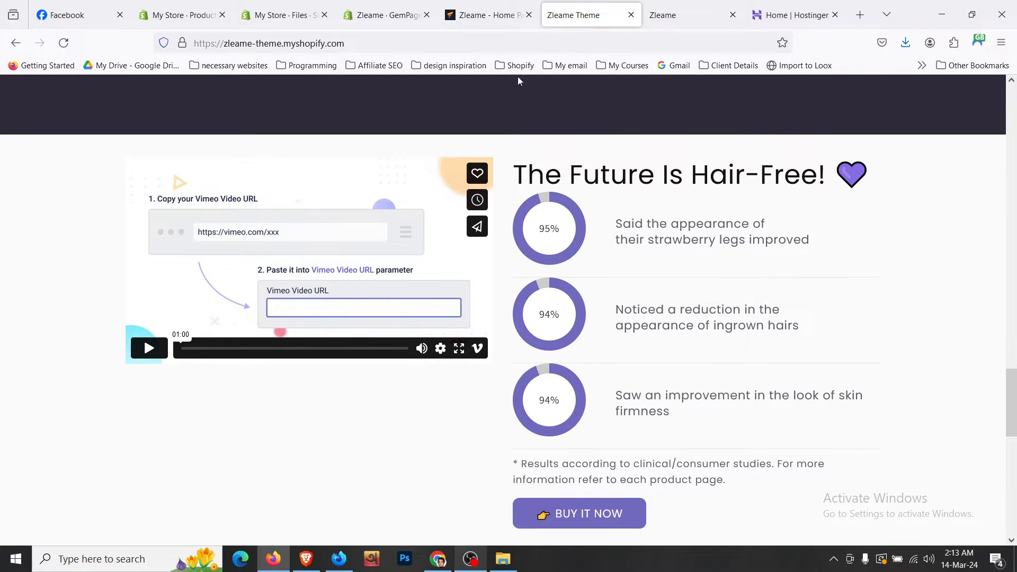
{"action": "left_click", "coordinate": [488, 15]}
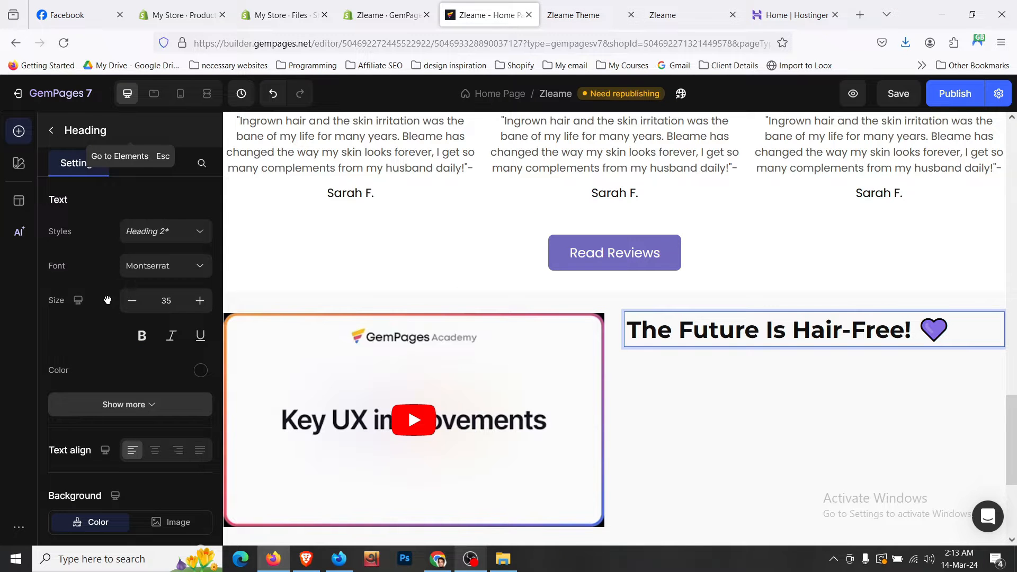
{"action": "key", "text": "Escape"}
{"action": "left_click_drag", "start_coordinate": [158, 209], "coordinate": [747, 368]}
- Add a Heading 5 heading reading '95%' to the row's first column
{"action": "scroll", "coordinate": [954, 339], "scroll_direction": "down", "scroll_amount": 3}
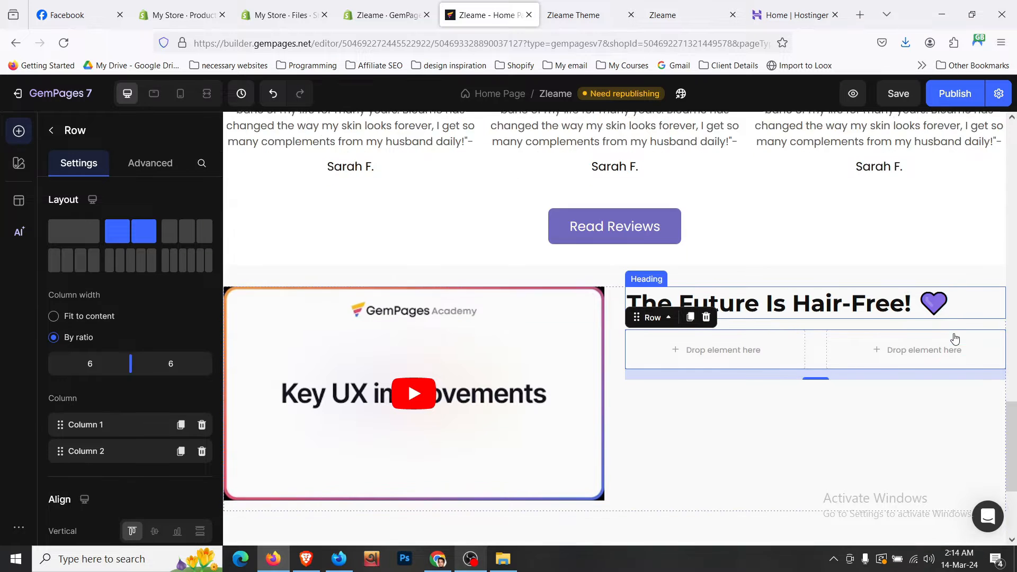
{"action": "left_click", "coordinate": [53, 130]}
{"action": "scroll", "coordinate": [91, 286], "scroll_direction": "down", "scroll_amount": 2}
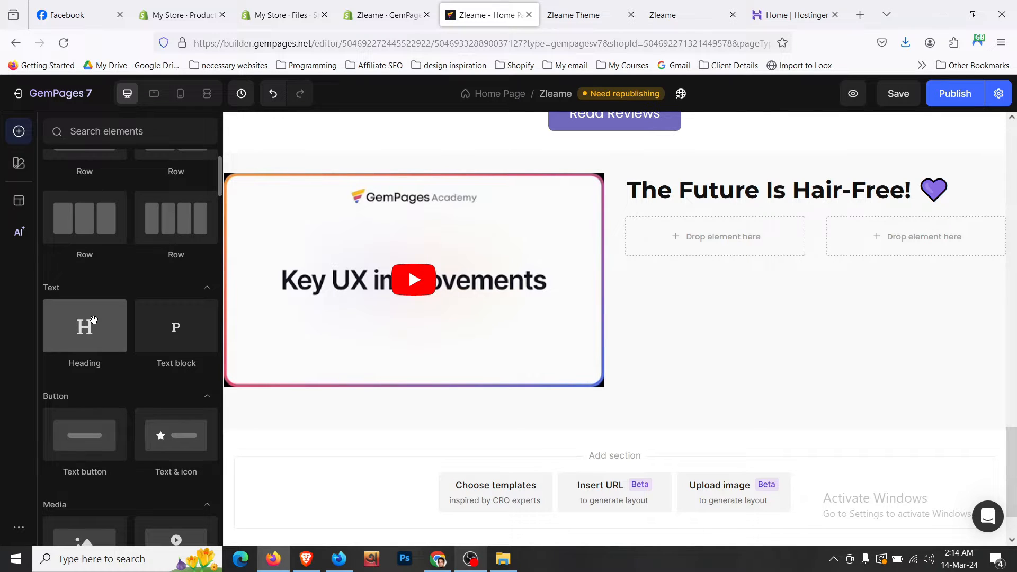
{"action": "left_click_drag", "start_coordinate": [93, 320], "coordinate": [666, 239]}
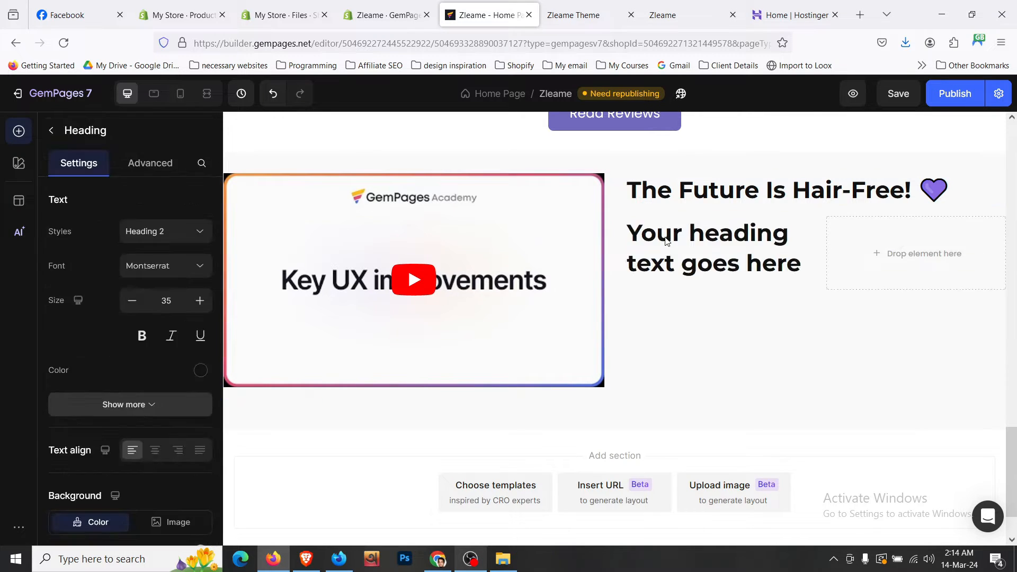
{"action": "left_click", "coordinate": [182, 234]}
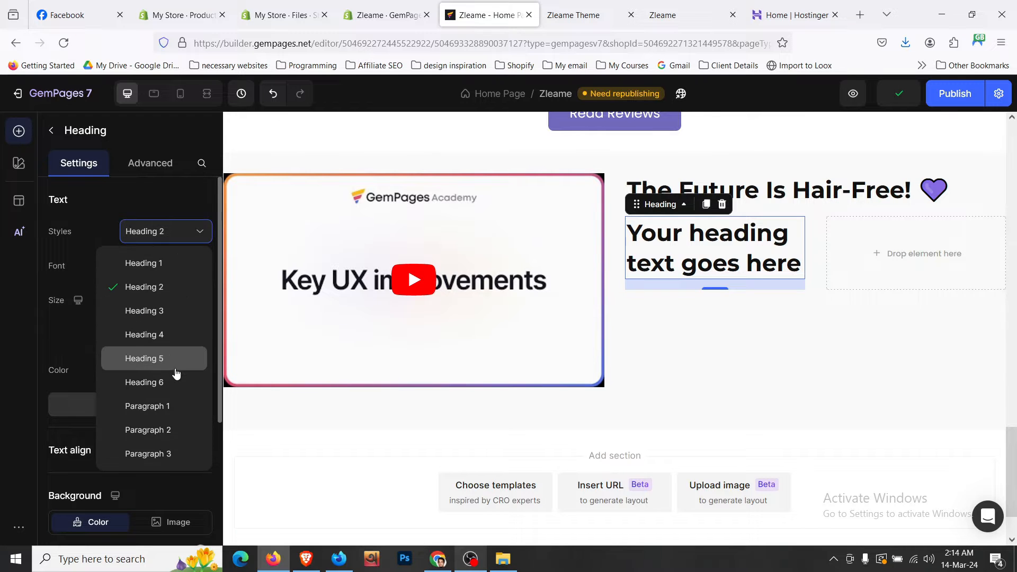
{"action": "left_click", "coordinate": [180, 359]}
{"action": "left_click", "coordinate": [577, 12]}
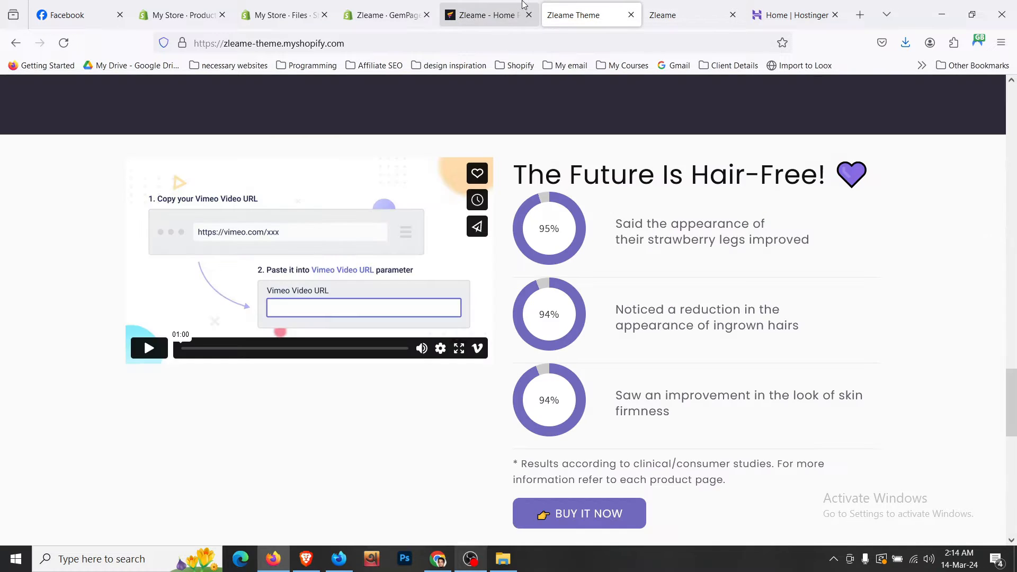
{"action": "left_click", "coordinate": [513, 6]}
{"action": "double_click", "coordinate": [700, 248]}
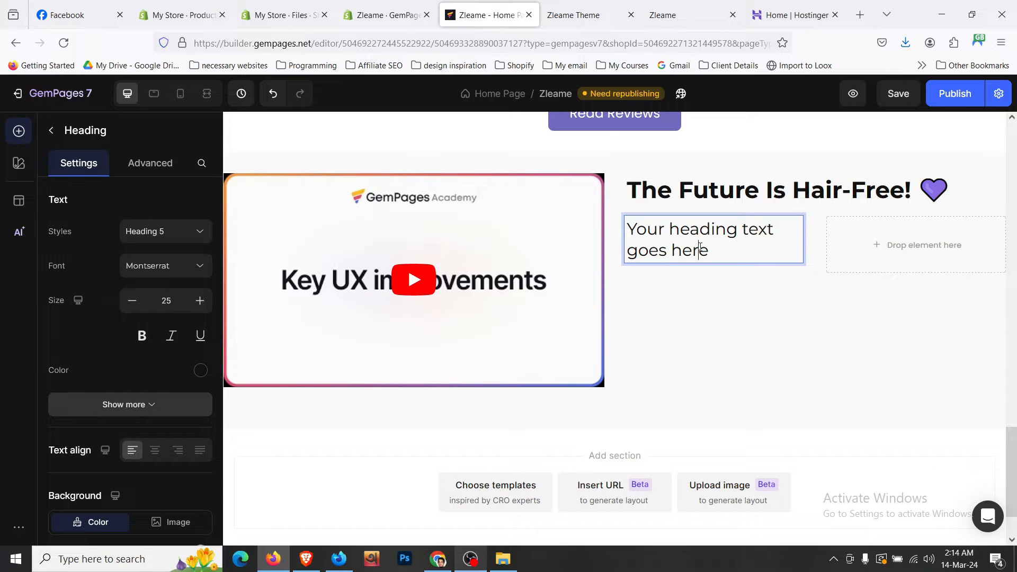
{"action": "type", "text": "95"}
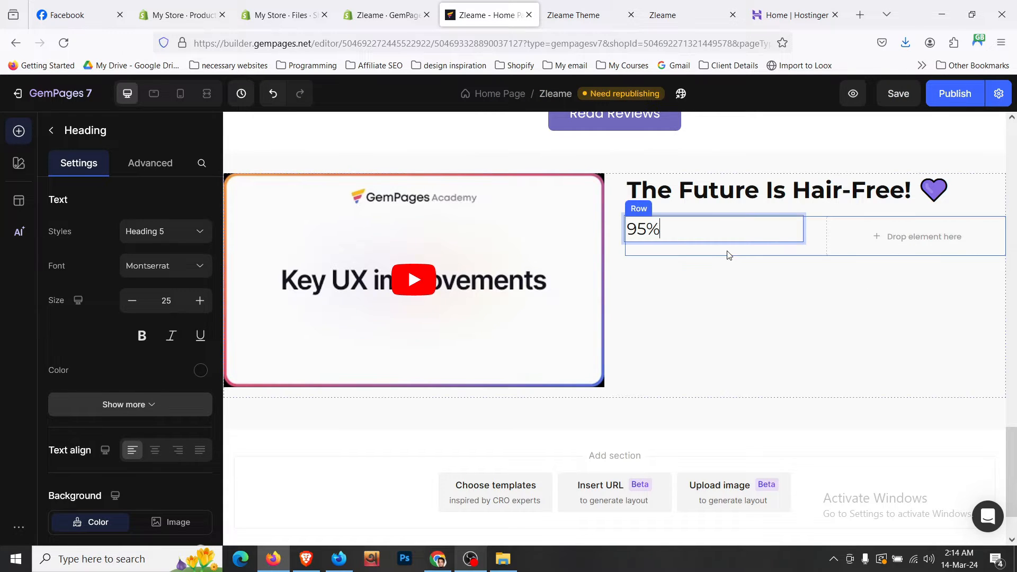
- Set the 95% heading's bottom margin to 0 and make the row's columns fit content
{"action": "left_click", "coordinate": [730, 250]}
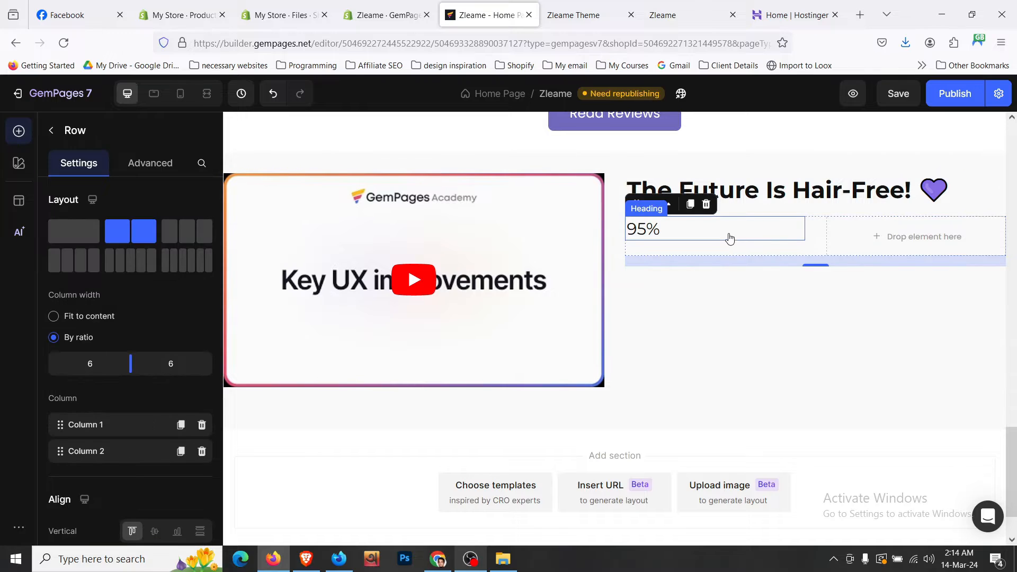
{"action": "left_click", "coordinate": [726, 237]}
{"action": "left_click", "coordinate": [152, 170]}
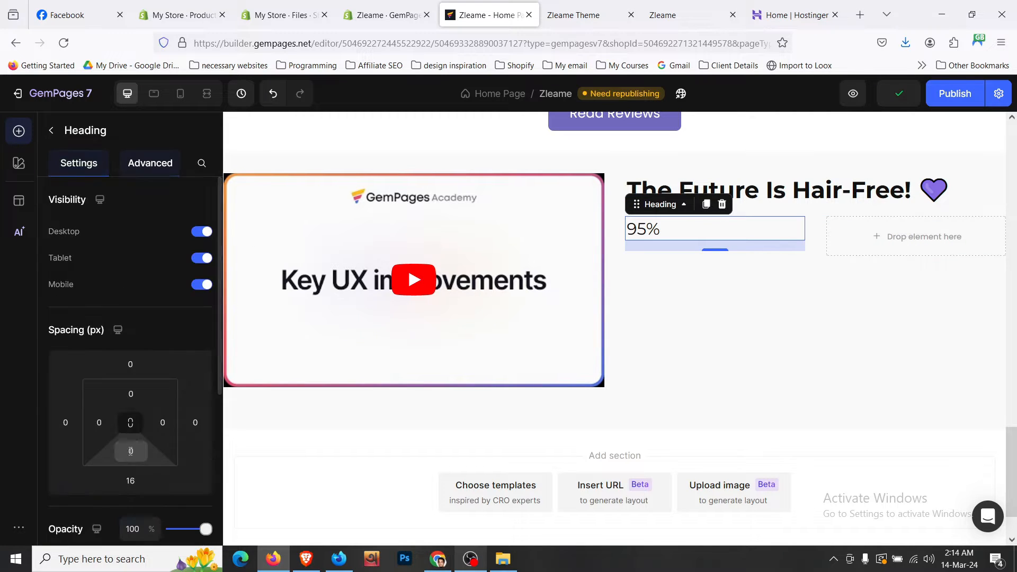
{"action": "left_click", "coordinate": [131, 476]}
{"action": "type", "text": "0"}
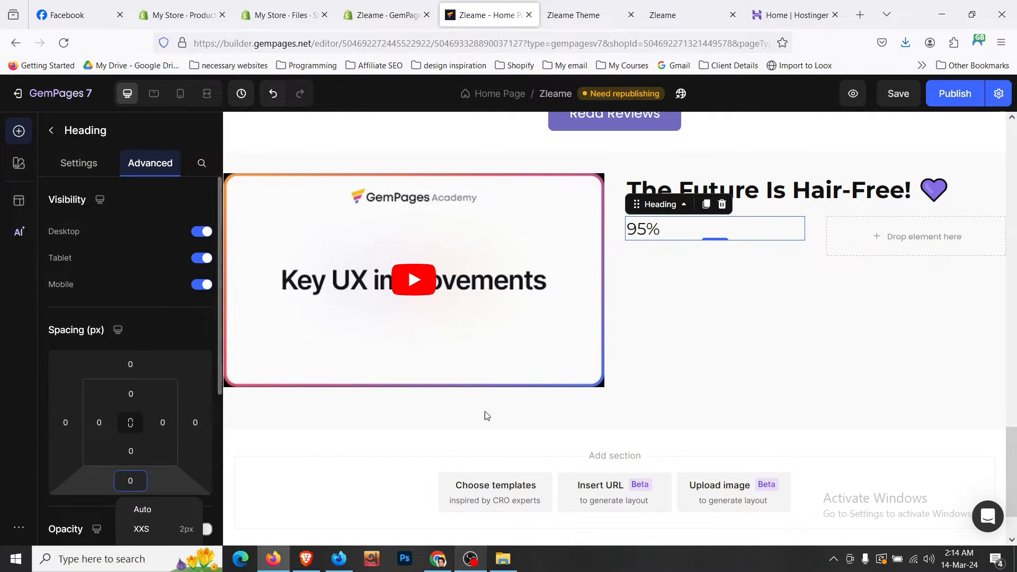
{"action": "left_click", "coordinate": [798, 254]}
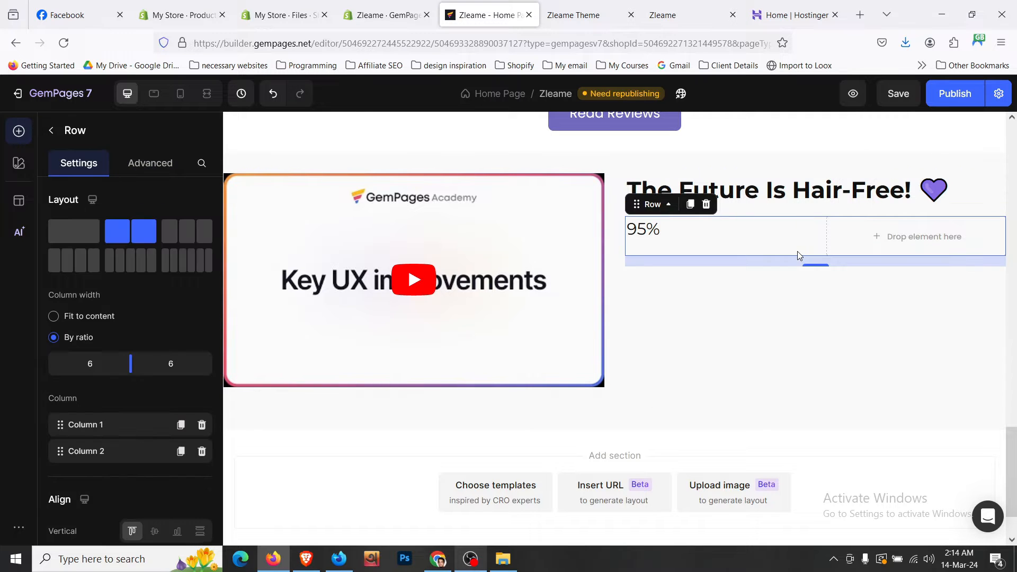
{"action": "left_click", "coordinate": [106, 322]}
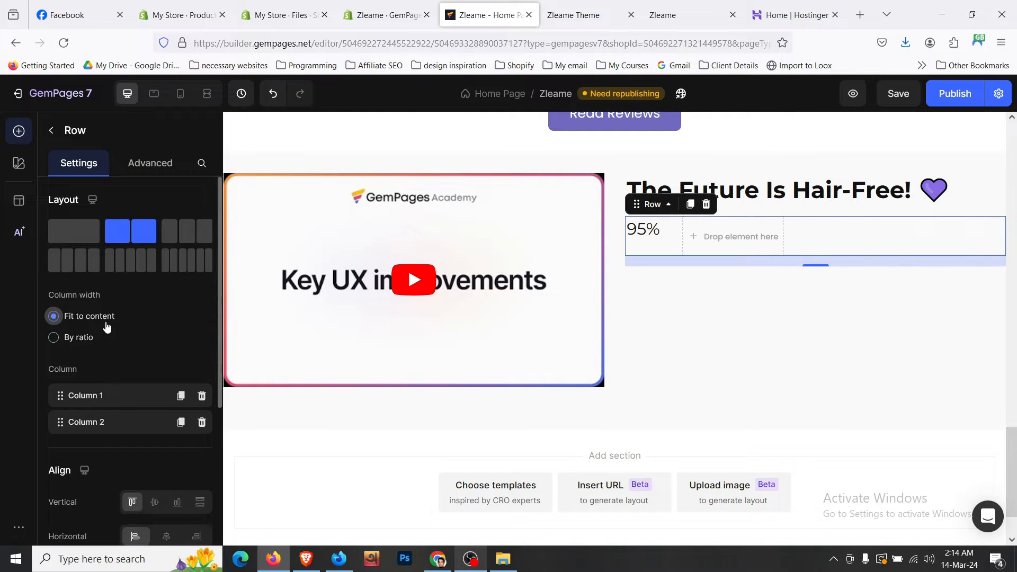
- Centre the row's content vertically and increase the 95% text size to 27
{"action": "left_click", "coordinate": [667, 236]}
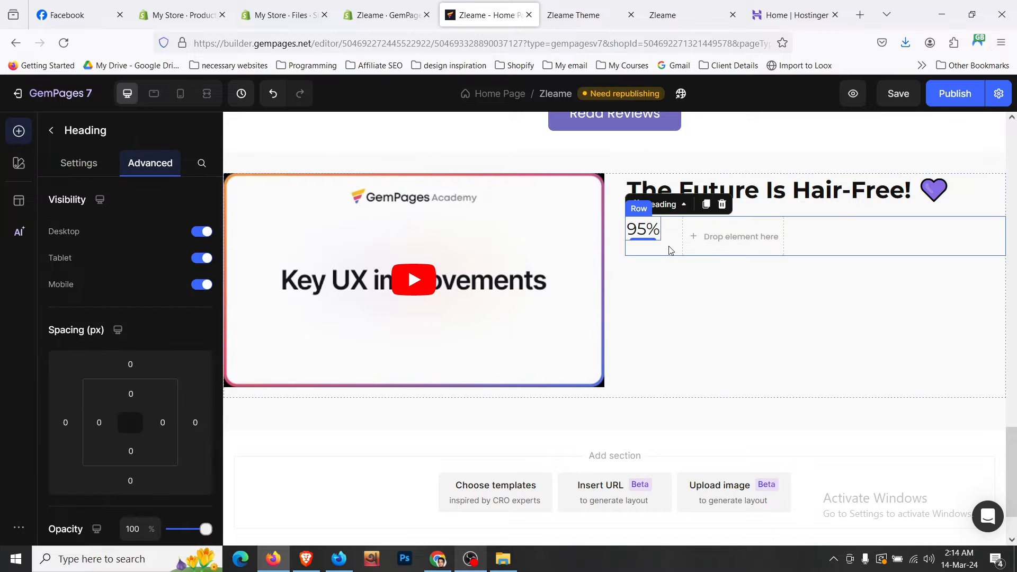
{"action": "left_click", "coordinate": [670, 251]}
{"action": "scroll", "coordinate": [177, 408], "scroll_direction": "down", "scroll_amount": 3}
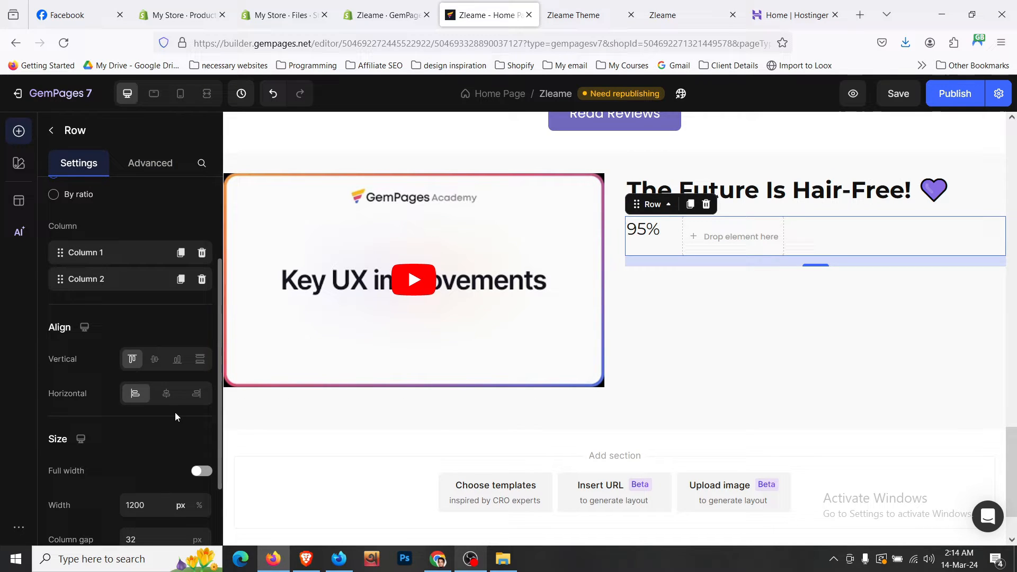
{"action": "left_click", "coordinate": [155, 360]}
{"action": "left_click", "coordinate": [643, 244]}
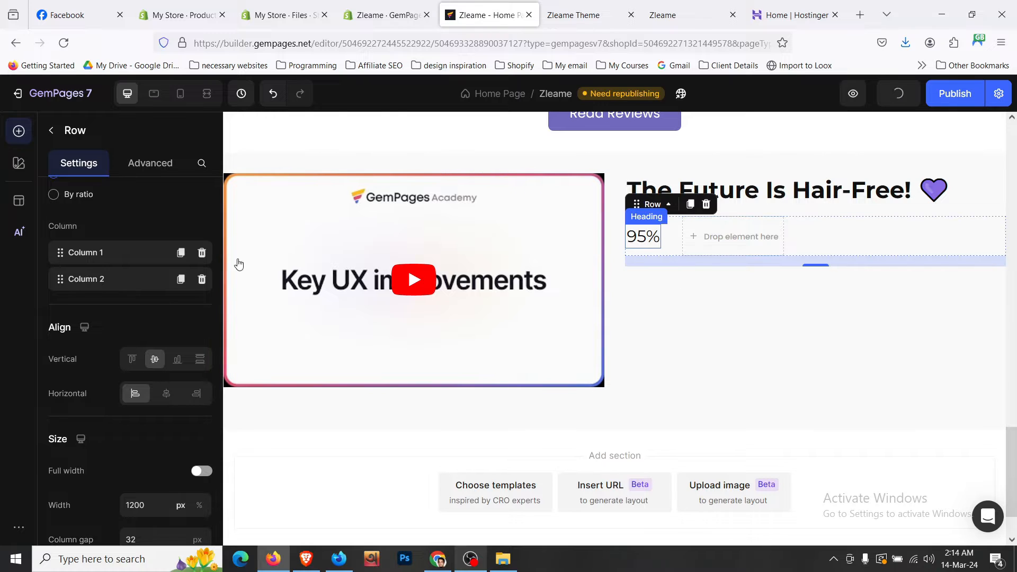
{"action": "left_click", "coordinate": [79, 162]}
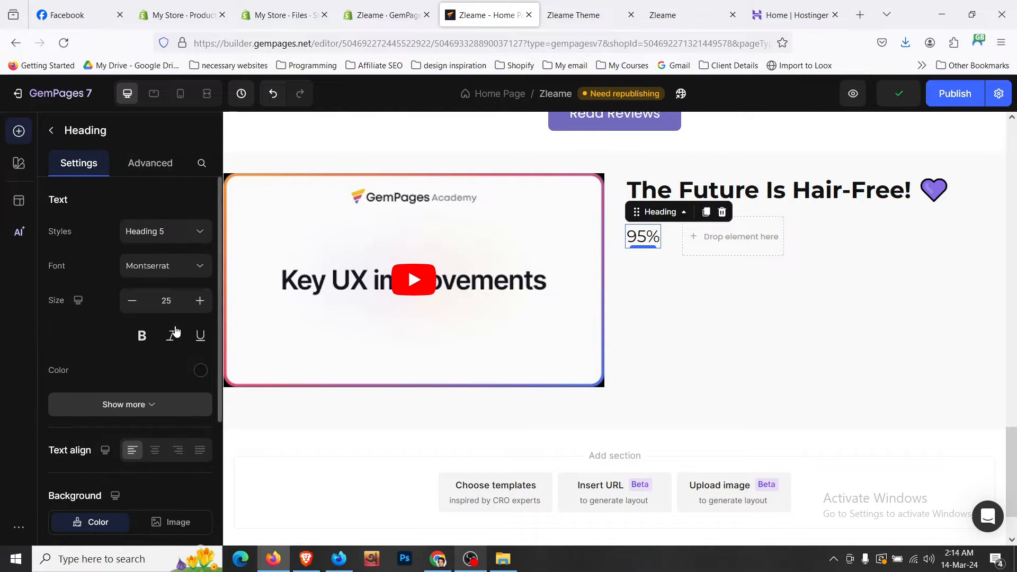
{"action": "left_click", "coordinate": [200, 301]}
{"action": "left_click", "coordinate": [199, 300]}
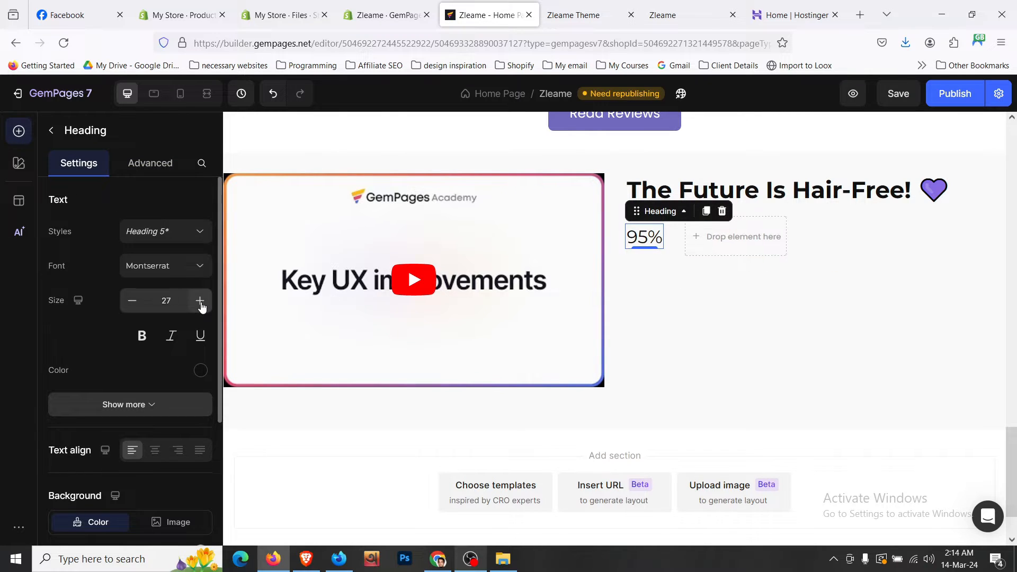
{"action": "left_click", "coordinate": [809, 245]}
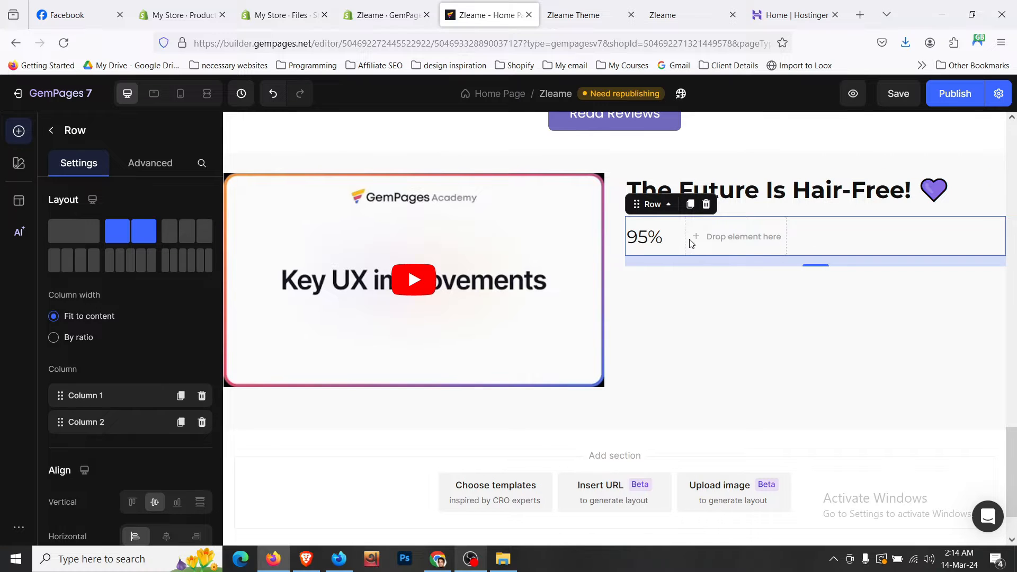
- Copy 'Said the appearance of their strawberry legs improved' from the live storefront
{"action": "key", "text": "ctrl+Tab"}
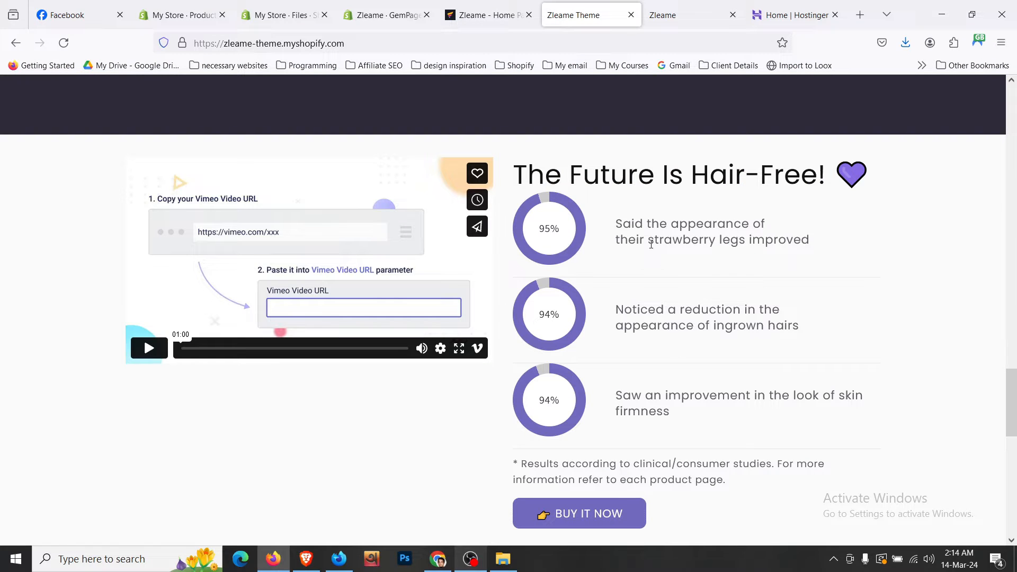
{"action": "left_click_drag", "start_coordinate": [619, 224], "coordinate": [851, 256]}
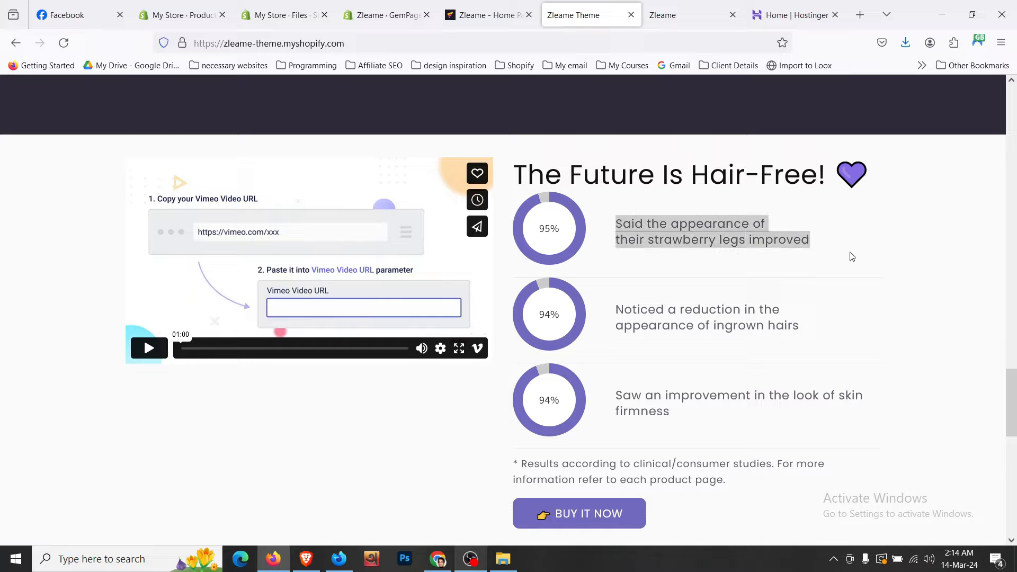
{"action": "right_click", "coordinate": [661, 243]}
{"action": "left_click", "coordinate": [675, 257]}
{"action": "key", "text": "ctrl+shift+Tab"}
{"action": "scroll", "coordinate": [418, 343], "scroll_direction": "up", "scroll_amount": 6}
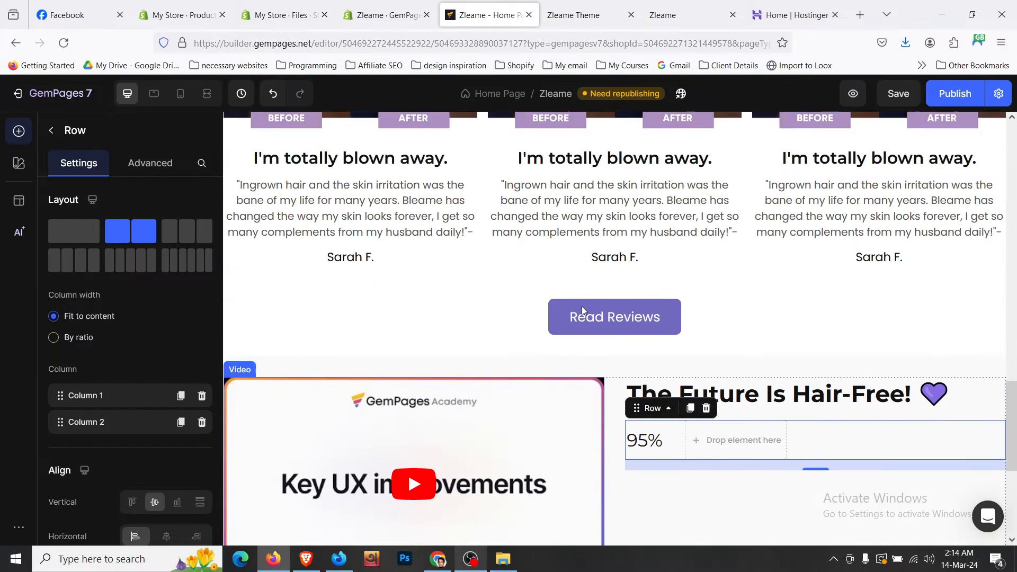
- Duplicate a review text block beside the 95% stat and paste in the strawberry-legs caption
{"action": "left_click", "coordinate": [419, 343]}
{"action": "left_click", "coordinate": [313, 319]}
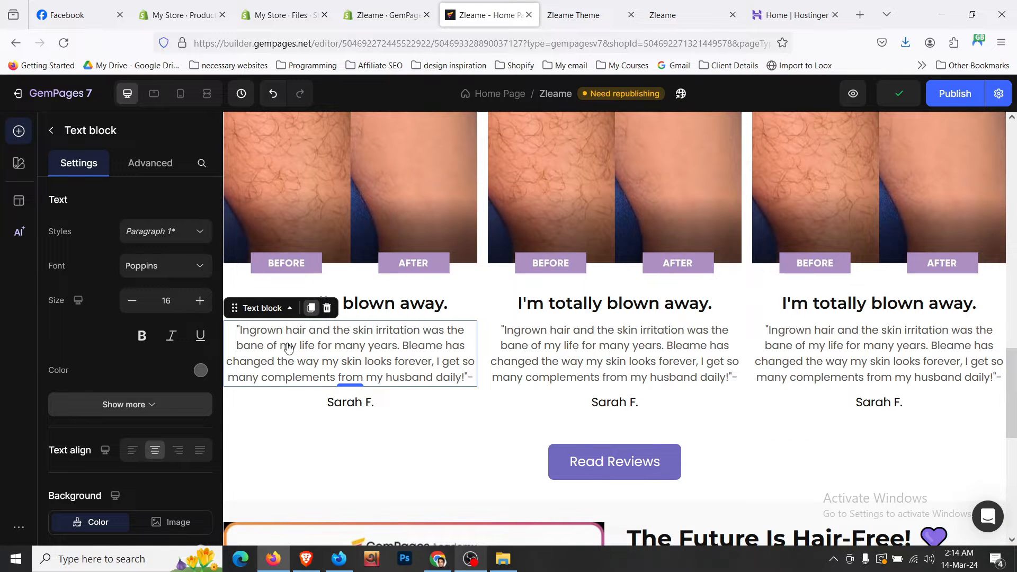
{"action": "left_click_drag", "start_coordinate": [269, 376], "coordinate": [763, 442]}
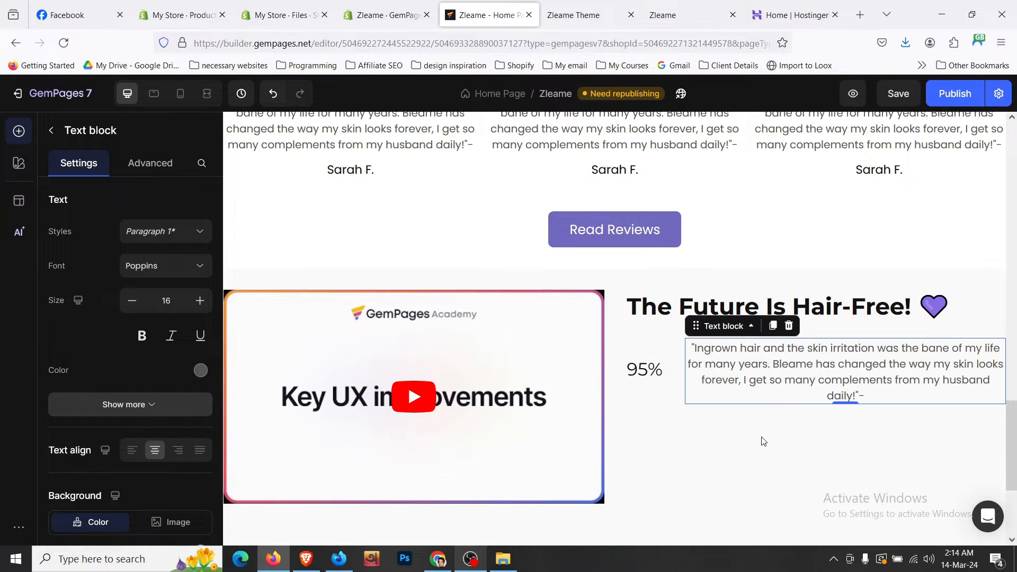
{"action": "left_click", "coordinate": [756, 387]}
{"action": "key", "text": "ctrl+a"}
{"action": "key", "text": "ctrl+v"}
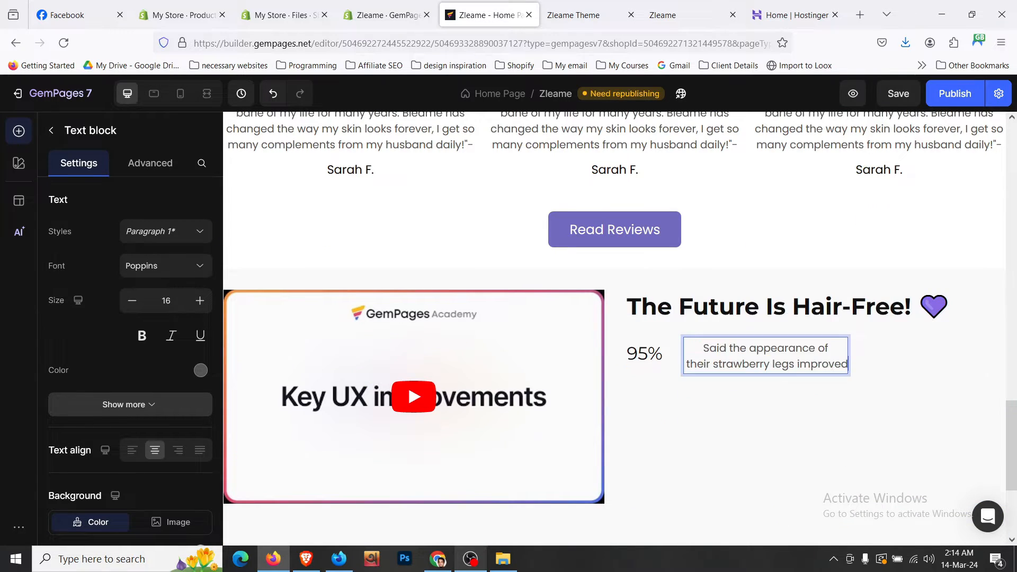
{"action": "left_click", "coordinate": [888, 363]}
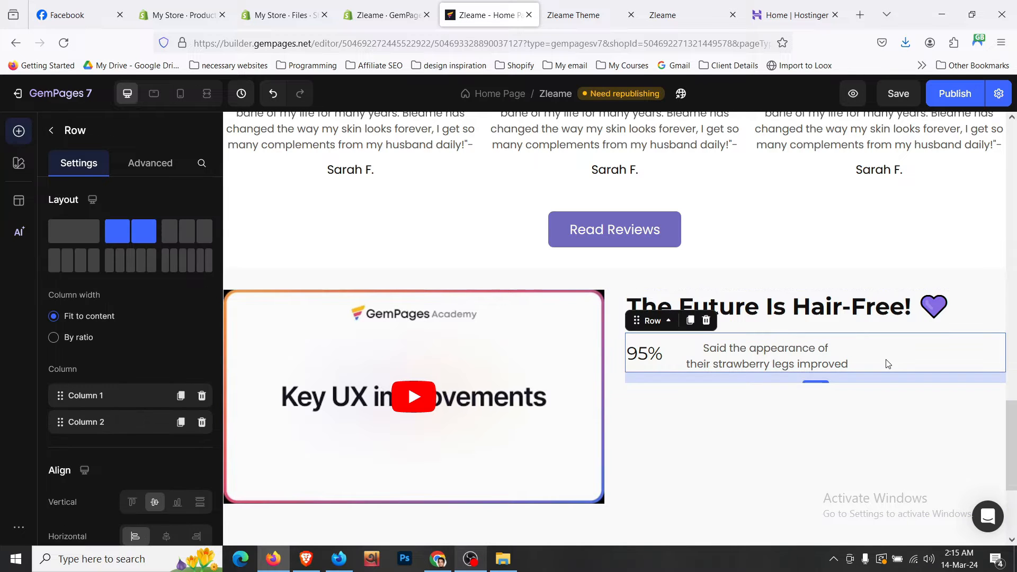
- Set the caption block's top spacing to 0 so it sits level with 95%
{"action": "left_click", "coordinate": [776, 358]}
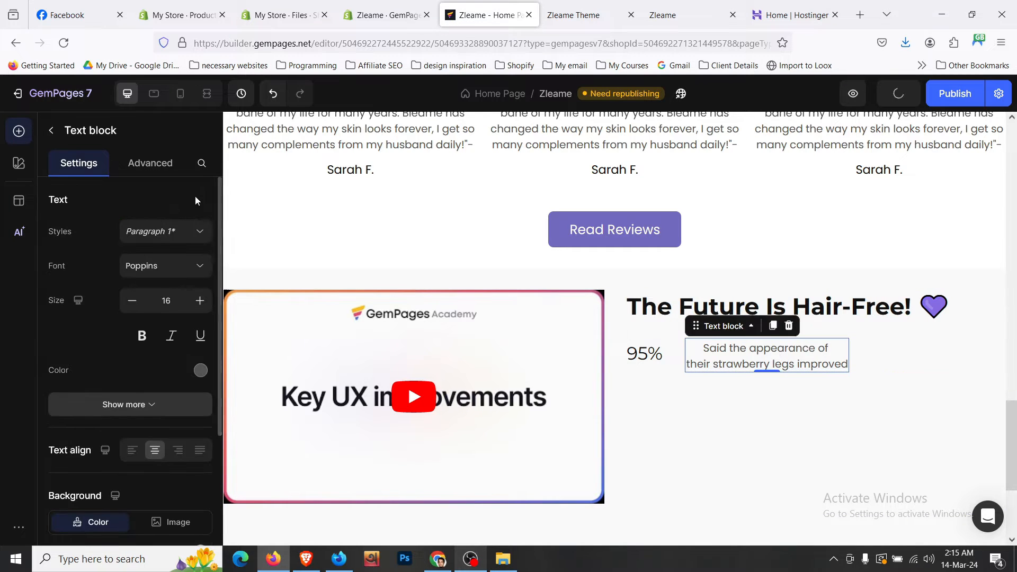
{"action": "left_click", "coordinate": [164, 168]}
{"action": "left_click", "coordinate": [130, 365]}
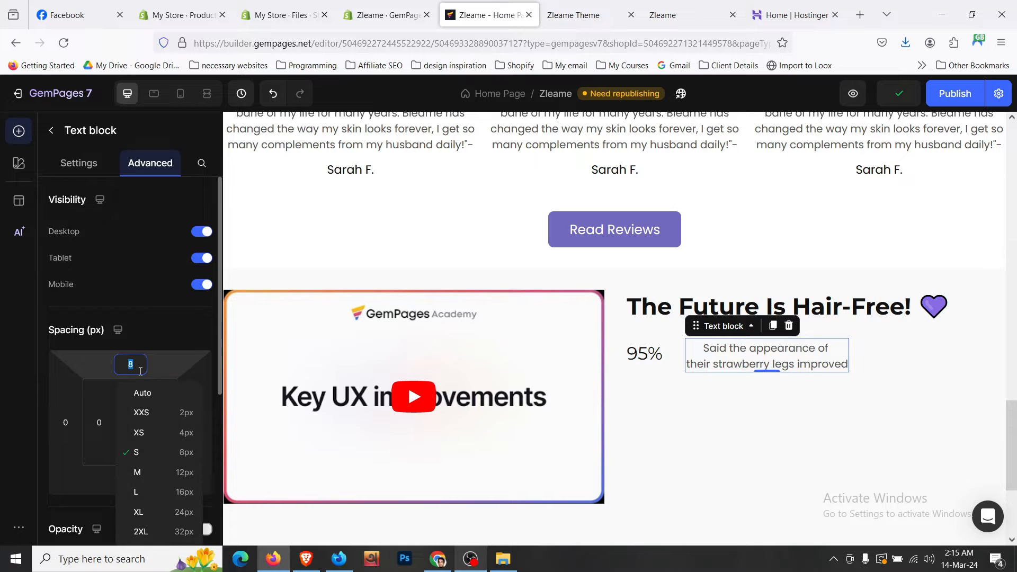
{"action": "type", "text": "0"}
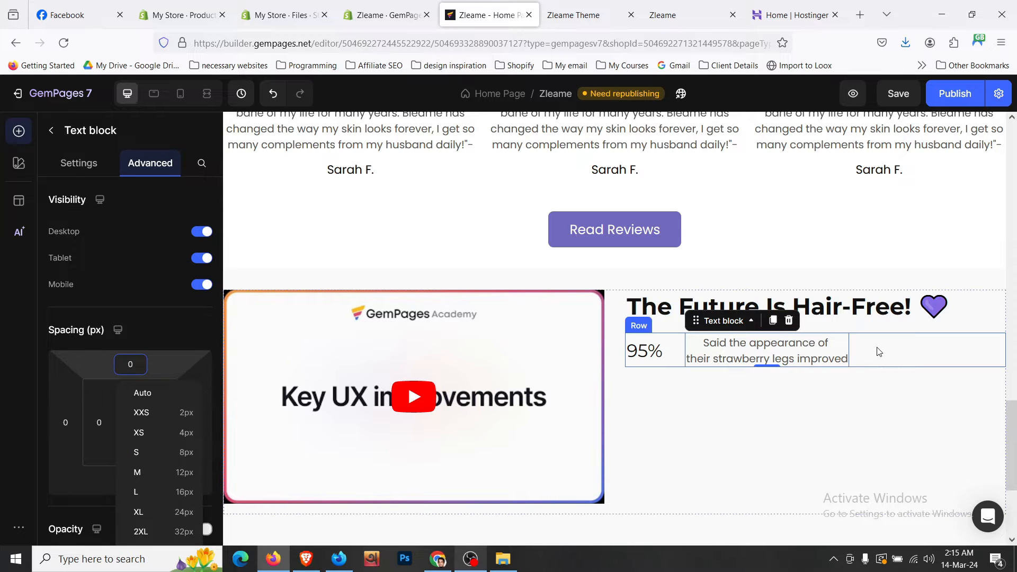
{"action": "left_click", "coordinate": [876, 352]}
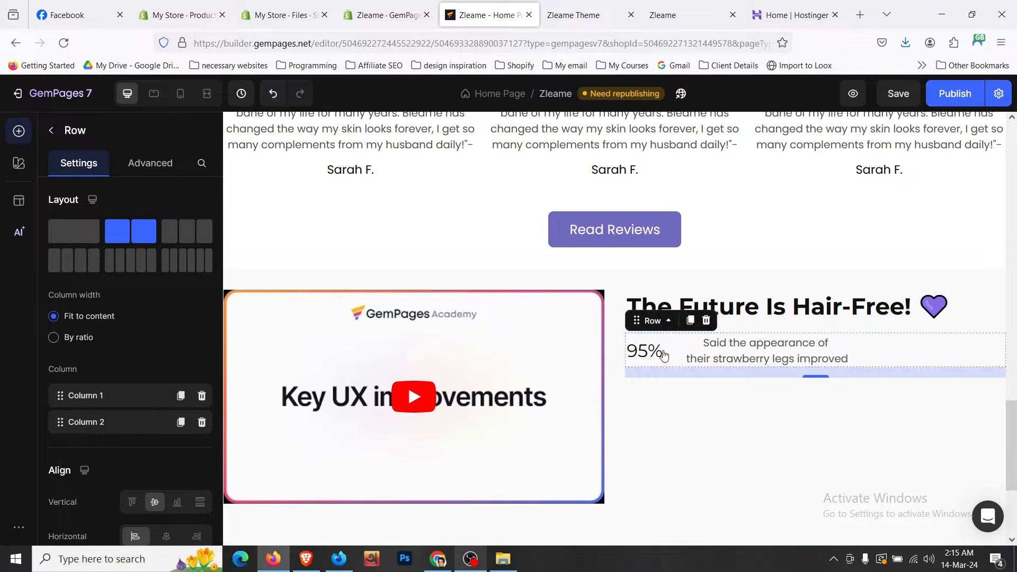
{"action": "left_click", "coordinate": [832, 433]}
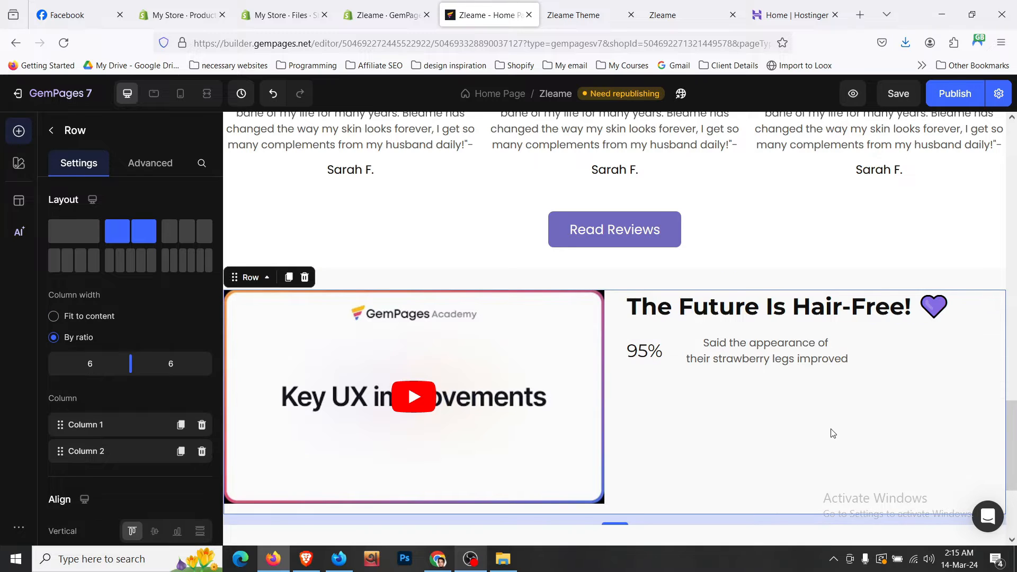
{"action": "left_click", "coordinate": [684, 348]}
{"action": "left_click", "coordinate": [591, 14]}
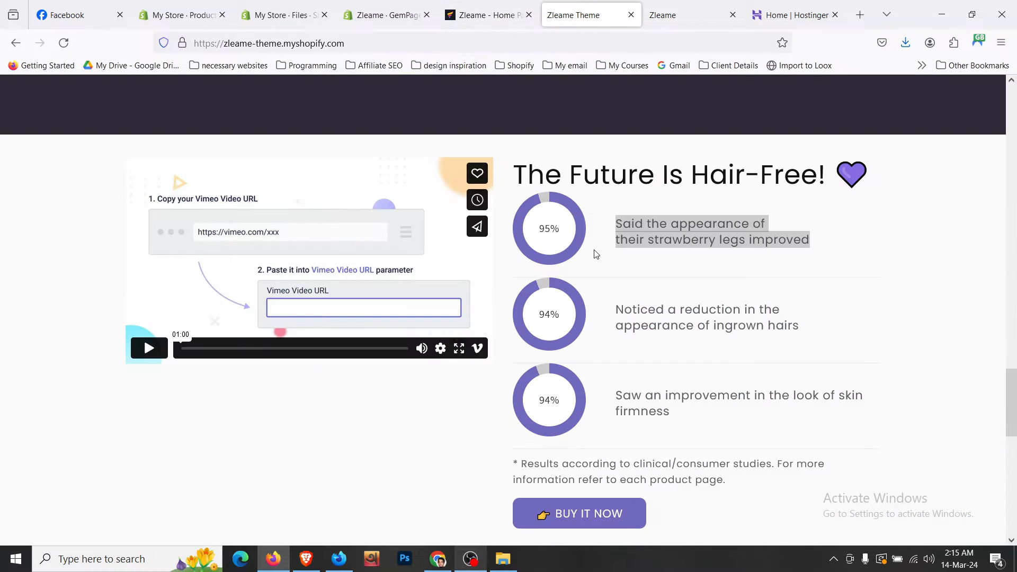
- Give the 95% heading a solid, fully circular 4 px border and save the page
{"action": "key", "text": "ctrl+shift+Tab"}
{"action": "left_click", "coordinate": [643, 352]}
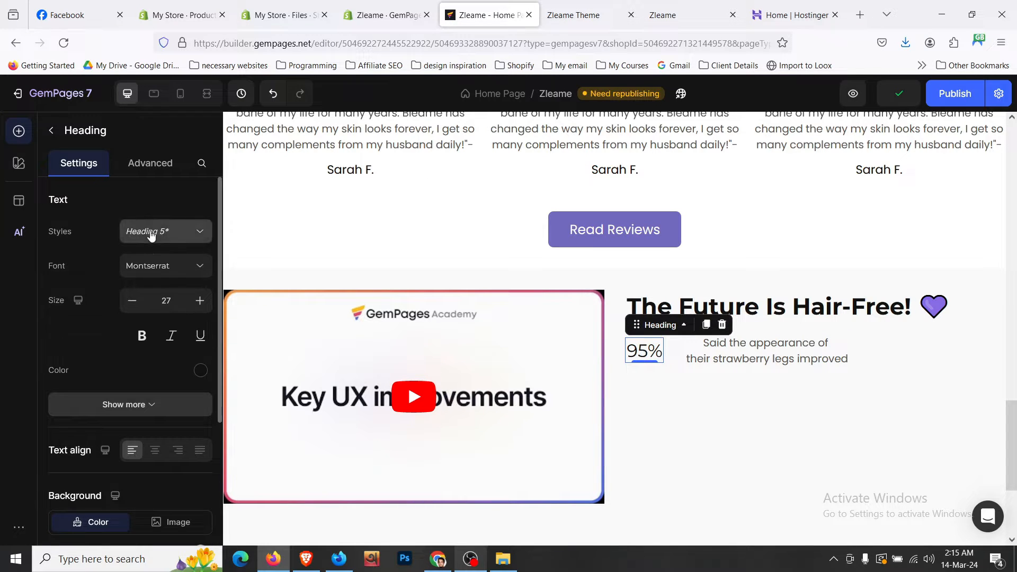
{"action": "scroll", "coordinate": [132, 310], "scroll_direction": "down", "scroll_amount": 10}
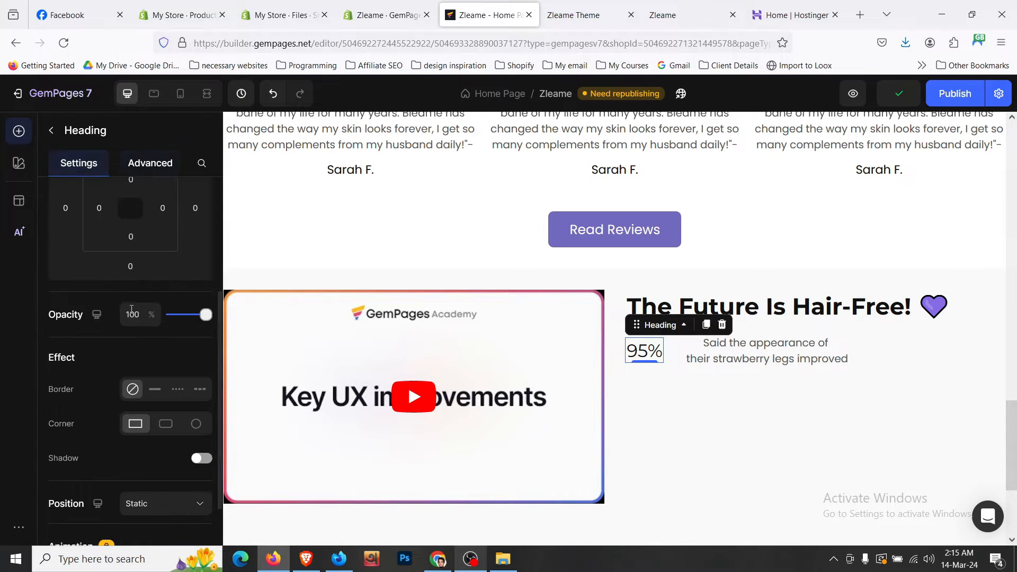
{"action": "left_click", "coordinate": [159, 394]}
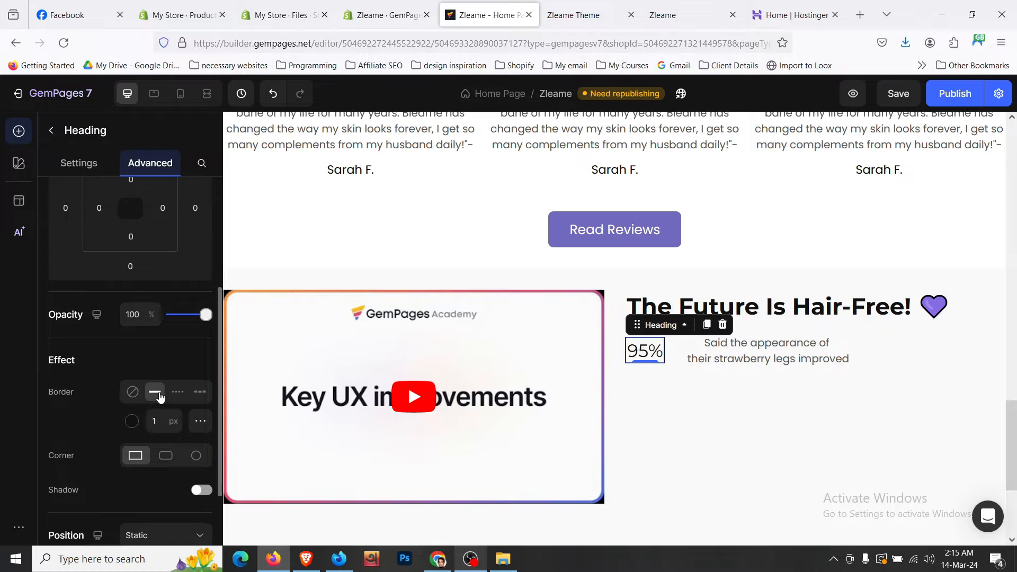
{"action": "left_click", "coordinate": [193, 459]}
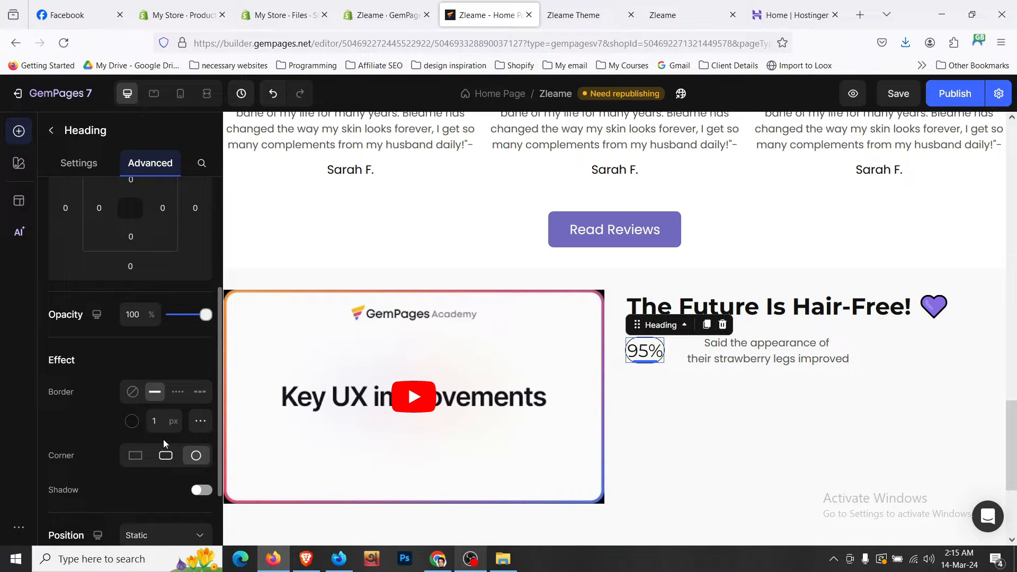
{"action": "left_click", "coordinate": [154, 422]}
{"action": "key", "text": "Up"}
{"action": "key", "text": "Up"}
{"action": "key", "text": "Up"}
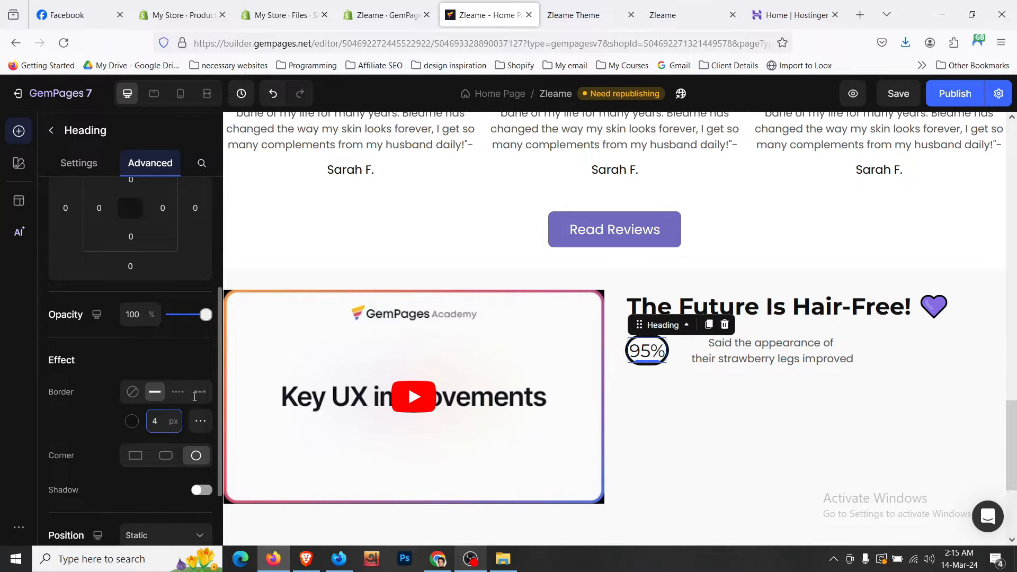
{"action": "left_click", "coordinate": [662, 366]}
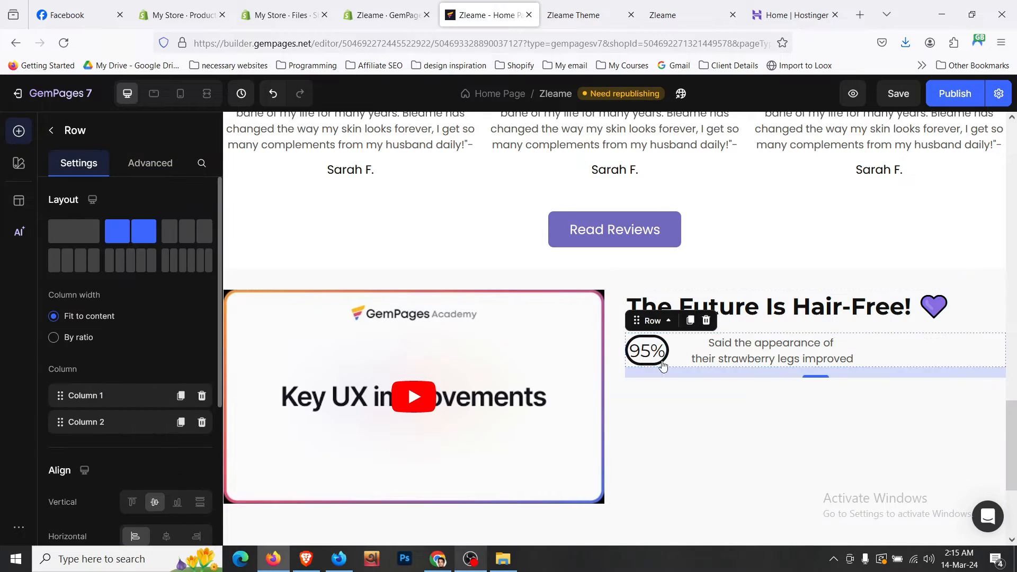
{"action": "key", "text": "ctrl+s"}
- Set the 95% heading's top and bottom spacing to S (8px)
{"action": "left_click", "coordinate": [658, 356]}
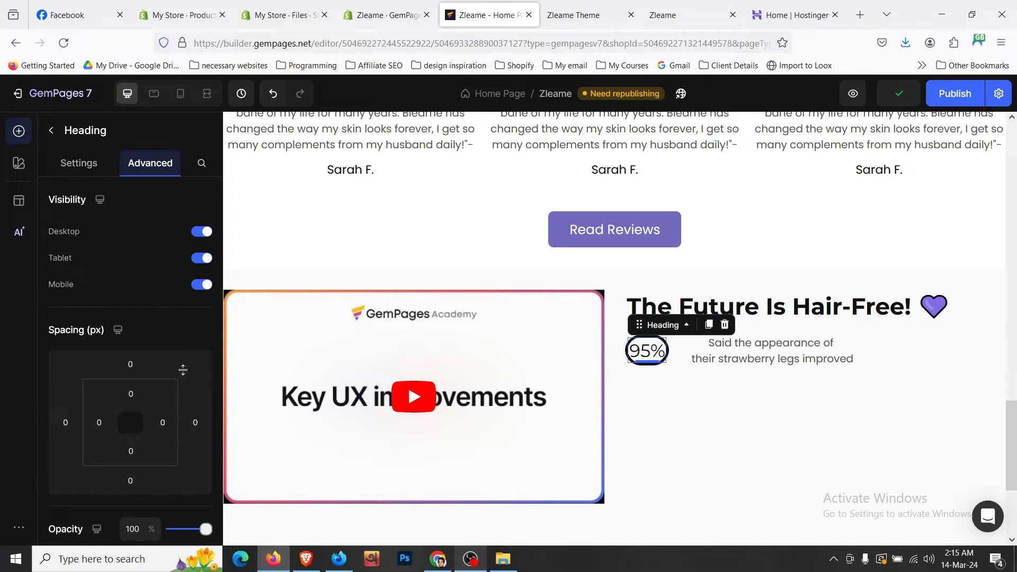
{"action": "scroll", "coordinate": [165, 349], "scroll_direction": "down", "scroll_amount": 5}
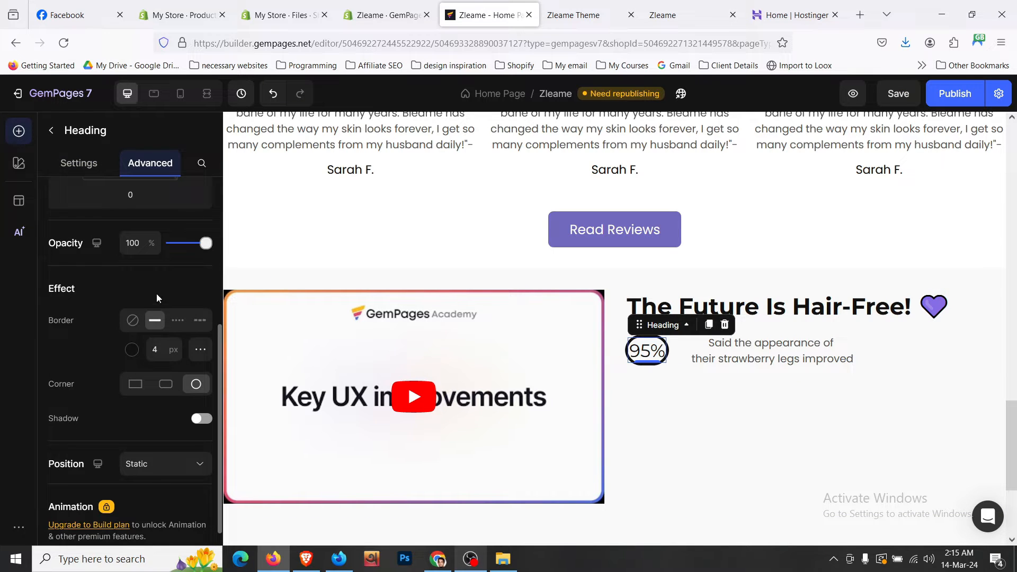
{"action": "scroll", "coordinate": [156, 294], "scroll_direction": "up", "scroll_amount": 5}
{"action": "left_click", "coordinate": [134, 387]}
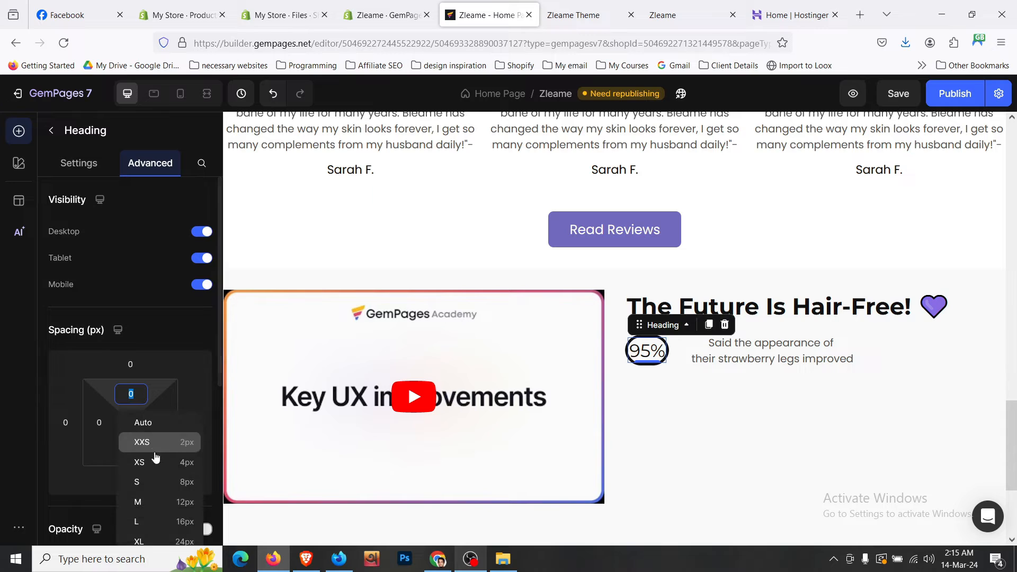
{"action": "left_click", "coordinate": [167, 481]}
{"action": "left_click", "coordinate": [134, 451]}
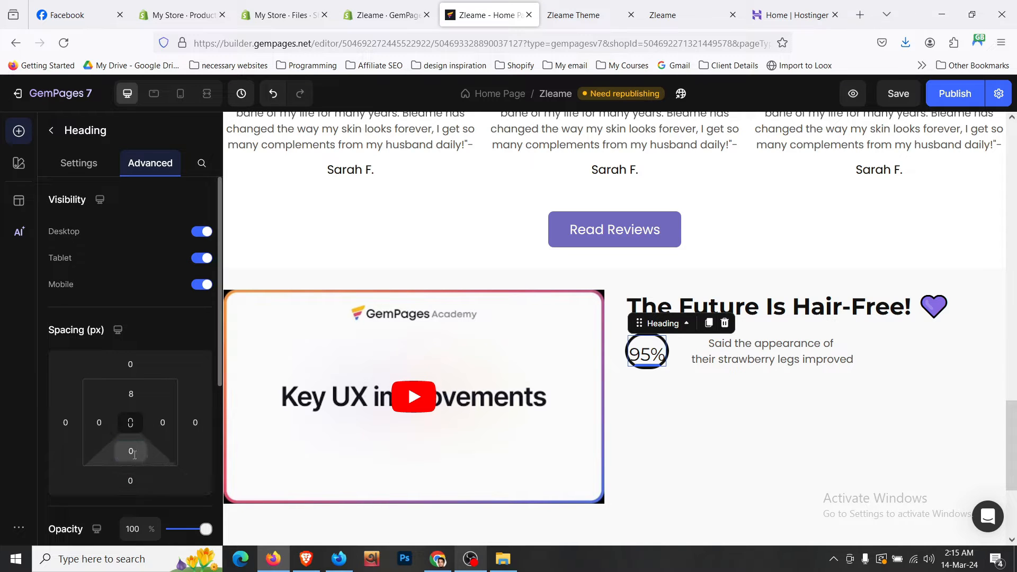
{"action": "left_click", "coordinate": [175, 538]}
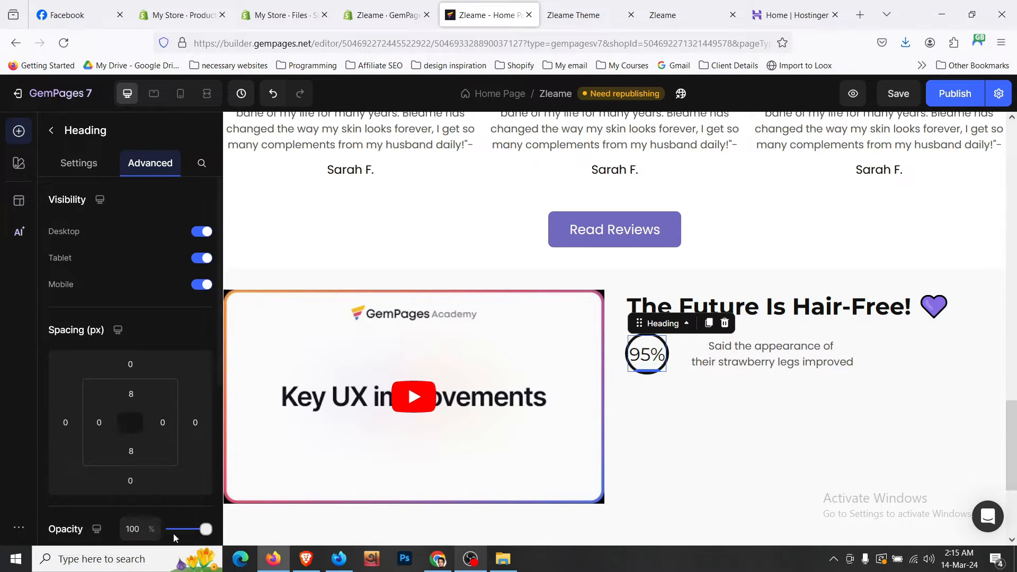
- Set the 95% heading's left and right spacing to S (8px)
{"action": "left_click", "coordinate": [709, 375]}
{"action": "left_click", "coordinate": [633, 354]}
{"action": "scroll", "coordinate": [185, 423], "scroll_direction": "down", "scroll_amount": 2}
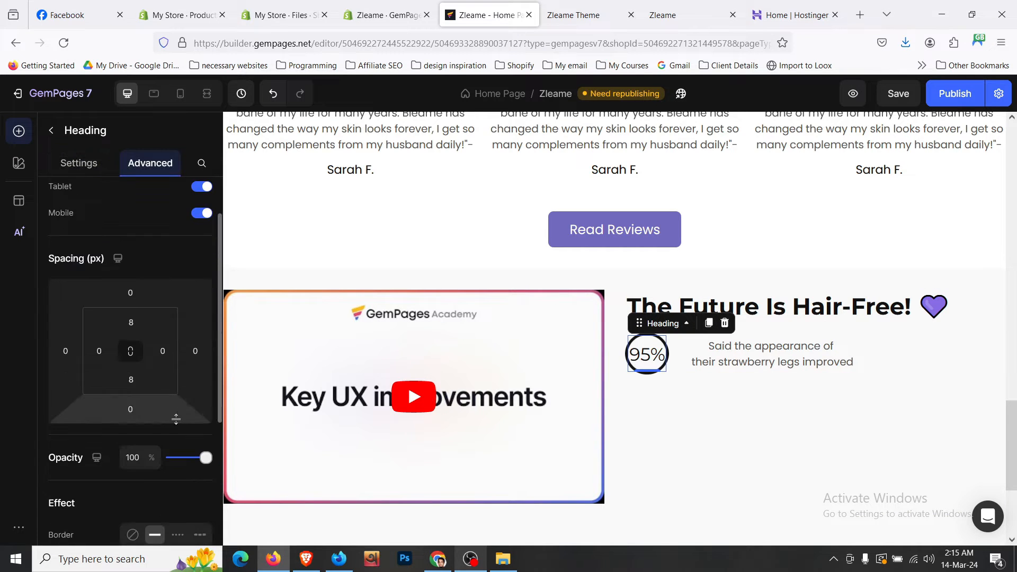
{"action": "left_click", "coordinate": [99, 351]}
{"action": "left_click", "coordinate": [153, 439]}
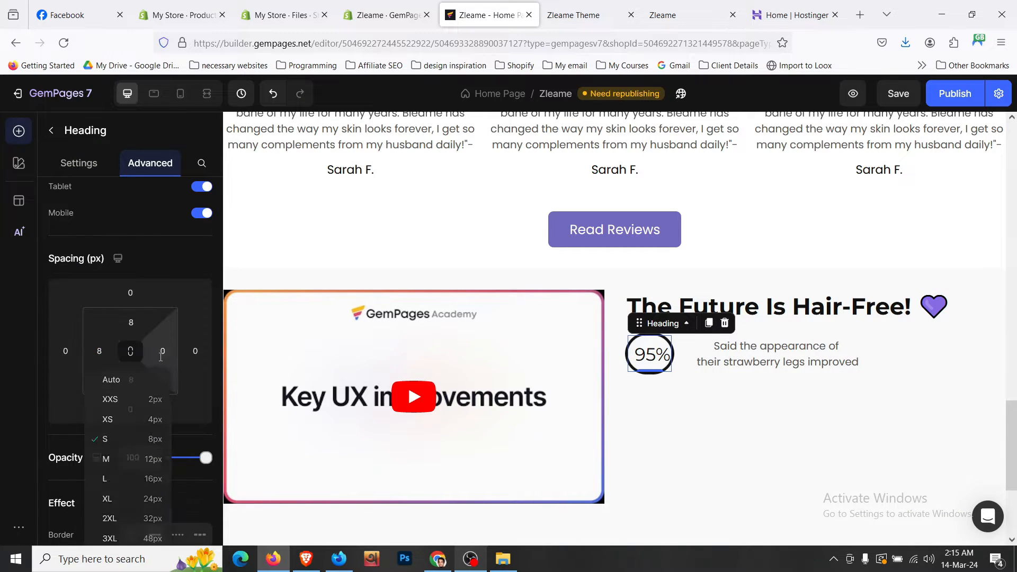
{"action": "left_click", "coordinate": [163, 351]}
{"action": "left_click", "coordinate": [198, 445]}
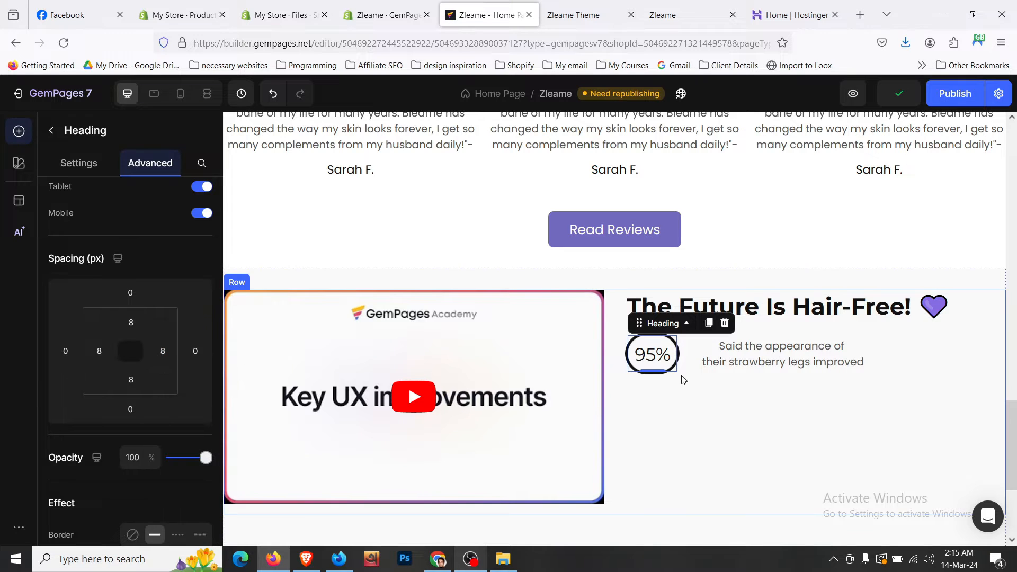
{"action": "left_click", "coordinate": [688, 370]}
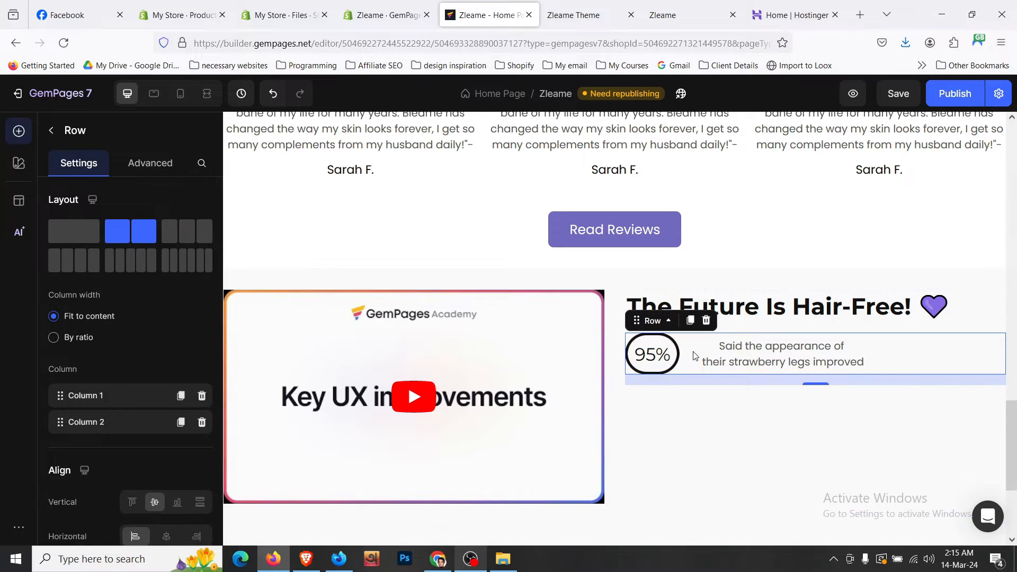
- Remove the circular border from the 95% heading and save the page
{"action": "left_click", "coordinate": [657, 353]}
{"action": "left_click", "coordinate": [150, 162]}
{"action": "scroll", "coordinate": [145, 384], "scroll_direction": "down", "scroll_amount": 5}
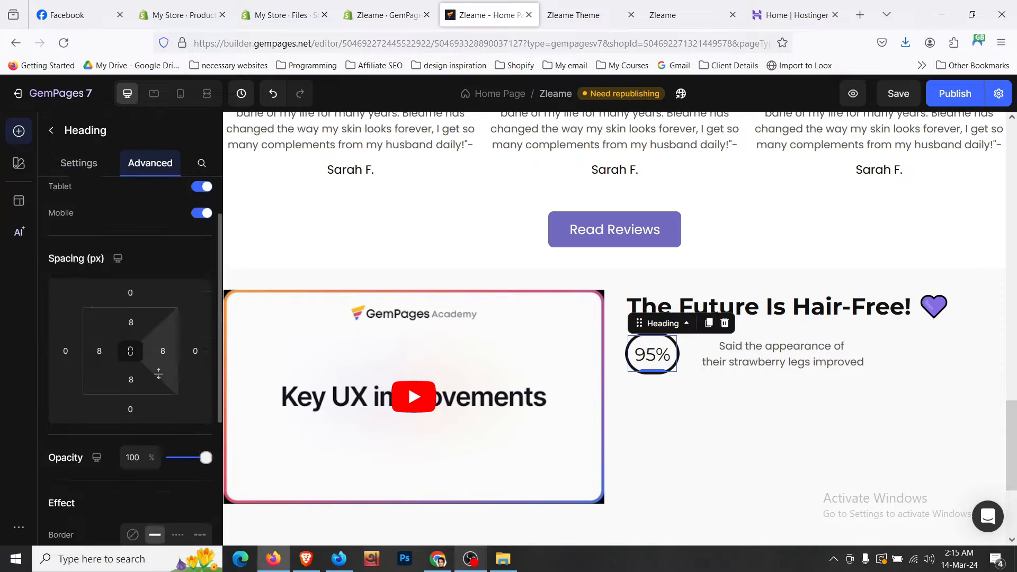
{"action": "left_click", "coordinate": [133, 392]}
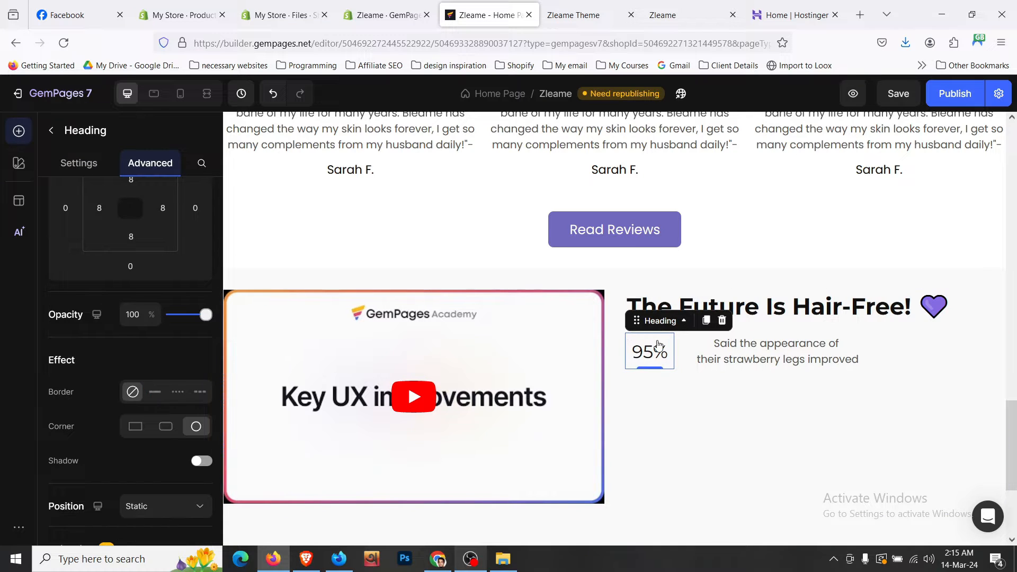
{"action": "left_click", "coordinate": [686, 352]}
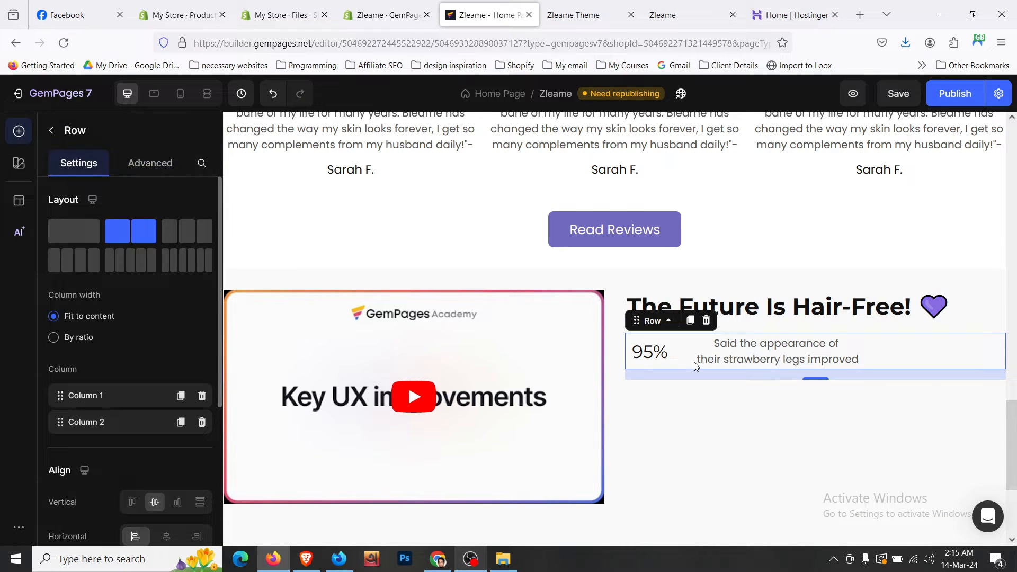
{"action": "key", "text": "ctrl+s"}
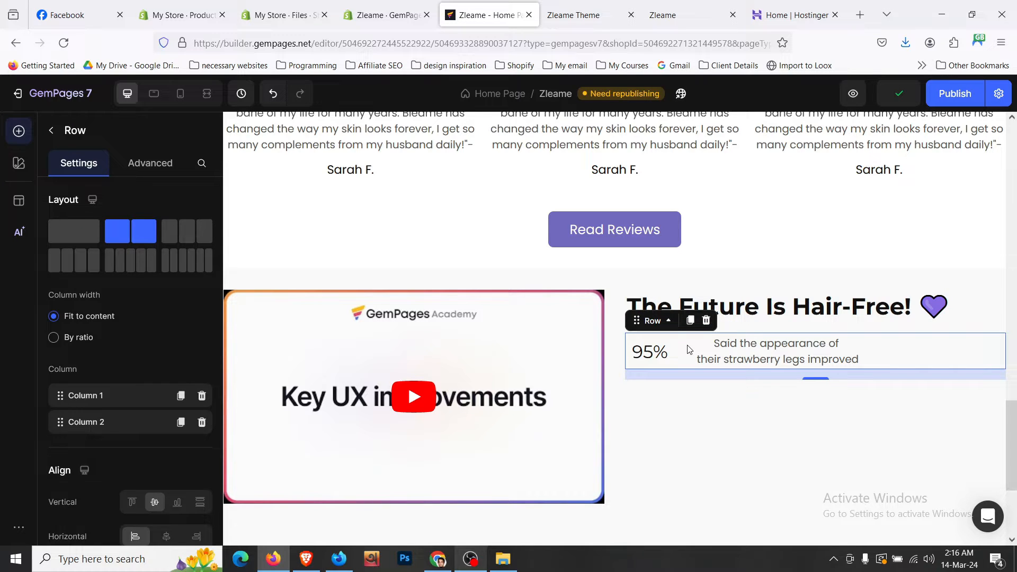
- Select the inner 95% stat row and show its Advanced styling options
{"action": "left_click", "coordinate": [701, 422]}
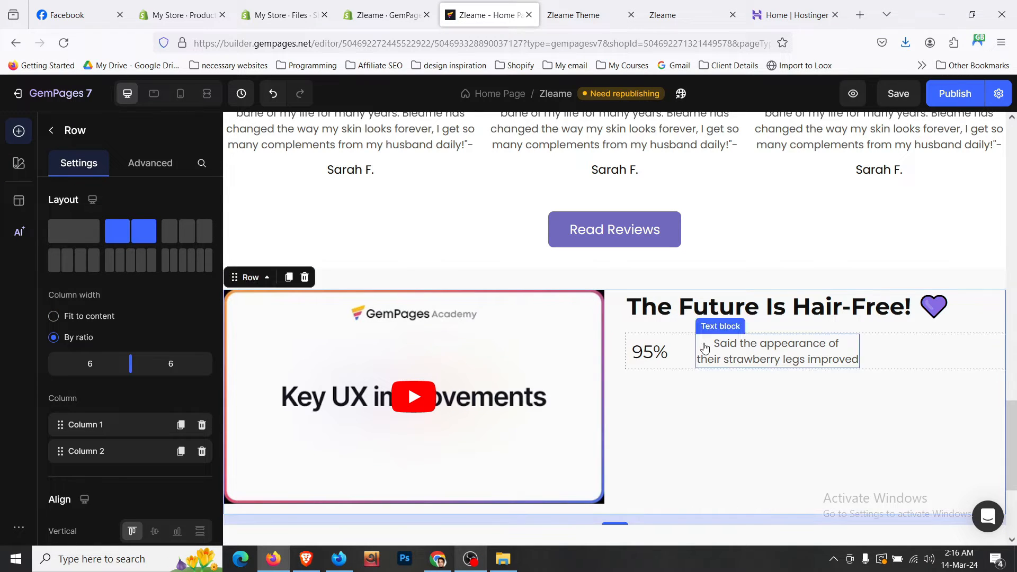
{"action": "left_click", "coordinate": [682, 347]}
{"action": "scroll", "coordinate": [134, 357], "scroll_direction": "down", "scroll_amount": 5}
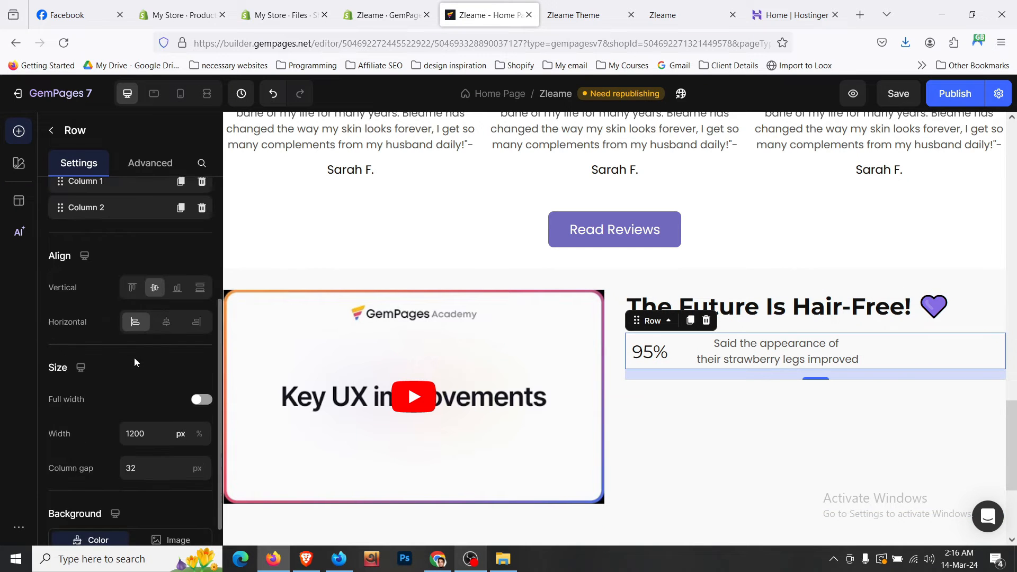
{"action": "left_click", "coordinate": [146, 164]}
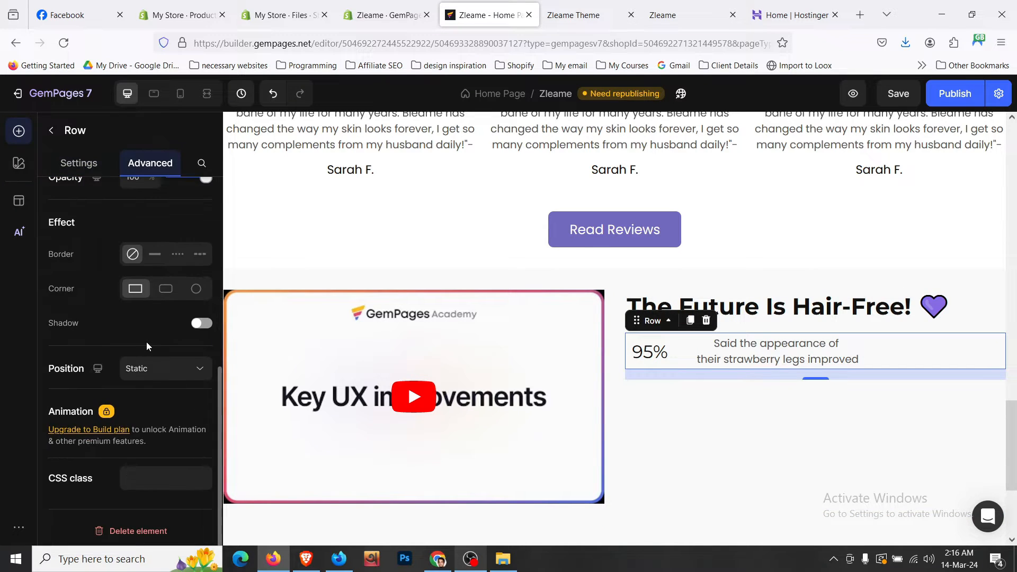
{"action": "scroll", "coordinate": [146, 341], "scroll_direction": "up", "scroll_amount": 2}
- Give the 95% stat row a solid border with top, right and left widths set to 0
{"action": "left_click", "coordinate": [154, 327]}
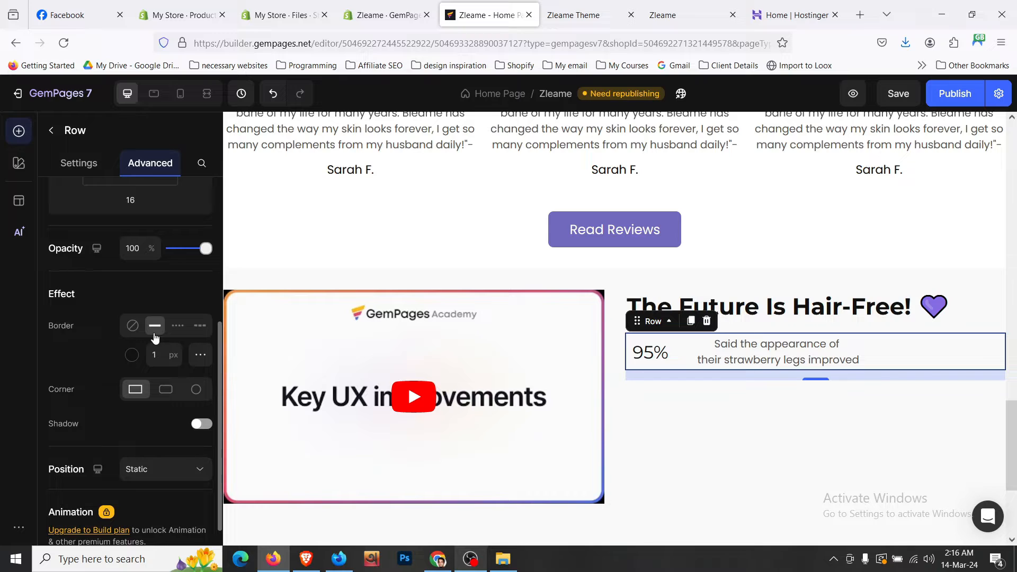
{"action": "left_click", "coordinate": [201, 354]}
{"action": "left_click", "coordinate": [159, 446]}
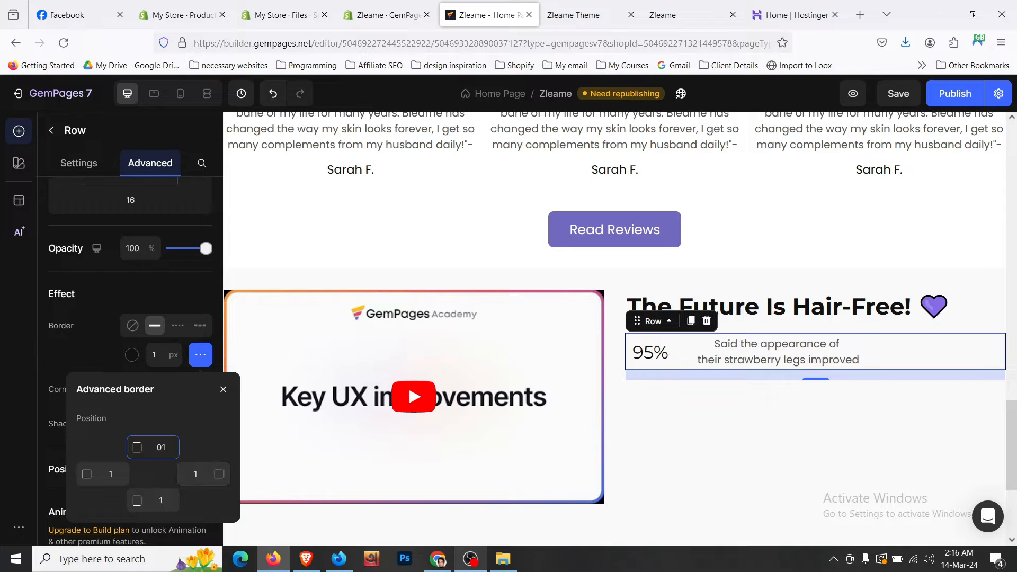
{"action": "key", "text": "BackSpace"}
{"action": "key", "text": "BackSpace"}
{"action": "type", "text": "0"}
{"action": "double_click", "coordinate": [194, 474]}
{"action": "type", "text": "0"}
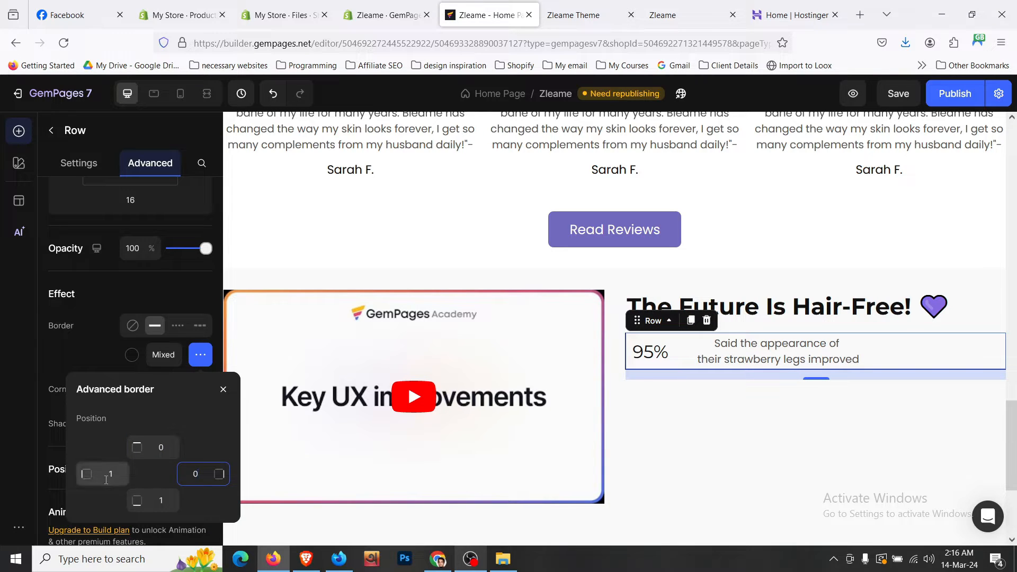
{"action": "double_click", "coordinate": [106, 480]}
{"action": "type", "text": "0"}
{"action": "key", "text": "ctrl+s"}
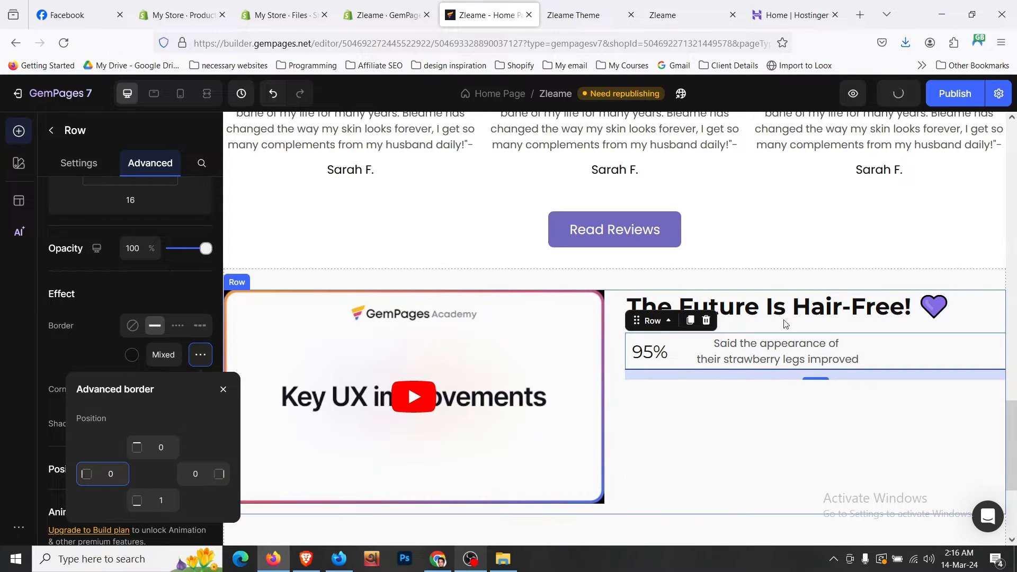
{"action": "left_click", "coordinate": [791, 316]}
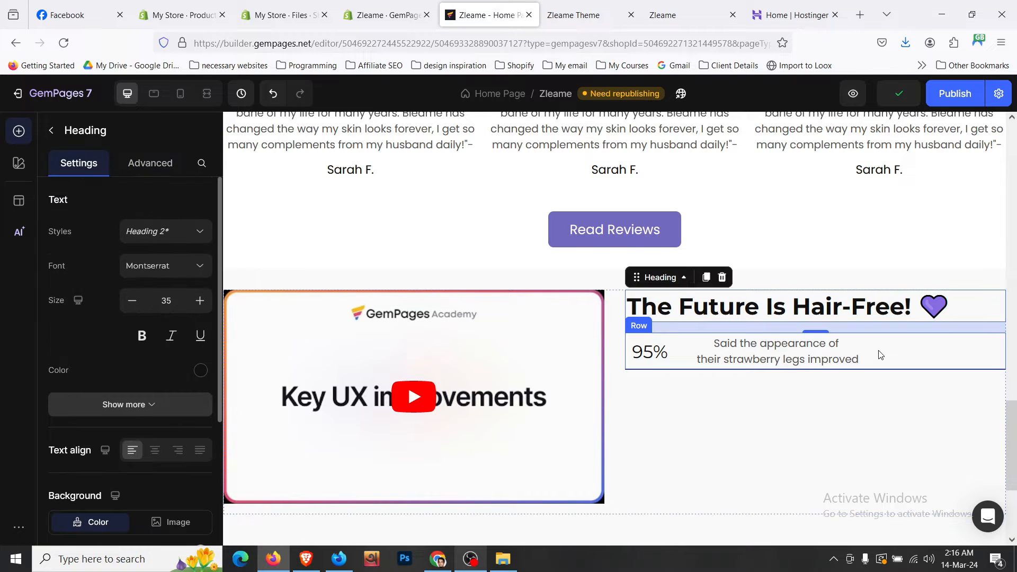
{"action": "left_click", "coordinate": [880, 354]}
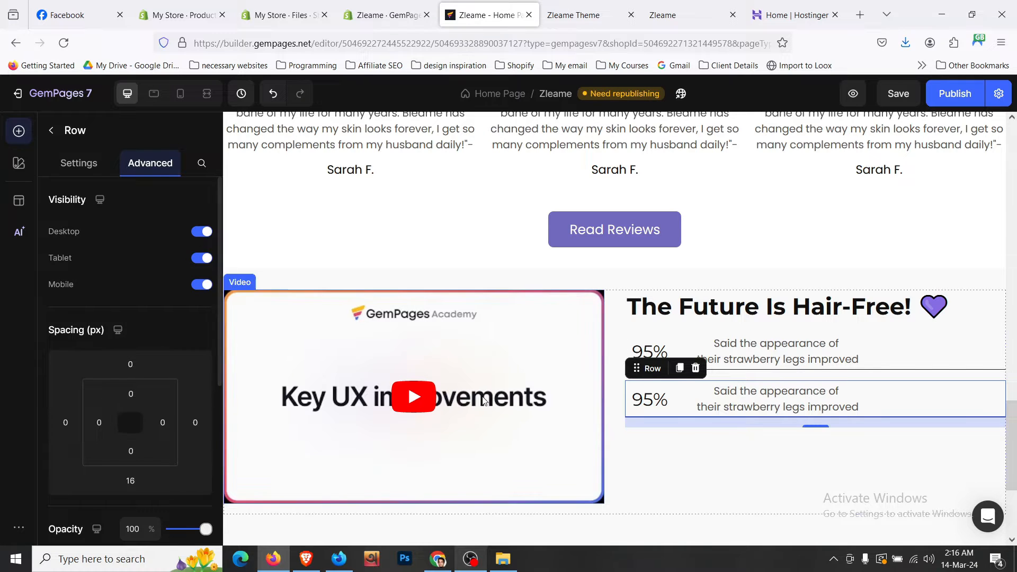
- Set the bottom spacing of the upper and lower 95% stat rows to S (8px)
{"action": "left_click", "coordinate": [934, 359]}
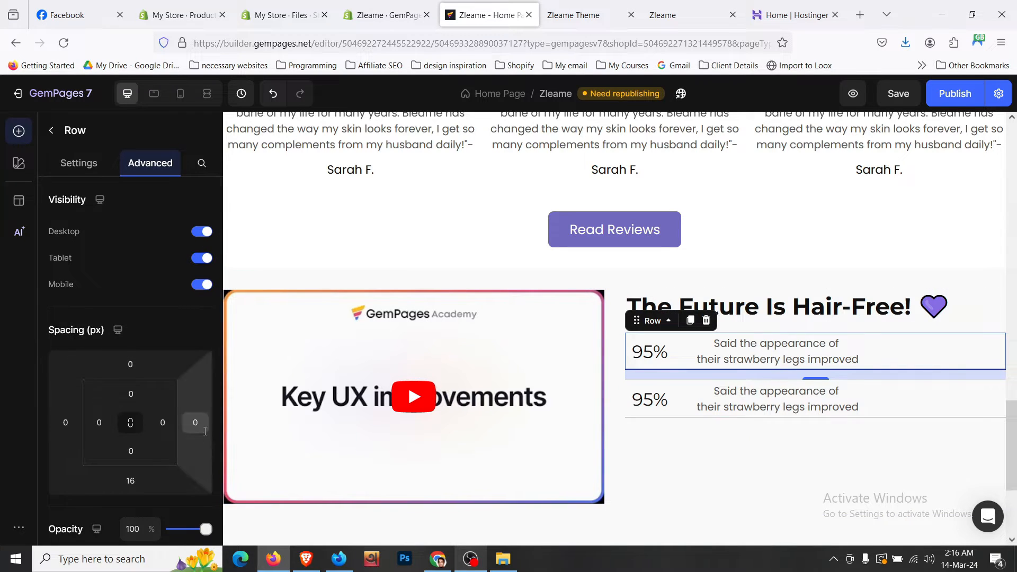
{"action": "left_click", "coordinate": [130, 481]}
{"action": "scroll", "coordinate": [221, 498], "scroll_direction": "down", "scroll_amount": 4}
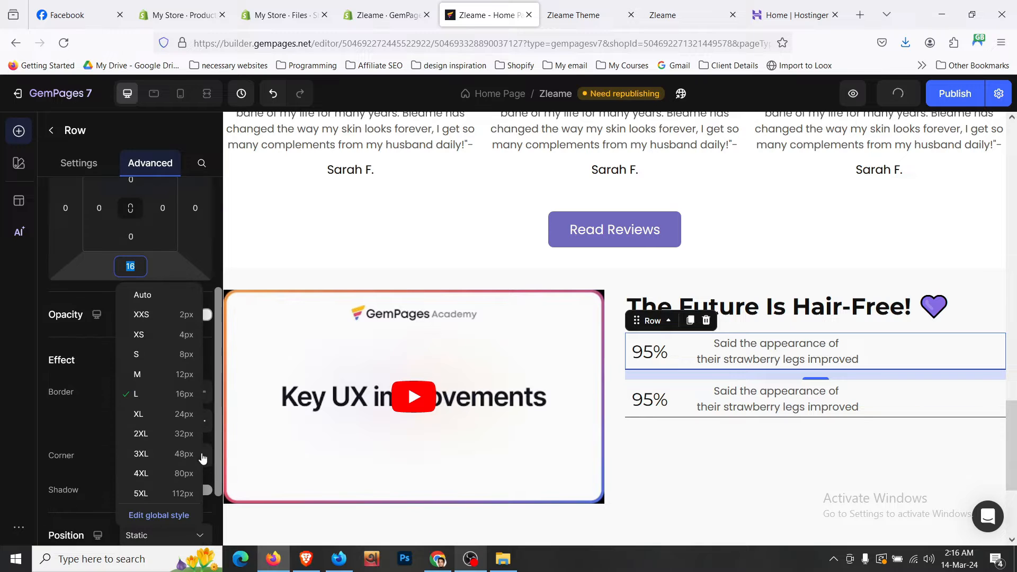
{"action": "left_click", "coordinate": [190, 355]}
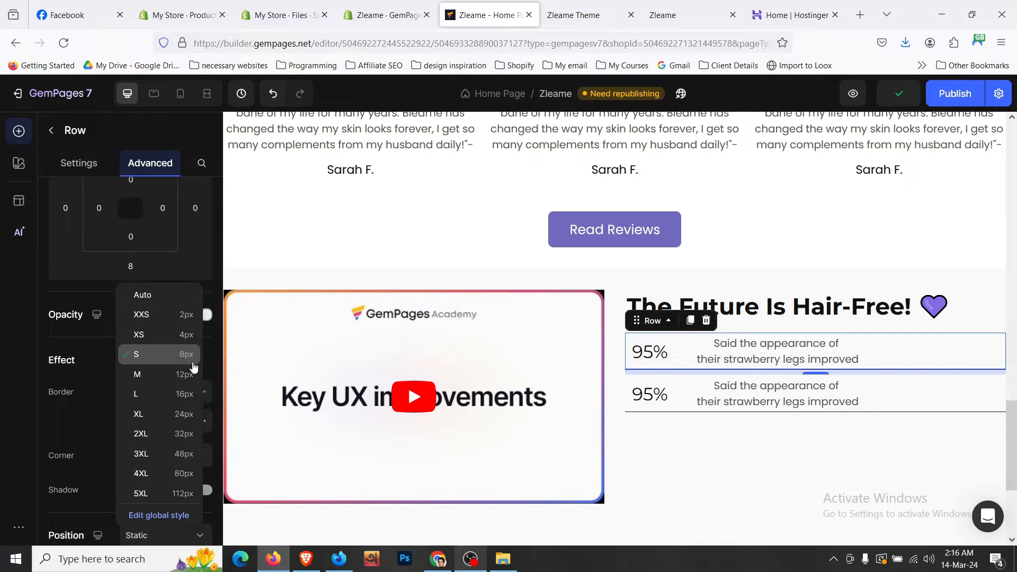
{"action": "left_click", "coordinate": [931, 393]}
{"action": "left_click", "coordinate": [122, 269]}
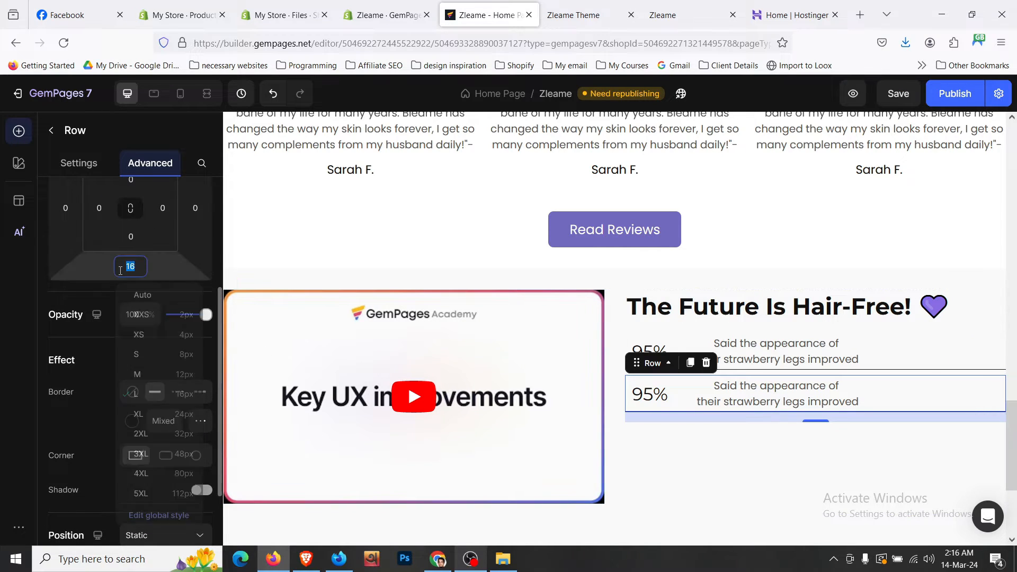
{"action": "left_click", "coordinate": [158, 360]}
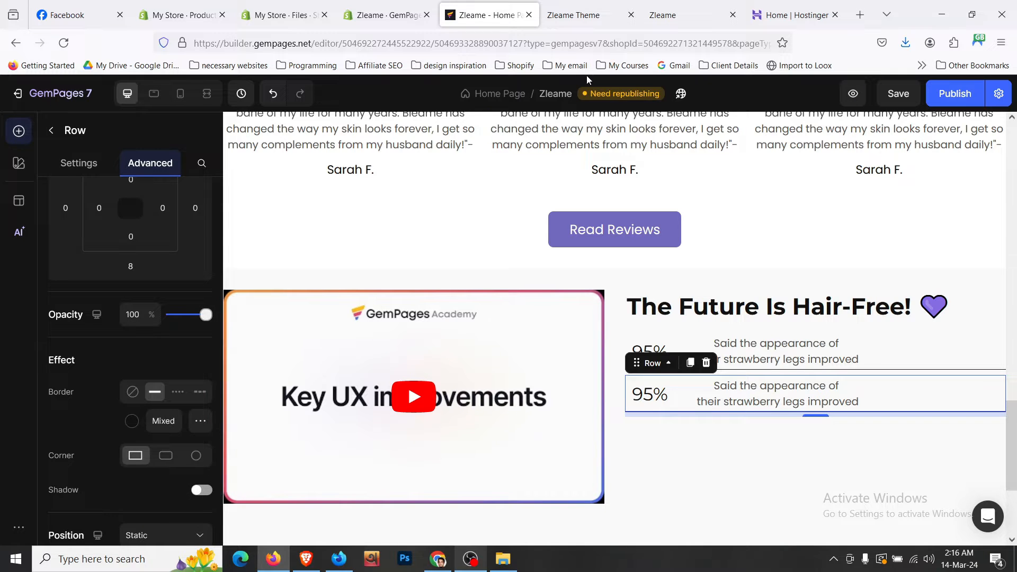
- Copy the ingrown-hairs caption text from the live Zleame store page
{"action": "left_click", "coordinate": [579, 15]}
{"action": "triple_click", "coordinate": [664, 310]}
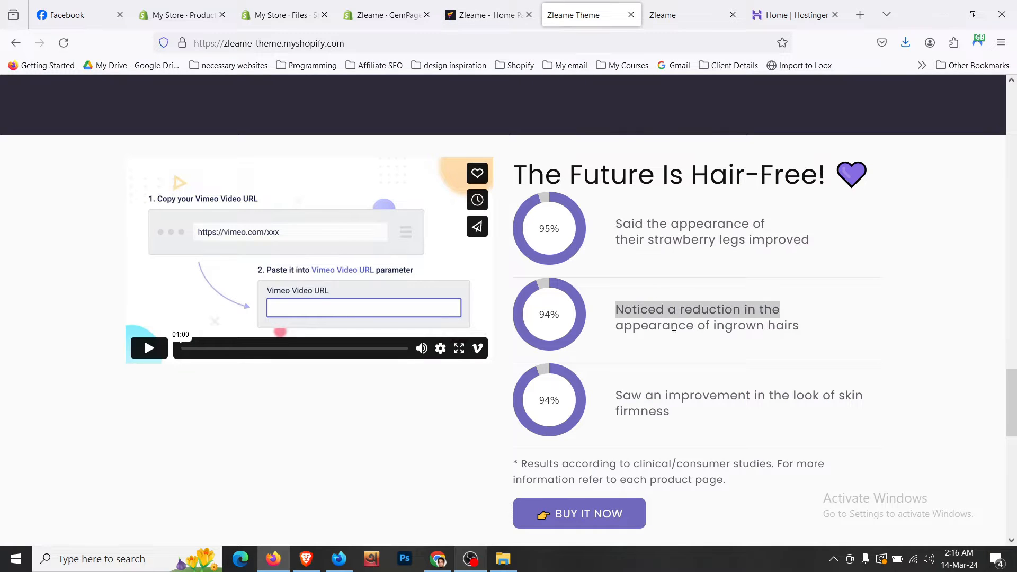
{"action": "left_click_drag", "start_coordinate": [610, 318], "coordinate": [818, 327]}
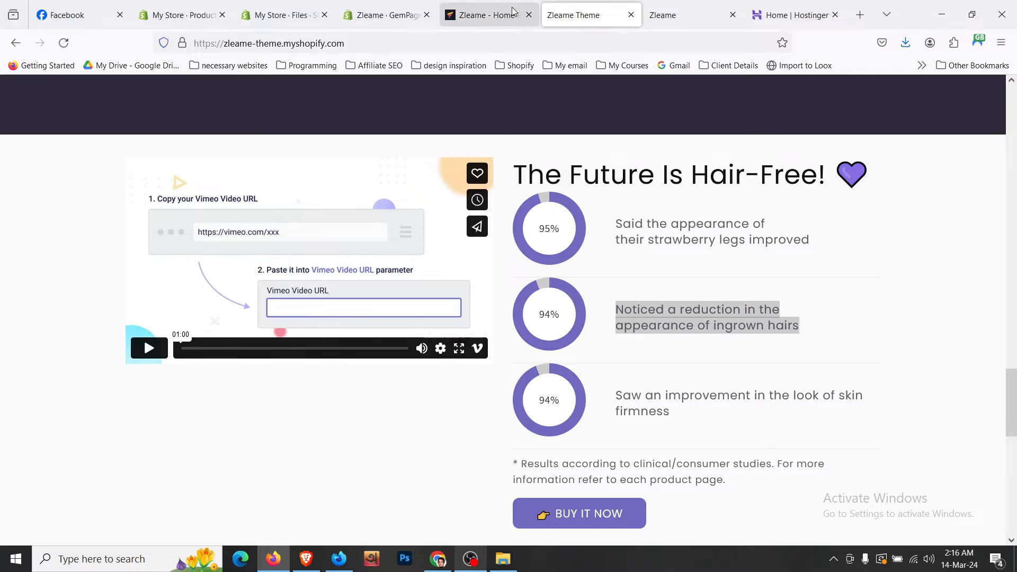
{"action": "left_click", "coordinate": [488, 15]}
{"action": "left_click", "coordinate": [649, 345]}
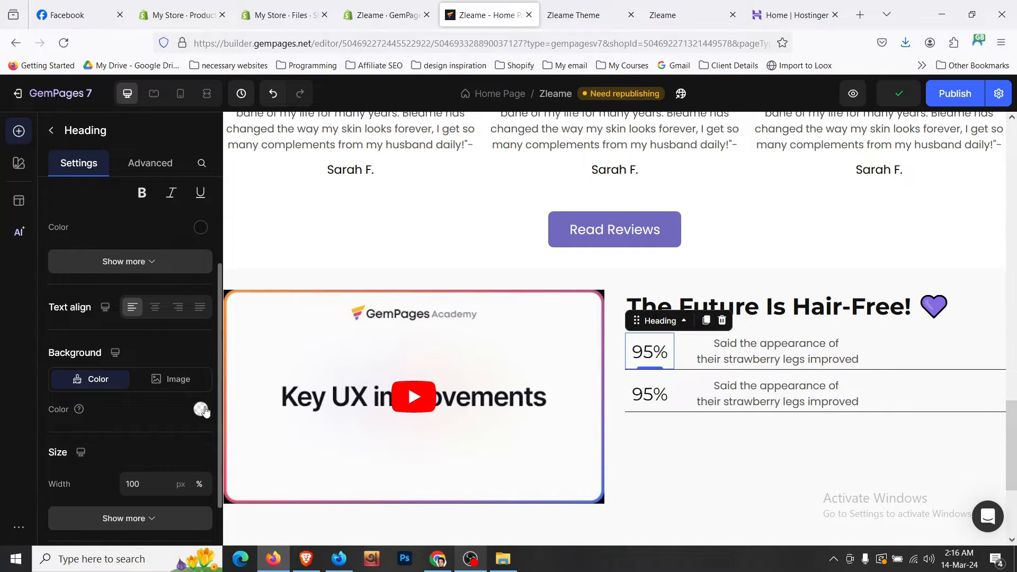
- Try a purple background on the 95% heading, then undo it
{"action": "left_click", "coordinate": [200, 408]}
{"action": "left_click", "coordinate": [232, 306]}
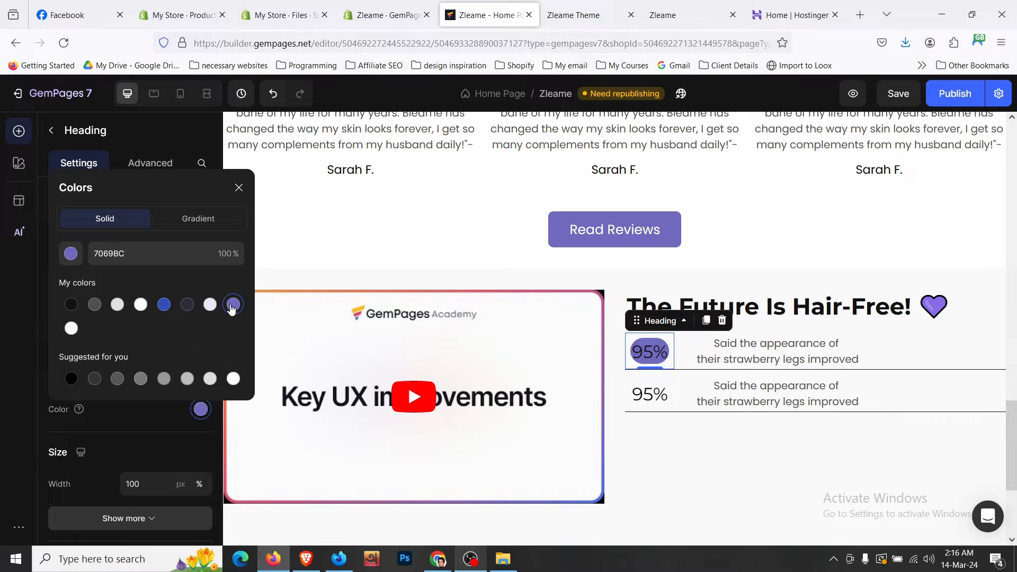
{"action": "left_click", "coordinate": [216, 264]}
{"action": "key", "text": "BackSpace"}
{"action": "key", "text": "BackSpace"}
{"action": "key", "text": "BackSpace"}
{"action": "key", "text": "BackSpace"}
{"action": "key", "text": "BackSpace"}
{"action": "key", "text": "BackSpace"}
{"action": "left_click", "coordinate": [147, 417]}
{"action": "left_click", "coordinate": [200, 409]}
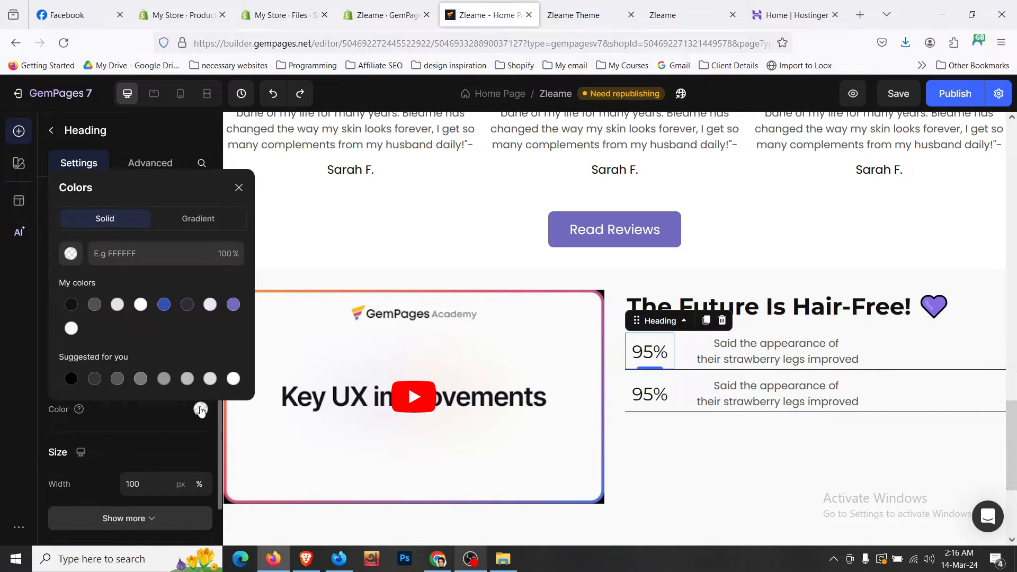
{"action": "left_click", "coordinate": [233, 305]}
{"action": "key", "text": "ctrl+z"}
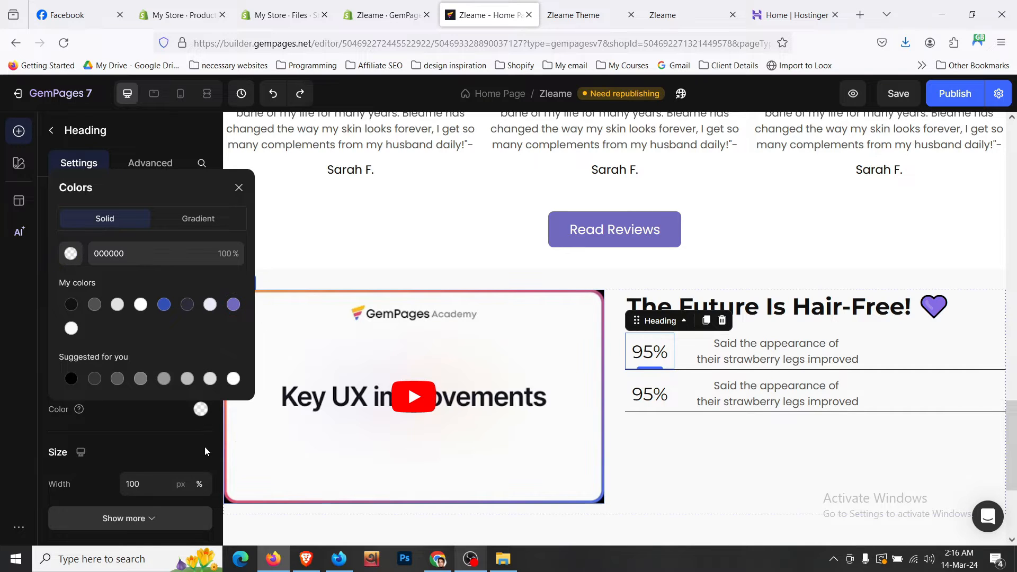
{"action": "left_click", "coordinate": [109, 415]}
{"action": "scroll", "coordinate": [96, 316], "scroll_direction": "up", "scroll_amount": 2}
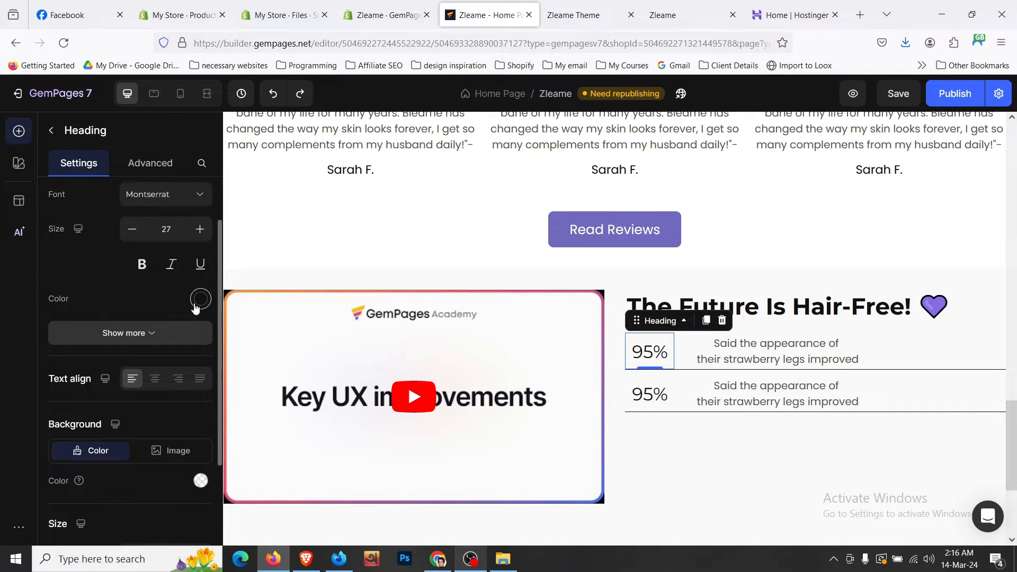
- Make the 95% heading text purple 7069BC in Semi Bold weight
{"action": "left_click", "coordinate": [200, 298]}
{"action": "left_click", "coordinate": [233, 304]}
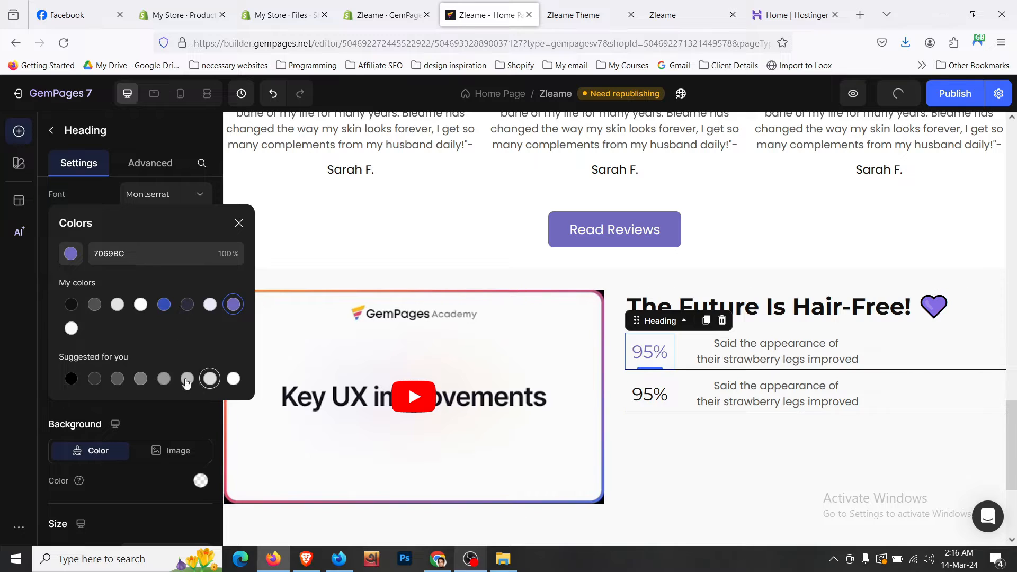
{"action": "left_click", "coordinate": [31, 405]}
{"action": "scroll", "coordinate": [147, 316], "scroll_direction": "up", "scroll_amount": 2}
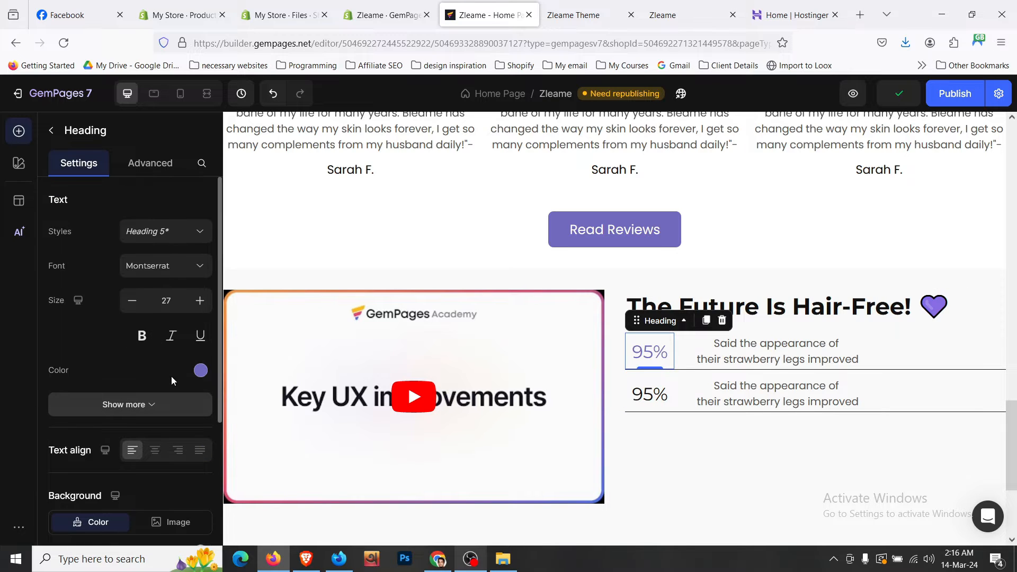
{"action": "left_click", "coordinate": [128, 404]}
{"action": "scroll", "coordinate": [142, 348], "scroll_direction": "down", "scroll_amount": 2}
{"action": "left_click", "coordinate": [149, 333]}
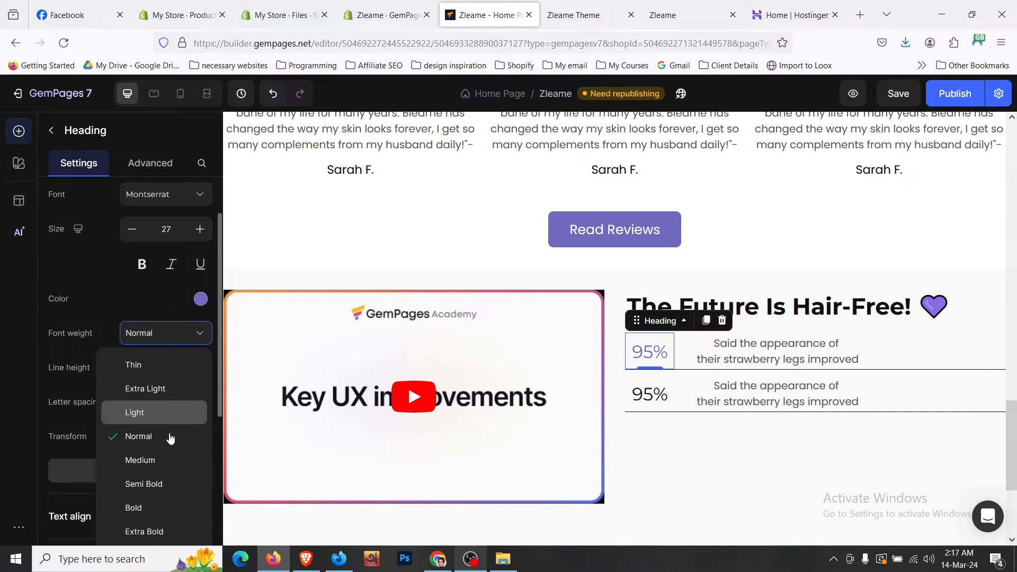
{"action": "left_click", "coordinate": [177, 484]}
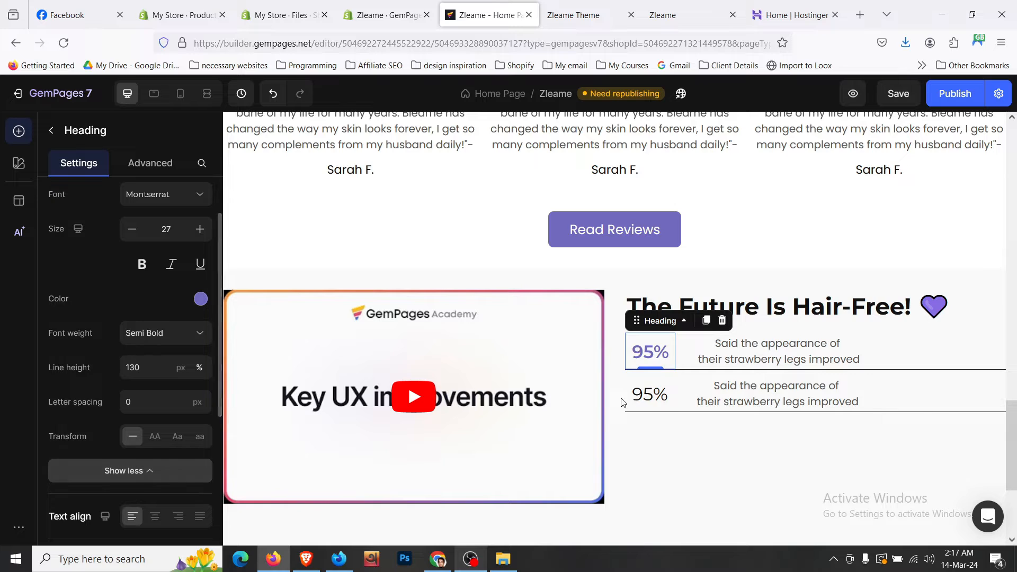
- Copy the 95% heading's style and paste it onto the second 95% heading
{"action": "right_click", "coordinate": [647, 360]}
{"action": "left_click", "coordinate": [640, 353]}
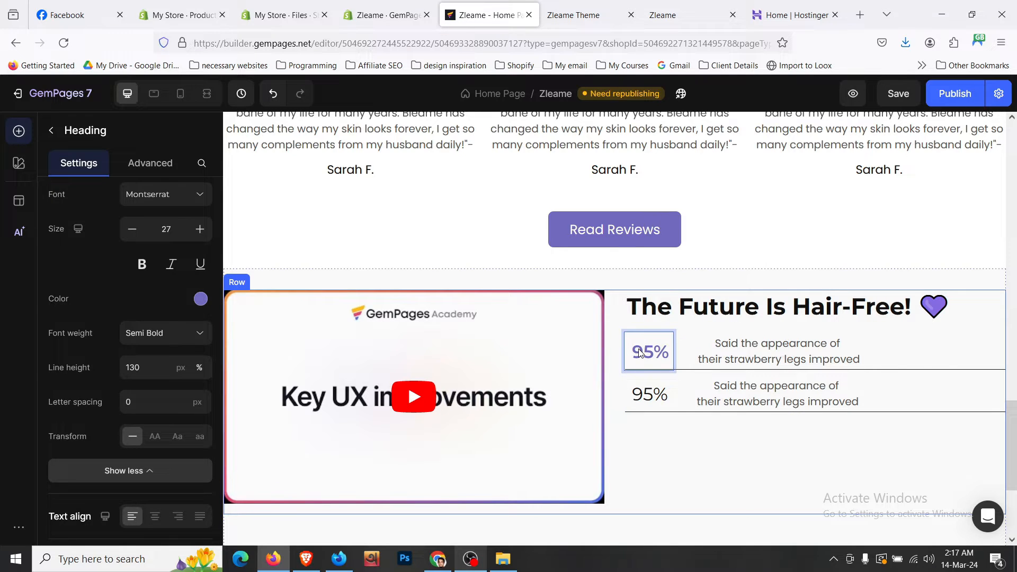
{"action": "key", "text": "Escape"}
{"action": "right_click", "coordinate": [641, 351]}
{"action": "left_click", "coordinate": [674, 288]}
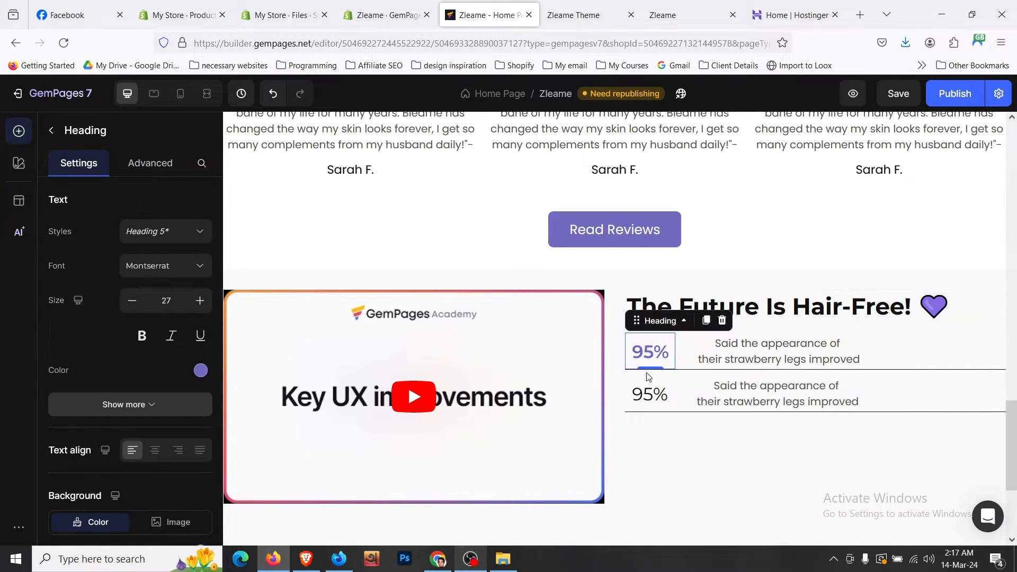
{"action": "right_click", "coordinate": [648, 389]}
{"action": "left_click", "coordinate": [674, 340]}
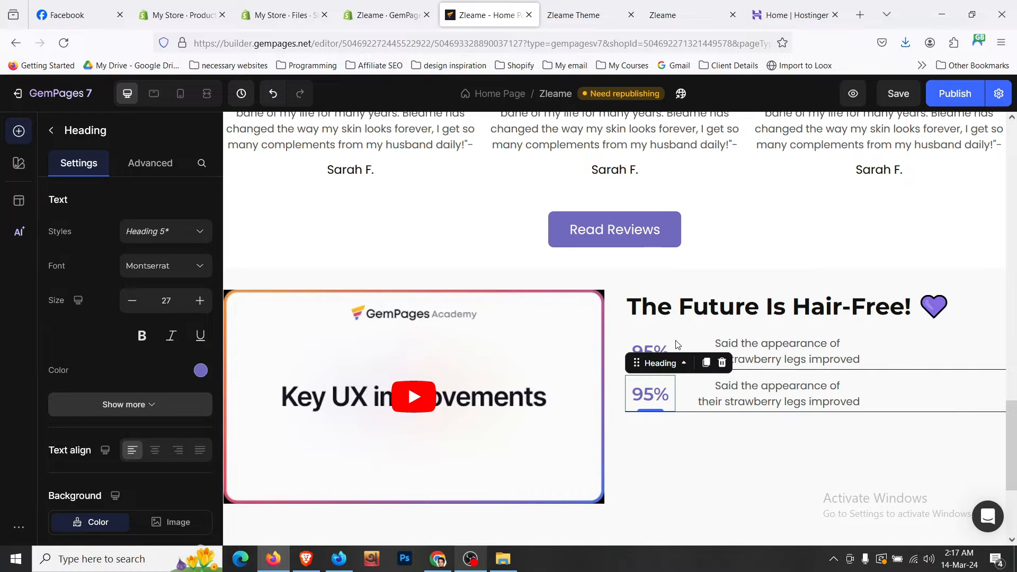
- Replace the second row's caption with 'Noticed a reduction in the appearance of ingrown hairs'
{"action": "left_click", "coordinate": [583, 15]}
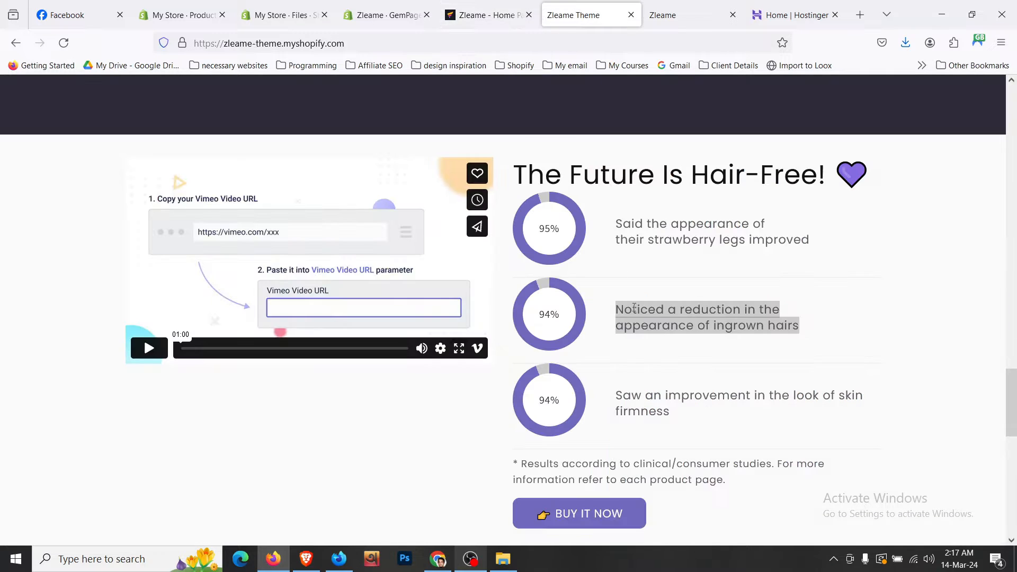
{"action": "left_click", "coordinate": [487, 15]}
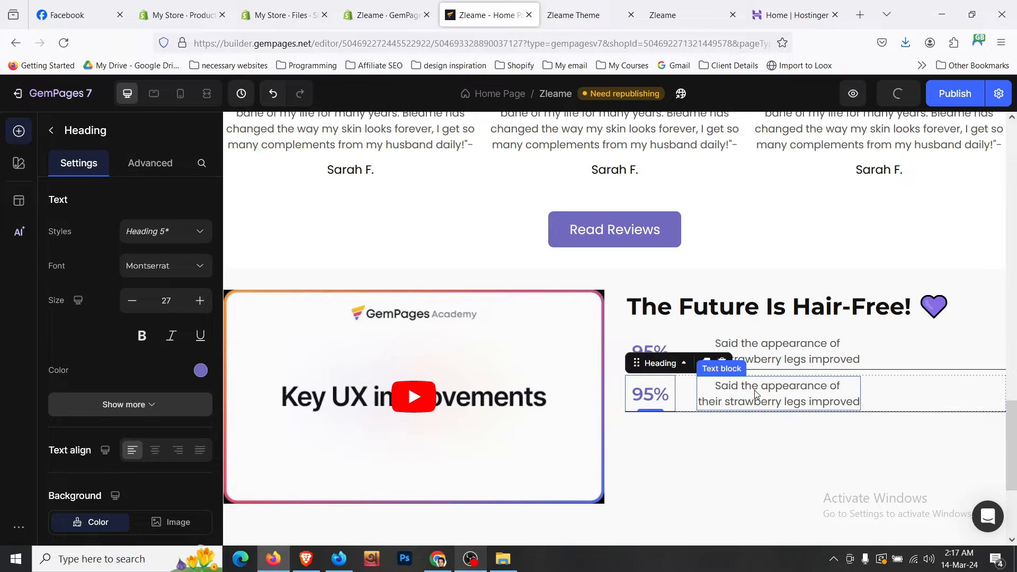
{"action": "left_click", "coordinate": [799, 396]}
{"action": "left_click", "coordinate": [798, 396]}
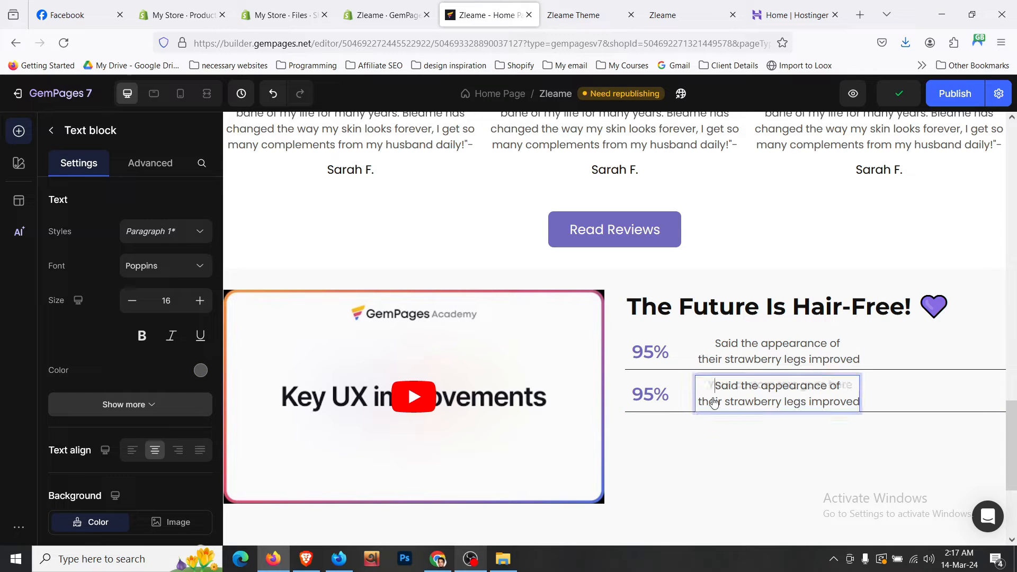
{"action": "key", "text": "ctrl+a"}
{"action": "key", "text": "ctrl+v"}
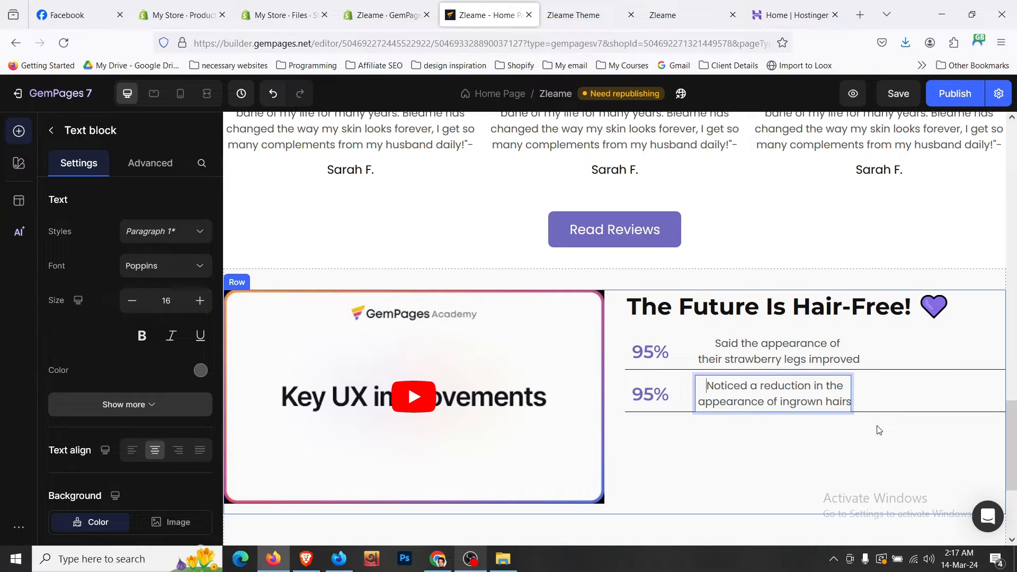
{"action": "left_click", "coordinate": [875, 427]}
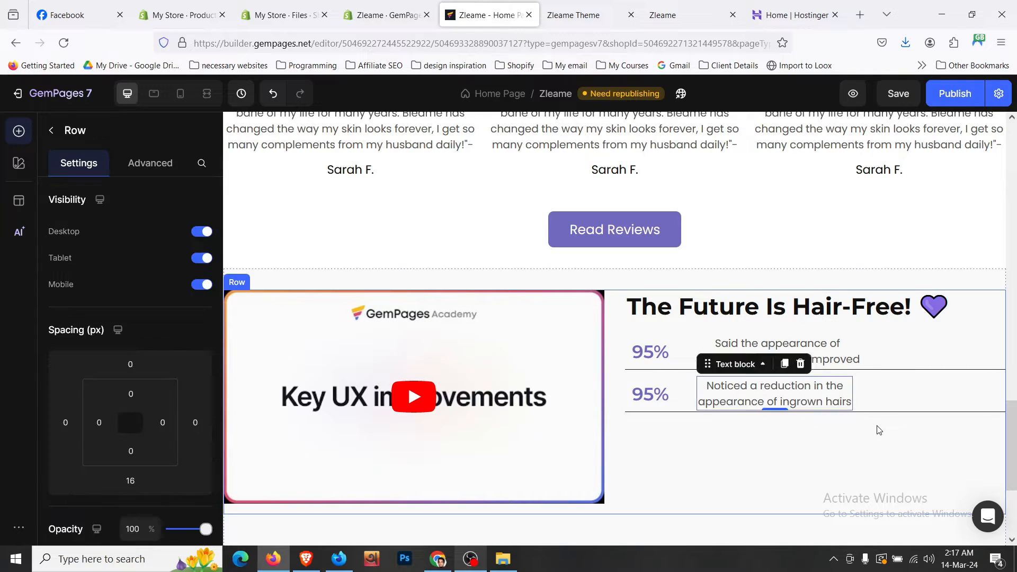
- Change the second stat figure from 95% to 94%
{"action": "left_click", "coordinate": [903, 353]}
{"action": "left_click", "coordinate": [903, 408]}
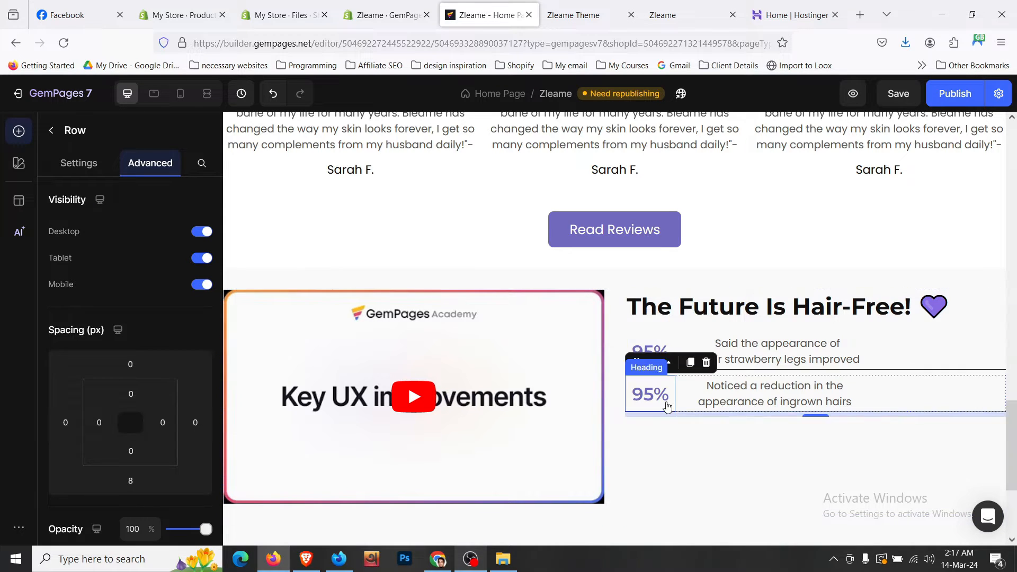
{"action": "left_click", "coordinate": [661, 401]}
{"action": "left_click", "coordinate": [647, 394]}
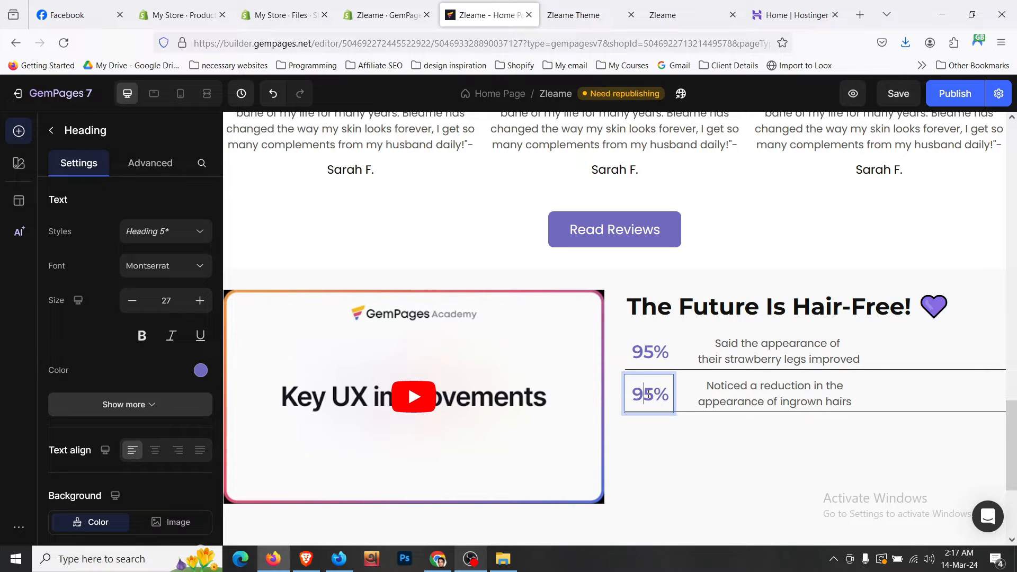
{"action": "key", "text": "BackSpace"}
{"action": "type", "text": "4"}
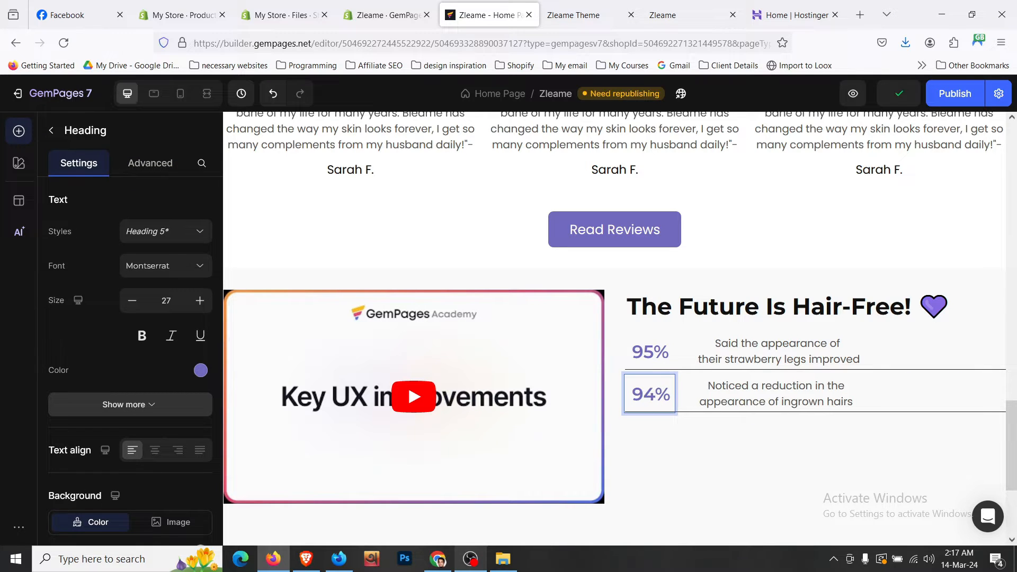
- Compare the video-and-stats section against the live storefront
{"action": "left_click", "coordinate": [713, 335]}
{"action": "scroll", "coordinate": [691, 449], "scroll_direction": "down", "scroll_amount": 3}
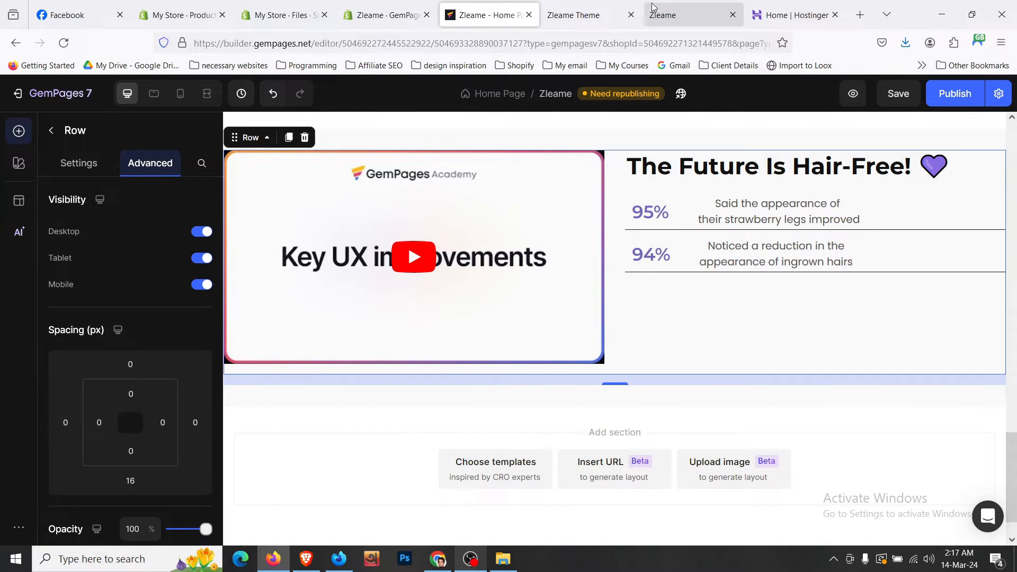
{"action": "left_click", "coordinate": [600, 10]}
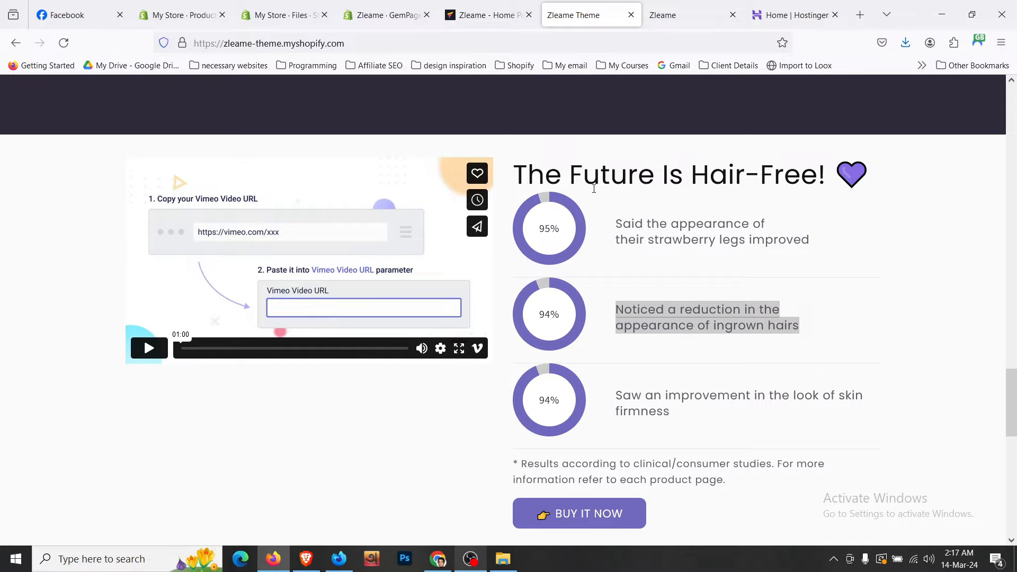
{"action": "scroll", "coordinate": [613, 271], "scroll_direction": "down", "scroll_amount": 1}
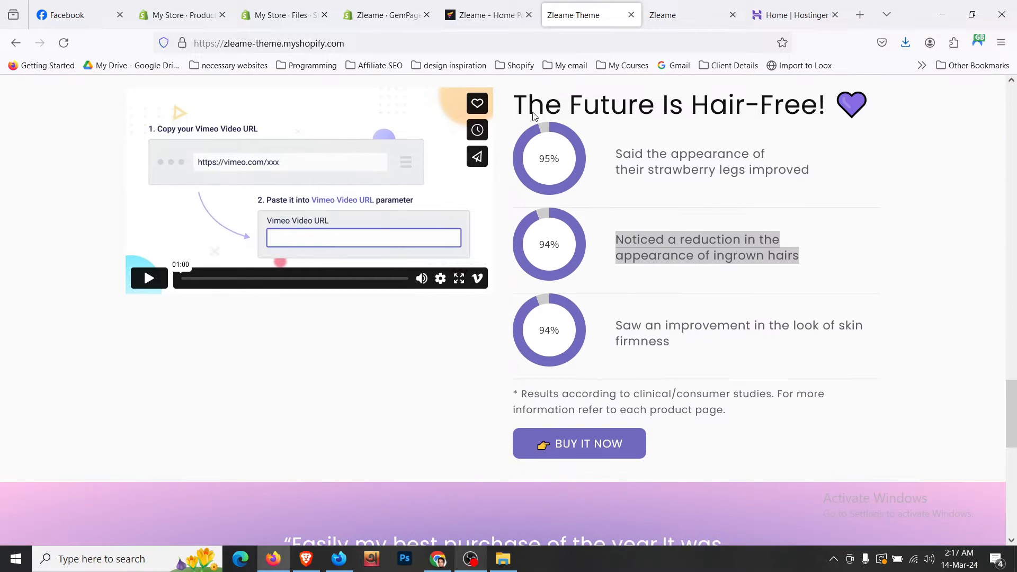
{"action": "key", "text": "ctrl+shift+Tab"}
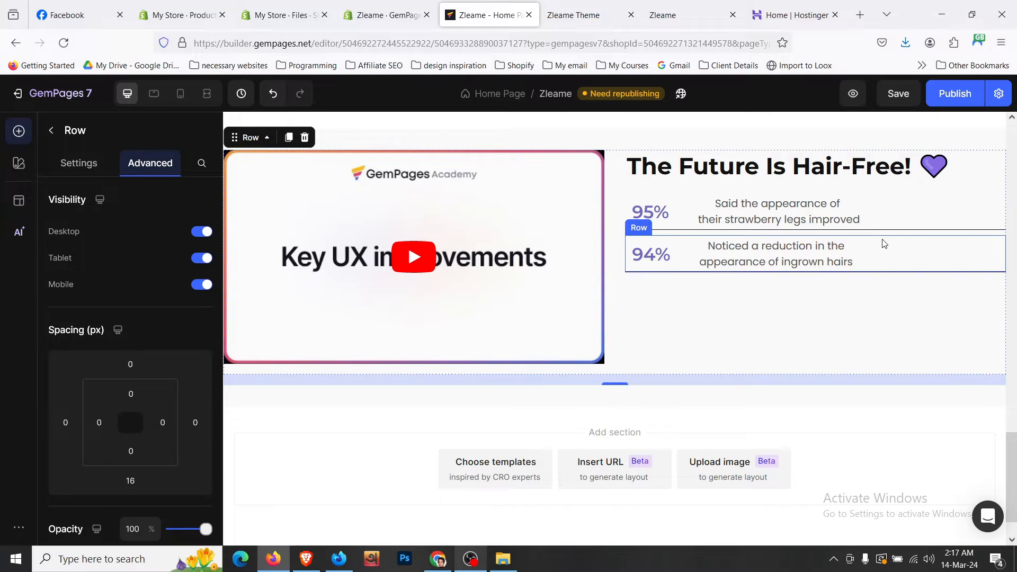
{"action": "left_click", "coordinate": [873, 244]}
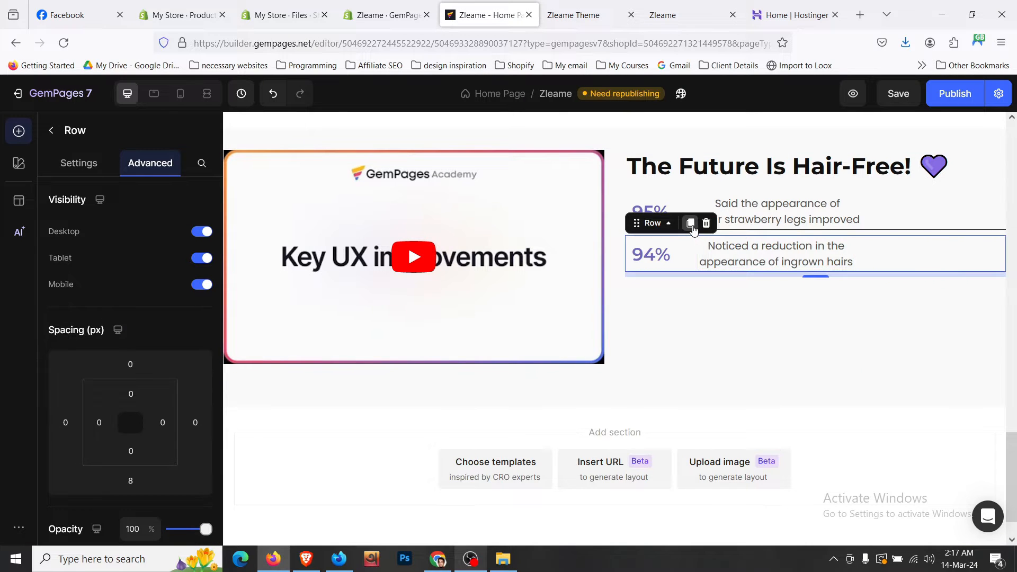
- Duplicate the 94% stat row and set the outer row's vertical alignment to middle
{"action": "left_click", "coordinate": [690, 223]}
{"action": "left_click", "coordinate": [705, 339]}
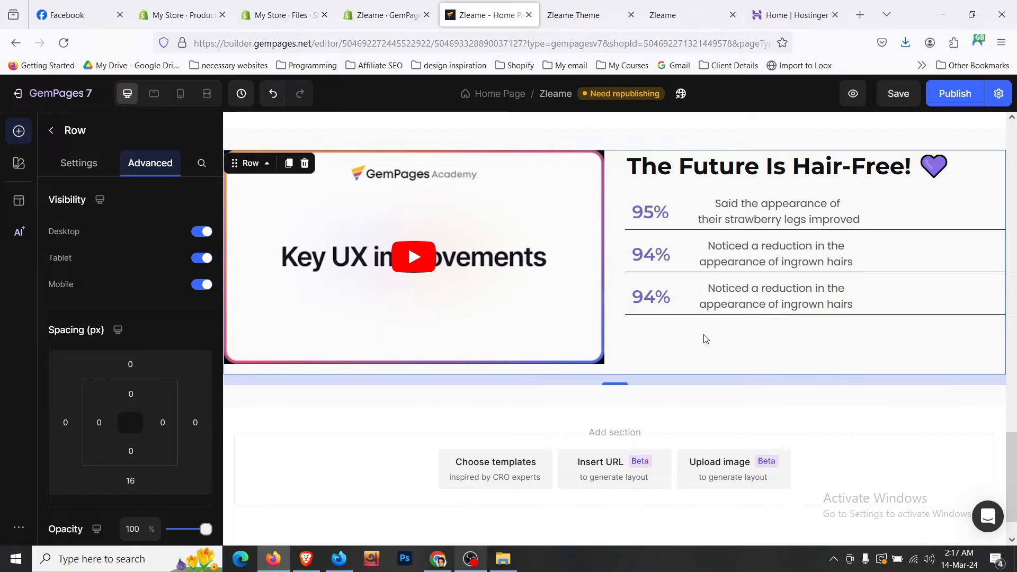
{"action": "left_click", "coordinate": [94, 165]}
{"action": "scroll", "coordinate": [148, 361], "scroll_direction": "down", "scroll_amount": 3}
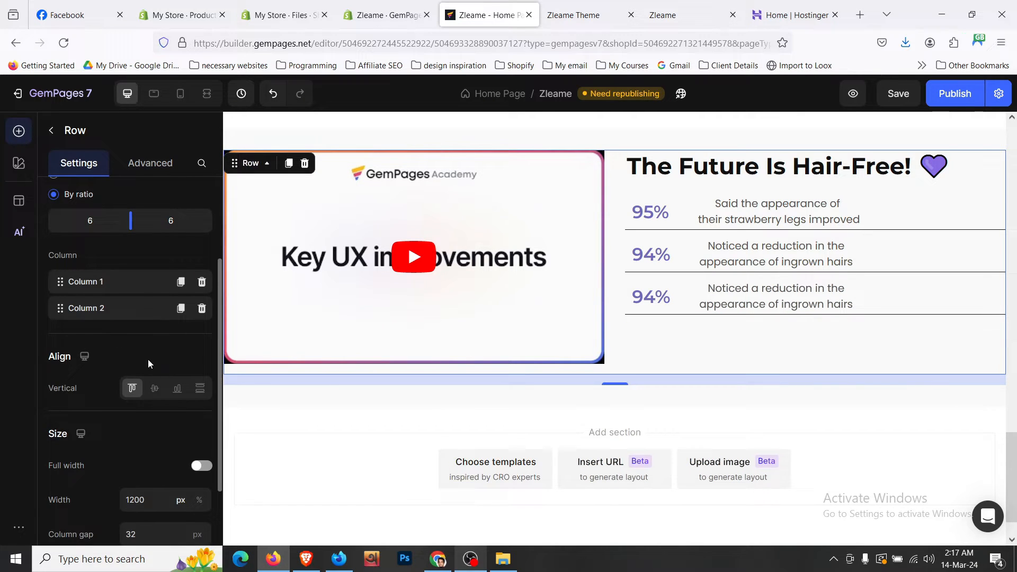
{"action": "left_click", "coordinate": [155, 388]}
- Compare the updated section with the live storefront
{"action": "left_click", "coordinate": [598, 11]}
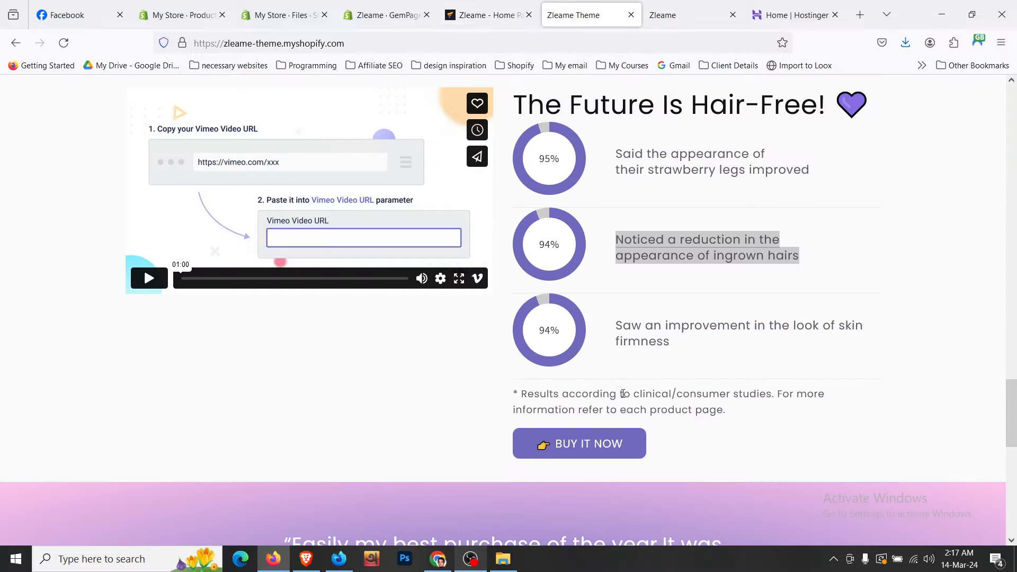
{"action": "left_click", "coordinate": [485, 14]}
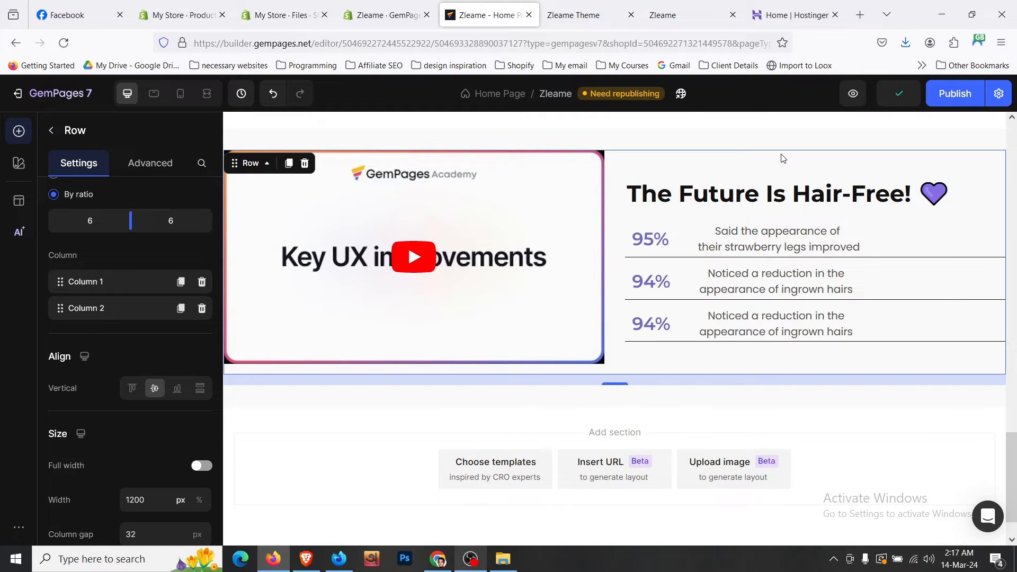
{"action": "left_click", "coordinate": [588, 15]}
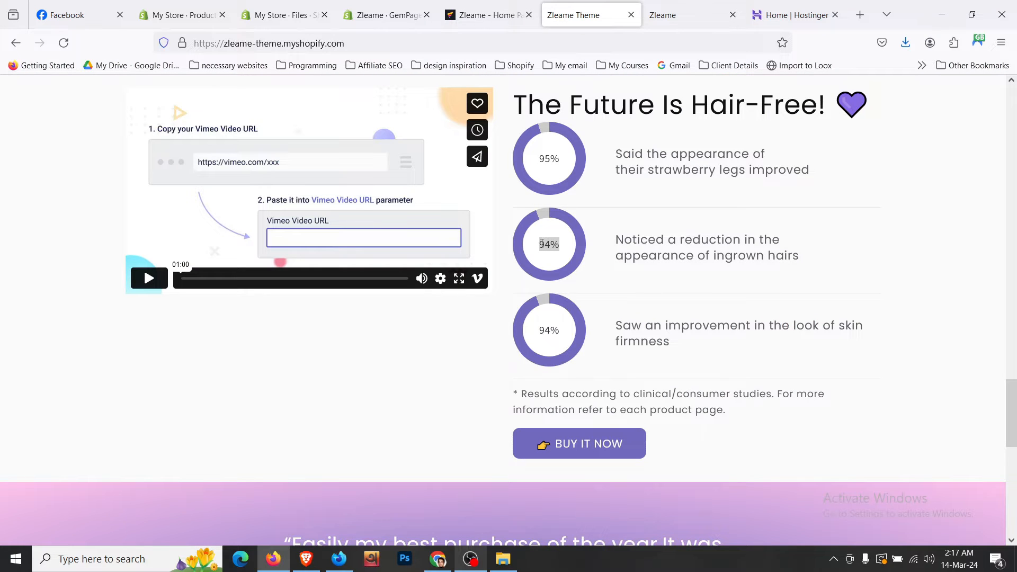
{"action": "left_click", "coordinate": [565, 261]}
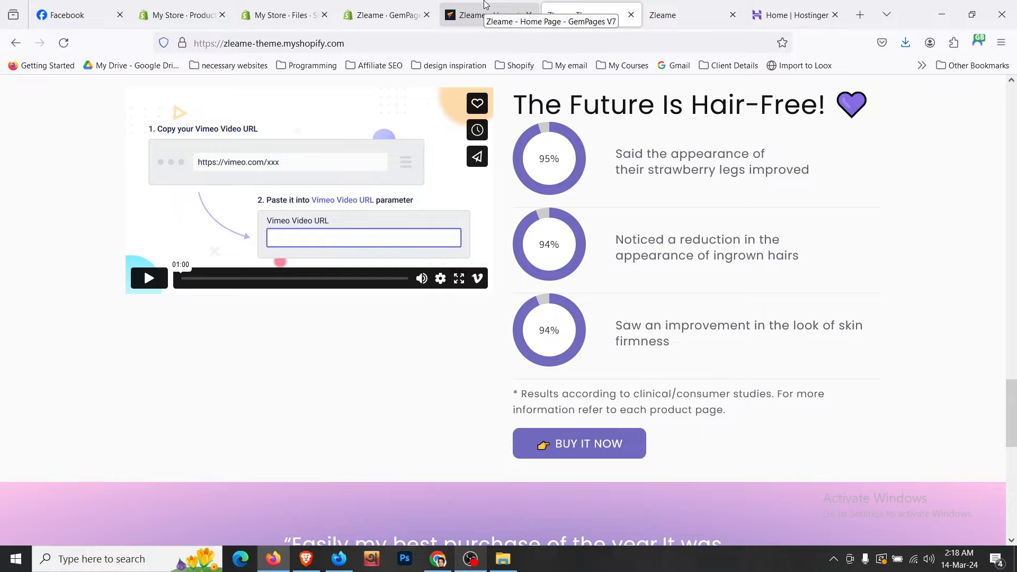
{"action": "left_click", "coordinate": [484, 4]}
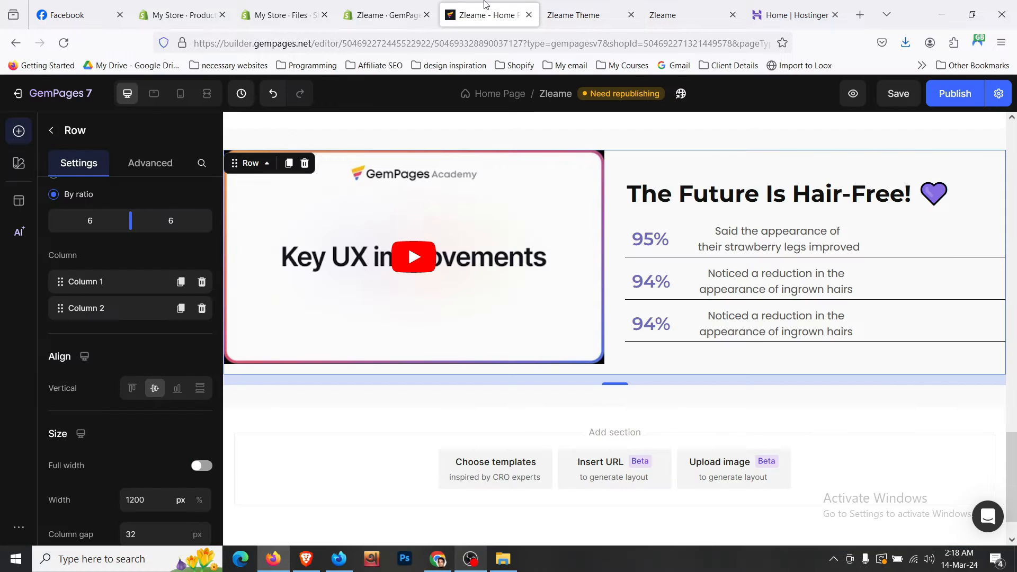
- Review the stat rows and save the page
{"action": "left_click", "coordinate": [929, 245]}
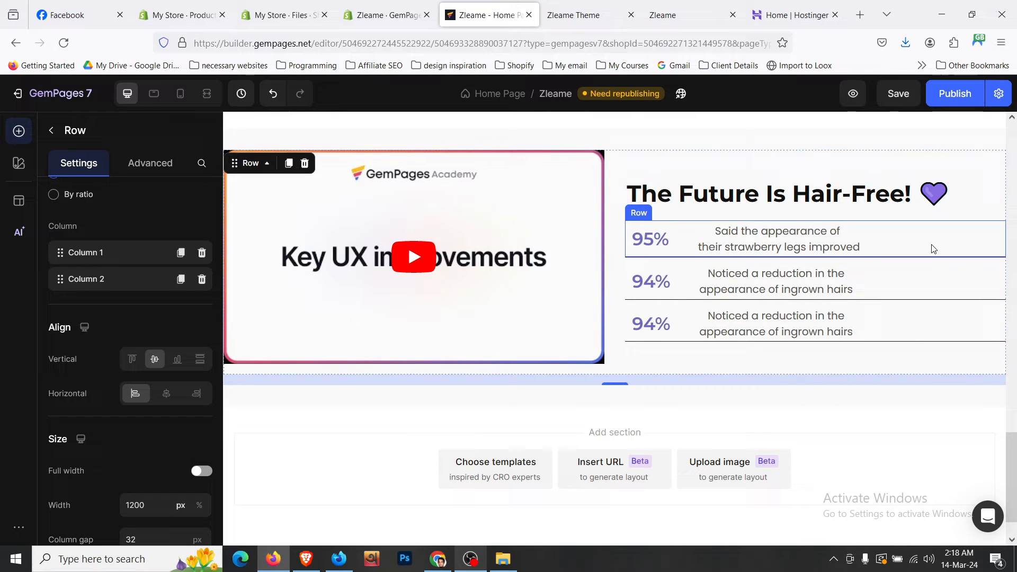
{"action": "left_click", "coordinate": [924, 278]}
{"action": "left_click", "coordinate": [901, 93]}
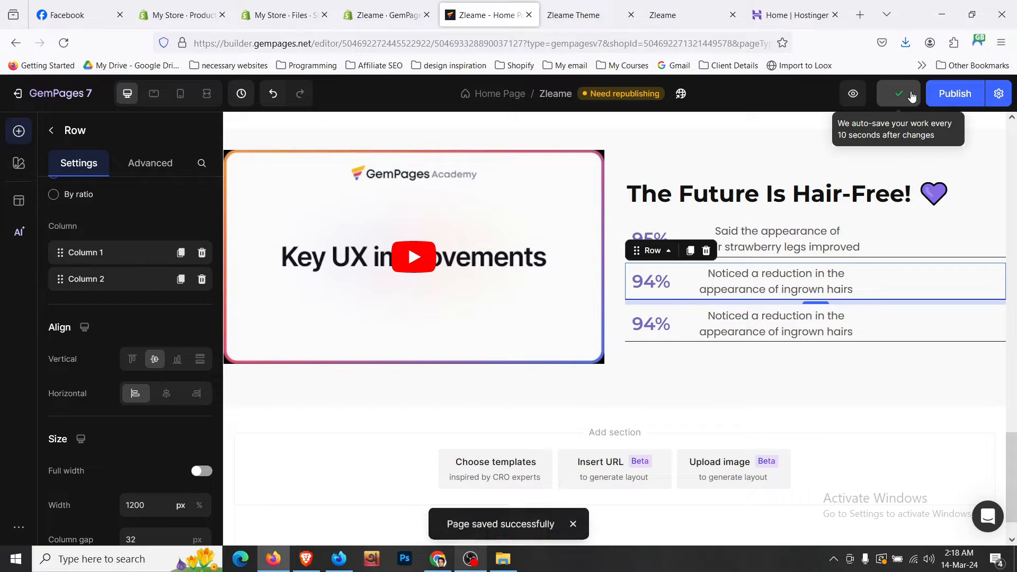
{"action": "left_click", "coordinate": [703, 163]}
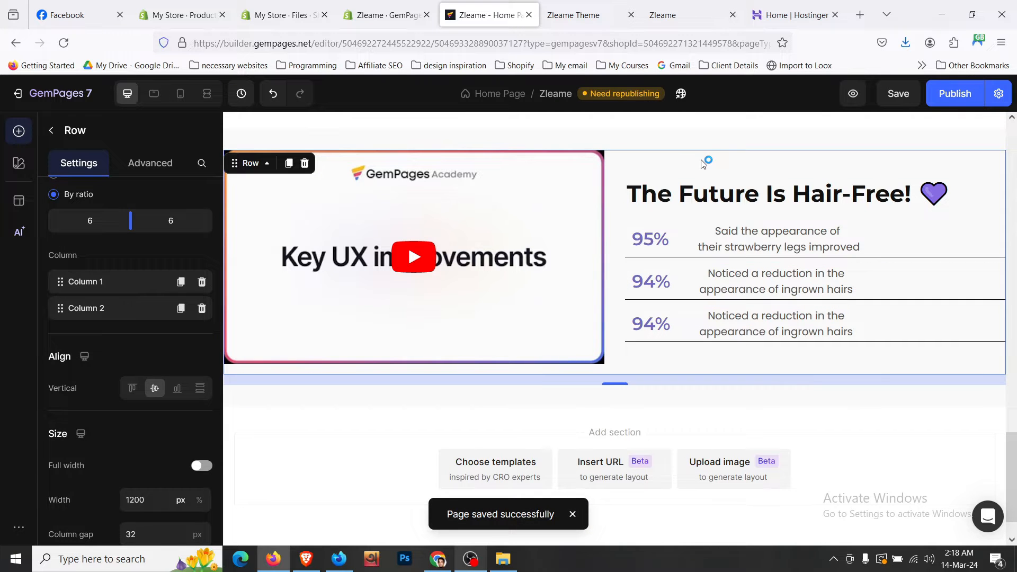
{"action": "scroll", "coordinate": [704, 163], "scroll_direction": "up", "scroll_amount": 5}
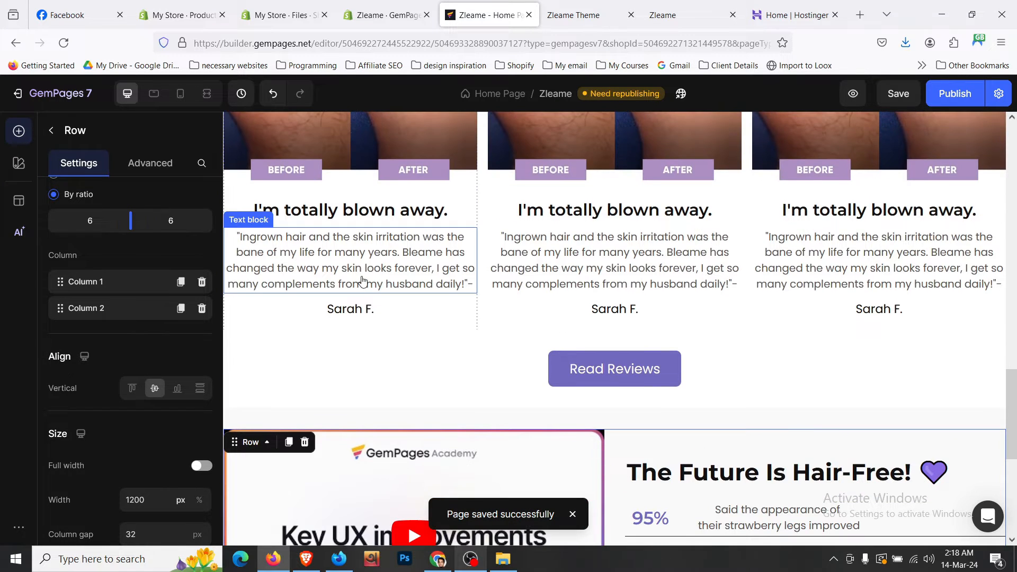
- Duplicate the testimonial quote text block and drag the copy under the stats
{"action": "left_click", "coordinate": [362, 281]}
{"action": "left_click", "coordinate": [308, 219]}
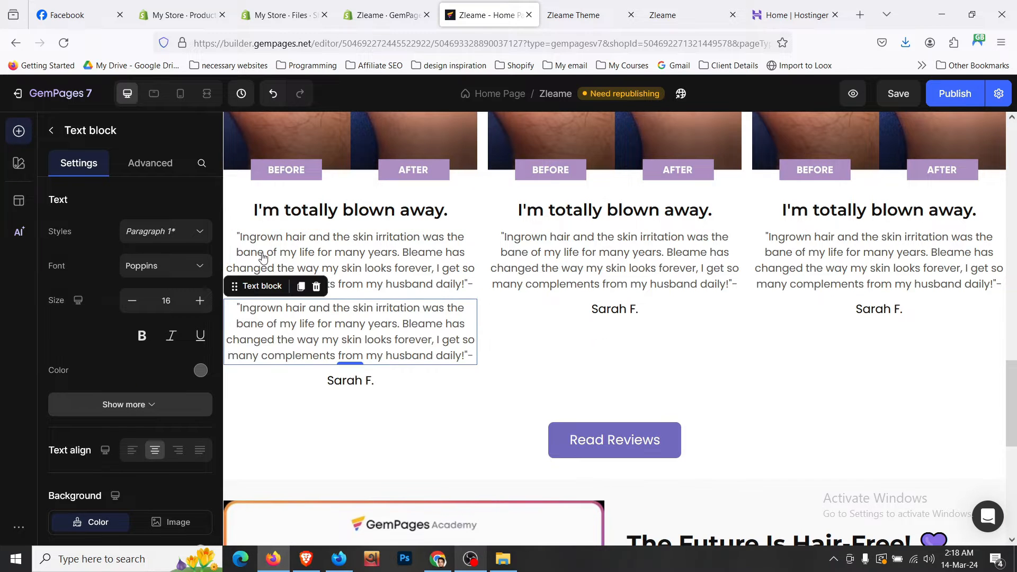
{"action": "left_click_drag", "start_coordinate": [238, 286], "coordinate": [756, 365]}
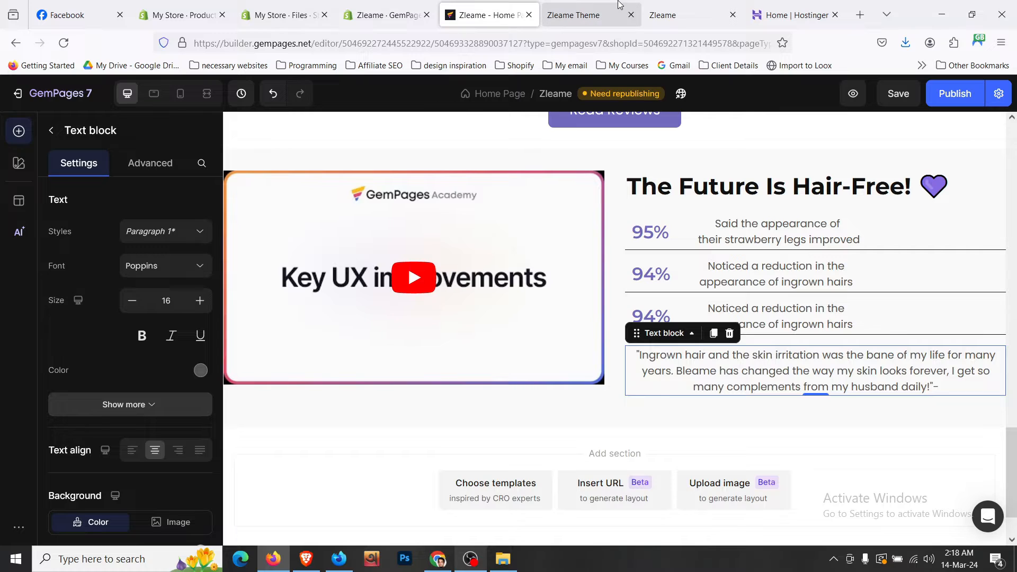
- Replace the copied quote with the live site's results footnote, left-aligned at size 15
{"action": "left_click", "coordinate": [619, 5]}
{"action": "triple_click", "coordinate": [567, 390]}
{"action": "key", "text": "ctrl+c"}
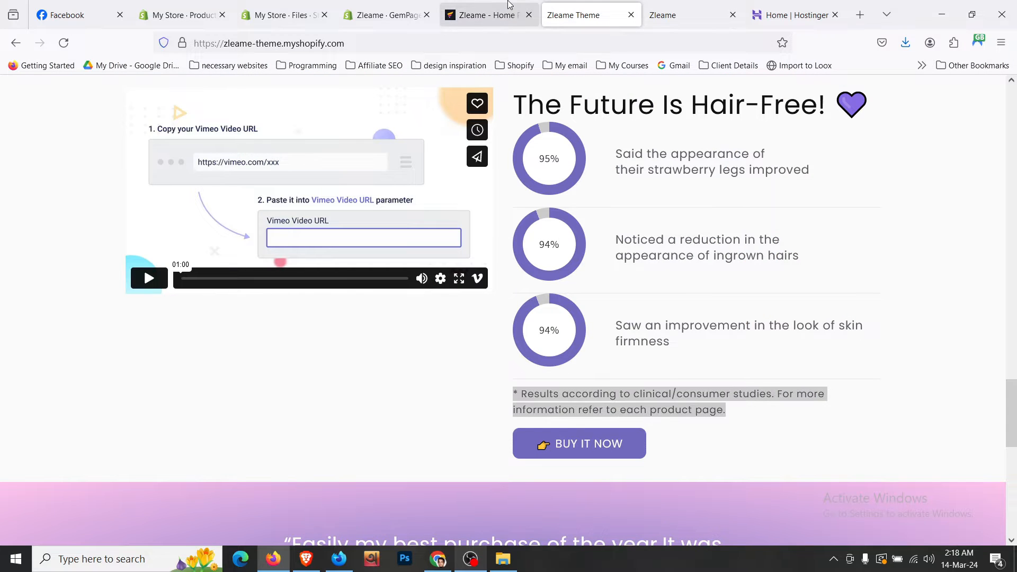
{"action": "left_click", "coordinate": [485, 15]}
{"action": "triple_click", "coordinate": [747, 366]}
{"action": "key", "text": "ctrl+v"}
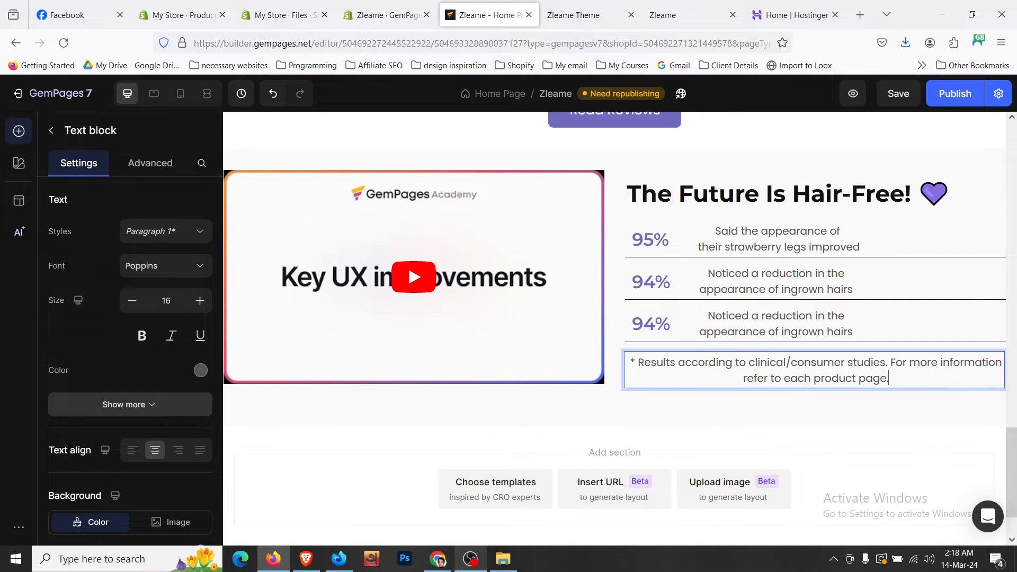
{"action": "left_click", "coordinate": [132, 450]}
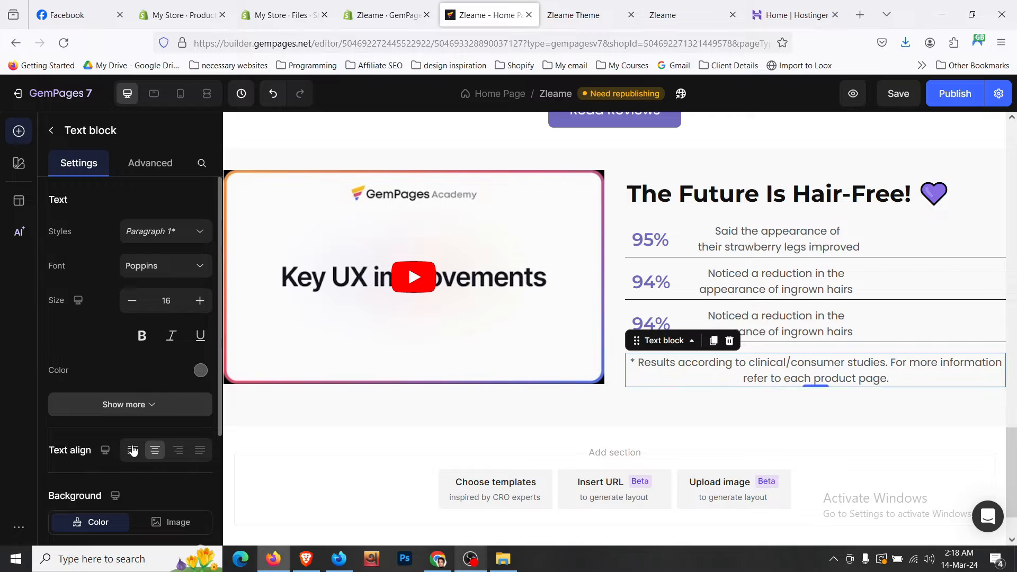
{"action": "left_click", "coordinate": [133, 301]}
{"action": "left_click", "coordinate": [132, 302]}
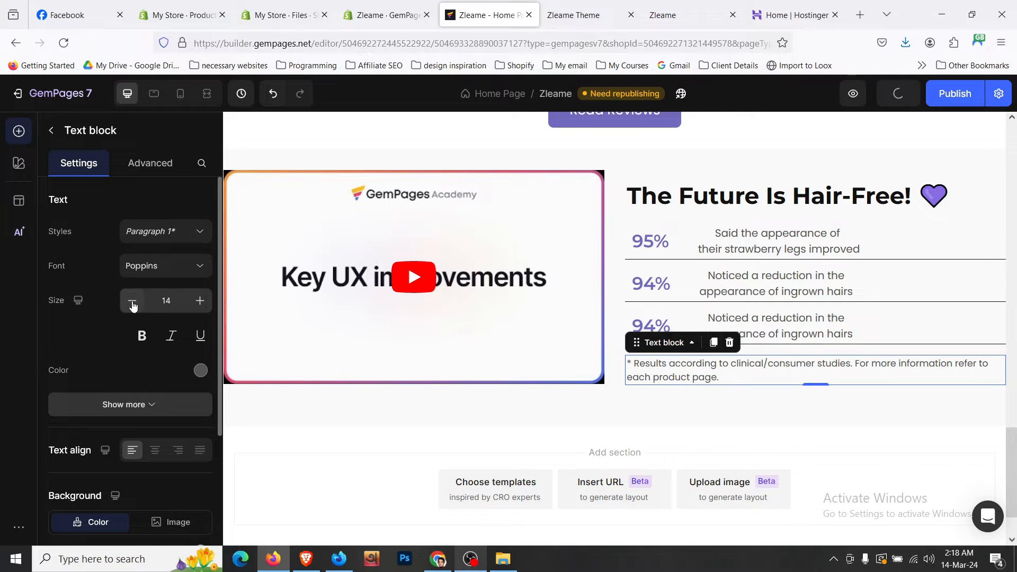
{"action": "left_click", "coordinate": [199, 301]}
- Duplicate the Read Reviews button, place it below the footnote, and left-align it
{"action": "scroll", "coordinate": [733, 259], "scroll_direction": "up", "scroll_amount": 3}
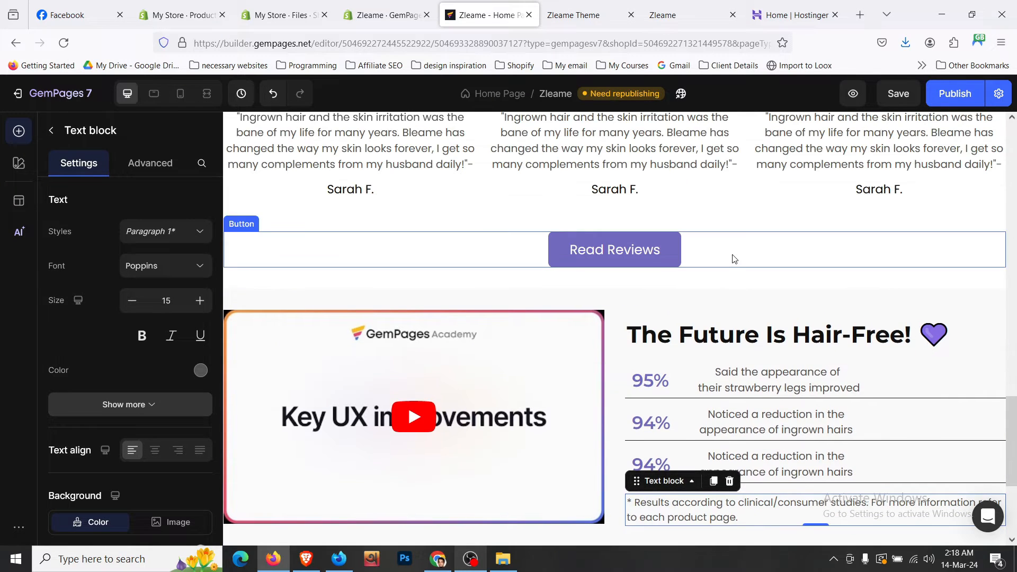
{"action": "left_click", "coordinate": [645, 259]}
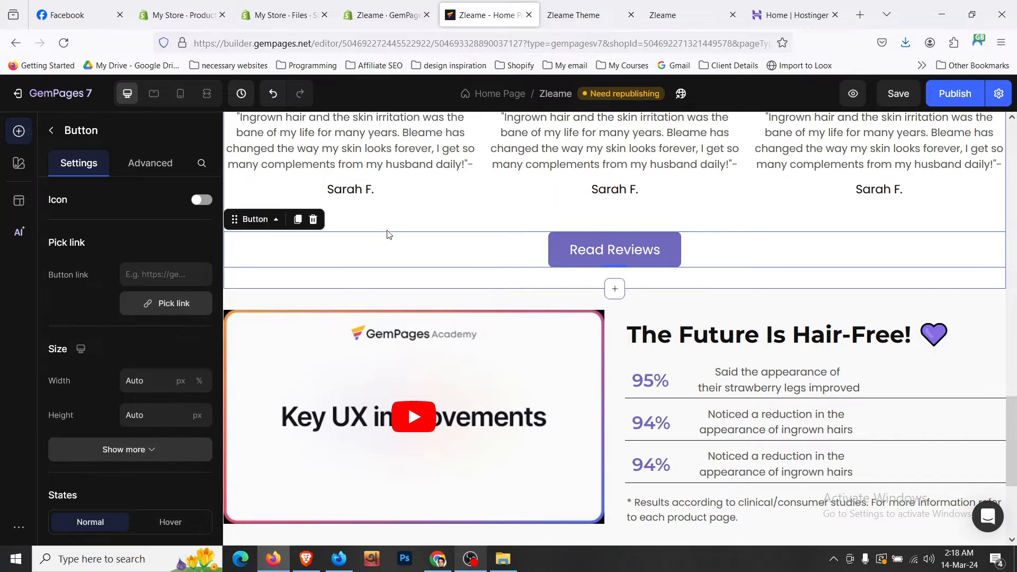
{"action": "left_click", "coordinate": [296, 219]}
{"action": "left_click_drag", "start_coordinate": [261, 256], "coordinate": [740, 356]}
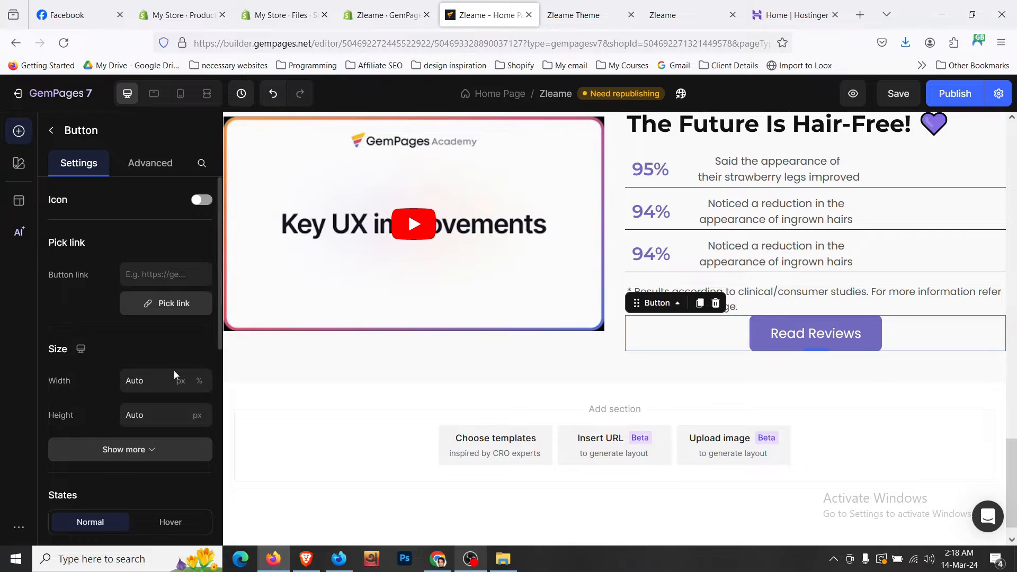
{"action": "scroll", "coordinate": [174, 371], "scroll_direction": "down", "scroll_amount": 10}
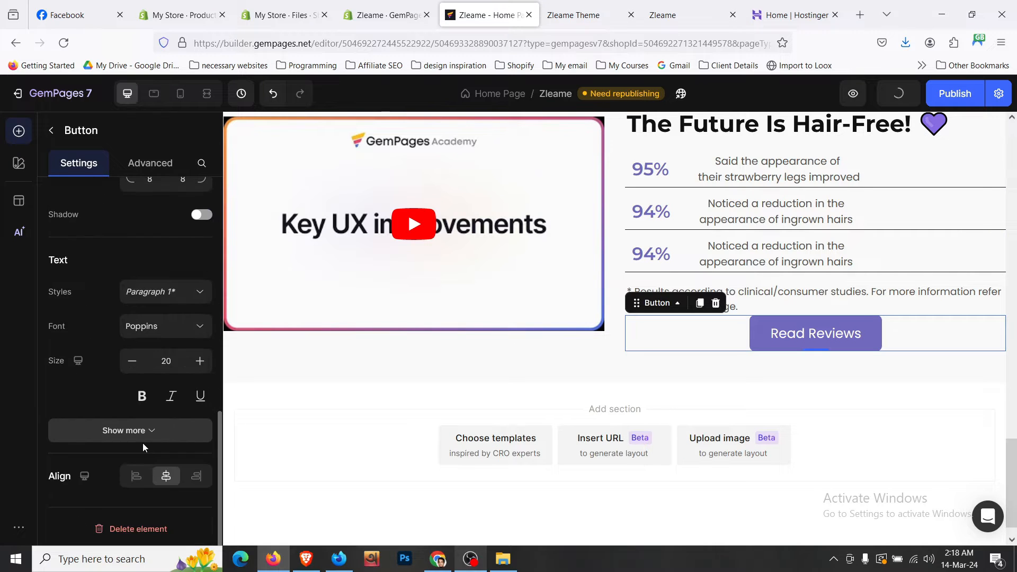
{"action": "left_click", "coordinate": [135, 476]}
- Set the footnote's bottom spacing to M (12px), then compare with the live storefront
{"action": "left_click", "coordinate": [849, 307]}
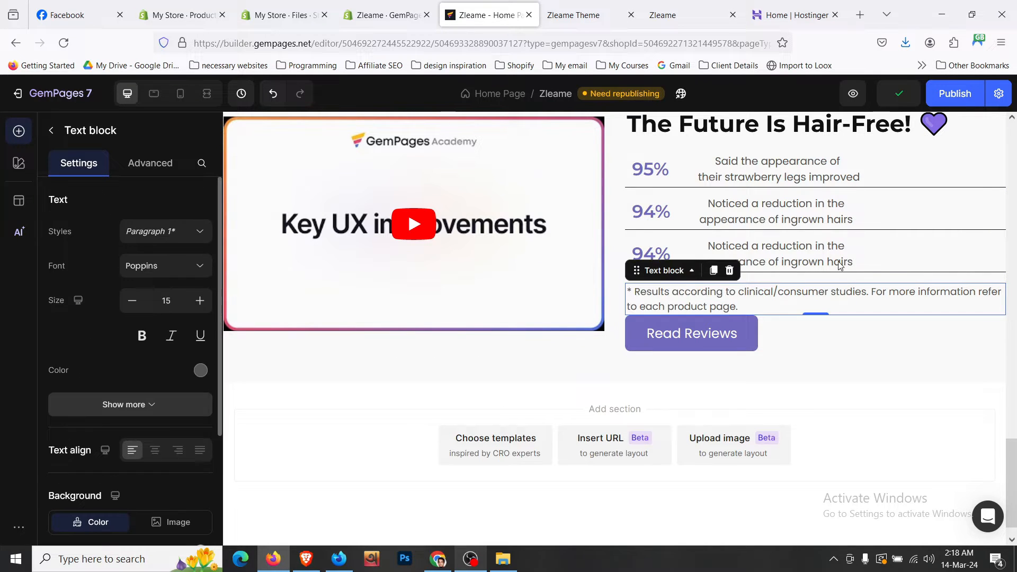
{"action": "left_click", "coordinate": [159, 163]}
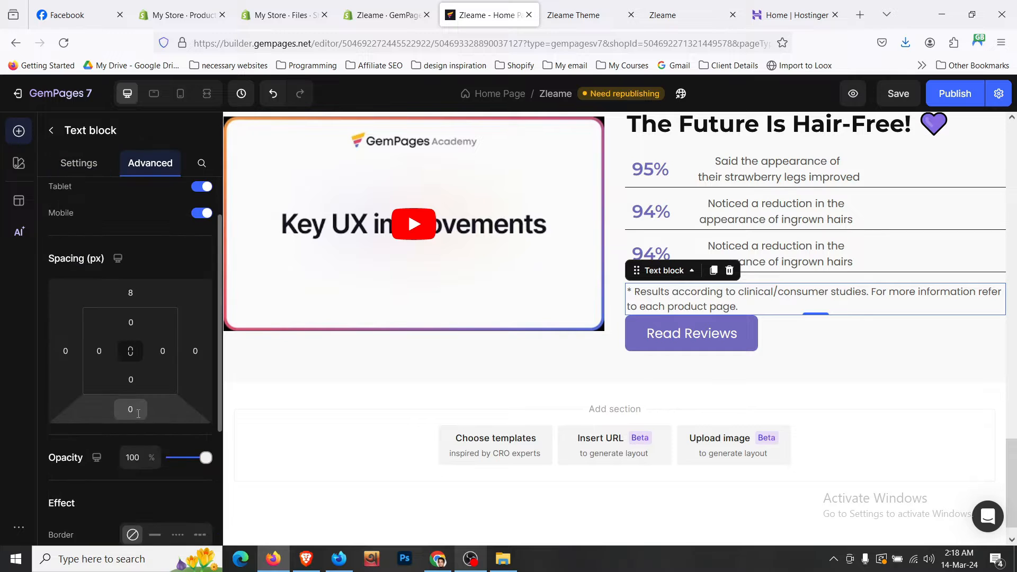
{"action": "left_click", "coordinate": [138, 412]}
{"action": "scroll", "coordinate": [153, 457], "scroll_direction": "down", "scroll_amount": 1}
{"action": "left_click", "coordinate": [155, 455]}
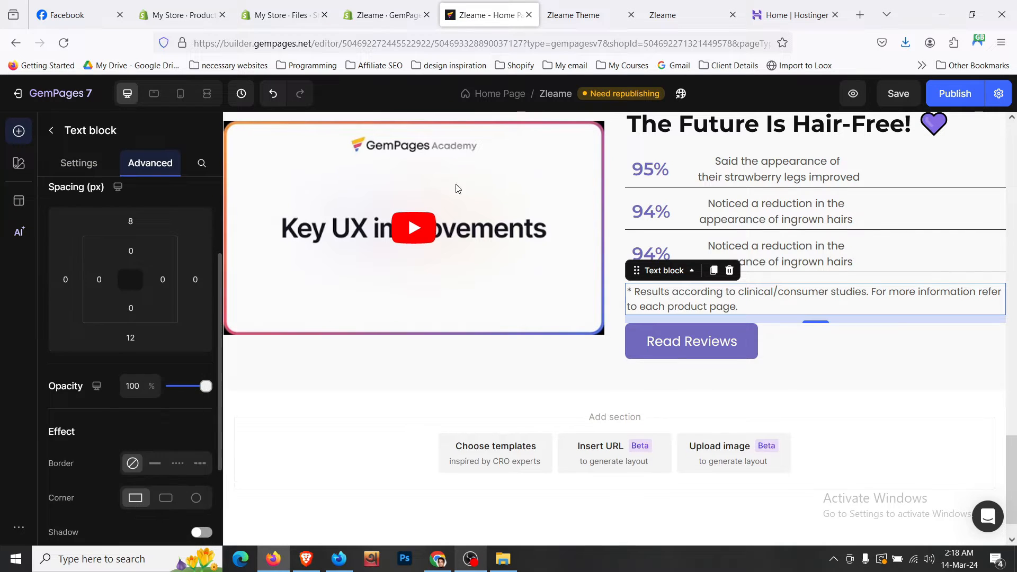
{"action": "left_click", "coordinate": [577, 15]}
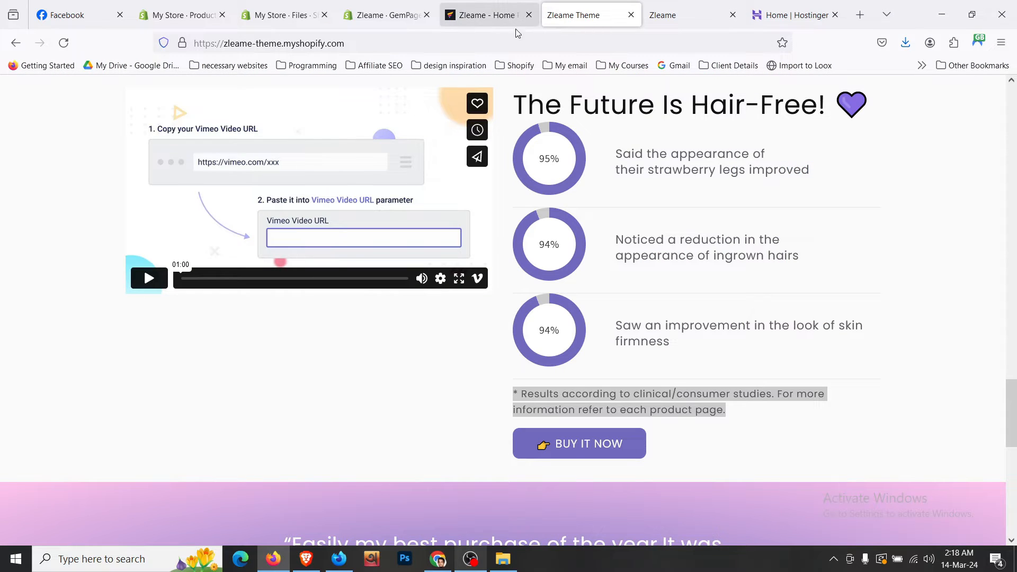
- Copy the live button's label via Inspect and paste '👉 Buy It Now' onto the Read Reviews button
{"action": "left_click_drag", "start_coordinate": [516, 448], "coordinate": [559, 448]}
{"action": "right_click", "coordinate": [559, 448]}
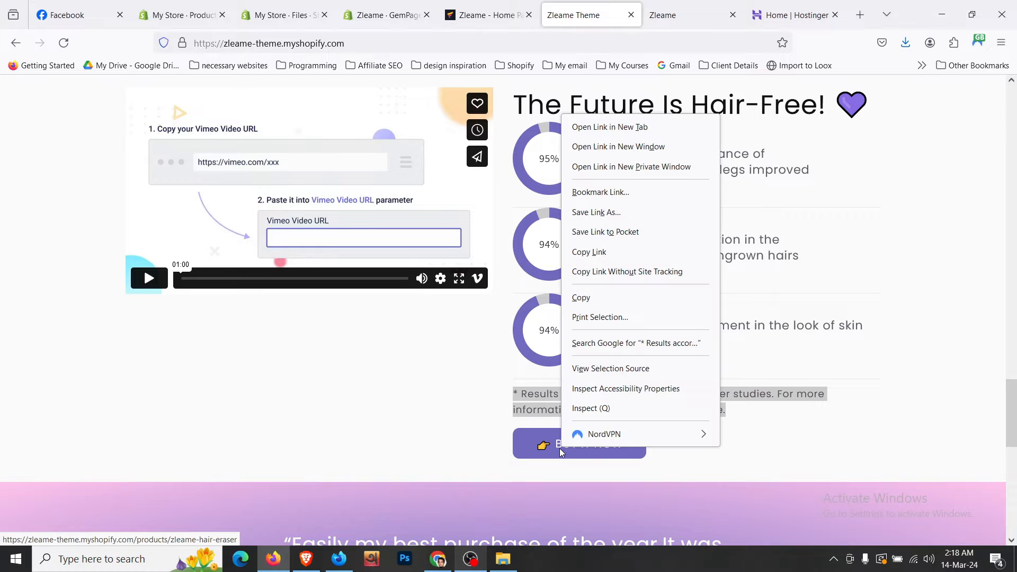
{"action": "left_click", "coordinate": [588, 410]}
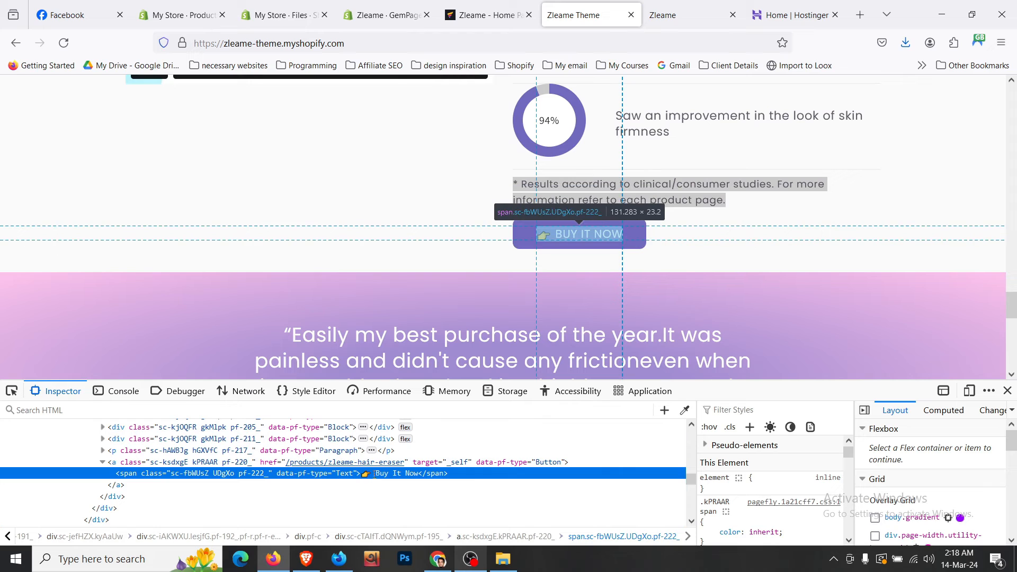
{"action": "left_click", "coordinate": [480, 15]}
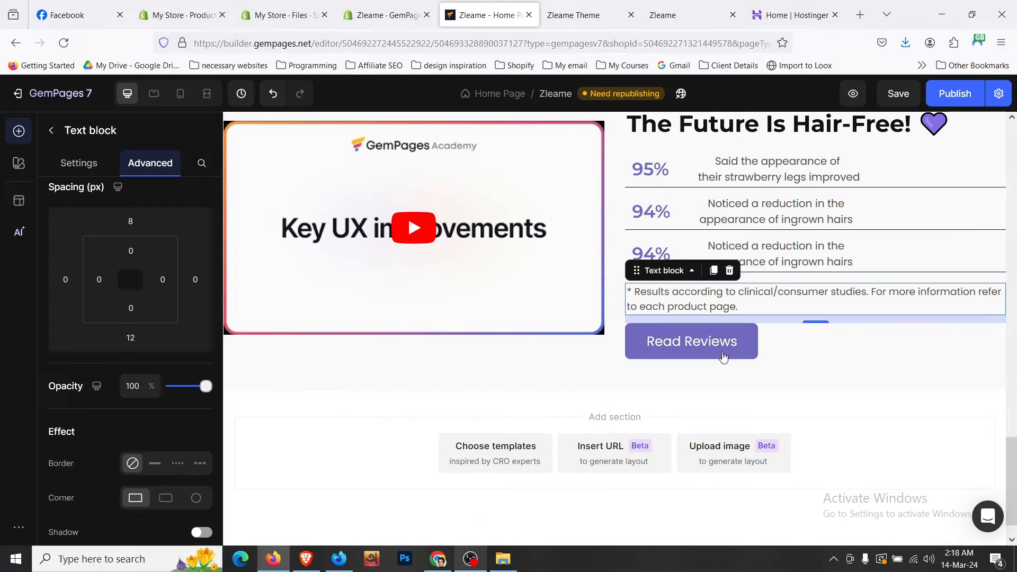
{"action": "left_click", "coordinate": [694, 345]}
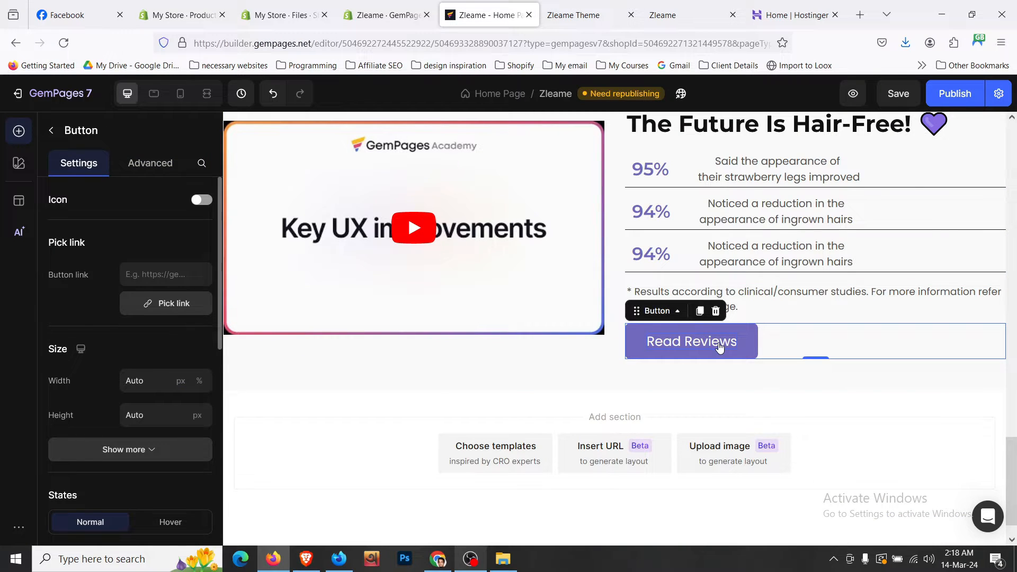
{"action": "type", "text": "👉 Buy It Now"}
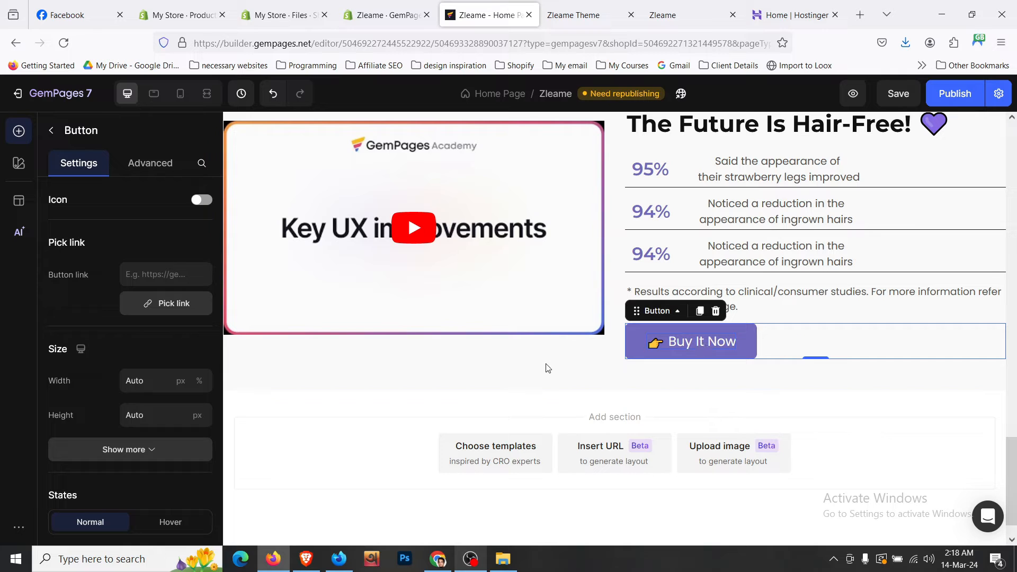
- Check the disclaimer, button and video-and-stats row, then save the page
{"action": "left_click", "coordinate": [546, 366]}
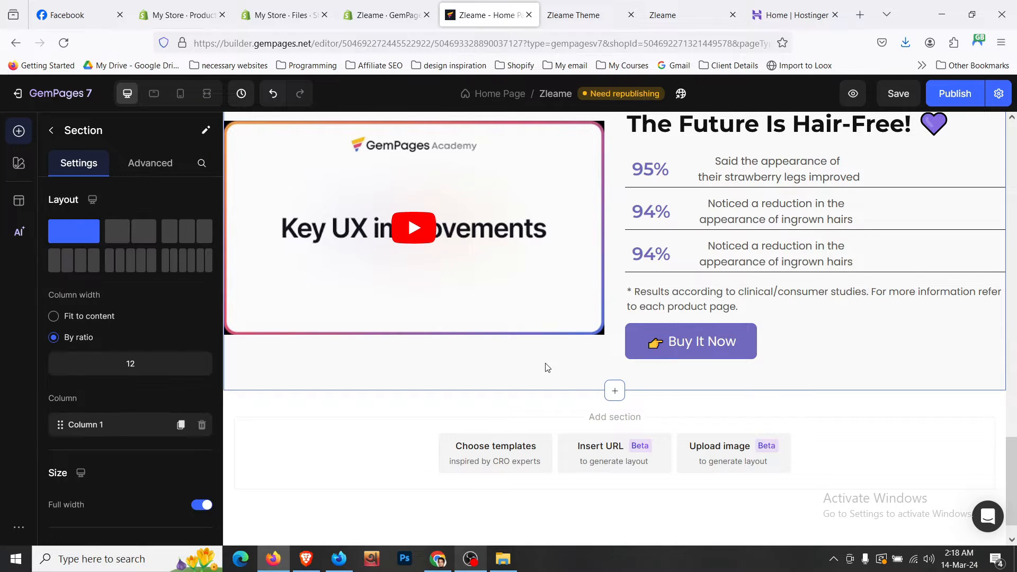
{"action": "left_click", "coordinate": [807, 301]}
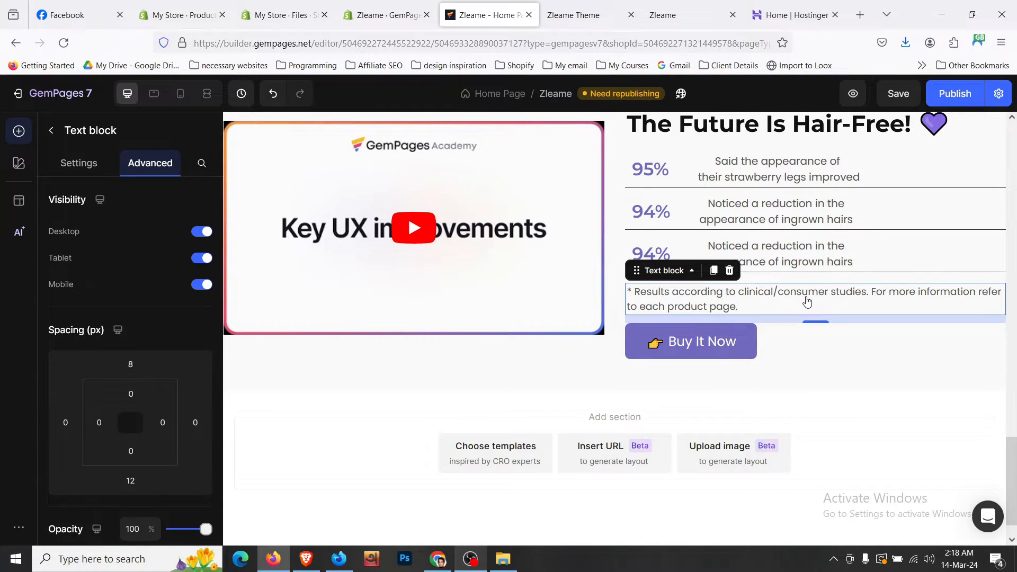
{"action": "left_click", "coordinate": [610, 345]}
{"action": "left_click", "coordinate": [558, 364]}
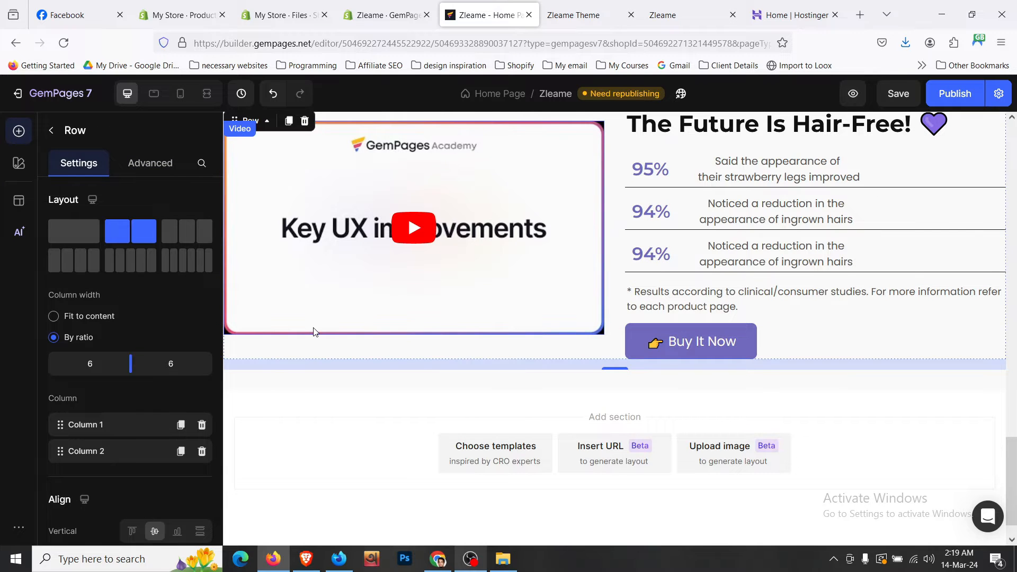
{"action": "scroll", "coordinate": [314, 332], "scroll_direction": "up", "scroll_amount": 4}
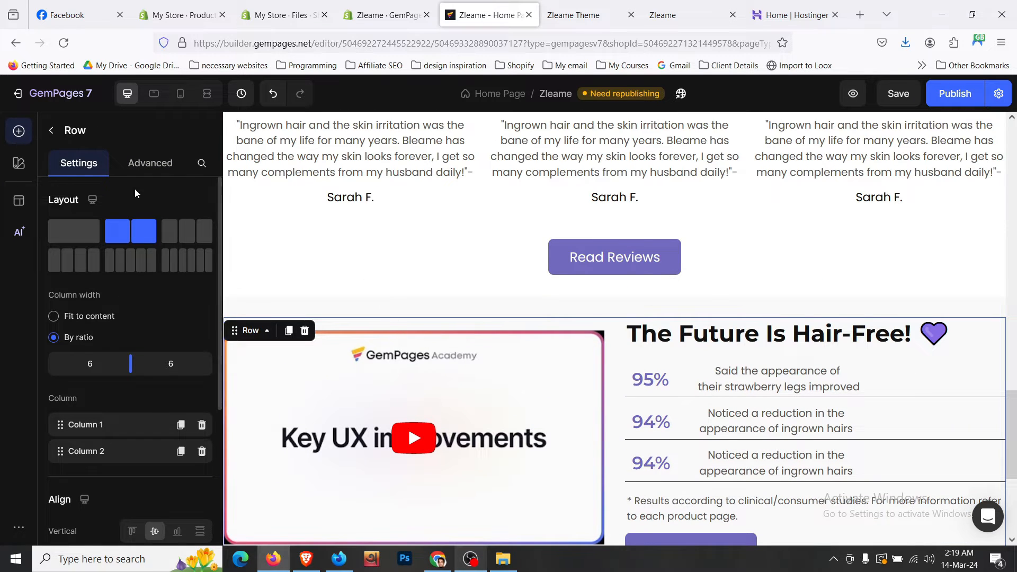
{"action": "key", "text": "ctrl+s"}
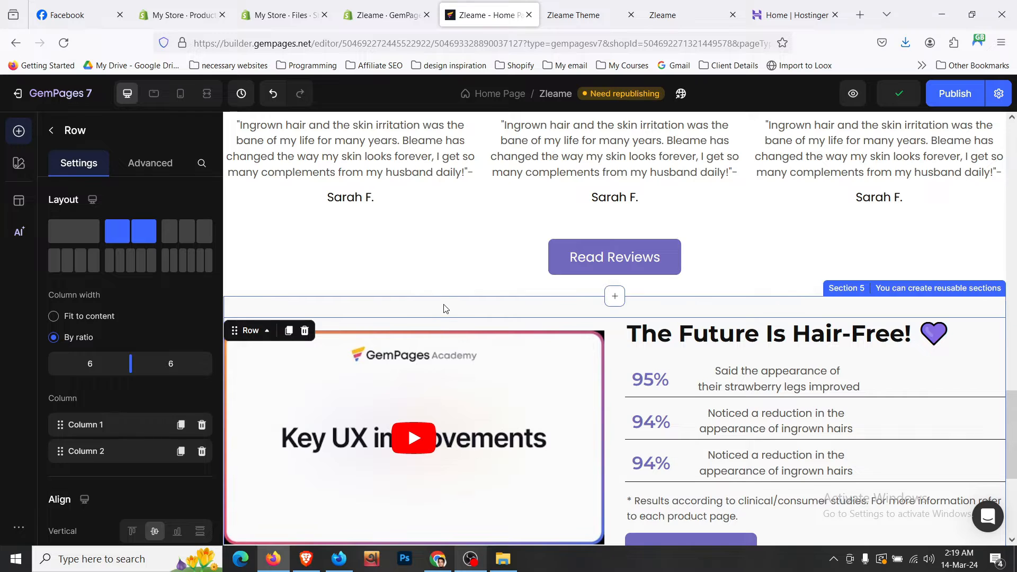
- Select Section 5 and its two-column video-and-stats row, then switch to the mobile layout
{"action": "left_click", "coordinate": [443, 309]}
{"action": "scroll", "coordinate": [447, 307], "scroll_direction": "down", "scroll_amount": 4}
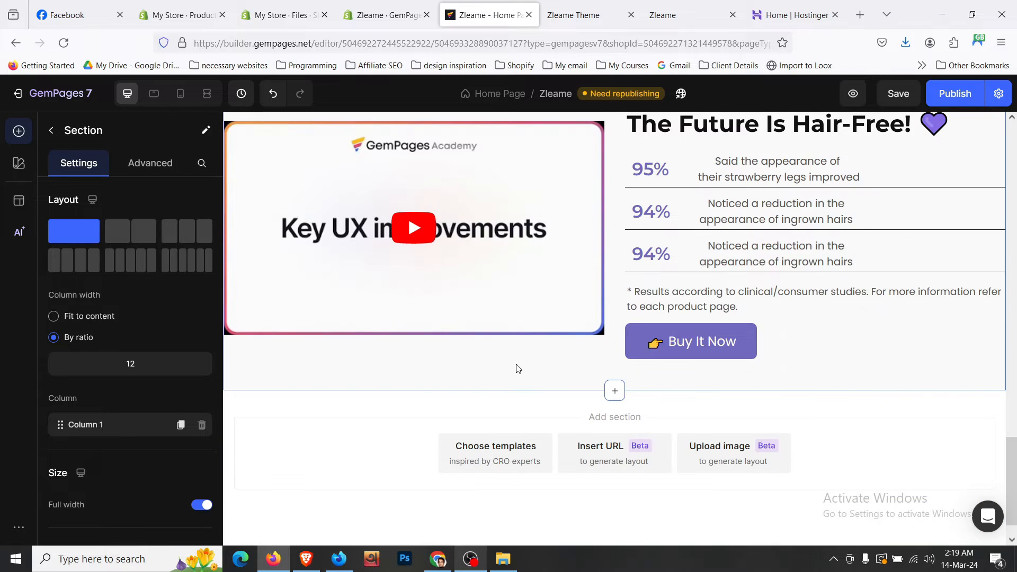
{"action": "left_click", "coordinate": [519, 356]}
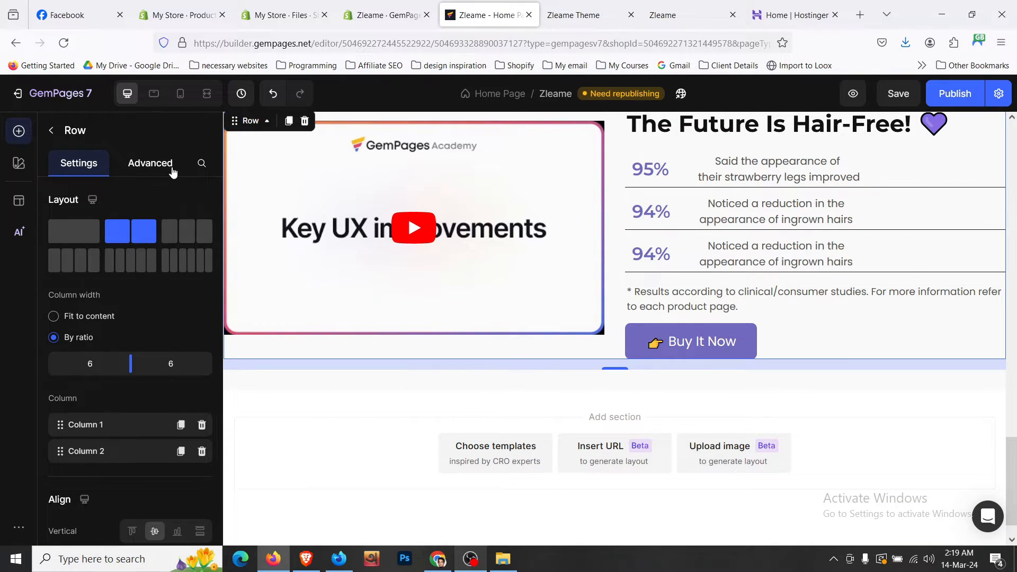
{"action": "scroll", "coordinate": [472, 345], "scroll_direction": "up", "scroll_amount": 3}
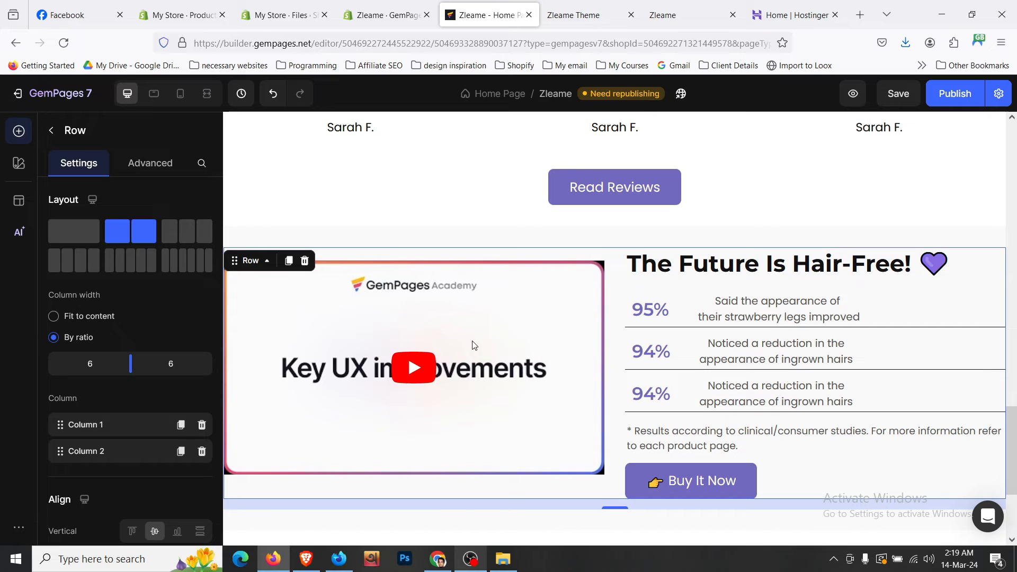
{"action": "left_click", "coordinate": [511, 244]}
{"action": "scroll", "coordinate": [512, 247], "scroll_direction": "down", "scroll_amount": 3}
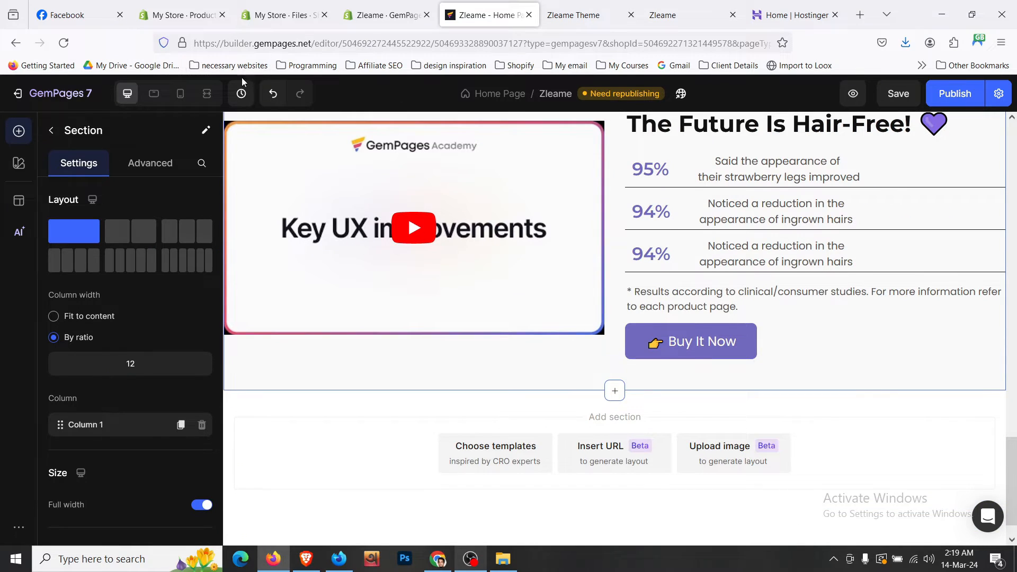
{"action": "left_click", "coordinate": [180, 93]}
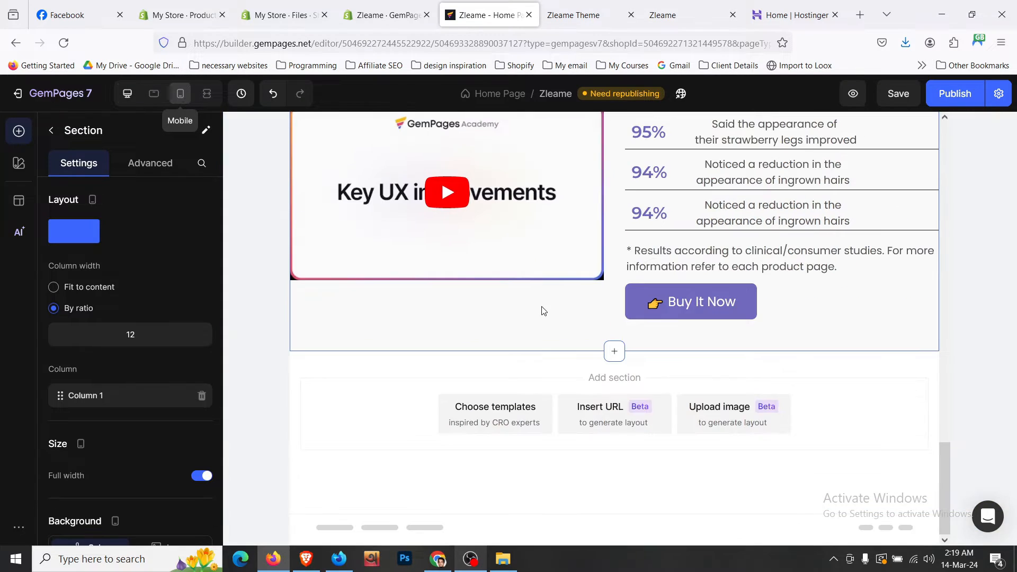
- Set Section 5's mobile left and right padding to XL (24 px)
{"action": "scroll", "coordinate": [543, 308], "scroll_direction": "down", "scroll_amount": 4}
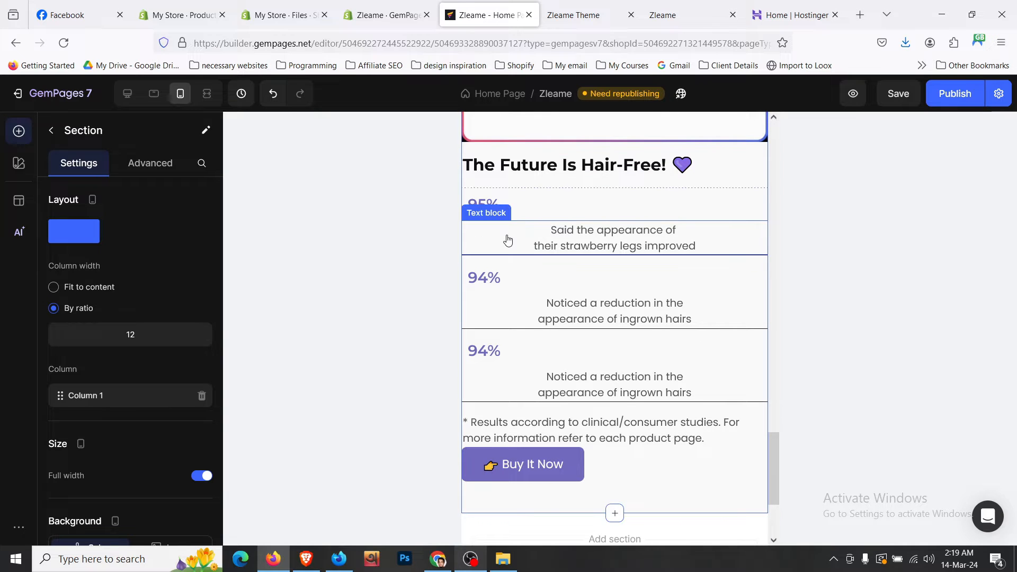
{"action": "scroll", "coordinate": [552, 205], "scroll_direction": "up", "scroll_amount": 5}
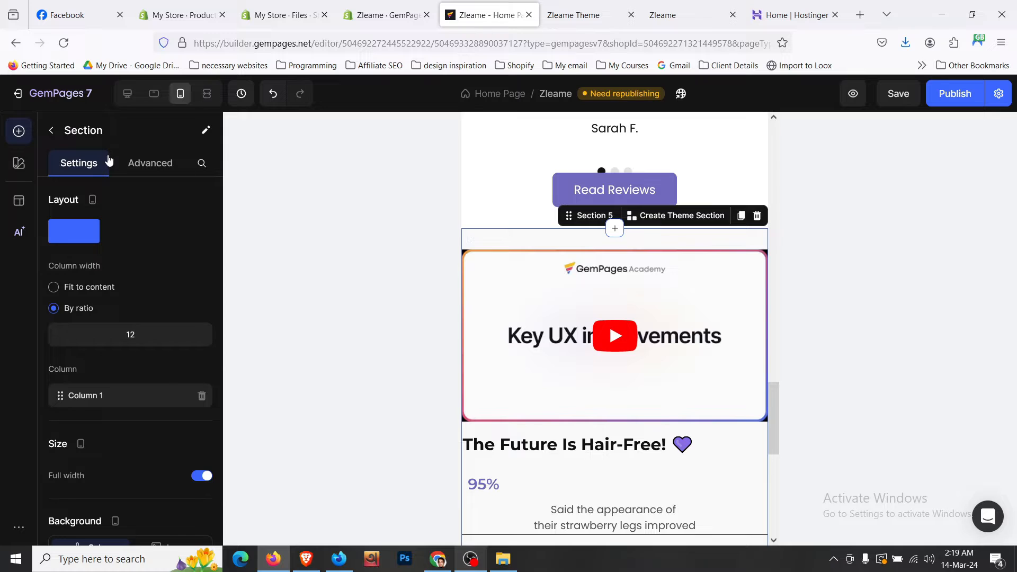
{"action": "scroll", "coordinate": [95, 299], "scroll_direction": "down", "scroll_amount": 2}
{"action": "left_click", "coordinate": [150, 162]}
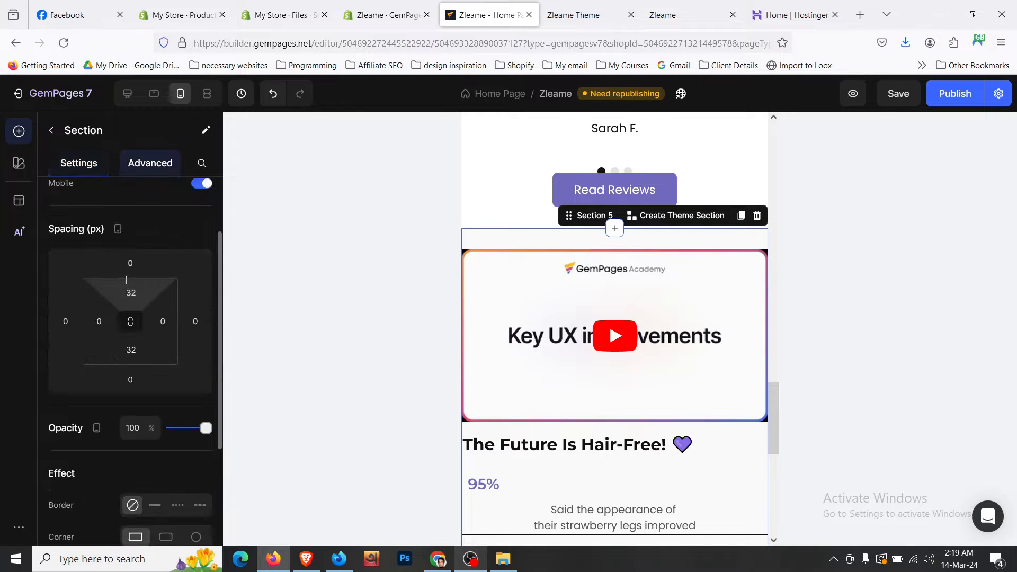
{"action": "scroll", "coordinate": [117, 276], "scroll_direction": "down", "scroll_amount": 3}
{"action": "scroll", "coordinate": [116, 276], "scroll_direction": "up", "scroll_amount": 1}
{"action": "left_click", "coordinate": [108, 247]}
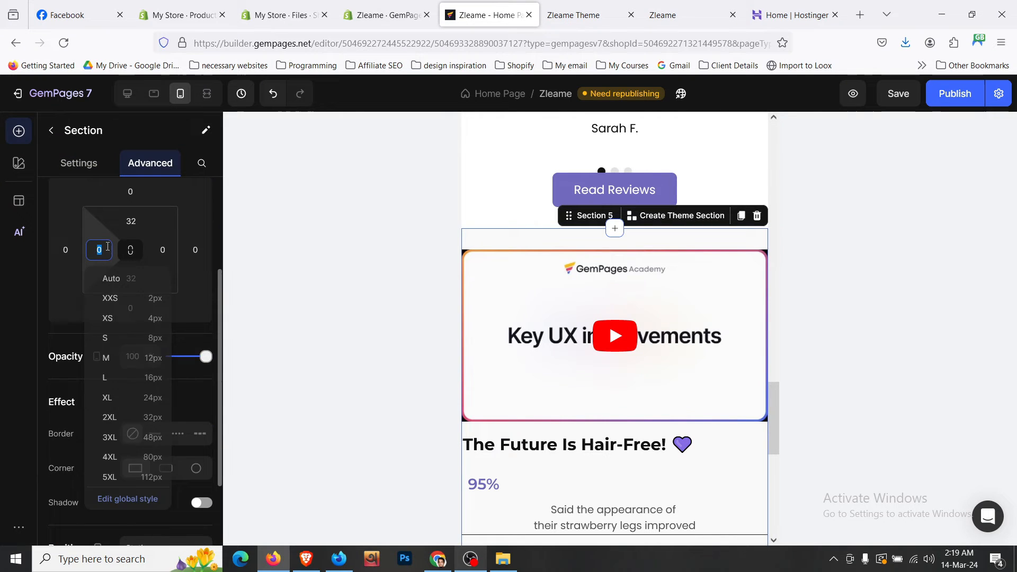
{"action": "left_click", "coordinate": [151, 398]}
{"action": "left_click", "coordinate": [162, 250]}
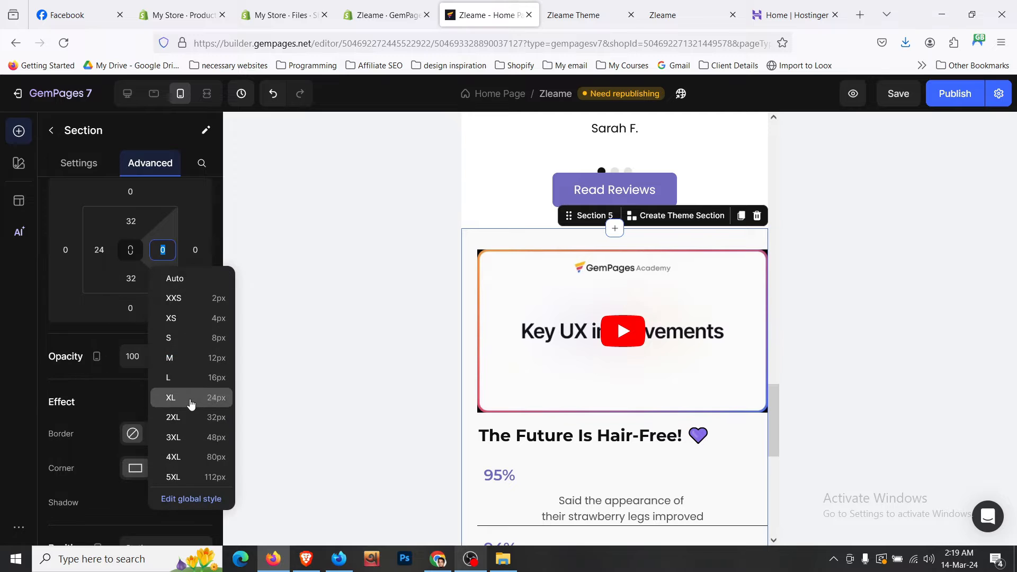
{"action": "left_click", "coordinate": [185, 403]}
{"action": "scroll", "coordinate": [546, 312], "scroll_direction": "down", "scroll_amount": 3}
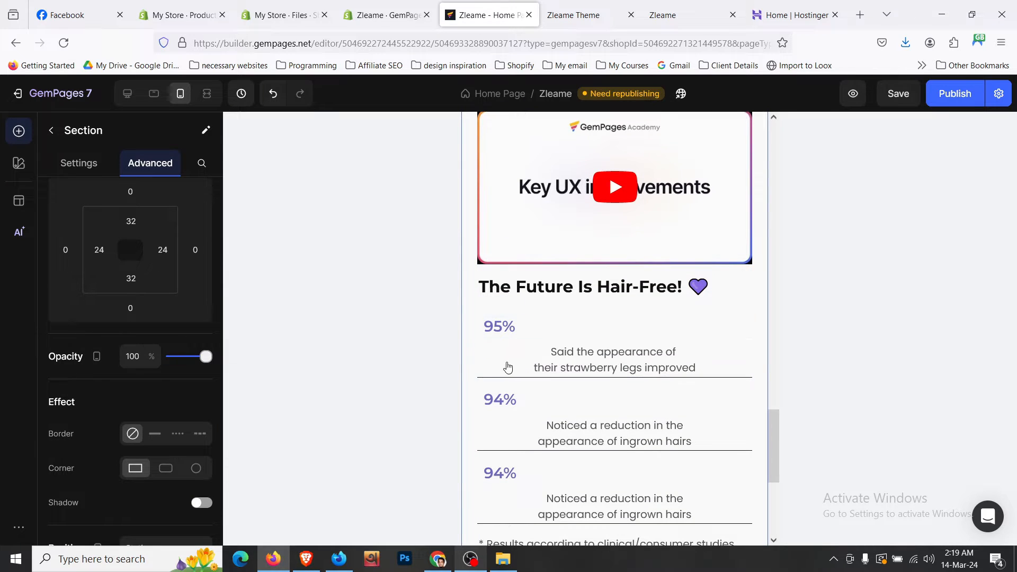
- Make the 95% and second stat rows fit content with figures beside their text, and save
{"action": "left_click", "coordinate": [482, 314]}
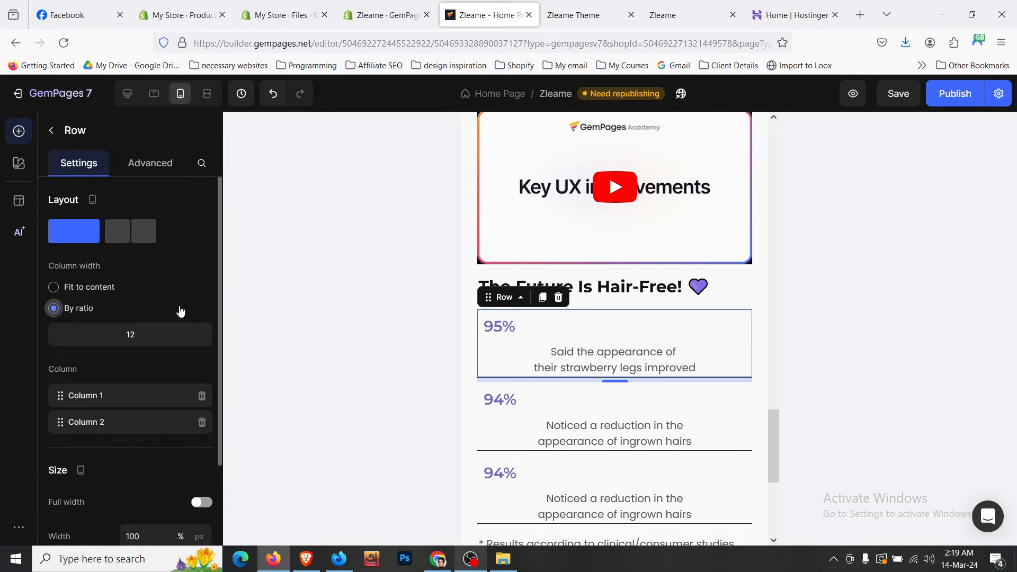
{"action": "left_click", "coordinate": [53, 287]}
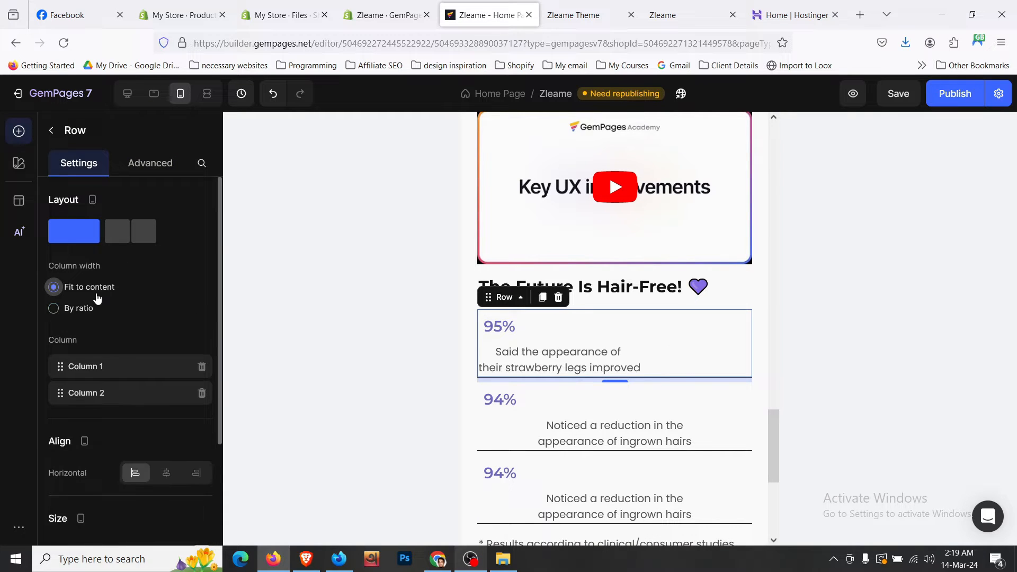
{"action": "left_click", "coordinate": [129, 231]}
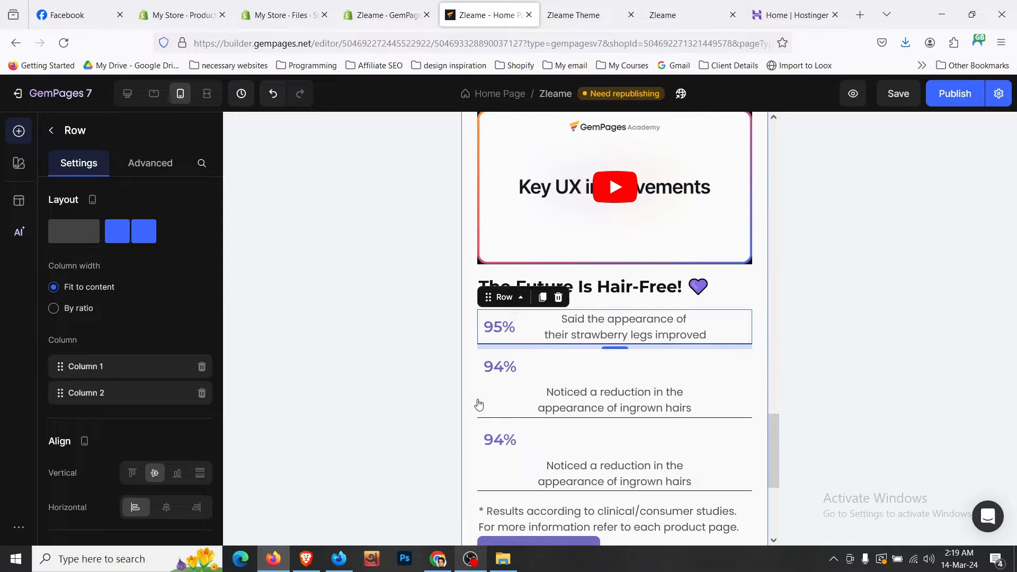
{"action": "mouse_move", "coordinate": [567, 180]}
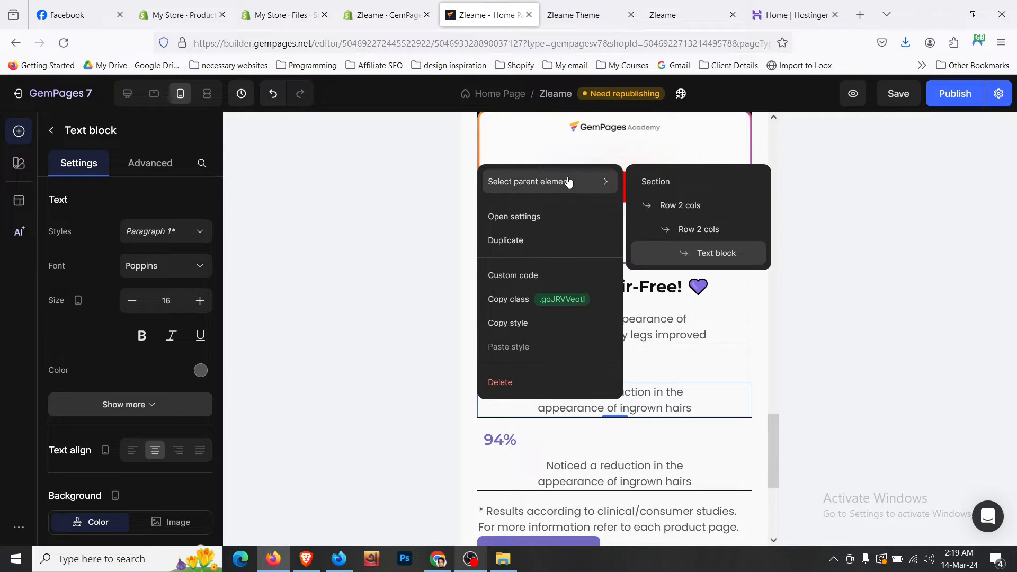
{"action": "left_click", "coordinate": [717, 231]}
{"action": "key", "text": "ctrl+s"}
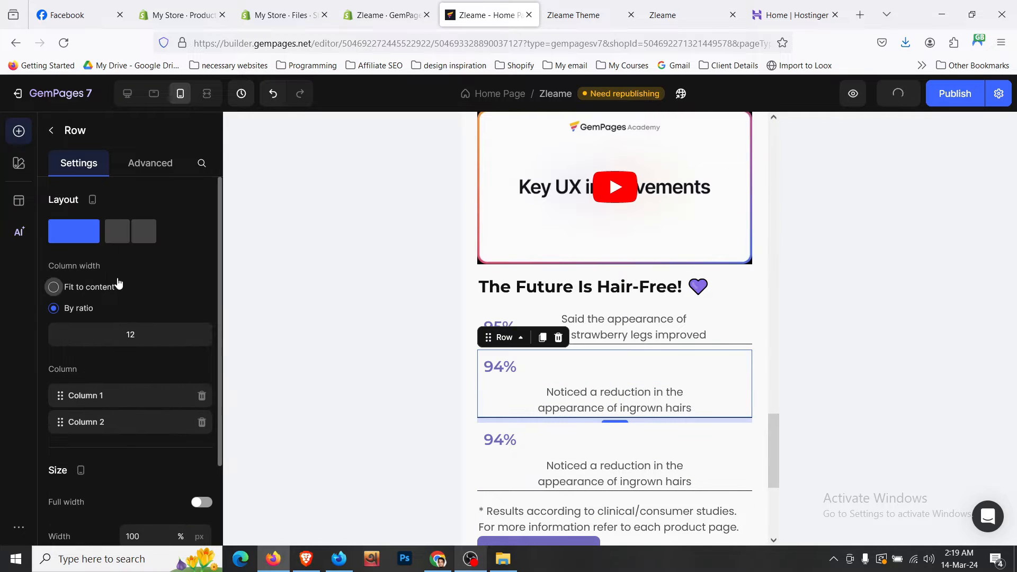
{"action": "left_click", "coordinate": [106, 286]}
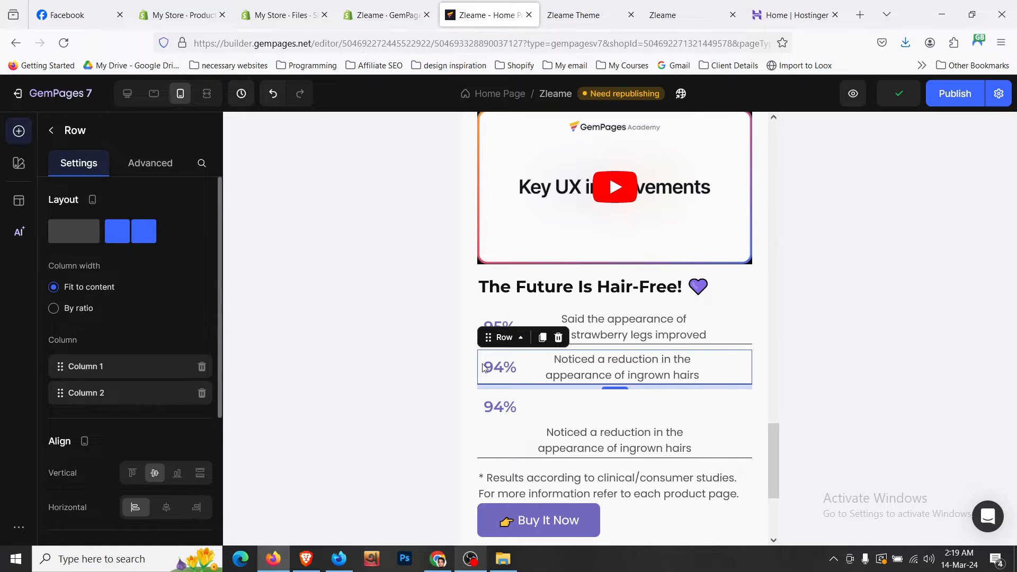
- Split the third stat row into two columns that fit their content
{"action": "right_click", "coordinate": [501, 404]}
{"action": "mouse_move", "coordinate": [596, 181]}
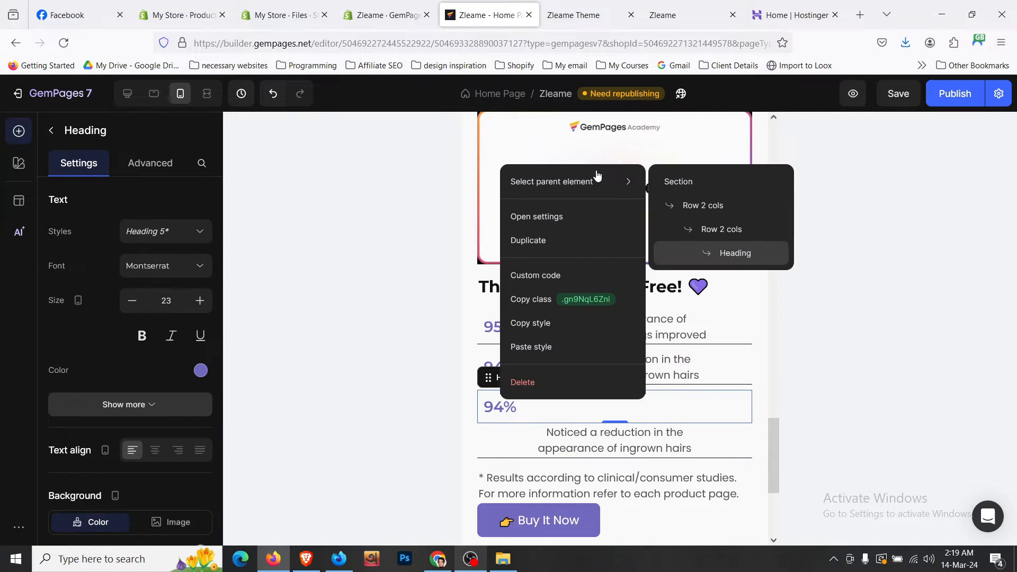
{"action": "left_click", "coordinate": [370, 240]}
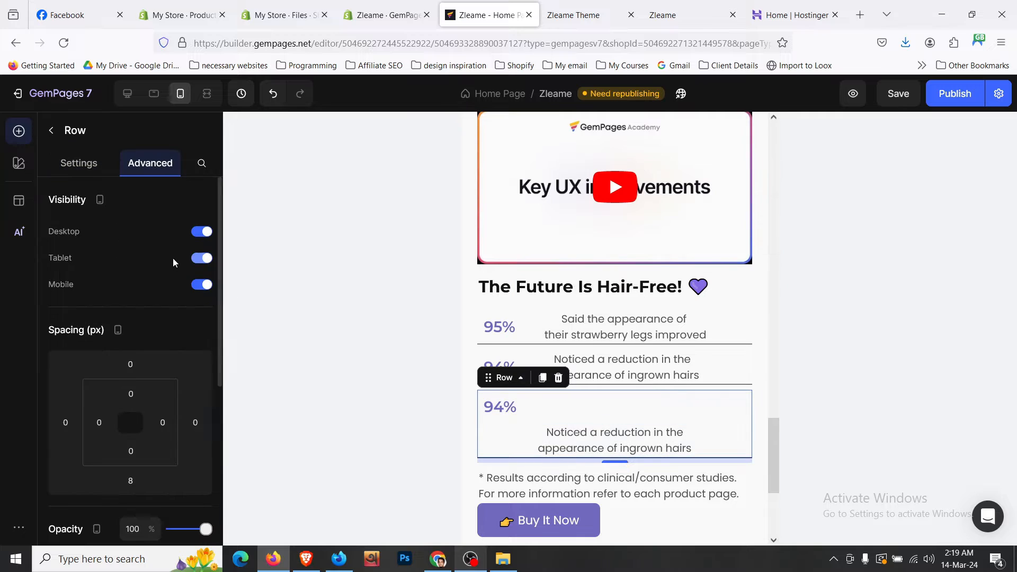
{"action": "left_click", "coordinate": [80, 166]}
{"action": "left_click", "coordinate": [130, 233]}
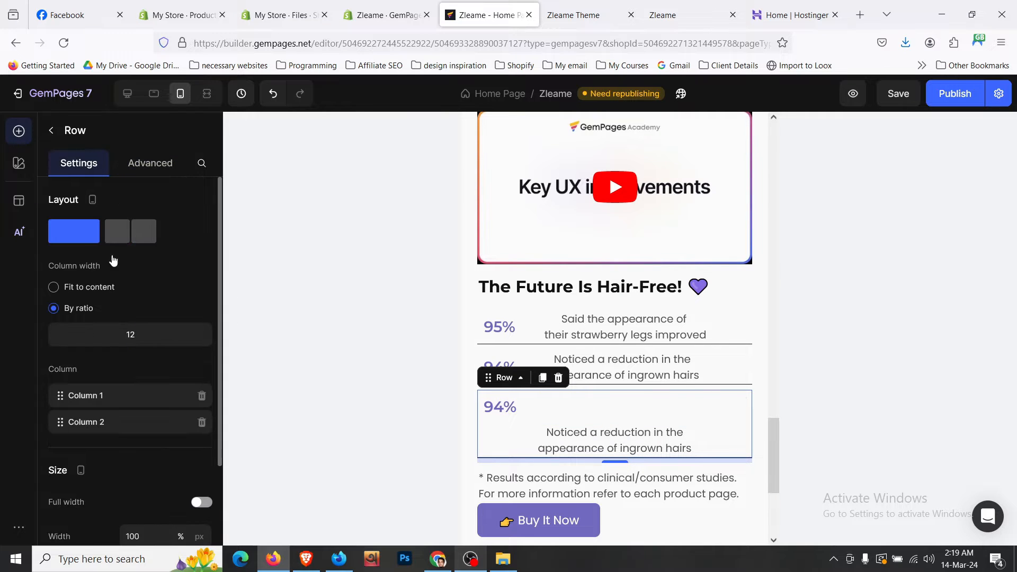
{"action": "left_click", "coordinate": [94, 290]}
{"action": "scroll", "coordinate": [631, 430], "scroll_direction": "down", "scroll_amount": 1}
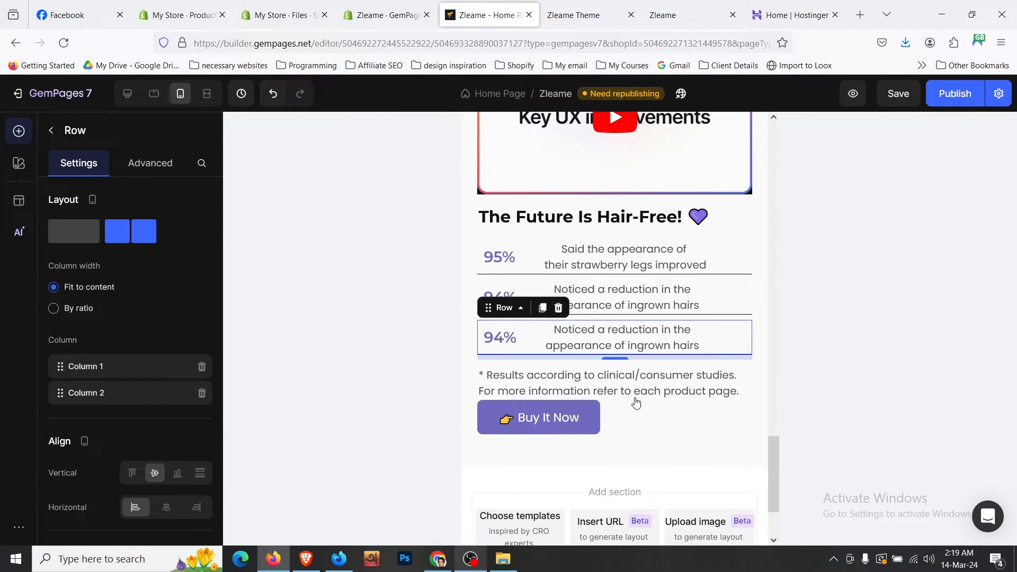
- Give the results disclaimer text a bottom margin of M (12px)
{"action": "left_click", "coordinate": [643, 386]}
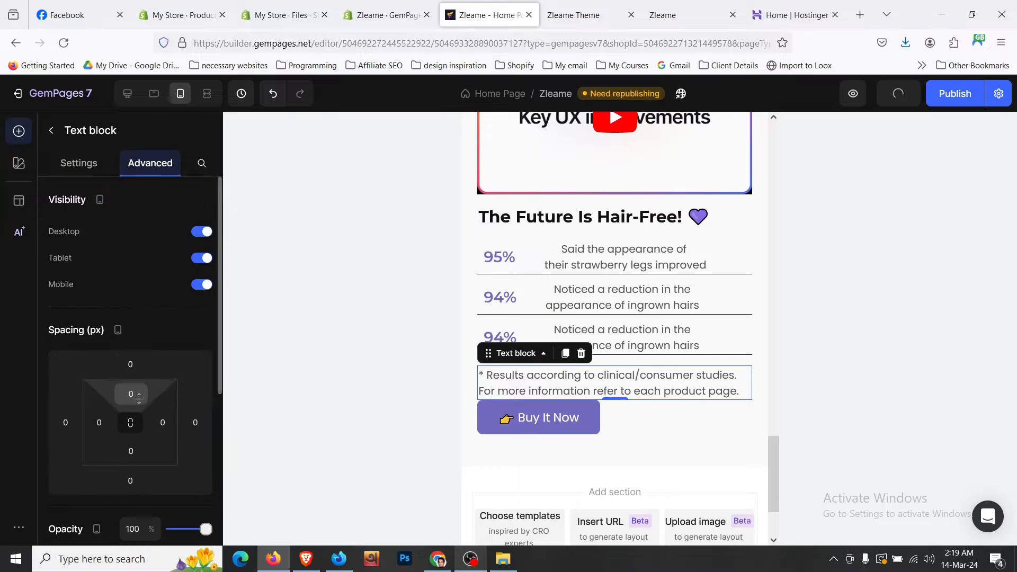
{"action": "scroll", "coordinate": [142, 344], "scroll_direction": "down", "scroll_amount": 4}
{"action": "left_click", "coordinate": [130, 266]}
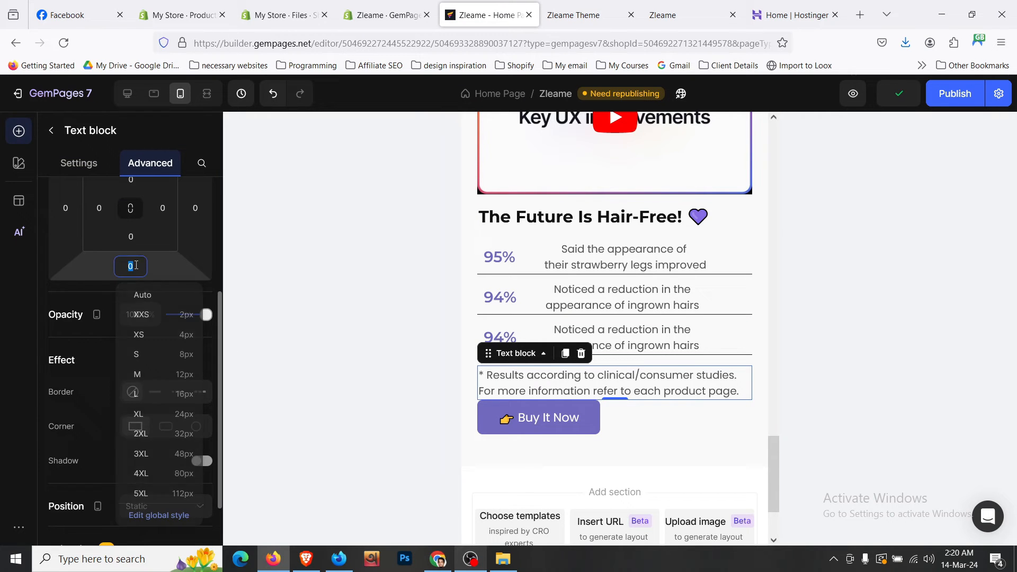
{"action": "left_click", "coordinate": [182, 374]}
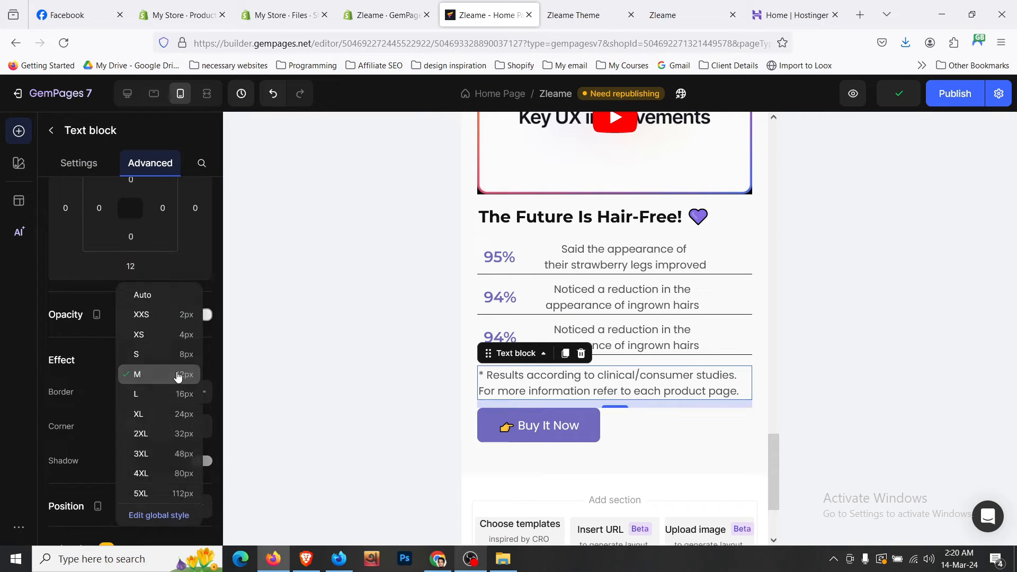
{"action": "left_click", "coordinate": [536, 471]}
{"action": "scroll", "coordinate": [536, 471], "scroll_direction": "up", "scroll_amount": 1}
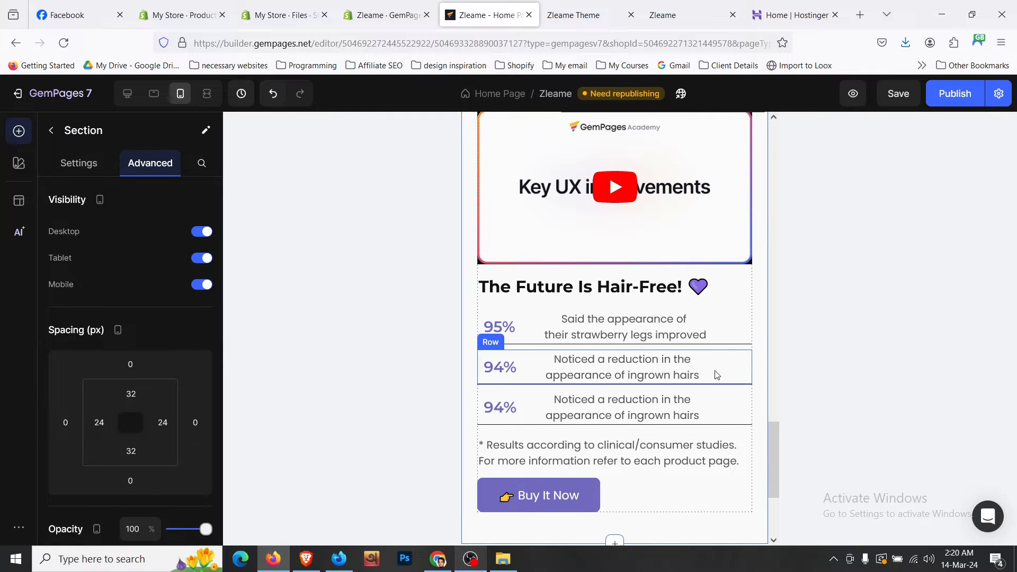
- Centre 'The Future Is Hair-Free!' heading and the 👉 Buy It Now button
{"action": "left_click", "coordinate": [658, 295]}
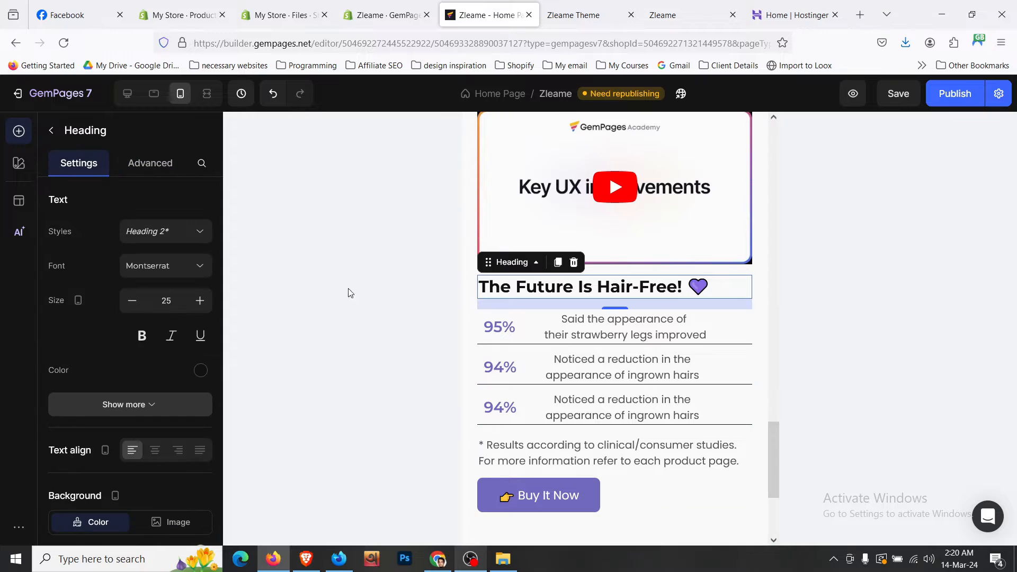
{"action": "left_click", "coordinate": [156, 452]}
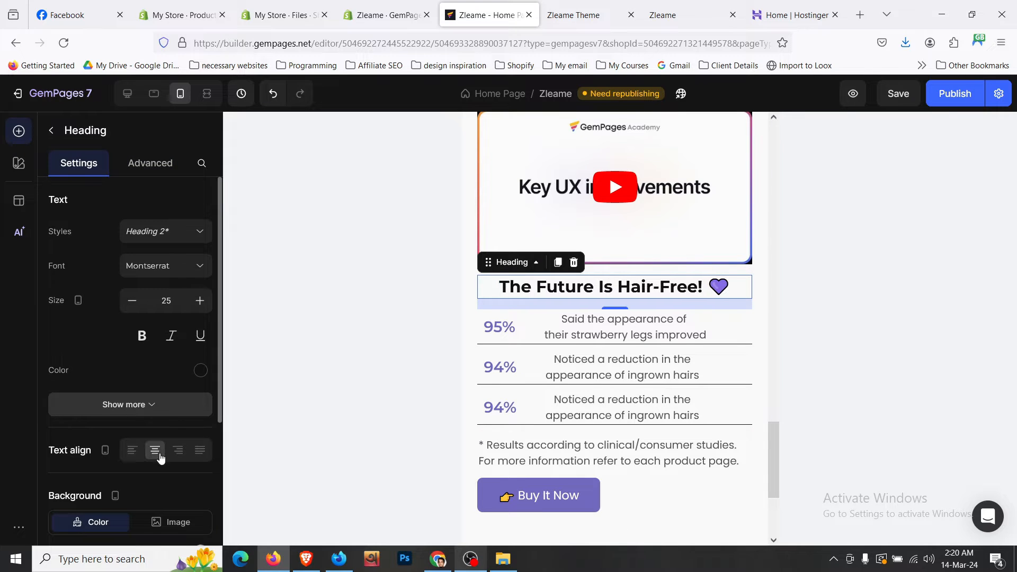
{"action": "scroll", "coordinate": [475, 407], "scroll_direction": "down", "scroll_amount": 3}
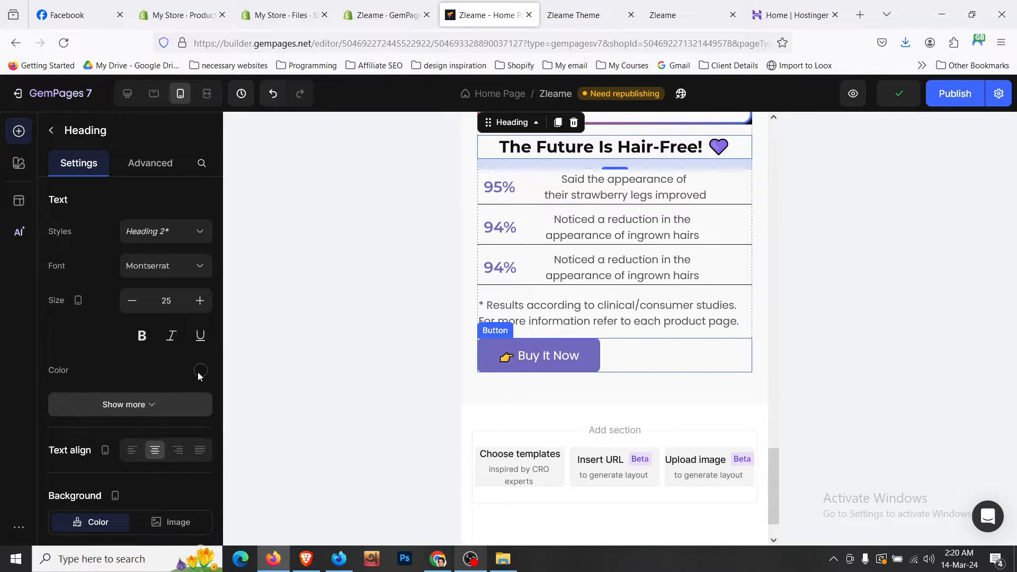
{"action": "scroll", "coordinate": [198, 372], "scroll_direction": "down", "scroll_amount": 6}
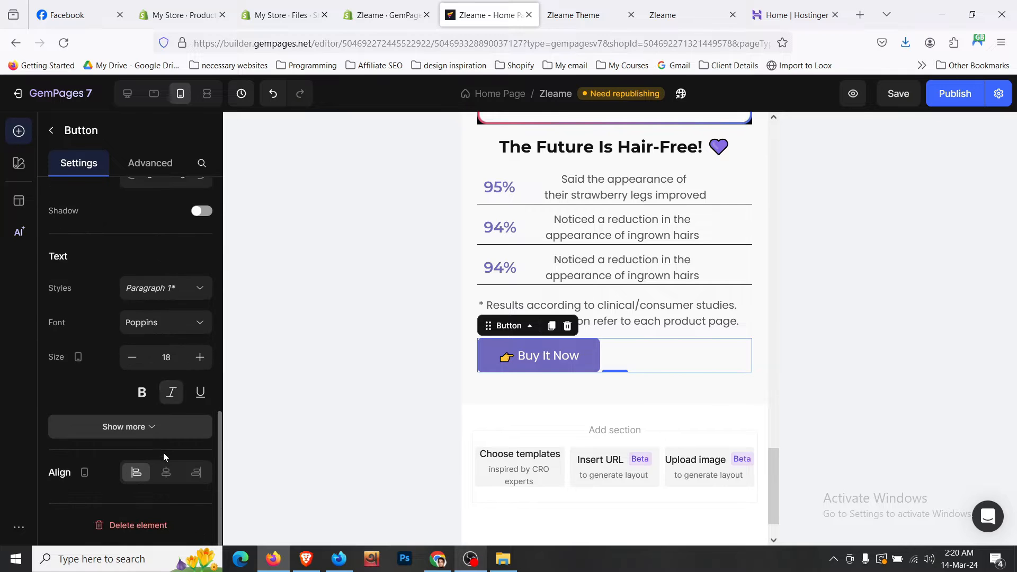
{"action": "left_click", "coordinate": [167, 475]}
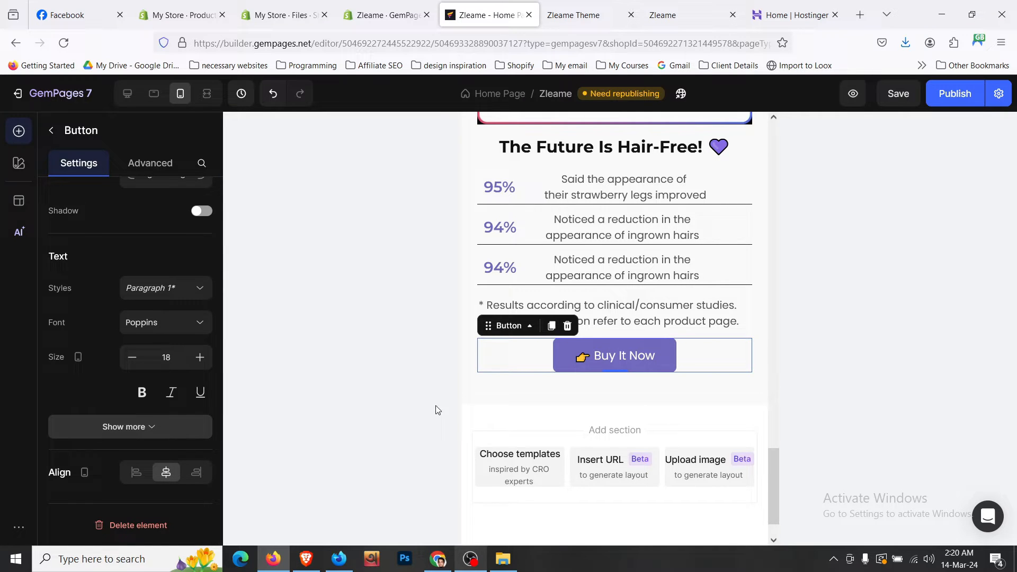
{"action": "left_click", "coordinate": [492, 403]}
{"action": "scroll", "coordinate": [492, 403], "scroll_direction": "up", "scroll_amount": 3}
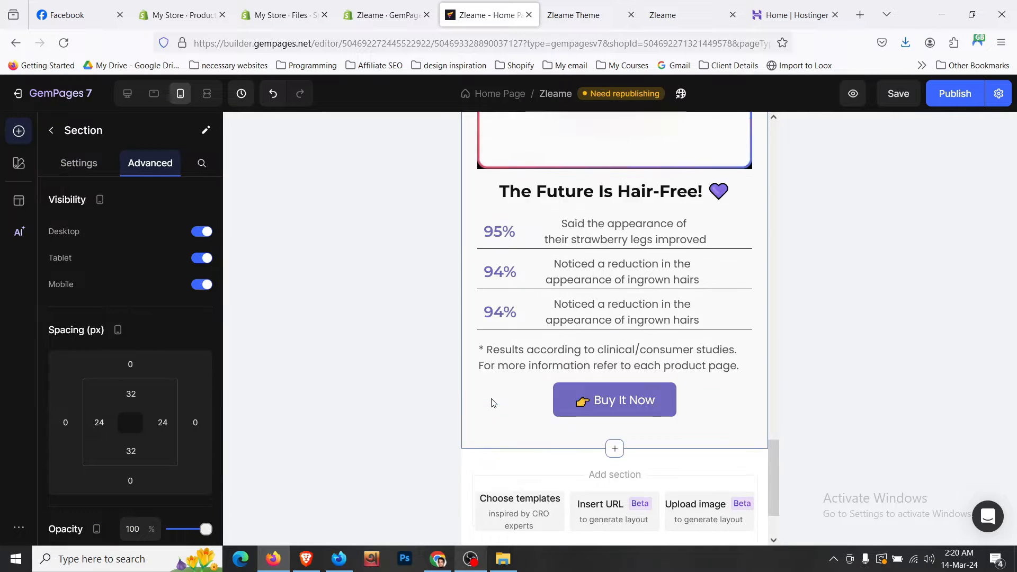
{"action": "scroll", "coordinate": [491, 403], "scroll_direction": "up", "scroll_amount": 6}
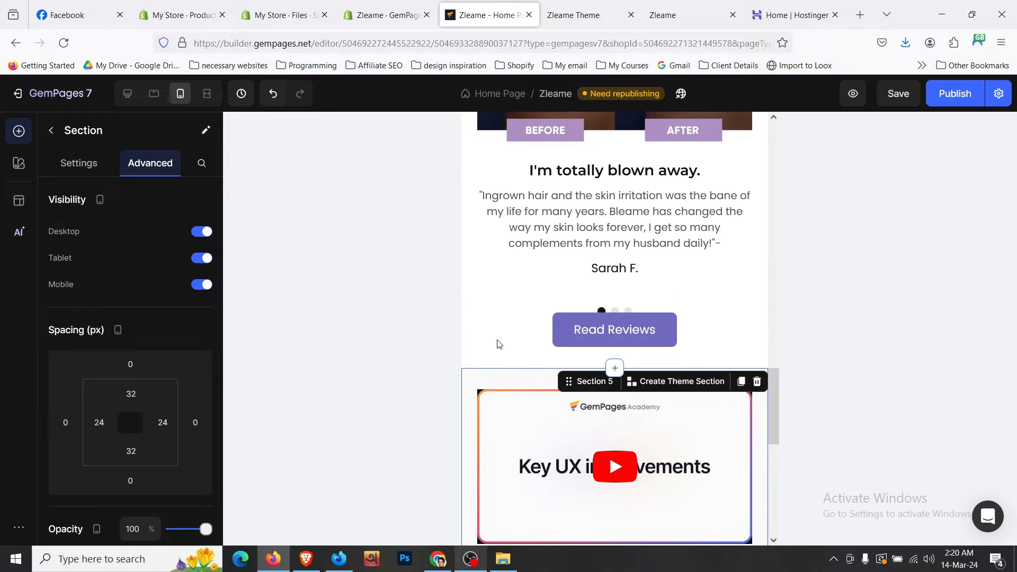
- In tablet layout, give the testimonials' Read Reviews button a 24px (XL) top margin
{"action": "left_click", "coordinate": [160, 104]}
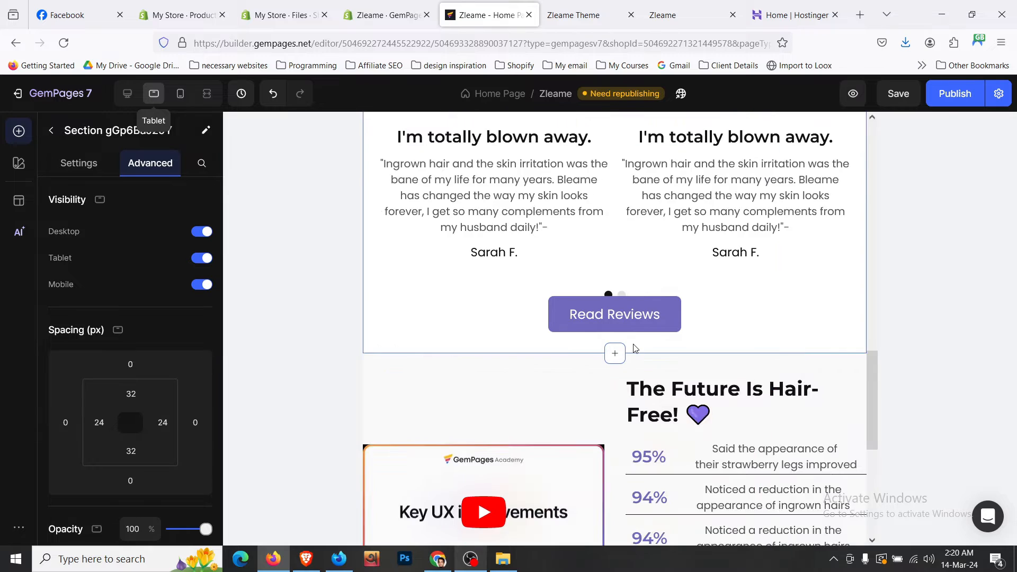
{"action": "scroll", "coordinate": [635, 348], "scroll_direction": "down", "scroll_amount": 3}
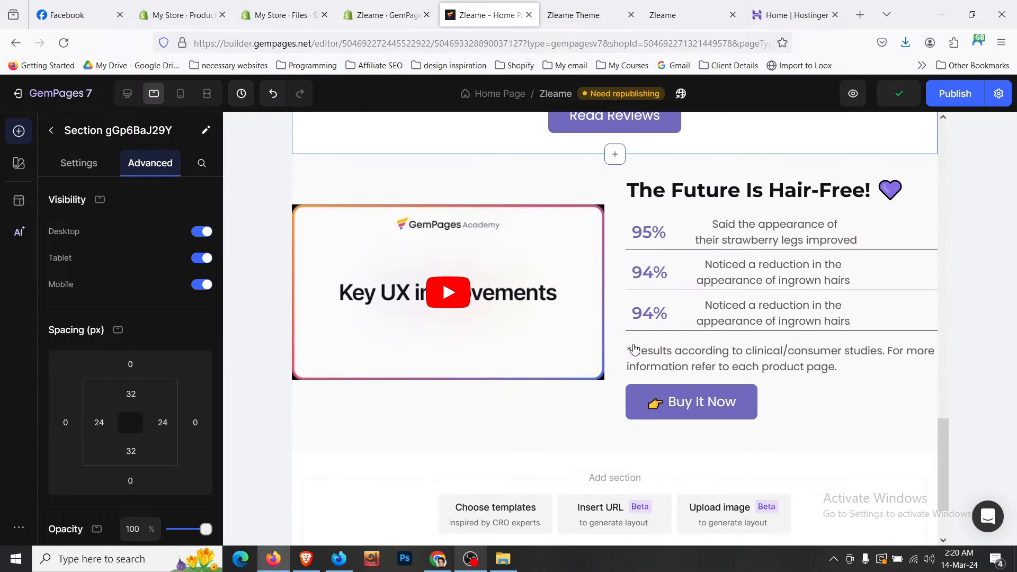
{"action": "scroll", "coordinate": [634, 348], "scroll_direction": "up", "scroll_amount": 3}
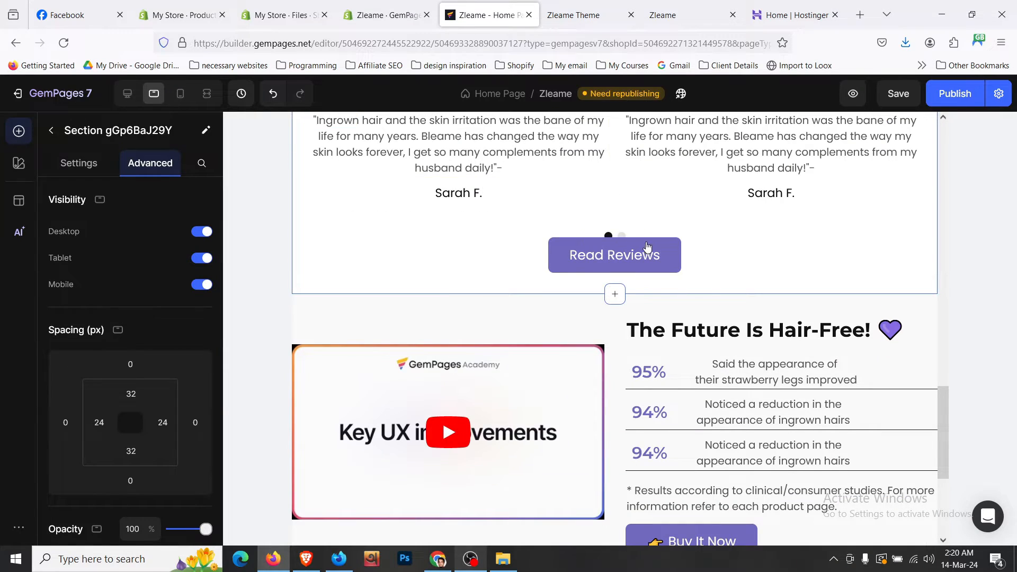
{"action": "left_click", "coordinate": [725, 228]}
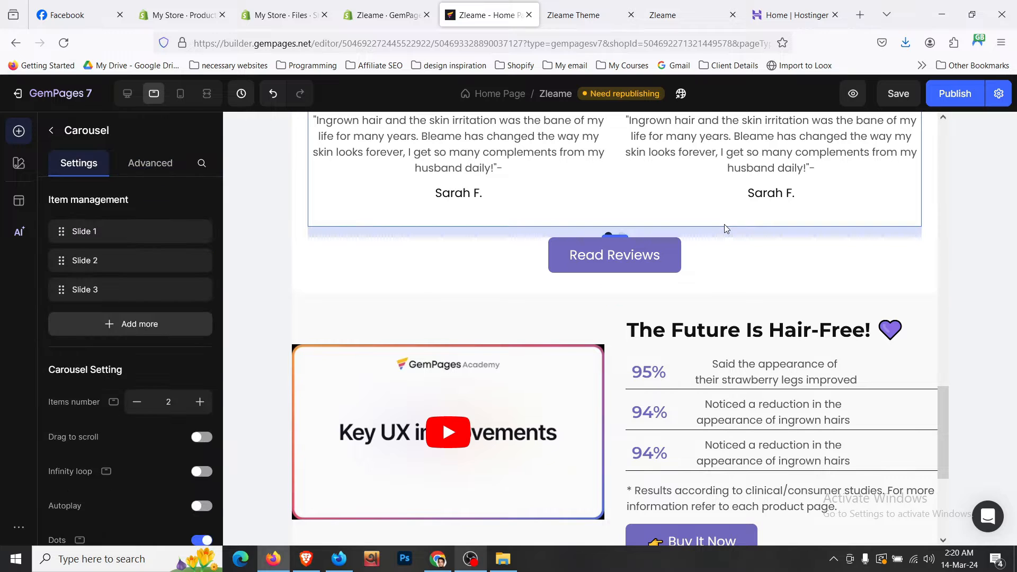
{"action": "left_click", "coordinate": [151, 165]}
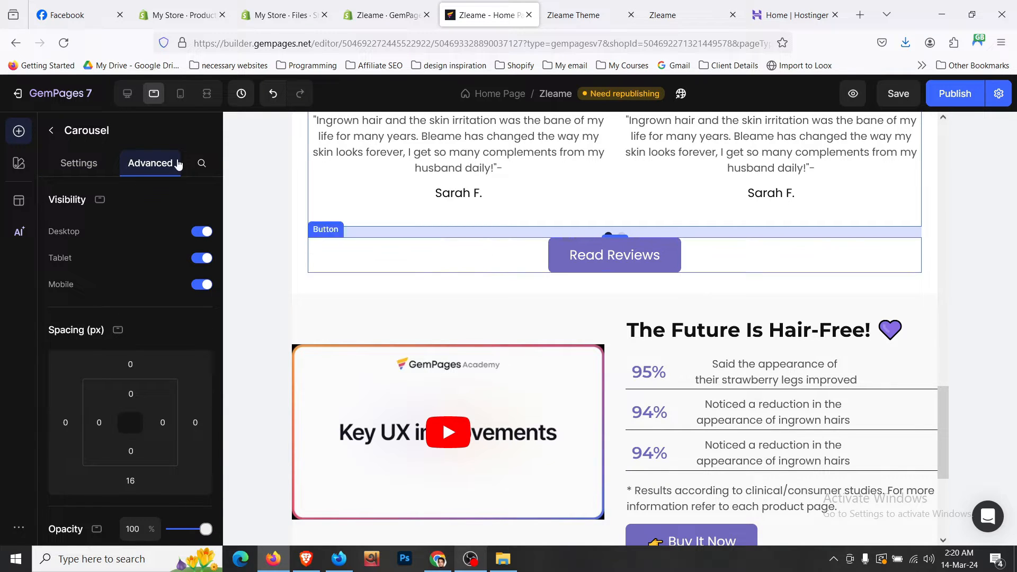
{"action": "left_click", "coordinate": [176, 168]}
{"action": "left_click", "coordinate": [132, 361]}
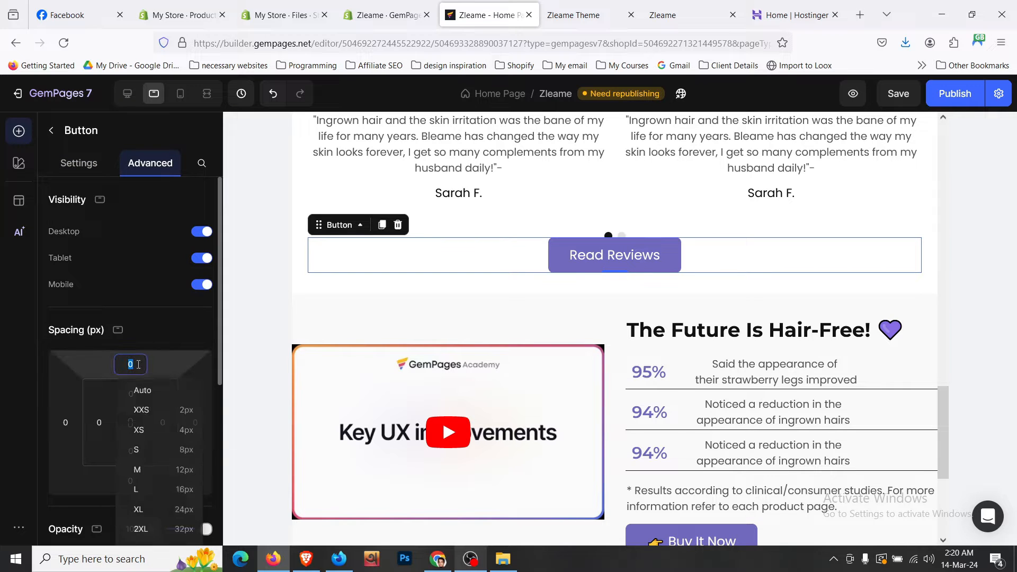
{"action": "left_click", "coordinate": [175, 441]}
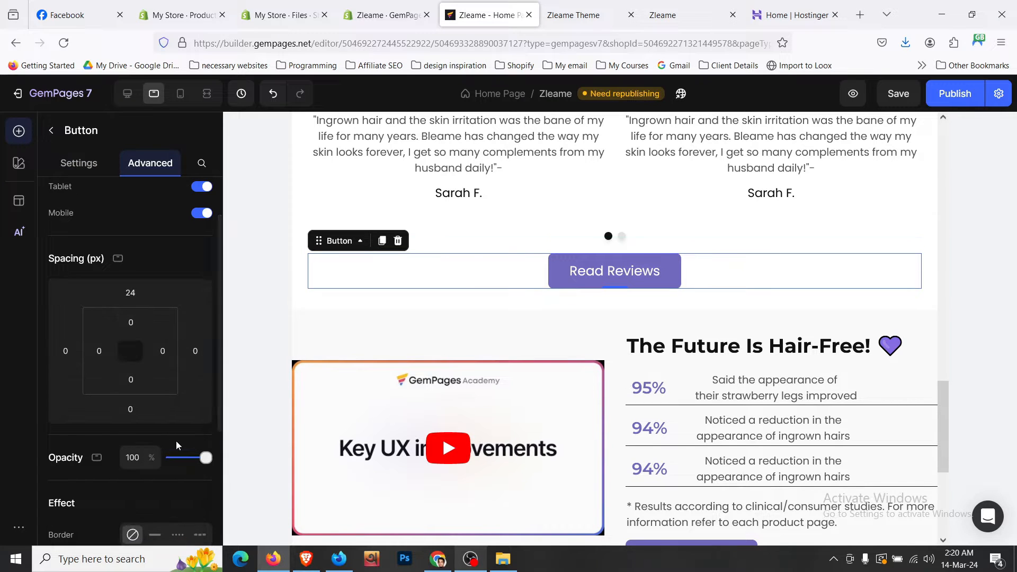
- Verify the Read Reviews button's spacing in mobile layout, then return to desktop
{"action": "left_click", "coordinate": [181, 94]}
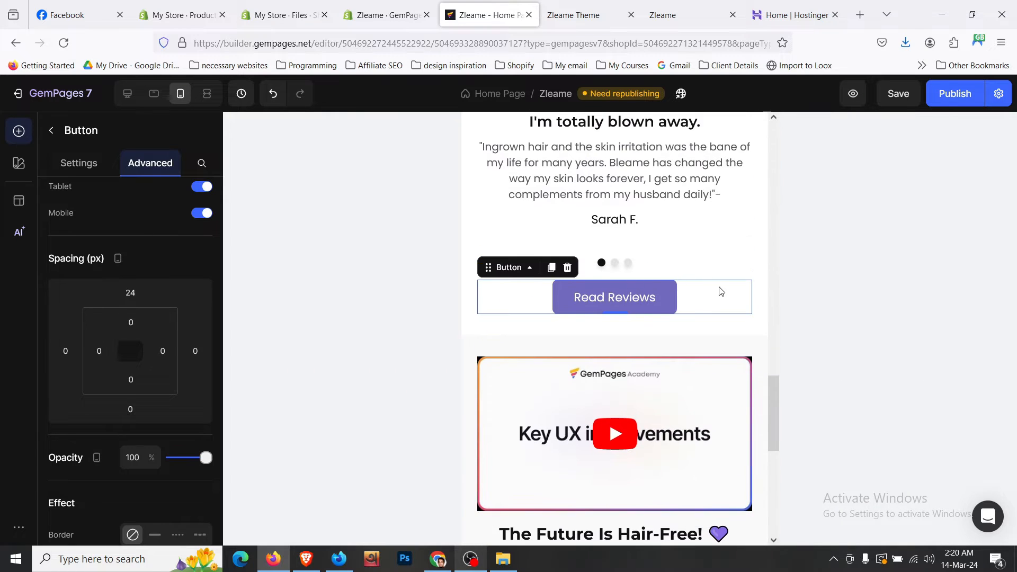
{"action": "left_click", "coordinate": [493, 328]}
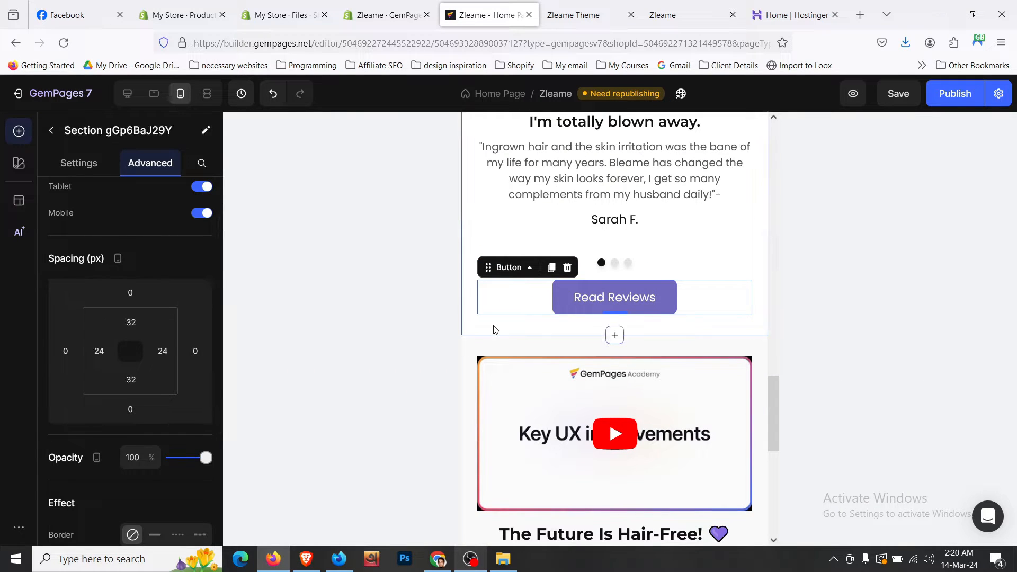
{"action": "left_click", "coordinate": [536, 292]}
{"action": "left_click", "coordinate": [132, 96]}
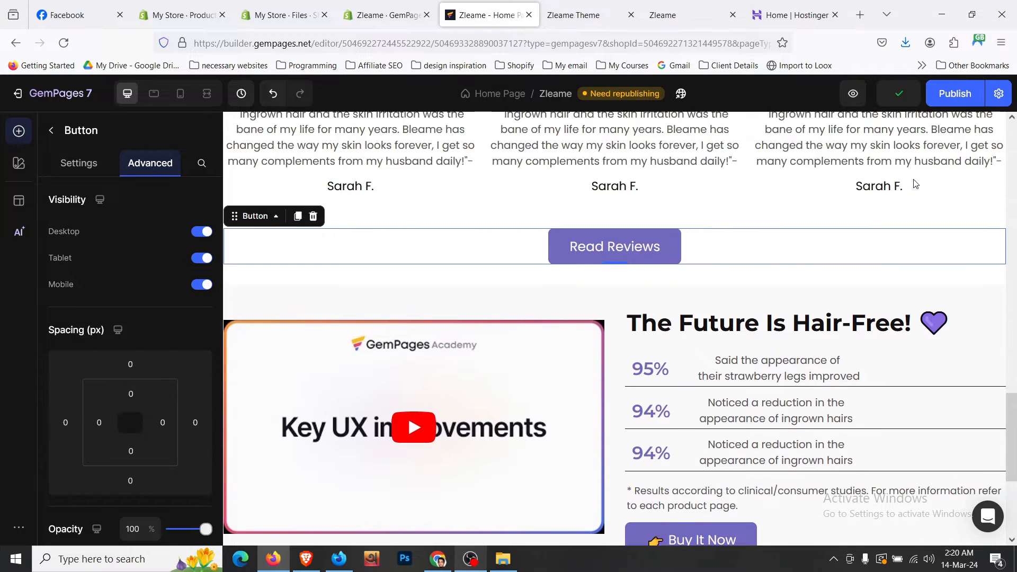
- Publish the home page, dismiss the success notice, and switch to the Zleame storefront
{"action": "scroll", "coordinate": [816, 315], "scroll_direction": "down", "scroll_amount": 3}
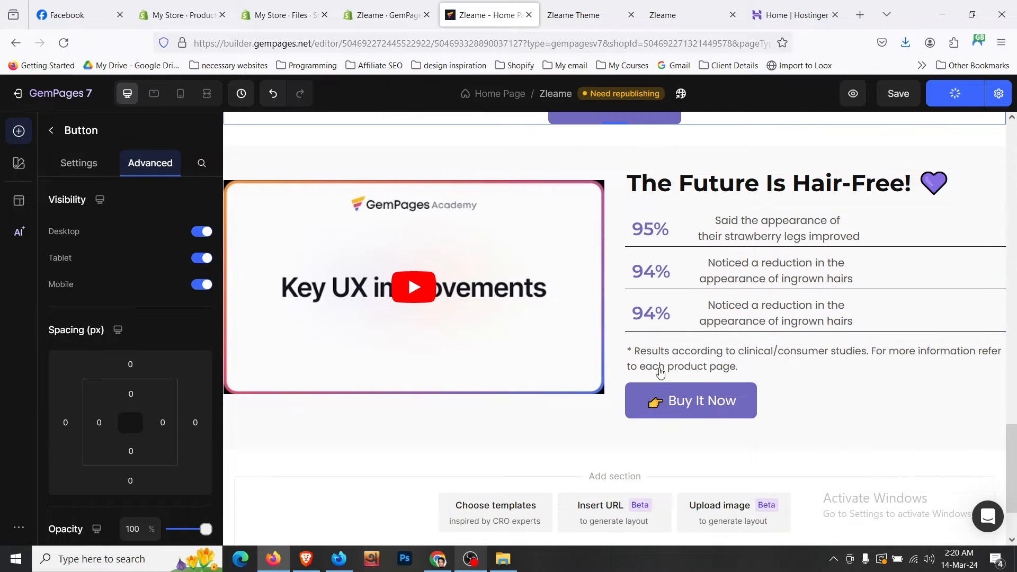
{"action": "left_click", "coordinate": [574, 432]}
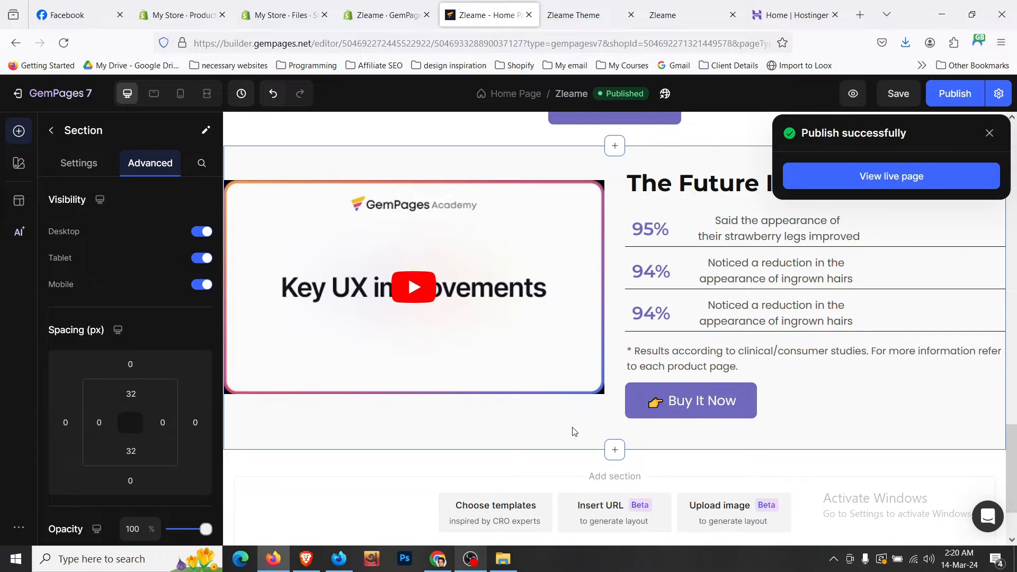
{"action": "left_click", "coordinate": [989, 133]}
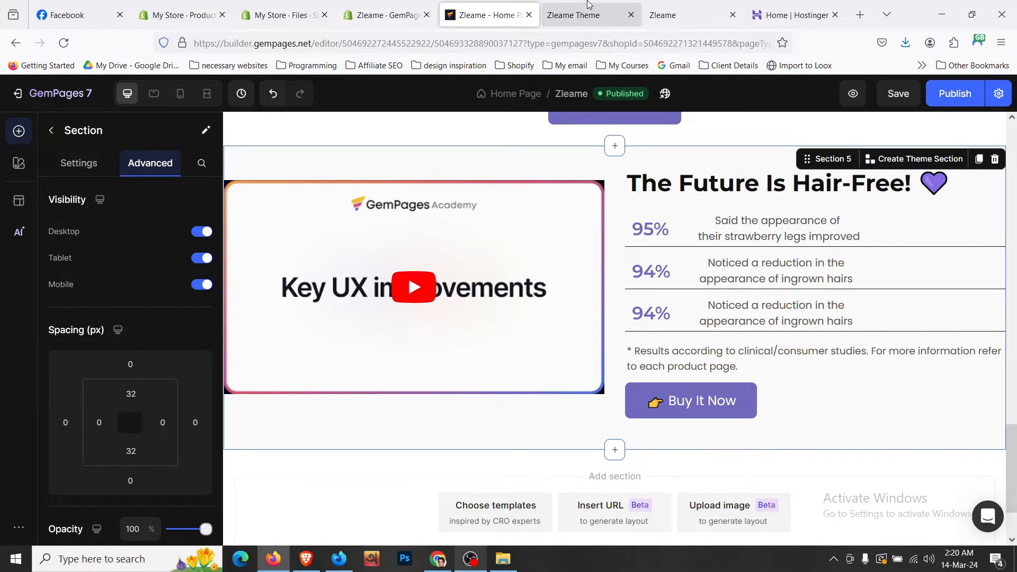
{"action": "left_click", "coordinate": [574, 15]}
{"action": "scroll", "coordinate": [582, 225], "scroll_direction": "down", "scroll_amount": 2}
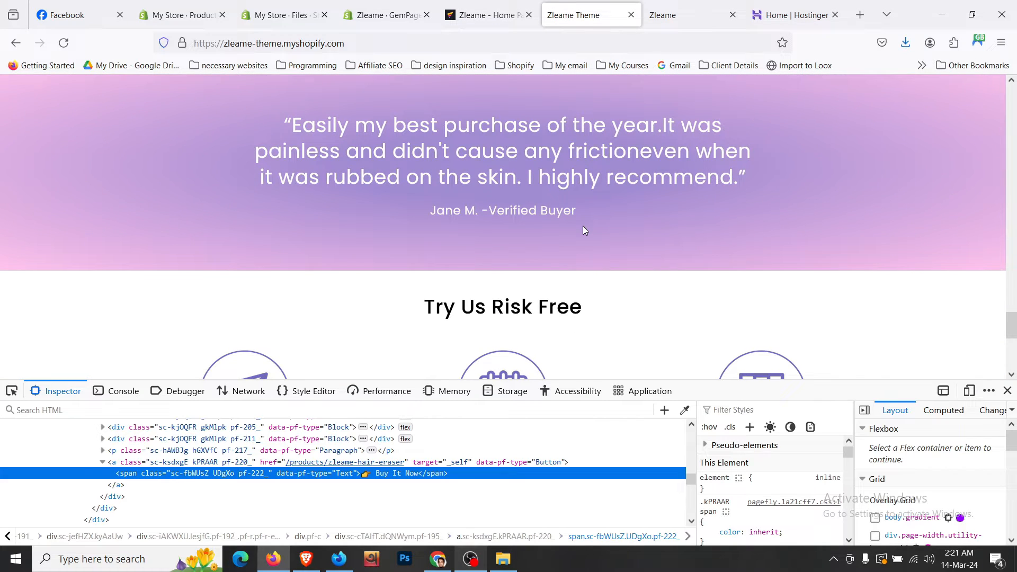
- Close the storefront's developer tools and review the page in the editor
{"action": "scroll", "coordinate": [582, 225], "scroll_direction": "up", "scroll_amount": 2}
{"action": "left_click", "coordinate": [1007, 391]}
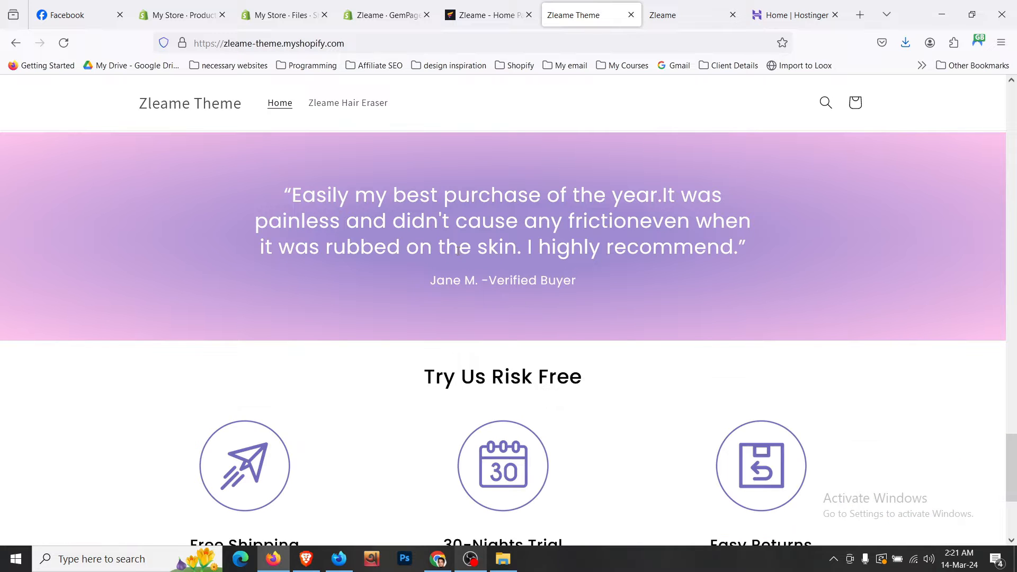
{"action": "left_click", "coordinate": [485, 15]}
{"action": "scroll", "coordinate": [521, 297], "scroll_direction": "down", "scroll_amount": 2}
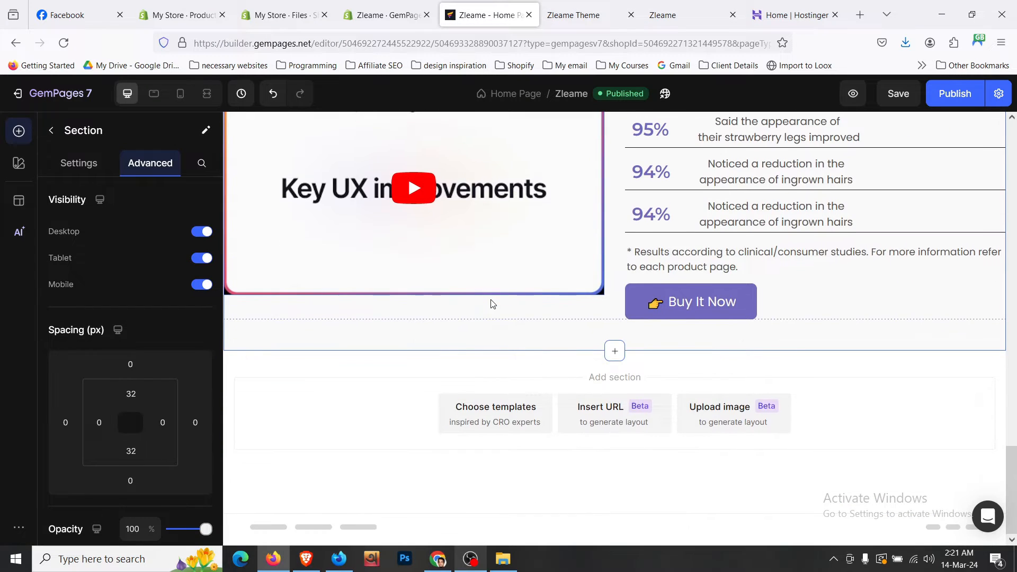
{"action": "scroll", "coordinate": [491, 304], "scroll_direction": "up", "scroll_amount": 3}
{"action": "scroll", "coordinate": [493, 303], "scroll_direction": "up", "scroll_amount": 1}
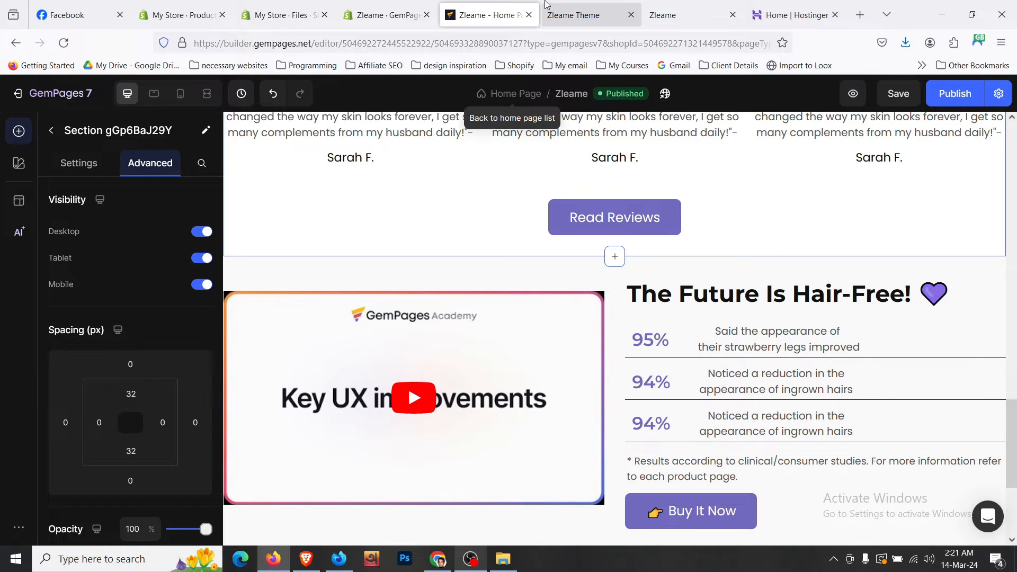
- Compare editor and live store, scrolling the storefront to the footnote and BUY IT NOW button
{"action": "left_click", "coordinate": [575, 15]}
{"action": "left_click", "coordinate": [504, 4]}
{"action": "left_click", "coordinate": [587, 6]}
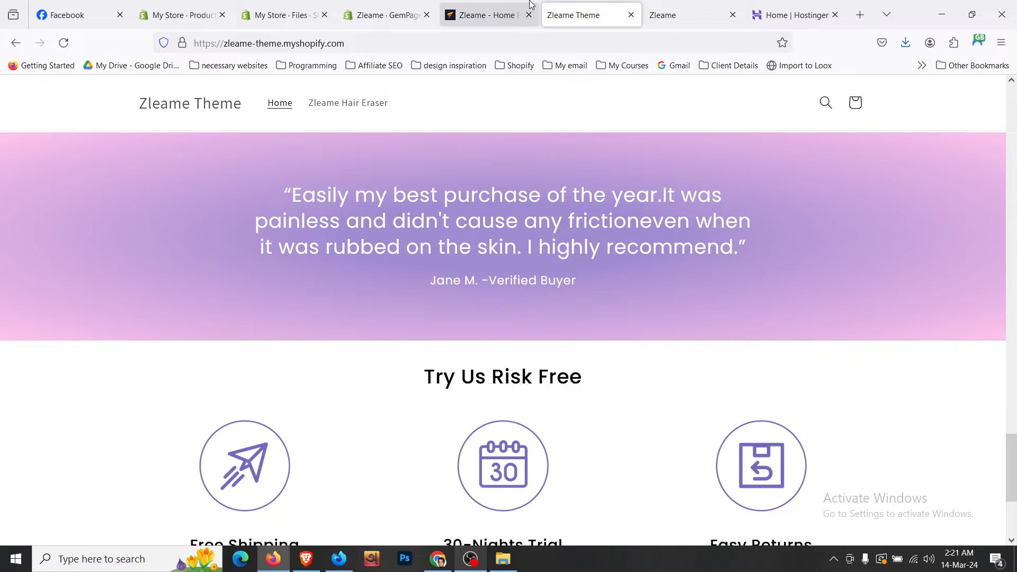
{"action": "left_click", "coordinate": [490, 15]}
{"action": "left_click", "coordinate": [470, 560]}
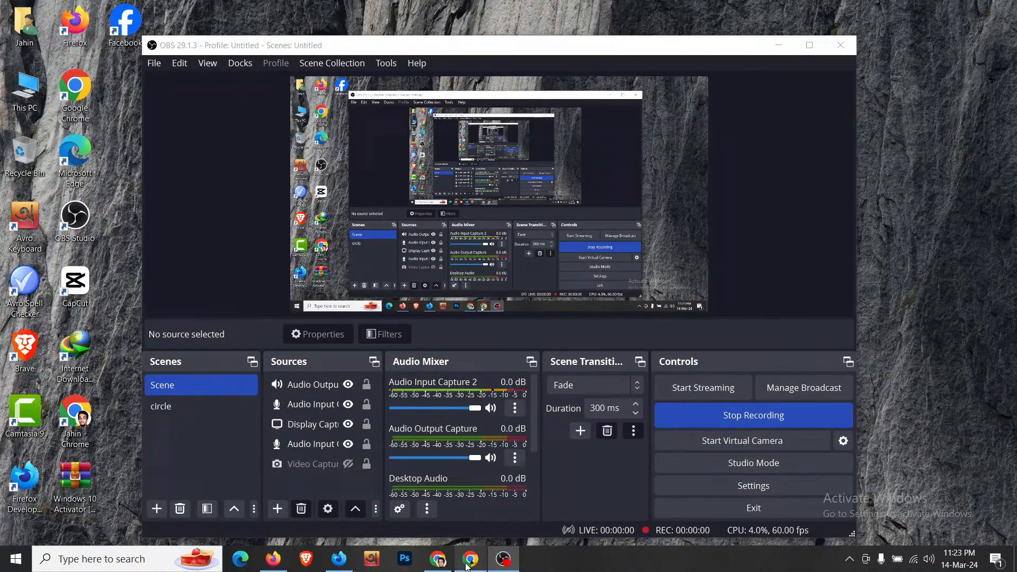
{"action": "left_click", "coordinate": [469, 560]}
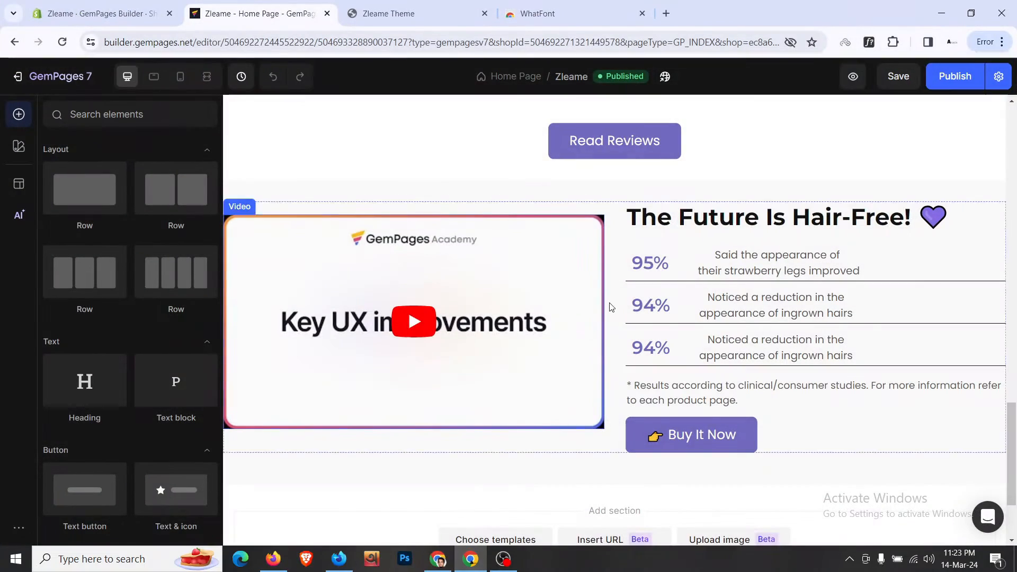
{"action": "scroll", "coordinate": [608, 306], "scroll_direction": "down", "scroll_amount": 3}
{"action": "left_click", "coordinate": [397, 5]}
{"action": "scroll", "coordinate": [443, 290], "scroll_direction": "down", "scroll_amount": 1}
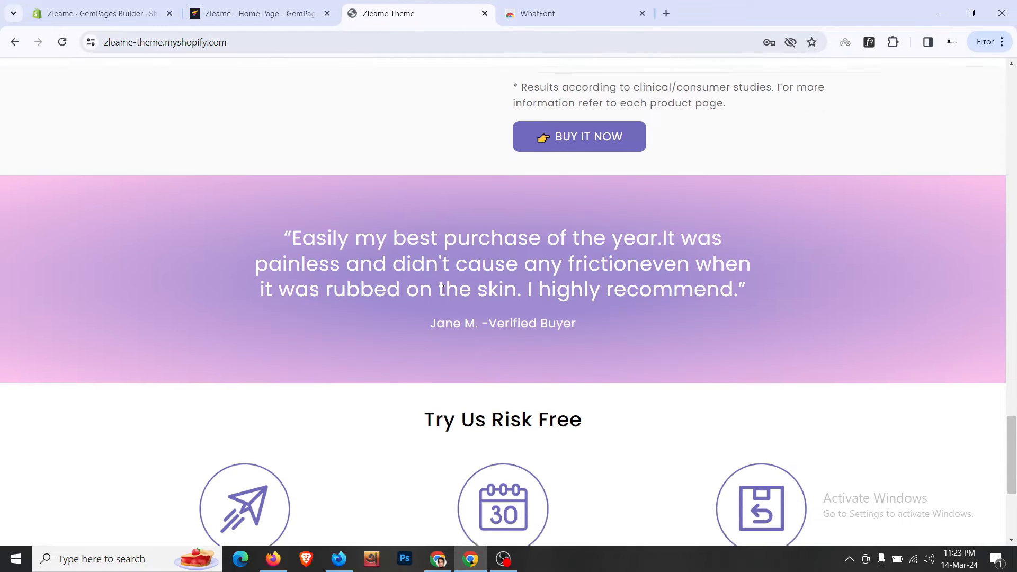
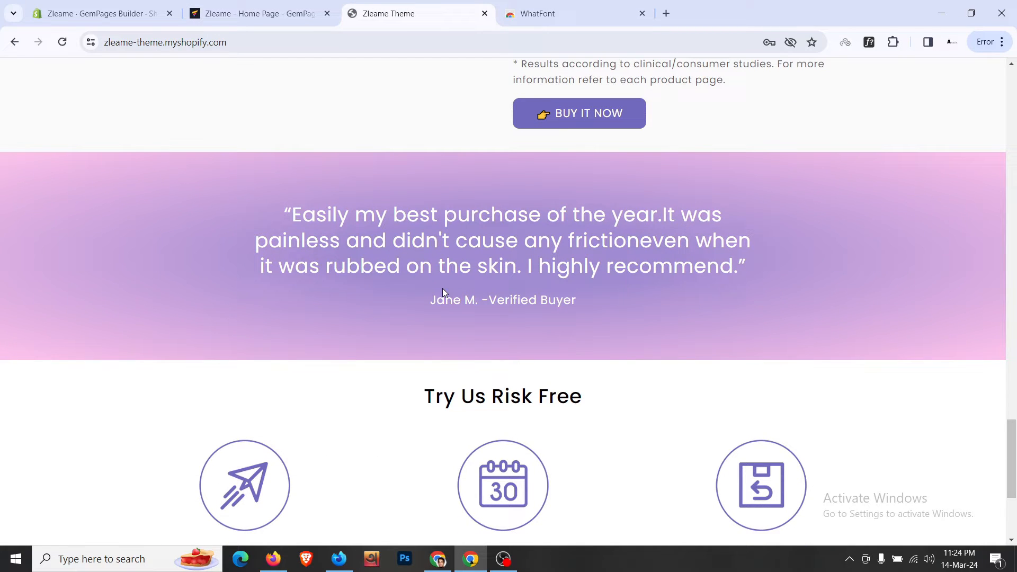
- Return to the GemPages home page editor and scroll to the closing video-and-statistics section
{"action": "left_click", "coordinate": [295, 11]}
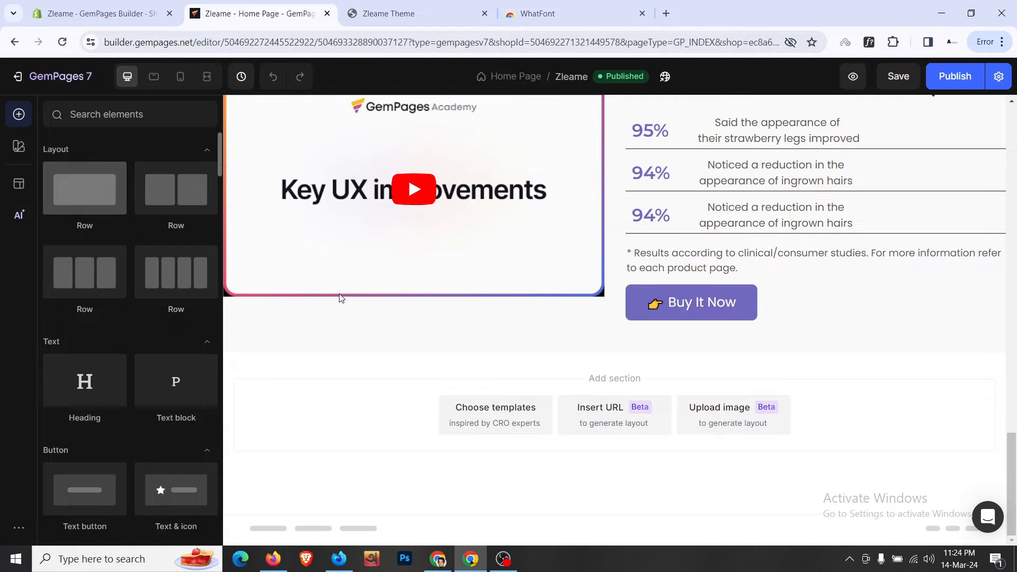
{"action": "scroll", "coordinate": [340, 297], "scroll_direction": "up", "scroll_amount": 10}
{"action": "scroll", "coordinate": [388, 316], "scroll_direction": "up", "scroll_amount": 11}
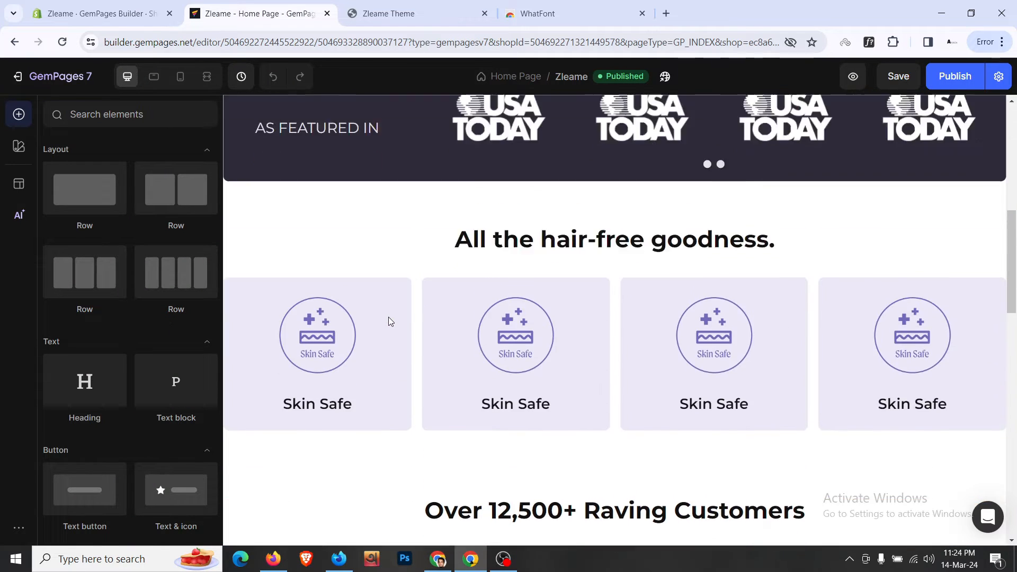
{"action": "scroll", "coordinate": [388, 317], "scroll_direction": "down", "scroll_amount": 7}
{"action": "scroll", "coordinate": [391, 322], "scroll_direction": "down", "scroll_amount": 10}
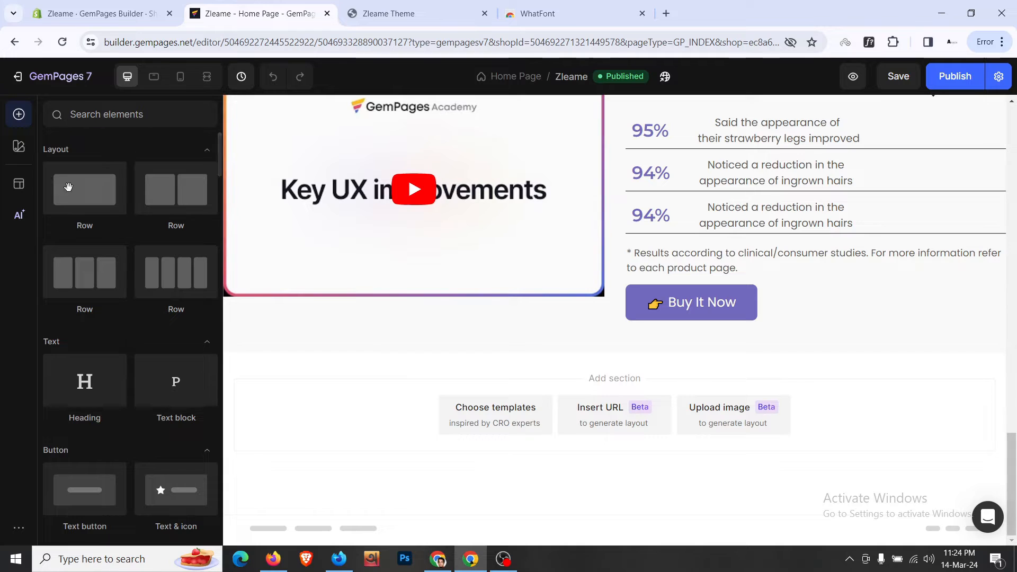
- Drag a new one-column Row onto the end of the home page, above Add section
{"action": "left_click_drag", "start_coordinate": [281, 290], "coordinate": [405, 367]}
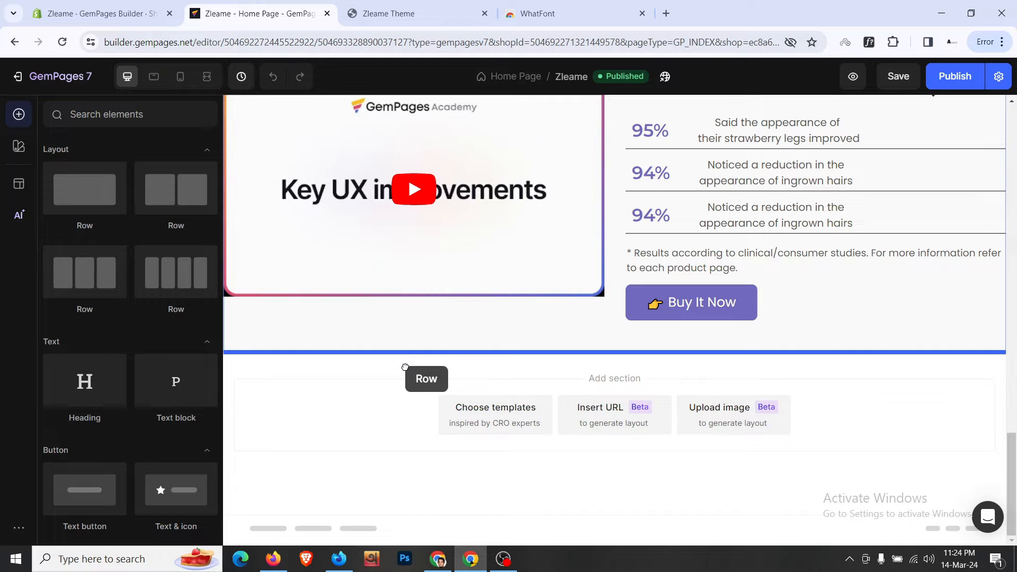
{"action": "left_click_drag", "start_coordinate": [405, 367], "coordinate": [406, 367]}
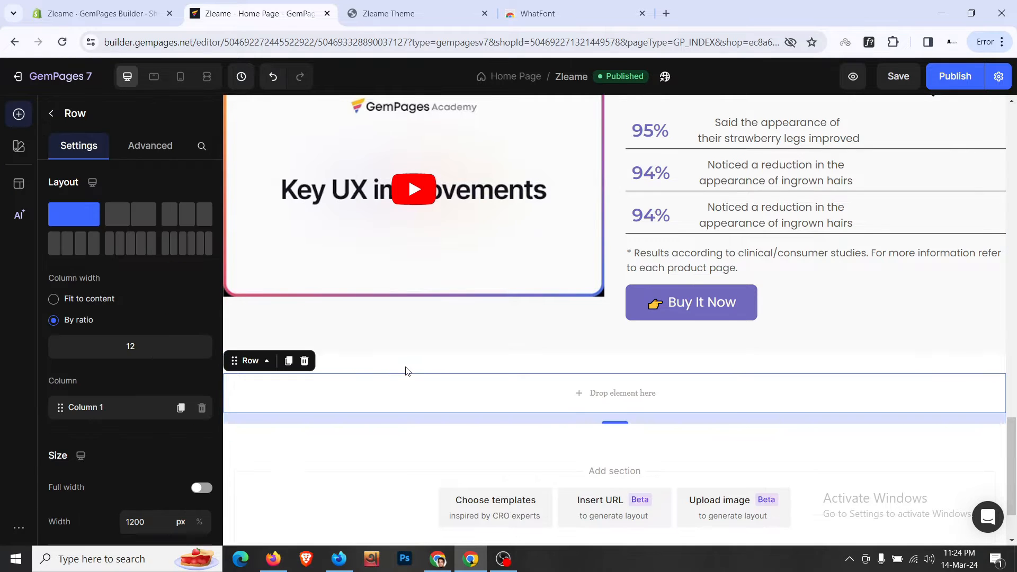
{"action": "scroll", "coordinate": [413, 373], "scroll_direction": "down", "scroll_amount": 1}
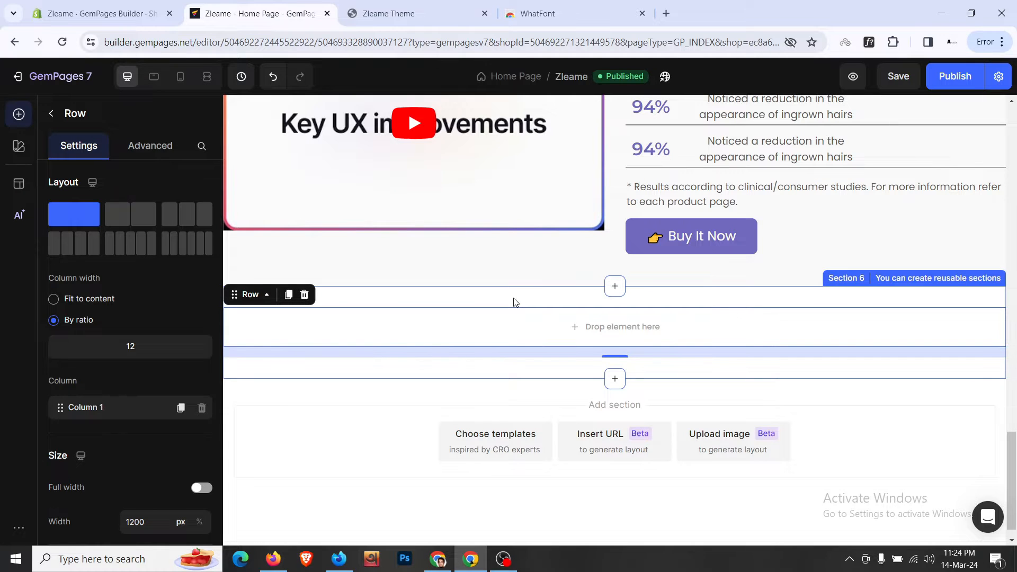
- Copy the testimonial quote text from the live Zleame storefront
{"action": "left_click", "coordinate": [445, 8]}
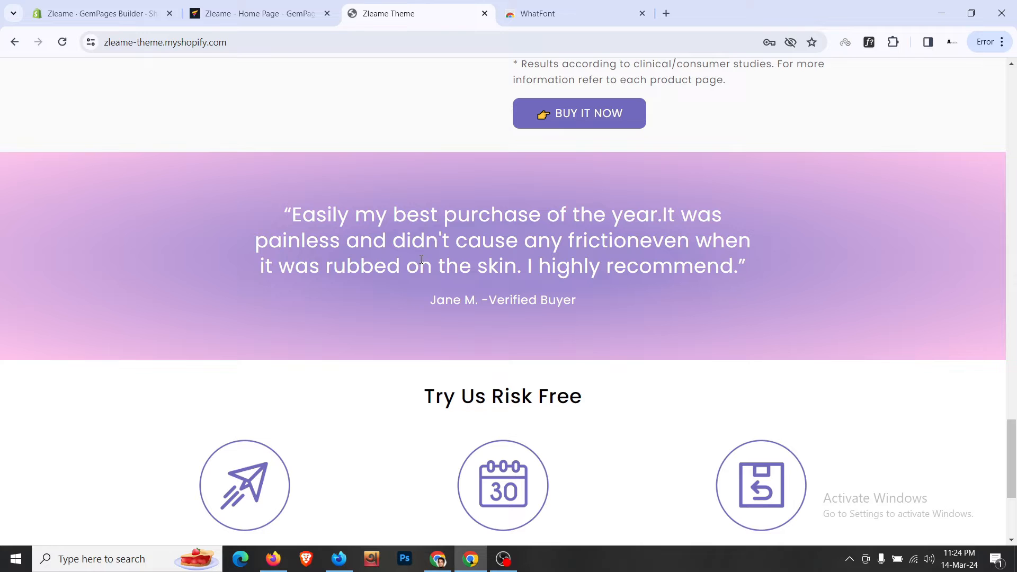
{"action": "scroll", "coordinate": [420, 259], "scroll_direction": "up", "scroll_amount": 20}
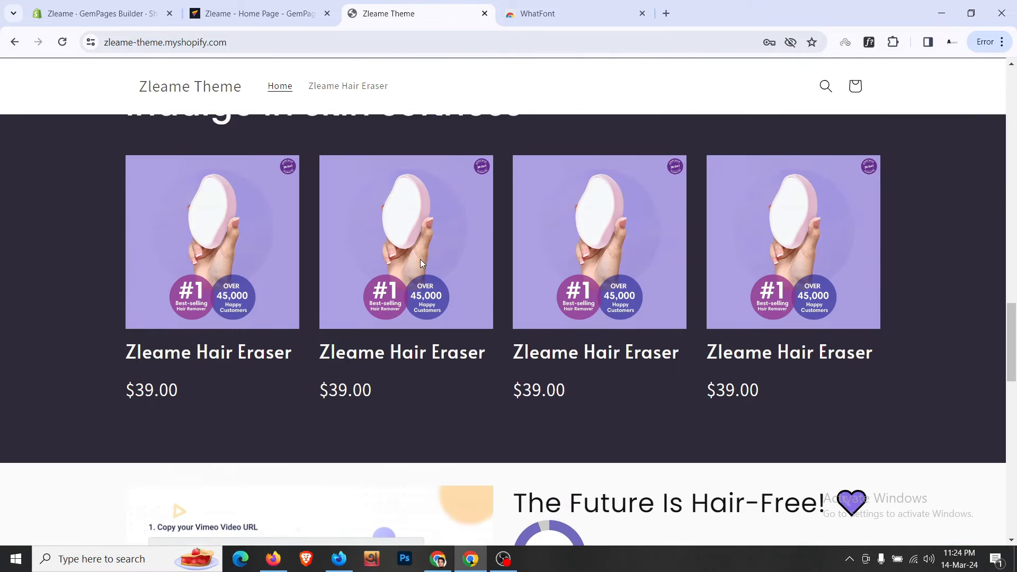
{"action": "scroll", "coordinate": [419, 258], "scroll_direction": "down", "scroll_amount": 20}
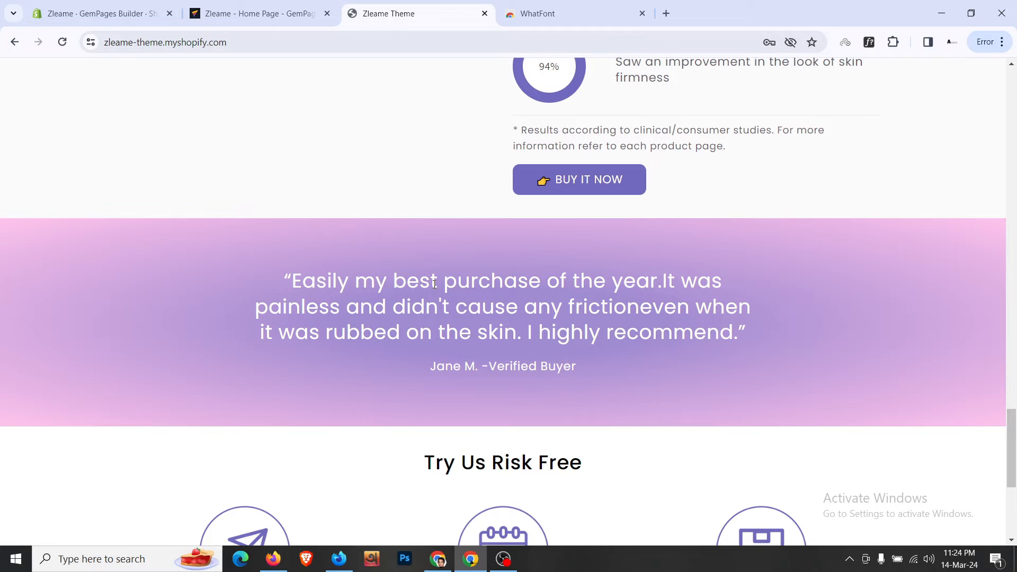
{"action": "triple_click", "coordinate": [434, 284]}
{"action": "right_click", "coordinate": [433, 284]}
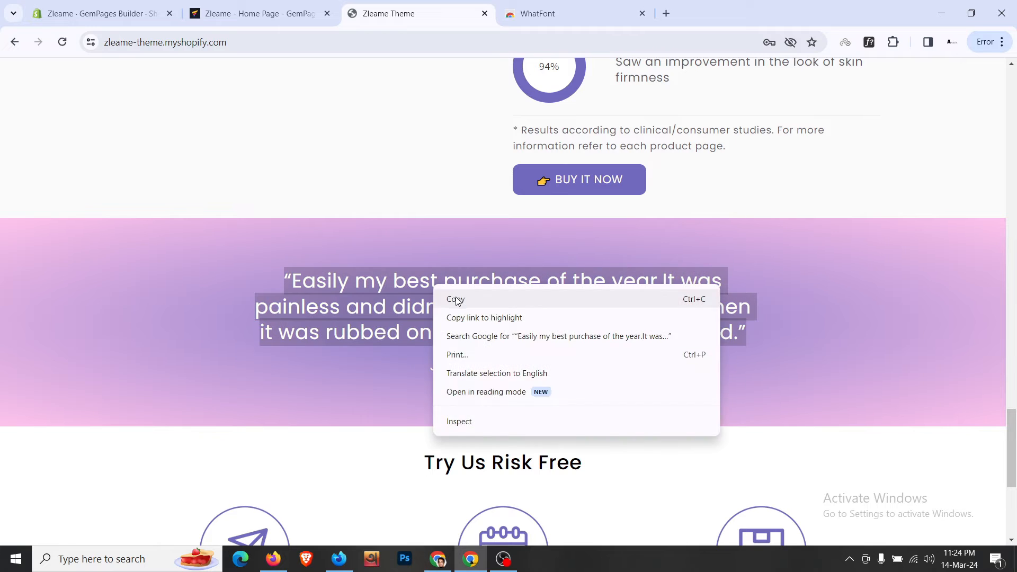
{"action": "left_click", "coordinate": [458, 300]}
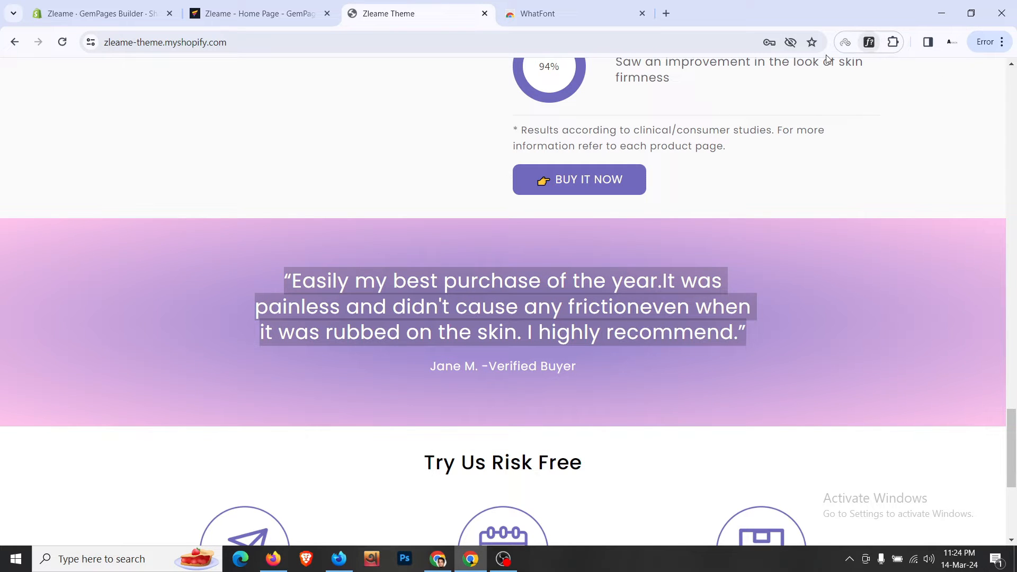
- Inspect the storefront quote's markup and font styles in the developer tools
{"action": "left_click", "coordinate": [557, 284]}
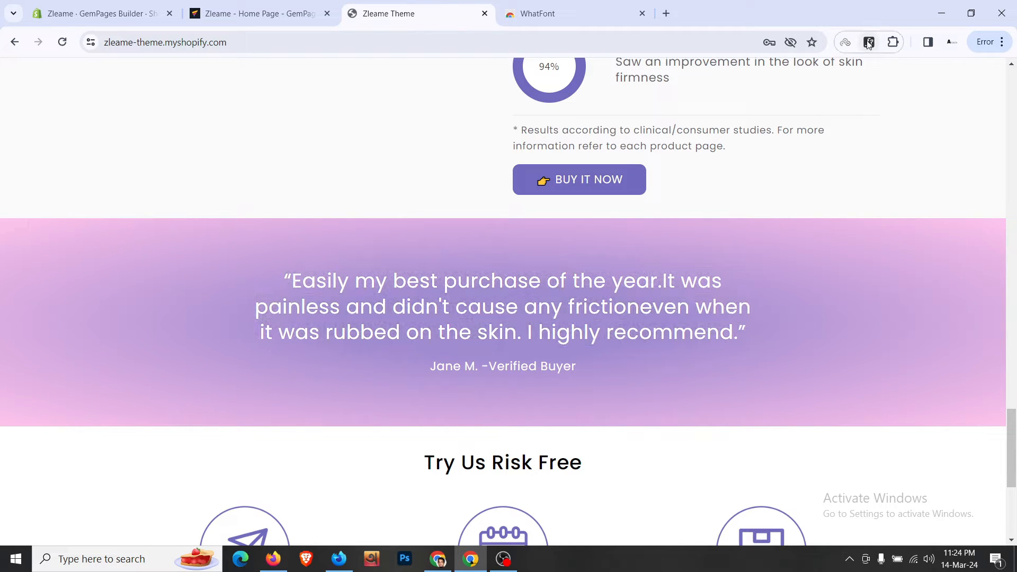
{"action": "triple_click", "coordinate": [599, 281]}
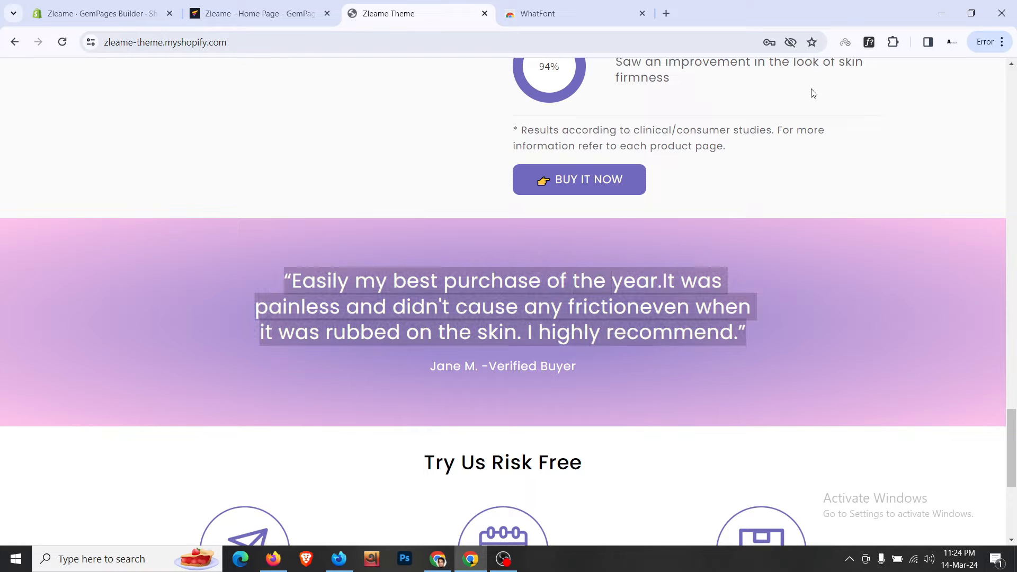
{"action": "right_click", "coordinate": [869, 42]}
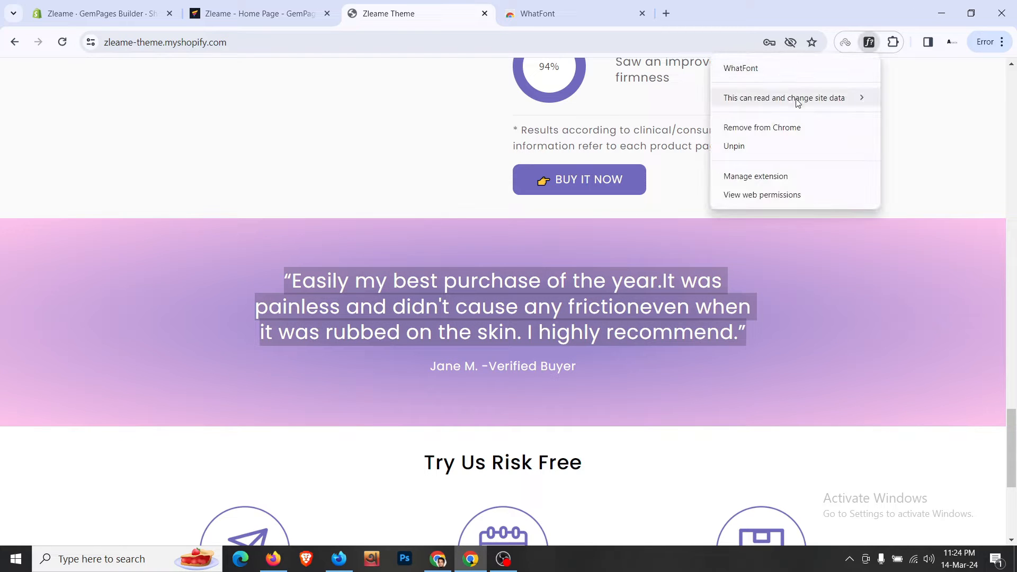
{"action": "mouse_move", "coordinate": [796, 100]}
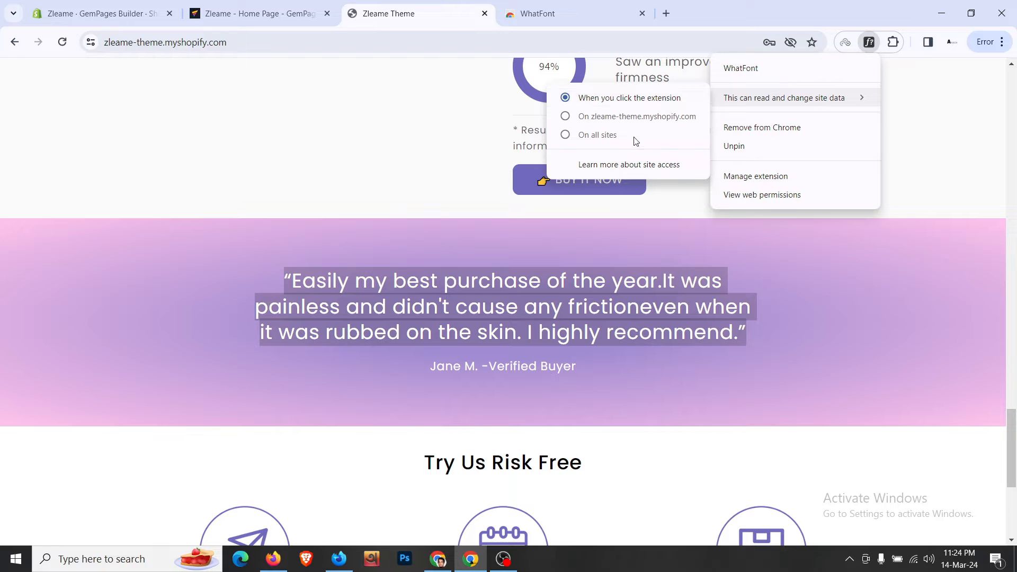
{"action": "left_click", "coordinate": [634, 100]}
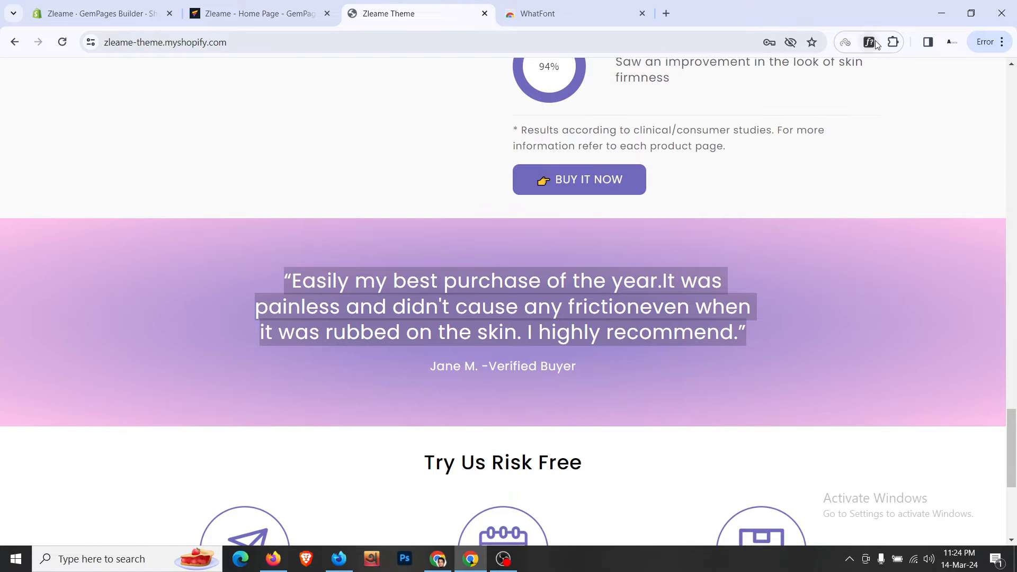
{"action": "left_click", "coordinate": [509, 281]}
{"action": "right_click", "coordinate": [513, 289]}
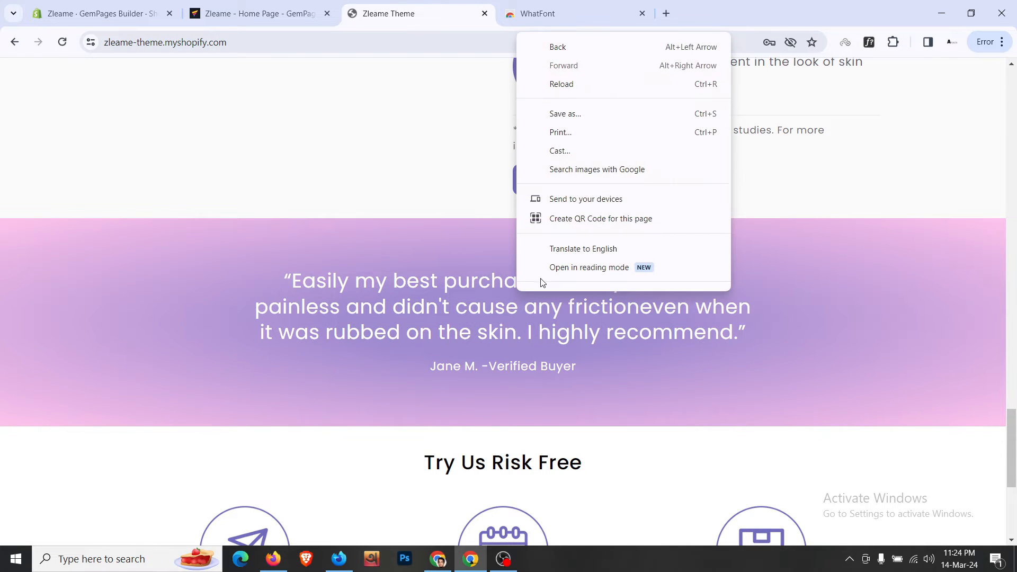
{"action": "left_click", "coordinate": [546, 279]}
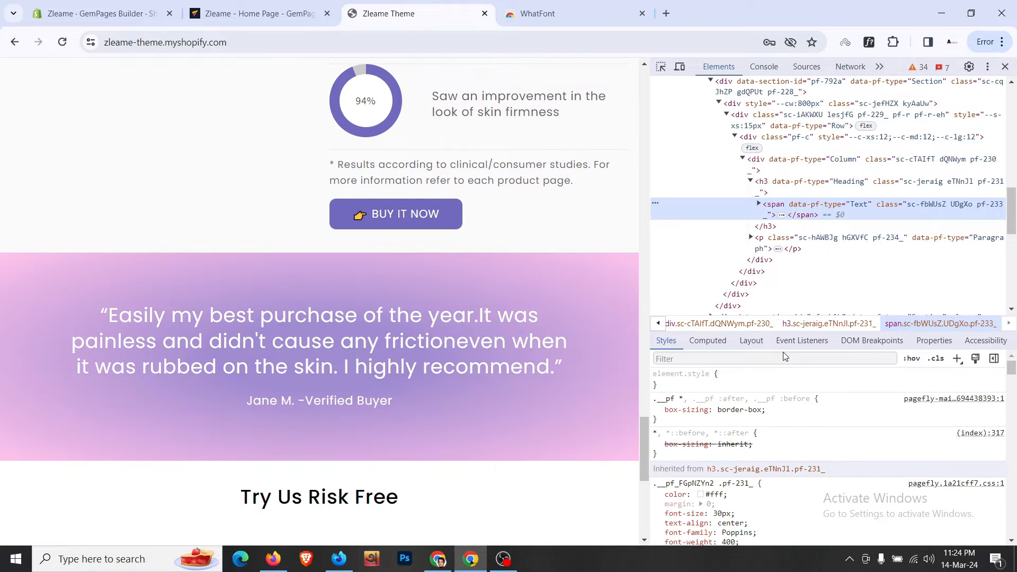
{"action": "left_click", "coordinate": [254, 13]}
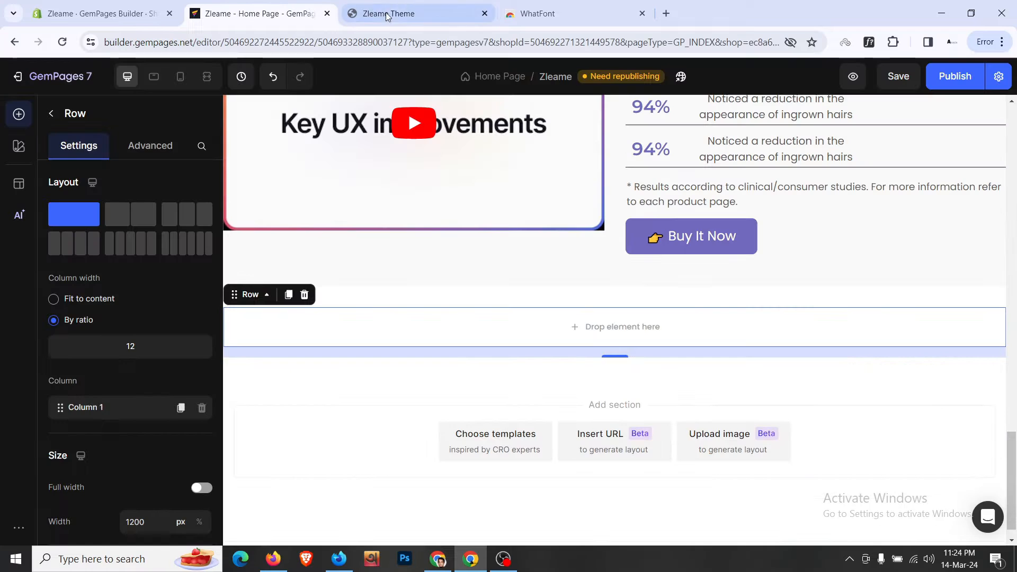
- Duplicate the first 'I'm totally blown away.' heading and drag the copy into the new row
{"action": "scroll", "coordinate": [729, 207], "scroll_direction": "up", "scroll_amount": 1}
{"action": "left_click", "coordinate": [749, 150]}
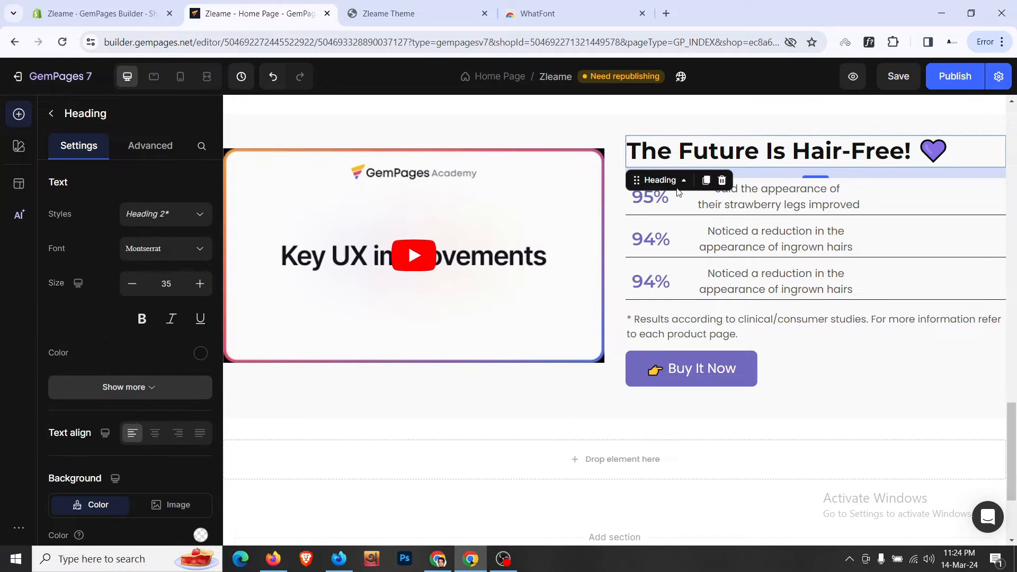
{"action": "scroll", "coordinate": [241, 273], "scroll_direction": "up", "scroll_amount": 8}
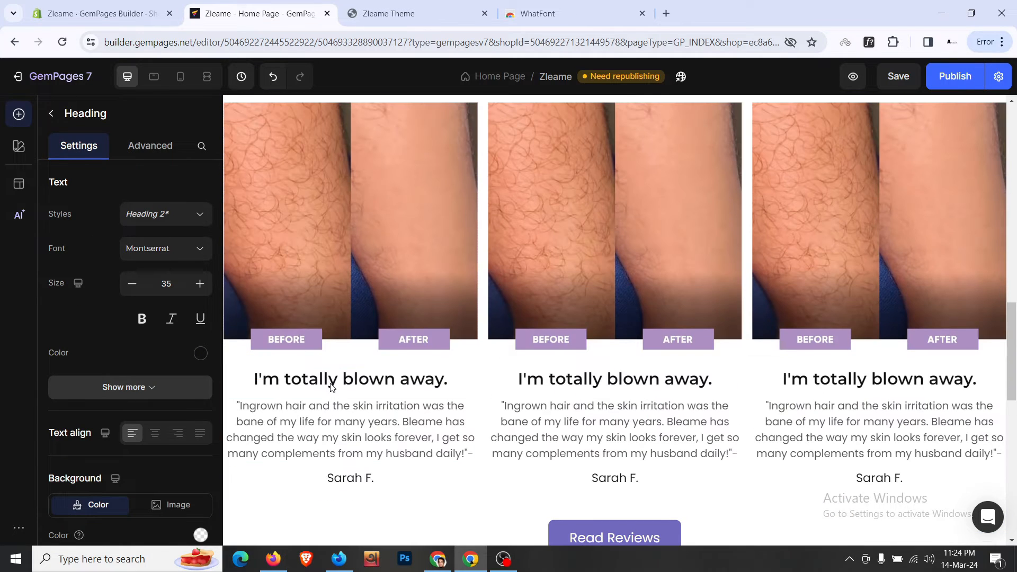
{"action": "left_click", "coordinate": [332, 383]}
{"action": "scroll", "coordinate": [329, 386], "scroll_direction": "down", "scroll_amount": 10}
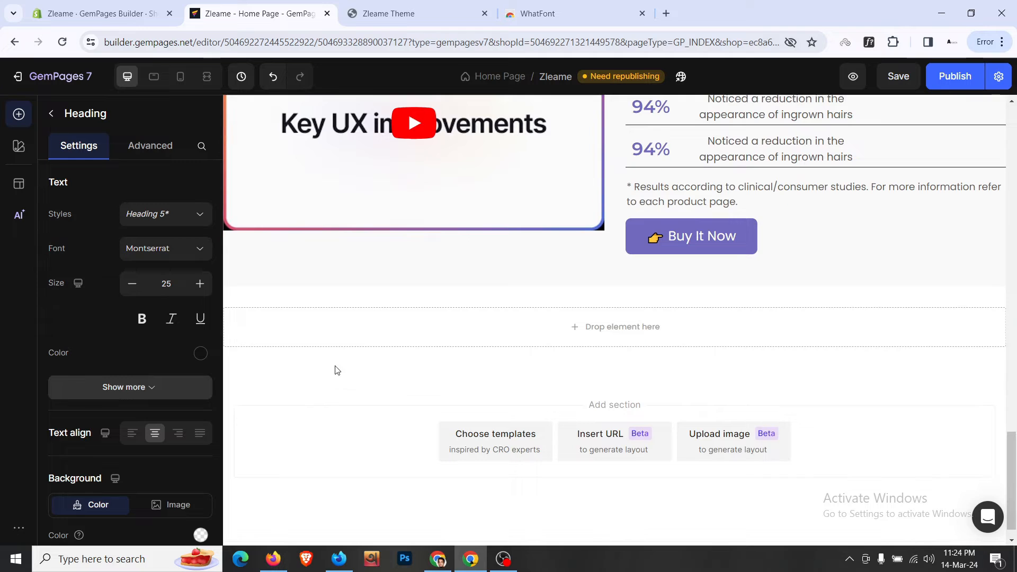
{"action": "scroll", "coordinate": [367, 304], "scroll_direction": "up", "scroll_amount": 10}
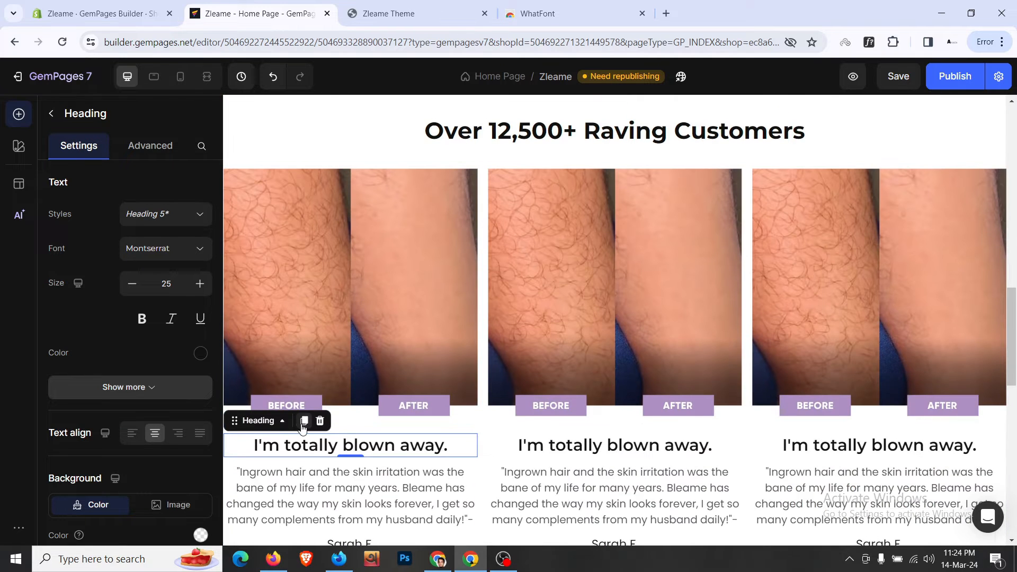
{"action": "left_click", "coordinate": [304, 421]}
{"action": "scroll", "coordinate": [307, 371], "scroll_direction": "down", "scroll_amount": 3}
{"action": "left_click_drag", "start_coordinate": [248, 245], "coordinate": [499, 299]}
{"action": "scroll", "coordinate": [265, 243], "scroll_direction": "down", "scroll_amount": 9}
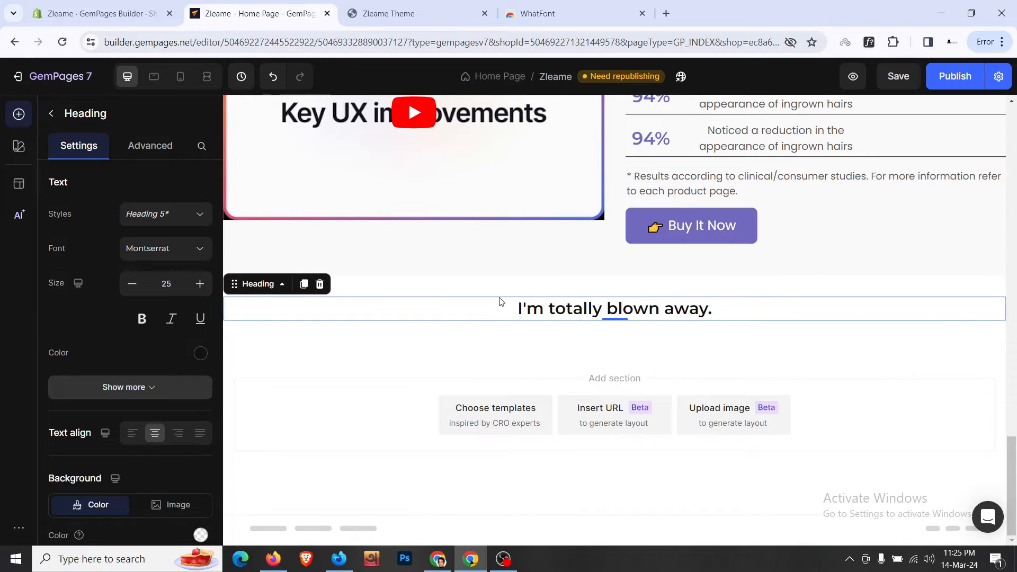
- Replace the duplicated heading's text with the pasted "Easily my best purchase of the year…" quote
{"action": "left_click", "coordinate": [452, 5]}
{"action": "triple_click", "coordinate": [446, 329]}
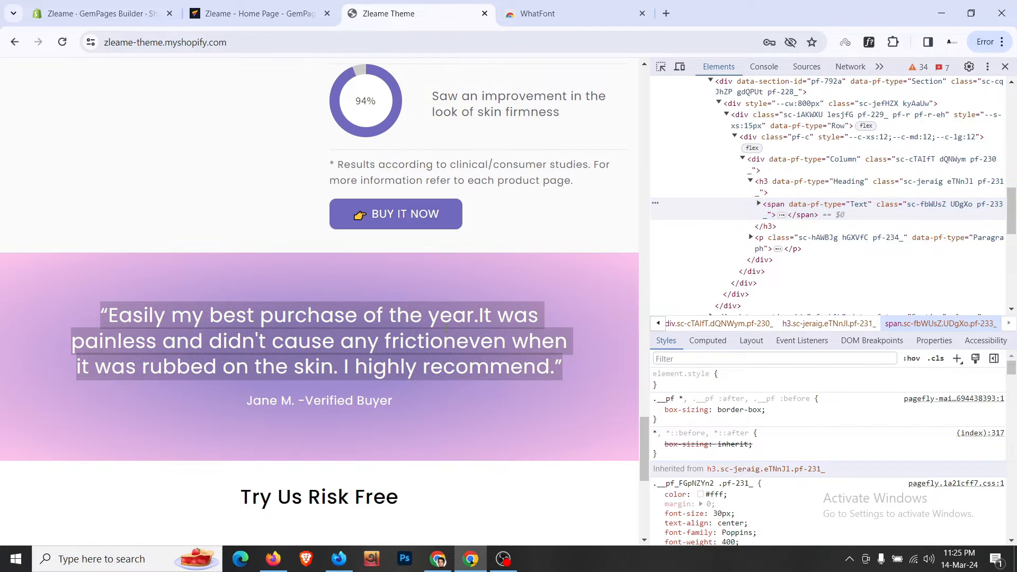
{"action": "left_click", "coordinate": [339, 4]}
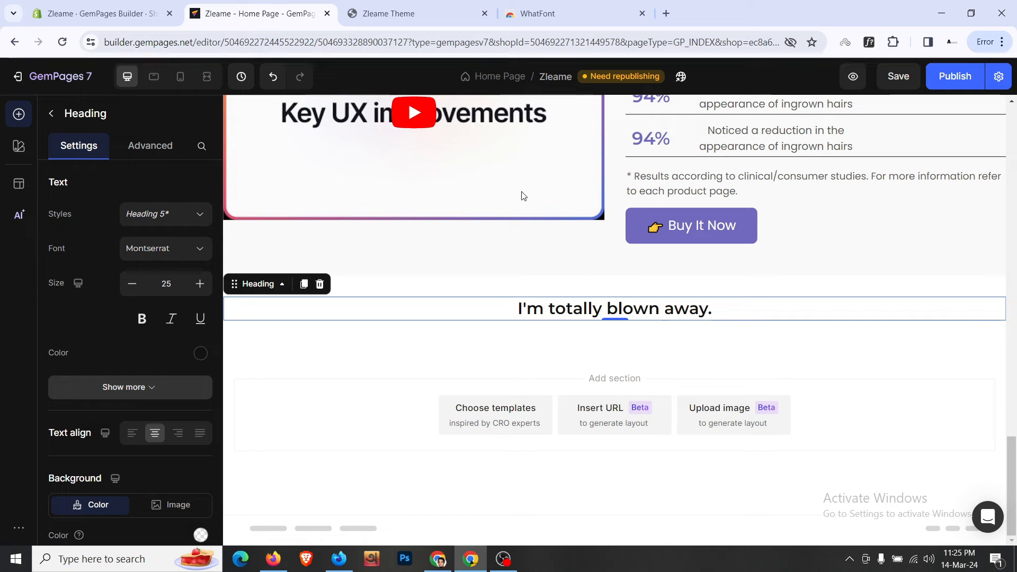
{"action": "triple_click", "coordinate": [660, 311]}
{"action": "key", "text": "ctrl+v"}
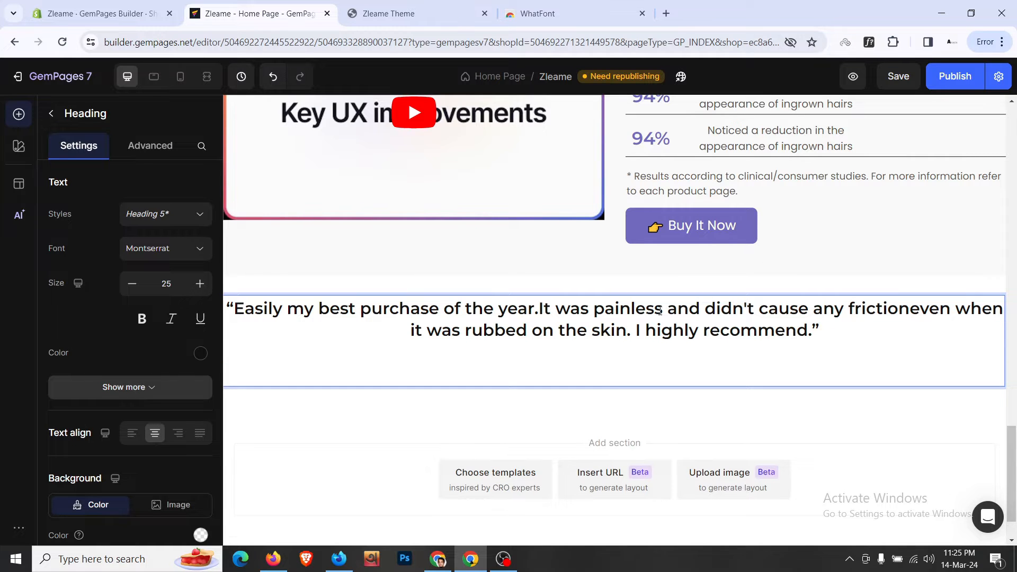
{"action": "key", "text": "BackSpace"}
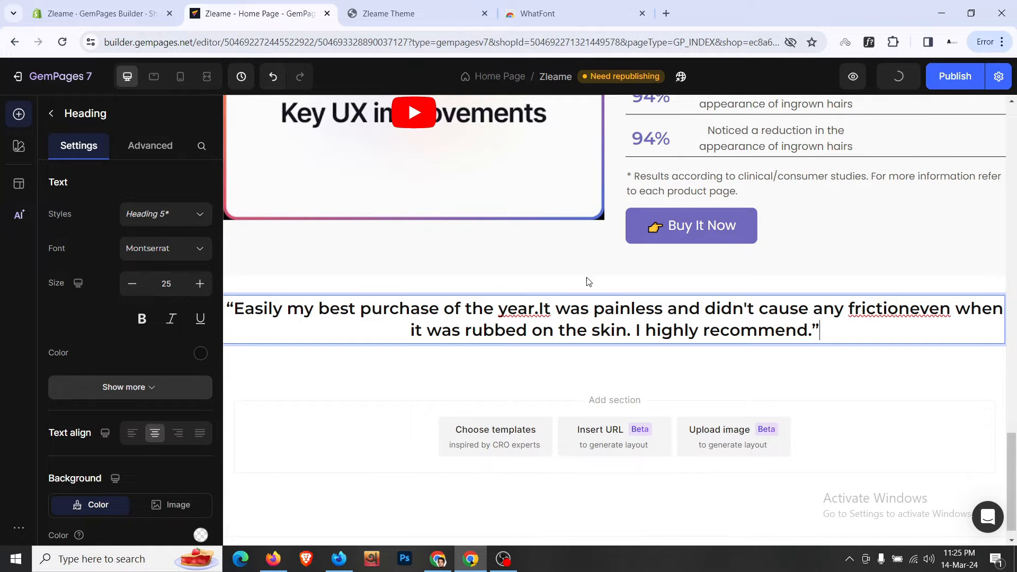
- Close the storefront's developer tools and finish editing the heading, selecting its section
{"action": "left_click", "coordinate": [375, 5]}
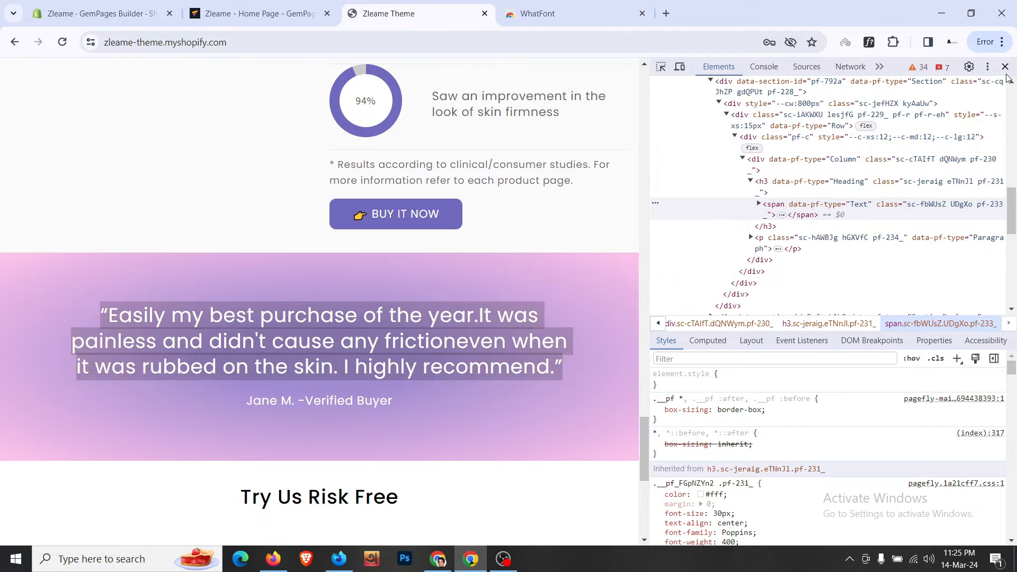
{"action": "left_click", "coordinate": [1004, 66]}
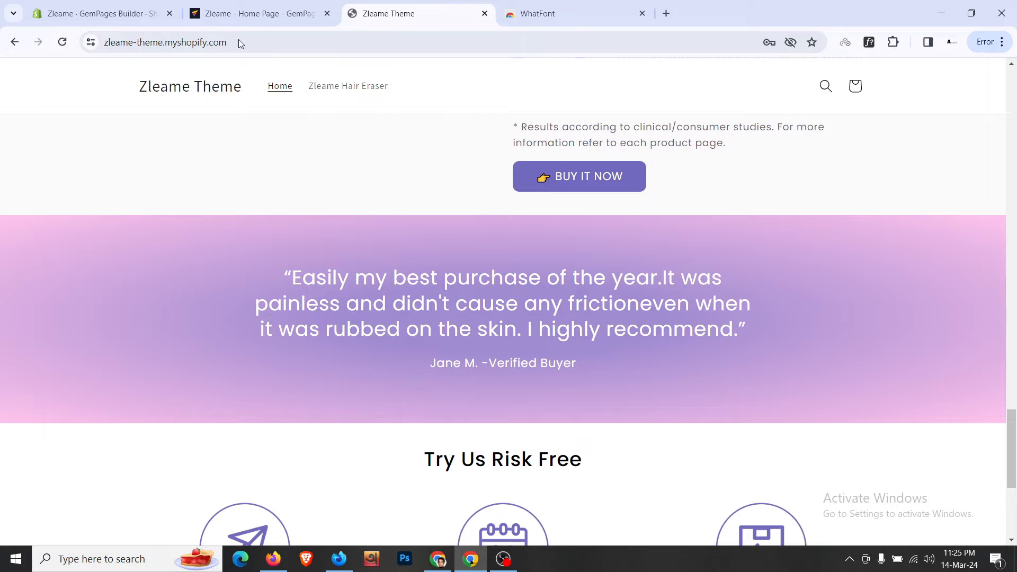
{"action": "left_click", "coordinate": [259, 13]}
{"action": "left_click", "coordinate": [365, 290]}
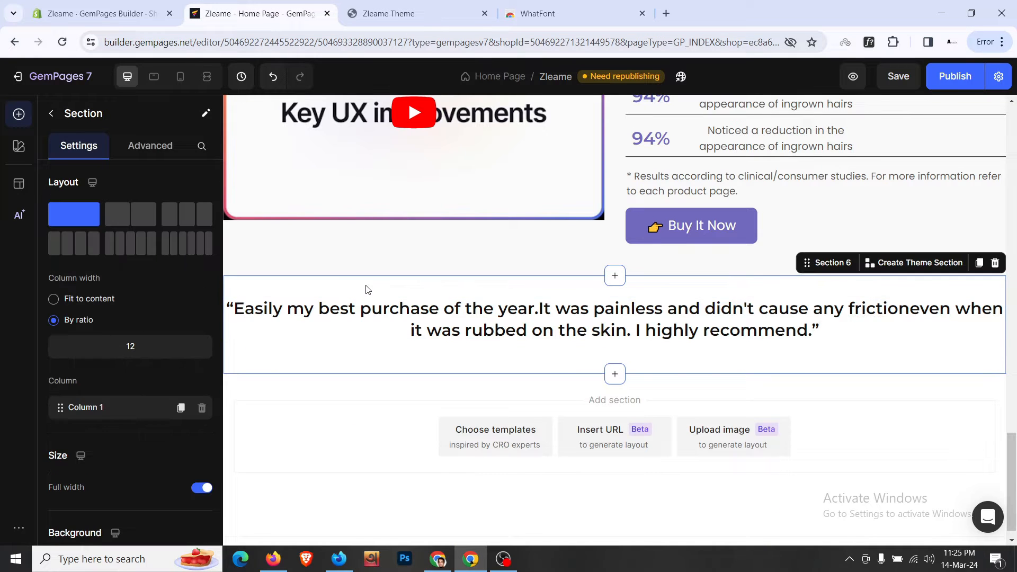
- Switch the testimonial section's background colour to a gradient and adjust its colour stops
{"action": "scroll", "coordinate": [185, 284], "scroll_direction": "down", "scroll_amount": 2}
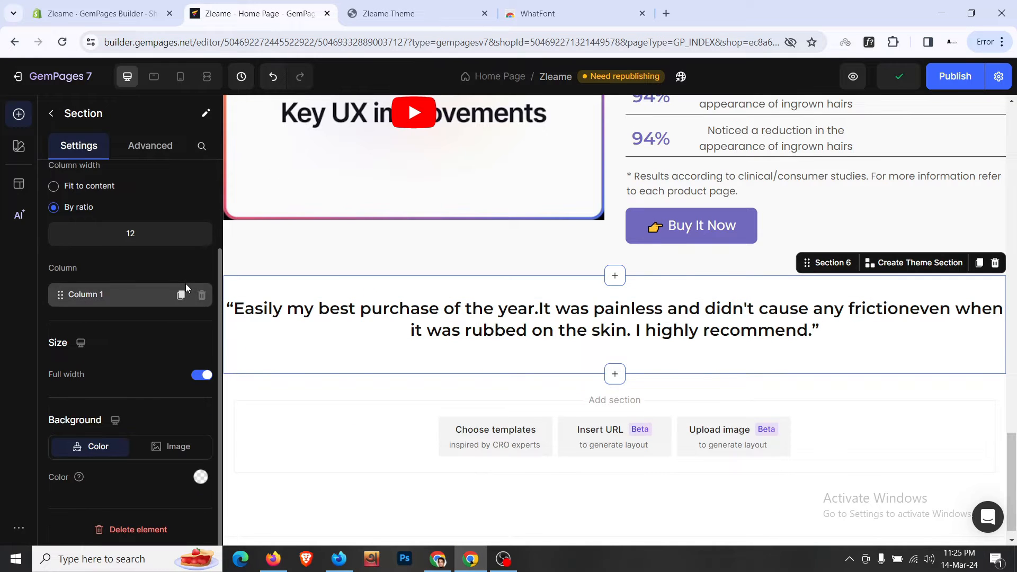
{"action": "left_click", "coordinate": [200, 477]}
{"action": "left_click", "coordinate": [203, 219]}
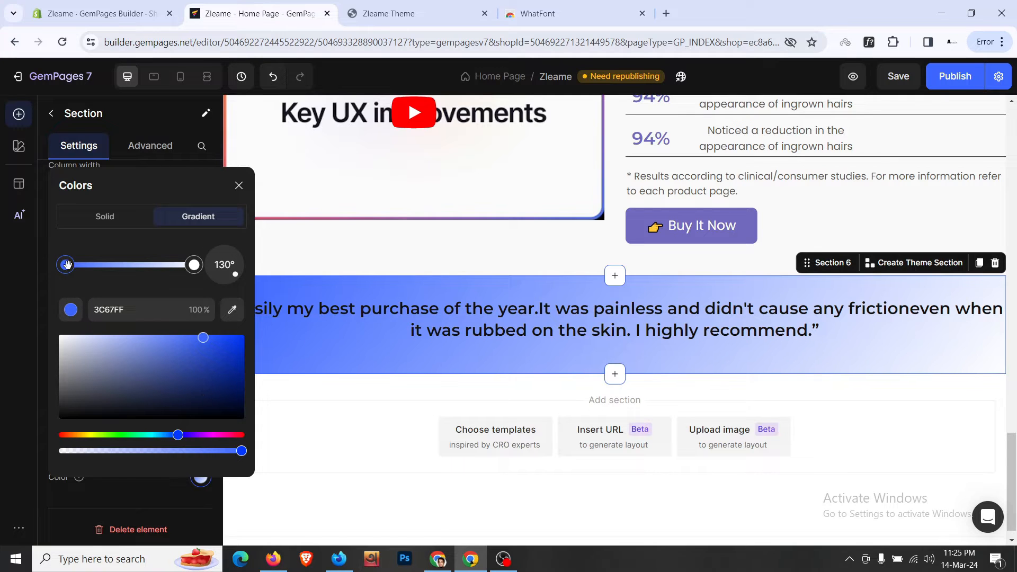
{"action": "left_click_drag", "start_coordinate": [68, 265], "coordinate": [68, 265]}
{"action": "left_click_drag", "start_coordinate": [194, 263], "coordinate": [186, 268]}
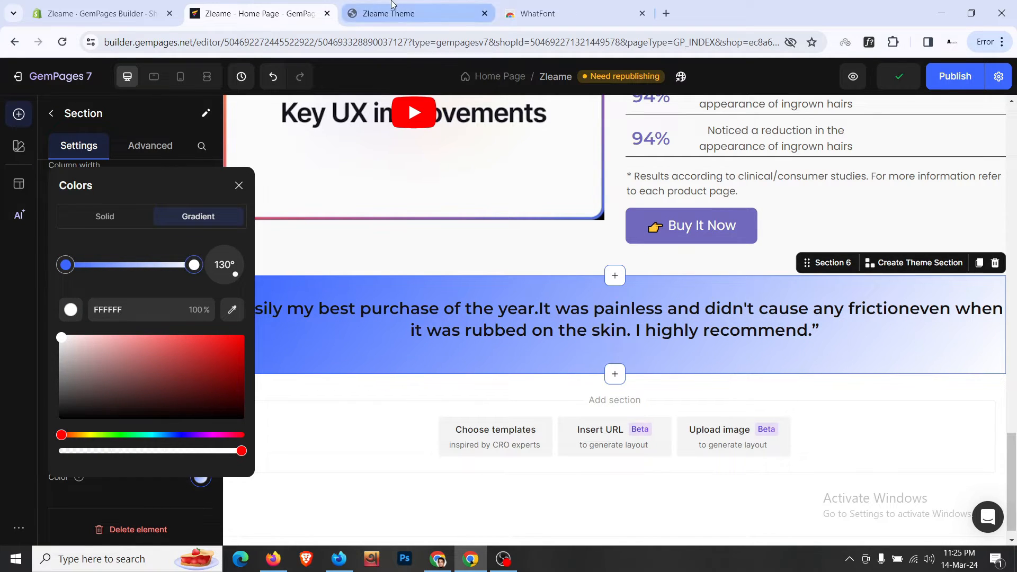
- Copy colour A18CD1 from the live site's DevTools into the gradient's end stop
{"action": "left_click", "coordinate": [390, 11]}
{"action": "right_click", "coordinate": [76, 306]}
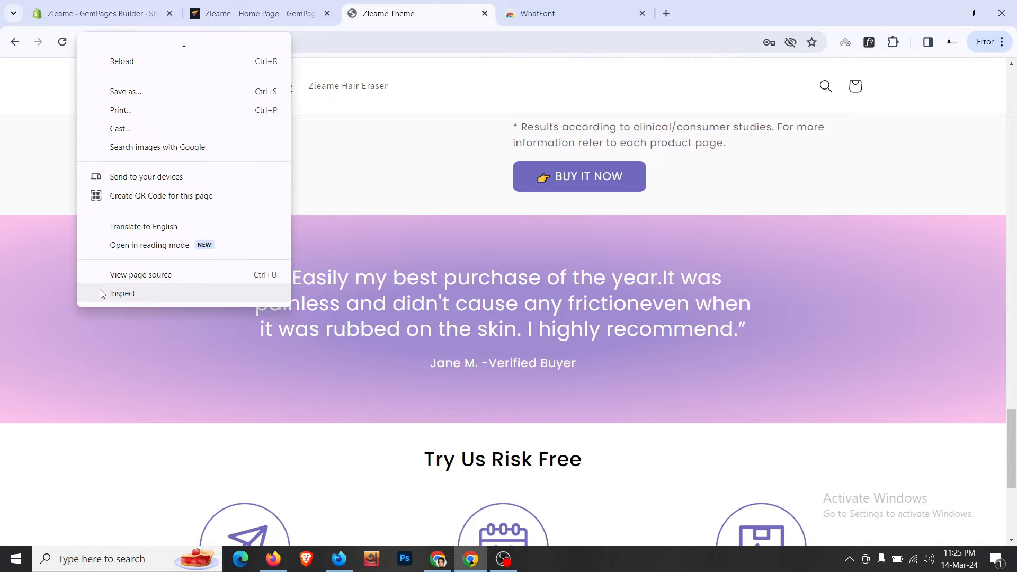
{"action": "left_click", "coordinate": [100, 289]}
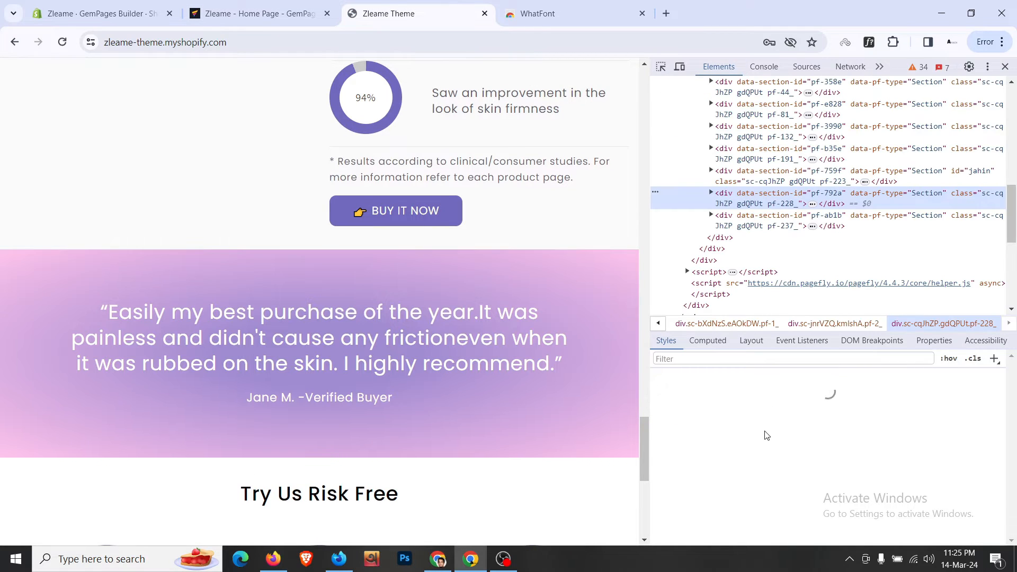
{"action": "left_click", "coordinate": [818, 411]}
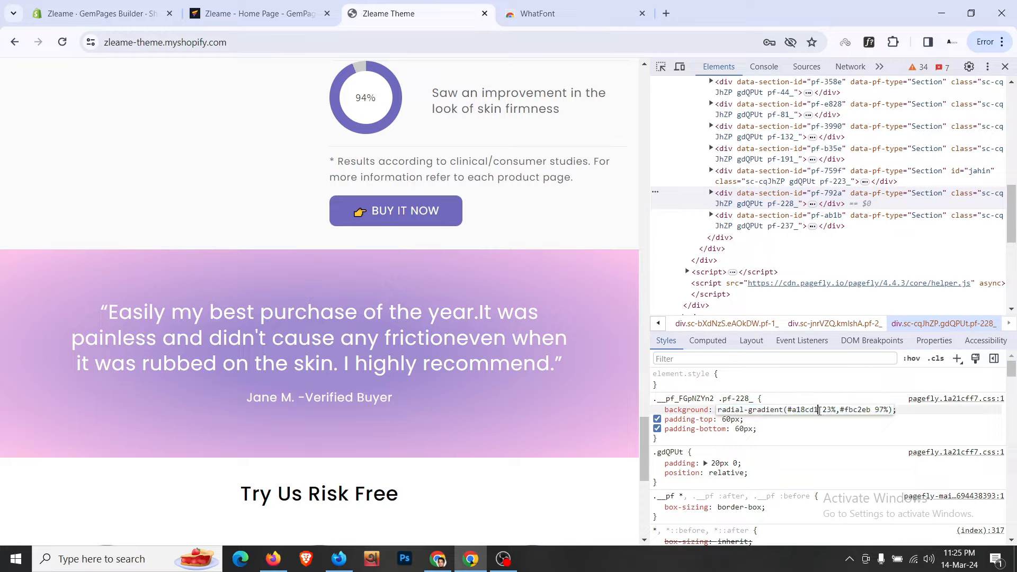
{"action": "left_click", "coordinate": [316, 5]}
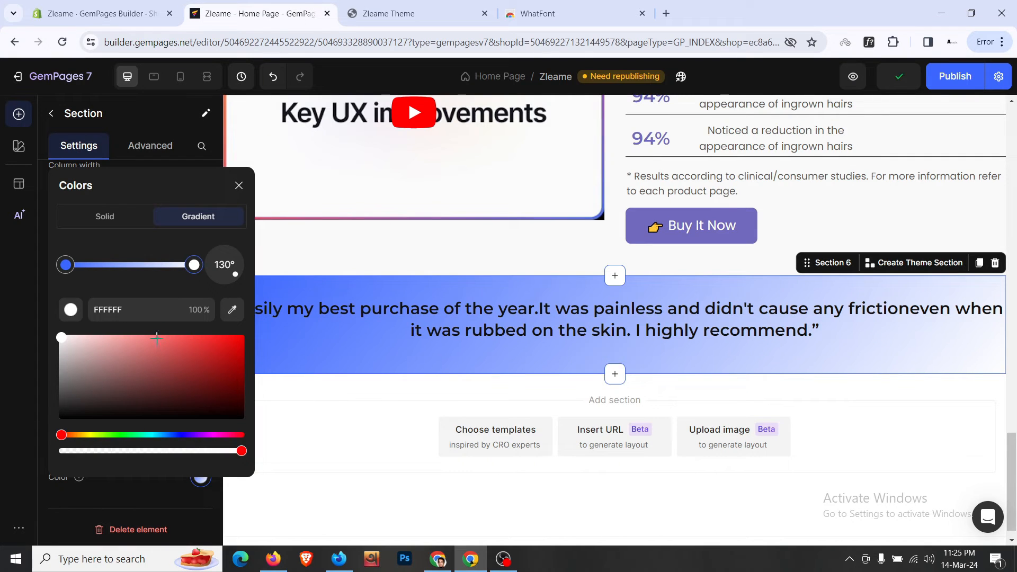
{"action": "double_click", "coordinate": [152, 310]}
{"action": "type", "text": "A18CD1"}
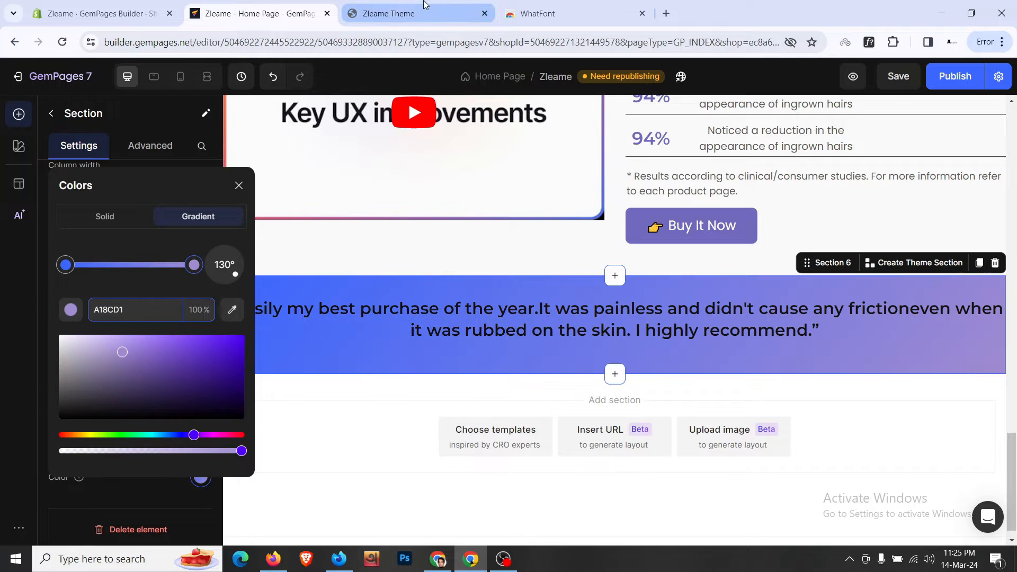
- Copy the pink FBC2EB from the live site and set it as the gradient's end colour
{"action": "left_click", "coordinate": [425, 5]}
{"action": "left_click", "coordinate": [874, 409]}
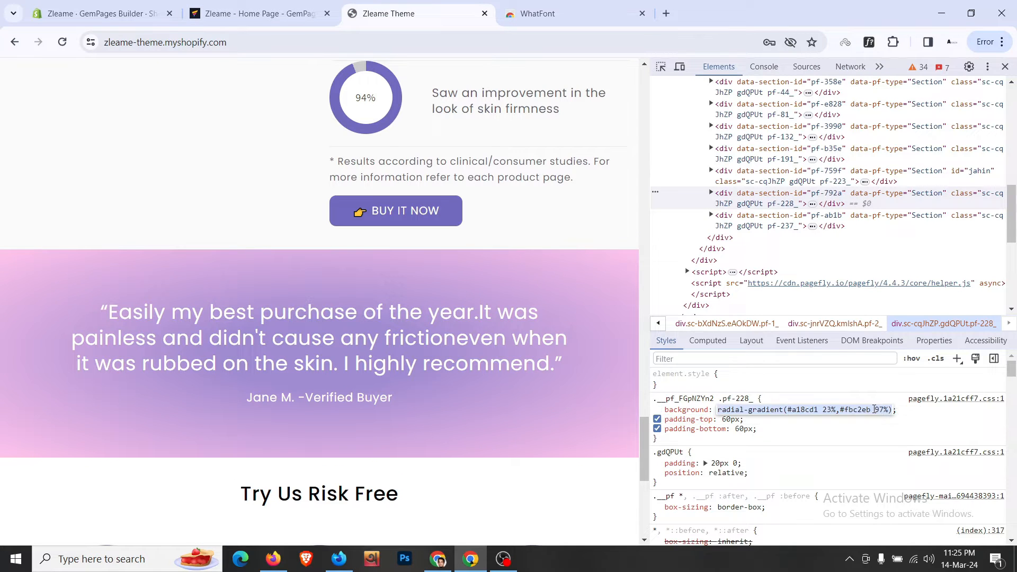
{"action": "left_click", "coordinate": [870, 410]}
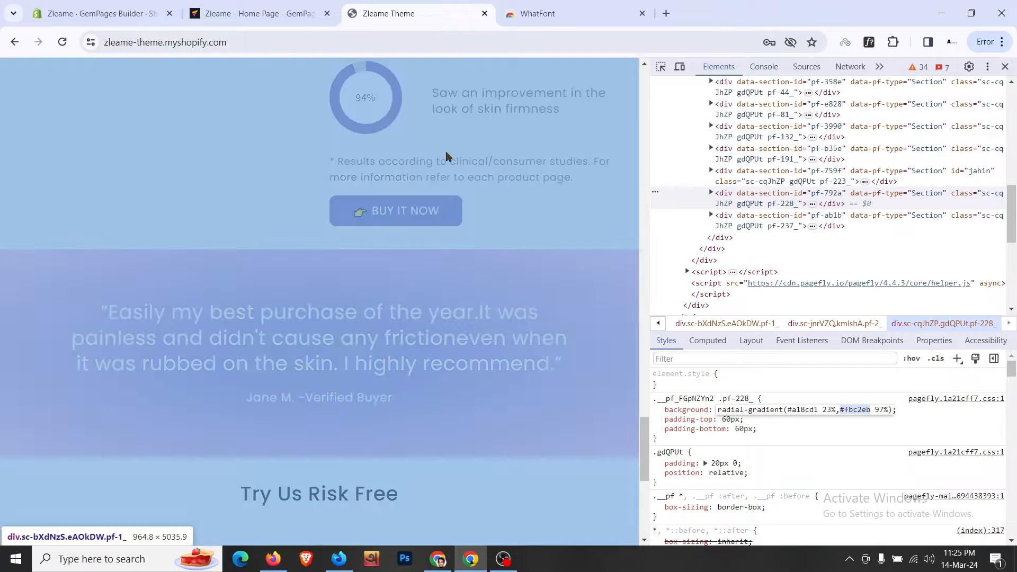
{"action": "left_click", "coordinate": [259, 13]}
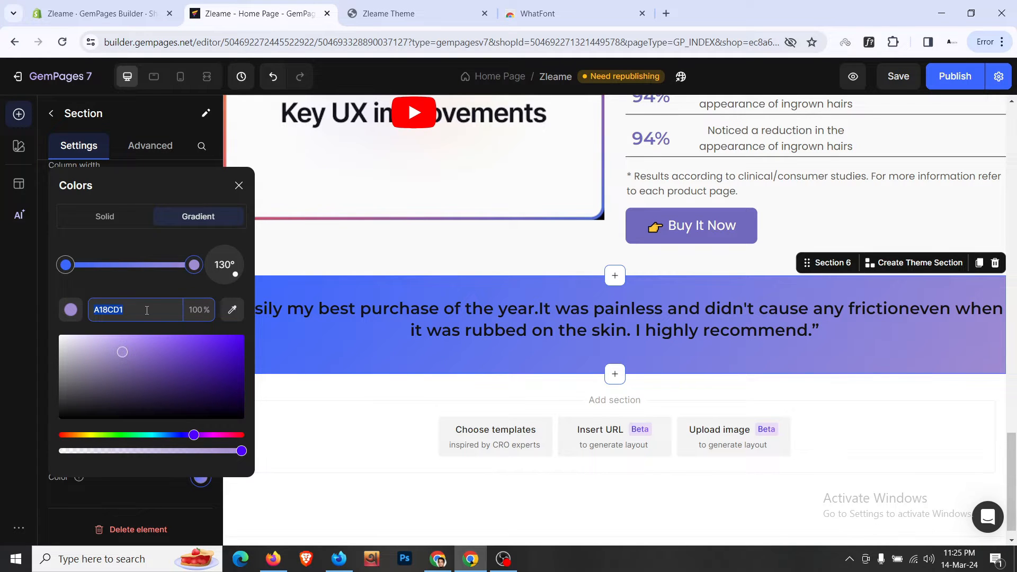
{"action": "type", "text": "FBC2EB"}
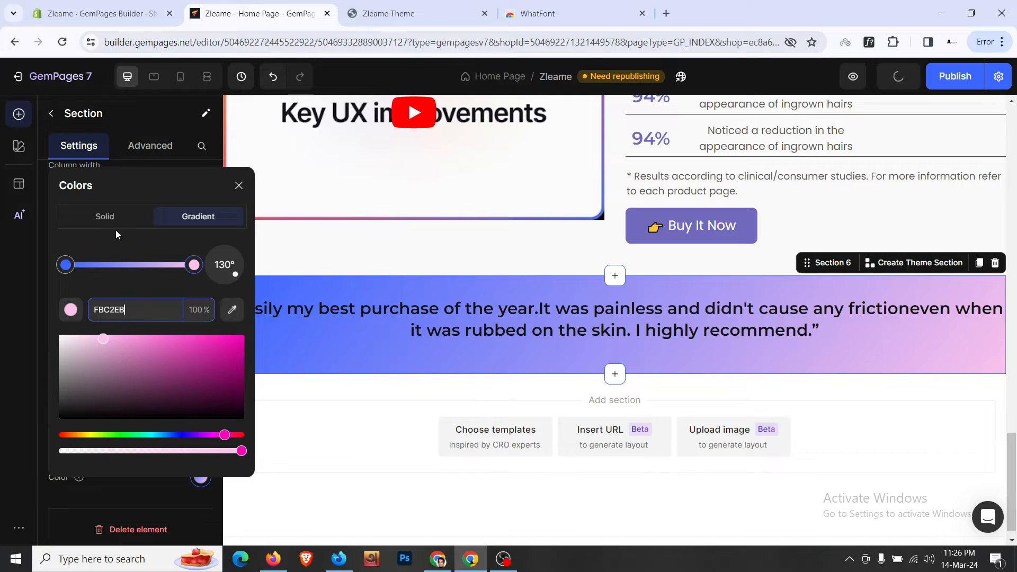
{"action": "key", "text": "Return"}
- Change the blue-to-pink gradient's angle to 125°
{"action": "left_click", "coordinate": [65, 265]}
{"action": "left_click", "coordinate": [195, 265]}
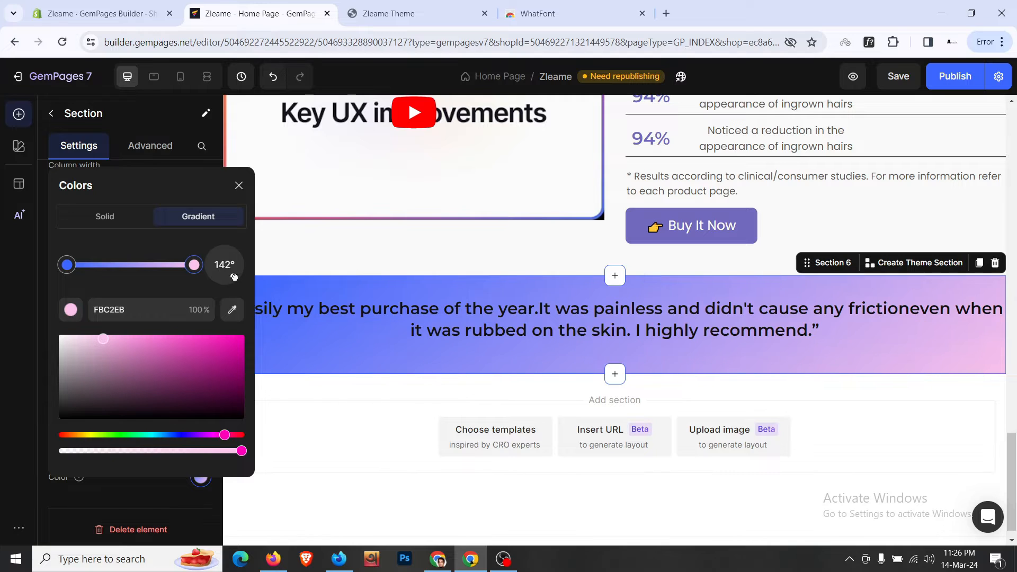
{"action": "left_click_drag", "start_coordinate": [233, 279], "coordinate": [237, 258]}
{"action": "left_click", "coordinate": [238, 185]}
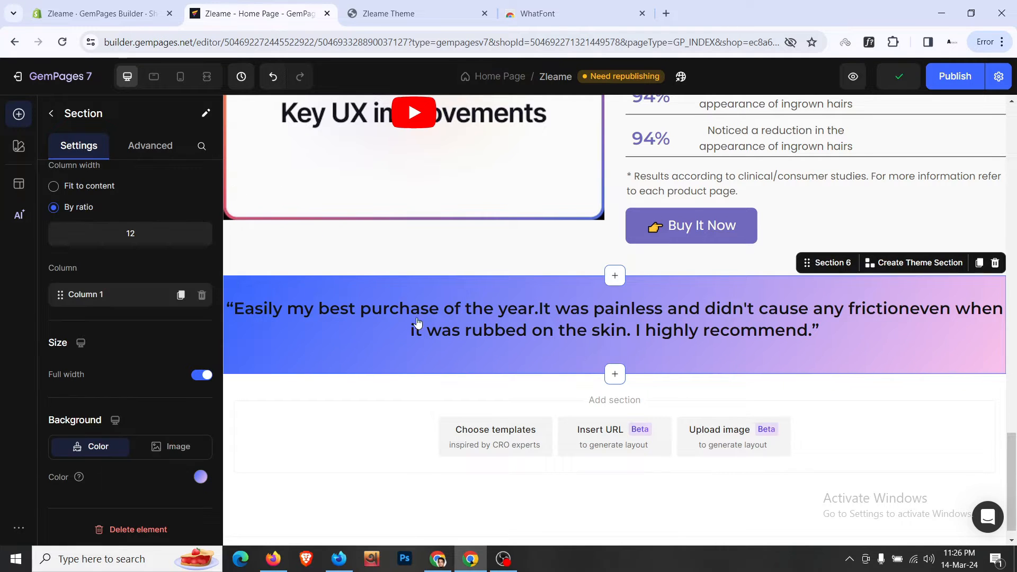
- Close the storefront DevTools, then reposition the gradient's blue start stop on the section
{"action": "left_click", "coordinate": [388, 13]}
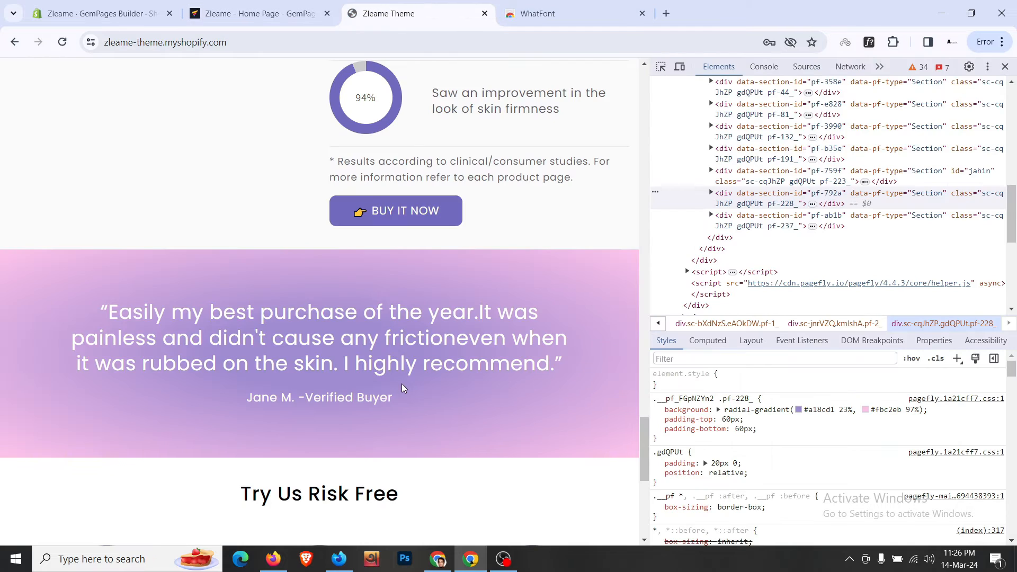
{"action": "left_click", "coordinate": [1005, 66]}
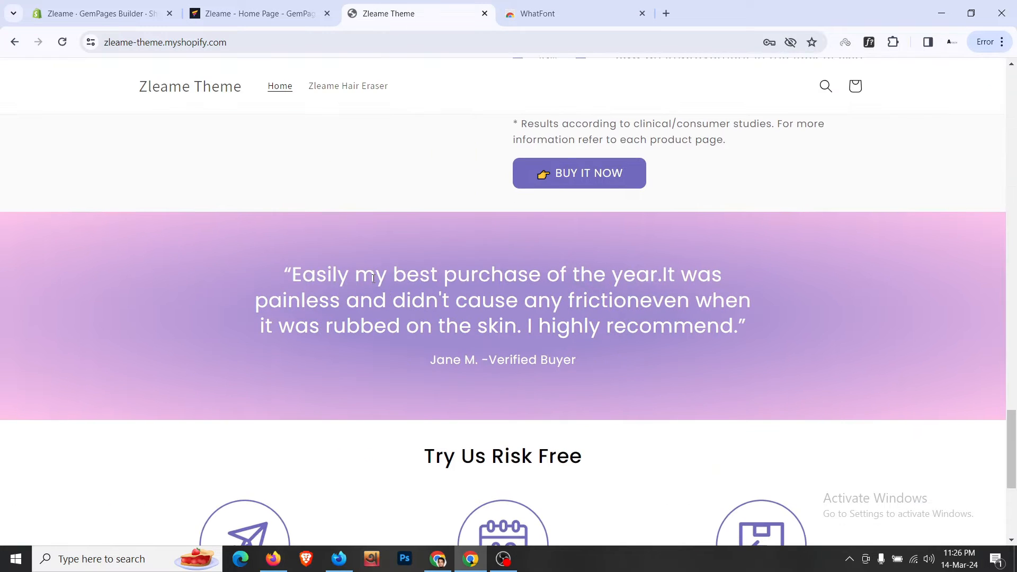
{"action": "left_click", "coordinate": [260, 13]}
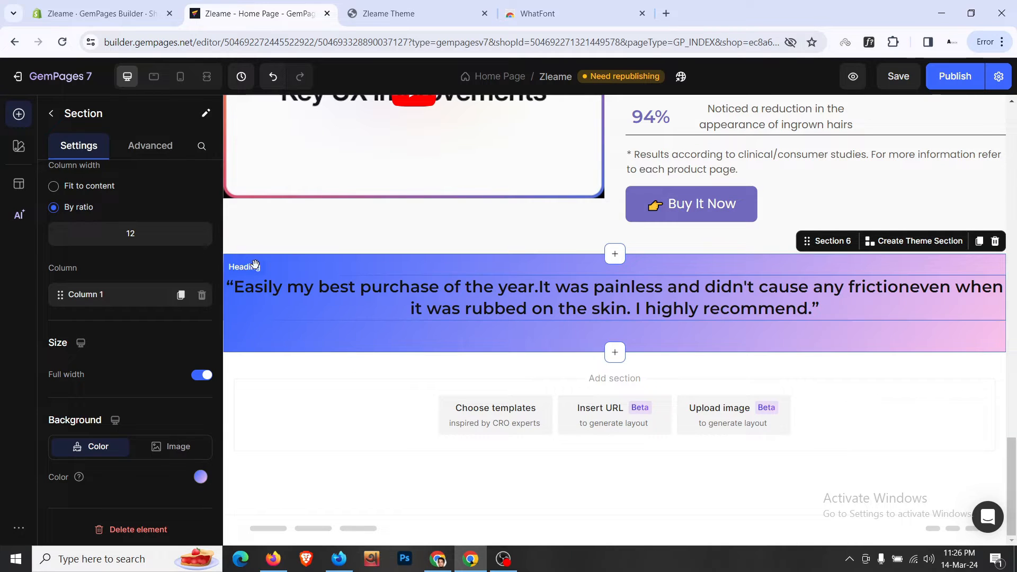
{"action": "left_click", "coordinate": [374, 278]}
{"action": "left_click", "coordinate": [375, 269]}
{"action": "scroll", "coordinate": [144, 360], "scroll_direction": "down", "scroll_amount": 3}
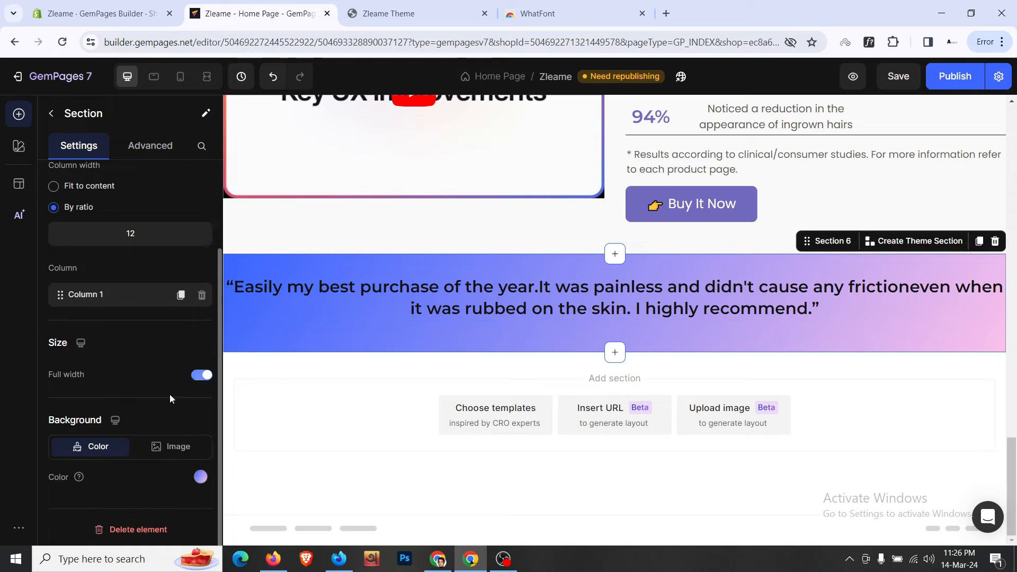
{"action": "left_click", "coordinate": [204, 480]}
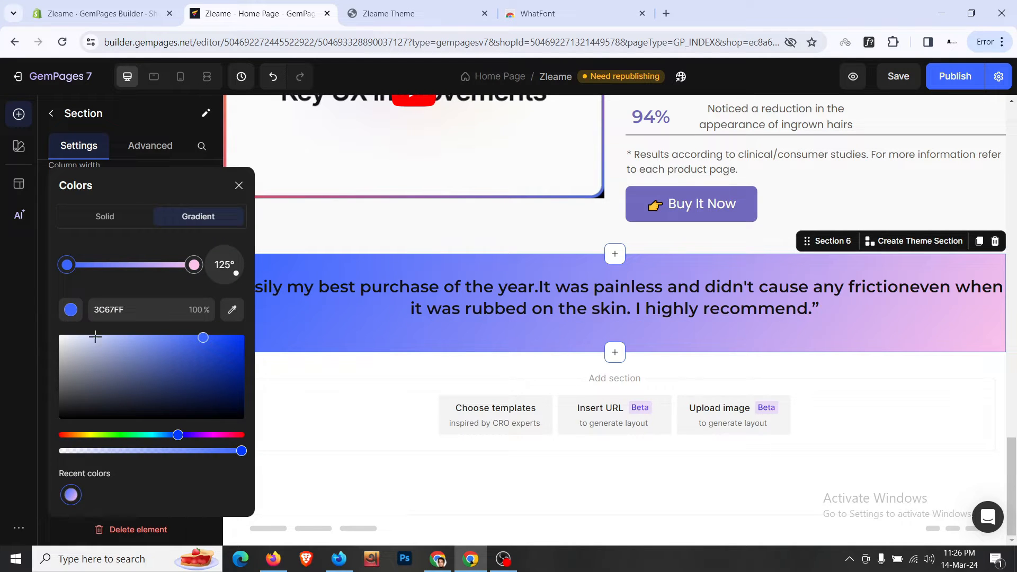
{"action": "mouse_move", "coordinate": [71, 262]}
{"action": "left_mouse_down"}
{"action": "mouse_move", "coordinate": [110, 265]}
{"action": "mouse_move", "coordinate": [79, 269]}
{"action": "left_mouse_up"}
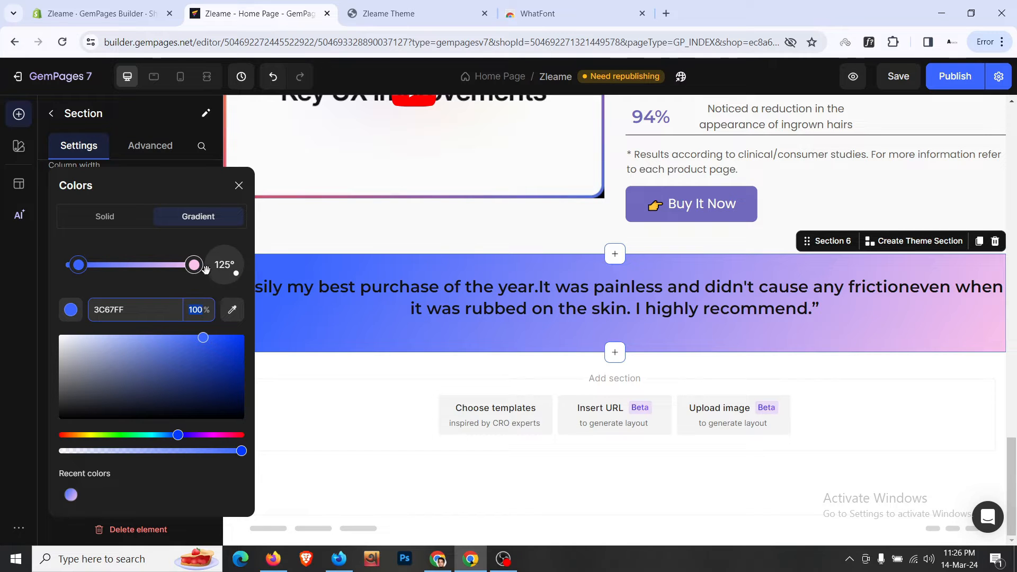
{"action": "left_click", "coordinate": [386, 14]}
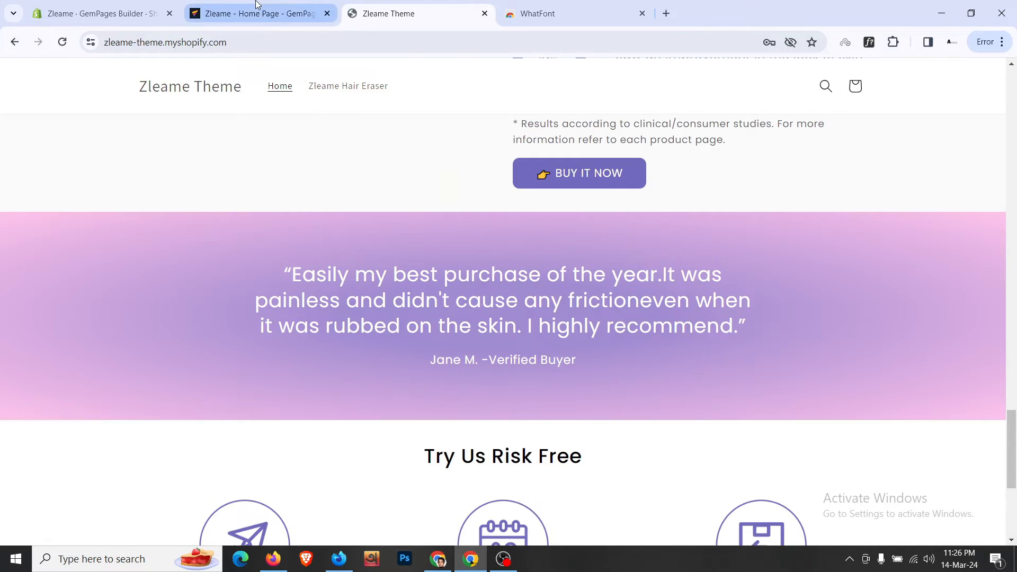
- Make the testimonial quote heading white and size 30
{"action": "left_click", "coordinate": [256, 5]}
{"action": "left_click", "coordinate": [445, 316]}
{"action": "scroll", "coordinate": [166, 306], "scroll_direction": "up", "scroll_amount": 2}
{"action": "scroll", "coordinate": [143, 317], "scroll_direction": "down", "scroll_amount": 1}
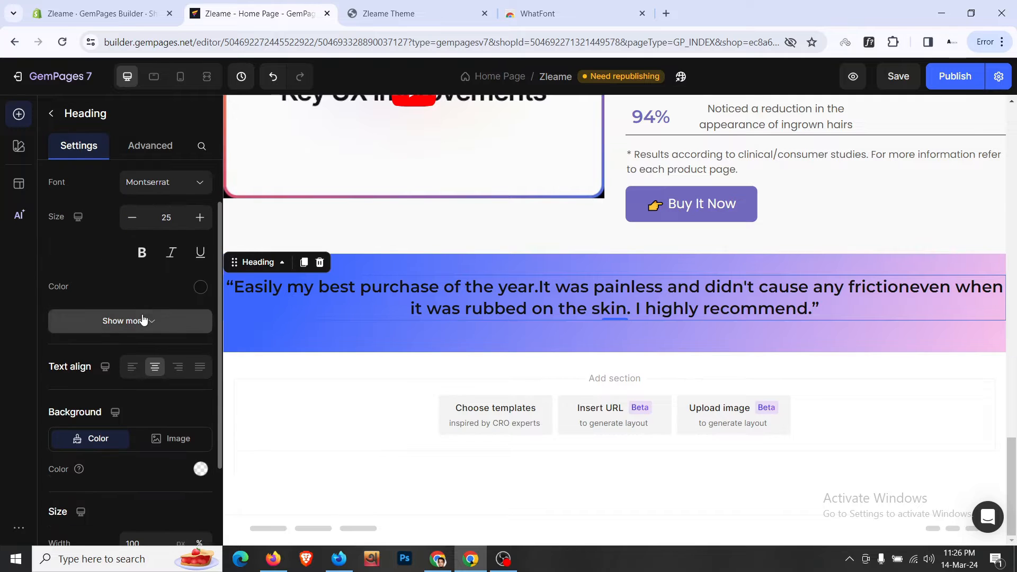
{"action": "left_click", "coordinate": [200, 286]}
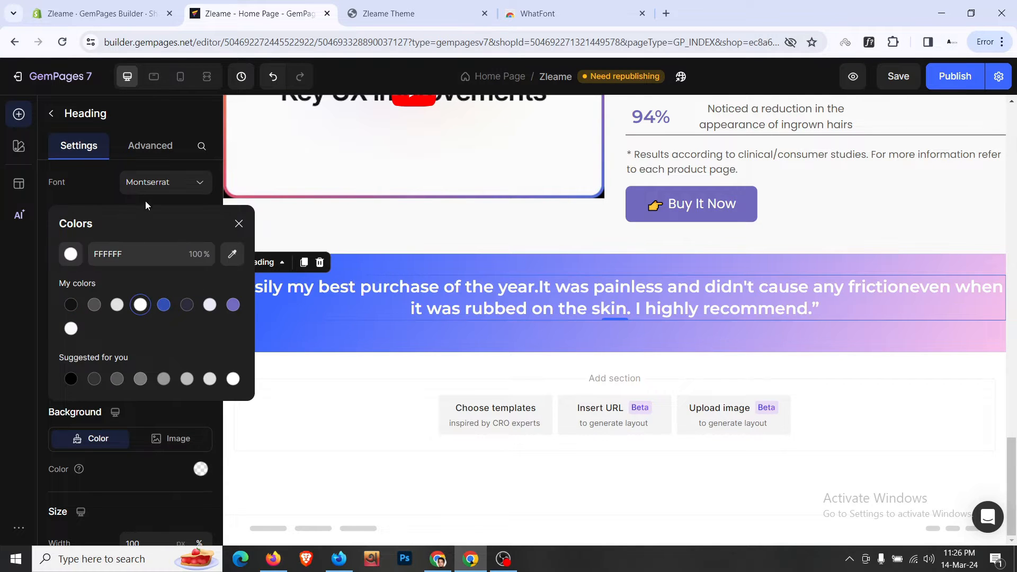
{"action": "left_click", "coordinate": [101, 192]}
{"action": "left_click", "coordinate": [198, 218]}
{"action": "left_click", "coordinate": [199, 218]}
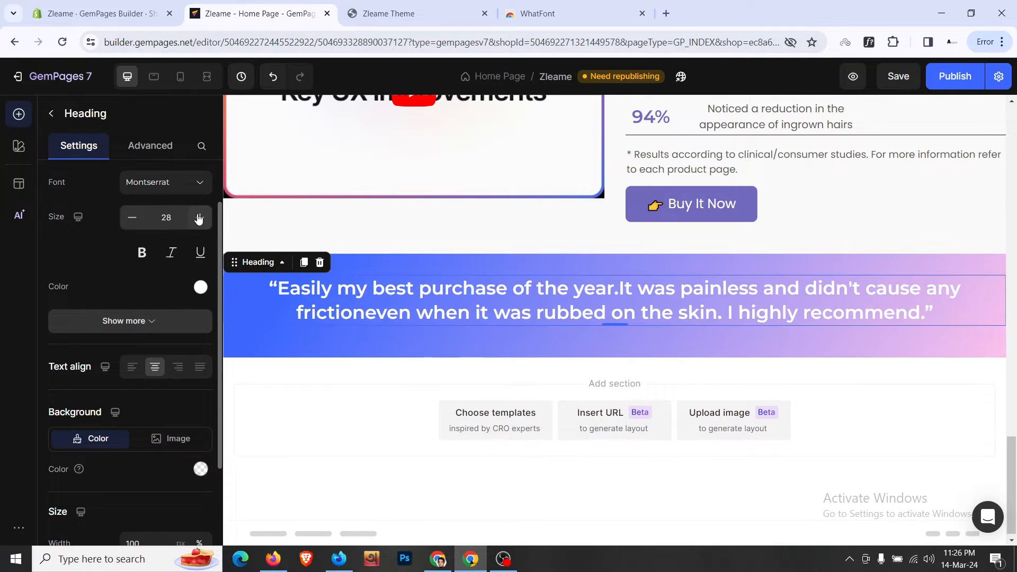
{"action": "left_click", "coordinate": [199, 218]}
{"action": "left_click", "coordinate": [199, 217]}
- Set the quote's line height to 150% and compare it with the live storefront
{"action": "left_click", "coordinate": [138, 321]}
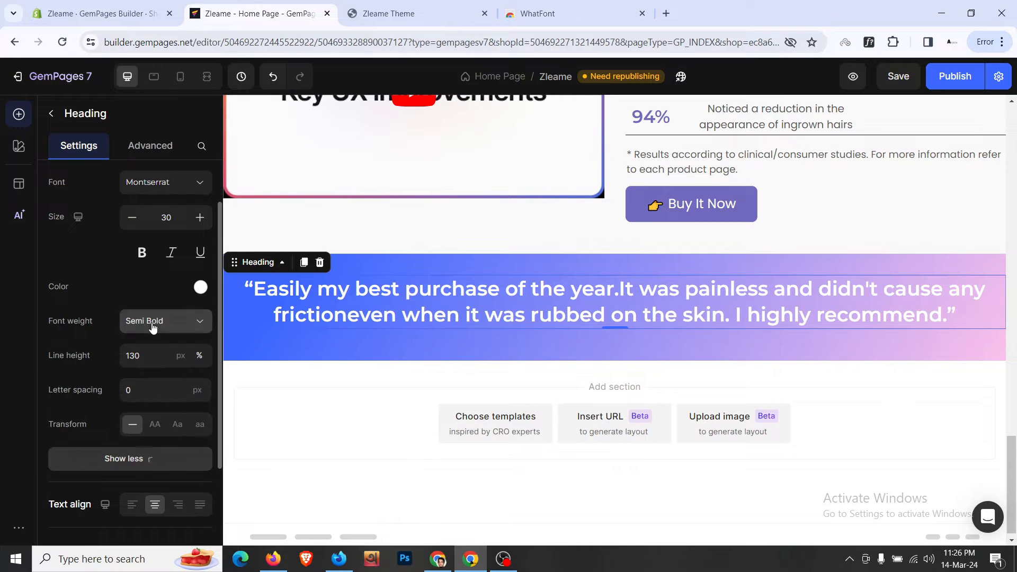
{"action": "left_click", "coordinate": [151, 355]}
{"action": "left_click", "coordinate": [135, 413]}
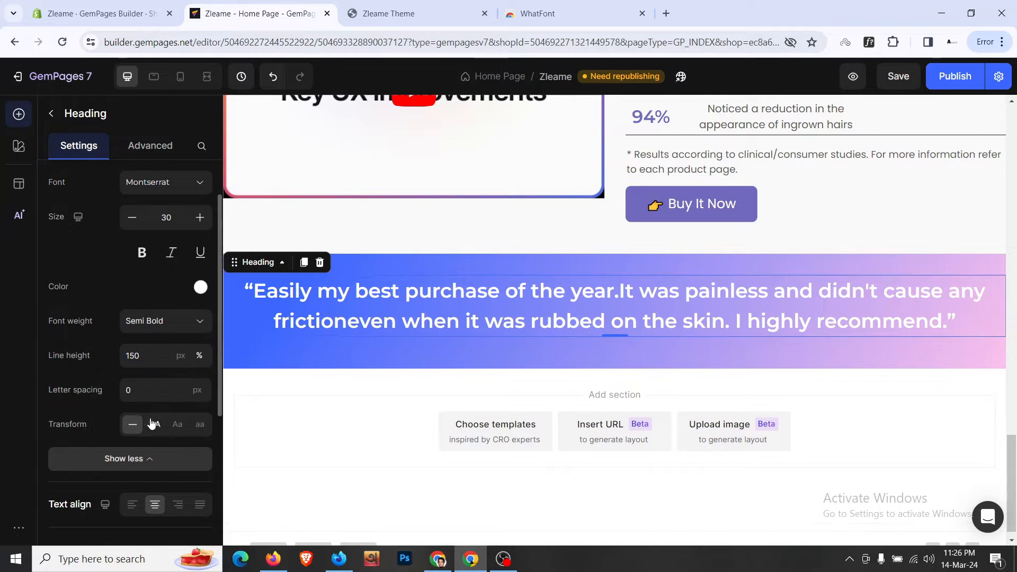
{"action": "left_click", "coordinate": [392, 14]}
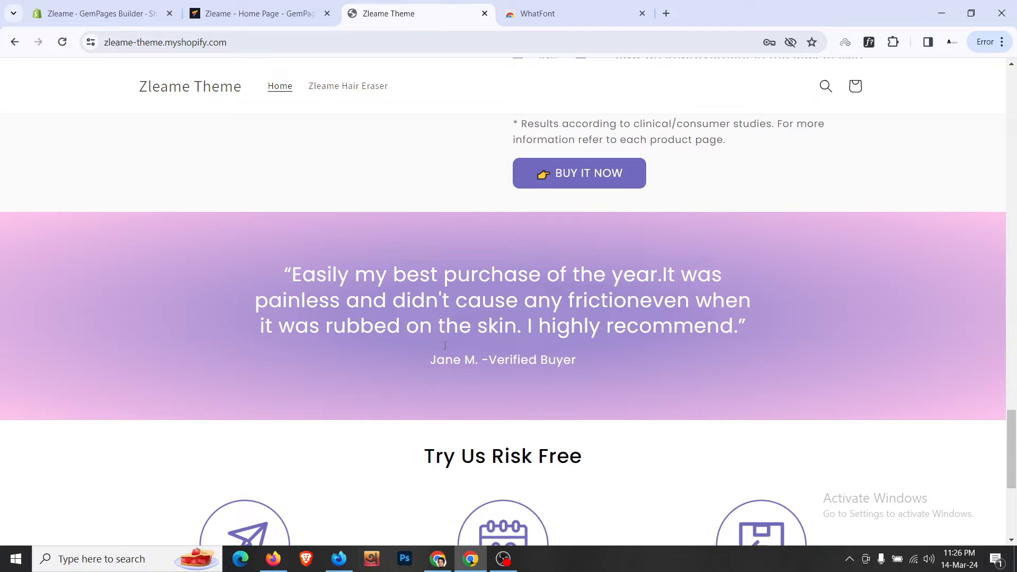
{"action": "left_click", "coordinate": [254, 13]}
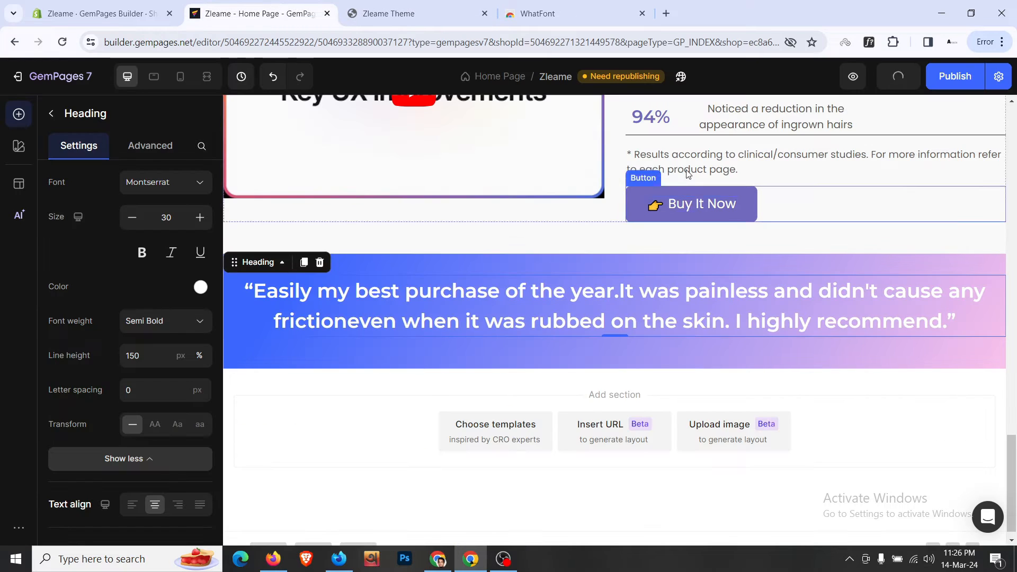
{"action": "left_click", "coordinate": [741, 152]}
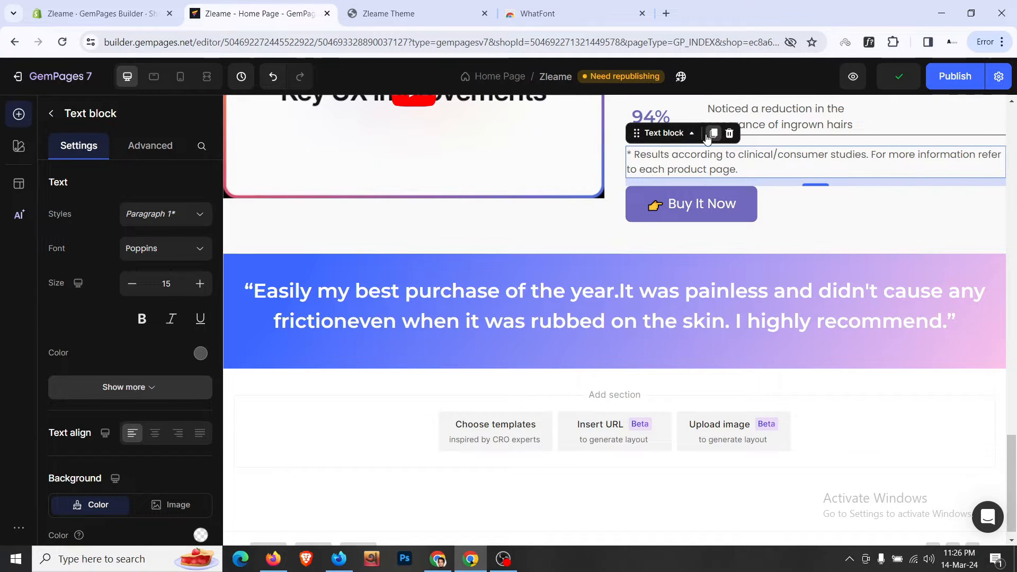
- Duplicate the disclaimer text block below the quote and paste in the storefront's reviewer attribution
{"action": "left_click", "coordinate": [713, 133]}
{"action": "left_click_drag", "start_coordinate": [627, 300], "coordinate": [625, 339]}
{"action": "left_click", "coordinate": [419, 5]}
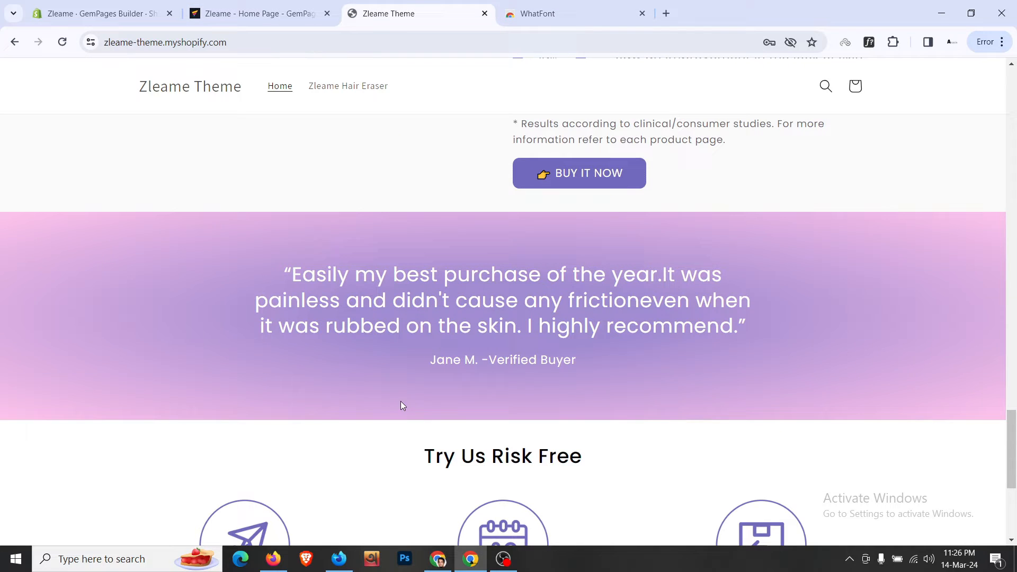
{"action": "triple_click", "coordinate": [465, 370]}
{"action": "key", "text": "ctrl+c"}
{"action": "left_click", "coordinate": [258, 14]}
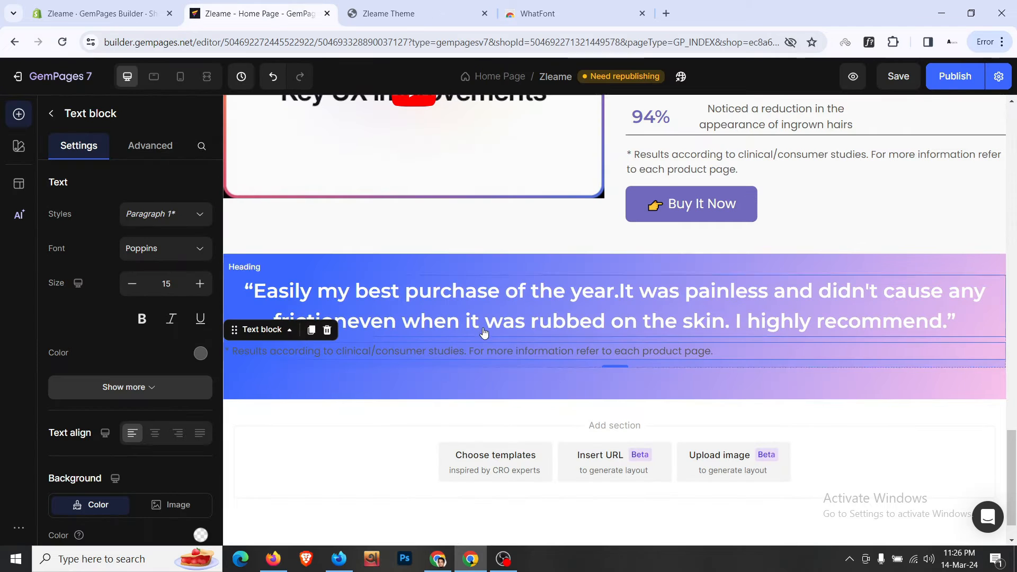
{"action": "left_click", "coordinate": [509, 350]}
{"action": "key", "text": "ctrl+a"}
{"action": "key", "text": "ctrl+v"}
{"action": "key", "text": "BackSpace"}
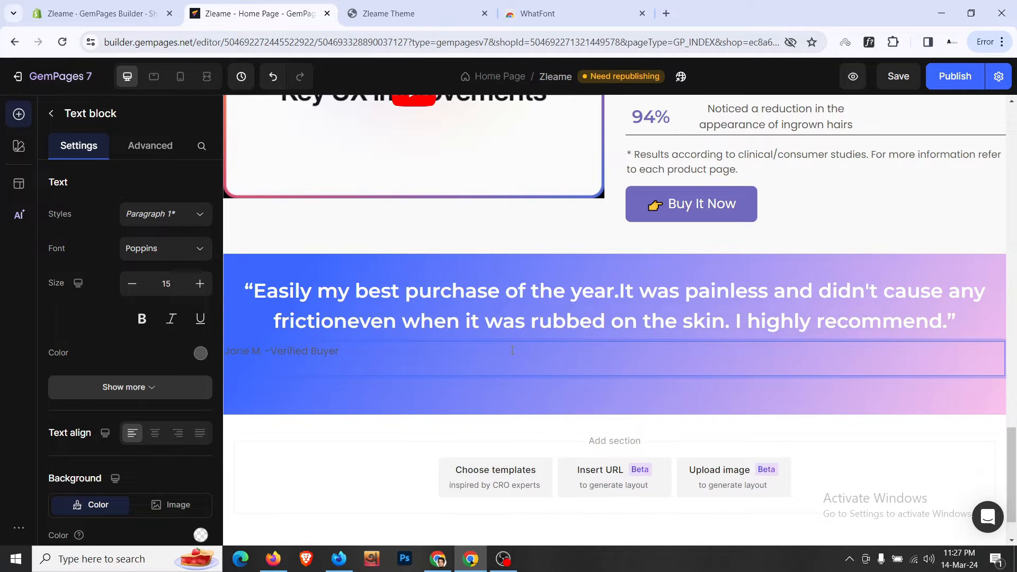
- Centre the attribution line, enlarge it to size 20 and make it white
{"action": "left_click", "coordinate": [153, 435]}
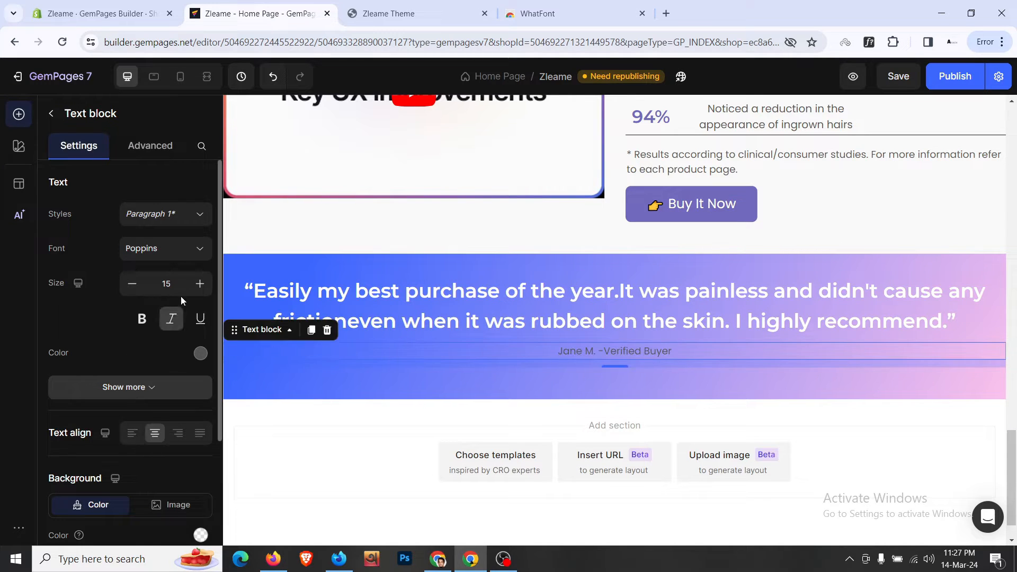
{"action": "left_click", "coordinate": [199, 284]}
{"action": "left_click", "coordinate": [200, 284]}
{"action": "left_click", "coordinate": [200, 285]}
{"action": "left_click", "coordinate": [200, 285]}
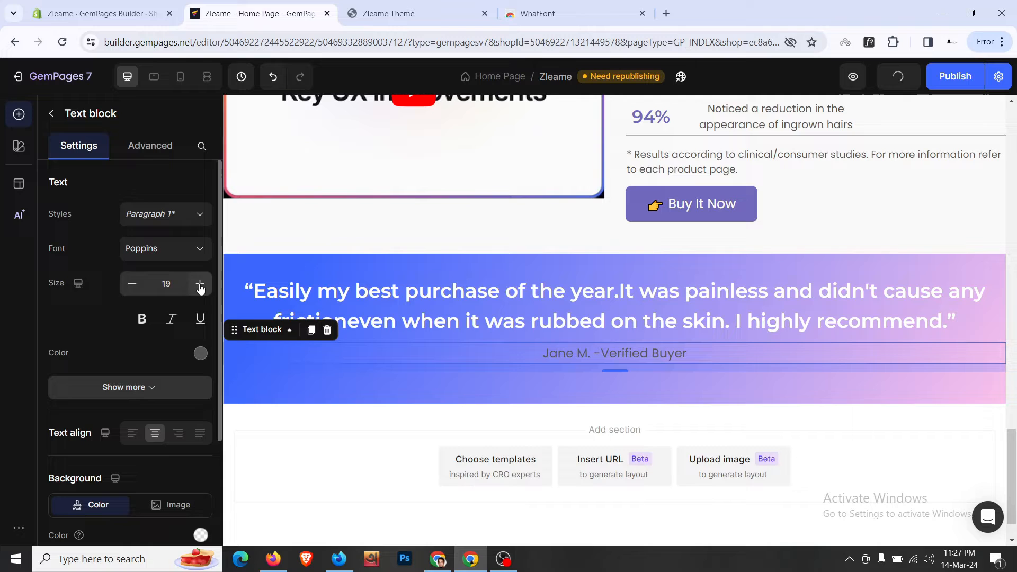
{"action": "left_click", "coordinate": [200, 353]}
{"action": "left_click", "coordinate": [140, 305]}
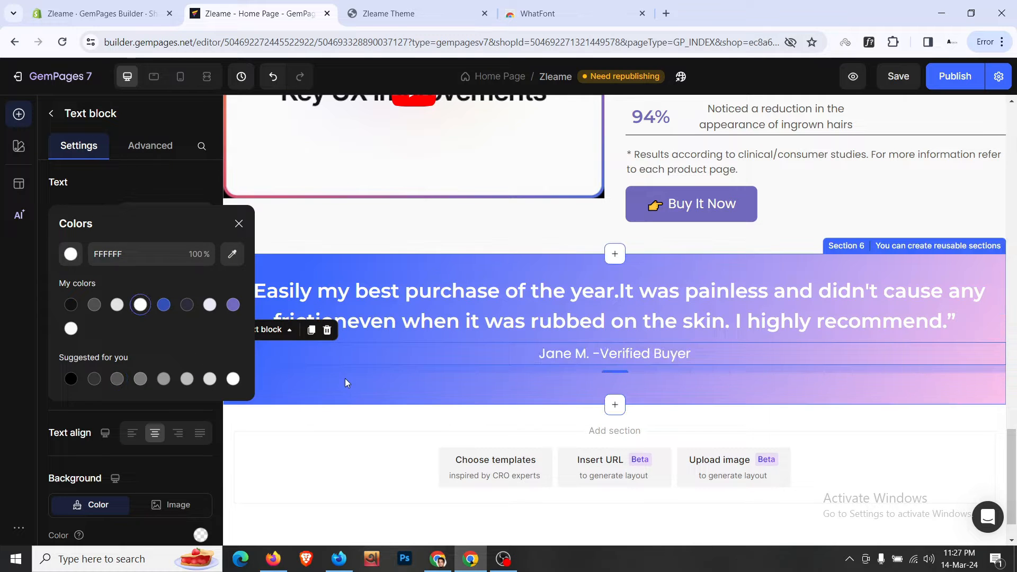
{"action": "left_click", "coordinate": [345, 388]}
{"action": "left_click", "coordinate": [207, 77]}
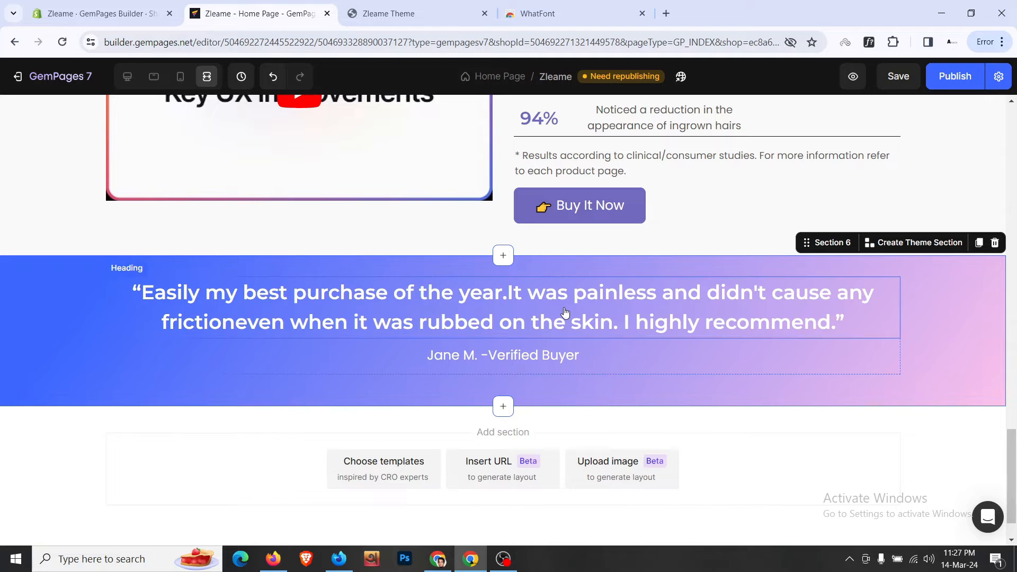
{"action": "left_click", "coordinate": [453, 6]}
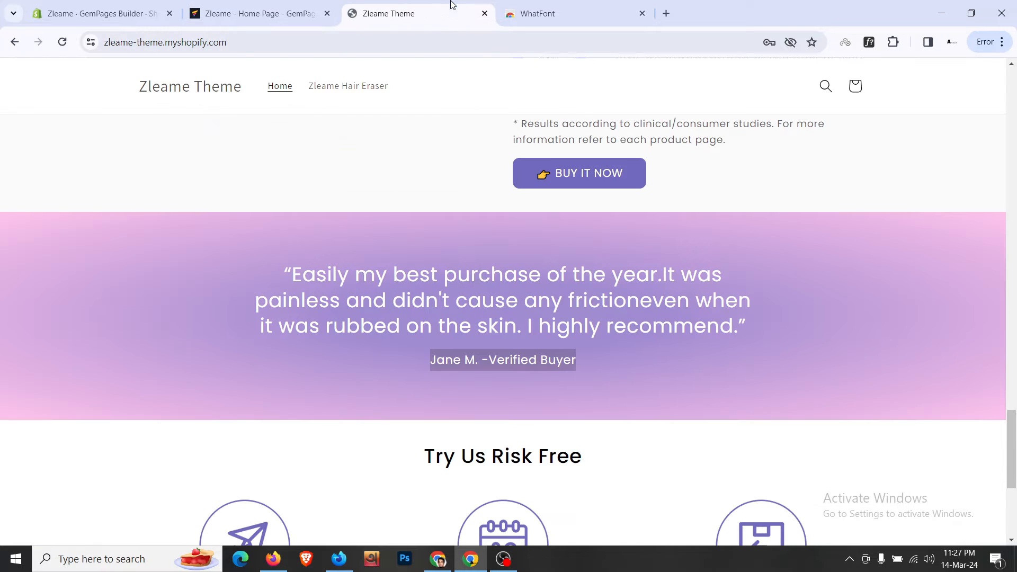
- Set the testimonial row's width to 800 px and compare it with the live storefront
{"action": "left_click", "coordinate": [267, 6]}
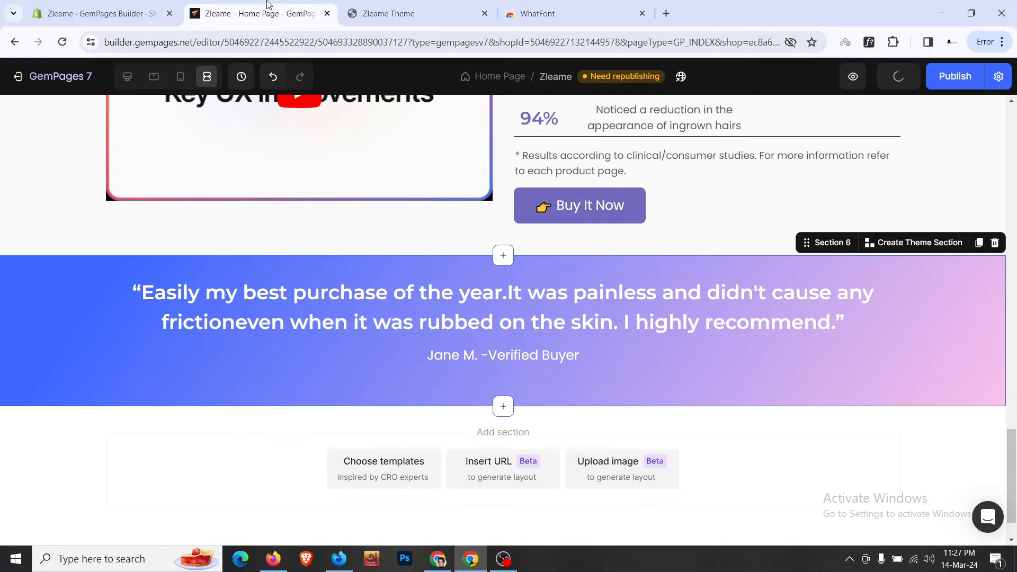
{"action": "left_click", "coordinate": [127, 76]}
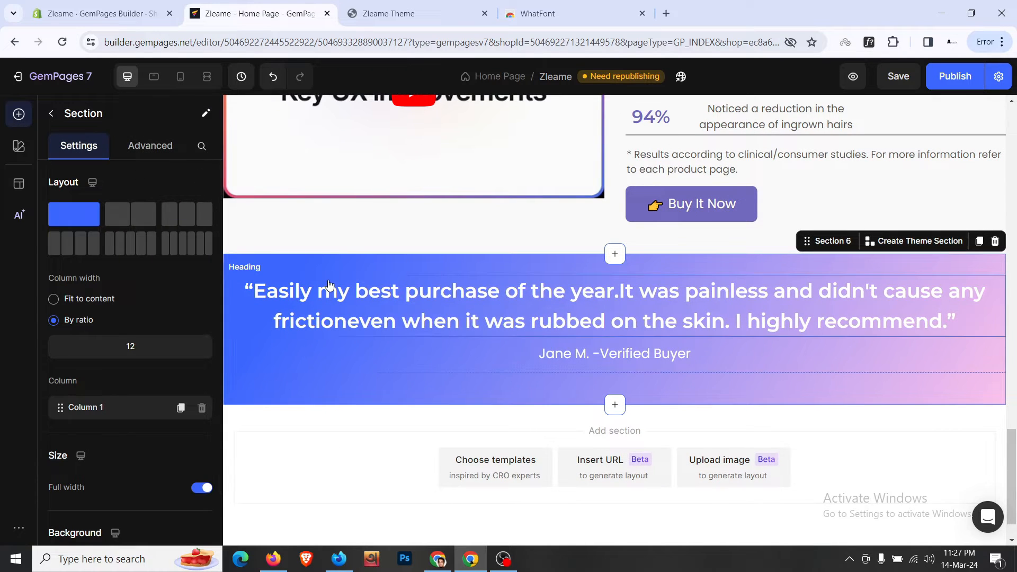
{"action": "left_click", "coordinate": [281, 365]}
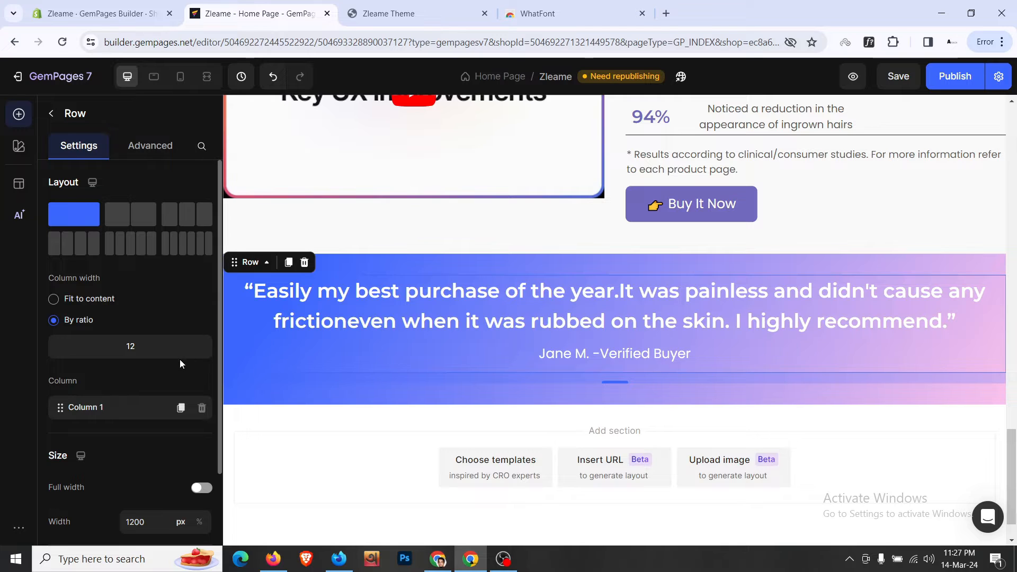
{"action": "scroll", "coordinate": [180, 359], "scroll_direction": "down", "scroll_amount": 3}
{"action": "scroll", "coordinate": [179, 359], "scroll_direction": "down", "scroll_amount": 1}
{"action": "left_click", "coordinate": [167, 376]}
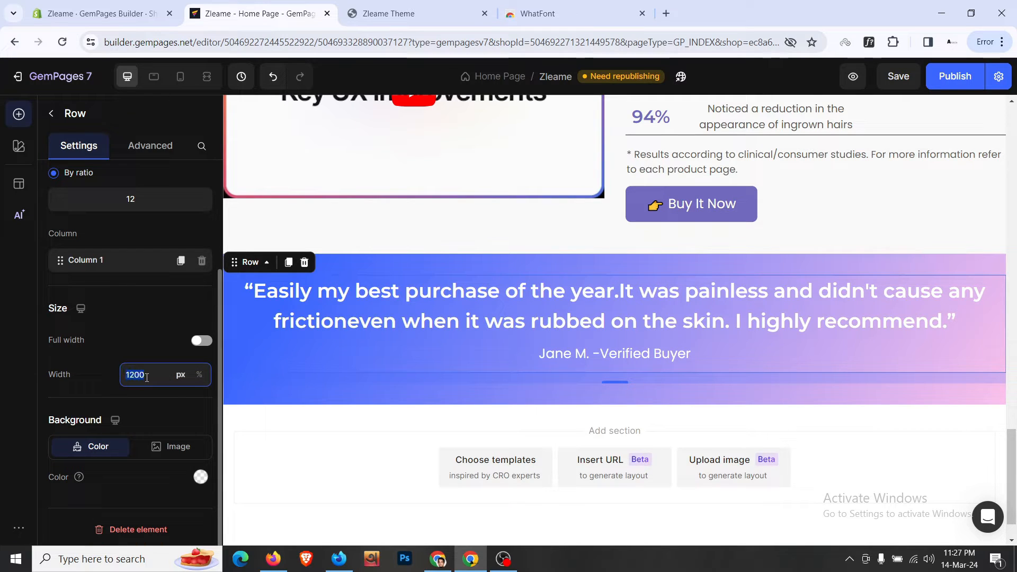
{"action": "type", "text": "800"}
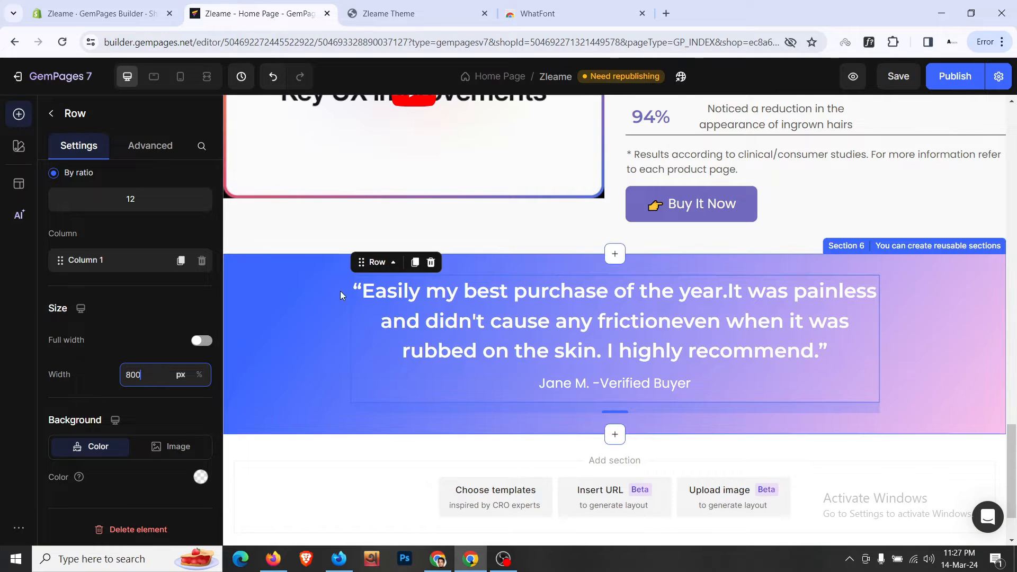
{"action": "left_click", "coordinate": [403, 6]}
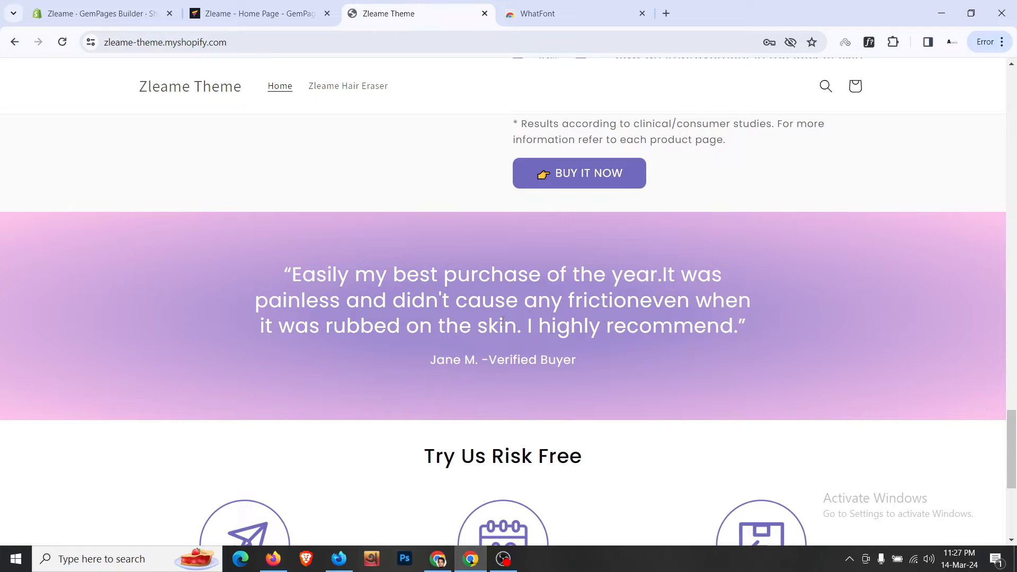
{"action": "left_click", "coordinate": [270, 8]}
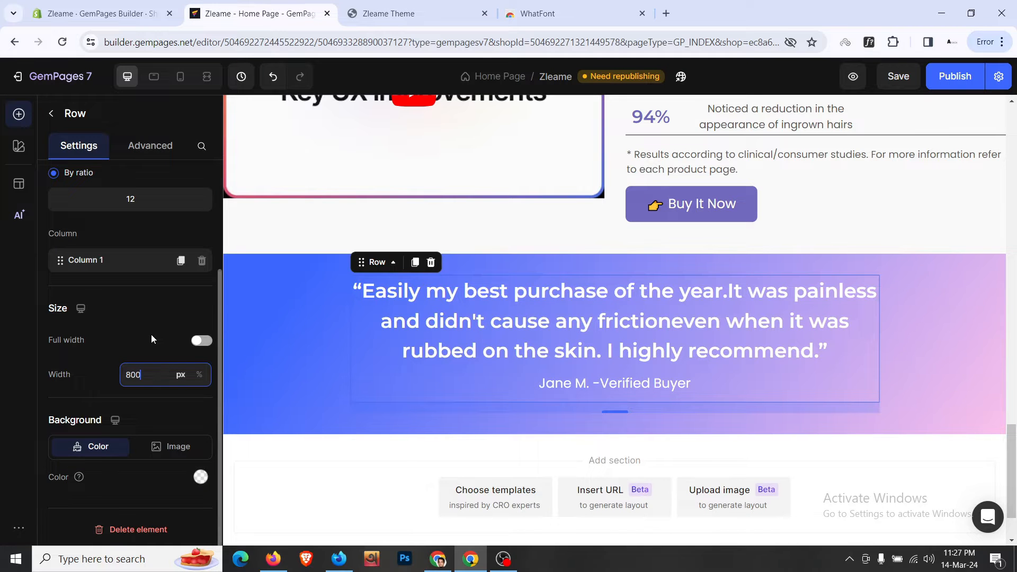
{"action": "left_click", "coordinate": [262, 326]}
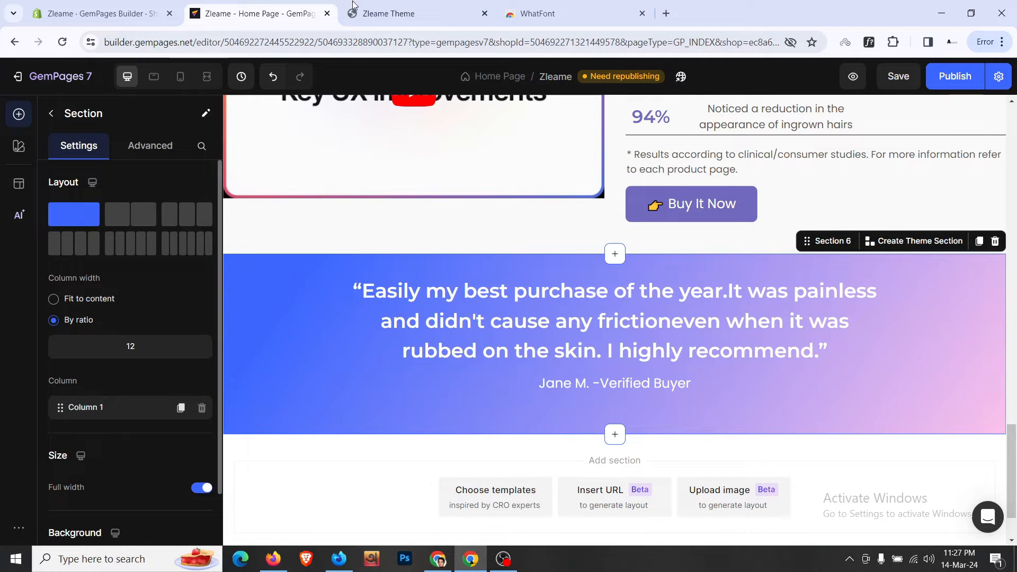
{"action": "left_click", "coordinate": [366, 6]}
- Set the testimonial row's bottom margin to 0
{"action": "left_click", "coordinate": [284, 8]}
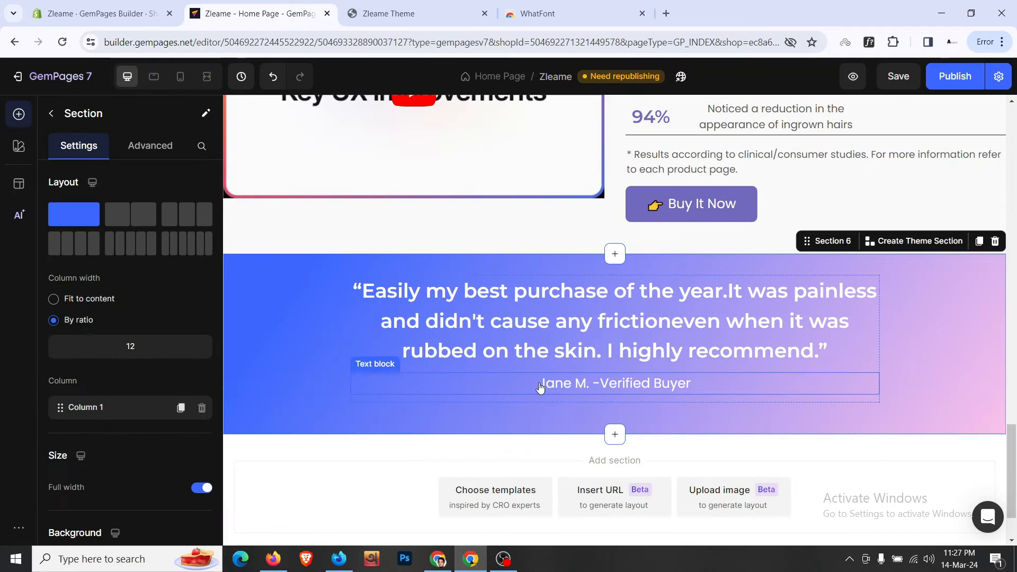
{"action": "left_click", "coordinate": [540, 387]}
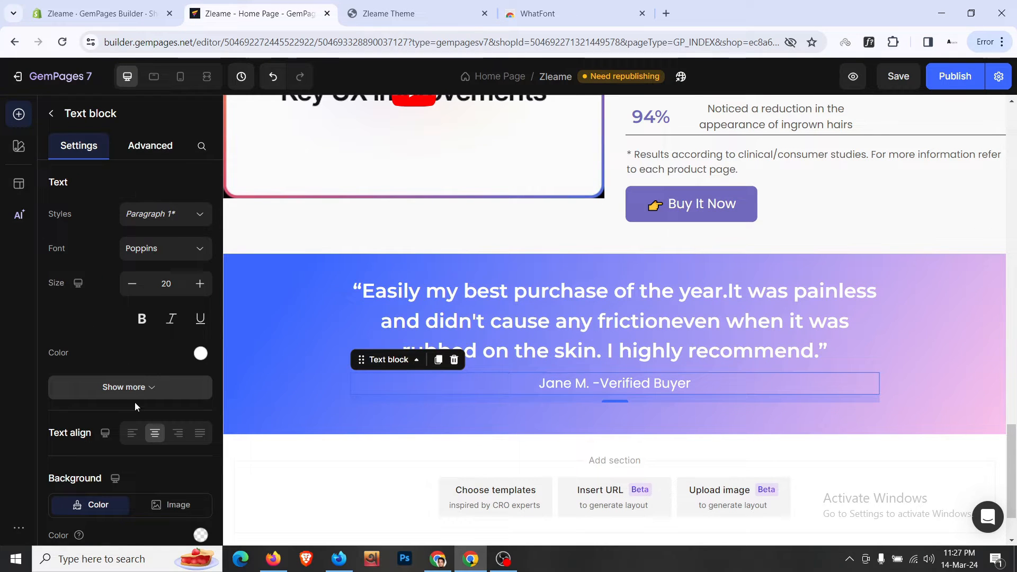
{"action": "left_click", "coordinate": [148, 145]}
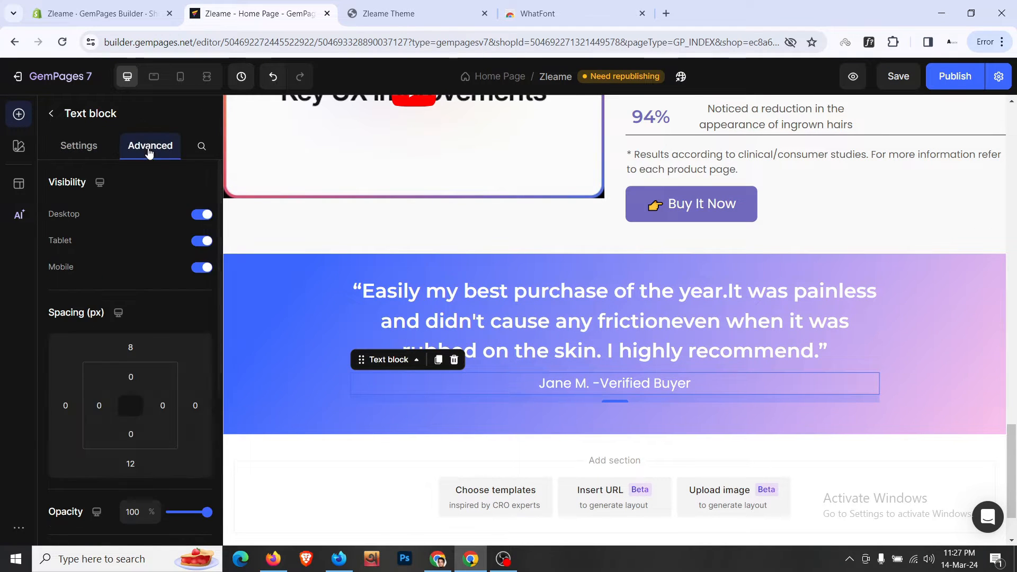
{"action": "left_click", "coordinate": [126, 463]}
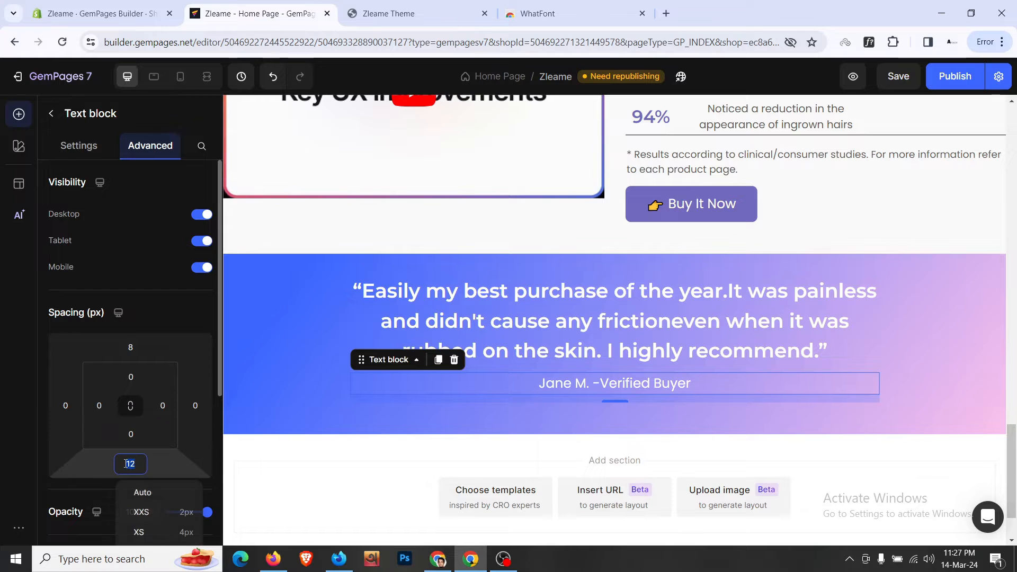
{"action": "left_click", "coordinate": [323, 383]}
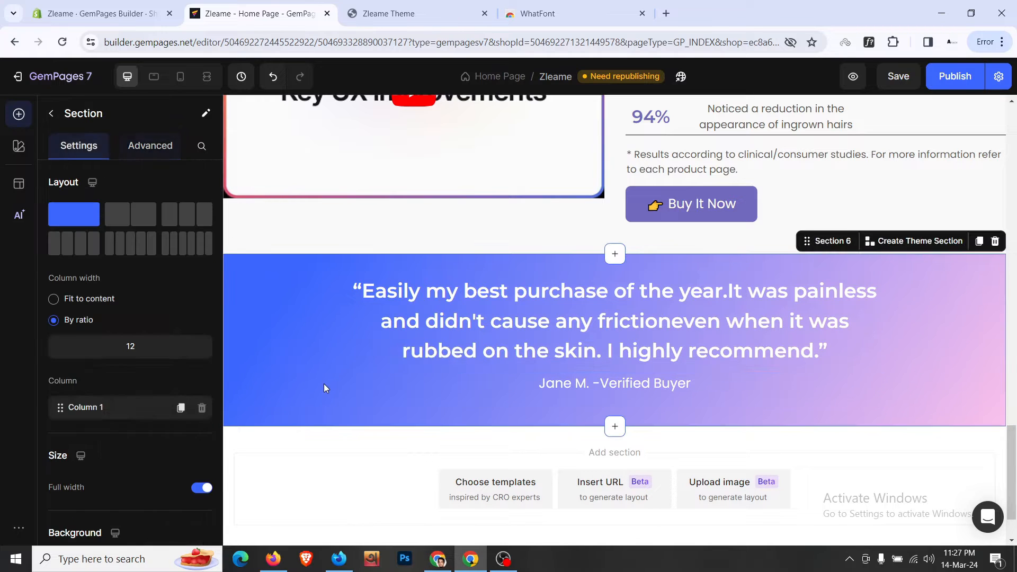
{"action": "left_click", "coordinate": [403, 281]}
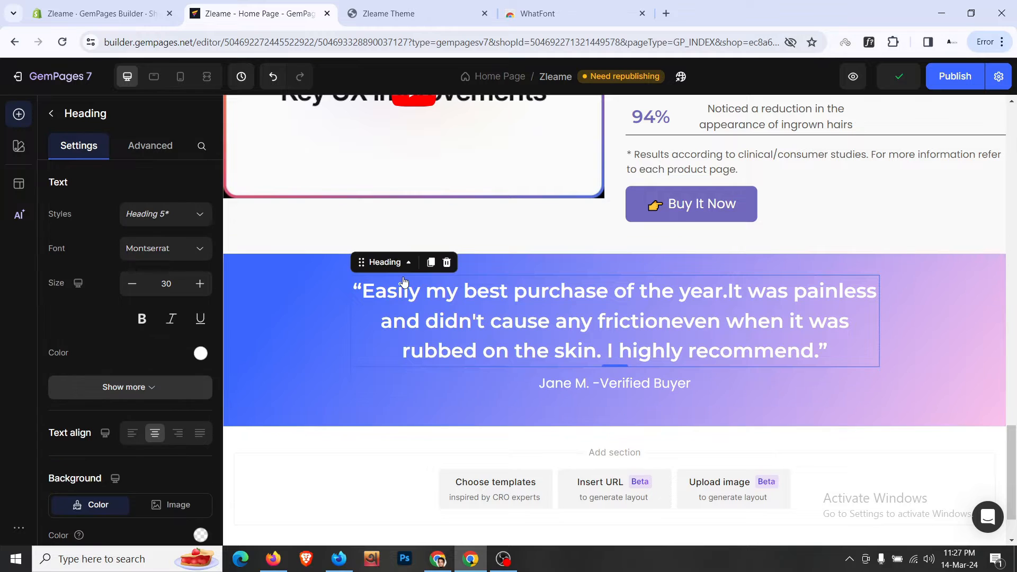
{"action": "left_click", "coordinate": [386, 262]}
{"action": "mouse_move", "coordinate": [477, 284]}
{"action": "left_click", "coordinate": [585, 310]}
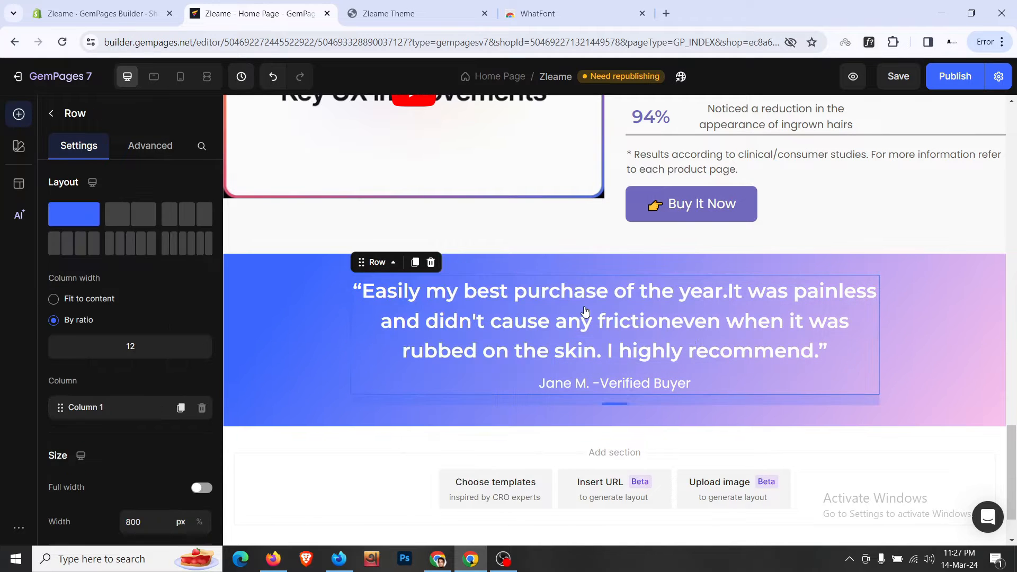
{"action": "left_click", "coordinate": [150, 145]}
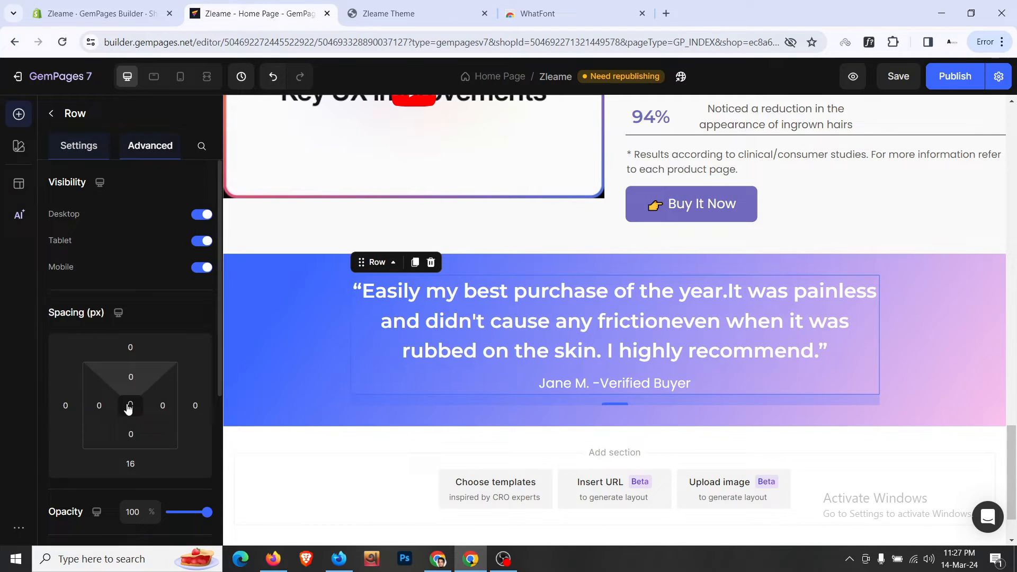
{"action": "left_click", "coordinate": [130, 464]}
{"action": "type", "text": "0"}
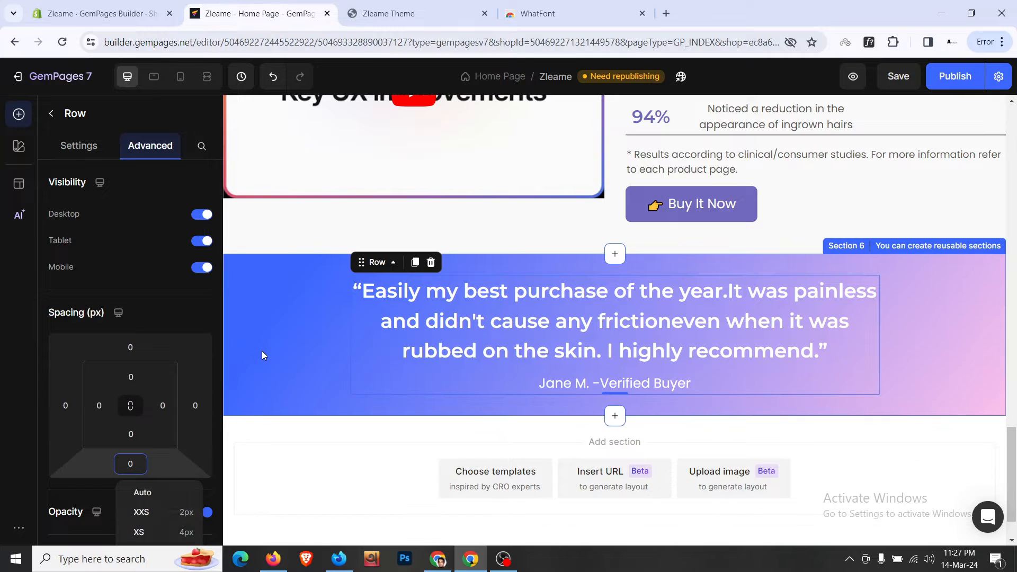
- Give the testimonial section 48 px (3XL) top and bottom padding and save the page
{"action": "left_click", "coordinate": [262, 350]}
{"action": "left_click", "coordinate": [136, 149]}
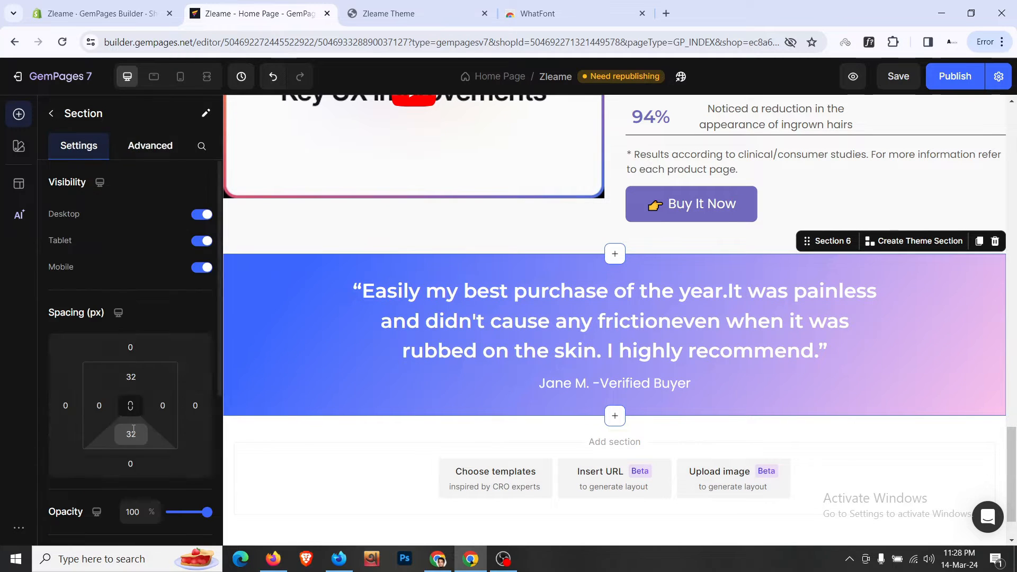
{"action": "scroll", "coordinate": [130, 364], "scroll_direction": "down", "scroll_amount": 3}
{"action": "left_click", "coordinate": [131, 244]}
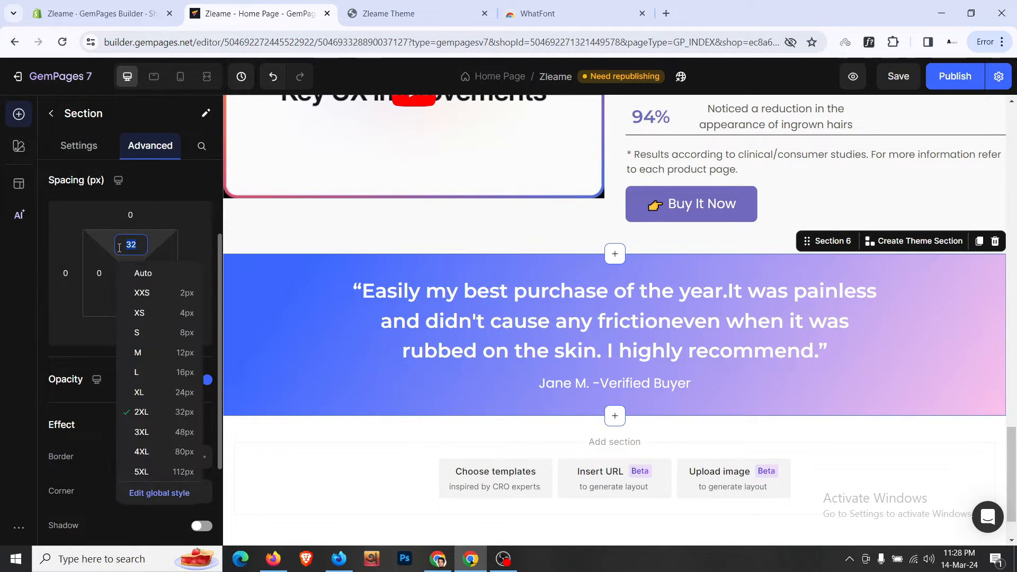
{"action": "left_click", "coordinate": [167, 437]}
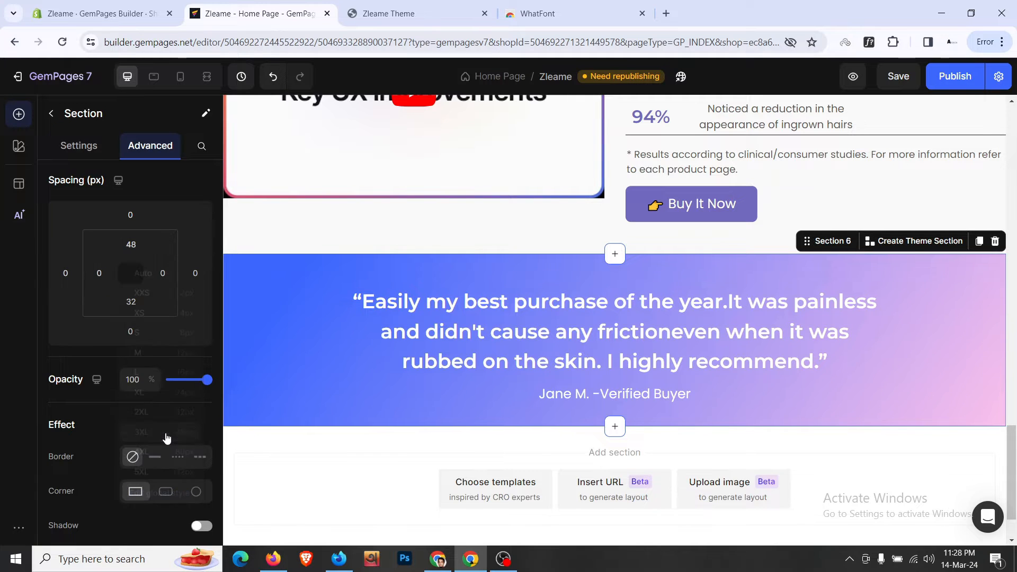
{"action": "left_click", "coordinate": [131, 301]}
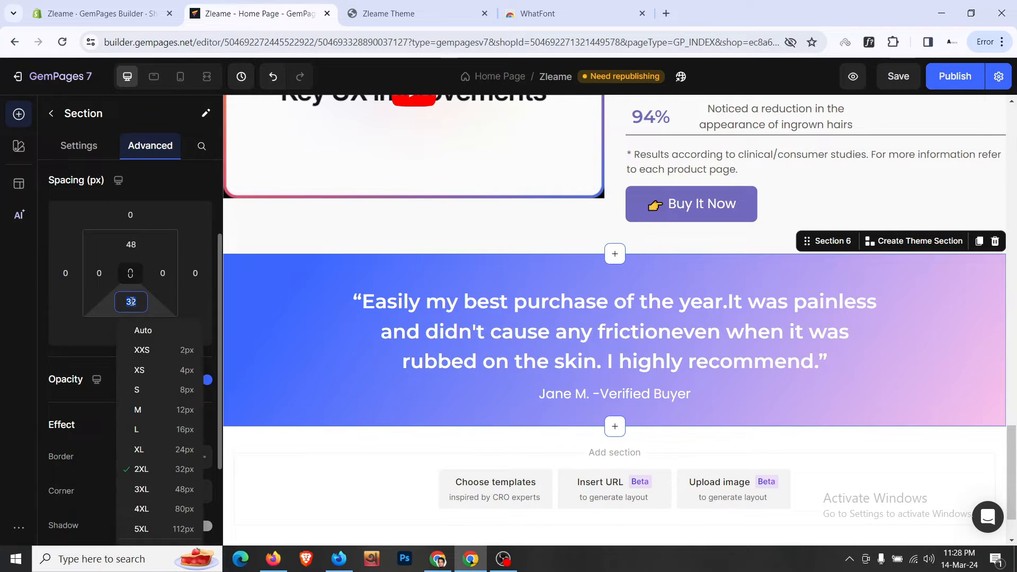
{"action": "left_click", "coordinate": [170, 491]}
{"action": "key", "text": "ctrl+s"}
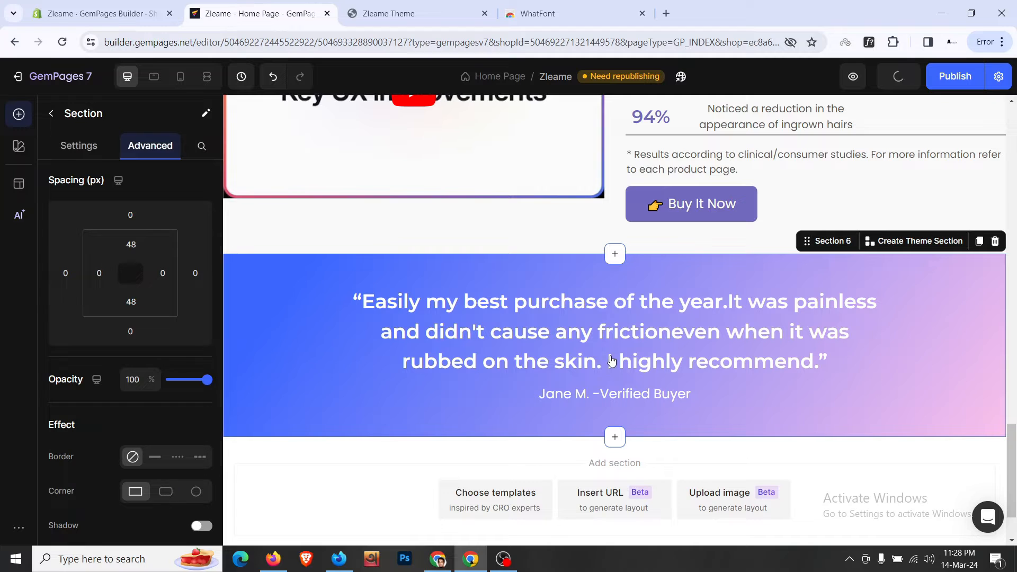
- In the mobile layout, set the testimonial section's left and right padding to 24 px
{"action": "left_click", "coordinate": [180, 77]}
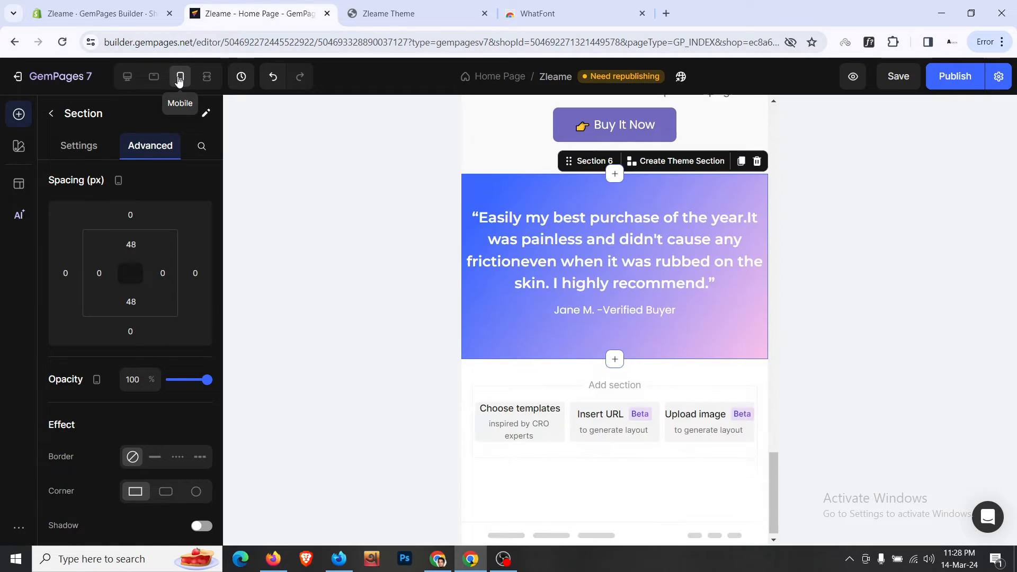
{"action": "left_click", "coordinate": [99, 273]}
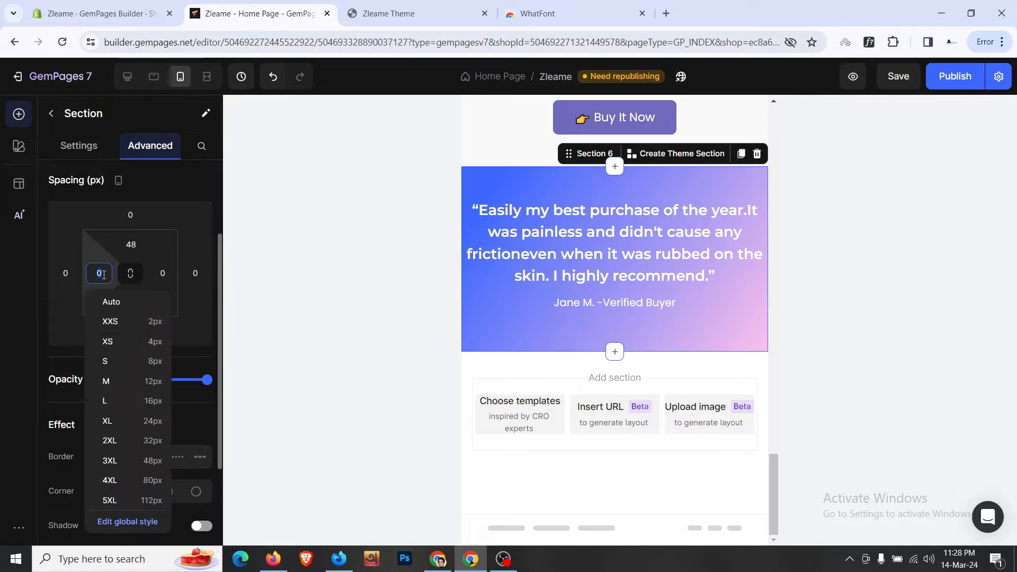
{"action": "left_click", "coordinate": [152, 420]}
{"action": "left_click", "coordinate": [162, 273]}
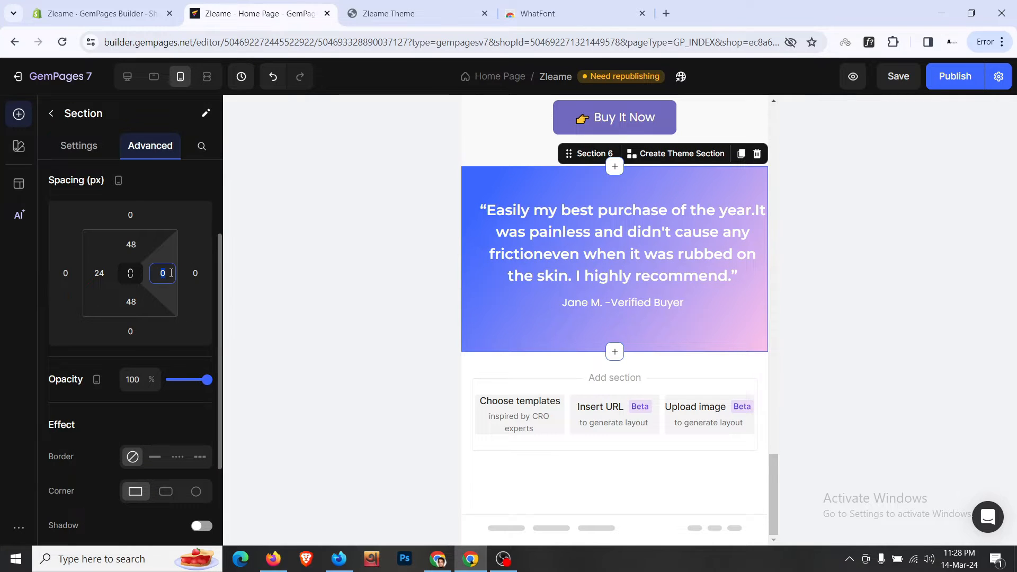
{"action": "left_click", "coordinate": [199, 420]}
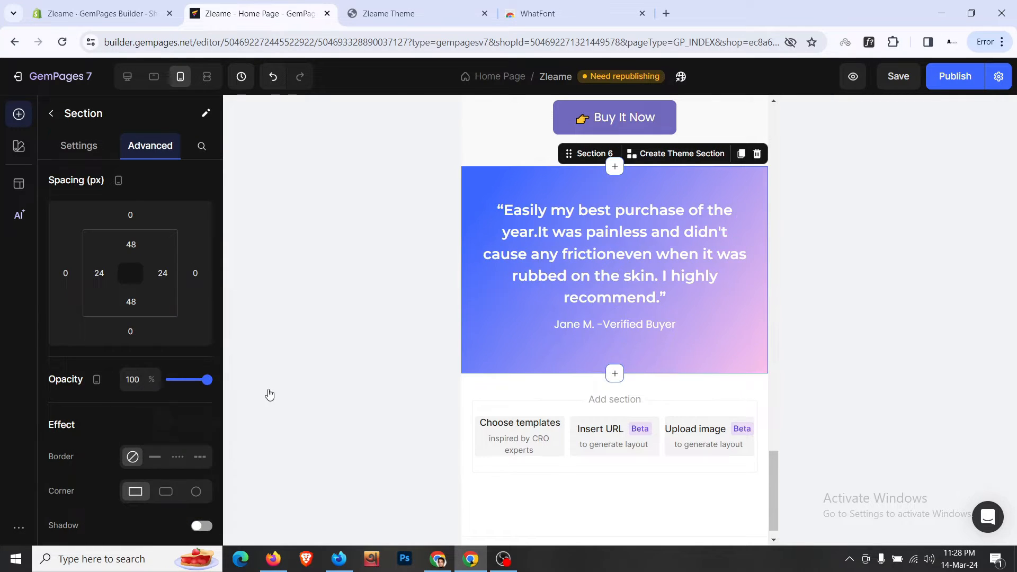
- Shrink the quote heading's font size to 20 and review the attribution text's style and spacing
{"action": "left_click", "coordinate": [608, 281]}
{"action": "left_click", "coordinate": [132, 283]}
{"action": "left_click", "coordinate": [132, 283]}
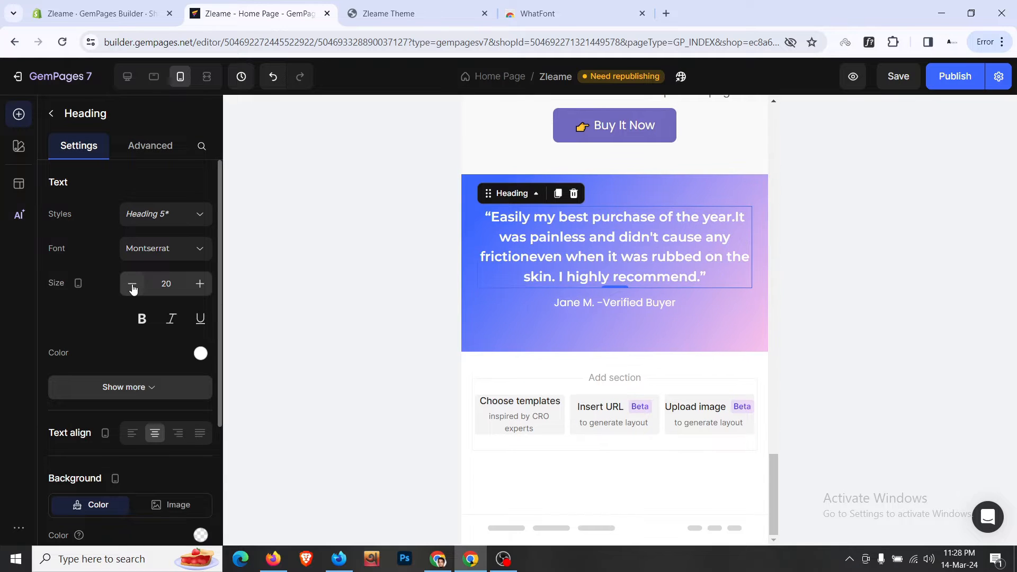
{"action": "left_click", "coordinate": [602, 307]}
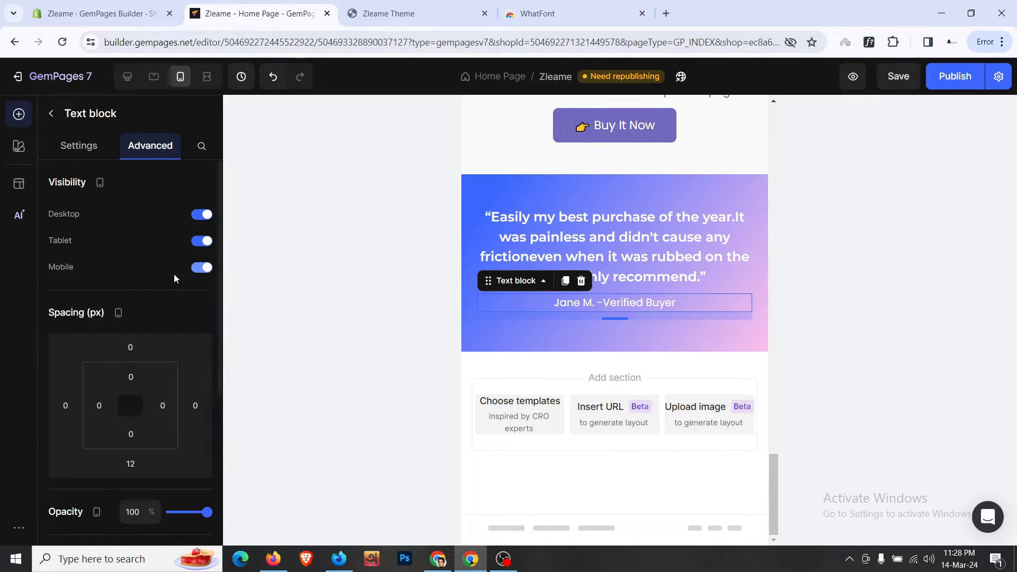
{"action": "left_click", "coordinate": [97, 153]}
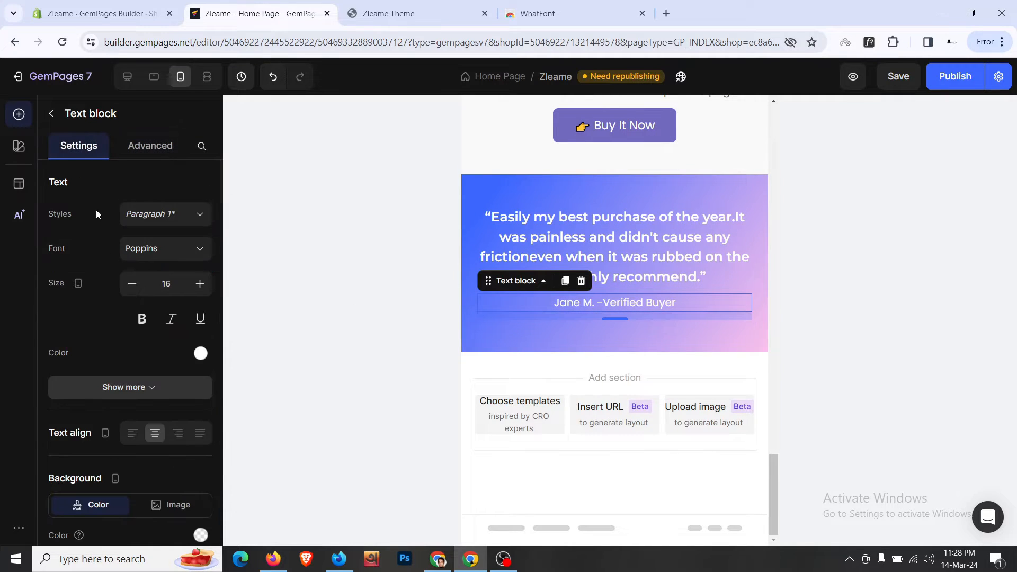
{"action": "left_click", "coordinate": [149, 148]}
{"action": "left_click", "coordinate": [555, 190]}
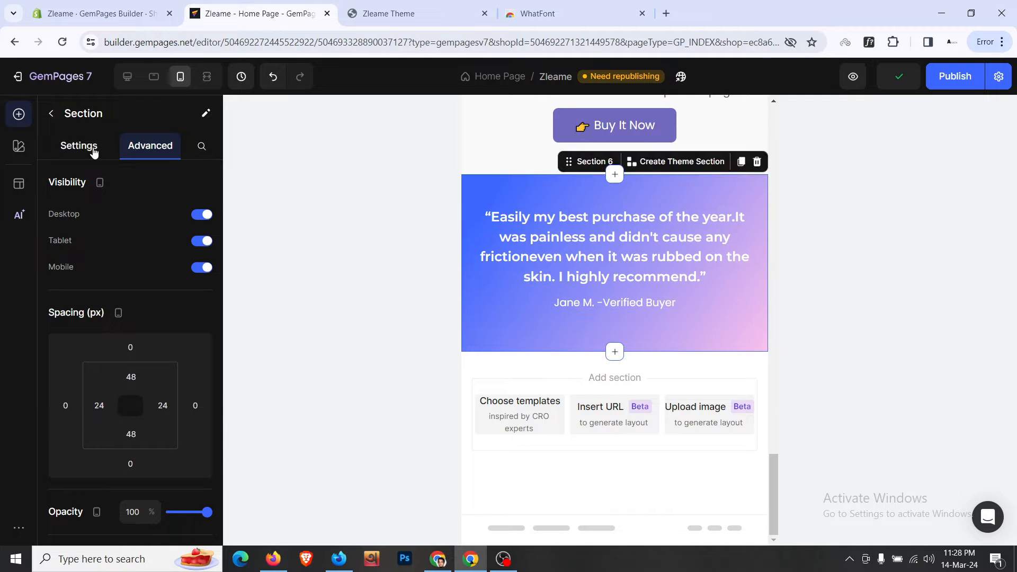
- Left-align the Buy It Now button in the stats section
{"action": "scroll", "coordinate": [625, 248], "scroll_direction": "up", "scroll_amount": 3}
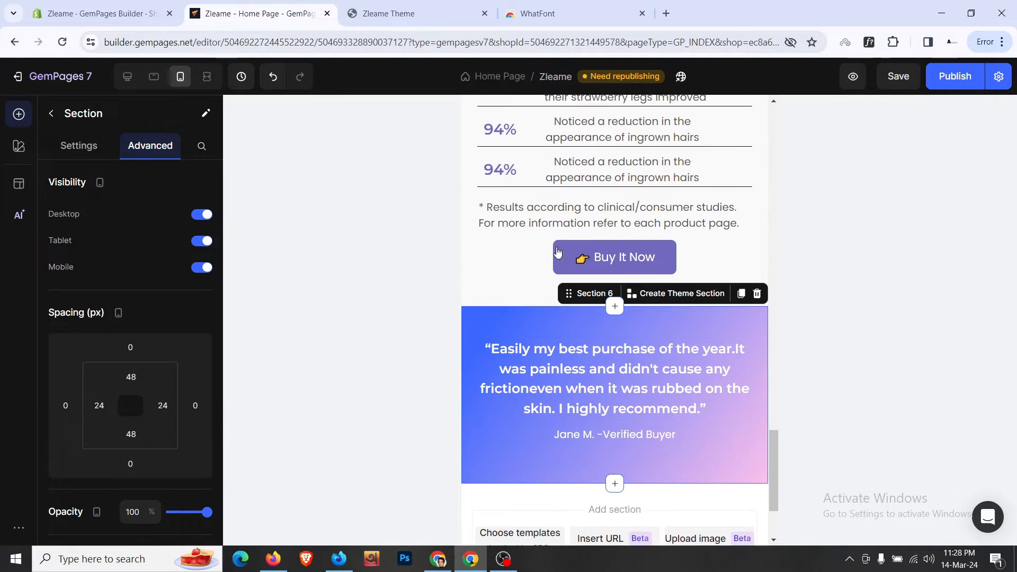
{"action": "left_click", "coordinate": [491, 303]}
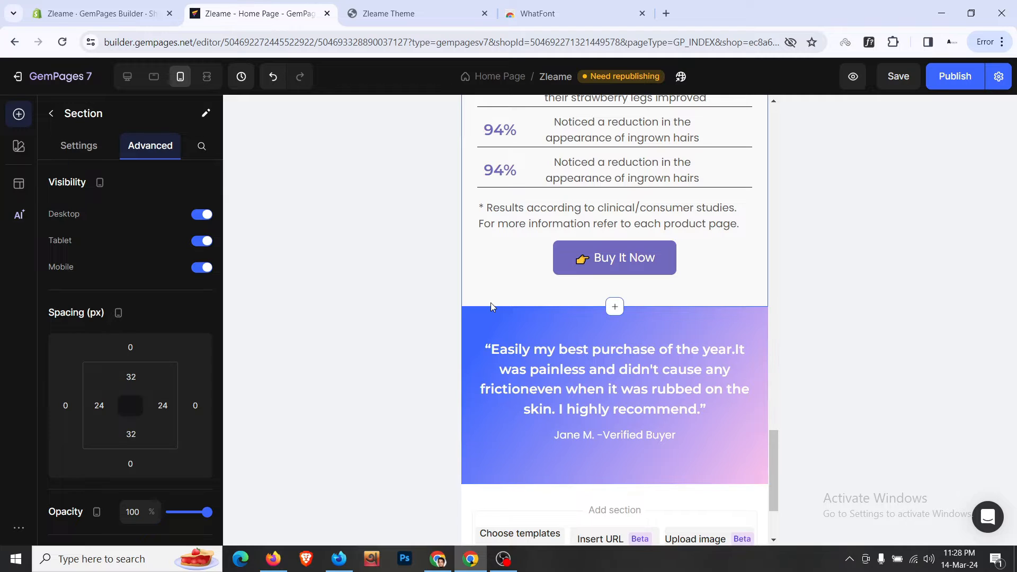
{"action": "left_click", "coordinate": [517, 265]}
{"action": "scroll", "coordinate": [193, 338], "scroll_direction": "down", "scroll_amount": 8}
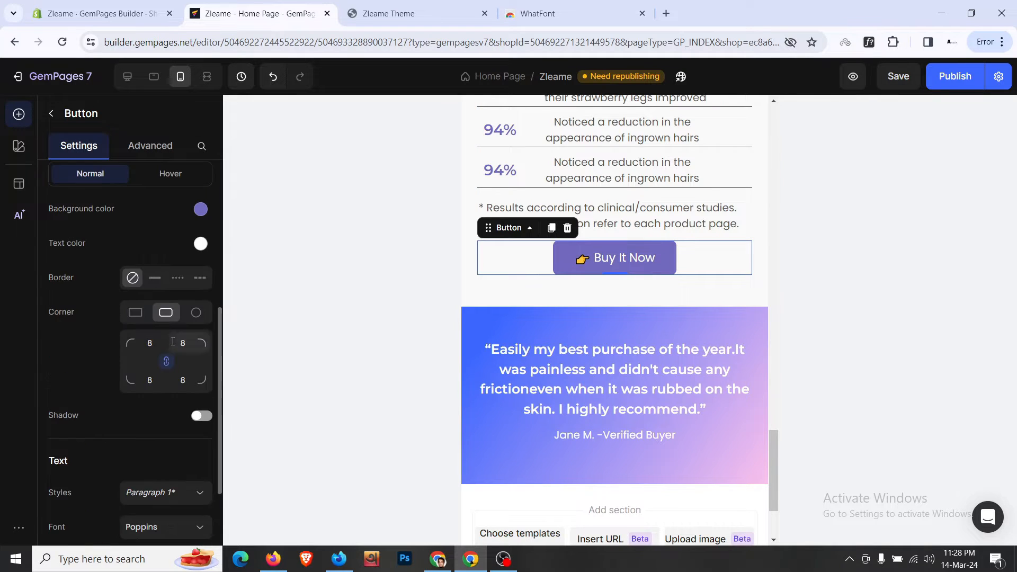
{"action": "left_click", "coordinate": [135, 479]}
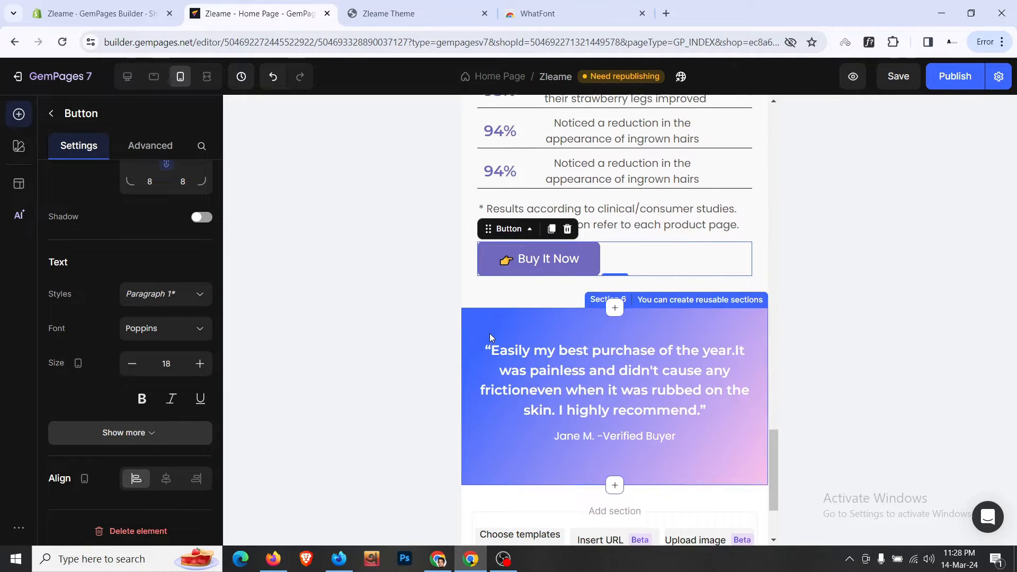
- Left-align The Future Is Hair-Free! heading, then return to the desktop layout
{"action": "scroll", "coordinate": [615, 318], "scroll_direction": "up", "scroll_amount": 4}
{"action": "left_click", "coordinate": [593, 248]}
{"action": "scroll", "coordinate": [174, 353], "scroll_direction": "down", "scroll_amount": 1}
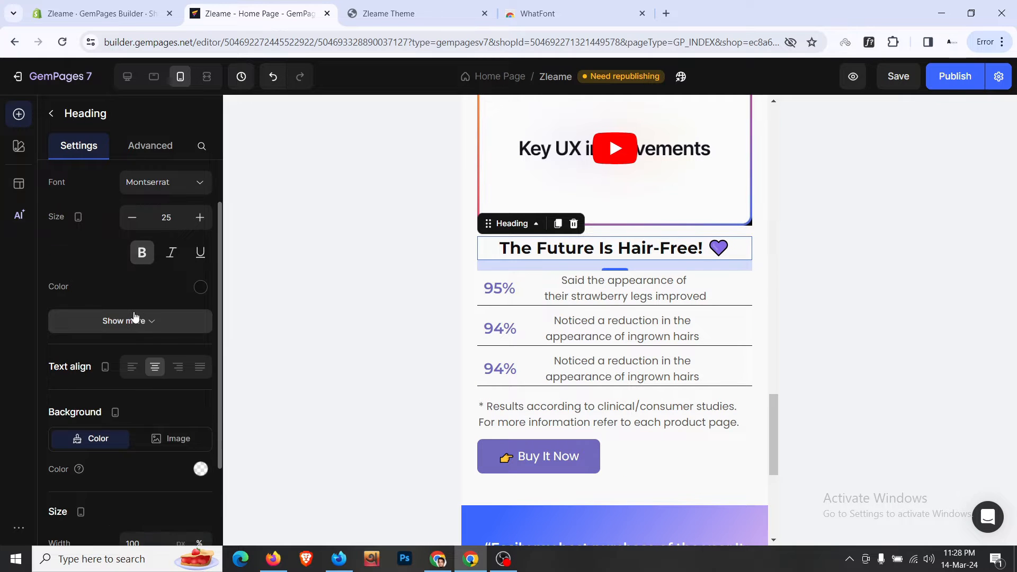
{"action": "left_click", "coordinate": [132, 367]}
{"action": "scroll", "coordinate": [517, 338], "scroll_direction": "down", "scroll_amount": 3}
{"action": "scroll", "coordinate": [518, 338], "scroll_direction": "down", "scroll_amount": 1}
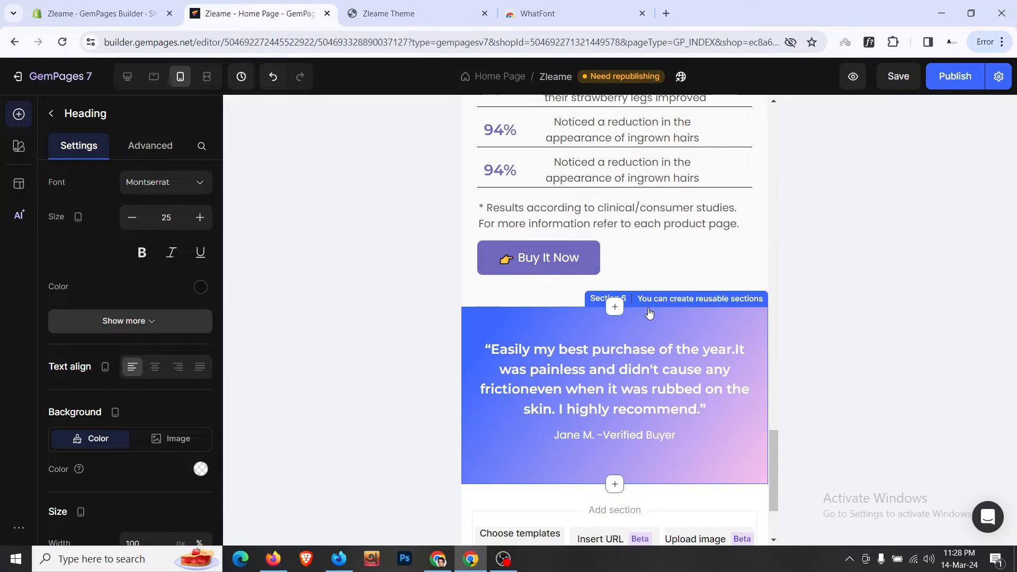
{"action": "left_click", "coordinate": [135, 85]}
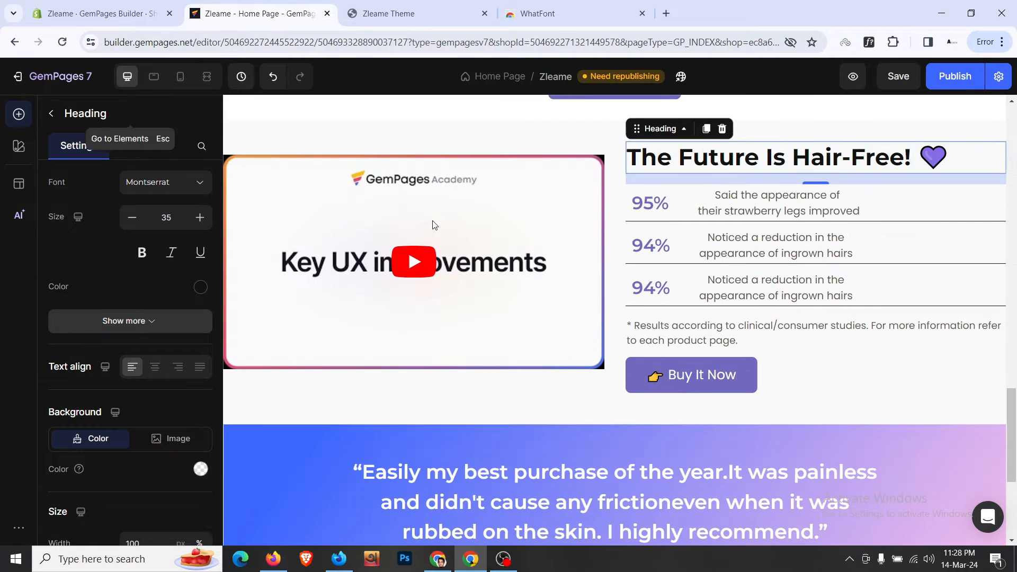
{"action": "scroll", "coordinate": [469, 242], "scroll_direction": "down", "scroll_amount": 4}
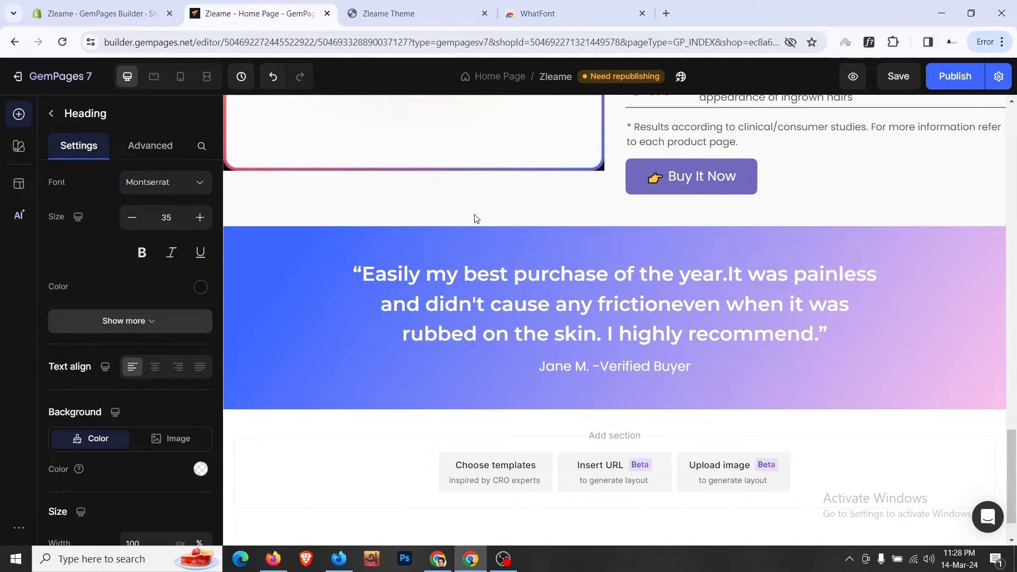
{"action": "left_click", "coordinate": [387, 14]}
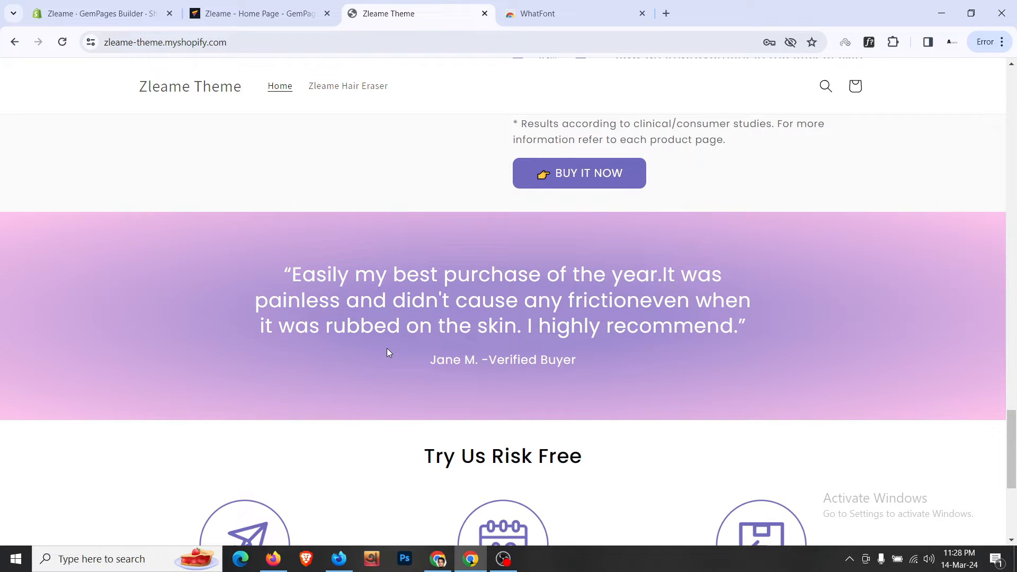
{"action": "scroll", "coordinate": [387, 350], "scroll_direction": "down", "scroll_amount": 2}
{"action": "scroll", "coordinate": [386, 349], "scroll_direction": "up", "scroll_amount": 6}
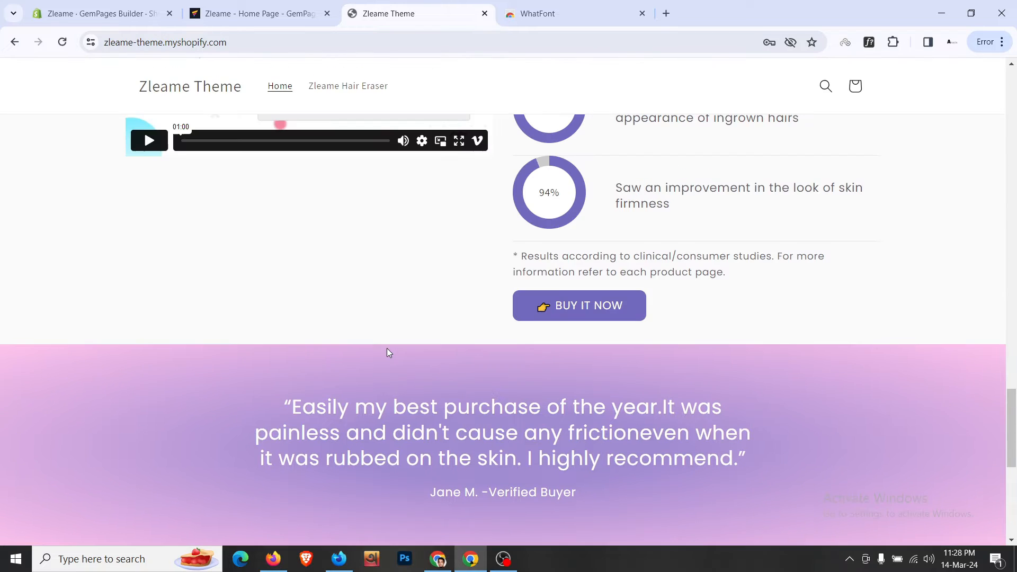
{"action": "scroll", "coordinate": [390, 352], "scroll_direction": "up", "scroll_amount": 2}
{"action": "scroll", "coordinate": [390, 352], "scroll_direction": "down", "scroll_amount": 8}
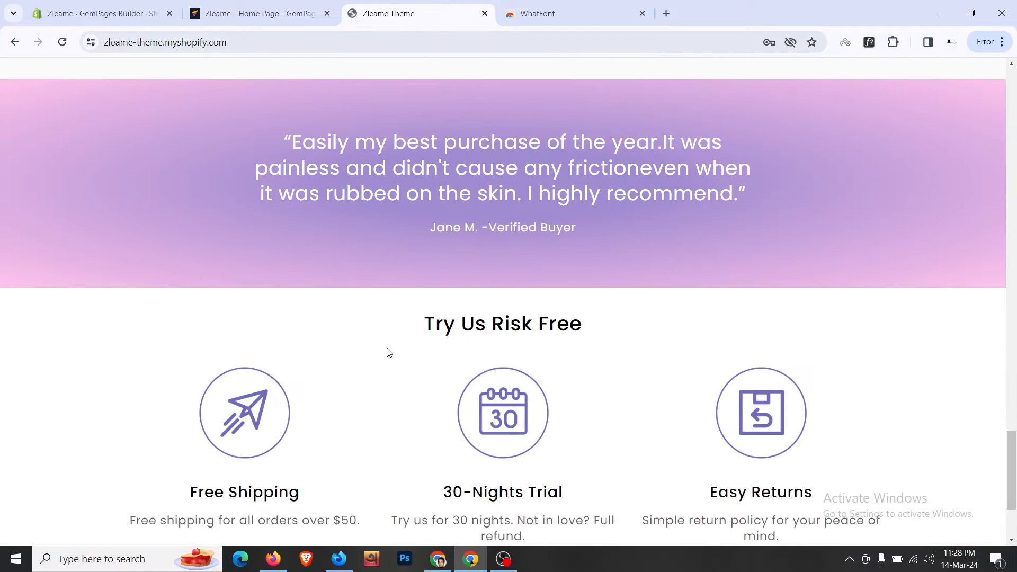
{"action": "scroll", "coordinate": [389, 352], "scroll_direction": "down", "scroll_amount": 2}
{"action": "scroll", "coordinate": [386, 352], "scroll_direction": "down", "scroll_amount": 1}
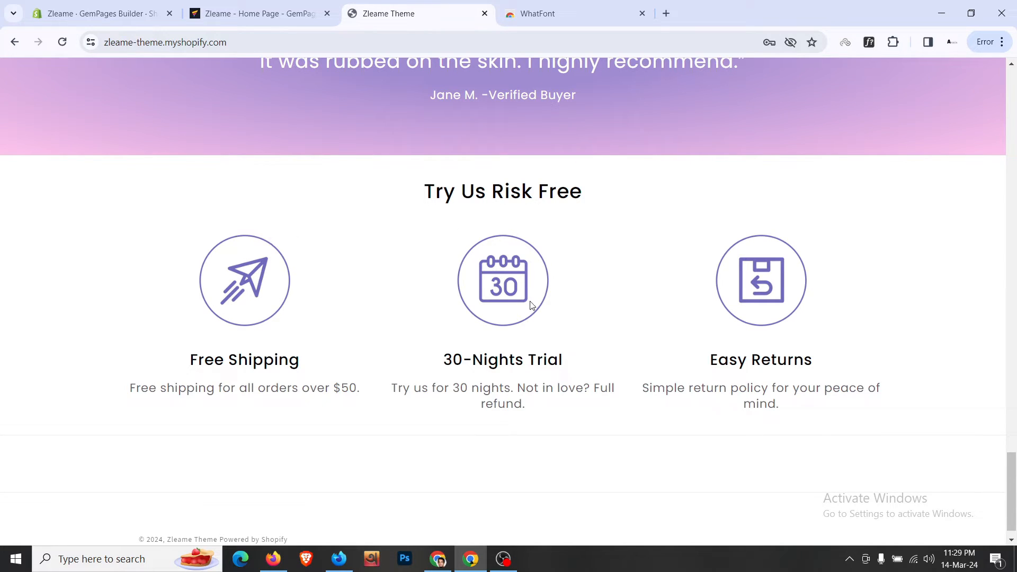
{"action": "scroll", "coordinate": [465, 281], "scroll_direction": "down", "scroll_amount": 1}
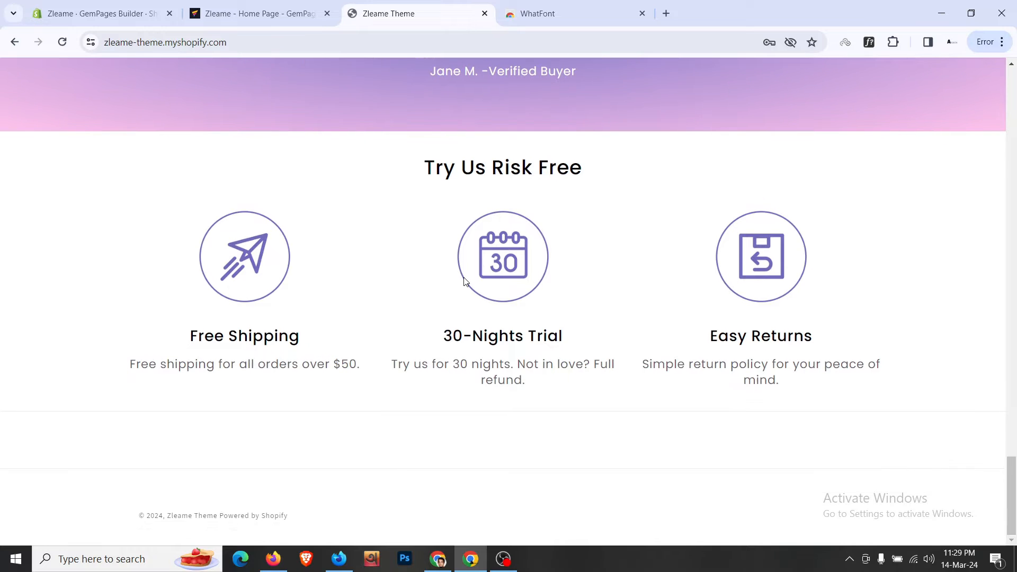
{"action": "triple_click", "coordinate": [504, 326]}
{"action": "scroll", "coordinate": [665, 320], "scroll_direction": "up", "scroll_amount": 7}
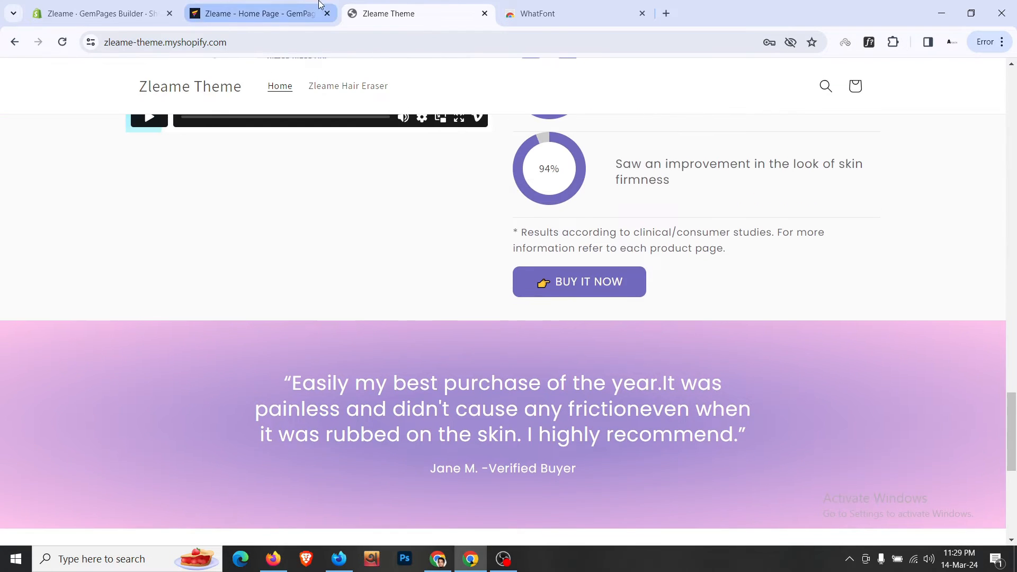
{"action": "left_click", "coordinate": [320, 4]}
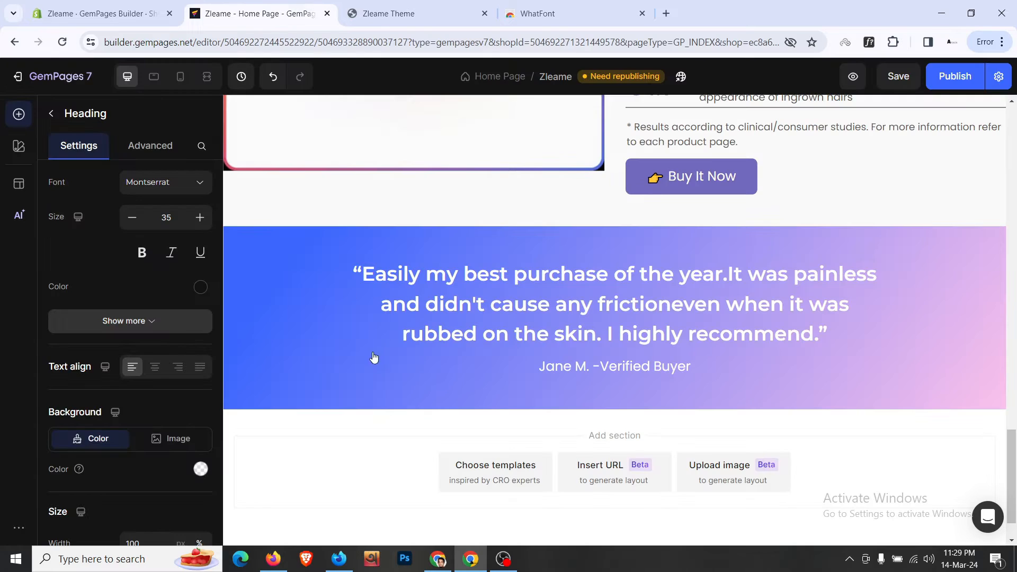
- Add a new section below the testimonial with 48 px top and bottom padding
{"action": "left_click", "coordinate": [51, 117]}
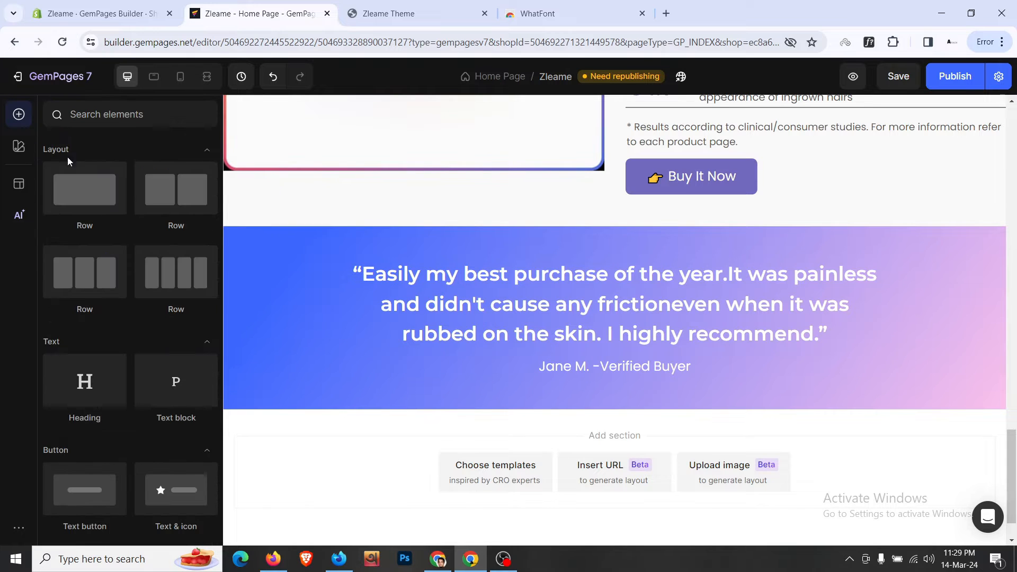
{"action": "left_click_drag", "start_coordinate": [82, 200], "coordinate": [508, 420]}
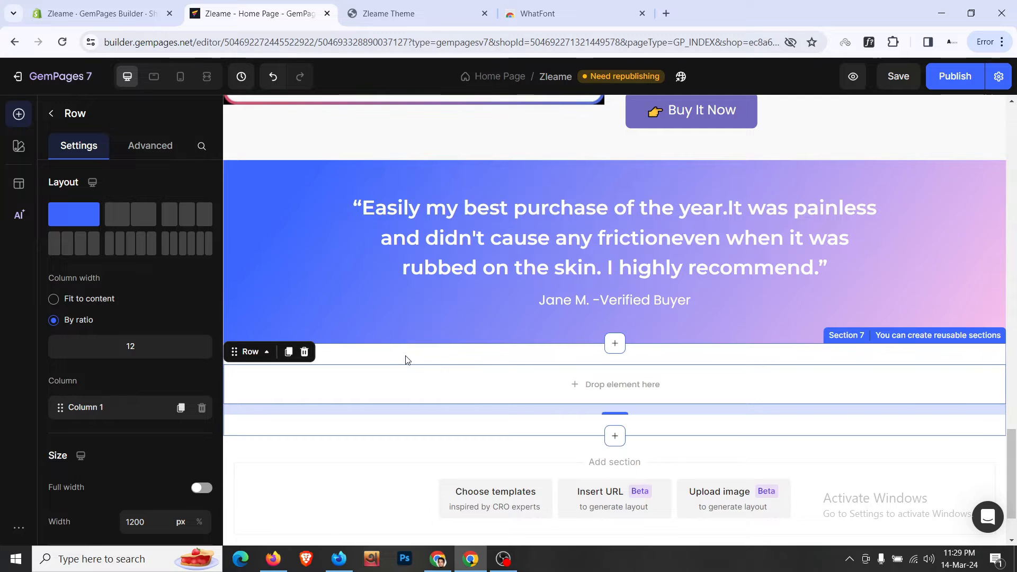
{"action": "left_click", "coordinate": [157, 154]}
{"action": "left_click", "coordinate": [131, 375]}
{"action": "scroll", "coordinate": [164, 456], "scroll_direction": "down", "scroll_amount": 1}
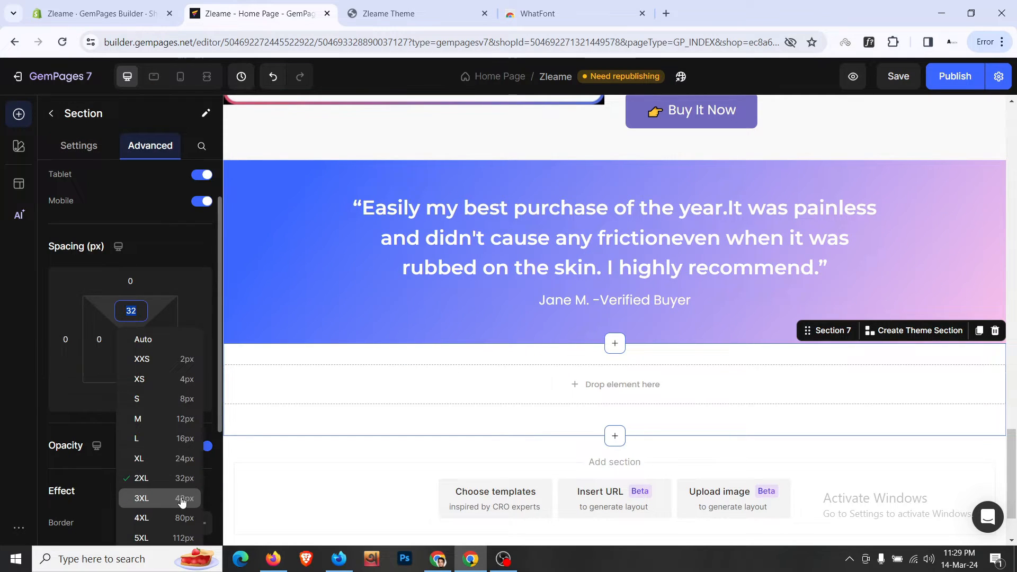
{"action": "left_click", "coordinate": [182, 500]}
{"action": "left_click", "coordinate": [131, 367]}
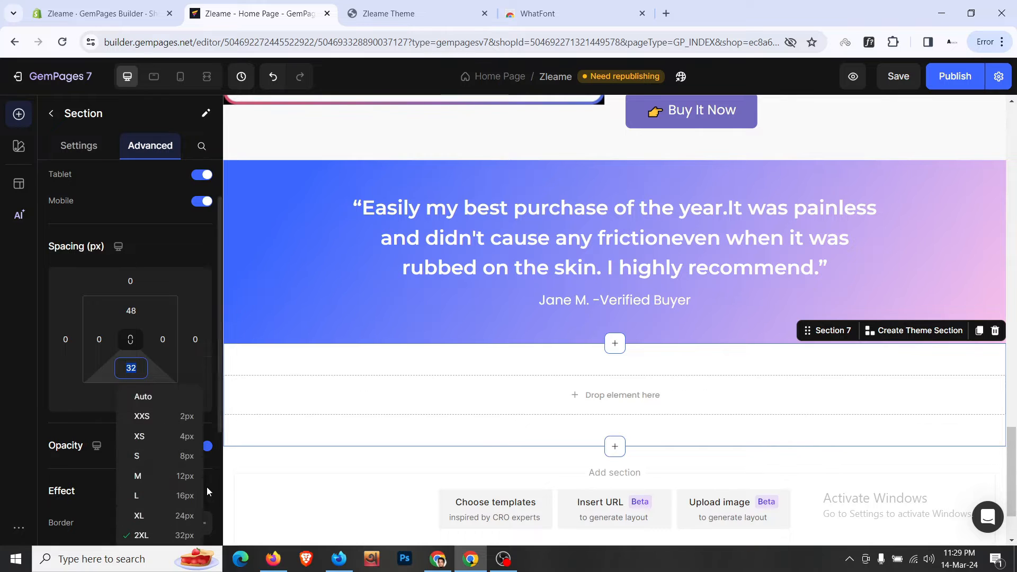
{"action": "scroll", "coordinate": [208, 491], "scroll_direction": "down", "scroll_amount": 3}
{"action": "left_click", "coordinate": [185, 356]}
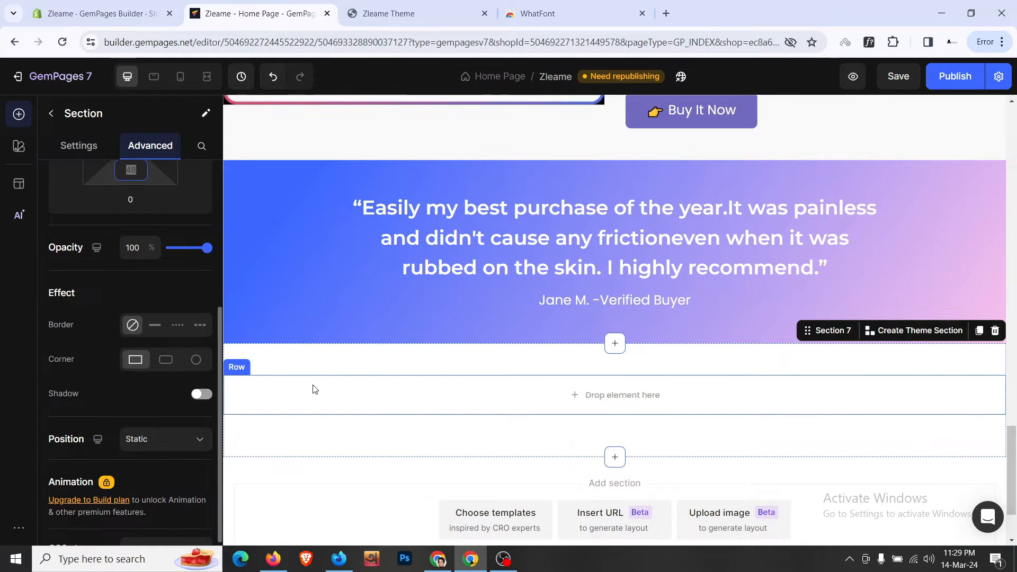
- Adjust the section's row columns so a single column remains
{"action": "left_click", "coordinate": [314, 390]}
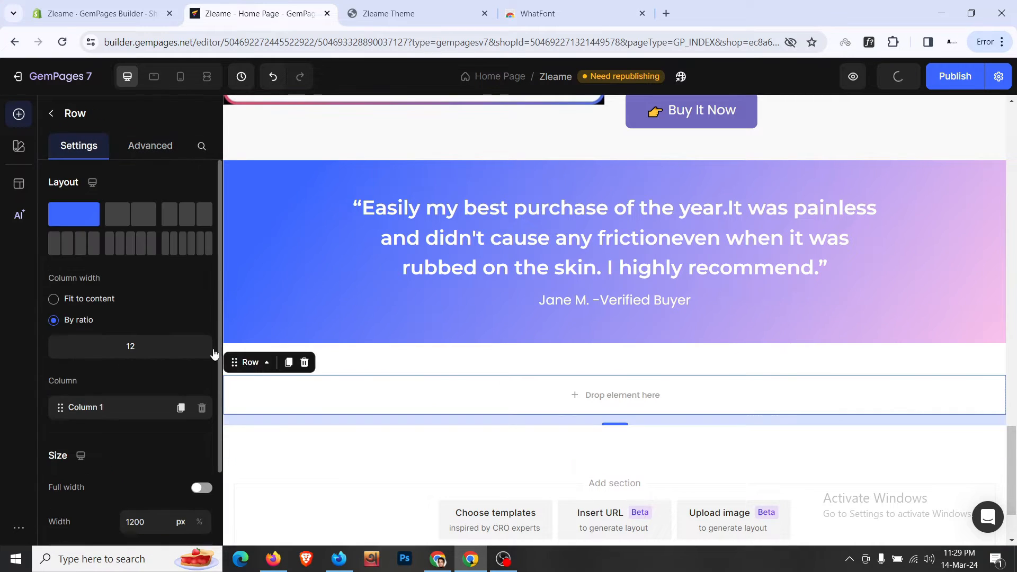
{"action": "left_click", "coordinate": [181, 407]}
{"action": "left_click", "coordinate": [181, 434]}
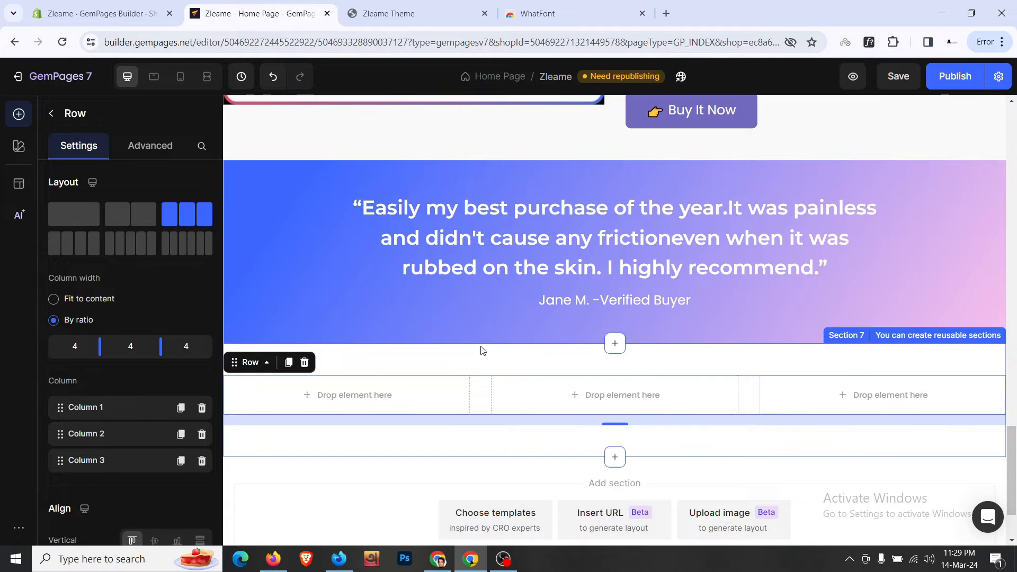
{"action": "left_click", "coordinate": [202, 433]}
{"action": "left_click", "coordinate": [202, 434]}
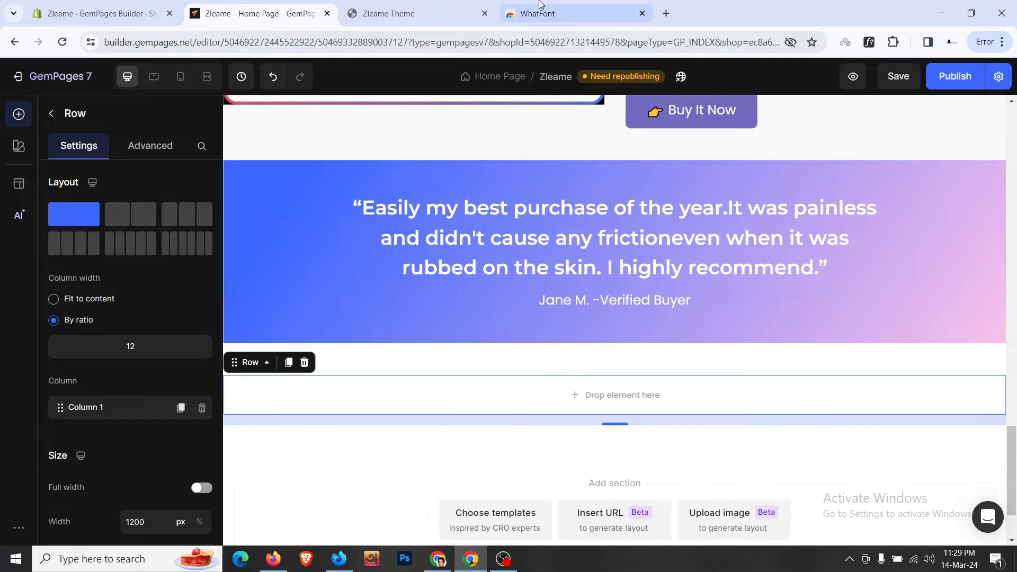
- Copy The Future Is Hair-Free! heading into the new section and centre-align it
{"action": "left_click", "coordinate": [401, 10]}
{"action": "scroll", "coordinate": [521, 417], "scroll_direction": "down", "scroll_amount": 4}
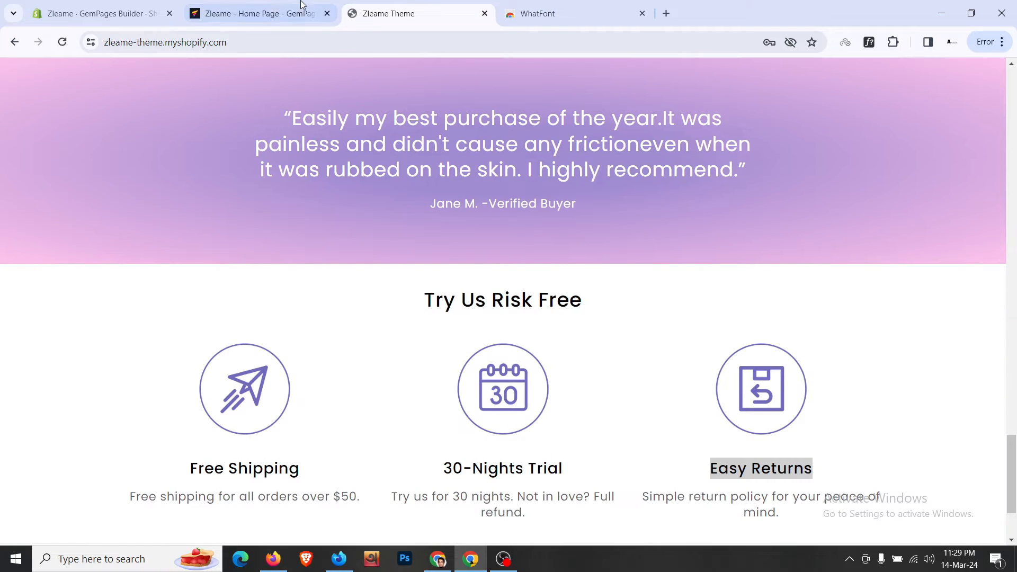
{"action": "left_click", "coordinate": [302, 8]}
{"action": "scroll", "coordinate": [738, 263], "scroll_direction": "up", "scroll_amount": 4}
{"action": "scroll", "coordinate": [738, 263], "scroll_direction": "up", "scroll_amount": 3}
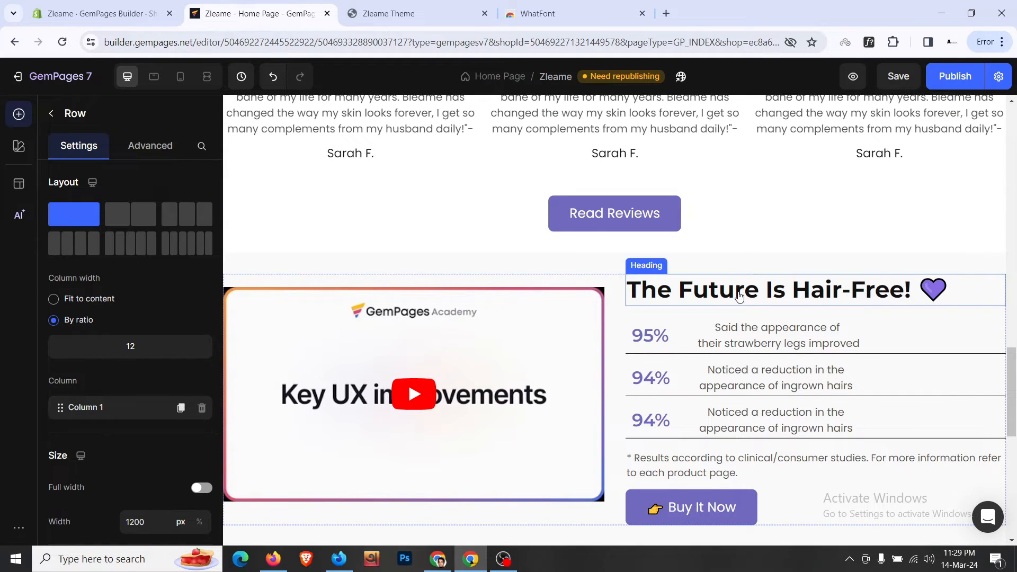
{"action": "left_click", "coordinate": [737, 288]}
{"action": "left_click", "coordinate": [707, 262]}
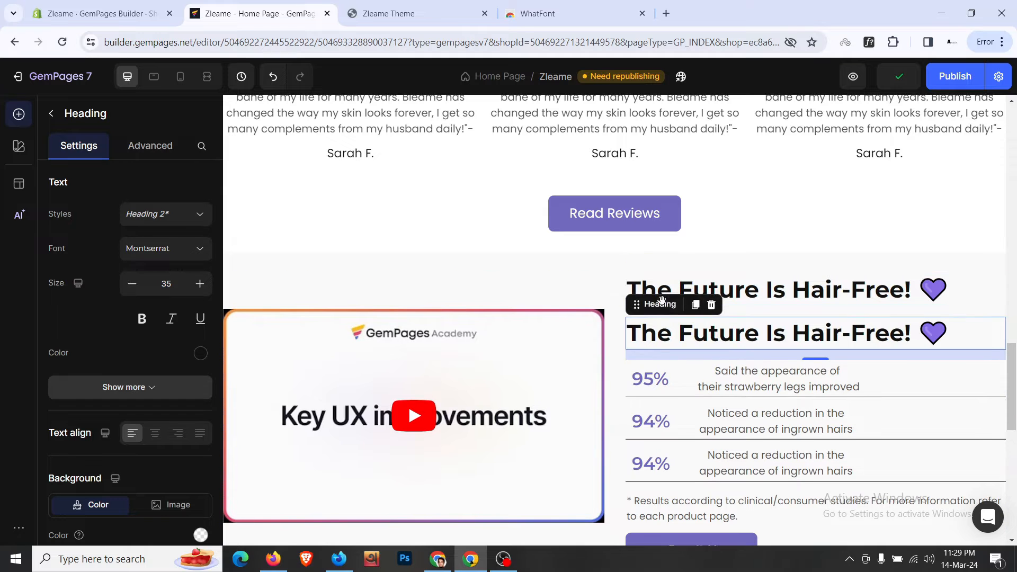
{"action": "left_click_drag", "start_coordinate": [650, 344], "coordinate": [612, 392]}
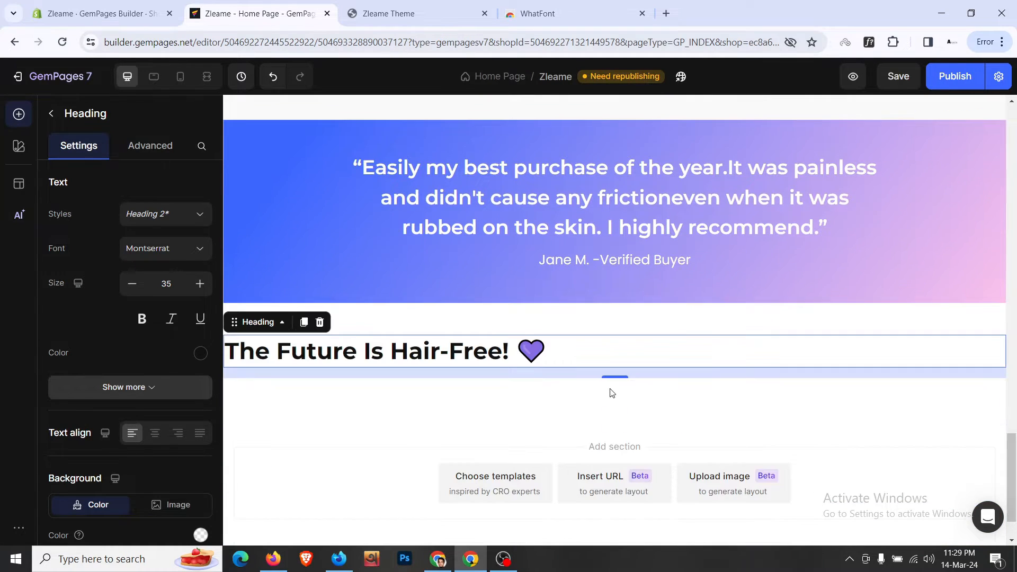
{"action": "left_click", "coordinate": [154, 433]}
- Replace the copied heading's text with 'Try Us Risk Free' pasted from the live store
{"action": "left_click", "coordinate": [402, 13]}
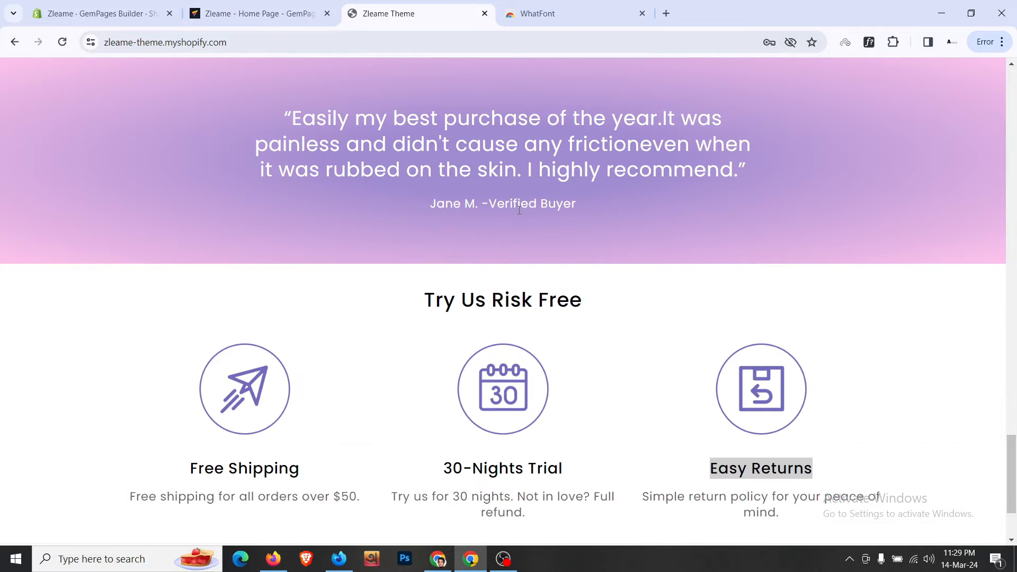
{"action": "triple_click", "coordinate": [541, 309]}
{"action": "key", "text": "ctrl+c"}
{"action": "left_click", "coordinate": [310, 5]}
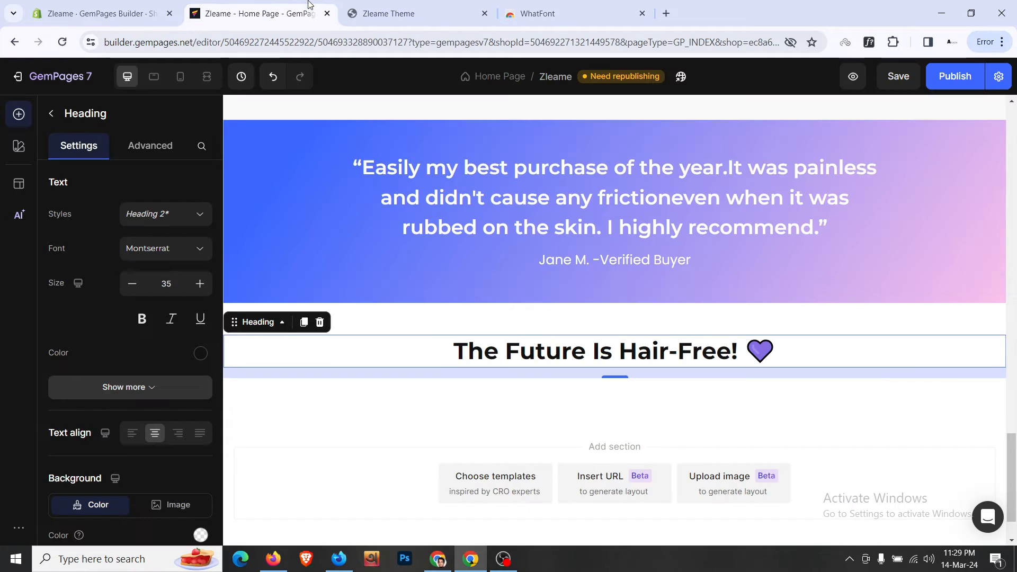
{"action": "left_click", "coordinate": [672, 361]}
{"action": "key", "text": "ctrl+a"}
{"action": "key", "text": "ctrl+v"}
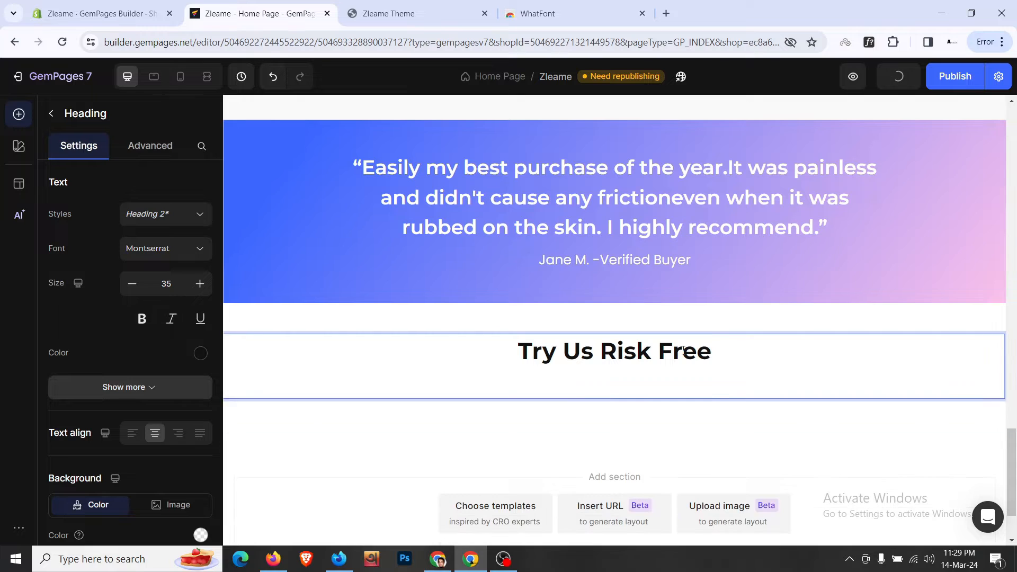
{"action": "left_click", "coordinate": [649, 321]}
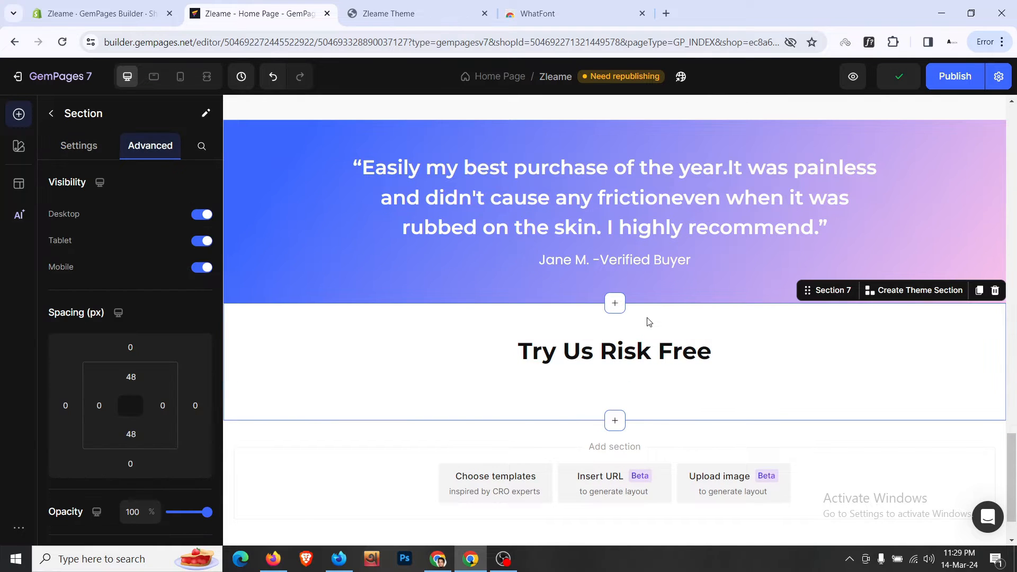
- Place a three-column row below the Try Us Risk Free heading, checking the live store's layout
{"action": "left_click", "coordinate": [56, 117]}
{"action": "left_click_drag", "start_coordinate": [90, 273], "coordinate": [563, 373]}
{"action": "left_click", "coordinate": [388, 13]}
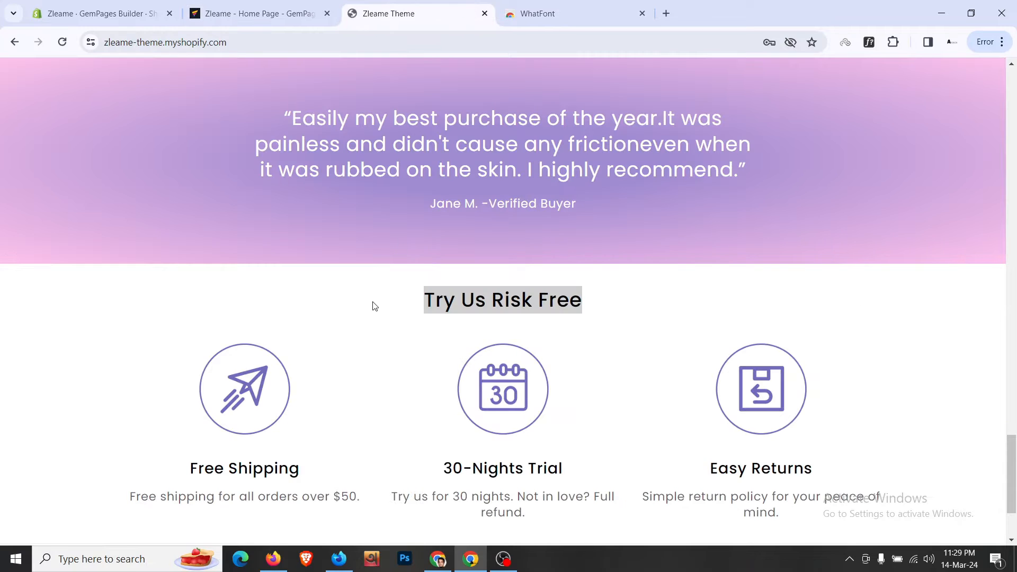
{"action": "scroll", "coordinate": [344, 301], "scroll_direction": "down", "scroll_amount": 3}
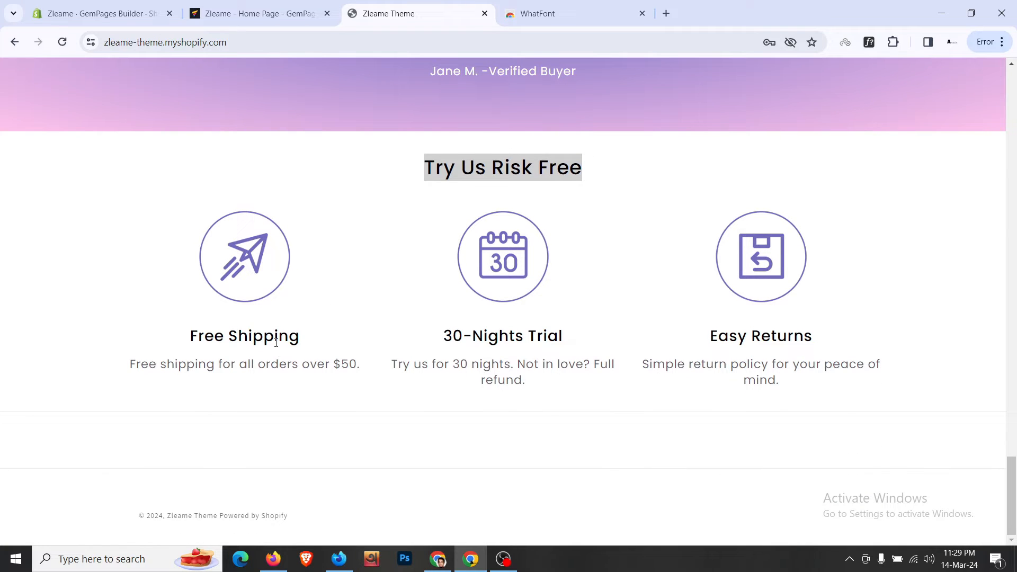
{"action": "left_click", "coordinate": [312, 7]}
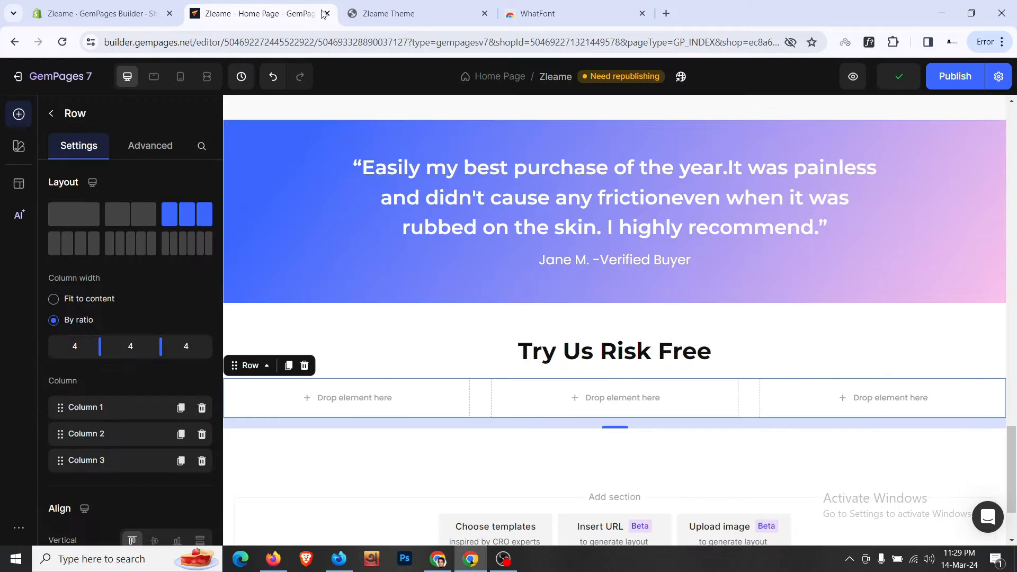
- Add an image to the first column using the paper-plane shipping icon's address from the live store
{"action": "left_click", "coordinate": [51, 116]}
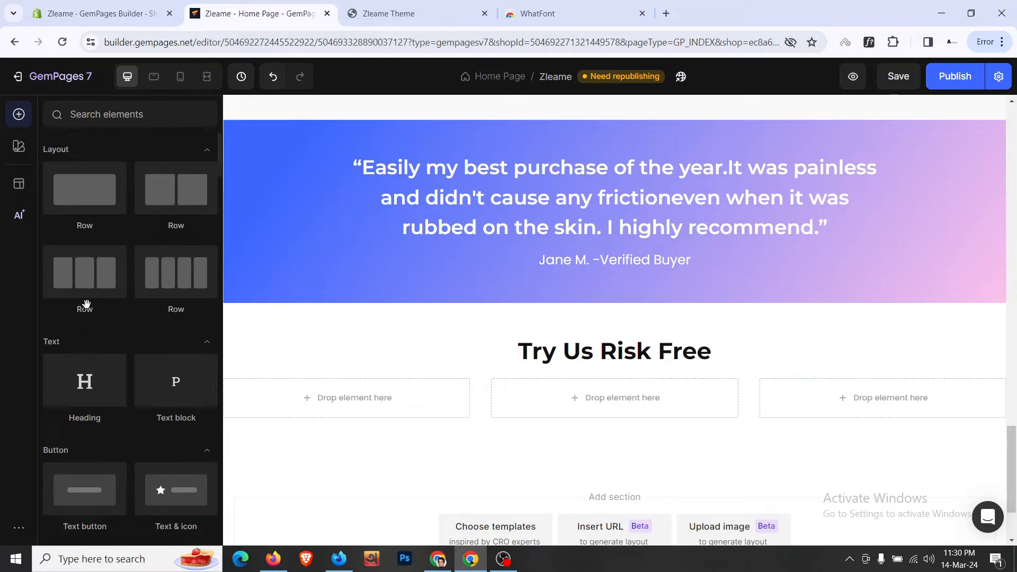
{"action": "scroll", "coordinate": [88, 309], "scroll_direction": "down", "scroll_amount": 10}
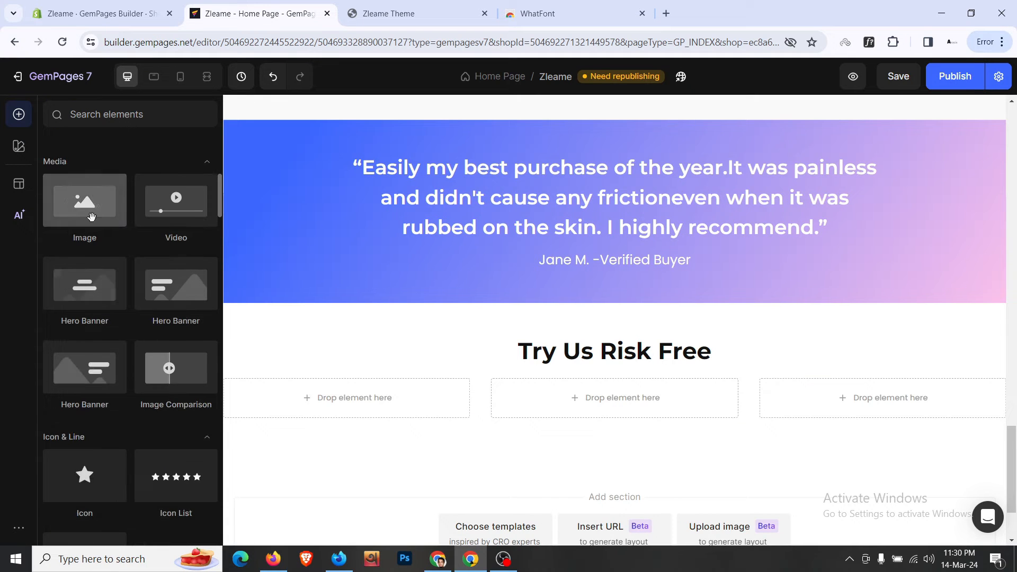
{"action": "left_click_drag", "start_coordinate": [85, 201], "coordinate": [290, 381]}
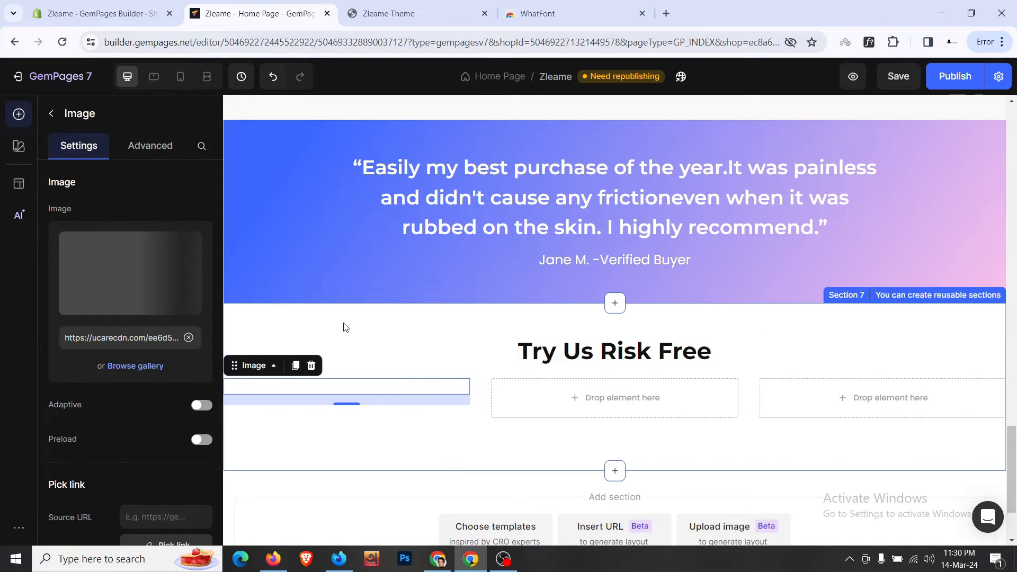
{"action": "left_click", "coordinate": [427, 6]}
{"action": "right_click", "coordinate": [264, 265]}
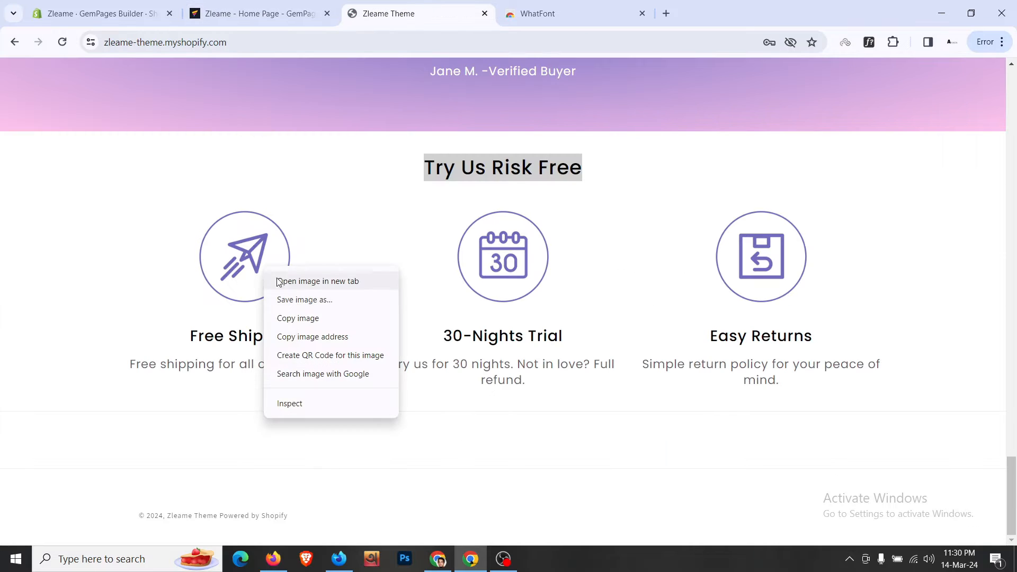
{"action": "left_click", "coordinate": [318, 336]}
{"action": "left_click", "coordinate": [254, 14]}
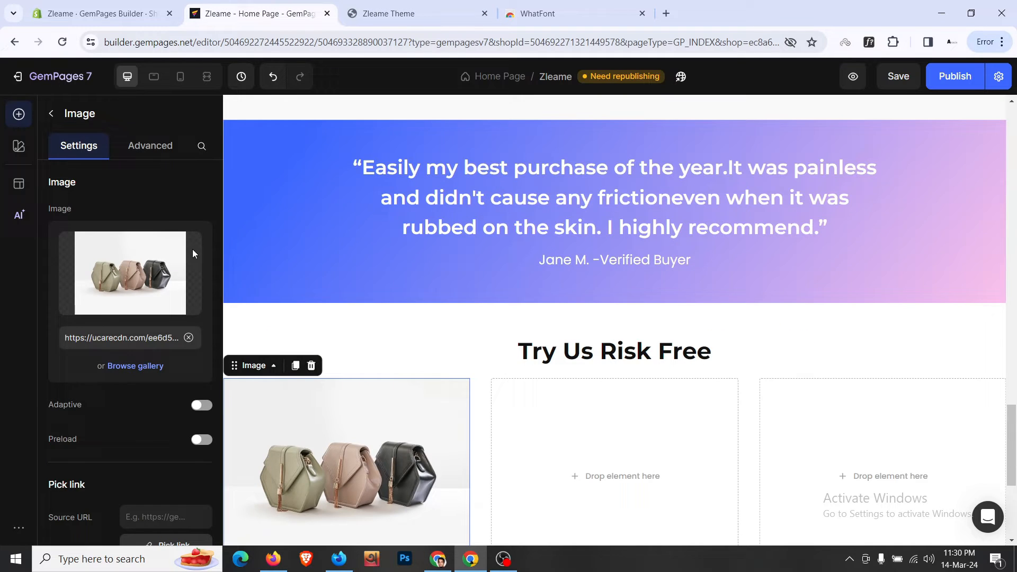
{"action": "left_click", "coordinate": [188, 337]}
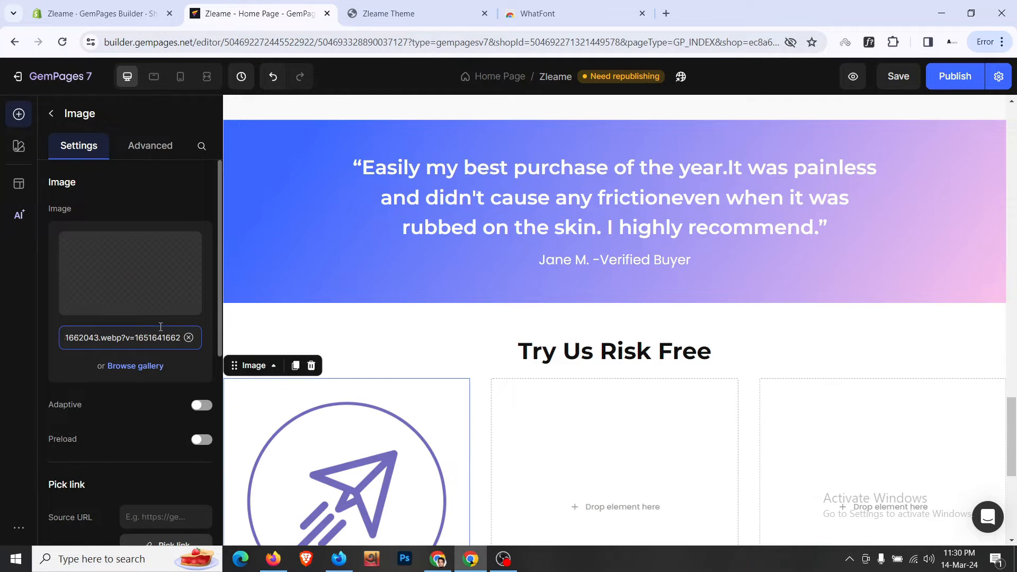
- Set the shipping icon's width to 120 px
{"action": "scroll", "coordinate": [163, 405], "scroll_direction": "down", "scroll_amount": 5}
{"action": "left_click", "coordinate": [165, 399]}
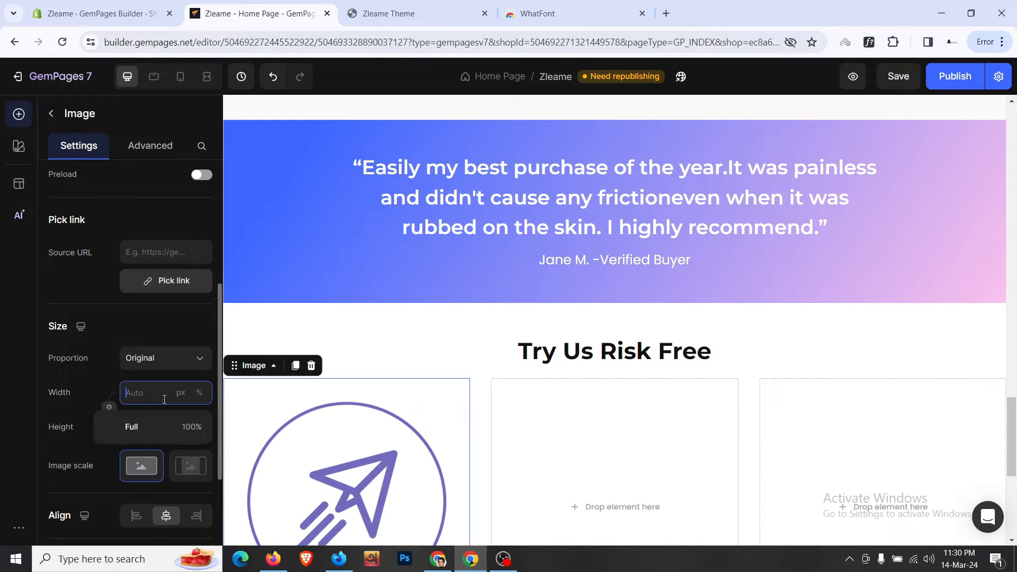
{"action": "type", "text": "60"}
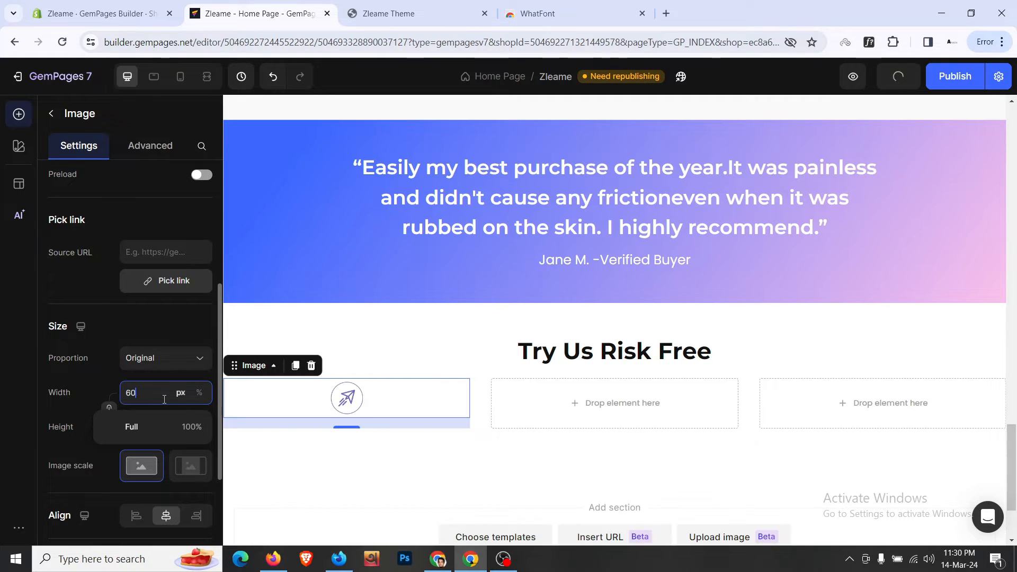
{"action": "scroll", "coordinate": [165, 399], "scroll_direction": "up", "scroll_amount": 1}
{"action": "key", "text": "Up"}
{"action": "key", "text": "Up"}
{"action": "key", "text": "Up"}
{"action": "key", "text": "Up"}
{"action": "key", "text": "Up"}
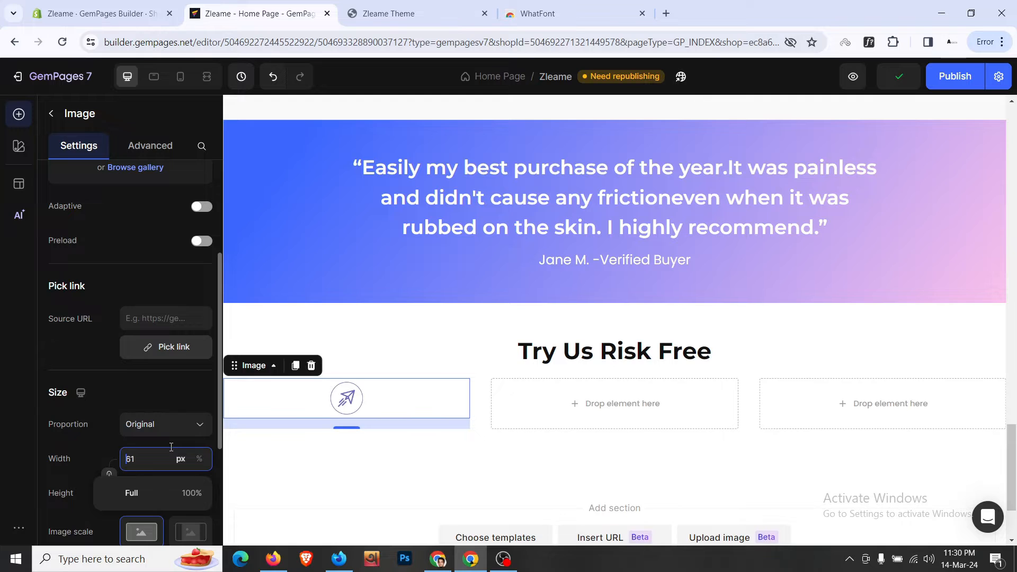
{"action": "key", "text": "Up"}
{"action": "key", "text": "Up"}
{"action": "key", "text": "Up"}
{"action": "key", "text": "Up"}
{"action": "key", "text": "Up"}
{"action": "key", "text": "Up"}
{"action": "key", "text": "Up"}
{"action": "key", "text": "Up"}
{"action": "key", "text": "Up"}
{"action": "key", "text": "Up"}
{"action": "key", "text": "Up"}
{"action": "key", "text": "Up"}
{"action": "key", "text": "Up"}
{"action": "key", "text": "Up"}
{"action": "key", "text": "Up"}
{"action": "key", "text": "Up"}
{"action": "key", "text": "Up"}
{"action": "key", "text": "Up"}
{"action": "key", "text": "Up"}
{"action": "key", "text": "Up"}
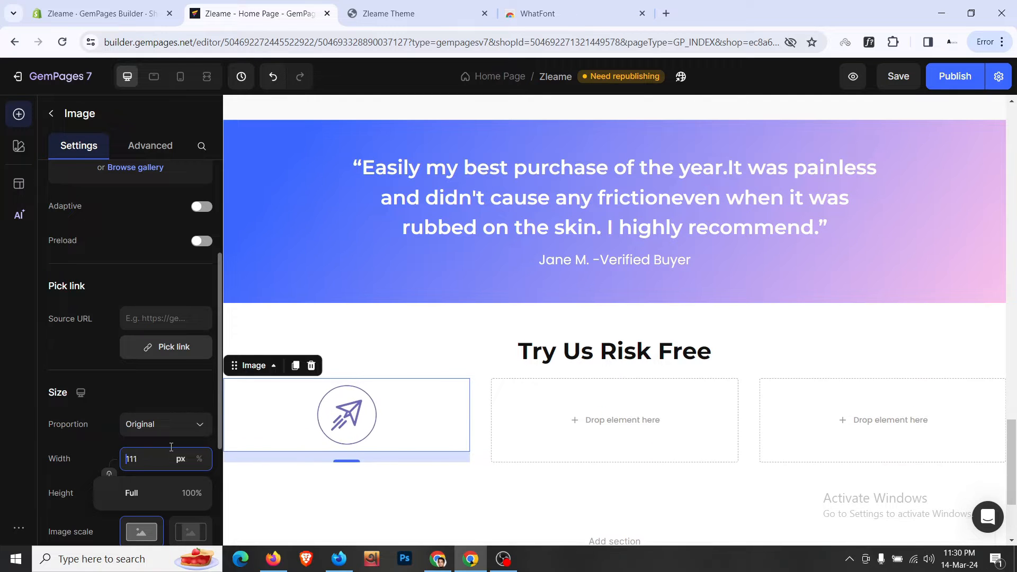
{"action": "key", "text": "Up"}
{"action": "key", "text": "Up"}
{"action": "key", "text": "Up"}
{"action": "key", "text": "Up"}
{"action": "key", "text": "Up"}
{"action": "key", "text": "Up"}
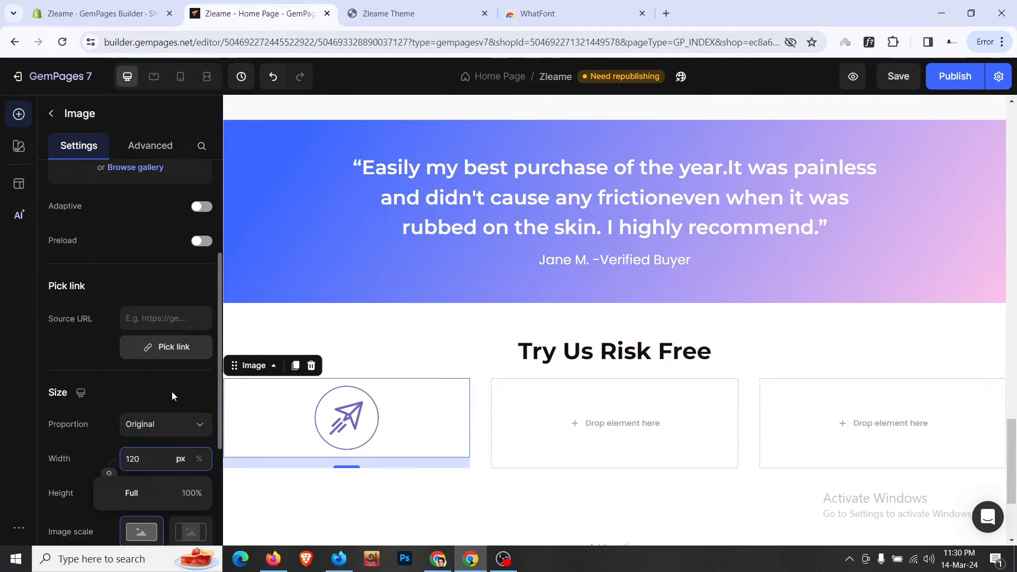
{"action": "scroll", "coordinate": [350, 368], "scroll_direction": "up", "scroll_amount": 15}
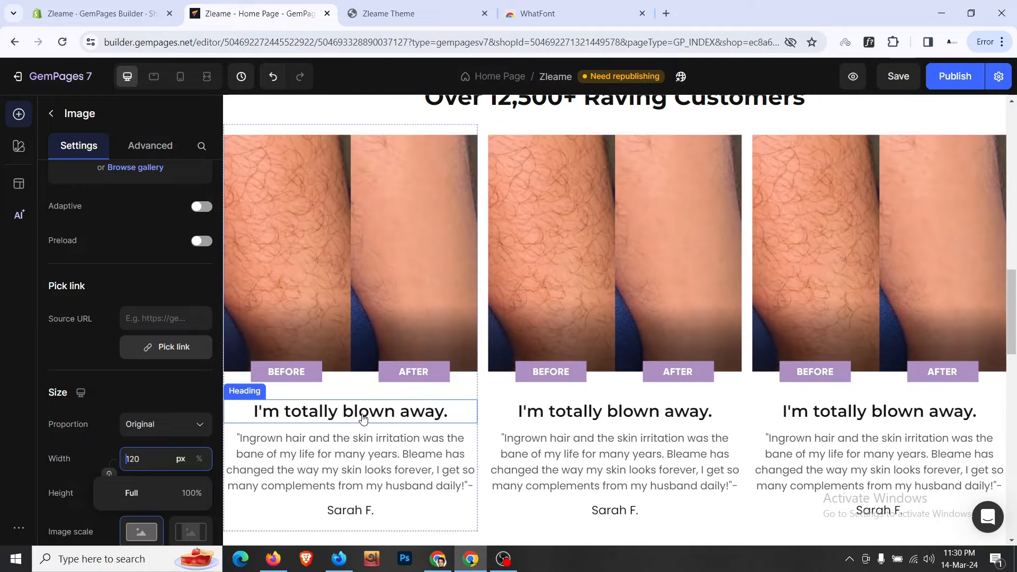
- Copy a testimonial heading and quote text block into the row's first column
{"action": "left_click", "coordinate": [362, 418]}
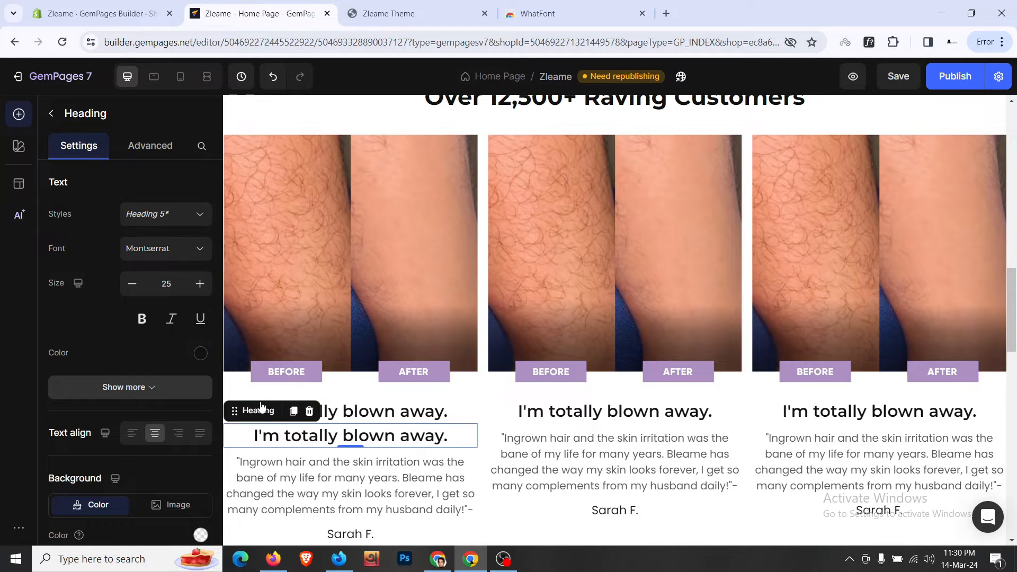
{"action": "left_click_drag", "start_coordinate": [286, 437], "coordinate": [374, 420]}
{"action": "scroll", "coordinate": [376, 415], "scroll_direction": "up", "scroll_amount": 15}
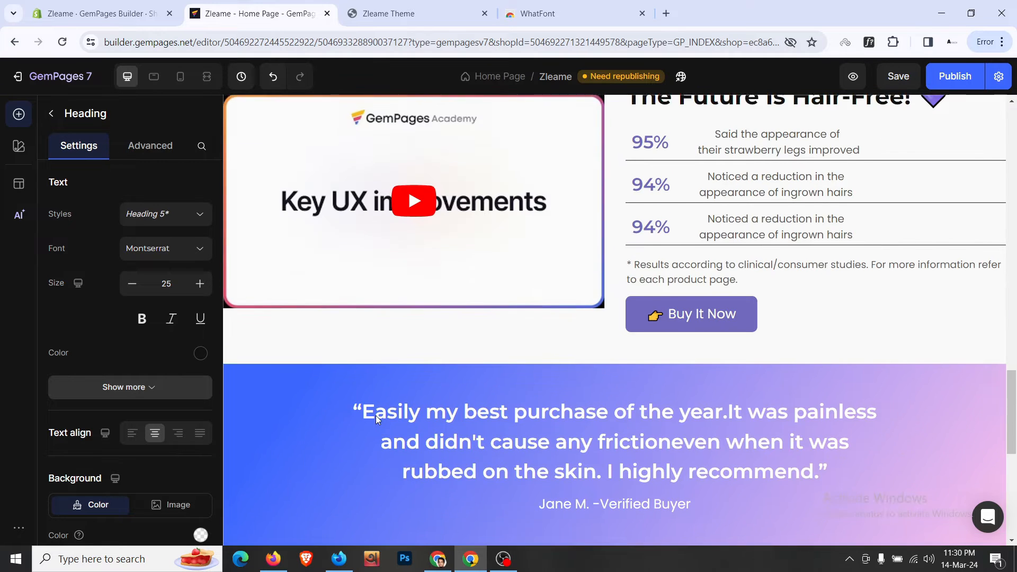
{"action": "scroll", "coordinate": [376, 416], "scroll_direction": "down", "scroll_amount": 4}
{"action": "left_click", "coordinate": [298, 290]}
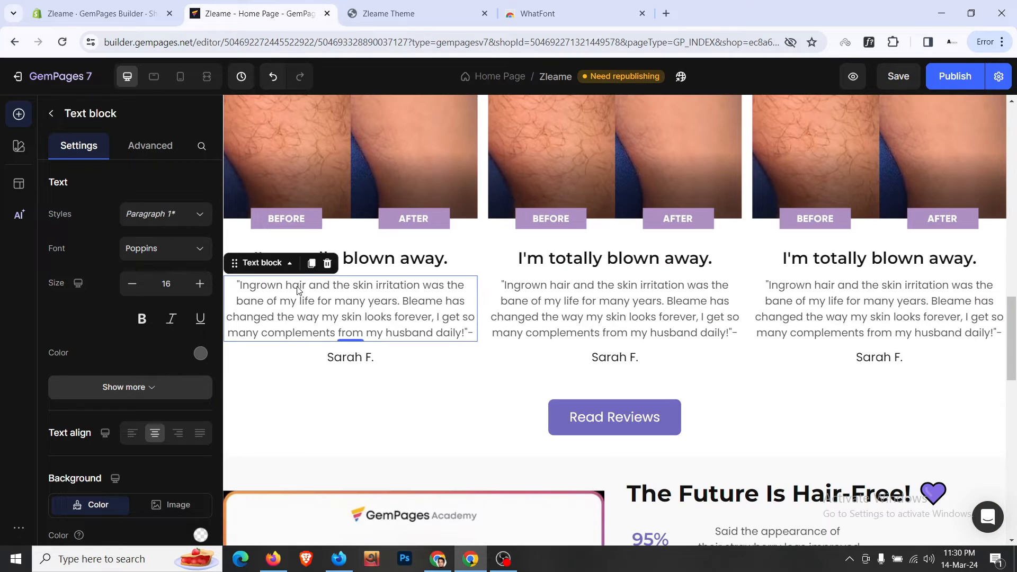
{"action": "left_click_drag", "start_coordinate": [292, 303], "coordinate": [346, 291]}
{"action": "left_click", "coordinate": [478, 350]}
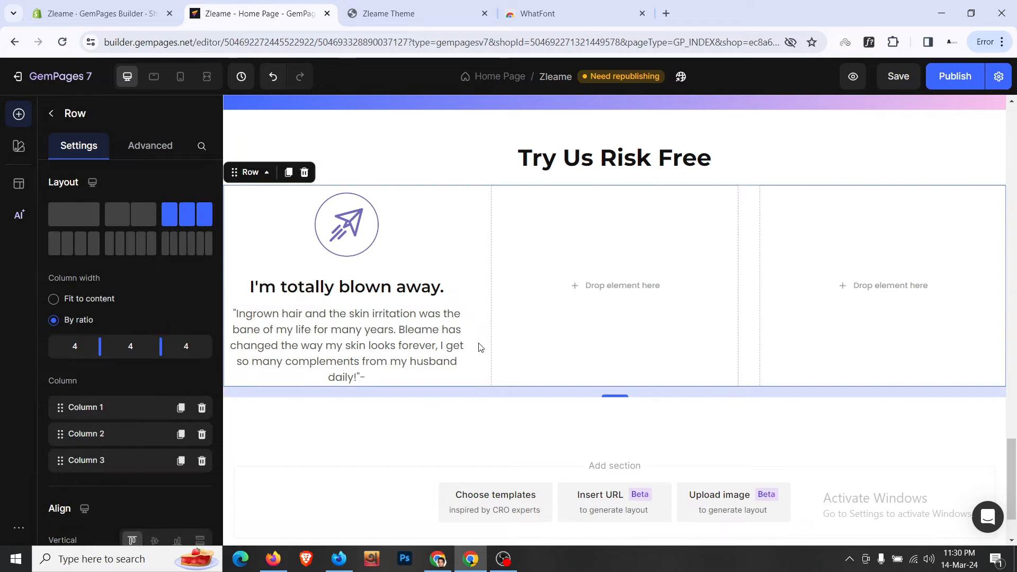
- Replace the copied heading's text with 'Free Shipping' from the live store
{"action": "left_click", "coordinate": [468, 5]}
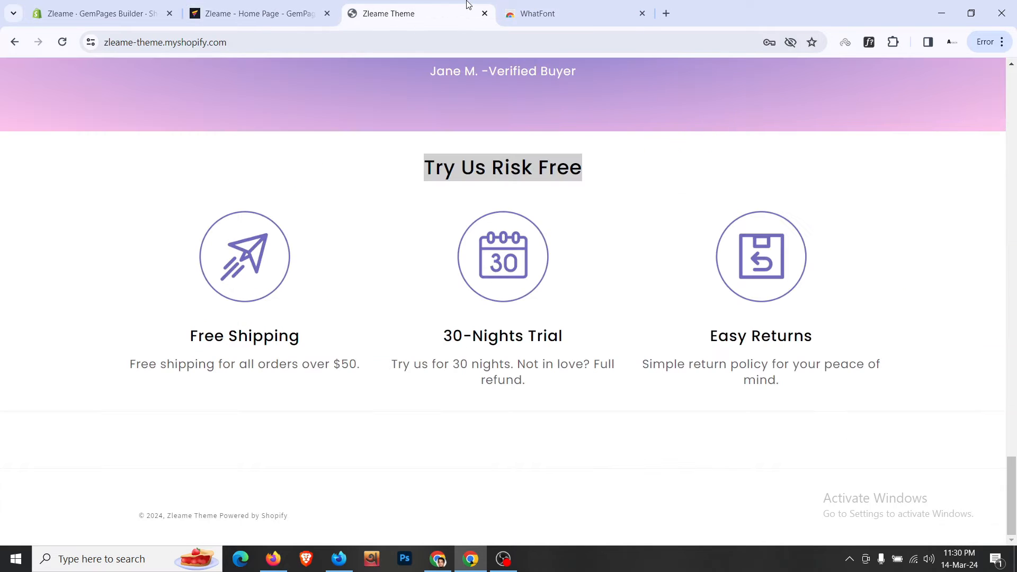
{"action": "triple_click", "coordinate": [282, 340]}
{"action": "key", "text": "ctrl+c"}
{"action": "left_click", "coordinate": [284, 9]}
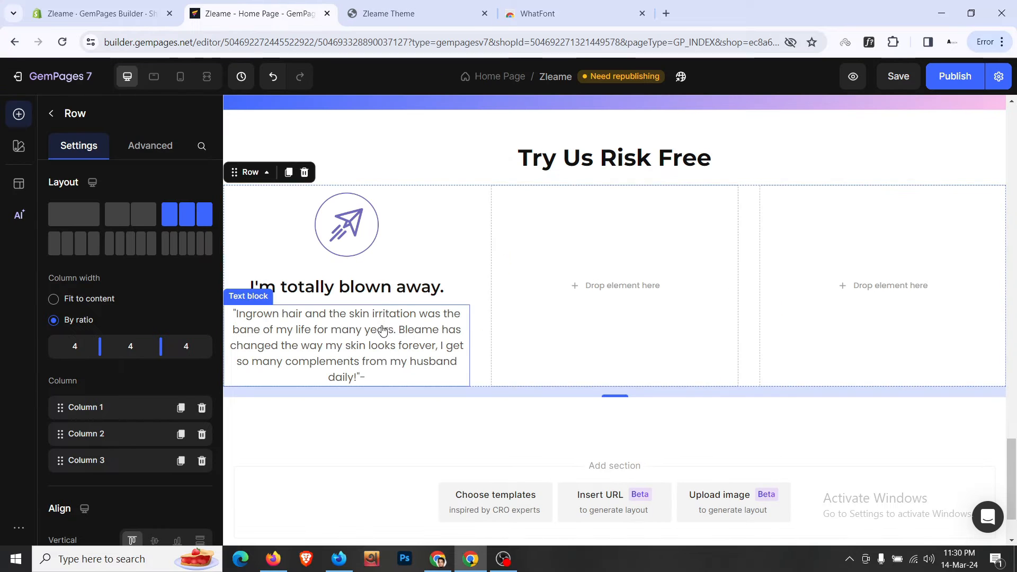
{"action": "left_click", "coordinate": [396, 288]}
{"action": "key", "text": "ctrl+a"}
{"action": "key", "text": "ctrl+v"}
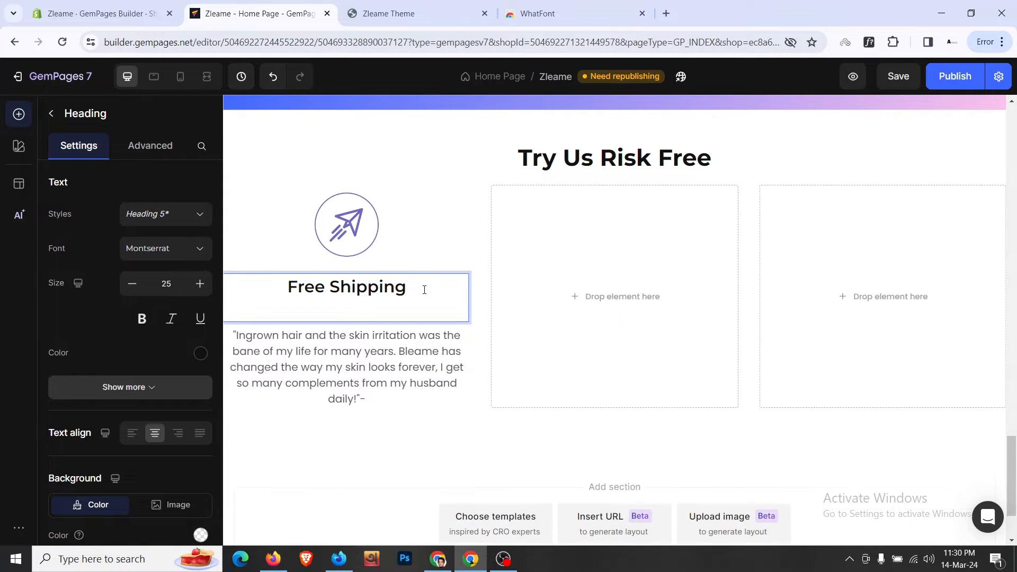
{"action": "key", "text": "BackSpace"}
- Replace the quote text with 'Free shipping for all orders over $50.'
{"action": "left_click", "coordinate": [422, 5]}
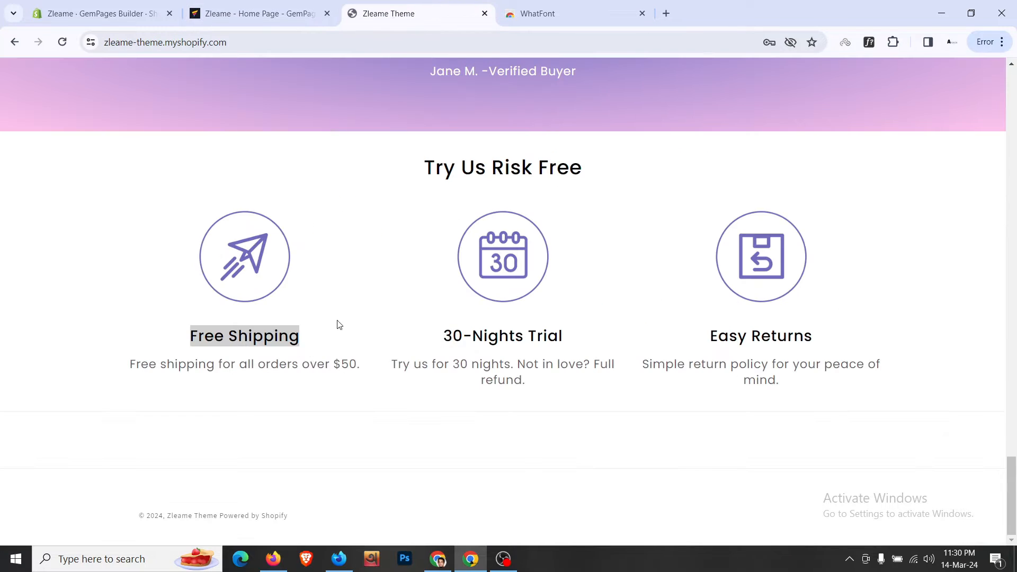
{"action": "triple_click", "coordinate": [303, 364]}
{"action": "key", "text": "ctrl+c"}
{"action": "left_click", "coordinate": [312, 5]}
{"action": "left_click", "coordinate": [402, 354]}
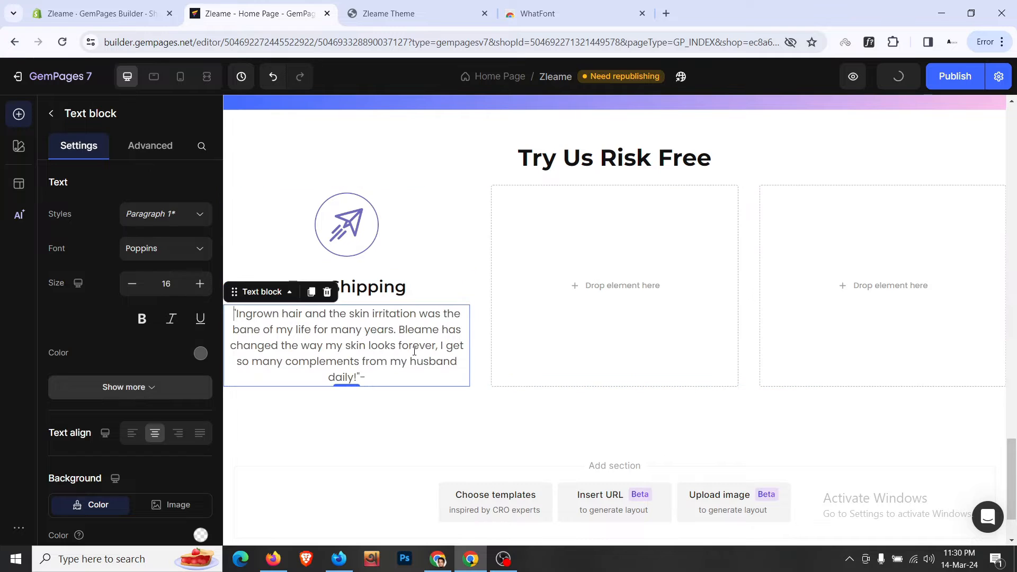
{"action": "key", "text": "ctrl+a"}
{"action": "key", "text": "ctrl+v"}
{"action": "key", "text": "BackSpace"}
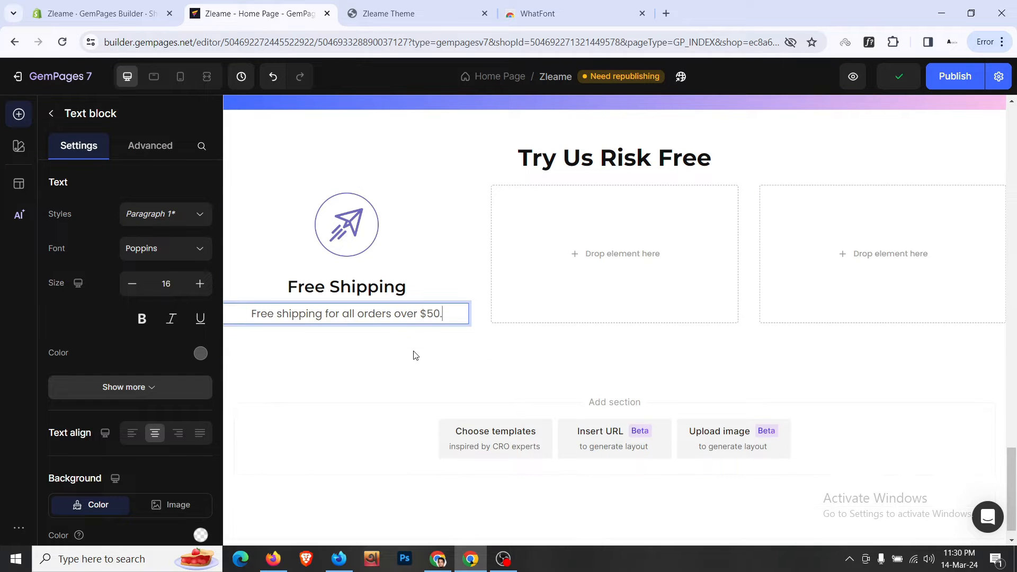
{"action": "left_click", "coordinate": [414, 347]}
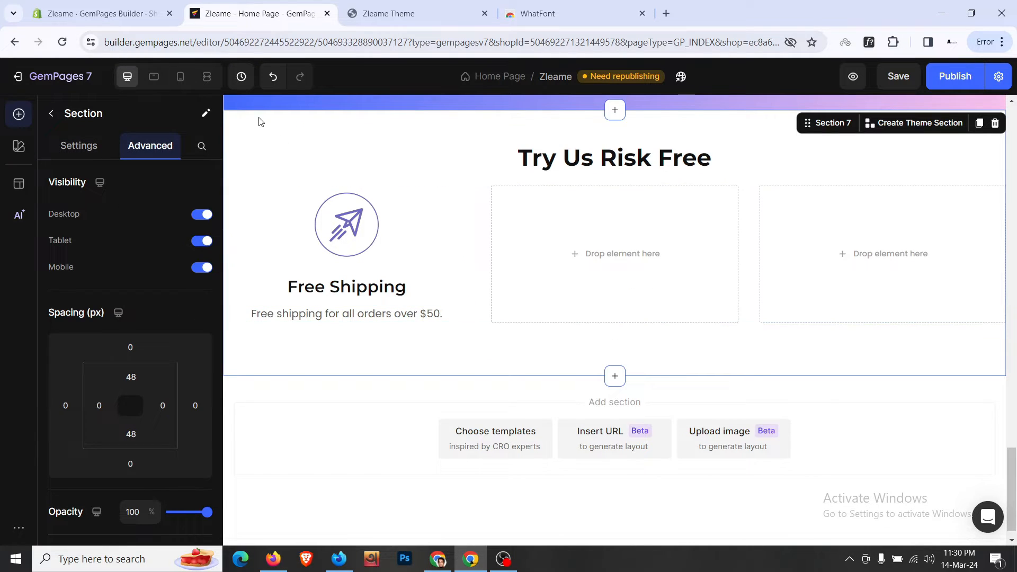
- In the mobile layout, set the section's left and right padding to 24 px
{"action": "left_click", "coordinate": [180, 77]}
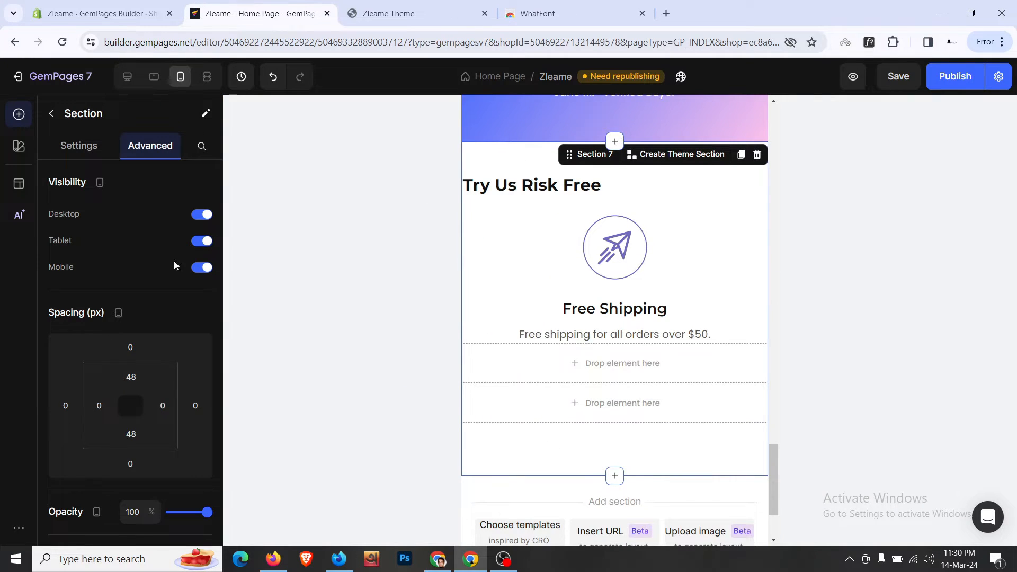
{"action": "left_click", "coordinate": [97, 413]}
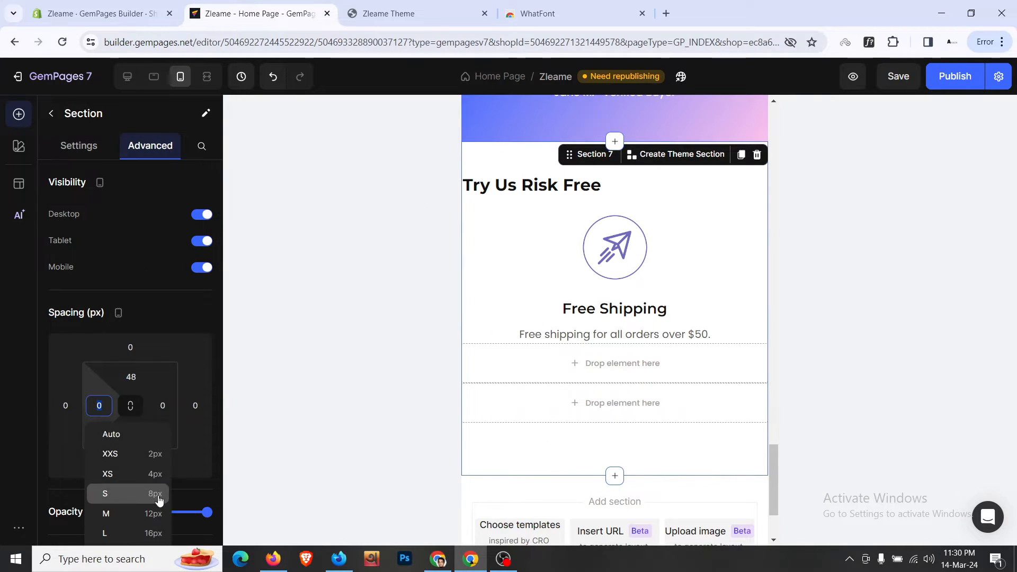
{"action": "scroll", "coordinate": [182, 487], "scroll_direction": "down", "scroll_amount": 3}
{"action": "left_click", "coordinate": [153, 420]}
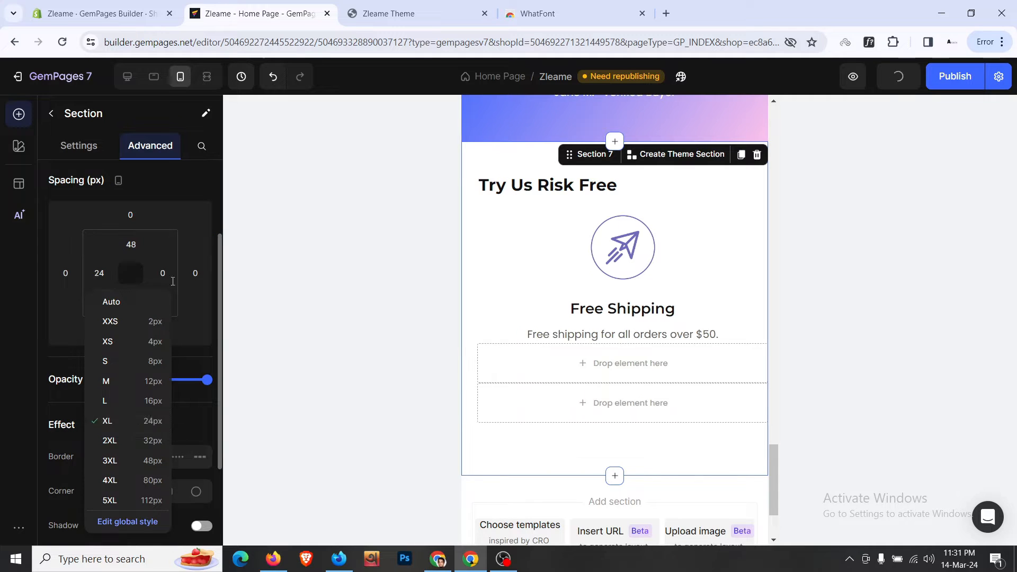
{"action": "left_click", "coordinate": [162, 273]}
{"action": "left_click", "coordinate": [212, 423]}
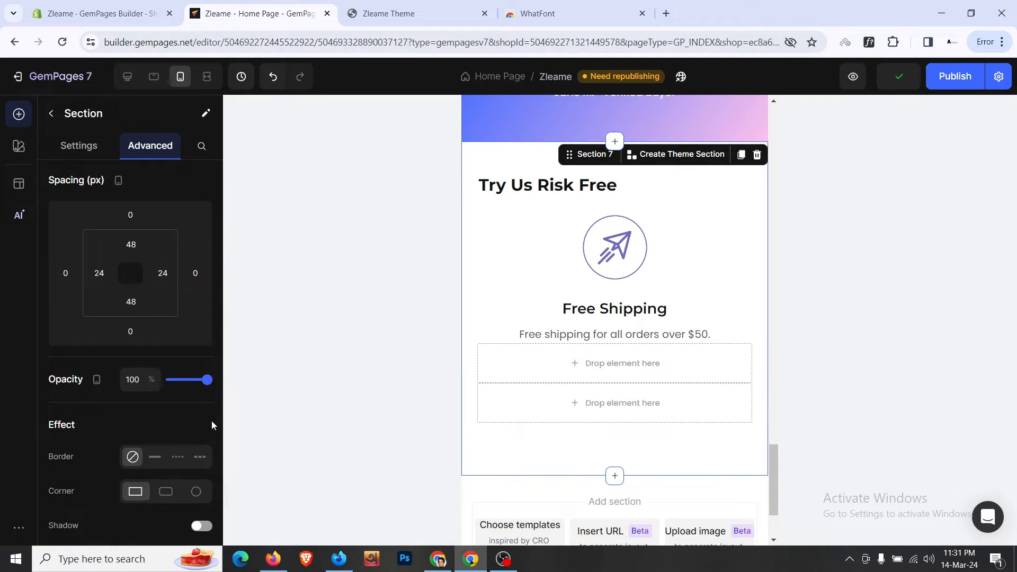
- Center-align the Try Us Risk Free heading
{"action": "left_click", "coordinate": [604, 187]}
{"action": "scroll", "coordinate": [131, 373], "scroll_direction": "down", "scroll_amount": 3}
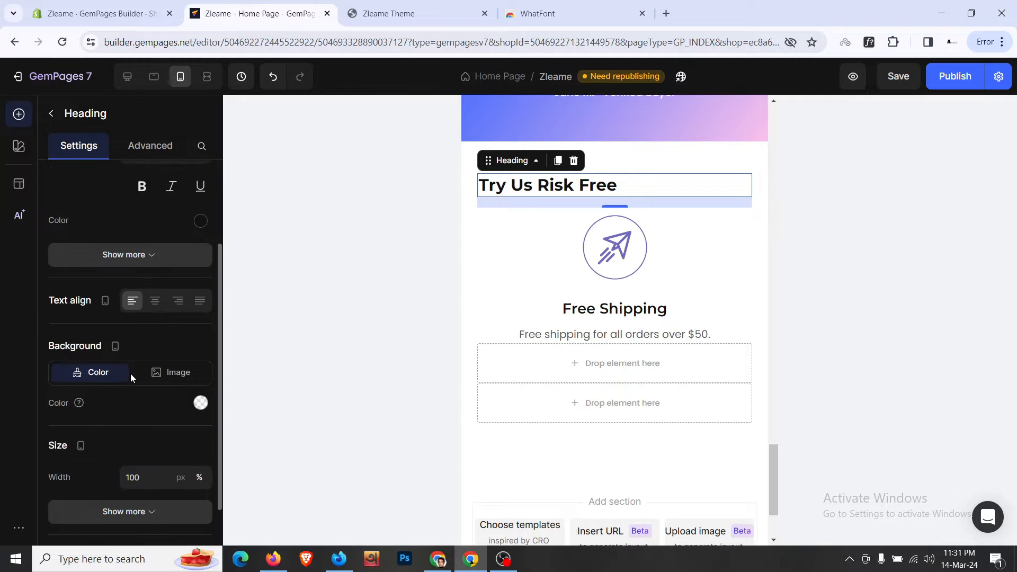
{"action": "left_click", "coordinate": [153, 302]}
{"action": "scroll", "coordinate": [507, 196], "scroll_direction": "up", "scroll_amount": 5}
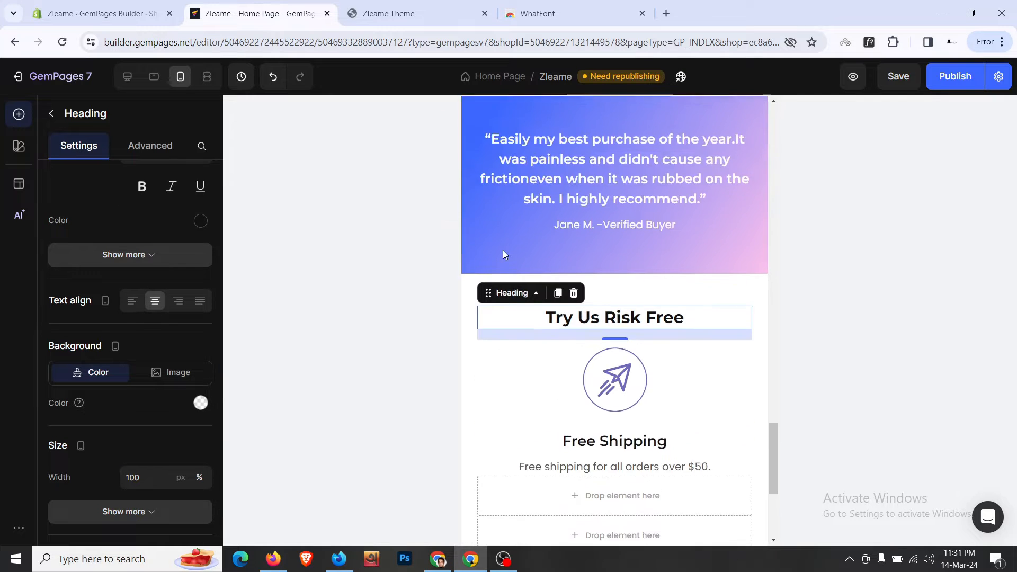
{"action": "left_click", "coordinate": [512, 286]}
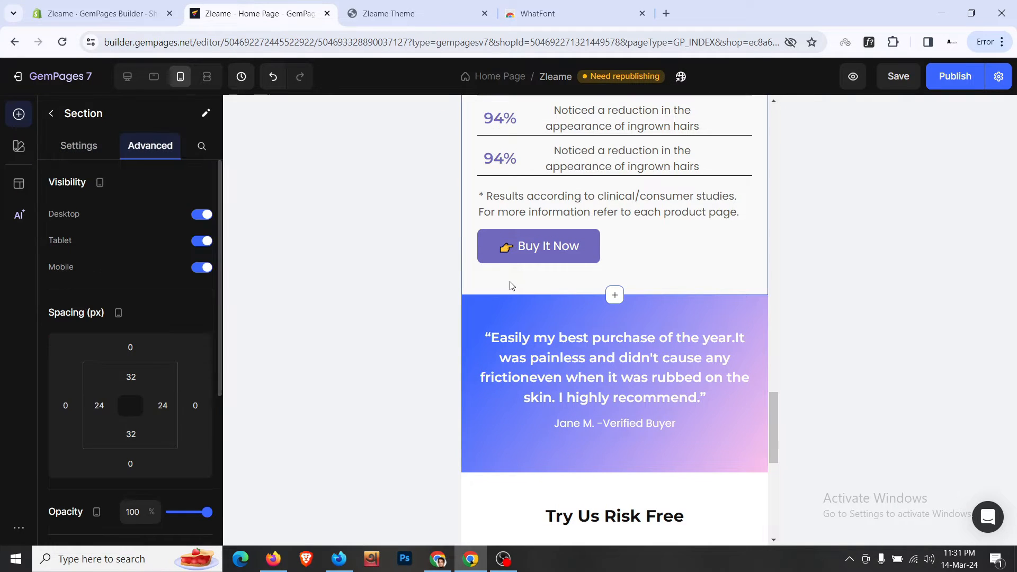
{"action": "scroll", "coordinate": [512, 281], "scroll_direction": "down", "scroll_amount": 4}
{"action": "left_click", "coordinate": [513, 229]}
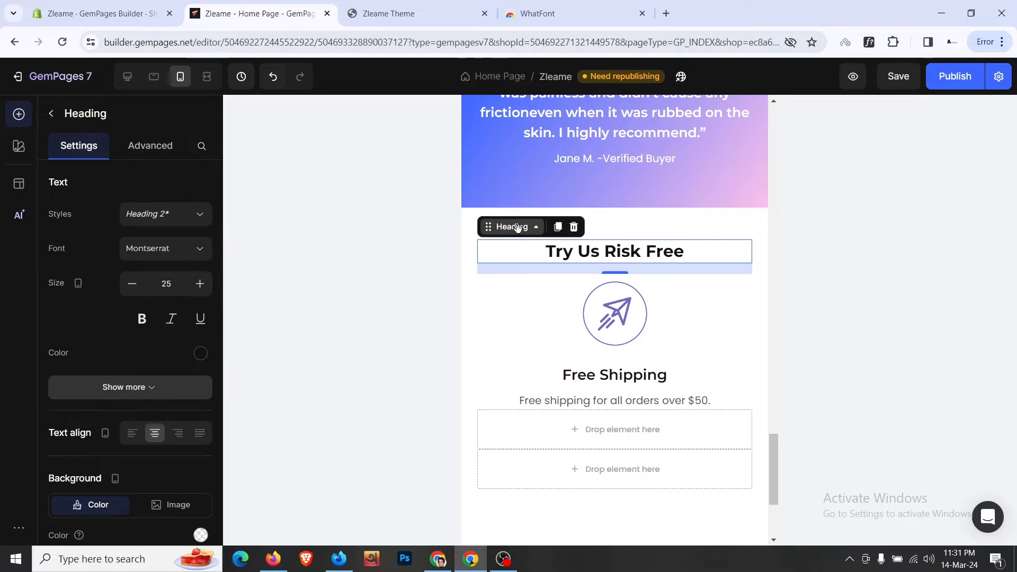
- Reduce the section's top and bottom padding to 32 and return to the desktop layout
{"action": "left_click", "coordinate": [468, 238]}
{"action": "scroll", "coordinate": [132, 329], "scroll_direction": "down", "scroll_amount": 3}
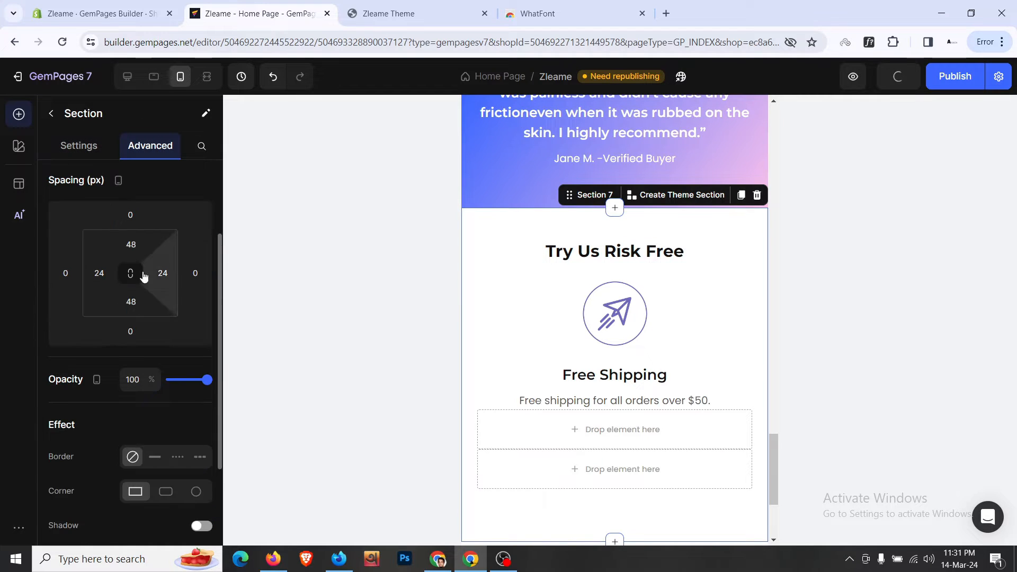
{"action": "left_click", "coordinate": [142, 249]}
{"action": "left_click", "coordinate": [141, 411]}
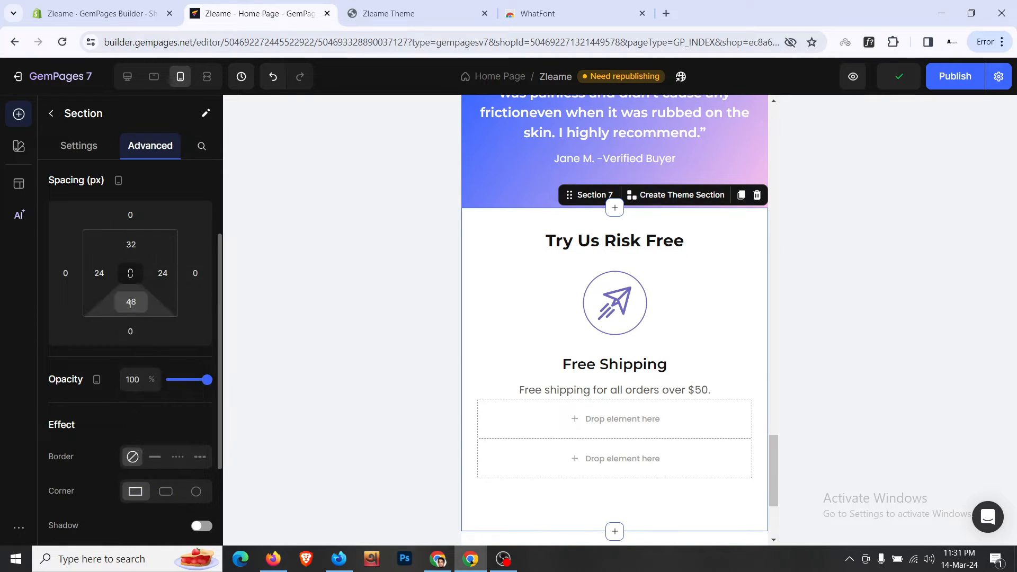
{"action": "left_click", "coordinate": [131, 302]}
{"action": "left_click", "coordinate": [159, 469]}
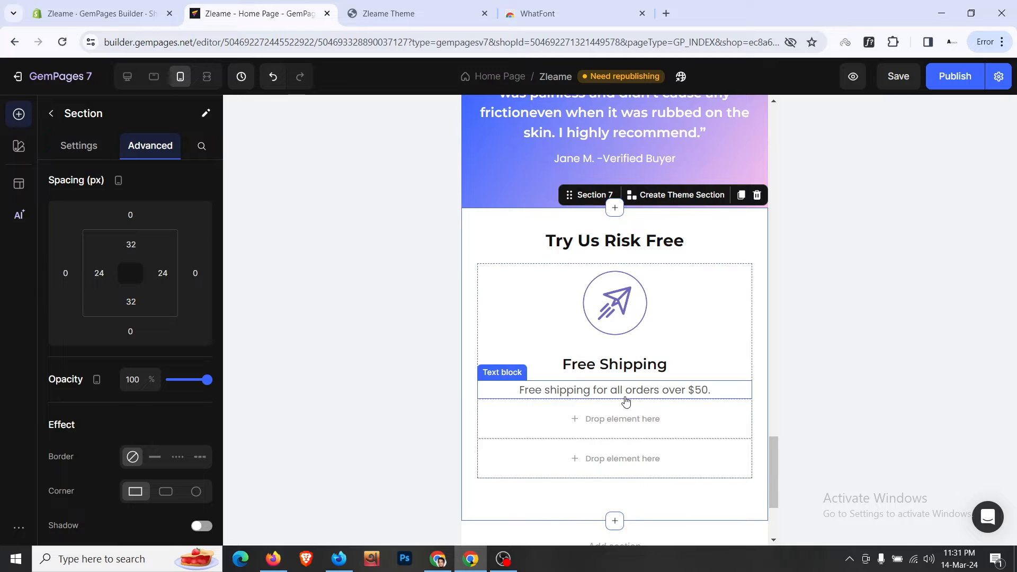
{"action": "left_click", "coordinate": [128, 78]}
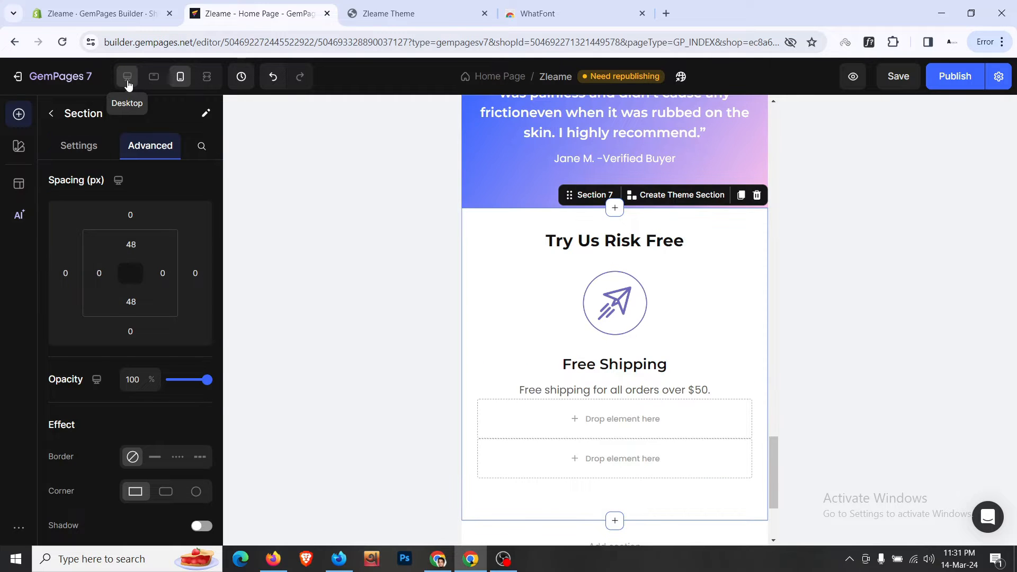
- In desktop view, give the three-column row 16 px (L) top and bottom spacing and duplicate the paper-plane icon
{"action": "left_click", "coordinate": [127, 79]}
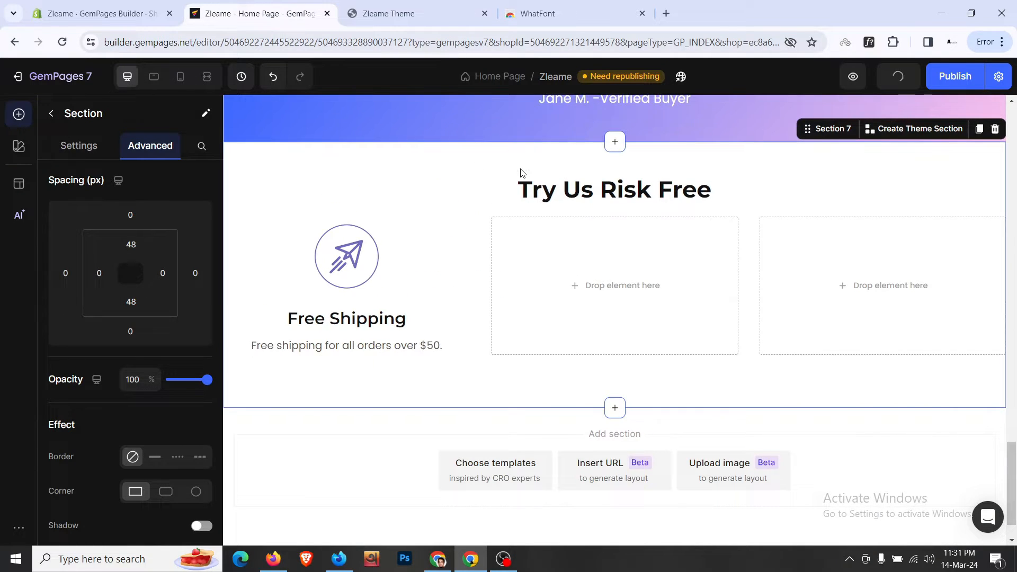
{"action": "left_click", "coordinate": [478, 227]}
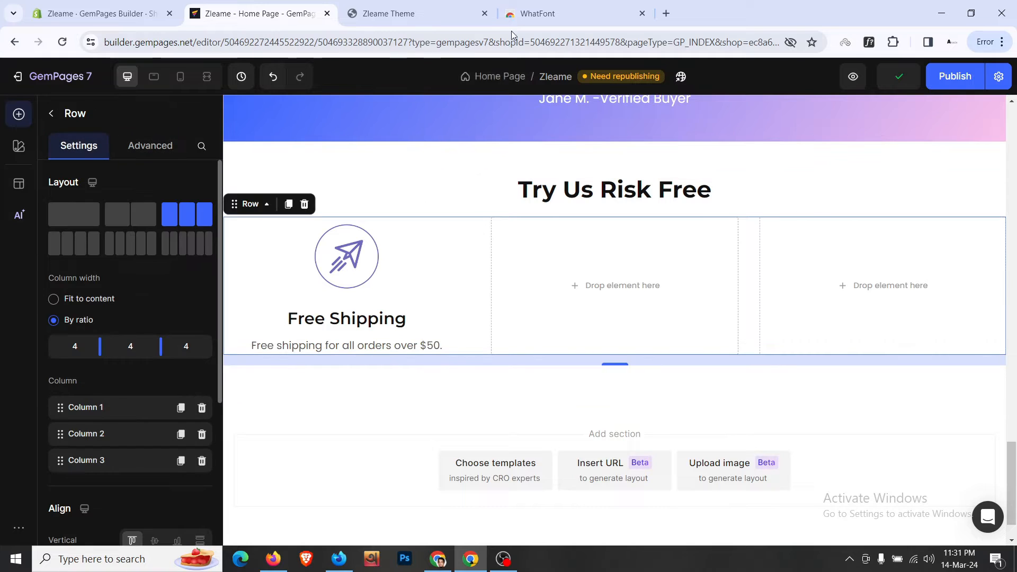
{"action": "left_click", "coordinate": [450, 8]}
{"action": "left_click", "coordinate": [281, 8]}
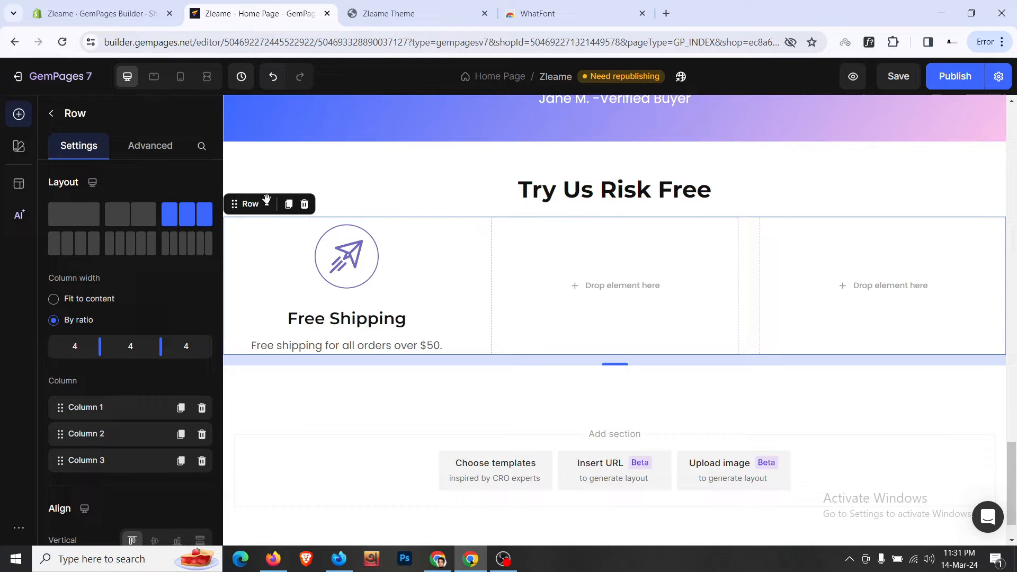
{"action": "left_click", "coordinate": [127, 148]}
{"action": "left_click", "coordinate": [130, 347]}
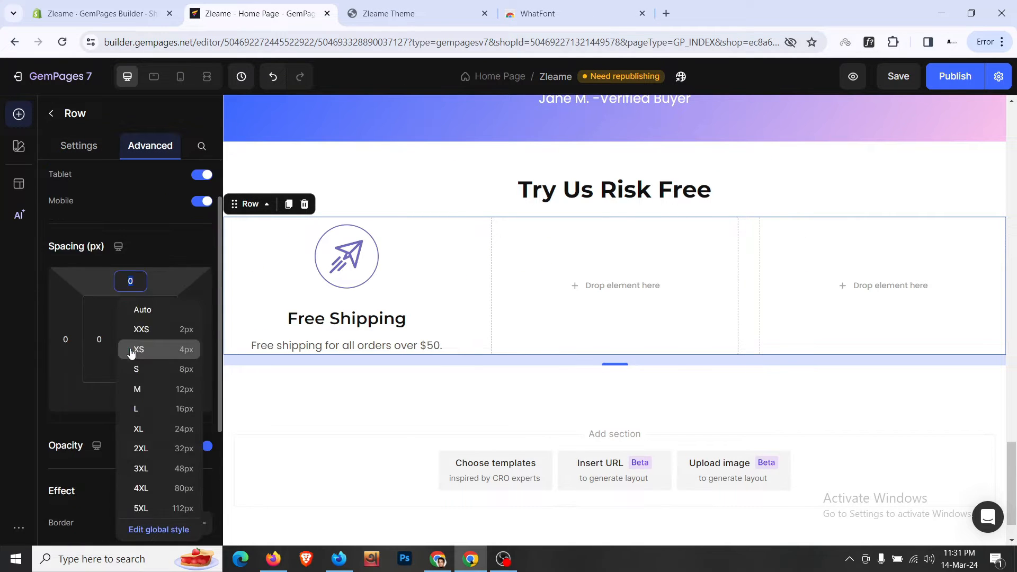
{"action": "left_click", "coordinate": [156, 428]}
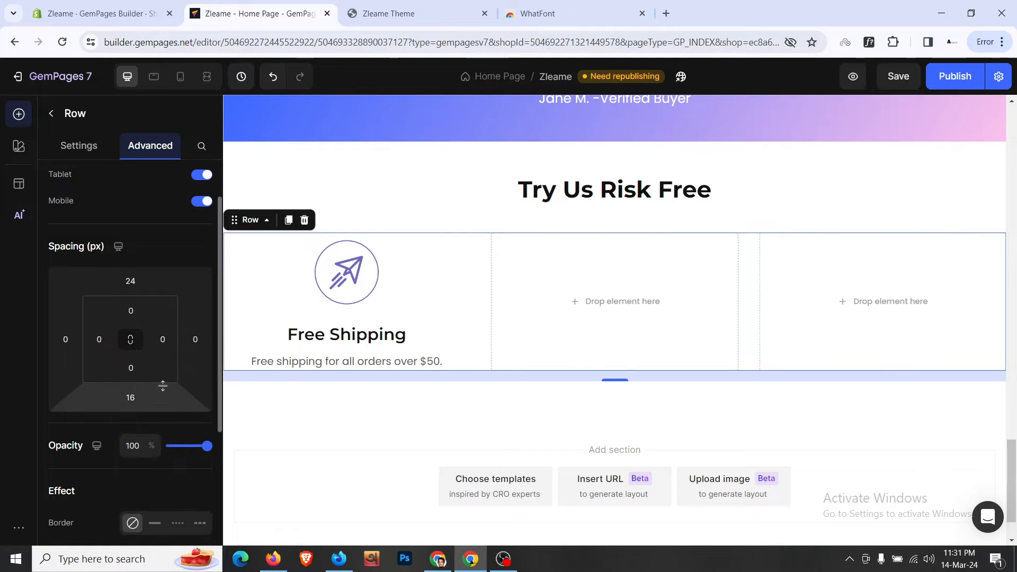
{"action": "left_click", "coordinate": [131, 279]}
{"action": "left_click", "coordinate": [168, 410]}
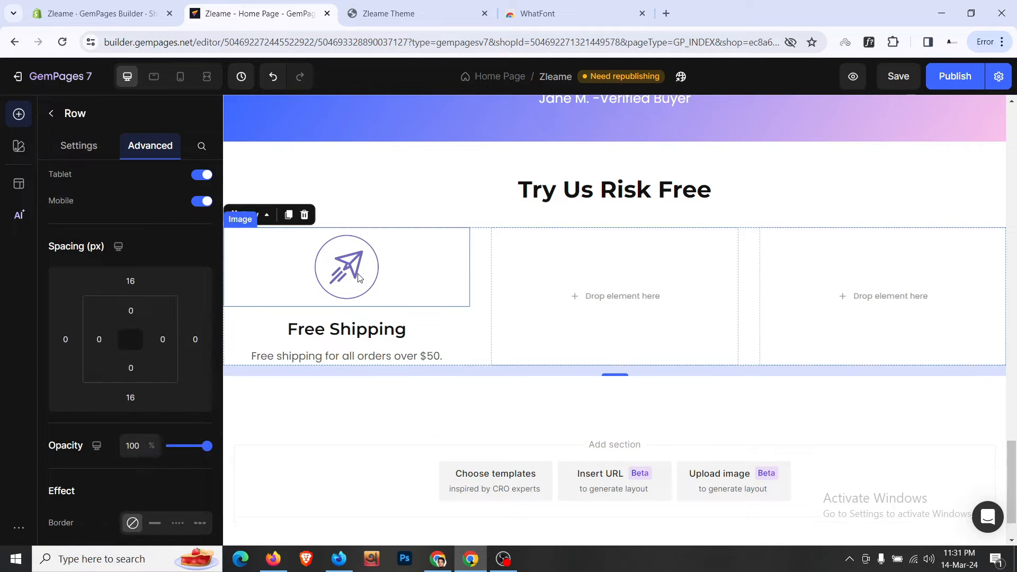
{"action": "left_click", "coordinate": [294, 239]}
{"action": "left_click", "coordinate": [292, 220]}
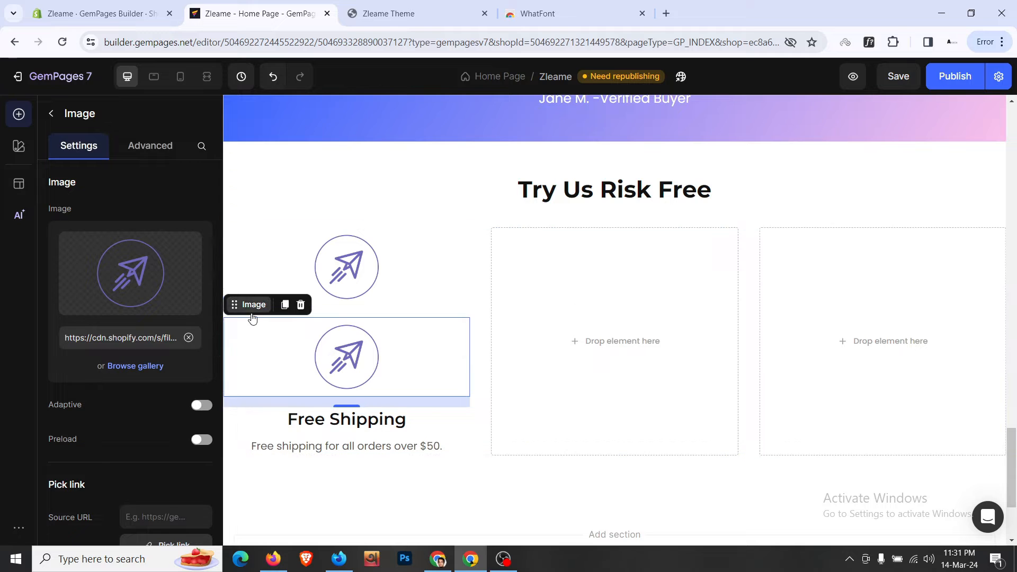
- Copy the paper-plane icon, Free Shipping heading and $50 text into the second column
{"action": "left_click_drag", "start_coordinate": [254, 318], "coordinate": [553, 297]}
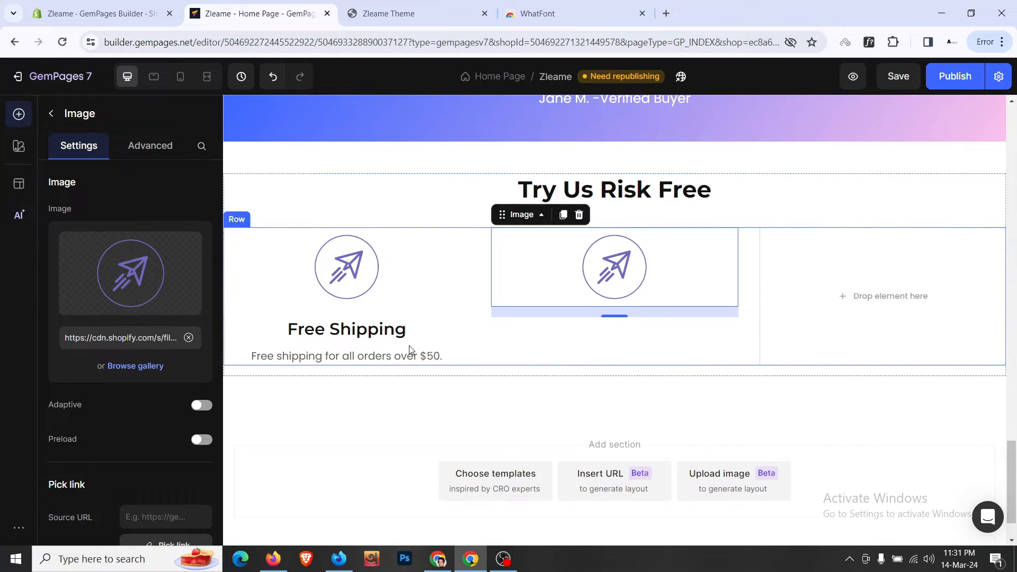
{"action": "left_click", "coordinate": [409, 349]}
{"action": "left_click", "coordinate": [301, 320]}
{"action": "key", "text": "ctrl+d"}
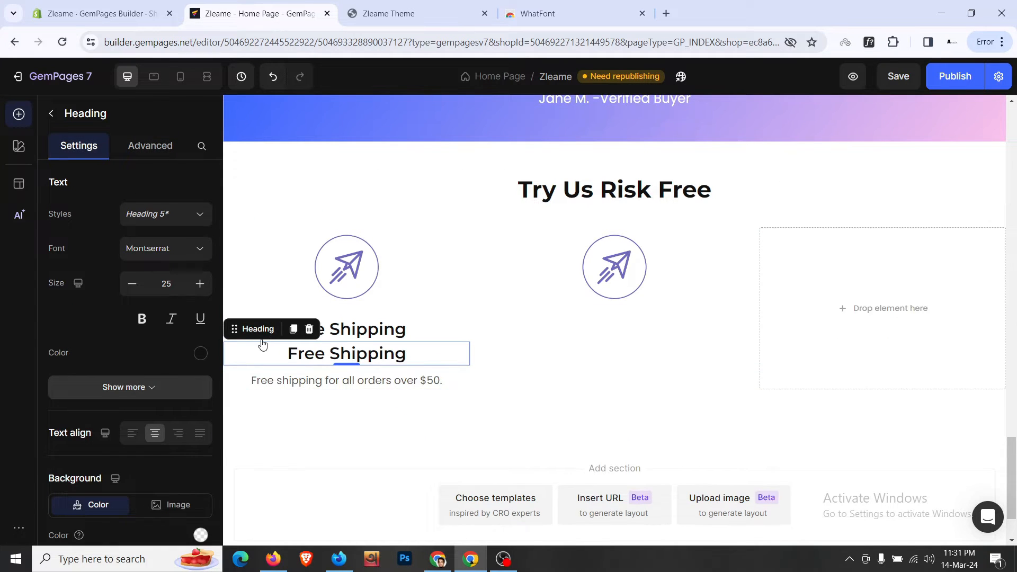
{"action": "left_click_drag", "start_coordinate": [259, 329], "coordinate": [579, 324]}
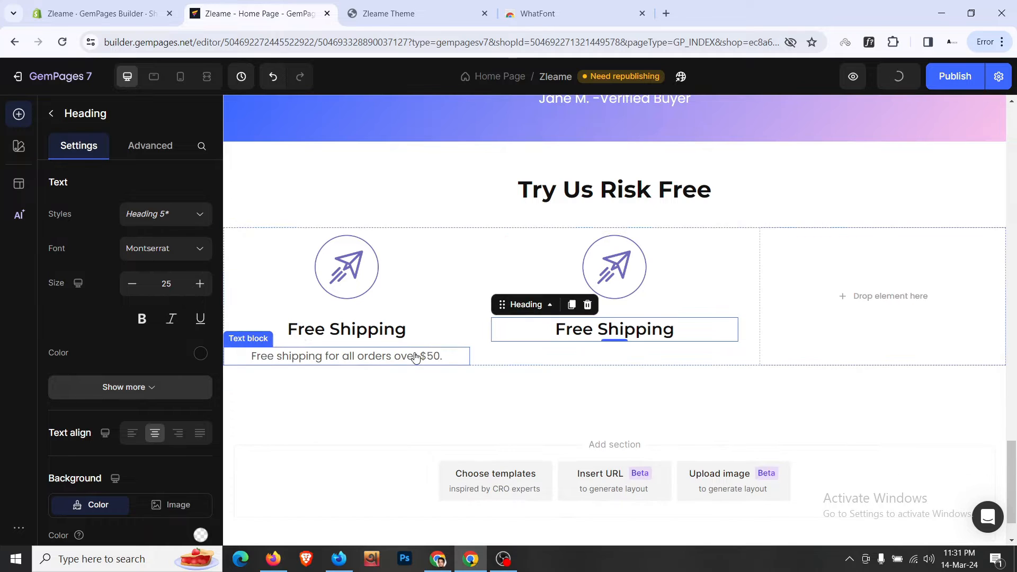
{"action": "left_click", "coordinate": [292, 356]}
{"action": "left_click", "coordinate": [310, 334]}
{"action": "left_click_drag", "start_coordinate": [345, 379], "coordinate": [610, 289]}
- Duplicate column two's icon, heading and description into the third column
{"action": "left_click", "coordinate": [572, 229]}
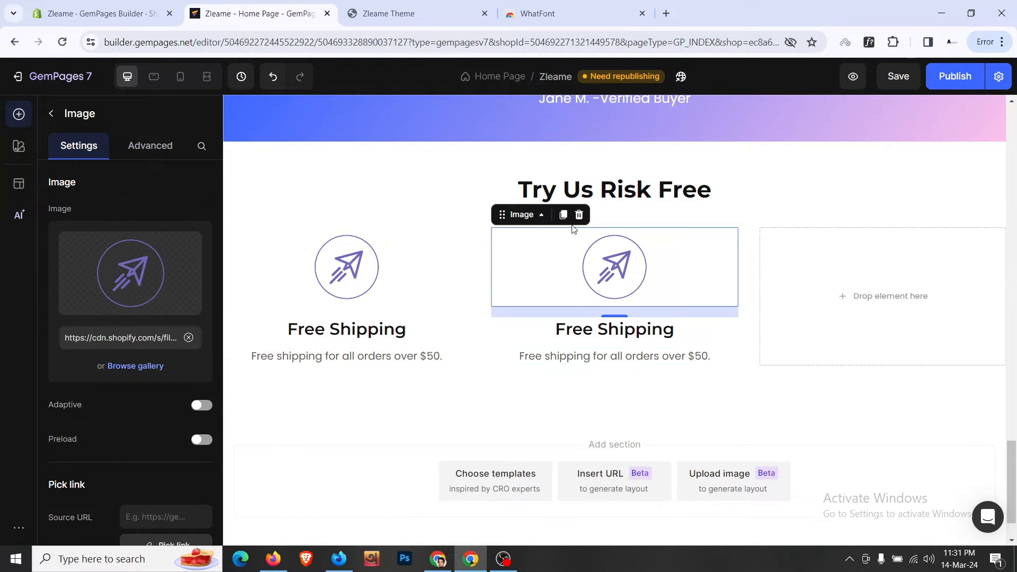
{"action": "left_click", "coordinate": [562, 217]}
{"action": "left_click_drag", "start_coordinate": [529, 317], "coordinate": [666, 294]}
{"action": "left_click", "coordinate": [603, 357]}
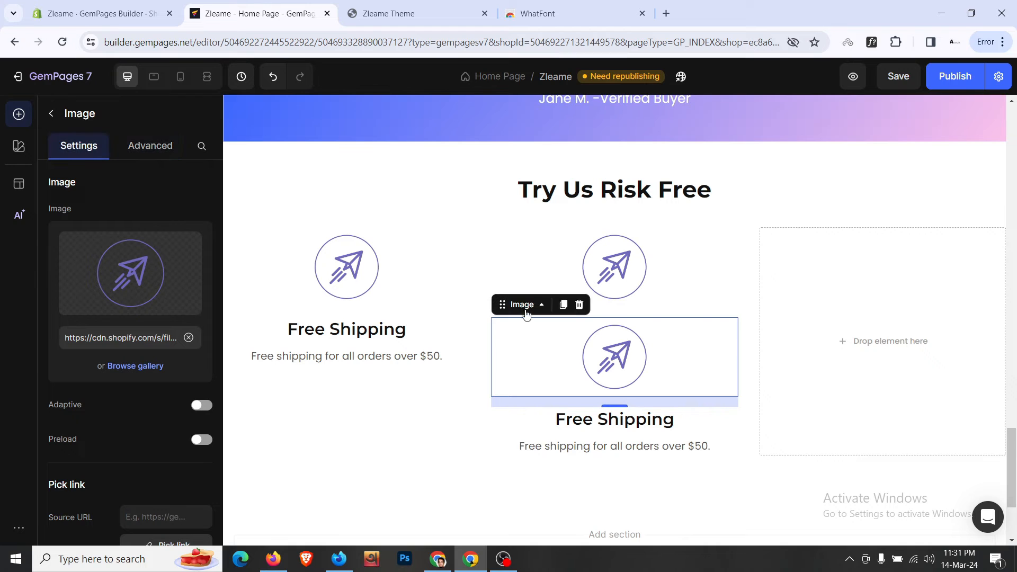
{"action": "left_click_drag", "start_coordinate": [831, 311], "coordinate": [828, 310]}
{"action": "left_click", "coordinate": [682, 330]}
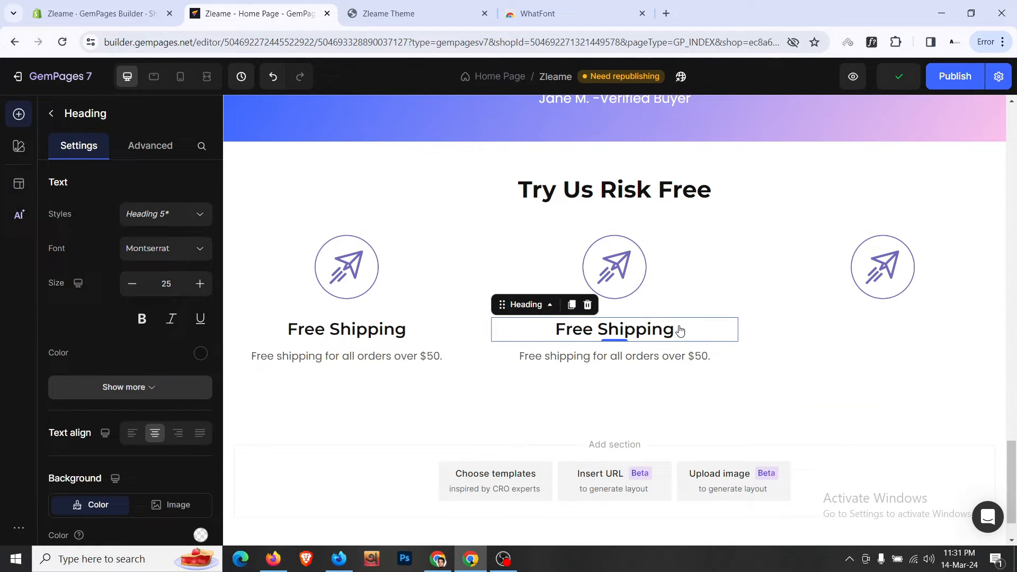
{"action": "left_click", "coordinate": [572, 304]}
{"action": "left_click_drag", "start_coordinate": [501, 329], "coordinate": [815, 329]}
{"action": "left_click", "coordinate": [556, 354]}
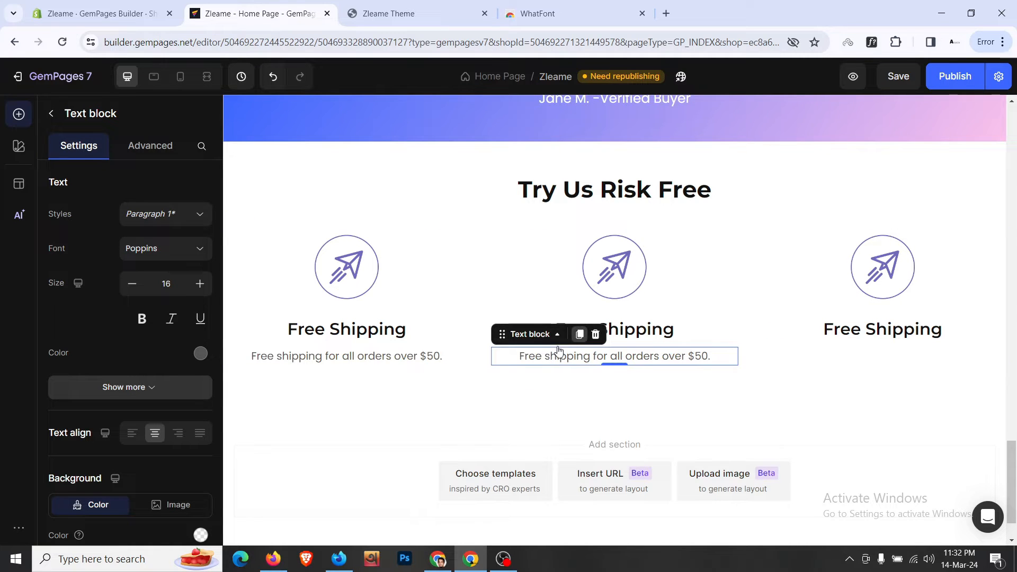
{"action": "left_click", "coordinate": [579, 334]}
{"action": "left_click_drag", "start_coordinate": [499, 357], "coordinate": [842, 346]}
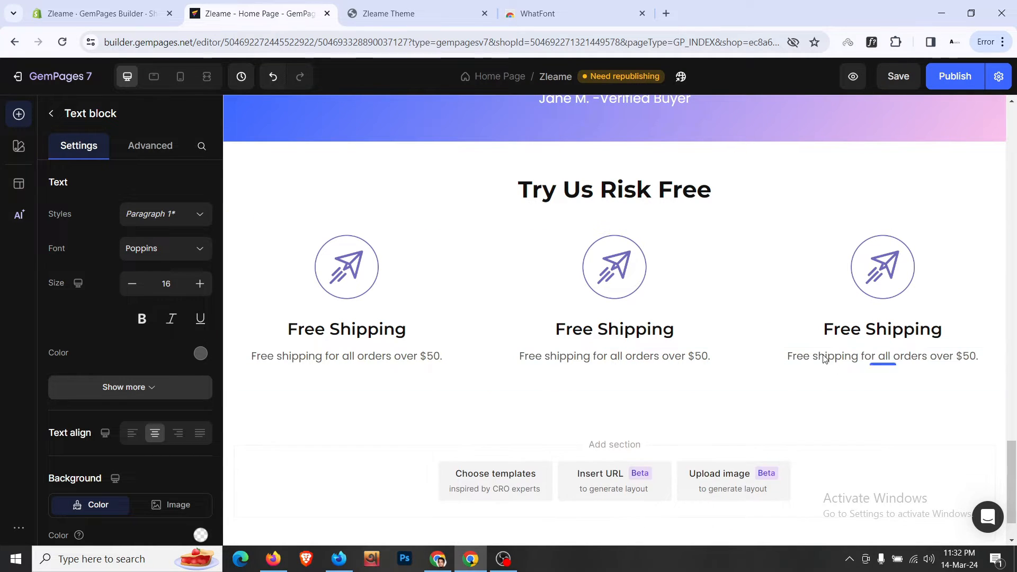
{"action": "left_click", "coordinate": [630, 402]}
{"action": "scroll", "coordinate": [629, 400], "scroll_direction": "up", "scroll_amount": 3}
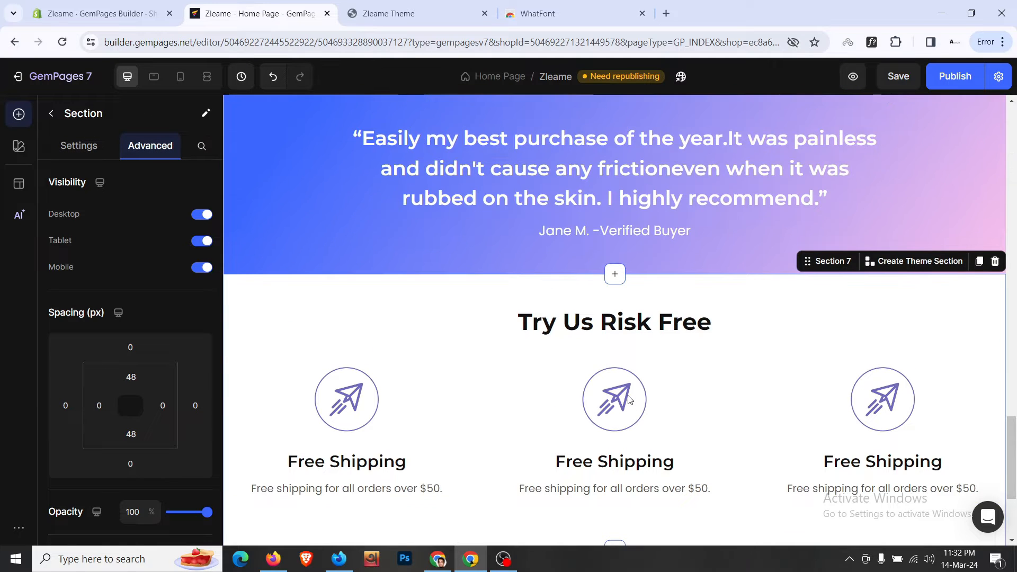
- Compare with the live Zleame storefront, then switch the editor preview to the mobile layout
{"action": "left_click", "coordinate": [438, 10]}
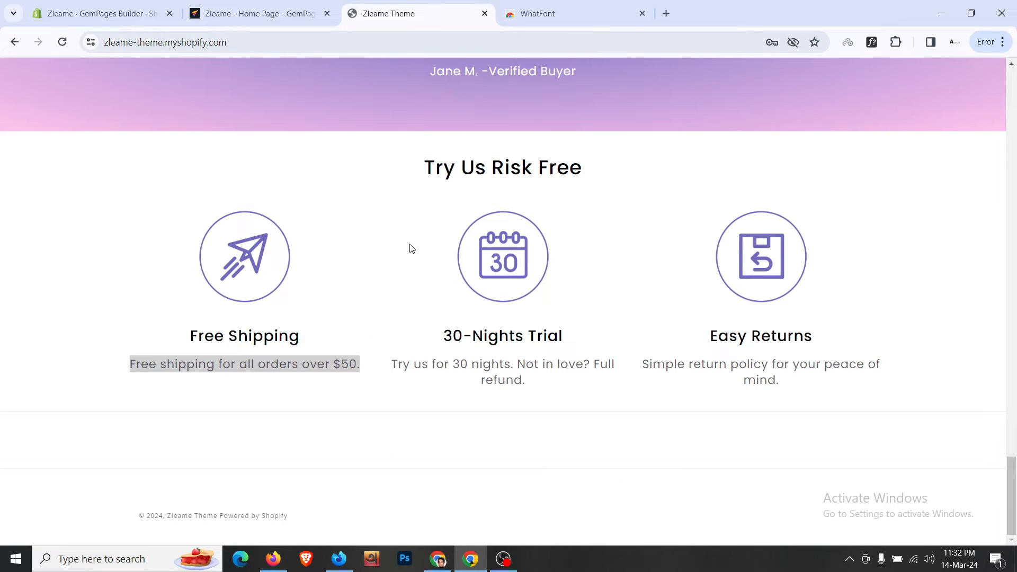
{"action": "left_click", "coordinate": [249, 13]}
{"action": "left_click", "coordinate": [180, 78]}
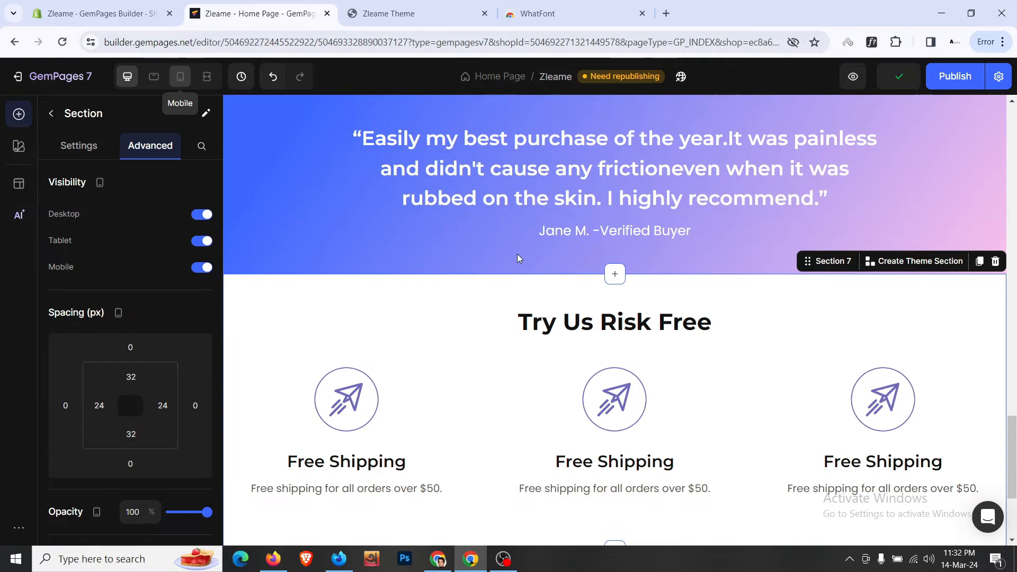
{"action": "scroll", "coordinate": [518, 257], "scroll_direction": "down", "scroll_amount": 1}
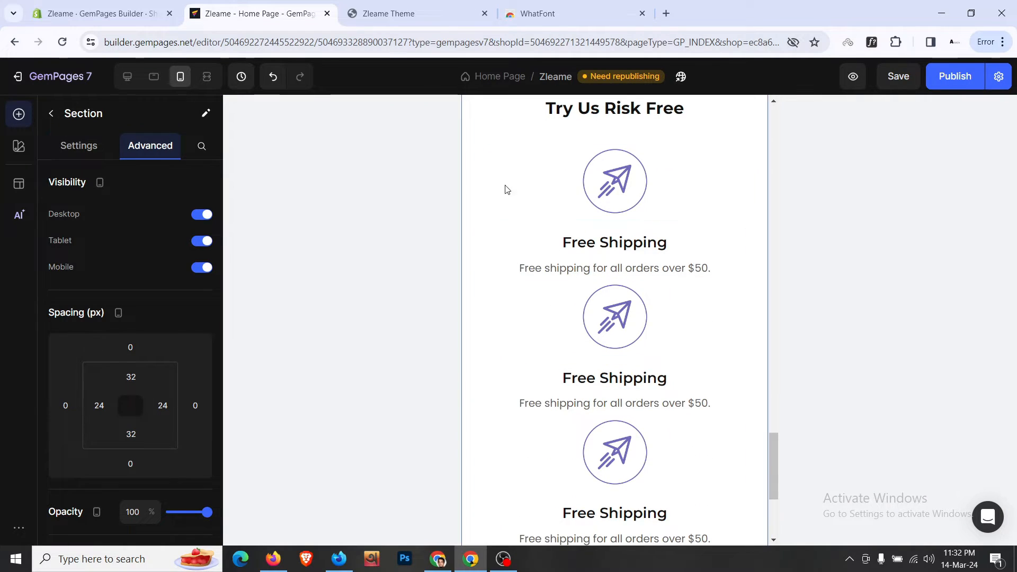
{"action": "scroll", "coordinate": [490, 244], "scroll_direction": "up", "scroll_amount": 1}
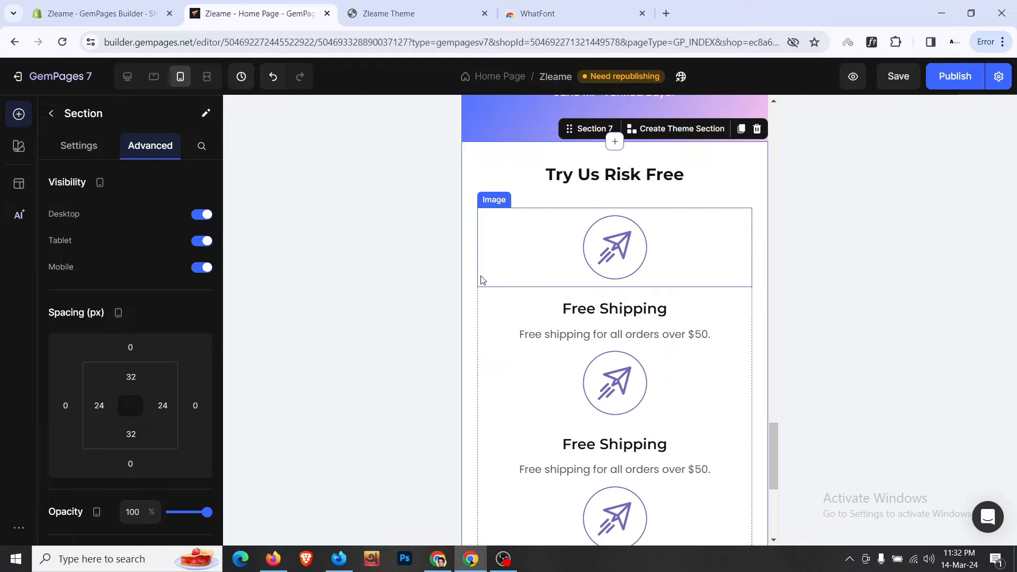
{"action": "scroll", "coordinate": [481, 305], "scroll_direction": "down", "scroll_amount": 4}
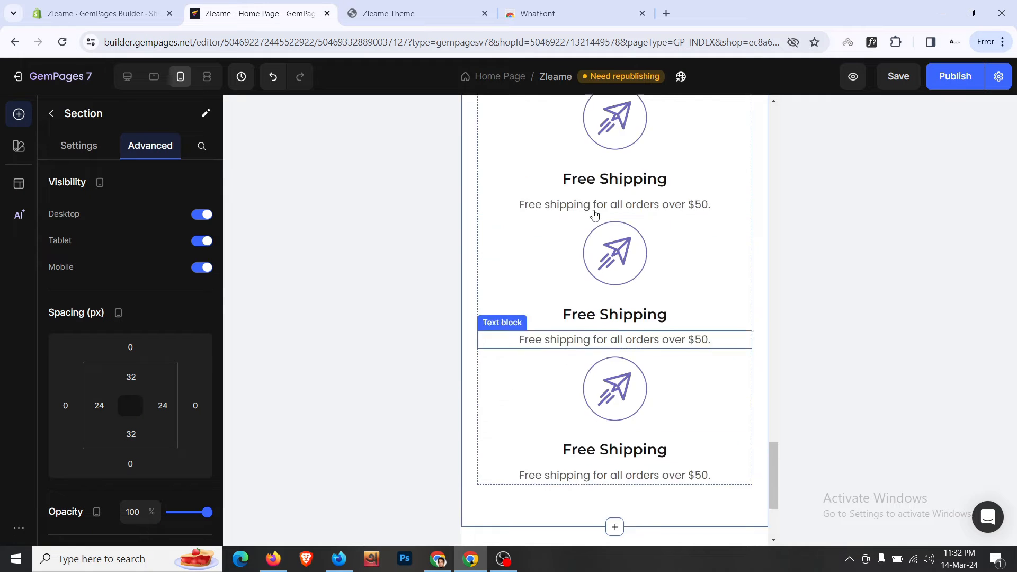
{"action": "scroll", "coordinate": [595, 214], "scroll_direction": "up", "scroll_amount": 1}
- Select the icon image's parent 'Row 3 cols' and view its general settings
{"action": "right_click", "coordinate": [600, 188]}
{"action": "mouse_move", "coordinate": [629, 206]}
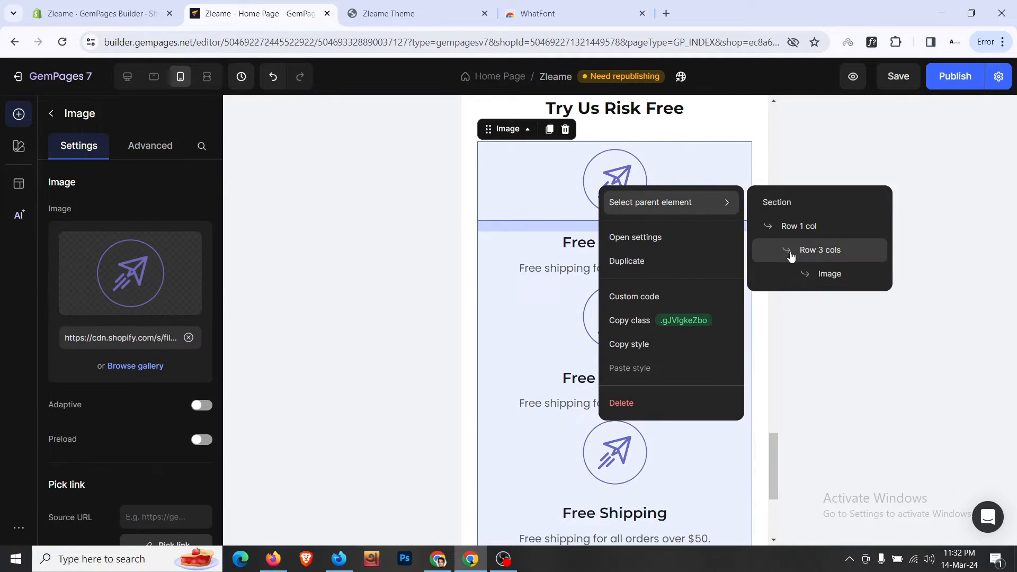
{"action": "left_click", "coordinate": [790, 251]}
{"action": "left_click", "coordinate": [64, 142]}
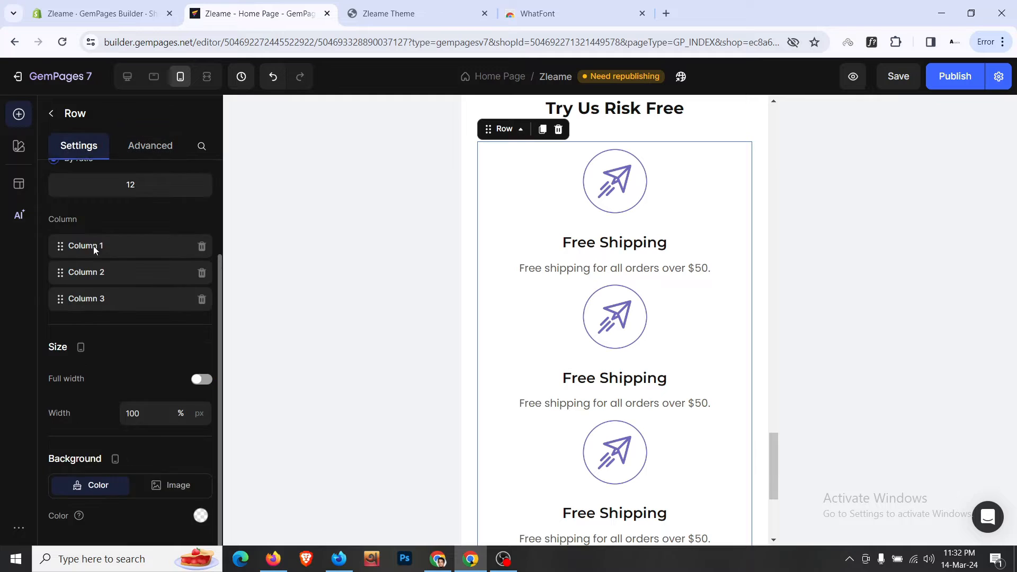
{"action": "scroll", "coordinate": [101, 286], "scroll_direction": "down", "scroll_amount": 1}
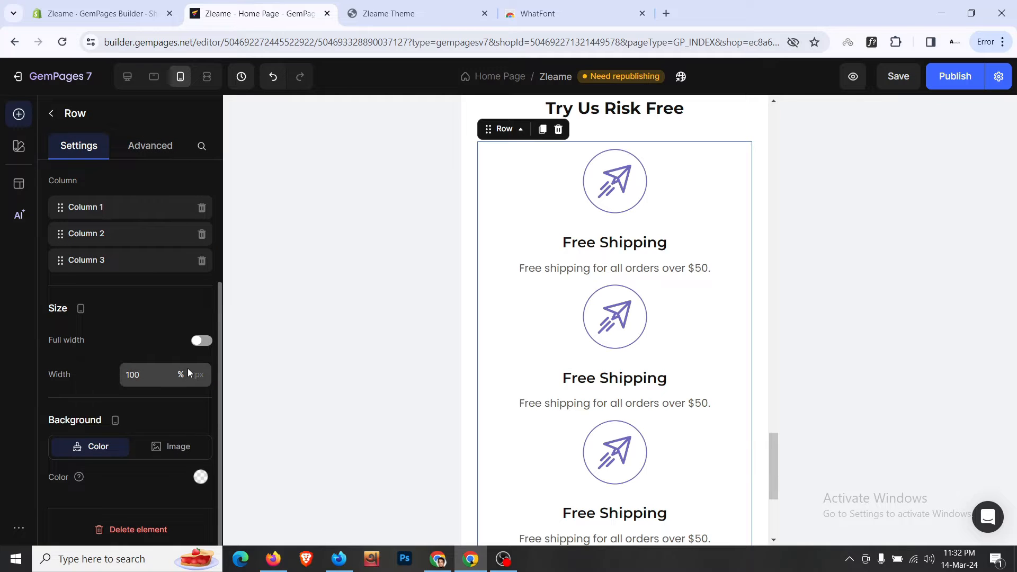
{"action": "scroll", "coordinate": [157, 337], "scroll_direction": "up", "scroll_amount": 3}
- Give the middle shipping icon image a top spacing of L (16px)
{"action": "scroll", "coordinate": [157, 336], "scroll_direction": "down", "scroll_amount": 3}
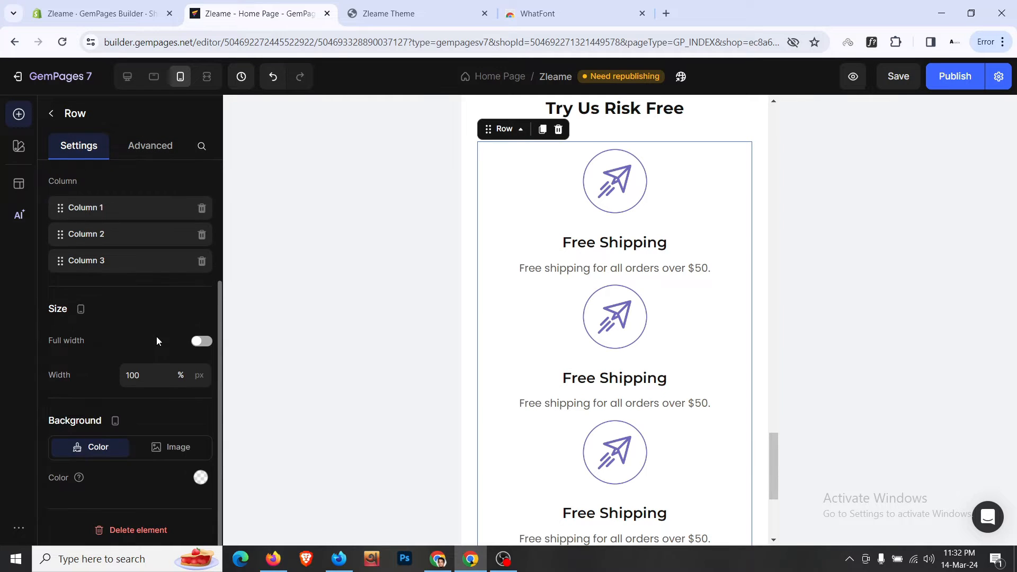
{"action": "scroll", "coordinate": [624, 263], "scroll_direction": "down", "scroll_amount": 1}
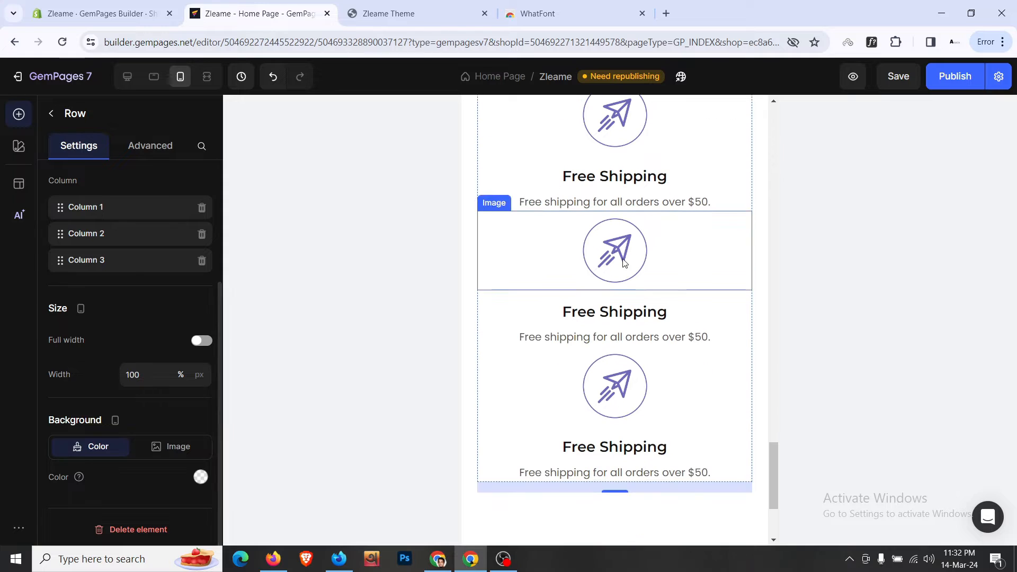
{"action": "left_click", "coordinate": [516, 246]}
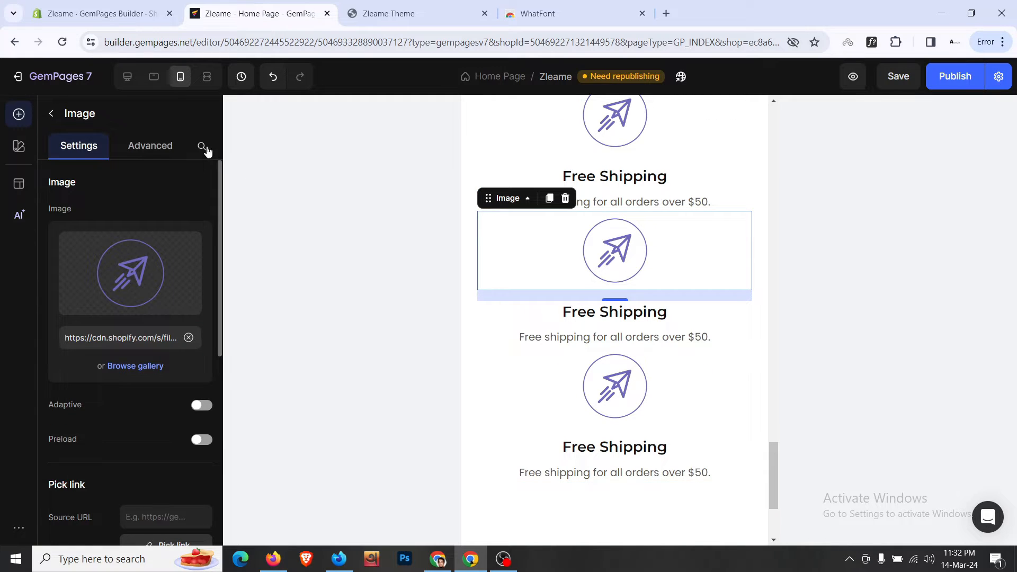
{"action": "left_click", "coordinate": [142, 150]}
{"action": "left_click", "coordinate": [139, 345]}
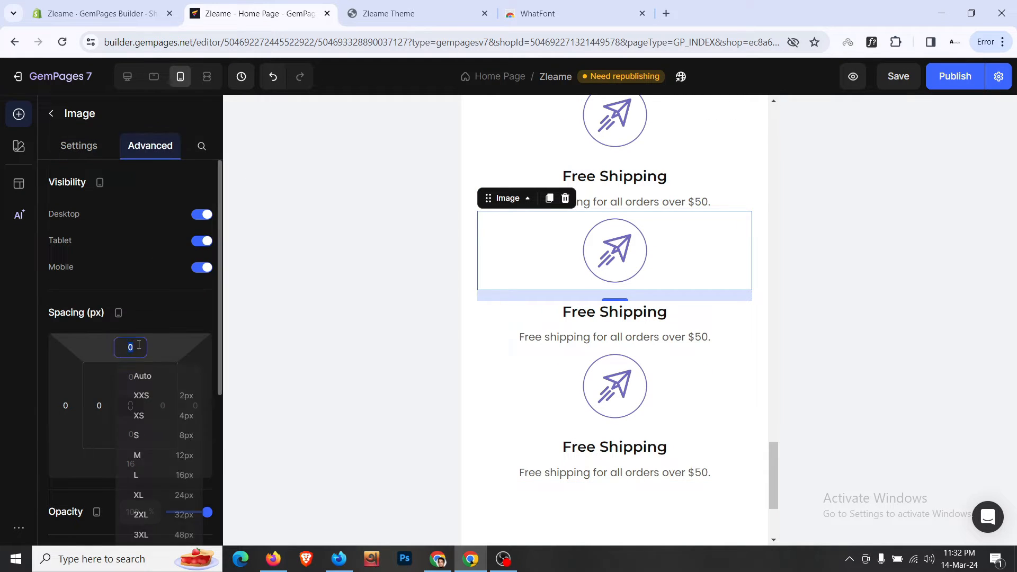
{"action": "left_click", "coordinate": [189, 474]}
{"action": "scroll", "coordinate": [575, 236], "scroll_direction": "down", "scroll_amount": 2}
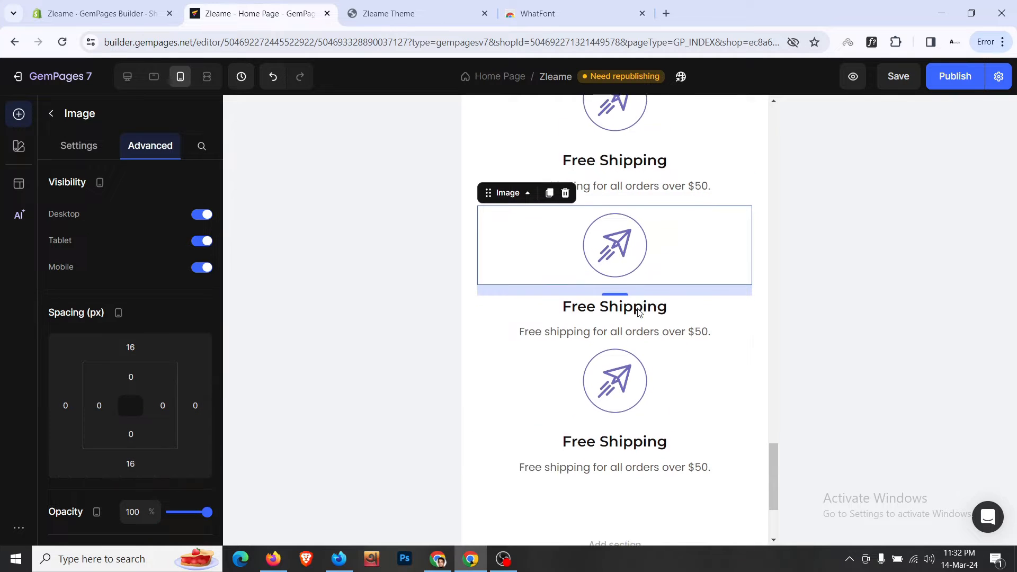
{"action": "scroll", "coordinate": [575, 235], "scroll_direction": "up", "scroll_amount": 1}
- Copy the spaced icon's style and paste it onto the third shipping icon
{"action": "right_click", "coordinate": [553, 169]}
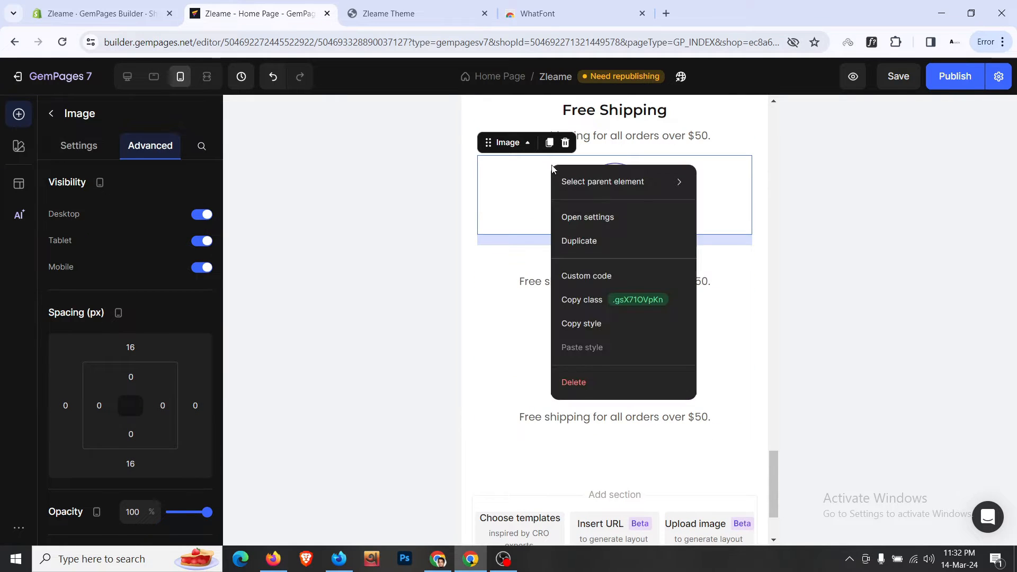
{"action": "left_click", "coordinate": [614, 326]}
{"action": "right_click", "coordinate": [621, 330]}
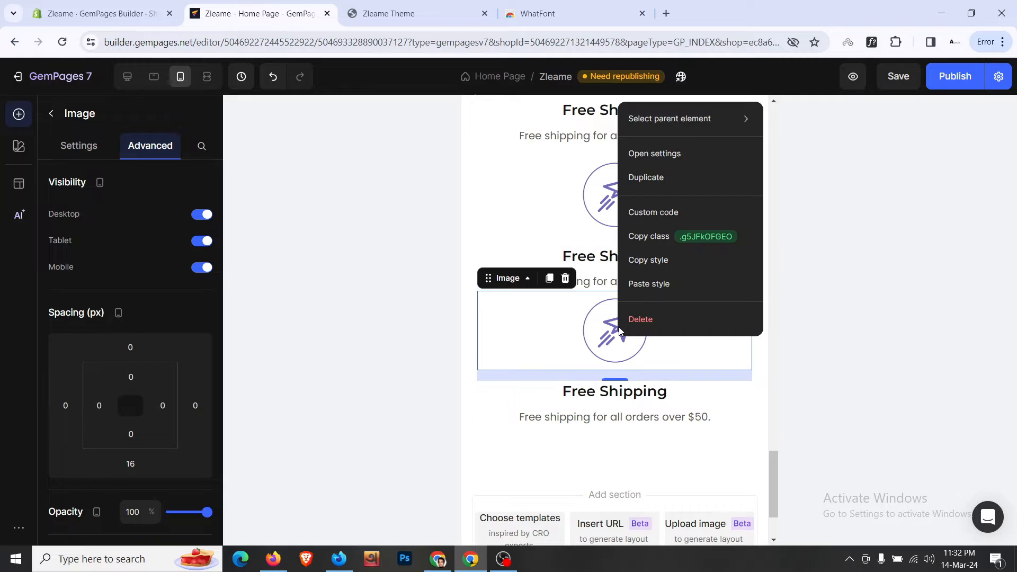
{"action": "left_click", "coordinate": [649, 284]}
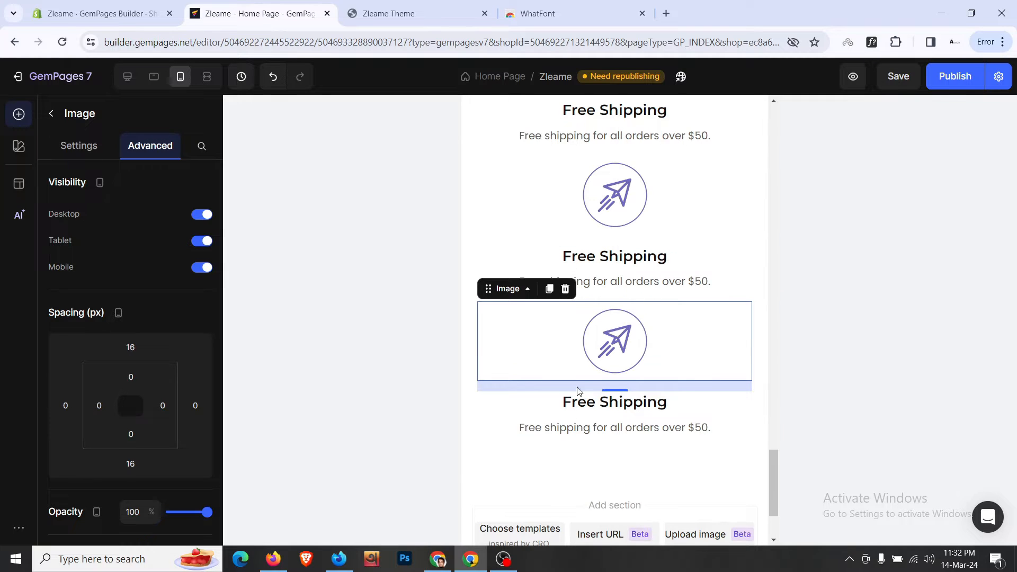
- Set the shipping-icon row's bottom spacing to 0
{"action": "left_click", "coordinate": [561, 458]}
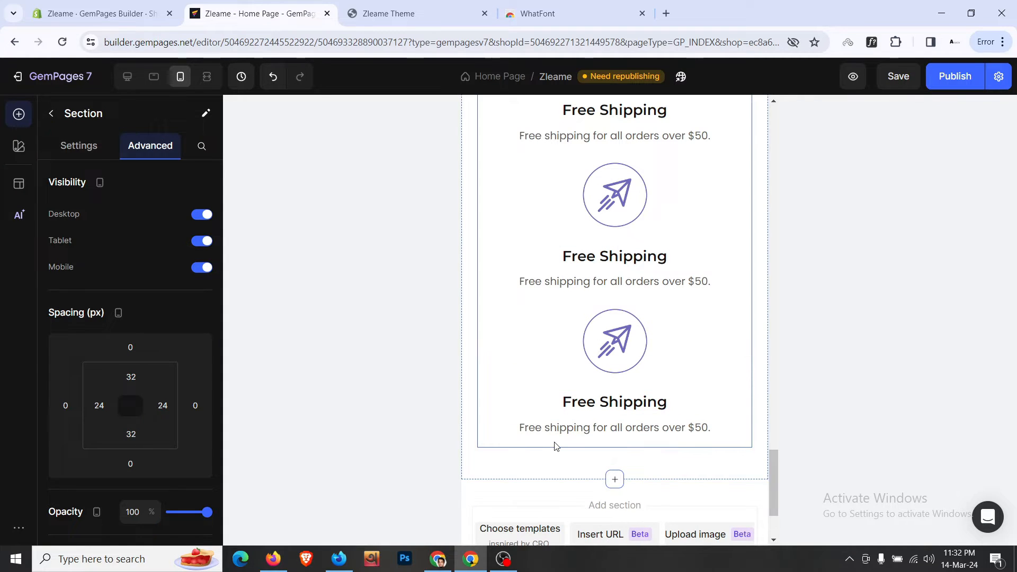
{"action": "left_click", "coordinate": [555, 447]}
{"action": "left_click", "coordinate": [150, 145]}
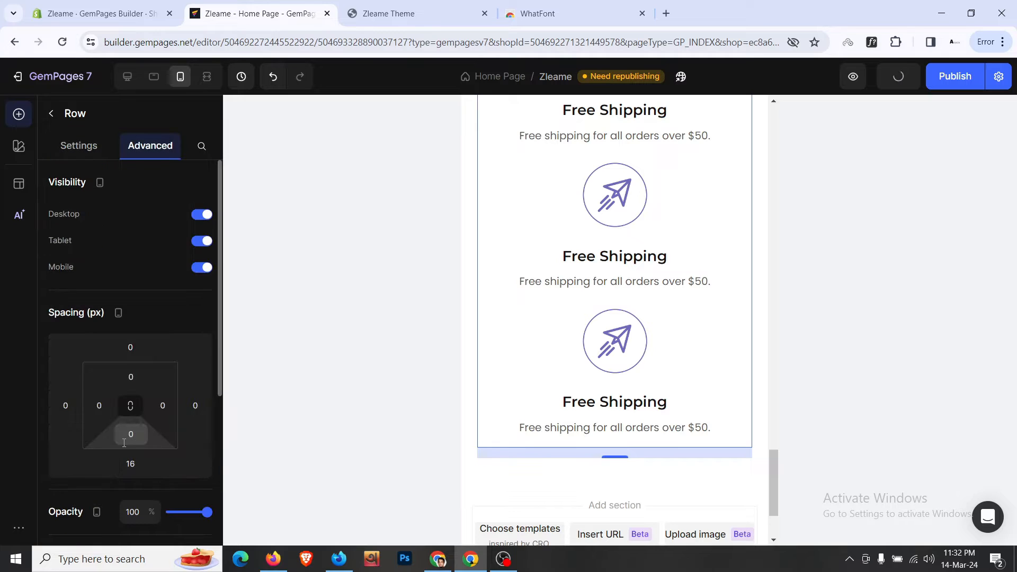
{"action": "left_click", "coordinate": [127, 464]}
{"action": "type", "text": "0"}
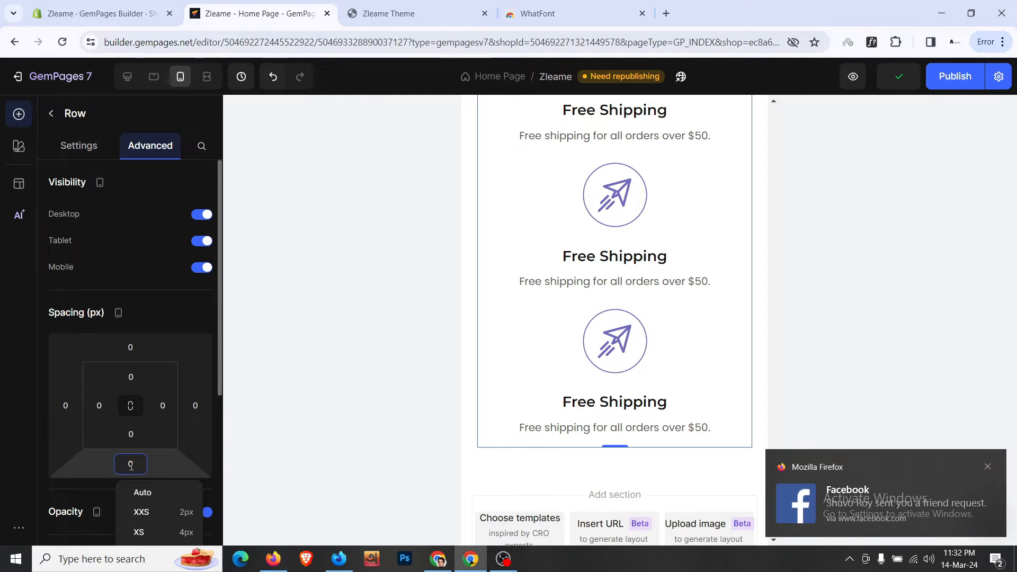
{"action": "left_click", "coordinate": [989, 467]}
{"action": "left_click", "coordinate": [715, 463]}
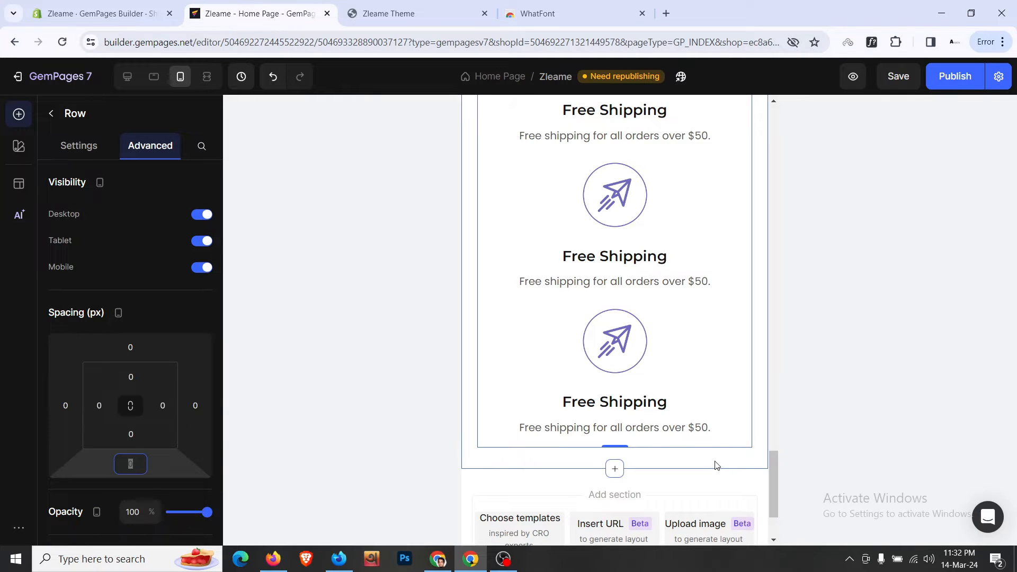
{"action": "scroll", "coordinate": [715, 463], "scroll_direction": "up", "scroll_amount": 5}
{"action": "scroll", "coordinate": [716, 465], "scroll_direction": "up", "scroll_amount": 6}
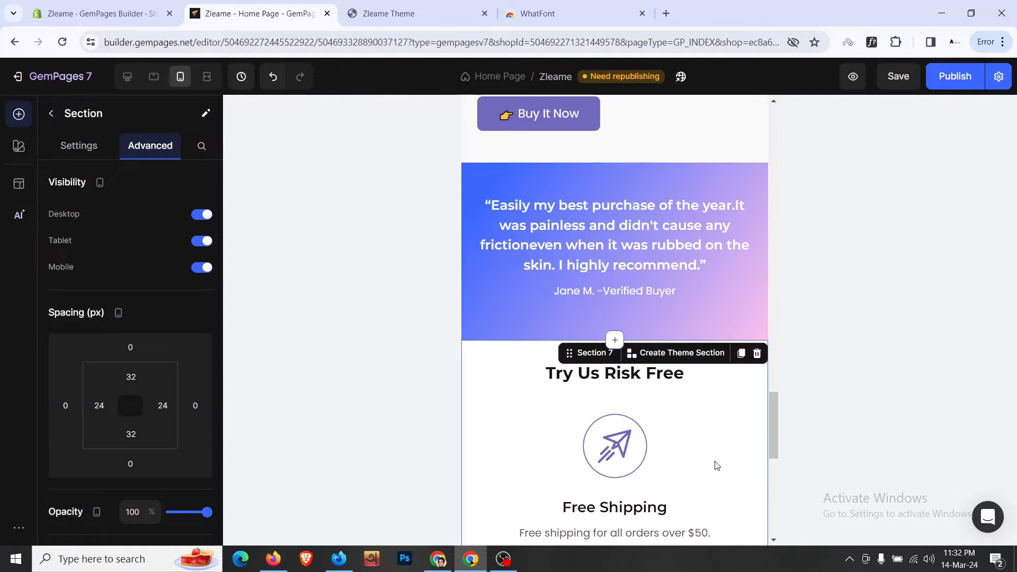
- Give the testimonial section XL (24px) left and right padding
{"action": "scroll", "coordinate": [693, 437], "scroll_direction": "up", "scroll_amount": 2}
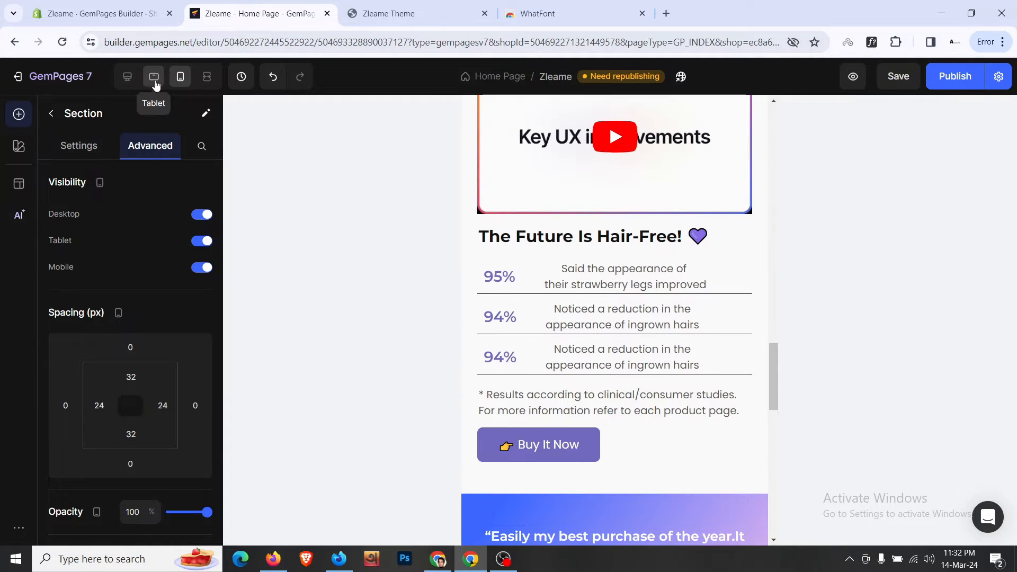
{"action": "scroll", "coordinate": [411, 256], "scroll_direction": "up", "scroll_amount": 4}
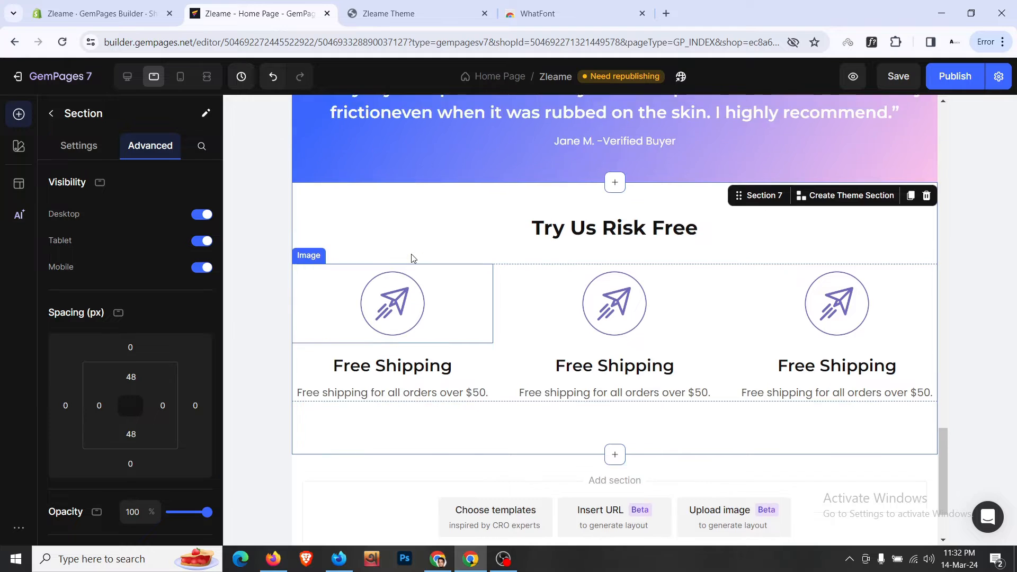
{"action": "left_click", "coordinate": [402, 219]}
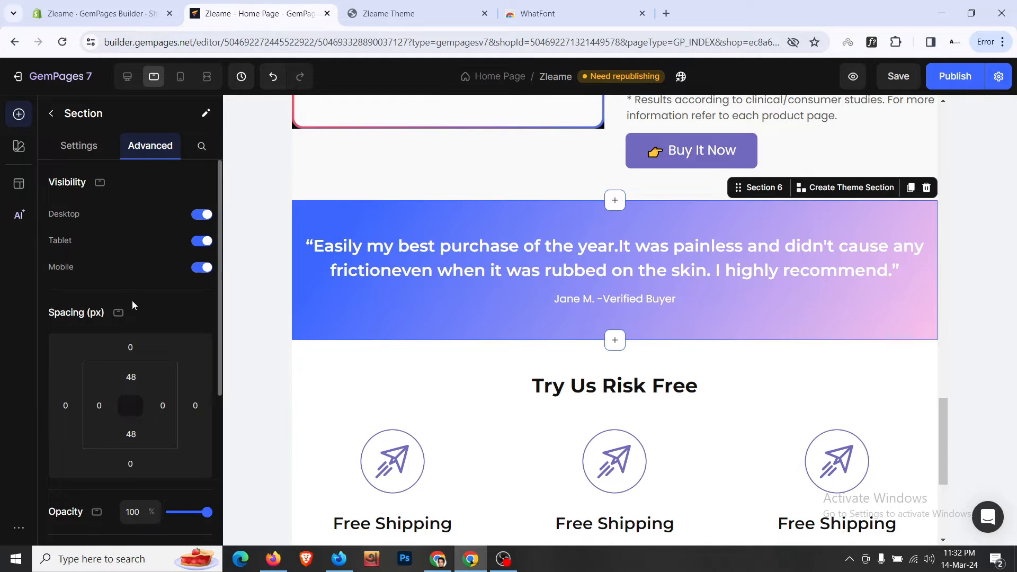
{"action": "scroll", "coordinate": [132, 305], "scroll_direction": "down", "scroll_amount": 4}
{"action": "left_click", "coordinate": [99, 207]}
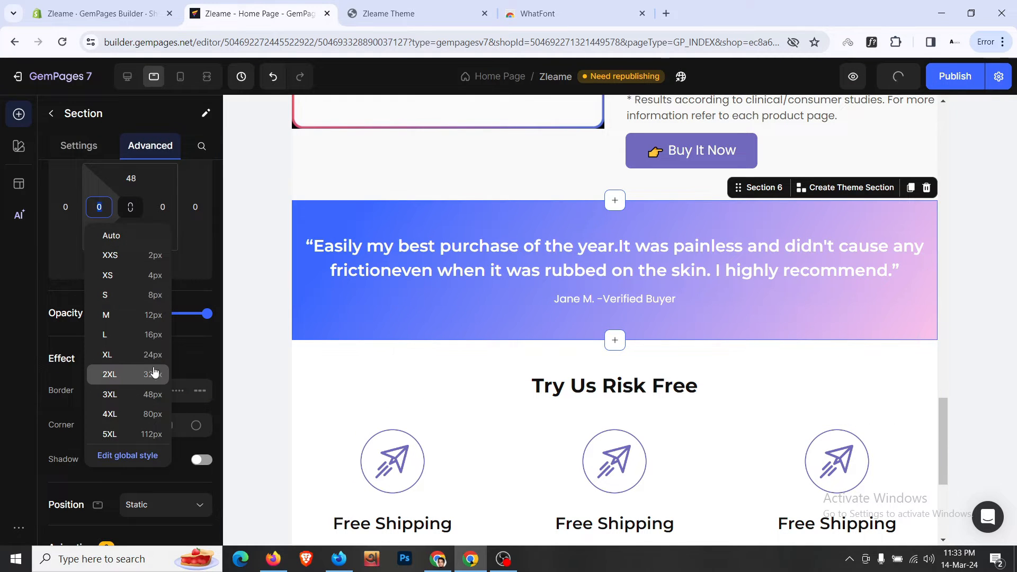
{"action": "left_click", "coordinate": [154, 354]}
{"action": "left_click", "coordinate": [163, 207]}
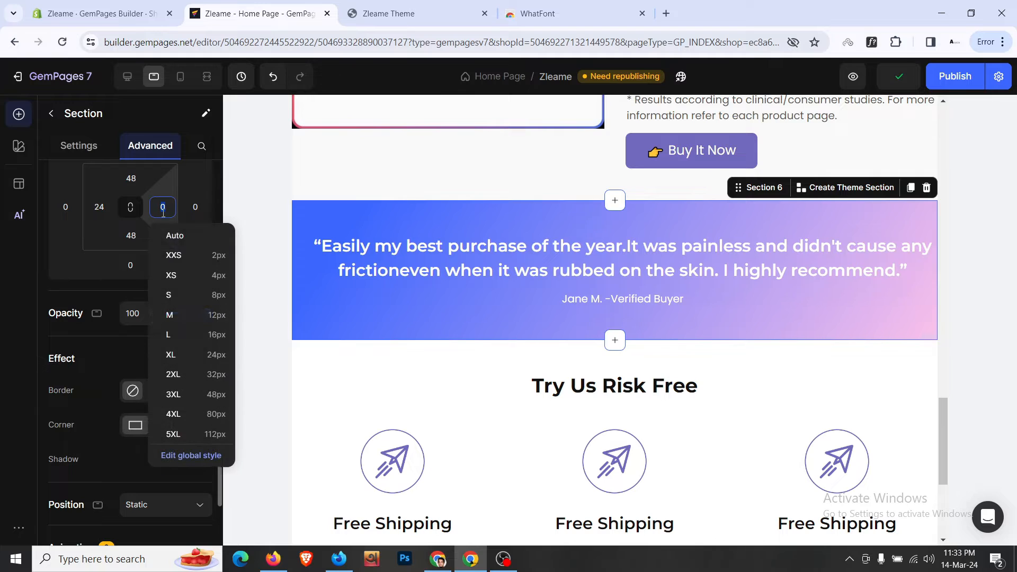
{"action": "left_click", "coordinate": [202, 360]}
- Give the Try Us Risk Free section XL (24px) left and right padding
{"action": "left_click", "coordinate": [381, 367]}
{"action": "left_click", "coordinate": [99, 207]}
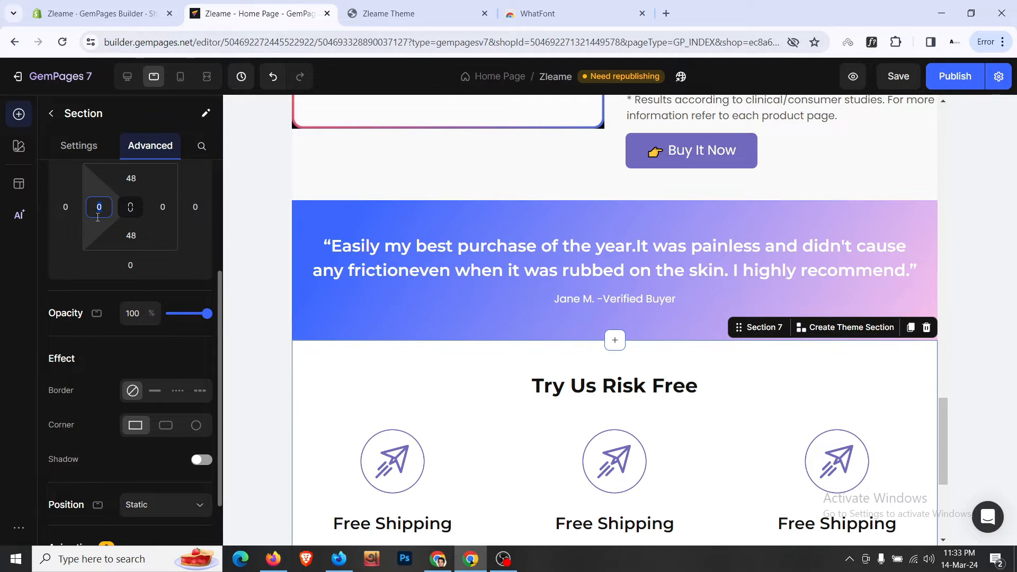
{"action": "left_click", "coordinate": [153, 355]}
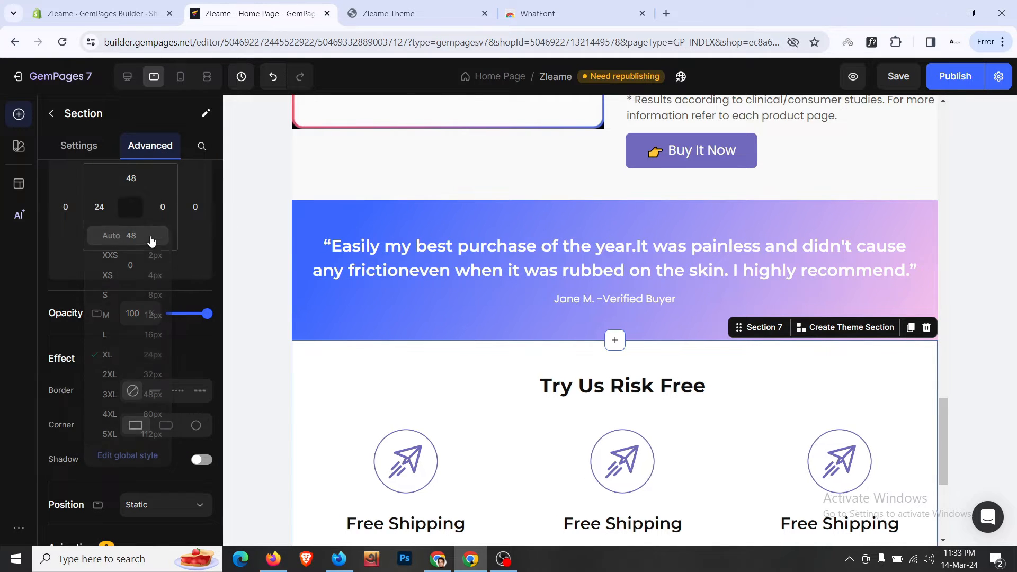
{"action": "left_click", "coordinate": [166, 215]}
{"action": "left_click", "coordinate": [171, 355]}
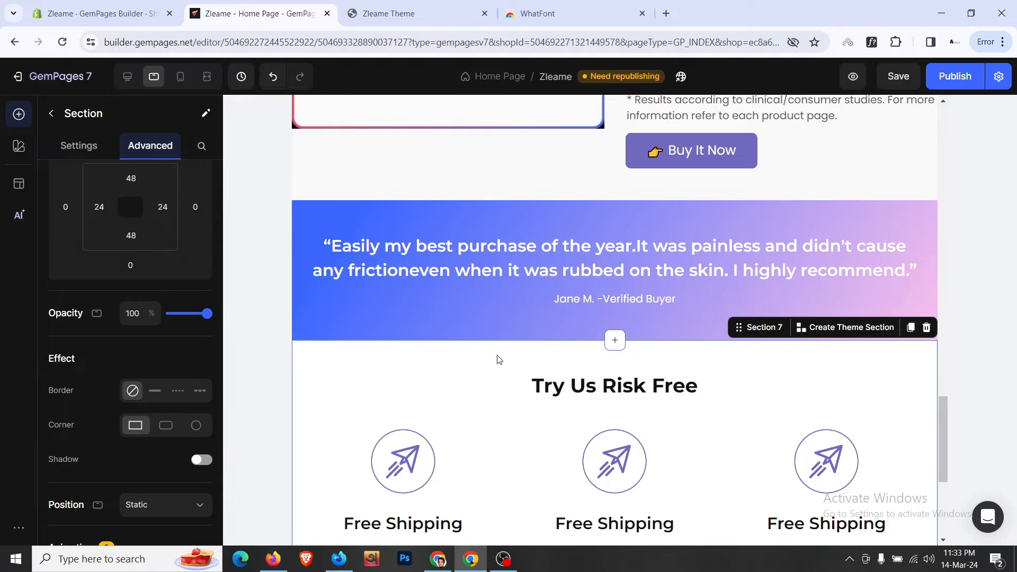
{"action": "scroll", "coordinate": [509, 359], "scroll_direction": "down", "scroll_amount": 3}
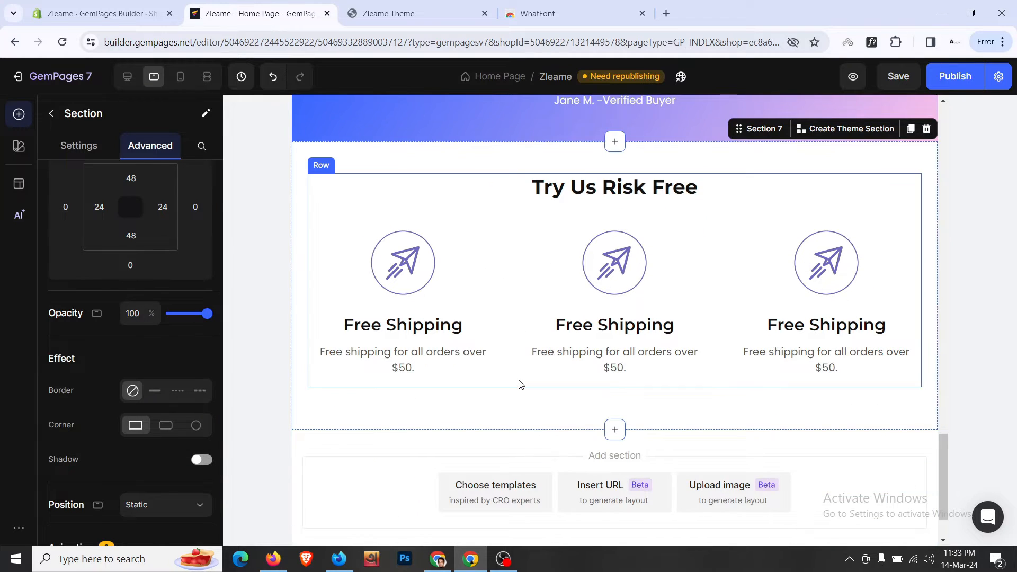
{"action": "scroll", "coordinate": [521, 384], "scroll_direction": "up", "scroll_amount": 1}
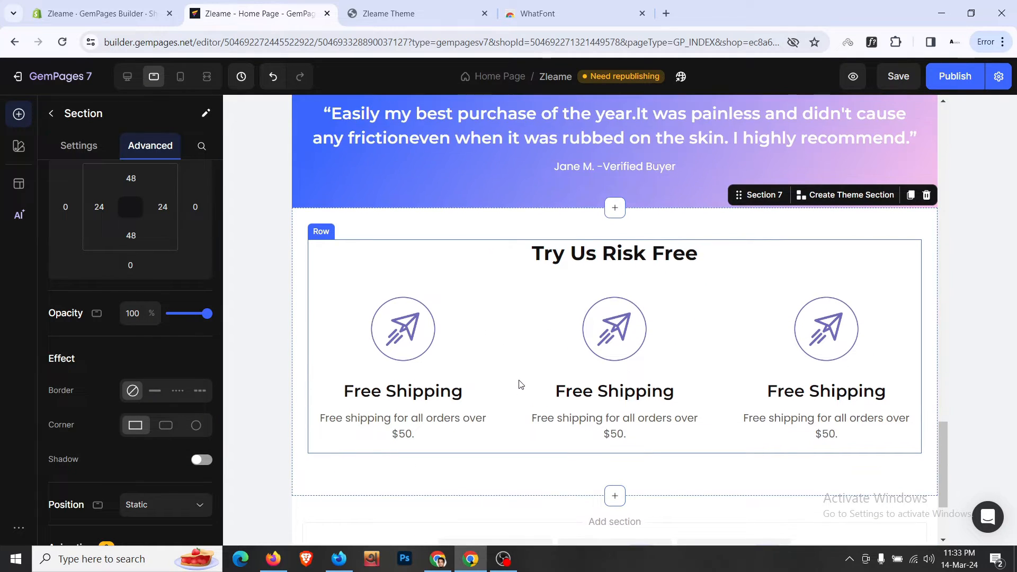
- Set the shipping-icon row's bottom spacing to 0, then check the heading's spacing settings
{"action": "left_click", "coordinate": [522, 450]}
{"action": "scroll", "coordinate": [522, 452], "scroll_direction": "down", "scroll_amount": 1}
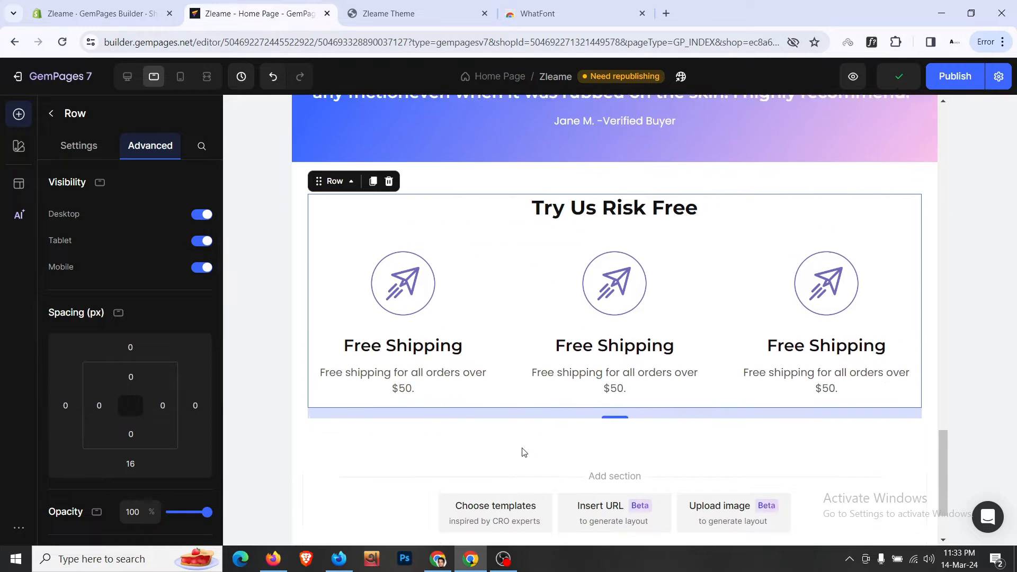
{"action": "left_click", "coordinate": [130, 463]}
{"action": "type", "text": "0"}
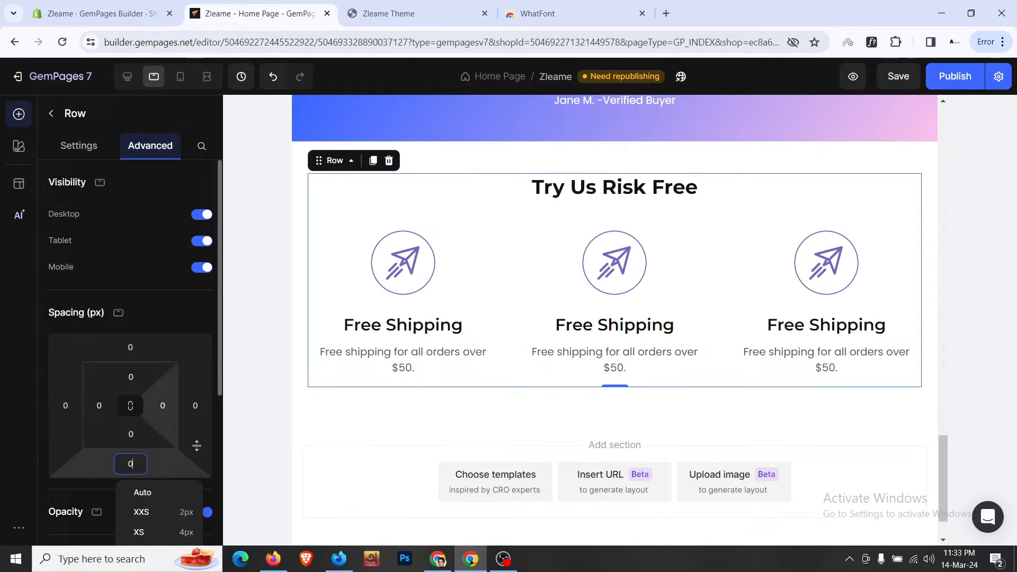
{"action": "left_click", "coordinate": [360, 413]}
{"action": "scroll", "coordinate": [358, 412], "scroll_direction": "up", "scroll_amount": 3}
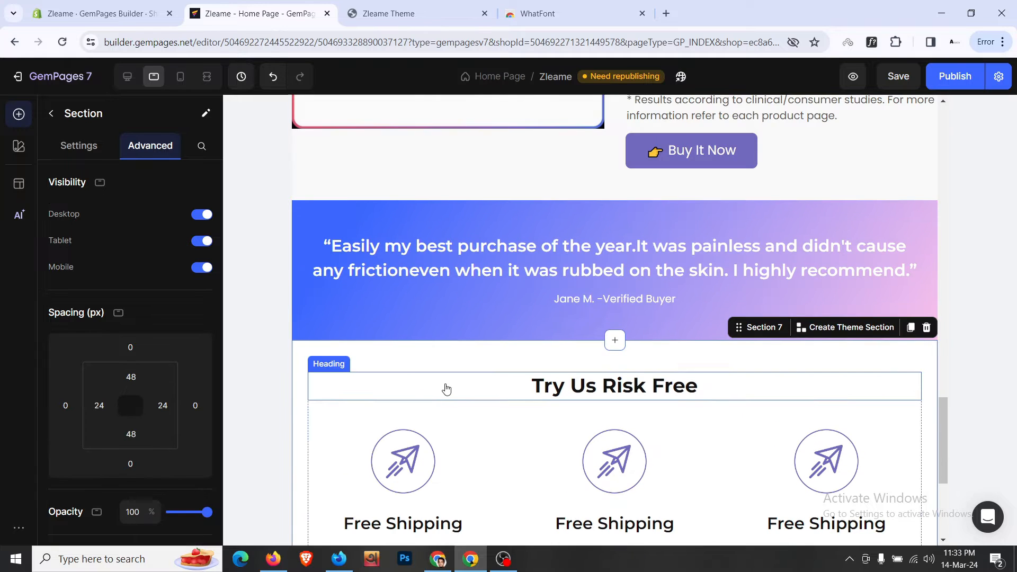
{"action": "left_click", "coordinate": [451, 389]}
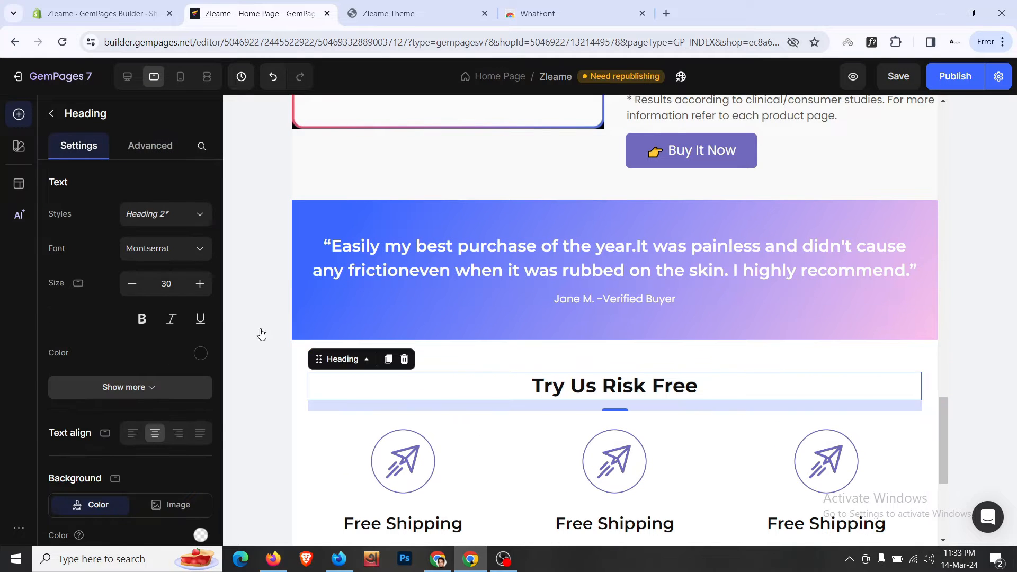
{"action": "left_click", "coordinate": [148, 152]}
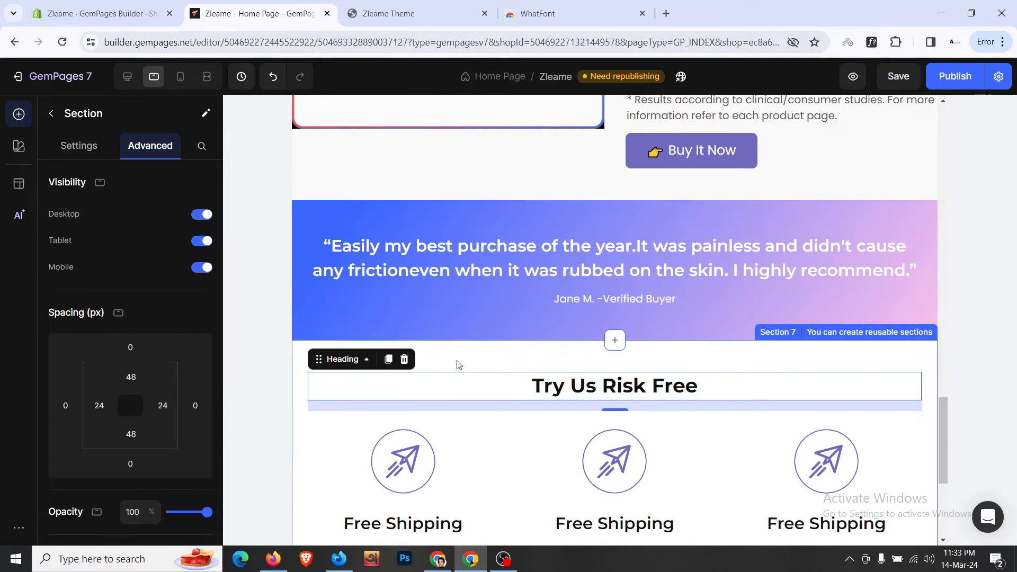
{"action": "scroll", "coordinate": [459, 364], "scroll_direction": "up", "scroll_amount": 10}
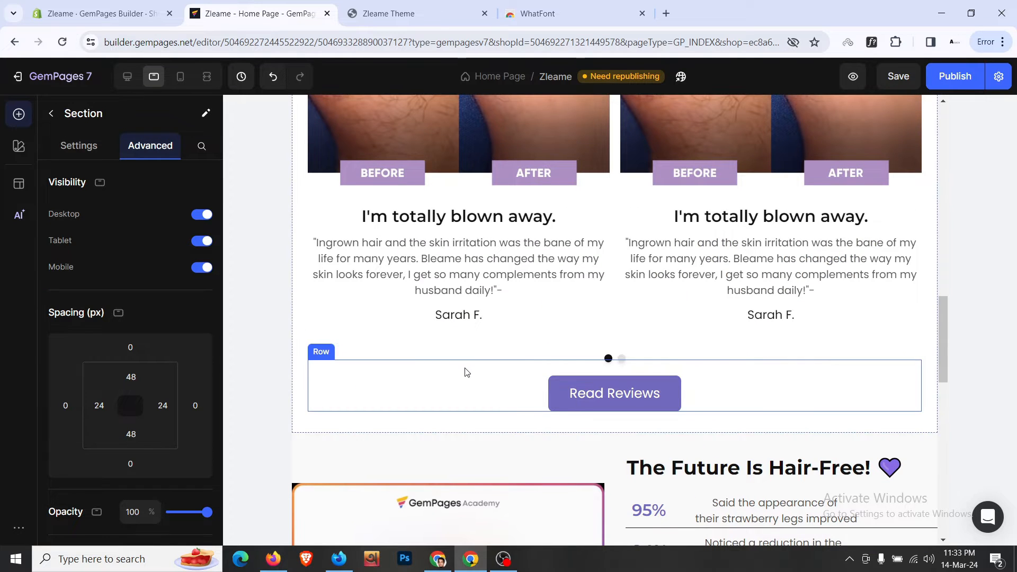
- Give the Read Reviews row a top spacing of 16px
{"action": "left_click", "coordinate": [466, 373]}
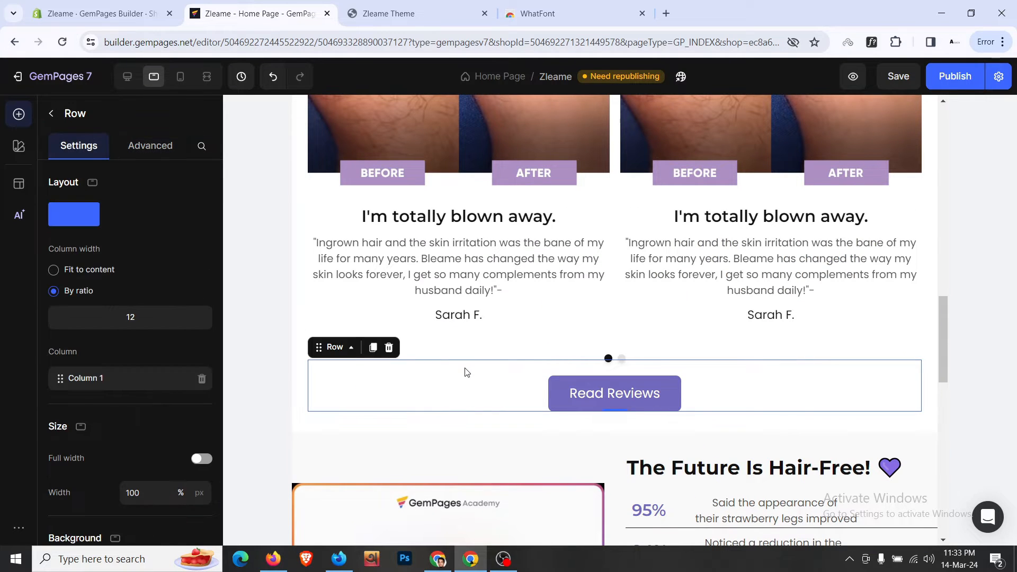
{"action": "left_click", "coordinate": [145, 146]}
{"action": "left_click", "coordinate": [130, 347]}
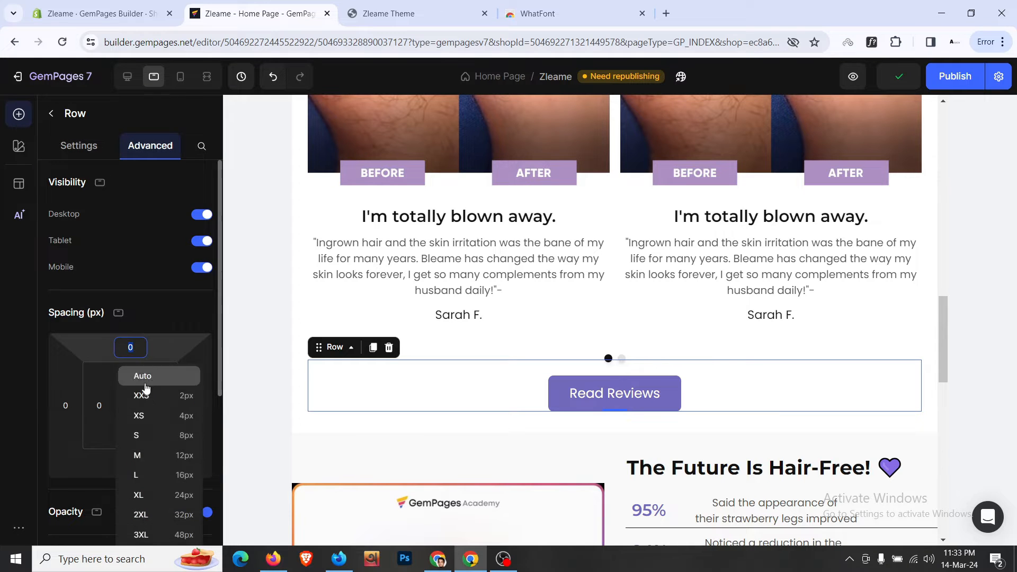
{"action": "left_click", "coordinate": [181, 476]}
- Select the reviews section, show its visibility and spacing settings, and scroll to the top
{"action": "left_click", "coordinate": [297, 406]}
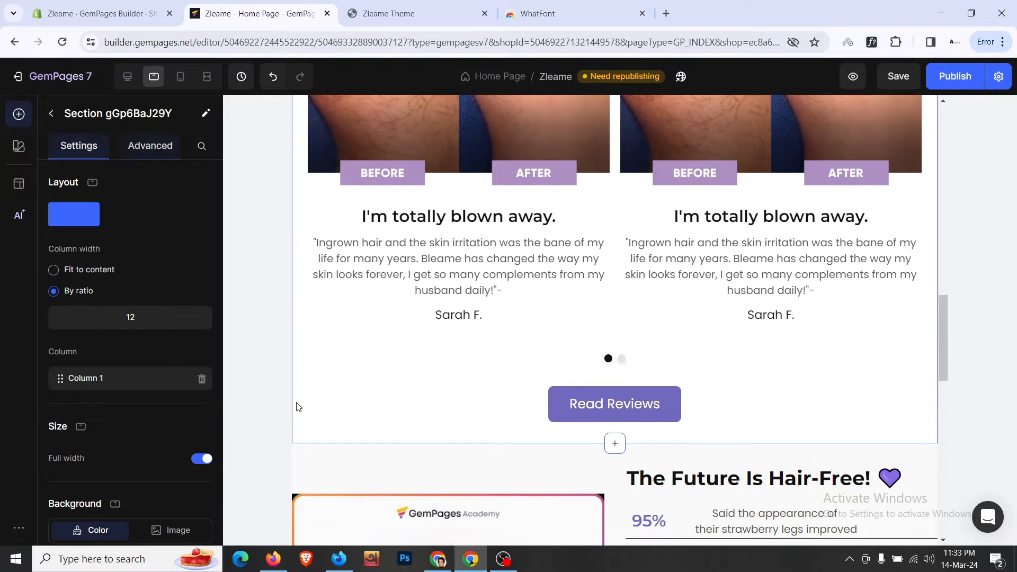
{"action": "scroll", "coordinate": [297, 406], "scroll_direction": "up", "scroll_amount": 3}
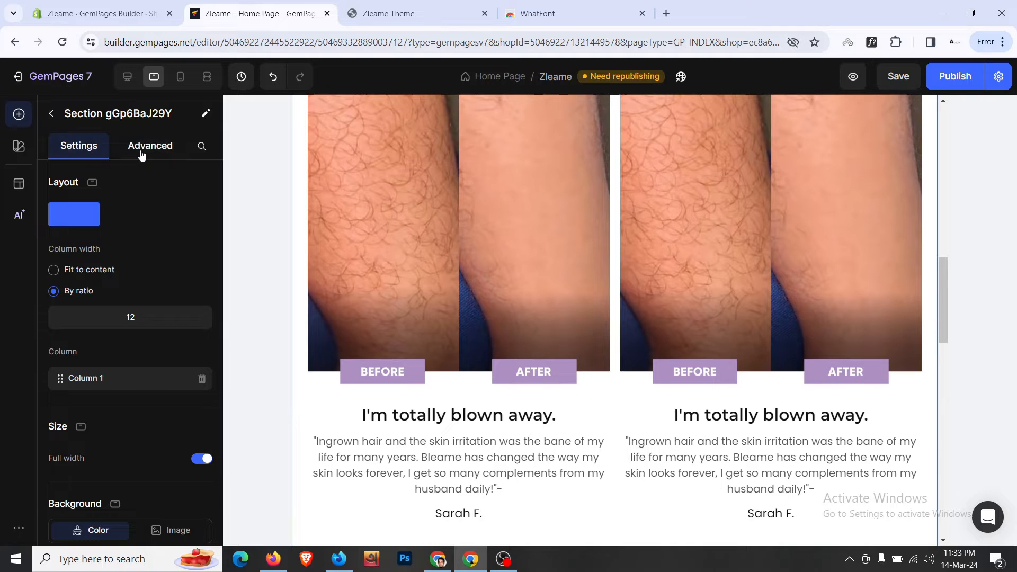
{"action": "left_click", "coordinate": [141, 154]}
{"action": "scroll", "coordinate": [379, 243], "scroll_direction": "up", "scroll_amount": 6}
{"action": "scroll", "coordinate": [377, 240], "scroll_direction": "down", "scroll_amount": 6}
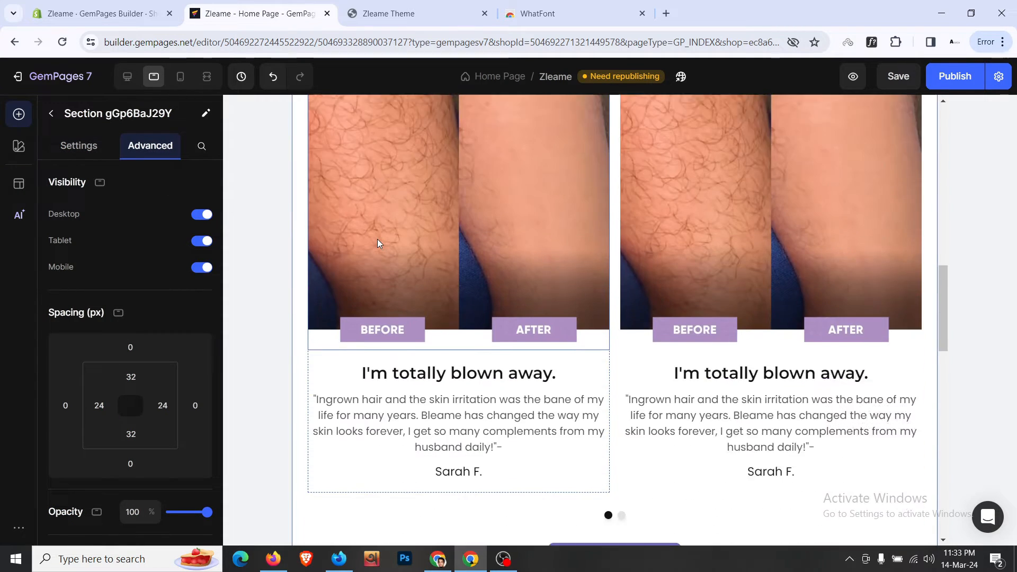
{"action": "scroll", "coordinate": [377, 240], "scroll_direction": "down", "scroll_amount": 1}
{"action": "scroll", "coordinate": [462, 404], "scroll_direction": "up", "scroll_amount": 3}
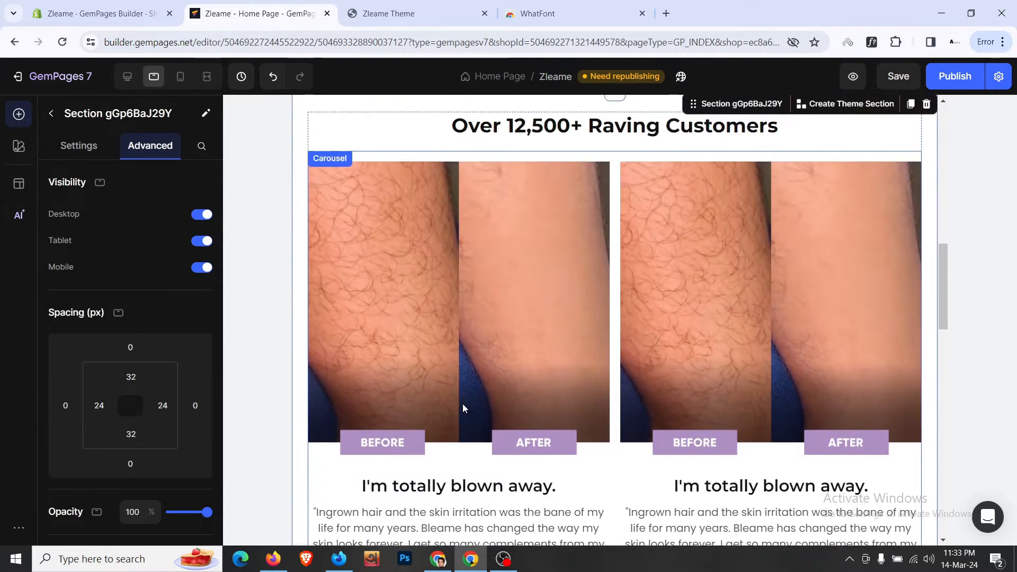
{"action": "scroll", "coordinate": [462, 404], "scroll_direction": "up", "scroll_amount": 3}
{"action": "scroll", "coordinate": [473, 273], "scroll_direction": "up", "scroll_amount": 2}
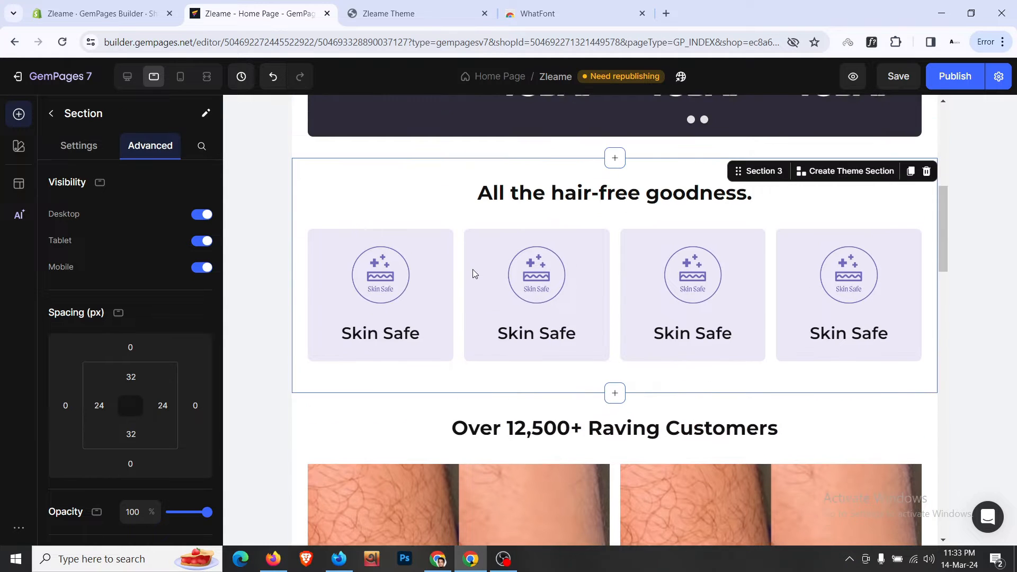
{"action": "scroll", "coordinate": [379, 326], "scroll_direction": "up", "scroll_amount": 5}
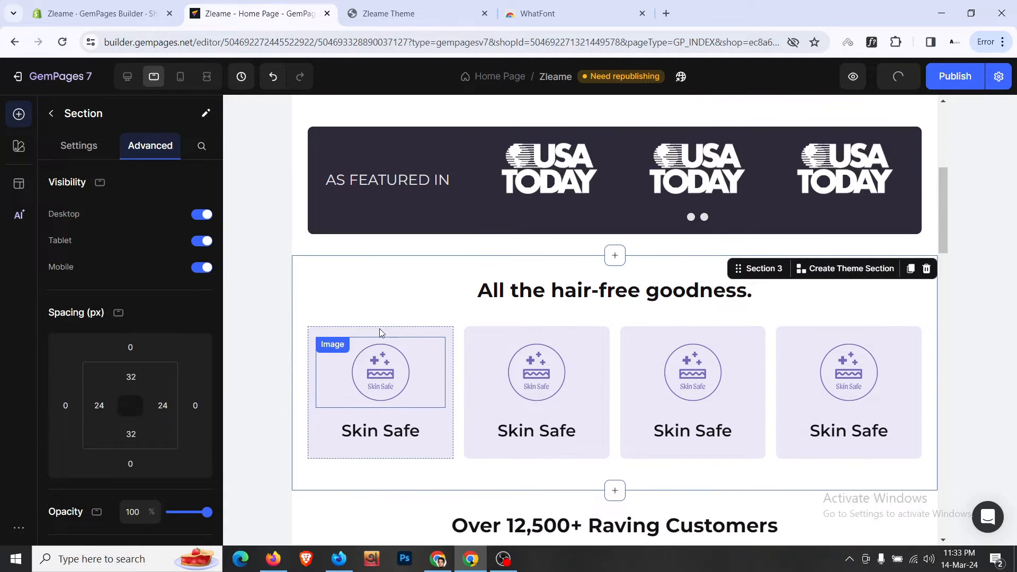
{"action": "scroll", "coordinate": [383, 312], "scroll_direction": "up", "scroll_amount": 2}
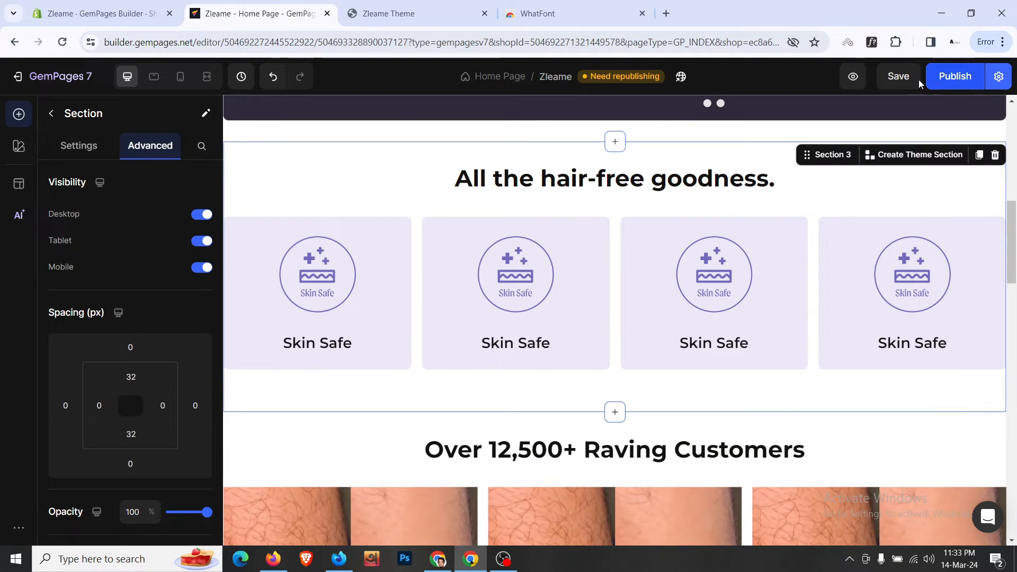
- Save the home page edits and publish the page to the live store
{"action": "left_click", "coordinate": [900, 76]}
{"action": "scroll", "coordinate": [786, 323], "scroll_direction": "down", "scroll_amount": 10}
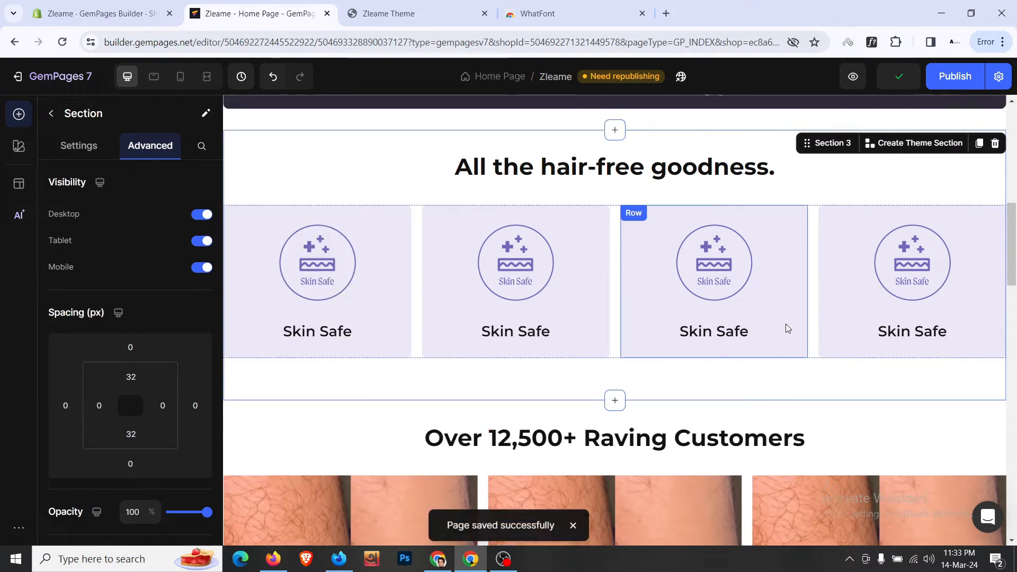
{"action": "scroll", "coordinate": [787, 329], "scroll_direction": "down", "scroll_amount": 10}
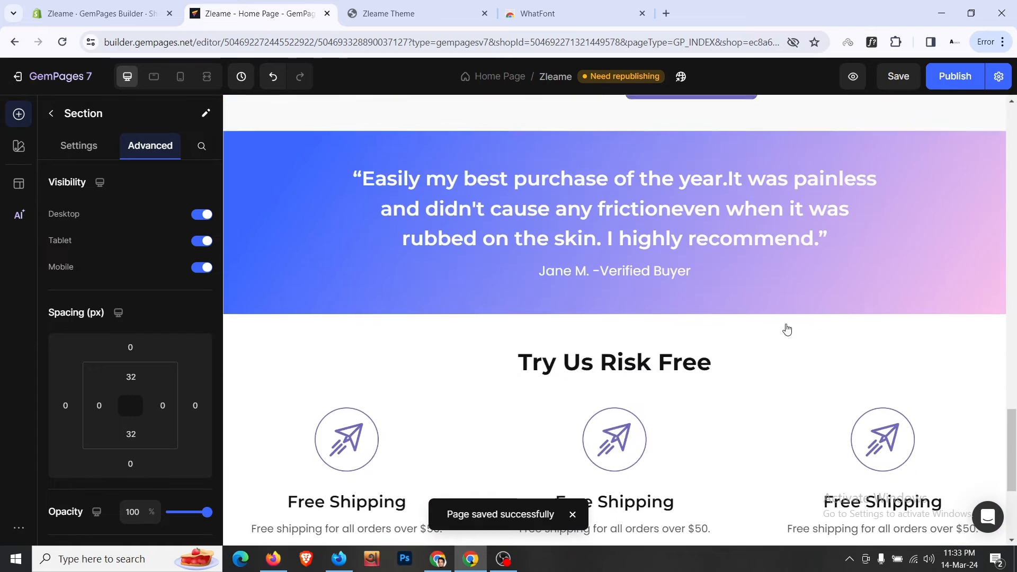
{"action": "scroll", "coordinate": [787, 330], "scroll_direction": "up", "scroll_amount": 7}
{"action": "scroll", "coordinate": [786, 327], "scroll_direction": "up", "scroll_amount": 20}
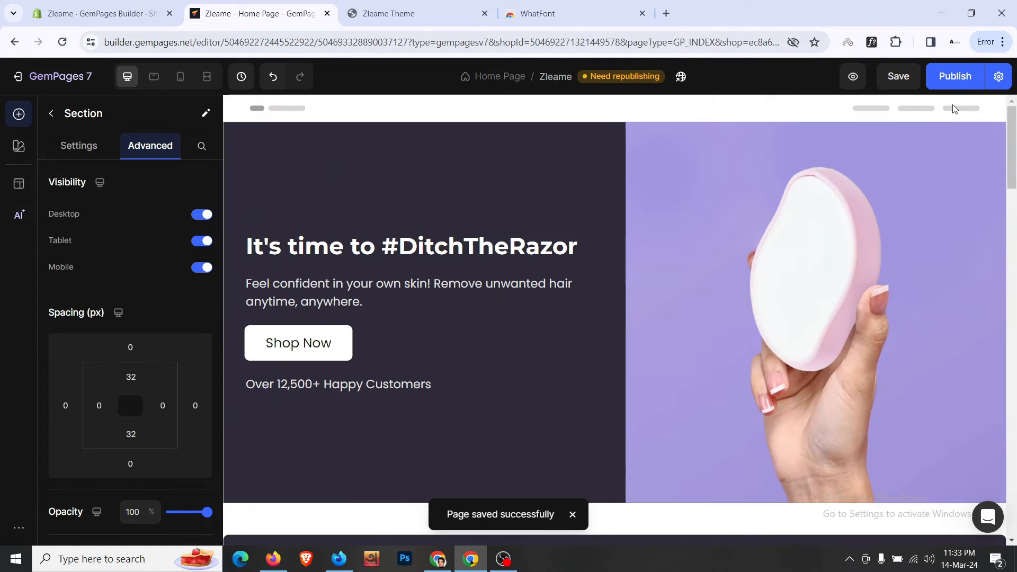
{"action": "left_click", "coordinate": [964, 86]}
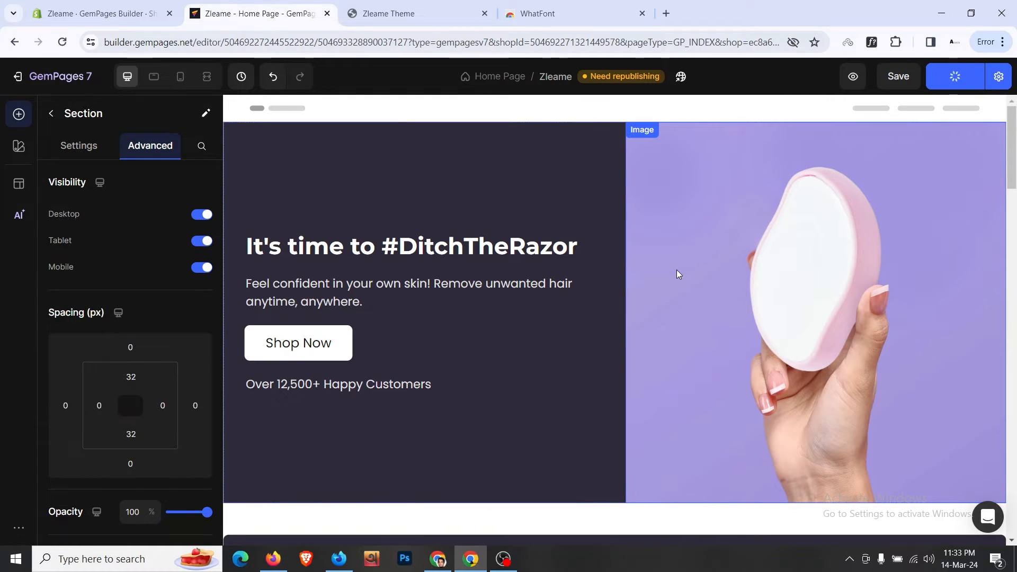
- Check the live store page, then return to the home page editor
{"action": "left_click", "coordinate": [432, 11]}
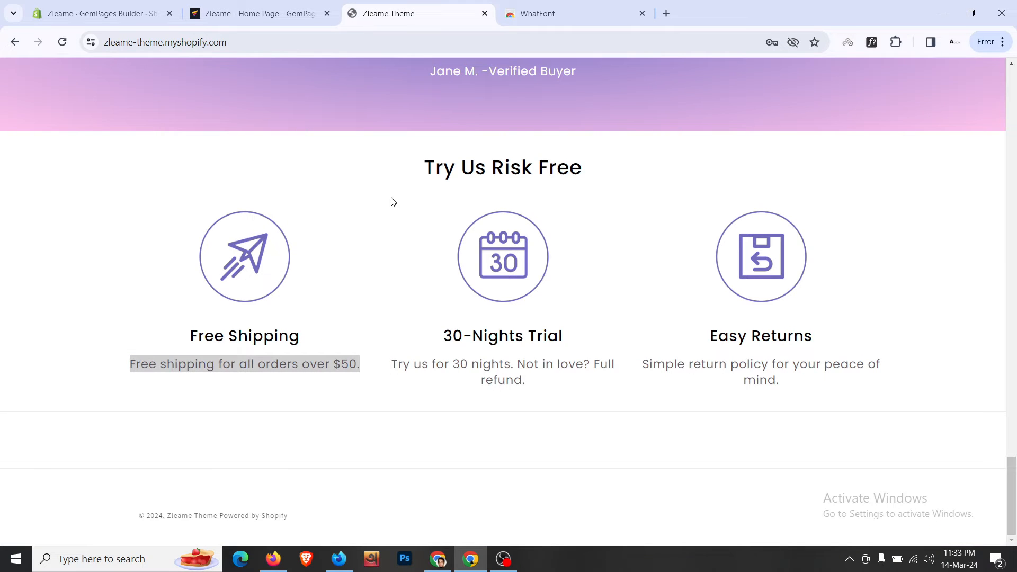
{"action": "scroll", "coordinate": [391, 198], "scroll_direction": "up", "scroll_amount": 20}
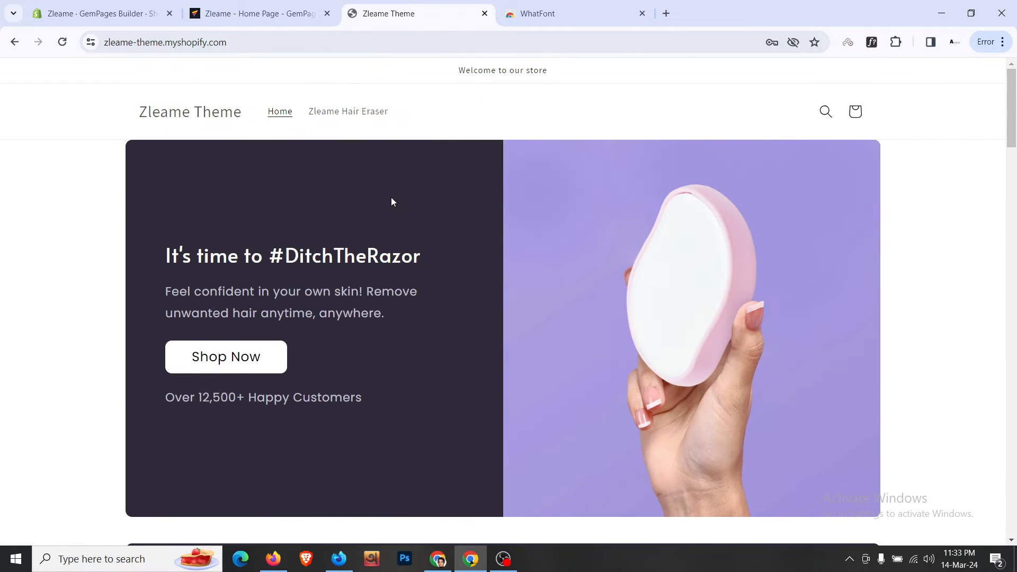
{"action": "left_click", "coordinate": [305, 12]}
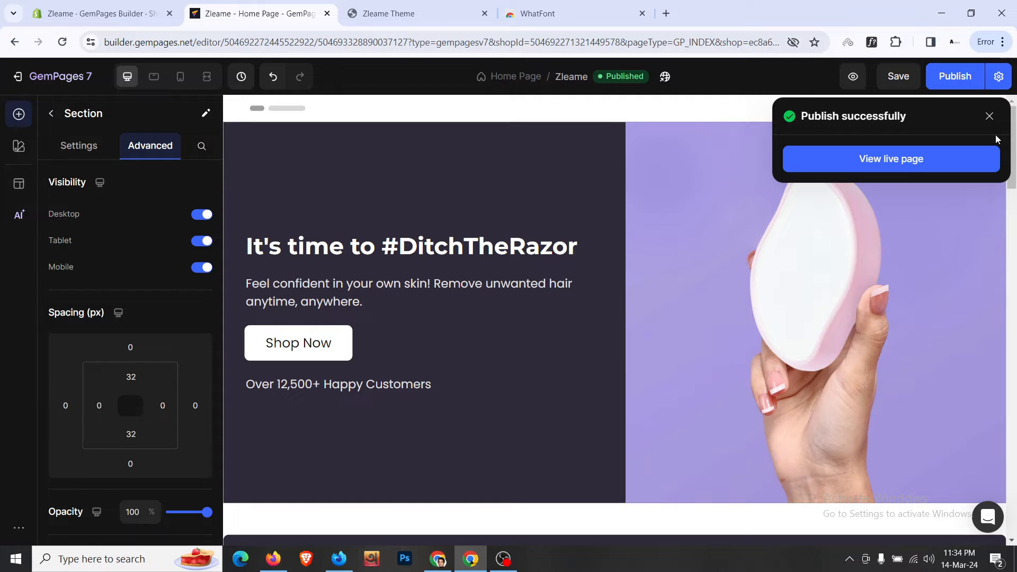
- Close the 'Publish successfully' message and switch to the Zleame Theme storefront tab
{"action": "left_click", "coordinate": [991, 127]}
{"action": "scroll", "coordinate": [511, 306], "scroll_direction": "down", "scroll_amount": 6}
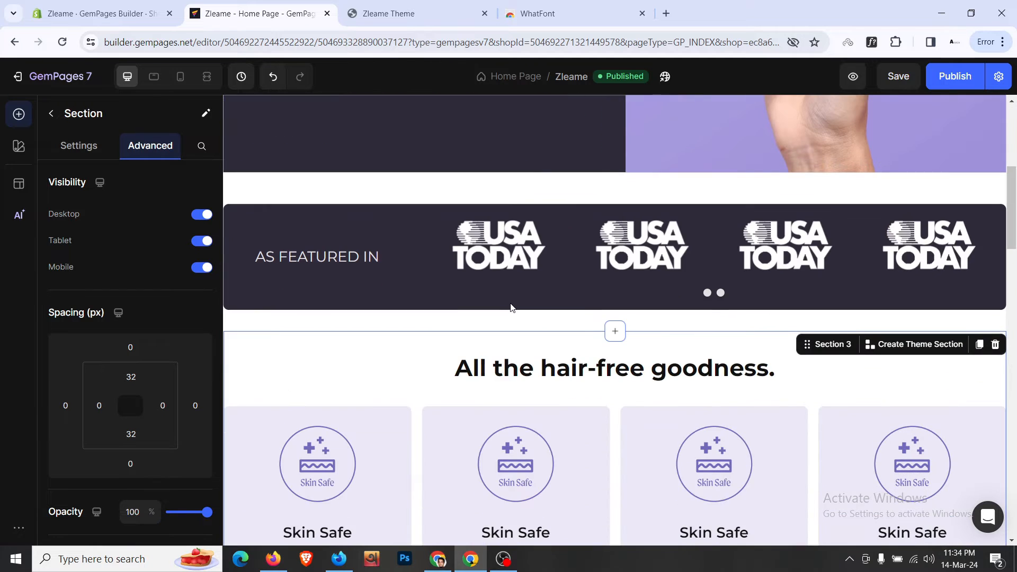
{"action": "left_click", "coordinate": [402, 13]}
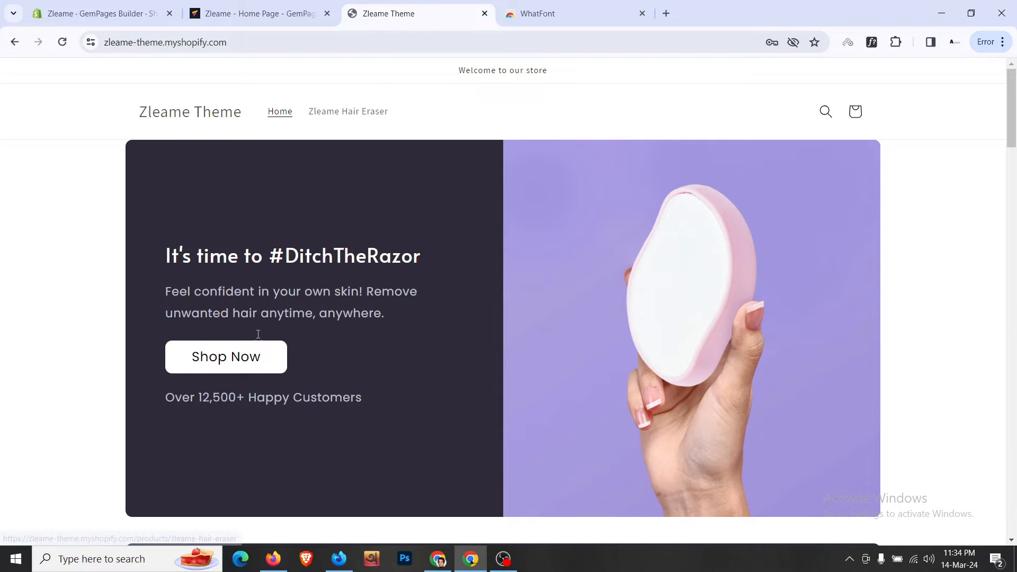
- Open Zleame Hair Eraser from the home page grid and browse down to its FAQ and Try Us Risk Free
{"action": "scroll", "coordinate": [284, 329], "scroll_direction": "down", "scroll_amount": 20}
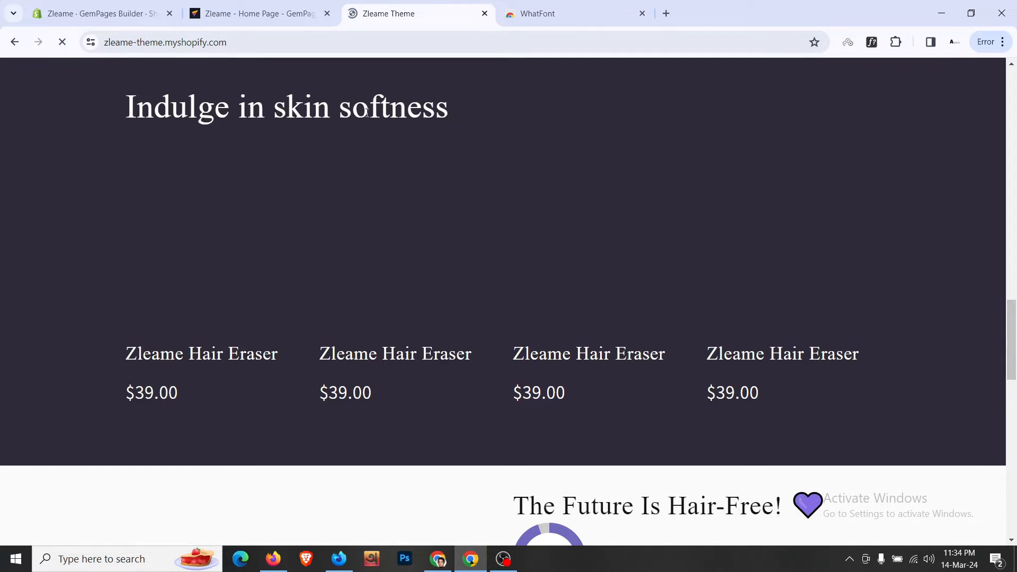
{"action": "left_click", "coordinate": [206, 359]}
{"action": "scroll", "coordinate": [141, 268], "scroll_direction": "down", "scroll_amount": 15}
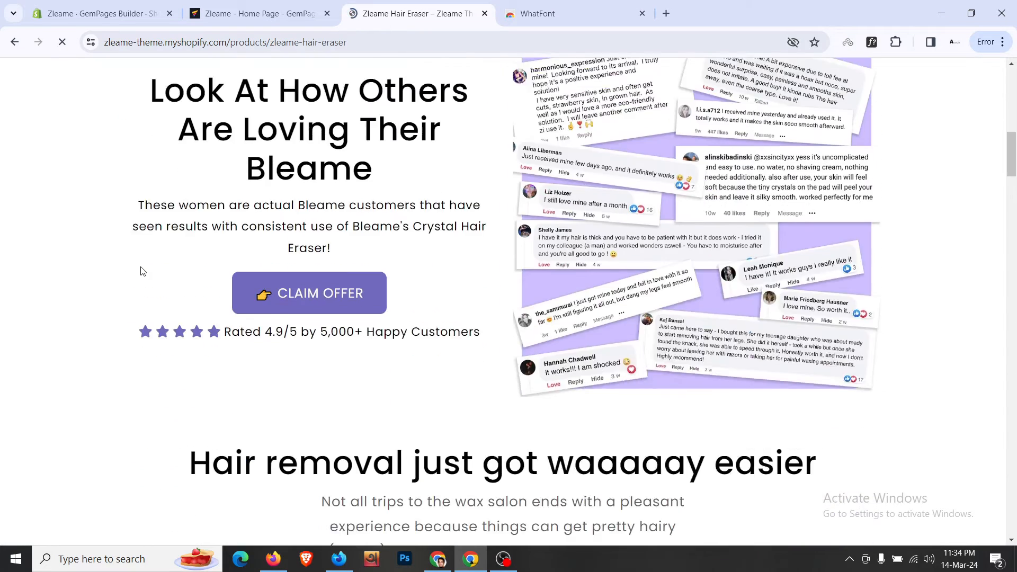
{"action": "scroll", "coordinate": [141, 271], "scroll_direction": "down", "scroll_amount": 15}
{"action": "scroll", "coordinate": [142, 272], "scroll_direction": "up", "scroll_amount": 5}
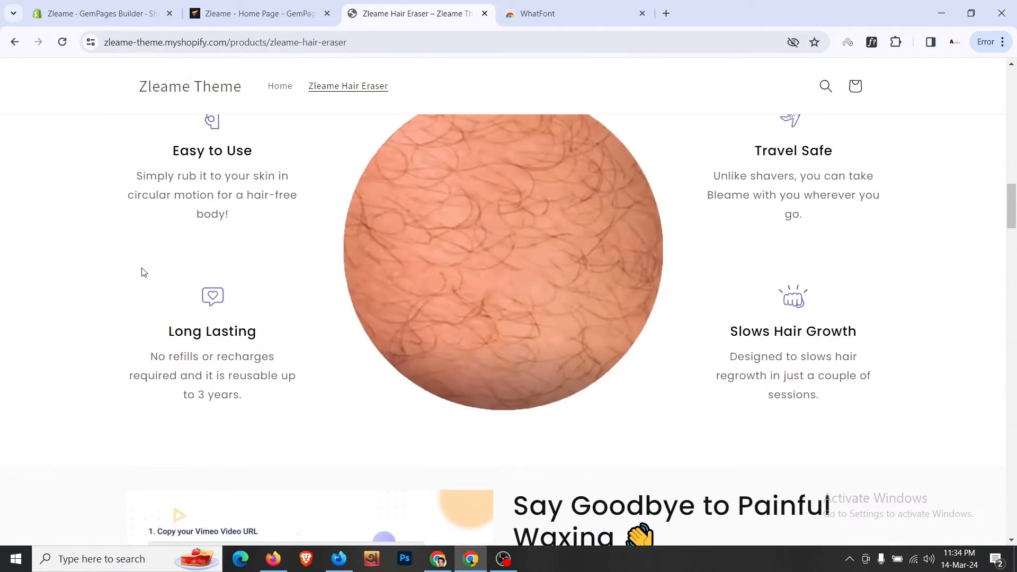
{"action": "scroll", "coordinate": [142, 272], "scroll_direction": "down", "scroll_amount": 20}
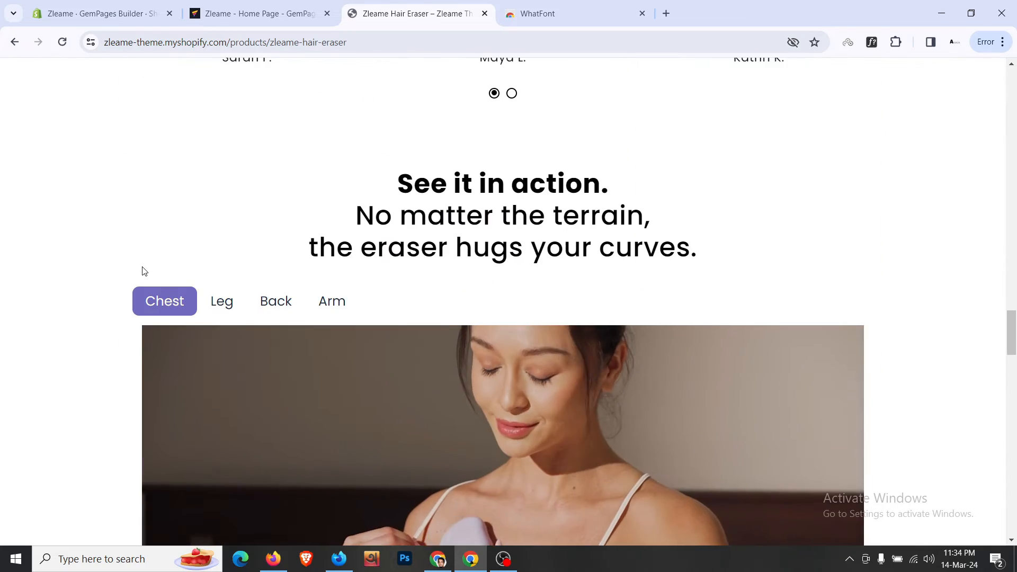
{"action": "scroll", "coordinate": [144, 271], "scroll_direction": "down", "scroll_amount": 15}
{"action": "scroll", "coordinate": [144, 271], "scroll_direction": "up", "scroll_amount": 10}
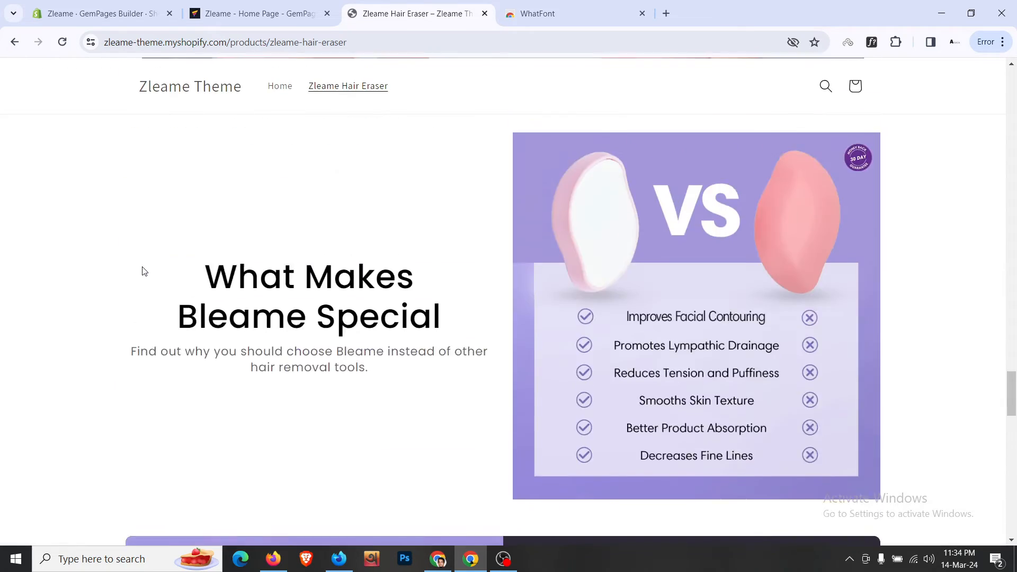
{"action": "scroll", "coordinate": [144, 271], "scroll_direction": "up", "scroll_amount": 12}
{"action": "scroll", "coordinate": [144, 271], "scroll_direction": "down", "scroll_amount": 15}
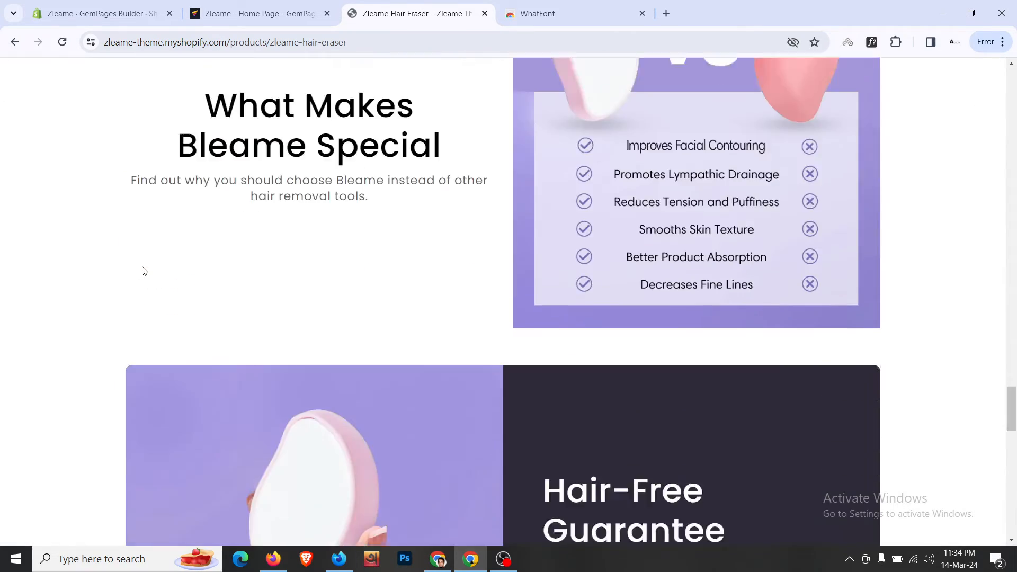
{"action": "scroll", "coordinate": [142, 271], "scroll_direction": "down", "scroll_amount": 8}
{"action": "scroll", "coordinate": [142, 271], "scroll_direction": "up", "scroll_amount": 20}
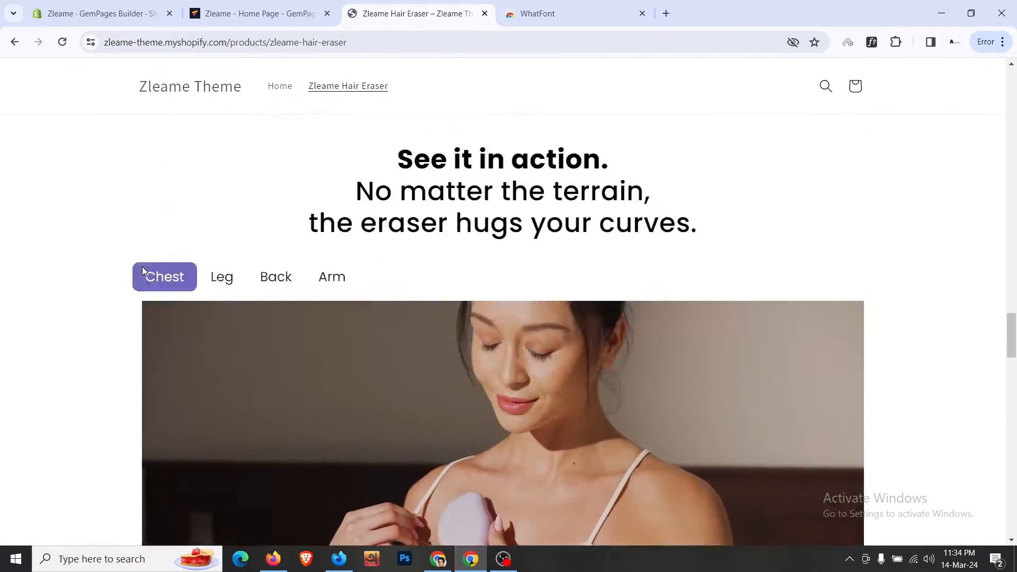
{"action": "scroll", "coordinate": [142, 271], "scroll_direction": "up", "scroll_amount": 20}
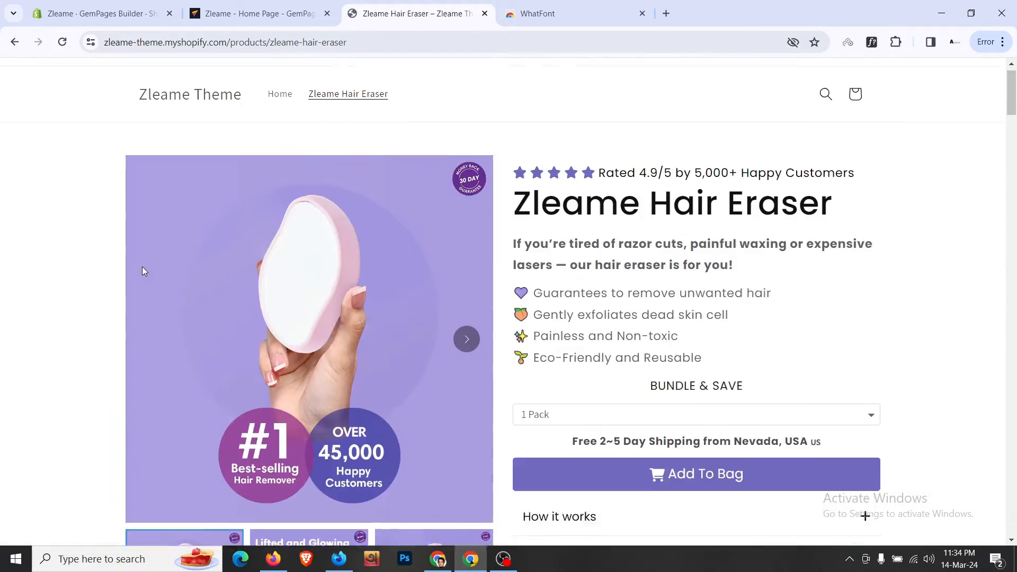
{"action": "scroll", "coordinate": [142, 271], "scroll_direction": "down", "scroll_amount": 18}
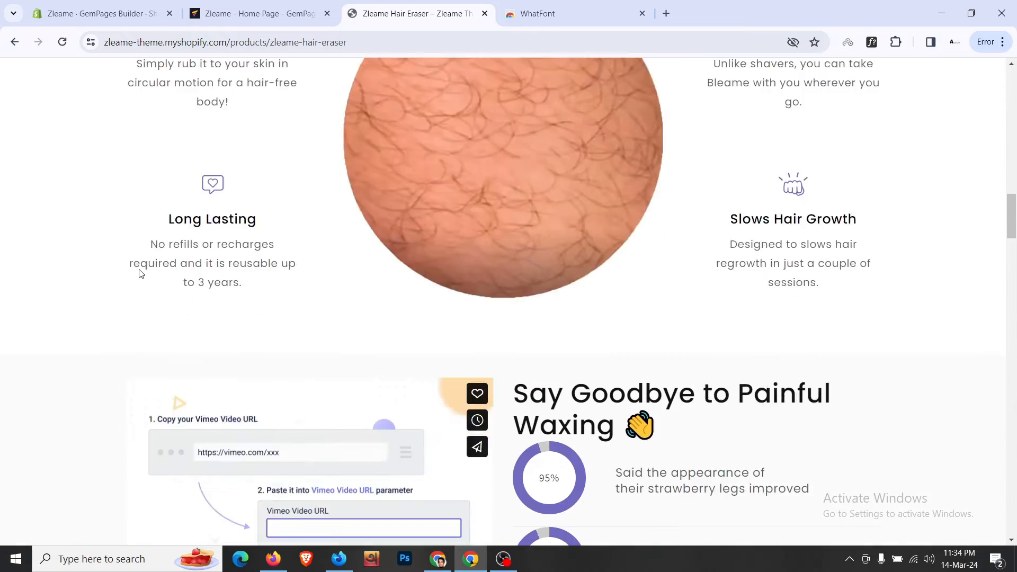
{"action": "scroll", "coordinate": [141, 273], "scroll_direction": "down", "scroll_amount": 10}
{"action": "scroll", "coordinate": [738, 224], "scroll_direction": "up", "scroll_amount": 5}
{"action": "scroll", "coordinate": [737, 224], "scroll_direction": "down", "scroll_amount": 18}
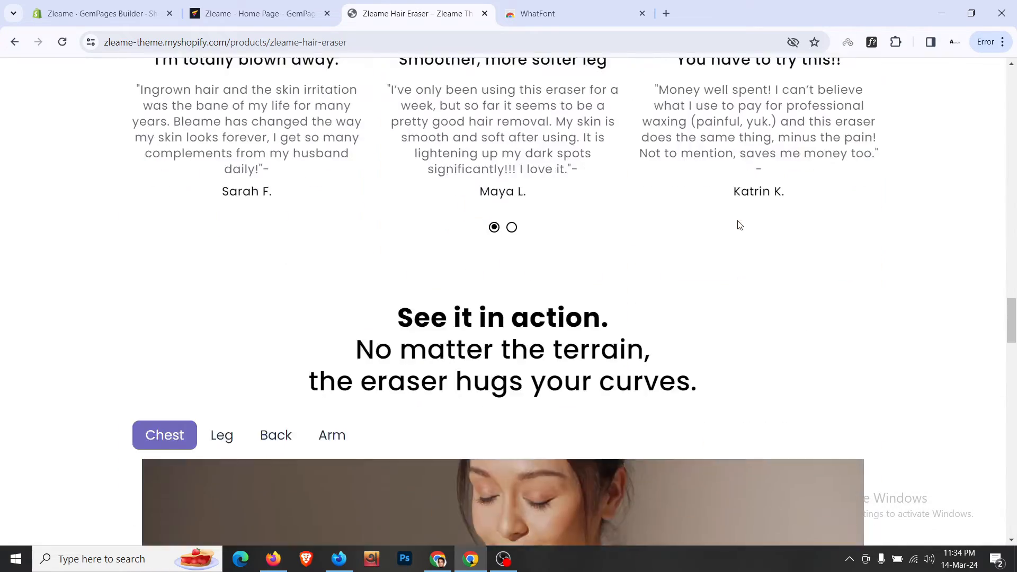
{"action": "scroll", "coordinate": [739, 225], "scroll_direction": "up", "scroll_amount": 8}
{"action": "scroll", "coordinate": [607, 217], "scroll_direction": "down", "scroll_amount": 18}
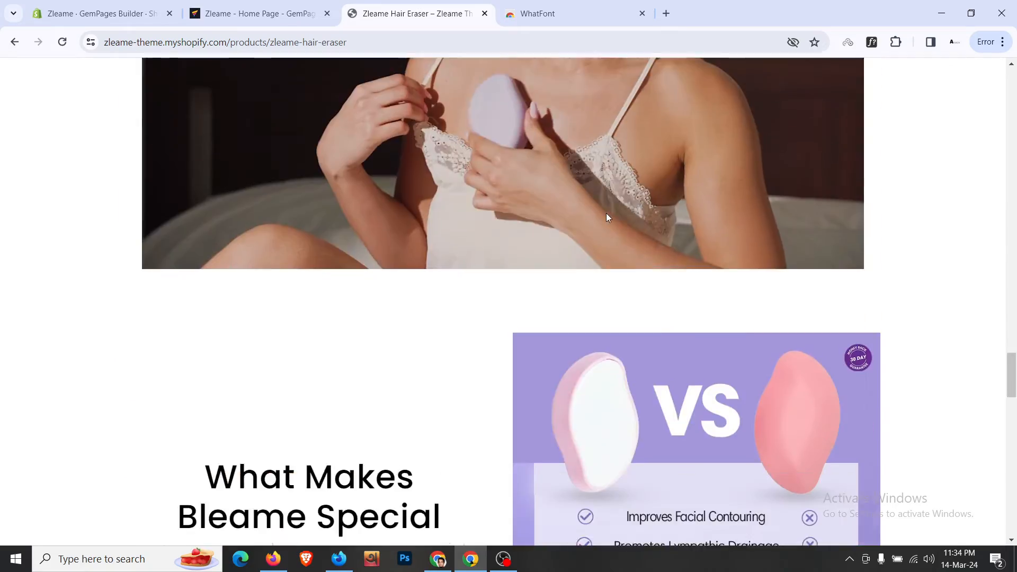
{"action": "scroll", "coordinate": [607, 218], "scroll_direction": "down", "scroll_amount": 20}
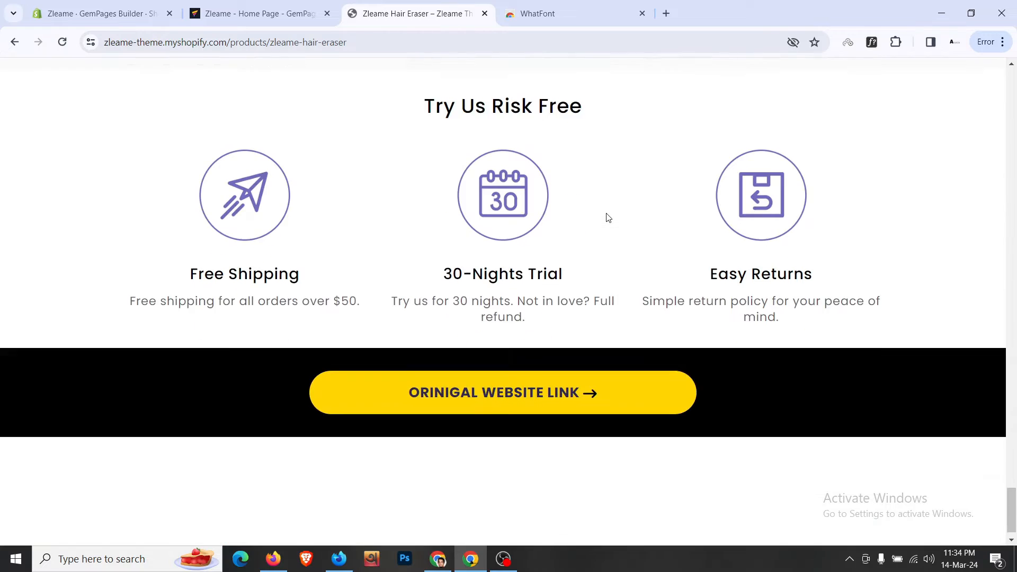
{"action": "scroll", "coordinate": [1013, 466], "scroll_direction": "up", "scroll_amount": 5}
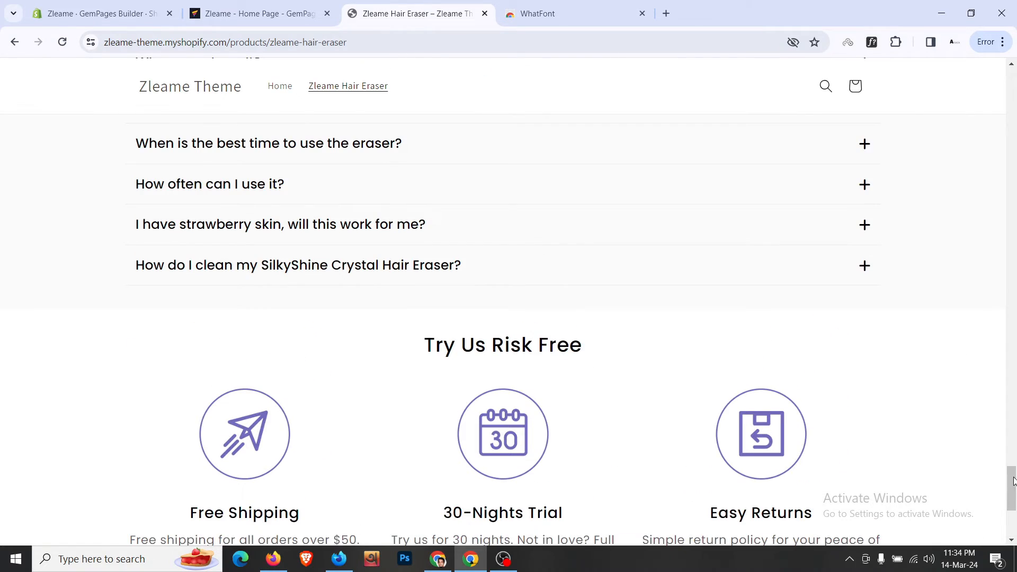
{"action": "left_click_drag", "start_coordinate": [1012, 480], "coordinate": [1013, 78]}
- Move between the home page editor and the Zleame Hair Eraser page tabs, ending in the editor
{"action": "left_click", "coordinate": [255, 14]}
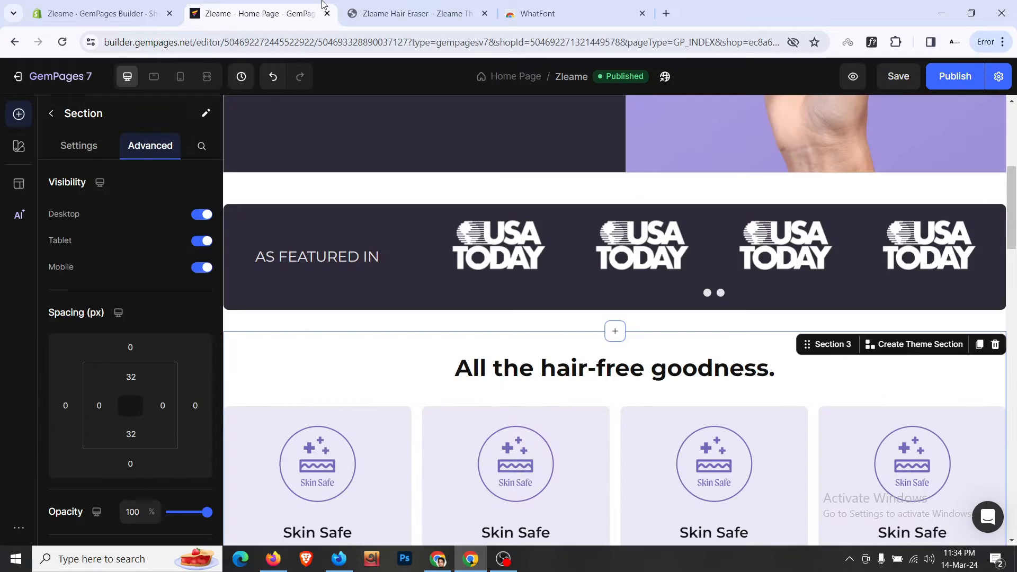
{"action": "scroll", "coordinate": [607, 330], "scroll_direction": "up", "scroll_amount": 6}
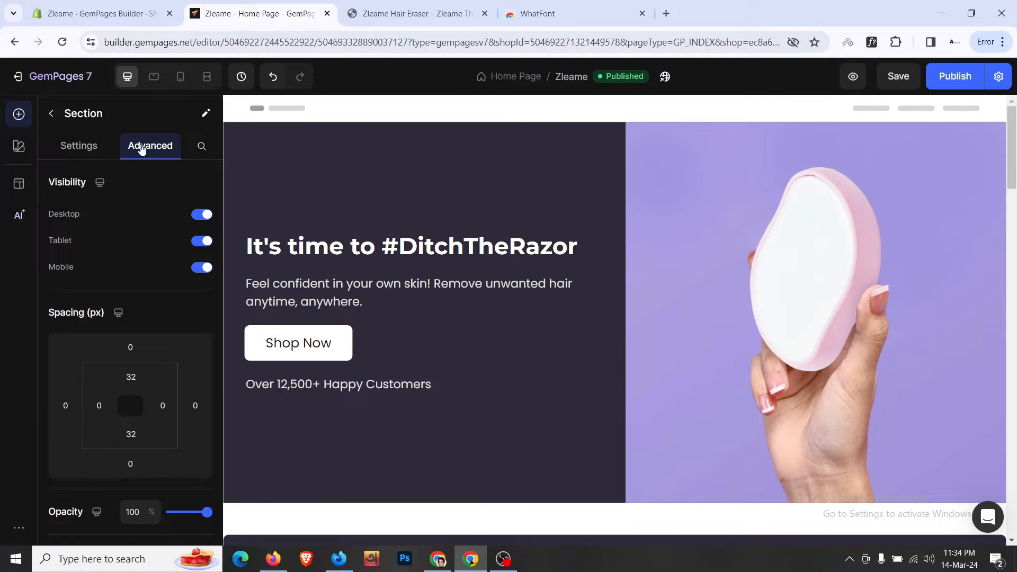
{"action": "left_click", "coordinate": [494, 569]}
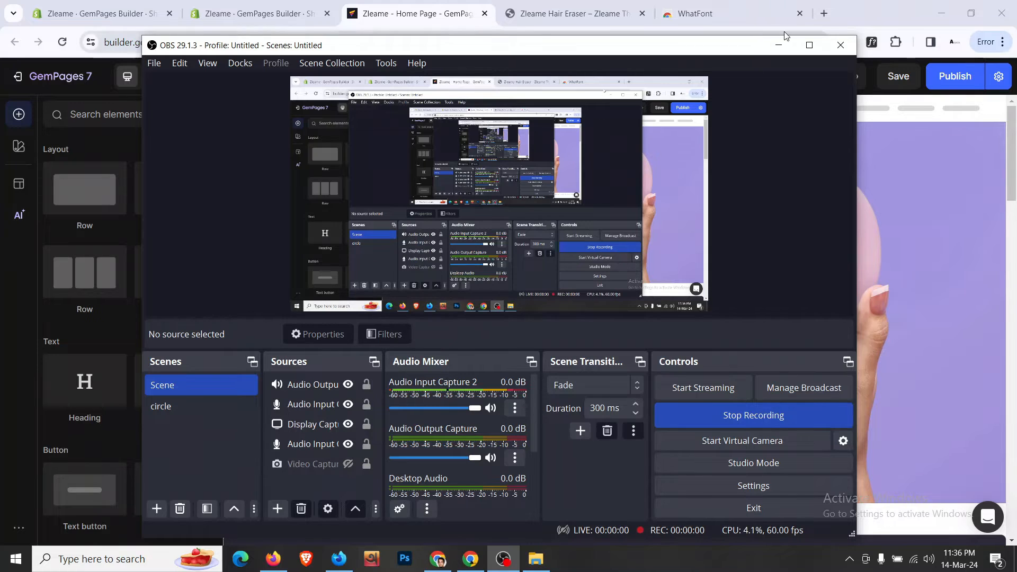
{"action": "left_click", "coordinate": [778, 44]}
{"action": "key", "text": "ctrl+Tab"}
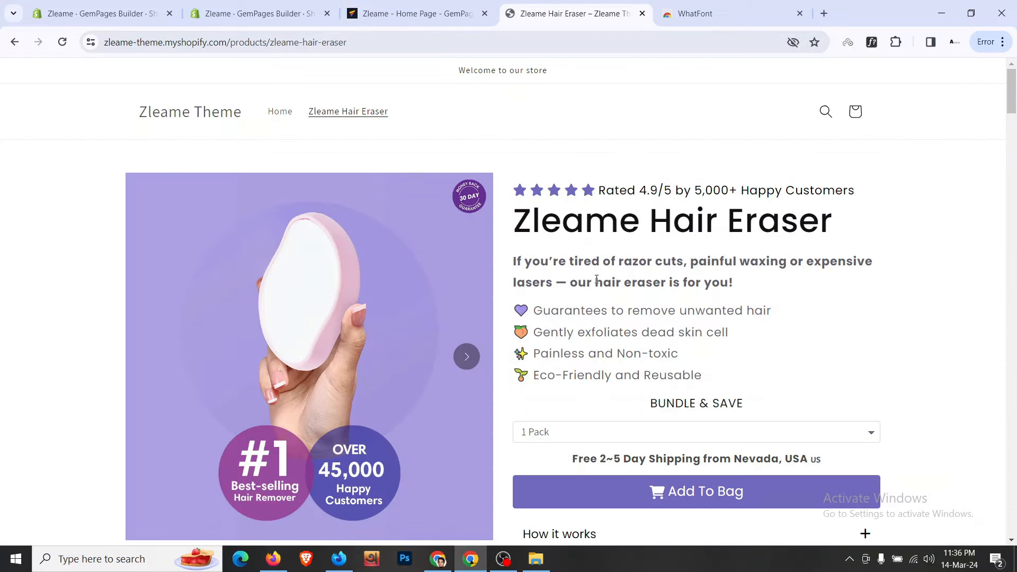
{"action": "scroll", "coordinate": [597, 279], "scroll_direction": "down", "scroll_amount": 5}
{"action": "scroll", "coordinate": [602, 341], "scroll_direction": "up", "scroll_amount": 5}
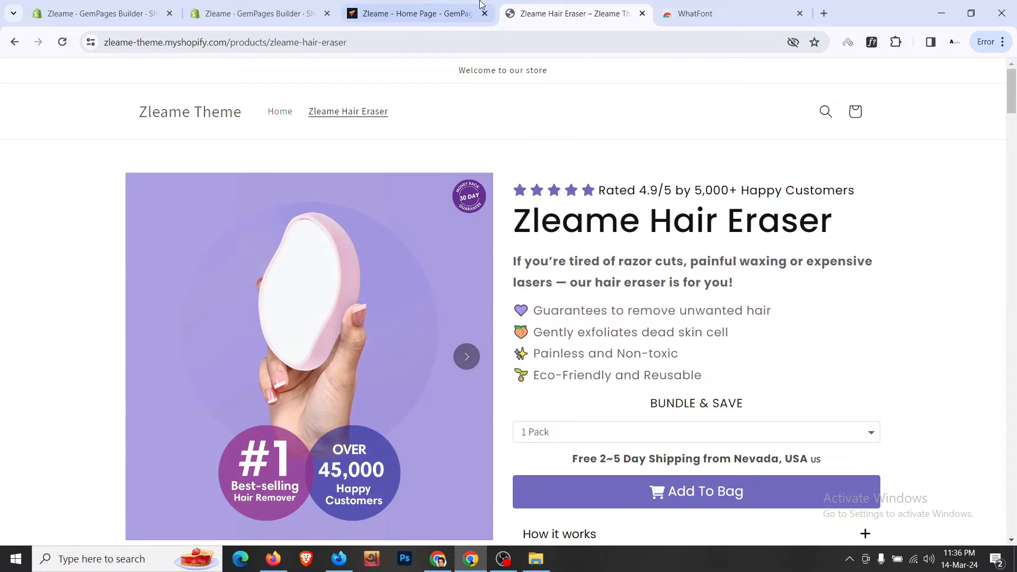
{"action": "left_click", "coordinate": [479, 5]}
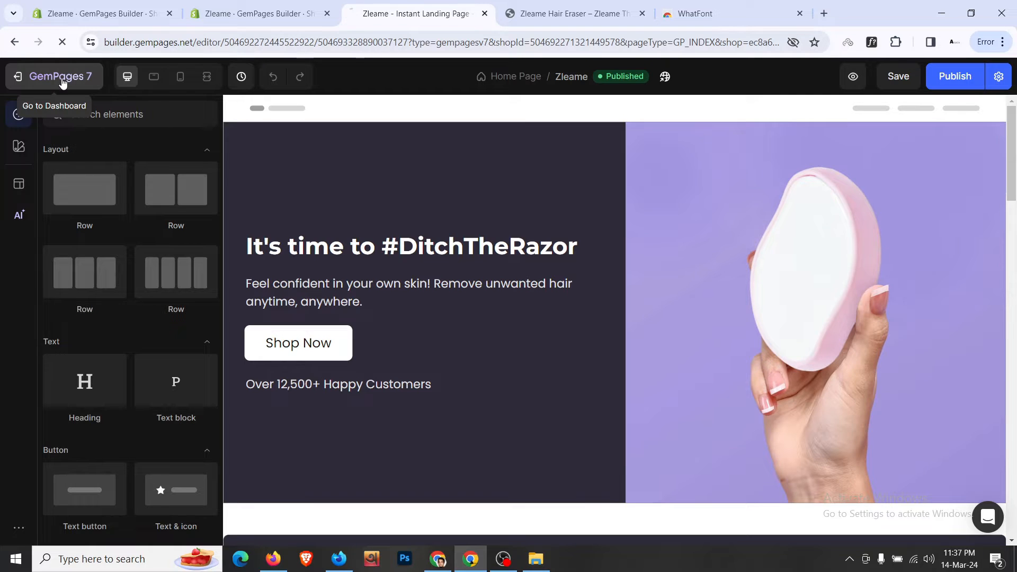
- Go to the GemPages dashboard, dismiss the trial reminder and duplicate the Zleame home page
{"action": "left_click", "coordinate": [62, 80]}
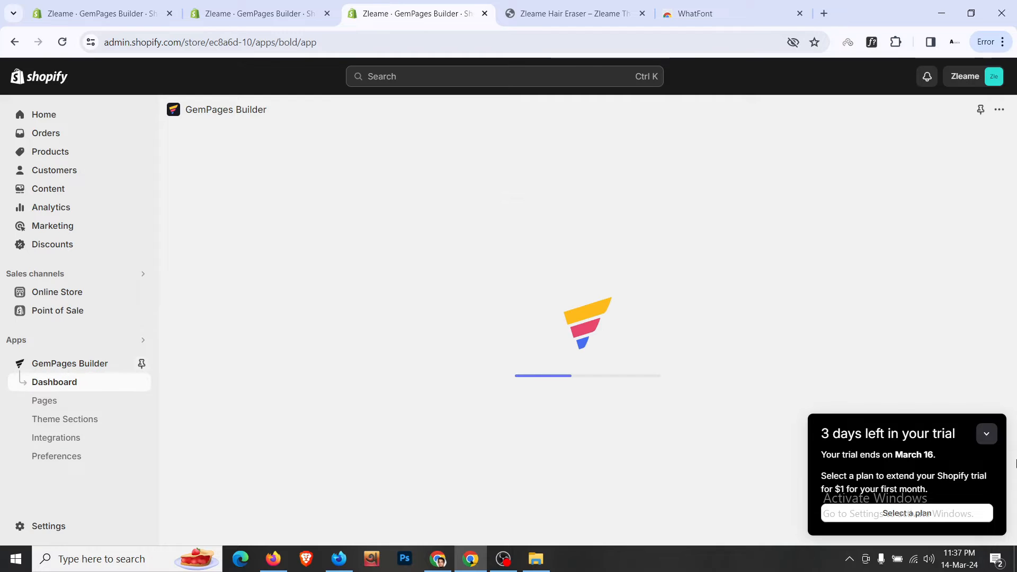
{"action": "left_click", "coordinate": [985, 434]}
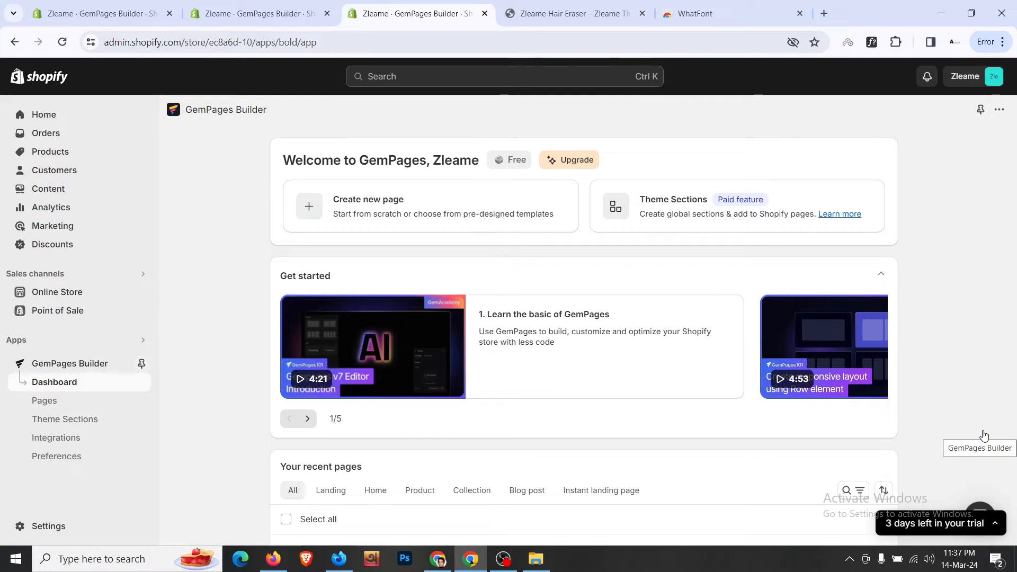
{"action": "scroll", "coordinate": [985, 435], "scroll_direction": "down", "scroll_amount": 4}
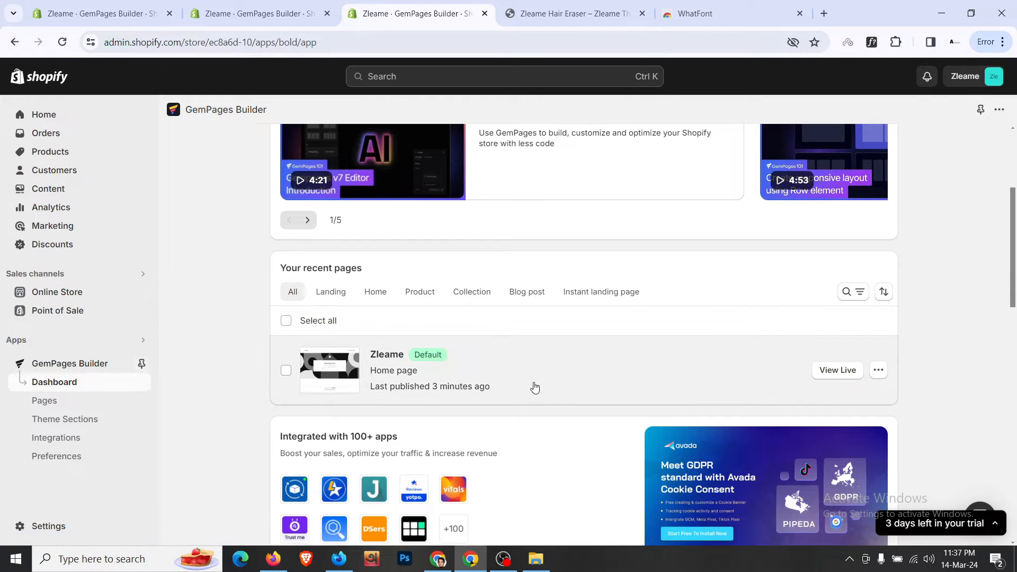
{"action": "left_click", "coordinate": [883, 373]}
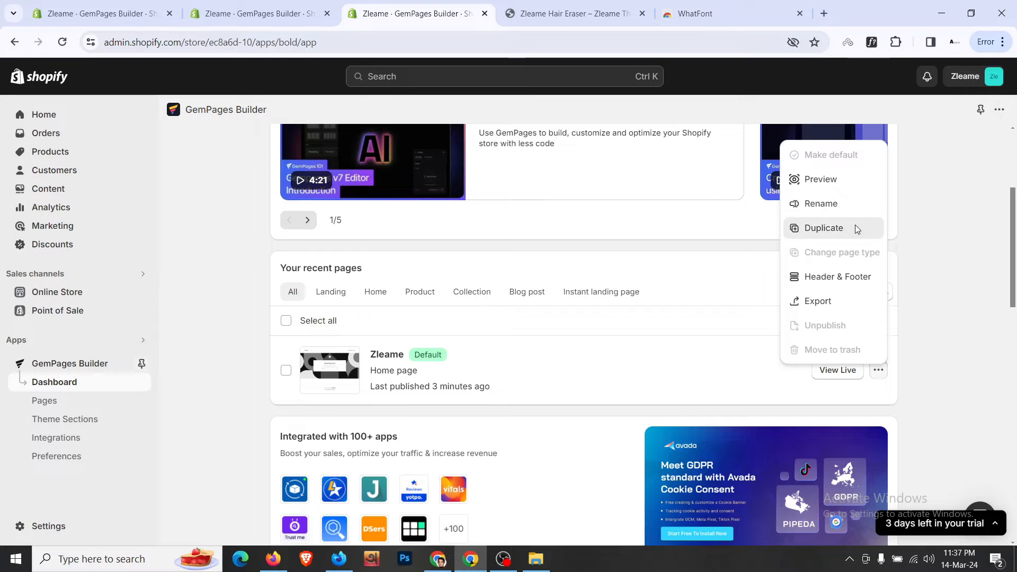
{"action": "left_click", "coordinate": [854, 226]}
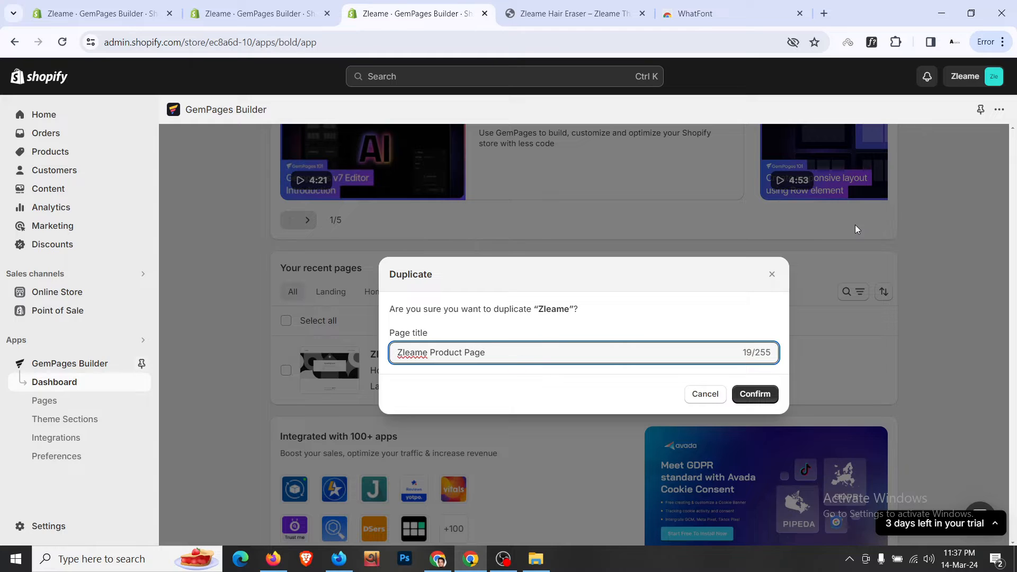
{"action": "left_click", "coordinate": [767, 393]}
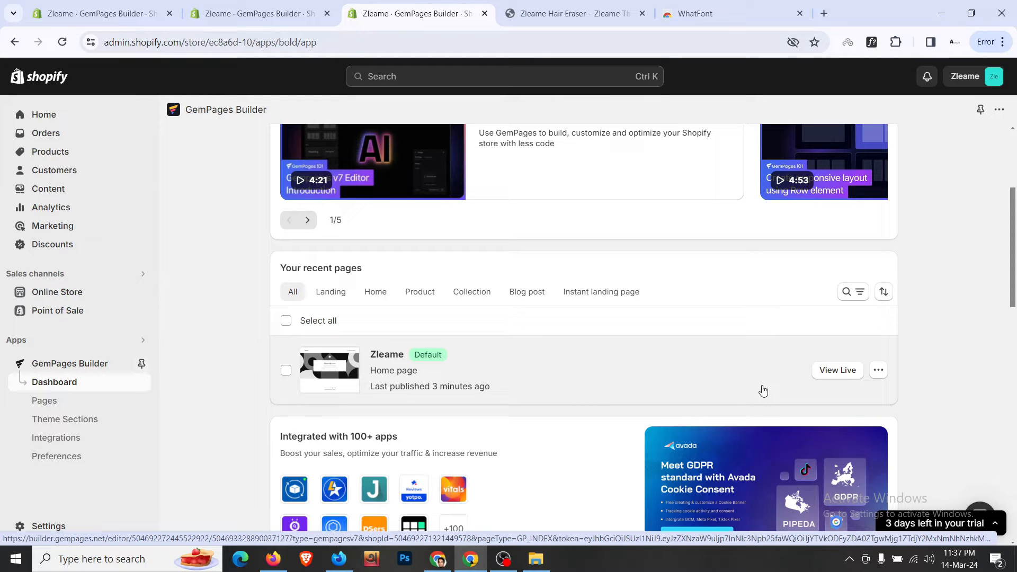
- Filter the recent pages list by Landing, then Home, then back to All
{"action": "scroll", "coordinate": [762, 391], "scroll_direction": "down", "scroll_amount": 1}
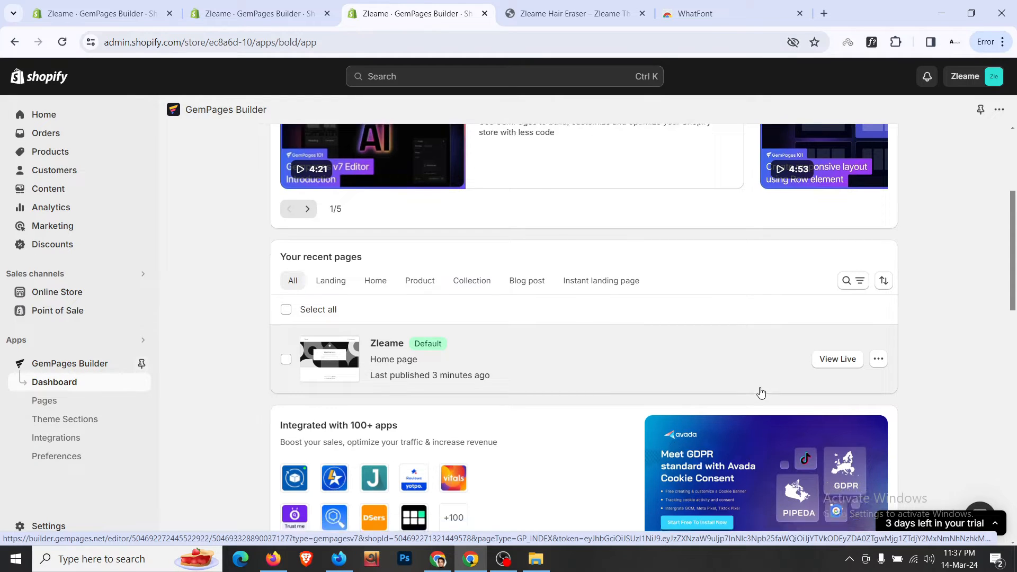
{"action": "scroll", "coordinate": [506, 348], "scroll_direction": "up", "scroll_amount": 5}
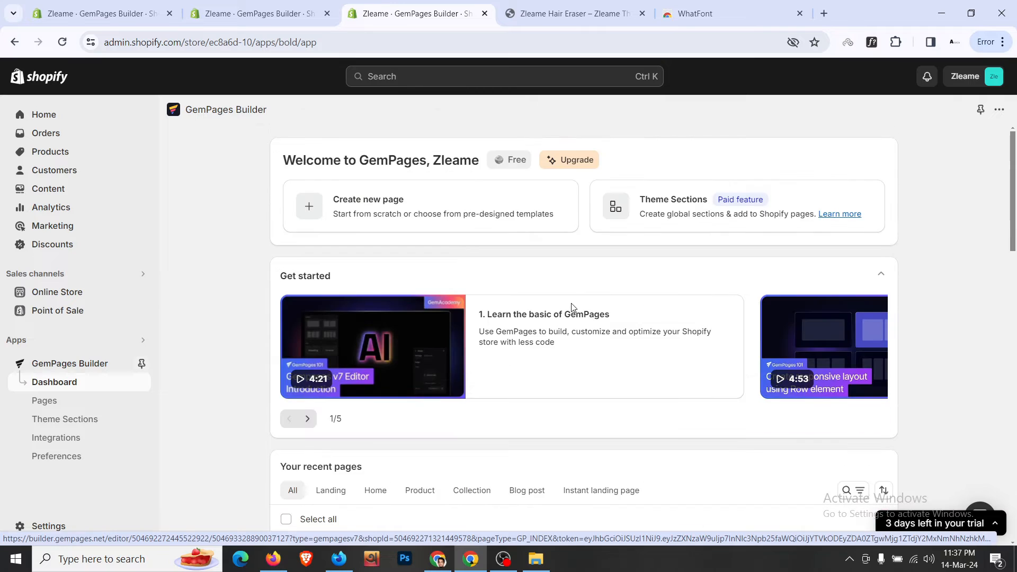
{"action": "scroll", "coordinate": [573, 307], "scroll_direction": "down", "scroll_amount": 4}
{"action": "left_click", "coordinate": [336, 295]}
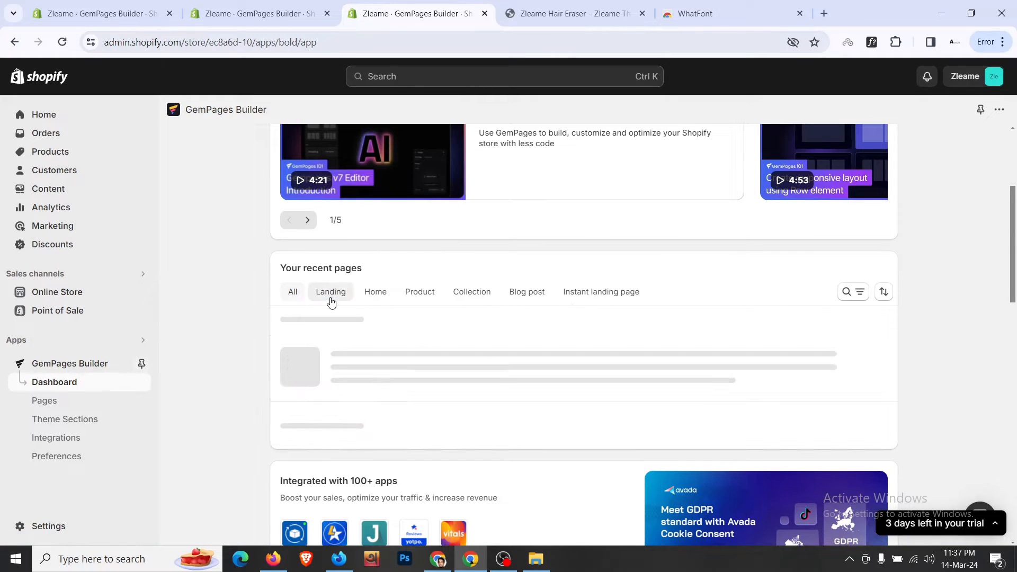
{"action": "left_click", "coordinate": [375, 298]}
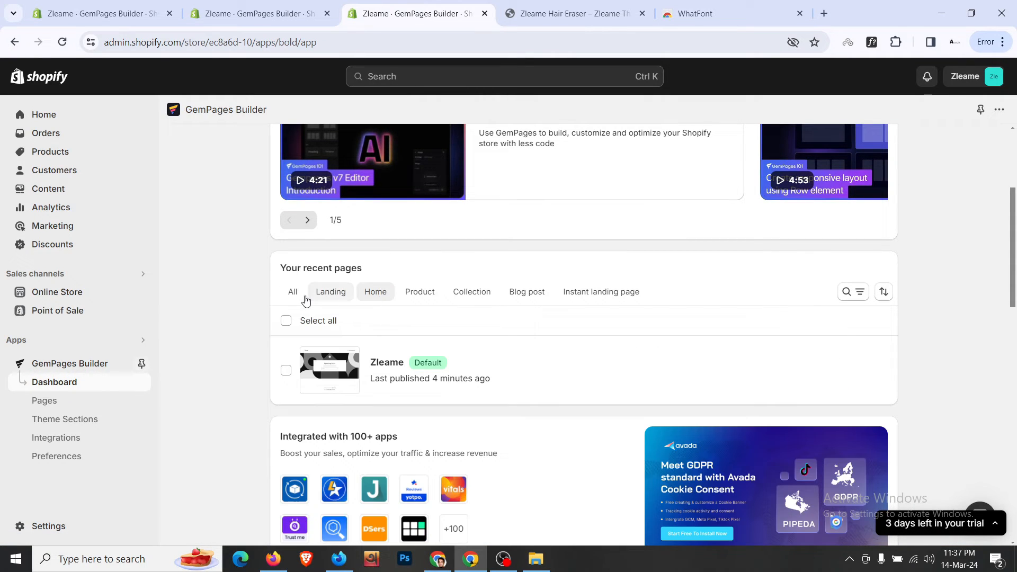
{"action": "left_click", "coordinate": [293, 293]}
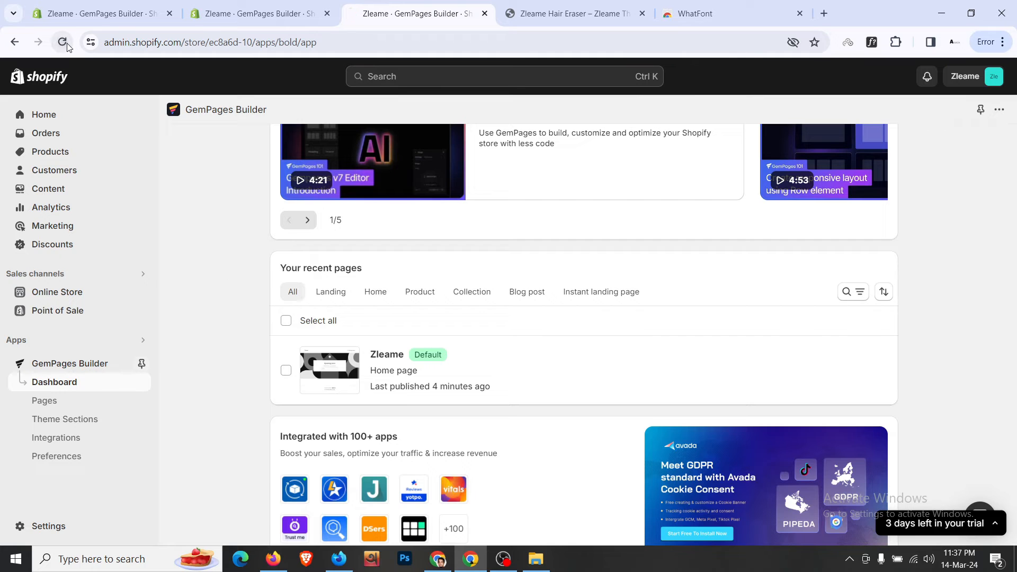
- Reload the dashboard and duplicate the Zleame home page into a draft 'Copy of Zleame'
{"action": "left_click", "coordinate": [66, 46]}
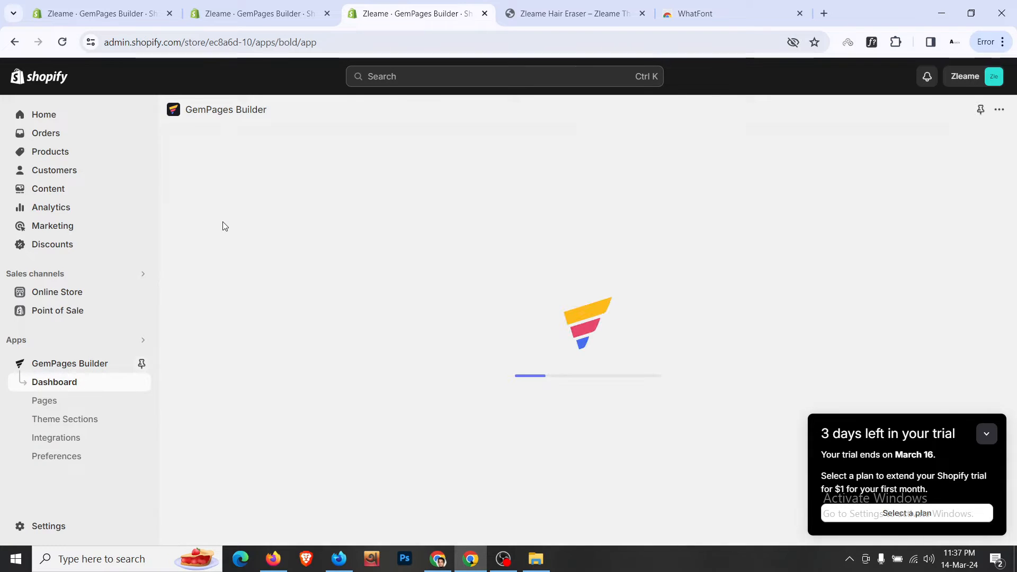
{"action": "scroll", "coordinate": [225, 226], "scroll_direction": "down", "scroll_amount": 5}
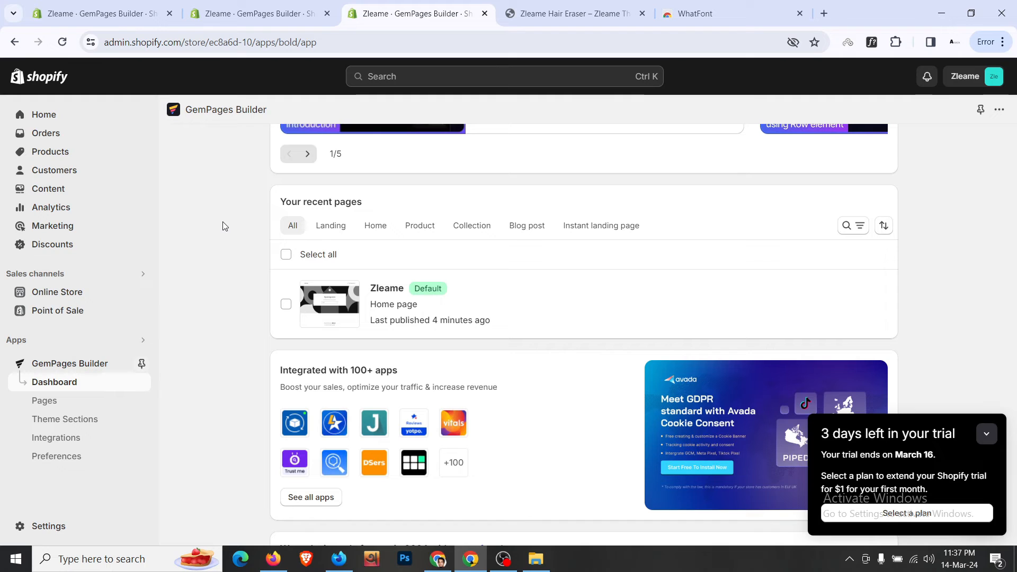
{"action": "mouse_move", "coordinate": [804, 302]}
{"action": "left_click", "coordinate": [878, 304]}
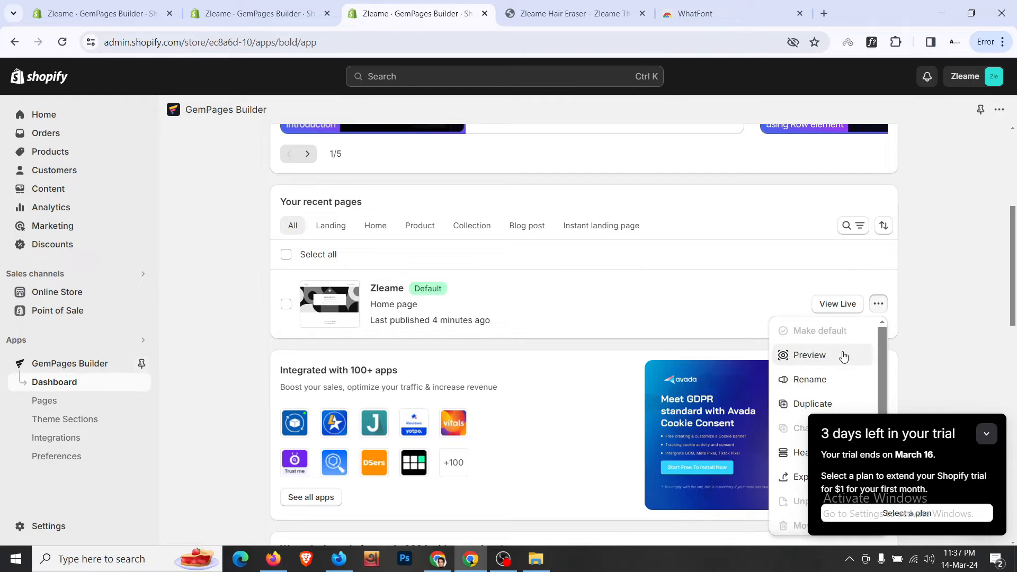
{"action": "left_click", "coordinate": [837, 403]}
{"action": "left_click", "coordinate": [742, 389]}
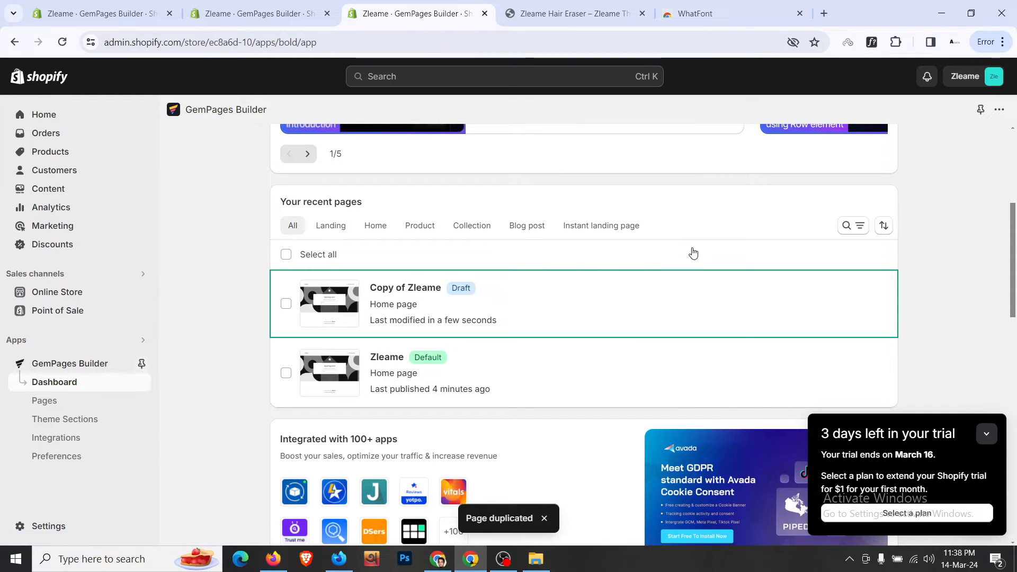
{"action": "left_click", "coordinate": [987, 432]}
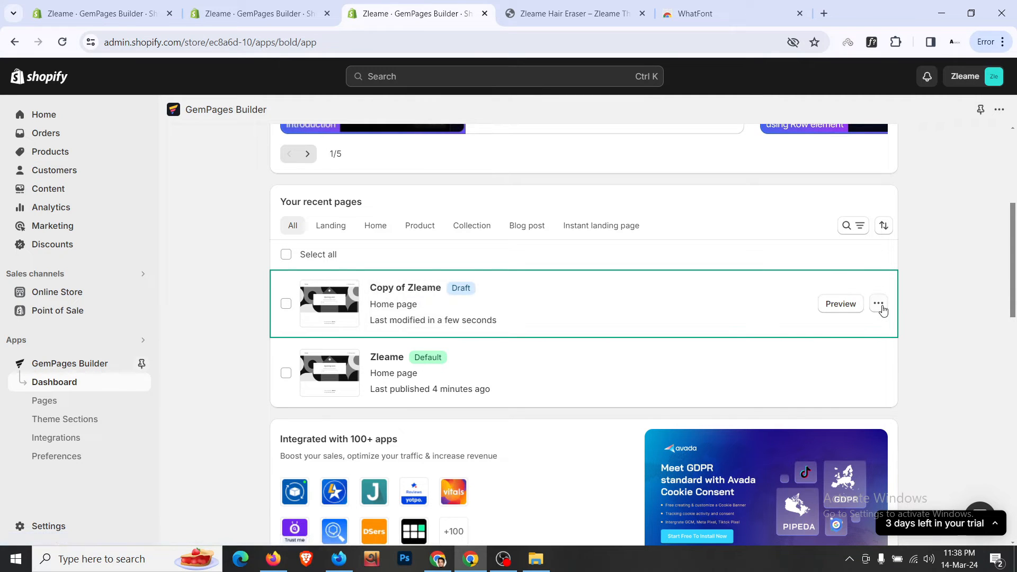
- Convert Copy of Zleame to a Product page titled 'Zleame Product Page'
{"action": "left_click", "coordinate": [879, 304]}
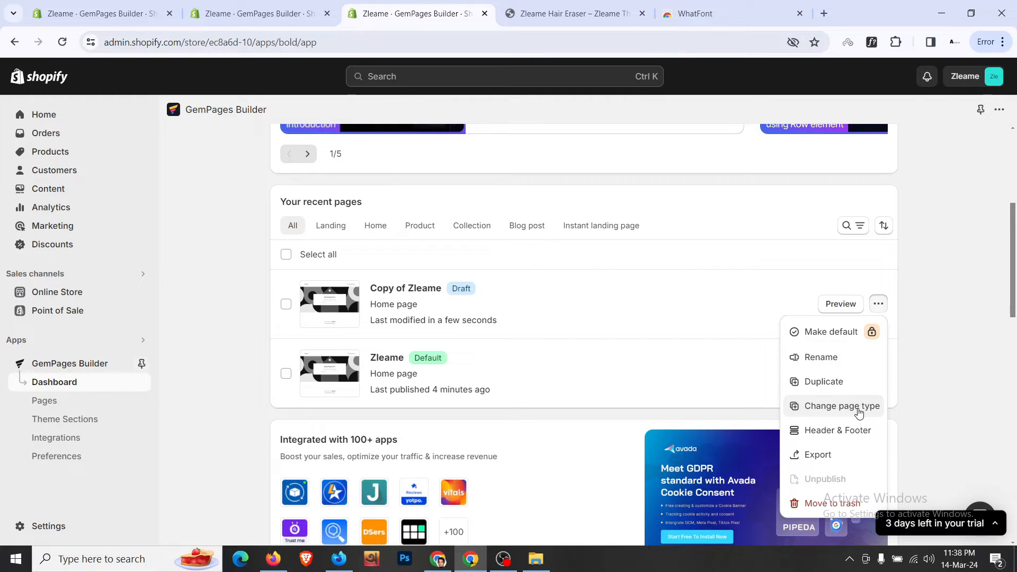
{"action": "left_click", "coordinate": [859, 412]}
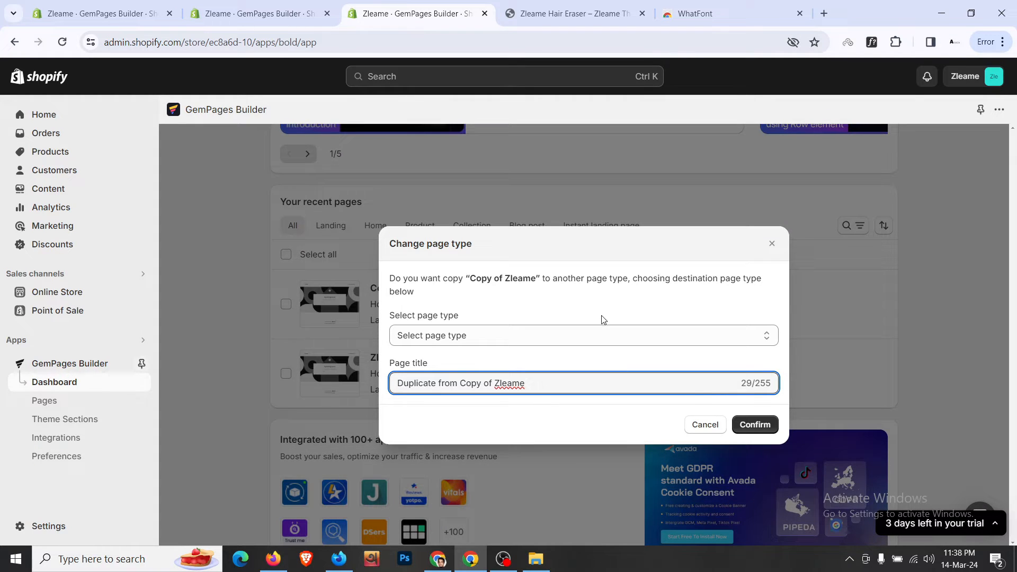
{"action": "left_click", "coordinate": [604, 335]}
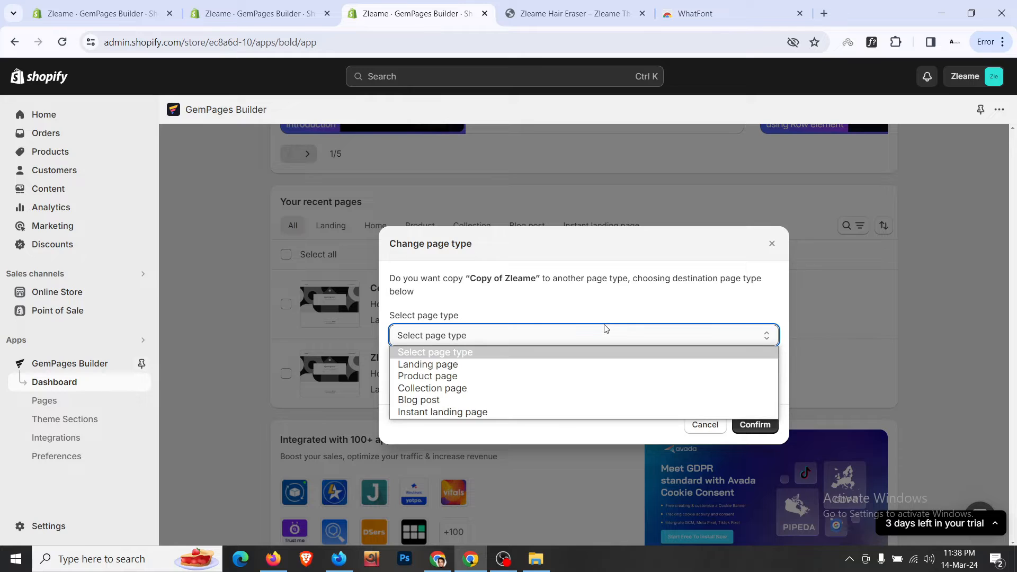
{"action": "left_click", "coordinate": [574, 376]}
{"action": "left_click", "coordinate": [575, 379]}
{"action": "key", "text": "ctrl+a"}
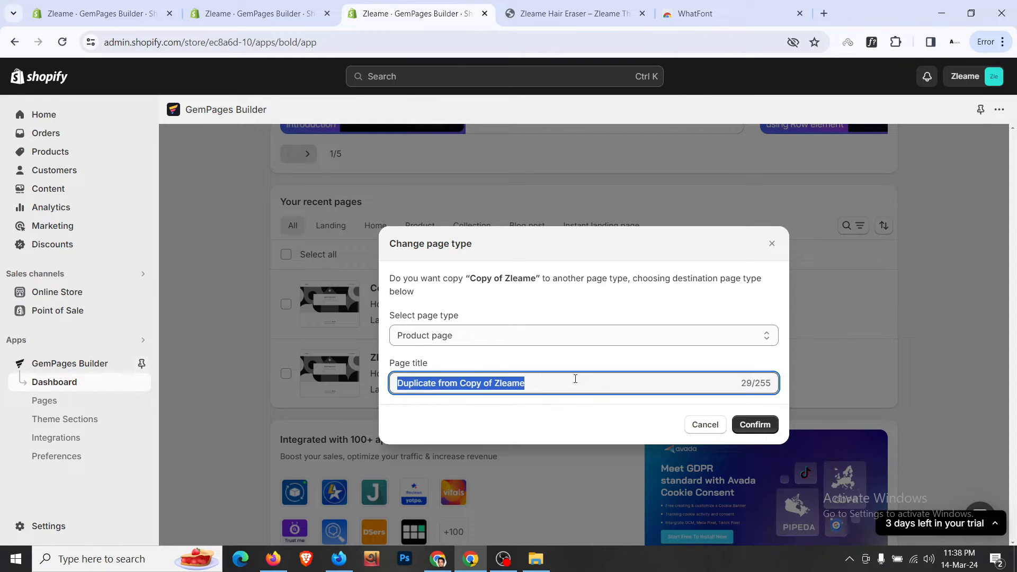
{"action": "type", "text": "Zleame "}
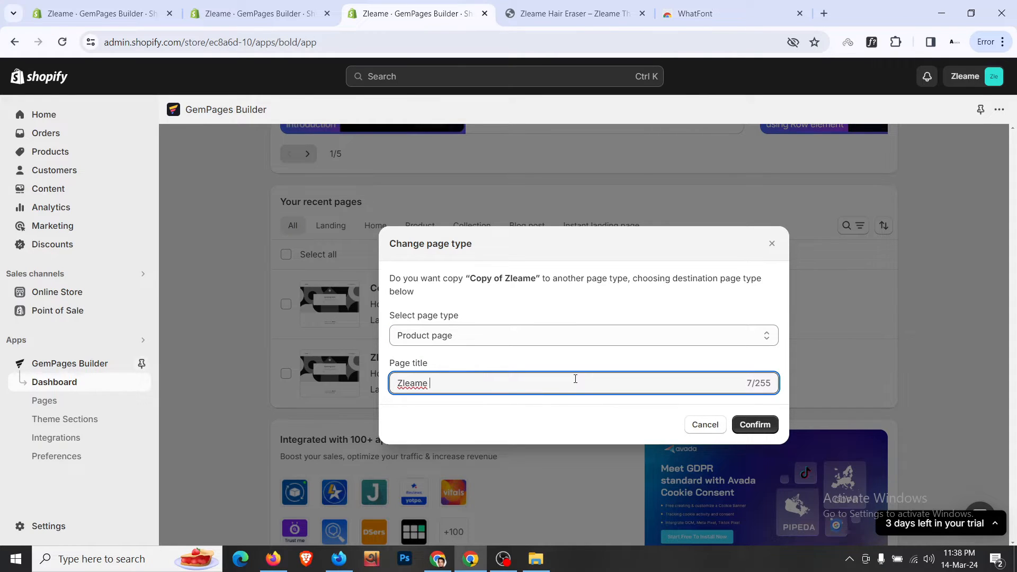
{"action": "type", "text": "Product Page"}
{"action": "left_click", "coordinate": [771, 425]}
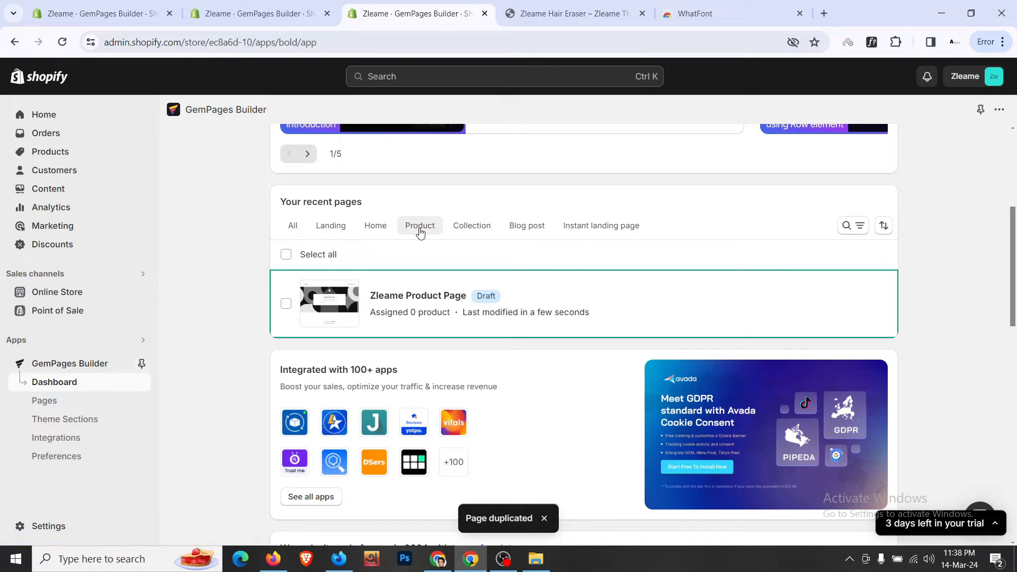
- Trash the leftover Copy of Zleame draft, then open Zleame Product Page from the Product filter
{"action": "left_click", "coordinate": [375, 231]}
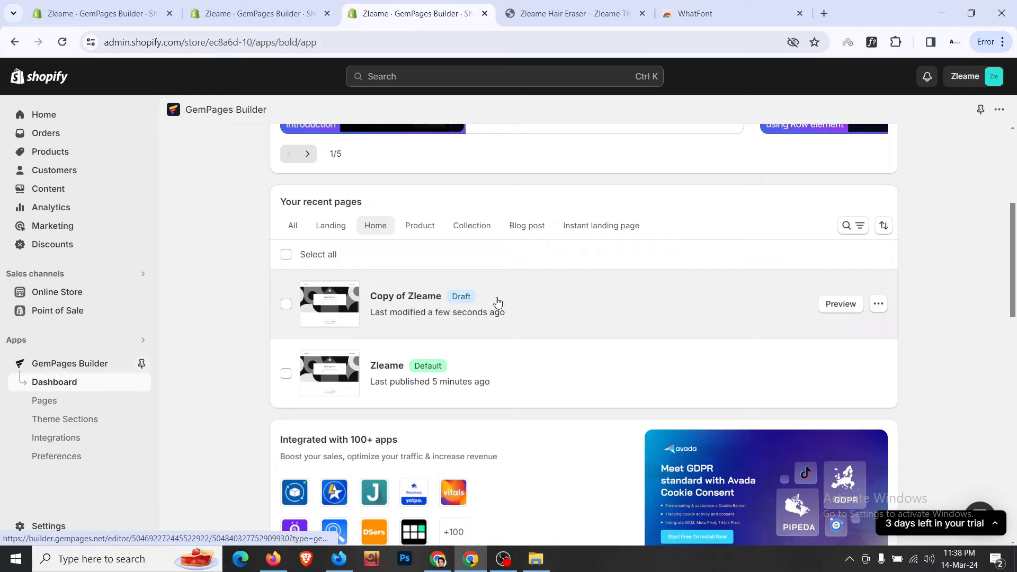
{"action": "left_click", "coordinate": [416, 225]}
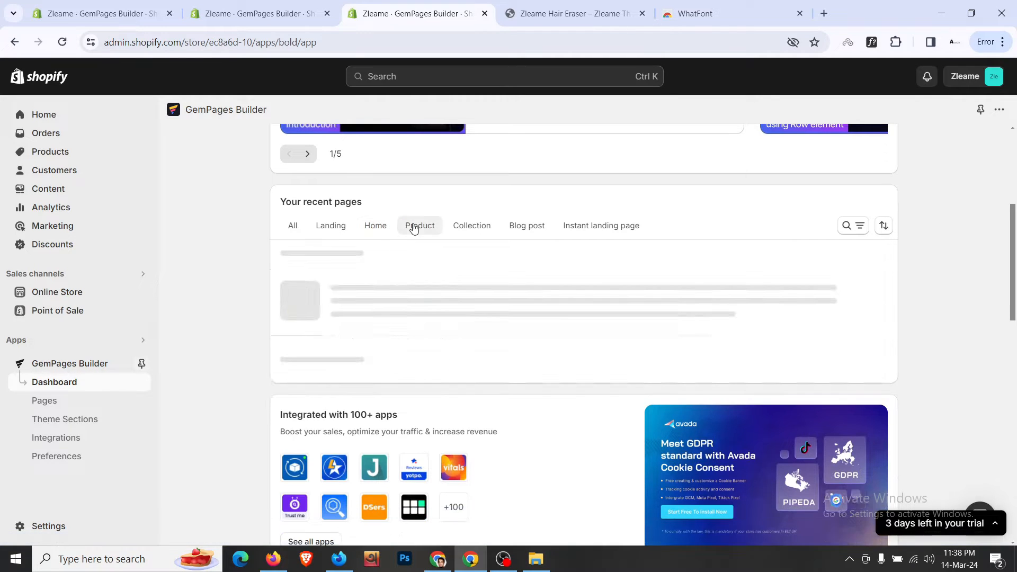
{"action": "left_click", "coordinate": [391, 228]}
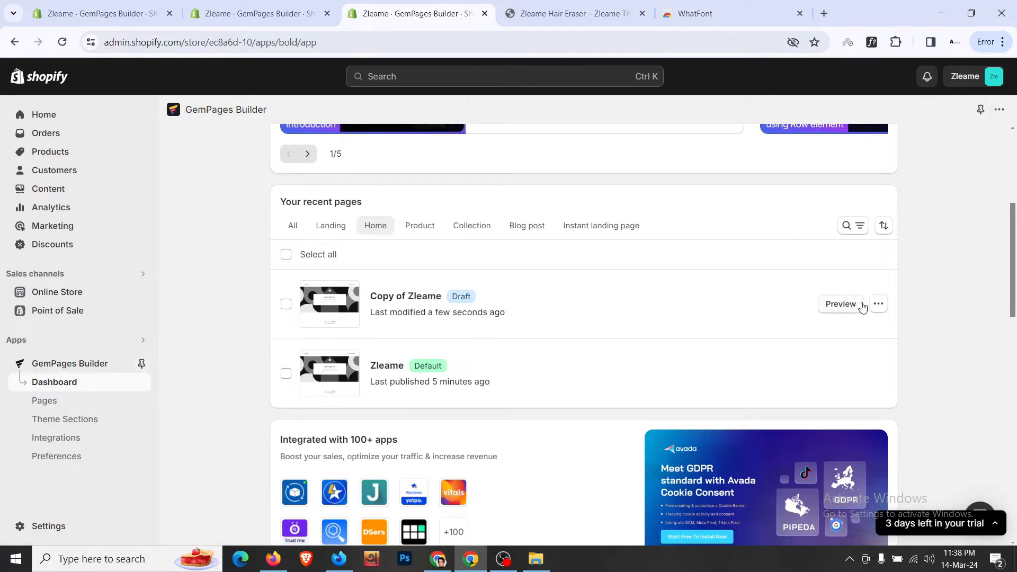
{"action": "left_click", "coordinate": [879, 306]}
{"action": "left_click", "coordinate": [832, 502]}
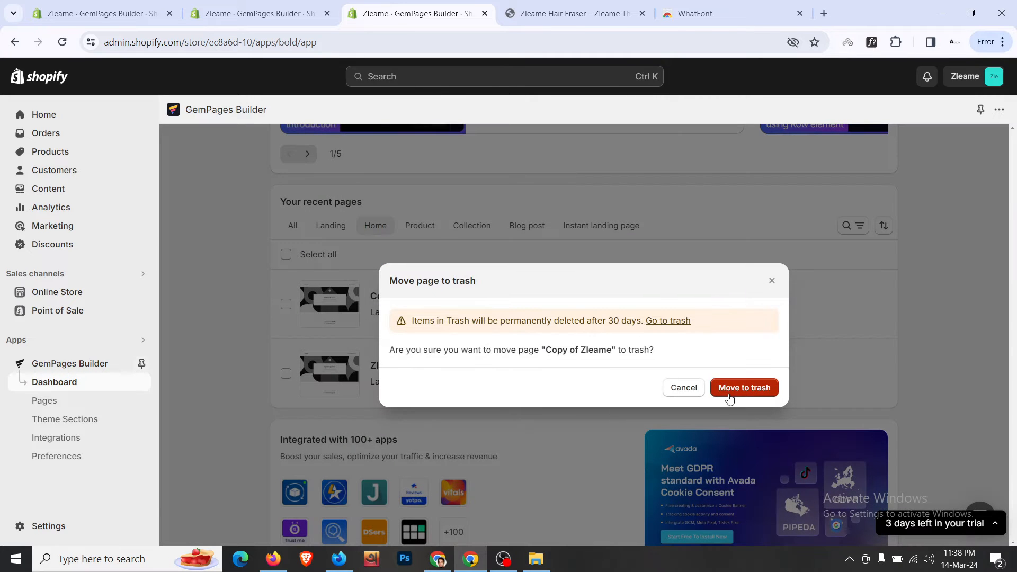
{"action": "left_click", "coordinate": [735, 396]}
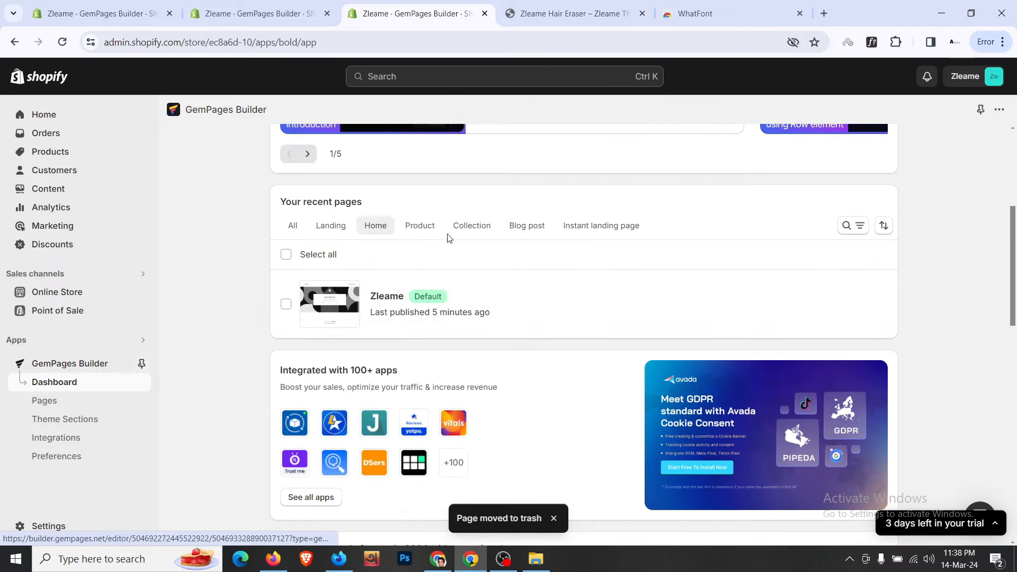
{"action": "left_click", "coordinate": [427, 227]}
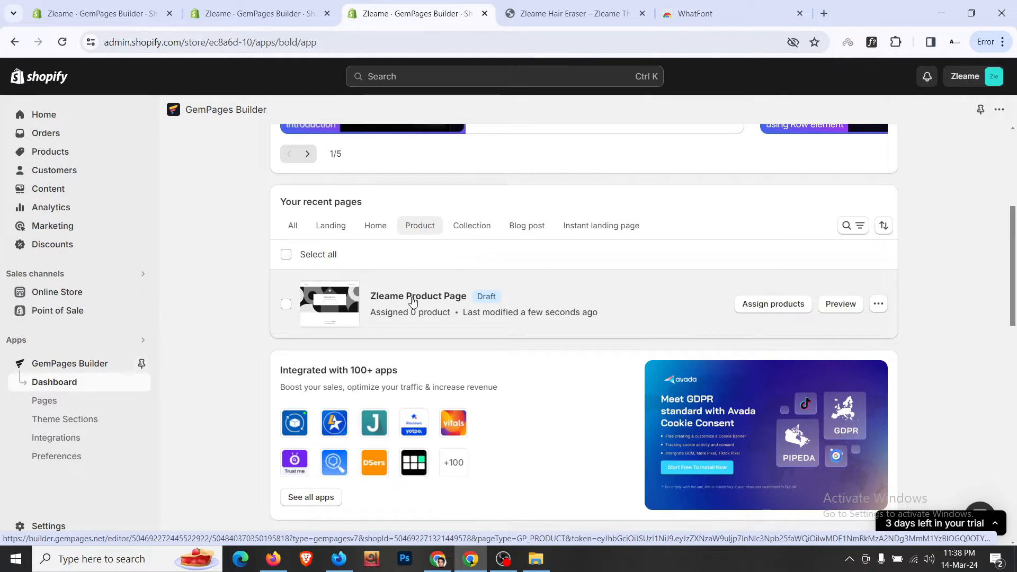
{"action": "left_click", "coordinate": [413, 300]}
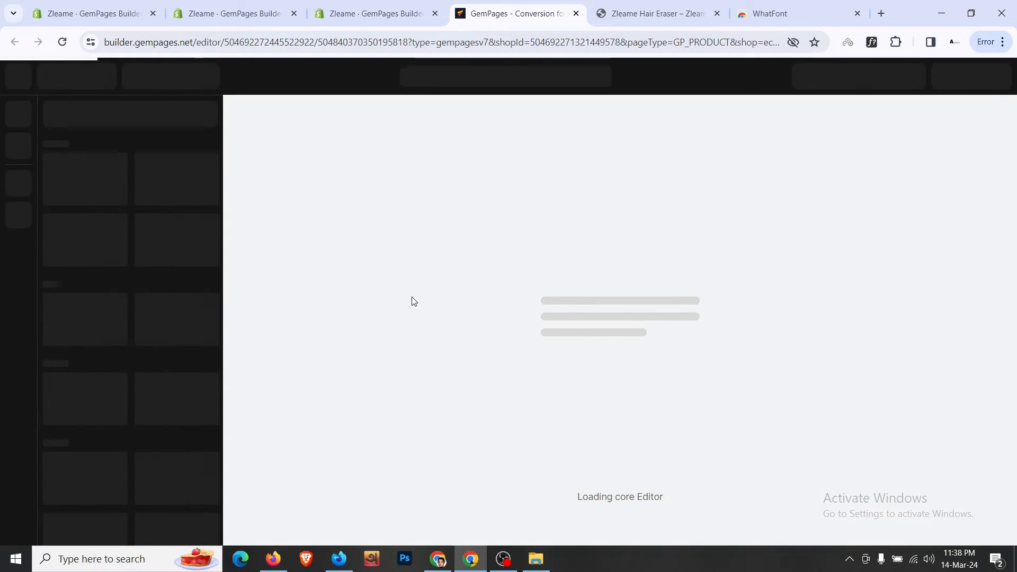
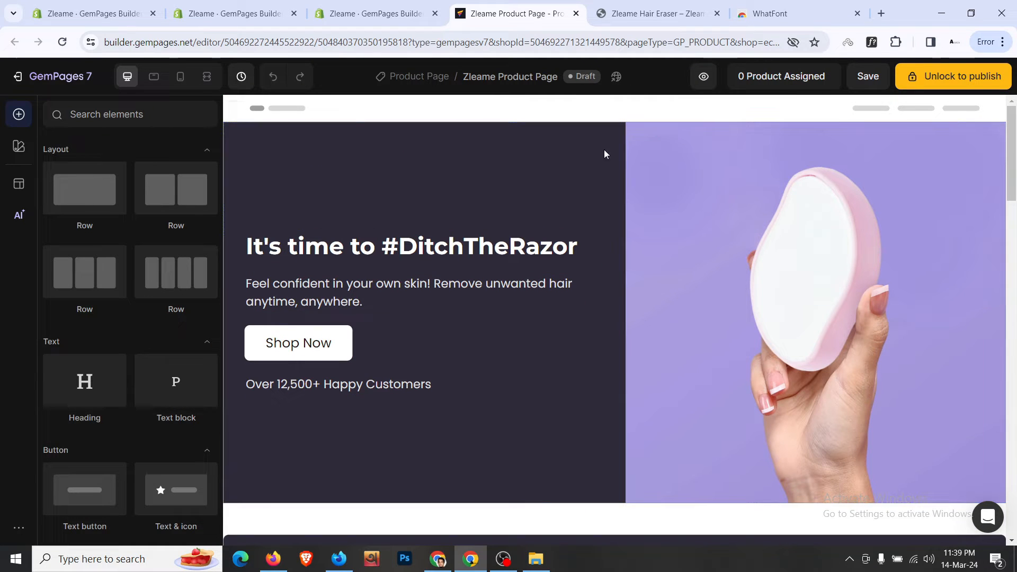
- On the live storefront, add one Zleame Hair Eraser 1 Pack to the bag
{"action": "scroll", "coordinate": [489, 184], "scroll_direction": "down", "scroll_amount": 1}
{"action": "scroll", "coordinate": [489, 183], "scroll_direction": "down", "scroll_amount": 12}
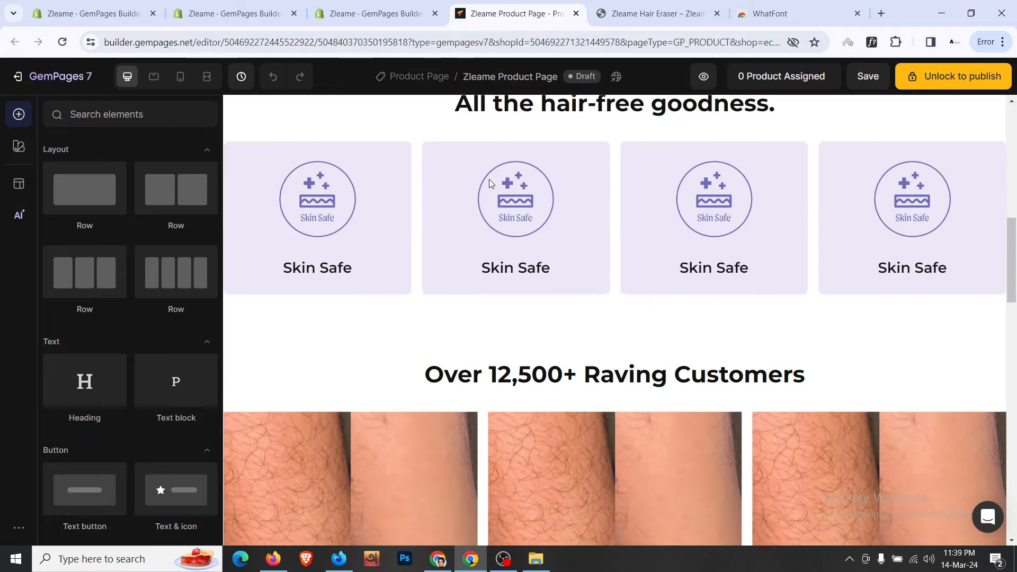
{"action": "scroll", "coordinate": [489, 184], "scroll_direction": "down", "scroll_amount": 10}
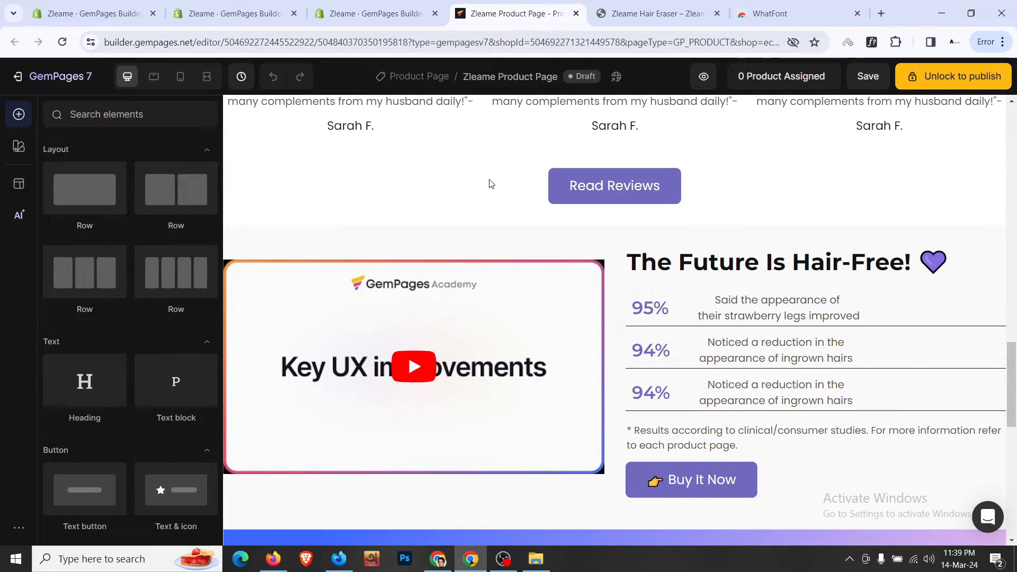
{"action": "scroll", "coordinate": [489, 184], "scroll_direction": "down", "scroll_amount": 3}
{"action": "scroll", "coordinate": [490, 184], "scroll_direction": "down", "scroll_amount": 9}
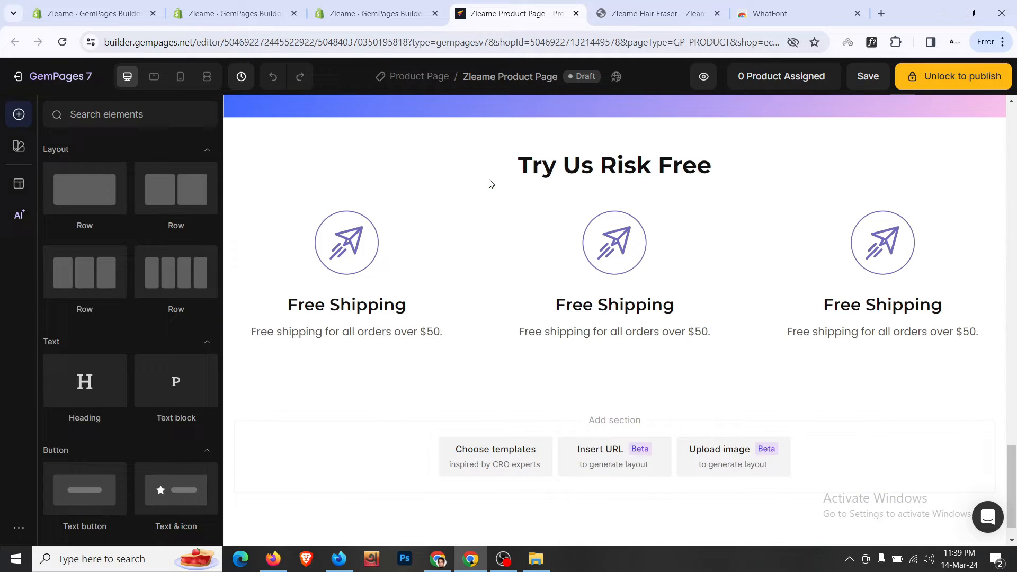
{"action": "left_click", "coordinate": [652, 13]}
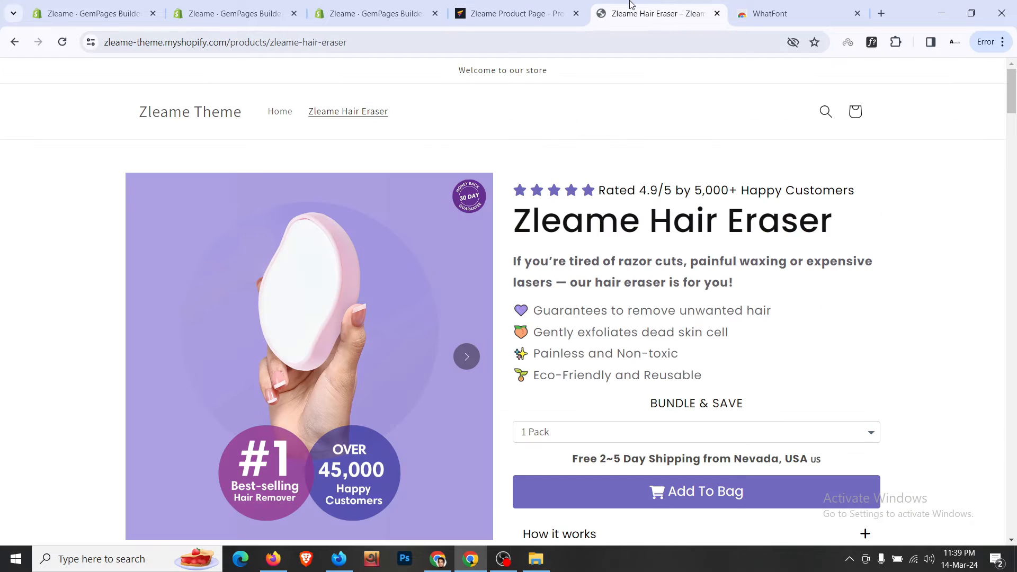
{"action": "scroll", "coordinate": [617, 201], "scroll_direction": "down", "scroll_amount": 6}
{"action": "scroll", "coordinate": [617, 201], "scroll_direction": "up", "scroll_amount": 6}
{"action": "scroll", "coordinate": [700, 288], "scroll_direction": "down", "scroll_amount": 4}
{"action": "left_click", "coordinate": [706, 298]}
- View the cart with the added item, then go back to the product page
{"action": "scroll", "coordinate": [712, 286], "scroll_direction": "up", "scroll_amount": 4}
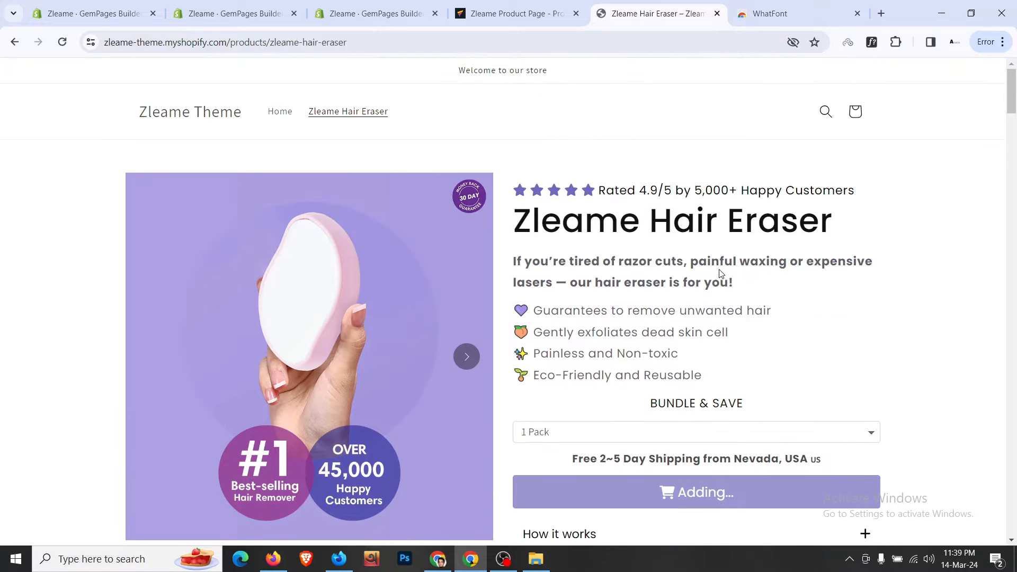
{"action": "left_click", "coordinate": [855, 112]}
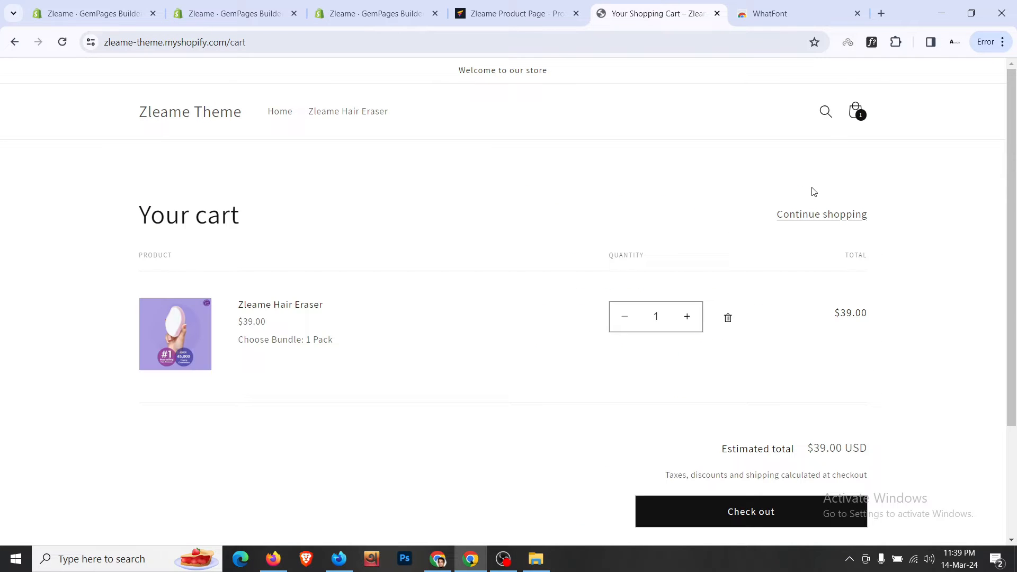
{"action": "left_click", "coordinate": [14, 42]}
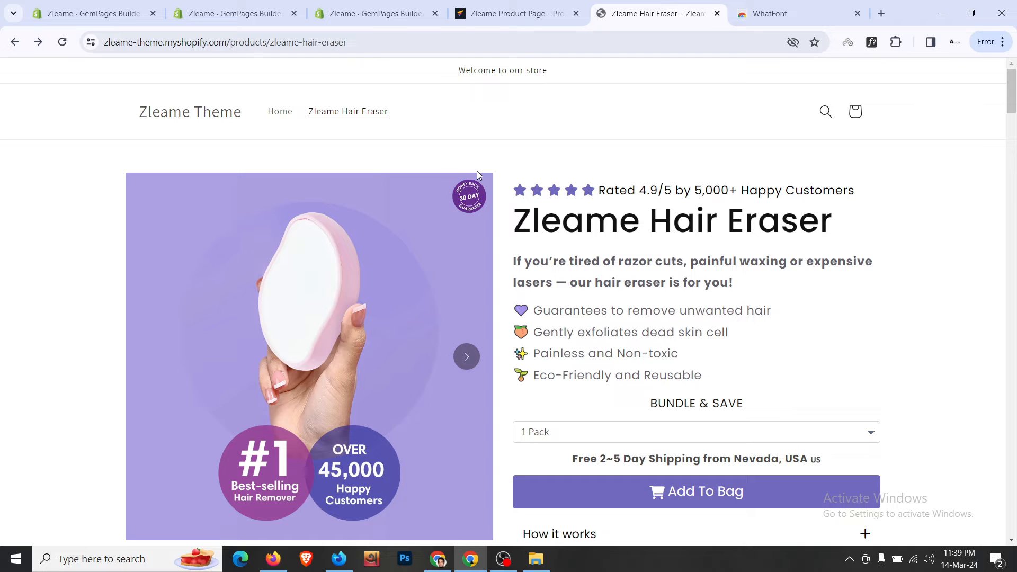
{"action": "scroll", "coordinate": [479, 174], "scroll_direction": "down", "scroll_amount": 2}
{"action": "scroll", "coordinate": [535, 203], "scroll_direction": "down", "scroll_amount": 4}
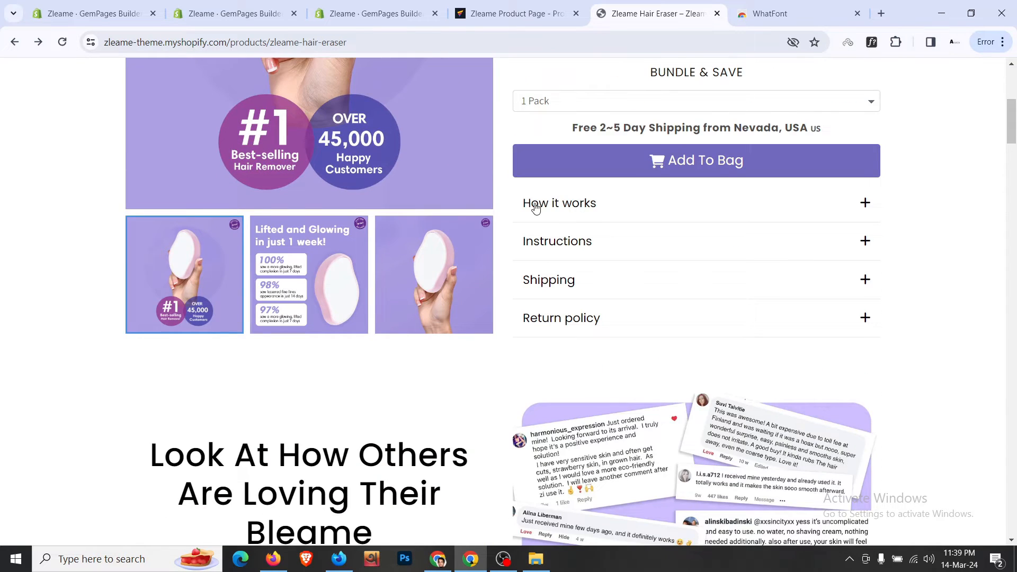
{"action": "scroll", "coordinate": [535, 206], "scroll_direction": "up", "scroll_amount": 4}
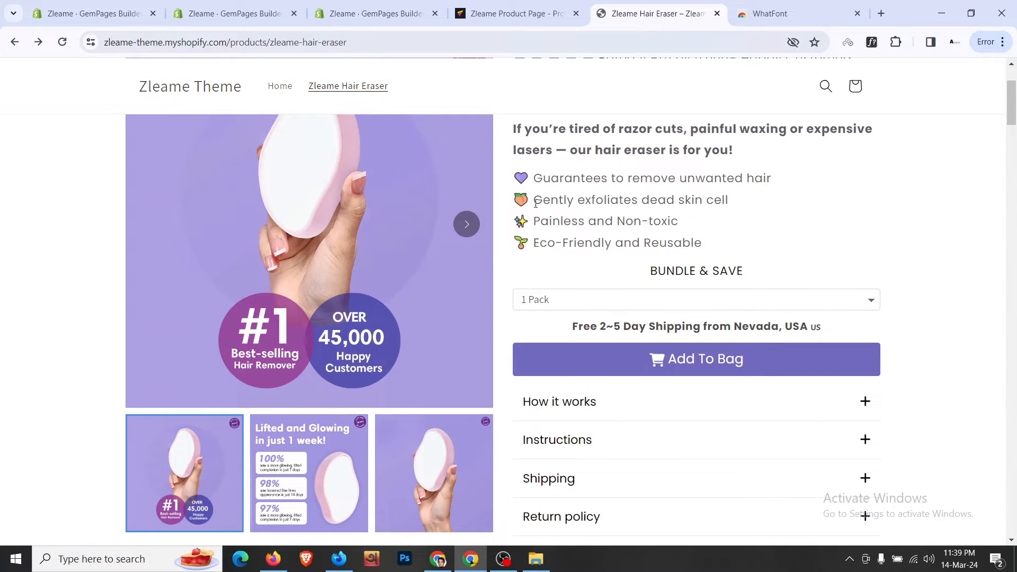
- Drop a new empty row onto the page and move its section above the hero
{"action": "left_click", "coordinate": [513, 13]}
{"action": "scroll", "coordinate": [526, 289], "scroll_direction": "up", "scroll_amount": 6}
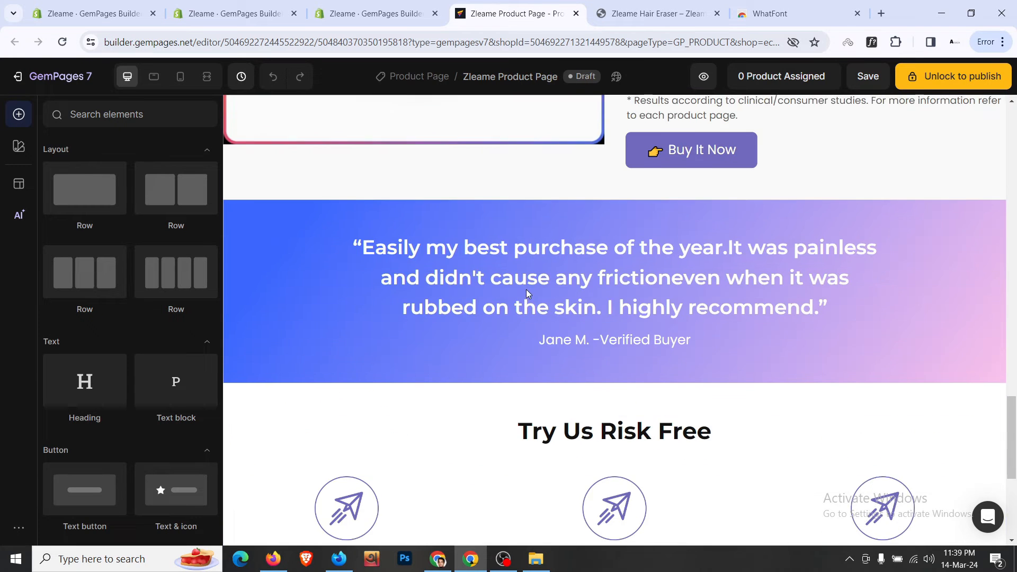
{"action": "scroll", "coordinate": [526, 289], "scroll_direction": "up", "scroll_amount": 10}
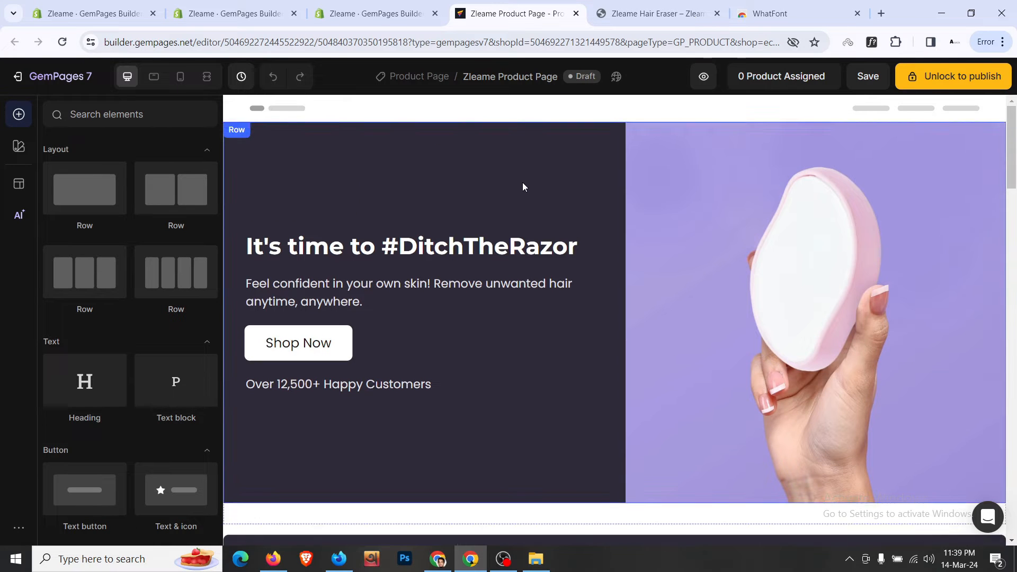
{"action": "scroll", "coordinate": [522, 186], "scroll_direction": "down", "scroll_amount": 5}
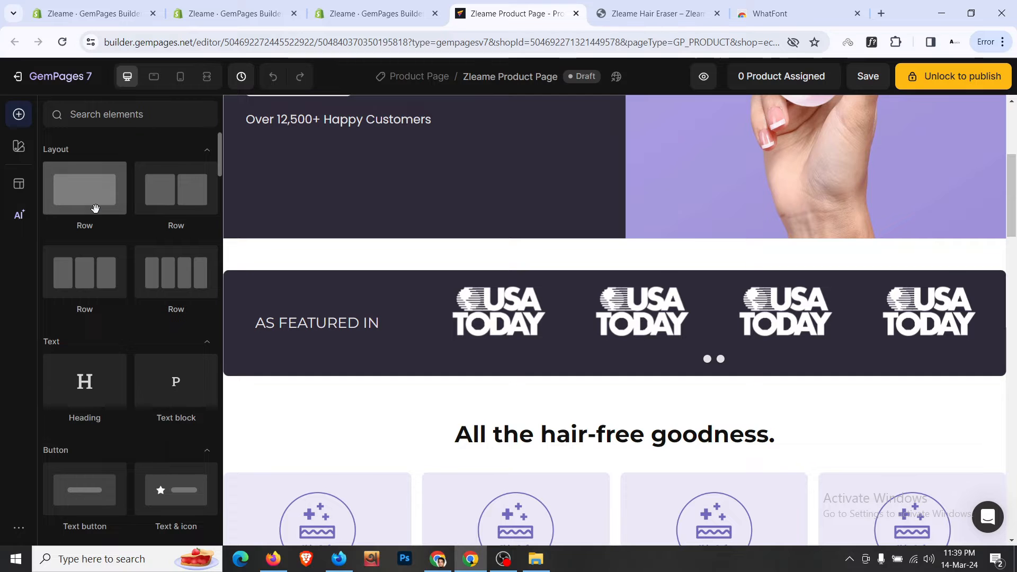
{"action": "left_click_drag", "start_coordinate": [95, 208], "coordinate": [528, 258]}
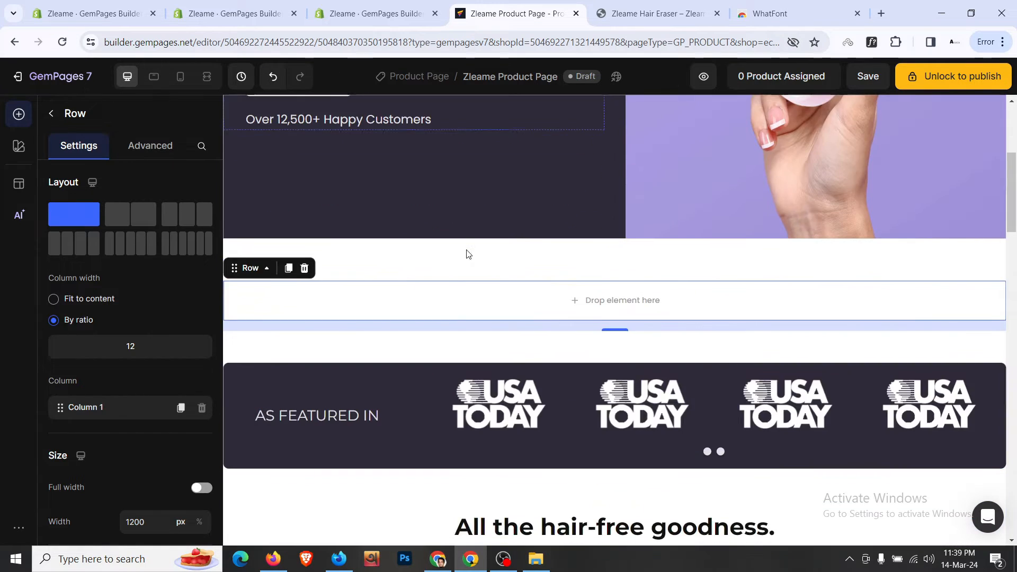
{"action": "left_click", "coordinate": [366, 270]}
{"action": "scroll", "coordinate": [853, 375], "scroll_direction": "up", "scroll_amount": 3}
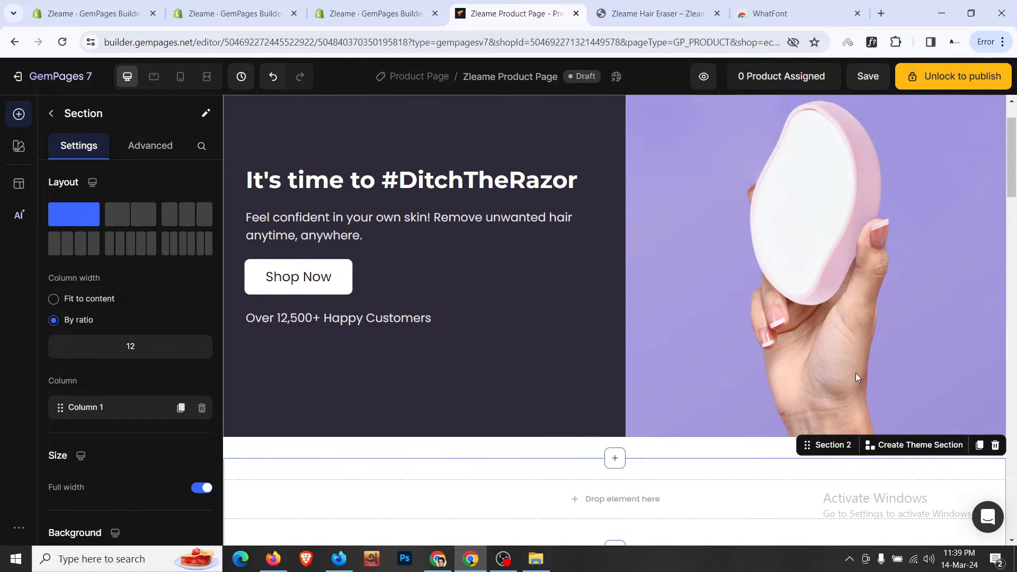
{"action": "scroll", "coordinate": [712, 122], "scroll_direction": "up", "scroll_amount": 1}
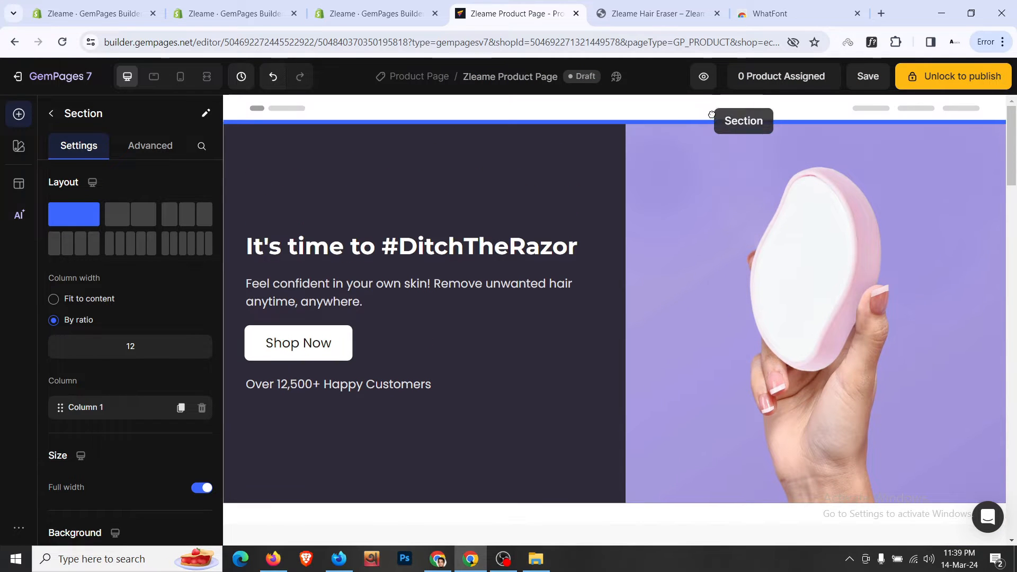
{"action": "left_click_drag", "start_coordinate": [708, 125], "coordinate": [710, 127]}
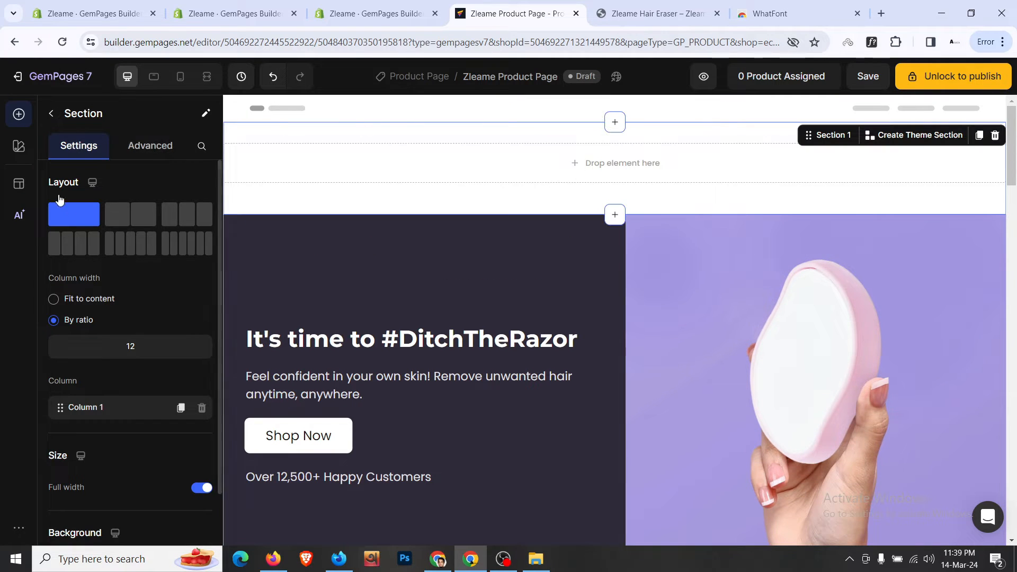
- Put a Product element into the new section and open the store's products in Shopify admin
{"action": "left_click", "coordinate": [53, 116]}
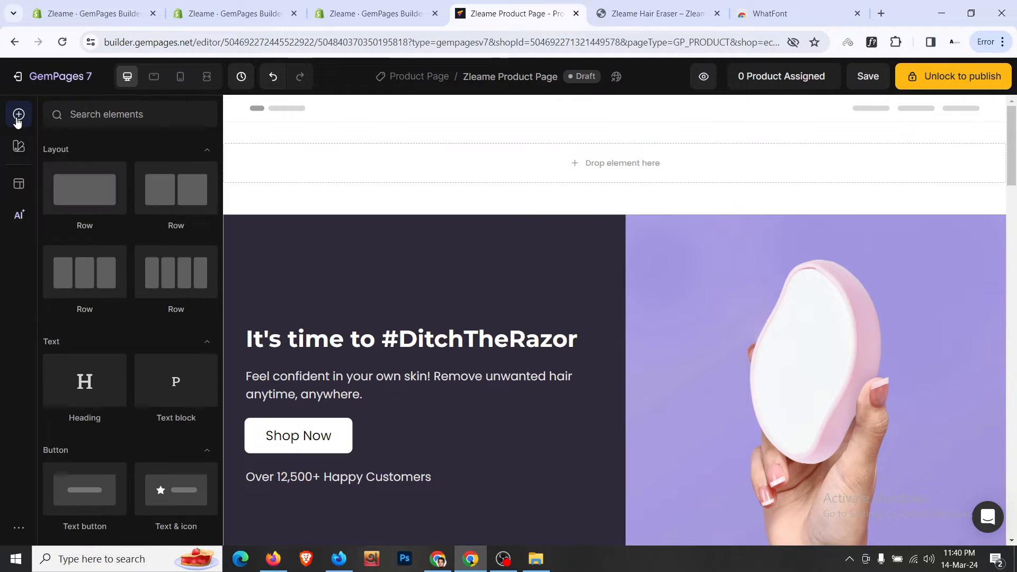
{"action": "scroll", "coordinate": [128, 255], "scroll_direction": "down", "scroll_amount": 5}
{"action": "scroll", "coordinate": [128, 256], "scroll_direction": "down", "scroll_amount": 10}
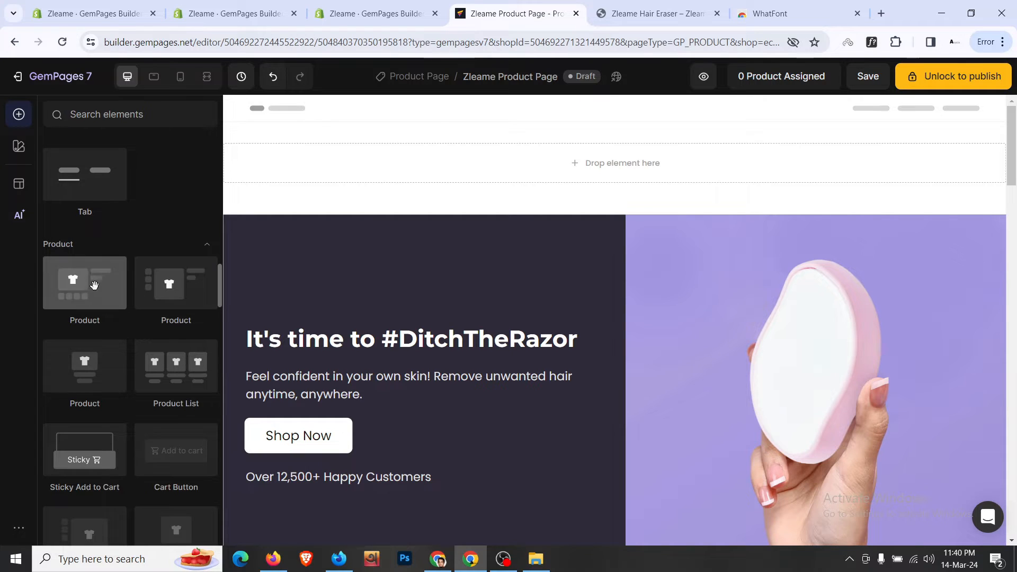
{"action": "left_click_drag", "start_coordinate": [93, 289], "coordinate": [391, 172]}
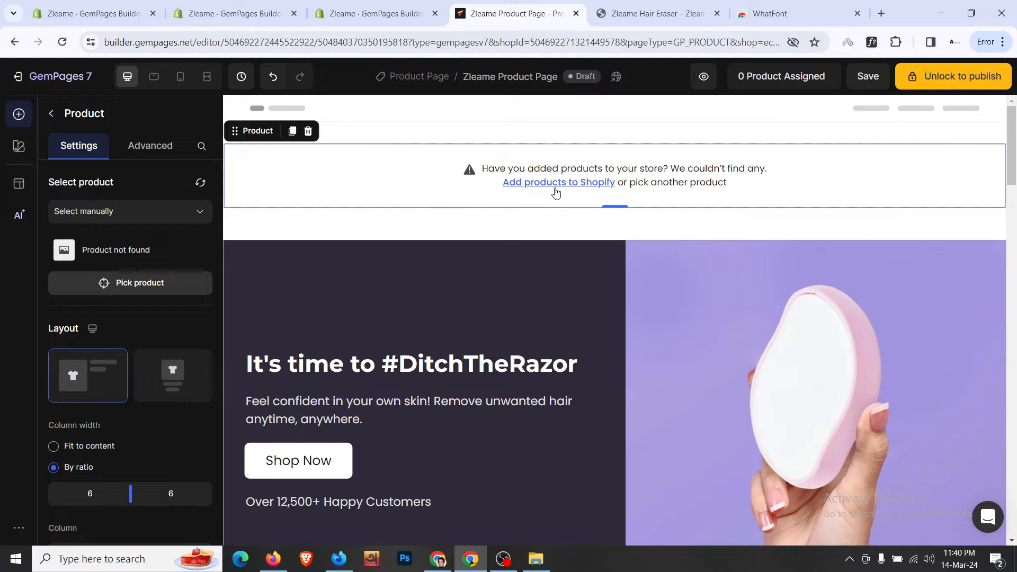
{"action": "left_click", "coordinate": [561, 183]}
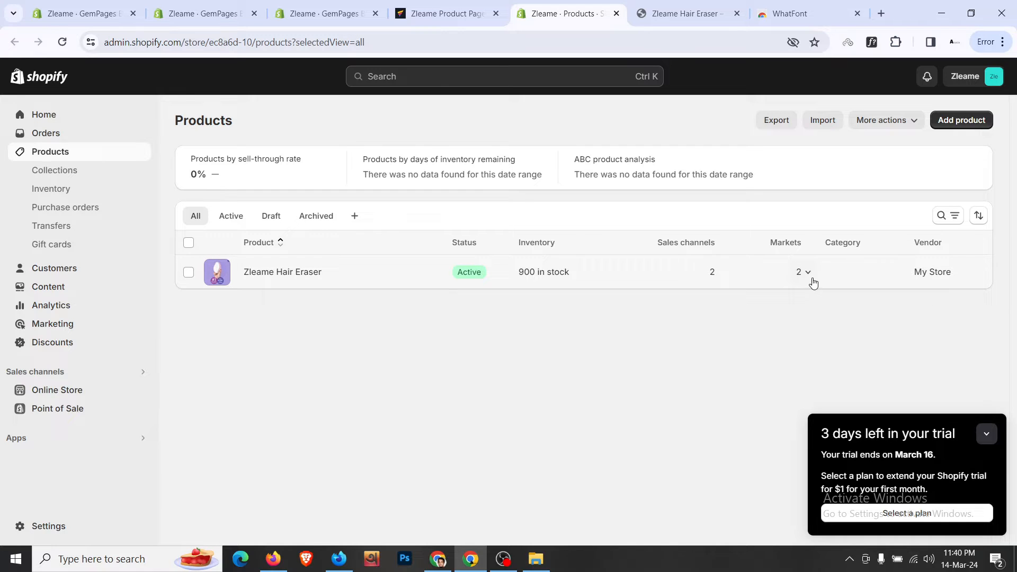
- Open Zleame Hair Eraser and save its status as Draft
{"action": "left_click", "coordinate": [299, 273]}
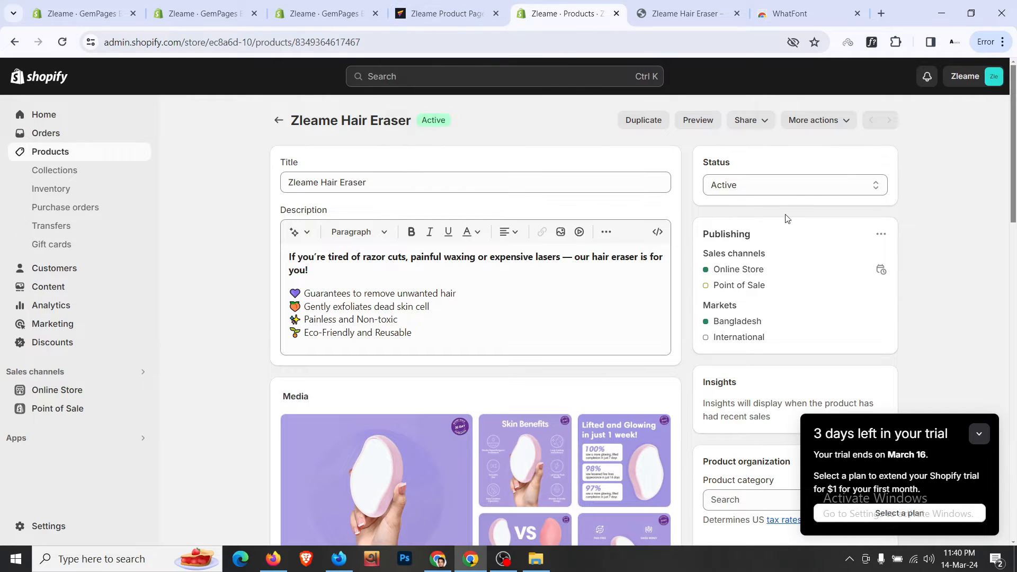
{"action": "left_click", "coordinate": [769, 187]}
{"action": "left_click", "coordinate": [764, 214]}
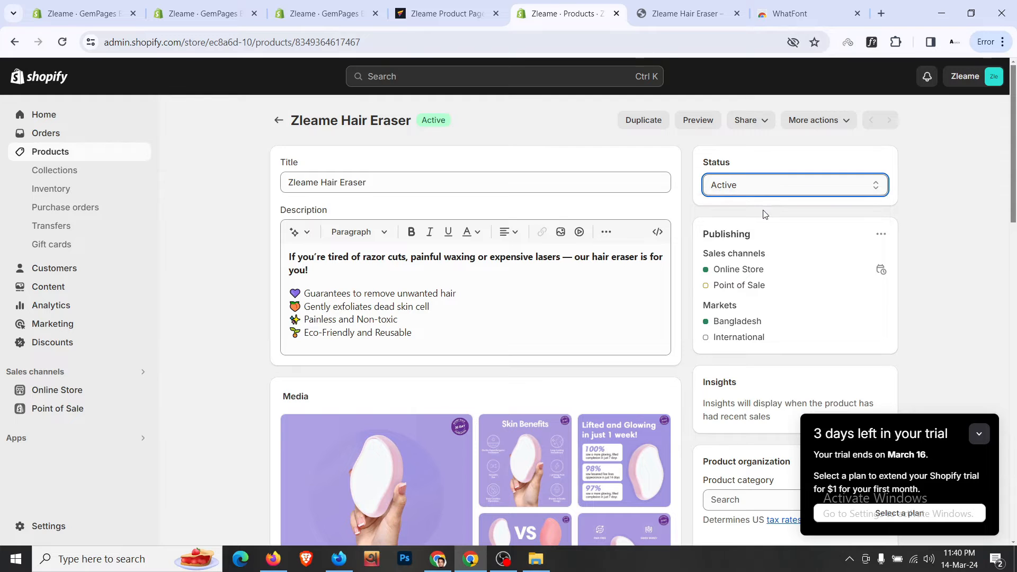
{"action": "left_click", "coordinate": [877, 84]}
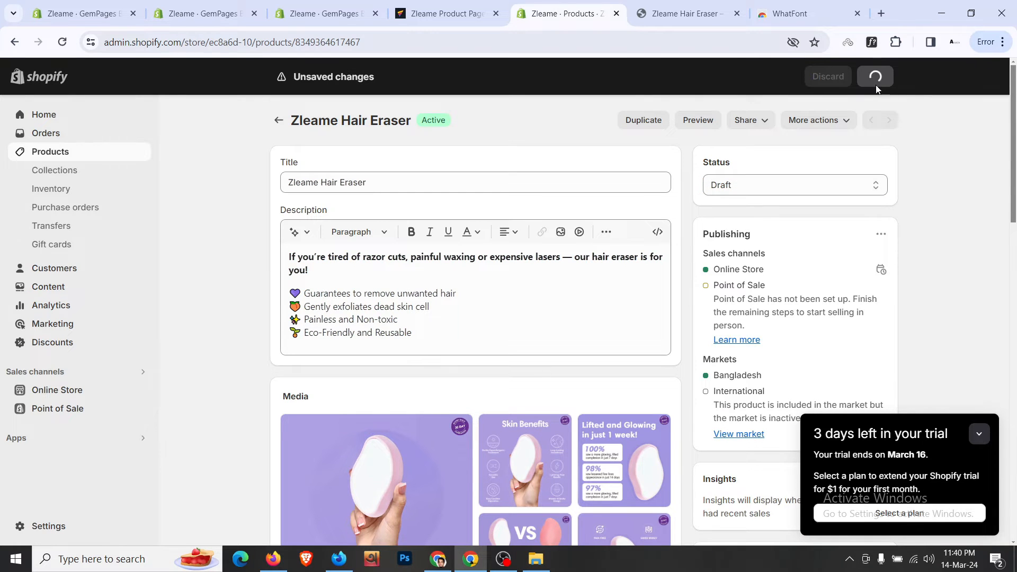
{"action": "scroll", "coordinate": [700, 233], "scroll_direction": "down", "scroll_amount": 15}
{"action": "scroll", "coordinate": [700, 233], "scroll_direction": "up", "scroll_amount": 4}
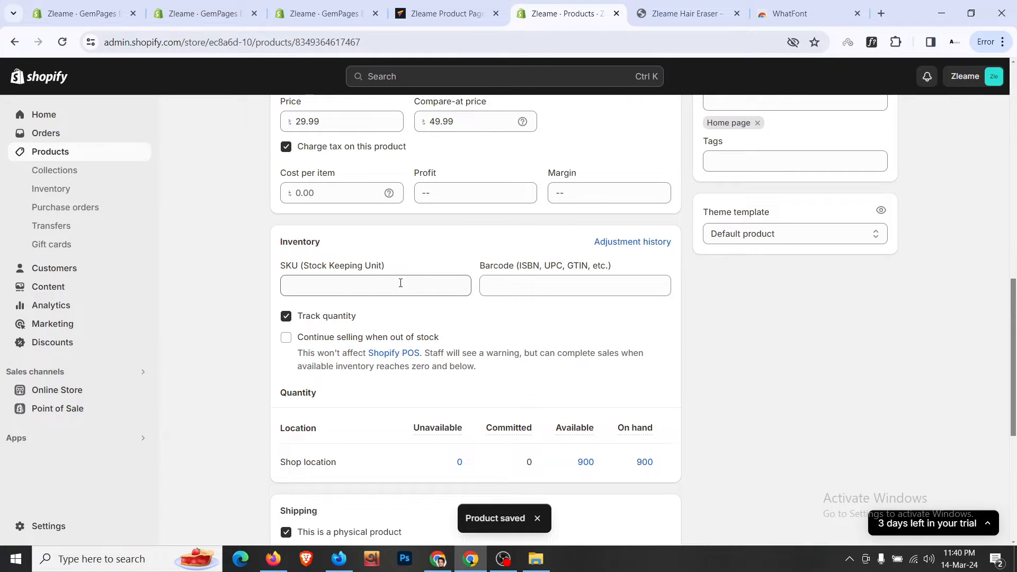
{"action": "scroll", "coordinate": [401, 283], "scroll_direction": "up", "scroll_amount": 3}
{"action": "scroll", "coordinate": [400, 286], "scroll_direction": "down", "scroll_amount": 9}
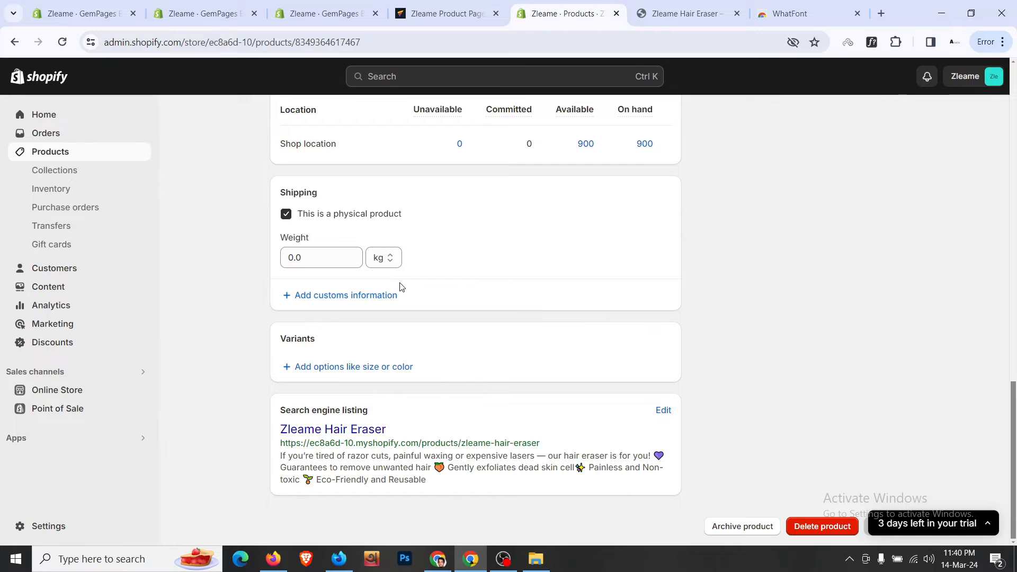
{"action": "scroll", "coordinate": [401, 285], "scroll_direction": "up", "scroll_amount": 10}
- Set the product back to Active, keep it on the Online Store, and save
{"action": "left_click", "coordinate": [761, 187]}
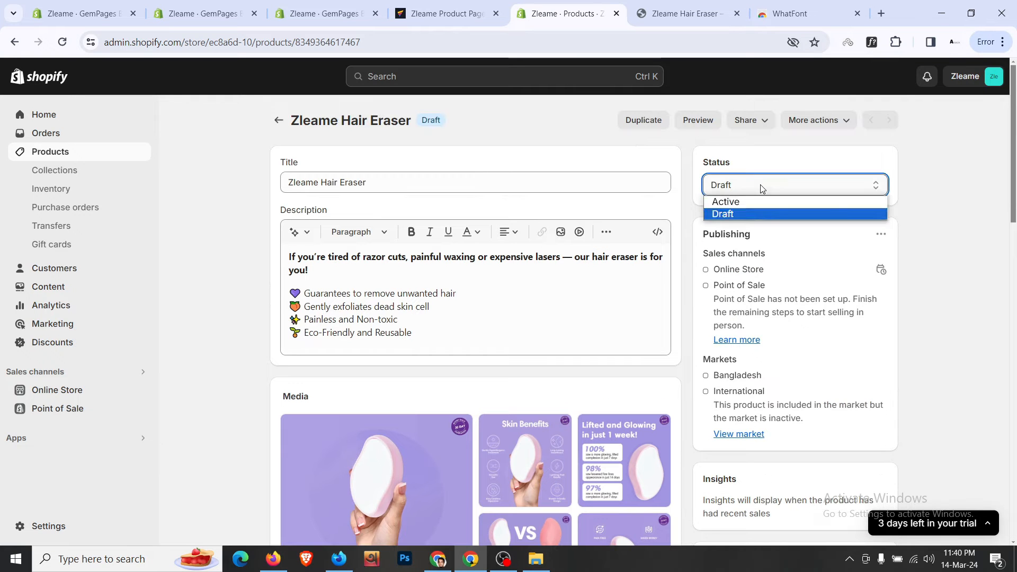
{"action": "left_click", "coordinate": [758, 204]}
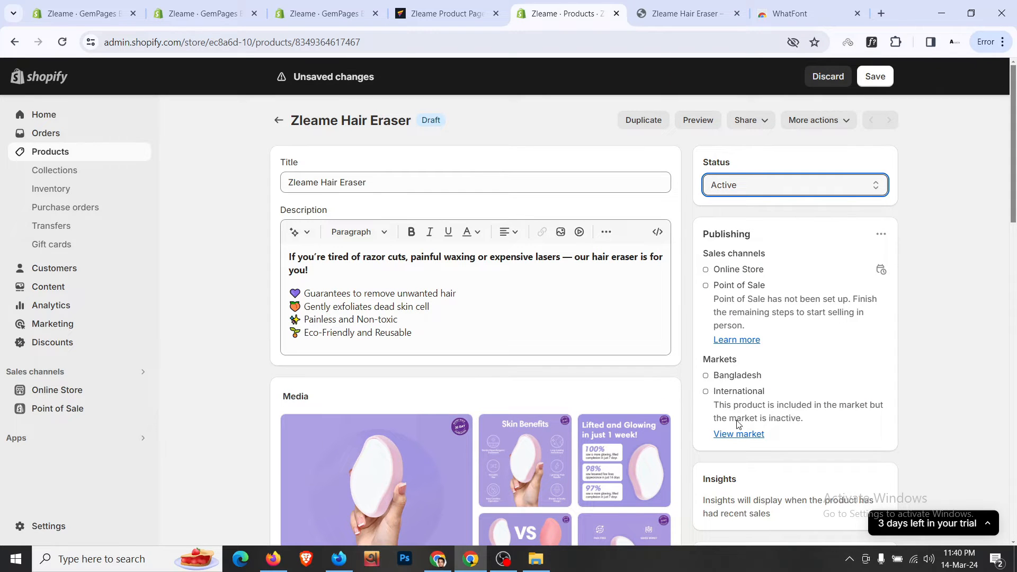
{"action": "left_click", "coordinate": [881, 234]}
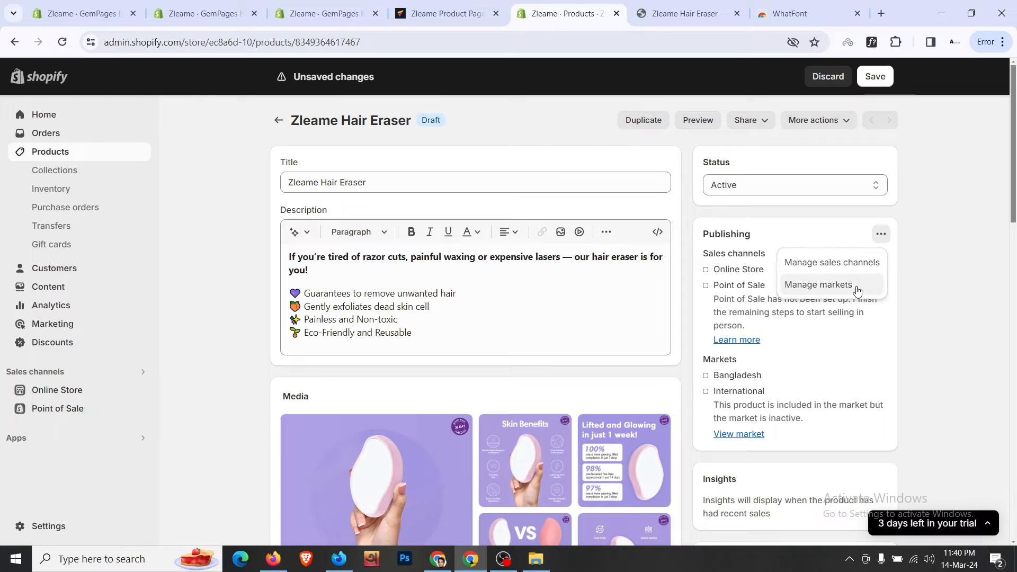
{"action": "left_click", "coordinate": [857, 269]}
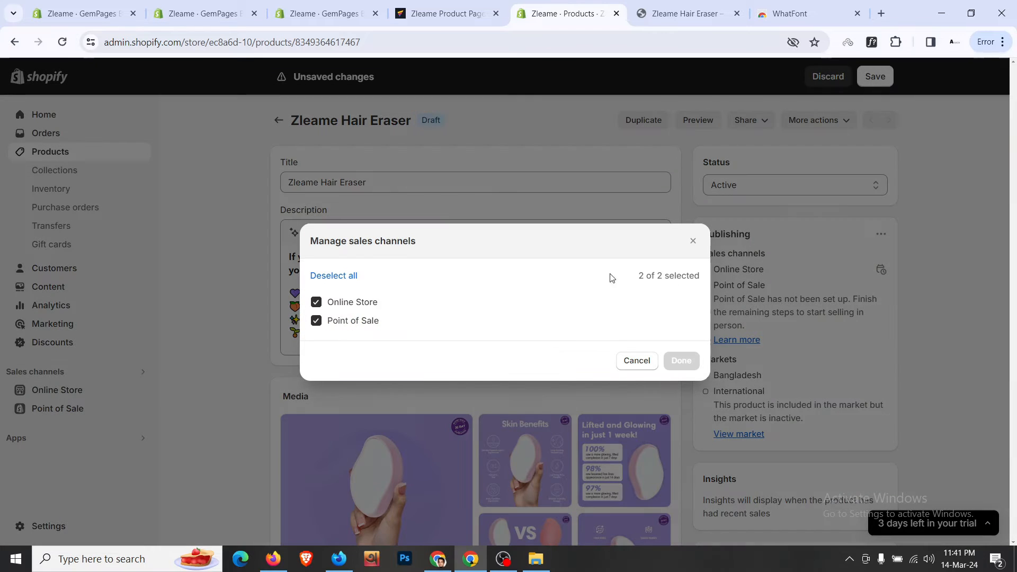
{"action": "double_click", "coordinate": [357, 306]}
{"action": "left_click", "coordinate": [645, 362]}
{"action": "left_click", "coordinate": [861, 84]}
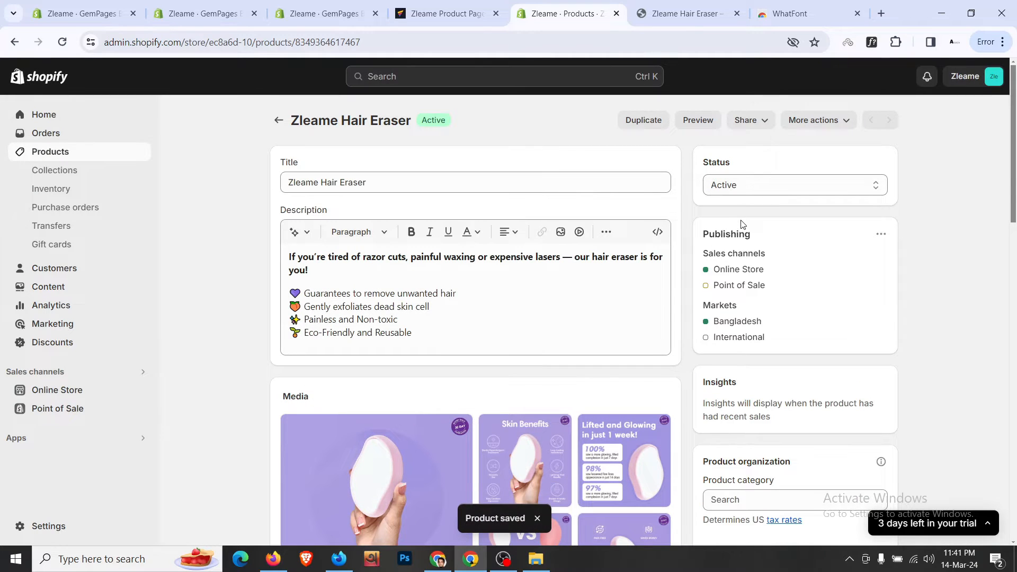
- Keep Default product as the theme template, then return to the GemPages editor
{"action": "scroll", "coordinate": [754, 345], "scroll_direction": "down", "scroll_amount": 1}
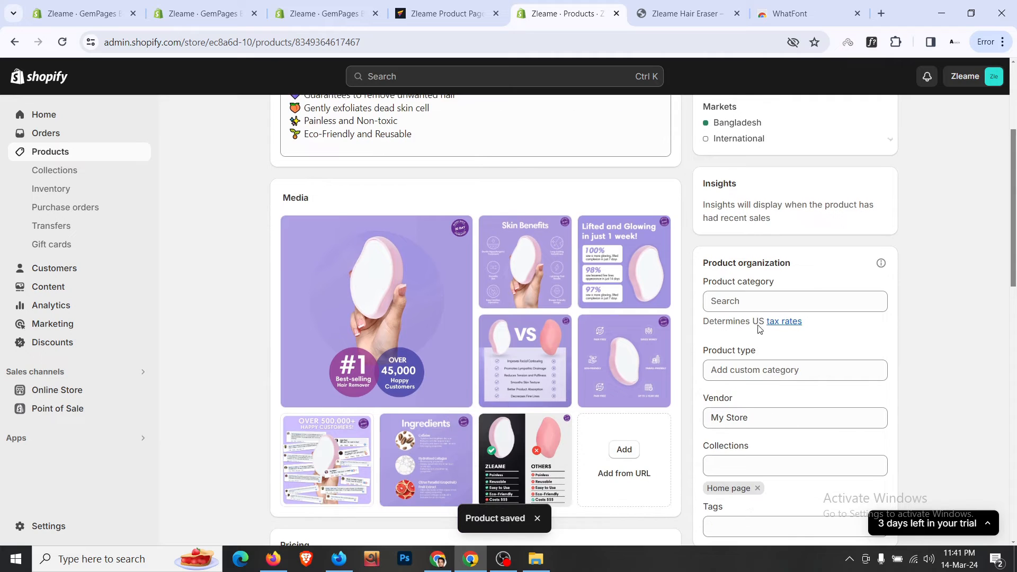
{"action": "scroll", "coordinate": [763, 364], "scroll_direction": "down", "scroll_amount": 3}
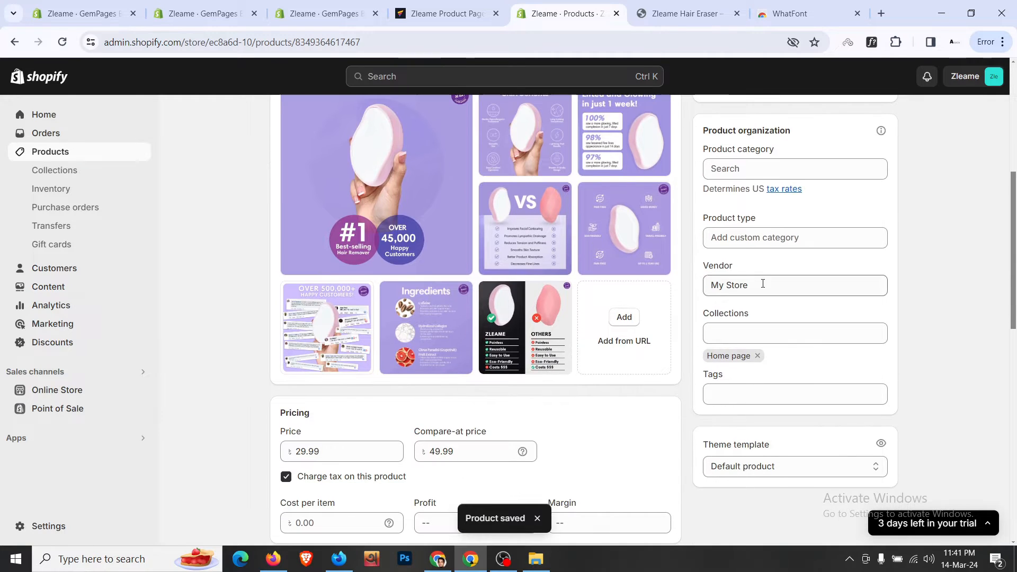
{"action": "scroll", "coordinate": [761, 363], "scroll_direction": "down", "scroll_amount": 3}
{"action": "left_click", "coordinate": [766, 340]}
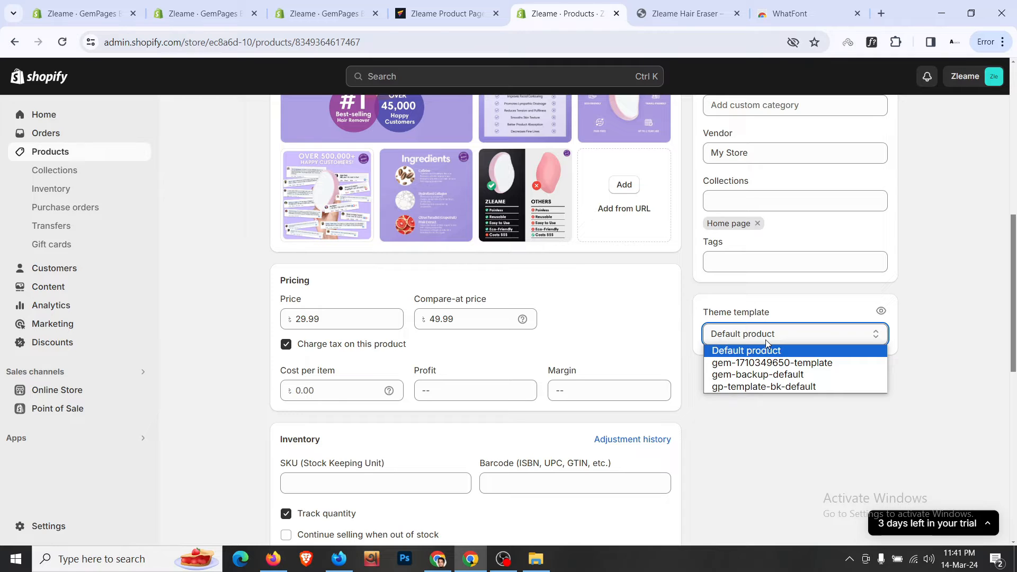
{"action": "left_click", "coordinate": [765, 341]}
{"action": "scroll", "coordinate": [655, 369], "scroll_direction": "down", "scroll_amount": 6}
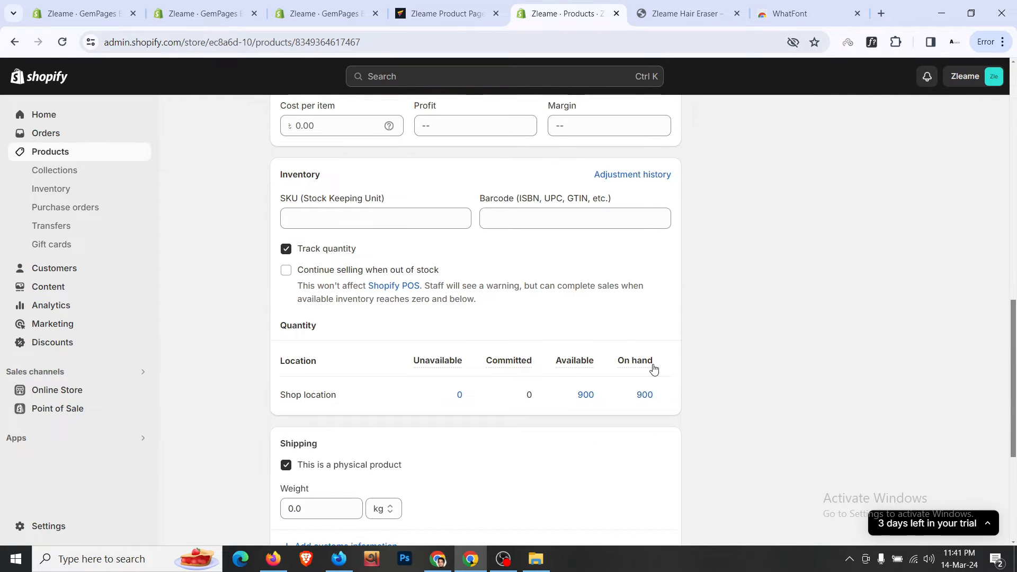
{"action": "scroll", "coordinate": [655, 370], "scroll_direction": "down", "scroll_amount": 3}
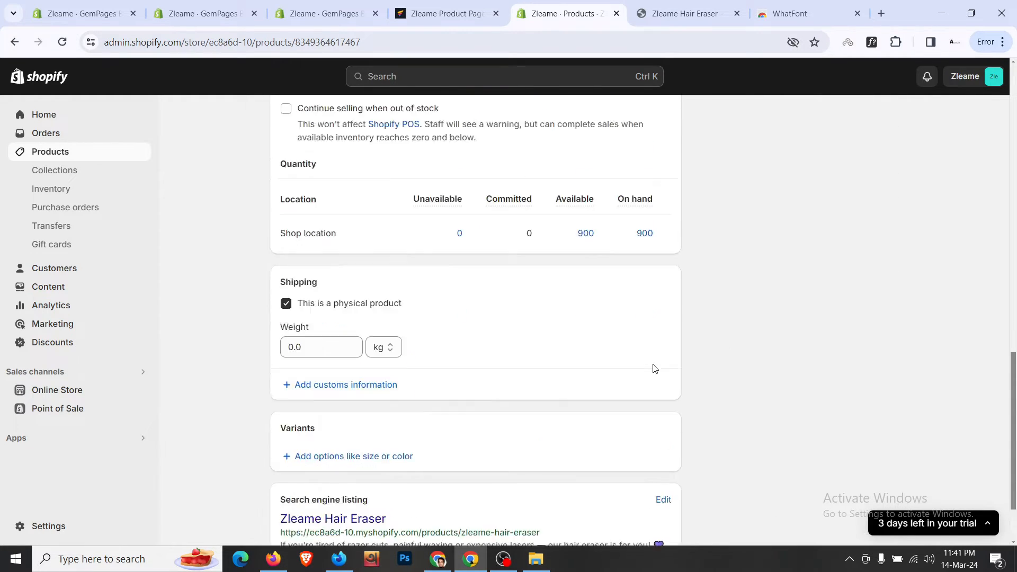
{"action": "scroll", "coordinate": [655, 369], "scroll_direction": "up", "scroll_amount": 15}
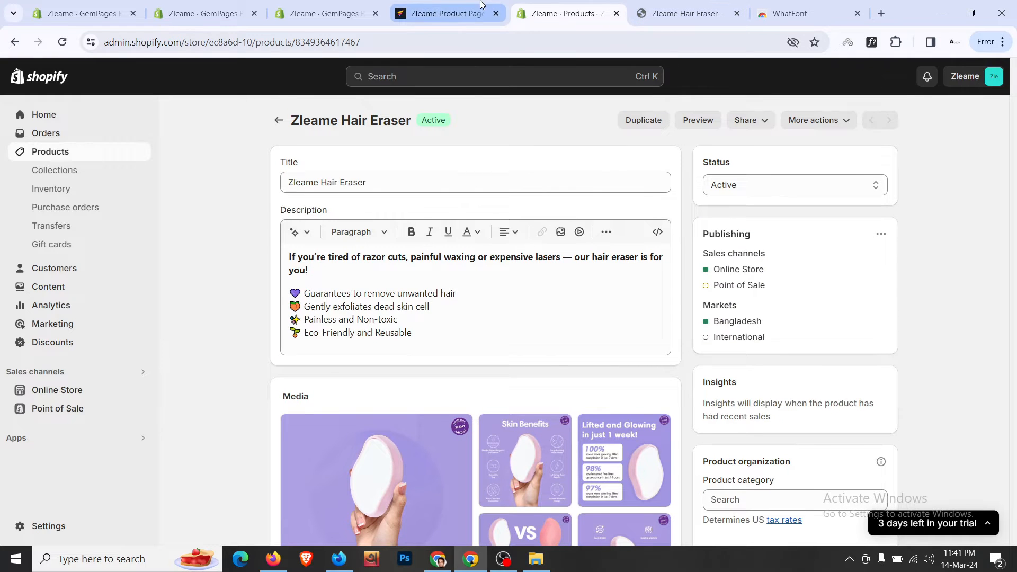
{"action": "left_click", "coordinate": [482, 4]}
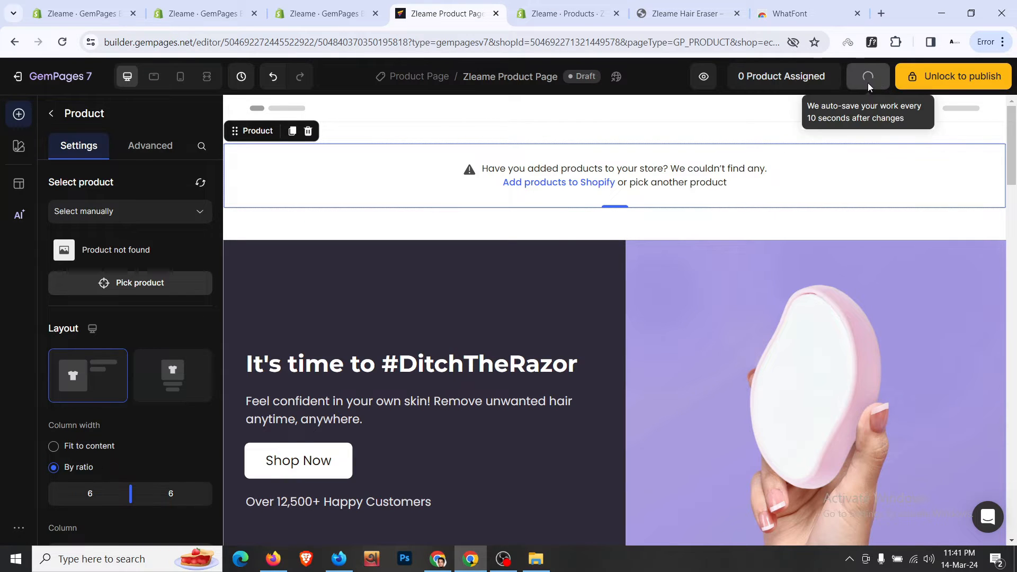
- Reload the GemPages editor and close the extra Zleame Hair Eraser tab
{"action": "left_click", "coordinate": [62, 42]}
{"action": "left_click", "coordinate": [570, 131]}
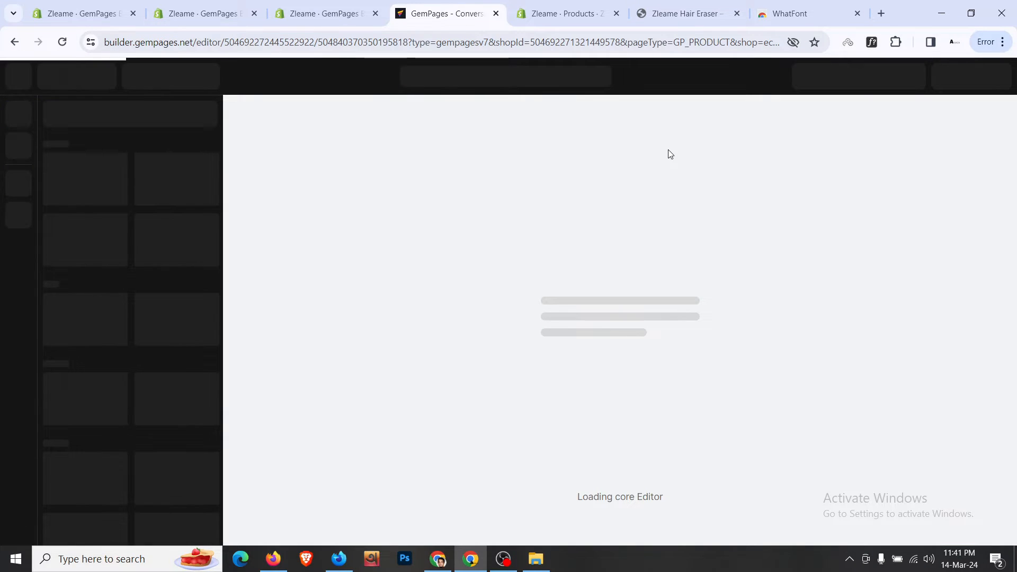
{"action": "left_click", "coordinate": [583, 8]}
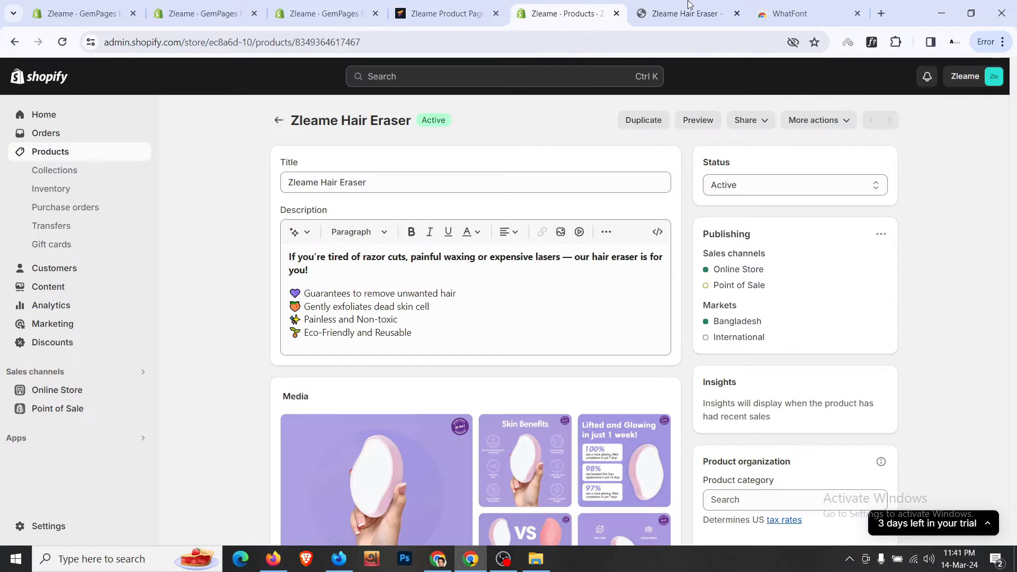
{"action": "left_click", "coordinate": [737, 13]}
{"action": "left_click", "coordinate": [496, 3]}
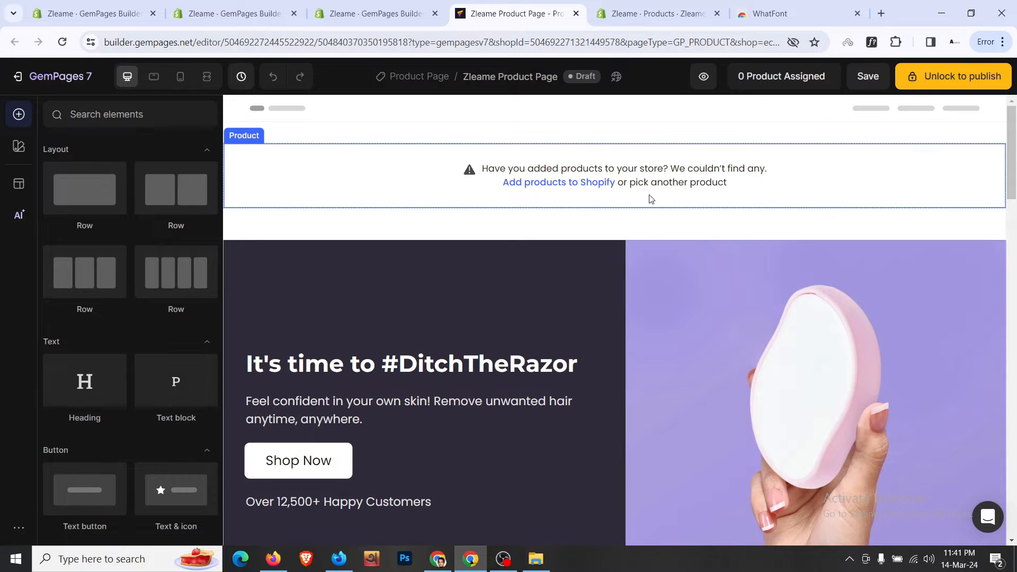
- Set the Product section to display the product assigned to the template
{"action": "left_click", "coordinate": [678, 189]}
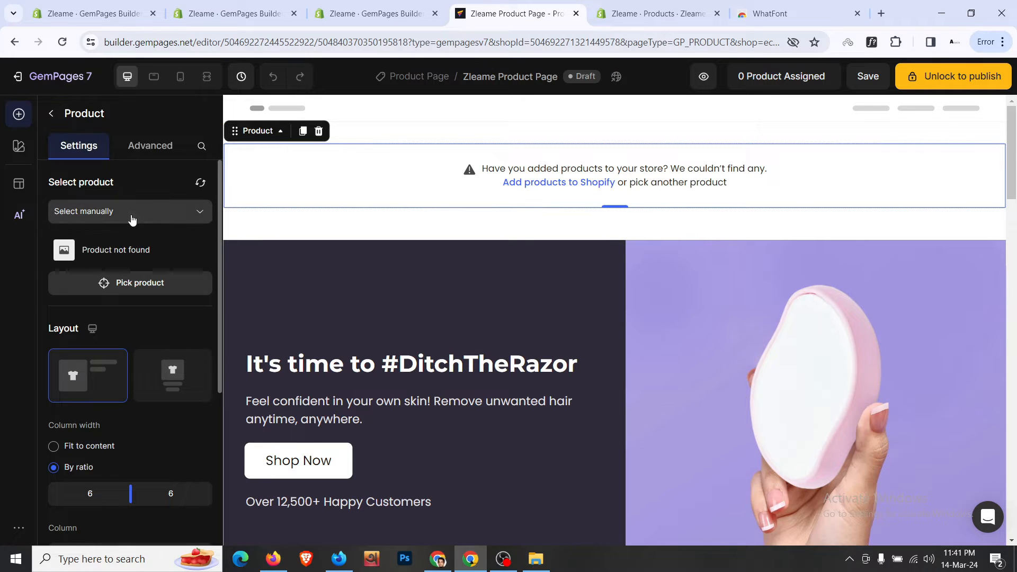
{"action": "left_click", "coordinate": [133, 282]}
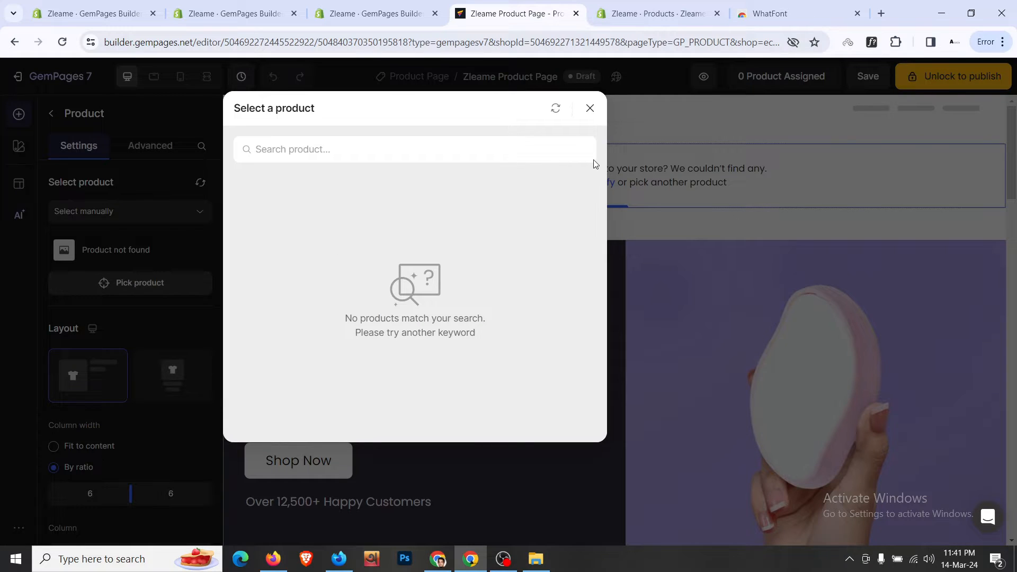
{"action": "left_click", "coordinate": [589, 109]}
{"action": "left_click", "coordinate": [147, 217]}
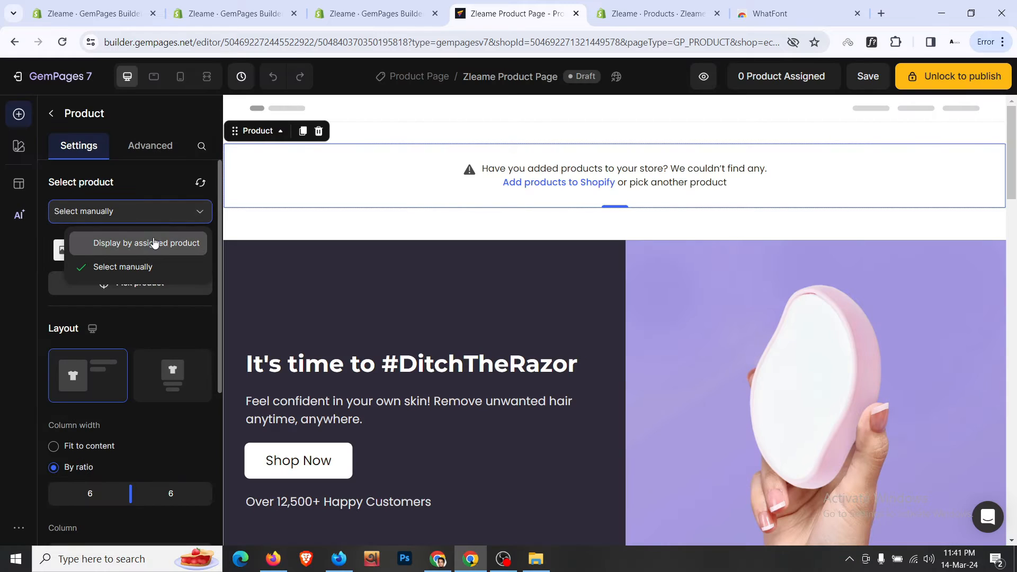
{"action": "left_click", "coordinate": [150, 239]}
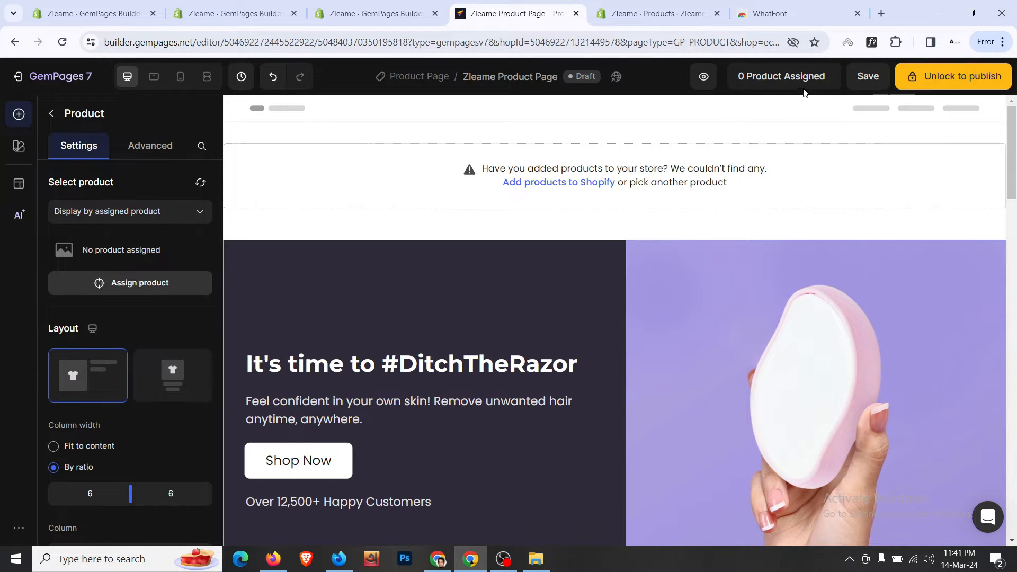
- Refresh the assignable products, tick Zleame Hair Eraser, and confirm
{"action": "left_click", "coordinate": [804, 80]}
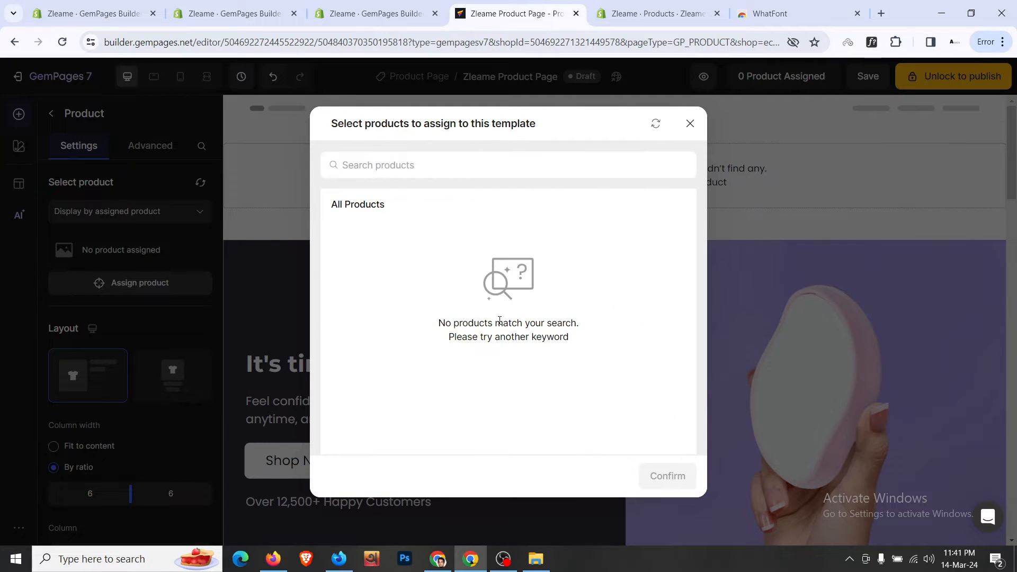
{"action": "triple_click", "coordinate": [500, 322]}
{"action": "triple_click", "coordinate": [512, 337]}
{"action": "triple_click", "coordinate": [530, 322]}
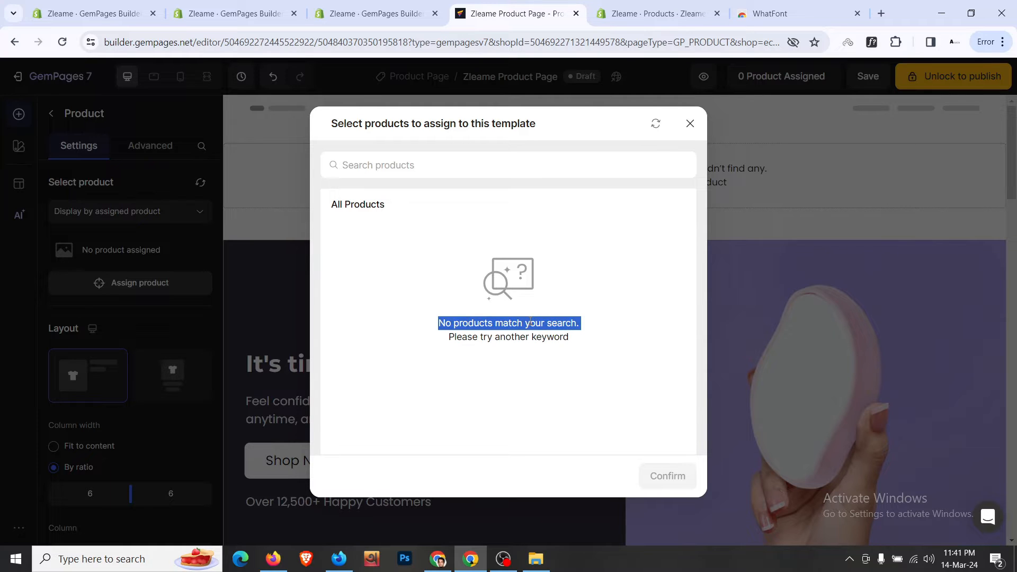
{"action": "left_click", "coordinate": [550, 210]}
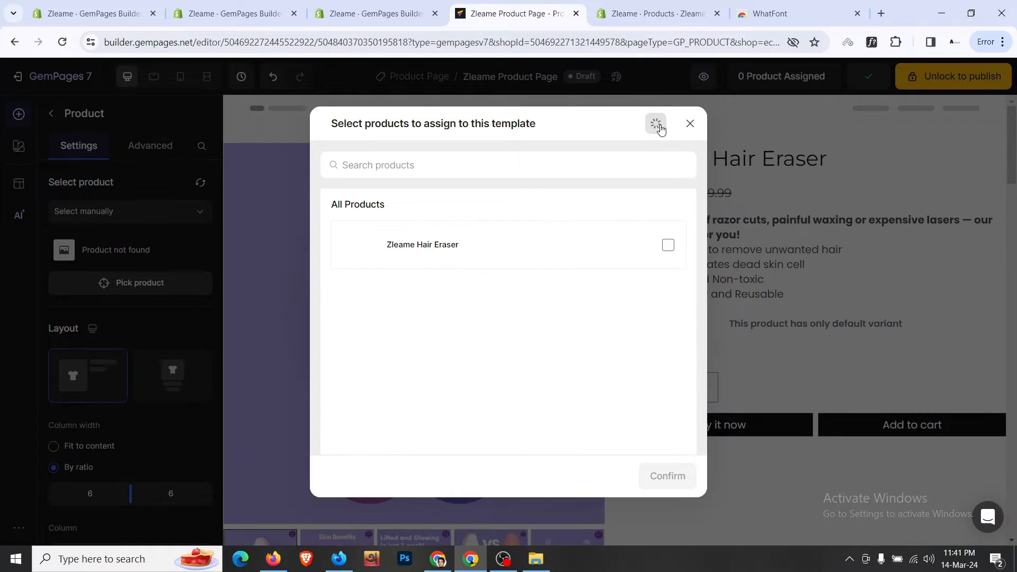
{"action": "left_click", "coordinate": [658, 127]}
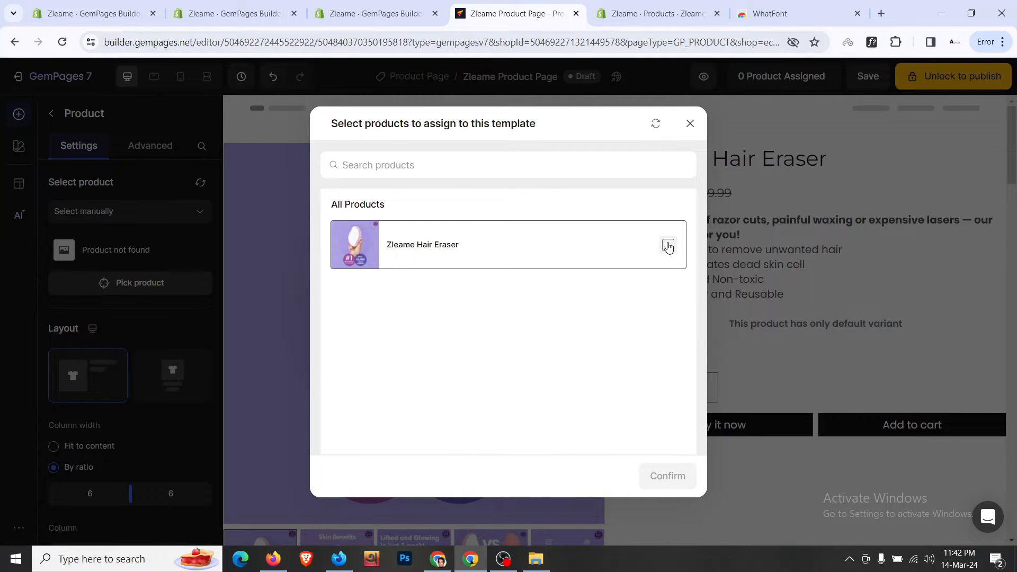
{"action": "left_click", "coordinate": [668, 246]}
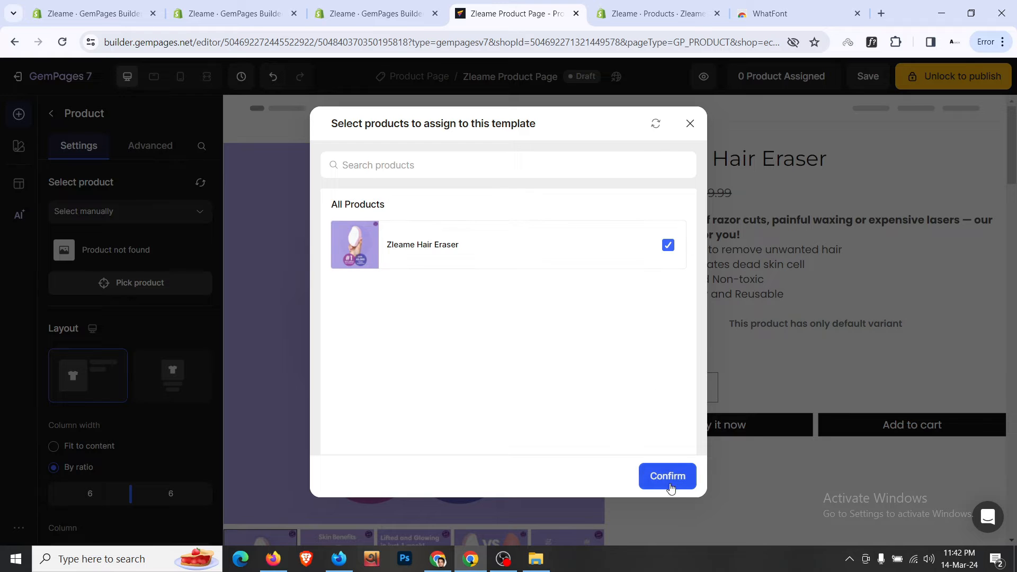
{"action": "left_click", "coordinate": [670, 482]}
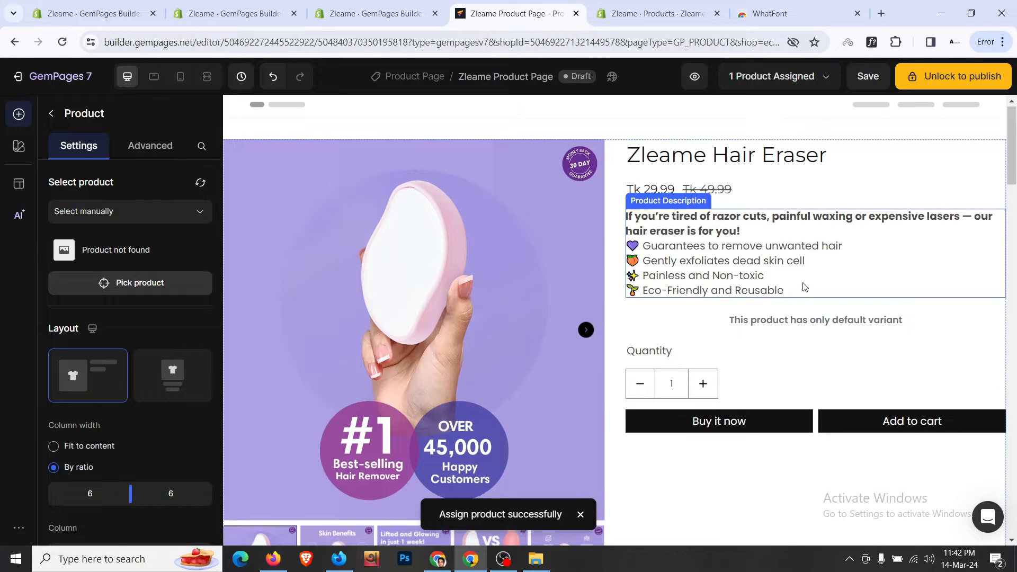
- Make the product title a Heading 1
{"action": "scroll", "coordinate": [802, 288], "scroll_direction": "down", "scroll_amount": 5}
{"action": "scroll", "coordinate": [676, 314], "scroll_direction": "up", "scroll_amount": 5}
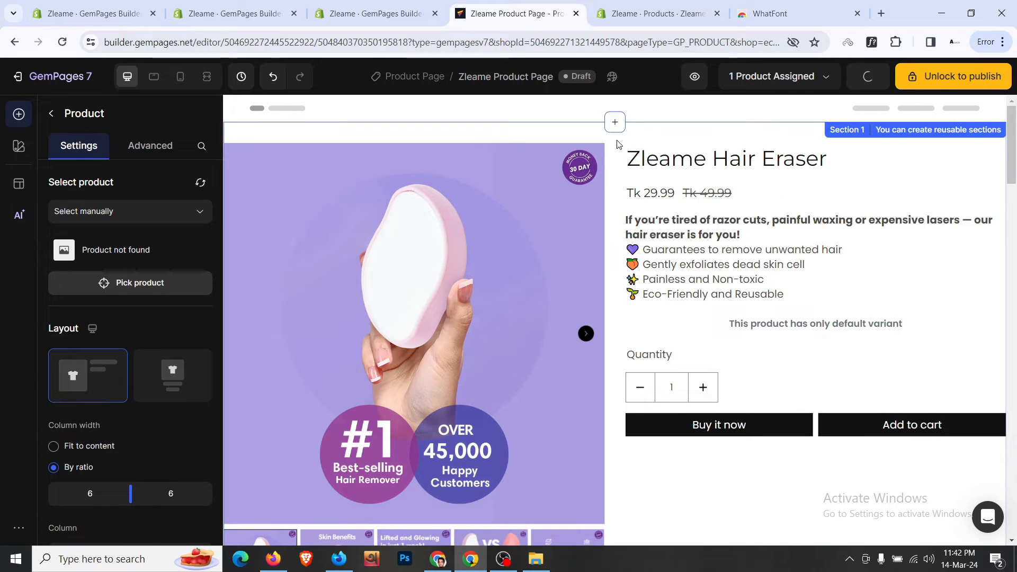
{"action": "scroll", "coordinate": [617, 158], "scroll_direction": "down", "scroll_amount": 1}
{"action": "scroll", "coordinate": [617, 157], "scroll_direction": "up", "scroll_amount": 1}
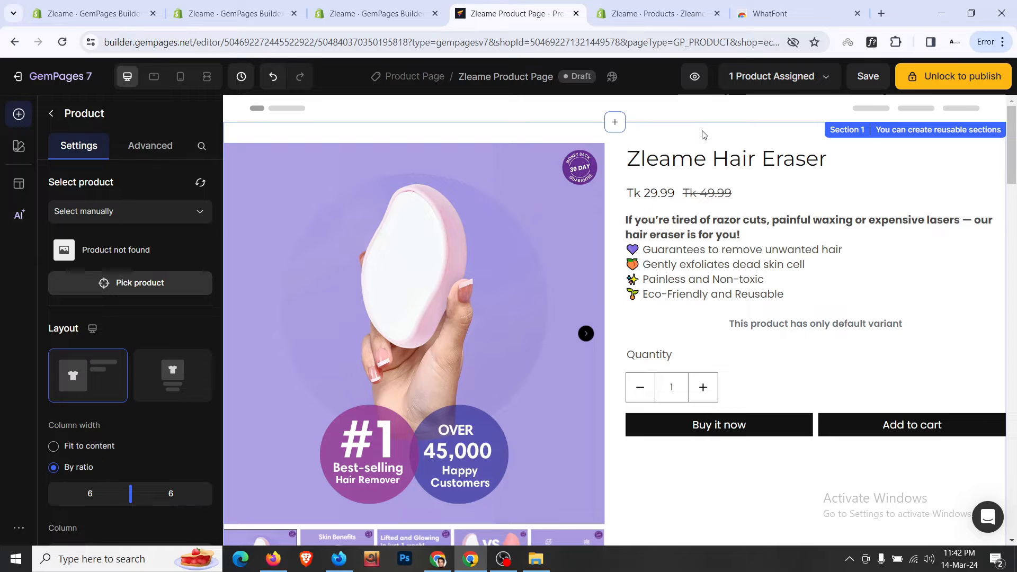
{"action": "left_click", "coordinate": [720, 162]}
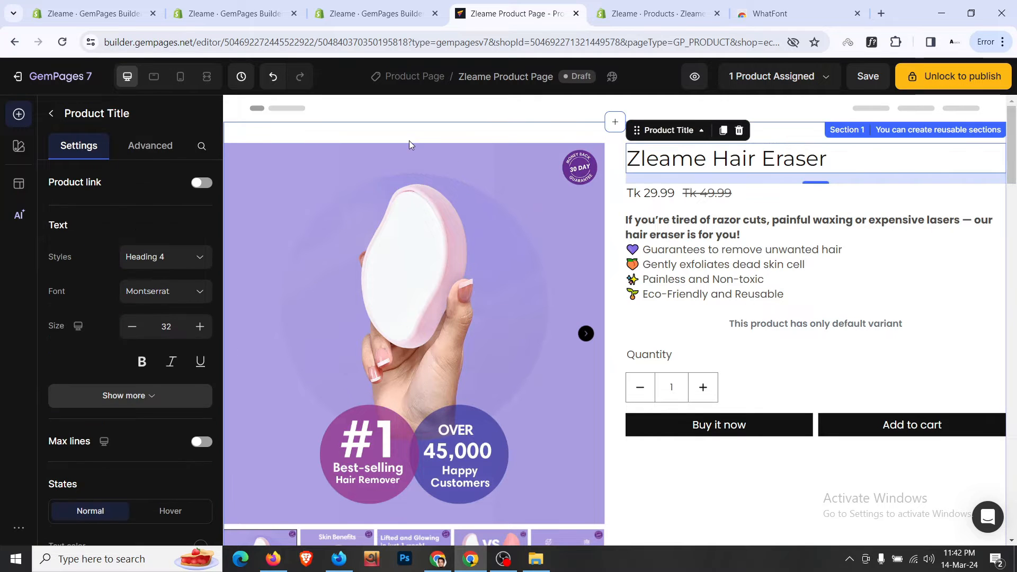
{"action": "left_click", "coordinate": [195, 259]}
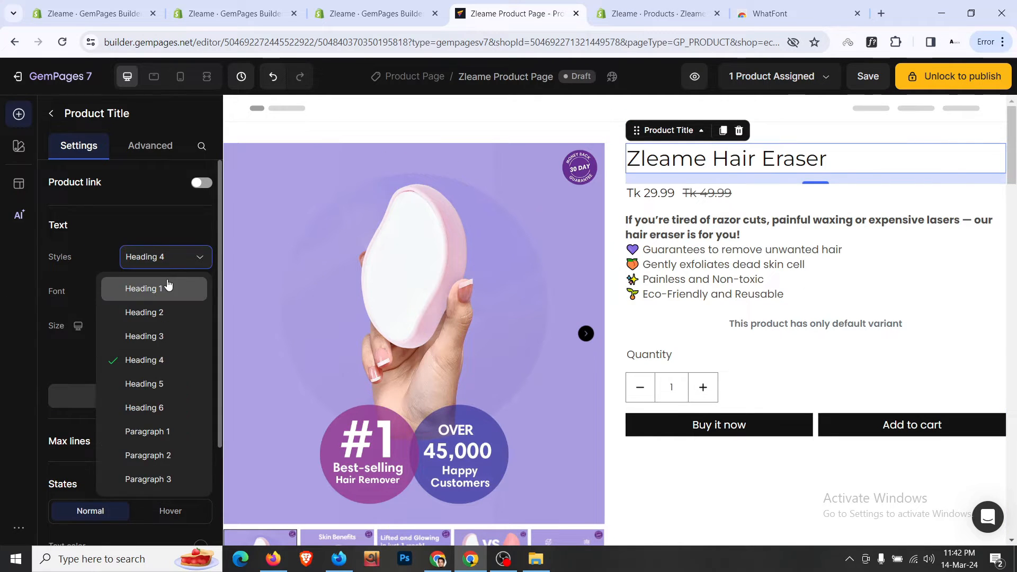
{"action": "left_click", "coordinate": [166, 285]}
- Load the Zleame Theme storefront and open the Zleame Hair Eraser product page
{"action": "left_click", "coordinate": [599, 5]}
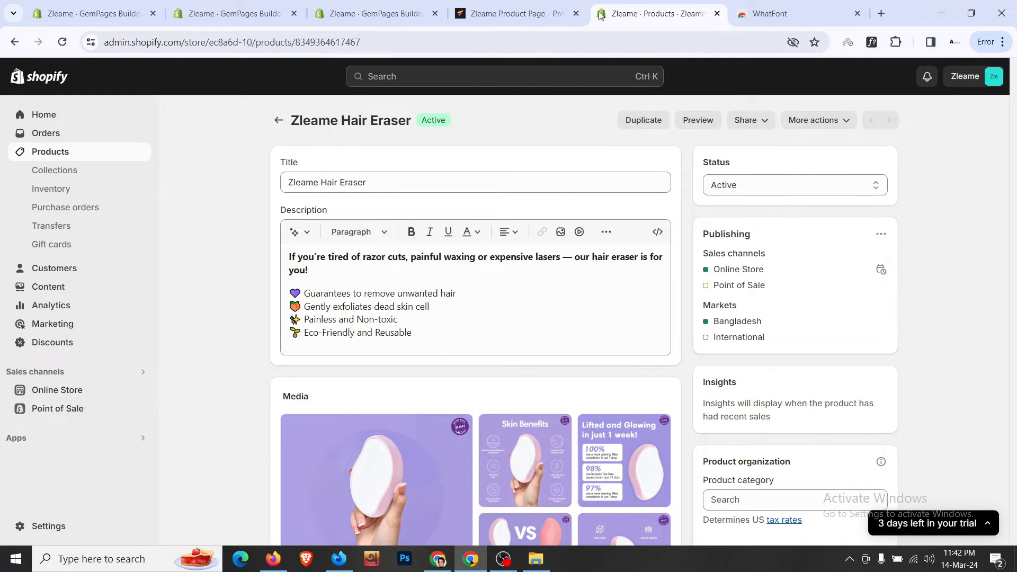
{"action": "left_click", "coordinate": [452, 49]}
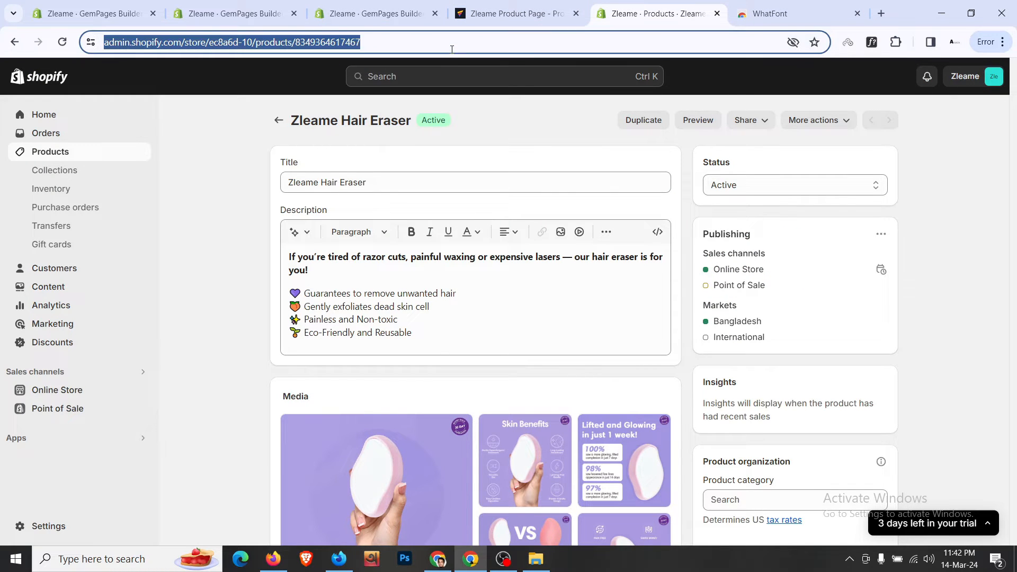
{"action": "type", "text": "zle"}
{"action": "key", "text": "Return"}
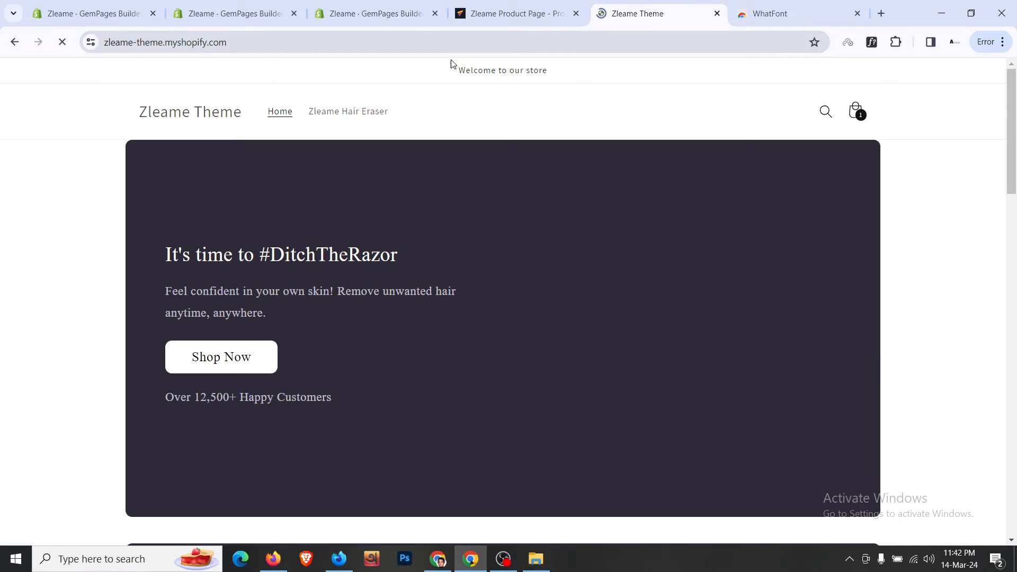
{"action": "left_click", "coordinate": [265, 352]}
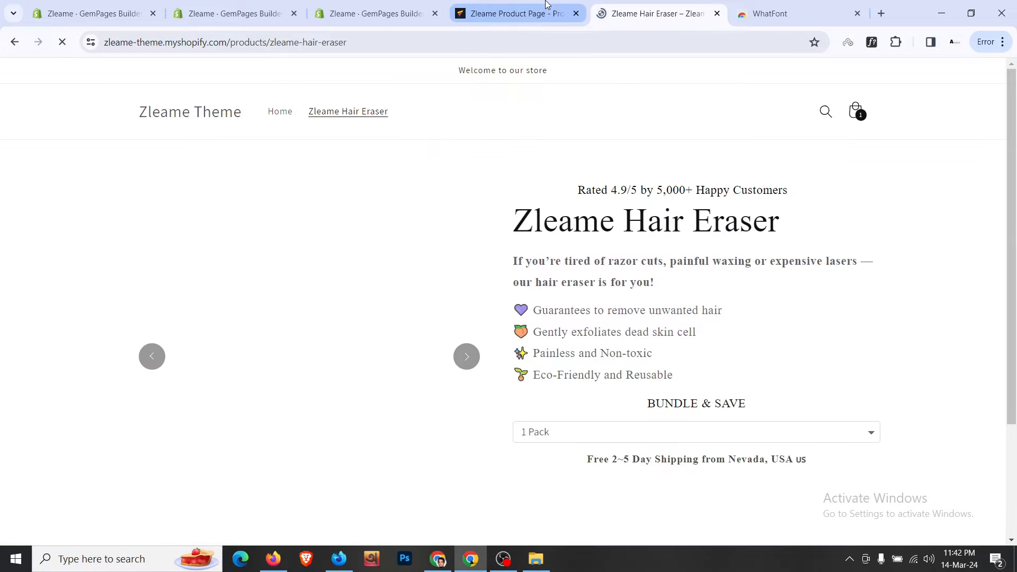
- Change the title's font weight to Bold, then to Semi Bold
{"action": "left_click", "coordinate": [510, 12]}
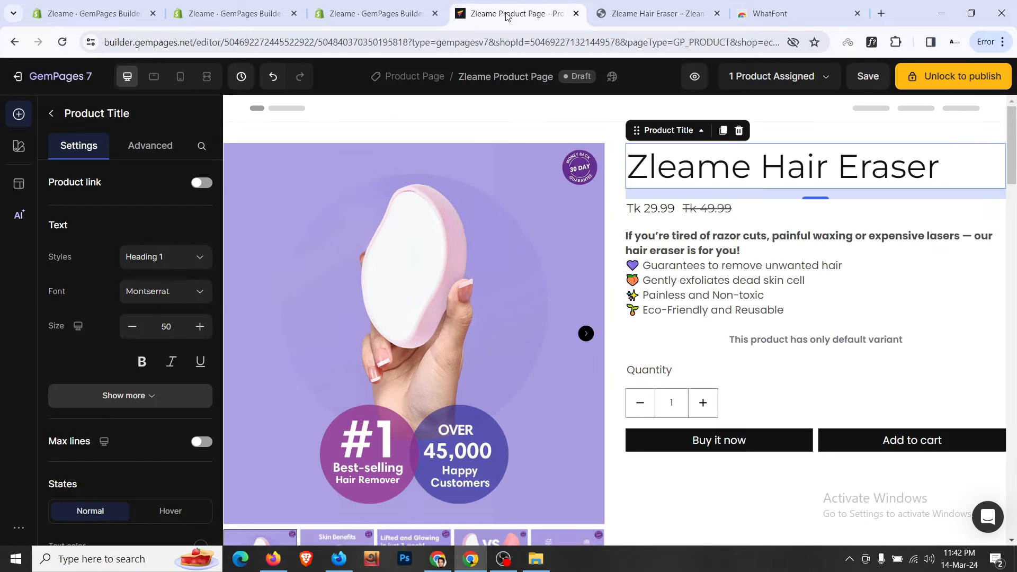
{"action": "left_click", "coordinate": [153, 395]}
{"action": "scroll", "coordinate": [151, 314], "scroll_direction": "down", "scroll_amount": 2}
{"action": "left_click", "coordinate": [172, 263]}
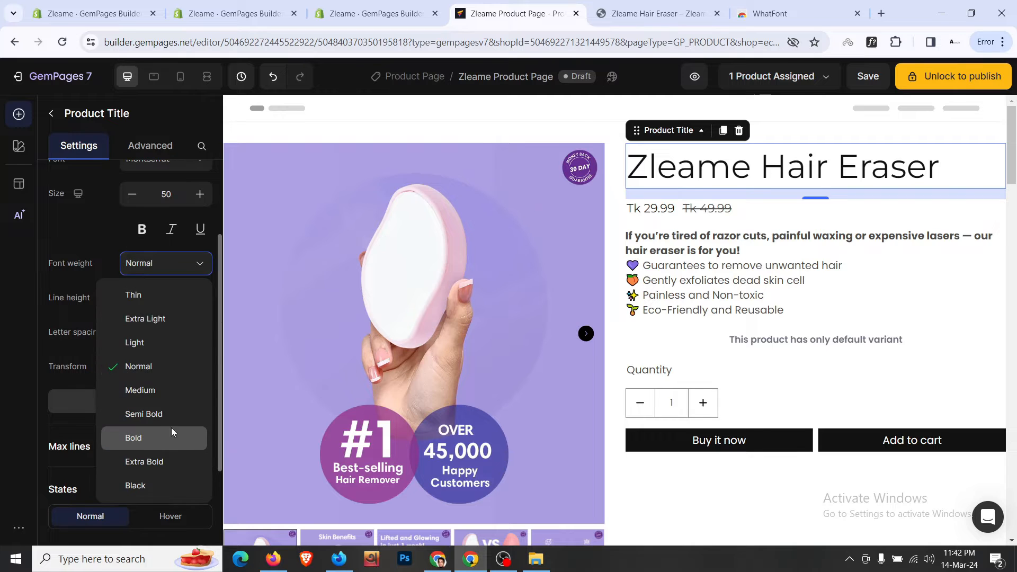
{"action": "left_click", "coordinate": [170, 431]}
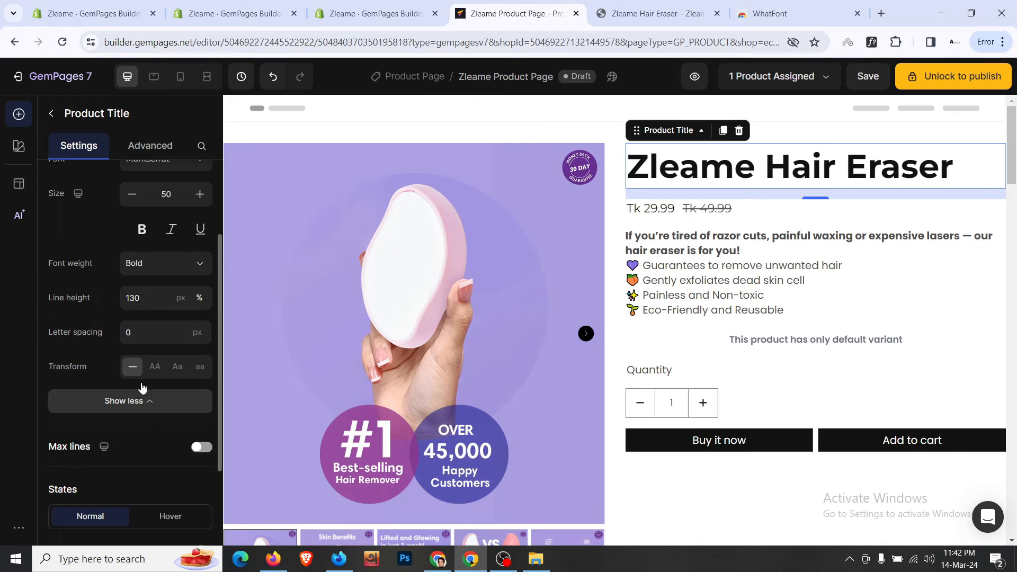
{"action": "left_click", "coordinate": [164, 265]}
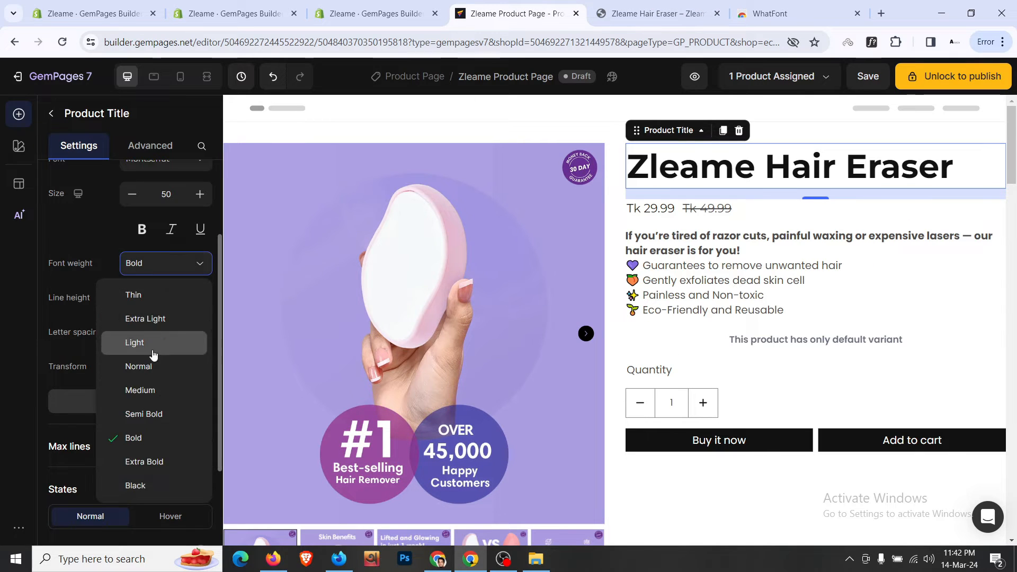
{"action": "left_click", "coordinate": [155, 416]}
- Compare the title against the live store's product page
{"action": "left_click", "coordinate": [654, 6]}
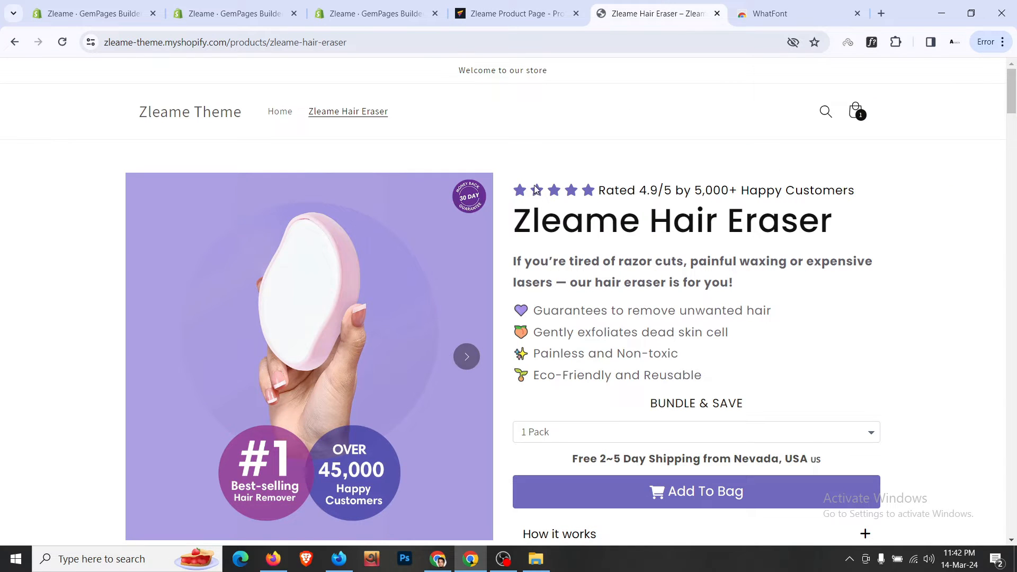
{"action": "triple_click", "coordinate": [707, 185]}
{"action": "left_click", "coordinate": [666, 188]}
{"action": "left_click", "coordinate": [511, 13]}
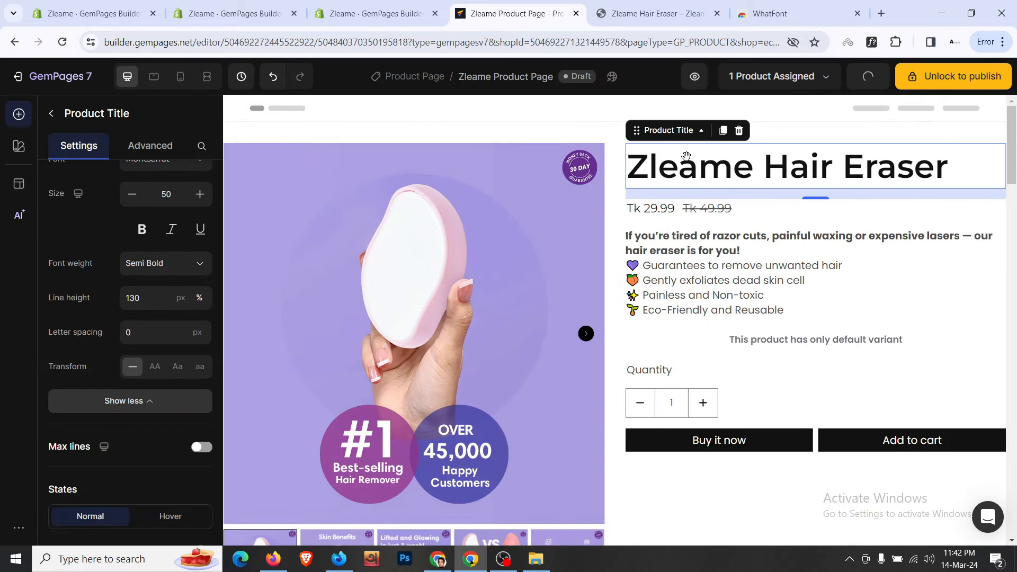
- Add a two-column row above the title with an Icon List in its left column
{"action": "left_click", "coordinate": [57, 118]}
{"action": "left_click_drag", "start_coordinate": [157, 203], "coordinate": [671, 157]}
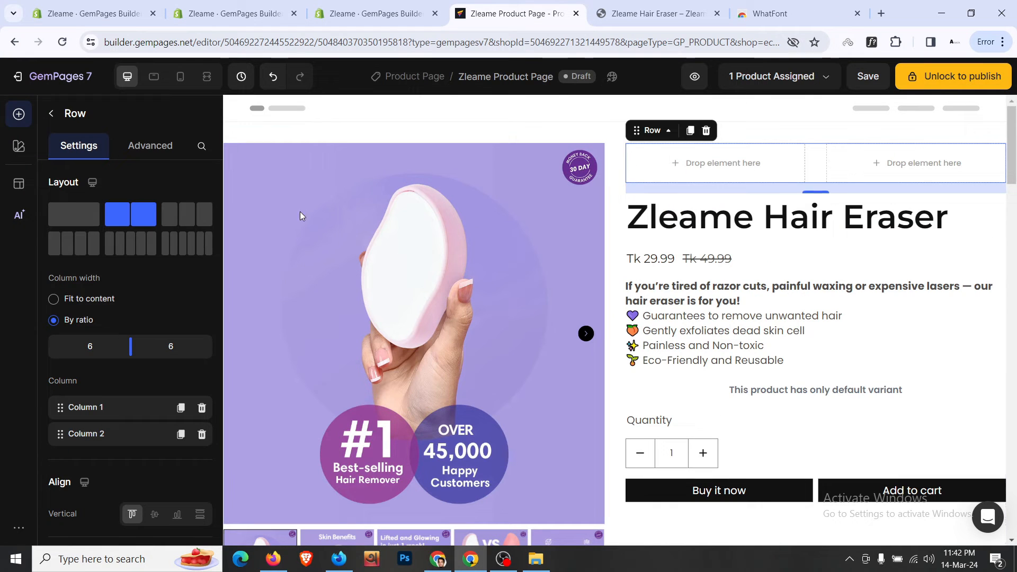
{"action": "left_click", "coordinate": [53, 115]}
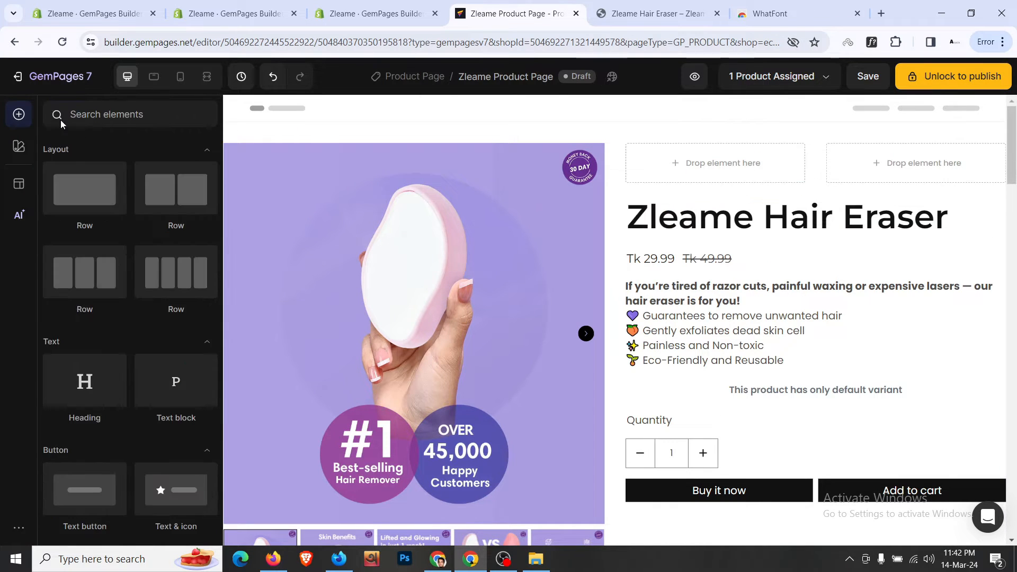
{"action": "type", "text": "icon"}
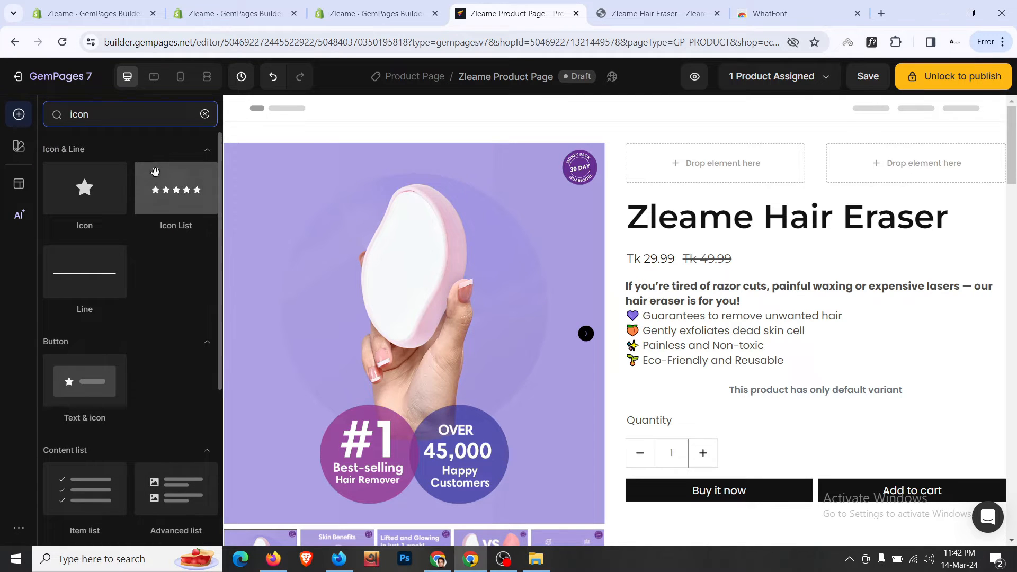
{"action": "left_click_drag", "start_coordinate": [155, 172], "coordinate": [661, 172]}
- Inspect the live store's rating stars to read their 18px size and #7069bc colour
{"action": "left_click", "coordinate": [656, 13]}
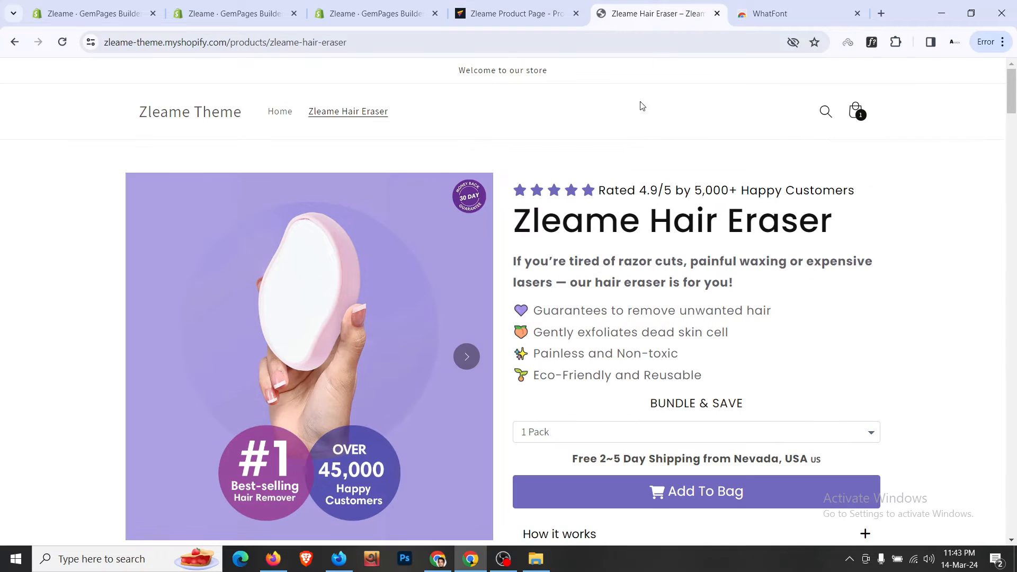
{"action": "right_click", "coordinate": [517, 195]}
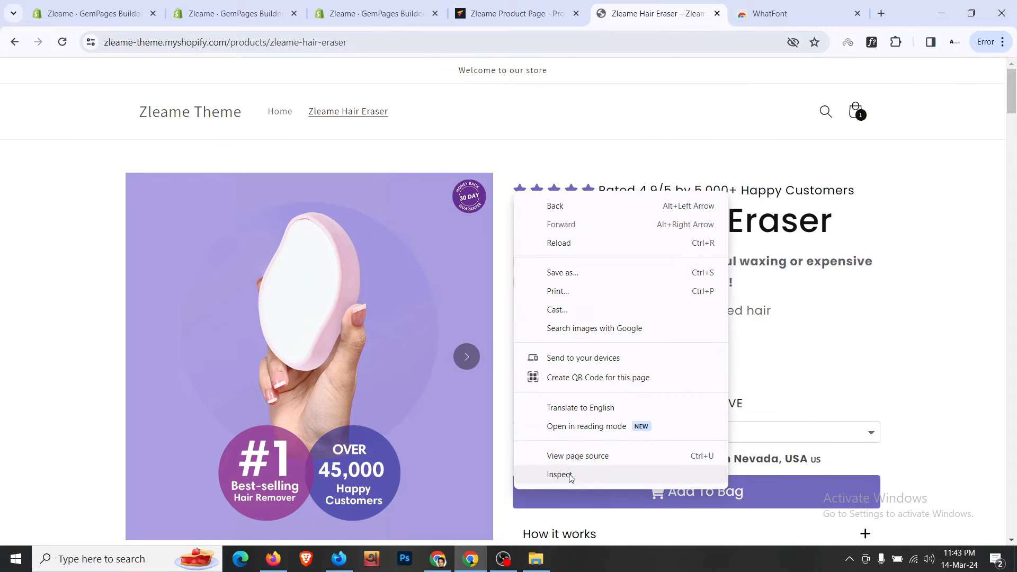
{"action": "left_click", "coordinate": [570, 475]}
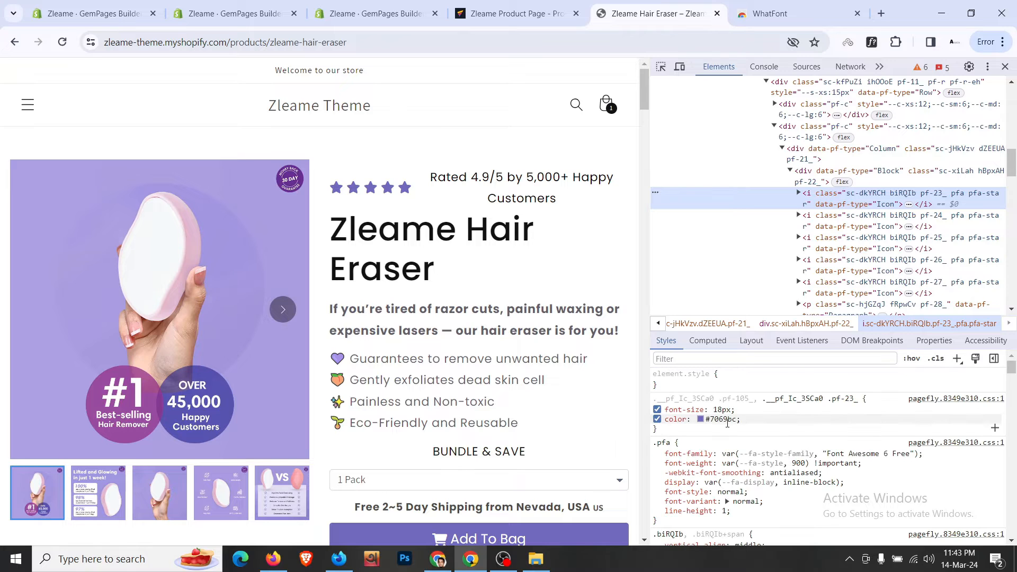
{"action": "left_click", "coordinate": [721, 419]}
- Set the first star to size 18 in purple #7069BC, and start on the second
{"action": "left_click", "coordinate": [480, 10]}
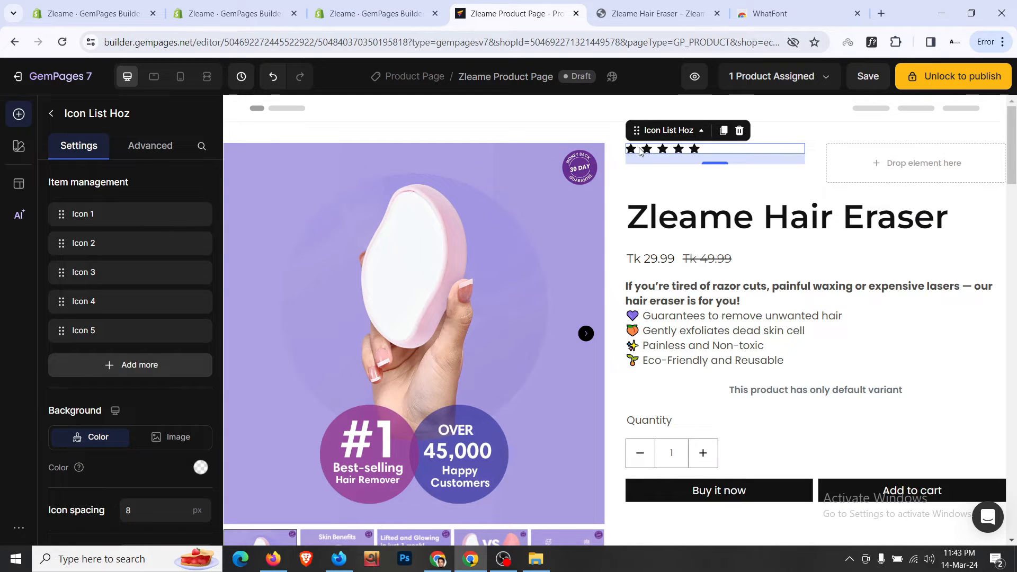
{"action": "scroll", "coordinate": [137, 332], "scroll_direction": "down", "scroll_amount": 2}
{"action": "scroll", "coordinate": [143, 349], "scroll_direction": "up", "scroll_amount": 2}
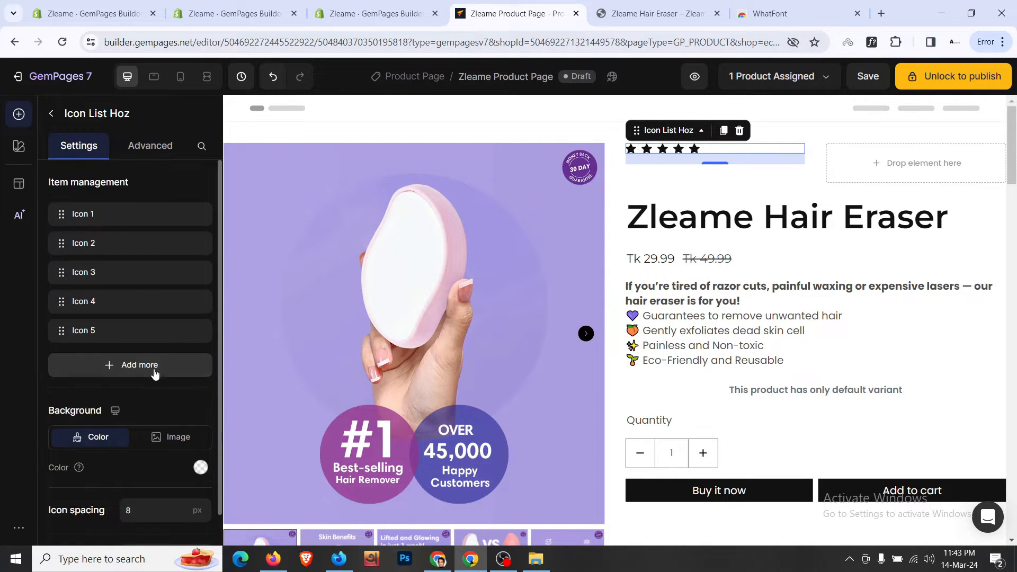
{"action": "left_click", "coordinate": [637, 148]}
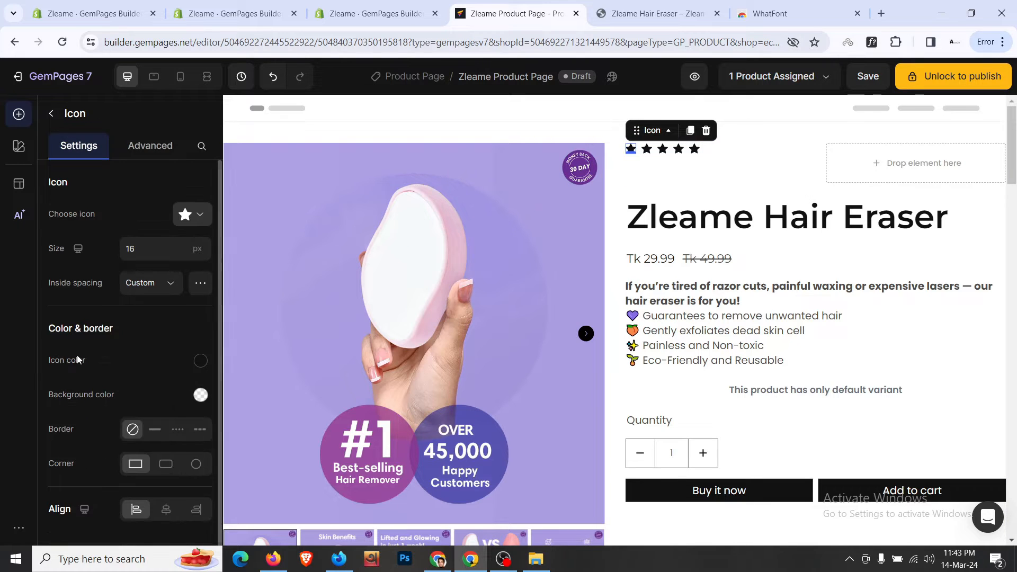
{"action": "left_click", "coordinate": [165, 256]}
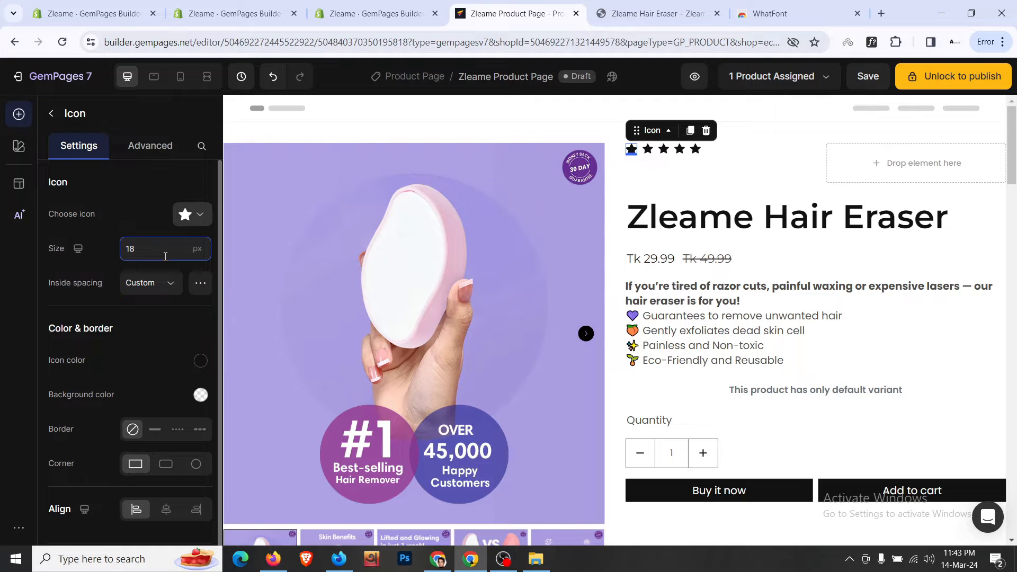
{"action": "left_click", "coordinate": [201, 362]}
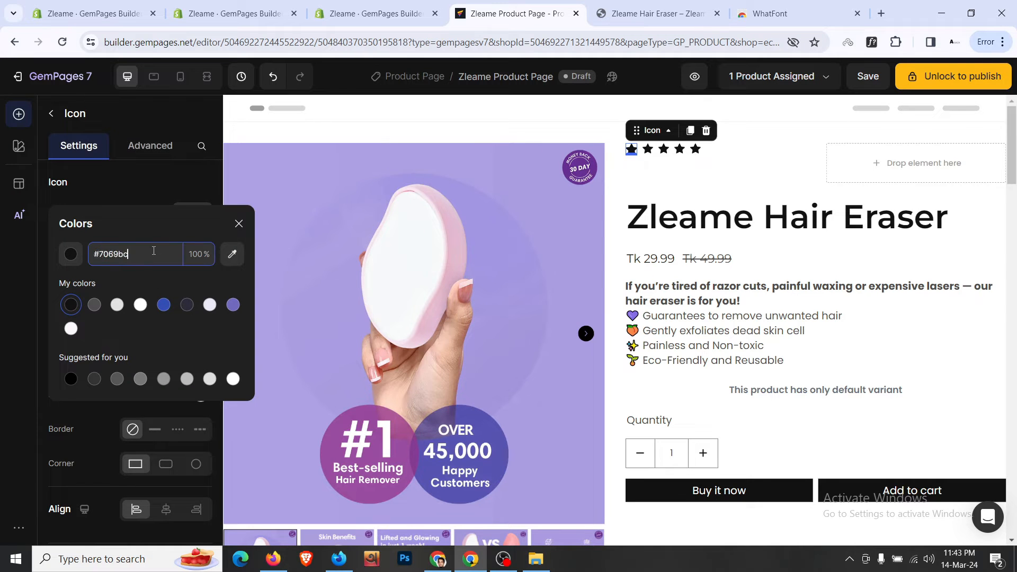
{"action": "left_click", "coordinate": [107, 402]}
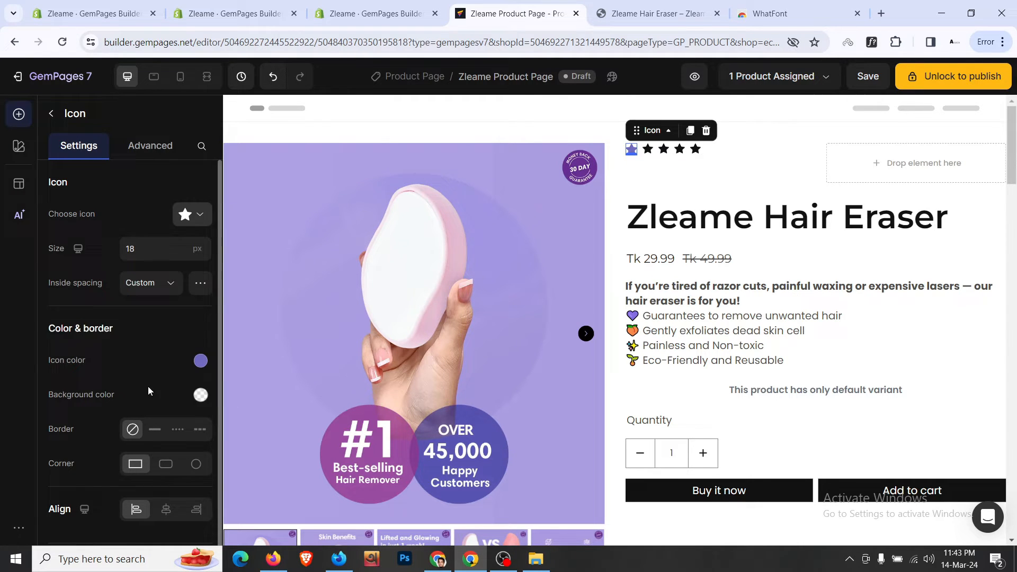
{"action": "left_click", "coordinate": [647, 149]}
{"action": "left_click", "coordinate": [159, 248]}
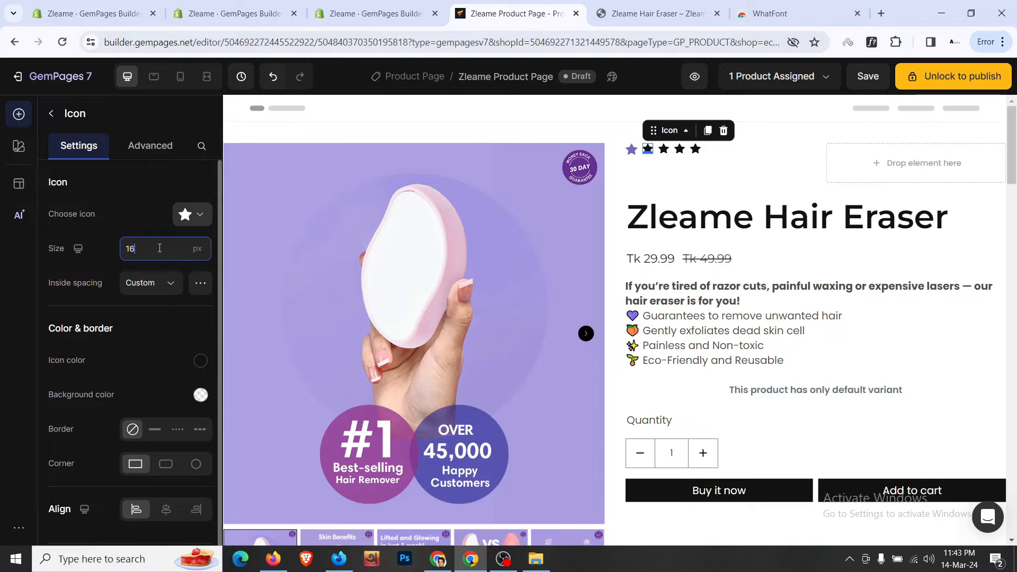
{"action": "left_click", "coordinate": [201, 361]}
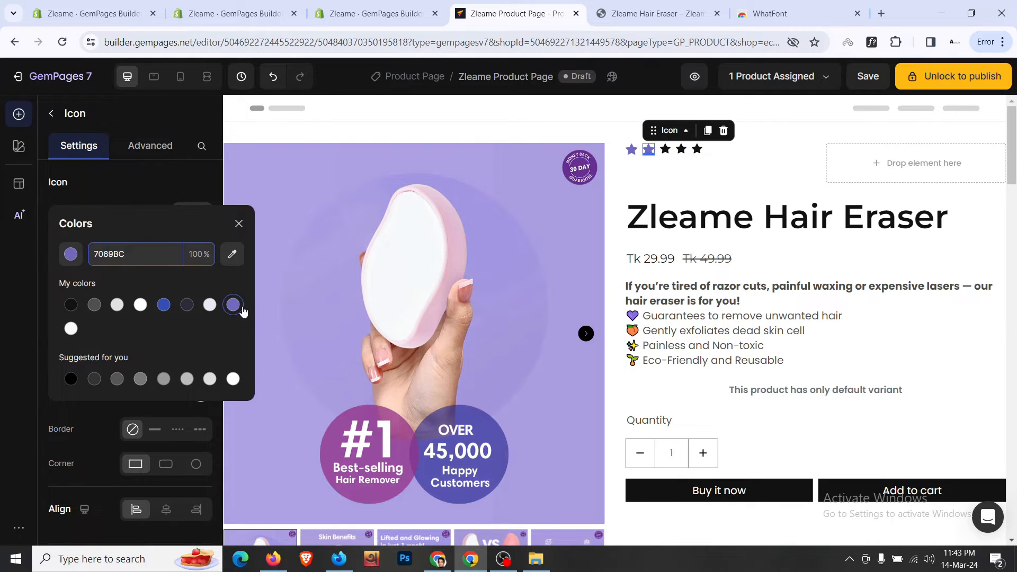
- Copy the styled star's style and paste it onto the third, fourth and fifth stars
{"action": "right_click", "coordinate": [652, 152]}
{"action": "left_click", "coordinate": [670, 182]}
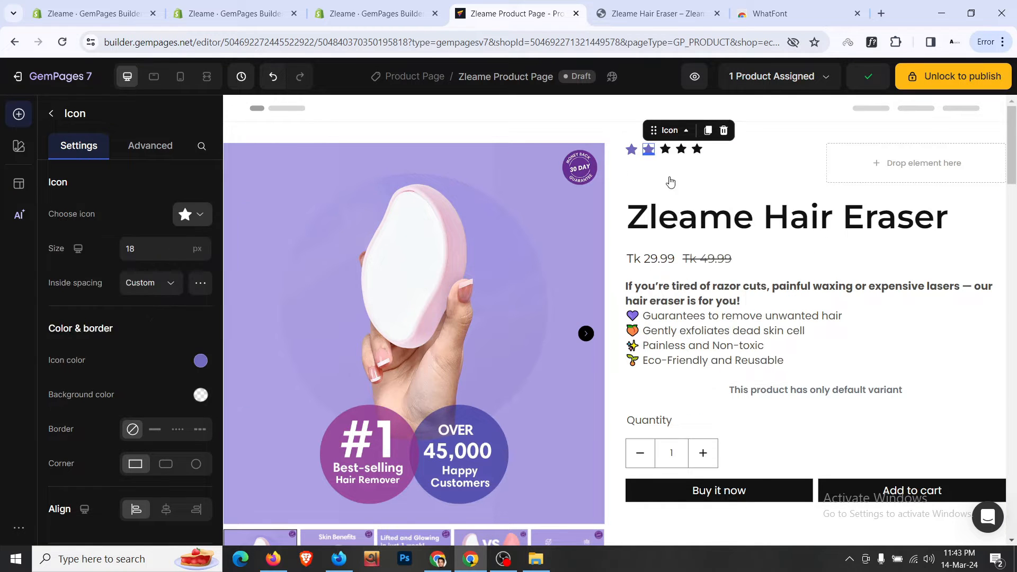
{"action": "right_click", "coordinate": [665, 150]}
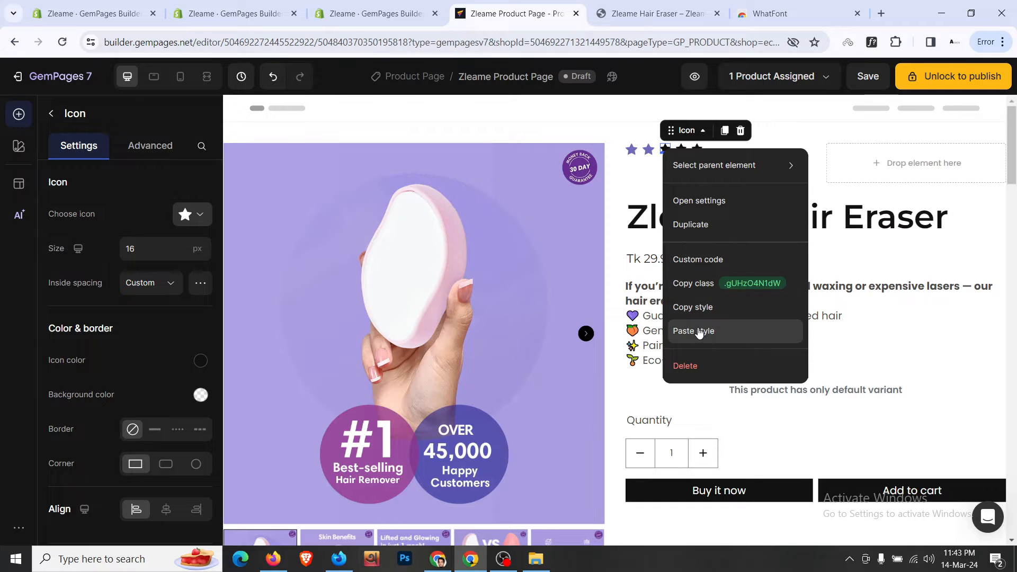
{"action": "left_click", "coordinate": [699, 332]}
{"action": "right_click", "coordinate": [682, 150]}
{"action": "left_click", "coordinate": [718, 332]}
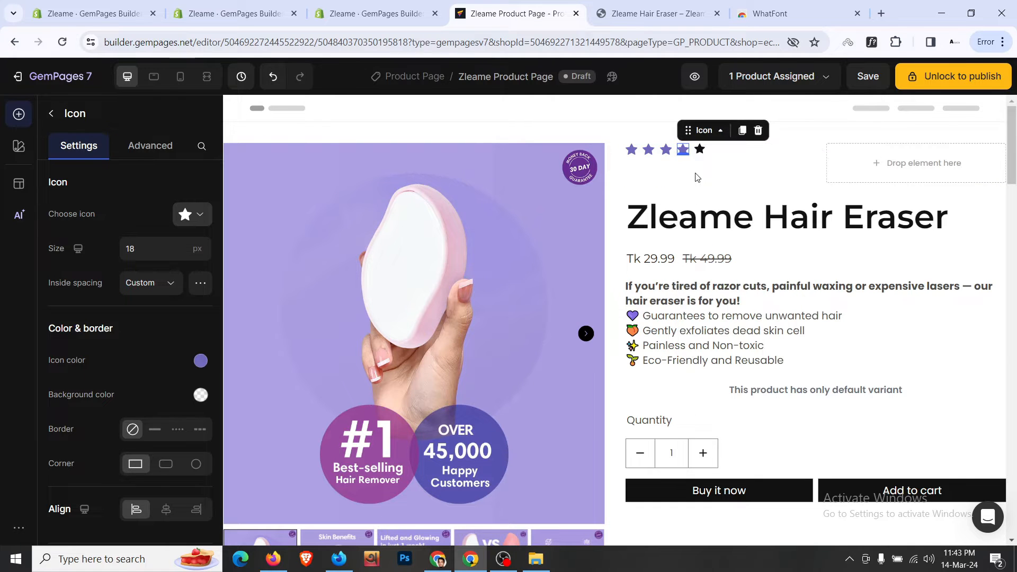
{"action": "right_click", "coordinate": [700, 150]}
{"action": "left_click", "coordinate": [723, 332]}
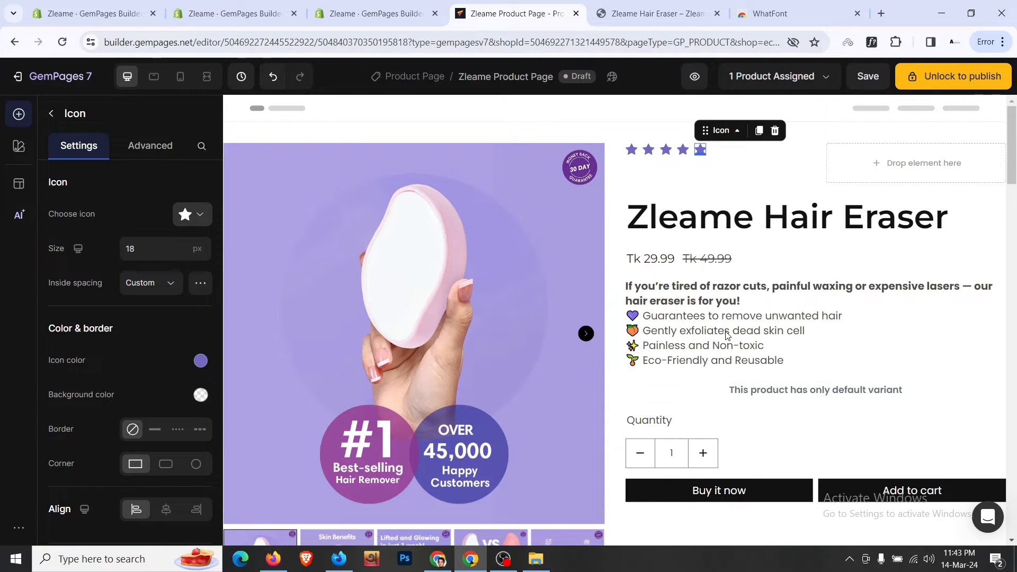
{"action": "left_click", "coordinate": [596, 5]}
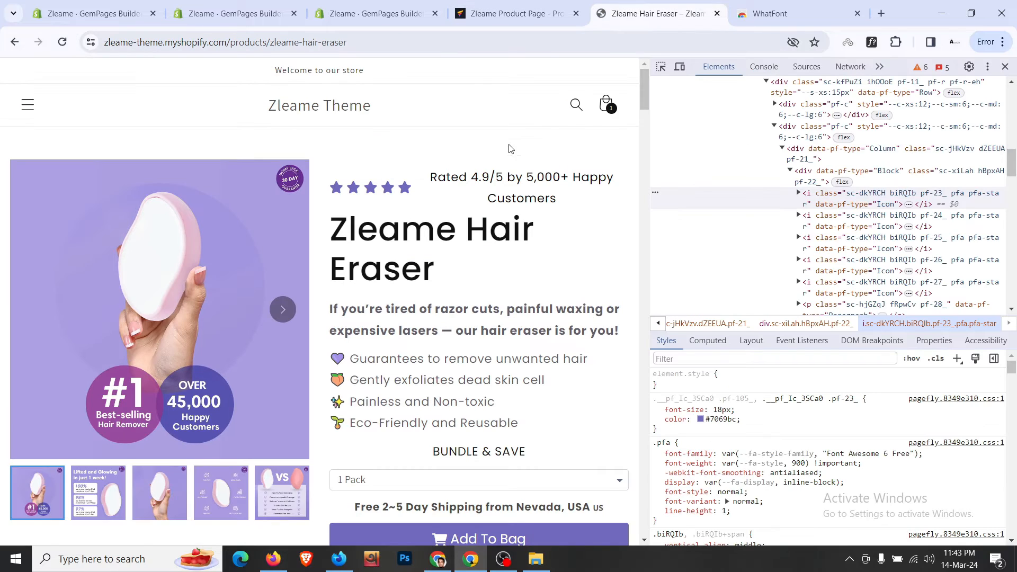
- Duplicate the first customer review text block and move it beside the stars
{"action": "triple_click", "coordinate": [513, 186]}
{"action": "key", "text": "ctrl+c"}
{"action": "left_click", "coordinate": [516, 13]}
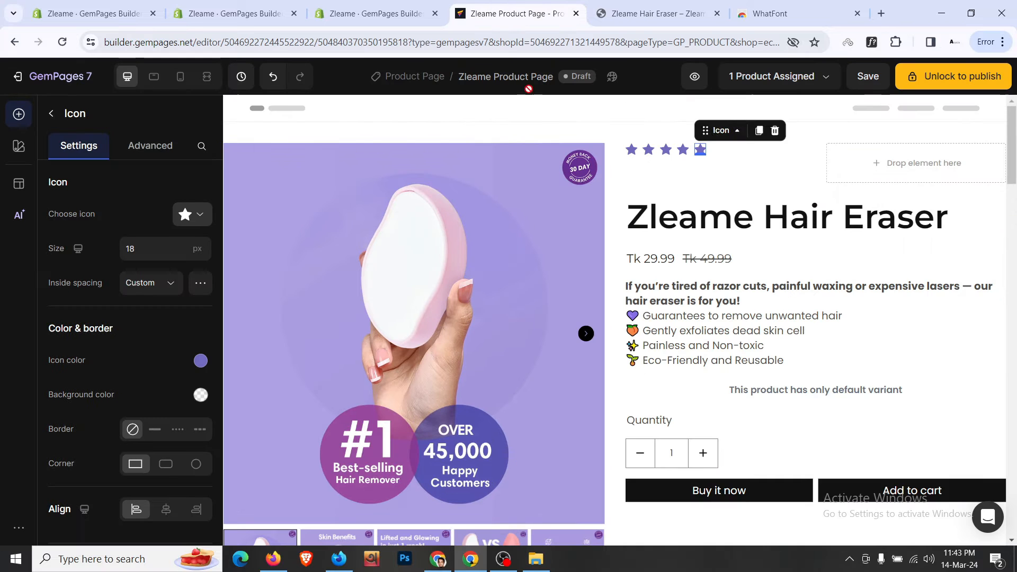
{"action": "scroll", "coordinate": [714, 362], "scroll_direction": "down", "scroll_amount": 10}
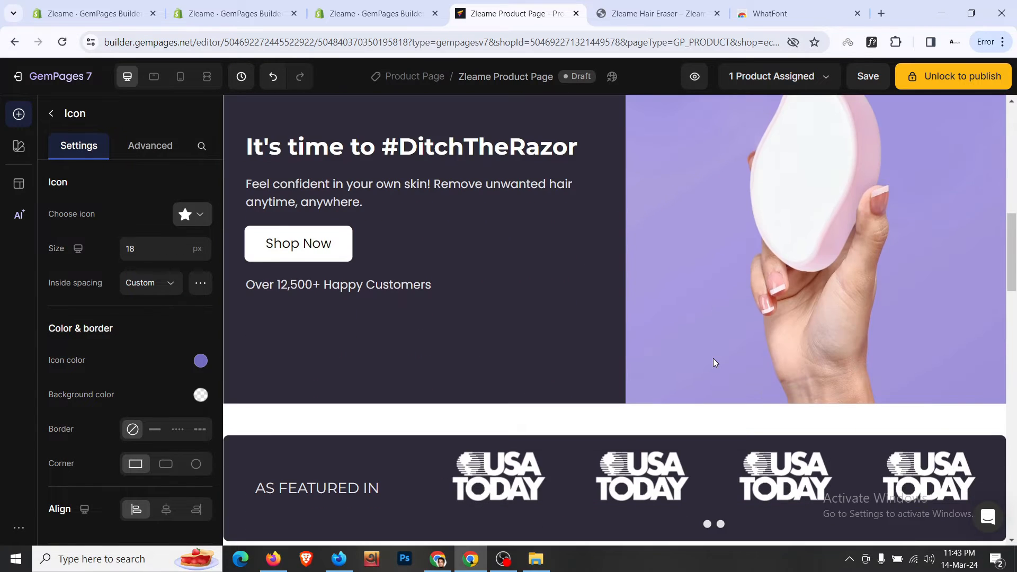
{"action": "scroll", "coordinate": [663, 339], "scroll_direction": "down", "scroll_amount": 12}
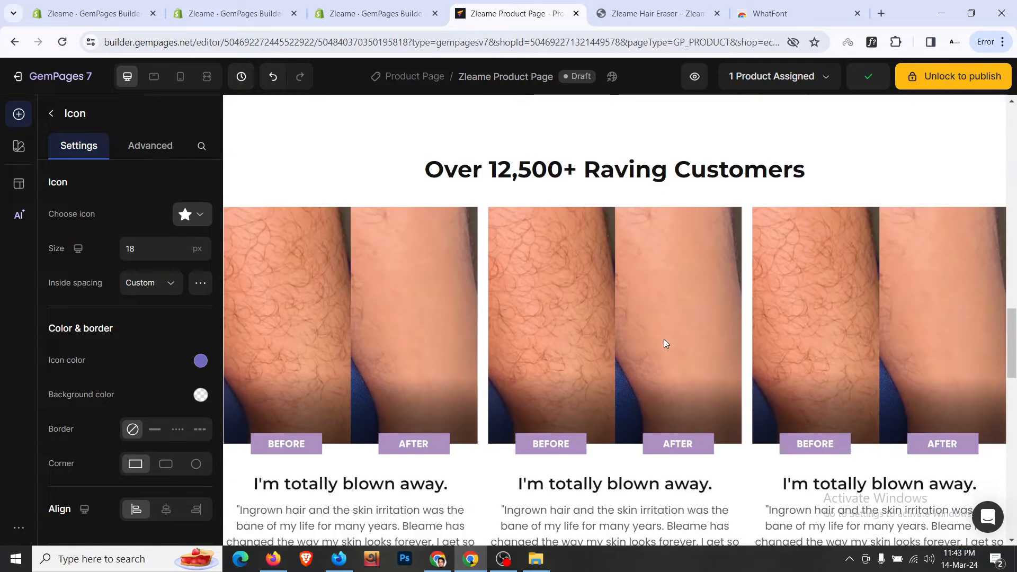
{"action": "scroll", "coordinate": [663, 340], "scroll_direction": "down", "scroll_amount": 3}
{"action": "left_click", "coordinate": [379, 362]}
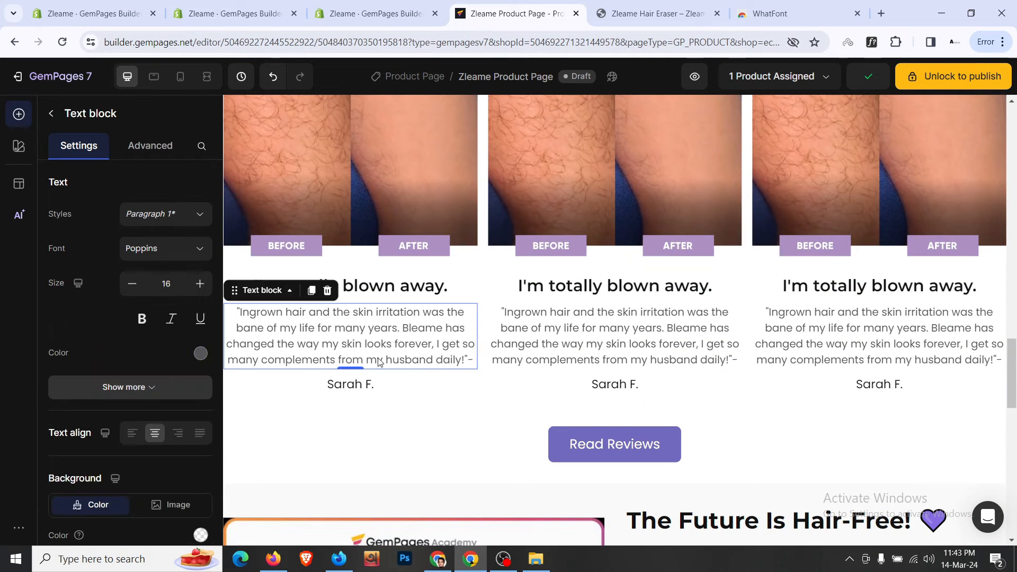
{"action": "left_click", "coordinate": [312, 290]}
{"action": "mouse_move", "coordinate": [263, 359]}
{"action": "left_mouse_down"}
{"action": "mouse_move", "coordinate": [677, 142]}
{"action": "mouse_move", "coordinate": [896, 177]}
{"action": "left_mouse_up"}
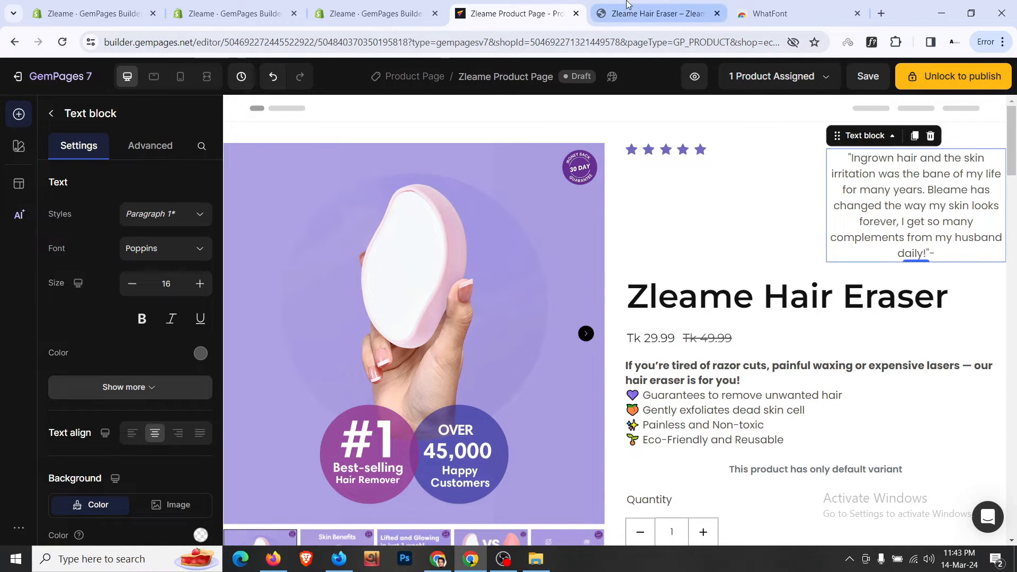
- Replace the copied text with "Rated 4.9/5 by 5,000+ Happy Customers"
{"action": "left_click", "coordinate": [657, 14]}
{"action": "left_click", "coordinate": [519, 13]}
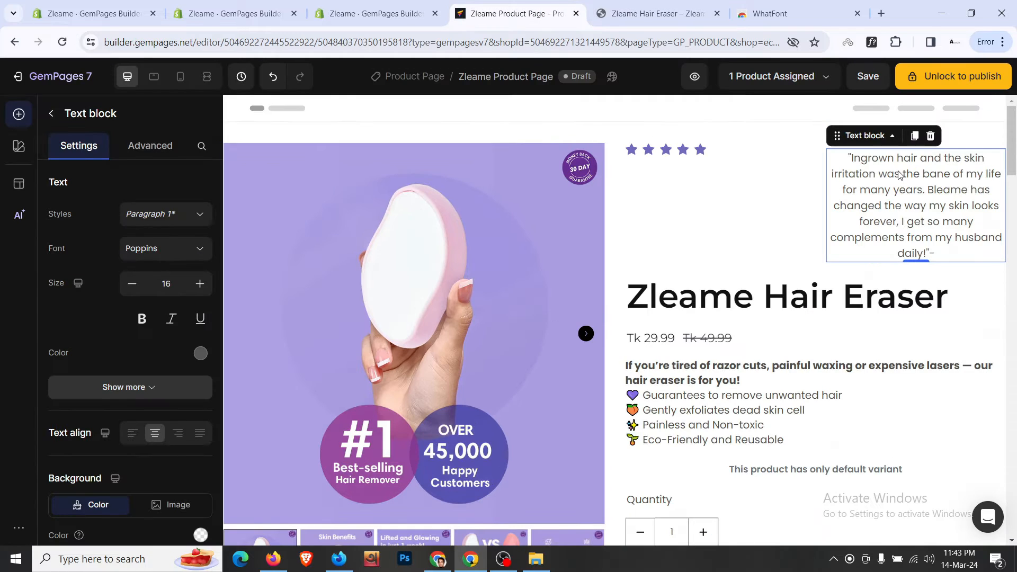
{"action": "left_click", "coordinate": [911, 178]}
{"action": "key", "text": "ctrl+a"}
{"action": "key", "text": "ctrl+v"}
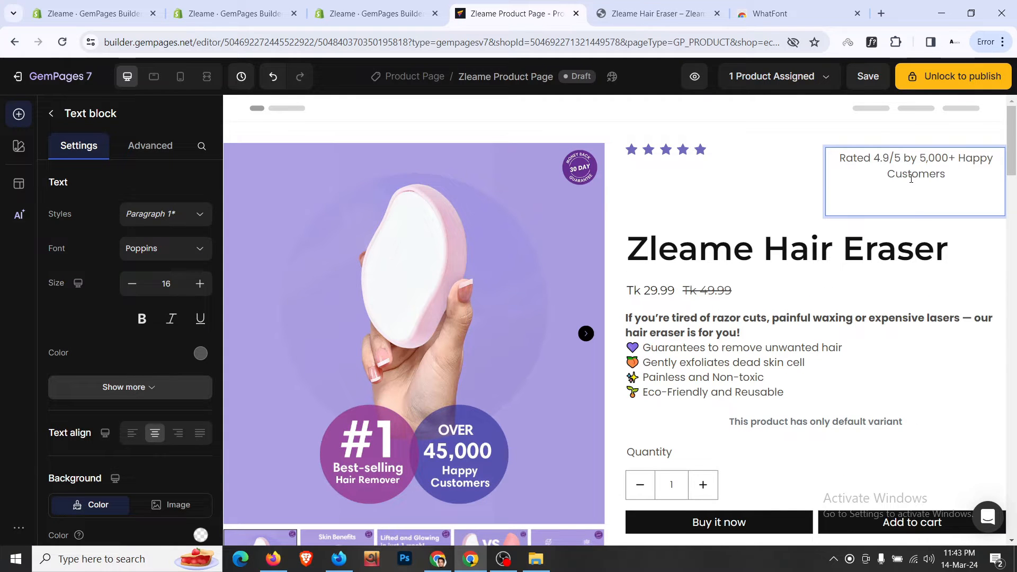
- Set the rating text's top margin to 0 and make the row's columns Fit to content
{"action": "left_click", "coordinate": [759, 179]}
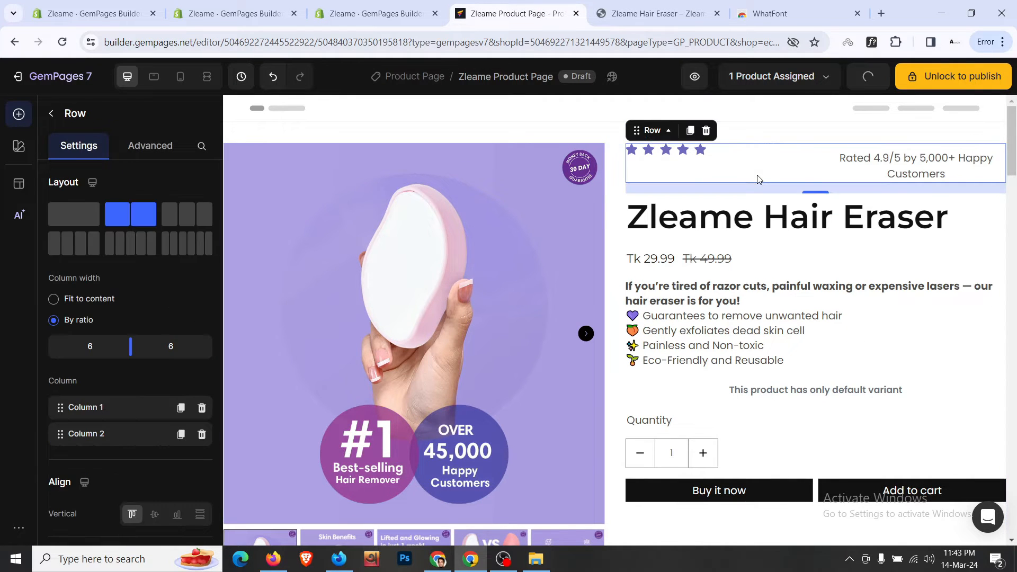
{"action": "left_click", "coordinate": [936, 163]}
{"action": "left_click", "coordinate": [150, 144]}
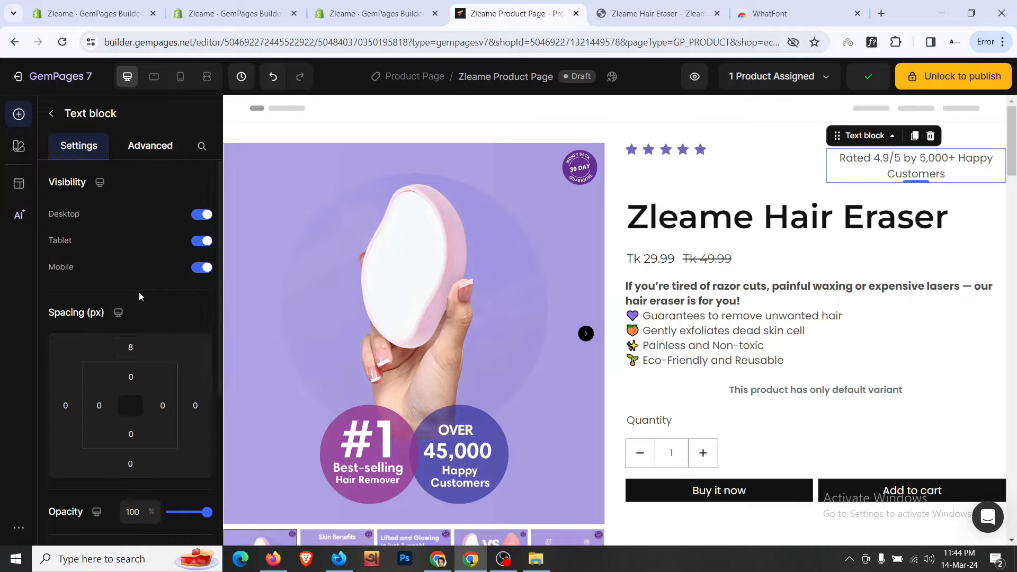
{"action": "left_click", "coordinate": [130, 347]}
{"action": "type", "text": "0"}
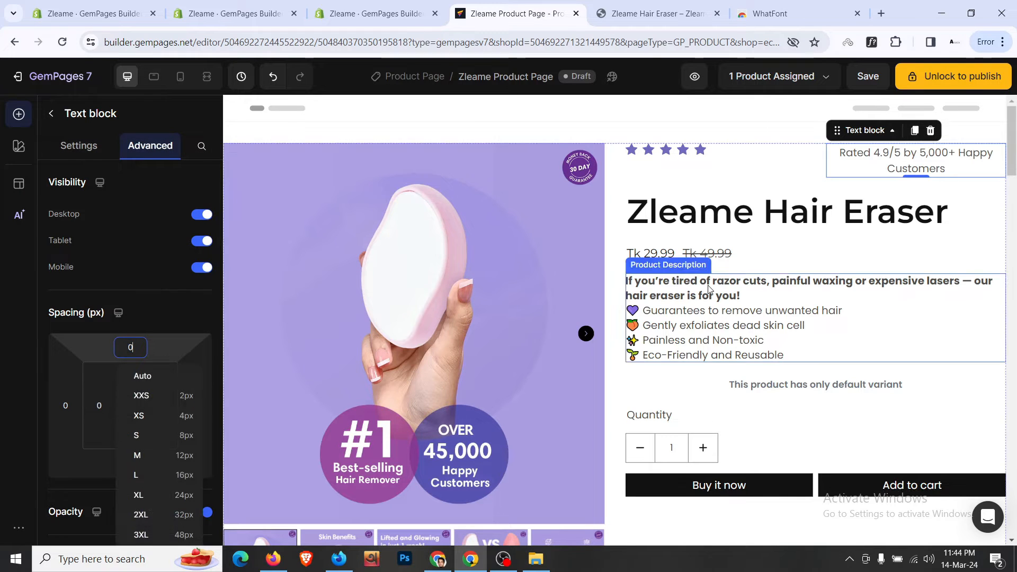
{"action": "left_click", "coordinate": [788, 177]}
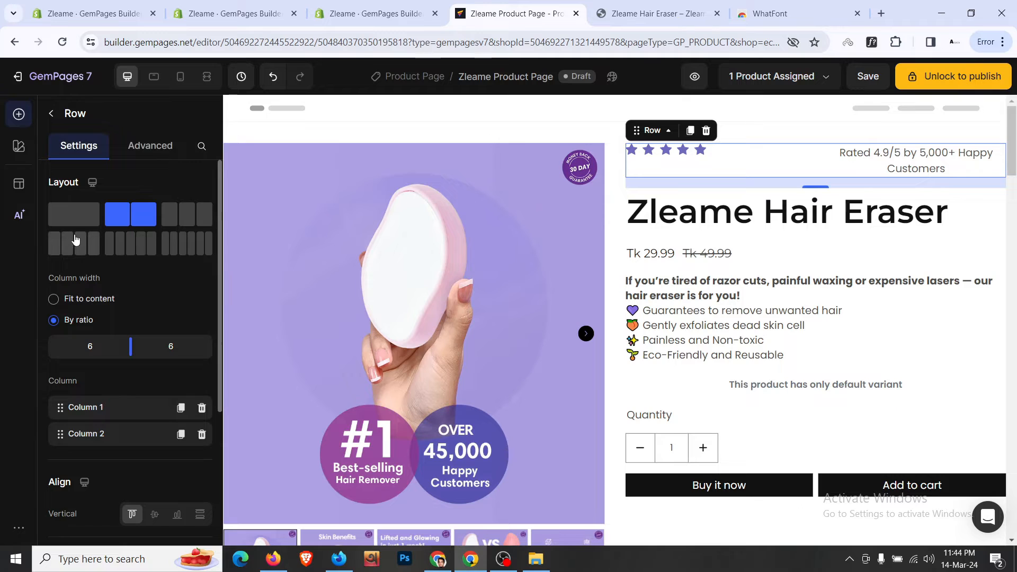
{"action": "left_click", "coordinate": [98, 300]}
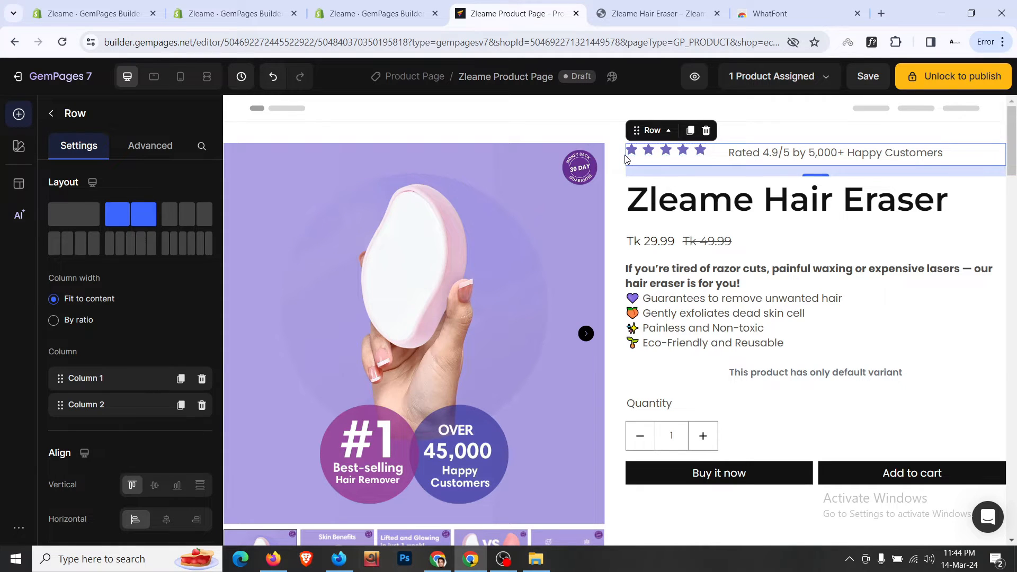
- Set the star Icon List's bottom spacing to 0
{"action": "left_click", "coordinate": [706, 155]}
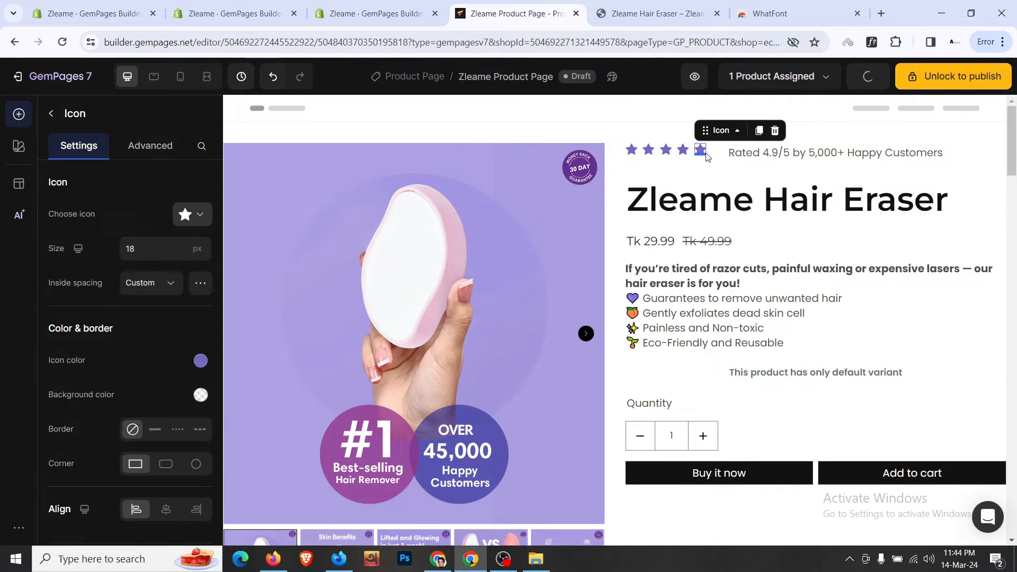
{"action": "right_click", "coordinate": [705, 155]}
{"action": "mouse_move", "coordinate": [722, 166]}
{"action": "left_click", "coordinate": [930, 217]}
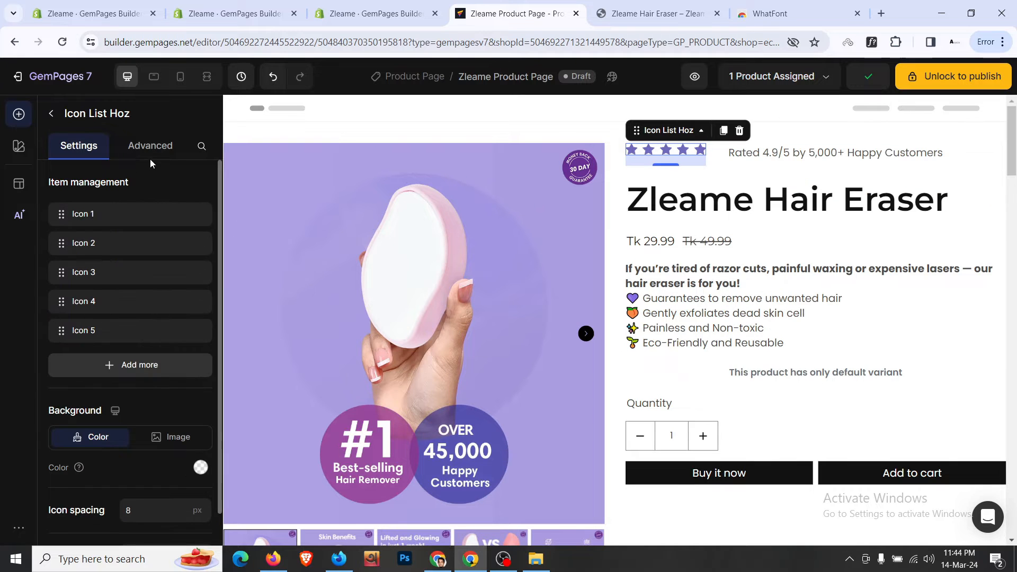
{"action": "left_click", "coordinate": [150, 145]}
{"action": "left_click", "coordinate": [139, 467]}
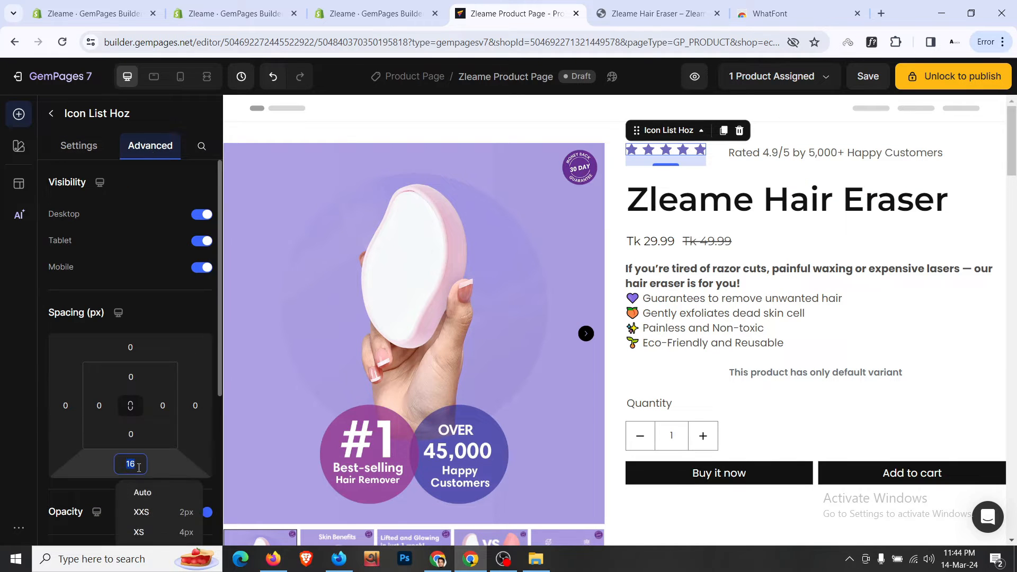
{"action": "type", "text": "0"}
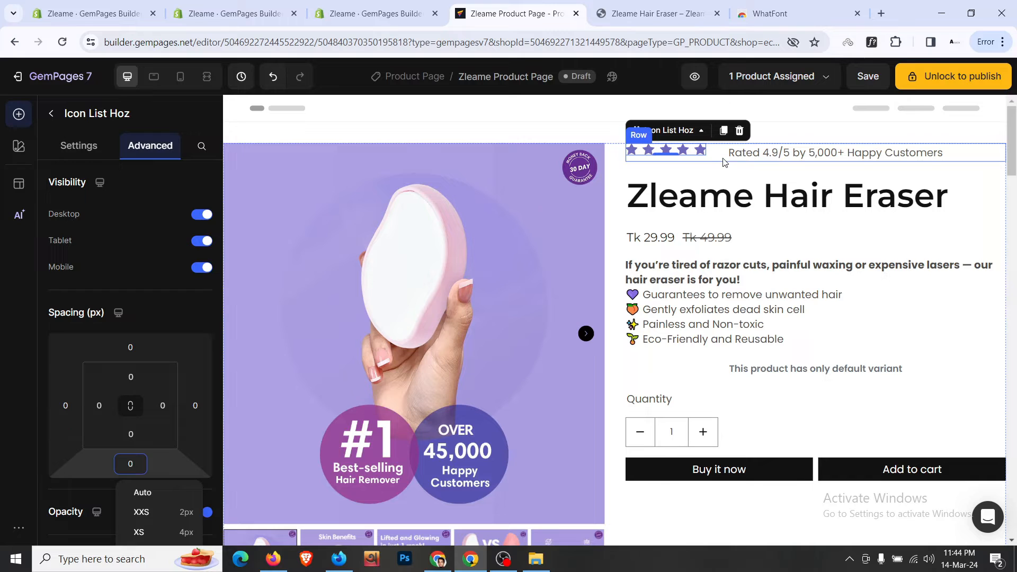
- Vertically centre the stars and rating row and set its column gap to 10
{"action": "left_click", "coordinate": [723, 159]}
{"action": "scroll", "coordinate": [159, 291], "scroll_direction": "down", "scroll_amount": 3}
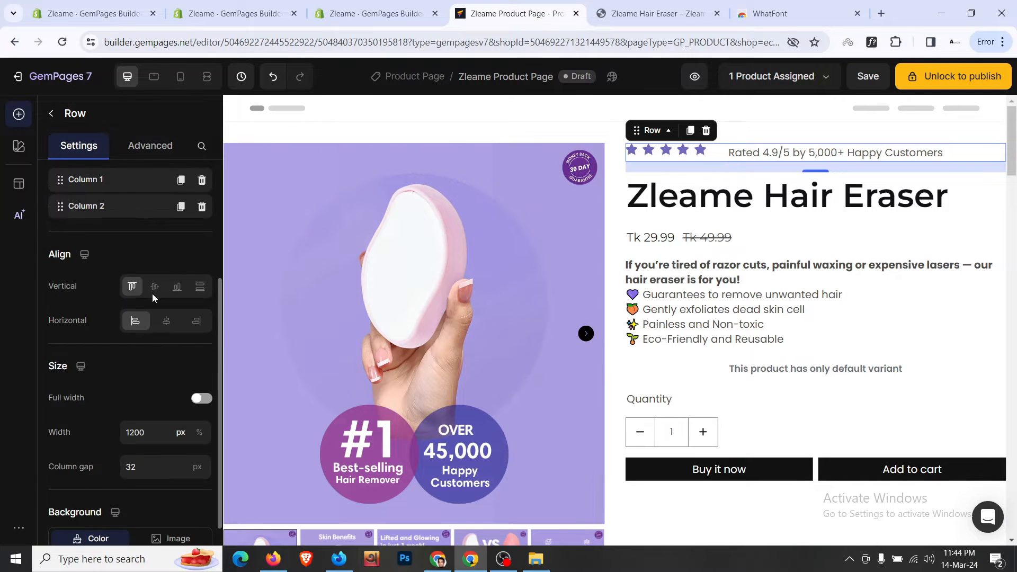
{"action": "left_click", "coordinate": [156, 286]}
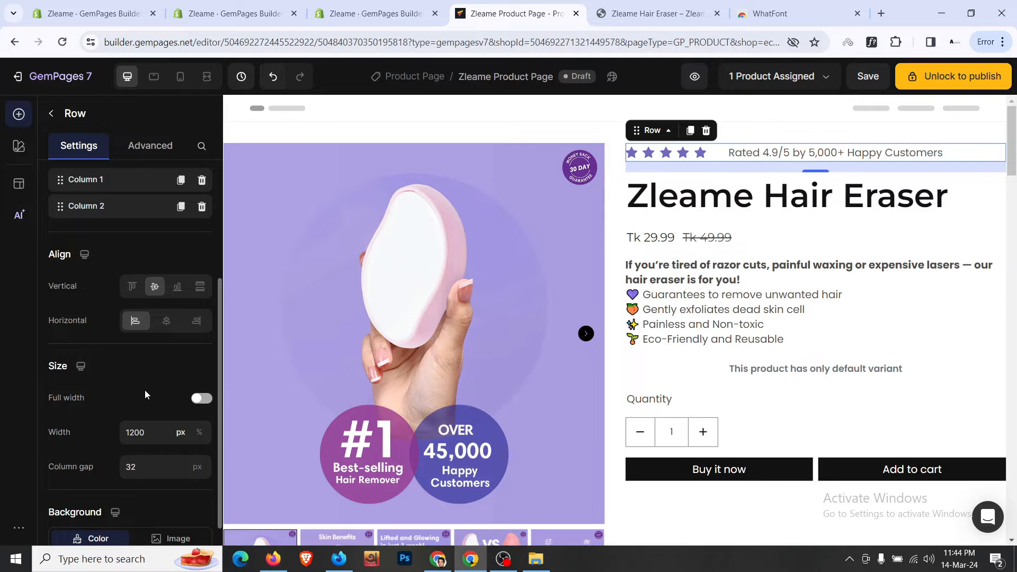
{"action": "left_click", "coordinate": [148, 467]}
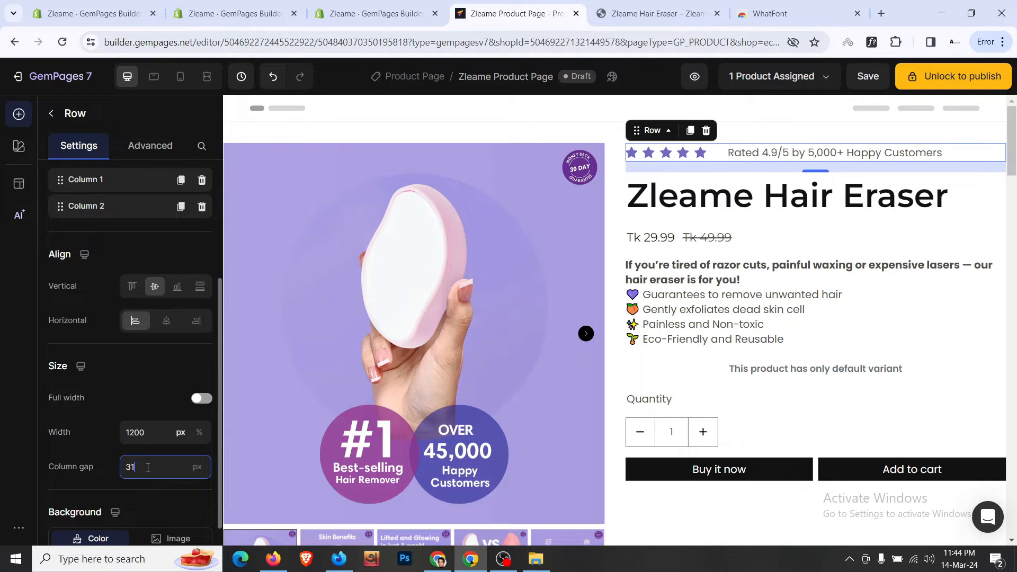
{"action": "scroll", "coordinate": [148, 467], "scroll_direction": "down", "scroll_amount": 20}
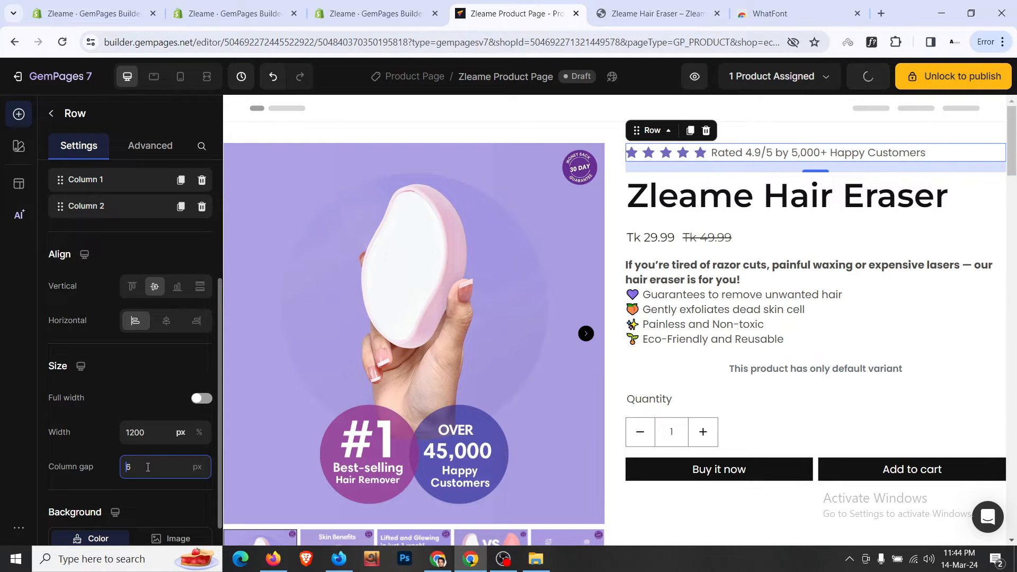
{"action": "scroll", "coordinate": [148, 467], "scroll_direction": "up", "scroll_amount": 2}
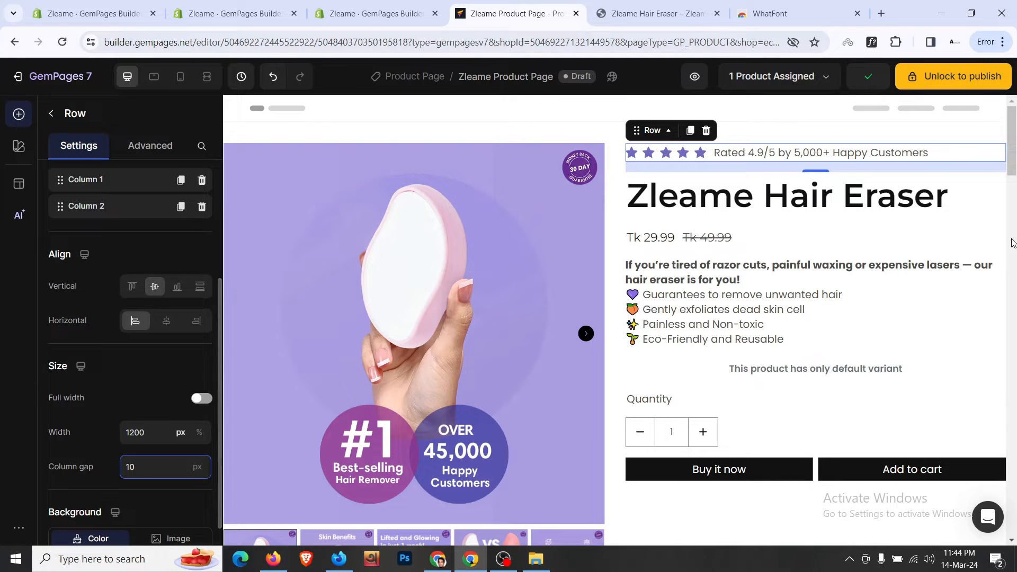
- Set the stars and rating row's bottom margin to S (8px)
{"action": "left_click", "coordinate": [976, 187]}
{"action": "left_click", "coordinate": [976, 160]}
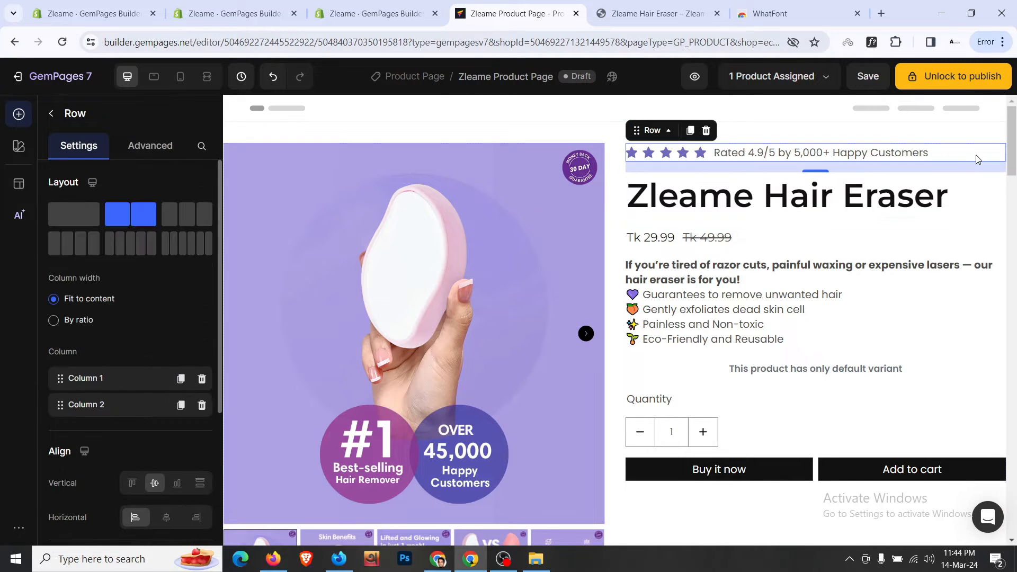
{"action": "left_click", "coordinate": [144, 148]}
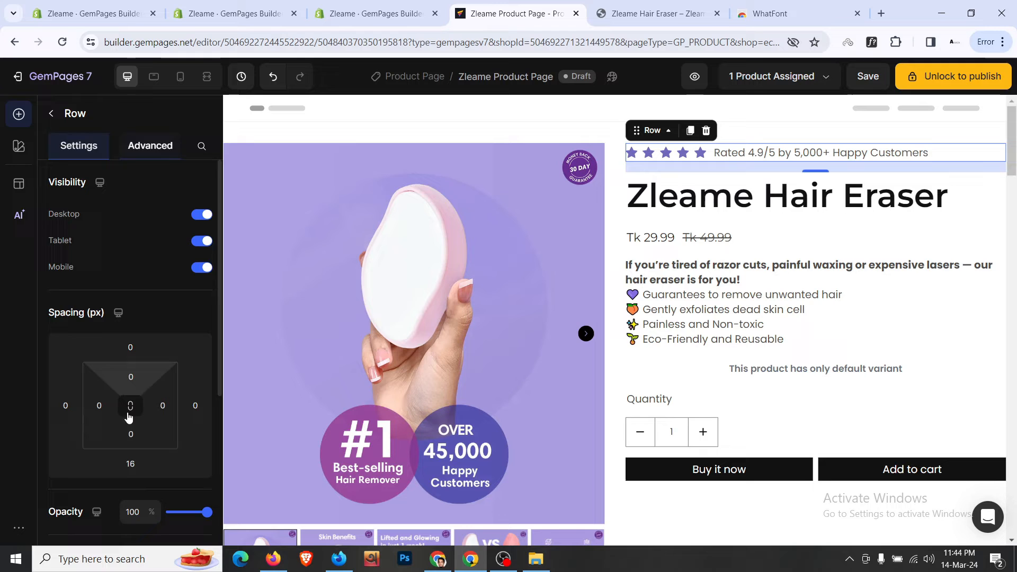
{"action": "left_click", "coordinate": [131, 464]}
{"action": "scroll", "coordinate": [208, 475], "scroll_direction": "down", "scroll_amount": 3}
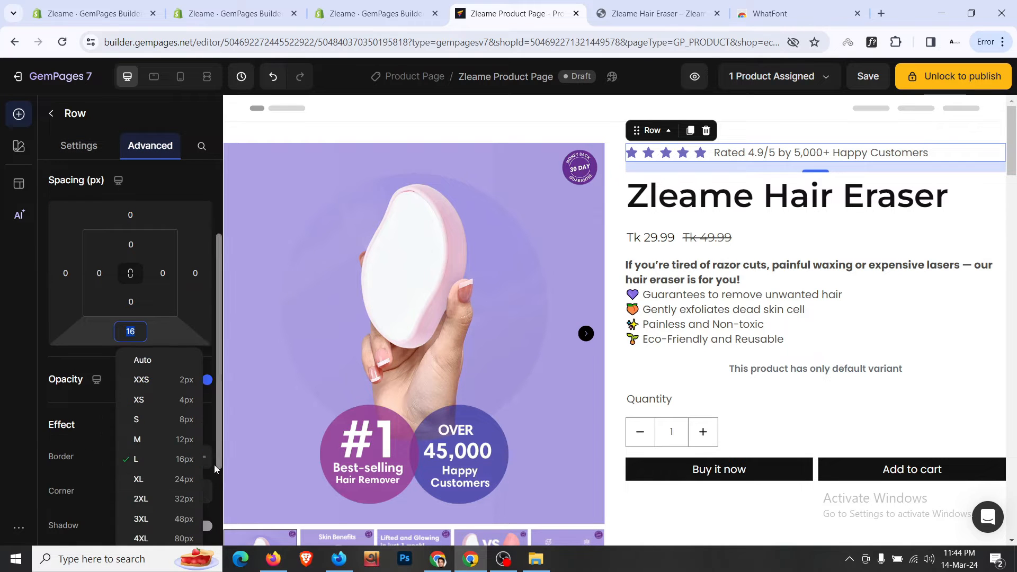
{"action": "left_click", "coordinate": [193, 425]}
- Compare with the live product page, then set the product title's line height to 120%
{"action": "left_click", "coordinate": [659, 6]}
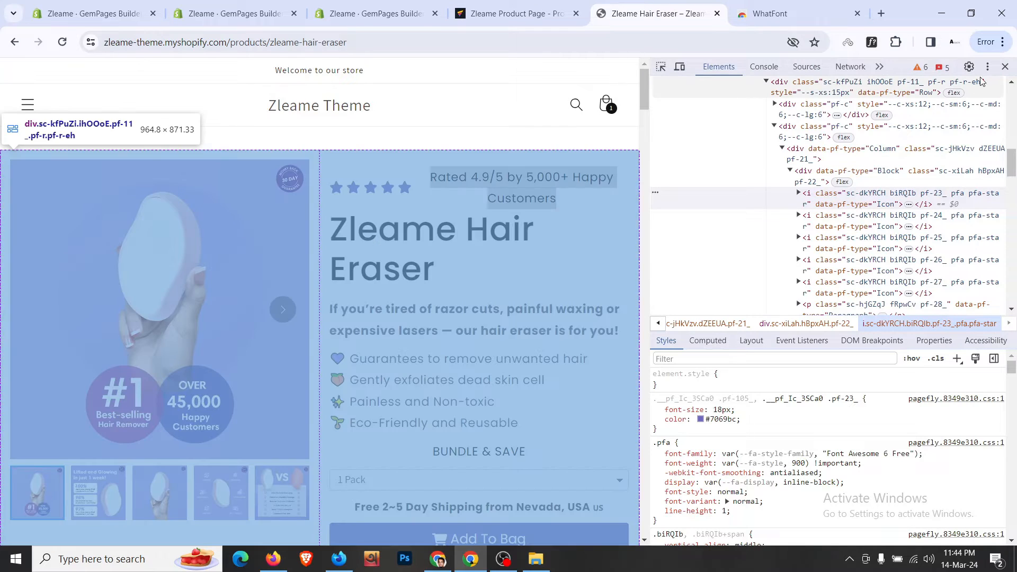
{"action": "left_click", "coordinate": [1005, 66]}
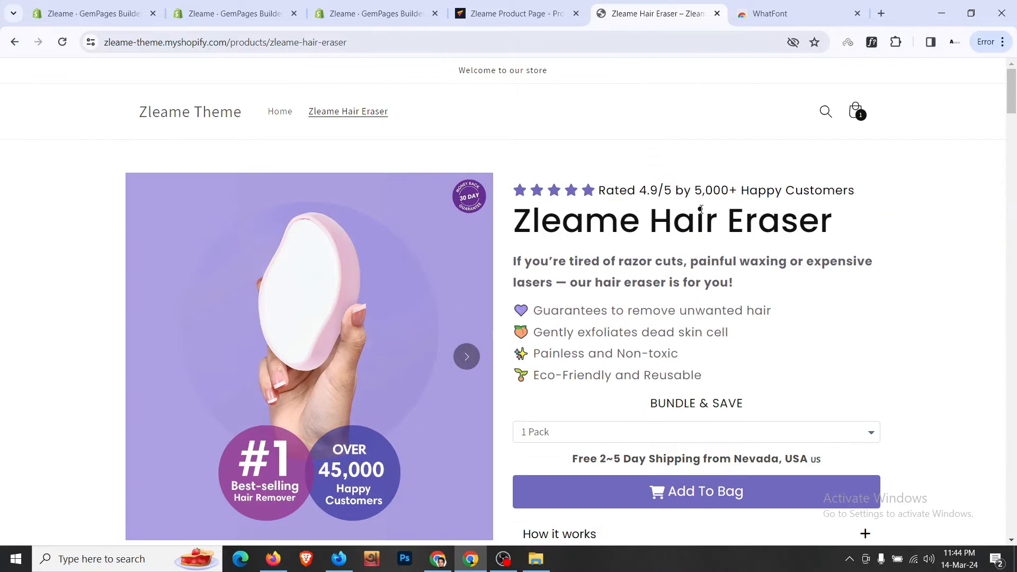
{"action": "left_click", "coordinate": [524, 11]}
{"action": "left_click", "coordinate": [669, 183]}
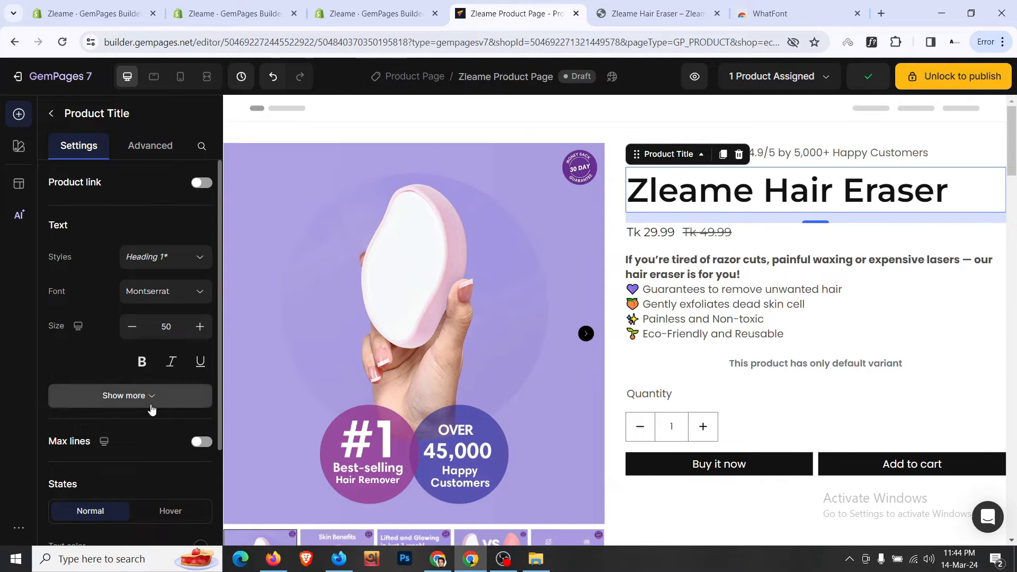
{"action": "left_click", "coordinate": [152, 395]}
{"action": "scroll", "coordinate": [152, 316], "scroll_direction": "down", "scroll_amount": 3}
{"action": "left_click", "coordinate": [154, 331]}
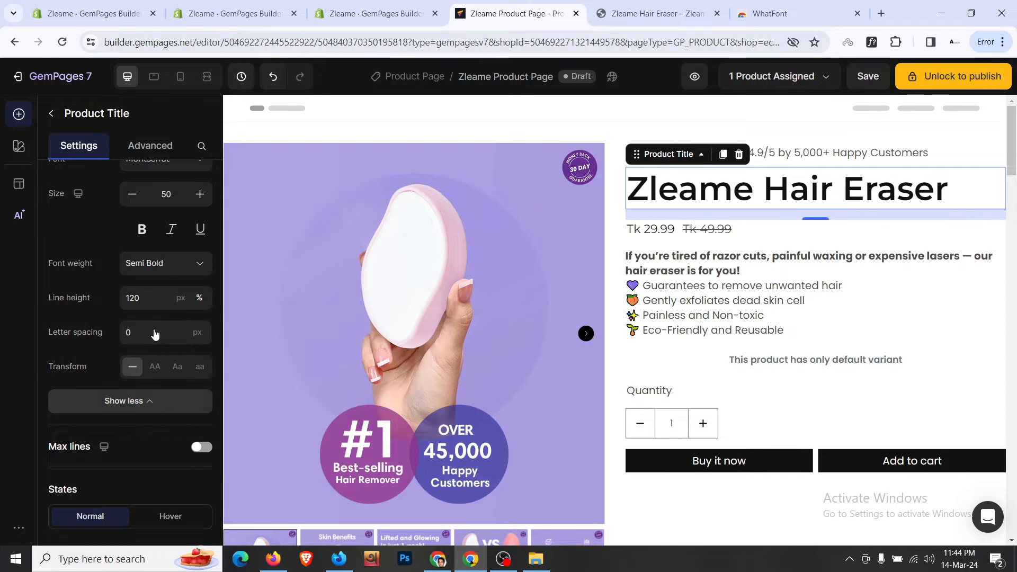
{"action": "left_click", "coordinate": [158, 158]}
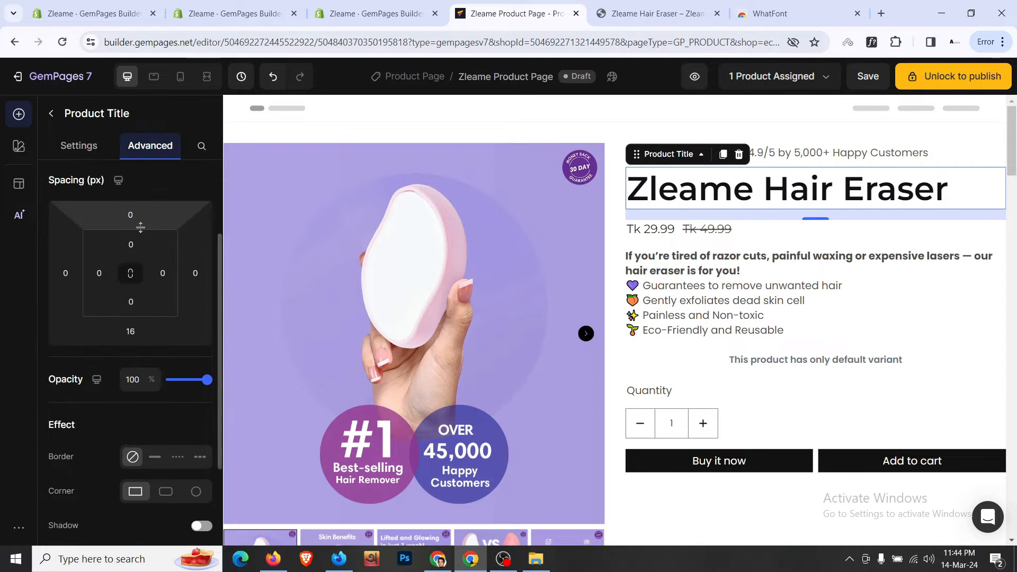
- Set the rating row's bottom spacing to 0 and the title's bottom margin to M (12px)
{"action": "left_click", "coordinate": [974, 158]}
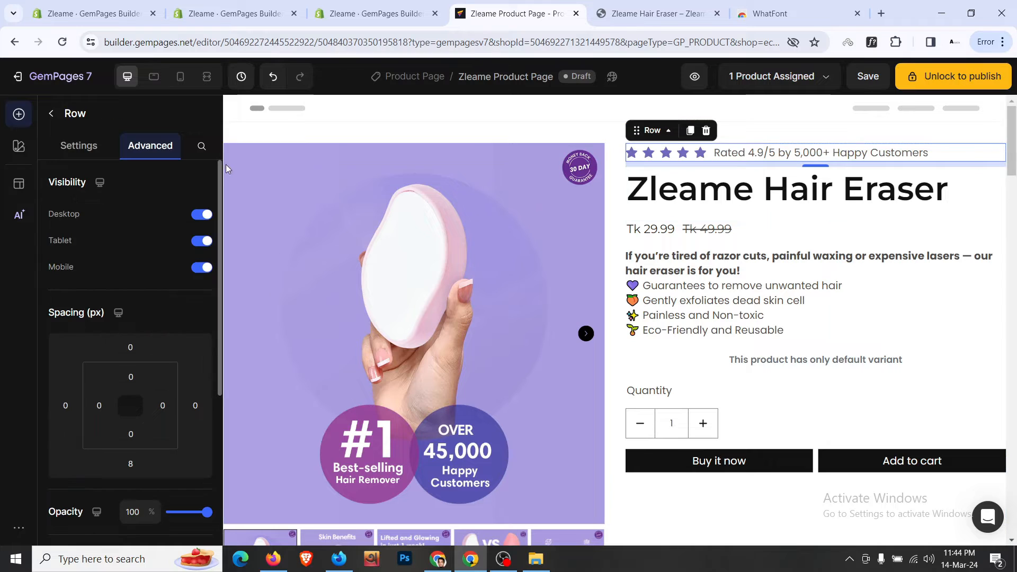
{"action": "left_click", "coordinate": [131, 464]}
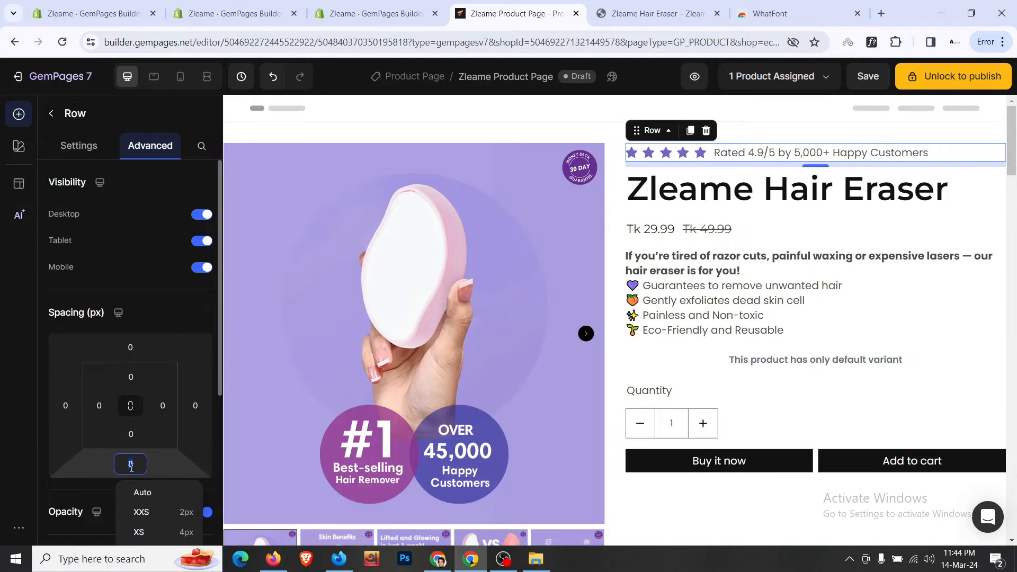
{"action": "type", "text": "0"}
{"action": "left_click", "coordinate": [962, 175]}
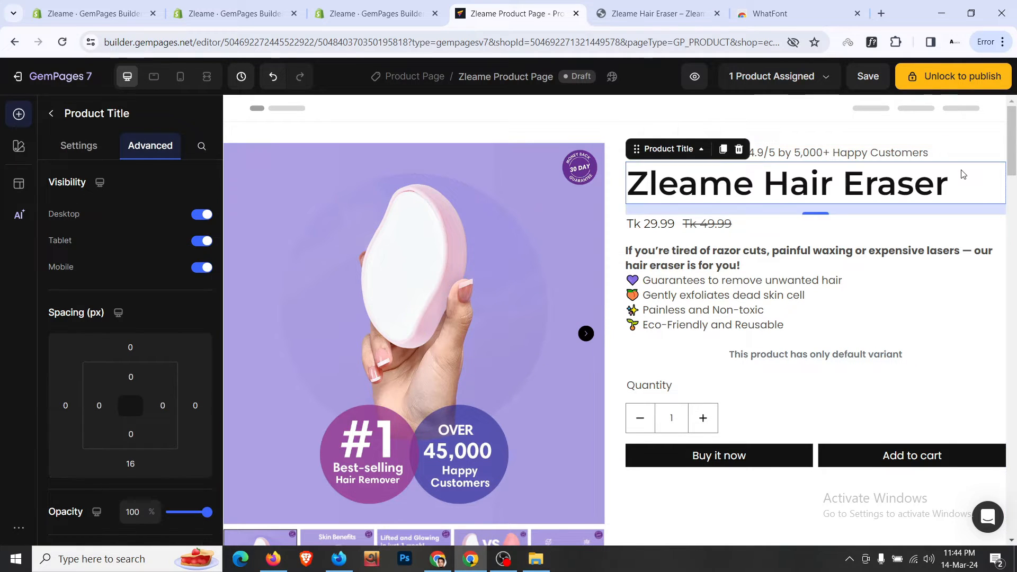
{"action": "scroll", "coordinate": [131, 296], "scroll_direction": "down", "scroll_amount": 3}
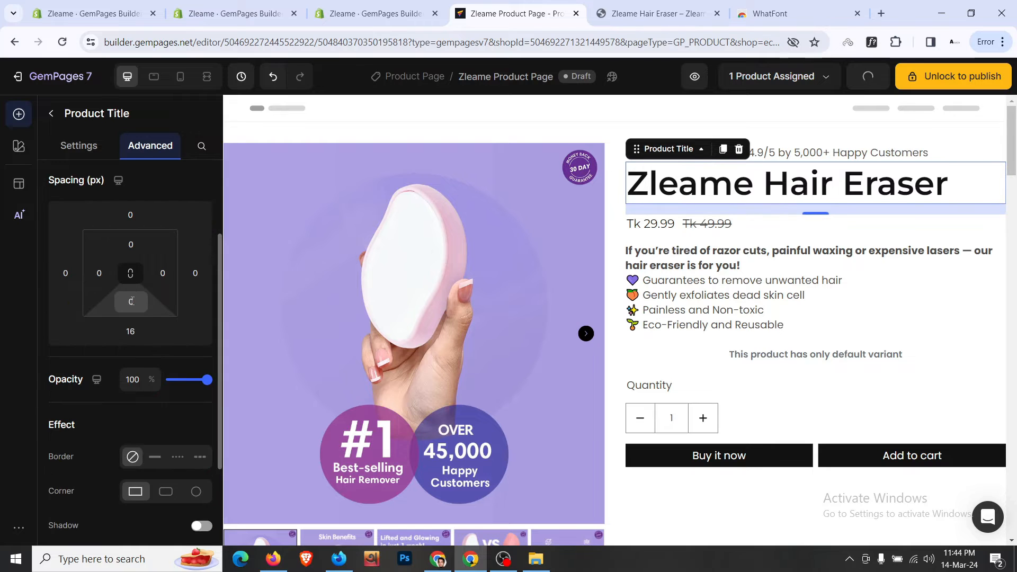
{"action": "left_click", "coordinate": [130, 302]}
{"action": "left_click", "coordinate": [77, 335]}
{"action": "left_click", "coordinate": [130, 331]}
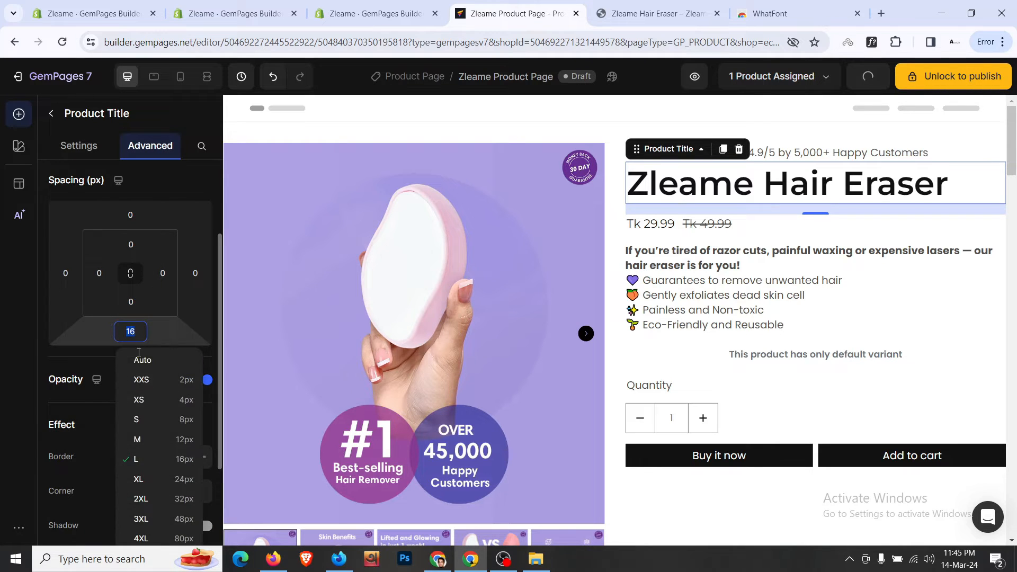
{"action": "left_click", "coordinate": [165, 436]}
- Compare the title spacing with the storefront's intro paragraph and select the description block
{"action": "left_click", "coordinate": [656, 13]}
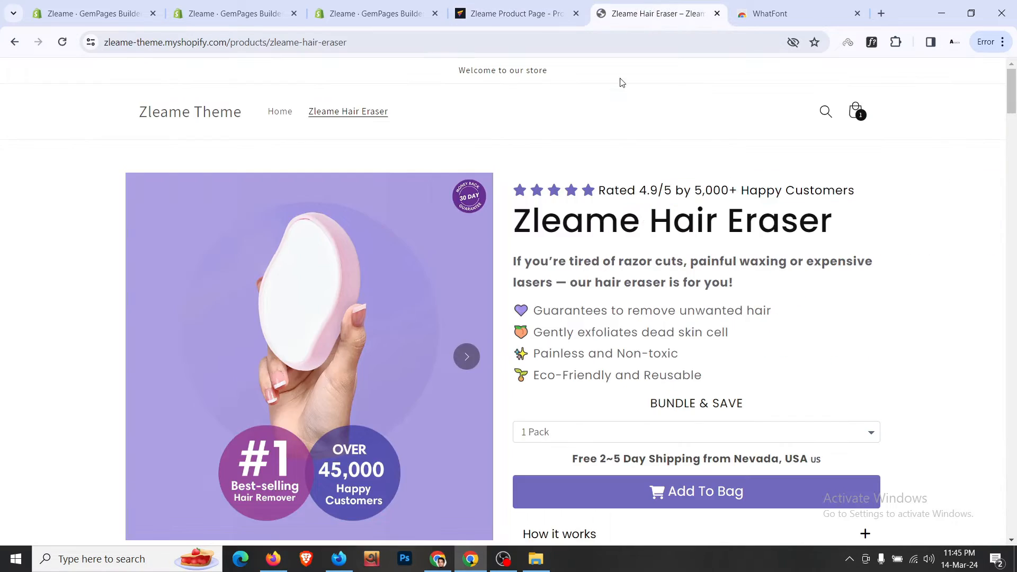
{"action": "triple_click", "coordinate": [590, 261]}
{"action": "left_click", "coordinate": [511, 13]}
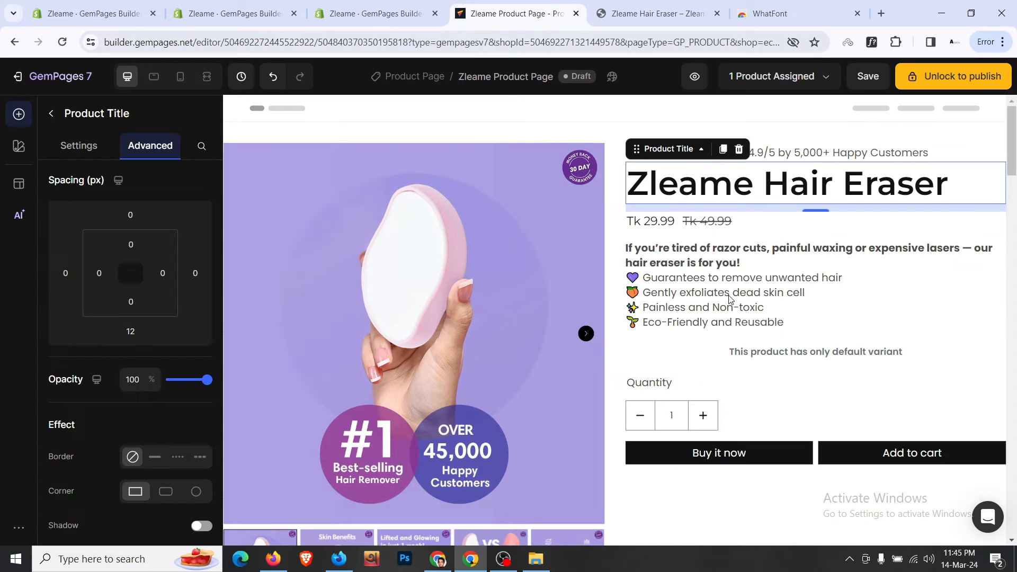
{"action": "left_click", "coordinate": [731, 299]}
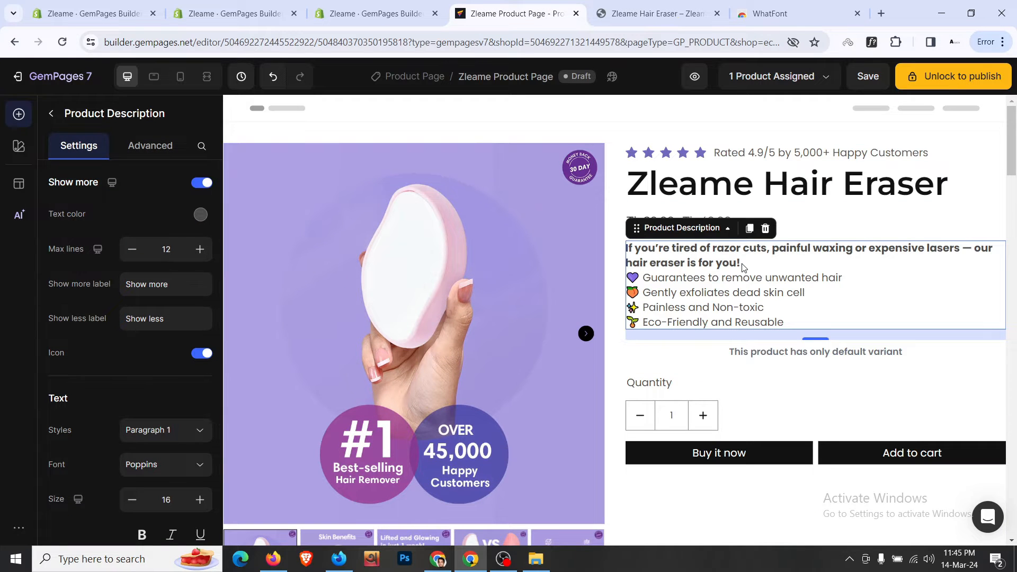
{"action": "left_click", "coordinate": [374, 5]}
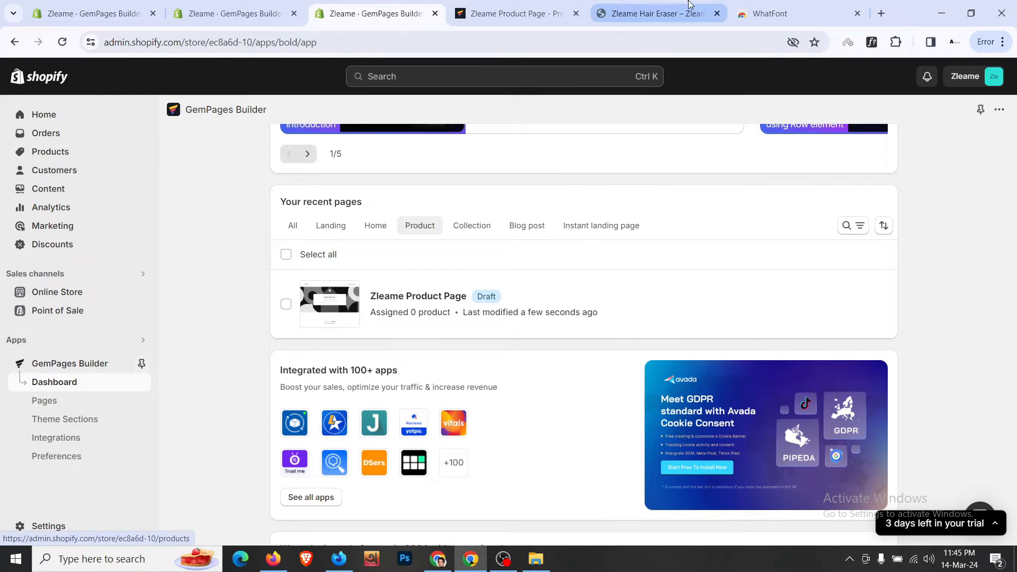
- Open the Zleame Hair Eraser product and insert blank lines after the intro ending 'you!'
{"action": "left_click", "coordinate": [91, 159]}
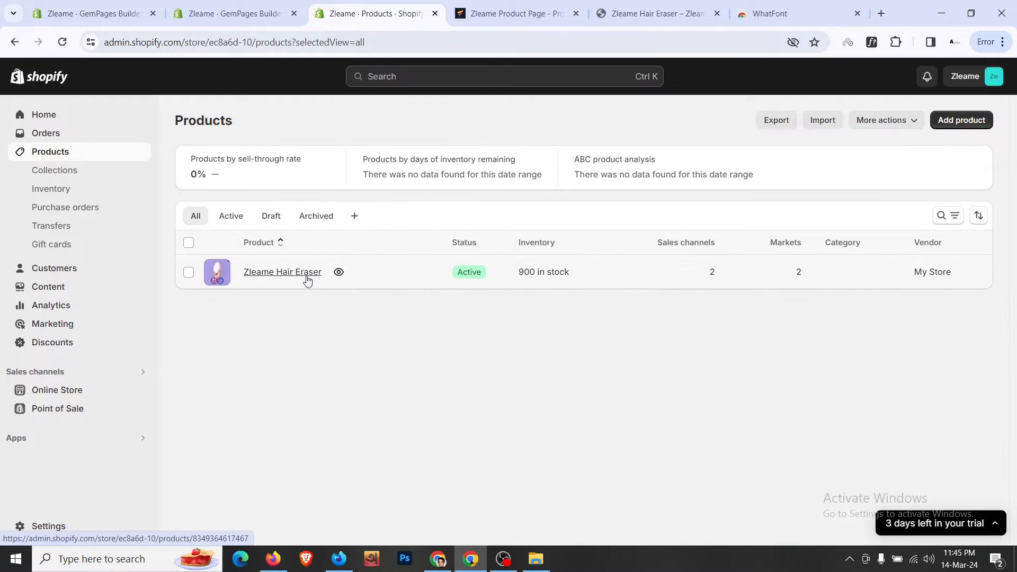
{"action": "left_click", "coordinate": [308, 279]}
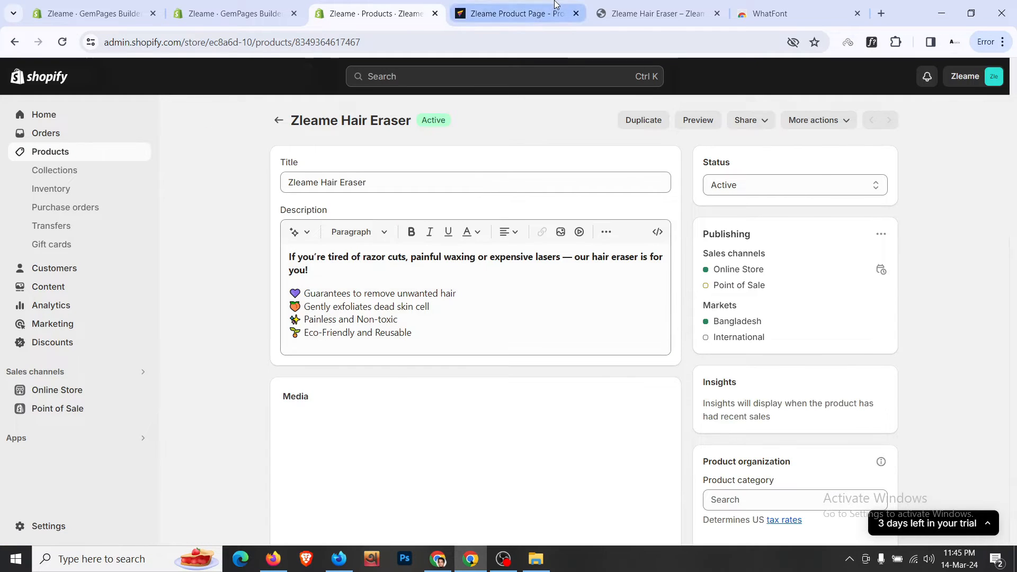
{"action": "left_click", "coordinate": [557, 11]}
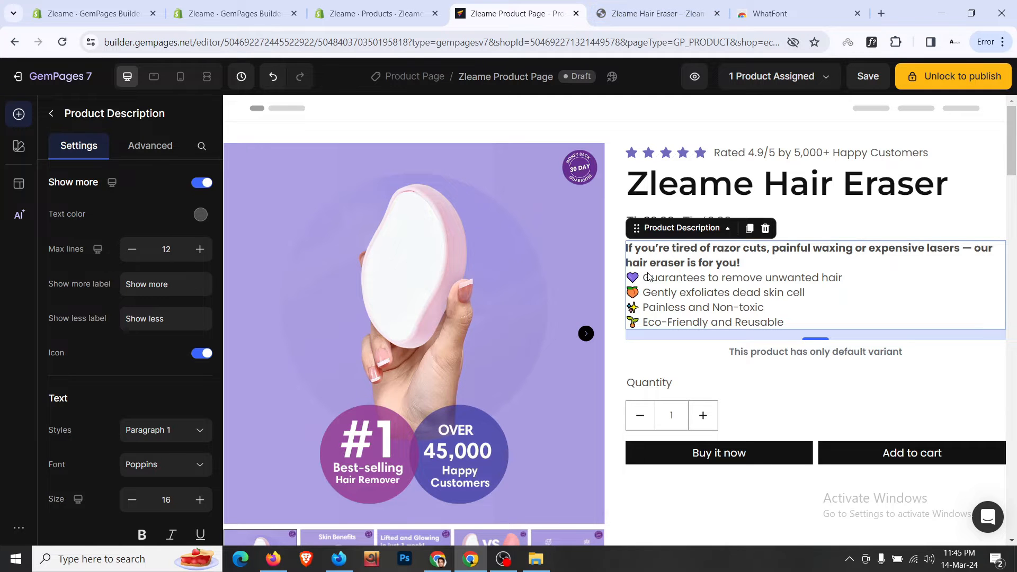
{"action": "left_click", "coordinate": [688, 6]}
{"action": "left_click", "coordinate": [403, 8]}
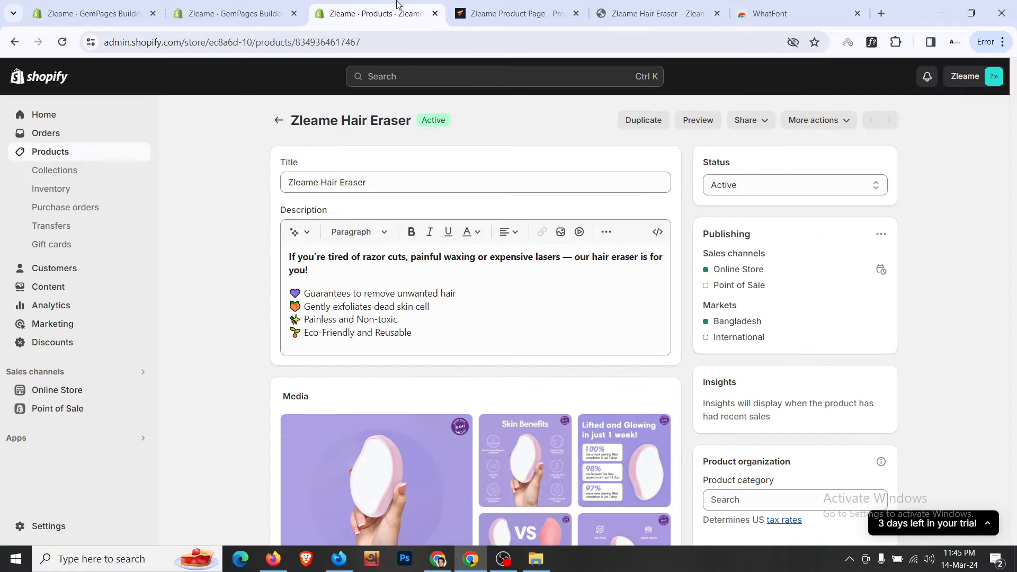
{"action": "left_click", "coordinate": [347, 293]}
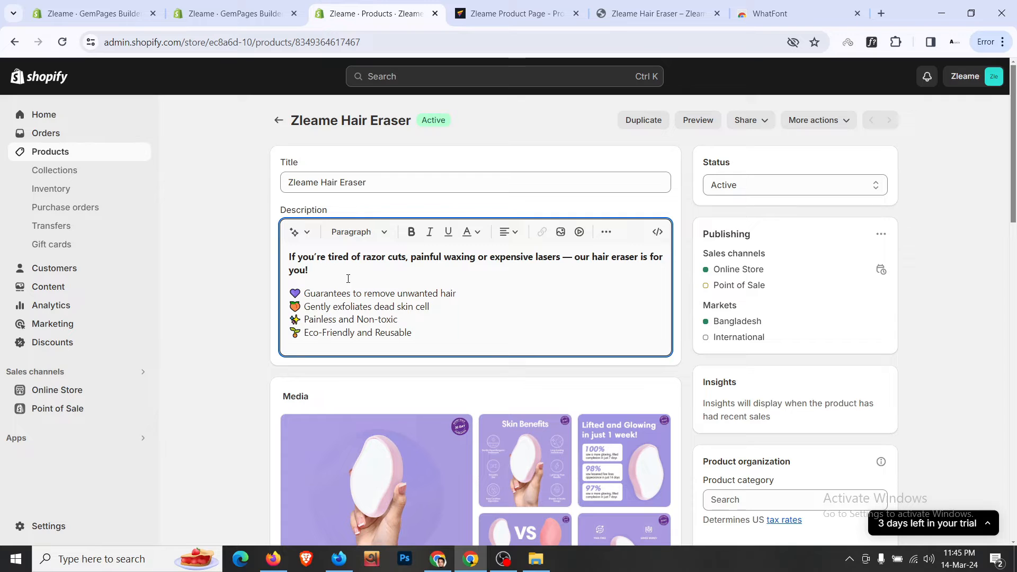
{"action": "key", "text": "Return"}
{"action": "key", "text": "Return"}
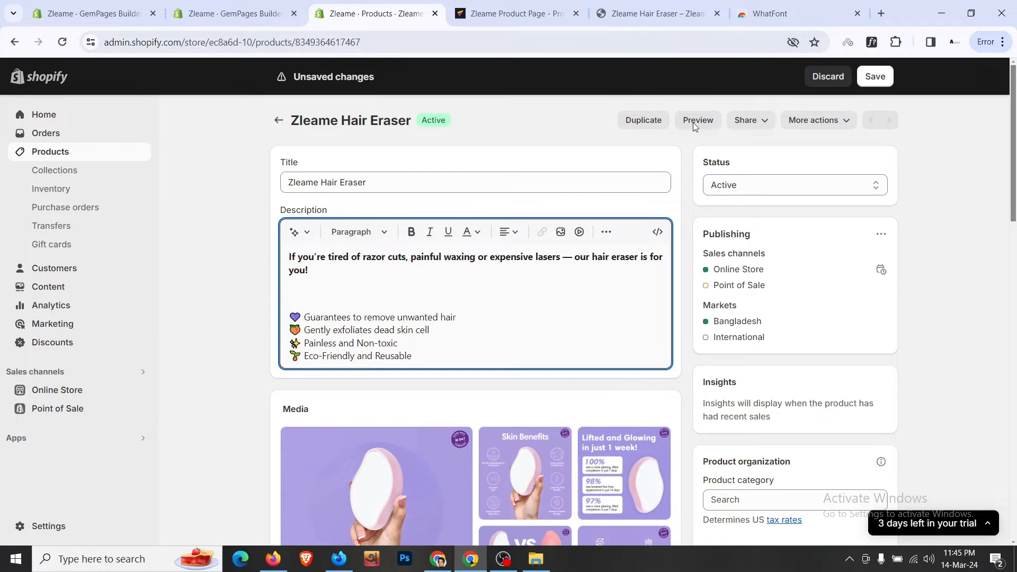
{"action": "left_click", "coordinate": [509, 10]}
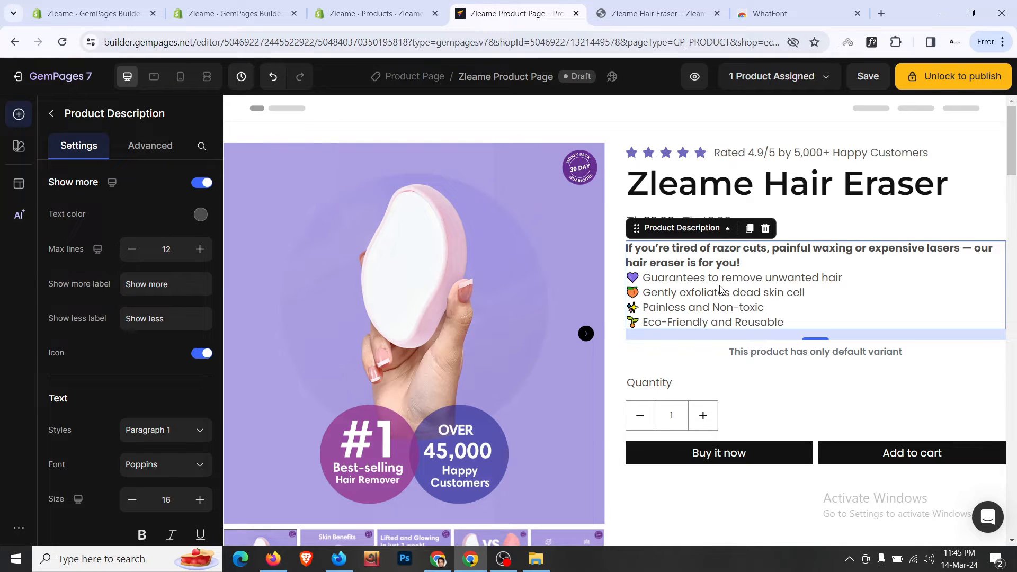
- Delete the original product description block above the price row
{"action": "left_click", "coordinate": [814, 232]}
{"action": "left_click", "coordinate": [789, 277]}
{"action": "left_click", "coordinate": [765, 228]}
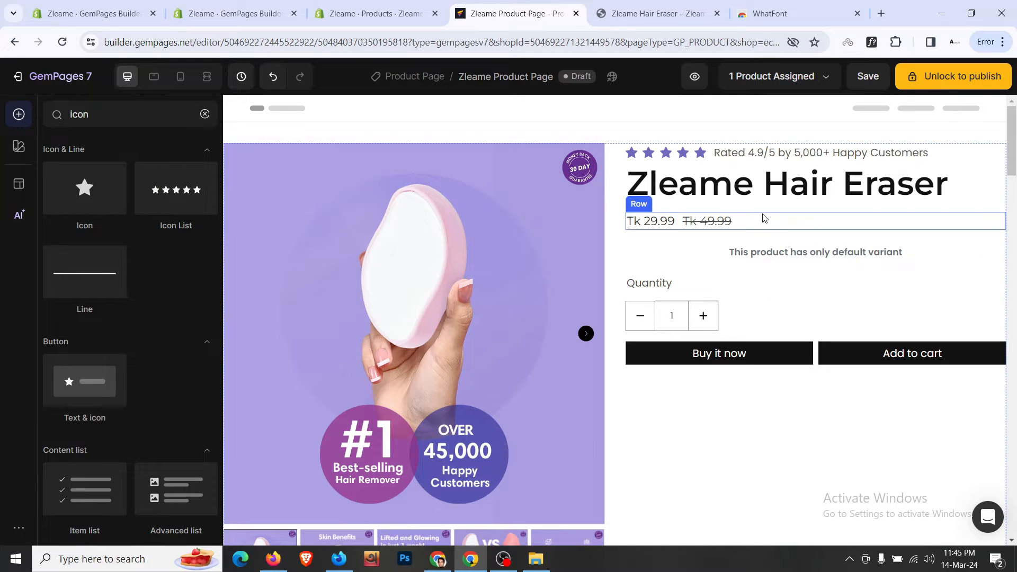
{"action": "scroll", "coordinate": [819, 159], "scroll_direction": "down", "scroll_amount": 10}
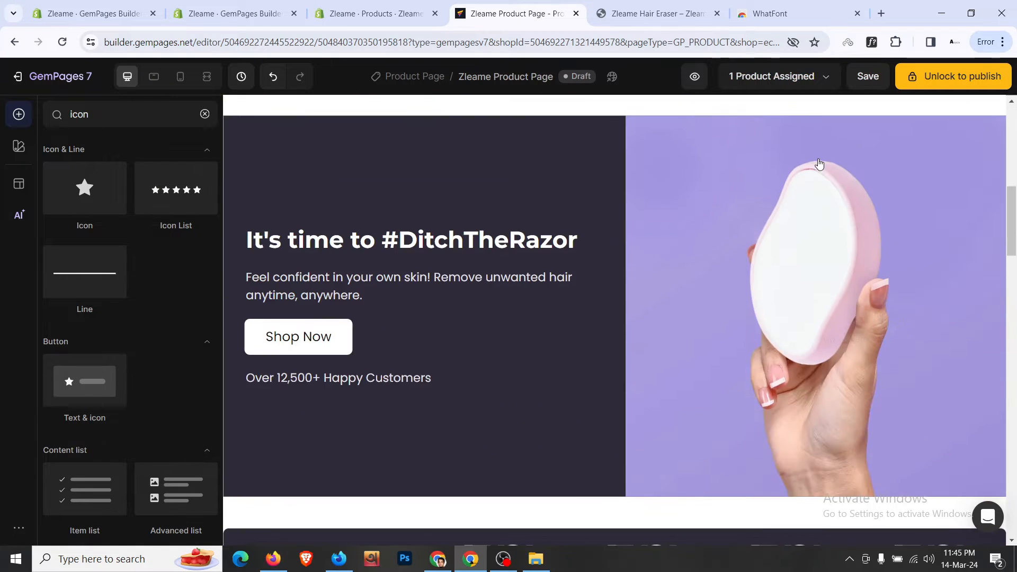
{"action": "scroll", "coordinate": [820, 159], "scroll_direction": "up", "scroll_amount": 10}
- Duplicate the rating text below the title and paste the Shopify description text into it
{"action": "left_click", "coordinate": [825, 153]}
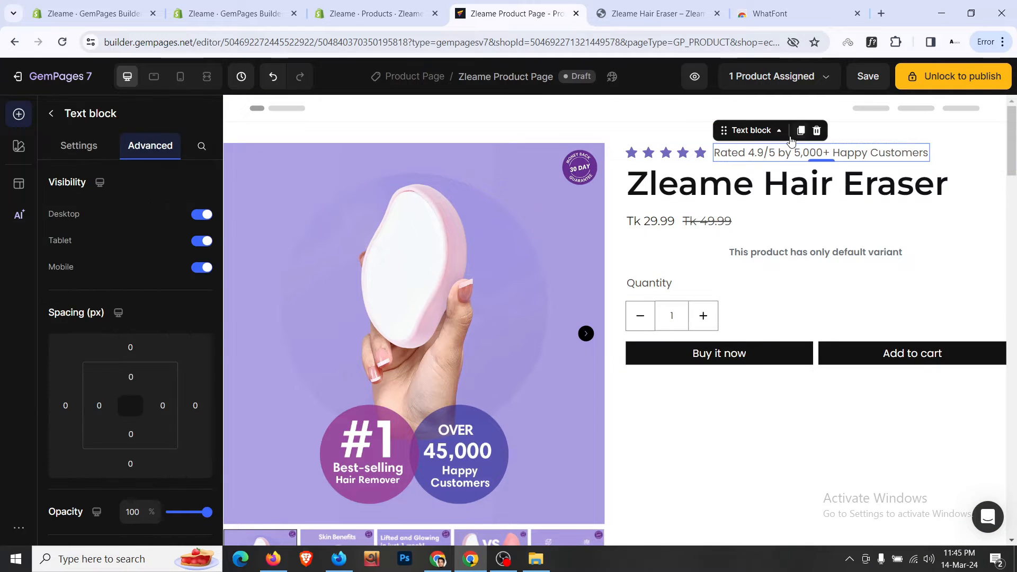
{"action": "left_click", "coordinate": [790, 148]}
{"action": "left_click_drag", "start_coordinate": [753, 147], "coordinate": [759, 217]}
{"action": "left_click", "coordinate": [376, 13]}
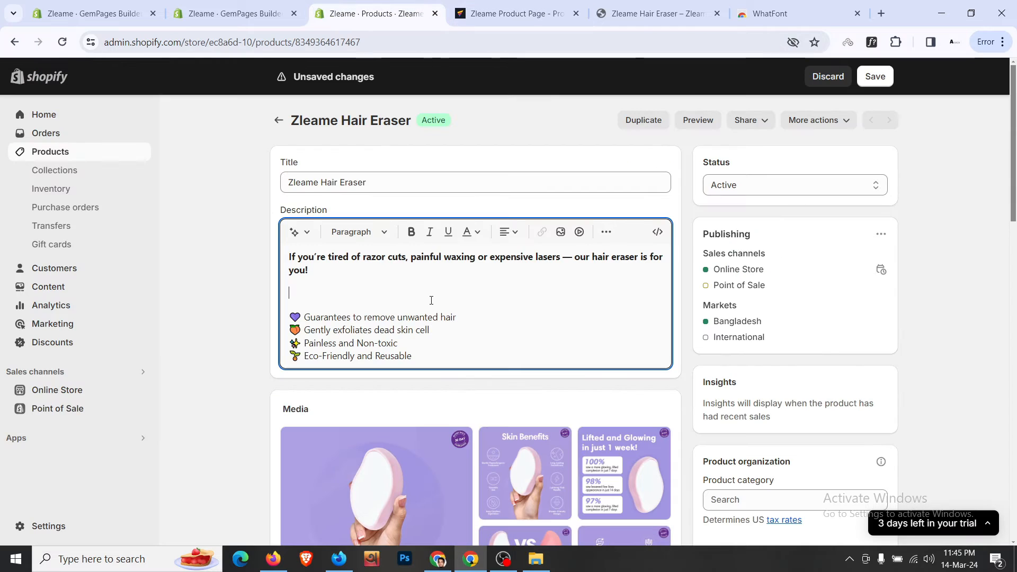
{"action": "key", "text": "ctrl+a"}
{"action": "key", "text": "ctrl+c"}
{"action": "key", "text": "ctrl+Tab"}
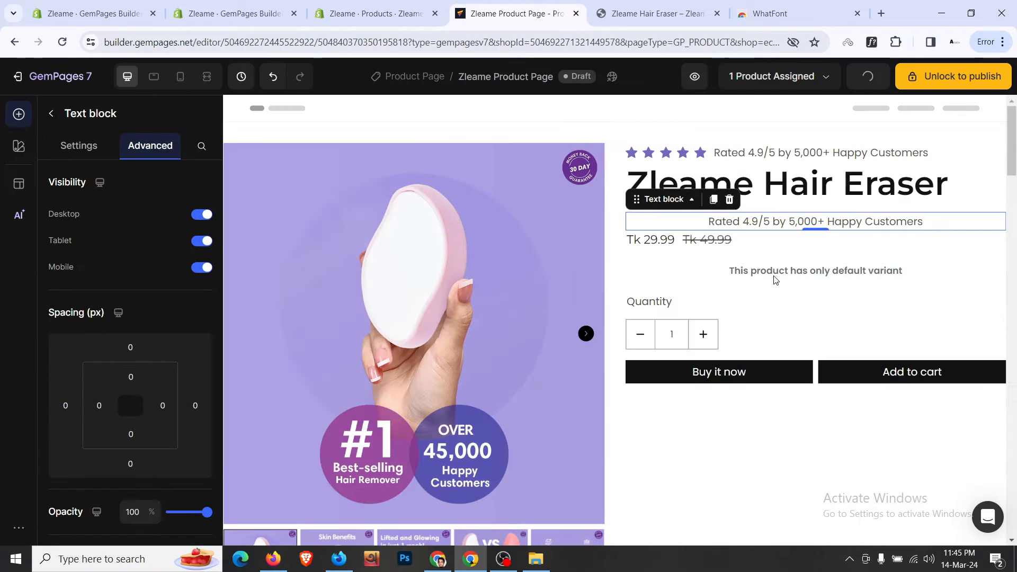
{"action": "key", "text": "ctrl+a"}
{"action": "key", "text": "ctrl+v"}
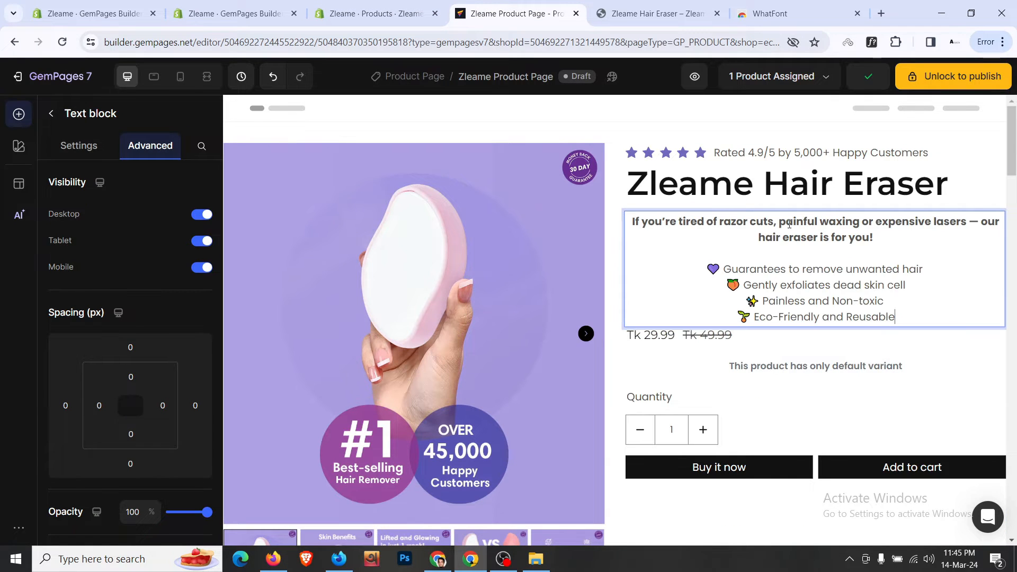
- Left-align the new description text block
{"action": "scroll", "coordinate": [96, 169], "scroll_direction": "down", "scroll_amount": 5}
{"action": "key", "text": "Escape"}
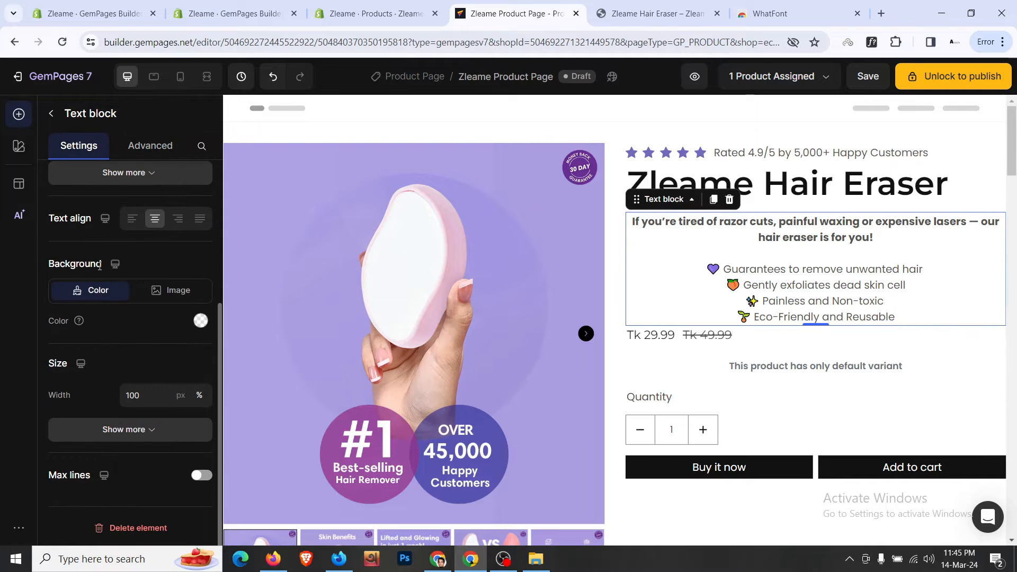
{"action": "left_click", "coordinate": [133, 351]}
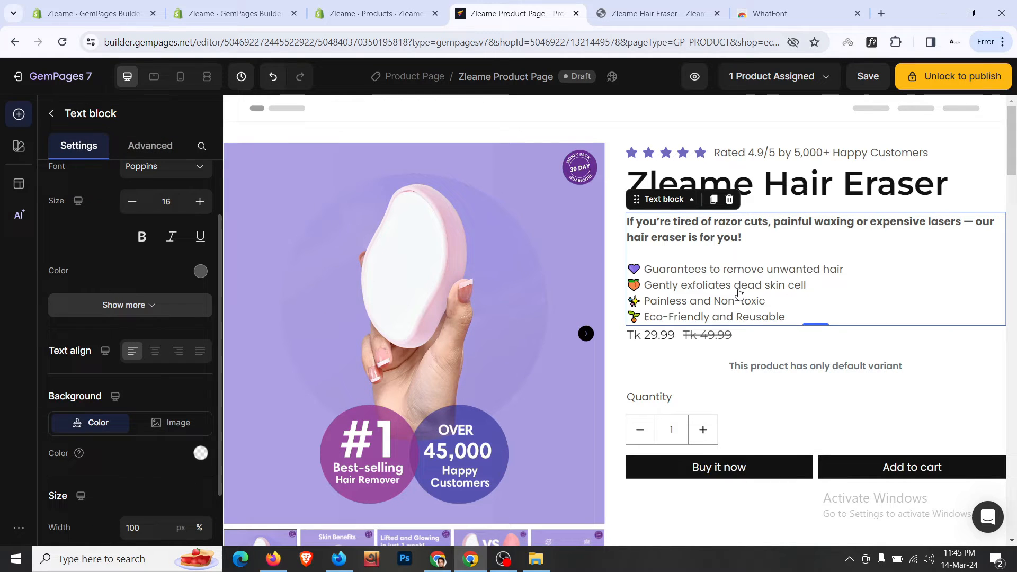
{"action": "left_click", "coordinate": [731, 255]}
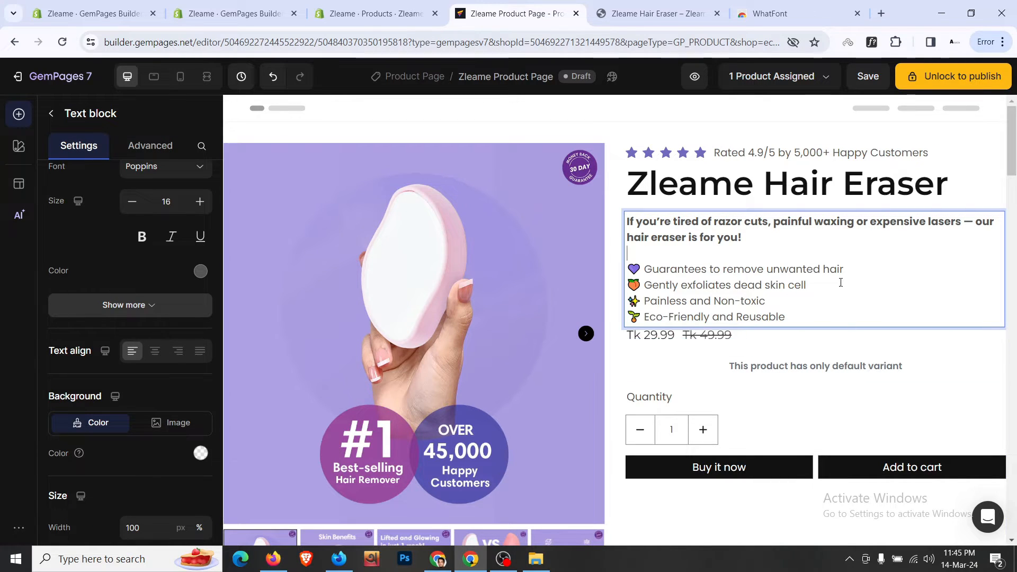
- Set the price row's top spacing to 12px
{"action": "left_click", "coordinate": [804, 198]}
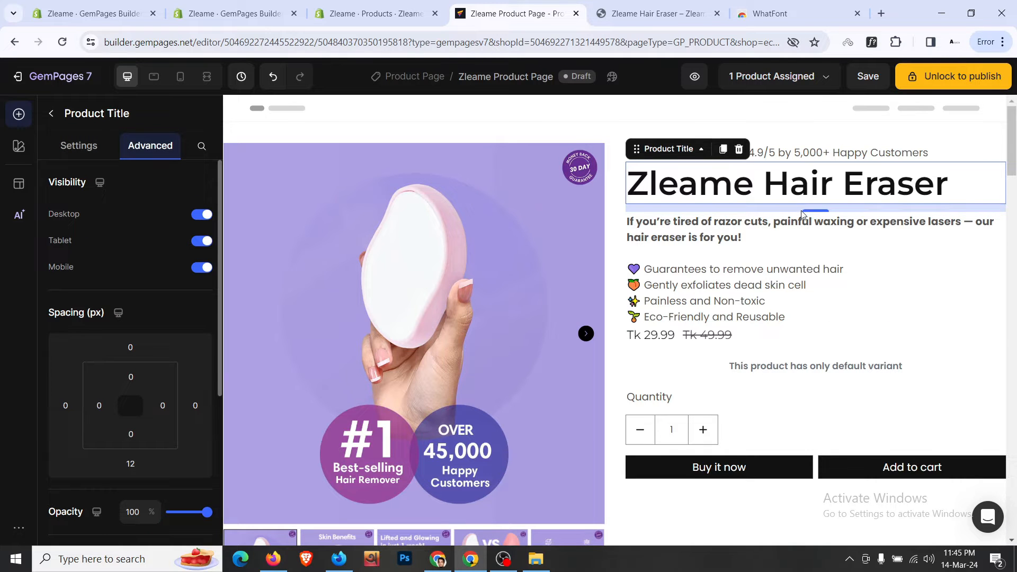
{"action": "left_click", "coordinate": [803, 339]}
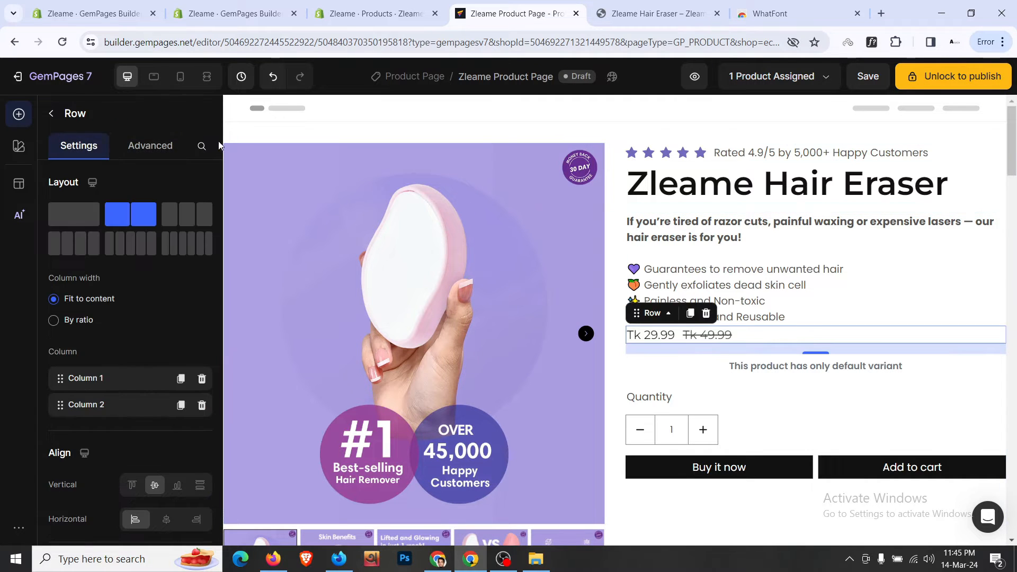
{"action": "left_click", "coordinate": [148, 154]}
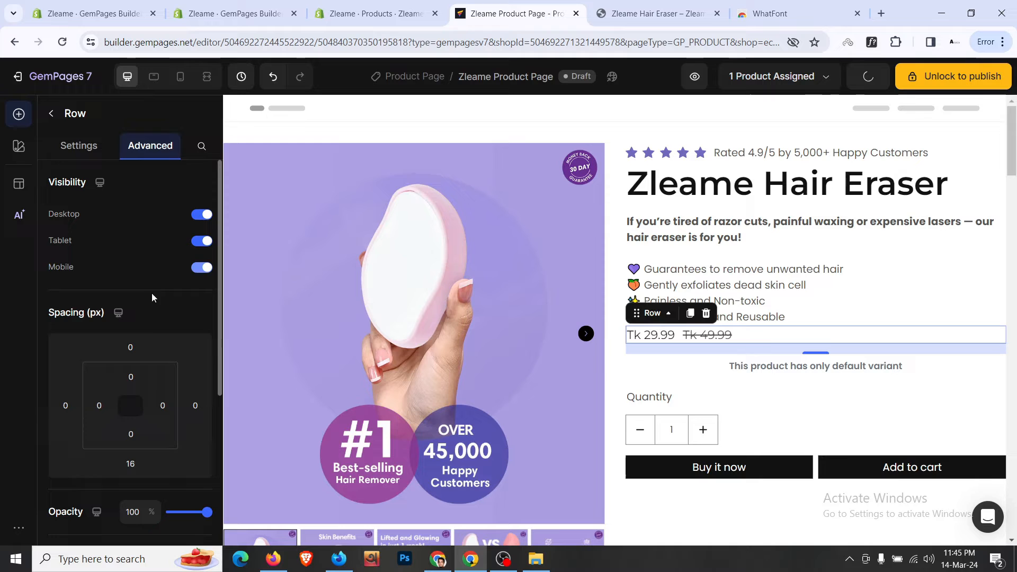
{"action": "left_click", "coordinate": [130, 344]}
{"action": "scroll", "coordinate": [161, 419], "scroll_direction": "down", "scroll_amount": 1}
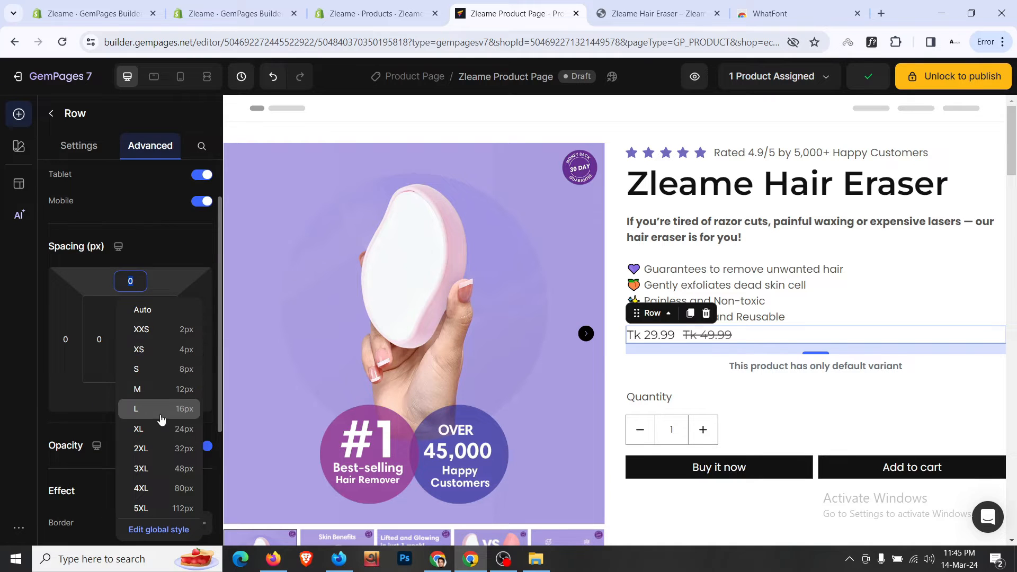
{"action": "left_click", "coordinate": [170, 390]}
- Set the description text block's bottom spacing to 12px
{"action": "left_click", "coordinate": [903, 322]}
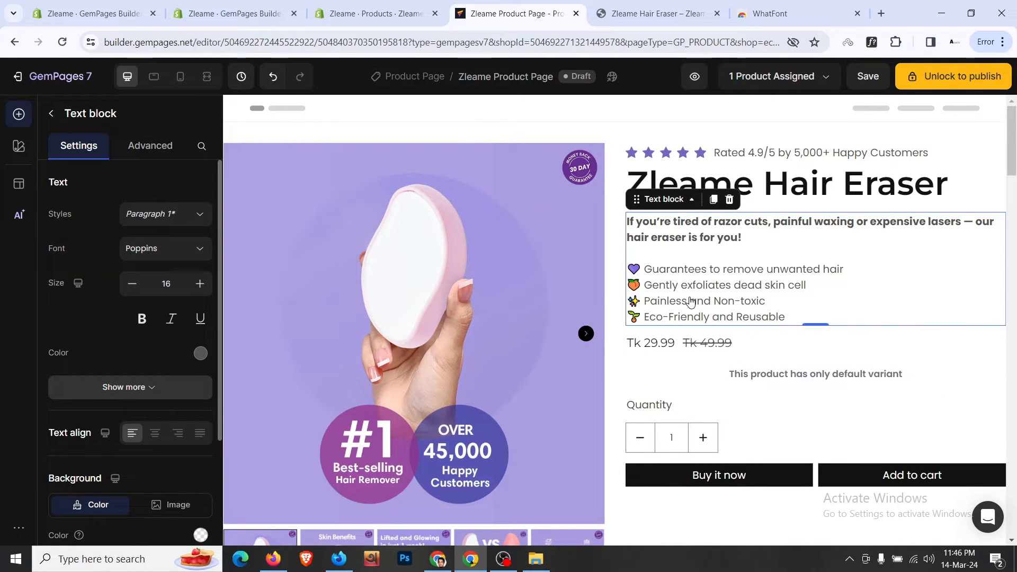
{"action": "left_click", "coordinate": [173, 153]}
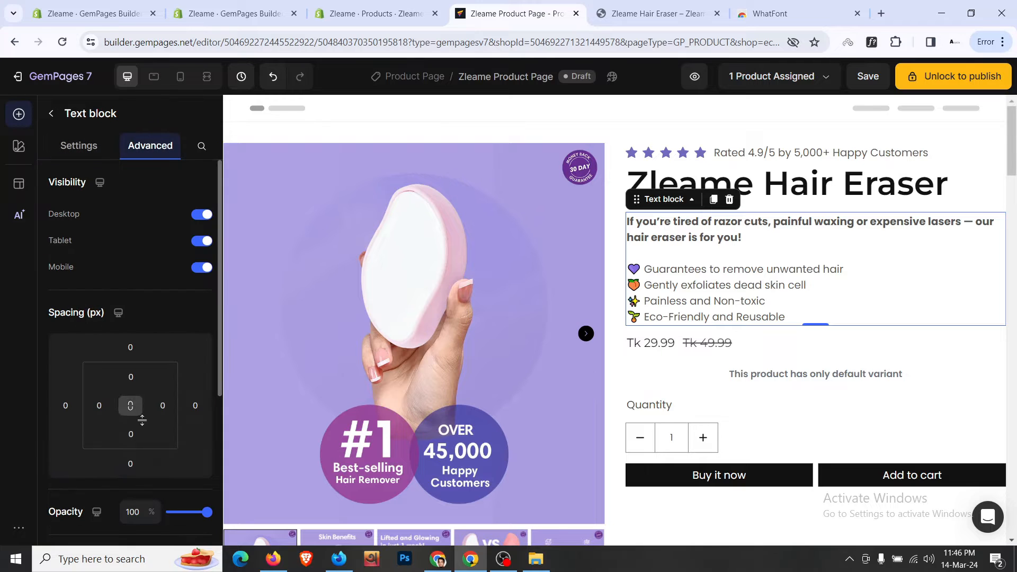
{"action": "left_click", "coordinate": [130, 464]}
{"action": "scroll", "coordinate": [159, 450], "scroll_direction": "down", "scroll_amount": 1}
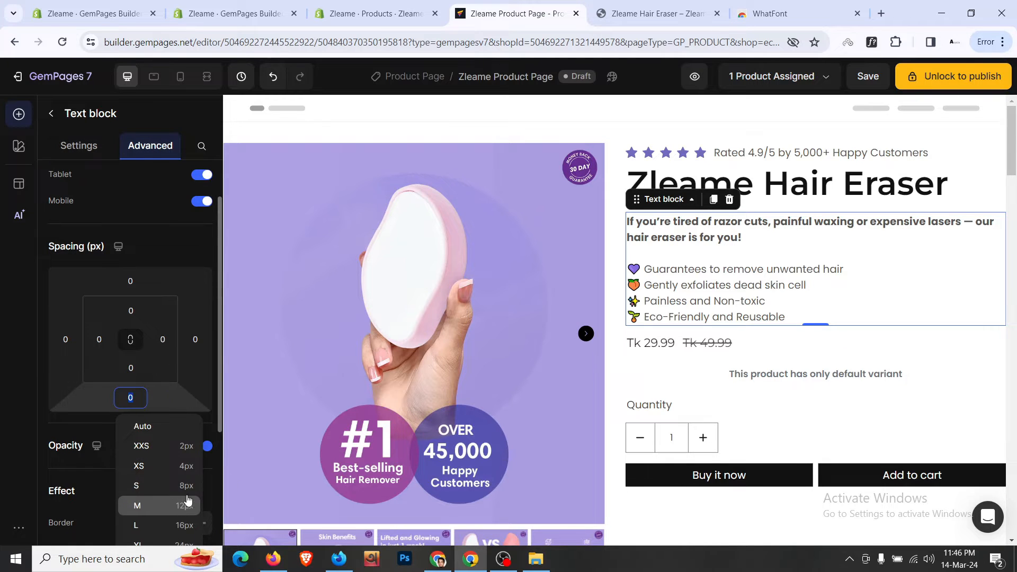
{"action": "left_click", "coordinate": [183, 503]}
- Change the price row's top spacing from 12 to 0
{"action": "left_click", "coordinate": [770, 353]}
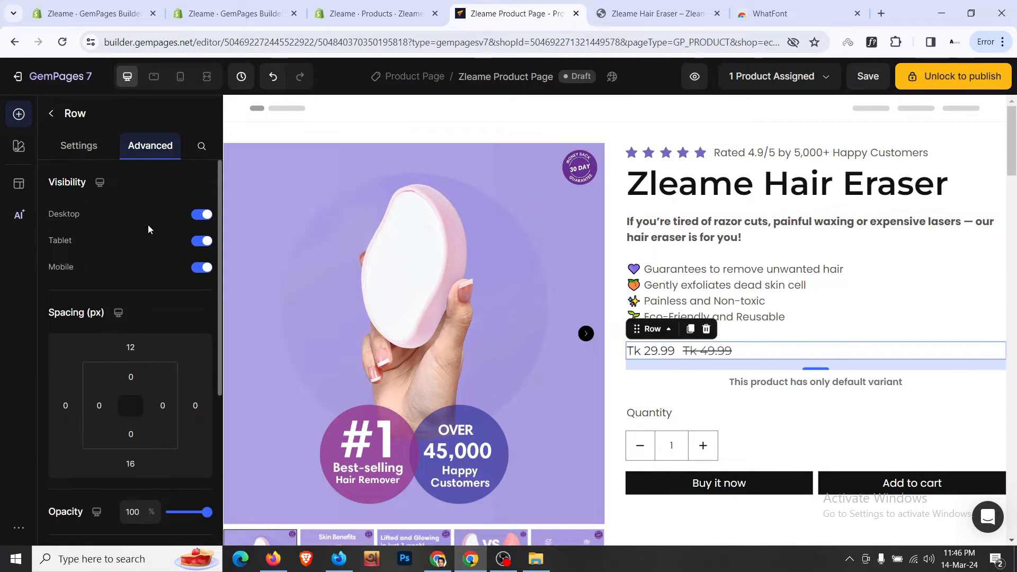
{"action": "left_click", "coordinate": [137, 349]}
{"action": "type", "text": "0"}
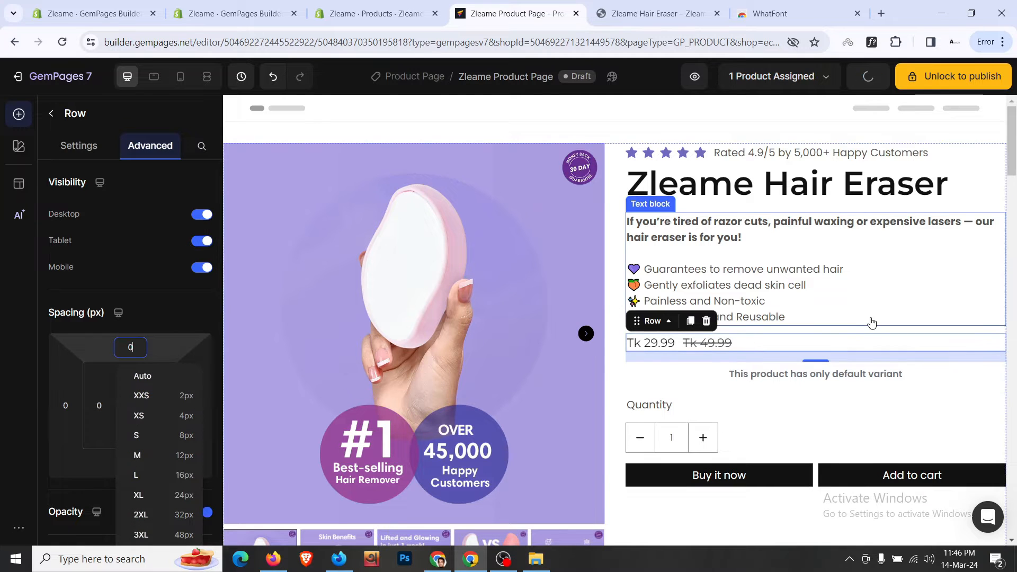
{"action": "left_click", "coordinate": [900, 185]}
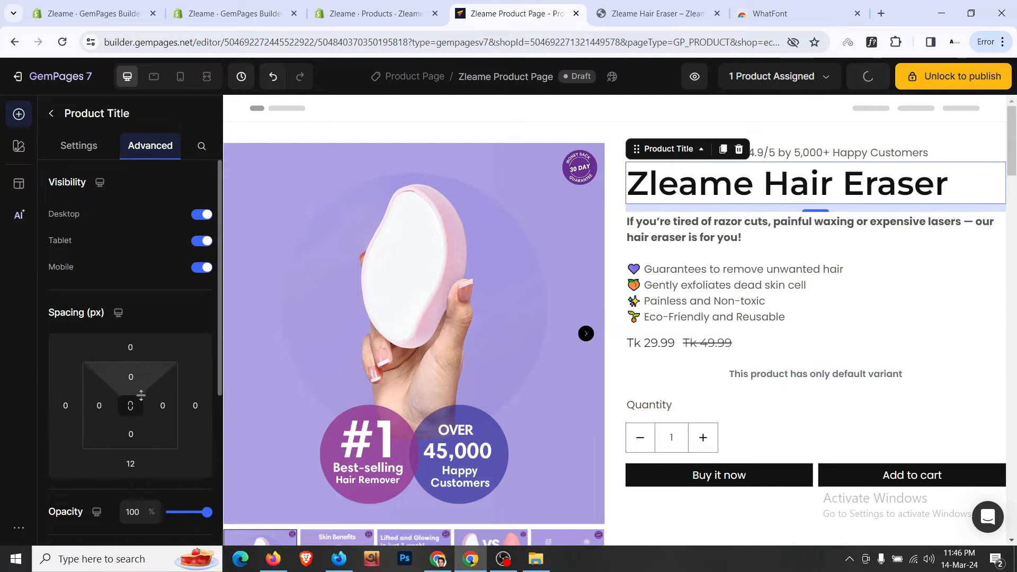
{"action": "left_click", "coordinate": [977, 258]}
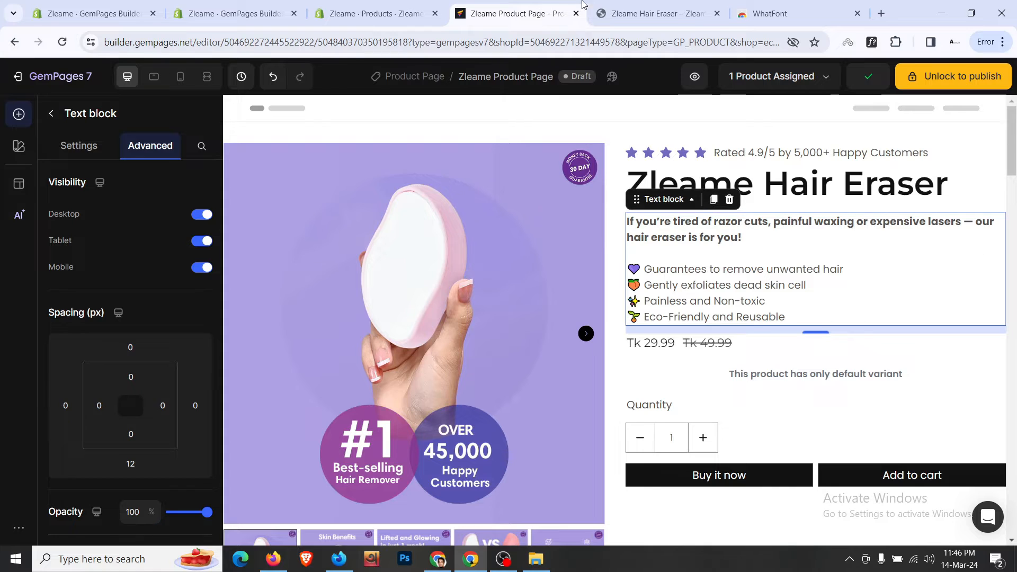
{"action": "left_click", "coordinate": [657, 13]}
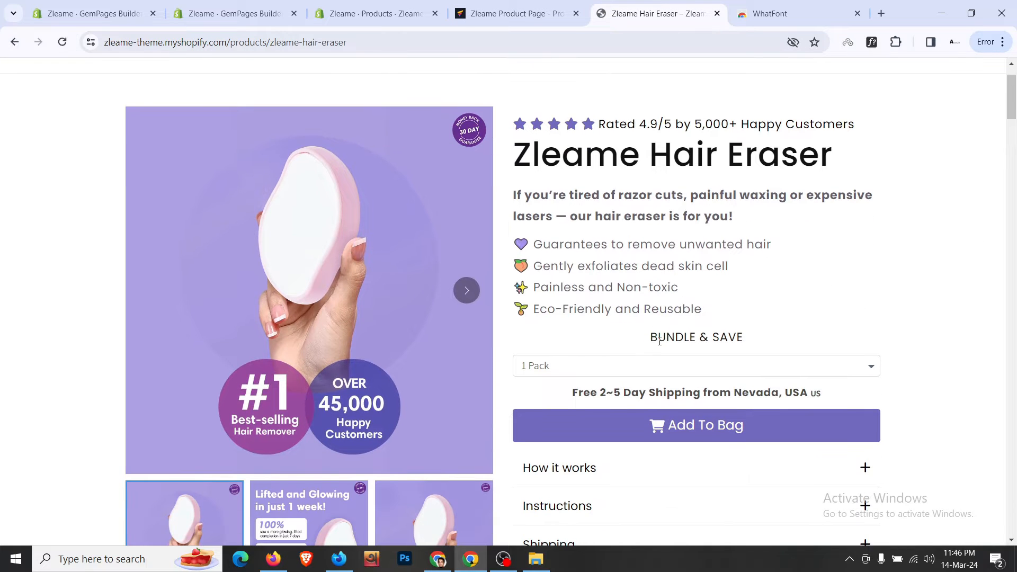
- Scroll down the live Zleame Hair Eraser page, then return to the page editor
{"action": "scroll", "coordinate": [659, 342], "scroll_direction": "down", "scroll_amount": 1}
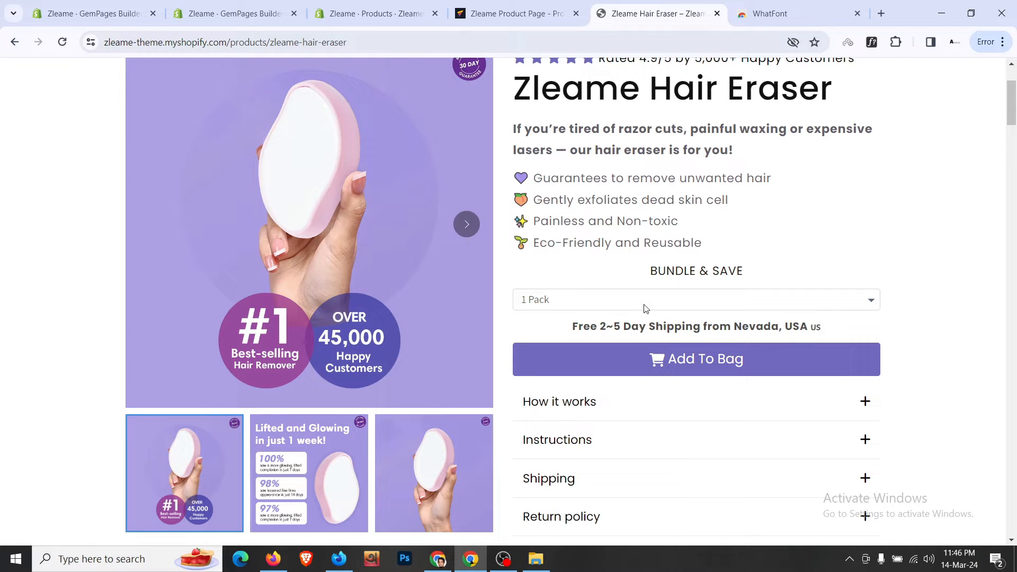
{"action": "left_click", "coordinate": [535, 7]}
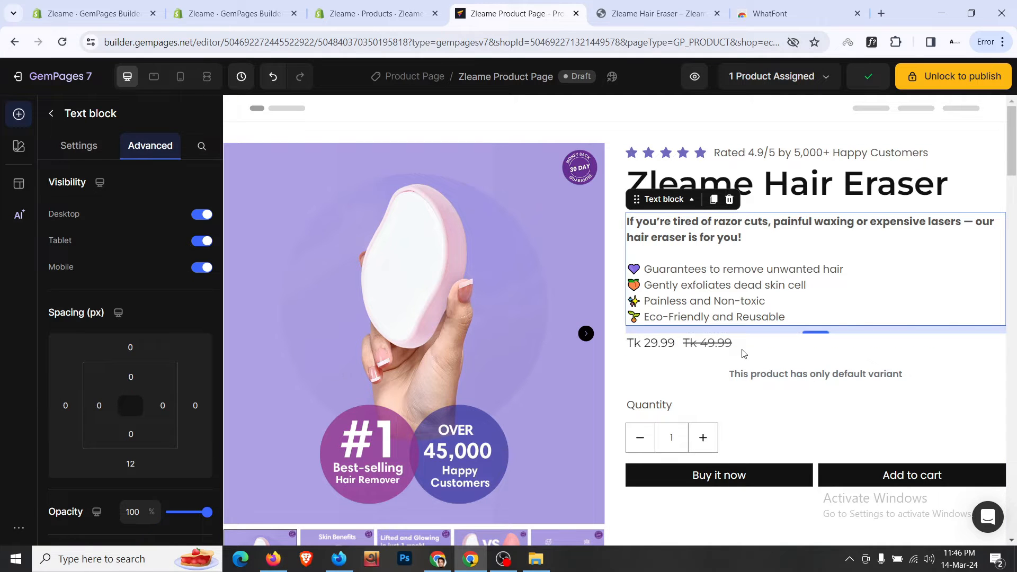
- Enlarge the Tk 29.99 price and set its font weight to Semi Bold
{"action": "left_click", "coordinate": [654, 345]}
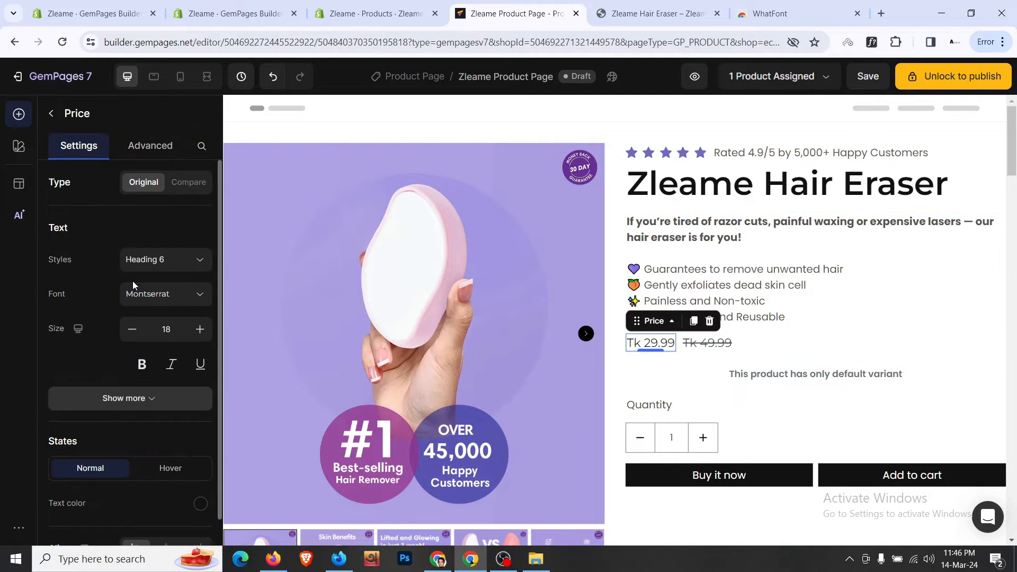
{"action": "scroll", "coordinate": [132, 281], "scroll_direction": "down", "scroll_amount": 2}
{"action": "left_click", "coordinate": [204, 260]}
{"action": "left_click", "coordinate": [205, 259]}
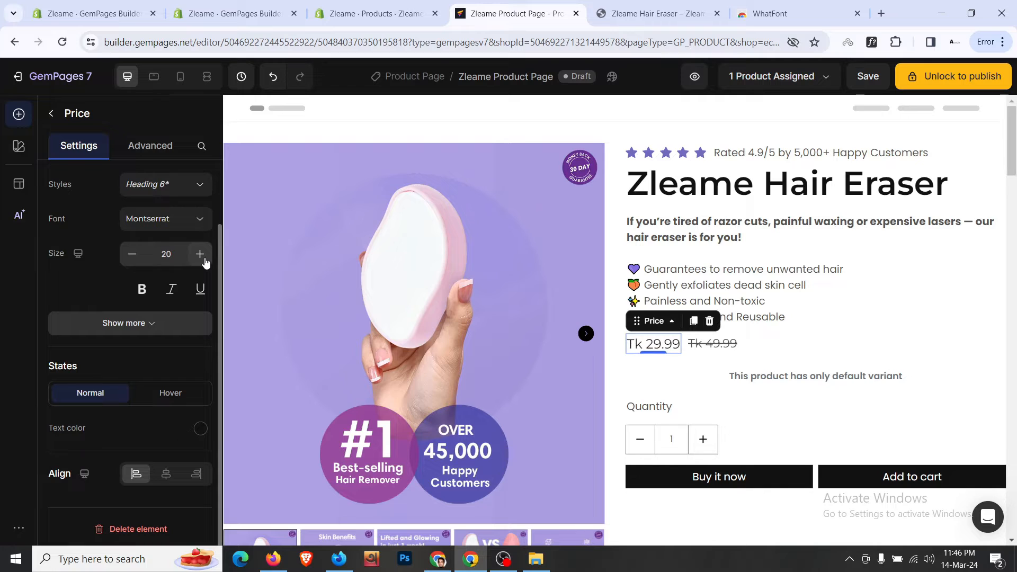
{"action": "left_click", "coordinate": [205, 259]}
{"action": "left_click", "coordinate": [204, 259]}
{"action": "left_click", "coordinate": [204, 259]}
{"action": "left_click", "coordinate": [204, 259]}
{"action": "left_click", "coordinate": [205, 260]}
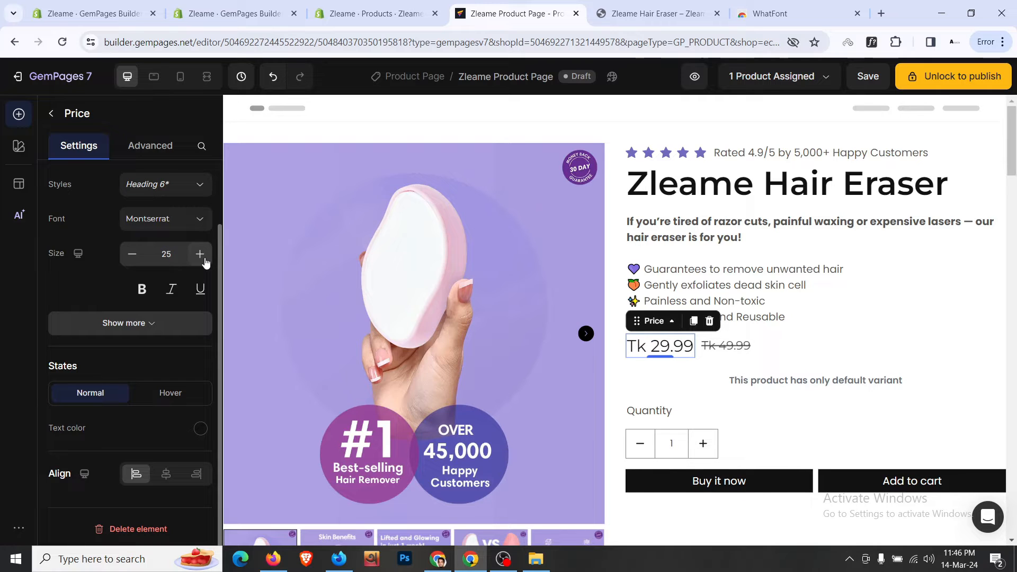
{"action": "left_click", "coordinate": [187, 322]}
{"action": "scroll", "coordinate": [178, 325], "scroll_direction": "down", "scroll_amount": 2}
{"action": "left_click", "coordinate": [166, 256]}
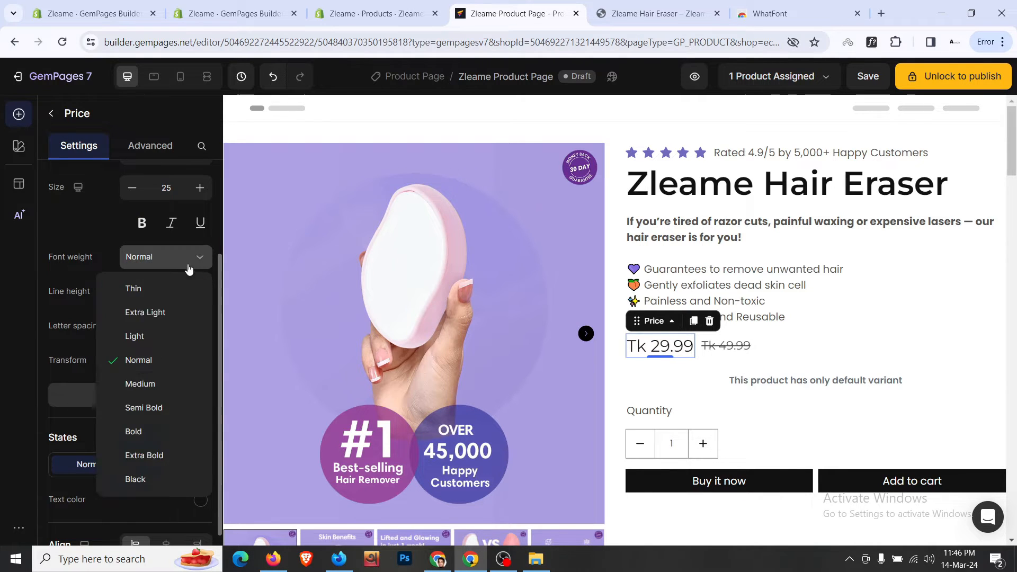
{"action": "left_click", "coordinate": [158, 407]}
- Raise the compare price Tk 49.99 to size 25
{"action": "left_click", "coordinate": [728, 347]}
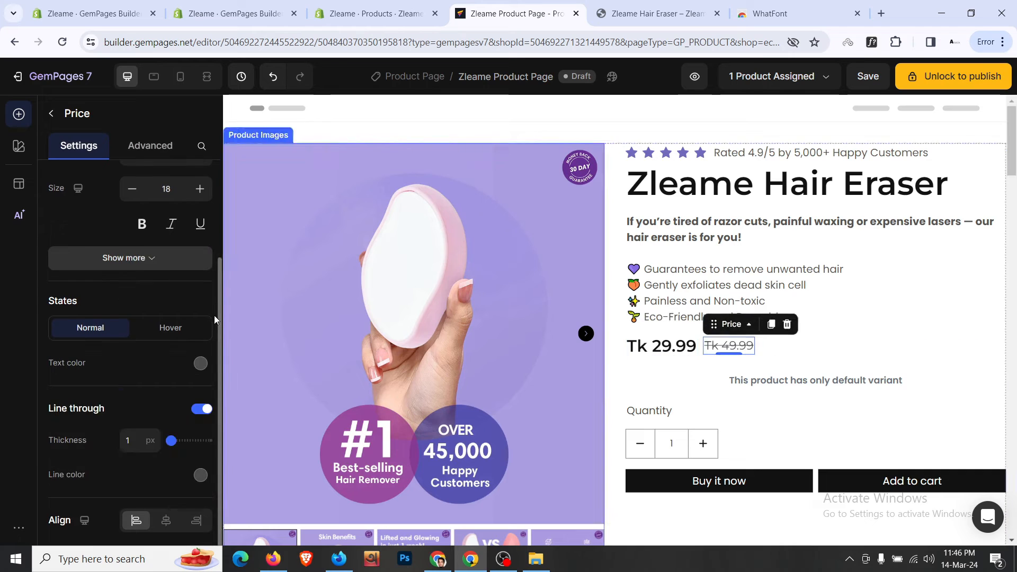
{"action": "scroll", "coordinate": [214, 308], "scroll_direction": "up", "scroll_amount": 3}
{"action": "left_click", "coordinate": [200, 321]}
{"action": "left_click", "coordinate": [200, 321]}
{"action": "left_click", "coordinate": [206, 321]}
{"action": "left_click", "coordinate": [205, 321]}
{"action": "left_click", "coordinate": [206, 321]}
{"action": "left_click", "coordinate": [206, 321]}
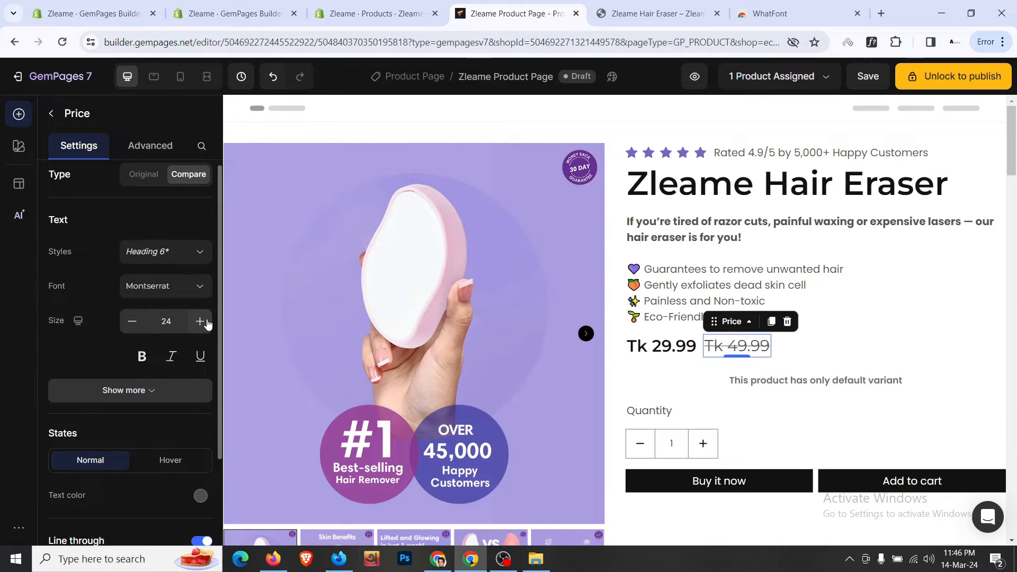
{"action": "left_click", "coordinate": [206, 321]}
{"action": "left_click", "coordinate": [663, 347]}
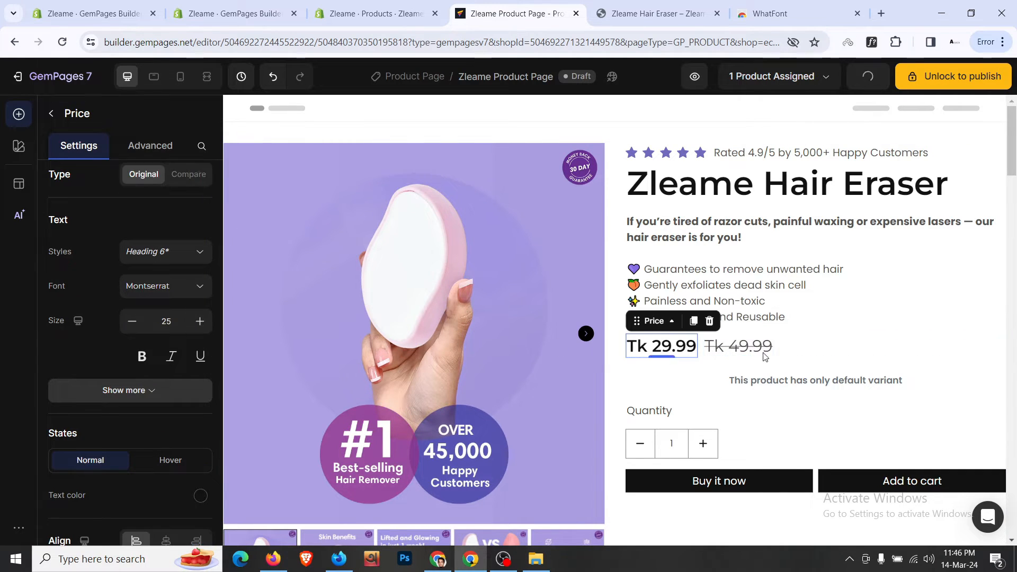
- Set the price row's bottom spacing to M (12px)
{"action": "left_click", "coordinate": [895, 356]}
{"action": "left_click", "coordinate": [907, 312]}
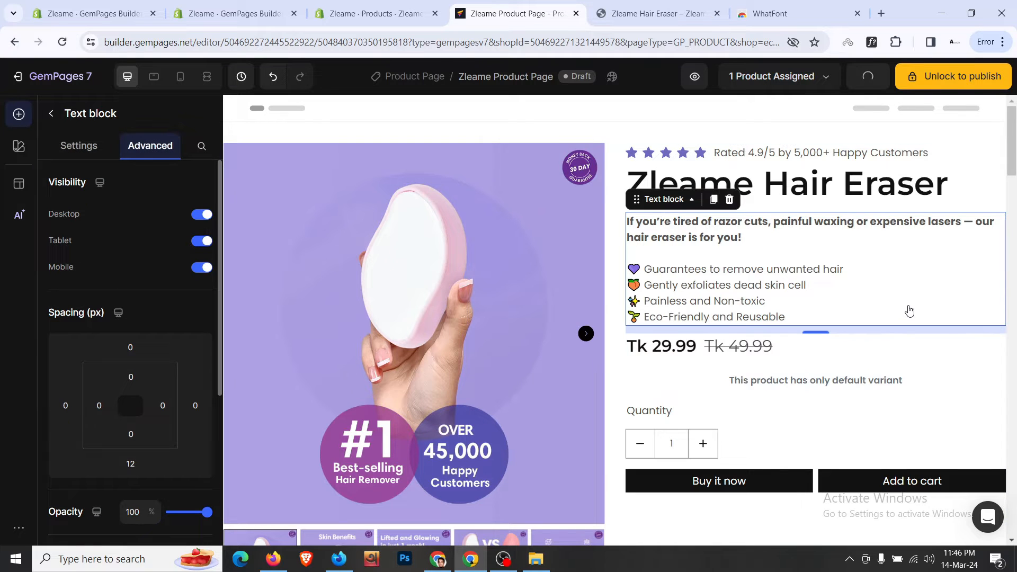
{"action": "left_click", "coordinate": [903, 348]}
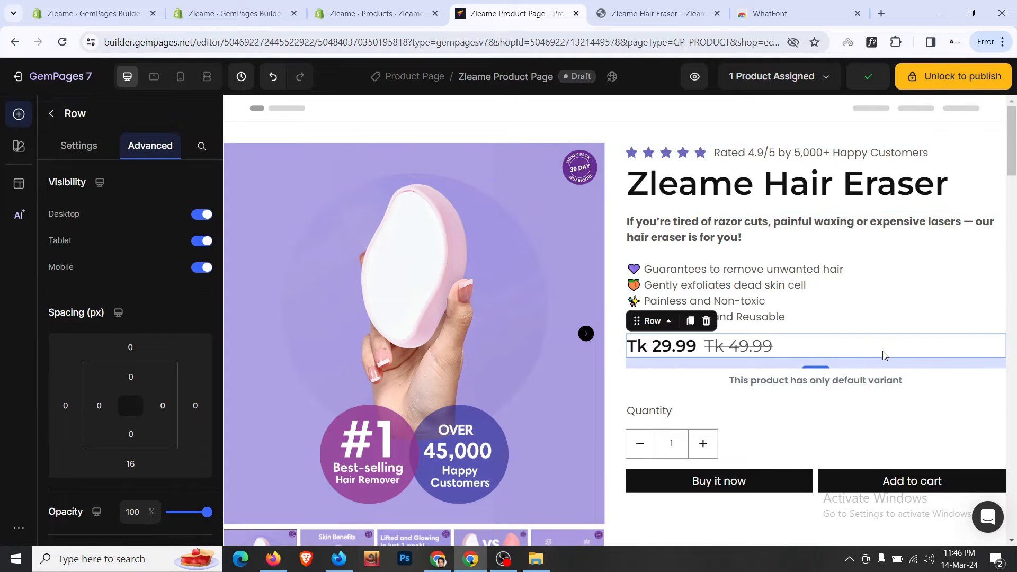
{"action": "left_click", "coordinate": [126, 470]}
{"action": "scroll", "coordinate": [124, 472], "scroll_direction": "down", "scroll_amount": 3}
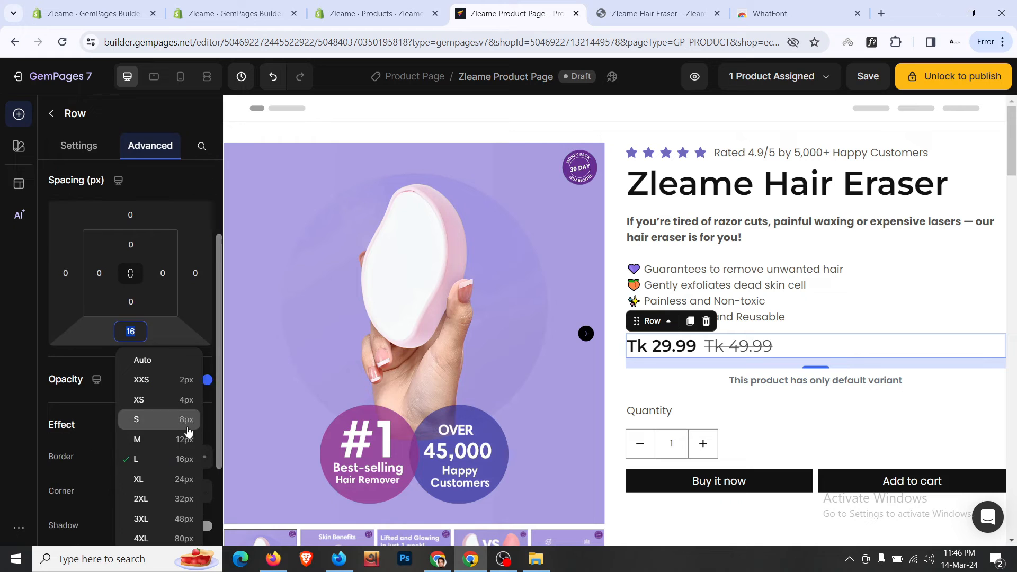
{"action": "left_click", "coordinate": [186, 441]}
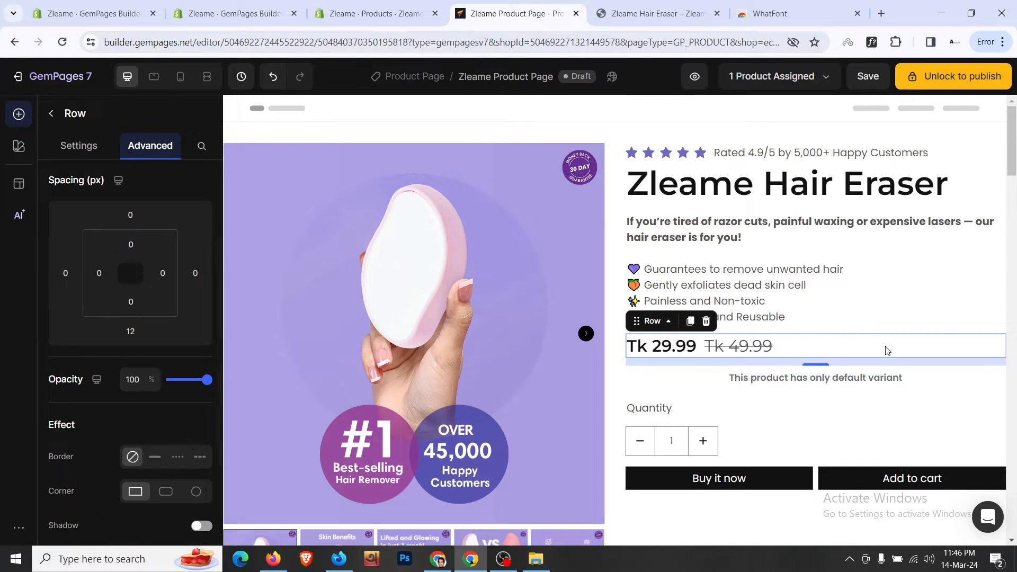
- Delete the product variants element and compare with the live storefront
{"action": "left_click", "coordinate": [750, 365]}
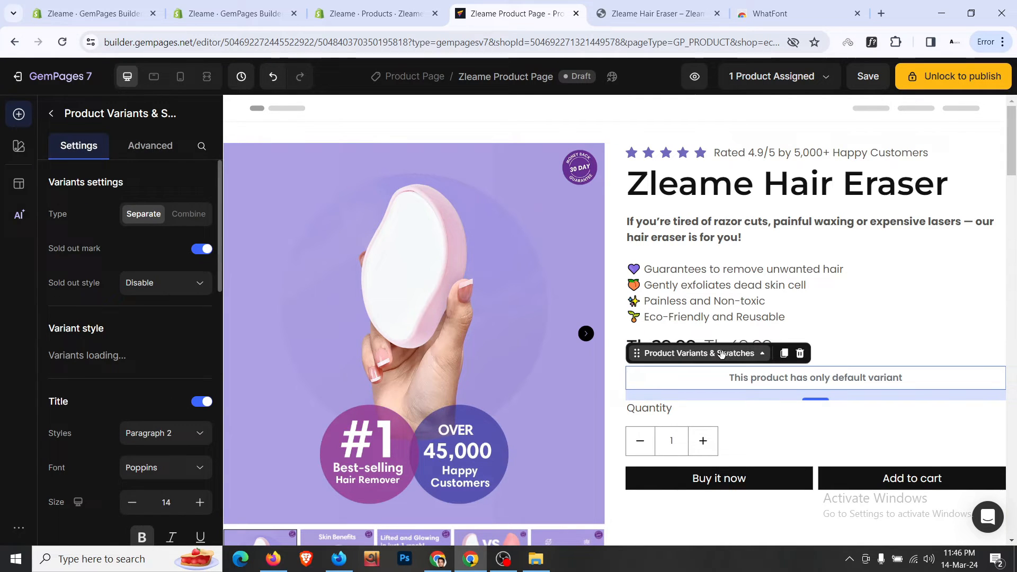
{"action": "left_click", "coordinate": [801, 361]}
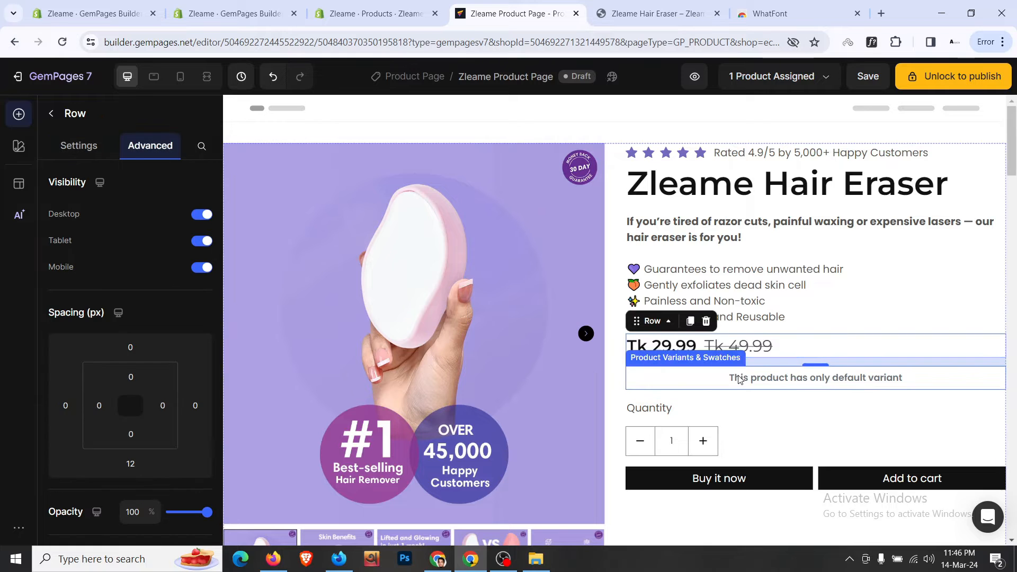
{"action": "left_click", "coordinate": [743, 371]}
{"action": "left_click", "coordinate": [799, 352]}
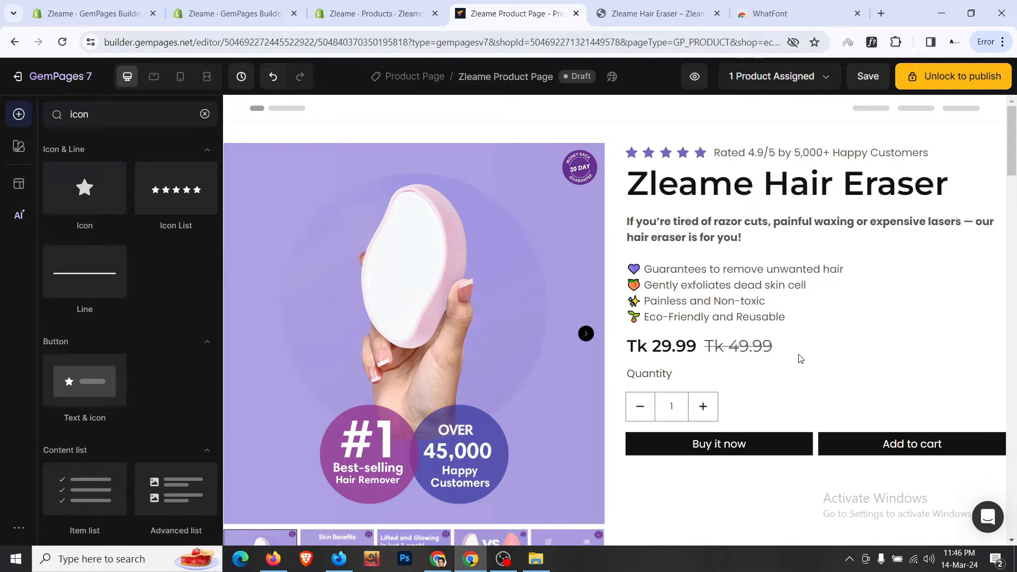
{"action": "left_click", "coordinate": [656, 13]}
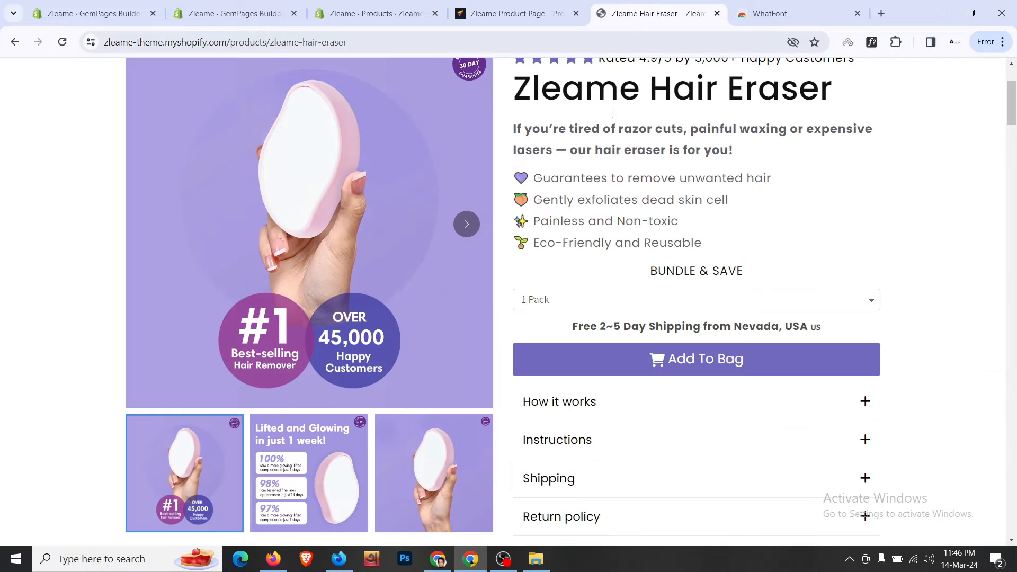
{"action": "scroll", "coordinate": [624, 300], "scroll_direction": "down", "scroll_amount": 3}
{"action": "key", "text": "ctrl+shift+Tab"}
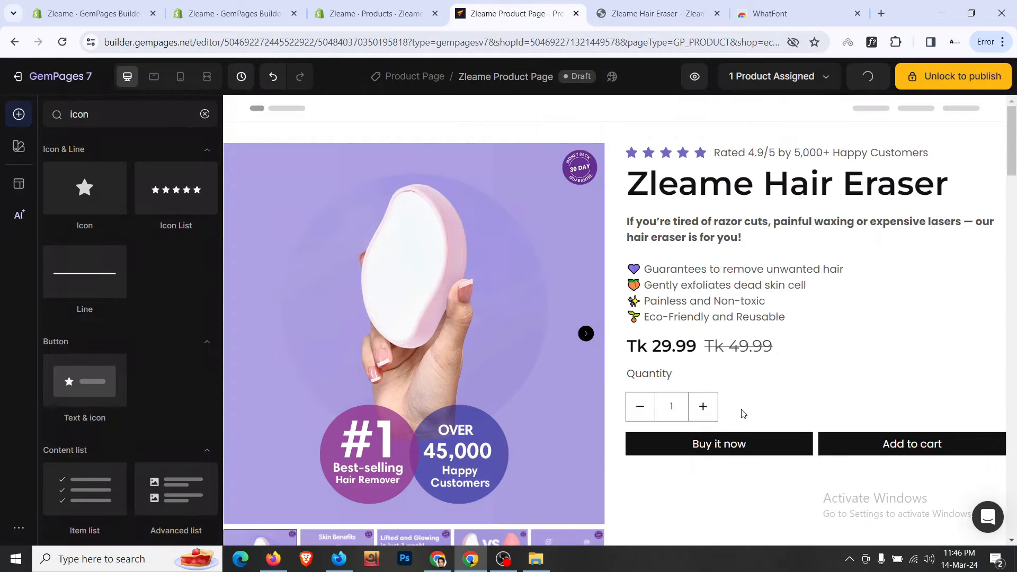
- Set the Quantity label's bottom spacing to 12px
{"action": "left_click", "coordinate": [754, 381]}
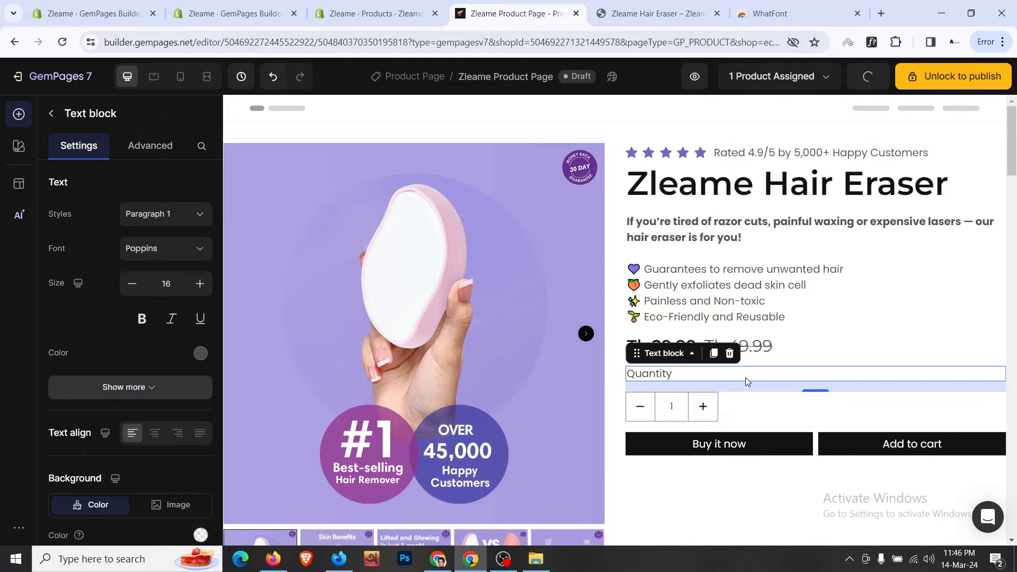
{"action": "left_click", "coordinate": [149, 145]}
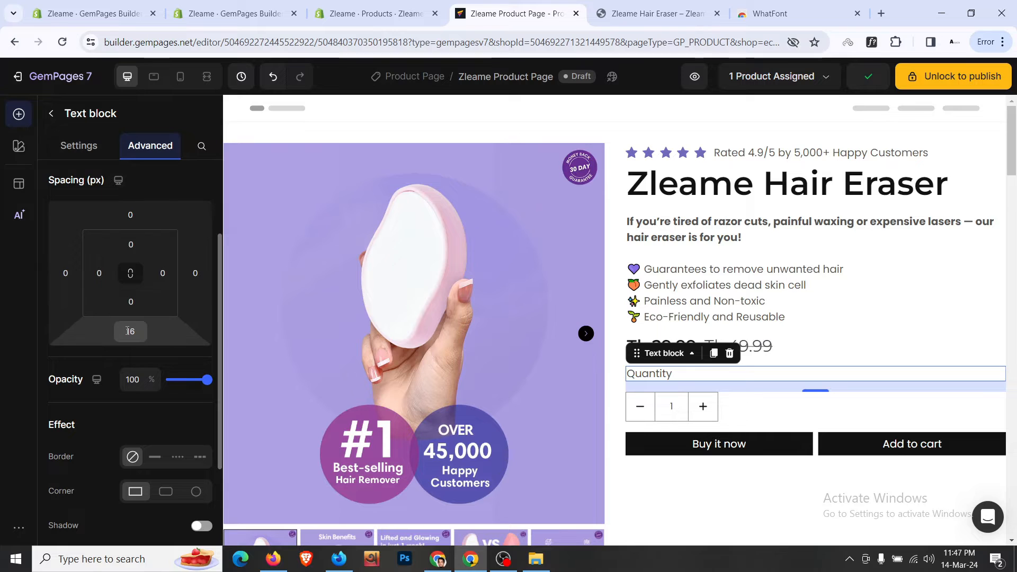
{"action": "left_click", "coordinate": [130, 332]}
{"action": "left_click", "coordinate": [178, 448]}
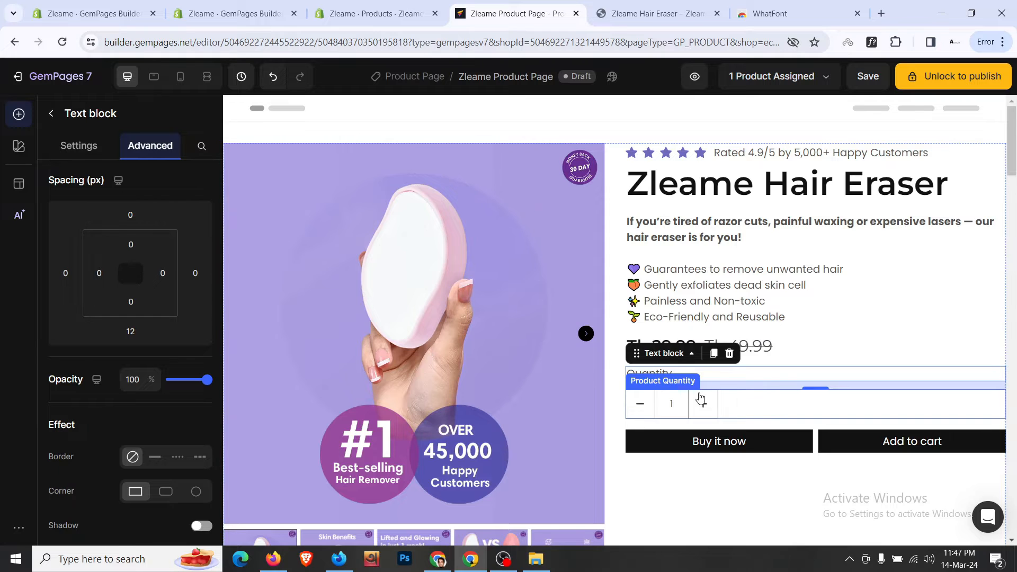
{"action": "left_click", "coordinate": [647, 6]}
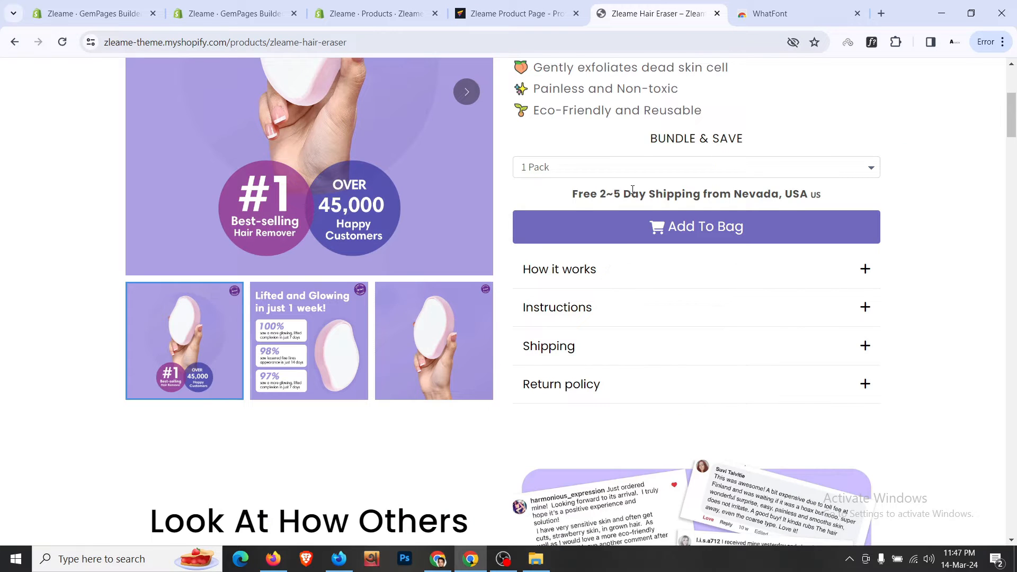
{"action": "left_click", "coordinate": [548, 6]}
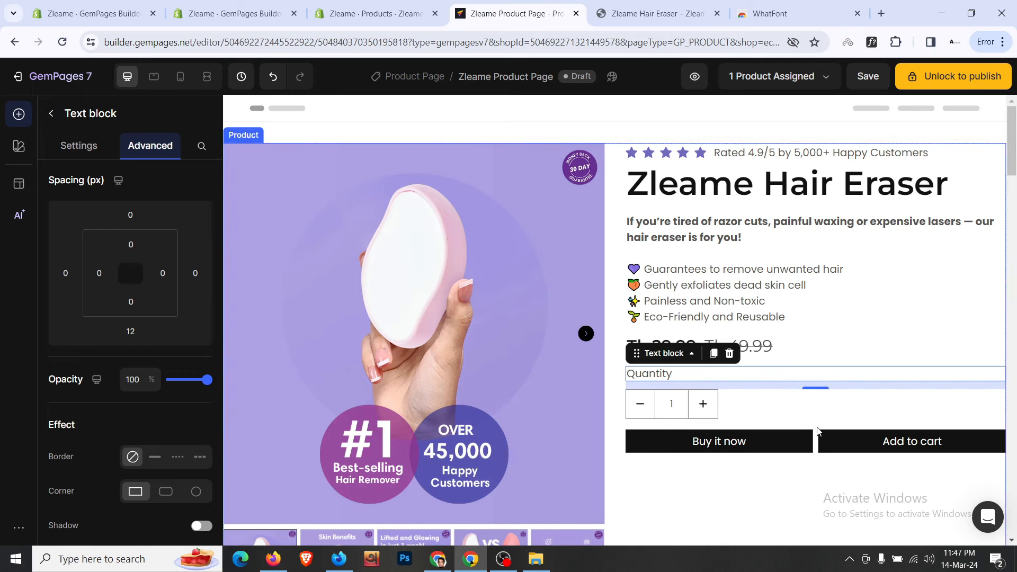
- Delete the Buy it now button and switch the buttons row to a 1-column layout
{"action": "left_click", "coordinate": [815, 457]}
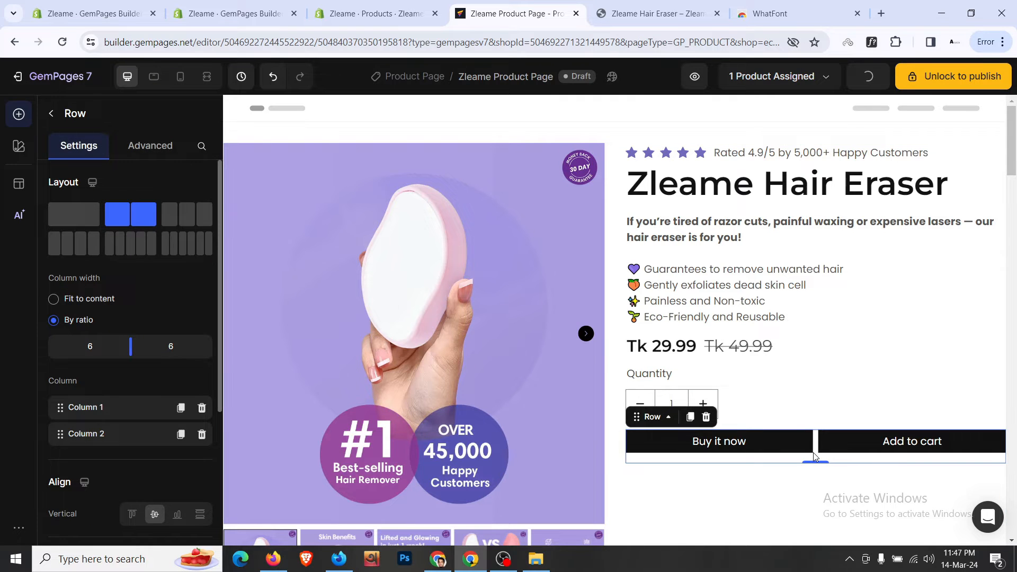
{"action": "left_click", "coordinate": [722, 440]}
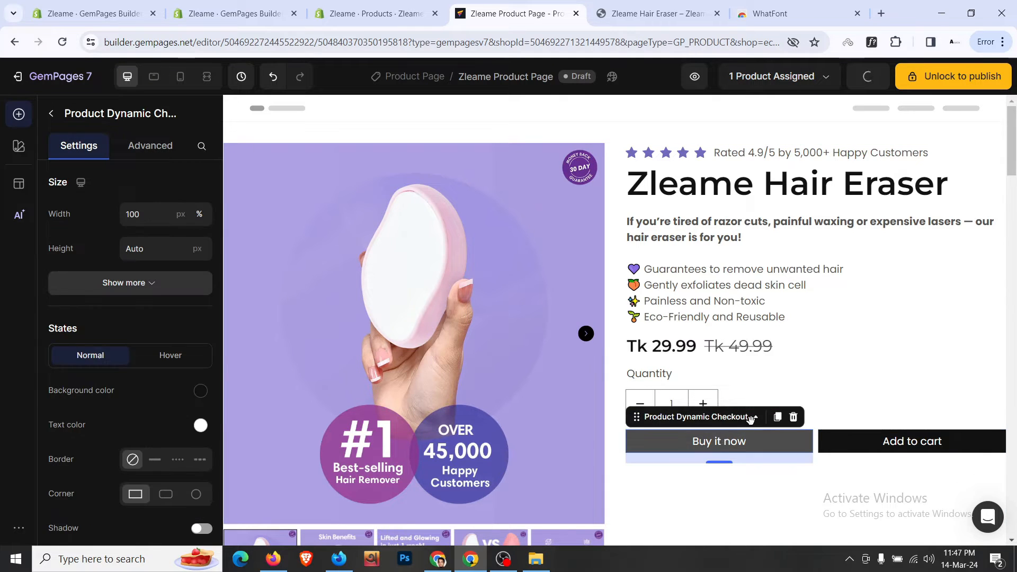
{"action": "left_click", "coordinate": [793, 417]}
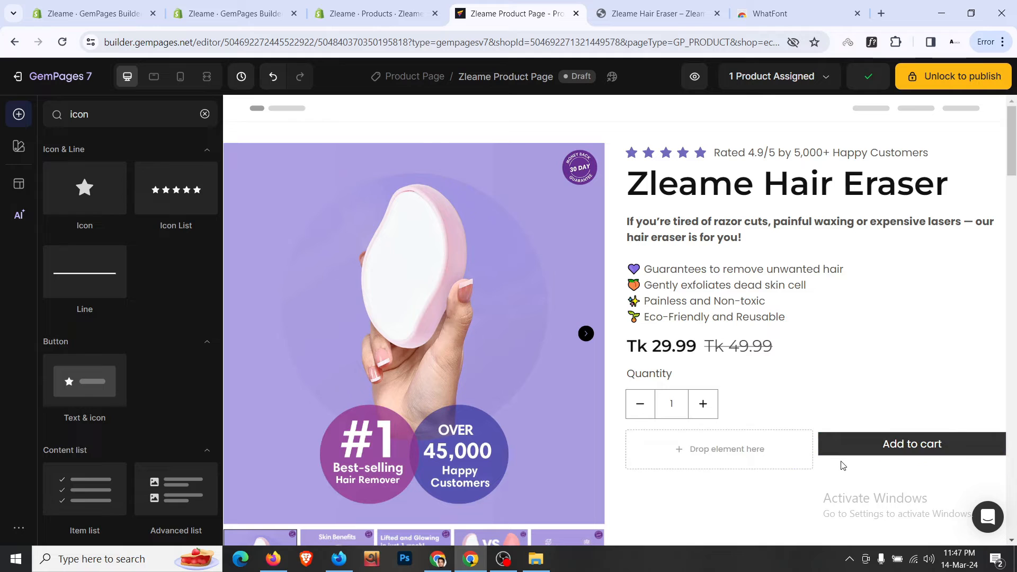
{"action": "left_click", "coordinate": [849, 451]}
{"action": "left_click", "coordinate": [98, 217]}
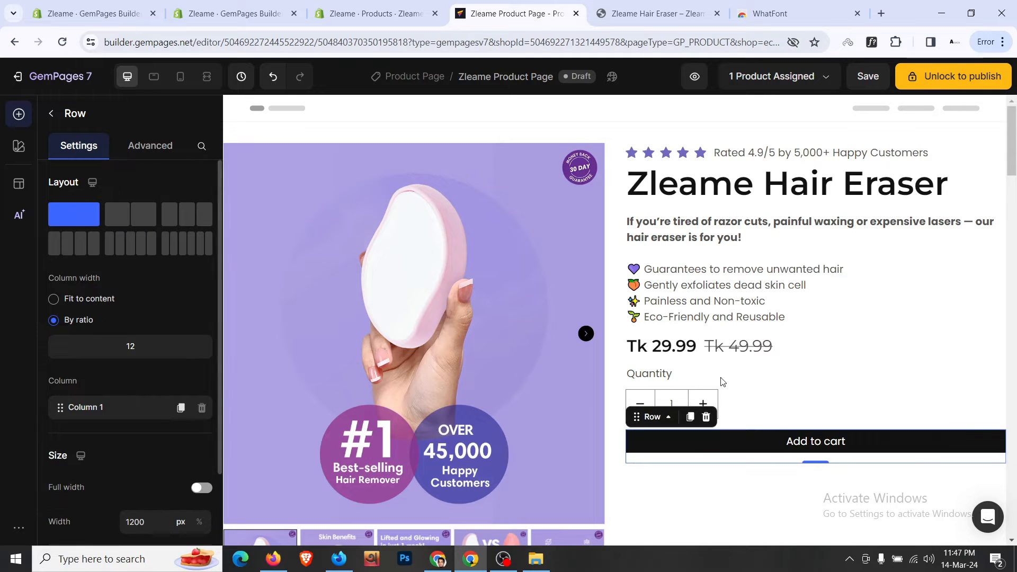
{"action": "scroll", "coordinate": [745, 428], "scroll_direction": "down", "scroll_amount": 3}
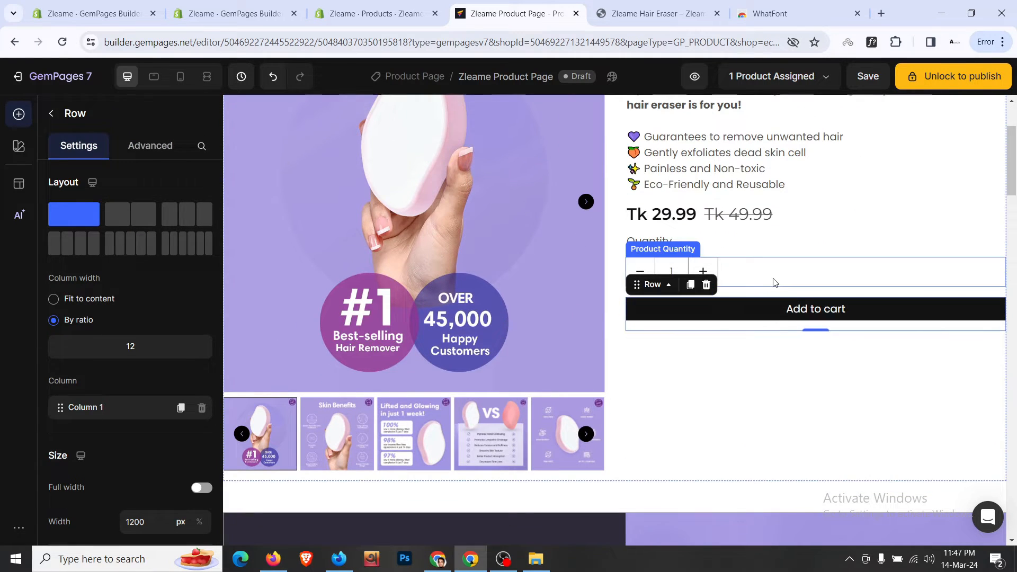
- Compare the quantity selector and full-width Add to cart against the live store page
{"action": "left_click", "coordinate": [773, 282]}
{"action": "left_click", "coordinate": [654, 13]}
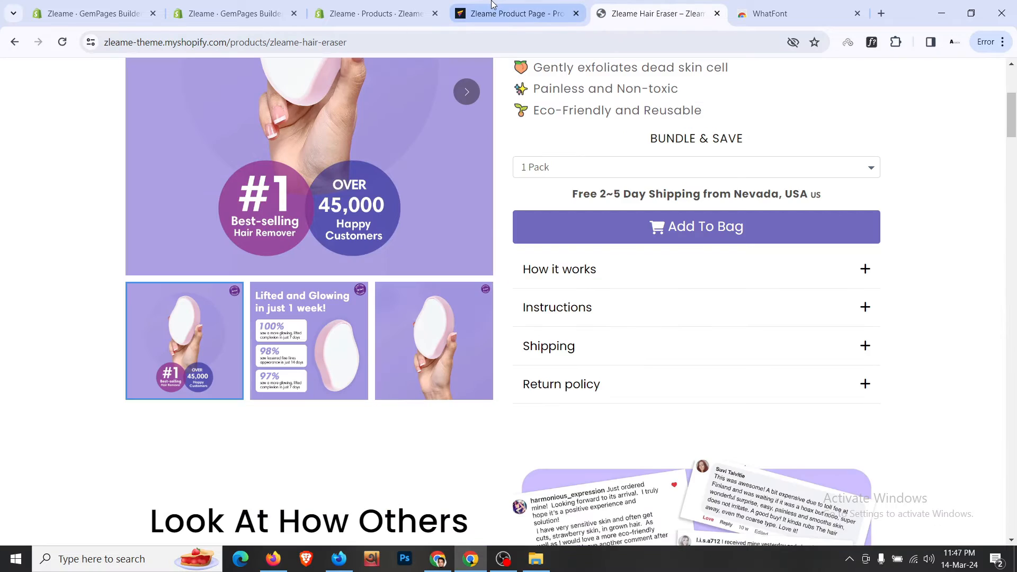
{"action": "left_click", "coordinate": [511, 13]}
{"action": "scroll", "coordinate": [605, 313], "scroll_direction": "down", "scroll_amount": 7}
{"action": "scroll", "coordinate": [605, 313], "scroll_direction": "down", "scroll_amount": 20}
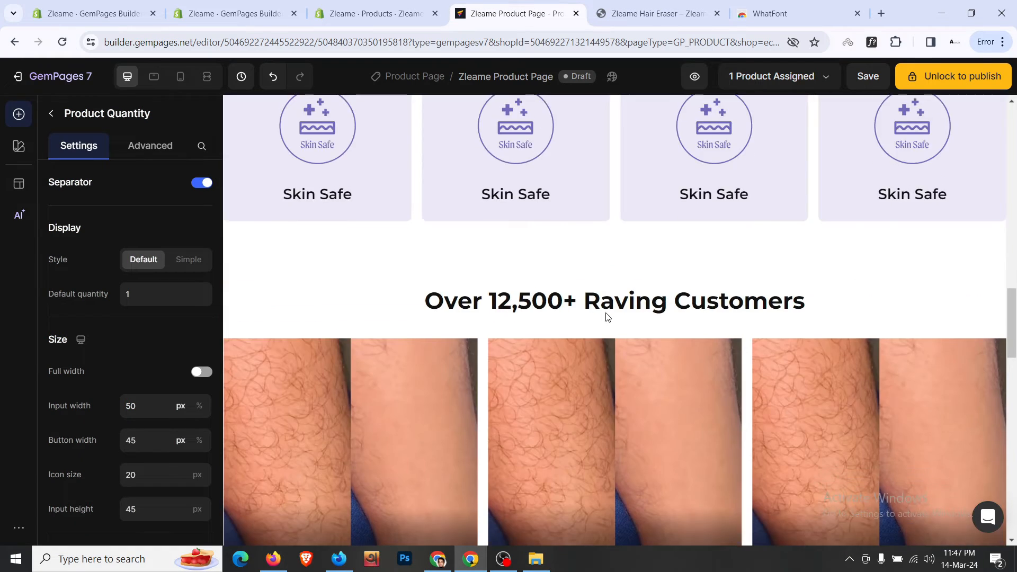
- Select the Add to cart button and raise its text size to 20
{"action": "scroll", "coordinate": [605, 312], "scroll_direction": "up", "scroll_amount": 3}
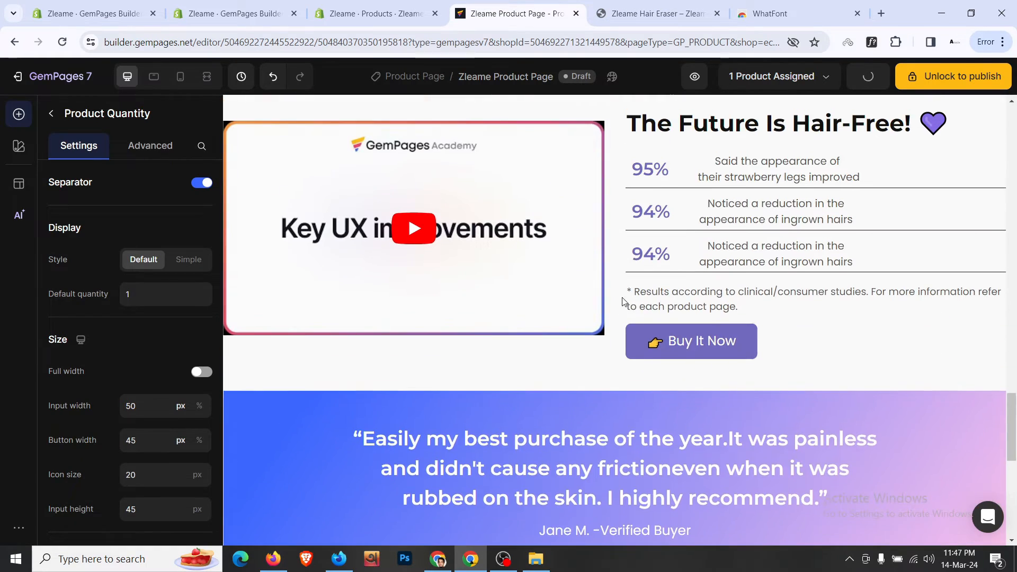
{"action": "left_click", "coordinate": [644, 342]}
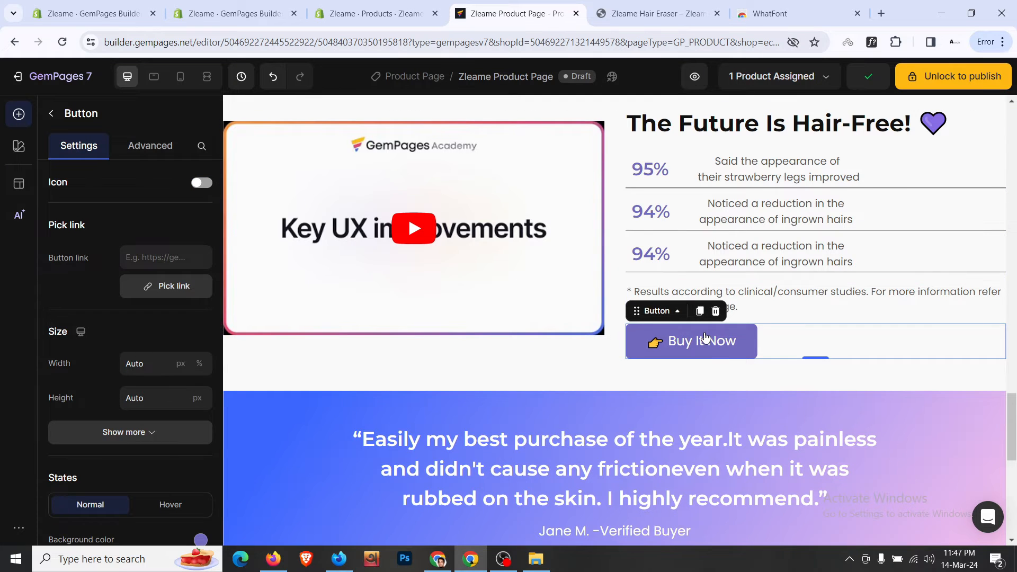
{"action": "scroll", "coordinate": [707, 336], "scroll_direction": "down", "scroll_amount": 10}
{"action": "scroll", "coordinate": [705, 334], "scroll_direction": "up", "scroll_amount": 20}
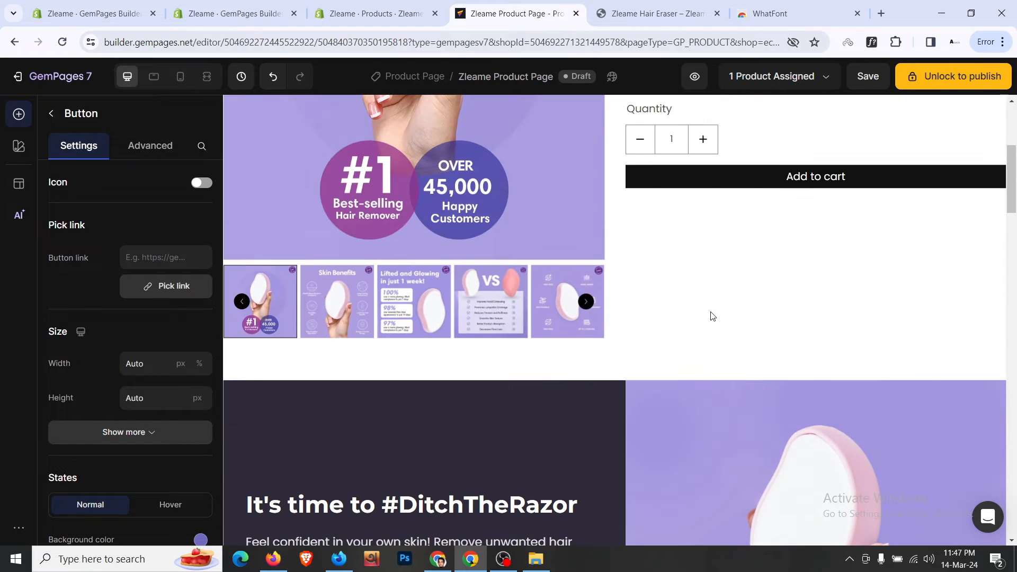
{"action": "left_click", "coordinate": [662, 177]}
{"action": "scroll", "coordinate": [88, 300], "scroll_direction": "down", "scroll_amount": 6}
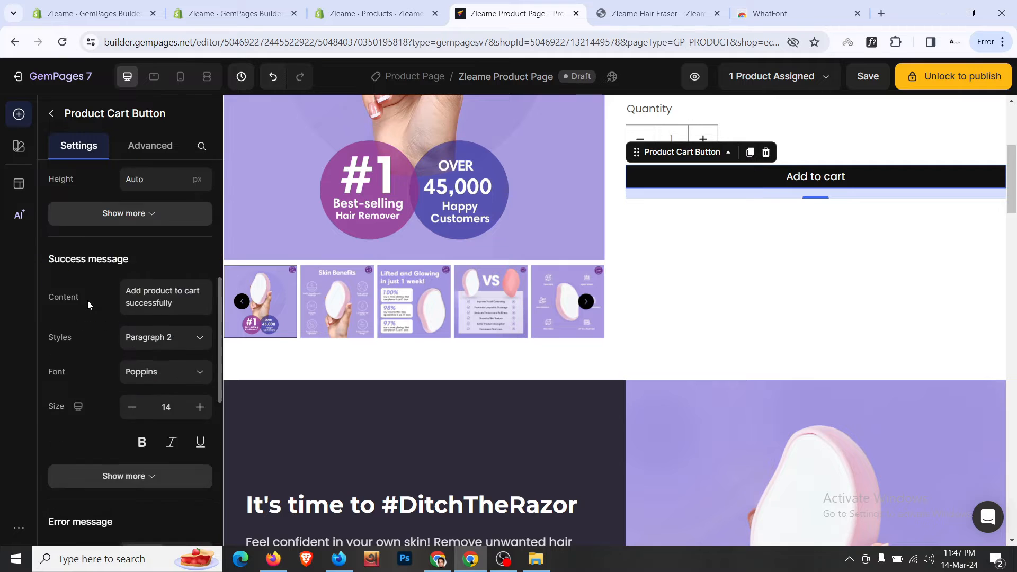
{"action": "scroll", "coordinate": [88, 301], "scroll_direction": "up", "scroll_amount": 3}
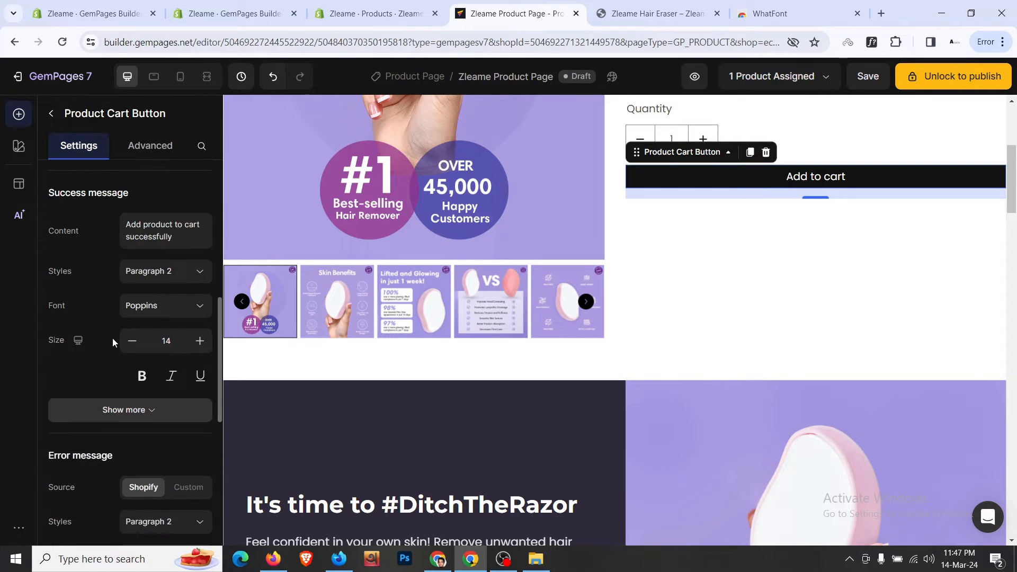
{"action": "scroll", "coordinate": [112, 338], "scroll_direction": "up", "scroll_amount": 4}
{"action": "scroll", "coordinate": [112, 338], "scroll_direction": "down", "scroll_amount": 4}
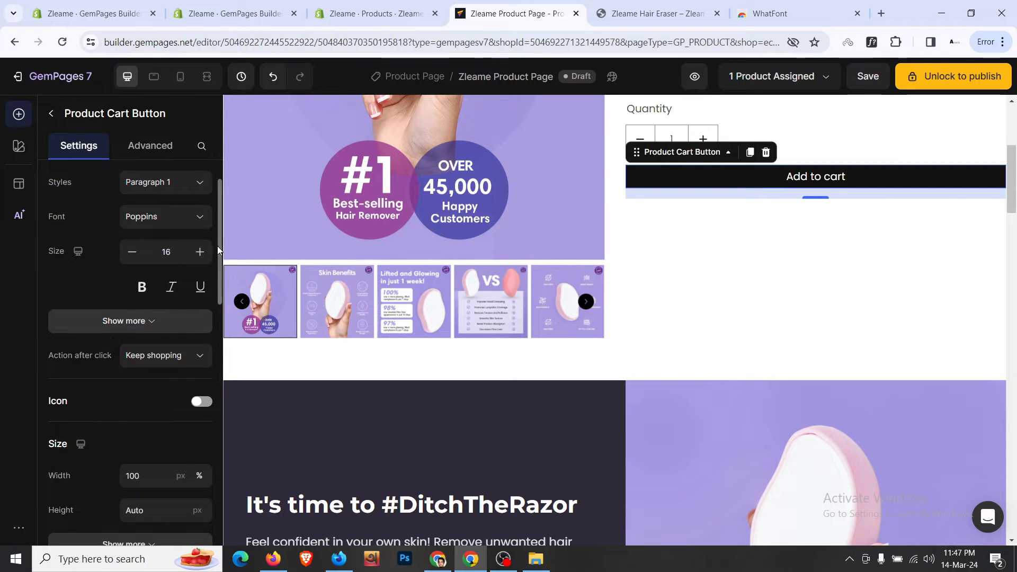
{"action": "left_click", "coordinate": [200, 253]}
{"action": "left_click", "coordinate": [199, 253]}
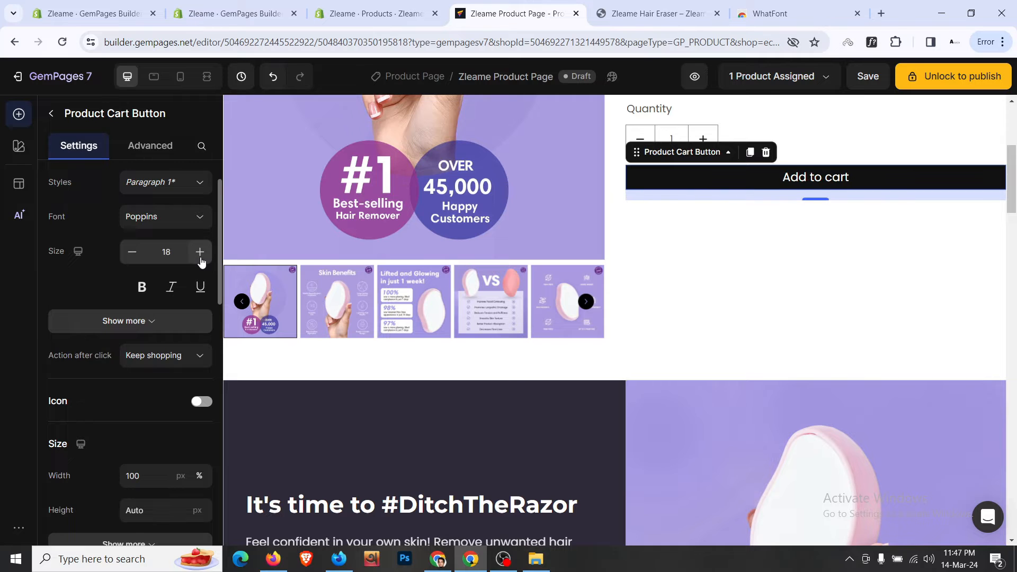
{"action": "left_click", "coordinate": [200, 252]}
{"action": "left_click", "coordinate": [199, 253]}
- Give the Add to cart button 16px top and bottom padding
{"action": "left_click", "coordinate": [159, 324]}
{"action": "scroll", "coordinate": [160, 322], "scroll_direction": "down", "scroll_amount": 1}
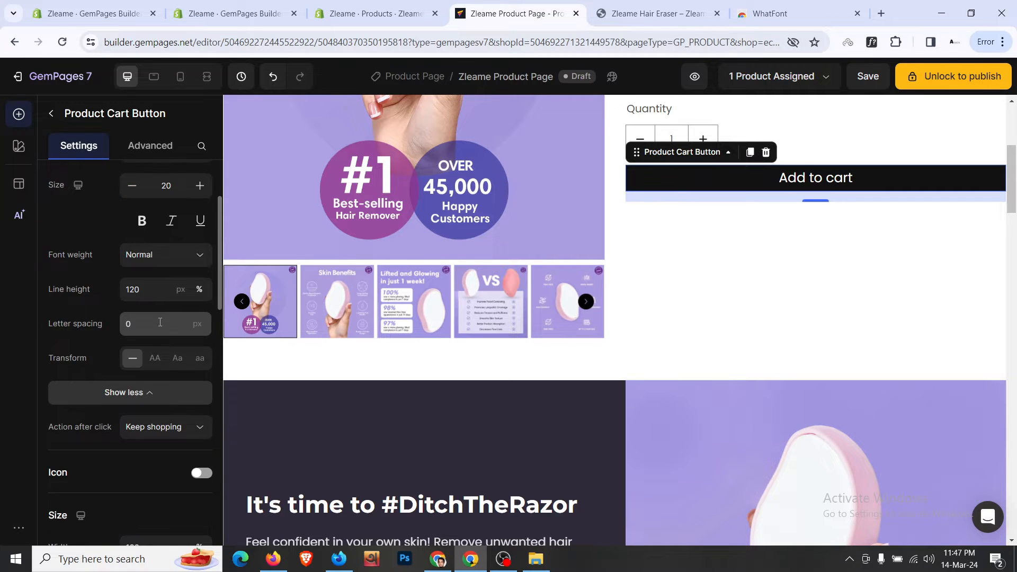
{"action": "scroll", "coordinate": [160, 322], "scroll_direction": "down", "scroll_amount": 5}
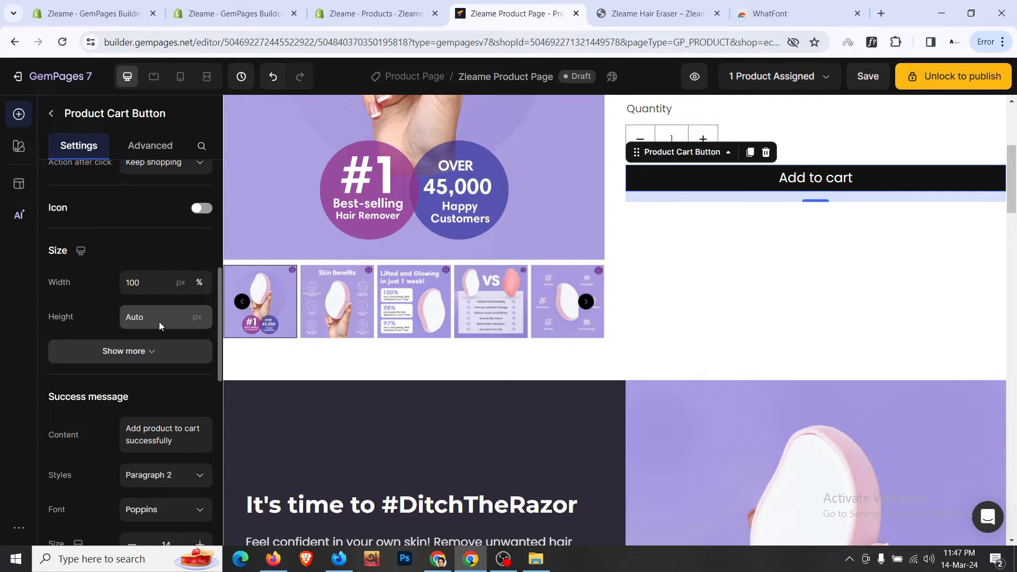
{"action": "scroll", "coordinate": [177, 268], "scroll_direction": "up", "scroll_amount": 7}
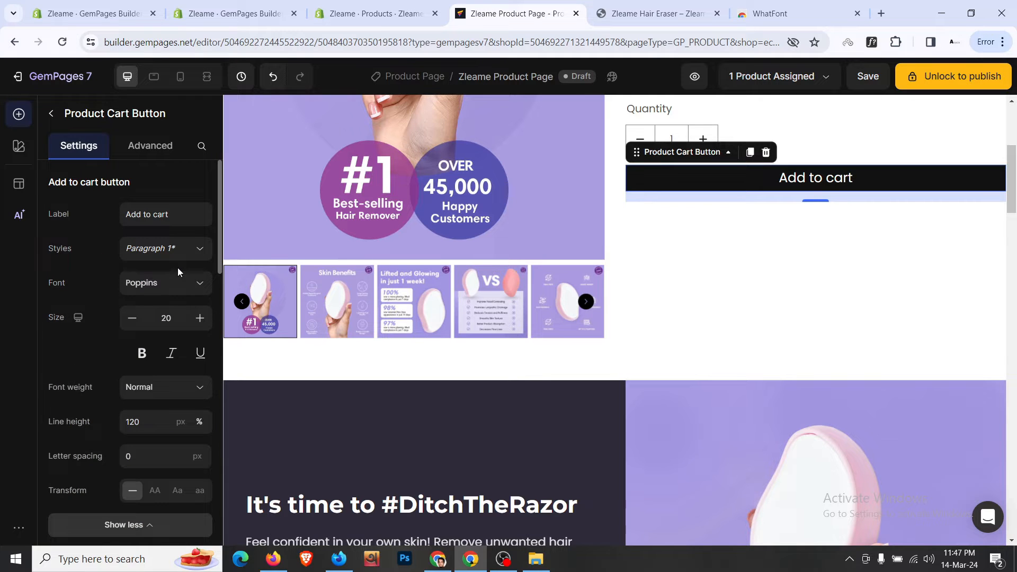
{"action": "scroll", "coordinate": [97, 316], "scroll_direction": "down", "scroll_amount": 5}
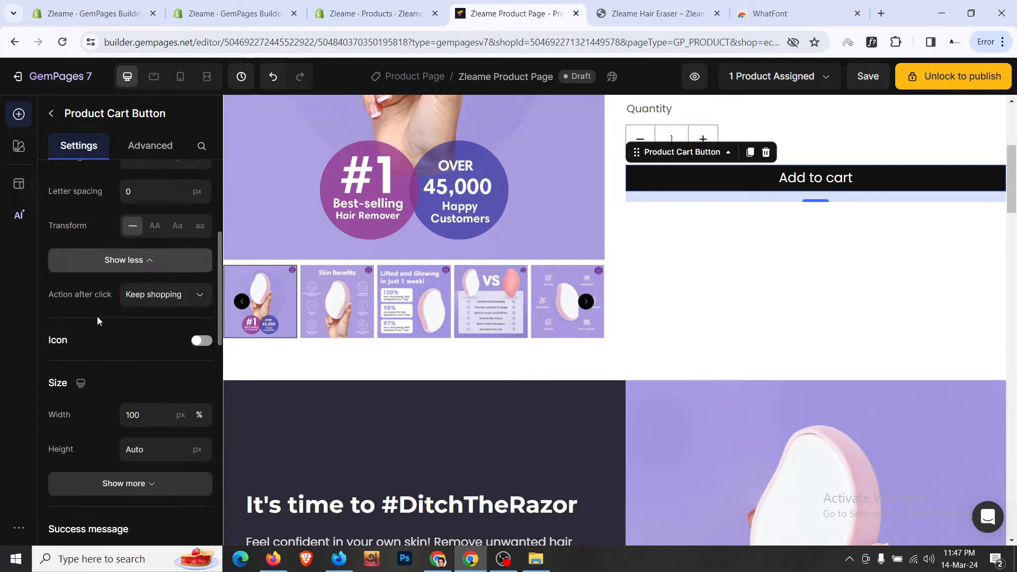
{"action": "scroll", "coordinate": [97, 316], "scroll_direction": "down", "scroll_amount": 1}
{"action": "scroll", "coordinate": [136, 356], "scroll_direction": "down", "scroll_amount": 3}
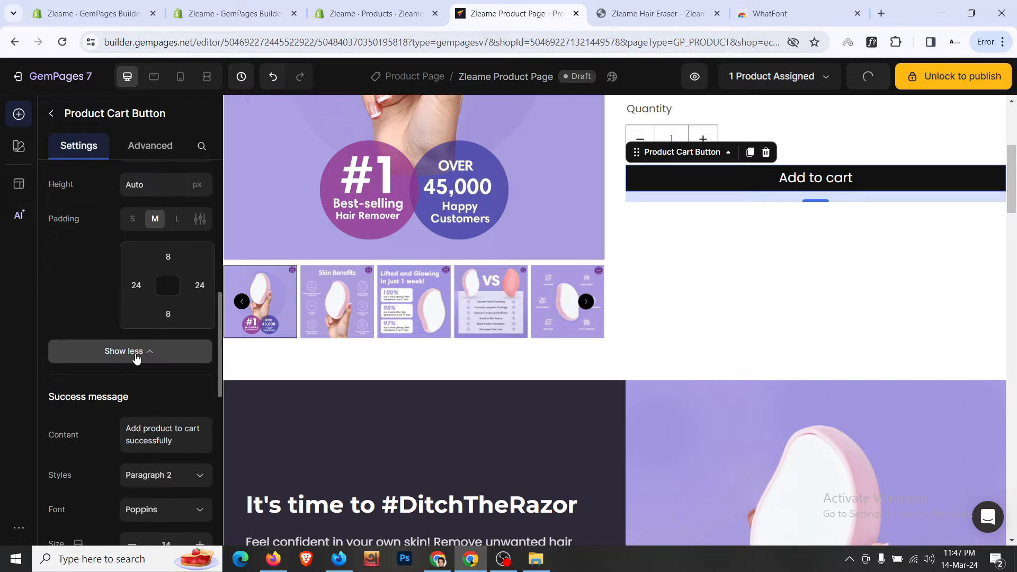
{"action": "left_click", "coordinate": [168, 256]}
{"action": "left_click", "coordinate": [202, 391]}
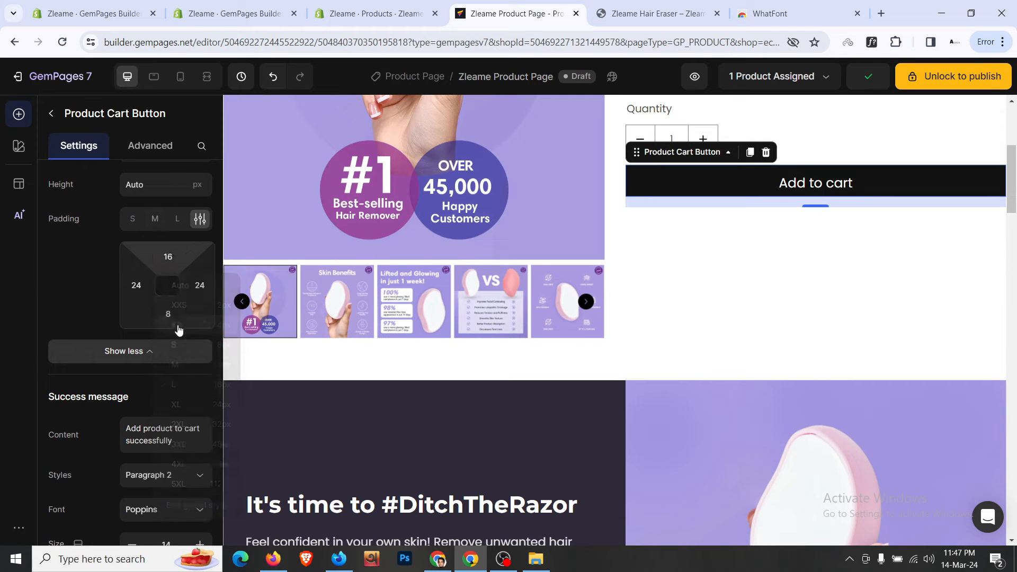
{"action": "left_click", "coordinate": [168, 314]}
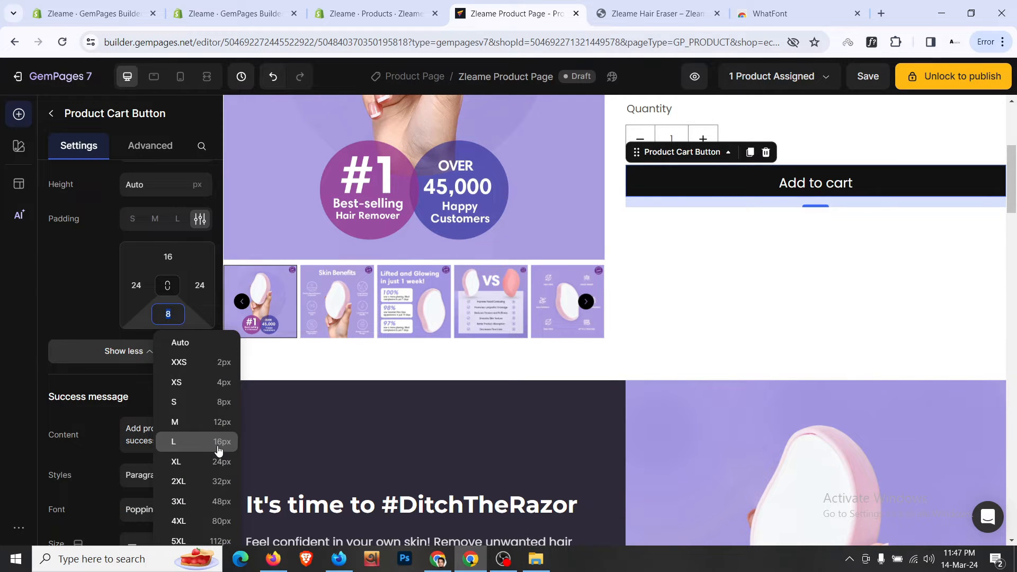
{"action": "left_click", "coordinate": [218, 445]}
- Make the button background purple #7069BC in both the Normal and Hover states
{"action": "scroll", "coordinate": [105, 439], "scroll_direction": "down", "scroll_amount": 1}
{"action": "scroll", "coordinate": [105, 440], "scroll_direction": "down", "scroll_amount": 8}
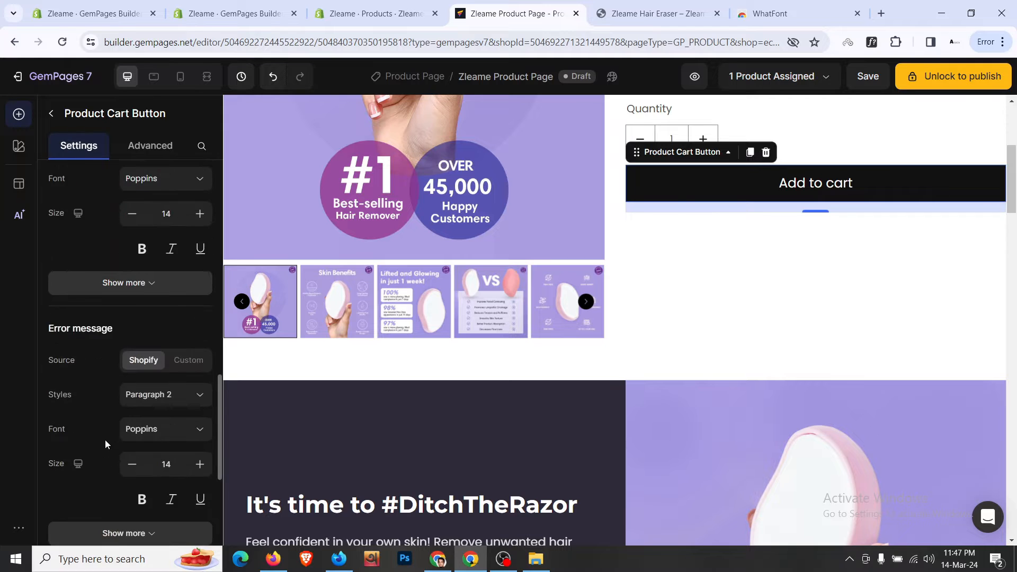
{"action": "left_click", "coordinate": [201, 377]}
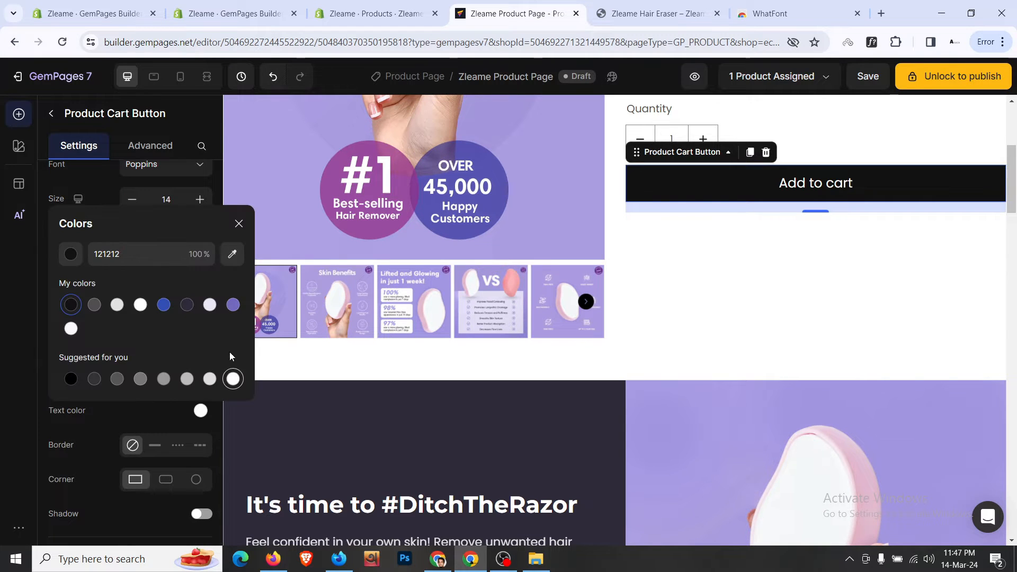
{"action": "left_click", "coordinate": [233, 305]}
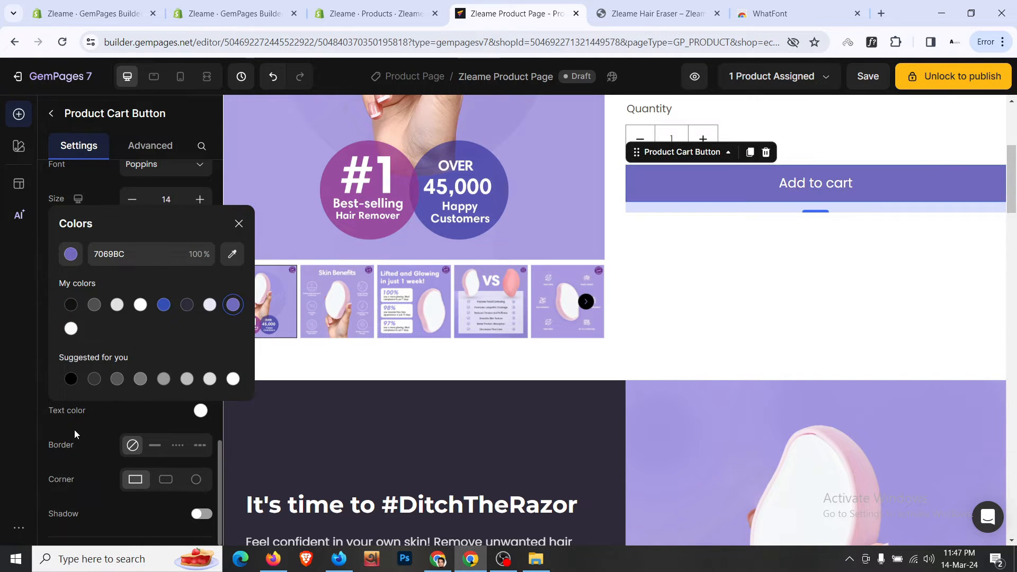
{"action": "left_click", "coordinate": [75, 430]}
{"action": "left_click", "coordinate": [171, 342]}
{"action": "left_click", "coordinate": [201, 377]}
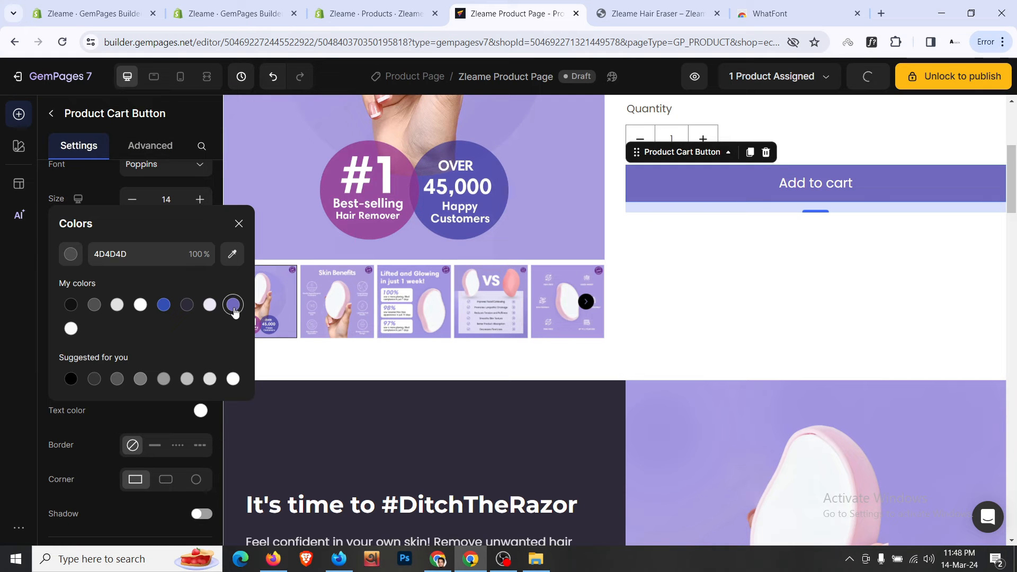
{"action": "left_click", "coordinate": [87, 432]}
{"action": "scroll", "coordinate": [121, 411], "scroll_direction": "down", "scroll_amount": 3}
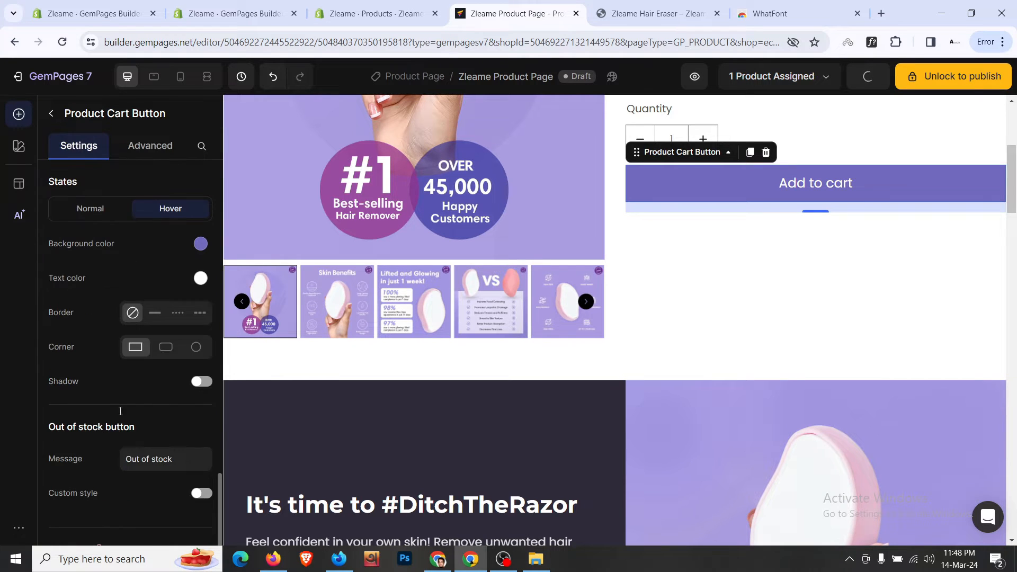
- Round the Add to cart corners to 8 and set its bottom margin to 12px
{"action": "left_click", "coordinate": [165, 347]}
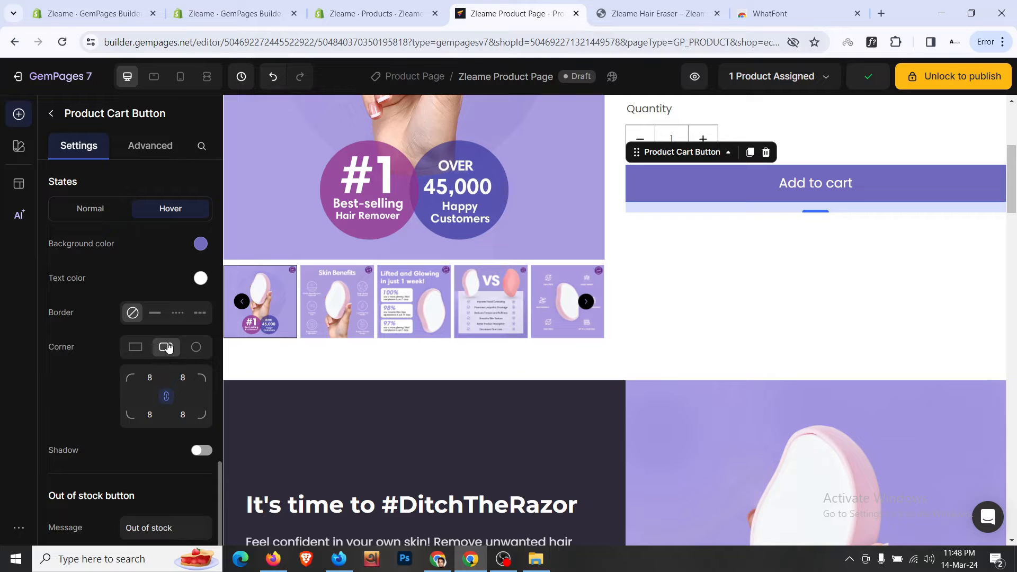
{"action": "left_click", "coordinate": [100, 212]}
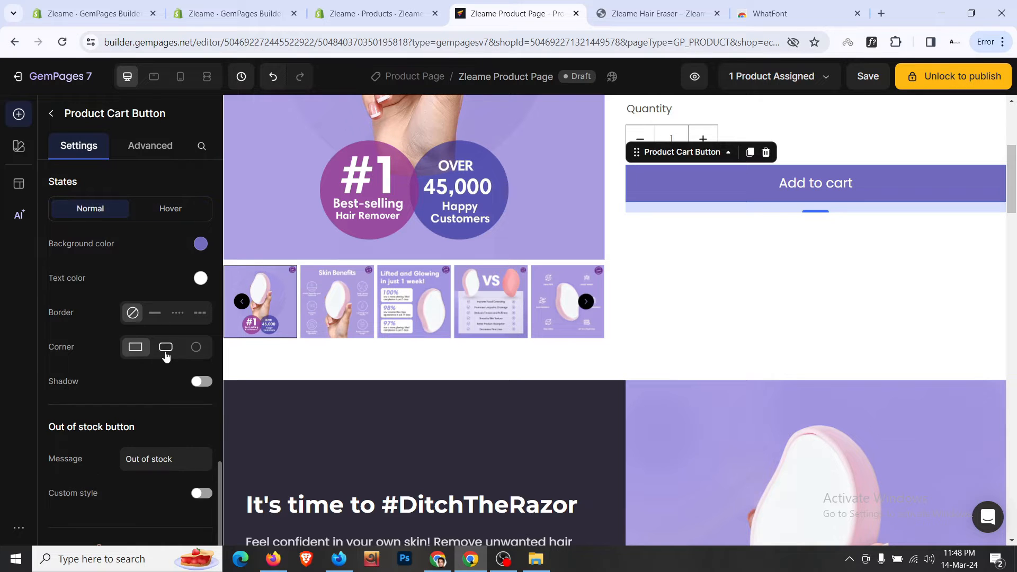
{"action": "left_click", "coordinate": [166, 354]}
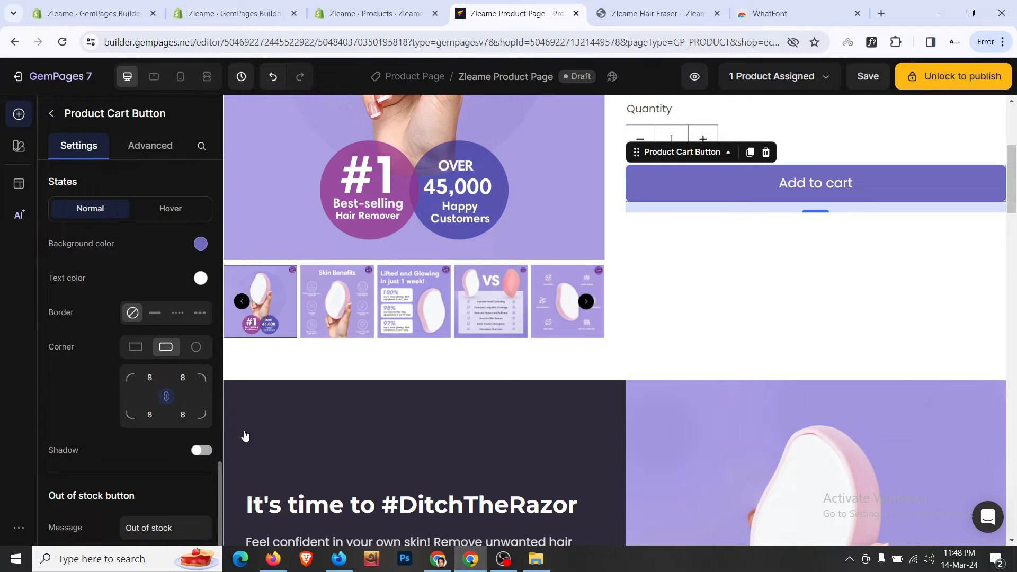
{"action": "left_click", "coordinate": [707, 321]}
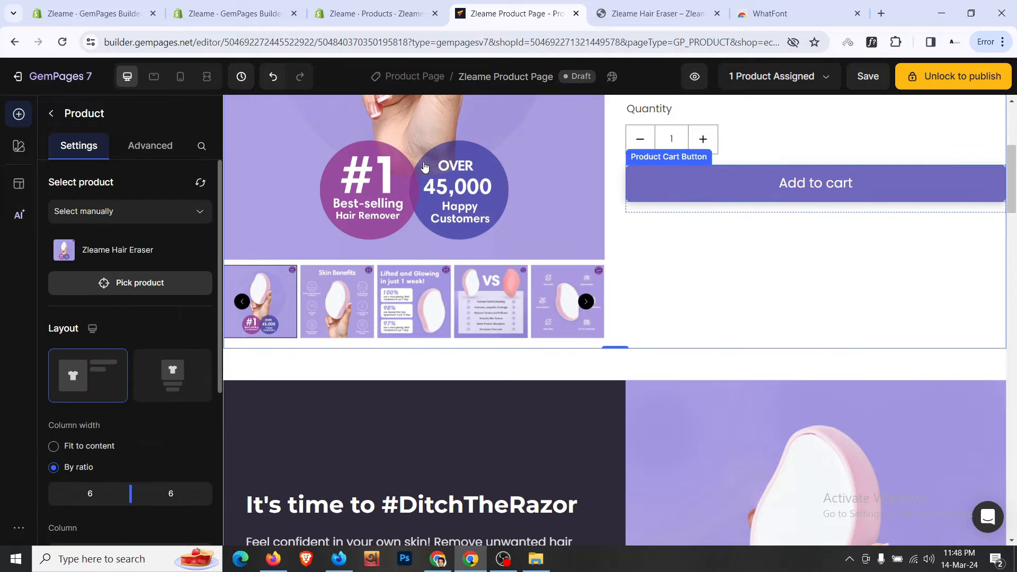
{"action": "left_click", "coordinate": [711, 185]}
{"action": "left_click", "coordinate": [150, 146]}
{"action": "left_click", "coordinate": [131, 464]}
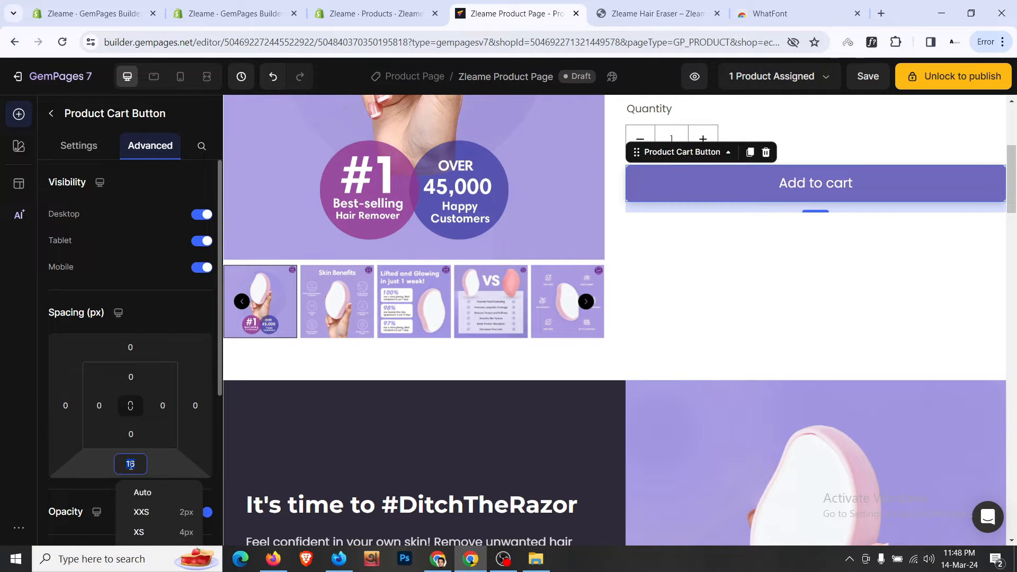
{"action": "scroll", "coordinate": [205, 484], "scroll_direction": "down", "scroll_amount": 3}
{"action": "left_click", "coordinate": [186, 436]}
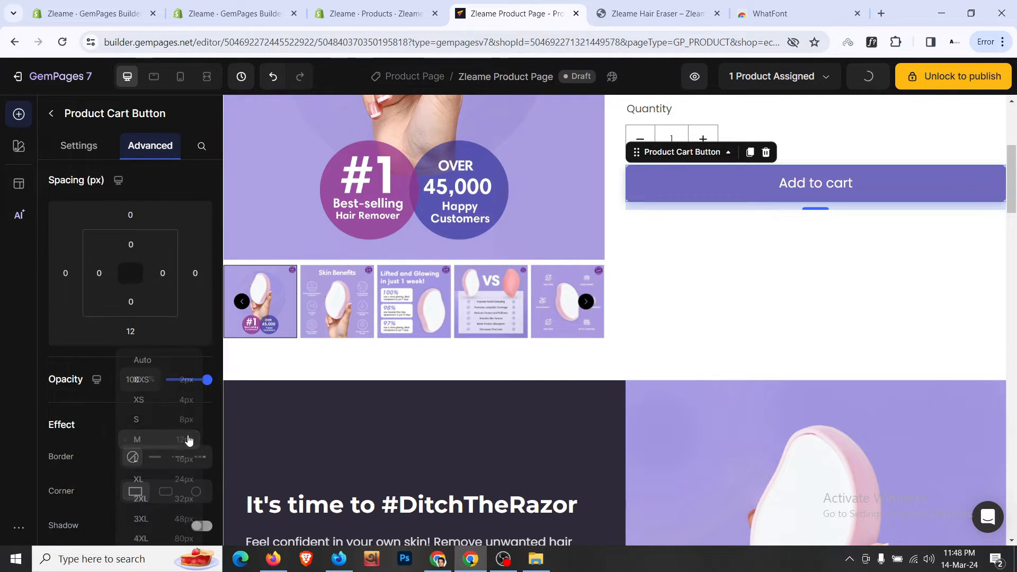
- Enable a cart icon placed to the left of the Add to cart text
{"action": "left_click", "coordinate": [654, 13]}
{"action": "left_click", "coordinate": [557, 9]}
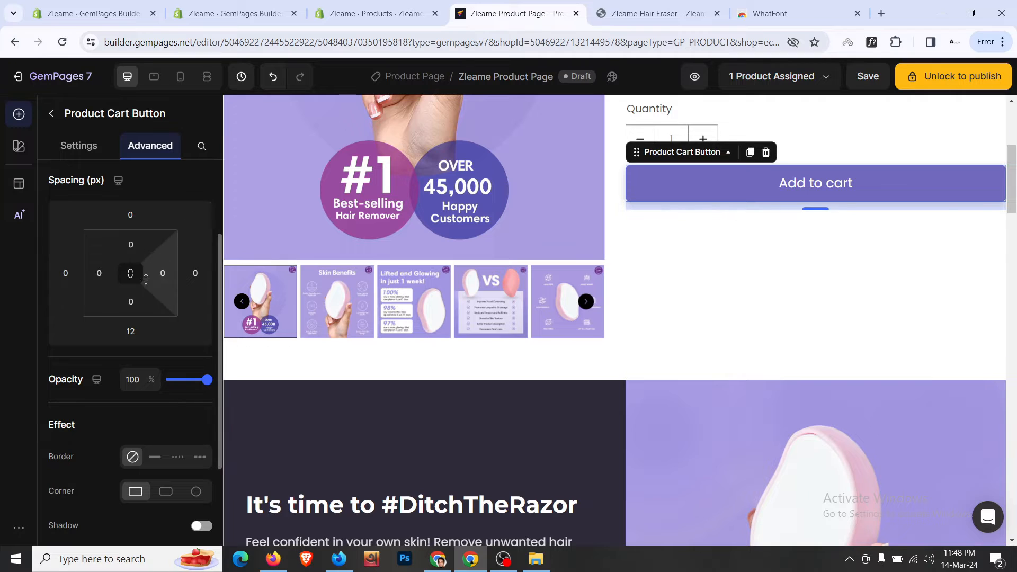
{"action": "left_click", "coordinate": [87, 146]}
{"action": "scroll", "coordinate": [140, 326], "scroll_direction": "up", "scroll_amount": 3}
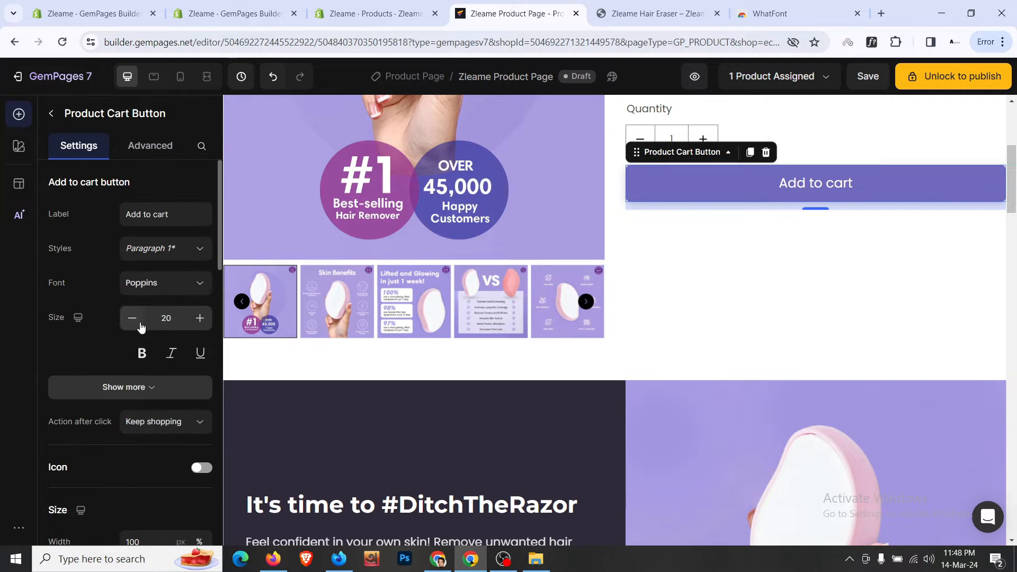
{"action": "scroll", "coordinate": [148, 329], "scroll_direction": "down", "scroll_amount": 3}
{"action": "left_click", "coordinate": [199, 340]}
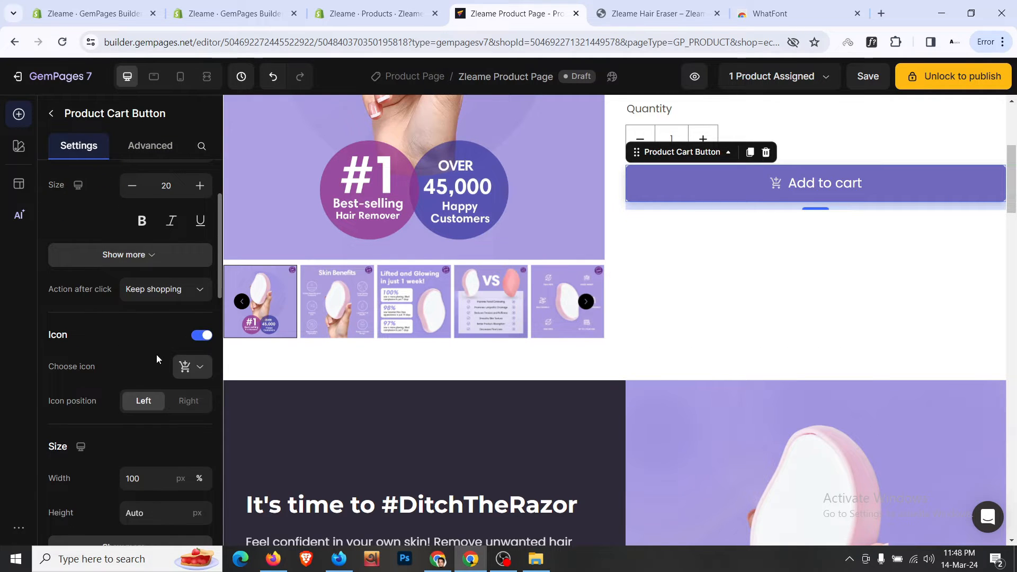
{"action": "scroll", "coordinate": [154, 358], "scroll_direction": "down", "scroll_amount": 1}
{"action": "scroll", "coordinate": [159, 350], "scroll_direction": "down", "scroll_amount": 1}
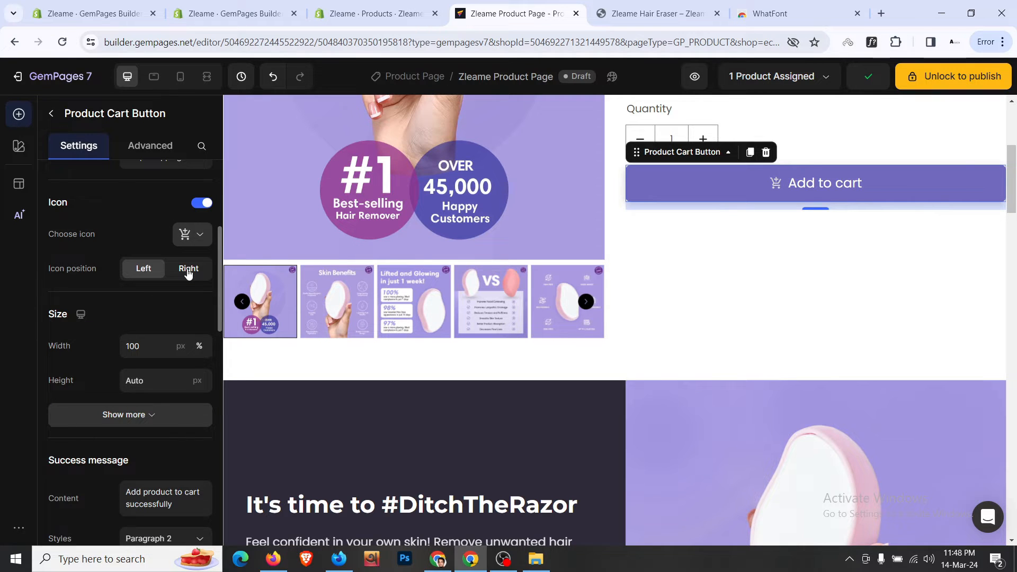
{"action": "left_click", "coordinate": [188, 272]}
{"action": "left_click", "coordinate": [150, 279]}
{"action": "left_click", "coordinate": [190, 240]}
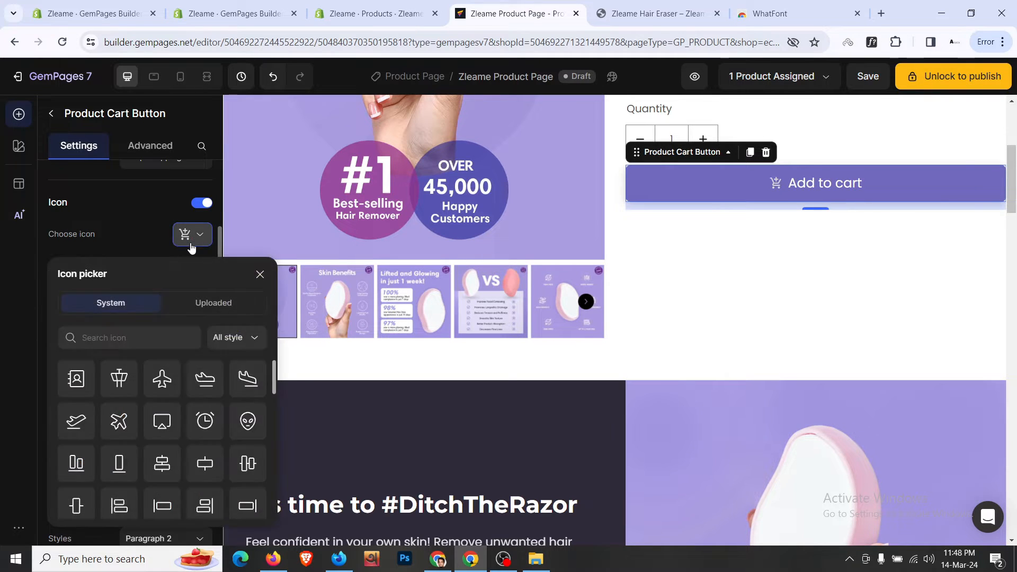
{"action": "left_click", "coordinate": [141, 224]}
- Set the button's action after click to Go to checkout
{"action": "scroll", "coordinate": [141, 224], "scroll_direction": "up", "scroll_amount": 1}
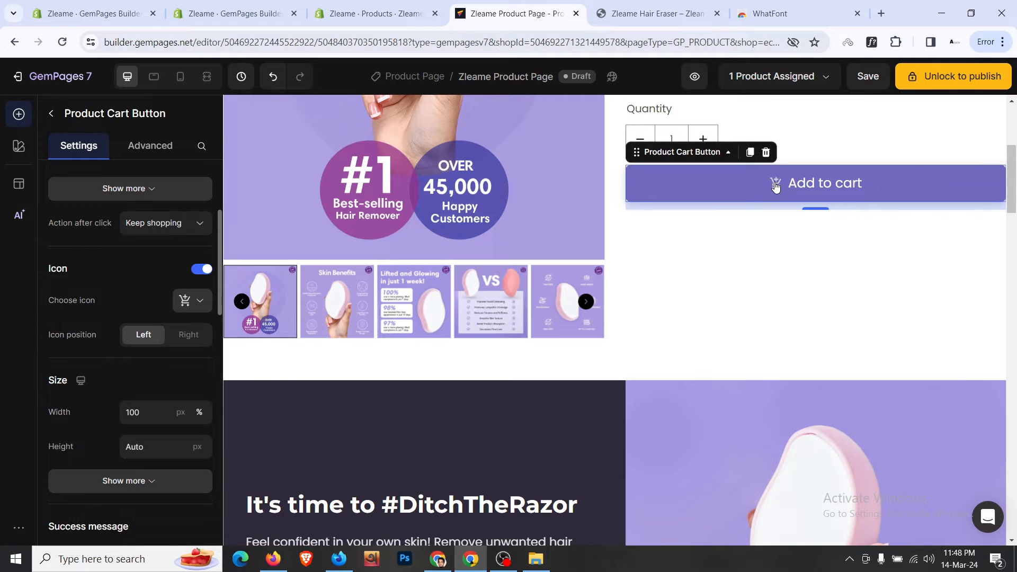
{"action": "scroll", "coordinate": [83, 288], "scroll_direction": "up", "scroll_amount": 3}
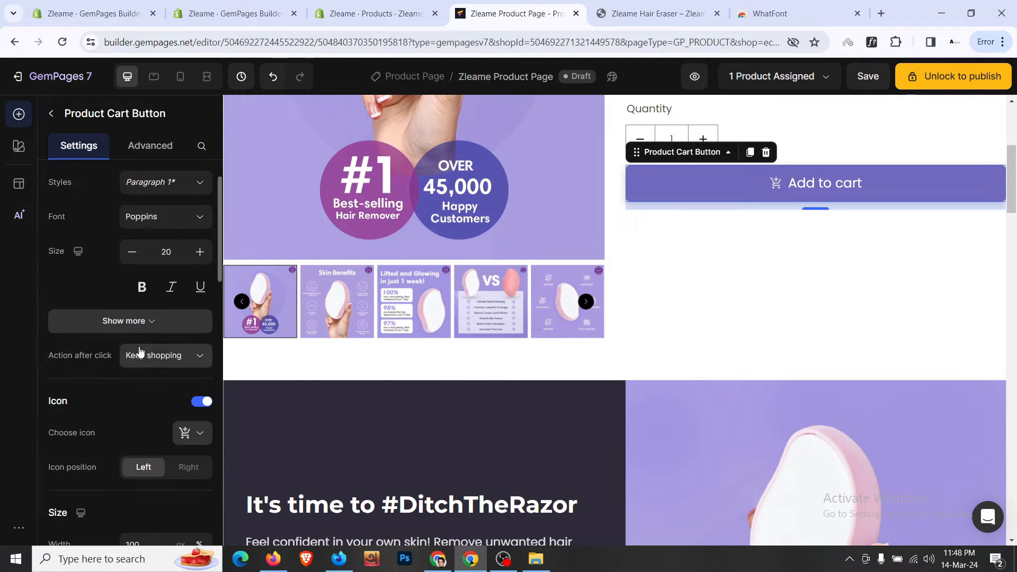
{"action": "left_click", "coordinate": [140, 353]}
{"action": "left_click", "coordinate": [163, 434]}
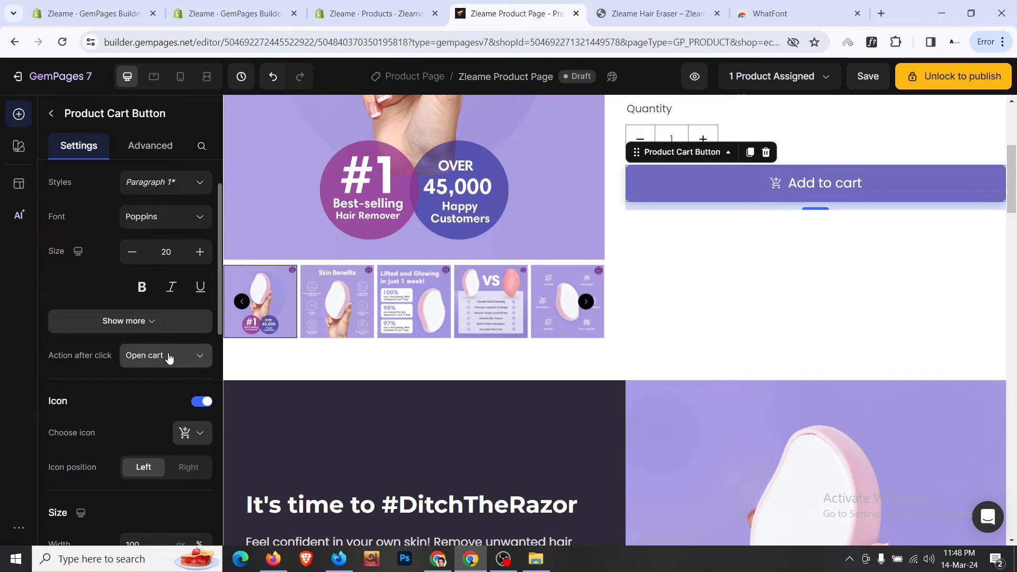
{"action": "left_click", "coordinate": [168, 355]}
{"action": "left_click", "coordinate": [173, 411]}
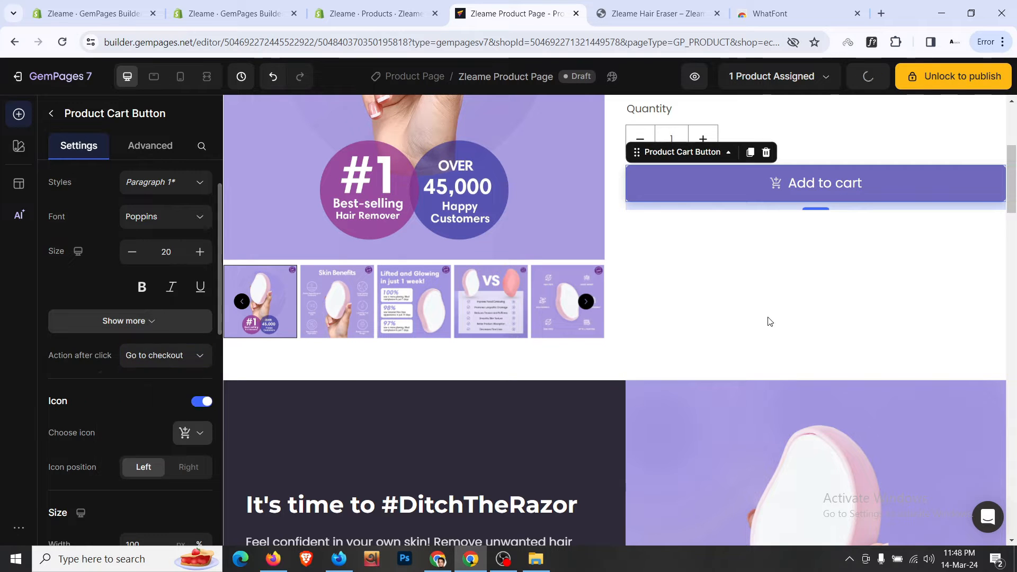
{"action": "left_click", "coordinate": [858, 148]}
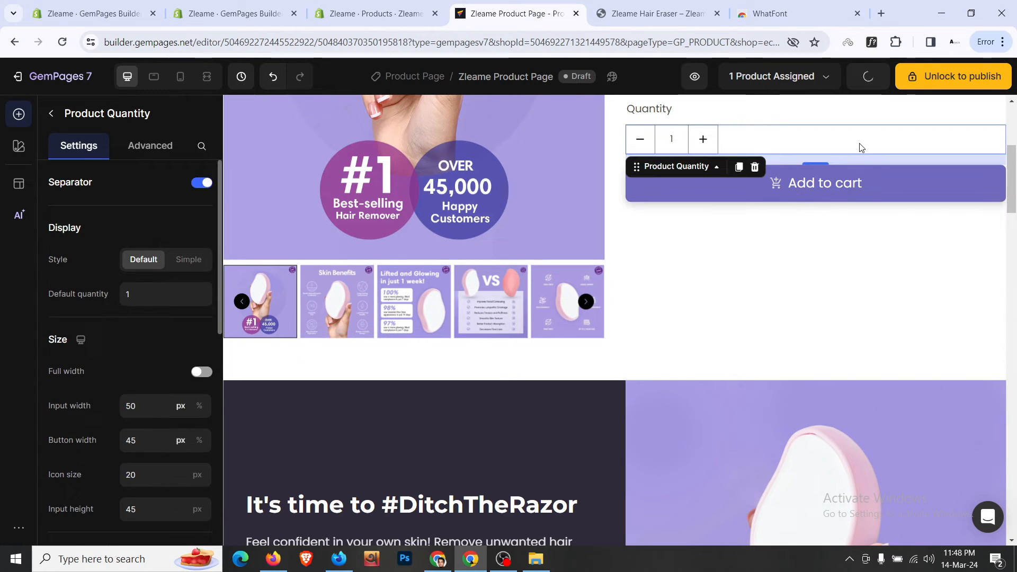
{"action": "left_click", "coordinate": [820, 206]}
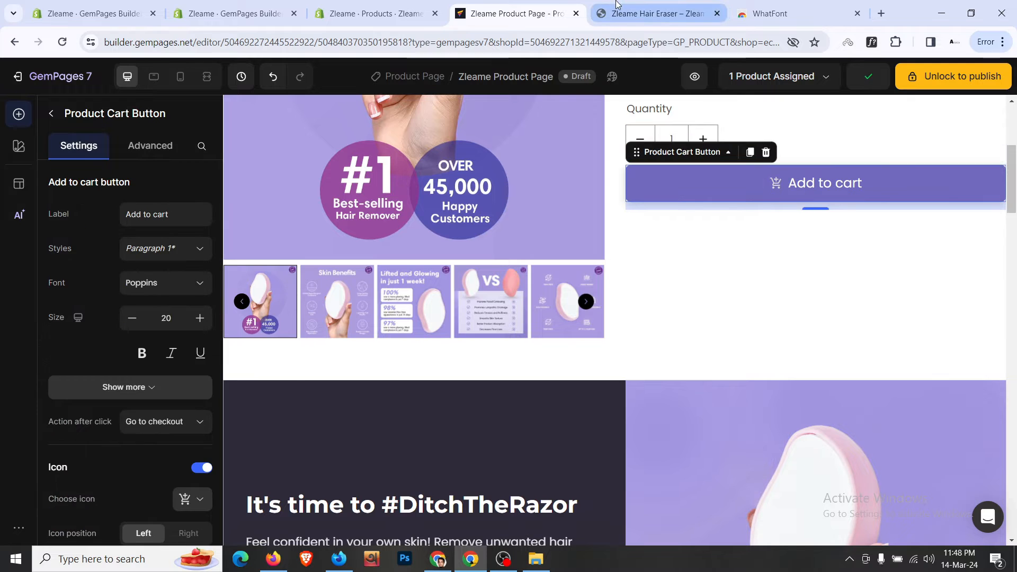
- Copy the free shipping line from the live storefront product page
{"action": "left_click", "coordinate": [657, 13]}
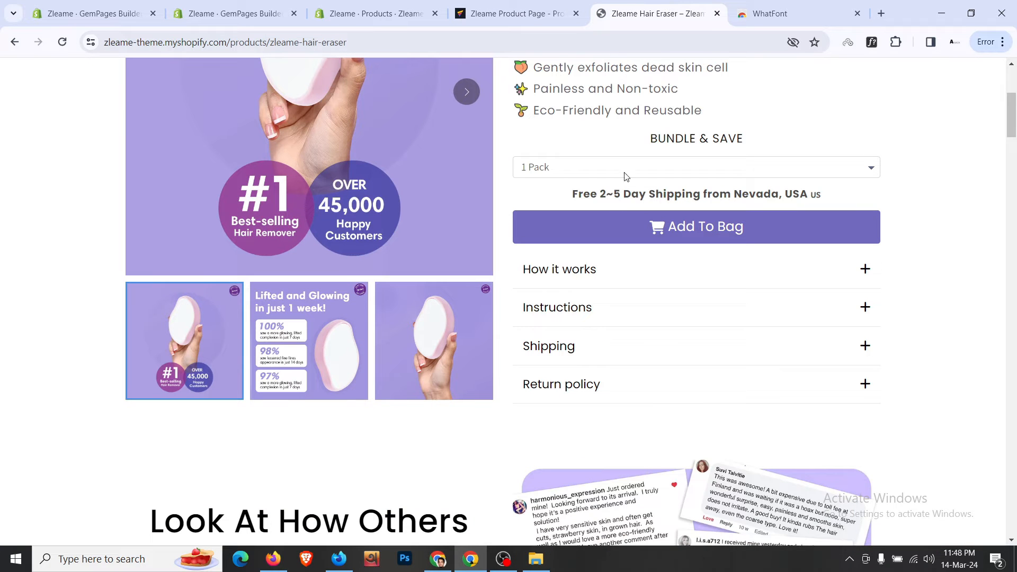
{"action": "left_click", "coordinate": [626, 270]}
{"action": "left_click_drag", "start_coordinate": [563, 198], "coordinate": [893, 191]}
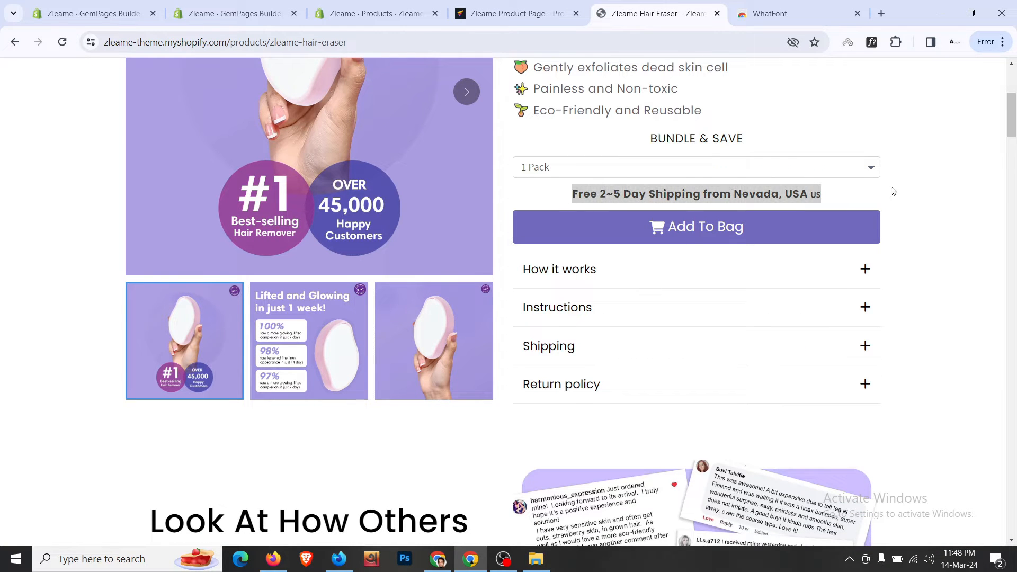
{"action": "right_click", "coordinate": [730, 186]}
{"action": "left_click", "coordinate": [721, 204]}
- Move the rating text block below Add to cart and paste 'Free 2~5 Day Shipping from Nevada, USA' into it
{"action": "left_click", "coordinate": [541, 12]}
{"action": "scroll", "coordinate": [763, 235], "scroll_direction": "up", "scroll_amount": 5}
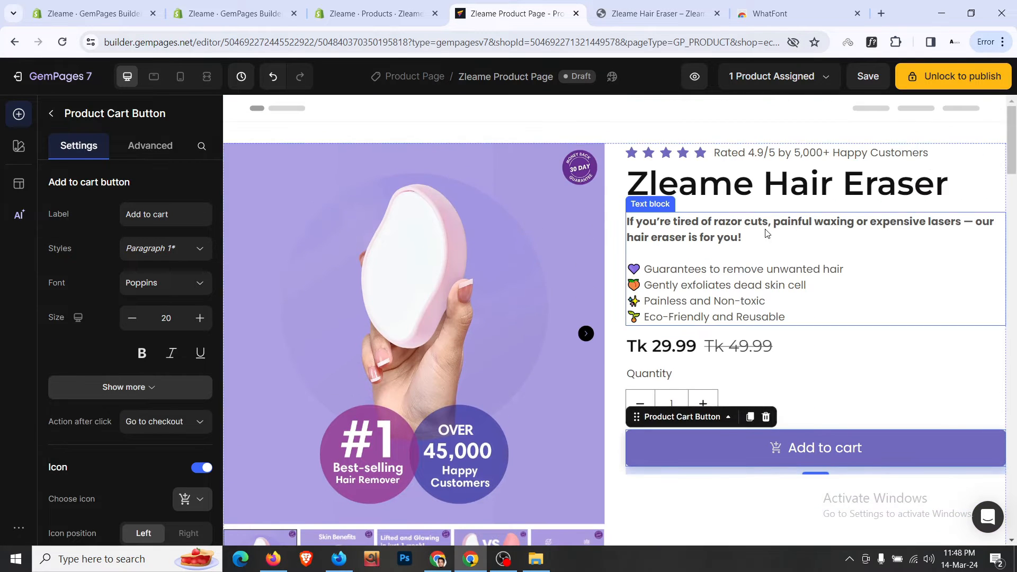
{"action": "left_click", "coordinate": [774, 157]}
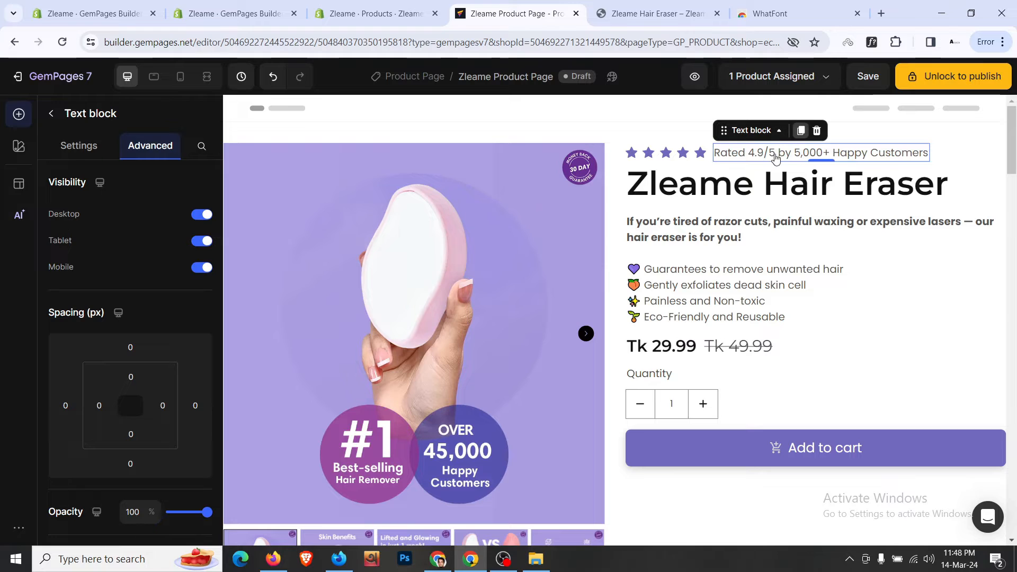
{"action": "left_click_drag", "start_coordinate": [775, 157], "coordinate": [847, 480]}
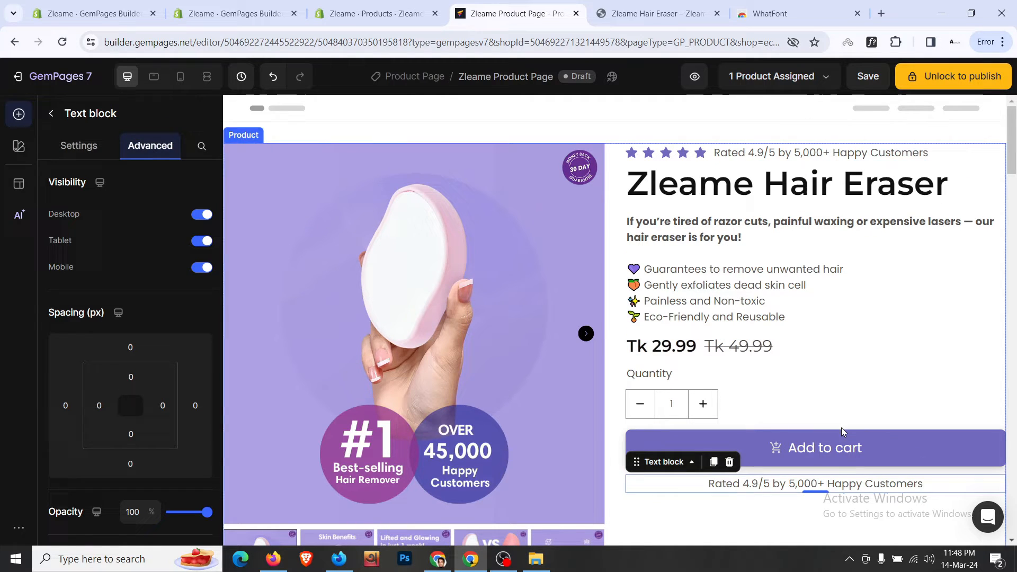
{"action": "double_click", "coordinate": [840, 483]}
{"action": "key", "text": "ctrl+a"}
{"action": "key", "text": "ctrl+v"}
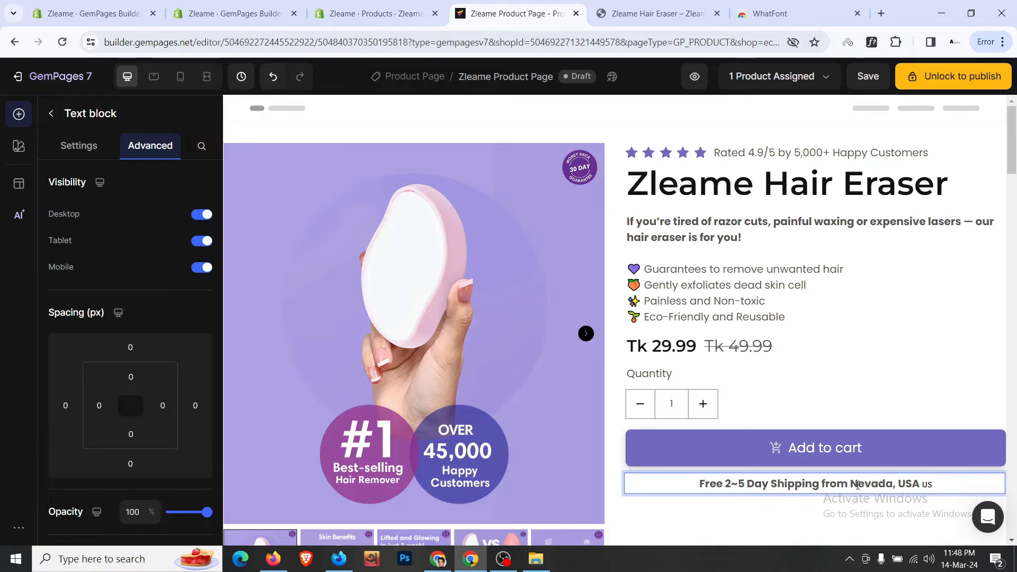
- Colour the shipping text near-black 121212
{"action": "left_click", "coordinate": [79, 148]}
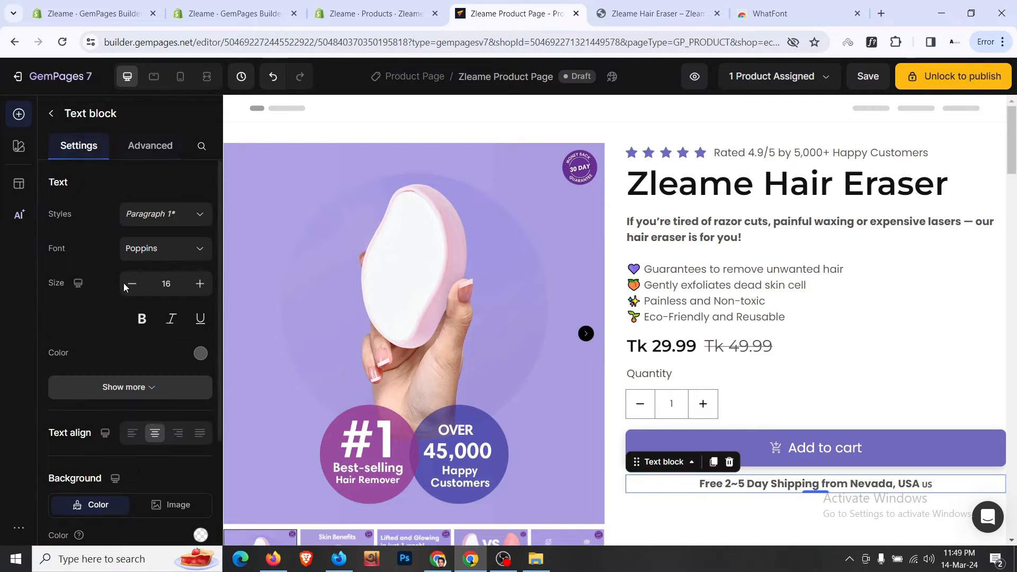
{"action": "scroll", "coordinate": [155, 303], "scroll_direction": "down", "scroll_amount": 4}
{"action": "scroll", "coordinate": [155, 303], "scroll_direction": "up", "scroll_amount": 3}
{"action": "left_click", "coordinate": [200, 287]}
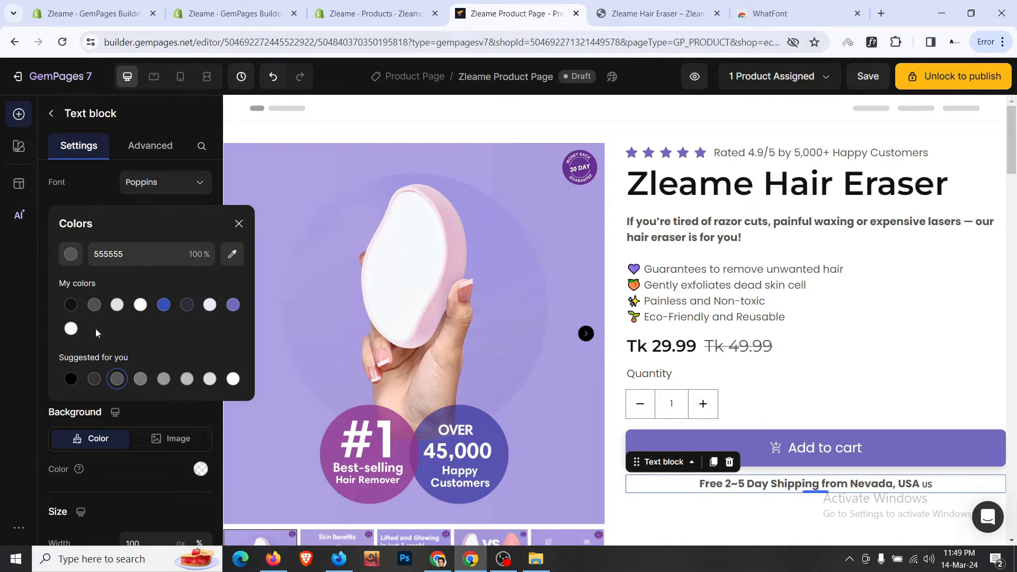
{"action": "left_click", "coordinate": [71, 306]}
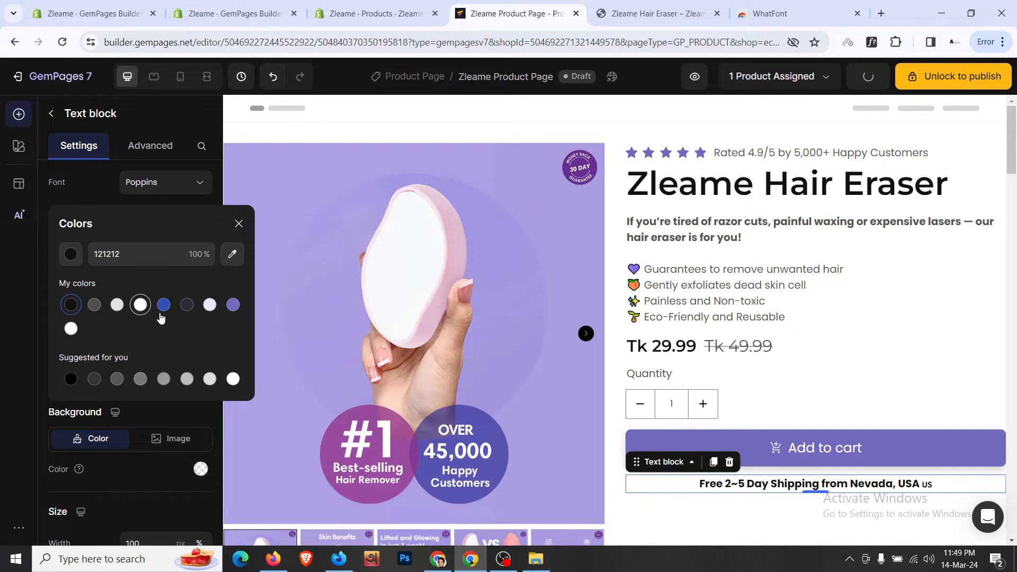
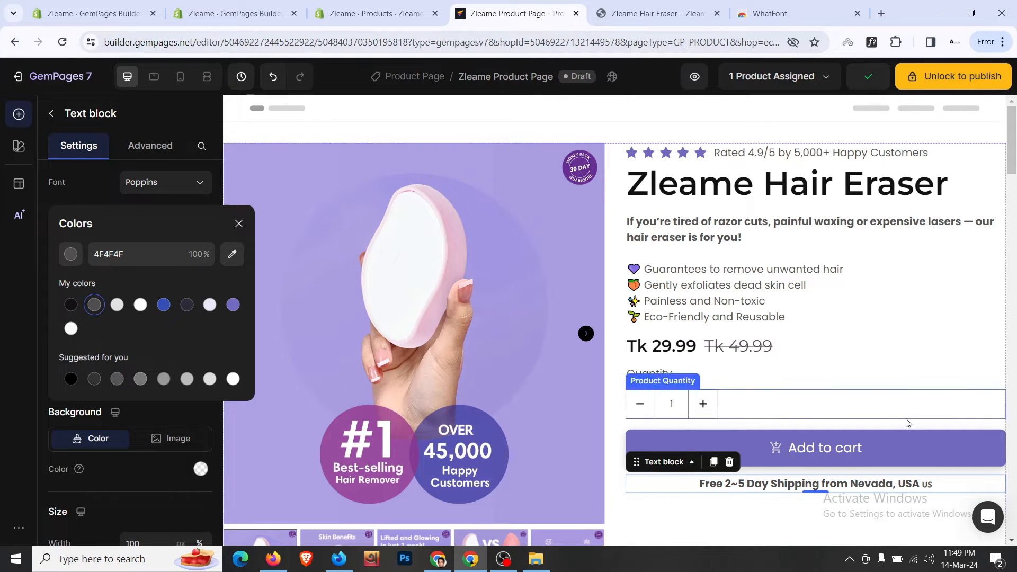
- Close the colour picker and compare against the live store's How it works dropdown by toggling it
{"action": "left_click", "coordinate": [918, 407]}
{"action": "scroll", "coordinate": [918, 406], "scroll_direction": "down", "scroll_amount": 3}
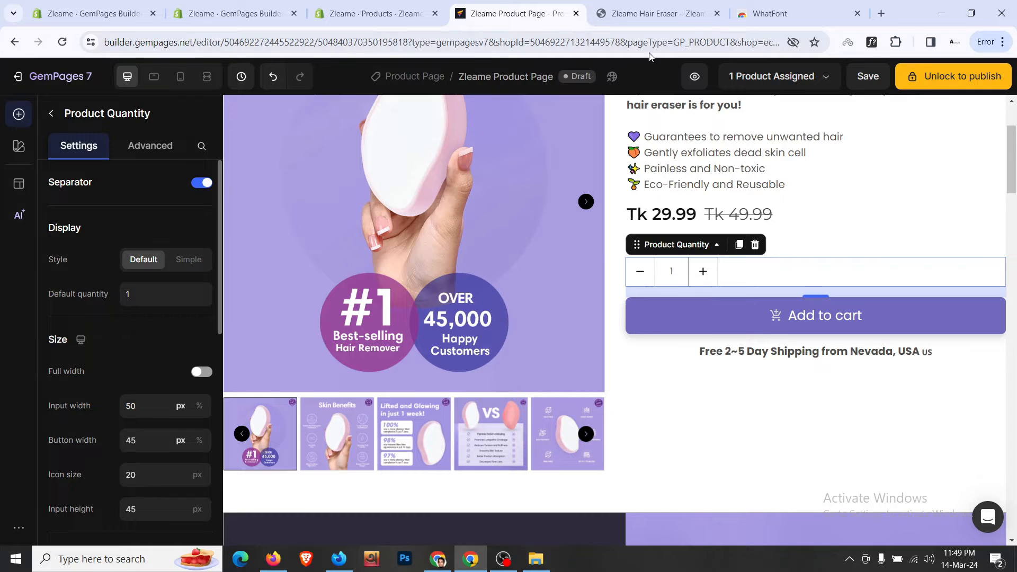
{"action": "left_click", "coordinate": [656, 14]}
{"action": "left_click", "coordinate": [659, 269]}
{"action": "left_click", "coordinate": [658, 269]}
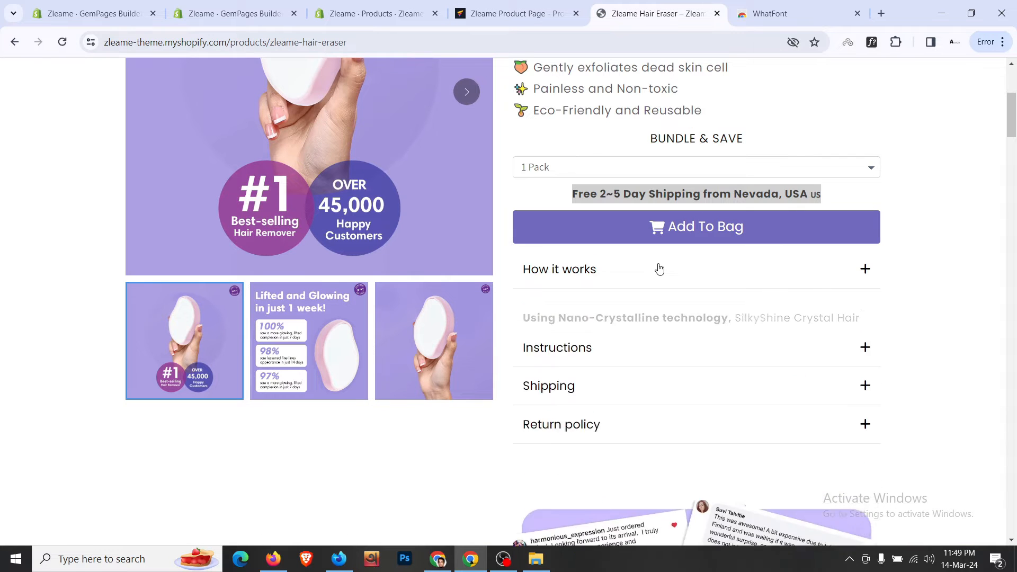
{"action": "left_click", "coordinate": [659, 269]}
{"action": "left_click", "coordinate": [658, 269]}
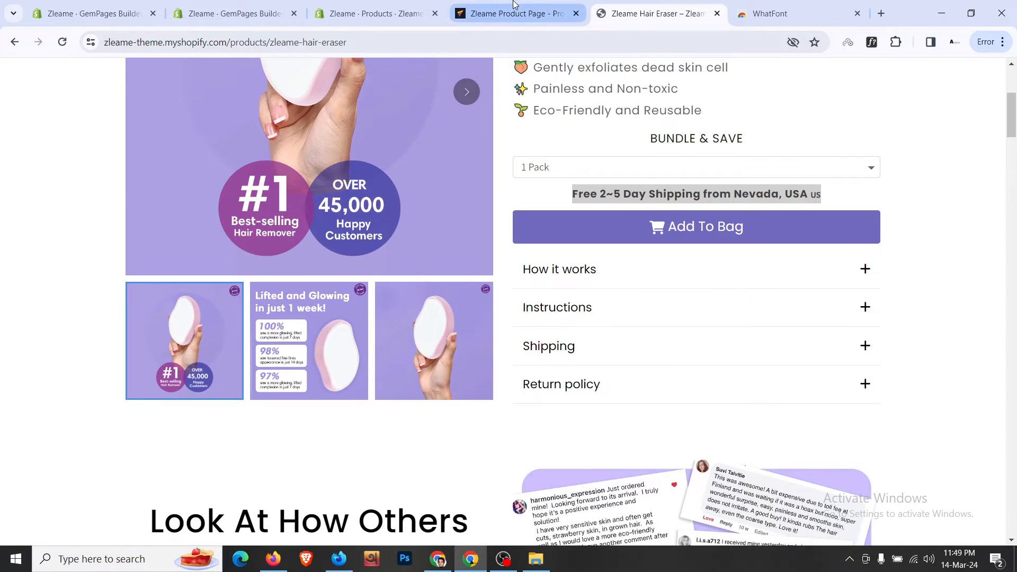
{"action": "left_click", "coordinate": [515, 14]}
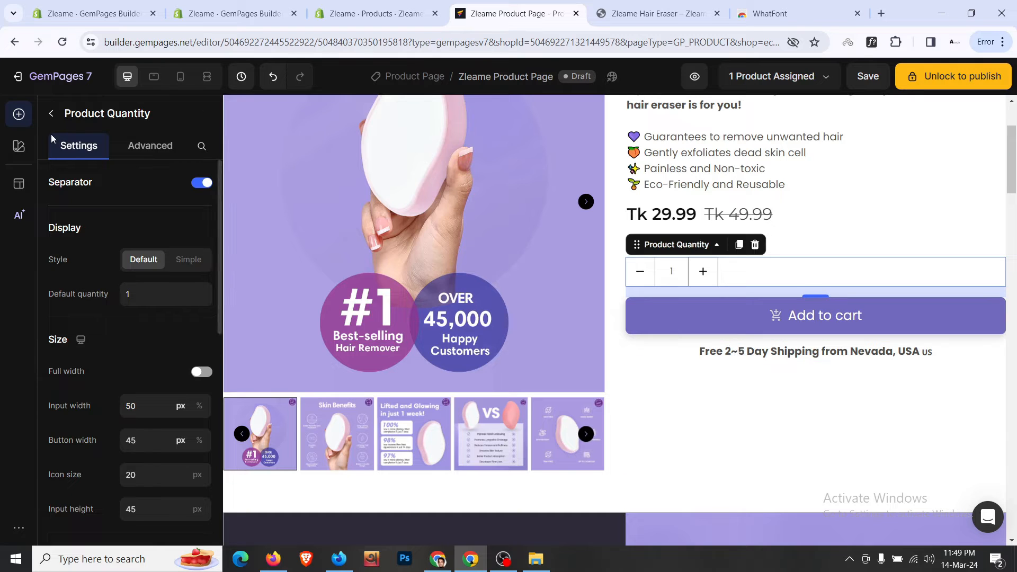
{"action": "left_click", "coordinate": [52, 113]}
- Drag an Accordion element in below the free shipping line
{"action": "scroll", "coordinate": [87, 339], "scroll_direction": "down", "scroll_amount": 5}
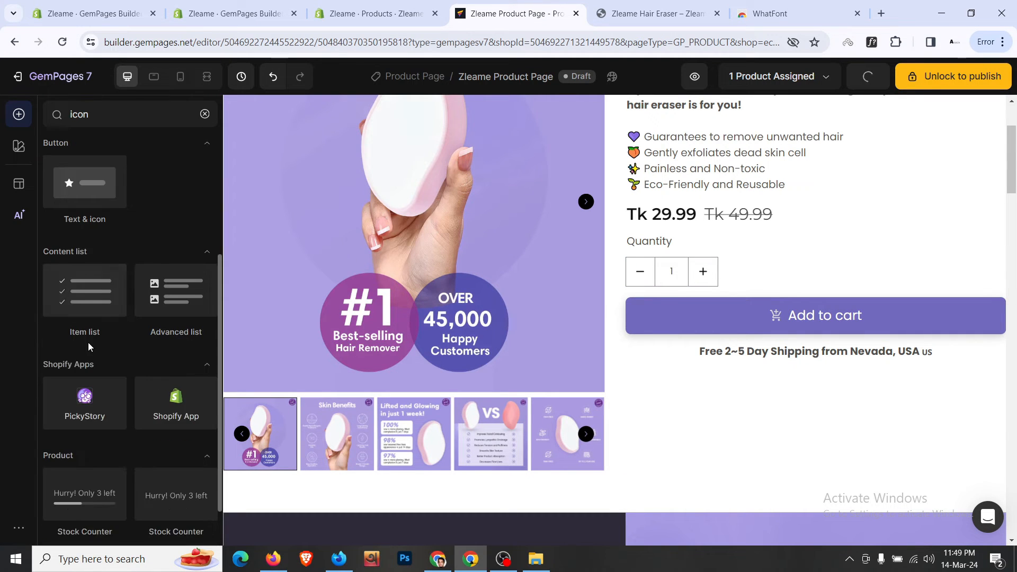
{"action": "scroll", "coordinate": [86, 339], "scroll_direction": "up", "scroll_amount": 5}
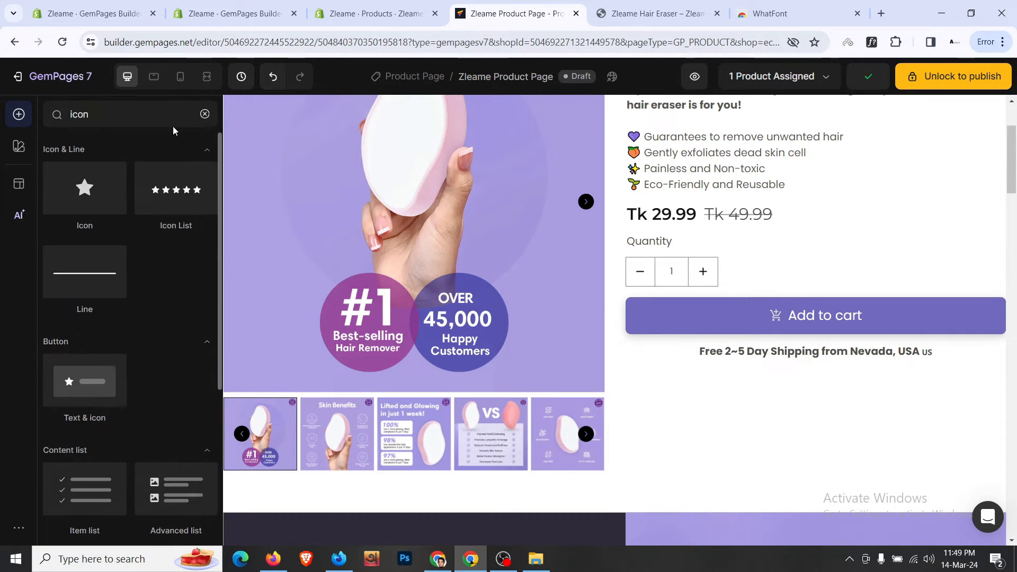
{"action": "scroll", "coordinate": [117, 330], "scroll_direction": "down", "scroll_amount": 9}
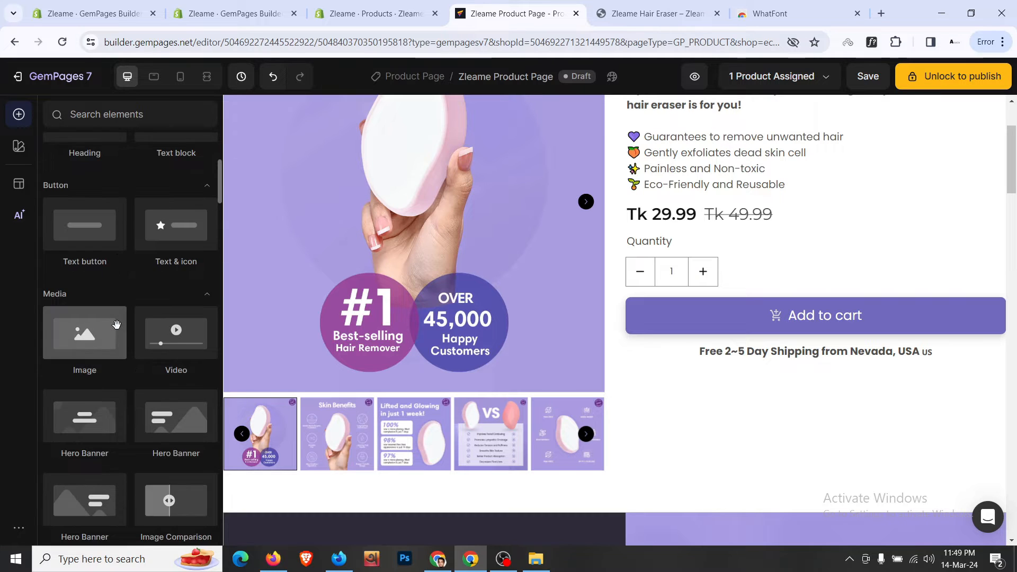
{"action": "scroll", "coordinate": [117, 330], "scroll_direction": "down", "scroll_amount": 3}
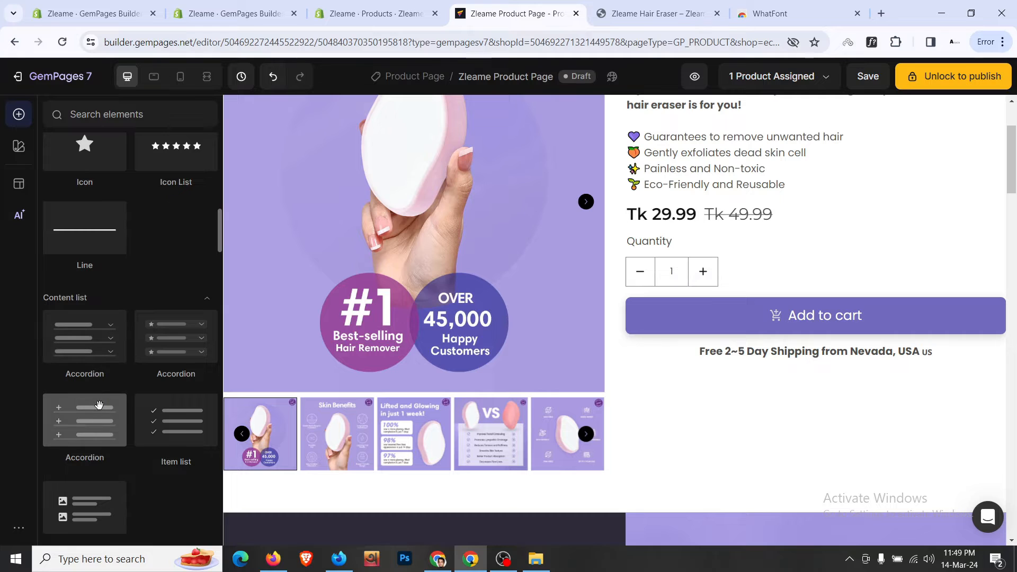
{"action": "left_click_drag", "start_coordinate": [100, 406], "coordinate": [810, 378]}
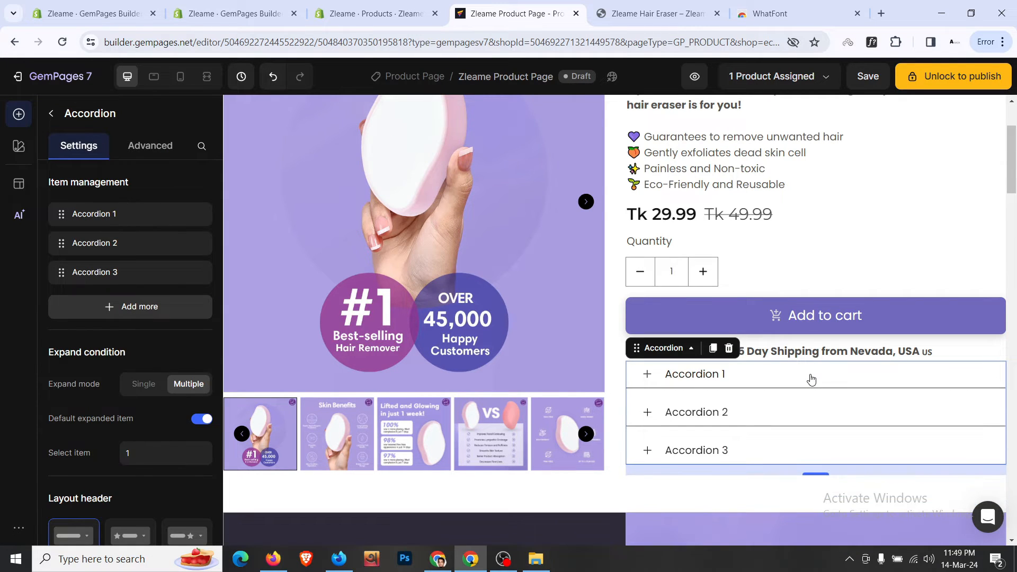
{"action": "left_click", "coordinate": [765, 418]}
{"action": "left_click", "coordinate": [765, 419]}
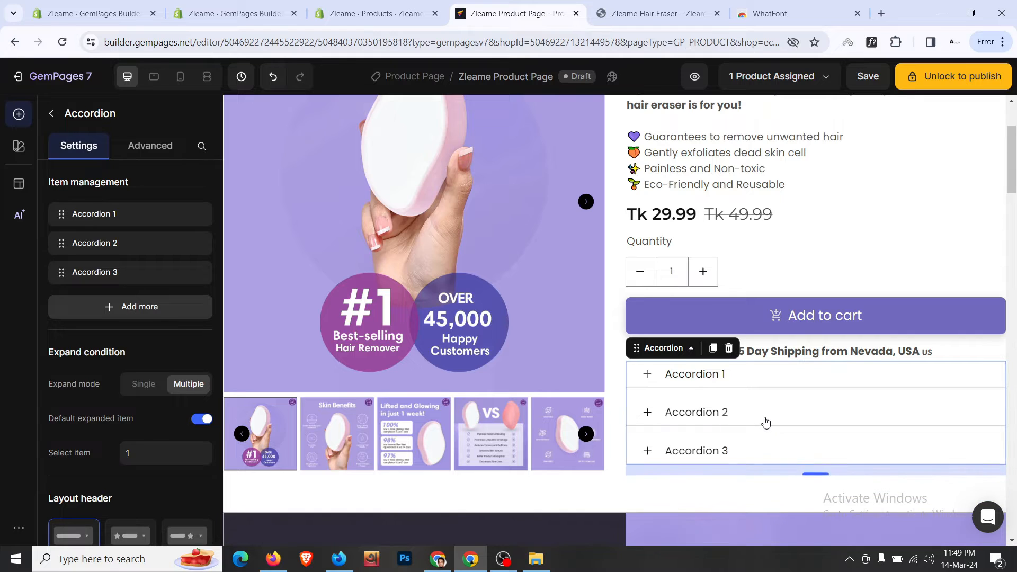
{"action": "scroll", "coordinate": [125, 292], "scroll_direction": "down", "scroll_amount": 3}
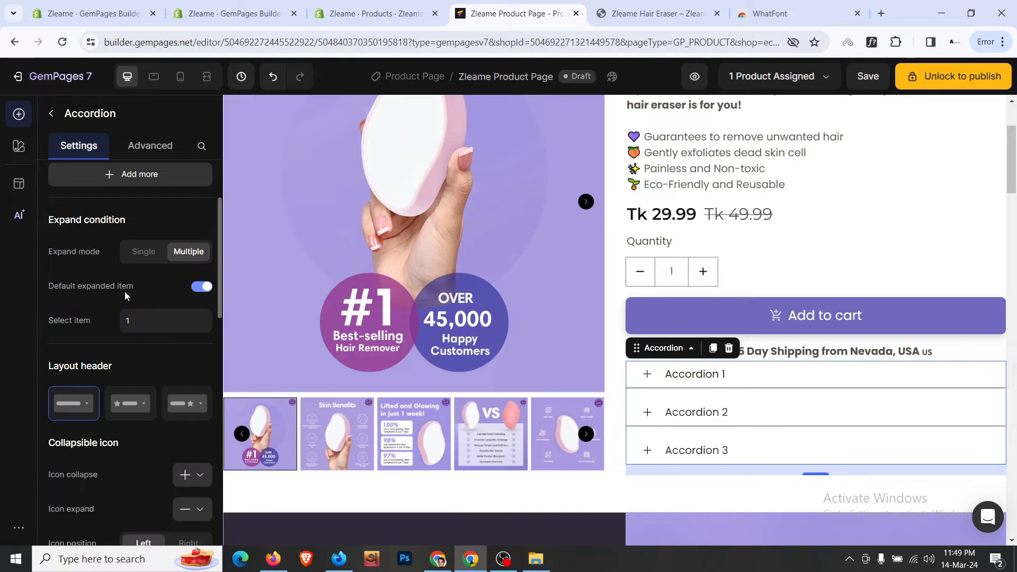
- Turn off the default expanded item, keeping Text only titles and solid header dividers
{"action": "left_click", "coordinate": [200, 286]}
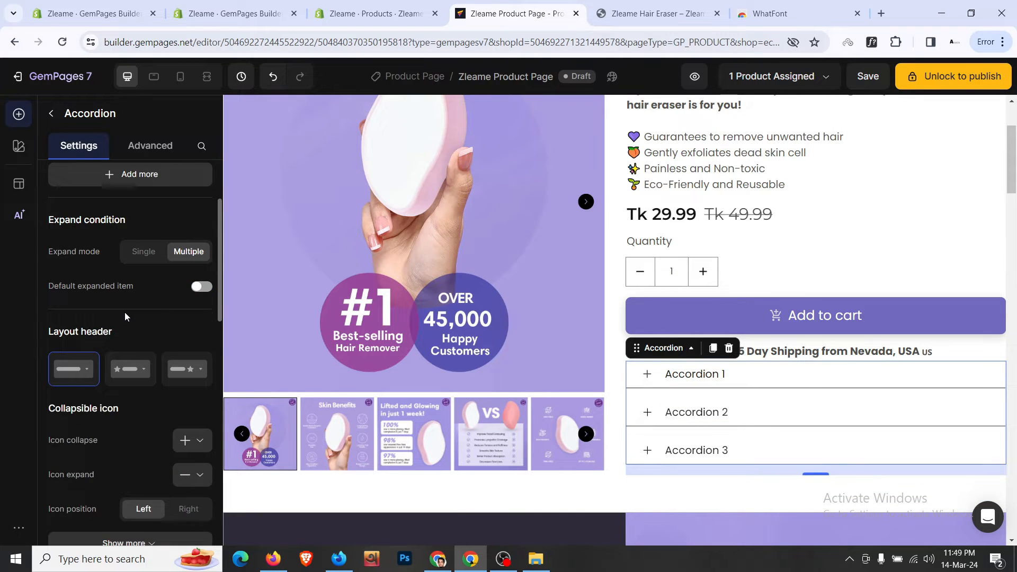
{"action": "left_click", "coordinate": [129, 374]}
{"action": "left_click", "coordinate": [185, 370]}
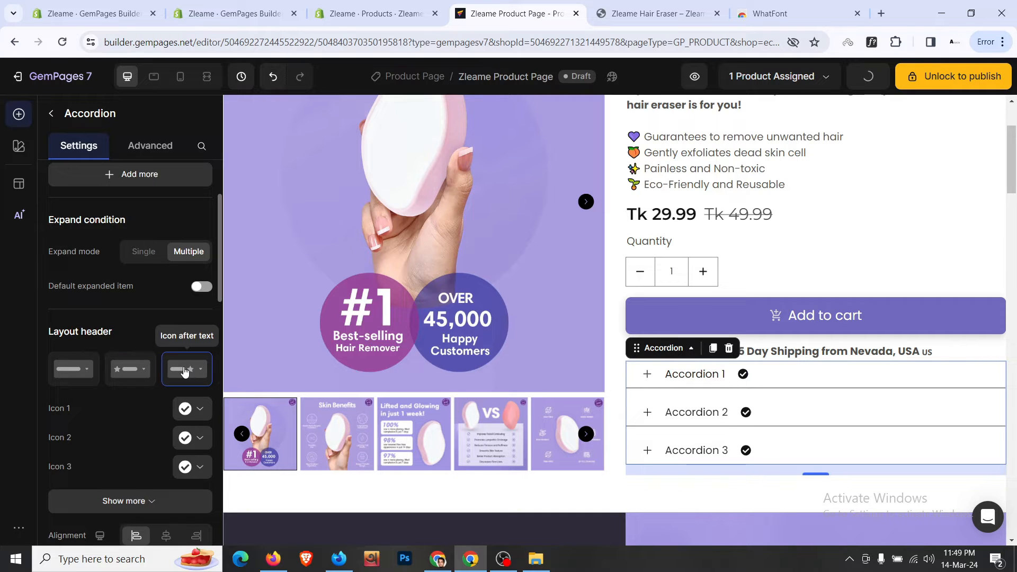
{"action": "left_click", "coordinate": [62, 375]}
{"action": "scroll", "coordinate": [156, 303], "scroll_direction": "down", "scroll_amount": 6}
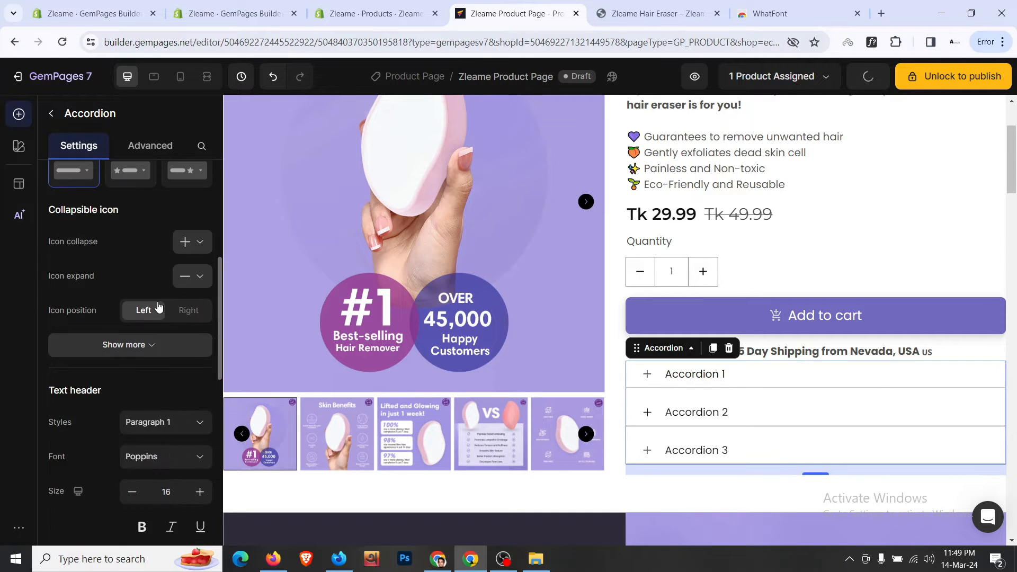
{"action": "scroll", "coordinate": [166, 257], "scroll_direction": "down", "scroll_amount": 3}
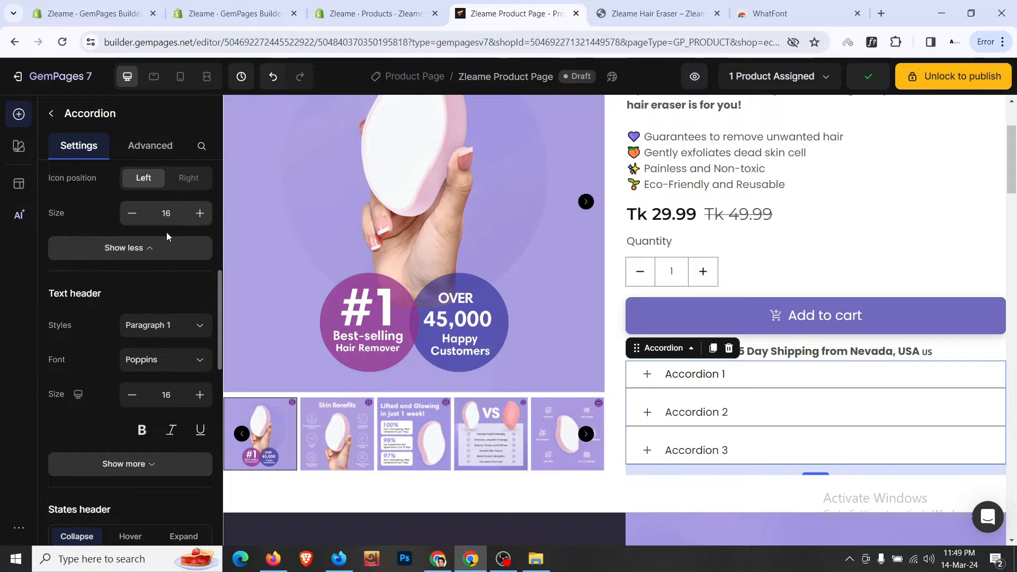
{"action": "scroll", "coordinate": [166, 252], "scroll_direction": "down", "scroll_amount": 3}
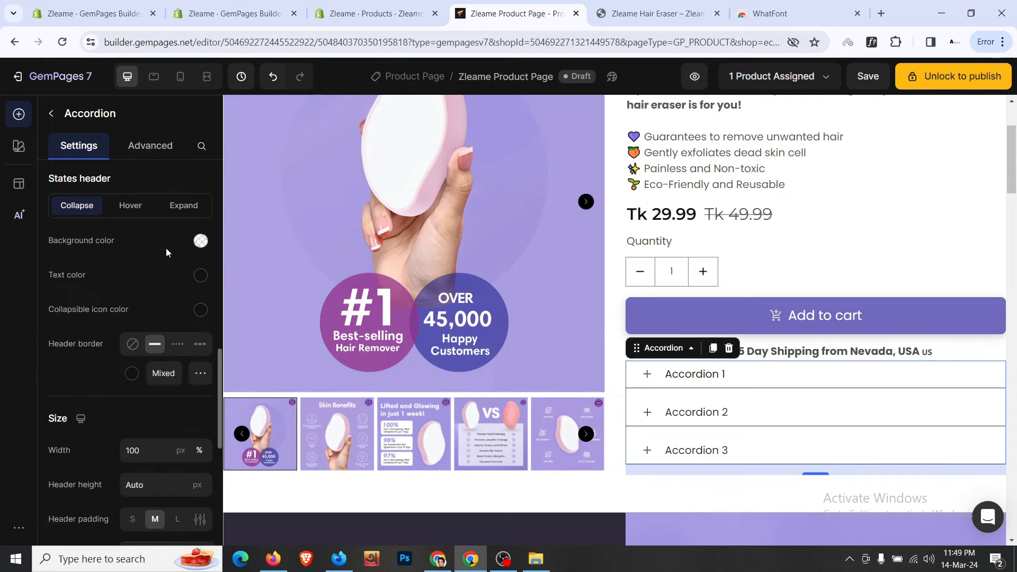
{"action": "left_click", "coordinate": [133, 345]}
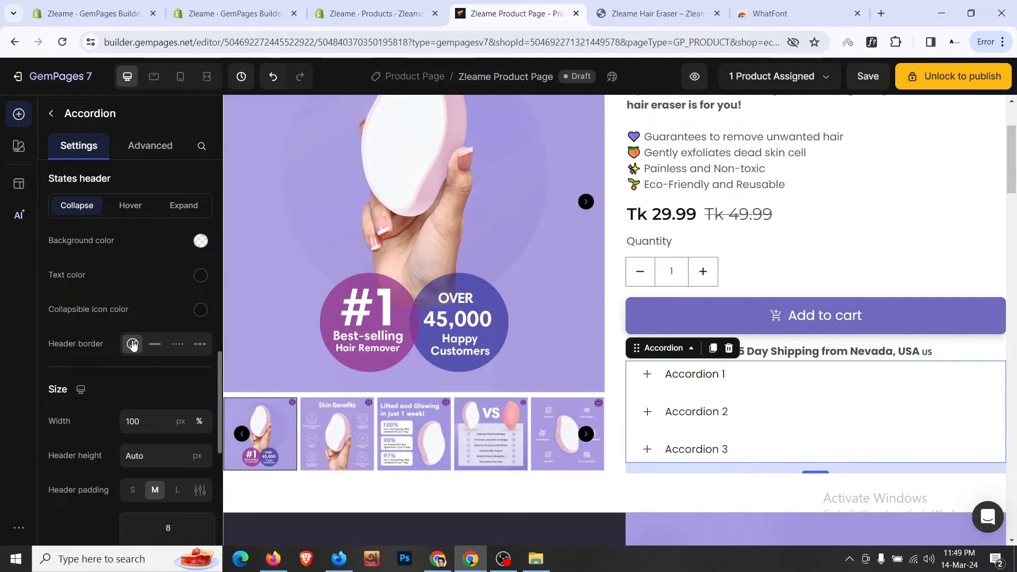
{"action": "left_click", "coordinate": [157, 346]}
- Try the accordion width presets, 1200px and full width
{"action": "scroll", "coordinate": [139, 258], "scroll_direction": "down", "scroll_amount": 5}
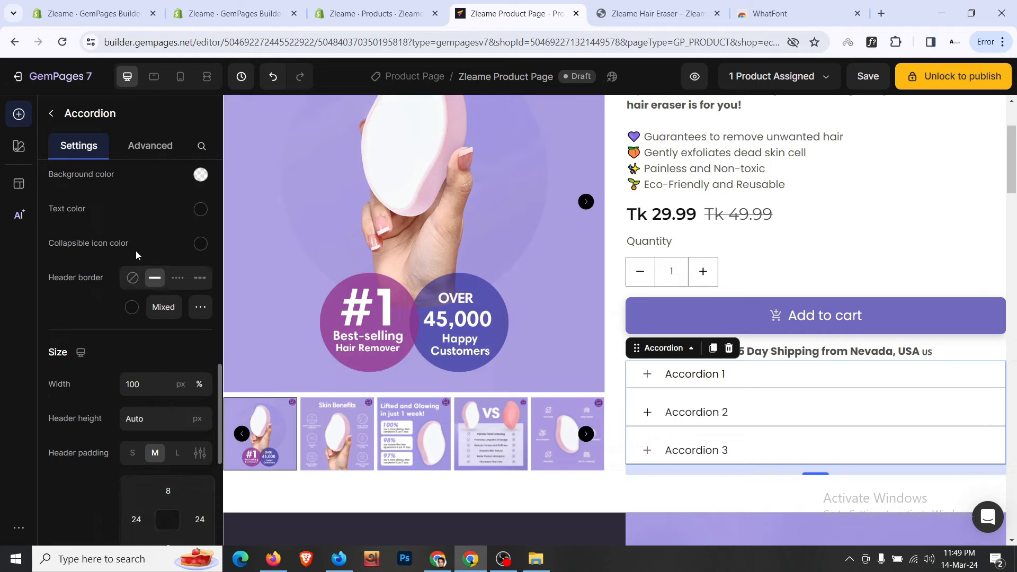
{"action": "left_click", "coordinate": [156, 259]}
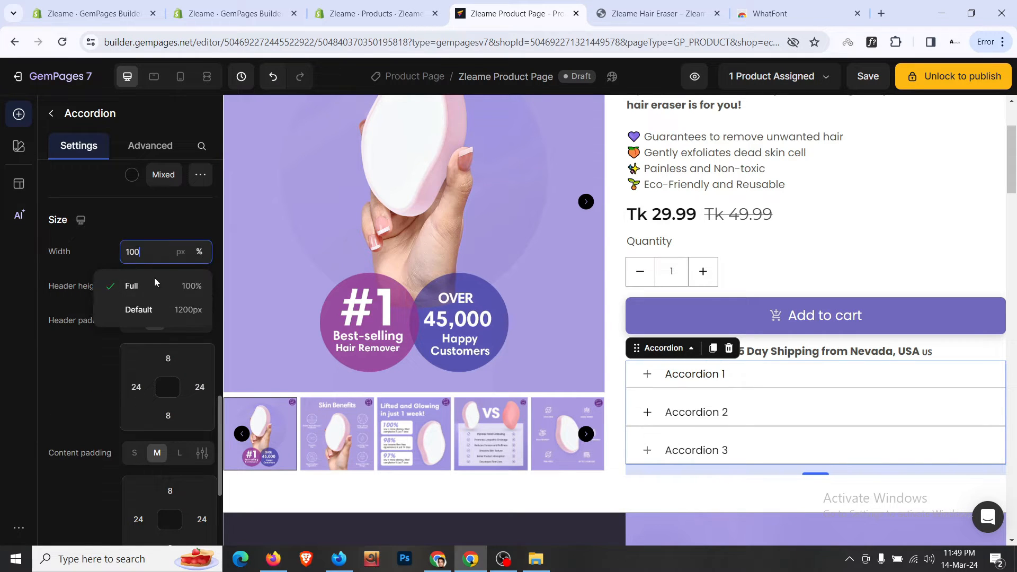
{"action": "left_click", "coordinate": [161, 311]}
{"action": "left_click", "coordinate": [160, 258]}
{"action": "left_click", "coordinate": [157, 290]}
{"action": "scroll", "coordinate": [159, 341], "scroll_direction": "down", "scroll_amount": 3}
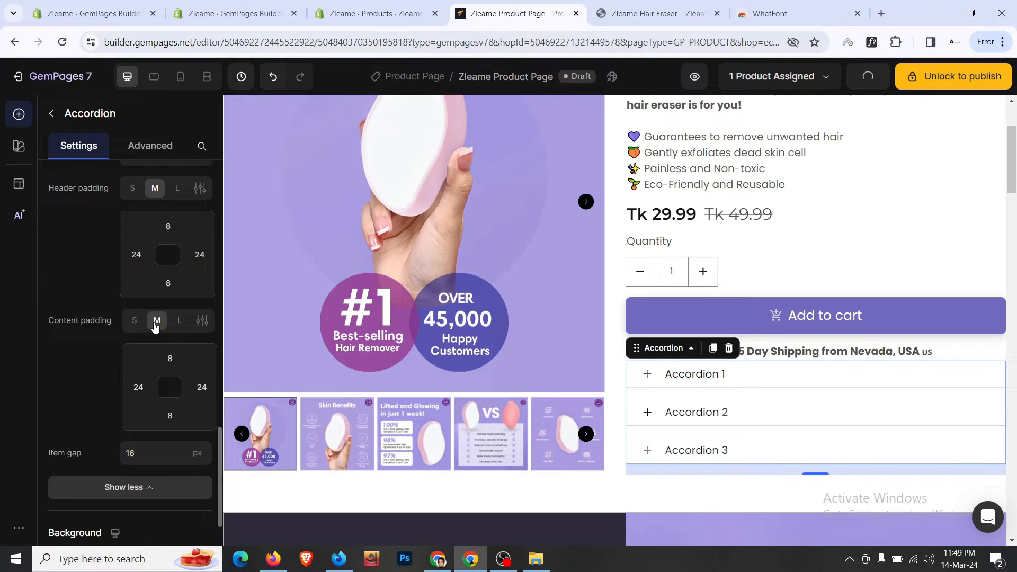
{"action": "scroll", "coordinate": [132, 339], "scroll_direction": "down", "scroll_amount": 3}
- Set the accordion's item gap to 0
{"action": "left_click", "coordinate": [151, 322]}
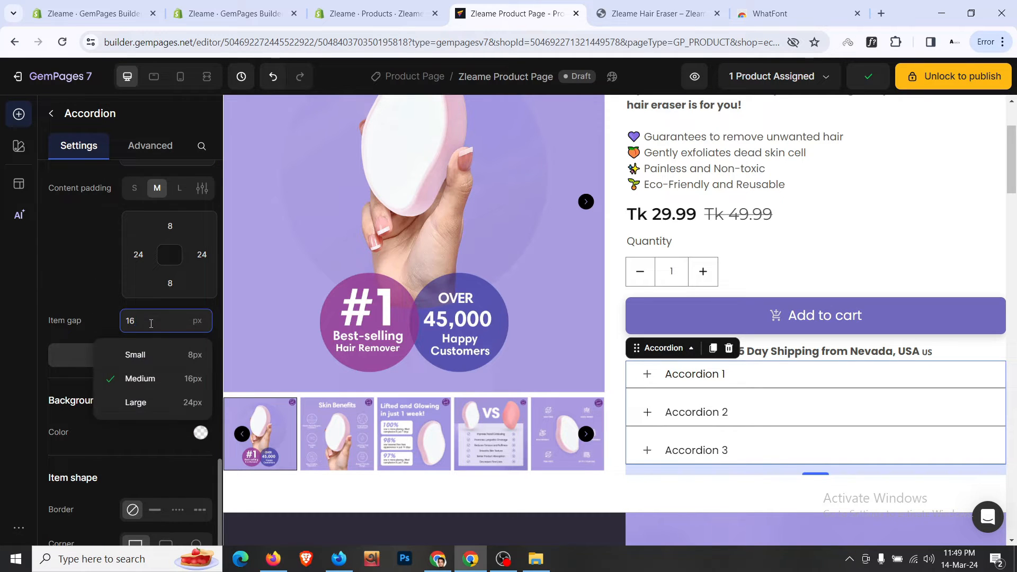
{"action": "key", "text": "BackSpace"}
{"action": "type", "text": "2"}
{"action": "key", "text": "BackSpace"}
{"action": "key", "text": "BackSpace"}
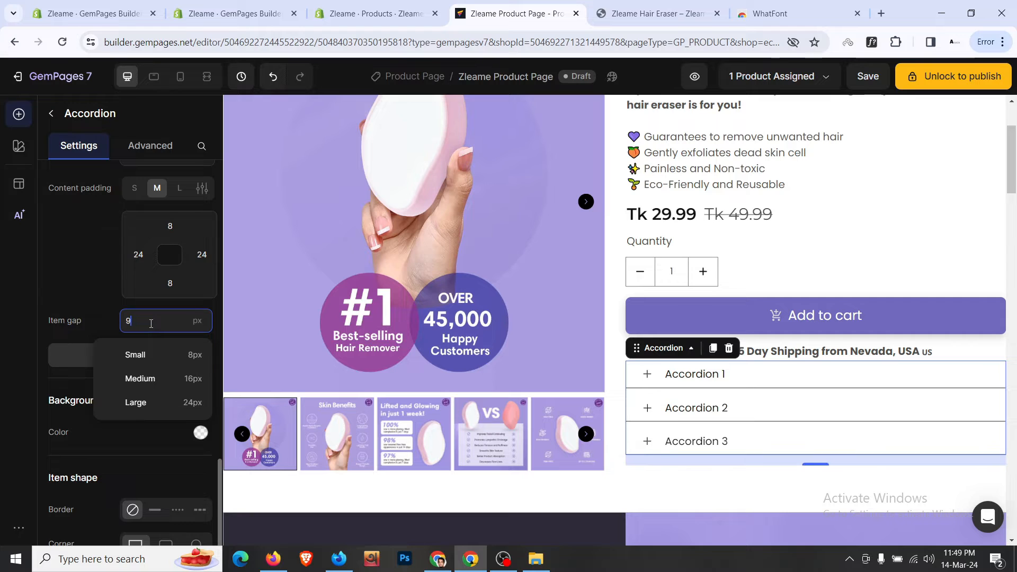
{"action": "type", "text": "3"}
{"action": "key", "text": "BackSpace"}
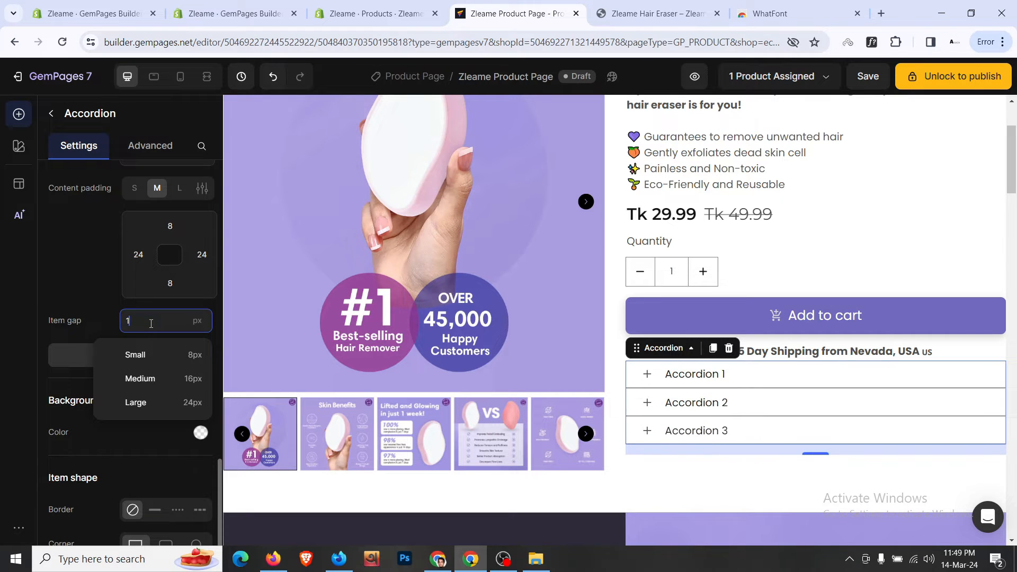
{"action": "type", "text": "0"}
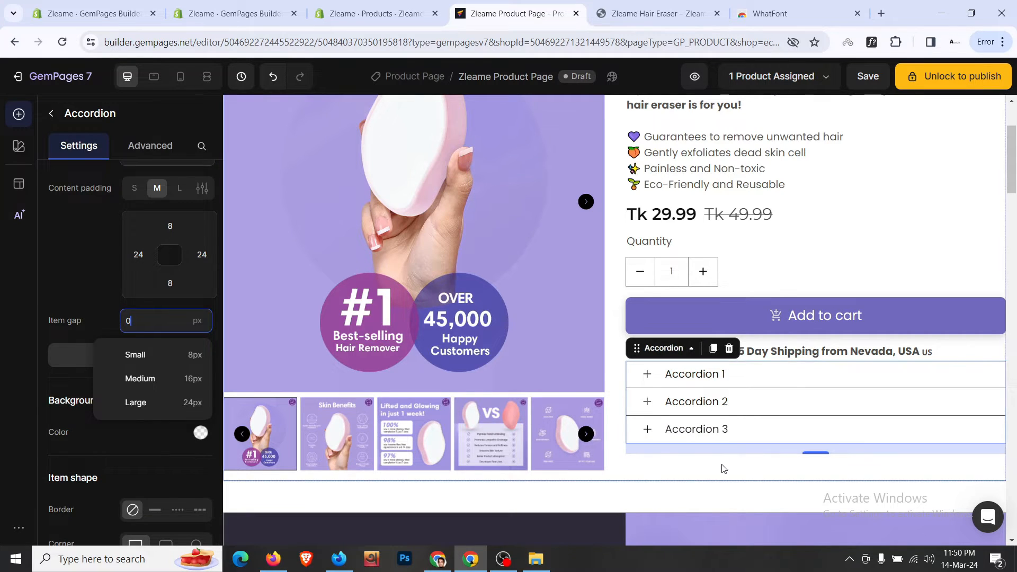
{"action": "left_click", "coordinate": [721, 468]}
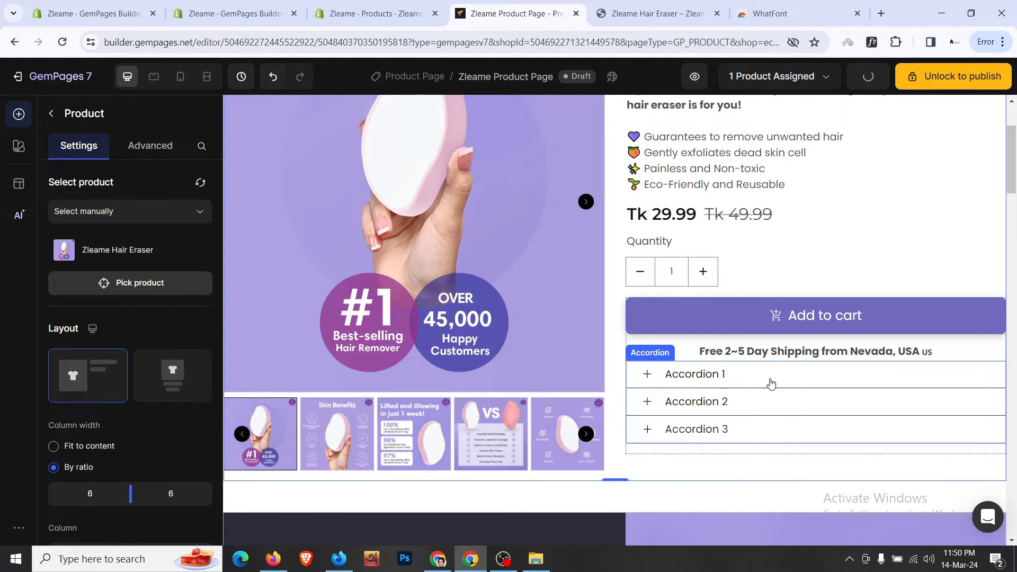
- Move the accordion's plus icons to the right of each title
{"action": "left_click", "coordinate": [656, 379]}
{"action": "left_click", "coordinate": [648, 380]}
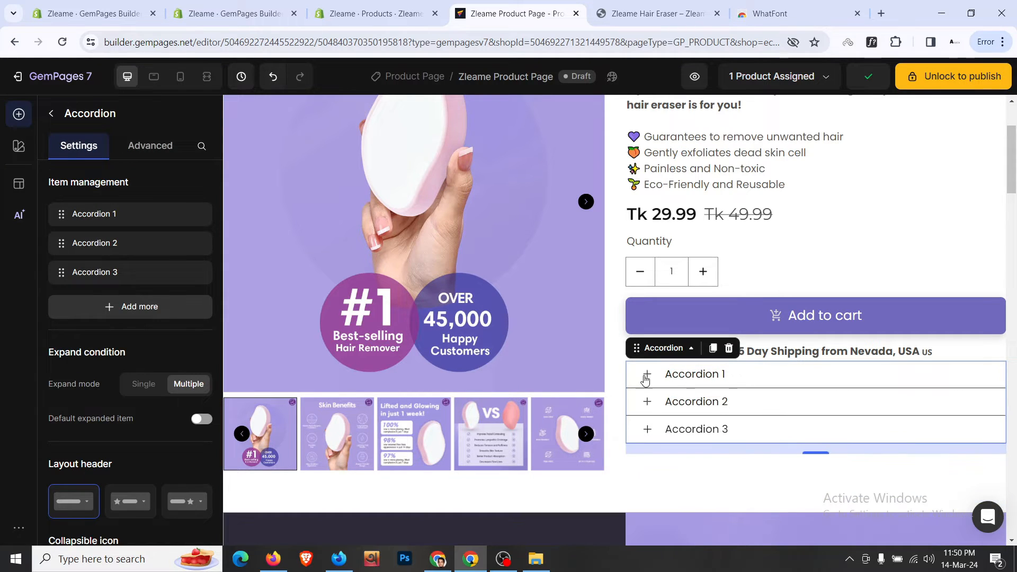
{"action": "scroll", "coordinate": [206, 386], "scroll_direction": "down", "scroll_amount": 5}
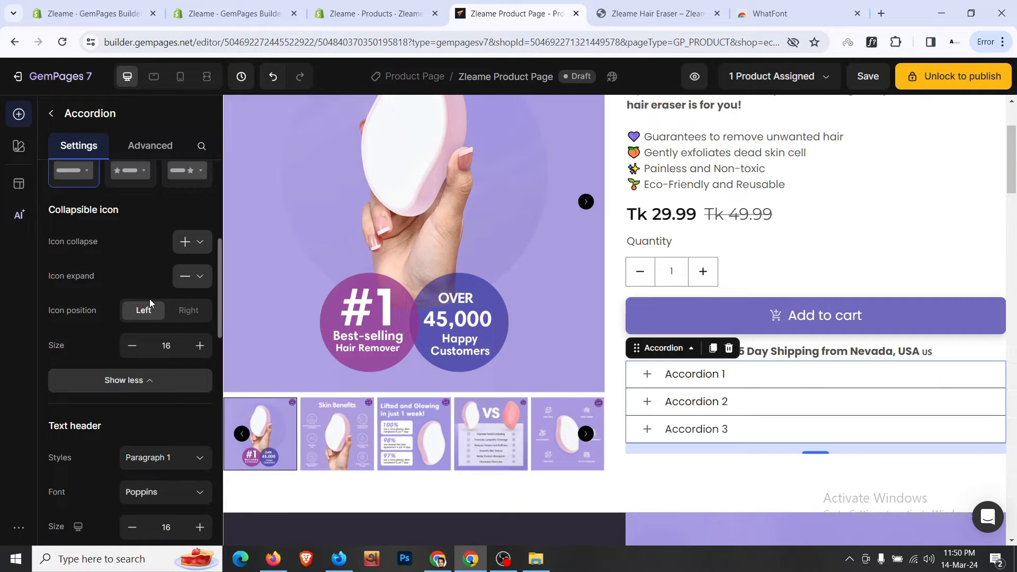
{"action": "scroll", "coordinate": [150, 299], "scroll_direction": "up", "scroll_amount": 1}
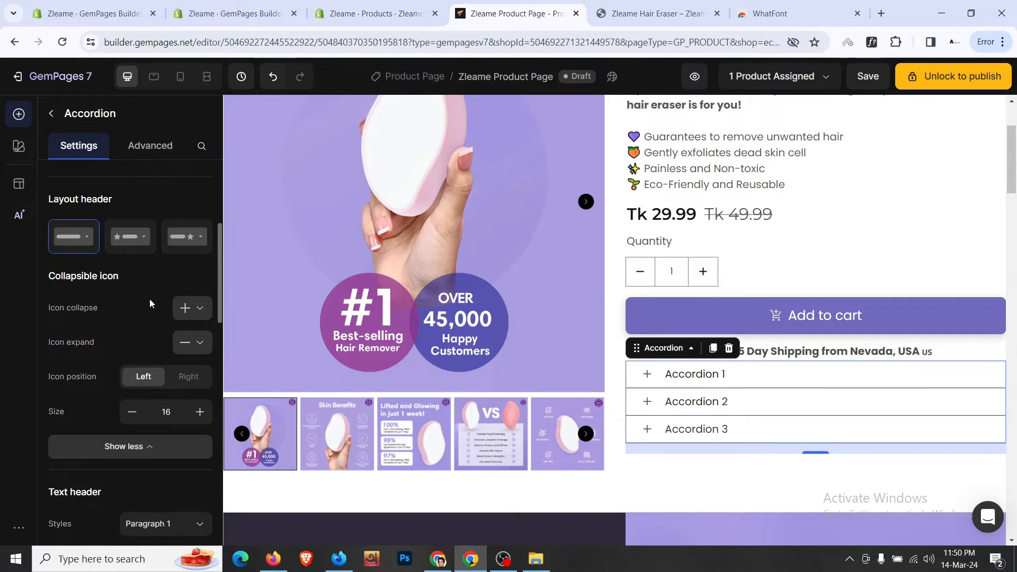
{"action": "left_click", "coordinate": [183, 377]}
{"action": "left_click", "coordinate": [968, 381]}
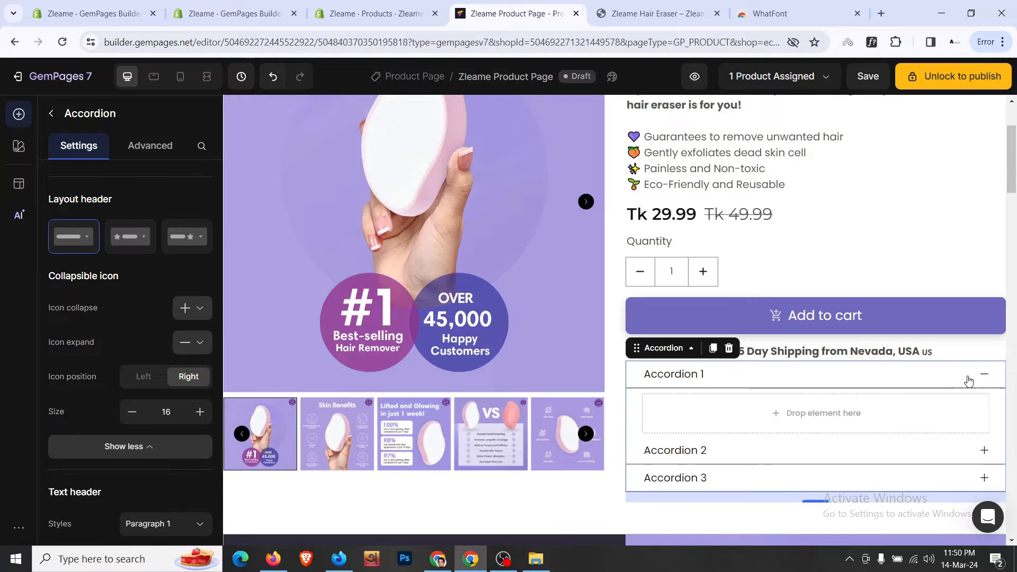
{"action": "left_click", "coordinate": [969, 380]}
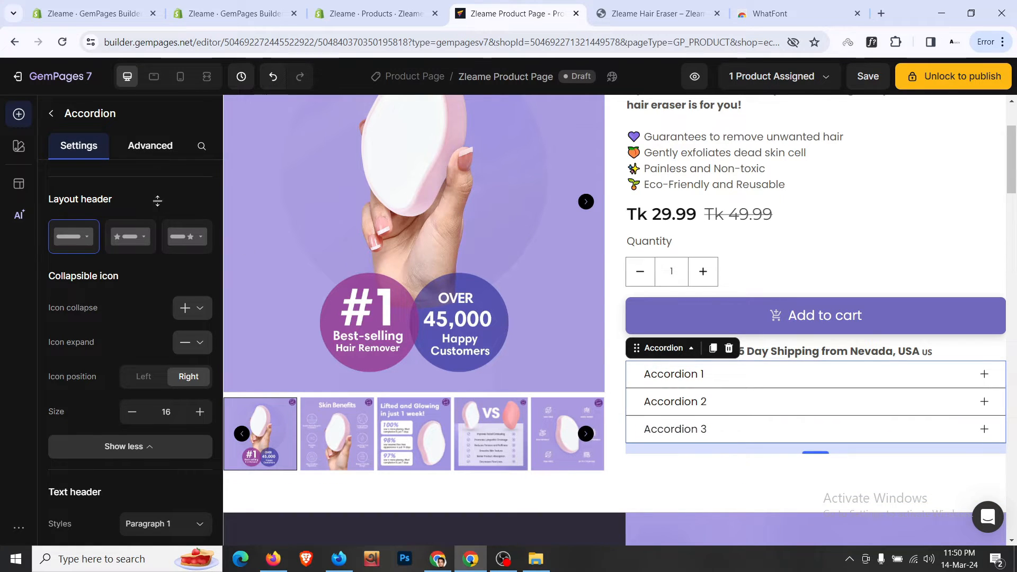
- Give the accordion a 12px (M) top margin in Advanced settings
{"action": "left_click", "coordinate": [150, 145]}
{"action": "scroll", "coordinate": [141, 253], "scroll_direction": "up", "scroll_amount": 4}
{"action": "left_click", "coordinate": [131, 347]}
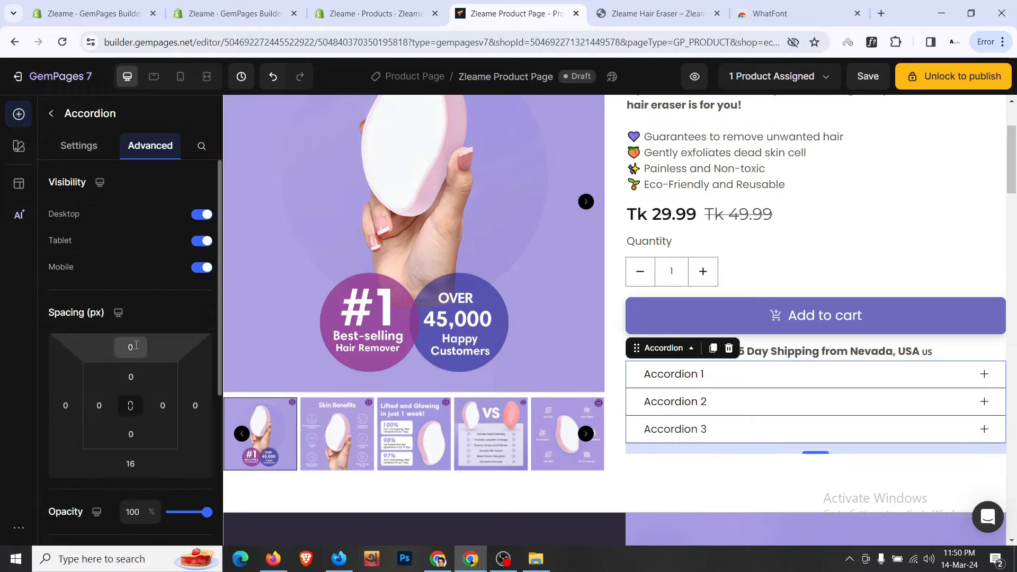
{"action": "left_click", "coordinate": [170, 453]}
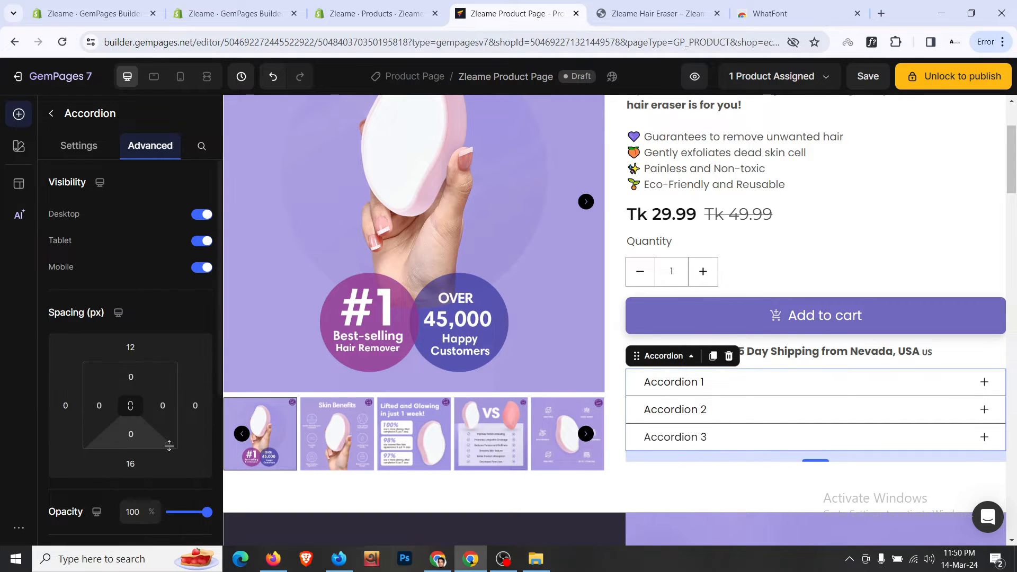
{"action": "scroll", "coordinate": [844, 376], "scroll_direction": "down", "scroll_amount": 1}
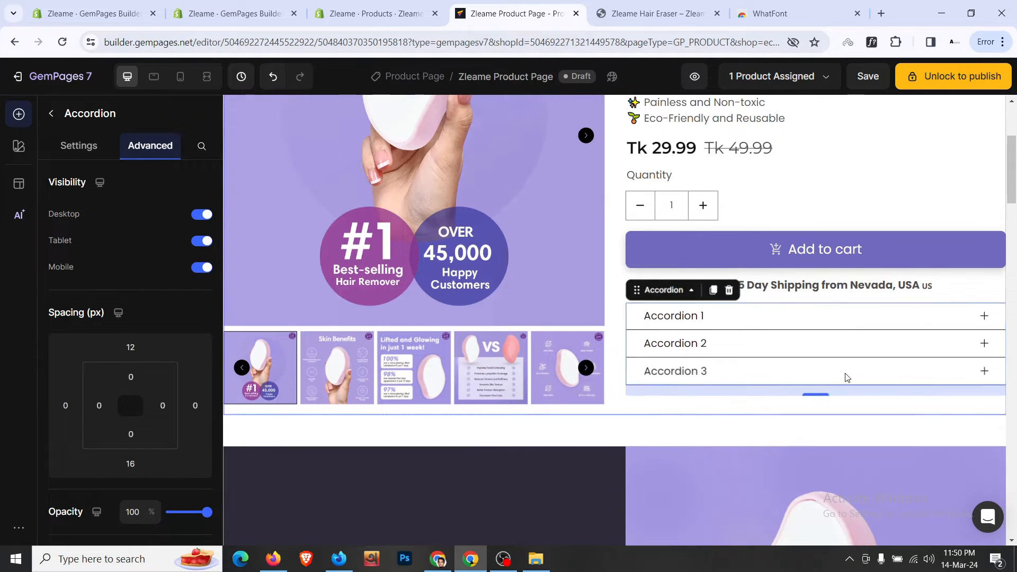
- Retitle the first accordion item 'How it Works' to match the storefront
{"action": "left_click", "coordinate": [624, 5]}
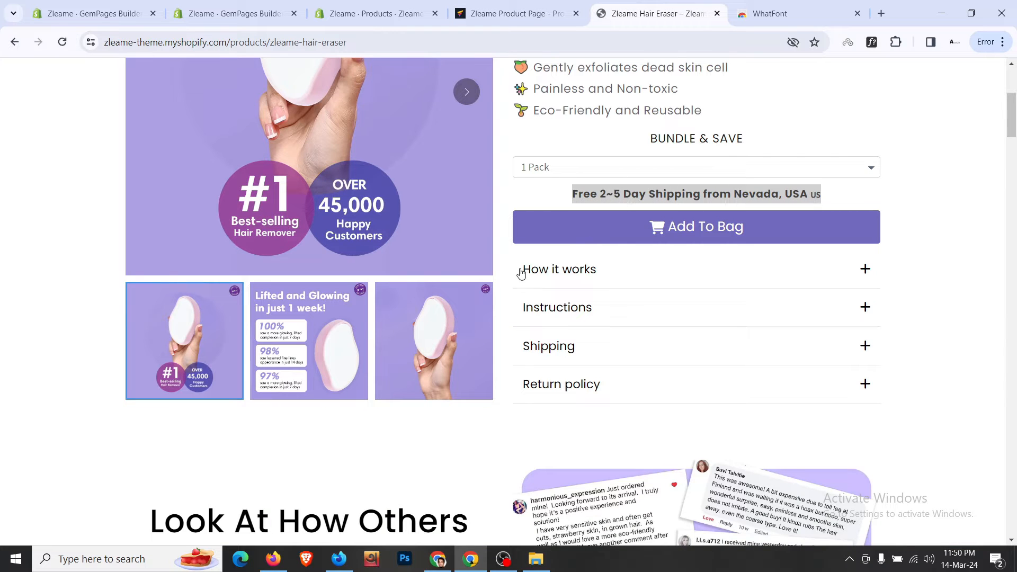
{"action": "left_click", "coordinate": [636, 274]}
{"action": "left_click", "coordinate": [542, 269]}
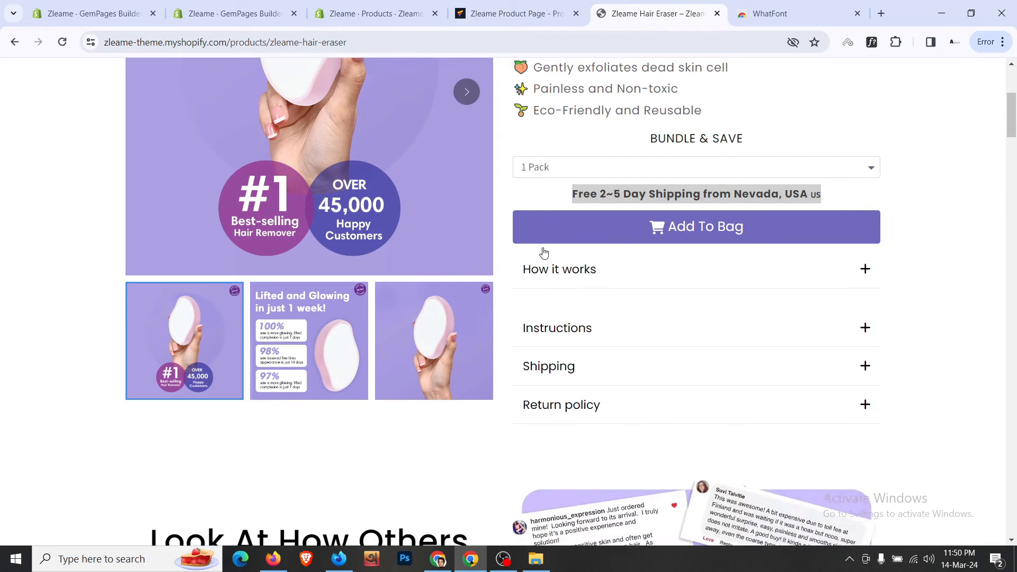
{"action": "left_click", "coordinate": [516, 13]}
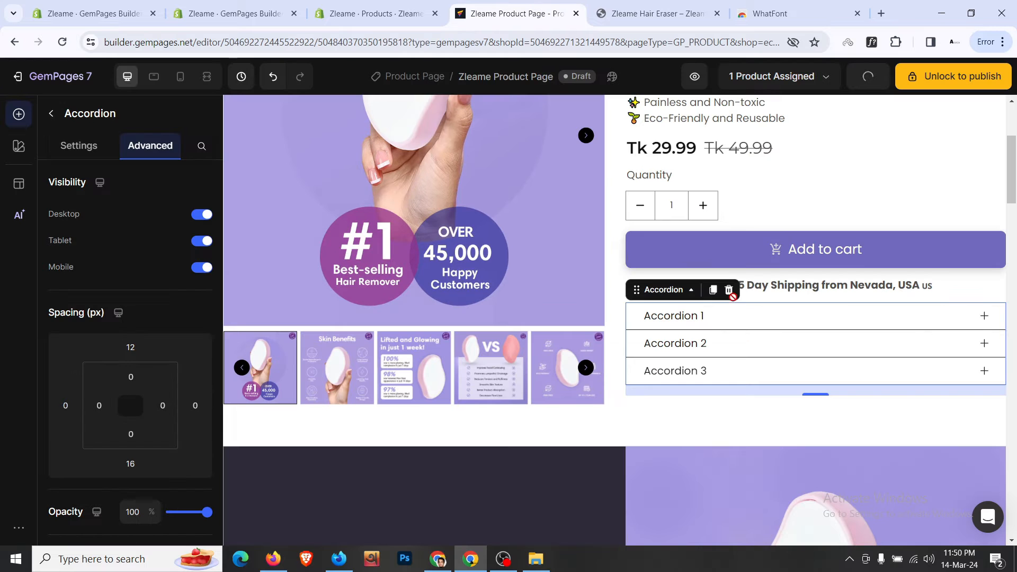
{"action": "double_click", "coordinate": [684, 316]}
{"action": "type", "text": "How it Works"}
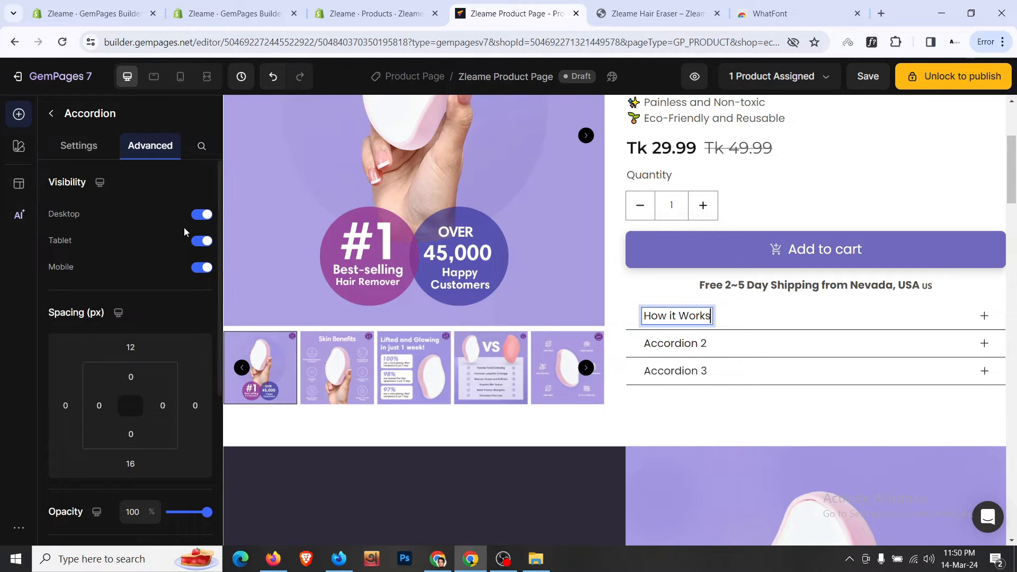
- Increase the accordion header text size to 18
{"action": "left_click", "coordinate": [78, 146]}
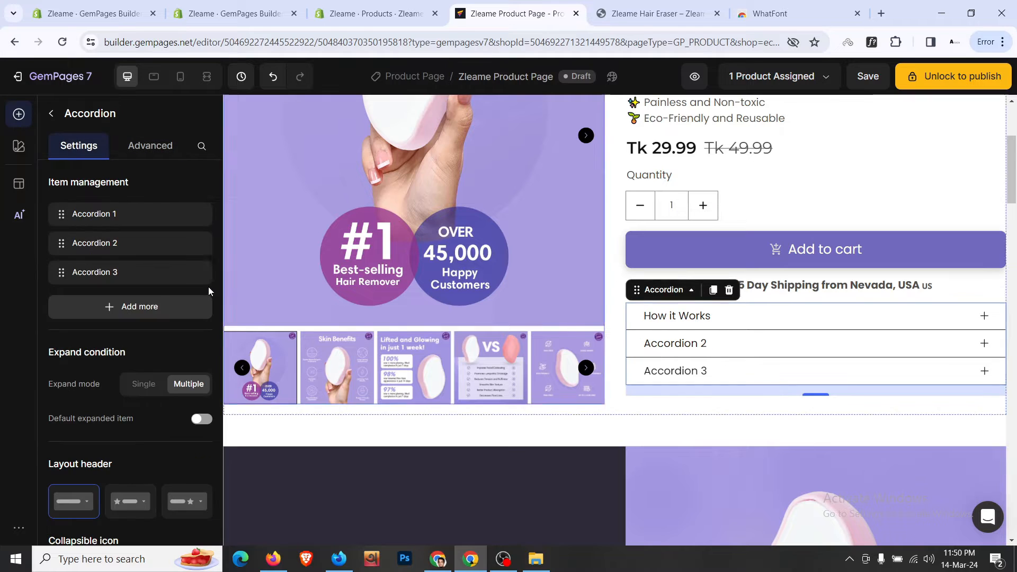
{"action": "scroll", "coordinate": [160, 281], "scroll_direction": "down", "scroll_amount": 3}
{"action": "scroll", "coordinate": [159, 285], "scroll_direction": "down", "scroll_amount": 1}
{"action": "scroll", "coordinate": [160, 284], "scroll_direction": "down", "scroll_amount": 5}
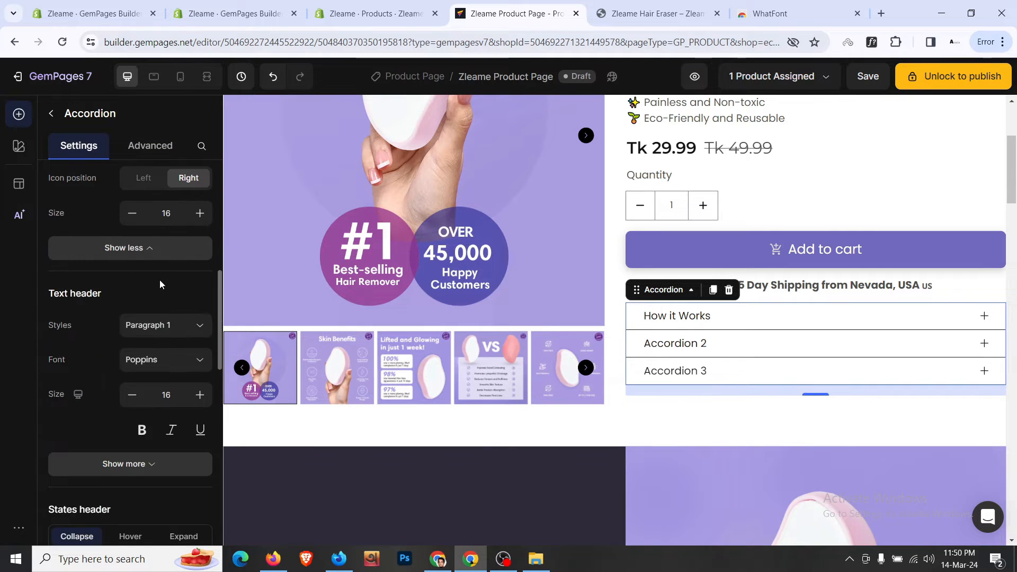
{"action": "left_click", "coordinate": [204, 332]}
{"action": "left_click", "coordinate": [204, 332]}
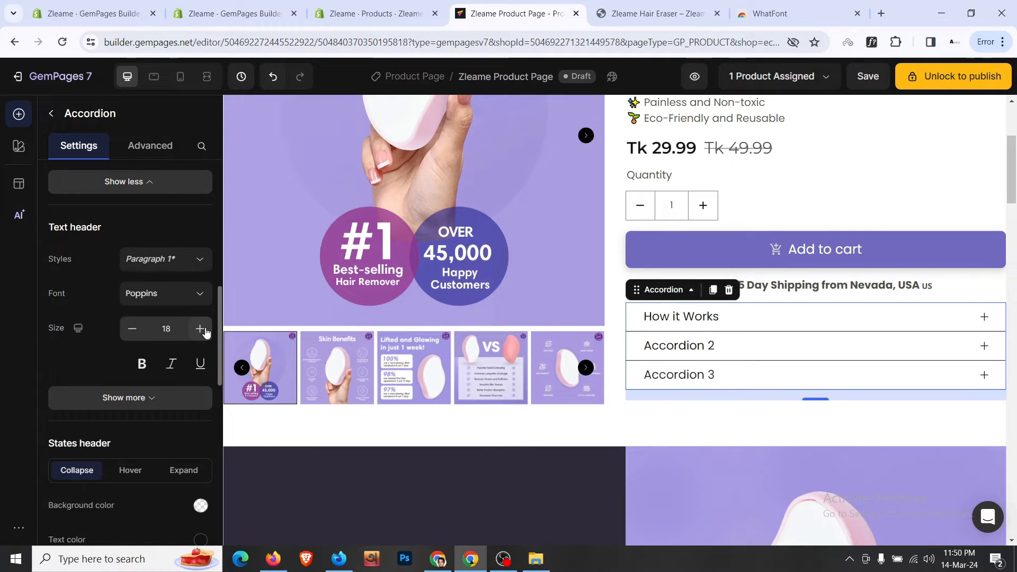
{"action": "left_click", "coordinate": [636, 11]}
{"action": "left_click", "coordinate": [524, 8]}
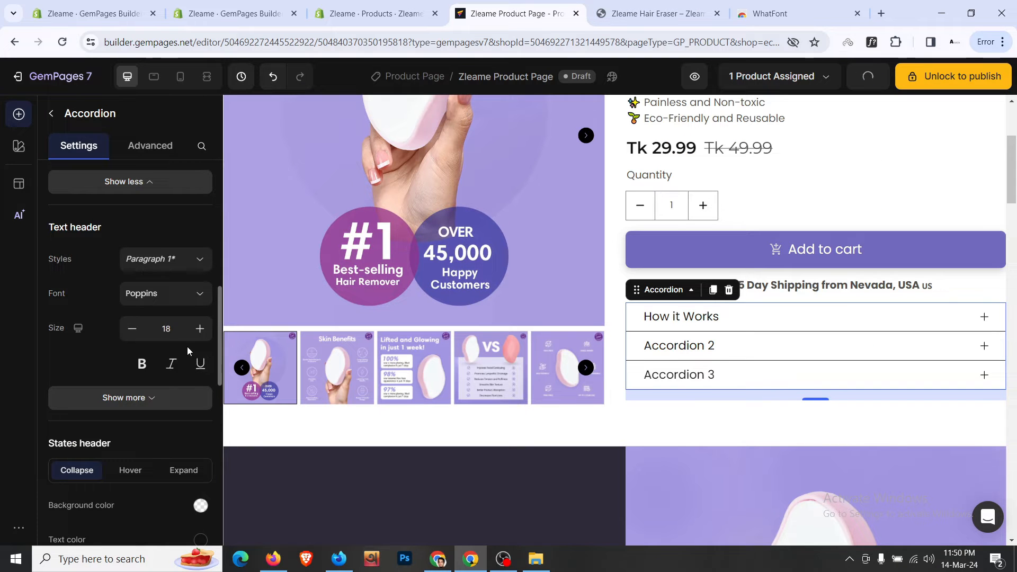
{"action": "scroll", "coordinate": [186, 347], "scroll_direction": "down", "scroll_amount": 1}
- Compare the editor's How it Works item with the storefront's expanded description
{"action": "left_click", "coordinate": [632, 12]}
{"action": "left_click", "coordinate": [573, 6]}
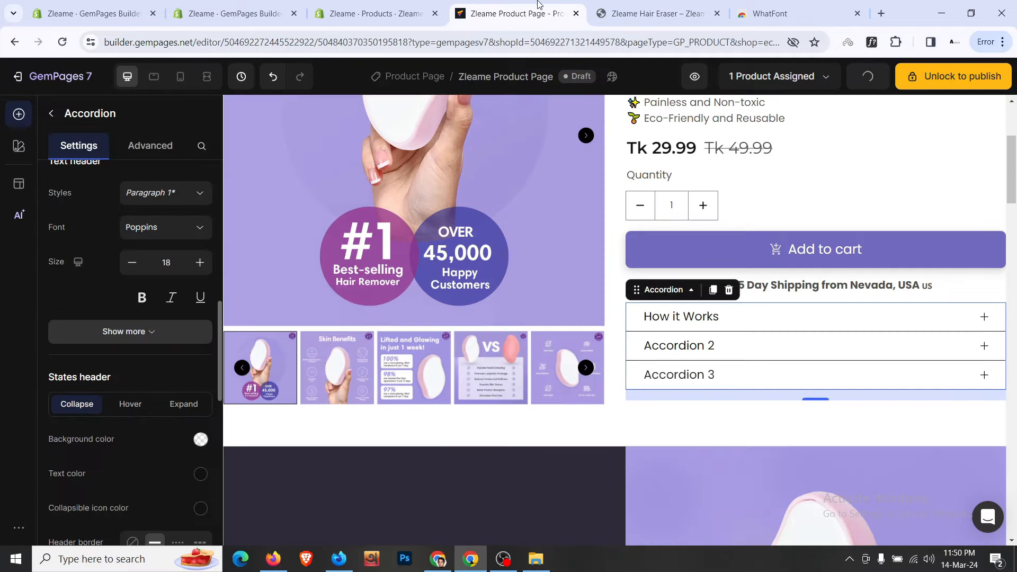
{"action": "left_click", "coordinate": [850, 320]}
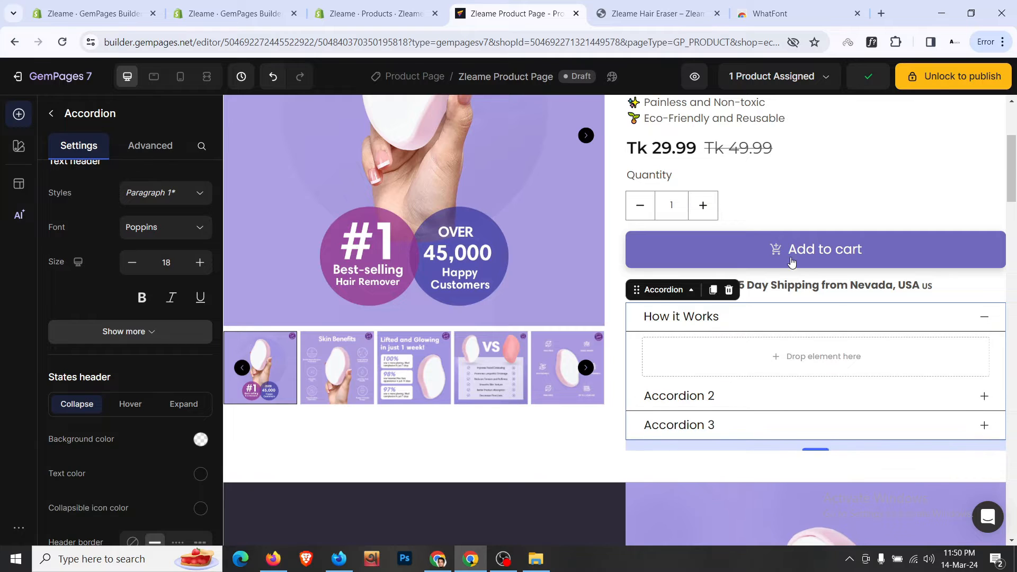
{"action": "left_click", "coordinate": [654, 12]}
{"action": "left_click", "coordinate": [640, 269]}
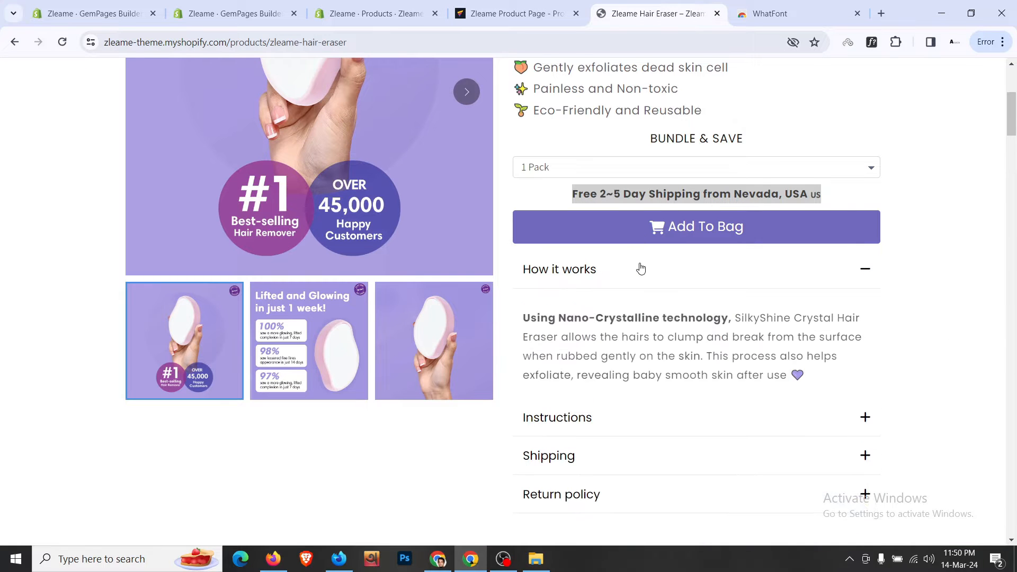
{"action": "left_click", "coordinate": [640, 269]}
{"action": "left_click", "coordinate": [641, 269]}
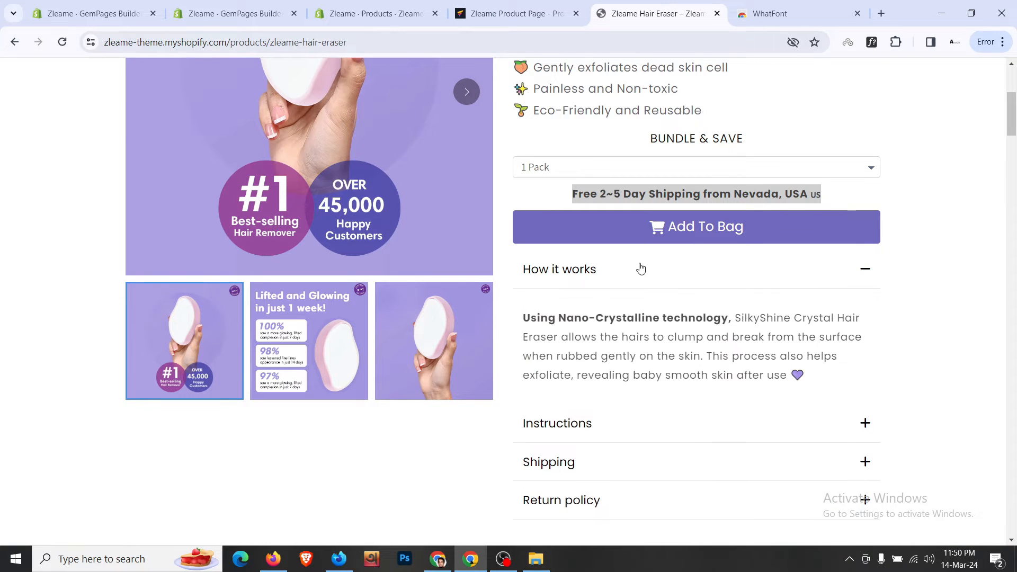
{"action": "left_click", "coordinate": [577, 4]}
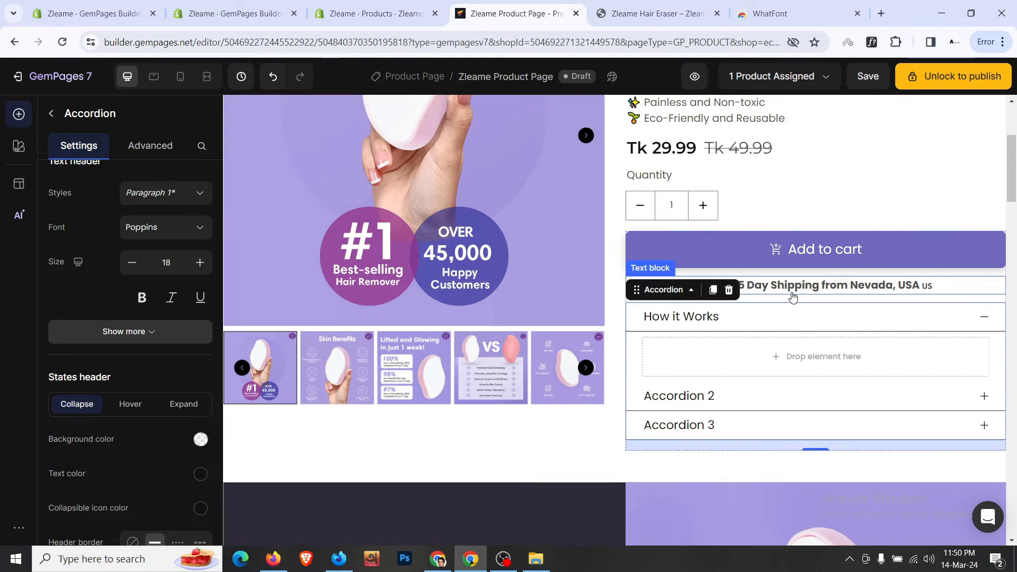
{"action": "scroll", "coordinate": [789, 270], "scroll_direction": "up", "scroll_amount": 4}
{"action": "scroll", "coordinate": [788, 268], "scroll_direction": "down", "scroll_amount": 3}
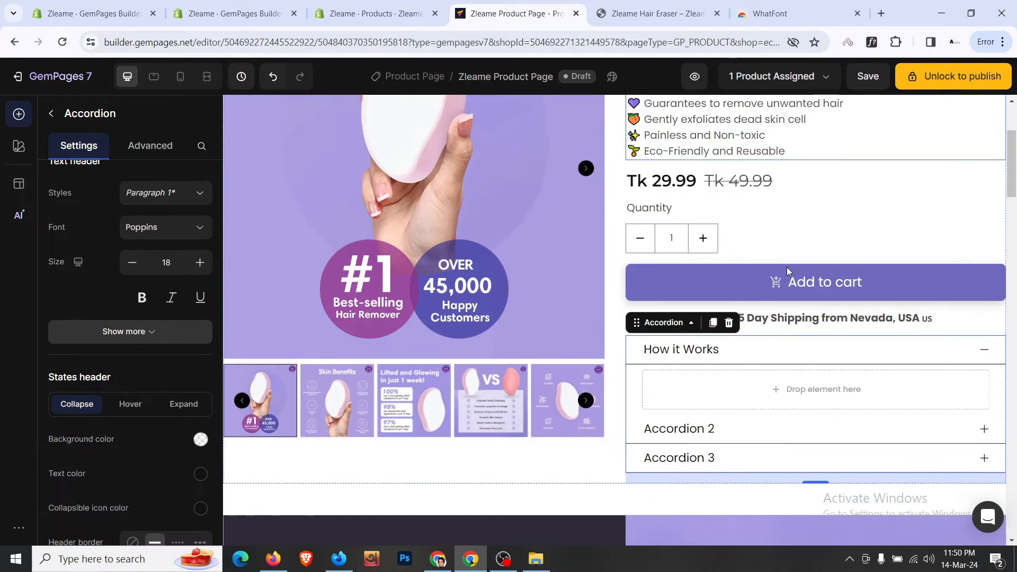
{"action": "scroll", "coordinate": [787, 267], "scroll_direction": "up", "scroll_amount": 3}
- Duplicate the rating text into How it Works and paste the storefront's Nano-Crystalline description
{"action": "left_click", "coordinate": [806, 148]}
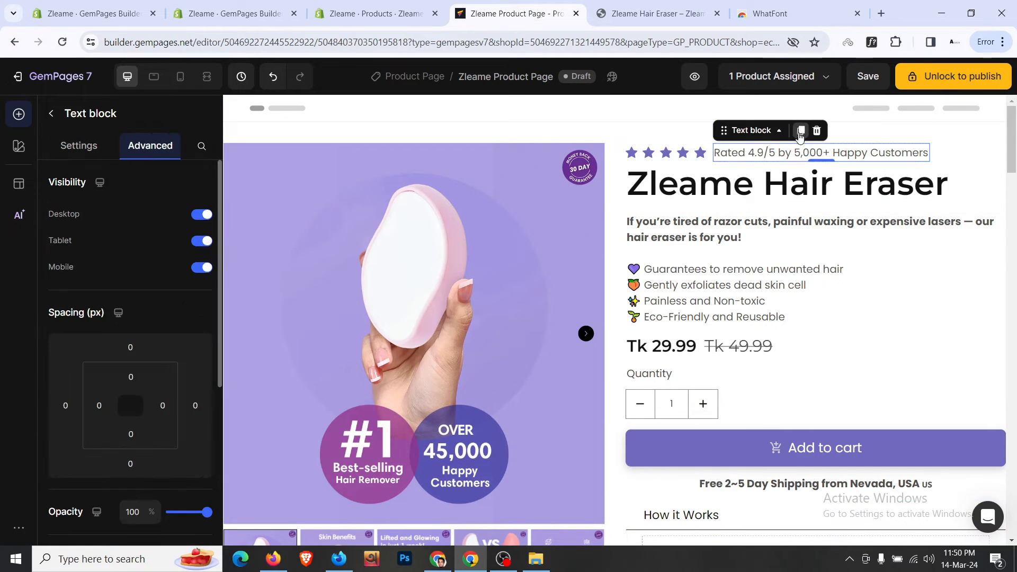
{"action": "left_click", "coordinate": [800, 132]}
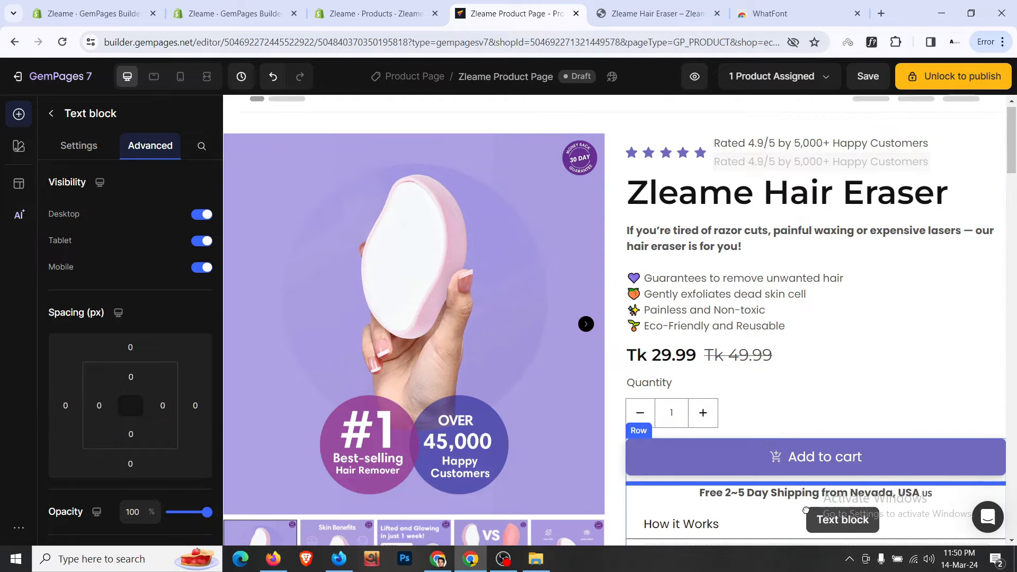
{"action": "left_click_drag", "start_coordinate": [806, 510], "coordinate": [828, 199]}
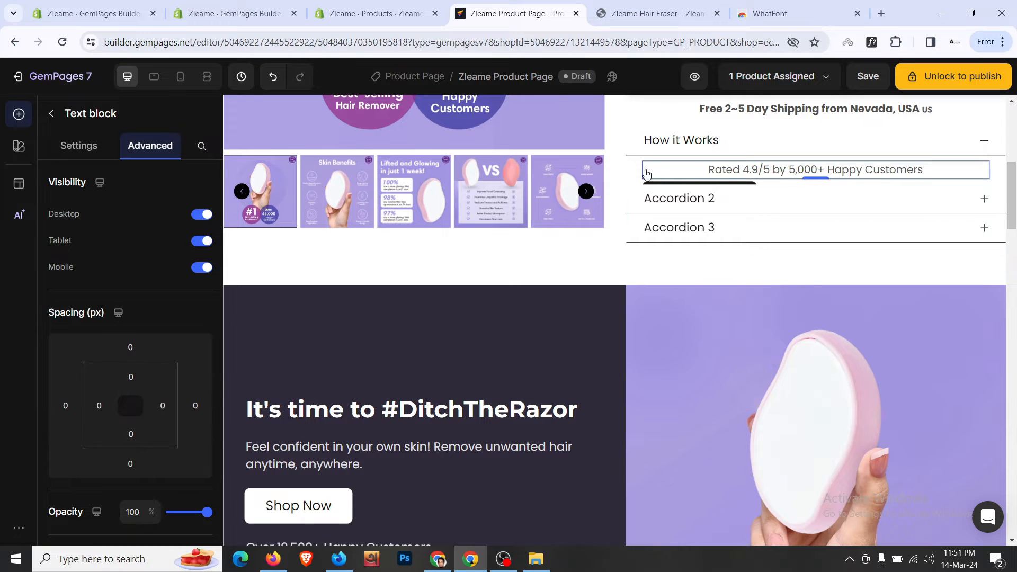
{"action": "left_click", "coordinate": [660, 16]}
{"action": "triple_click", "coordinate": [558, 329]}
{"action": "key", "text": "ctrl+c"}
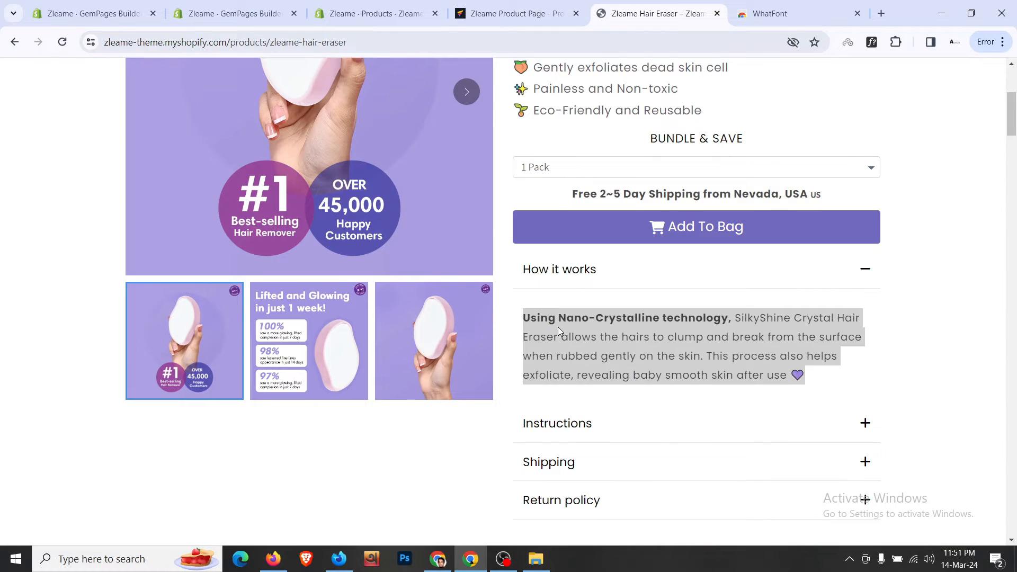
{"action": "key", "text": "ctrl+shift+Tab"}
{"action": "triple_click", "coordinate": [775, 169]}
{"action": "key", "text": "ctrl+v"}
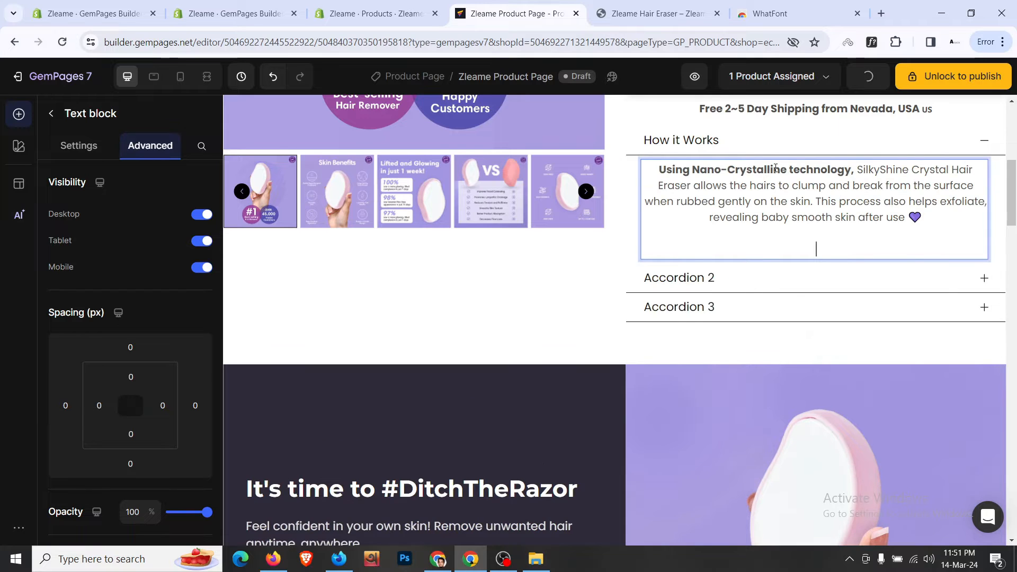
{"action": "key", "text": "BackSpace"}
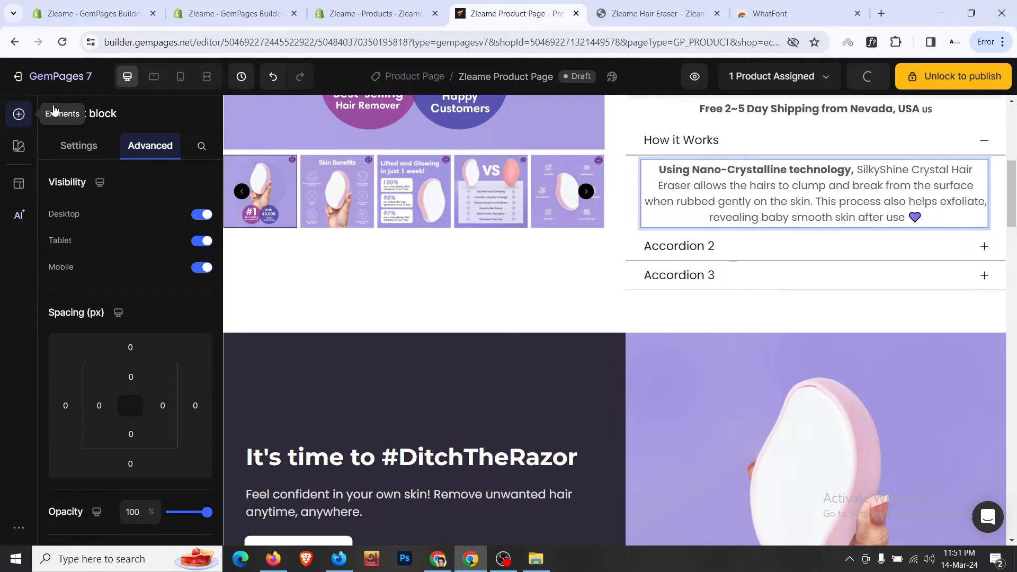
- Left-align the description text
{"action": "left_click", "coordinate": [69, 145]}
{"action": "scroll", "coordinate": [110, 366], "scroll_direction": "down", "scroll_amount": 1}
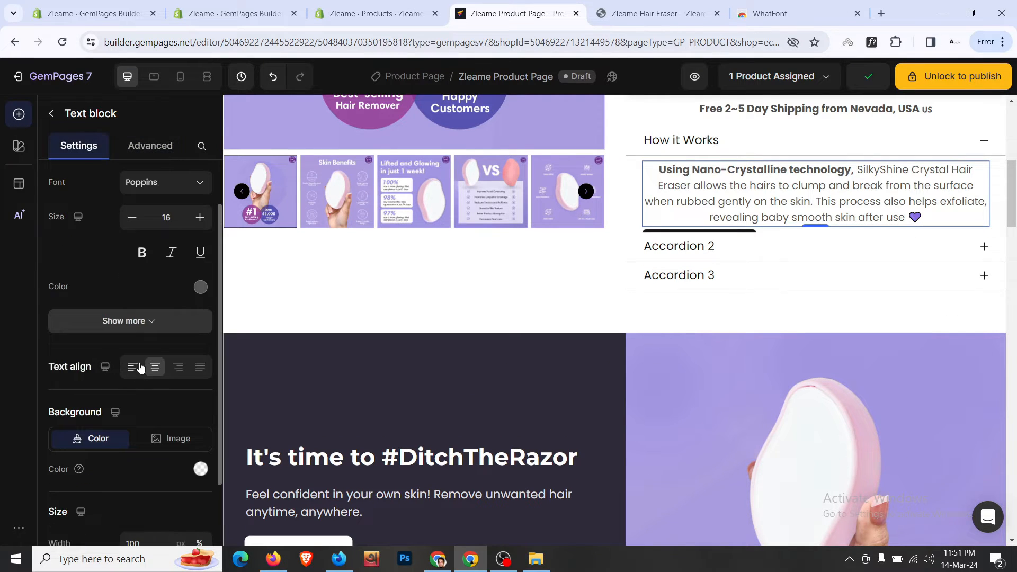
{"action": "left_click", "coordinate": [139, 367]}
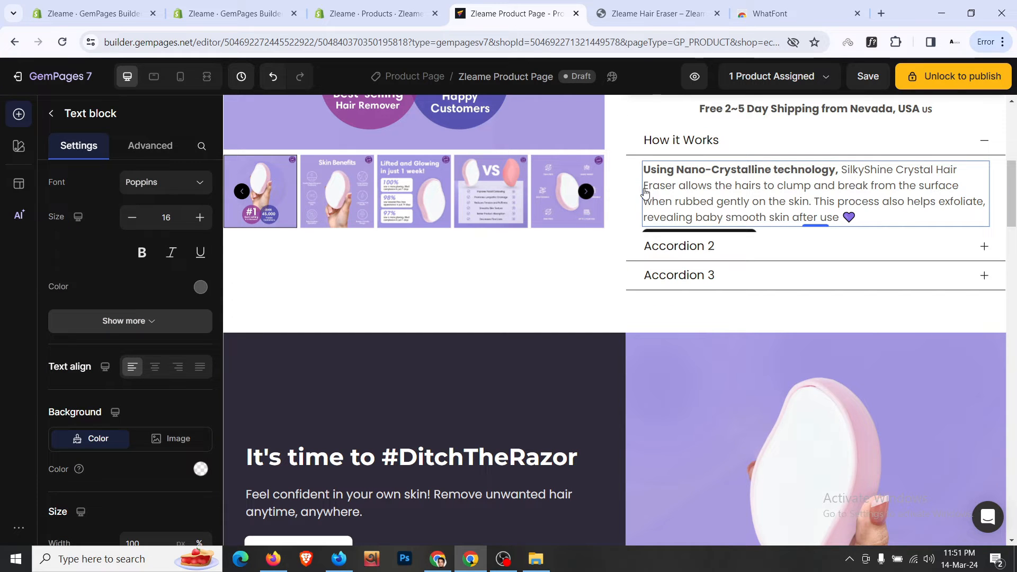
- Give the description 12px (M) top and bottom padding
{"action": "left_click", "coordinate": [150, 145]}
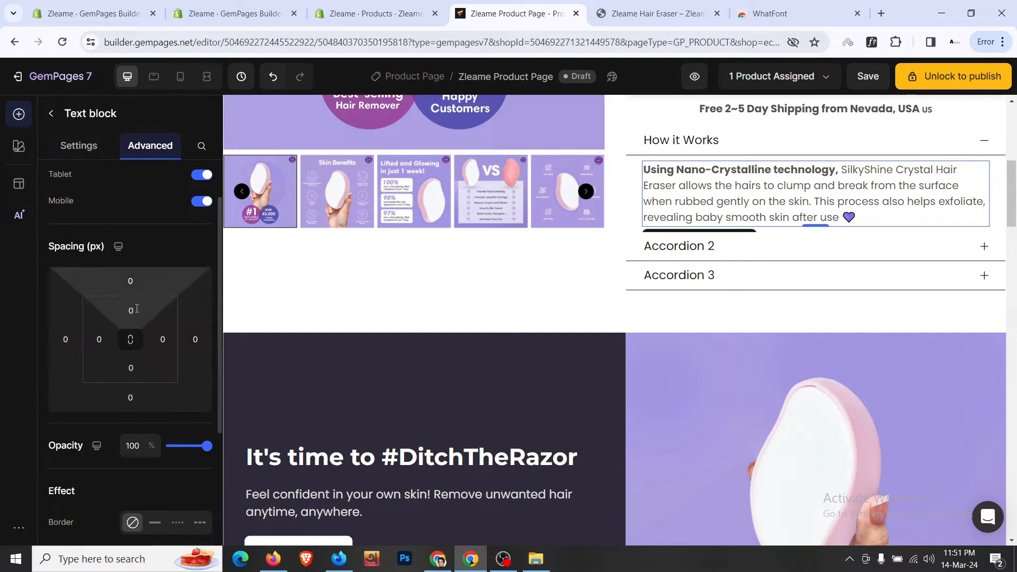
{"action": "scroll", "coordinate": [134, 286], "scroll_direction": "down", "scroll_amount": 1}
{"action": "scroll", "coordinate": [135, 286], "scroll_direction": "up", "scroll_amount": 1}
{"action": "left_click", "coordinate": [130, 311]}
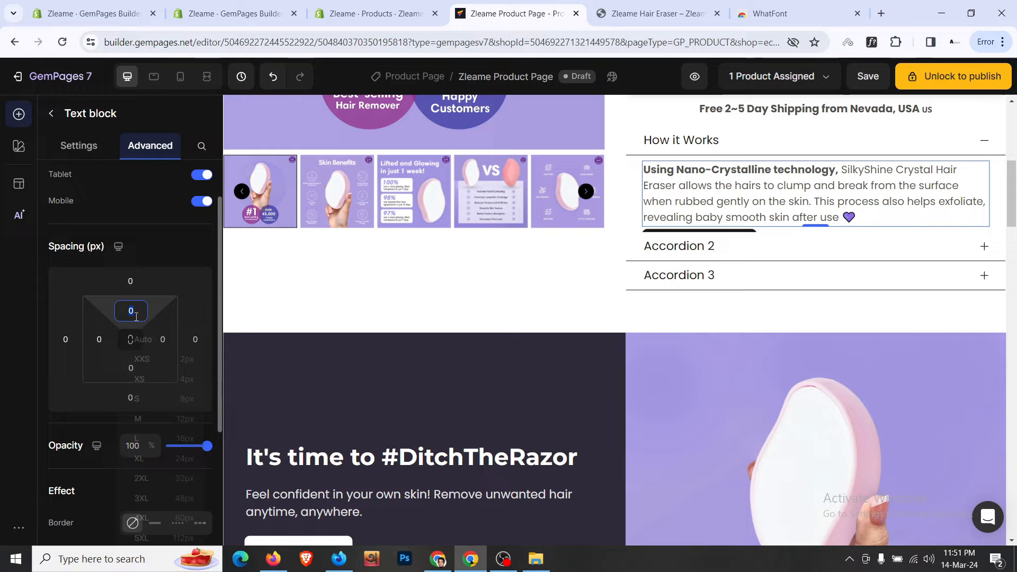
{"action": "left_click", "coordinate": [171, 419]}
{"action": "scroll", "coordinate": [159, 352], "scroll_direction": "down", "scroll_amount": 1}
{"action": "left_click", "coordinate": [131, 302]}
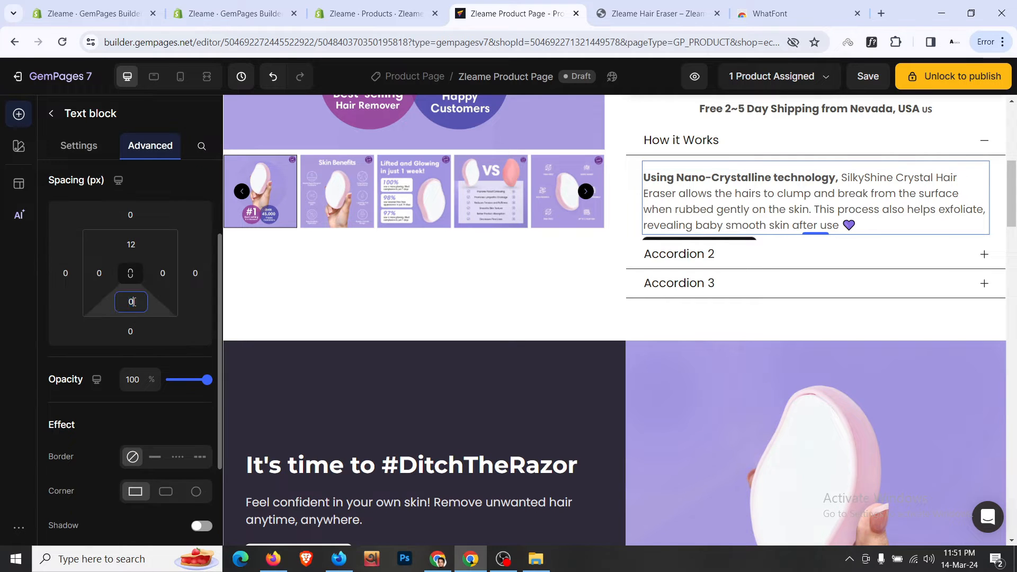
{"action": "left_click", "coordinate": [159, 410]}
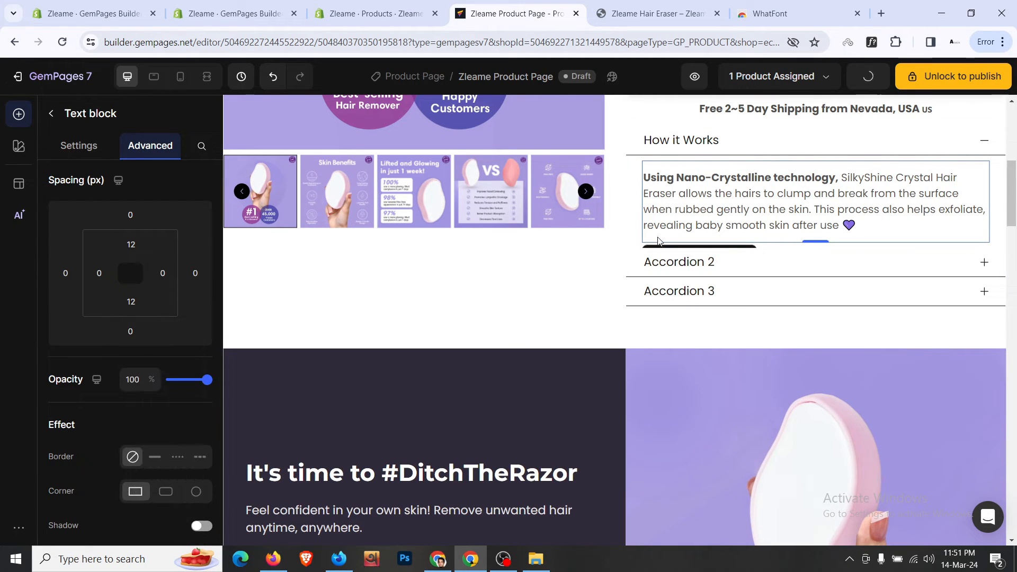
- Collapse How it Works and bring up the accordion's extra header style options
{"action": "left_click", "coordinate": [953, 150]}
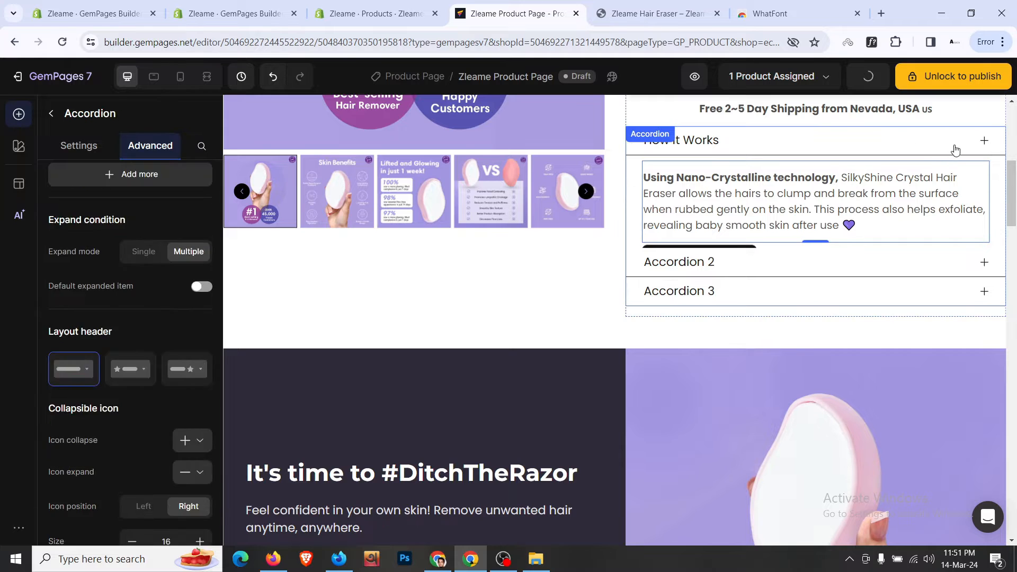
{"action": "left_click", "coordinate": [975, 148]}
{"action": "left_click", "coordinate": [975, 148]}
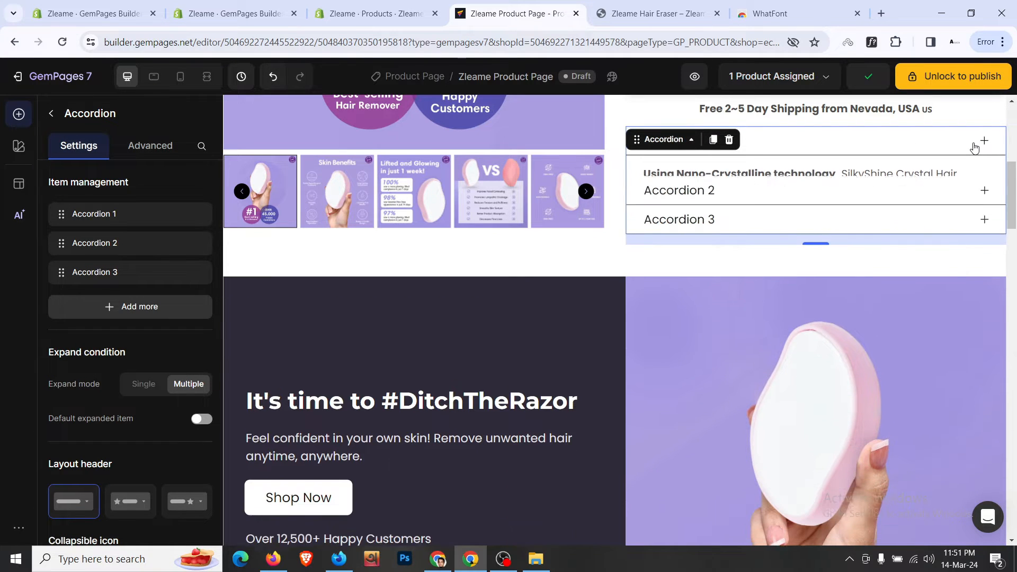
{"action": "left_click", "coordinate": [702, 255]}
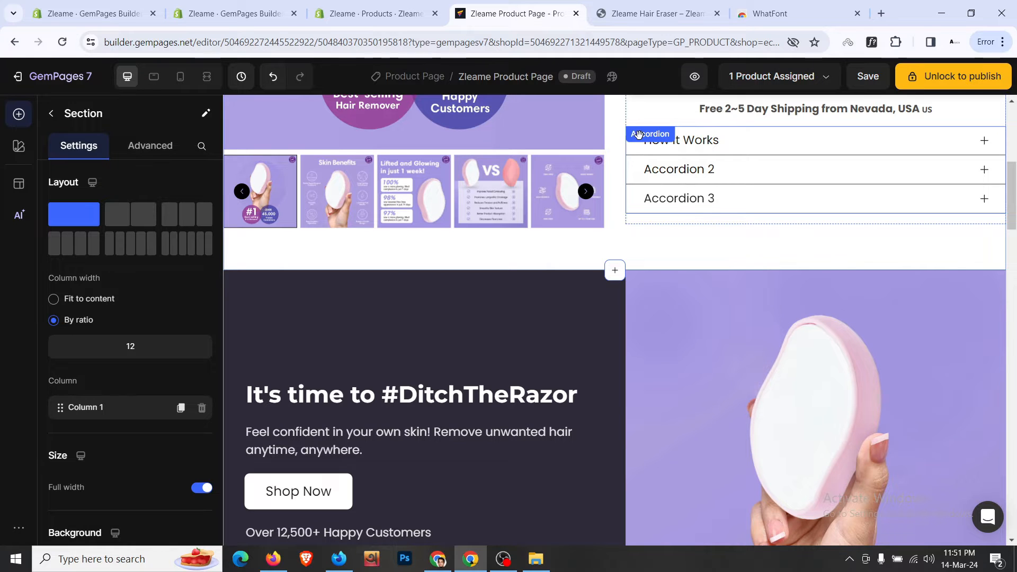
{"action": "scroll", "coordinate": [113, 319], "scroll_direction": "down", "scroll_amount": 6}
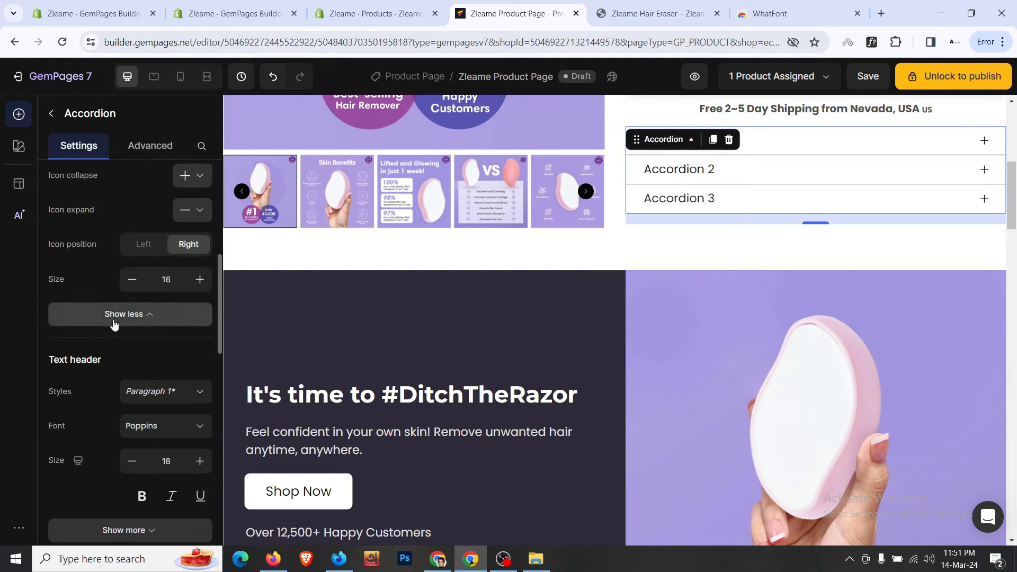
{"action": "scroll", "coordinate": [113, 324], "scroll_direction": "down", "scroll_amount": 5}
{"action": "scroll", "coordinate": [113, 323], "scroll_direction": "up", "scroll_amount": 5}
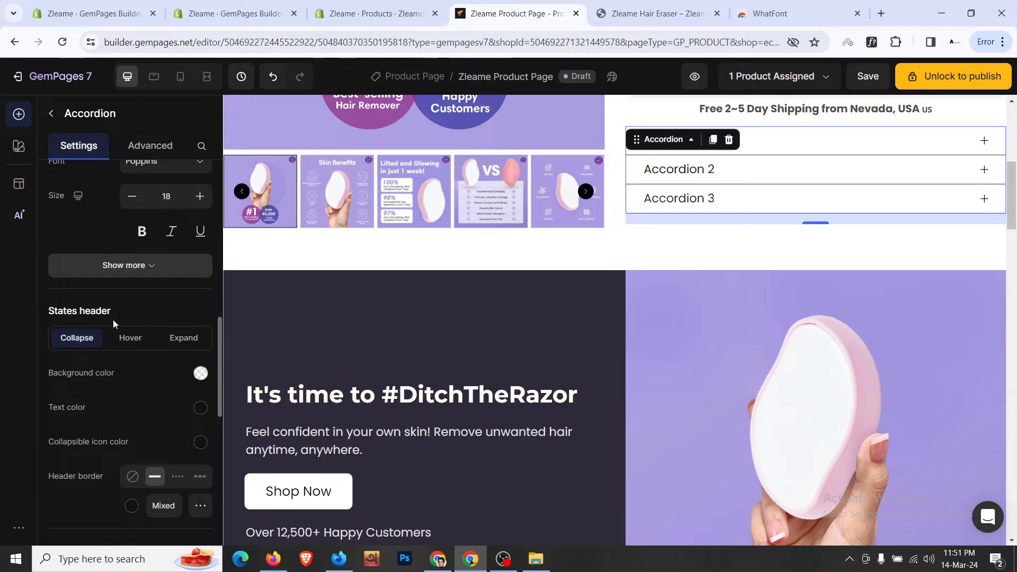
{"action": "scroll", "coordinate": [113, 325], "scroll_direction": "down", "scroll_amount": 2}
{"action": "left_click", "coordinate": [148, 342]}
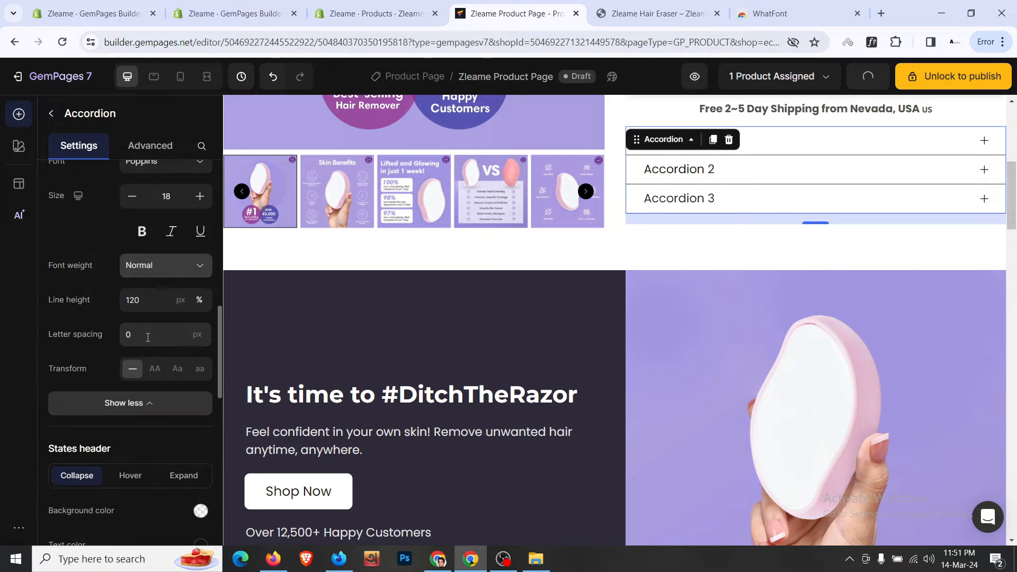
- Set the accordion header top and bottom padding to L (16px)
{"action": "scroll", "coordinate": [151, 318], "scroll_direction": "down", "scroll_amount": 2}
{"action": "scroll", "coordinate": [156, 286], "scroll_direction": "up", "scroll_amount": 1}
{"action": "scroll", "coordinate": [157, 278], "scroll_direction": "down", "scroll_amount": 9}
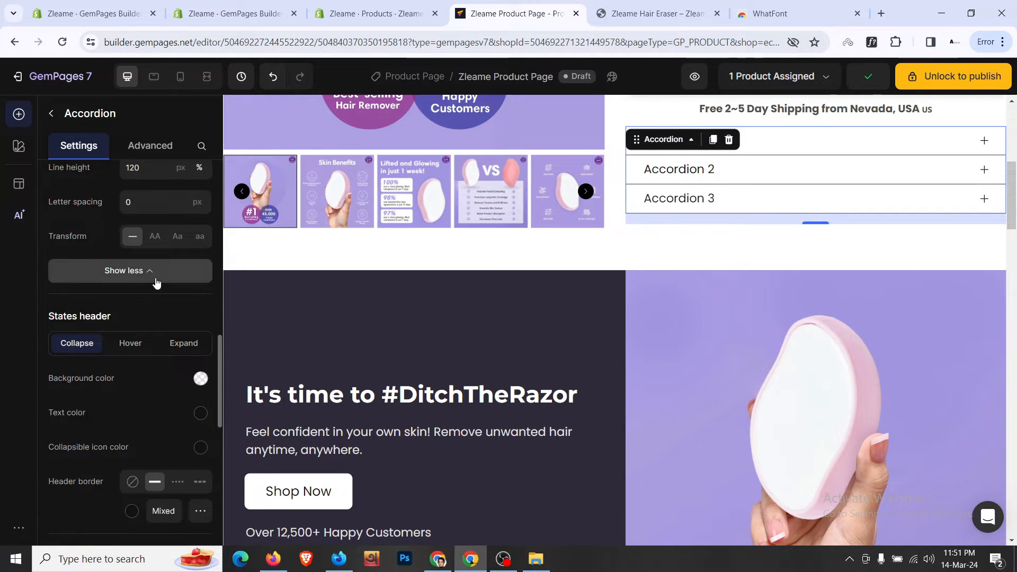
{"action": "left_click", "coordinate": [171, 299]}
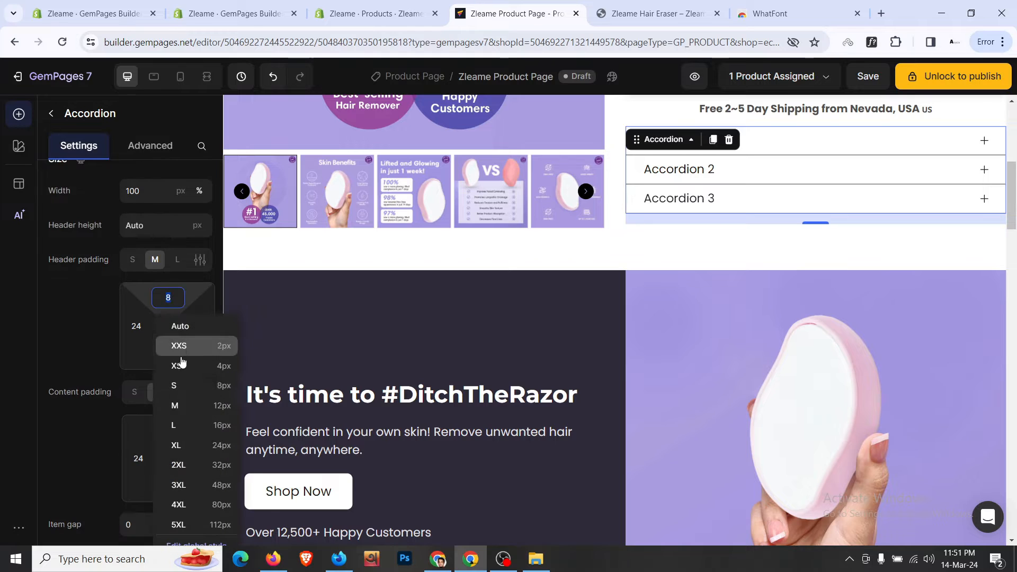
{"action": "left_click", "coordinate": [210, 426]}
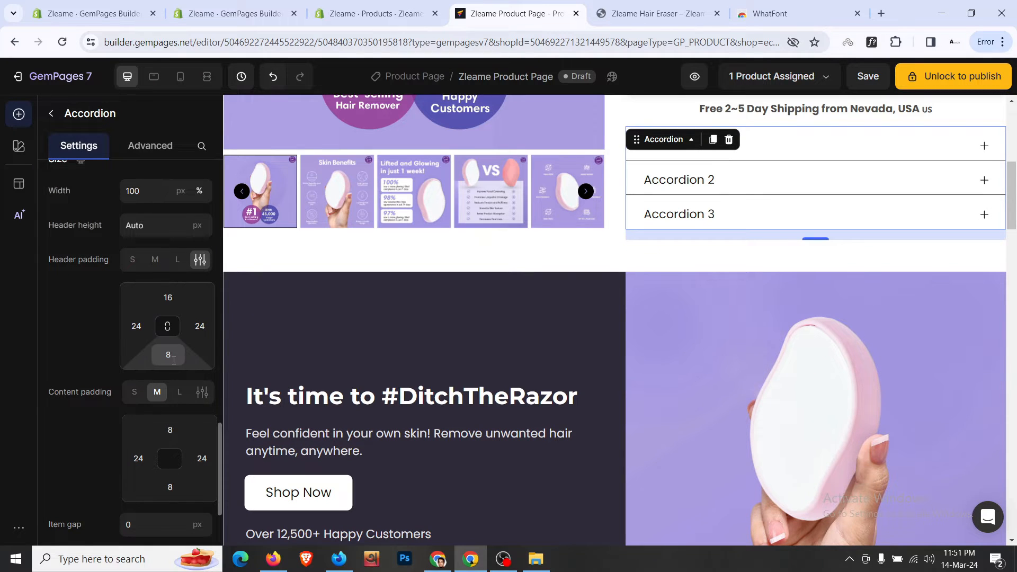
{"action": "left_click", "coordinate": [168, 354]}
{"action": "left_click", "coordinate": [213, 483]}
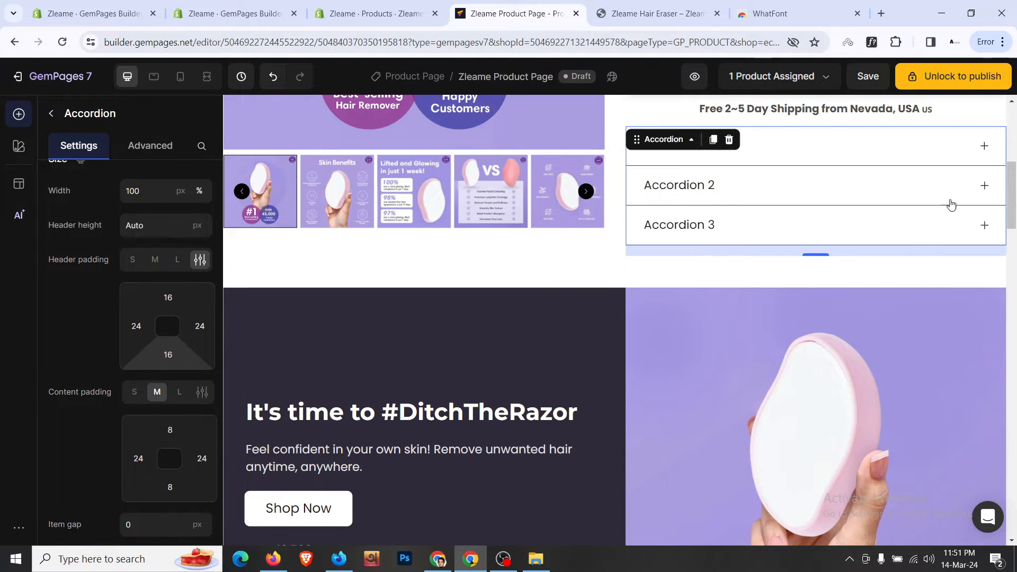
- Test the first accordion item's toggle and compare with the live storefront's How it works
{"action": "left_click", "coordinate": [770, 108]}
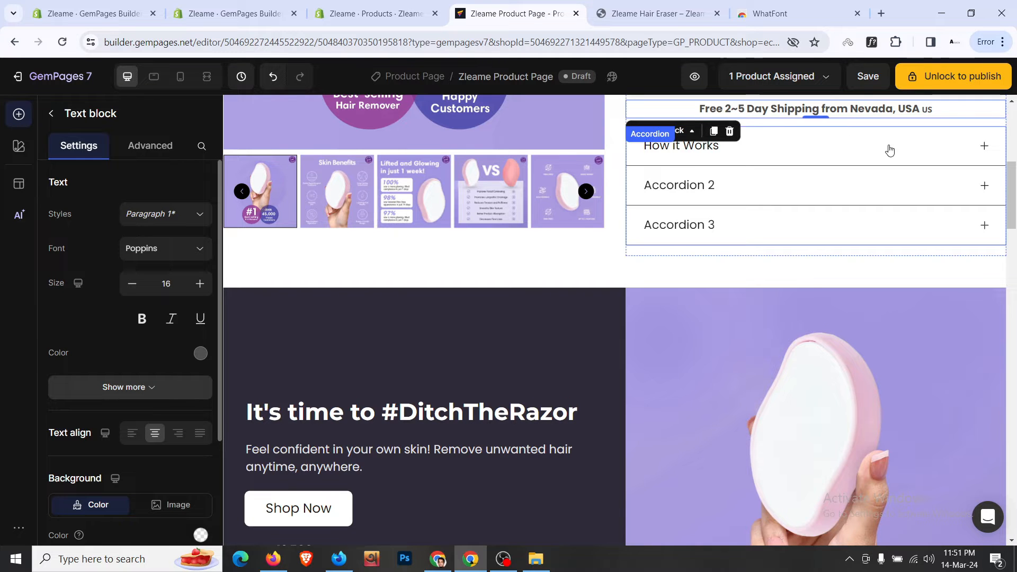
{"action": "left_click", "coordinate": [987, 150]}
{"action": "left_click", "coordinate": [988, 150]}
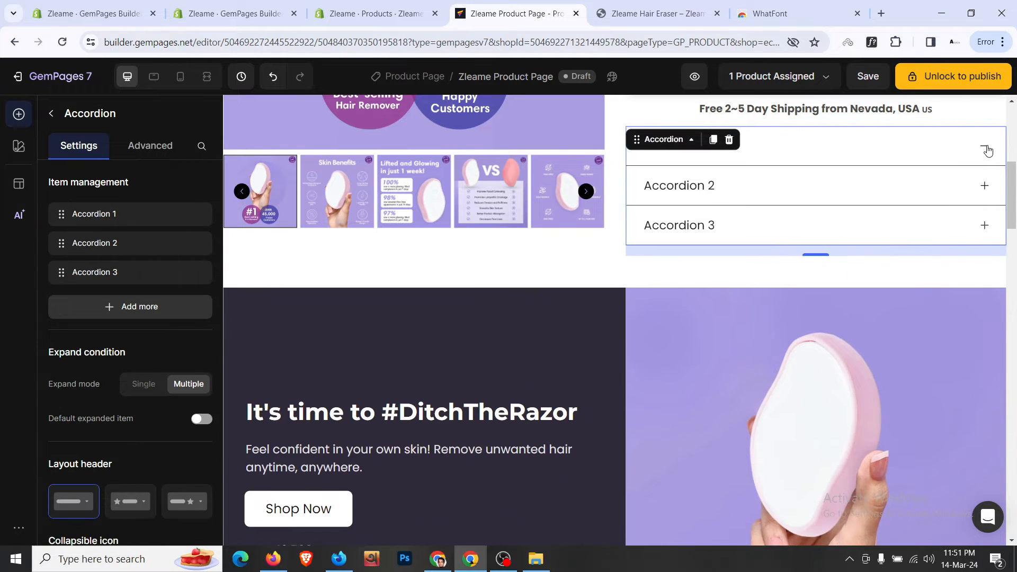
{"action": "left_click", "coordinate": [987, 150]}
{"action": "left_click", "coordinate": [987, 150]}
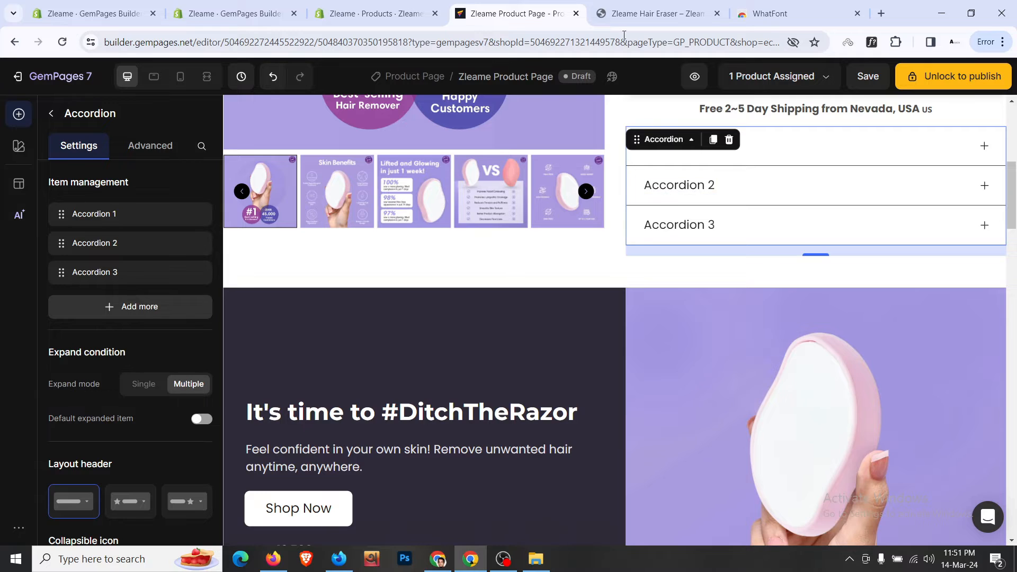
{"action": "left_click", "coordinate": [642, 14]}
{"action": "left_click", "coordinate": [658, 281]}
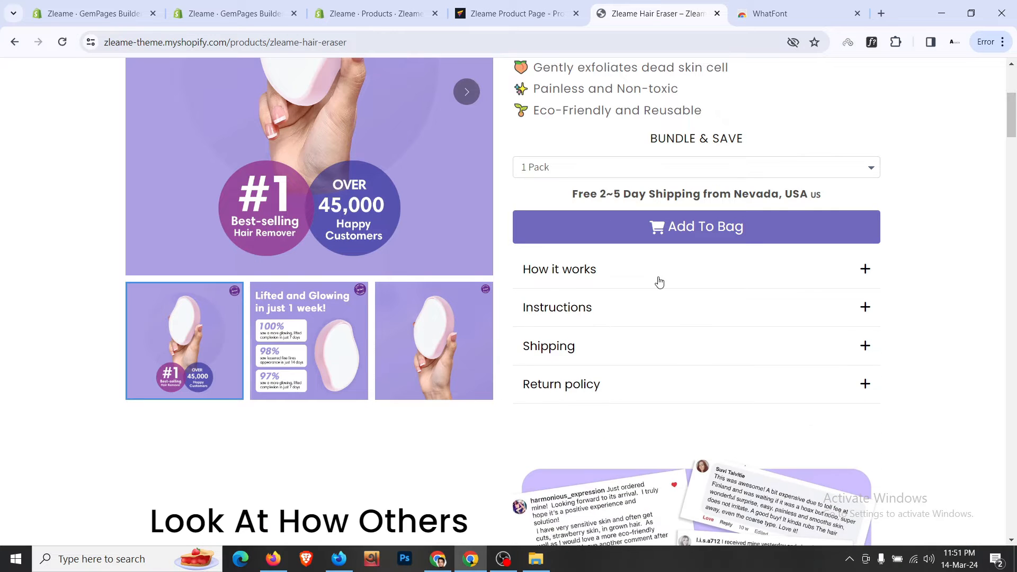
- Rename Accordion 2 to Instructions and Accordion 3 to Shipping, then save
{"action": "left_click", "coordinate": [516, 14]}
{"action": "left_click", "coordinate": [676, 187]}
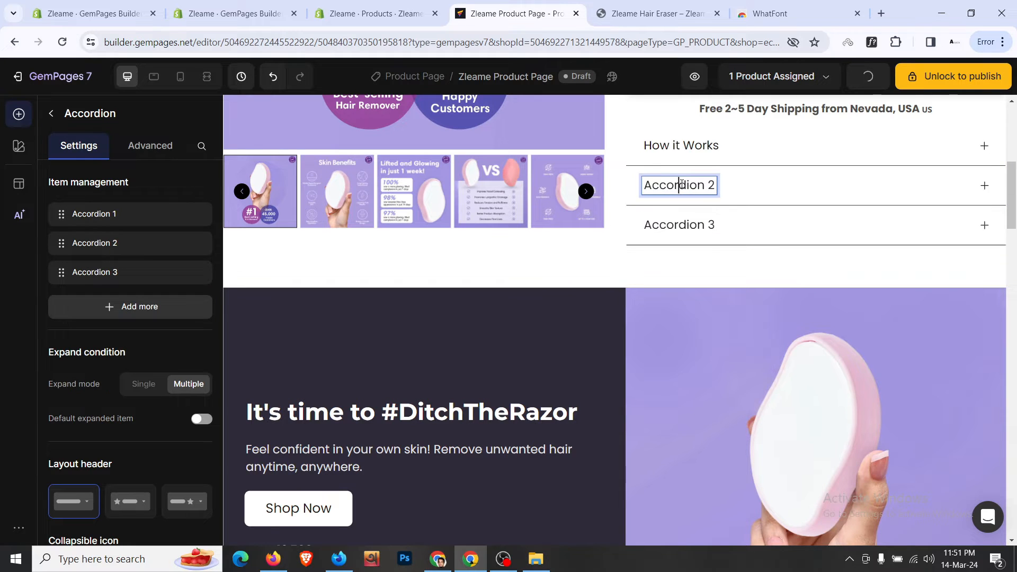
{"action": "key", "text": "ctrl+a"}
{"action": "type", "text": "In"}
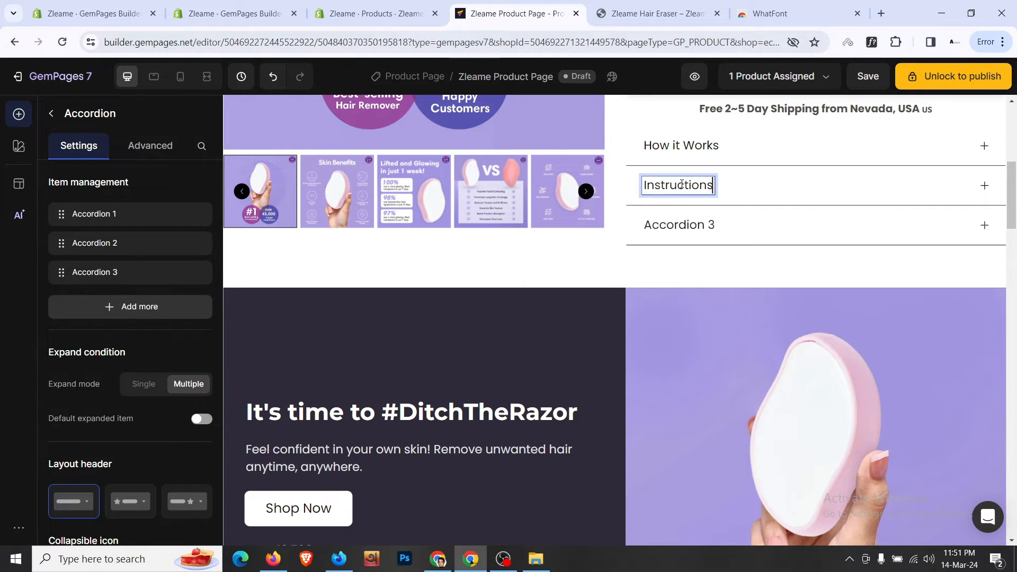
{"action": "left_click", "coordinate": [657, 14]}
{"action": "left_click", "coordinate": [516, 14]}
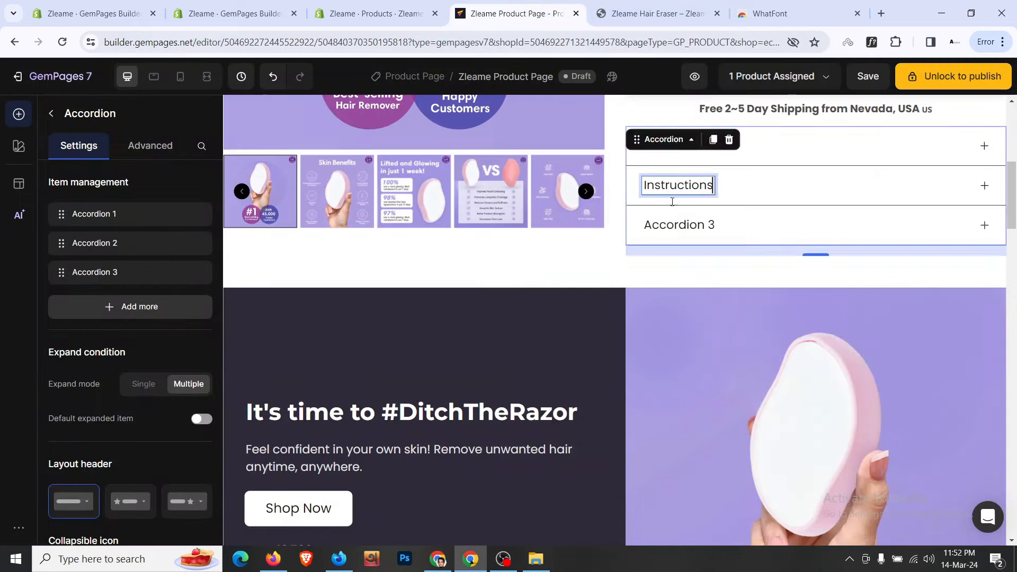
{"action": "left_click", "coordinate": [681, 224]}
{"action": "type", "text": "Shipping"}
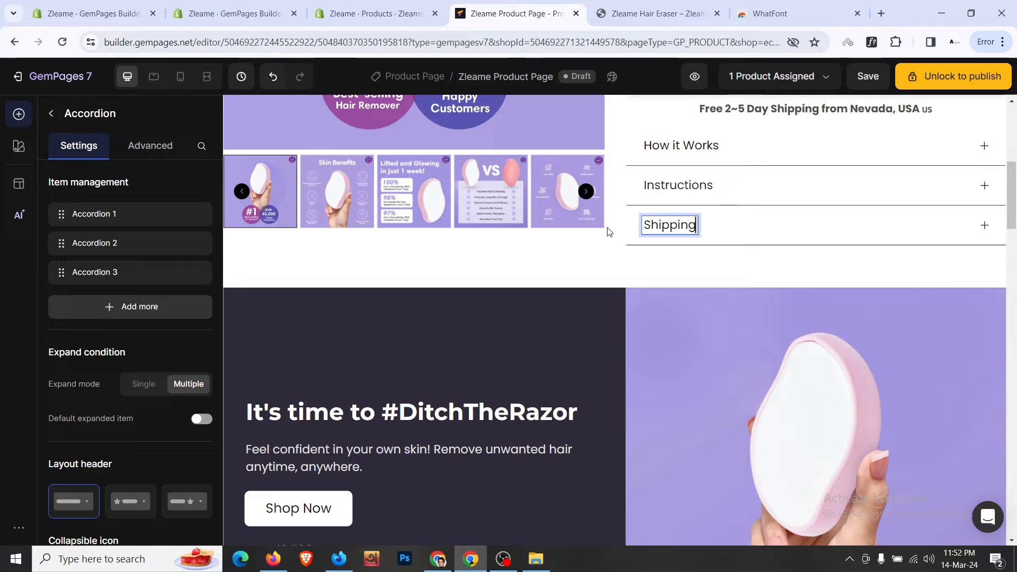
{"action": "key", "text": "ctrl+s"}
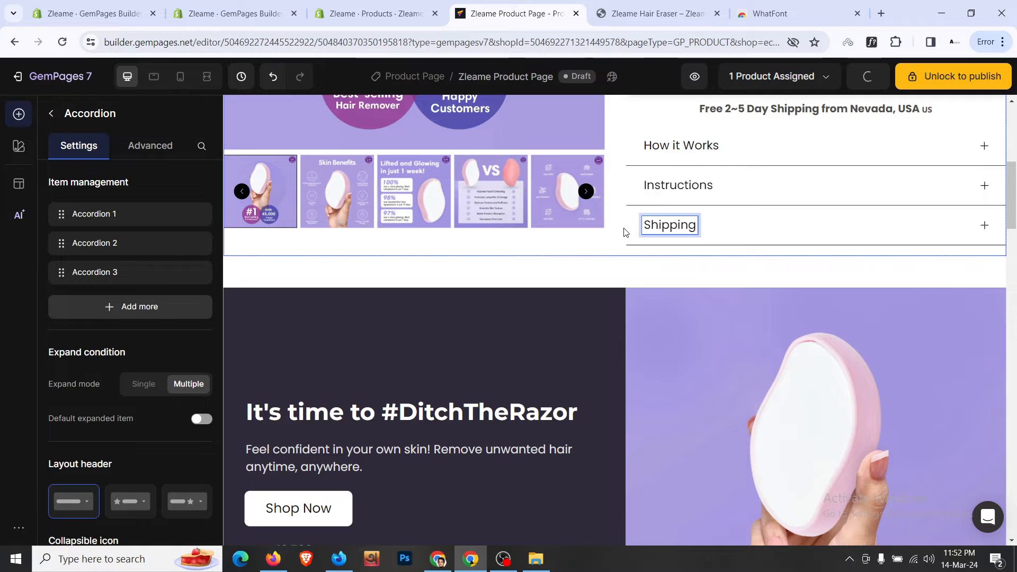
- Add a fourth accordion item and title it Return Policy
{"action": "left_click", "coordinate": [630, 232]}
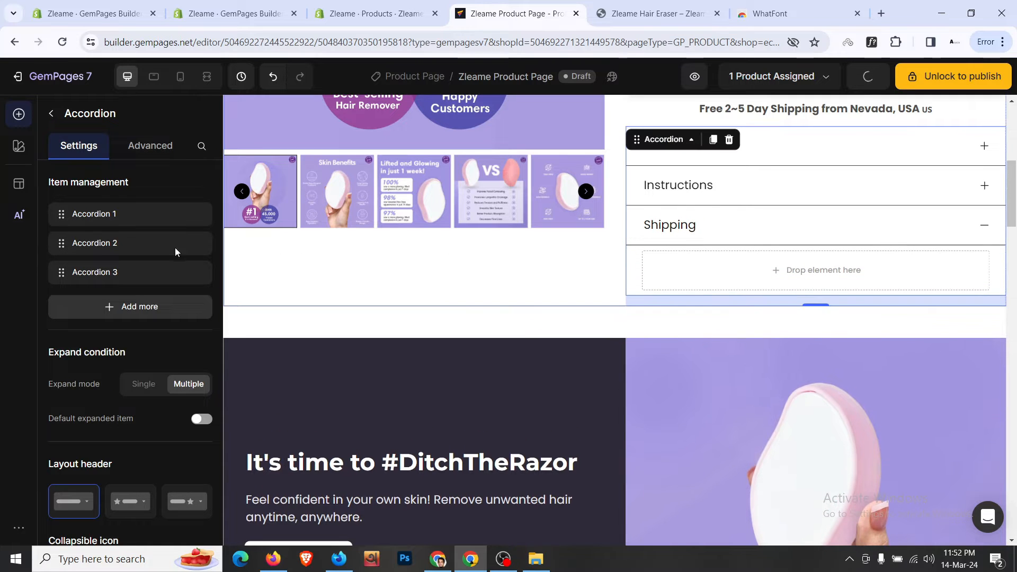
{"action": "left_click", "coordinate": [668, 6]}
{"action": "left_click", "coordinate": [548, 6]}
{"action": "left_click", "coordinate": [688, 333]}
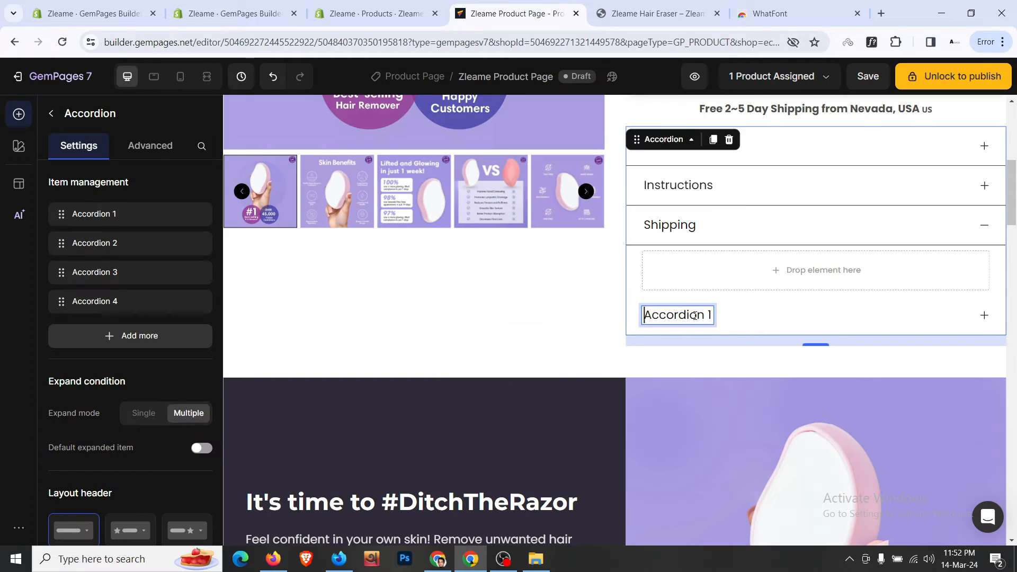
{"action": "triple_click", "coordinate": [696, 319]}
{"action": "type", "text": "Return Policy"}
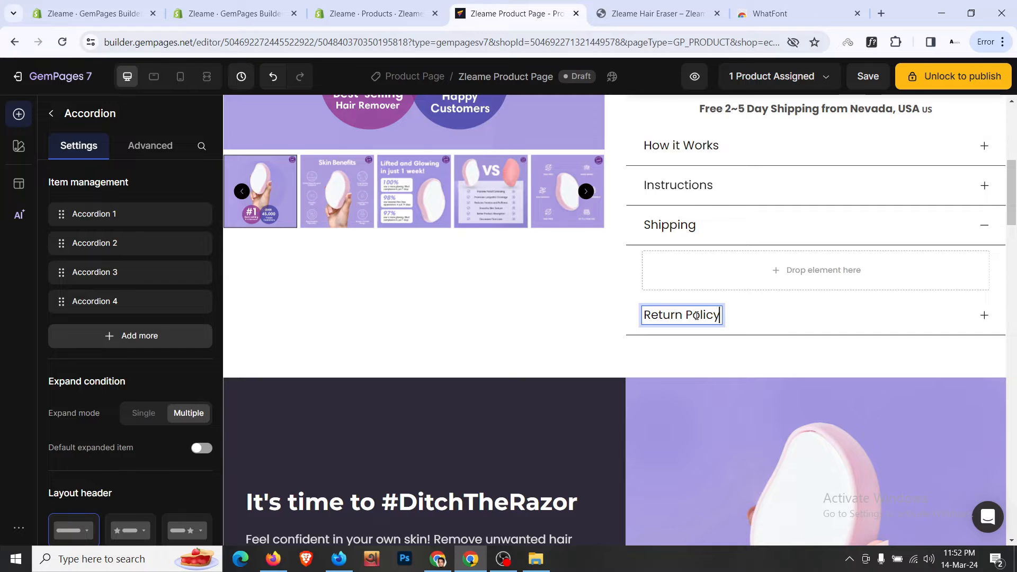
- Collapse How it Works and give the accordion a 16px top margin
{"action": "scroll", "coordinate": [696, 316], "scroll_direction": "up", "scroll_amount": 1}
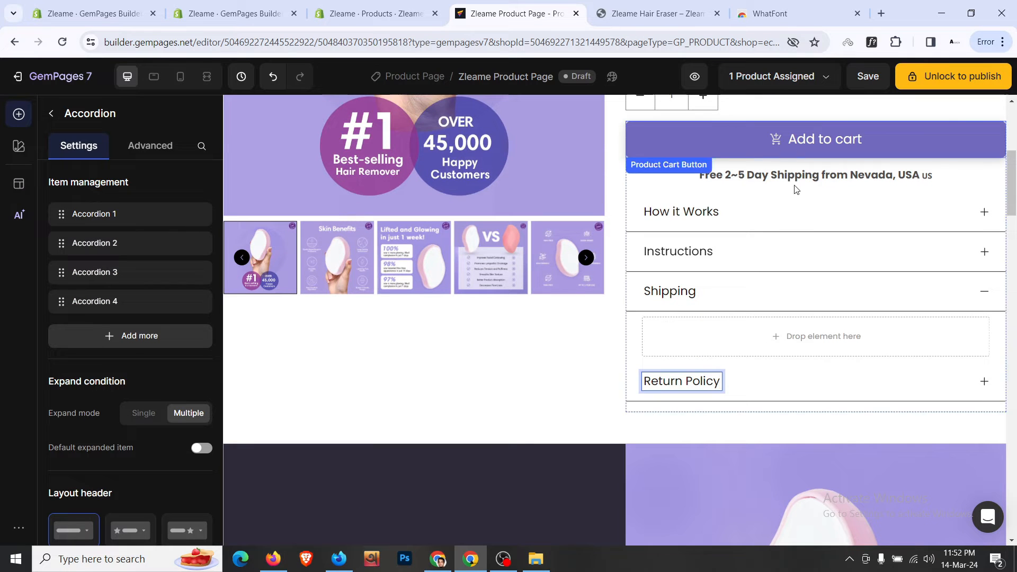
{"action": "left_click", "coordinate": [789, 209]}
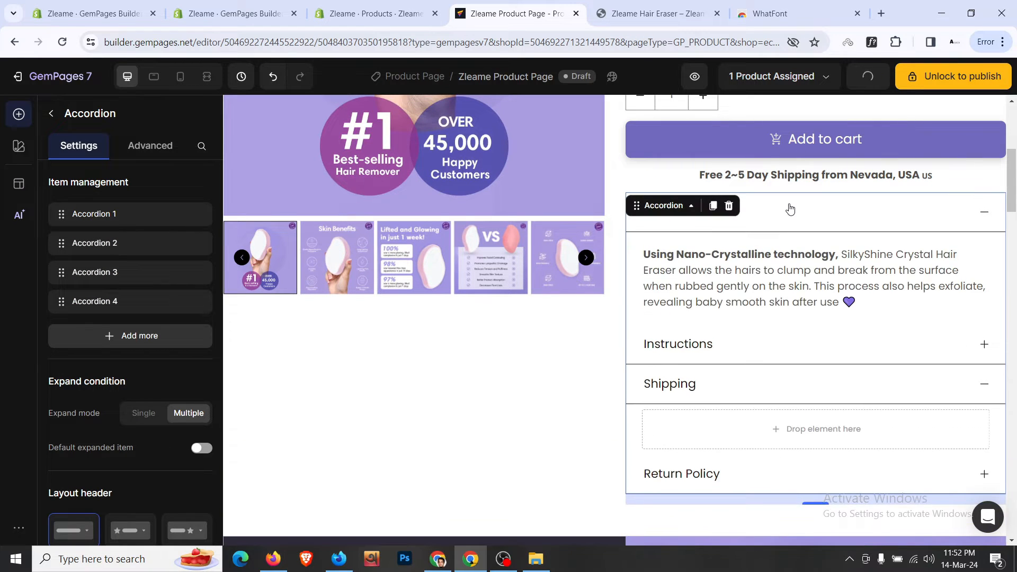
{"action": "left_click", "coordinate": [790, 210]}
{"action": "left_click", "coordinate": [149, 147]}
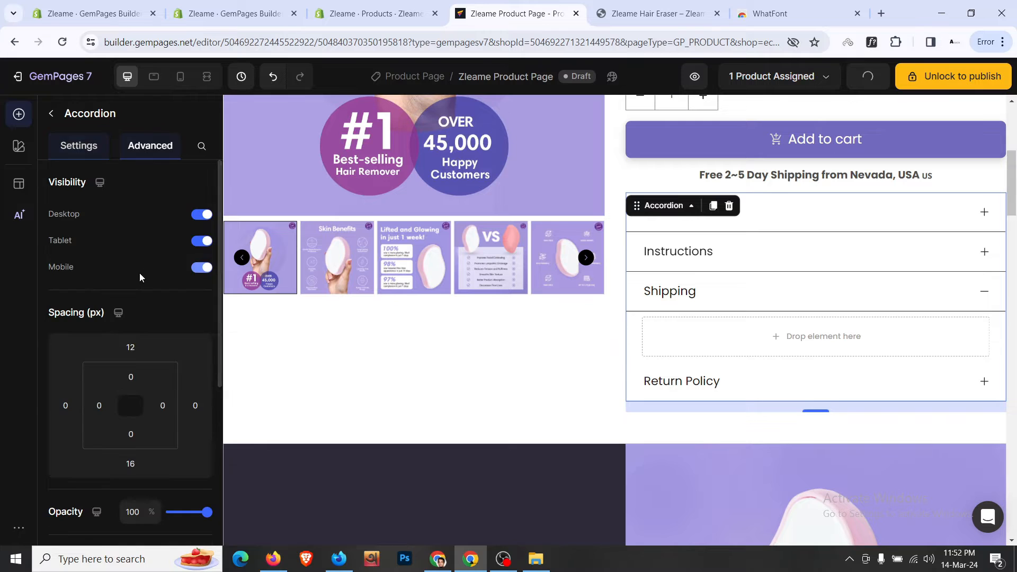
{"action": "left_click", "coordinate": [130, 347]}
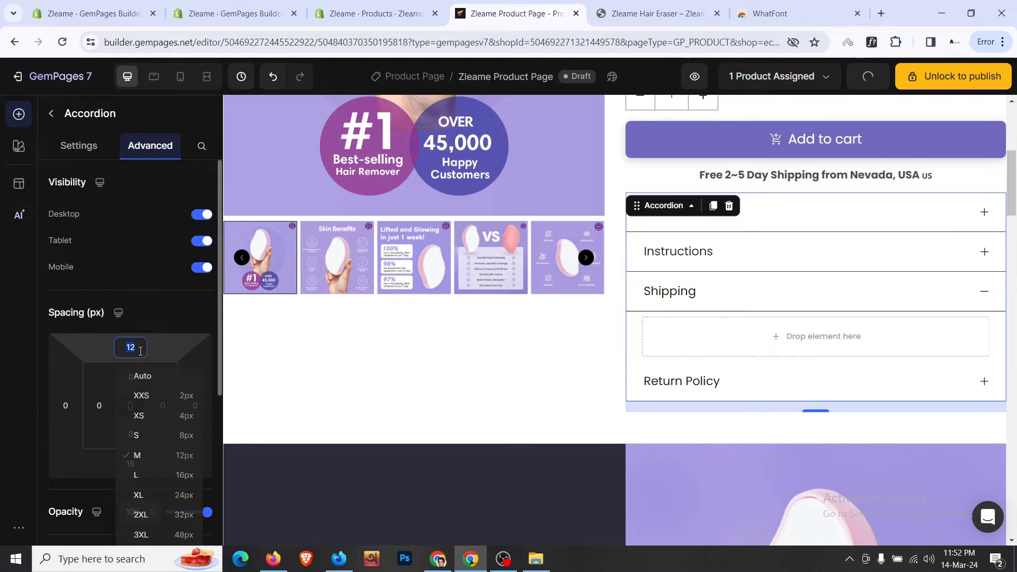
{"action": "left_click", "coordinate": [177, 475]}
- Compare the storefront's Instructions item, then expand How it Works in the editor
{"action": "left_click", "coordinate": [657, 13]}
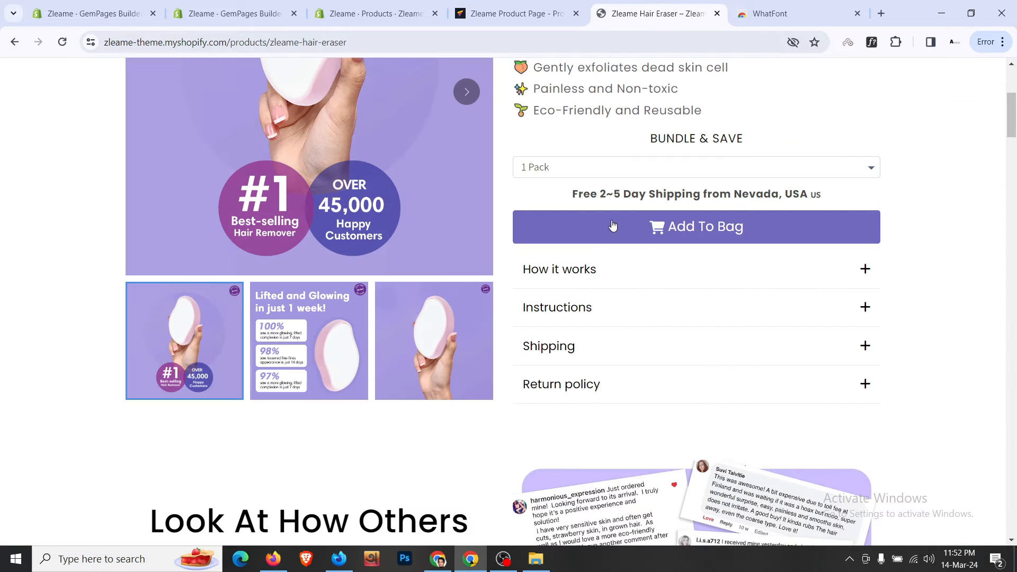
{"action": "left_click", "coordinate": [611, 320]}
{"action": "scroll", "coordinate": [612, 320], "scroll_direction": "down", "scroll_amount": 3}
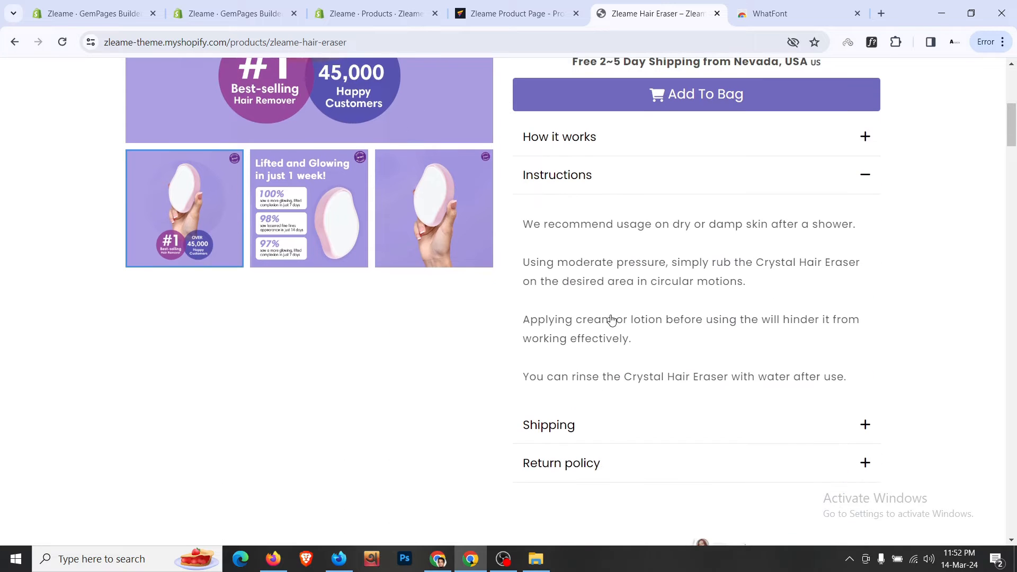
{"action": "left_click", "coordinate": [528, 4]}
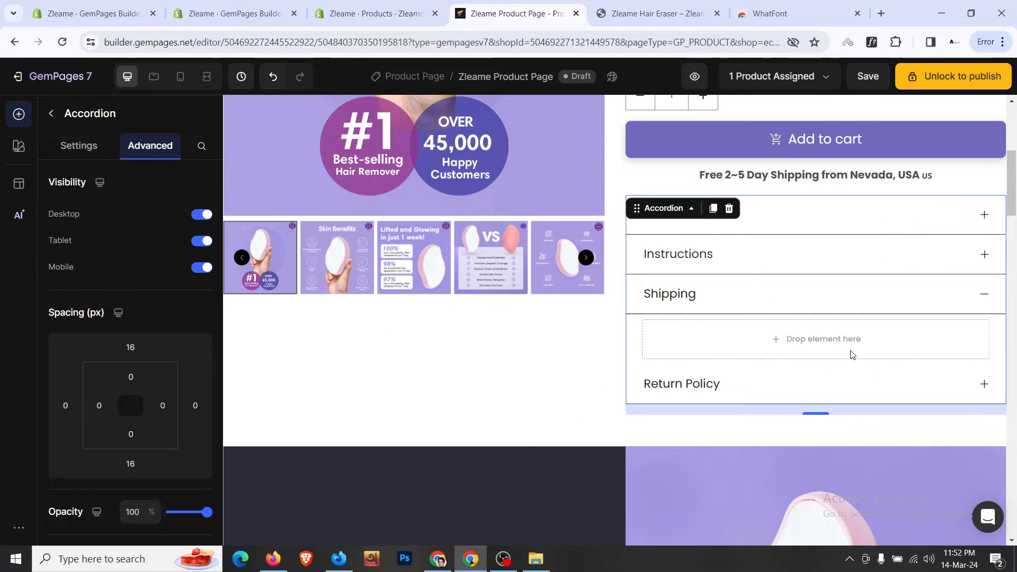
{"action": "left_click", "coordinate": [977, 300]}
{"action": "left_click", "coordinate": [972, 227]}
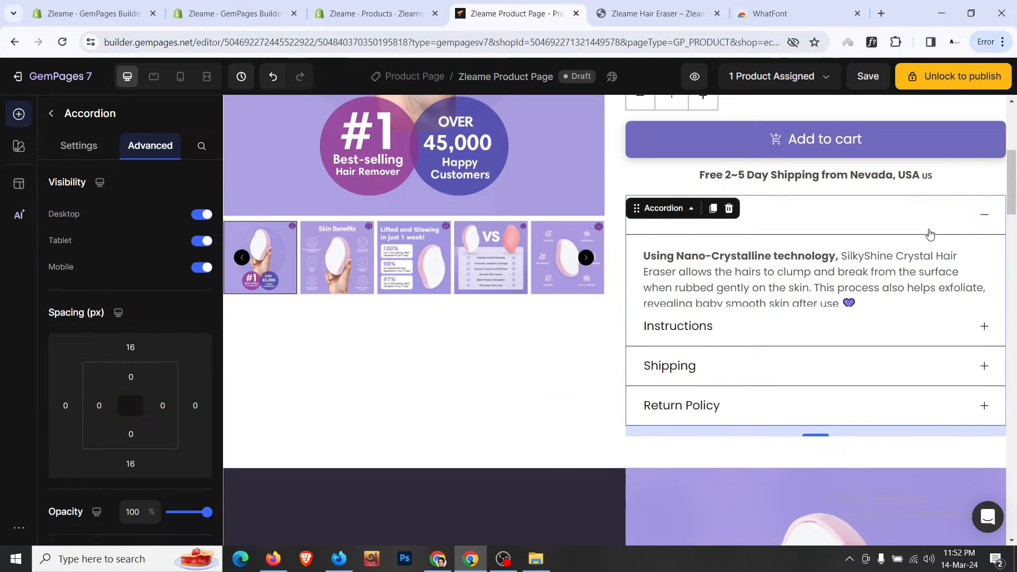
{"action": "scroll", "coordinate": [798, 259], "scroll_direction": "down", "scroll_amount": 1}
{"action": "scroll", "coordinate": [798, 260], "scroll_direction": "down", "scroll_amount": 1}
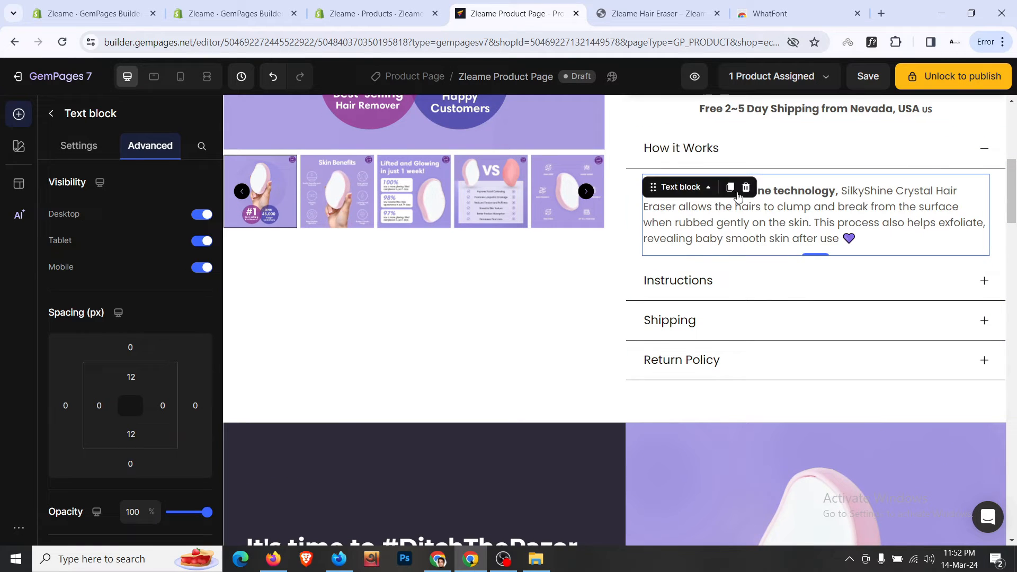
- Duplicate the How it Works text and move the copy above the accordion, undoing misplaced attempts
{"action": "left_click", "coordinate": [730, 187]}
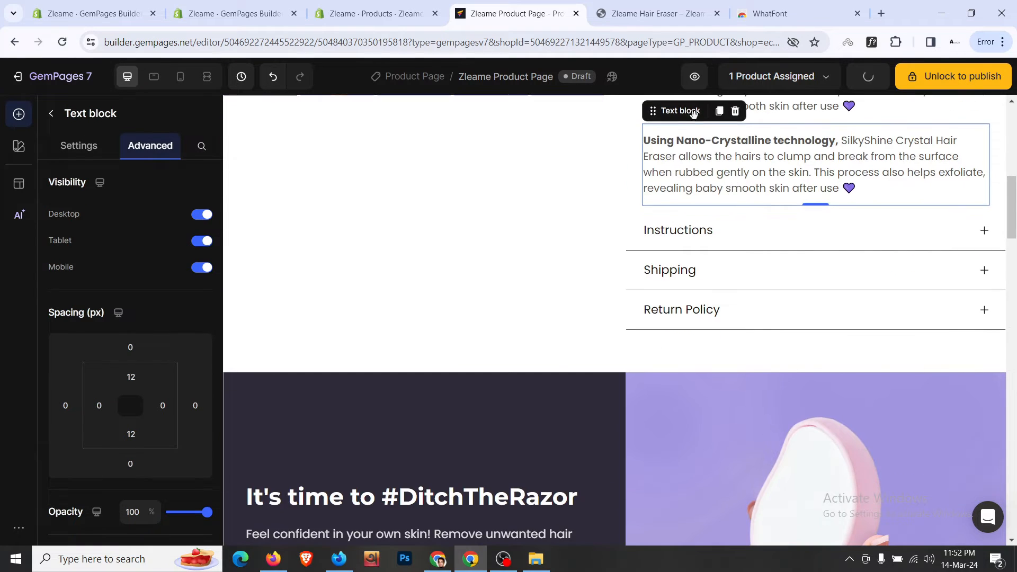
{"action": "left_click_drag", "start_coordinate": [693, 114], "coordinate": [727, 339]}
{"action": "scroll", "coordinate": [757, 265], "scroll_direction": "up", "scroll_amount": 4}
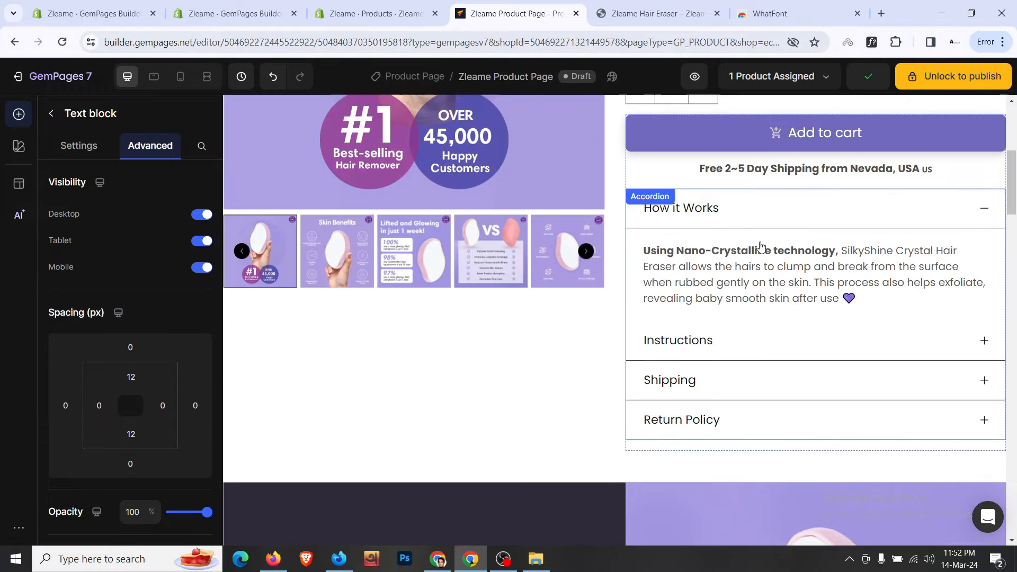
{"action": "key", "text": "ctrl+z"}
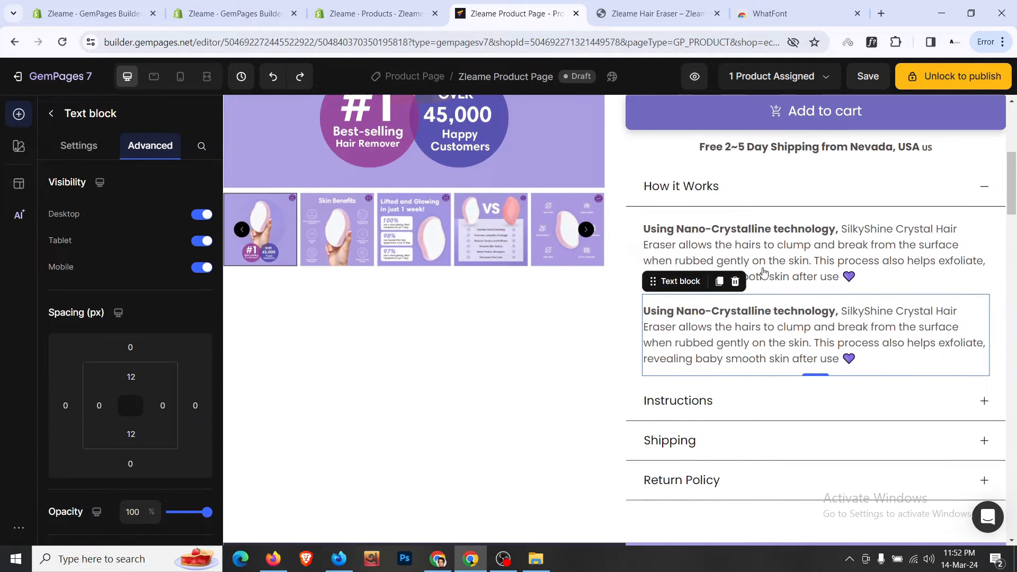
{"action": "left_click_drag", "start_coordinate": [689, 309], "coordinate": [784, 180]}
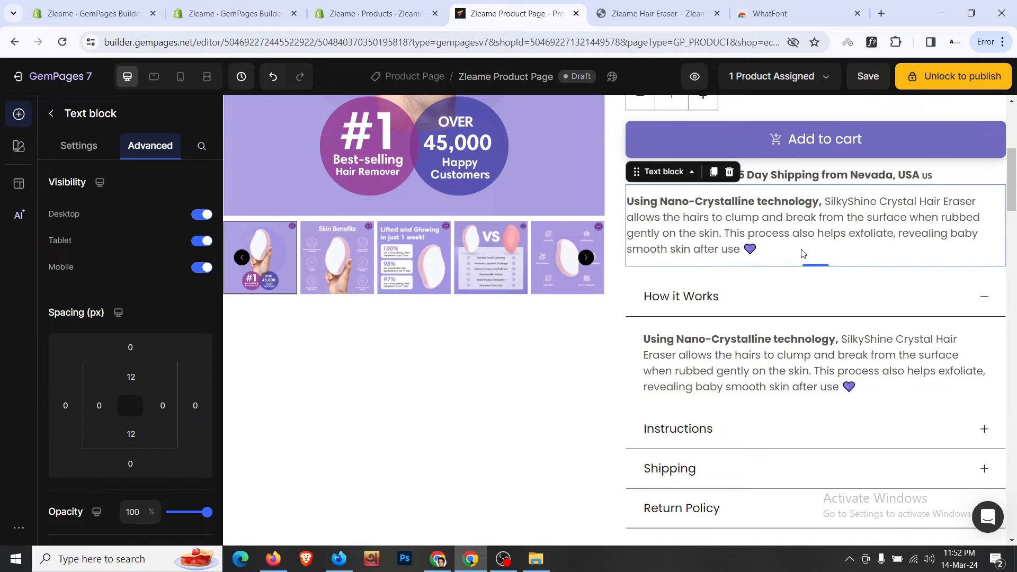
{"action": "scroll", "coordinate": [848, 275], "scroll_direction": "down", "scroll_amount": 2}
{"action": "left_click", "coordinate": [977, 300]}
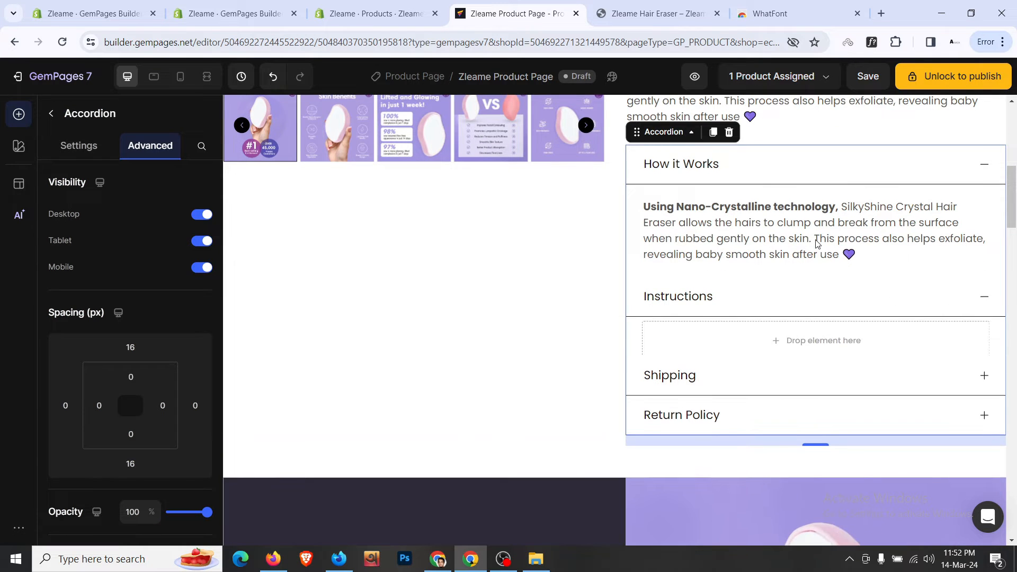
{"action": "scroll", "coordinate": [794, 239], "scroll_direction": "up", "scroll_amount": 1}
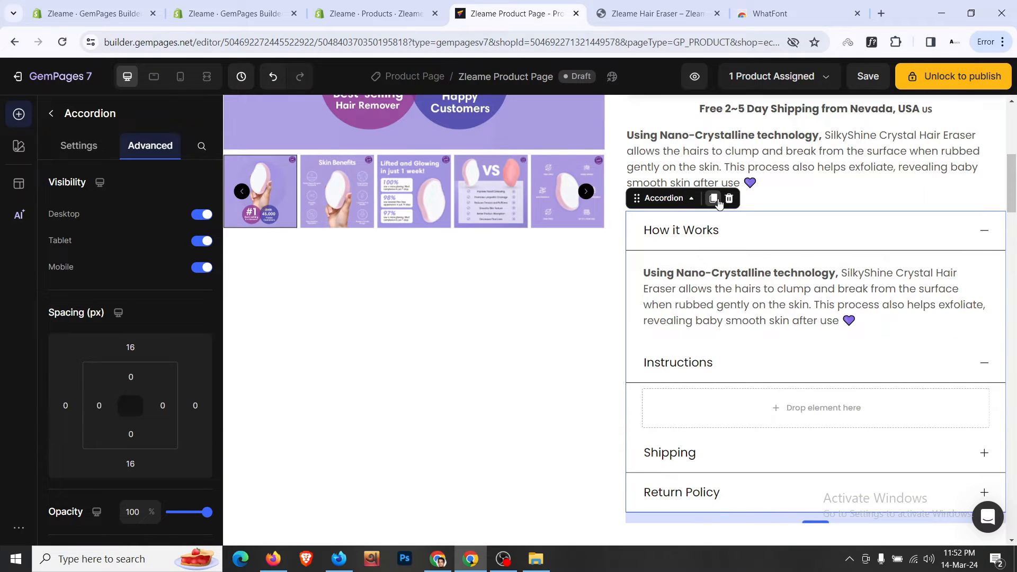
{"action": "left_click", "coordinate": [715, 200]}
{"action": "key", "text": "ctrl+z"}
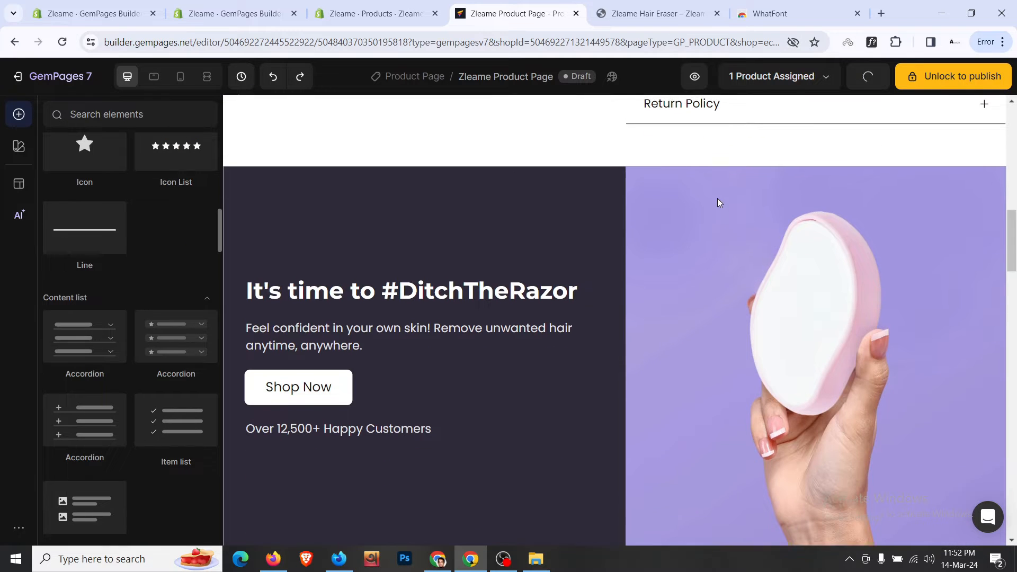
{"action": "scroll", "coordinate": [720, 212], "scroll_direction": "up", "scroll_amount": 7}
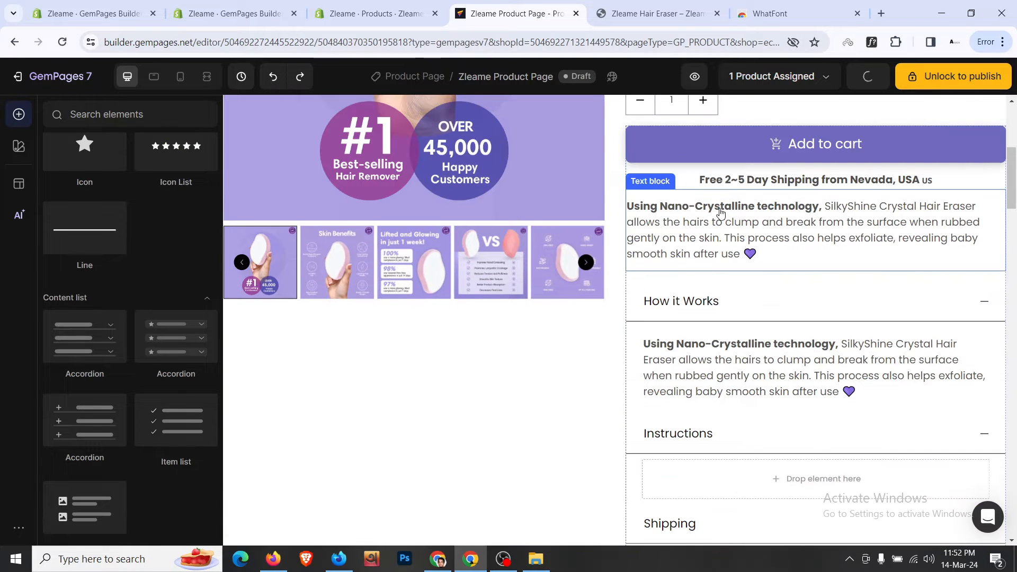
- Make two more copies of the Nano-Crystalline description text block
{"action": "left_click", "coordinate": [720, 212]}
{"action": "left_click", "coordinate": [714, 177]}
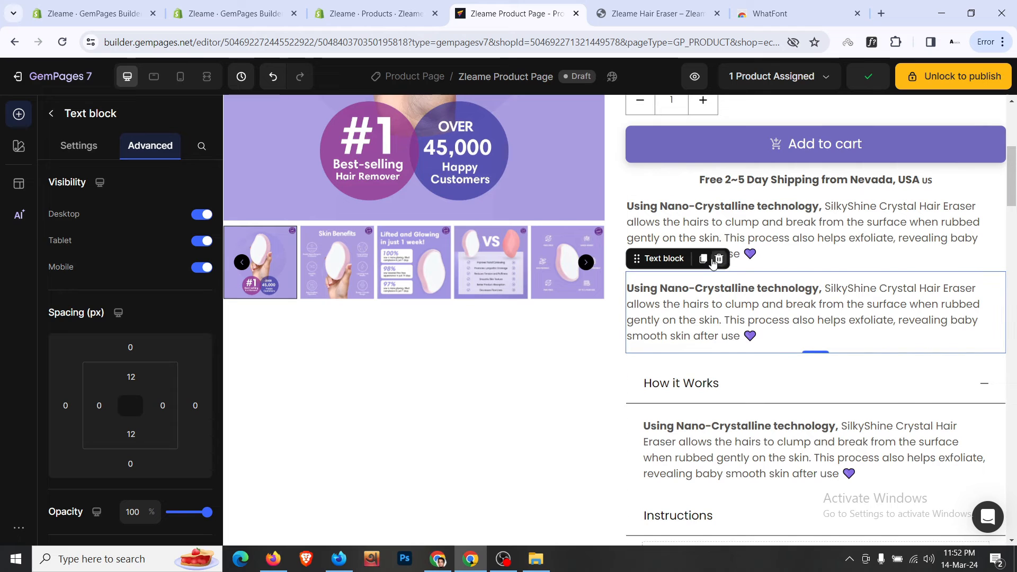
{"action": "left_click", "coordinate": [704, 259]}
{"action": "scroll", "coordinate": [675, 228], "scroll_direction": "down", "scroll_amount": 2}
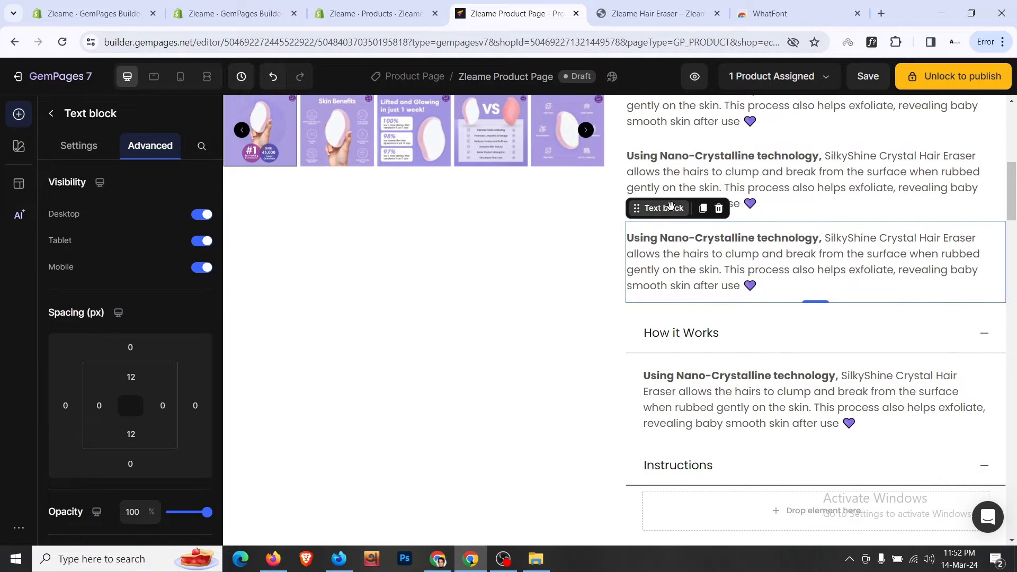
{"action": "left_click_drag", "start_coordinate": [732, 374], "coordinate": [769, 472]}
{"action": "scroll", "coordinate": [934, 368], "scroll_direction": "down", "scroll_amount": 3}
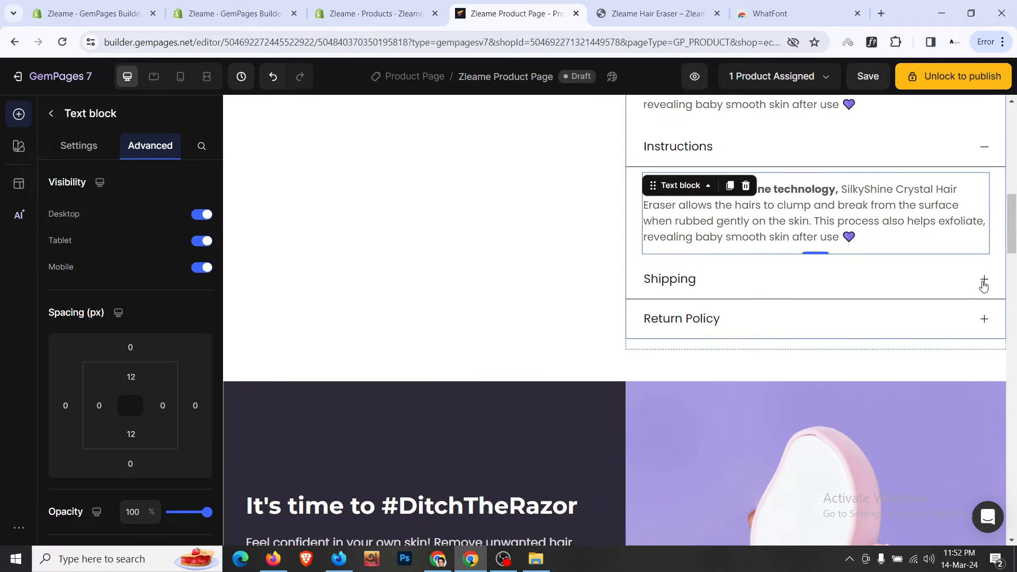
- Move one description copy into Shipping and another down into the accordion
{"action": "left_click", "coordinate": [984, 279]}
{"action": "scroll", "coordinate": [775, 309], "scroll_direction": "up", "scroll_amount": 7}
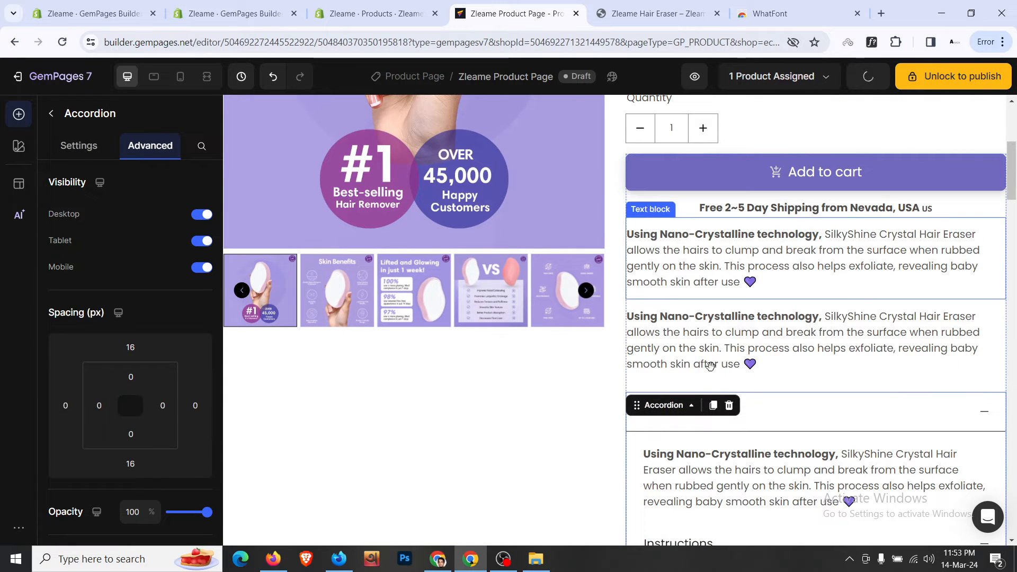
{"action": "left_click_drag", "start_coordinate": [710, 365], "coordinate": [749, 411]}
{"action": "scroll", "coordinate": [737, 352], "scroll_direction": "up", "scroll_amount": 5}
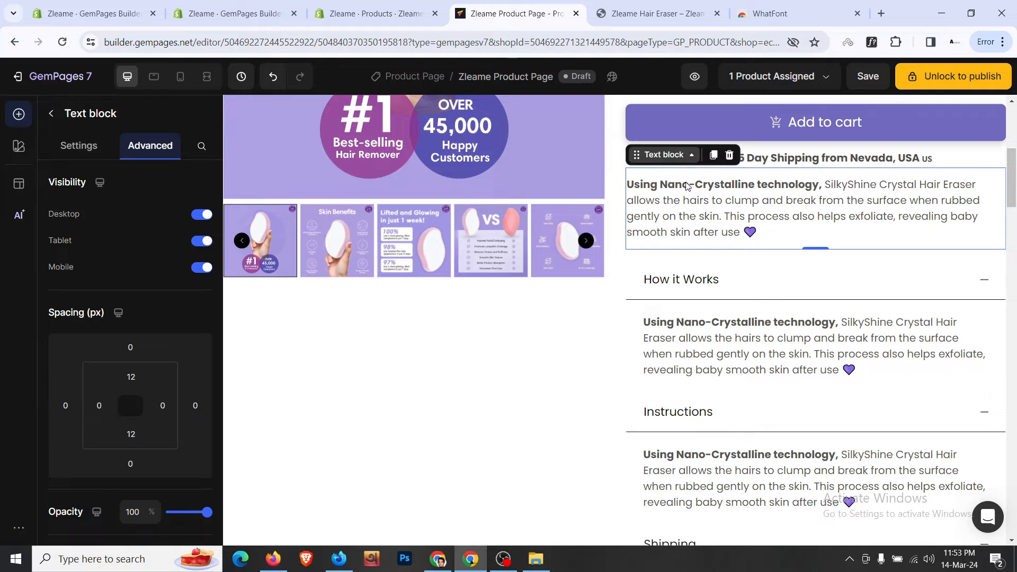
{"action": "left_click_drag", "start_coordinate": [688, 185], "coordinate": [905, 265]}
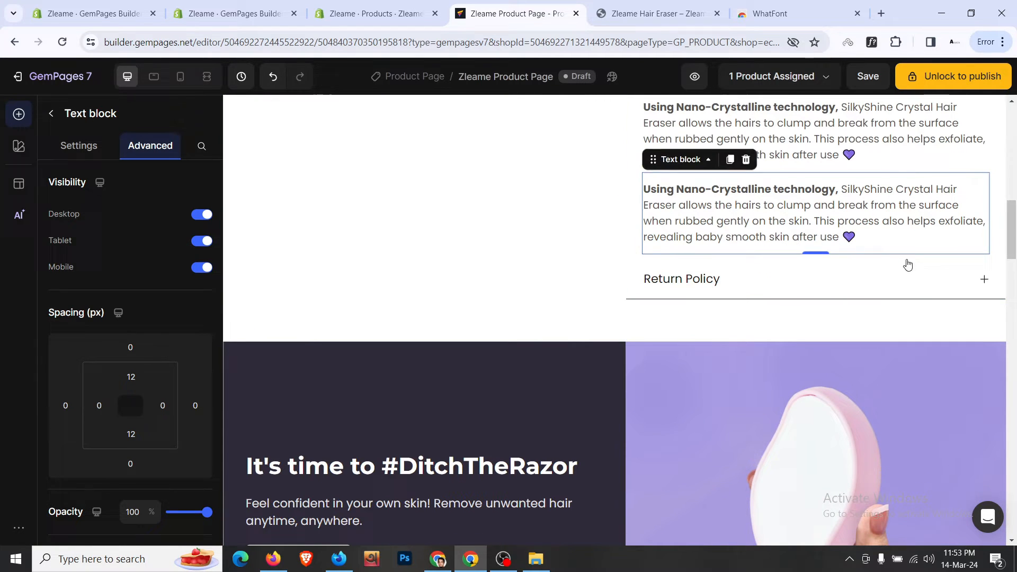
- Place the remaining description copy inside the Return Policy item
{"action": "left_click", "coordinate": [968, 281]}
{"action": "left_click_drag", "start_coordinate": [666, 185], "coordinate": [710, 325]}
{"action": "scroll", "coordinate": [710, 326], "scroll_direction": "up", "scroll_amount": 6}
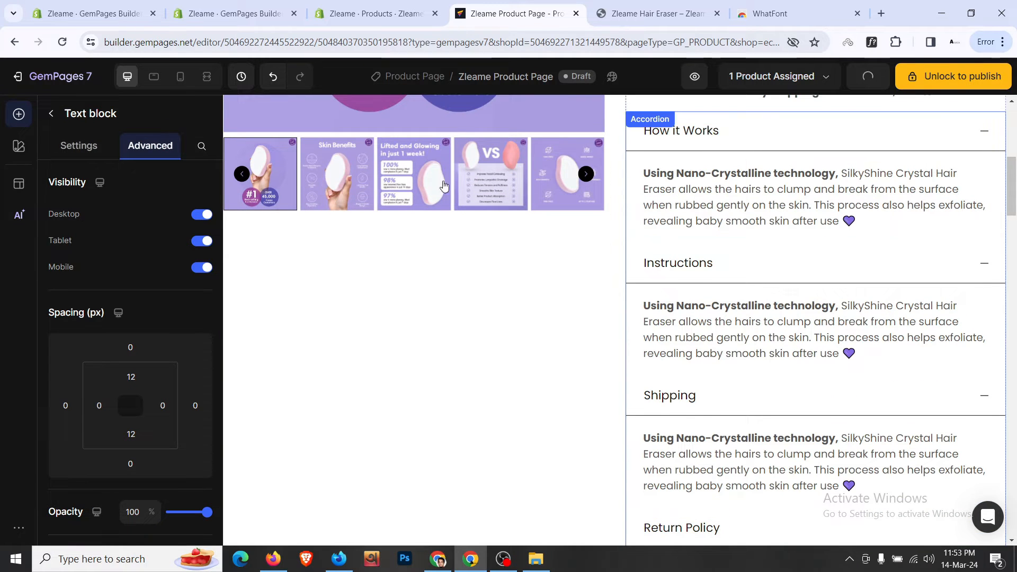
{"action": "left_click", "coordinate": [51, 113]}
{"action": "left_click", "coordinate": [79, 146]}
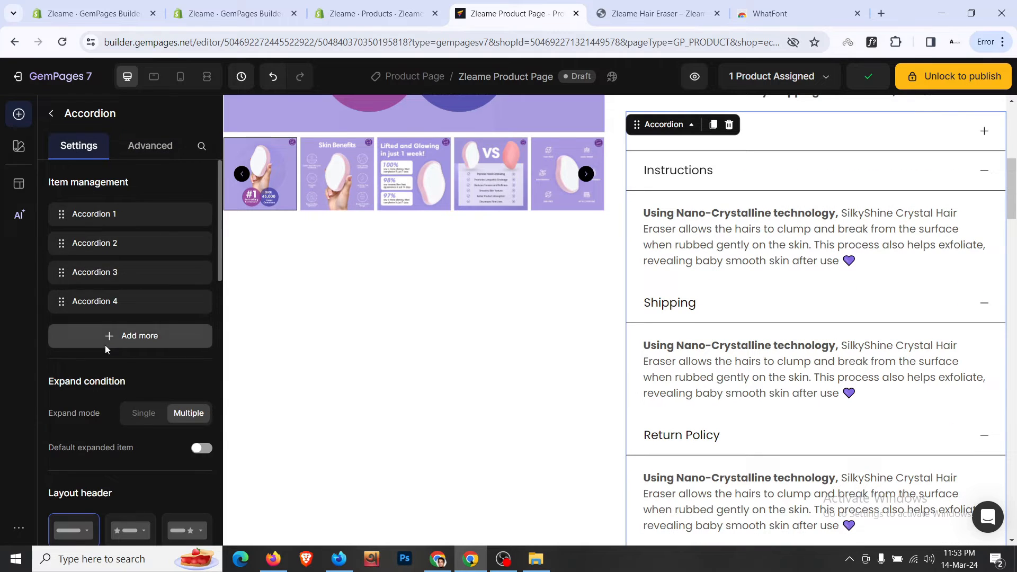
- Set the accordion's Expand mode to Single and test it on Instructions and Shipping
{"action": "scroll", "coordinate": [105, 345], "scroll_direction": "down", "scroll_amount": 3}
{"action": "left_click", "coordinate": [149, 281]}
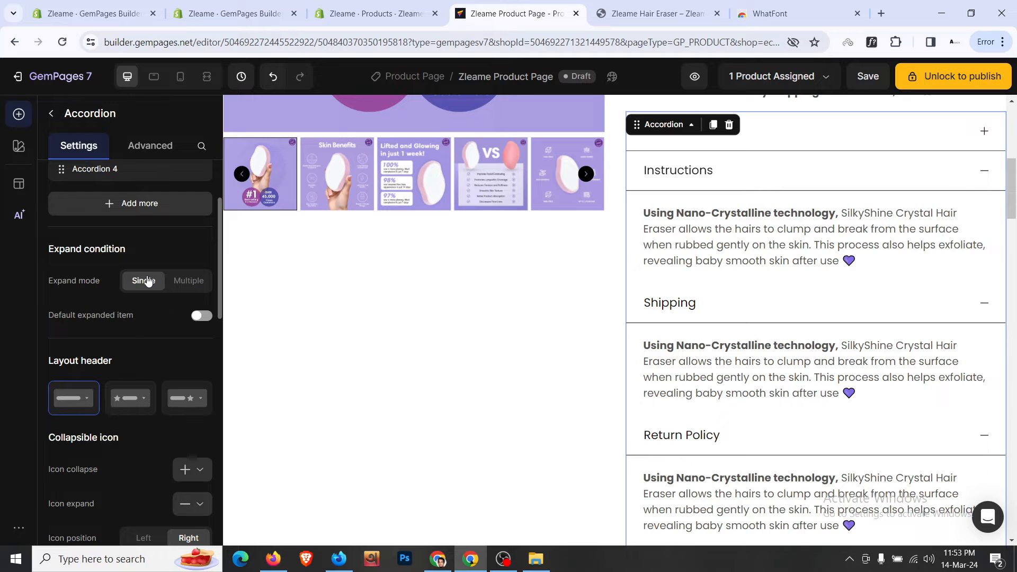
{"action": "left_click", "coordinate": [981, 171]}
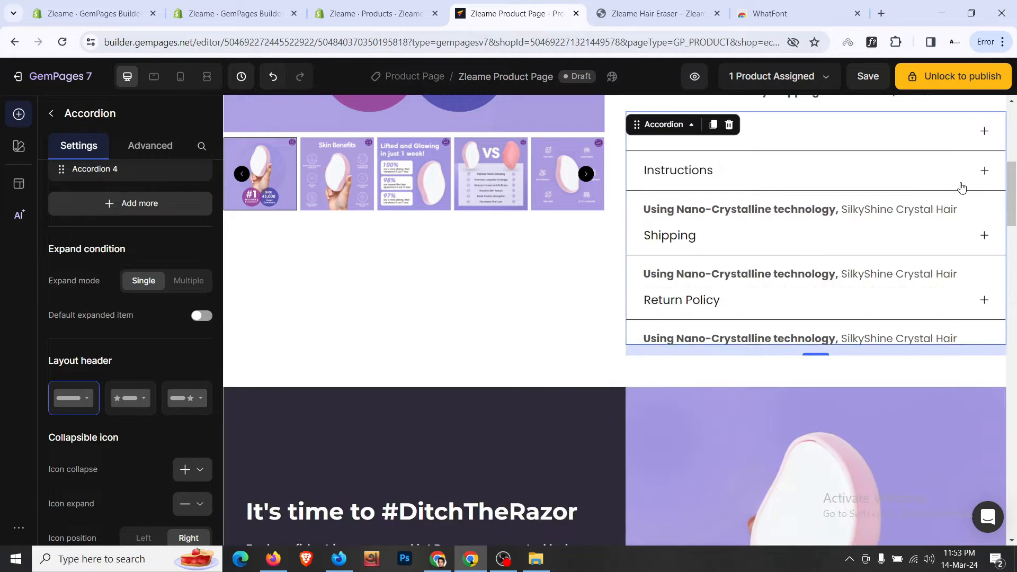
{"action": "left_click", "coordinate": [976, 212]}
{"action": "left_click", "coordinate": [976, 212]}
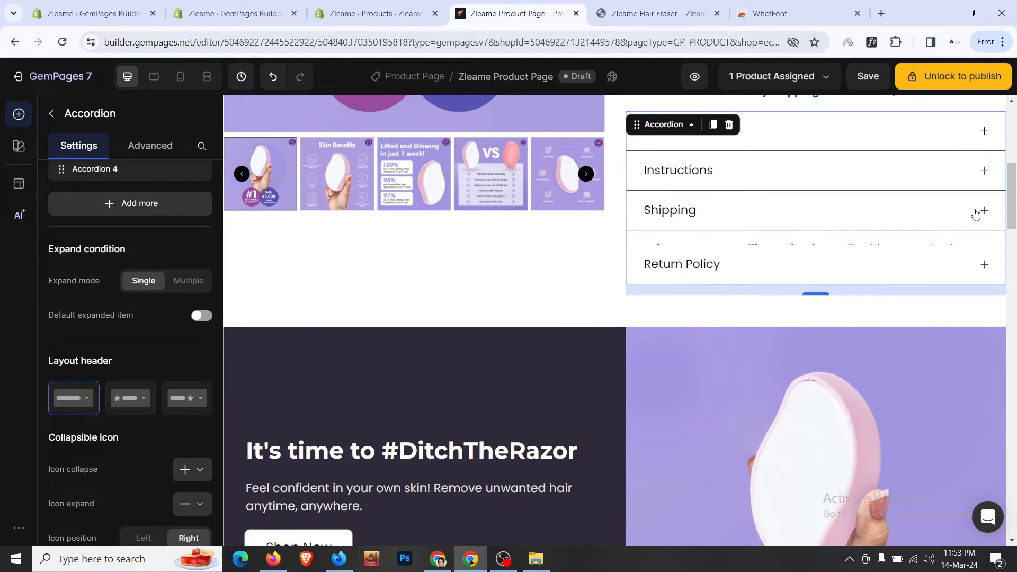
- Try the Default expanded item toggle, then leave it switched off
{"action": "left_click", "coordinate": [580, 293]}
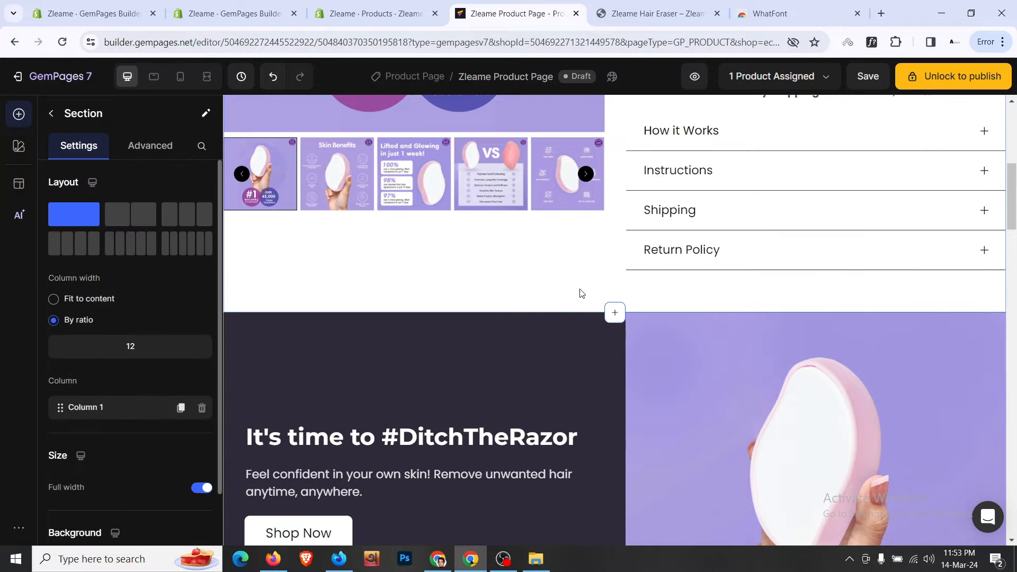
{"action": "left_click", "coordinate": [637, 275]}
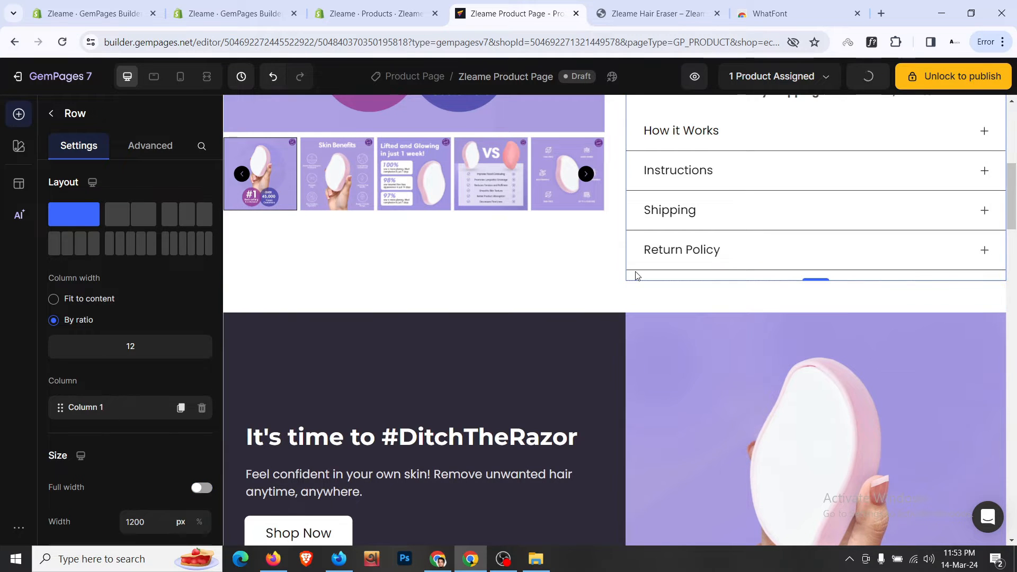
{"action": "scroll", "coordinate": [149, 331], "scroll_direction": "down", "scroll_amount": 1}
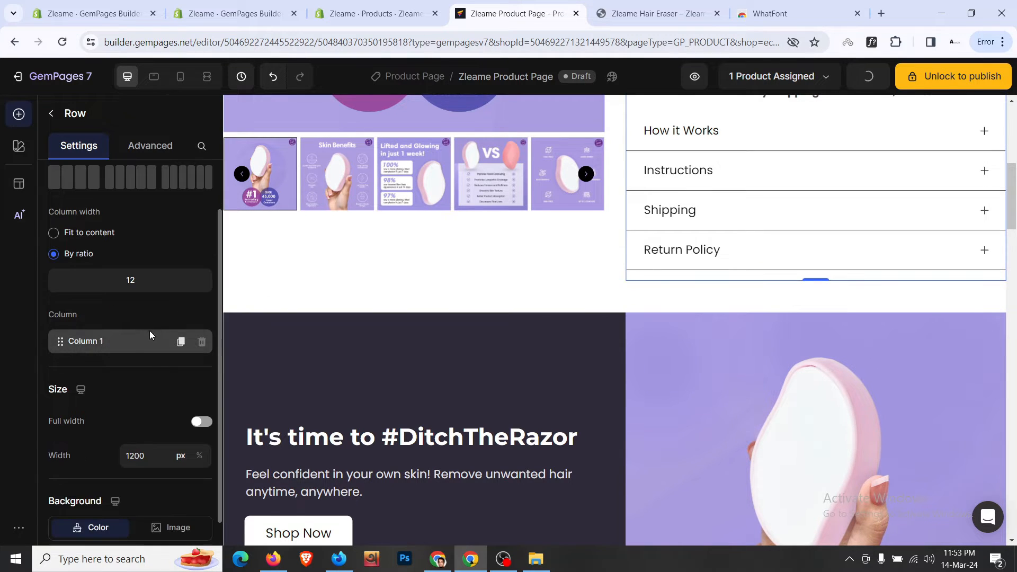
{"action": "scroll", "coordinate": [150, 332], "scroll_direction": "up", "scroll_amount": 1}
{"action": "left_click", "coordinate": [749, 218]}
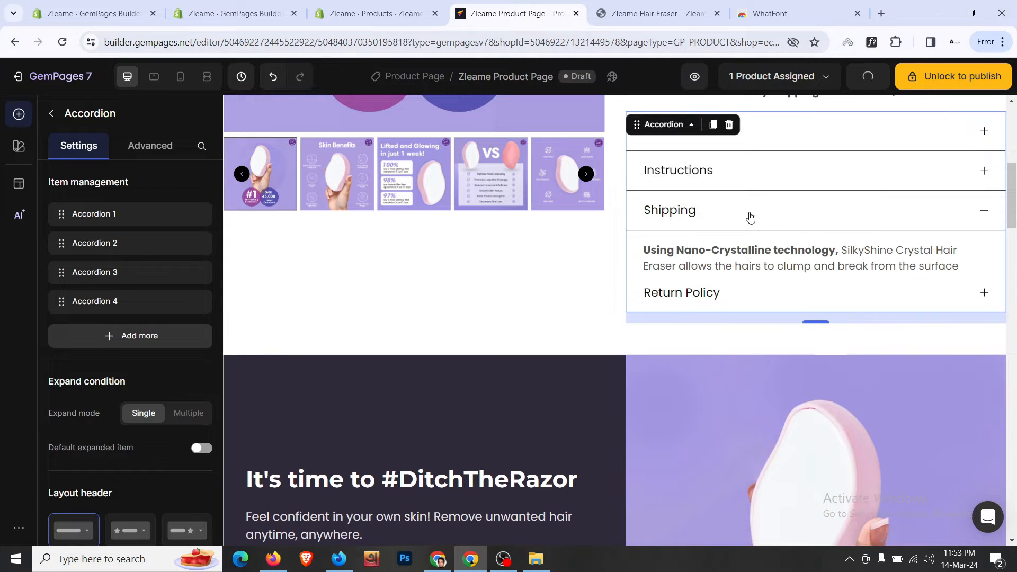
{"action": "scroll", "coordinate": [157, 332], "scroll_direction": "down", "scroll_amount": 2}
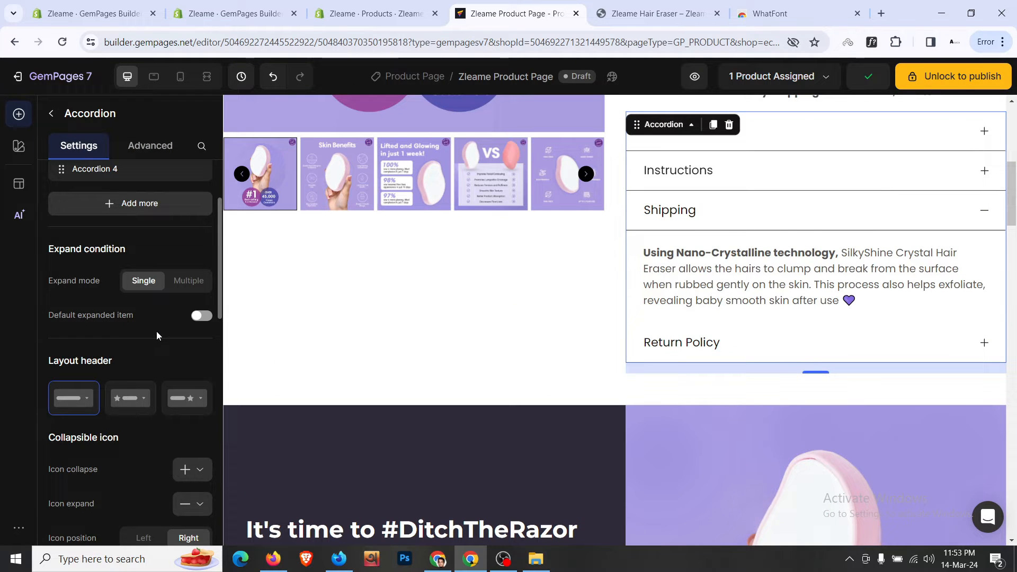
{"action": "left_click", "coordinate": [196, 316]}
{"action": "left_click", "coordinate": [198, 316]}
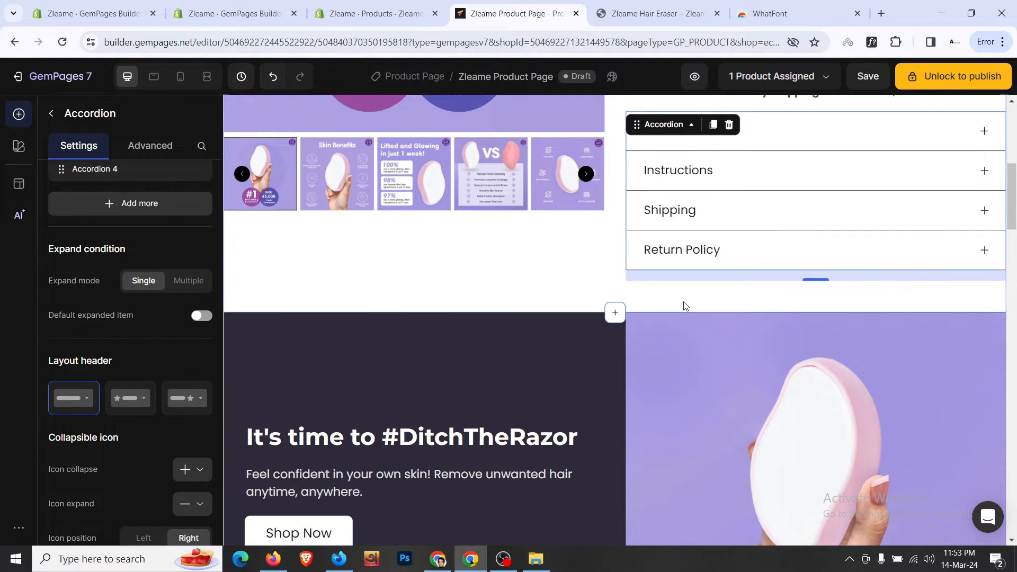
{"action": "left_click", "coordinate": [683, 302]}
{"action": "scroll", "coordinate": [684, 305], "scroll_direction": "up", "scroll_amount": 3}
{"action": "scroll", "coordinate": [685, 305], "scroll_direction": "up", "scroll_amount": 4}
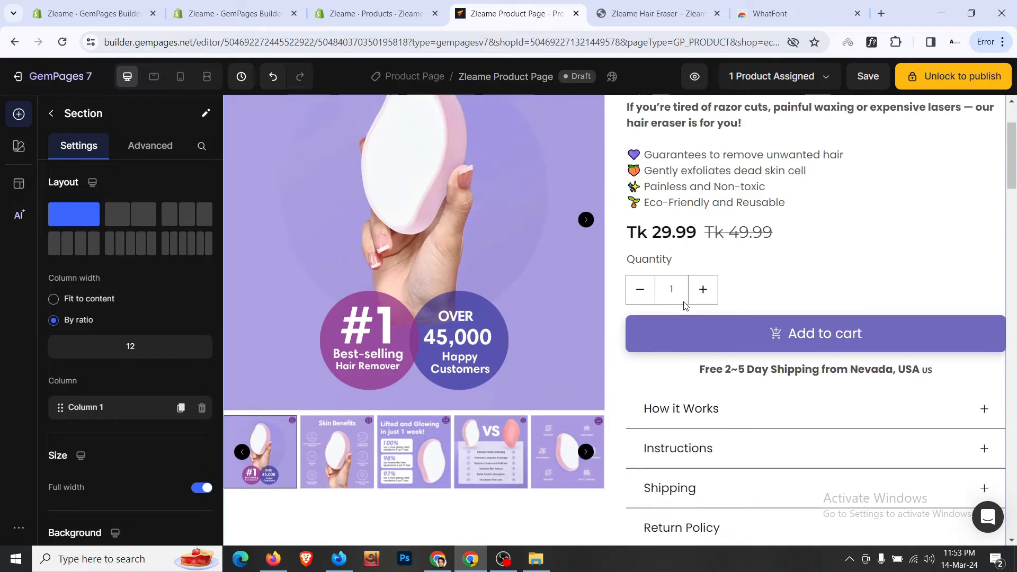
- Switch to the mobile preview and center the star rating row
{"action": "left_click", "coordinate": [182, 77]}
{"action": "left_click", "coordinate": [181, 78]}
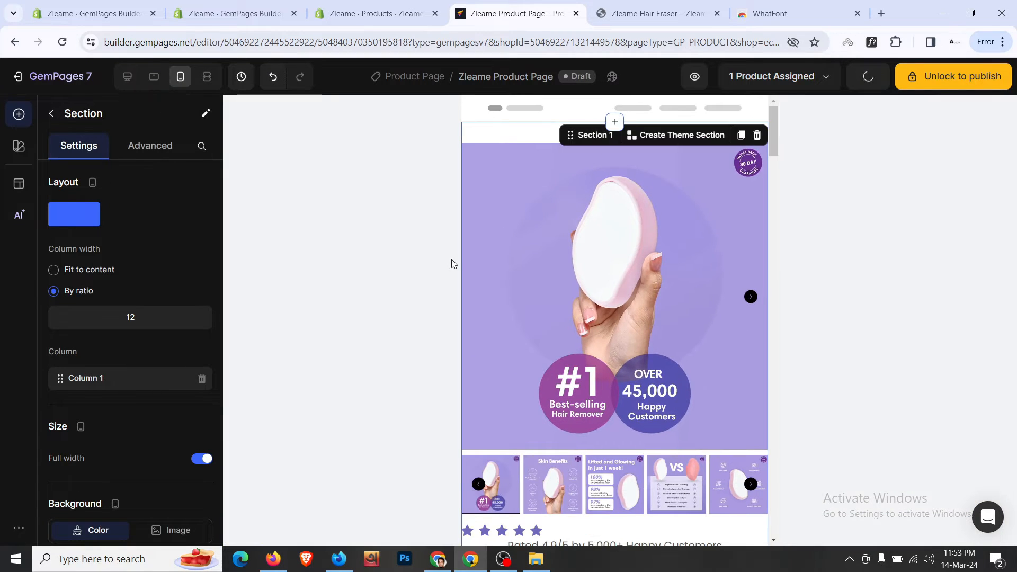
{"action": "scroll", "coordinate": [551, 257], "scroll_direction": "down", "scroll_amount": 5}
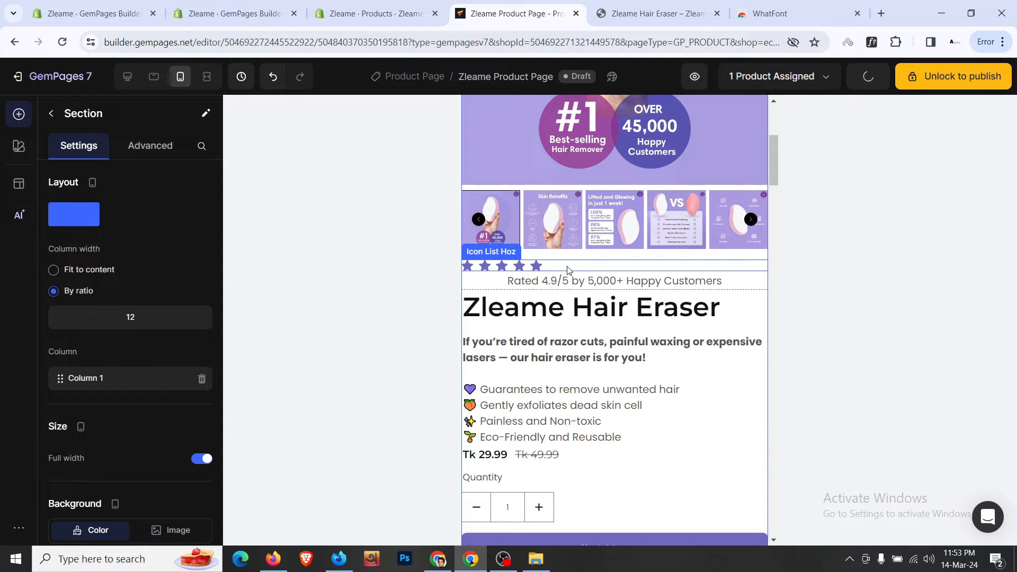
{"action": "left_click", "coordinate": [618, 266]}
{"action": "scroll", "coordinate": [101, 212], "scroll_direction": "down", "scroll_amount": 4}
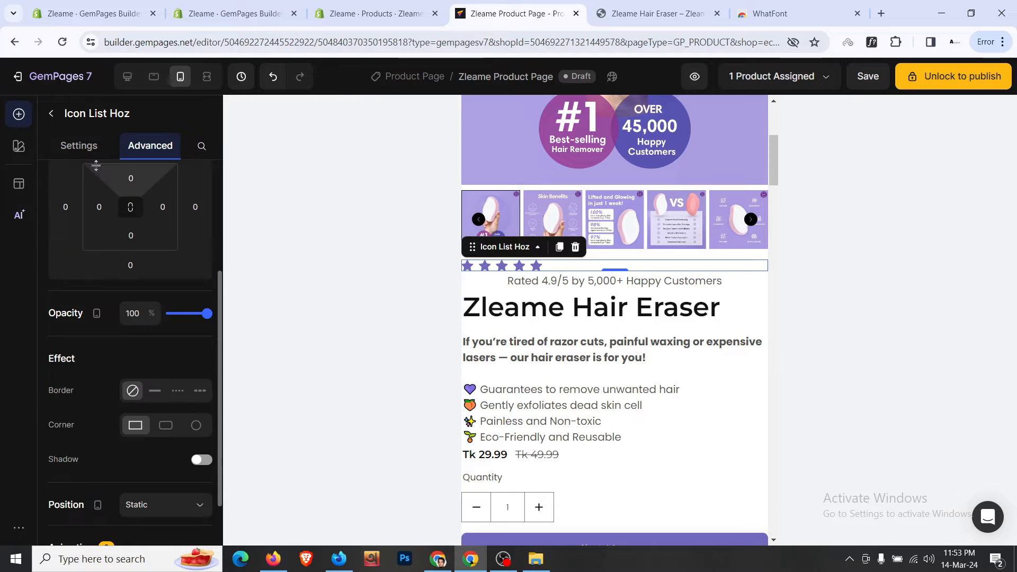
{"action": "left_click", "coordinate": [78, 146]}
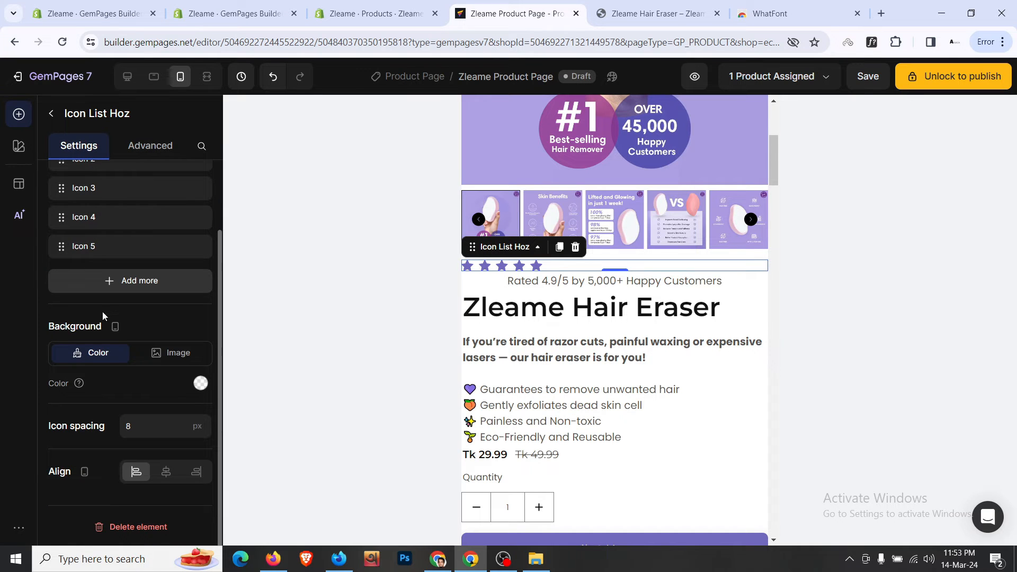
{"action": "left_click", "coordinate": [166, 473]}
- Shrink the Zleame Hair Eraser title font size to 35 on mobile
{"action": "left_click", "coordinate": [562, 313]}
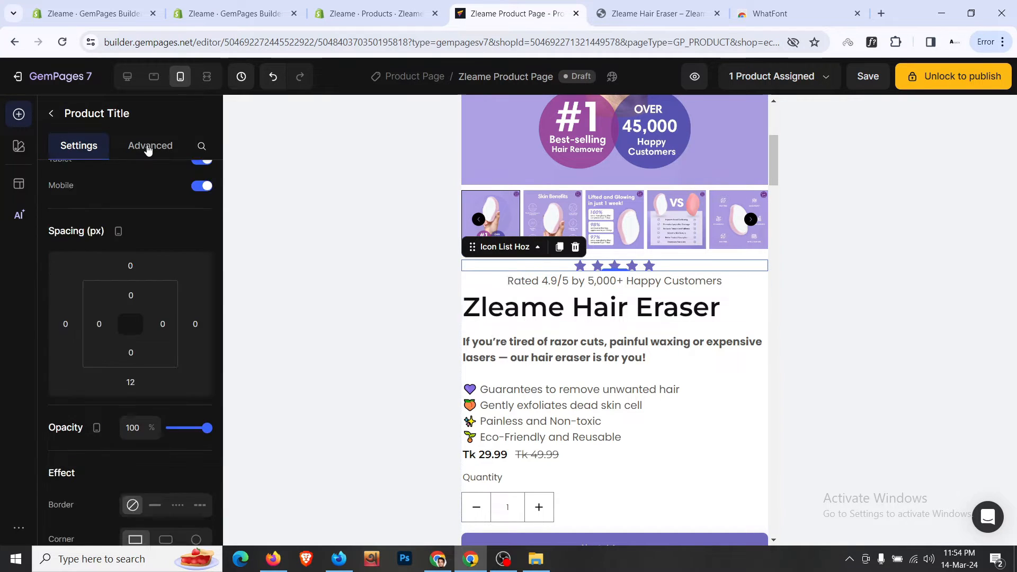
{"action": "left_click", "coordinate": [148, 150]}
{"action": "left_click", "coordinate": [74, 148]}
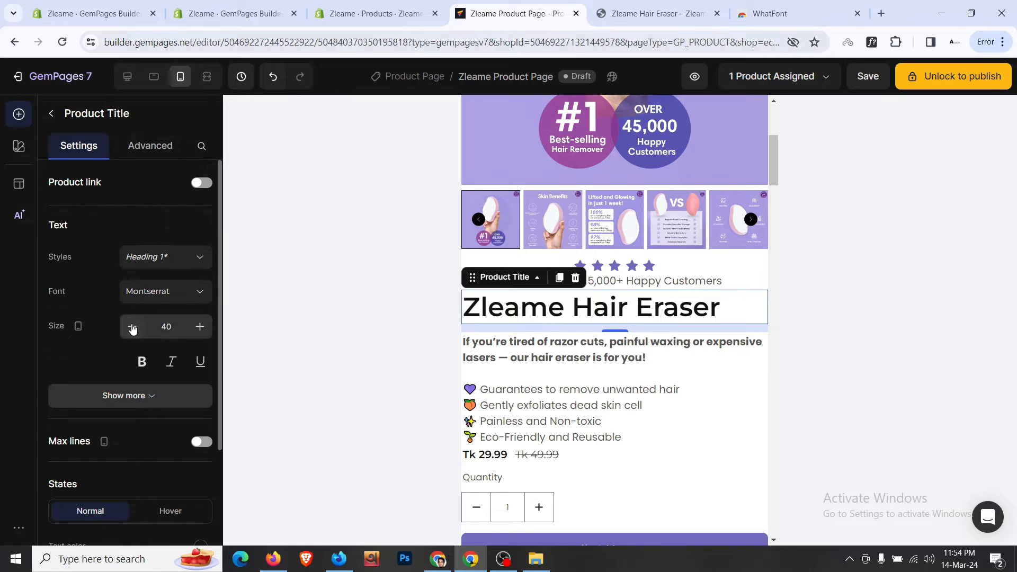
{"action": "left_click", "coordinate": [132, 329]}
{"action": "left_click", "coordinate": [132, 329]}
{"action": "left_click", "coordinate": [132, 328]}
{"action": "left_click", "coordinate": [132, 329]}
{"action": "left_click", "coordinate": [132, 329]}
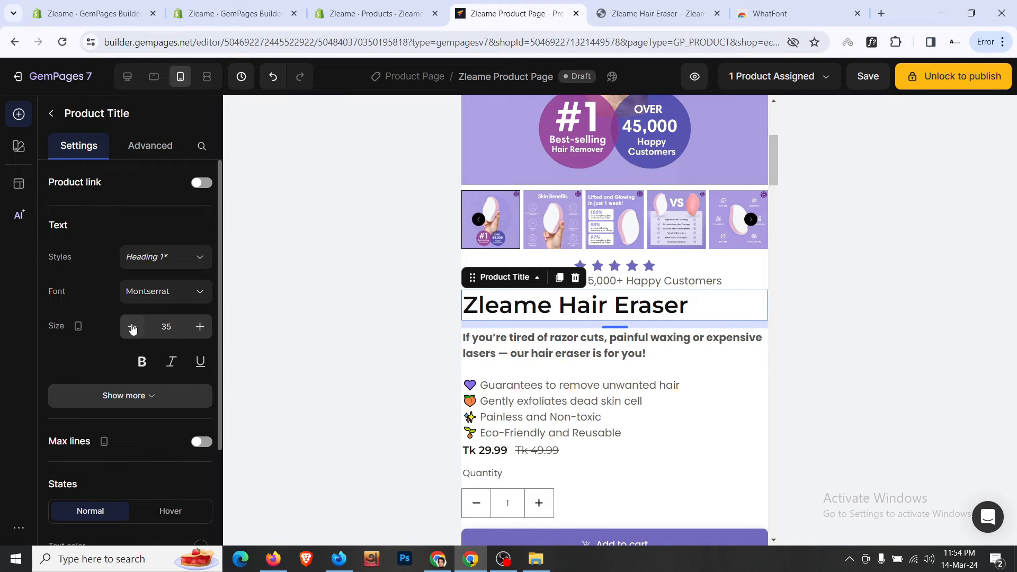
{"action": "left_click", "coordinate": [132, 329]}
{"action": "left_click", "coordinate": [171, 152]}
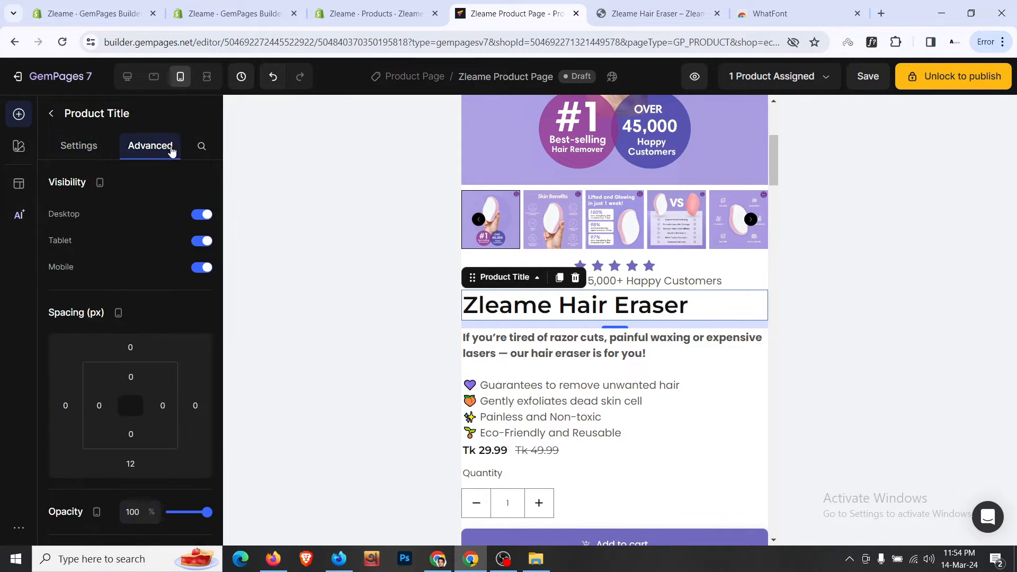
- Give the description text block 12 px bottom spacing
{"action": "left_click", "coordinate": [608, 368]}
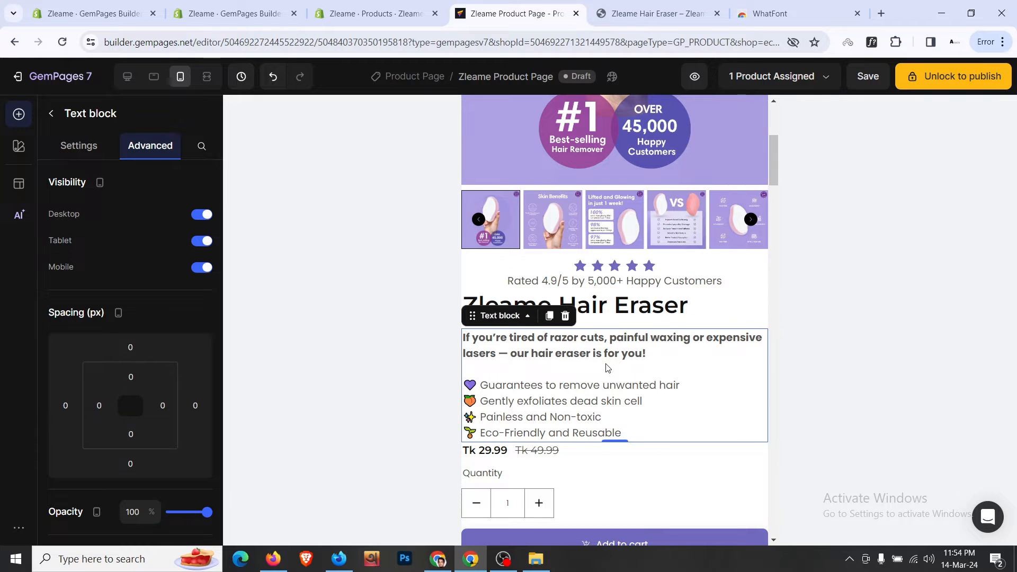
{"action": "scroll", "coordinate": [582, 365], "scroll_direction": "down", "scroll_amount": 1}
{"action": "scroll", "coordinate": [190, 302], "scroll_direction": "down", "scroll_amount": 3}
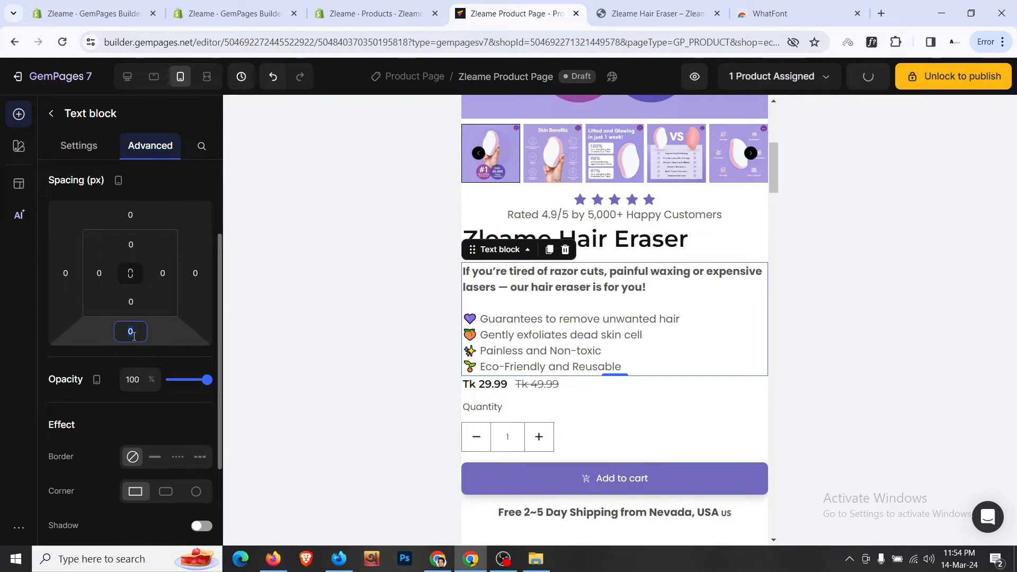
{"action": "left_click", "coordinate": [130, 330]}
{"action": "left_click", "coordinate": [140, 438]}
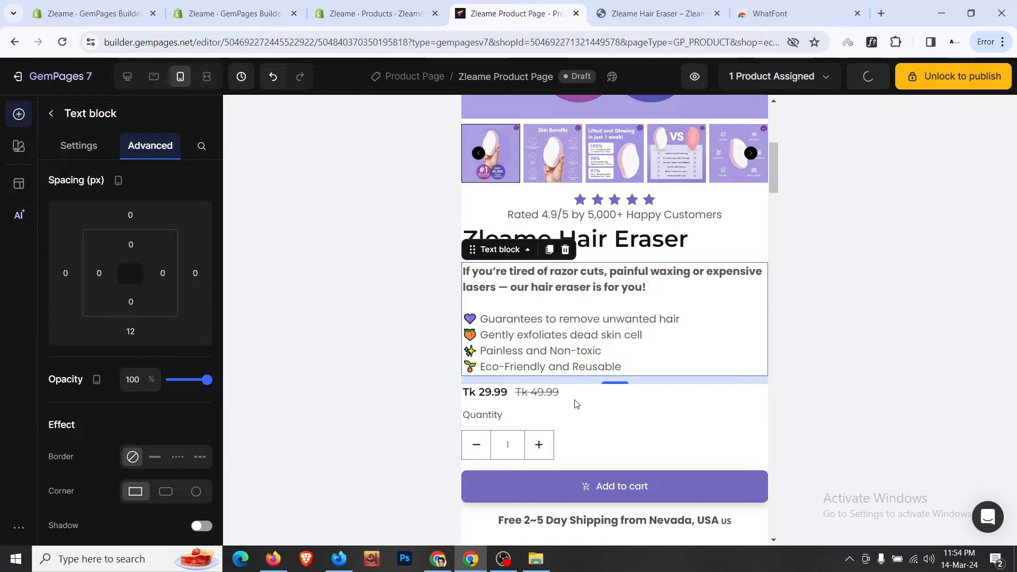
- Set both the sale price Tk 29.99 and compare price Tk 49.99 to size 22
{"action": "left_click", "coordinate": [480, 393]}
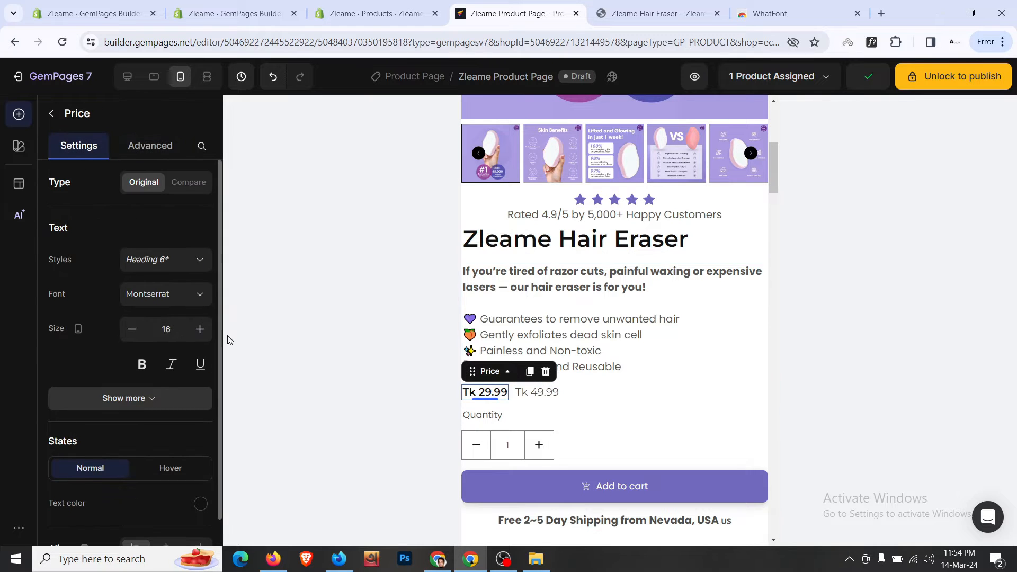
{"action": "left_click", "coordinate": [199, 328]}
{"action": "left_click", "coordinate": [200, 329]}
{"action": "left_click", "coordinate": [199, 329]}
{"action": "left_click", "coordinate": [199, 328]}
{"action": "left_click", "coordinate": [200, 328]}
{"action": "left_click", "coordinate": [200, 328]}
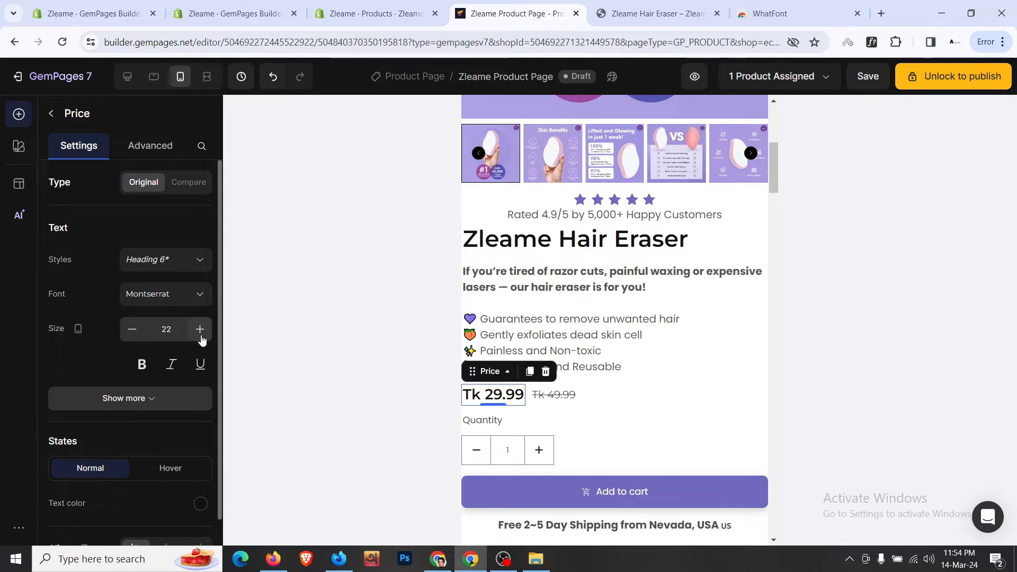
{"action": "left_click", "coordinate": [553, 395]}
{"action": "left_click", "coordinate": [187, 333]}
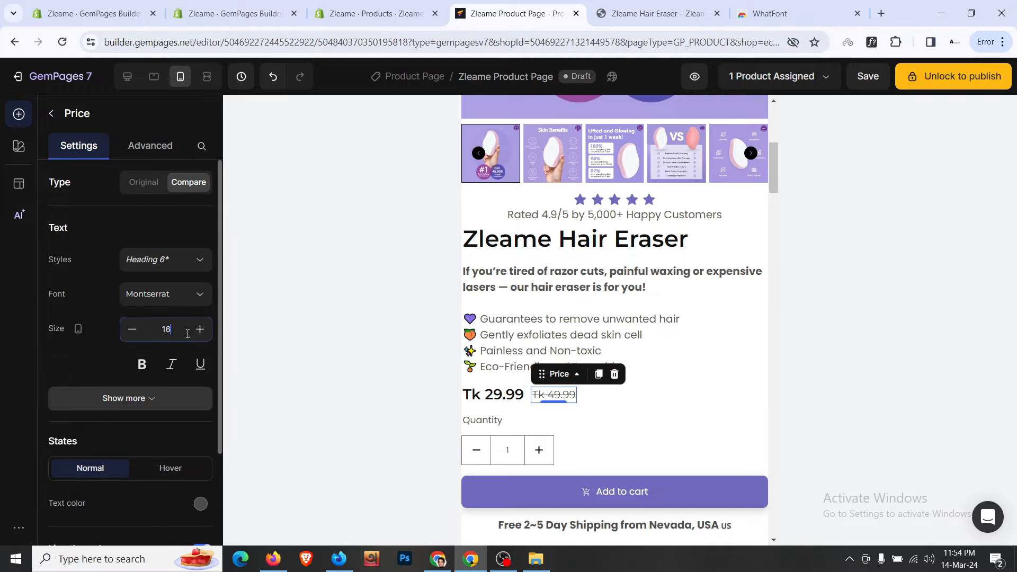
{"action": "key", "text": "BackSpace"}
{"action": "key", "text": "BackSpace"}
{"action": "type", "text": "22"}
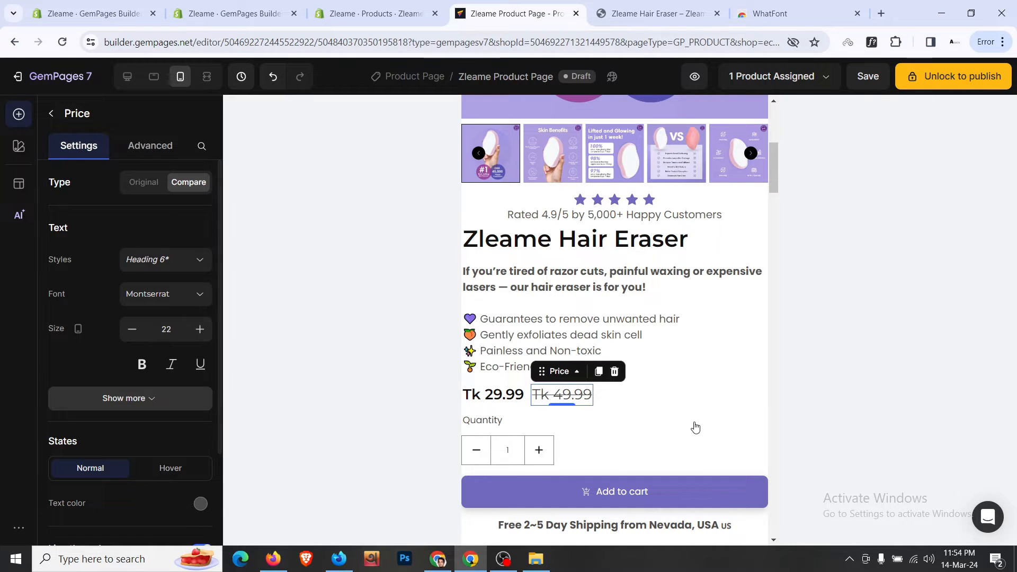
{"action": "scroll", "coordinate": [652, 440], "scroll_direction": "down", "scroll_amount": 2}
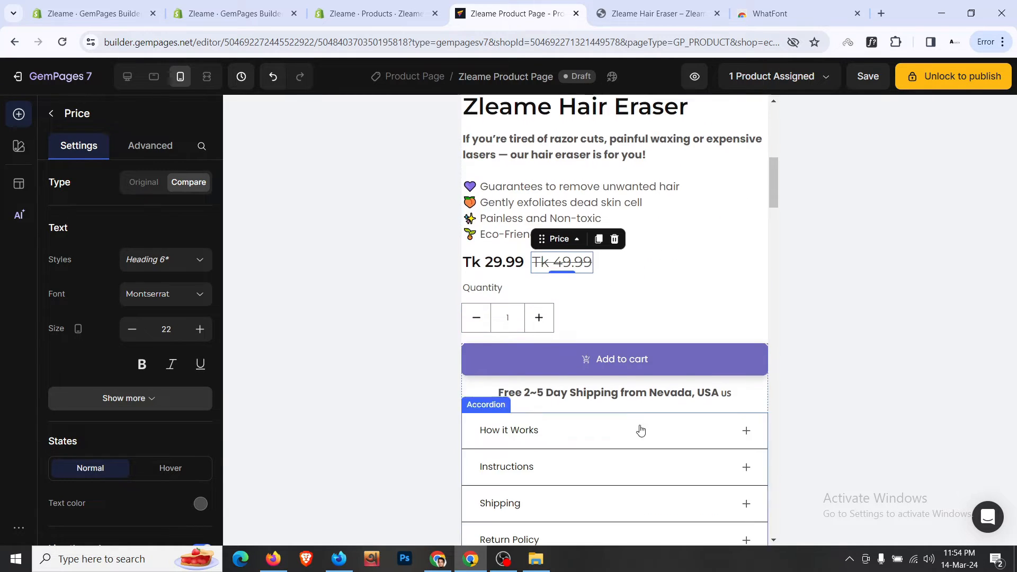
- Set the Add to cart button text size to 20
{"action": "left_click", "coordinate": [684, 370]}
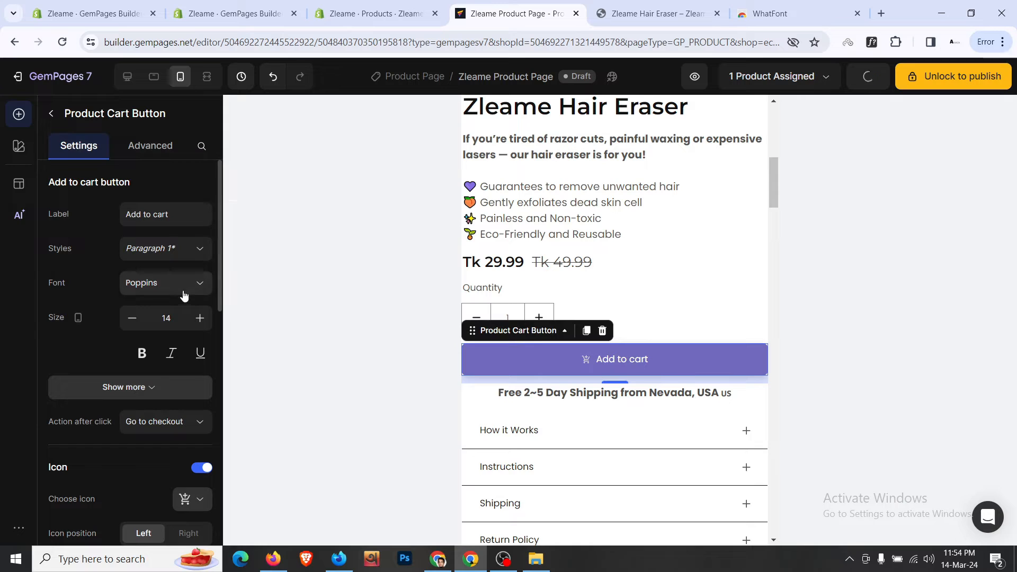
{"action": "left_click", "coordinate": [199, 318]}
{"action": "left_click", "coordinate": [200, 318]}
{"action": "left_click", "coordinate": [200, 319]}
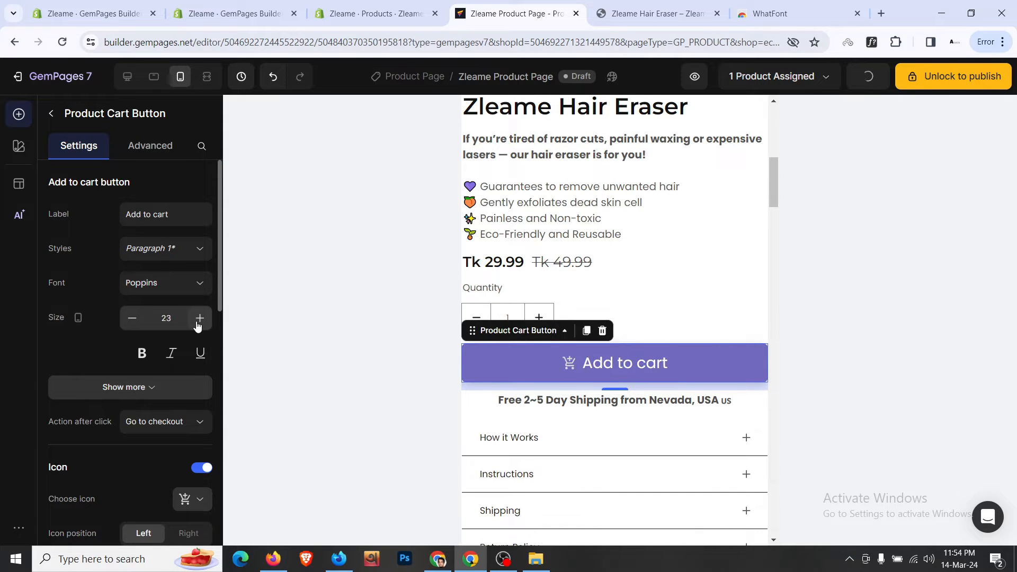
{"action": "left_click", "coordinate": [132, 318]}
{"action": "scroll", "coordinate": [609, 344], "scroll_direction": "down", "scroll_amount": 3}
- Enlarge the accordion title text to size 18 and preview How it Works
{"action": "left_click", "coordinate": [503, 314]}
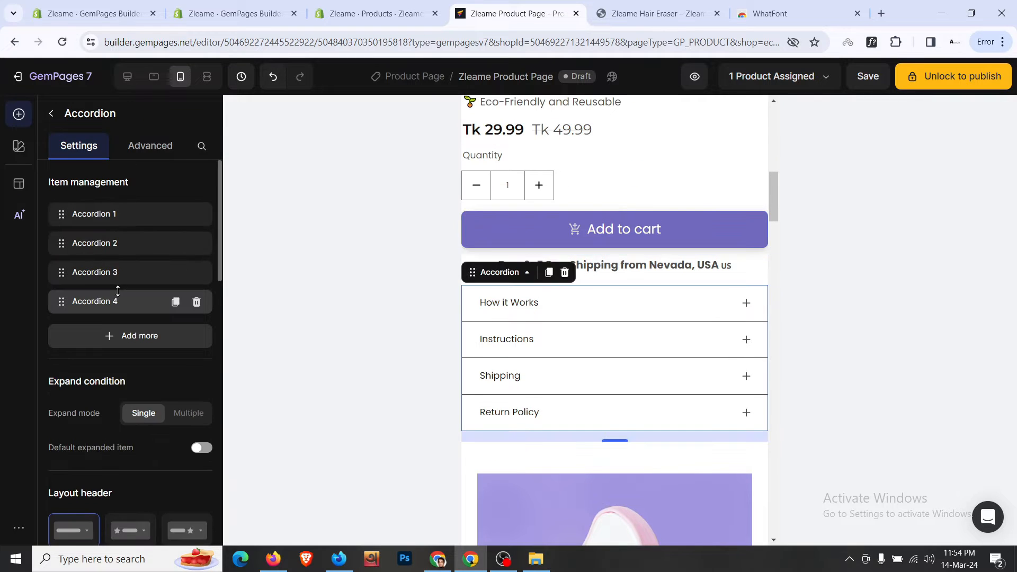
{"action": "scroll", "coordinate": [120, 291], "scroll_direction": "down", "scroll_amount": 6}
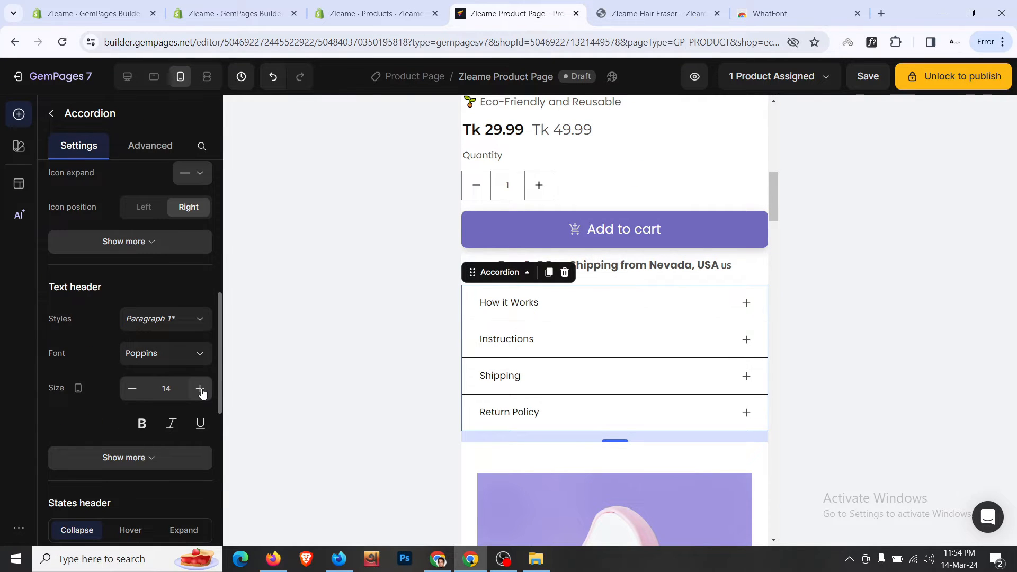
{"action": "left_click", "coordinate": [199, 389]}
{"action": "left_click", "coordinate": [200, 389]}
{"action": "left_click", "coordinate": [200, 389]}
{"action": "left_click", "coordinate": [200, 389]}
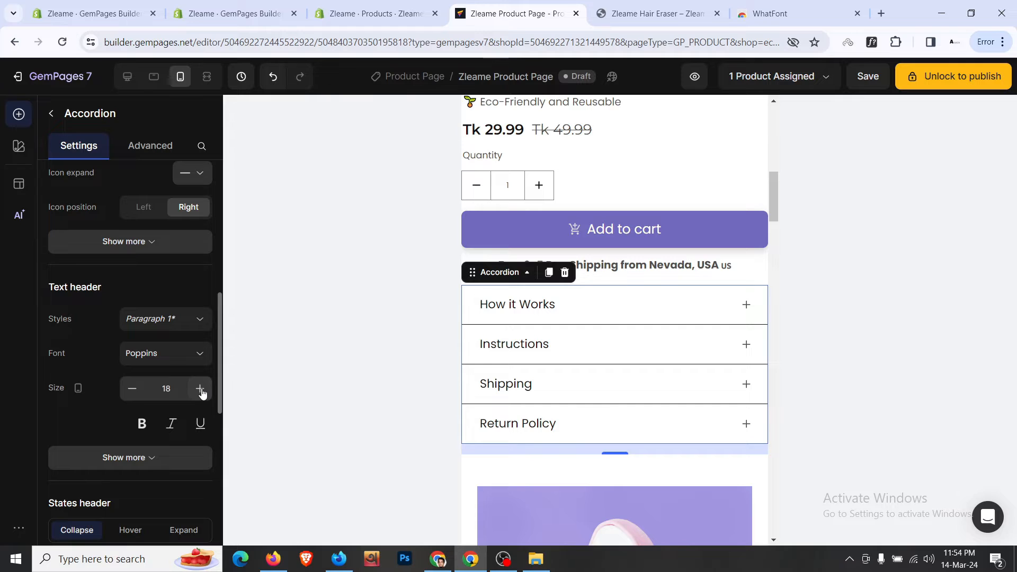
{"action": "left_click", "coordinate": [747, 307]}
{"action": "left_click", "coordinate": [745, 304]}
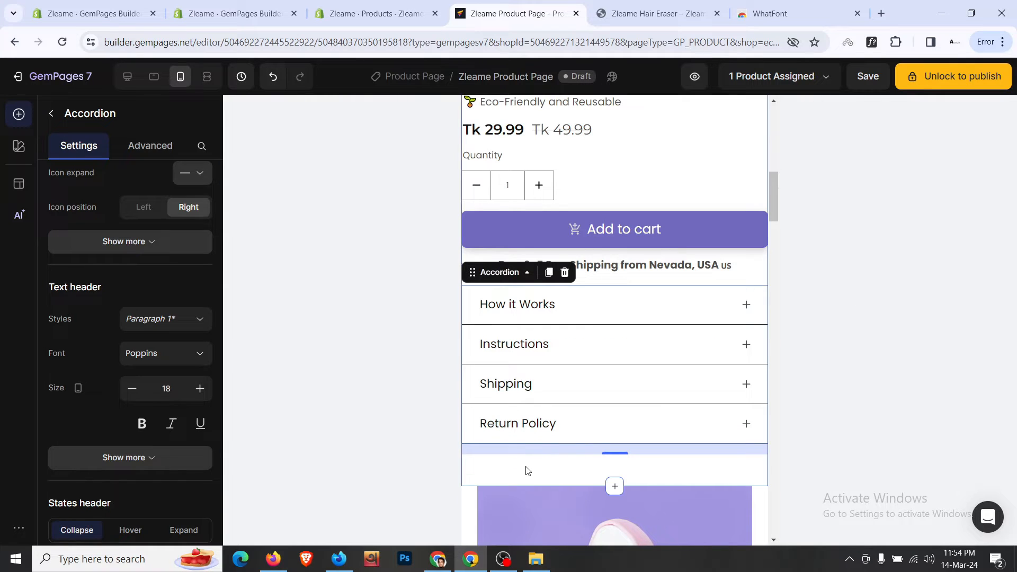
- Give the product section 24px left and right padding and 12px top padding
{"action": "left_click", "coordinate": [527, 471]}
{"action": "left_click", "coordinate": [153, 148]}
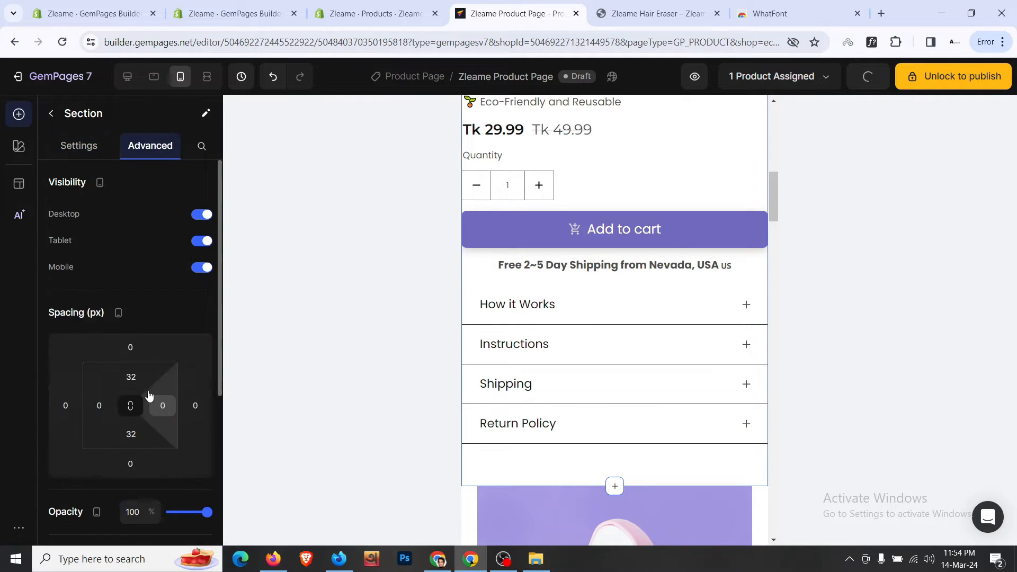
{"action": "scroll", "coordinate": [140, 371], "scroll_direction": "down", "scroll_amount": 2}
{"action": "left_click", "coordinate": [101, 341]}
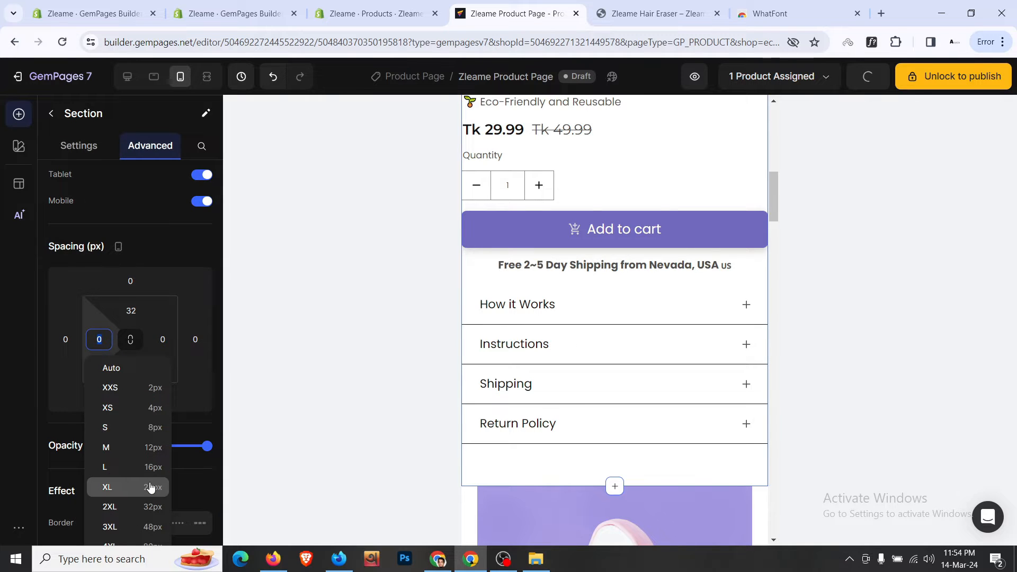
{"action": "left_click", "coordinate": [150, 486]}
{"action": "left_click", "coordinate": [165, 341]}
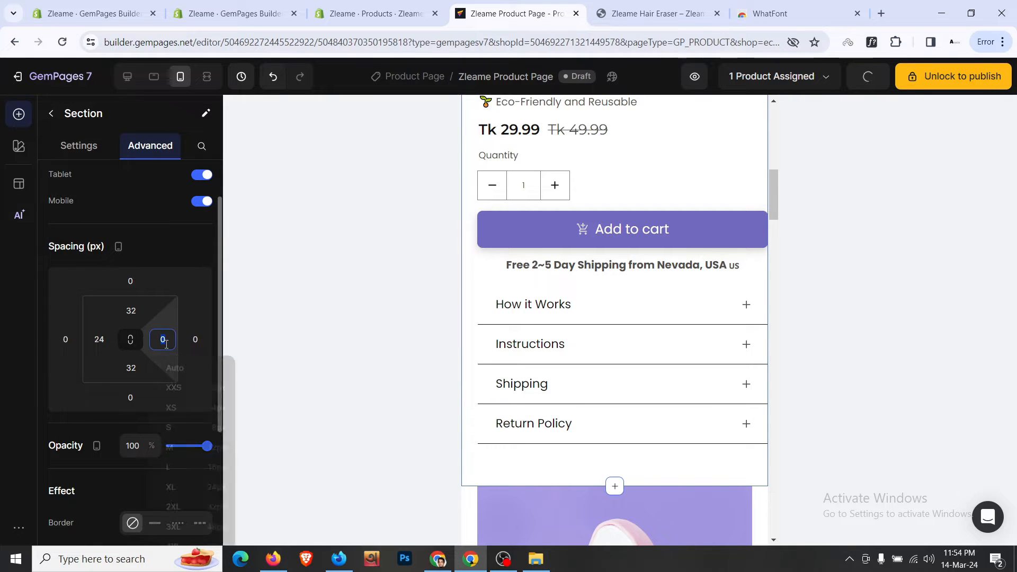
{"action": "left_click", "coordinate": [206, 485]}
{"action": "left_click", "coordinate": [131, 311]}
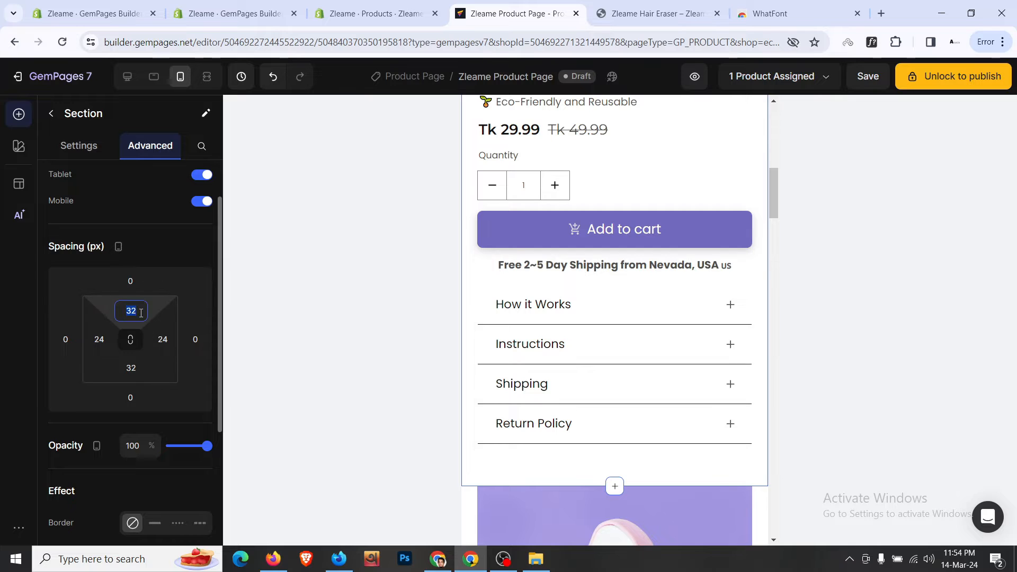
{"action": "left_click", "coordinate": [182, 419]}
{"action": "scroll", "coordinate": [609, 354], "scroll_direction": "up", "scroll_amount": 10}
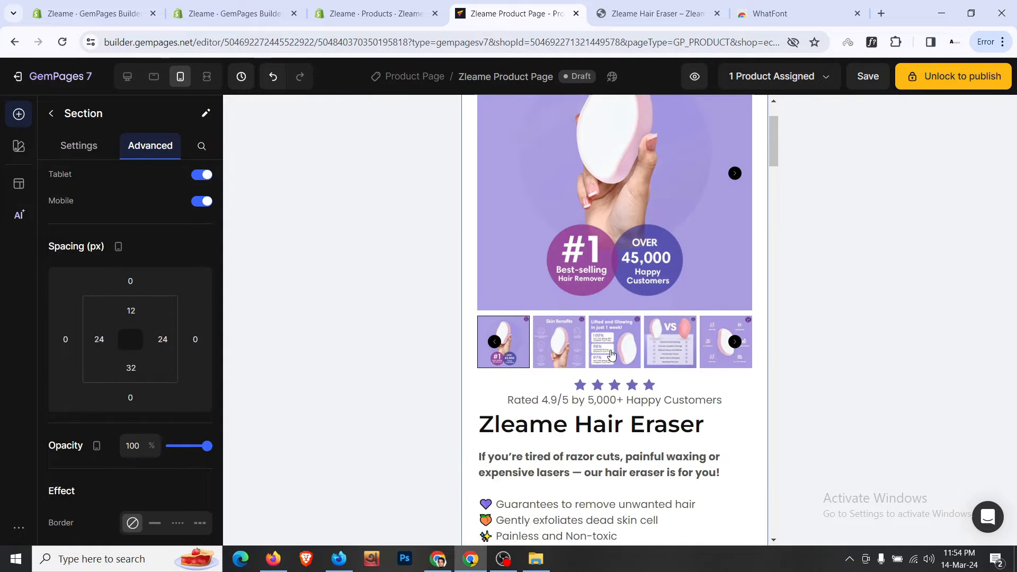
{"action": "scroll", "coordinate": [469, 139], "scroll_direction": "down", "scroll_amount": 5}
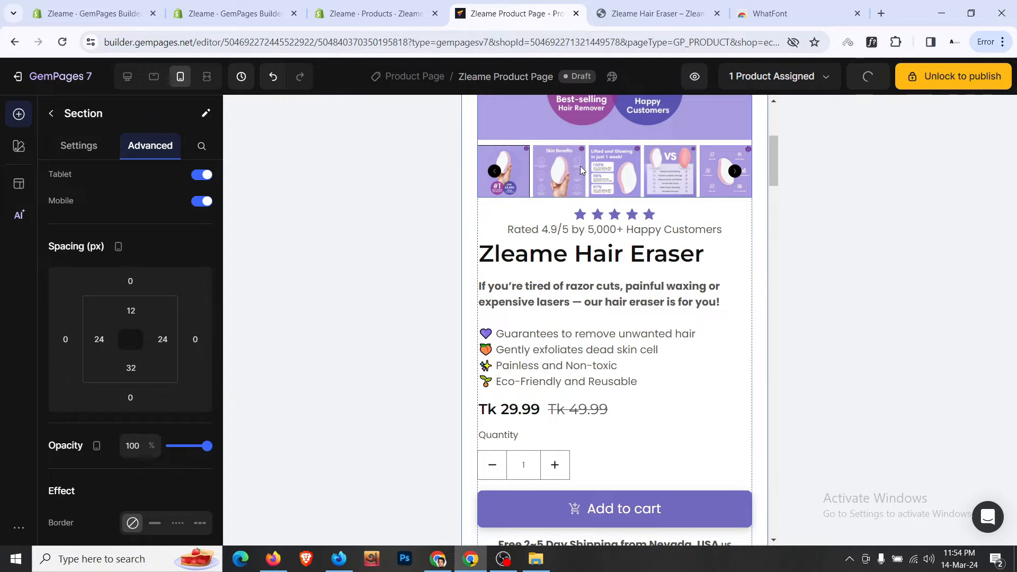
- In Tablet view, set the Add to cart button text size to 20
{"action": "scroll", "coordinate": [580, 167], "scroll_direction": "down", "scroll_amount": 7}
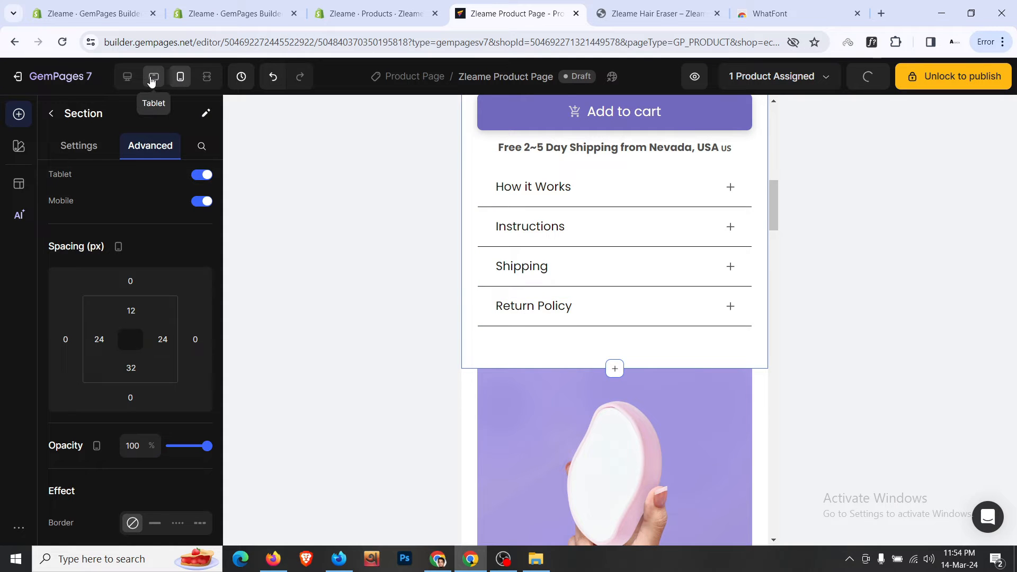
{"action": "left_click", "coordinate": [152, 78]}
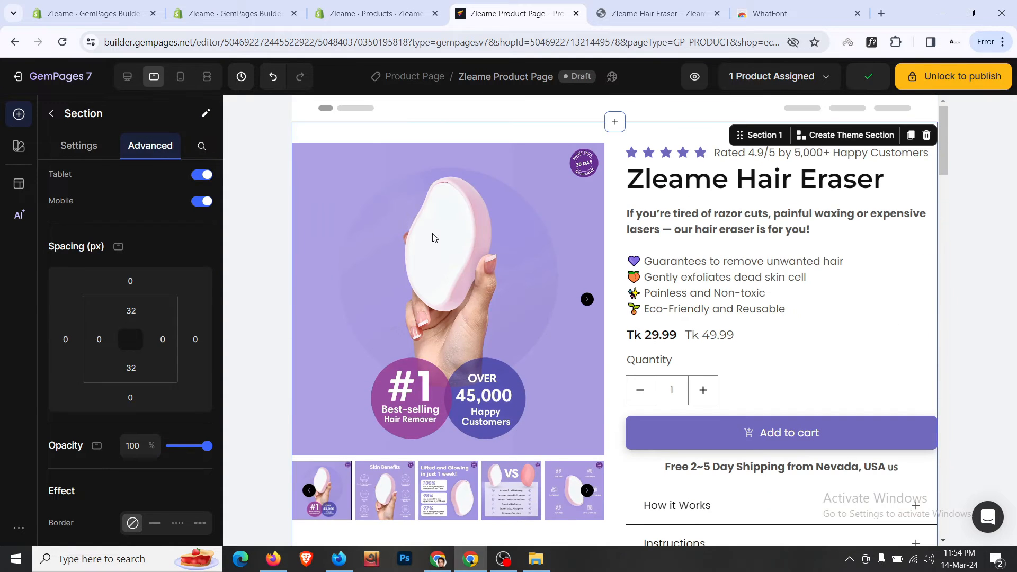
{"action": "scroll", "coordinate": [433, 237], "scroll_direction": "down", "scroll_amount": 4}
{"action": "scroll", "coordinate": [741, 318], "scroll_direction": "up", "scroll_amount": 3}
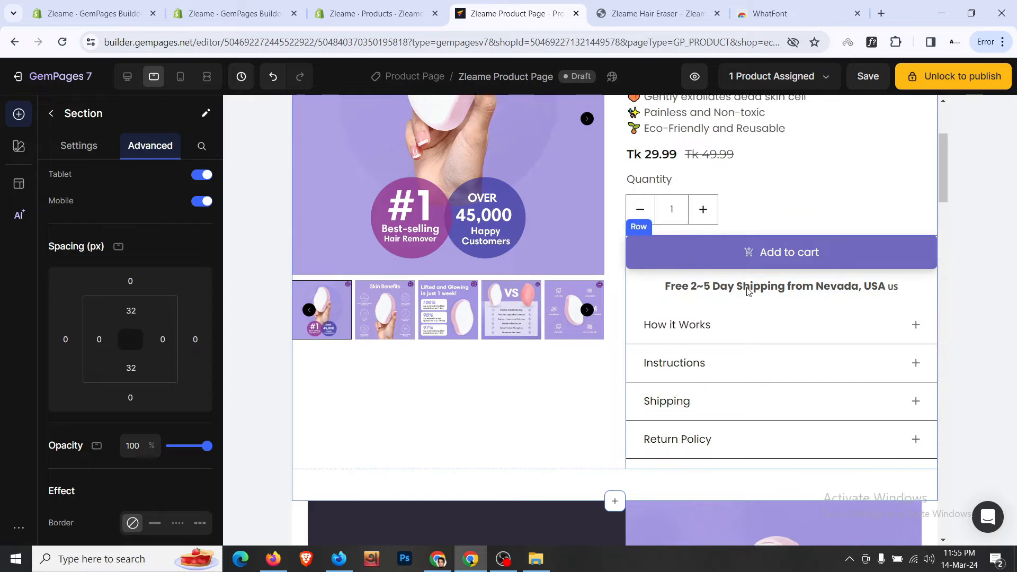
{"action": "left_click", "coordinate": [755, 373]}
{"action": "left_click", "coordinate": [79, 146]}
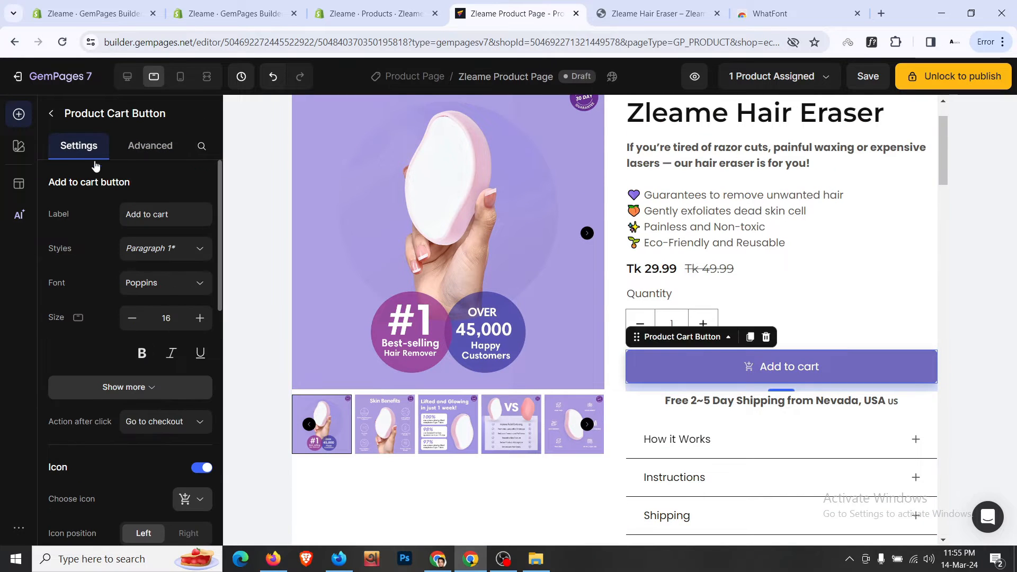
{"action": "left_click", "coordinate": [199, 318]}
{"action": "left_click", "coordinate": [199, 318]}
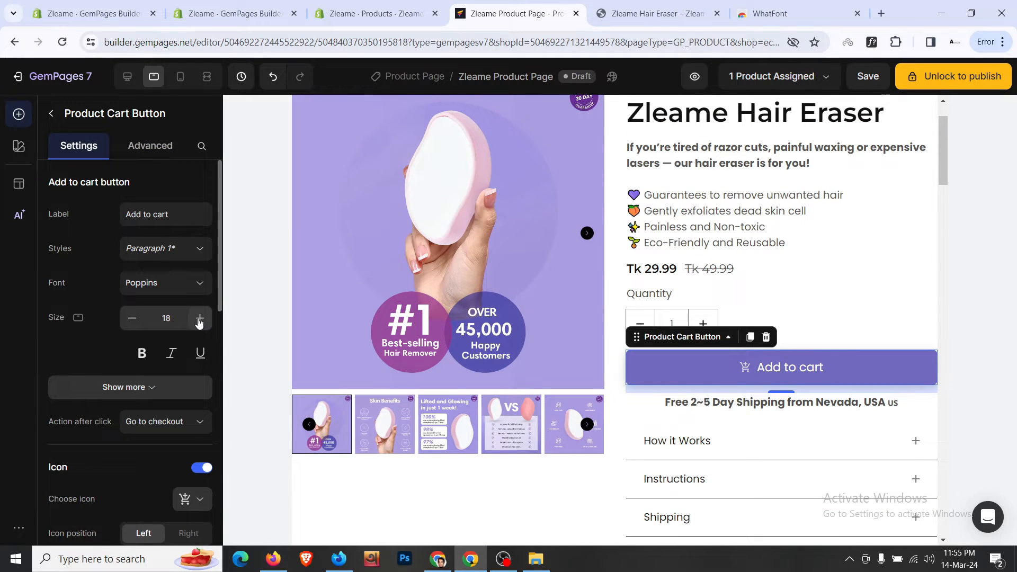
{"action": "left_click", "coordinate": [199, 318]}
{"action": "left_click", "coordinate": [199, 318]}
{"action": "left_click", "coordinate": [199, 318]}
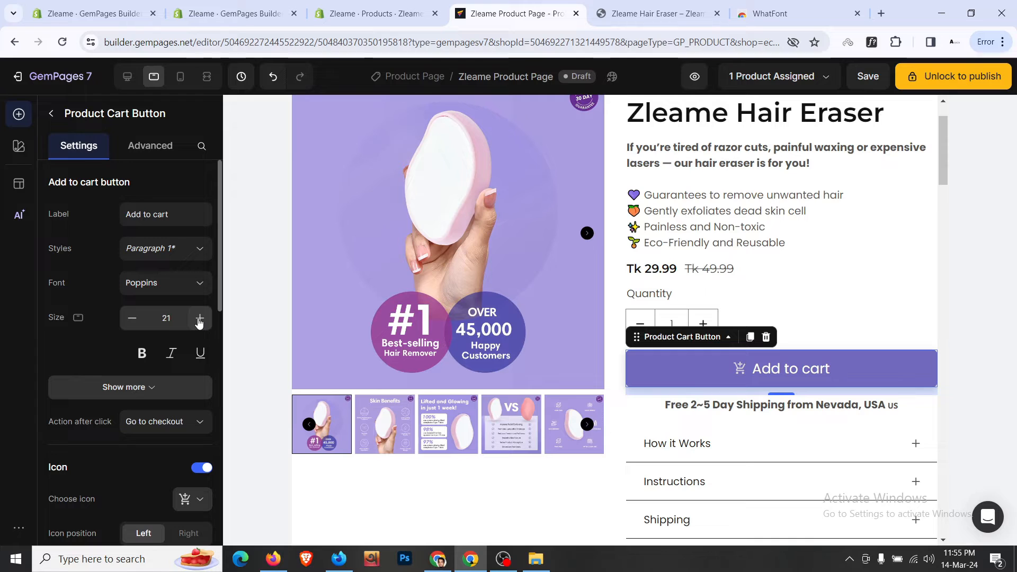
{"action": "left_click", "coordinate": [133, 319]}
- Enlarge the accordion title text to size 18 on tablet
{"action": "scroll", "coordinate": [774, 271], "scroll_direction": "down", "scroll_amount": 2}
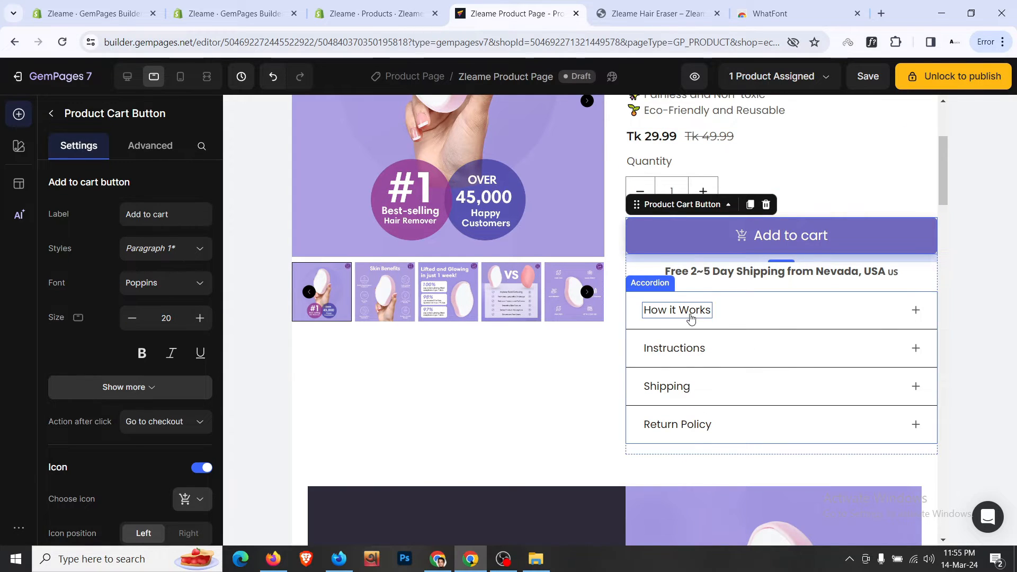
{"action": "scroll", "coordinate": [89, 290], "scroll_direction": "down", "scroll_amount": 8}
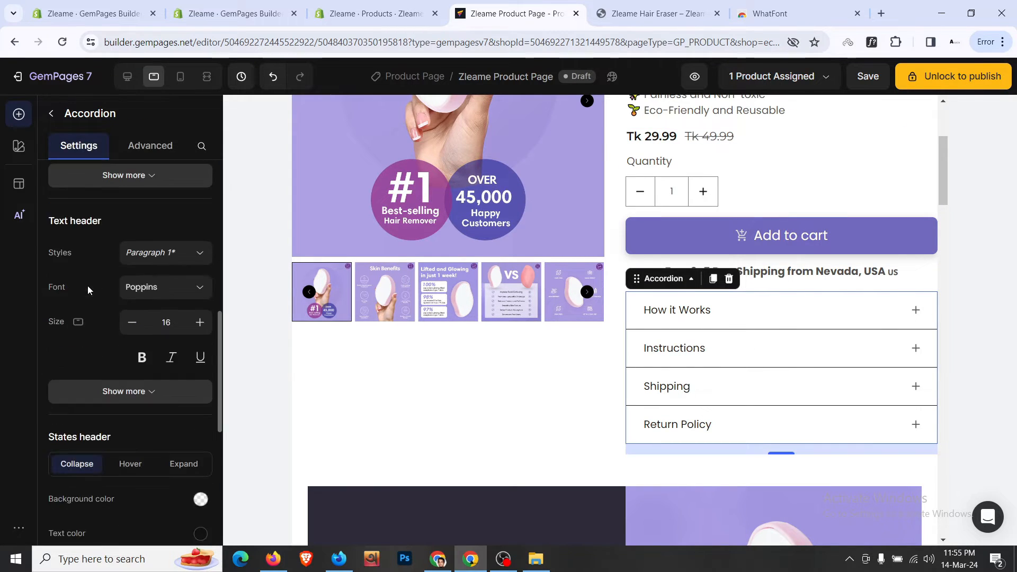
{"action": "left_click", "coordinate": [200, 322]}
{"action": "left_click", "coordinate": [199, 322]}
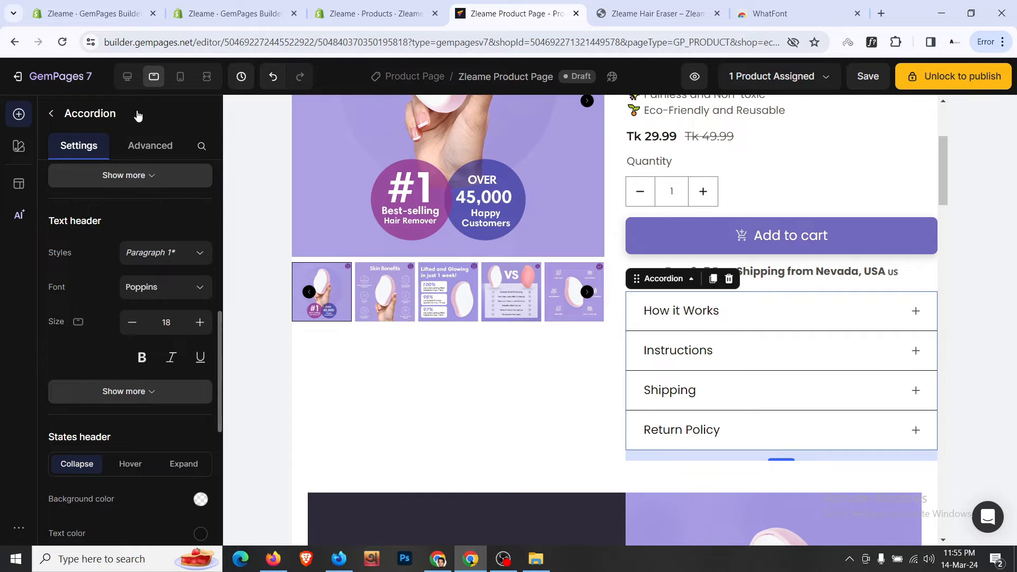
- Return to the desktop layout and compare it with the live storefront product page
{"action": "left_click", "coordinate": [129, 85]}
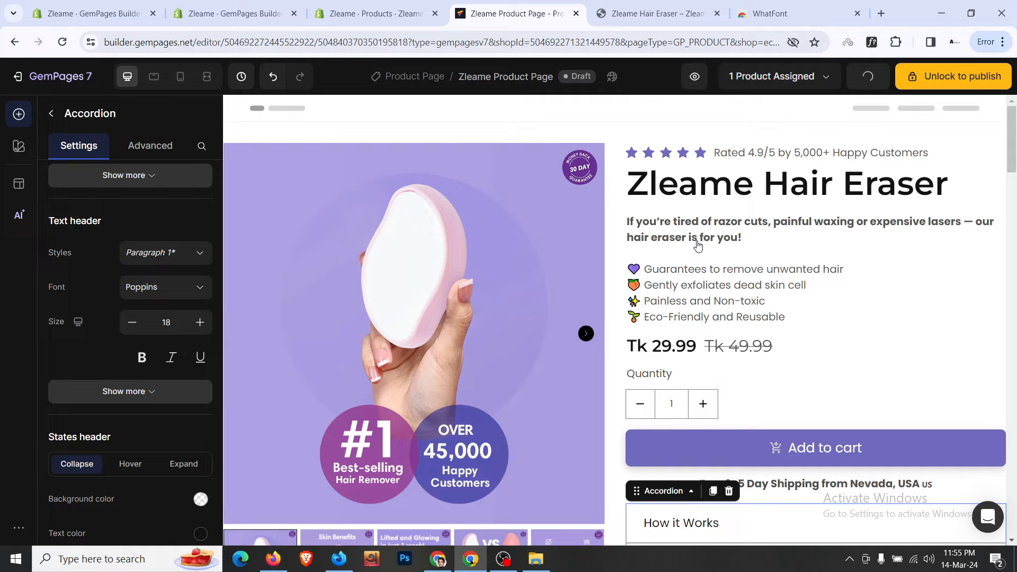
{"action": "scroll", "coordinate": [697, 244], "scroll_direction": "down", "scroll_amount": 7}
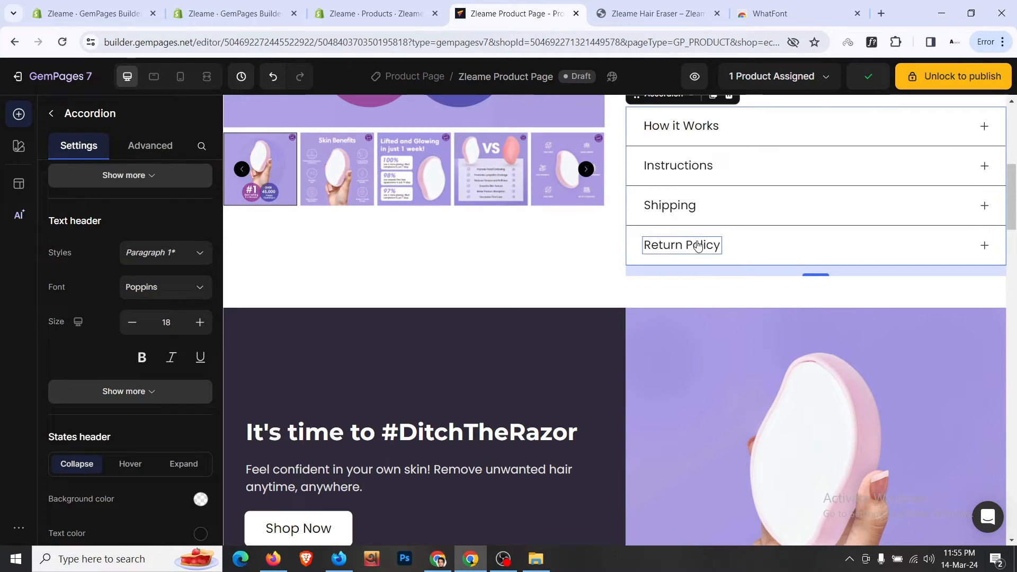
{"action": "left_click", "coordinate": [648, 5]}
{"action": "scroll", "coordinate": [580, 247], "scroll_direction": "down", "scroll_amount": 4}
{"action": "scroll", "coordinate": [593, 228], "scroll_direction": "up", "scroll_amount": 4}
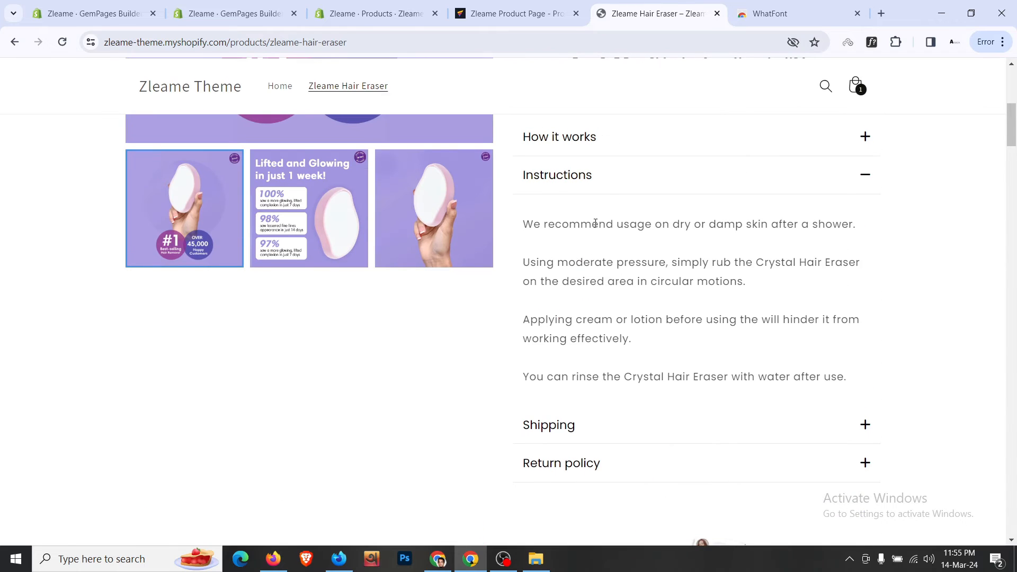
{"action": "left_click", "coordinate": [603, 177]}
{"action": "scroll", "coordinate": [566, 275], "scroll_direction": "up", "scroll_amount": 7}
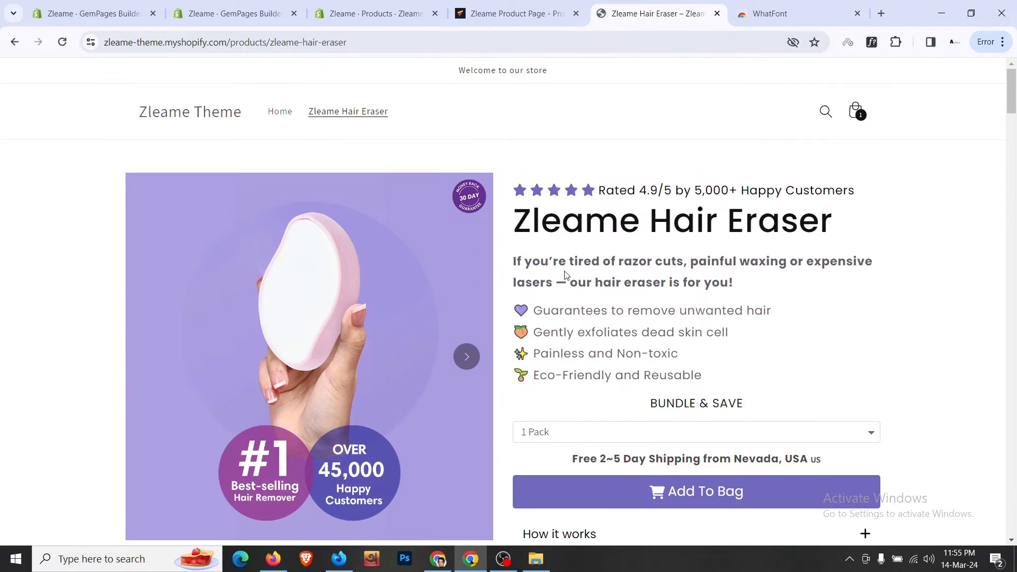
{"action": "scroll", "coordinate": [319, 381], "scroll_direction": "down", "scroll_amount": 4}
{"action": "left_click", "coordinate": [516, 14]}
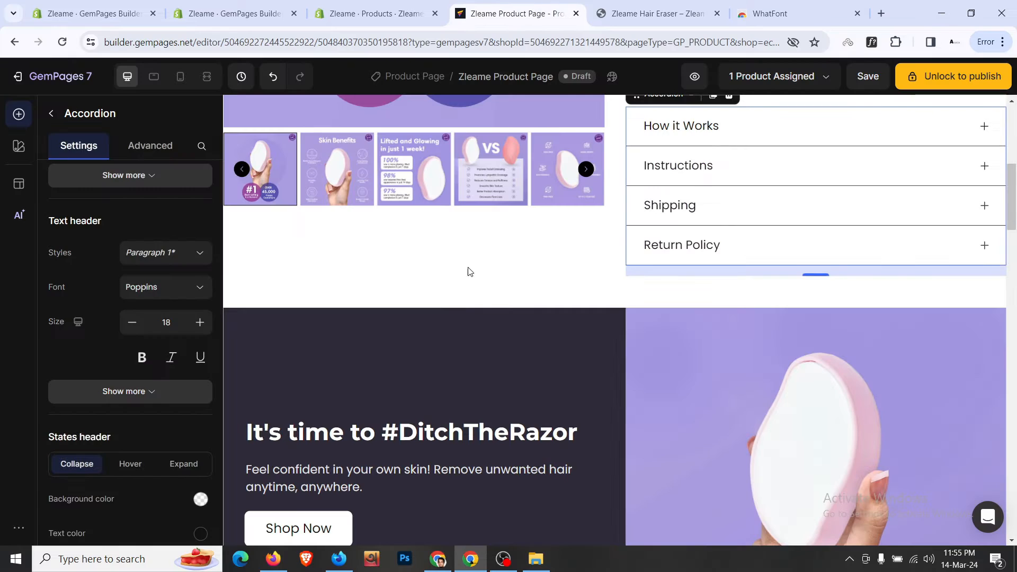
{"action": "scroll", "coordinate": [460, 299], "scroll_direction": "up", "scroll_amount": 3}
- Set the product image gallery's hover effect to Zoom
{"action": "left_click", "coordinate": [532, 326]}
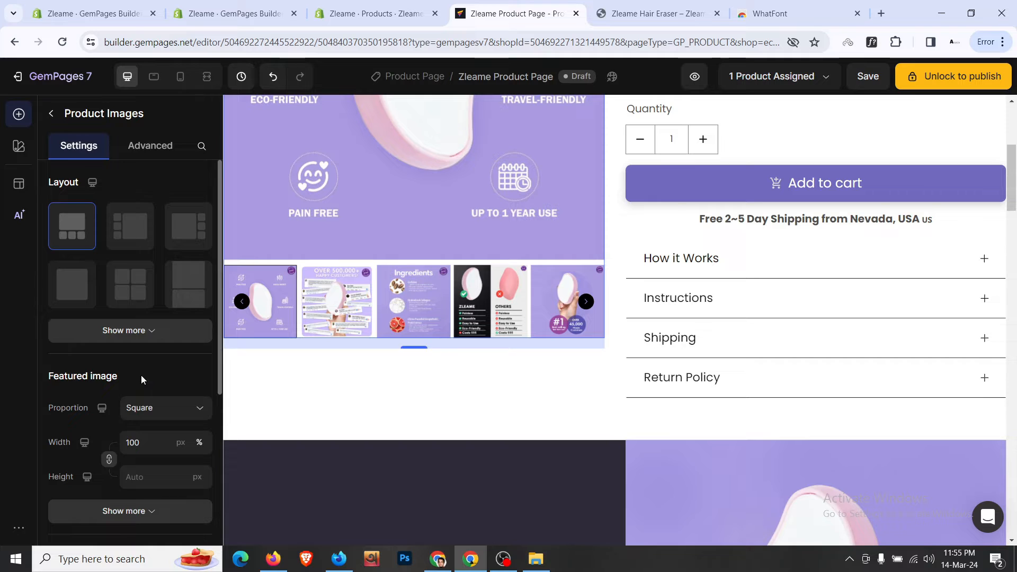
{"action": "scroll", "coordinate": [141, 375], "scroll_direction": "down", "scroll_amount": 5}
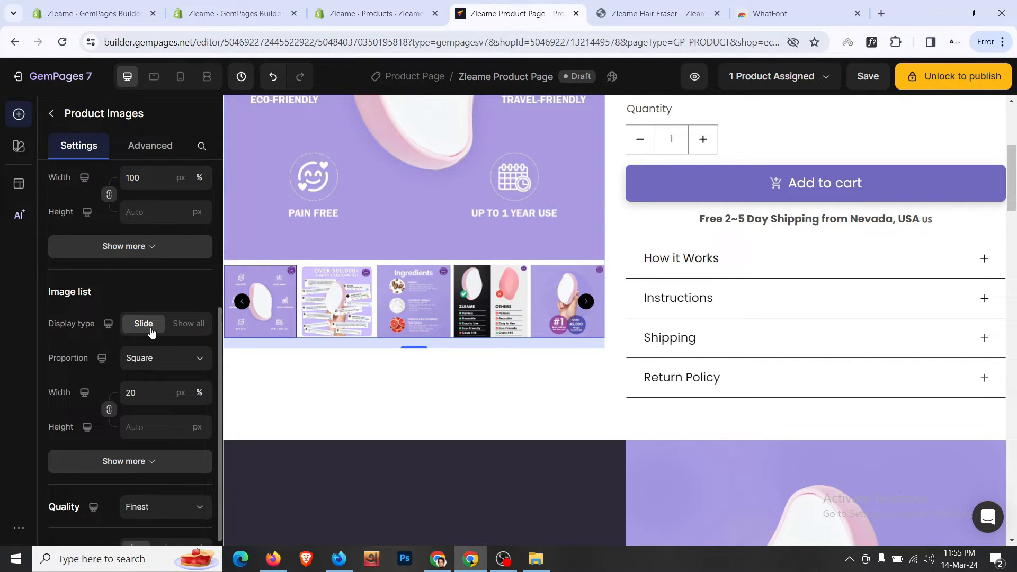
{"action": "scroll", "coordinate": [153, 371], "scroll_direction": "down", "scroll_amount": 1}
{"action": "left_click", "coordinate": [155, 393]}
{"action": "scroll", "coordinate": [150, 342], "scroll_direction": "down", "scroll_amount": 3}
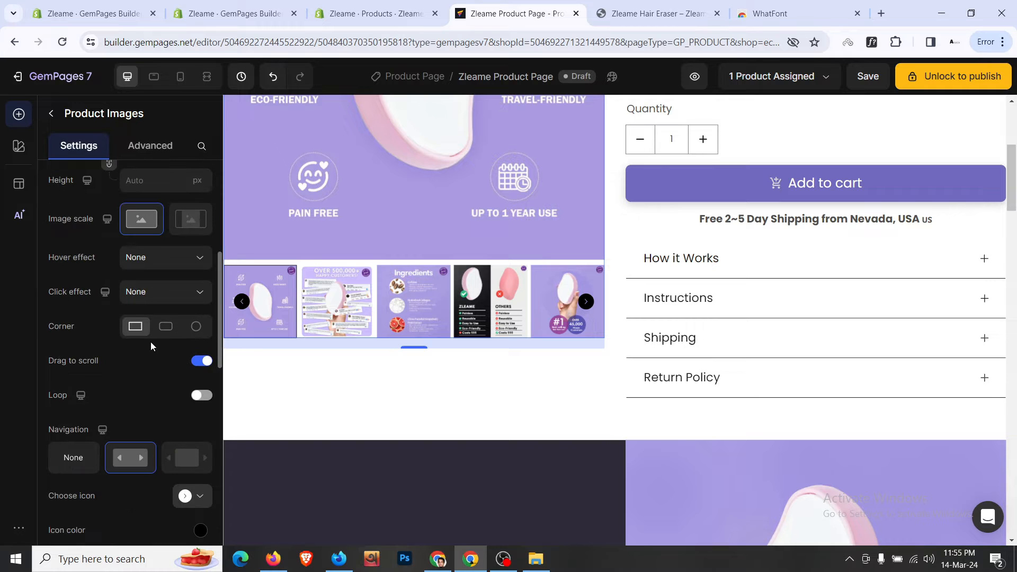
{"action": "scroll", "coordinate": [150, 341], "scroll_direction": "up", "scroll_amount": 2}
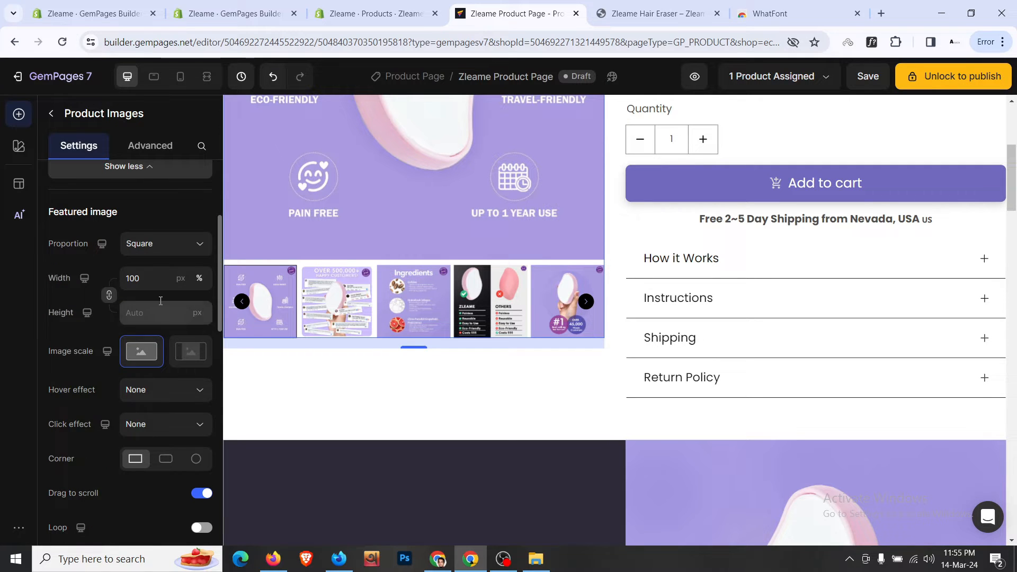
{"action": "left_click", "coordinate": [161, 396]}
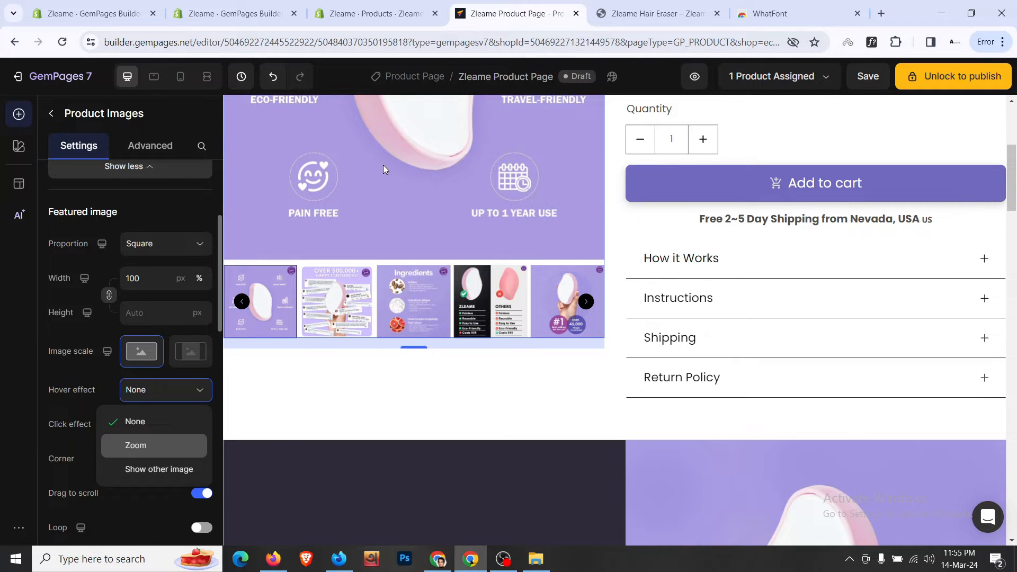
{"action": "left_click", "coordinate": [169, 396]}
{"action": "left_click", "coordinate": [171, 399]}
{"action": "scroll", "coordinate": [170, 399], "scroll_direction": "down", "scroll_amount": 3}
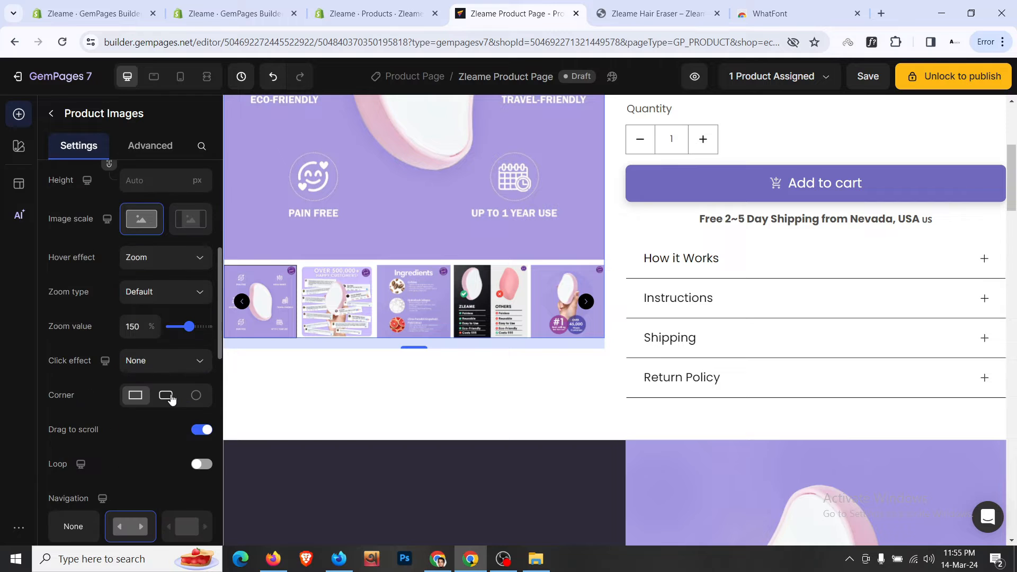
{"action": "scroll", "coordinate": [172, 398], "scroll_direction": "down", "scroll_amount": 3}
{"action": "scroll", "coordinate": [178, 392], "scroll_direction": "down", "scroll_amount": 10}
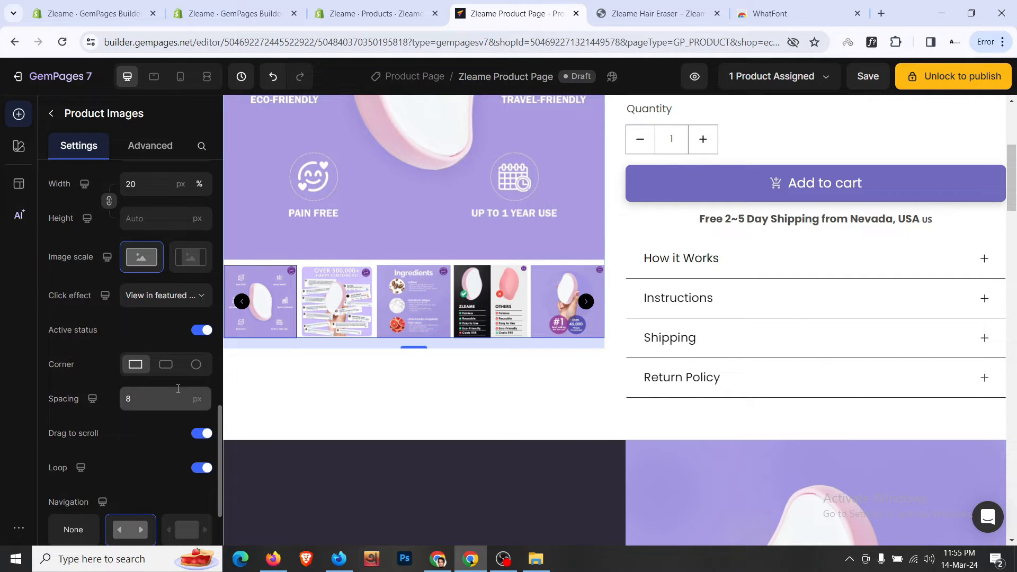
{"action": "scroll", "coordinate": [199, 334], "scroll_direction": "down", "scroll_amount": 5}
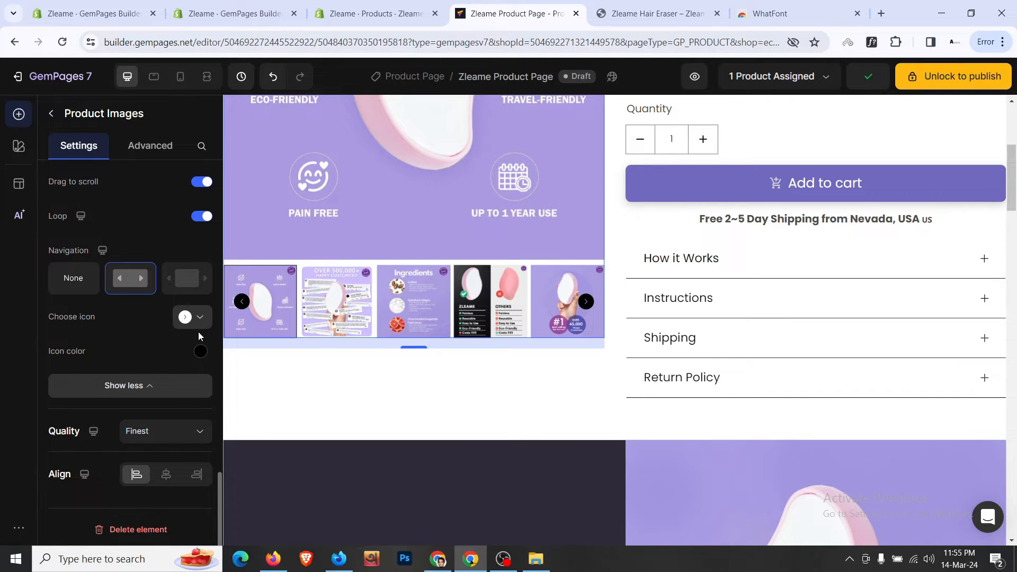
{"action": "scroll", "coordinate": [178, 325], "scroll_direction": "up", "scroll_amount": 4}
{"action": "scroll", "coordinate": [178, 325], "scroll_direction": "up", "scroll_amount": 3}
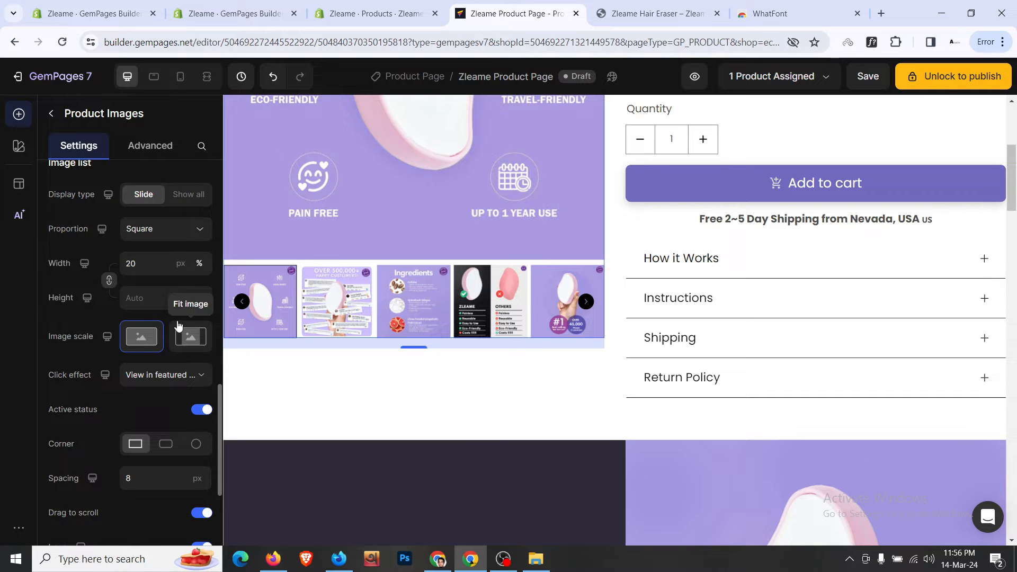
- Widen the gallery's thumbnail image list from 20% to 25%
{"action": "left_click", "coordinate": [151, 265]}
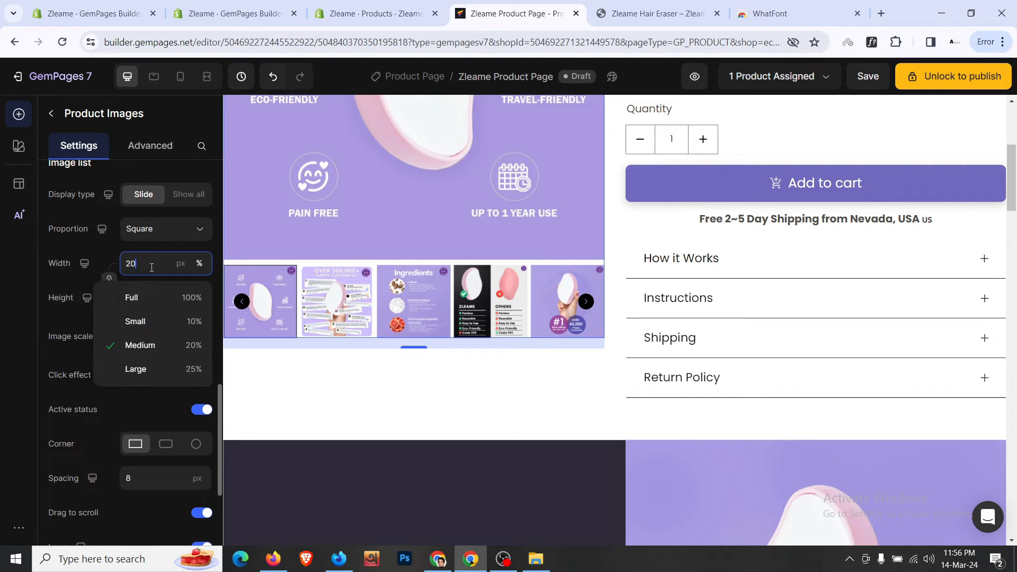
{"action": "key", "text": "Up"}
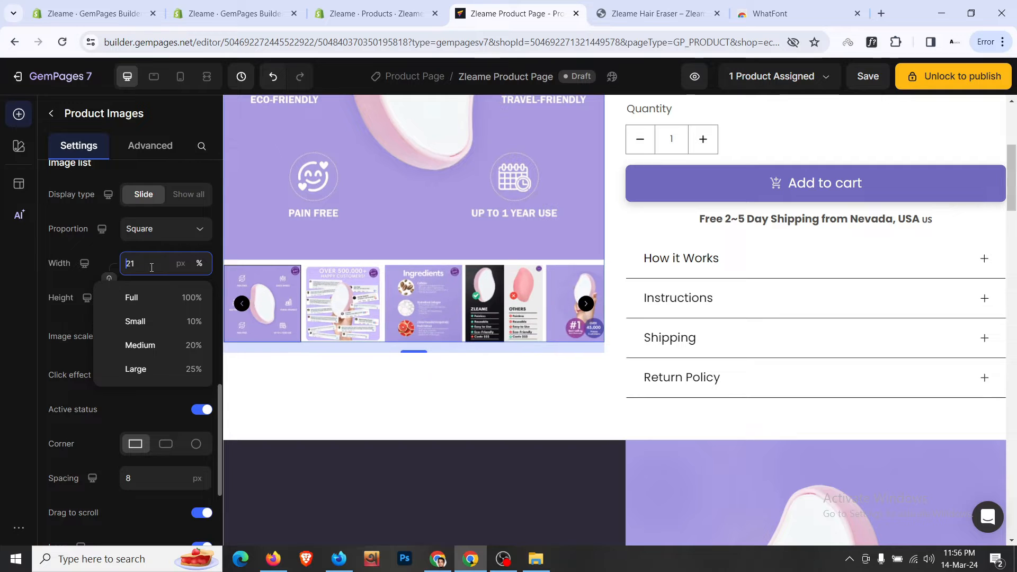
{"action": "key", "text": "Up"}
{"action": "key", "text": "Up"}
{"action": "key", "text": "Up"}
{"action": "key", "text": "Up"}
{"action": "key", "text": "Up"}
{"action": "key", "text": "Up"}
{"action": "key", "text": "Up"}
{"action": "key", "text": "Up"}
{"action": "key", "text": "Up"}
{"action": "key", "text": "Up"}
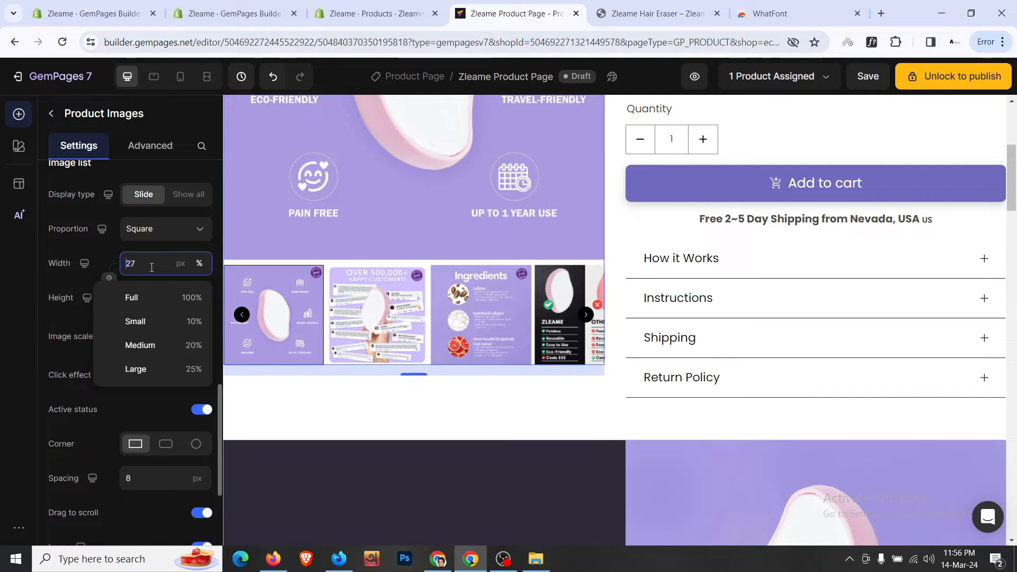
{"action": "key", "text": "Up"}
{"action": "key", "text": "Up"}
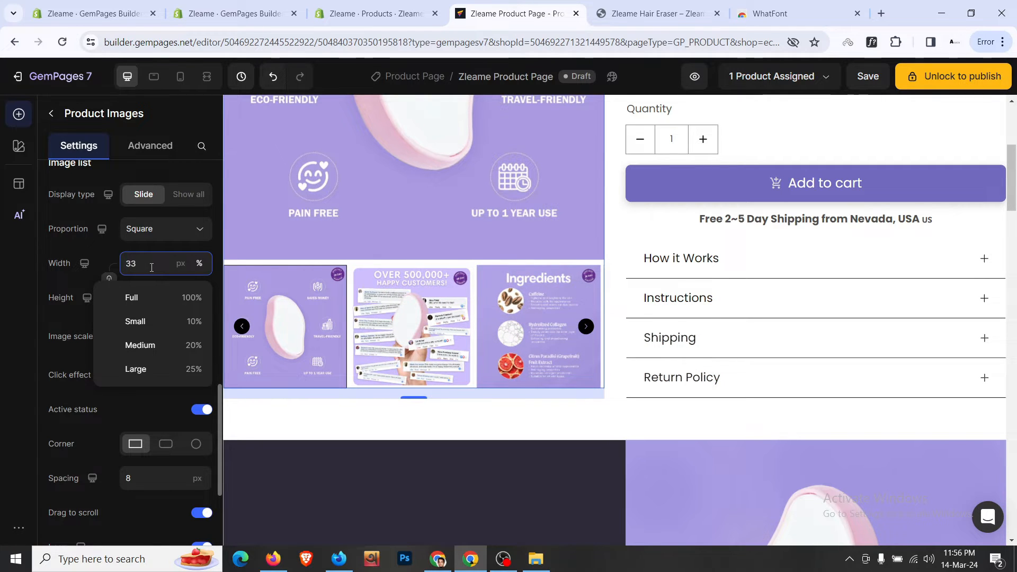
{"action": "key", "text": "Down"}
{"action": "key", "text": "Down"}
{"action": "key", "text": "Down"}
{"action": "key", "text": "Down"}
{"action": "key", "text": "Down"}
{"action": "key", "text": "Down"}
{"action": "key", "text": "Down"}
{"action": "key", "text": "Down"}
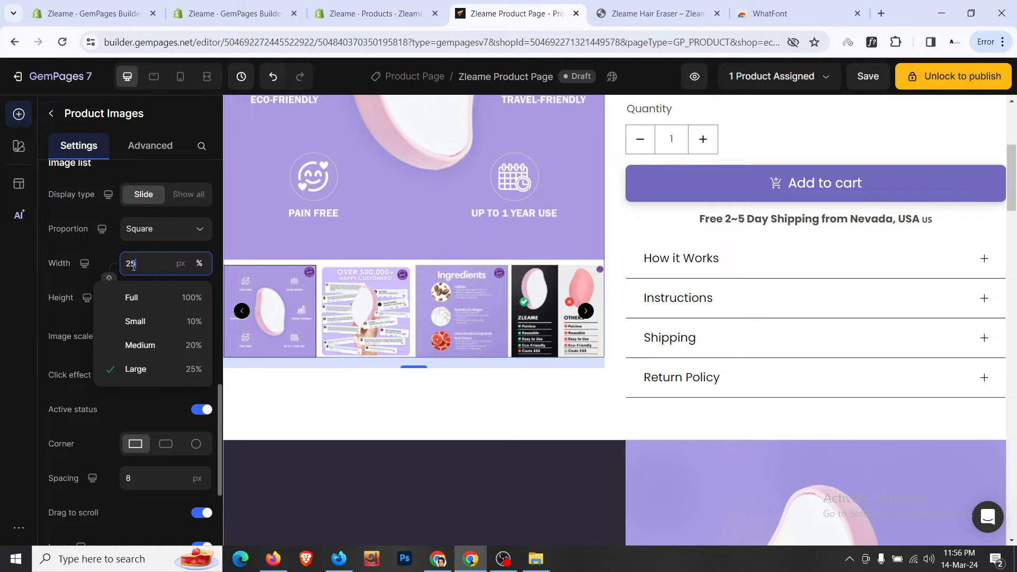
{"action": "left_click", "coordinate": [109, 251]}
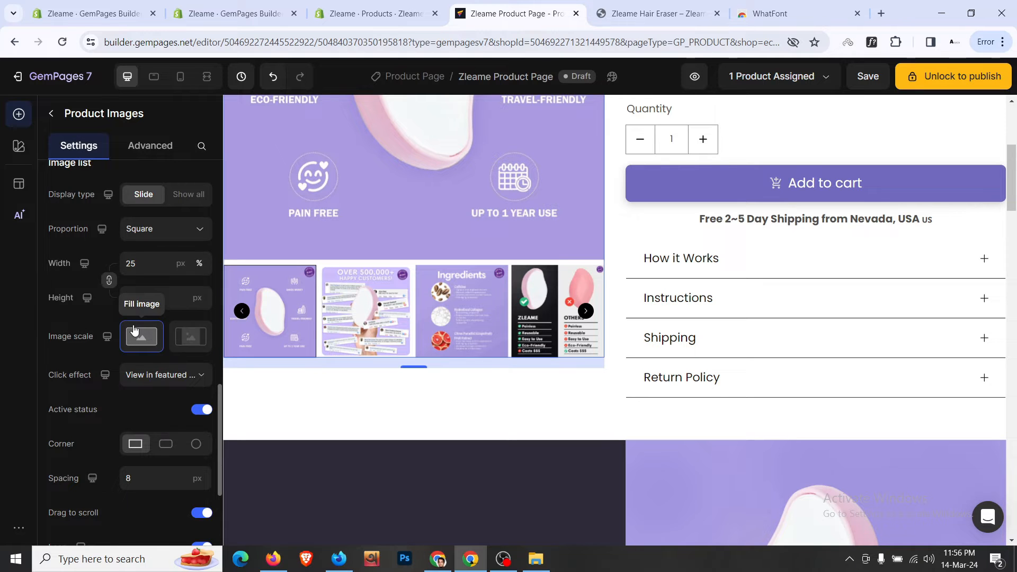
{"action": "scroll", "coordinate": [622, 310], "scroll_direction": "up", "scroll_amount": 5}
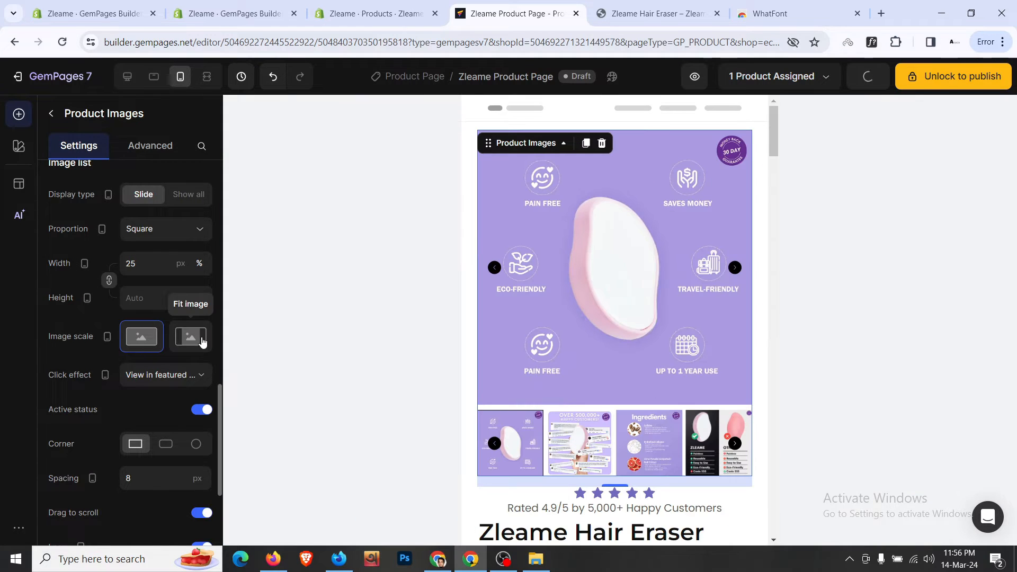
- Set the mobile thumbnail Image list width to 33% and return to the desktop preview
{"action": "left_click", "coordinate": [159, 273]}
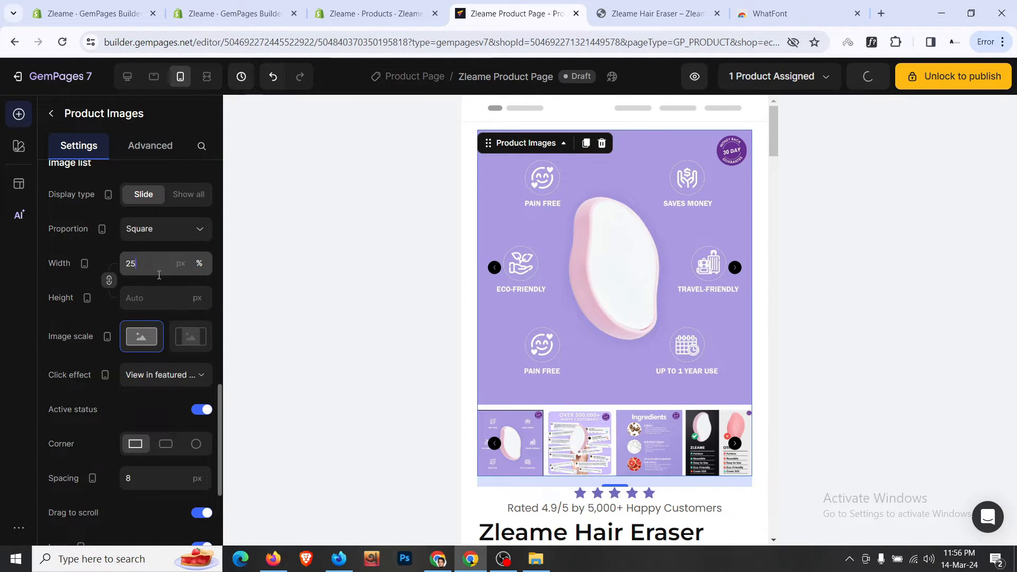
{"action": "key", "text": "Up"}
{"action": "key", "text": "Up"}
{"action": "key", "text": "Up"}
{"action": "key", "text": "Up"}
{"action": "key", "text": "Up"}
{"action": "key", "text": "Up"}
{"action": "key", "text": "Up"}
{"action": "key", "text": "Up"}
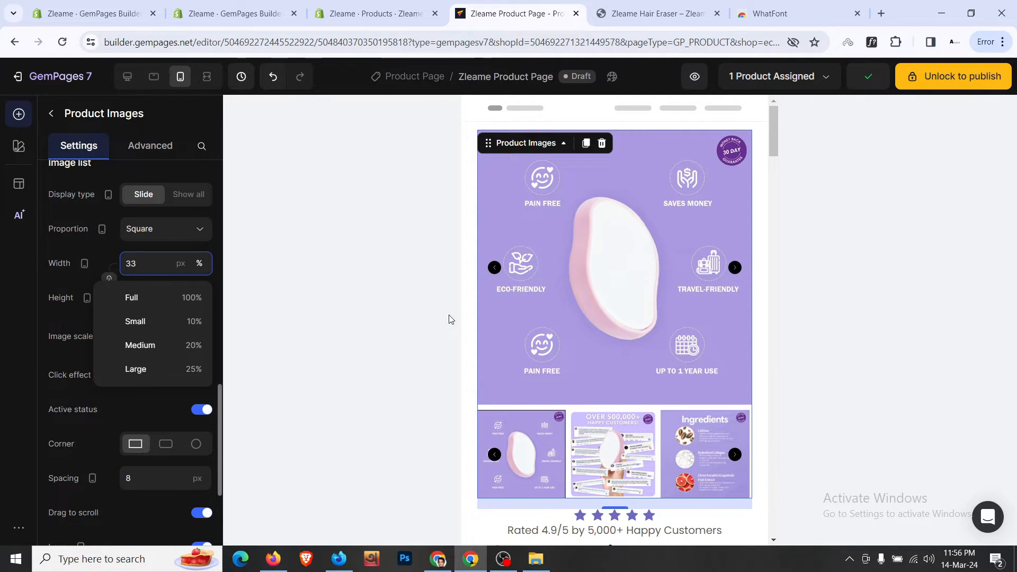
{"action": "scroll", "coordinate": [556, 323], "scroll_direction": "down", "scroll_amount": 4}
{"action": "scroll", "coordinate": [627, 221], "scroll_direction": "up", "scroll_amount": 3}
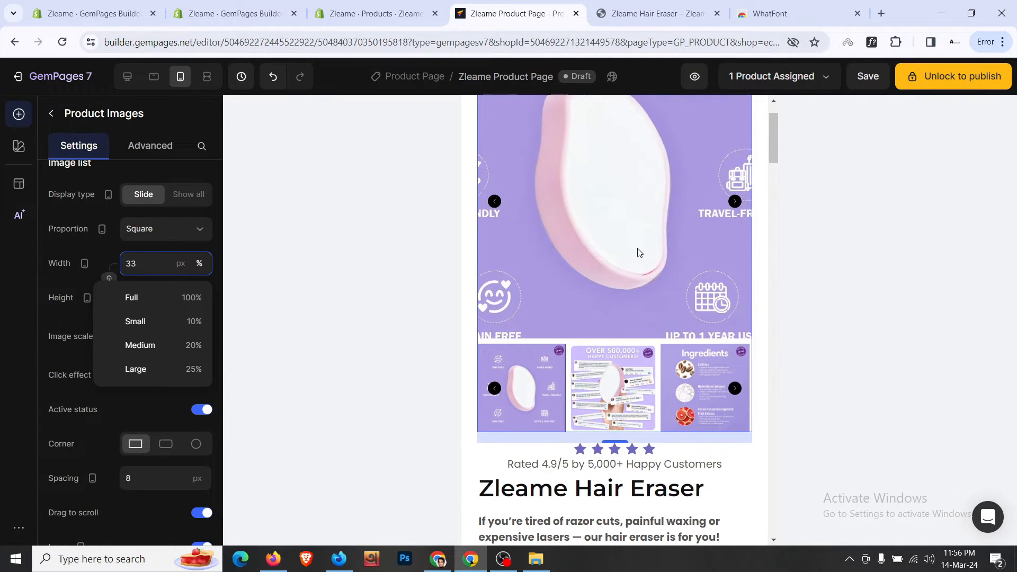
{"action": "scroll", "coordinate": [640, 253], "scroll_direction": "down", "scroll_amount": 6}
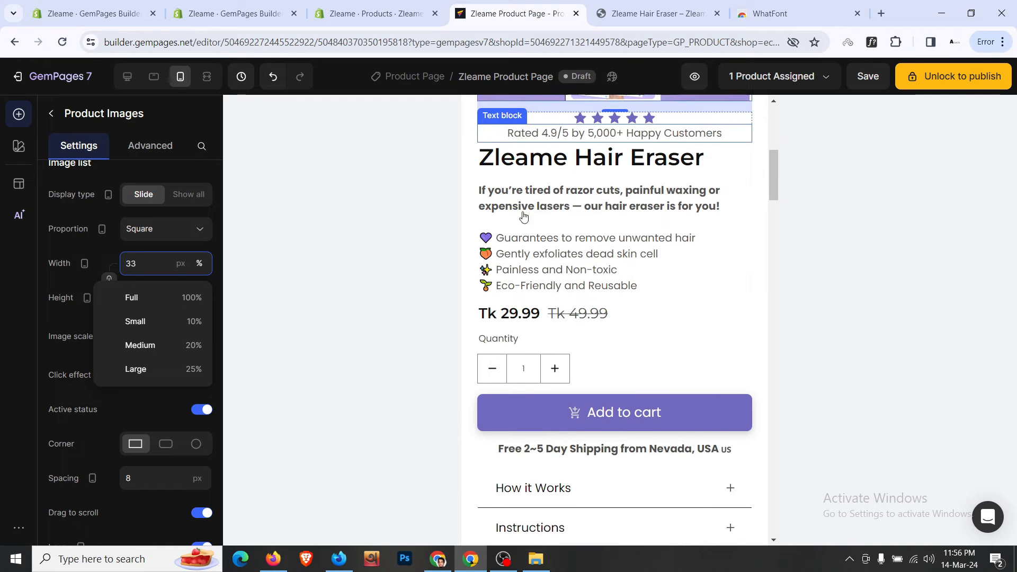
{"action": "left_click", "coordinate": [128, 80]}
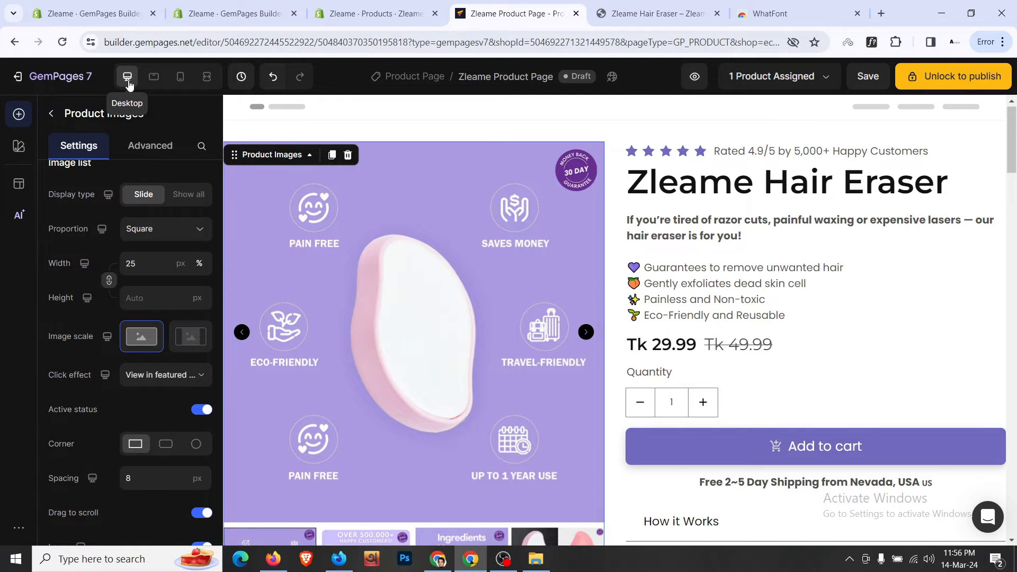
{"action": "left_click", "coordinate": [652, 13]}
{"action": "scroll", "coordinate": [552, 224], "scroll_direction": "down", "scroll_amount": 5}
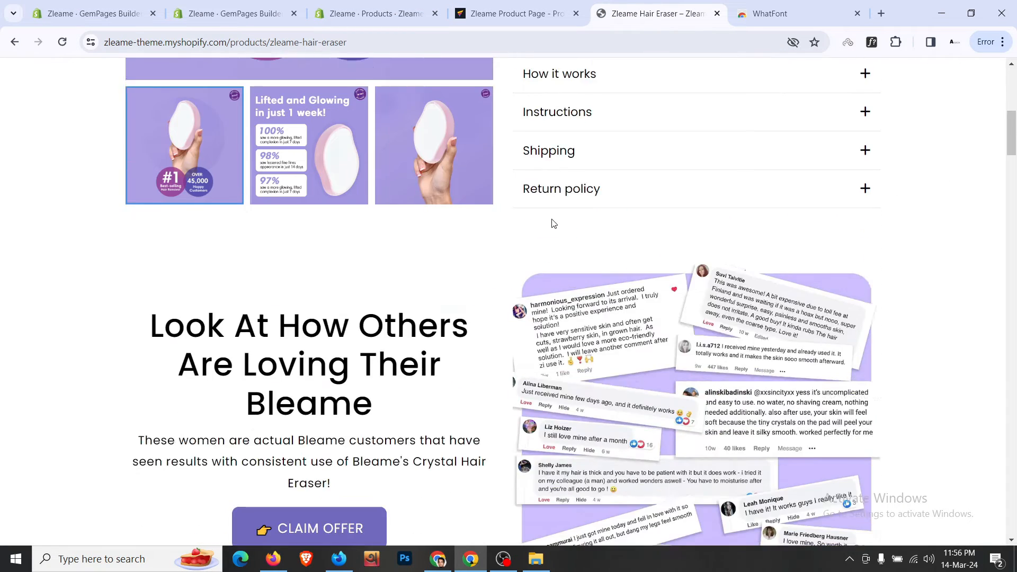
{"action": "scroll", "coordinate": [551, 223], "scroll_direction": "down", "scroll_amount": 4}
{"action": "scroll", "coordinate": [552, 224], "scroll_direction": "down", "scroll_amount": 1}
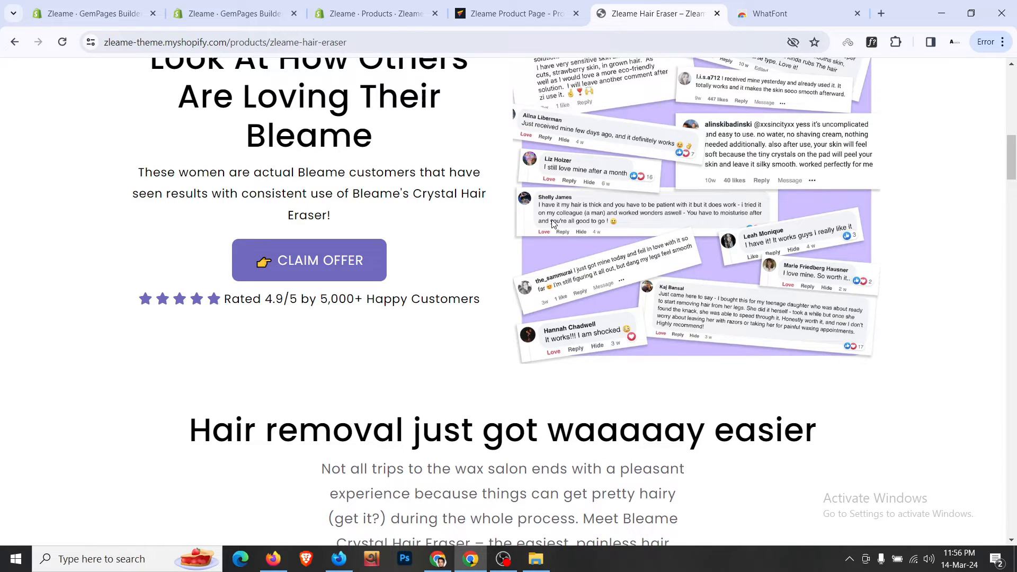
{"action": "scroll", "coordinate": [551, 223], "scroll_direction": "up", "scroll_amount": 3}
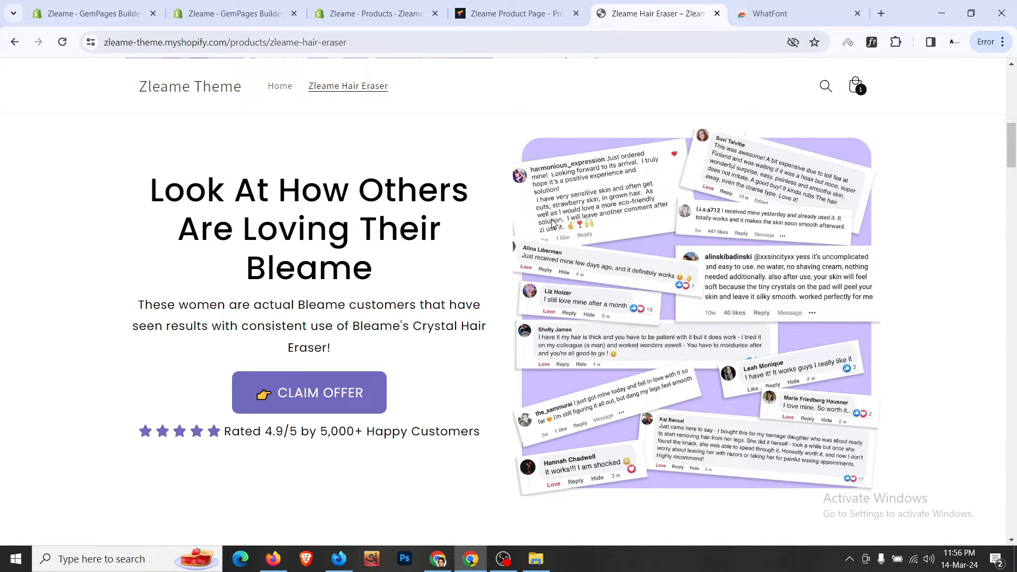
{"action": "scroll", "coordinate": [552, 223], "scroll_direction": "up", "scroll_amount": 12}
{"action": "scroll", "coordinate": [554, 227], "scroll_direction": "down", "scroll_amount": 11}
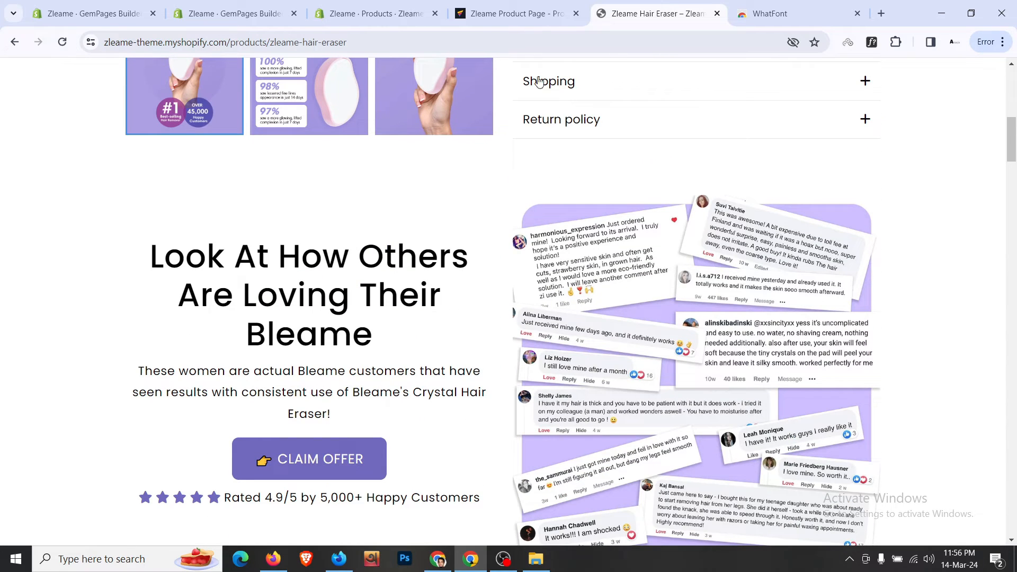
{"action": "left_click", "coordinate": [516, 13]}
{"action": "scroll", "coordinate": [567, 324], "scroll_direction": "down", "scroll_amount": 8}
{"action": "scroll", "coordinate": [568, 324], "scroll_direction": "down", "scroll_amount": 11}
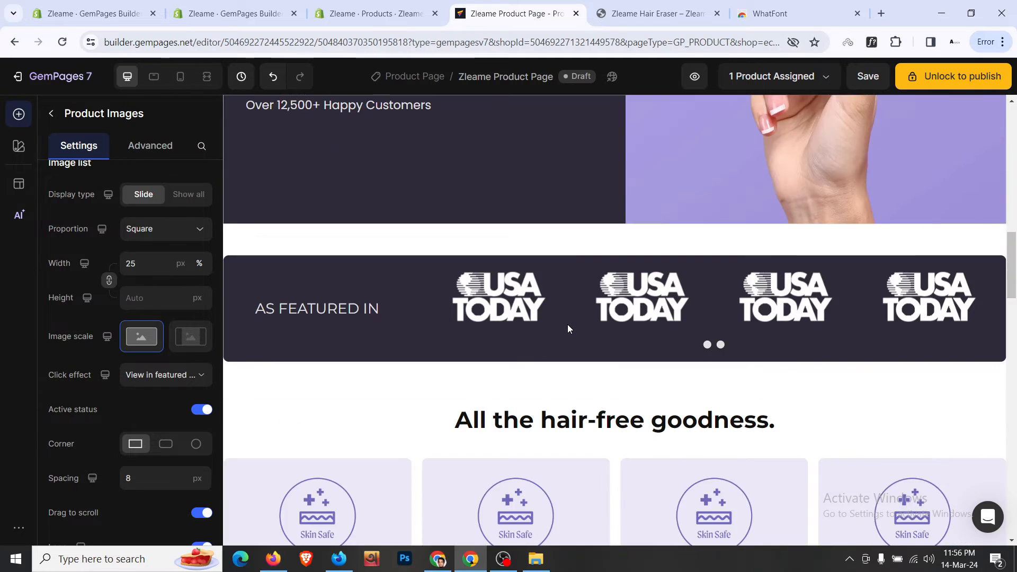
- Drag a new row onto the page from the page elements list
{"action": "scroll", "coordinate": [567, 324], "scroll_direction": "up", "scroll_amount": 11}
{"action": "scroll", "coordinate": [567, 328], "scroll_direction": "up", "scroll_amount": 3}
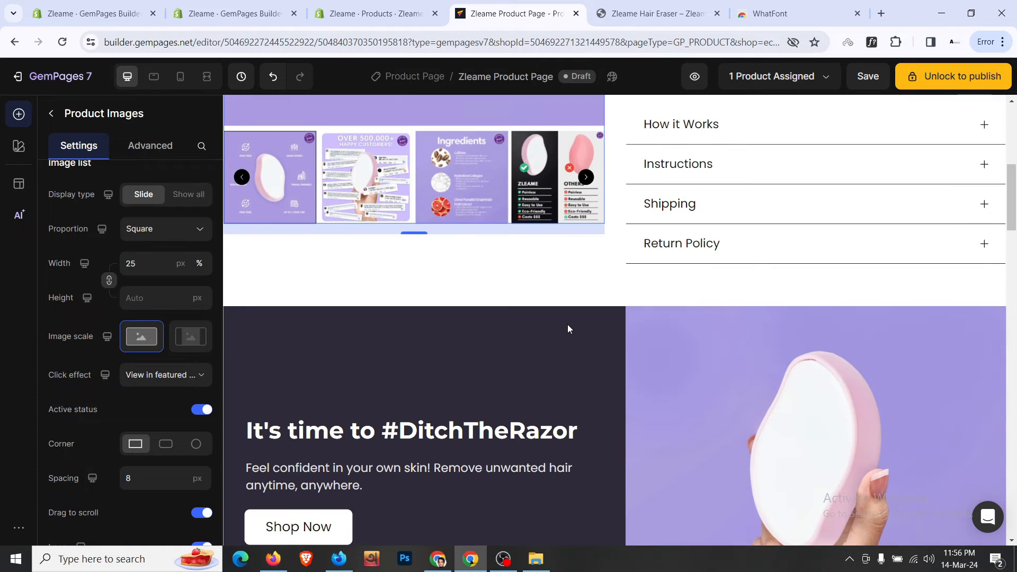
{"action": "left_click", "coordinate": [52, 120]}
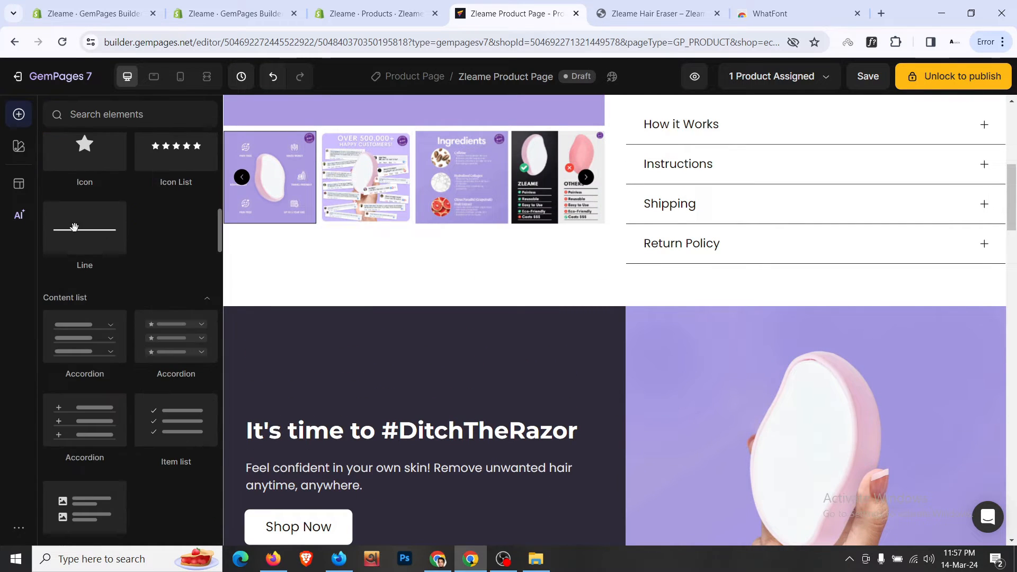
{"action": "scroll", "coordinate": [84, 243], "scroll_direction": "up", "scroll_amount": 5}
{"action": "mouse_move", "coordinate": [174, 212]}
{"action": "left_mouse_down"}
{"action": "mouse_move", "coordinate": [378, 281]}
{"action": "mouse_move", "coordinate": [689, 286]}
{"action": "mouse_move", "coordinate": [537, 300]}
{"action": "left_mouse_up"}
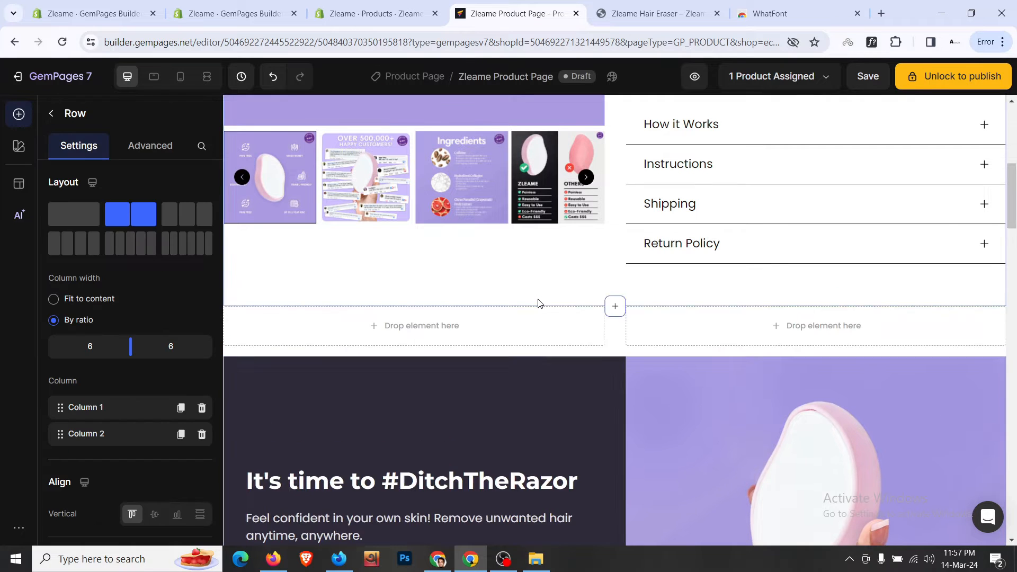
{"action": "key", "text": "ctrl+Tab"}
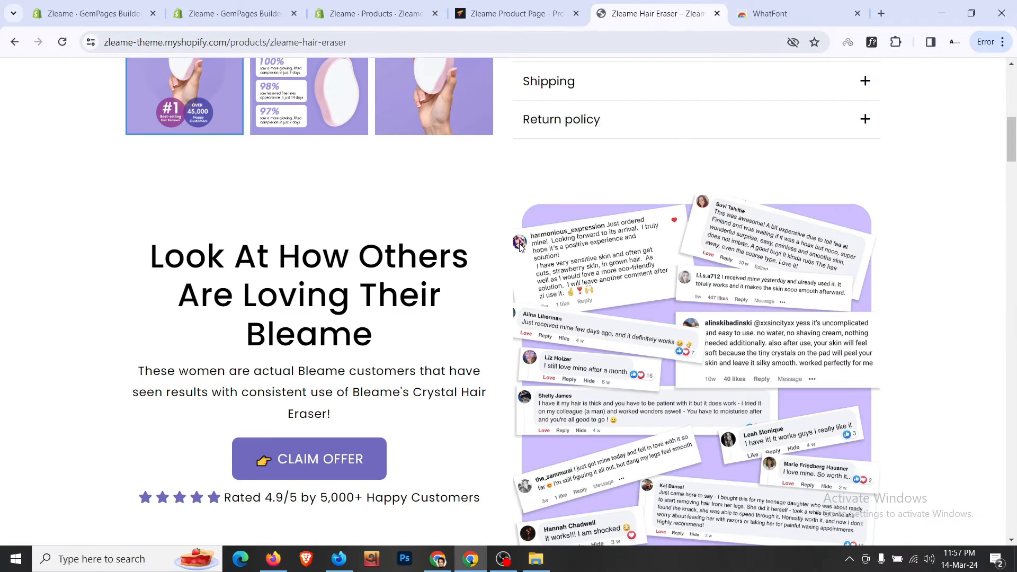
{"action": "key", "text": "ctrl+shift+Tab"}
{"action": "scroll", "coordinate": [532, 281], "scroll_direction": "down", "scroll_amount": 10}
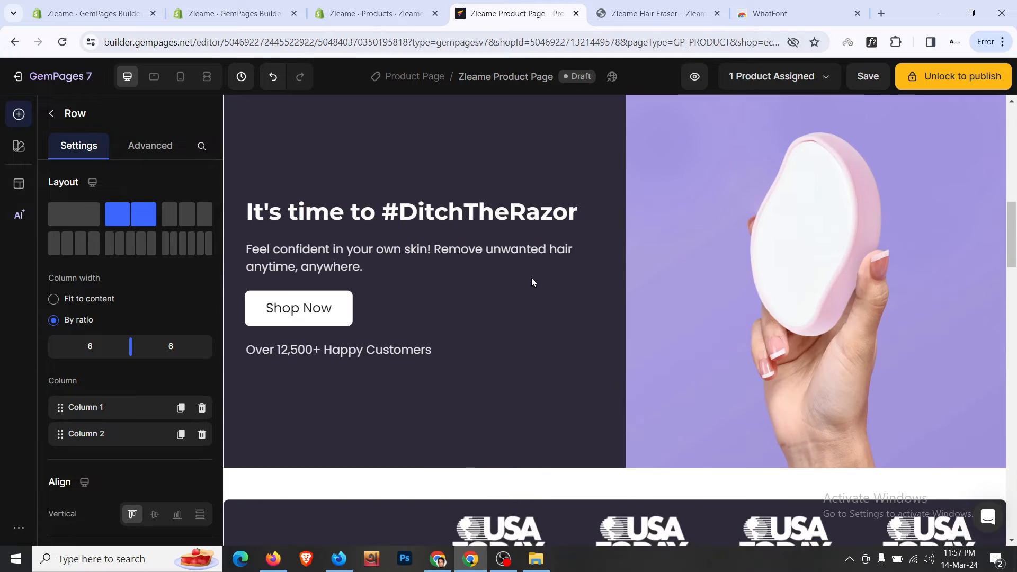
{"action": "scroll", "coordinate": [532, 281], "scroll_direction": "down", "scroll_amount": 2}
- Copy the 'All the hair-free goodness.' heading into the new row and retitle it 'Look At How Others Are Loving Their Bleame'
{"action": "left_click", "coordinate": [533, 281]}
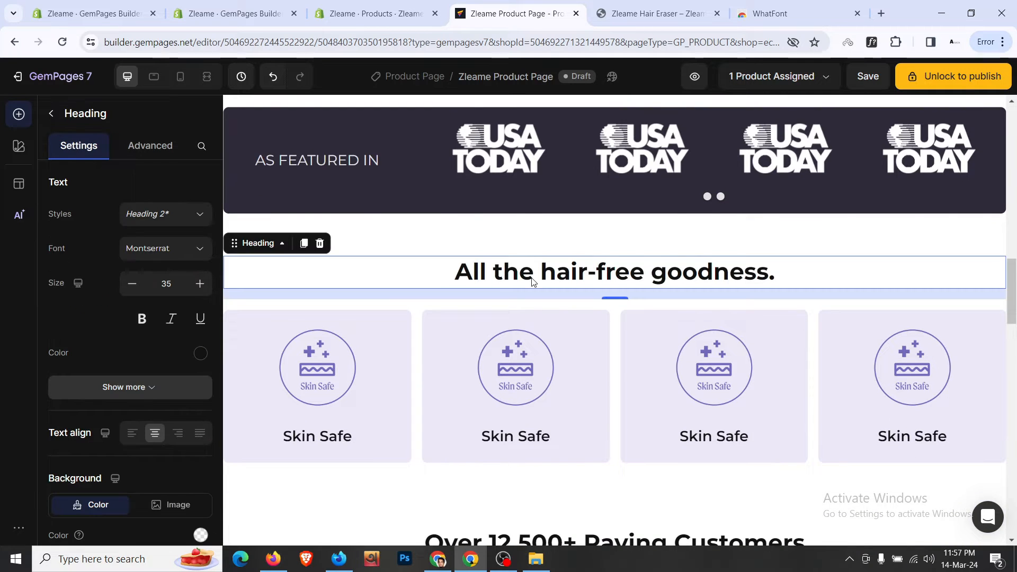
{"action": "left_click", "coordinate": [303, 243]}
{"action": "left_click_drag", "start_coordinate": [258, 286], "coordinate": [456, 420]}
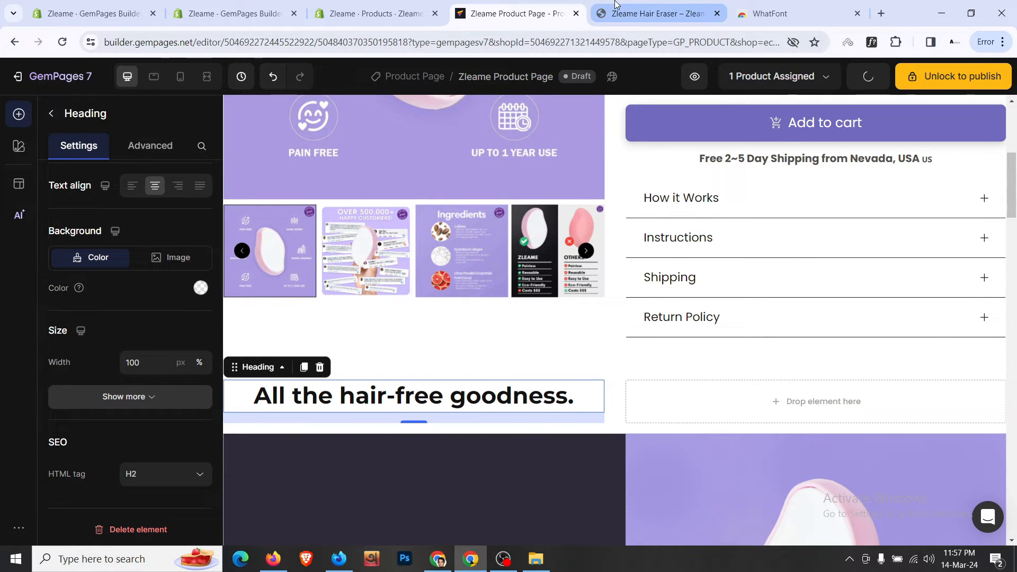
{"action": "left_click", "coordinate": [623, 6]}
{"action": "triple_click", "coordinate": [408, 298]}
{"action": "key", "text": "ctrl+c"}
{"action": "left_click", "coordinate": [512, 5]}
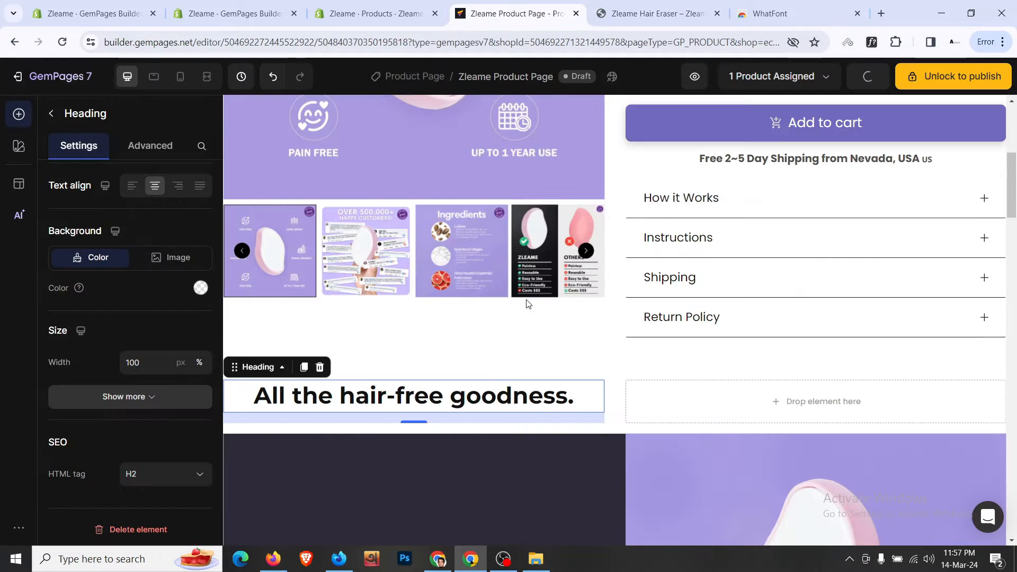
{"action": "left_click", "coordinate": [491, 392]}
{"action": "key", "text": "ctrl+a"}
{"action": "key", "text": "ctrl+v"}
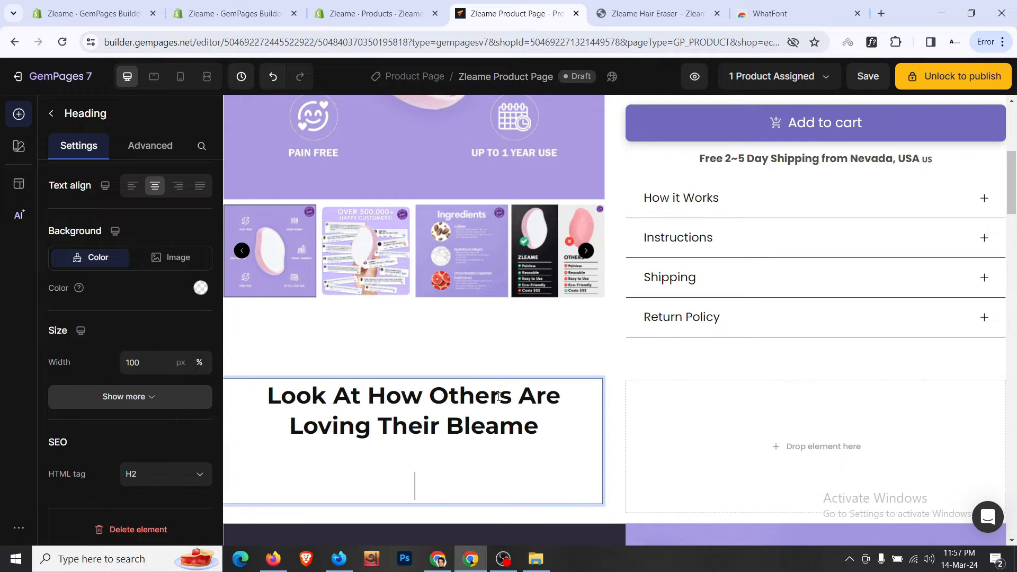
- Move the rating text under the heading and replace it with the live store's 'These women are actual…' paragraph
{"action": "scroll", "coordinate": [884, 289], "scroll_direction": "up", "scroll_amount": 6}
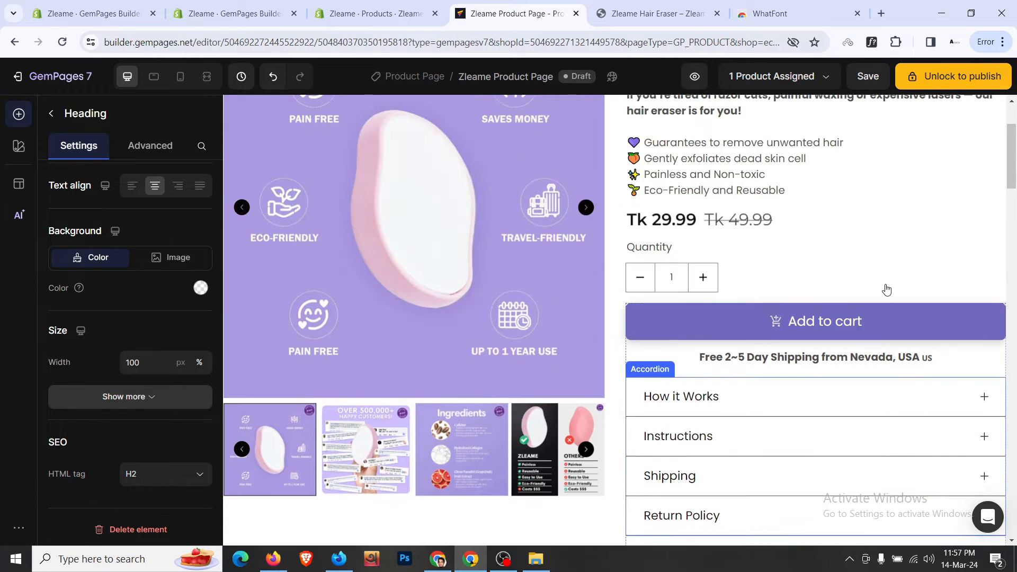
{"action": "left_click", "coordinate": [827, 152]}
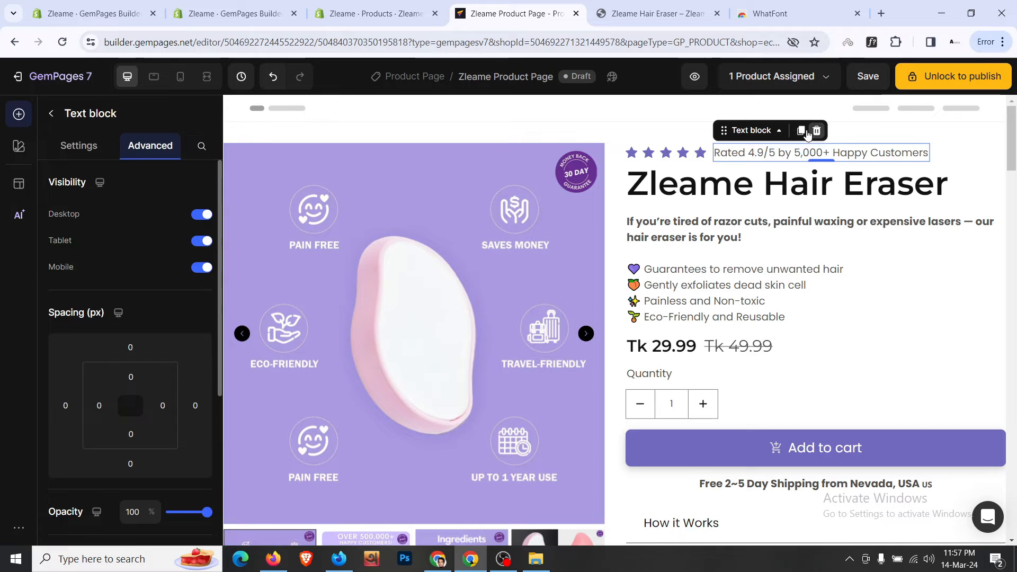
{"action": "scroll", "coordinate": [628, 227], "scroll_direction": "down", "scroll_amount": 8}
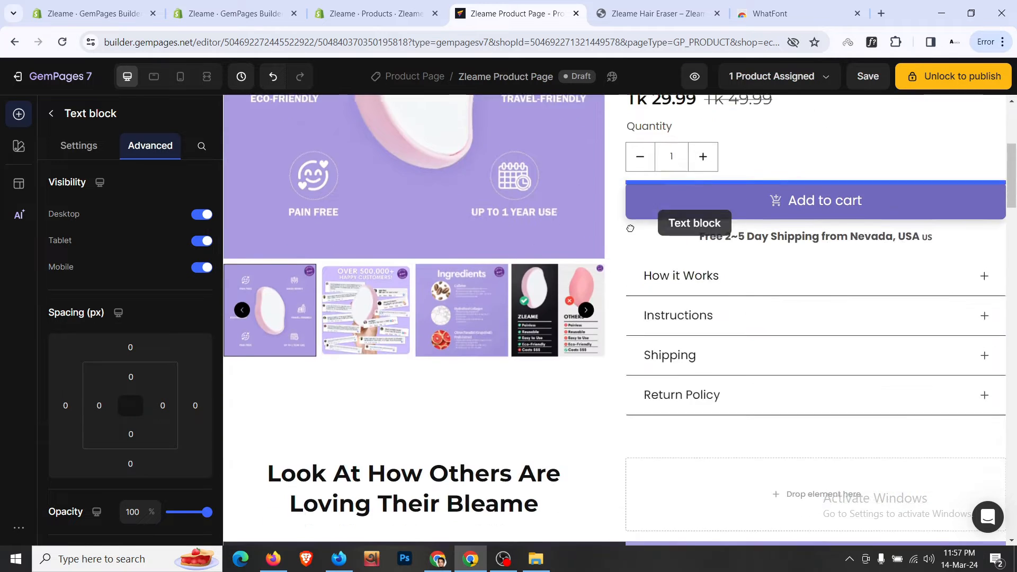
{"action": "left_click_drag", "start_coordinate": [478, 279], "coordinate": [474, 312]}
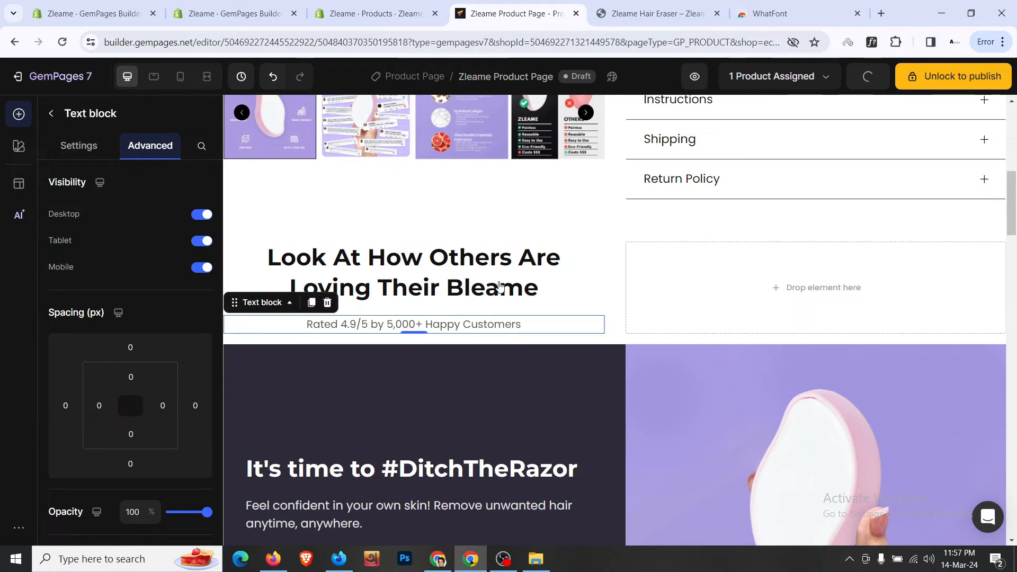
{"action": "left_click", "coordinate": [613, 5]}
{"action": "scroll", "coordinate": [341, 295], "scroll_direction": "down", "scroll_amount": 2}
{"action": "left_click", "coordinate": [341, 295]}
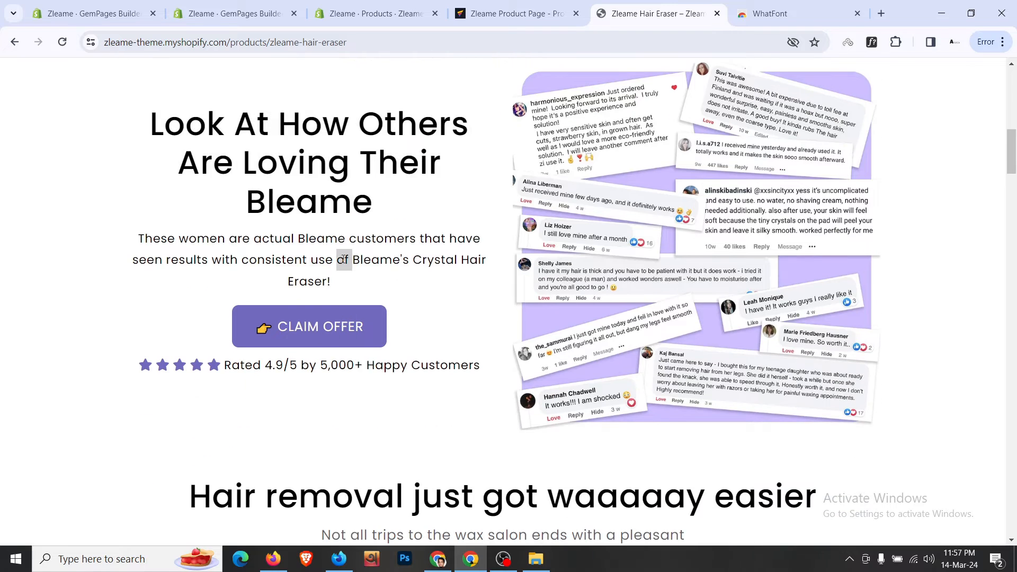
{"action": "triple_click", "coordinate": [340, 259]}
{"action": "key", "text": "ctrl+c"}
{"action": "left_click", "coordinate": [526, 4]}
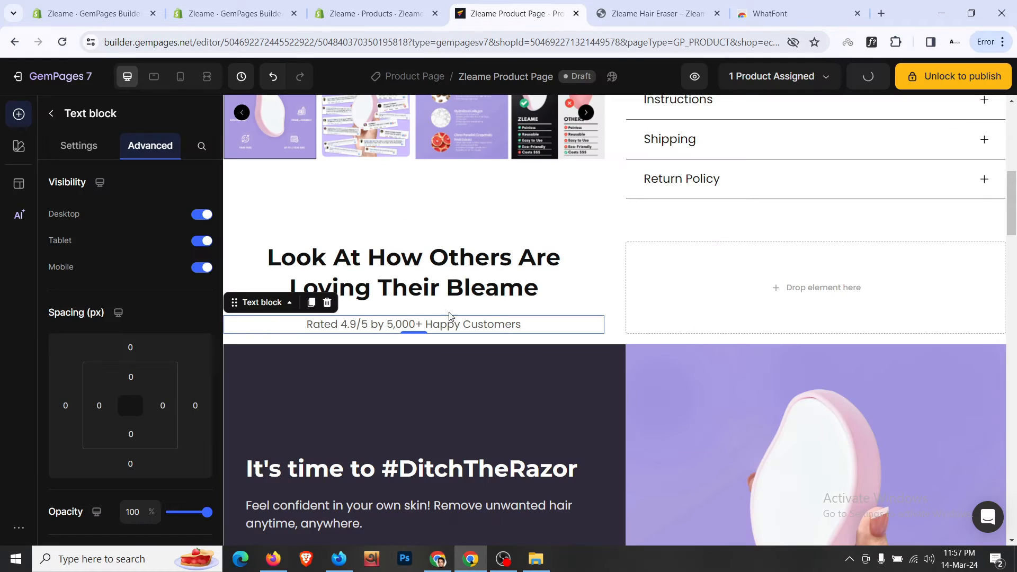
{"action": "triple_click", "coordinate": [362, 319]}
{"action": "key", "text": "ctrl+v"}
{"action": "key", "text": "BackSpace"}
{"action": "key", "text": "BackSpace"}
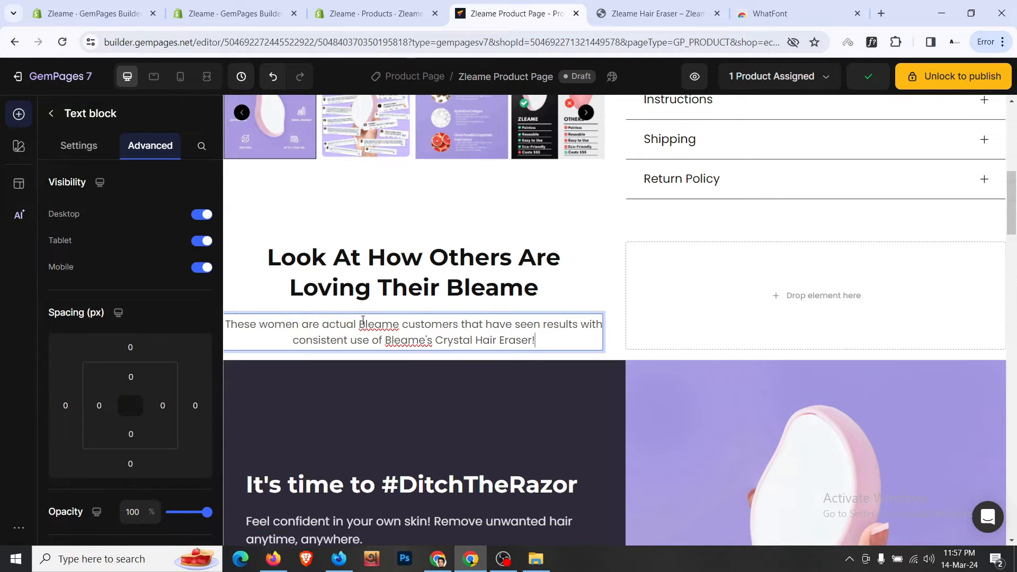
{"action": "scroll", "coordinate": [522, 276], "scroll_direction": "down", "scroll_amount": 20}
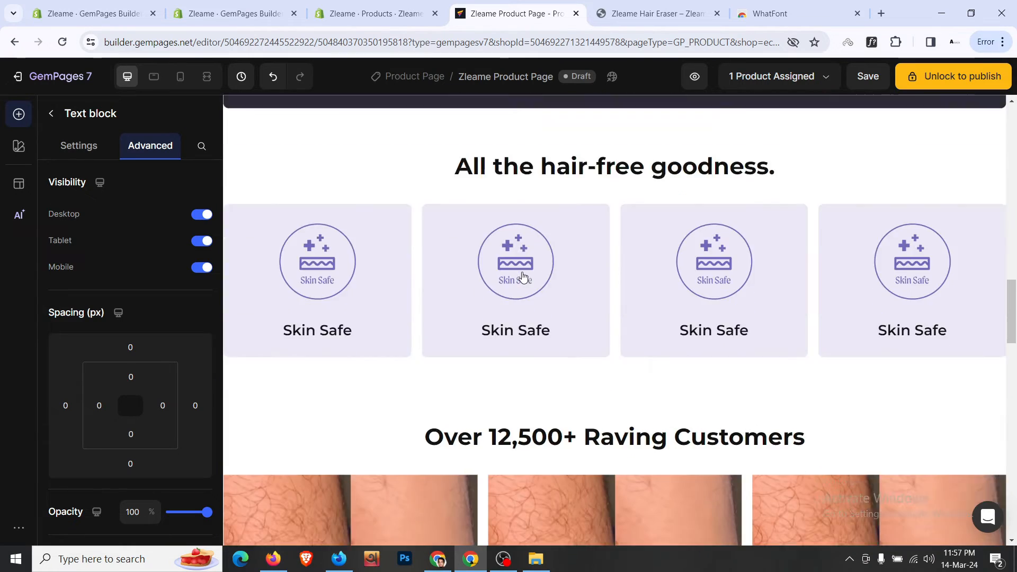
- Duplicate the Buy It Now button, place it below the description paragraph, and centre it
{"action": "scroll", "coordinate": [522, 277], "scroll_direction": "down", "scroll_amount": 8}
{"action": "scroll", "coordinate": [549, 257], "scroll_direction": "up", "scroll_amount": 4}
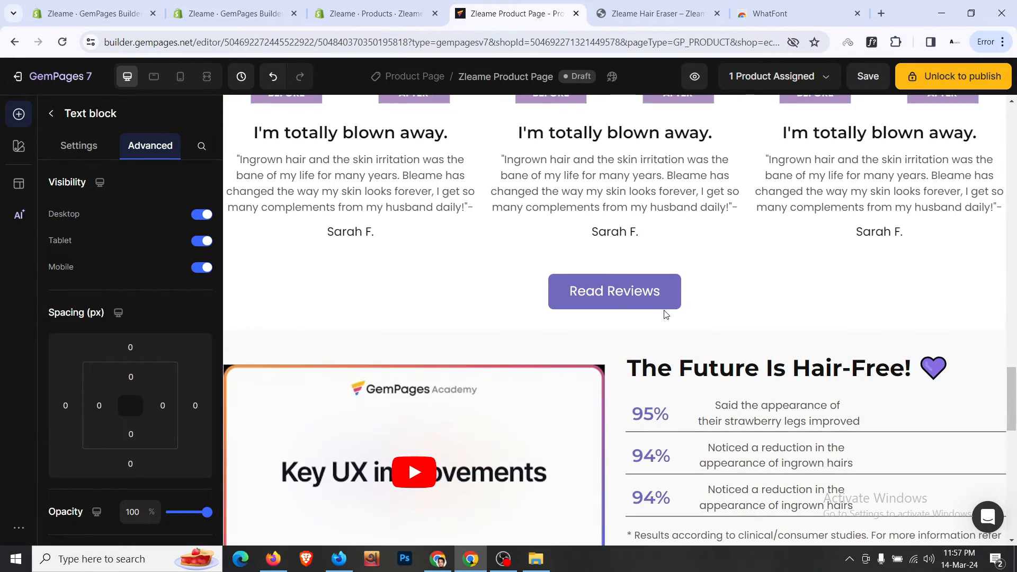
{"action": "left_click", "coordinate": [656, 13]}
{"action": "left_click", "coordinate": [511, 13]}
{"action": "scroll", "coordinate": [645, 394], "scroll_direction": "down", "scroll_amount": 4}
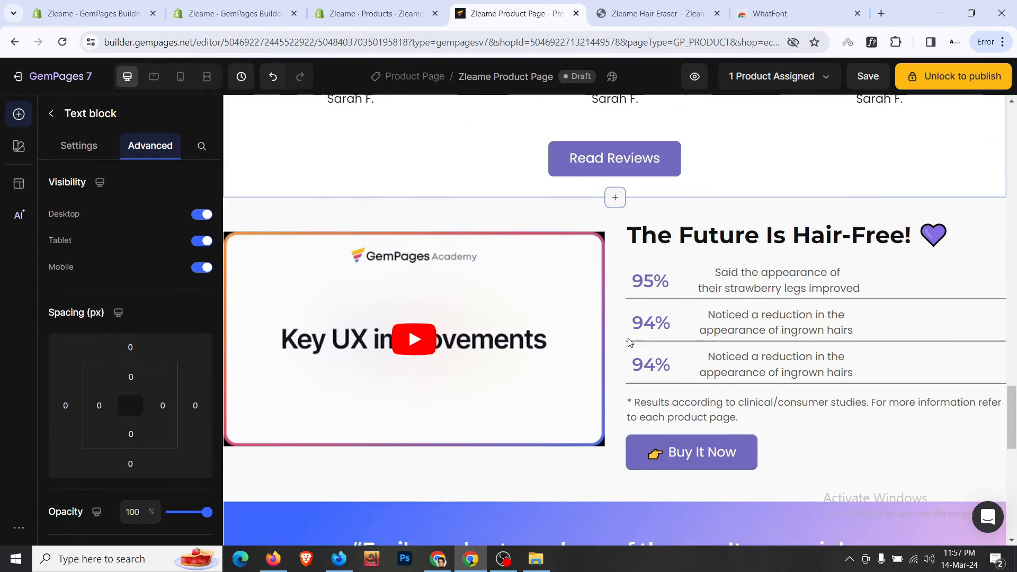
{"action": "left_click", "coordinate": [649, 391]}
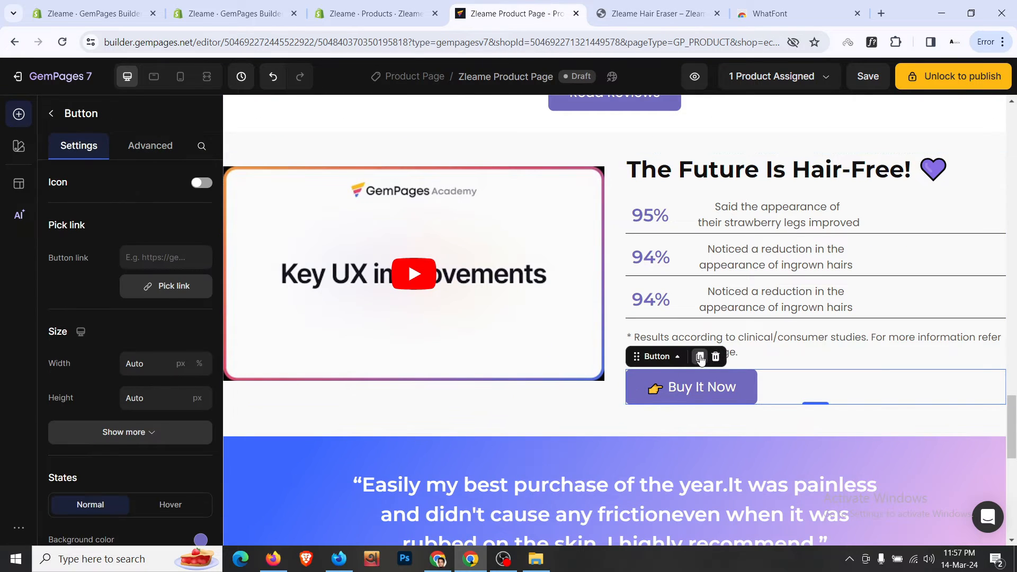
{"action": "key", "text": "ctrl+d"}
{"action": "scroll", "coordinate": [659, 397], "scroll_direction": "down", "scroll_amount": 15}
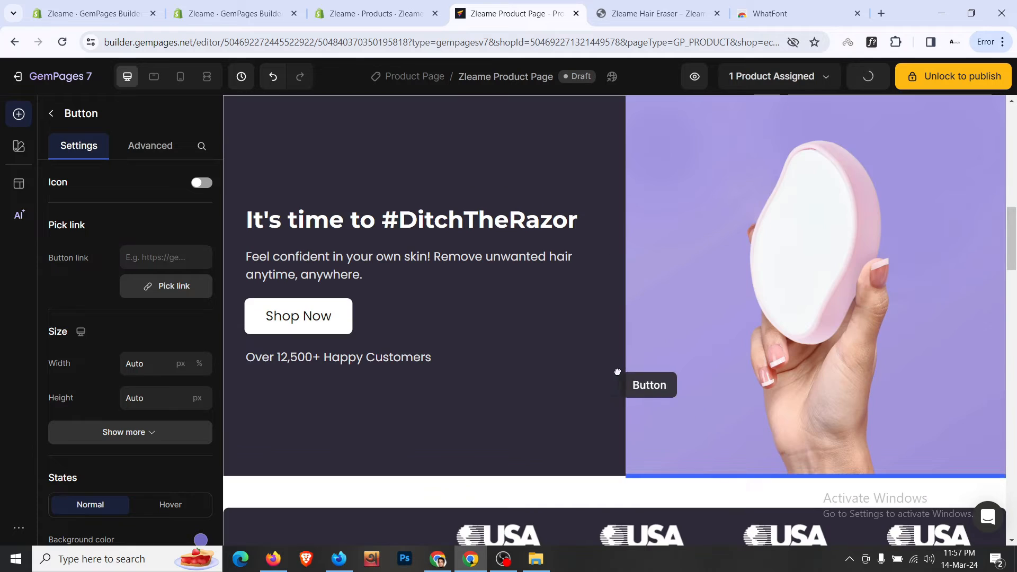
{"action": "left_click_drag", "start_coordinate": [617, 371], "coordinate": [523, 275]}
{"action": "left_click_drag", "start_coordinate": [523, 282], "coordinate": [524, 286]}
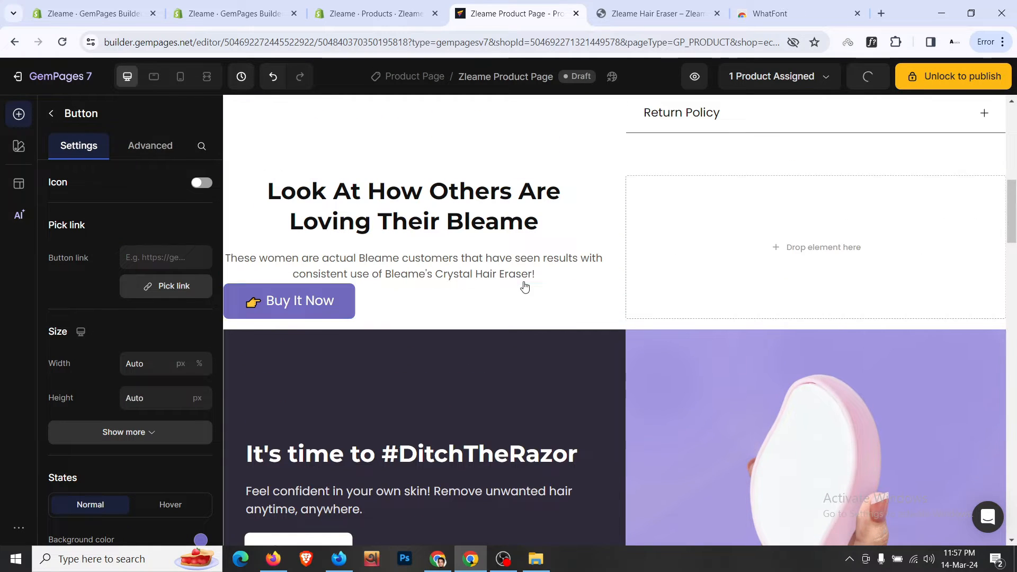
{"action": "scroll", "coordinate": [127, 386], "scroll_direction": "down", "scroll_amount": 7}
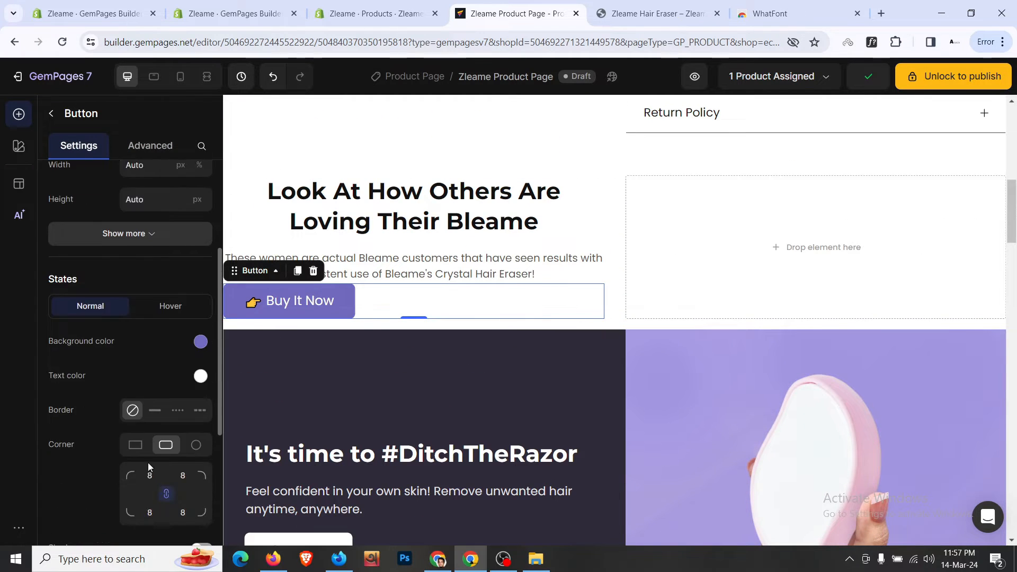
{"action": "scroll", "coordinate": [132, 413], "scroll_direction": "down", "scroll_amount": 3}
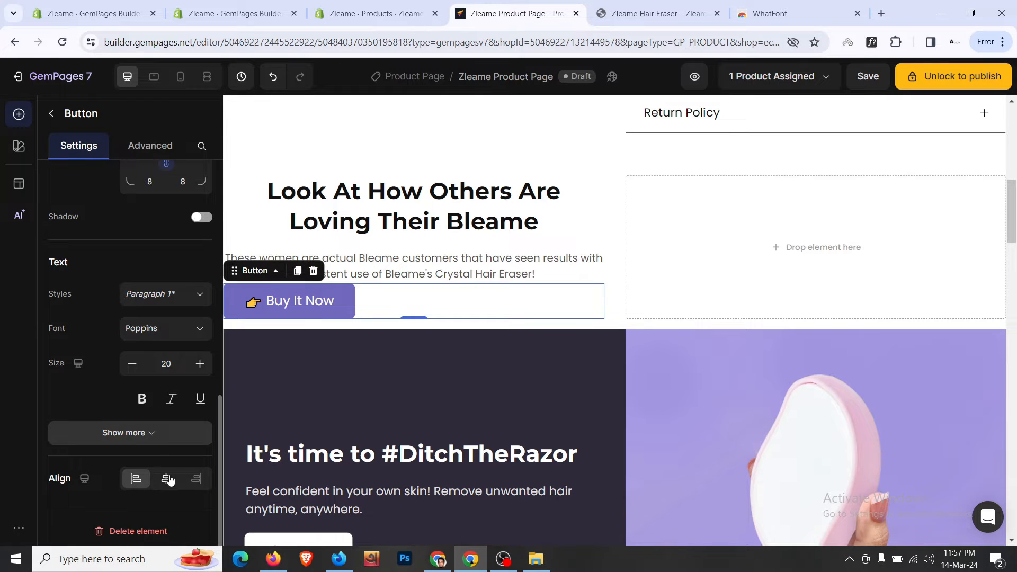
{"action": "left_click", "coordinate": [167, 478]}
- Give the description paragraph 16px (L) bottom spacing
{"action": "left_click", "coordinate": [540, 225]}
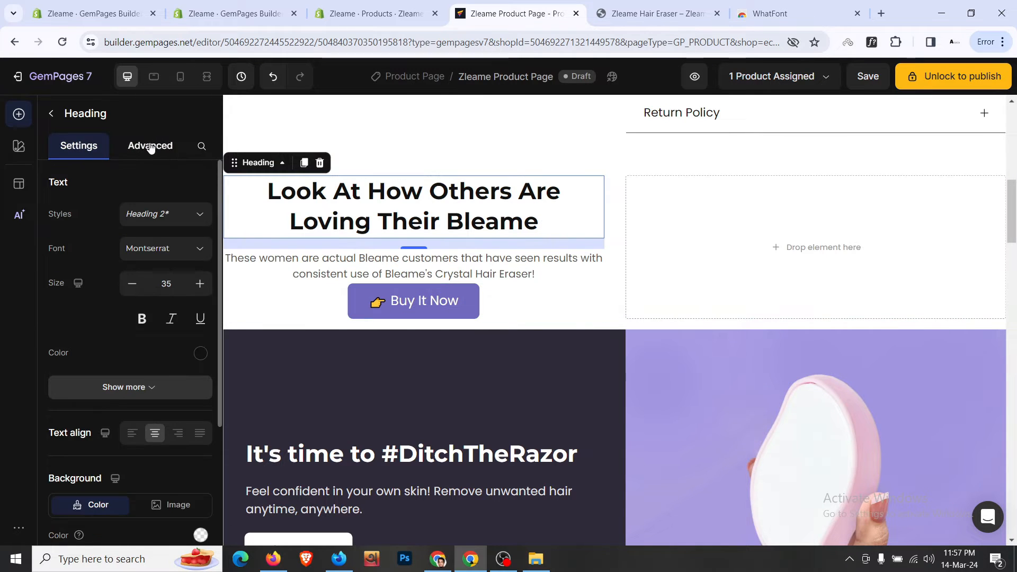
{"action": "left_click", "coordinate": [150, 147]}
{"action": "left_click", "coordinate": [438, 261]}
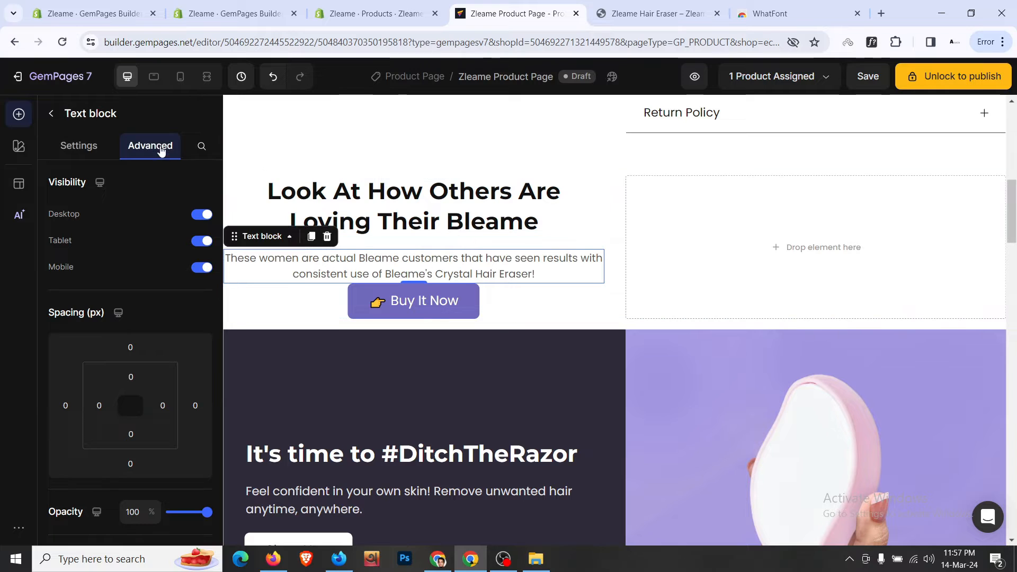
{"action": "left_click", "coordinate": [130, 463]}
{"action": "scroll", "coordinate": [188, 400], "scroll_direction": "down", "scroll_amount": 3}
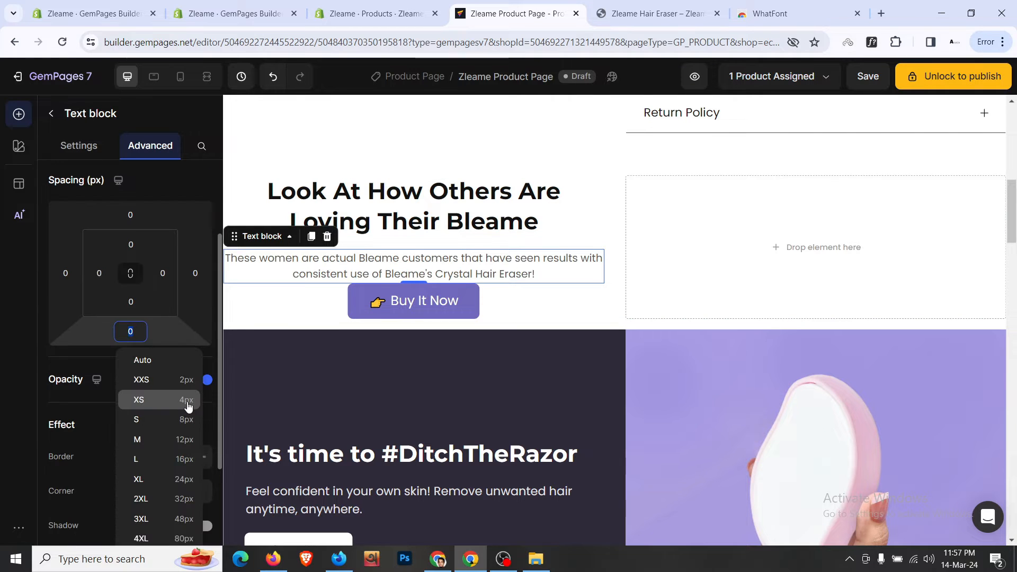
{"action": "left_click", "coordinate": [184, 458]}
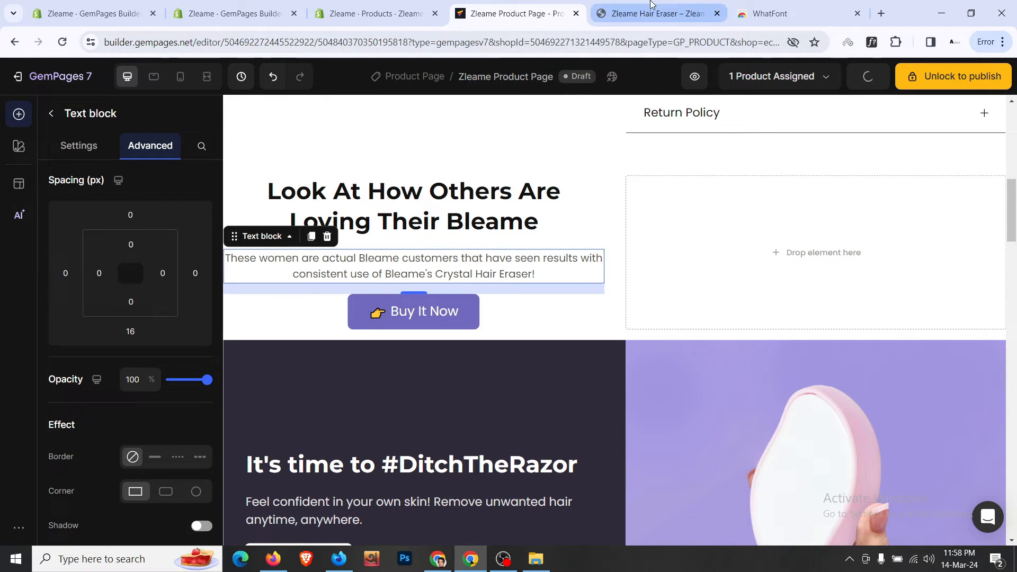
- Duplicate the star rating row, move it into the reviews column, and centre it
{"action": "left_click", "coordinate": [654, 14]}
{"action": "left_click", "coordinate": [484, 7]}
{"action": "scroll", "coordinate": [688, 229], "scroll_direction": "up", "scroll_amount": 10}
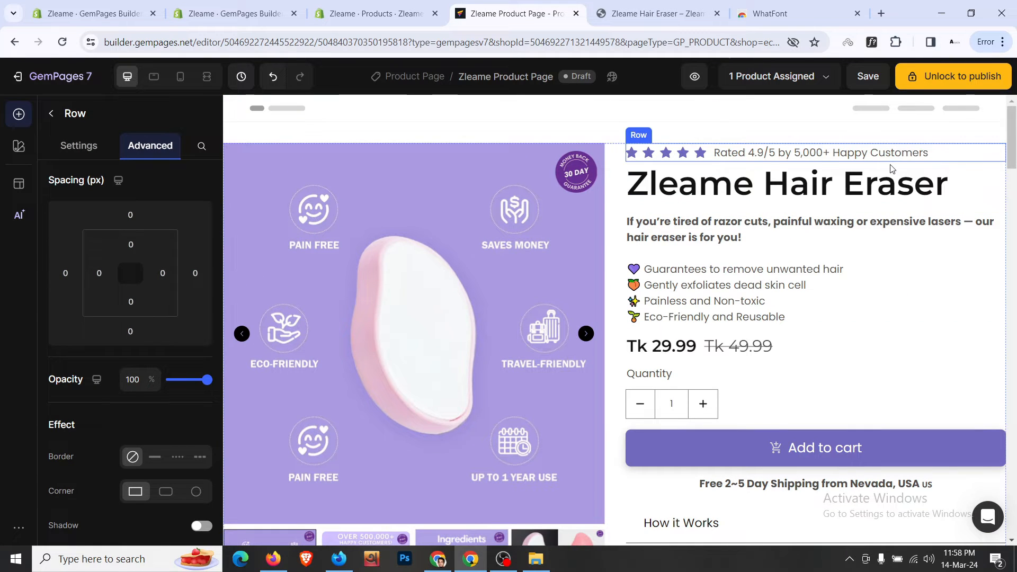
{"action": "left_click", "coordinate": [891, 168]}
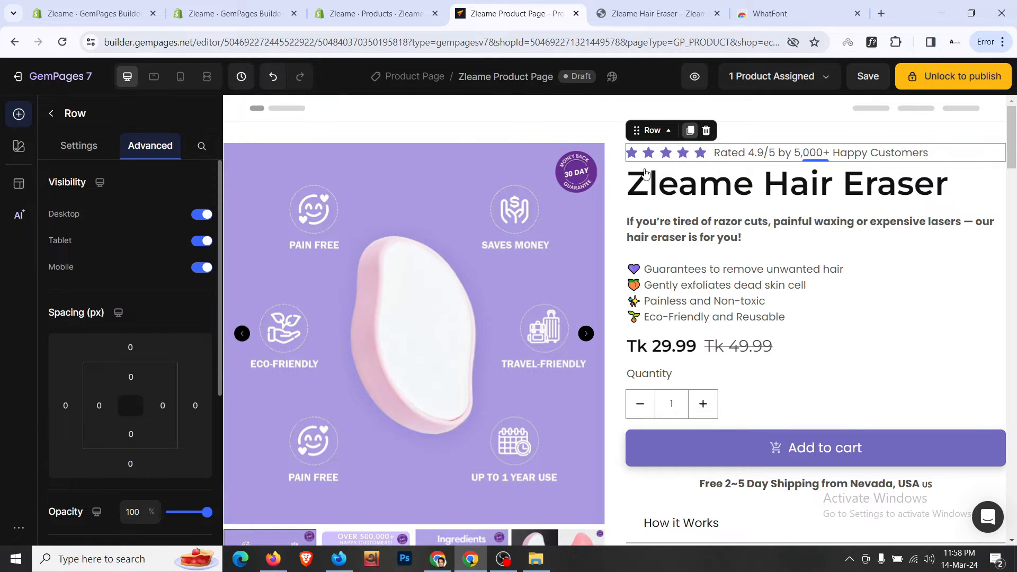
{"action": "key", "text": "ctrl+d"}
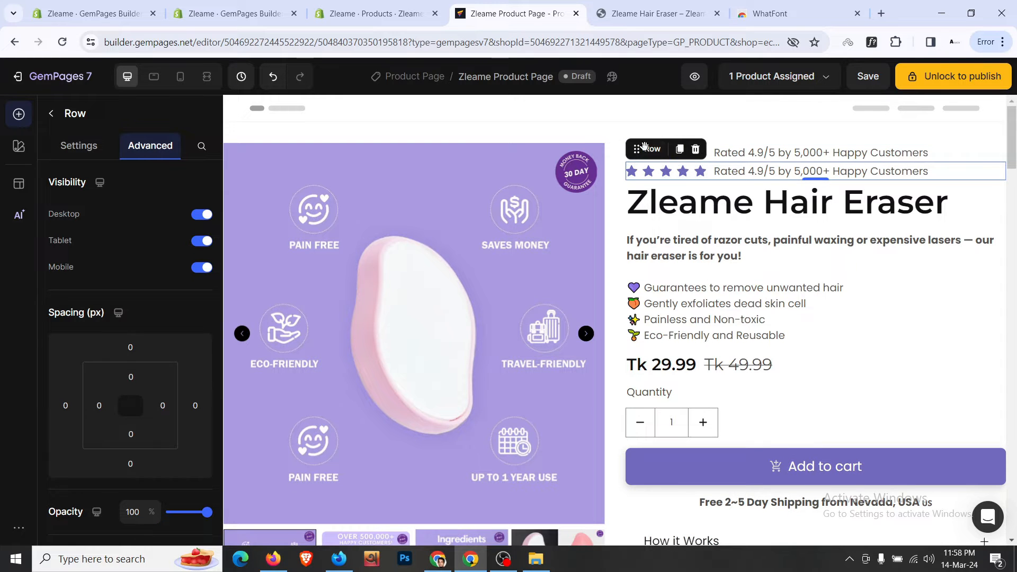
{"action": "scroll", "coordinate": [644, 147], "scroll_direction": "down", "scroll_amount": 12}
{"action": "left_click_drag", "start_coordinate": [644, 146], "coordinate": [496, 214]}
{"action": "scroll", "coordinate": [86, 207], "scroll_direction": "down", "scroll_amount": 1}
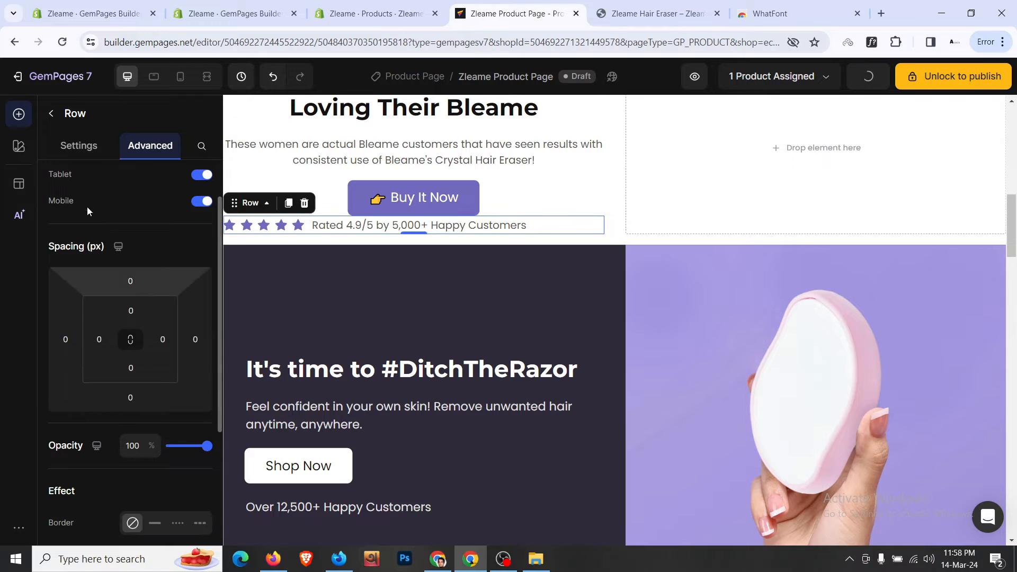
{"action": "left_click", "coordinate": [78, 146]}
{"action": "scroll", "coordinate": [130, 365], "scroll_direction": "down", "scroll_amount": 1}
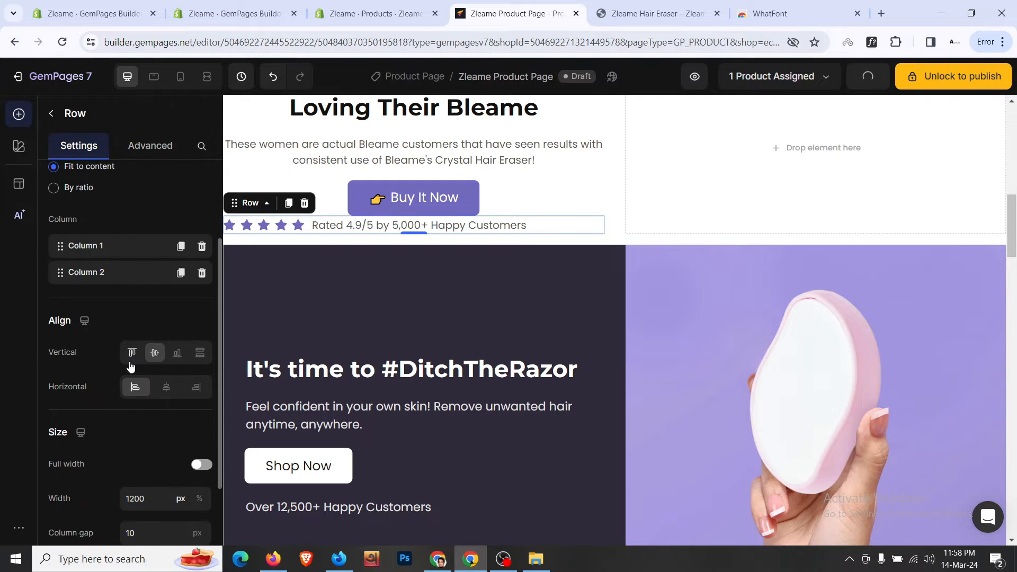
{"action": "left_click", "coordinate": [164, 387]}
- Give the new Buy It Now button 16px (L) bottom spacing
{"action": "left_click", "coordinate": [568, 192]}
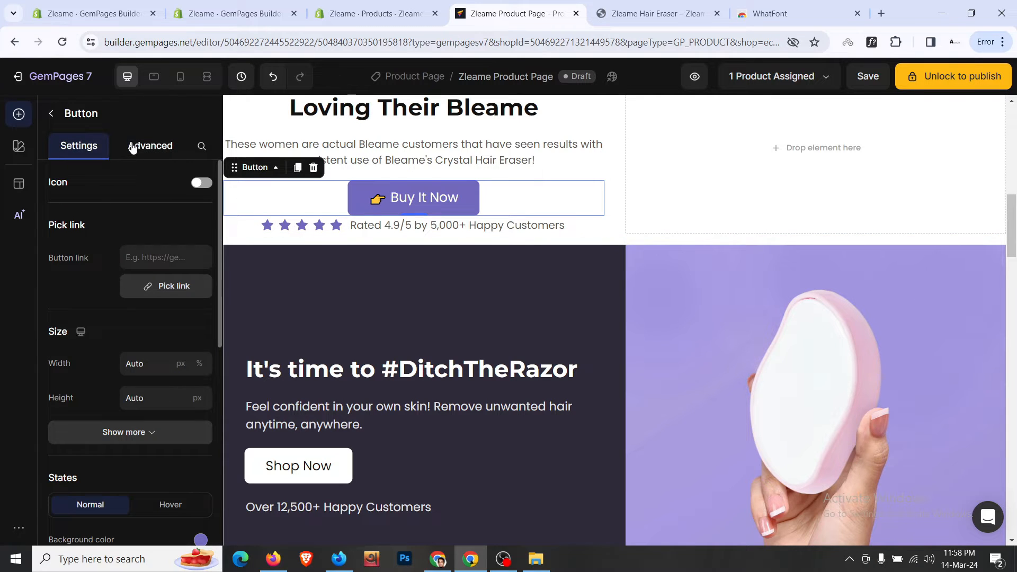
{"action": "left_click", "coordinate": [133, 147]}
{"action": "scroll", "coordinate": [133, 319], "scroll_direction": "down", "scroll_amount": 2}
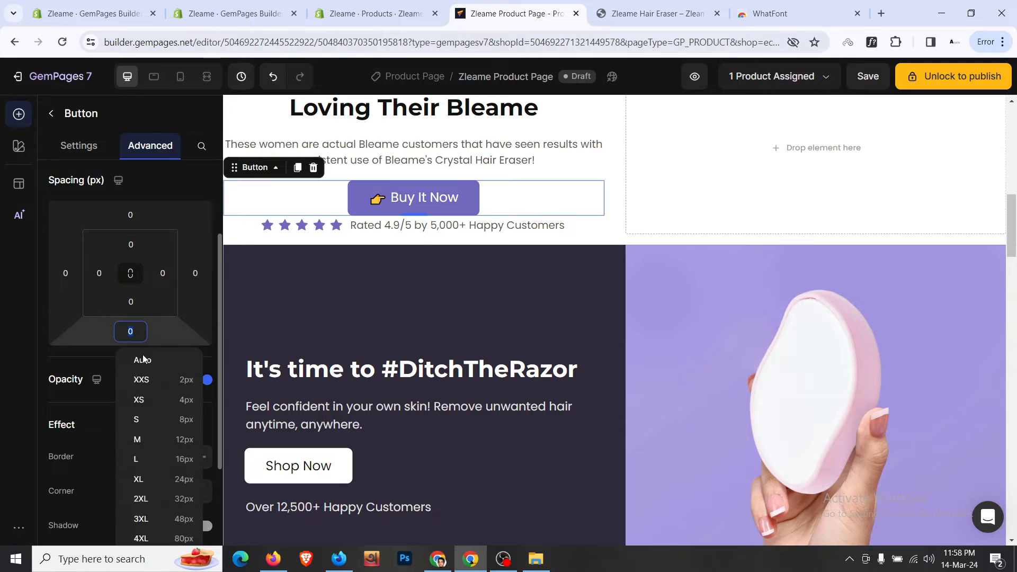
{"action": "left_click", "coordinate": [166, 458]}
{"action": "scroll", "coordinate": [597, 254], "scroll_direction": "up", "scroll_amount": 2}
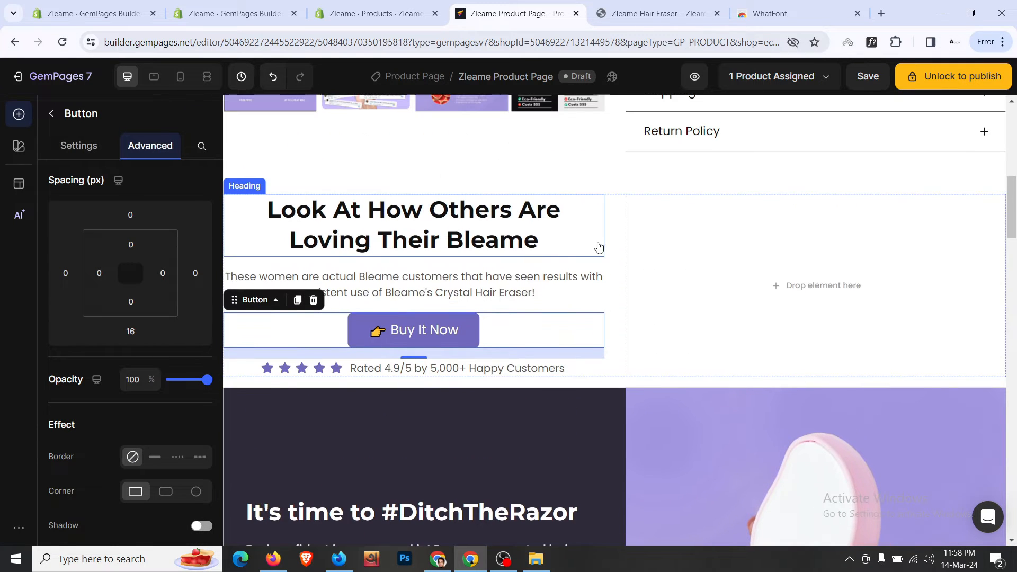
- Move the two-column reviews row down the page into its own section
{"action": "right_click", "coordinate": [243, 199]}
{"action": "mouse_move", "coordinate": [266, 210]}
{"action": "left_click", "coordinate": [473, 235]}
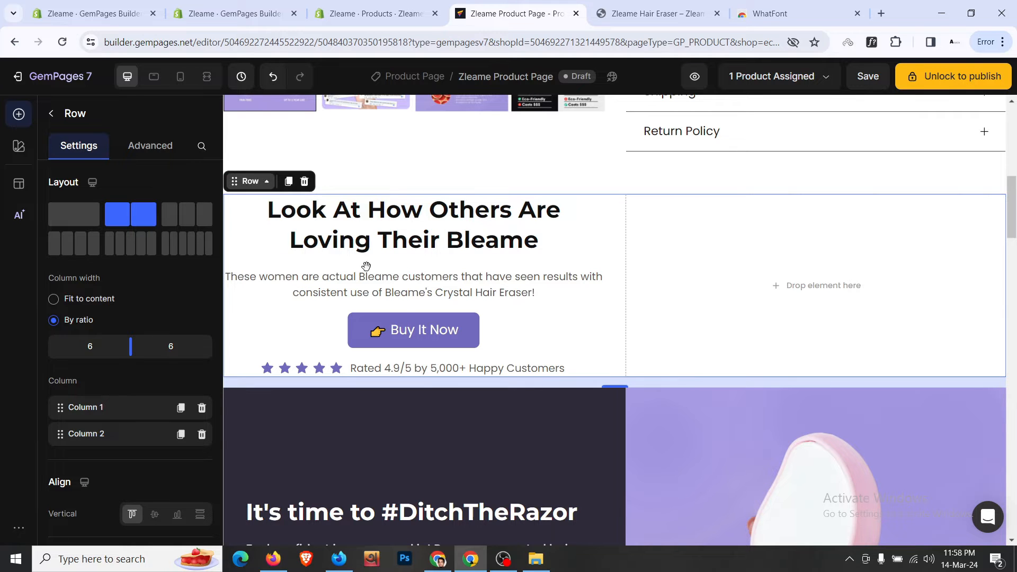
{"action": "left_click_drag", "start_coordinate": [366, 266], "coordinate": [211, 370]}
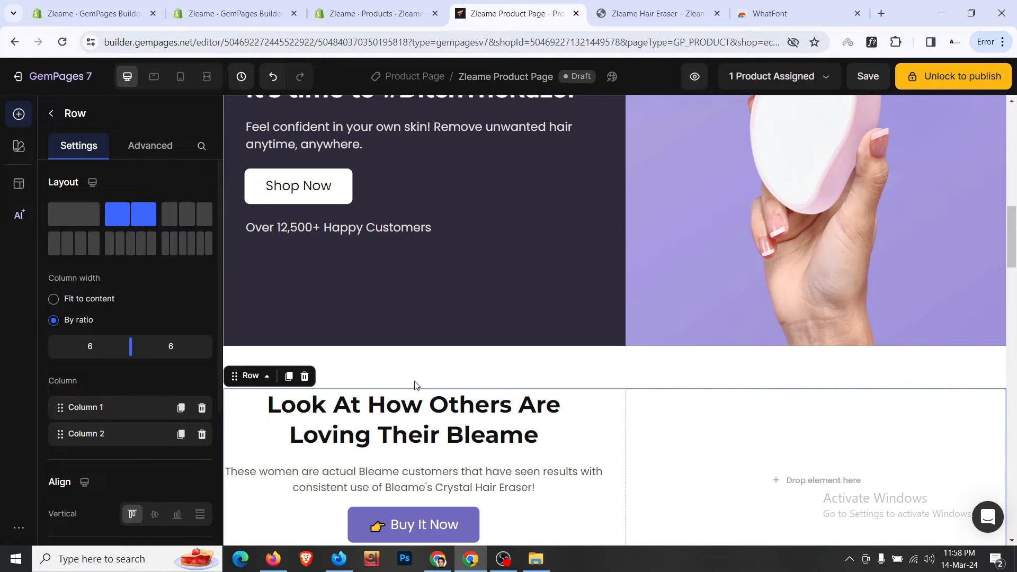
{"action": "left_click", "coordinate": [436, 379]}
{"action": "scroll", "coordinate": [436, 379], "scroll_direction": "down", "scroll_amount": 4}
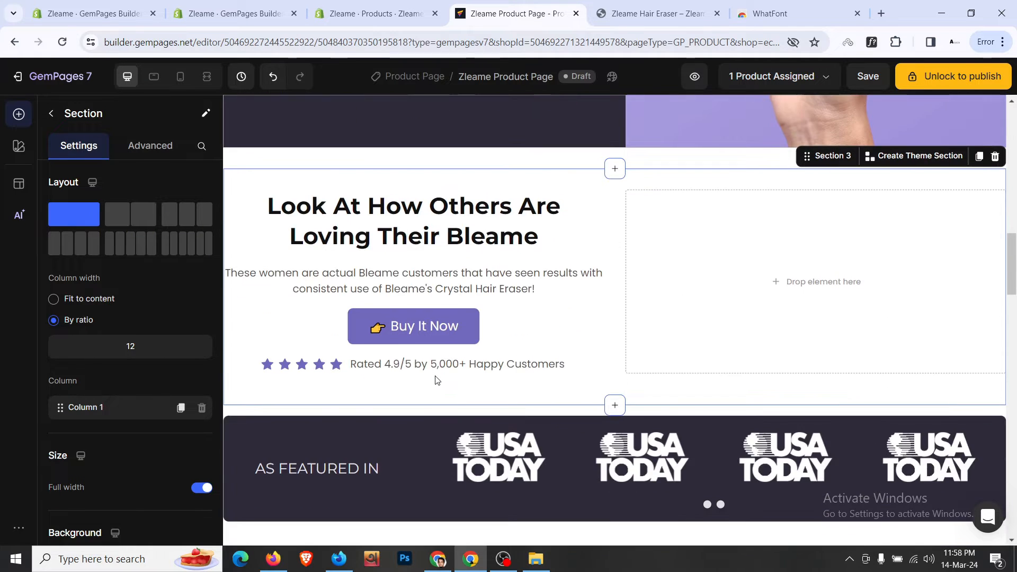
{"action": "scroll", "coordinate": [434, 377], "scroll_direction": "up", "scroll_amount": 10}
- Delete the dark #DitchTheRazor section by selecting its parent section
{"action": "left_click", "coordinate": [507, 296]}
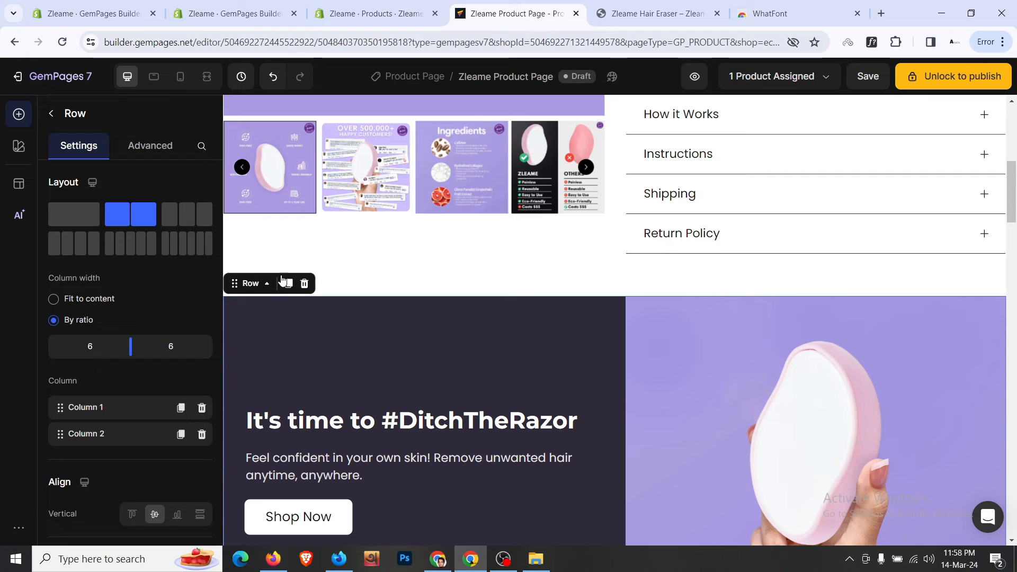
{"action": "left_click", "coordinate": [265, 280]}
{"action": "mouse_move", "coordinate": [339, 296]}
{"action": "left_click", "coordinate": [447, 298]}
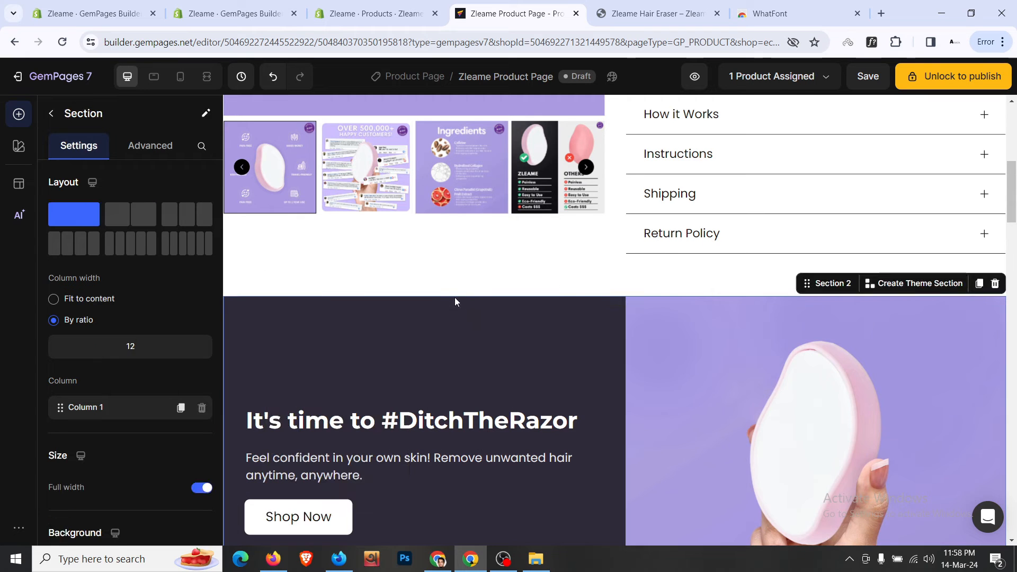
{"action": "left_click", "coordinate": [994, 283]}
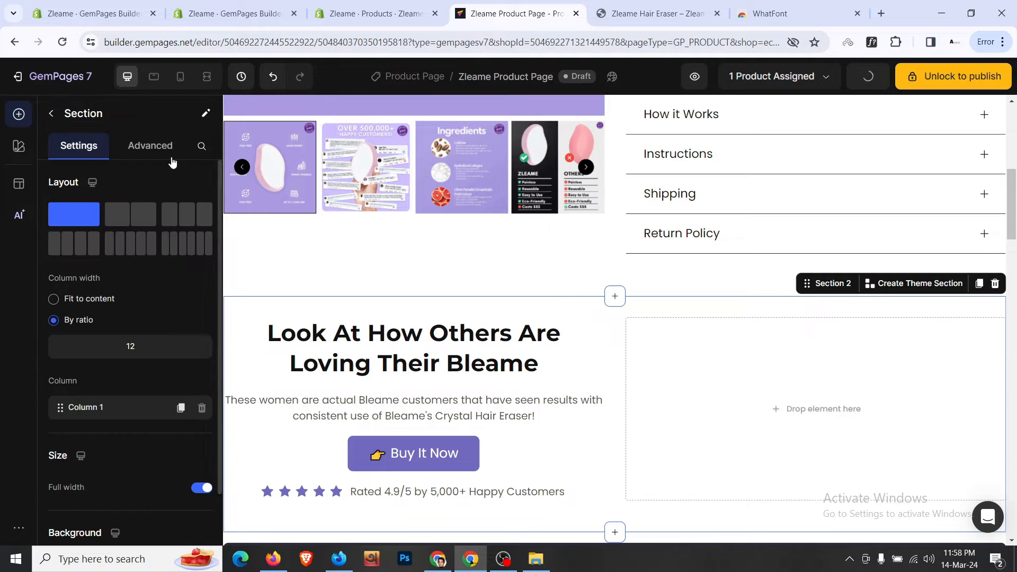
- Set the reviews section's top and bottom padding to 48px
{"action": "left_click", "coordinate": [150, 147]}
{"action": "left_click", "coordinate": [138, 238]}
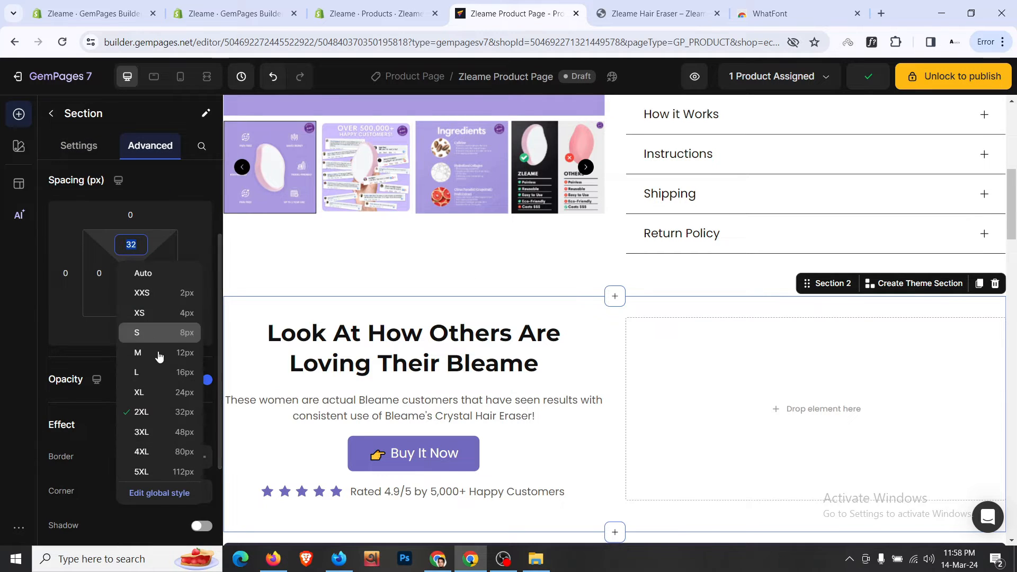
{"action": "left_click", "coordinate": [182, 431]}
{"action": "left_click", "coordinate": [137, 304]}
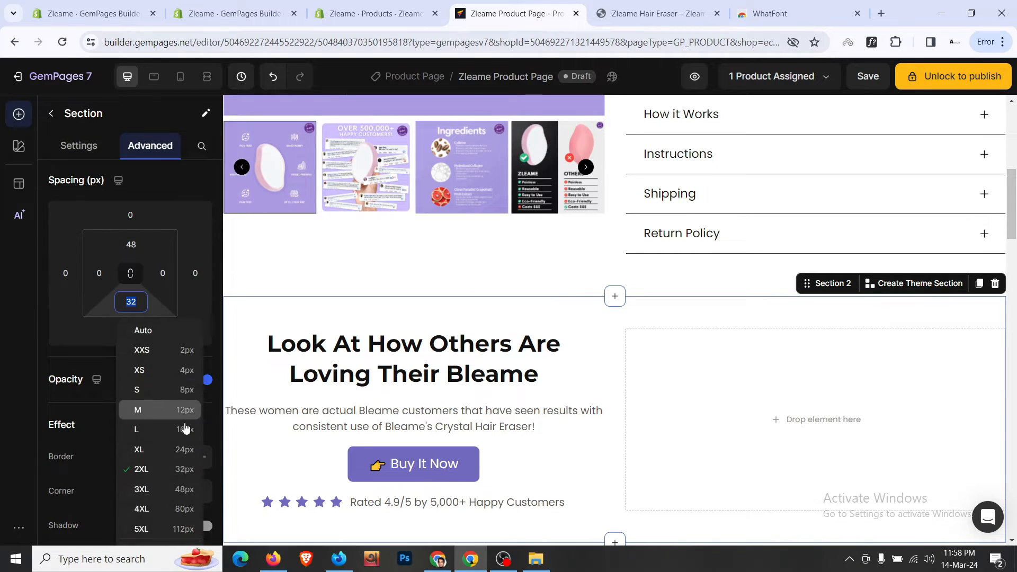
{"action": "left_click", "coordinate": [190, 489]}
{"action": "scroll", "coordinate": [635, 371], "scroll_direction": "down", "scroll_amount": 2}
{"action": "scroll", "coordinate": [635, 367], "scroll_direction": "down", "scroll_amount": 12}
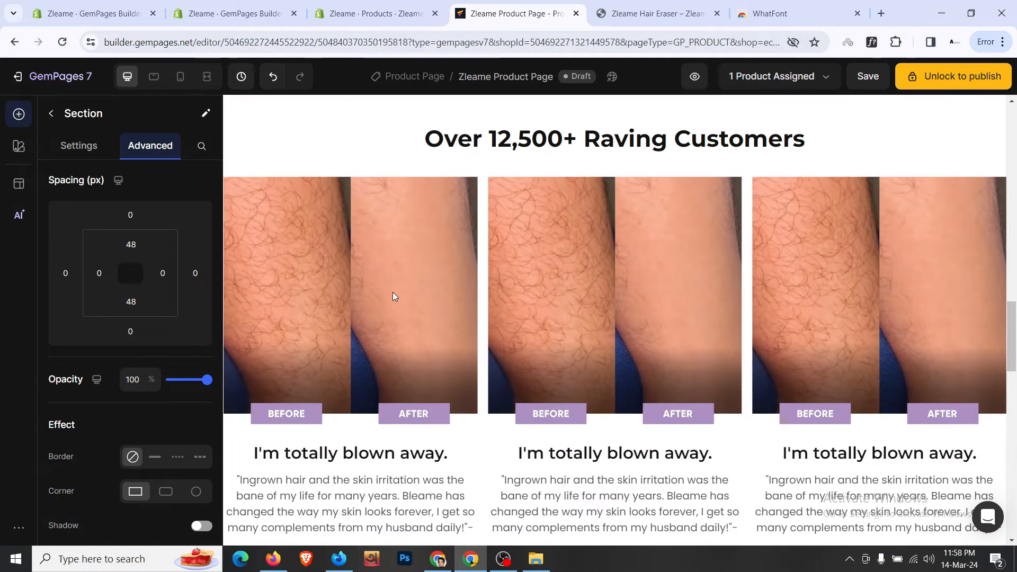
- Copy the reviews collage URL from the live store page into the right-column image's URL field
{"action": "left_click", "coordinate": [393, 296]}
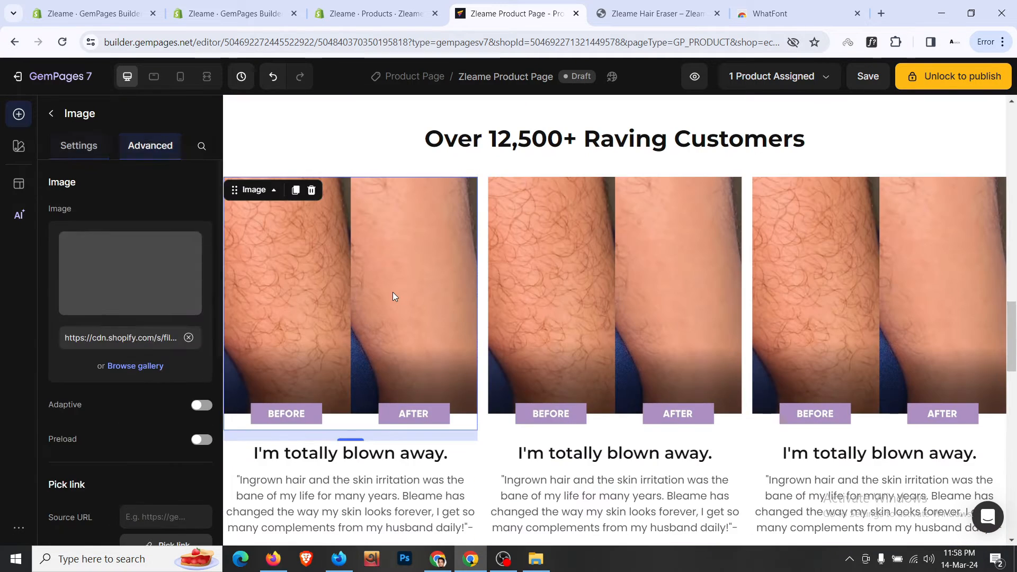
{"action": "scroll", "coordinate": [259, 306], "scroll_direction": "up", "scroll_amount": 4}
{"action": "scroll", "coordinate": [267, 400], "scroll_direction": "down", "scroll_amount": 5}
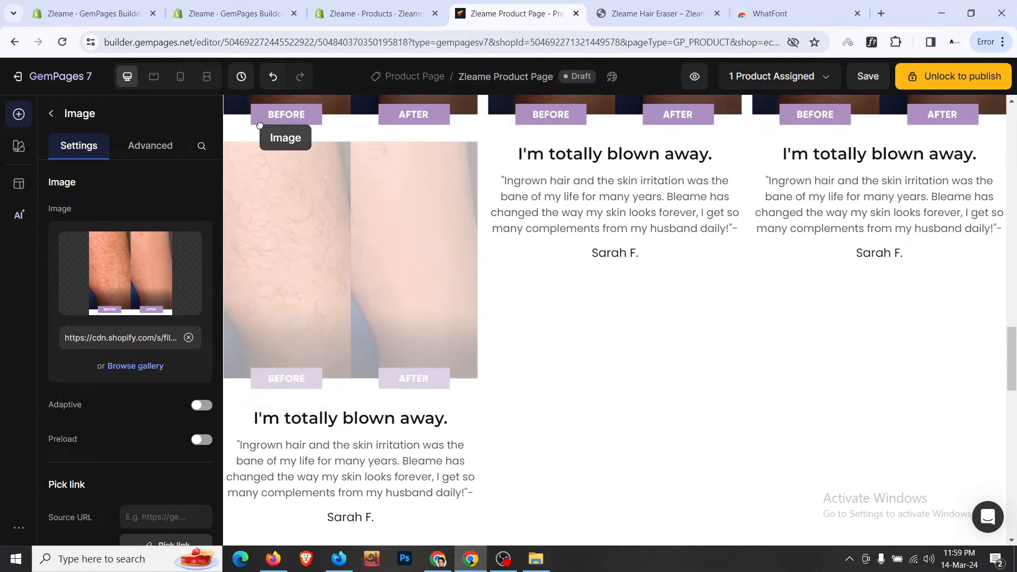
{"action": "scroll", "coordinate": [563, 154], "scroll_direction": "up", "scroll_amount": 16}
{"action": "scroll", "coordinate": [688, 143], "scroll_direction": "up", "scroll_amount": 4}
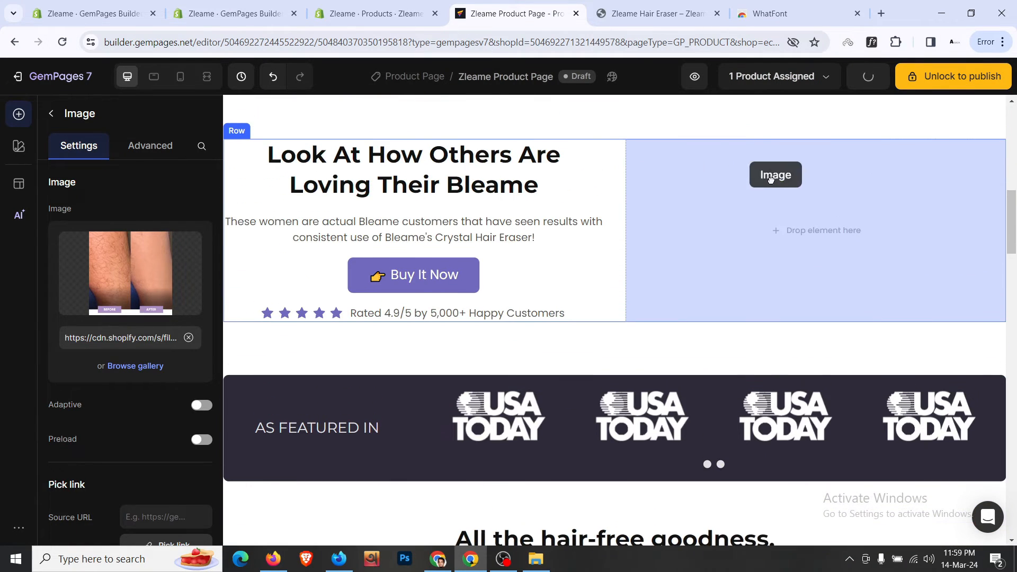
{"action": "left_click", "coordinate": [684, 5]}
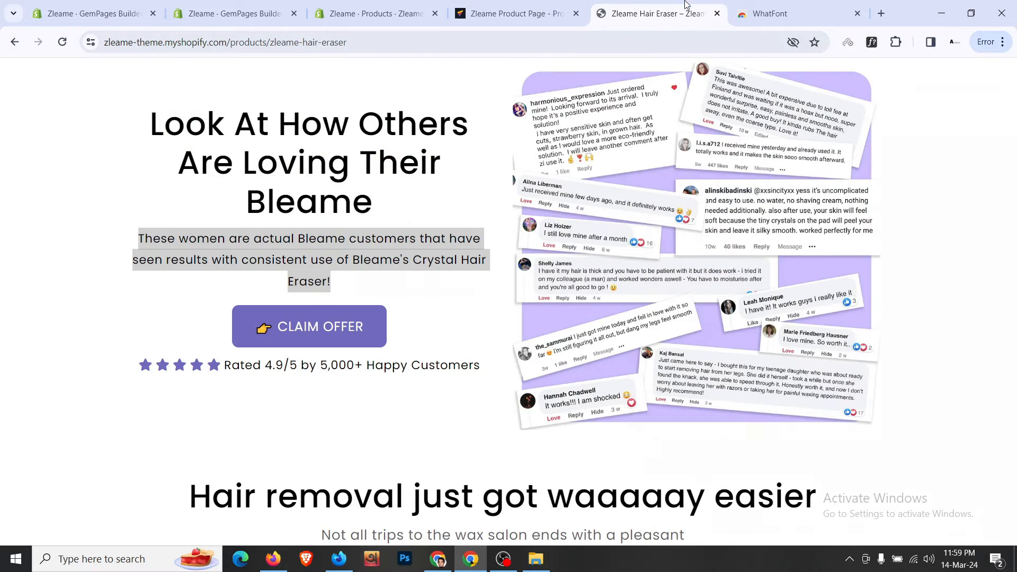
{"action": "right_click", "coordinate": [631, 198]}
{"action": "left_click", "coordinate": [731, 252]}
{"action": "key", "text": "ctrl+shift+Tab"}
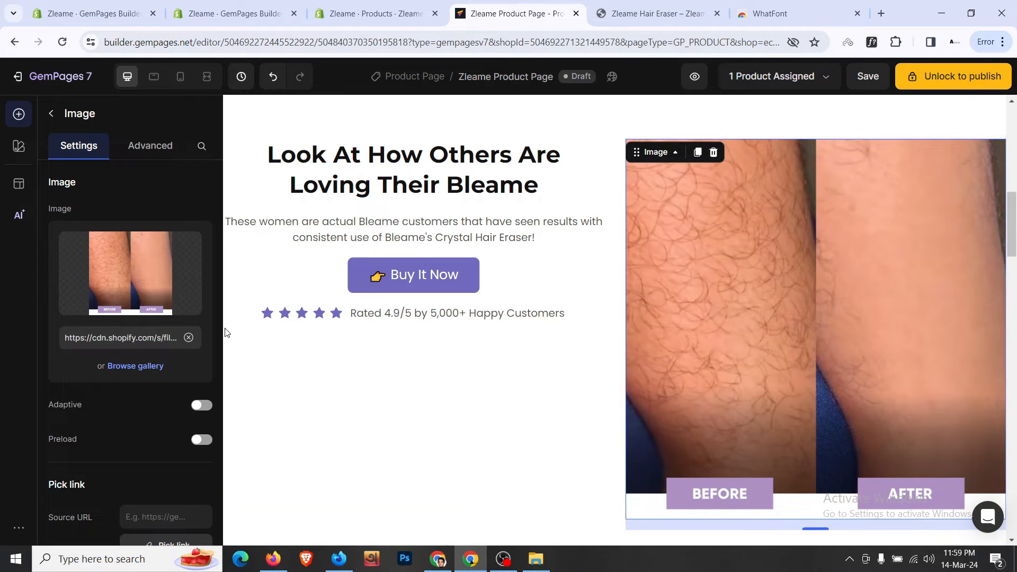
{"action": "left_click", "coordinate": [188, 338]}
{"action": "left_click", "coordinate": [127, 337]}
{"action": "key", "text": "ctrl+v"}
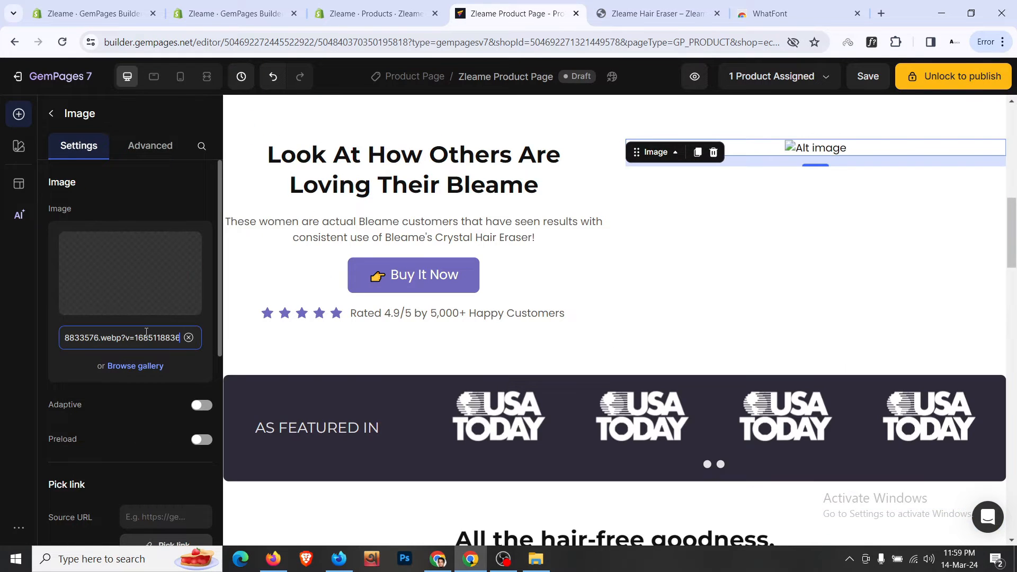
- Set the heading-and-image row's vertical alignment to middle
{"action": "scroll", "coordinate": [575, 208], "scroll_direction": "up", "scroll_amount": 1}
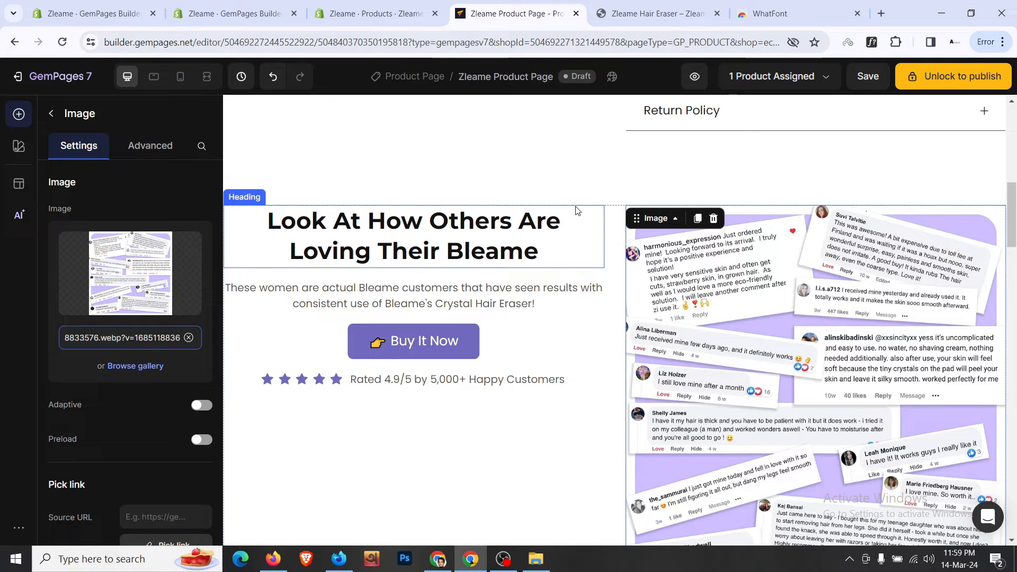
{"action": "left_click", "coordinate": [612, 225]}
{"action": "scroll", "coordinate": [150, 379], "scroll_direction": "down", "scroll_amount": 2}
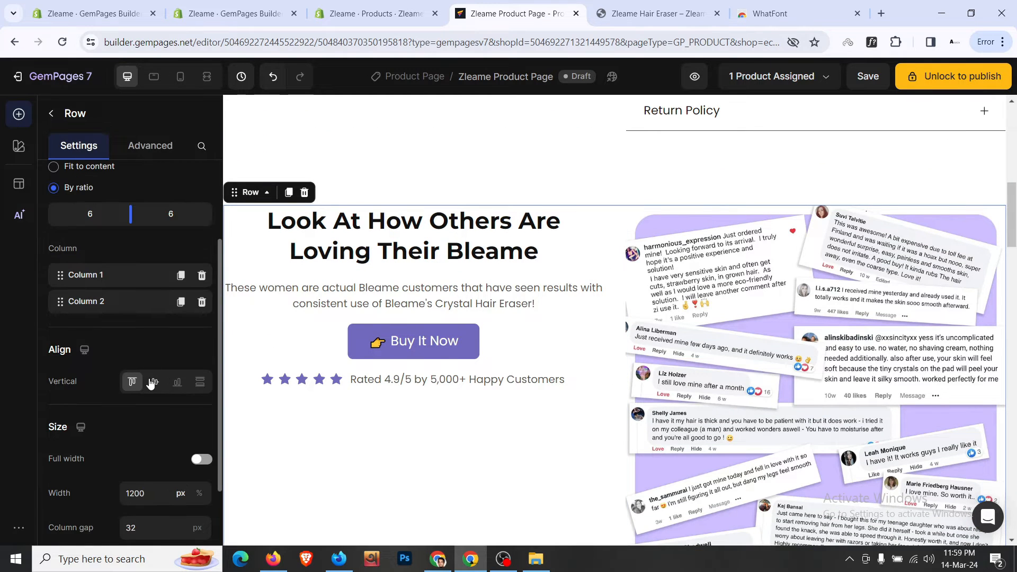
{"action": "left_click", "coordinate": [153, 381]}
{"action": "scroll", "coordinate": [637, 330], "scroll_direction": "down", "scroll_amount": 2}
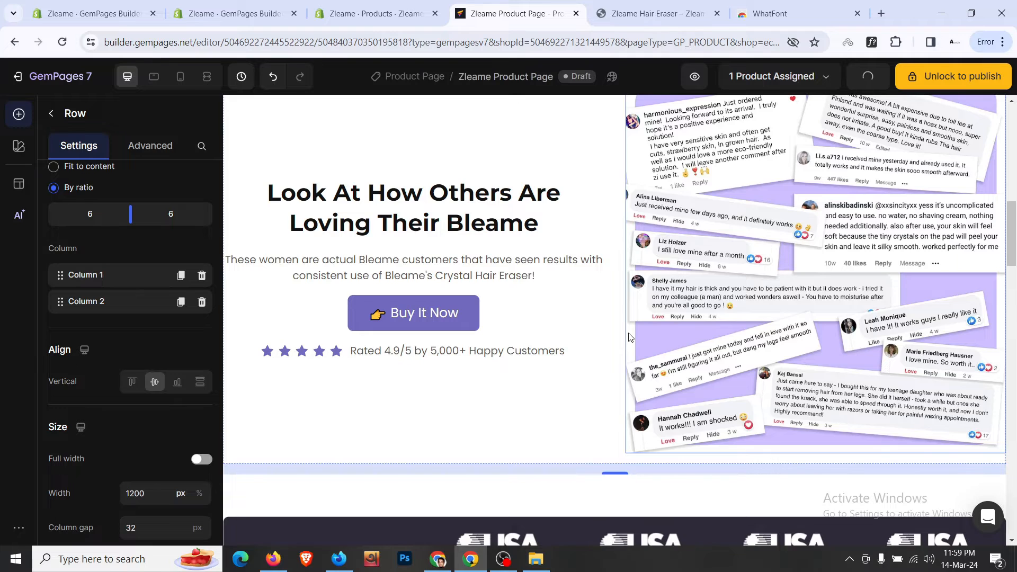
{"action": "scroll", "coordinate": [629, 337], "scroll_direction": "up", "scroll_amount": 1}
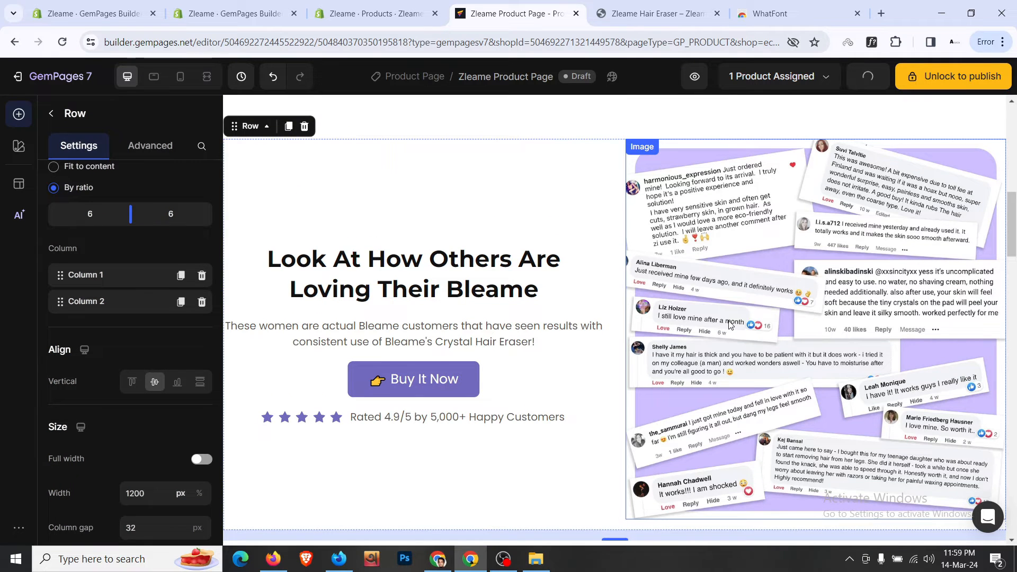
{"action": "left_click", "coordinate": [206, 76]}
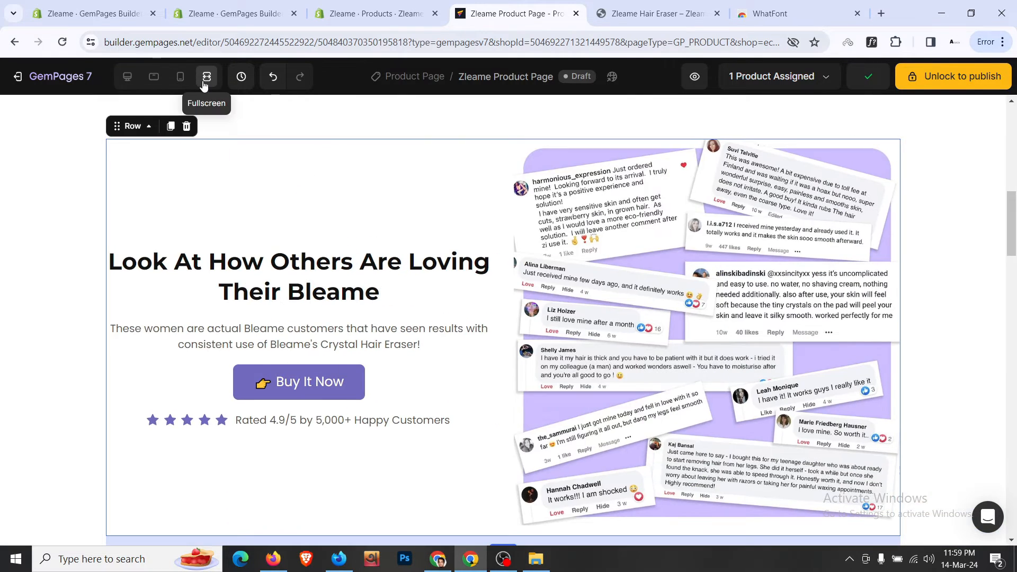
- Compare the full-screen editor with the live store and admin product pages, then exit full screen
{"action": "left_click", "coordinate": [79, 202]}
{"action": "left_click", "coordinate": [601, 8]}
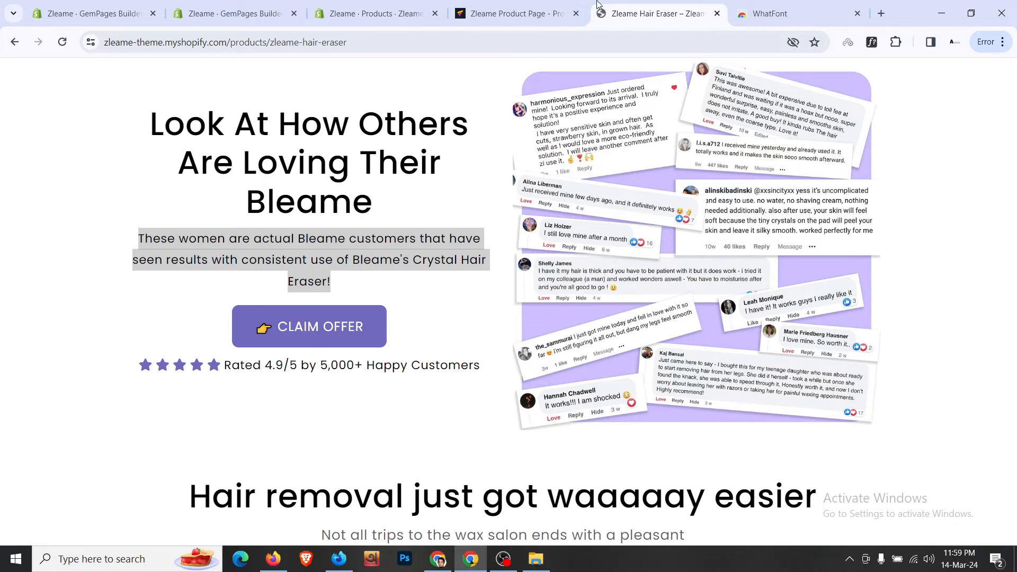
{"action": "left_click", "coordinate": [488, 6]}
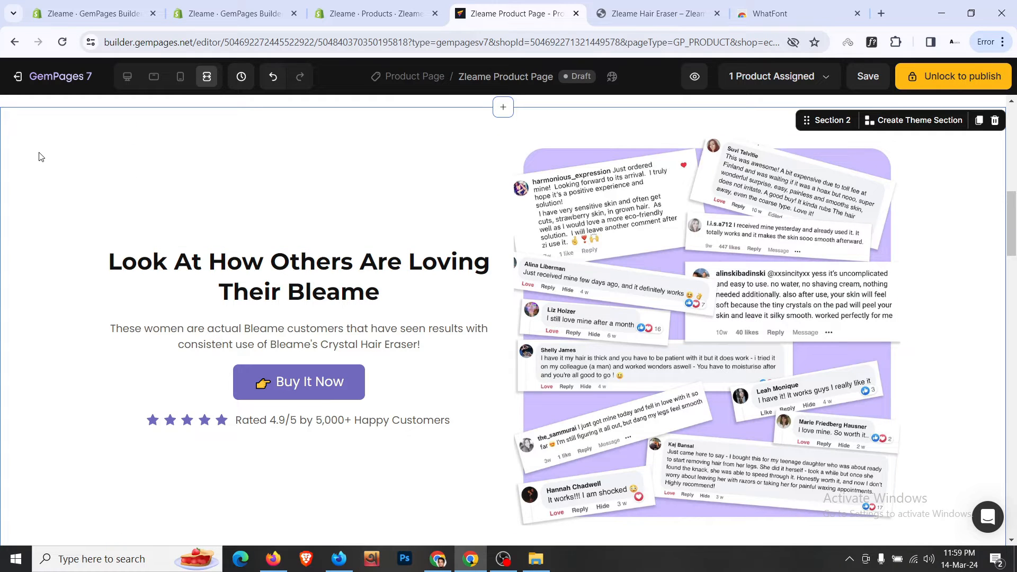
{"action": "left_click", "coordinate": [402, 14]}
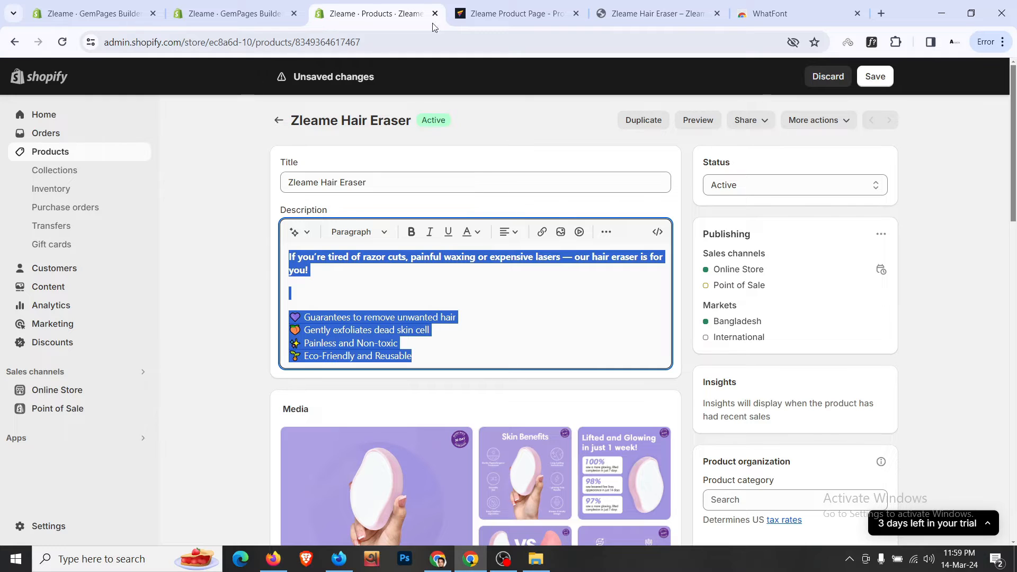
{"action": "left_click", "coordinate": [477, 14]}
{"action": "left_click", "coordinate": [131, 80]}
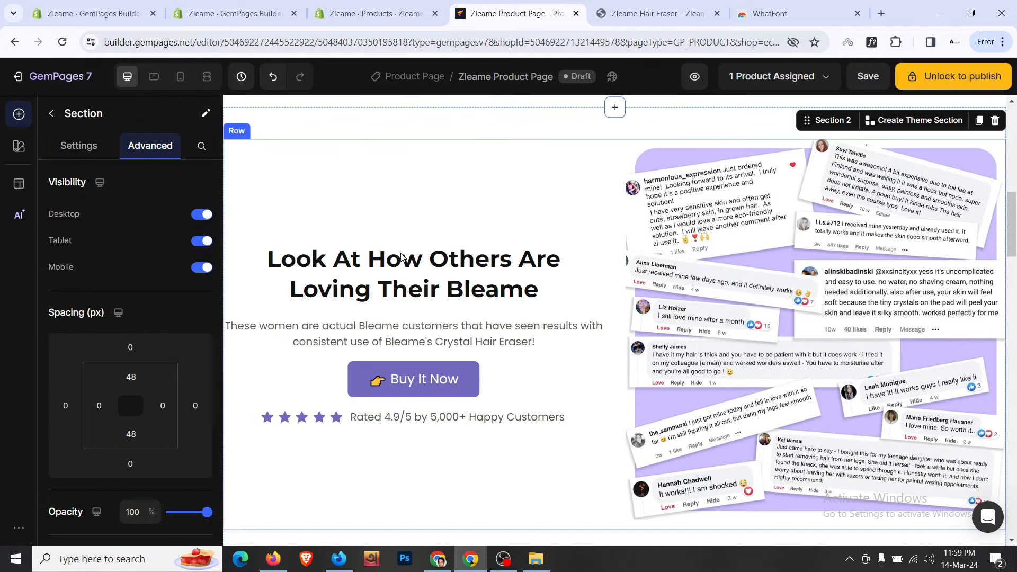
- Increase the reviews heading's font size by one step
{"action": "left_click", "coordinate": [431, 295]}
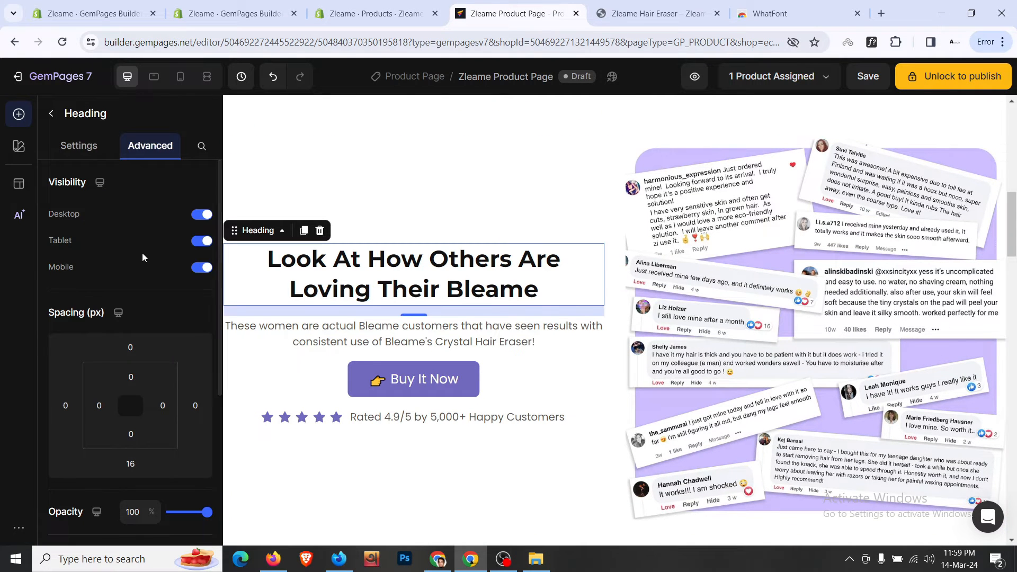
{"action": "left_click", "coordinate": [78, 145]}
{"action": "left_click", "coordinate": [200, 284]}
{"action": "left_click", "coordinate": [200, 284]}
{"action": "left_click", "coordinate": [200, 284]}
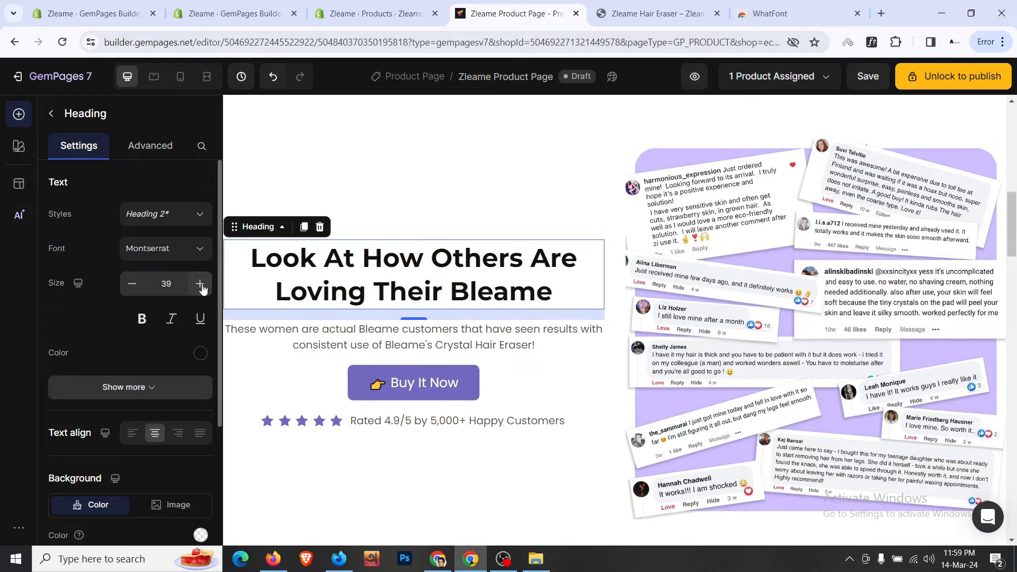
{"action": "left_click", "coordinate": [132, 286]}
{"action": "left_click", "coordinate": [131, 286]}
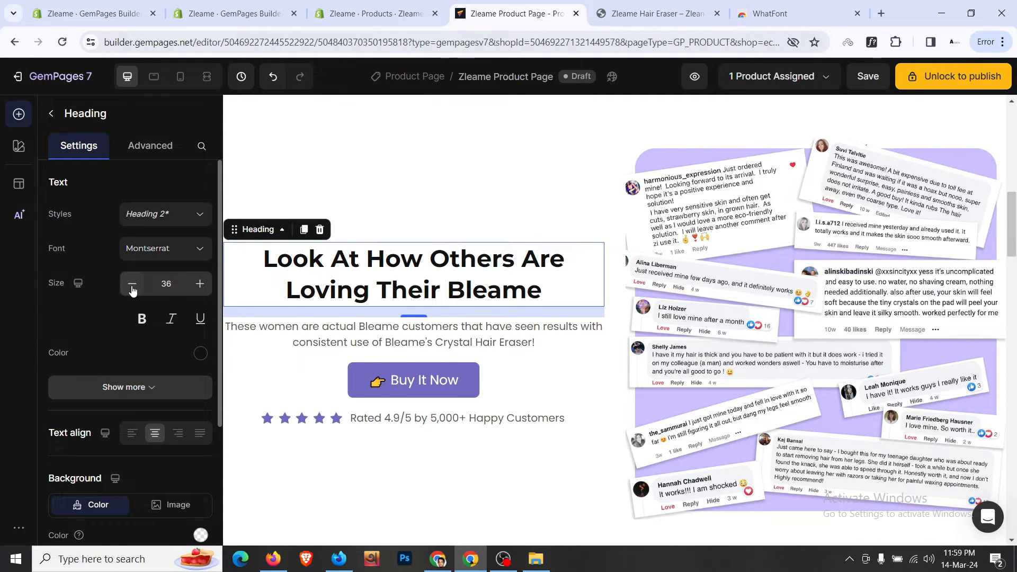
{"action": "left_click", "coordinate": [132, 286]}
- Give the reviews image 16px (L) left and right padding
{"action": "left_click", "coordinate": [703, 235]}
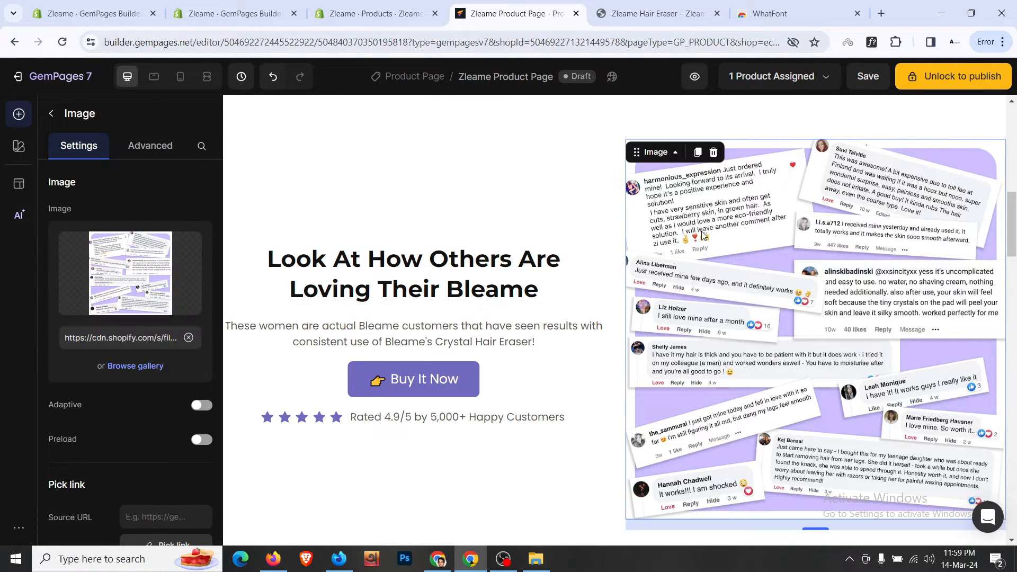
{"action": "left_click", "coordinate": [161, 153]}
{"action": "left_click", "coordinate": [99, 405]}
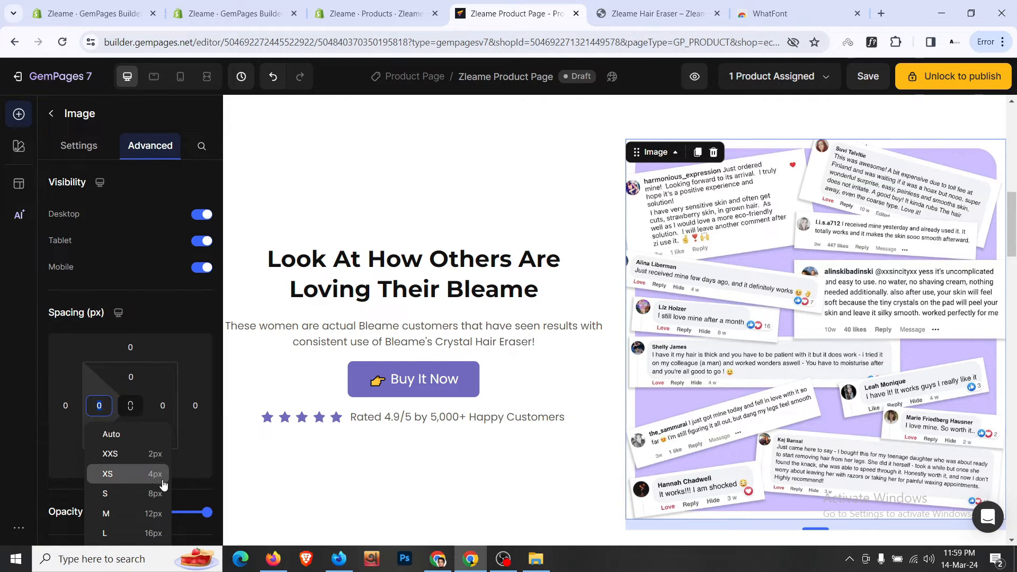
{"action": "scroll", "coordinate": [199, 449], "scroll_direction": "down", "scroll_amount": 3}
{"action": "left_click", "coordinate": [153, 402]}
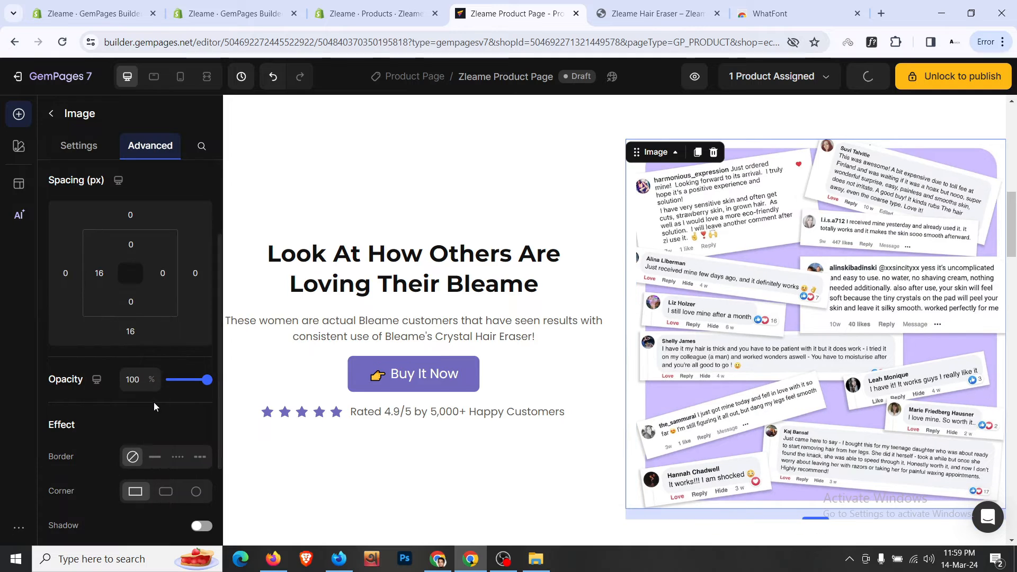
{"action": "left_click", "coordinate": [163, 272]}
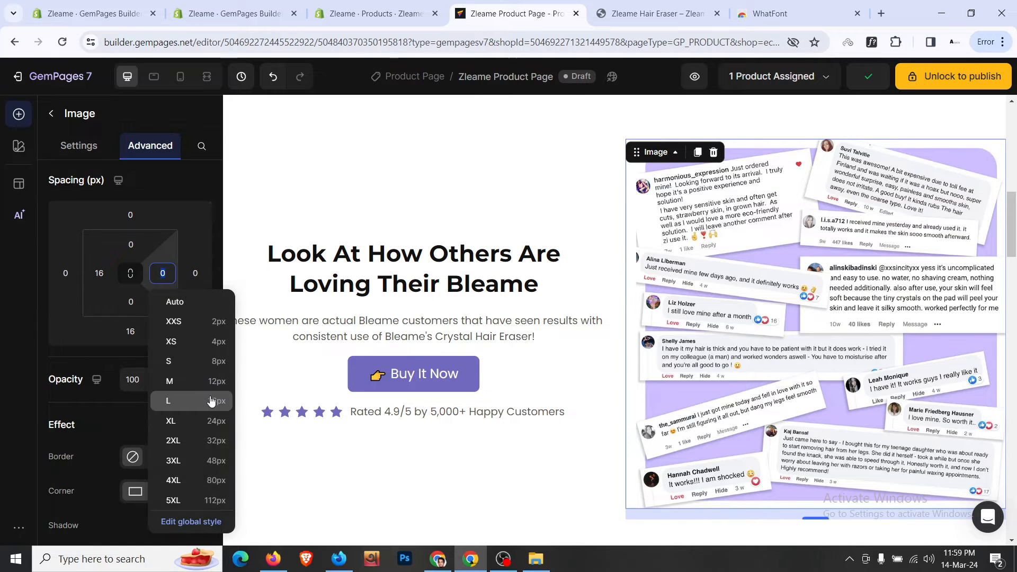
{"action": "left_click", "coordinate": [209, 401]}
{"action": "left_click", "coordinate": [550, 197]}
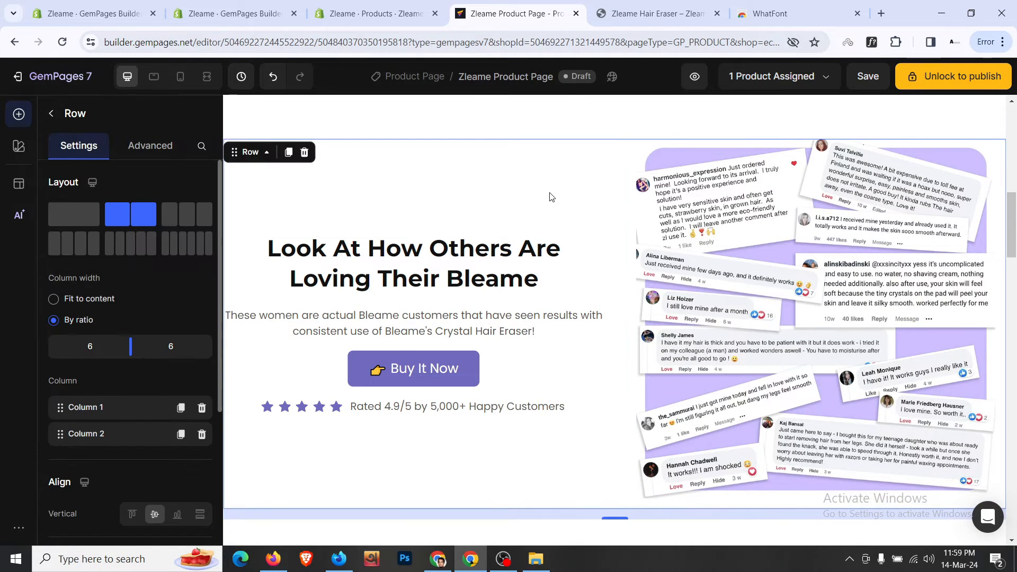
{"action": "scroll", "coordinate": [551, 197], "scroll_direction": "down", "scroll_amount": 4}
{"action": "left_click", "coordinate": [656, 13]}
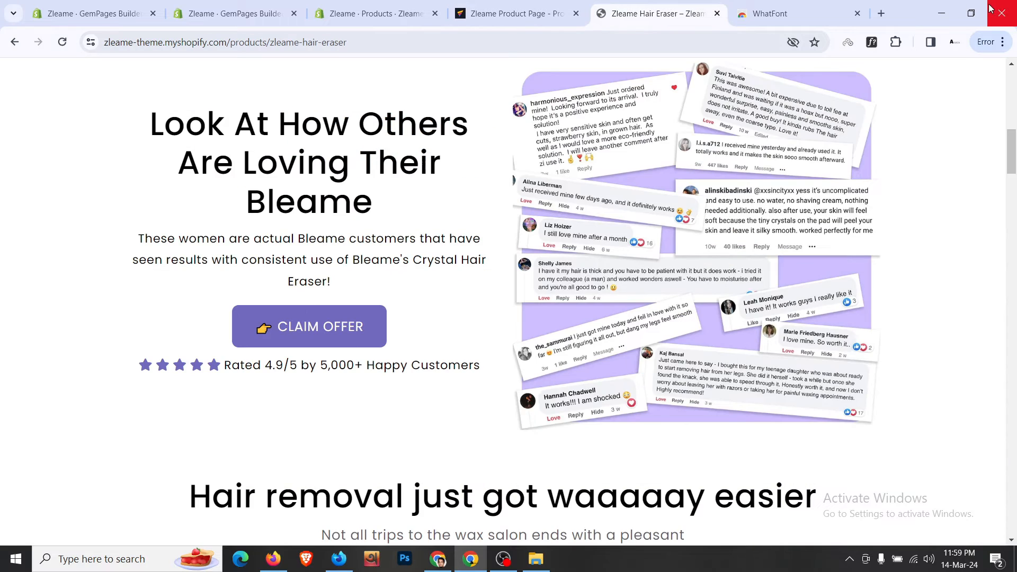
- Go back to the Zleame Product Page editor and show its mobile preview
{"action": "left_click", "coordinate": [971, 13]}
{"action": "scroll", "coordinate": [371, 217], "scroll_direction": "down", "scroll_amount": 8}
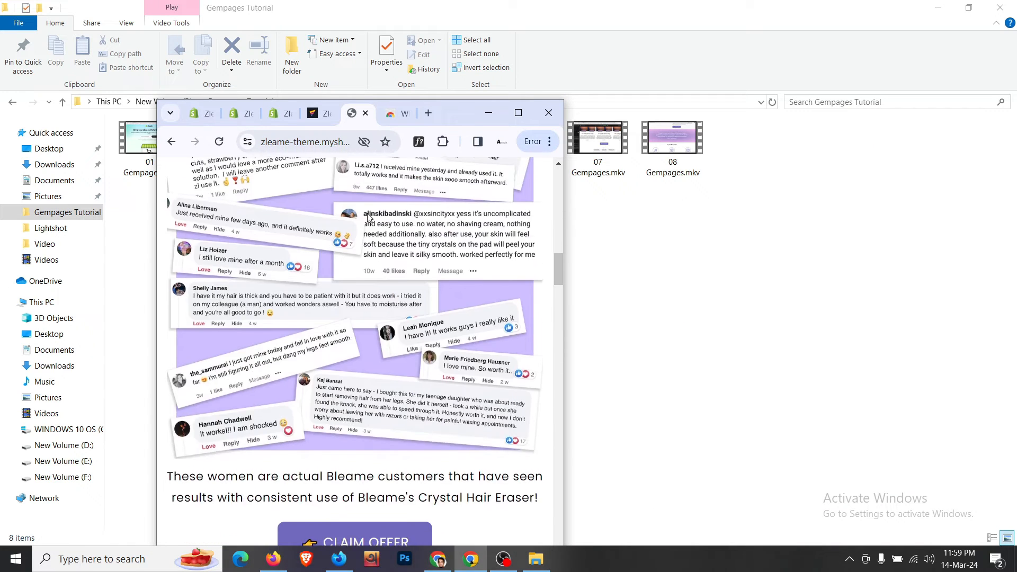
{"action": "scroll", "coordinate": [369, 217], "scroll_direction": "up", "scroll_amount": 5}
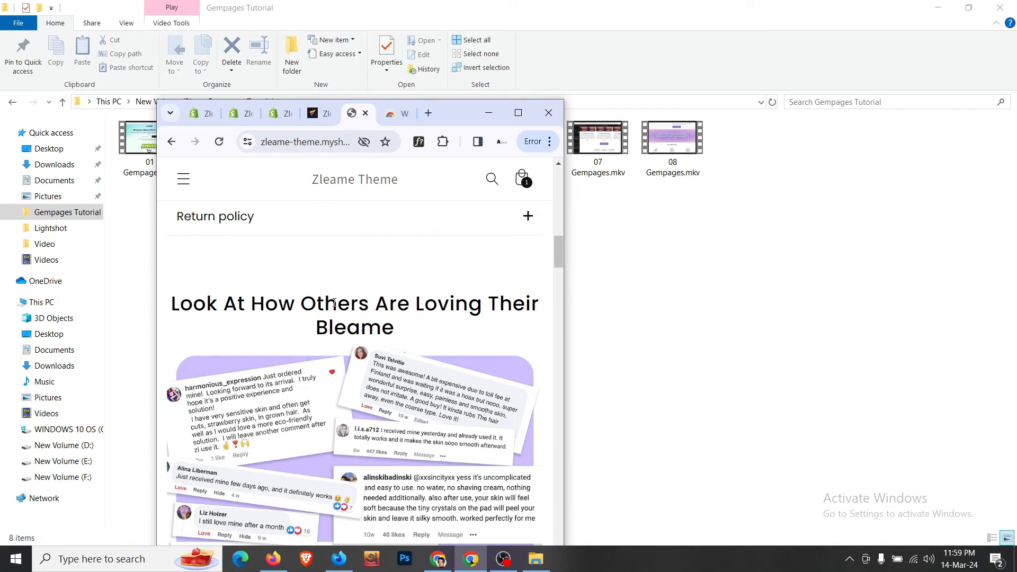
{"action": "scroll", "coordinate": [335, 304], "scroll_direction": "down", "scroll_amount": 8}
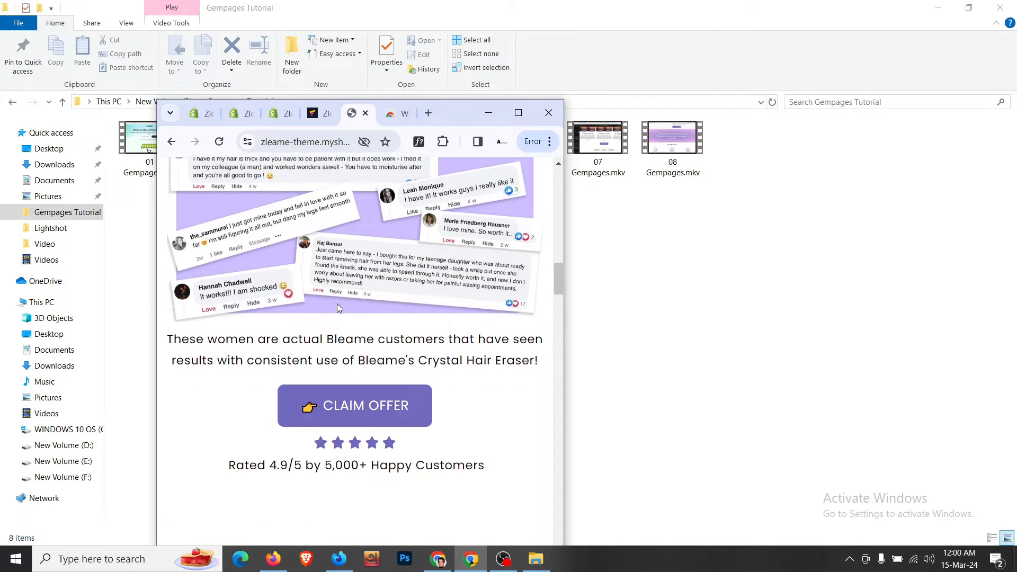
{"action": "left_click", "coordinate": [523, 116]}
{"action": "left_click", "coordinate": [538, 5]}
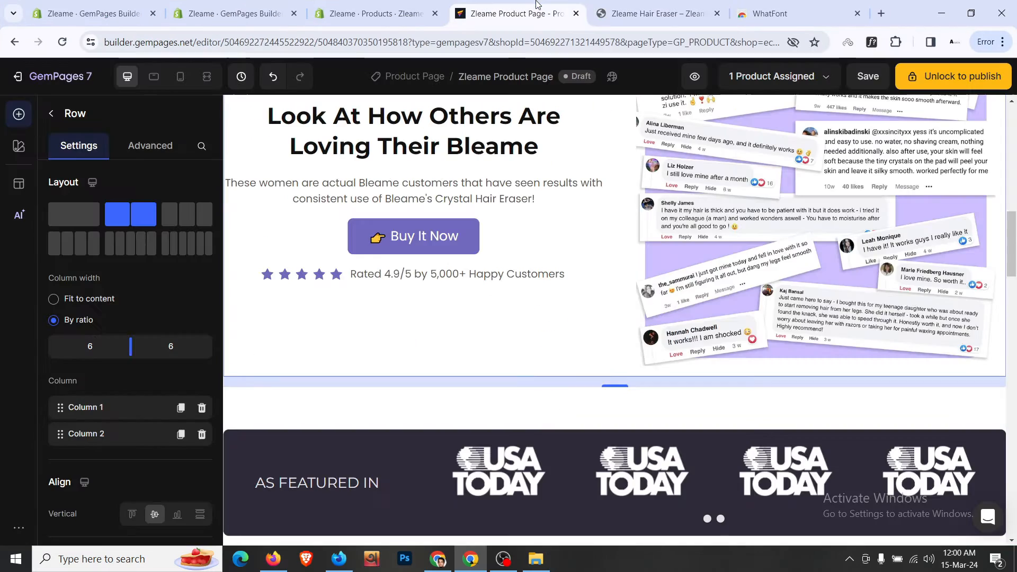
{"action": "scroll", "coordinate": [594, 289], "scroll_direction": "up", "scroll_amount": 4}
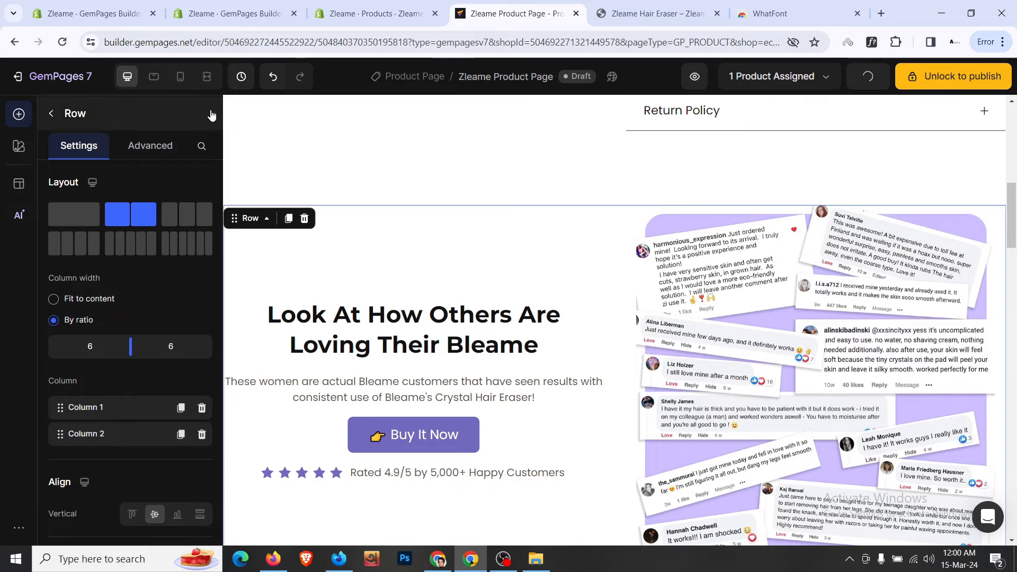
{"action": "left_click", "coordinate": [180, 78]}
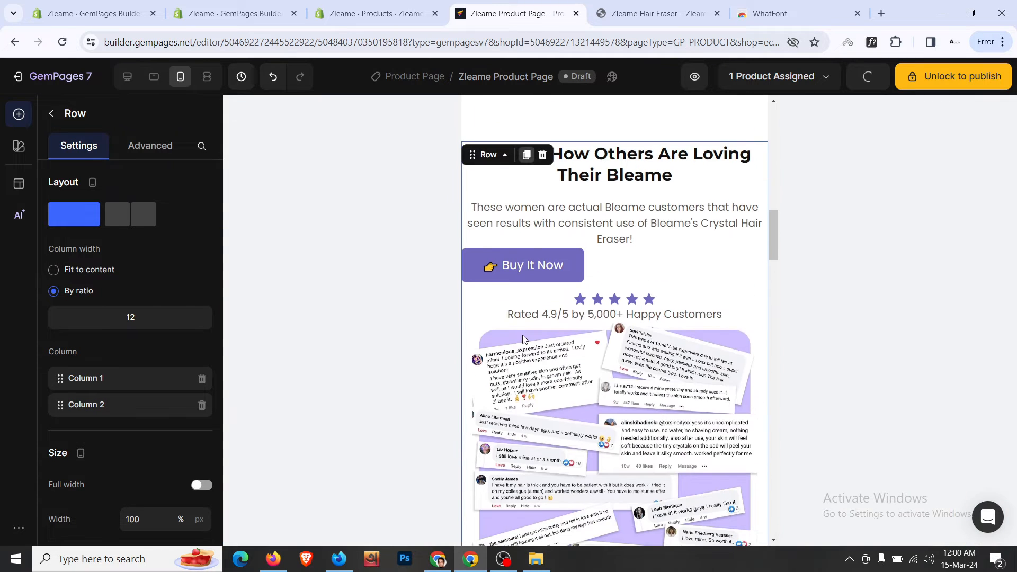
- Set the mobile reviews section's padding to 16 top and 24 left and right
{"action": "scroll", "coordinate": [595, 184], "scroll_direction": "up", "scroll_amount": 3}
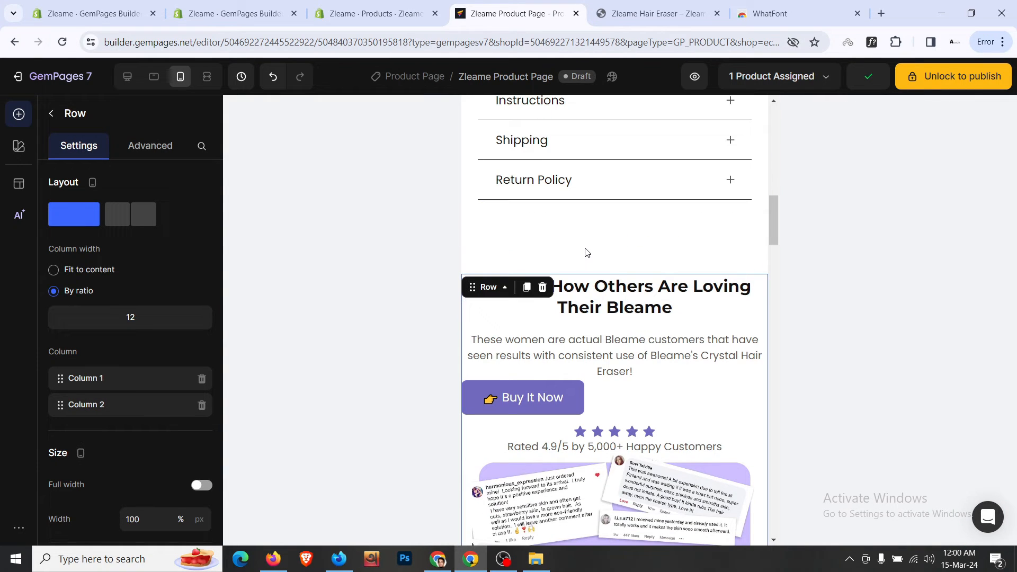
{"action": "left_click", "coordinate": [561, 253]}
{"action": "scroll", "coordinate": [147, 189], "scroll_direction": "down", "scroll_amount": 3}
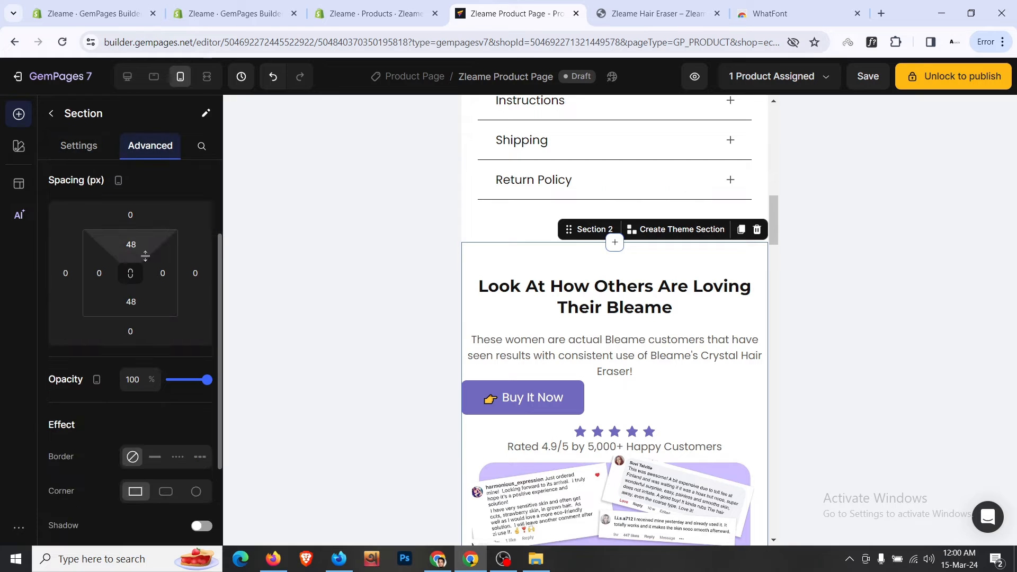
{"action": "left_click", "coordinate": [131, 244]}
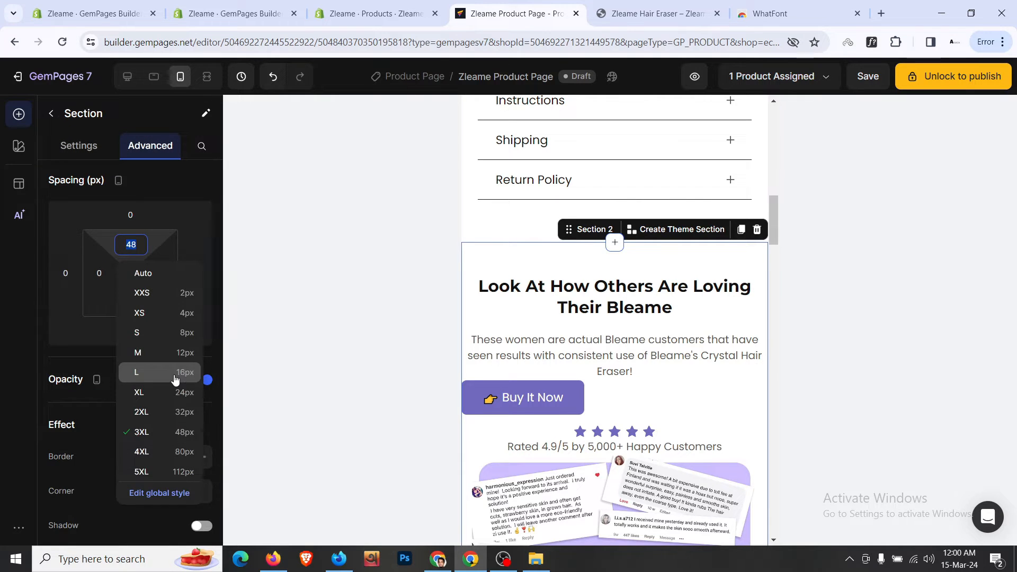
{"action": "left_click", "coordinate": [159, 372]}
{"action": "left_click", "coordinate": [105, 281]}
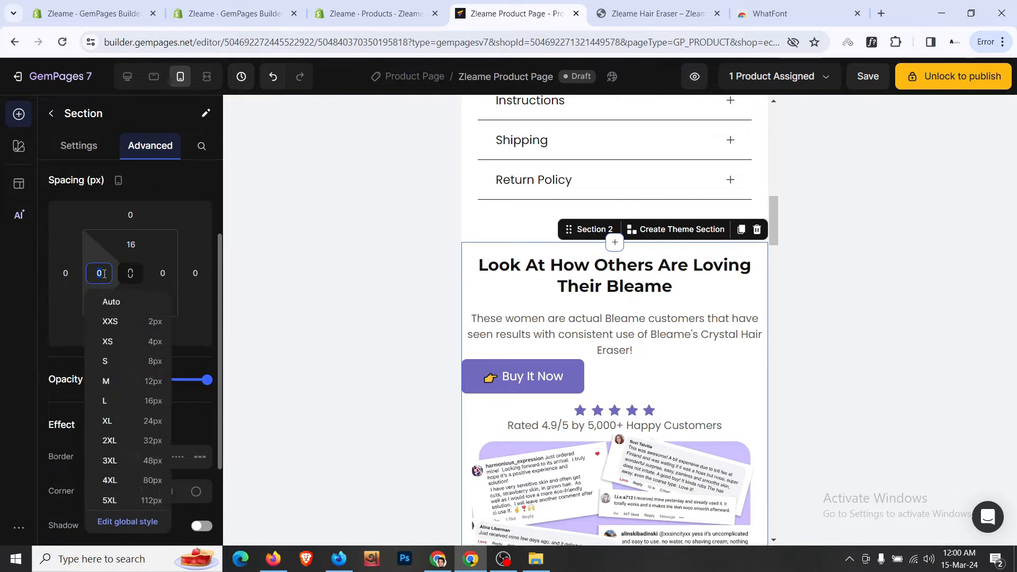
{"action": "left_click", "coordinate": [100, 401]}
{"action": "left_click", "coordinate": [164, 273]}
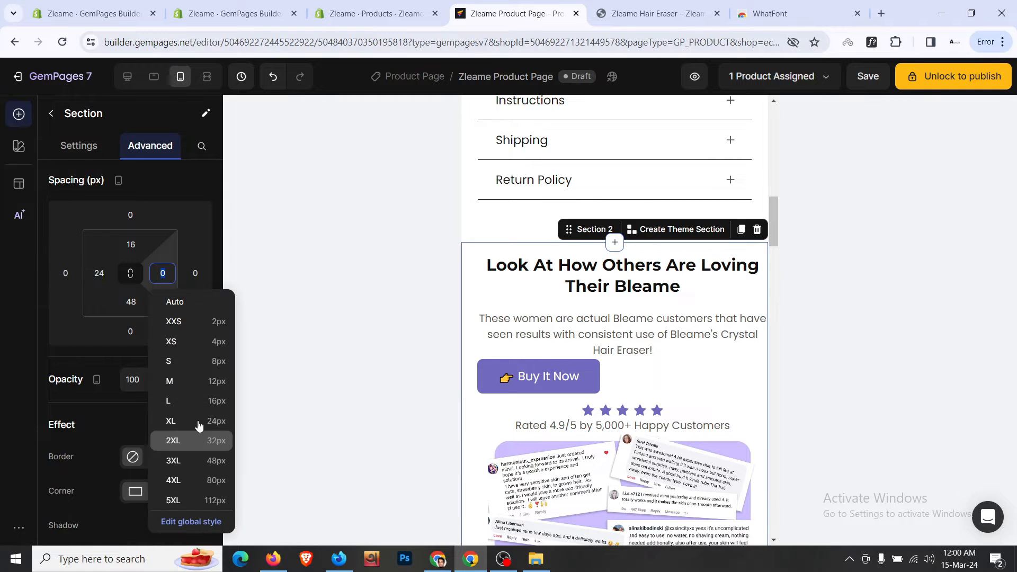
{"action": "left_click", "coordinate": [206, 420]}
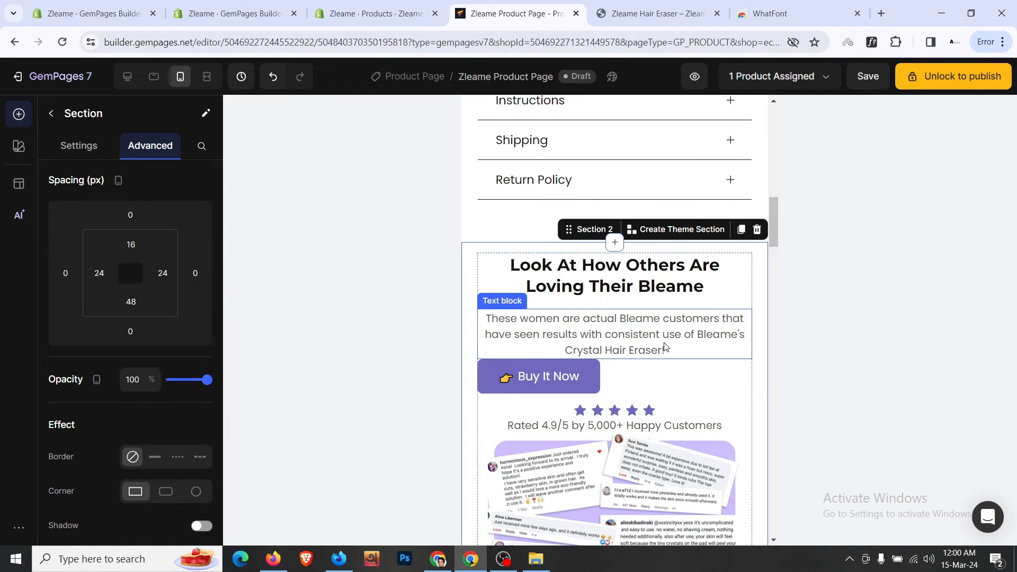
- Add 16 bottom spacing under the description and centre the Buy It Now button
{"action": "left_click", "coordinate": [665, 347]}
{"action": "scroll", "coordinate": [140, 358], "scroll_direction": "down", "scroll_amount": 3}
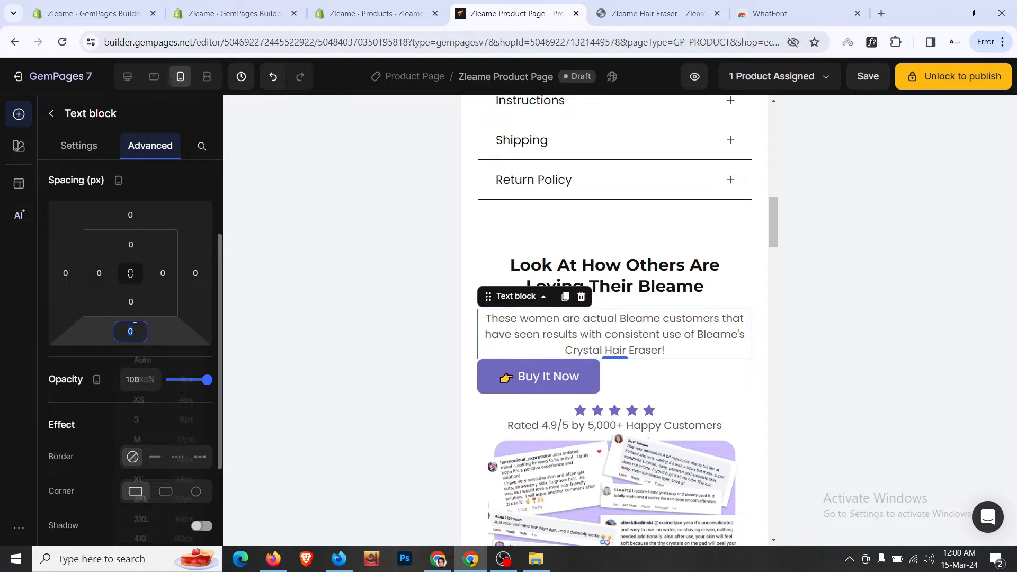
{"action": "left_click", "coordinate": [130, 331]}
{"action": "left_click", "coordinate": [170, 443]}
{"action": "scroll", "coordinate": [634, 324], "scroll_direction": "down", "scroll_amount": 3}
{"action": "left_click", "coordinate": [656, 257]}
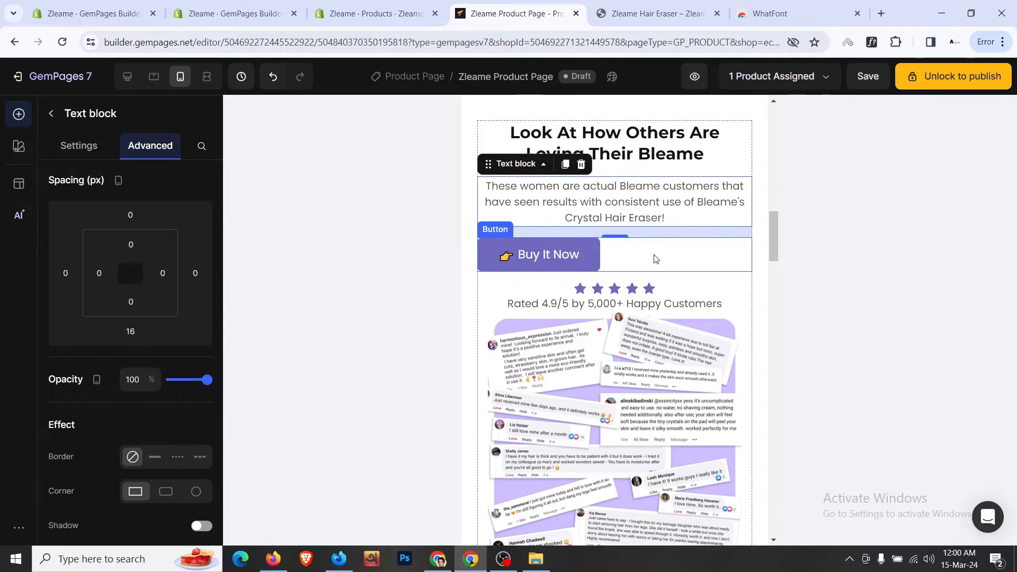
{"action": "left_click", "coordinate": [87, 148]}
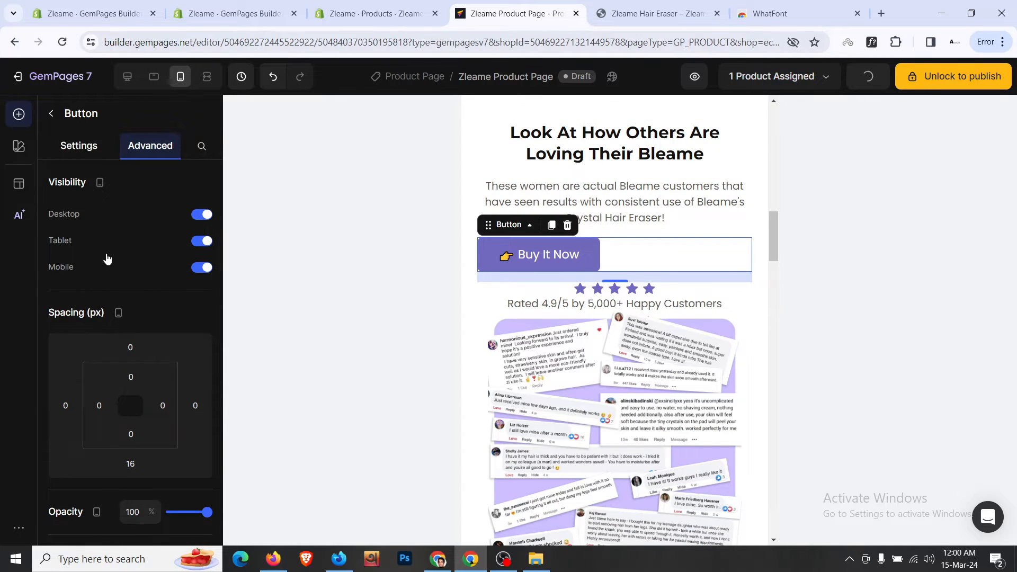
{"action": "scroll", "coordinate": [125, 322], "scroll_direction": "down", "scroll_amount": 10}
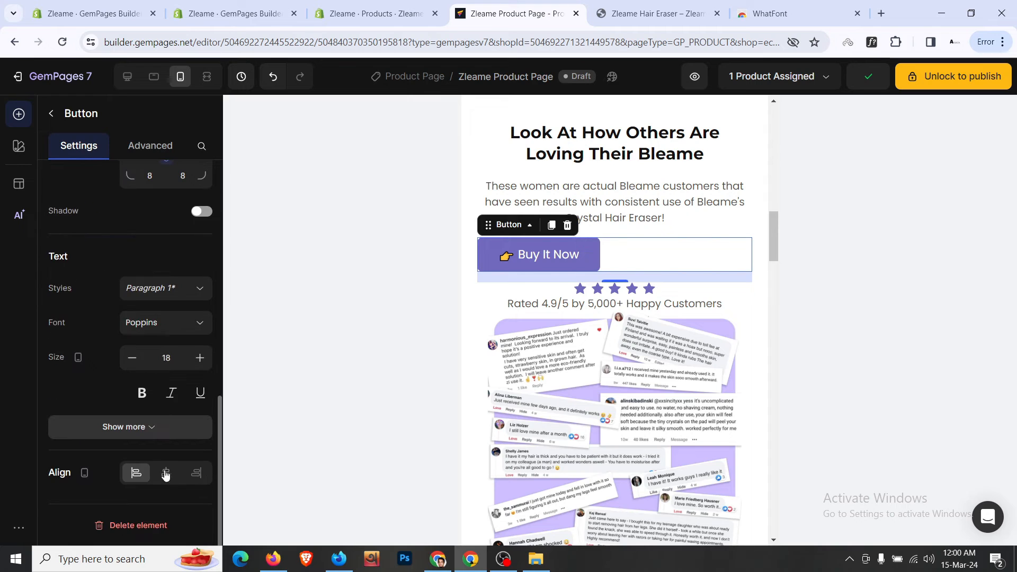
{"action": "left_click", "coordinate": [166, 472]}
- Give the reviews image a 16 top margin and 0 bottom margin
{"action": "left_click", "coordinate": [518, 376]}
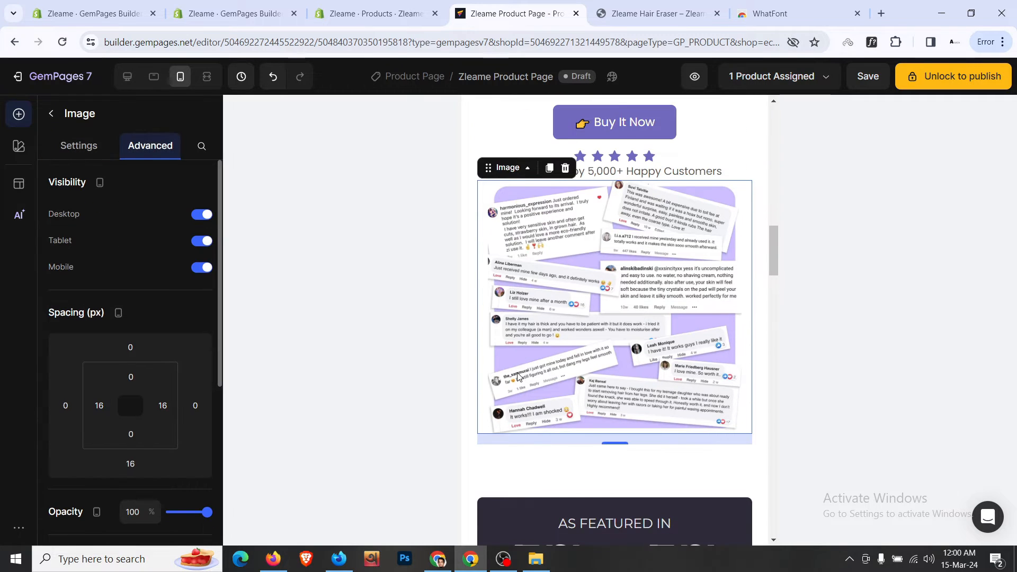
{"action": "left_click", "coordinate": [131, 347]}
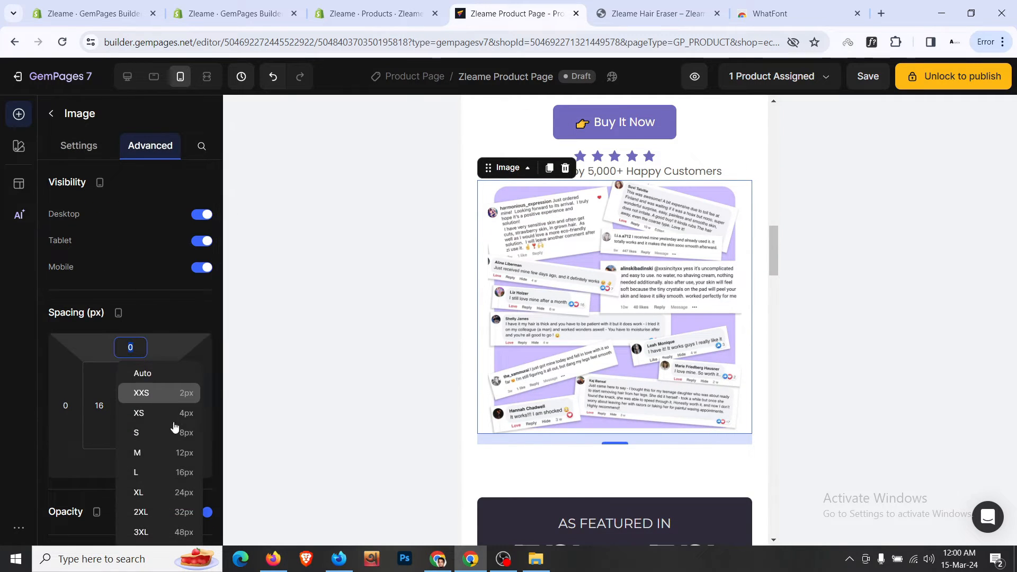
{"action": "left_click", "coordinate": [186, 473]}
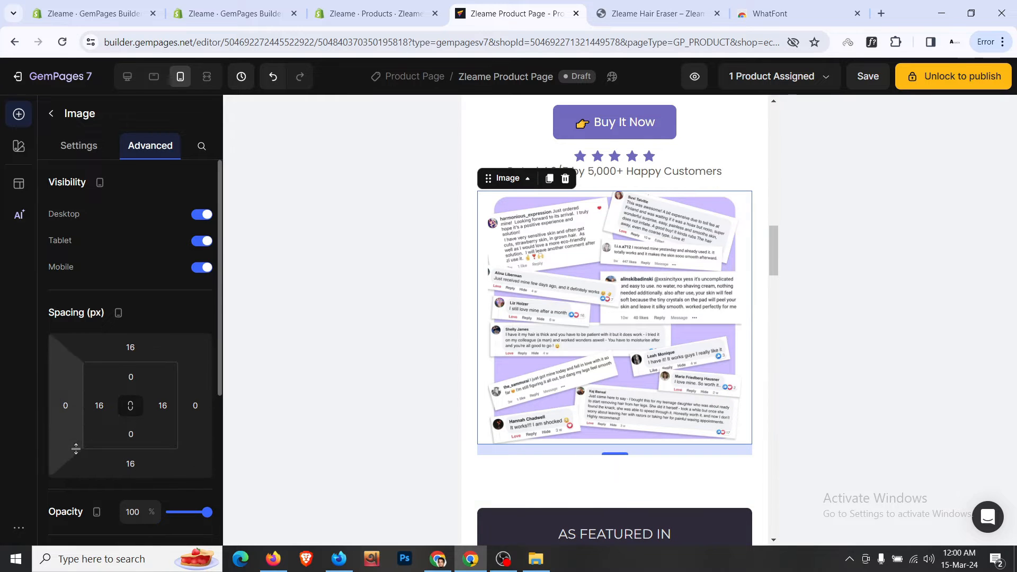
{"action": "left_click", "coordinate": [127, 464]}
{"action": "type", "text": "0"}
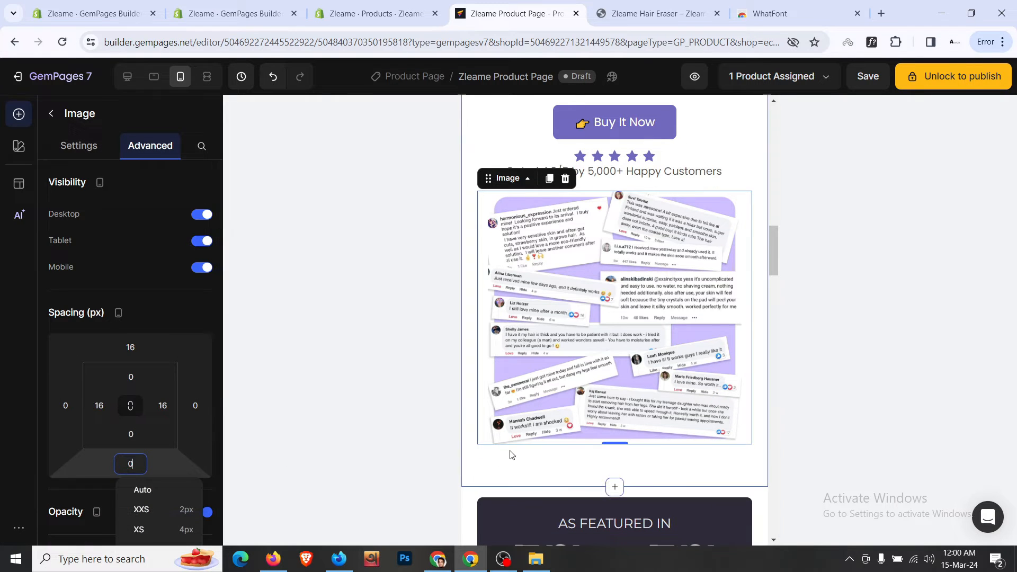
- Set the section's bottom padding to 32 and return to the desktop preview
{"action": "left_click", "coordinate": [519, 471]}
{"action": "scroll", "coordinate": [95, 382], "scroll_direction": "down", "scroll_amount": 1}
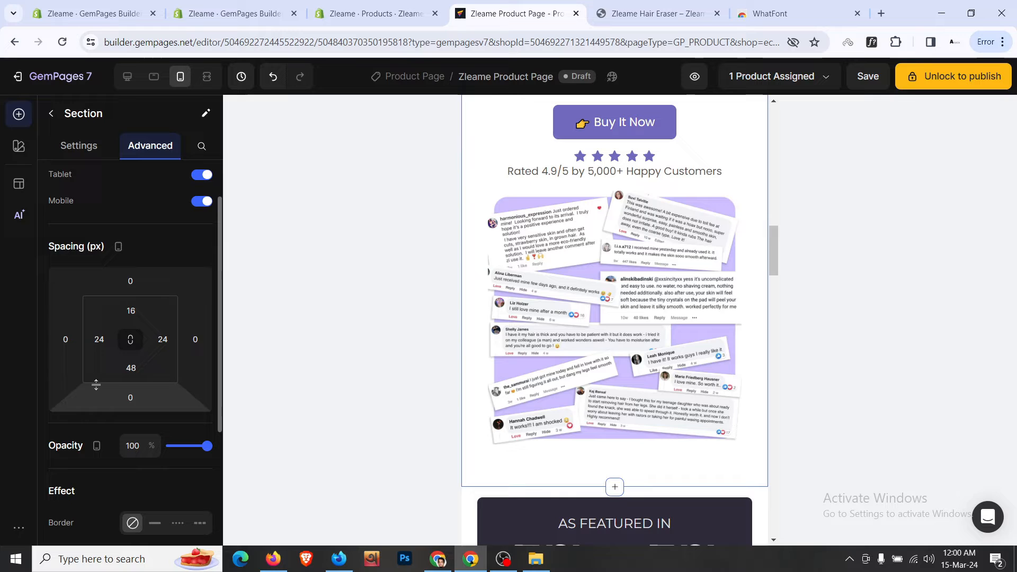
{"action": "left_click", "coordinate": [148, 380]}
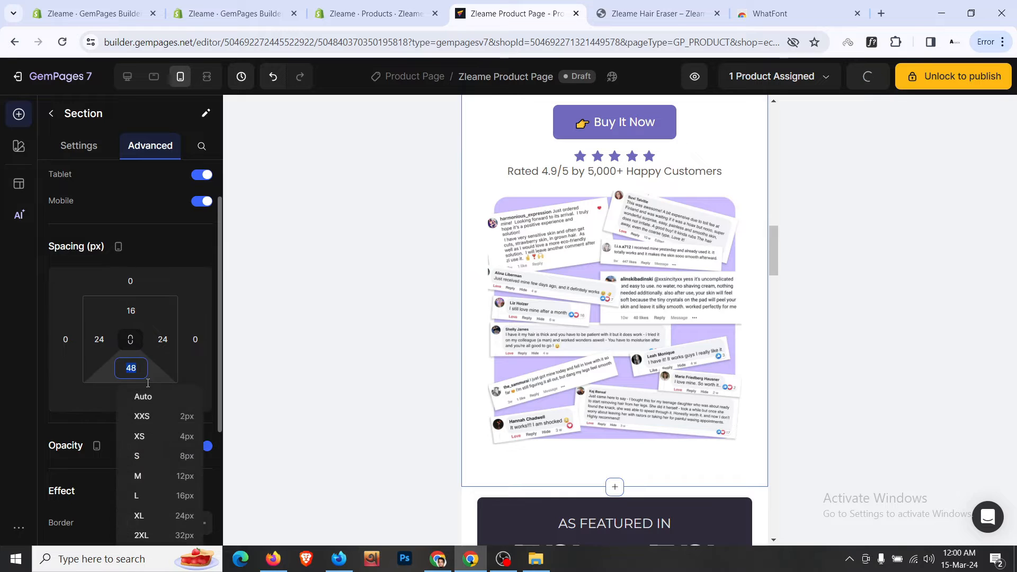
{"action": "left_click", "coordinate": [190, 536]}
{"action": "scroll", "coordinate": [579, 406], "scroll_direction": "up", "scroll_amount": 2}
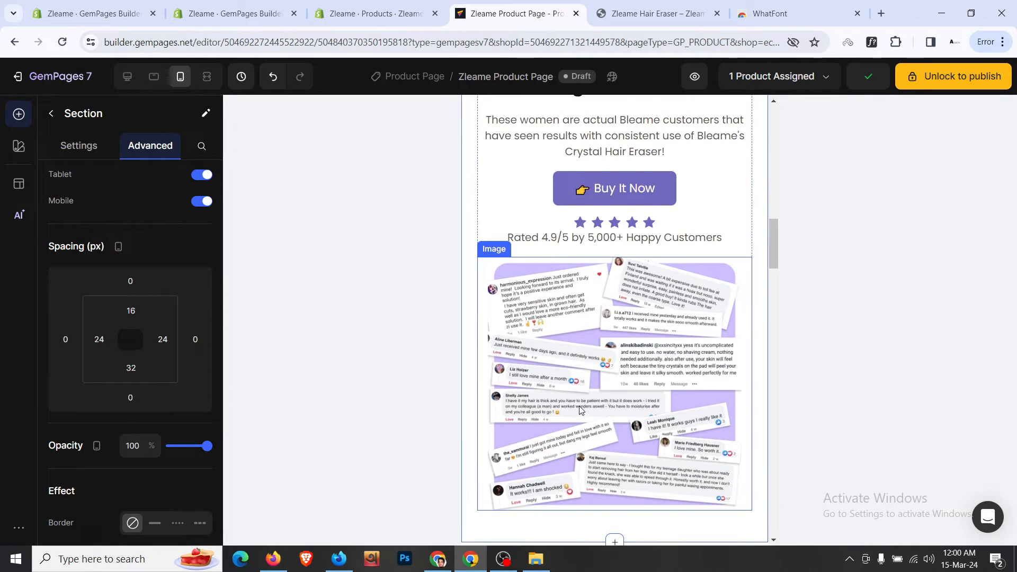
{"action": "scroll", "coordinate": [580, 406], "scroll_direction": "up", "scroll_amount": 5}
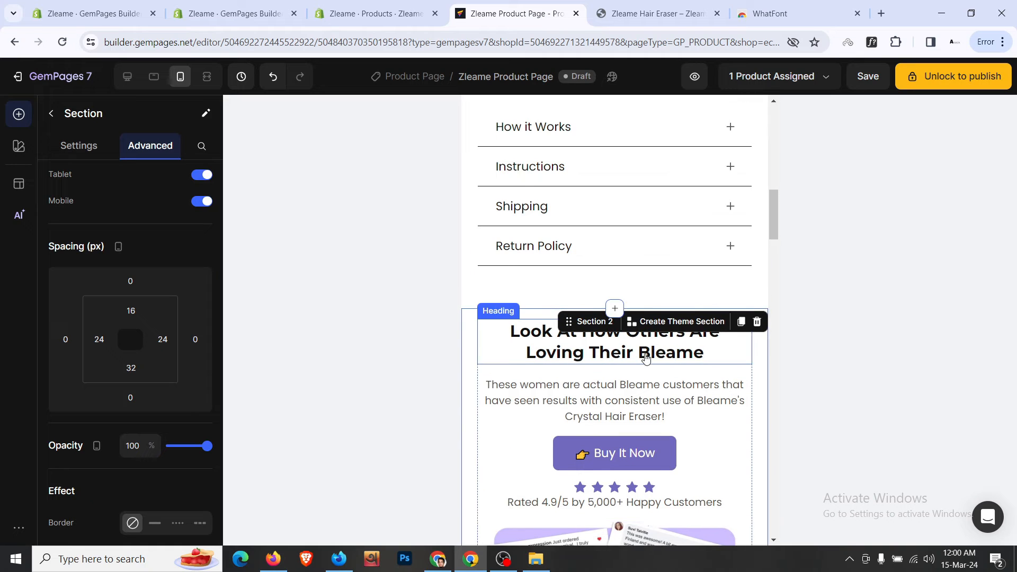
{"action": "scroll", "coordinate": [645, 358], "scroll_direction": "down", "scroll_amount": 3}
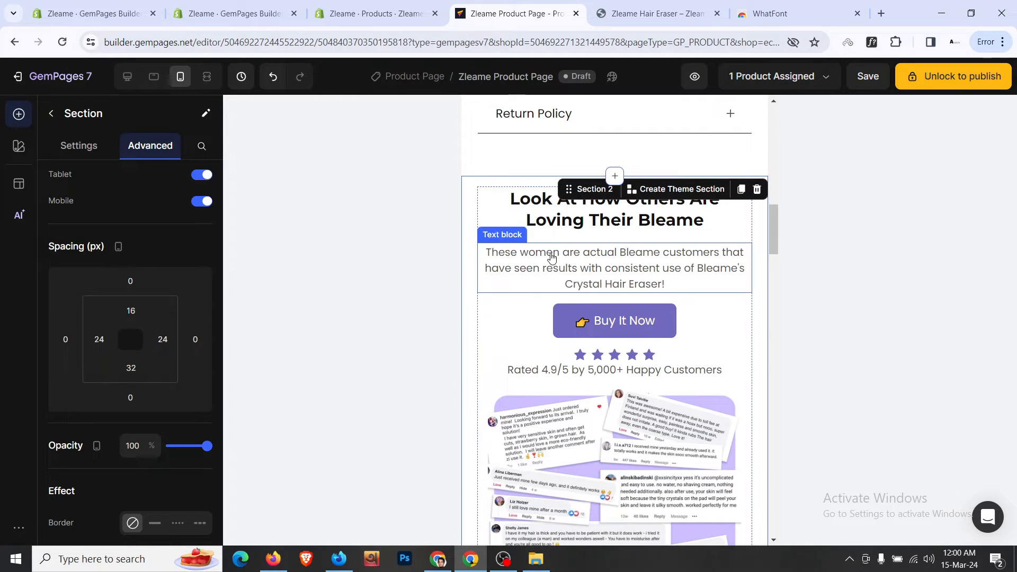
{"action": "left_click", "coordinate": [129, 78]}
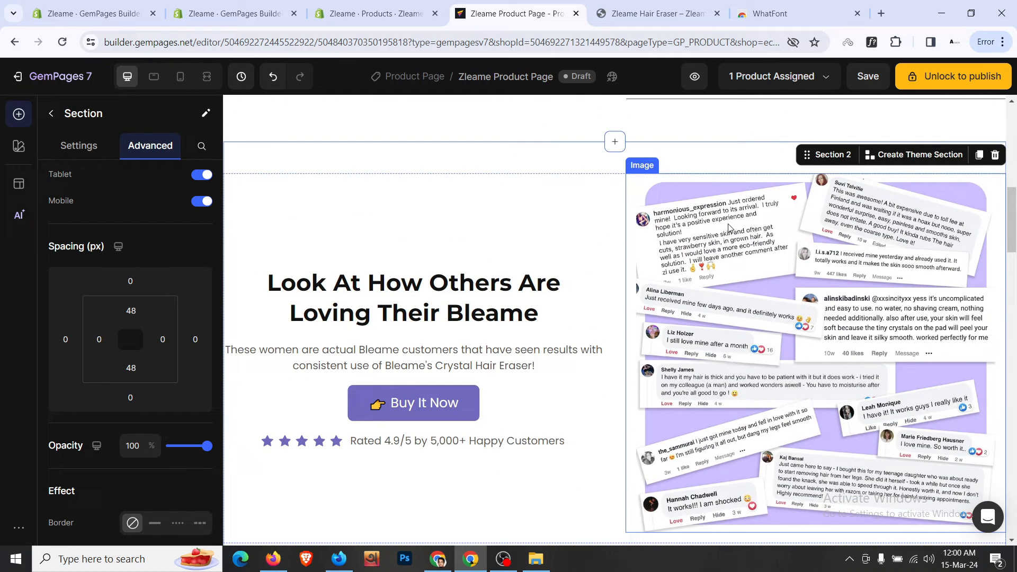
- Duplicate the reviews collage and drag the copy under the Bleame heading in the left column
{"action": "left_click", "coordinate": [729, 228]}
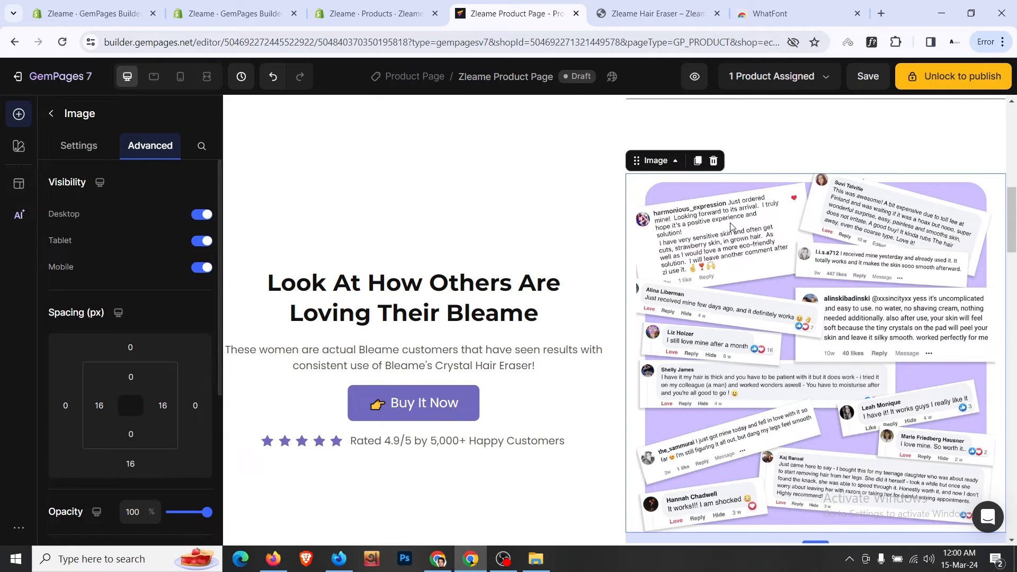
{"action": "scroll", "coordinate": [685, 145], "scroll_direction": "down", "scroll_amount": 1}
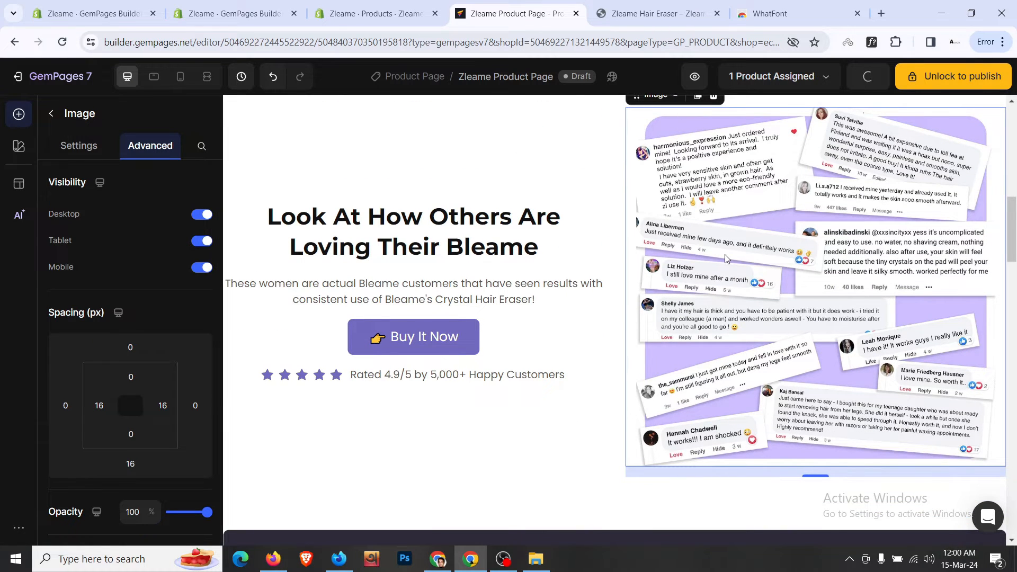
{"action": "scroll", "coordinate": [715, 229], "scroll_direction": "up", "scroll_amount": 1}
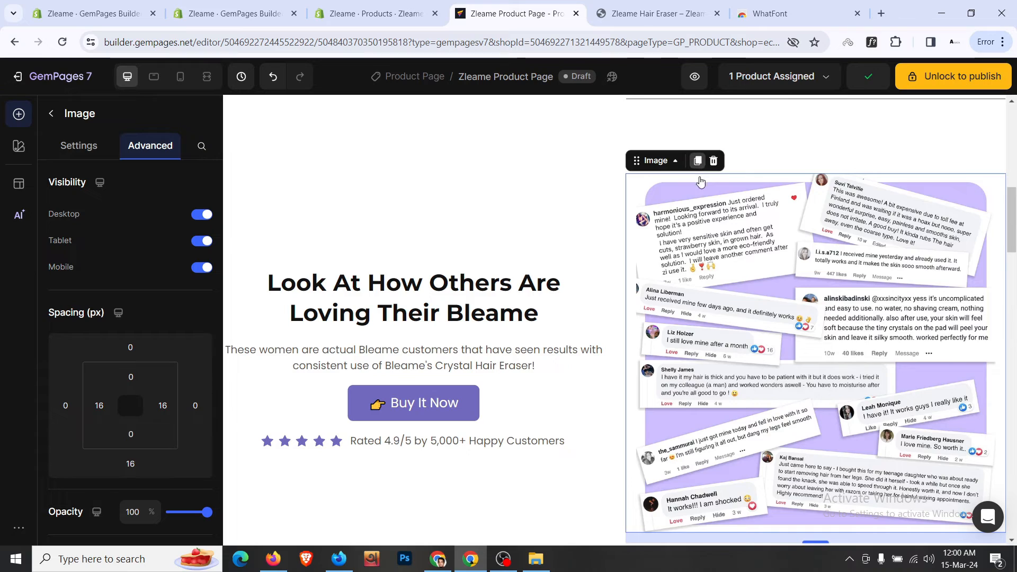
{"action": "left_click", "coordinate": [698, 161]}
{"action": "left_click_drag", "start_coordinate": [656, 128], "coordinate": [518, 118]}
{"action": "scroll", "coordinate": [537, 255], "scroll_direction": "down", "scroll_amount": 2}
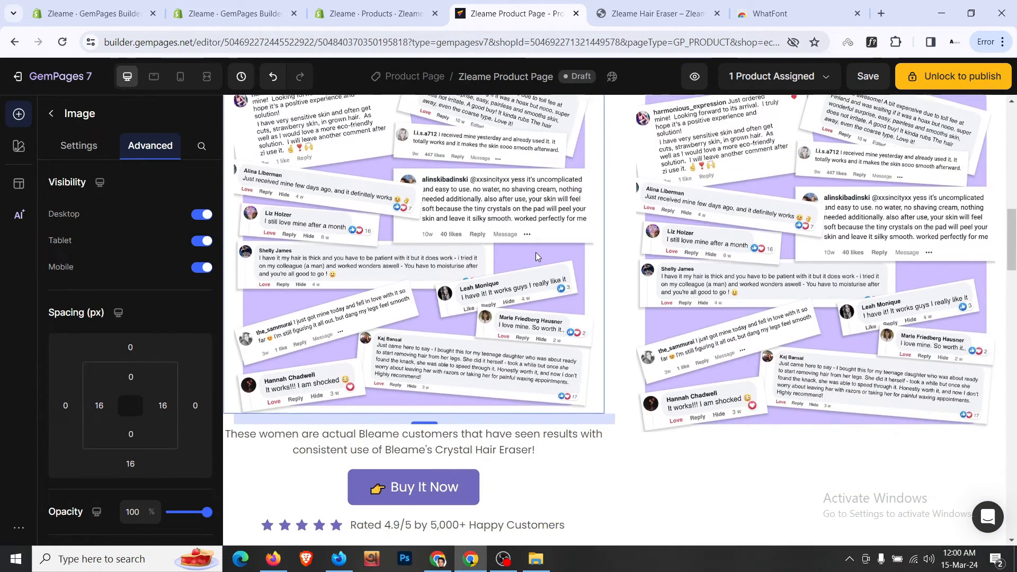
{"action": "scroll", "coordinate": [536, 252], "scroll_direction": "up", "scroll_amount": 2}
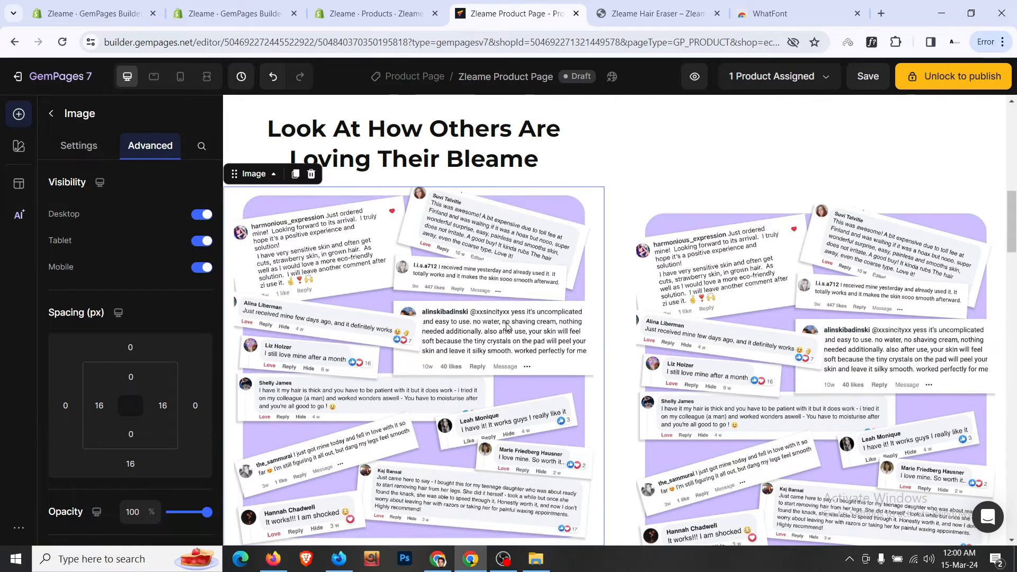
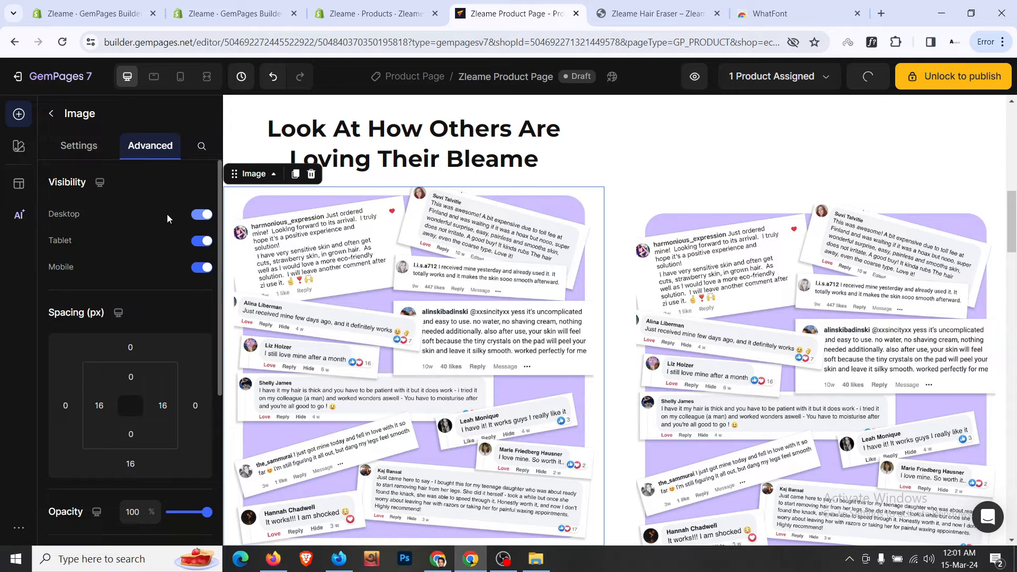
- Hide the left reviews image on desktop and tablet, and hide the right-hand reviews image on mobile
{"action": "left_click", "coordinate": [196, 217]}
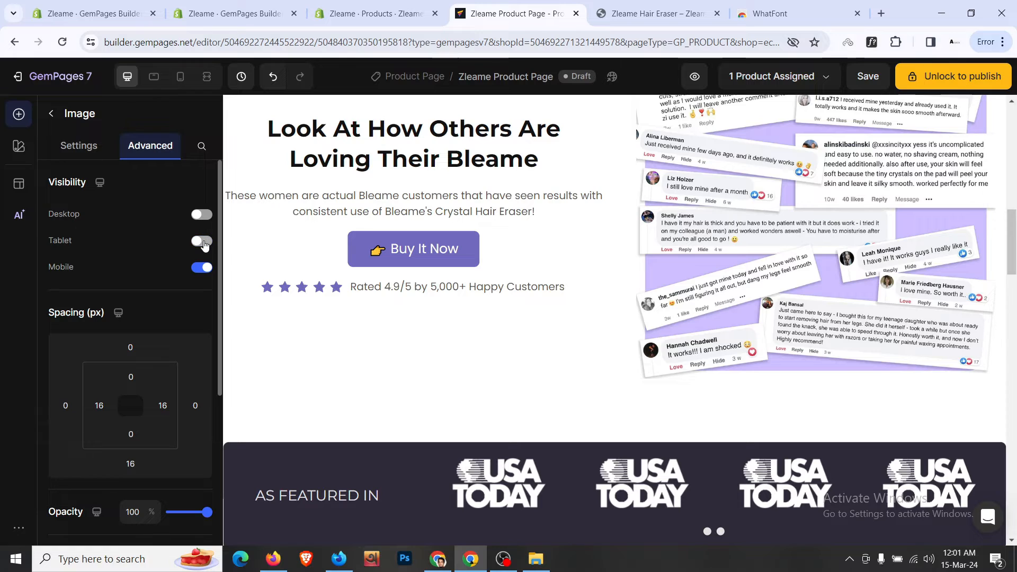
{"action": "left_click", "coordinate": [788, 267]}
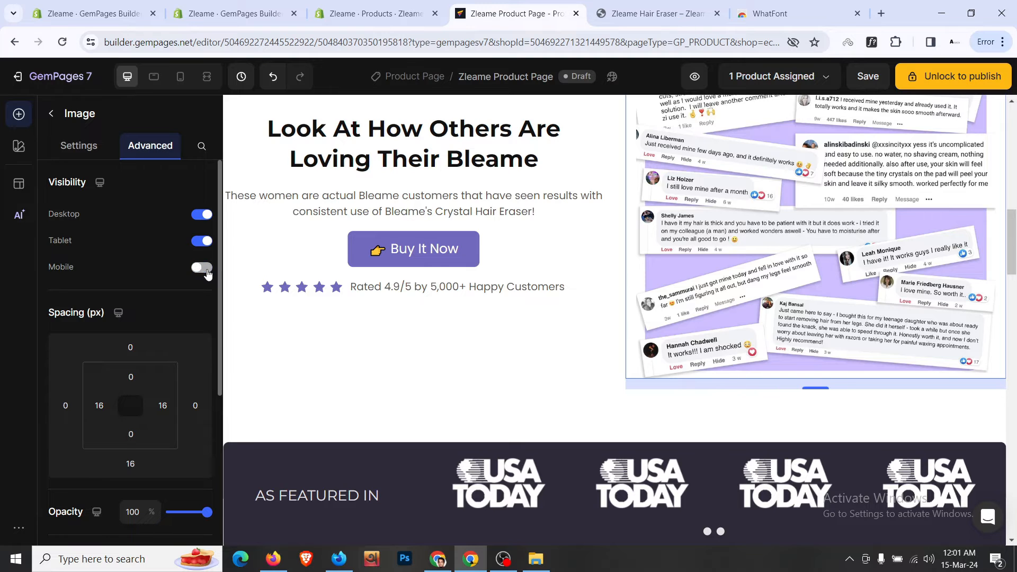
{"action": "left_click", "coordinate": [185, 78]}
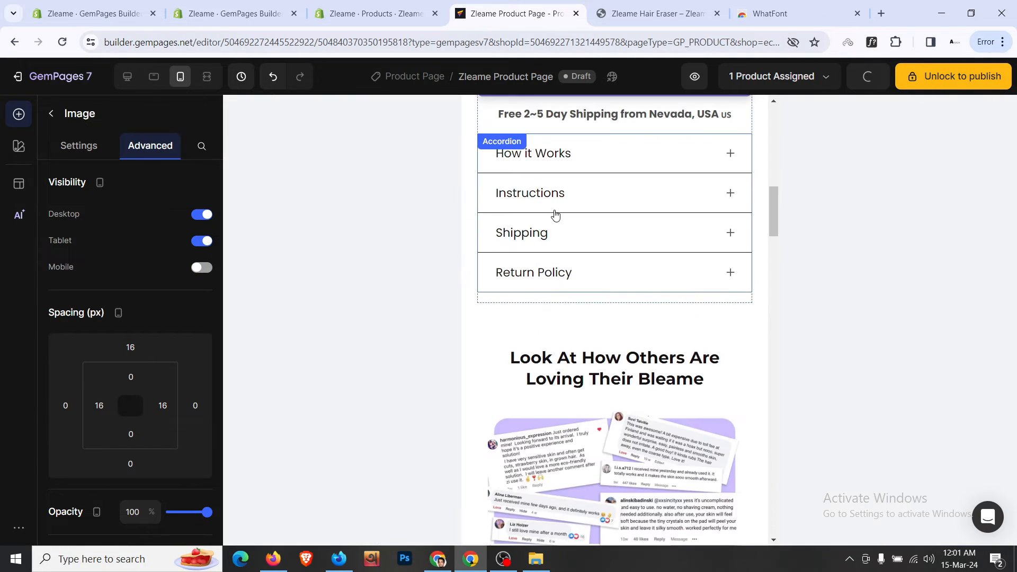
- In the mobile layout, give the reviews image a 0 top margin and a 16 px bottom margin
{"action": "scroll", "coordinate": [553, 214], "scroll_direction": "down", "scroll_amount": 4}
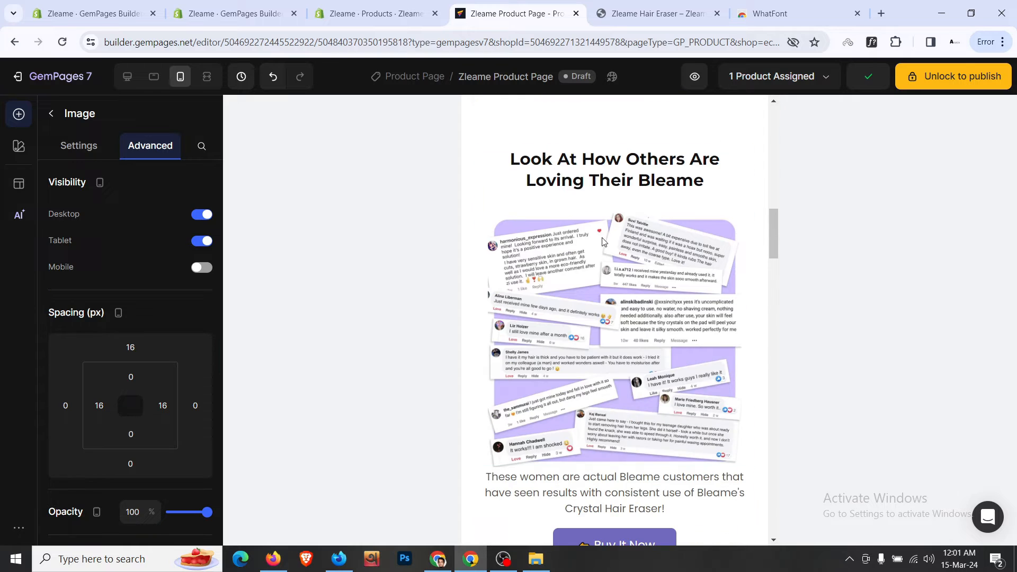
{"action": "left_click", "coordinate": [629, 249]}
{"action": "left_click", "coordinate": [132, 347]}
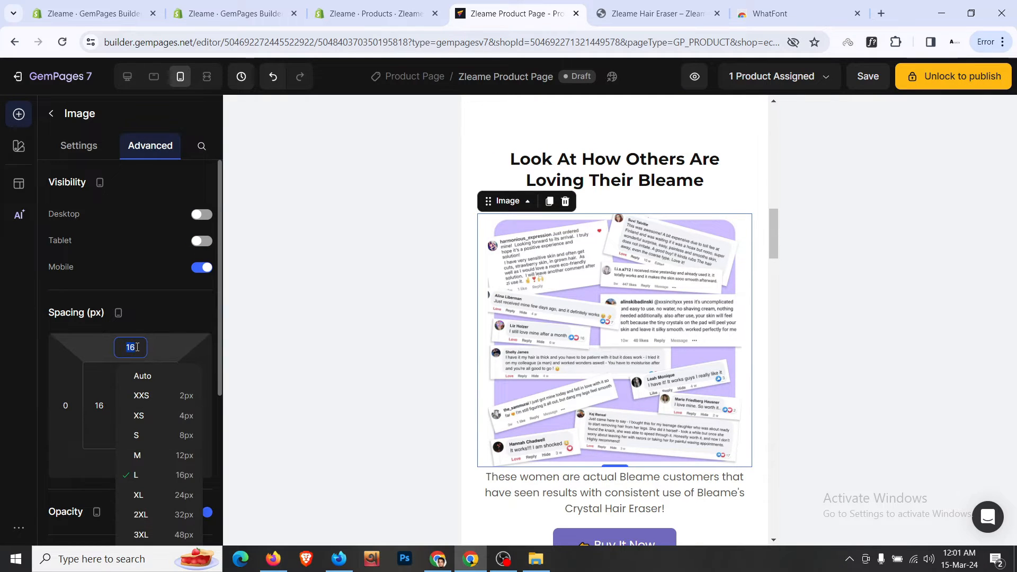
{"action": "type", "text": "0"}
{"action": "scroll", "coordinate": [622, 347], "scroll_direction": "down", "scroll_amount": 1}
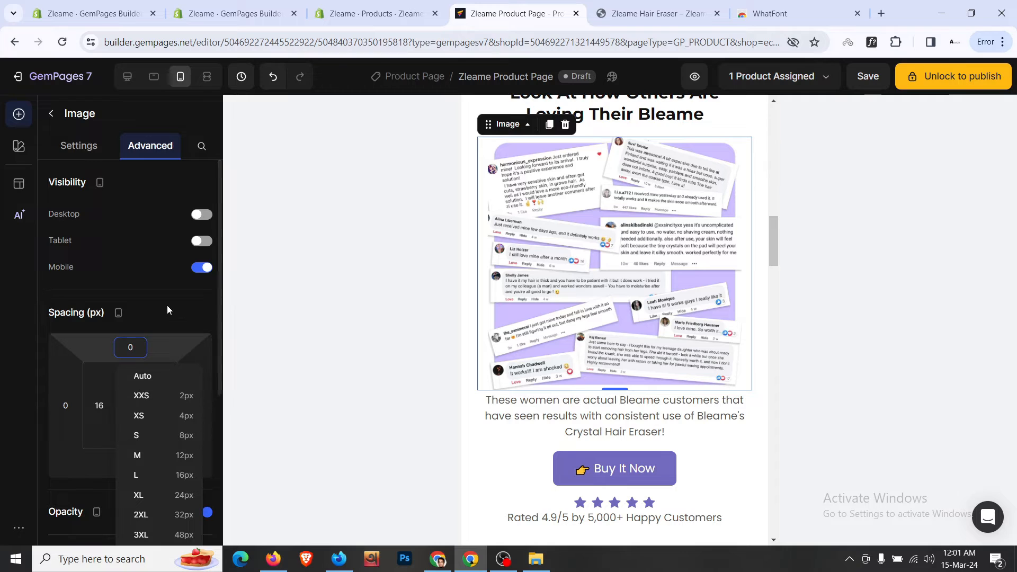
{"action": "left_click", "coordinate": [130, 463]}
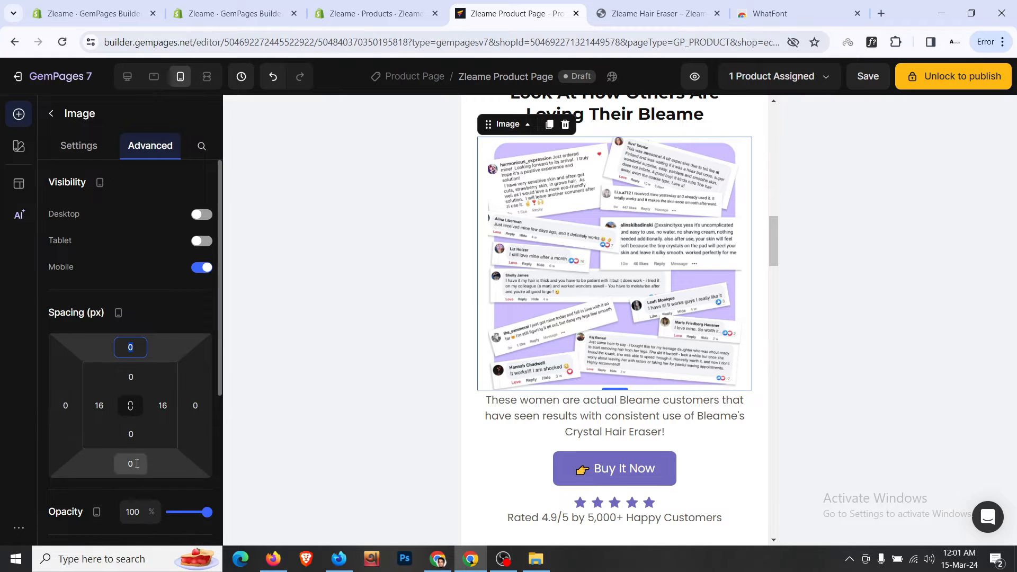
{"action": "scroll", "coordinate": [214, 466], "scroll_direction": "down", "scroll_amount": 4}
{"action": "left_click", "coordinate": [193, 456]}
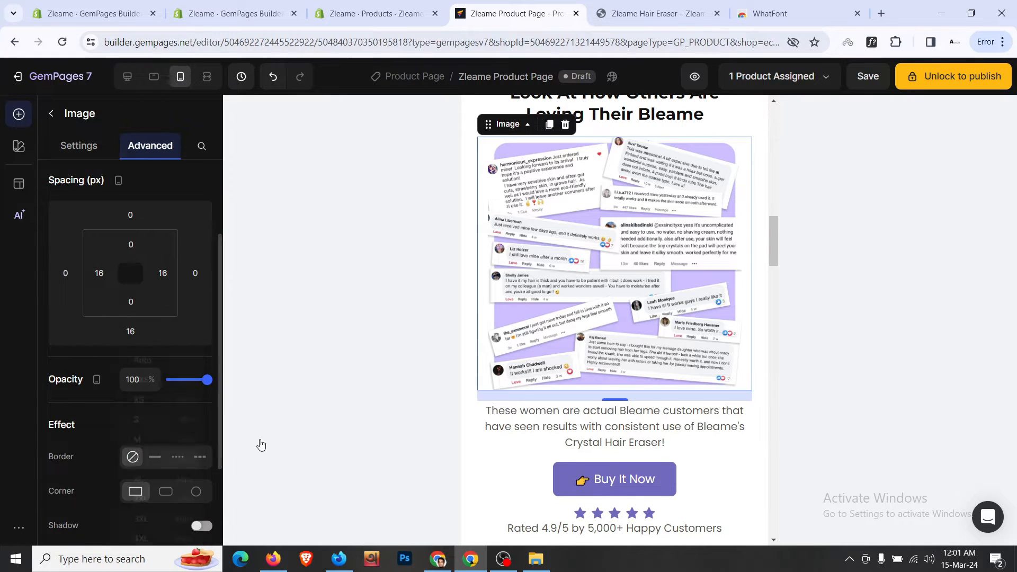
{"action": "scroll", "coordinate": [549, 414], "scroll_direction": "down", "scroll_amount": 2}
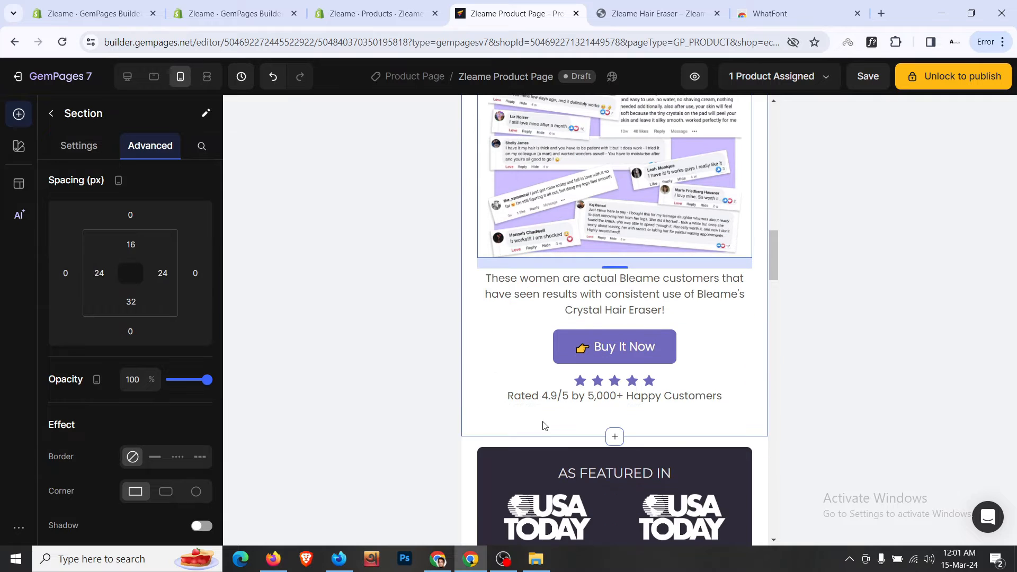
{"action": "scroll", "coordinate": [543, 426], "scroll_direction": "up", "scroll_amount": 5}
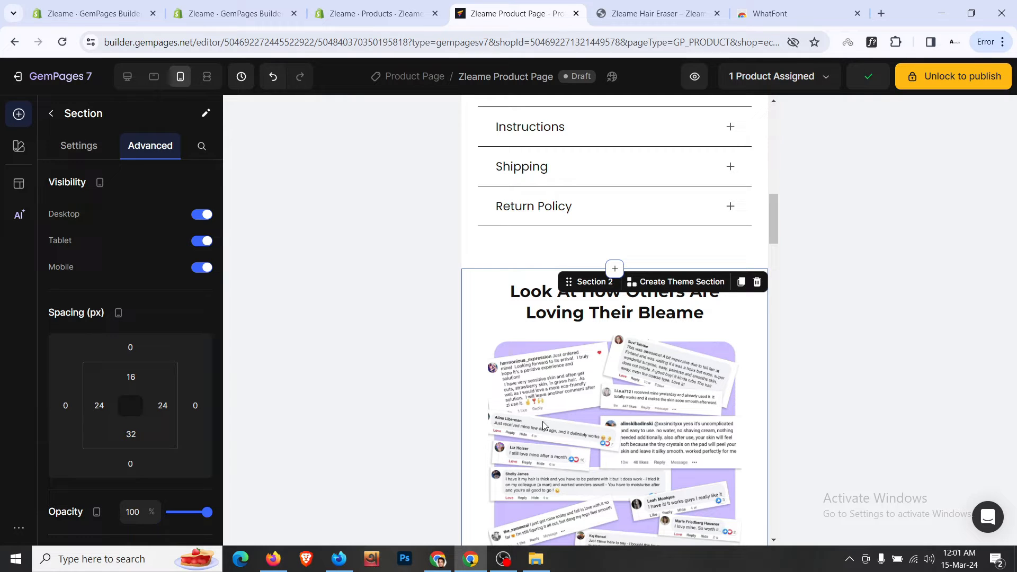
- Compare the desktop reviews section against the live storefront product page
{"action": "left_click", "coordinate": [128, 77]}
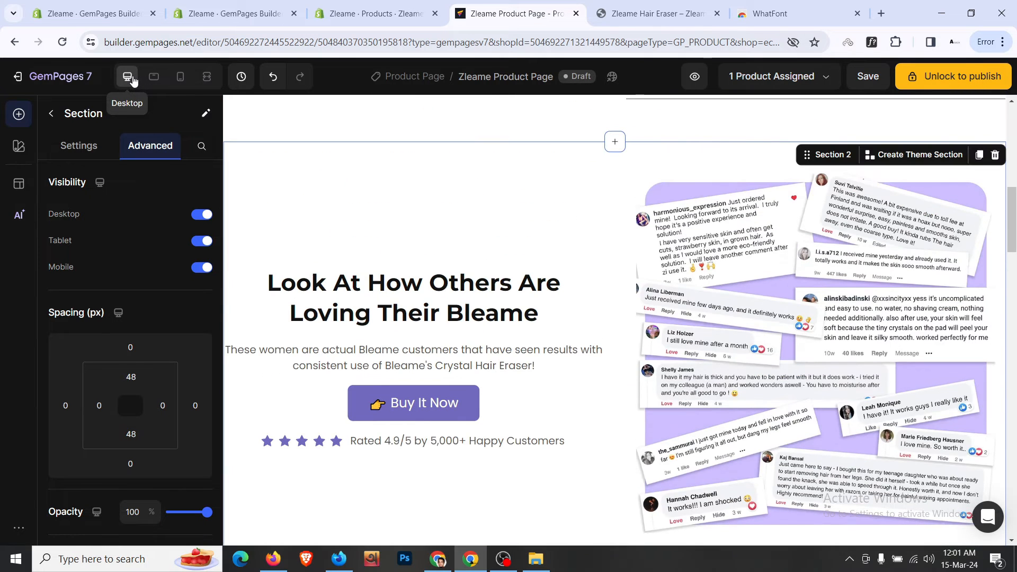
{"action": "left_click", "coordinate": [684, 14]}
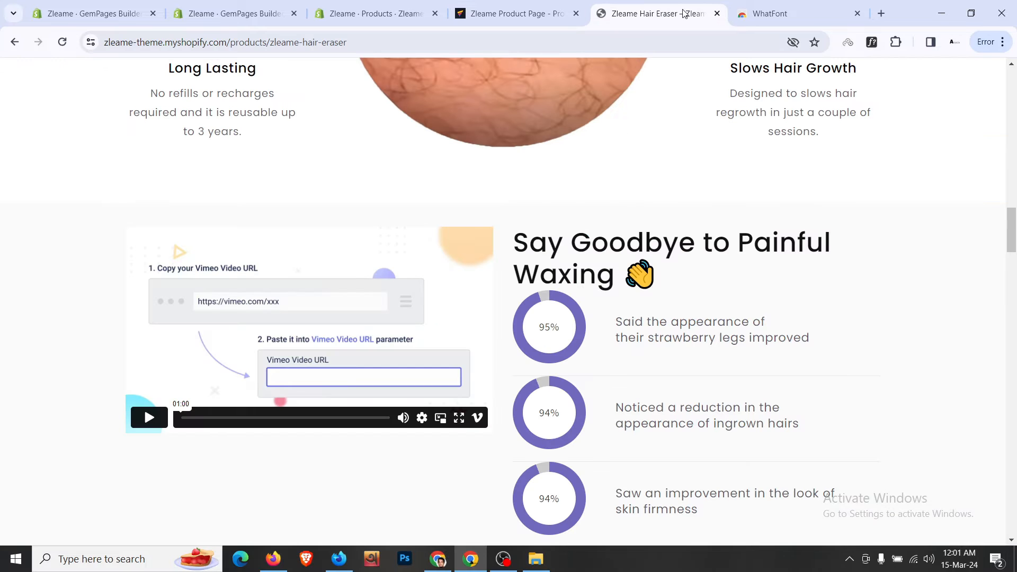
{"action": "scroll", "coordinate": [497, 223], "scroll_direction": "up", "scroll_amount": 10}
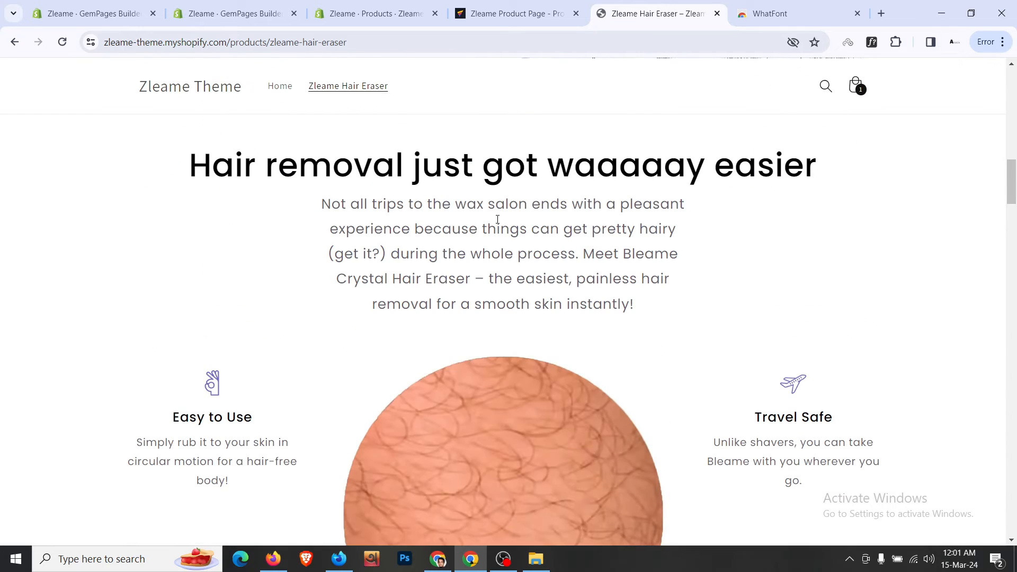
{"action": "scroll", "coordinate": [497, 220], "scroll_direction": "up", "scroll_amount": 3}
{"action": "scroll", "coordinate": [497, 223], "scroll_direction": "down", "scroll_amount": 3}
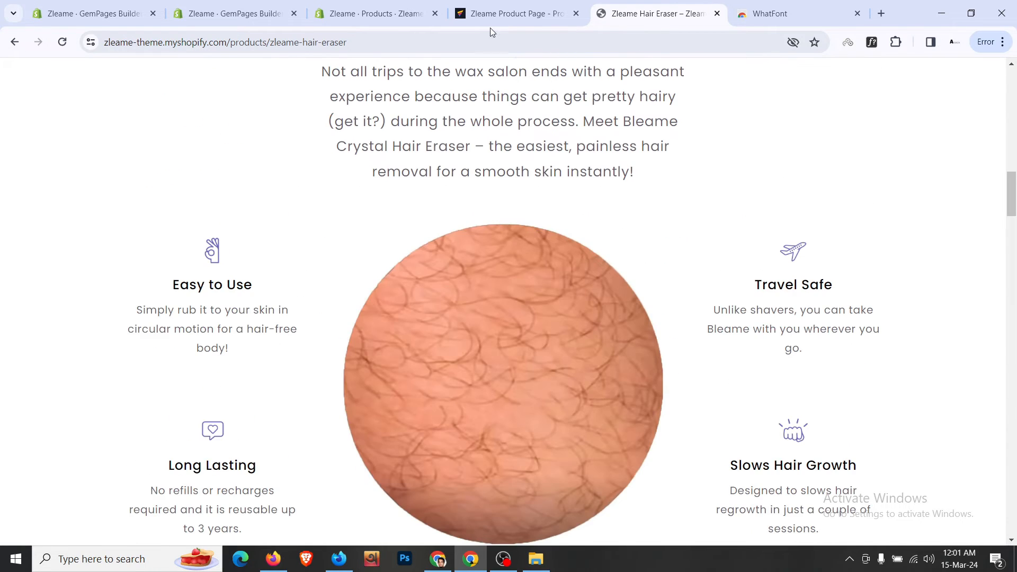
{"action": "scroll", "coordinate": [518, 154], "scroll_direction": "up", "scroll_amount": 3}
{"action": "left_click", "coordinate": [516, 13]}
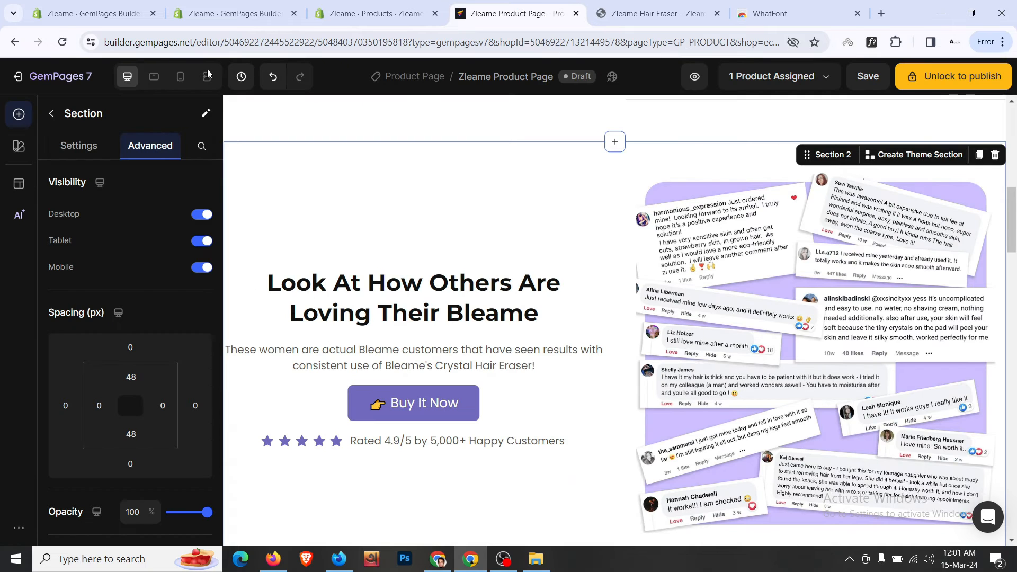
- In the tablet layout, set the reviews section's left and right padding to 24 px
{"action": "left_click", "coordinate": [155, 77]}
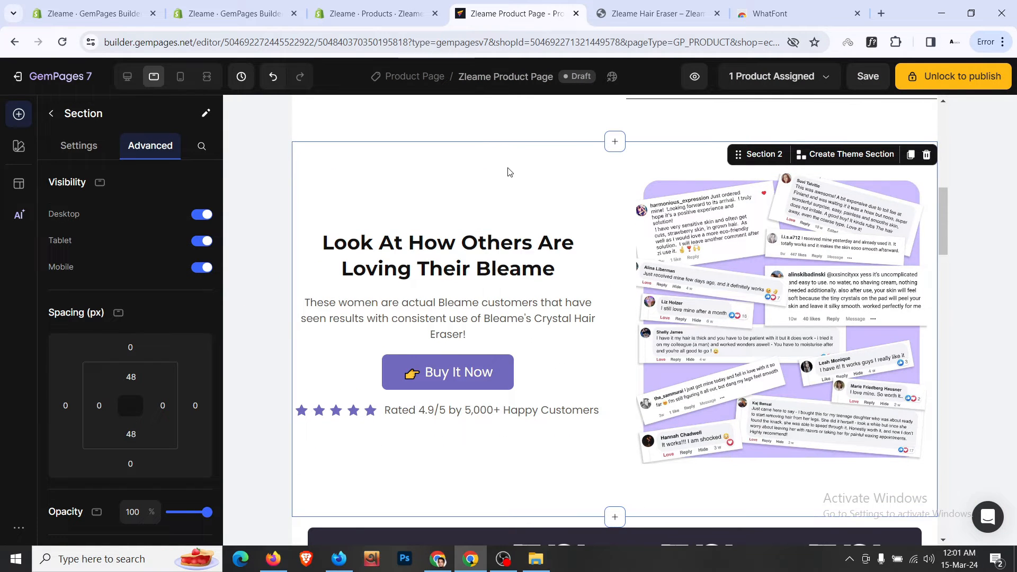
{"action": "scroll", "coordinate": [113, 392], "scroll_direction": "down", "scroll_amount": 3}
{"action": "left_click", "coordinate": [103, 272]}
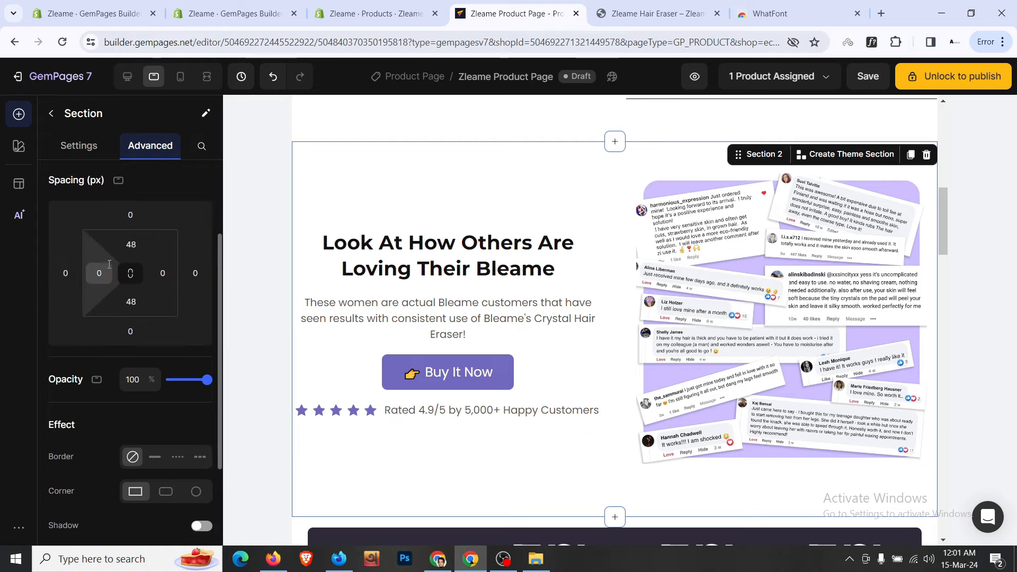
{"action": "left_click", "coordinate": [148, 422]}
{"action": "left_click", "coordinate": [162, 273]}
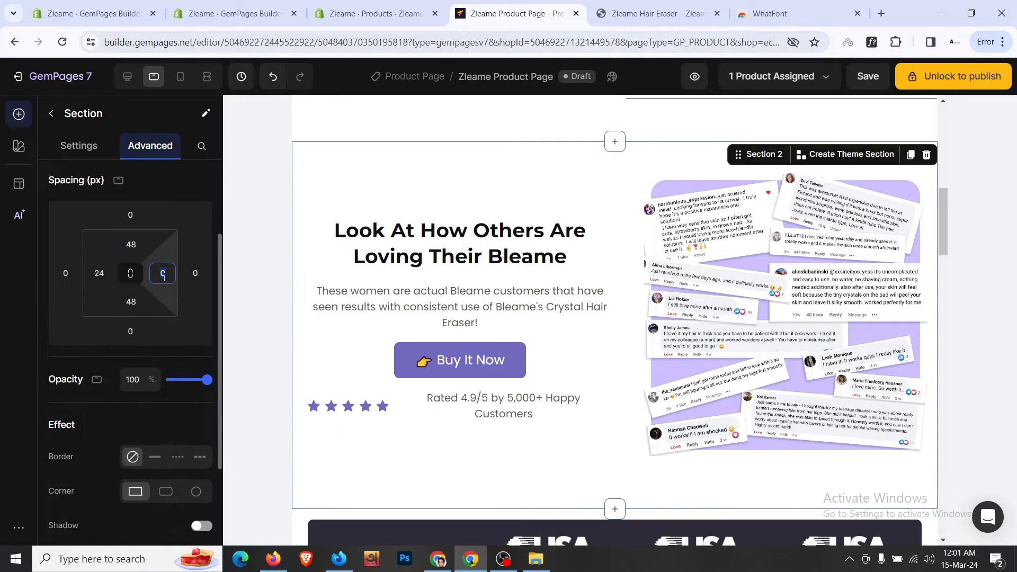
{"action": "left_click", "coordinate": [200, 423]}
{"action": "scroll", "coordinate": [564, 289], "scroll_direction": "up", "scroll_amount": 4}
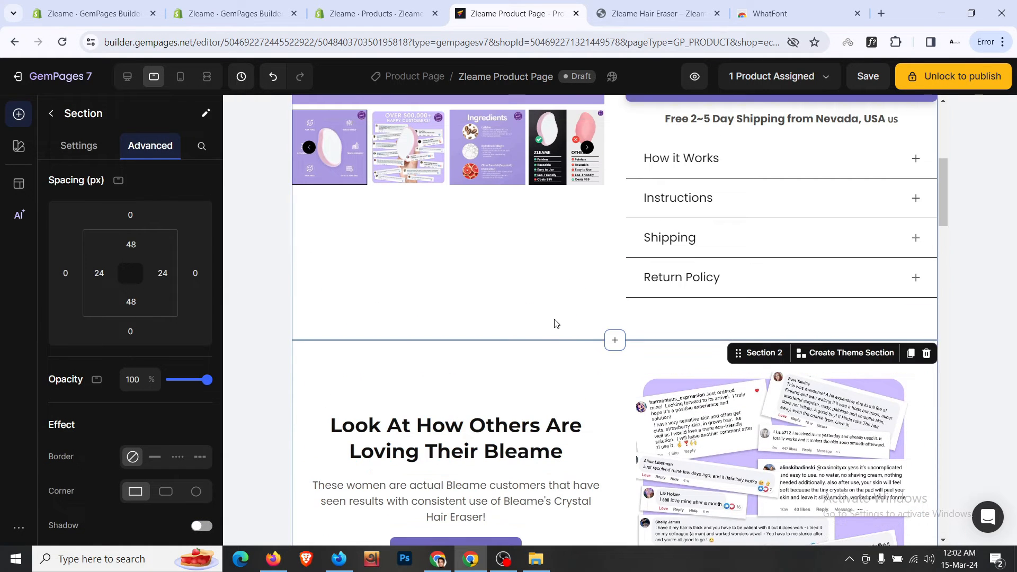
- Set the product section's left and right padding to 24 px
{"action": "left_click", "coordinate": [555, 323]}
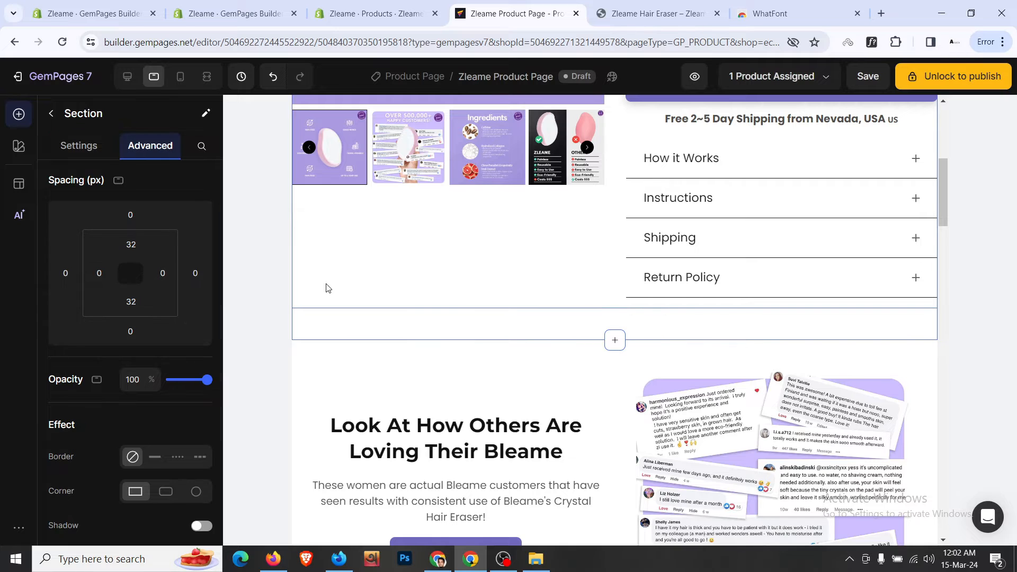
{"action": "left_click", "coordinate": [88, 285]}
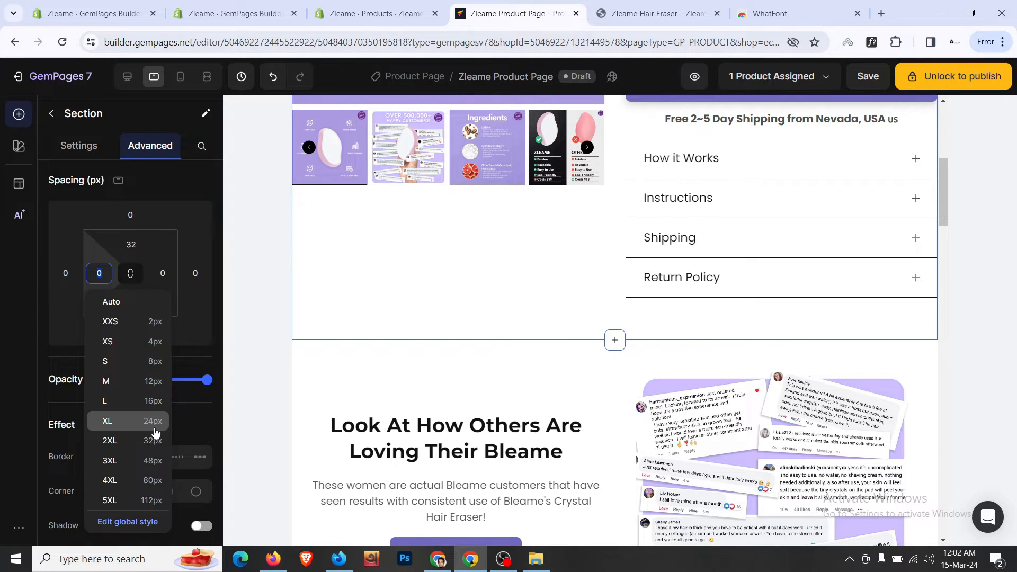
{"action": "left_click", "coordinate": [154, 422]}
{"action": "left_click", "coordinate": [162, 272]}
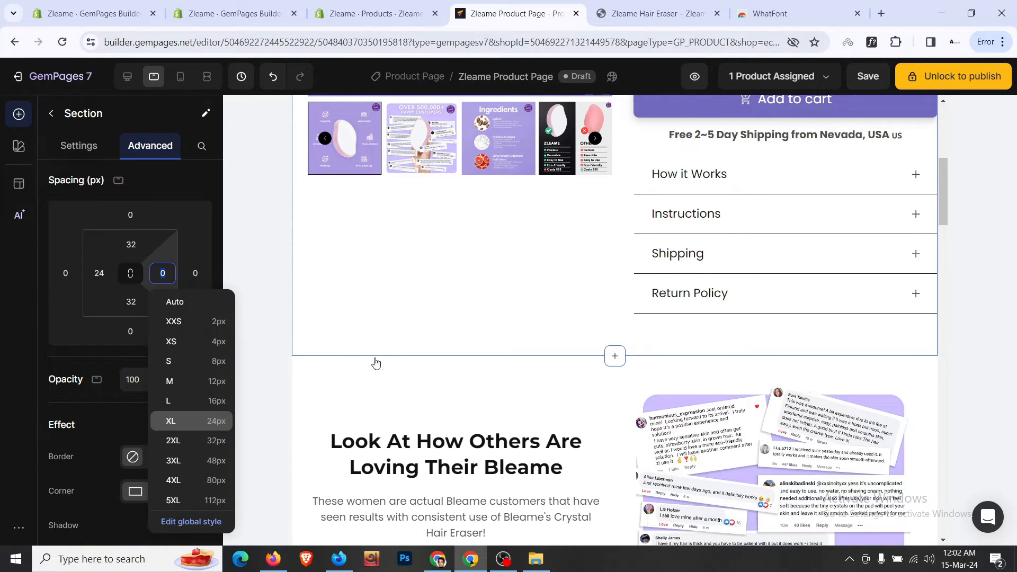
{"action": "key", "text": "Return"}
{"action": "scroll", "coordinate": [424, 339], "scroll_direction": "down", "scroll_amount": 6}
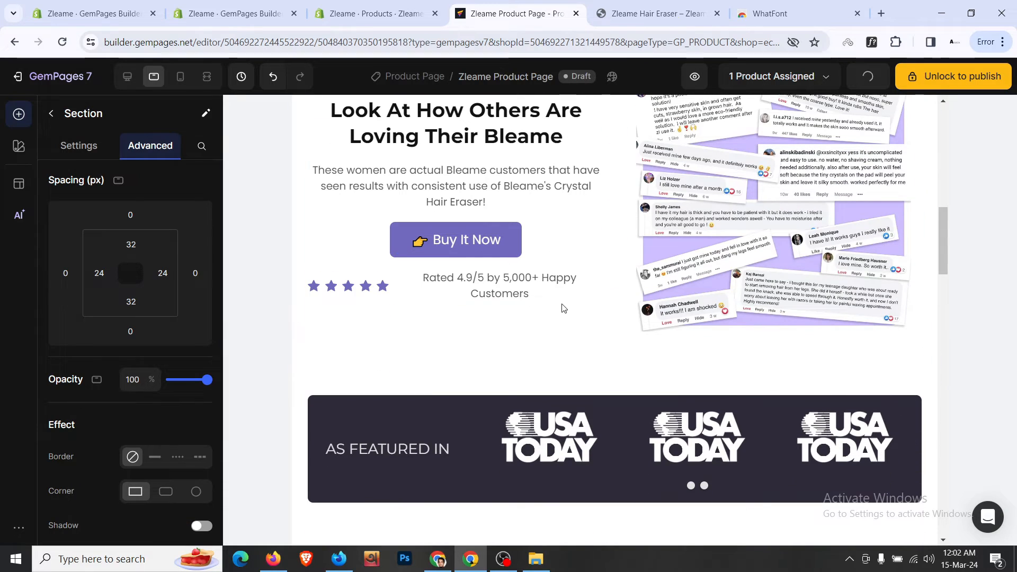
- Stack the star rating under the button into one ratio-sized column and centre its stars
{"action": "left_click", "coordinate": [385, 279]}
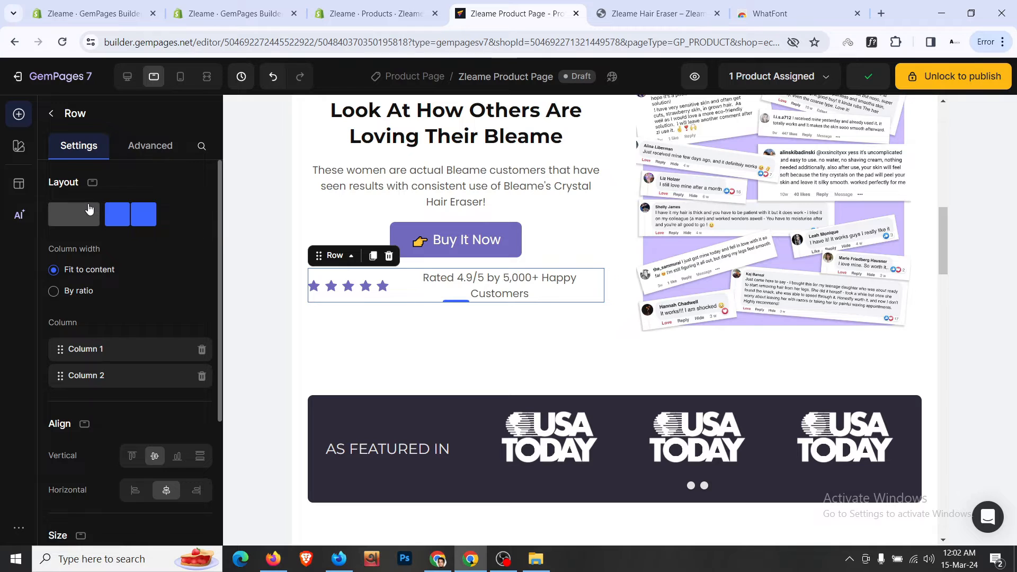
{"action": "left_click", "coordinate": [89, 210]}
{"action": "scroll", "coordinate": [150, 332], "scroll_direction": "down", "scroll_amount": 3}
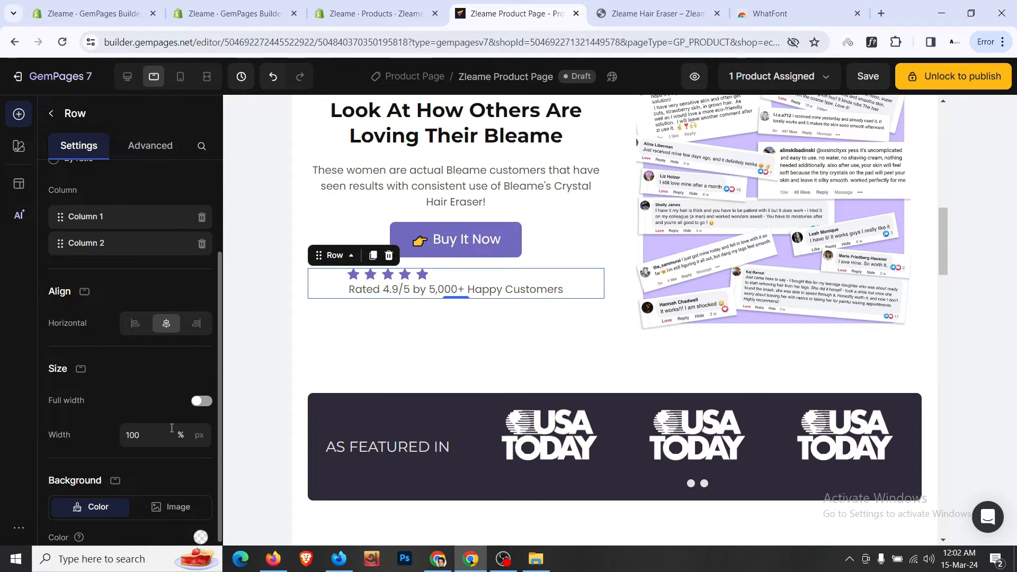
{"action": "scroll", "coordinate": [132, 321], "scroll_direction": "up", "scroll_amount": 3}
{"action": "left_click", "coordinate": [85, 295]}
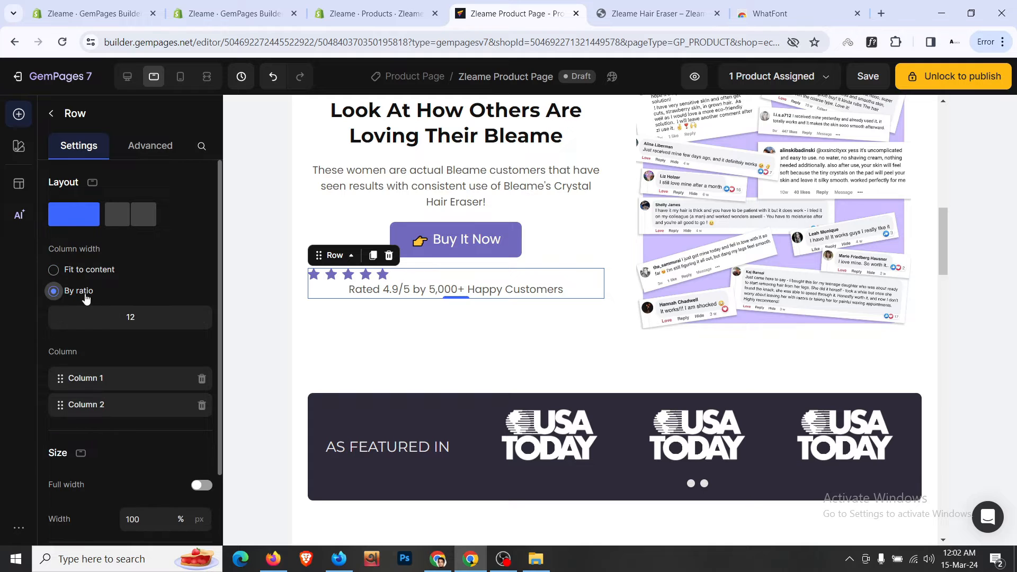
{"action": "scroll", "coordinate": [88, 307], "scroll_direction": "down", "scroll_amount": 2}
{"action": "left_click", "coordinate": [485, 278]}
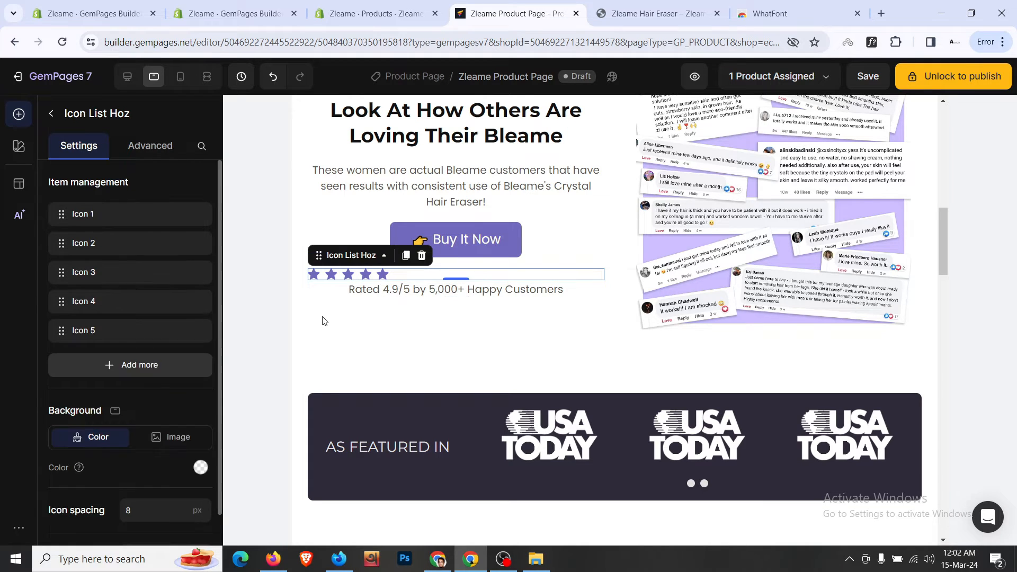
{"action": "scroll", "coordinate": [201, 392], "scroll_direction": "down", "scroll_amount": 2}
{"action": "left_click", "coordinate": [167, 474]}
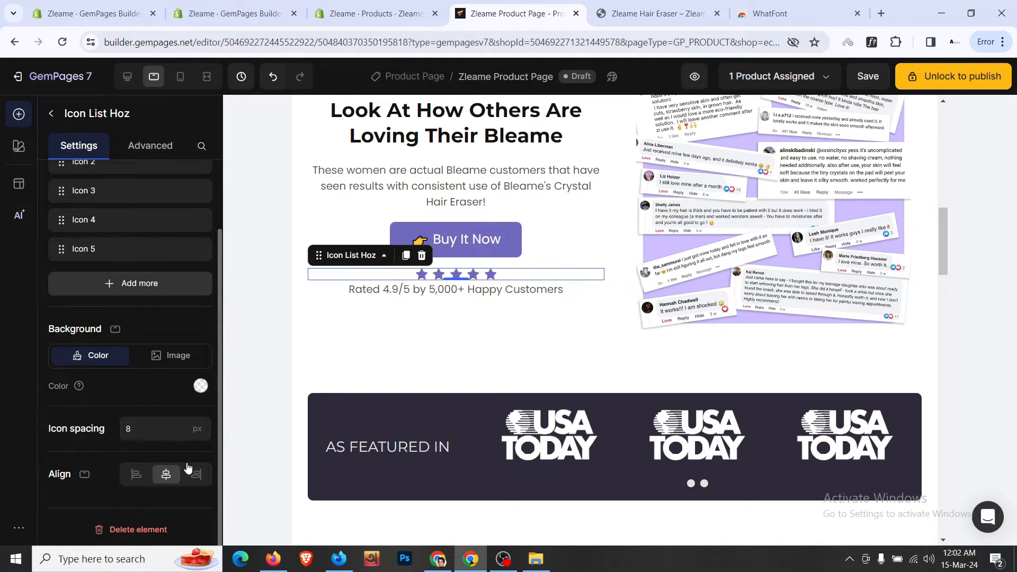
{"action": "left_click", "coordinate": [582, 335]}
- Stack the rating row above the product title the same way, with centred stars
{"action": "scroll", "coordinate": [582, 331], "scroll_direction": "up", "scroll_amount": 6}
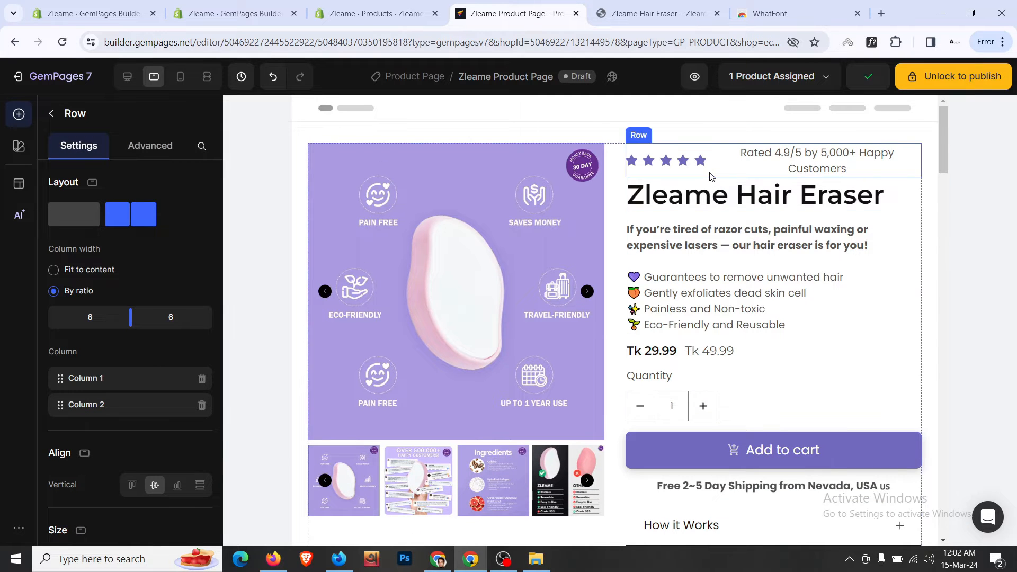
{"action": "left_click", "coordinate": [710, 172]}
{"action": "left_click", "coordinate": [54, 290]}
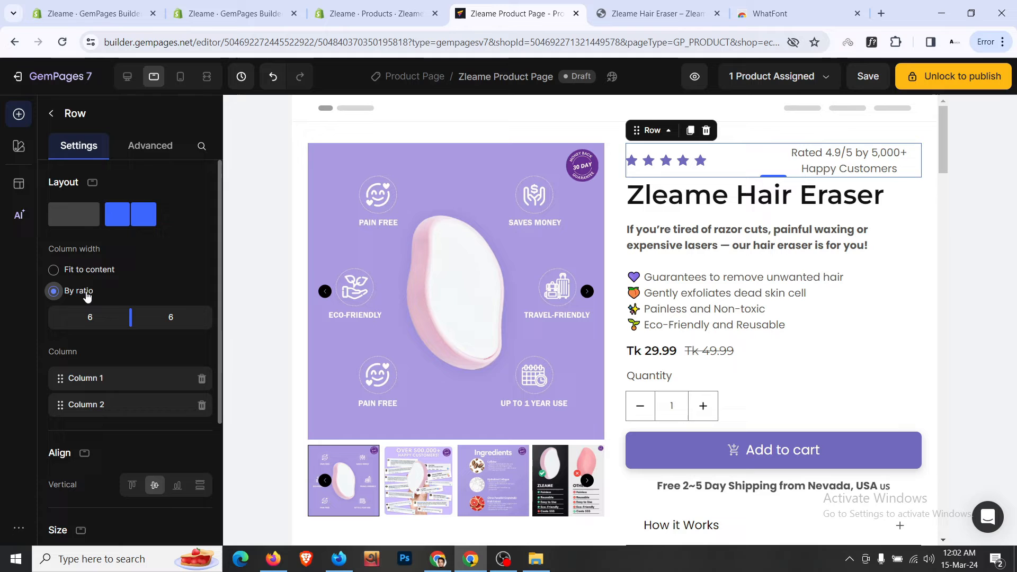
{"action": "left_click", "coordinate": [87, 223]}
{"action": "left_click", "coordinate": [714, 152]}
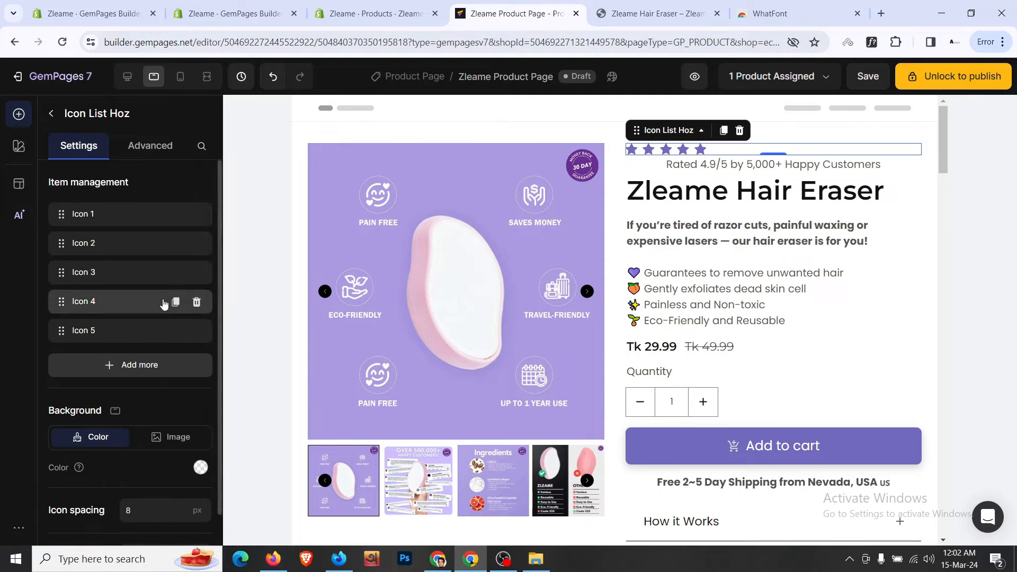
{"action": "scroll", "coordinate": [161, 309], "scroll_direction": "down", "scroll_amount": 2}
{"action": "left_click", "coordinate": [167, 476]}
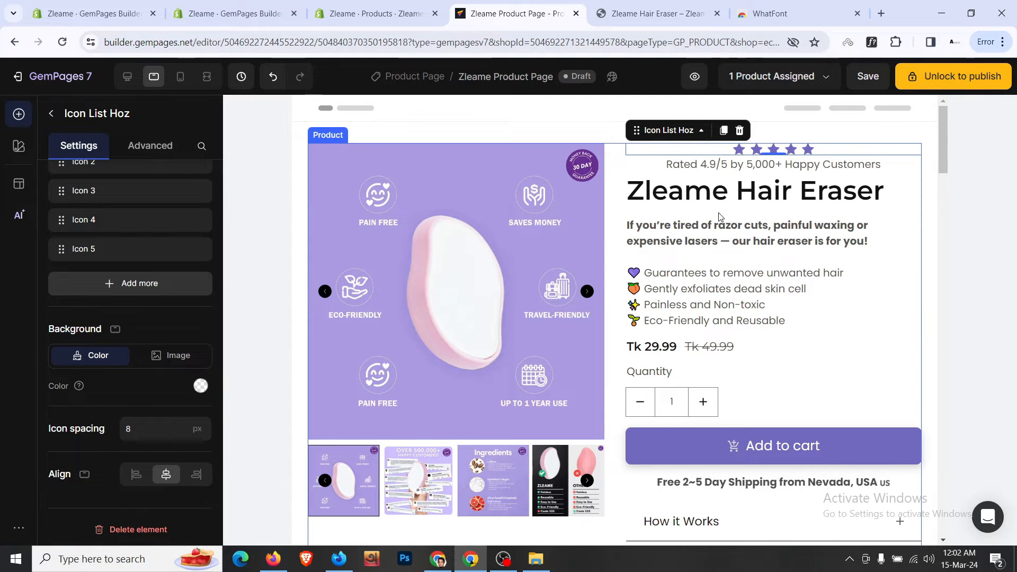
{"action": "scroll", "coordinate": [719, 217], "scroll_direction": "down", "scroll_amount": 9}
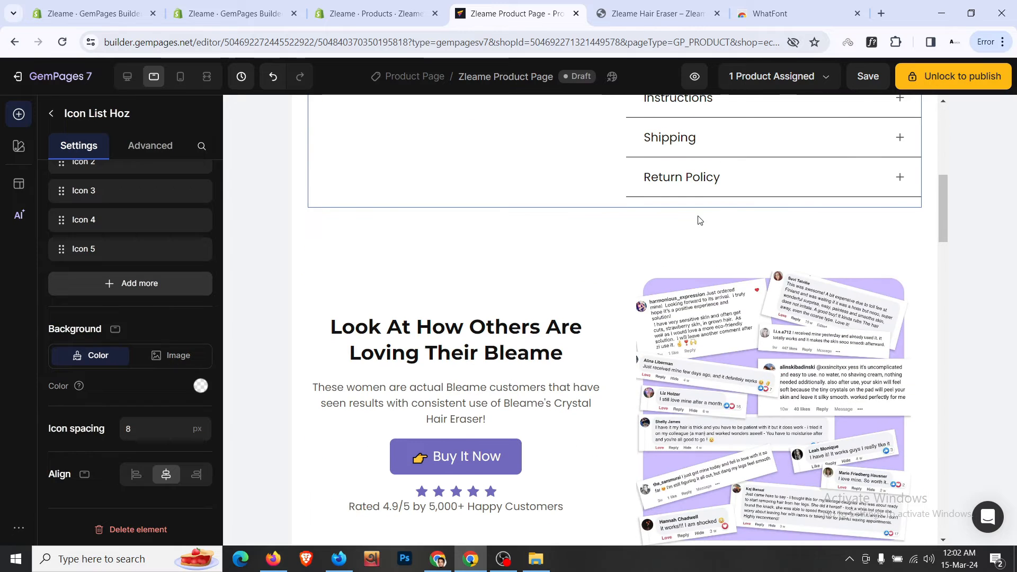
{"action": "left_click", "coordinate": [577, 253]}
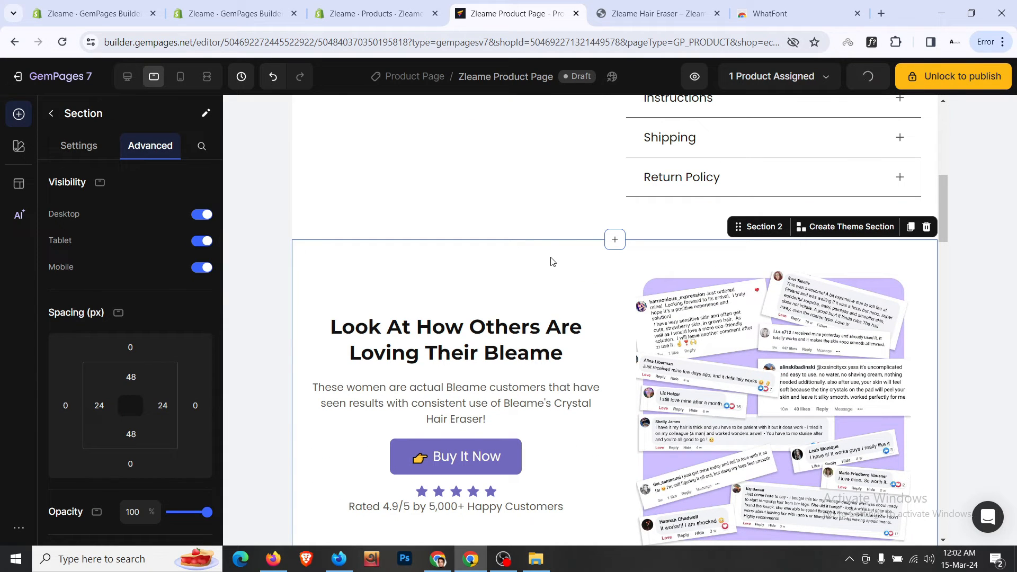
- Set the reviews section's top padding to 16 px and reduce its bottom padding to 32 px
{"action": "left_click", "coordinate": [131, 377]}
{"action": "scroll", "coordinate": [186, 424], "scroll_direction": "down", "scroll_amount": 1}
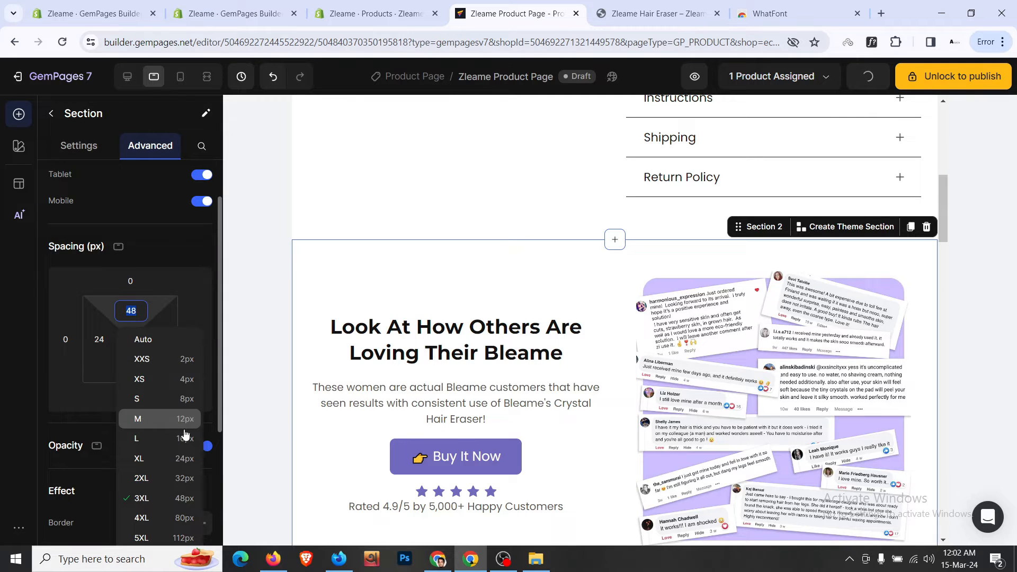
{"action": "left_click", "coordinate": [185, 438]}
{"action": "scroll", "coordinate": [614, 349], "scroll_direction": "down", "scroll_amount": 4}
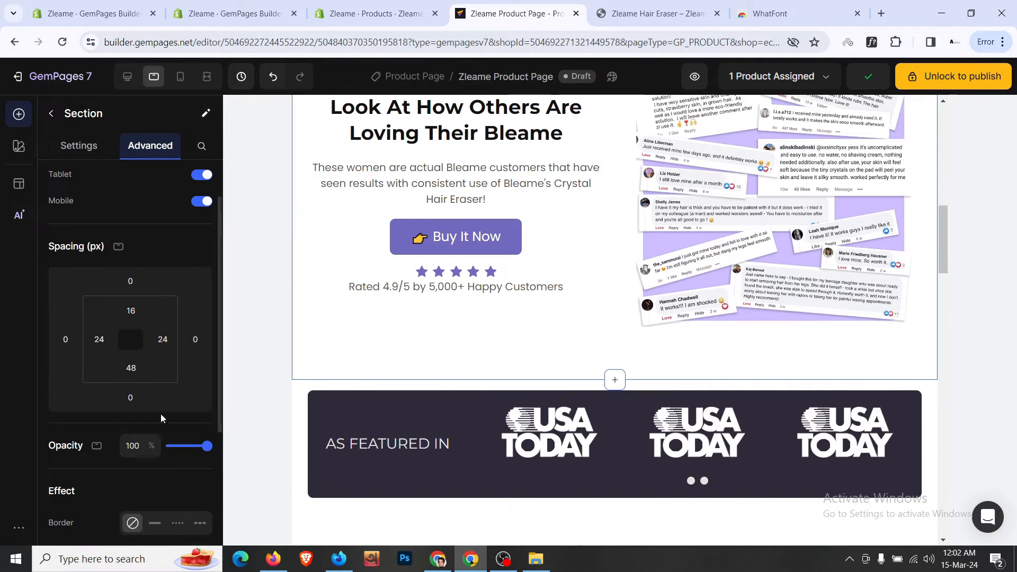
{"action": "left_click", "coordinate": [131, 367]}
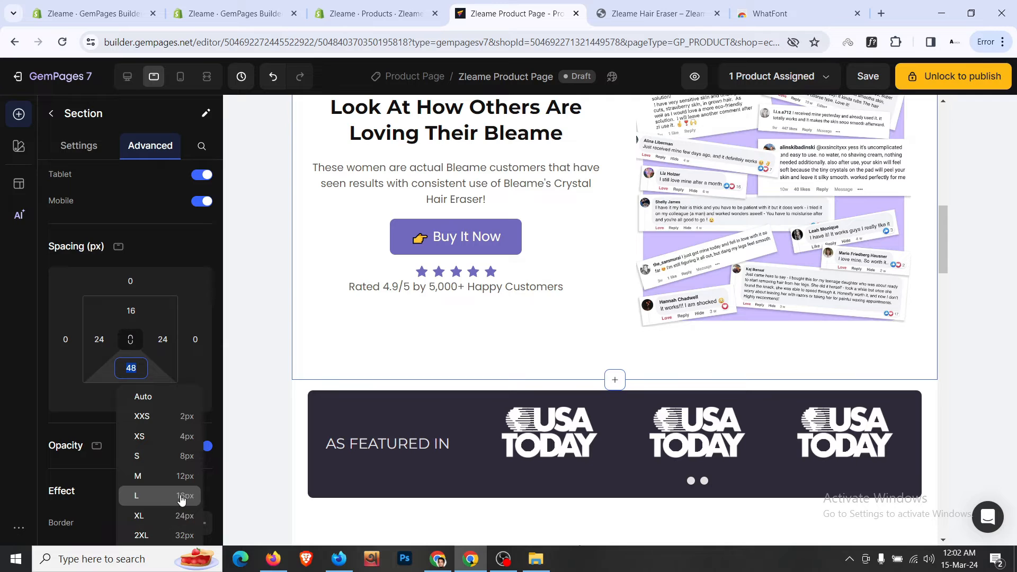
{"action": "left_click", "coordinate": [181, 496]}
- Set the bottom margin under the reviews collage image to 0
{"action": "left_click", "coordinate": [685, 295]}
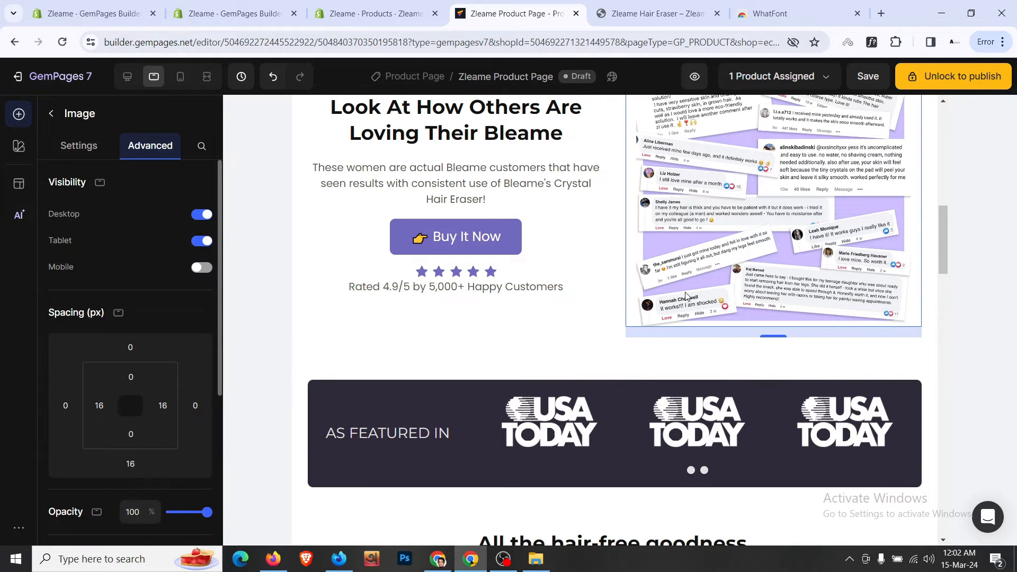
{"action": "left_click", "coordinate": [131, 464]}
{"action": "type", "text": "0"}
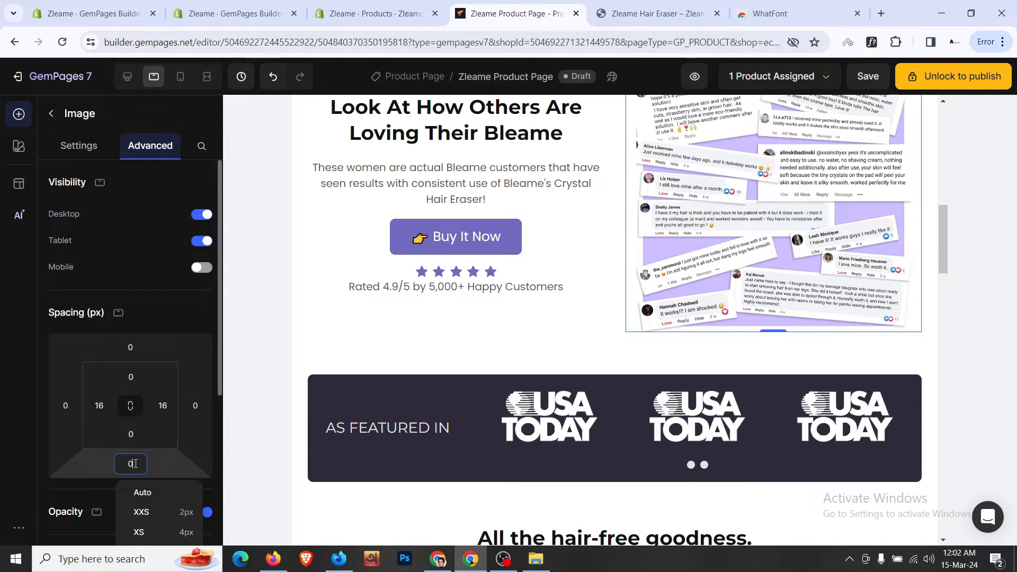
{"action": "left_click", "coordinate": [615, 364]}
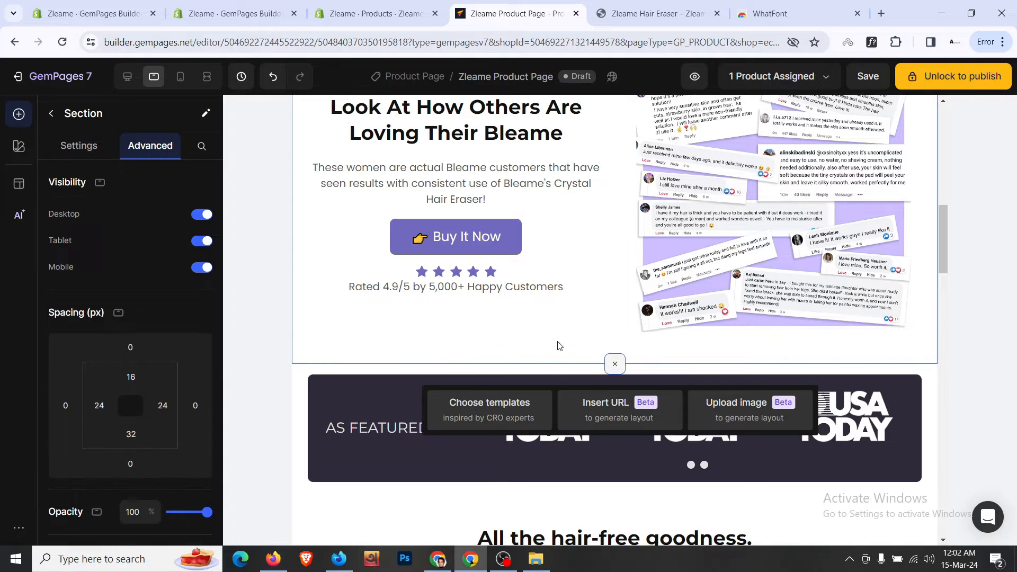
{"action": "scroll", "coordinate": [560, 346], "scroll_direction": "up", "scroll_amount": 6}
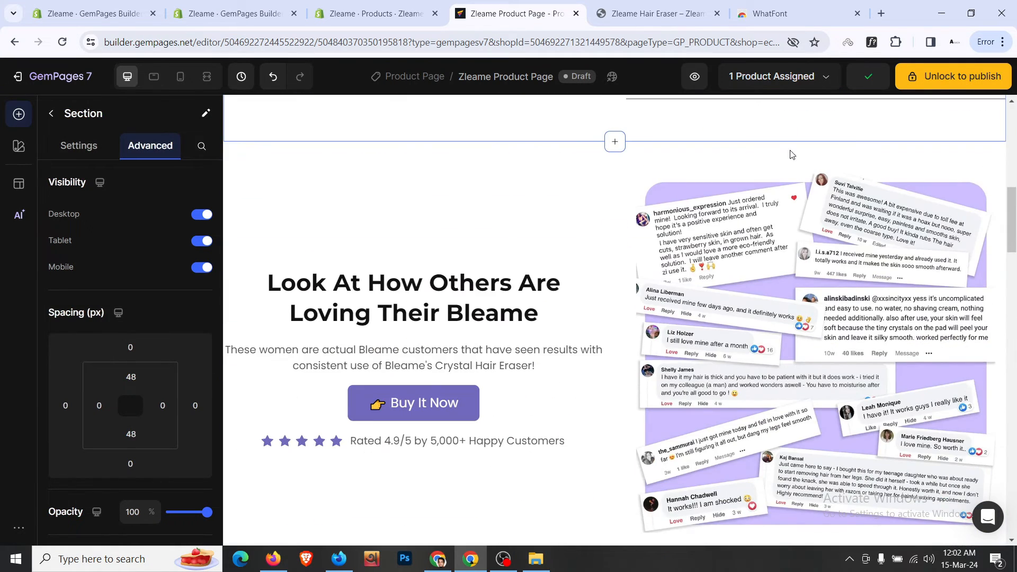
- Save the product page with its tablet and mobile layout adjustments
{"action": "scroll", "coordinate": [649, 214], "scroll_direction": "up", "scroll_amount": 5}
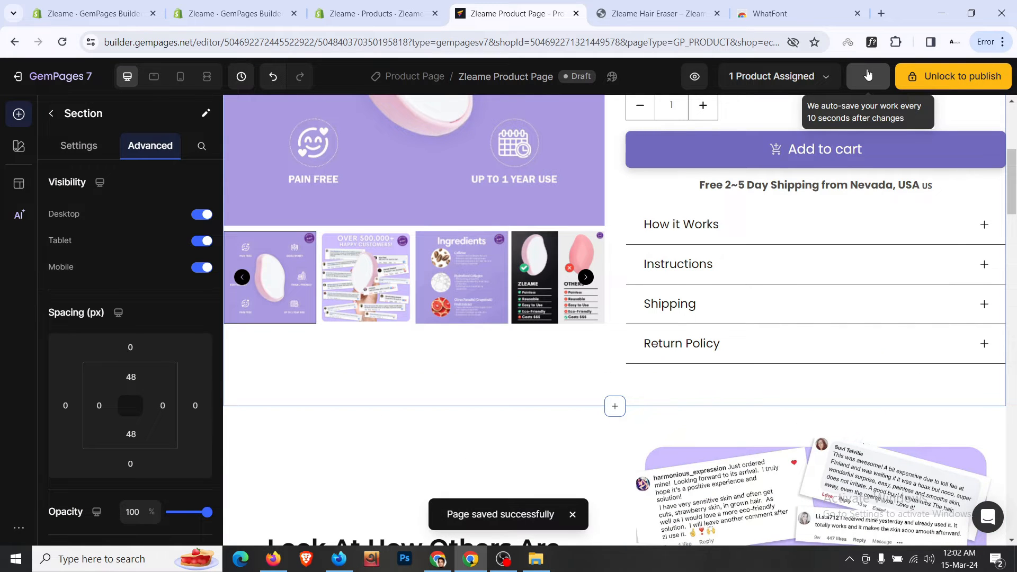
{"action": "scroll", "coordinate": [562, 387], "scroll_direction": "up", "scroll_amount": 4}
{"action": "scroll", "coordinate": [562, 392], "scroll_direction": "up", "scroll_amount": 1}
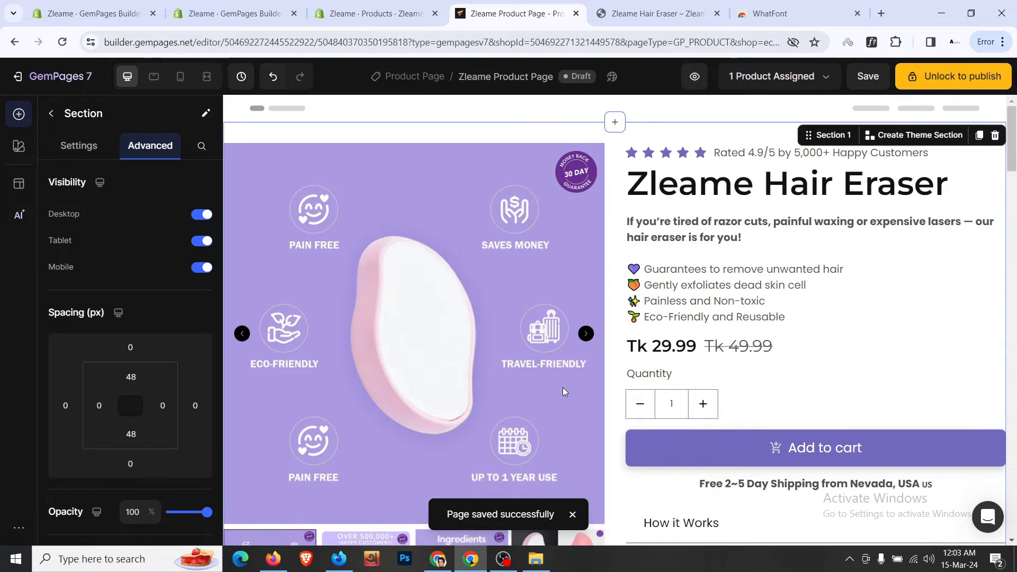
{"action": "left_click", "coordinate": [507, 566]}
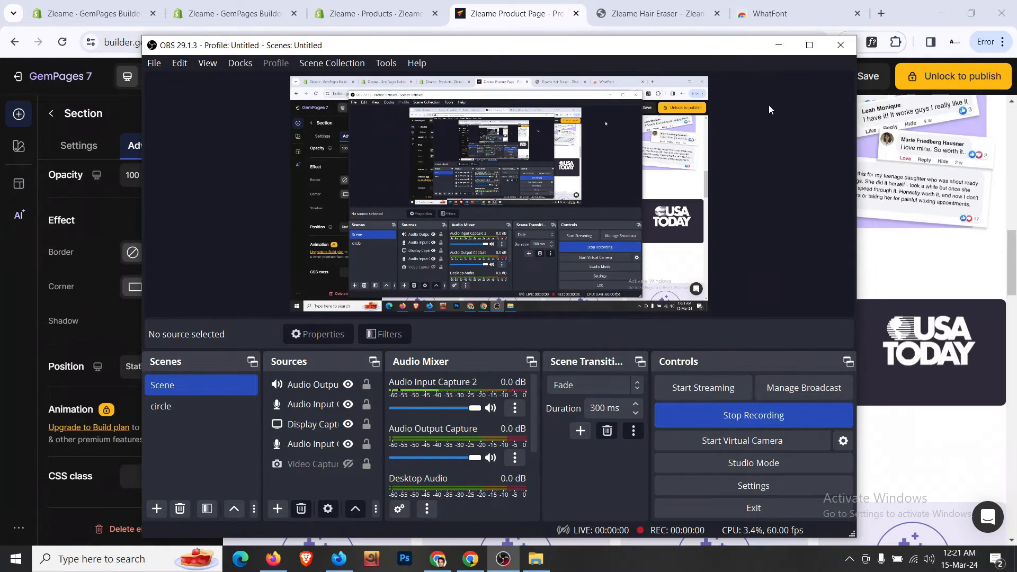
- Review the 'Hair removal just got waaaaay easier' section on the live storefront
{"action": "left_click", "coordinate": [774, 49]}
{"action": "left_click", "coordinate": [643, 10]}
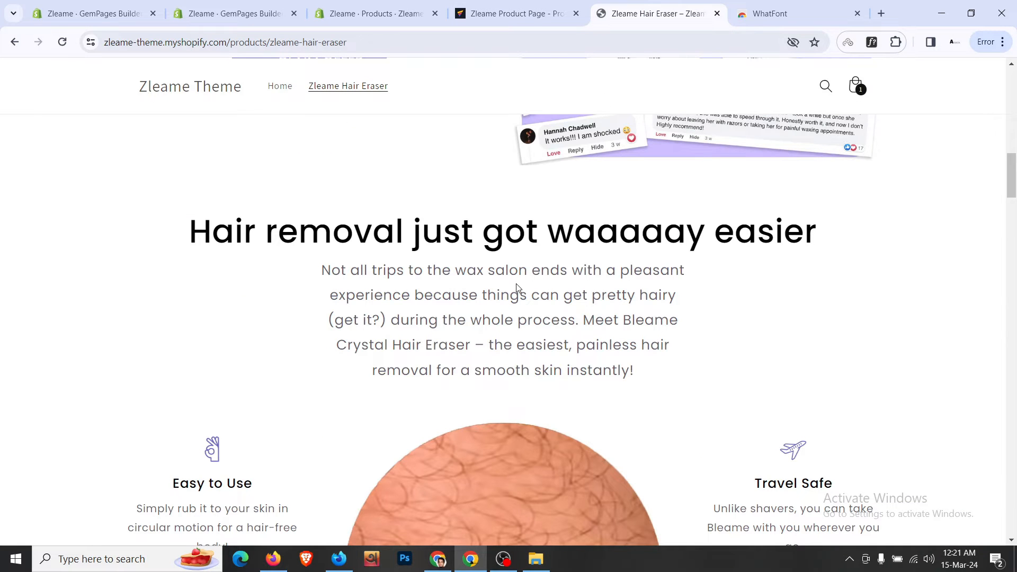
{"action": "scroll", "coordinate": [517, 288], "scroll_direction": "down", "scroll_amount": 5}
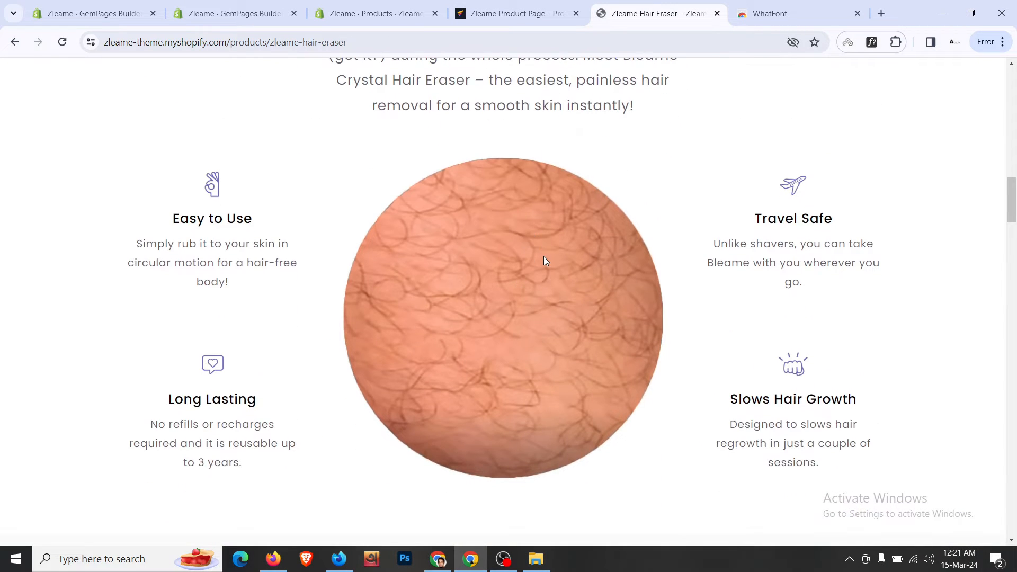
{"action": "scroll", "coordinate": [544, 256], "scroll_direction": "up", "scroll_amount": 6}
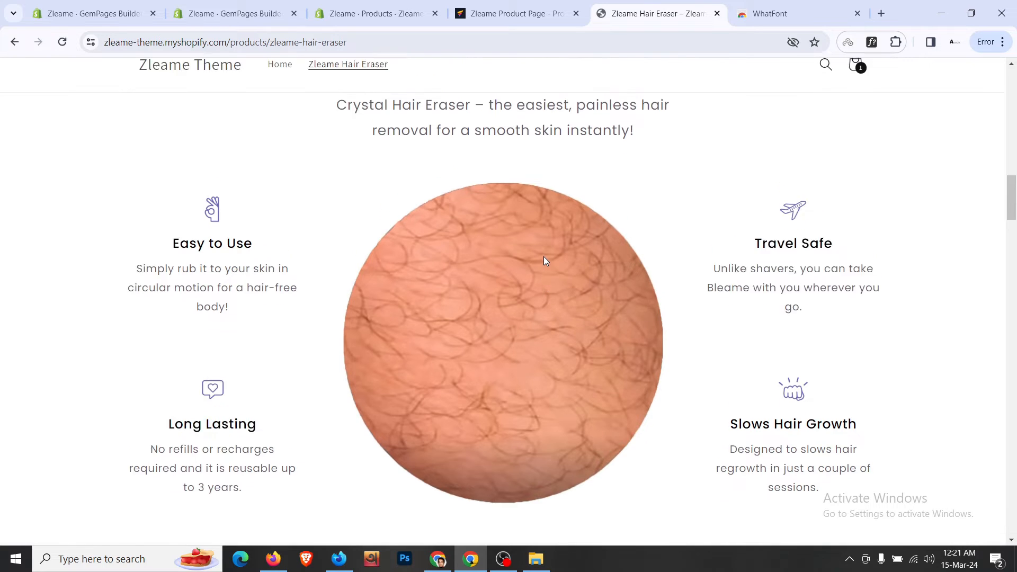
{"action": "scroll", "coordinate": [551, 159], "scroll_direction": "down", "scroll_amount": 4}
- Back in the editor, bring up the library of addable page elements
{"action": "left_click", "coordinate": [556, 6]}
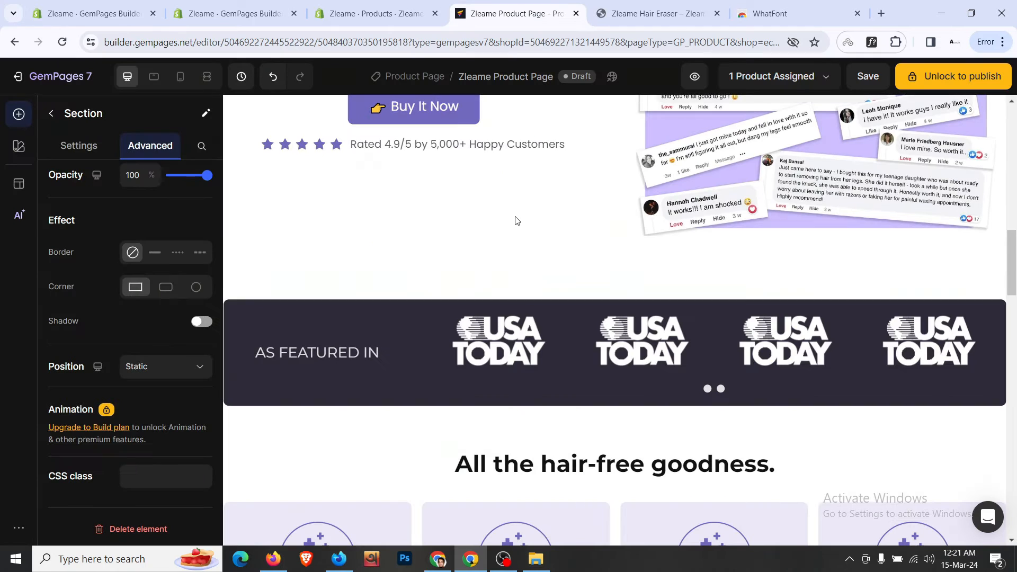
{"action": "scroll", "coordinate": [515, 220], "scroll_direction": "down", "scroll_amount": 4}
{"action": "scroll", "coordinate": [515, 220], "scroll_direction": "up", "scroll_amount": 10}
{"action": "scroll", "coordinate": [517, 222], "scroll_direction": "down", "scroll_amount": 2}
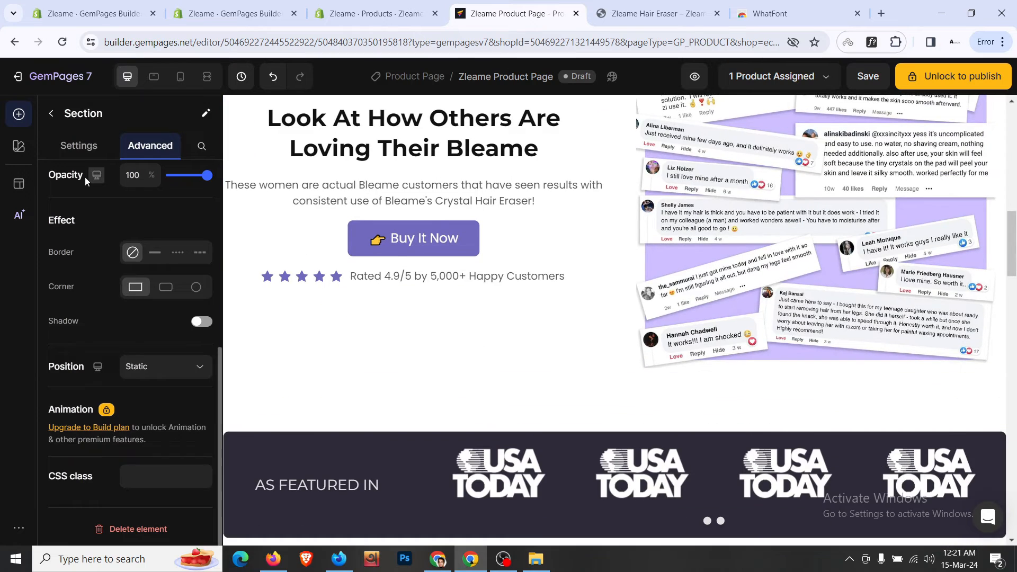
{"action": "scroll", "coordinate": [352, 275], "scroll_direction": "up", "scroll_amount": 3}
{"action": "scroll", "coordinate": [352, 274], "scroll_direction": "down", "scroll_amount": 3}
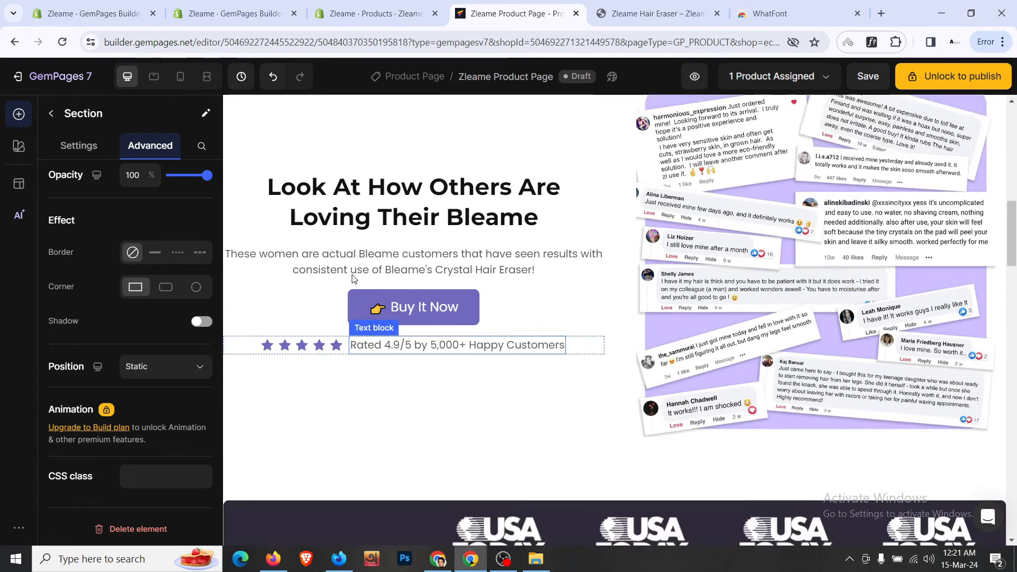
{"action": "left_click", "coordinate": [19, 114]}
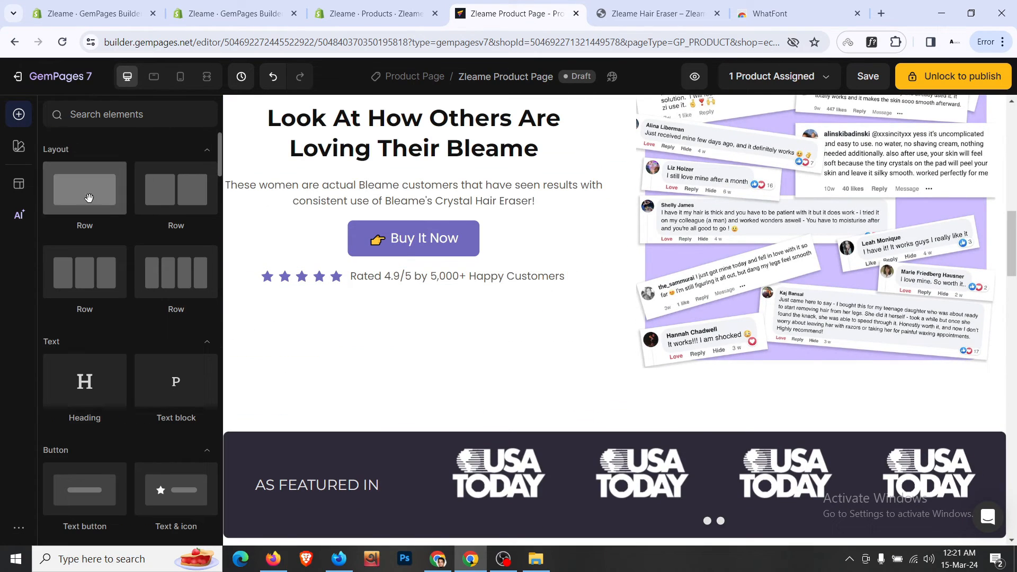
- Add a single-column row below the reviews section, above the featured band
{"action": "left_click_drag", "start_coordinate": [85, 188], "coordinate": [420, 390]}
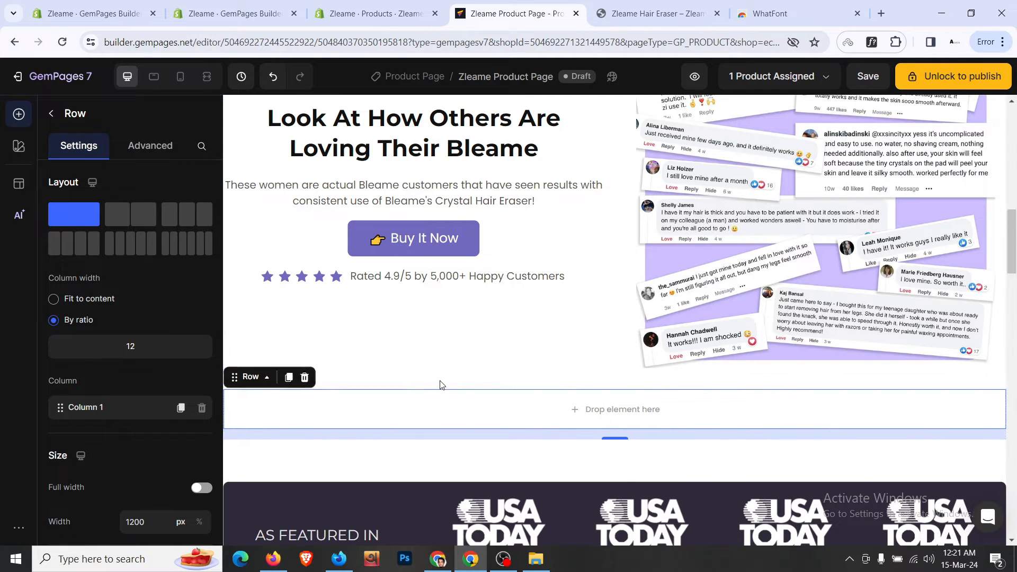
{"action": "left_click", "coordinate": [435, 379]}
{"action": "scroll", "coordinate": [438, 386], "scroll_direction": "down", "scroll_amount": 1}
{"action": "left_click", "coordinate": [439, 342]}
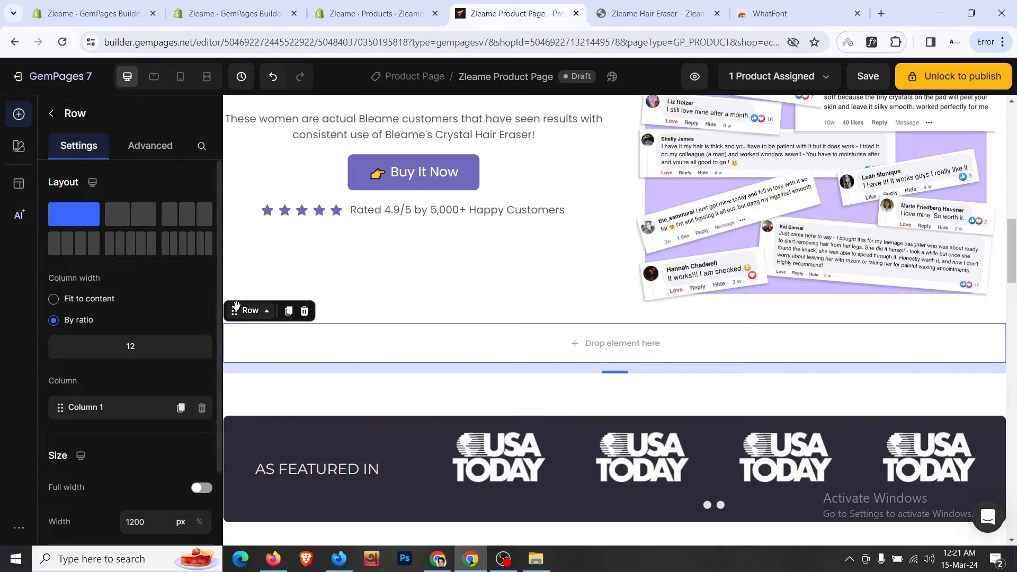
{"action": "left_click_drag", "start_coordinate": [257, 311], "coordinate": [447, 408]}
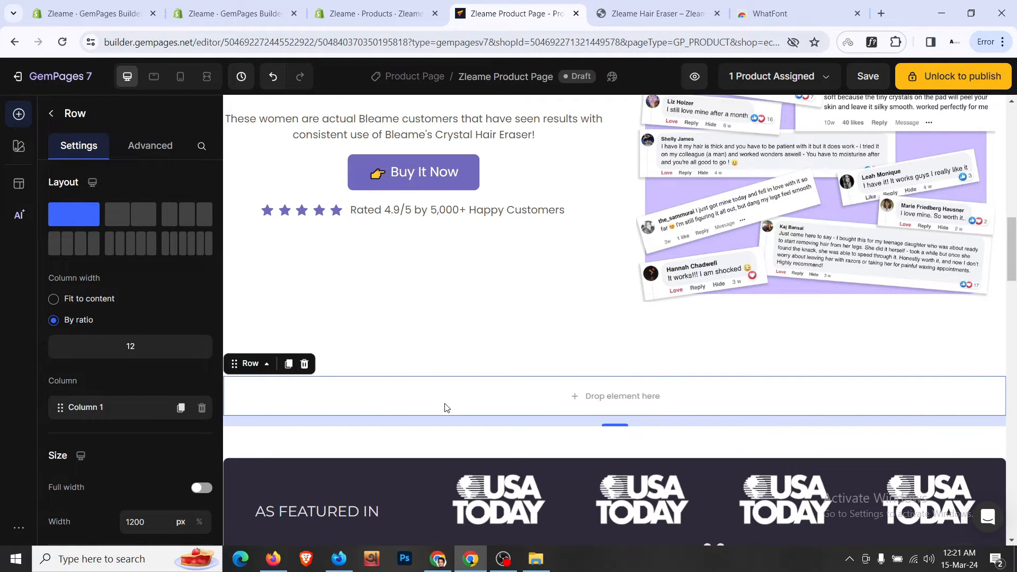
{"action": "left_click", "coordinate": [483, 365]}
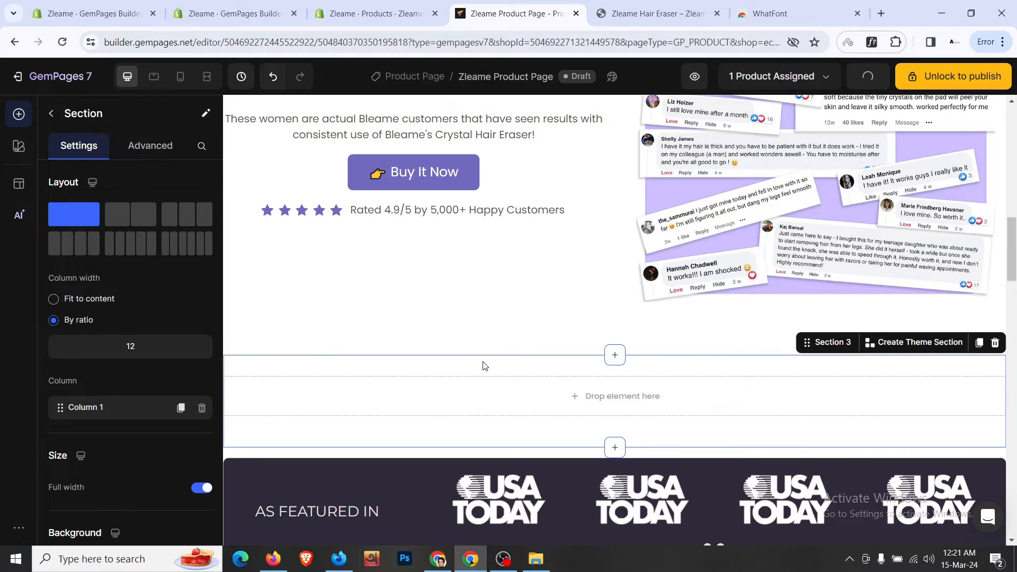
- Duplicate the 'Look At How Others Are Loving Their Bleame' heading into the new row
{"action": "scroll", "coordinate": [483, 365], "scroll_direction": "up", "scroll_amount": 5}
{"action": "left_click", "coordinate": [483, 360]}
{"action": "scroll", "coordinate": [327, 268], "scroll_direction": "down", "scroll_amount": 3}
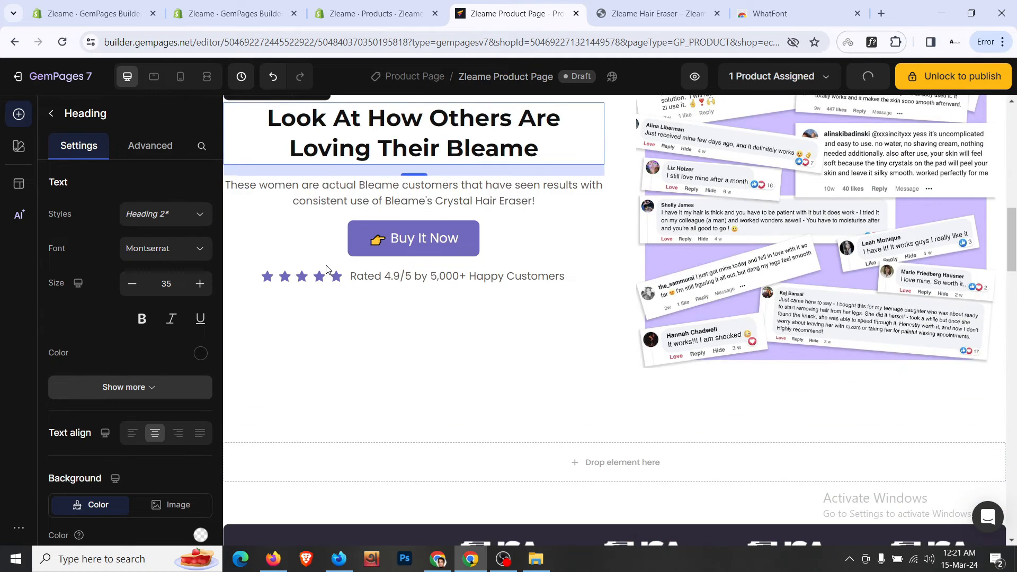
{"action": "scroll", "coordinate": [313, 205], "scroll_direction": "up", "scroll_amount": 3}
{"action": "left_click", "coordinate": [305, 222]}
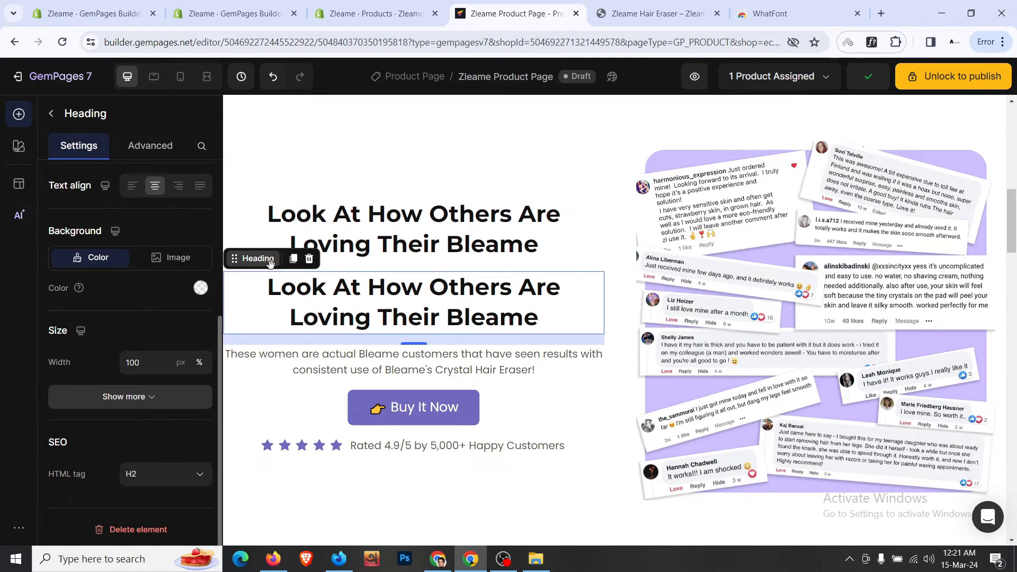
{"action": "mouse_move", "coordinate": [255, 258]}
{"action": "left_mouse_down"}
{"action": "mouse_move", "coordinate": [596, 517]}
{"action": "mouse_move", "coordinate": [625, 523]}
{"action": "mouse_move", "coordinate": [657, 308]}
{"action": "left_mouse_up"}
- Change the copied heading's text to the storefront's 'Hair removal just got waaaaay easier'
{"action": "left_click", "coordinate": [657, 13]}
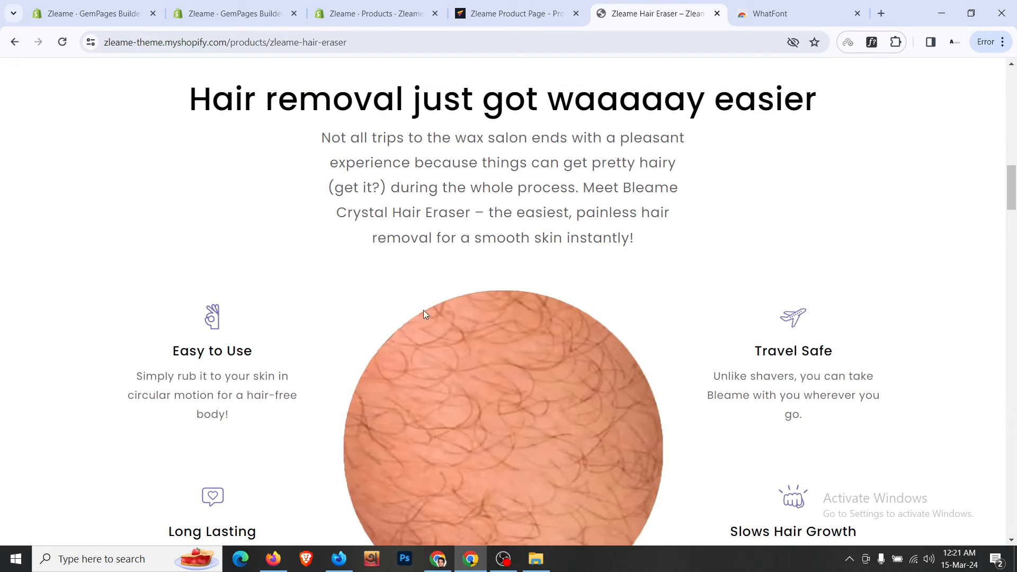
{"action": "triple_click", "coordinate": [512, 89]}
{"action": "key", "text": "ctrl+c"}
{"action": "left_click", "coordinate": [518, 14]}
{"action": "left_click", "coordinate": [669, 346]}
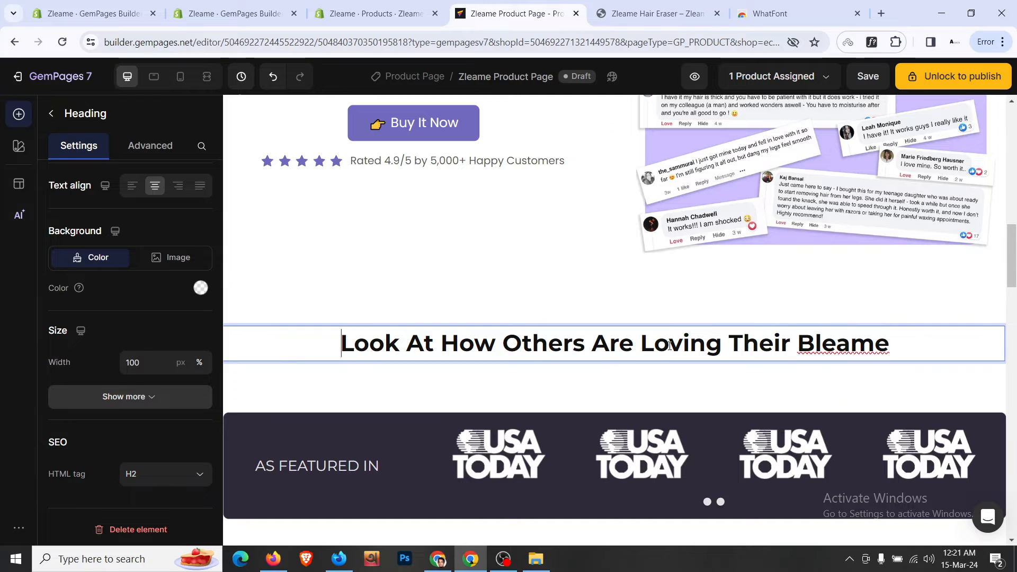
{"action": "key", "text": "ctrl+a"}
{"action": "key", "text": "ctrl+v"}
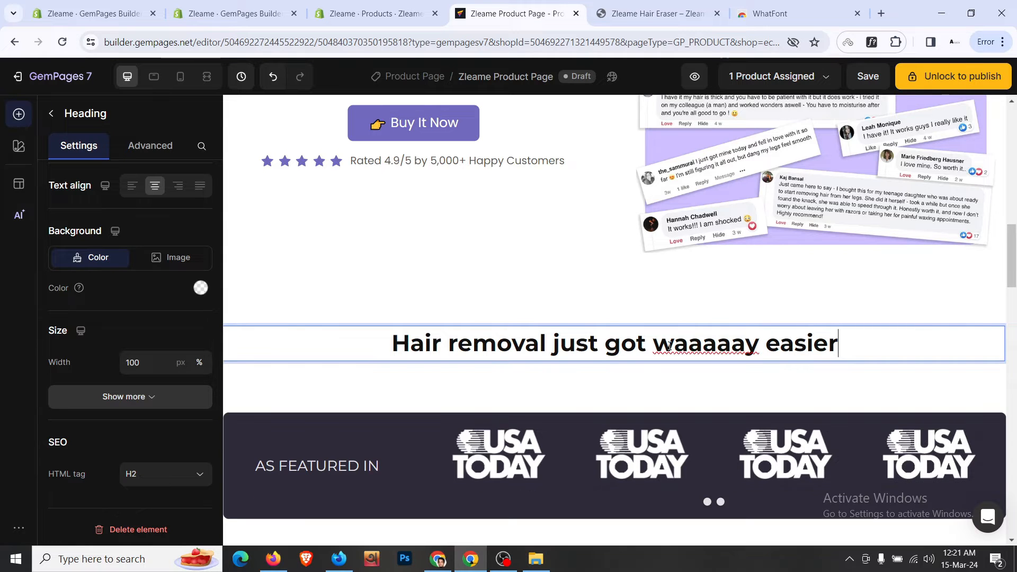
- Move a copy of the customer-results paragraph under the new heading and copy the storefront paragraph
{"action": "scroll", "coordinate": [669, 346], "scroll_direction": "up", "scroll_amount": 4}
{"action": "left_click", "coordinate": [547, 308]}
{"action": "left_click", "coordinate": [466, 268]}
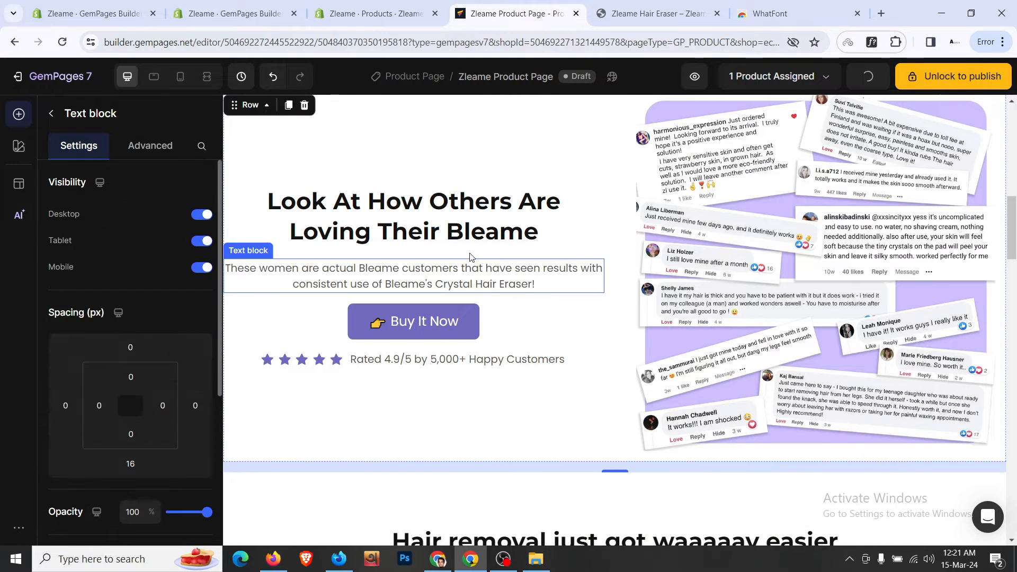
{"action": "scroll", "coordinate": [396, 218], "scroll_direction": "down", "scroll_amount": 1}
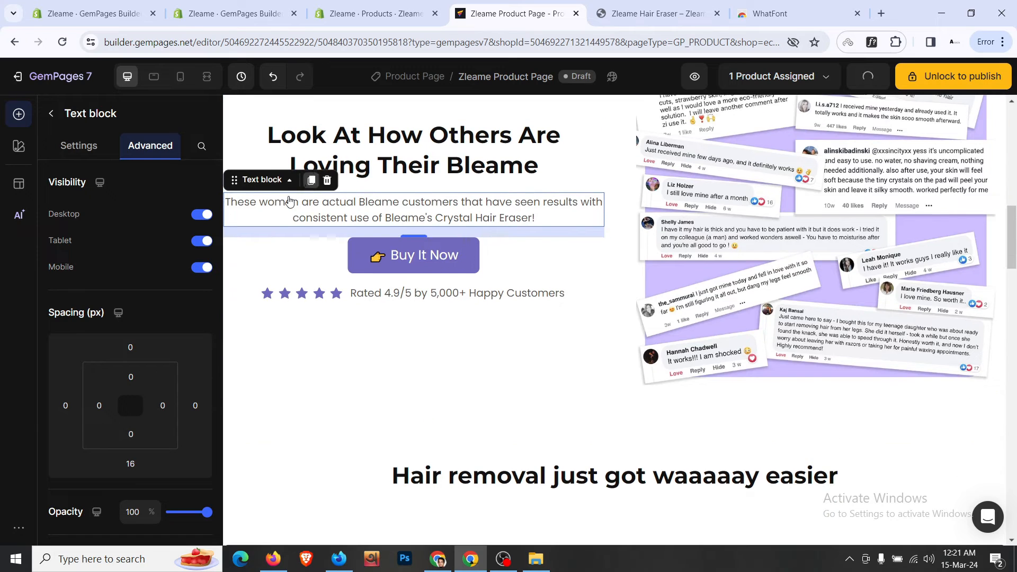
{"action": "left_click_drag", "start_coordinate": [272, 216], "coordinate": [704, 447]}
{"action": "left_click", "coordinate": [630, 11]}
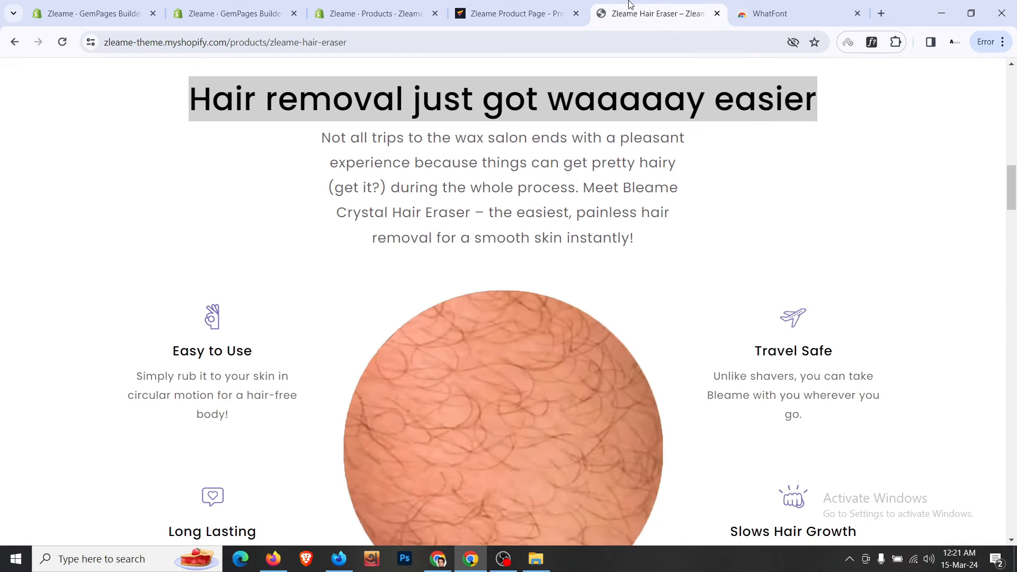
{"action": "triple_click", "coordinate": [529, 211]}
{"action": "key", "text": "ctrl+c"}
{"action": "left_click", "coordinate": [528, 12]}
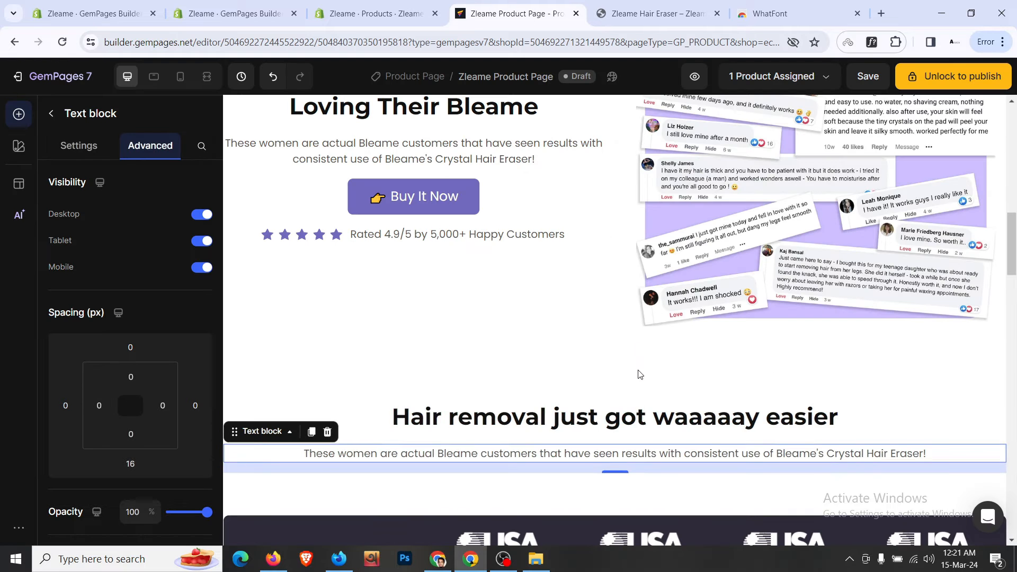
- Replace the text block's sentence with the storefront's wax-salon paragraph
{"action": "left_click", "coordinate": [660, 459]}
{"action": "triple_click", "coordinate": [672, 459]}
{"action": "key", "text": "ctrl+v"}
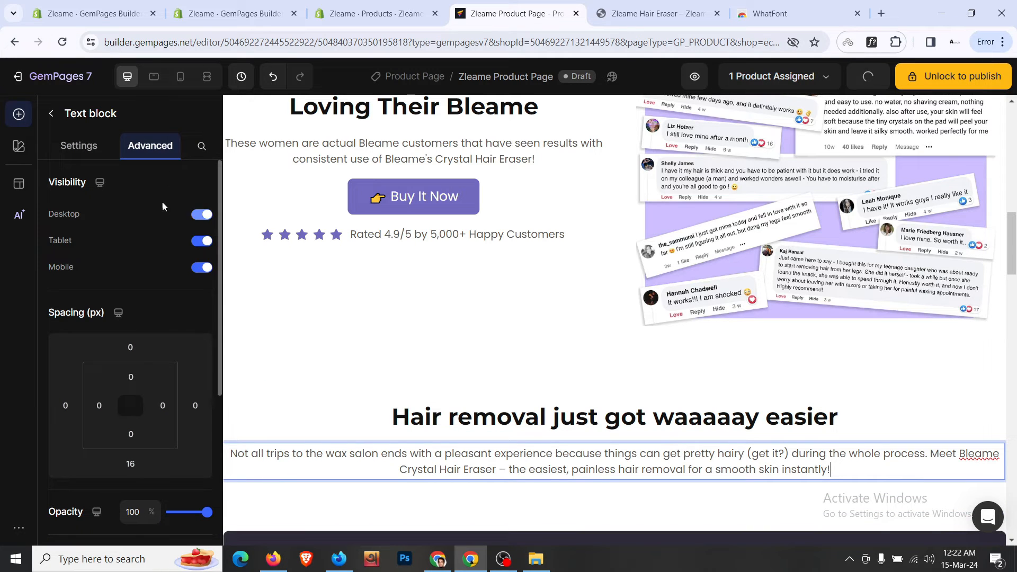
{"action": "left_click", "coordinate": [640, 430]}
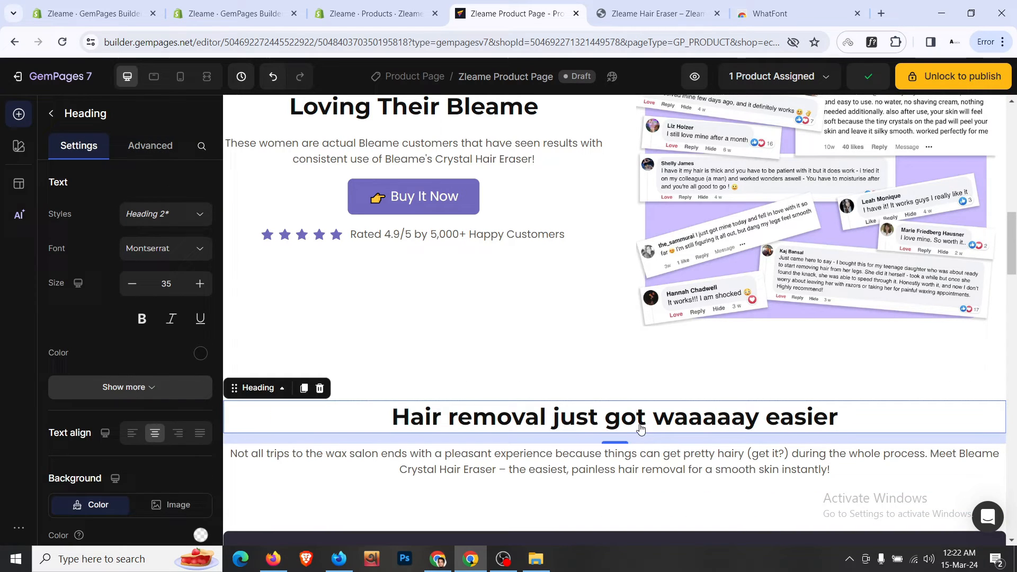
{"action": "right_click", "coordinate": [422, 407]}
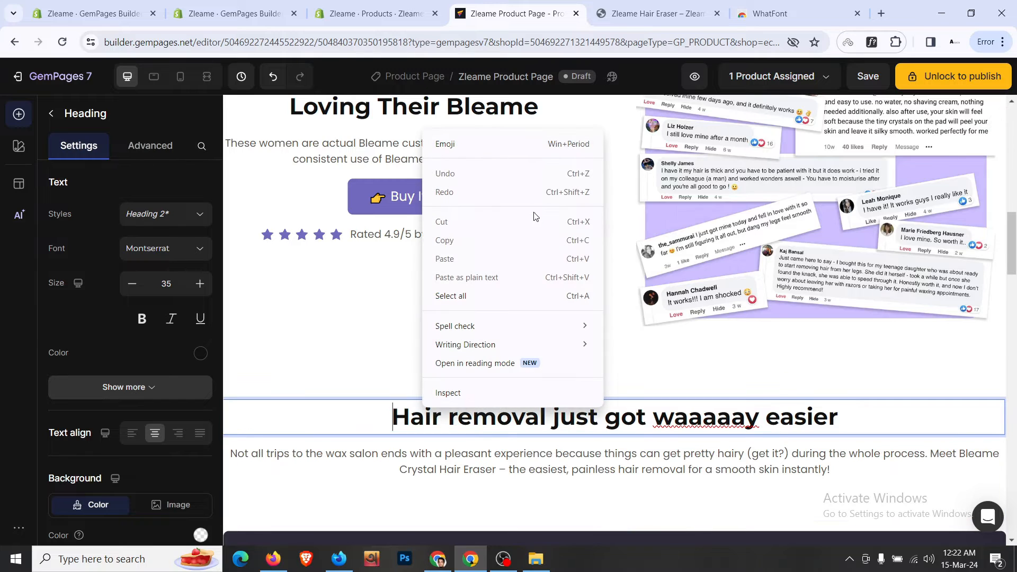
{"action": "left_click", "coordinate": [306, 469]}
{"action": "left_click", "coordinate": [315, 465]}
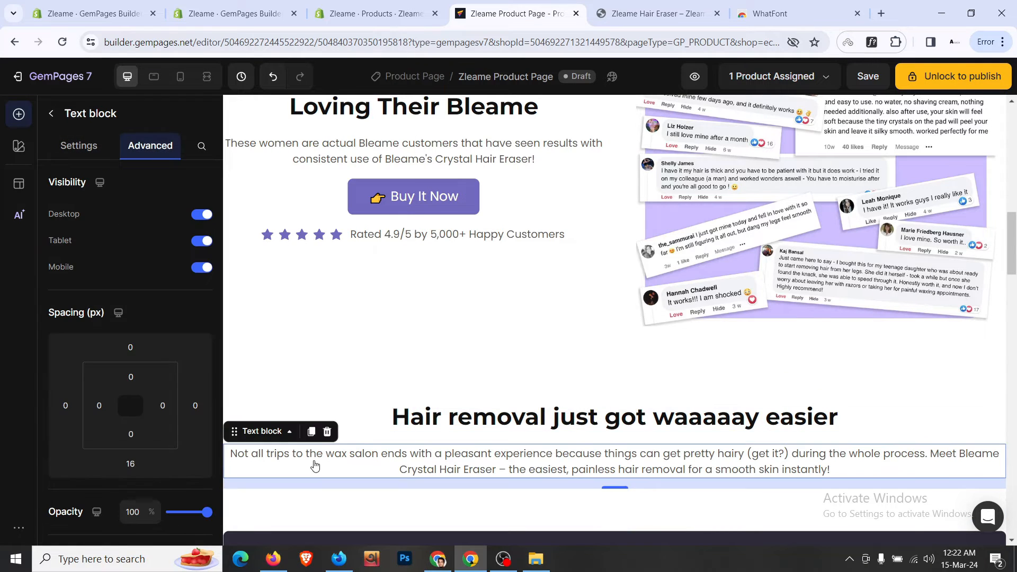
{"action": "left_click", "coordinate": [272, 432]}
- Widen the row holding the heading and paragraph to 750 px
{"action": "mouse_move", "coordinate": [392, 215]}
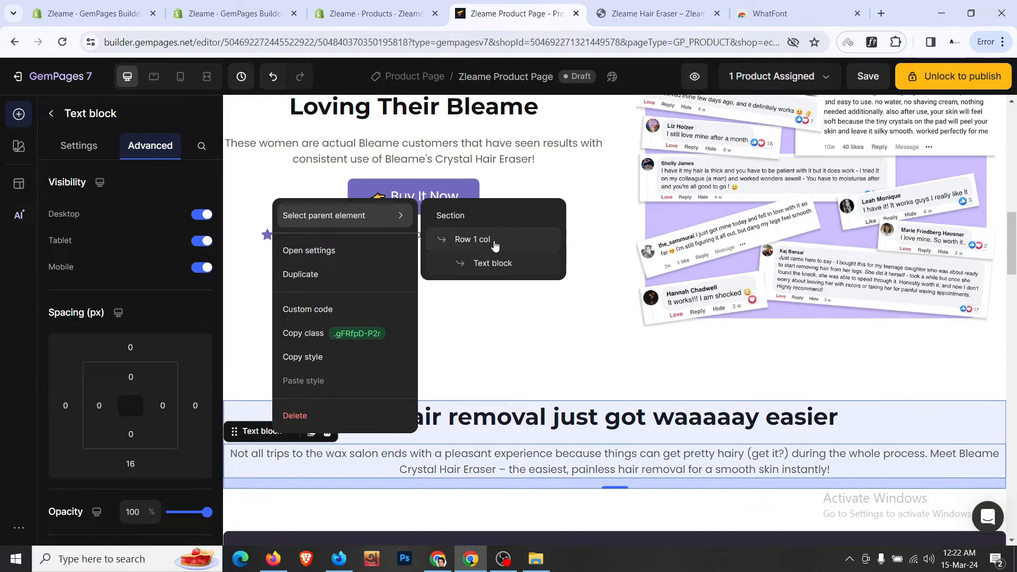
{"action": "left_click", "coordinate": [492, 242]}
{"action": "scroll", "coordinate": [100, 367], "scroll_direction": "down", "scroll_amount": 3}
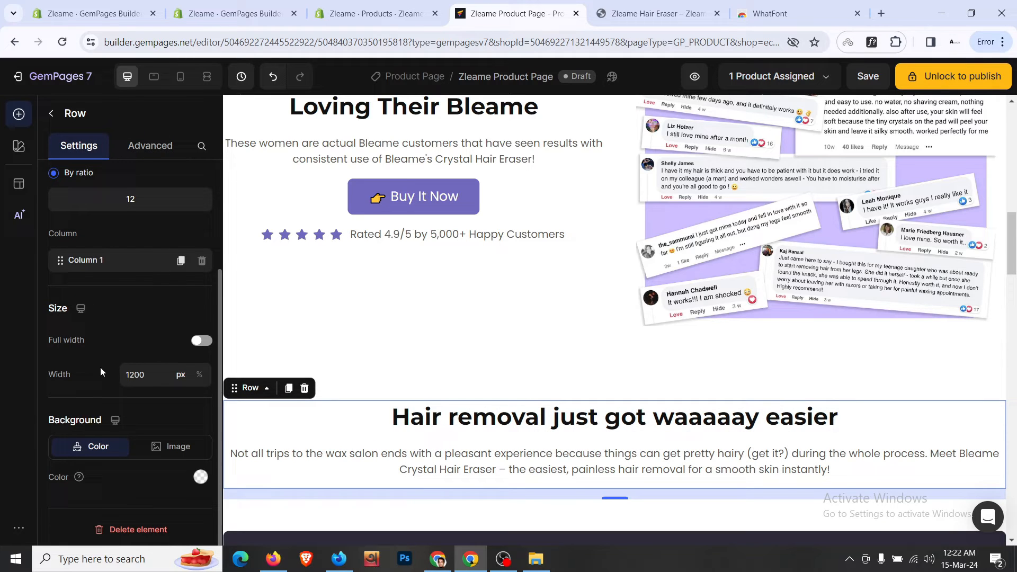
{"action": "left_click", "coordinate": [144, 375]}
{"action": "type", "text": "600"}
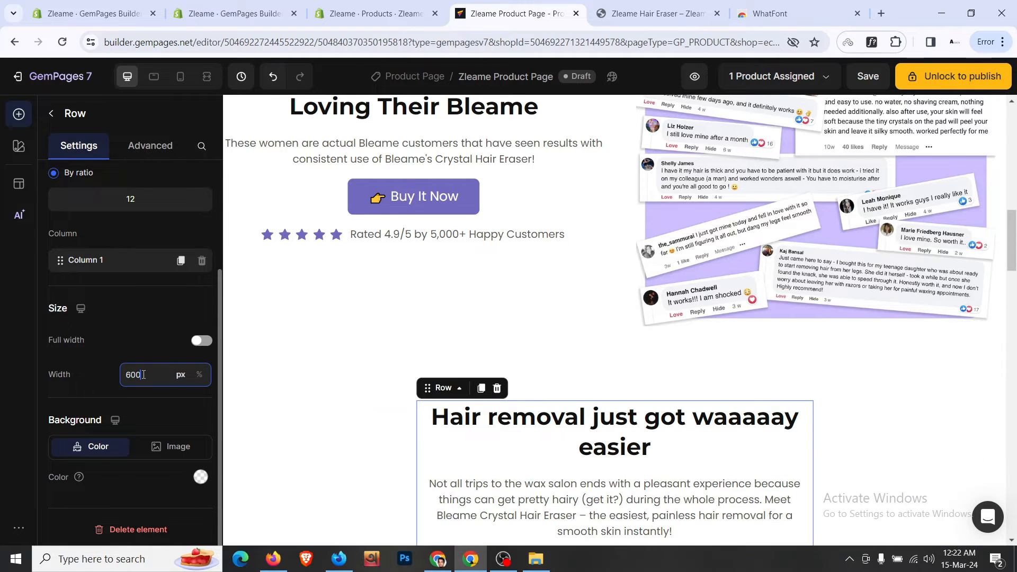
{"action": "key", "text": "Up"}
{"action": "key", "text": "Up"}
{"action": "key", "text": "Up"}
{"action": "key", "text": "Up"}
{"action": "key", "text": "Up"}
{"action": "key", "text": "Up"}
{"action": "key", "text": "Up"}
{"action": "key", "text": "Up"}
{"action": "key", "text": "Up"}
{"action": "key", "text": "Up"}
{"action": "key", "text": "Up"}
{"action": "key", "text": "Up"}
{"action": "key", "text": "Up"}
{"action": "key", "text": "Up"}
{"action": "key", "text": "Up"}
{"action": "key", "text": "Up"}
{"action": "key", "text": "Up"}
{"action": "key", "text": "Up"}
{"action": "key", "text": "Up"}
{"action": "key", "text": "Up"}
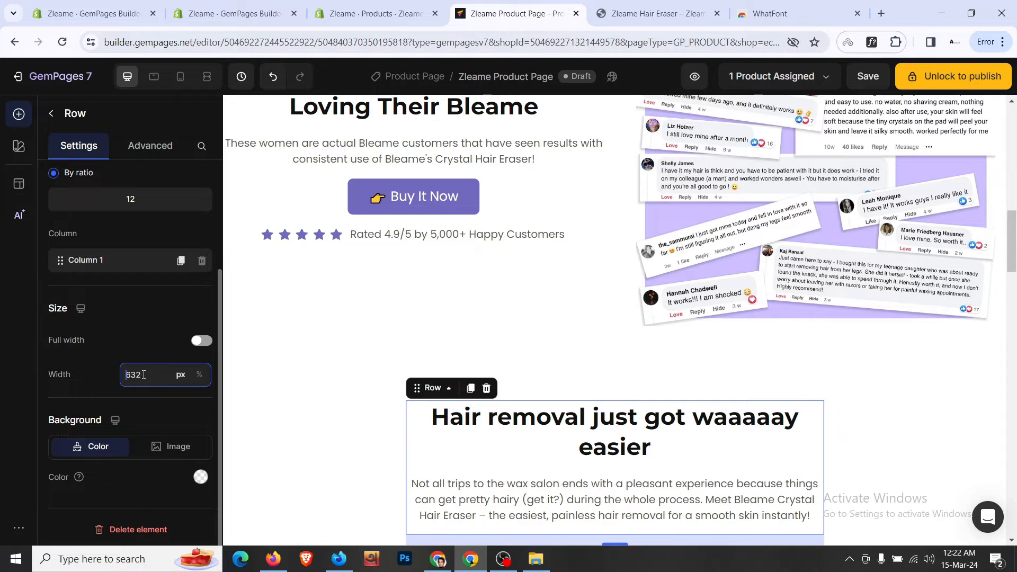
{"action": "key", "text": "Up"}
{"action": "key", "text": "Up"}
{"action": "key", "text": "Up"}
{"action": "key", "text": "Up"}
{"action": "key", "text": "Up"}
{"action": "key", "text": "Up"}
{"action": "key", "text": "Up"}
{"action": "key", "text": "Up"}
{"action": "key", "text": "Up"}
{"action": "key", "text": "Up"}
{"action": "key", "text": "Up"}
{"action": "key", "text": "Up"}
{"action": "key", "text": "Up"}
{"action": "key", "text": "Up"}
{"action": "key", "text": "Up"}
{"action": "key", "text": "Up"}
{"action": "key", "text": "Up"}
{"action": "key", "text": "Up"}
{"action": "key", "text": "Up"}
{"action": "key", "text": "Up"}
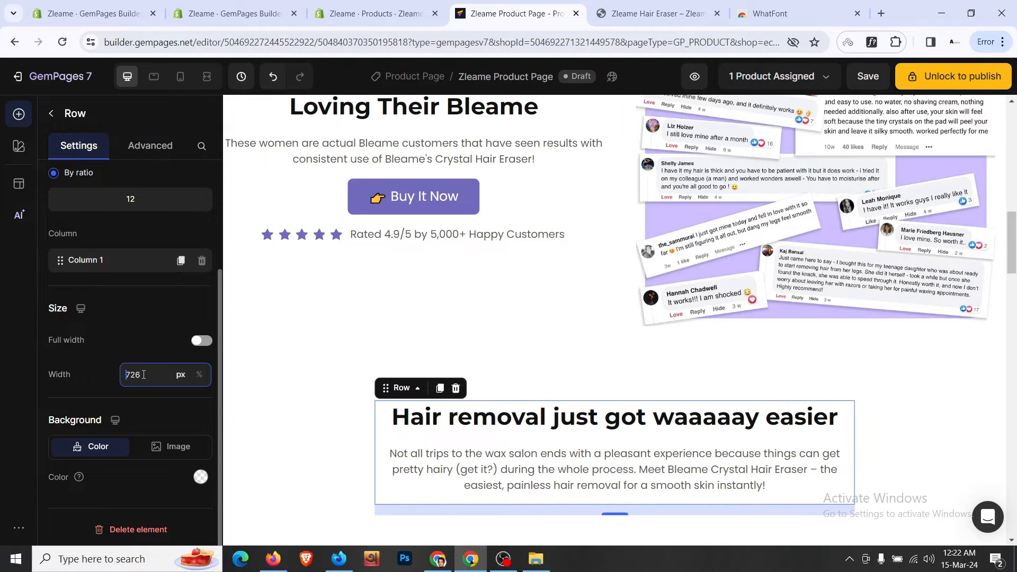
{"action": "key", "text": "Up"}
{"action": "key", "text": "Up"}
{"action": "key", "text": "Up"}
{"action": "key", "text": "Up"}
{"action": "key", "text": "Up"}
{"action": "key", "text": "Up"}
{"action": "key", "text": "Up"}
{"action": "key", "text": "Up"}
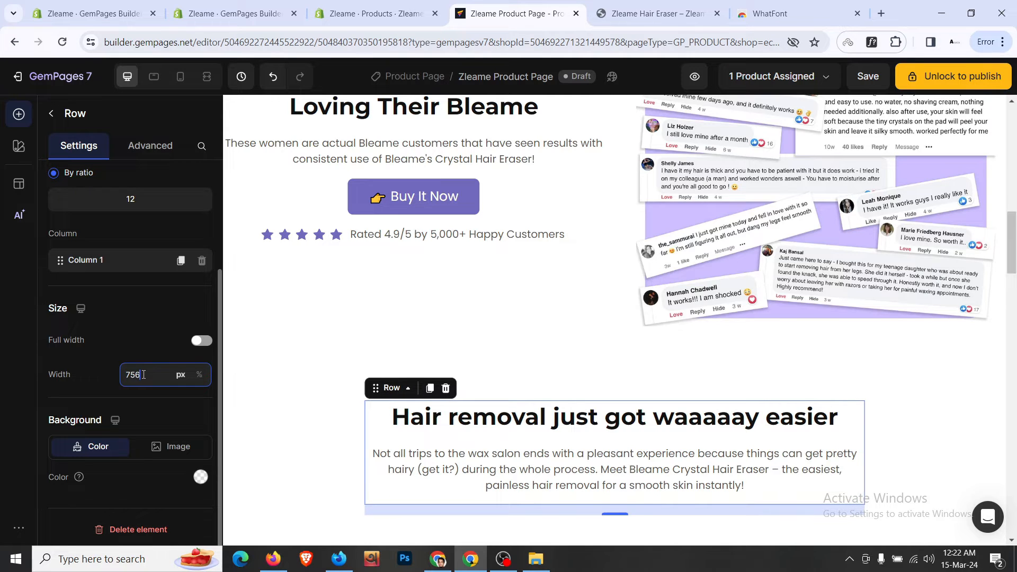
{"action": "scroll", "coordinate": [302, 341], "scroll_direction": "down", "scroll_amount": 4}
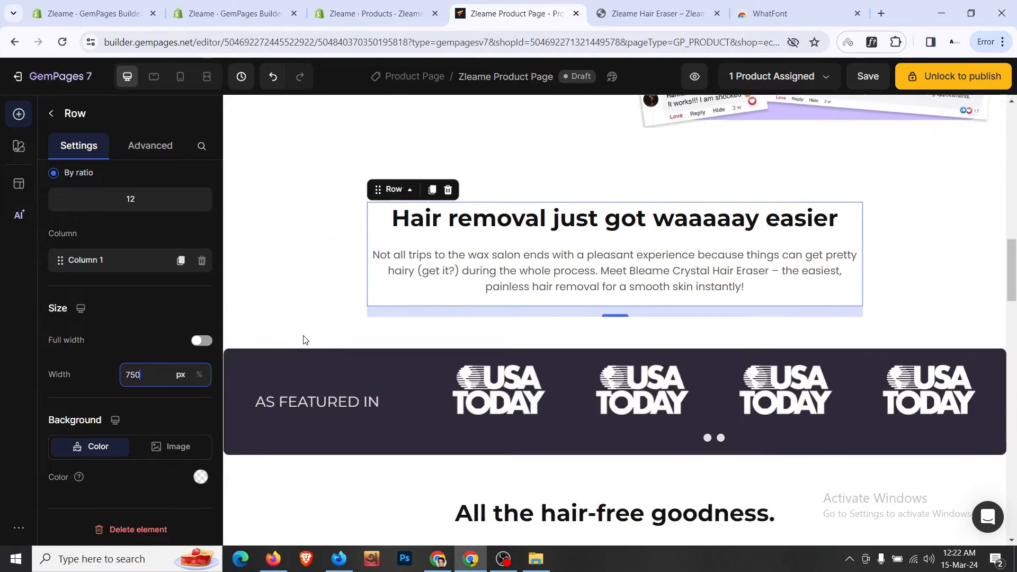
- Increase the paragraph font size to 18 to match the storefront
{"action": "left_click", "coordinate": [313, 285]}
{"action": "left_click", "coordinate": [646, 5]}
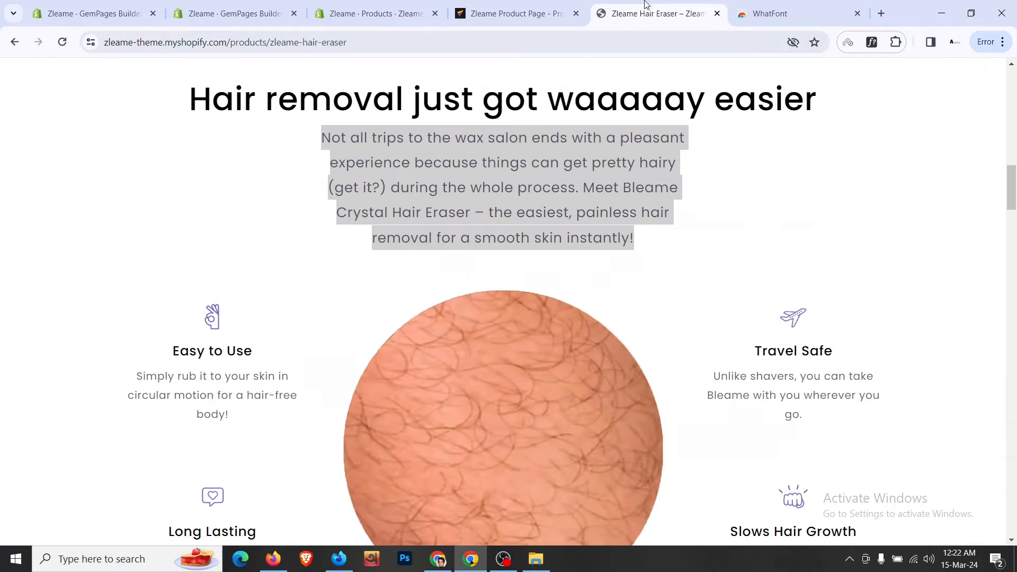
{"action": "left_click", "coordinate": [544, 210]}
{"action": "left_click", "coordinate": [541, 14]}
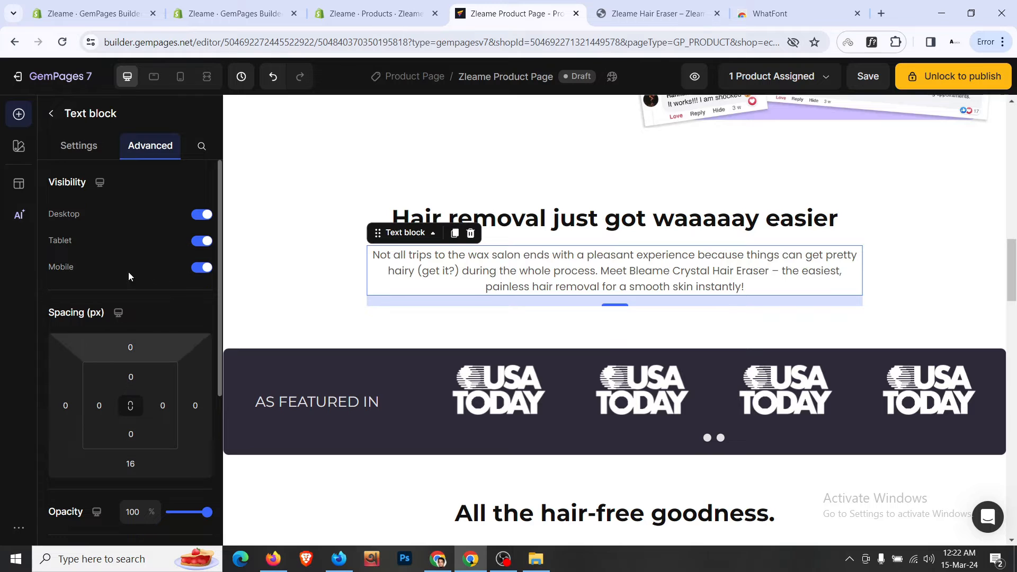
{"action": "left_click", "coordinate": [78, 145]}
{"action": "left_click", "coordinate": [200, 283]}
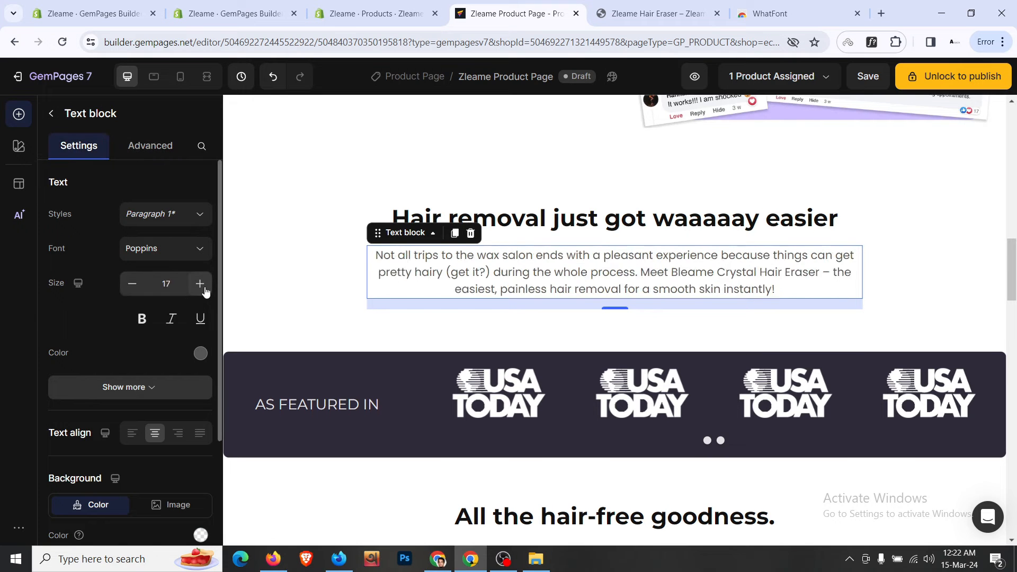
{"action": "left_click", "coordinate": [199, 284]}
{"action": "left_click", "coordinate": [663, 5]}
{"action": "scroll", "coordinate": [549, 276], "scroll_direction": "down", "scroll_amount": 3}
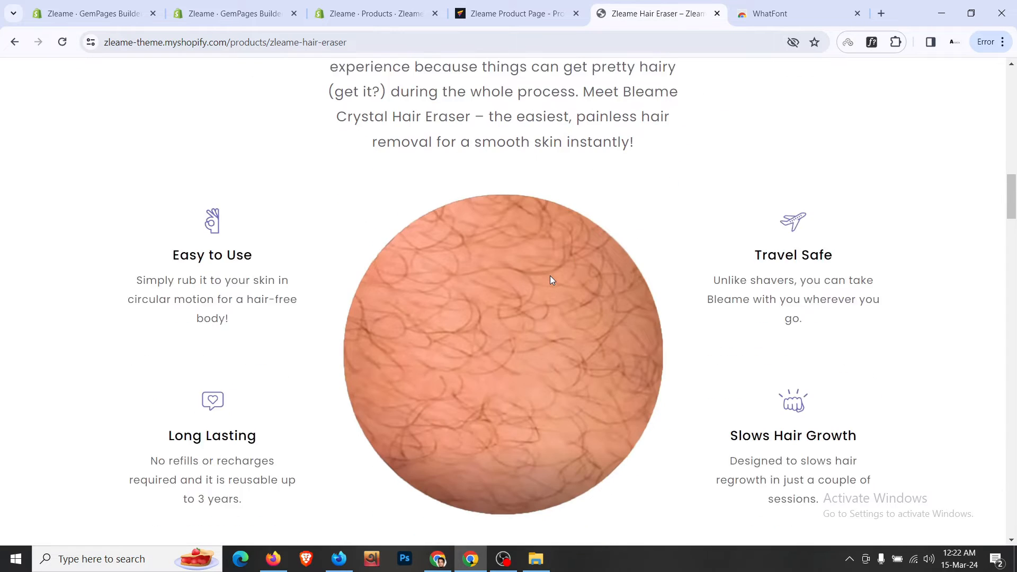
{"action": "left_click", "coordinate": [547, 6]}
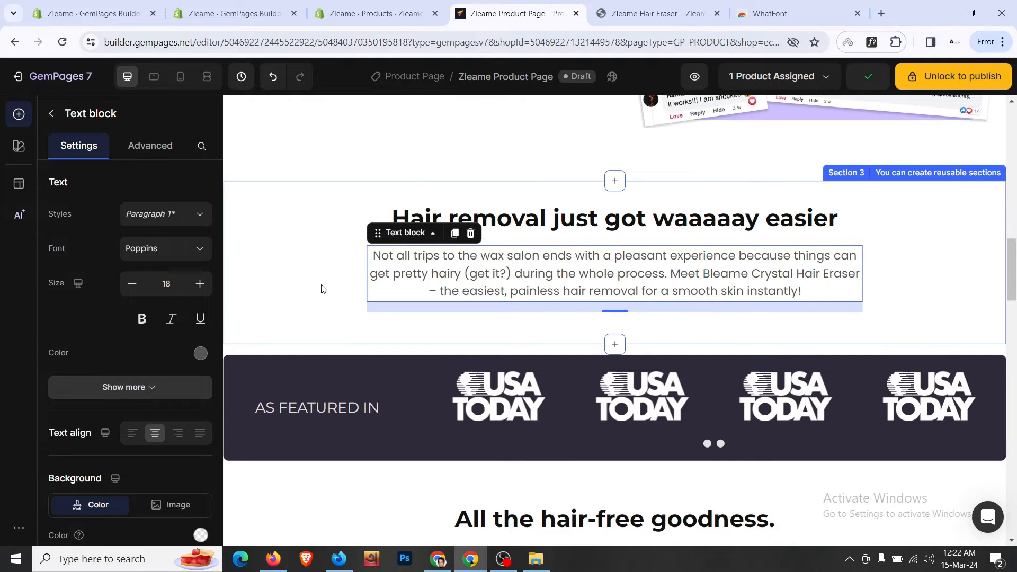
{"action": "left_click", "coordinate": [52, 117]}
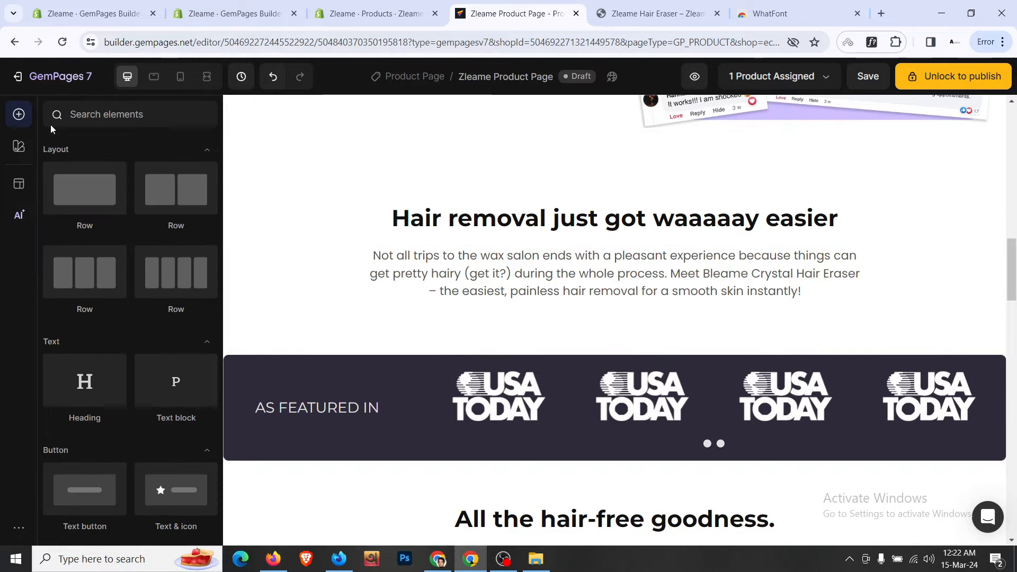
- Add a three-column row below the wax-salon paragraph
{"action": "left_click", "coordinate": [657, 14]}
{"action": "left_click", "coordinate": [514, 13]}
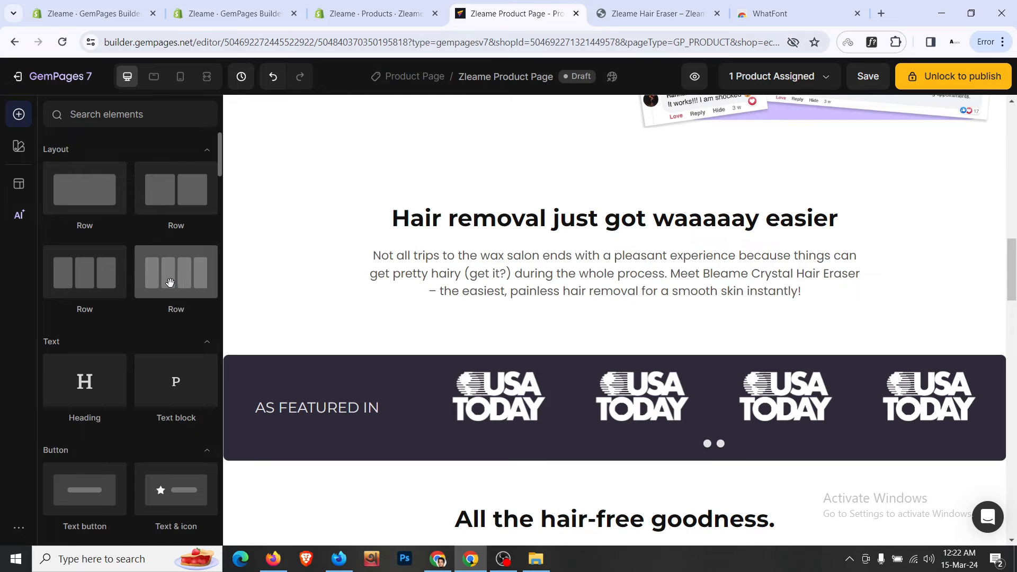
{"action": "left_click_drag", "start_coordinate": [414, 289], "coordinate": [619, 344]}
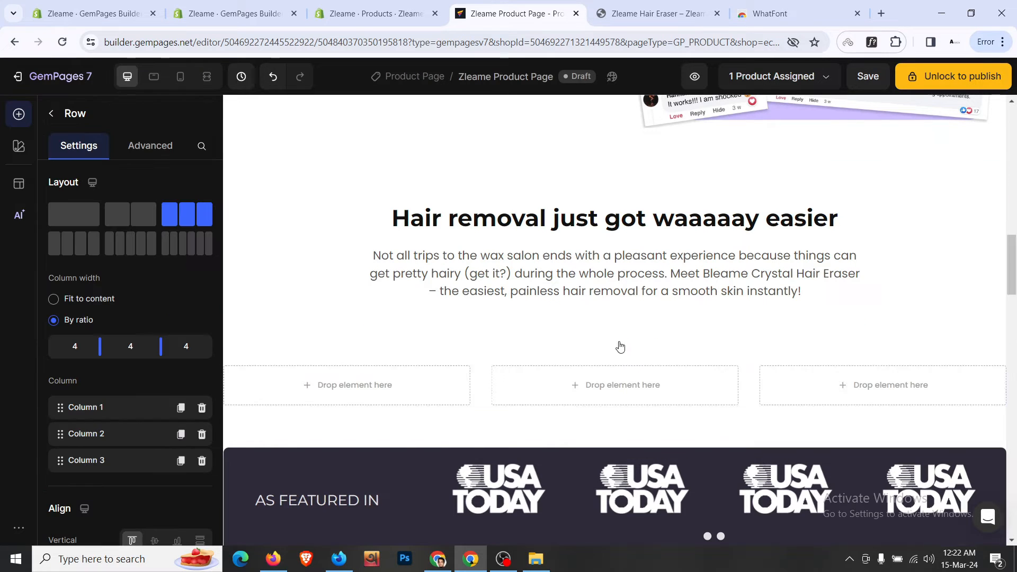
{"action": "left_click", "coordinate": [416, 429]}
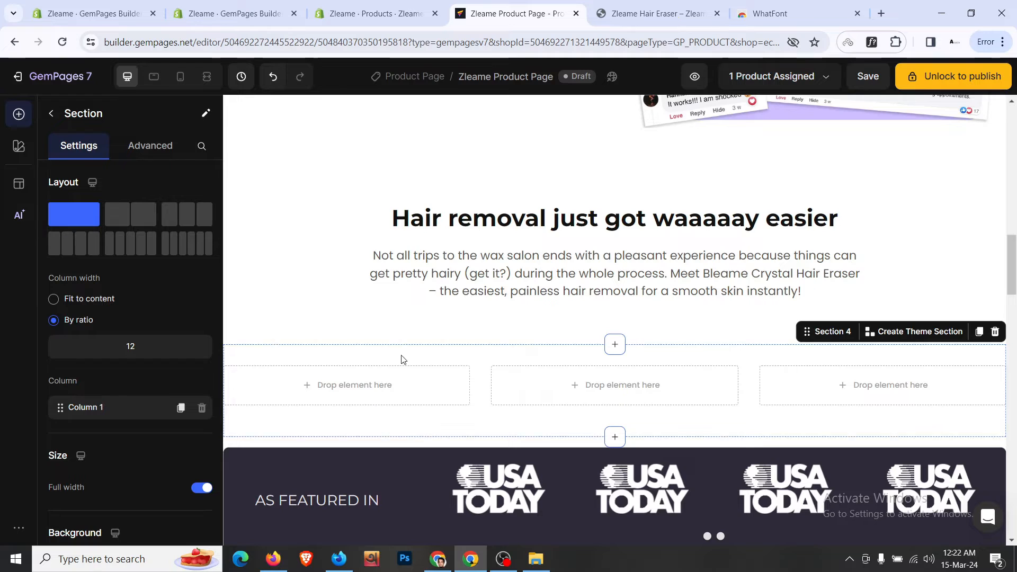
- Set the Hair removal section's bottom padding to 0
{"action": "left_click", "coordinate": [362, 338]}
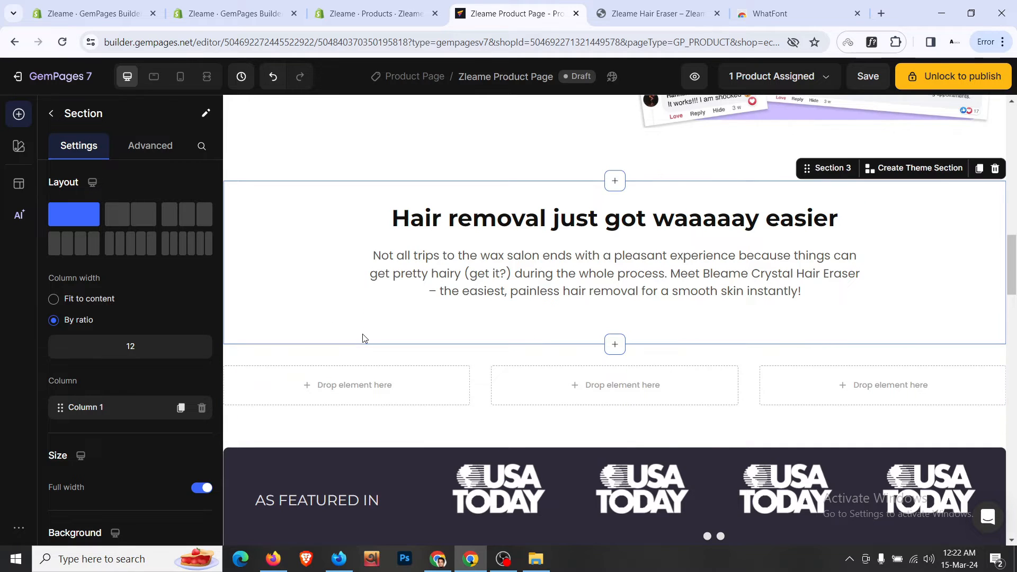
{"action": "left_click", "coordinate": [154, 154]}
{"action": "scroll", "coordinate": [133, 265], "scroll_direction": "down", "scroll_amount": 2}
{"action": "left_click", "coordinate": [136, 303]}
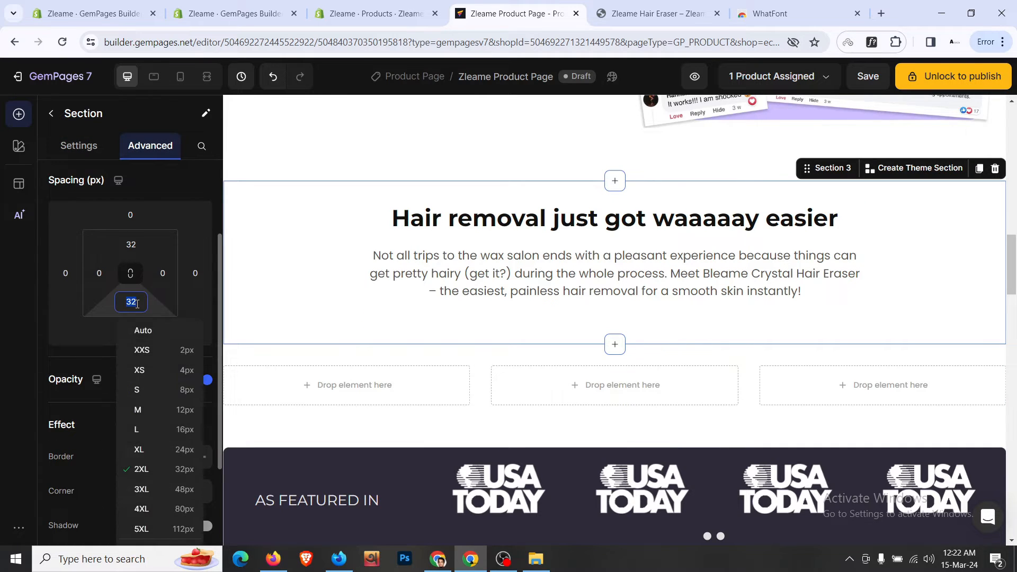
{"action": "type", "text": "0"}
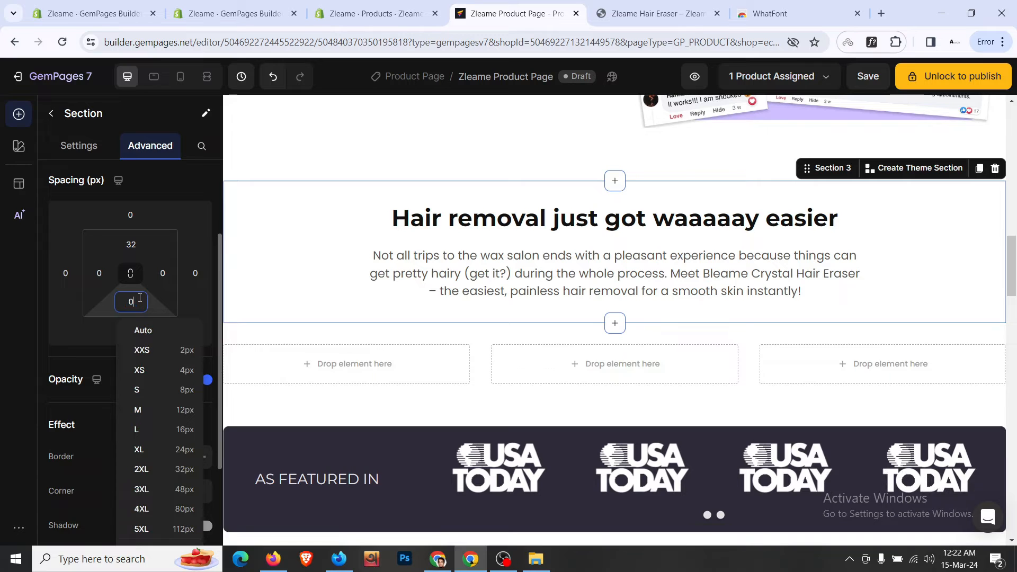
- Place an Image Comparison element in the new row's middle column
{"action": "left_click", "coordinate": [408, 345]}
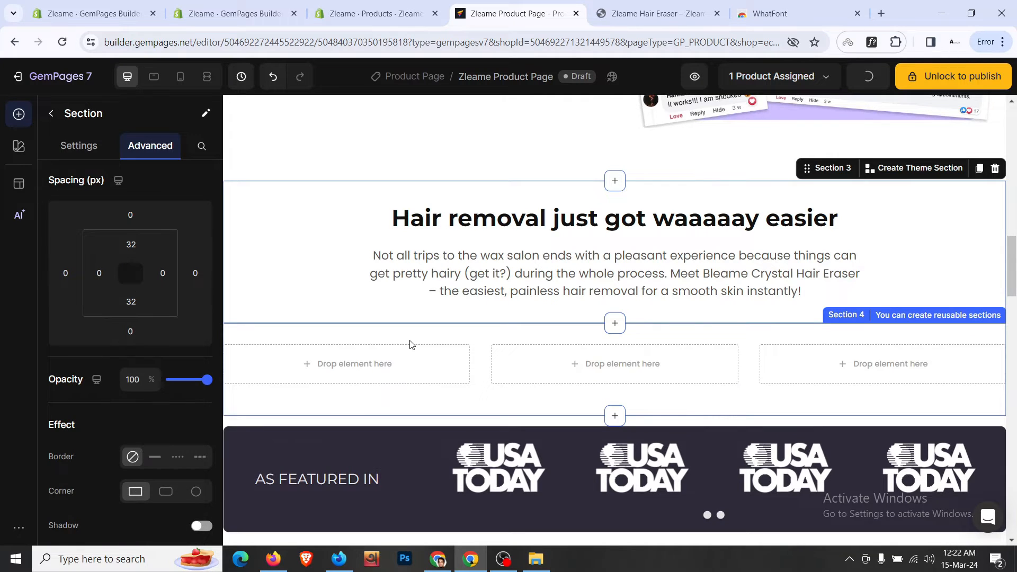
{"action": "key", "text": "ctrl+Tab"}
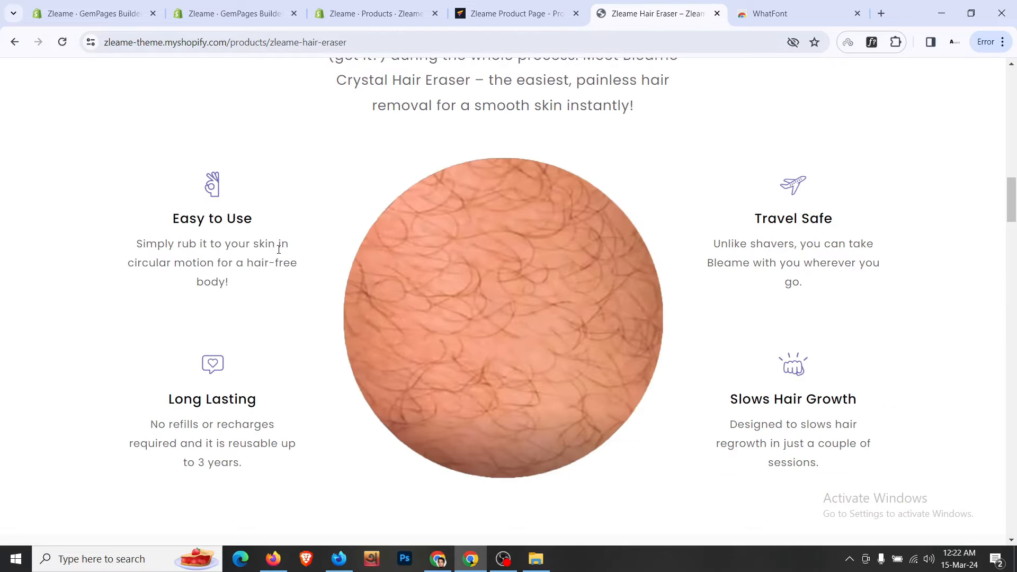
{"action": "left_click", "coordinate": [528, 12]}
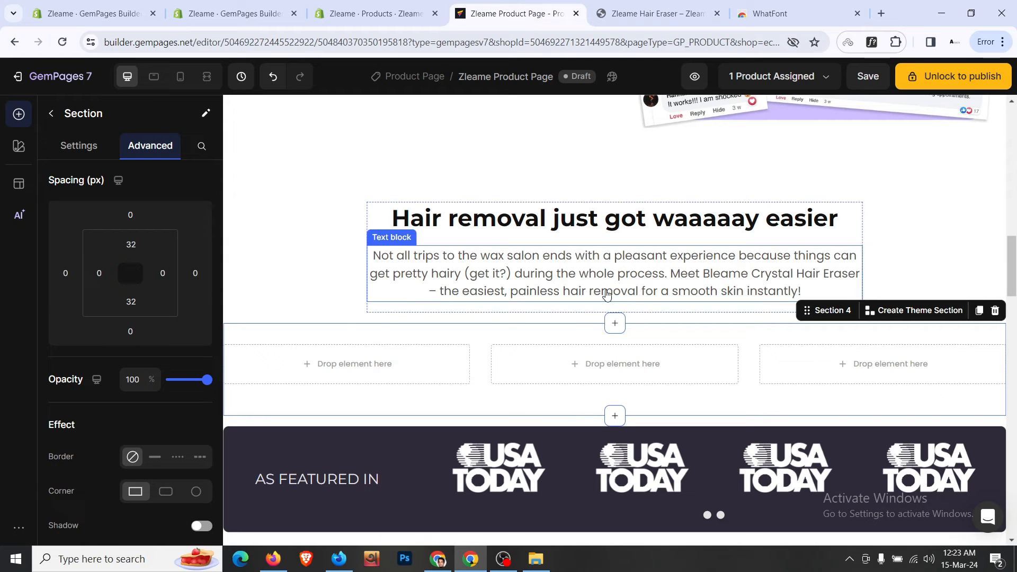
{"action": "left_click", "coordinate": [51, 114]}
{"action": "scroll", "coordinate": [124, 312], "scroll_direction": "down", "scroll_amount": 3}
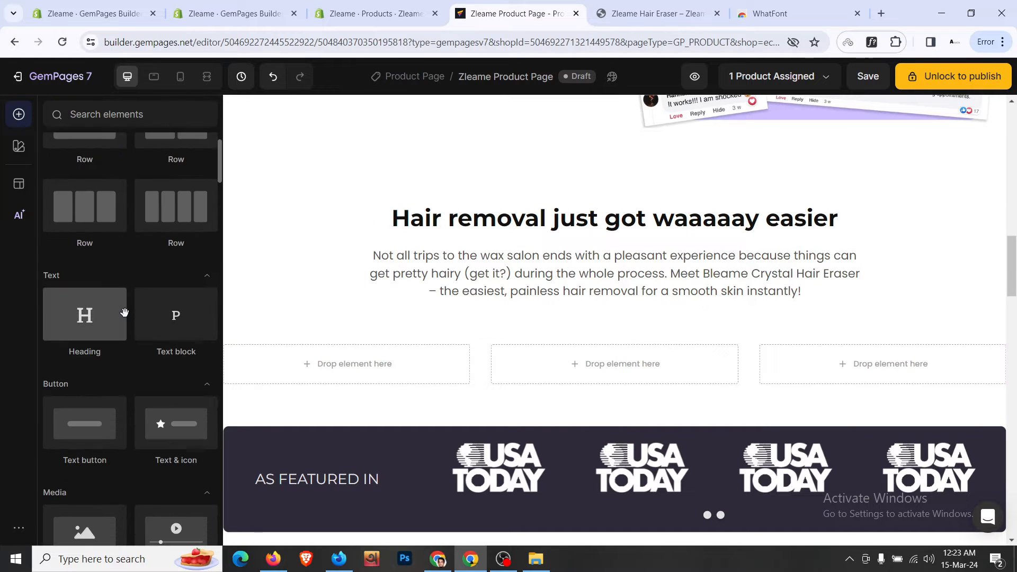
{"action": "scroll", "coordinate": [85, 403], "scroll_direction": "down", "scroll_amount": 4}
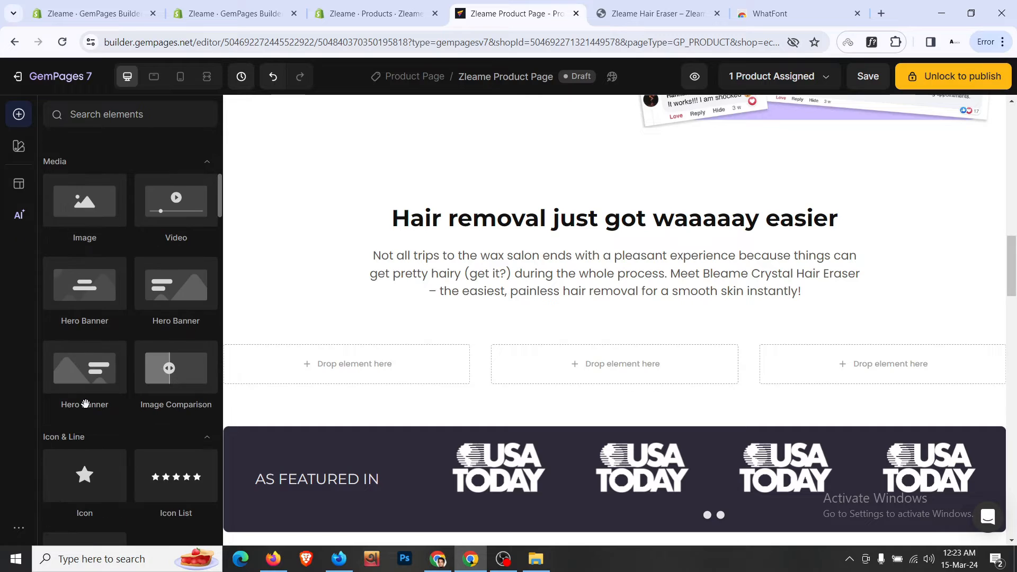
{"action": "left_click_drag", "start_coordinate": [157, 387], "coordinate": [518, 358]}
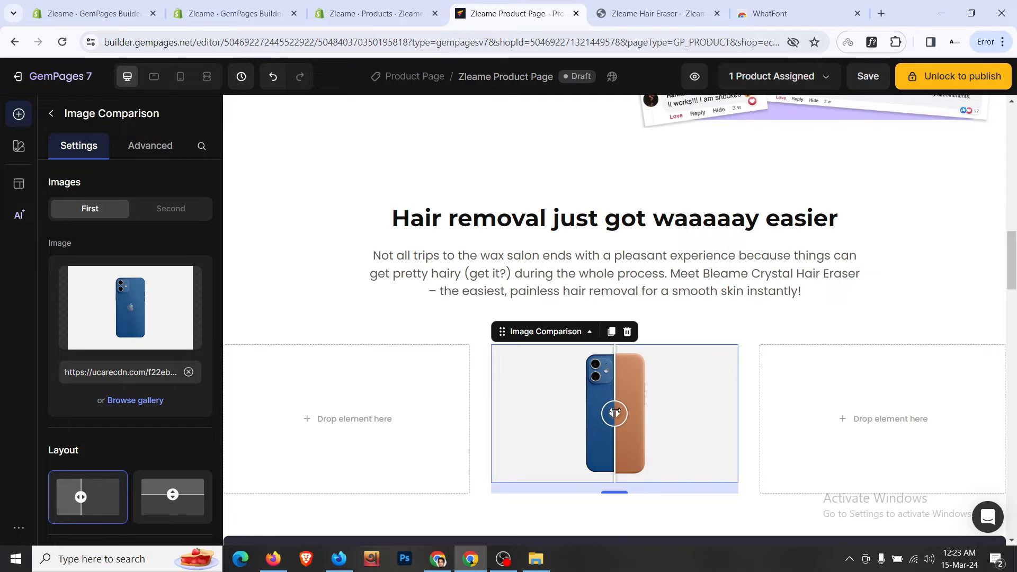
- Turn on Before/After labels, trying Hover slider behavior before returning it to Drag
{"action": "mouse_move", "coordinate": [615, 412]}
{"action": "left_mouse_down"}
{"action": "mouse_move", "coordinate": [584, 412]}
{"action": "mouse_move", "coordinate": [616, 412]}
{"action": "left_mouse_up"}
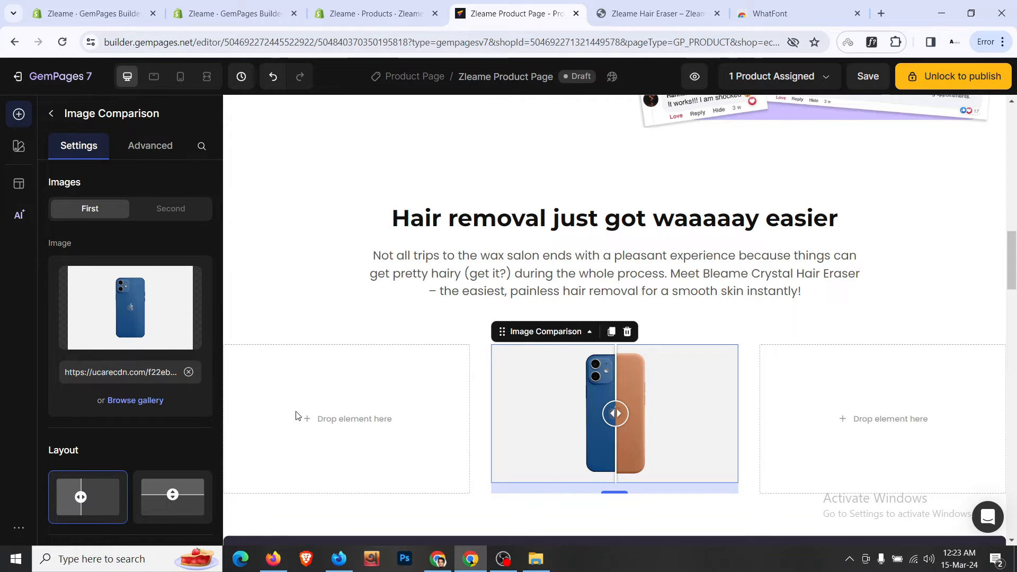
{"action": "scroll", "coordinate": [148, 405], "scroll_direction": "down", "scroll_amount": 4}
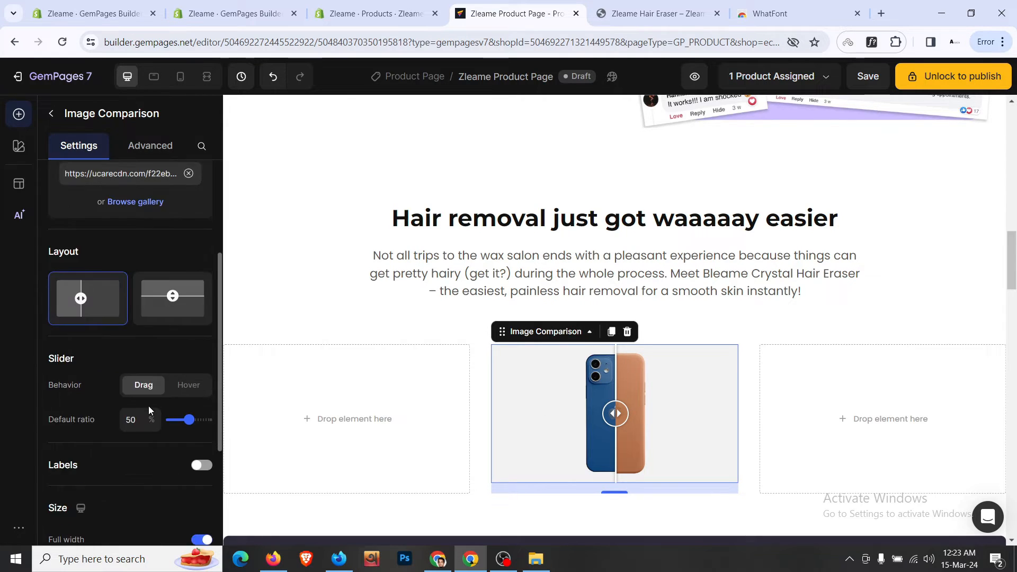
{"action": "left_click", "coordinate": [188, 385]}
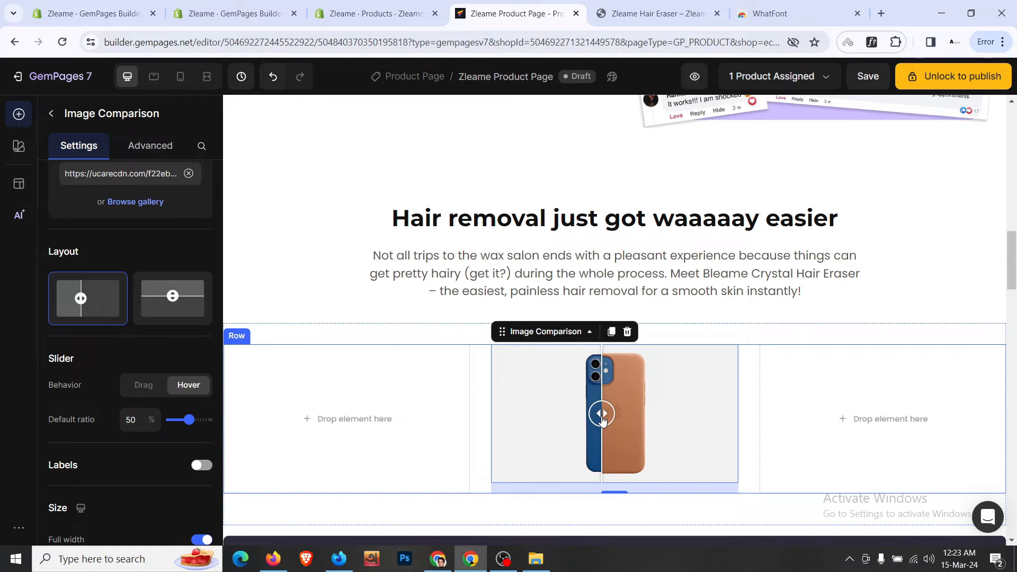
{"action": "scroll", "coordinate": [149, 394], "scroll_direction": "down", "scroll_amount": 3}
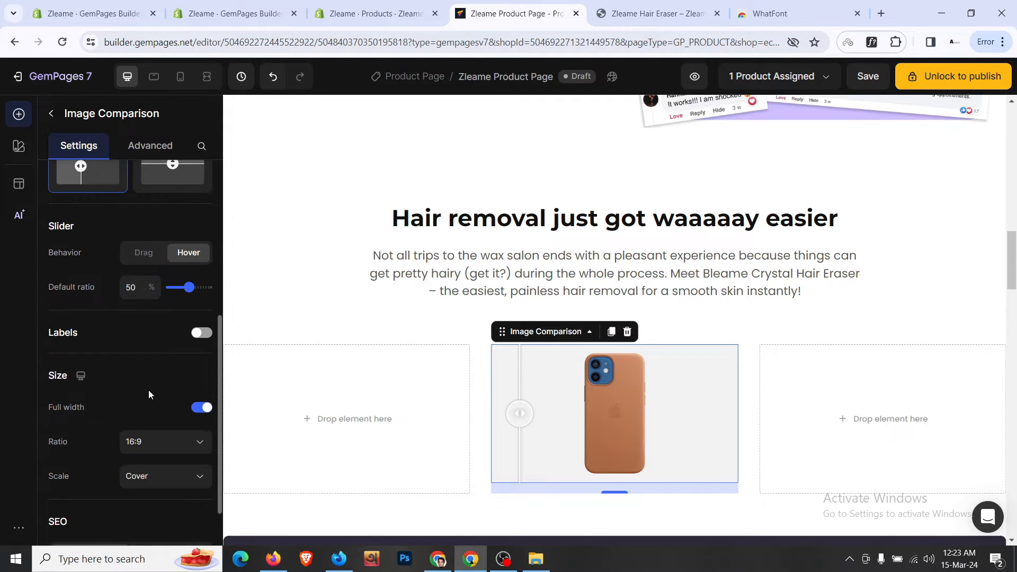
{"action": "left_click", "coordinate": [201, 334]}
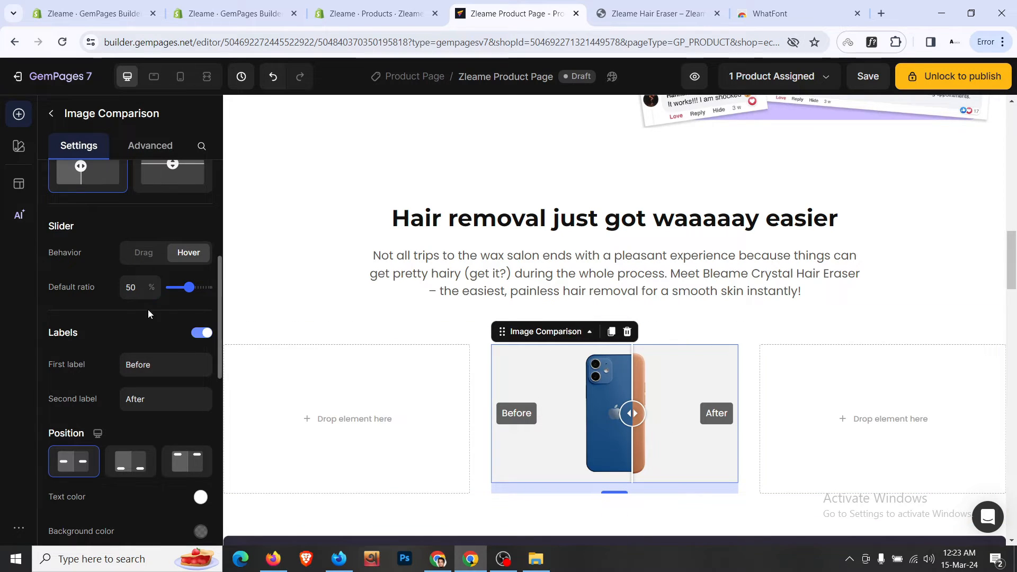
{"action": "left_click", "coordinate": [150, 255]}
{"action": "left_click_drag", "start_coordinate": [631, 415], "coordinate": [595, 418]}
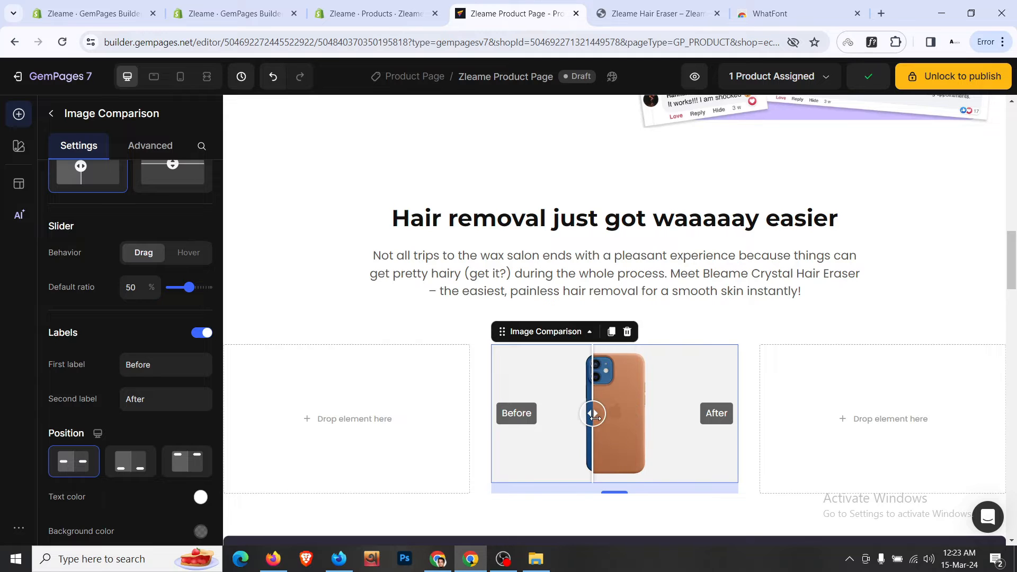
{"action": "scroll", "coordinate": [601, 417], "scroll_direction": "down", "scroll_amount": 4}
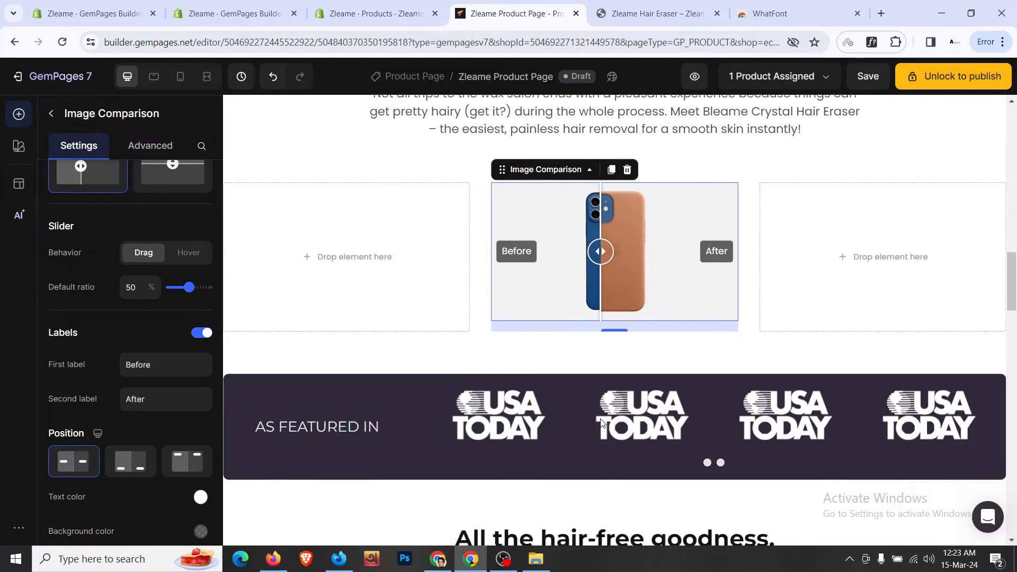
{"action": "scroll", "coordinate": [602, 422], "scroll_direction": "up", "scroll_amount": 2}
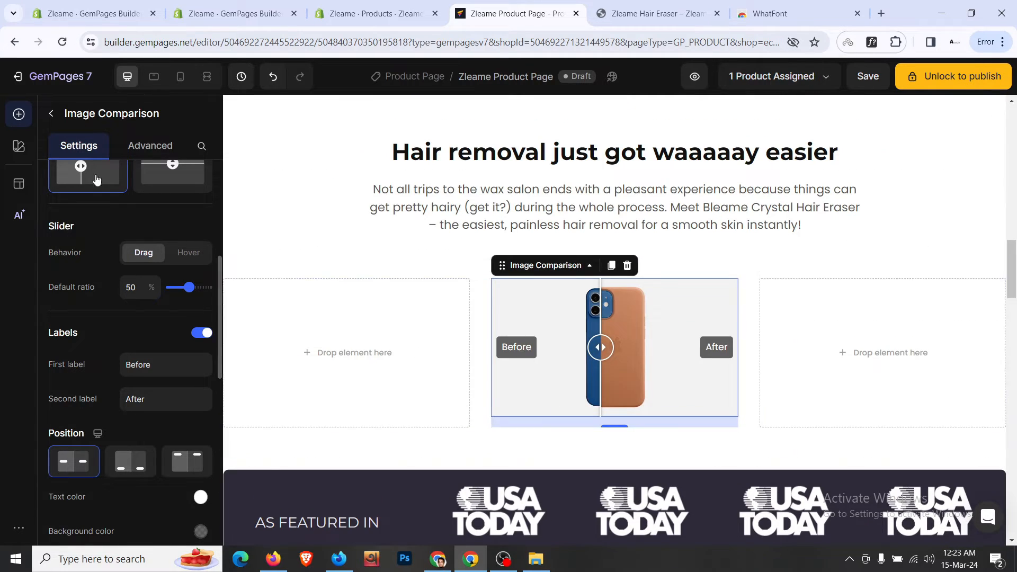
{"action": "left_click", "coordinate": [617, 5]}
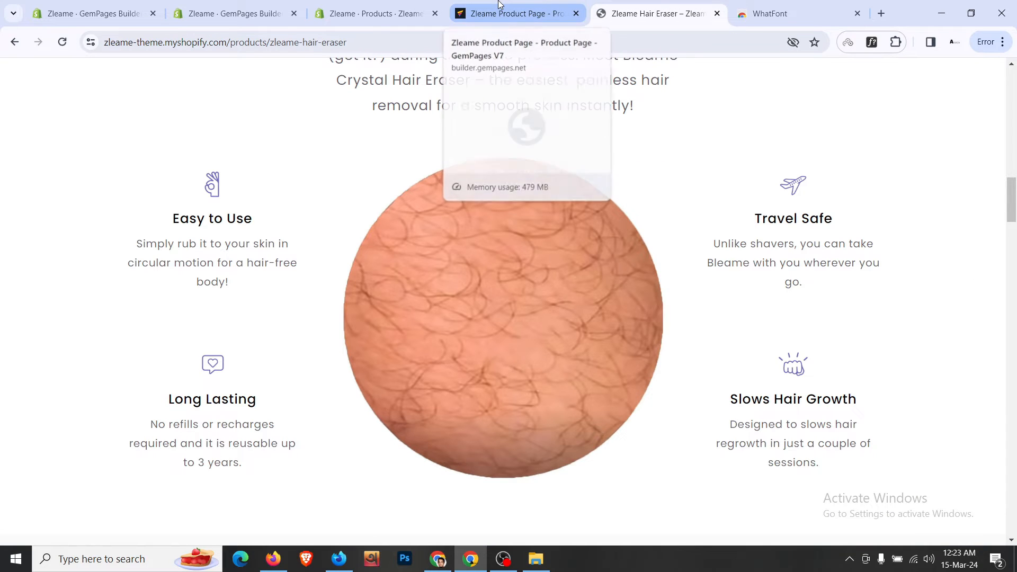
- Compare the canvas with the storefront's feature section, then reopen the Elements library
{"action": "mouse_move", "coordinate": [556, 5]}
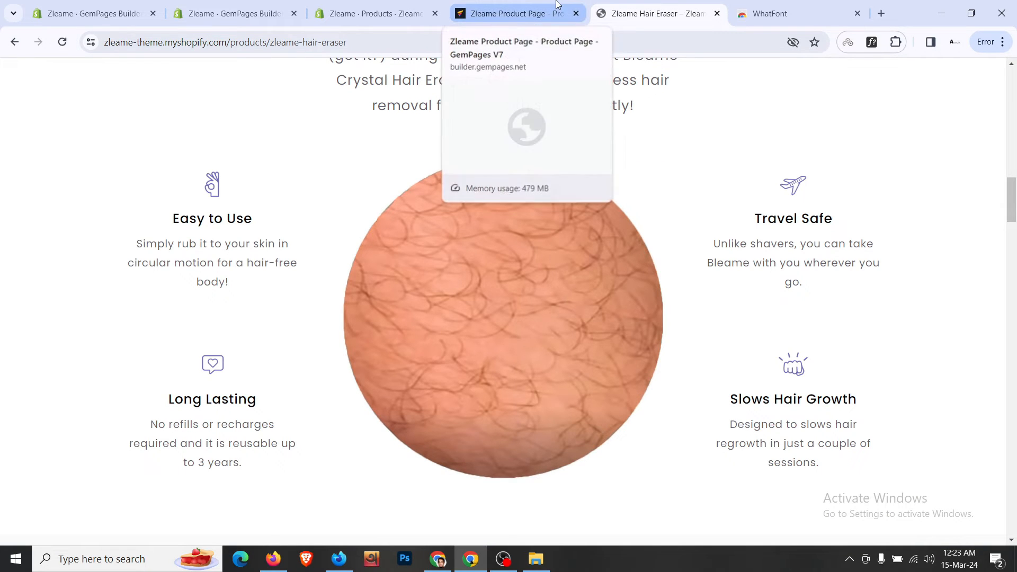
{"action": "left_click", "coordinate": [556, 5]}
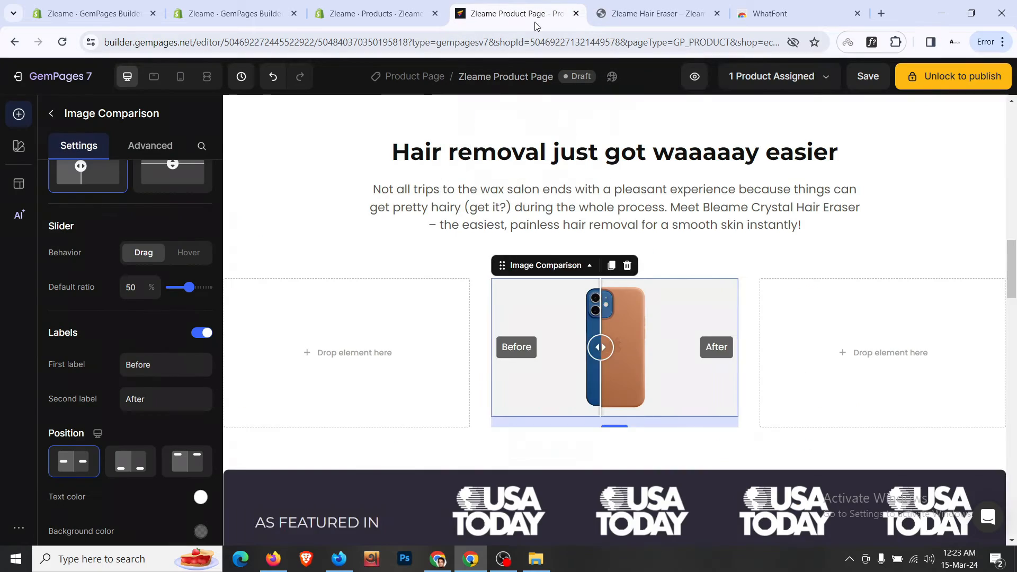
{"action": "scroll", "coordinate": [407, 309], "scroll_direction": "down", "scroll_amount": 15}
{"action": "scroll", "coordinate": [408, 309], "scroll_direction": "up", "scroll_amount": 6}
{"action": "scroll", "coordinate": [407, 309], "scroll_direction": "up", "scroll_amount": 4}
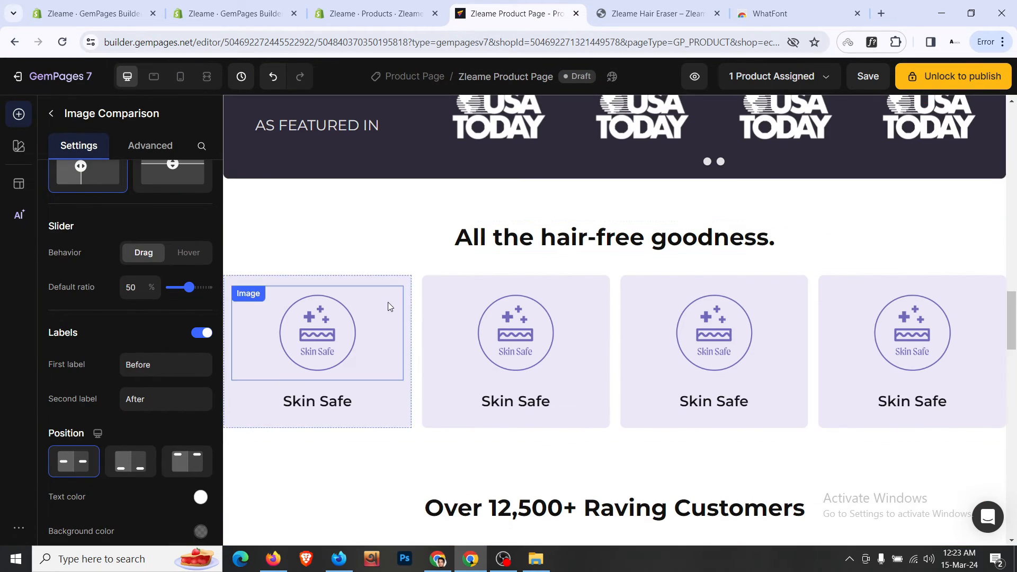
{"action": "left_click", "coordinate": [708, 4]}
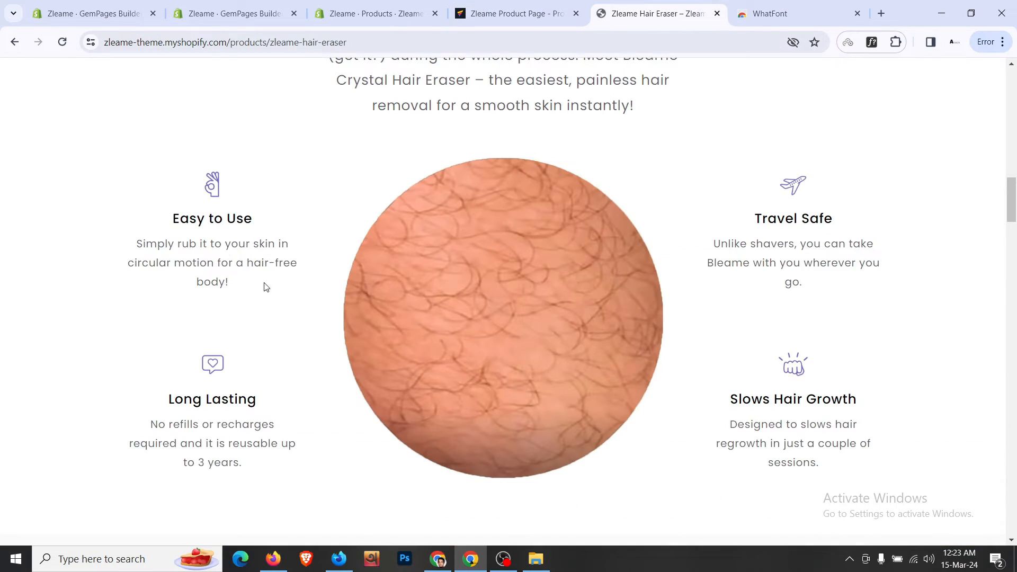
{"action": "left_click", "coordinate": [466, 13]}
{"action": "scroll", "coordinate": [414, 215], "scroll_direction": "down", "scroll_amount": 15}
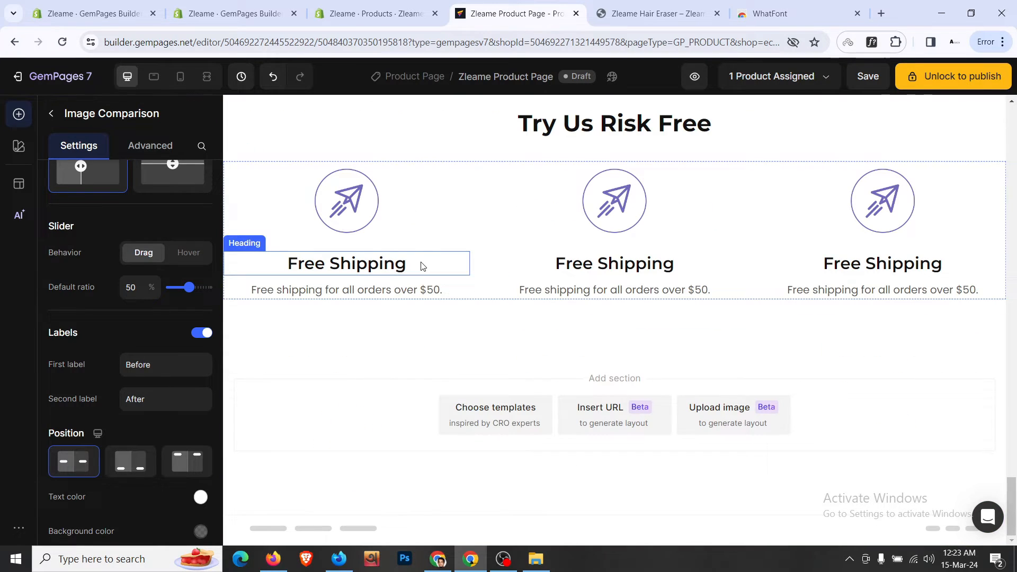
{"action": "scroll", "coordinate": [421, 265], "scroll_direction": "up", "scroll_amount": 15}
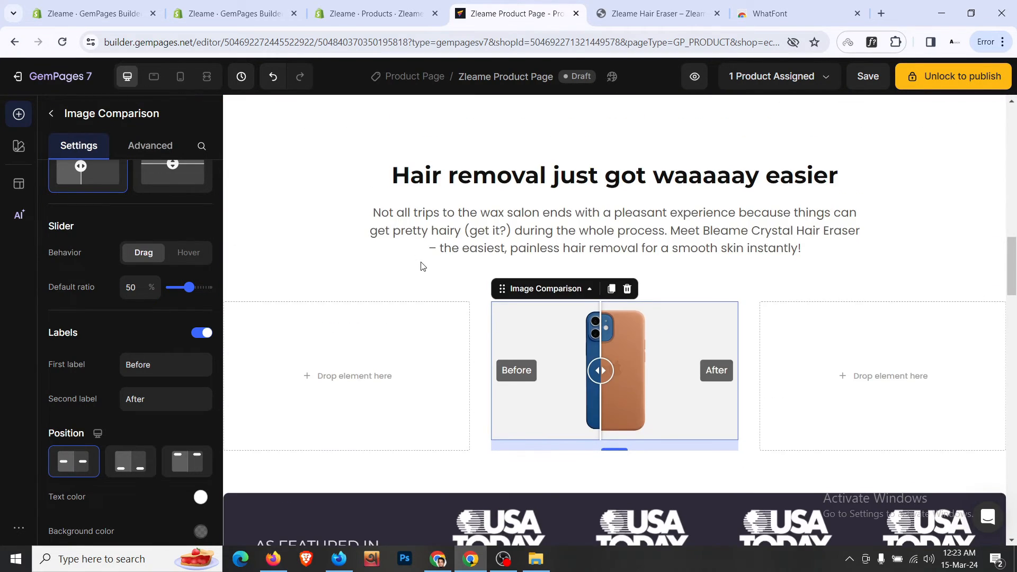
{"action": "left_click", "coordinate": [51, 114]}
{"action": "scroll", "coordinate": [179, 248], "scroll_direction": "up", "scroll_amount": 5}
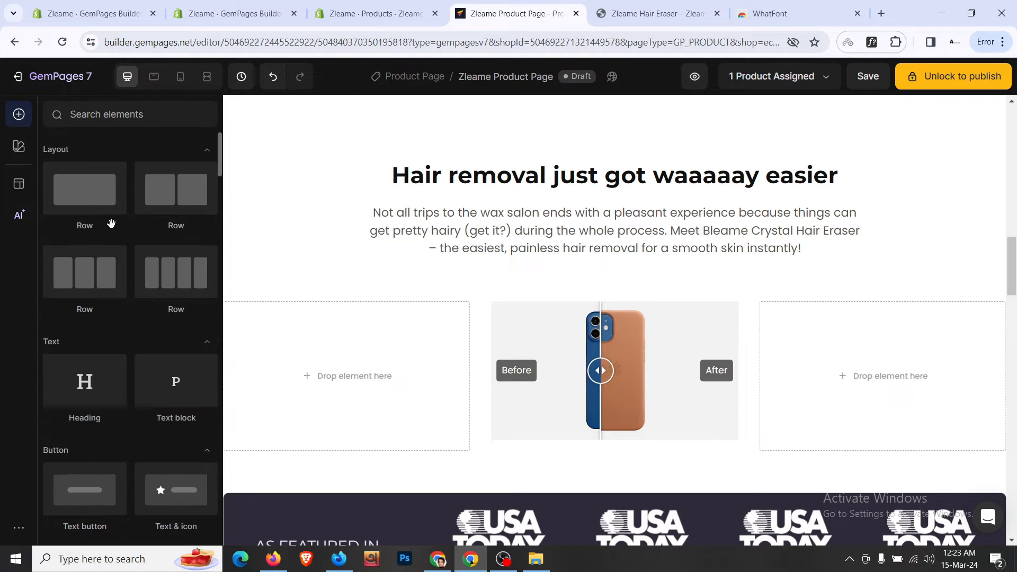
- Add a single-column row to the left empty column with 12px top and bottom inner padding
{"action": "left_click_drag", "start_coordinate": [85, 188], "coordinate": [357, 364]}
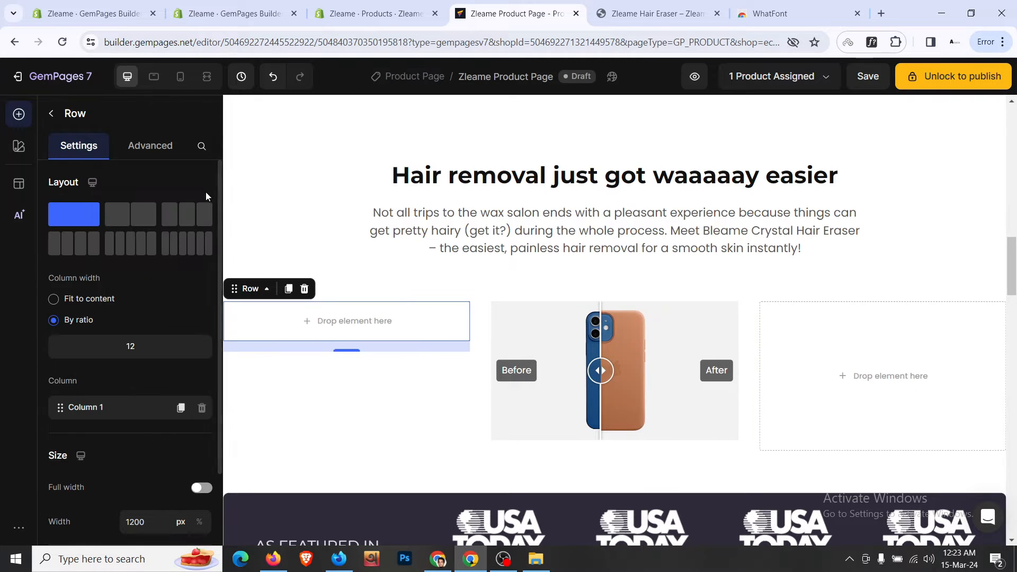
{"action": "left_click", "coordinate": [150, 146]}
{"action": "scroll", "coordinate": [127, 281], "scroll_direction": "down", "scroll_amount": 2}
{"action": "left_click", "coordinate": [132, 245]}
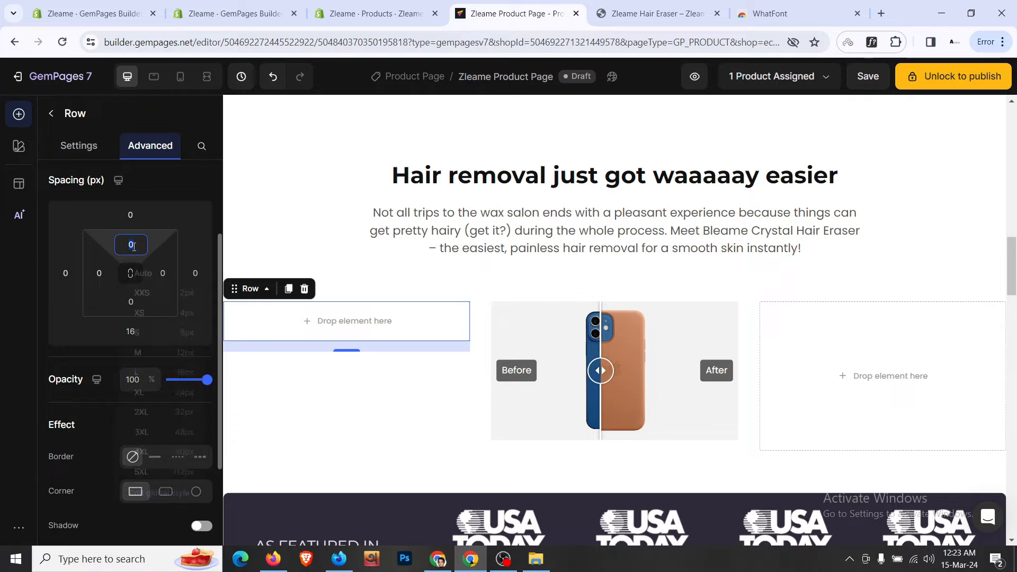
{"action": "left_click", "coordinate": [148, 352]}
{"action": "left_click", "coordinate": [131, 301]}
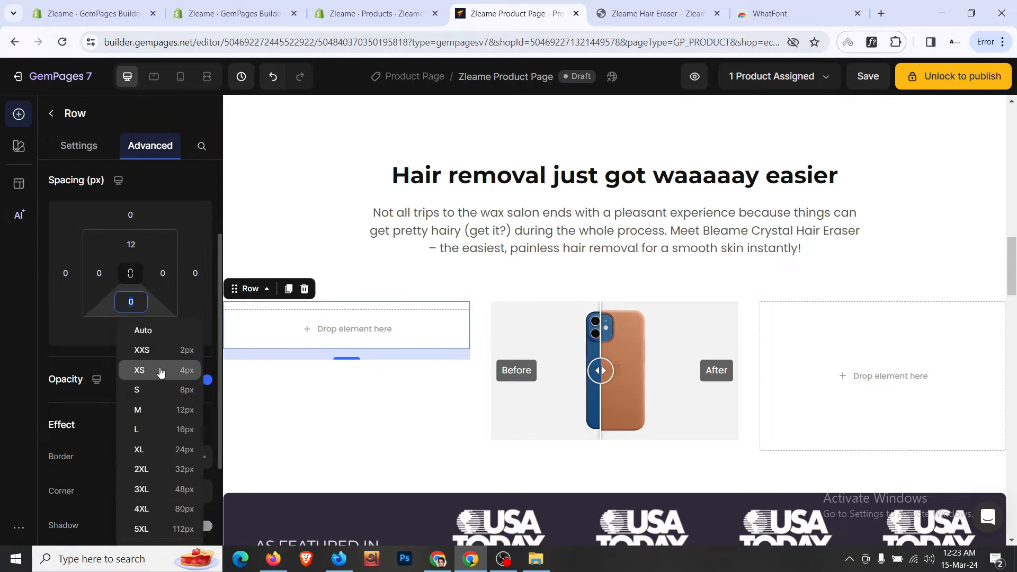
{"action": "left_click", "coordinate": [172, 411]}
{"action": "scroll", "coordinate": [410, 295], "scroll_direction": "down", "scroll_amount": 10}
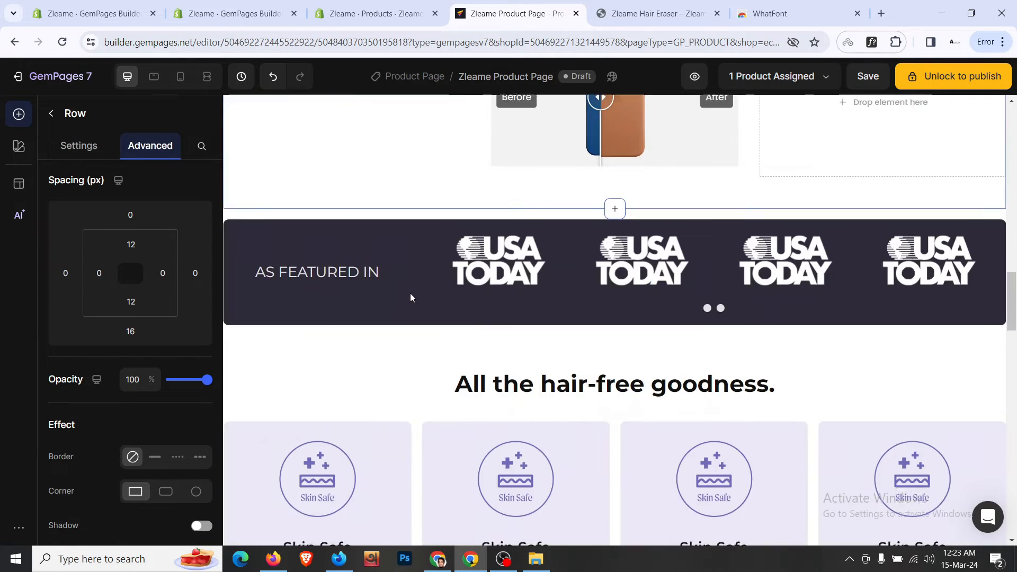
{"action": "scroll", "coordinate": [309, 351], "scroll_direction": "up", "scroll_amount": 3}
- Move the Skin Safe image into the row and copy the storefront's Easy to Use icon address
{"action": "left_click", "coordinate": [309, 350]}
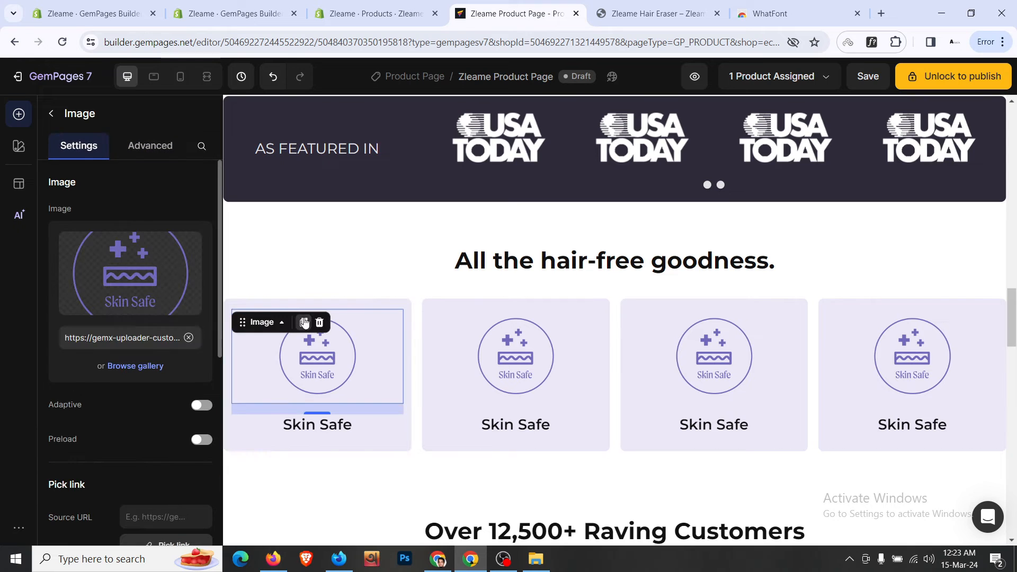
{"action": "mouse_move", "coordinate": [353, 201]}
{"action": "left_mouse_down"}
{"action": "mouse_move", "coordinate": [365, 94]}
{"action": "mouse_move", "coordinate": [345, 269]}
{"action": "mouse_move", "coordinate": [352, 256]}
{"action": "left_mouse_up"}
{"action": "left_click", "coordinate": [656, 13]}
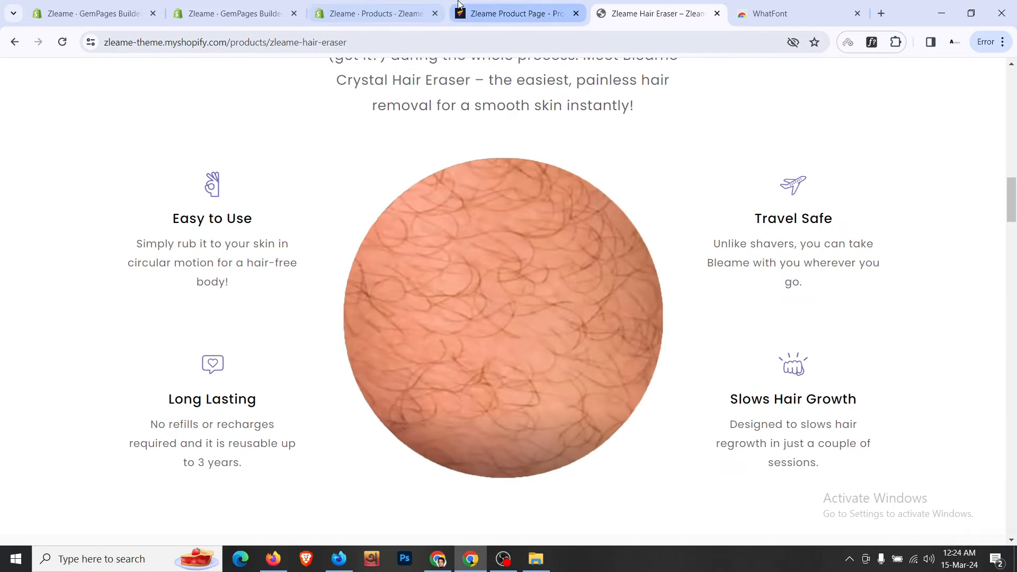
{"action": "left_click", "coordinate": [459, 5]}
{"action": "left_click", "coordinate": [656, 13]}
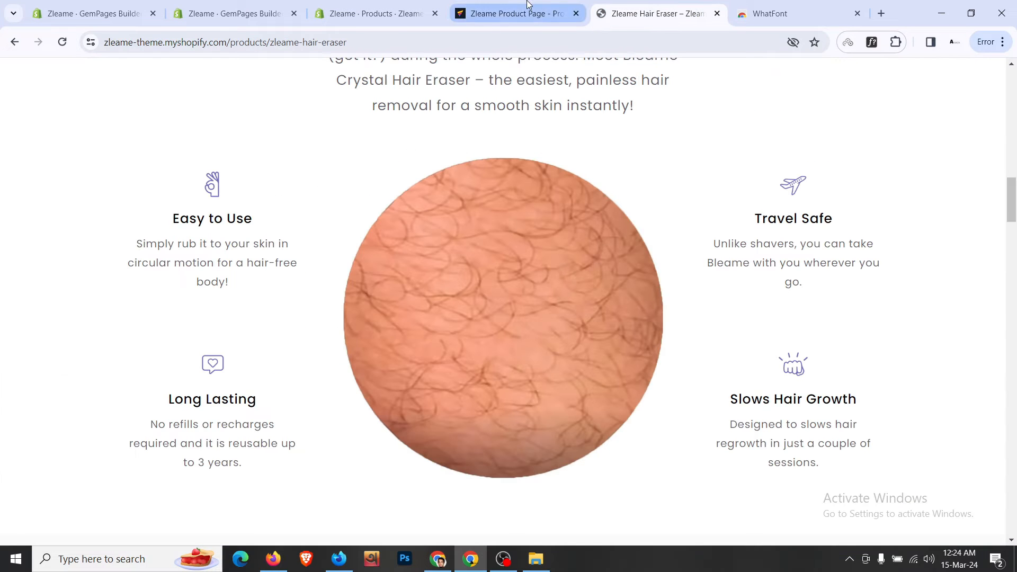
{"action": "left_click", "coordinate": [509, 11]}
{"action": "left_click", "coordinate": [708, 6]}
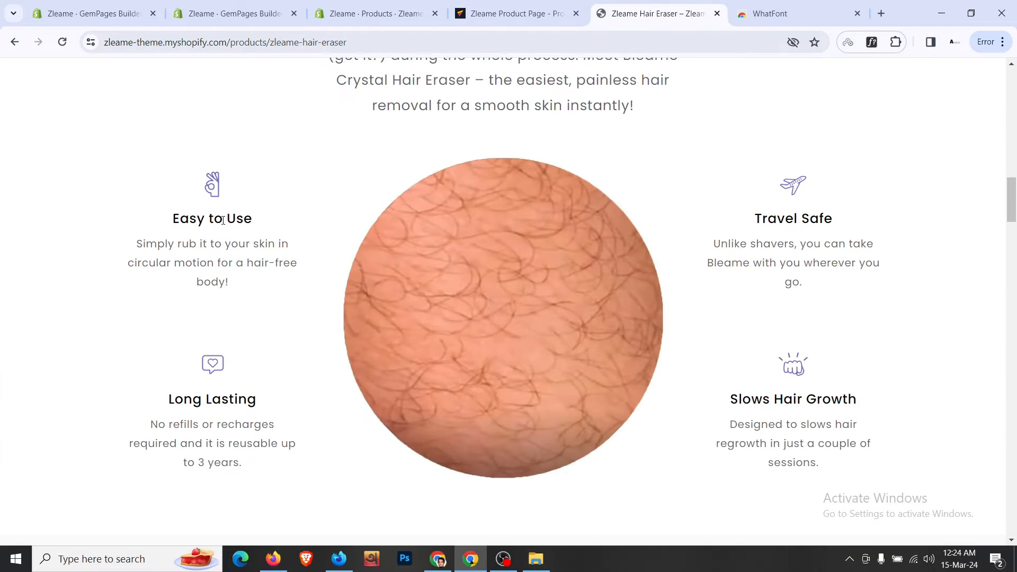
{"action": "right_click", "coordinate": [210, 187]}
{"action": "left_click", "coordinate": [249, 253]}
{"action": "left_click", "coordinate": [509, 13]}
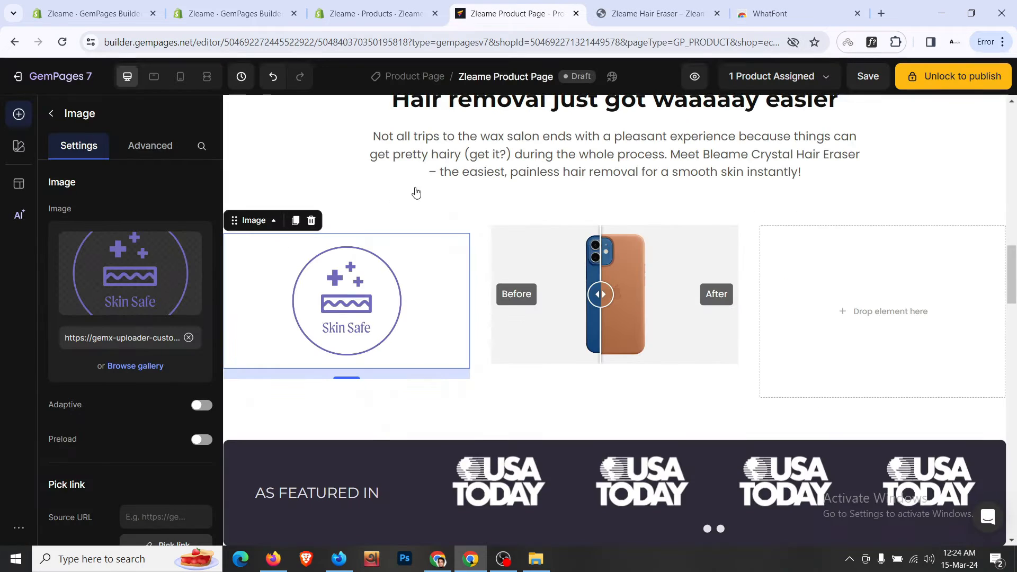
- Replace the image source with the hand icon and shrink it to 30% width
{"action": "left_click", "coordinate": [189, 339]}
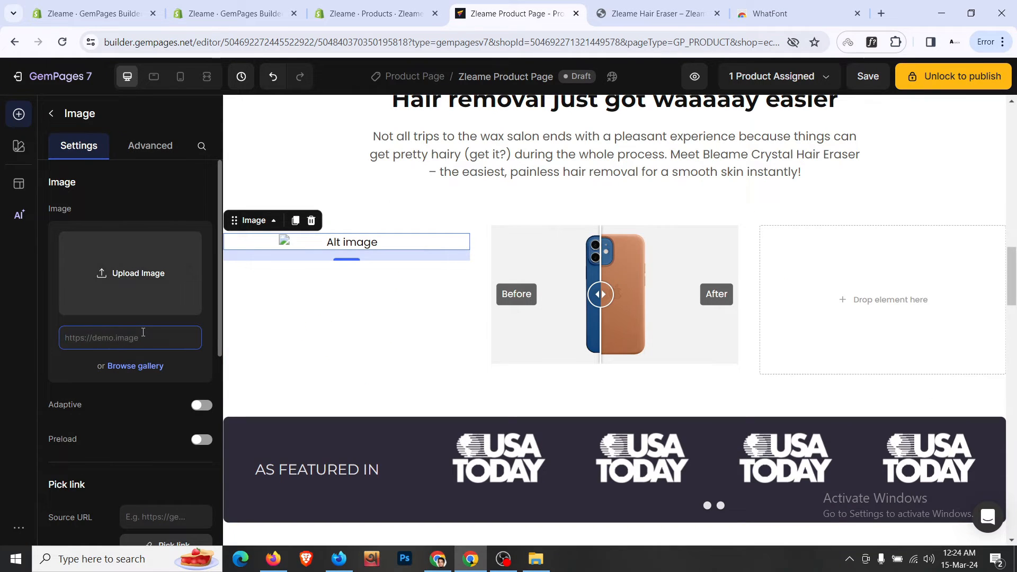
{"action": "key", "text": "ctrl+v"}
{"action": "scroll", "coordinate": [139, 410], "scroll_direction": "down", "scroll_amount": 5}
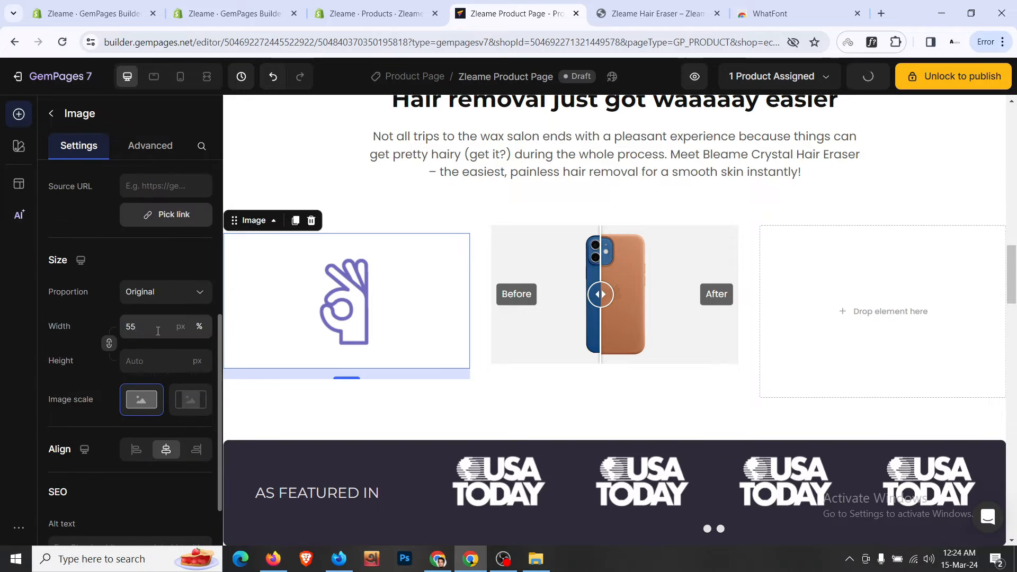
{"action": "left_click", "coordinate": [157, 331]}
{"action": "key", "text": "Down"}
{"action": "key", "text": "Down"}
{"action": "key", "text": "Down"}
{"action": "key", "text": "Down"}
{"action": "key", "text": "Down"}
{"action": "key", "text": "Down"}
{"action": "key", "text": "Down"}
{"action": "key", "text": "Down"}
{"action": "key", "text": "Down"}
{"action": "key", "text": "Down"}
{"action": "key", "text": "Down"}
{"action": "key", "text": "Down"}
{"action": "key", "text": "Down"}
{"action": "key", "text": "Down"}
{"action": "key", "text": "Down"}
{"action": "key", "text": "Down"}
{"action": "key", "text": "Down"}
{"action": "key", "text": "Down"}
{"action": "key", "text": "Down"}
{"action": "key", "text": "Down"}
{"action": "key", "text": "Down"}
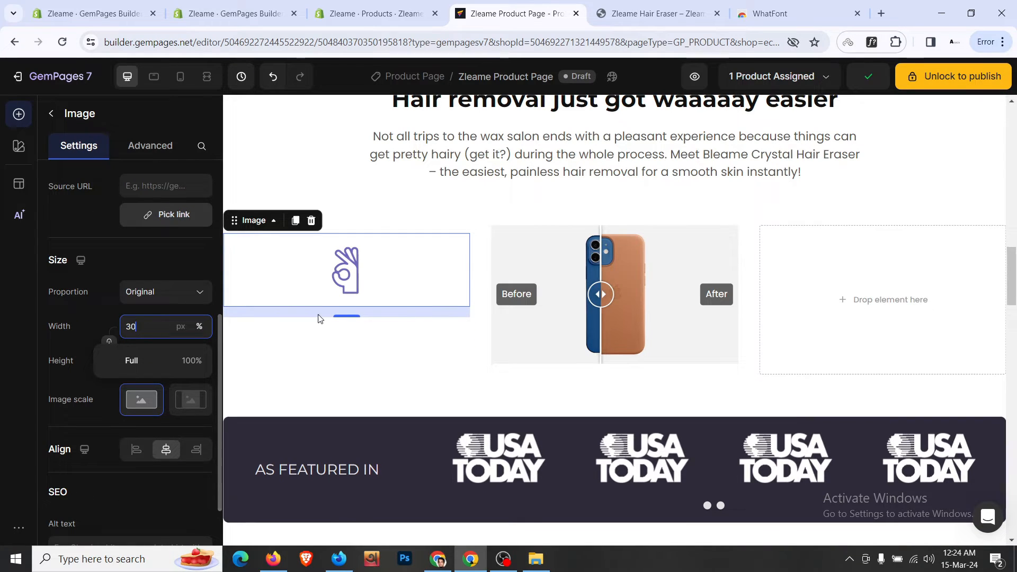
{"action": "scroll", "coordinate": [410, 314], "scroll_direction": "down", "scroll_amount": 3}
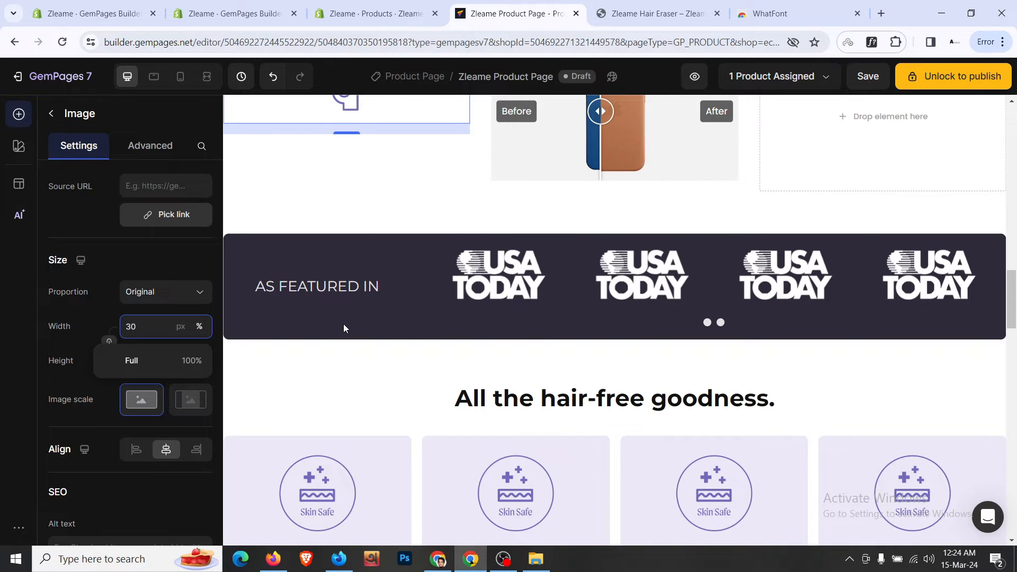
{"action": "scroll", "coordinate": [343, 323], "scroll_direction": "down", "scroll_amount": 8}
{"action": "scroll", "coordinate": [343, 323], "scroll_direction": "up", "scroll_amount": 5}
- Duplicate the Skin Safe heading and drop the copy under the hand icon
{"action": "left_click", "coordinate": [360, 417]}
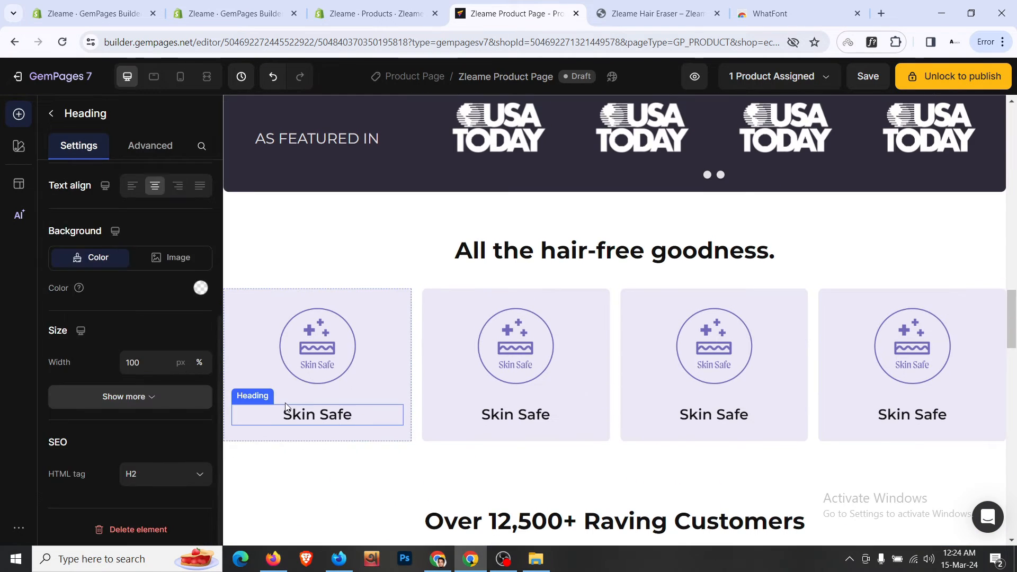
{"action": "left_click", "coordinate": [312, 393]}
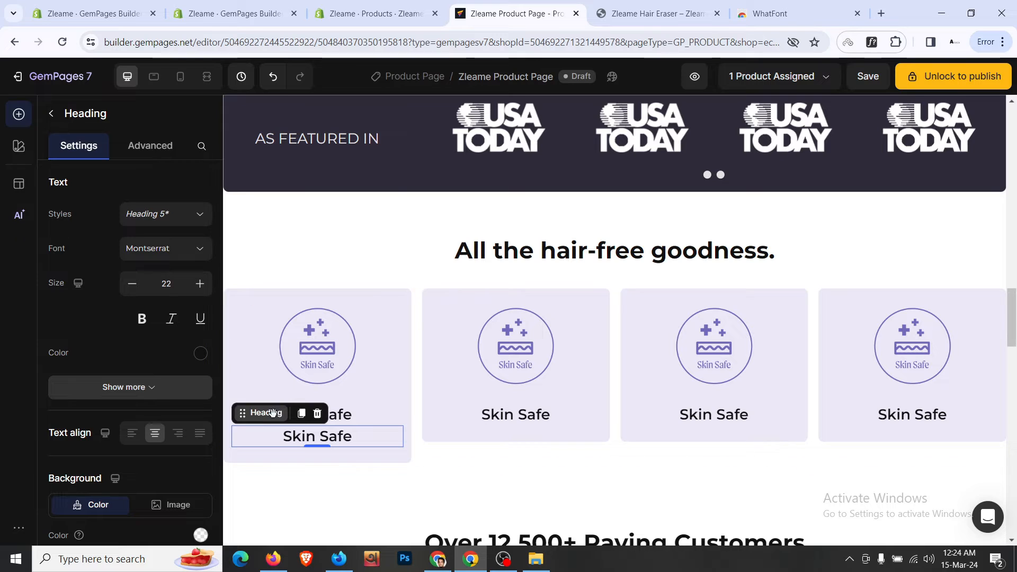
{"action": "mouse_move", "coordinate": [271, 413]}
{"action": "left_mouse_down"}
{"action": "mouse_move", "coordinate": [349, 145]}
{"action": "mouse_move", "coordinate": [341, 107]}
{"action": "mouse_move", "coordinate": [359, 219]}
{"action": "mouse_move", "coordinate": [370, 220]}
{"action": "left_mouse_up"}
{"action": "left_click", "coordinate": [711, 5]}
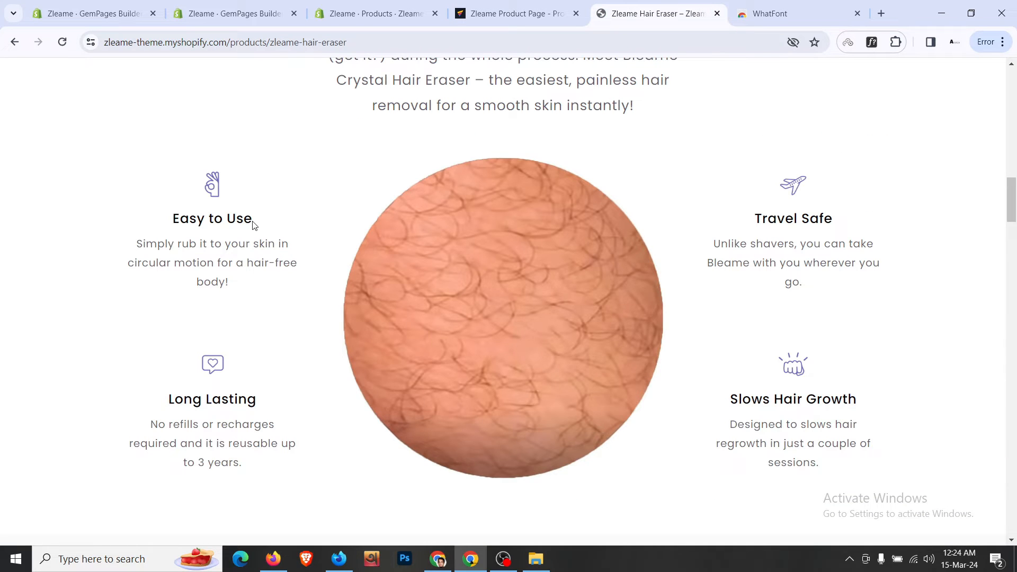
{"action": "left_click", "coordinate": [517, 18]}
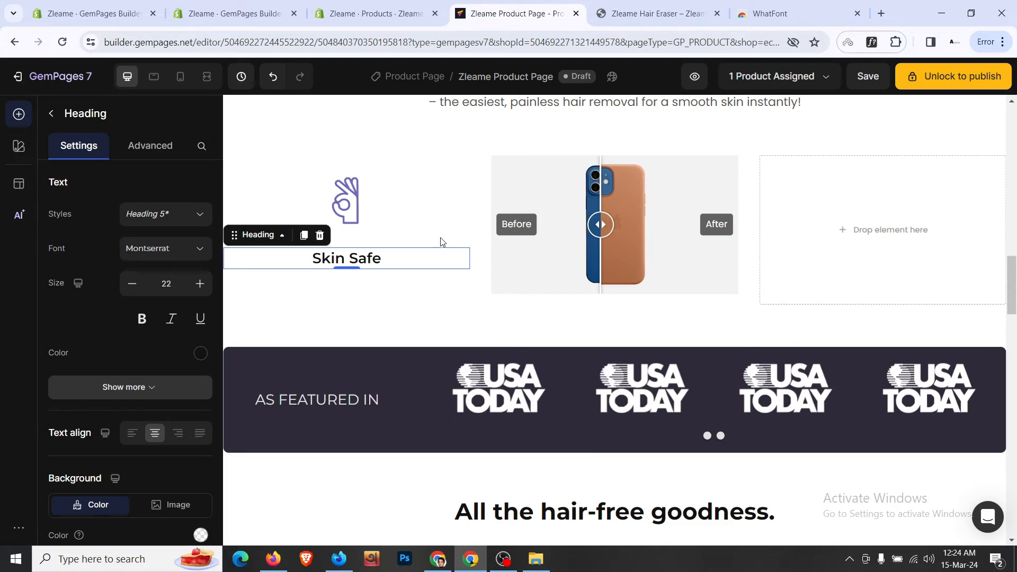
- Retitle the copied heading 'Easy to Use'
{"action": "left_click", "coordinate": [365, 272]}
{"action": "key", "text": "ctrl+a"}
{"action": "type", "text": "Easy to Use"}
{"action": "key", "text": "BackSpace"}
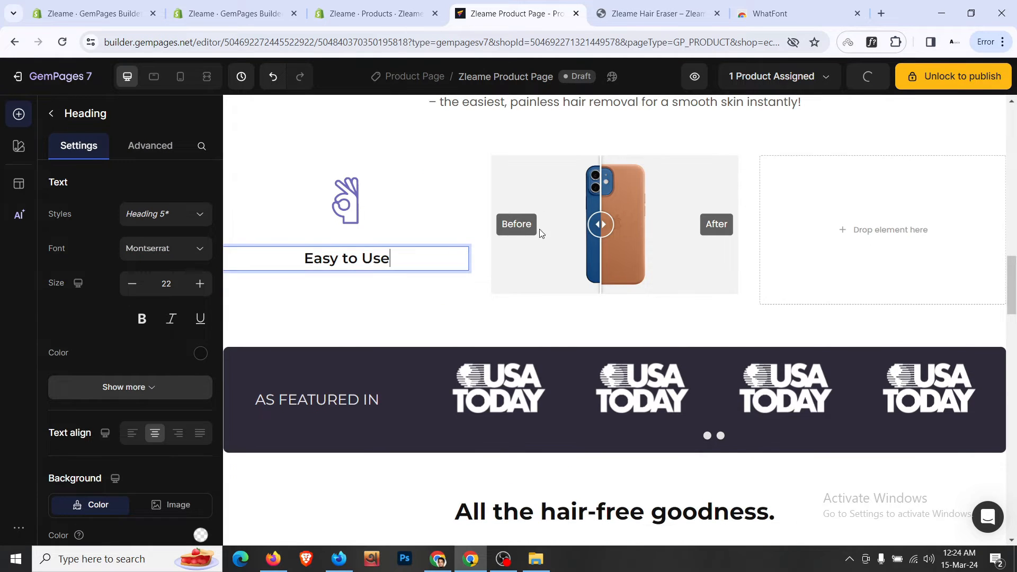
- Add a copy of the intro paragraph under the heading holding the storefront's description at 16px
{"action": "scroll", "coordinate": [466, 222], "scroll_direction": "up", "scroll_amount": 3}
{"action": "left_click", "coordinate": [465, 198]}
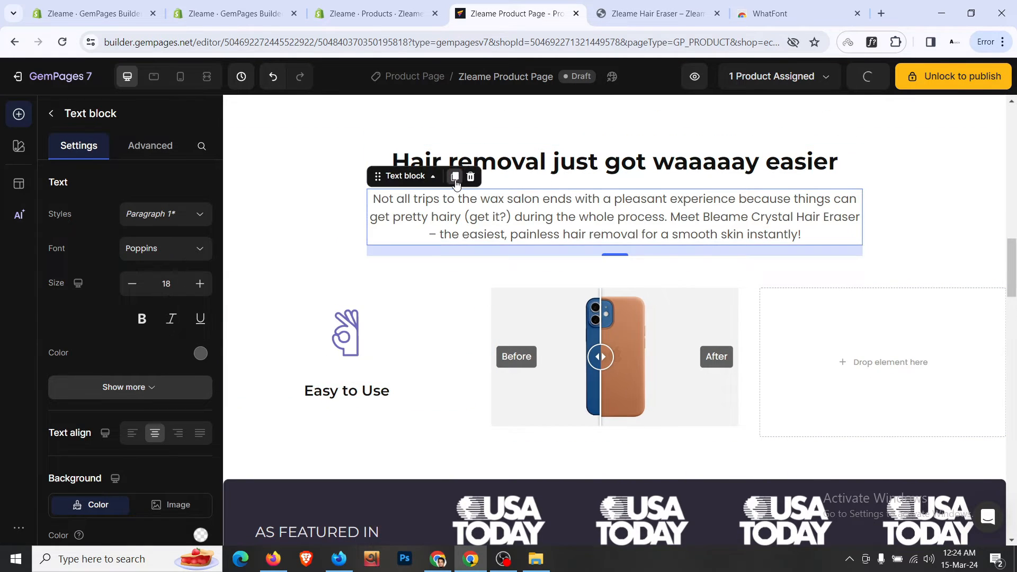
{"action": "left_click", "coordinate": [455, 176]}
{"action": "left_click_drag", "start_coordinate": [406, 284], "coordinate": [378, 459]}
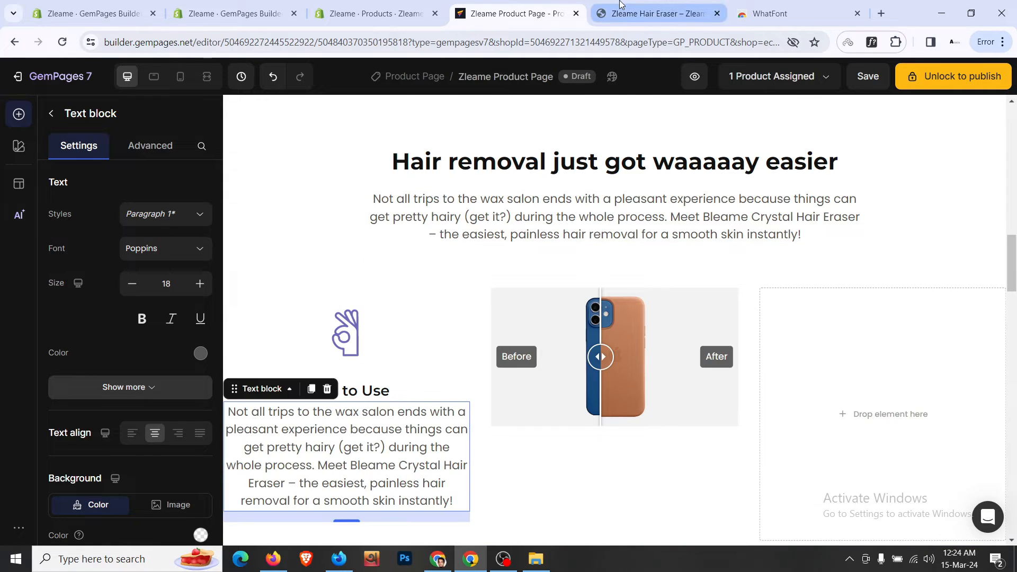
{"action": "left_click", "coordinate": [636, 13]}
{"action": "triple_click", "coordinate": [257, 262]}
{"action": "key", "text": "ctrl+c"}
{"action": "left_click", "coordinate": [583, 7]}
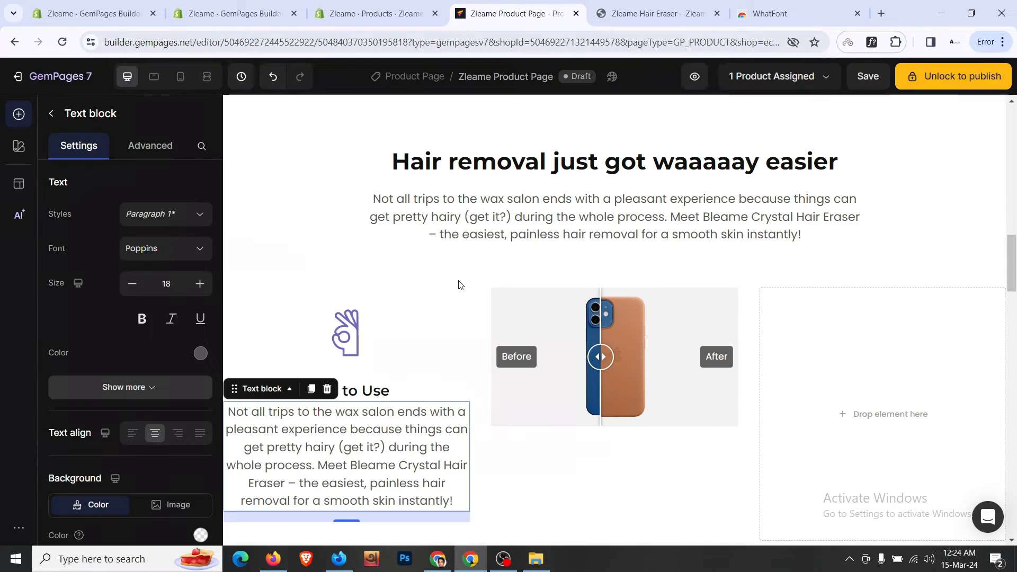
{"action": "key", "text": "ctrl+a"}
{"action": "key", "text": "ctrl+v"}
{"action": "key", "text": "BackSpace"}
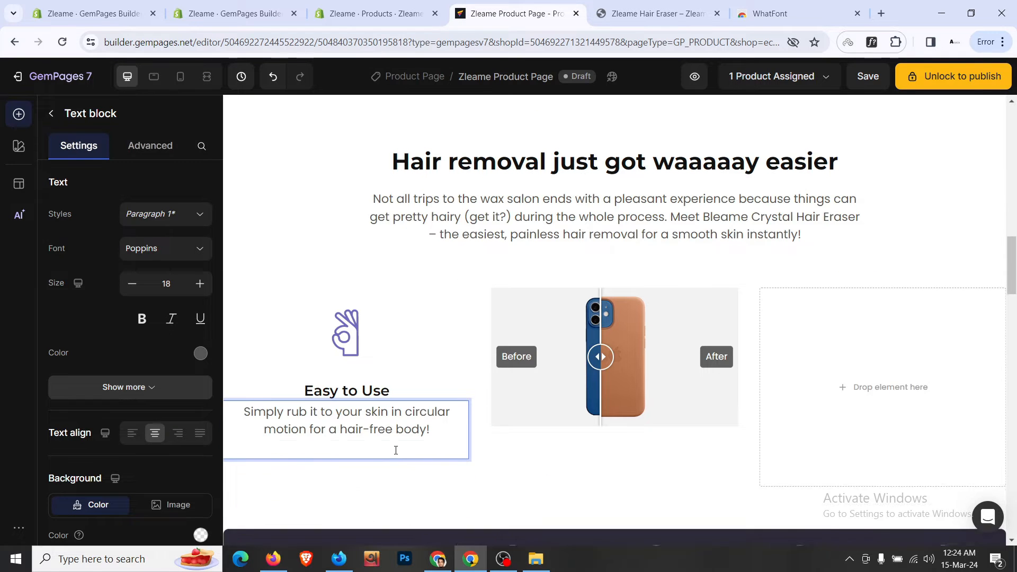
{"action": "left_click", "coordinate": [134, 289]}
{"action": "left_click", "coordinate": [134, 286]}
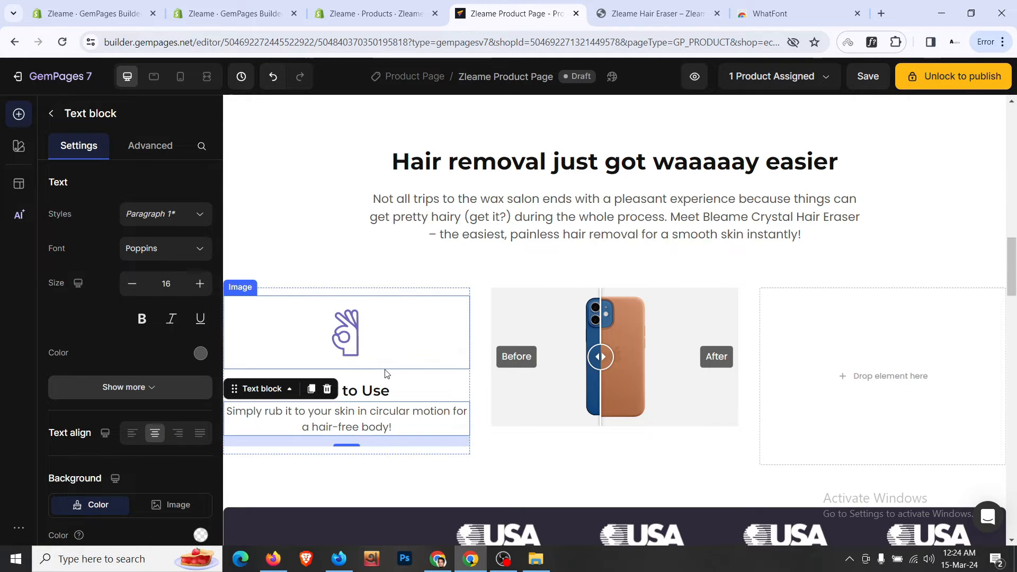
- Give the Easy to Use heading a 16px bottom gap
{"action": "left_click", "coordinate": [411, 354]}
{"action": "left_click", "coordinate": [159, 147]}
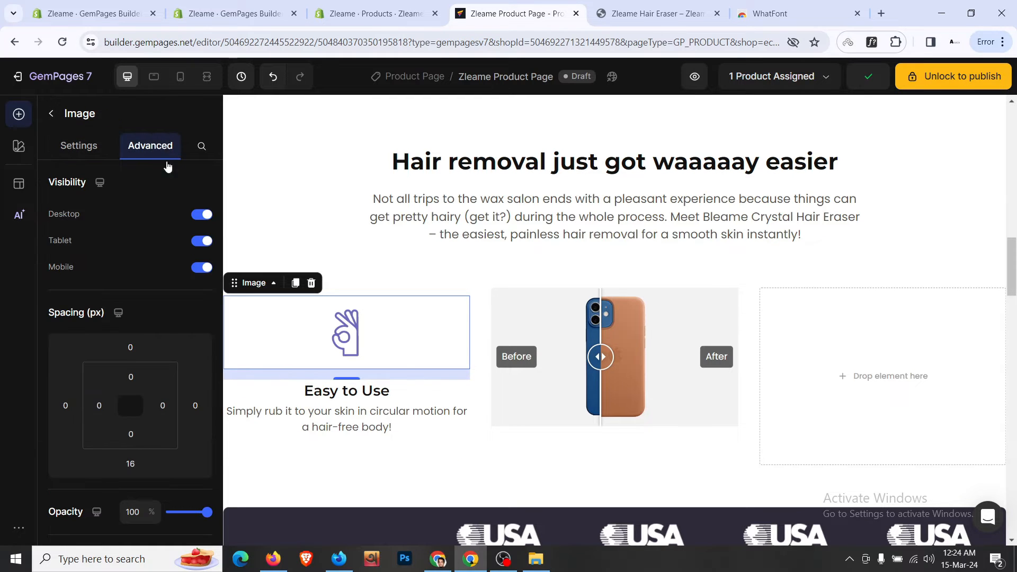
{"action": "left_click", "coordinate": [415, 388]}
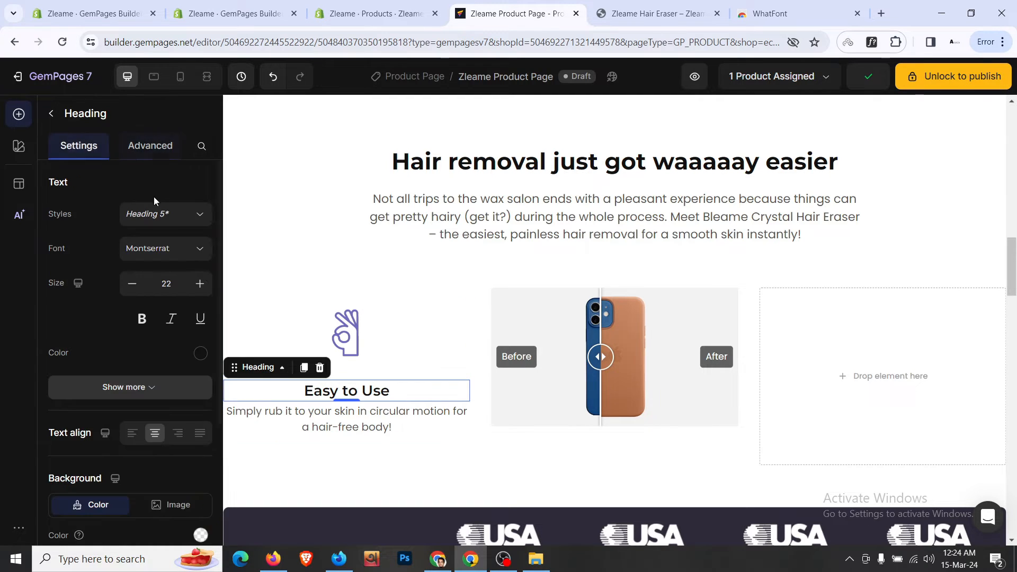
{"action": "left_click", "coordinate": [151, 146]}
{"action": "left_click", "coordinate": [130, 331]}
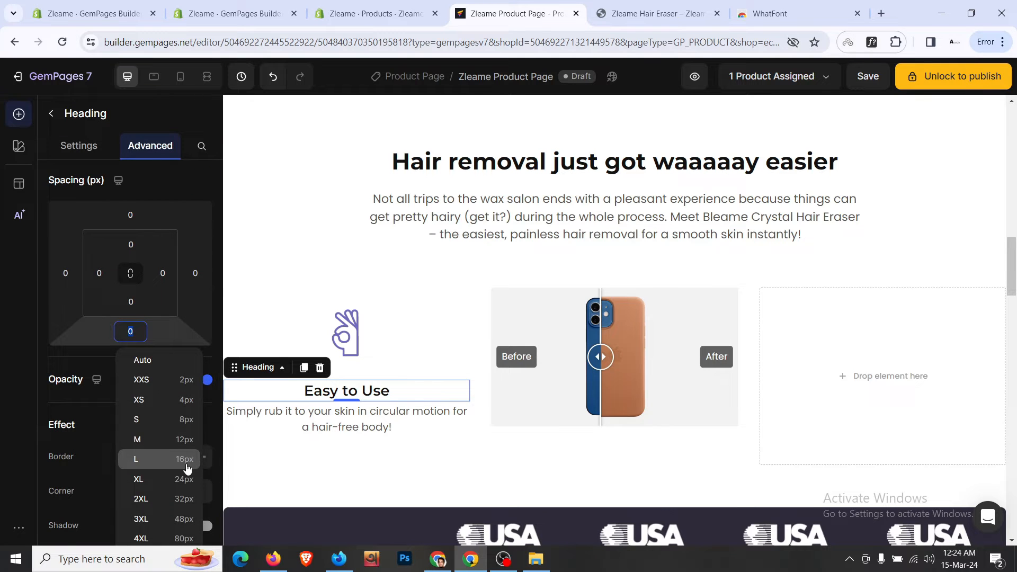
{"action": "left_click", "coordinate": [186, 459]}
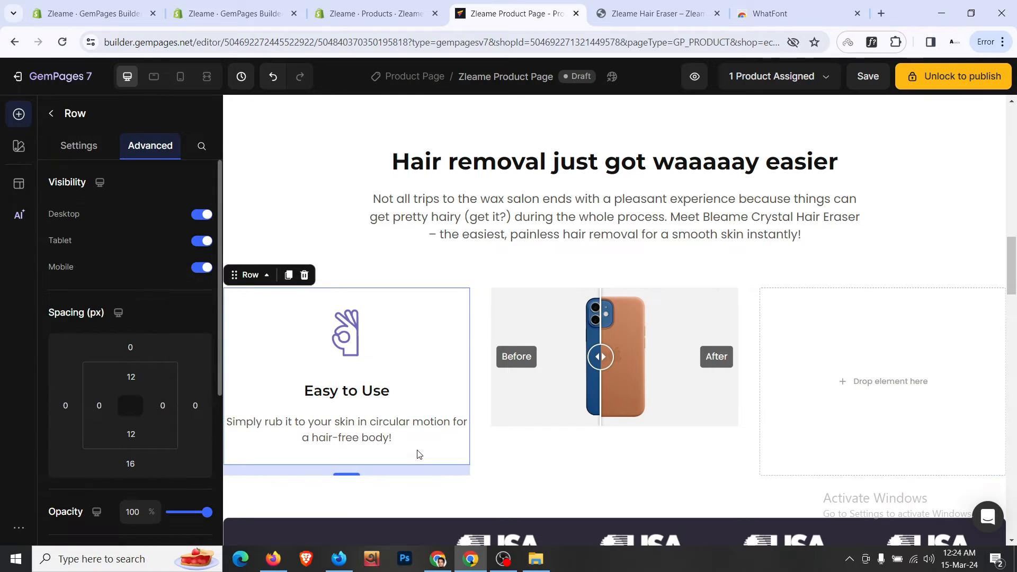
- Duplicate the Easy to Use feature block and retitle the copy's heading 'Long Lasting'
{"action": "left_click", "coordinate": [288, 275]}
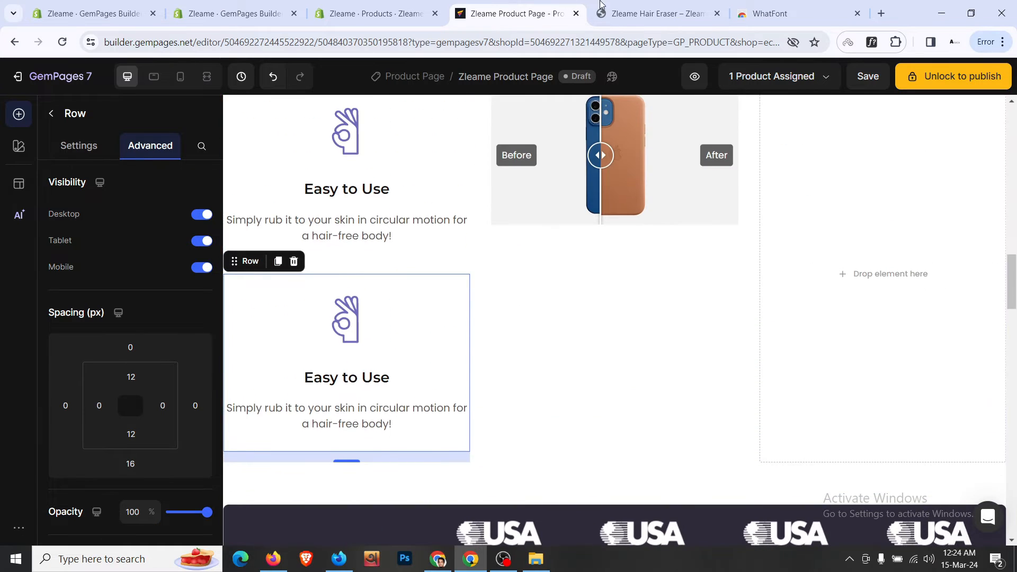
{"action": "left_click", "coordinate": [632, 5]}
{"action": "scroll", "coordinate": [307, 233], "scroll_direction": "down", "scroll_amount": 1}
{"action": "left_click", "coordinate": [241, 328]}
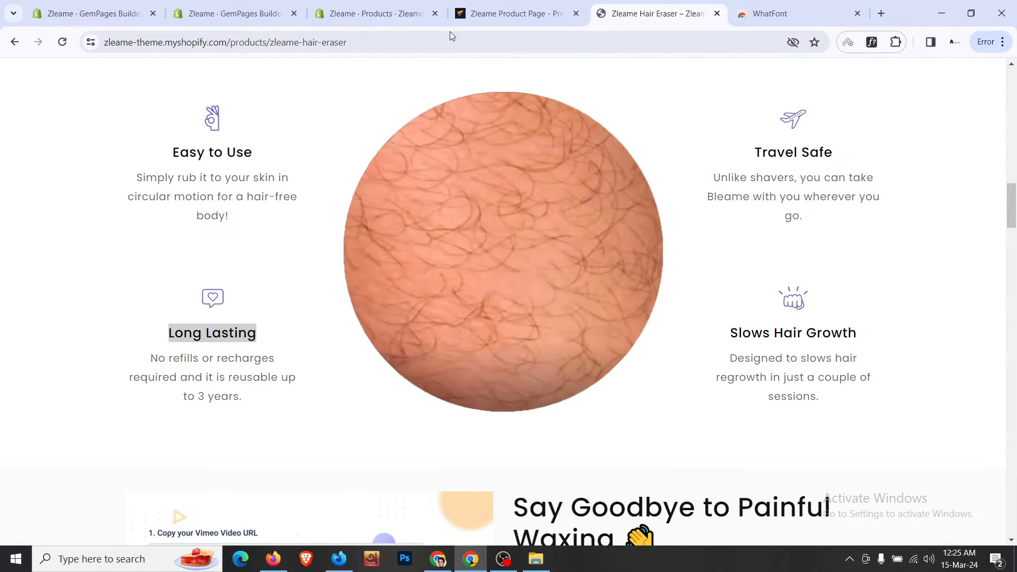
{"action": "left_click", "coordinate": [508, 13]}
{"action": "left_click", "coordinate": [383, 377]}
{"action": "double_click", "coordinate": [383, 377]}
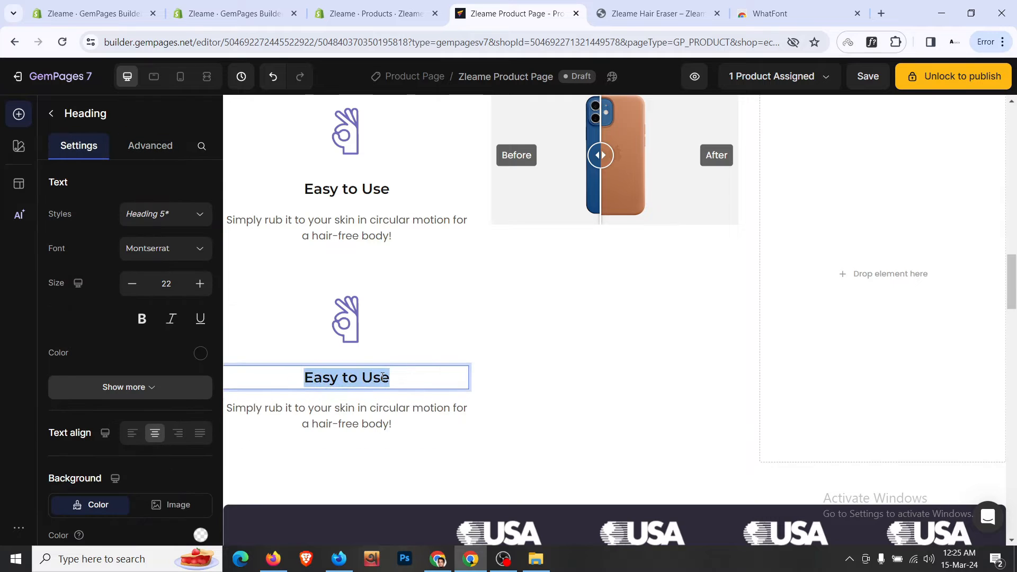
{"action": "type", "text": "Long Lasting"}
{"action": "left_click", "coordinate": [408, 339]}
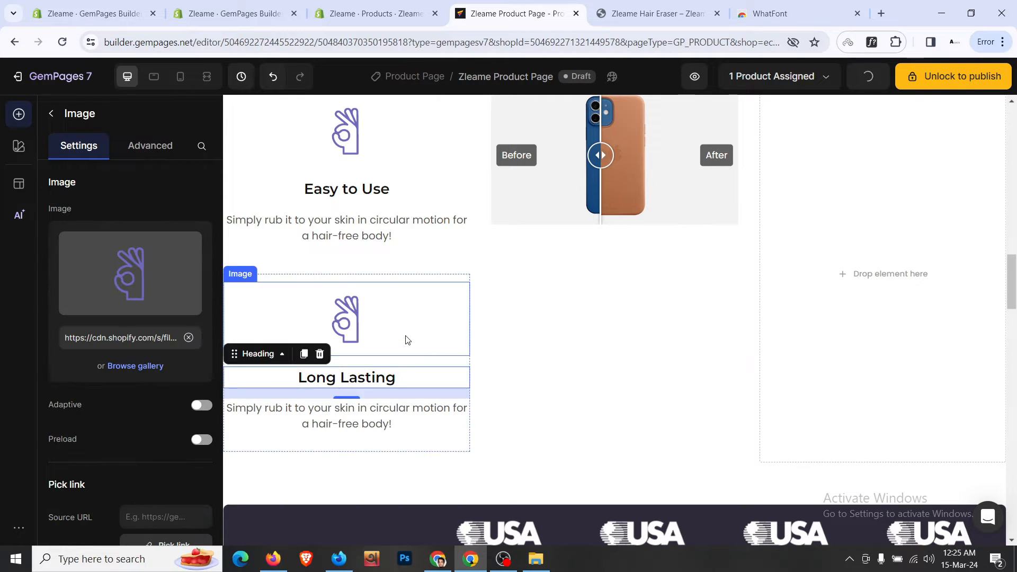
- Reduce the feature headings' bottom spacing to S 8px
{"action": "left_click", "coordinate": [433, 447]}
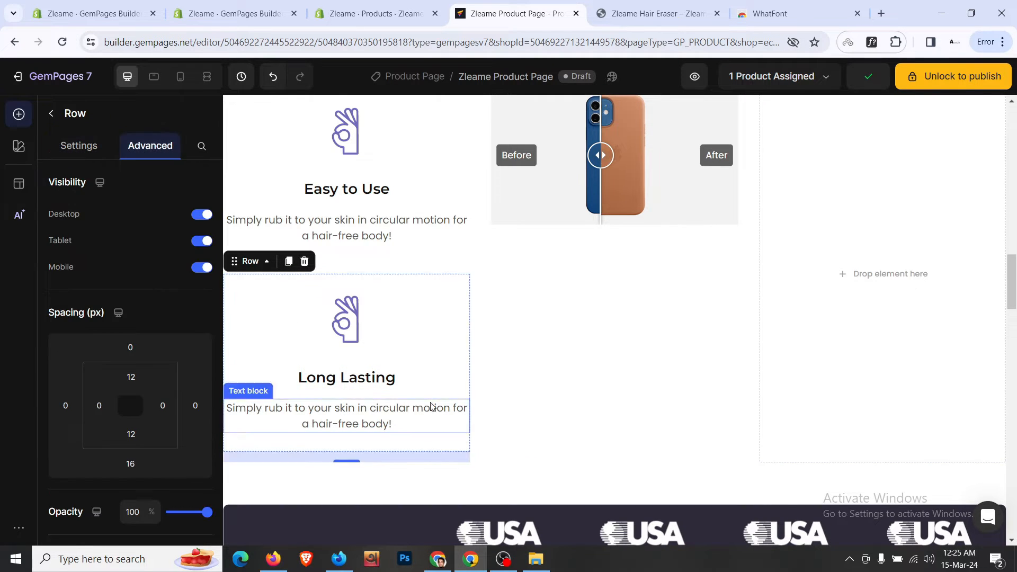
{"action": "left_click", "coordinate": [430, 382]}
{"action": "left_click", "coordinate": [166, 152]}
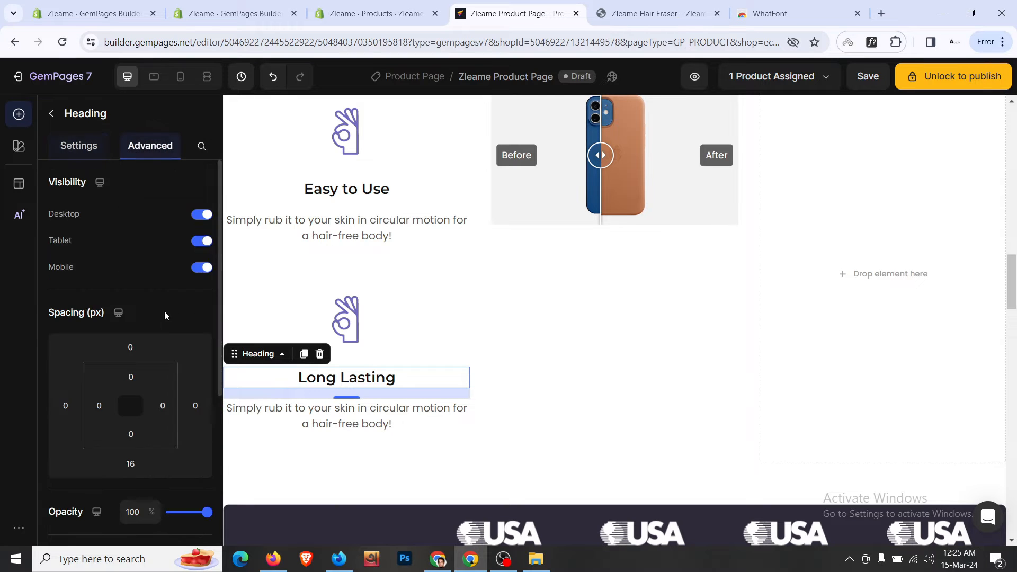
{"action": "scroll", "coordinate": [164, 310], "scroll_direction": "down", "scroll_amount": 3}
{"action": "left_click", "coordinate": [130, 331]}
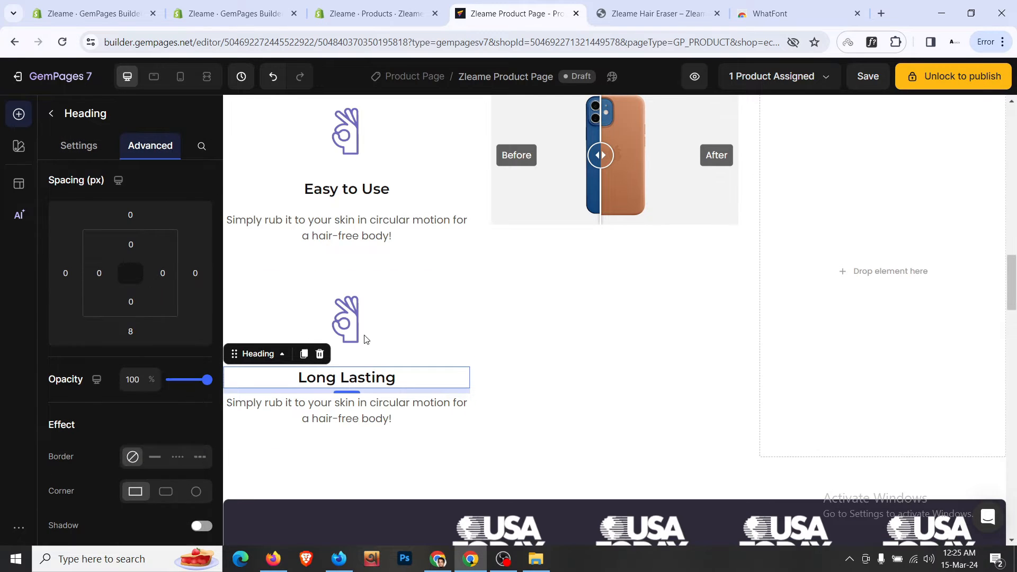
{"action": "scroll", "coordinate": [438, 324], "scroll_direction": "up", "scroll_amount": 3}
{"action": "left_click", "coordinate": [366, 321]}
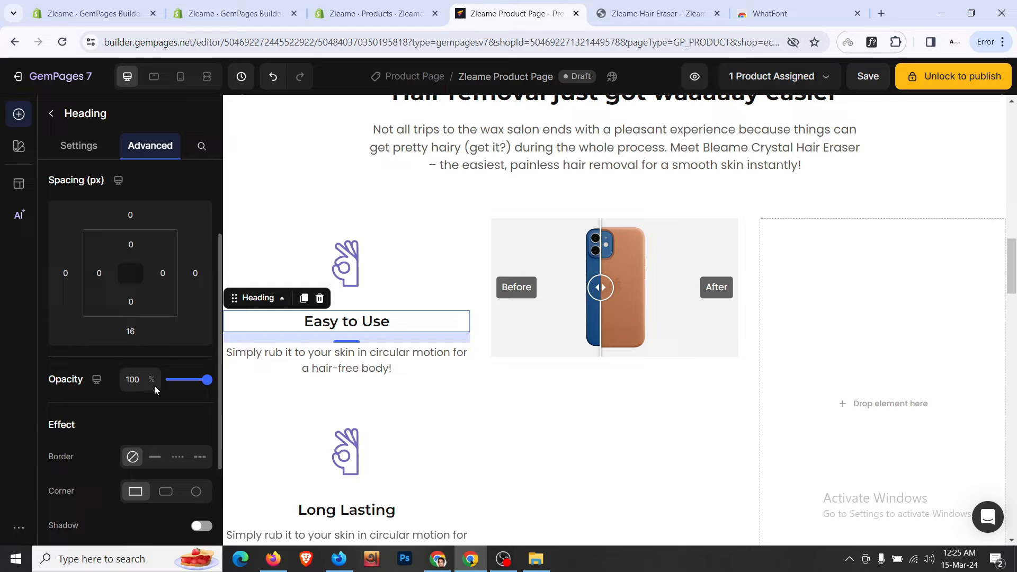
{"action": "left_click", "coordinate": [130, 331]}
{"action": "left_click", "coordinate": [179, 423]}
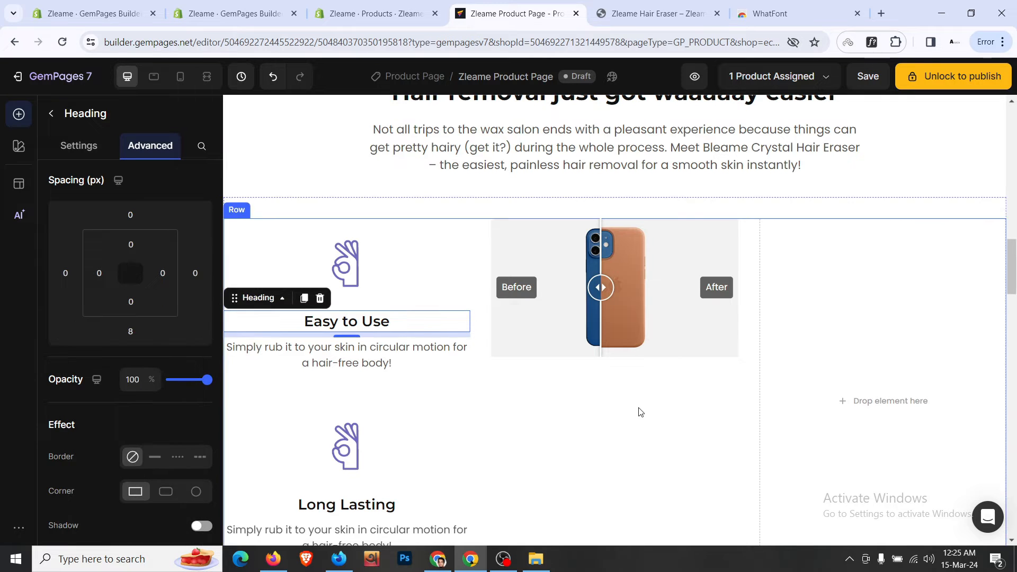
- Fill the right column with two copies of the Easy to Use feature block
{"action": "left_click", "coordinate": [300, 224]}
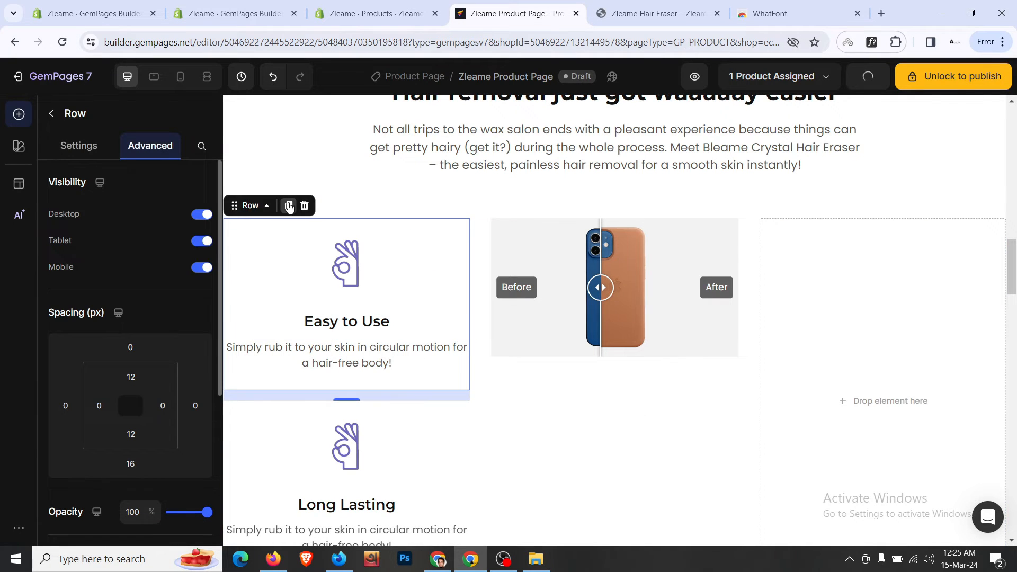
{"action": "left_click", "coordinate": [288, 206]}
{"action": "left_click_drag", "start_coordinate": [865, 320], "coordinate": [895, 328]}
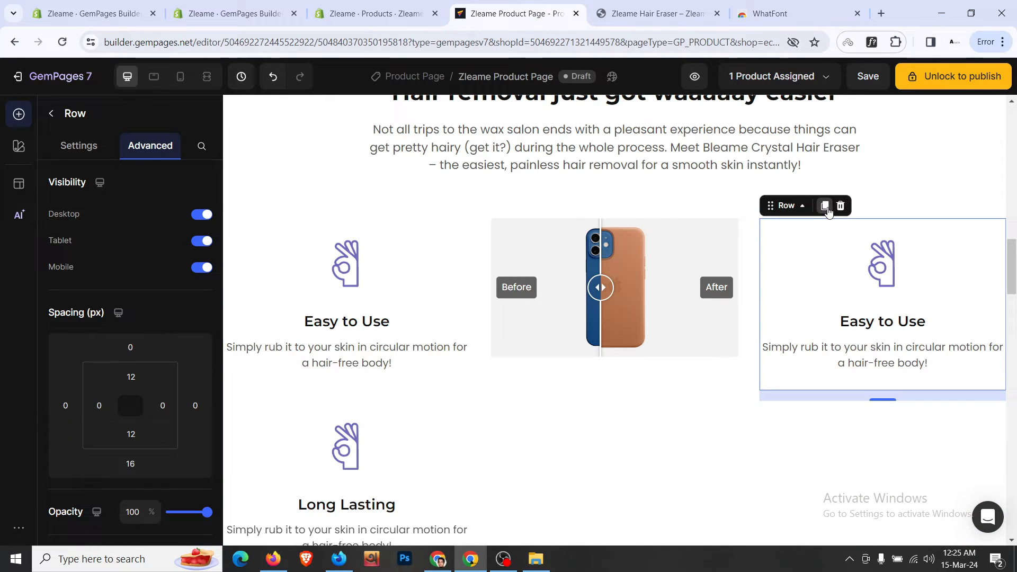
{"action": "left_click", "coordinate": [825, 206]}
{"action": "scroll", "coordinate": [713, 393], "scroll_direction": "down", "scroll_amount": 1}
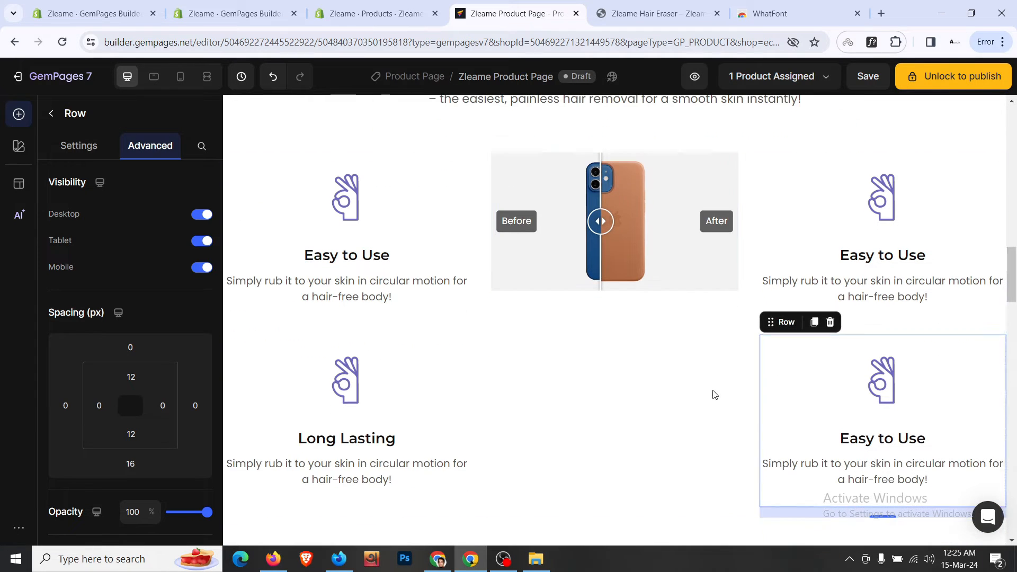
- Set the three-column row's vertical alignment to Middle
{"action": "left_click", "coordinate": [664, 480]}
{"action": "left_click", "coordinate": [79, 145]}
{"action": "scroll", "coordinate": [118, 281], "scroll_direction": "down", "scroll_amount": 1}
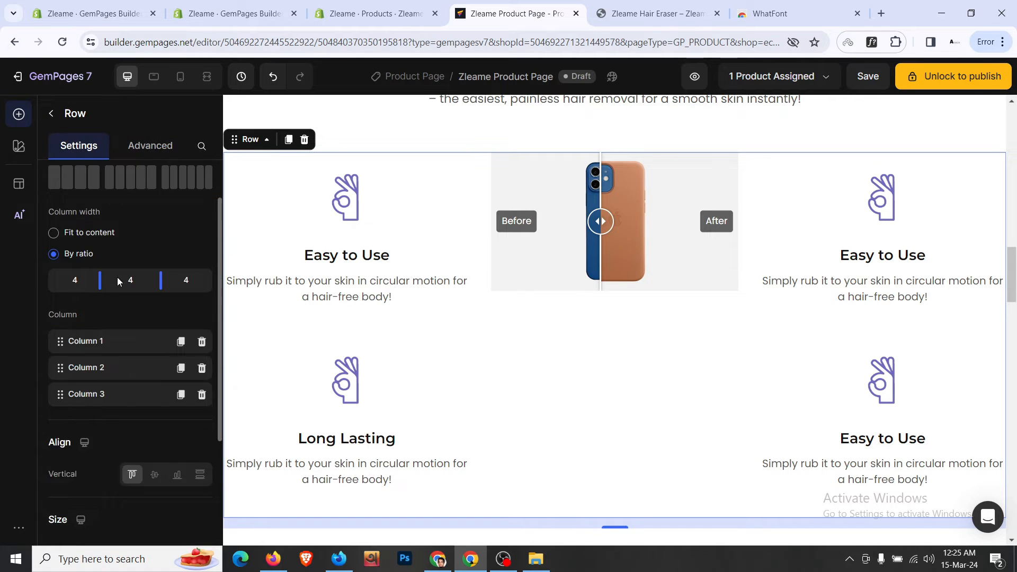
{"action": "scroll", "coordinate": [119, 281], "scroll_direction": "down", "scroll_amount": 1}
{"action": "left_click", "coordinate": [159, 410]}
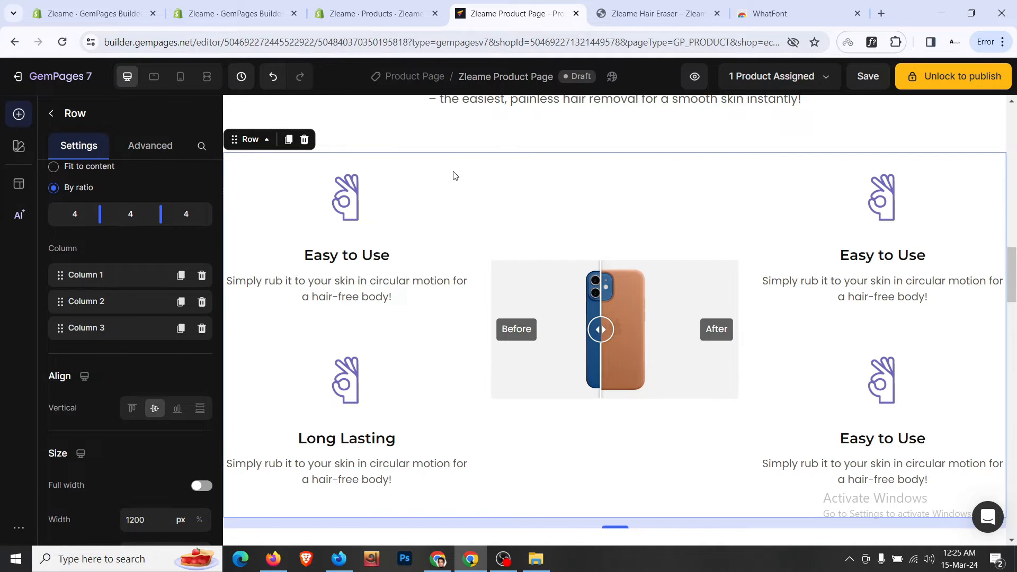
{"action": "left_click", "coordinate": [642, 9]}
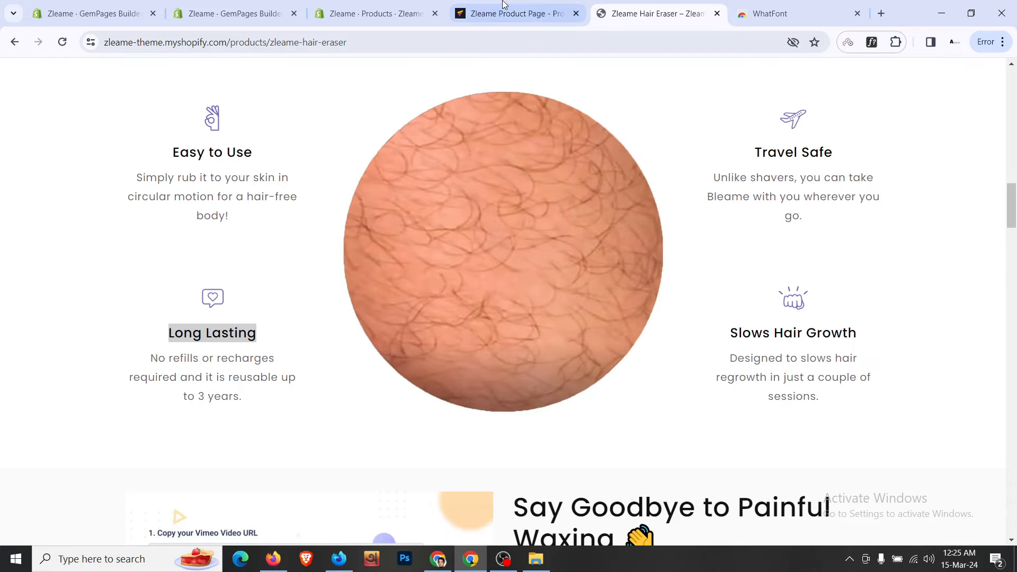
{"action": "left_click", "coordinate": [517, 13]}
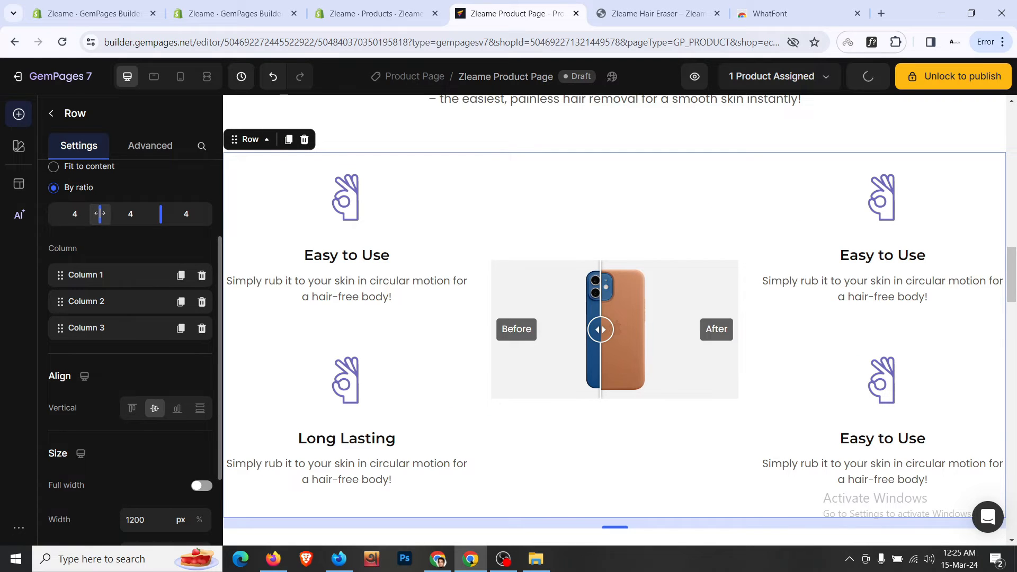
- Drag the column dividers to a 3/6/3 ratio
{"action": "left_click_drag", "start_coordinate": [90, 213], "coordinate": [88, 213]}
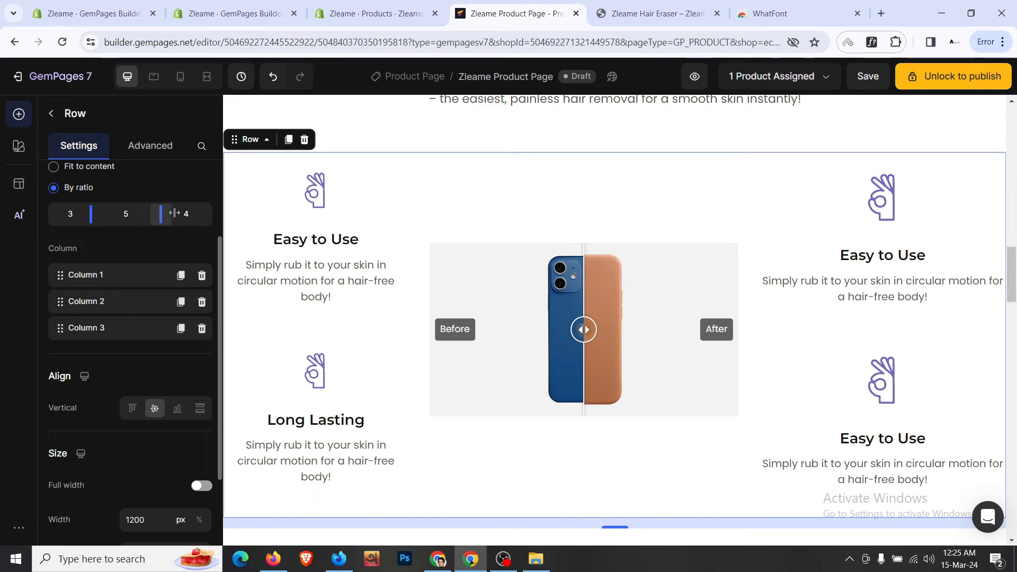
{"action": "left_click_drag", "start_coordinate": [174, 212], "coordinate": [176, 212]}
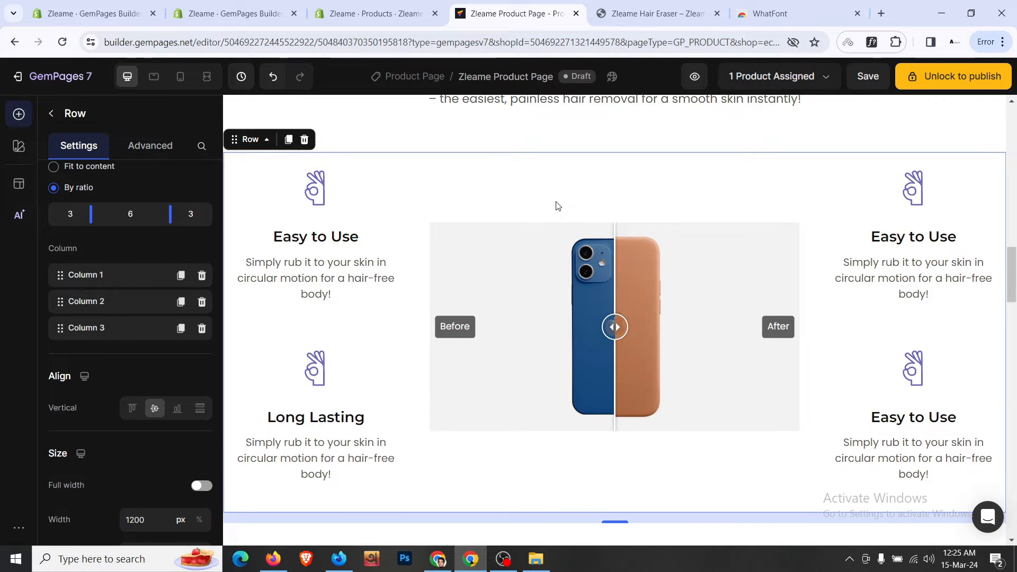
{"action": "scroll", "coordinate": [556, 206], "scroll_direction": "down", "scroll_amount": 3}
{"action": "scroll", "coordinate": [557, 204], "scroll_direction": "up", "scroll_amount": 4}
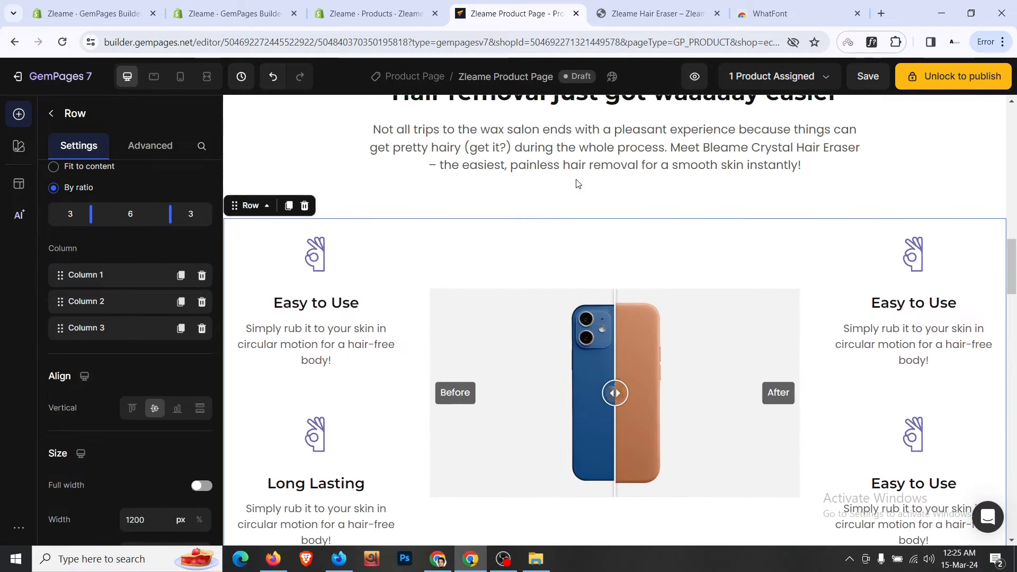
- Set the before/after features section's top padding to 0
{"action": "left_click", "coordinate": [565, 200]}
{"action": "left_click", "coordinate": [165, 158]}
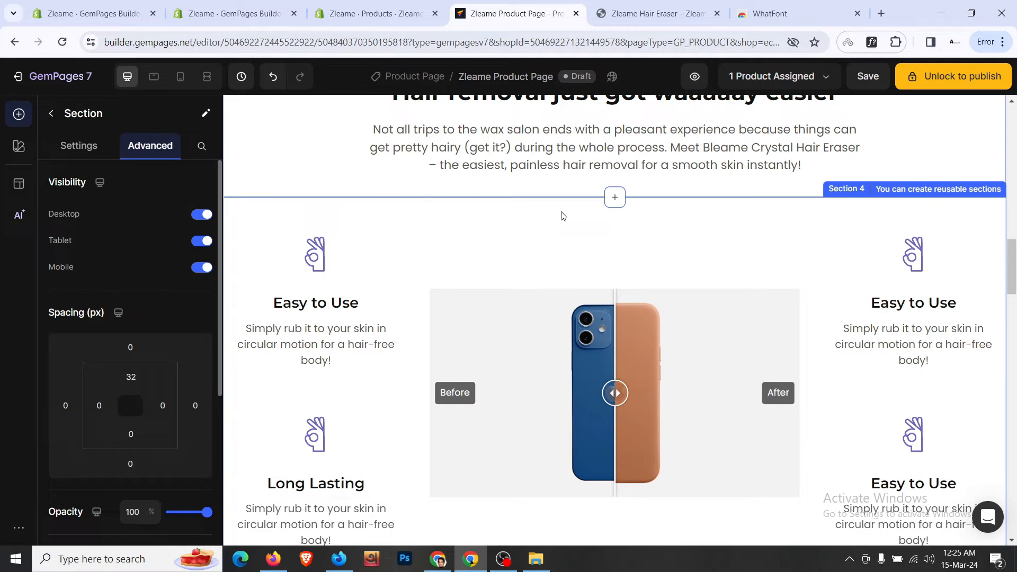
{"action": "left_click", "coordinate": [131, 377]}
{"action": "type", "text": "0"}
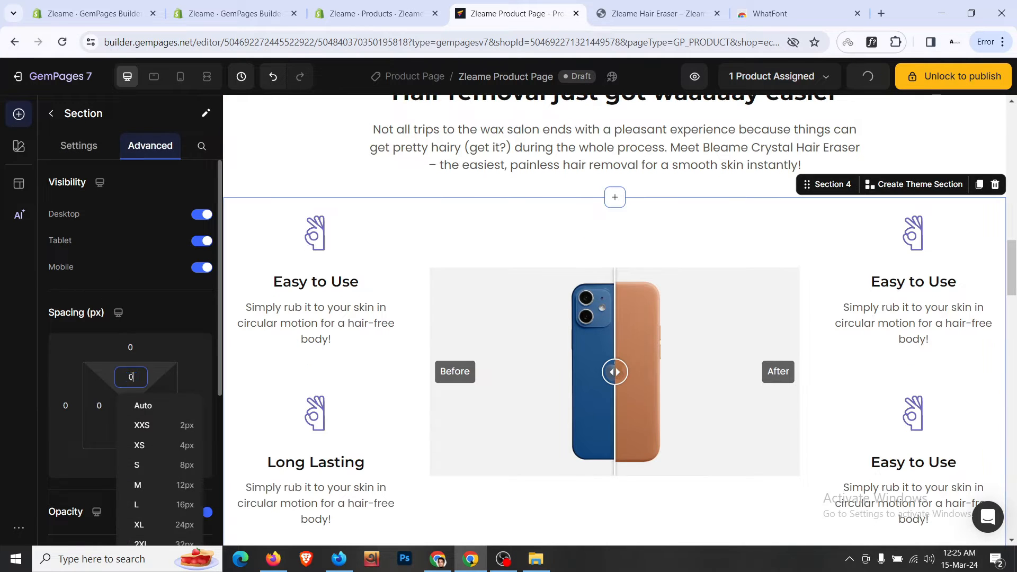
{"action": "left_click", "coordinate": [264, 161]}
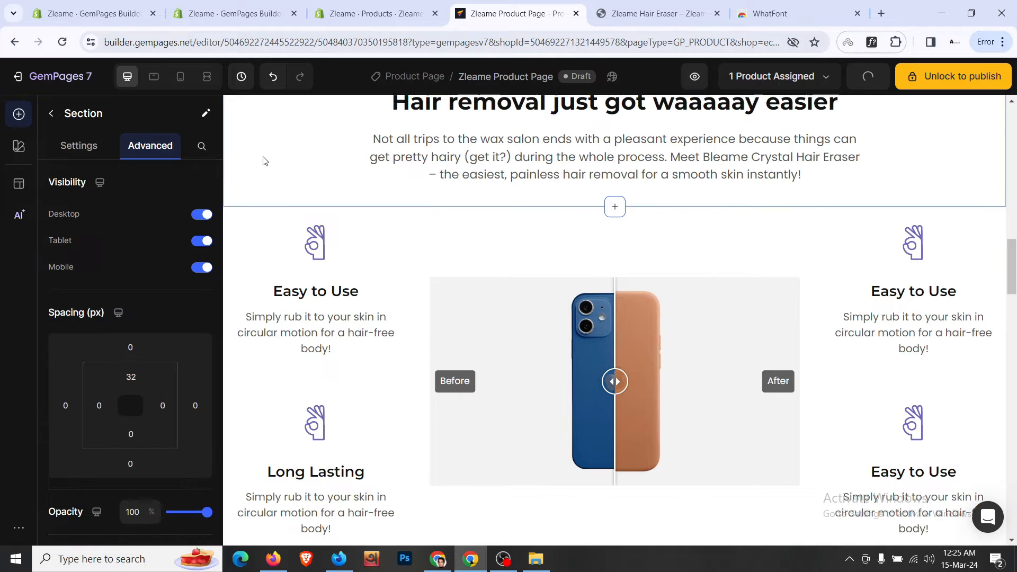
{"action": "scroll", "coordinate": [265, 160], "scroll_direction": "down", "scroll_amount": 6}
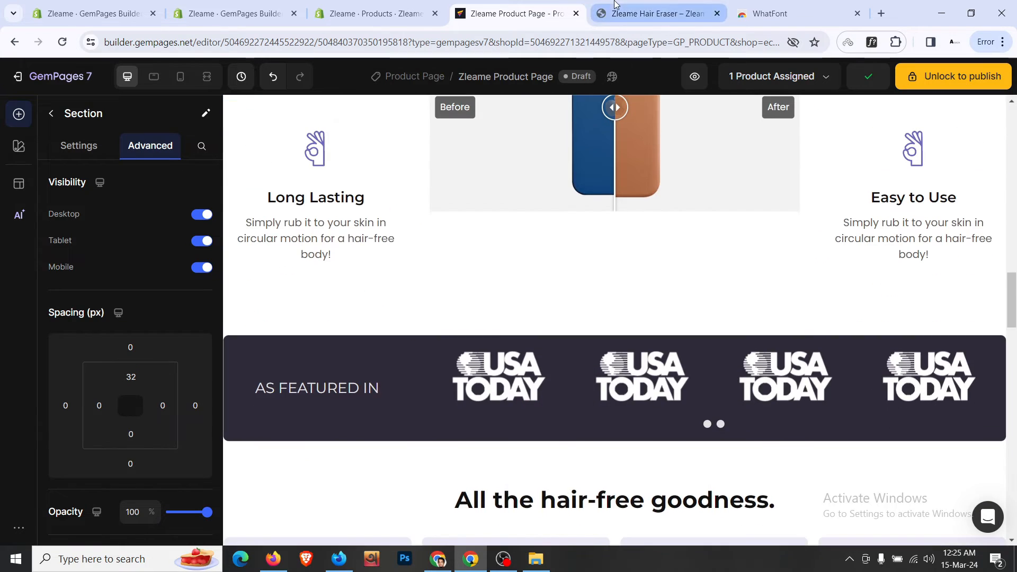
- Set the bottom spacing under the feature columns row to 0
{"action": "left_click", "coordinate": [615, 6]}
{"action": "left_click", "coordinate": [564, 4]}
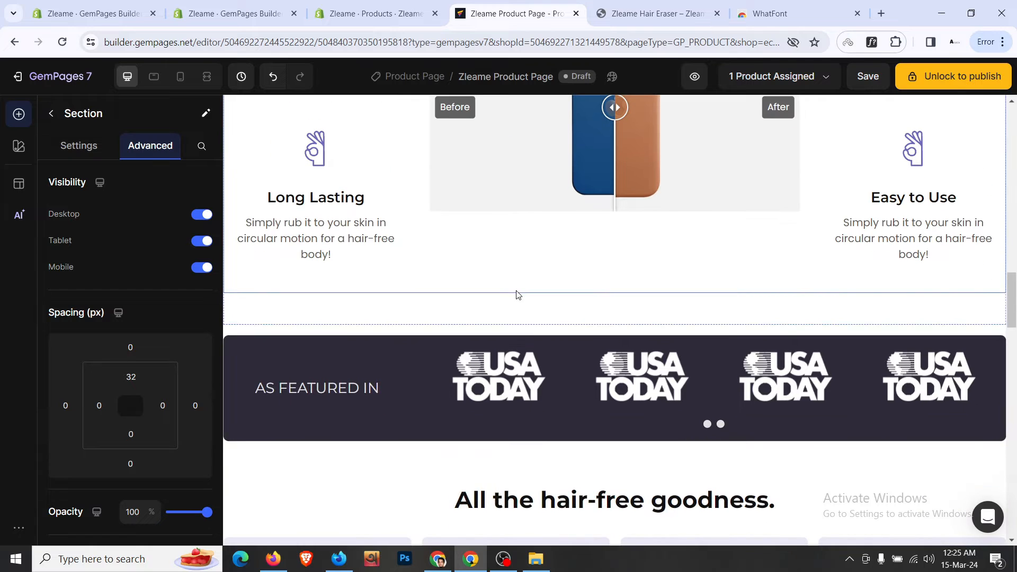
{"action": "left_click", "coordinate": [517, 290]}
{"action": "left_click", "coordinate": [143, 147]}
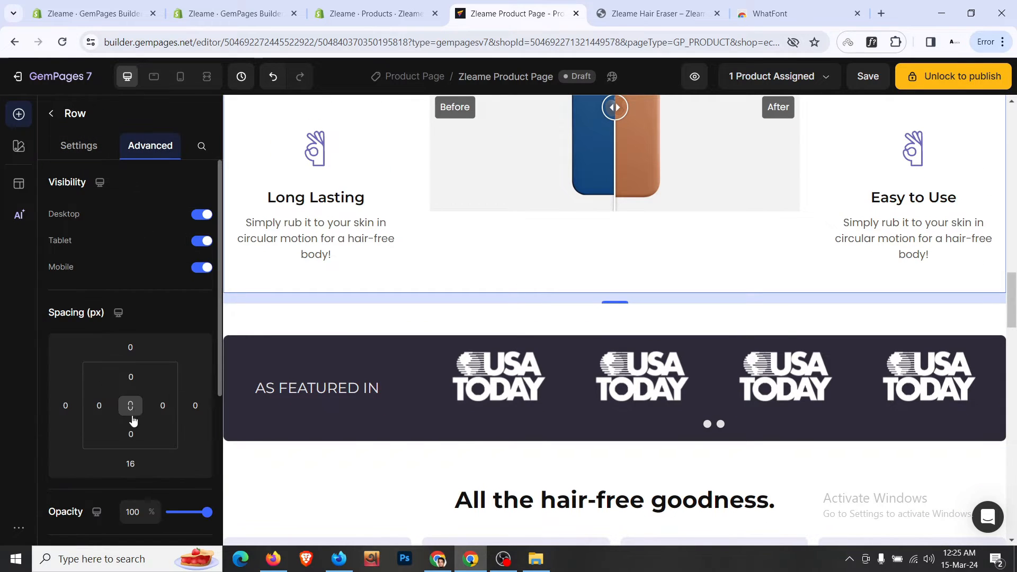
{"action": "left_click", "coordinate": [130, 463]}
{"action": "type", "text": "0"}
{"action": "scroll", "coordinate": [546, 242], "scroll_direction": "up", "scroll_amount": 5}
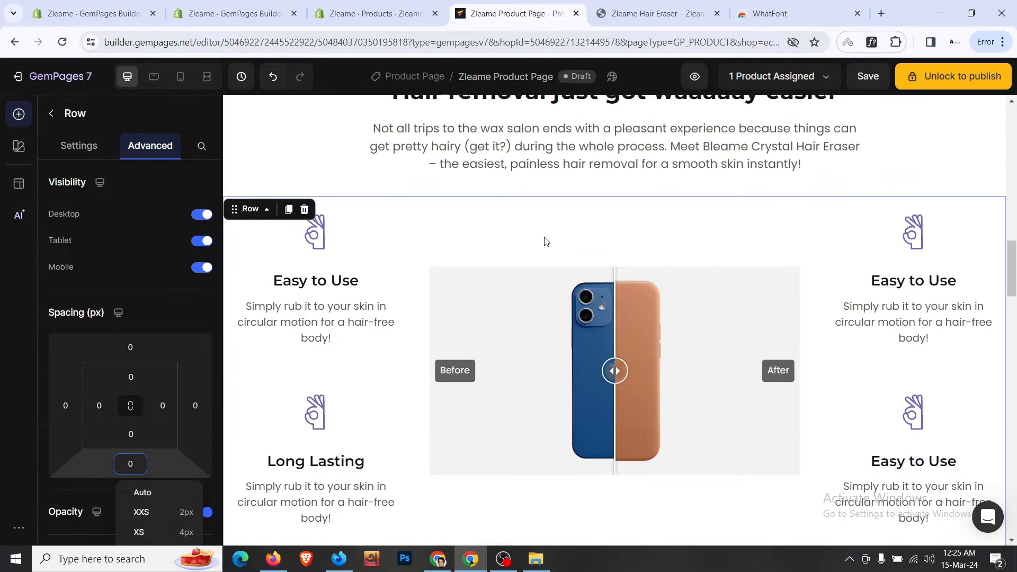
{"action": "scroll", "coordinate": [546, 242], "scroll_direction": "up", "scroll_amount": 1}
{"action": "left_click", "coordinate": [328, 238]}
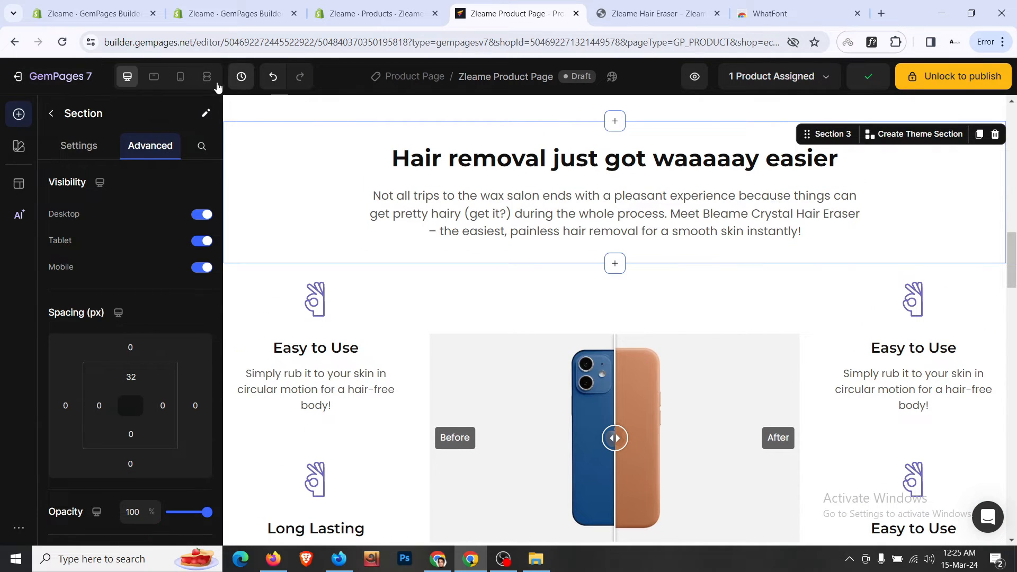
- In the mobile layout, give the heading section 24px left and right padding
{"action": "left_click", "coordinate": [180, 80]}
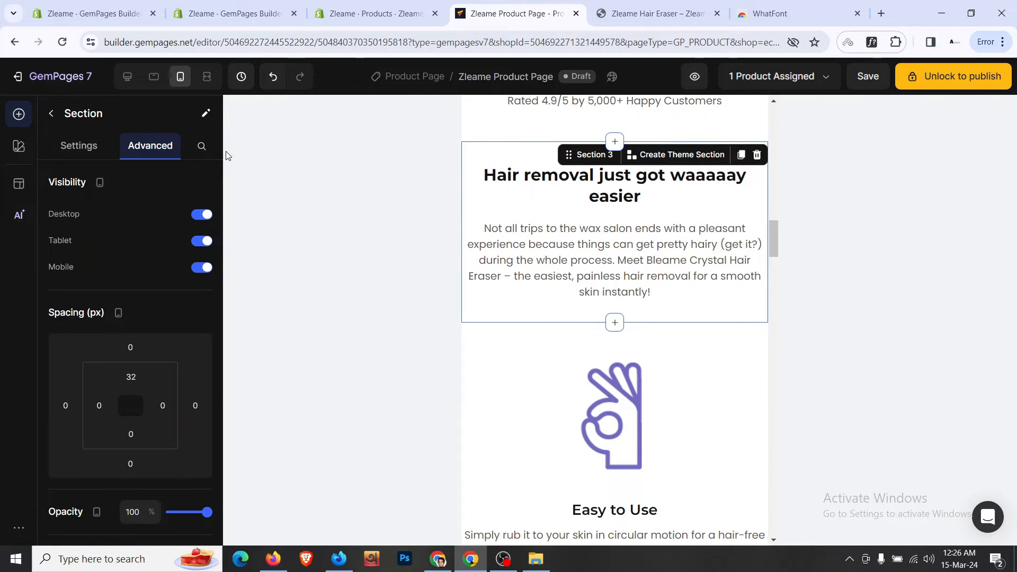
{"action": "scroll", "coordinate": [129, 358], "scroll_direction": "down", "scroll_amount": 2}
{"action": "left_click", "coordinate": [99, 273]}
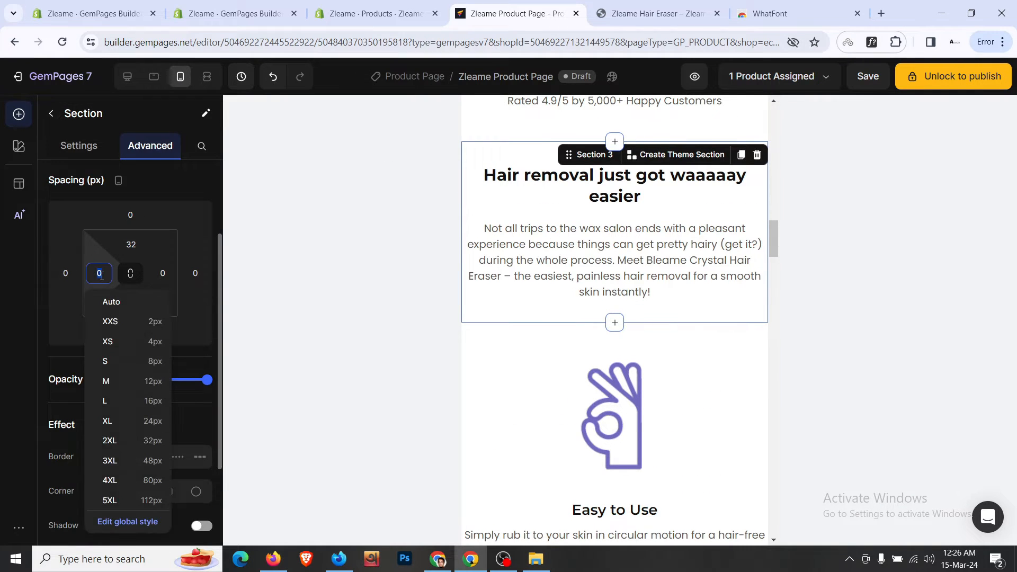
{"action": "left_click", "coordinate": [134, 421]}
{"action": "left_click", "coordinate": [163, 274]}
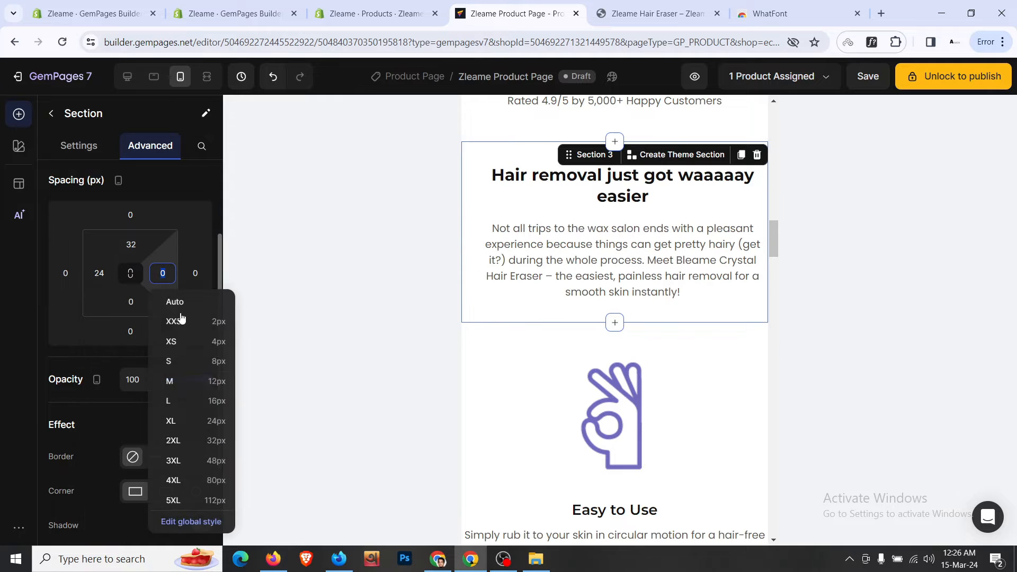
{"action": "left_click", "coordinate": [216, 422]}
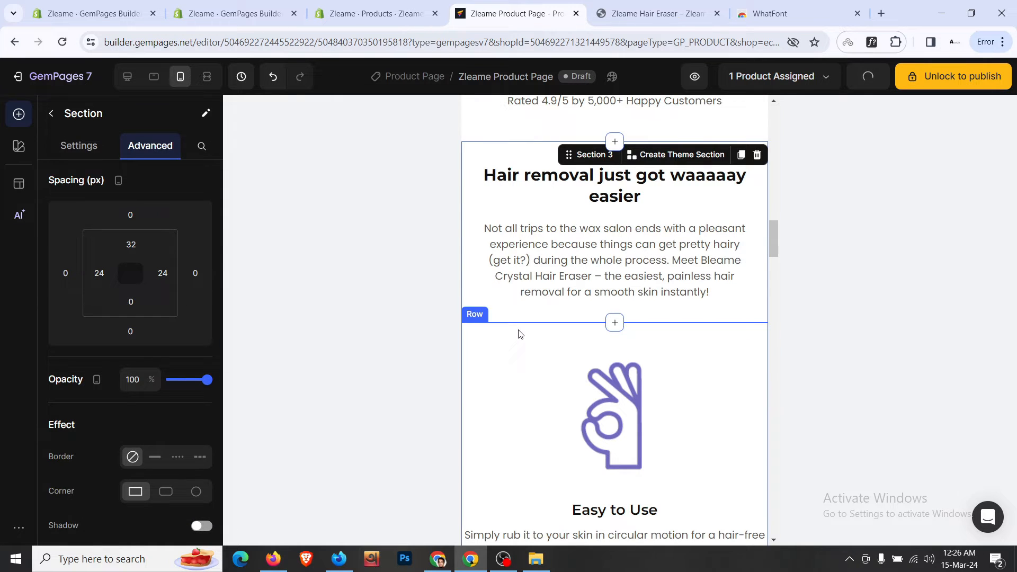
- Give the first feature row 24px left and right padding
{"action": "left_click", "coordinate": [519, 334]}
{"action": "scroll", "coordinate": [82, 422], "scroll_direction": "down", "scroll_amount": 1}
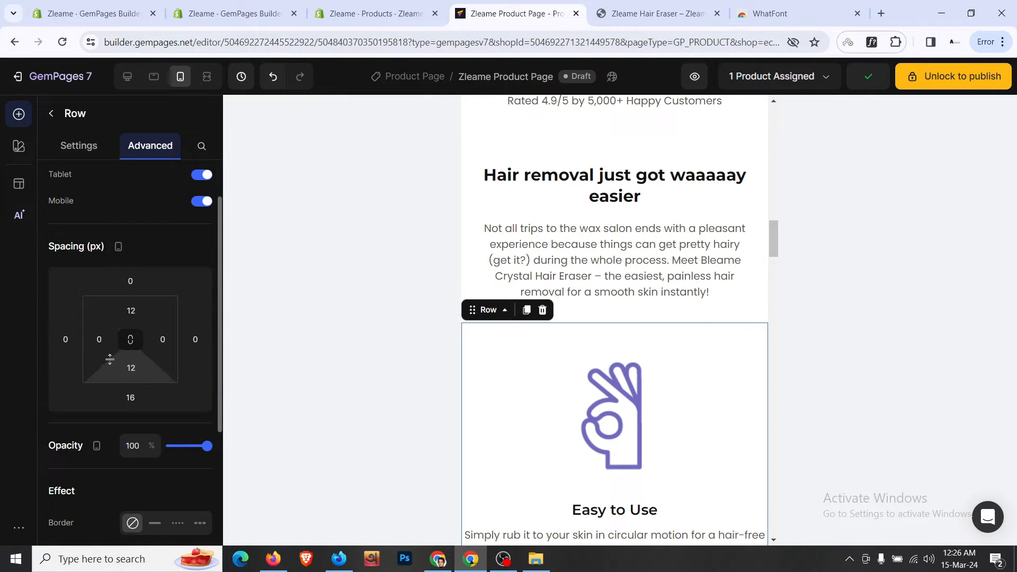
{"action": "left_click", "coordinate": [98, 339]}
{"action": "left_click", "coordinate": [163, 488]}
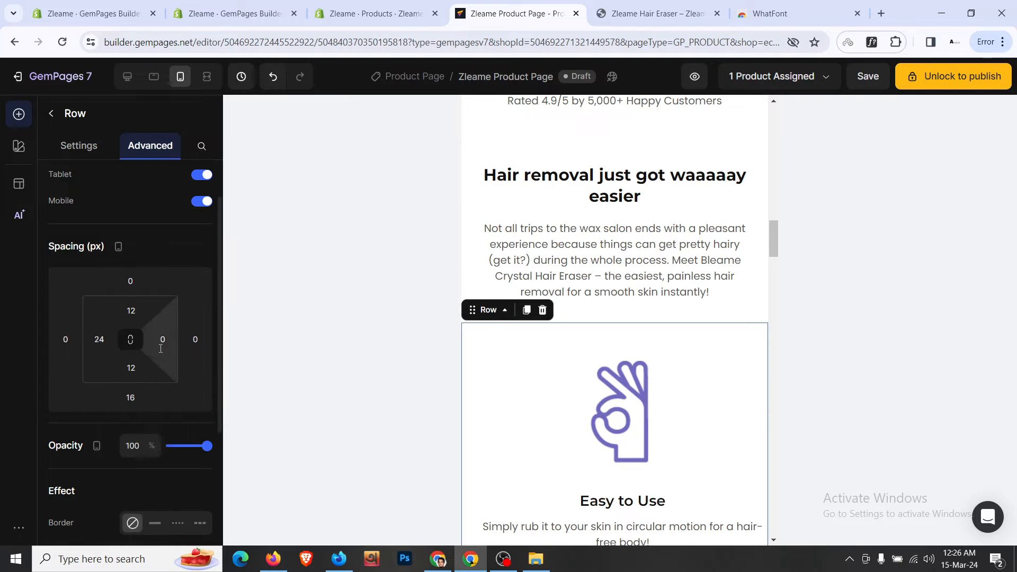
{"action": "left_click", "coordinate": [162, 339]}
{"action": "left_click", "coordinate": [215, 489]}
- Shrink the Easy to Use hand image's width from 38 to 30
{"action": "scroll", "coordinate": [613, 269], "scroll_direction": "down", "scroll_amount": 3}
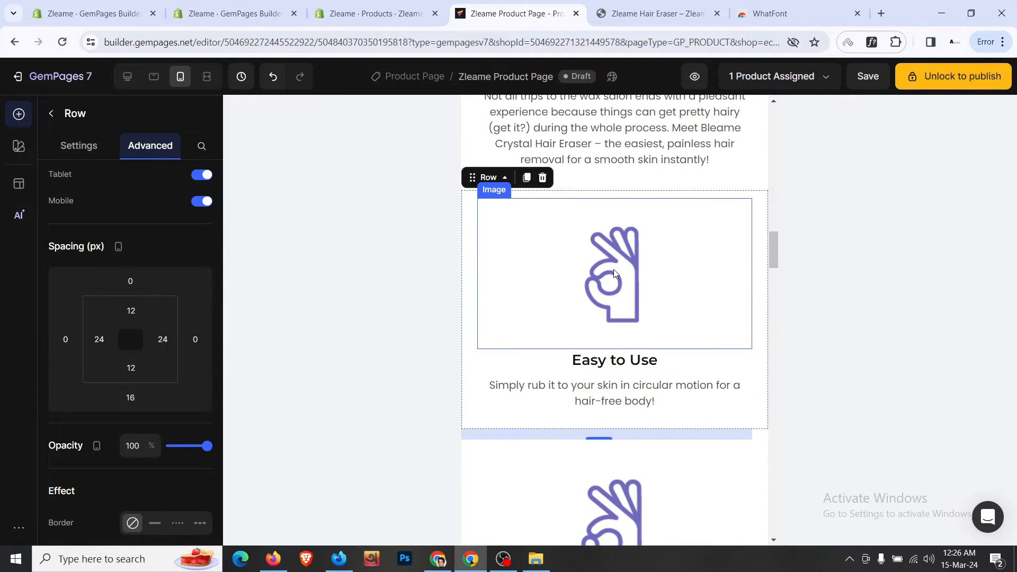
{"action": "left_click", "coordinate": [615, 268]}
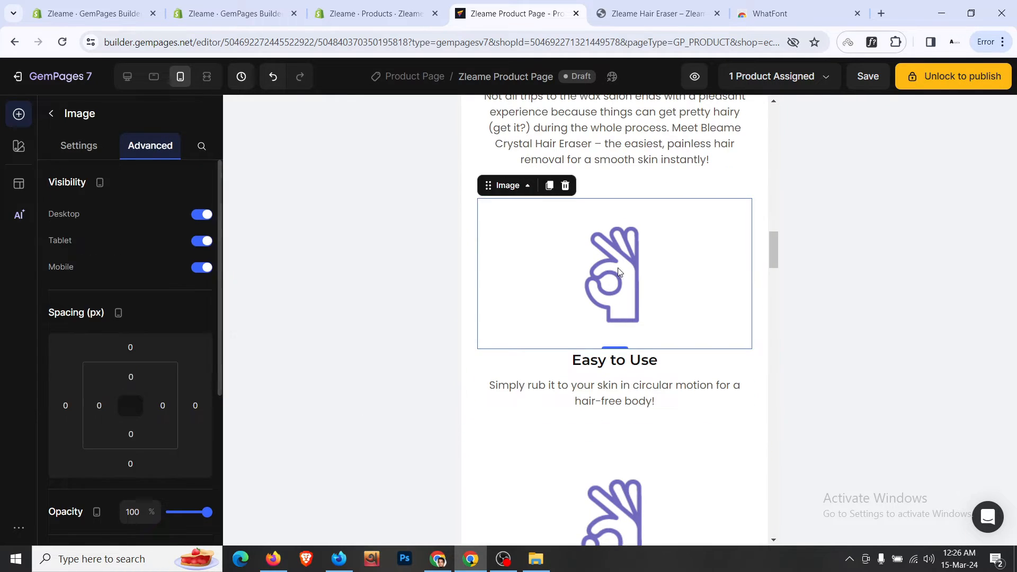
{"action": "left_click", "coordinate": [80, 145]}
{"action": "scroll", "coordinate": [169, 357], "scroll_direction": "down", "scroll_amount": 5}
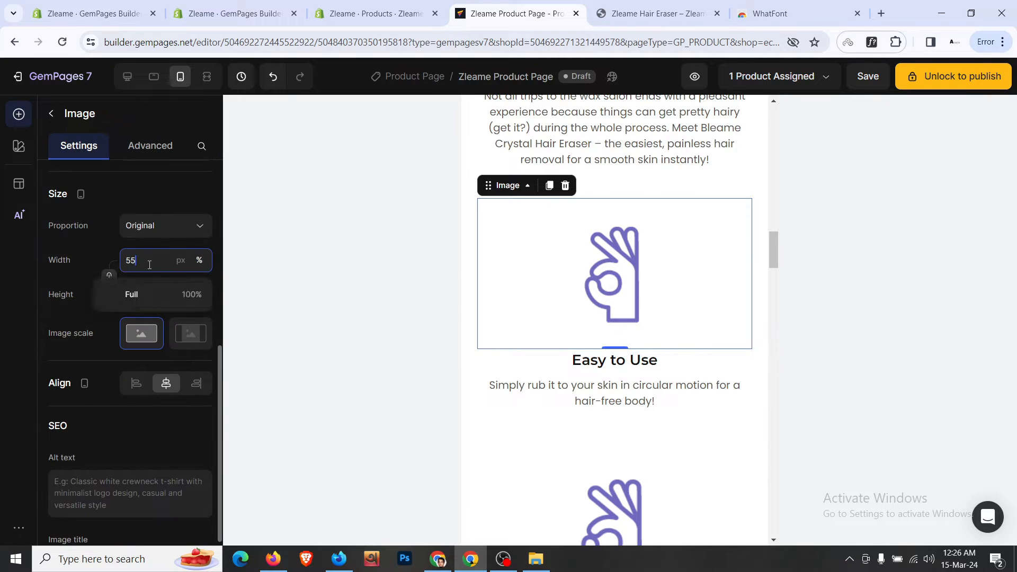
{"action": "key", "text": "Down"}
{"action": "key", "text": "Down"}
{"action": "key", "text": "Down"}
{"action": "key", "text": "Down"}
{"action": "key", "text": "Down"}
{"action": "key", "text": "Down"}
{"action": "key", "text": "Down"}
{"action": "key", "text": "Down"}
{"action": "key", "text": "Down"}
{"action": "key", "text": "Down"}
{"action": "key", "text": "Down"}
{"action": "key", "text": "Down"}
{"action": "key", "text": "Down"}
{"action": "key", "text": "Down"}
{"action": "key", "text": "Down"}
{"action": "key", "text": "Down"}
{"action": "key", "text": "Down"}
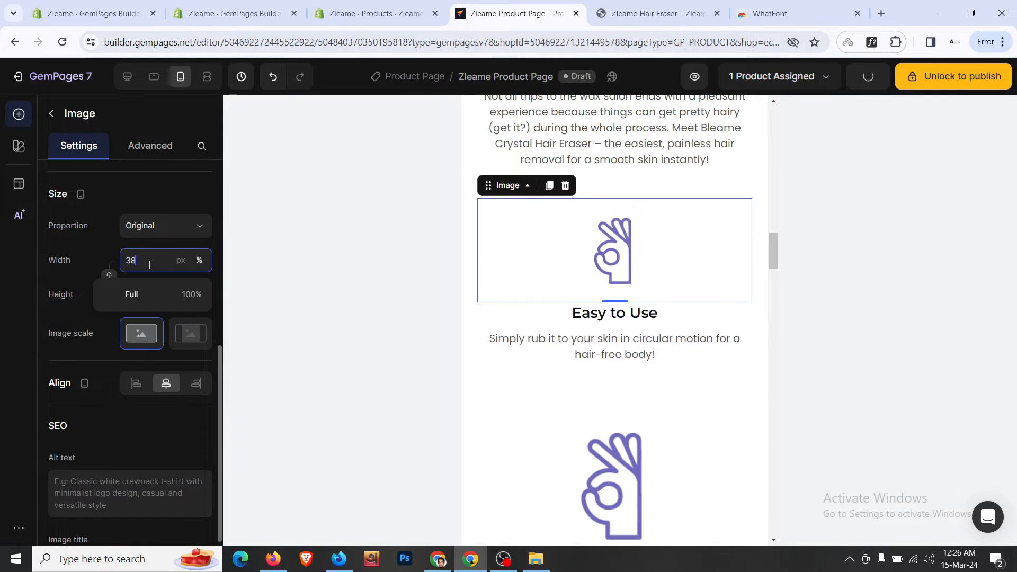
{"action": "key", "text": "Down"}
{"action": "key", "text": "Down"}
{"action": "key", "text": "Down"}
{"action": "key", "text": "Down"}
{"action": "key", "text": "Down"}
{"action": "key", "text": "Down"}
{"action": "key", "text": "Down"}
{"action": "key", "text": "Down"}
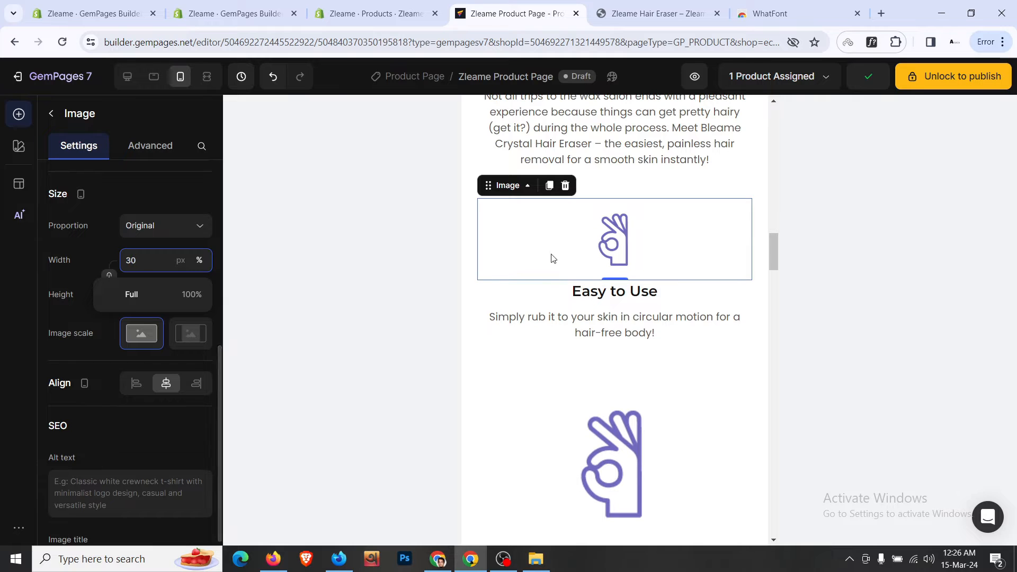
- Copy the small hand image's style onto the Long Lasting hand image
{"action": "right_click", "coordinate": [572, 236]}
{"action": "left_click", "coordinate": [619, 388]}
{"action": "scroll", "coordinate": [599, 270], "scroll_direction": "down", "scroll_amount": 2}
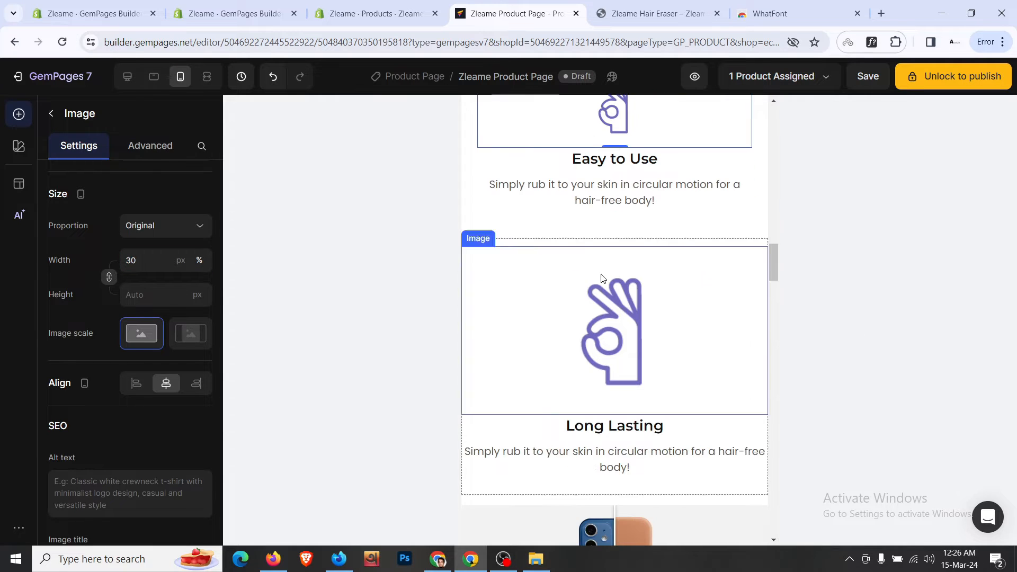
{"action": "right_click", "coordinate": [605, 294]}
{"action": "left_click", "coordinate": [652, 476]}
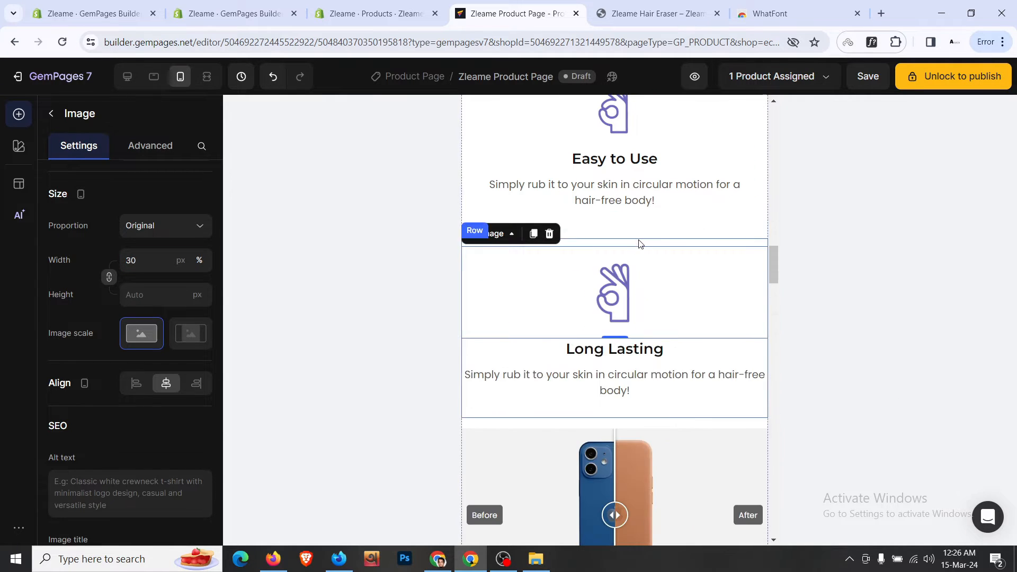
{"action": "left_click", "coordinate": [639, 243]}
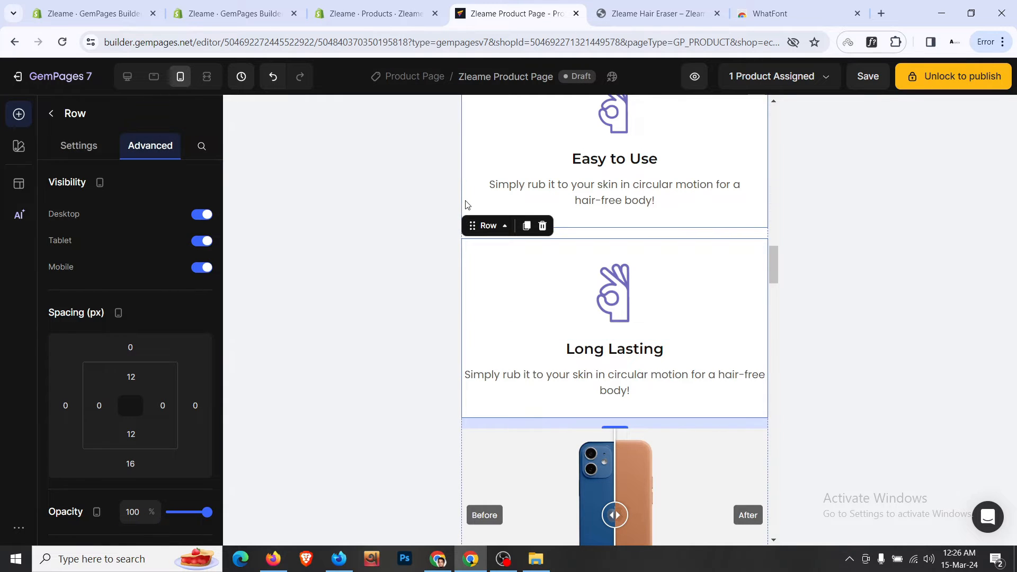
{"action": "scroll", "coordinate": [466, 205], "scroll_direction": "up", "scroll_amount": 1}
- Set the bottom margin of the Easy to Use and Long Lasting rows to 0
{"action": "left_click", "coordinate": [606, 280]}
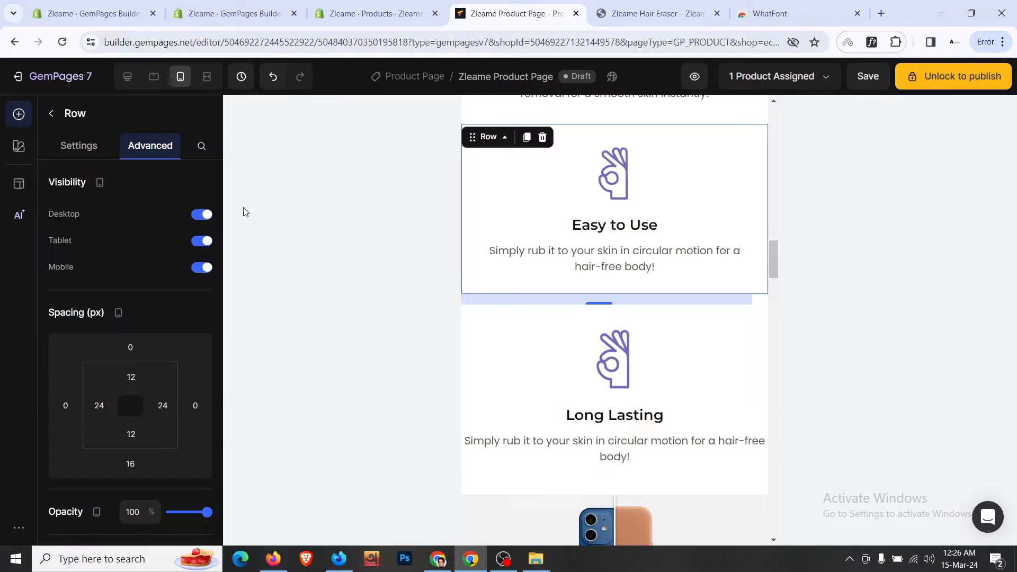
{"action": "left_click", "coordinate": [134, 464]}
{"action": "type", "text": "0"}
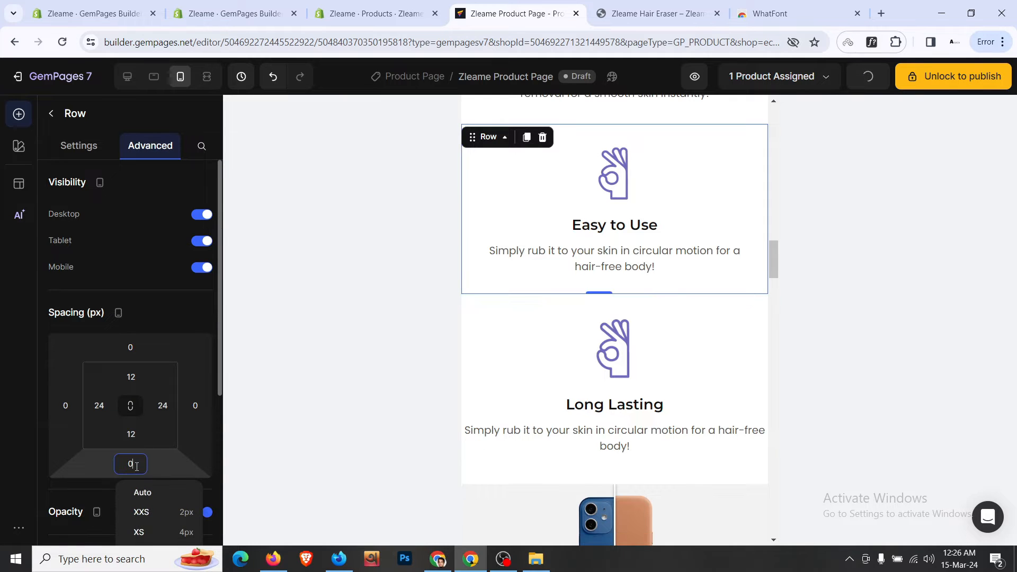
{"action": "left_click", "coordinate": [545, 303]}
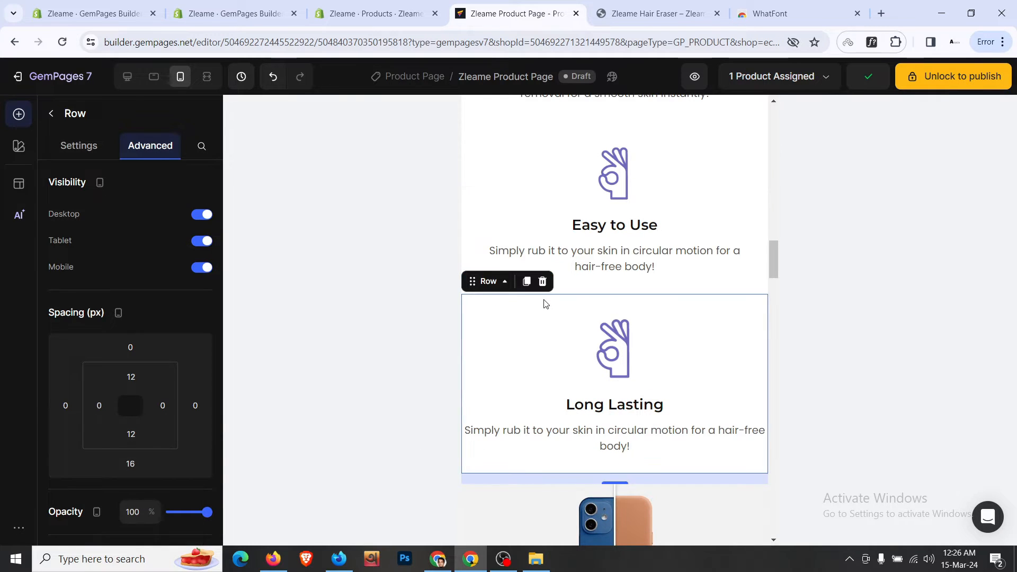
{"action": "scroll", "coordinate": [541, 307], "scroll_direction": "down", "scroll_amount": 2}
{"action": "left_click", "coordinate": [130, 463]}
{"action": "type", "text": "0"}
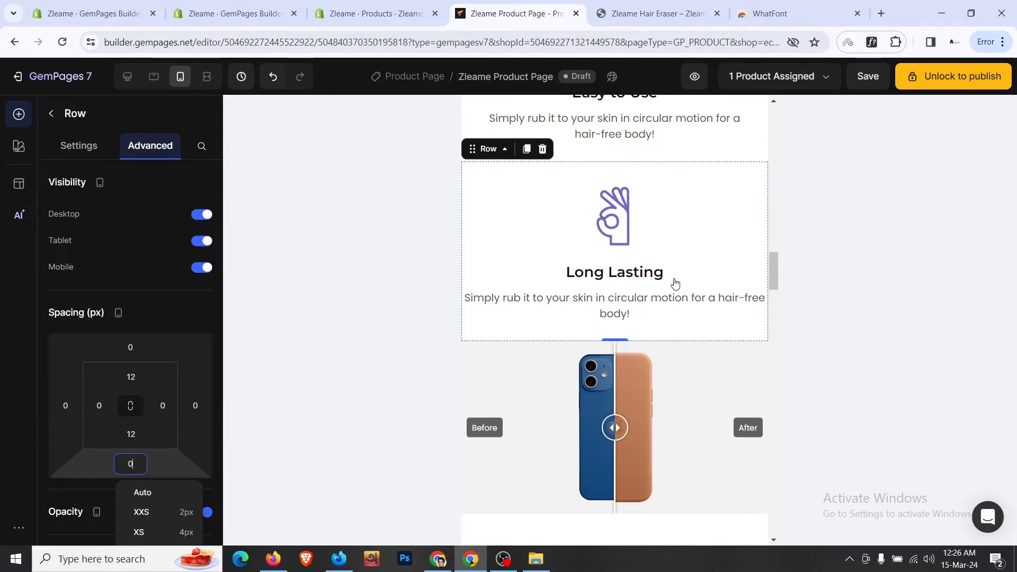
- Paste the small hand image's style onto the next two hand images
{"action": "scroll", "coordinate": [674, 284], "scroll_direction": "down", "scroll_amount": 2}
{"action": "right_click", "coordinate": [613, 168]}
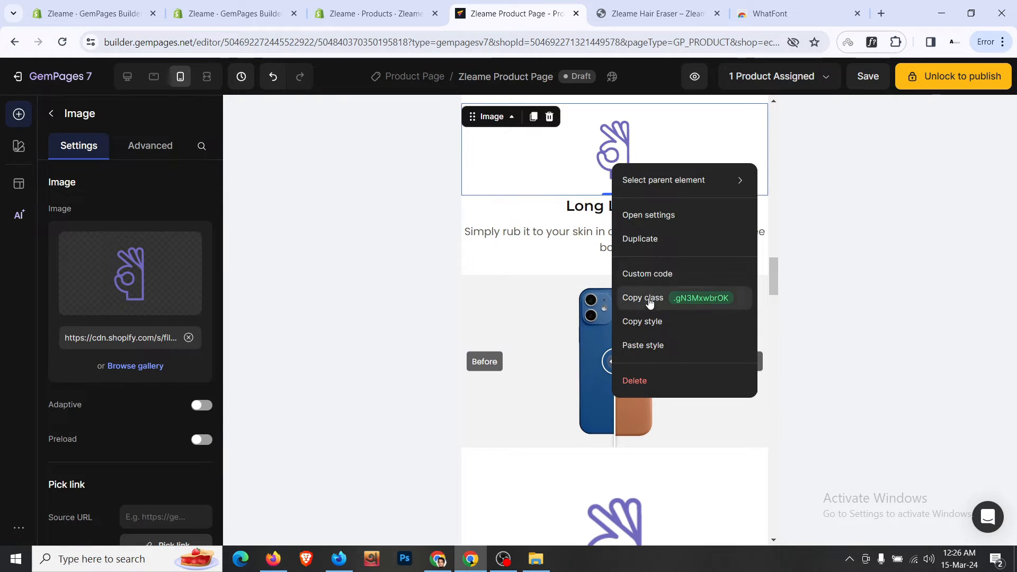
{"action": "left_click", "coordinate": [652, 329]}
{"action": "scroll", "coordinate": [630, 286], "scroll_direction": "down", "scroll_amount": 3}
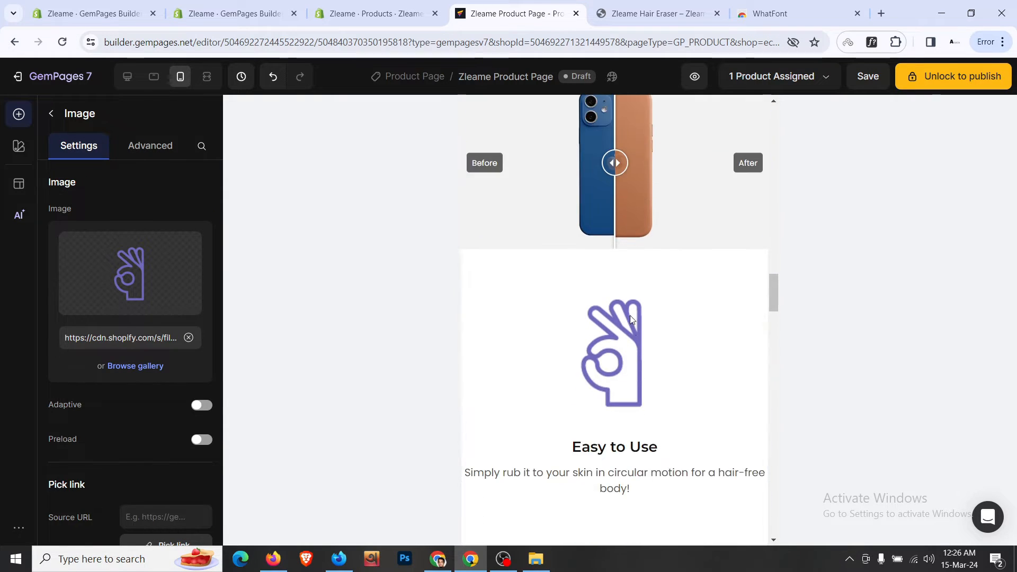
{"action": "right_click", "coordinate": [630, 316]}
{"action": "left_click", "coordinate": [657, 297]}
{"action": "scroll", "coordinate": [611, 387], "scroll_direction": "down", "scroll_amount": 3}
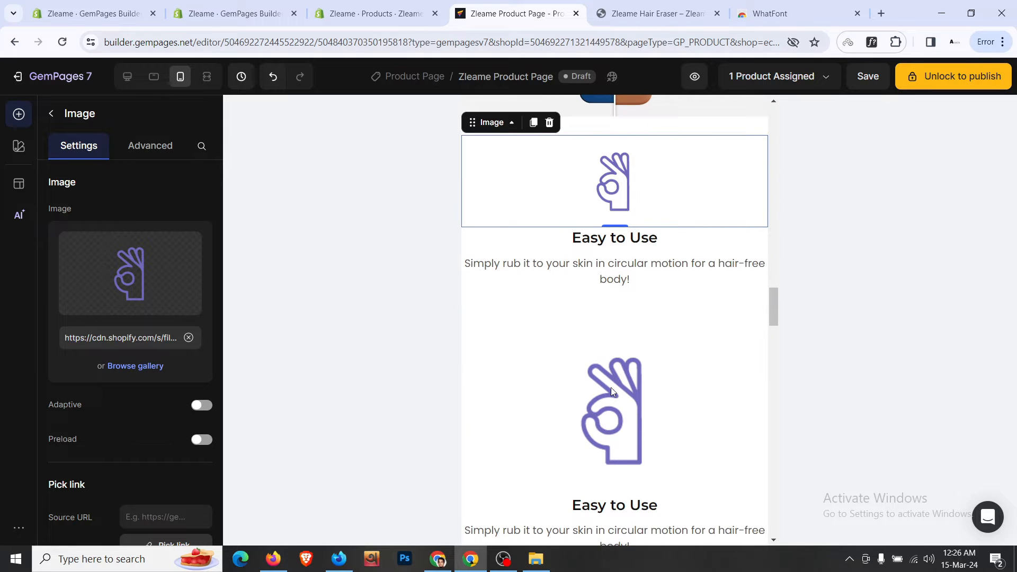
{"action": "right_click", "coordinate": [611, 386]}
{"action": "left_click", "coordinate": [662, 342]}
{"action": "scroll", "coordinate": [596, 286], "scroll_direction": "up", "scroll_amount": 5}
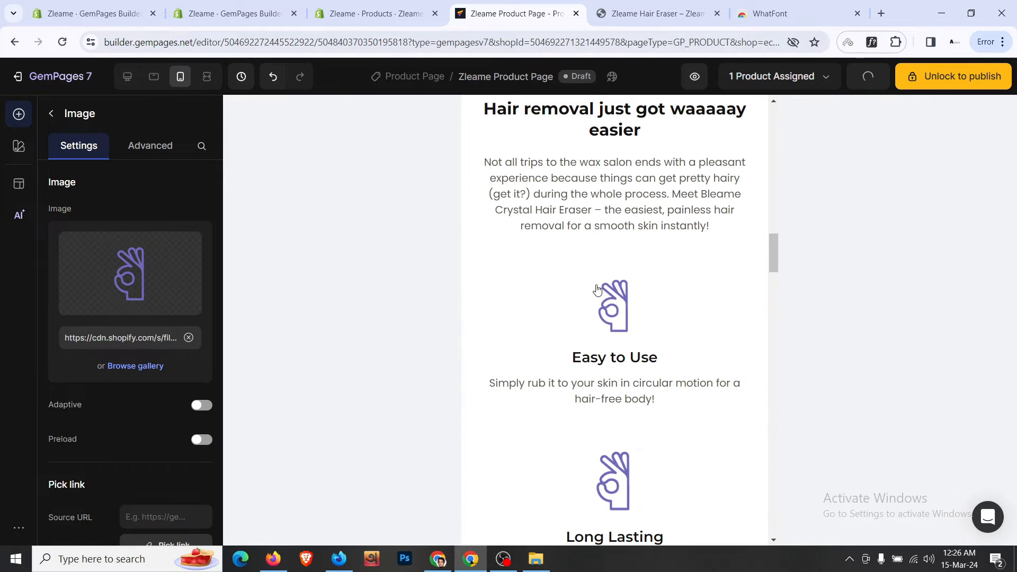
- Give the whole feature section 24px left and right padding
{"action": "right_click", "coordinate": [528, 275]}
{"action": "mouse_move", "coordinate": [534, 288]}
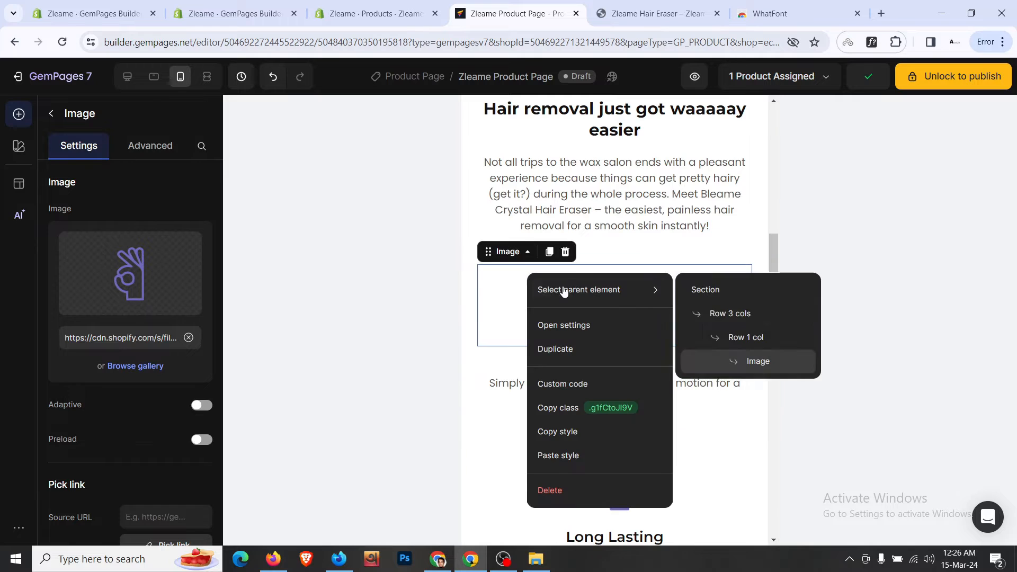
{"action": "left_click", "coordinate": [744, 291]}
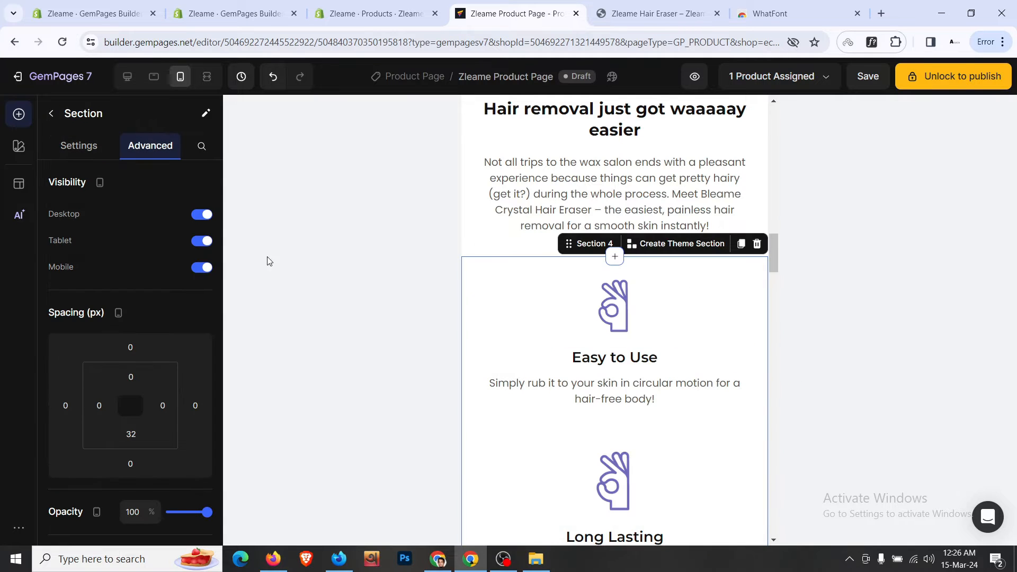
{"action": "left_click", "coordinate": [98, 405]}
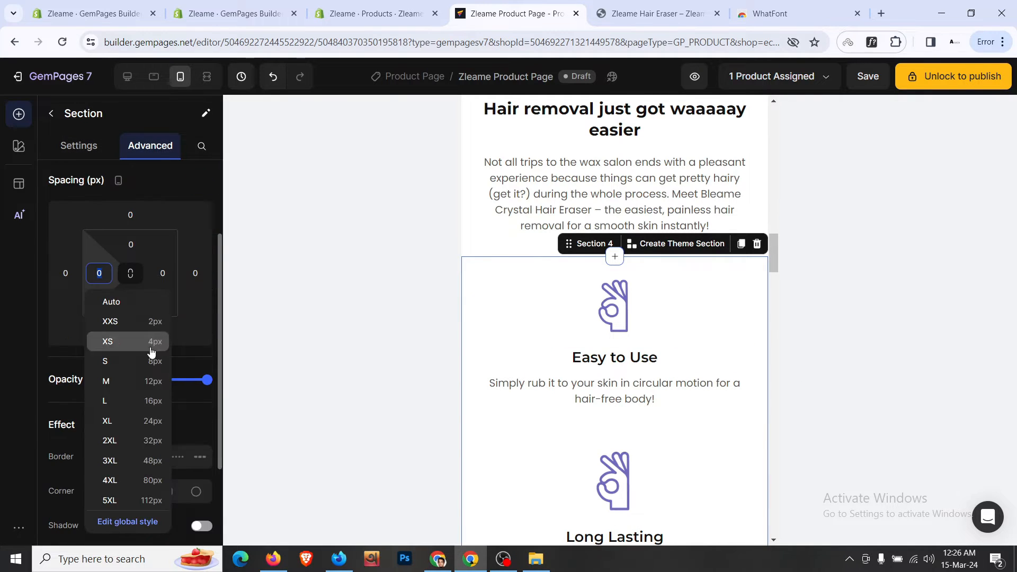
{"action": "left_click", "coordinate": [107, 420]}
{"action": "left_click", "coordinate": [162, 273]}
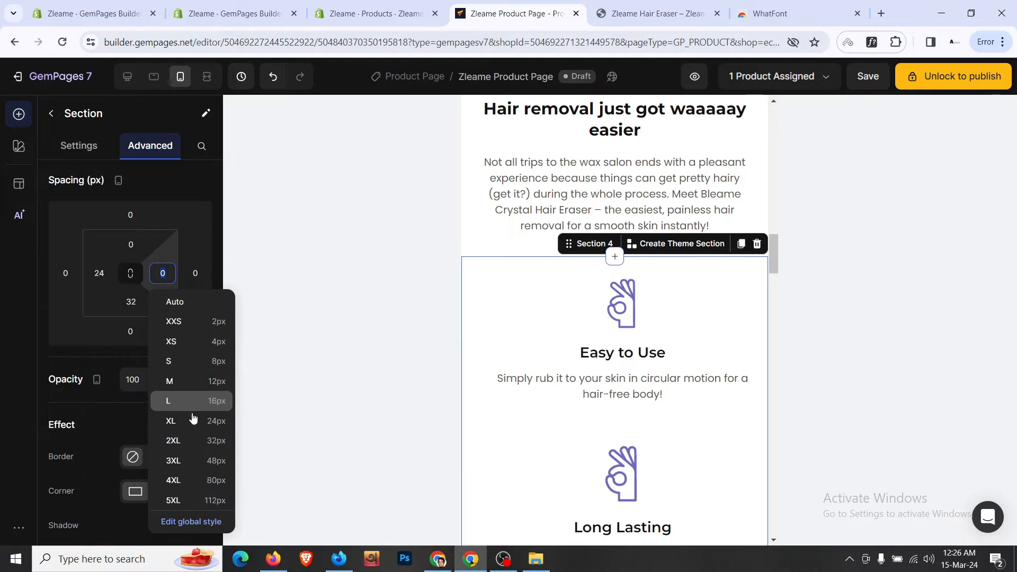
{"action": "left_click", "coordinate": [170, 421]}
{"action": "scroll", "coordinate": [716, 290], "scroll_direction": "down", "scroll_amount": 10}
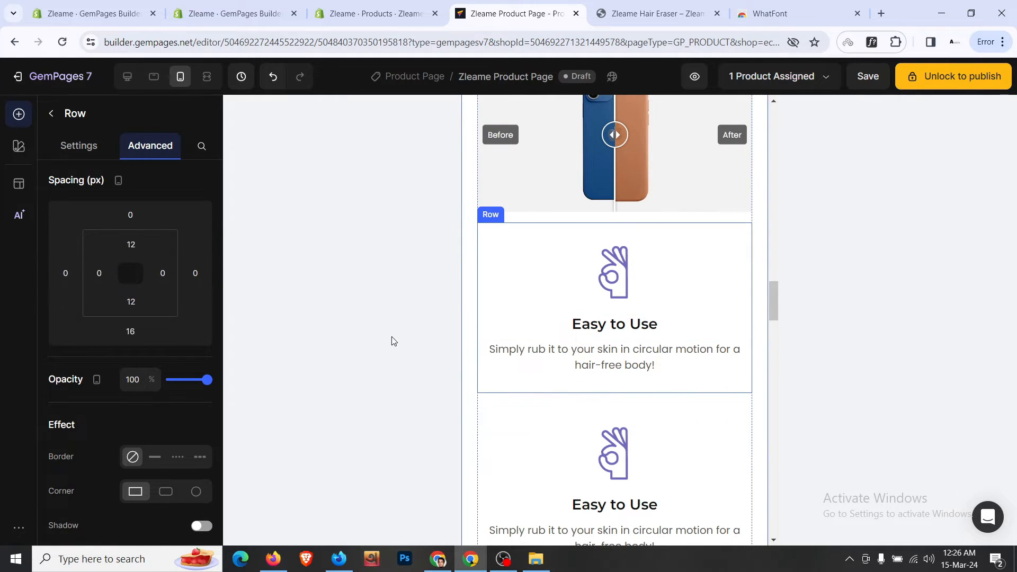
- Set the bottom padding of two more feature rows to 0
{"action": "left_click", "coordinate": [131, 463]}
{"action": "type", "text": "0"}
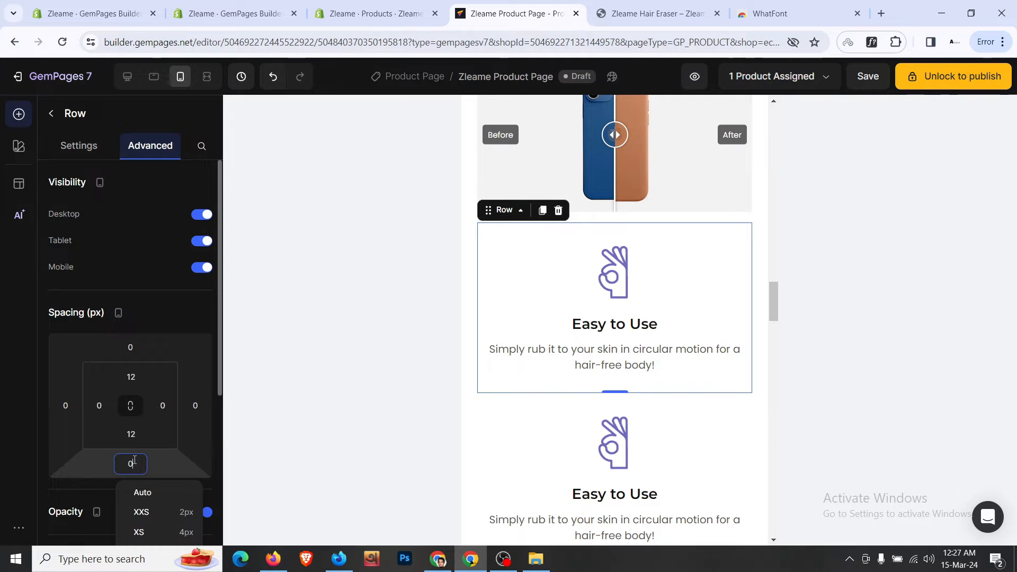
{"action": "scroll", "coordinate": [530, 365], "scroll_direction": "down", "scroll_amount": 3}
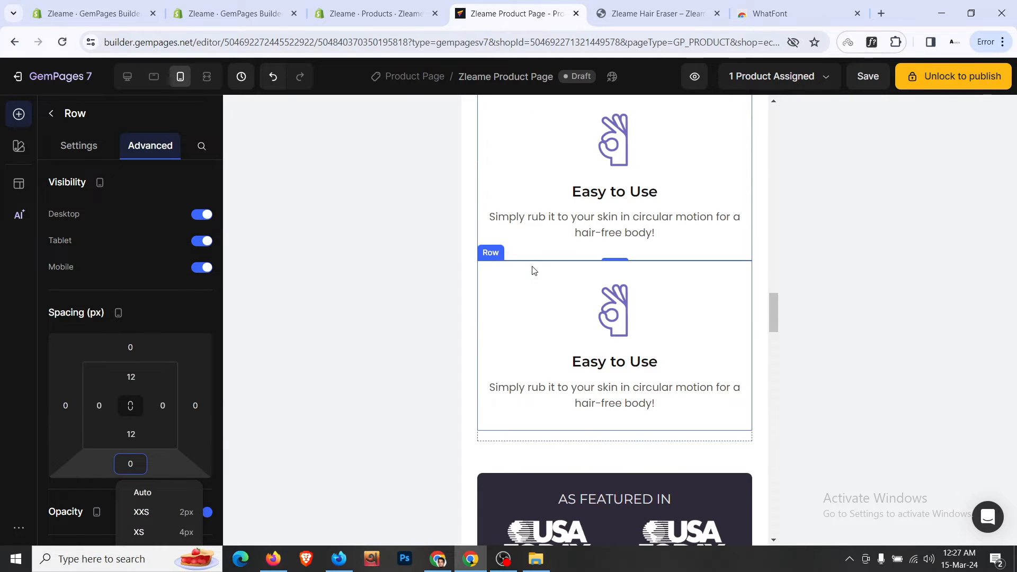
{"action": "left_click", "coordinate": [534, 270]}
{"action": "left_click", "coordinate": [131, 464]}
{"action": "type", "text": "0"}
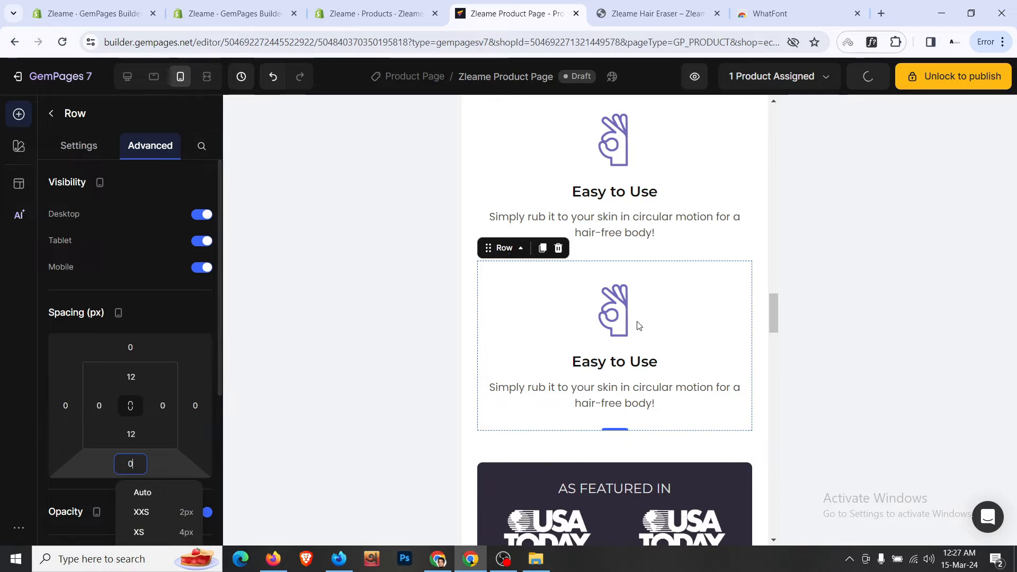
- Inspect the hand icon image, the feature section, and the Hair removal and Buy It Now sections
{"action": "left_click", "coordinate": [647, 314]}
{"action": "left_click", "coordinate": [103, 147]}
{"action": "scroll", "coordinate": [141, 371], "scroll_direction": "down", "scroll_amount": 5}
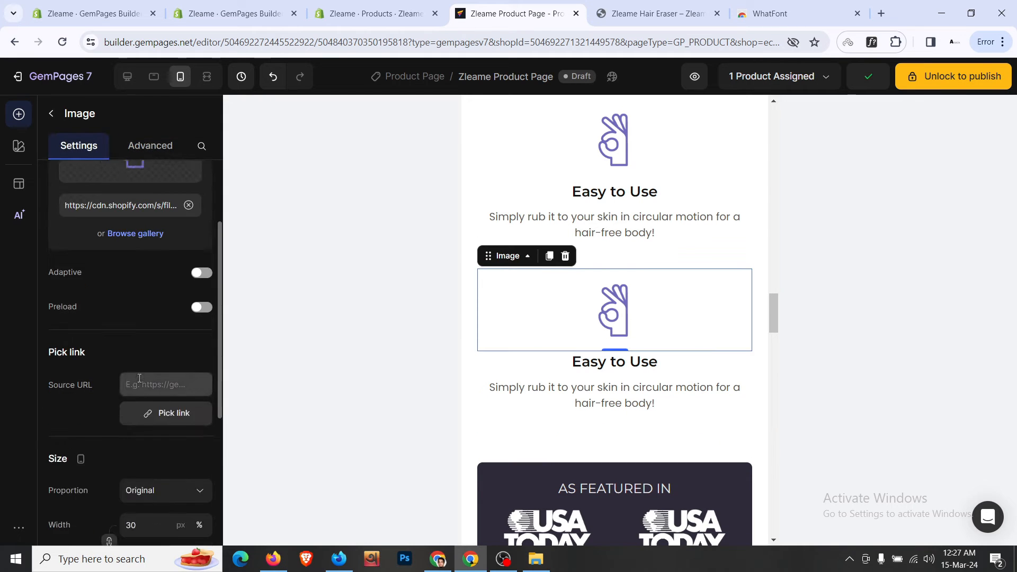
{"action": "scroll", "coordinate": [605, 339], "scroll_direction": "down", "scroll_amount": 1}
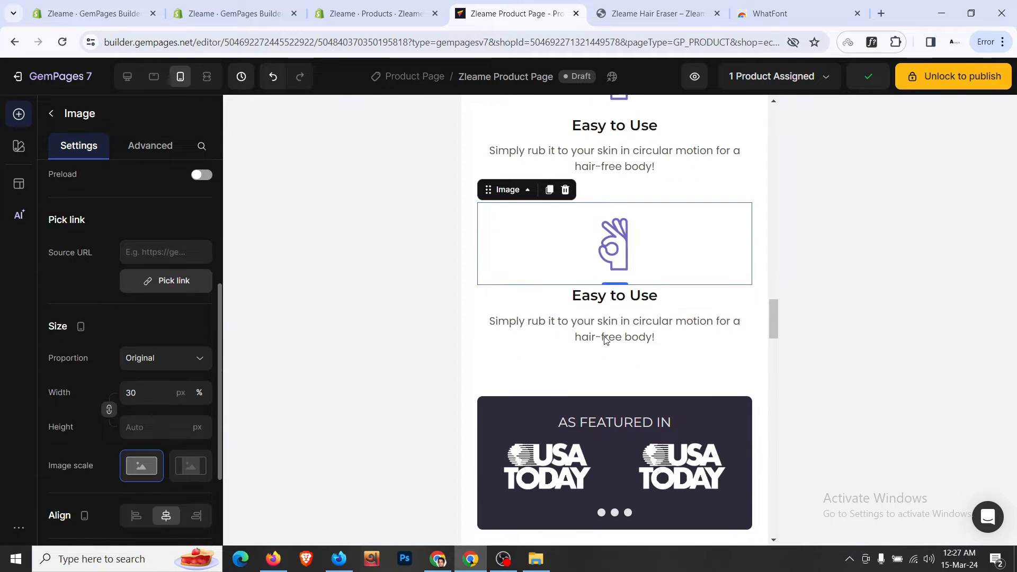
{"action": "left_click", "coordinate": [576, 377]}
{"action": "scroll", "coordinate": [139, 309], "scroll_direction": "down", "scroll_amount": 1}
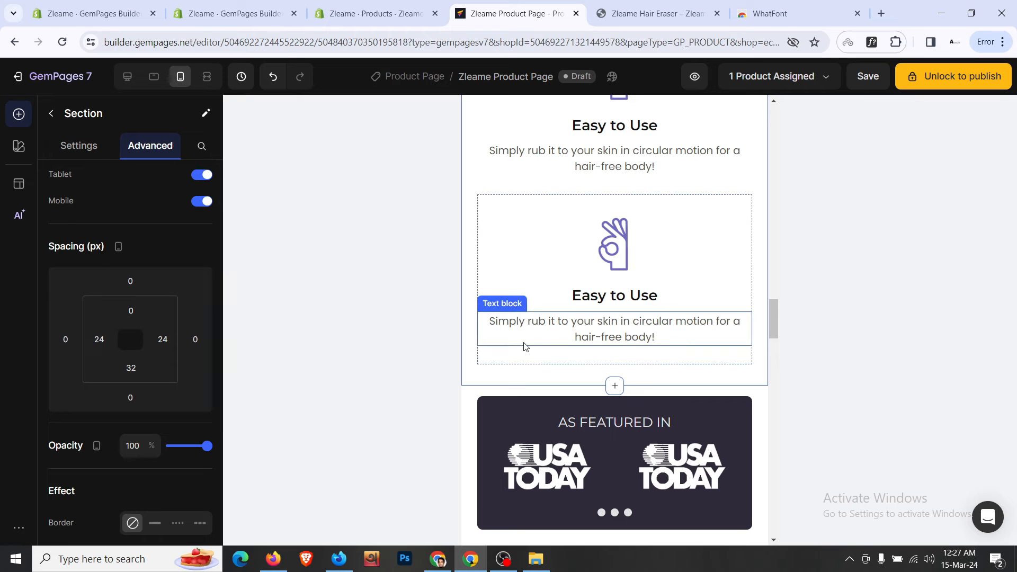
{"action": "scroll", "coordinate": [525, 347], "scroll_direction": "up", "scroll_amount": 10}
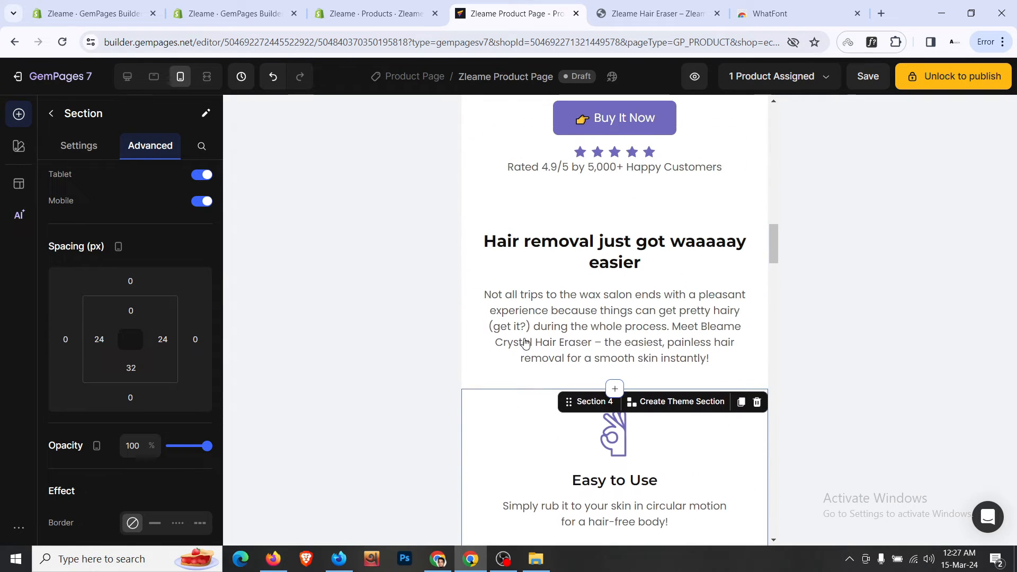
{"action": "left_click", "coordinate": [518, 352]}
{"action": "scroll", "coordinate": [595, 330], "scroll_direction": "down", "scroll_amount": 2}
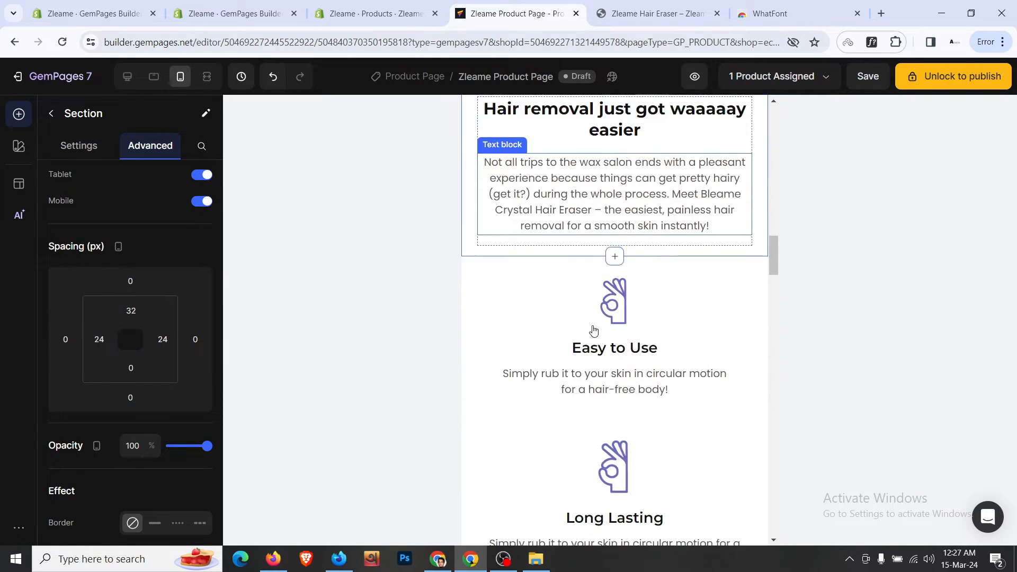
{"action": "scroll", "coordinate": [609, 329], "scroll_direction": "up", "scroll_amount": 2}
{"action": "left_click", "coordinate": [487, 197]}
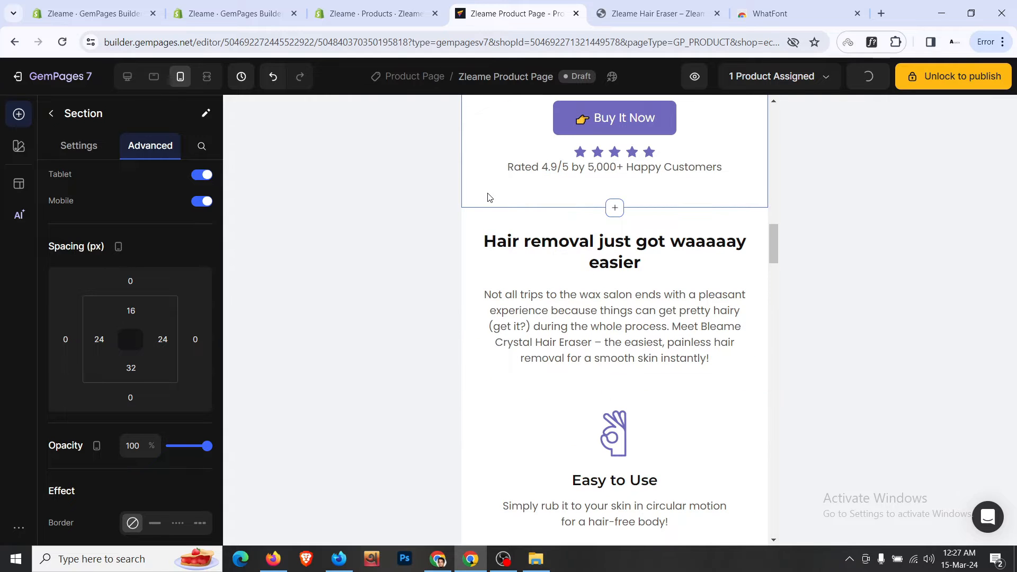
- Adjust the Hair removal heading's font size, settling at 26 px
{"action": "left_click", "coordinate": [562, 245]}
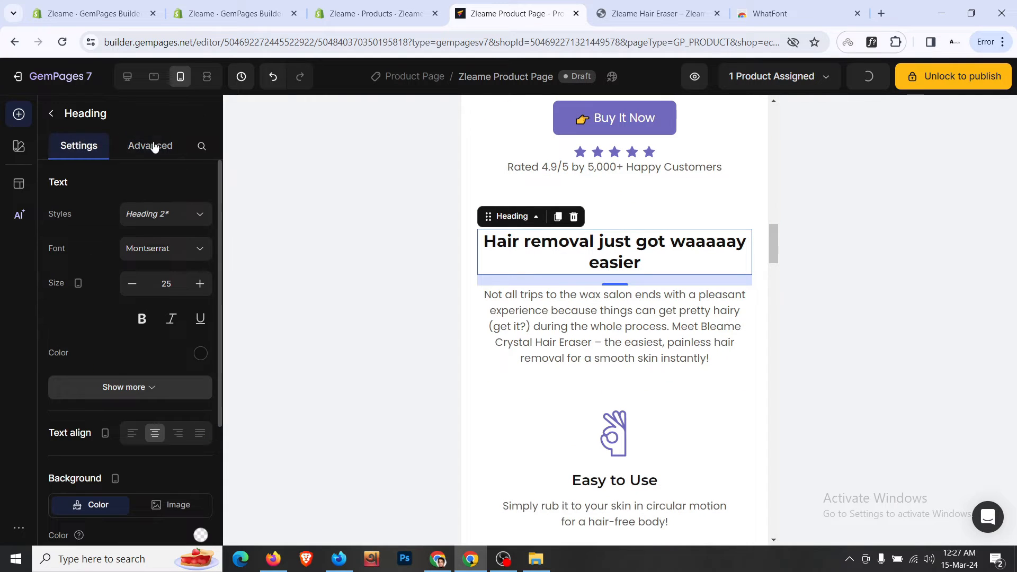
{"action": "left_click", "coordinate": [196, 284]}
{"action": "left_click", "coordinate": [196, 285]}
{"action": "left_click", "coordinate": [196, 284]}
{"action": "left_click", "coordinate": [196, 284]}
{"action": "left_click", "coordinate": [196, 284]}
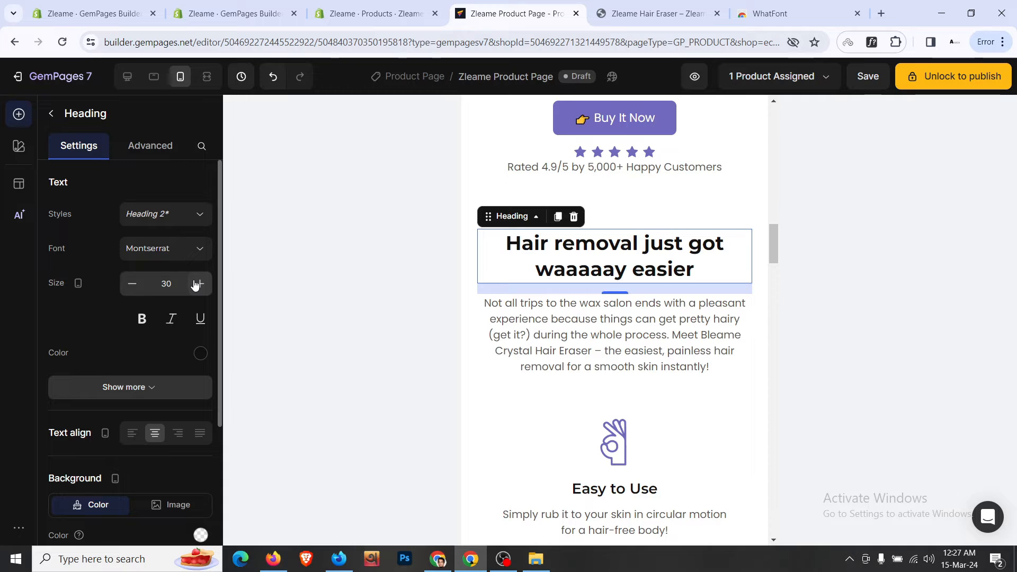
{"action": "left_click", "coordinate": [132, 283]}
{"action": "left_click", "coordinate": [132, 283]}
{"action": "left_click", "coordinate": [131, 283]}
{"action": "left_click", "coordinate": [132, 284]}
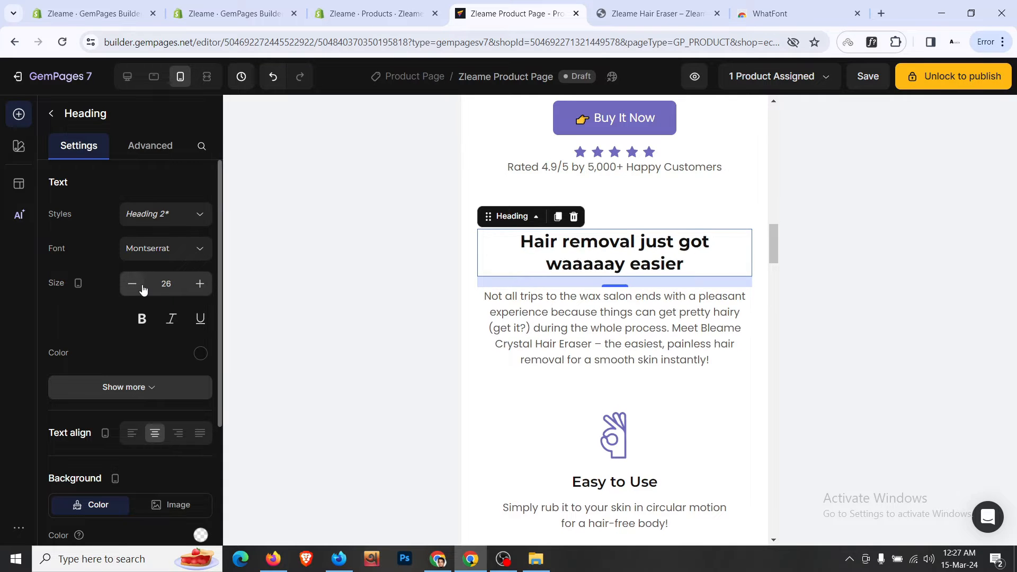
{"action": "left_click", "coordinate": [132, 283]}
- Reduce the Return Policy section's bottom padding to 16px, above the reviews heading
{"action": "scroll", "coordinate": [576, 304], "scroll_direction": "up", "scroll_amount": 4}
{"action": "scroll", "coordinate": [583, 292], "scroll_direction": "up", "scroll_amount": 4}
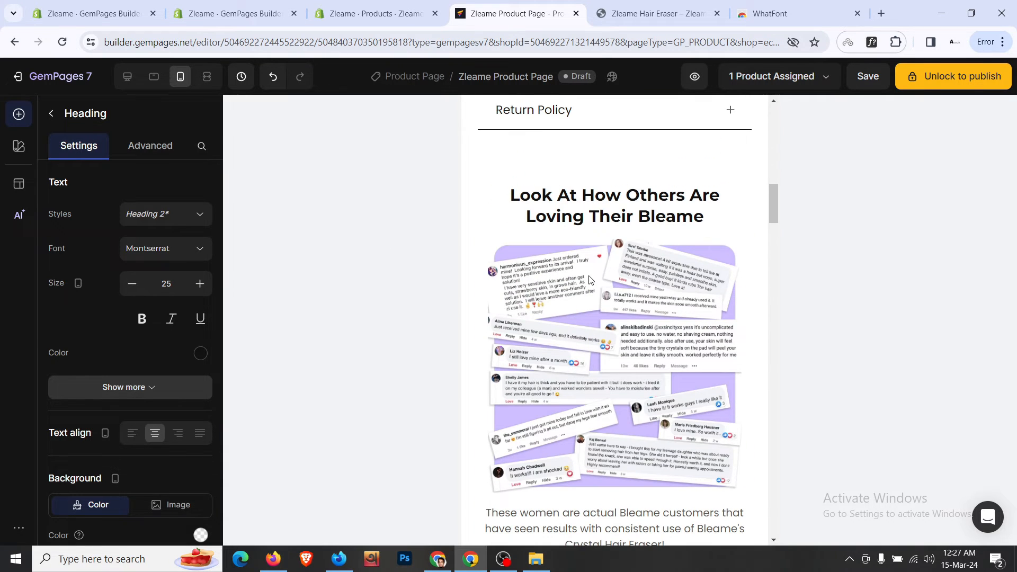
{"action": "left_click", "coordinate": [617, 197]}
{"action": "left_click", "coordinate": [465, 154]}
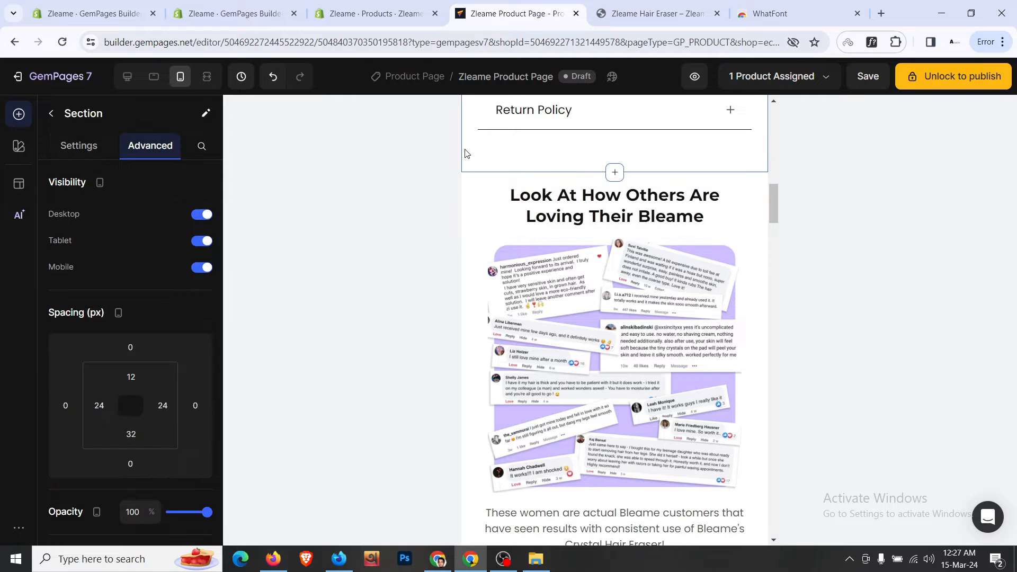
{"action": "scroll", "coordinate": [184, 258], "scroll_direction": "down", "scroll_amount": 2}
{"action": "left_click", "coordinate": [130, 301]}
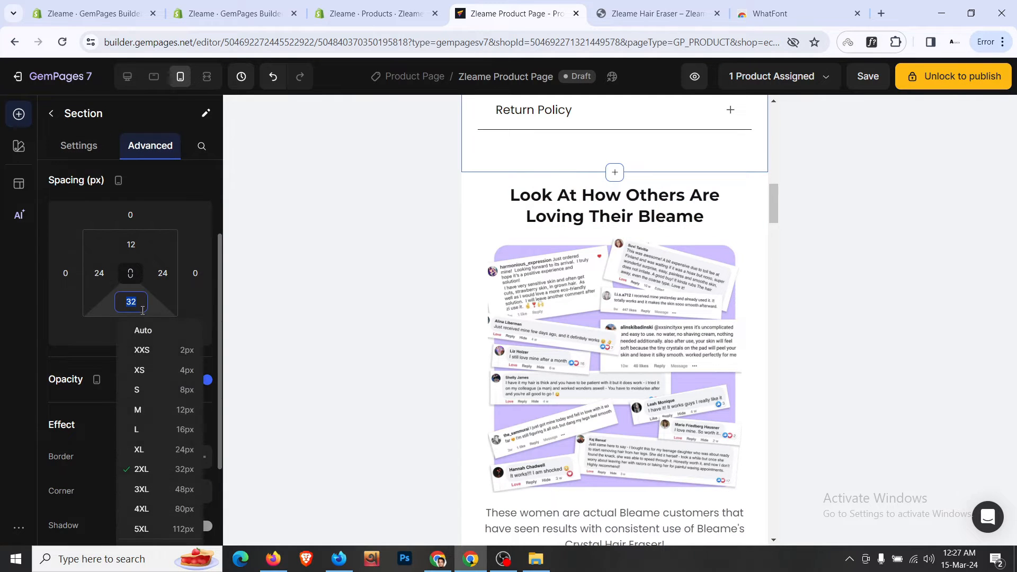
{"action": "left_click", "coordinate": [172, 428]}
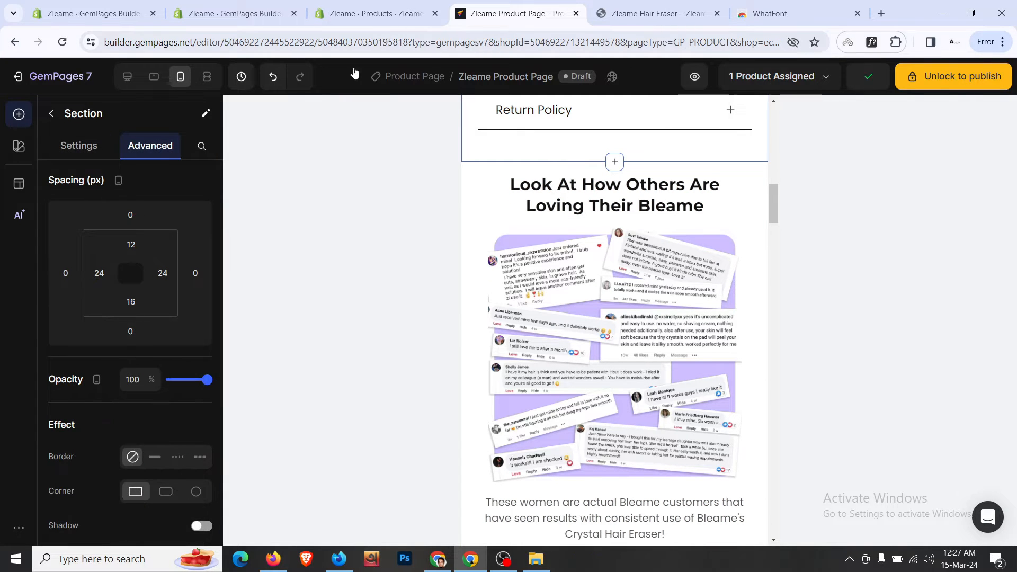
- In tablet view, enlarge the paragraph under the Hair removal heading to 18
{"action": "left_click", "coordinate": [153, 77]}
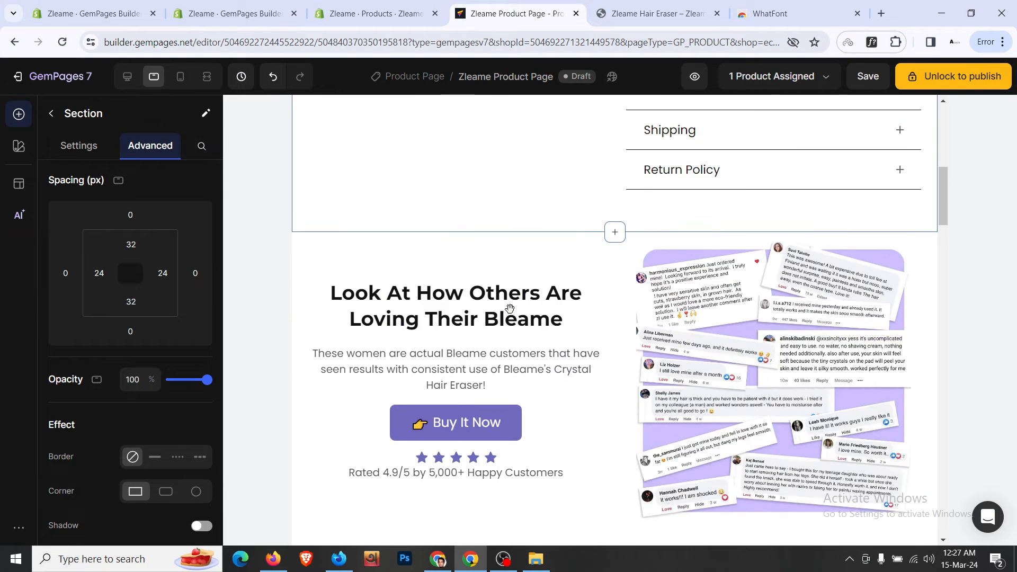
{"action": "scroll", "coordinate": [510, 309], "scroll_direction": "down", "scroll_amount": 10}
{"action": "scroll", "coordinate": [538, 211], "scroll_direction": "up", "scroll_amount": 4}
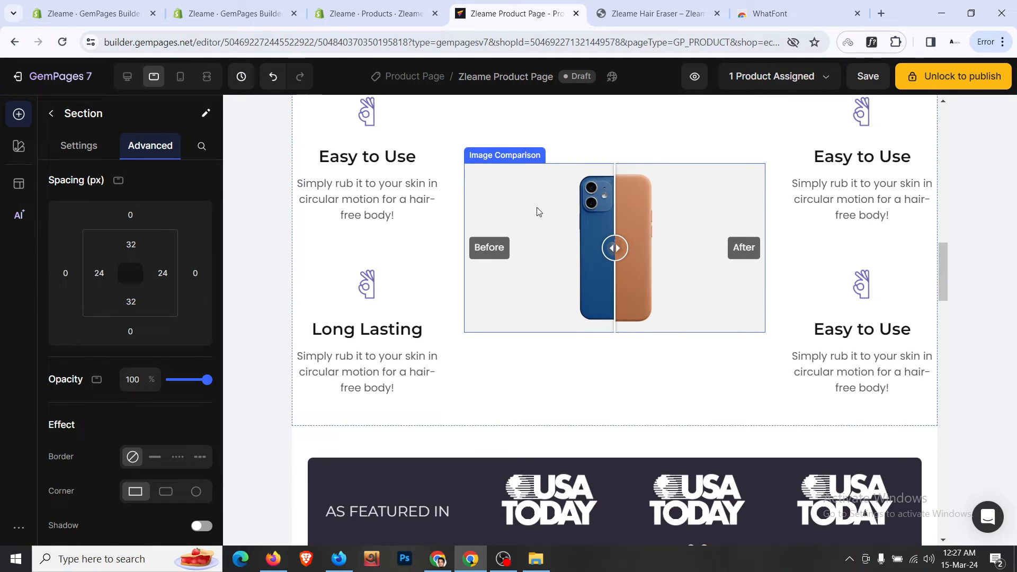
{"action": "scroll", "coordinate": [630, 207], "scroll_direction": "up", "scroll_amount": 1}
{"action": "left_click", "coordinate": [527, 183]}
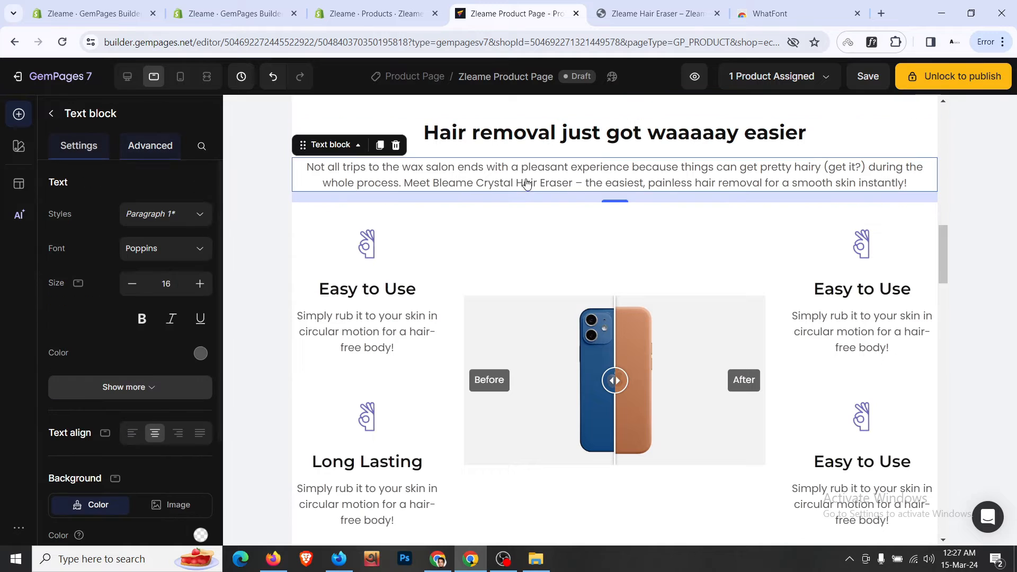
{"action": "left_click", "coordinate": [200, 284]}
{"action": "left_click", "coordinate": [200, 283]}
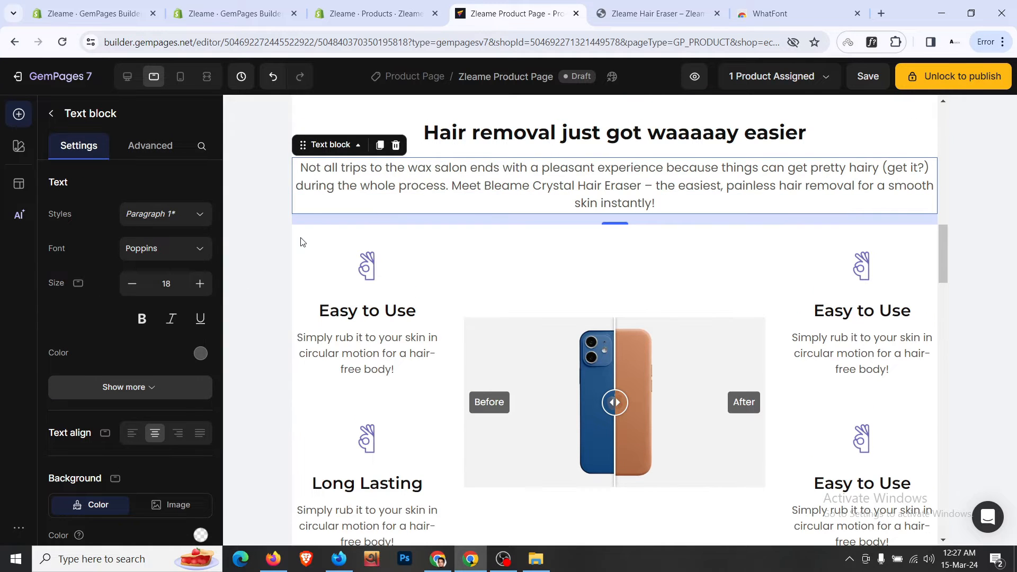
{"action": "scroll", "coordinate": [379, 180], "scroll_direction": "up", "scroll_amount": 1}
- Give the Hair removal heading section 24px left and 32px right padding
{"action": "left_click", "coordinate": [379, 180]}
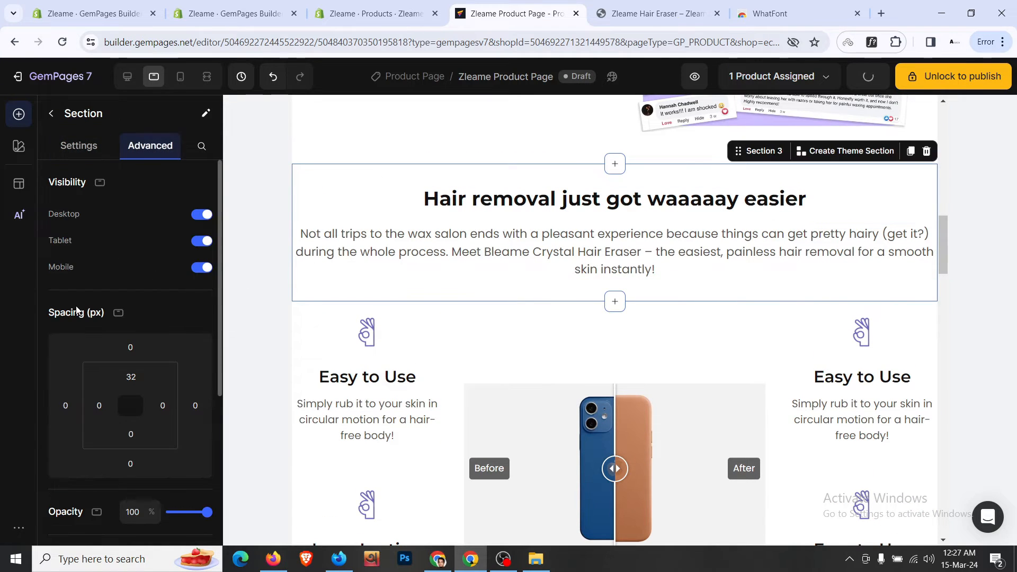
{"action": "left_click", "coordinate": [98, 405]}
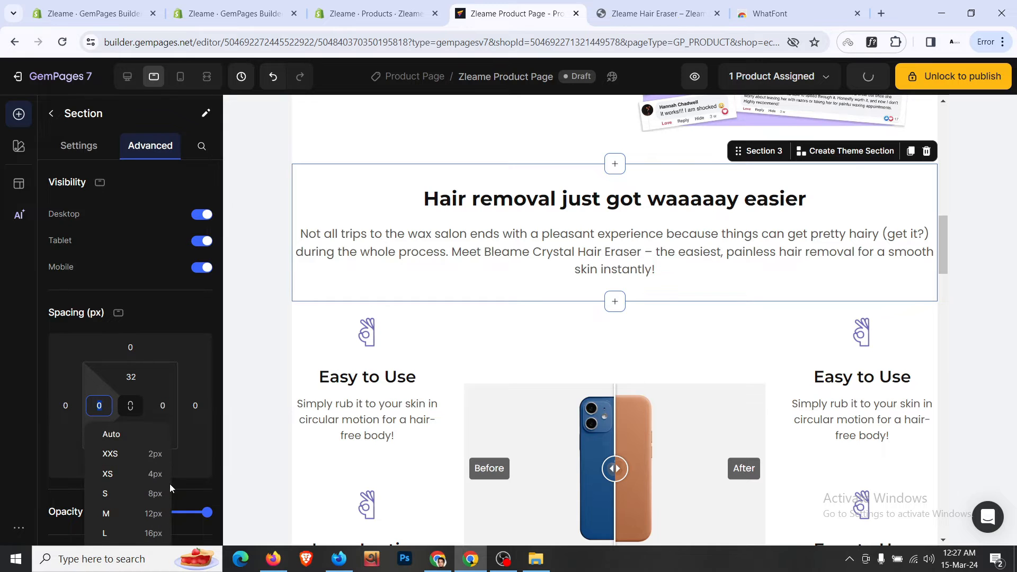
{"action": "scroll", "coordinate": [170, 488], "scroll_direction": "down", "scroll_amount": 4}
{"action": "left_click", "coordinate": [152, 367]}
{"action": "left_click", "coordinate": [162, 207]}
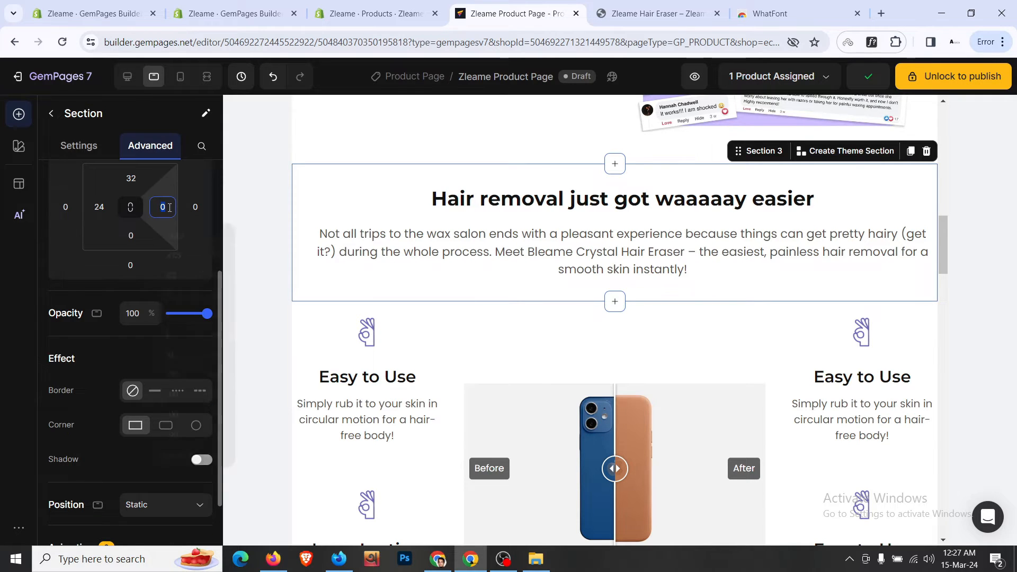
{"action": "left_click", "coordinate": [198, 375]}
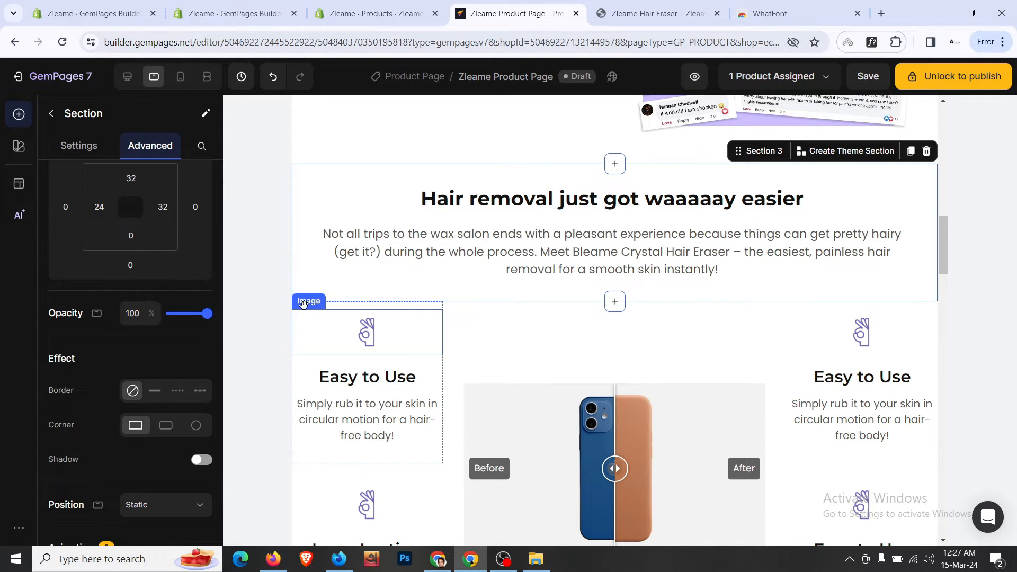
- Give the feature section 24px left and right padding, then save the page in desktop view
{"action": "right_click", "coordinate": [401, 311]}
{"action": "mouse_move", "coordinate": [443, 320]}
{"action": "left_click", "coordinate": [583, 321]}
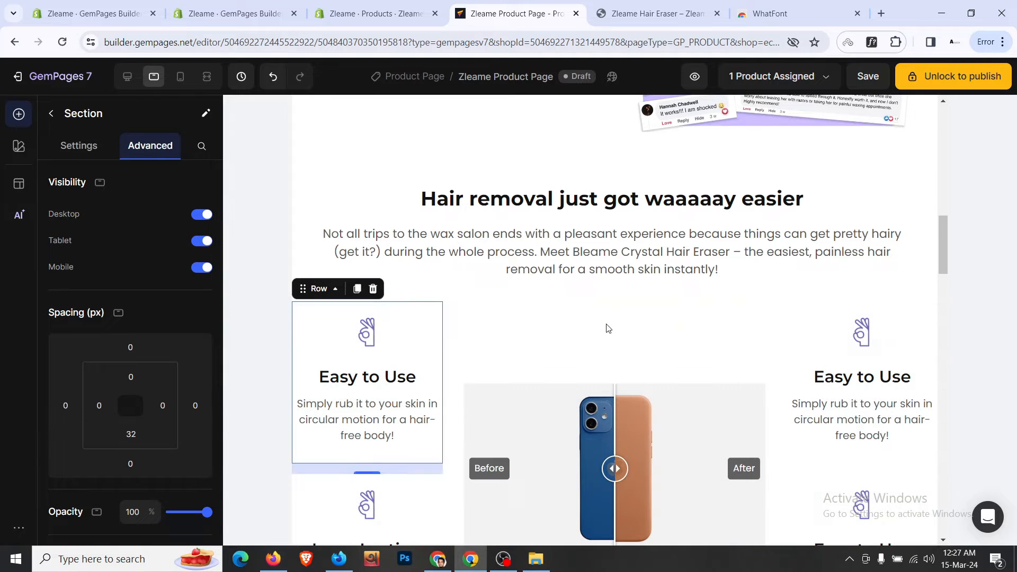
{"action": "scroll", "coordinate": [135, 355], "scroll_direction": "down", "scroll_amount": 3}
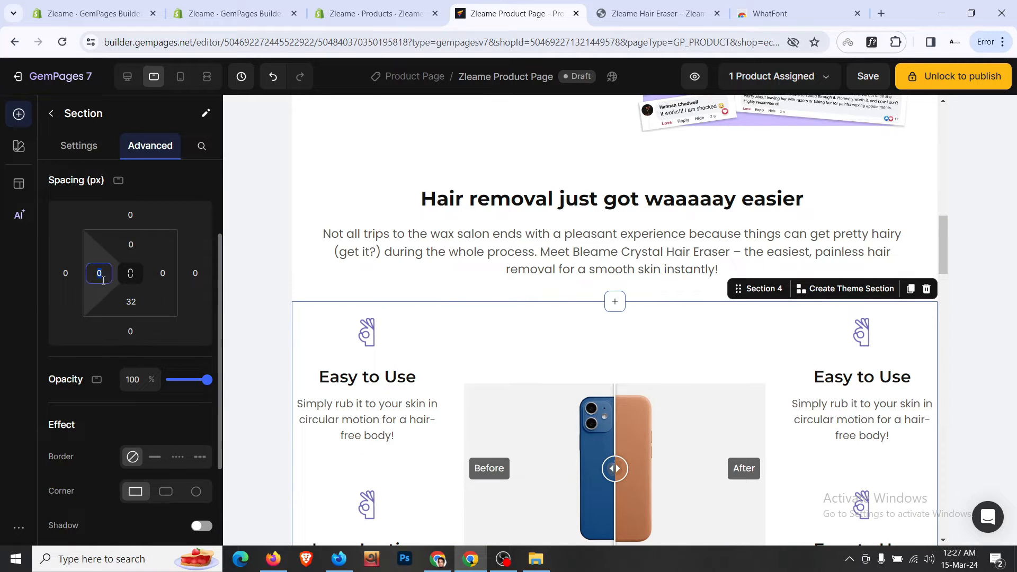
{"action": "left_click", "coordinate": [103, 280]}
{"action": "left_click", "coordinate": [153, 420]}
{"action": "left_click", "coordinate": [162, 273]}
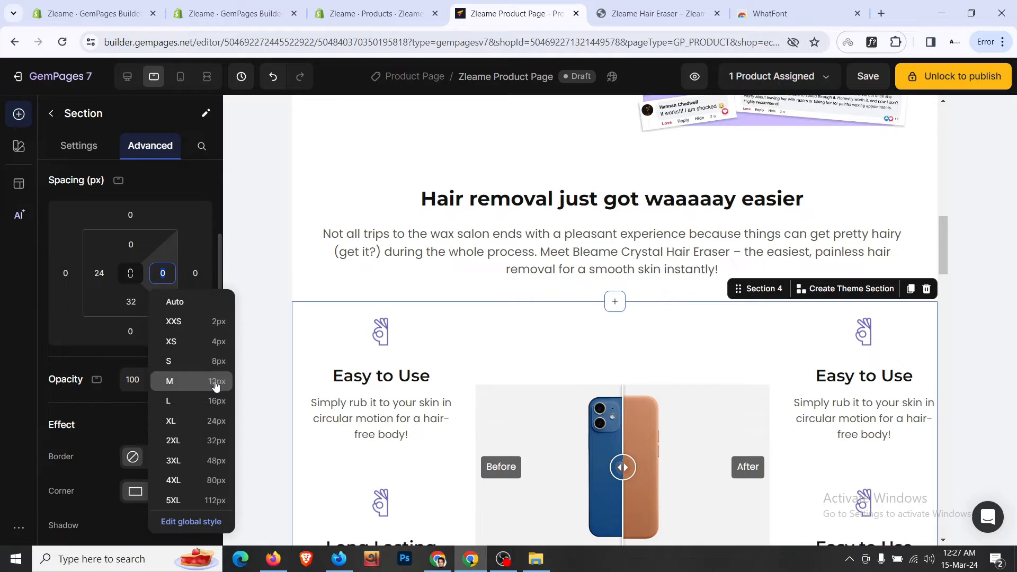
{"action": "left_click", "coordinate": [219, 423]}
{"action": "scroll", "coordinate": [551, 370], "scroll_direction": "down", "scroll_amount": 5}
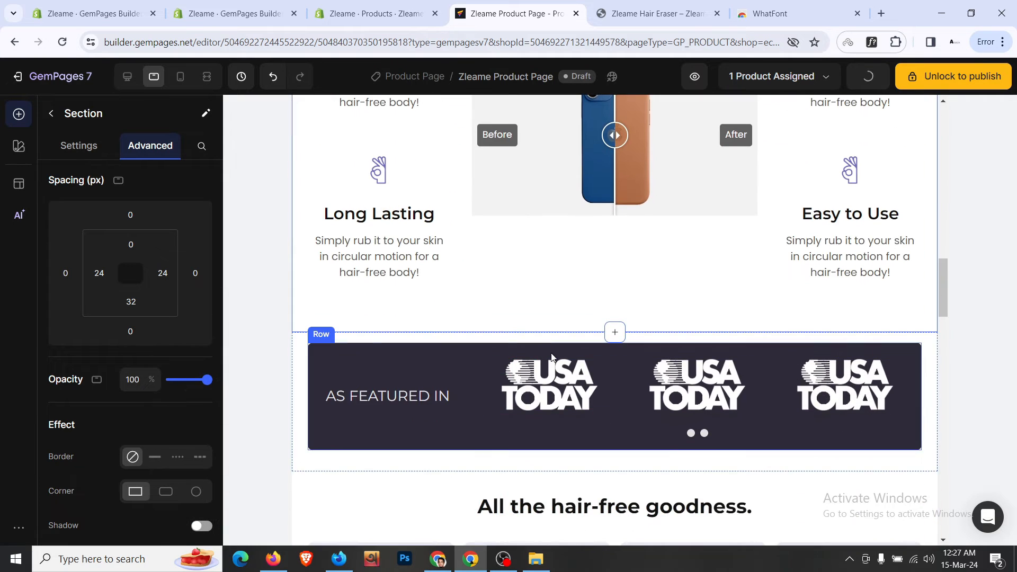
{"action": "scroll", "coordinate": [678, 270], "scroll_direction": "up", "scroll_amount": 5}
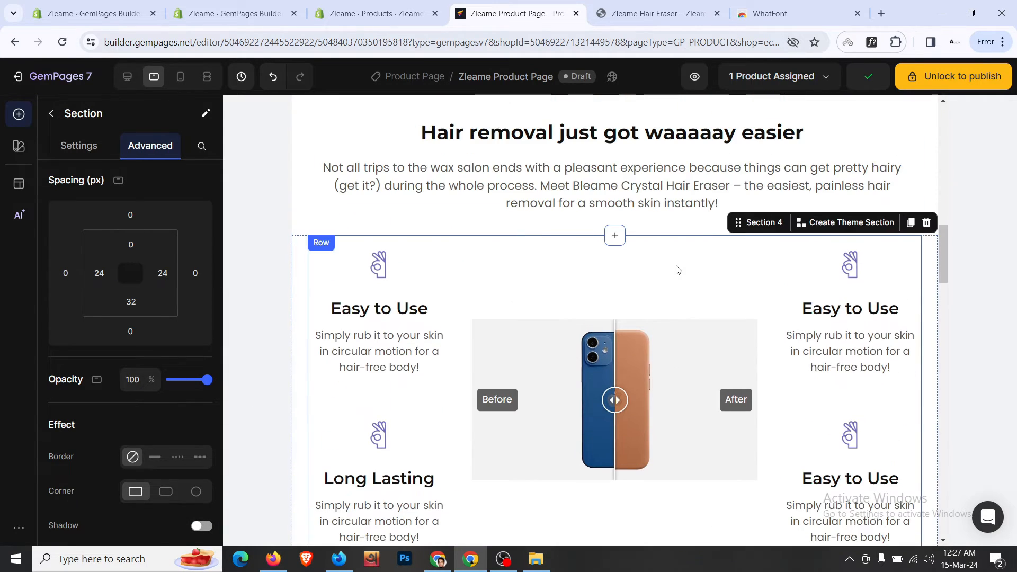
{"action": "left_click", "coordinate": [128, 84]}
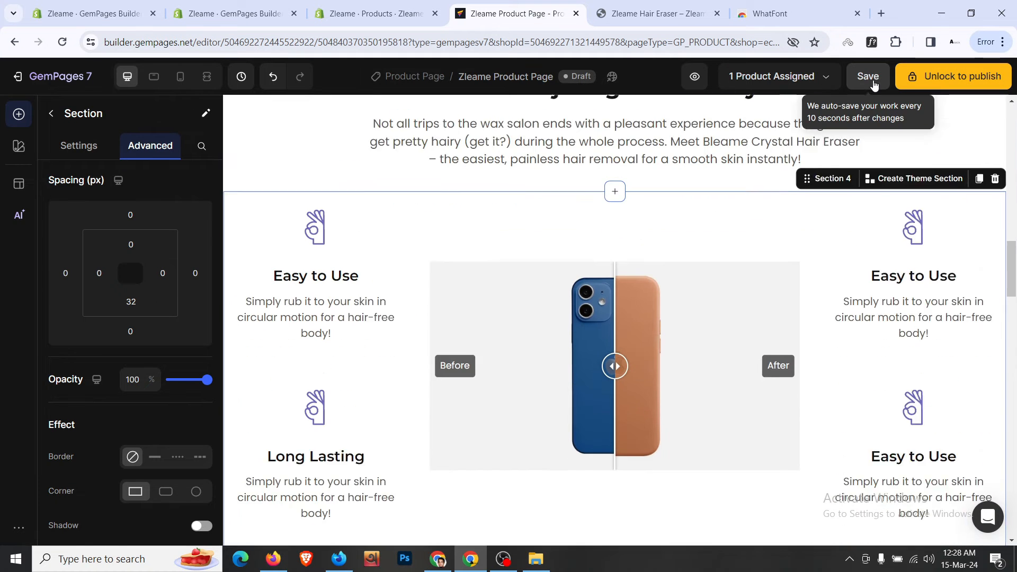
{"action": "left_click", "coordinate": [869, 77]}
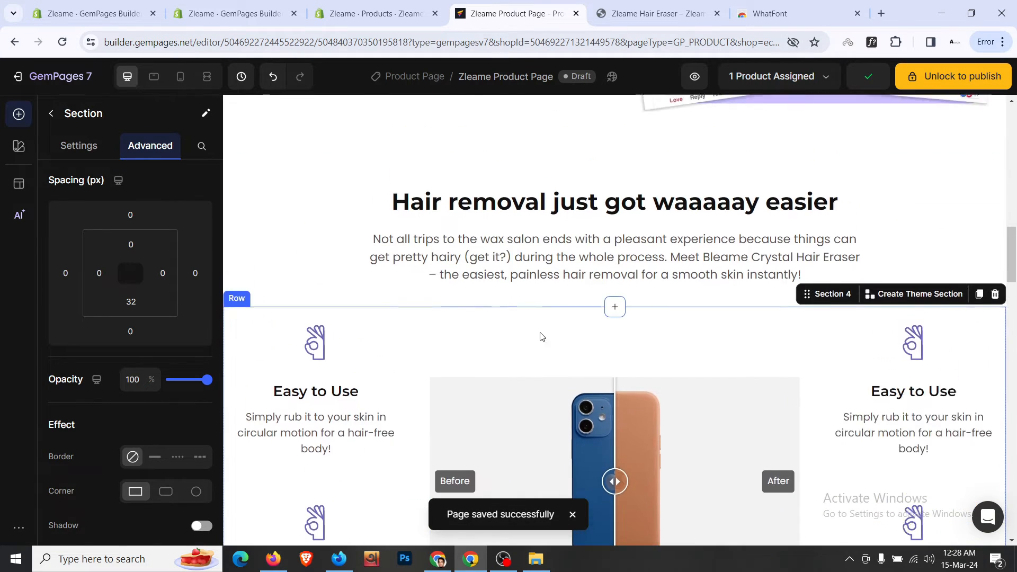
- Check the live storefront product page for reference, then return to the editor
{"action": "scroll", "coordinate": [543, 337], "scroll_direction": "up", "scroll_amount": 2}
{"action": "left_click", "coordinate": [635, 4]}
{"action": "scroll", "coordinate": [519, 222], "scroll_direction": "down", "scroll_amount": 5}
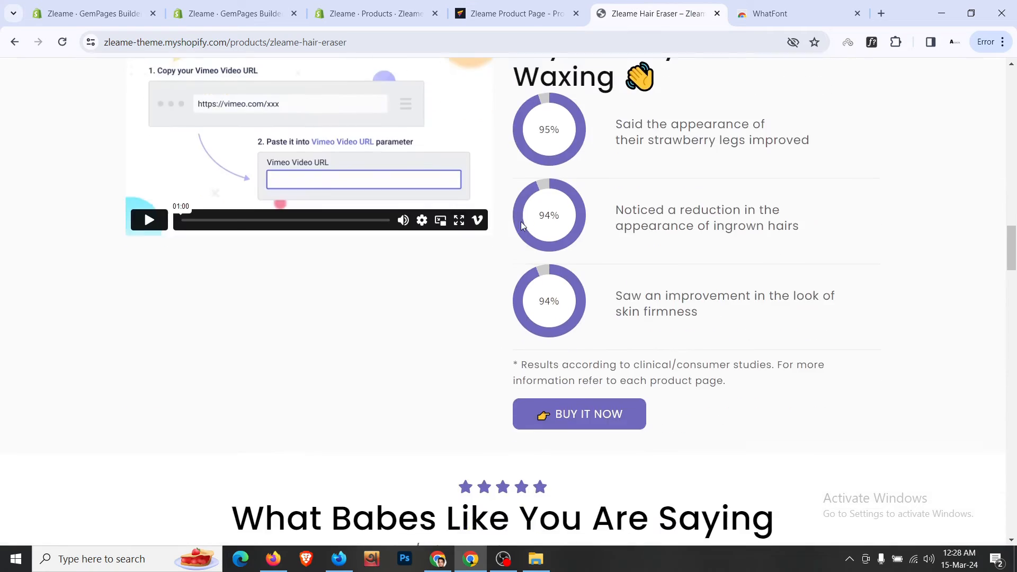
{"action": "scroll", "coordinate": [532, 212], "scroll_direction": "down", "scroll_amount": 4}
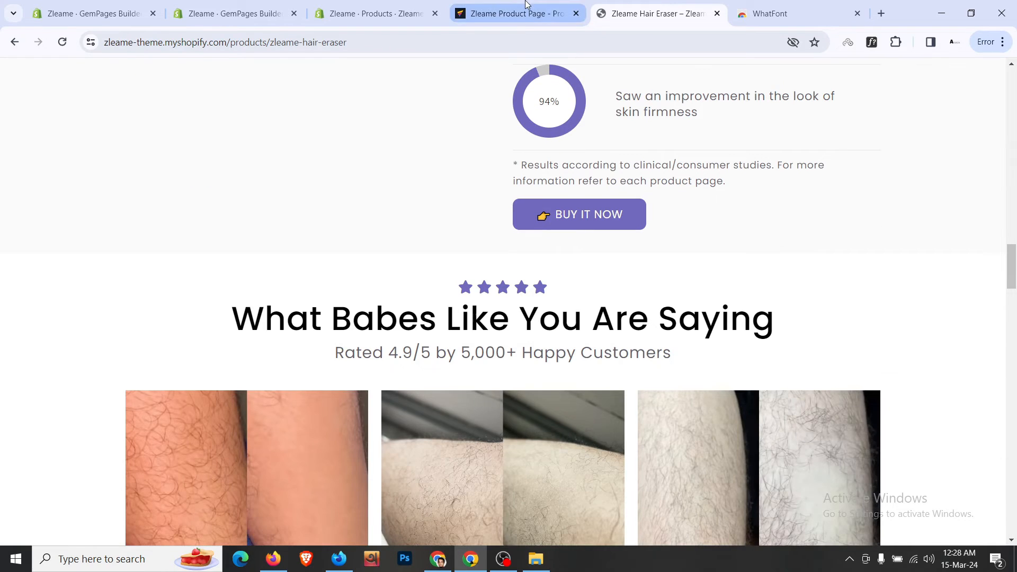
{"action": "left_click", "coordinate": [527, 4]}
{"action": "scroll", "coordinate": [503, 295], "scroll_direction": "down", "scroll_amount": 15}
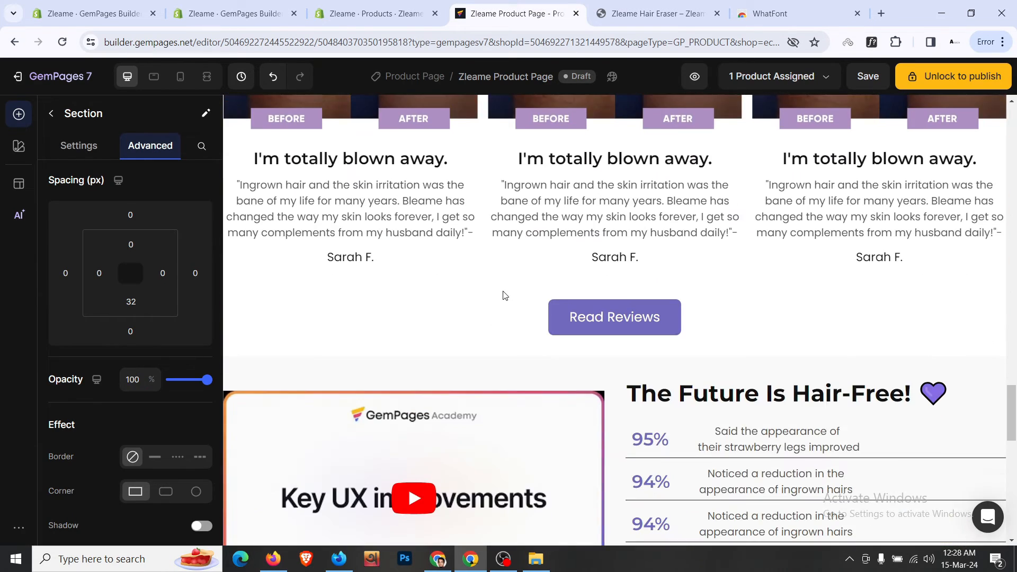
{"action": "scroll", "coordinate": [504, 295], "scroll_direction": "down", "scroll_amount": 3}
{"action": "scroll", "coordinate": [448, 305], "scroll_direction": "up", "scroll_amount": 2}
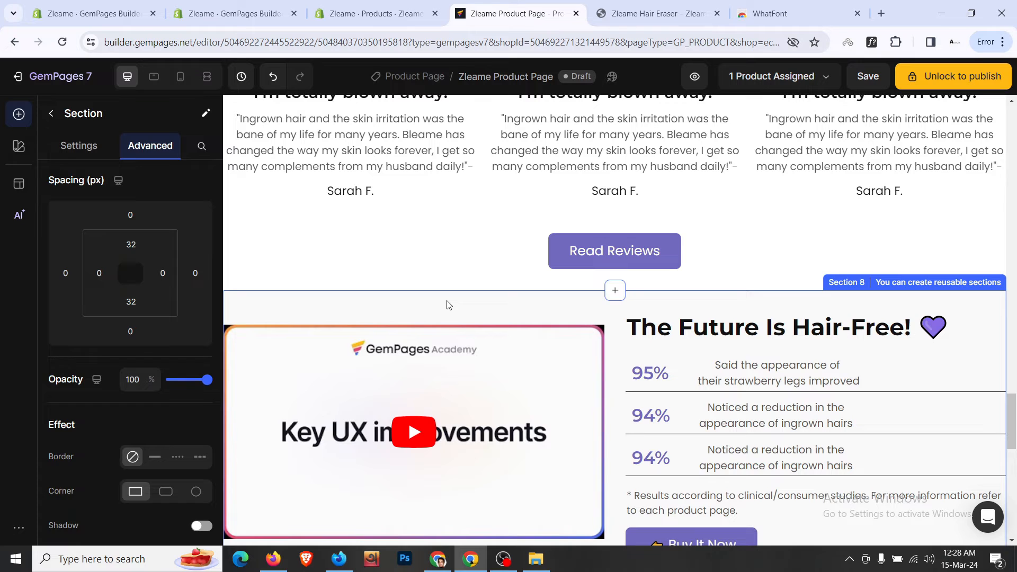
- Move the Section 8 video-and-stats section up the page
{"action": "left_click", "coordinate": [866, 293]}
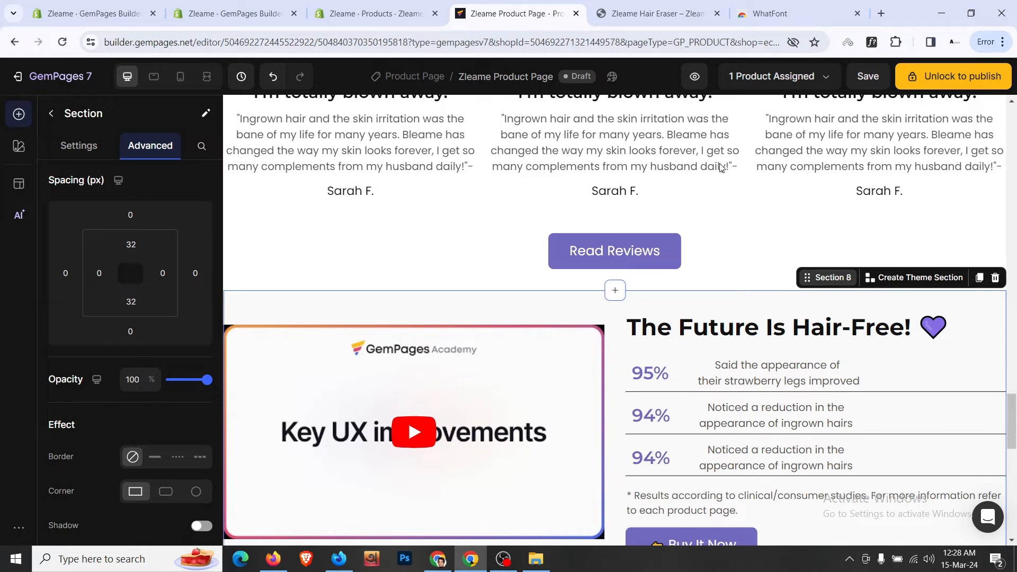
{"action": "scroll", "coordinate": [720, 168], "scroll_direction": "up", "scroll_amount": 10}
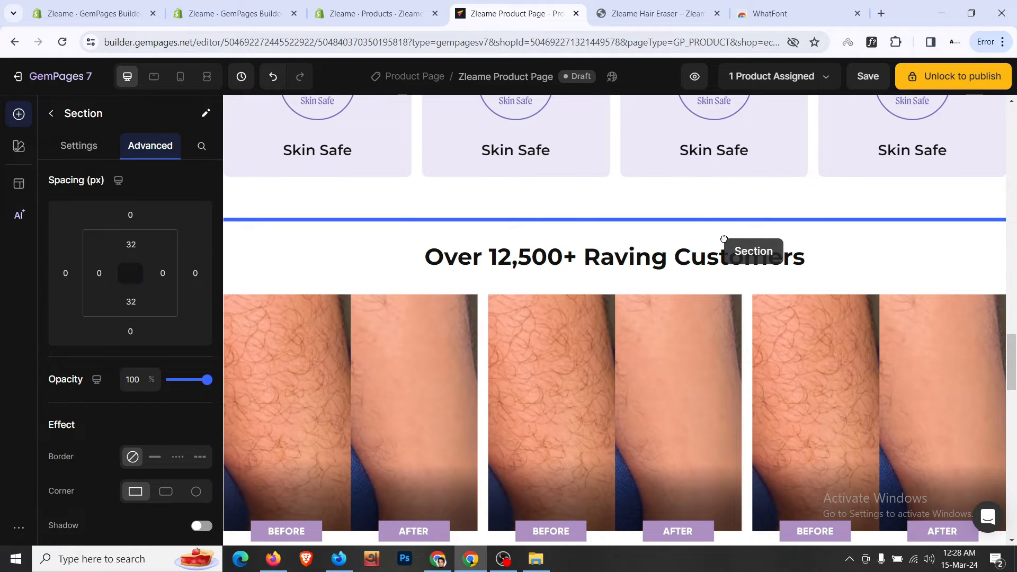
{"action": "left_click_drag", "start_coordinate": [724, 239], "coordinate": [725, 240]}
{"action": "scroll", "coordinate": [729, 243], "scroll_direction": "down", "scroll_amount": 3}
{"action": "scroll", "coordinate": [729, 243], "scroll_direction": "up", "scroll_amount": 7}
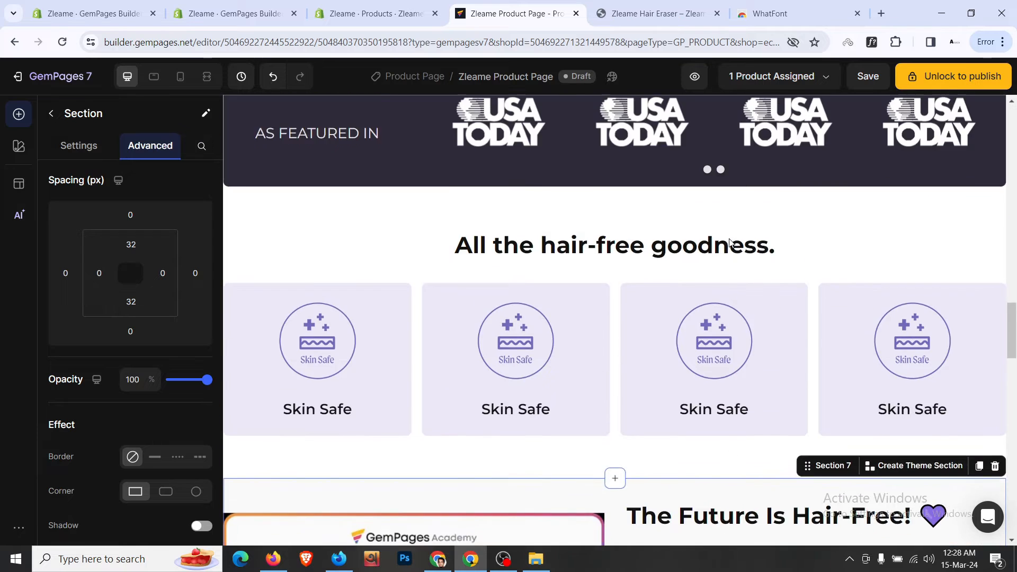
{"action": "scroll", "coordinate": [730, 243], "scroll_direction": "up", "scroll_amount": 3}
- Delete the As Featured In and All the hair-free goodness sections
{"action": "right_click", "coordinate": [407, 213]}
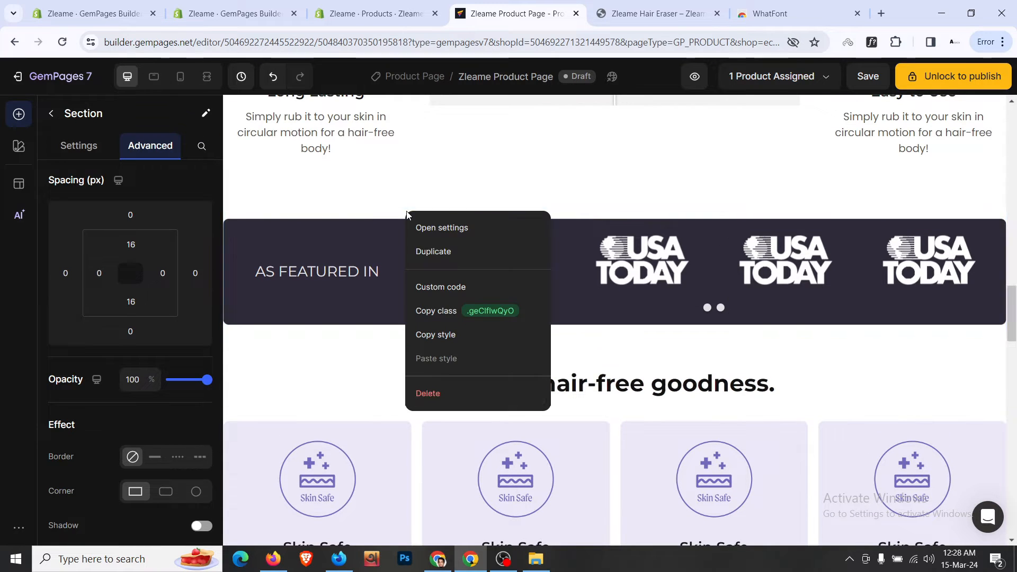
{"action": "left_click", "coordinate": [430, 393]}
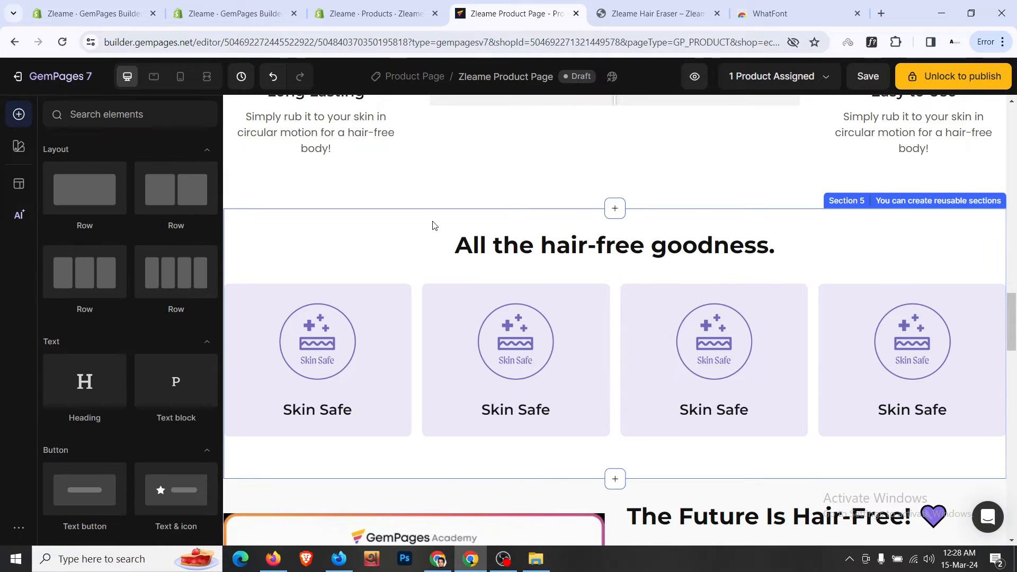
{"action": "right_click", "coordinate": [433, 223]}
{"action": "left_click", "coordinate": [470, 401]}
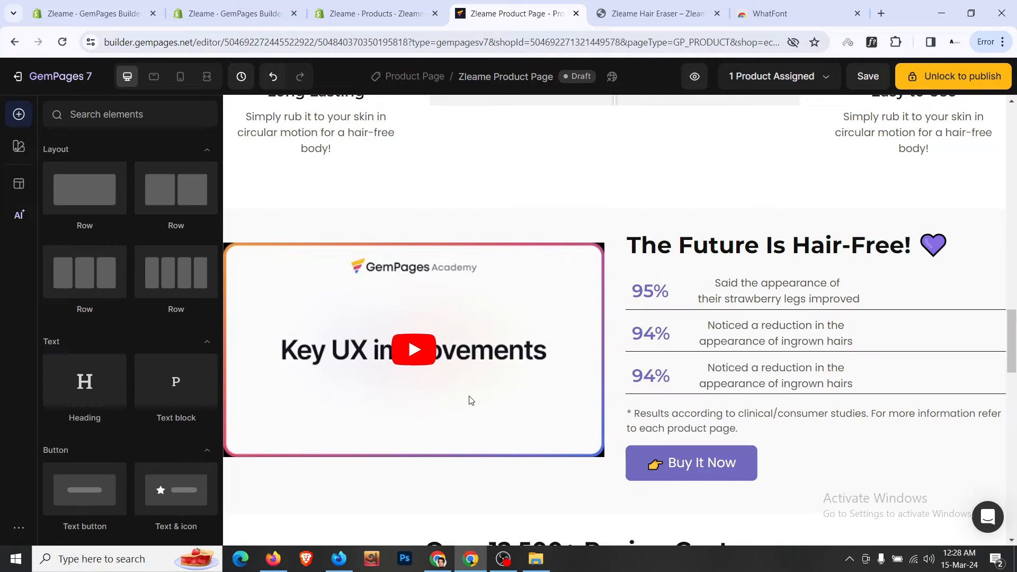
- Replace The Future Is Hair-Free! heading with the storefront's 'Say Goodbye to Painful Waxing'
{"action": "left_click", "coordinate": [627, 11]}
{"action": "scroll", "coordinate": [636, 233], "scroll_direction": "up", "scroll_amount": 5}
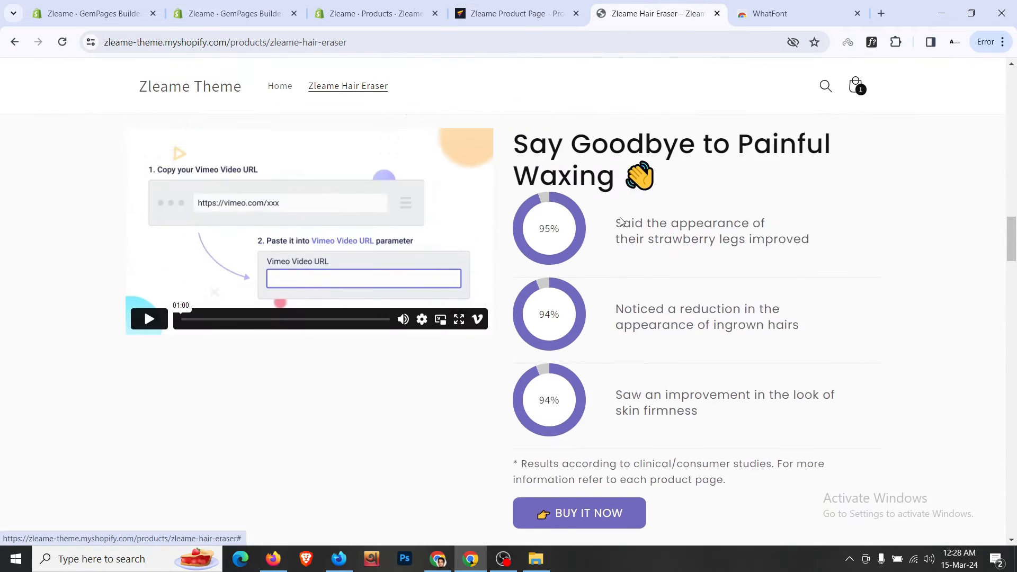
{"action": "triple_click", "coordinate": [640, 237]}
{"action": "key", "text": "ctrl+c"}
{"action": "left_click", "coordinate": [517, 13]}
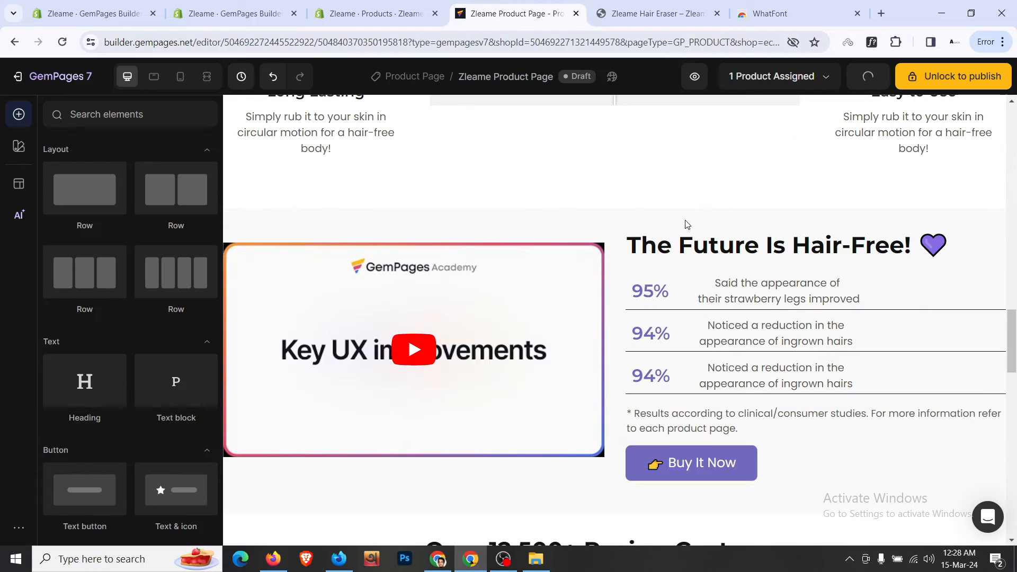
{"action": "left_click", "coordinate": [712, 245]}
{"action": "left_click", "coordinate": [712, 247]}
{"action": "key", "text": "ctrl+a"}
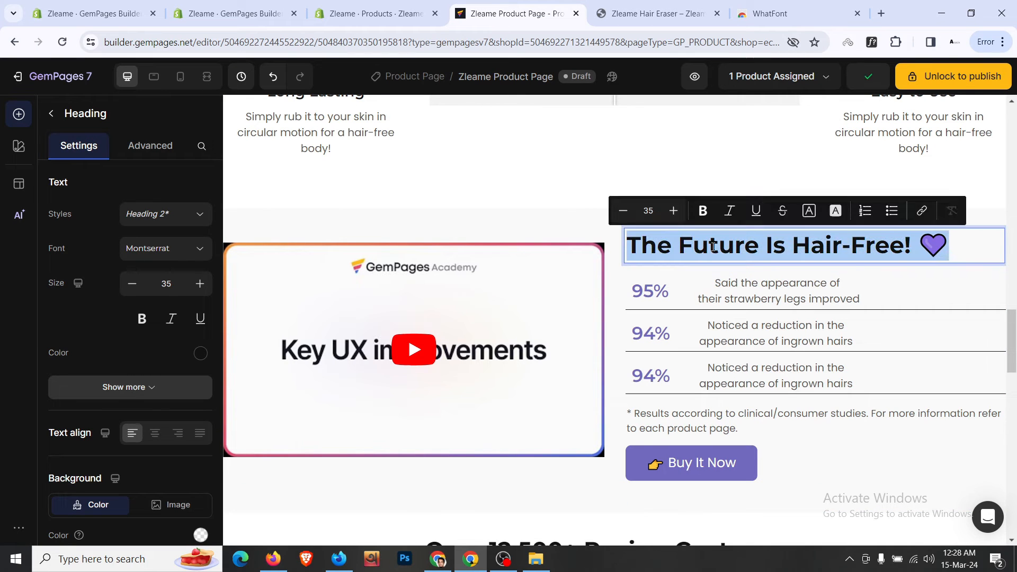
{"action": "key", "text": "ctrl+v"}
- Delete the blank line under the heading and select the Say Goodbye to Painful Waxing section
{"action": "key", "text": "BackSpace"}
{"action": "scroll", "coordinate": [564, 302], "scroll_direction": "down", "scroll_amount": 4}
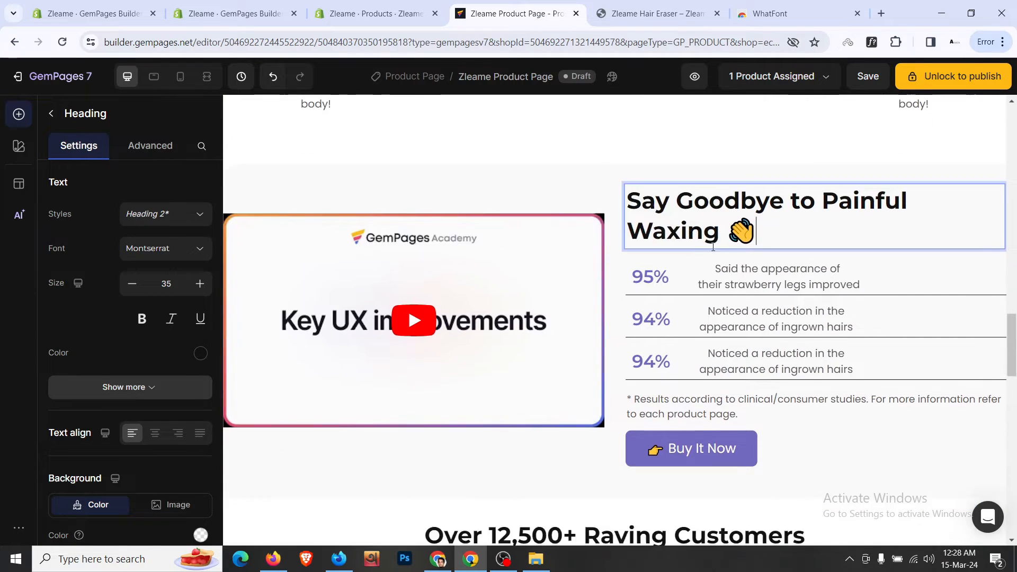
{"action": "left_click", "coordinate": [560, 335]}
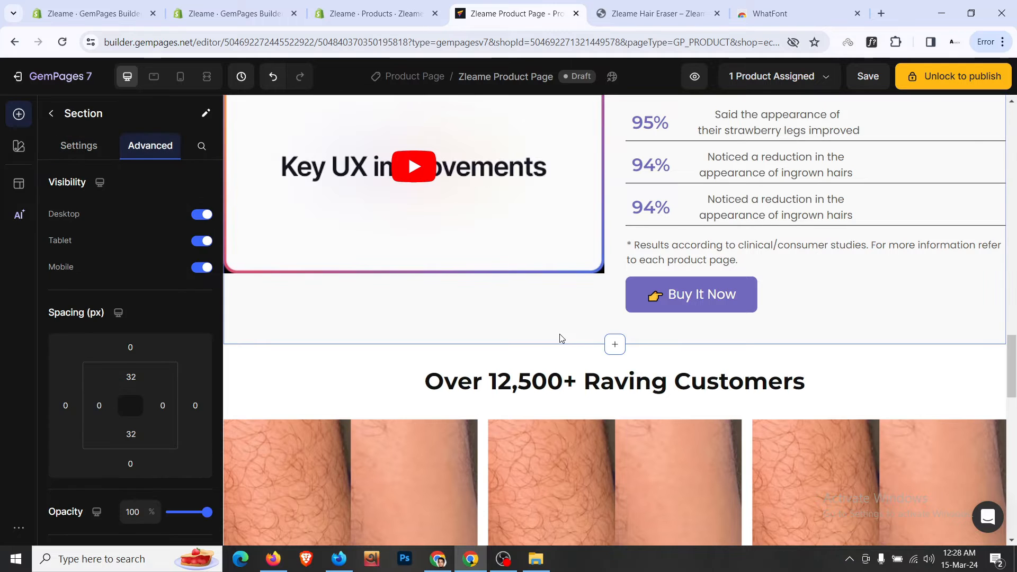
{"action": "scroll", "coordinate": [560, 335], "scroll_direction": "up", "scroll_amount": 3}
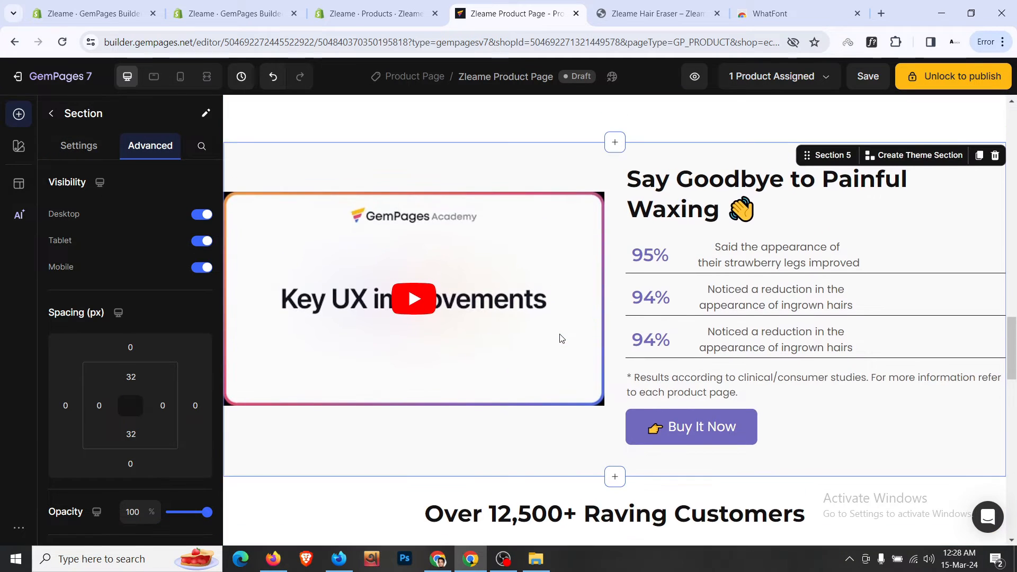
{"action": "scroll", "coordinate": [560, 335], "scroll_direction": "down", "scroll_amount": 2}
{"action": "scroll", "coordinate": [562, 338], "scroll_direction": "up", "scroll_amount": 3}
{"action": "left_click", "coordinate": [551, 202]}
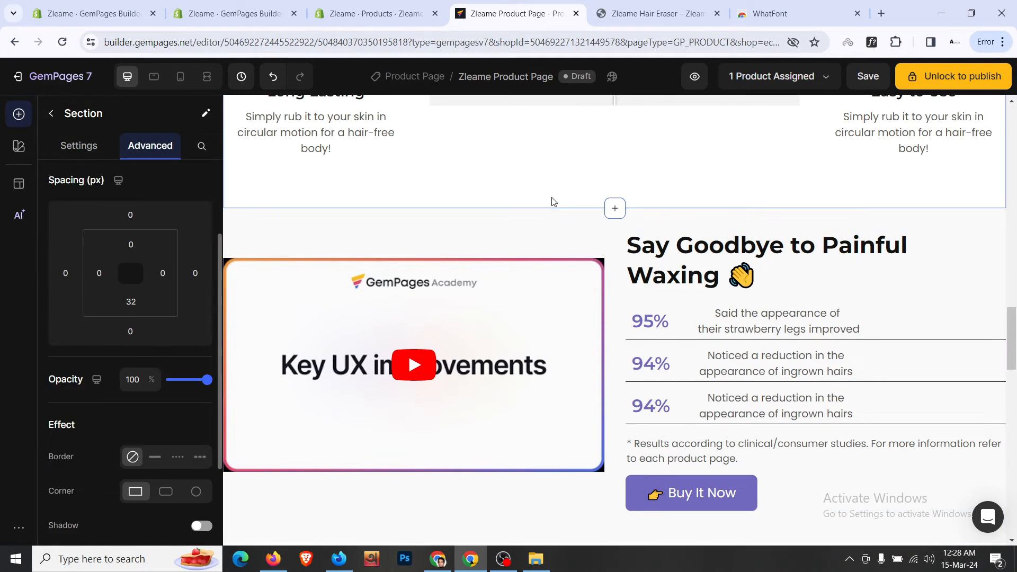
{"action": "scroll", "coordinate": [551, 200], "scroll_direction": "up", "scroll_amount": 8}
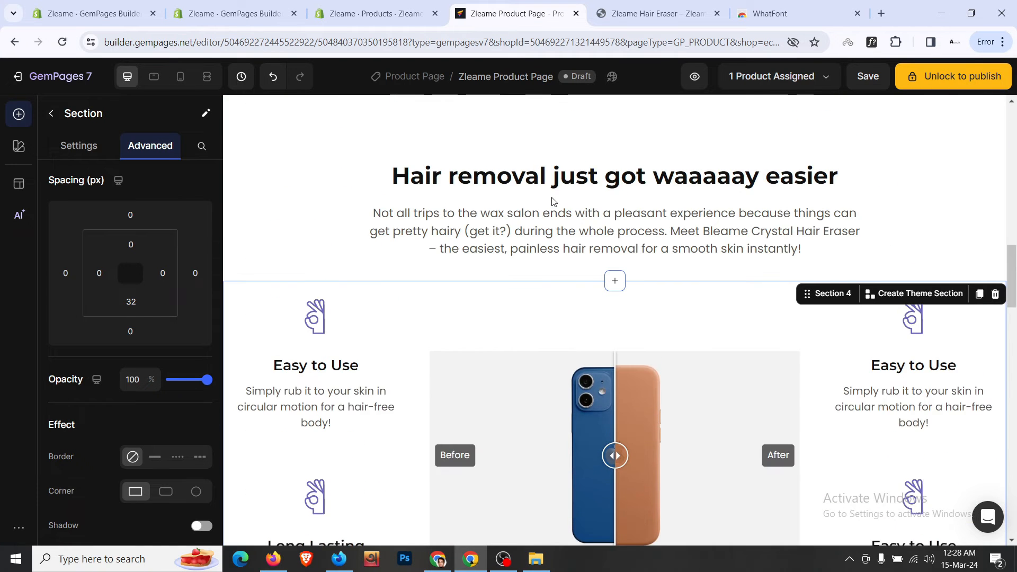
{"action": "left_click", "coordinate": [454, 138]}
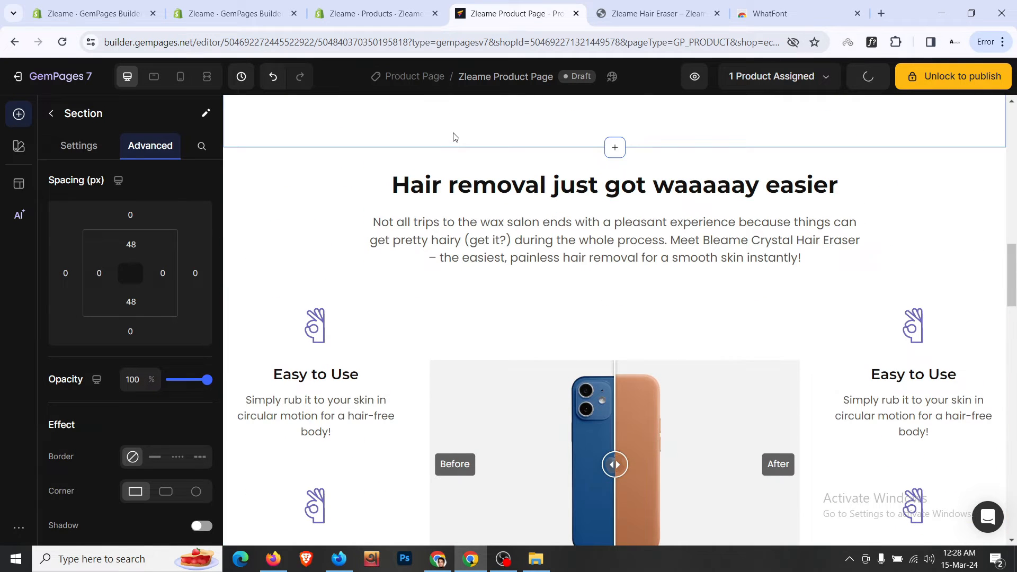
{"action": "scroll", "coordinate": [454, 138], "scroll_direction": "up", "scroll_amount": 2}
{"action": "scroll", "coordinate": [395, 260], "scroll_direction": "down", "scroll_amount": 7}
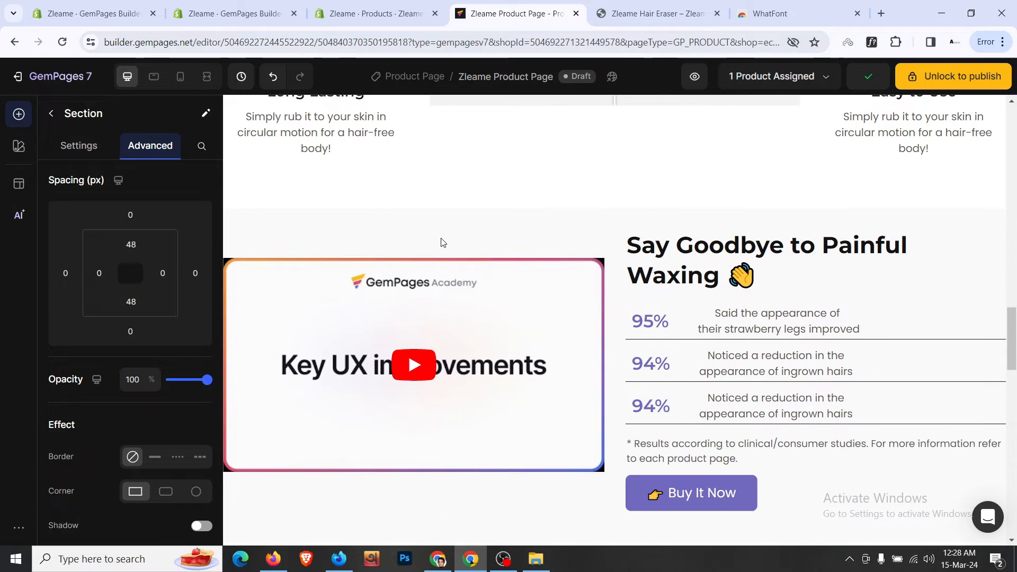
{"action": "left_click", "coordinate": [444, 241]}
{"action": "left_click", "coordinate": [461, 218]}
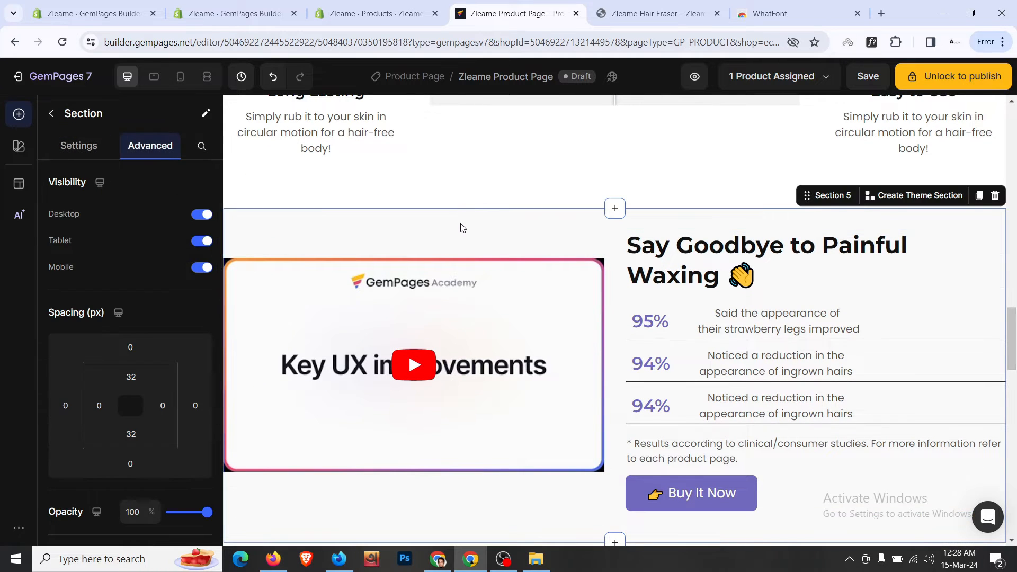
- Try 48px (3XL) top and bottom padding on the section, then revert both to 32px (2XL)
{"action": "scroll", "coordinate": [461, 224], "scroll_direction": "down", "scroll_amount": 2}
{"action": "scroll", "coordinate": [130, 371], "scroll_direction": "down", "scroll_amount": 1}
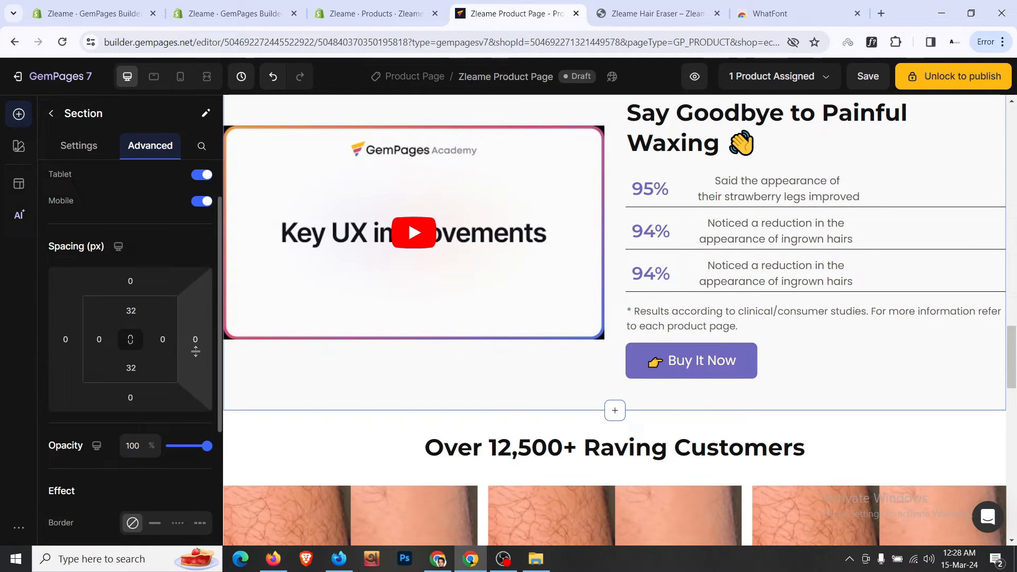
{"action": "left_click", "coordinate": [131, 310]}
{"action": "left_click", "coordinate": [186, 499]}
{"action": "scroll", "coordinate": [165, 354], "scroll_direction": "down", "scroll_amount": 1}
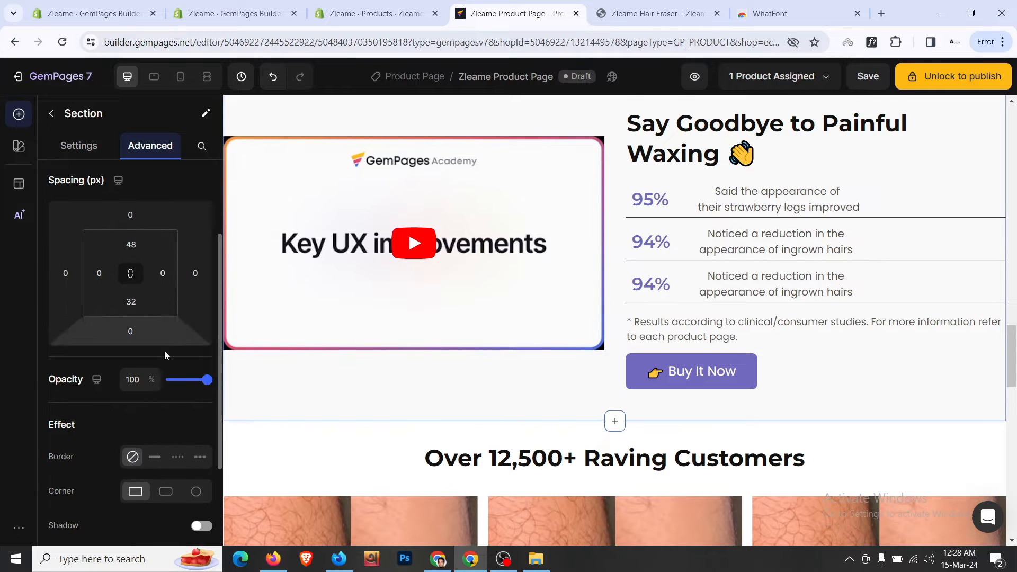
{"action": "left_click", "coordinate": [134, 310]}
{"action": "left_click", "coordinate": [159, 489]}
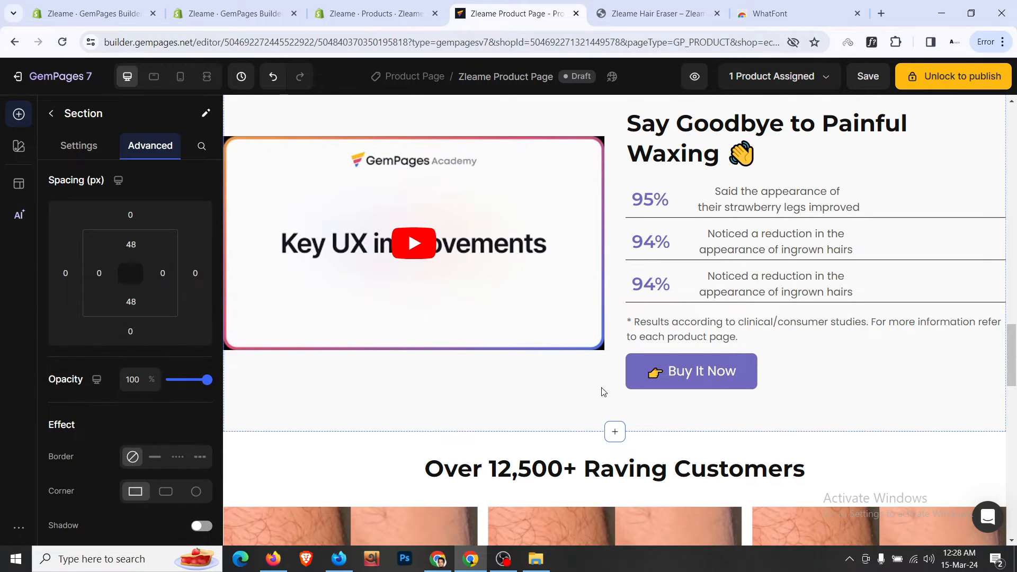
{"action": "scroll", "coordinate": [601, 390], "scroll_direction": "down", "scroll_amount": 2}
{"action": "scroll", "coordinate": [602, 391], "scroll_direction": "down", "scroll_amount": 1}
{"action": "left_click", "coordinate": [131, 301]}
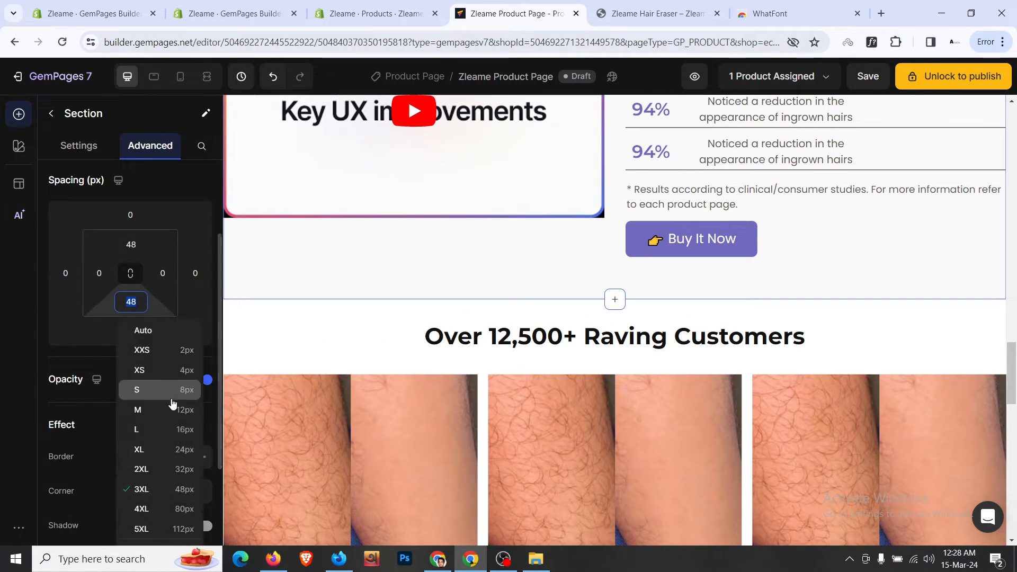
{"action": "left_click", "coordinate": [183, 475]}
{"action": "left_click", "coordinate": [131, 245]}
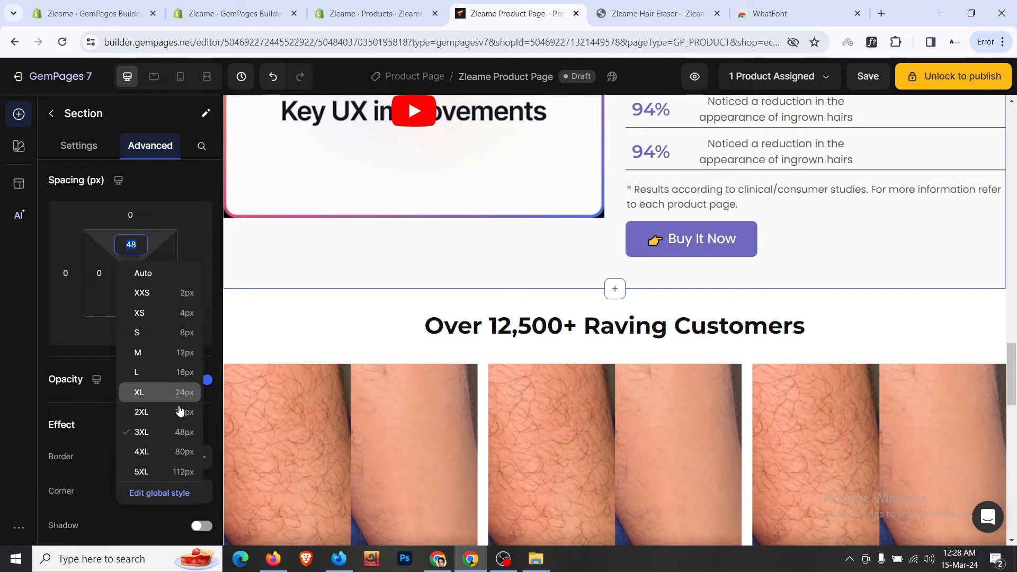
{"action": "left_click", "coordinate": [182, 411]}
{"action": "scroll", "coordinate": [533, 243], "scroll_direction": "down", "scroll_amount": 3}
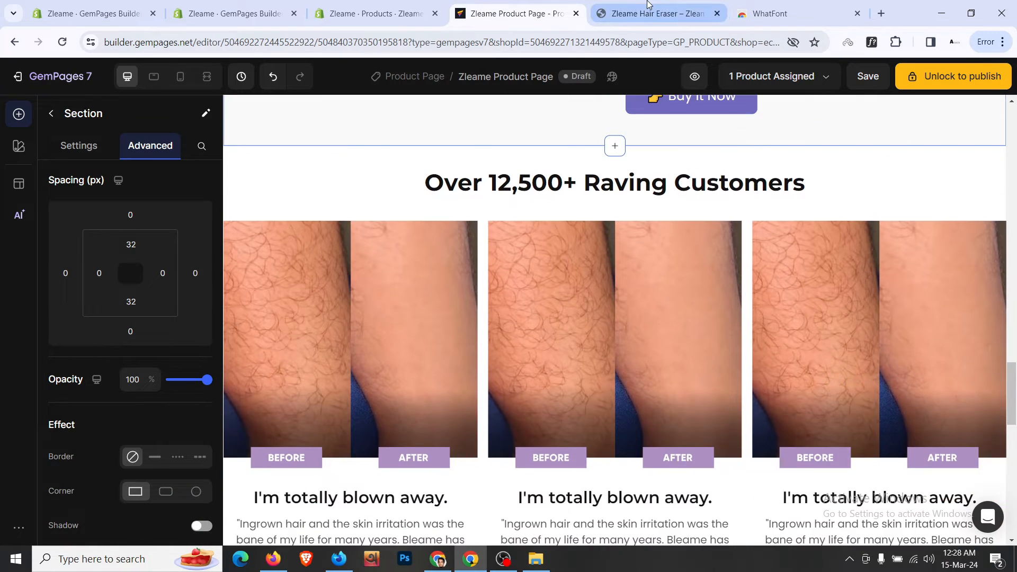
- Replace the 'Over 12,500+ Raving Customers' heading with 'What Babes Like You Are Saying' copied from the live store
{"action": "left_click", "coordinate": [647, 4]}
{"action": "scroll", "coordinate": [594, 291], "scroll_direction": "down", "scroll_amount": 8}
{"action": "left_click", "coordinate": [563, 4]}
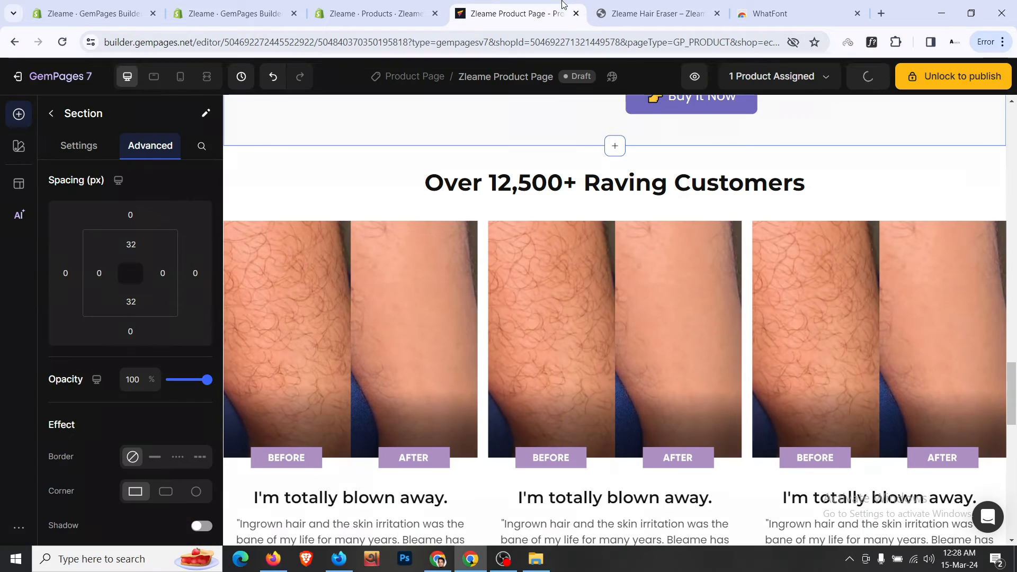
{"action": "left_click", "coordinate": [652, 13]}
{"action": "triple_click", "coordinate": [522, 250]}
{"action": "key", "text": "ctrl+c"}
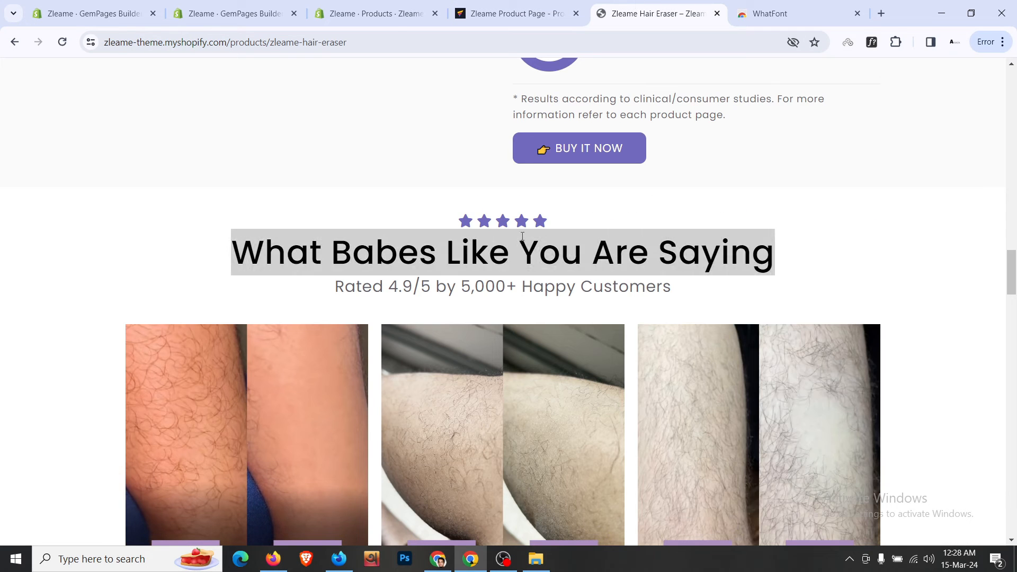
{"action": "left_click", "coordinate": [521, 13]}
{"action": "left_click", "coordinate": [585, 181]}
{"action": "left_click", "coordinate": [585, 182]}
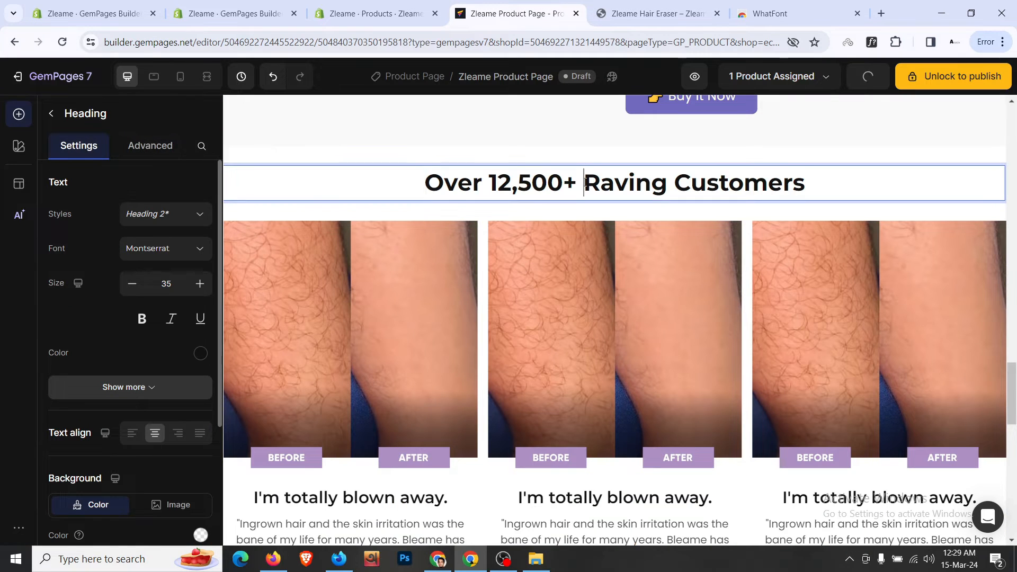
{"action": "key", "text": "ctrl+a"}
{"action": "key", "text": "ctrl+v"}
{"action": "key", "text": "BackSpace"}
- Duplicate the 'Simply rub it to your skin…' paragraph and drag the copy down to the reviews heading
{"action": "scroll", "coordinate": [722, 276], "scroll_direction": "up", "scroll_amount": 10}
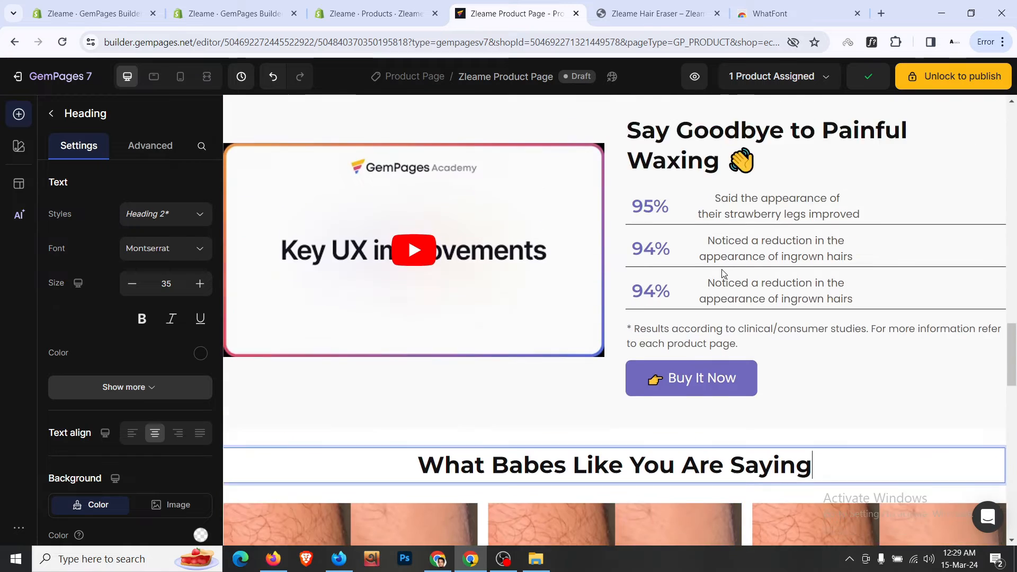
{"action": "left_click", "coordinate": [301, 335]}
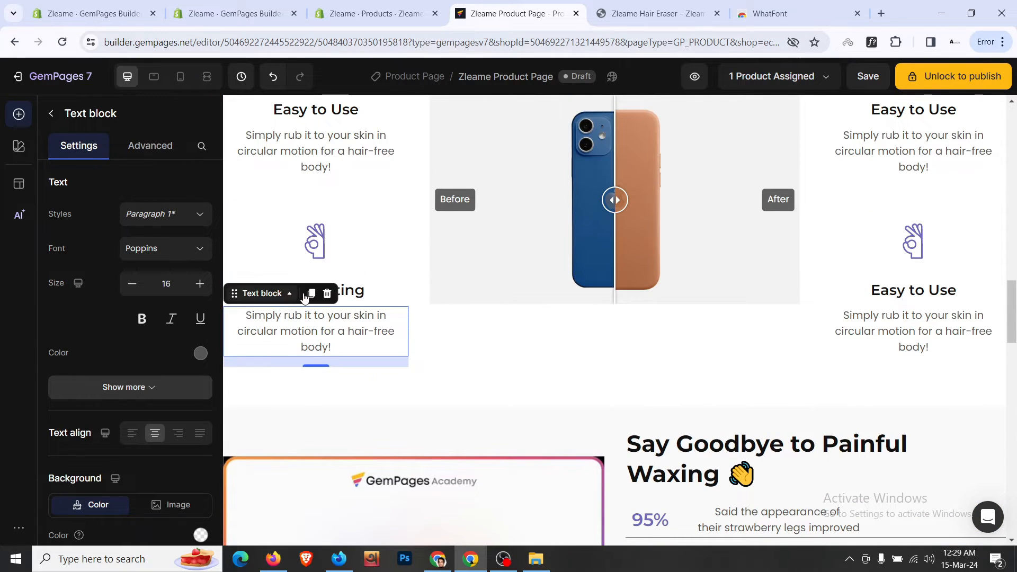
{"action": "key", "text": "ctrl+d"}
{"action": "left_click_drag", "start_coordinate": [325, 401], "coordinate": [603, 404]}
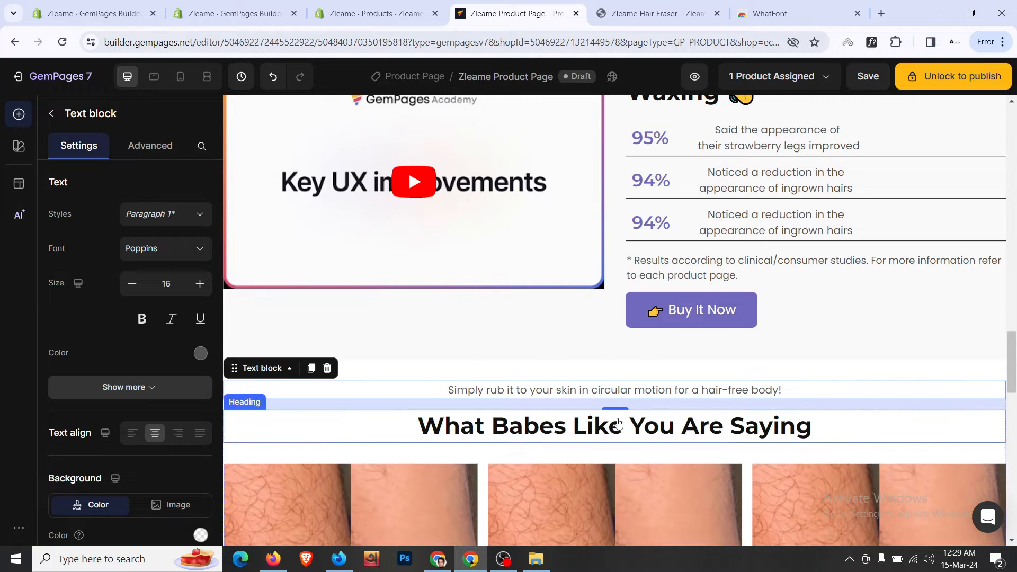
- Move the reviews heading above the paragraph and set its bottom spacing to 0
{"action": "left_click", "coordinate": [486, 421]}
{"action": "left_click_drag", "start_coordinate": [438, 404], "coordinate": [531, 395]}
{"action": "left_click", "coordinate": [151, 146]}
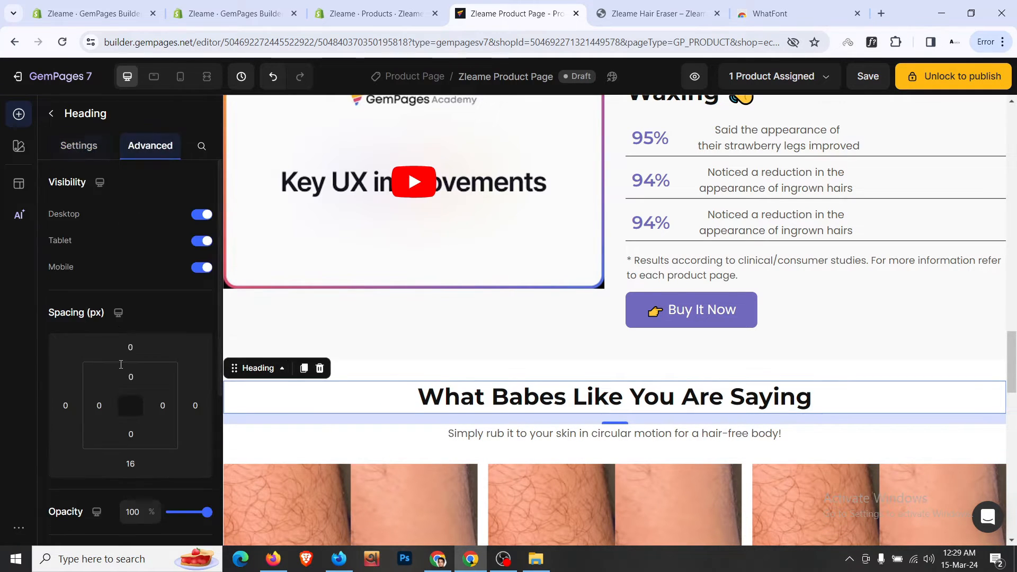
{"action": "left_click", "coordinate": [130, 465]}
{"action": "type", "text": "0"}
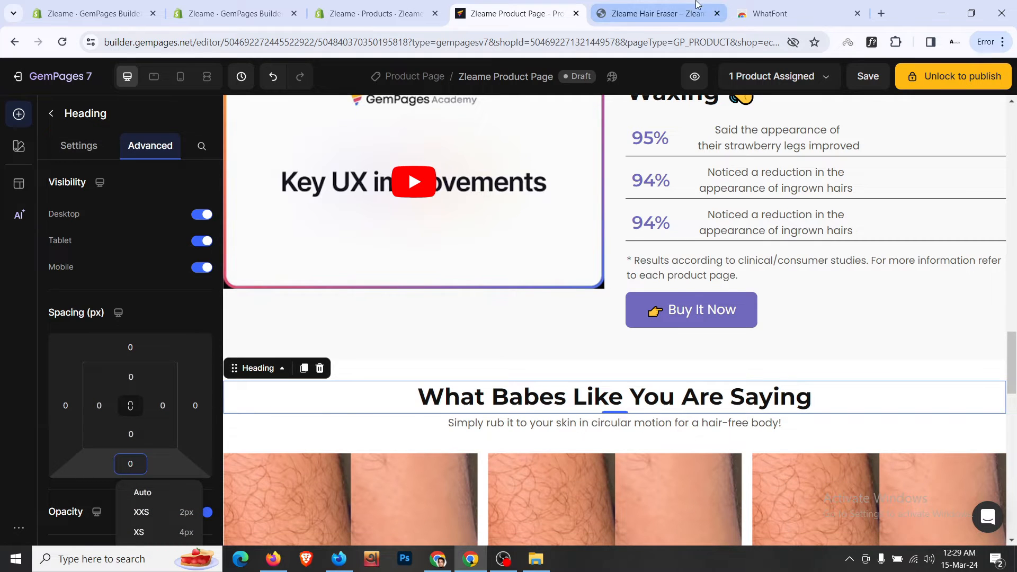
- Replace the paragraph text with 'Rated 4.9/5 by 5,000+ Happy Customers' copied from the live store
{"action": "left_click", "coordinate": [657, 13]}
{"action": "left_click", "coordinate": [541, 4]}
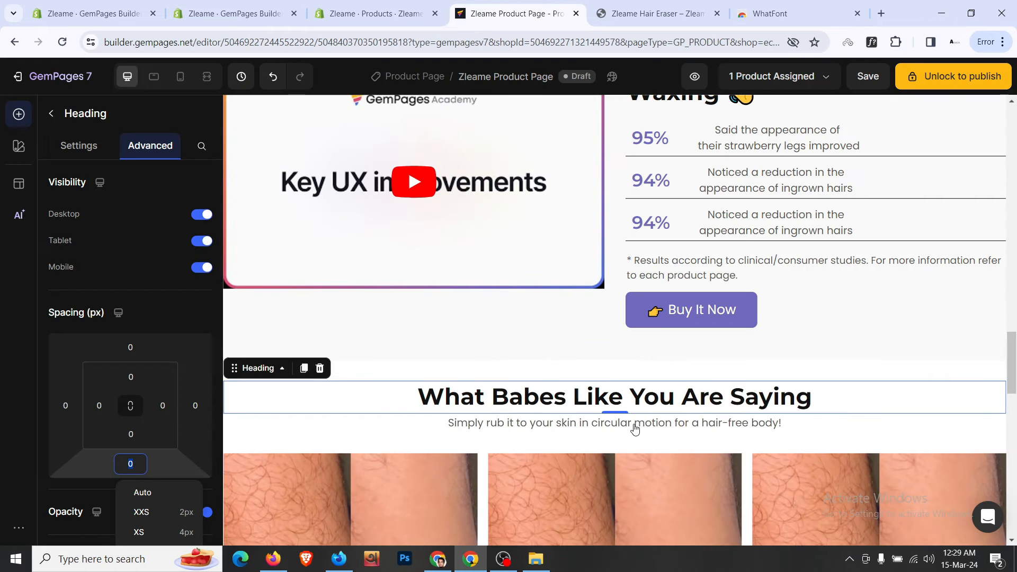
{"action": "left_click", "coordinate": [651, 424]}
{"action": "double_click", "coordinate": [661, 422]}
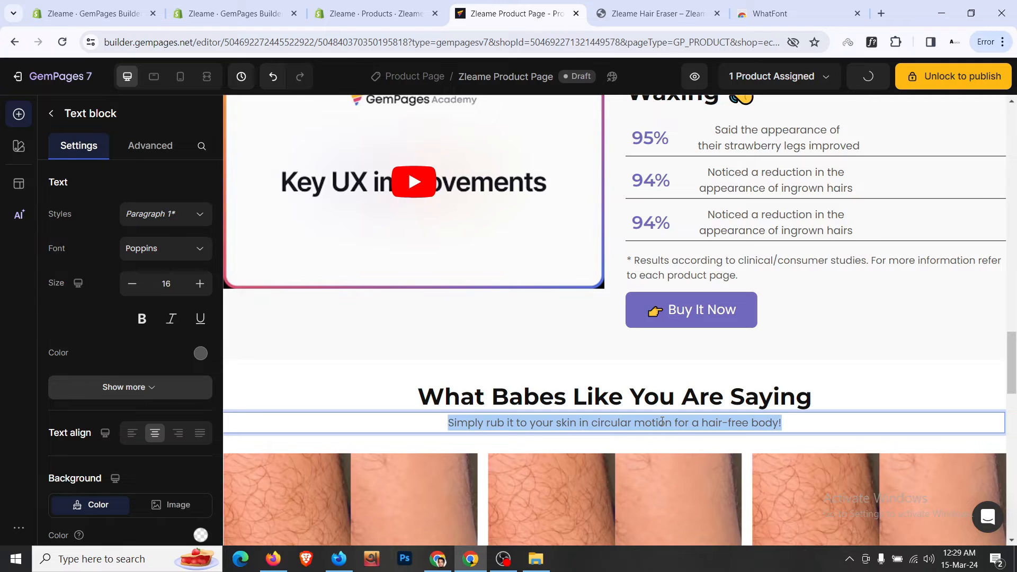
{"action": "type", "text": "Rated 4.9/5 by 5,000+ Happy Customers  I'm totally blown away. \"Ingrown hair and the skin irritation was the bane of my life for many years. Bleame has changed the way my skin looks forever, I get so many complements from my husband daily!\"- Sarah F.  Smoother, more softer leg \"I've only been using this eraser for a week, but so far it seems to be a pretty good hair removal. My skin is smooth and soft after using. It is lightening up my dark spots significantly!!! I love it.\"- Maya L.  You have to try this!! \"Money well spent! I can't believe what I use to pay for professional waxing (painful, yuk.) and this eraser does the same thing, minus the pain! Not to mention, saves me money too.\" - Katrin K.  Smoother, more softer leg \"I've only been using this eraser for a week, but so far it seems to be a pretty good hair removal. My skin is smooth and soft after using. It is lightening up my dark spots significantly!!! I love it.\"- Kelly A."}
{"action": "left_click", "coordinate": [714, 5]}
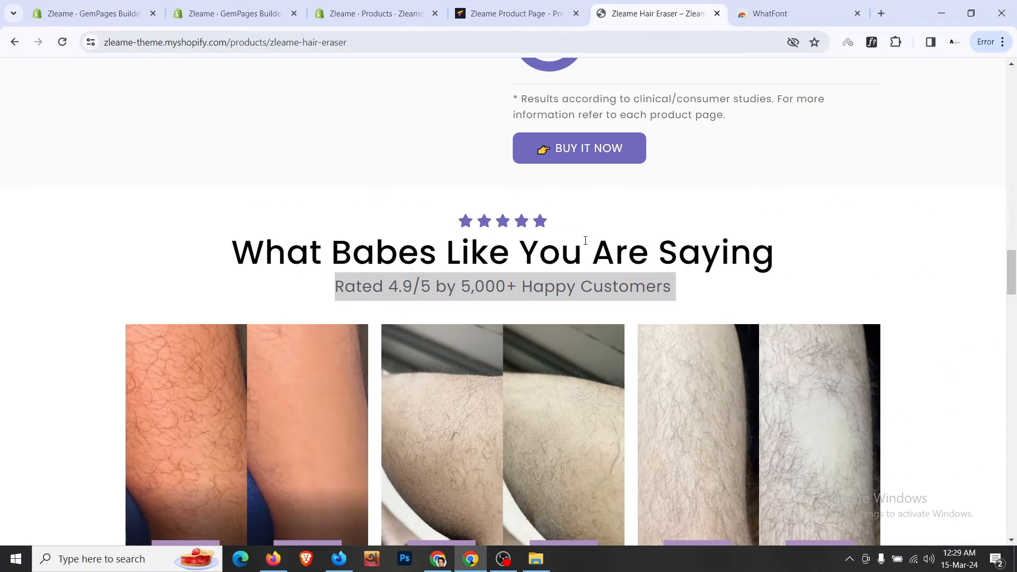
{"action": "left_click", "coordinate": [585, 242]}
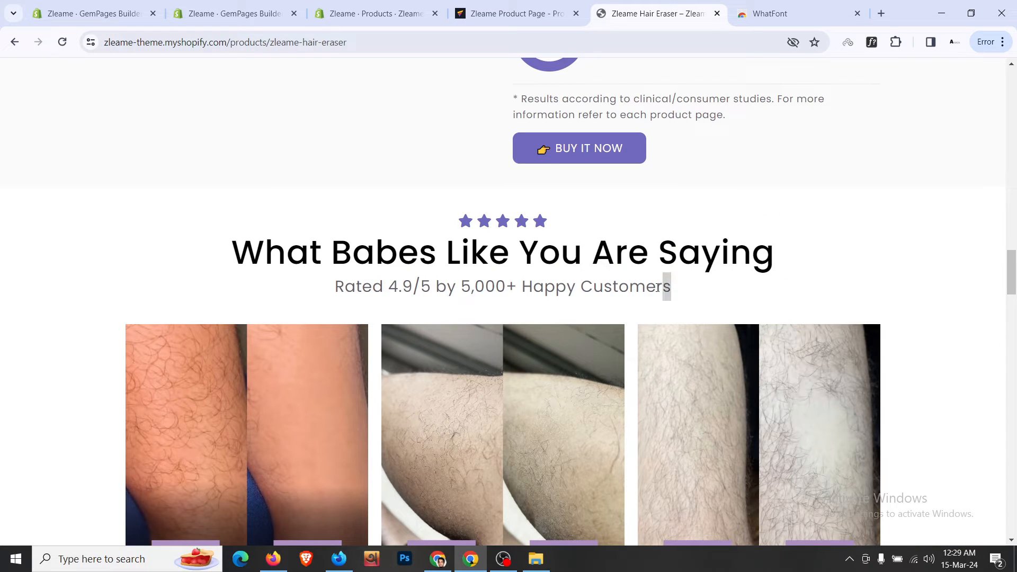
{"action": "left_click_drag", "start_coordinate": [657, 287], "coordinate": [345, 287]}
{"action": "right_click", "coordinate": [333, 291]}
{"action": "left_click", "coordinate": [356, 302]}
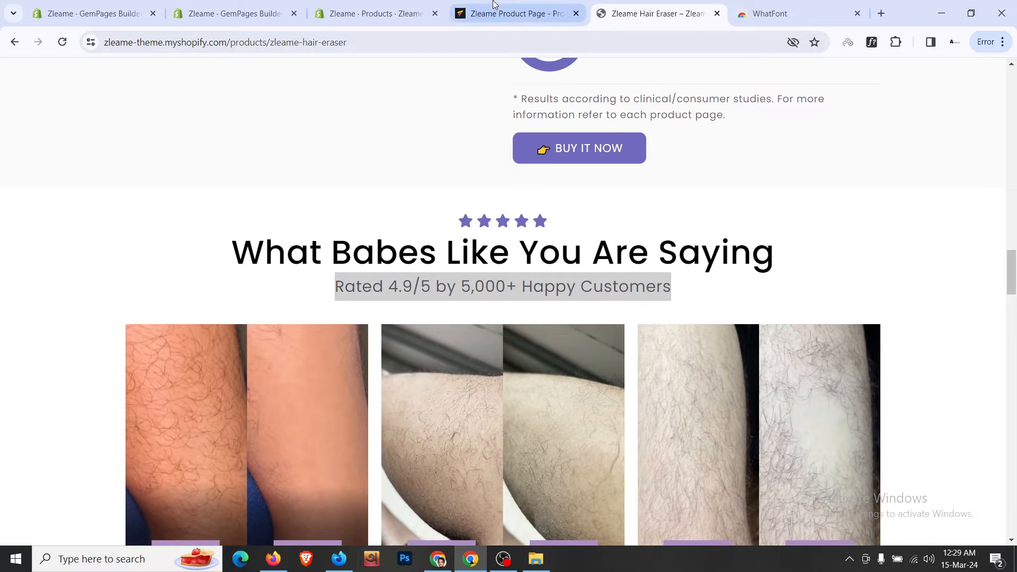
{"action": "left_click", "coordinate": [517, 13]}
{"action": "key", "text": "ctrl+a"}
{"action": "key", "text": "ctrl+v"}
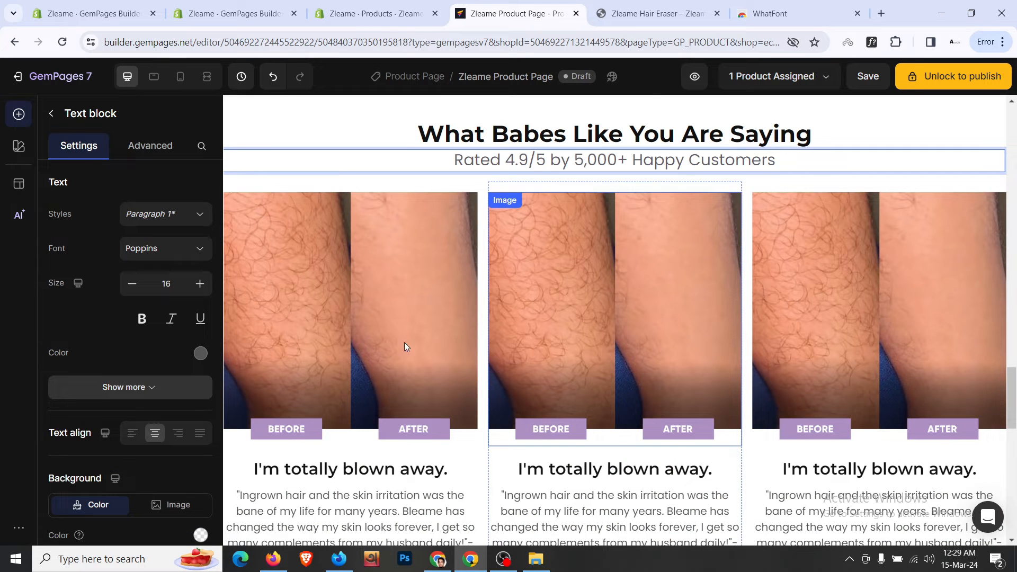
- Clear the rating subtitle's inline formatting and raise its font size to 25 px
{"action": "left_click", "coordinate": [199, 284]}
{"action": "left_click", "coordinate": [199, 284]}
{"action": "left_click", "coordinate": [199, 284]}
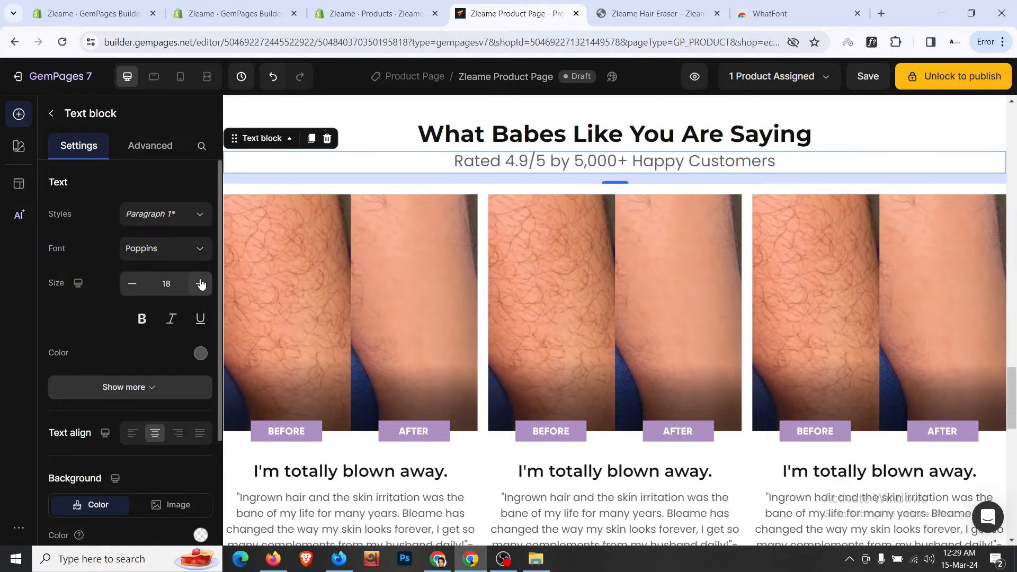
{"action": "left_click", "coordinate": [199, 284]}
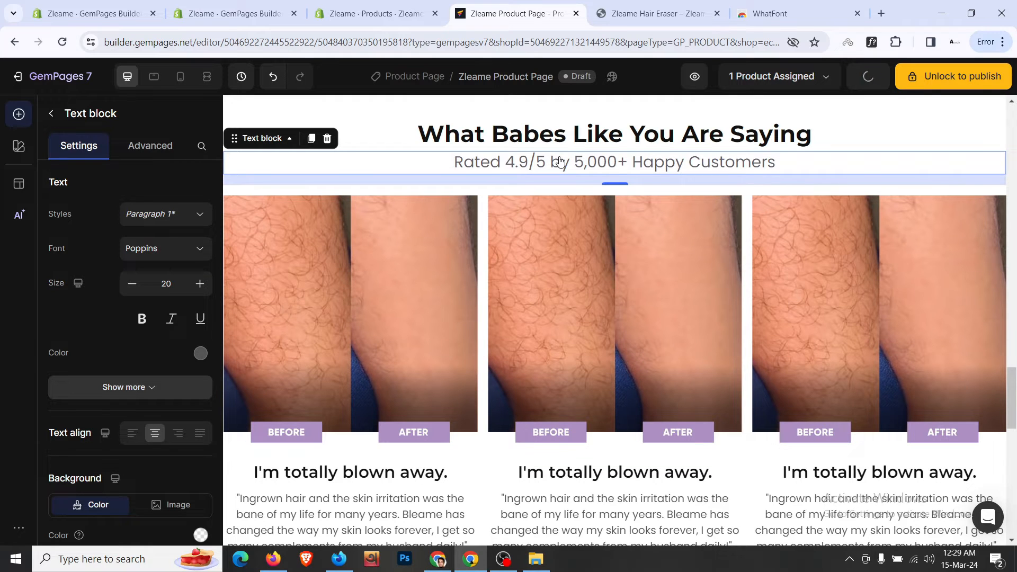
{"action": "left_click", "coordinate": [592, 162]}
{"action": "triple_click", "coordinate": [592, 161]}
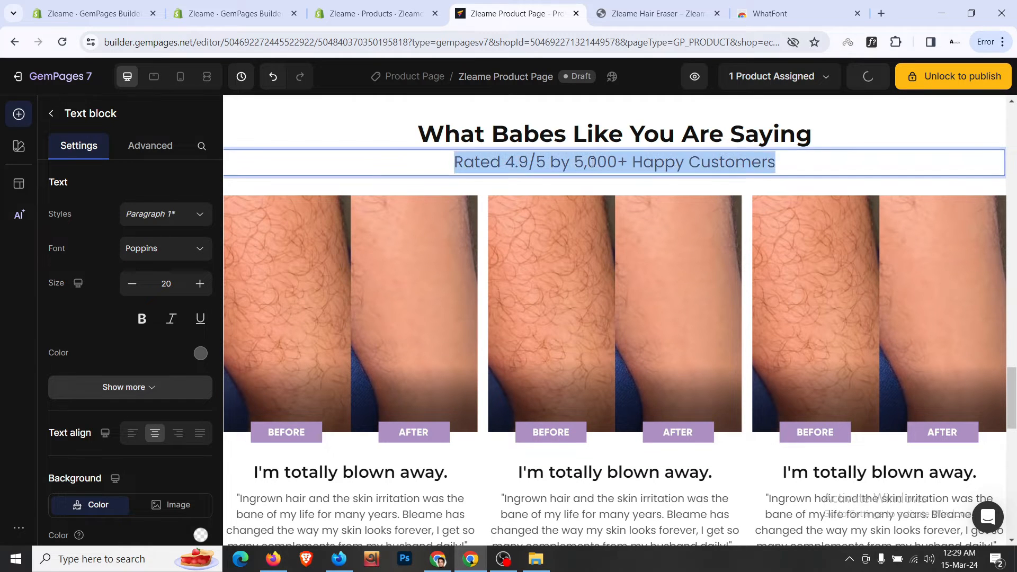
{"action": "left_click", "coordinate": [778, 132]}
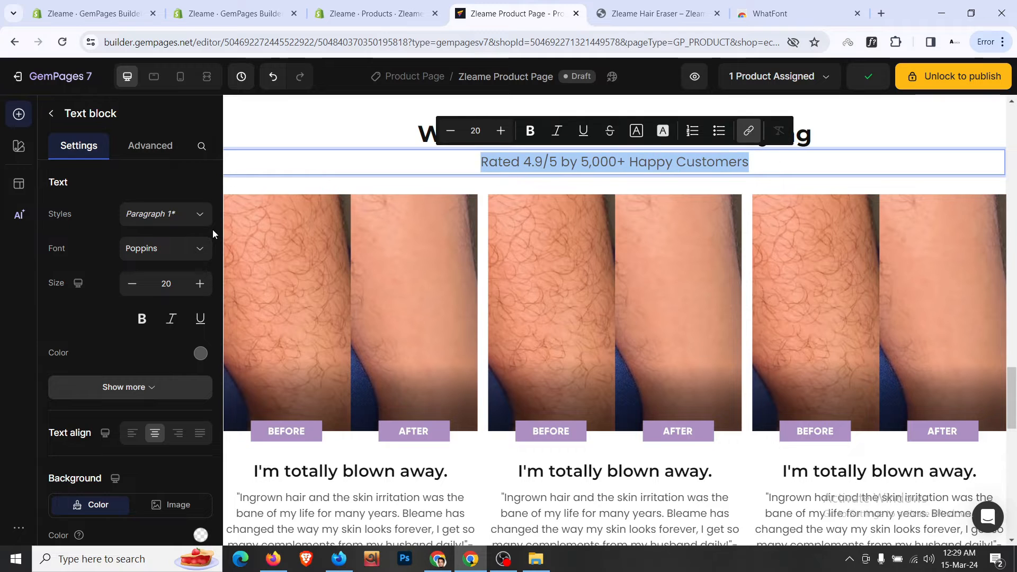
{"action": "left_click", "coordinate": [204, 295]}
{"action": "left_click", "coordinate": [204, 295]}
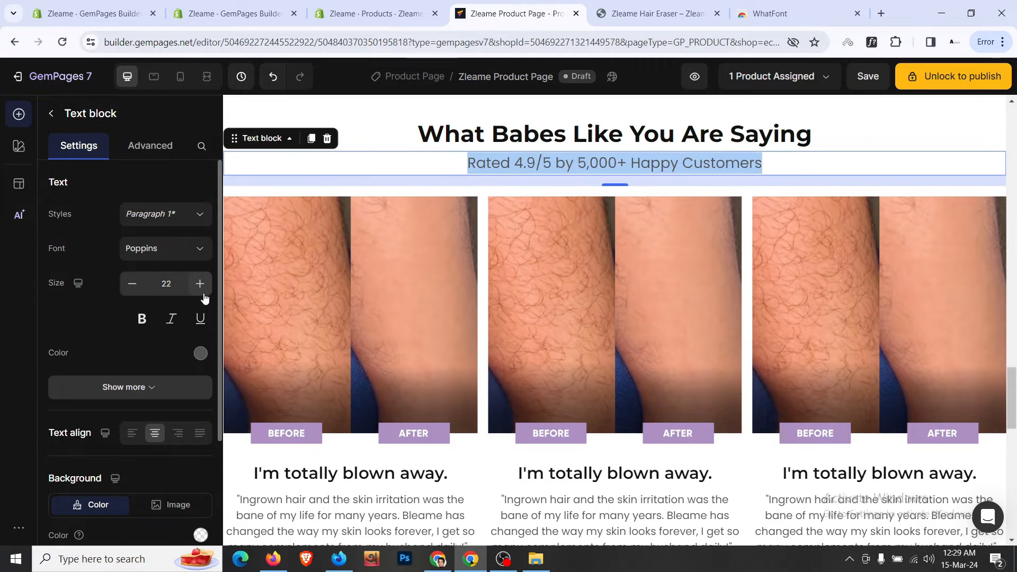
{"action": "left_click", "coordinate": [204, 295]}
{"action": "left_click", "coordinate": [204, 295]}
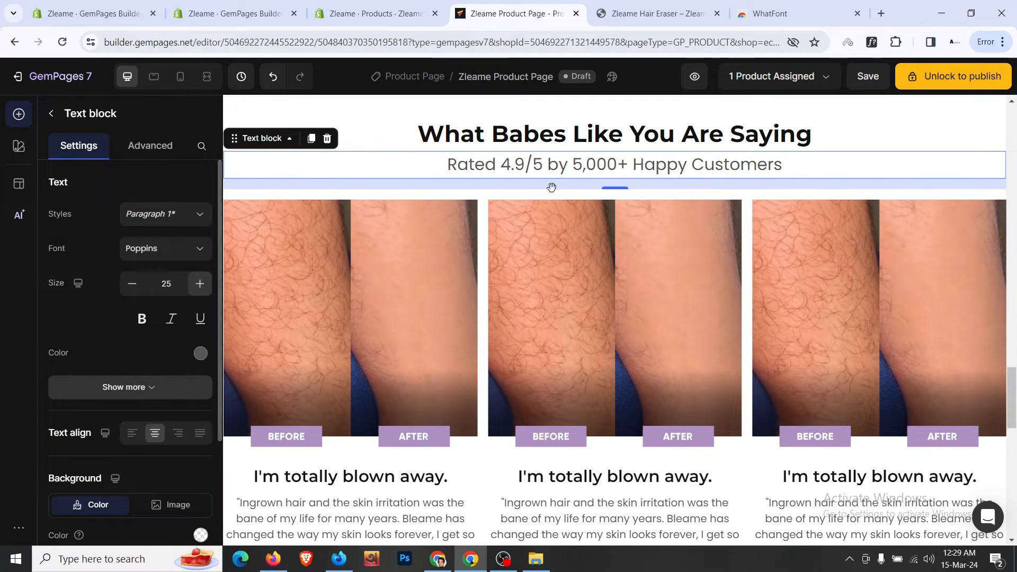
{"action": "scroll", "coordinate": [597, 166], "scroll_direction": "up", "scroll_amount": 2}
{"action": "left_click", "coordinate": [617, 5]}
{"action": "left_click", "coordinate": [525, 4]}
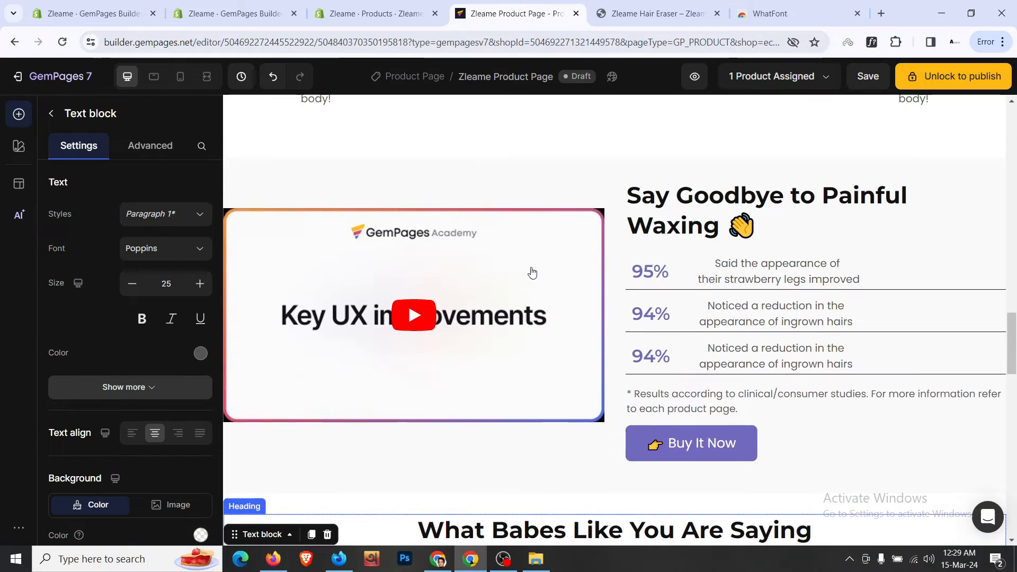
- Select the parent Icon List Hoz of the stars and drag the five-star row toward the reviews heading
{"action": "scroll", "coordinate": [531, 271], "scroll_direction": "up", "scroll_amount": 10}
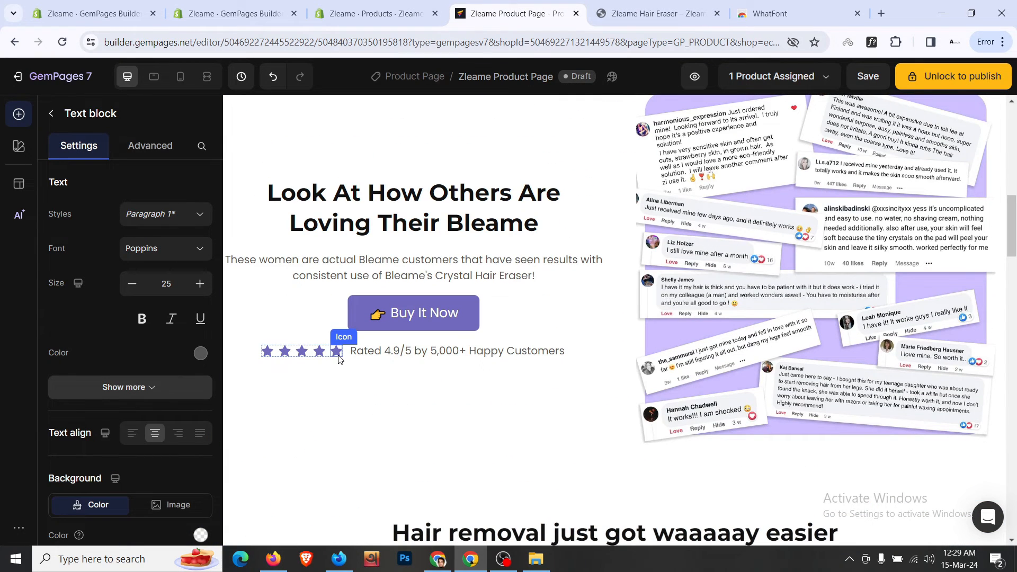
{"action": "right_click", "coordinate": [342, 353]}
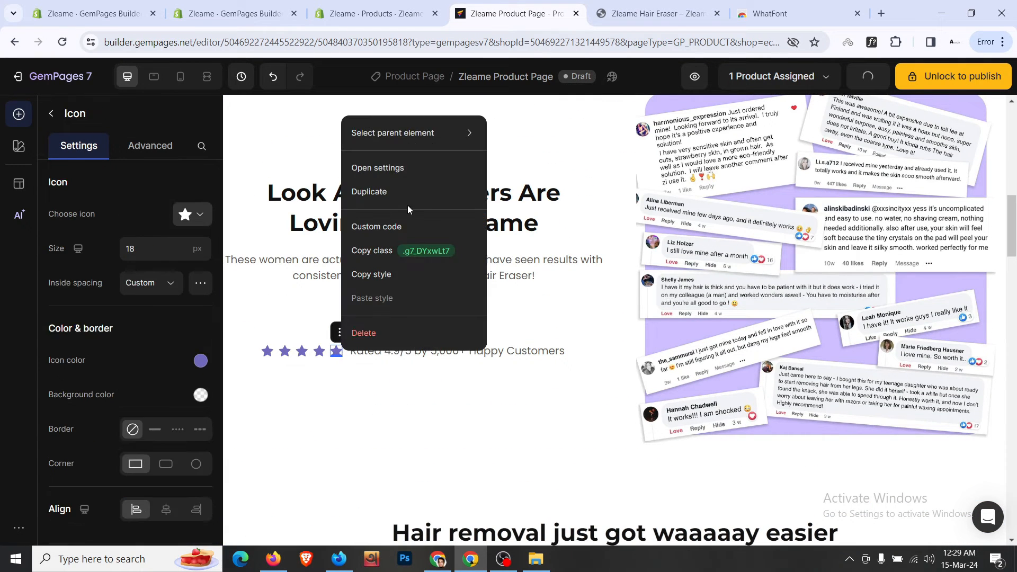
{"action": "mouse_move", "coordinate": [450, 133]}
{"action": "left_click", "coordinate": [545, 177]}
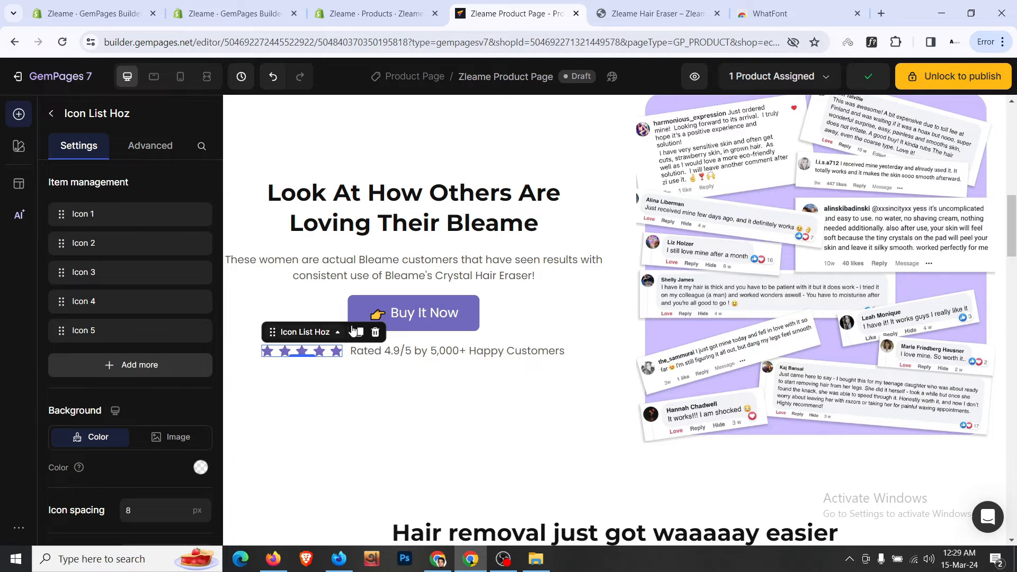
{"action": "left_click_drag", "start_coordinate": [319, 351], "coordinate": [323, 435]}
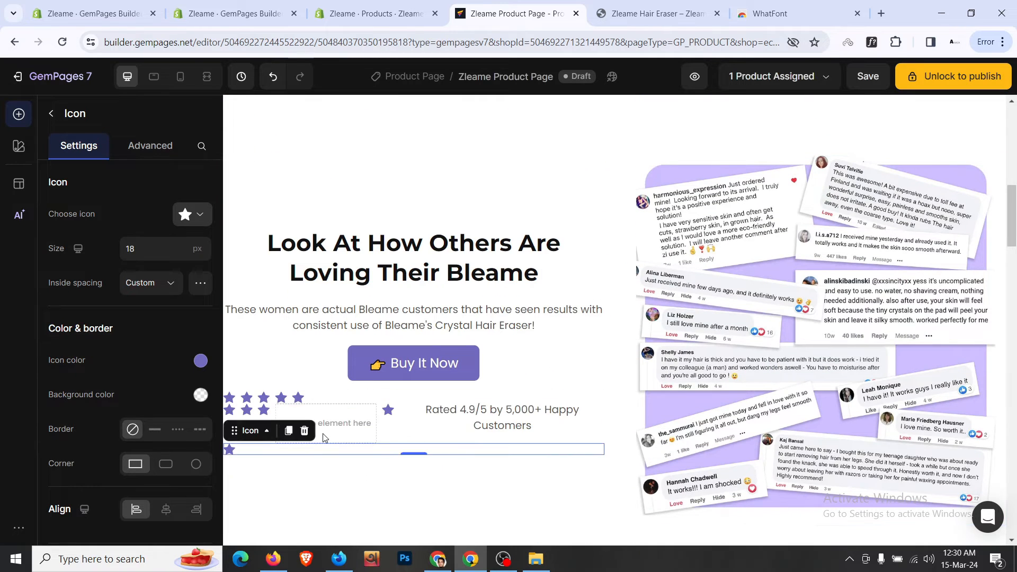
- Select the Icon List Hoz star row again and duplicate it, moving the copy down the page
{"action": "right_click", "coordinate": [342, 433]}
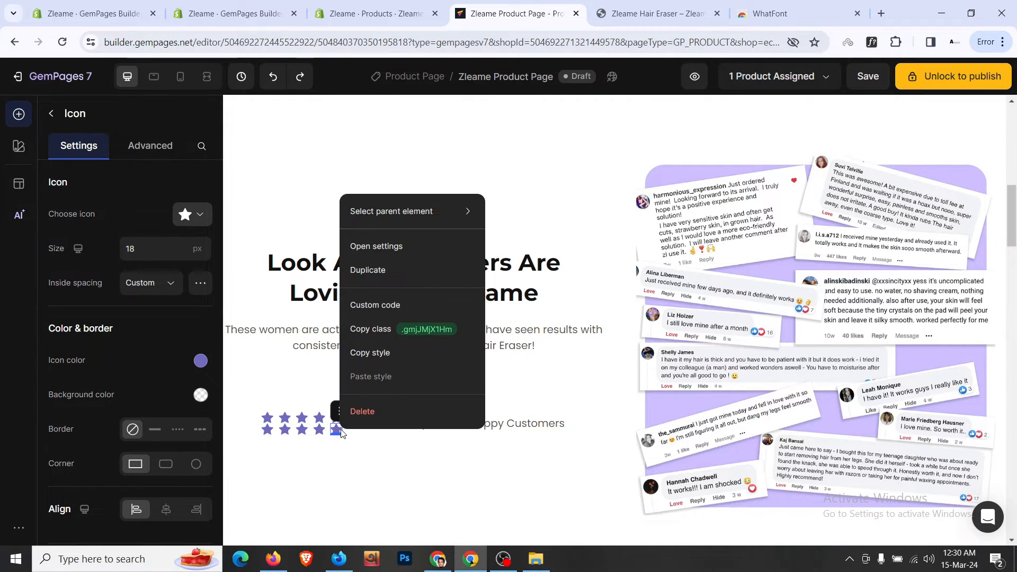
{"action": "mouse_move", "coordinate": [466, 211]}
{"action": "left_click", "coordinate": [534, 258]}
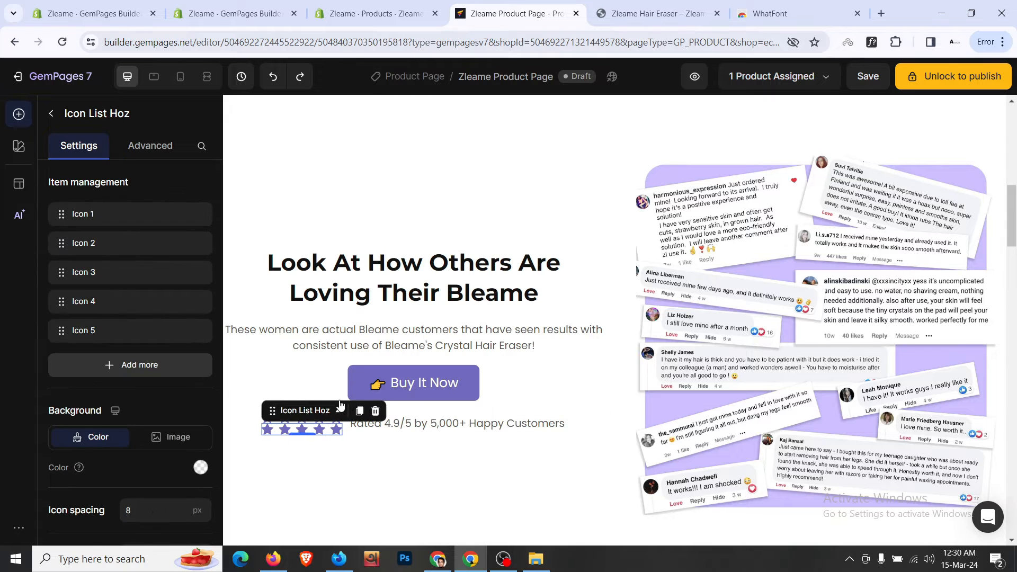
{"action": "left_click", "coordinate": [359, 413]}
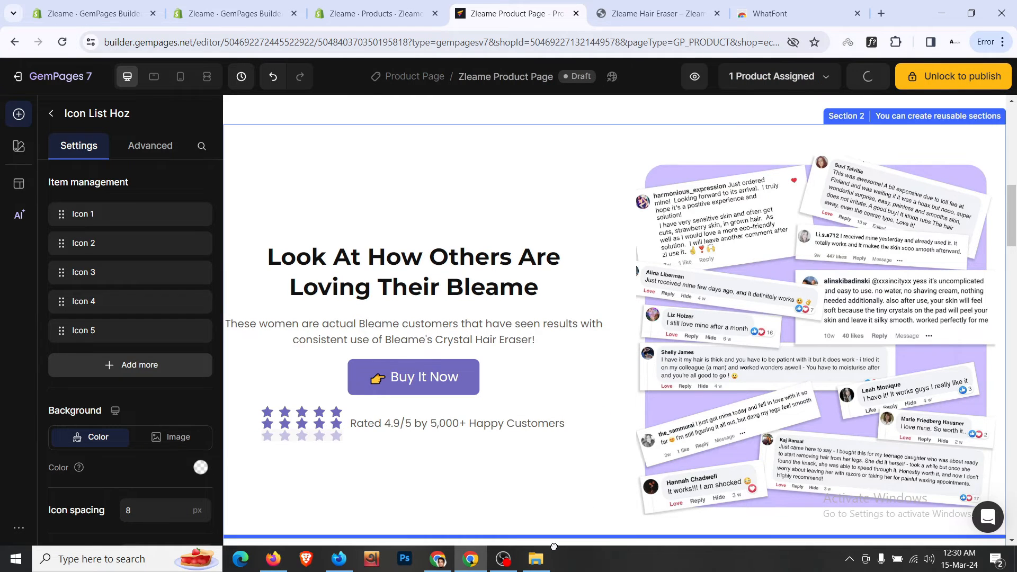
{"action": "scroll", "coordinate": [614, 254], "scroll_direction": "down", "scroll_amount": 12}
{"action": "scroll", "coordinate": [657, 344], "scroll_direction": "up", "scroll_amount": 8}
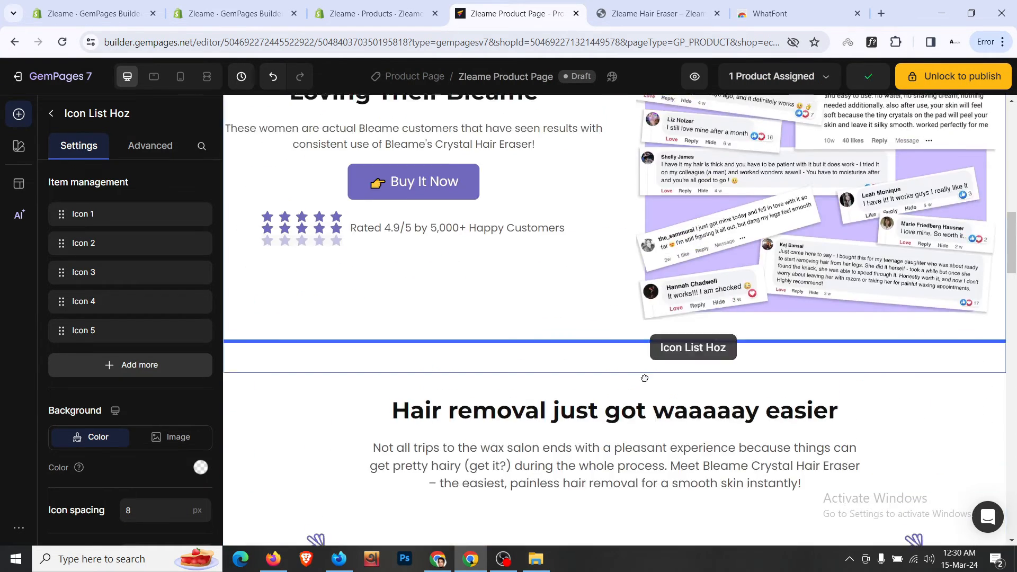
{"action": "scroll", "coordinate": [622, 506], "scroll_direction": "down", "scroll_amount": 10}
- Centre-align the new five-star row above the reviews heading
{"action": "scroll", "coordinate": [622, 506], "scroll_direction": "down", "scroll_amount": 7}
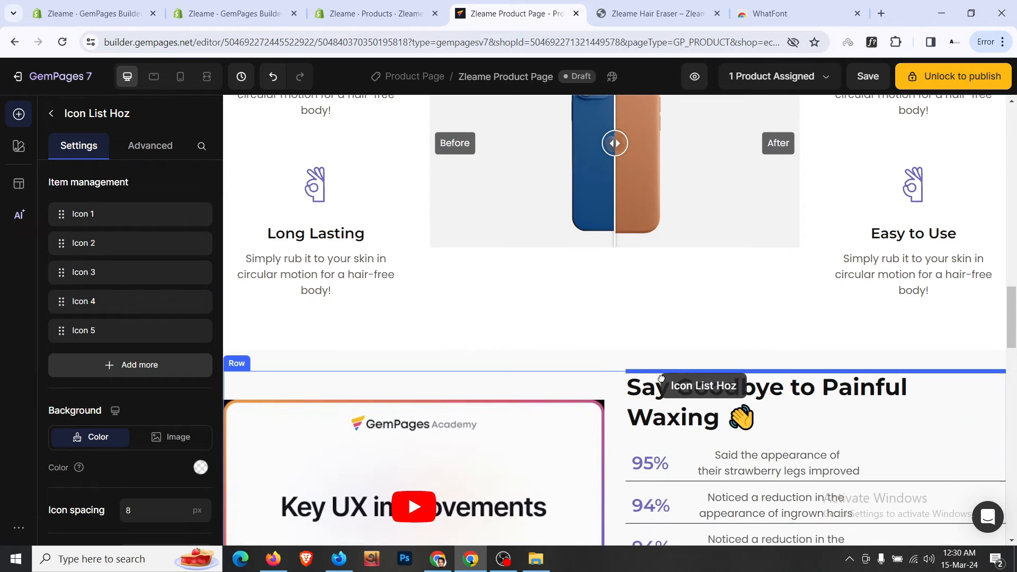
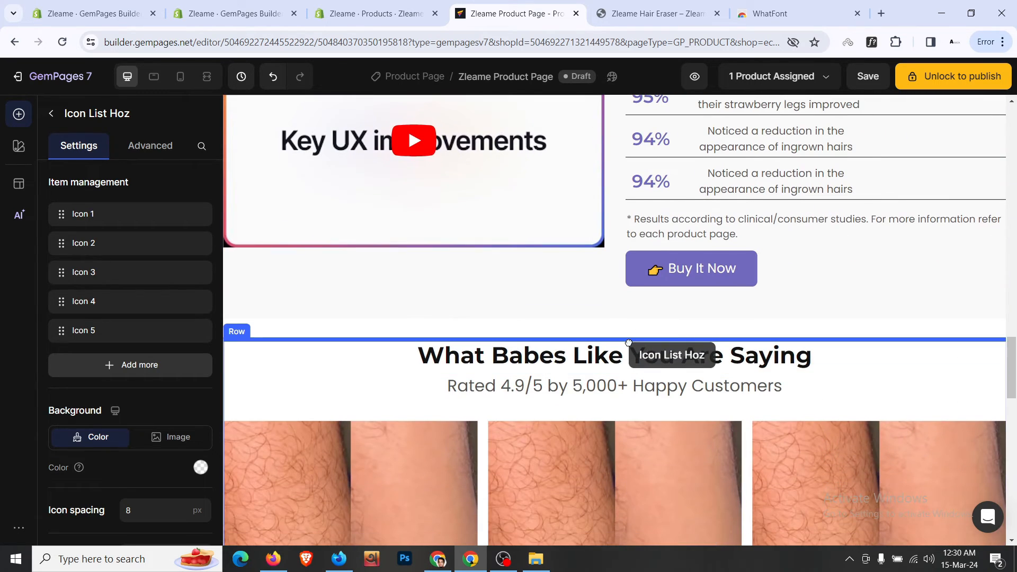
- Centre-align the new five-star row above the reviews heading
{"action": "left_click_drag", "start_coordinate": [628, 343], "coordinate": [628, 344]}
{"action": "scroll", "coordinate": [161, 415], "scroll_direction": "down", "scroll_amount": 2}
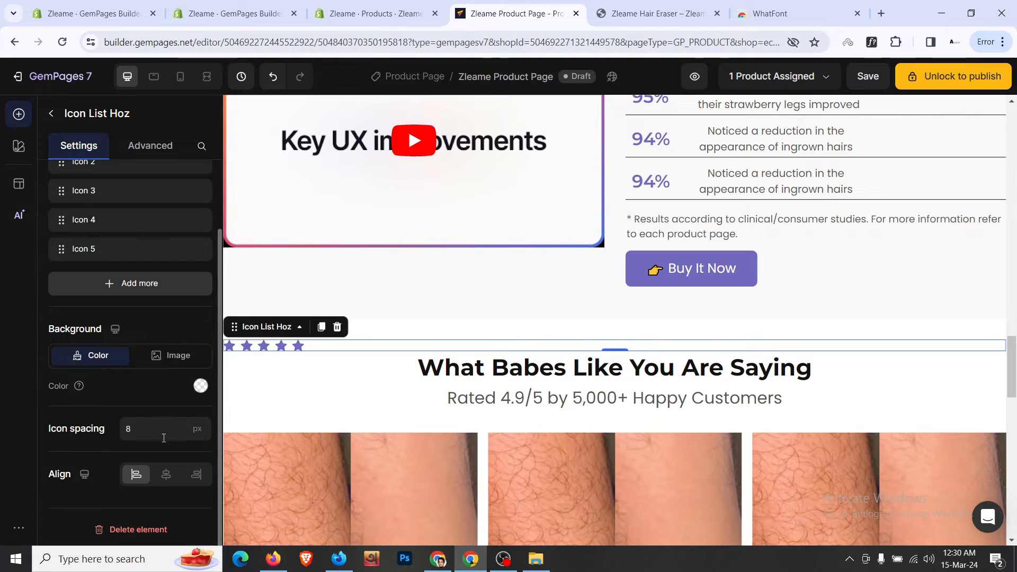
{"action": "left_click", "coordinate": [166, 474]}
{"action": "scroll", "coordinate": [416, 408], "scroll_direction": "up", "scroll_amount": 10}
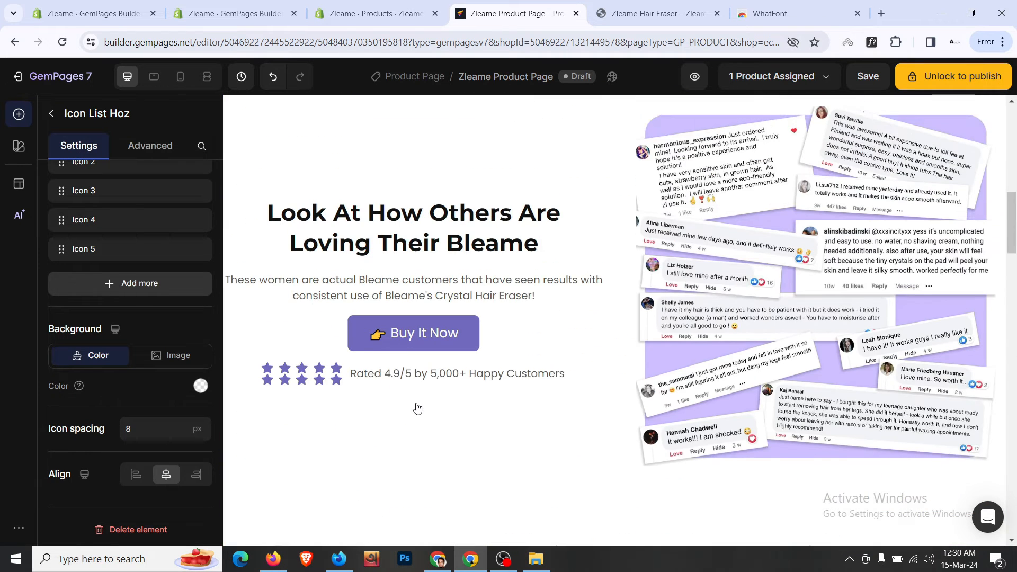
- Delete the duplicate star row and compare the result with the live store page
{"action": "right_click", "coordinate": [336, 379]}
{"action": "mouse_move", "coordinate": [469, 160]}
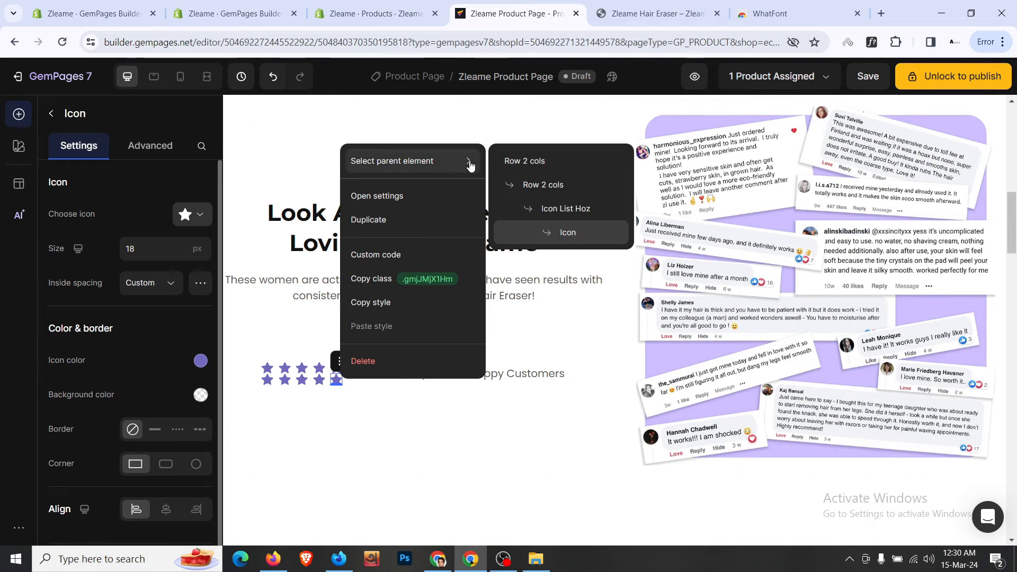
{"action": "left_click", "coordinate": [528, 210]}
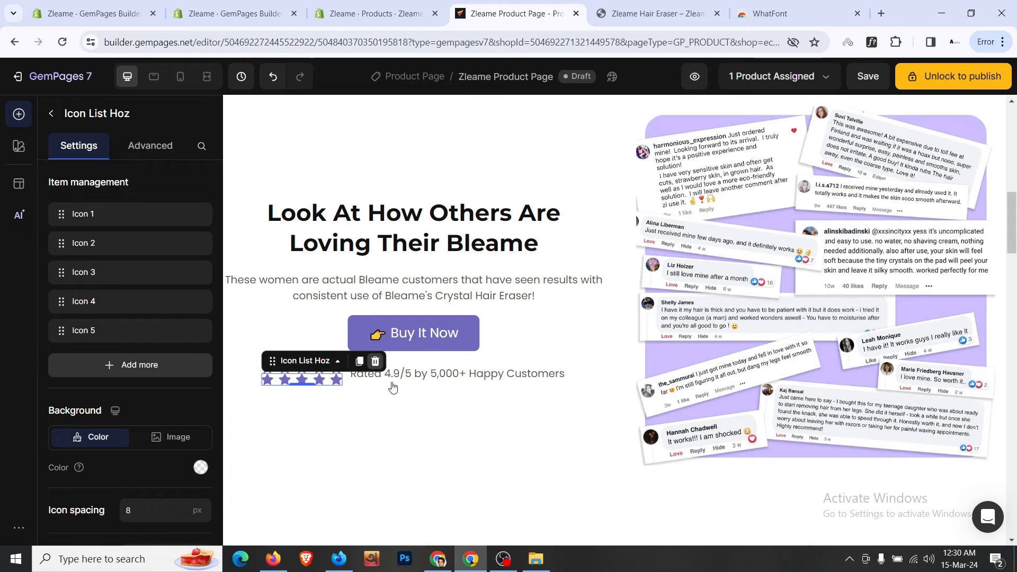
{"action": "left_click", "coordinate": [375, 361]}
{"action": "scroll", "coordinate": [430, 414], "scroll_direction": "down", "scroll_amount": 20}
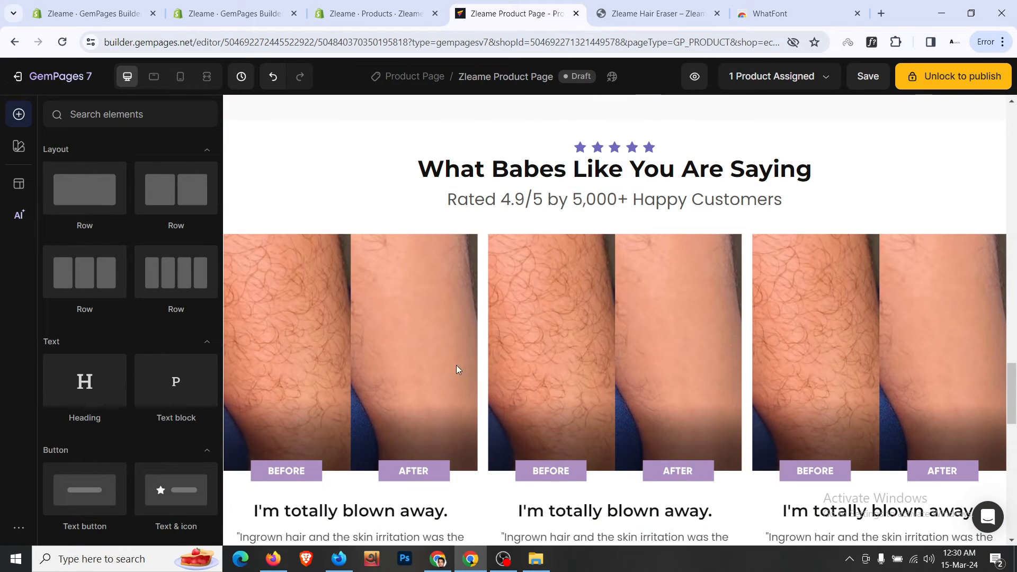
{"action": "left_click", "coordinate": [664, 4]}
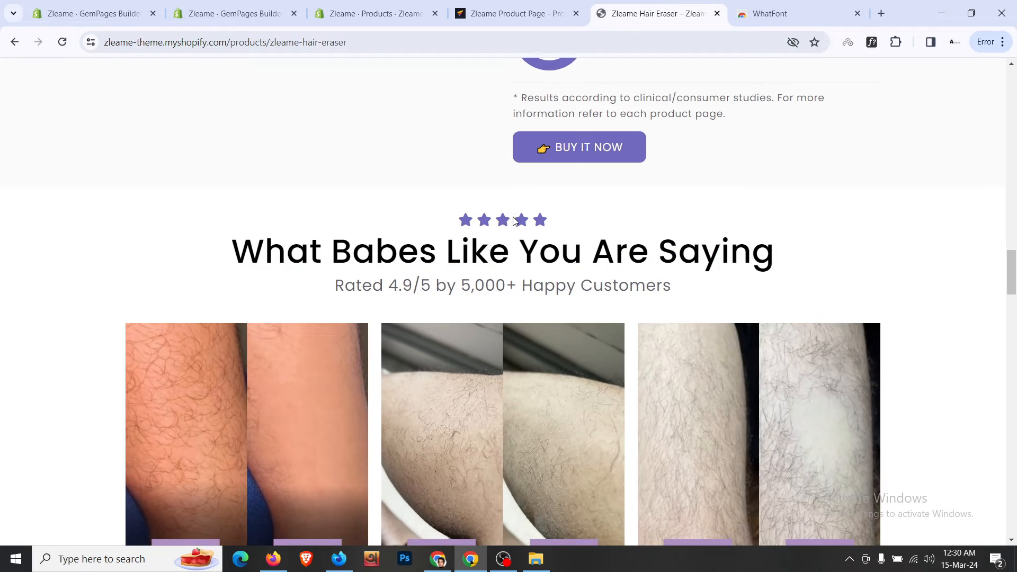
{"action": "scroll", "coordinate": [504, 222], "scroll_direction": "down", "scroll_amount": 6}
{"action": "key", "text": "ctrl+shift+Tab"}
{"action": "scroll", "coordinate": [529, 193], "scroll_direction": "down", "scroll_amount": 1}
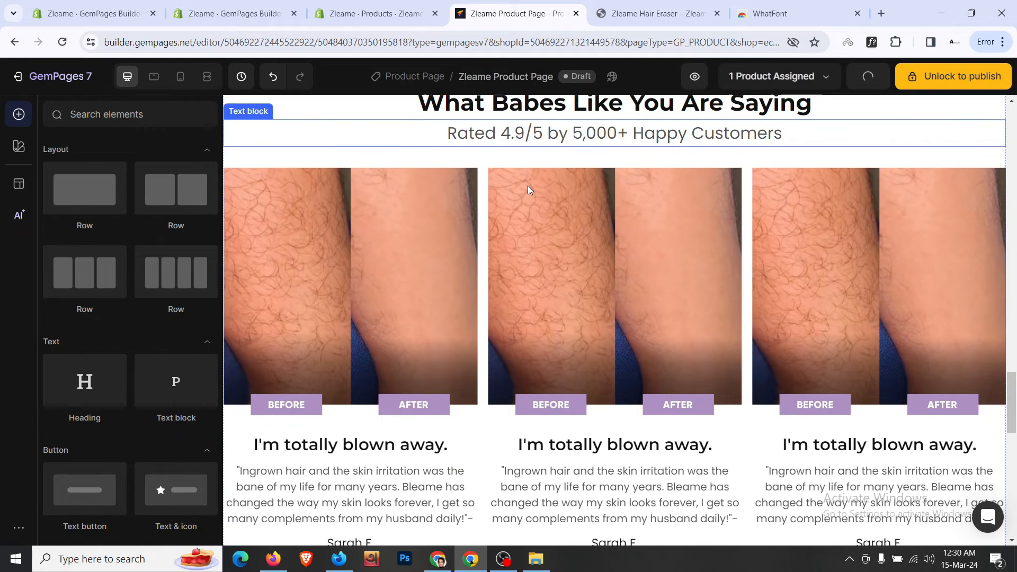
- Add a fourth slide to the review carousel and turn on navigation dots
{"action": "left_click", "coordinate": [486, 161]}
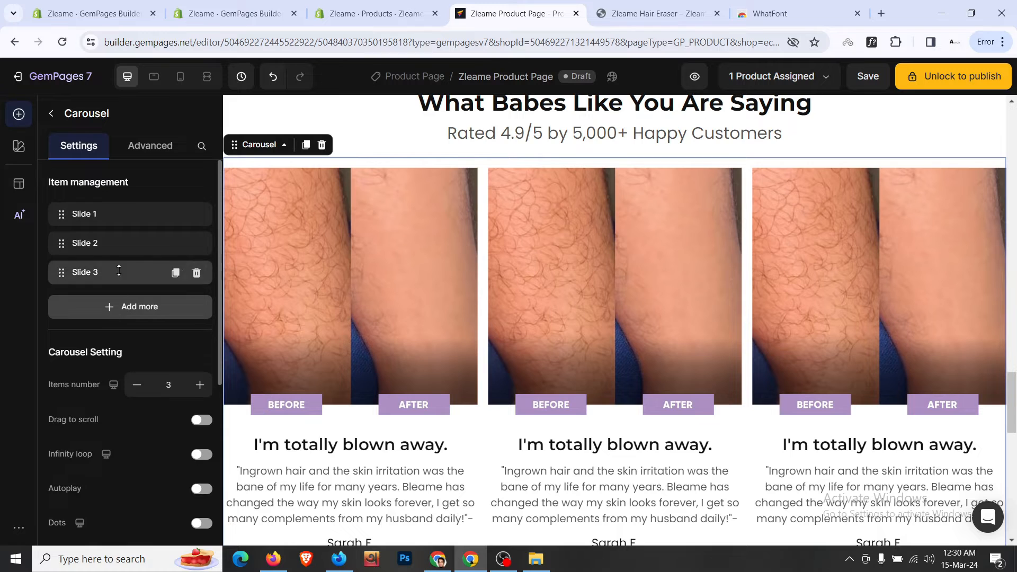
{"action": "left_click", "coordinate": [176, 273]}
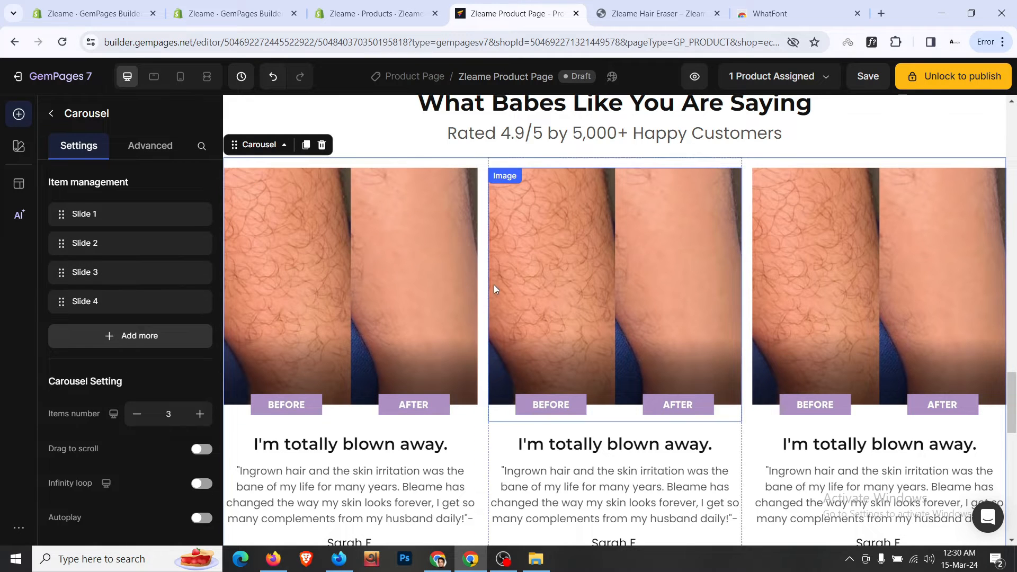
{"action": "scroll", "coordinate": [116, 421], "scroll_direction": "down", "scroll_amount": 3}
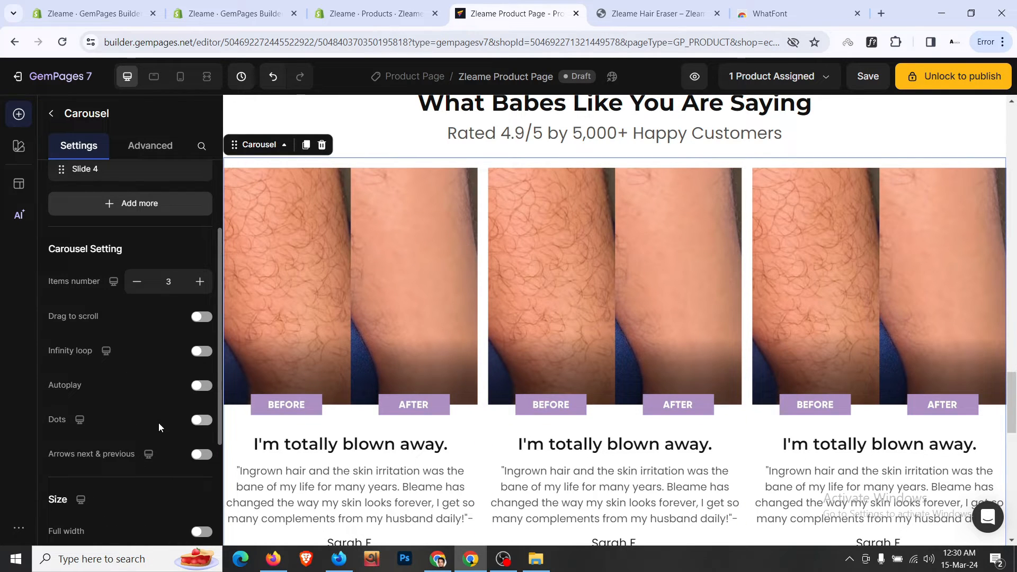
{"action": "left_click", "coordinate": [200, 420]}
{"action": "scroll", "coordinate": [259, 424], "scroll_direction": "down", "scroll_amount": 5}
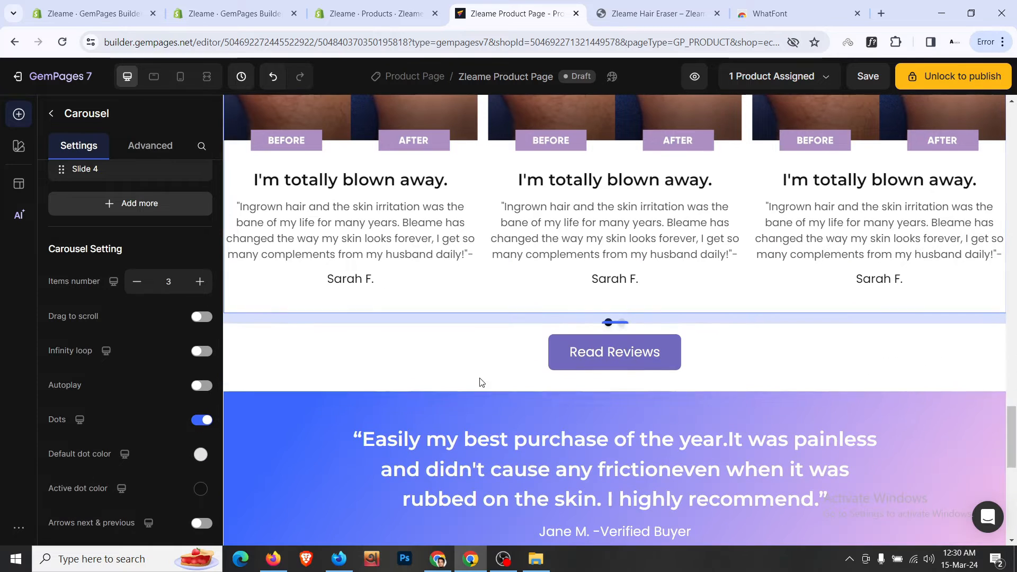
- Set the Read Reviews button's top spacing to 24 px
{"action": "left_click", "coordinate": [458, 354]}
{"action": "left_click", "coordinate": [154, 147]}
{"action": "left_click", "coordinate": [131, 348]}
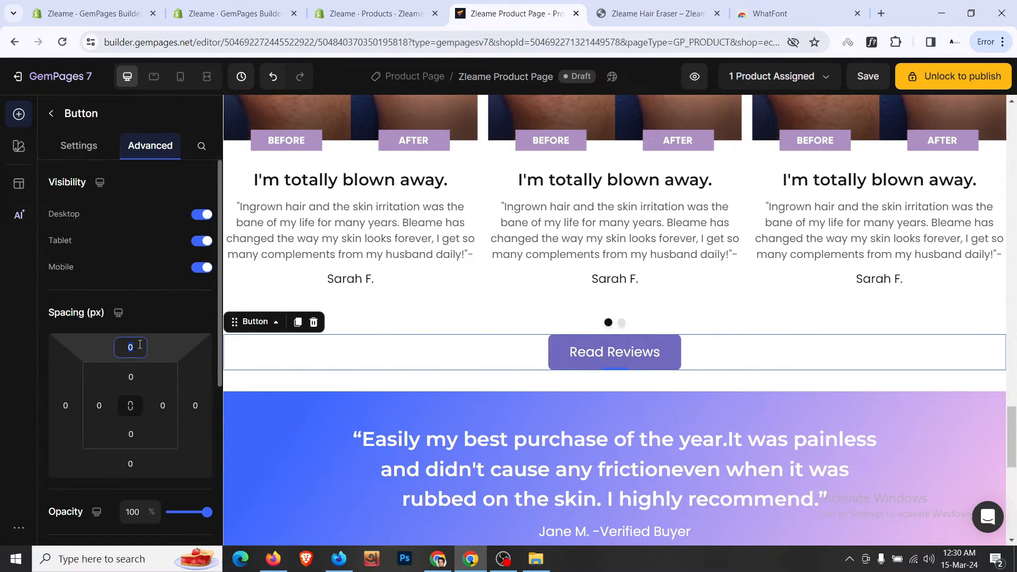
{"action": "left_click", "coordinate": [174, 493]}
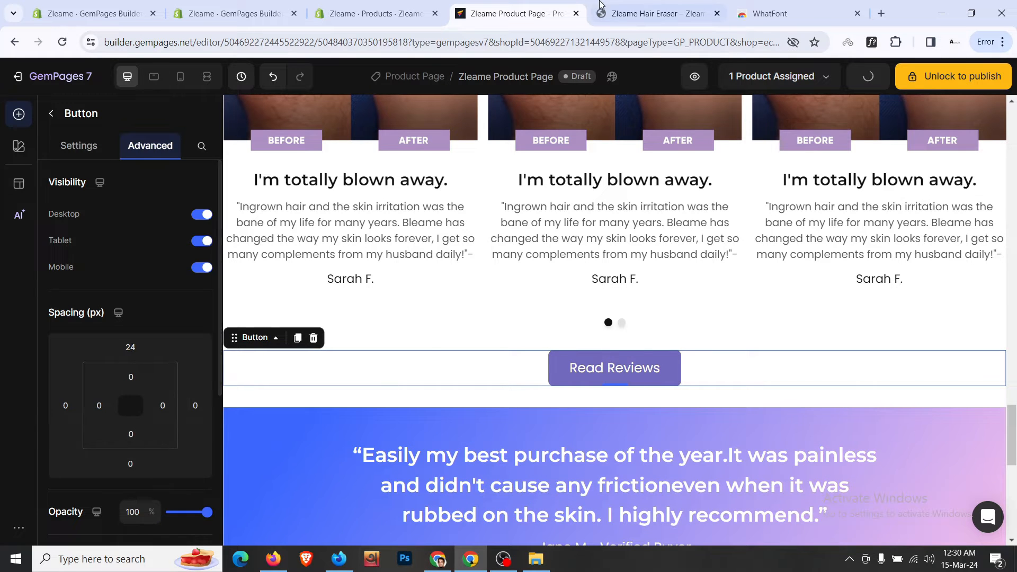
{"action": "left_click", "coordinate": [601, 12]}
{"action": "scroll", "coordinate": [601, 265], "scroll_direction": "down", "scroll_amount": 2}
{"action": "left_click", "coordinate": [517, 13]}
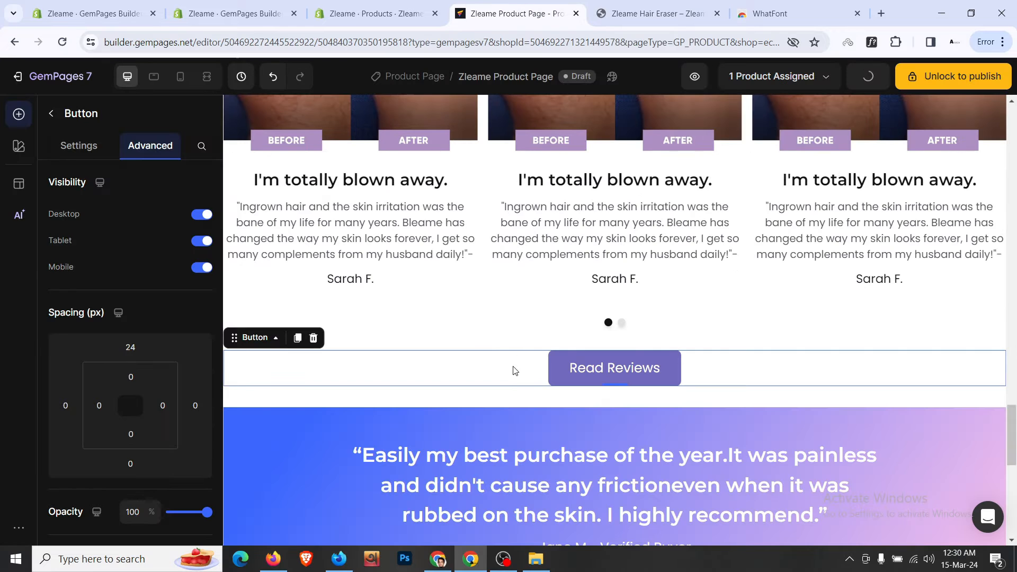
- Delete the row holding the Read Reviews button
{"action": "left_click", "coordinate": [440, 346]}
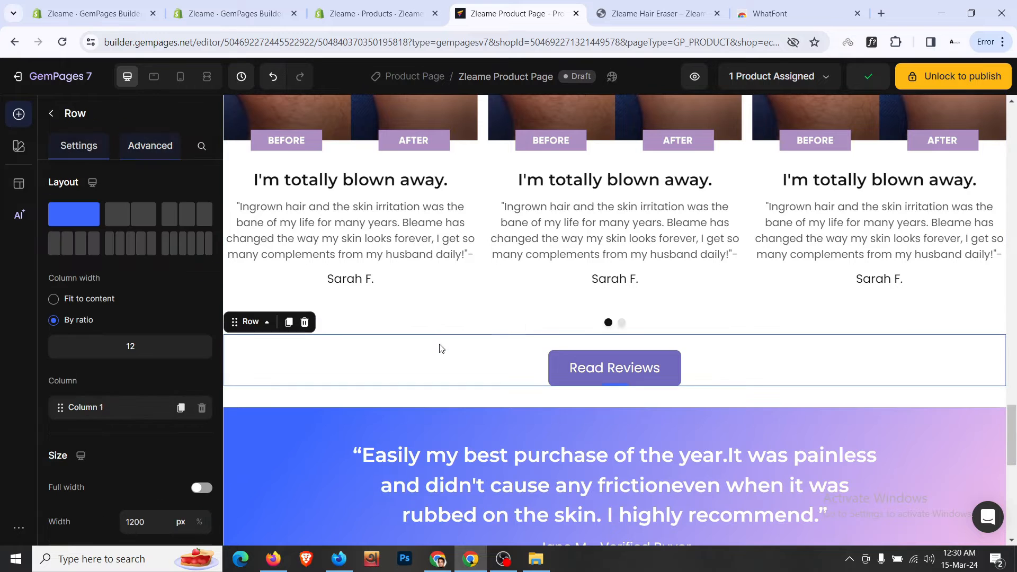
{"action": "right_click", "coordinate": [440, 347]}
{"action": "left_click", "coordinate": [497, 334]}
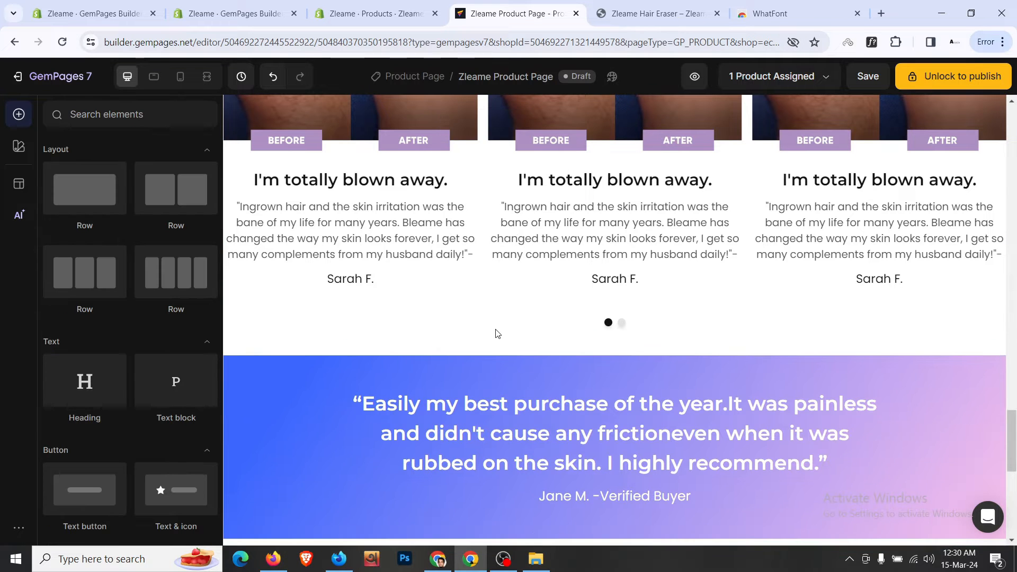
{"action": "scroll", "coordinate": [497, 333], "scroll_direction": "down", "scroll_amount": 3}
- Review the live store's product section against the edited page
{"action": "left_click", "coordinate": [657, 13]}
{"action": "scroll", "coordinate": [591, 339], "scroll_direction": "down", "scroll_amount": 8}
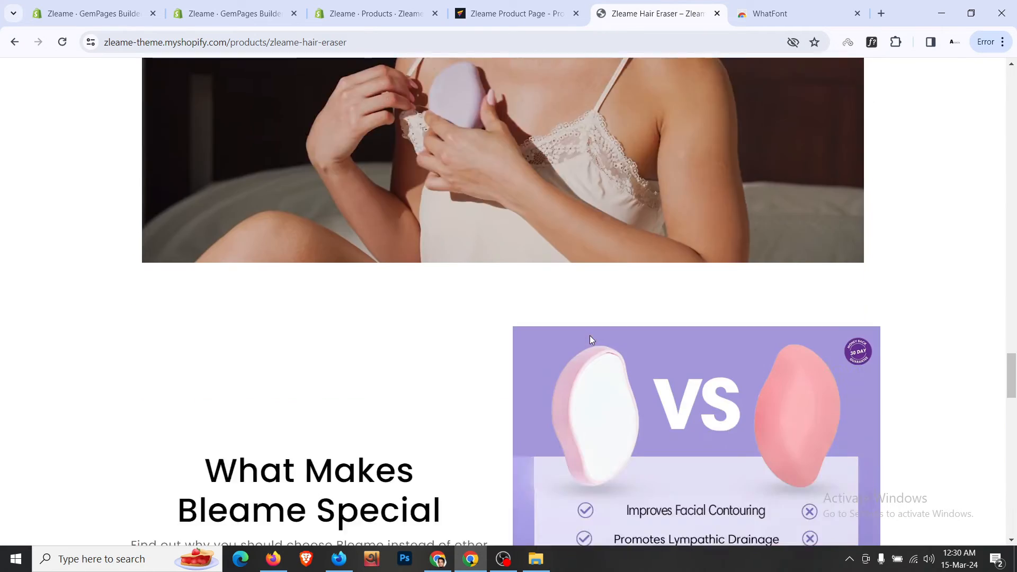
{"action": "scroll", "coordinate": [591, 339], "scroll_direction": "up", "scroll_amount": 15}
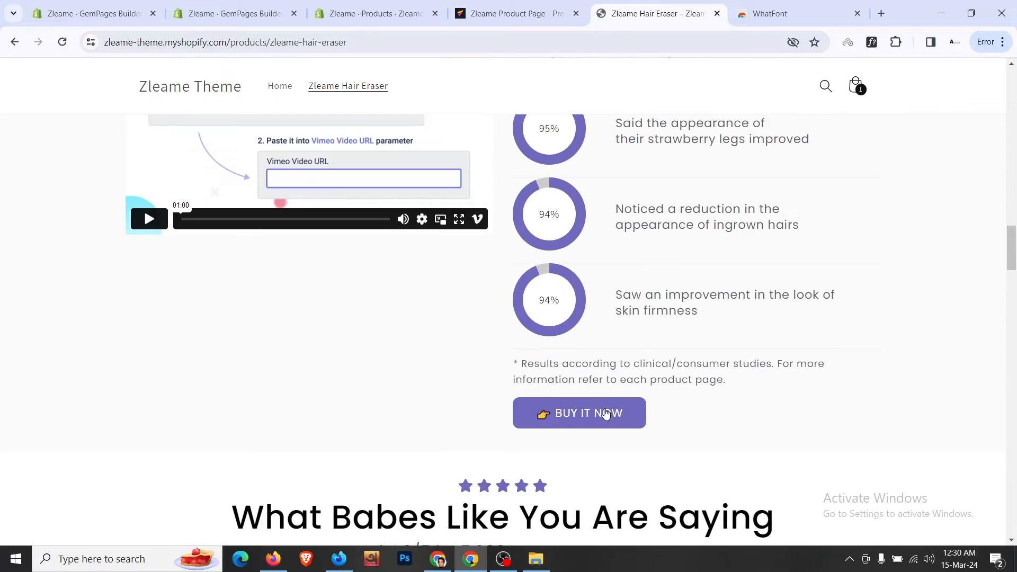
{"action": "left_click", "coordinate": [606, 413]}
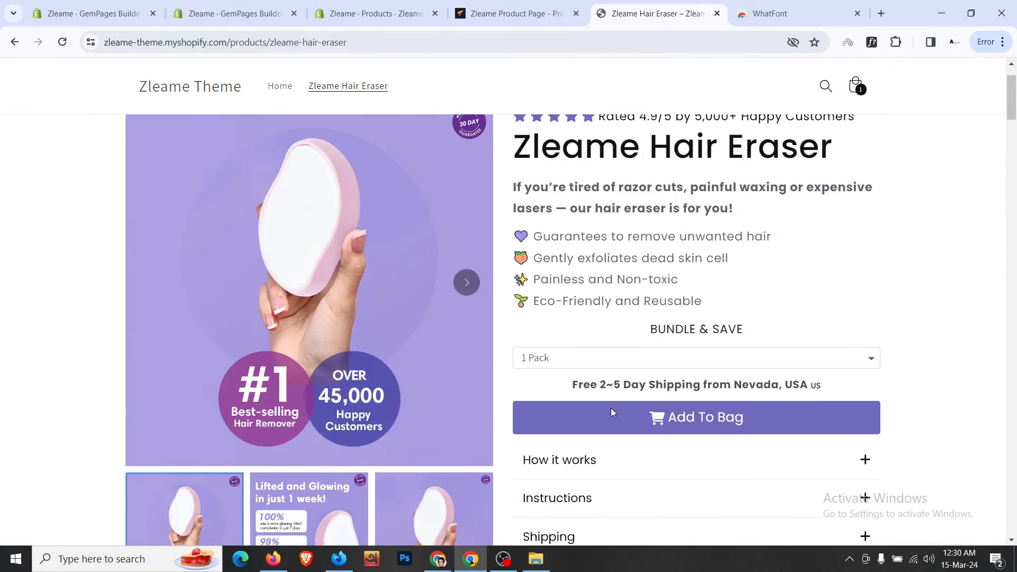
{"action": "scroll", "coordinate": [563, 236], "scroll_direction": "down", "scroll_amount": 10}
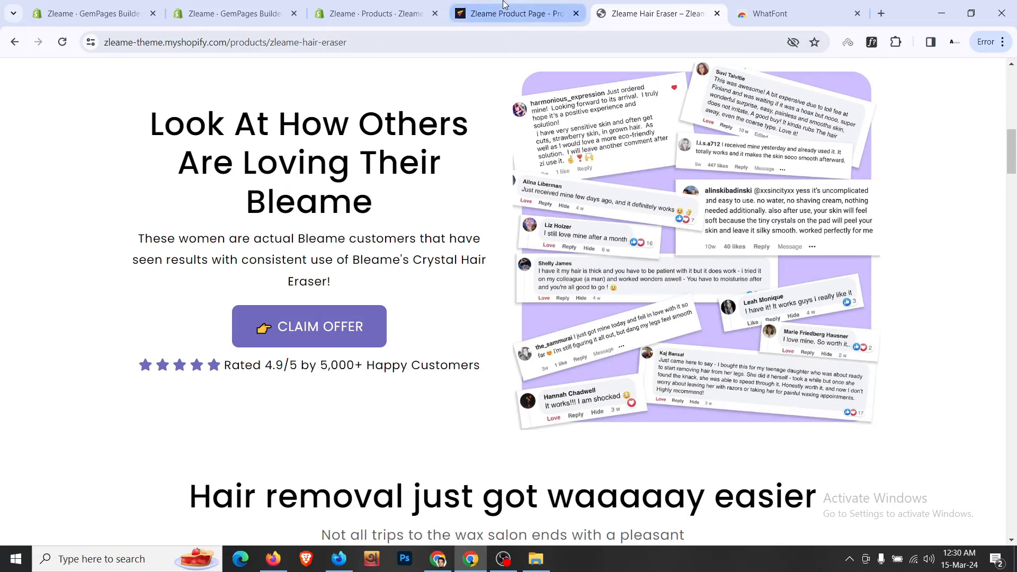
{"action": "left_click", "coordinate": [503, 13]}
{"action": "scroll", "coordinate": [532, 269], "scroll_direction": "up", "scroll_amount": 15}
{"action": "scroll", "coordinate": [535, 274], "scroll_direction": "down", "scroll_amount": 5}
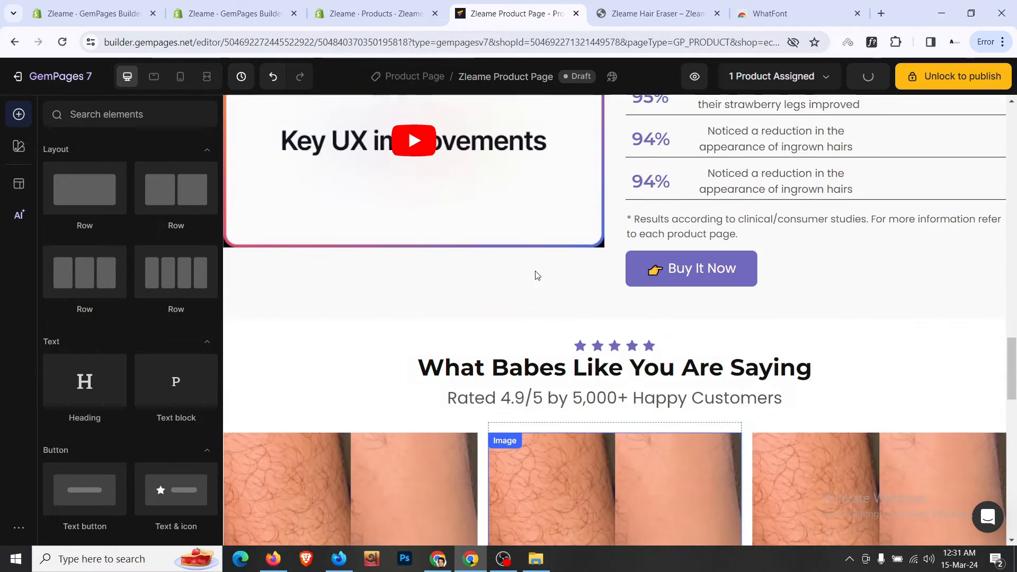
{"action": "scroll", "coordinate": [535, 275], "scroll_direction": "up", "scroll_amount": 20}
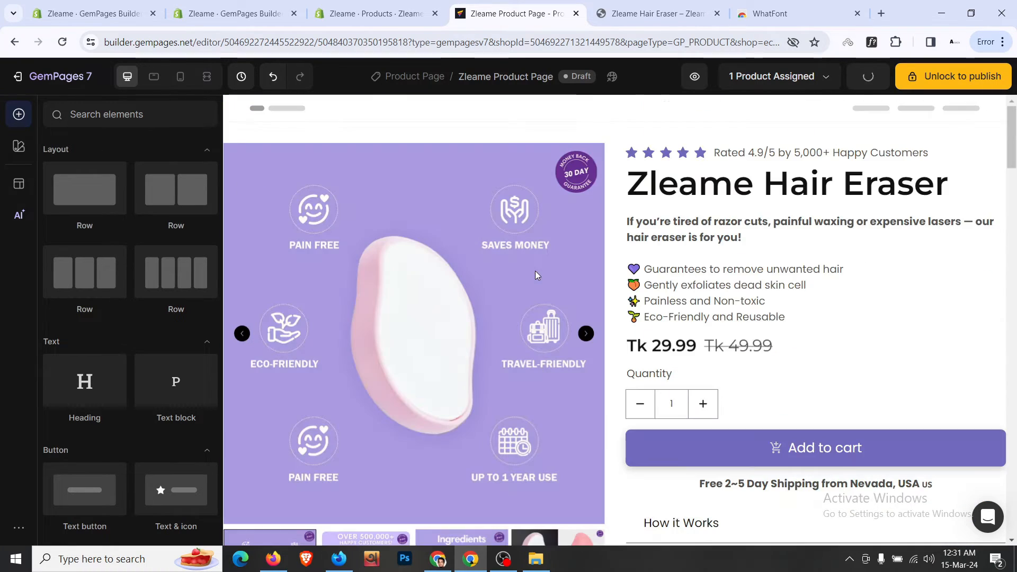
- Rename the top product section to 'Section Dynamic Area'
{"action": "left_click", "coordinate": [703, 132]}
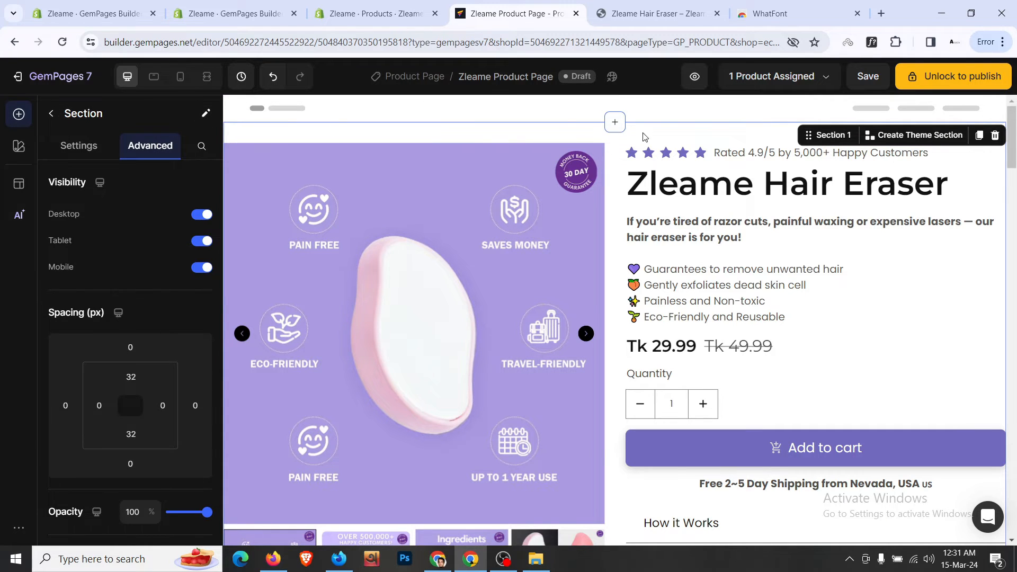
{"action": "left_click", "coordinate": [206, 113]}
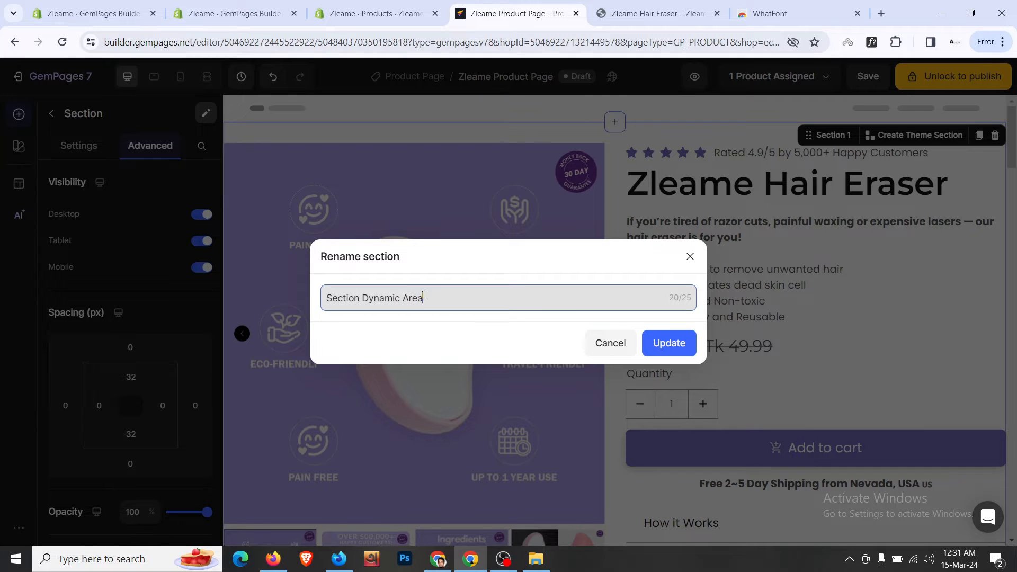
{"action": "left_click", "coordinate": [667, 344]}
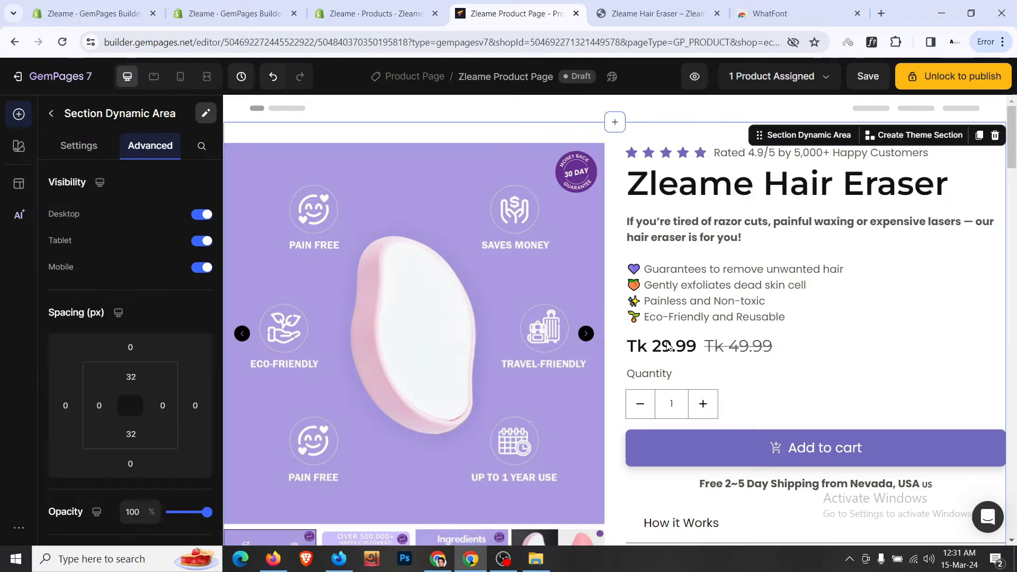
{"action": "scroll", "coordinate": [670, 345], "scroll_direction": "down", "scroll_amount": 15}
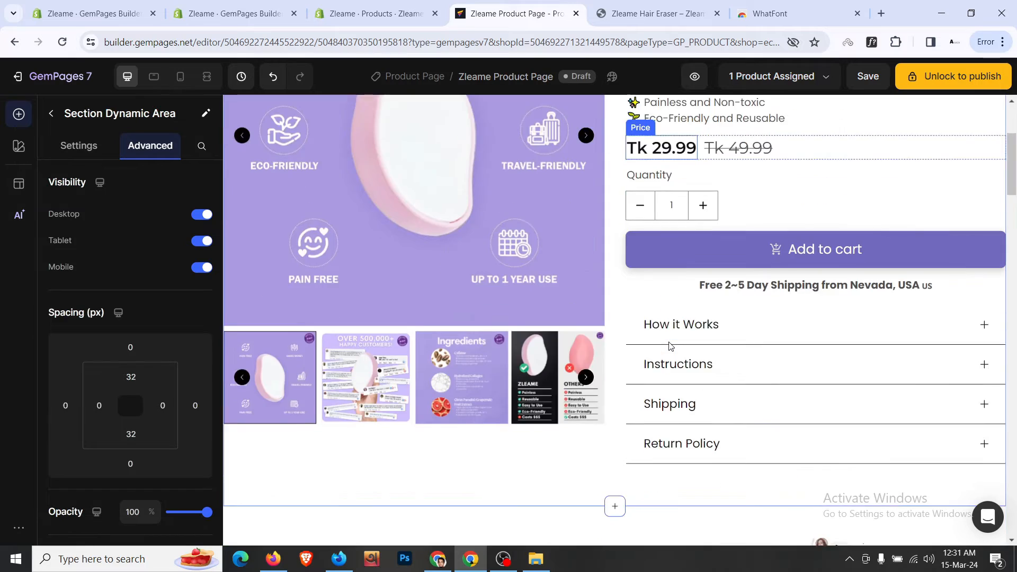
{"action": "scroll", "coordinate": [670, 345], "scroll_direction": "up", "scroll_amount": 1}
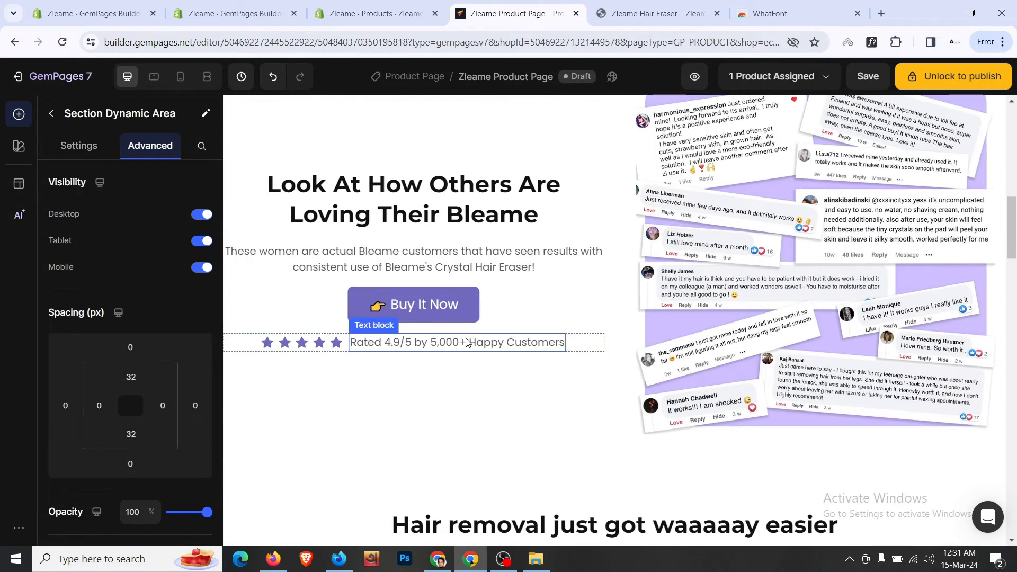
- Link the Buy It Now button to scroll to Section Dynamic Area and save
{"action": "left_click", "coordinate": [416, 312]}
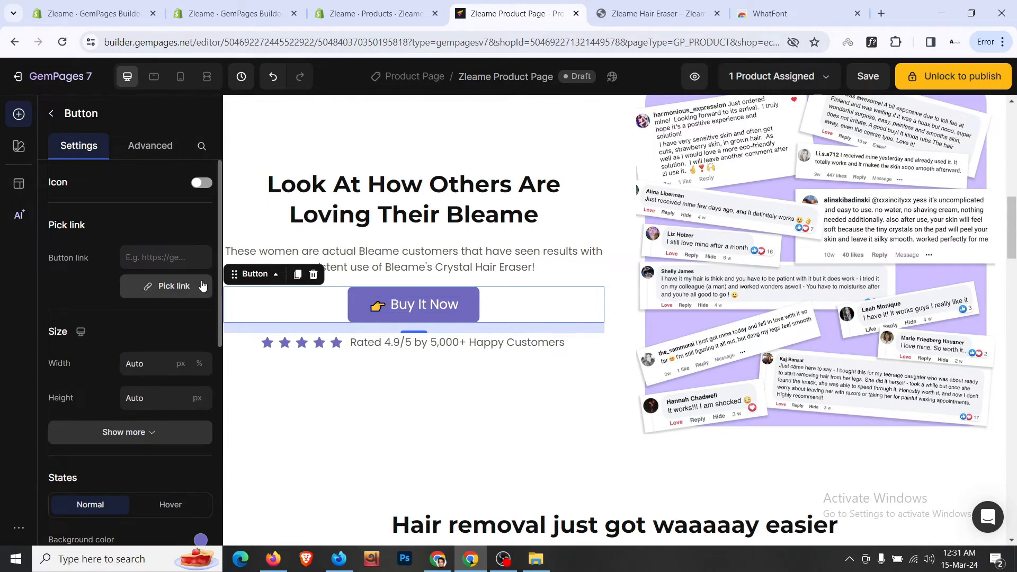
{"action": "left_click", "coordinate": [201, 286]}
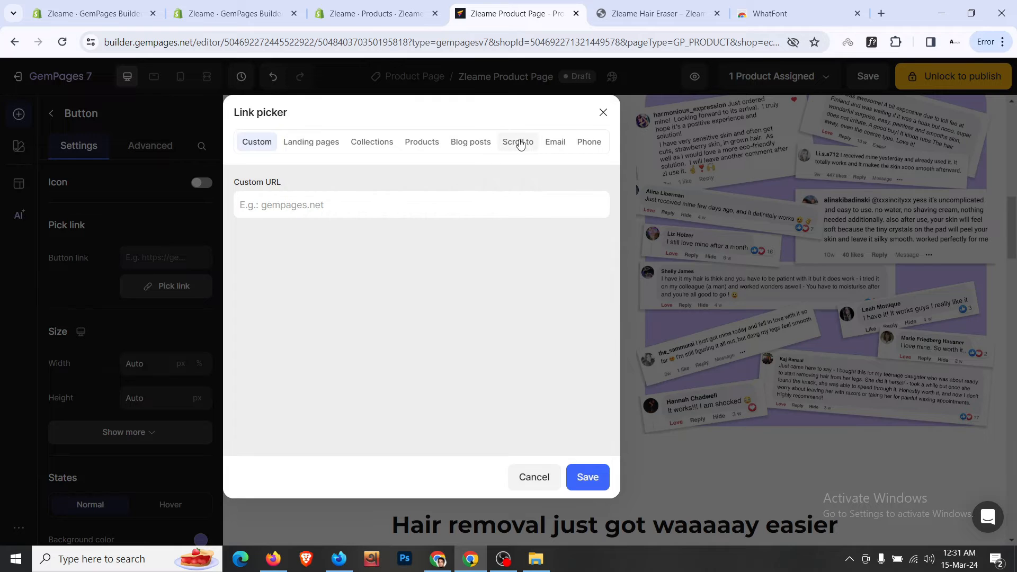
{"action": "left_click", "coordinate": [519, 142]}
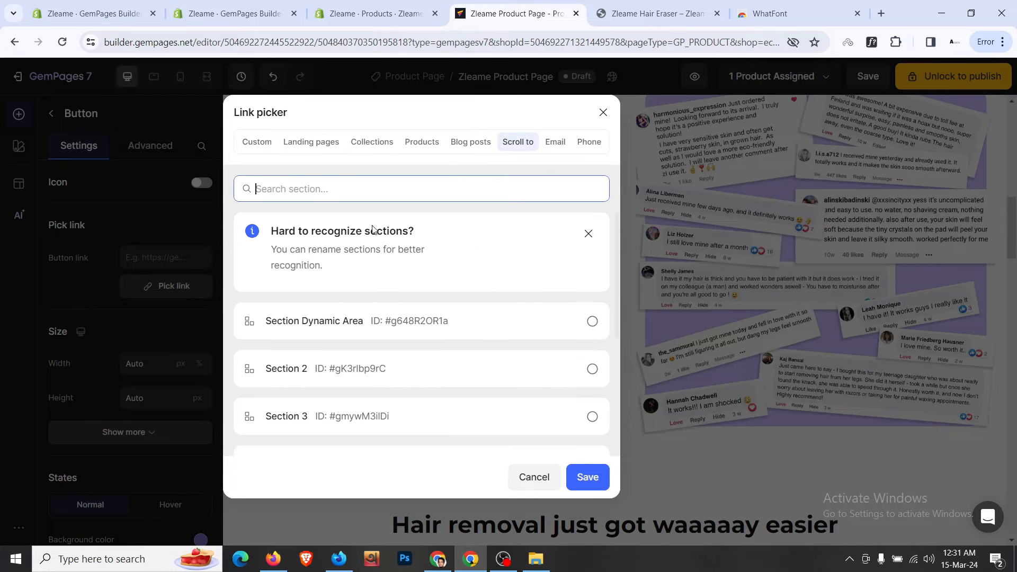
{"action": "left_click", "coordinate": [587, 477]}
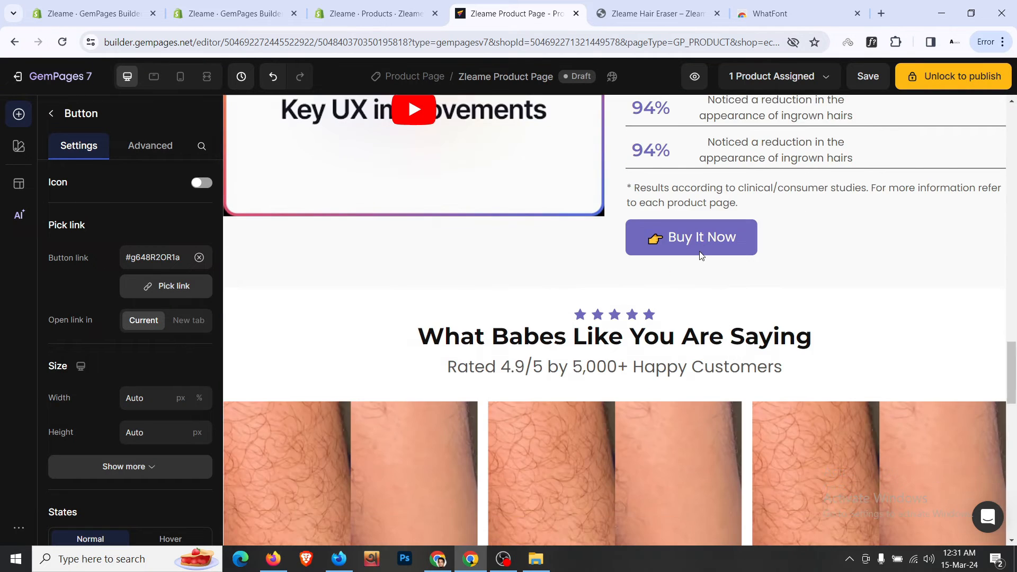
{"action": "left_click", "coordinate": [701, 245]}
{"action": "left_click", "coordinate": [166, 296]}
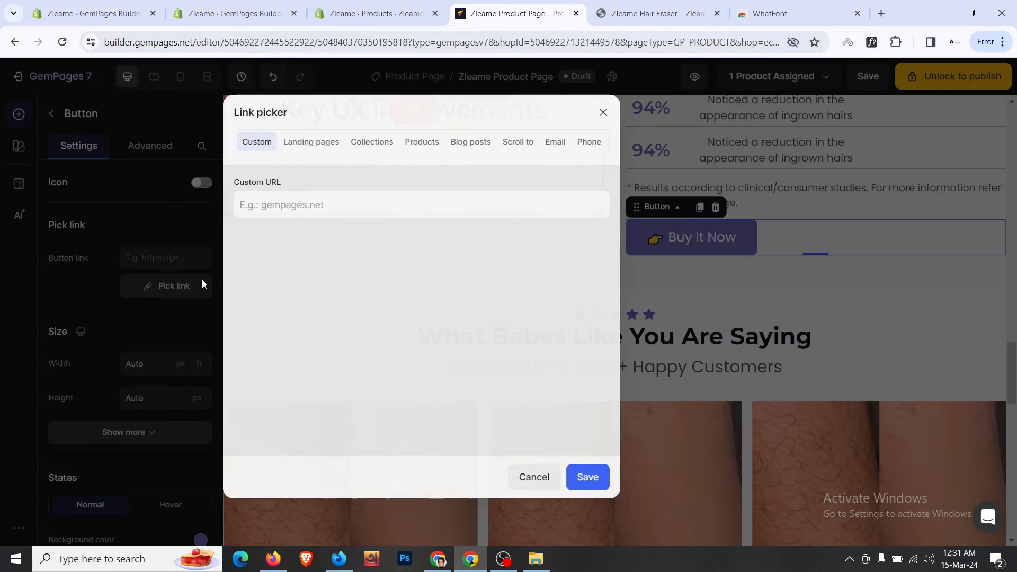
{"action": "left_click", "coordinate": [527, 144]}
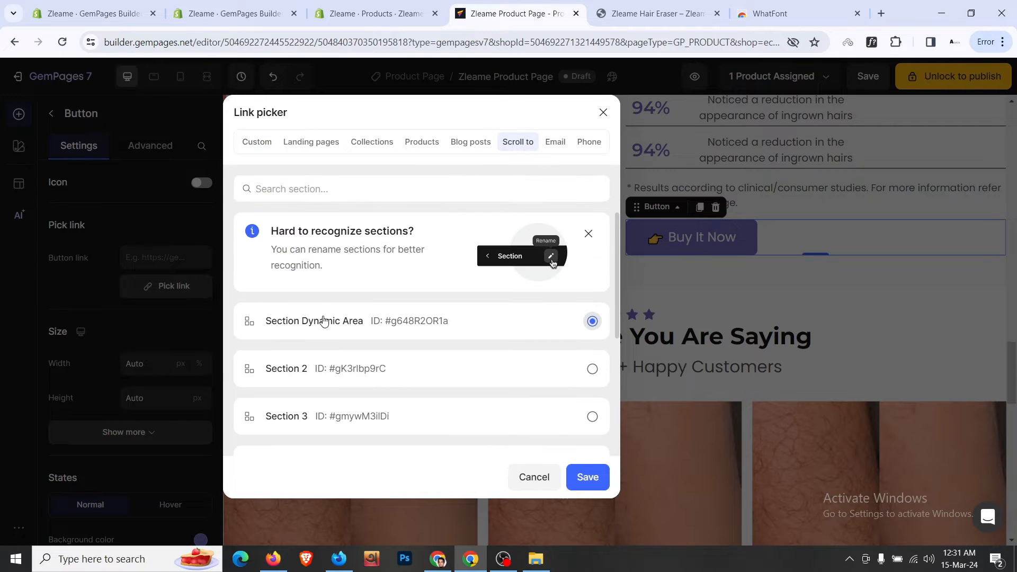
{"action": "left_click", "coordinate": [587, 477]}
{"action": "scroll", "coordinate": [628, 420], "scroll_direction": "down", "scroll_amount": 10}
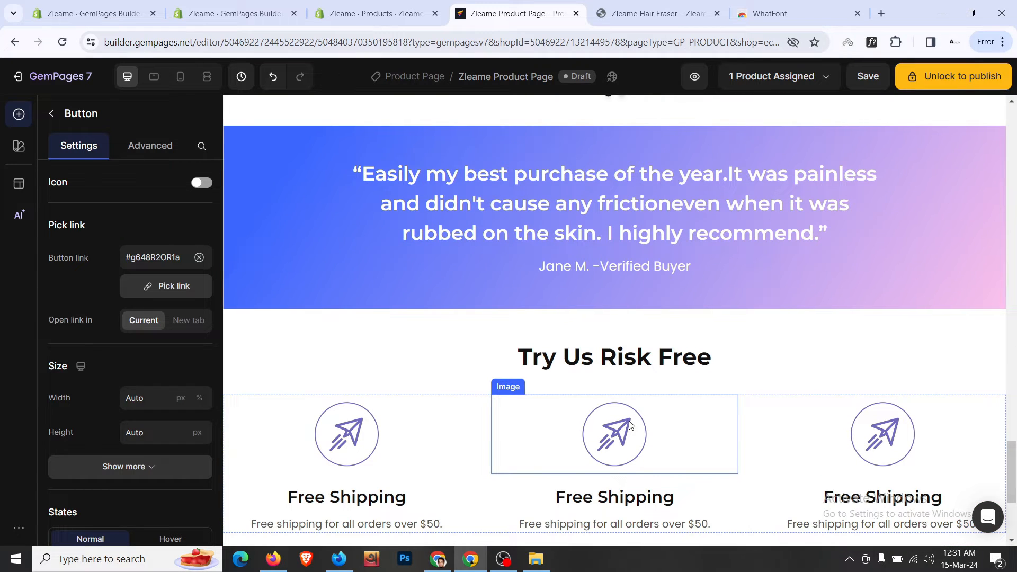
{"action": "left_click", "coordinate": [667, 4]}
{"action": "scroll", "coordinate": [584, 237], "scroll_direction": "down", "scroll_amount": 20}
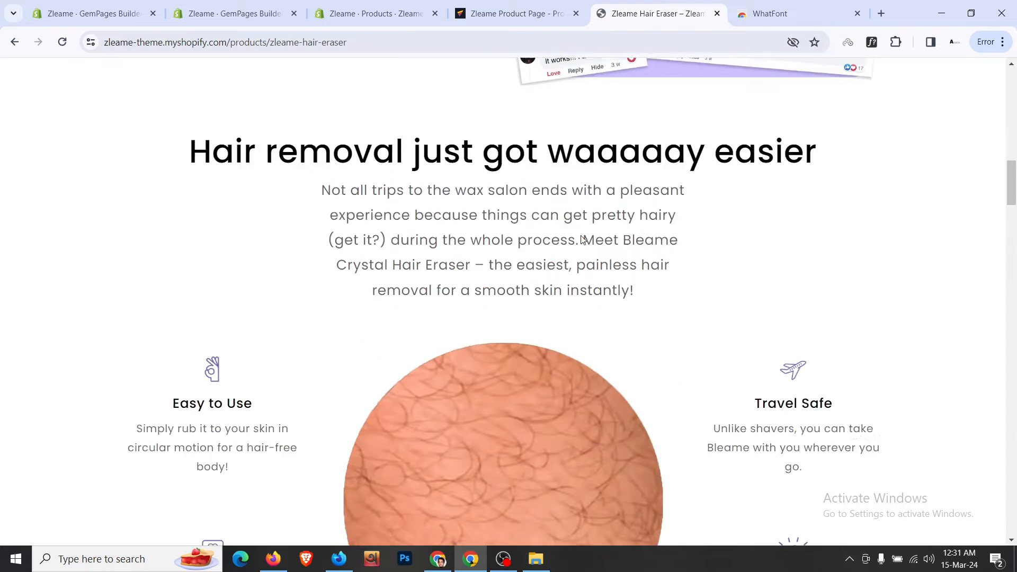
{"action": "scroll", "coordinate": [581, 239], "scroll_direction": "down", "scroll_amount": 15}
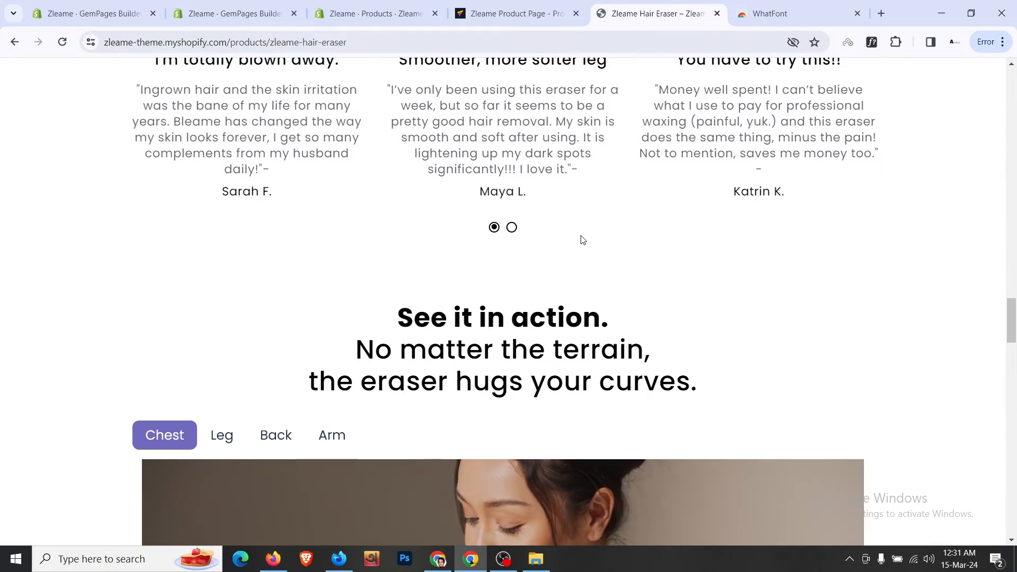
{"action": "scroll", "coordinate": [581, 238], "scroll_direction": "up", "scroll_amount": 4}
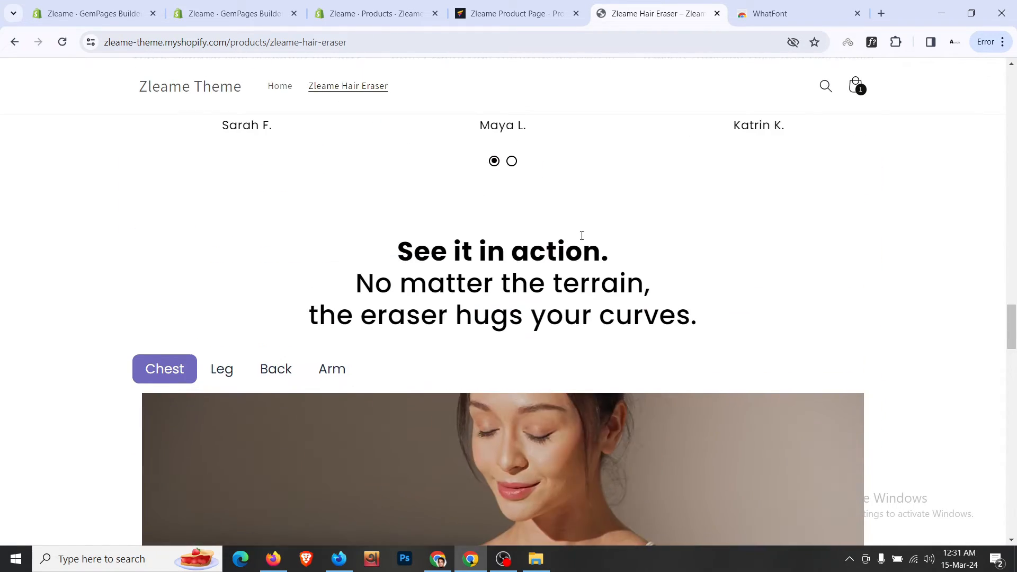
{"action": "scroll", "coordinate": [359, 333], "scroll_direction": "down", "scroll_amount": 5}
{"action": "scroll", "coordinate": [359, 334], "scroll_direction": "up", "scroll_amount": 4}
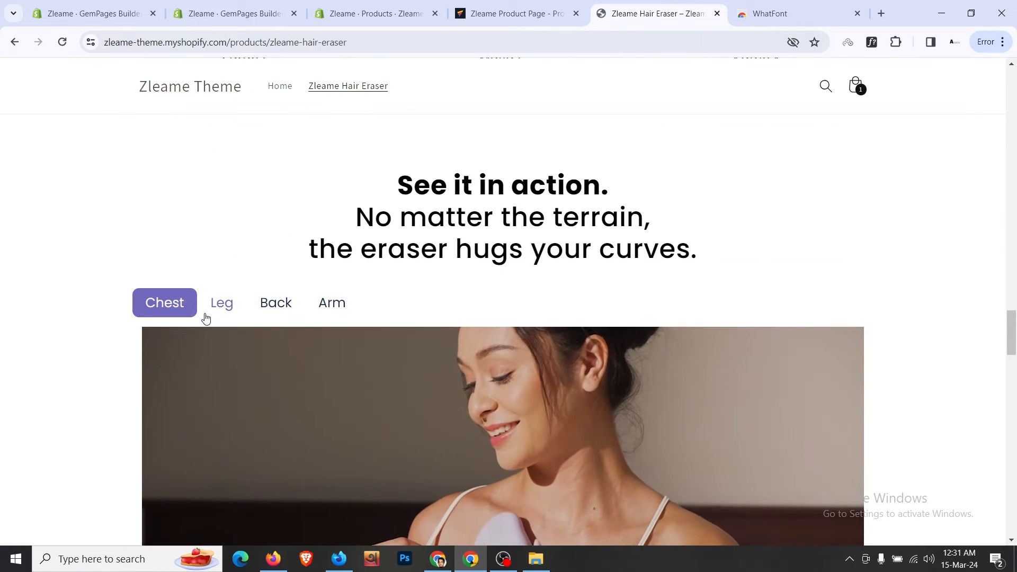
{"action": "left_click", "coordinate": [152, 310]}
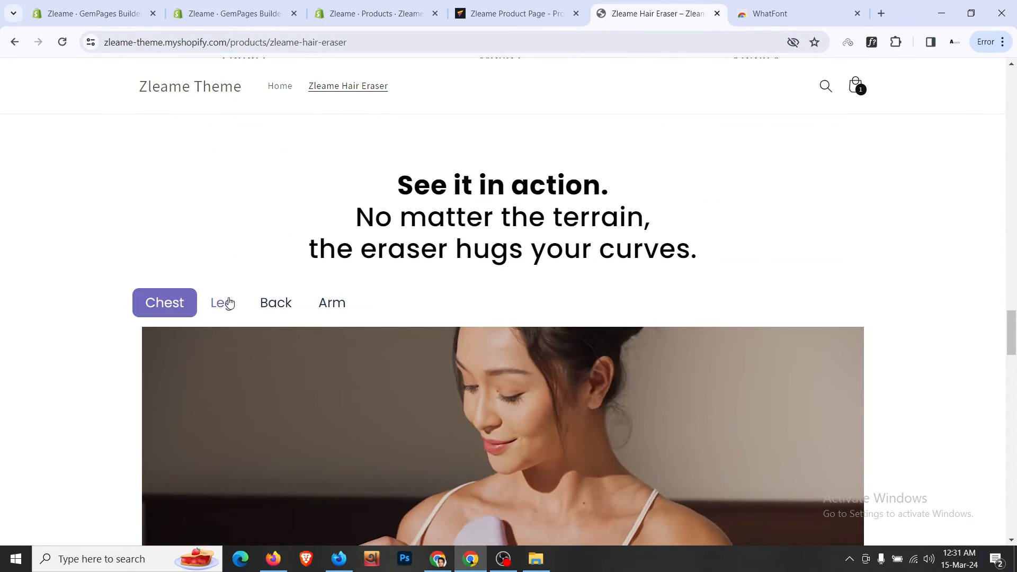
{"action": "left_click", "coordinate": [226, 302]}
{"action": "scroll", "coordinate": [384, 283], "scroll_direction": "down", "scroll_amount": 12}
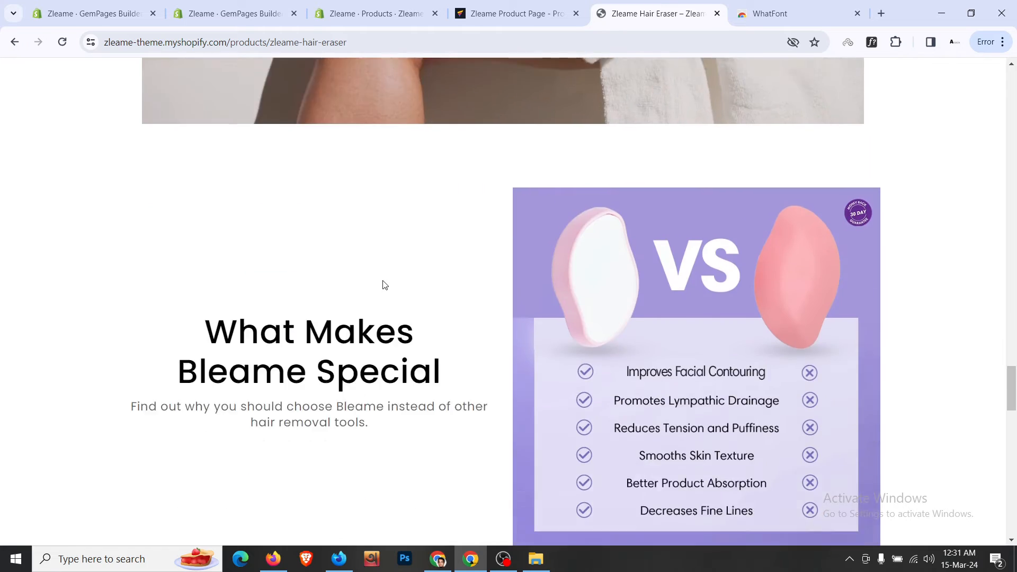
{"action": "scroll", "coordinate": [384, 286], "scroll_direction": "up", "scroll_amount": 16}
{"action": "key", "text": "ctrl+shift+Tab"}
{"action": "scroll", "coordinate": [560, 256], "scroll_direction": "down", "scroll_amount": 2}
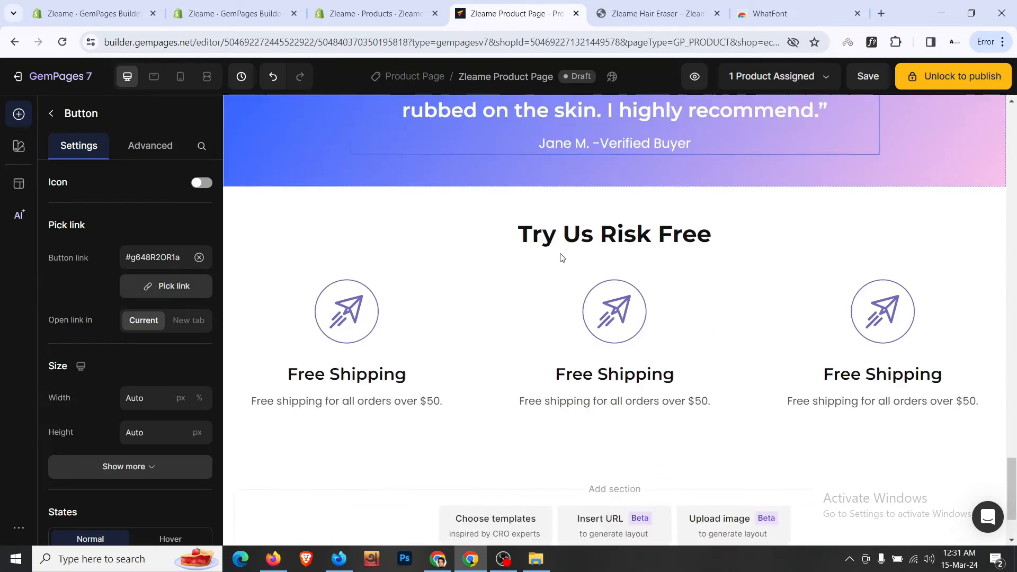
{"action": "scroll", "coordinate": [560, 254], "scroll_direction": "up", "scroll_amount": 12}
{"action": "scroll", "coordinate": [561, 256], "scroll_direction": "up", "scroll_amount": 4}
{"action": "scroll", "coordinate": [529, 238], "scroll_direction": "down", "scroll_amount": 3}
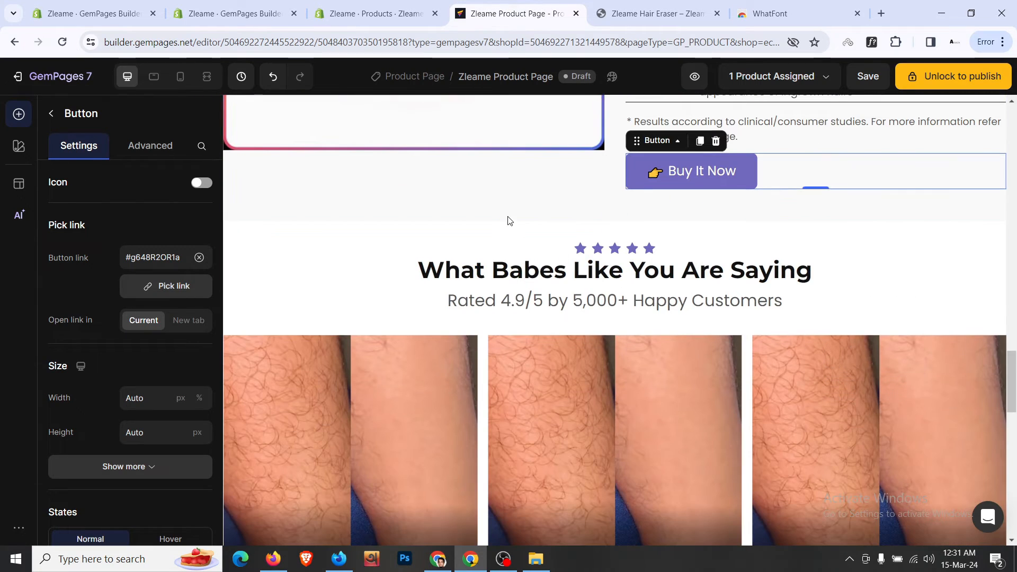
{"action": "left_click", "coordinate": [508, 230]}
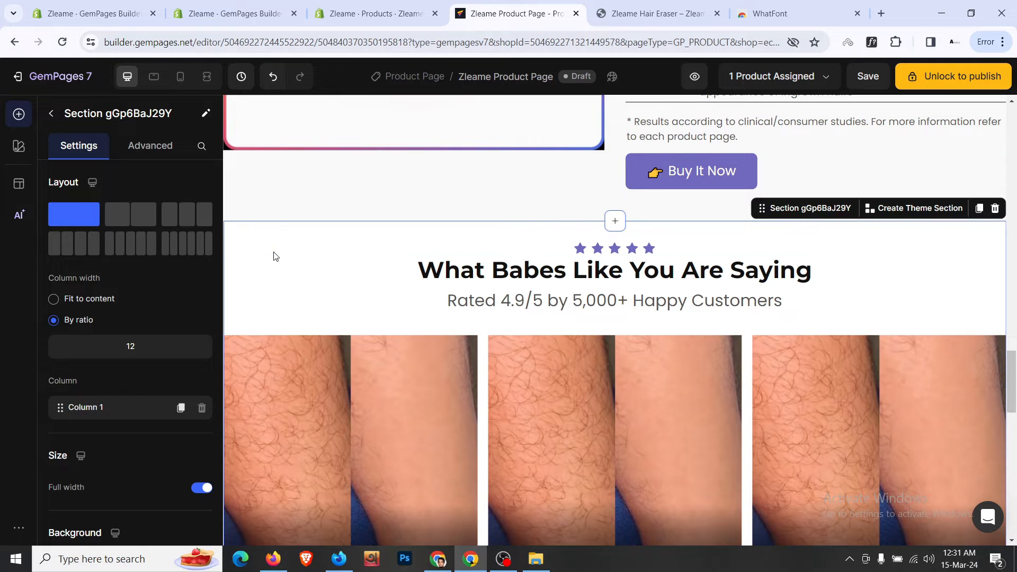
- Check the testimonials section's spacing settings in mobile and desktop previews
{"action": "left_click", "coordinate": [148, 158]}
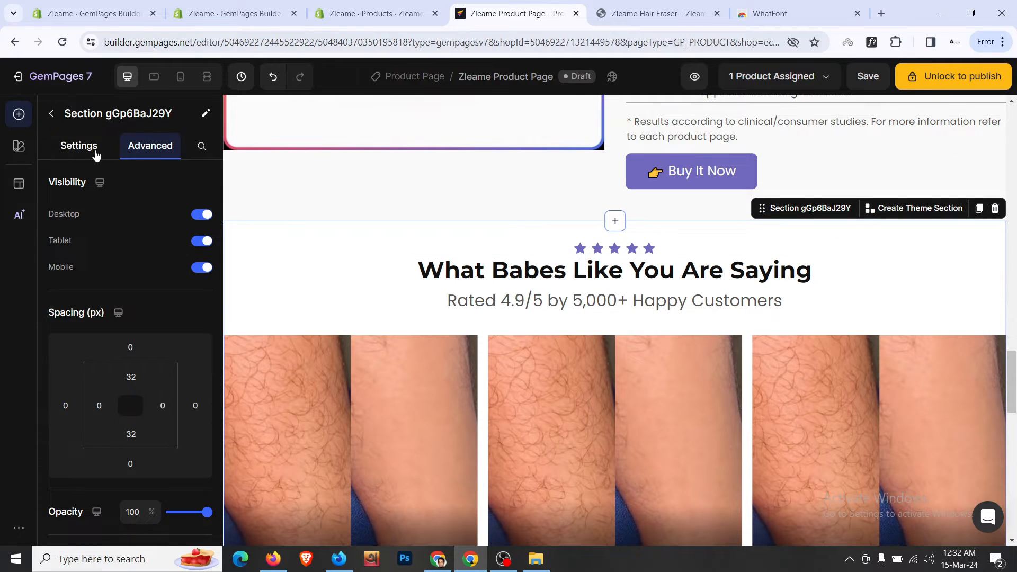
{"action": "left_click", "coordinate": [96, 153]}
{"action": "left_click", "coordinate": [180, 76]}
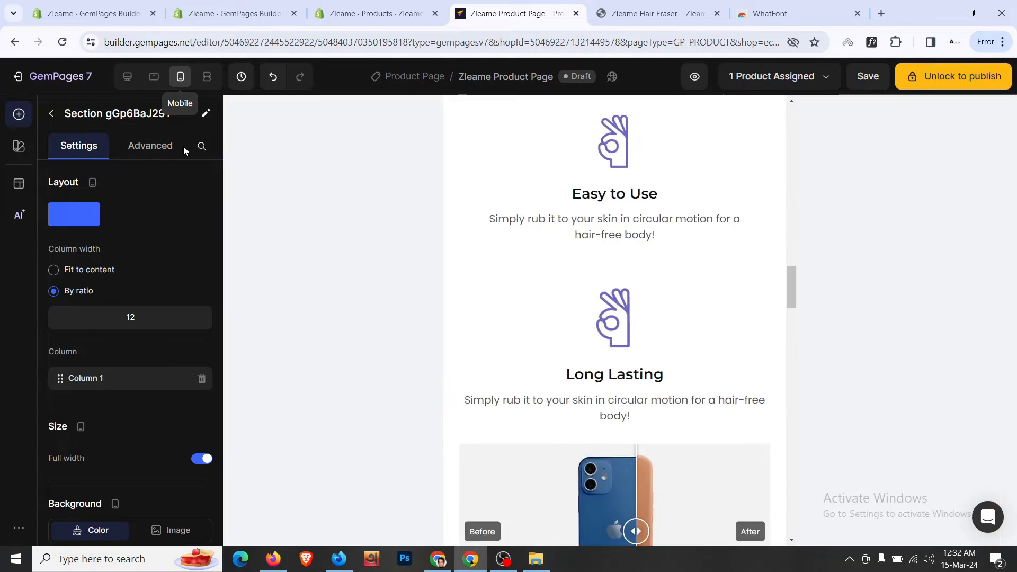
{"action": "left_click", "coordinate": [175, 150]}
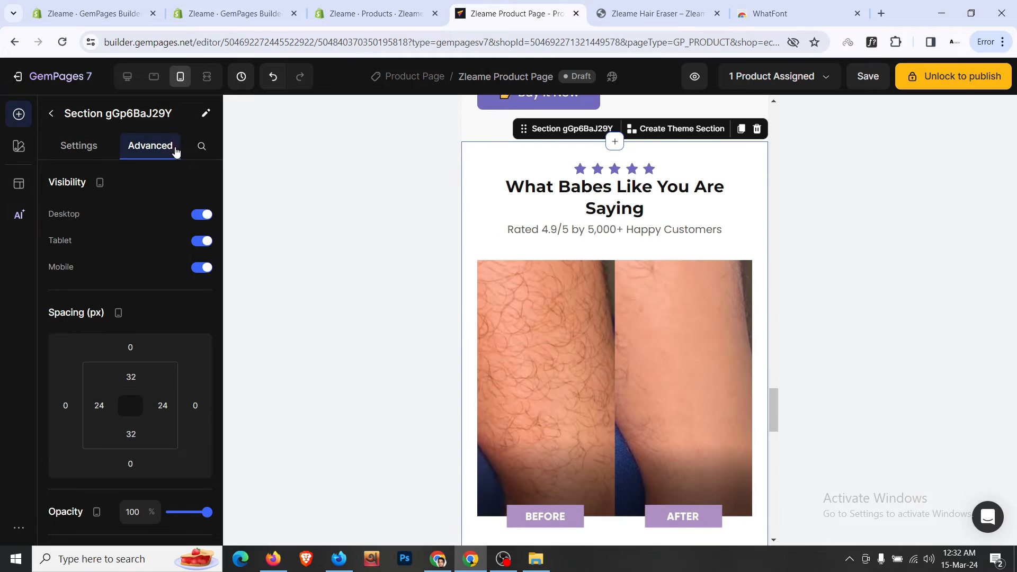
{"action": "left_click", "coordinate": [97, 154]}
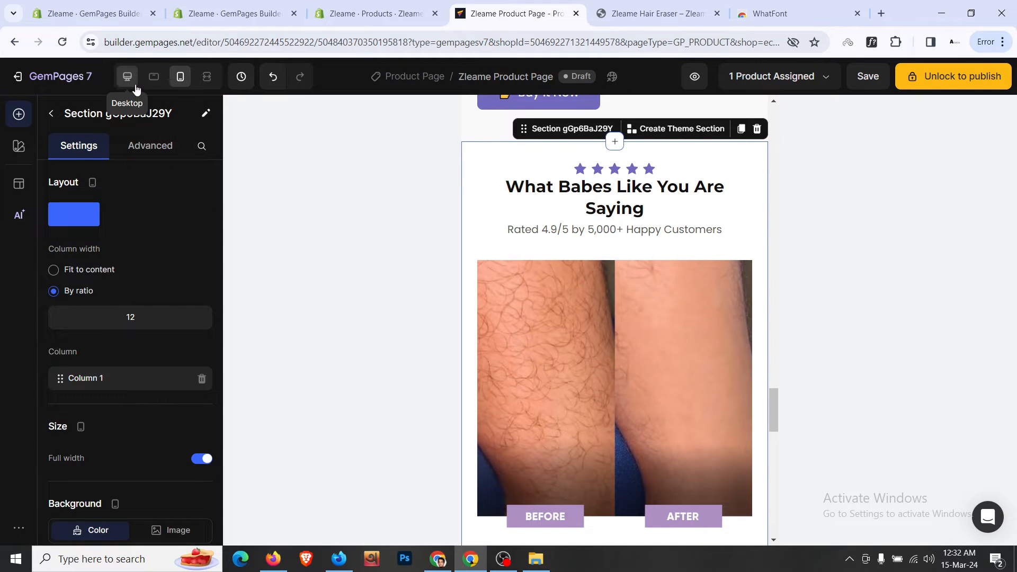
{"action": "left_click", "coordinate": [134, 86]}
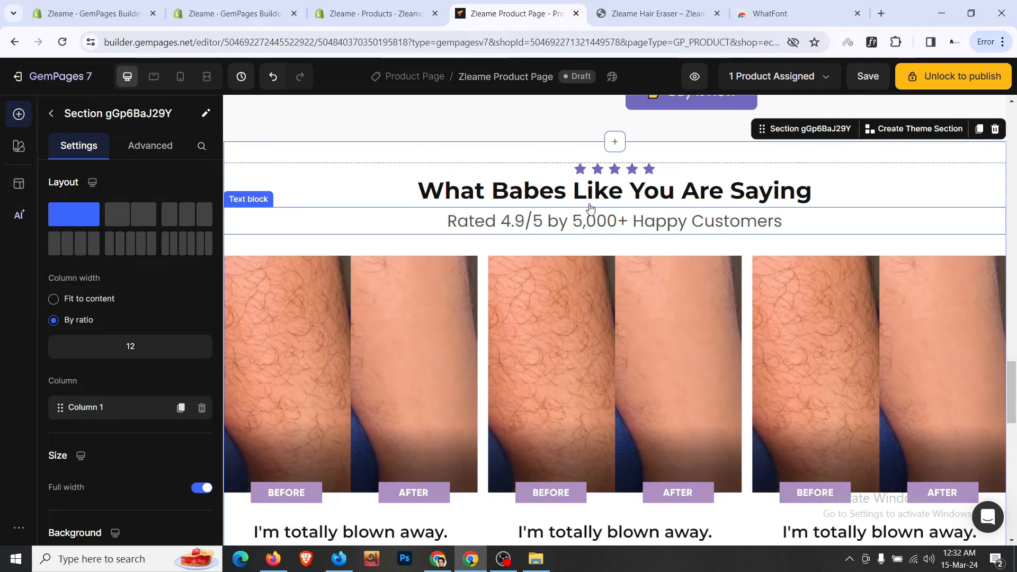
{"action": "scroll", "coordinate": [538, 322], "scroll_direction": "down", "scroll_amount": 2}
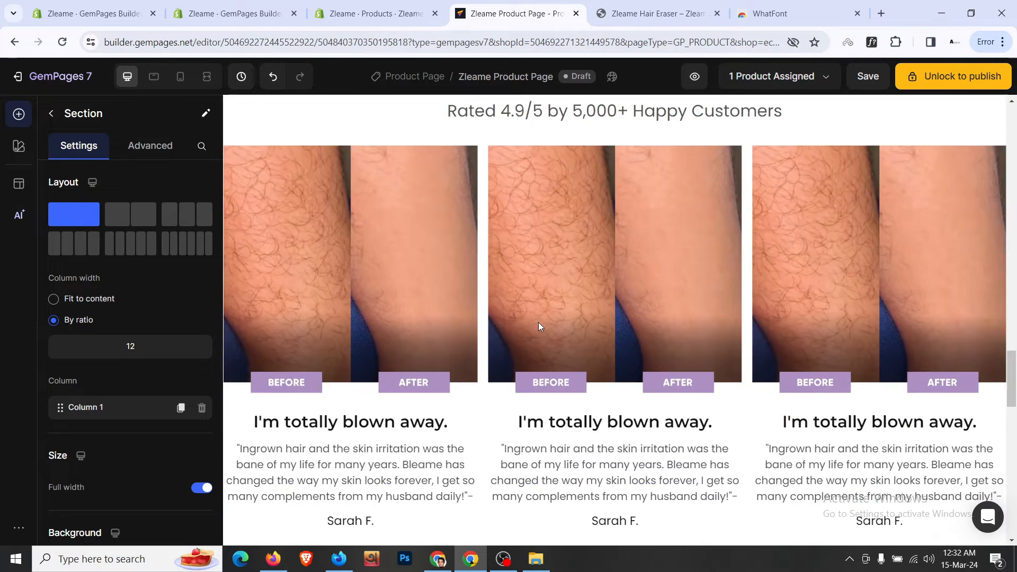
{"action": "scroll", "coordinate": [537, 324], "scroll_direction": "up", "scroll_amount": 3}
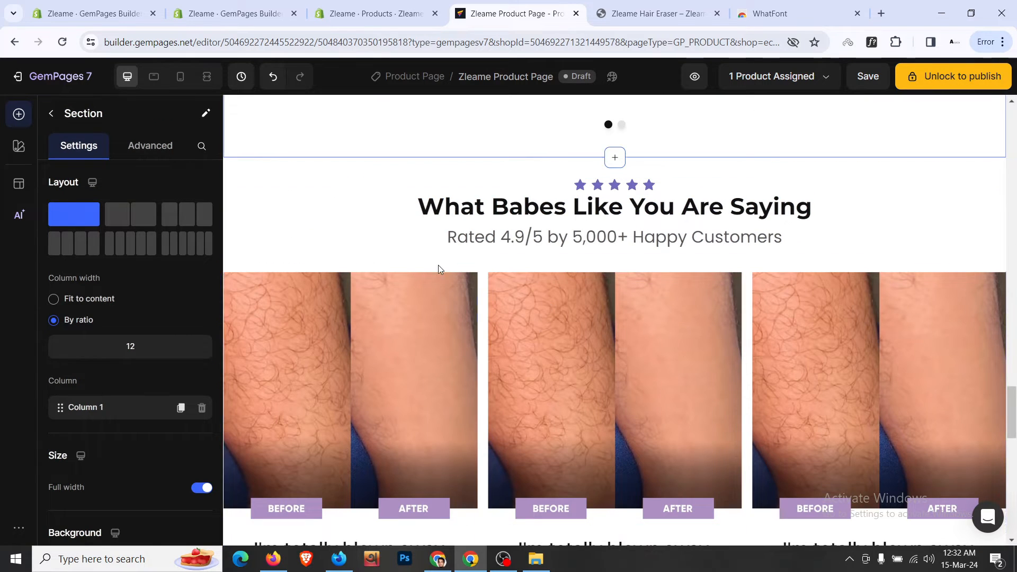
- Delete the testimonials carousel
{"action": "left_click", "coordinate": [483, 267]}
{"action": "right_click", "coordinate": [483, 267]}
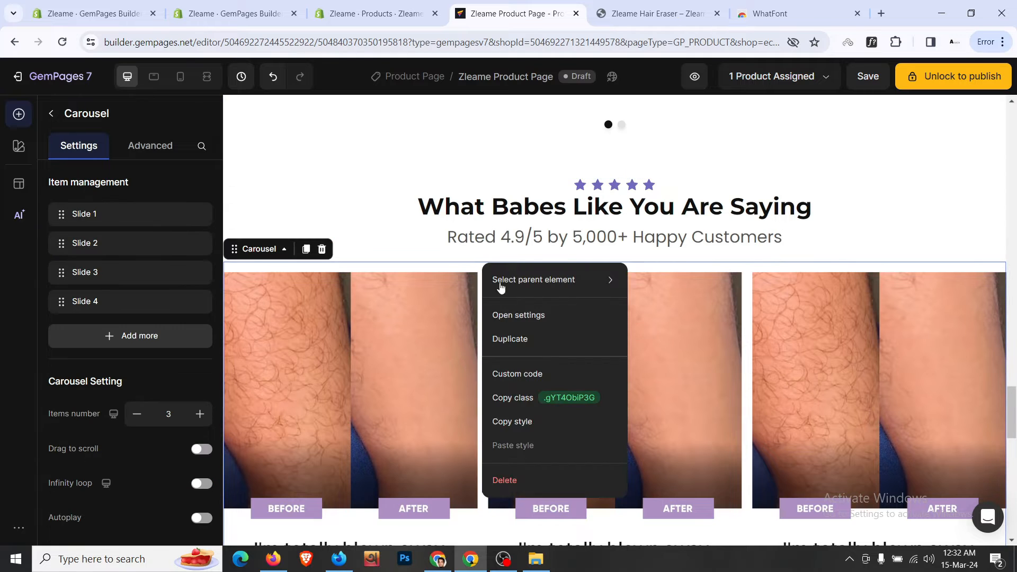
{"action": "left_click", "coordinate": [565, 479]}
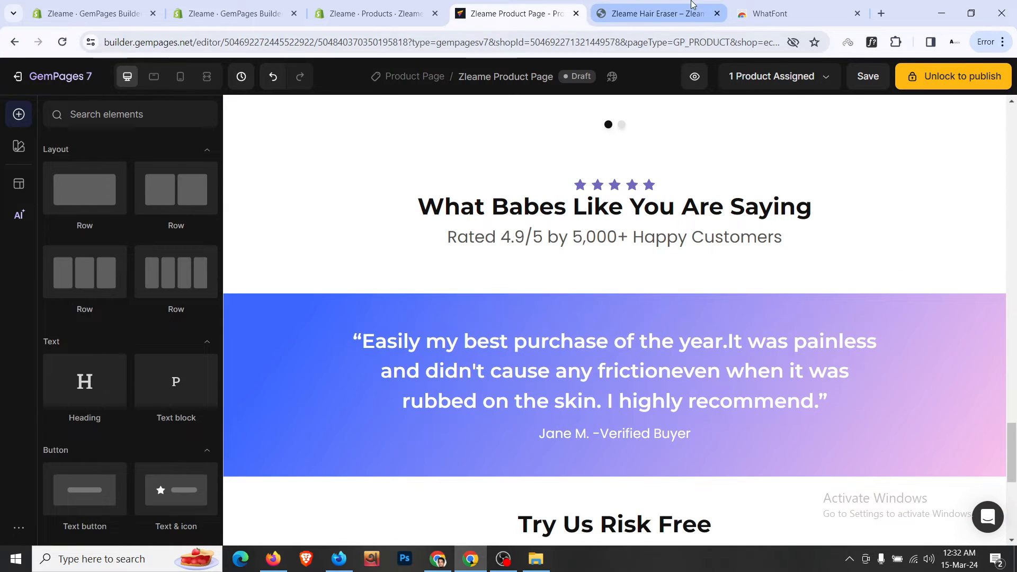
- Replace the reviews heading text with the 'See it in action.' heading from the live store
{"action": "left_click", "coordinate": [657, 14]}
{"action": "scroll", "coordinate": [484, 236], "scroll_direction": "down", "scroll_amount": 2}
{"action": "left_click_drag", "start_coordinate": [398, 248], "coordinate": [712, 320]}
{"action": "key", "text": "ctrl+c"}
{"action": "left_click", "coordinate": [534, 5]}
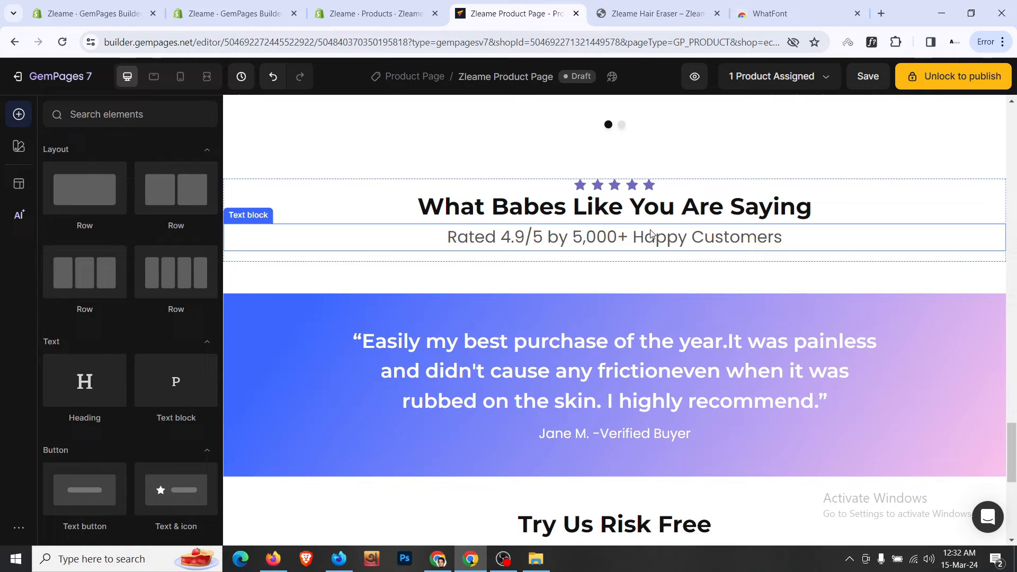
{"action": "left_click", "coordinate": [708, 202]}
{"action": "left_click", "coordinate": [707, 202]}
{"action": "key", "text": "ctrl+a"}
{"action": "key", "text": "ctrl+v"}
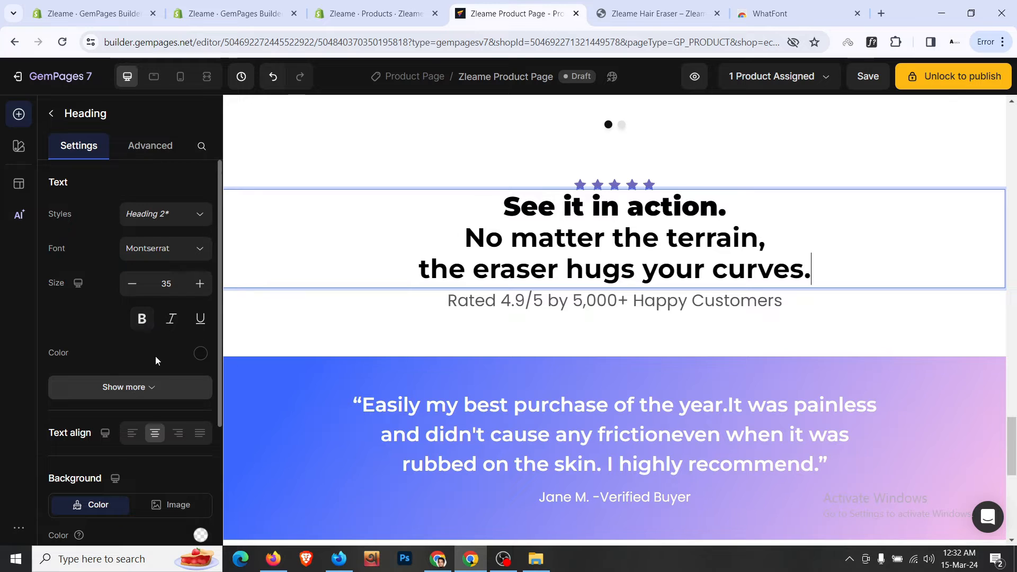
- Set the heading's font weight to Medium
{"action": "left_click", "coordinate": [162, 387]}
{"action": "scroll", "coordinate": [160, 278], "scroll_direction": "down", "scroll_amount": 3}
{"action": "left_click", "coordinate": [165, 255]}
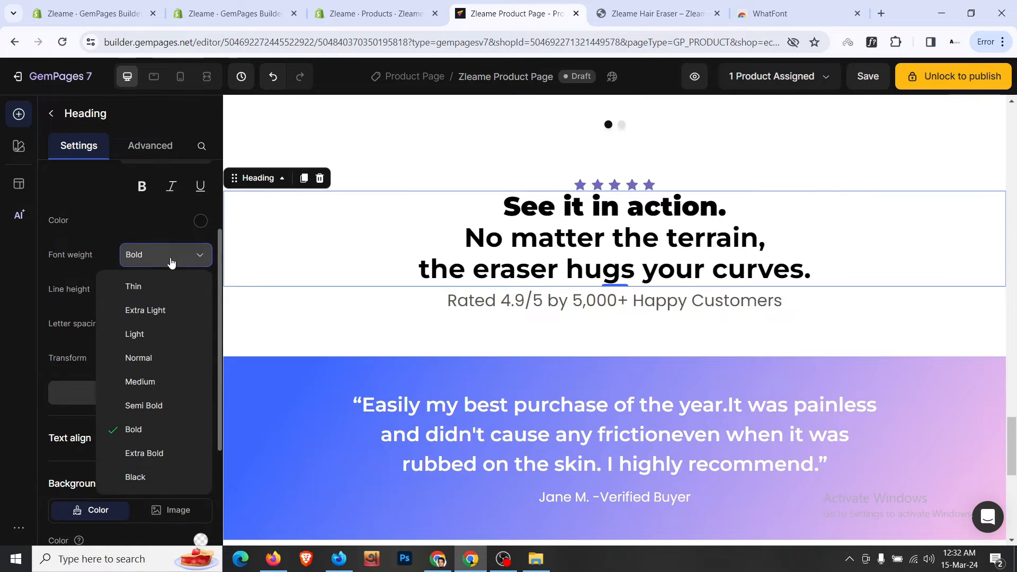
{"action": "left_click", "coordinate": [169, 382]}
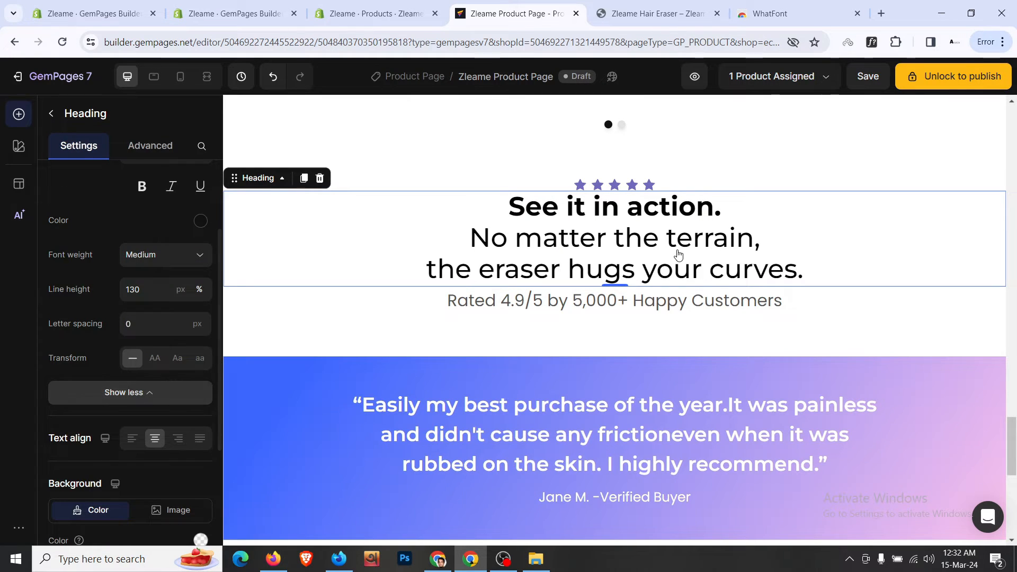
- Delete the star row and the 'Rated 4.9/5' text block
{"action": "right_click", "coordinate": [704, 190]}
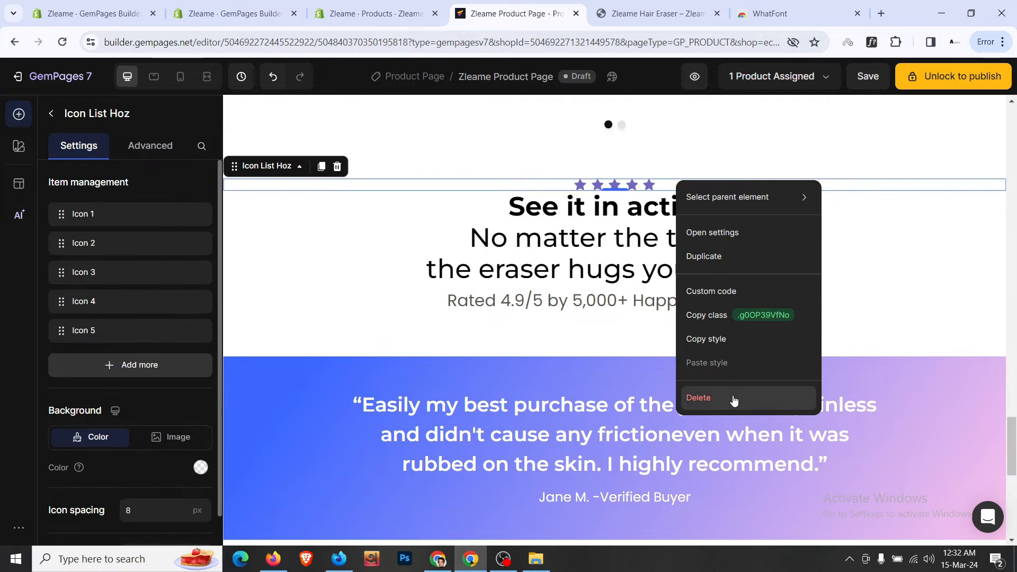
{"action": "left_click", "coordinate": [765, 415]}
{"action": "right_click", "coordinate": [668, 297]}
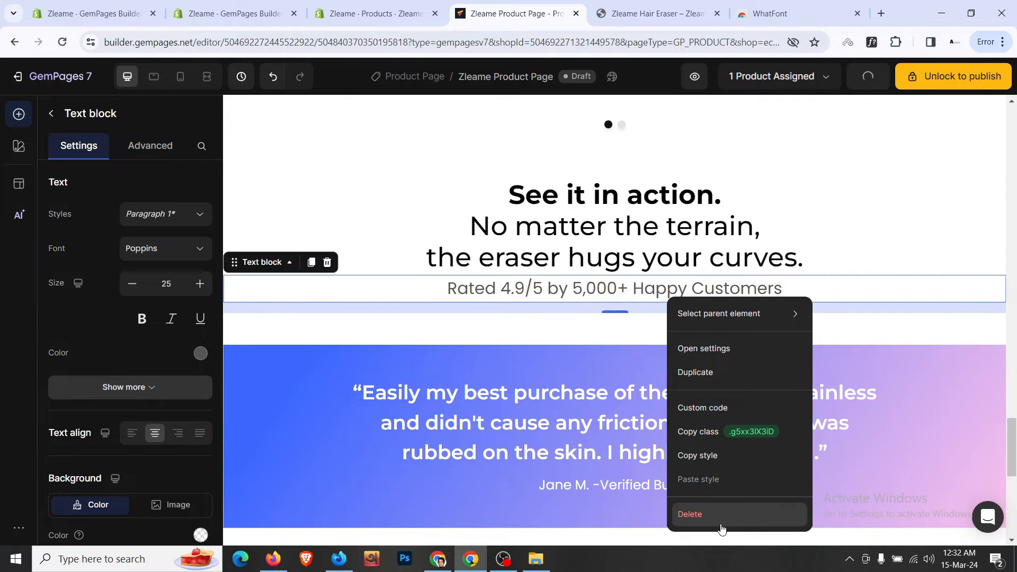
{"action": "key", "text": "Delete"}
{"action": "left_click", "coordinate": [656, 13]}
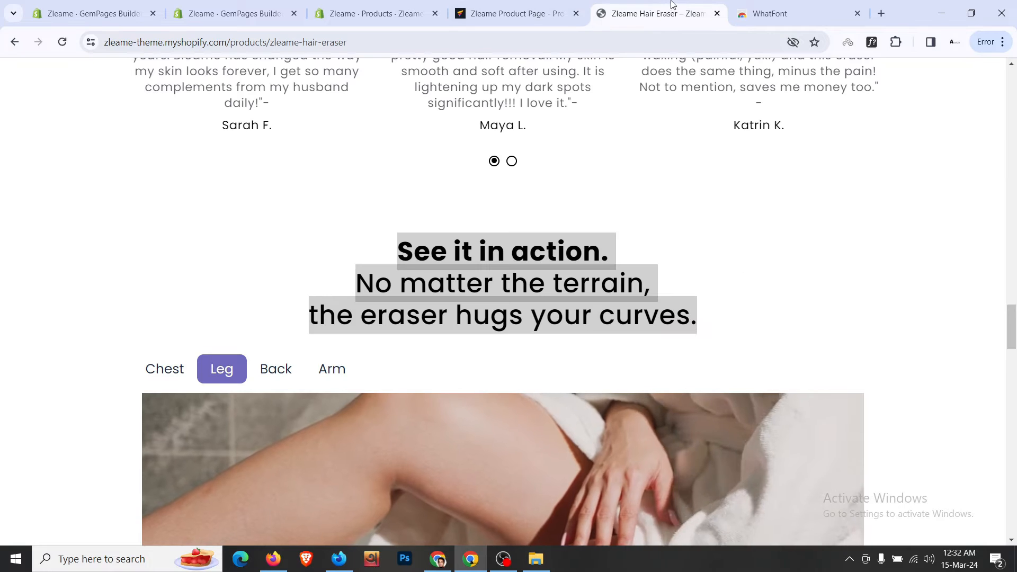
{"action": "left_click", "coordinate": [568, 7]}
- Place a Tab element below the 'See it in action.' heading
{"action": "scroll", "coordinate": [99, 228], "scroll_direction": "down", "scroll_amount": 3}
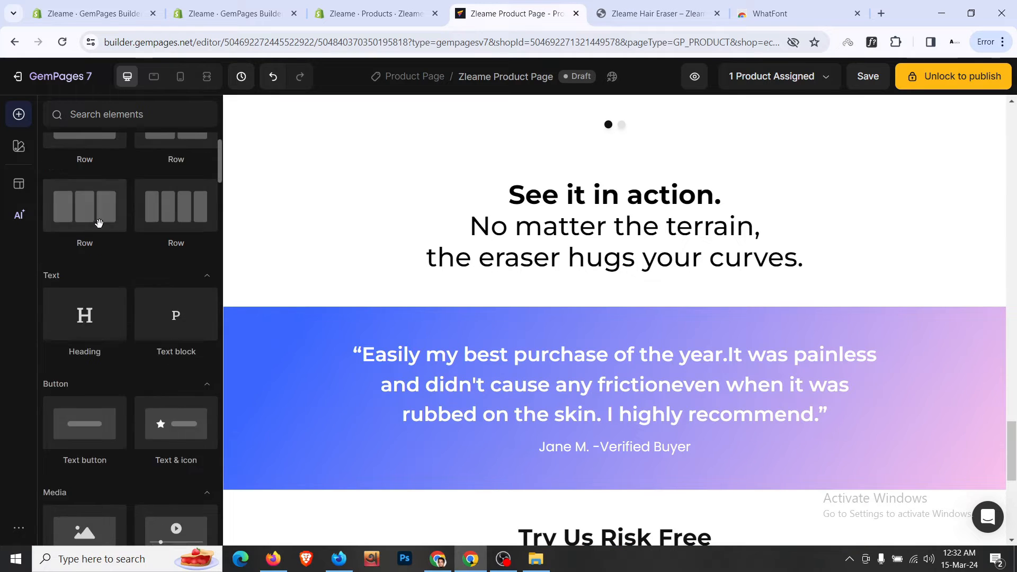
{"action": "scroll", "coordinate": [99, 229], "scroll_direction": "down", "scroll_amount": 10}
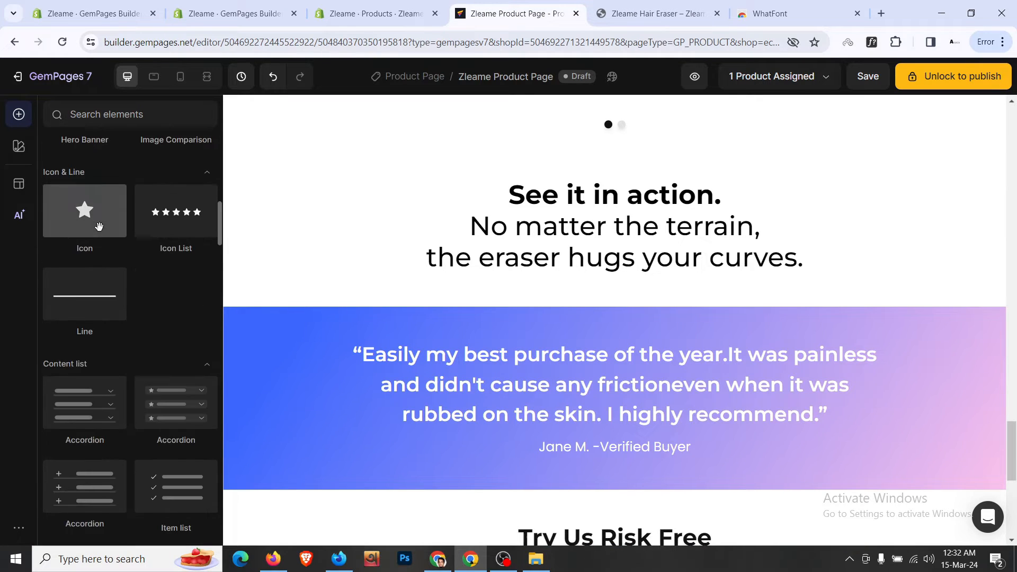
{"action": "scroll", "coordinate": [100, 230], "scroll_direction": "down", "scroll_amount": 1}
{"action": "scroll", "coordinate": [99, 227], "scroll_direction": "down", "scroll_amount": 3}
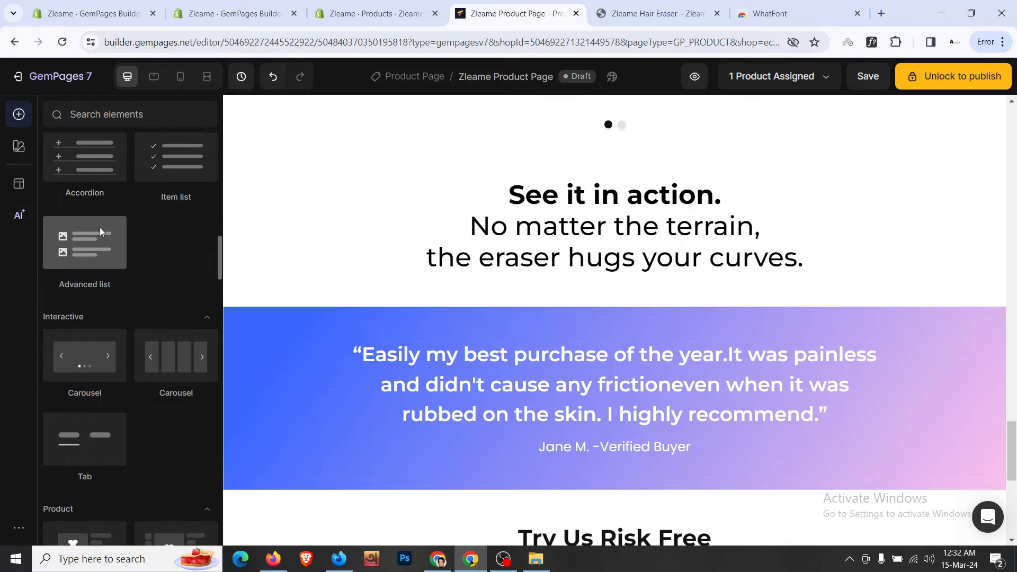
{"action": "left_click_drag", "start_coordinate": [88, 373], "coordinate": [687, 270]}
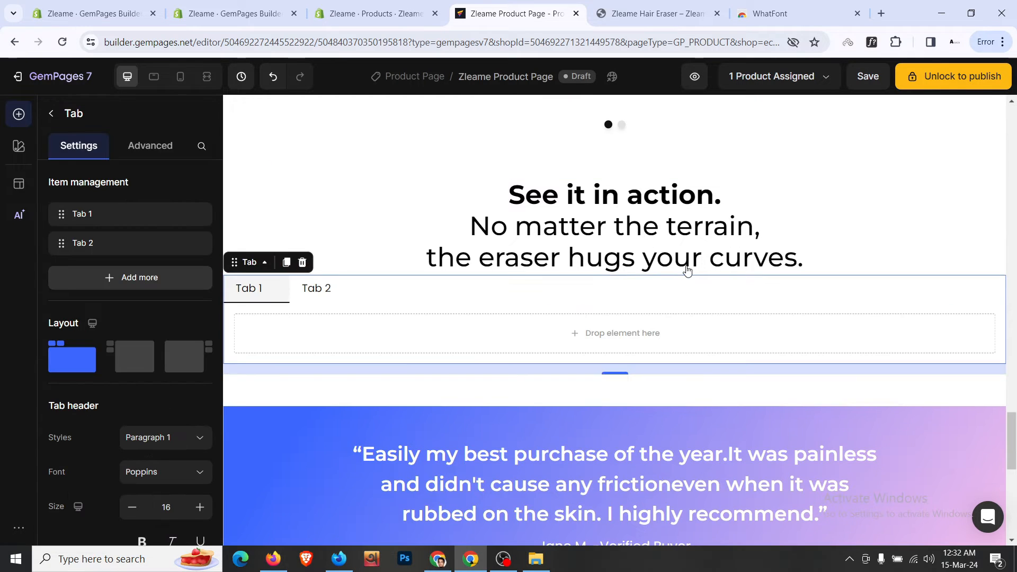
- Set the tab element's top spacing to the L preset (16 px)
{"action": "left_click", "coordinate": [150, 145]}
{"action": "scroll", "coordinate": [151, 270], "scroll_direction": "down", "scroll_amount": 1}
{"action": "left_click", "coordinate": [139, 276]}
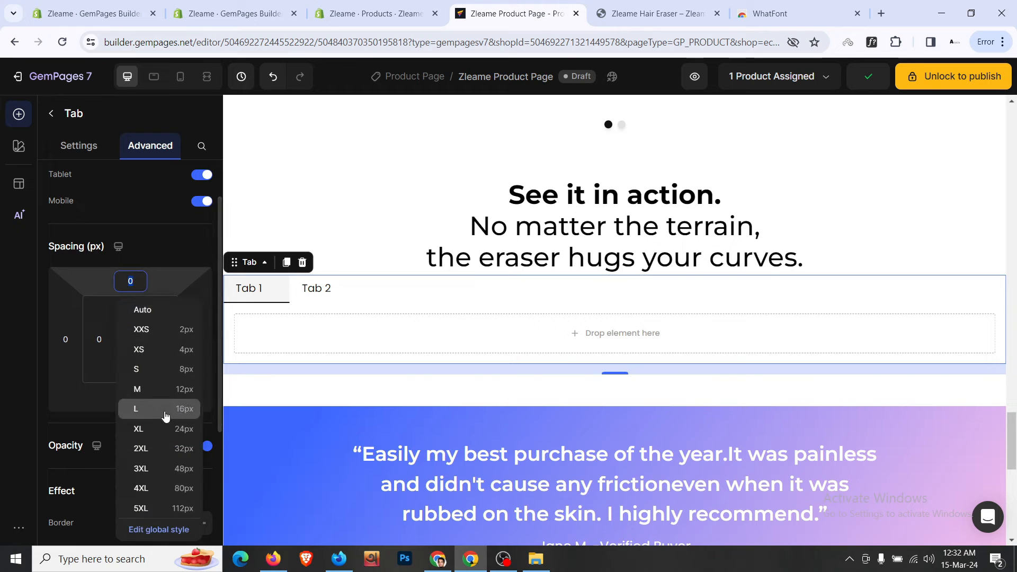
{"action": "left_click", "coordinate": [171, 408]}
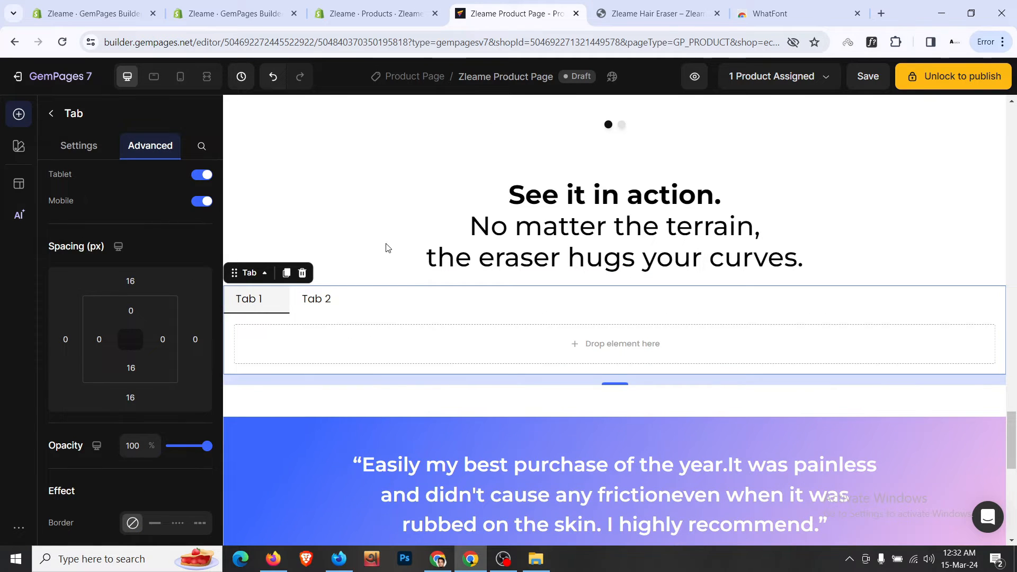
{"action": "left_click", "coordinate": [656, 13]}
{"action": "left_click", "coordinate": [511, 13]}
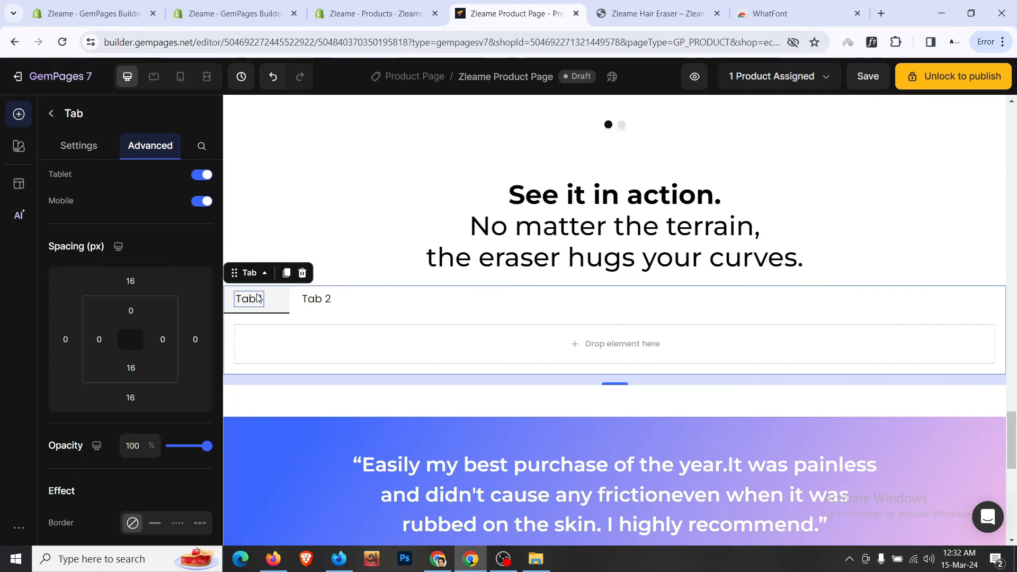
- Rename the first tab from 'Tab 1' to 'Chest'
{"action": "left_click", "coordinate": [258, 298]}
{"action": "triple_click", "coordinate": [258, 298]}
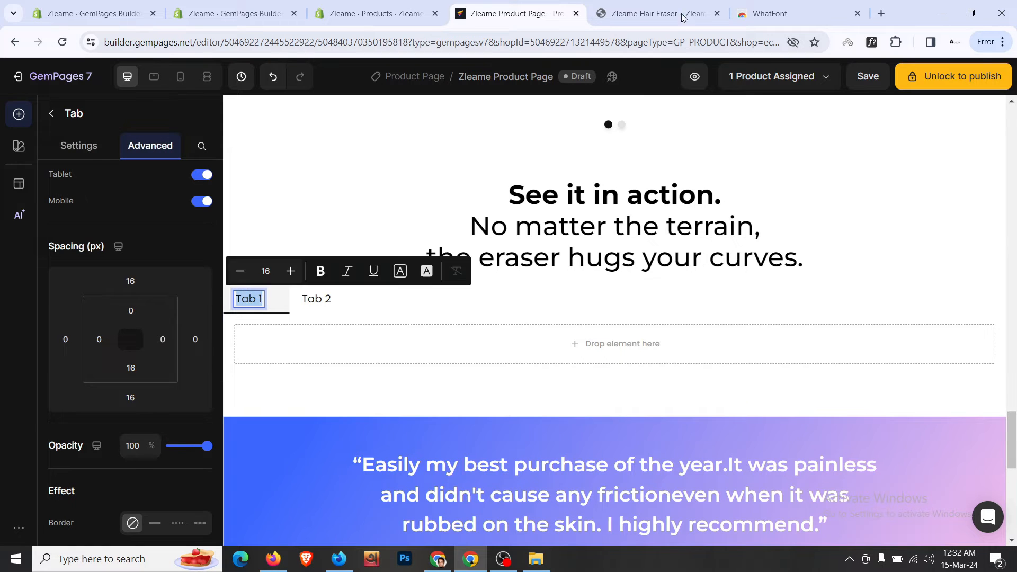
{"action": "left_click", "coordinate": [657, 13]}
{"action": "left_click", "coordinate": [467, 13]}
{"action": "type", "text": "C"}
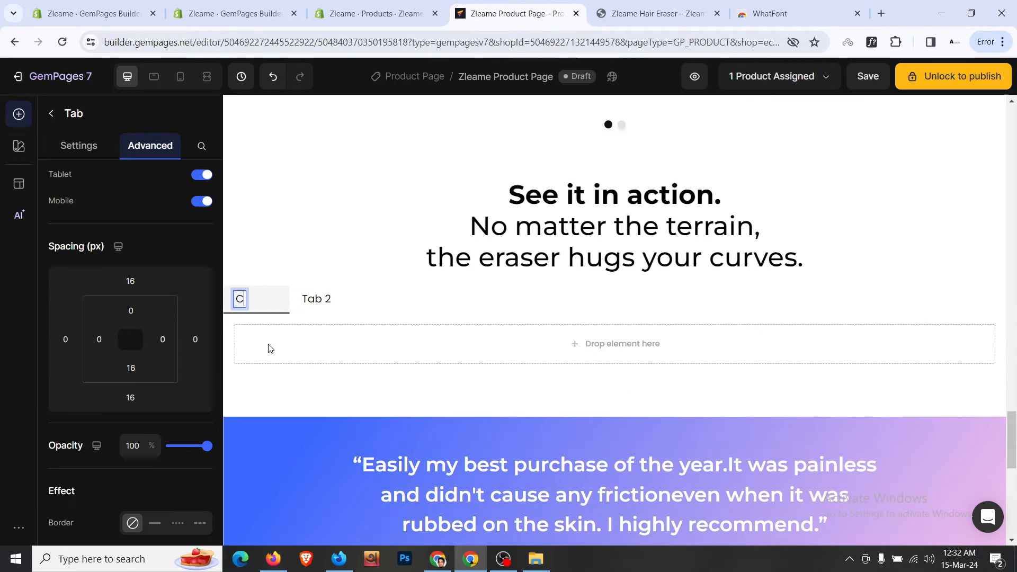
{"action": "left_click", "coordinate": [270, 348]}
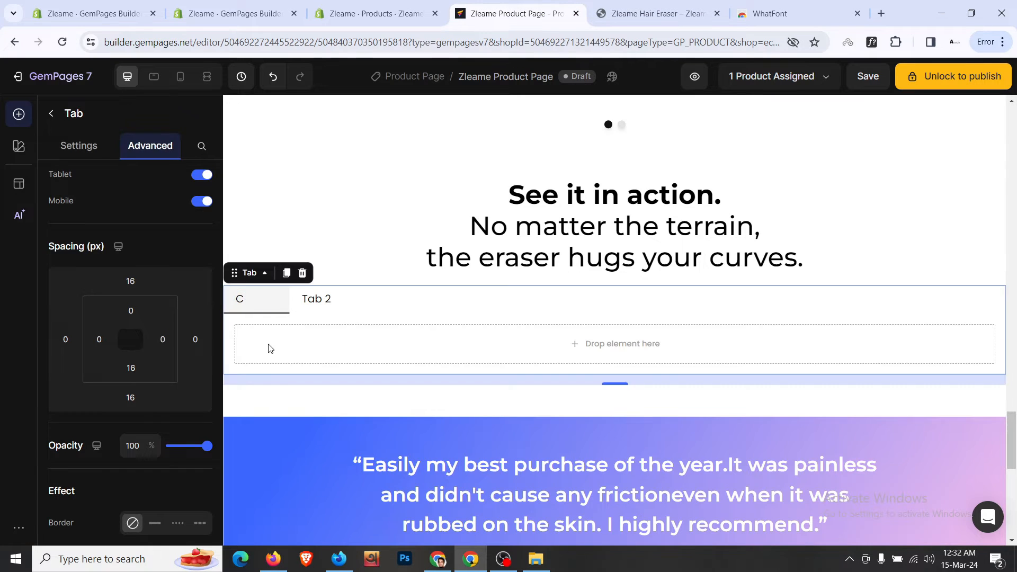
{"action": "left_click", "coordinate": [240, 299]}
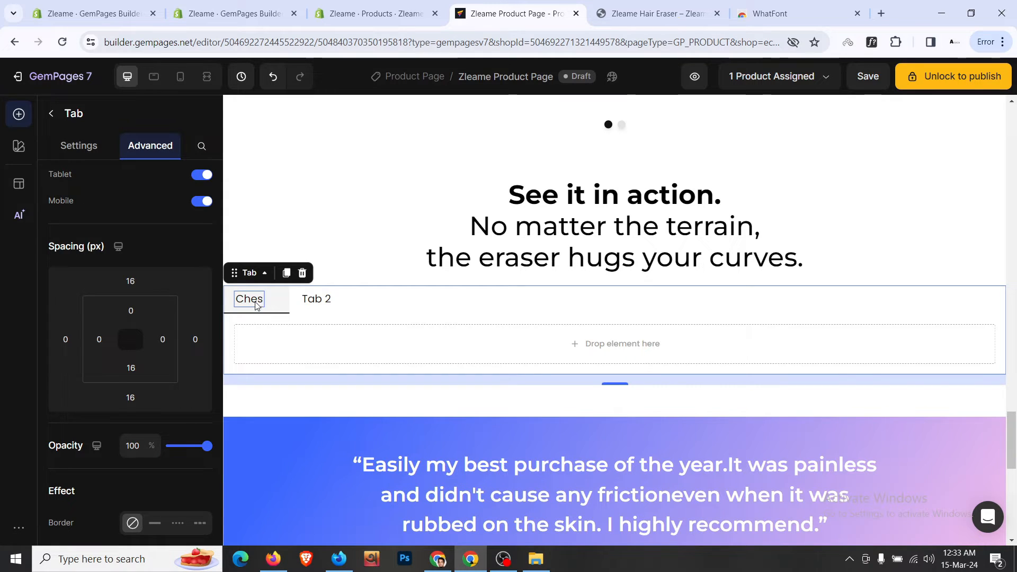
{"action": "left_click", "coordinate": [256, 303]}
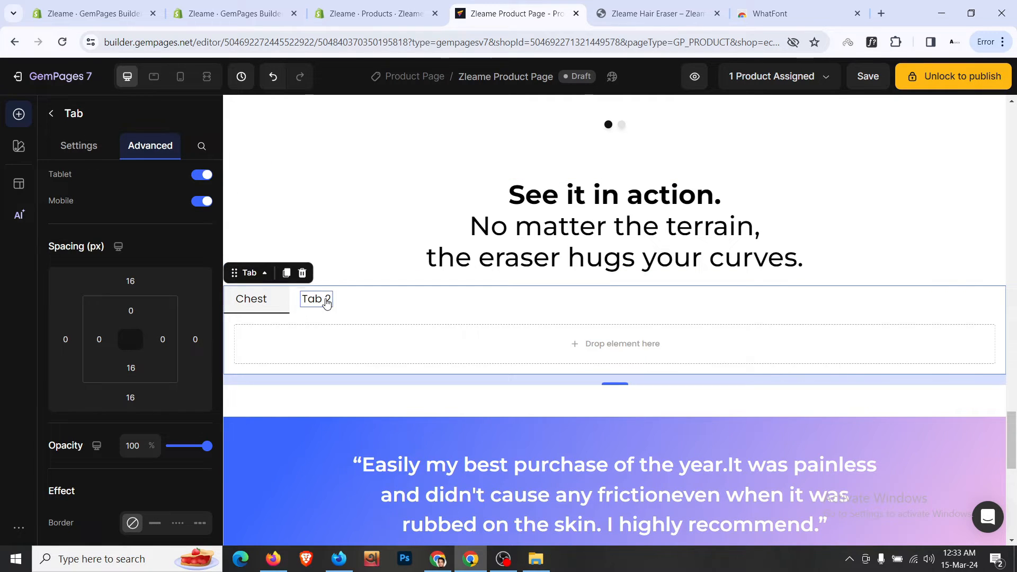
- Rename the second tab to 'Leg' and make Chest the active tab
{"action": "double_click", "coordinate": [327, 304]}
{"action": "key", "text": "ctrl+a"}
{"action": "type", "text": "L"}
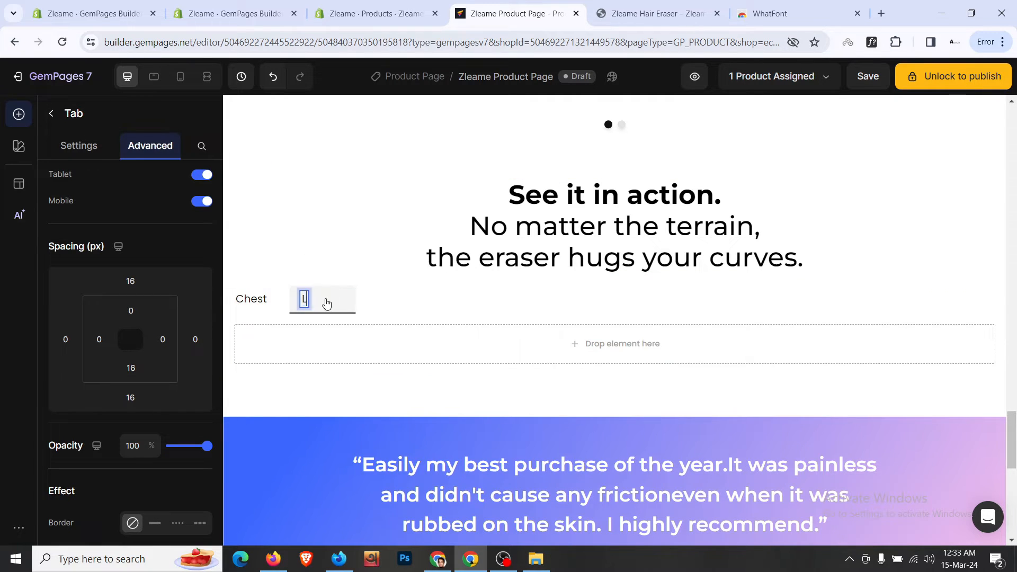
{"action": "double_click", "coordinate": [313, 301]}
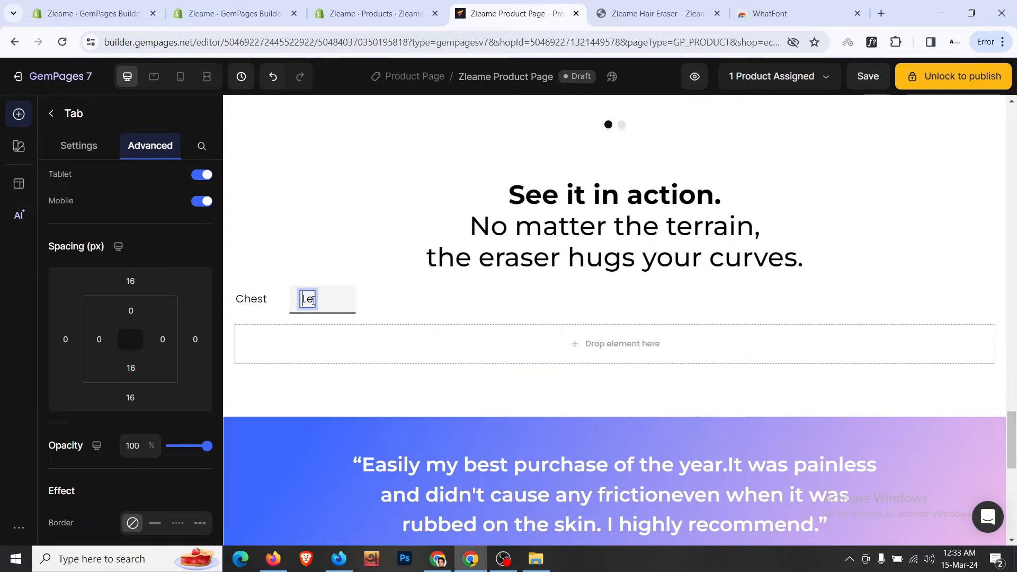
{"action": "left_click", "coordinate": [325, 339]}
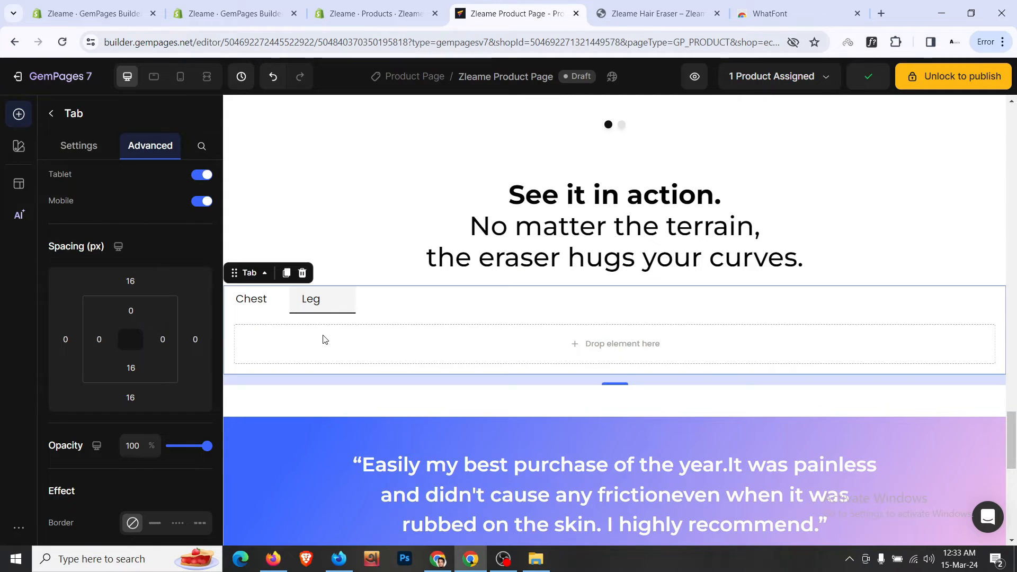
{"action": "left_click", "coordinate": [671, 5]}
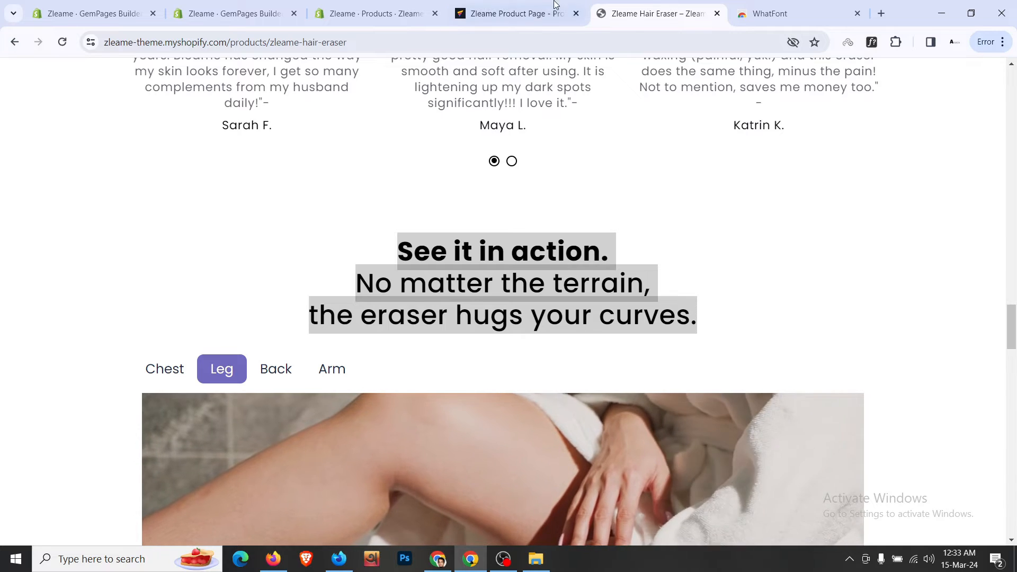
{"action": "left_click", "coordinate": [516, 11]}
{"action": "left_click", "coordinate": [273, 301]}
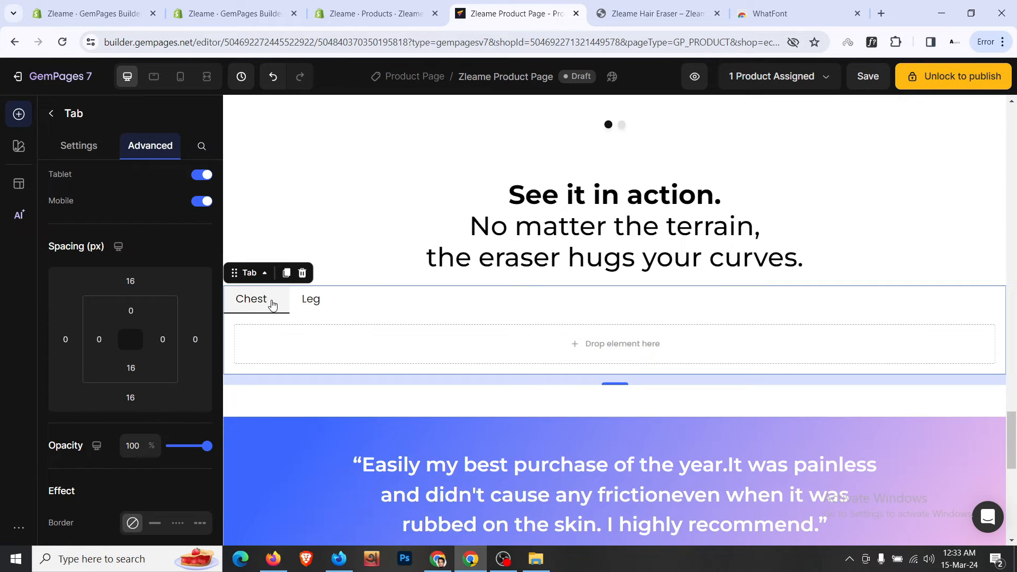
- Give the active tab a purple background
{"action": "left_click", "coordinate": [83, 148]}
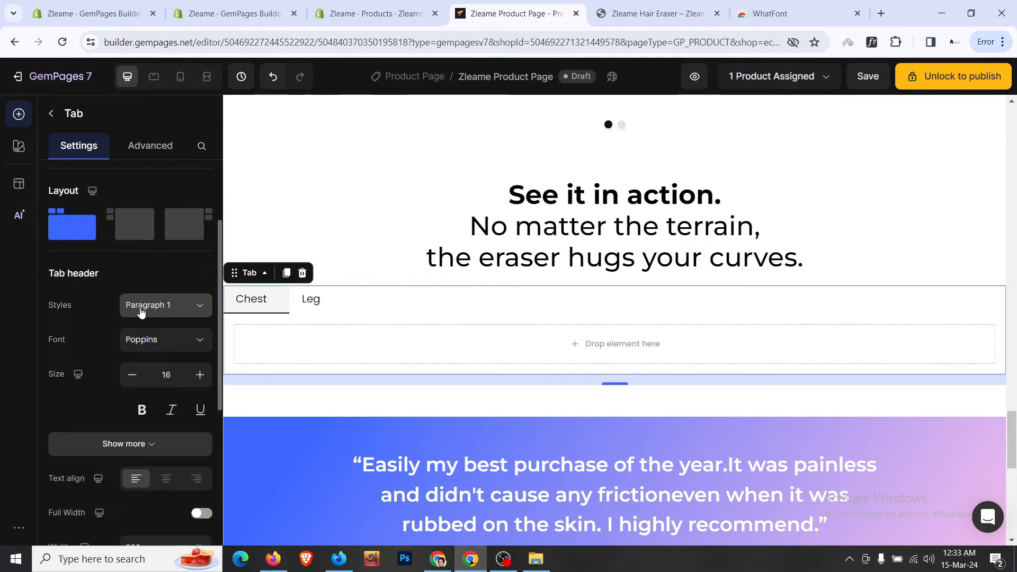
{"action": "scroll", "coordinate": [141, 312], "scroll_direction": "down", "scroll_amount": 5}
{"action": "scroll", "coordinate": [140, 313], "scroll_direction": "down", "scroll_amount": 1}
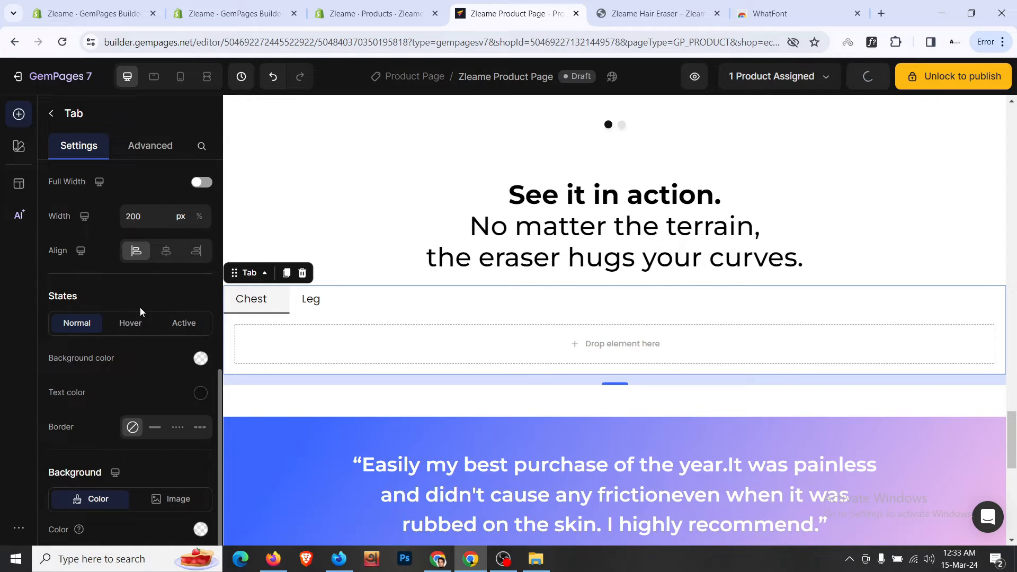
{"action": "left_click", "coordinate": [596, 5]}
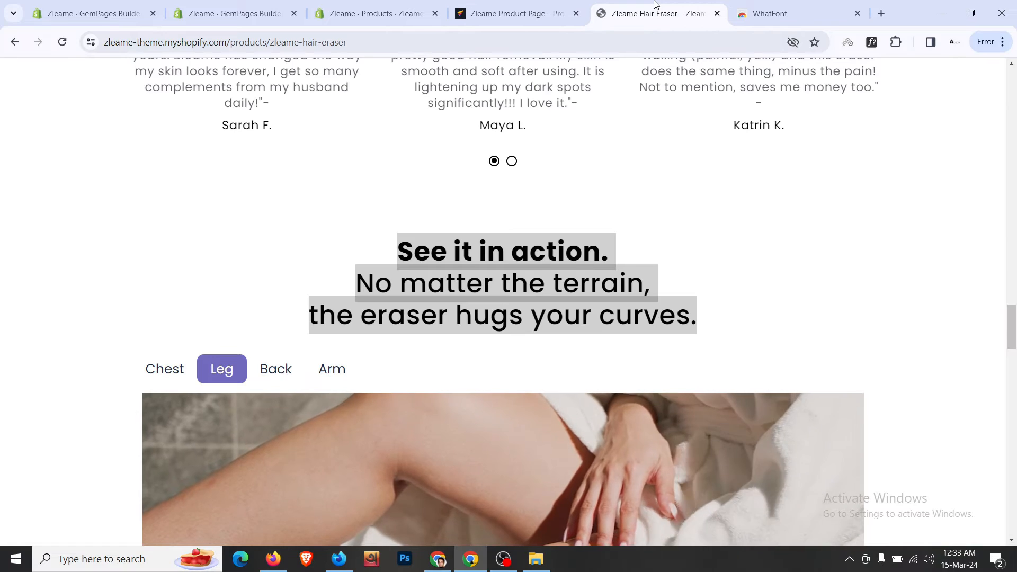
{"action": "left_click", "coordinate": [516, 14]}
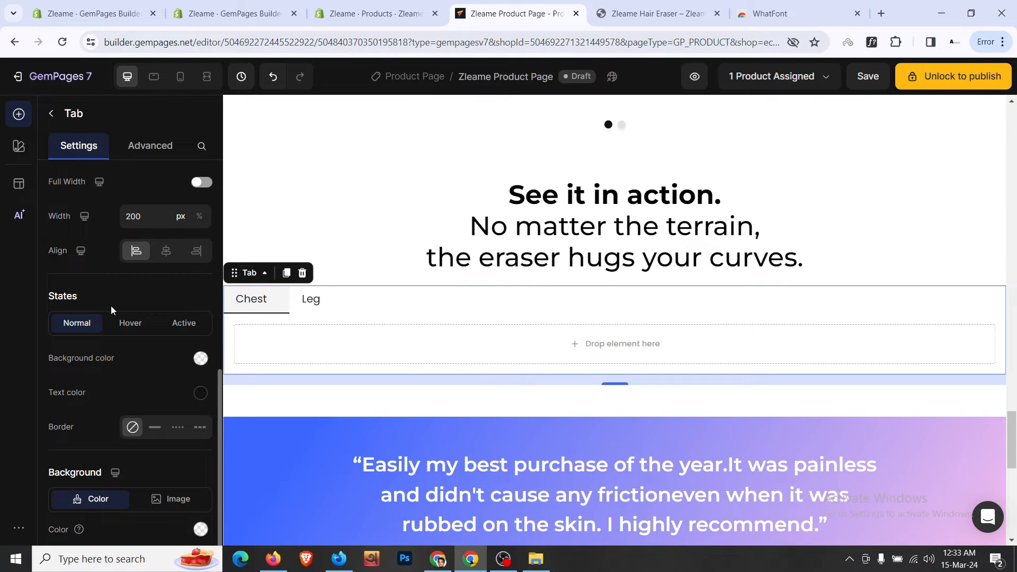
{"action": "scroll", "coordinate": [111, 310], "scroll_direction": "down", "scroll_amount": 1}
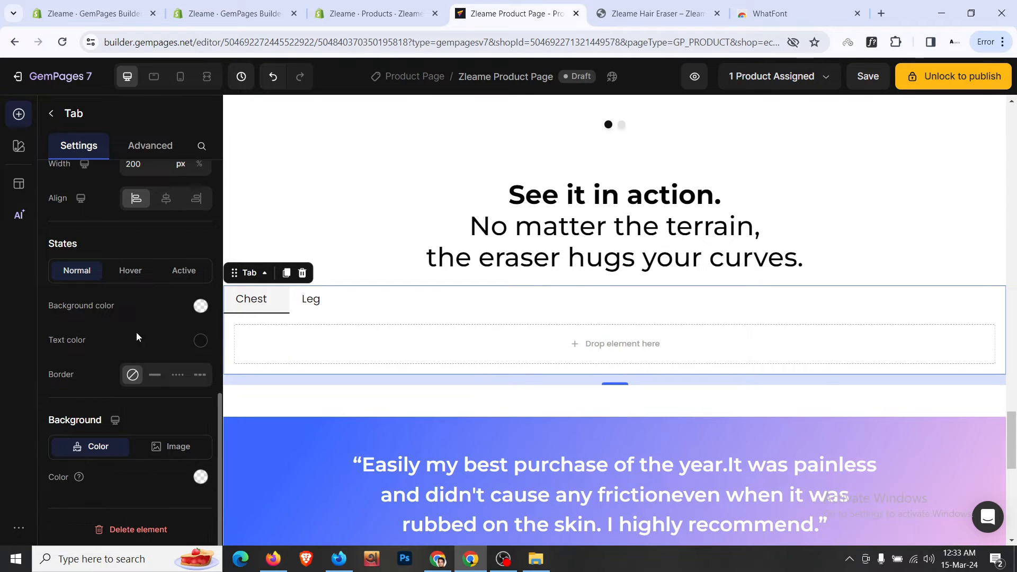
{"action": "left_click", "coordinate": [175, 272]}
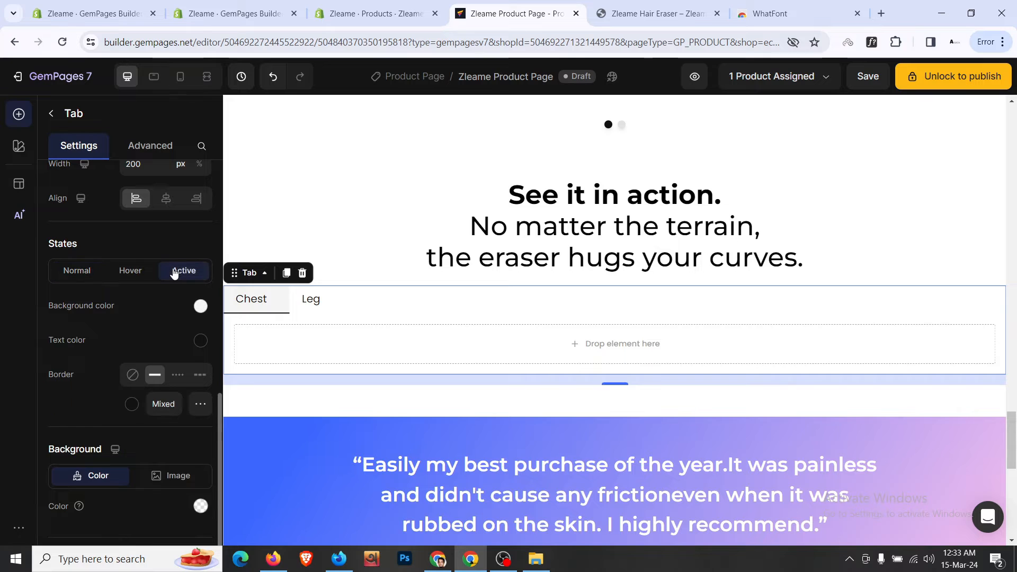
{"action": "left_click", "coordinate": [200, 307]}
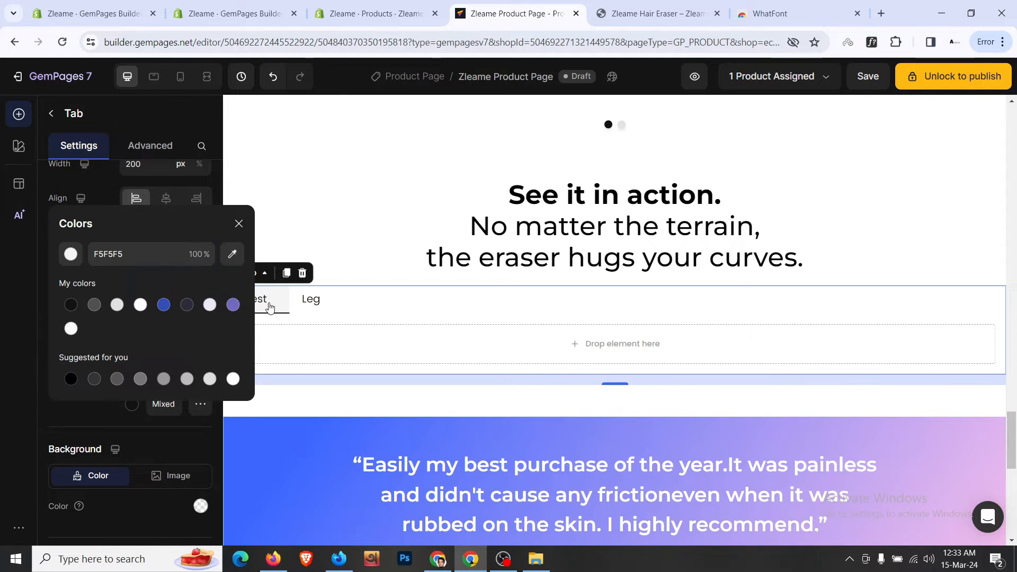
{"action": "left_click", "coordinate": [233, 305]}
{"action": "left_click", "coordinate": [102, 414]}
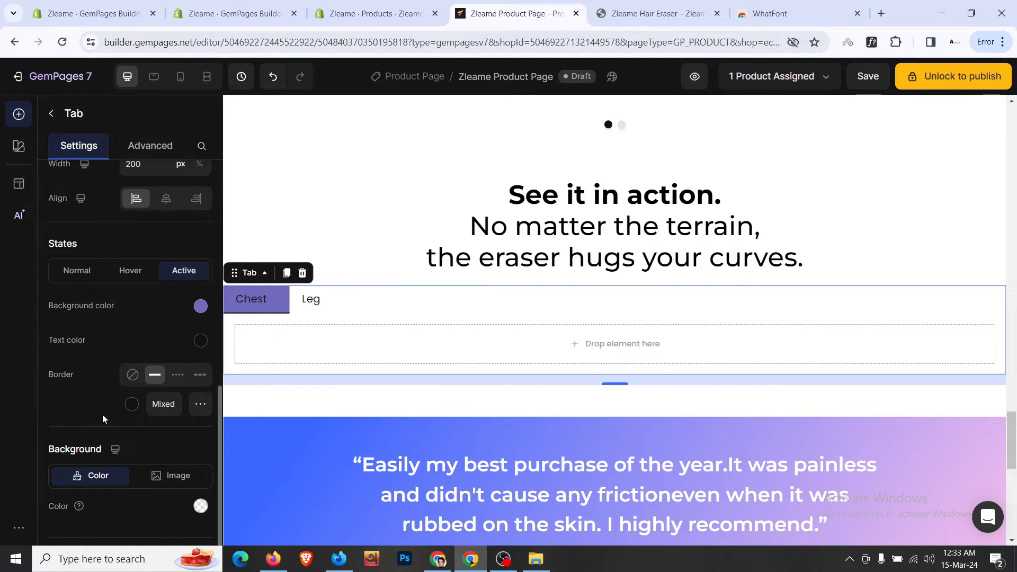
- Make the active tab's text white and remove its border
{"action": "left_click", "coordinate": [205, 347]}
{"action": "left_click", "coordinate": [209, 303]}
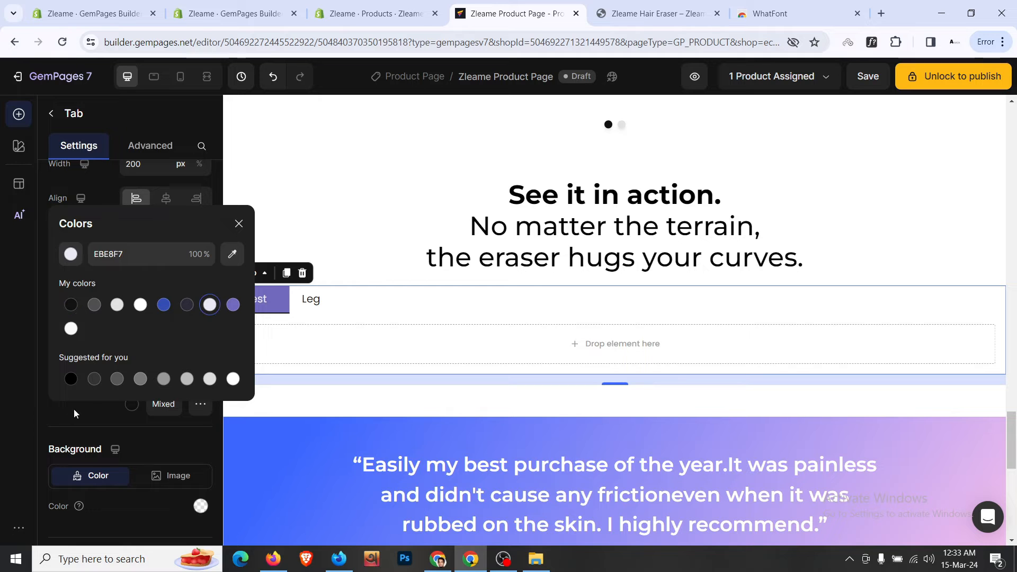
{"action": "left_click", "coordinate": [58, 435]}
{"action": "left_click", "coordinate": [654, 20]}
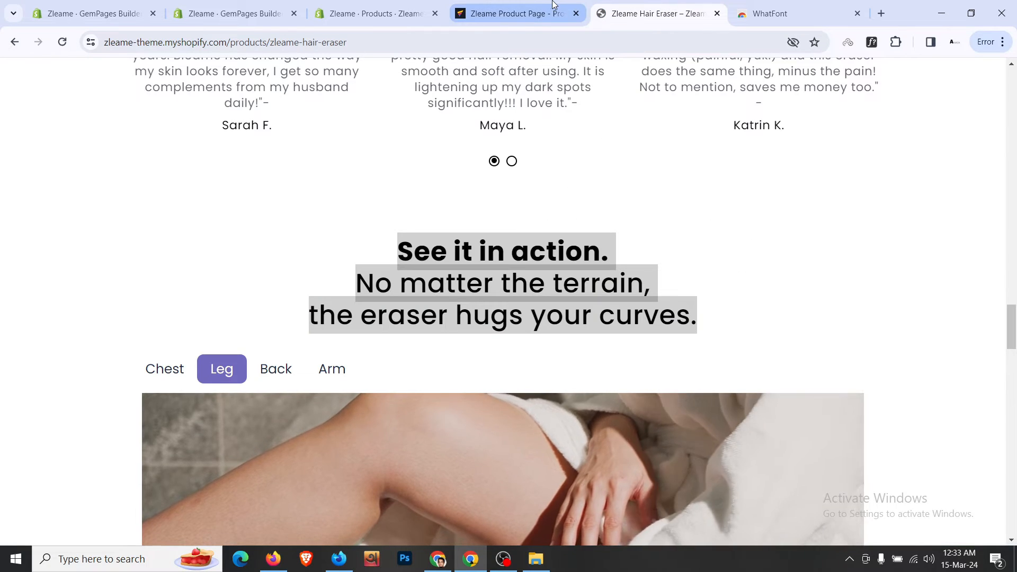
{"action": "left_click", "coordinate": [522, 15]}
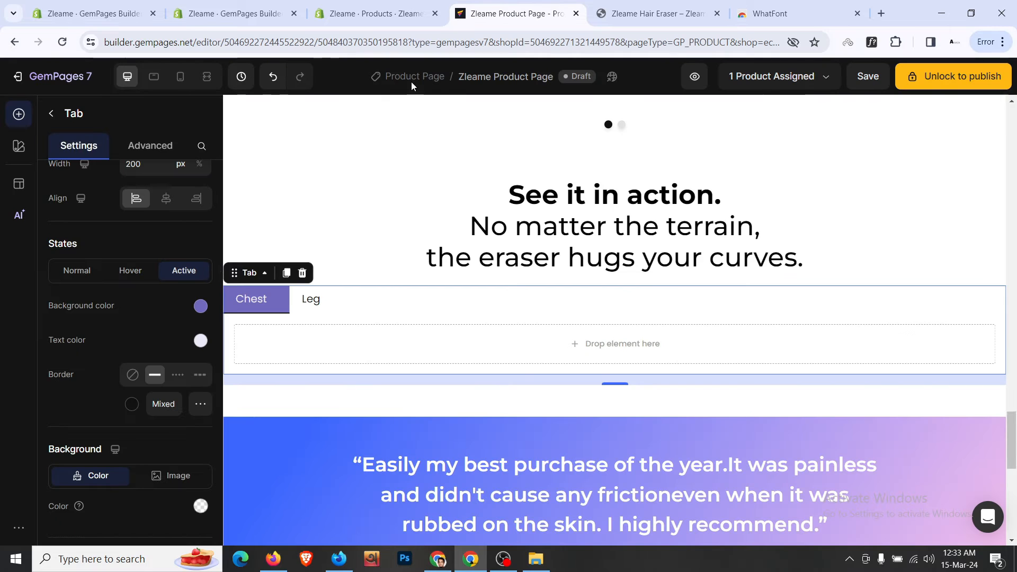
{"action": "left_click", "coordinate": [133, 375]}
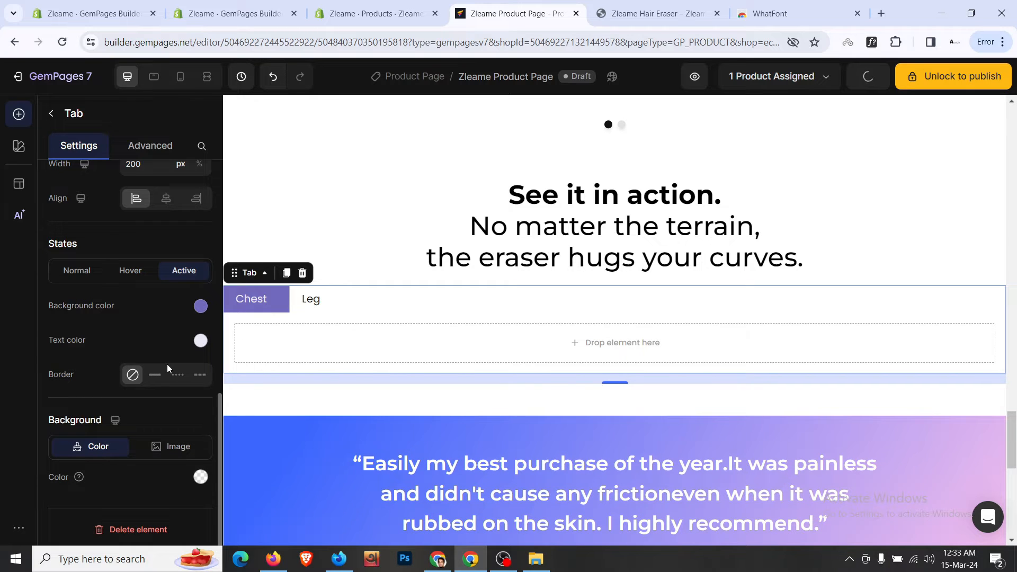
- Set hovered tab text to purple 7069BC and add a third tab
{"action": "left_click", "coordinate": [136, 274]}
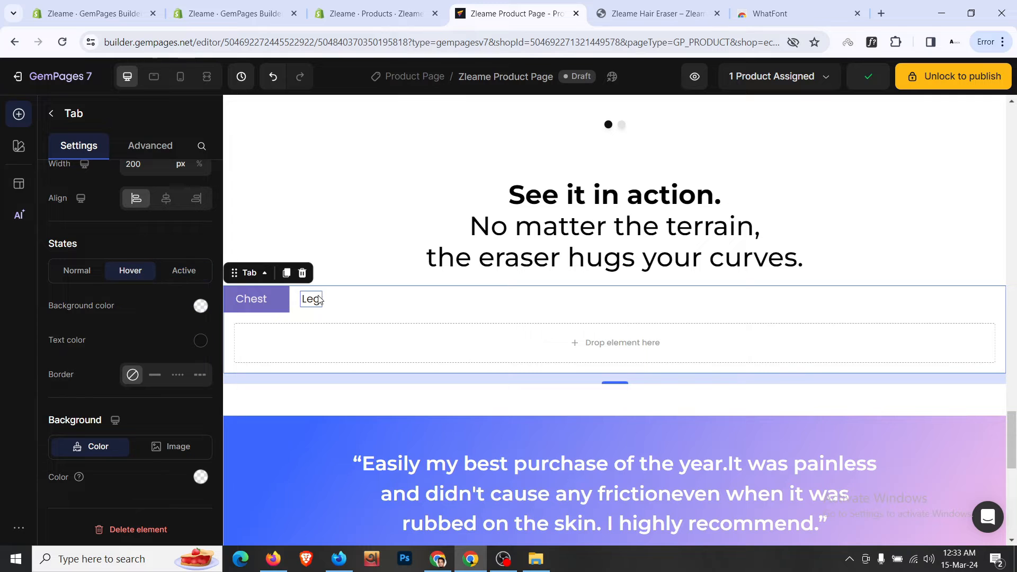
{"action": "left_click", "coordinate": [656, 13]}
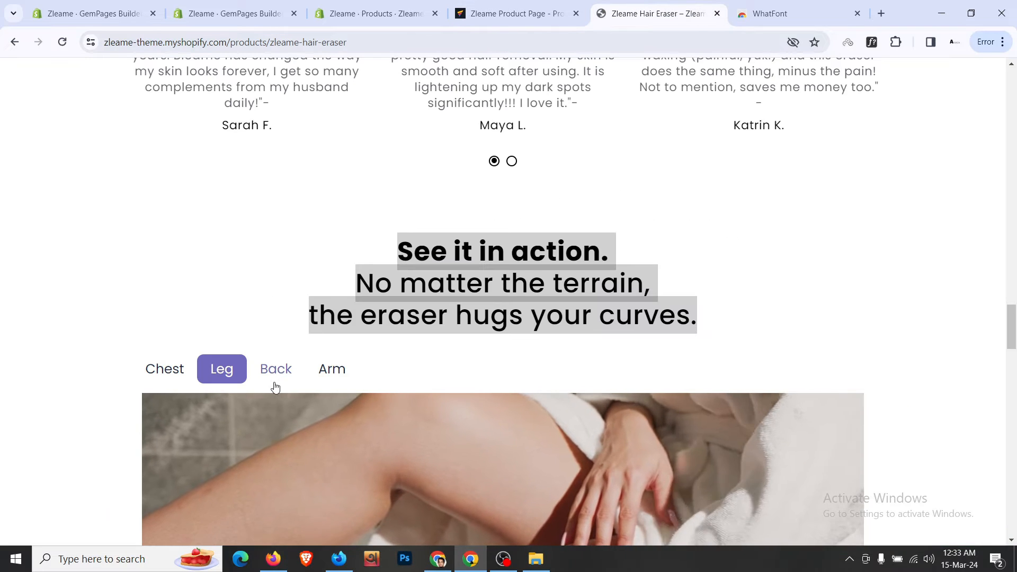
{"action": "left_click", "coordinate": [570, 6]}
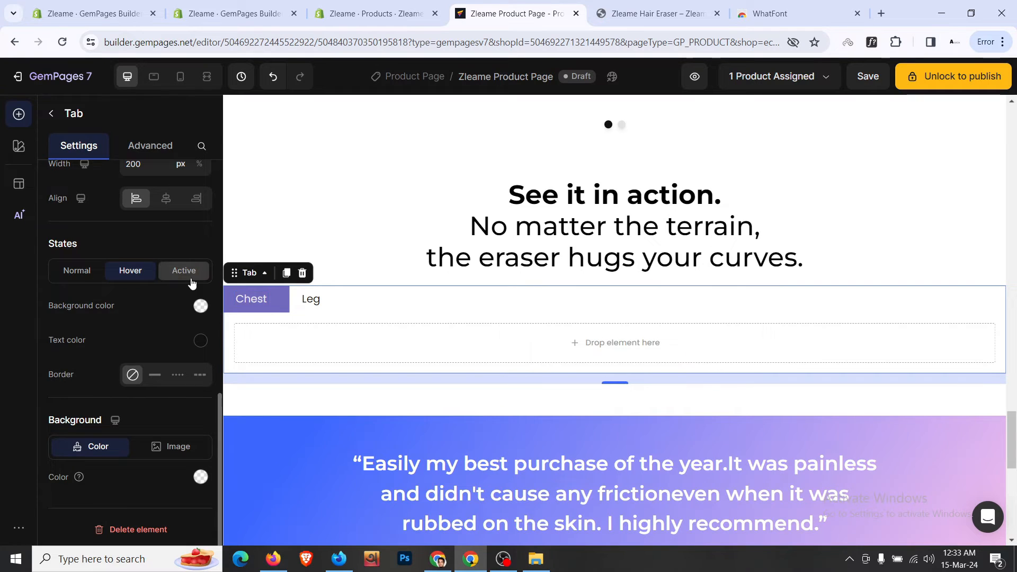
{"action": "left_click", "coordinate": [201, 340]}
{"action": "left_click", "coordinate": [233, 304]}
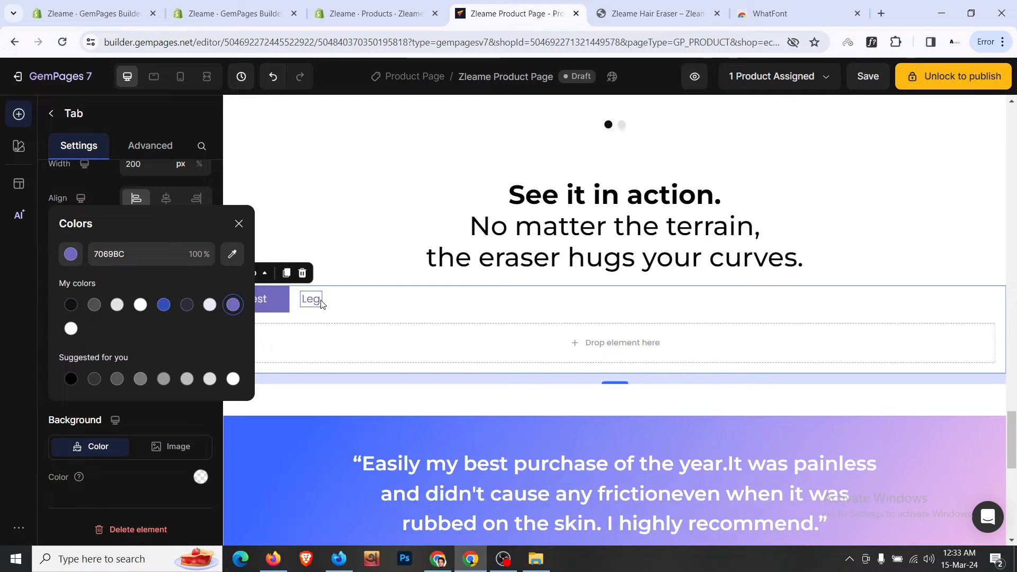
{"action": "left_click", "coordinate": [103, 189]}
{"action": "scroll", "coordinate": [106, 209], "scroll_direction": "up", "scroll_amount": 8}
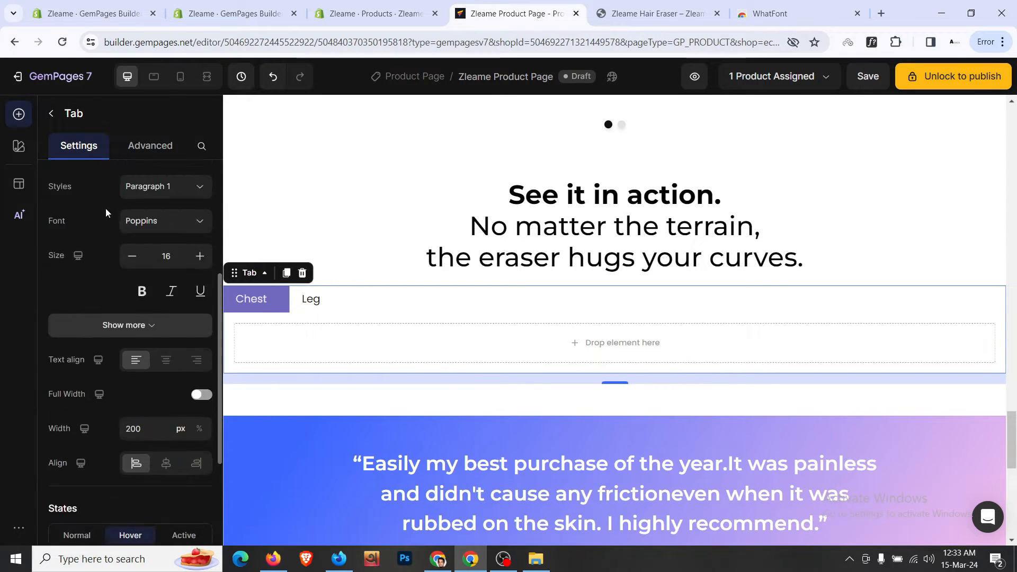
{"action": "left_click", "coordinate": [161, 285]}
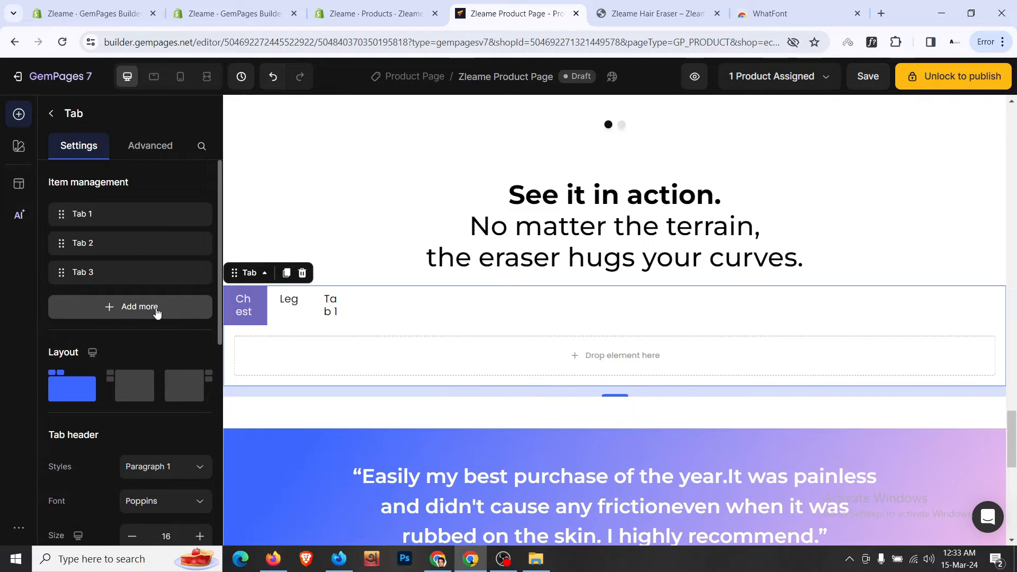
- Add a fourth tab, then raise the tab header width in px toward 400
{"action": "left_click", "coordinate": [132, 385]}
{"action": "scroll", "coordinate": [130, 379], "scroll_direction": "down", "scroll_amount": 10}
{"action": "left_click", "coordinate": [192, 215]}
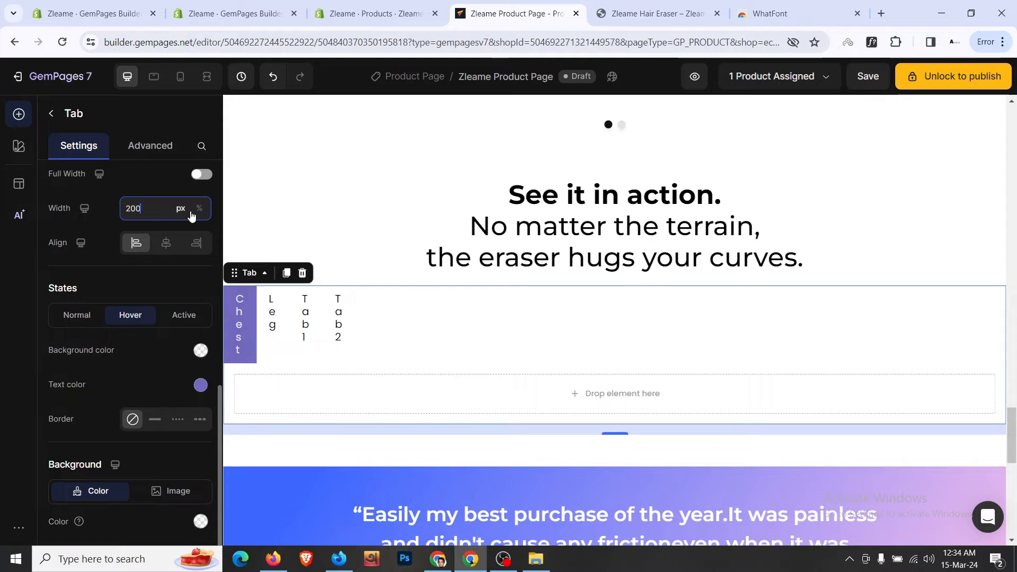
{"action": "left_click", "coordinate": [201, 210]}
{"action": "left_click", "coordinate": [166, 204]}
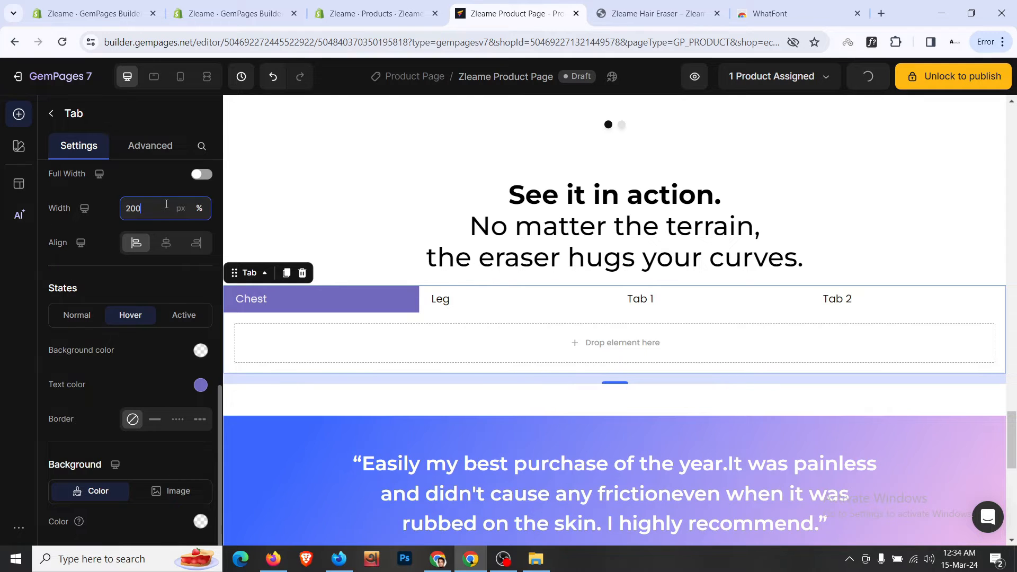
{"action": "left_click", "coordinate": [179, 209]}
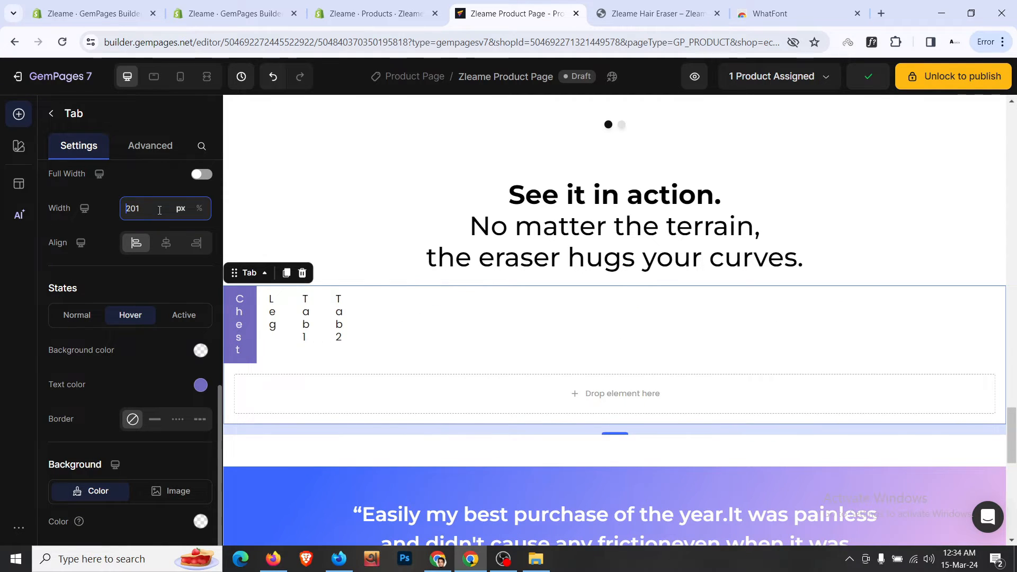
{"action": "key", "text": "Up"}
{"action": "key", "text": "Up"}
{"action": "key", "text": "Up"}
{"action": "key", "text": "Up"}
{"action": "key", "text": "Up"}
{"action": "key", "text": "Up"}
{"action": "key", "text": "Up"}
{"action": "key", "text": "Up"}
{"action": "key", "text": "Up"}
{"action": "key", "text": "Up"}
{"action": "key", "text": "Up"}
{"action": "key", "text": "Up"}
{"action": "key", "text": "Up"}
{"action": "key", "text": "Up"}
{"action": "key", "text": "Up"}
{"action": "key", "text": "Up"}
{"action": "key", "text": "Up"}
{"action": "key", "text": "Up"}
{"action": "key", "text": "Up"}
{"action": "key", "text": "Up"}
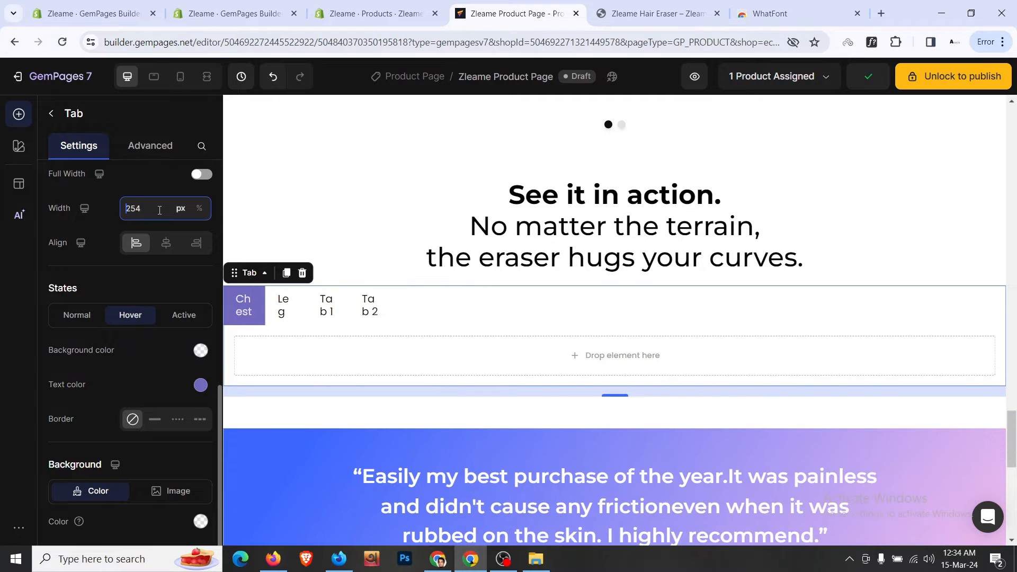
{"action": "key", "text": "Up"}
{"action": "key", "text": "Up"}
{"action": "key", "text": "Up"}
{"action": "key", "text": "Up"}
{"action": "key", "text": "Up"}
{"action": "key", "text": "Up"}
{"action": "key", "text": "Up"}
{"action": "key", "text": "Up"}
{"action": "key", "text": "Up"}
{"action": "key", "text": "Up"}
{"action": "key", "text": "Up"}
{"action": "key", "text": "Up"}
{"action": "key", "text": "Up"}
{"action": "key", "text": "Up"}
{"action": "key", "text": "Up"}
{"action": "key", "text": "Up"}
{"action": "key", "text": "Up"}
{"action": "key", "text": "Up"}
{"action": "key", "text": "Up"}
{"action": "key", "text": "Up"}
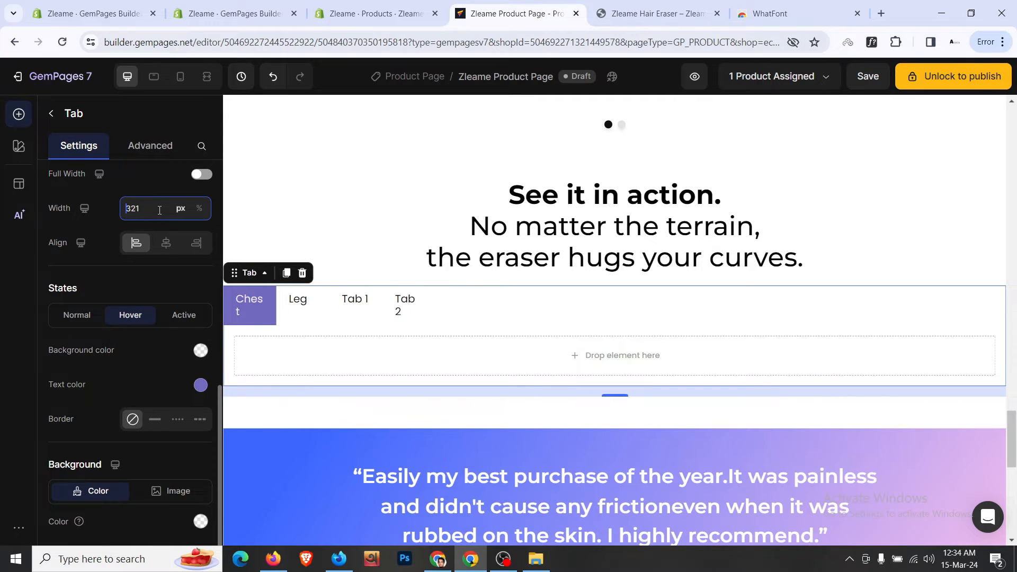
{"action": "key", "text": "Up"}
{"action": "key", "text": "Up"}
{"action": "key", "text": "Up"}
{"action": "key", "text": "Up"}
{"action": "key", "text": "Up"}
{"action": "key", "text": "Up"}
{"action": "key", "text": "Up"}
{"action": "key", "text": "Up"}
{"action": "key", "text": "Up"}
{"action": "key", "text": "Up"}
{"action": "key", "text": "Up"}
{"action": "key", "text": "Up"}
{"action": "key", "text": "Up"}
{"action": "key", "text": "Up"}
{"action": "key", "text": "Up"}
{"action": "key", "text": "Up"}
{"action": "key", "text": "Up"}
{"action": "key", "text": "Up"}
{"action": "key", "text": "Up"}
{"action": "key", "text": "Up"}
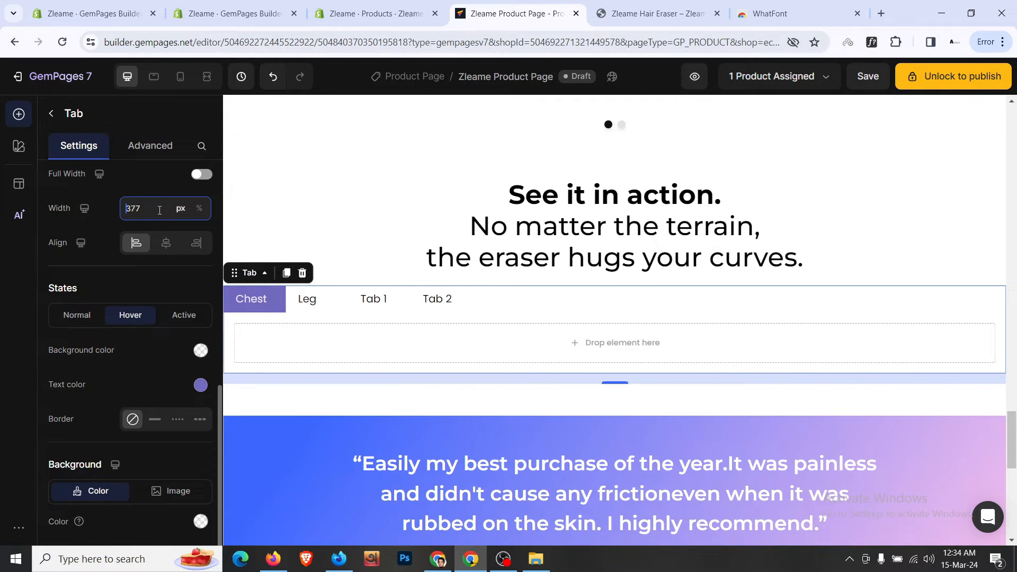
{"action": "key", "text": "Up"}
{"action": "key", "text": "Up"}
{"action": "key", "text": "Up"}
{"action": "key", "text": "Up"}
{"action": "key", "text": "Up"}
{"action": "key", "text": "Up"}
{"action": "key", "text": "Up"}
{"action": "key", "text": "Up"}
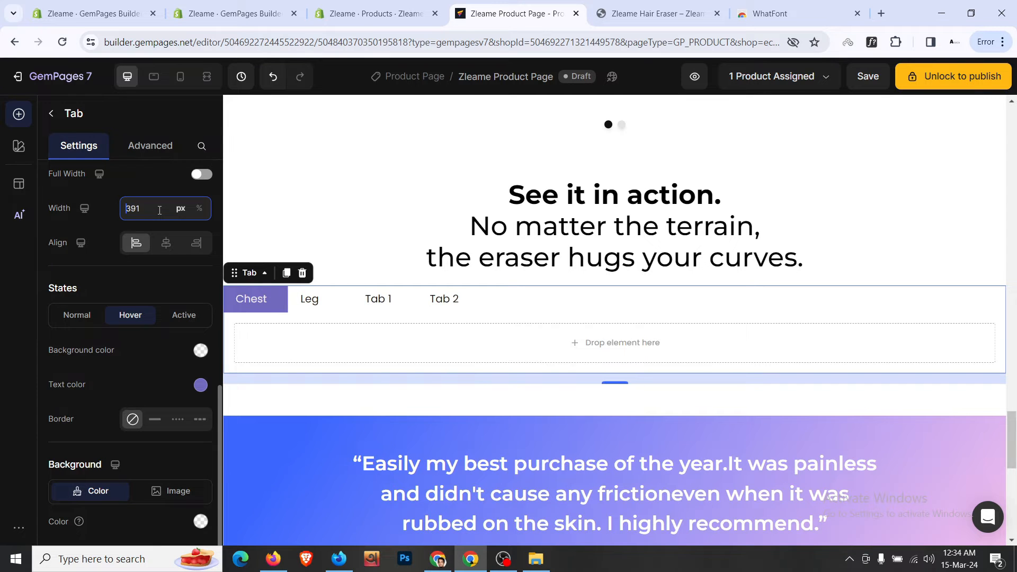
{"action": "key", "text": "Up"}
{"action": "key", "text": "Up"}
{"action": "key", "text": "Up"}
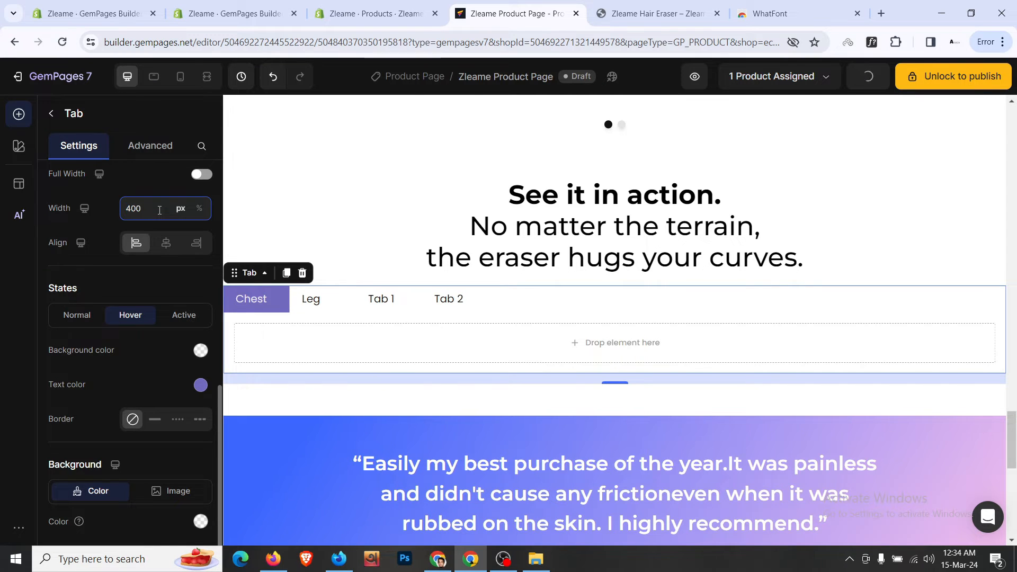
- After comparing with the live page's tabs, rename Tab 1 to 'Back'
{"action": "left_click", "coordinate": [636, 8]}
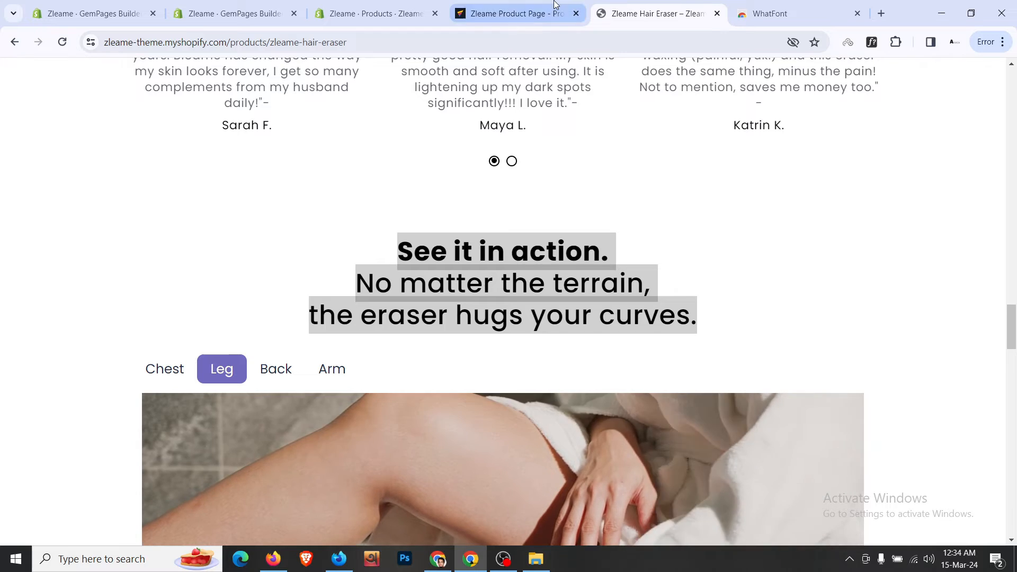
{"action": "left_click", "coordinate": [555, 8]}
{"action": "left_click", "coordinate": [615, 4]}
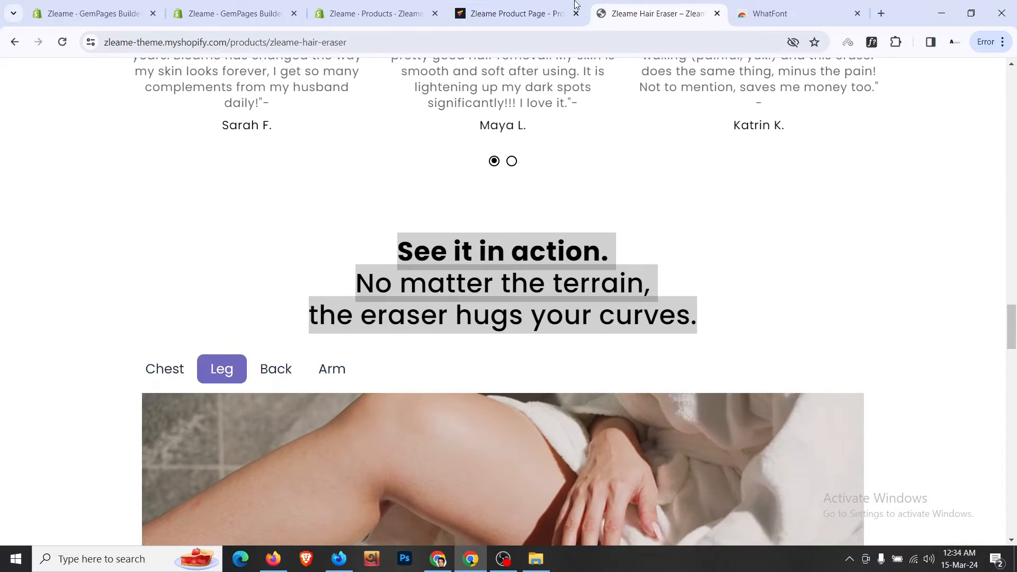
{"action": "left_click", "coordinate": [511, 13]}
{"action": "left_click", "coordinate": [386, 300]}
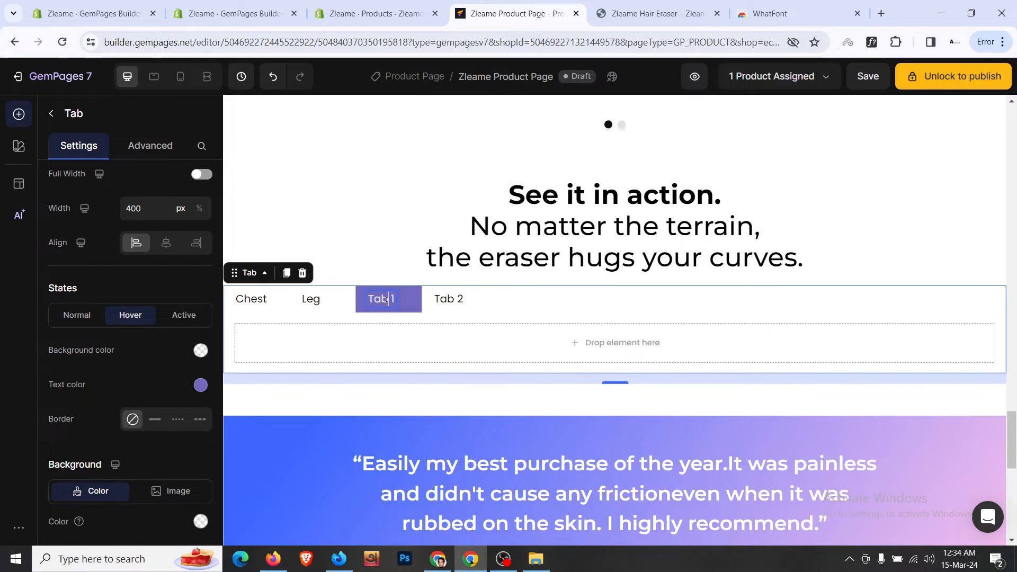
{"action": "double_click", "coordinate": [388, 300]}
{"action": "type", "text": "B"}
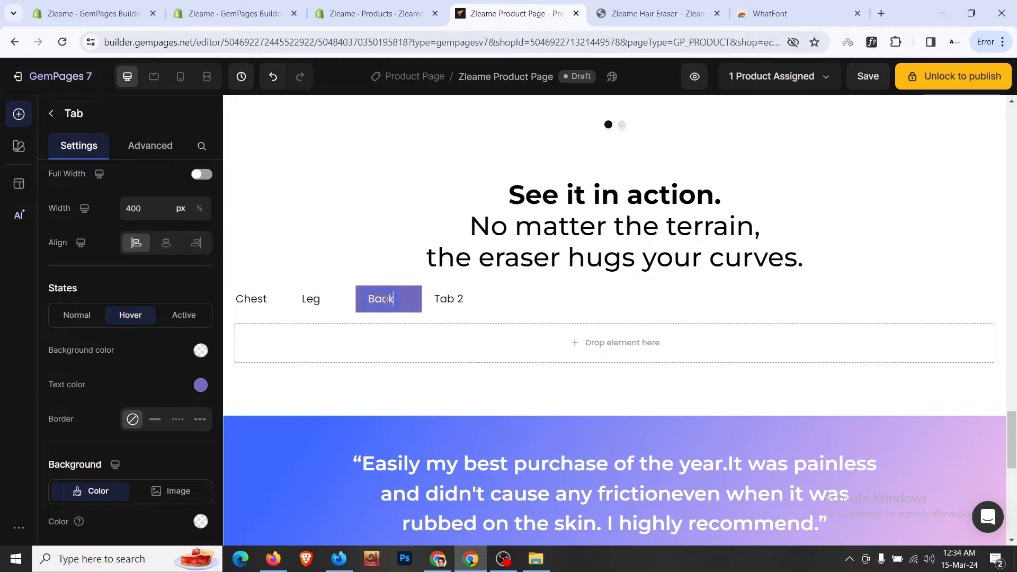
{"action": "type", "text": "ack"}
{"action": "left_click", "coordinate": [393, 318]}
- Centre each label within its tab and enlarge the tab header text to 20
{"action": "left_click", "coordinate": [166, 244]}
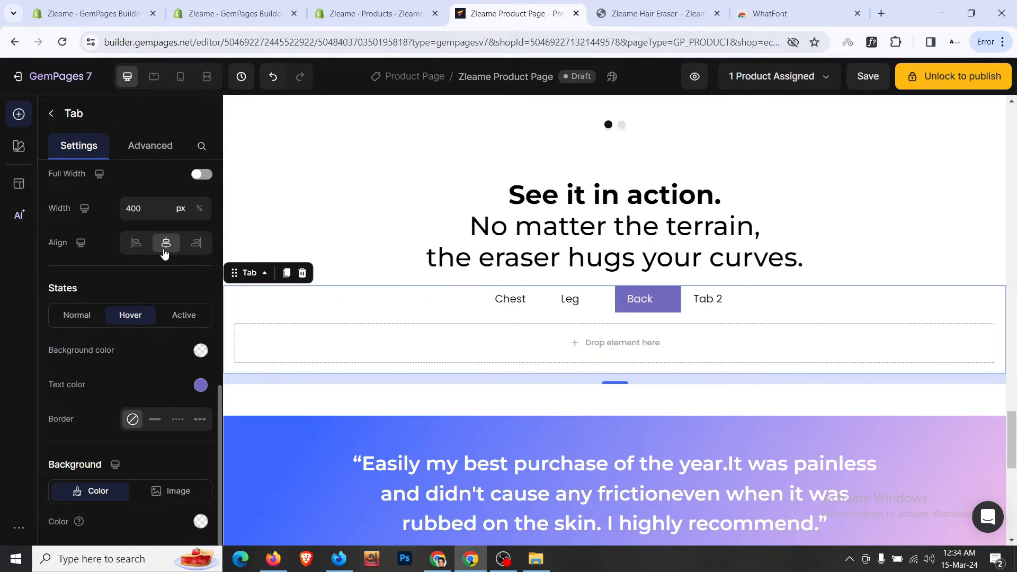
{"action": "left_click", "coordinate": [135, 245]}
{"action": "scroll", "coordinate": [126, 385], "scroll_direction": "down", "scroll_amount": 1}
{"action": "scroll", "coordinate": [126, 385], "scroll_direction": "up", "scroll_amount": 6}
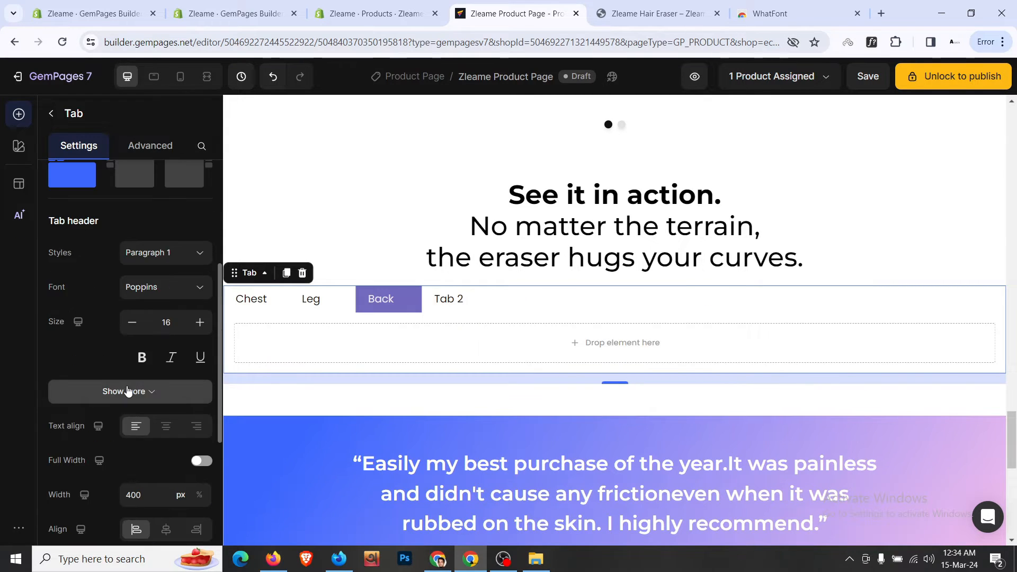
{"action": "left_click", "coordinate": [162, 425]}
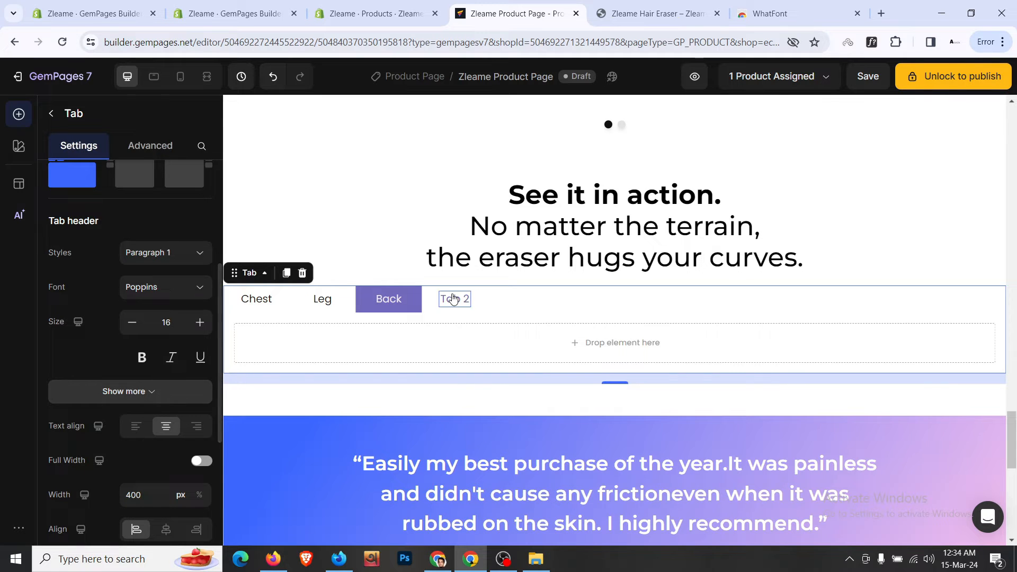
{"action": "left_click", "coordinate": [198, 332]}
{"action": "left_click", "coordinate": [197, 332]}
{"action": "left_click", "coordinate": [197, 331]}
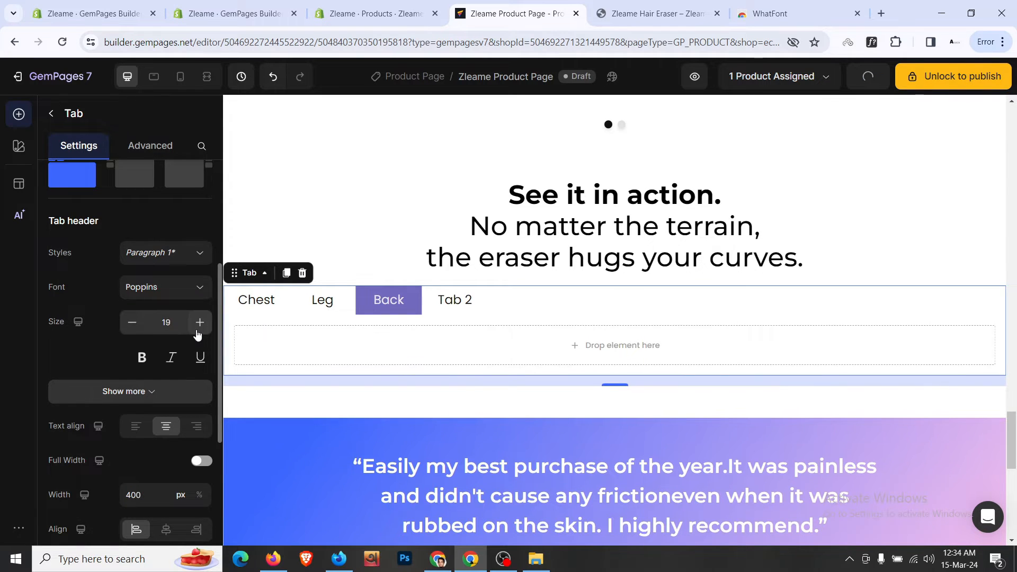
- Rename the fourth tab to 'Arm' and make the Chest tab active again
{"action": "left_click", "coordinate": [618, 6]}
{"action": "left_click", "coordinate": [519, 13]}
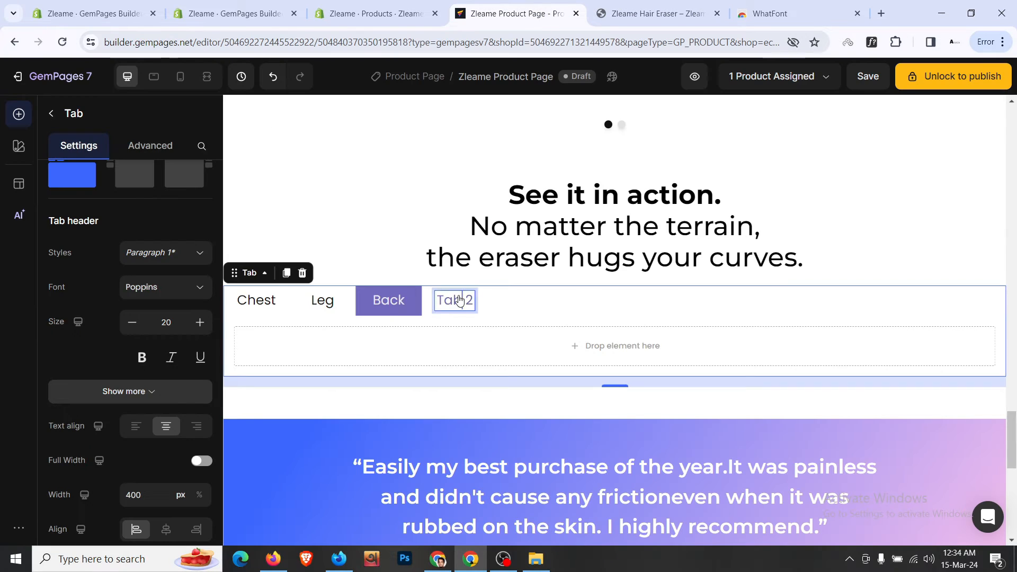
{"action": "double_click", "coordinate": [458, 300]}
{"action": "type", "text": "A"}
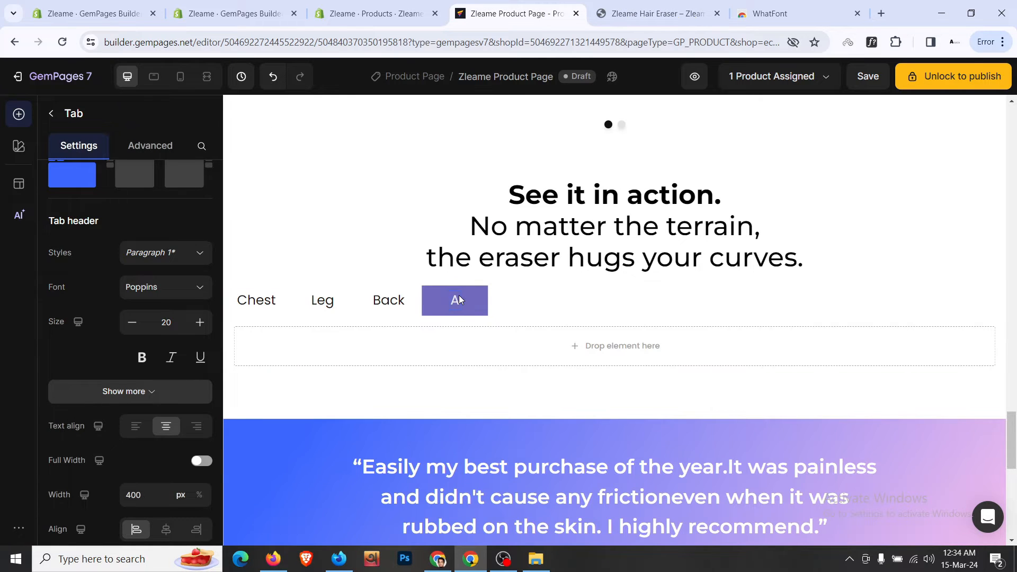
{"action": "left_click", "coordinate": [461, 303]}
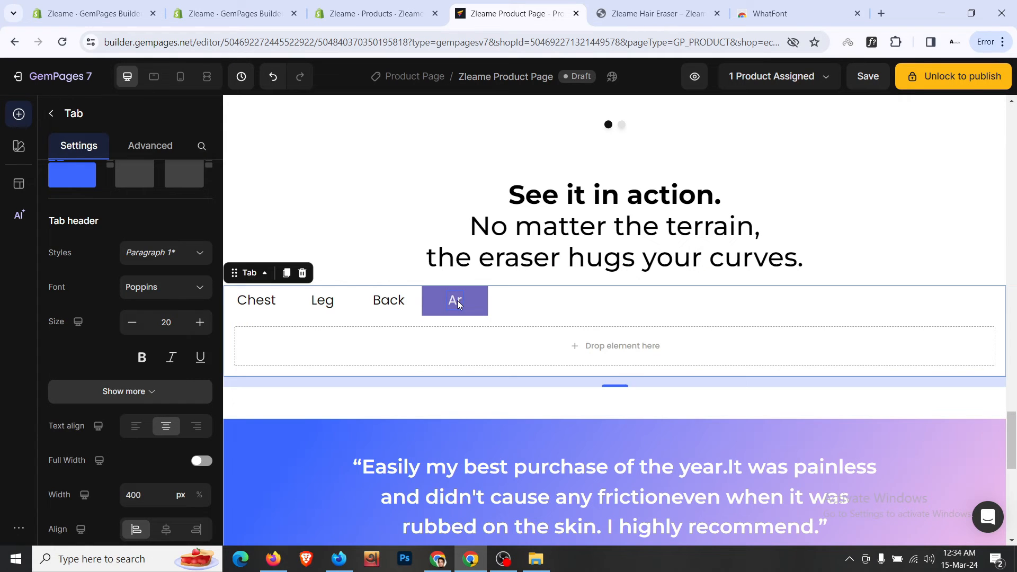
{"action": "left_click", "coordinate": [458, 303]}
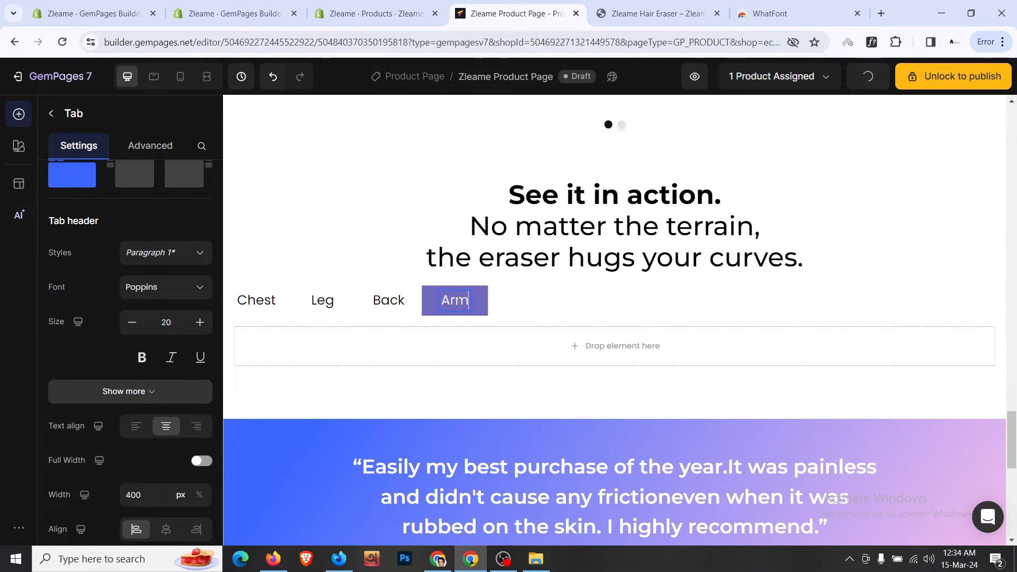
{"action": "left_click", "coordinate": [394, 323]}
{"action": "left_click", "coordinate": [284, 313]}
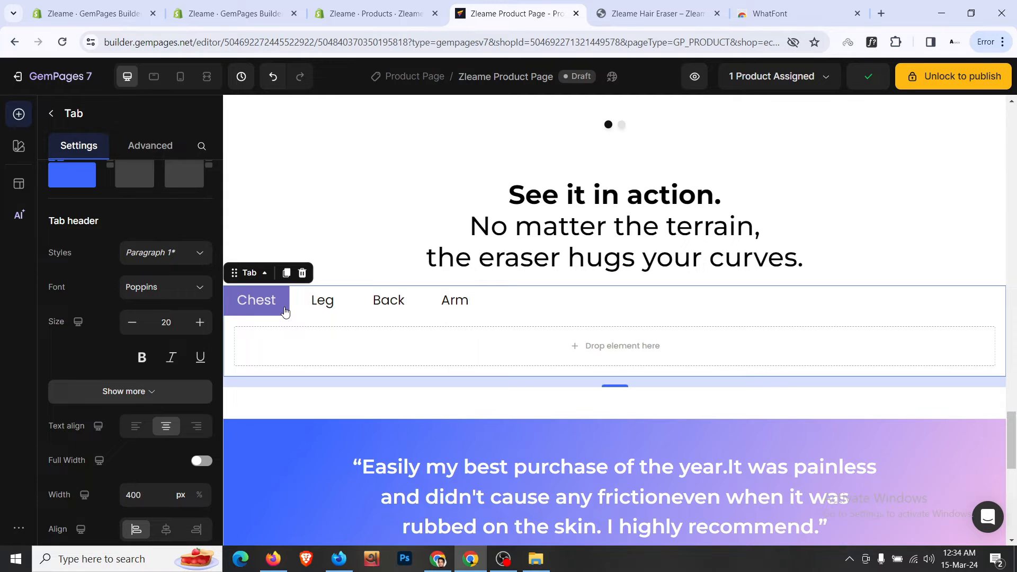
{"action": "left_click", "coordinate": [51, 114]}
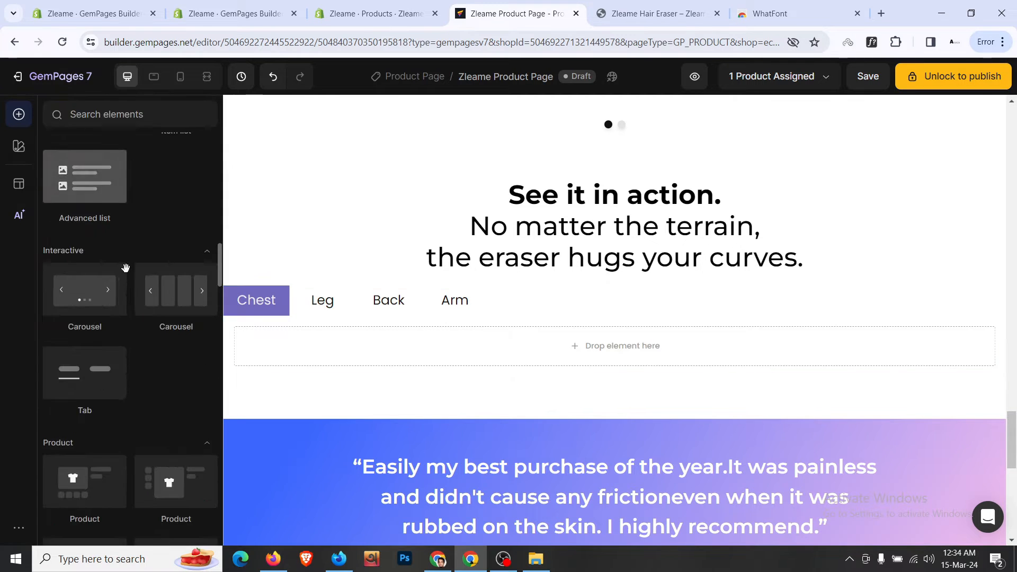
- Drag a Video element into the Chest tab and glance at the live store page
{"action": "scroll", "coordinate": [128, 270], "scroll_direction": "down", "scroll_amount": 5}
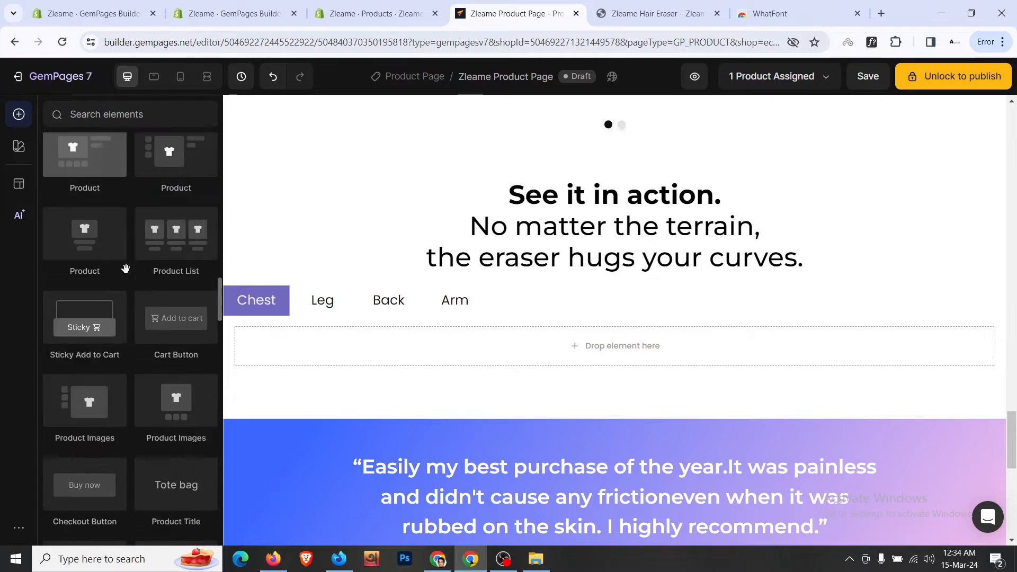
{"action": "scroll", "coordinate": [170, 297], "scroll_direction": "up", "scroll_amount": 11}
{"action": "scroll", "coordinate": [171, 297], "scroll_direction": "up", "scroll_amount": 8}
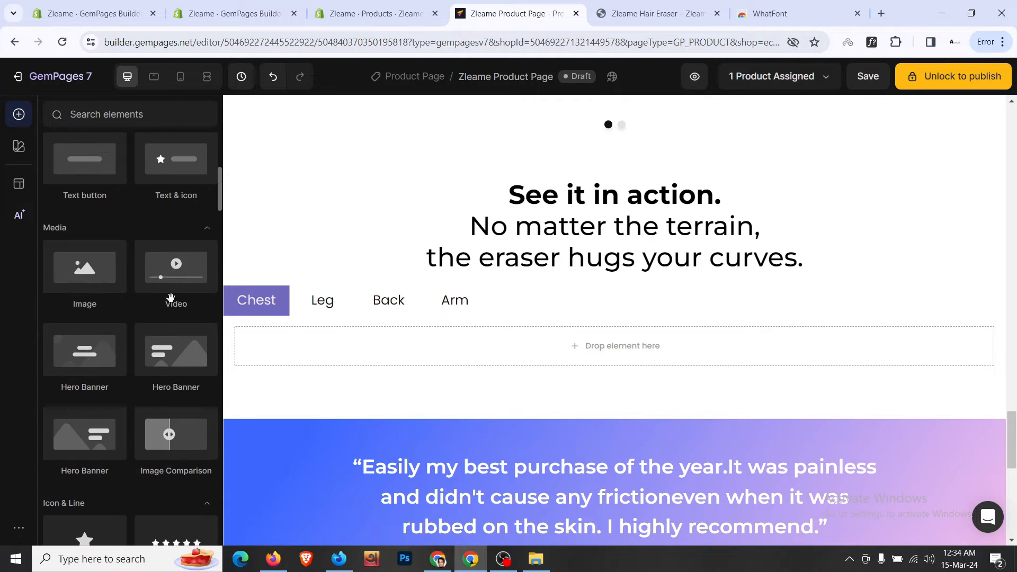
{"action": "left_click_drag", "start_coordinate": [176, 273], "coordinate": [306, 336]}
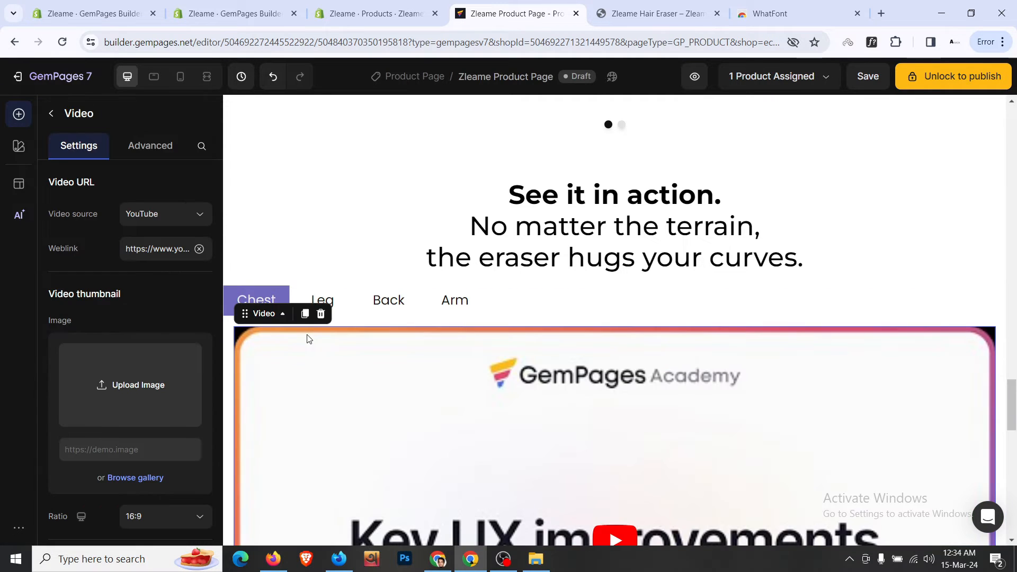
{"action": "scroll", "coordinate": [306, 336], "scroll_direction": "down", "scroll_amount": 2}
{"action": "scroll", "coordinate": [195, 321], "scroll_direction": "down", "scroll_amount": 4}
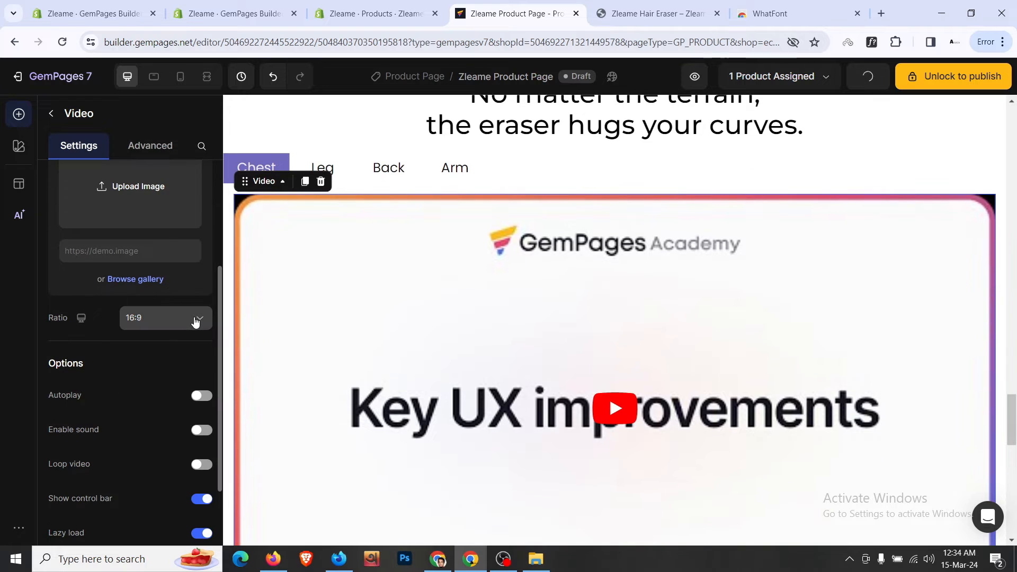
{"action": "left_click", "coordinate": [657, 13]}
{"action": "left_click", "coordinate": [519, 13]}
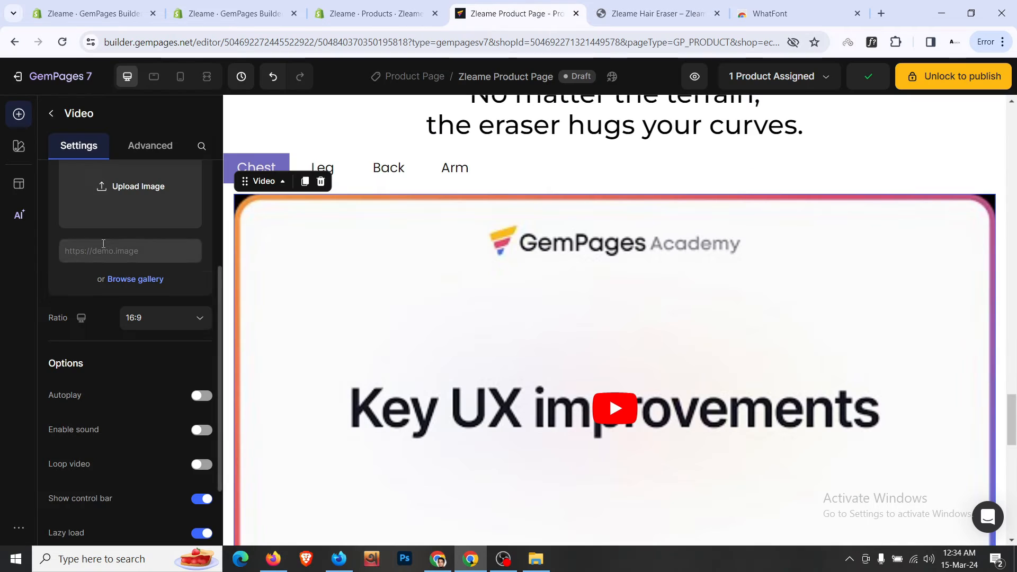
{"action": "scroll", "coordinate": [103, 243], "scroll_direction": "up", "scroll_amount": 4}
{"action": "scroll", "coordinate": [103, 243], "scroll_direction": "down", "scroll_amount": 3}
- Try the video's aspect ratios: custom, original, 3:4, square and 9:16
{"action": "left_click", "coordinate": [164, 383]}
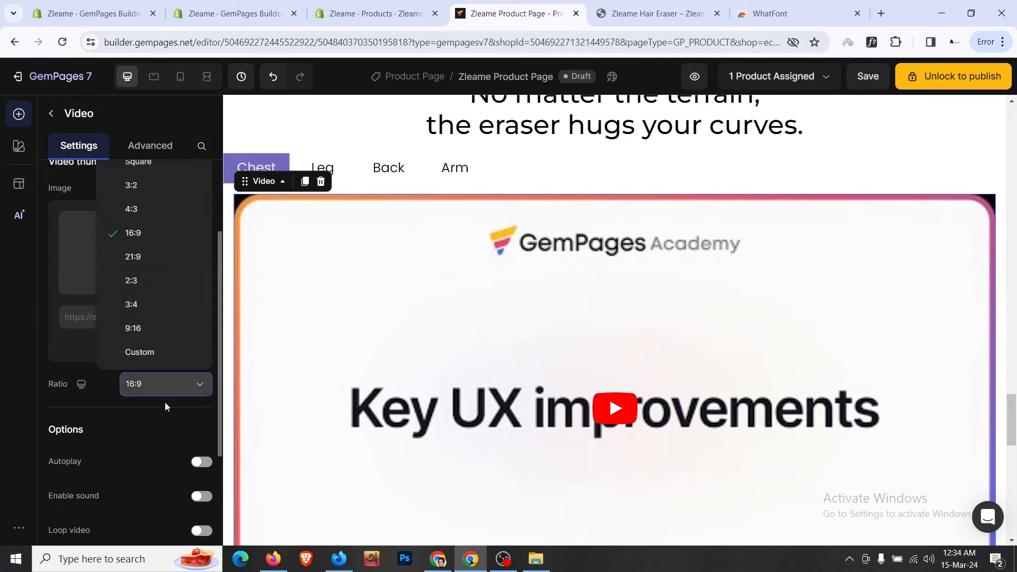
{"action": "left_click", "coordinate": [176, 353]}
{"action": "left_click", "coordinate": [182, 390]}
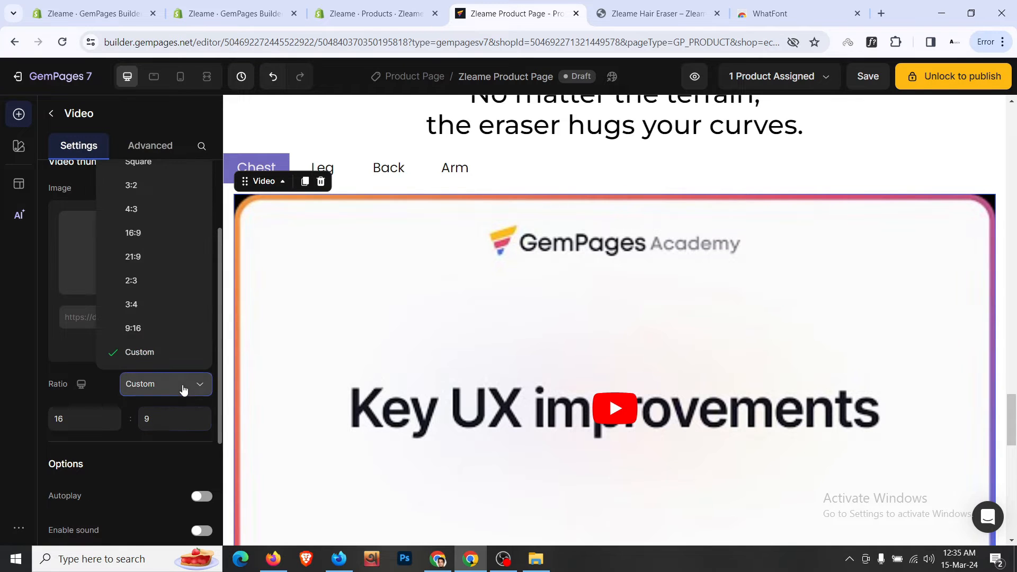
{"action": "scroll", "coordinate": [169, 185], "scroll_direction": "up", "scroll_amount": 1}
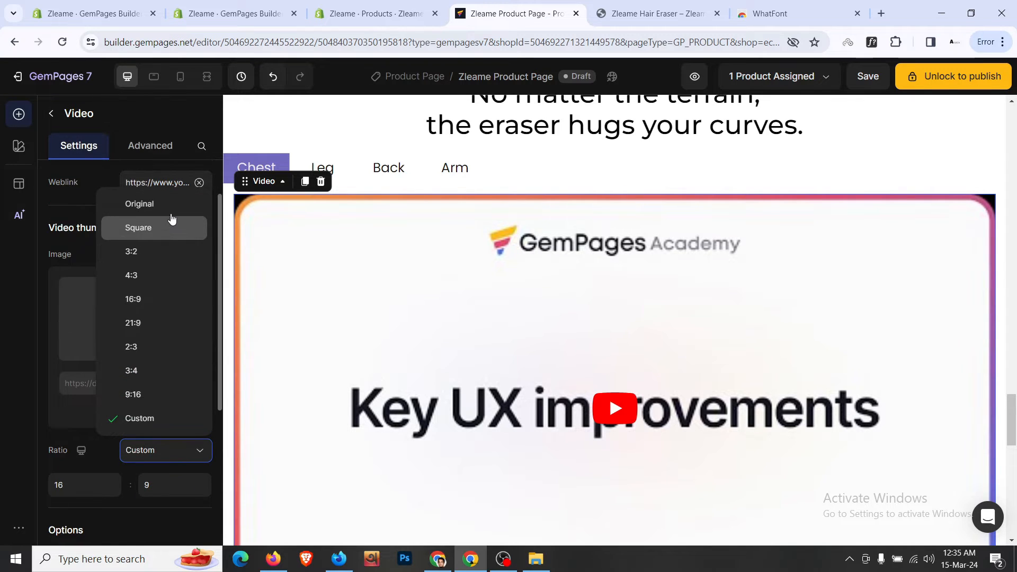
{"action": "left_click", "coordinate": [171, 205]}
{"action": "left_click", "coordinate": [174, 447]}
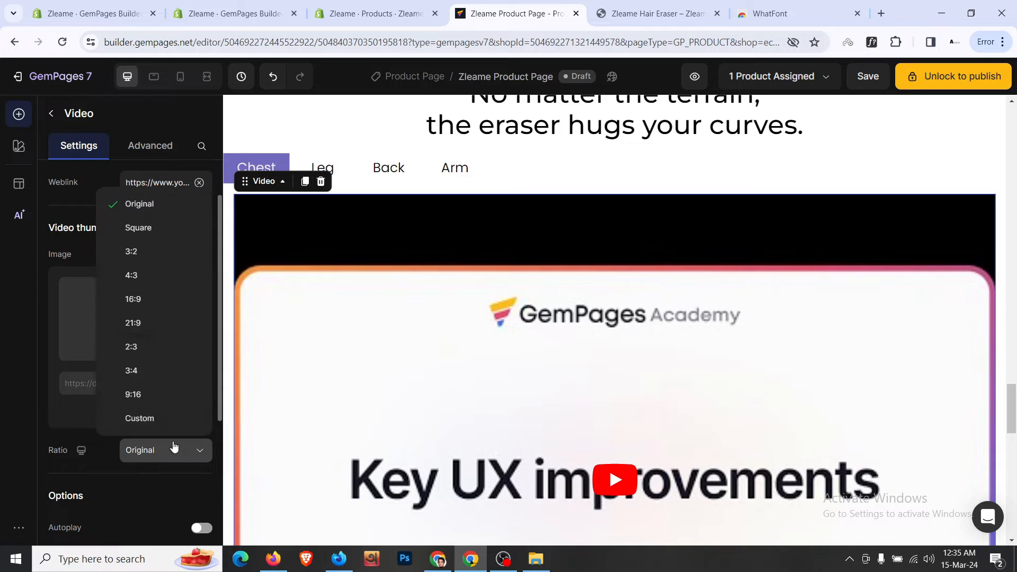
{"action": "left_click", "coordinate": [169, 371]}
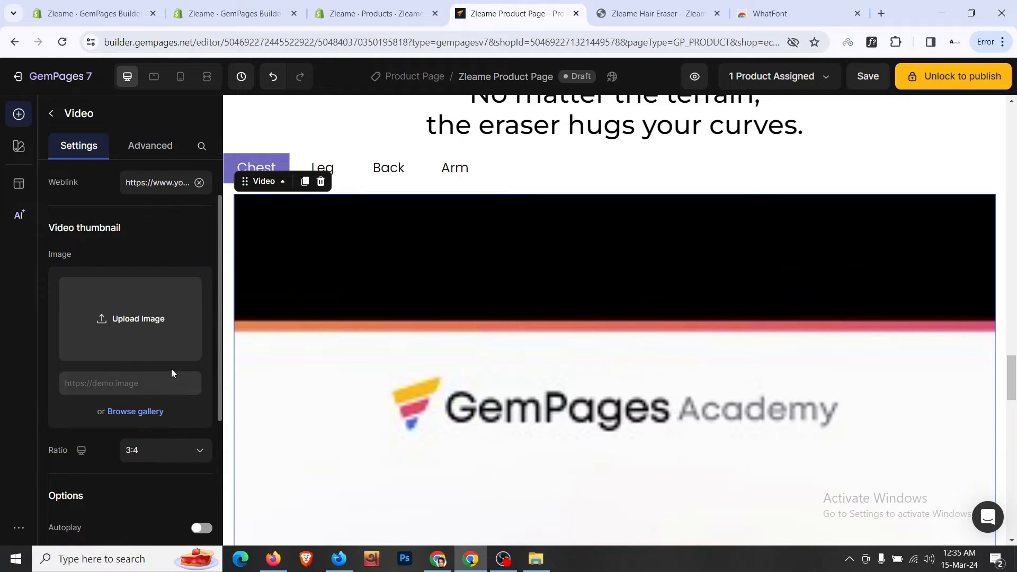
{"action": "left_click", "coordinate": [180, 450]}
{"action": "left_click", "coordinate": [179, 227]}
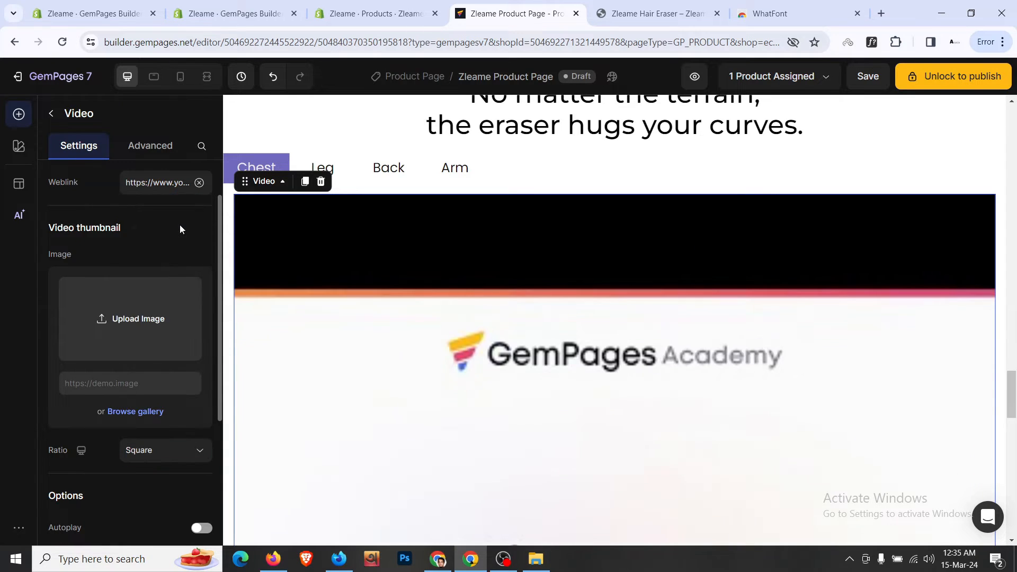
{"action": "left_click", "coordinate": [182, 450]}
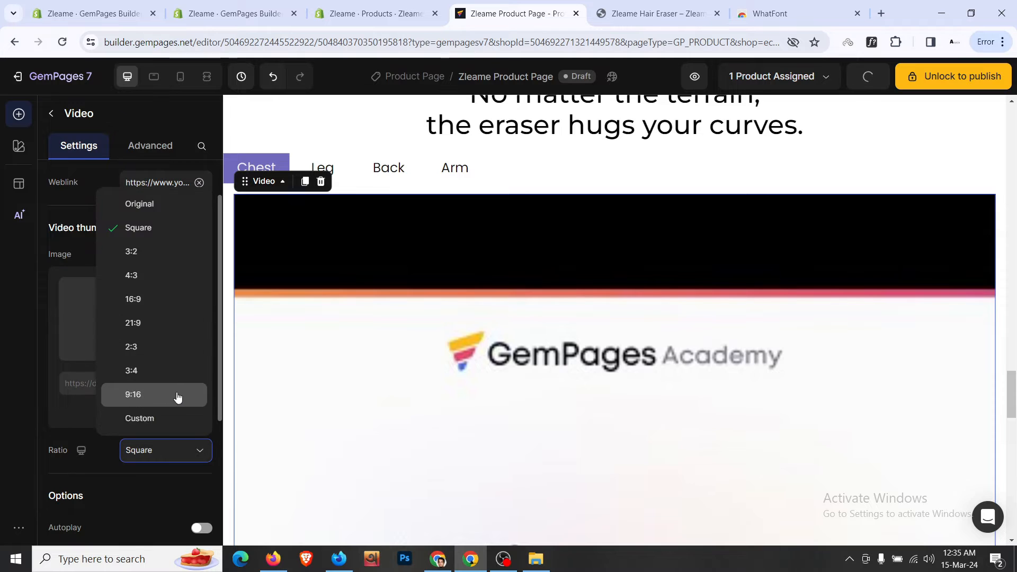
{"action": "left_click", "coordinate": [177, 395]}
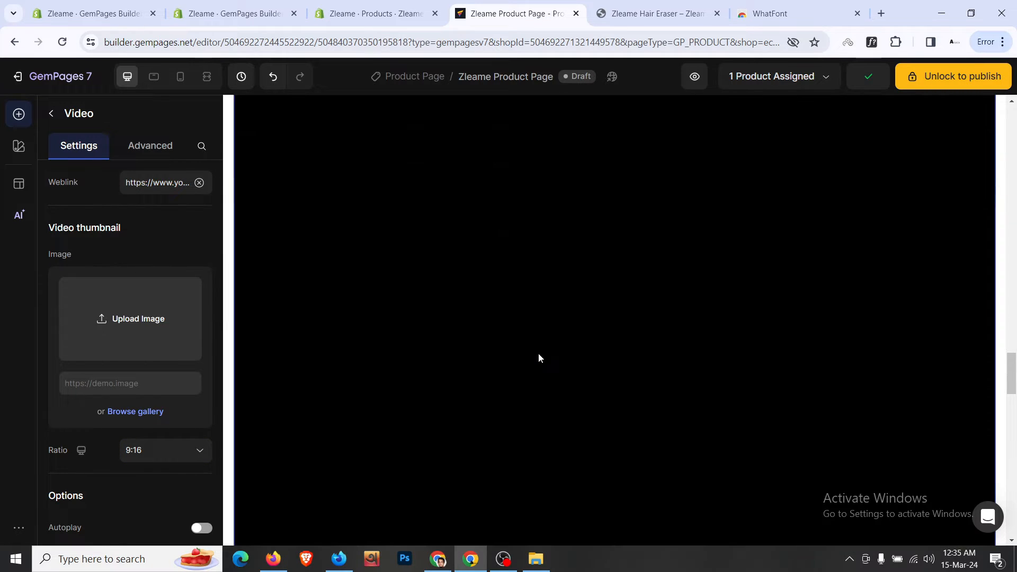
- Delete that video, drag in a new Video and set its source to HTML5
{"action": "scroll", "coordinate": [477, 338], "scroll_direction": "up", "scroll_amount": 5}
{"action": "left_click", "coordinate": [320, 251]}
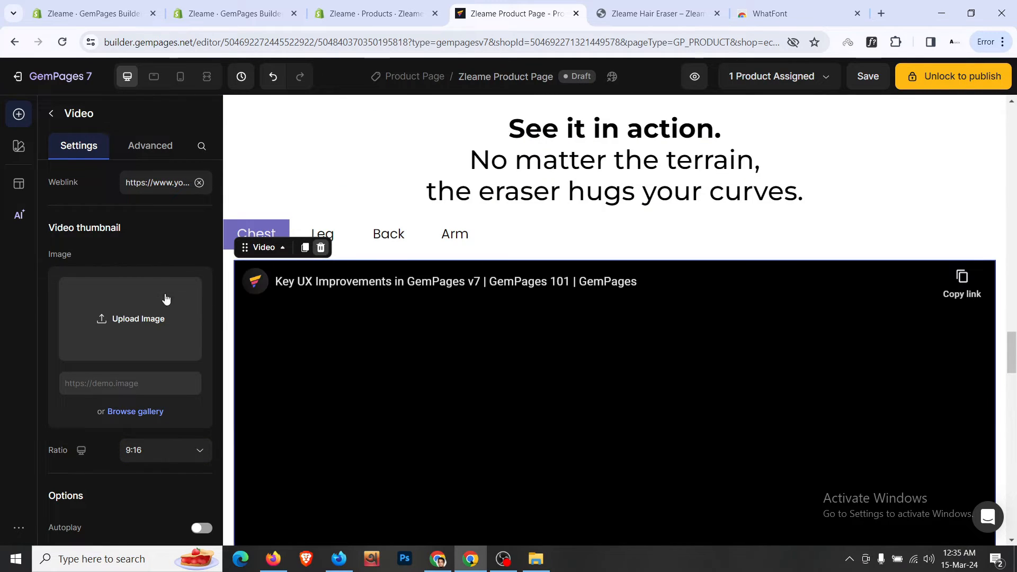
{"action": "scroll", "coordinate": [111, 275], "scroll_direction": "up", "scroll_amount": 5}
{"action": "scroll", "coordinate": [113, 285], "scroll_direction": "down", "scroll_amount": 4}
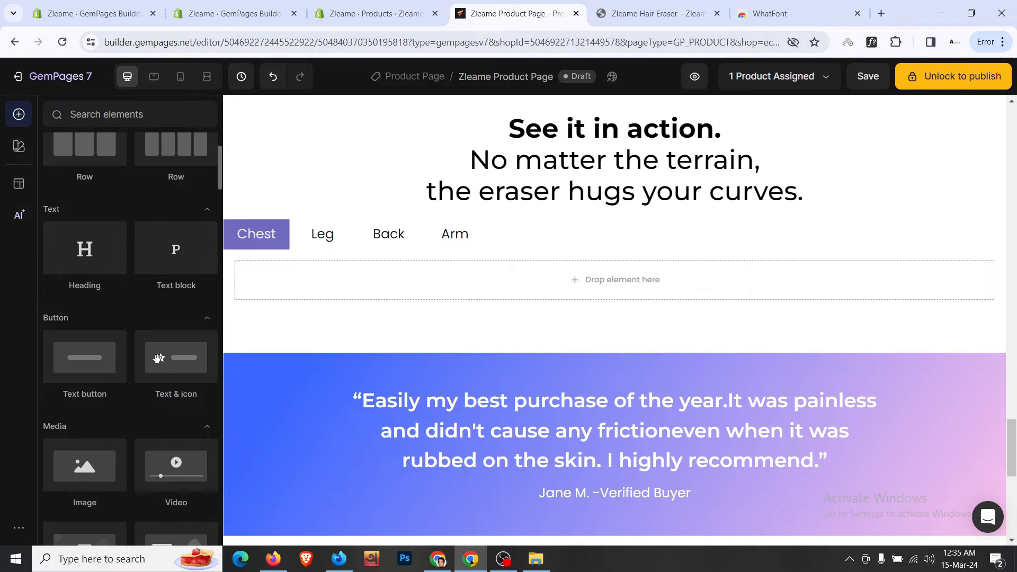
{"action": "left_click_drag", "start_coordinate": [175, 331], "coordinate": [379, 290]}
{"action": "scroll", "coordinate": [181, 265], "scroll_direction": "up", "scroll_amount": 1}
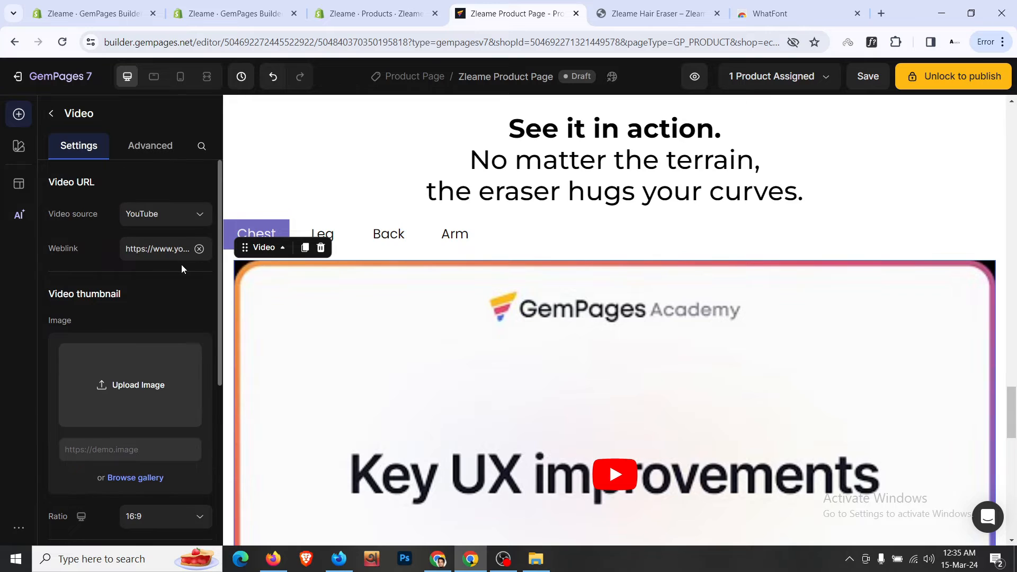
{"action": "left_click", "coordinate": [182, 218]}
{"action": "left_click", "coordinate": [167, 293]}
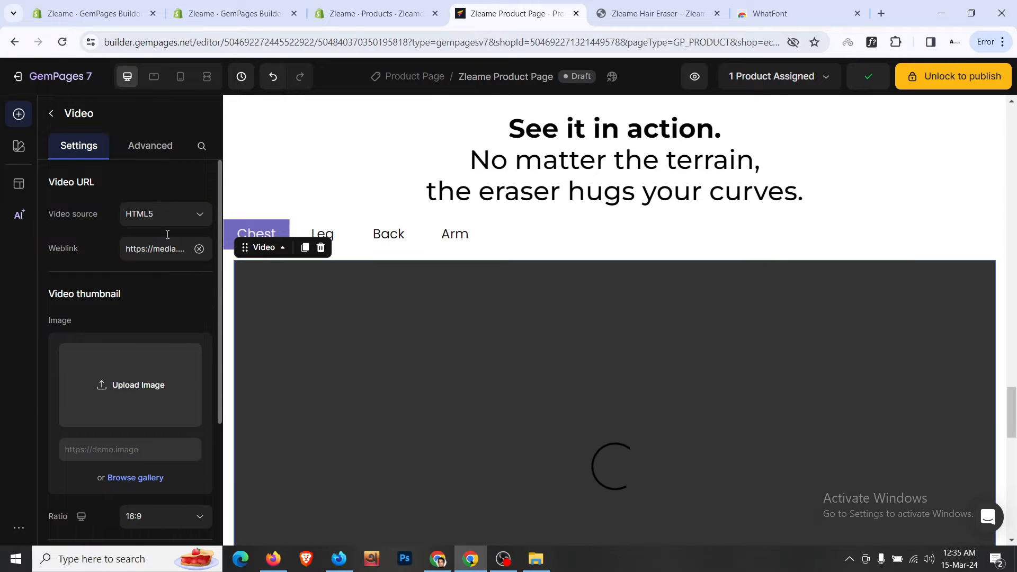
- Give the HTML5 video 12 px (M) top spacing and check the Leg and Arm tabs
{"action": "left_click", "coordinate": [157, 149]}
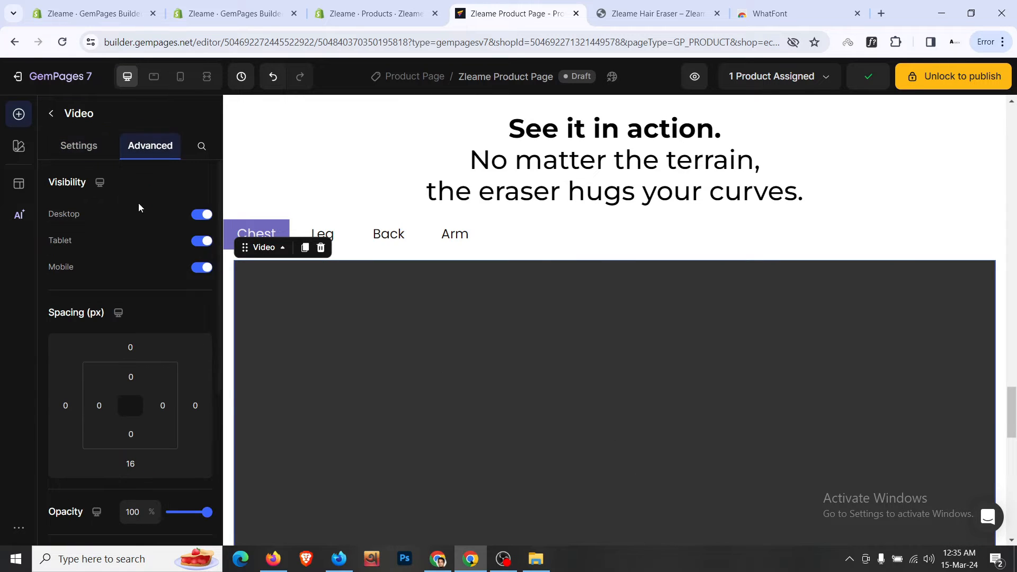
{"action": "left_click", "coordinate": [130, 347]}
{"action": "left_click", "coordinate": [162, 459]}
{"action": "scroll", "coordinate": [447, 369], "scroll_direction": "down", "scroll_amount": 6}
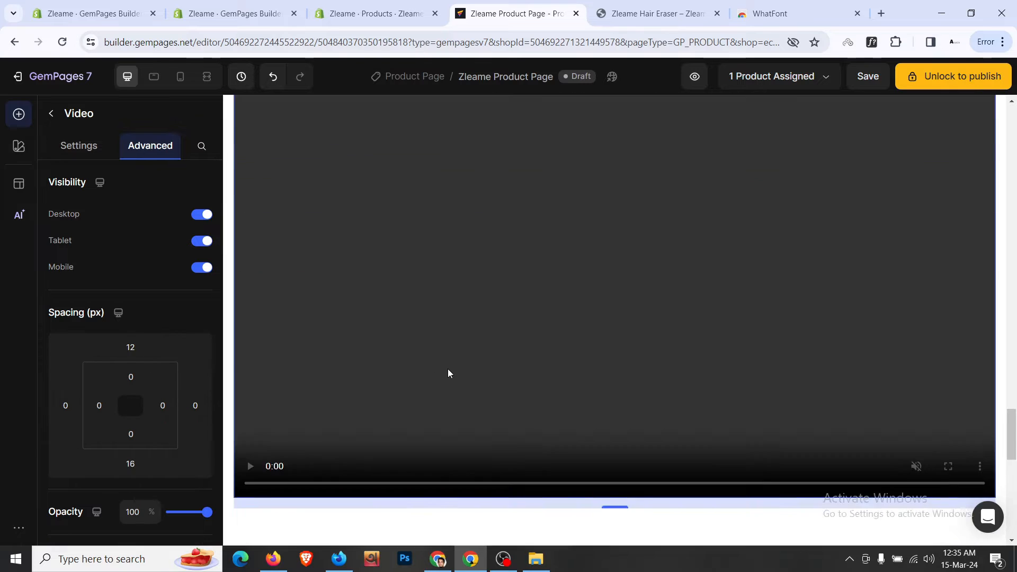
{"action": "scroll", "coordinate": [447, 368], "scroll_direction": "up", "scroll_amount": 8}
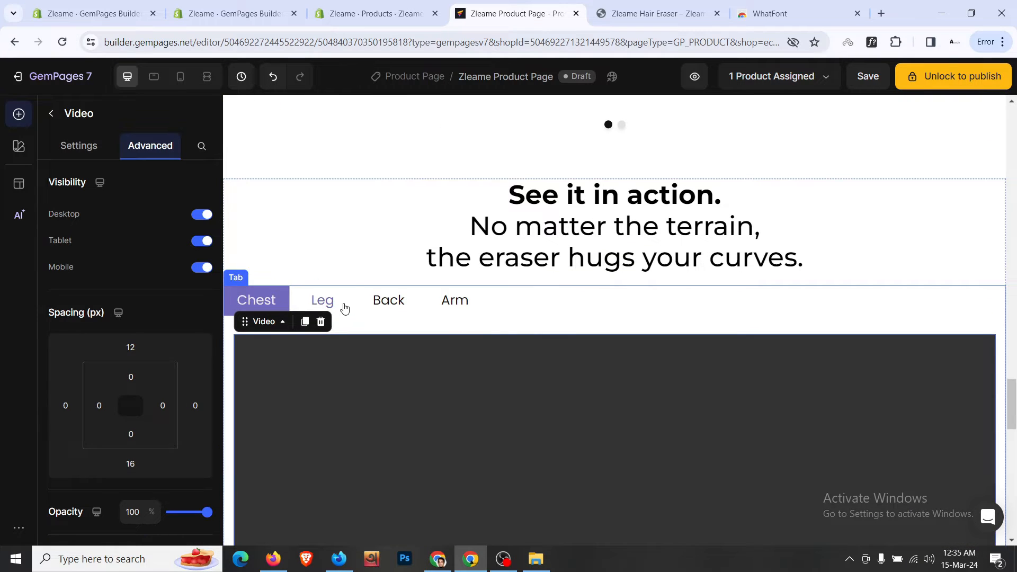
{"action": "left_click", "coordinate": [344, 307]}
{"action": "left_click", "coordinate": [455, 303]}
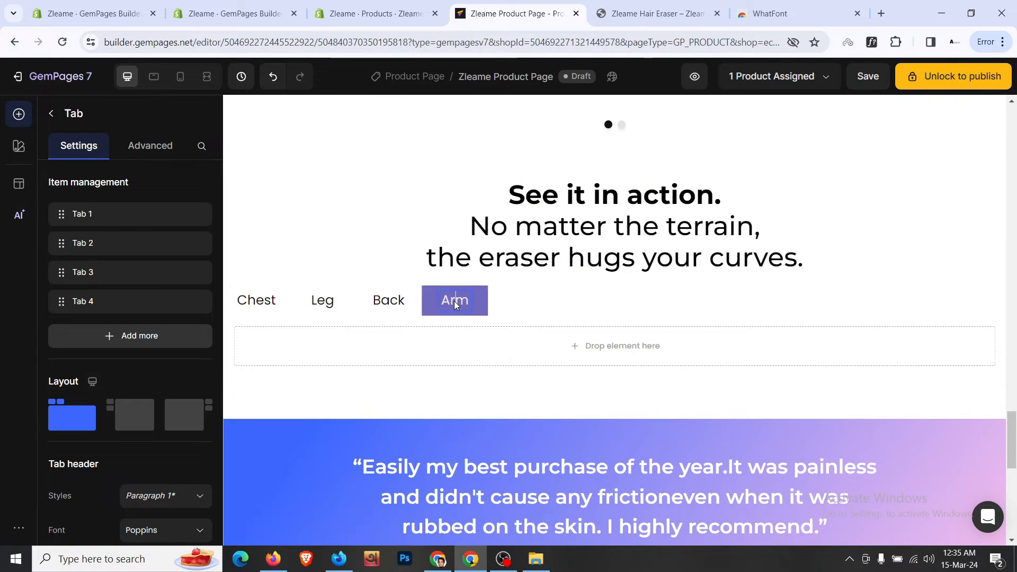
{"action": "left_click", "coordinate": [348, 307]}
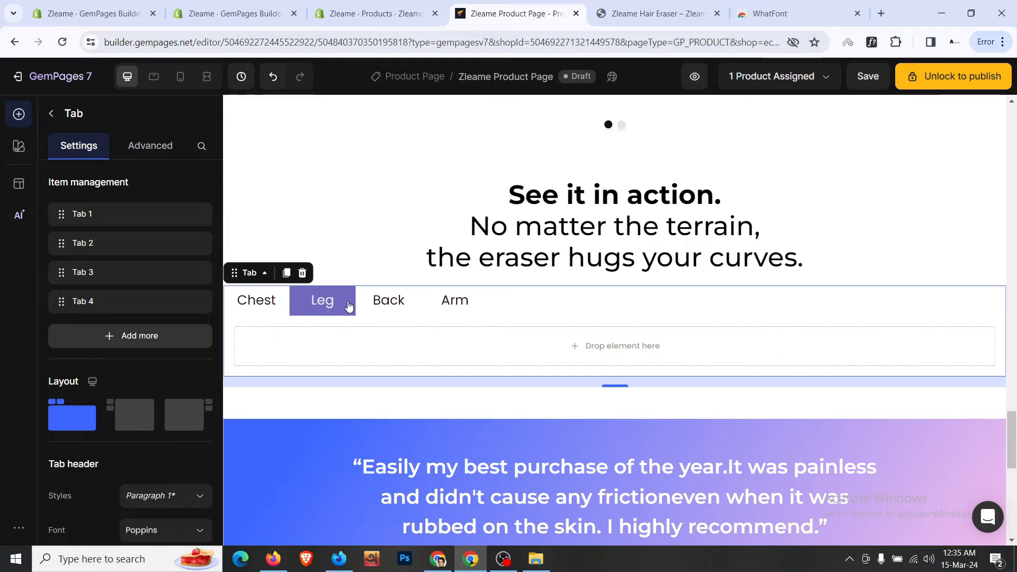
{"action": "left_click", "coordinate": [324, 206]}
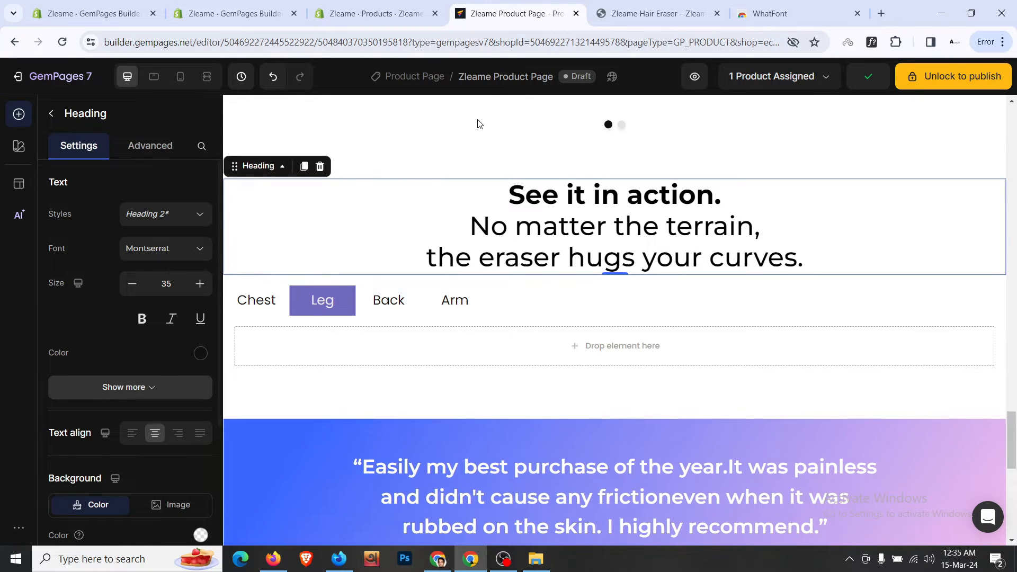
- In mobile view, shrink the heading font to 16 with 150% line height
{"action": "left_click", "coordinate": [180, 77]}
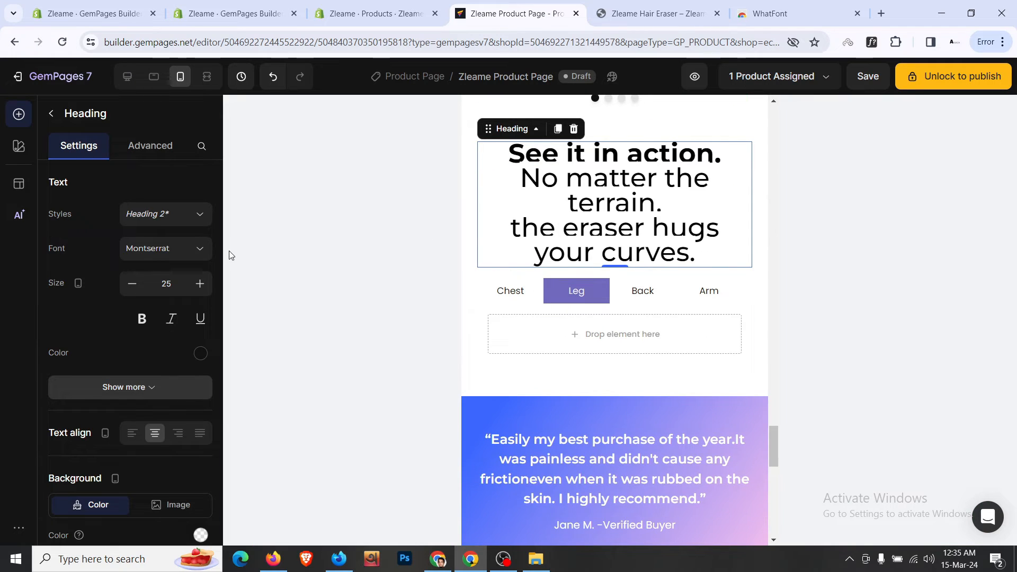
{"action": "left_click", "coordinate": [132, 283]}
{"action": "left_click", "coordinate": [132, 284]}
{"action": "left_click", "coordinate": [131, 284]}
{"action": "left_click", "coordinate": [132, 283]}
{"action": "left_click", "coordinate": [132, 283]}
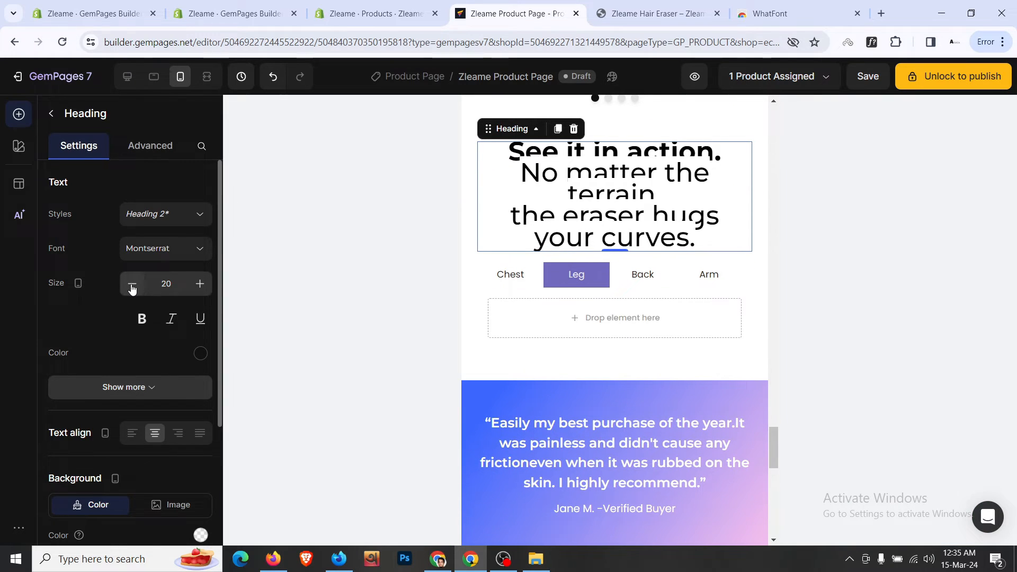
{"action": "left_click", "coordinate": [169, 390]}
{"action": "scroll", "coordinate": [175, 366], "scroll_direction": "down", "scroll_amount": 2}
{"action": "left_click", "coordinate": [148, 355]}
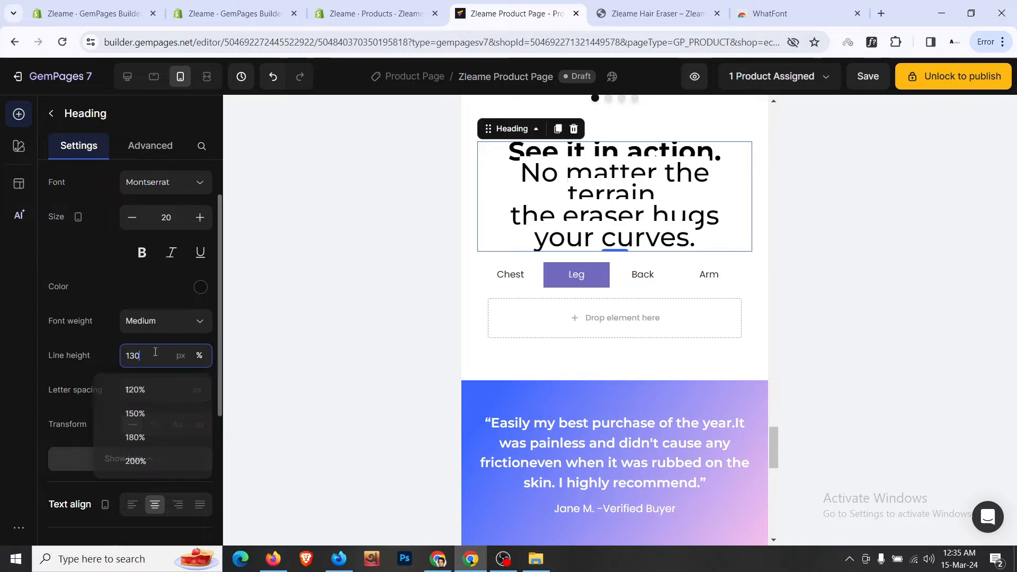
{"action": "left_click", "coordinate": [163, 419]}
{"action": "left_click", "coordinate": [132, 218]}
{"action": "left_click", "coordinate": [133, 218]}
{"action": "left_click", "coordinate": [133, 218]}
{"action": "left_click", "coordinate": [133, 219]}
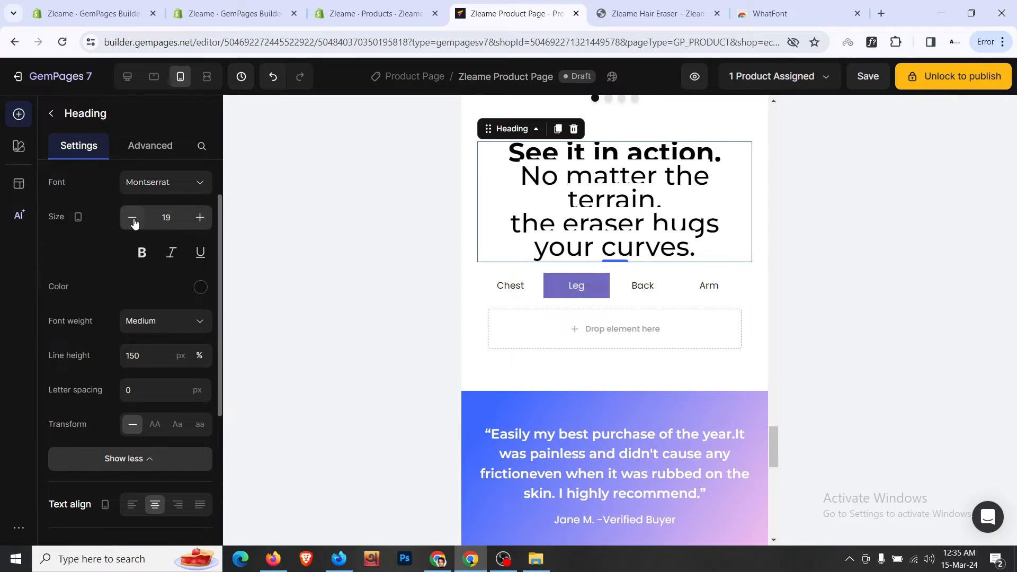
- Strip the heading's inline formatting and set its mobile size to 25 with 120% line height
{"action": "left_click", "coordinate": [564, 173]}
{"action": "key", "text": "ctrl+a"}
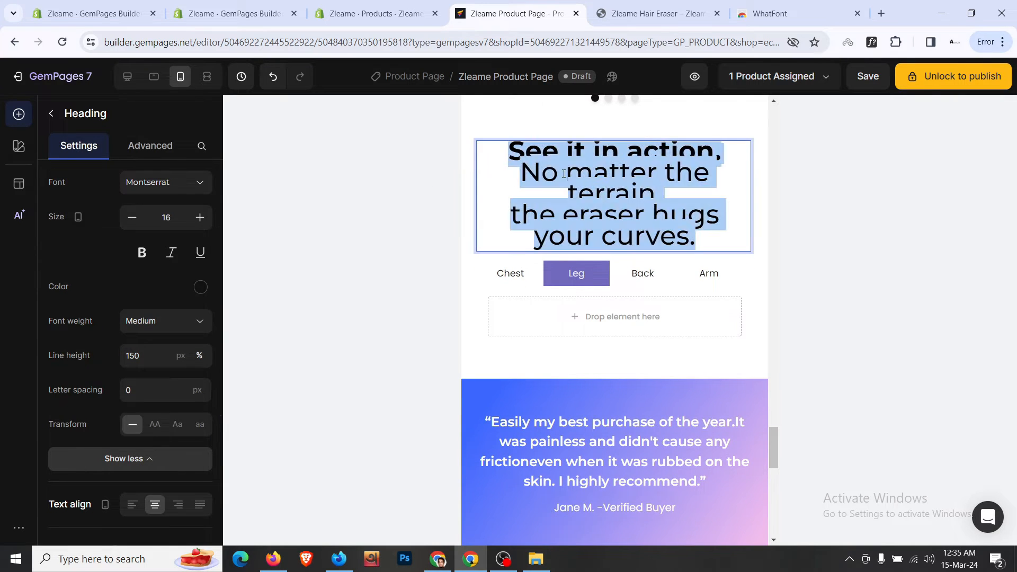
{"action": "left_click", "coordinate": [807, 117]}
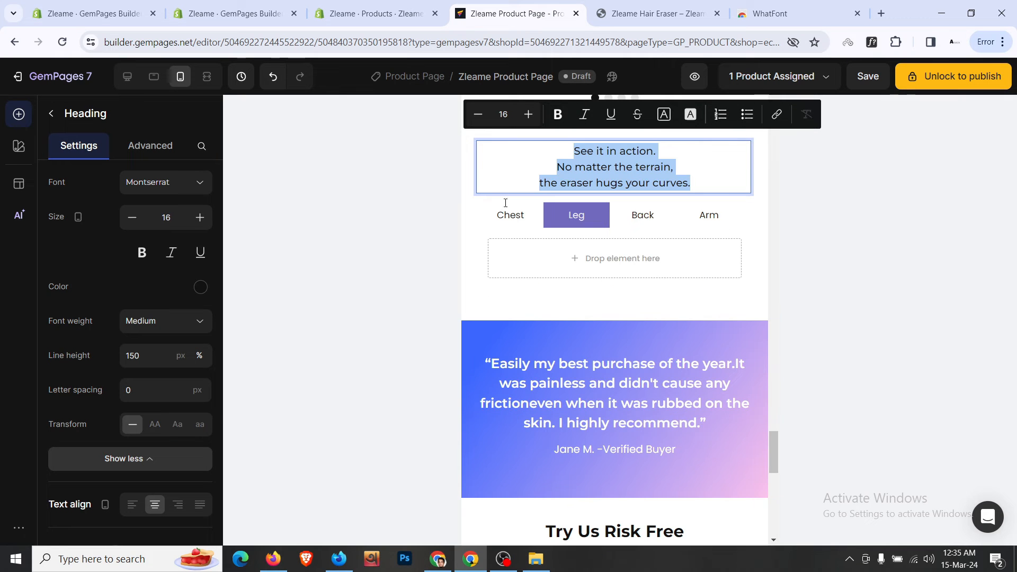
{"action": "left_click", "coordinate": [199, 218]}
{"action": "left_click", "coordinate": [199, 218]}
{"action": "left_click", "coordinate": [199, 218]}
{"action": "left_click", "coordinate": [200, 218]}
{"action": "left_click", "coordinate": [200, 217]}
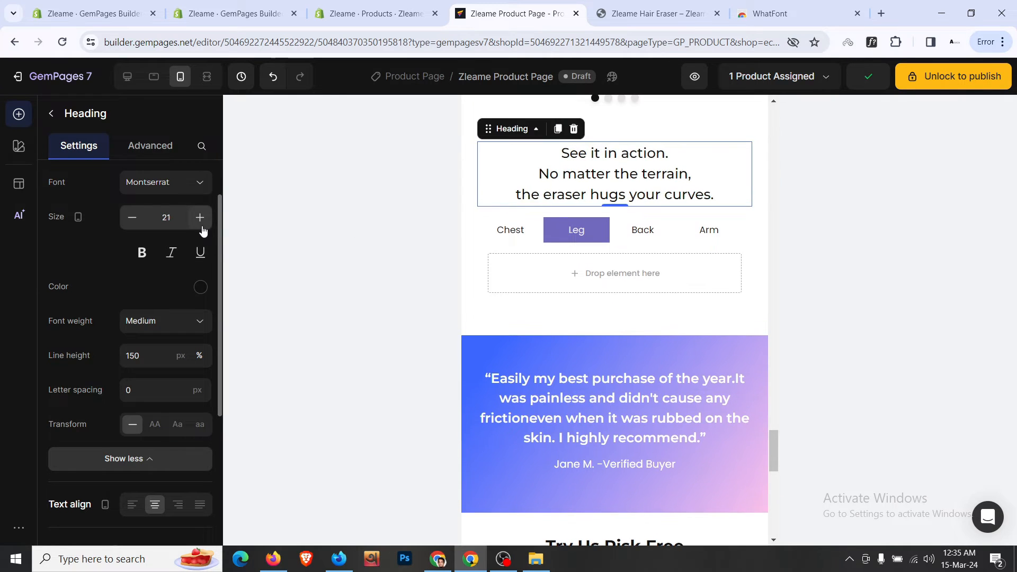
{"action": "left_click", "coordinate": [199, 218]}
{"action": "left_click", "coordinate": [199, 218]}
{"action": "left_click", "coordinate": [199, 217]}
{"action": "left_click", "coordinate": [200, 218]}
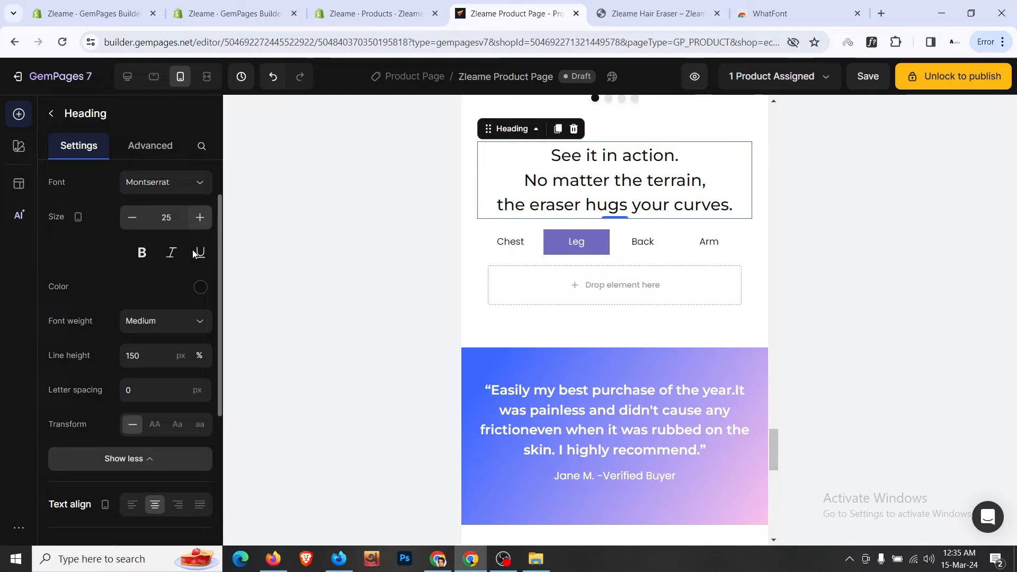
{"action": "left_click", "coordinate": [149, 355]}
{"action": "left_click", "coordinate": [139, 390]}
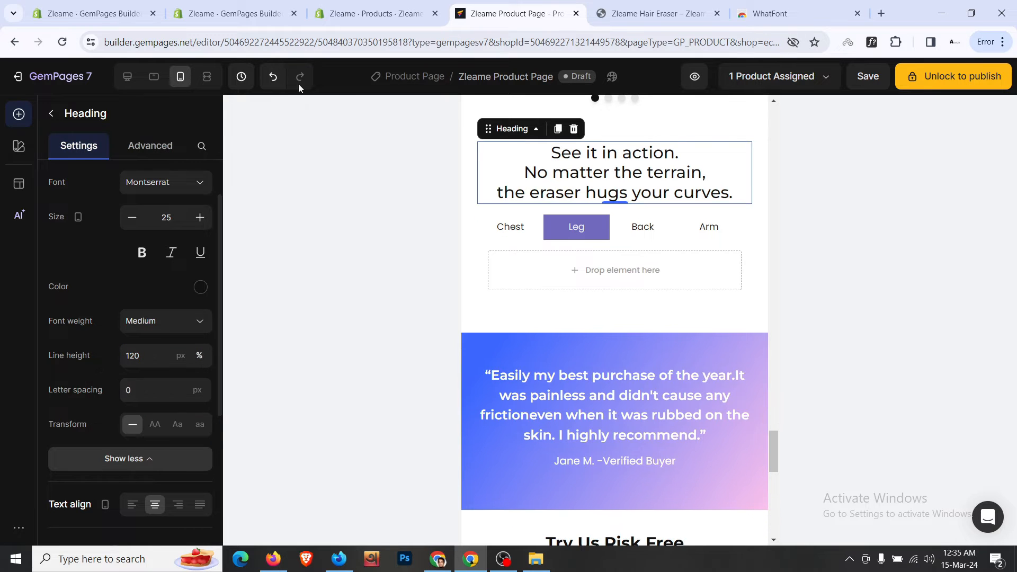
- Back in desktop view, make the line 'See it in action.' bold
{"action": "left_click", "coordinate": [127, 77]}
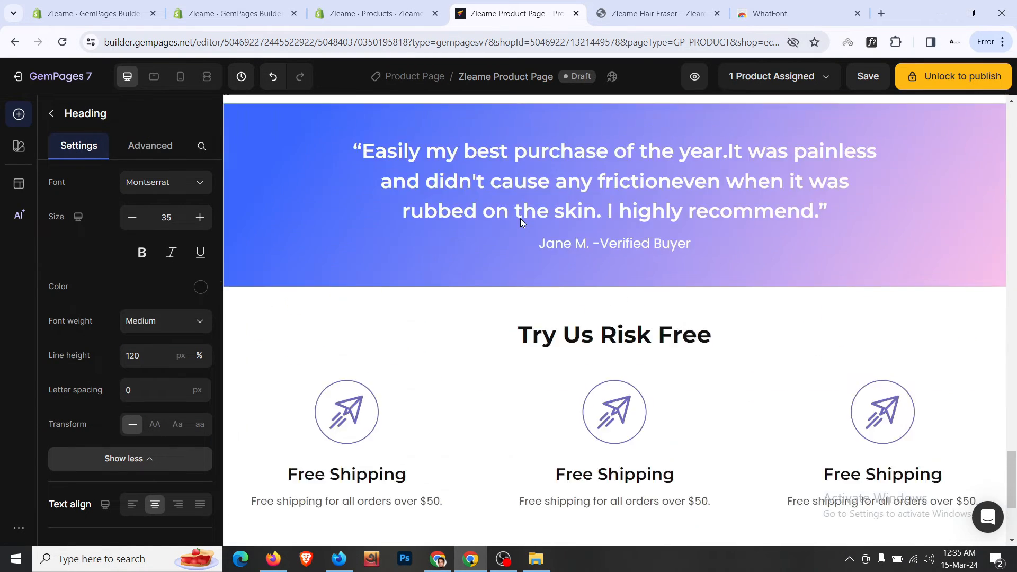
{"action": "scroll", "coordinate": [540, 220], "scroll_direction": "up", "scroll_amount": 5}
{"action": "left_click_drag", "start_coordinate": [524, 156], "coordinate": [710, 154]}
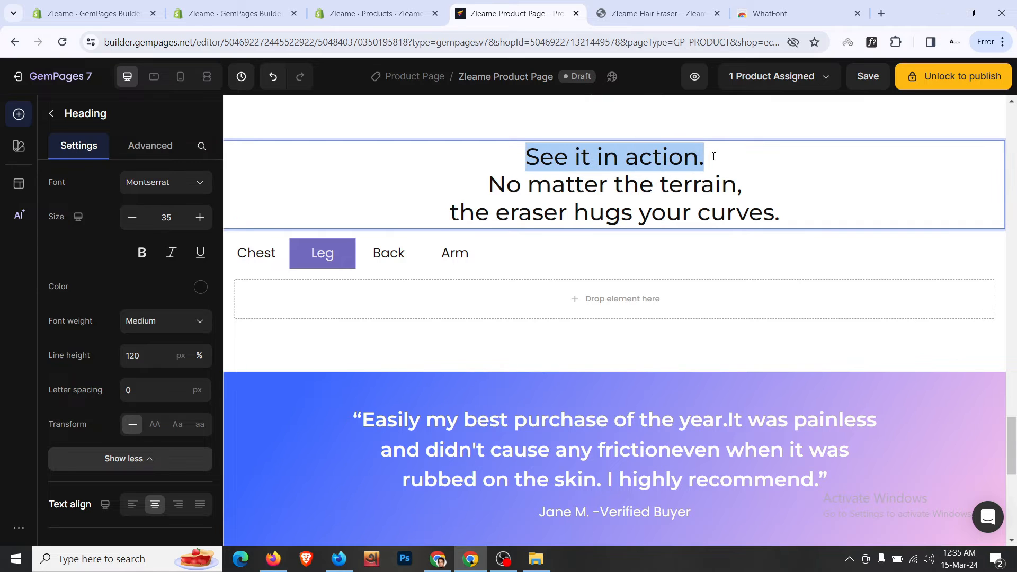
{"action": "left_click", "coordinate": [529, 123]}
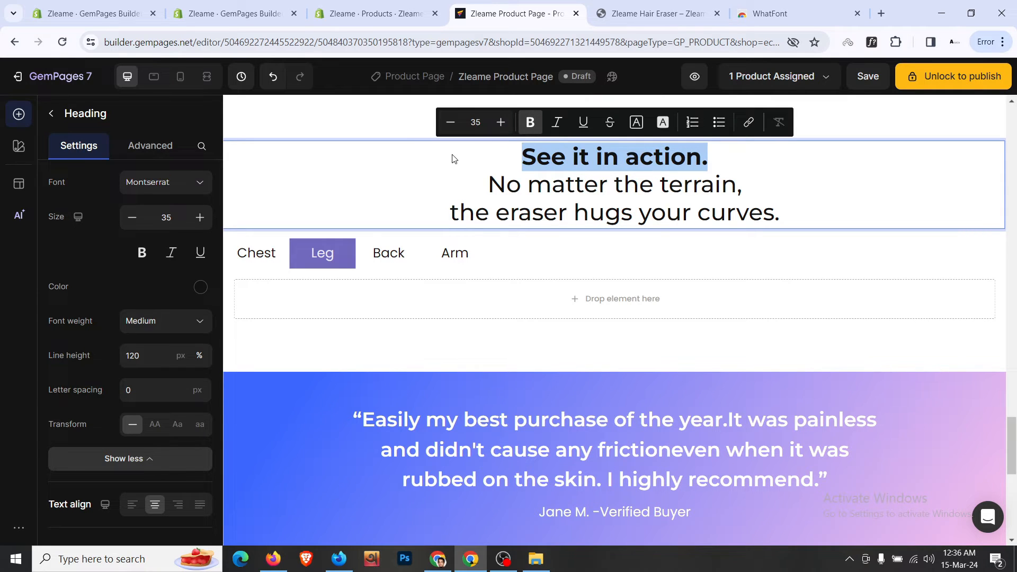
{"action": "left_click", "coordinate": [180, 77]}
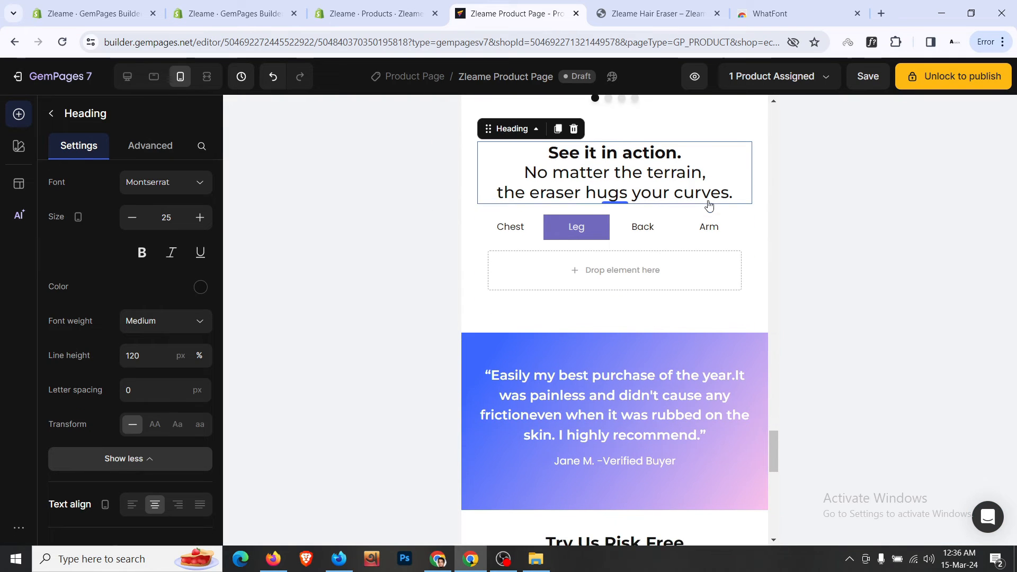
- On mobile, give the tabs block 24px (XL) top spacing and 0 bottom spacing
{"action": "left_click", "coordinate": [622, 249]}
{"action": "left_click", "coordinate": [150, 146]}
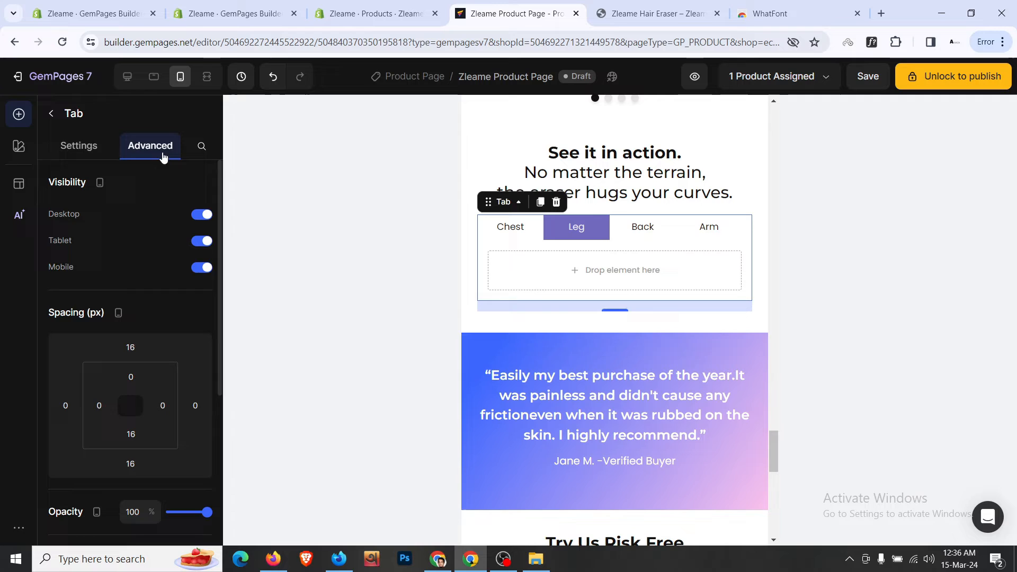
{"action": "left_click", "coordinate": [130, 348]}
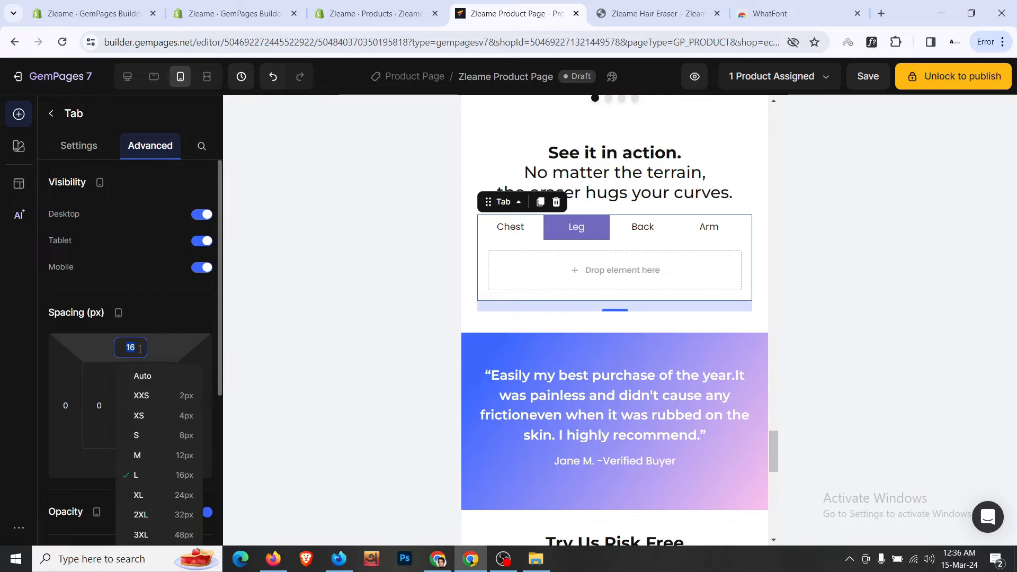
{"action": "left_click", "coordinate": [173, 494]}
{"action": "left_click", "coordinate": [131, 464]}
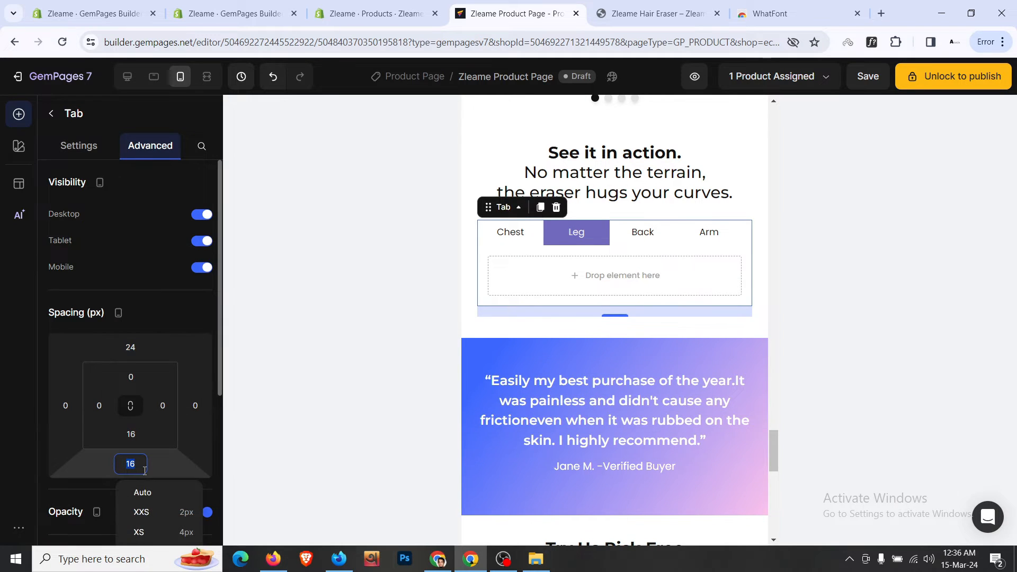
{"action": "type", "text": "0"}
{"action": "left_click", "coordinate": [488, 321]}
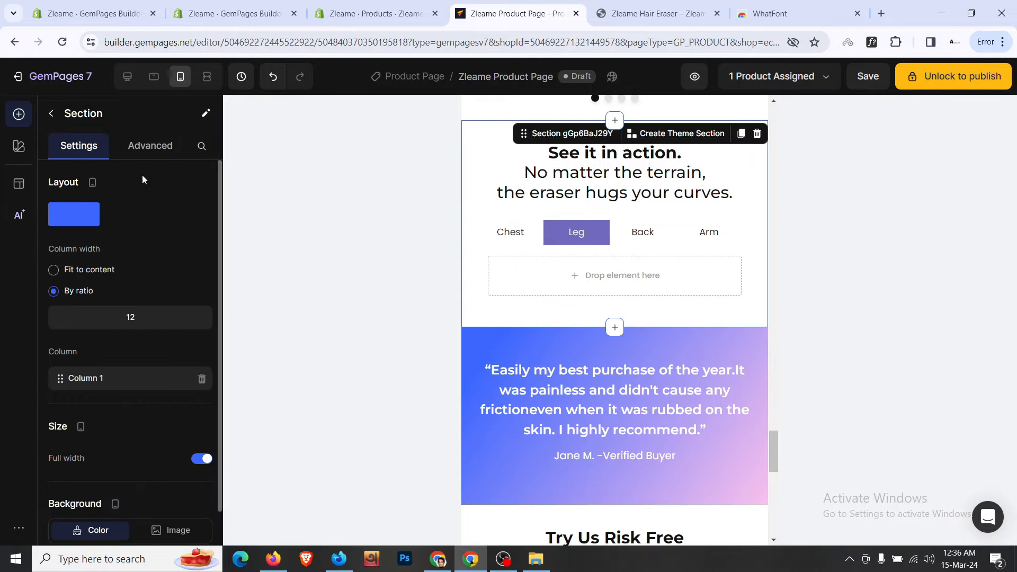
{"action": "left_click", "coordinate": [146, 157]}
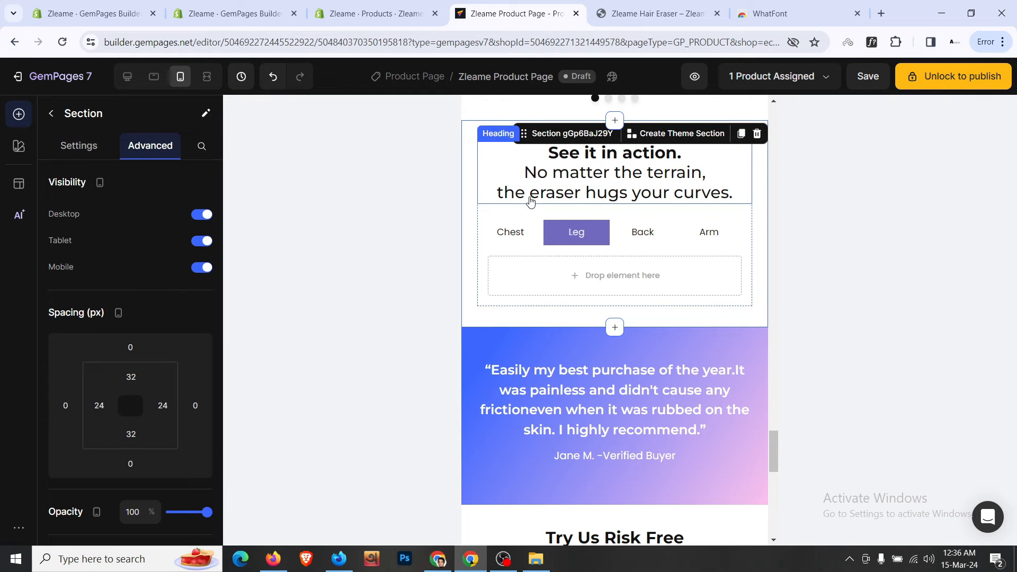
- In tablet view, set 24px of space above the tabs, keeping the heading at 30
{"action": "left_click", "coordinate": [158, 85]}
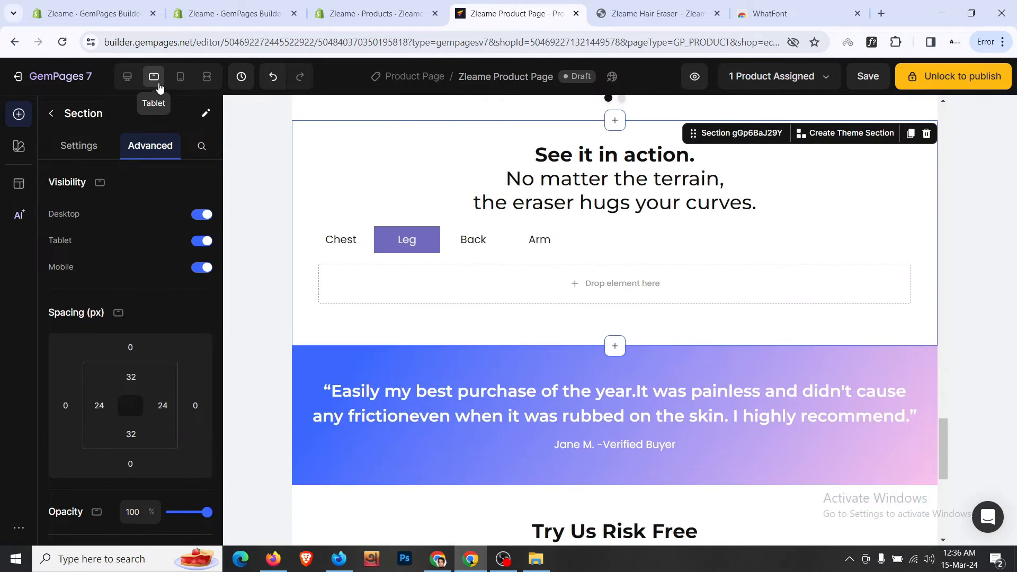
{"action": "left_click", "coordinate": [612, 195]}
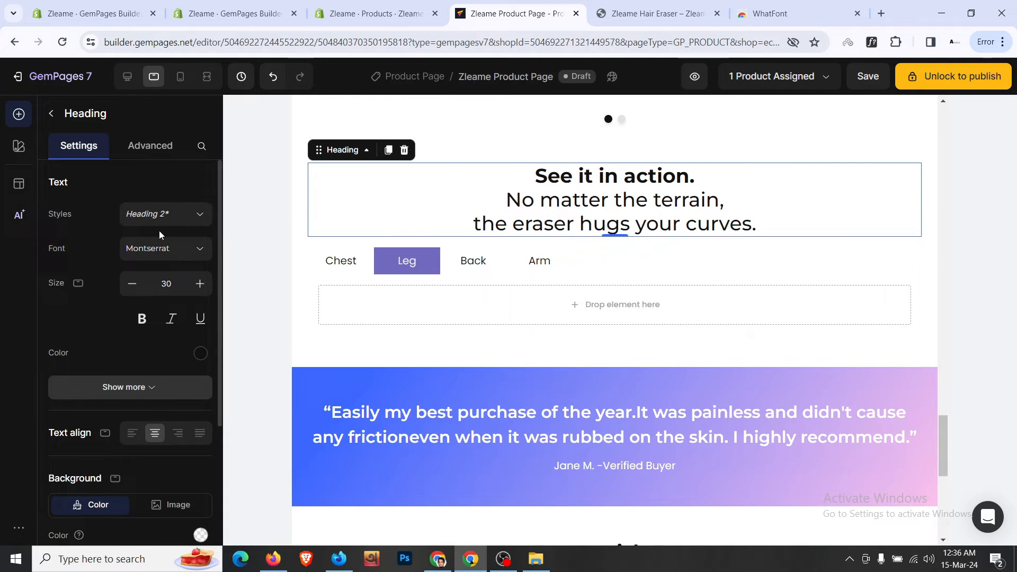
{"action": "left_click", "coordinate": [132, 285]}
{"action": "left_click", "coordinate": [205, 293]}
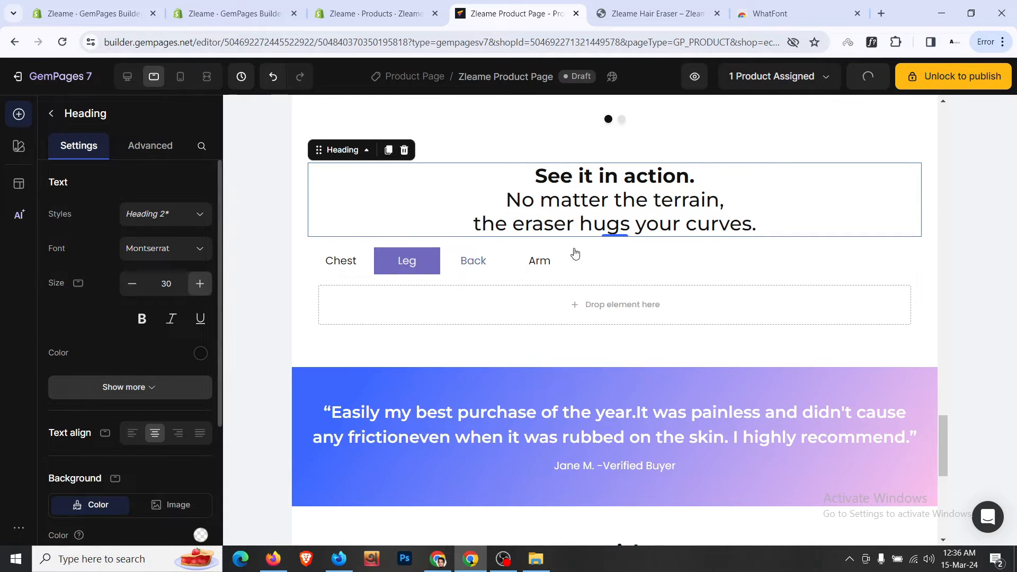
{"action": "left_click", "coordinate": [634, 254]}
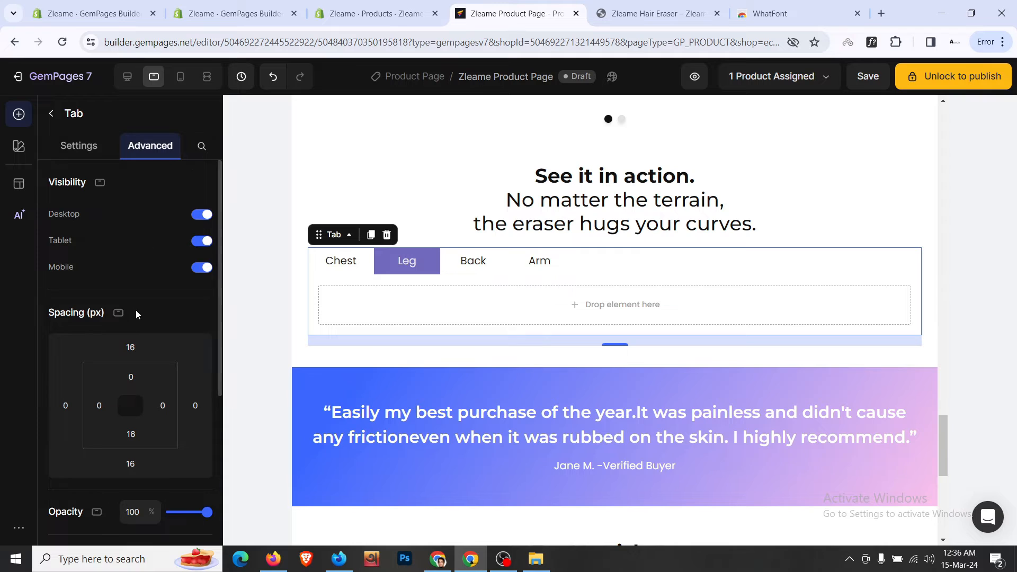
{"action": "scroll", "coordinate": [136, 313], "scroll_direction": "down", "scroll_amount": 1}
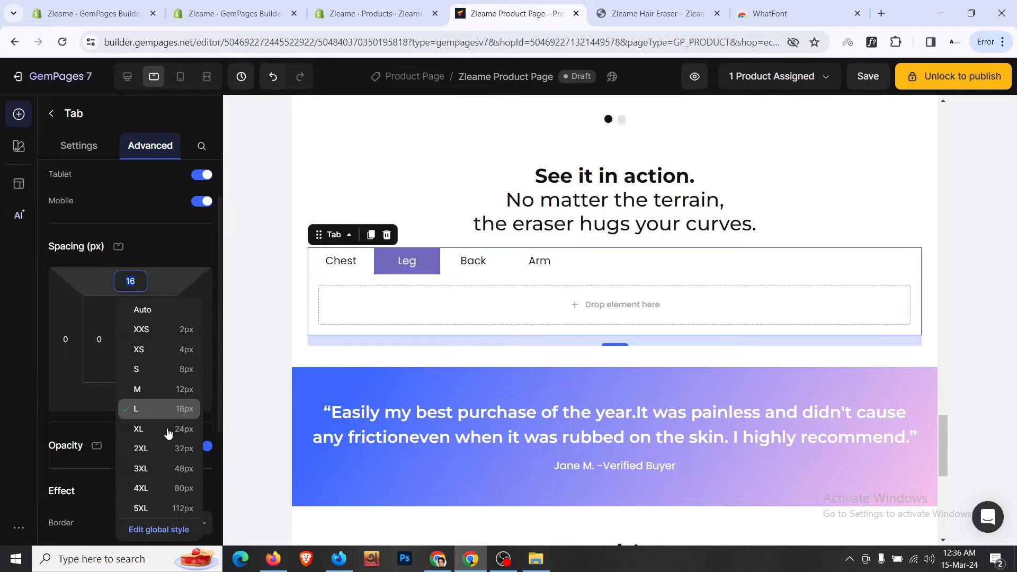
{"action": "left_click", "coordinate": [172, 432]}
- Set the desktop space above the tabs to 24px (XL) as well
{"action": "left_click", "coordinate": [181, 79]}
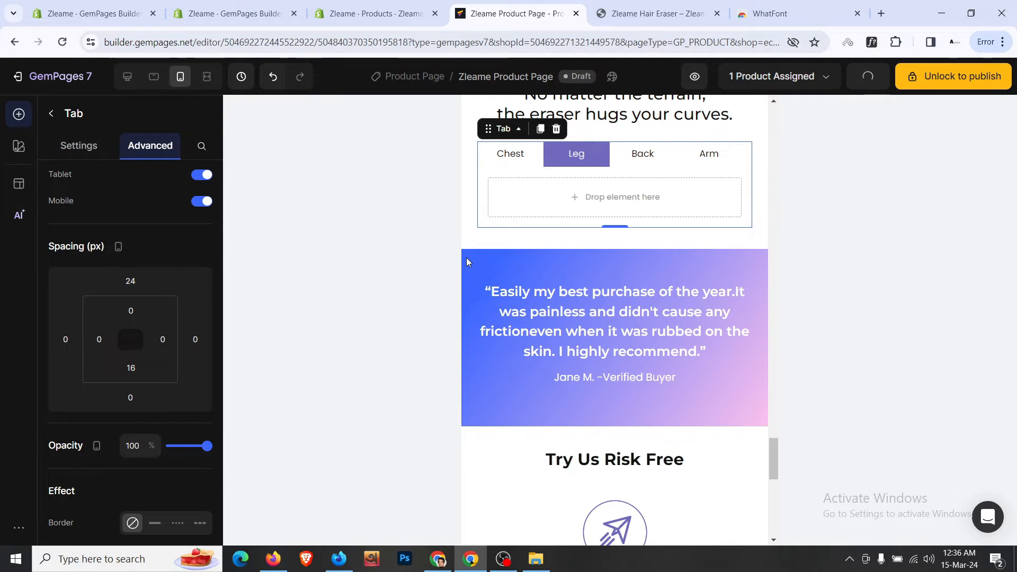
{"action": "scroll", "coordinate": [466, 259], "scroll_direction": "up", "scroll_amount": 2}
{"action": "scroll", "coordinate": [471, 227], "scroll_direction": "up", "scroll_amount": 4}
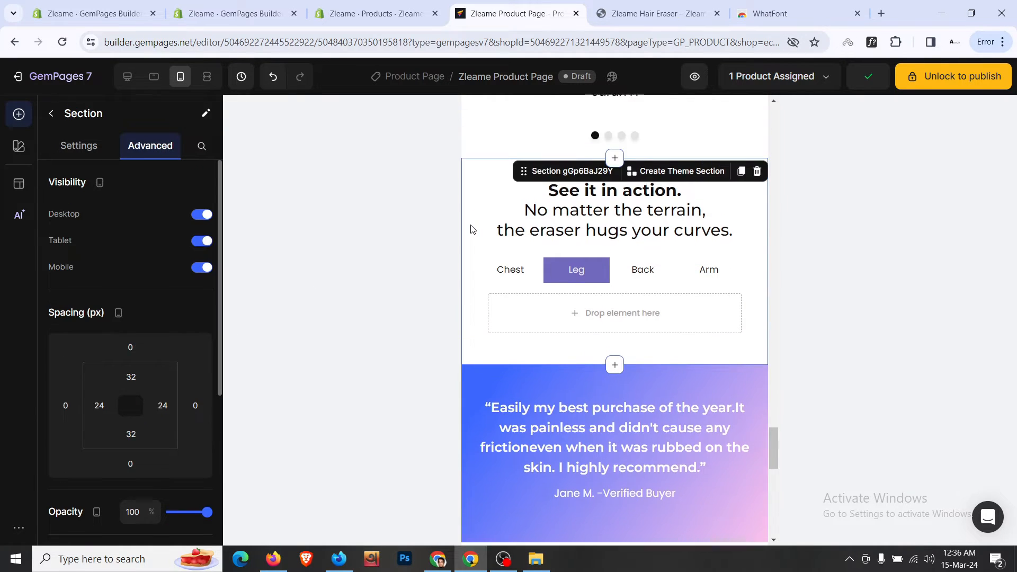
{"action": "left_click", "coordinate": [152, 77]}
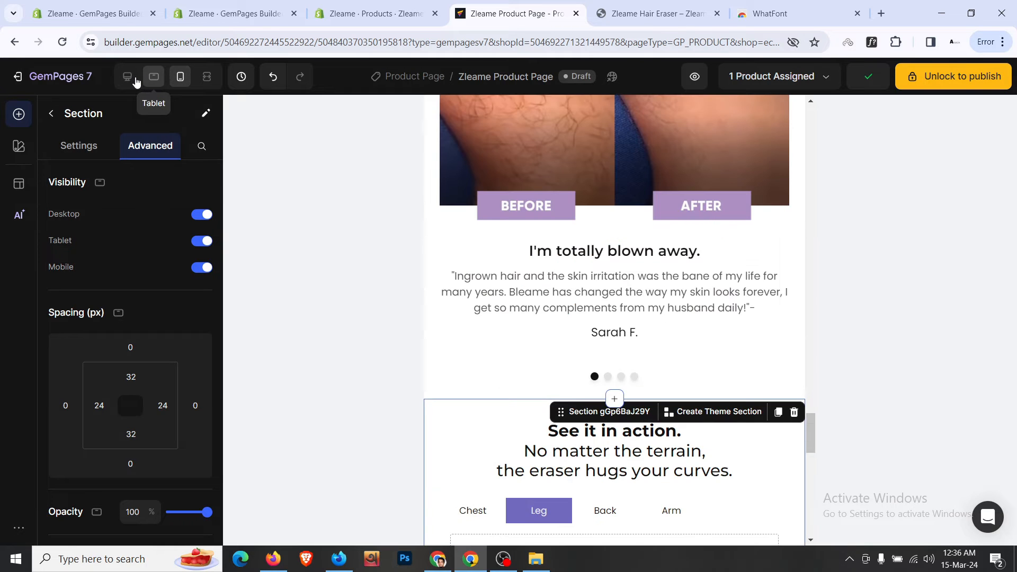
{"action": "left_click", "coordinate": [130, 77]}
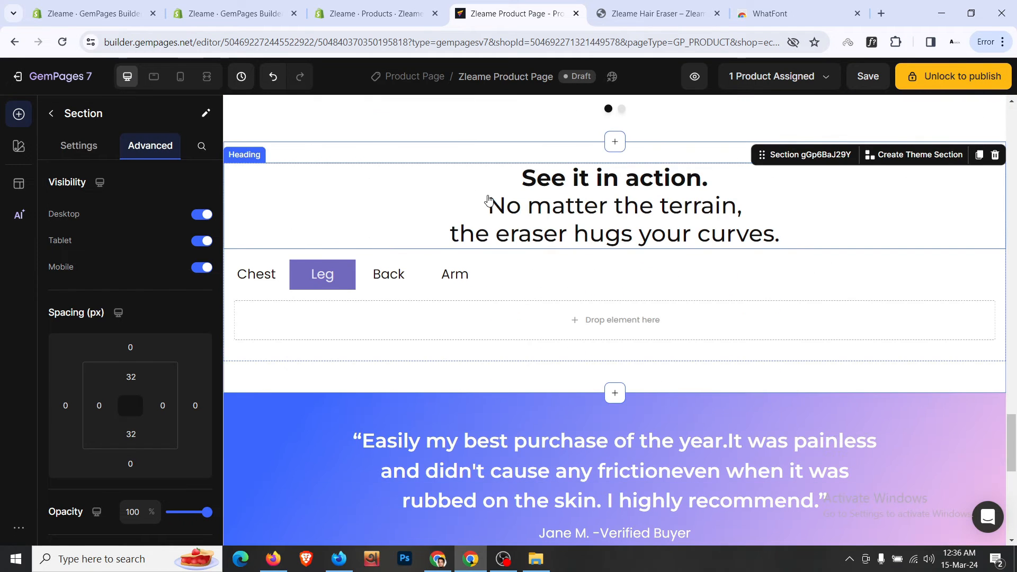
{"action": "left_click", "coordinate": [525, 274]}
{"action": "left_click", "coordinate": [129, 347]}
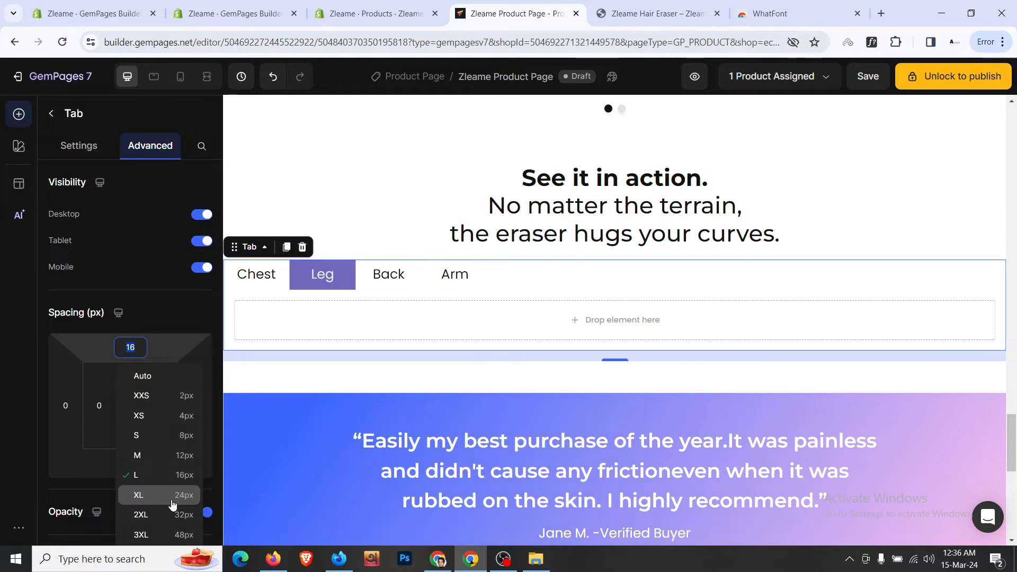
{"action": "left_click", "coordinate": [159, 495]}
{"action": "left_click", "coordinate": [657, 14]}
{"action": "scroll", "coordinate": [500, 232], "scroll_direction": "down", "scroll_amount": 15}
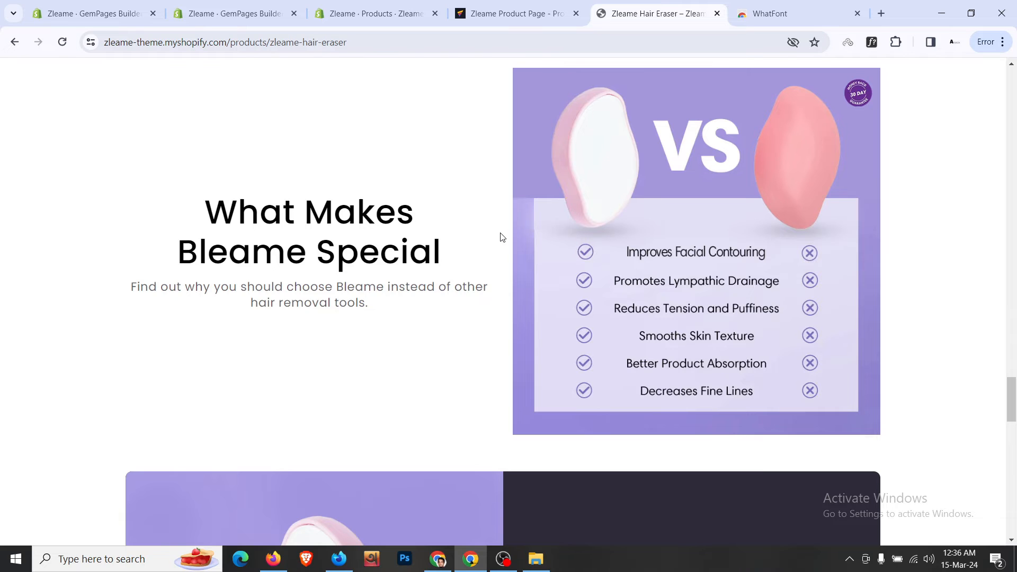
- Scroll the live page through the VS comparison, Hair-Free Guarantee and FAQ sections
{"action": "scroll", "coordinate": [503, 237], "scroll_direction": "down", "scroll_amount": 3}
{"action": "scroll", "coordinate": [502, 237], "scroll_direction": "up", "scroll_amount": 5}
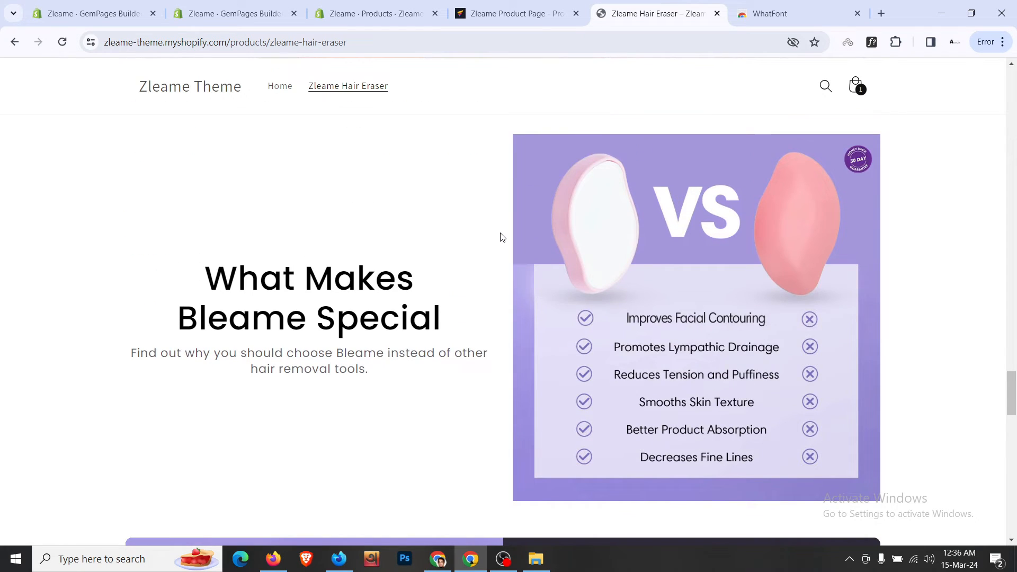
{"action": "left_click_drag", "start_coordinate": [593, 246], "coordinate": [442, 314]}
{"action": "scroll", "coordinate": [495, 313], "scroll_direction": "down", "scroll_amount": 8}
{"action": "scroll", "coordinate": [494, 313], "scroll_direction": "up", "scroll_amount": 3}
{"action": "scroll", "coordinate": [494, 311], "scroll_direction": "down", "scroll_amount": 4}
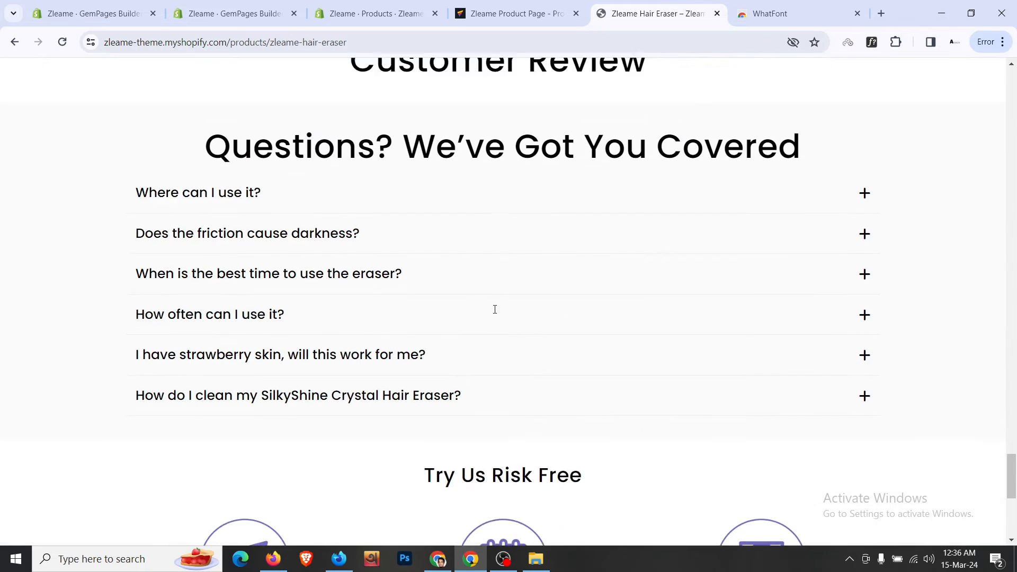
{"action": "scroll", "coordinate": [495, 309], "scroll_direction": "down", "scroll_amount": 7}
{"action": "scroll", "coordinate": [495, 312], "scroll_direction": "up", "scroll_amount": 18}
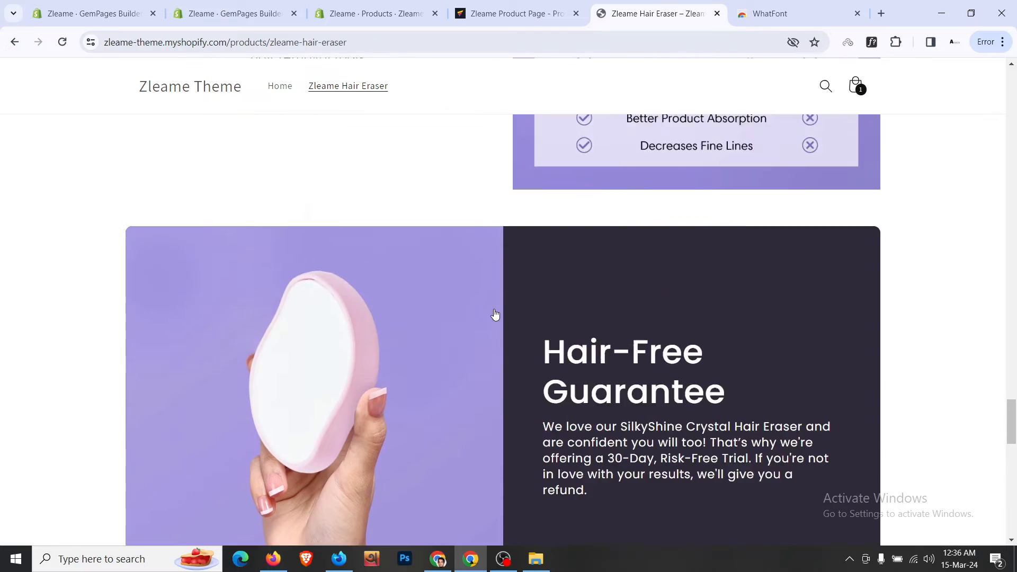
{"action": "scroll", "coordinate": [495, 313], "scroll_direction": "up", "scroll_amount": 7}
{"action": "left_click_drag", "start_coordinate": [565, 291], "coordinate": [539, 352]}
{"action": "scroll", "coordinate": [538, 344], "scroll_direction": "down", "scroll_amount": 5}
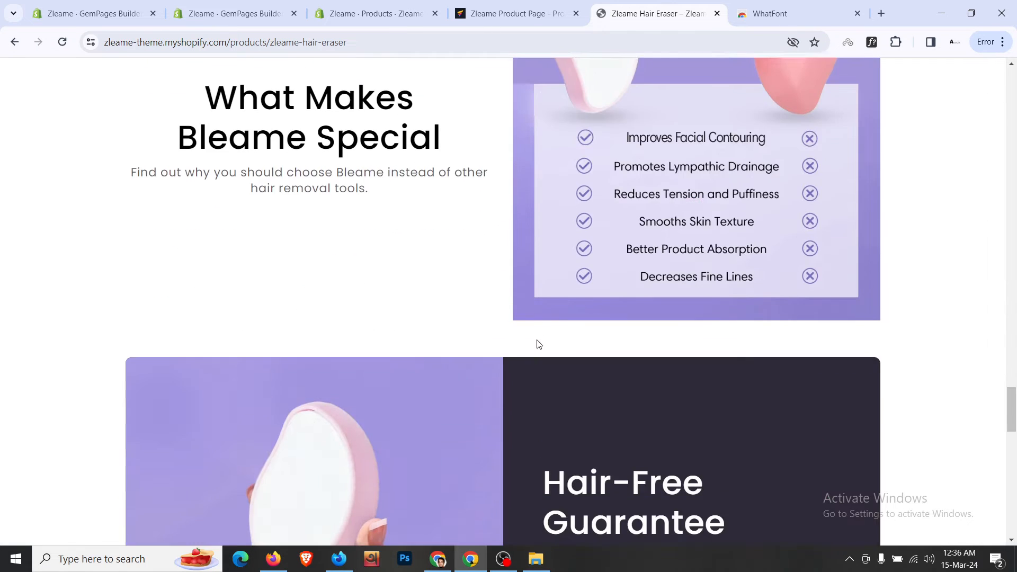
{"action": "scroll", "coordinate": [538, 345], "scroll_direction": "down", "scroll_amount": 3}
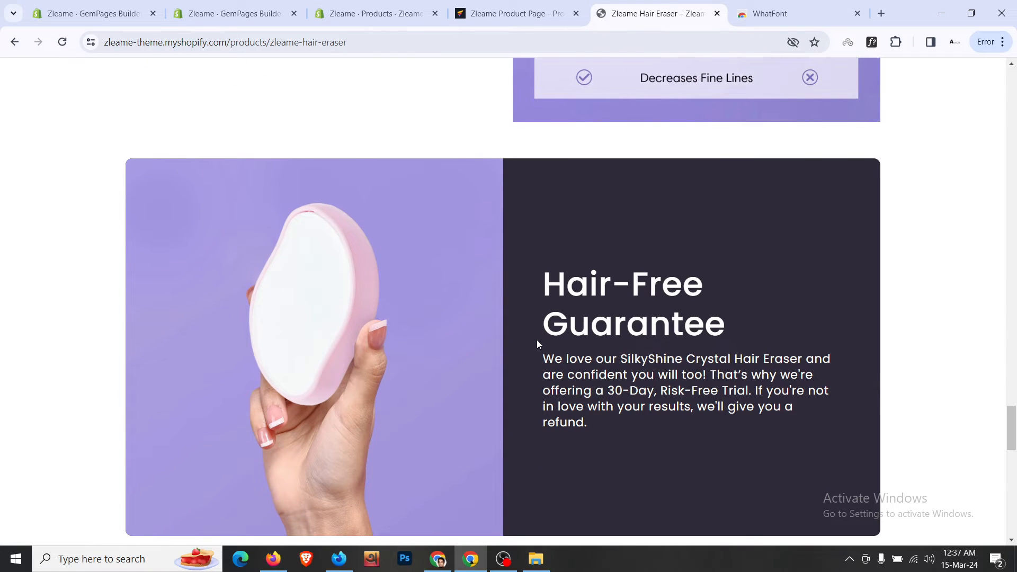
{"action": "scroll", "coordinate": [543, 291], "scroll_direction": "up", "scroll_amount": 7}
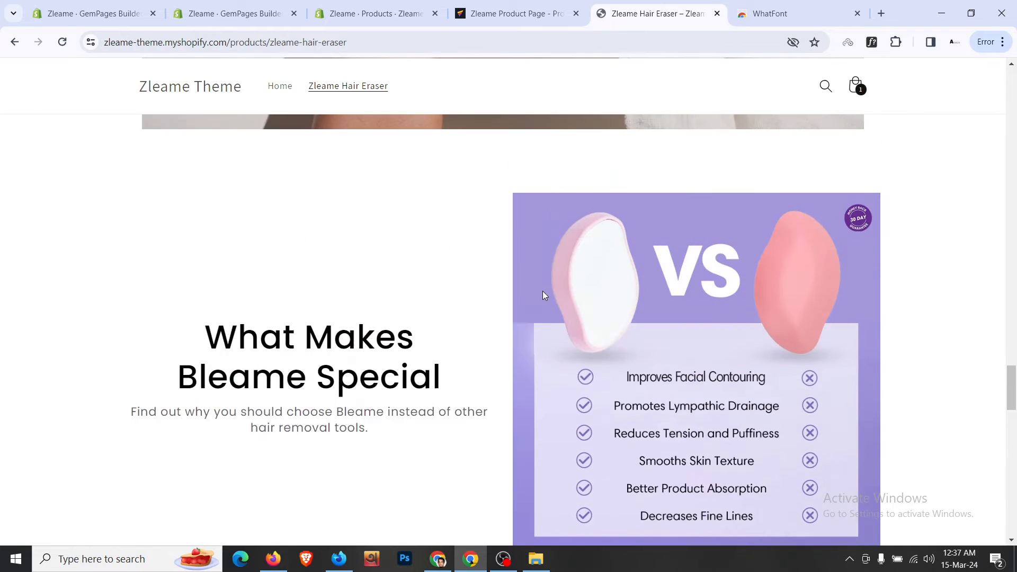
- Back in the editor, scroll to the 'Say Goodbye to Painful Waxing' section
{"action": "left_click", "coordinate": [551, 6]}
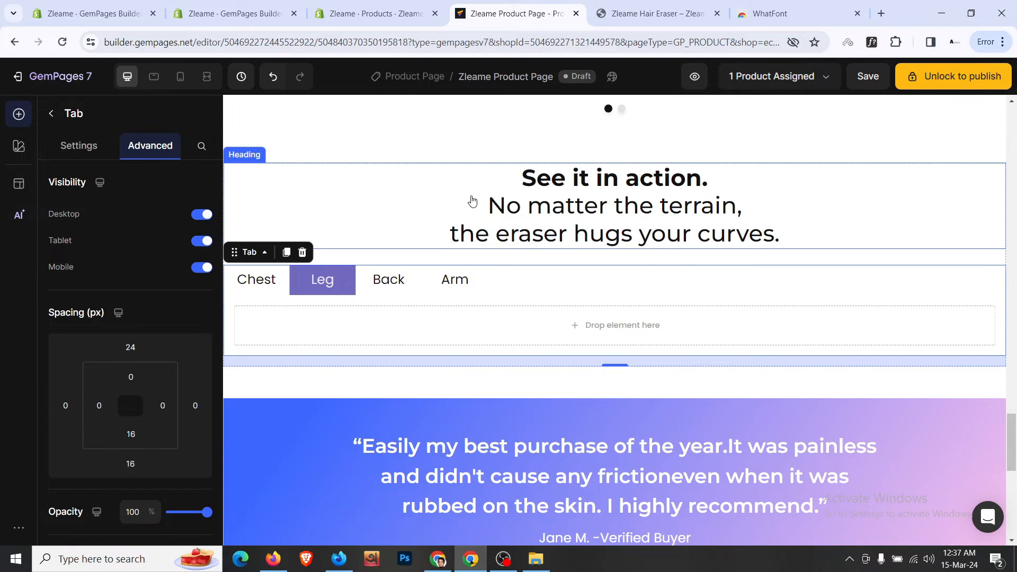
{"action": "scroll", "coordinate": [471, 200], "scroll_direction": "up", "scroll_amount": 10}
{"action": "scroll", "coordinate": [473, 201], "scroll_direction": "up", "scroll_amount": 6}
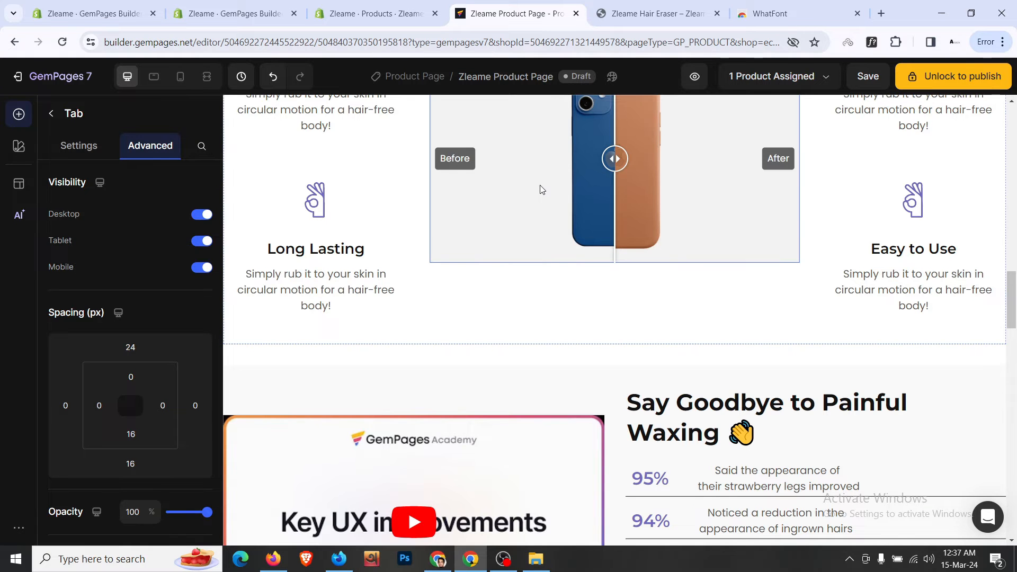
{"action": "scroll", "coordinate": [541, 188], "scroll_direction": "down", "scroll_amount": 2}
{"action": "scroll", "coordinate": [541, 190], "scroll_direction": "down", "scroll_amount": 1}
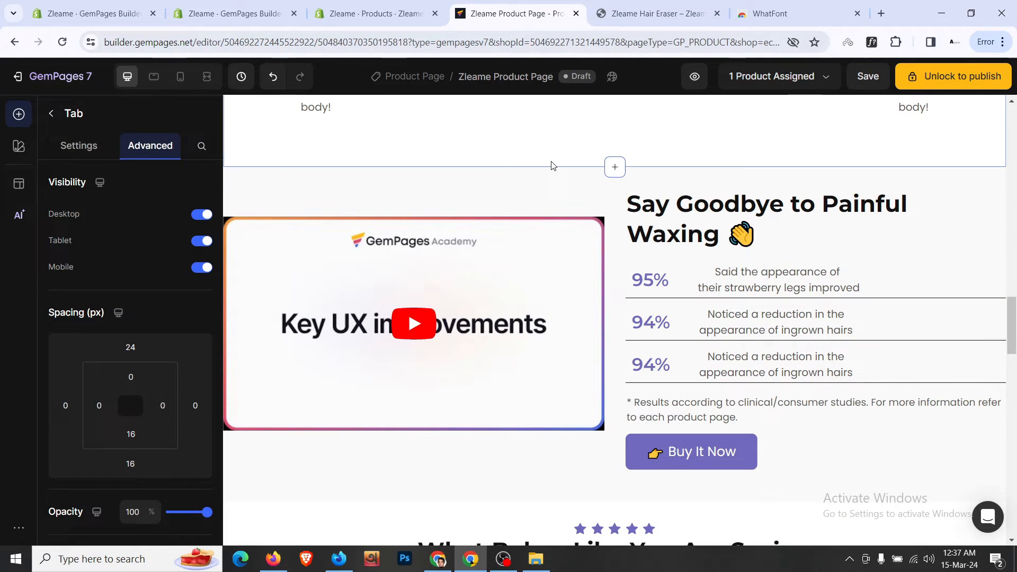
- Move the 'Say Goodbye to Painful Waxing' section directly below the body-area tabs section
{"action": "left_click", "coordinate": [522, 186]}
{"action": "left_click", "coordinate": [286, 193]}
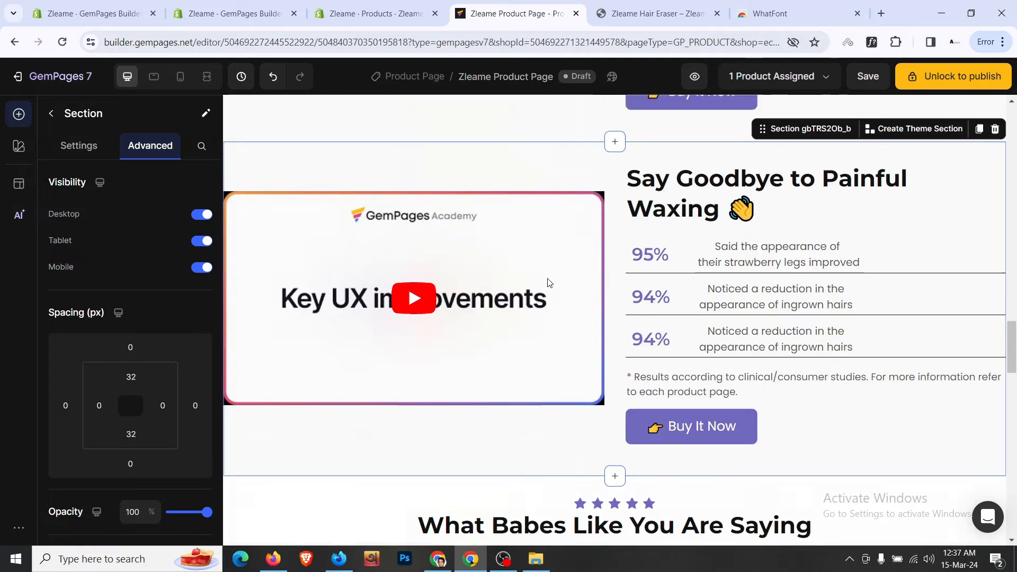
{"action": "left_click_drag", "start_coordinate": [778, 197], "coordinate": [667, 453]}
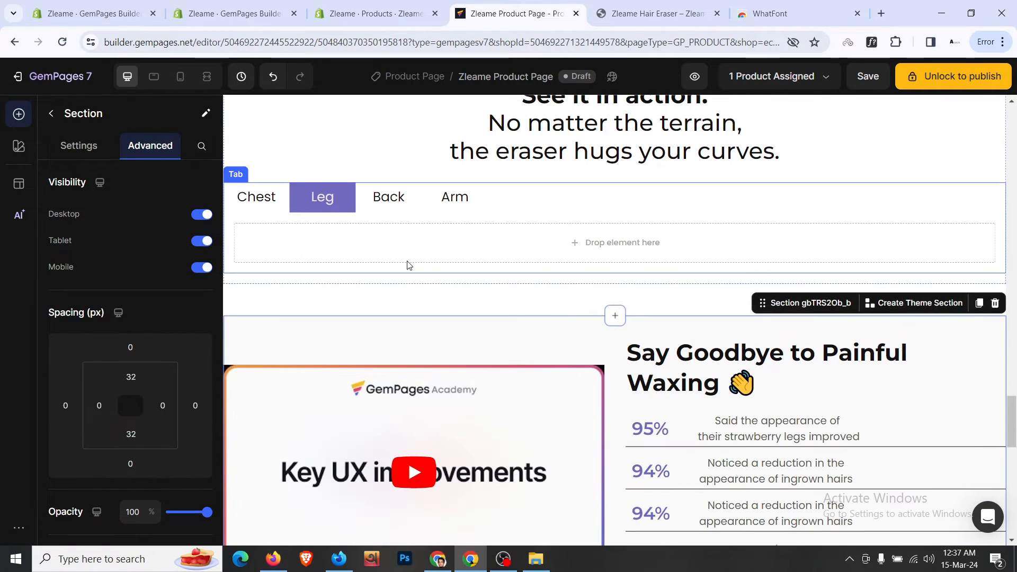
- Select the Chest/Leg/Back/Arm tabs section and scroll down to the Waxing section beneath it
{"action": "left_click", "coordinate": [401, 286]}
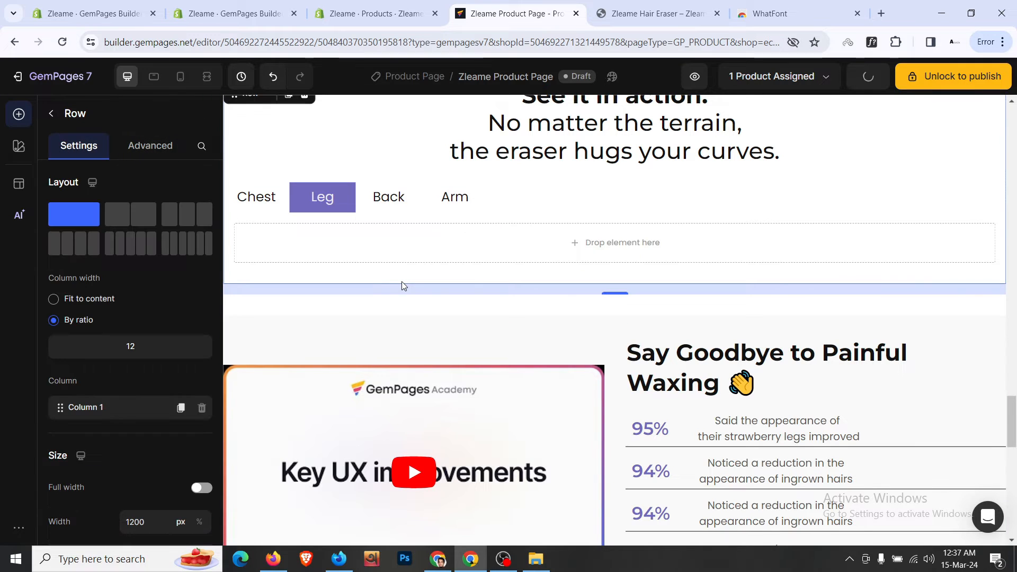
{"action": "left_click", "coordinate": [404, 308]}
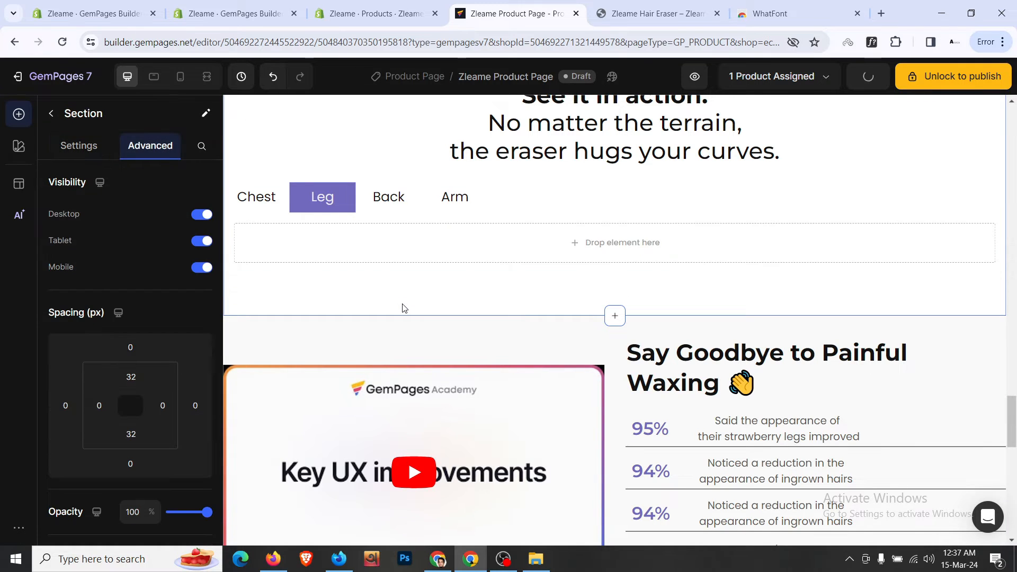
{"action": "scroll", "coordinate": [452, 290], "scroll_direction": "down", "scroll_amount": 1}
{"action": "scroll", "coordinate": [487, 264], "scroll_direction": "down", "scroll_amount": 1}
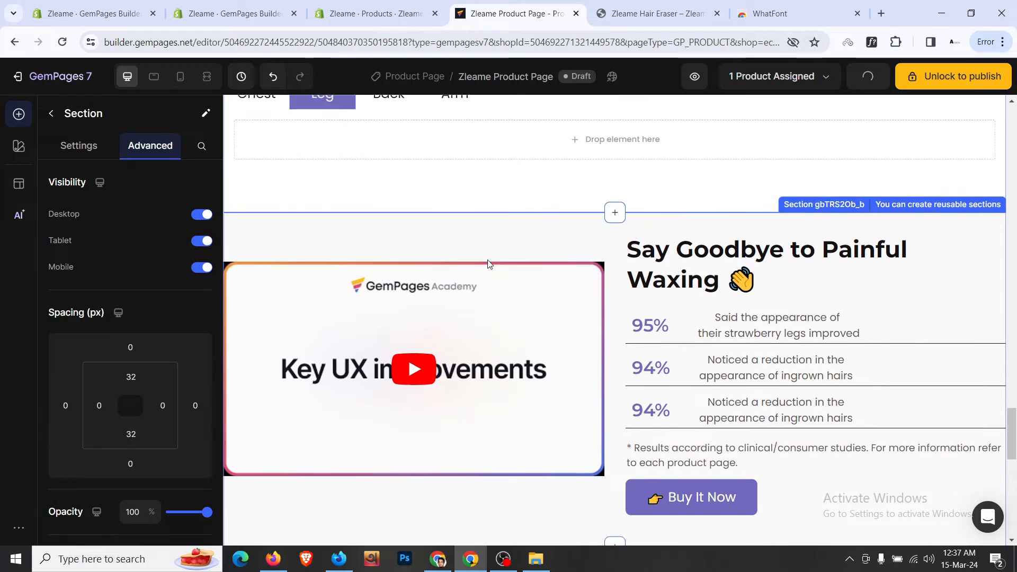
{"action": "scroll", "coordinate": [488, 263], "scroll_direction": "down", "scroll_amount": 1}
- Move the heading and results disclaimer text above the video in the left column
{"action": "left_click", "coordinate": [671, 247]}
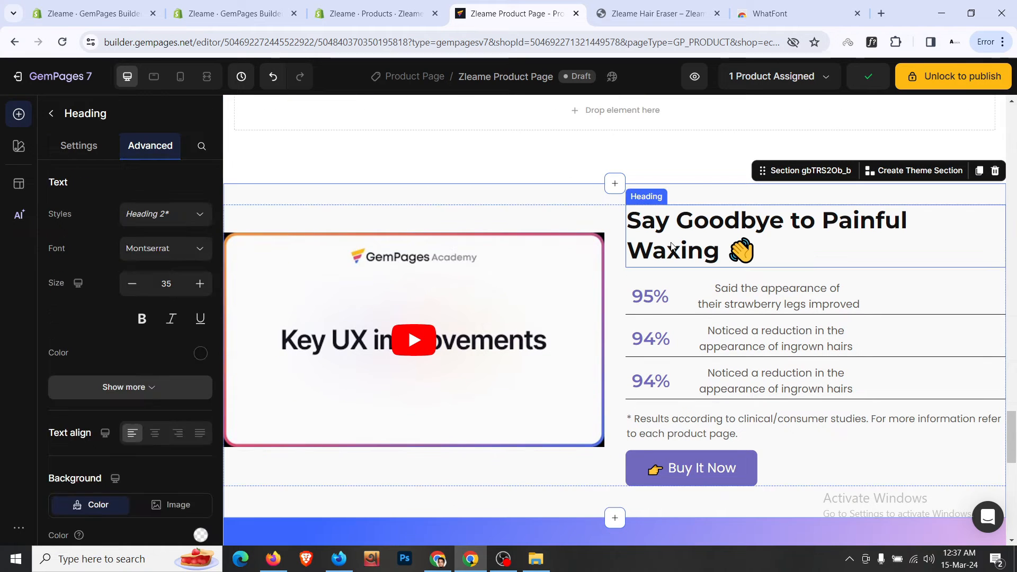
{"action": "left_click_drag", "start_coordinate": [671, 246], "coordinate": [496, 234]}
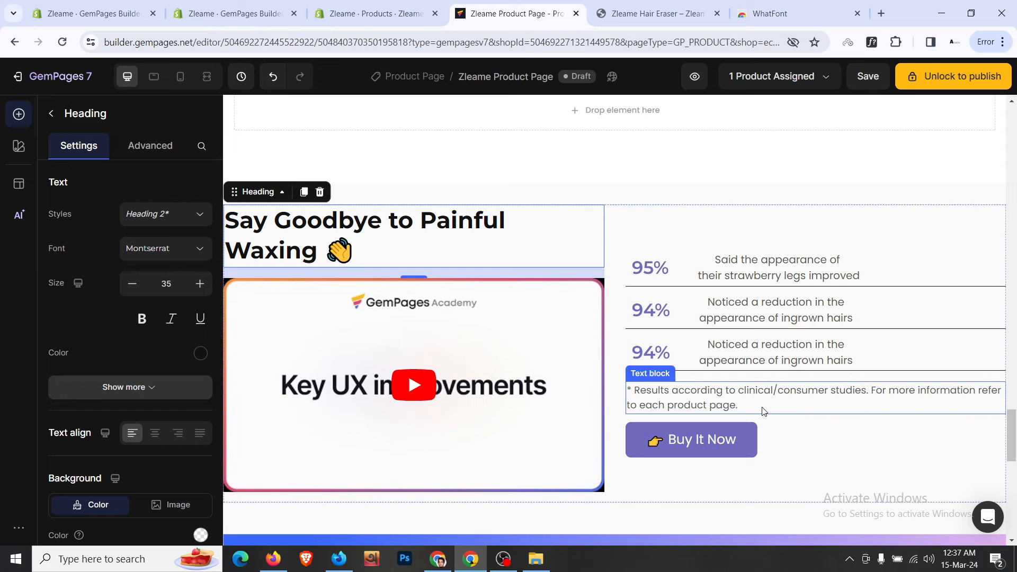
{"action": "left_click_drag", "start_coordinate": [763, 407], "coordinate": [522, 273]}
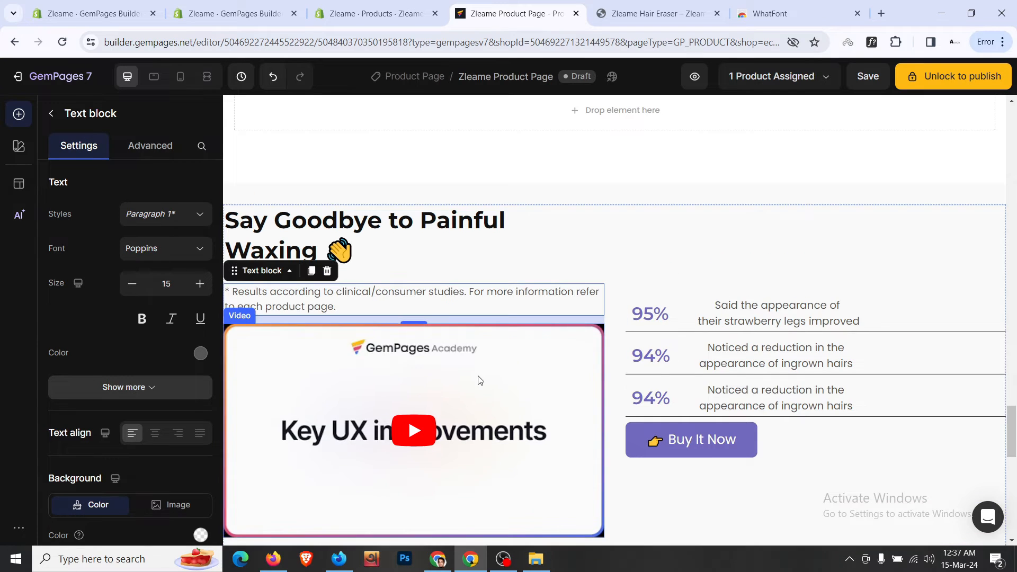
{"action": "left_click", "coordinate": [476, 380]}
{"action": "key", "text": "ctrl+Tab"}
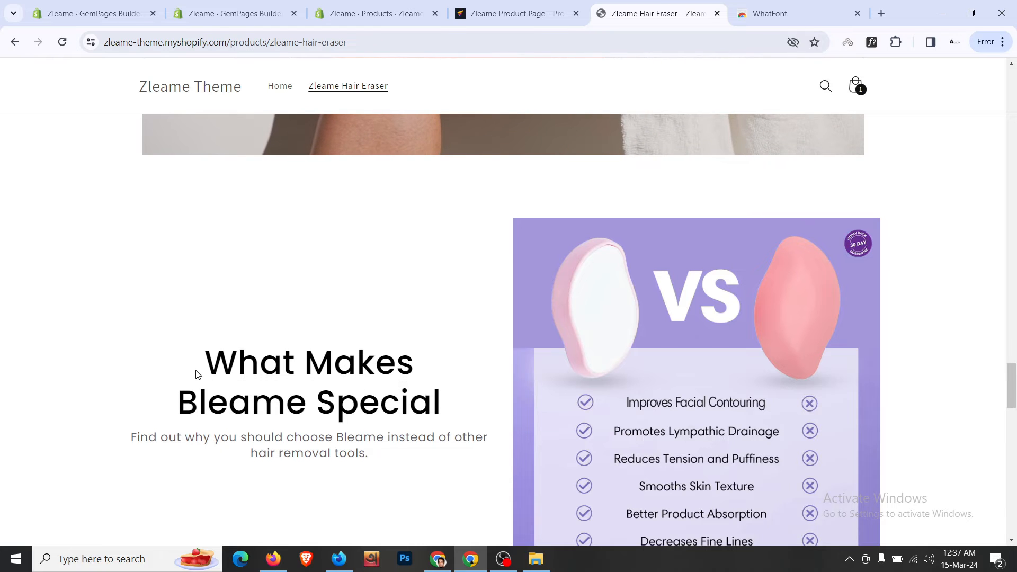
{"action": "key", "text": "ctrl+shift+Tab"}
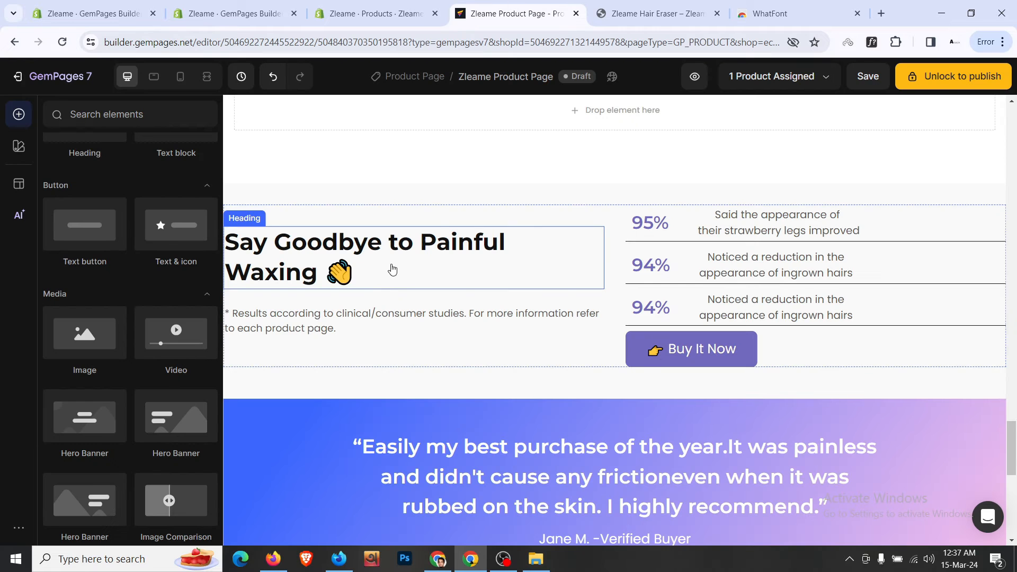
- Retitle the heading 'What Makes Bleame Special' and centre-align it
{"action": "left_click", "coordinate": [392, 270]}
{"action": "key", "text": "ctrl+a"}
{"action": "type", "text": "What Makes Bleame Special"}
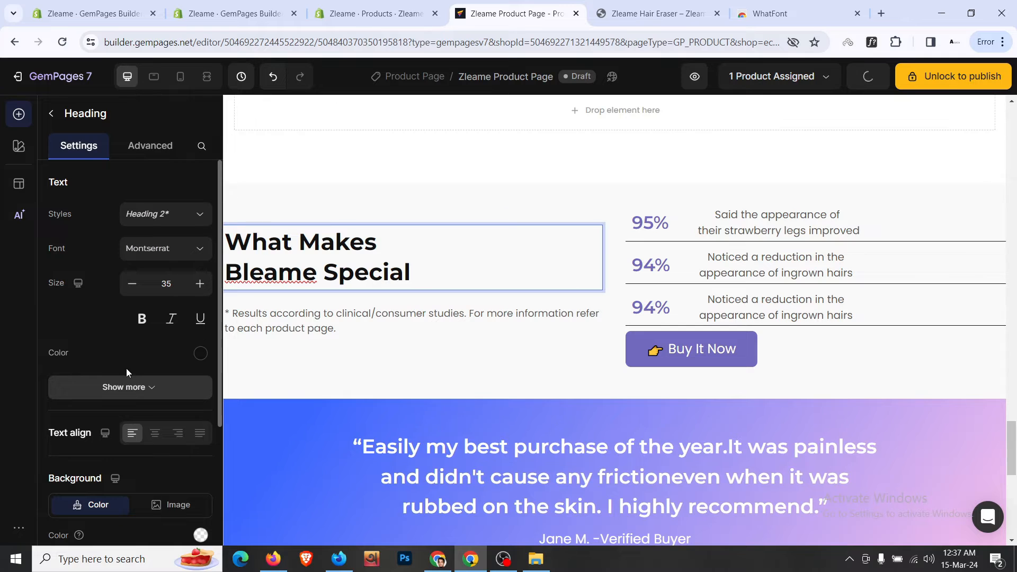
{"action": "left_click", "coordinate": [153, 435]}
- Replace the disclaimer with the live page's subtitle, centred at font size 18
{"action": "key", "text": "ctrl+Tab"}
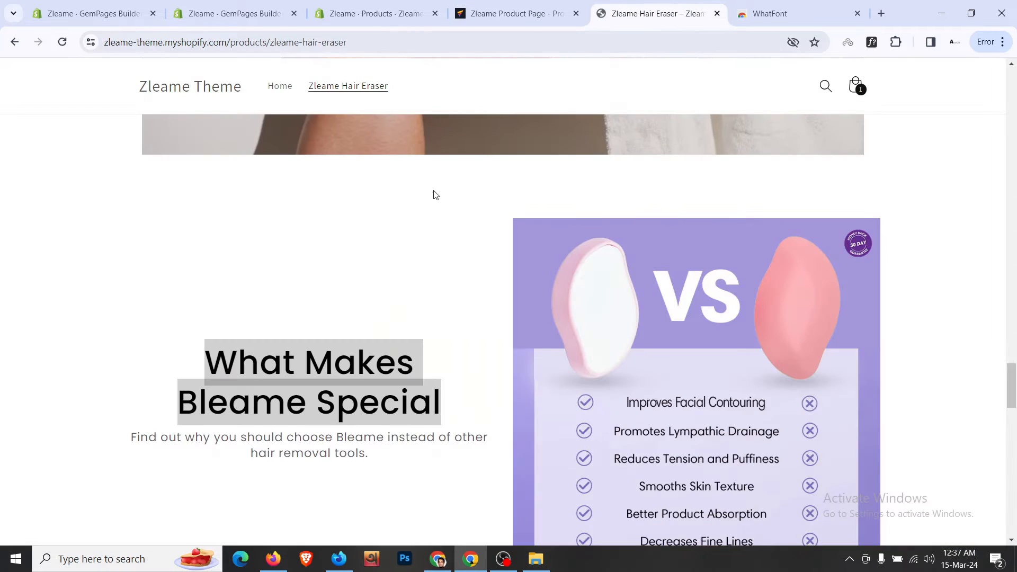
{"action": "scroll", "coordinate": [359, 442], "scroll_direction": "down", "scroll_amount": 1}
{"action": "triple_click", "coordinate": [310, 313]}
{"action": "key", "text": "ctrl+c"}
{"action": "key", "text": "ctrl+shift+Tab"}
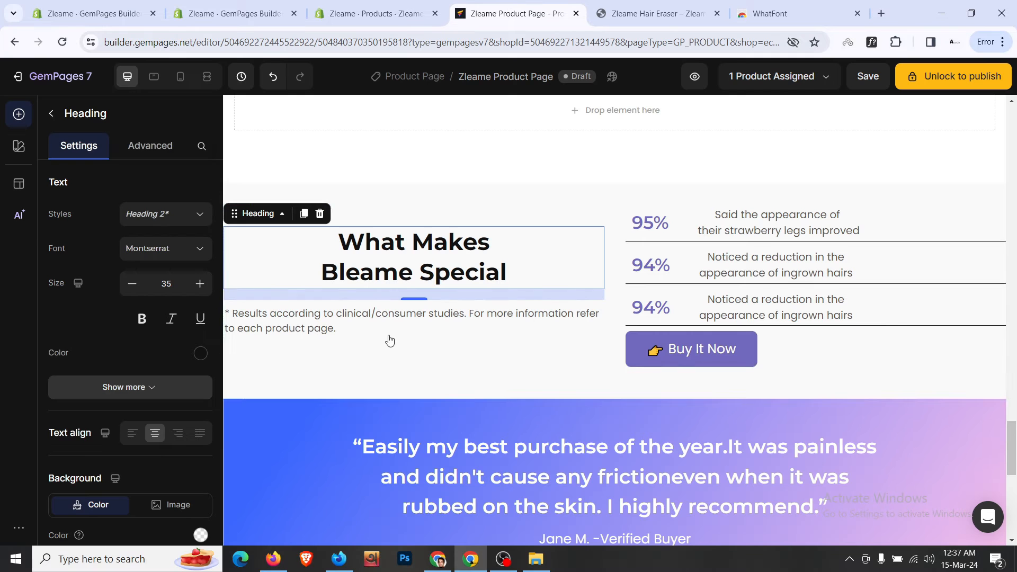
{"action": "left_click", "coordinate": [395, 324]}
{"action": "left_click", "coordinate": [421, 322]}
{"action": "key", "text": "ctrl+a"}
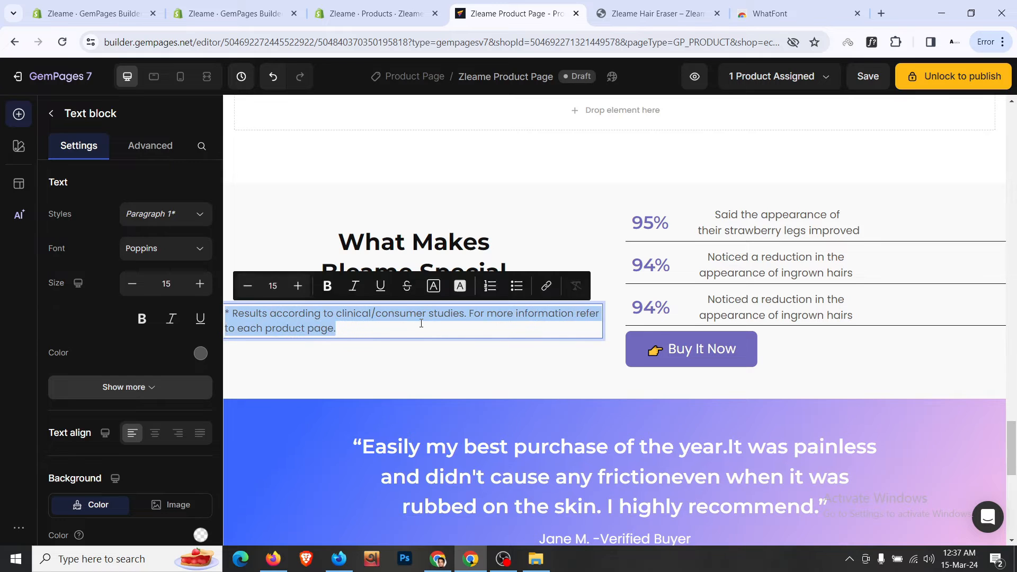
{"action": "key", "text": "ctrl+v"}
{"action": "key", "text": "BackSpace"}
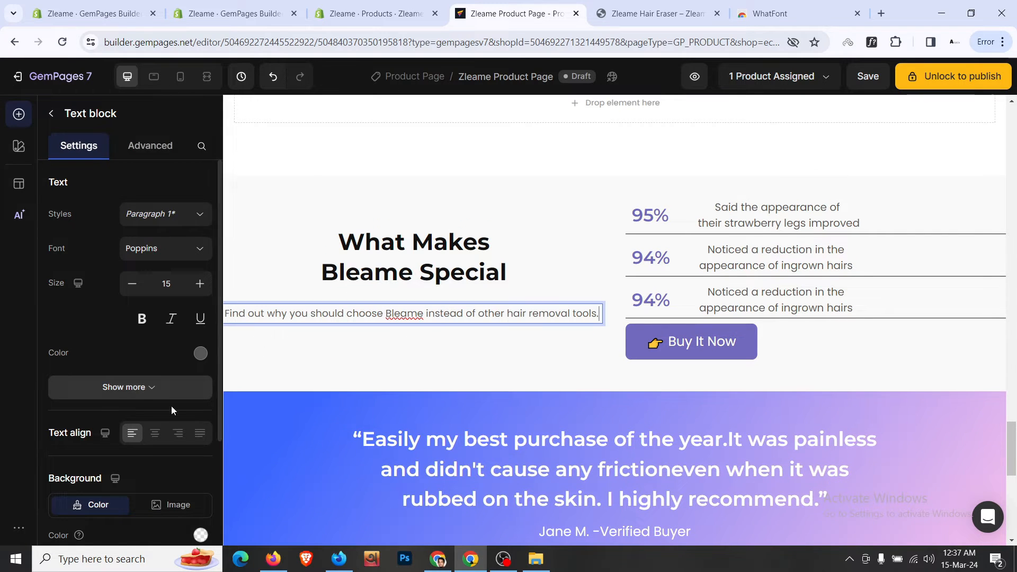
{"action": "left_click", "coordinate": [155, 433]}
{"action": "left_click", "coordinate": [200, 284]}
{"action": "left_click", "coordinate": [200, 284]}
{"action": "left_click", "coordinate": [199, 284]}
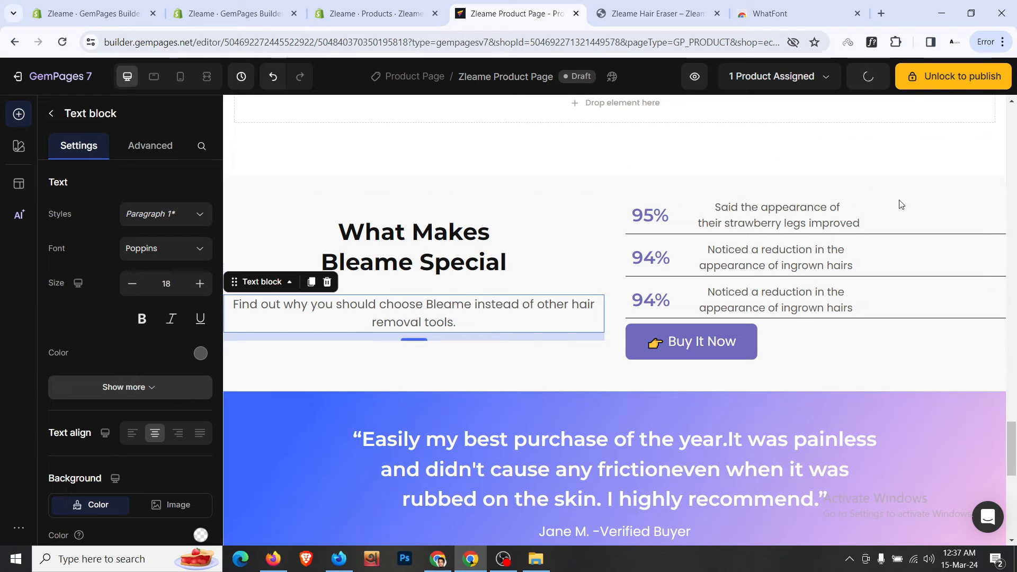
- Delete the 95% and other stat rows and the Buy It Now button
{"action": "right_click", "coordinate": [946, 219]}
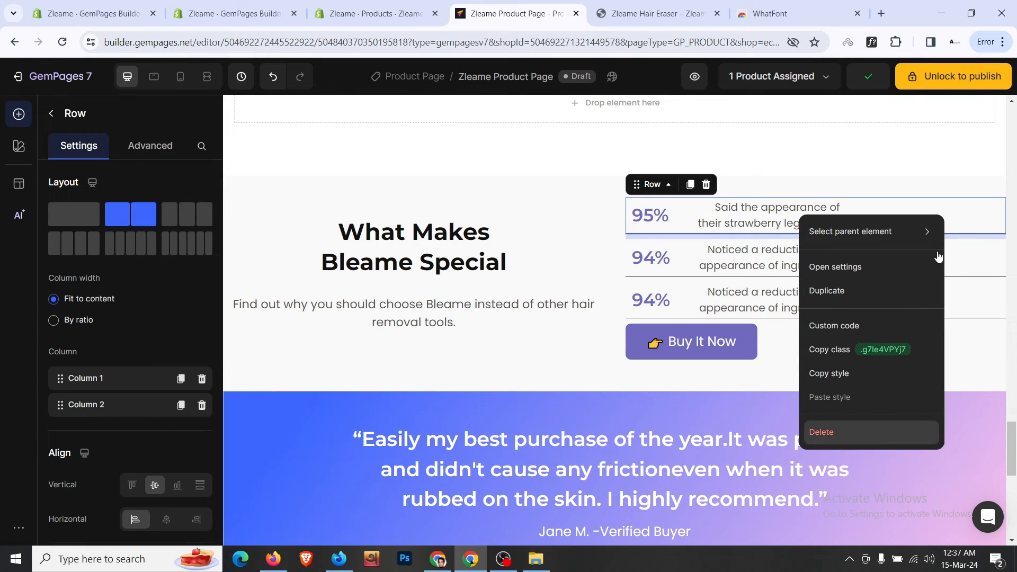
{"action": "left_click", "coordinate": [869, 431]}
{"action": "right_click", "coordinate": [953, 215]}
{"action": "left_click", "coordinate": [885, 430]}
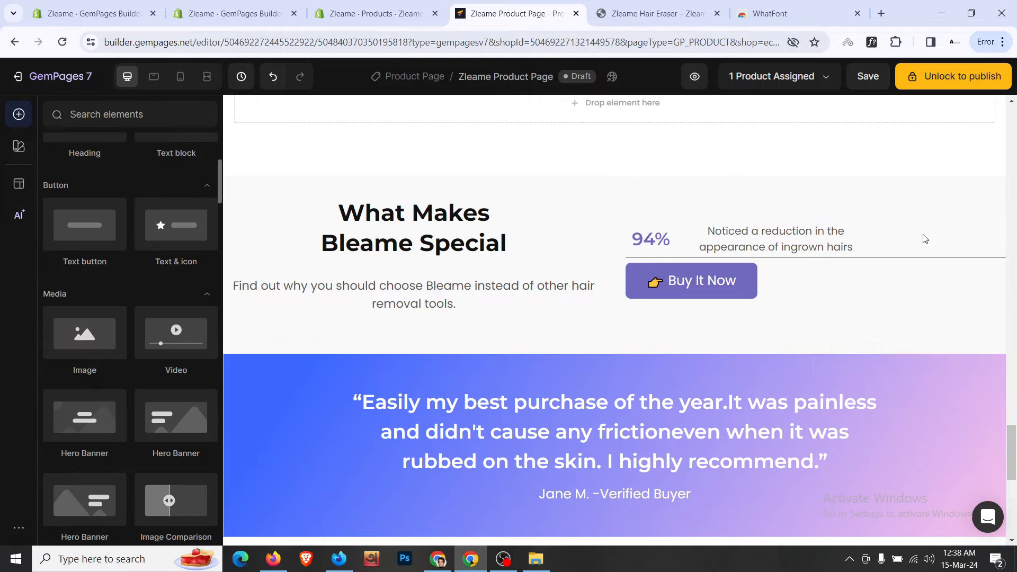
{"action": "right_click", "coordinate": [930, 229]}
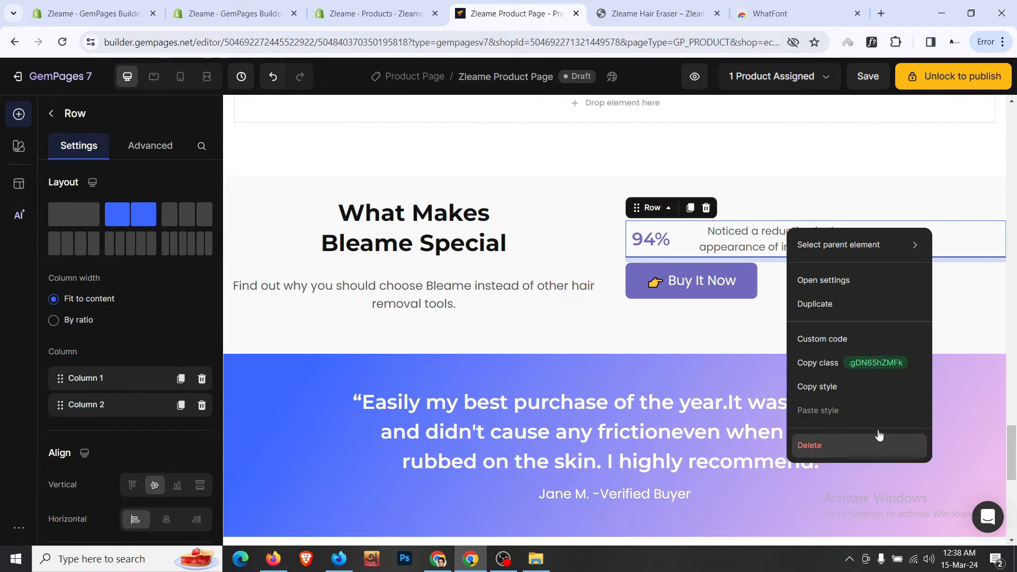
{"action": "left_click", "coordinate": [879, 444]}
{"action": "right_click", "coordinate": [773, 259]}
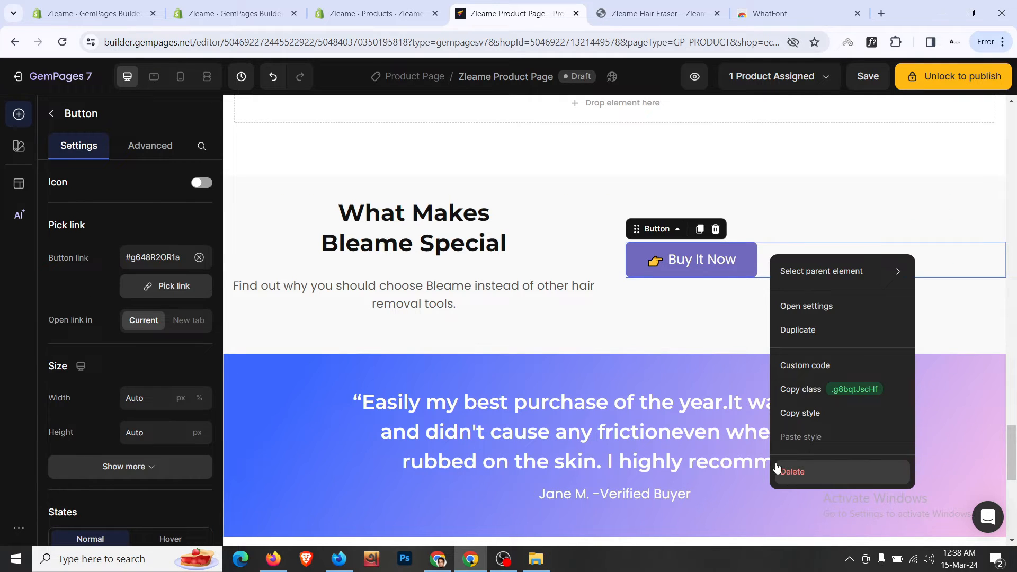
{"action": "left_click", "coordinate": [790, 471]}
{"action": "key", "text": "ctrl+Tab"}
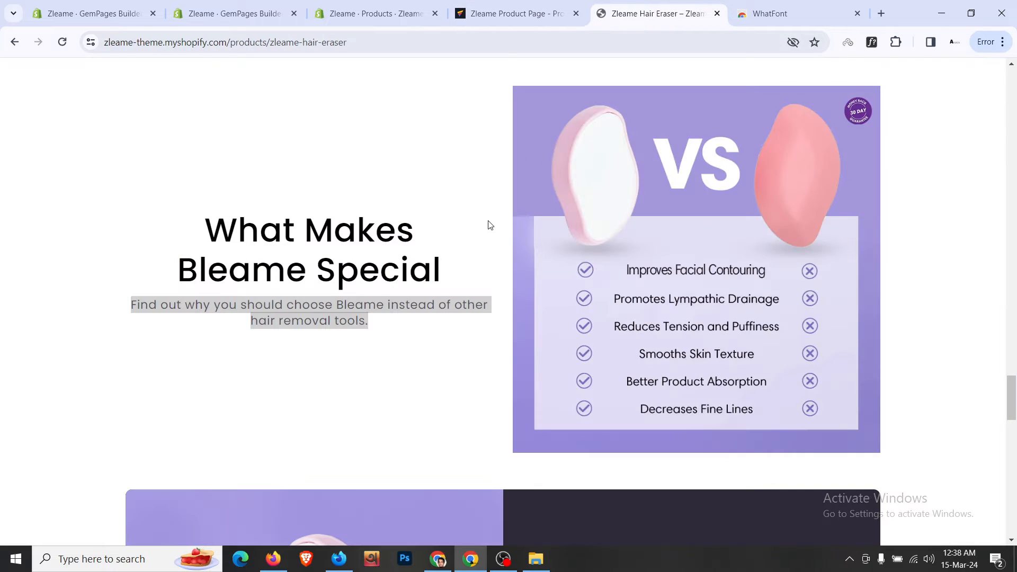
- Add an Image element to the right column beside 'What Makes Bleame Special'
{"action": "left_click", "coordinate": [480, 221]}
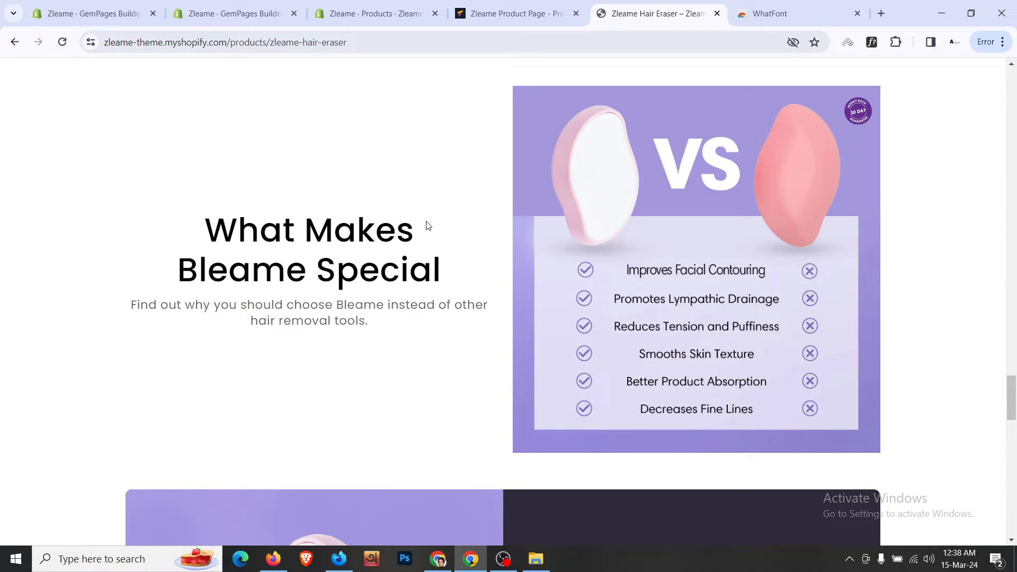
{"action": "scroll", "coordinate": [428, 225], "scroll_direction": "down", "scroll_amount": 4}
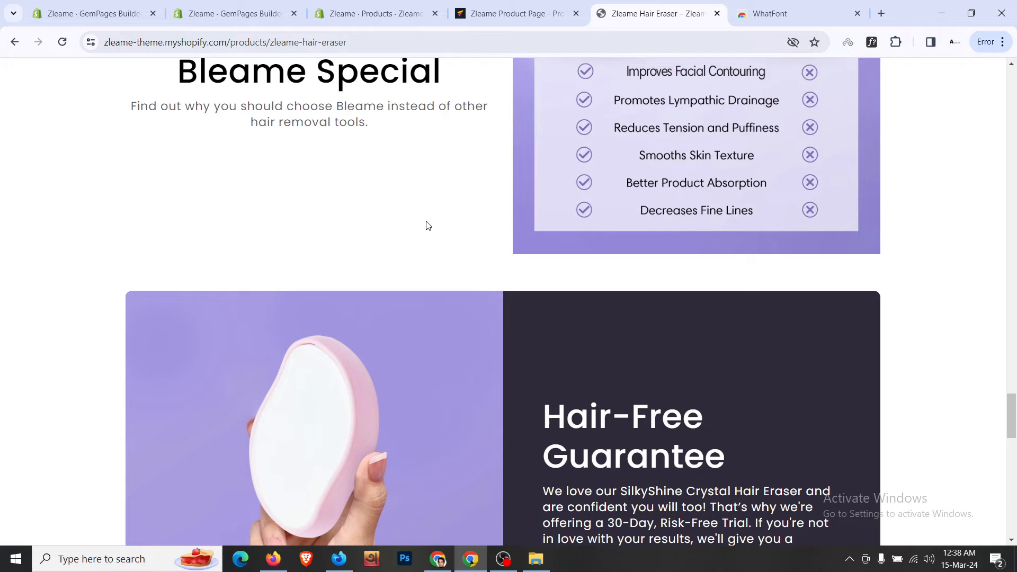
{"action": "left_click", "coordinate": [582, 4]}
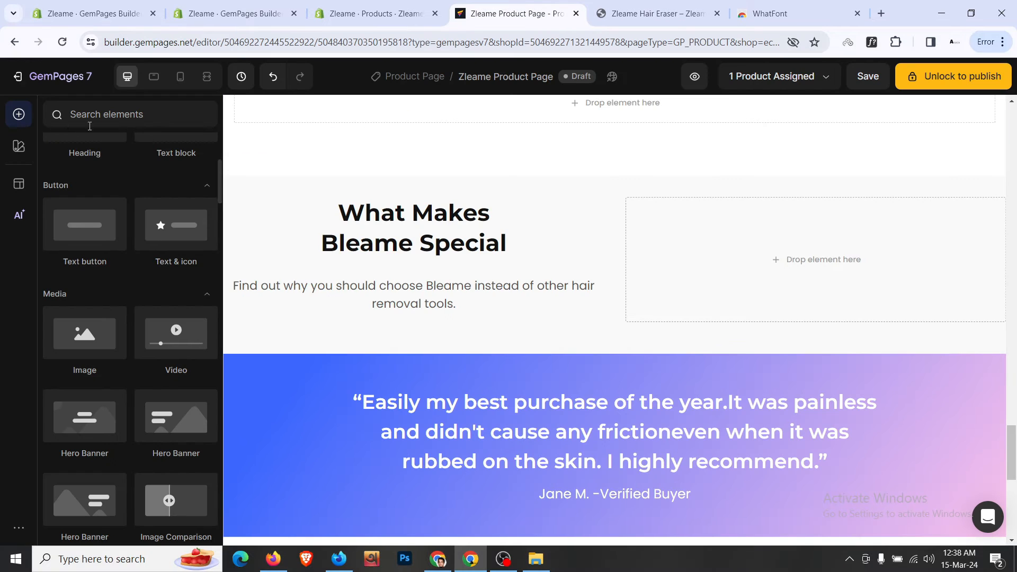
{"action": "scroll", "coordinate": [67, 292], "scroll_direction": "up", "scroll_amount": 5}
{"action": "scroll", "coordinate": [67, 292], "scroll_direction": "down", "scroll_amount": 5}
{"action": "mouse_move", "coordinate": [83, 350]}
{"action": "left_mouse_down"}
{"action": "mouse_move", "coordinate": [672, 245]}
{"action": "mouse_move", "coordinate": [692, 118]}
{"action": "left_mouse_up"}
- Set the image source to the VS comparison image URL copied from the live store page
{"action": "left_click", "coordinate": [693, 4]}
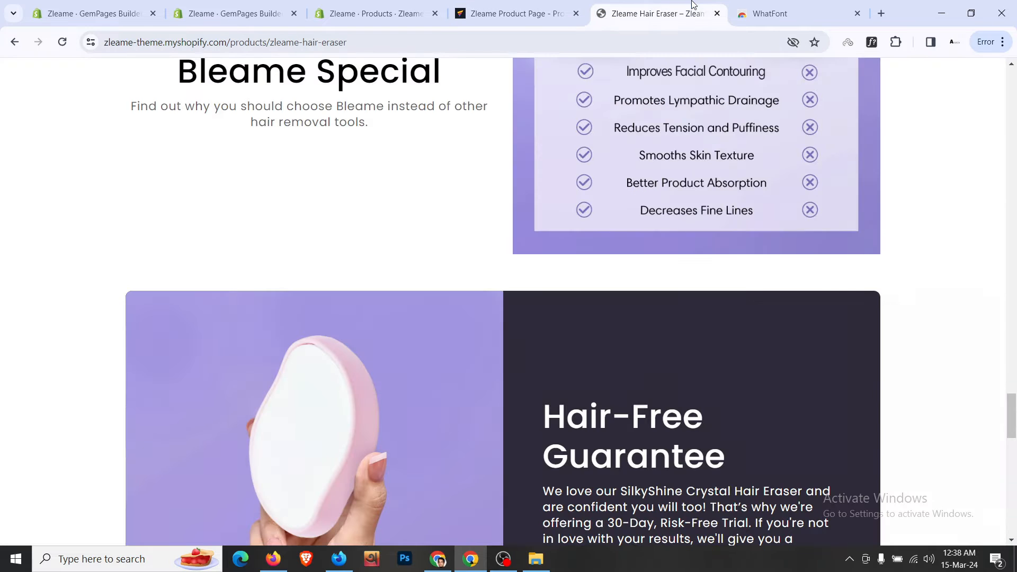
{"action": "right_click", "coordinate": [669, 176]}
{"action": "left_click", "coordinate": [739, 244]}
{"action": "key", "text": "ctrl+shift+Tab"}
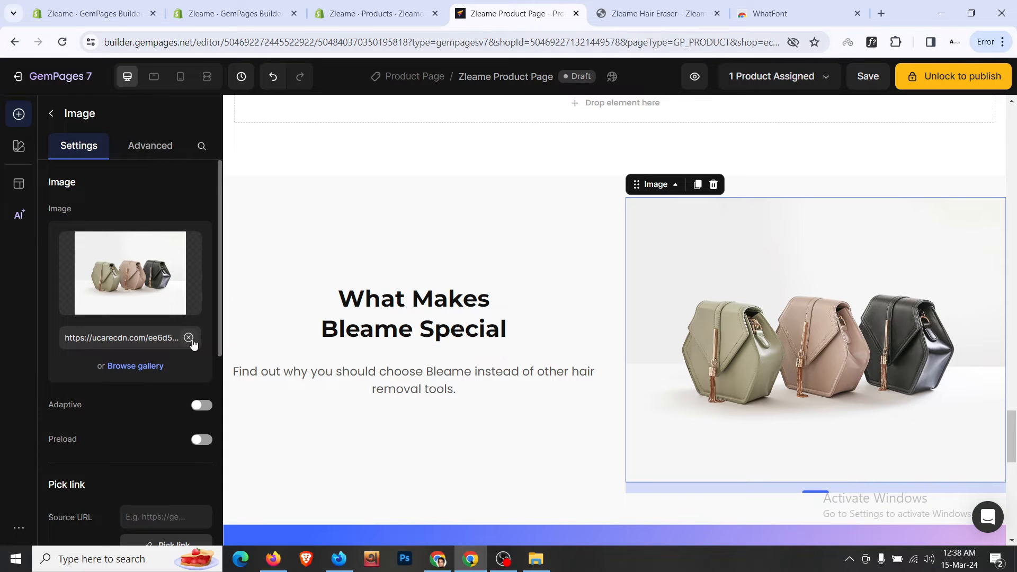
{"action": "left_click", "coordinate": [189, 338]}
{"action": "key", "text": "ctrl+v"}
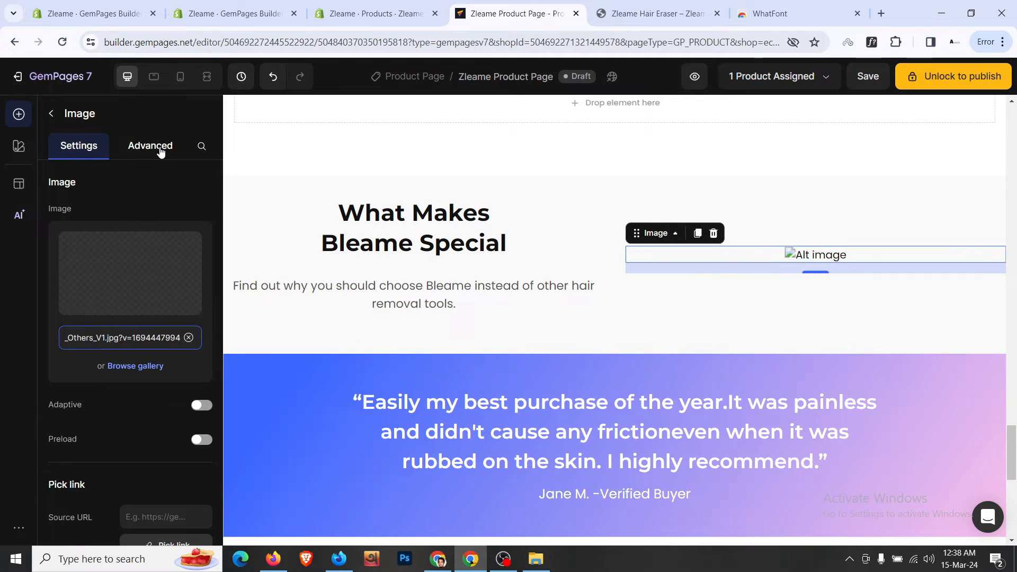
{"action": "left_click", "coordinate": [189, 337]}
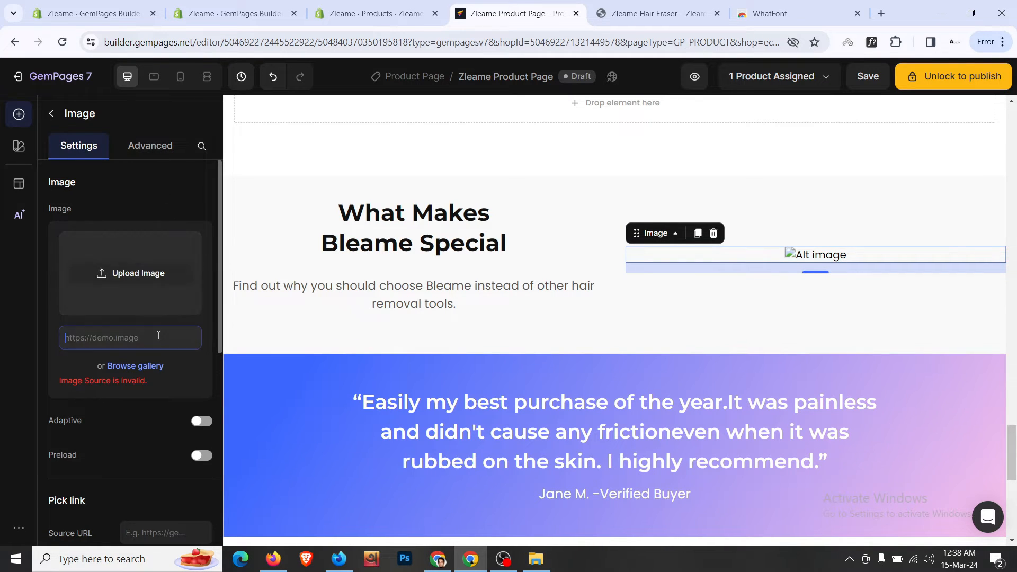
{"action": "key", "text": "ctrl+v"}
- Set the image's bottom margin to 0 and compare the row with the live page
{"action": "left_click", "coordinate": [153, 147]}
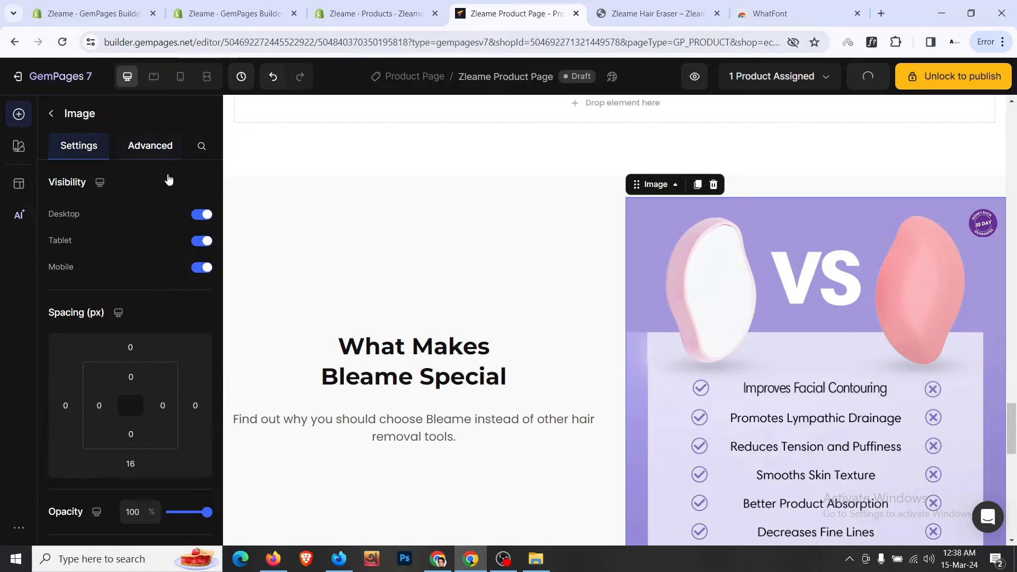
{"action": "left_click", "coordinate": [137, 463]}
{"action": "type", "text": "0"}
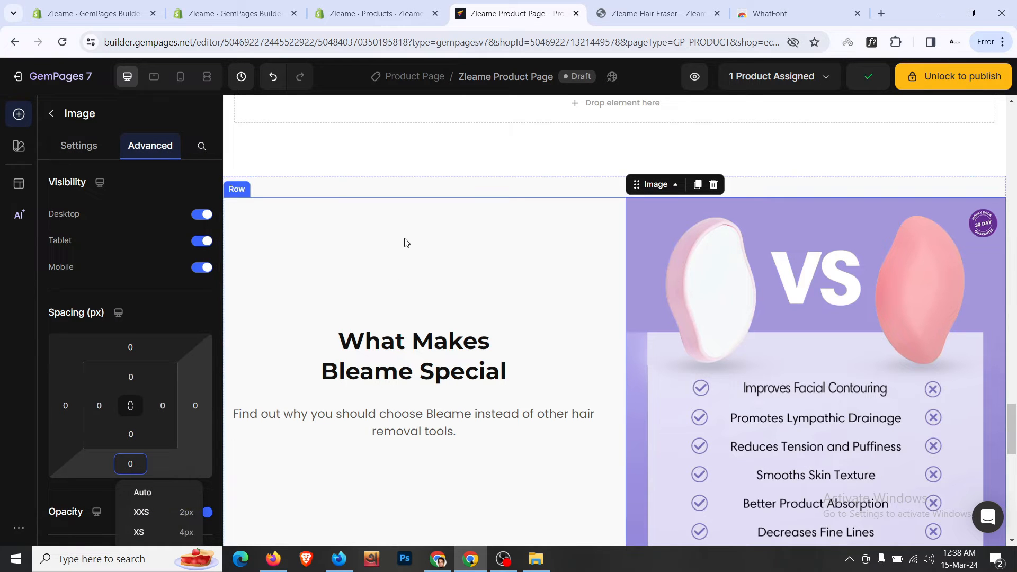
{"action": "left_click", "coordinate": [406, 242]}
{"action": "scroll", "coordinate": [398, 235], "scroll_direction": "down", "scroll_amount": 3}
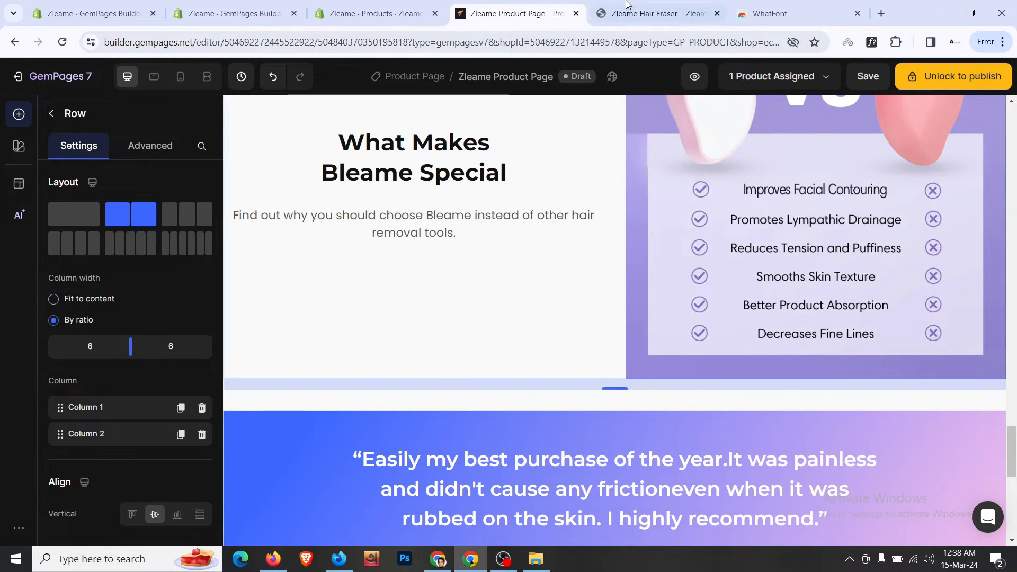
{"action": "key", "text": "ctrl+Tab"}
{"action": "scroll", "coordinate": [516, 206], "scroll_direction": "down", "scroll_amount": 5}
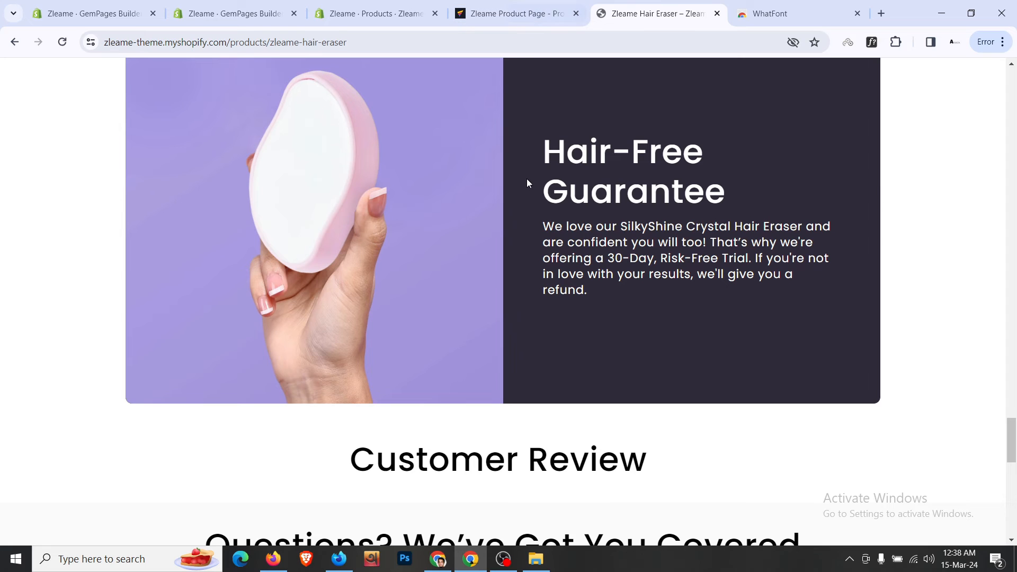
- Delete the blue testimonial quote section sitting above 'Try Us Risk Free'
{"action": "scroll", "coordinate": [524, 212], "scroll_direction": "up", "scroll_amount": 3}
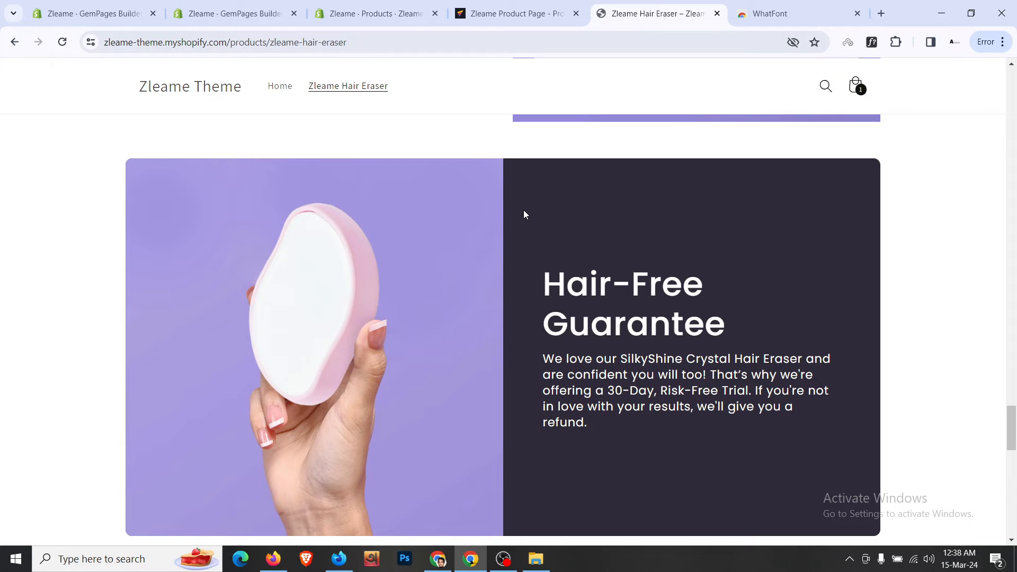
{"action": "scroll", "coordinate": [524, 214], "scroll_direction": "down", "scroll_amount": 5}
{"action": "scroll", "coordinate": [524, 213], "scroll_direction": "down", "scroll_amount": 1}
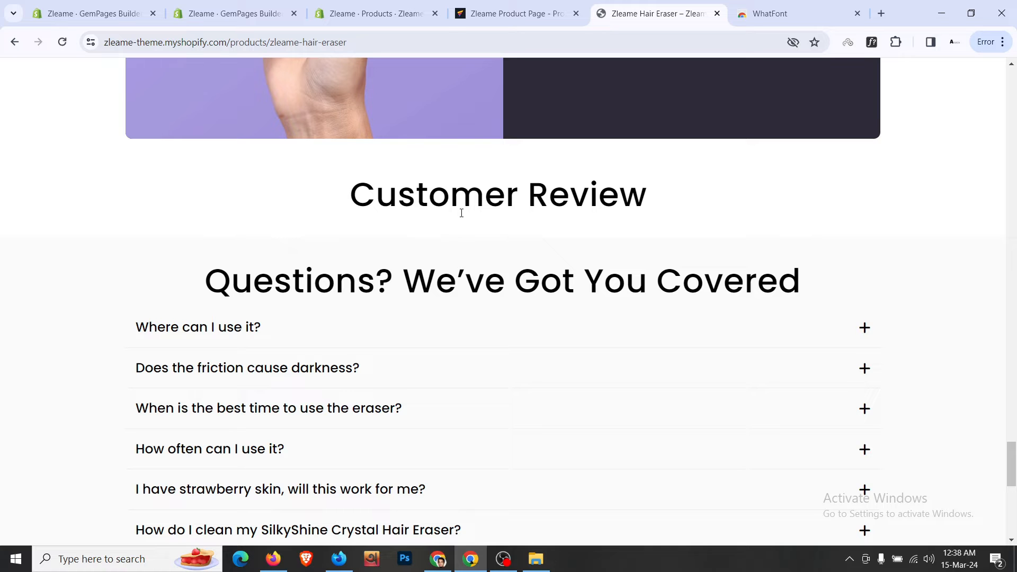
{"action": "scroll", "coordinate": [462, 213], "scroll_direction": "down", "scroll_amount": 4}
{"action": "scroll", "coordinate": [461, 214], "scroll_direction": "up", "scroll_amount": 4}
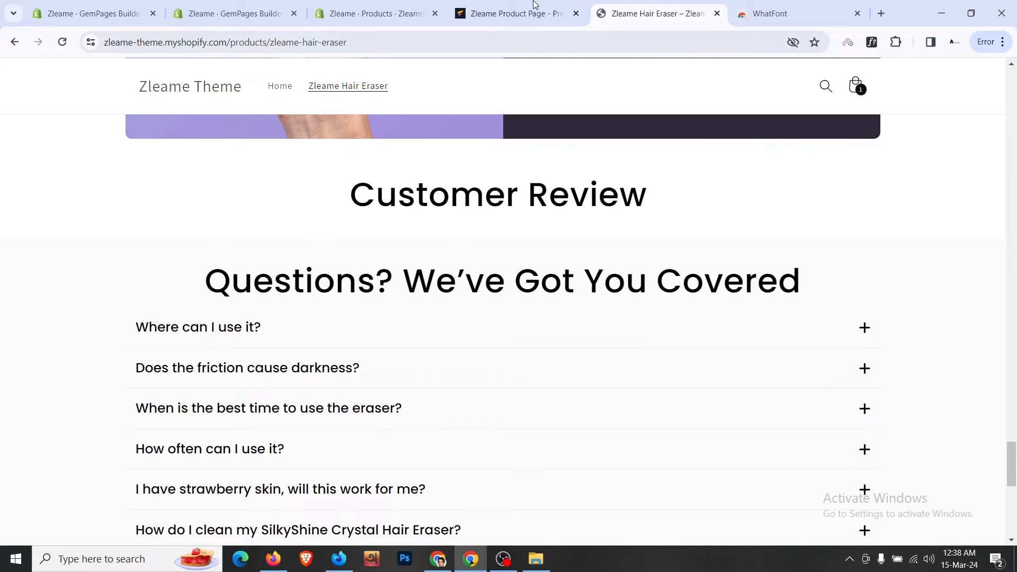
{"action": "left_click", "coordinate": [535, 5]}
{"action": "scroll", "coordinate": [592, 241], "scroll_direction": "down", "scroll_amount": 6}
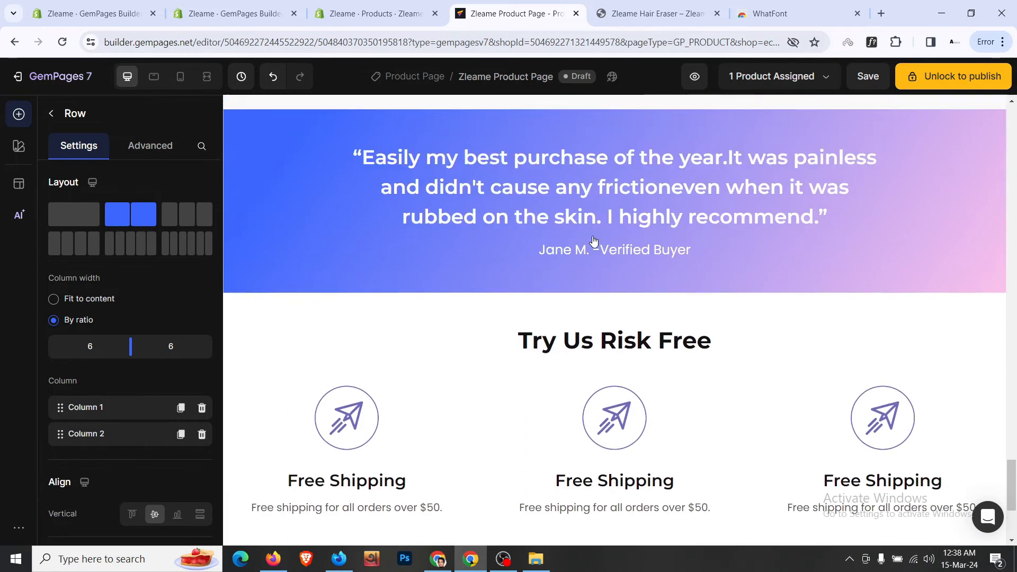
{"action": "scroll", "coordinate": [594, 241], "scroll_direction": "up", "scroll_amount": 2}
{"action": "left_click", "coordinate": [304, 244]}
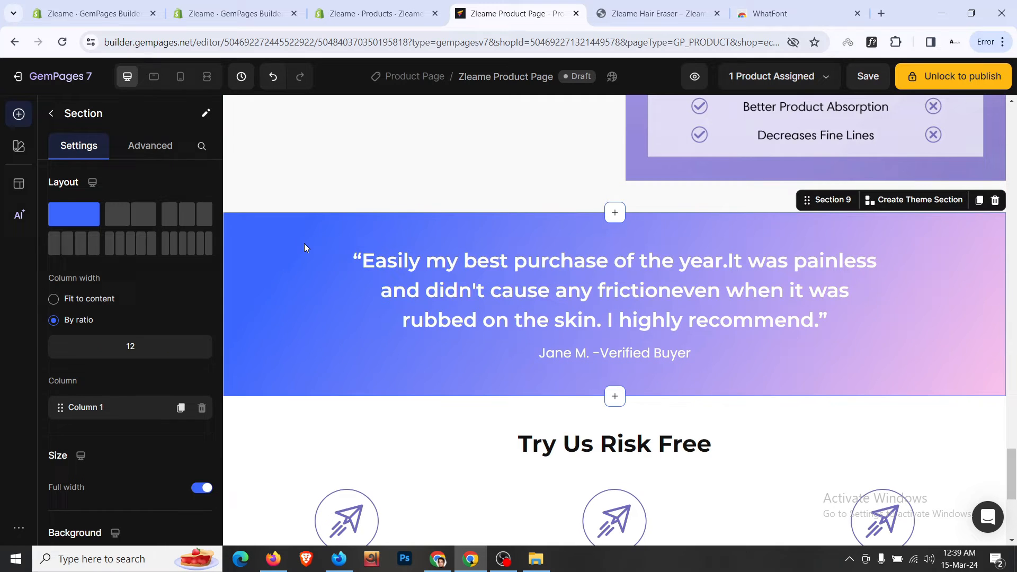
{"action": "left_click", "coordinate": [995, 200]}
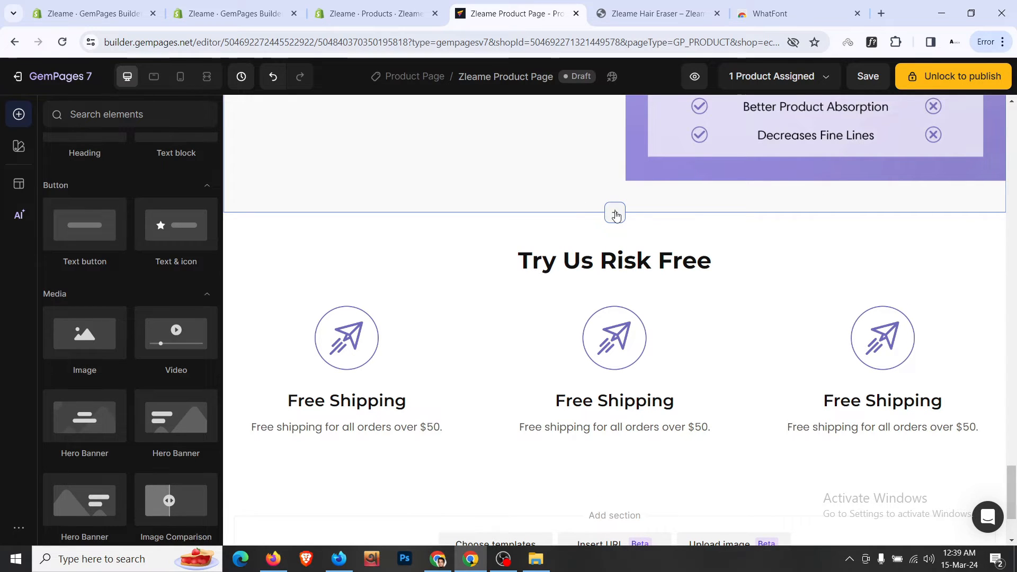
- Insert the 'FAQ - Style 1' template from the FAQs category below the VS comparison
{"action": "left_click", "coordinate": [615, 213]}
{"action": "left_click", "coordinate": [523, 262]}
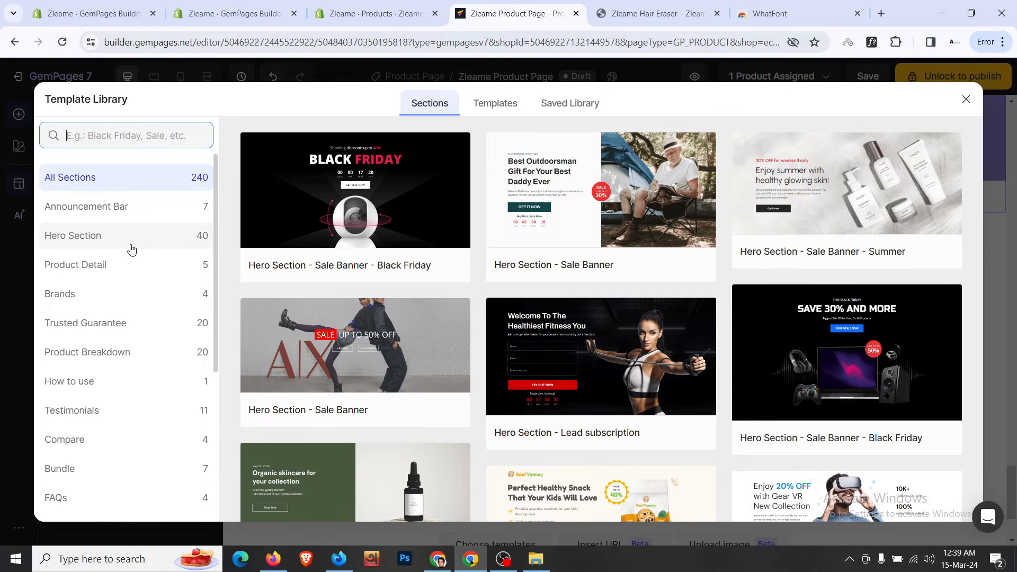
{"action": "scroll", "coordinate": [132, 249], "scroll_direction": "down", "scroll_amount": 1}
{"action": "left_click", "coordinate": [77, 351]}
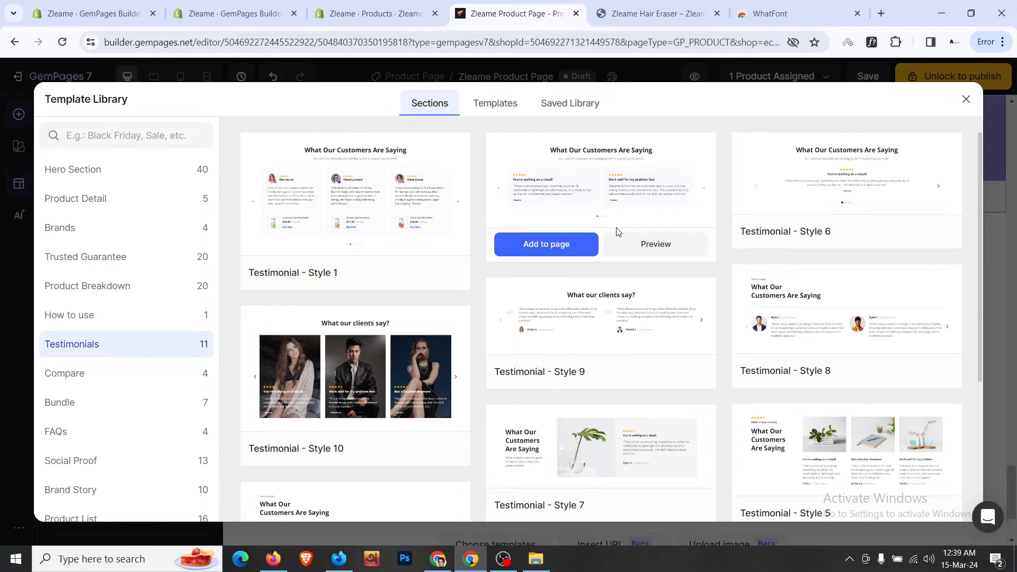
{"action": "scroll", "coordinate": [617, 232], "scroll_direction": "down", "scroll_amount": 4}
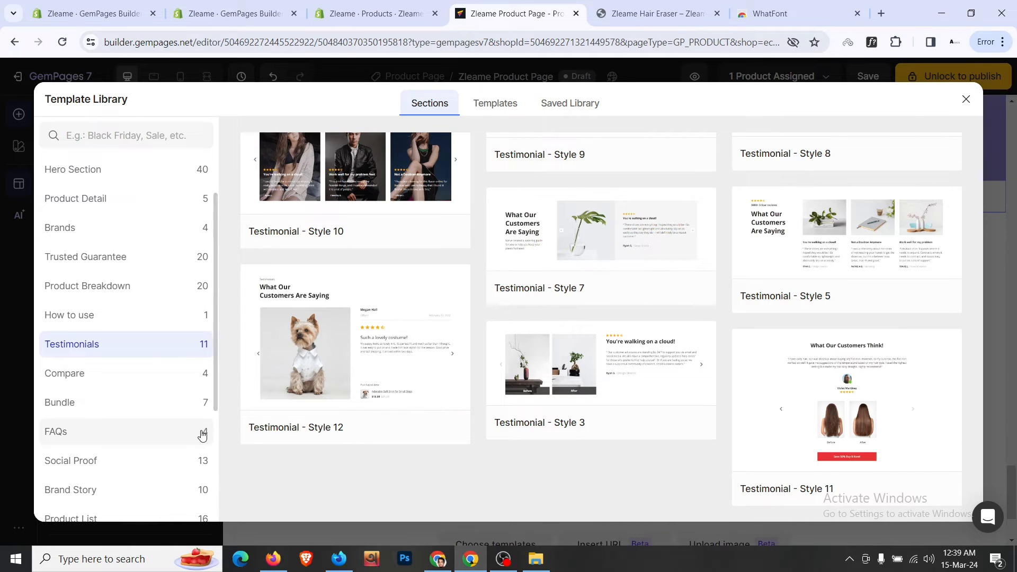
{"action": "scroll", "coordinate": [180, 424], "scroll_direction": "down", "scroll_amount": 3}
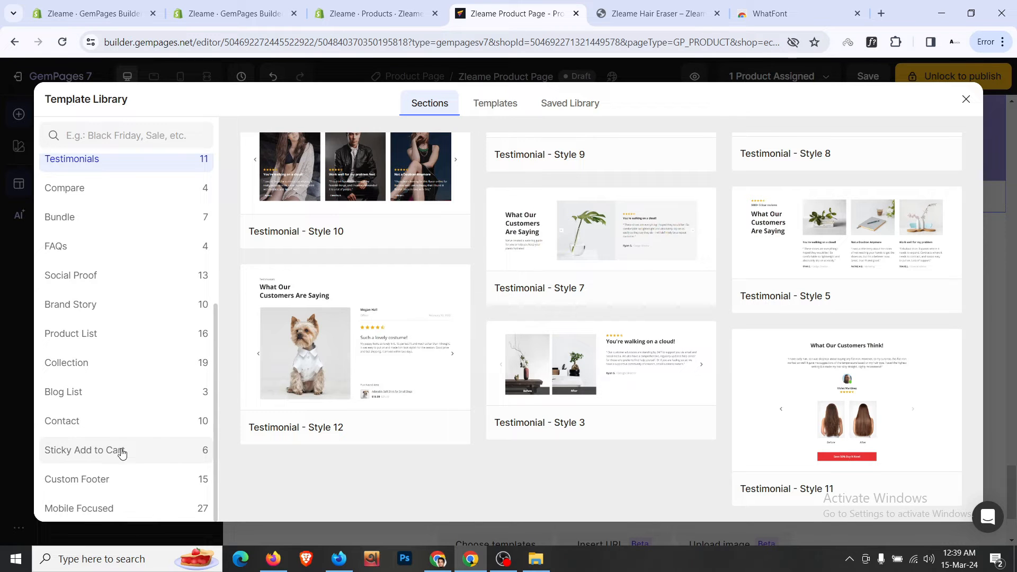
{"action": "left_click", "coordinate": [138, 256]}
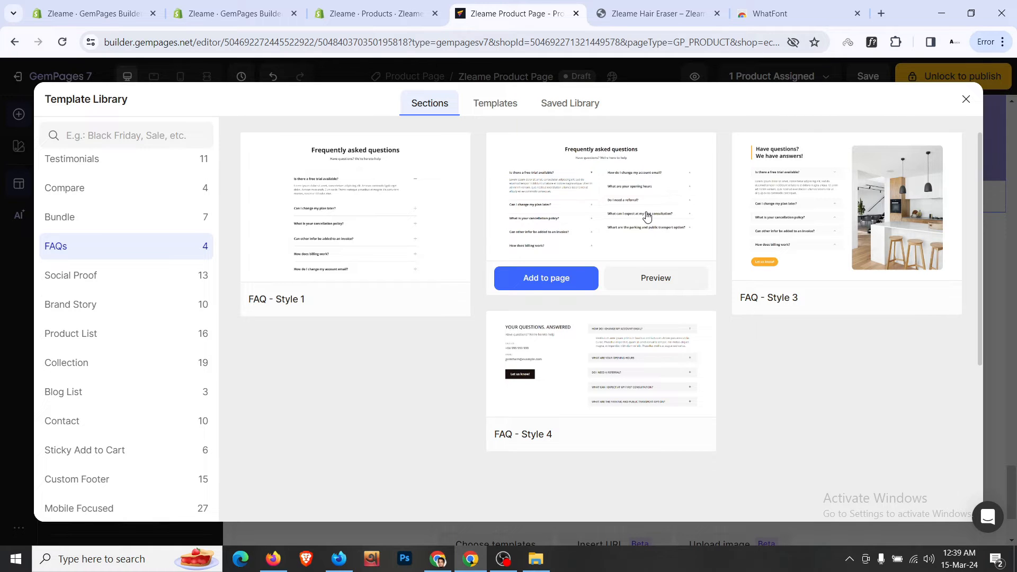
{"action": "left_click", "coordinate": [654, 13]}
{"action": "left_click", "coordinate": [511, 13]}
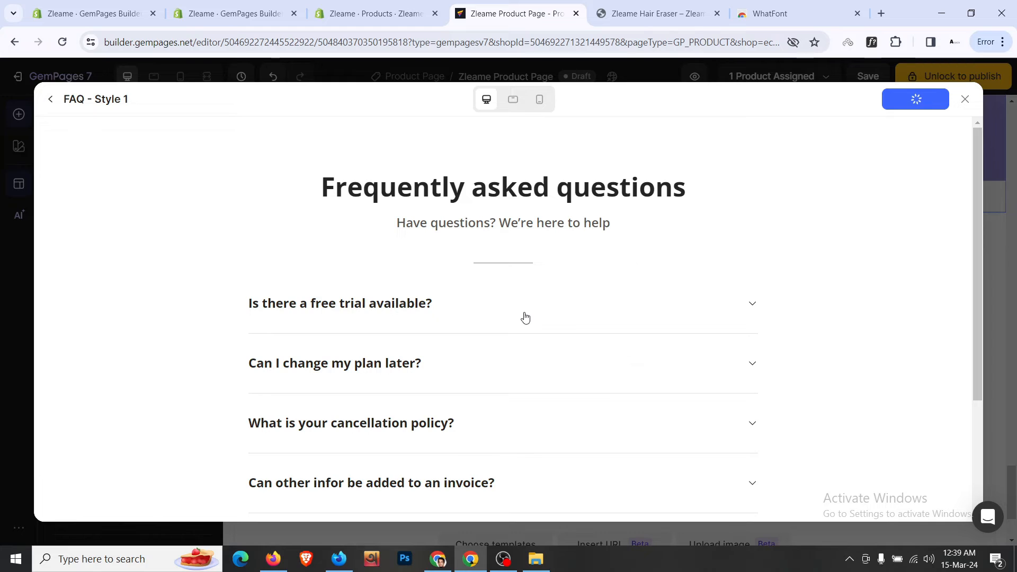
{"action": "scroll", "coordinate": [527, 310], "scroll_direction": "up", "scroll_amount": 2}
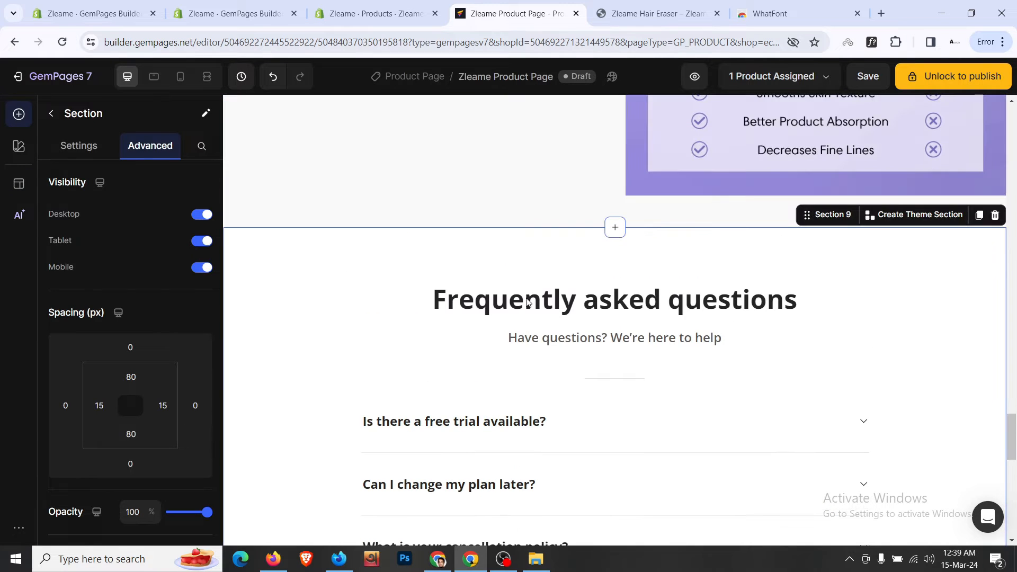
- Set the FAQ section's top and bottom padding to 32 px and left/right padding to 0
{"action": "left_click", "coordinate": [130, 377]}
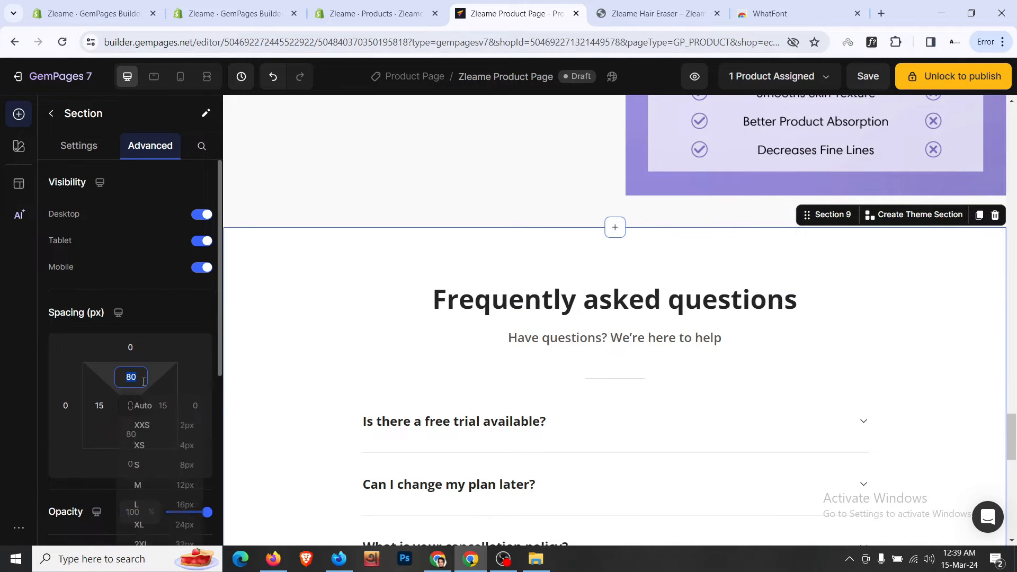
{"action": "left_click", "coordinate": [181, 478]}
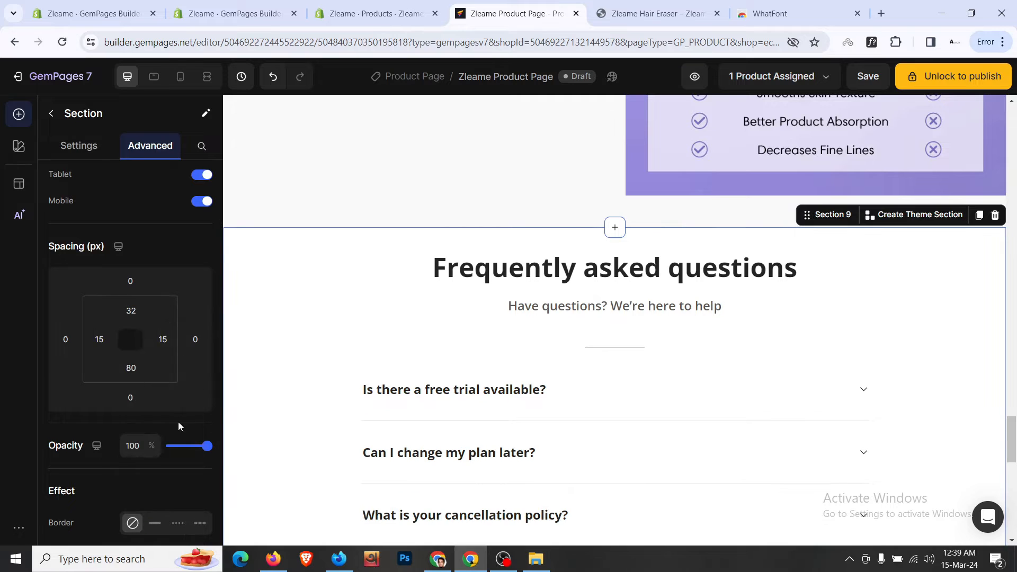
{"action": "left_click", "coordinate": [131, 301]}
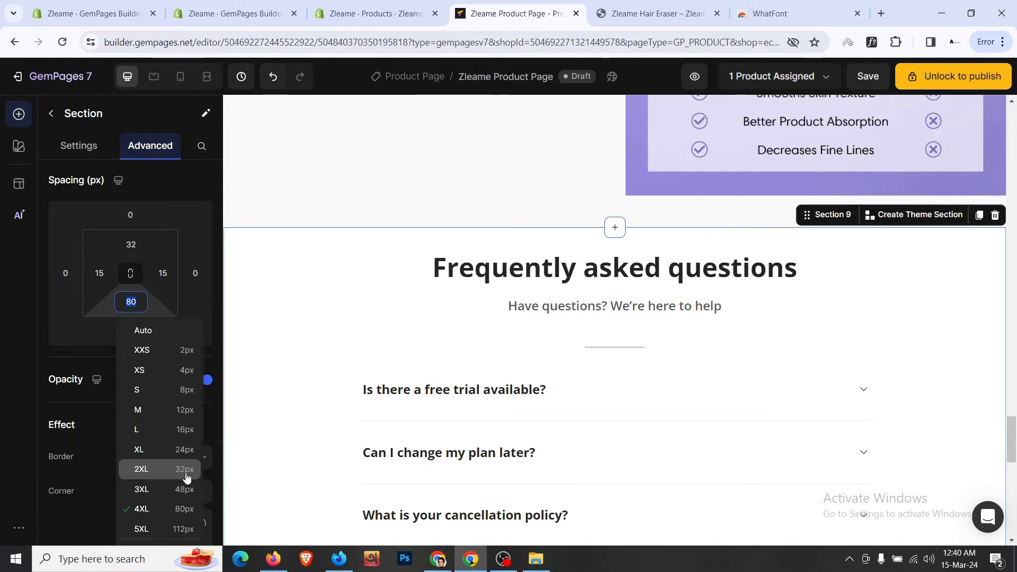
{"action": "left_click", "coordinate": [186, 478]}
{"action": "left_click", "coordinate": [100, 271]}
{"action": "type", "text": "0"}
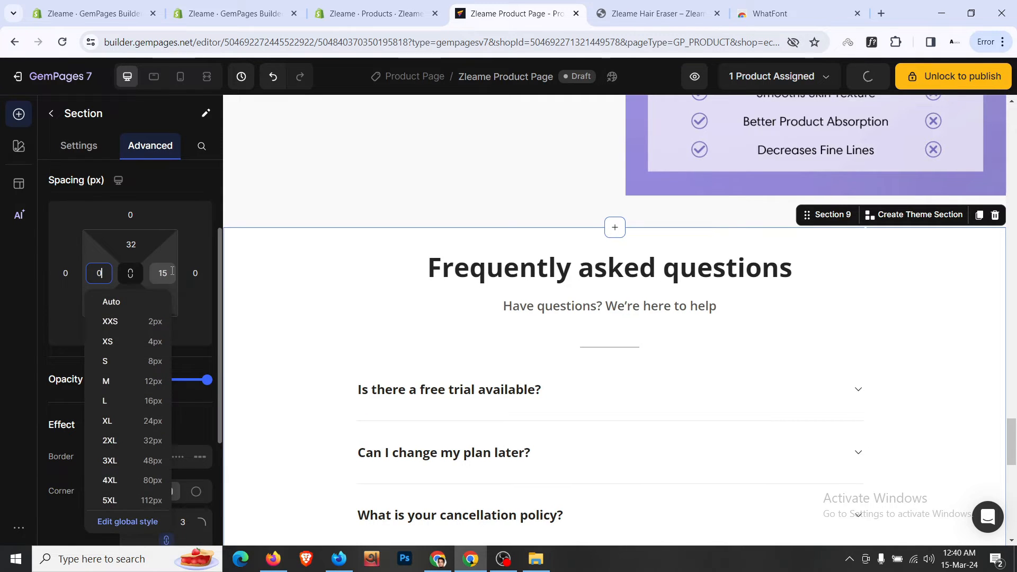
{"action": "left_click", "coordinate": [162, 273]}
{"action": "type", "text": "0"}
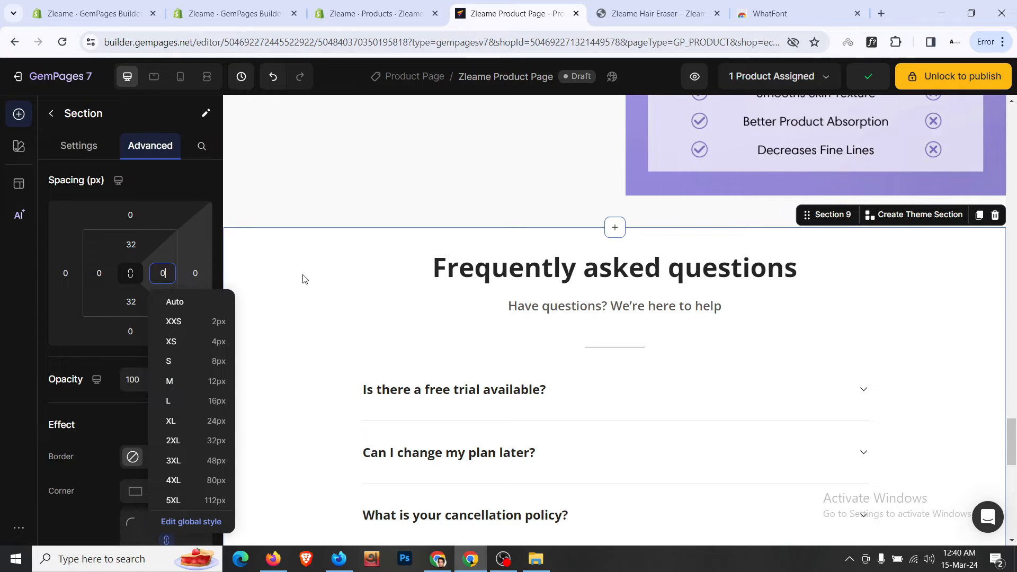
- Apply the Heading 3 style to the 'Frequently asked questions' heading
{"action": "left_click", "coordinate": [371, 267]}
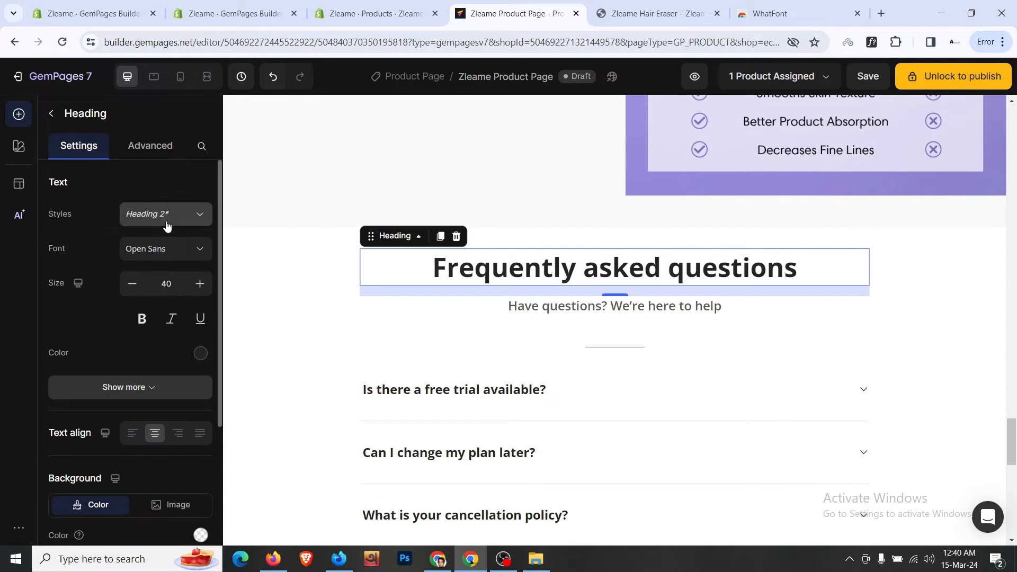
{"action": "left_click", "coordinate": [167, 214]}
{"action": "left_click", "coordinate": [168, 293]}
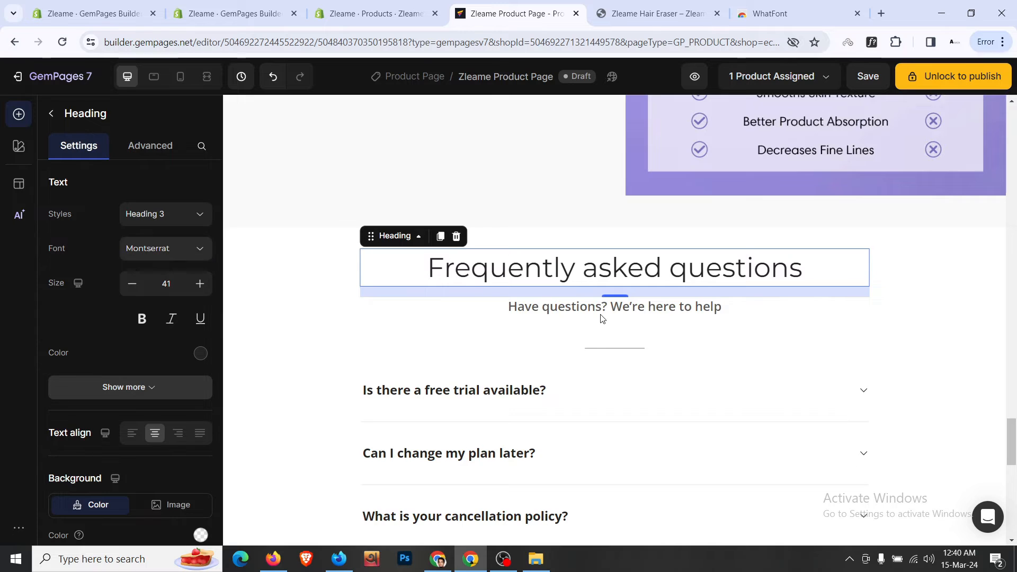
{"action": "scroll", "coordinate": [603, 318], "scroll_direction": "up", "scroll_amount": 8}
{"action": "scroll", "coordinate": [602, 318], "scroll_direction": "down", "scroll_amount": 3}
- Duplicate the bold 'What Makes Bleame Special' heading and drag the copy into the FAQ section
{"action": "right_click", "coordinate": [485, 255]}
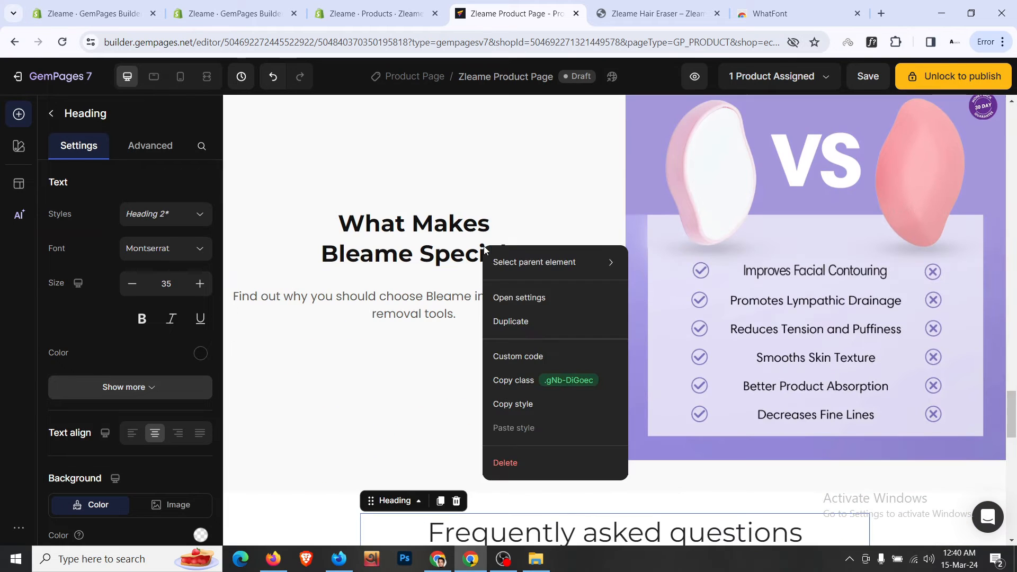
{"action": "left_click", "coordinate": [529, 323]}
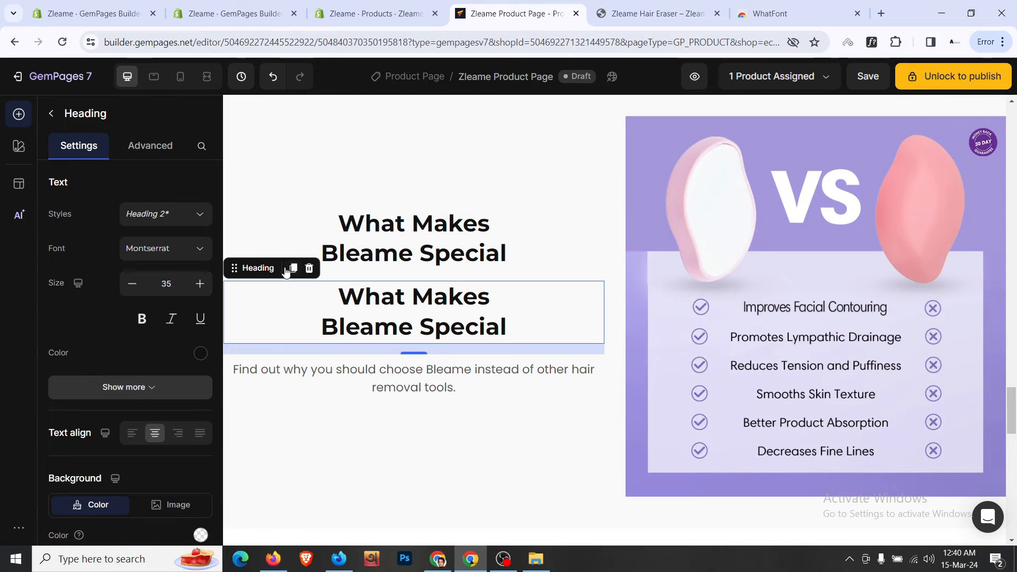
{"action": "left_click_drag", "start_coordinate": [234, 268], "coordinate": [690, 270]}
{"action": "right_click", "coordinate": [698, 252]}
{"action": "left_click", "coordinate": [599, 265]}
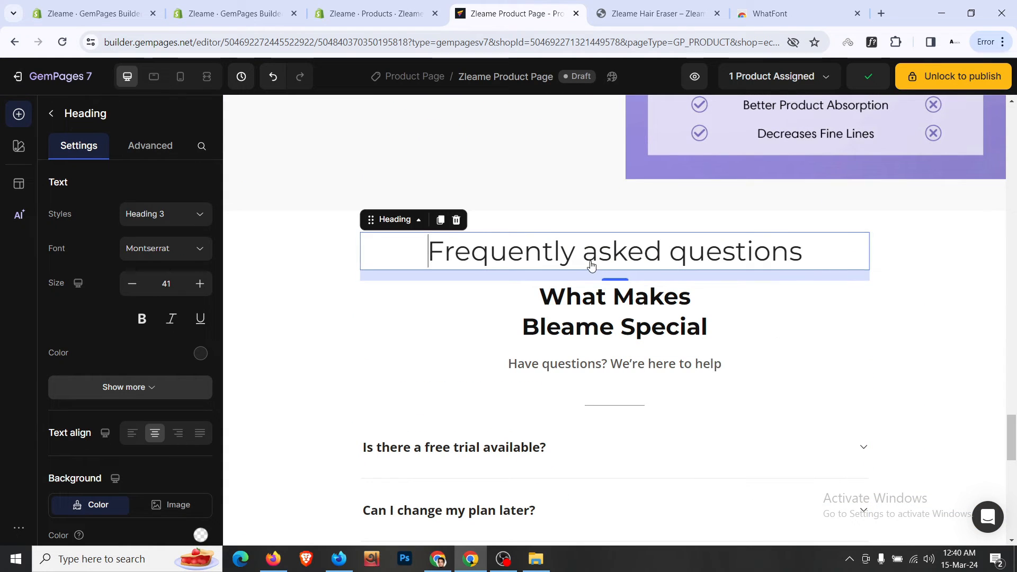
{"action": "double_click", "coordinate": [597, 251]}
{"action": "key", "text": "ctrl+a"}
{"action": "left_click", "coordinate": [628, 316]}
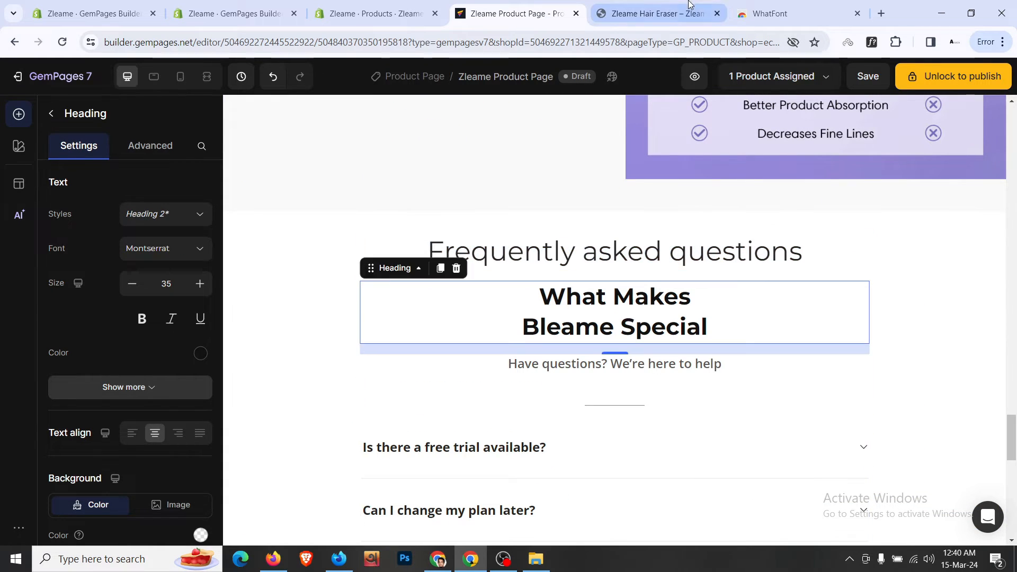
- Change the copied heading's text to 'Questions? We've Got You Covered'
{"action": "left_click", "coordinate": [657, 13]}
{"action": "triple_click", "coordinate": [446, 279]}
{"action": "key", "text": "ctrl+c"}
{"action": "left_click", "coordinate": [541, 4]}
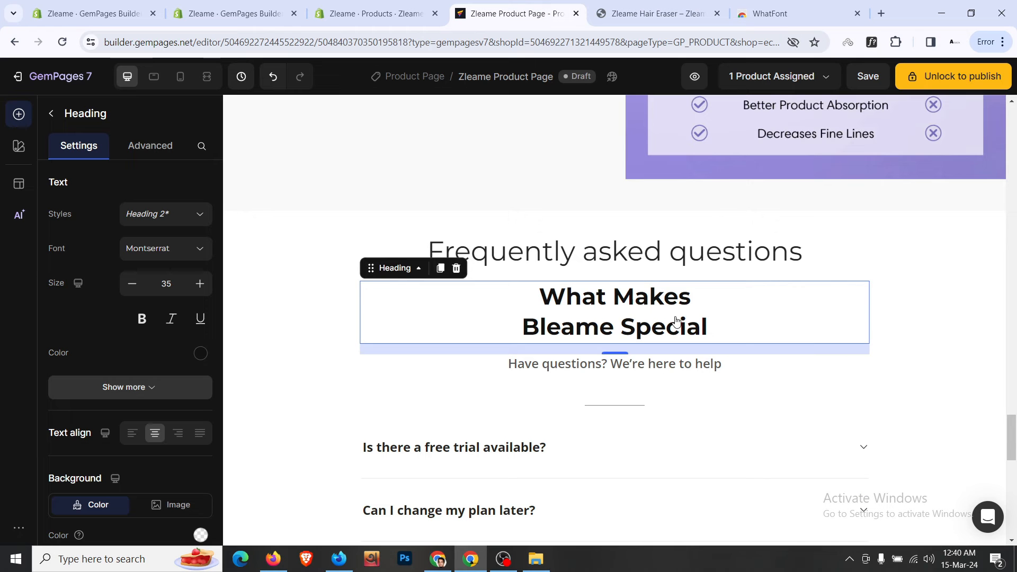
{"action": "left_click", "coordinate": [704, 318]}
{"action": "key", "text": "ctrl+a"}
{"action": "key", "text": "ctrl+v"}
{"action": "key", "text": "BackSpace"}
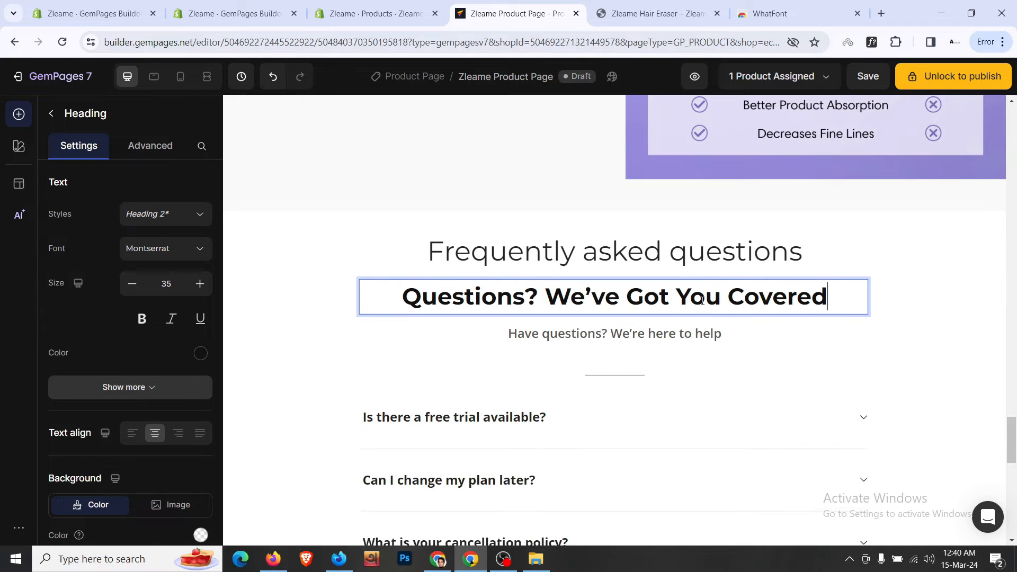
- Delete the original 'Frequently asked questions' heading
{"action": "right_click", "coordinate": [668, 259]}
{"action": "left_click", "coordinate": [714, 472]}
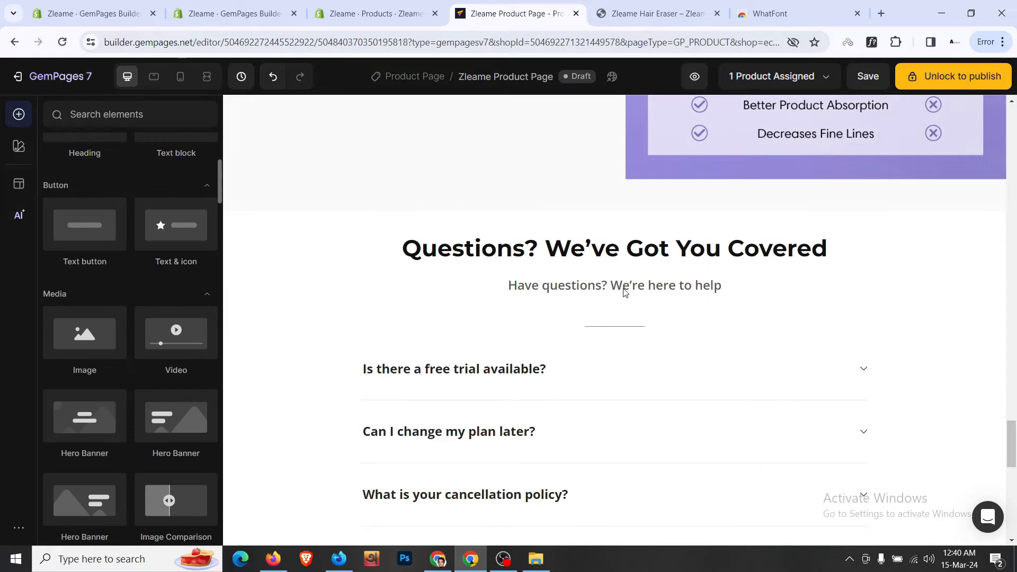
{"action": "right_click", "coordinate": [623, 290]}
- Delete the 'Have questions?' subtitle and the divider line under the title
{"action": "key", "text": "Delete"}
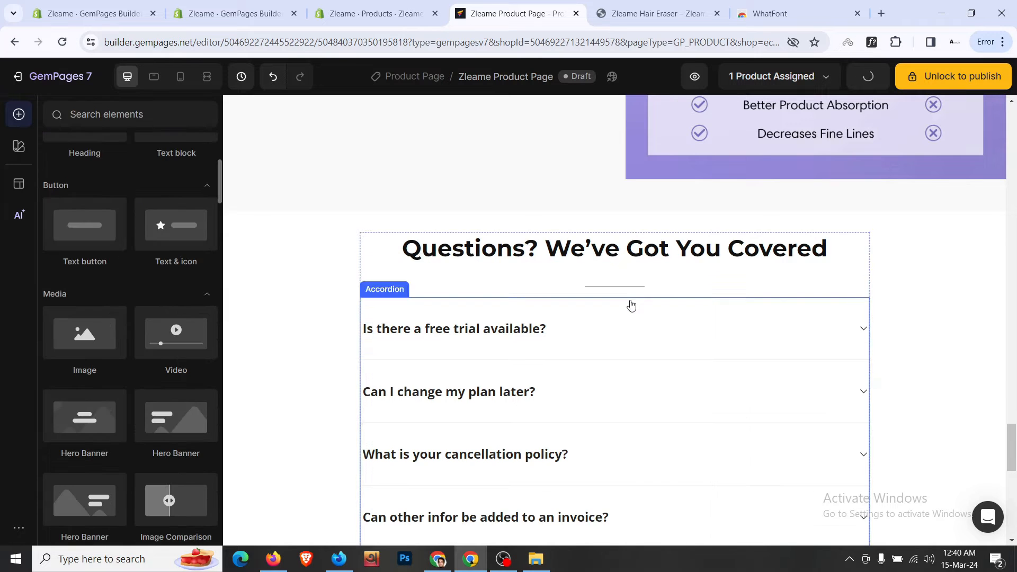
{"action": "right_click", "coordinate": [629, 289]}
{"action": "key", "text": "Delete"}
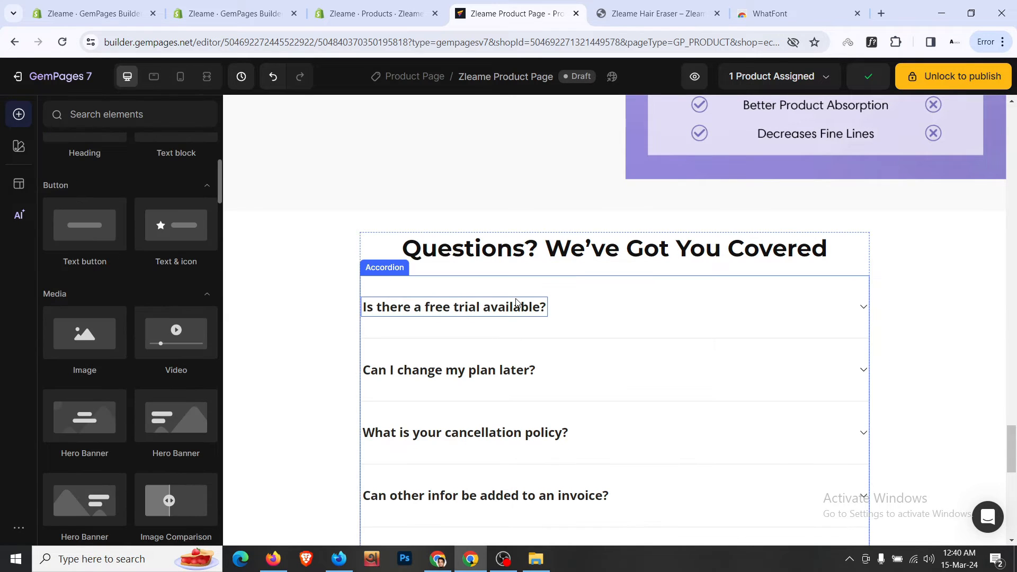
- Set the accordion header padding top and bottom to 16 (L)
{"action": "left_click", "coordinate": [546, 291]}
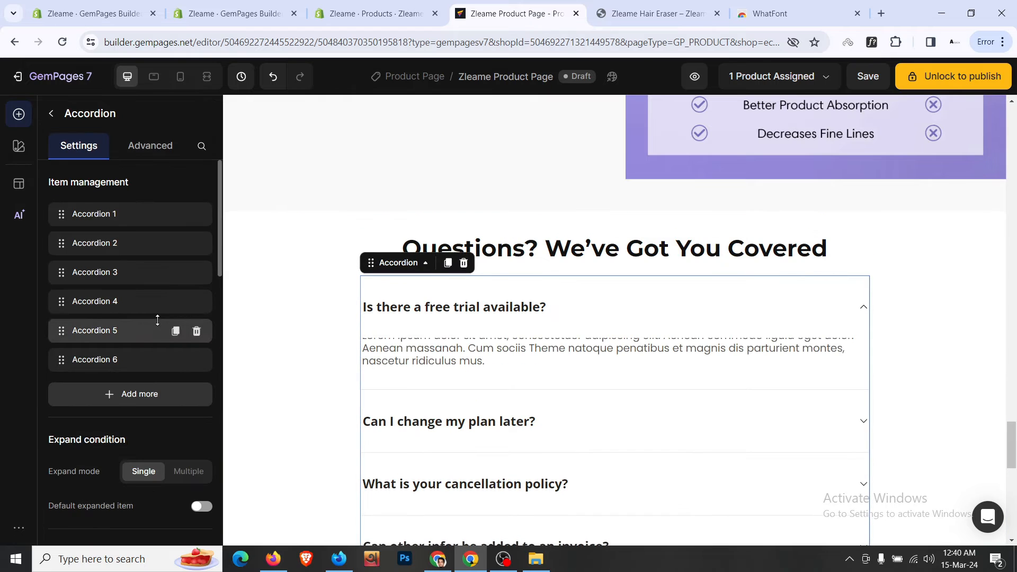
{"action": "scroll", "coordinate": [137, 292], "scroll_direction": "down", "scroll_amount": 10}
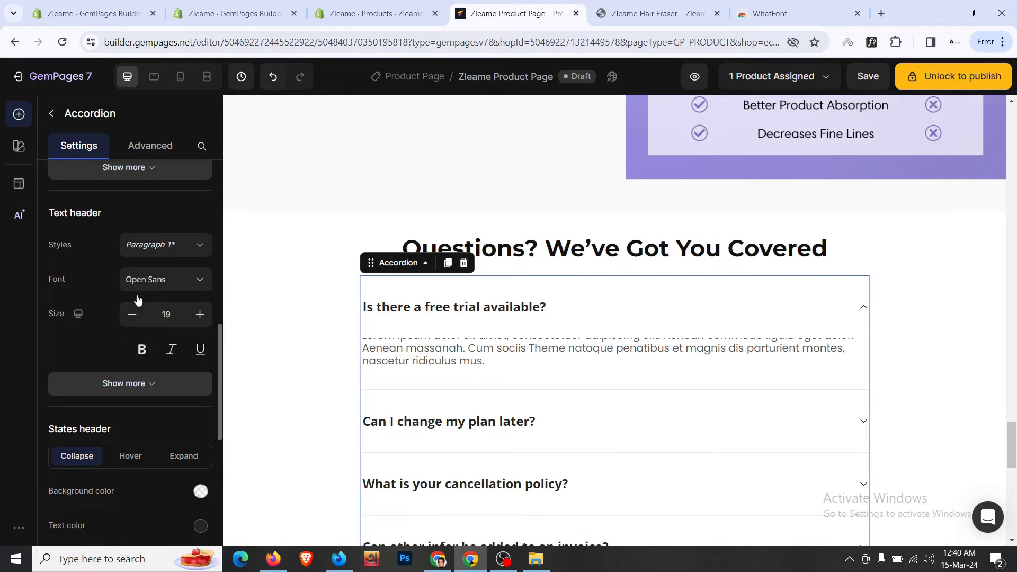
{"action": "scroll", "coordinate": [137, 294], "scroll_direction": "down", "scroll_amount": 3}
{"action": "left_click", "coordinate": [154, 370]}
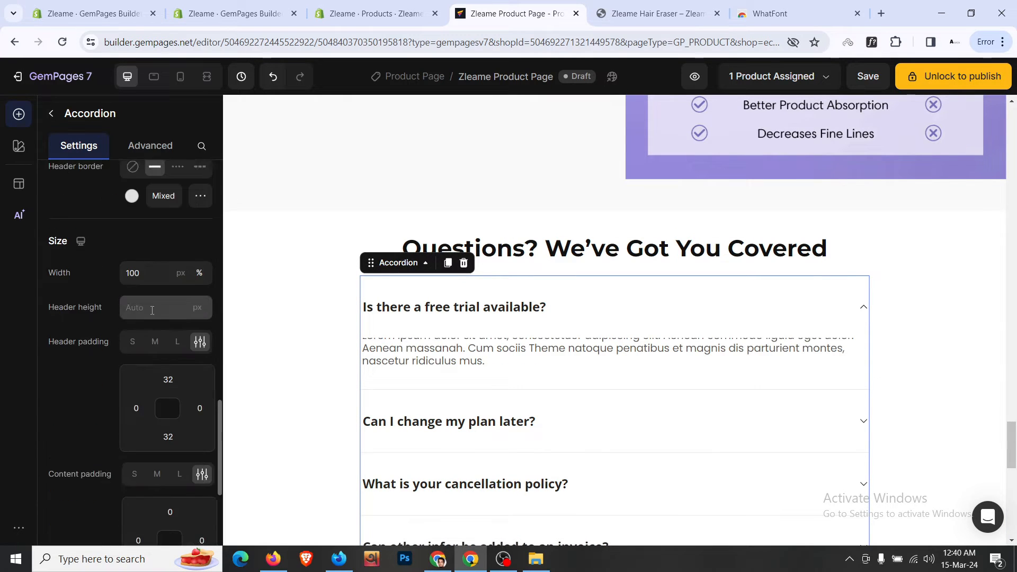
{"action": "scroll", "coordinate": [151, 315], "scroll_direction": "down", "scroll_amount": 3}
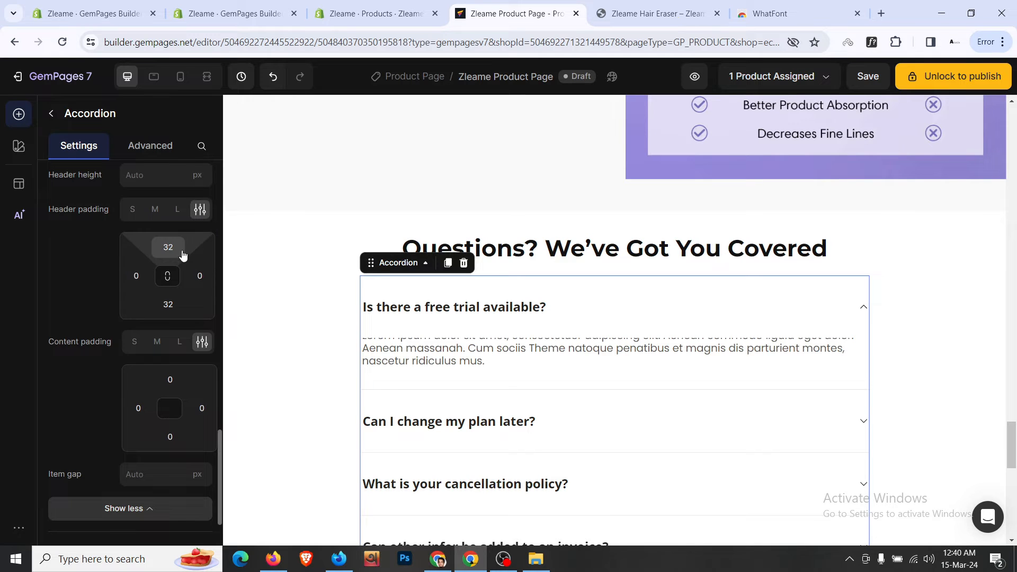
{"action": "left_click", "coordinate": [212, 375]}
{"action": "left_click", "coordinate": [167, 304]}
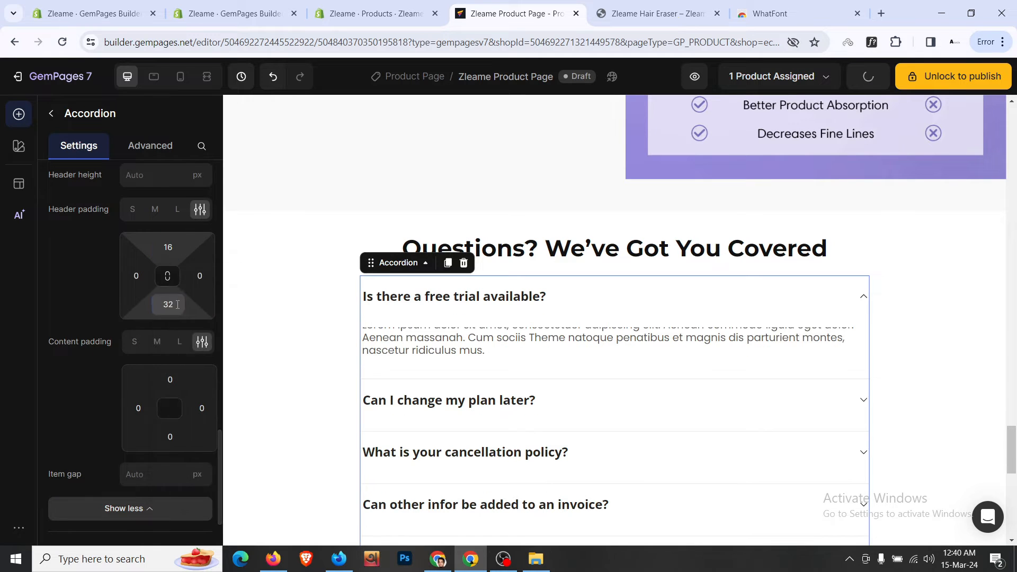
{"action": "left_click", "coordinate": [212, 432]}
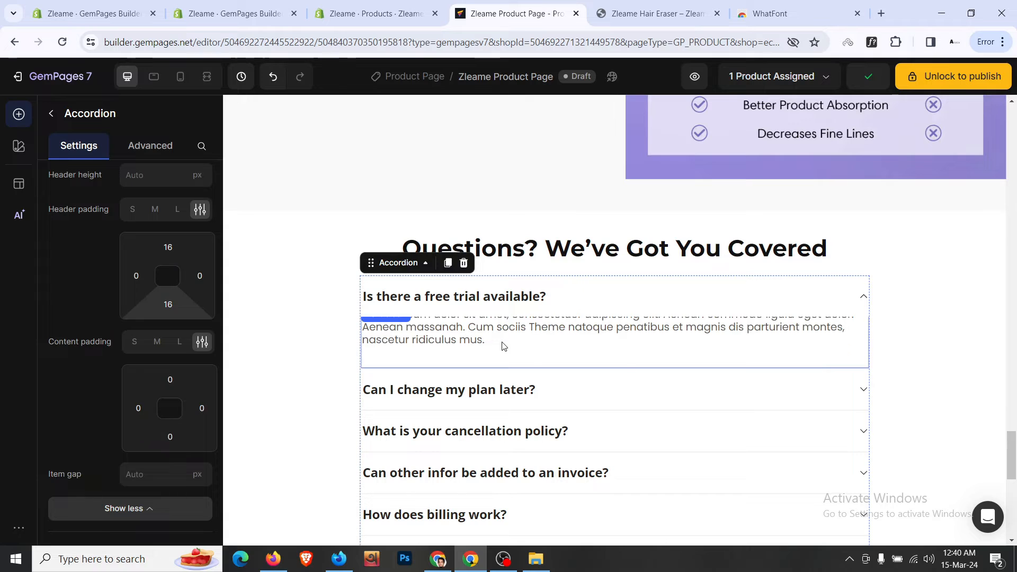
- Give the answer text block a 0 top margin and 16 px top and bottom padding
{"action": "left_click", "coordinate": [503, 346]}
{"action": "left_click", "coordinate": [150, 145]}
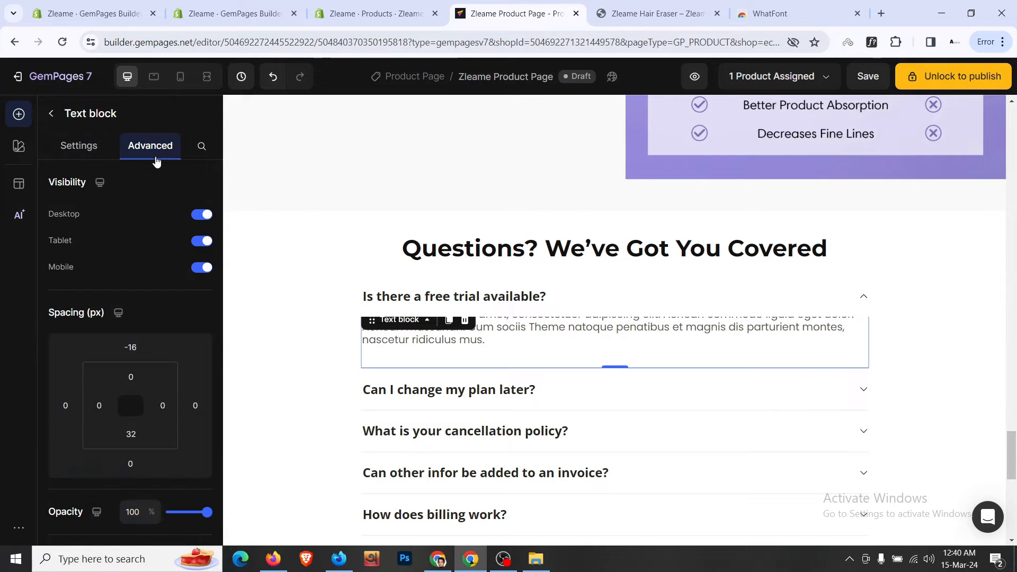
{"action": "left_click", "coordinate": [139, 344]}
{"action": "type", "text": "0"}
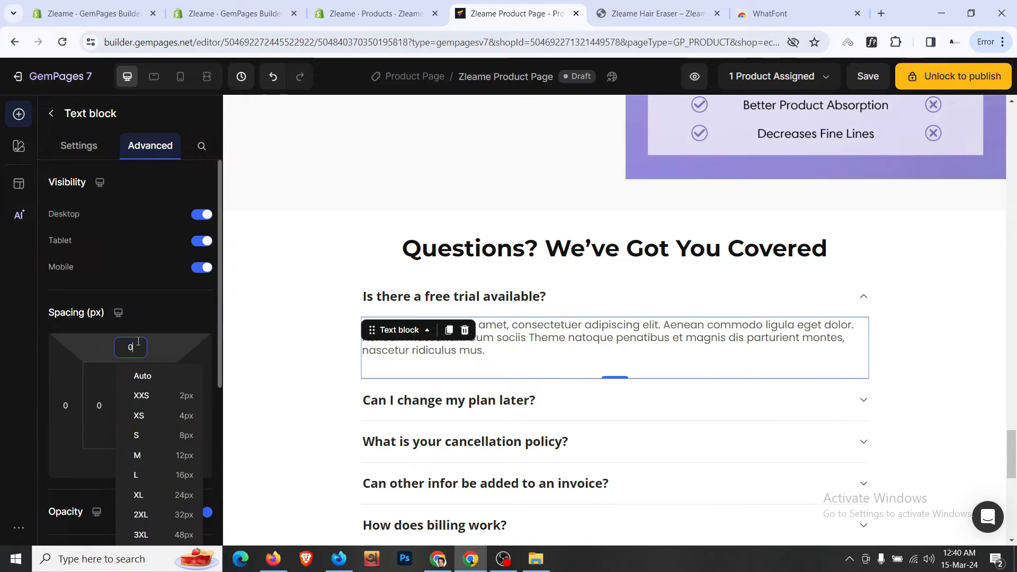
{"action": "key", "text": "Tab"}
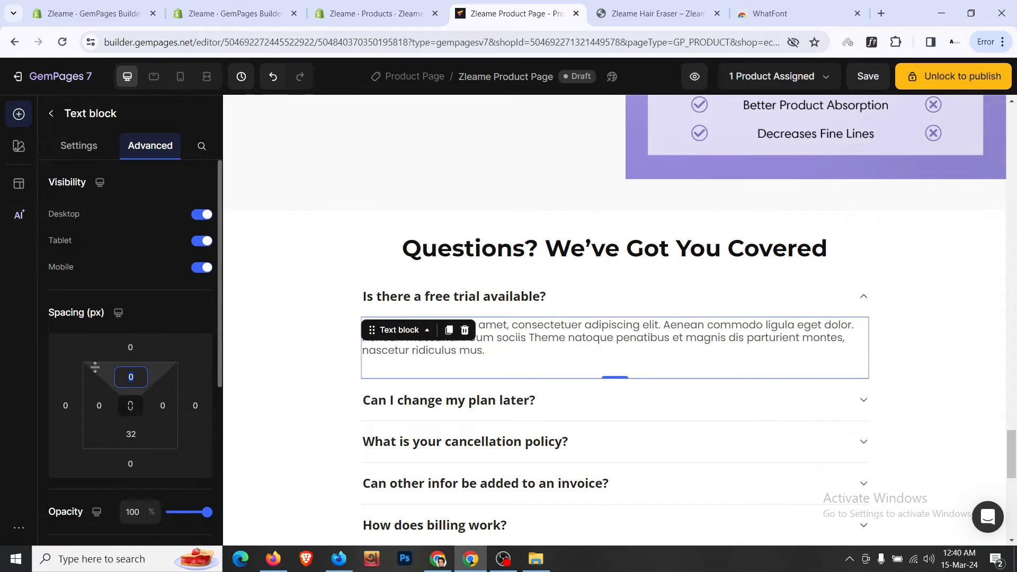
{"action": "left_click", "coordinate": [134, 378]}
{"action": "left_click", "coordinate": [193, 505]}
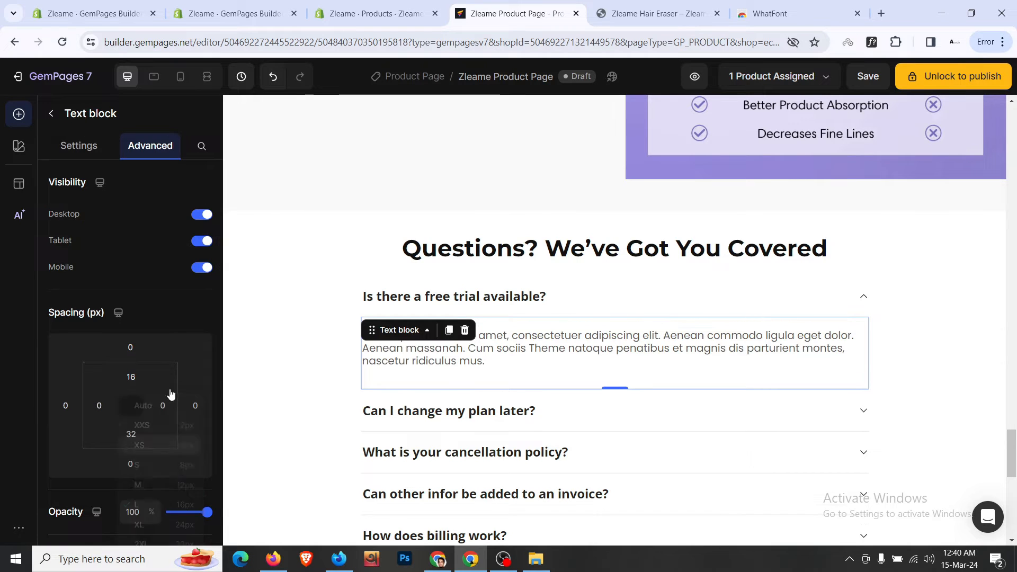
{"action": "scroll", "coordinate": [151, 375], "scroll_direction": "down", "scroll_amount": 3}
{"action": "left_click", "coordinate": [130, 302]}
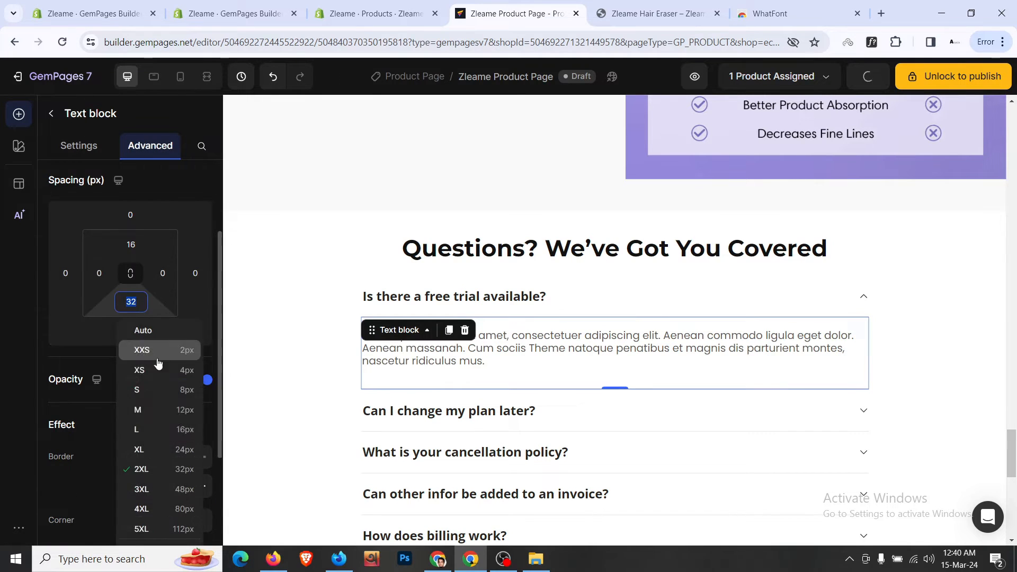
{"action": "left_click", "coordinate": [185, 428]}
{"action": "left_click", "coordinate": [320, 372]}
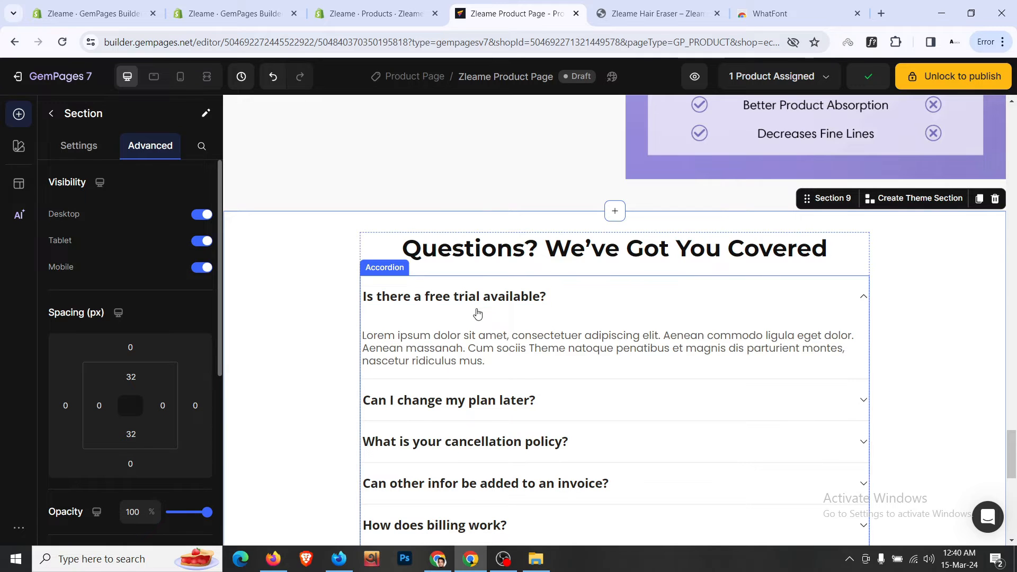
{"action": "left_click", "coordinate": [775, 298]}
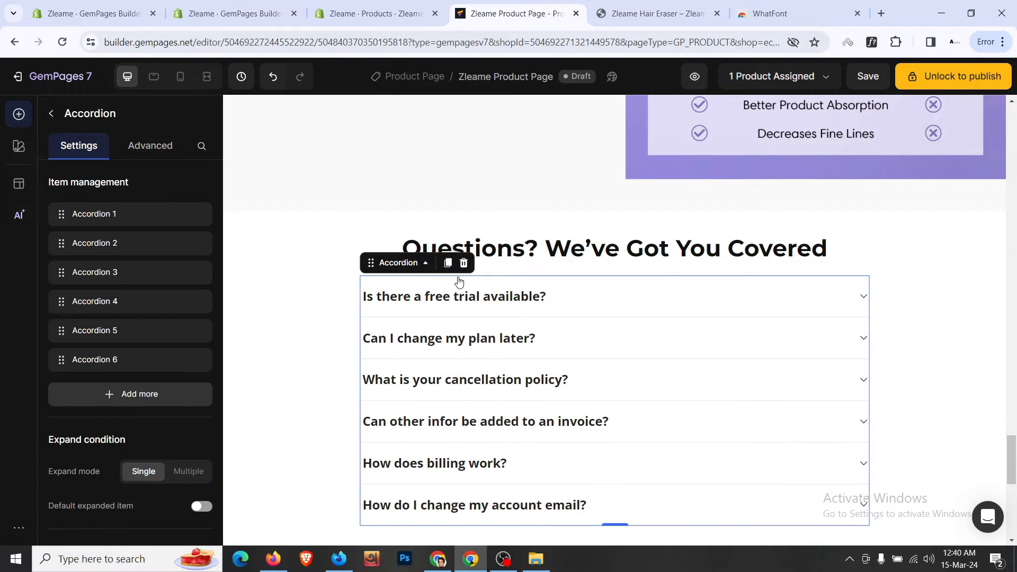
{"action": "left_click", "coordinate": [342, 295]}
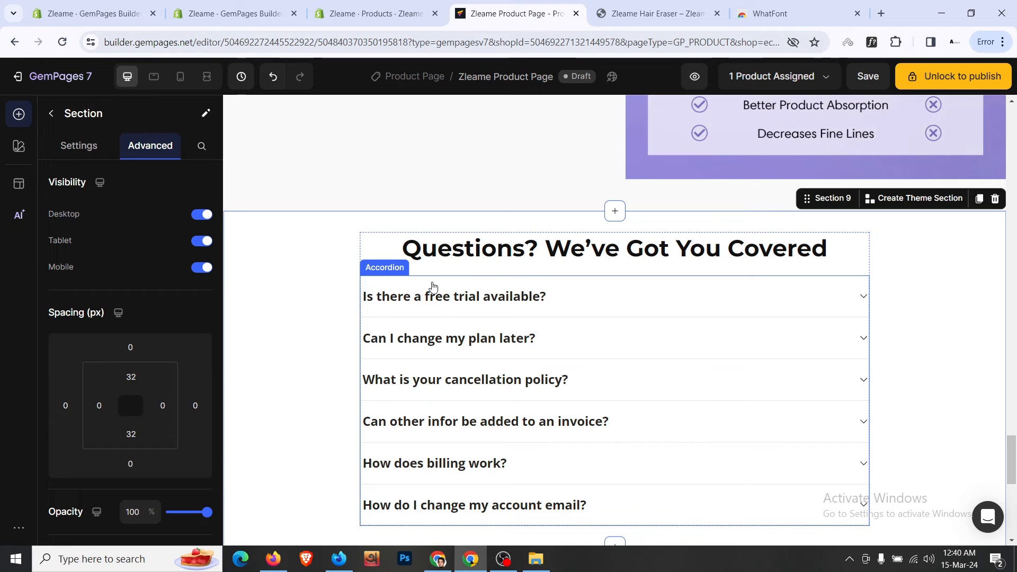
- Apply the Paragraph 2 text style to the FAQ question headers and enlarge them to size 18
{"action": "scroll", "coordinate": [113, 286], "scroll_direction": "down", "scroll_amount": 5}
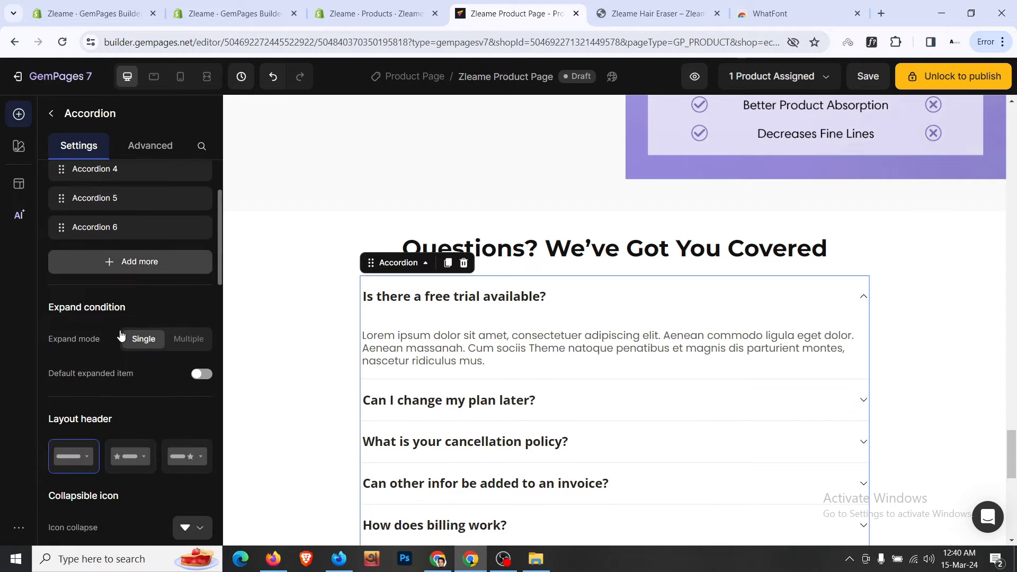
{"action": "scroll", "coordinate": [120, 329], "scroll_direction": "up", "scroll_amount": 2}
{"action": "scroll", "coordinate": [120, 330], "scroll_direction": "up", "scroll_amount": 1}
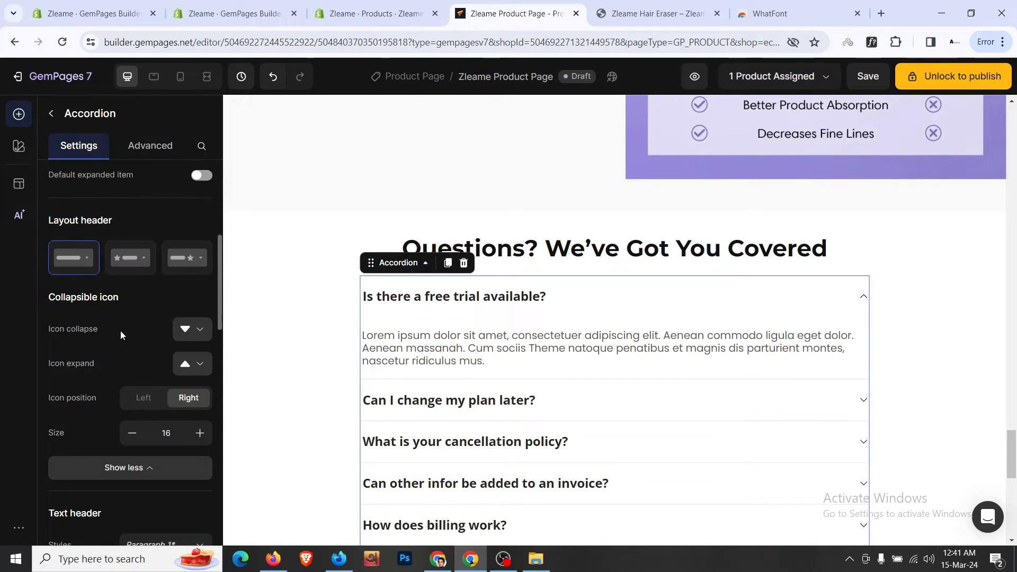
{"action": "scroll", "coordinate": [120, 331], "scroll_direction": "down", "scroll_amount": 3}
{"action": "scroll", "coordinate": [120, 330], "scroll_direction": "down", "scroll_amount": 1}
{"action": "left_click", "coordinate": [159, 281]}
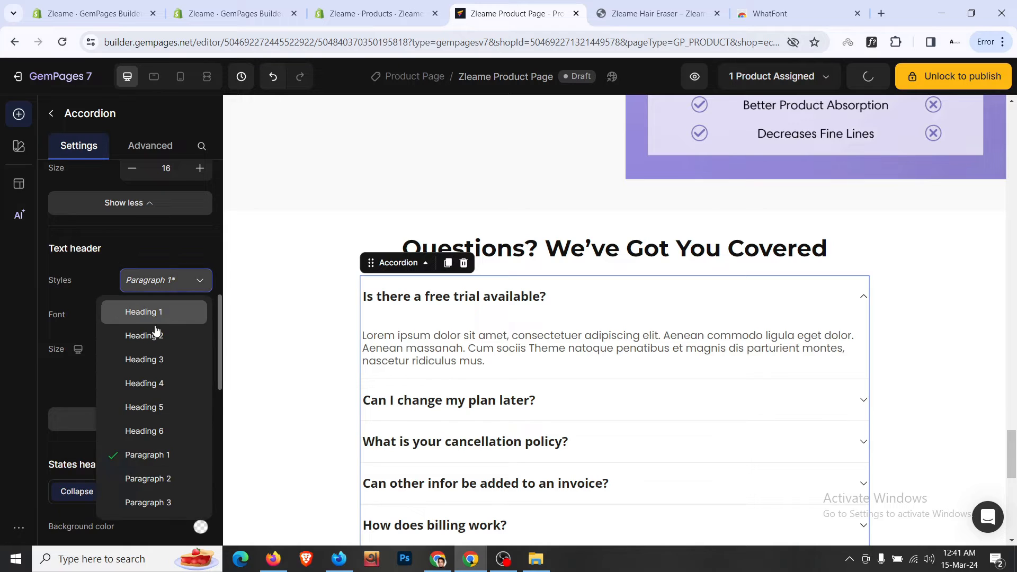
{"action": "left_click", "coordinate": [182, 478]}
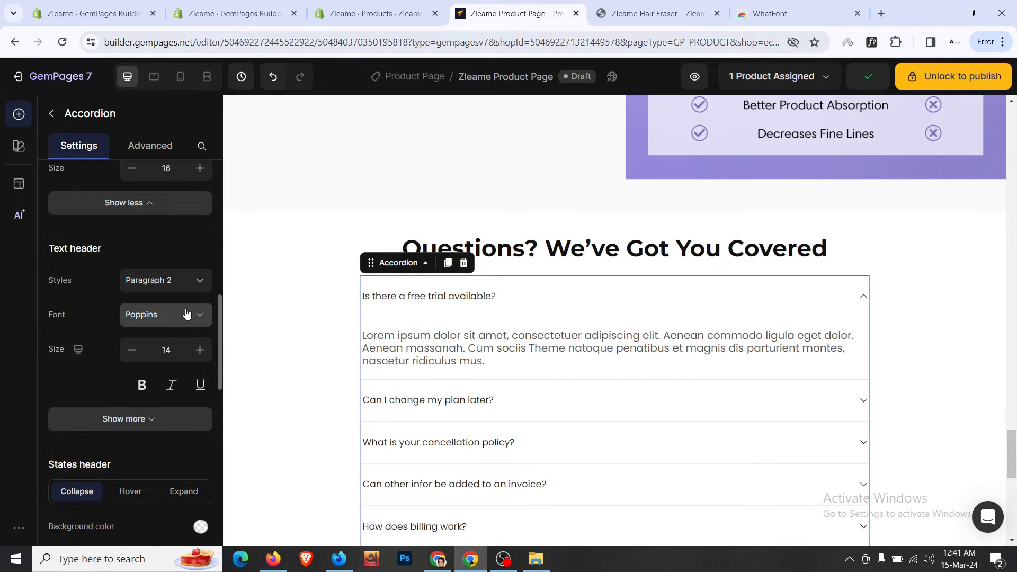
{"action": "left_click", "coordinate": [200, 350]}
{"action": "left_click", "coordinate": [199, 351]}
{"action": "left_click", "coordinate": [200, 350]}
{"action": "left_click", "coordinate": [200, 350]}
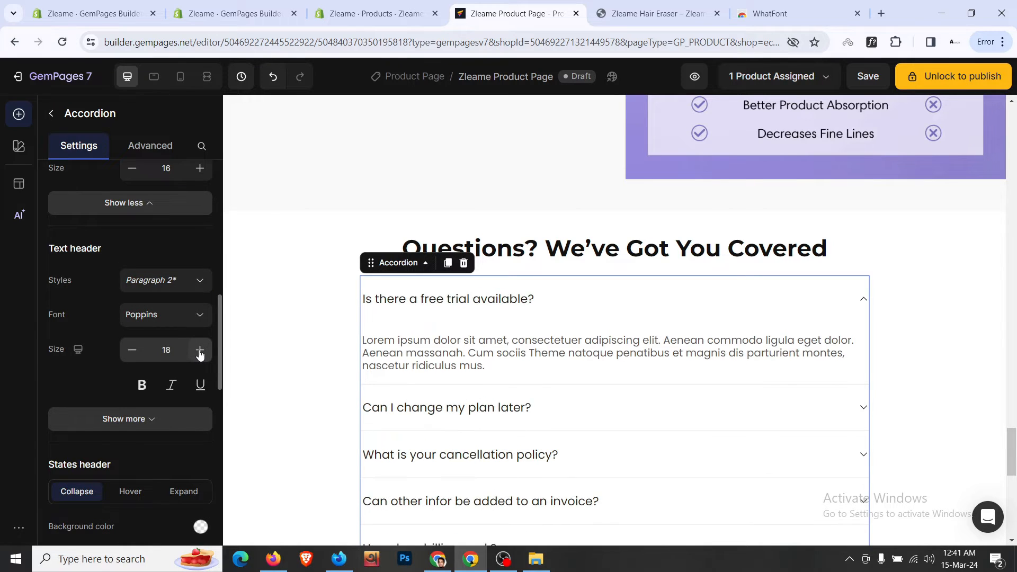
- Make the FAQ question headers Semi Bold with a 120% line height
{"action": "scroll", "coordinate": [158, 233], "scroll_direction": "down", "scroll_amount": 1}
{"action": "left_click", "coordinate": [142, 352]}
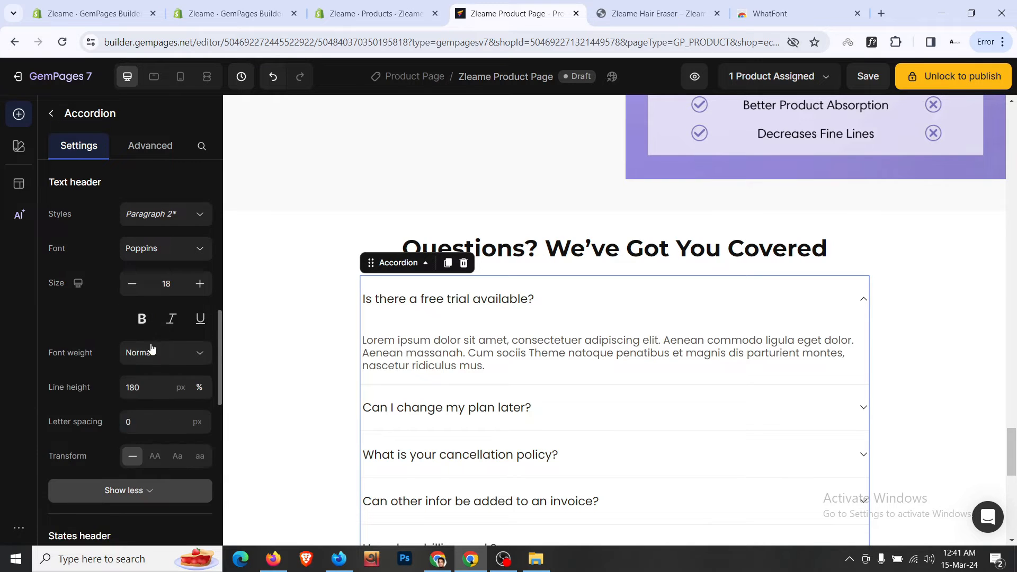
{"action": "scroll", "coordinate": [145, 289], "scroll_direction": "down", "scroll_amount": 1}
{"action": "left_click", "coordinate": [146, 287]}
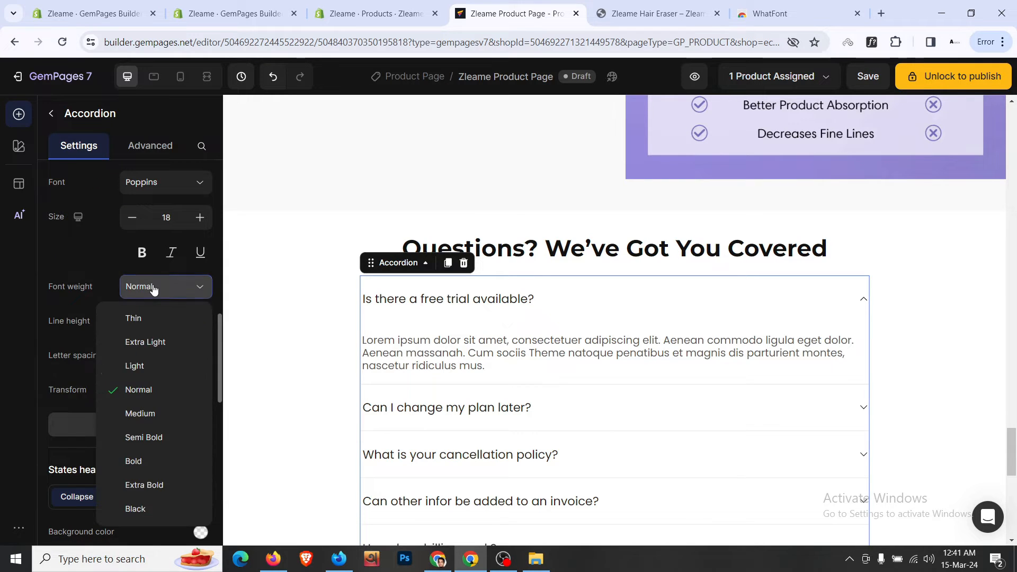
{"action": "left_click", "coordinate": [173, 436]}
{"action": "left_click", "coordinate": [142, 323]}
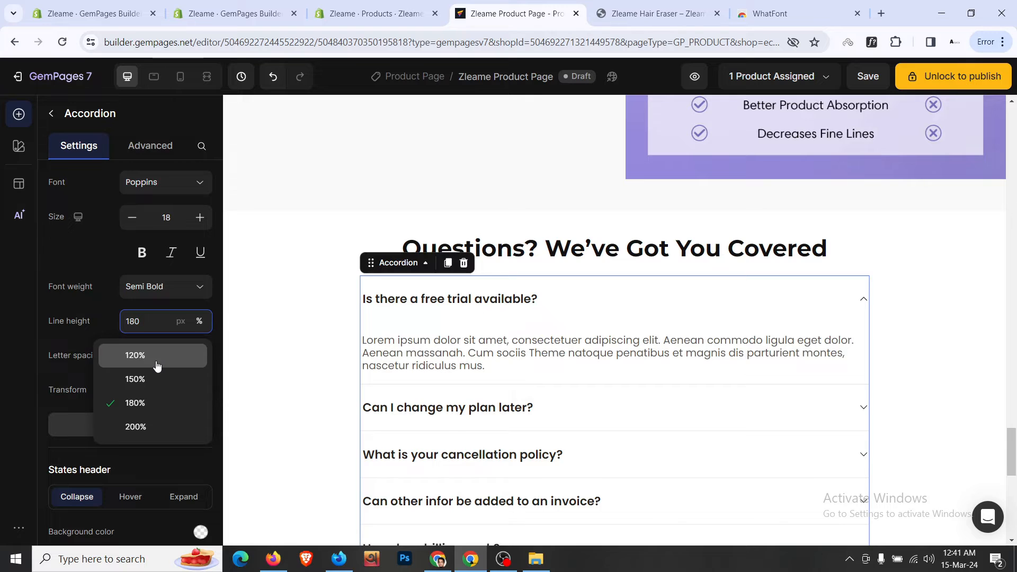
{"action": "left_click", "coordinate": [157, 362]}
- Select the FAQ section and preview the page in Mobile view
{"action": "left_click", "coordinate": [329, 308]}
{"action": "scroll", "coordinate": [328, 308], "scroll_direction": "down", "scroll_amount": 3}
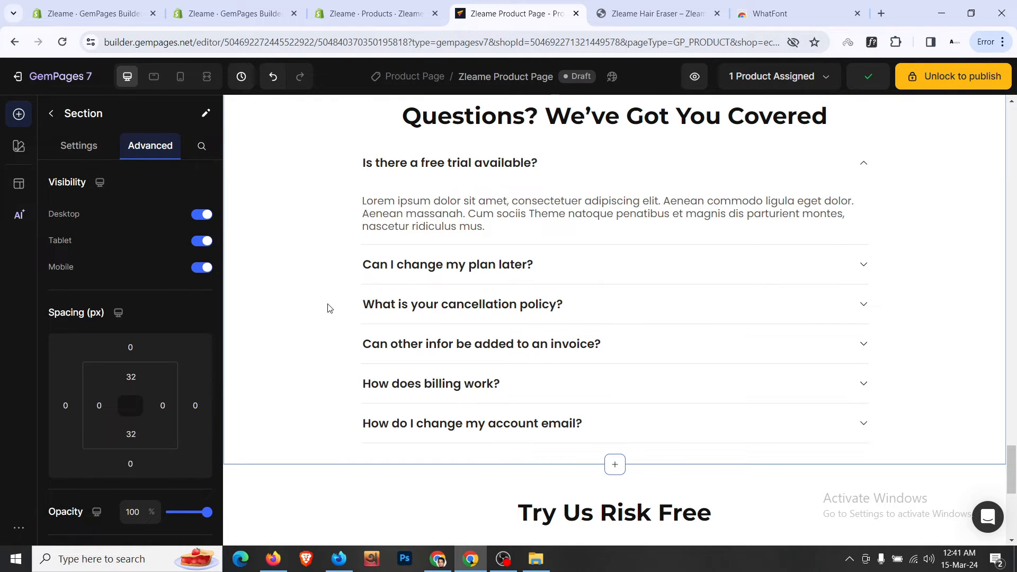
{"action": "scroll", "coordinate": [330, 308], "scroll_direction": "up", "scroll_amount": 1}
{"action": "scroll", "coordinate": [330, 309], "scroll_direction": "down", "scroll_amount": 4}
{"action": "scroll", "coordinate": [330, 309], "scroll_direction": "up", "scroll_amount": 5}
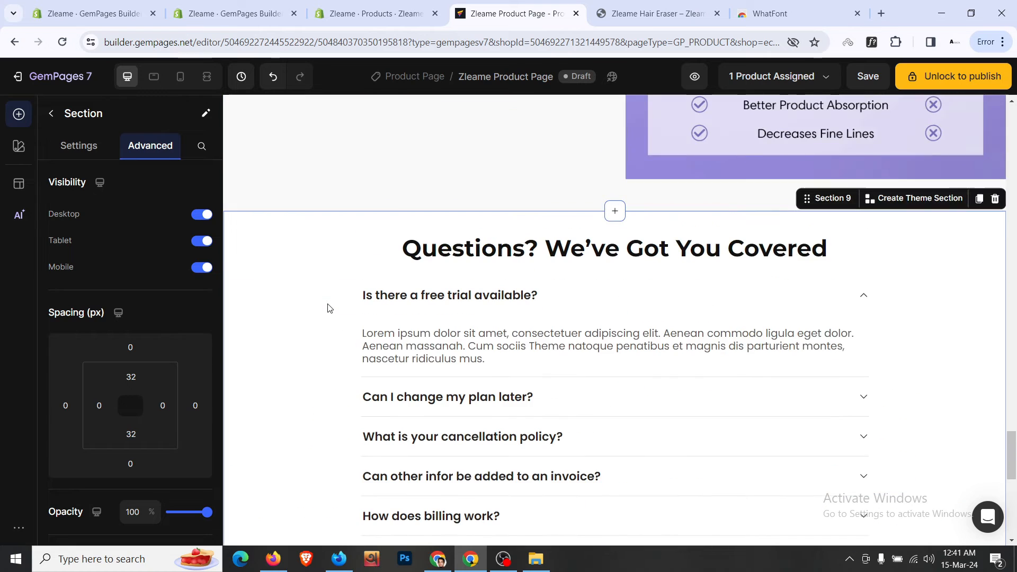
{"action": "left_click", "coordinate": [173, 83]}
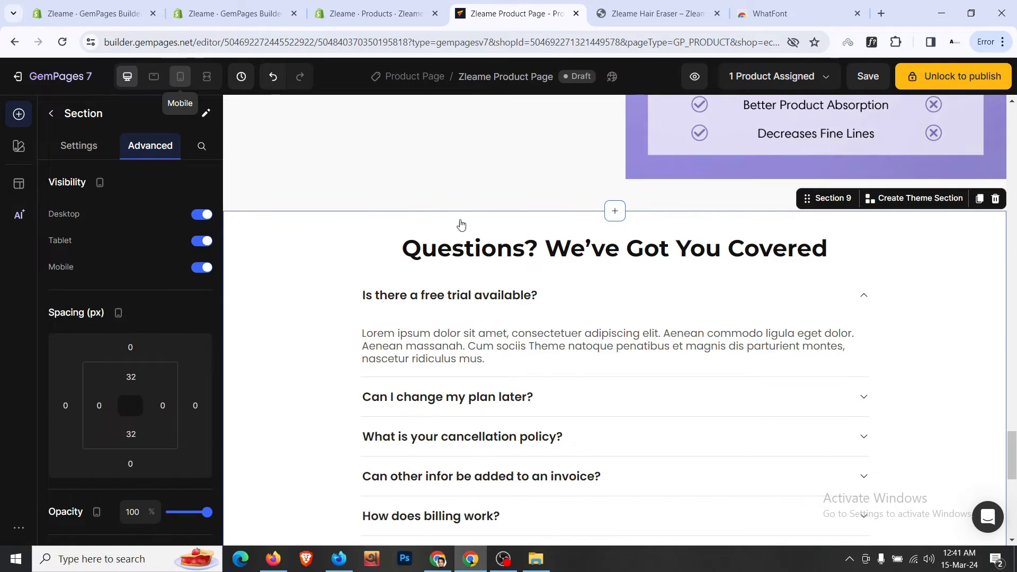
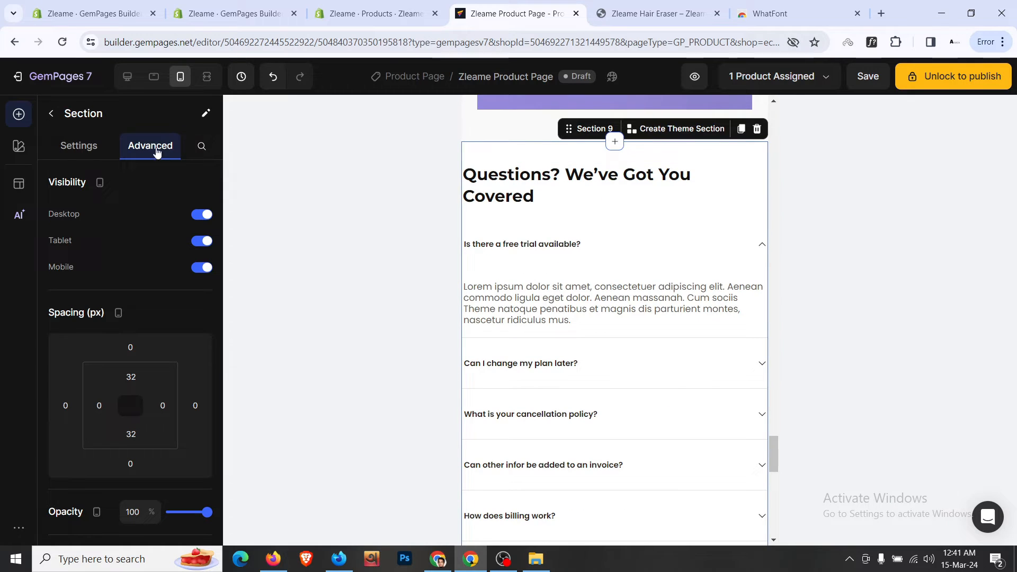
- Give the mobile FAQ section 24px left and right padding and centre its heading
{"action": "left_click", "coordinate": [99, 405]}
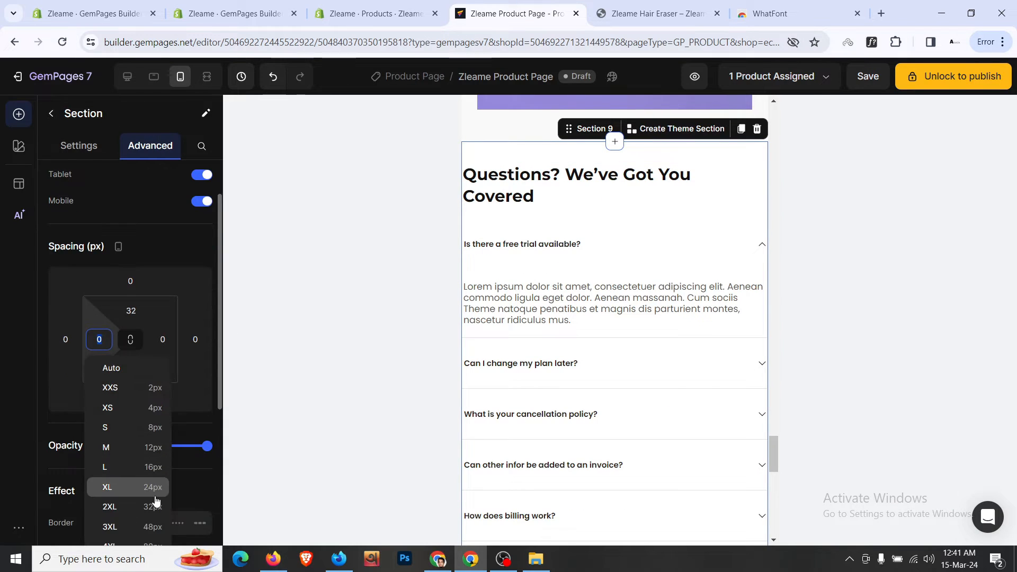
{"action": "left_click", "coordinate": [156, 496]}
{"action": "left_click", "coordinate": [163, 339]}
{"action": "left_click", "coordinate": [170, 487]}
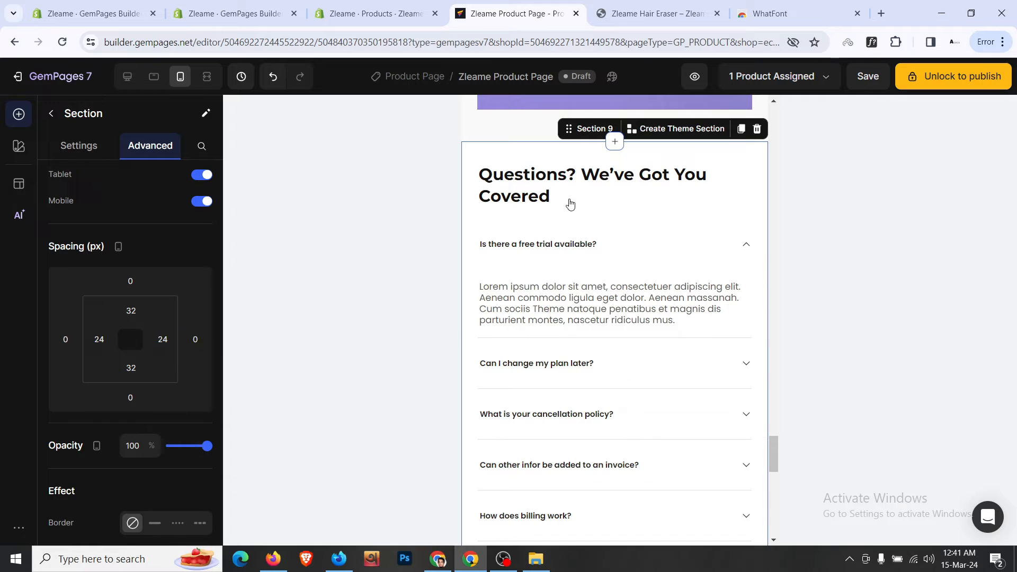
{"action": "left_click", "coordinate": [551, 196]}
{"action": "left_click", "coordinate": [153, 437]}
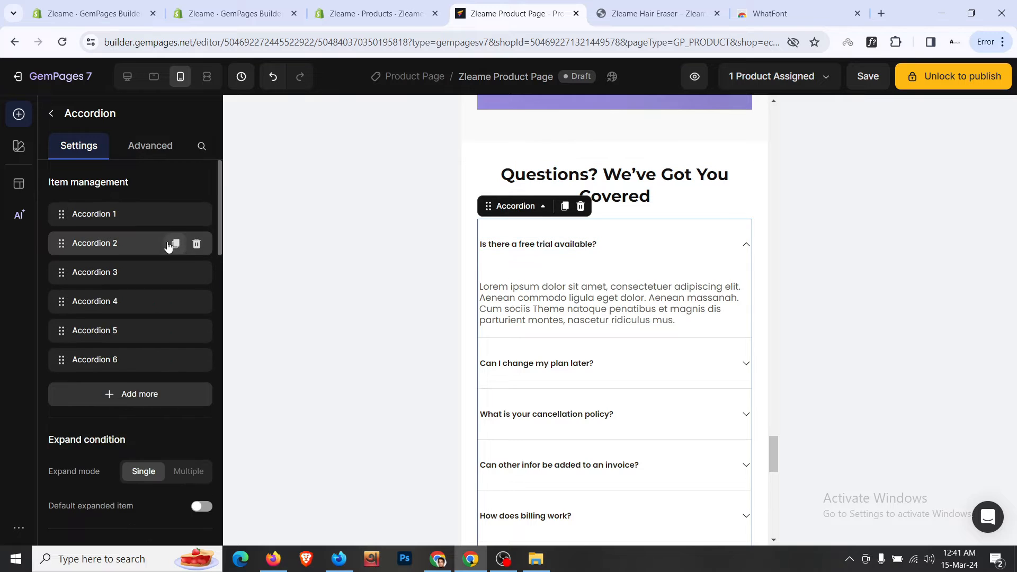
- Set the FAQ question text size to 16
{"action": "scroll", "coordinate": [170, 242], "scroll_direction": "down", "scroll_amount": 10}
{"action": "left_click", "coordinate": [200, 284]}
{"action": "left_click", "coordinate": [199, 284]}
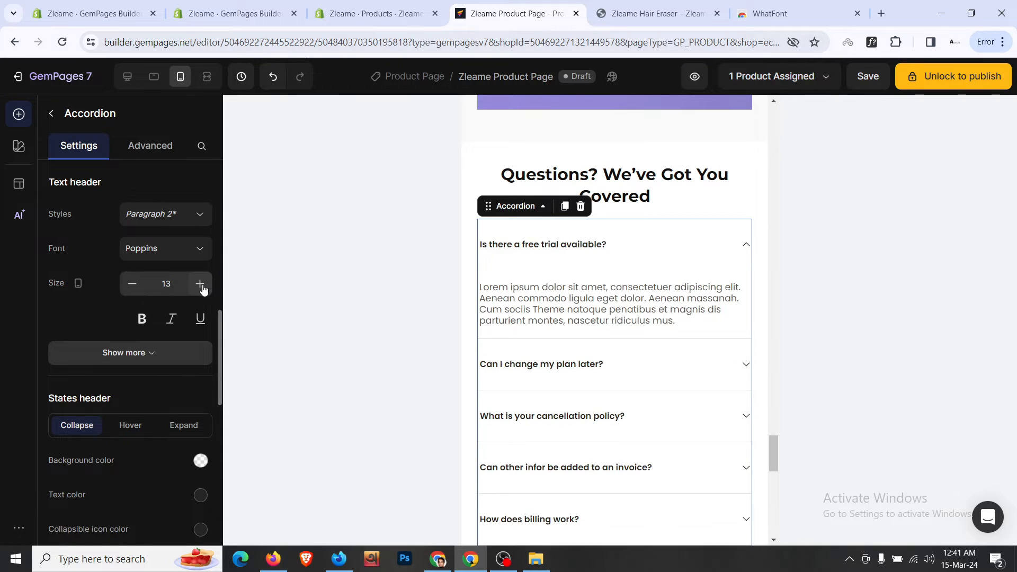
{"action": "left_click", "coordinate": [200, 285]}
{"action": "left_click", "coordinate": [200, 285]}
{"action": "left_click", "coordinate": [202, 286]}
{"action": "left_click", "coordinate": [203, 286]}
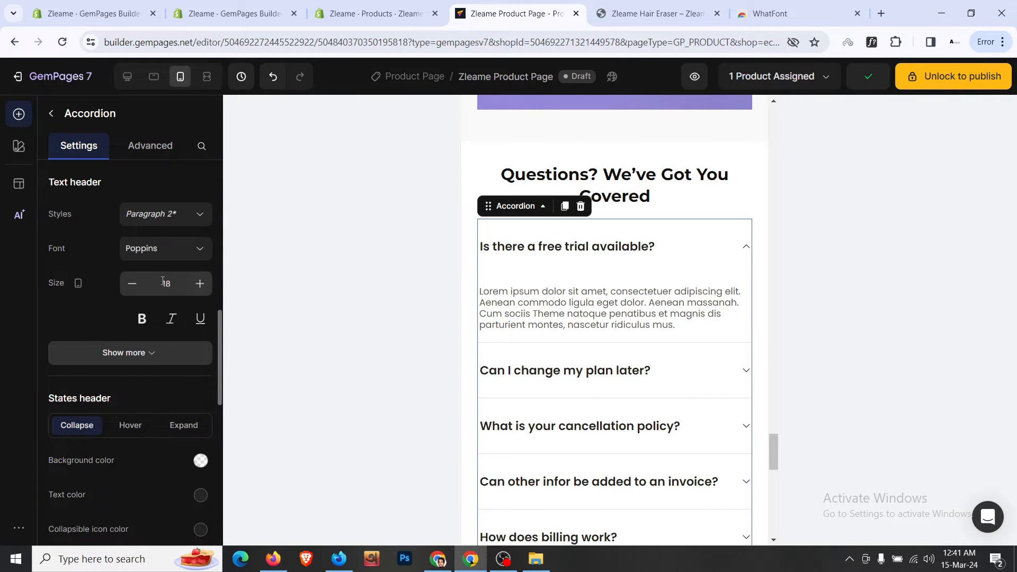
{"action": "left_click", "coordinate": [132, 284]}
{"action": "left_click", "coordinate": [133, 283]}
{"action": "left_click", "coordinate": [132, 284]}
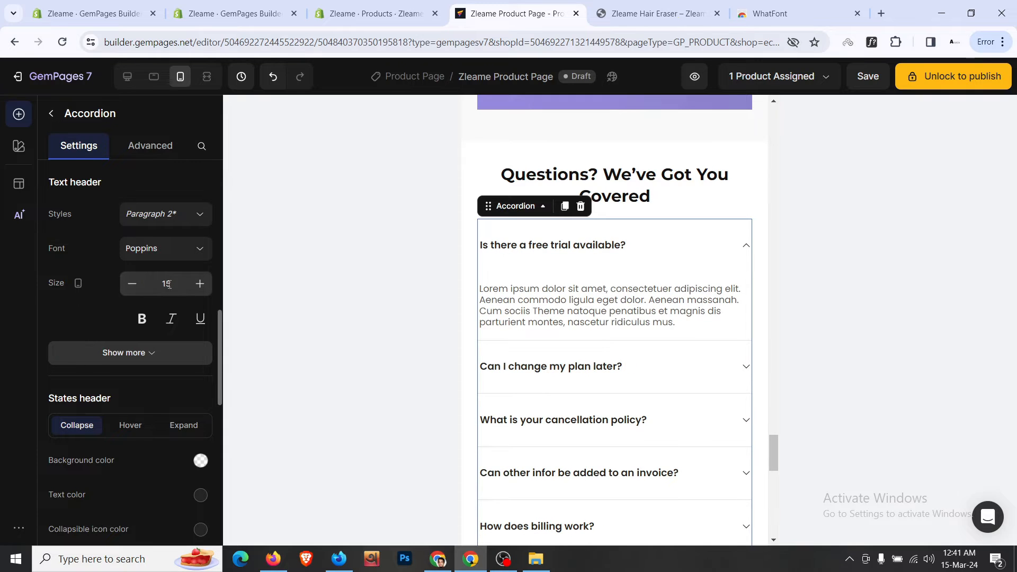
{"action": "left_click", "coordinate": [200, 284]}
- Enlarge the FAQ answer text to 16
{"action": "left_click", "coordinate": [585, 282]}
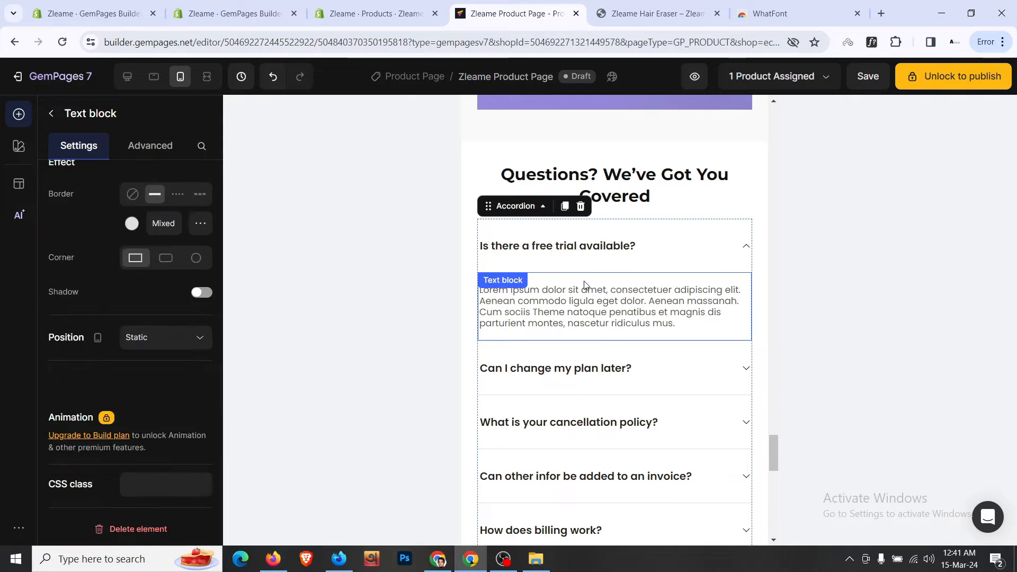
{"action": "left_click", "coordinate": [78, 146]}
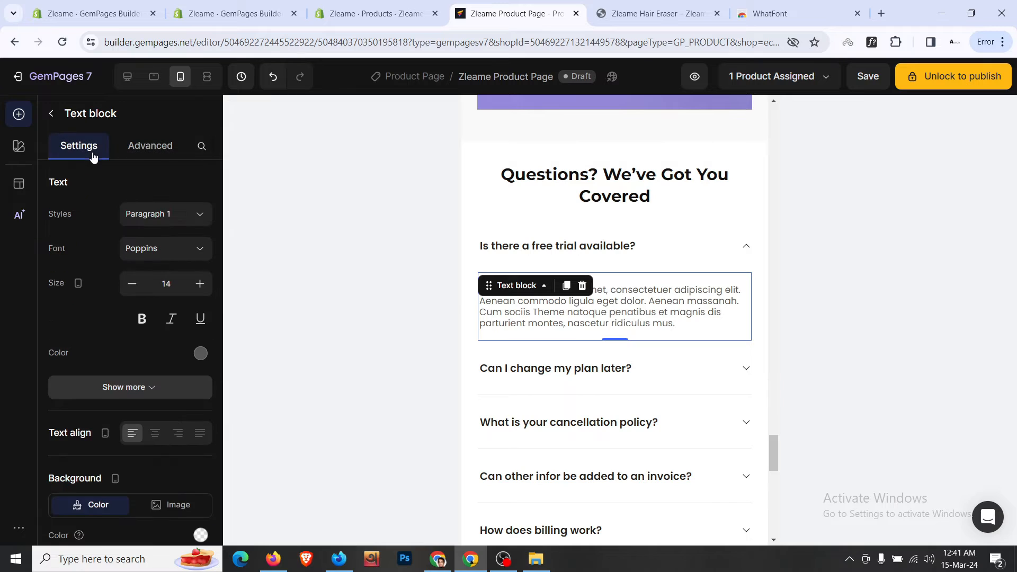
{"action": "left_click", "coordinate": [200, 284]}
{"action": "left_click", "coordinate": [199, 284]}
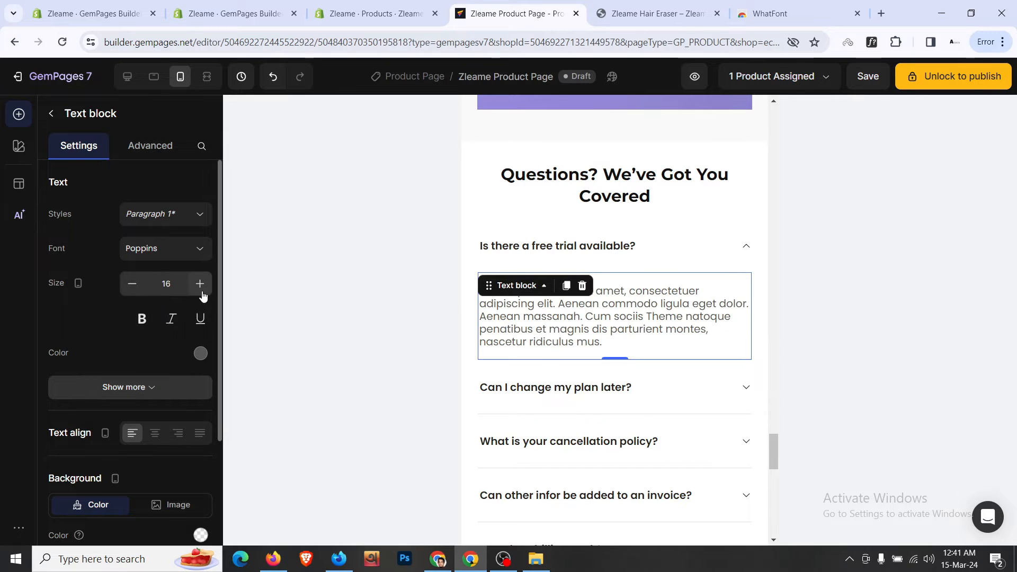
{"action": "scroll", "coordinate": [200, 297], "scroll_direction": "down", "scroll_amount": 1}
{"action": "left_click", "coordinate": [182, 323]}
{"action": "scroll", "coordinate": [182, 324], "scroll_direction": "down", "scroll_amount": 2}
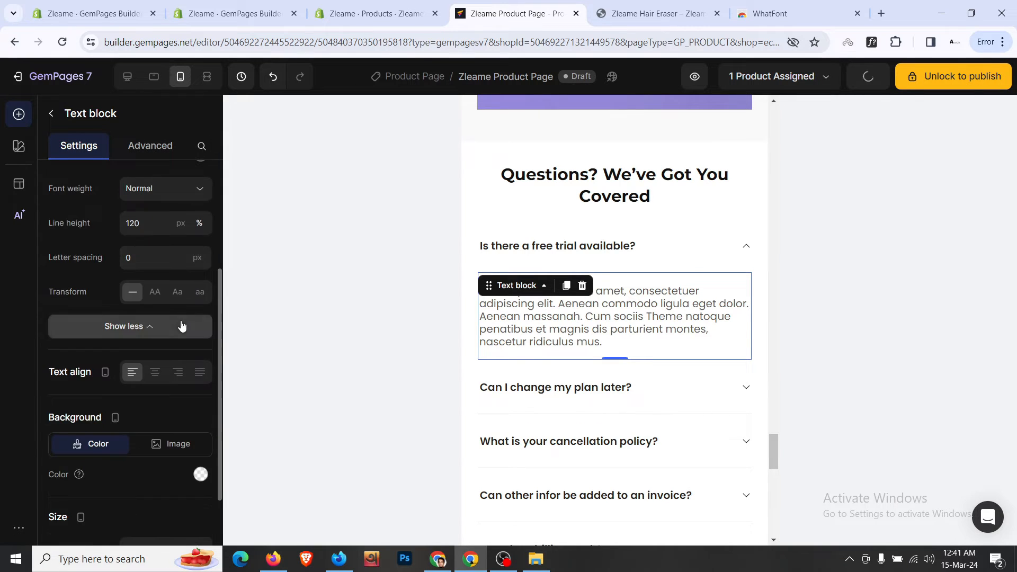
- Give the FAQ accordion's question rows 16px top and bottom padding
{"action": "left_click", "coordinate": [642, 223]}
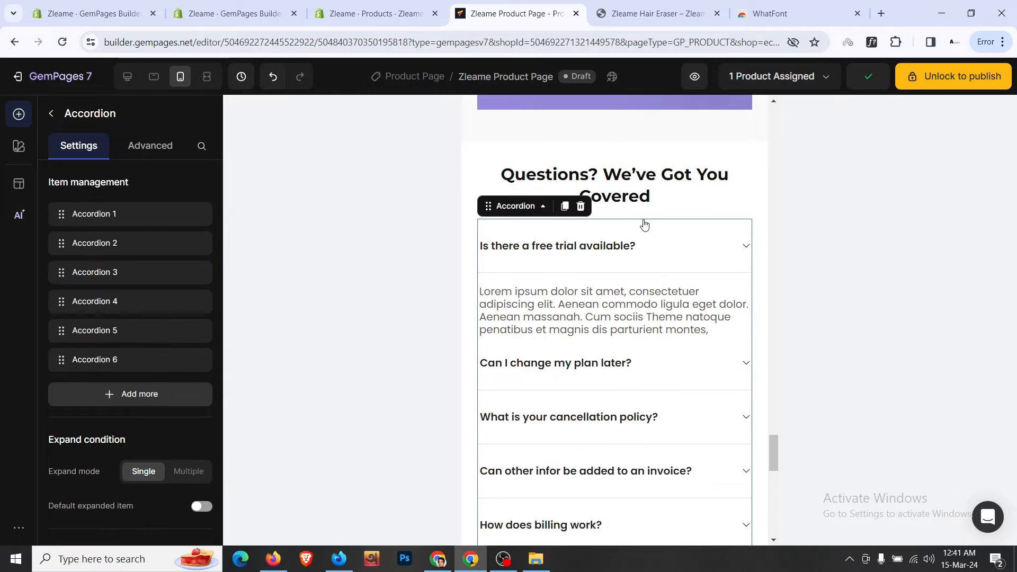
{"action": "scroll", "coordinate": [137, 240], "scroll_direction": "down", "scroll_amount": 15}
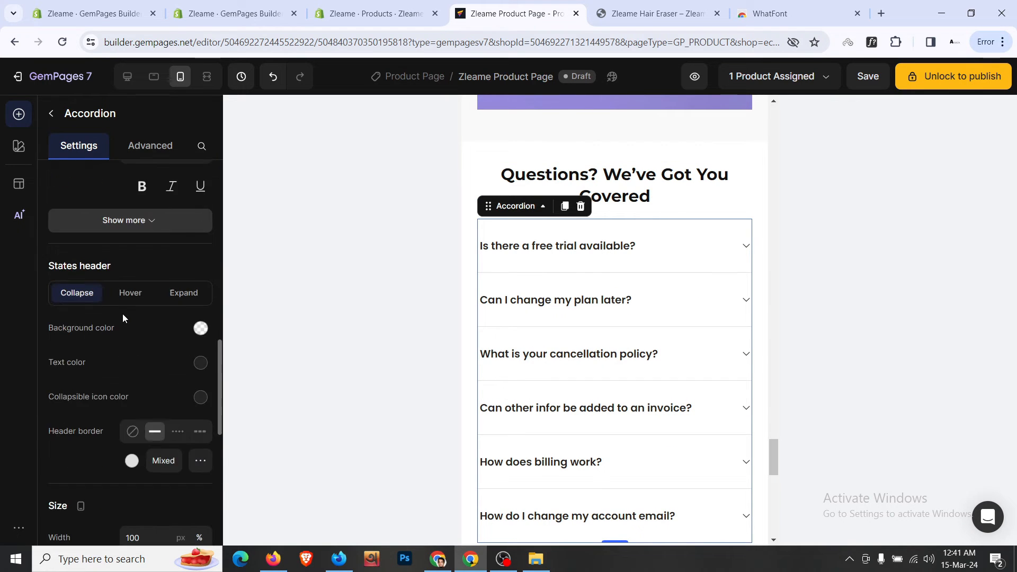
{"action": "scroll", "coordinate": [123, 314], "scroll_direction": "down", "scroll_amount": 2}
{"action": "left_click", "coordinate": [168, 313]}
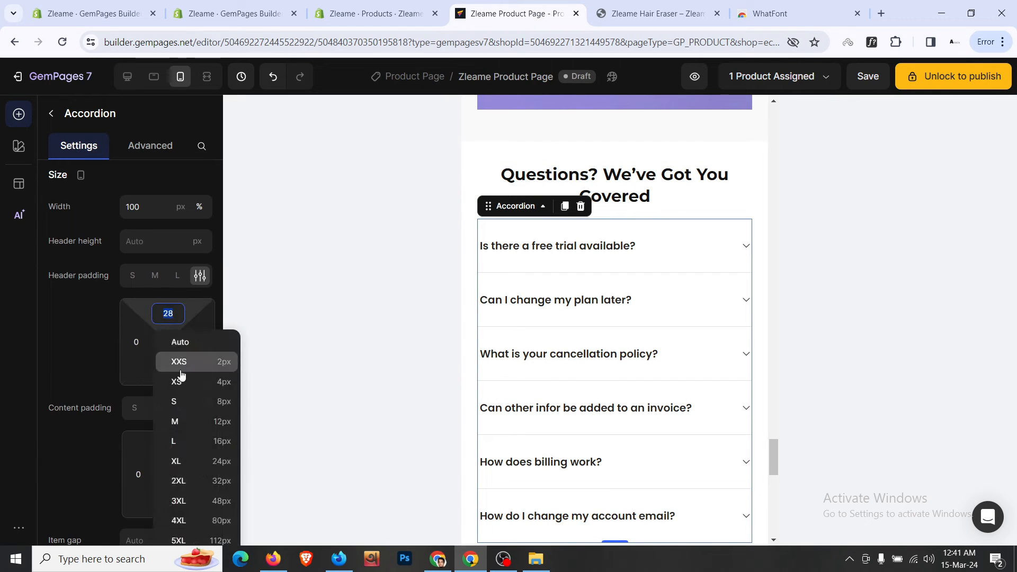
{"action": "left_click", "coordinate": [204, 445]}
{"action": "left_click", "coordinate": [168, 370]}
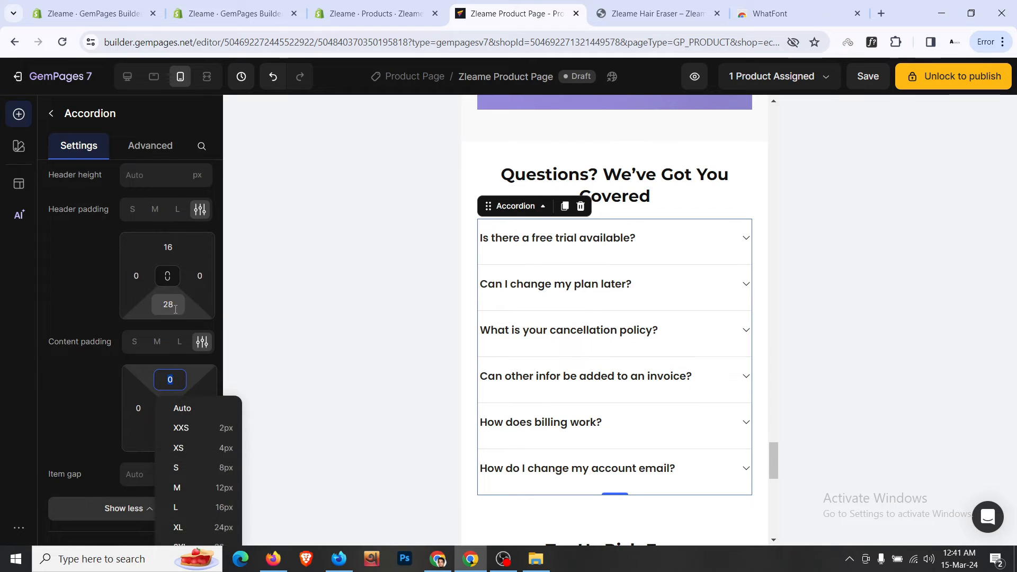
{"action": "left_click", "coordinate": [207, 432]}
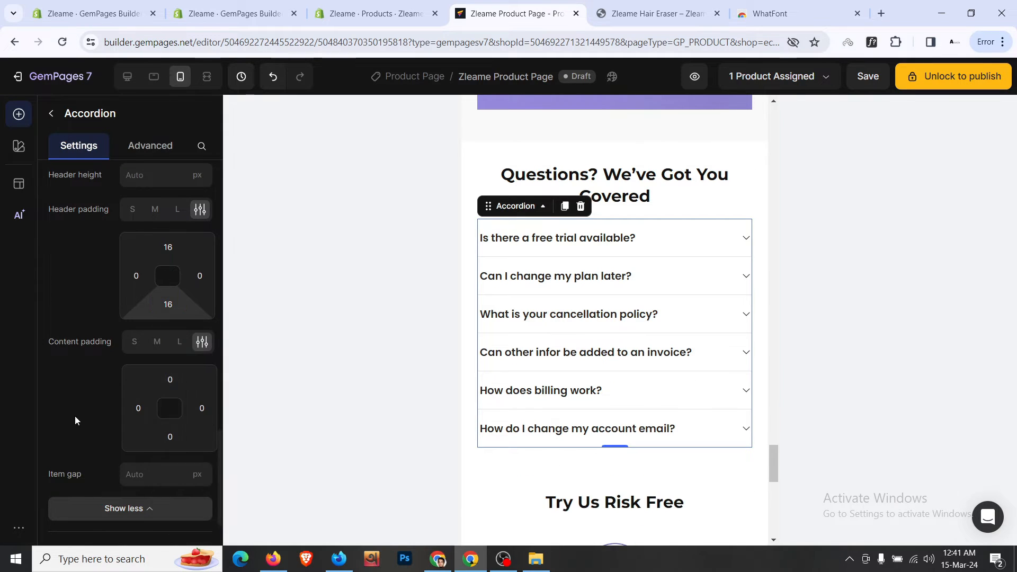
{"action": "scroll", "coordinate": [75, 415], "scroll_direction": "down", "scroll_amount": 2}
{"action": "scroll", "coordinate": [105, 392], "scroll_direction": "down", "scroll_amount": 2}
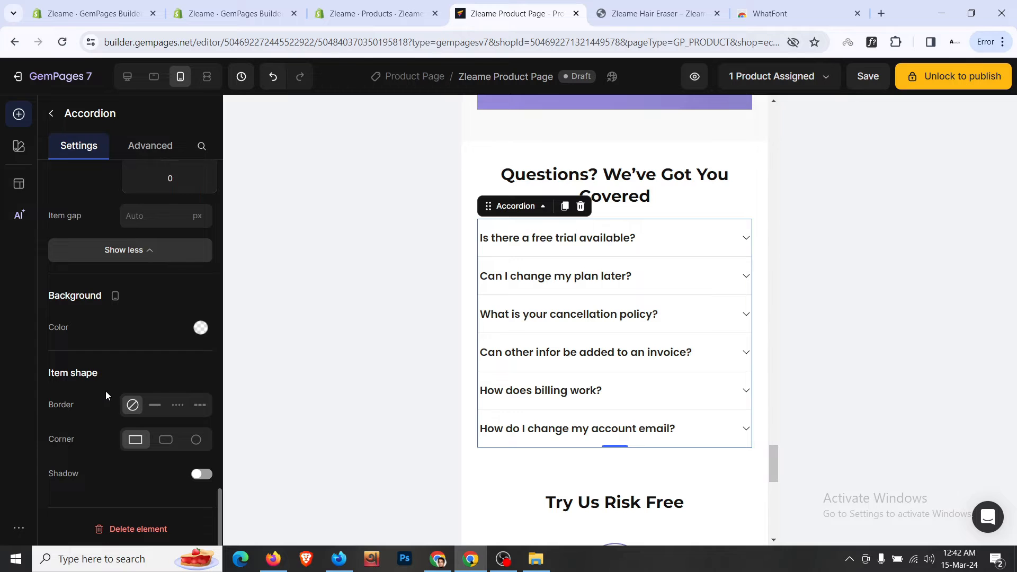
{"action": "left_click", "coordinate": [564, 465]}
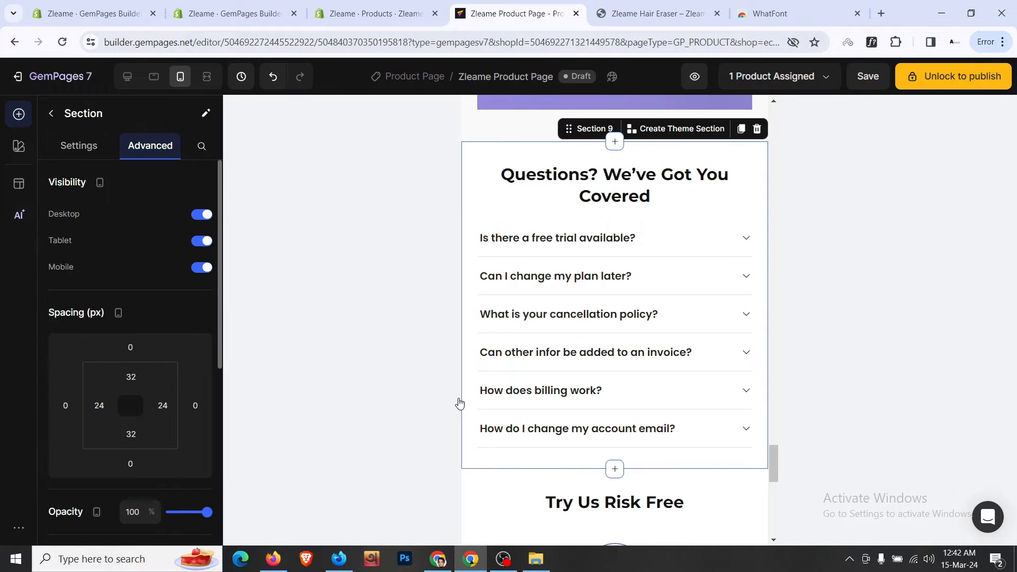
- In tablet view, give the FAQ section 24px left and right padding
{"action": "left_click", "coordinate": [153, 76]}
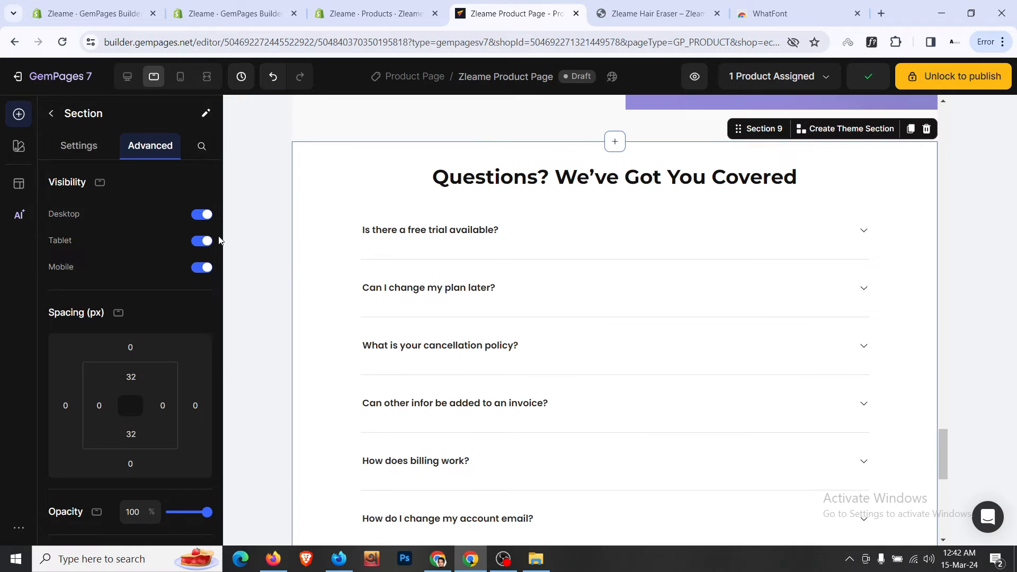
{"action": "left_click", "coordinate": [108, 403]}
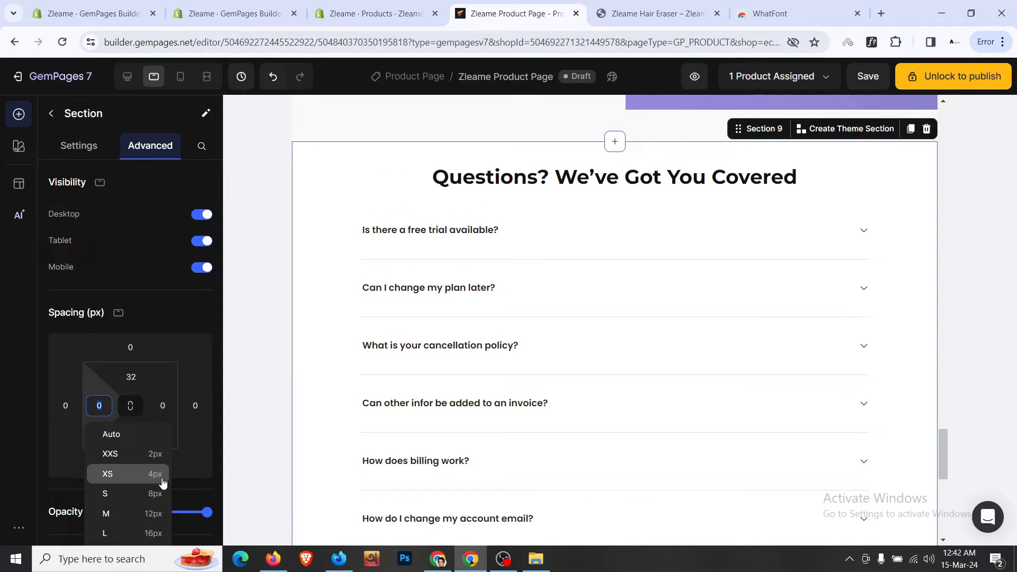
{"action": "scroll", "coordinate": [178, 456], "scroll_direction": "down", "scroll_amount": 3}
{"action": "left_click", "coordinate": [159, 355]}
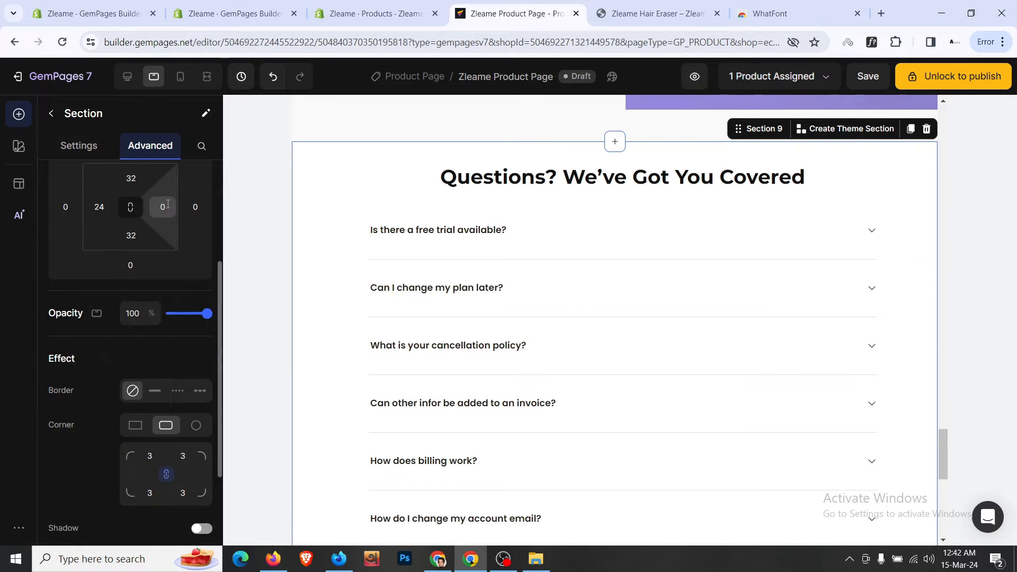
{"action": "left_click", "coordinate": [163, 206]}
{"action": "left_click", "coordinate": [182, 354]}
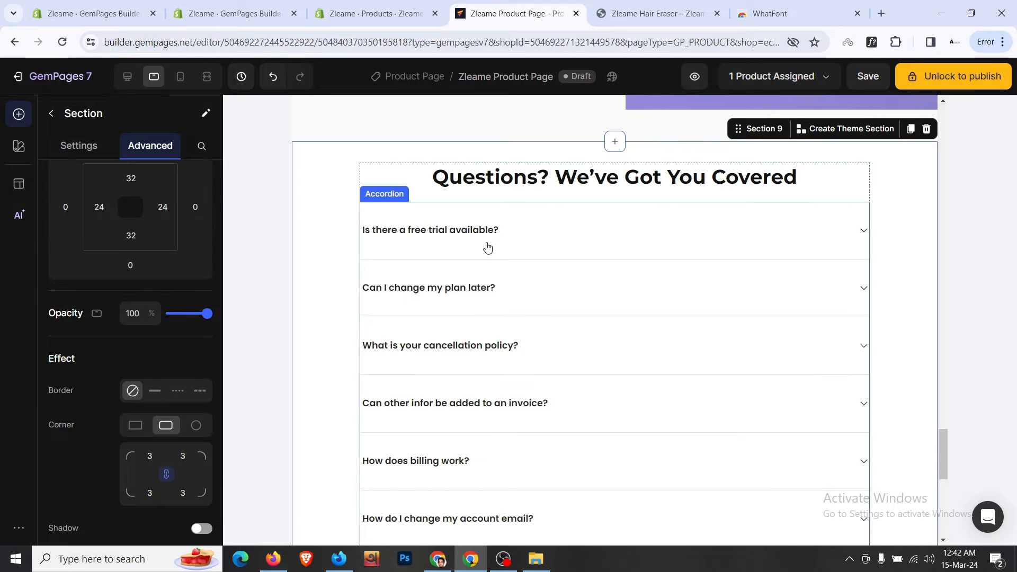
- Raise the tablet FAQ question text size to 18
{"action": "left_click", "coordinate": [506, 230]}
{"action": "scroll", "coordinate": [101, 227], "scroll_direction": "down", "scroll_amount": 10}
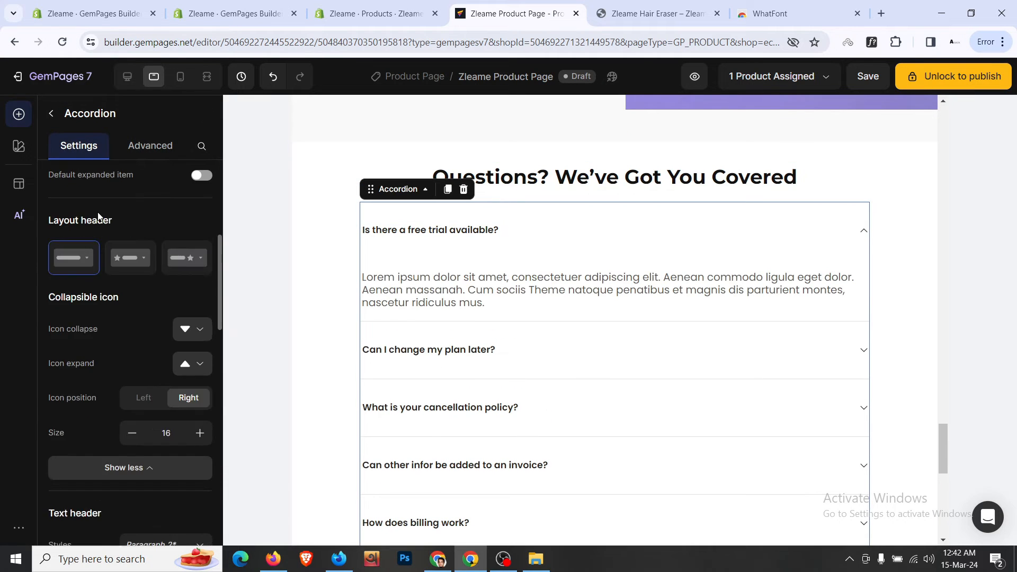
{"action": "left_click", "coordinate": [199, 350]}
{"action": "left_click", "coordinate": [200, 350]}
{"action": "left_click", "coordinate": [199, 350]}
{"action": "left_click", "coordinate": [199, 350]}
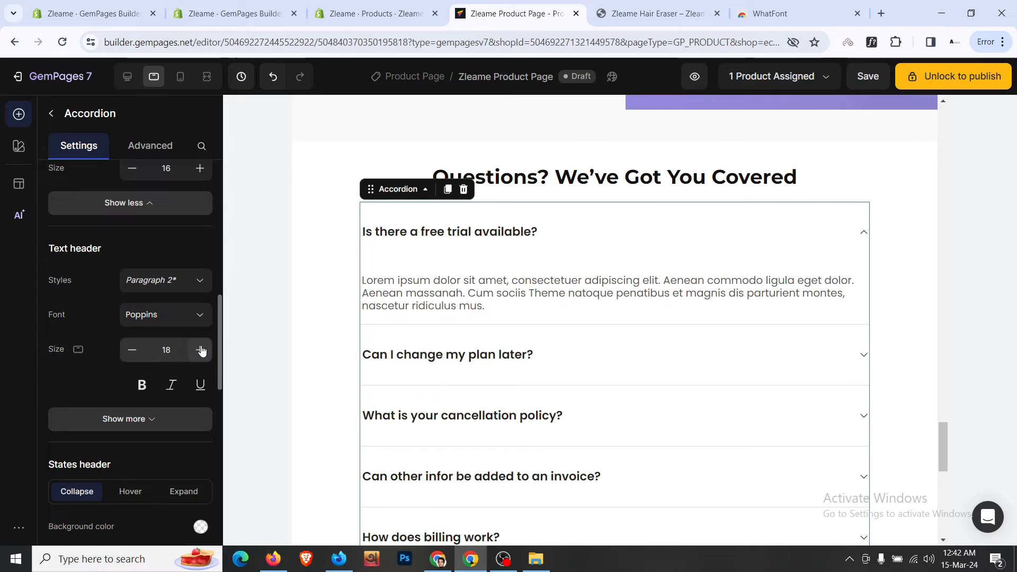
{"action": "left_click", "coordinate": [570, 308]}
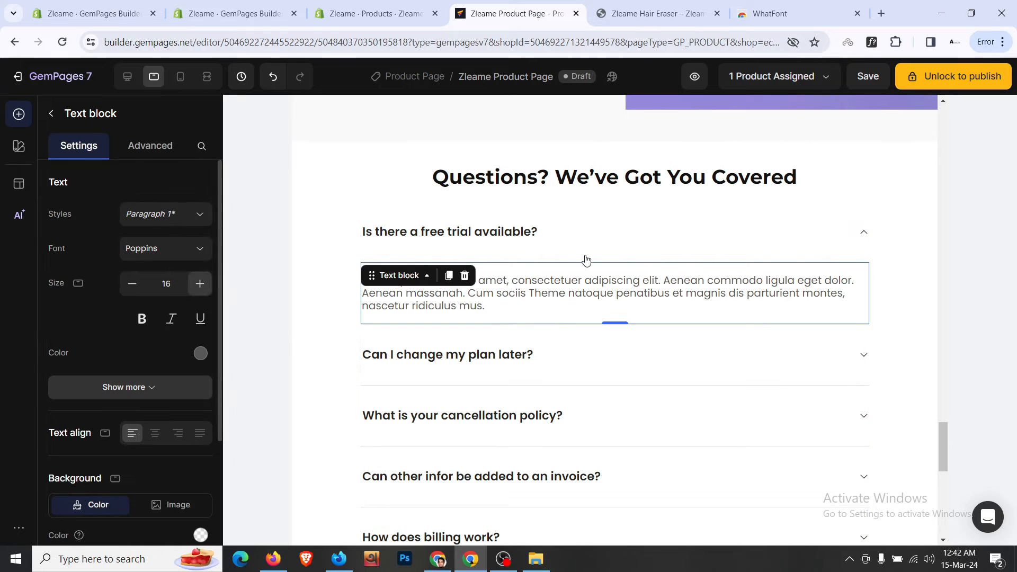
{"action": "left_click", "coordinate": [344, 230]}
{"action": "scroll", "coordinate": [345, 233], "scroll_direction": "down", "scroll_amount": 5}
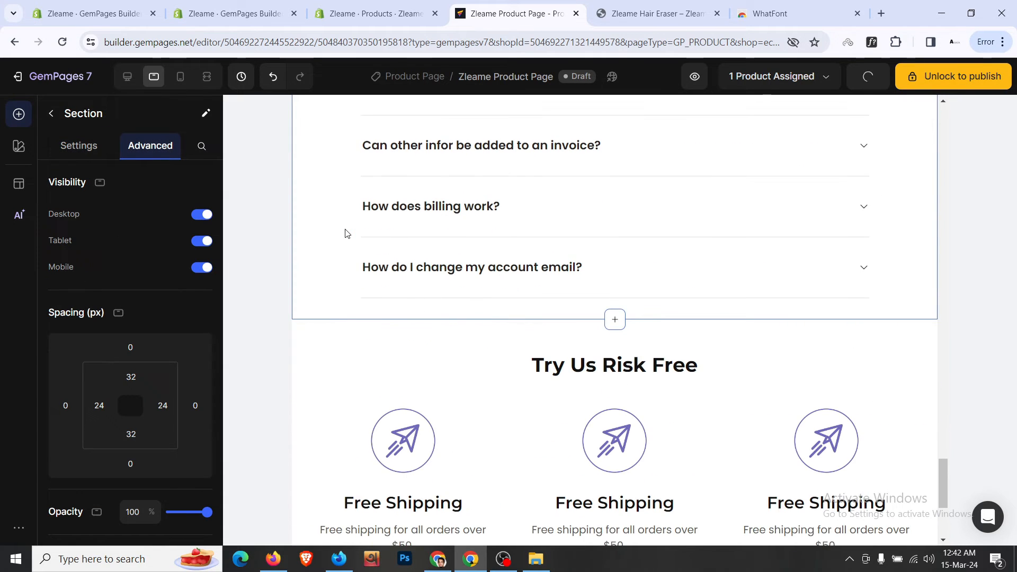
{"action": "left_click", "coordinate": [379, 343]}
{"action": "scroll", "coordinate": [379, 343], "scroll_direction": "down", "scroll_amount": 3}
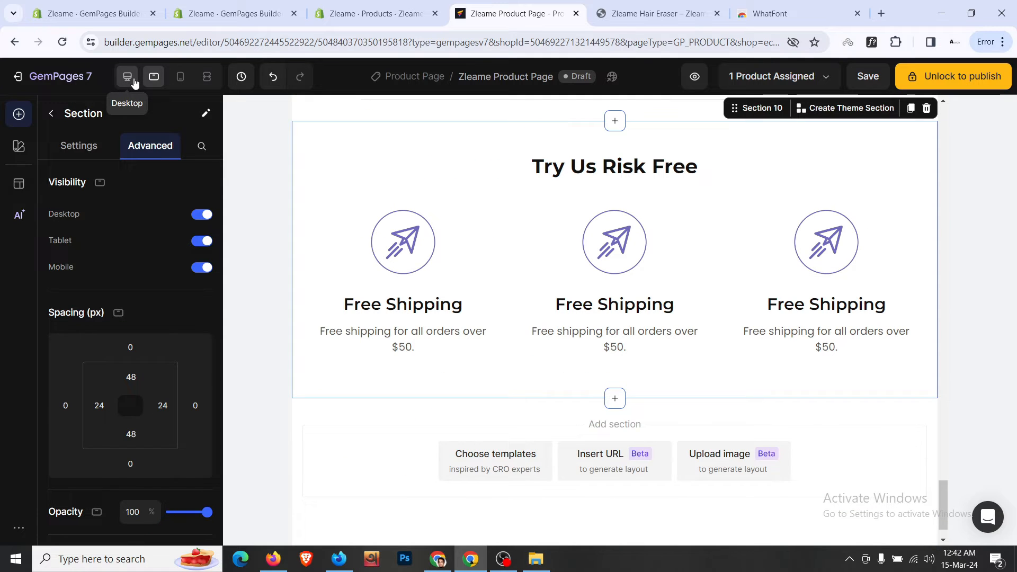
- Compare against the live Zleame Hair Eraser store page, then save the editor page
{"action": "left_click", "coordinate": [657, 13]}
{"action": "scroll", "coordinate": [583, 290], "scroll_direction": "down", "scroll_amount": 9}
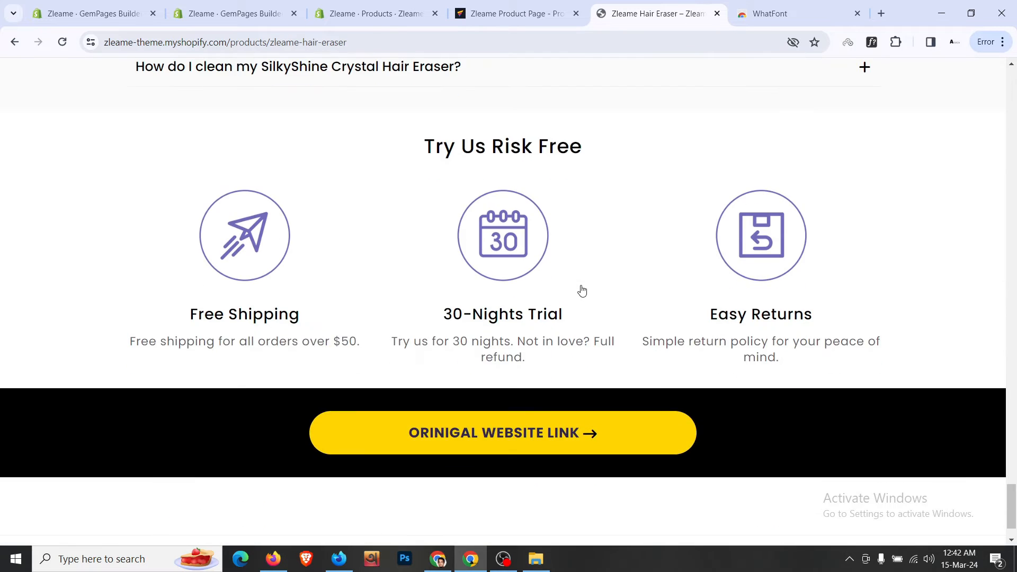
{"action": "scroll", "coordinate": [582, 289], "scroll_direction": "up", "scroll_amount": 10}
{"action": "left_click", "coordinate": [511, 13]}
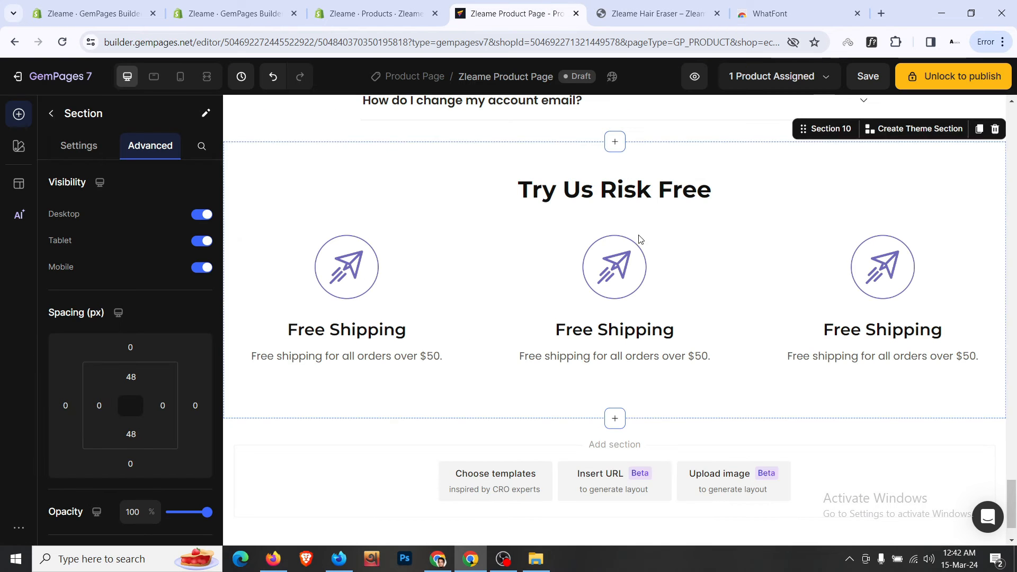
{"action": "scroll", "coordinate": [639, 240], "scroll_direction": "up", "scroll_amount": 10}
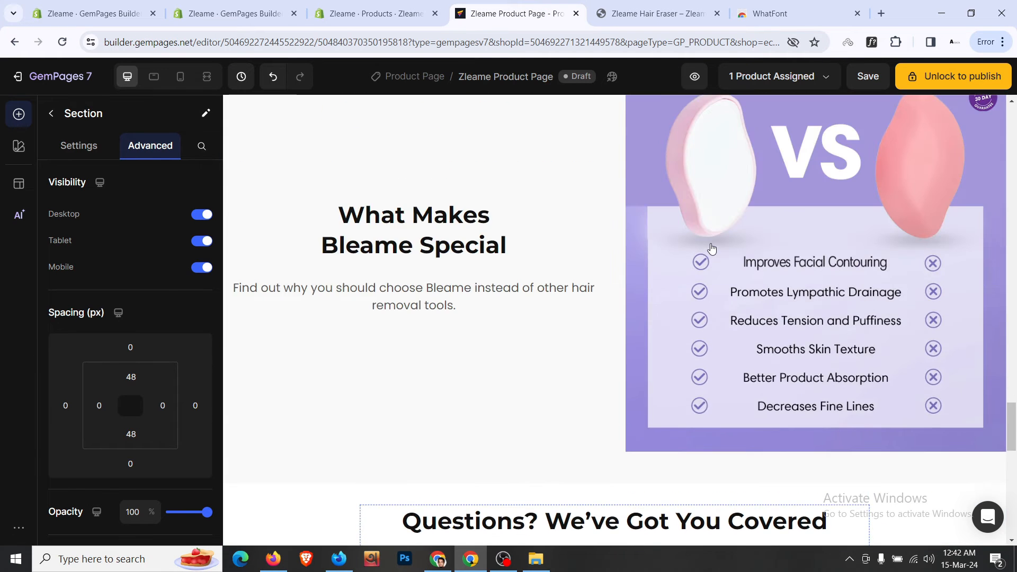
{"action": "scroll", "coordinate": [711, 249], "scroll_direction": "up", "scroll_amount": 5}
{"action": "left_click", "coordinate": [868, 76]}
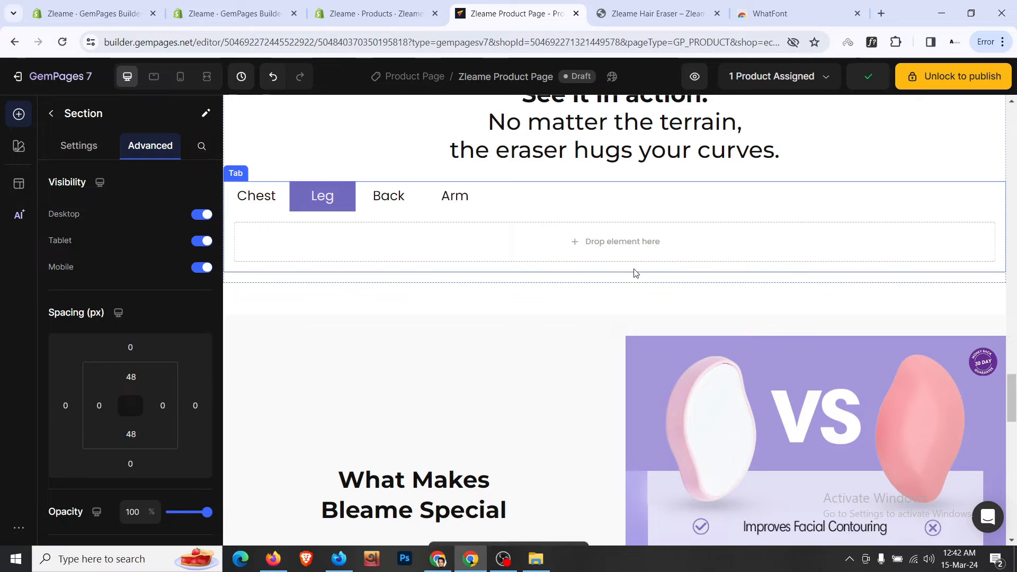
- Check the Chest, Leg, Back and Arm tabs, leaving Arm active
{"action": "left_click", "coordinate": [258, 199]}
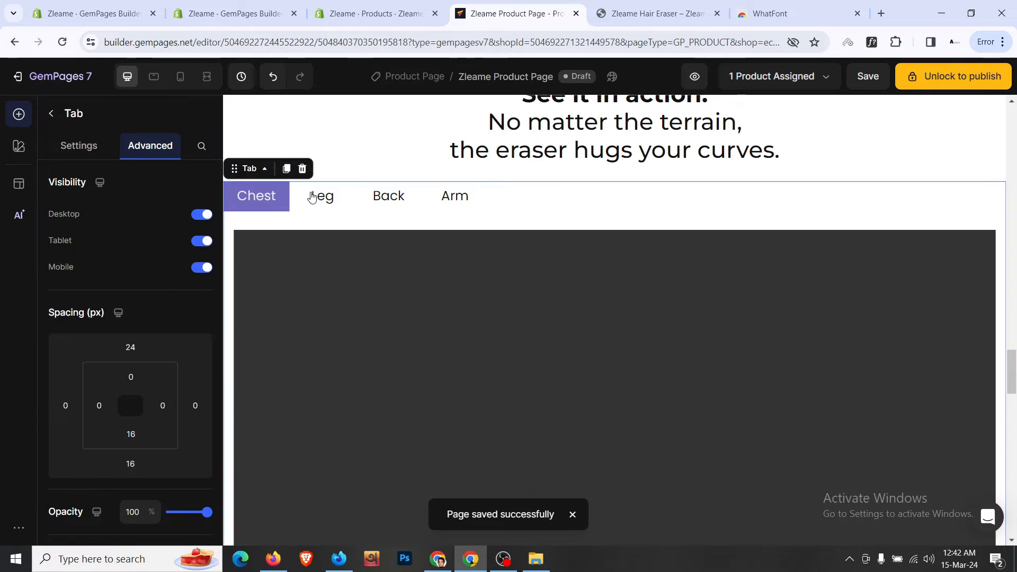
{"action": "left_click", "coordinate": [340, 197]}
{"action": "left_click", "coordinate": [383, 199]}
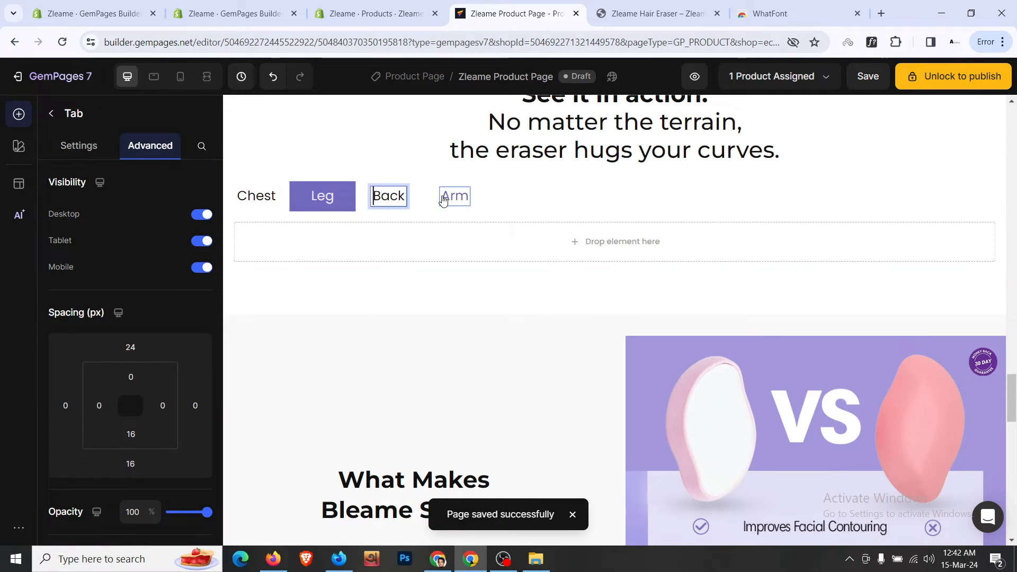
{"action": "left_click", "coordinate": [456, 196]}
{"action": "left_click", "coordinate": [390, 196]}
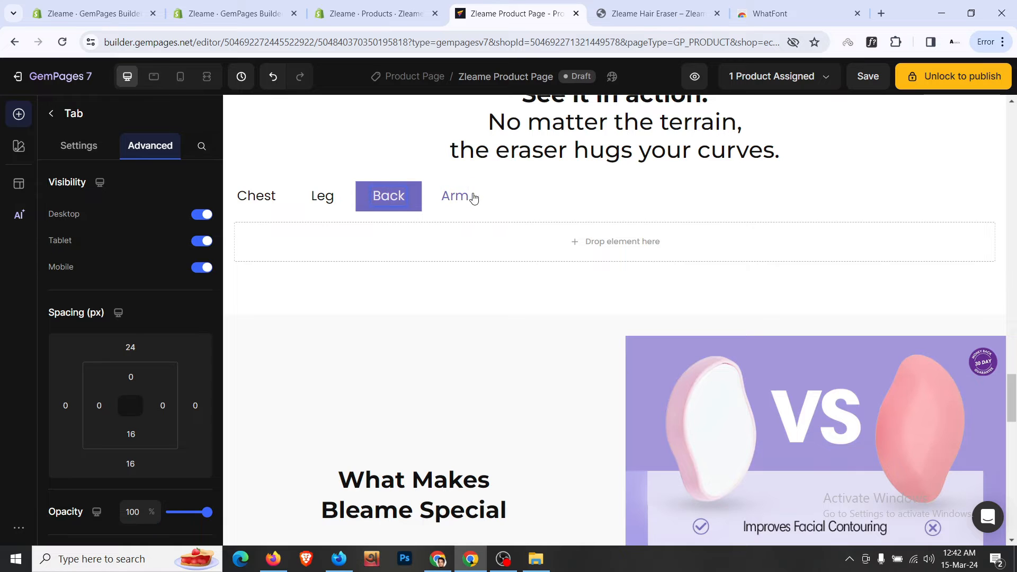
{"action": "left_click", "coordinate": [474, 198]}
{"action": "scroll", "coordinate": [499, 235], "scroll_direction": "up", "scroll_amount": 3}
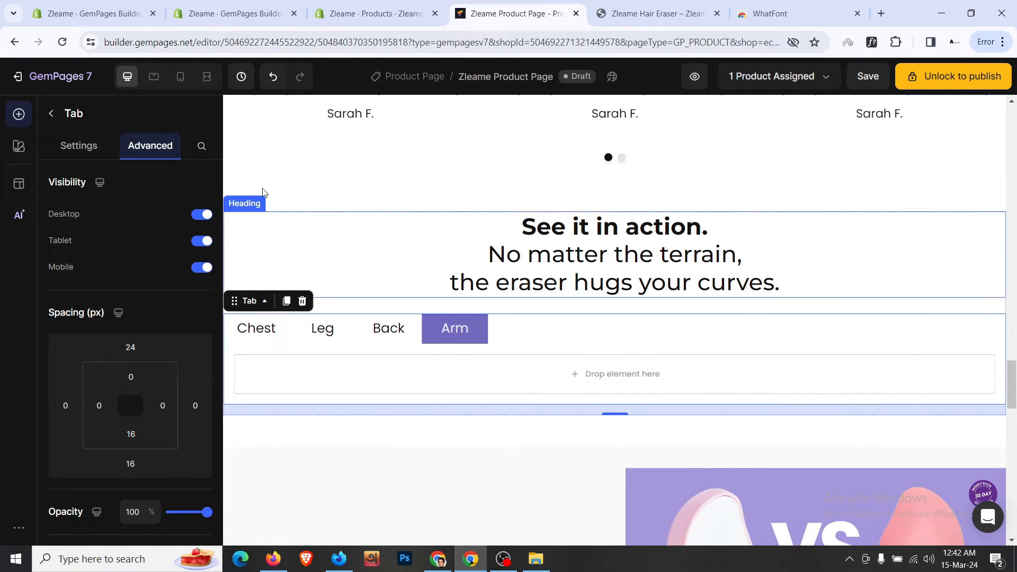
- Hide the settings panel and select the See it in action section for a wider view
{"action": "left_click", "coordinate": [214, 82]}
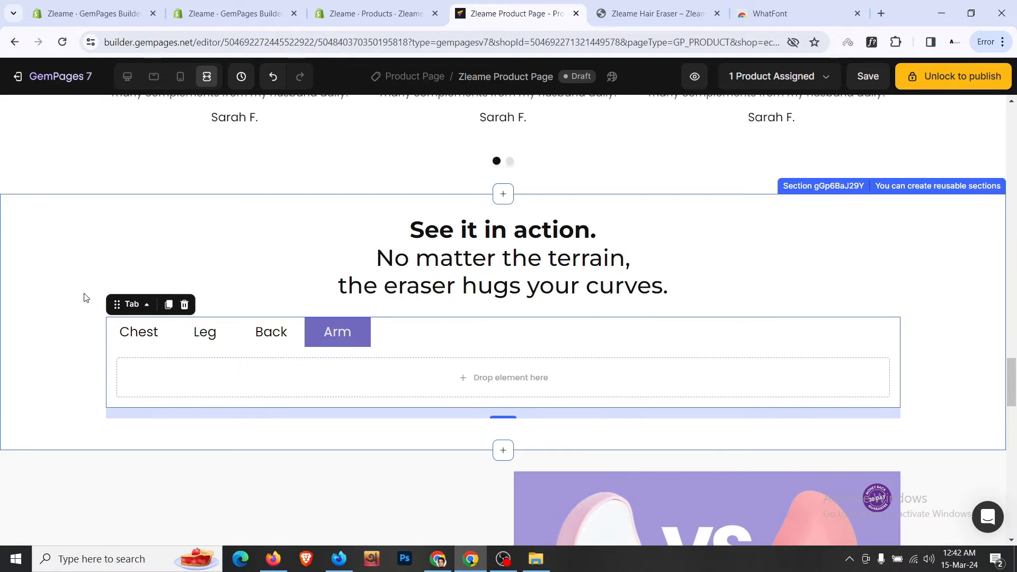
{"action": "left_click", "coordinate": [84, 295]}
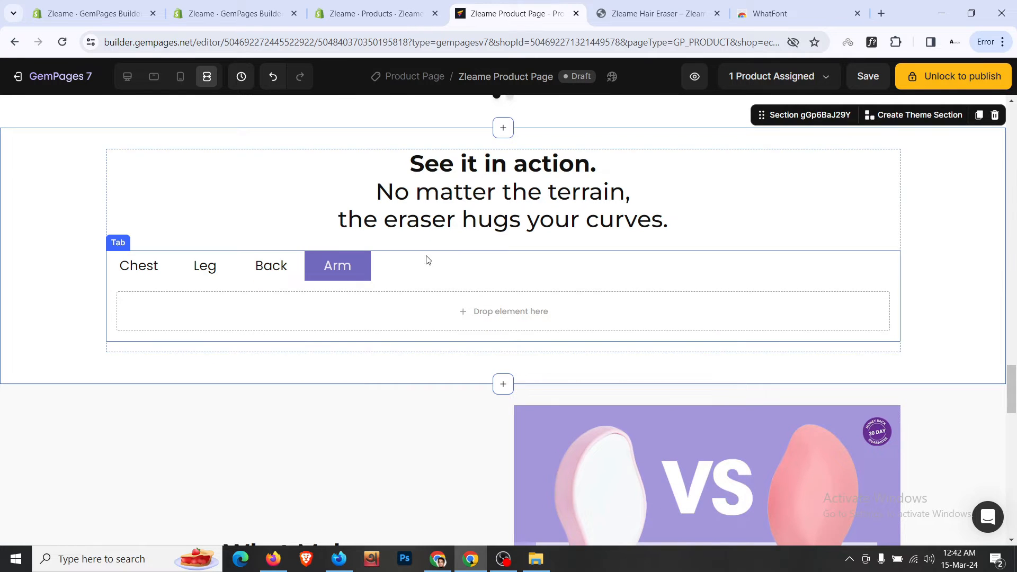
{"action": "scroll", "coordinate": [577, 286], "scroll_direction": "down", "scroll_amount": 15}
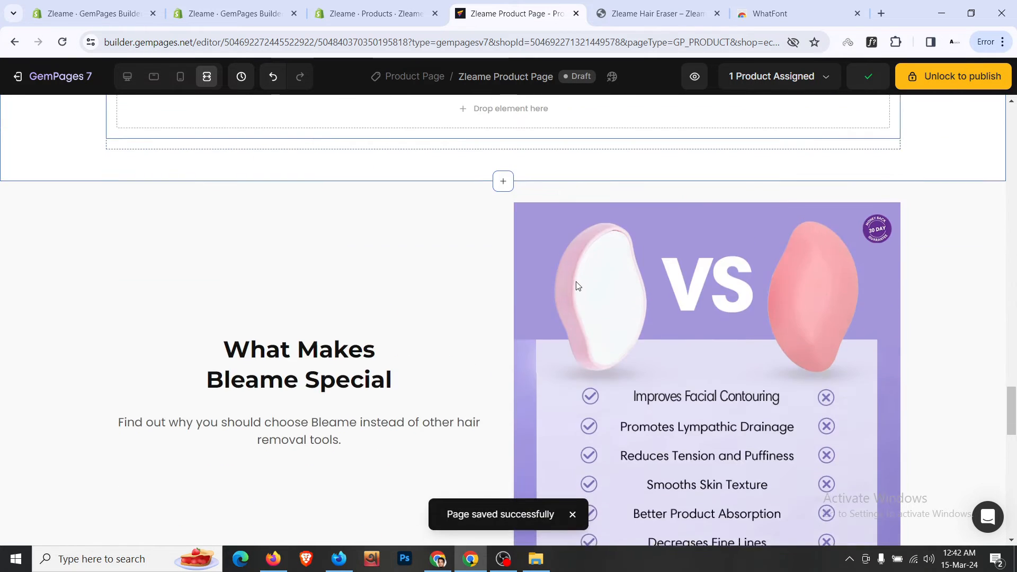
{"action": "scroll", "coordinate": [577, 286], "scroll_direction": "up", "scroll_amount": 5}
{"action": "scroll", "coordinate": [578, 286], "scroll_direction": "up", "scroll_amount": 20}
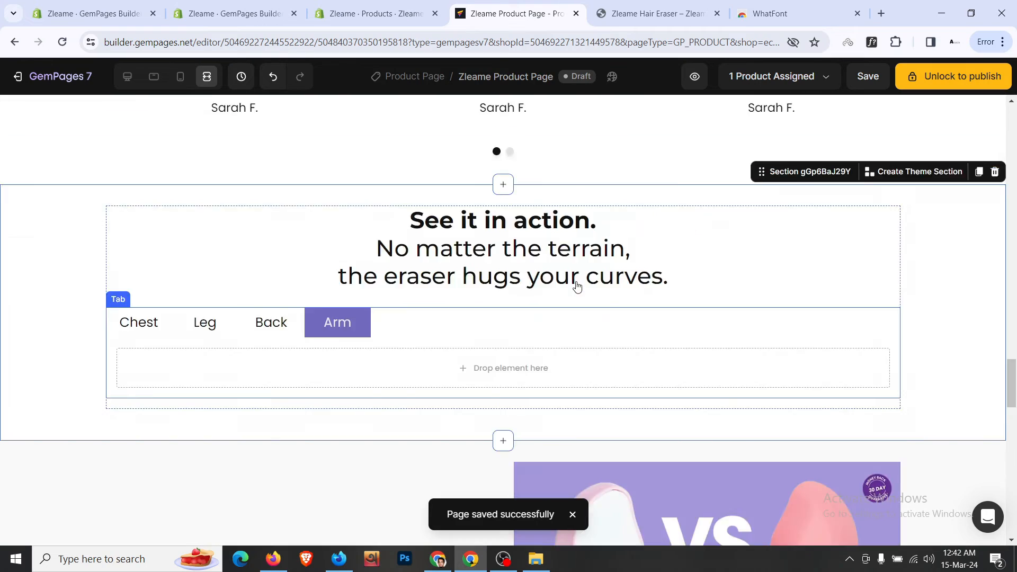
{"action": "scroll", "coordinate": [578, 287], "scroll_direction": "up", "scroll_amount": 10}
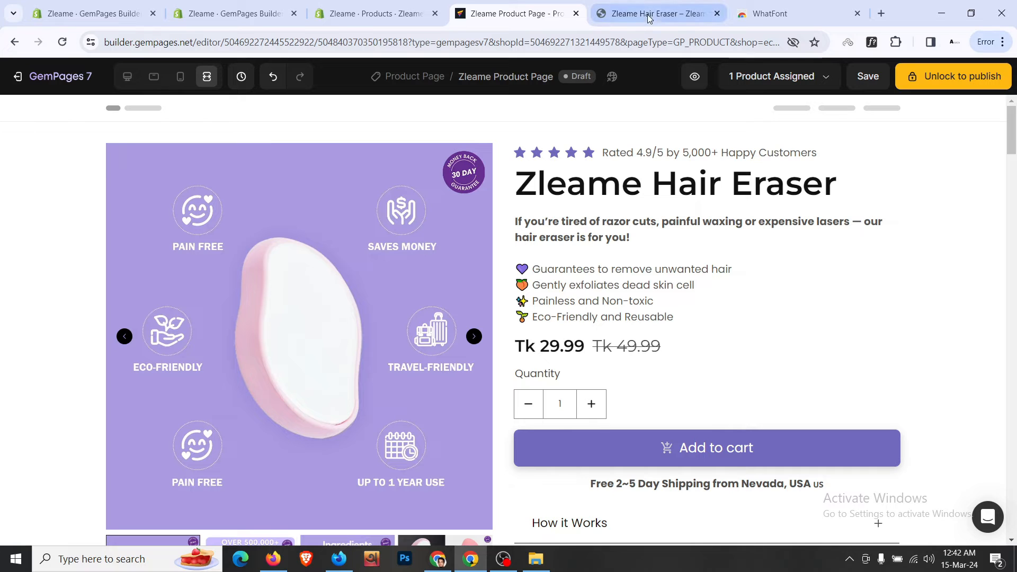
- Keep the Zleame Hair Eraser product on the Default product theme template
{"action": "left_click", "coordinate": [394, 4]}
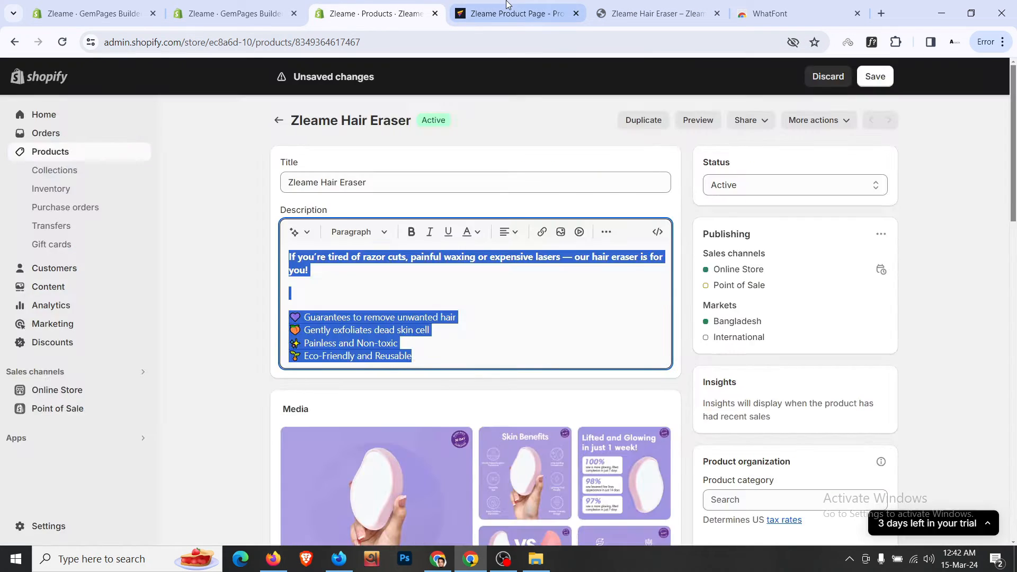
{"action": "left_click", "coordinate": [508, 6]}
{"action": "left_click", "coordinate": [381, 6]}
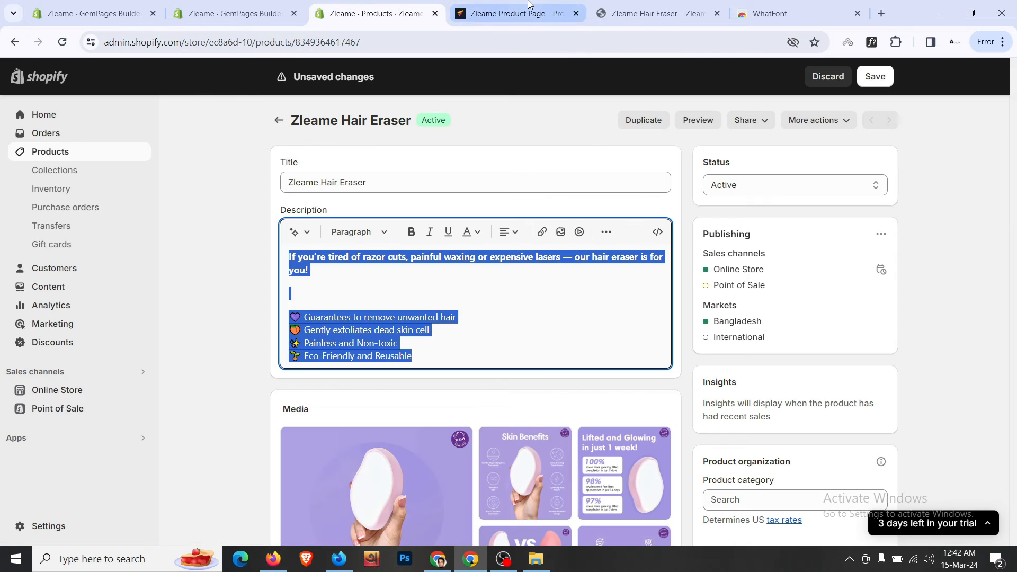
{"action": "left_click", "coordinate": [528, 4]}
{"action": "left_click", "coordinate": [405, 8]}
{"action": "scroll", "coordinate": [694, 278], "scroll_direction": "down", "scroll_amount": 10}
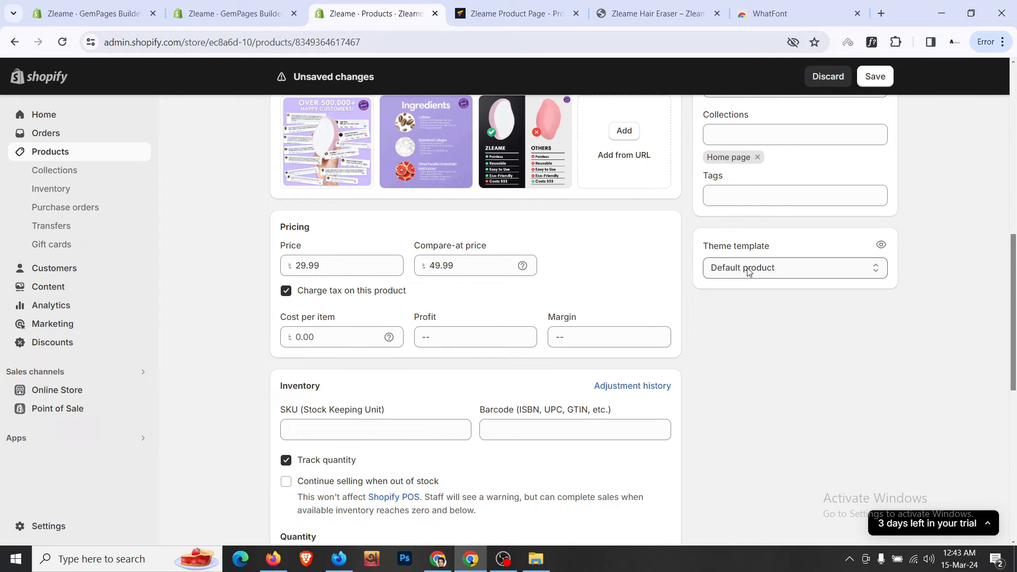
{"action": "left_click", "coordinate": [748, 268]}
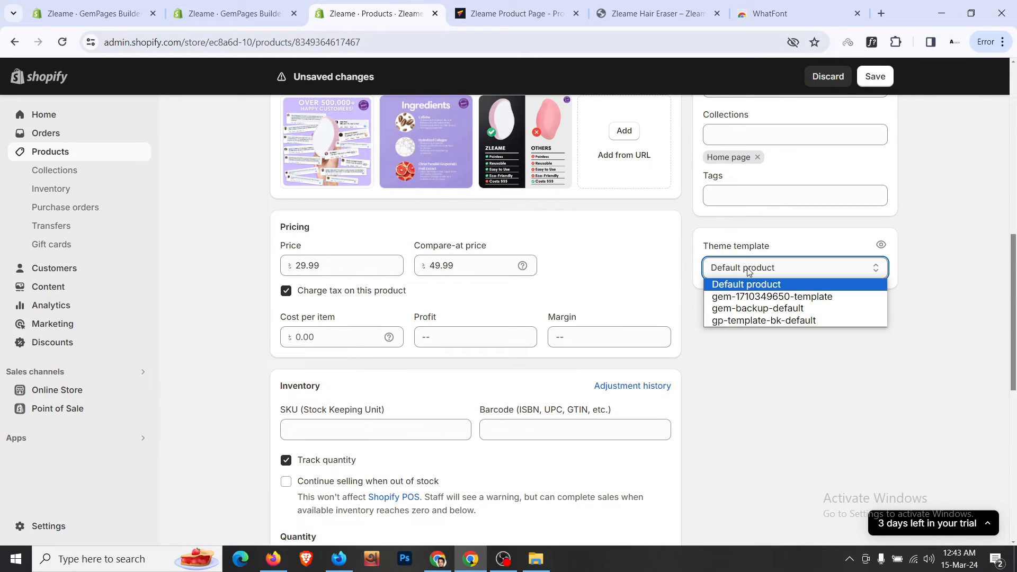
{"action": "left_click", "coordinate": [749, 269]}
- Save the GemPages product page again
{"action": "left_click", "coordinate": [569, 5]}
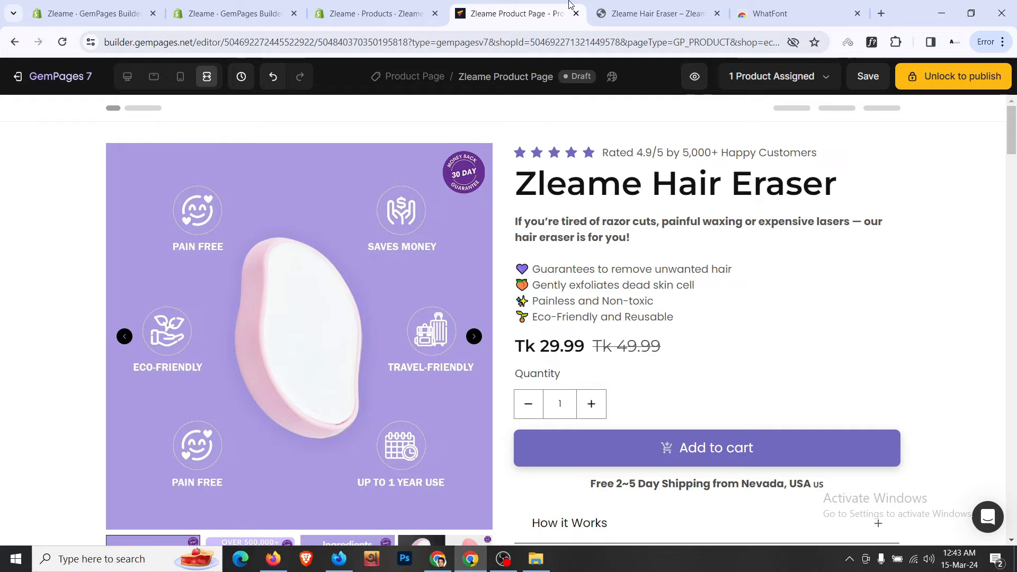
{"action": "left_click", "coordinate": [377, 13]}
{"action": "left_click", "coordinate": [508, 13]}
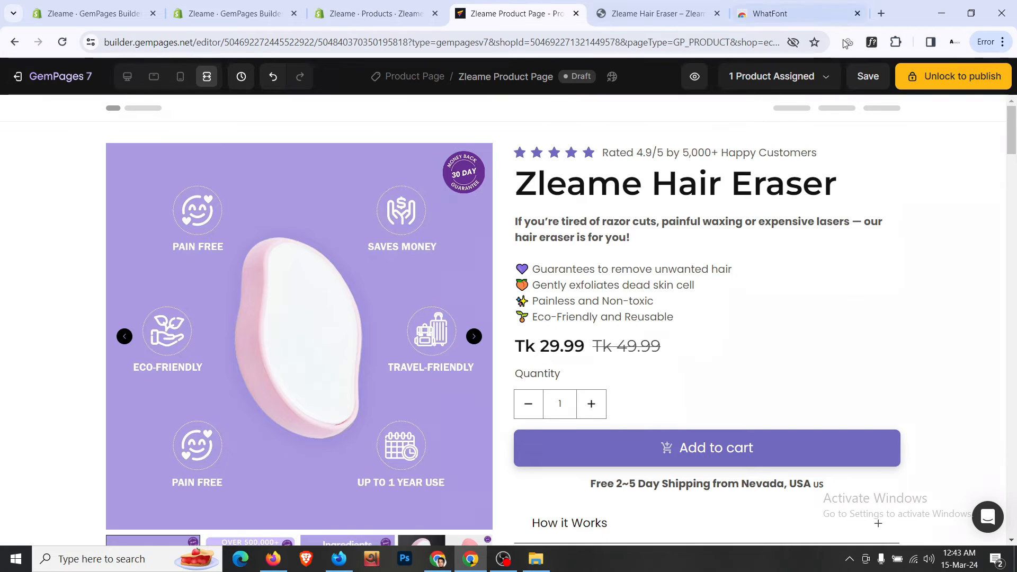
{"action": "left_click", "coordinate": [867, 78]}
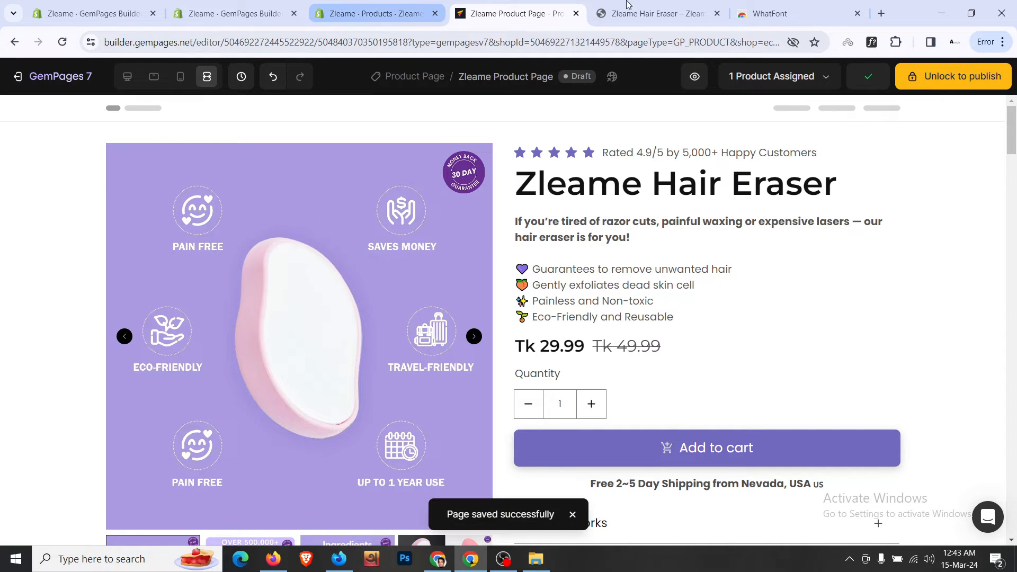
- Preview the store and browse the Zleame home page with its #DitchTheRazor banner
{"action": "left_click", "coordinate": [444, 5]}
{"action": "scroll", "coordinate": [767, 234], "scroll_direction": "up", "scroll_amount": 10}
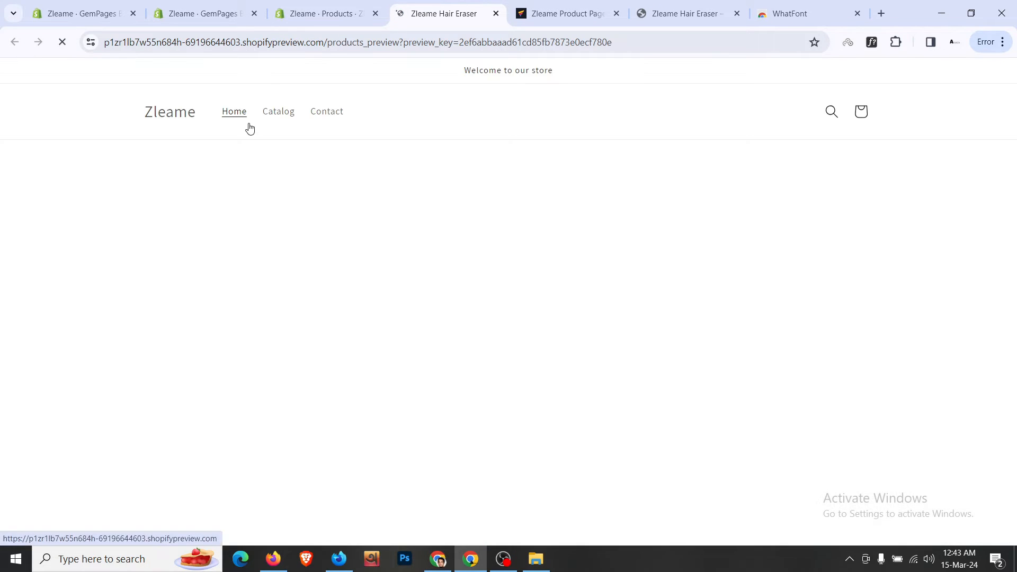
{"action": "scroll", "coordinate": [252, 133], "scroll_direction": "down", "scroll_amount": 15}
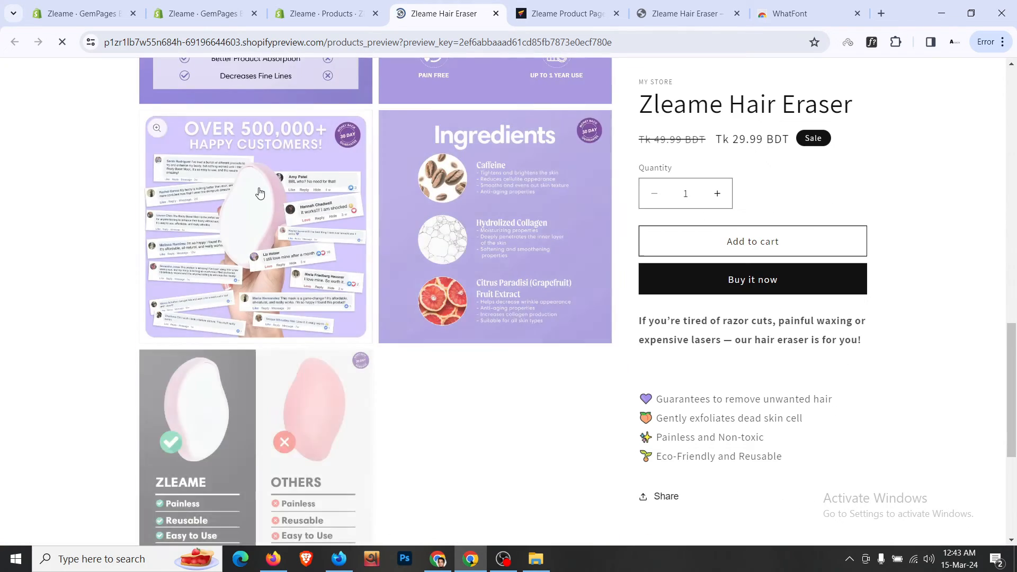
{"action": "scroll", "coordinate": [259, 199], "scroll_direction": "up", "scroll_amount": 15}
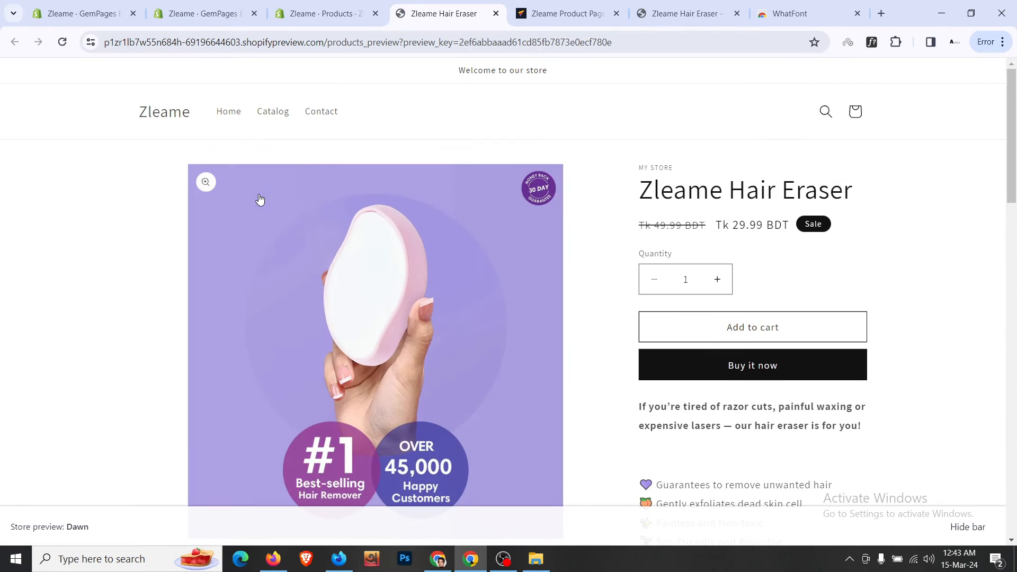
{"action": "left_click", "coordinate": [148, 121]}
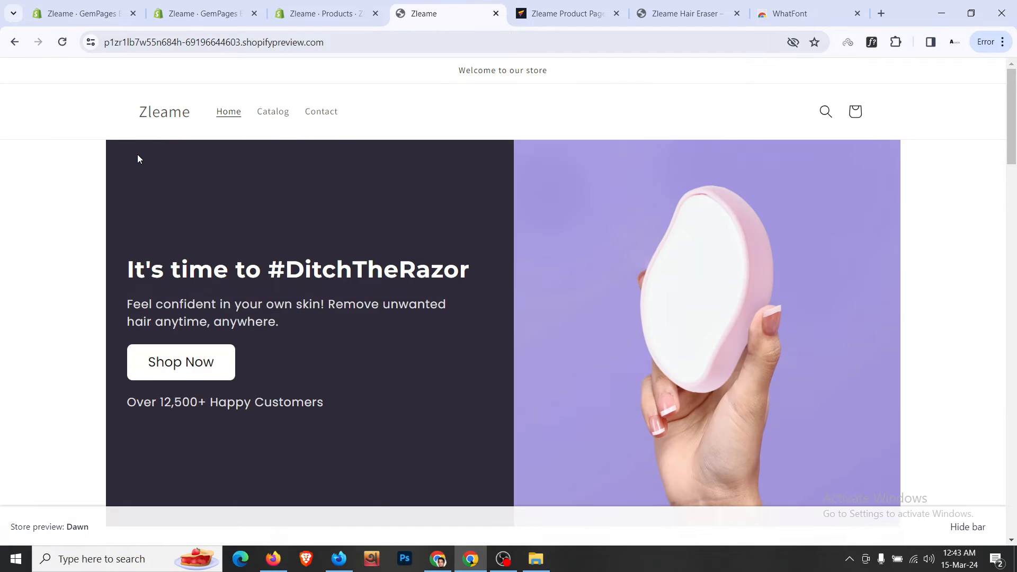
{"action": "scroll", "coordinate": [177, 185], "scroll_direction": "down", "scroll_amount": 15}
{"action": "scroll", "coordinate": [179, 186], "scroll_direction": "down", "scroll_amount": 15}
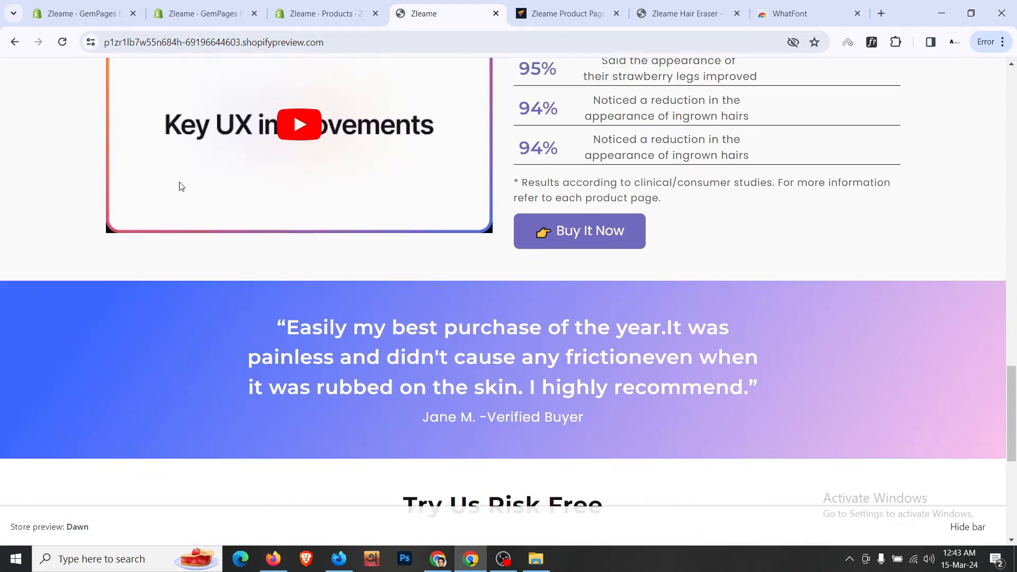
{"action": "scroll", "coordinate": [181, 188], "scroll_direction": "up", "scroll_amount": 6}
{"action": "scroll", "coordinate": [181, 188], "scroll_direction": "up", "scroll_amount": 20}
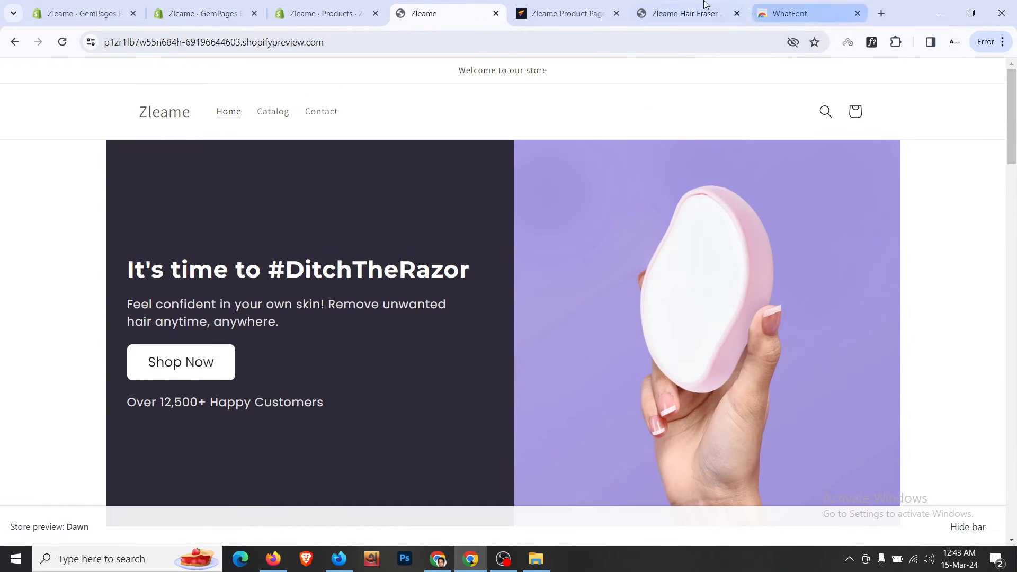
{"action": "left_click", "coordinate": [624, 6]}
- Scroll through the Zleame Product Page down to the Try Us Risk Free section
{"action": "scroll", "coordinate": [659, 241], "scroll_direction": "down", "scroll_amount": 6}
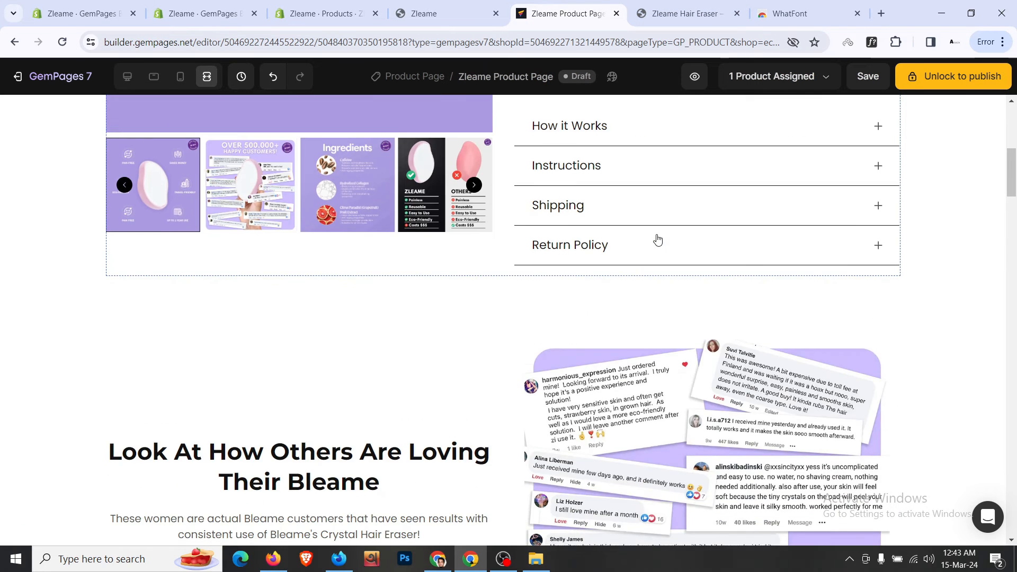
{"action": "scroll", "coordinate": [656, 238], "scroll_direction": "up", "scroll_amount": 6}
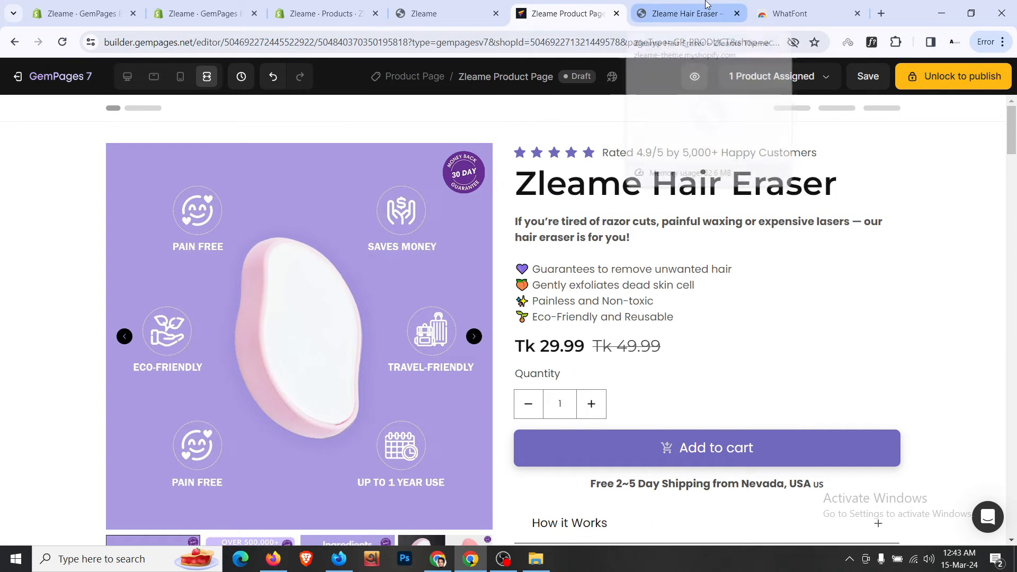
{"action": "scroll", "coordinate": [650, 238], "scroll_direction": "down", "scroll_amount": 1}
{"action": "scroll", "coordinate": [647, 243], "scroll_direction": "down", "scroll_amount": 20}
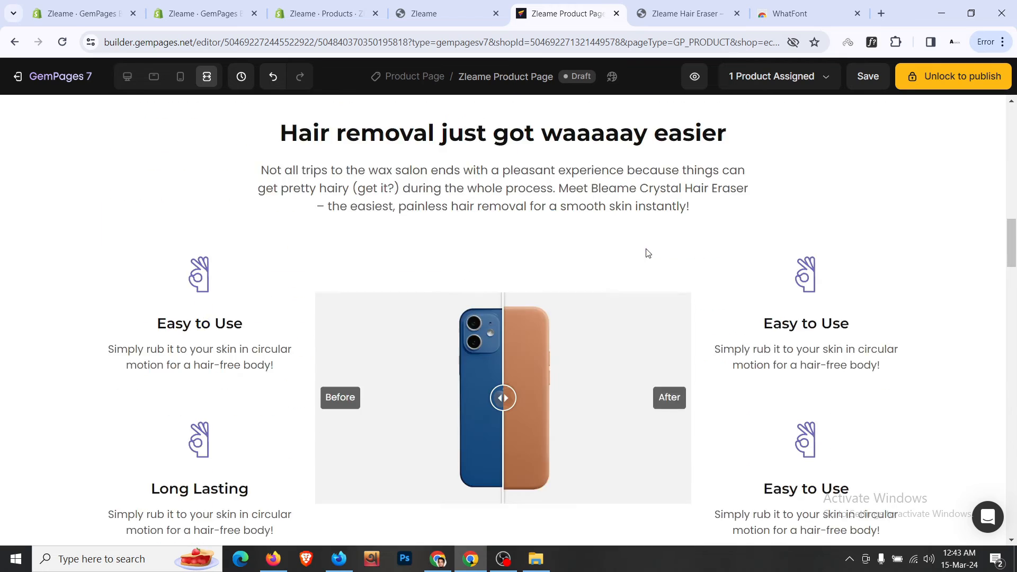
{"action": "scroll", "coordinate": [646, 258], "scroll_direction": "down", "scroll_amount": 12}
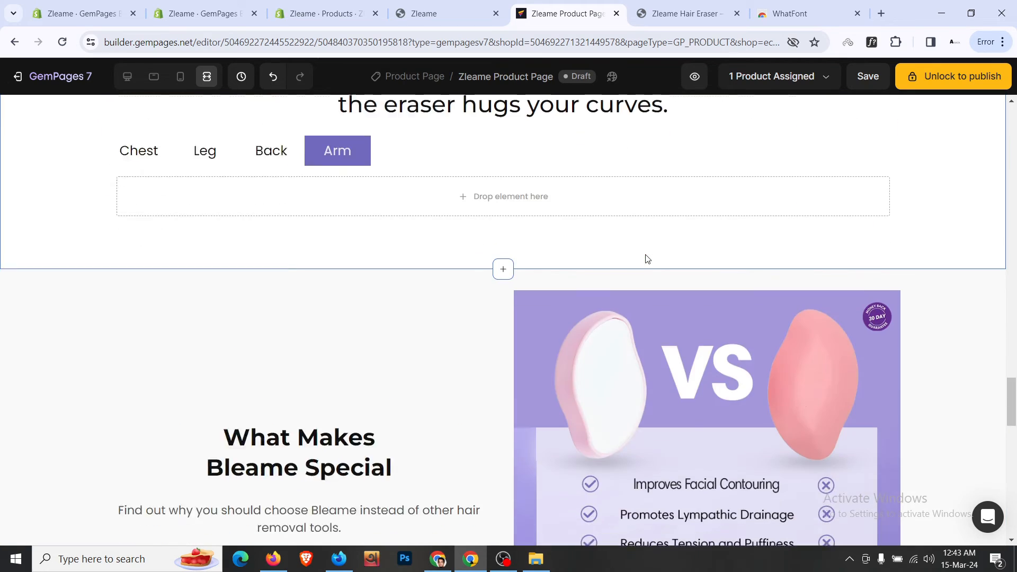
{"action": "scroll", "coordinate": [646, 257], "scroll_direction": "up", "scroll_amount": 3}
{"action": "scroll", "coordinate": [646, 258], "scroll_direction": "down", "scroll_amount": 4}
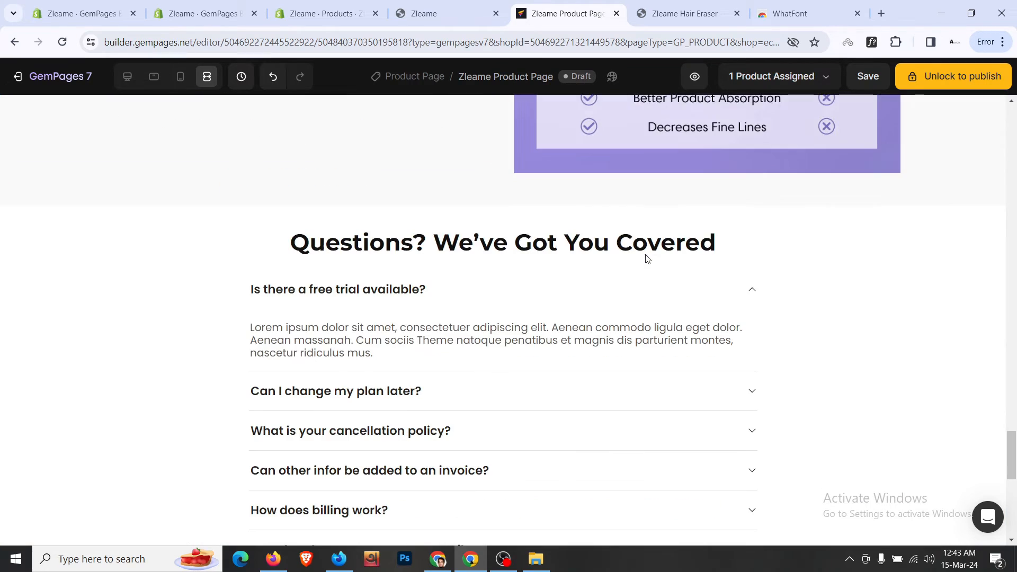
{"action": "scroll", "coordinate": [240, 259], "scroll_direction": "down", "scroll_amount": 2}
{"action": "scroll", "coordinate": [240, 259], "scroll_direction": "up", "scroll_amount": 5}
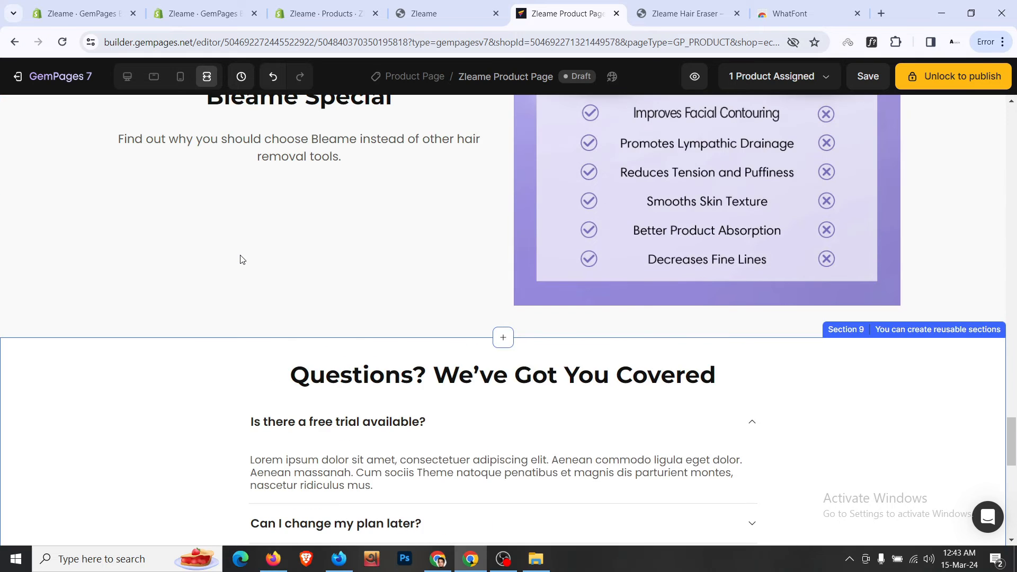
{"action": "scroll", "coordinate": [240, 259], "scroll_direction": "down", "scroll_amount": 4}
{"action": "scroll", "coordinate": [240, 259], "scroll_direction": "down", "scroll_amount": 3}
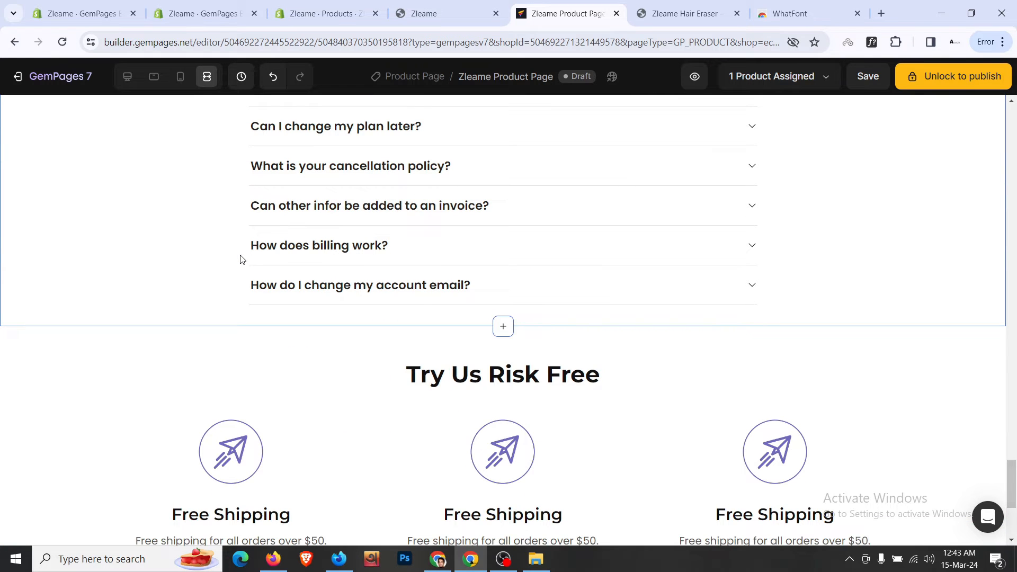
{"action": "scroll", "coordinate": [193, 268], "scroll_direction": "down", "scroll_amount": 3}
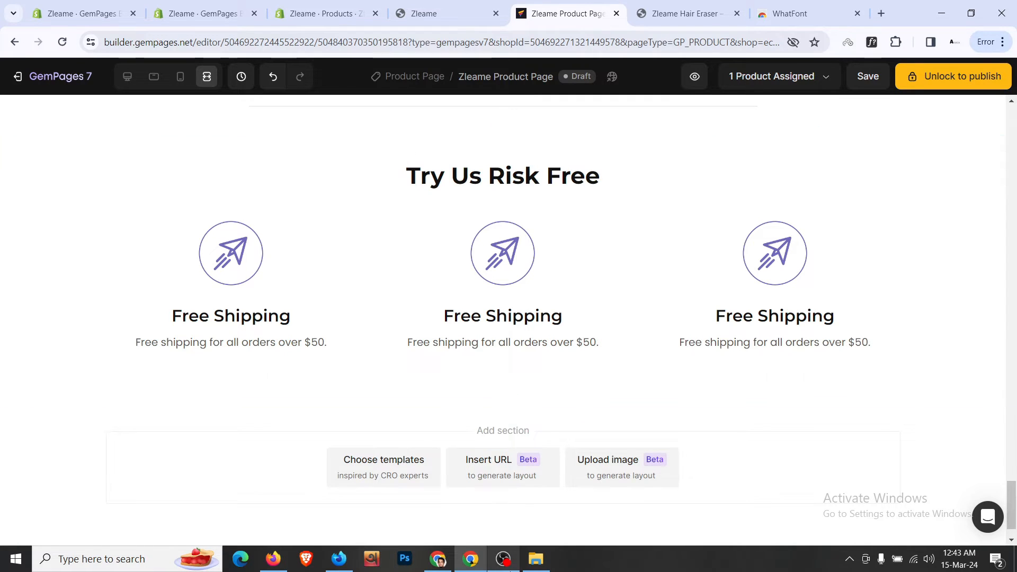
{"action": "mouse_move", "coordinate": [504, 559]}
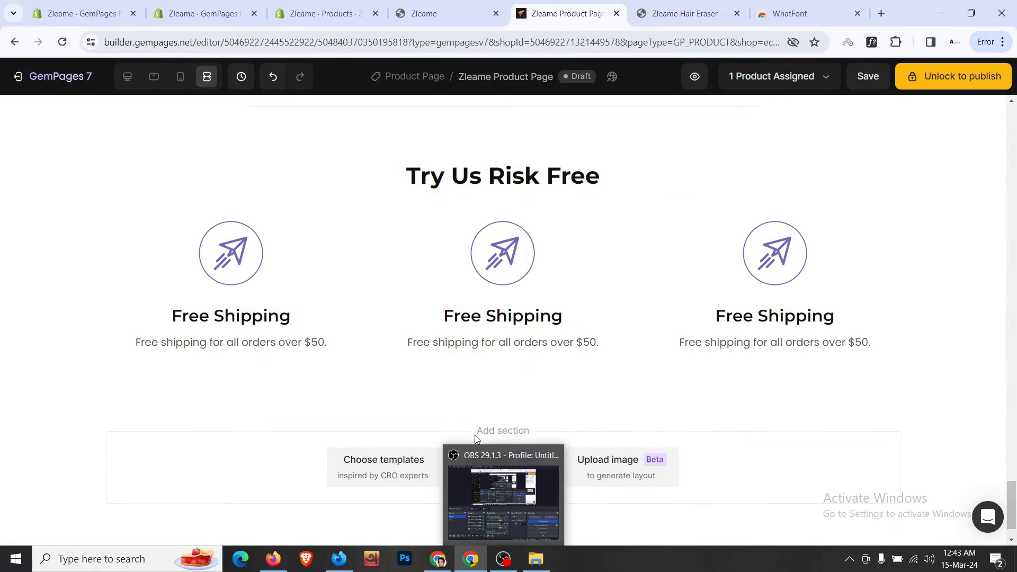
{"action": "left_click", "coordinate": [503, 559]}
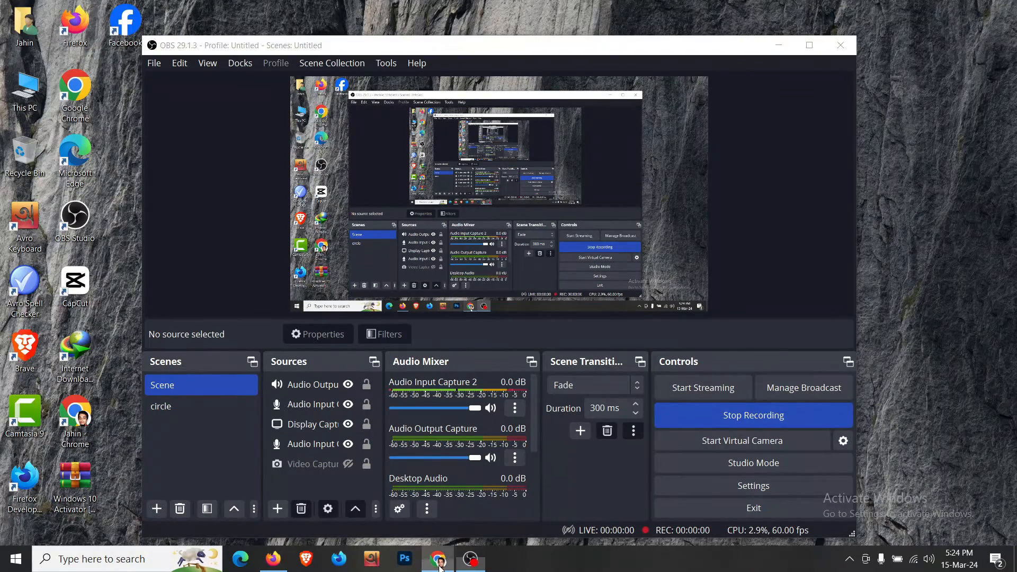
- Review the Bleame reference product page's comparison table
{"action": "left_click", "coordinate": [439, 562]}
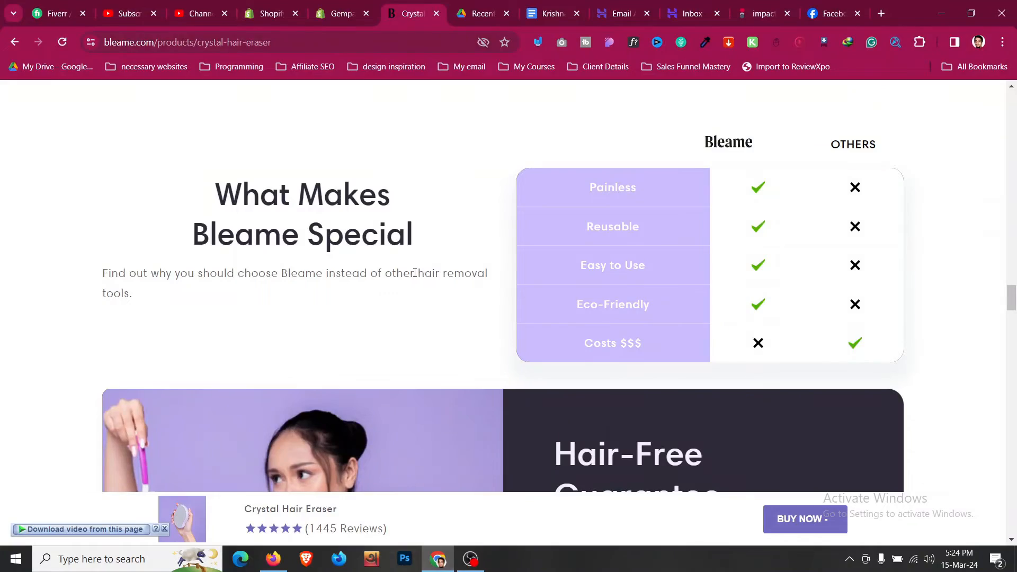
{"action": "scroll", "coordinate": [423, 267], "scroll_direction": "up", "scroll_amount": 1}
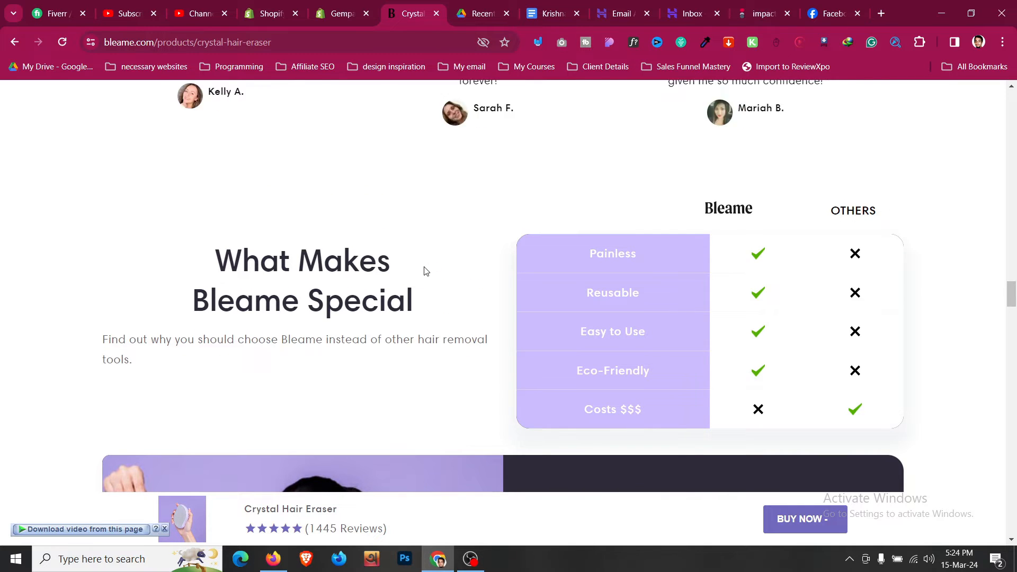
{"action": "scroll", "coordinate": [424, 271], "scroll_direction": "down", "scroll_amount": 1}
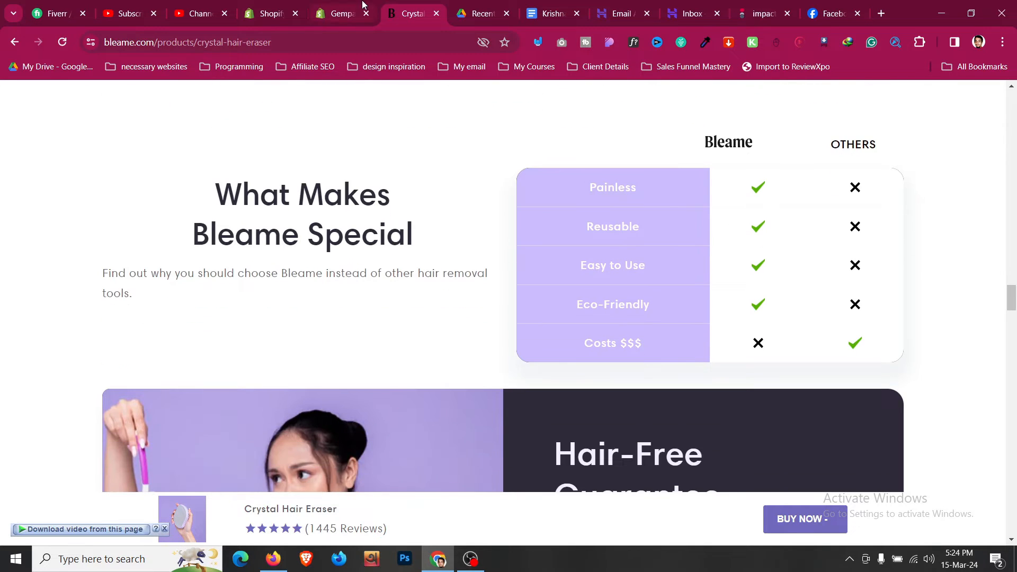
- Open the Zleame page from Your recent pages in the GemPages dashboard
{"action": "left_click", "coordinate": [361, 5]}
{"action": "scroll", "coordinate": [415, 379], "scroll_direction": "down", "scroll_amount": 5}
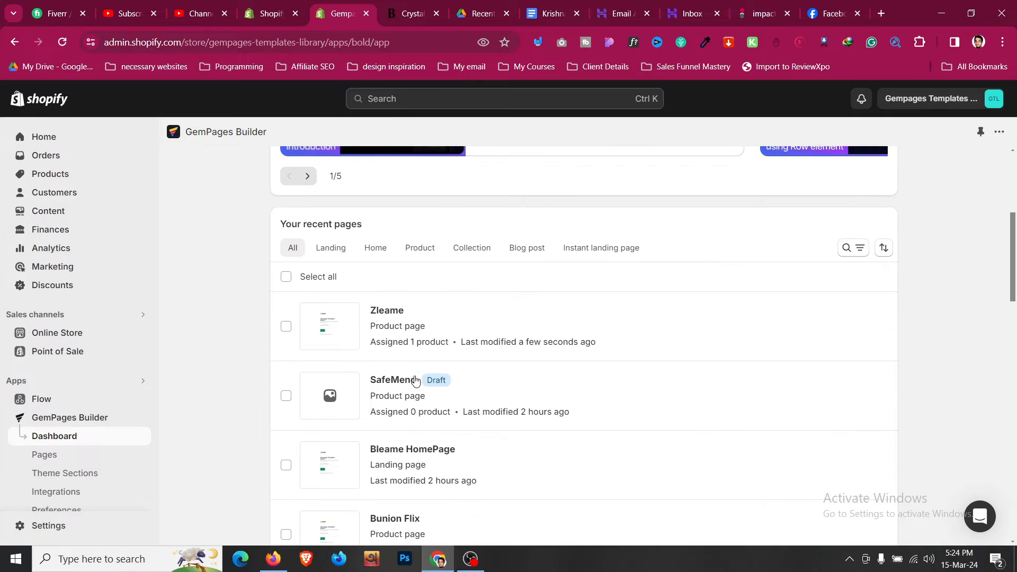
{"action": "left_click", "coordinate": [400, 313]}
{"action": "left_click", "coordinate": [456, 6]}
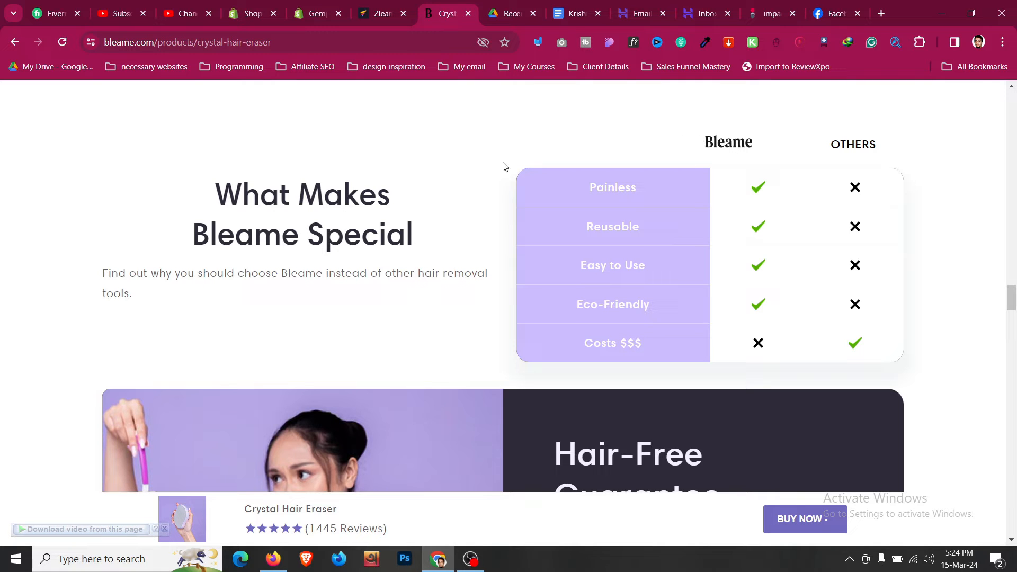
{"action": "key", "text": "ctrl+shift+Tab"}
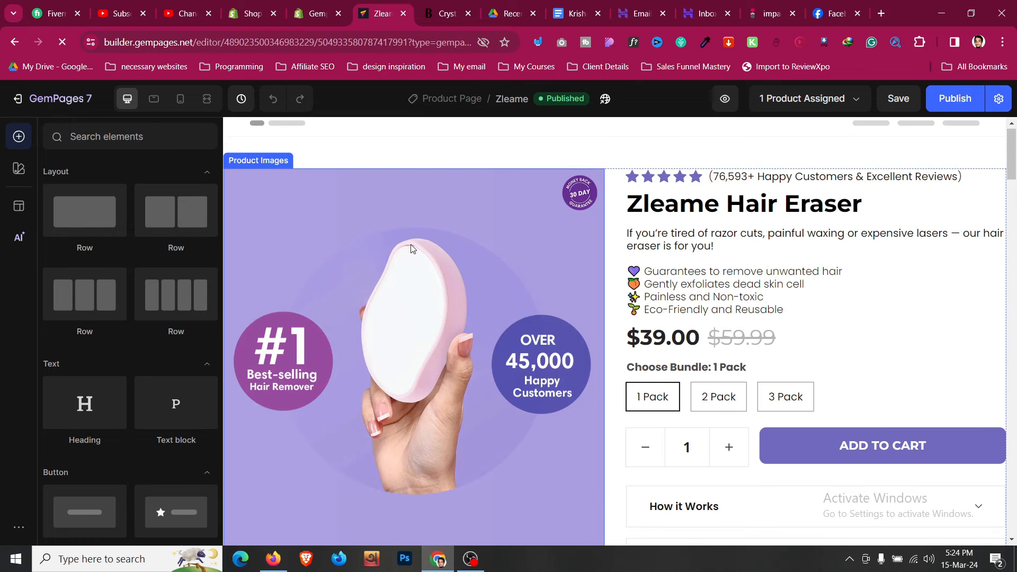
- Compare the Zleame page layout against the Bleame reference page
{"action": "scroll", "coordinate": [566, 238], "scroll_direction": "down", "scroll_amount": 15}
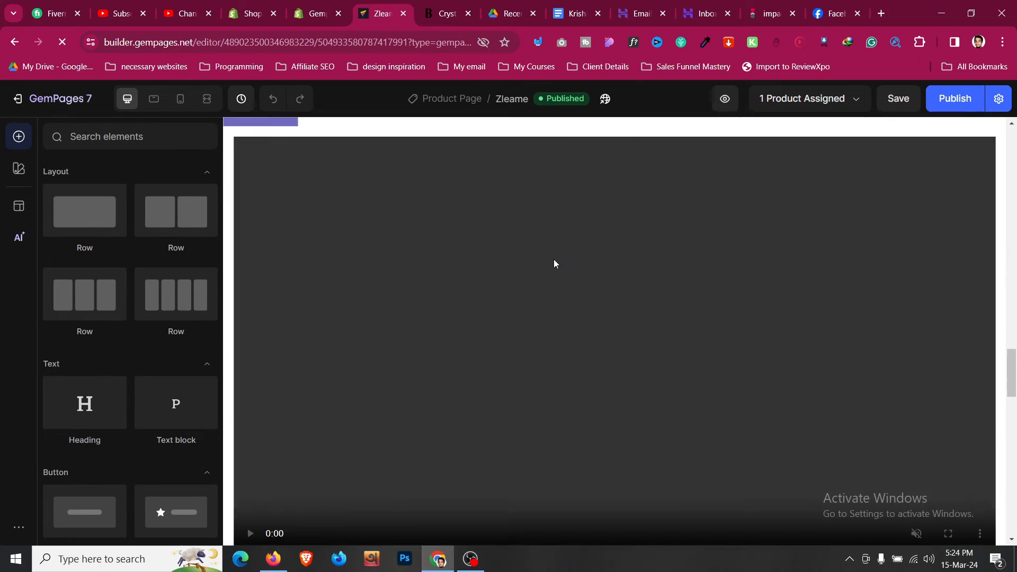
{"action": "scroll", "coordinate": [481, 227], "scroll_direction": "down", "scroll_amount": 13}
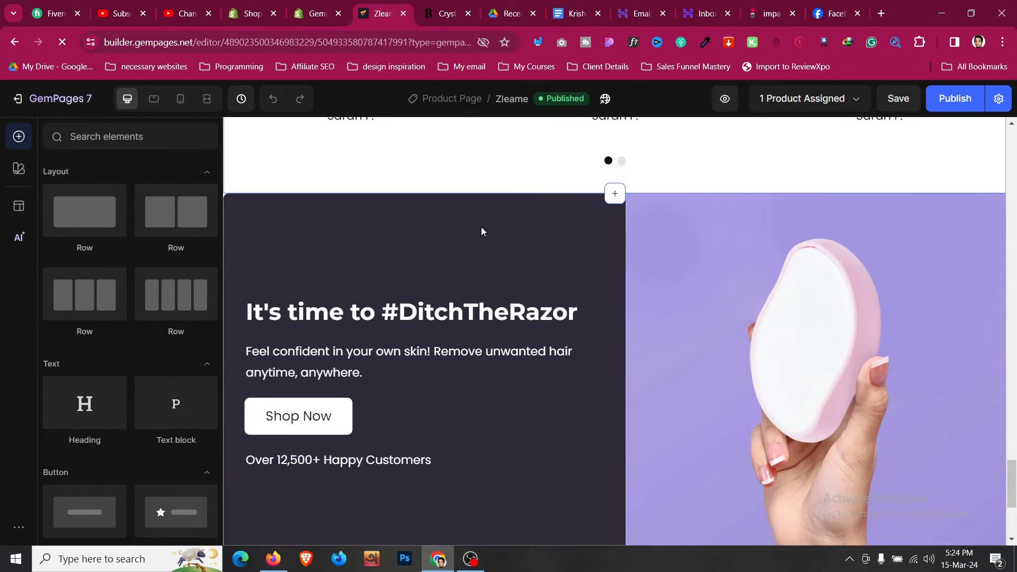
{"action": "scroll", "coordinate": [481, 227], "scroll_direction": "up", "scroll_amount": 4}
{"action": "key", "text": "ctrl+Tab"}
{"action": "scroll", "coordinate": [459, 255], "scroll_direction": "up", "scroll_amount": 5}
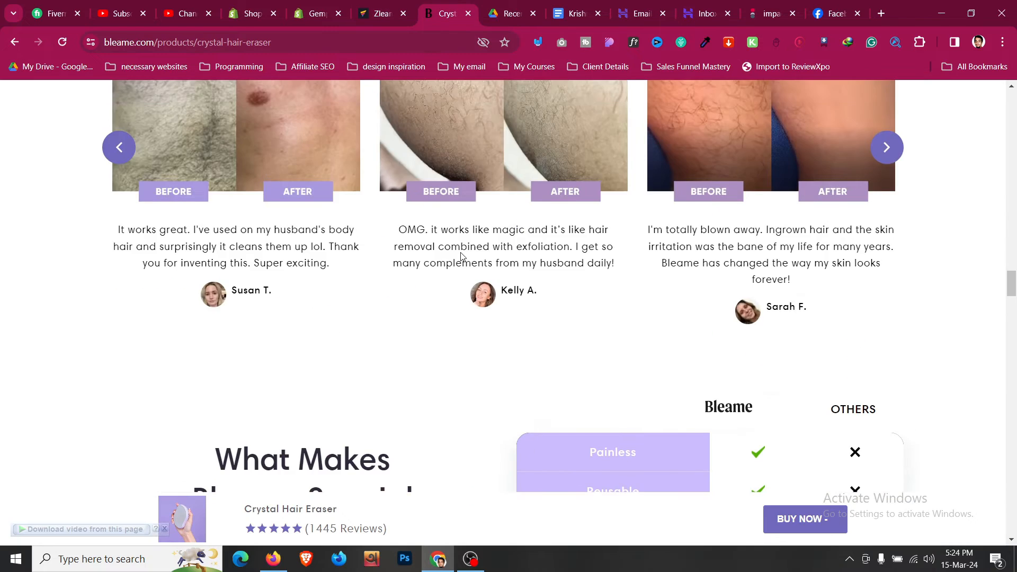
{"action": "scroll", "coordinate": [461, 257], "scroll_direction": "down", "scroll_amount": 5}
{"action": "scroll", "coordinate": [466, 251], "scroll_direction": "up", "scroll_amount": 1}
{"action": "left_click", "coordinate": [405, 4]}
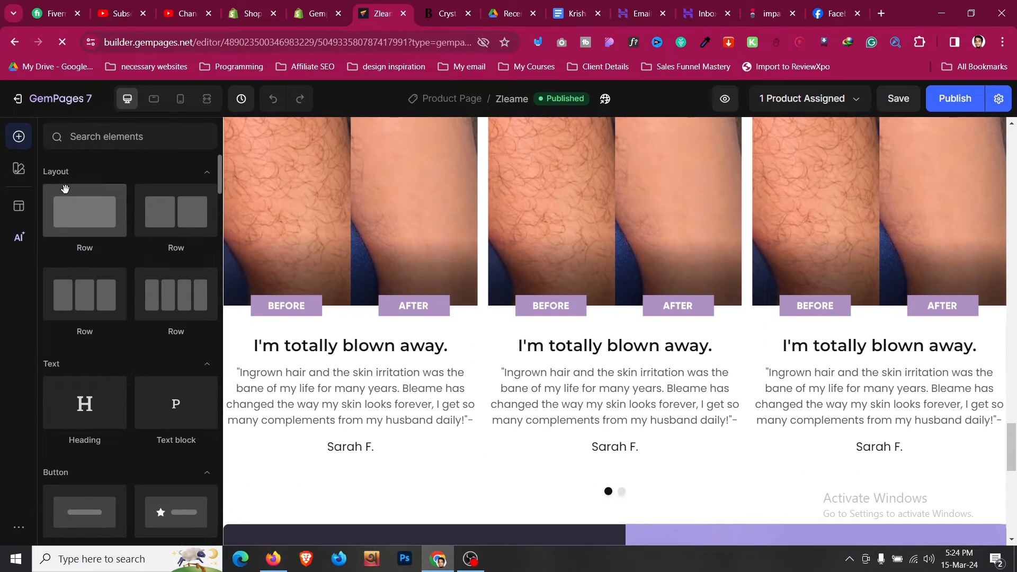
- Add a two-column row below the testimonial carousel
{"action": "scroll", "coordinate": [609, 424], "scroll_direction": "down", "scroll_amount": 1}
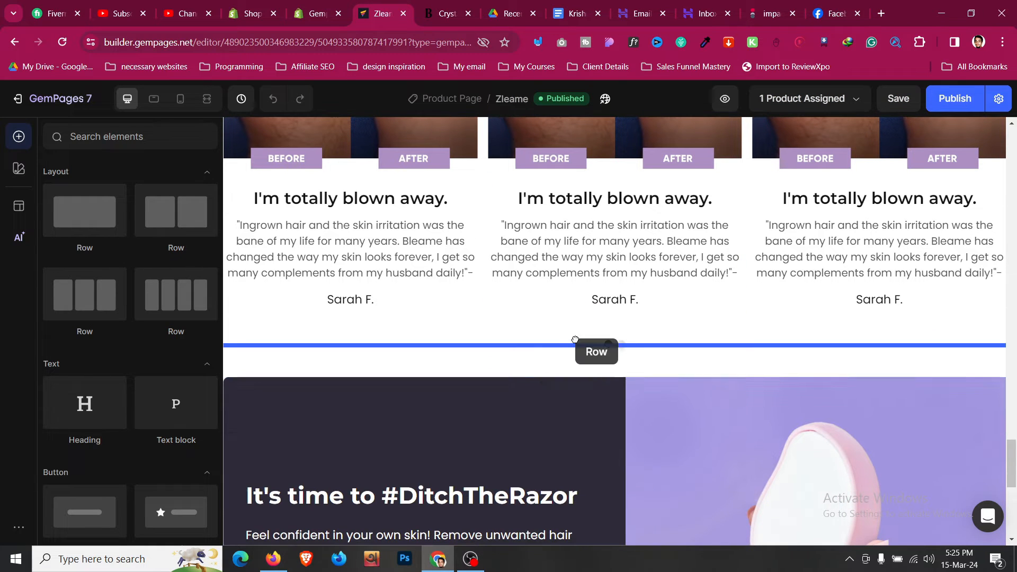
{"action": "left_click_drag", "start_coordinate": [540, 361], "coordinate": [540, 362]}
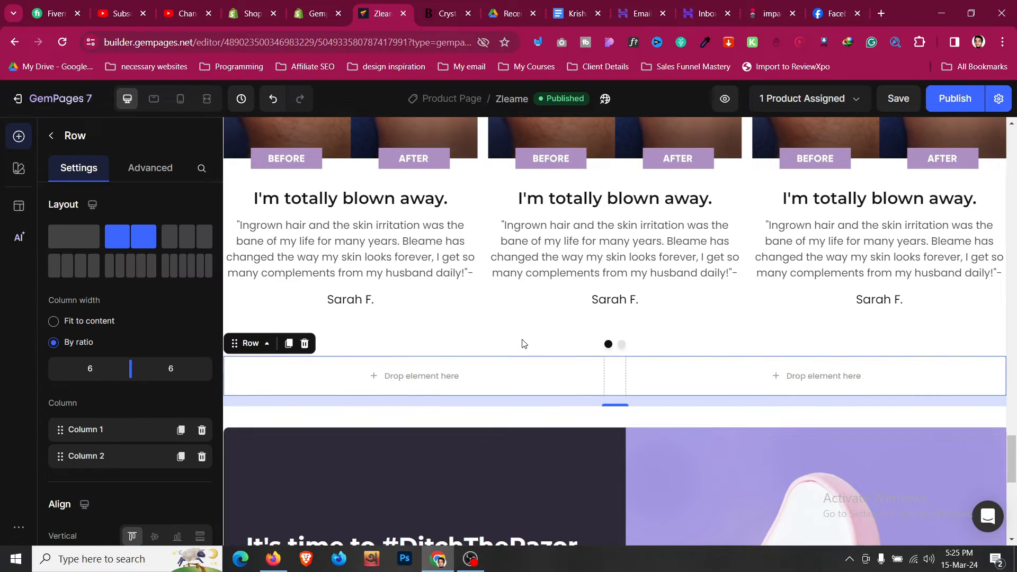
{"action": "left_click", "coordinate": [523, 344]}
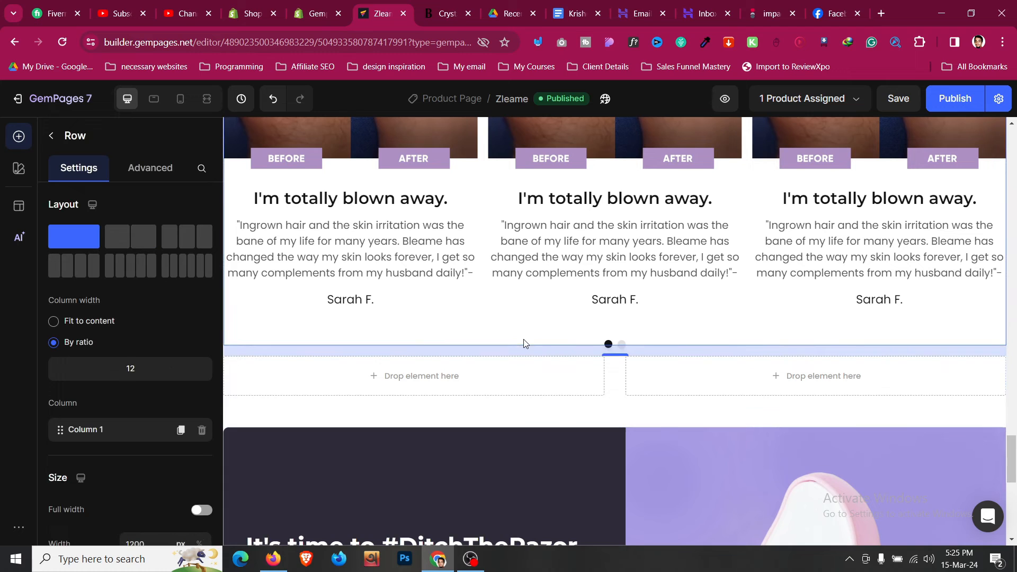
{"action": "left_click", "coordinate": [415, 349]}
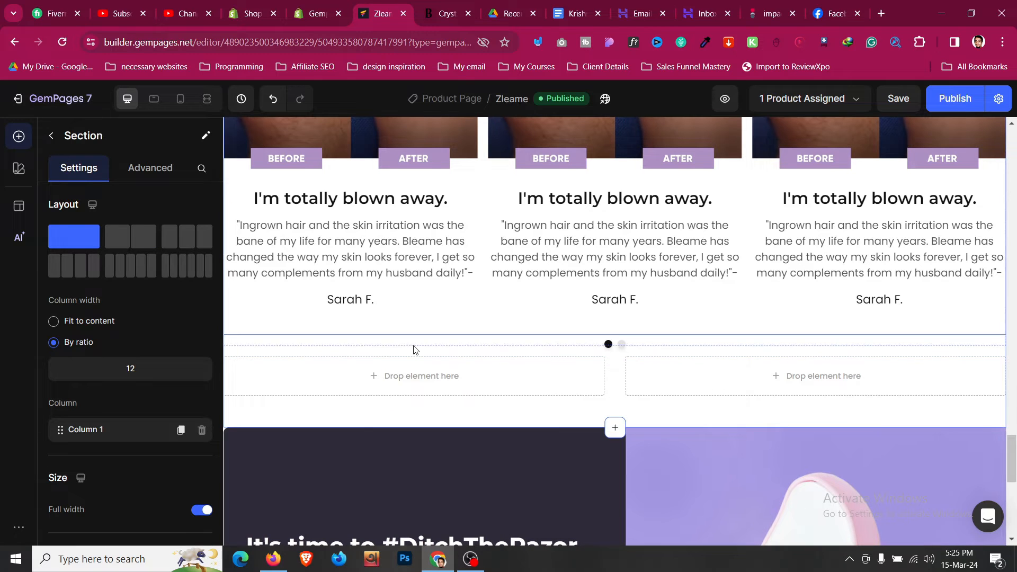
{"action": "right_click", "coordinate": [418, 371]}
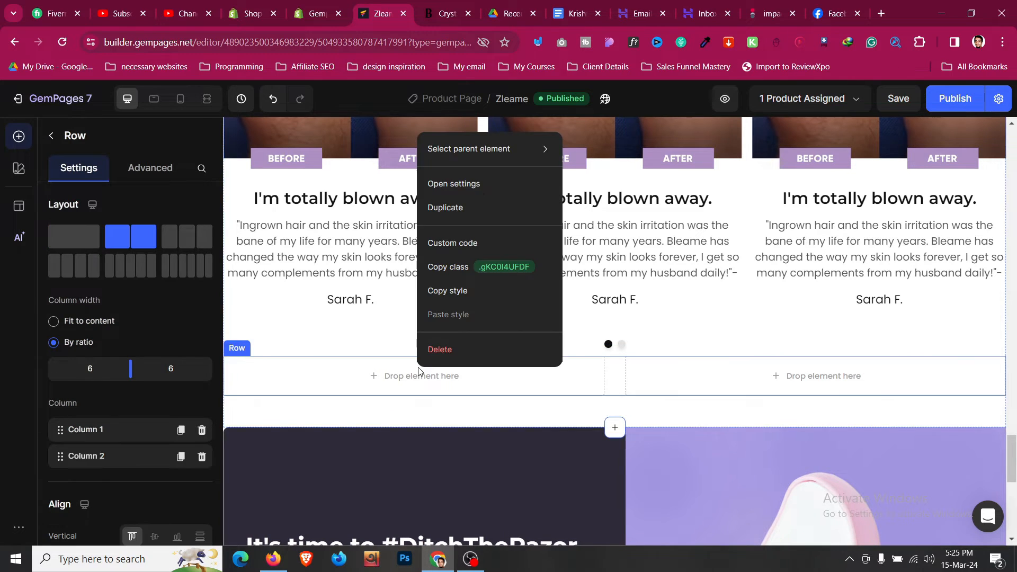
{"action": "mouse_move", "coordinate": [502, 149]}
{"action": "left_click", "coordinate": [591, 148]}
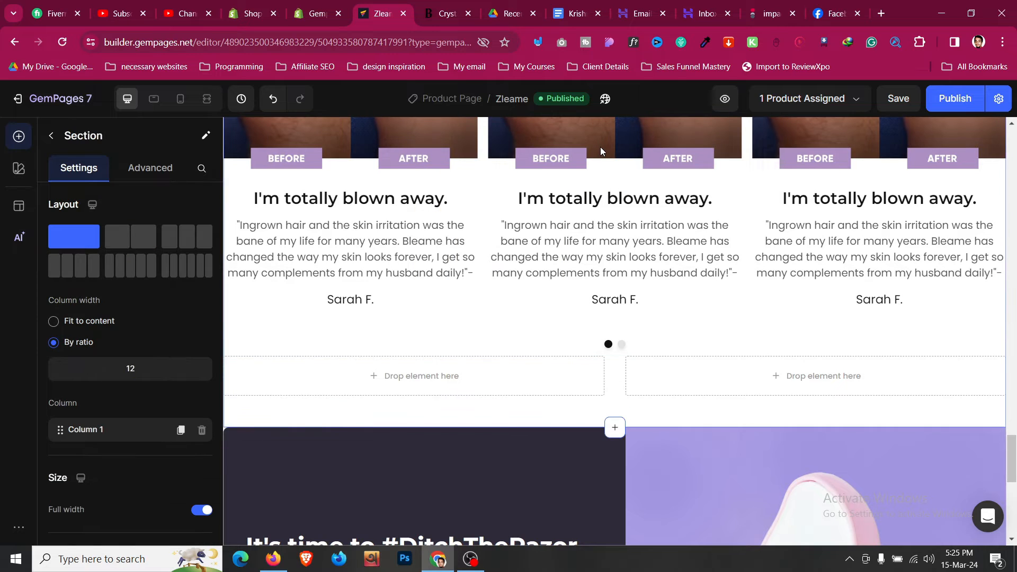
{"action": "left_click", "coordinate": [339, 365]}
{"action": "scroll", "coordinate": [339, 364], "scroll_direction": "down", "scroll_amount": 2}
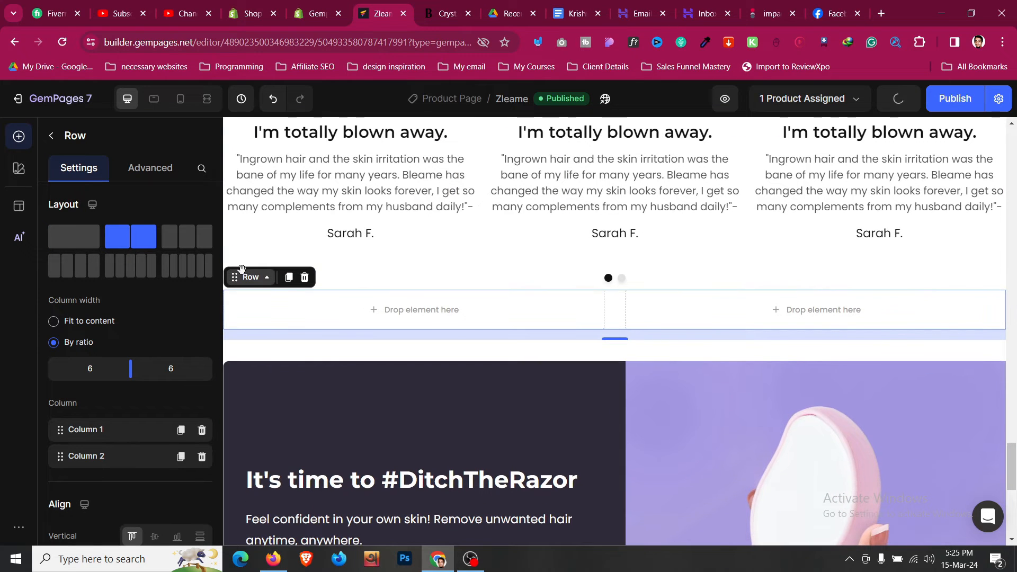
- Move the empty two-column row into its own new section
{"action": "left_click_drag", "start_coordinate": [243, 286], "coordinate": [391, 362]}
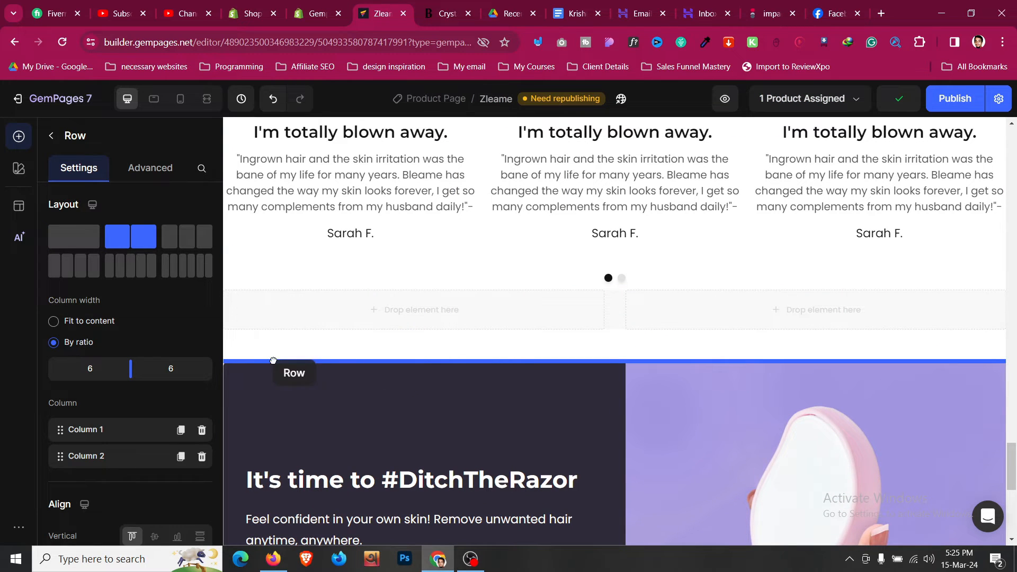
{"action": "left_click_drag", "start_coordinate": [267, 361], "coordinate": [266, 363]}
{"action": "left_click", "coordinate": [277, 400]}
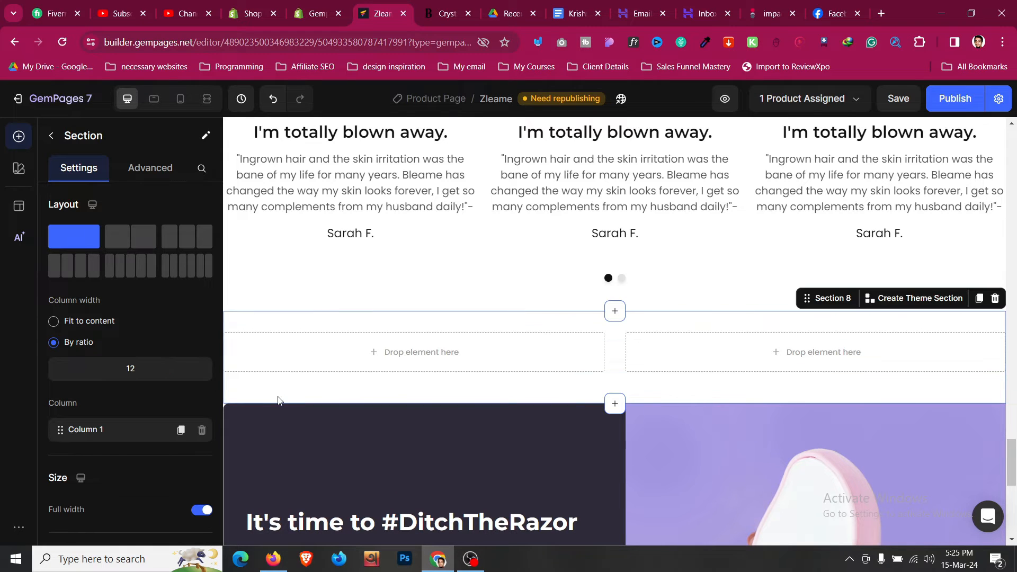
{"action": "left_click", "coordinate": [354, 369]}
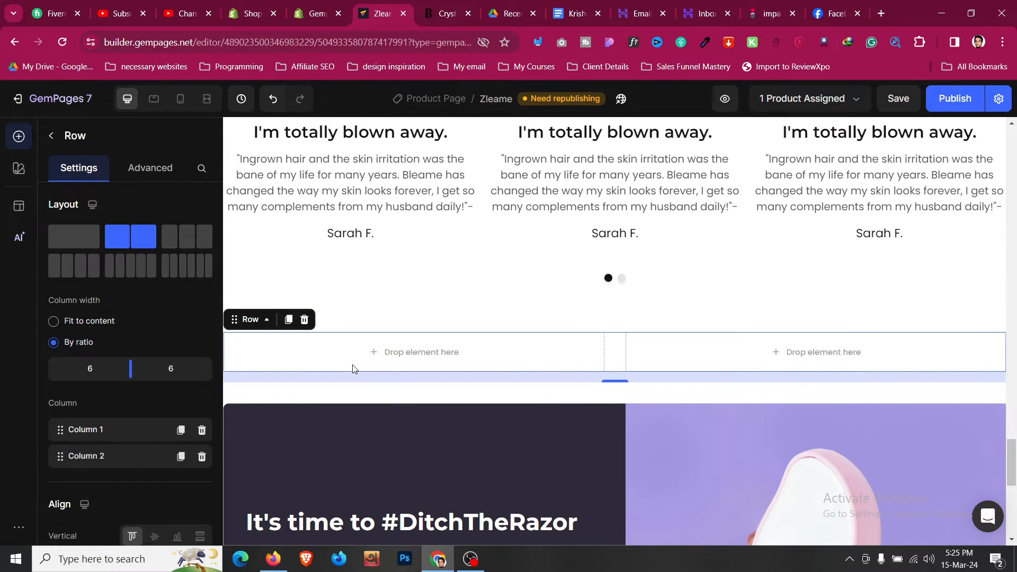
{"action": "scroll", "coordinate": [270, 341], "scroll_direction": "down", "scroll_amount": 3}
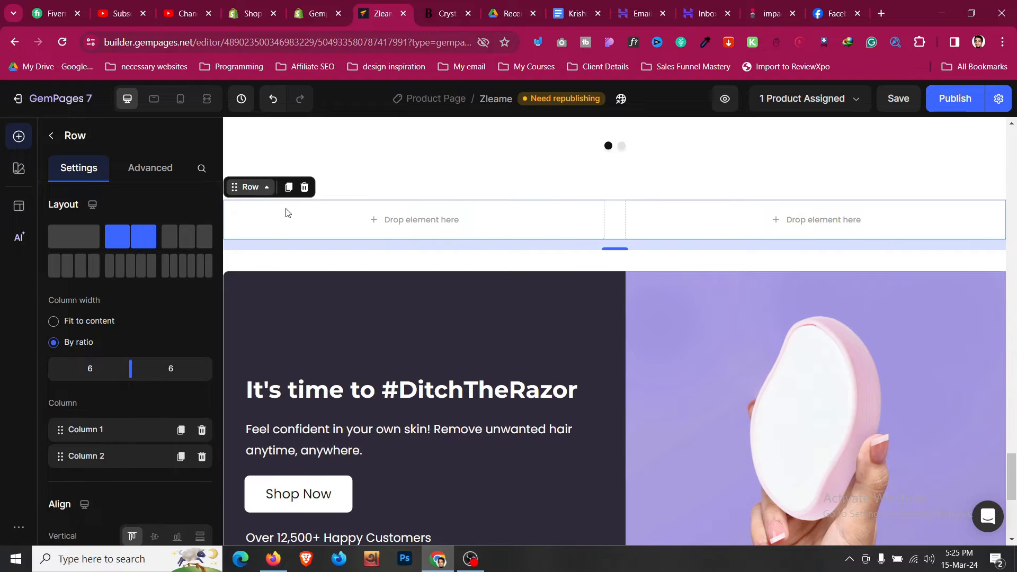
{"action": "left_click_drag", "start_coordinate": [286, 212], "coordinate": [597, 391]}
{"action": "left_click", "coordinate": [468, 360]}
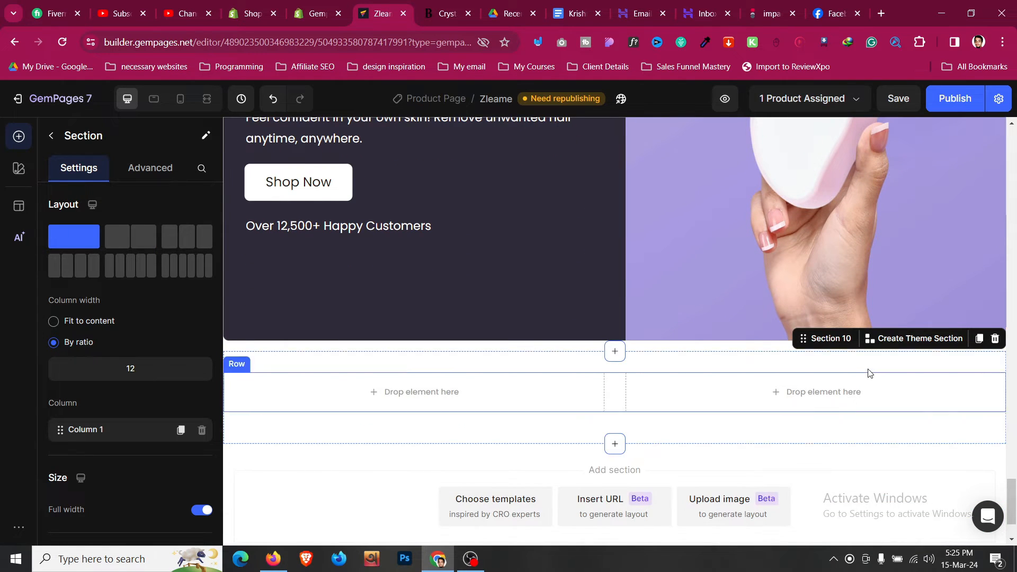
- Delete the leftover empty one-column Section 9
{"action": "left_click_drag", "start_coordinate": [835, 337], "coordinate": [721, 285]}
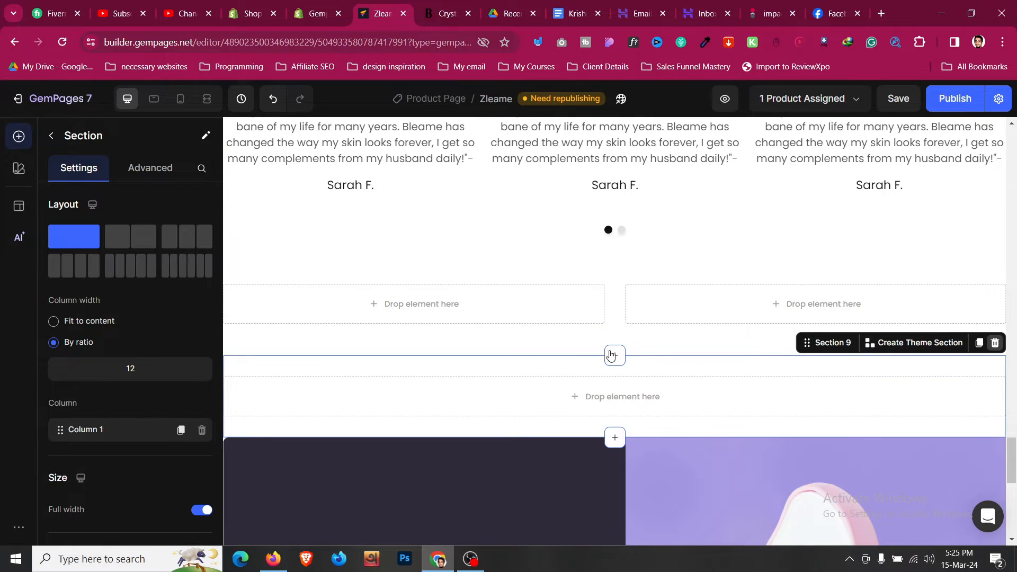
{"action": "key", "text": "Delete"}
{"action": "left_click", "coordinate": [583, 283]}
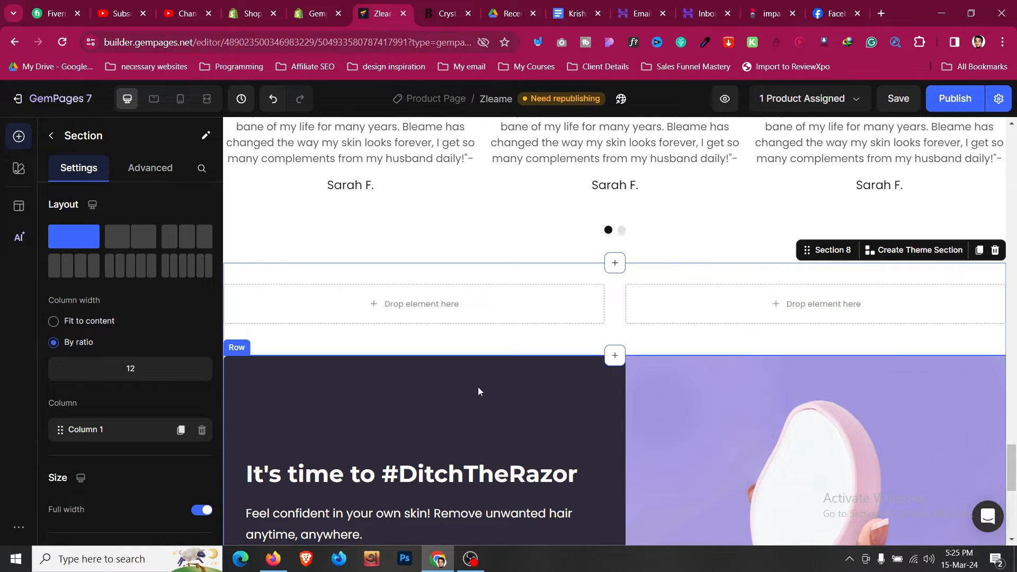
{"action": "scroll", "coordinate": [477, 389], "scroll_direction": "up", "scroll_amount": 10}
- Duplicate the Over 12,500+ Raving Customers heading into the new row's left column
{"action": "left_click", "coordinate": [455, 281]}
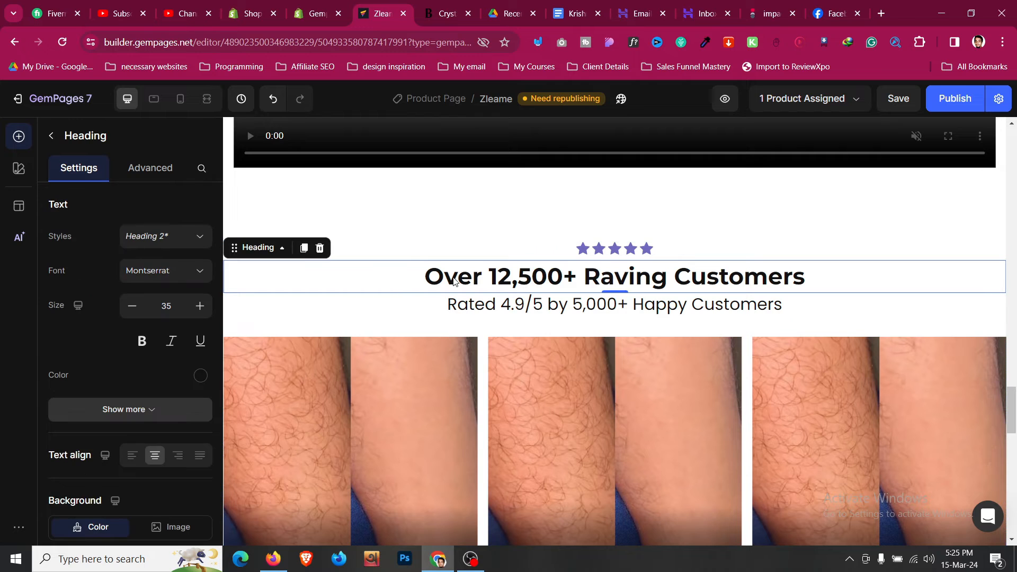
{"action": "left_click", "coordinate": [304, 249]}
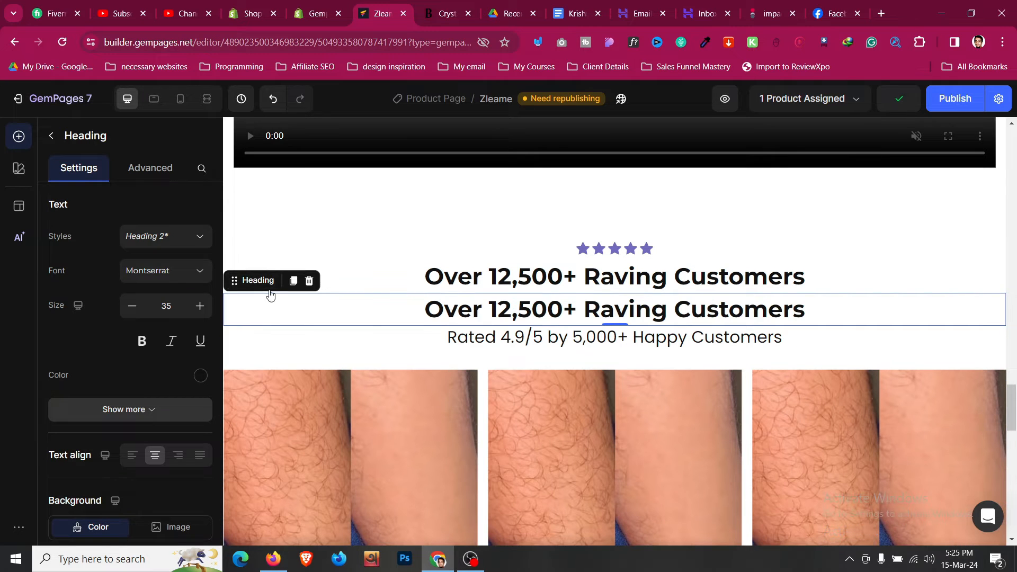
{"action": "left_click_drag", "start_coordinate": [270, 294], "coordinate": [480, 350]}
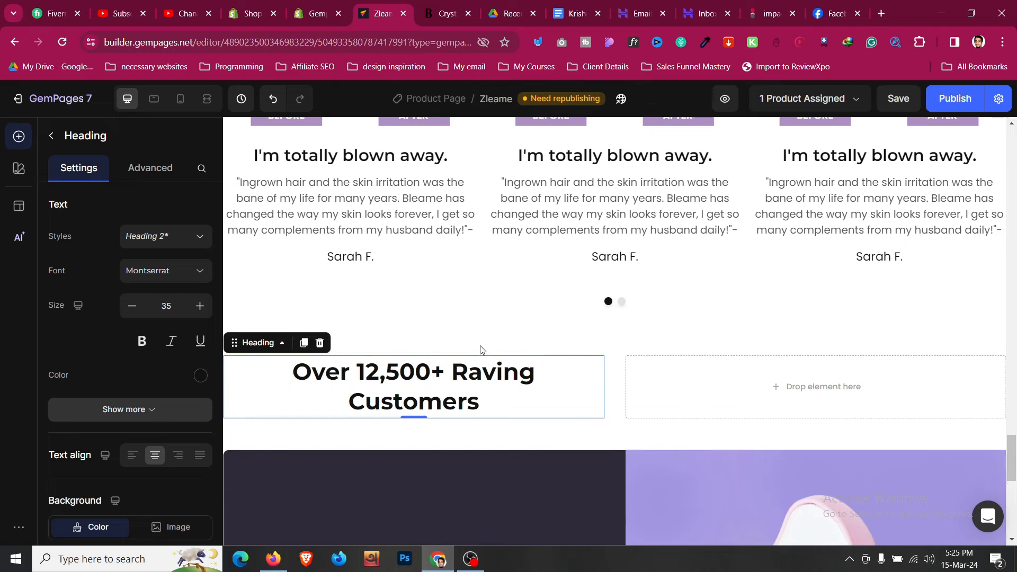
- Paste the title copied from the Bleame reference page into the heading copy, then undo the line removal
{"action": "left_click", "coordinate": [447, 13]}
{"action": "triple_click", "coordinate": [394, 297]}
{"action": "key", "text": "ctrl+c"}
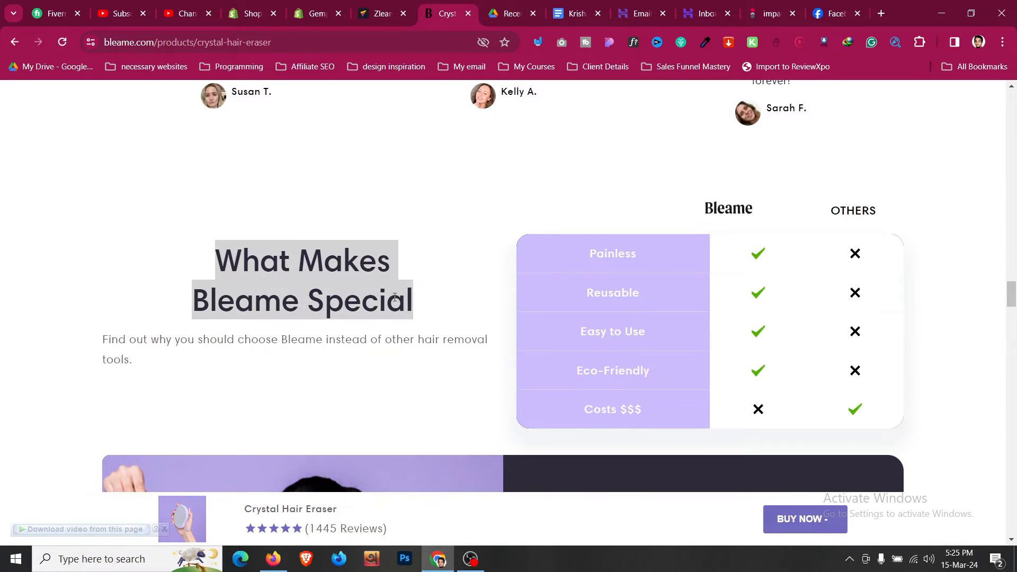
{"action": "left_click", "coordinate": [382, 13]}
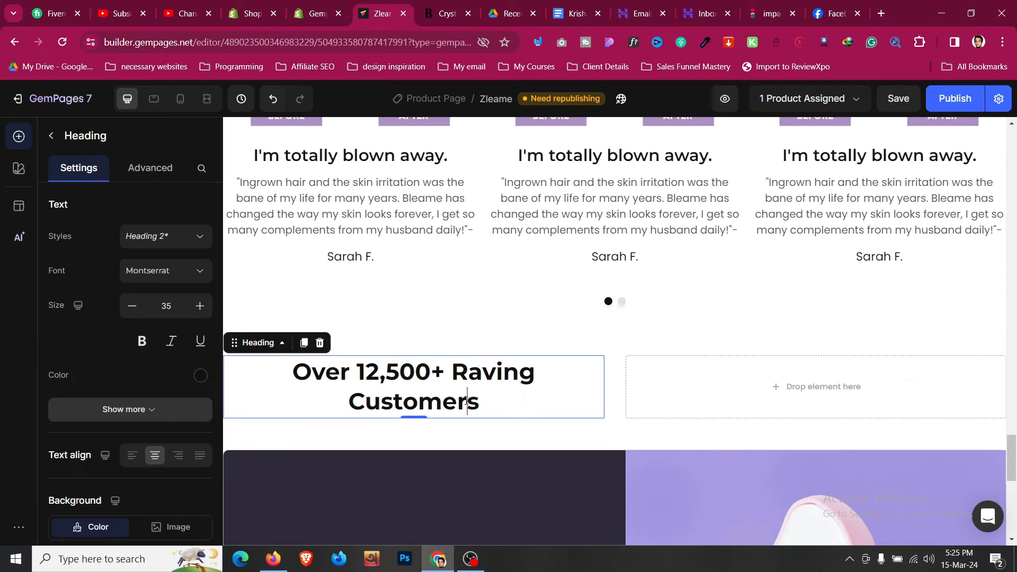
{"action": "key", "text": "ctrl+a"}
{"action": "key", "text": "ctrl+v"}
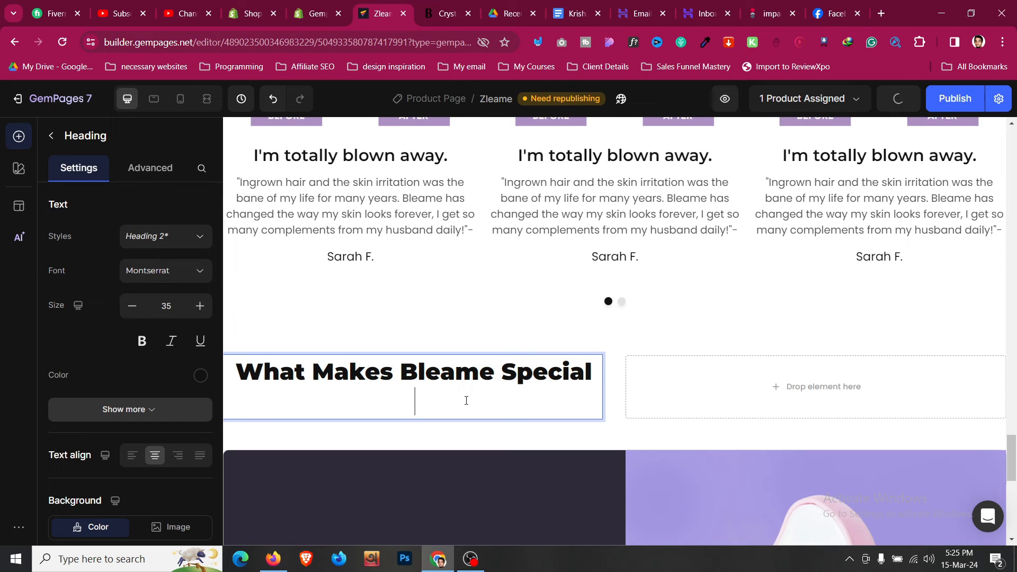
{"action": "key", "text": "BackSpace"}
{"action": "key", "text": "ctrl+z"}
{"action": "key", "text": "ctrl+z"}
{"action": "key", "text": "ctrl+z"}
- Duplicate the first testimonial quote and drag the copy into the new row
{"action": "scroll", "coordinate": [465, 400], "scroll_direction": "up", "scroll_amount": 3}
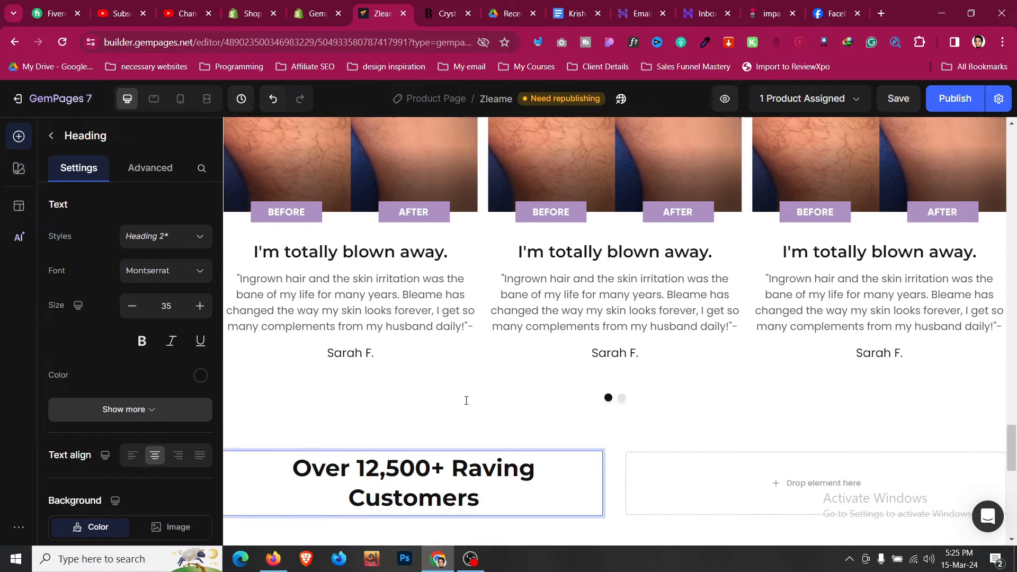
{"action": "left_click", "coordinate": [405, 349]}
{"action": "left_click", "coordinate": [469, 5]}
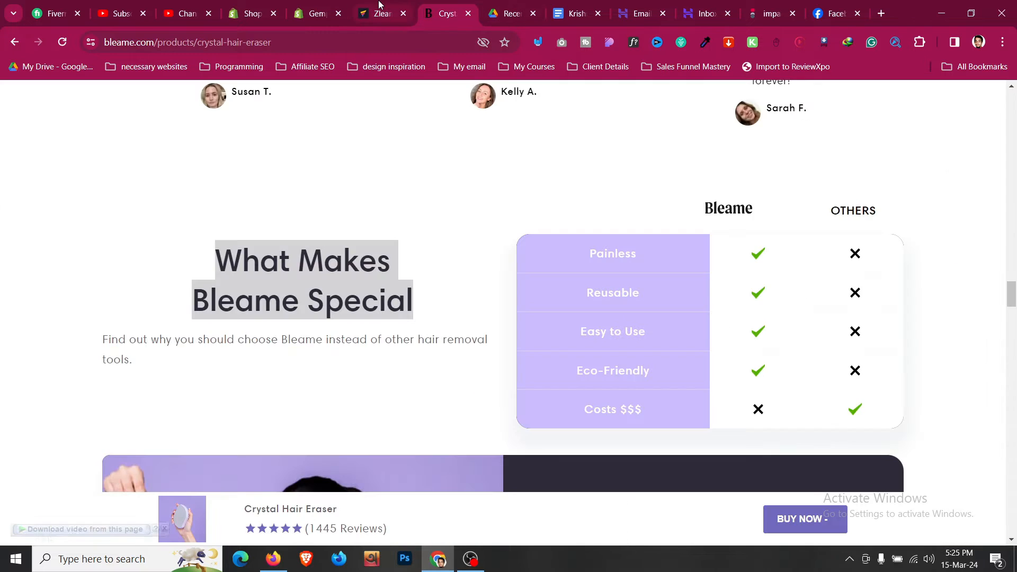
{"action": "left_click", "coordinate": [382, 6]}
{"action": "scroll", "coordinate": [300, 226], "scroll_direction": "down", "scroll_amount": 2}
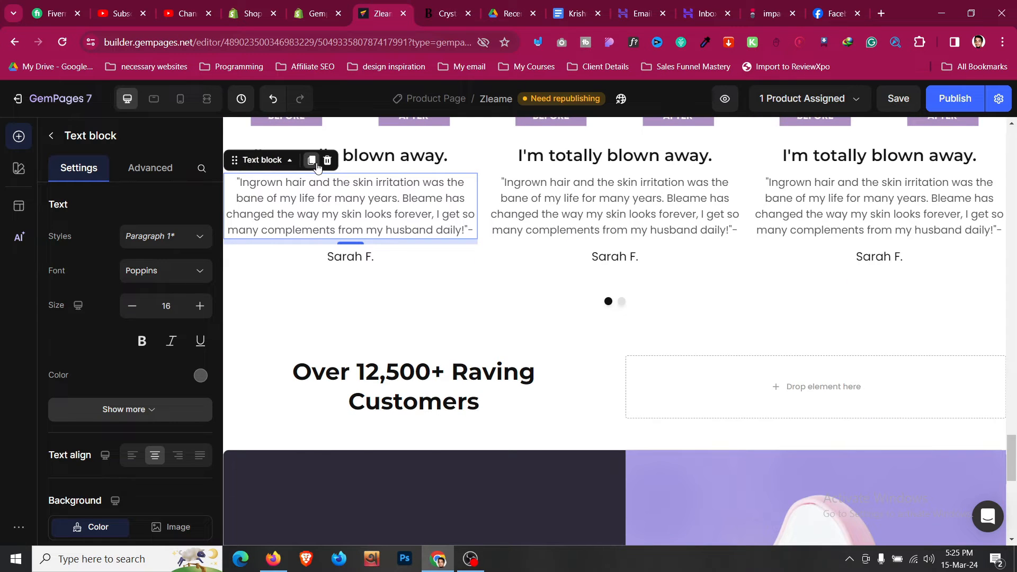
{"action": "left_click", "coordinate": [317, 167]}
{"action": "left_click_drag", "start_coordinate": [249, 236], "coordinate": [436, 466]}
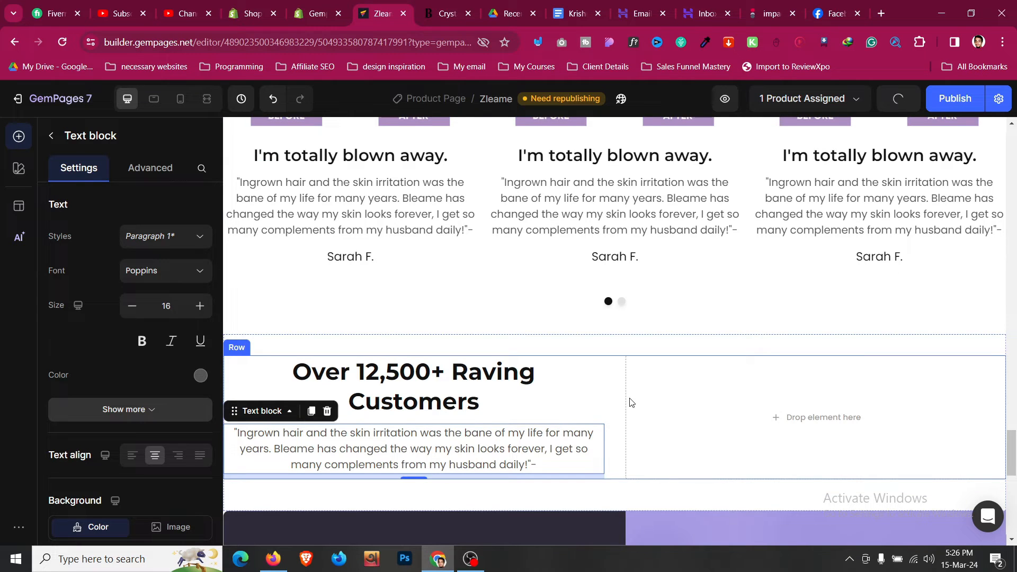
- Add a three-column Row into the empty right column
{"action": "left_click", "coordinate": [423, 4]}
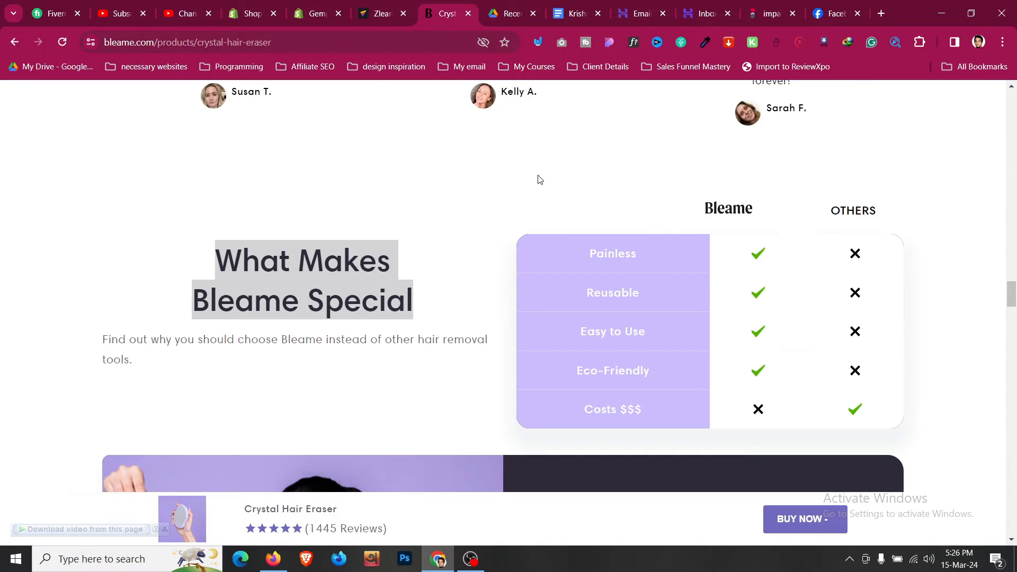
{"action": "left_click", "coordinate": [578, 265]}
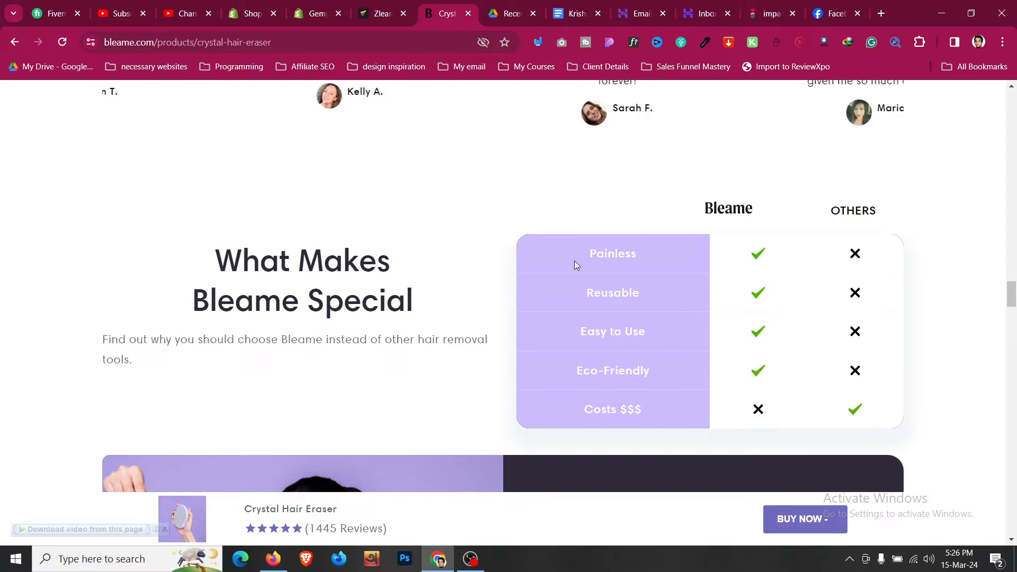
{"action": "left_click", "coordinate": [386, 6]}
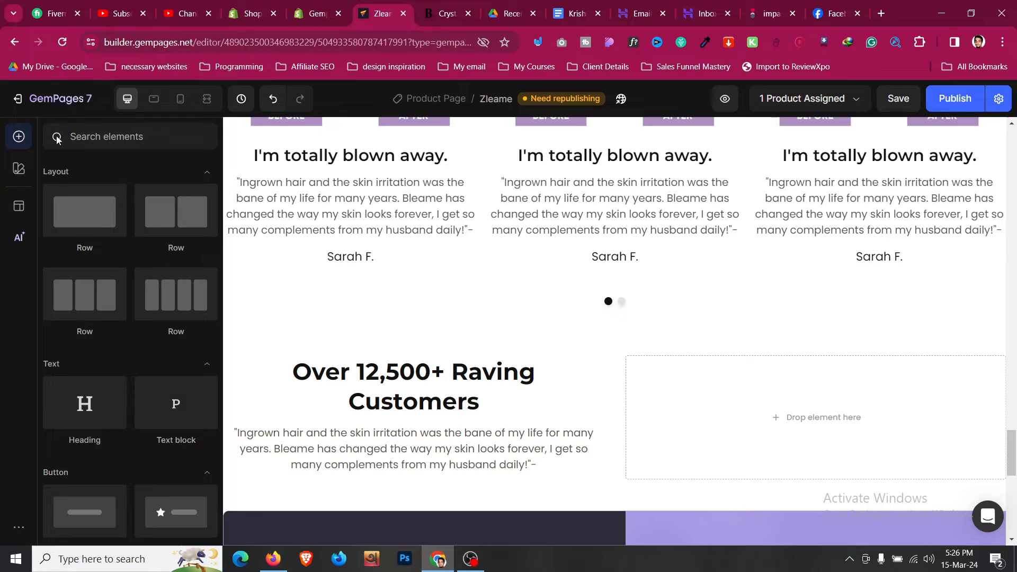
{"action": "left_click_drag", "start_coordinate": [107, 301], "coordinate": [786, 450]}
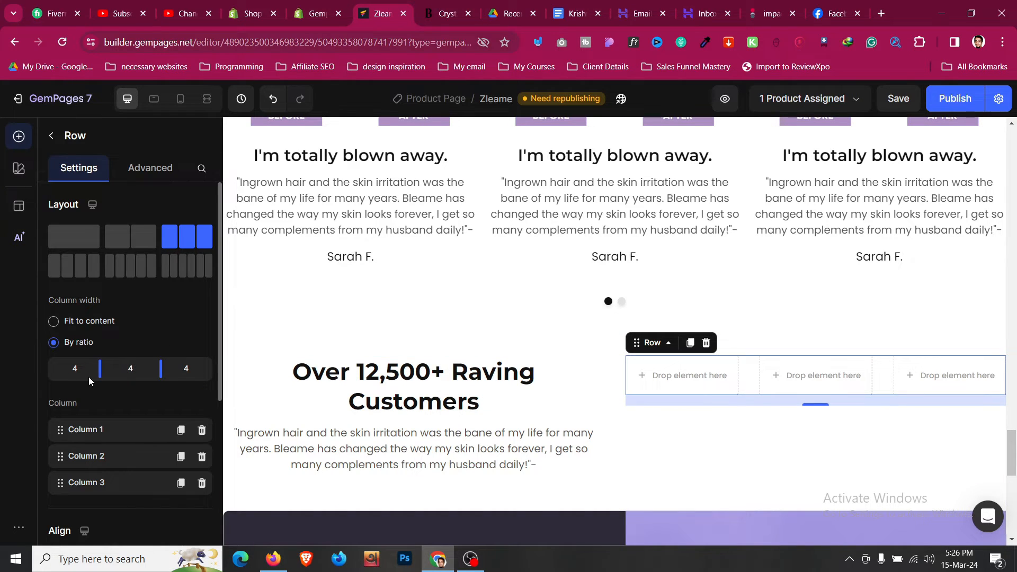
- Drag the column dividers so the row splits 6/3/3
{"action": "left_click_drag", "start_coordinate": [100, 370], "coordinate": [177, 374]}
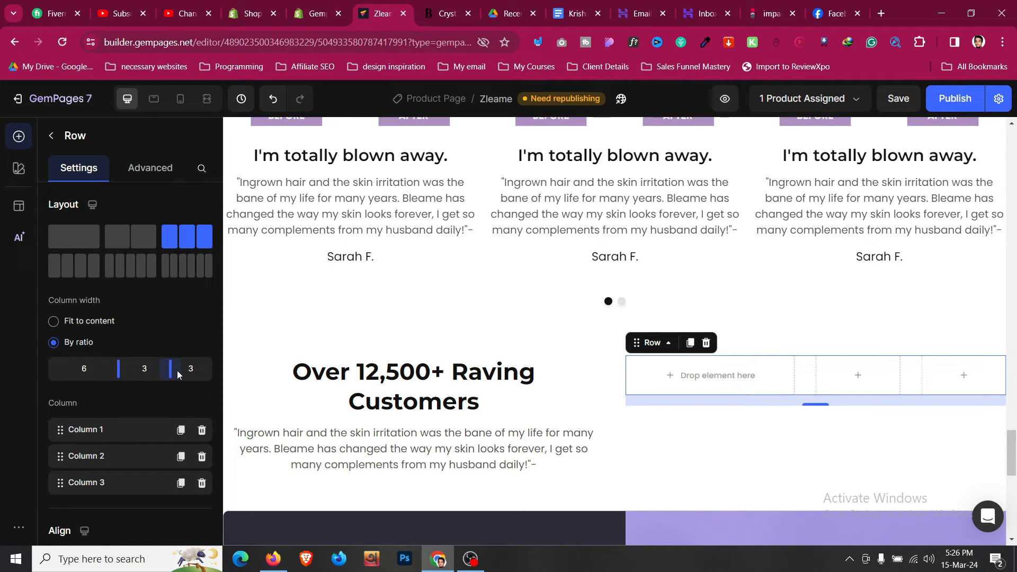
{"action": "mouse_move", "coordinate": [178, 370]}
{"action": "left_mouse_down"}
{"action": "mouse_move", "coordinate": [163, 373]}
{"action": "mouse_move", "coordinate": [187, 368]}
{"action": "left_mouse_up"}
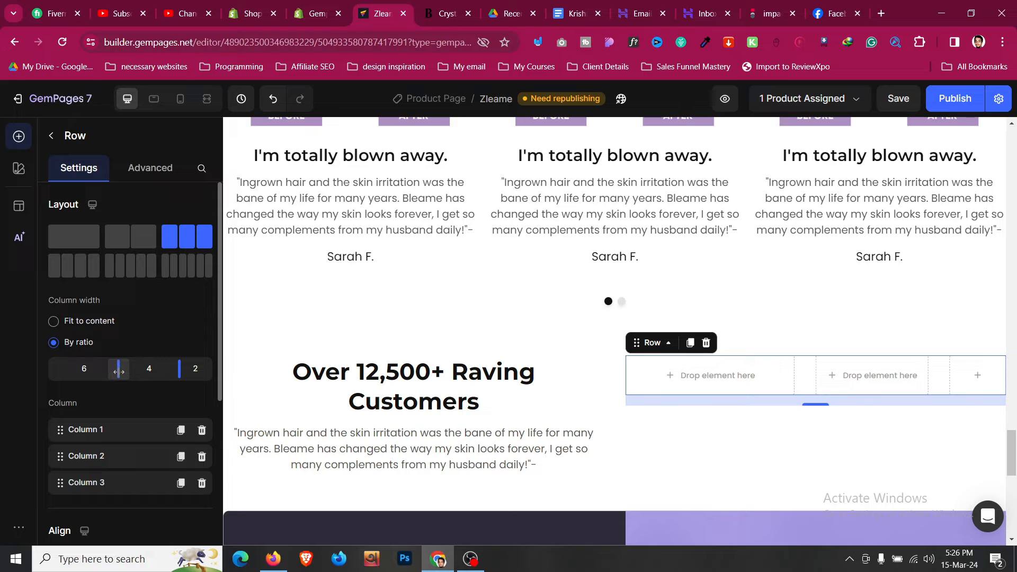
{"action": "left_click_drag", "start_coordinate": [179, 369], "coordinate": [161, 369]}
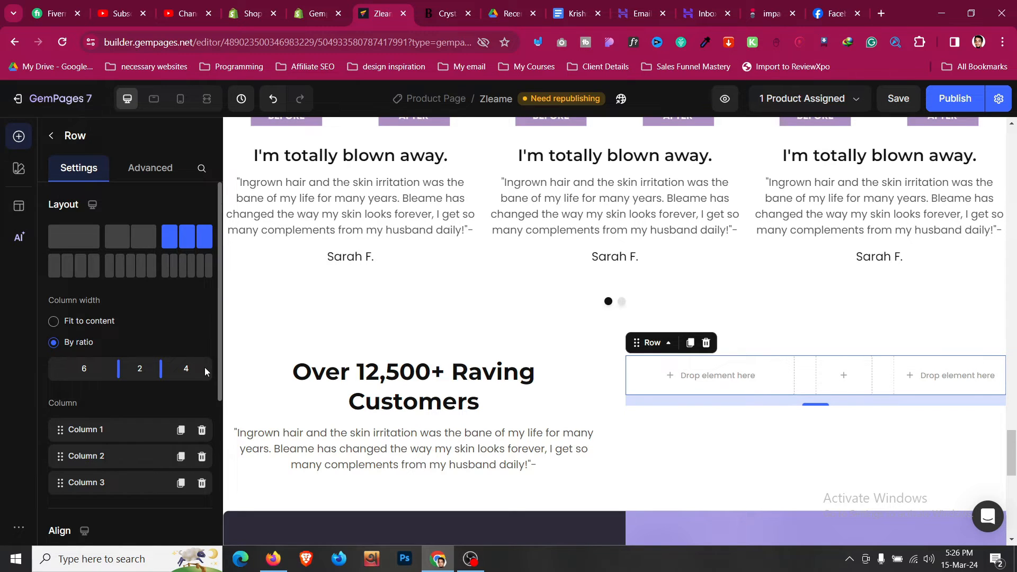
{"action": "left_click", "coordinate": [440, 4]}
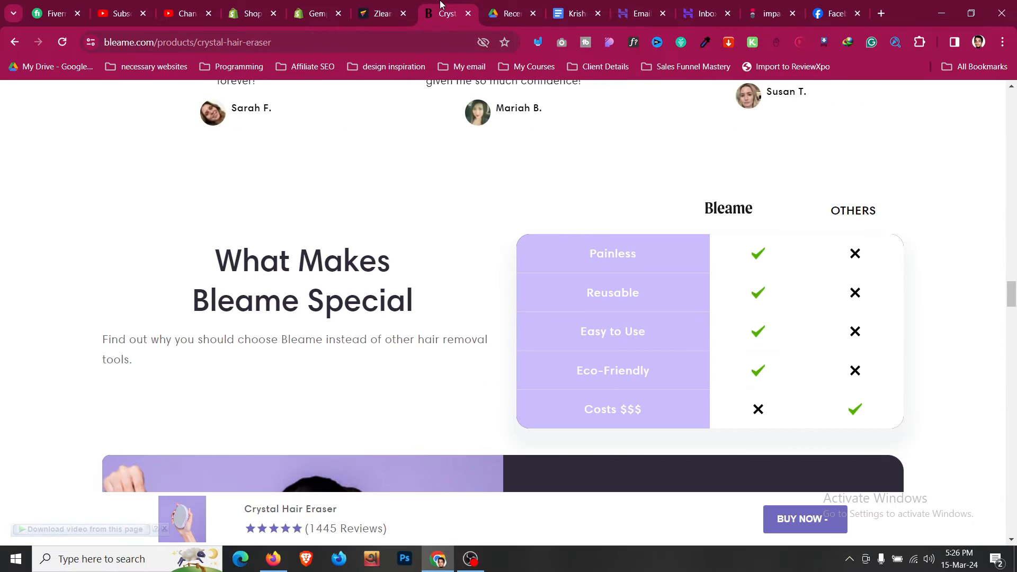
{"action": "left_click", "coordinate": [407, 4]}
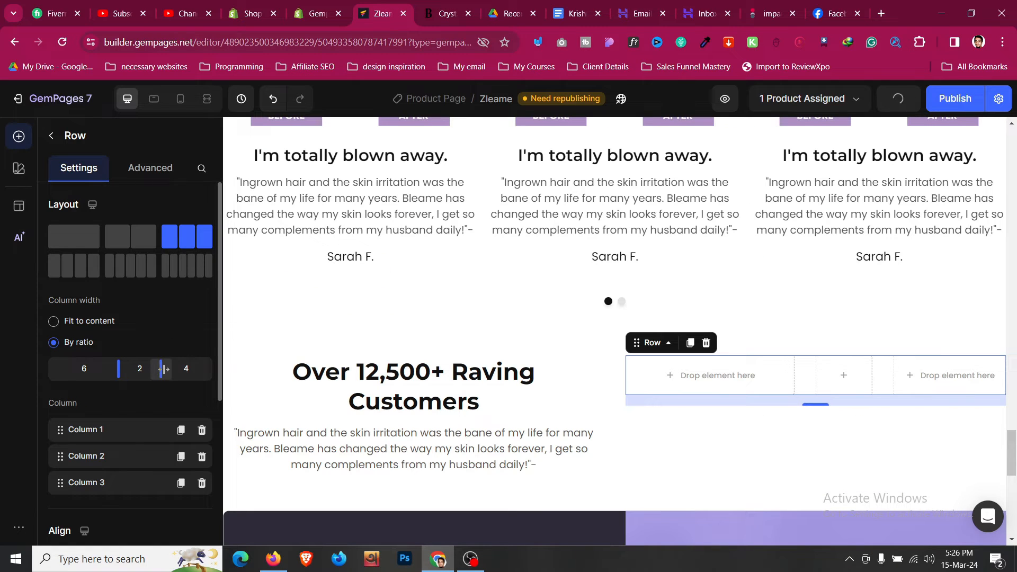
{"action": "left_click_drag", "start_coordinate": [148, 370], "coordinate": [173, 369]}
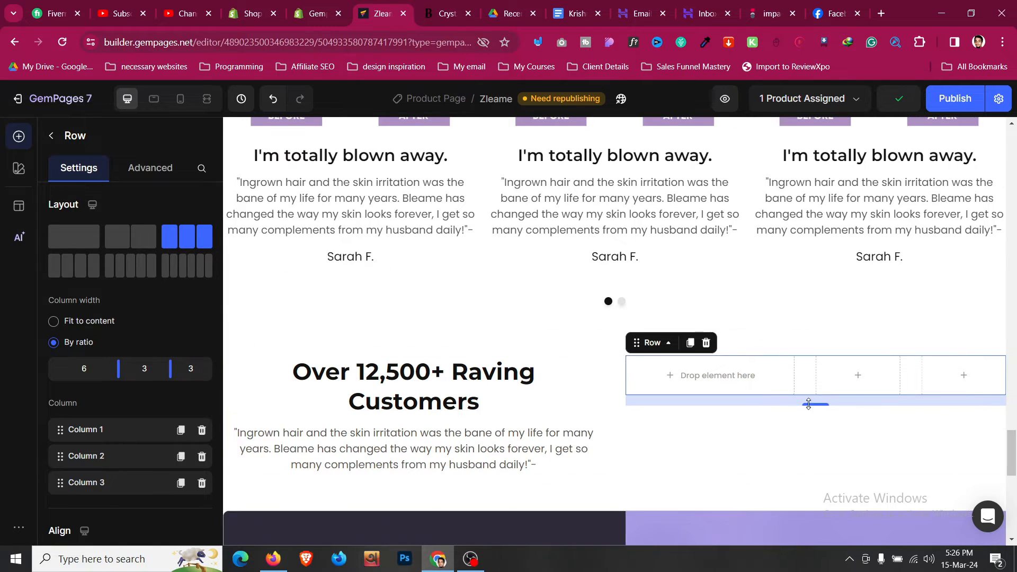
- Set the row's column gap to 0
{"action": "scroll", "coordinate": [206, 477], "scroll_direction": "down", "scroll_amount": 5}
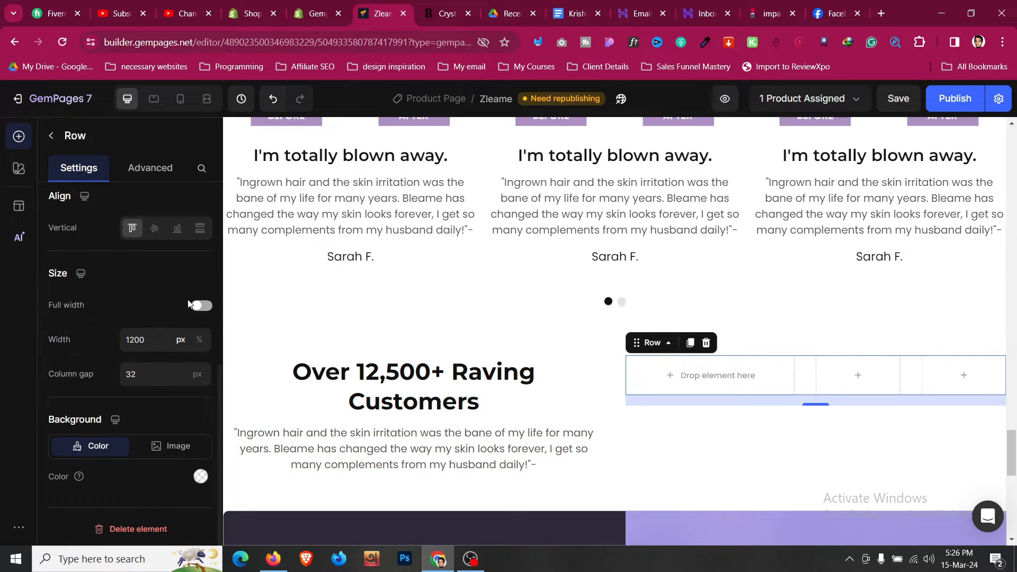
{"action": "left_click", "coordinate": [171, 373]}
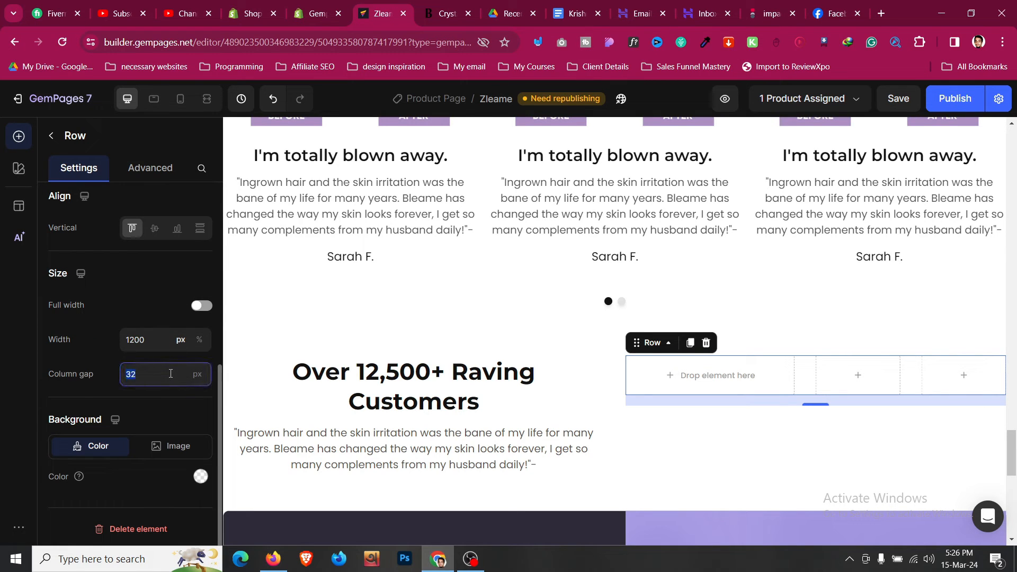
{"action": "type", "text": "0"}
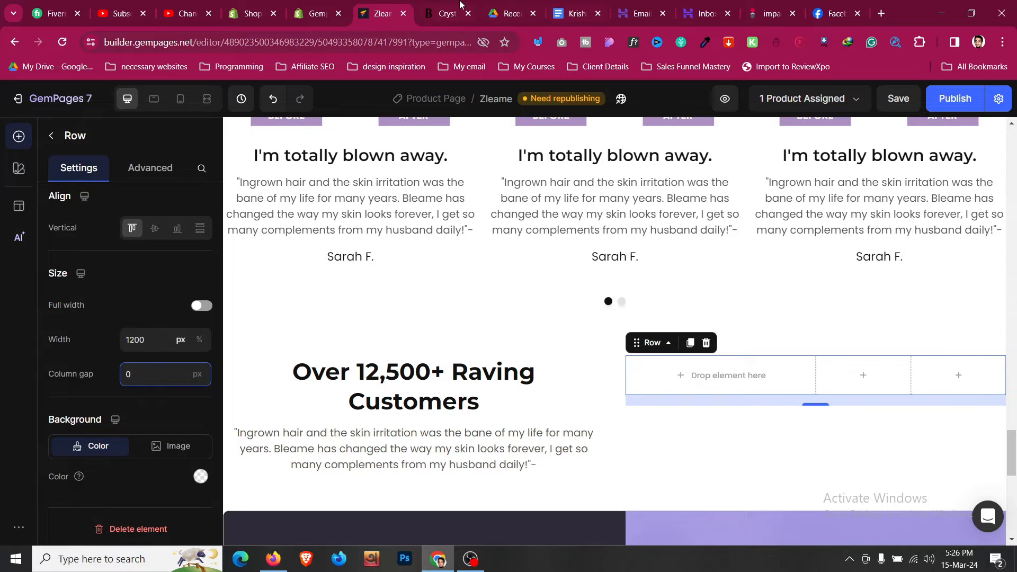
{"action": "left_click", "coordinate": [446, 14]}
{"action": "left_click", "coordinate": [387, 15]}
{"action": "left_click", "coordinate": [51, 138]}
{"action": "scroll", "coordinate": [109, 332], "scroll_direction": "down", "scroll_amount": 5}
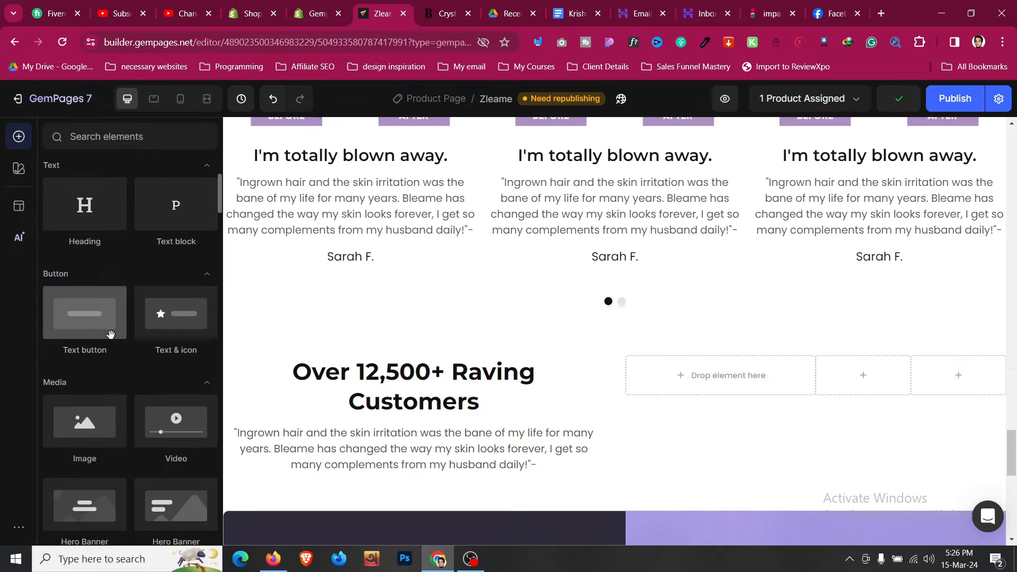
- Add an Image to the row and point it at the Bleame logo address copied from the reference page
{"action": "left_click_drag", "start_coordinate": [82, 371], "coordinate": [856, 389]}
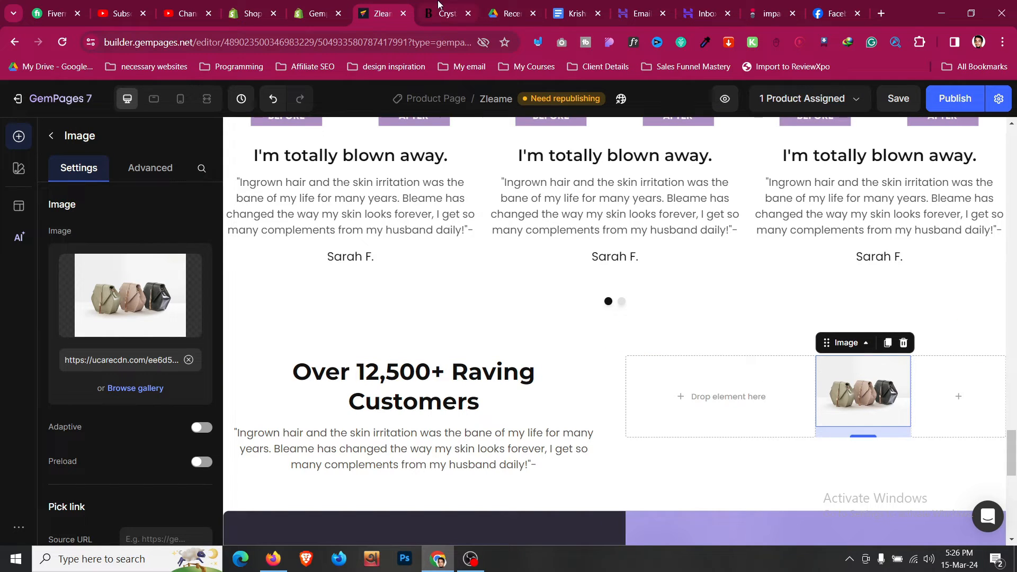
{"action": "left_click", "coordinate": [150, 167]}
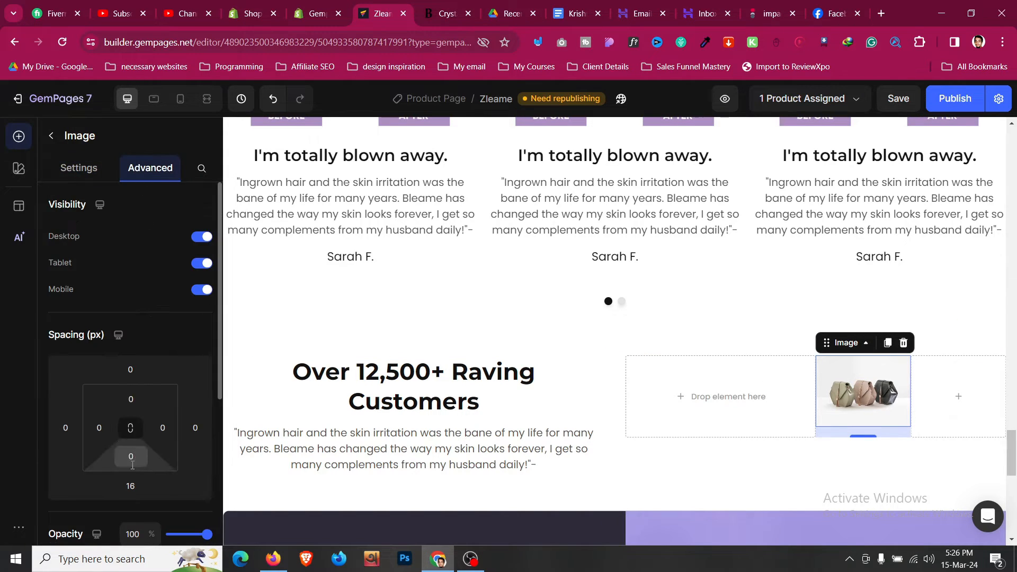
{"action": "left_click", "coordinate": [132, 488]}
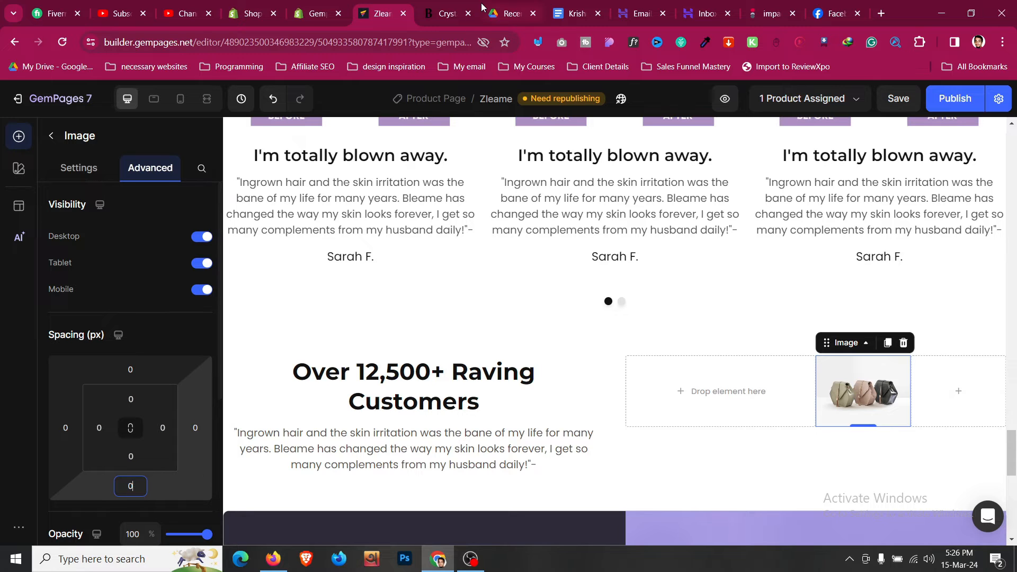
{"action": "left_click", "coordinate": [450, 14]}
{"action": "right_click", "coordinate": [752, 232]}
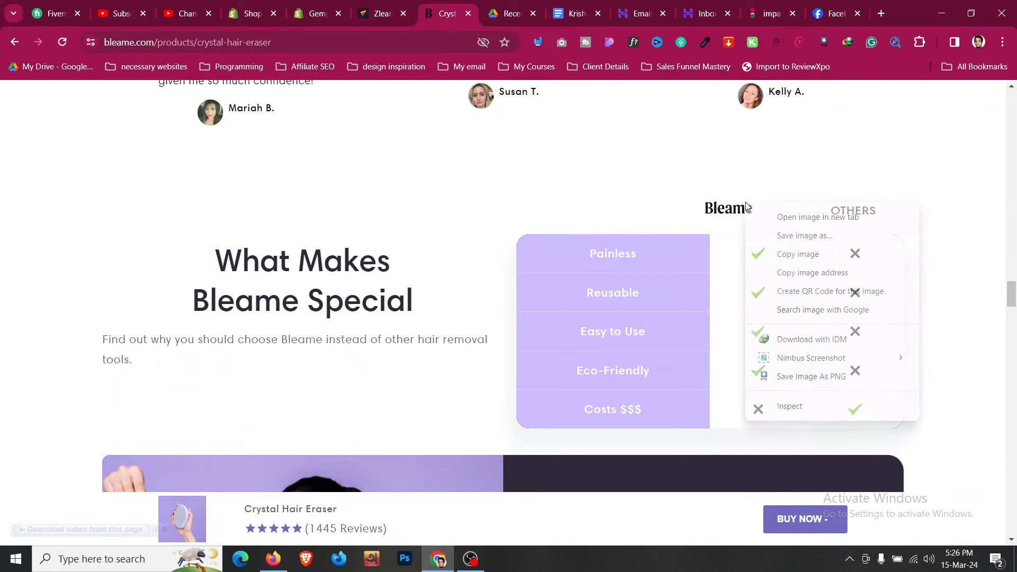
{"action": "left_click", "coordinate": [774, 270]}
{"action": "left_click", "coordinate": [381, 13]}
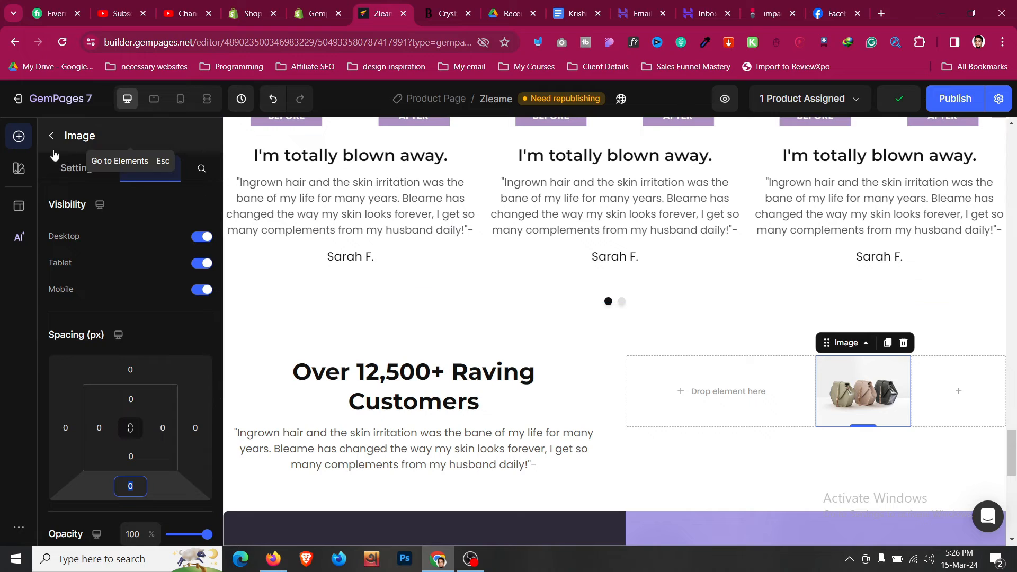
{"action": "left_click", "coordinate": [79, 167]}
{"action": "left_click", "coordinate": [188, 361]}
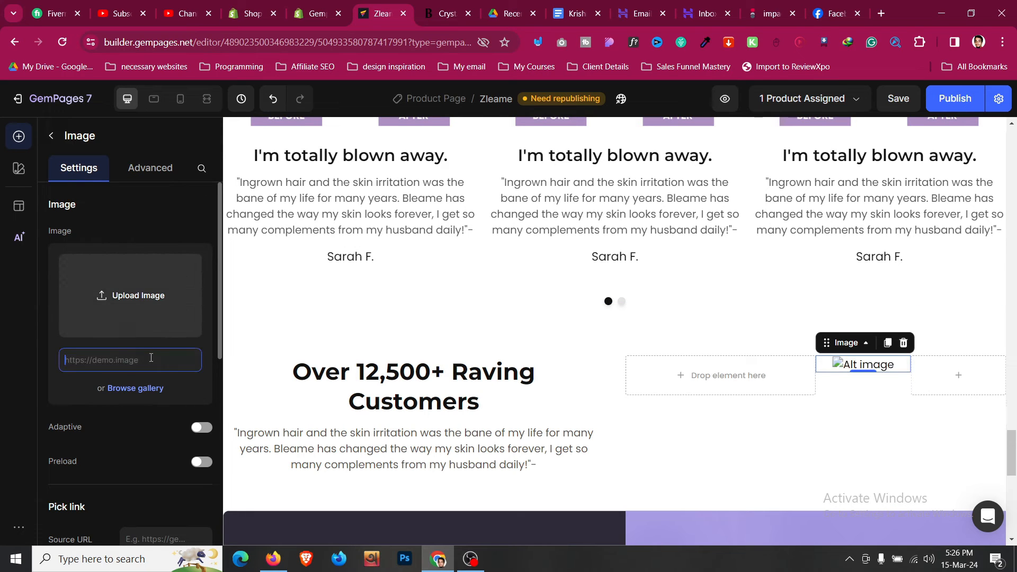
{"action": "key", "text": "ctrl+v"}
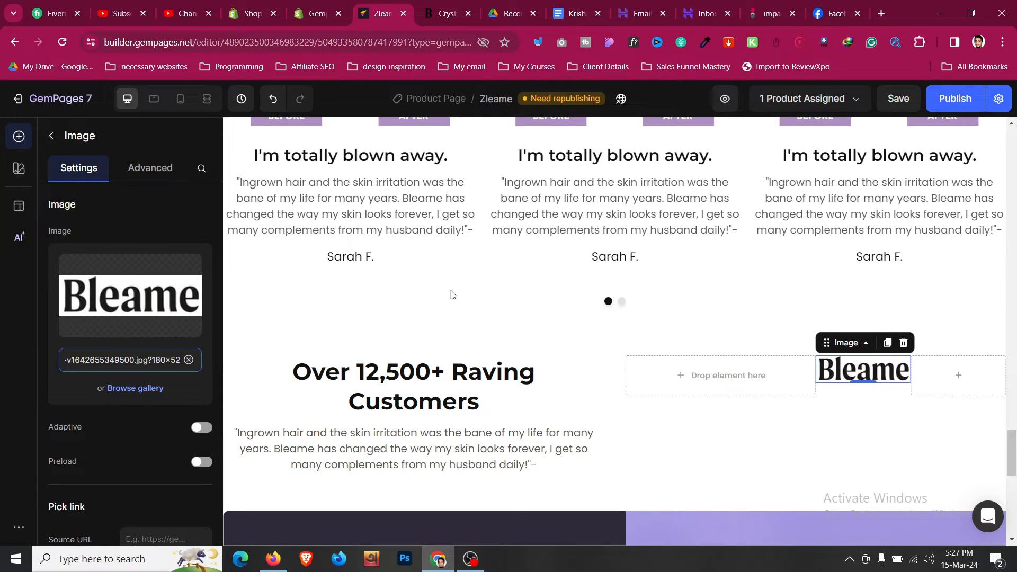
- Duplicate the "I'm totally blown away." heading beside the logo and retype it as 'OTHERS'
{"action": "left_click", "coordinate": [299, 182]}
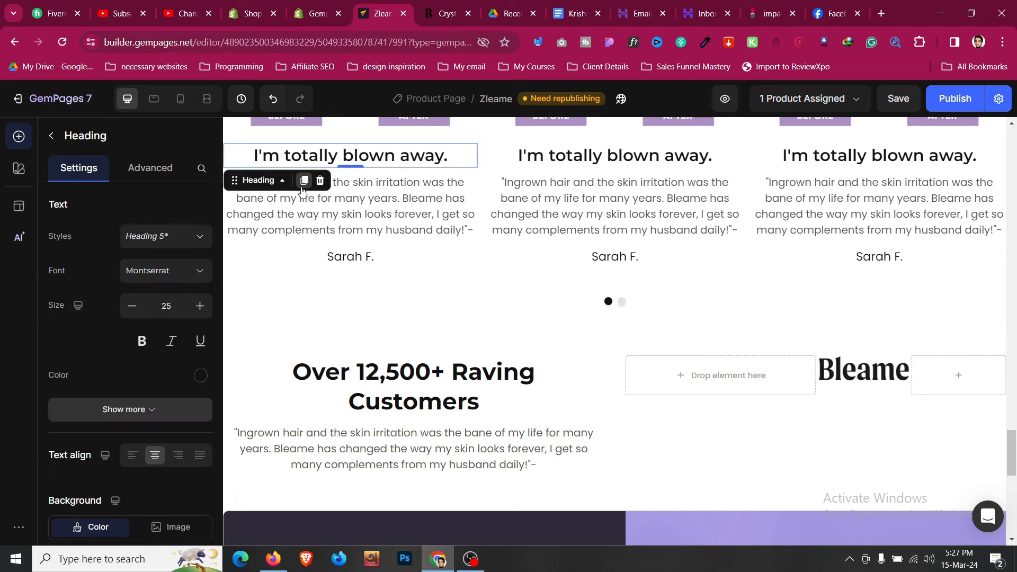
{"action": "left_click", "coordinate": [304, 180]}
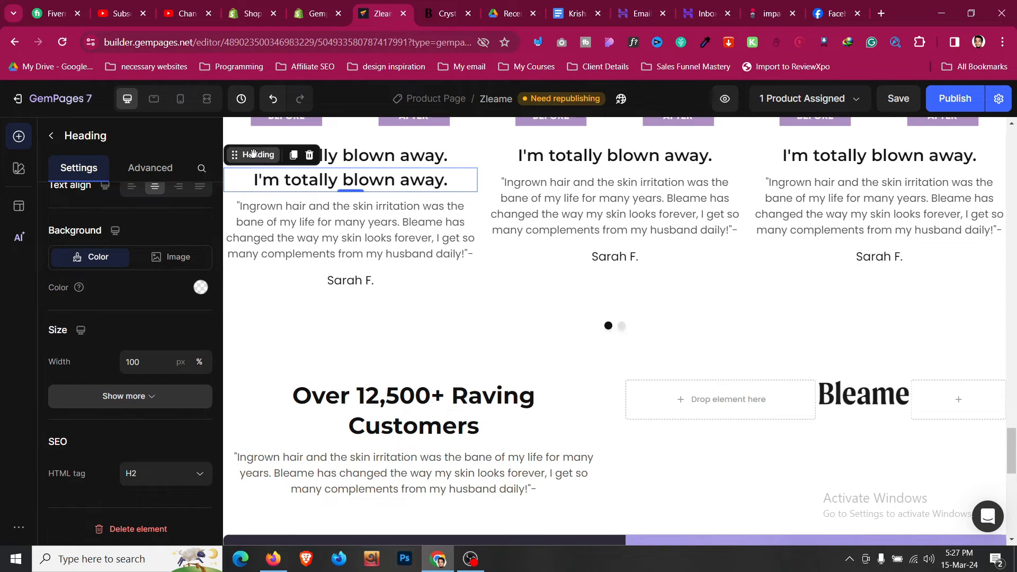
{"action": "left_click_drag", "start_coordinate": [249, 154], "coordinate": [928, 395]}
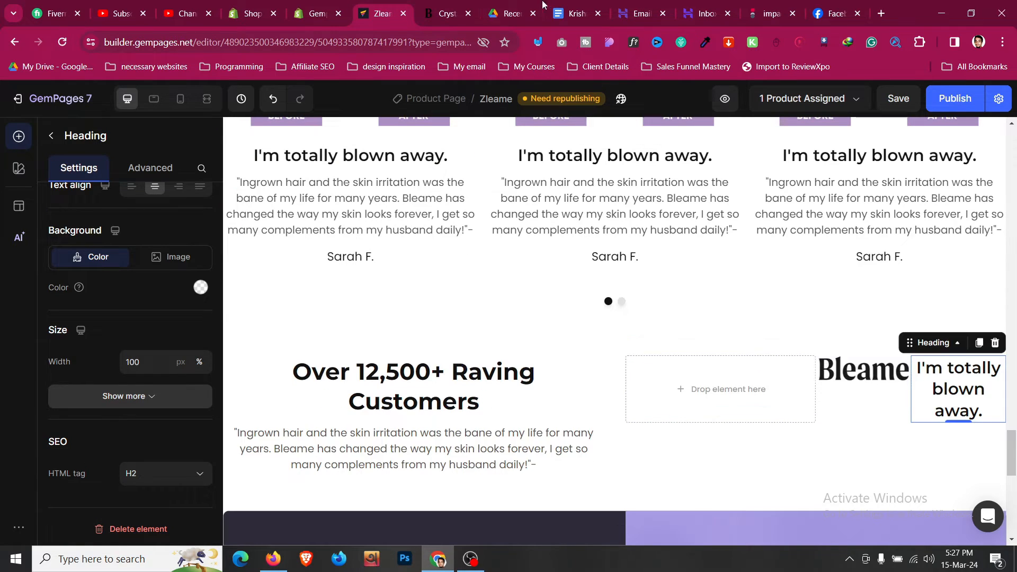
{"action": "left_click", "coordinate": [448, 13]}
{"action": "left_click", "coordinate": [382, 14]}
{"action": "double_click", "coordinate": [963, 407]}
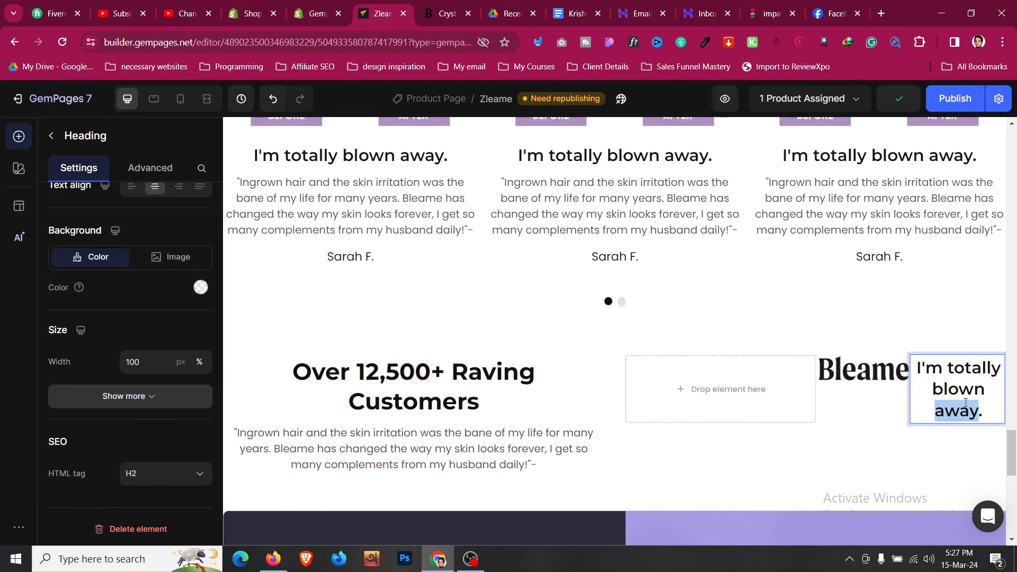
{"action": "key", "text": "ctrl+a"}
{"action": "type", "text": "OTHE"}
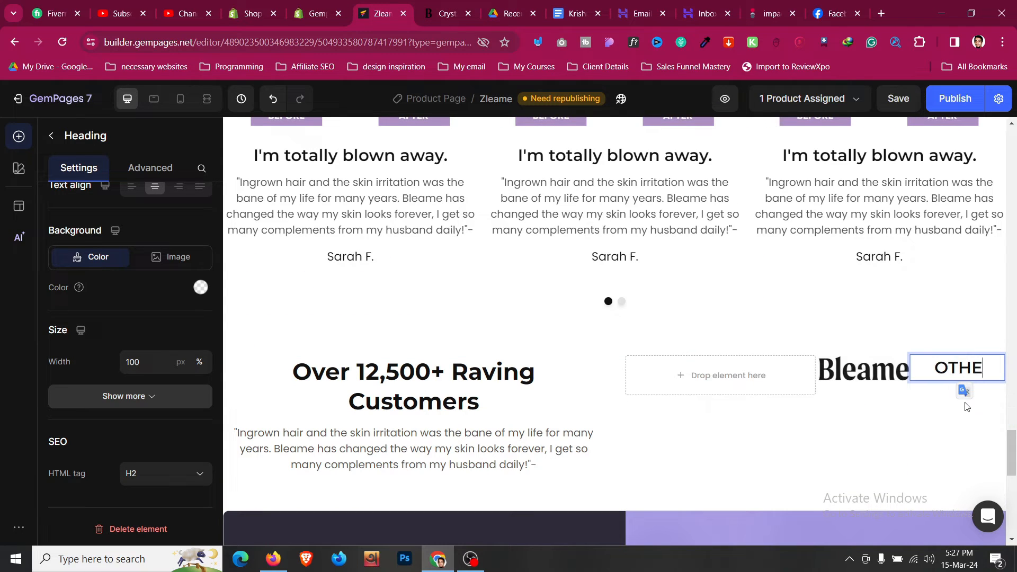
{"action": "type", "text": "RS"}
- Shrink the OTHERS font, vertically centre the logo and OTHERS in their row, and save
{"action": "scroll", "coordinate": [106, 303], "scroll_direction": "up", "scroll_amount": 5}
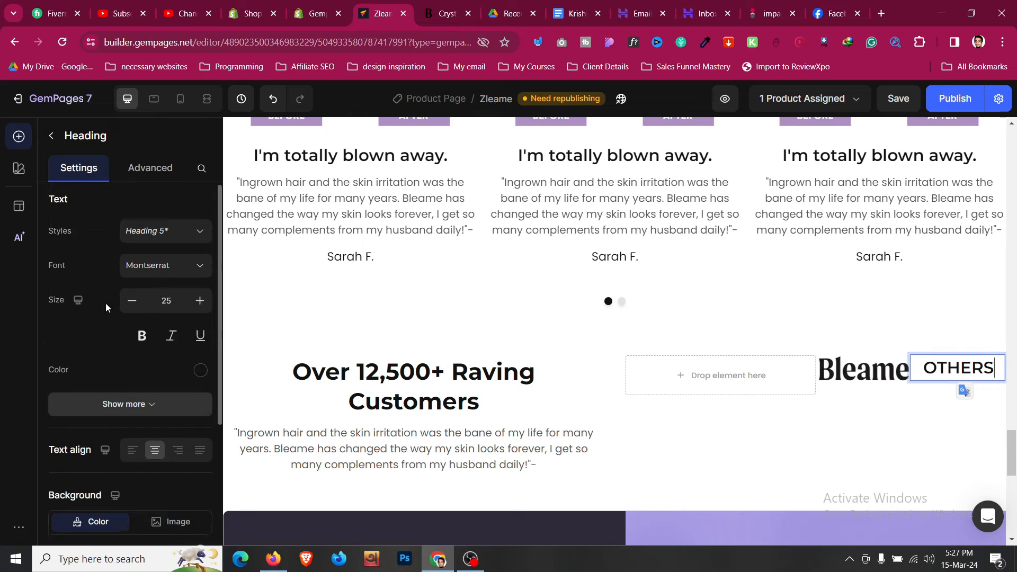
{"action": "left_click", "coordinate": [137, 311]}
{"action": "left_click", "coordinate": [137, 312]}
{"action": "left_click", "coordinate": [137, 312]}
{"action": "left_click", "coordinate": [137, 311]}
{"action": "left_click", "coordinate": [137, 311]}
{"action": "left_click", "coordinate": [136, 311]}
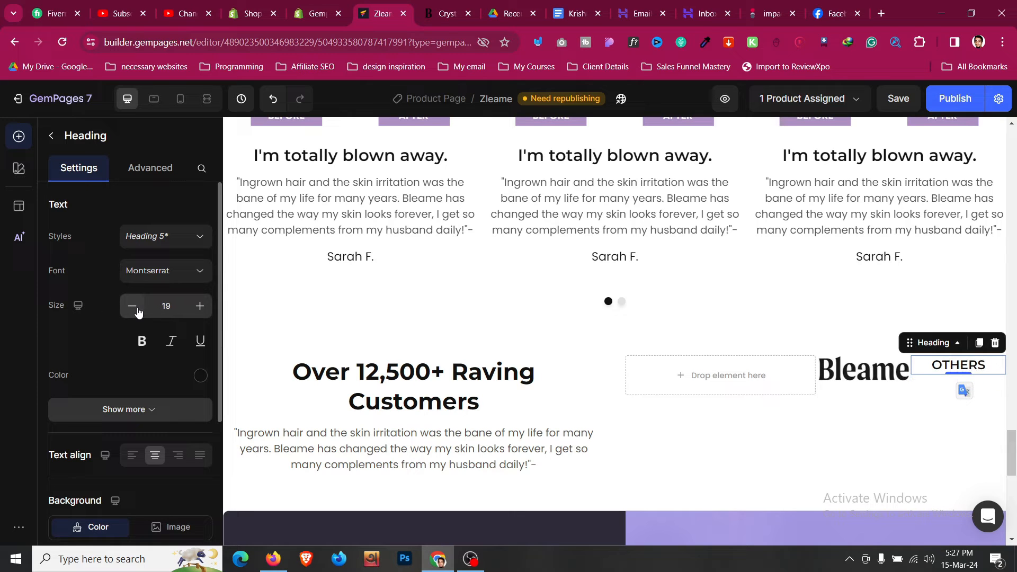
{"action": "left_click", "coordinate": [830, 392]}
{"action": "scroll", "coordinate": [151, 392], "scroll_direction": "down", "scroll_amount": 6}
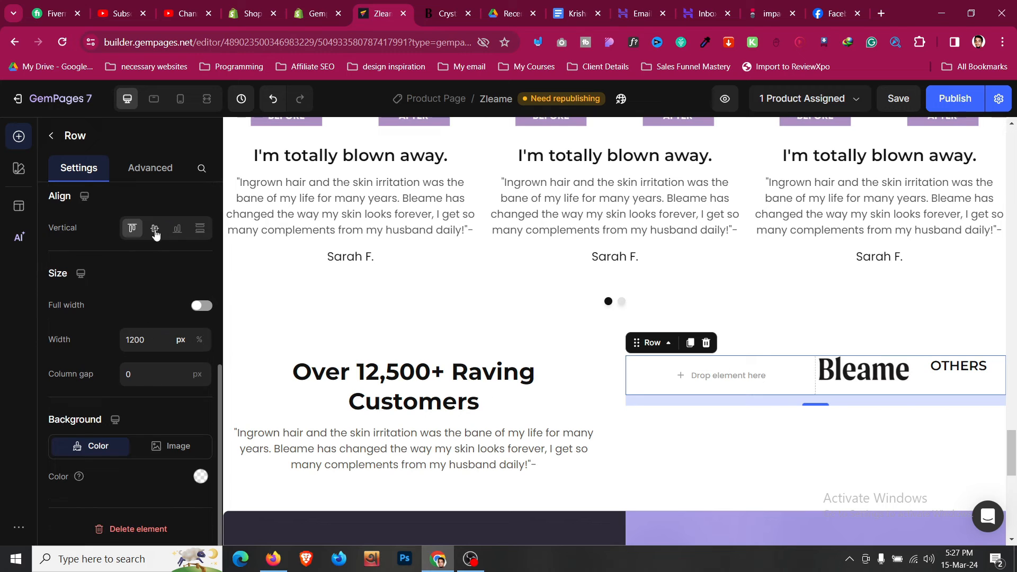
{"action": "left_click", "coordinate": [155, 229]}
{"action": "key", "text": "ctrl+s"}
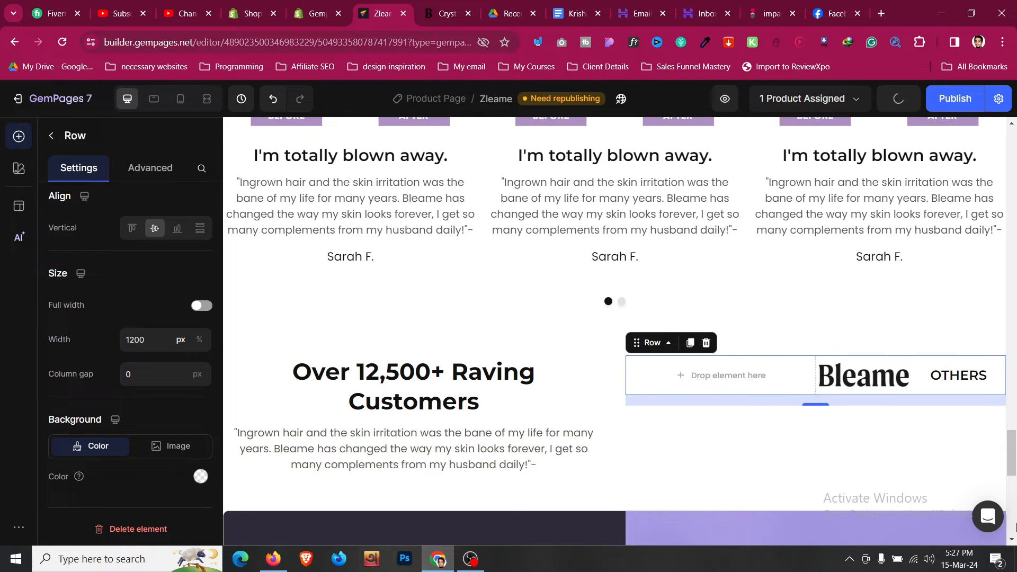
- Set the Bleame logo width to Full, then lower it to 80%
{"action": "left_click", "coordinate": [862, 377]}
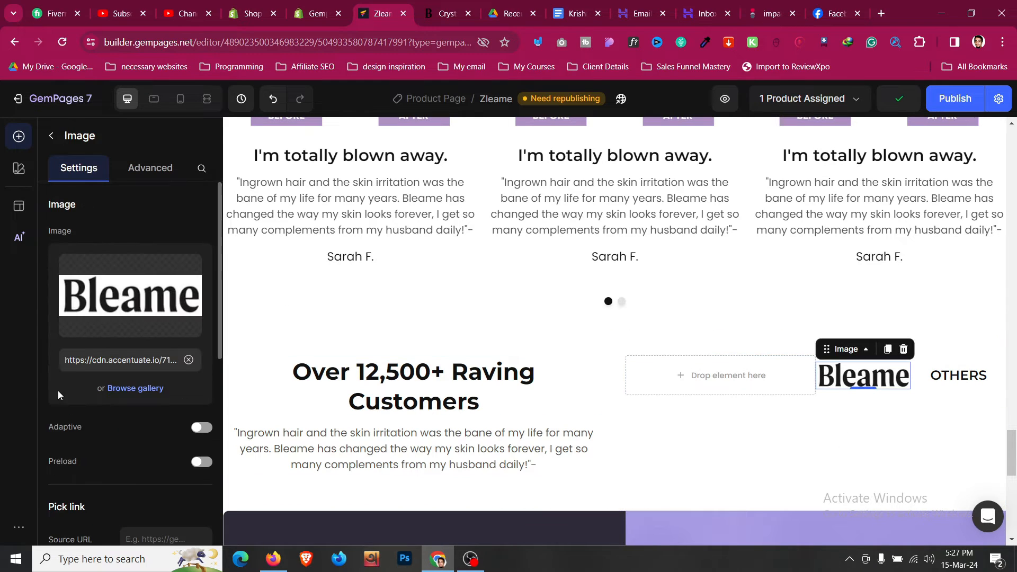
{"action": "scroll", "coordinate": [58, 390], "scroll_direction": "down", "scroll_amount": 10}
{"action": "left_click", "coordinate": [141, 216]}
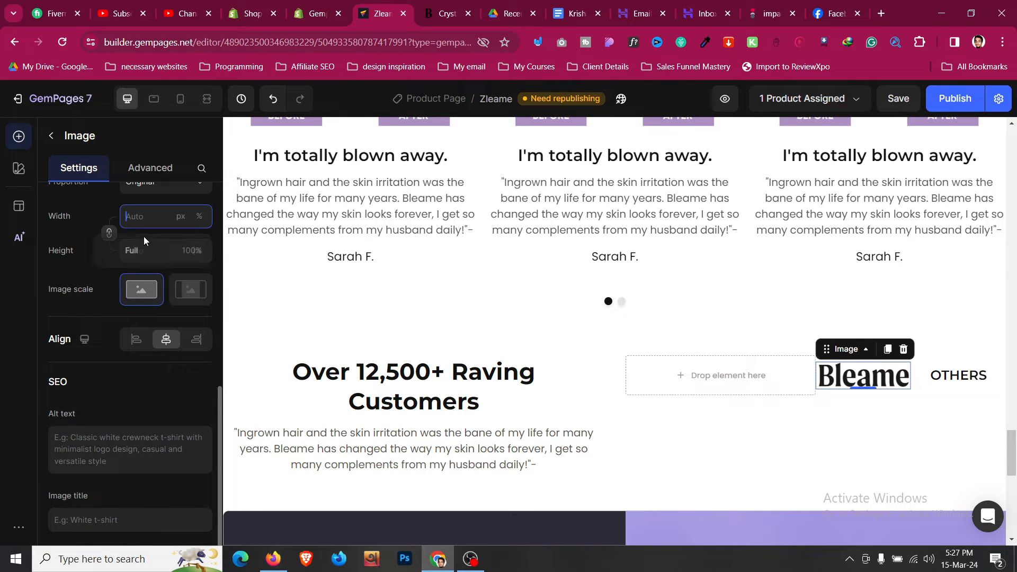
{"action": "left_click", "coordinate": [152, 249]}
{"action": "left_click", "coordinate": [151, 219]}
{"action": "key", "text": "Down"}
{"action": "key", "text": "Down"}
{"action": "key", "text": "Down"}
{"action": "key", "text": "Down"}
{"action": "key", "text": "Down"}
{"action": "key", "text": "Down"}
{"action": "key", "text": "Down"}
{"action": "key", "text": "Down"}
{"action": "key", "text": "Down"}
{"action": "key", "text": "Down"}
{"action": "key", "text": "Down"}
{"action": "key", "text": "Down"}
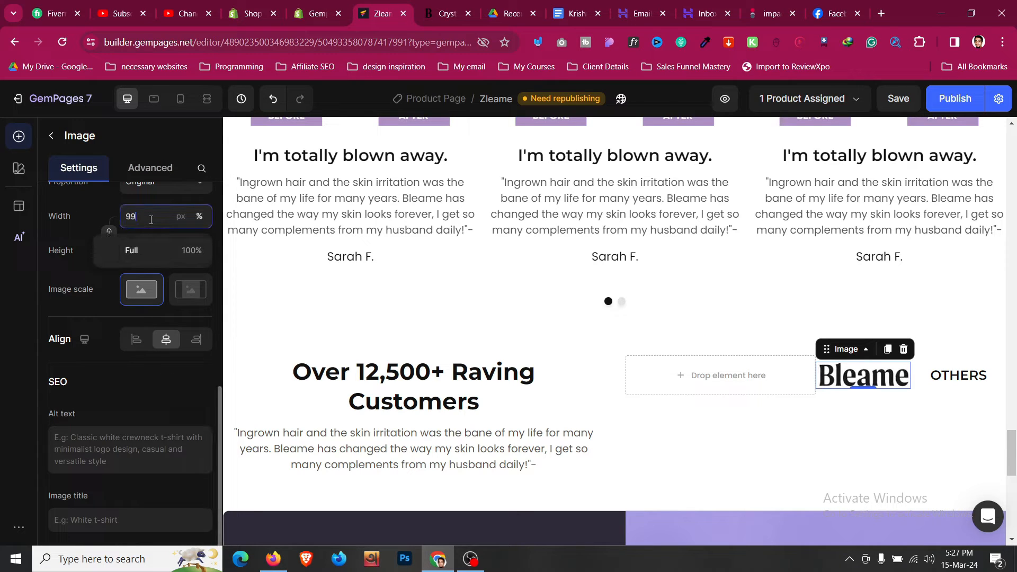
{"action": "key", "text": "Down"}
{"action": "key", "text": "Down"}
{"action": "key", "text": "Down"}
{"action": "key", "text": "Down"}
{"action": "key", "text": "Down"}
{"action": "key", "text": "Down"}
{"action": "key", "text": "Down"}
{"action": "key", "text": "Down"}
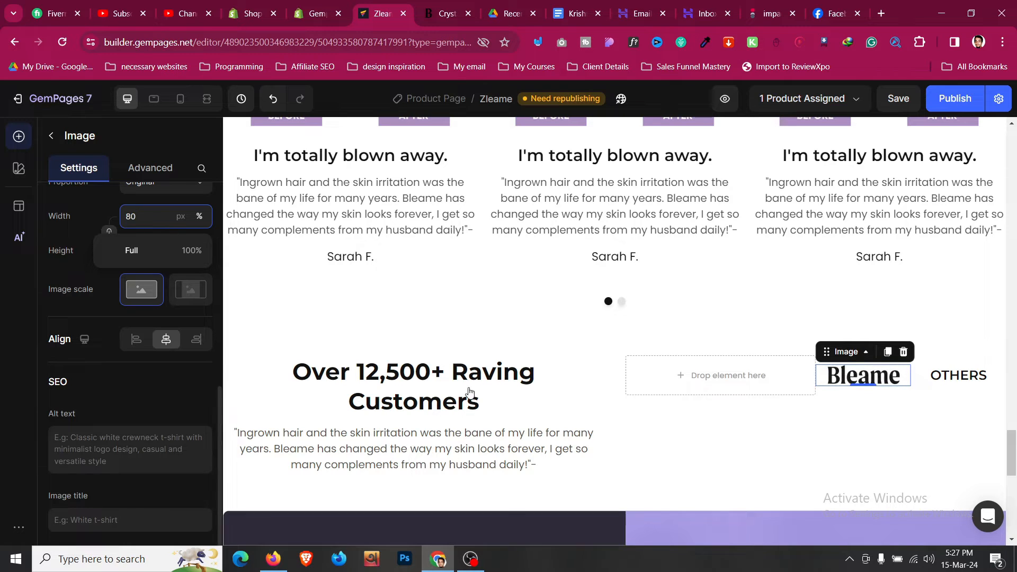
{"action": "left_click", "coordinate": [830, 395]}
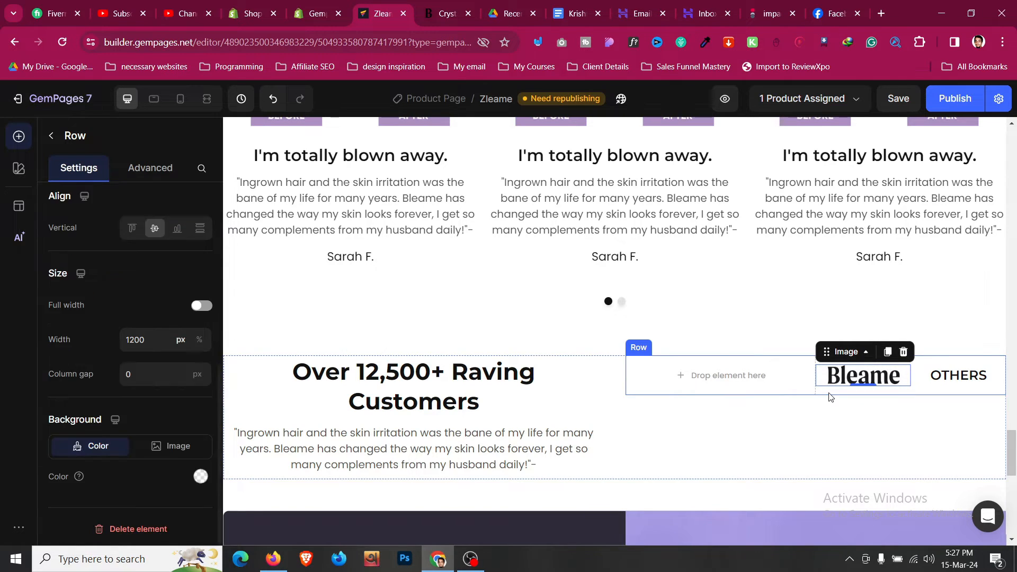
- Set the Bleame/OTHERS row's bottom spacing to S 8px
{"action": "left_click", "coordinate": [828, 393]}
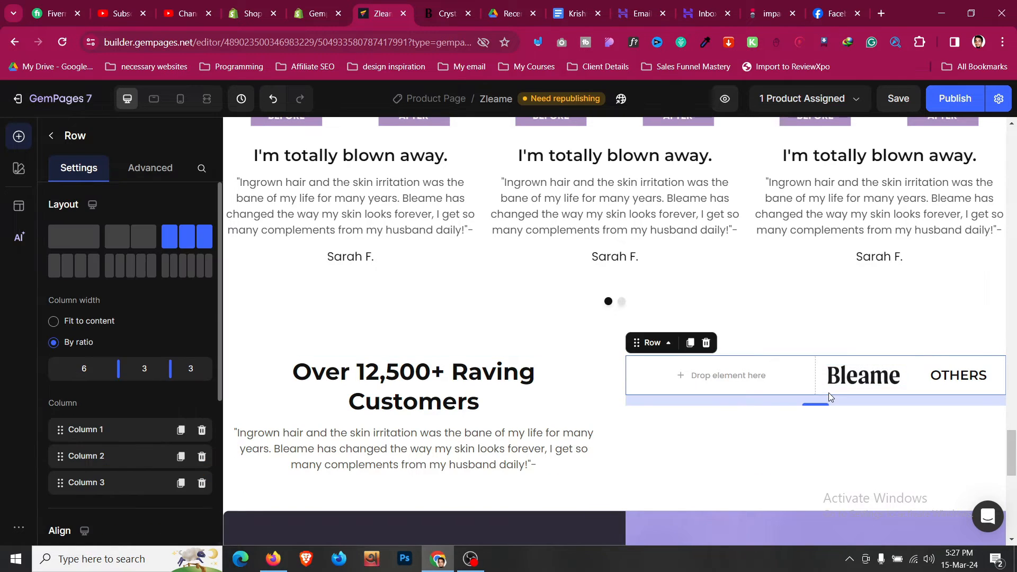
{"action": "left_click", "coordinate": [151, 169]}
{"action": "left_click", "coordinate": [136, 488]}
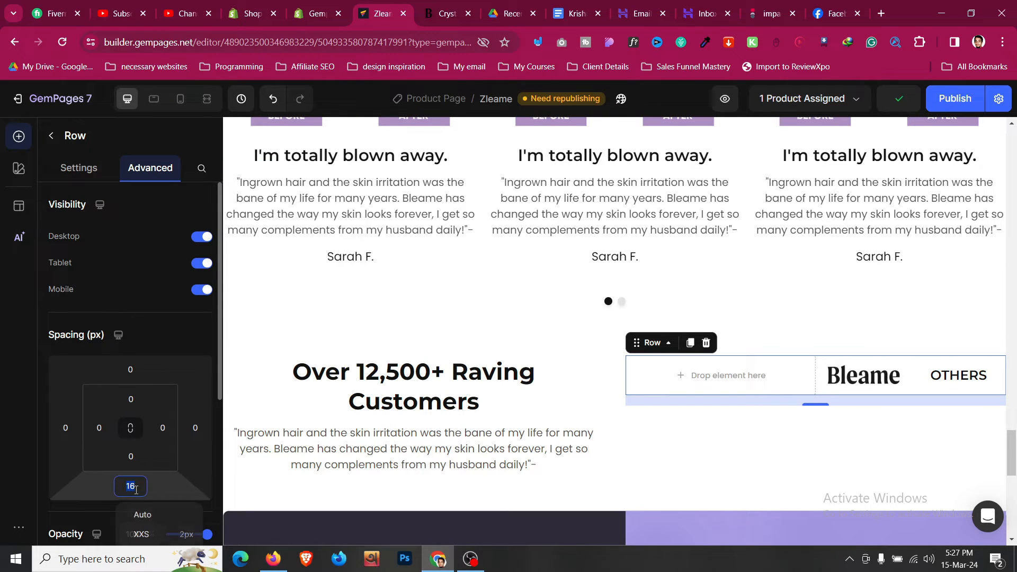
{"action": "scroll", "coordinate": [136, 488], "scroll_direction": "down", "scroll_amount": 3}
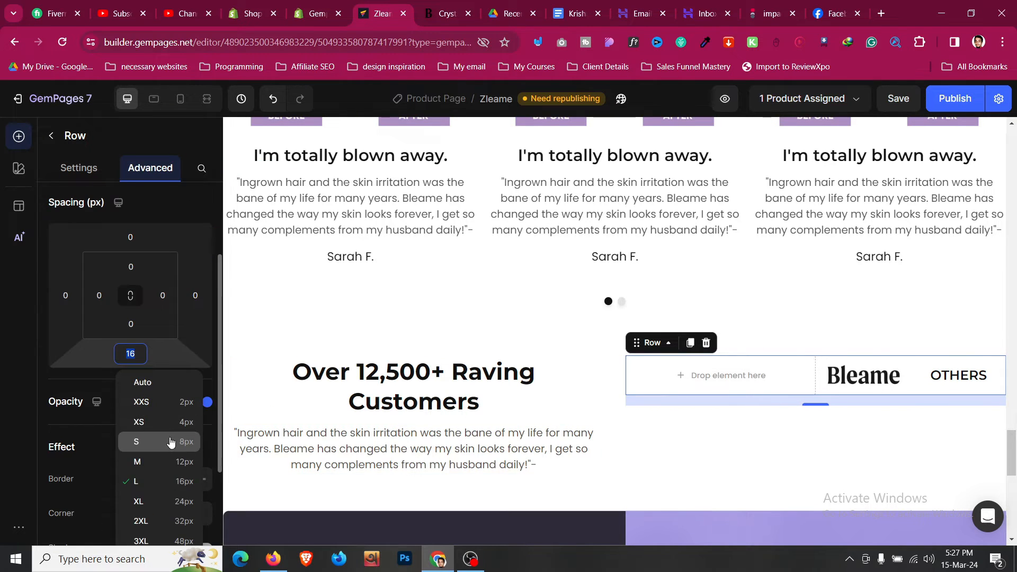
{"action": "left_click", "coordinate": [170, 442]}
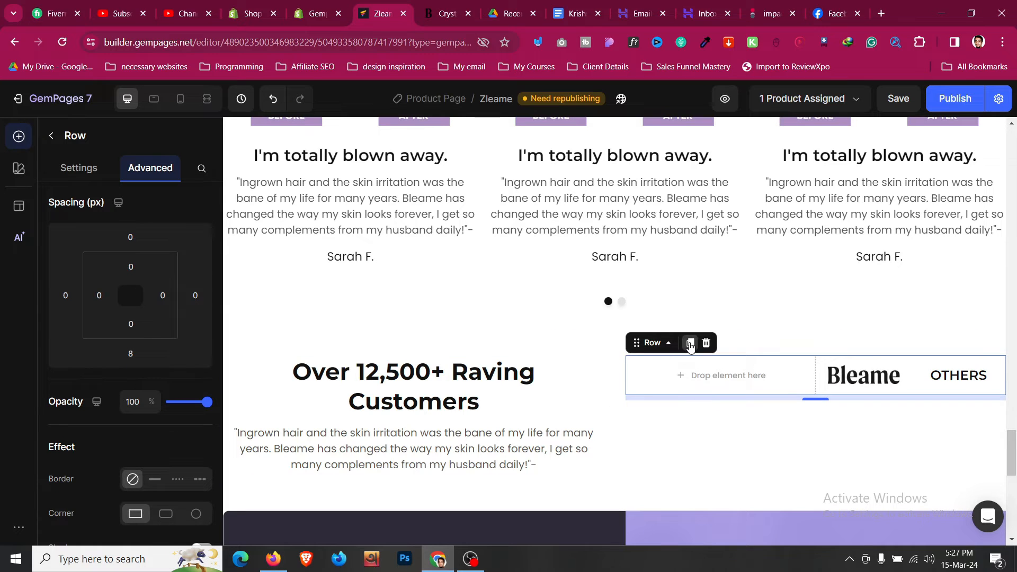
- Duplicate the Bleame/OTHERS row and save the page
{"action": "left_click", "coordinate": [690, 344]}
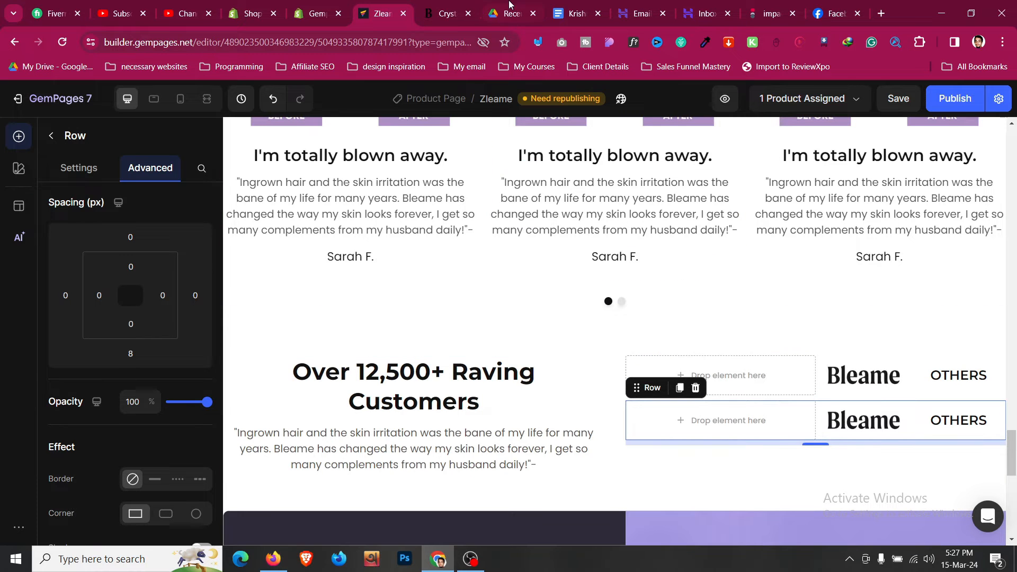
{"action": "left_click", "coordinate": [463, 4]}
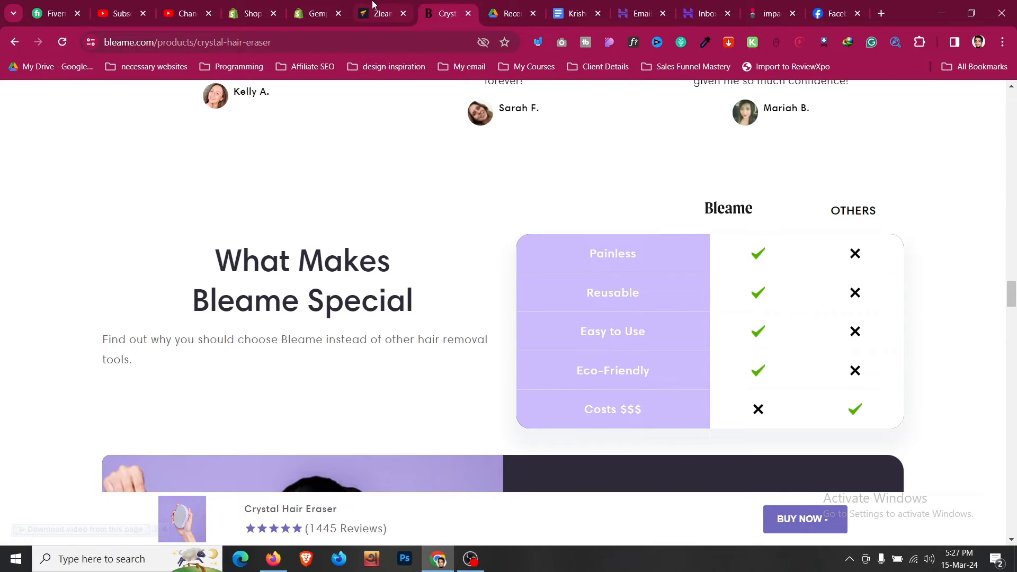
{"action": "left_click", "coordinate": [380, 13]}
{"action": "key", "text": "ctrl+s"}
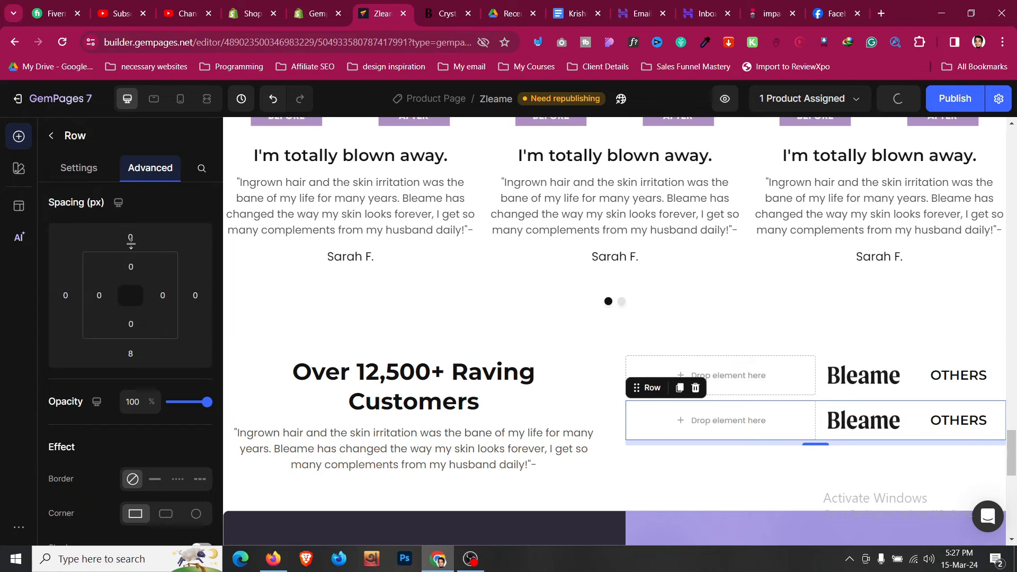
- Nest a new Row in the copy's first column with a 7069BC purple background
{"action": "left_click", "coordinate": [55, 138]}
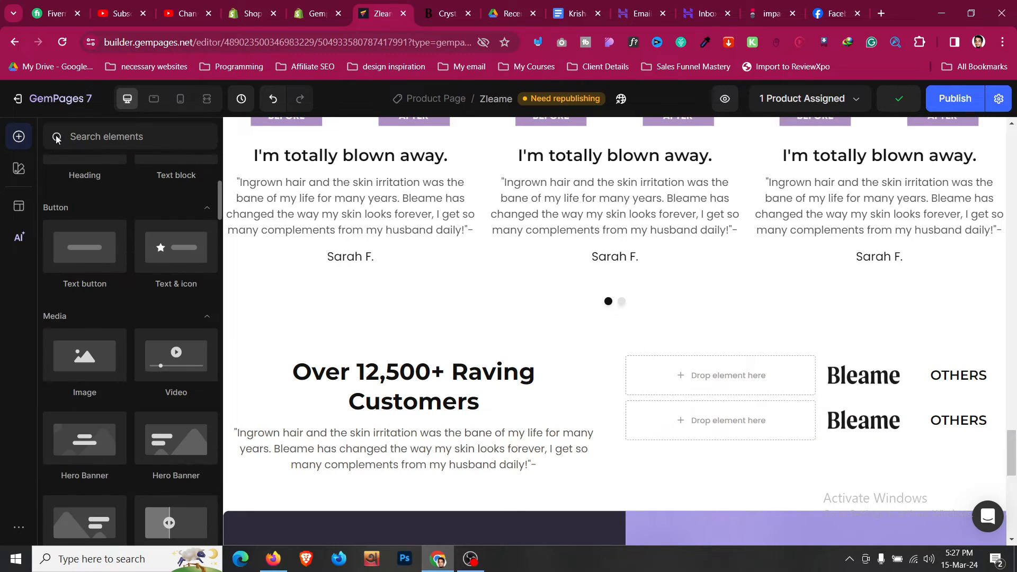
{"action": "left_click_drag", "start_coordinate": [84, 233], "coordinate": [654, 418]}
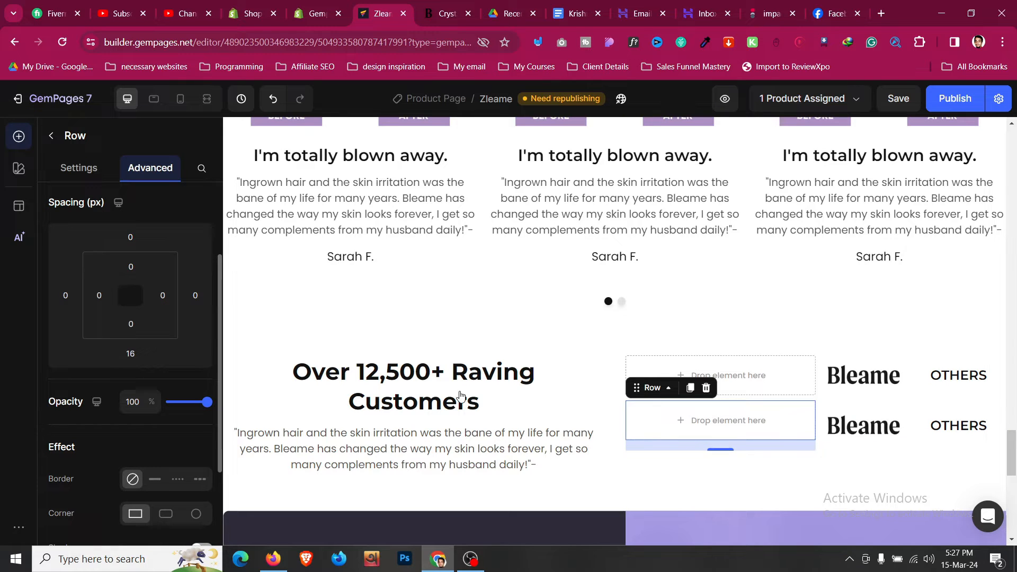
{"action": "left_click", "coordinate": [131, 353]}
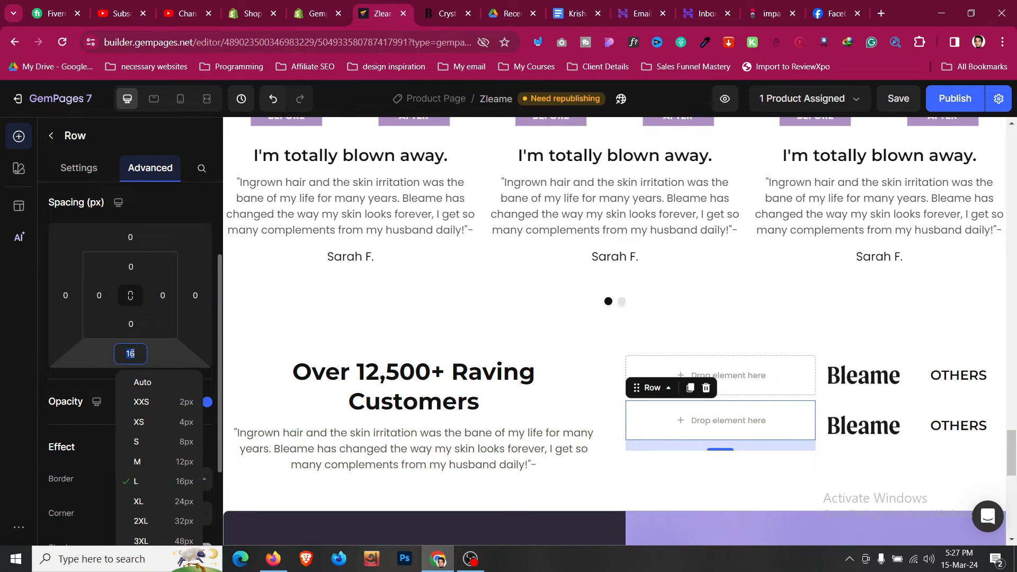
{"action": "left_click", "coordinate": [85, 177]}
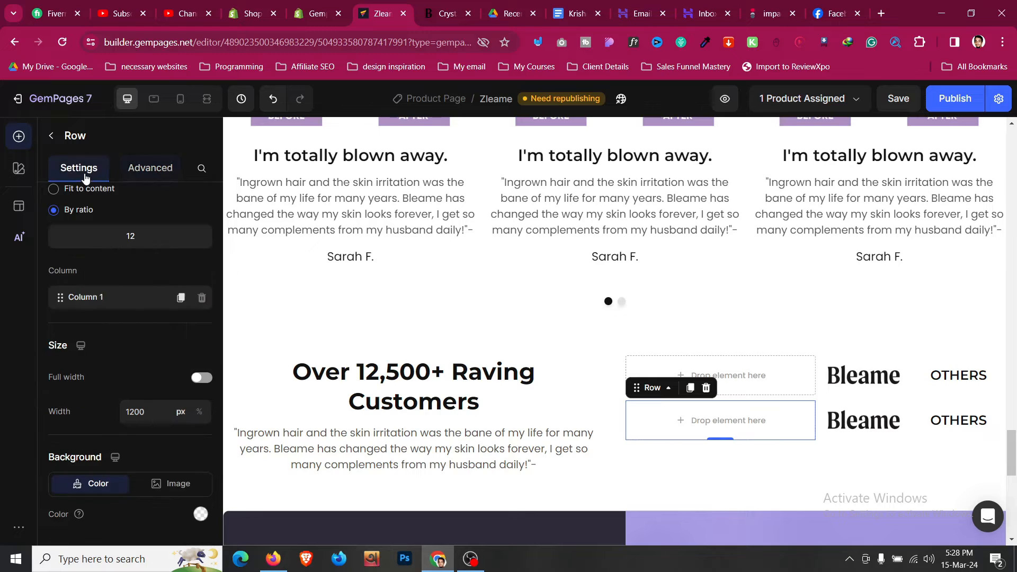
{"action": "scroll", "coordinate": [151, 424], "scroll_direction": "down", "scroll_amount": 1}
{"action": "left_click", "coordinate": [200, 476]}
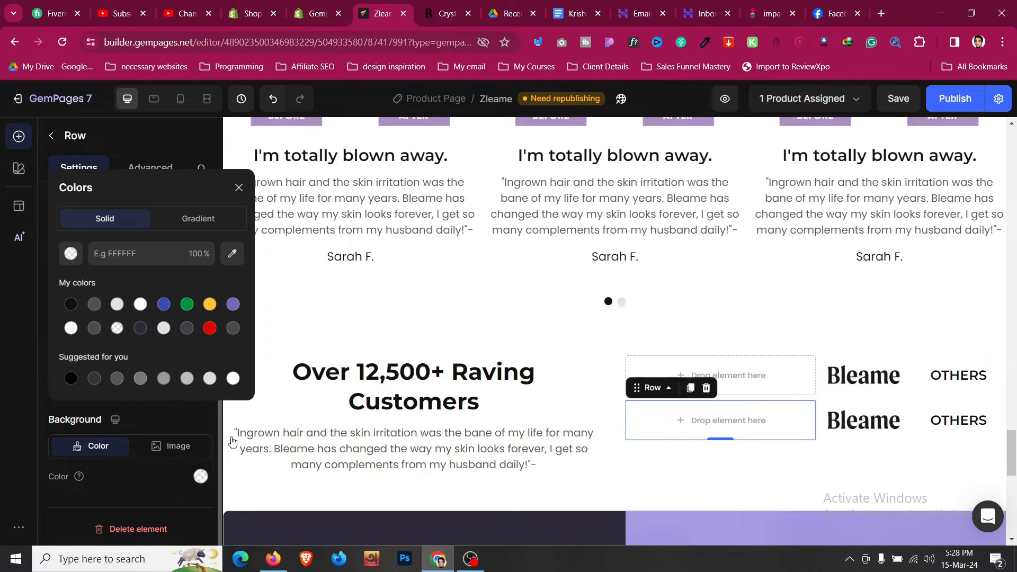
{"action": "left_click", "coordinate": [233, 304]}
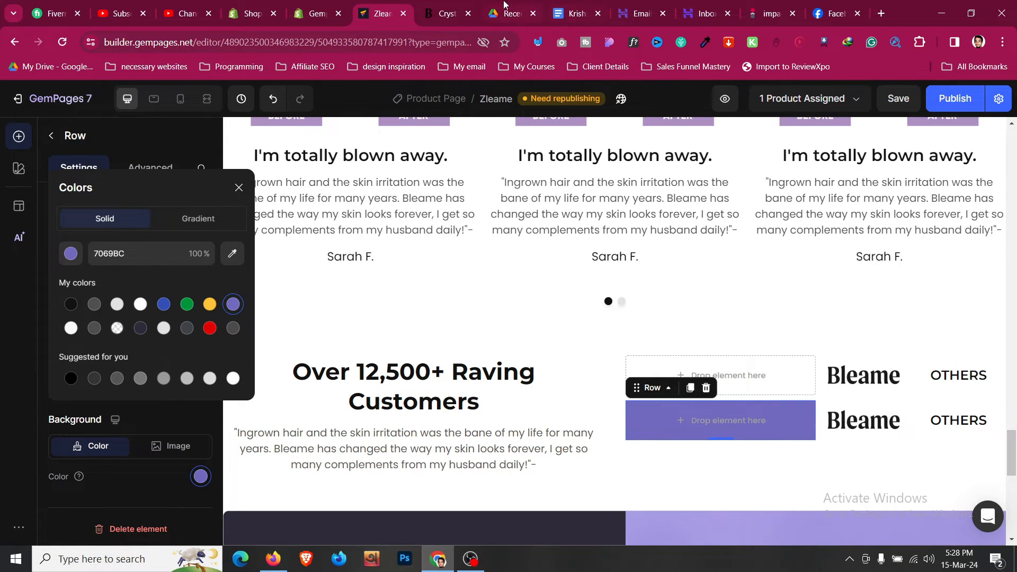
- Save, then copy the testimonial text into the purple row and retype it as 'Painless'
{"action": "left_click", "coordinate": [473, 4]}
{"action": "left_click", "coordinate": [399, 4]}
{"action": "key", "text": "ctrl+s"}
{"action": "left_click", "coordinate": [52, 137]}
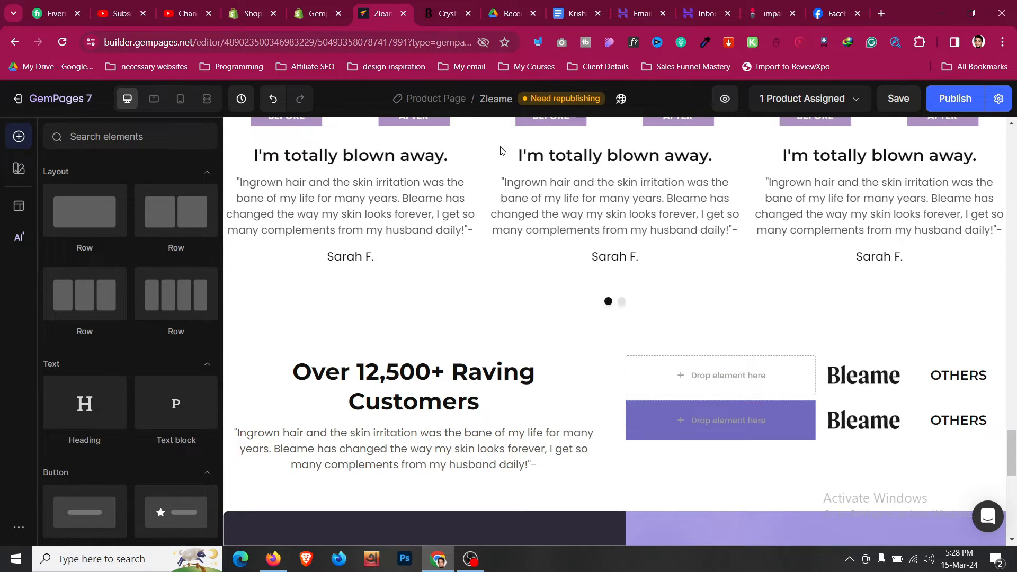
{"action": "left_click", "coordinate": [451, 4]}
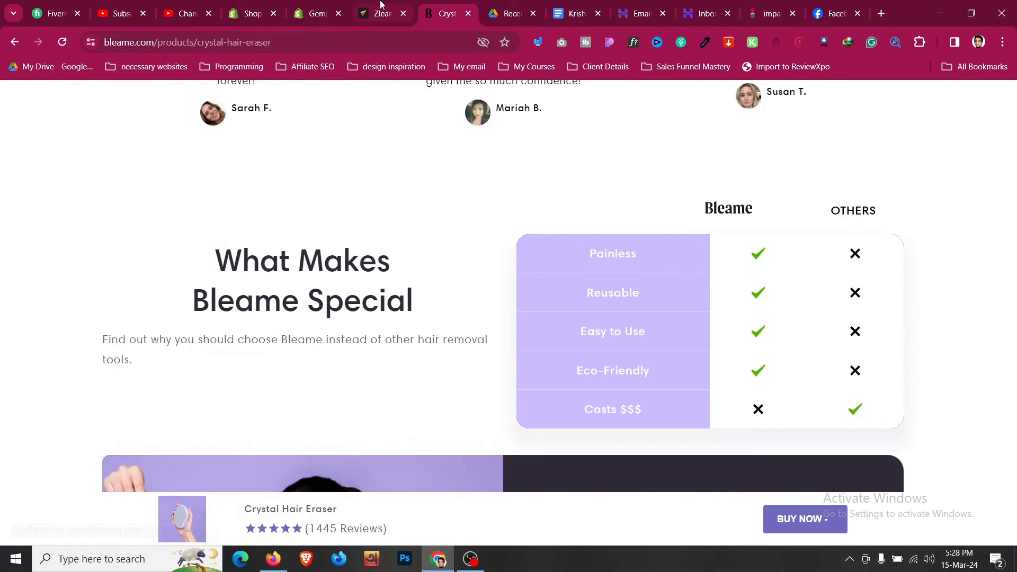
{"action": "left_click", "coordinate": [383, 5]}
{"action": "left_click", "coordinate": [440, 462]}
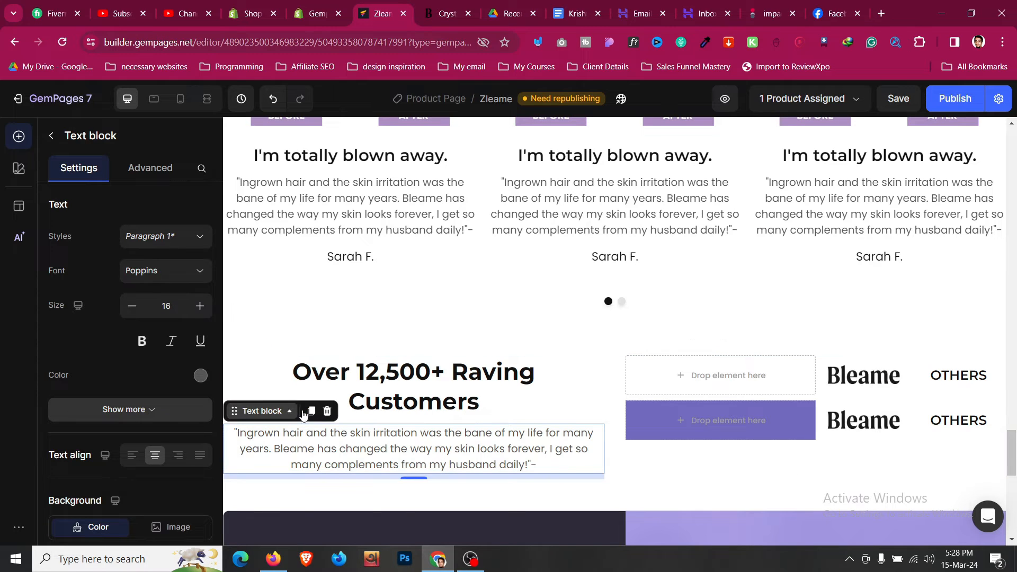
{"action": "left_click", "coordinate": [311, 411]}
{"action": "left_click_drag", "start_coordinate": [235, 473], "coordinate": [702, 420]}
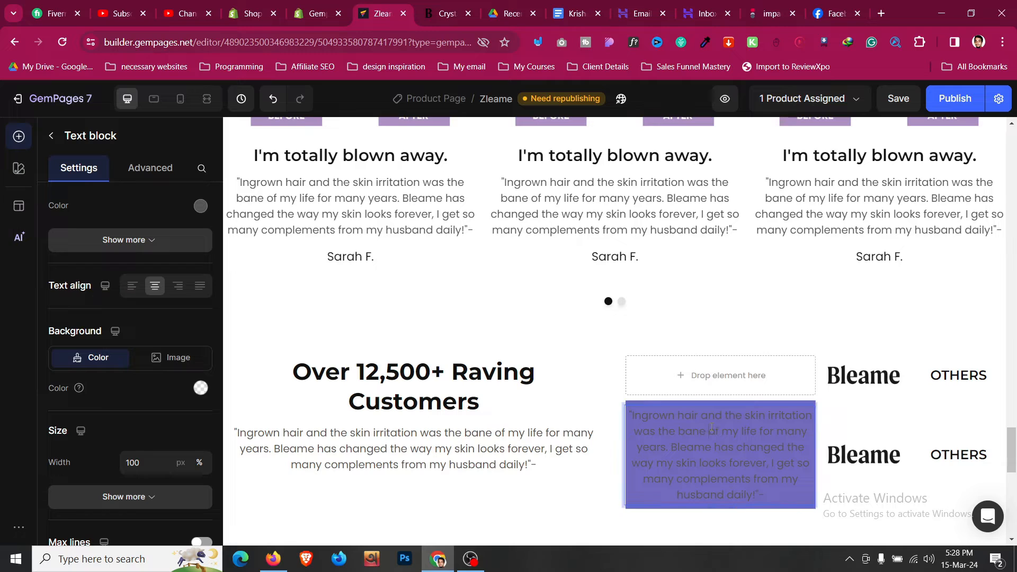
{"action": "triple_click", "coordinate": [710, 430]}
{"action": "type", "text": "Painless"}
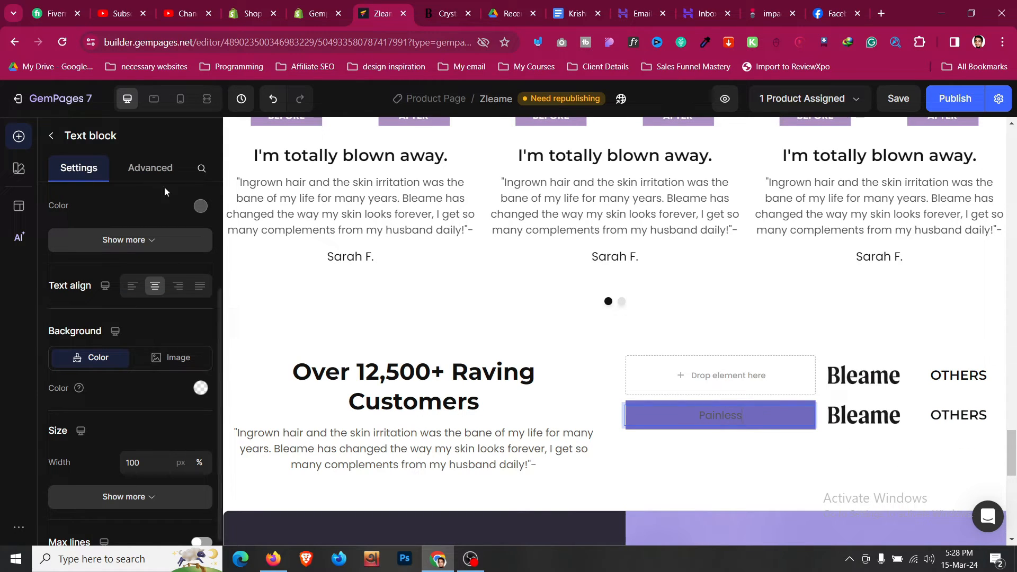
- Make the Painless text white (FFFFFF) and save
{"action": "left_click", "coordinate": [201, 206]}
{"action": "left_click", "coordinate": [139, 305]}
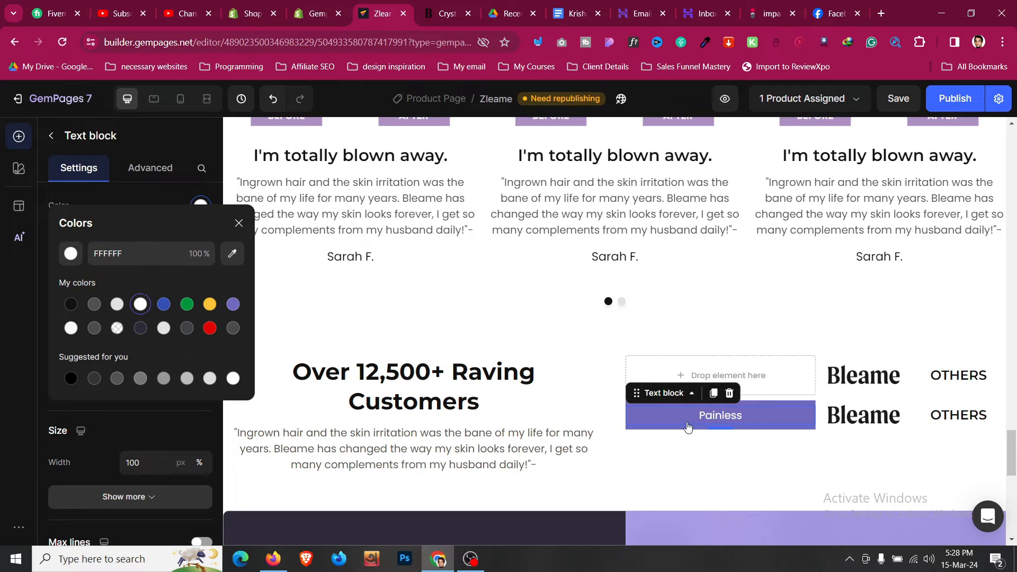
{"action": "key", "text": "ctrl+s"}
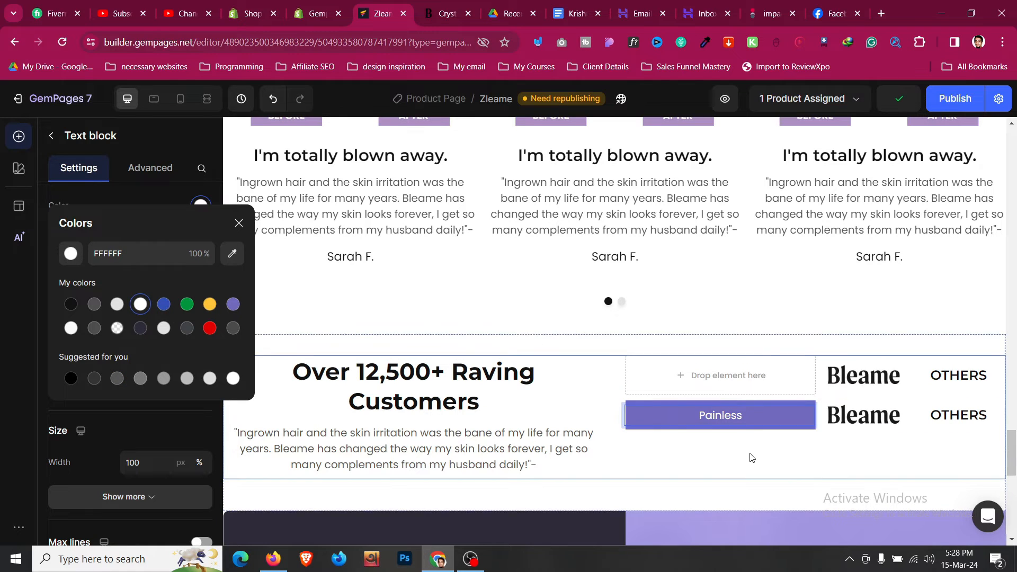
{"action": "left_click", "coordinate": [752, 458]}
- Give the purple row S 8px left and right padding
{"action": "left_click", "coordinate": [720, 432]}
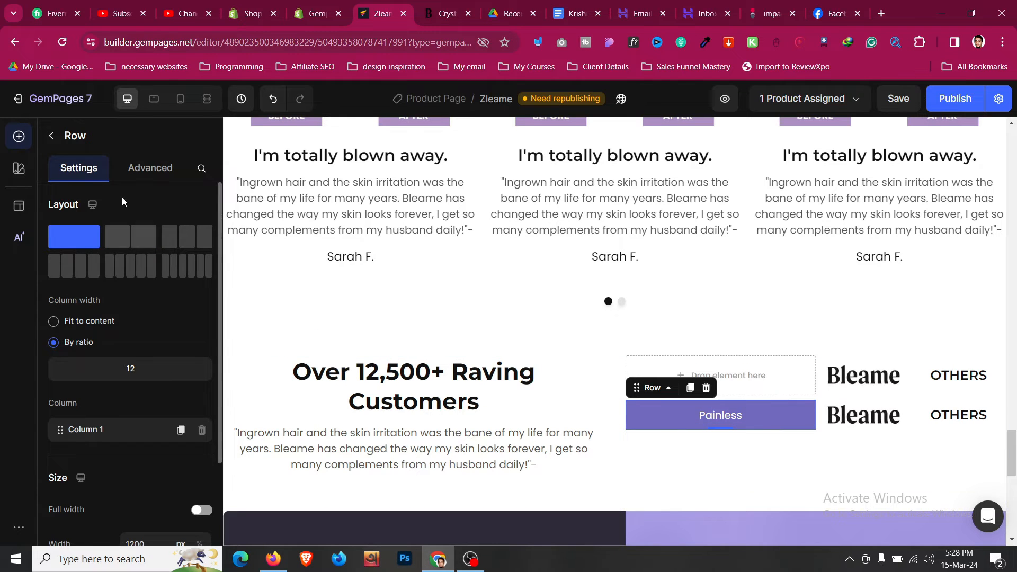
{"action": "left_click", "coordinate": [149, 168]}
{"action": "left_click", "coordinate": [101, 424]}
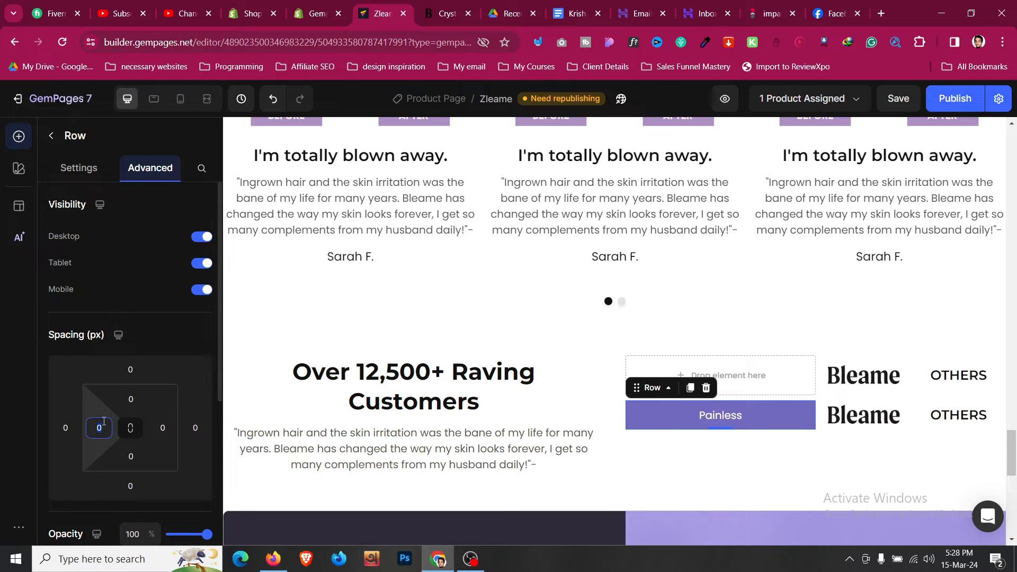
{"action": "scroll", "coordinate": [106, 440], "scroll_direction": "down", "scroll_amount": 1}
{"action": "left_click", "coordinate": [144, 458]}
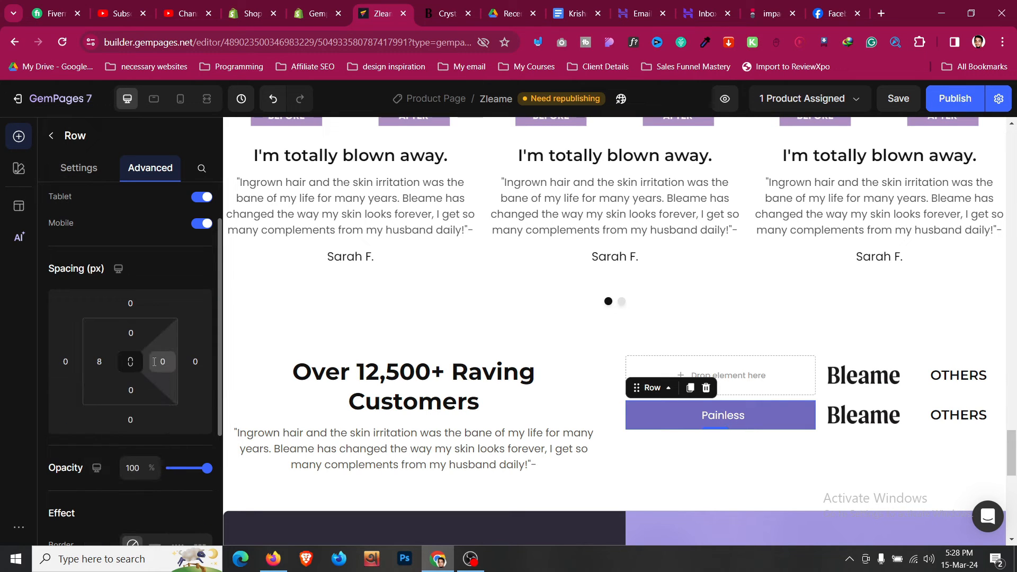
{"action": "left_click", "coordinate": [154, 361]}
{"action": "left_click", "coordinate": [209, 449]}
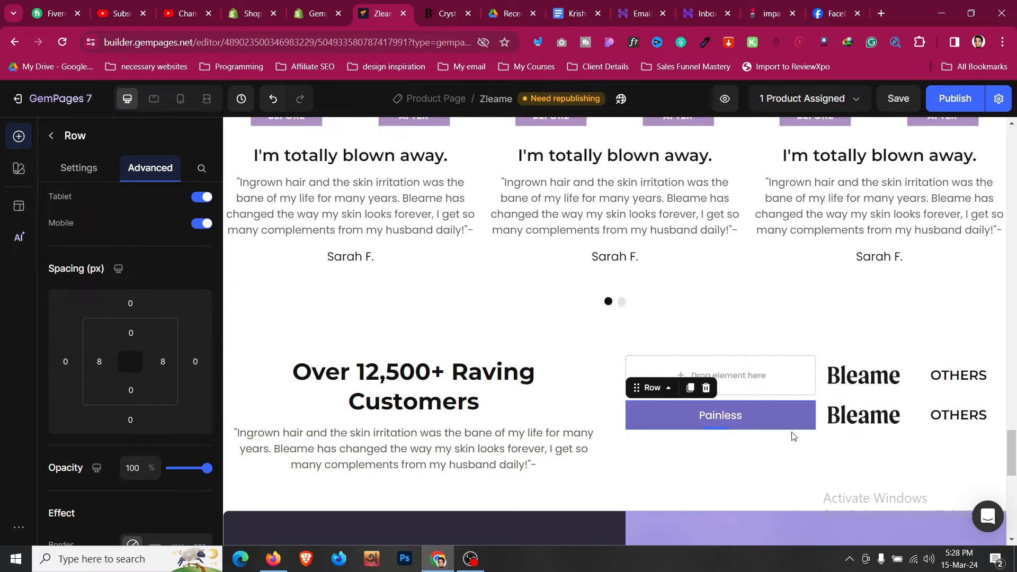
{"action": "left_click", "coordinate": [862, 415]}
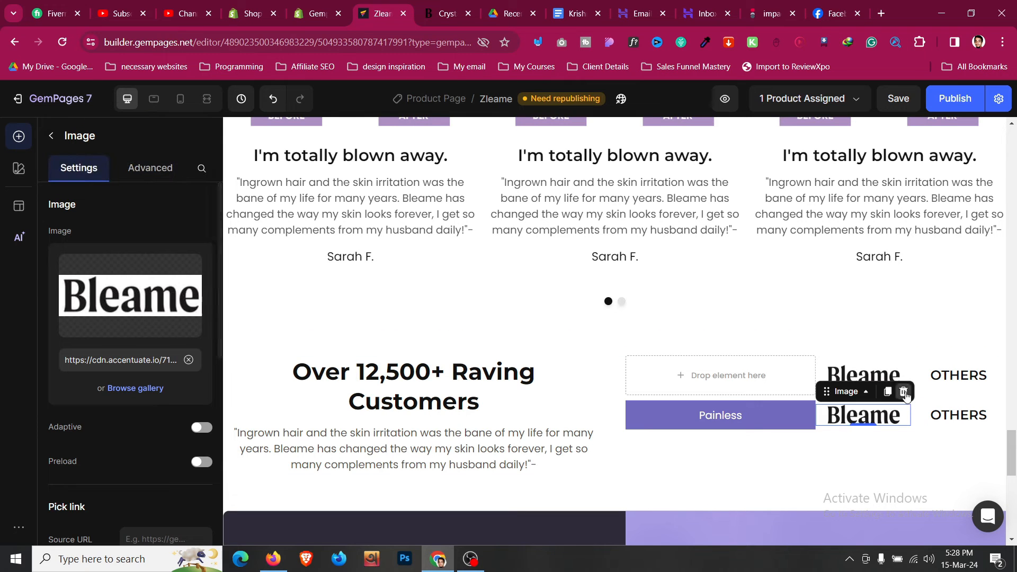
- Delete the duplicate Bleame logo and OTHERS heading, and top-align the second comparison row
{"action": "left_click", "coordinate": [904, 392]}
{"action": "left_click", "coordinate": [970, 420]}
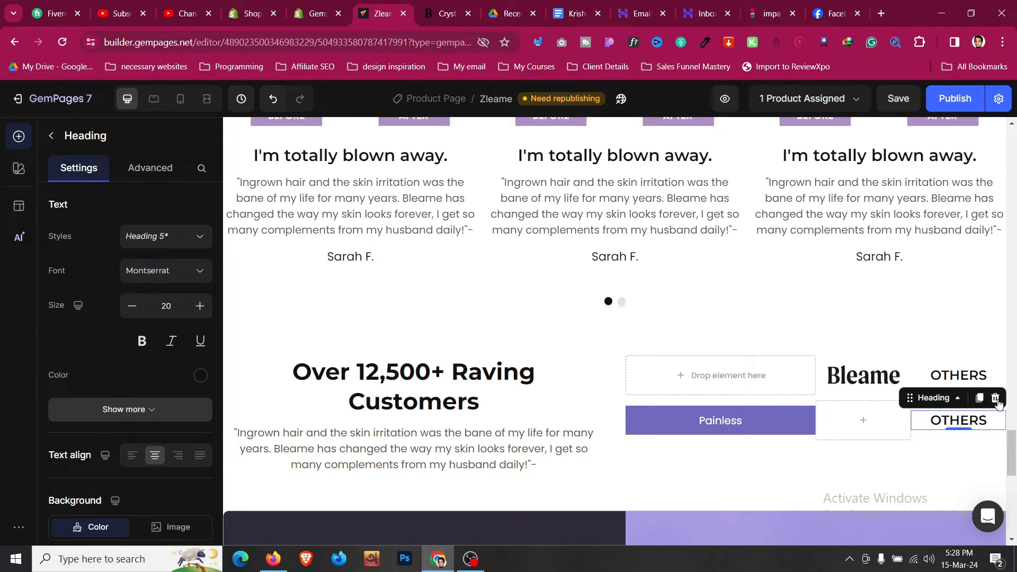
{"action": "left_click", "coordinate": [995, 398]}
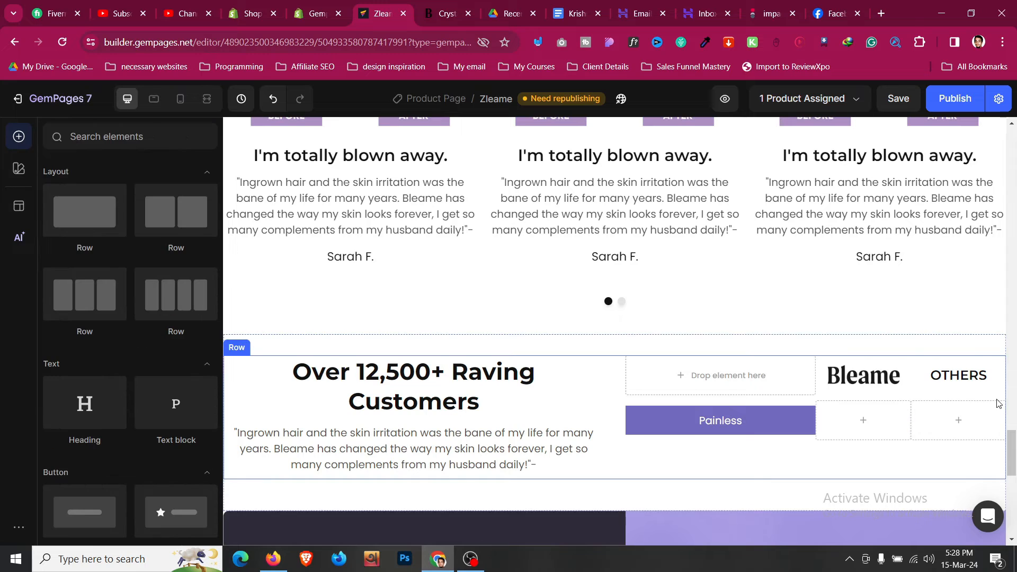
{"action": "left_click", "coordinate": [883, 431]}
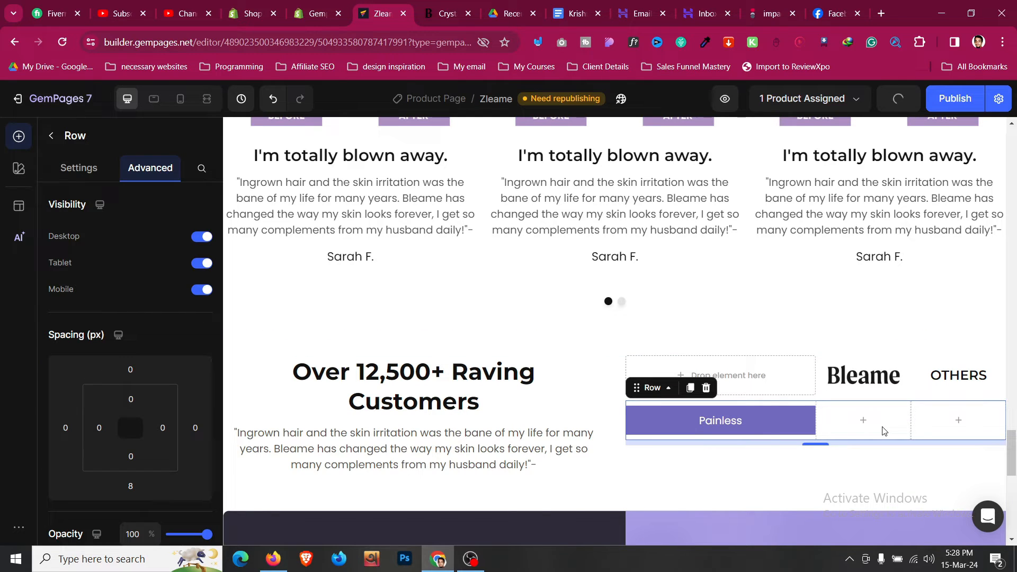
{"action": "scroll", "coordinate": [96, 265], "scroll_direction": "down", "scroll_amount": 3}
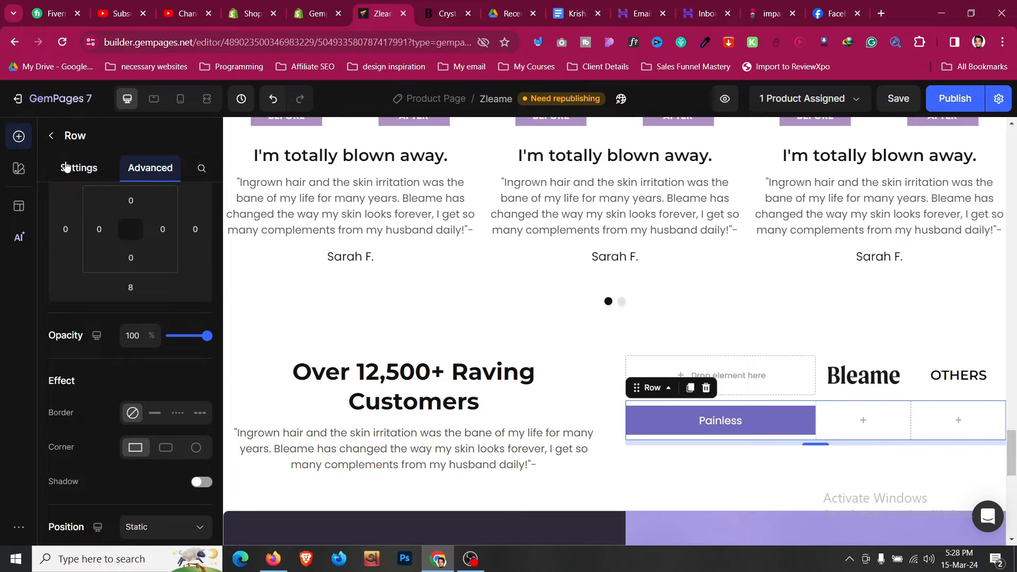
{"action": "left_click", "coordinate": [77, 167]}
{"action": "left_click", "coordinate": [133, 365]}
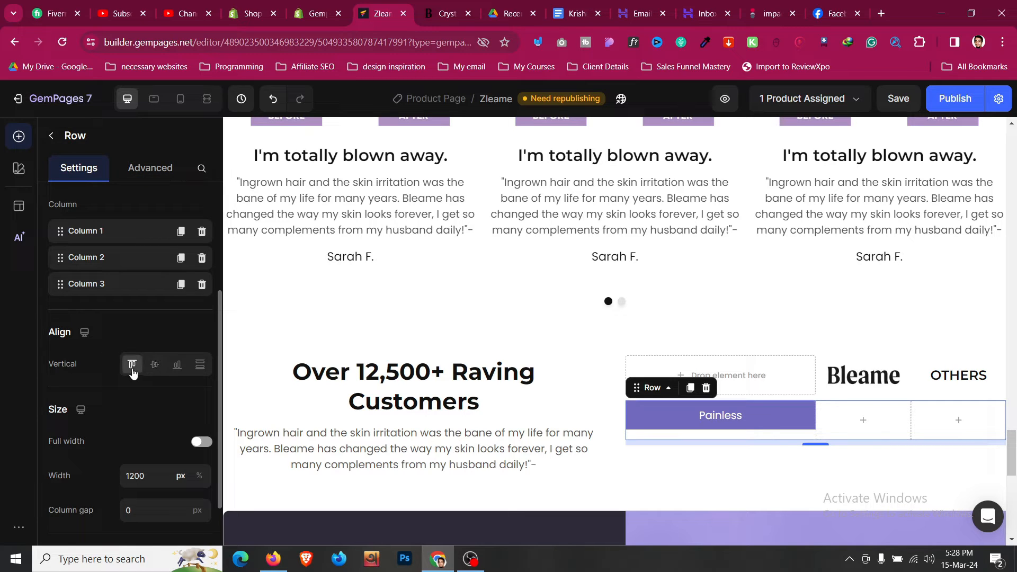
- Add an Icon element to the Bleame column, centred
{"action": "left_click", "coordinate": [53, 136]}
{"action": "scroll", "coordinate": [112, 365], "scroll_direction": "down", "scroll_amount": 6}
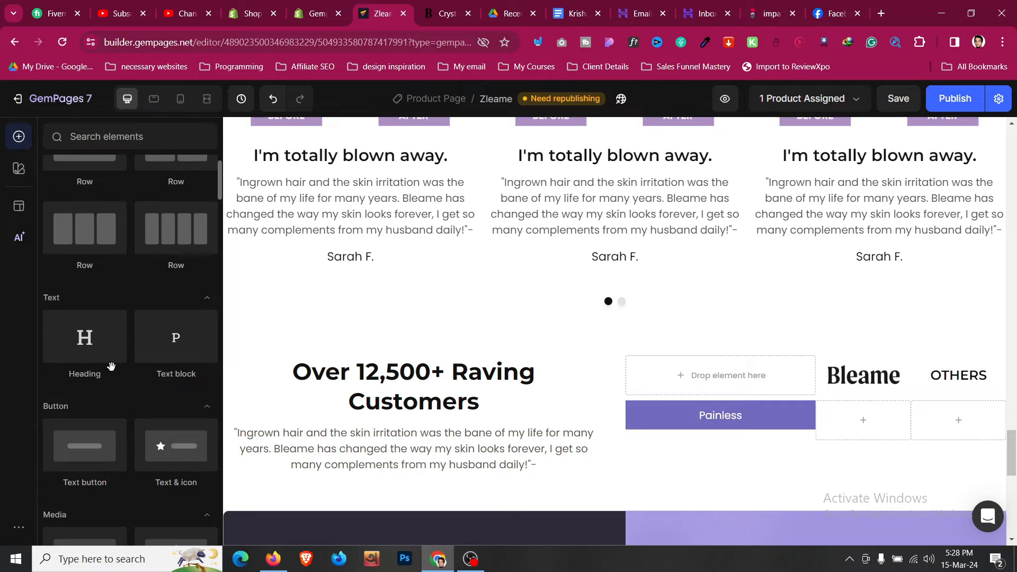
{"action": "scroll", "coordinate": [112, 367], "scroll_direction": "down", "scroll_amount": 5}
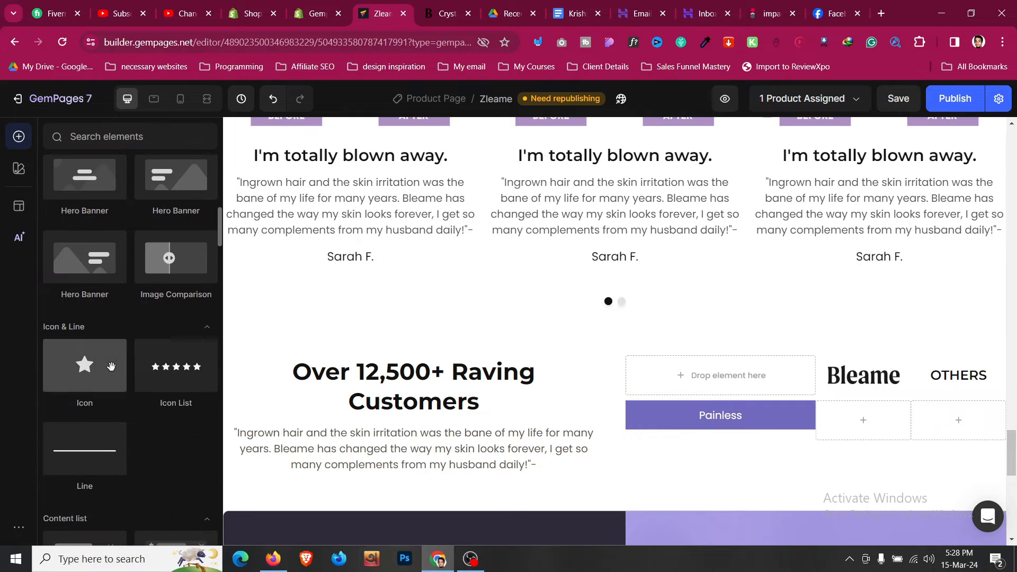
{"action": "left_click_drag", "start_coordinate": [85, 366], "coordinate": [853, 425]}
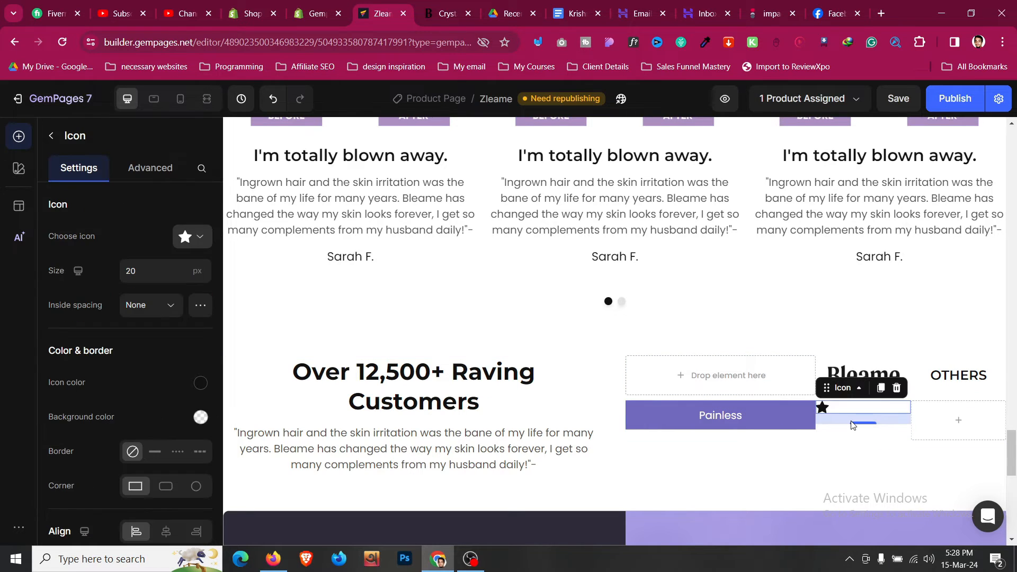
{"action": "left_click", "coordinate": [453, 19]}
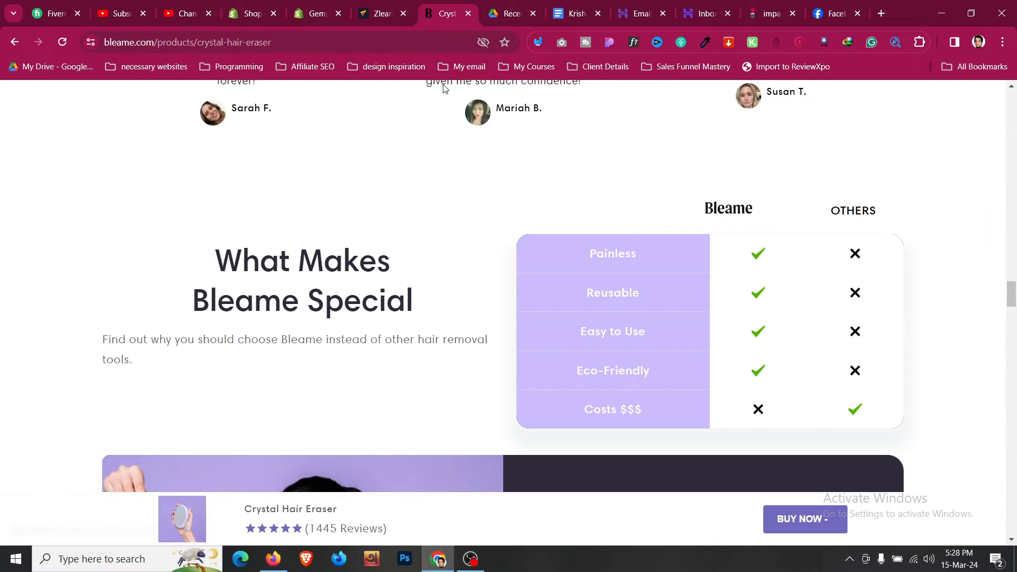
{"action": "left_click", "coordinate": [366, 4]}
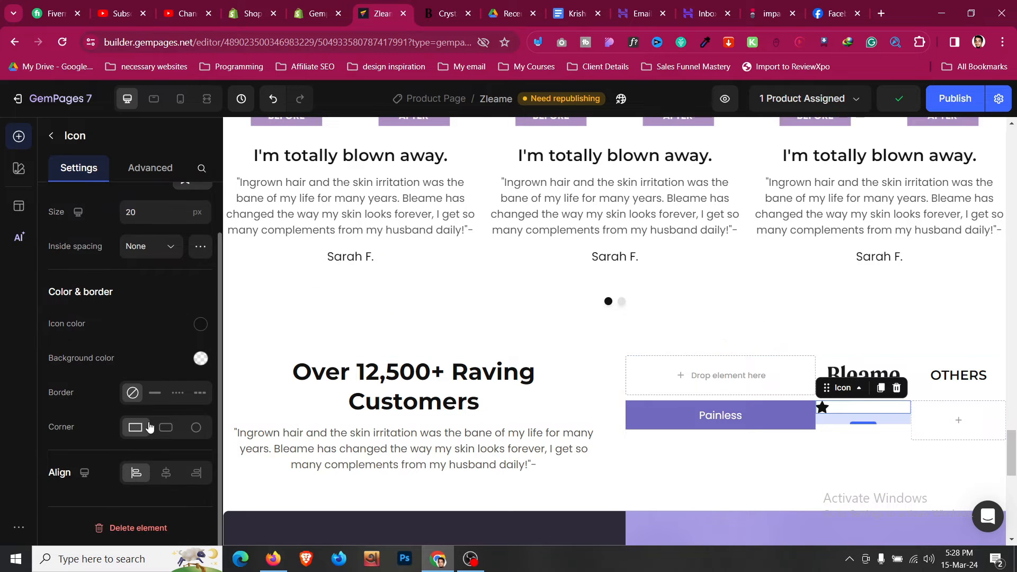
{"action": "left_click", "coordinate": [167, 478]}
- Change the icon to the circle-check icon
{"action": "scroll", "coordinate": [163, 351], "scroll_direction": "up", "scroll_amount": 1}
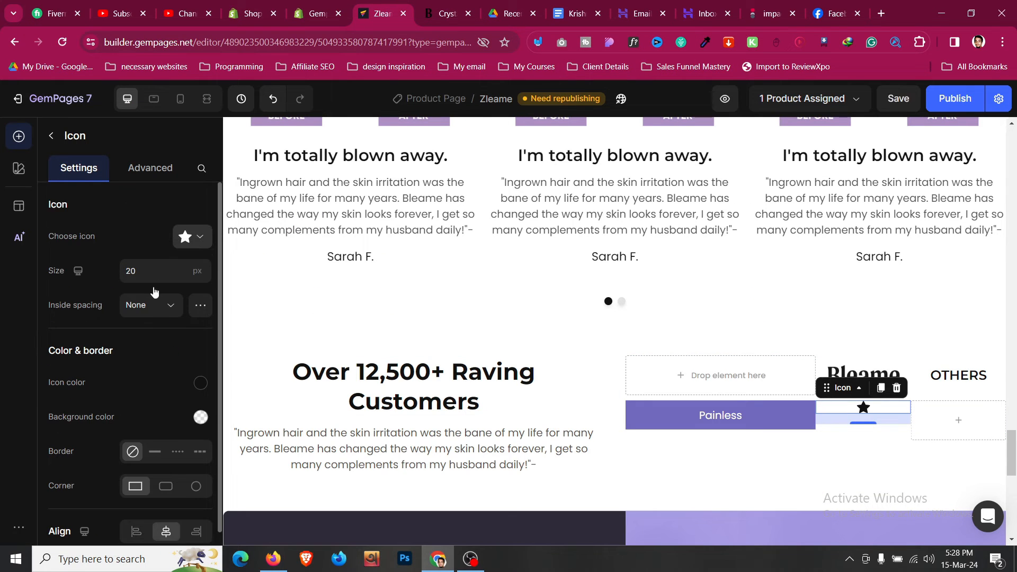
{"action": "left_click", "coordinate": [180, 240]}
{"action": "left_click", "coordinate": [147, 343]}
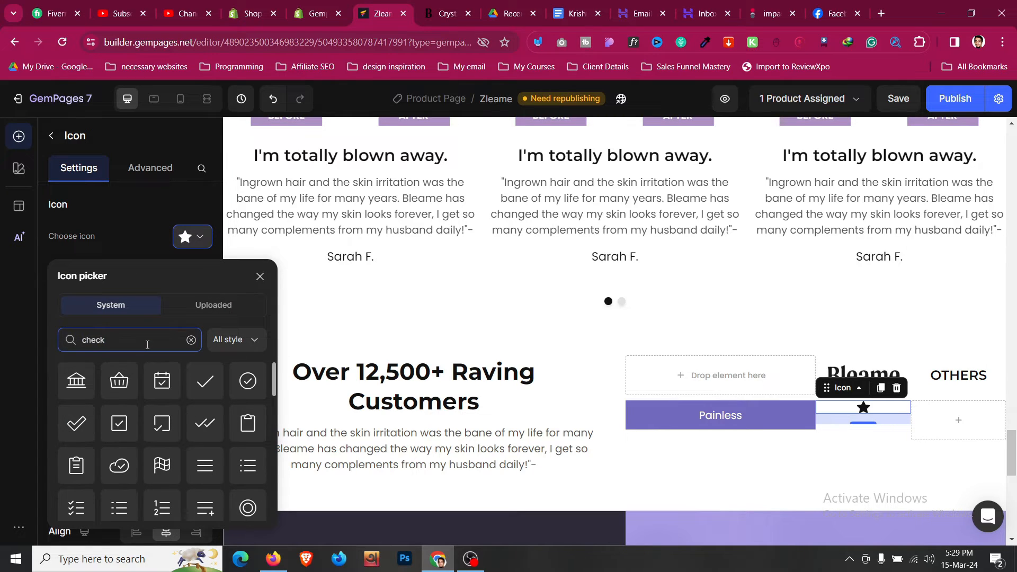
{"action": "left_click", "coordinate": [247, 381]}
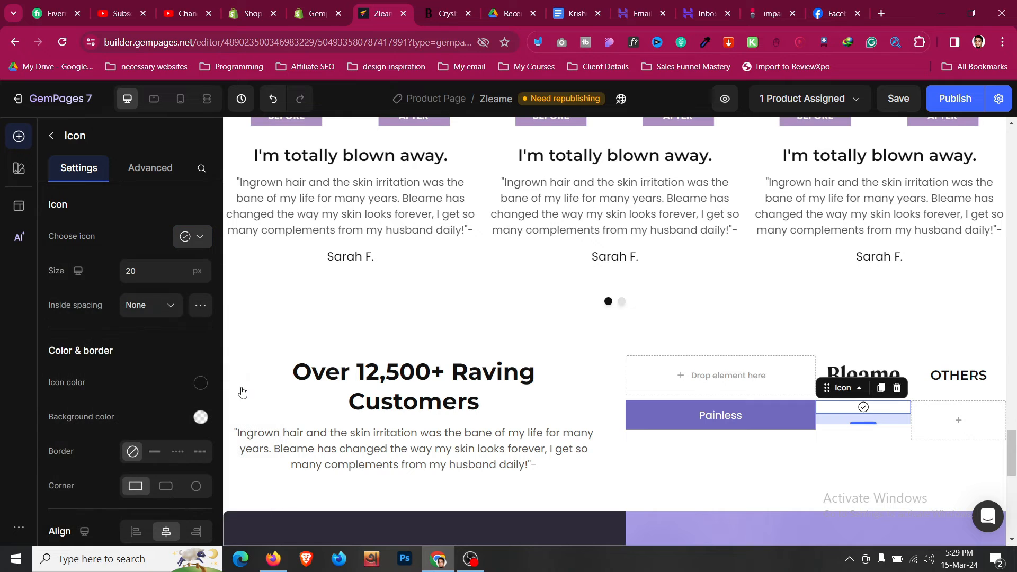
{"action": "left_click", "coordinate": [466, 5]}
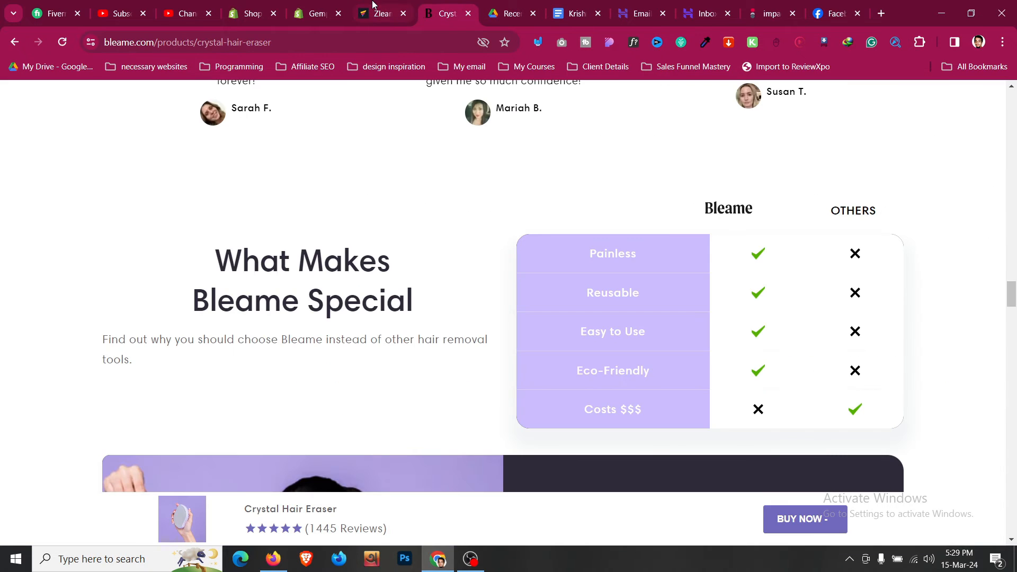
{"action": "left_click", "coordinate": [377, 8]}
- Colour the check icon green 00953D, size it to 25, and set bottom spacing to 0
{"action": "left_click", "coordinate": [200, 384]}
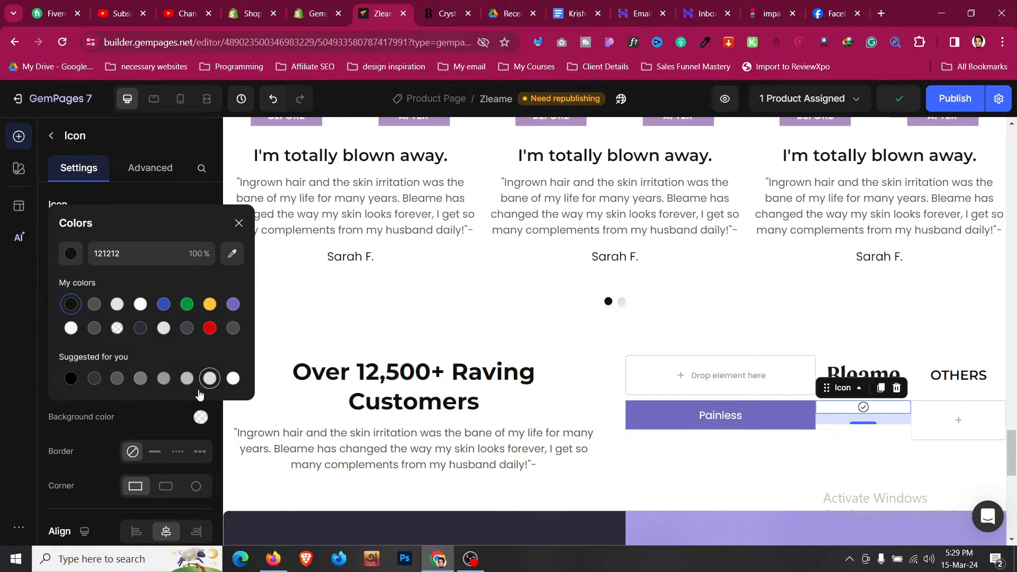
{"action": "left_click", "coordinate": [188, 312]}
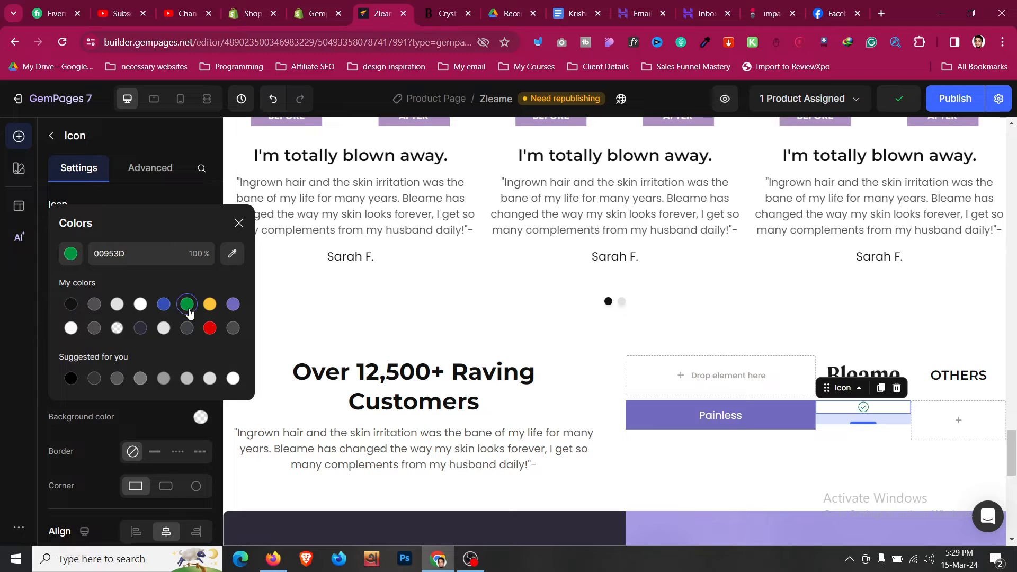
{"action": "left_click", "coordinate": [166, 417]}
{"action": "left_click", "coordinate": [168, 270]}
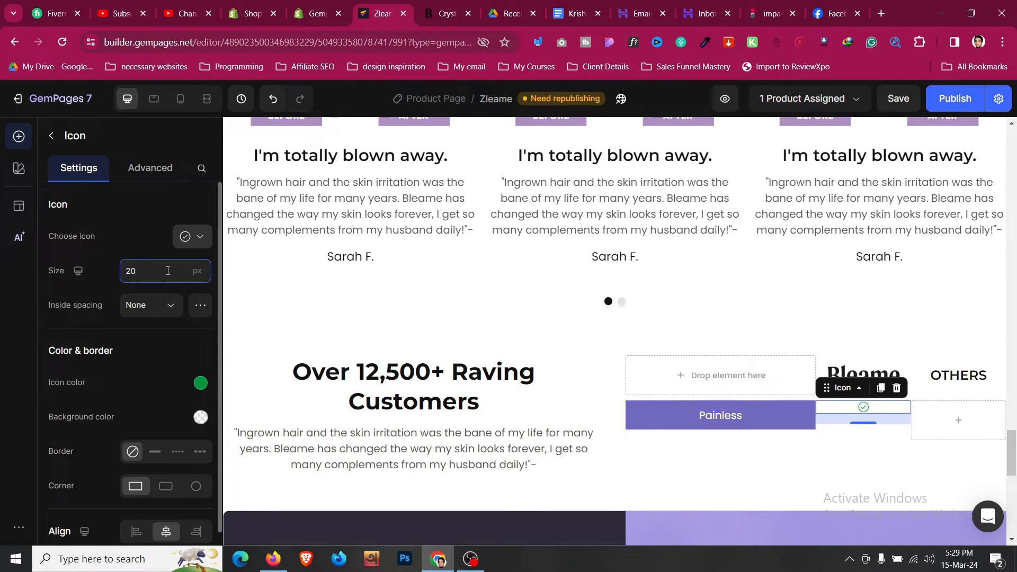
{"action": "key", "text": "Up"}
{"action": "key", "text": "Up"}
{"action": "key", "text": "Up"}
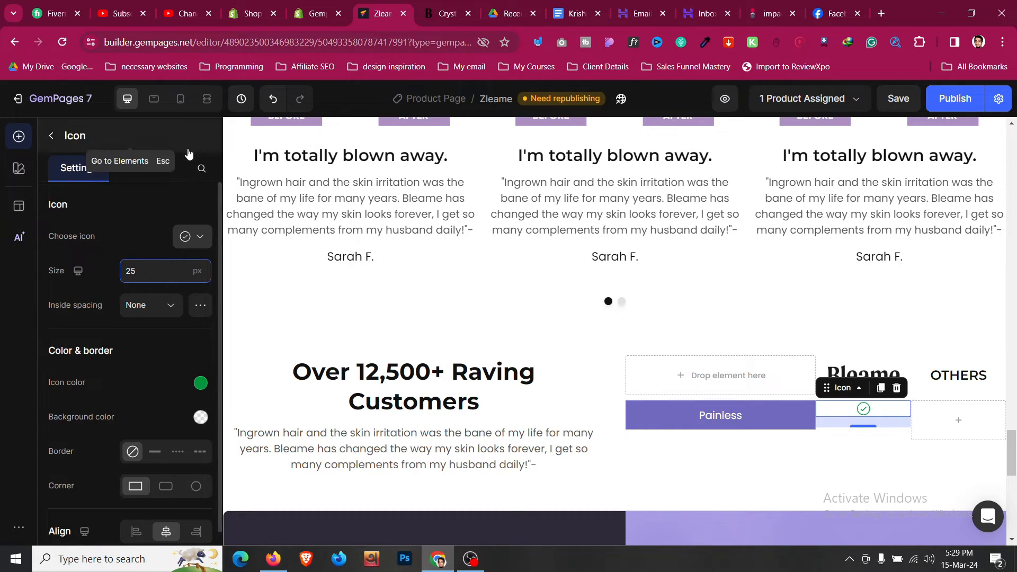
{"action": "left_click", "coordinate": [150, 167]}
{"action": "left_click", "coordinate": [130, 486]}
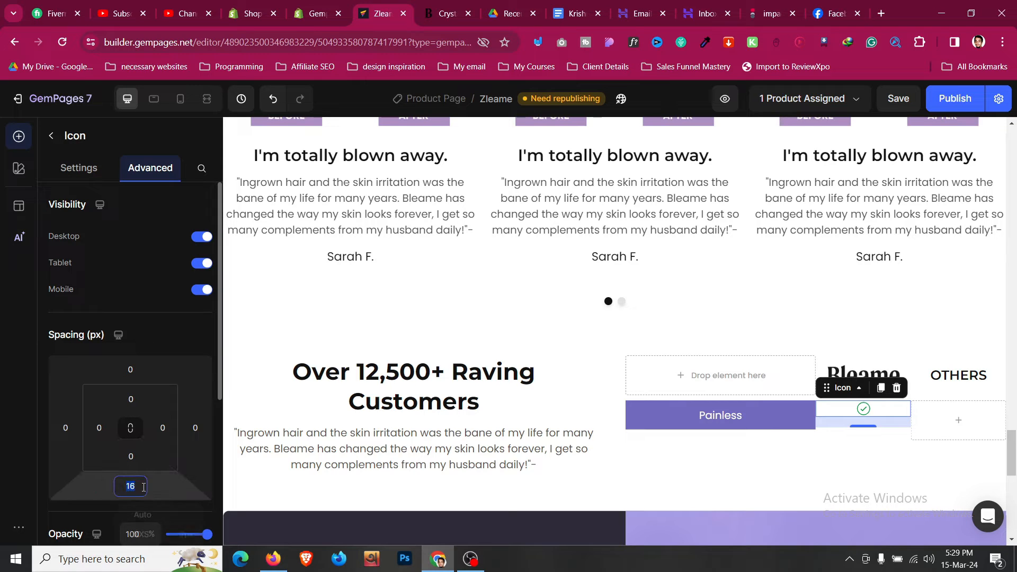
{"action": "type", "text": "0"}
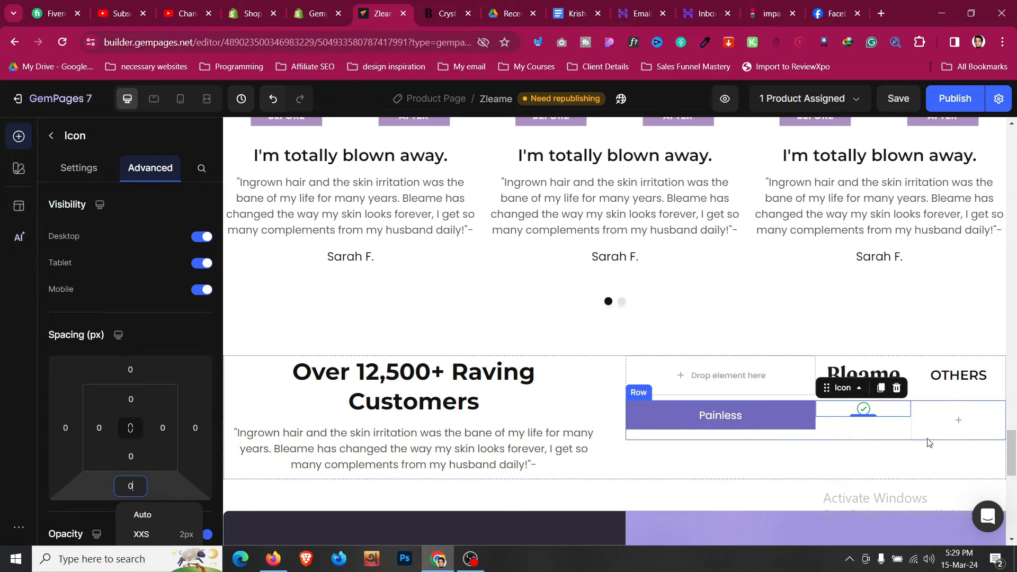
- Vertically centre the Painless row's content
{"action": "left_click", "coordinate": [830, 428]}
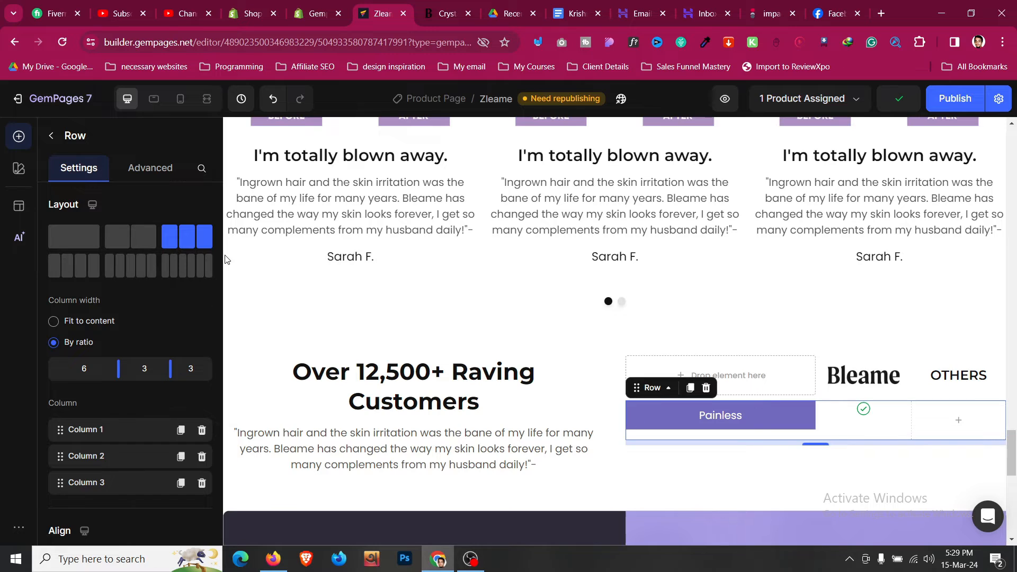
{"action": "scroll", "coordinate": [154, 339], "scroll_direction": "down", "scroll_amount": 4}
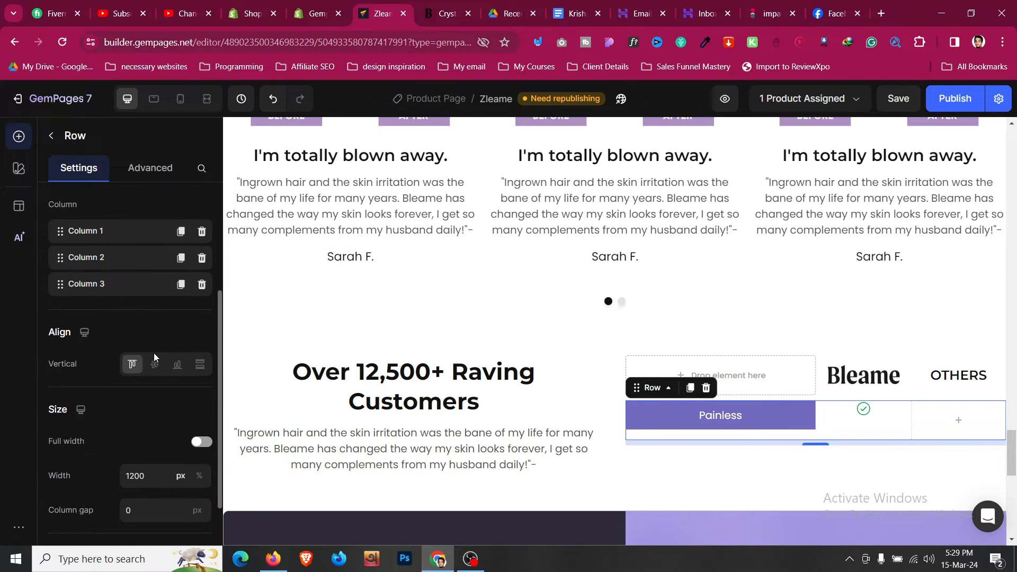
{"action": "left_click", "coordinate": [155, 363]}
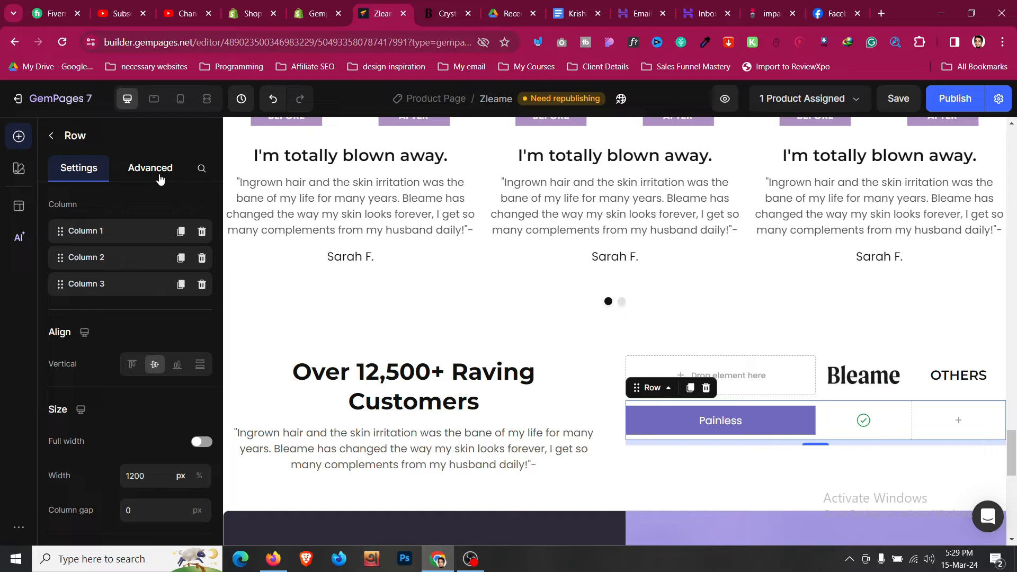
{"action": "left_click", "coordinate": [871, 424]}
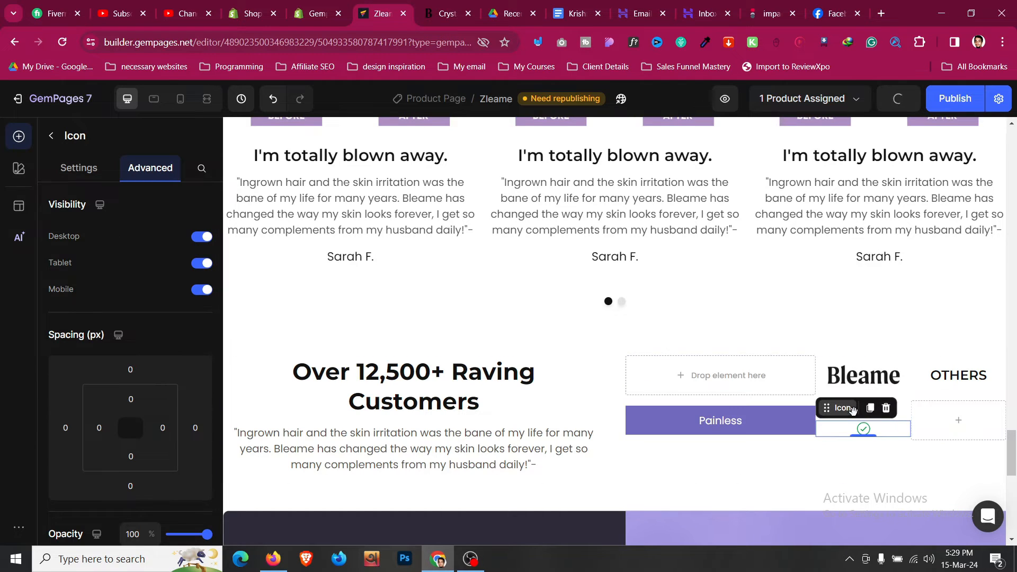
- Copy the check icon into the OTHERS cell and swap it for an X icon found by searching 'remove'
{"action": "left_click_drag", "start_coordinate": [852, 409], "coordinate": [955, 422]}
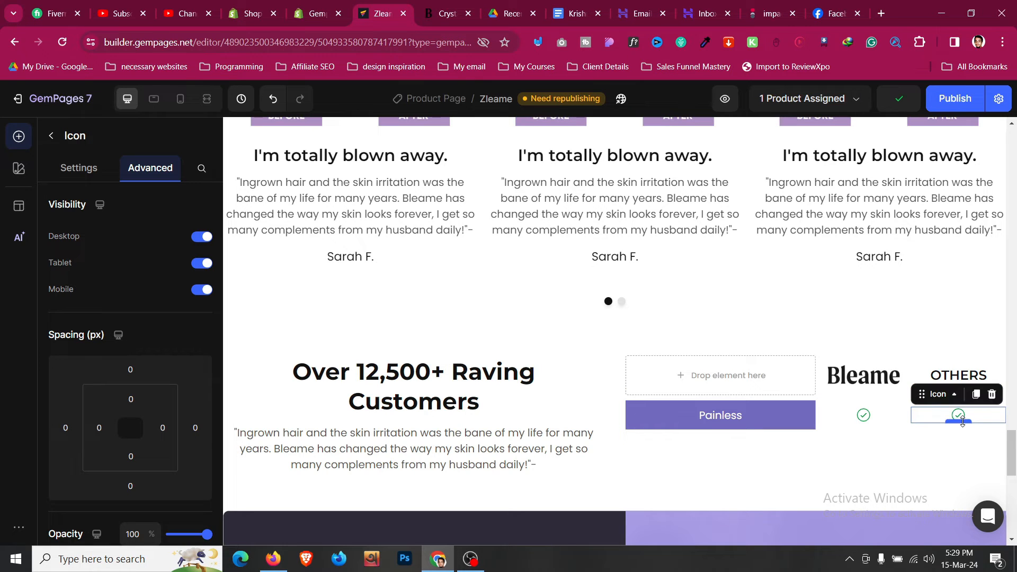
{"action": "left_click", "coordinate": [79, 168]}
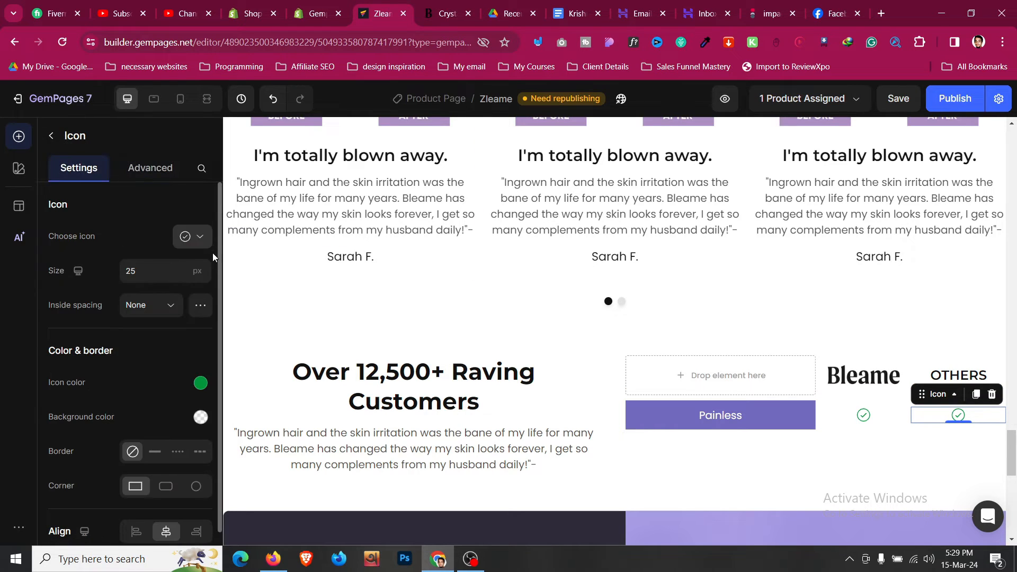
{"action": "left_click", "coordinate": [202, 241]}
{"action": "left_click", "coordinate": [157, 340]}
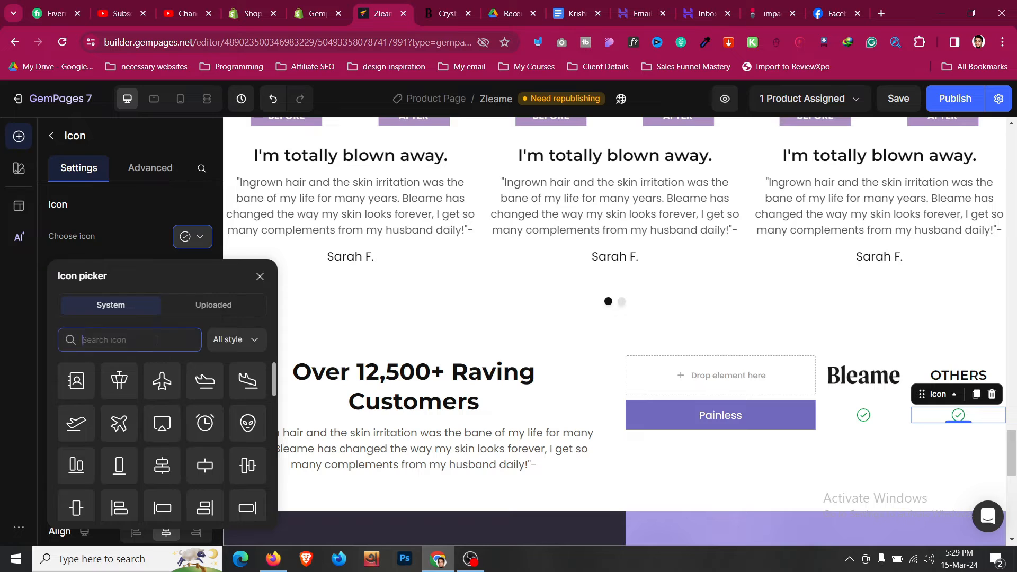
{"action": "type", "text": "remove"}
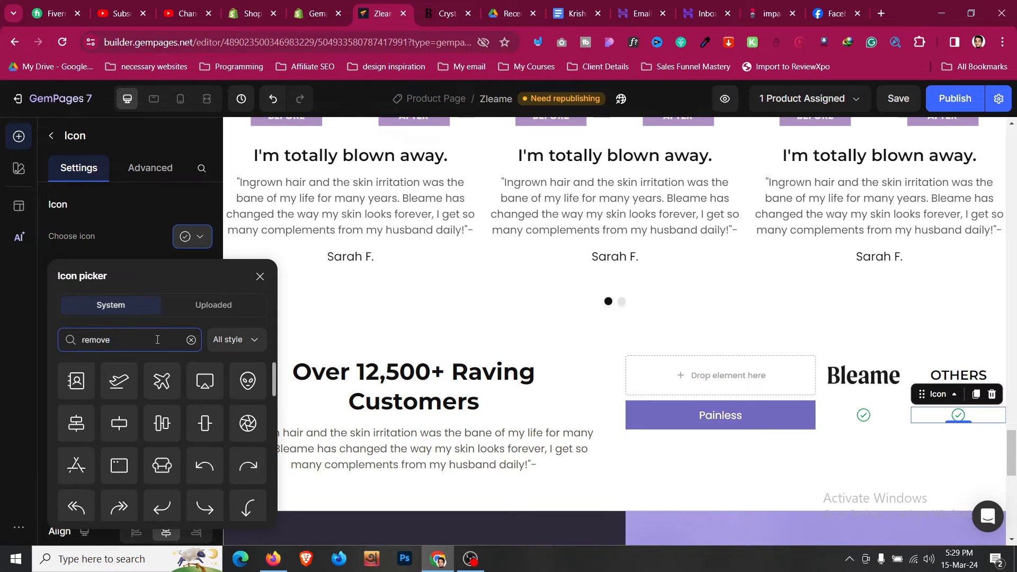
{"action": "scroll", "coordinate": [151, 392], "scroll_direction": "down", "scroll_amount": 3}
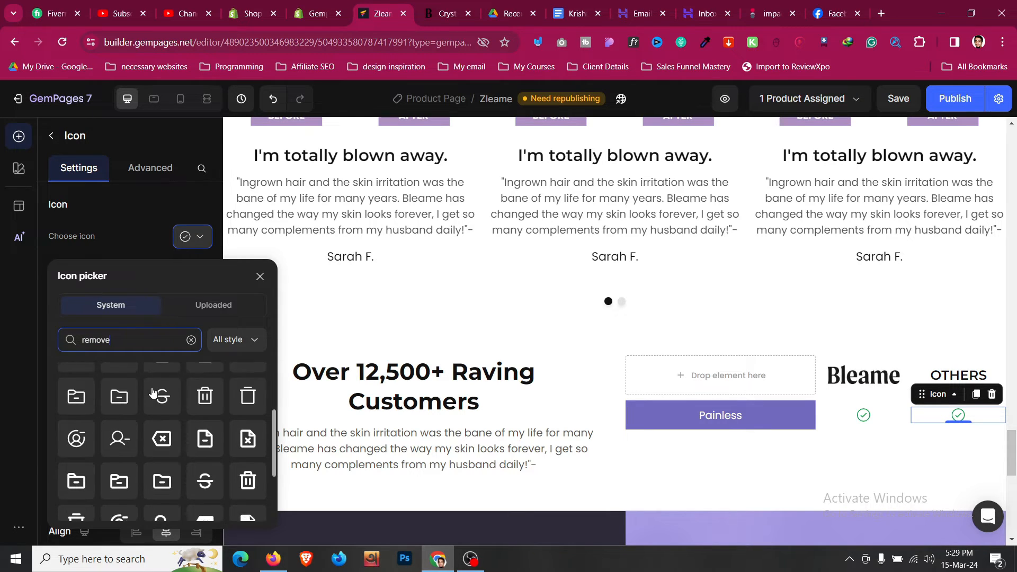
{"action": "scroll", "coordinate": [153, 392], "scroll_direction": "down", "scroll_amount": 2}
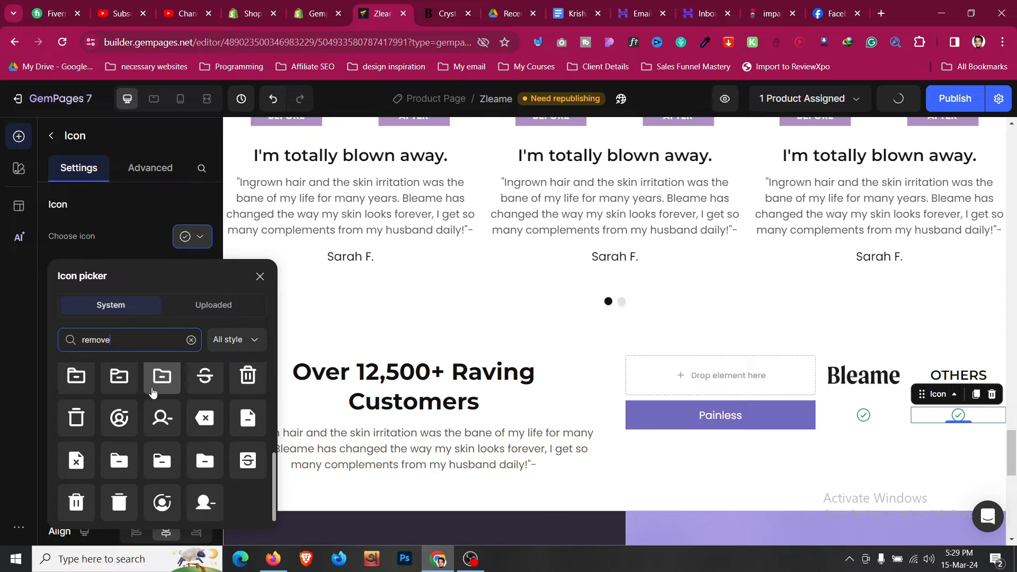
{"action": "scroll", "coordinate": [152, 392], "scroll_direction": "up", "scroll_amount": 4}
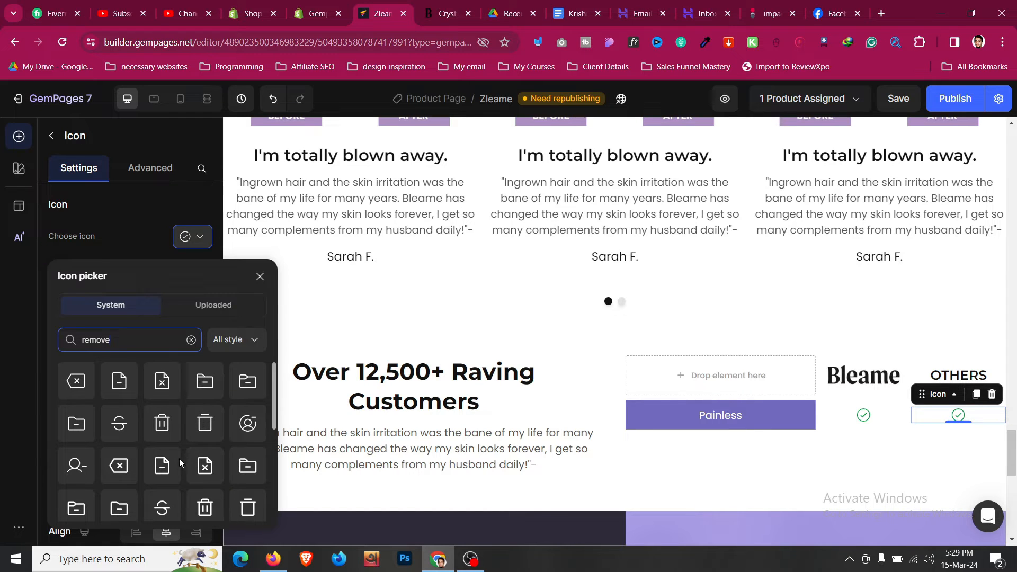
{"action": "left_click", "coordinate": [110, 467]}
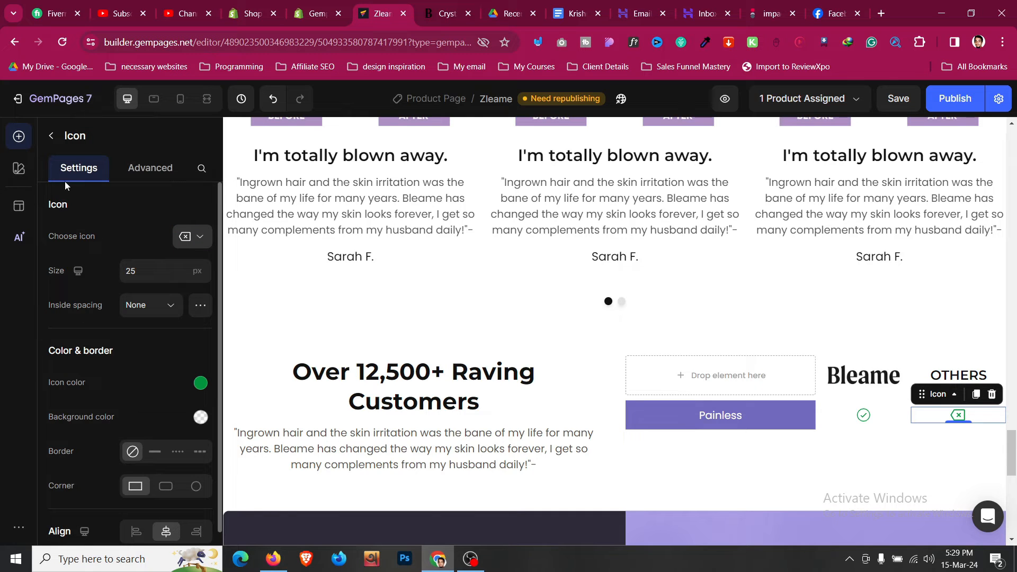
- Check the Bleame reference table, then colour the OTHERS cross icon black (121212)
{"action": "left_click", "coordinate": [460, 4]}
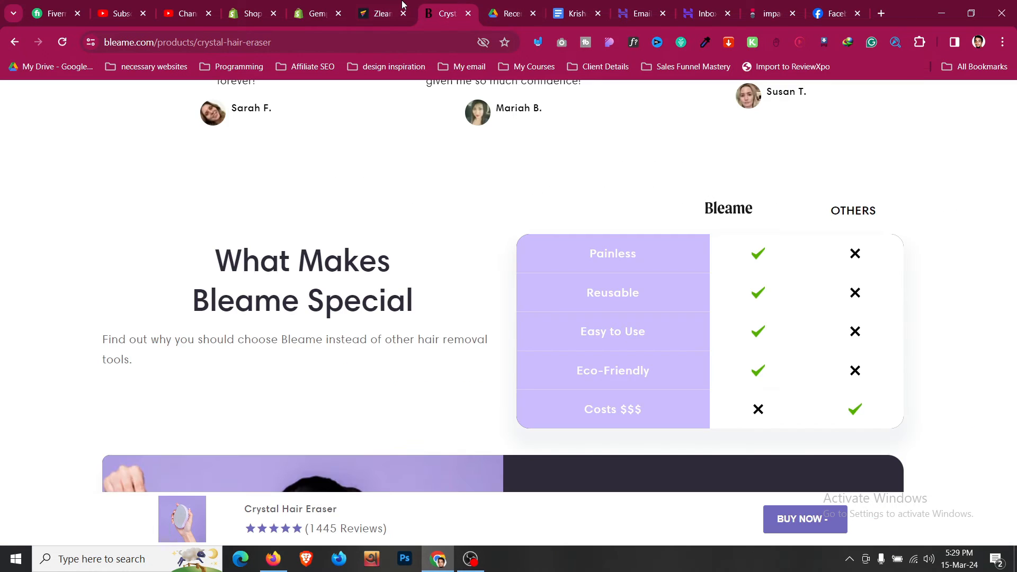
{"action": "left_click", "coordinate": [362, 5]}
{"action": "left_click", "coordinate": [329, 5]}
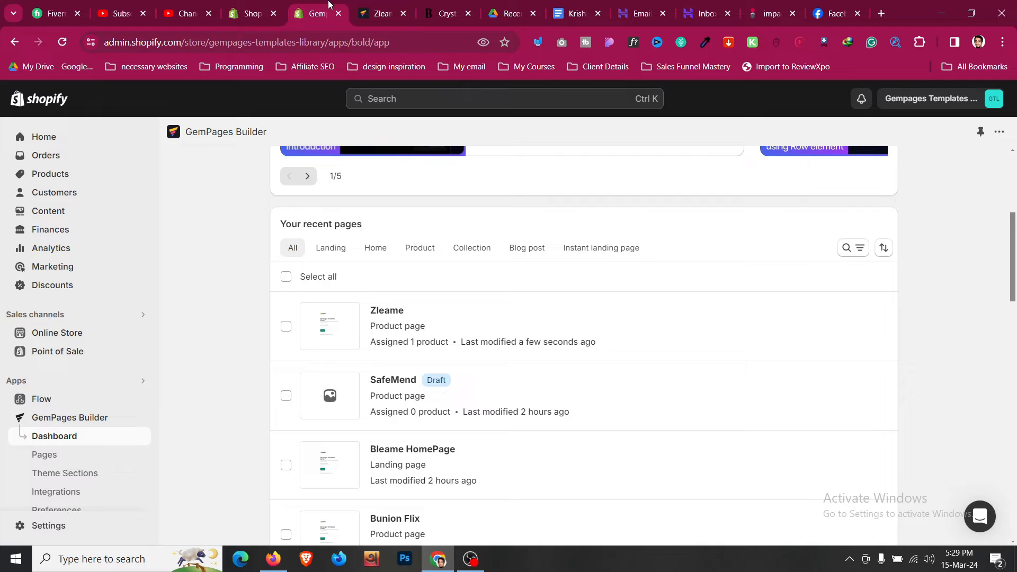
{"action": "left_click", "coordinate": [384, 11]}
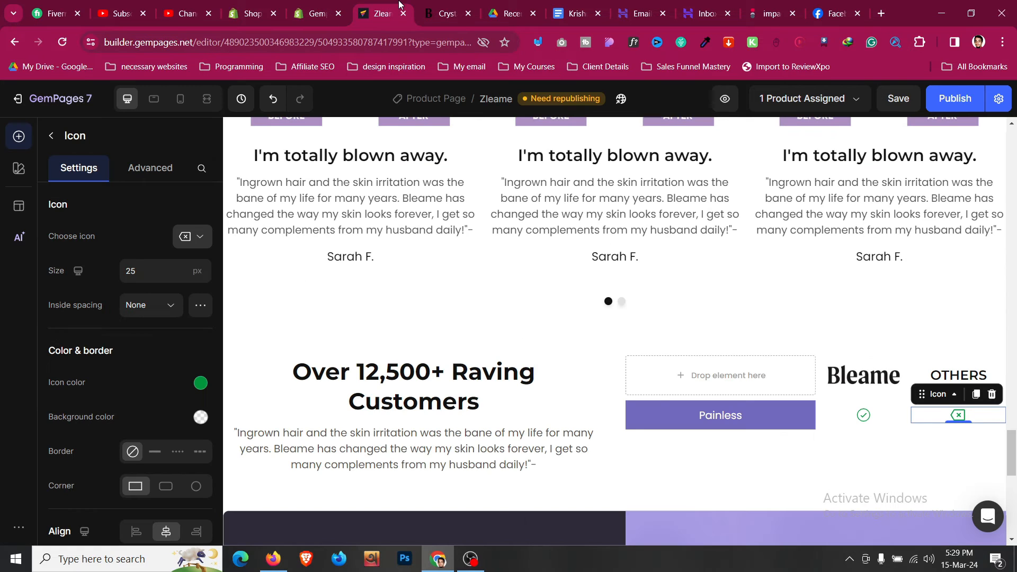
{"action": "left_click", "coordinate": [200, 384]}
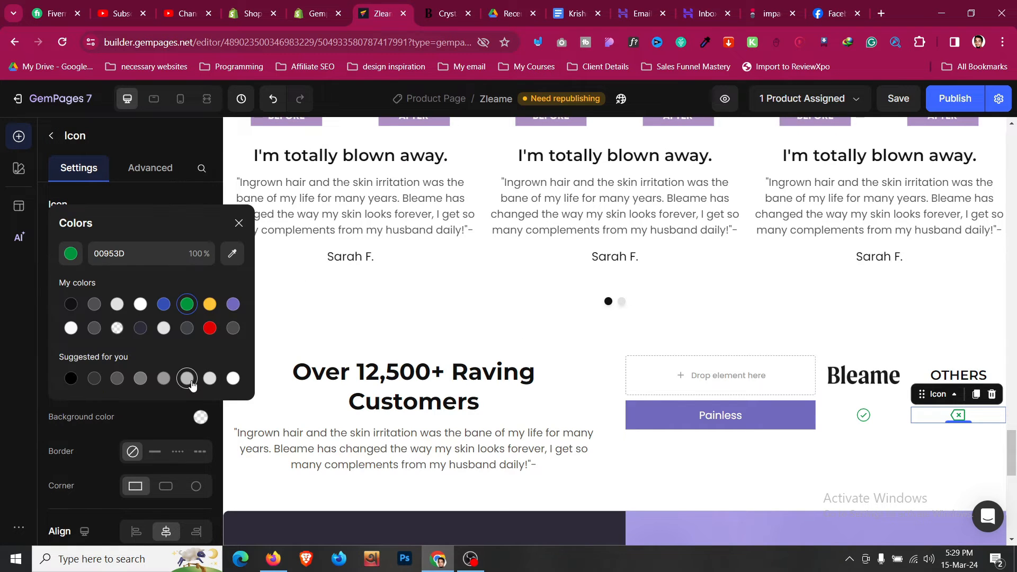
{"action": "left_click", "coordinate": [71, 305]}
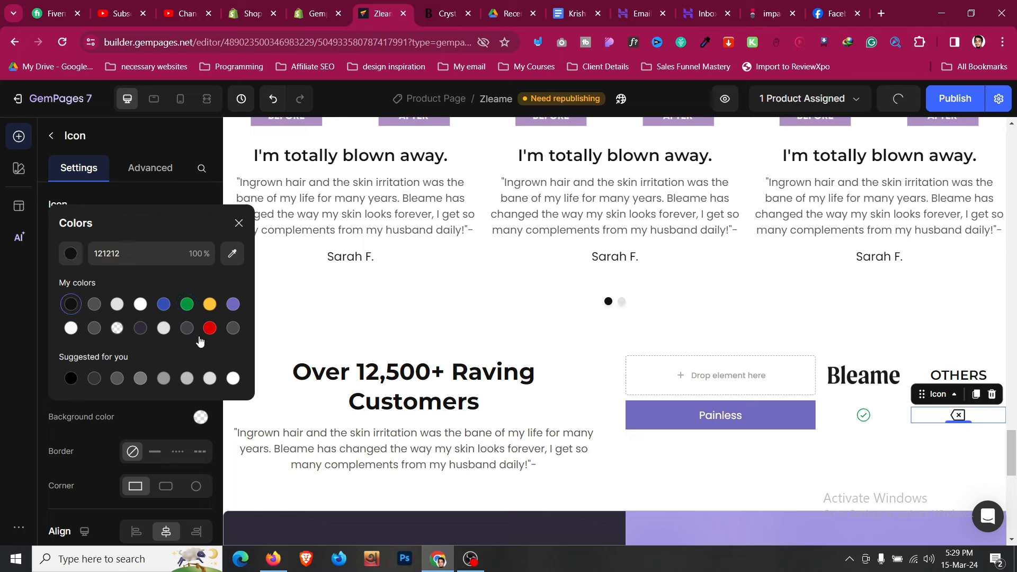
{"action": "left_click", "coordinate": [825, 416]}
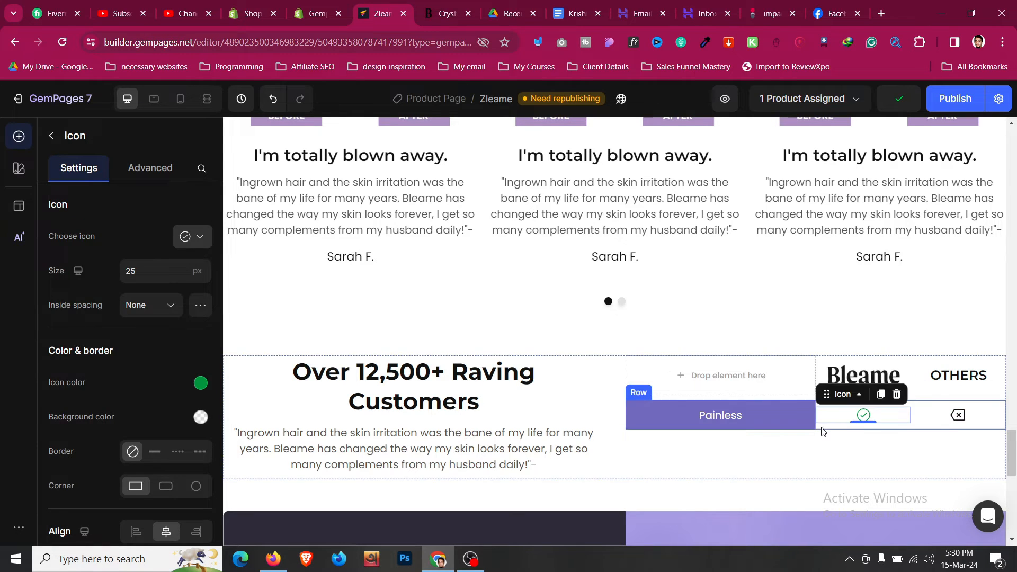
{"action": "left_click", "coordinate": [824, 432]}
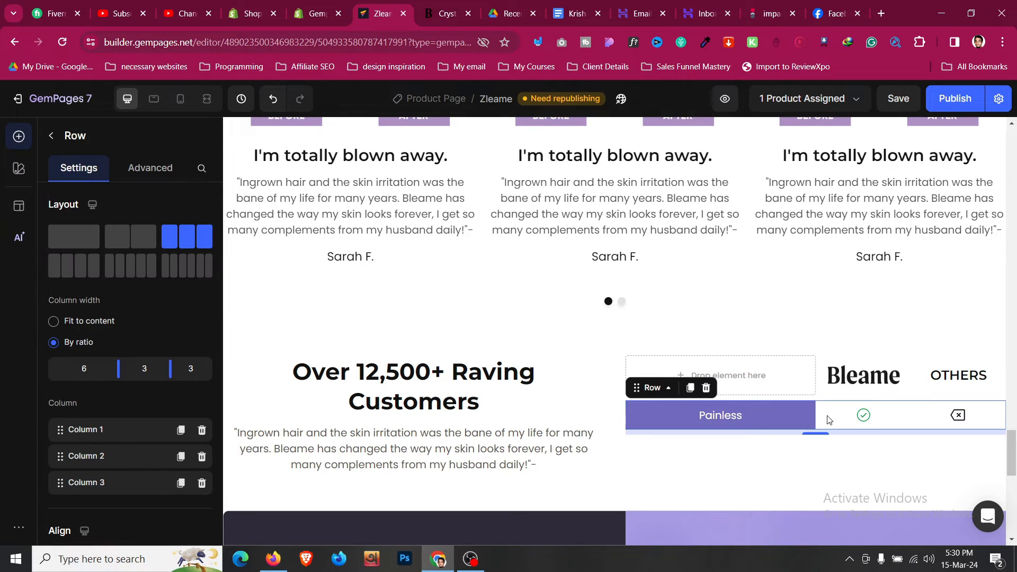
- Duplicate the Painless row and set the first row's bottom spacing to 80
{"action": "left_click", "coordinate": [691, 388]}
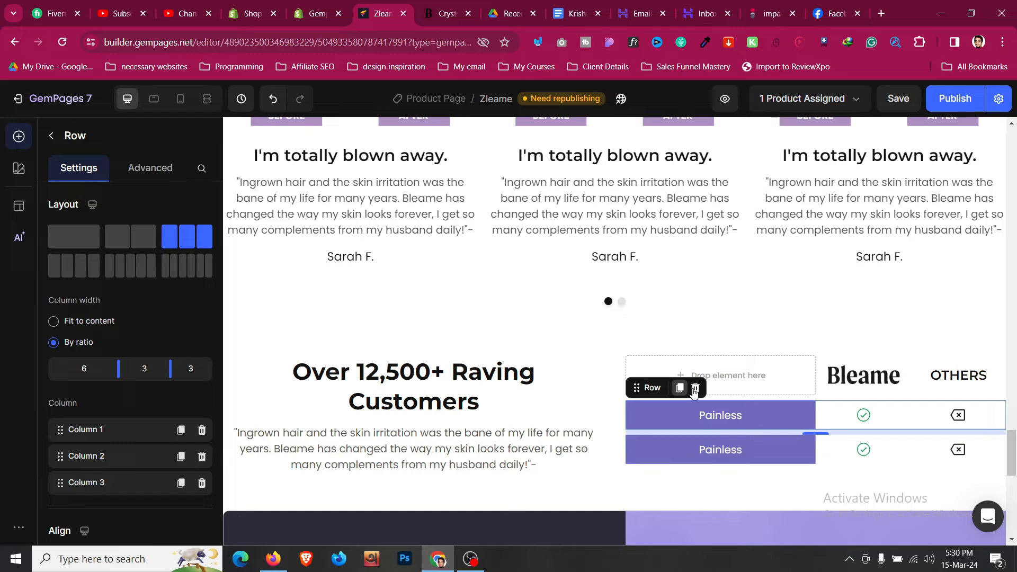
{"action": "left_click", "coordinate": [845, 429]}
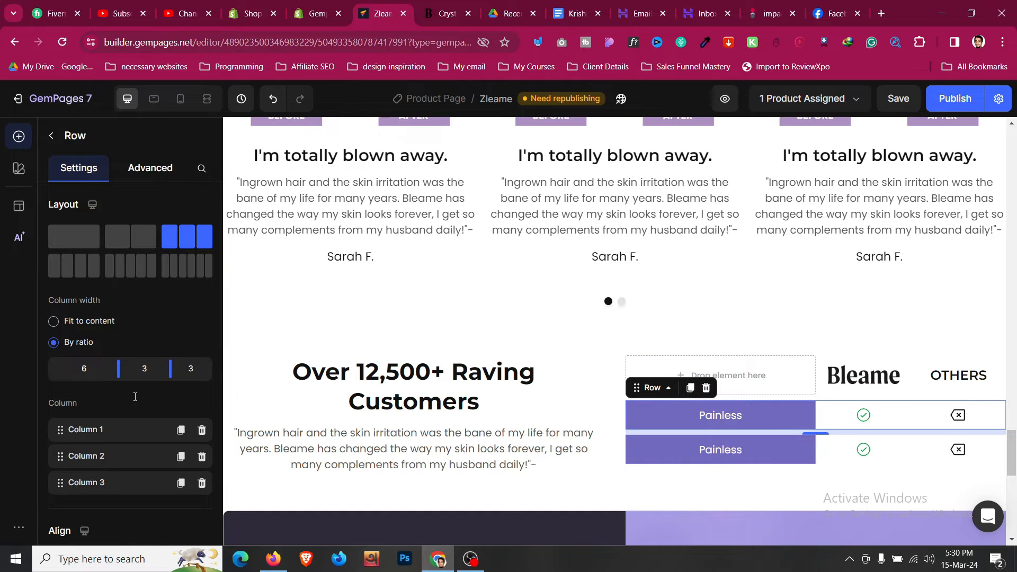
{"action": "left_click", "coordinate": [150, 168]}
{"action": "left_click", "coordinate": [131, 486]}
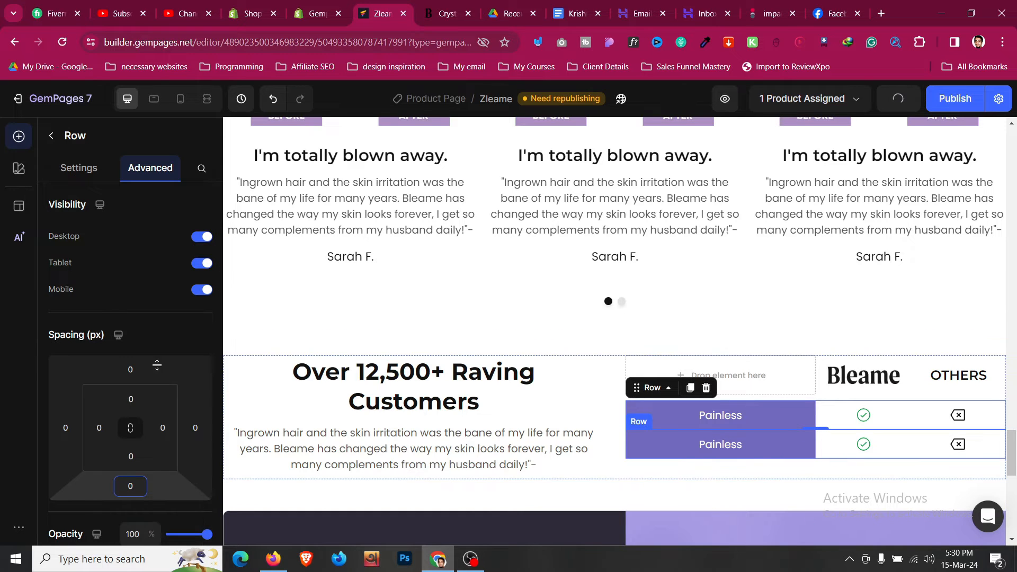
{"action": "left_click", "coordinate": [133, 485]}
{"action": "type", "text": "80"}
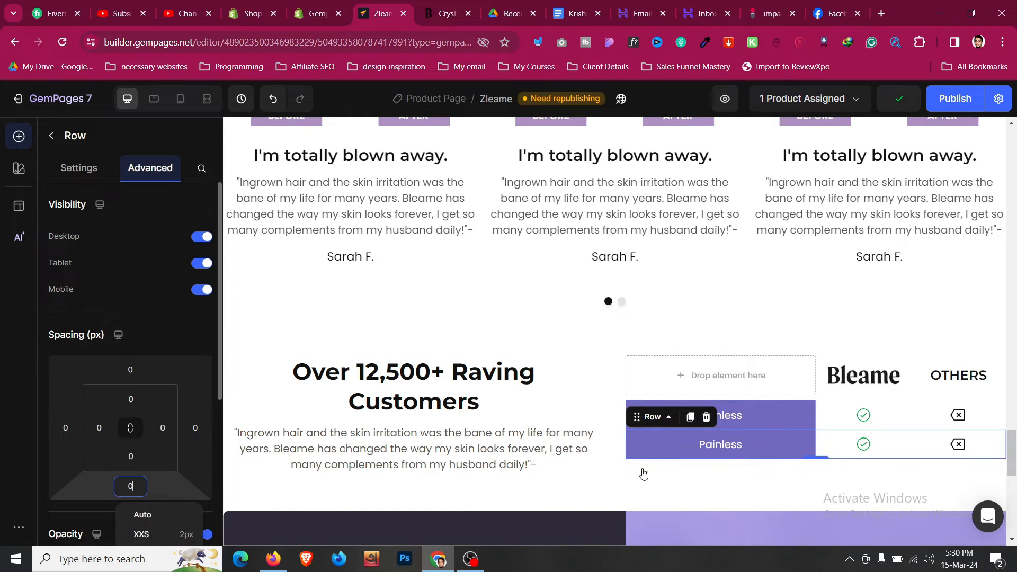
- Duplicate the Painless row up to five rows and compare against the bleame.com table
{"action": "left_click", "coordinate": [689, 426]}
{"action": "left_click", "coordinate": [689, 424]}
{"action": "left_click", "coordinate": [692, 429]}
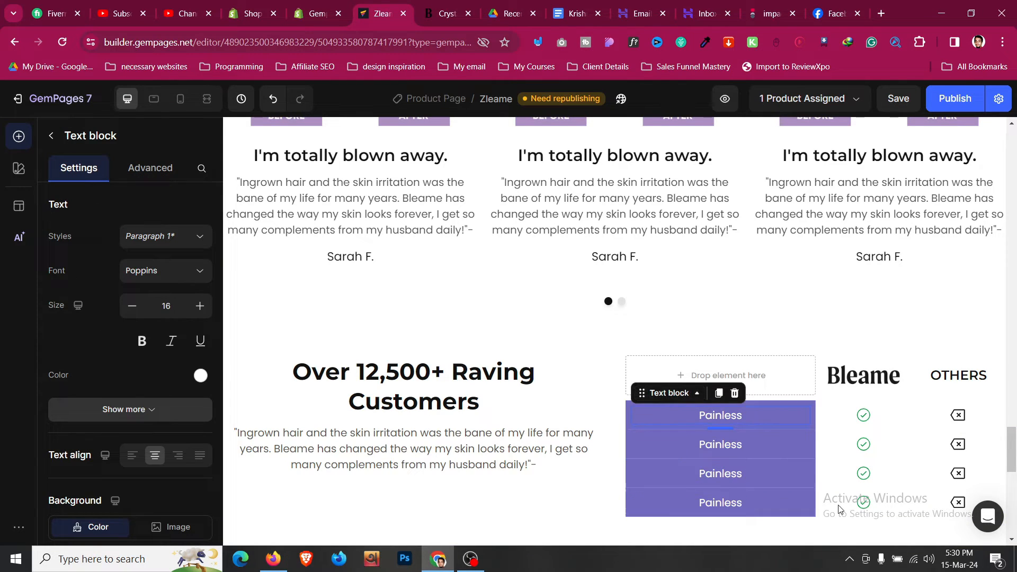
{"action": "left_click", "coordinate": [788, 513]}
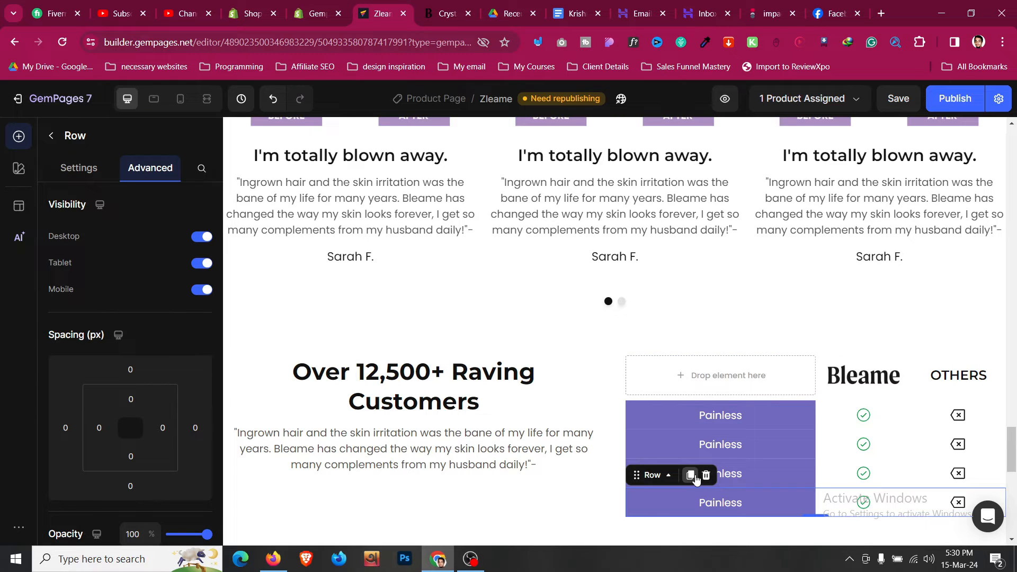
{"action": "left_click", "coordinate": [690, 475]}
{"action": "scroll", "coordinate": [758, 430], "scroll_direction": "down", "scroll_amount": 3}
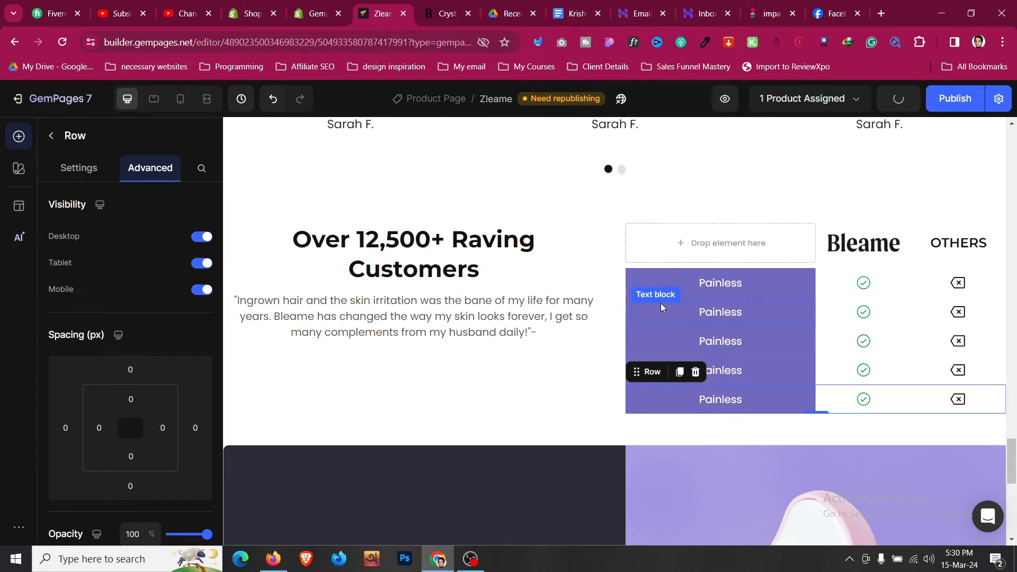
{"action": "left_click", "coordinate": [448, 13]}
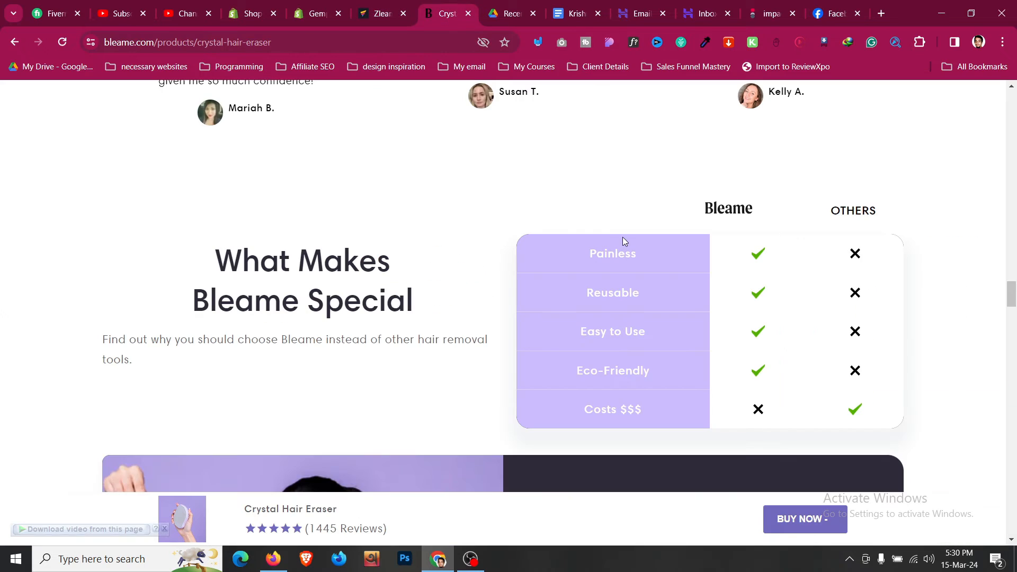
{"action": "left_click", "coordinate": [382, 13]}
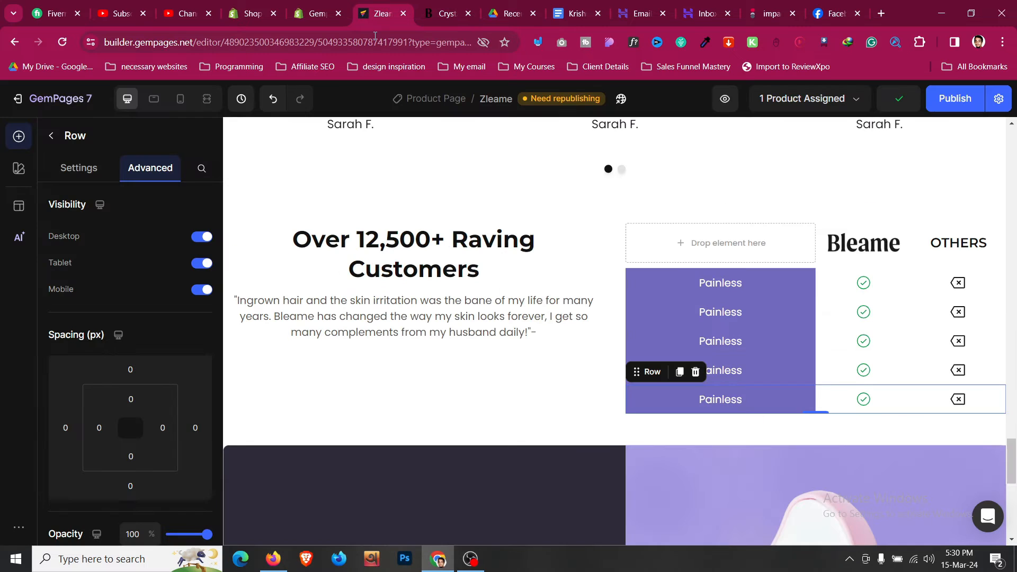
- In Mobile view, give the Bleame/OTHERS header row a 3-column layout with a wider first column
{"action": "left_click", "coordinate": [179, 102]}
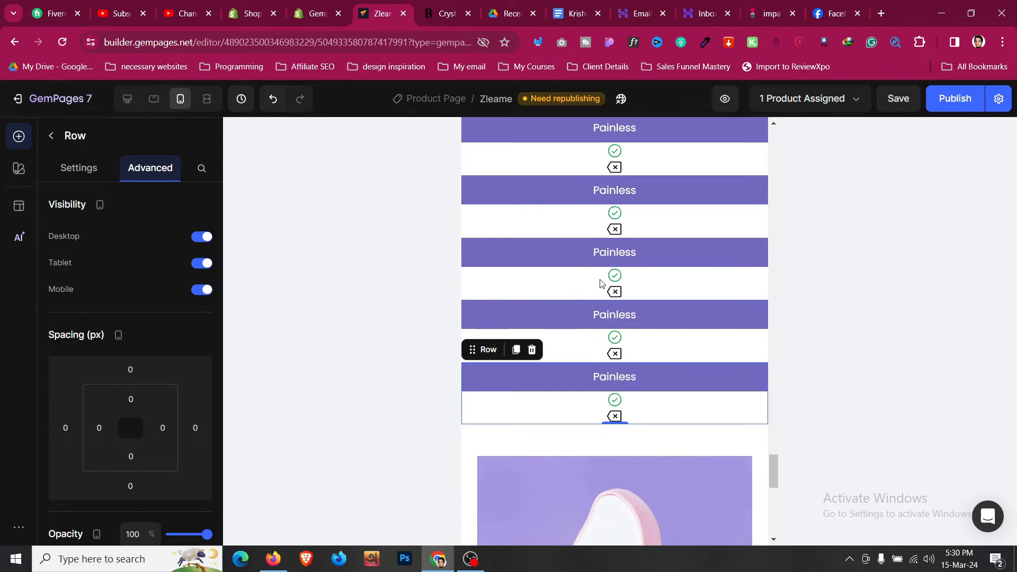
{"action": "scroll", "coordinate": [601, 281], "scroll_direction": "up", "scroll_amount": 3}
{"action": "left_click", "coordinate": [491, 300]}
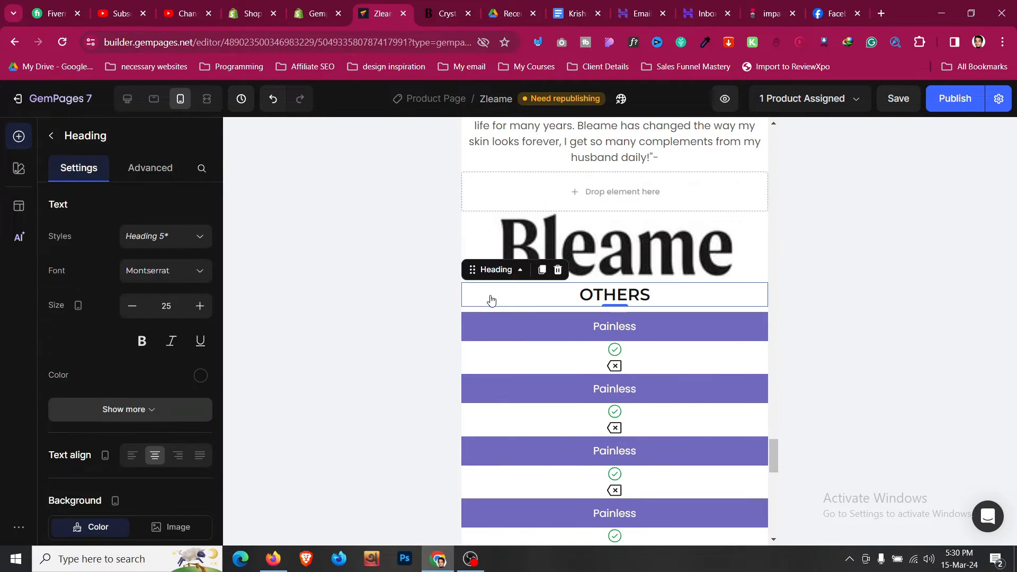
{"action": "right_click", "coordinate": [491, 299]}
{"action": "left_click", "coordinate": [396, 296]}
{"action": "right_click", "coordinate": [532, 244]}
{"action": "mouse_move", "coordinate": [567, 255]}
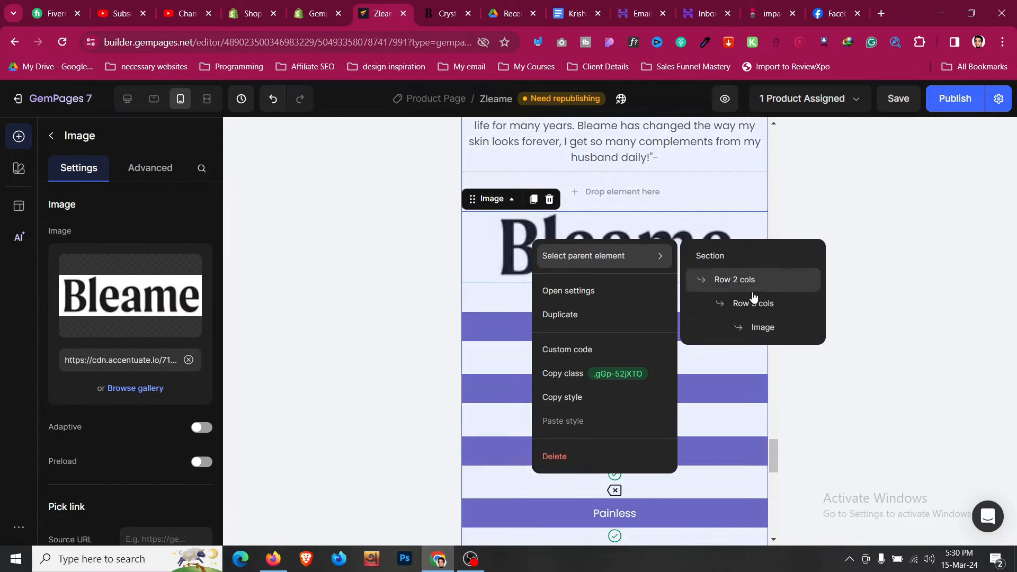
{"action": "left_click", "coordinate": [757, 307]}
{"action": "left_click", "coordinate": [78, 167]}
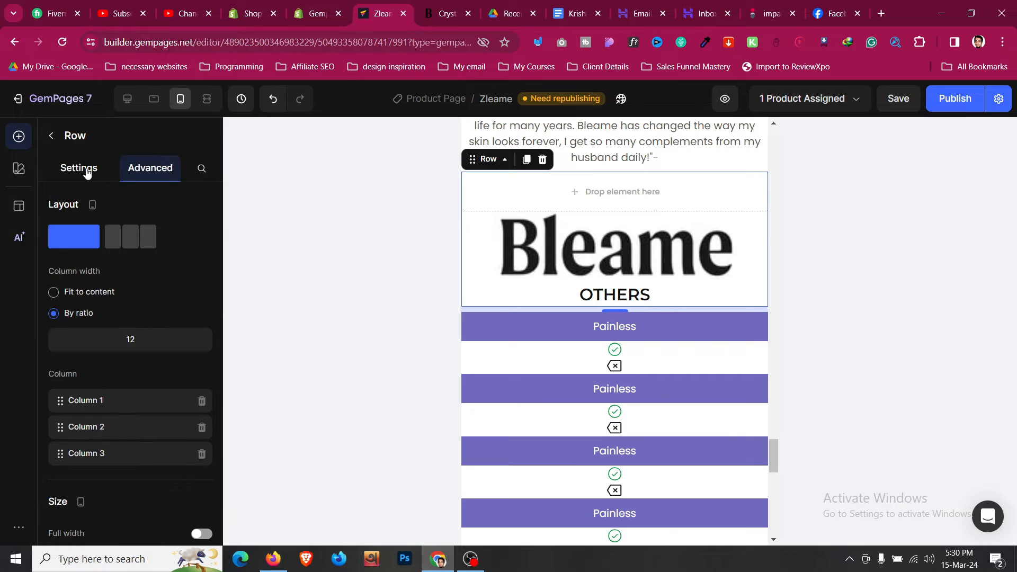
{"action": "left_click", "coordinate": [130, 236]}
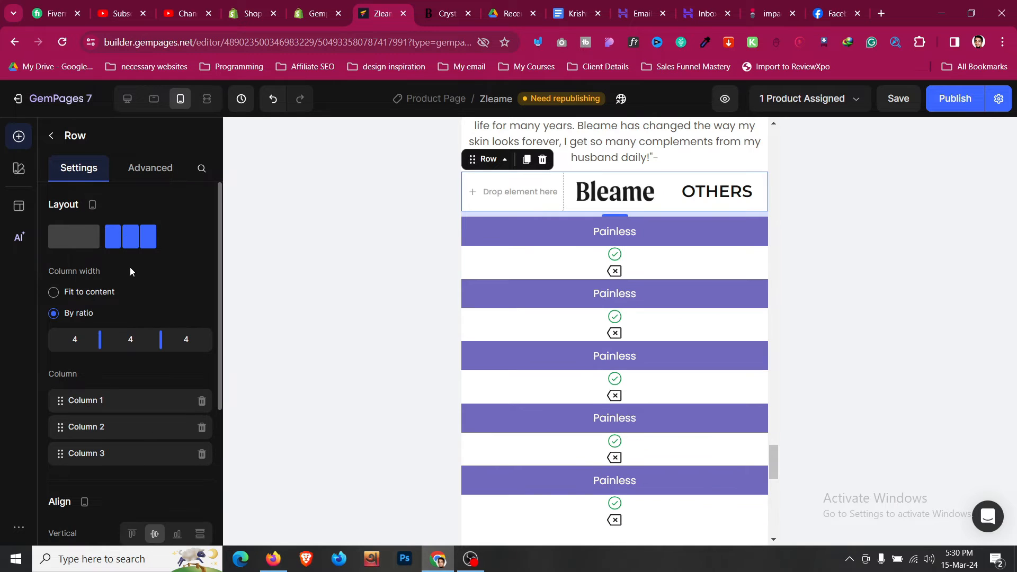
{"action": "left_click_drag", "start_coordinate": [104, 340], "coordinate": [177, 341]}
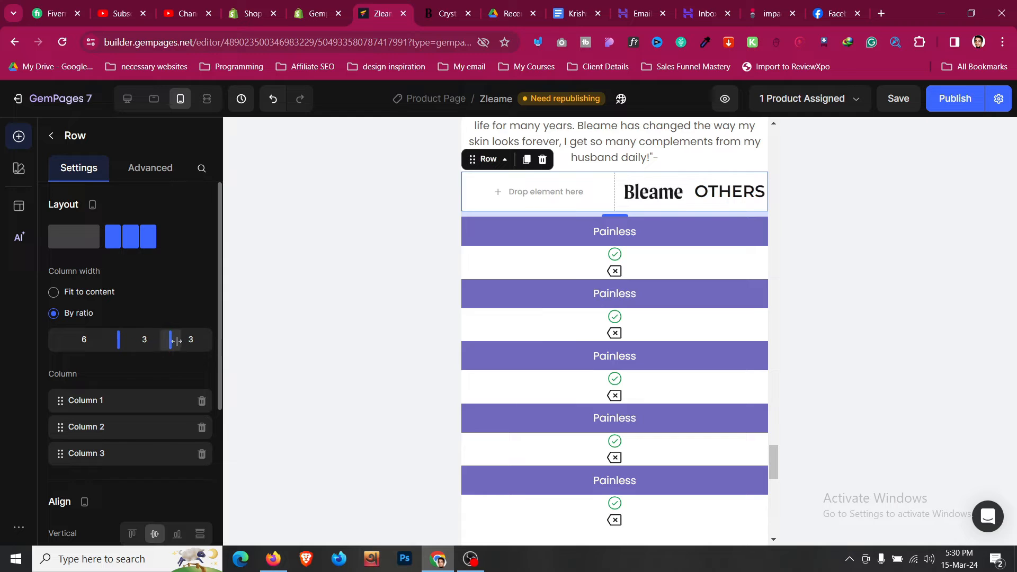
- Shrink the OTHERS heading text size to 20 on mobile
{"action": "scroll", "coordinate": [160, 373], "scroll_direction": "down", "scroll_amount": 6}
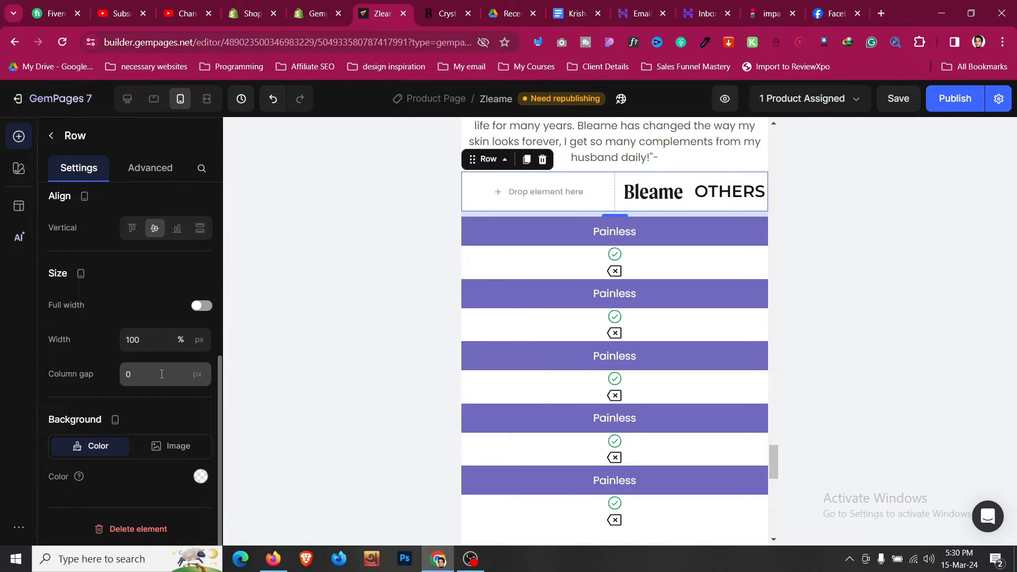
{"action": "left_click", "coordinate": [729, 192]}
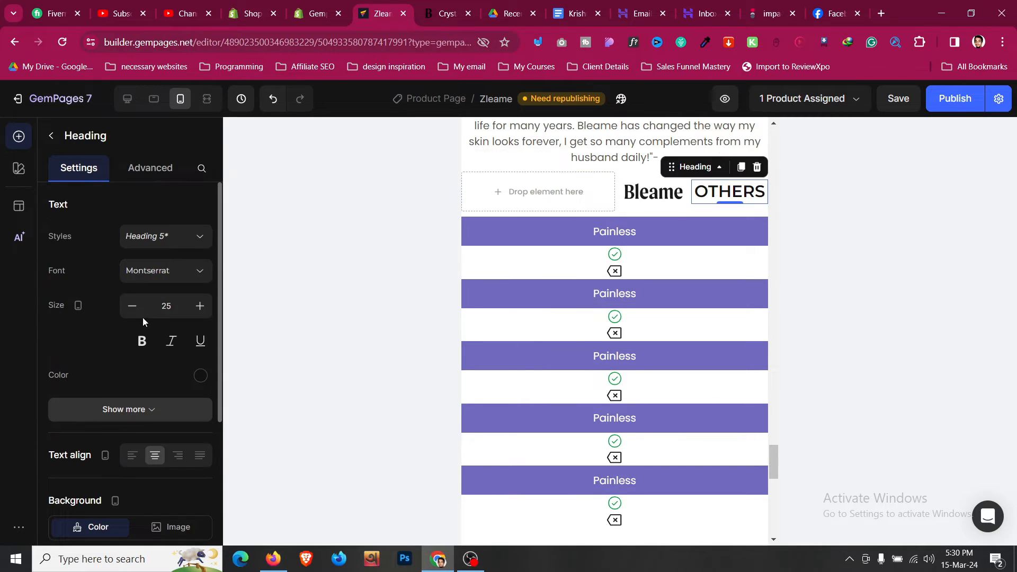
{"action": "left_click", "coordinate": [132, 306]}
{"action": "left_click", "coordinate": [132, 306]}
{"action": "left_click", "coordinate": [132, 306]}
{"action": "left_click", "coordinate": [132, 306]}
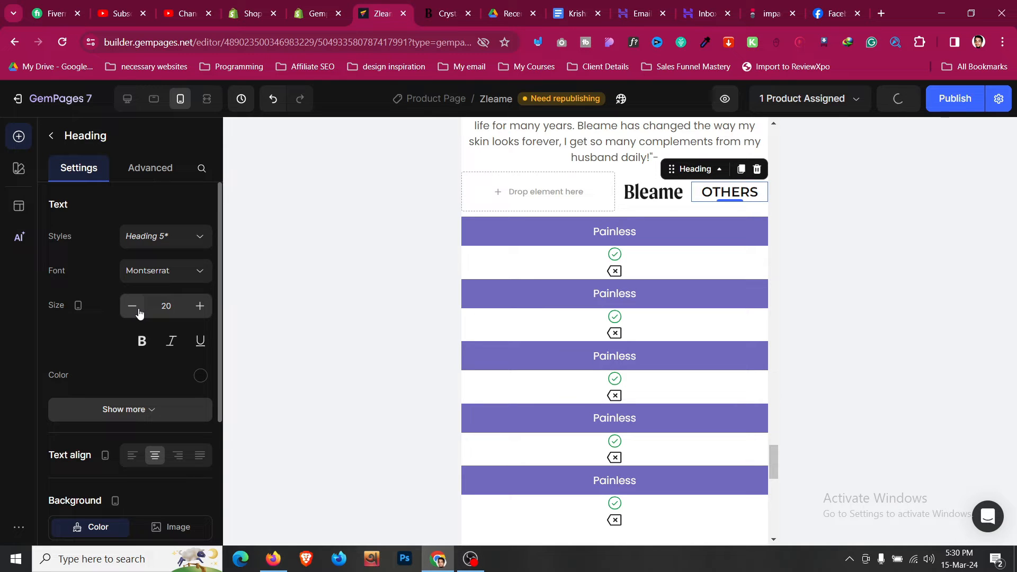
{"action": "left_click", "coordinate": [653, 192]}
- Split the first Painless row into three columns at a 6/3/3 ratio
{"action": "scroll", "coordinate": [148, 361], "scroll_direction": "down", "scroll_amount": 5}
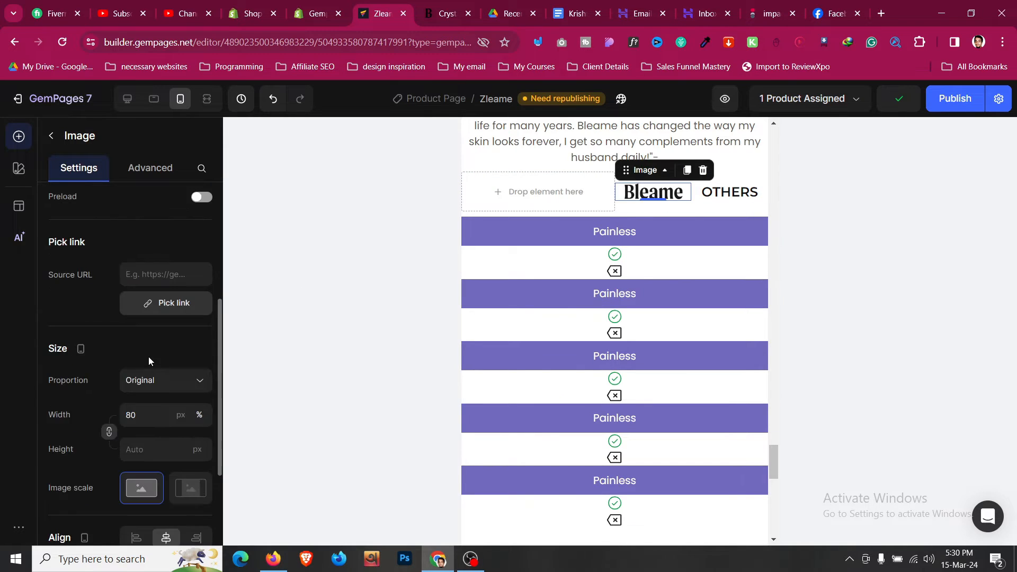
{"action": "right_click", "coordinate": [504, 233]}
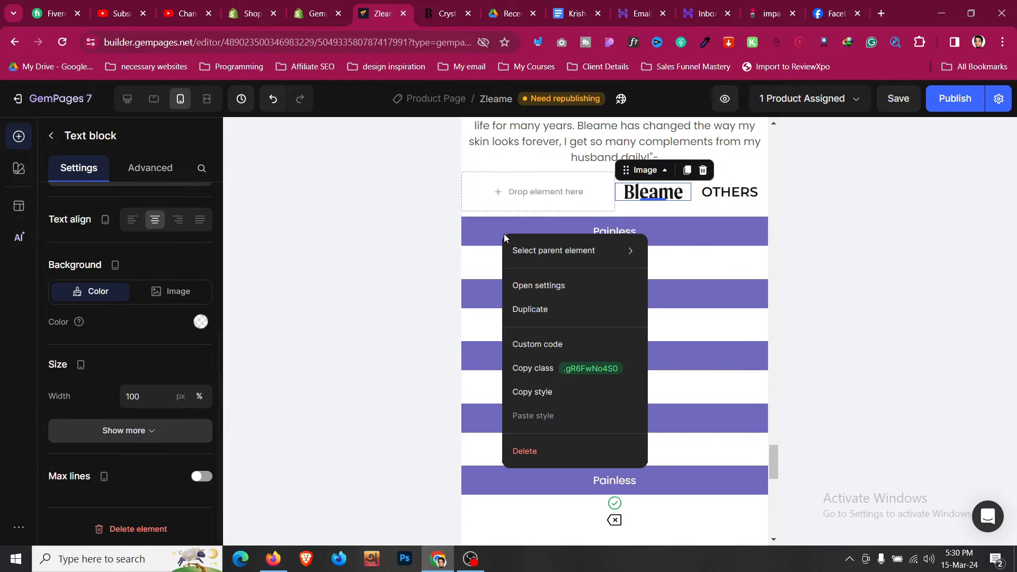
{"action": "mouse_move", "coordinate": [625, 250]}
{"action": "left_click", "coordinate": [705, 282]}
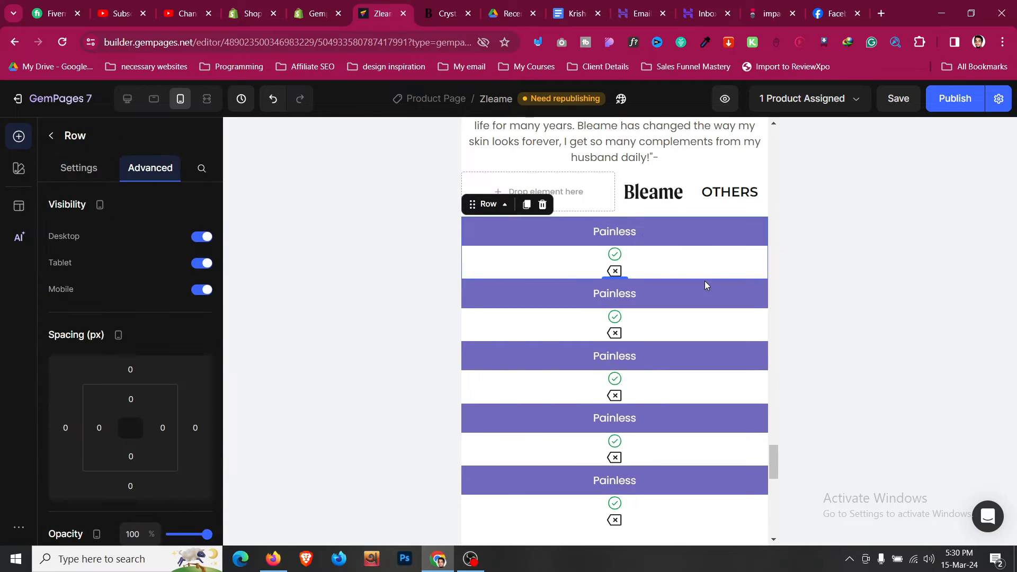
{"action": "left_click", "coordinate": [79, 168]}
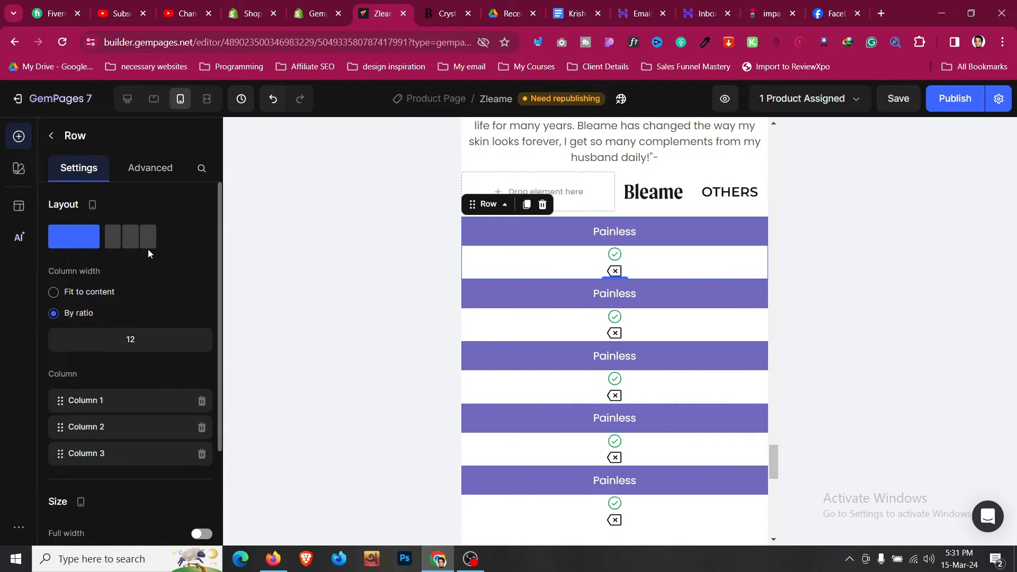
{"action": "left_click", "coordinate": [148, 251]}
{"action": "left_click_drag", "start_coordinate": [112, 339], "coordinate": [178, 339]}
{"action": "left_click_drag", "start_coordinate": [117, 342], "coordinate": [131, 343]}
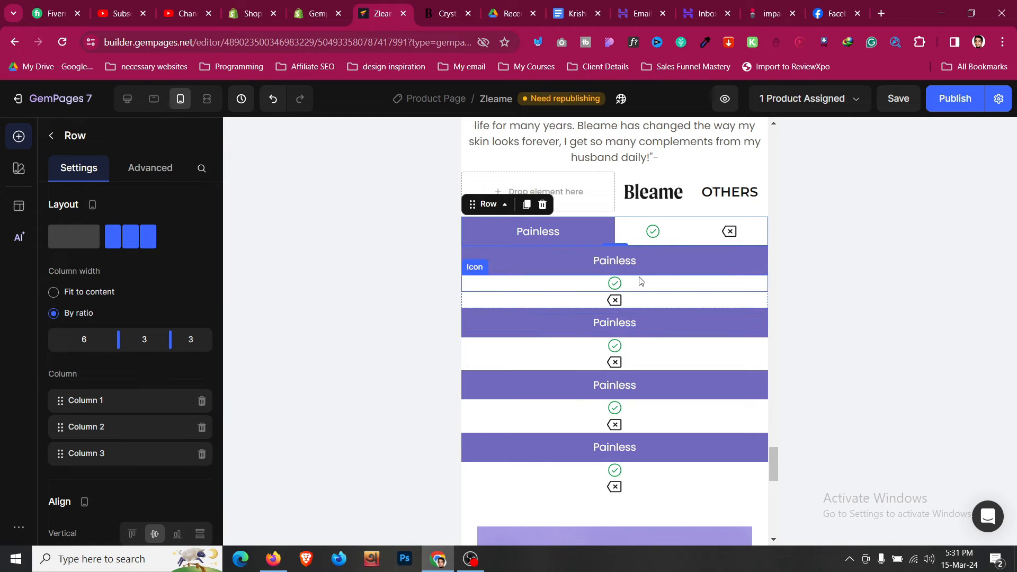
- Give the second Painless row a 3-column 6/3/3 layout on mobile, then return to Desktop view
{"action": "right_click", "coordinate": [658, 247]}
{"action": "mouse_move", "coordinate": [784, 264]}
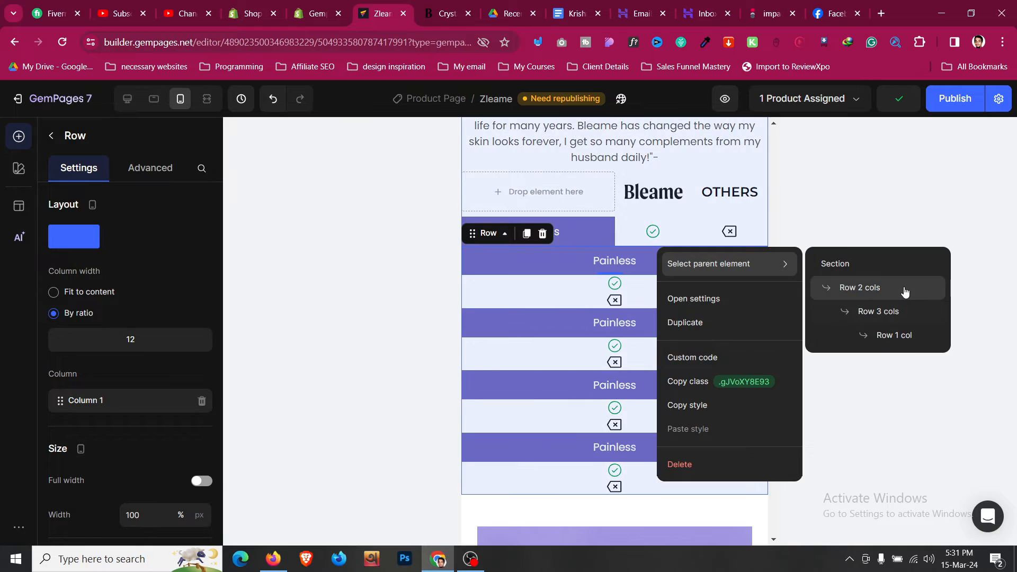
{"action": "left_click", "coordinate": [901, 310]}
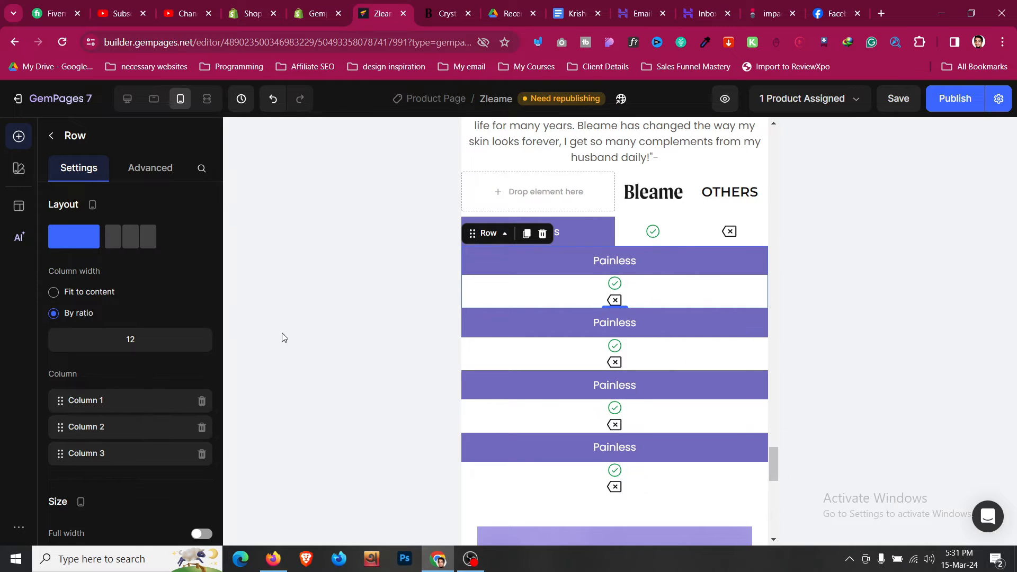
{"action": "left_click", "coordinate": [142, 235]}
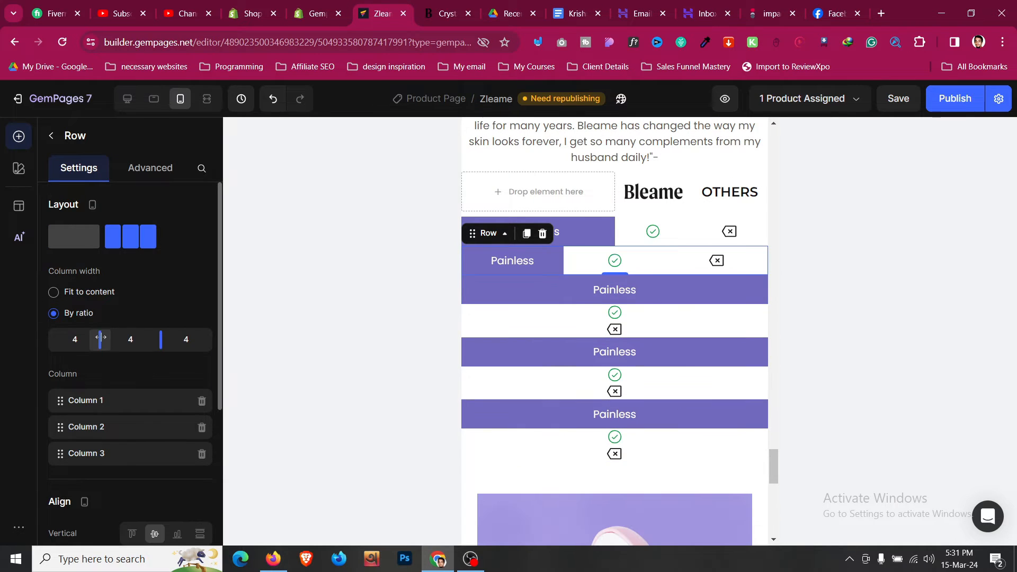
{"action": "left_click_drag", "start_coordinate": [102, 339], "coordinate": [168, 337]}
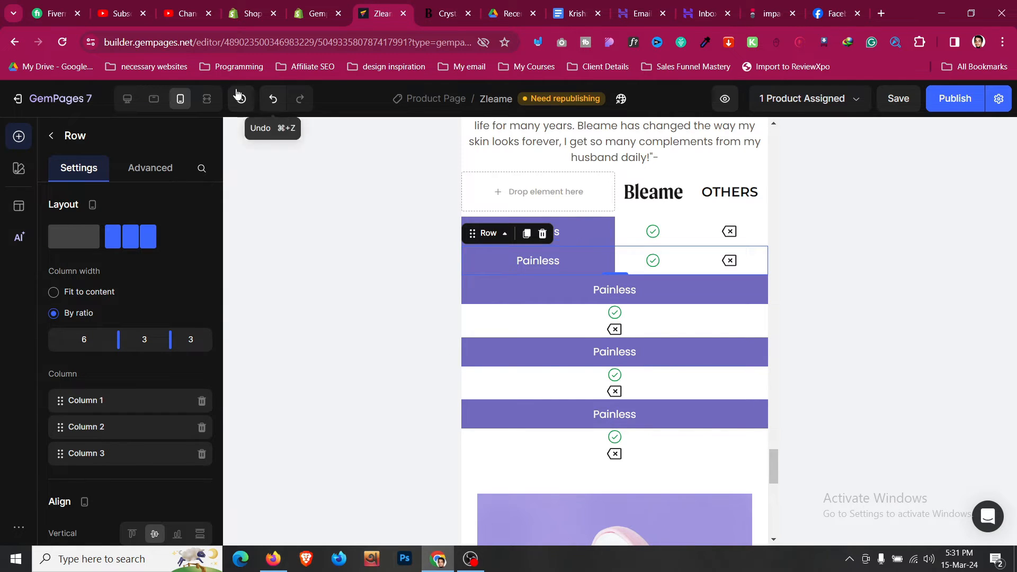
{"action": "left_click", "coordinate": [128, 100]}
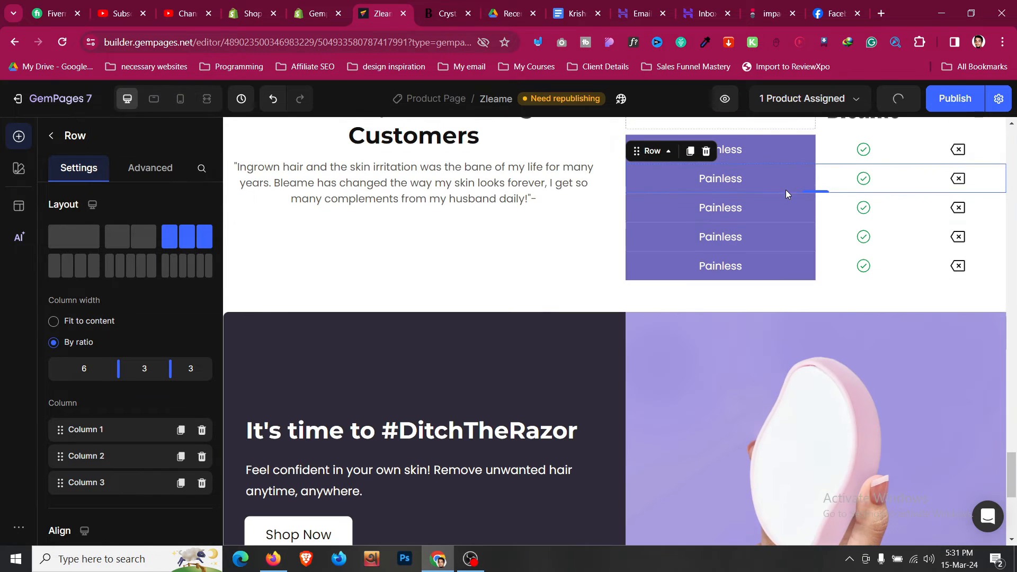
- Delete three of the later Painless rows from the comparison table
{"action": "right_click", "coordinate": [833, 223]}
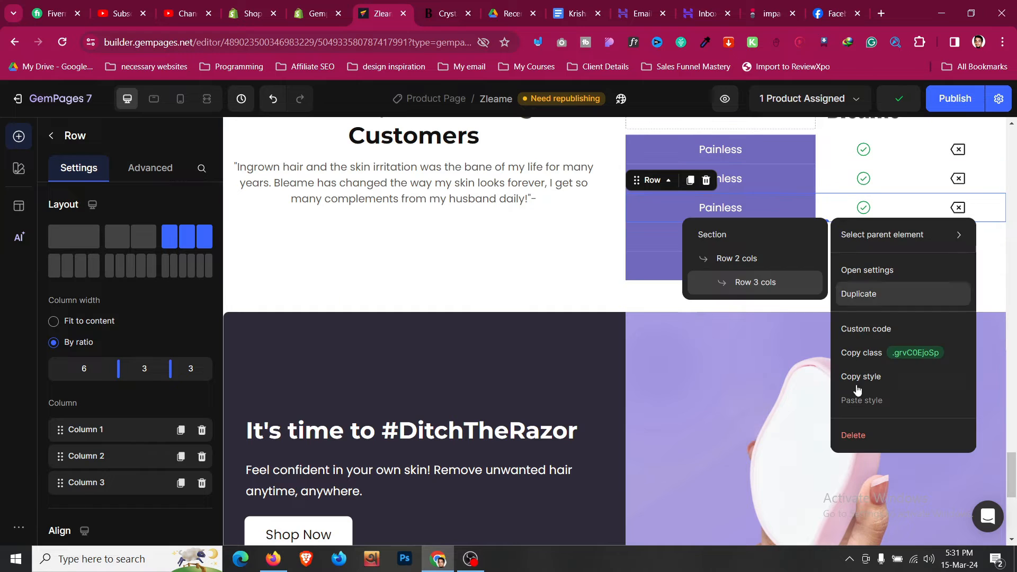
{"action": "key", "text": "Delete"}
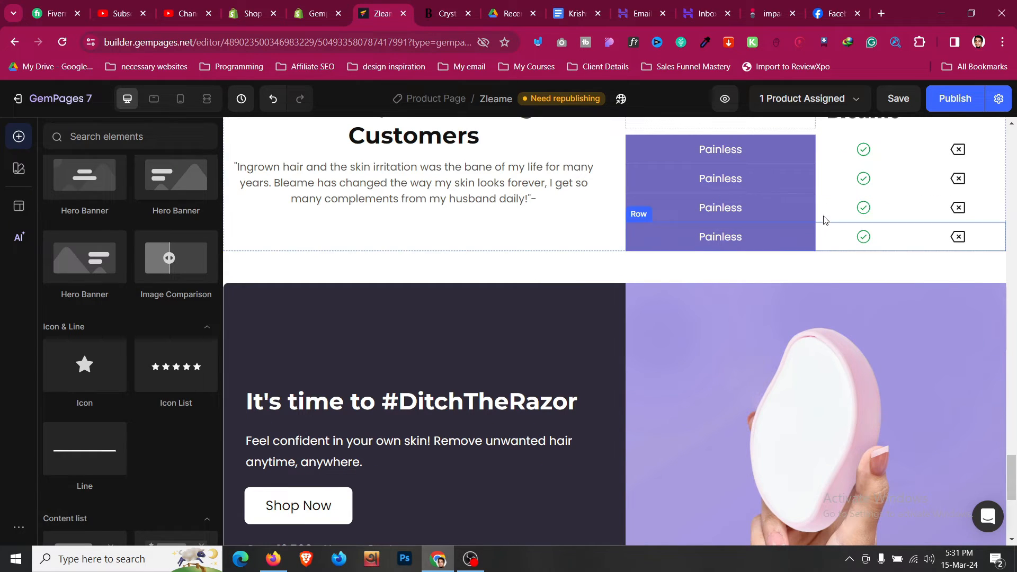
{"action": "right_click", "coordinate": [824, 221]}
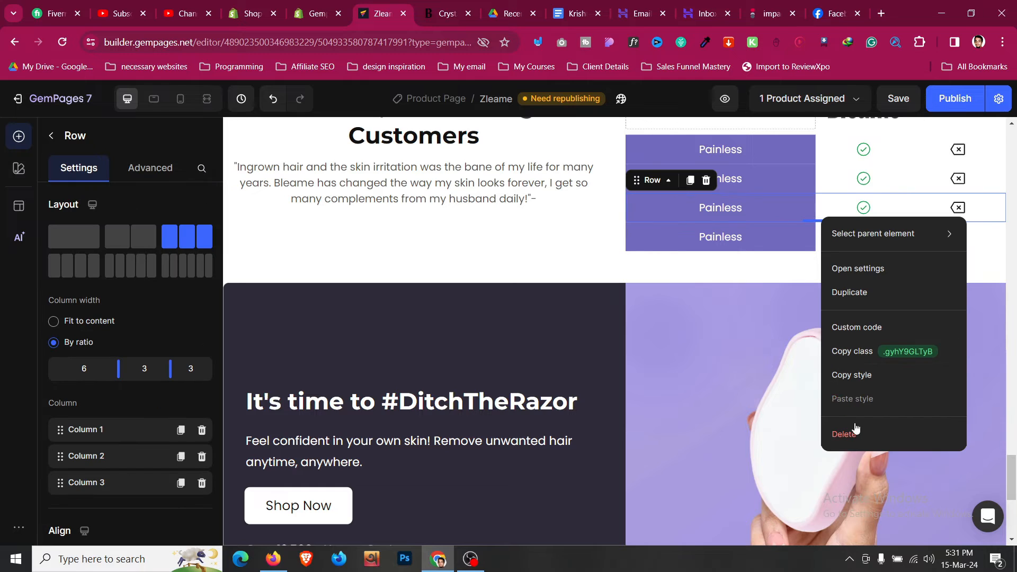
{"action": "key", "text": "Delete"}
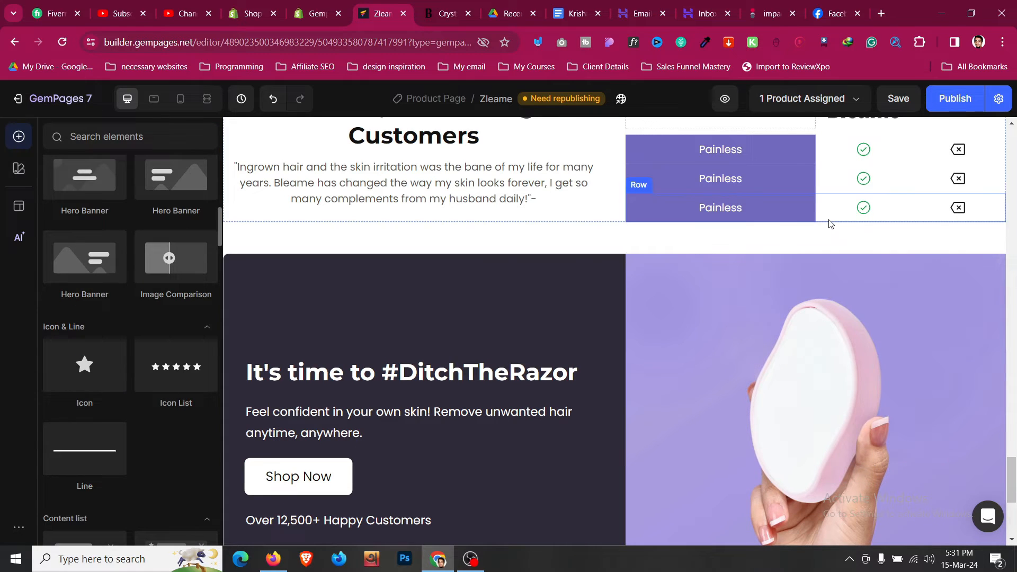
{"action": "right_click", "coordinate": [828, 222]}
{"action": "key", "text": "Delete"}
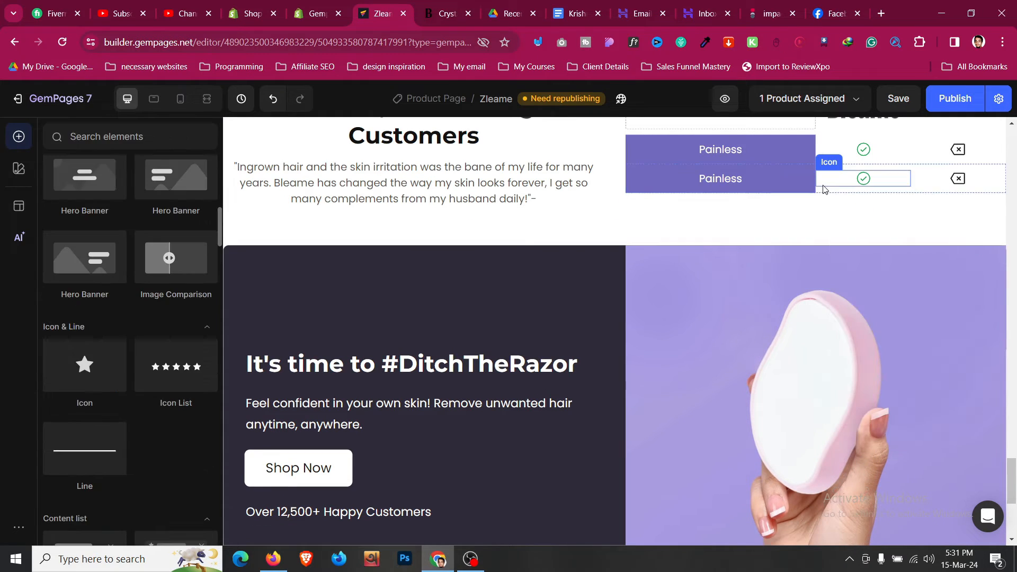
- Duplicate the remaining 6:3:3 Painless row repeatedly until the table has five rows
{"action": "right_click", "coordinate": [824, 192]}
{"action": "left_click", "coordinate": [857, 274]}
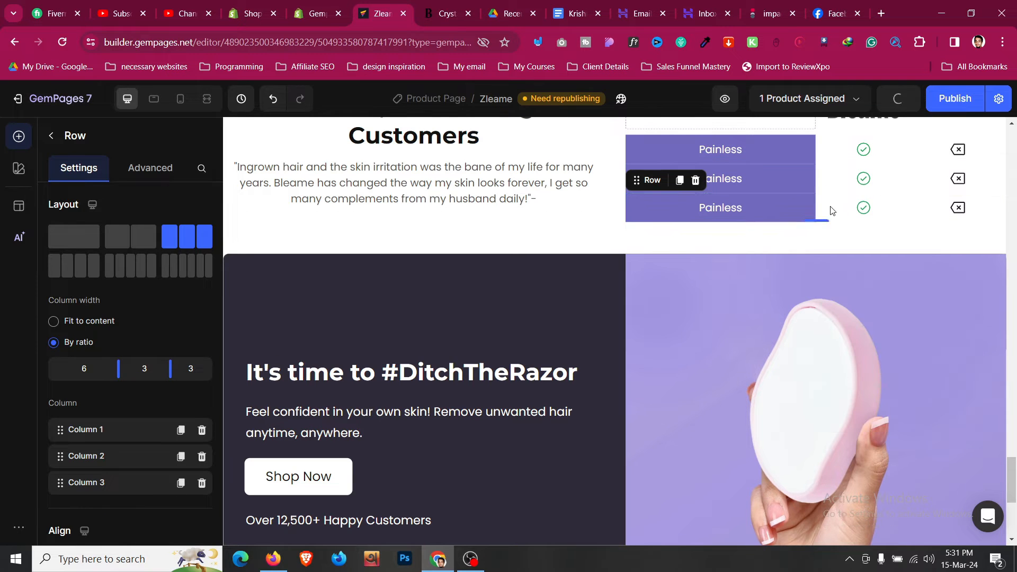
{"action": "right_click", "coordinate": [829, 221]}
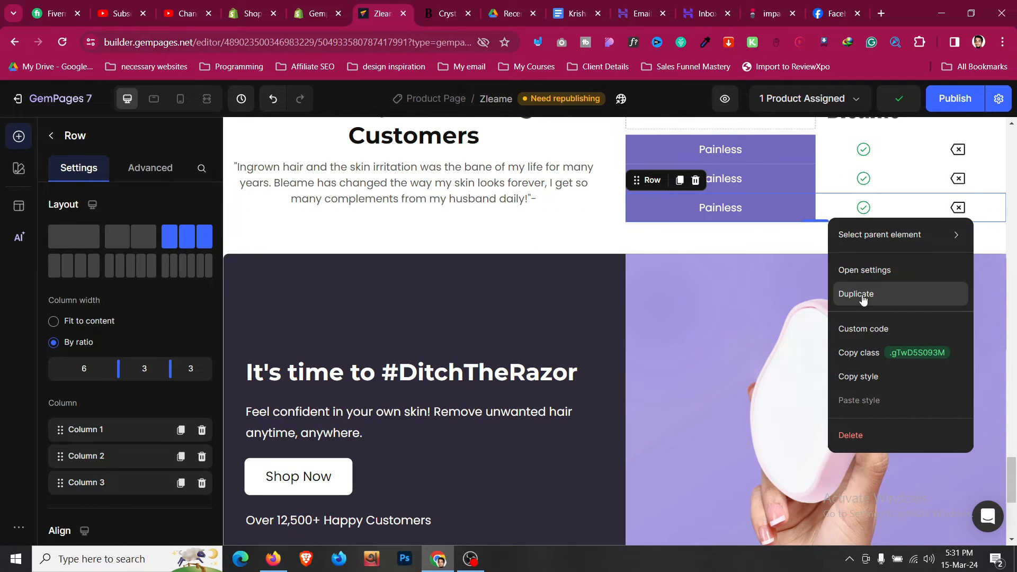
{"action": "left_click", "coordinate": [853, 294]}
{"action": "right_click", "coordinate": [843, 253]}
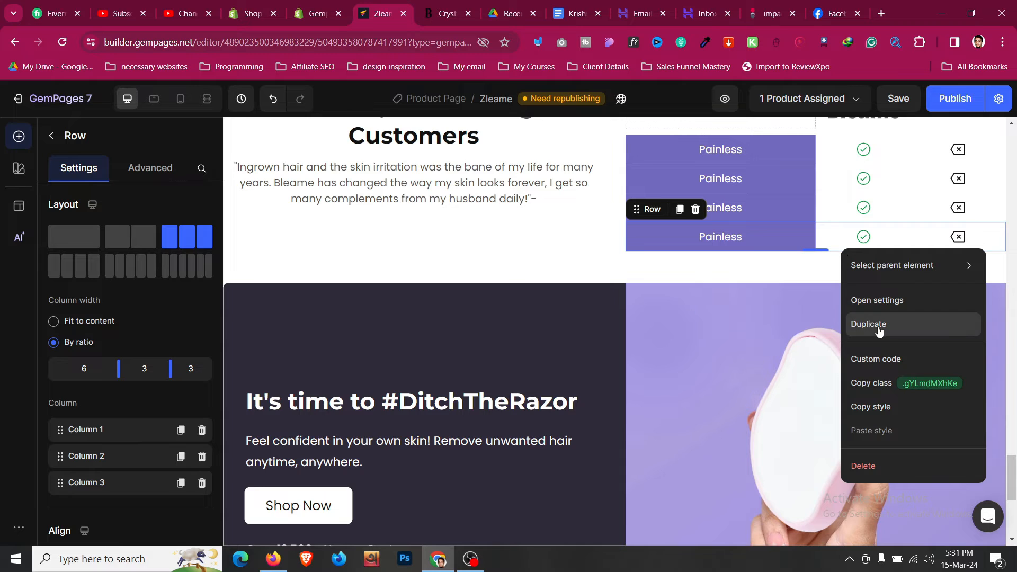
{"action": "left_click", "coordinate": [868, 325]}
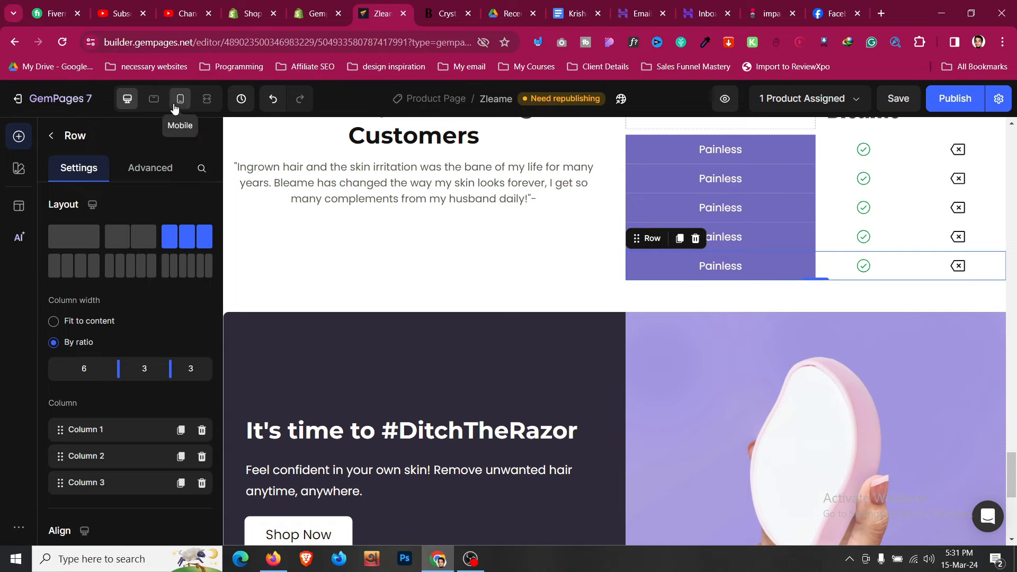
{"action": "left_click", "coordinate": [176, 106]}
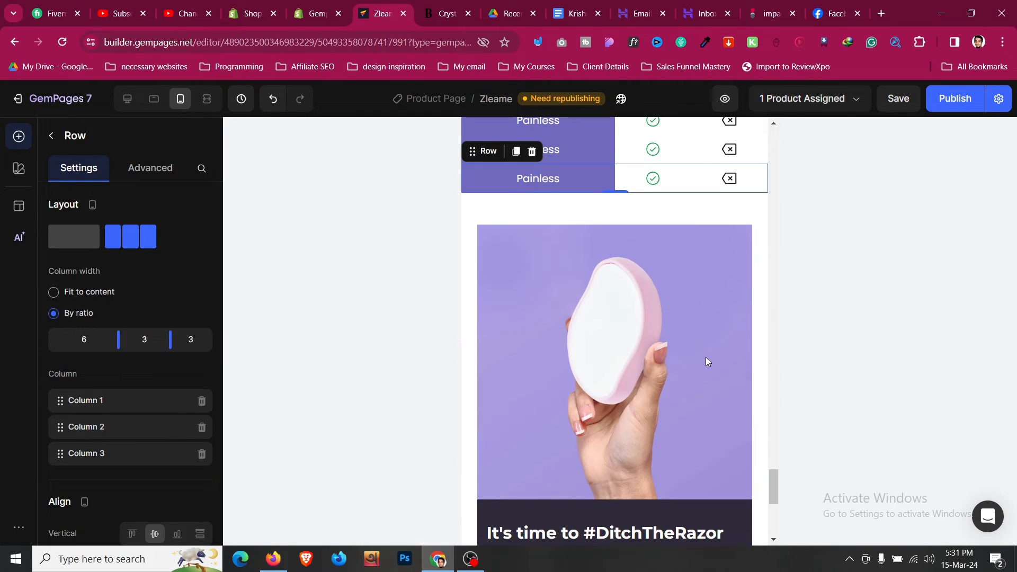
- On mobile, set the testimonial section's left and right padding to 24px
{"action": "scroll", "coordinate": [660, 299], "scroll_direction": "up", "scroll_amount": 4}
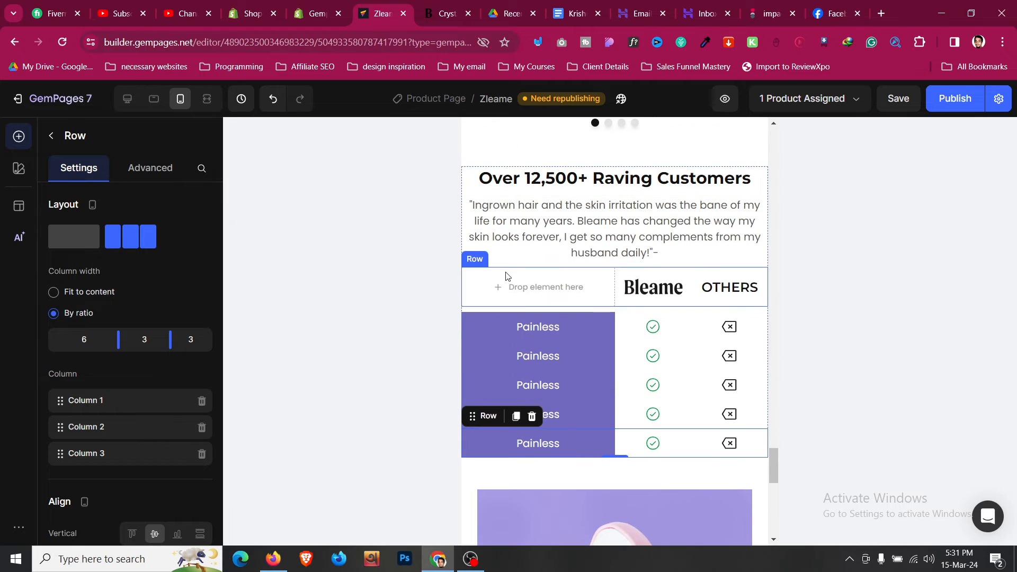
{"action": "left_click", "coordinate": [539, 227]}
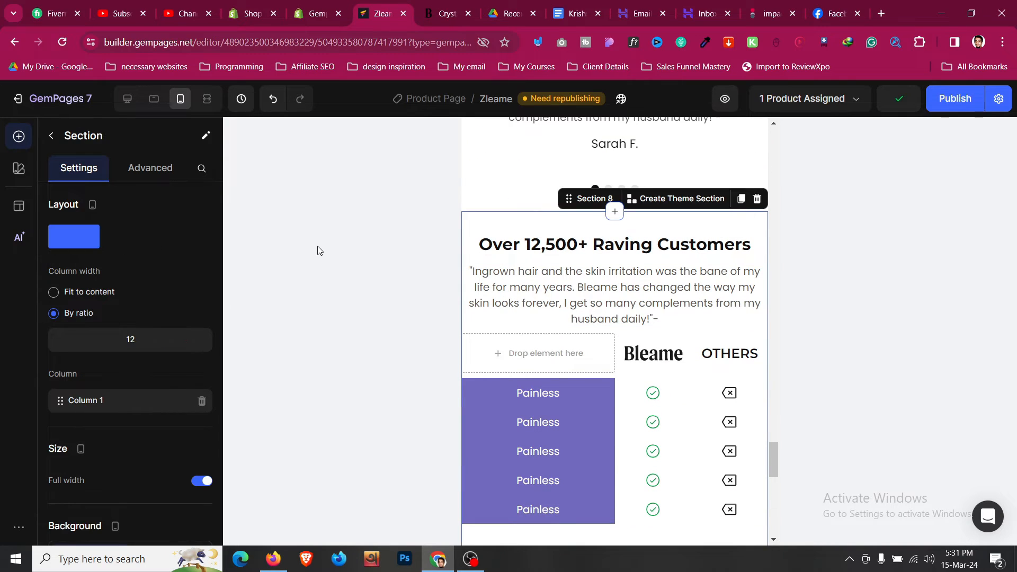
{"action": "left_click", "coordinate": [150, 167]}
{"action": "scroll", "coordinate": [128, 317], "scroll_direction": "down", "scroll_amount": 3}
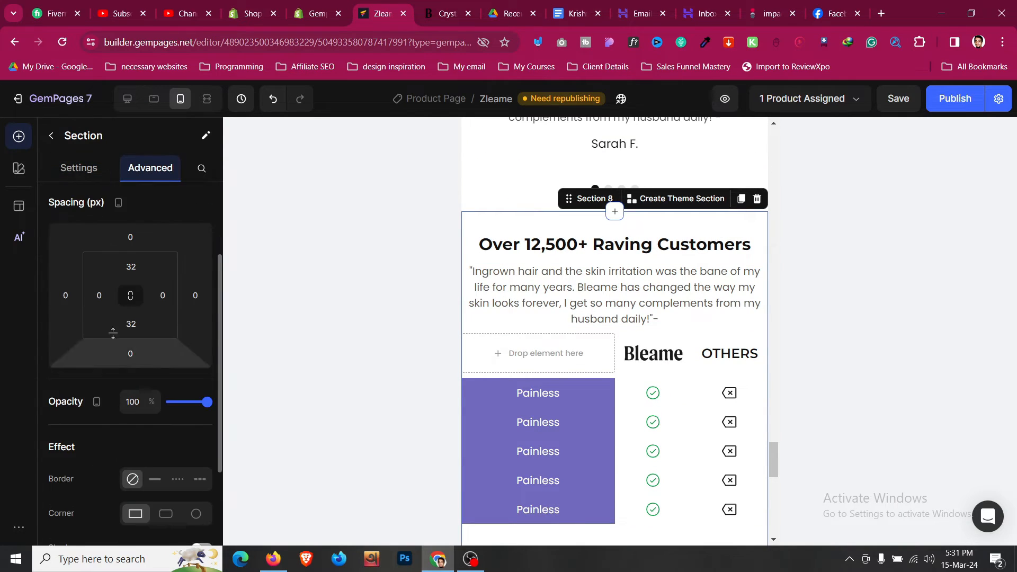
{"action": "left_click", "coordinate": [99, 295]}
{"action": "left_click", "coordinate": [151, 442]}
{"action": "left_click", "coordinate": [163, 295]}
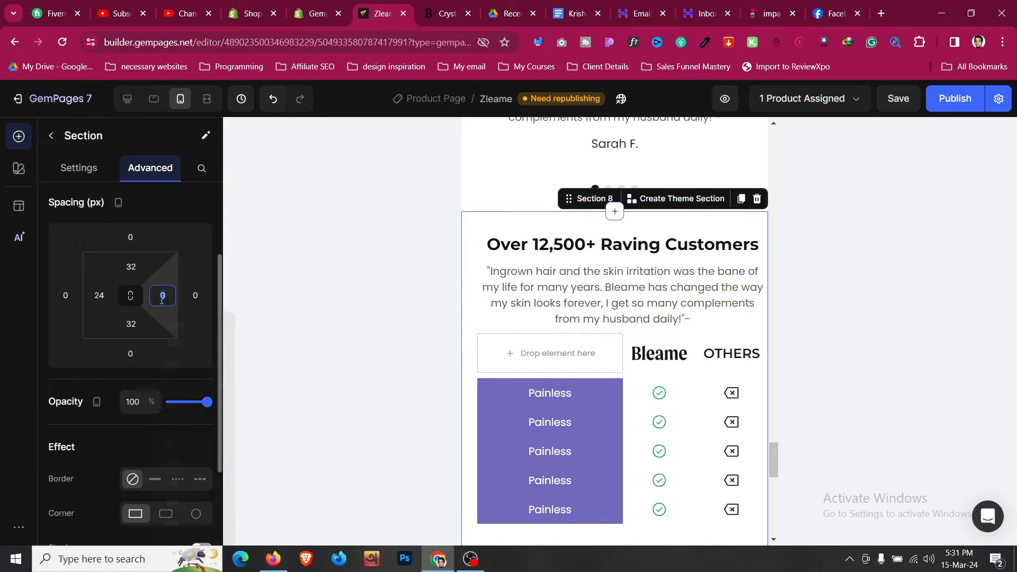
{"action": "left_click", "coordinate": [201, 443]}
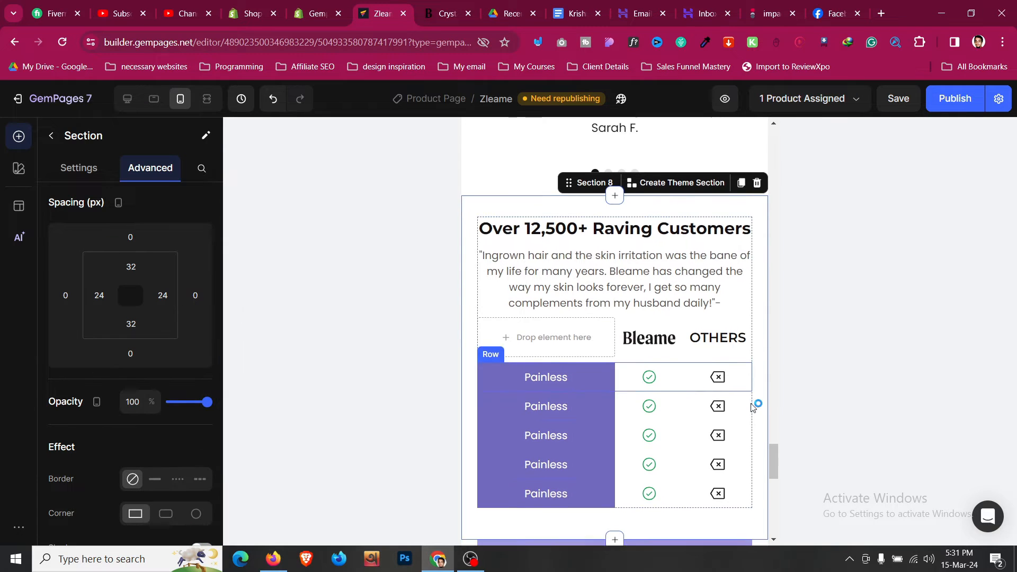
{"action": "scroll", "coordinate": [728, 393], "scroll_direction": "down", "scroll_amount": 1}
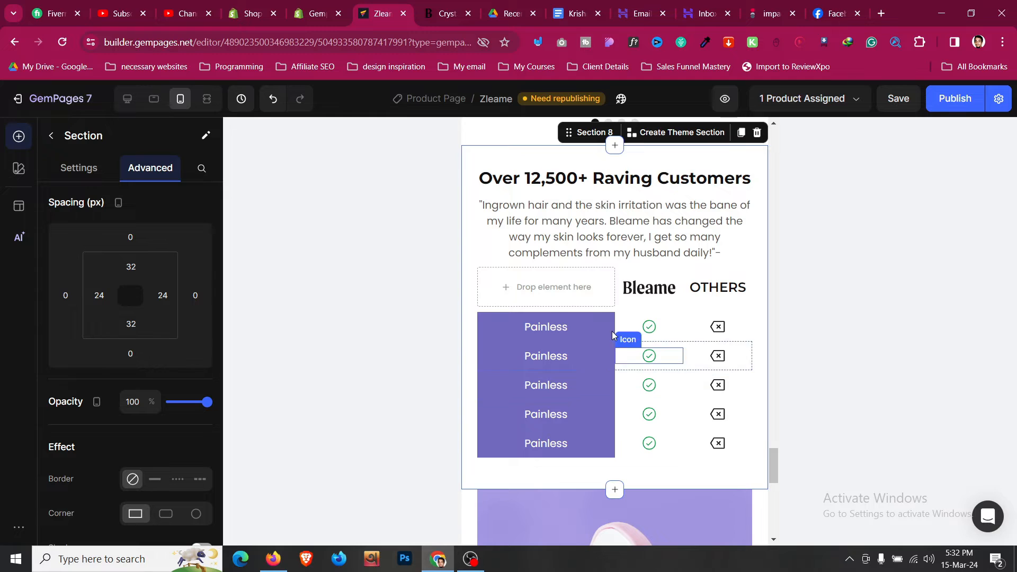
- In Tablet view, set the section's left and right padding to 24px as well
{"action": "left_click", "coordinate": [158, 103]}
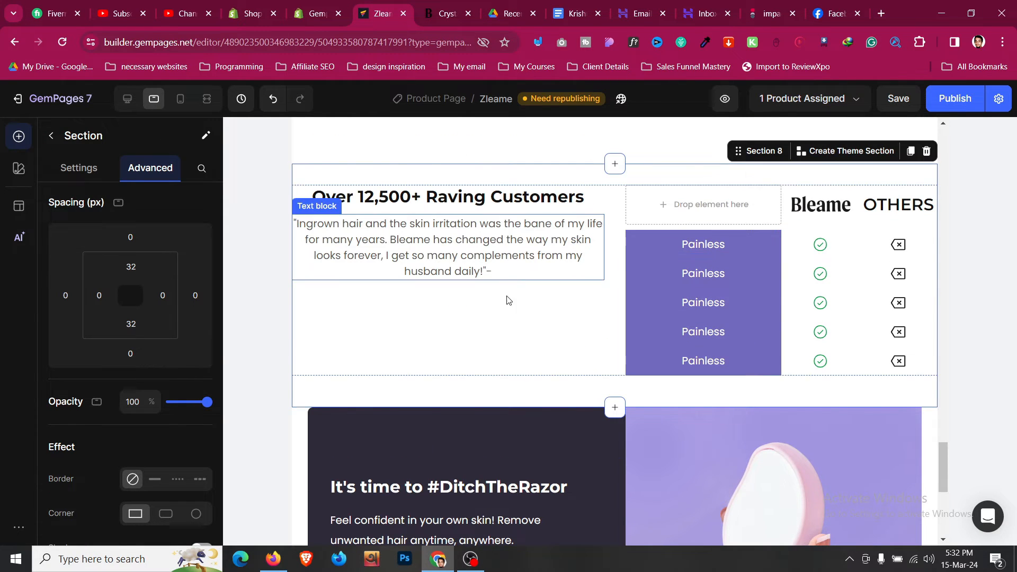
{"action": "left_click", "coordinate": [99, 295]}
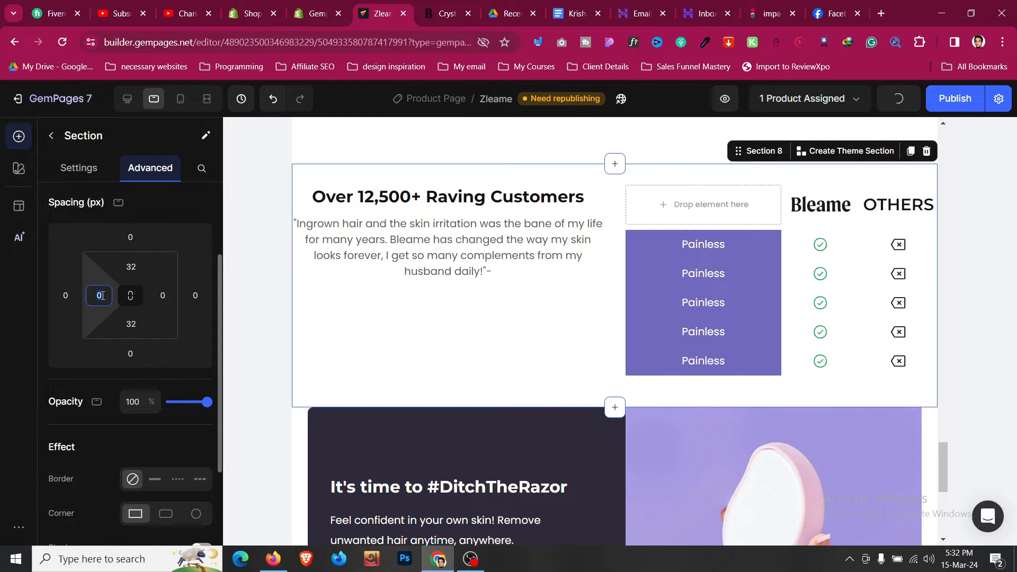
{"action": "left_click", "coordinate": [122, 443]}
{"action": "left_click", "coordinate": [162, 295]}
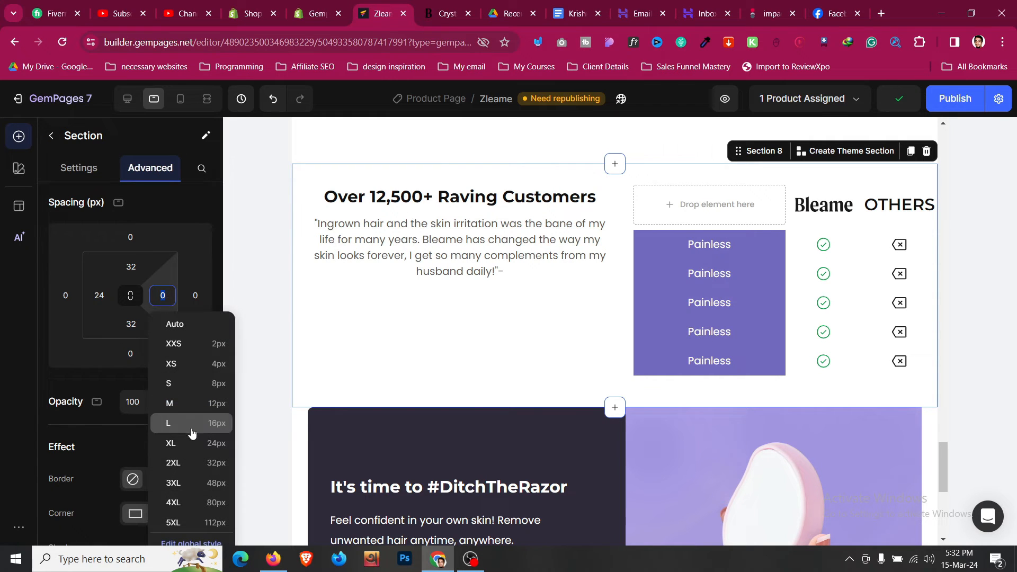
{"action": "left_click", "coordinate": [175, 443]}
{"action": "left_click", "coordinate": [78, 168]}
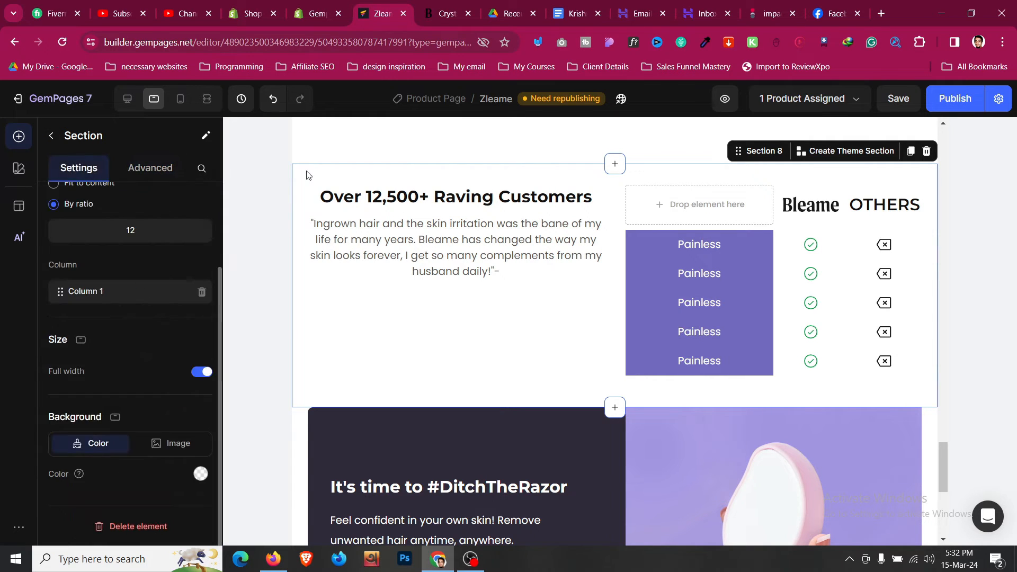
- Set the testimonial-and-table row's vertical alignment to center, then return to Mobile view
{"action": "left_click", "coordinate": [615, 197]}
{"action": "scroll", "coordinate": [144, 335], "scroll_direction": "down", "scroll_amount": 3}
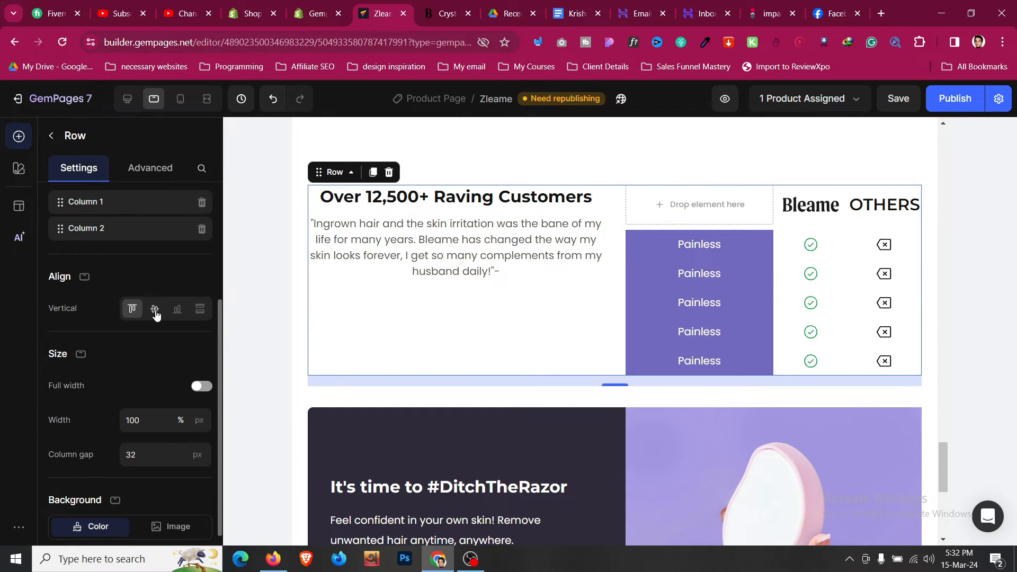
{"action": "left_click", "coordinate": [154, 309]}
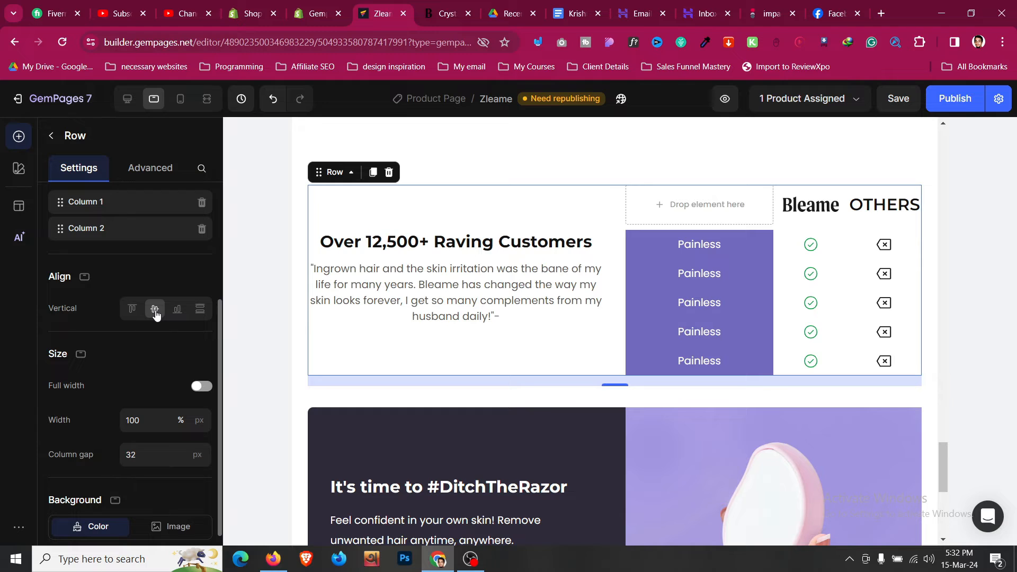
{"action": "left_click", "coordinate": [180, 99]}
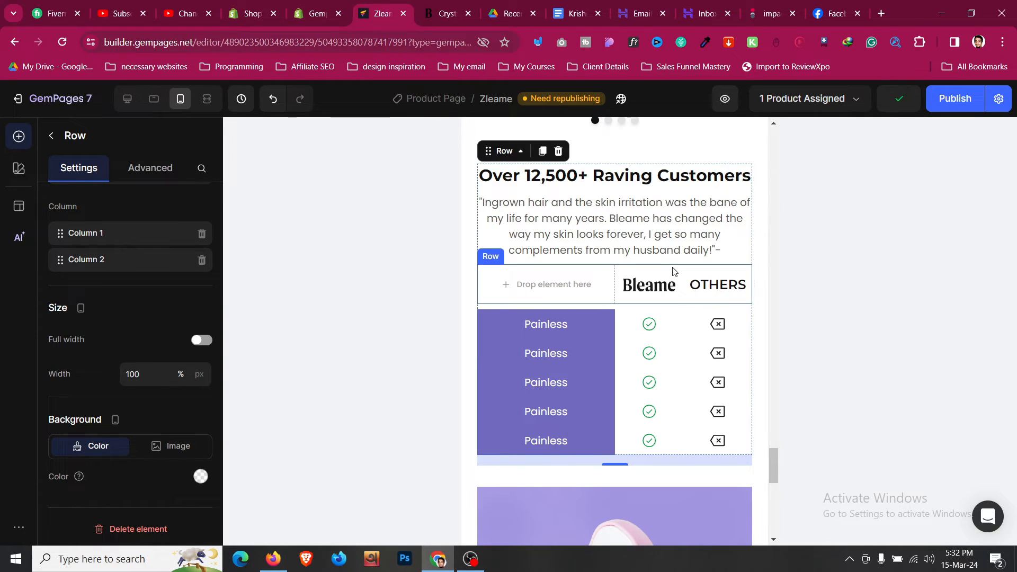
- Set the testimonial quote's bottom margin to L (16px) on mobile and review the section
{"action": "left_click", "coordinate": [672, 271]}
{"action": "left_click", "coordinate": [676, 232]}
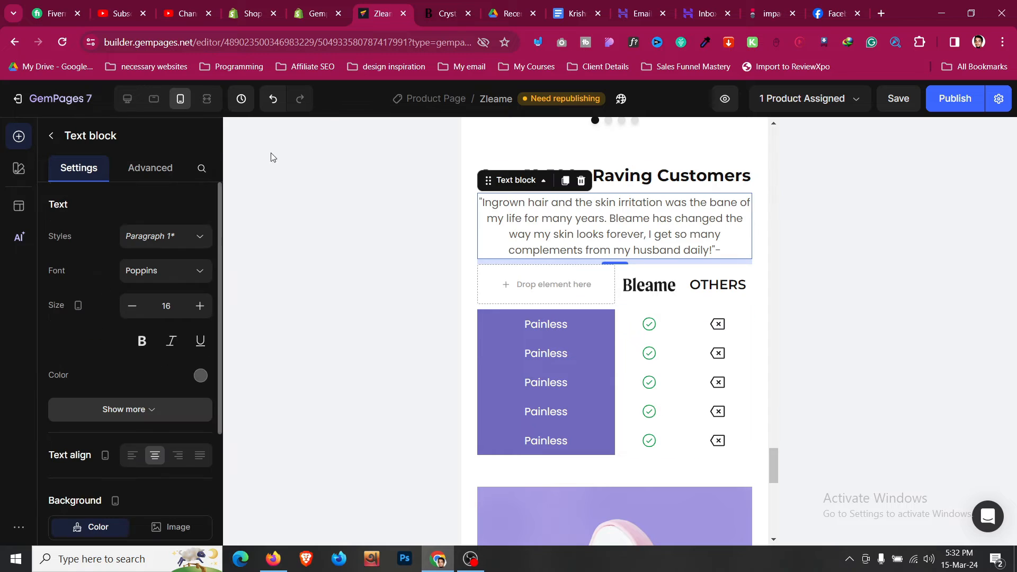
{"action": "left_click", "coordinate": [150, 168]}
{"action": "scroll", "coordinate": [153, 223], "scroll_direction": "down", "scroll_amount": 1}
{"action": "left_click", "coordinate": [127, 420]}
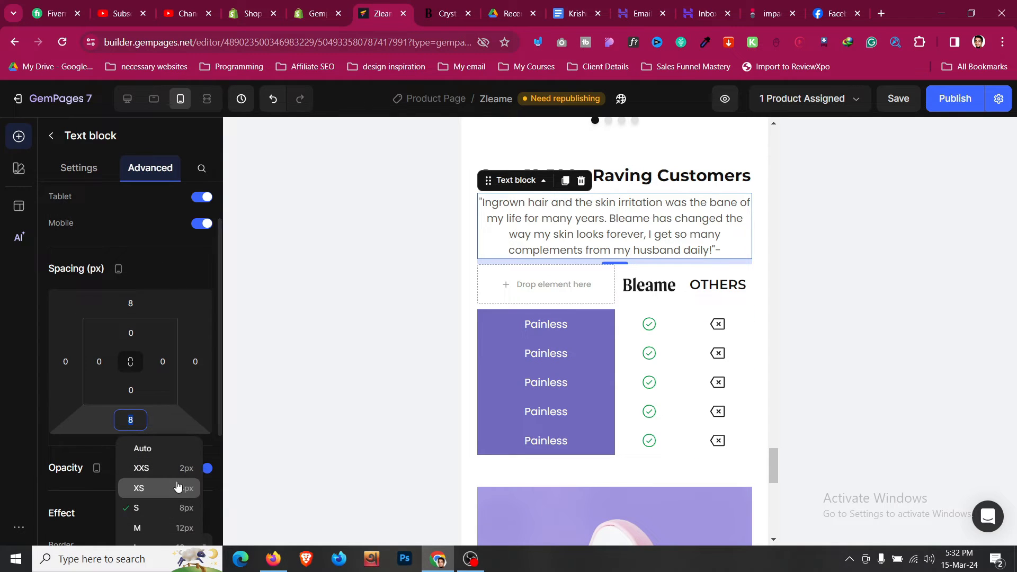
{"action": "scroll", "coordinate": [190, 477], "scroll_direction": "down", "scroll_amount": 3}
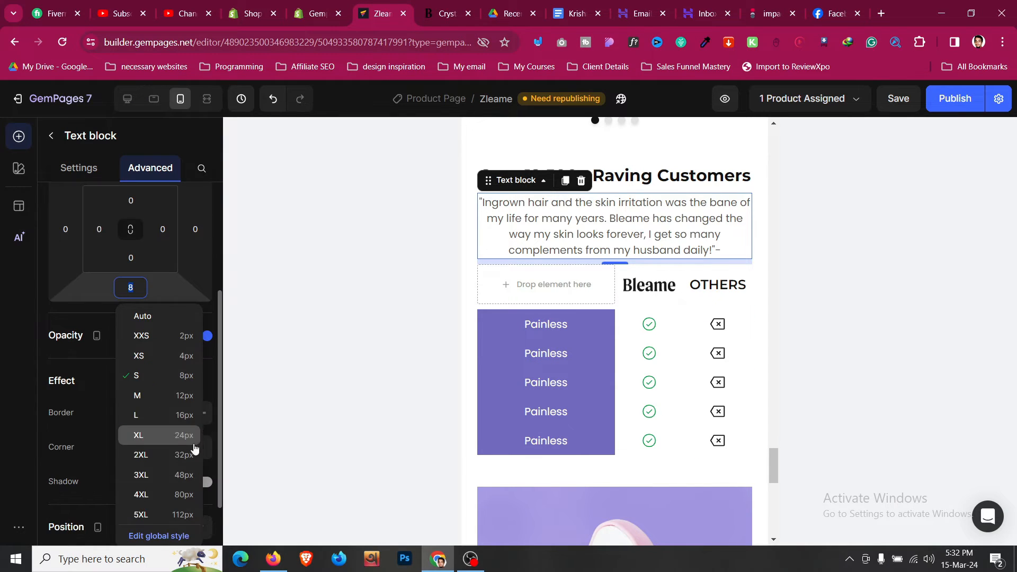
{"action": "left_click", "coordinate": [193, 418]}
{"action": "scroll", "coordinate": [609, 265], "scroll_direction": "up", "scroll_amount": 3}
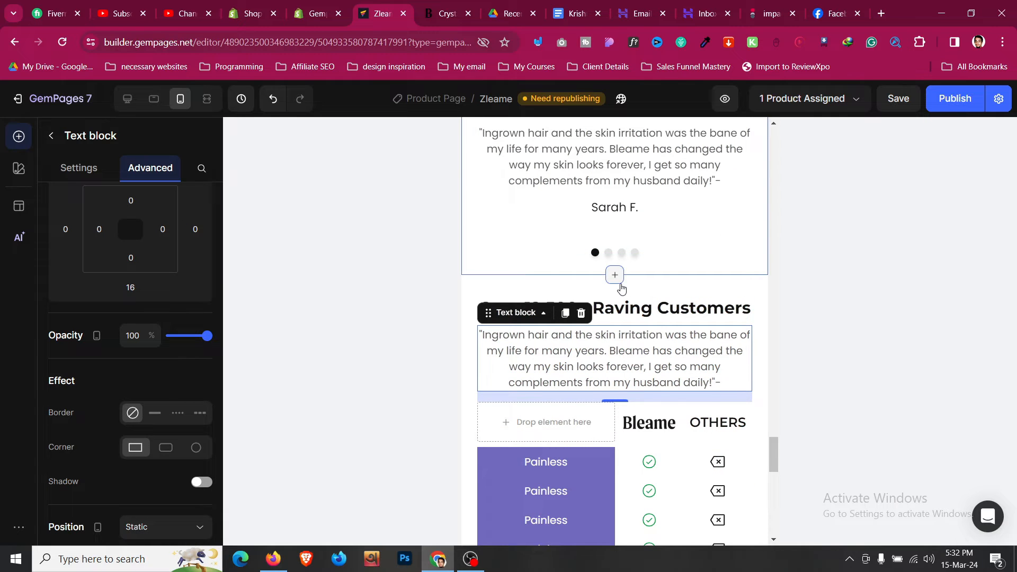
{"action": "left_click", "coordinate": [646, 291]}
{"action": "scroll", "coordinate": [646, 292], "scroll_direction": "down", "scroll_amount": 1}
{"action": "scroll", "coordinate": [643, 288], "scroll_direction": "down", "scroll_amount": 5}
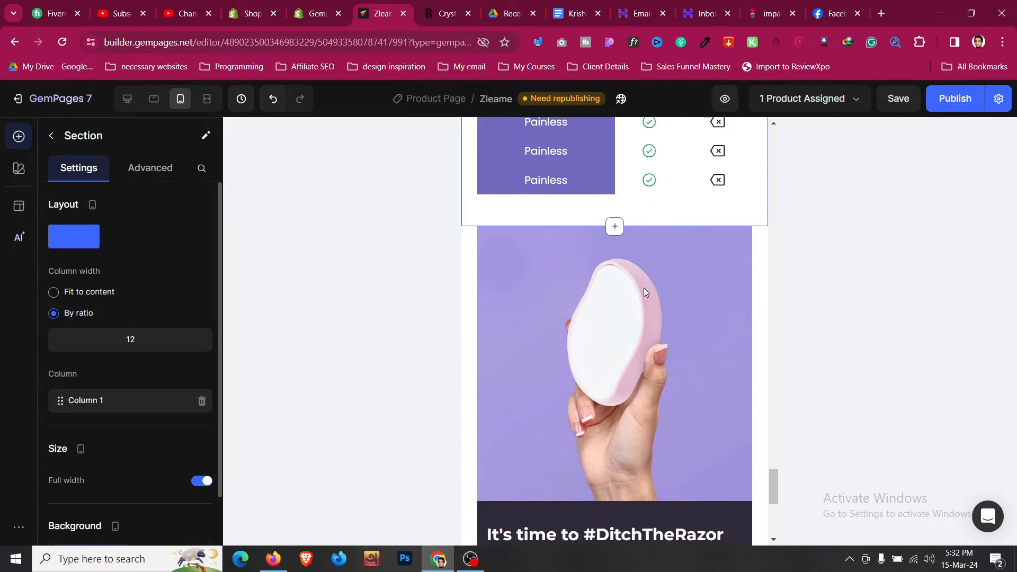
{"action": "scroll", "coordinate": [643, 286], "scroll_direction": "up", "scroll_amount": 3}
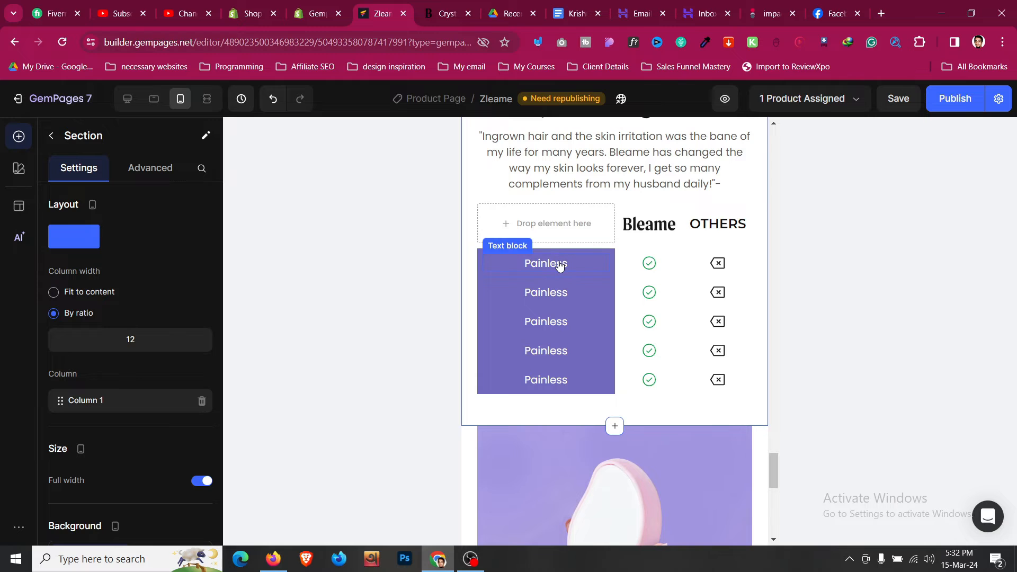
{"action": "scroll", "coordinate": [474, 347], "scroll_direction": "up", "scroll_amount": 3}
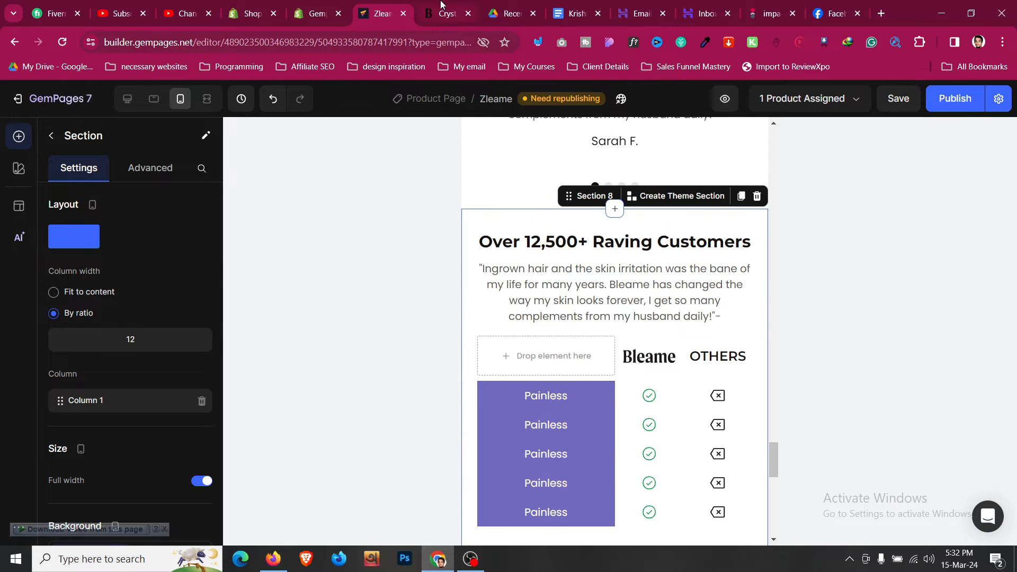
- Review the bleame.com comparison table, then return to the editor's Desktop preview
{"action": "key", "text": "ctrl+Tab"}
{"action": "scroll", "coordinate": [529, 244], "scroll_direction": "down", "scroll_amount": 2}
{"action": "scroll", "coordinate": [528, 244], "scroll_direction": "up", "scroll_amount": 4}
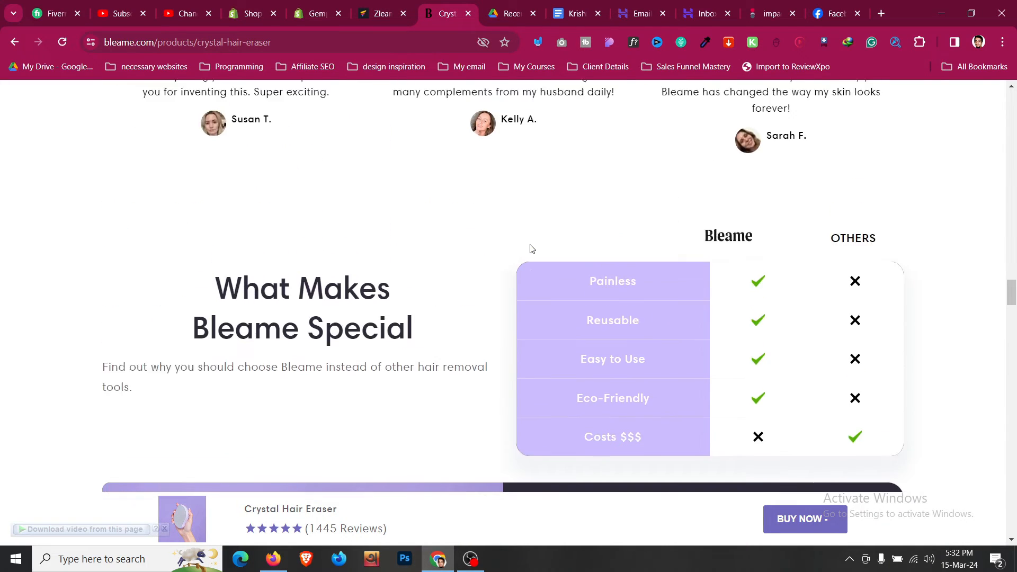
{"action": "left_click", "coordinate": [385, 4]}
{"action": "left_click", "coordinate": [126, 103]}
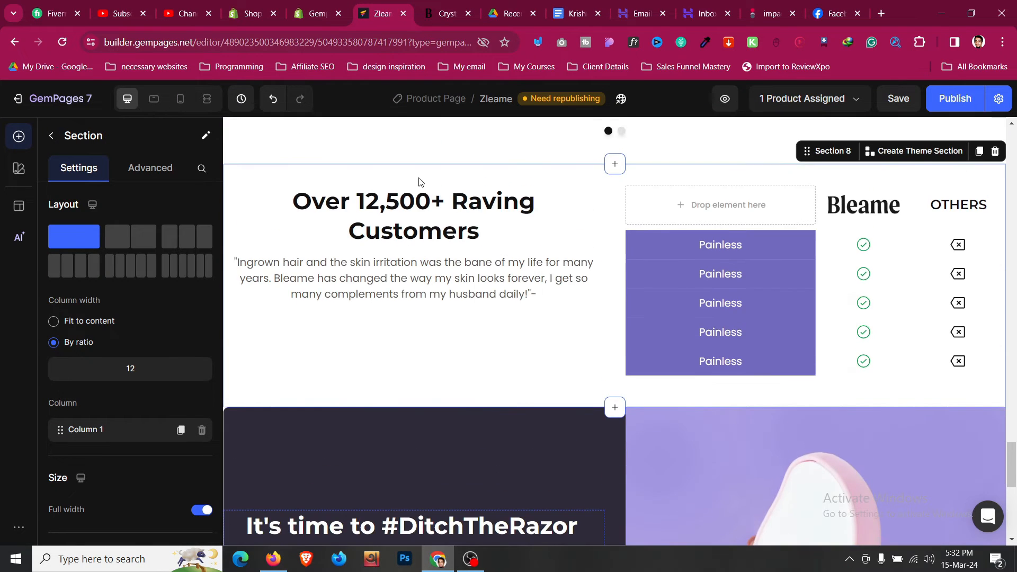
- Set the testimonial row's vertical alignment to middle on desktop and publish the page
{"action": "left_click", "coordinate": [379, 371]}
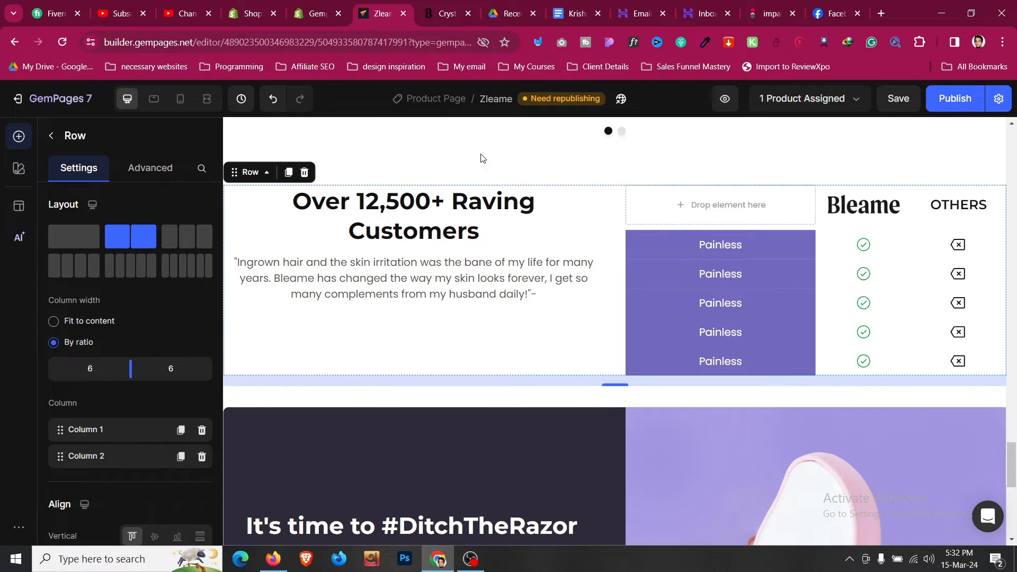
{"action": "left_click", "coordinate": [489, 178]}
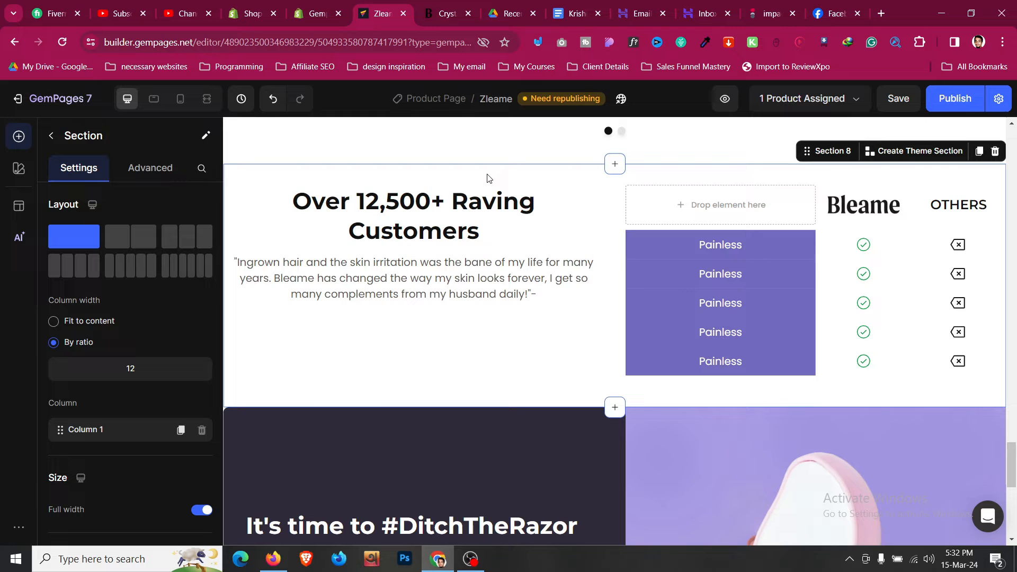
{"action": "left_click", "coordinate": [235, 174]}
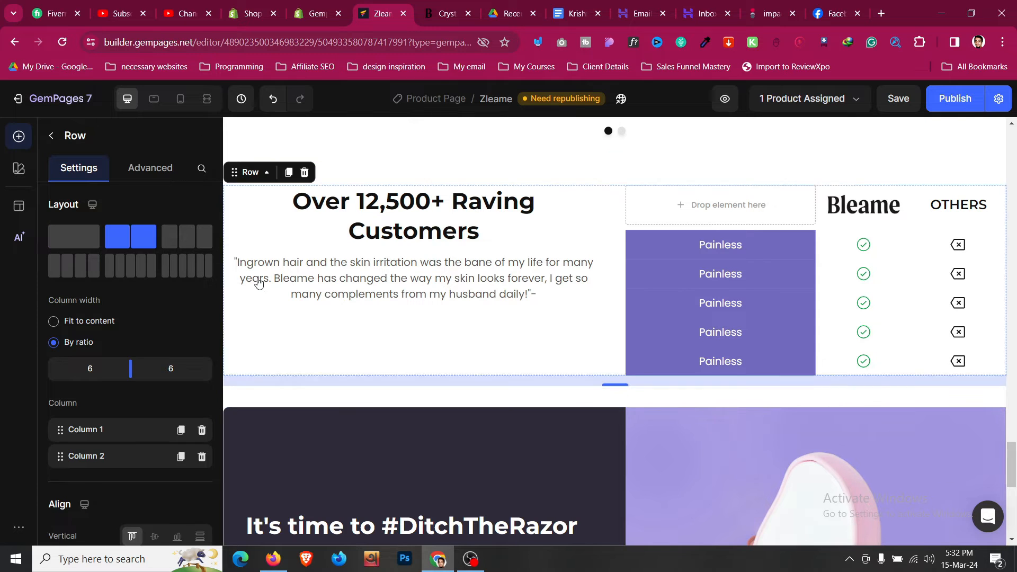
{"action": "scroll", "coordinate": [189, 422], "scroll_direction": "down", "scroll_amount": 4}
{"action": "left_click", "coordinate": [154, 338]}
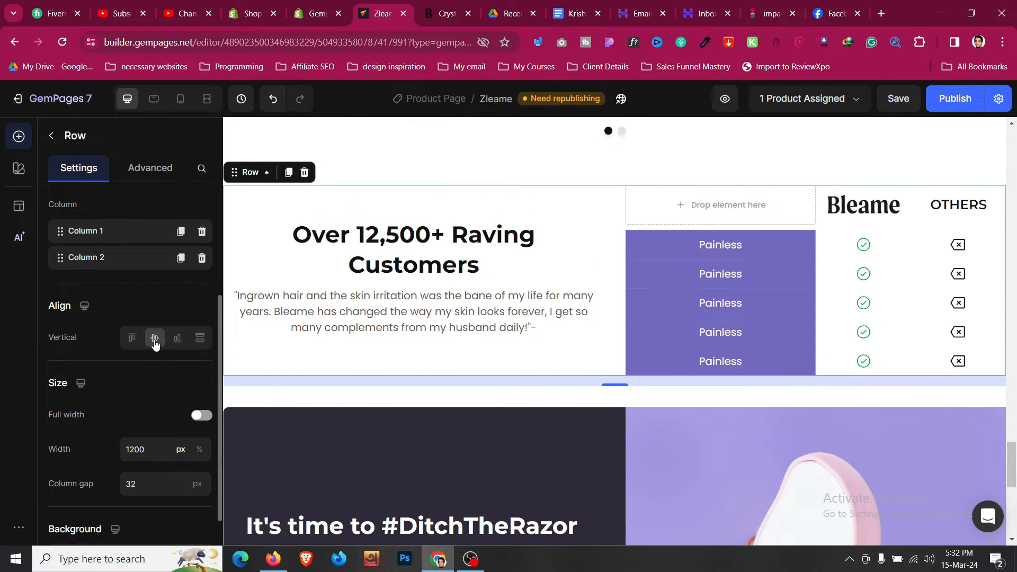
{"action": "left_click", "coordinate": [956, 101]}
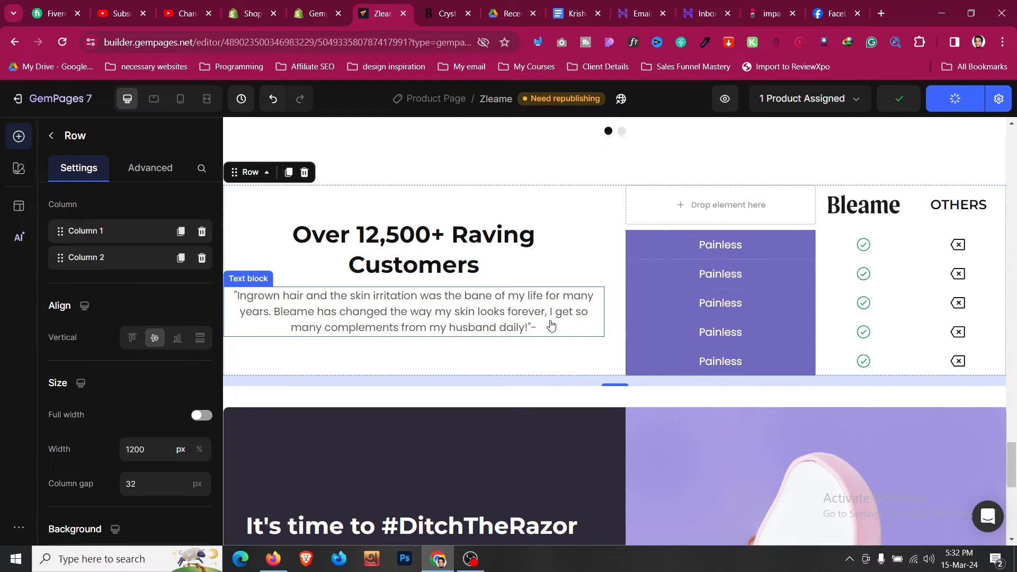
{"action": "left_click", "coordinate": [471, 559]}
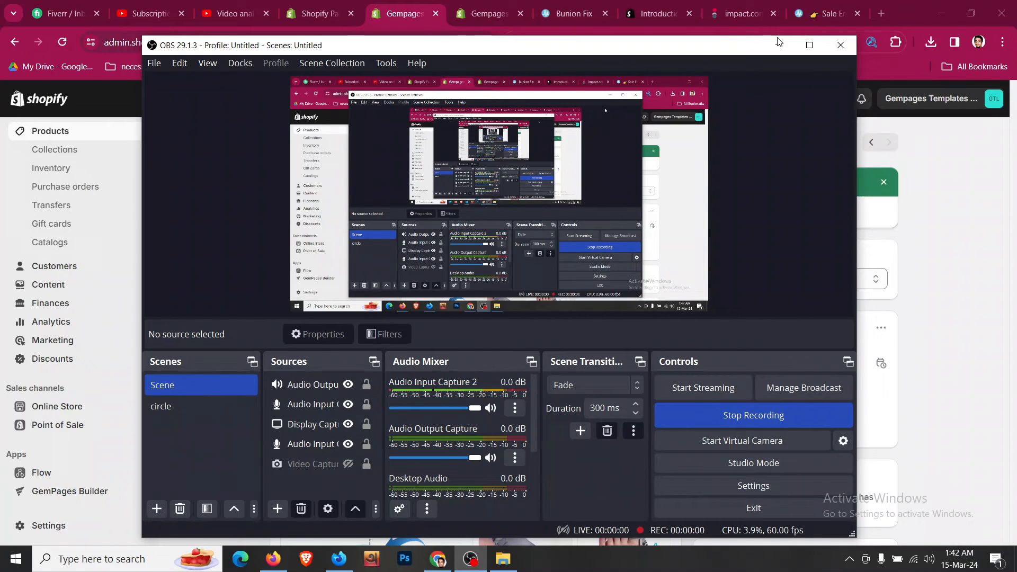
- Preview the Treatmedy™ Bunion Fix product on the storefront via More actions > Preview
{"action": "left_click", "coordinate": [775, 45]}
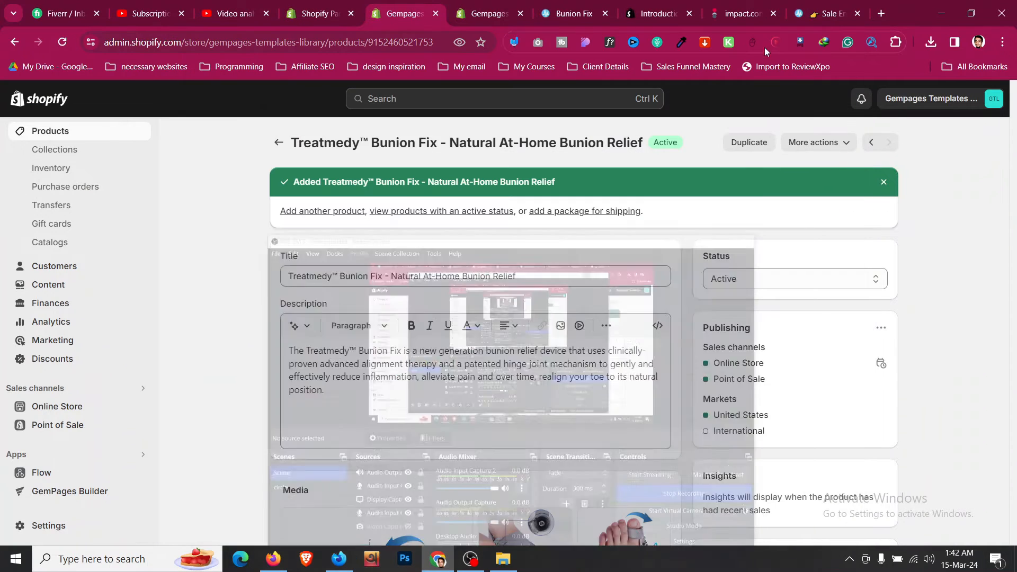
{"action": "scroll", "coordinate": [236, 290], "scroll_direction": "down", "scroll_amount": 1}
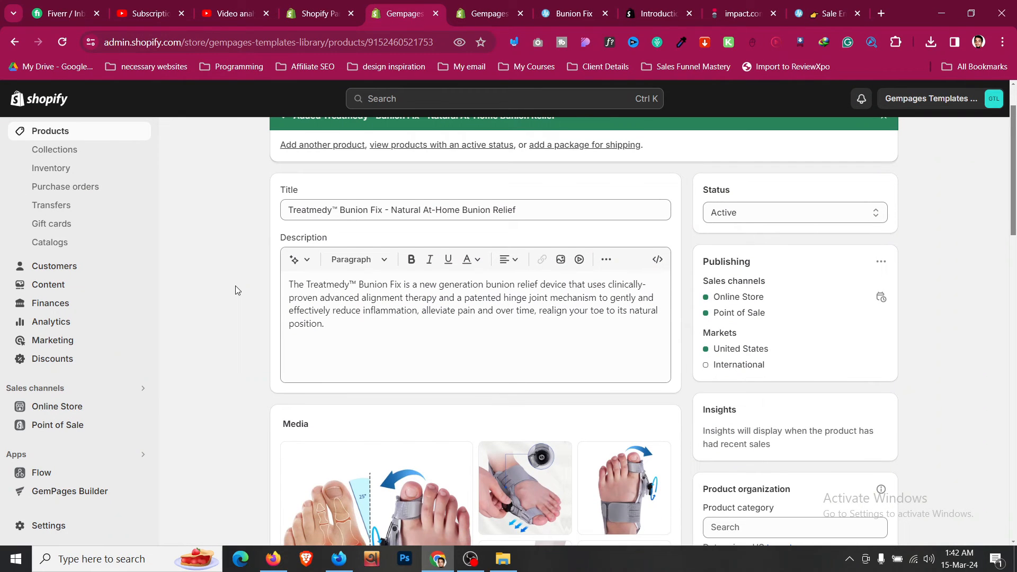
{"action": "scroll", "coordinate": [236, 289], "scroll_direction": "up", "scroll_amount": 1}
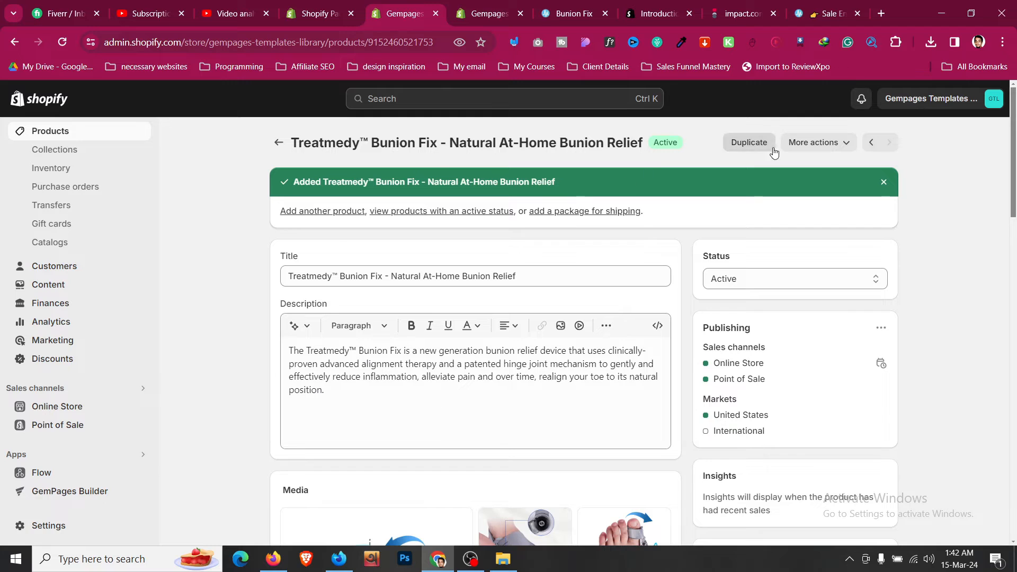
{"action": "left_click", "coordinate": [813, 142]}
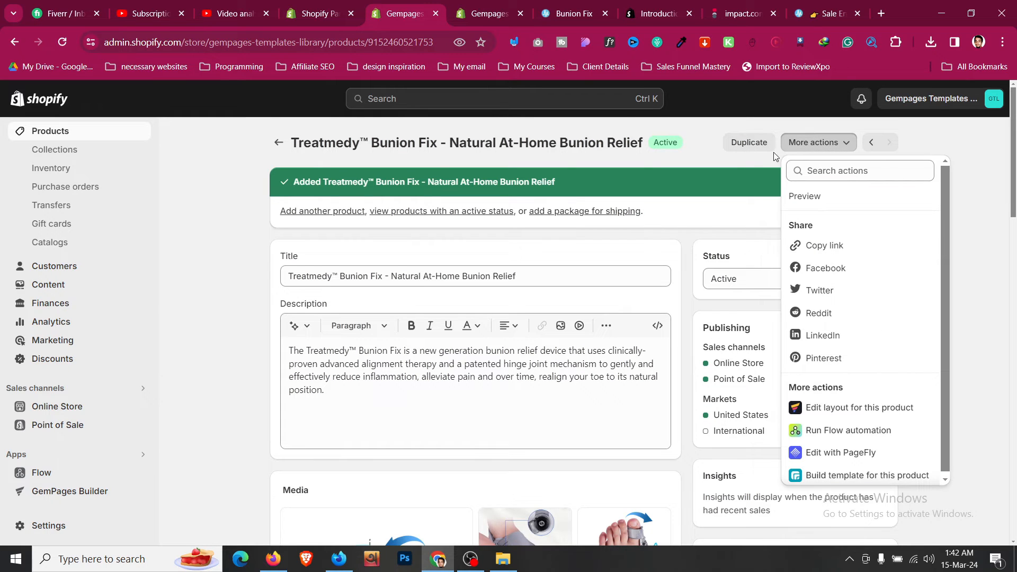
{"action": "left_click", "coordinate": [236, 268]}
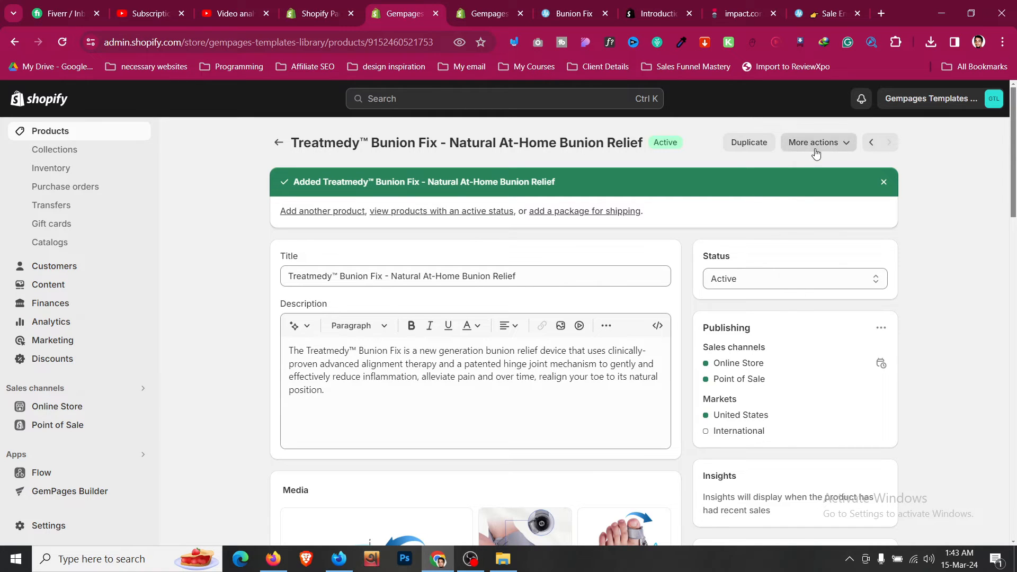
{"action": "left_click", "coordinate": [847, 142]}
{"action": "left_click", "coordinate": [816, 197]}
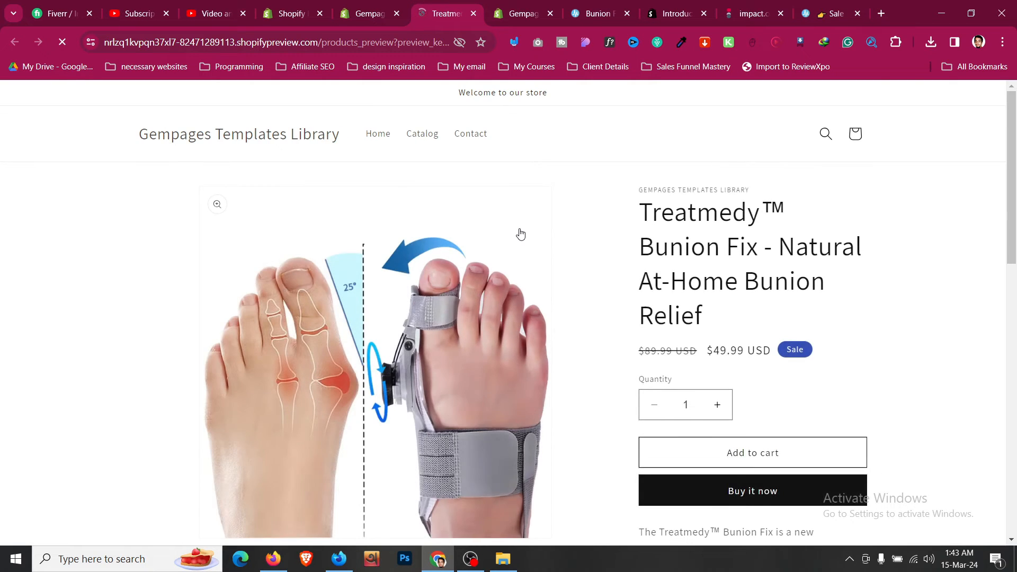
- Look over the Bunion Fix store preview, then bring up the Treatmedy bunion landing page
{"action": "scroll", "coordinate": [520, 233], "scroll_direction": "down", "scroll_amount": 15}
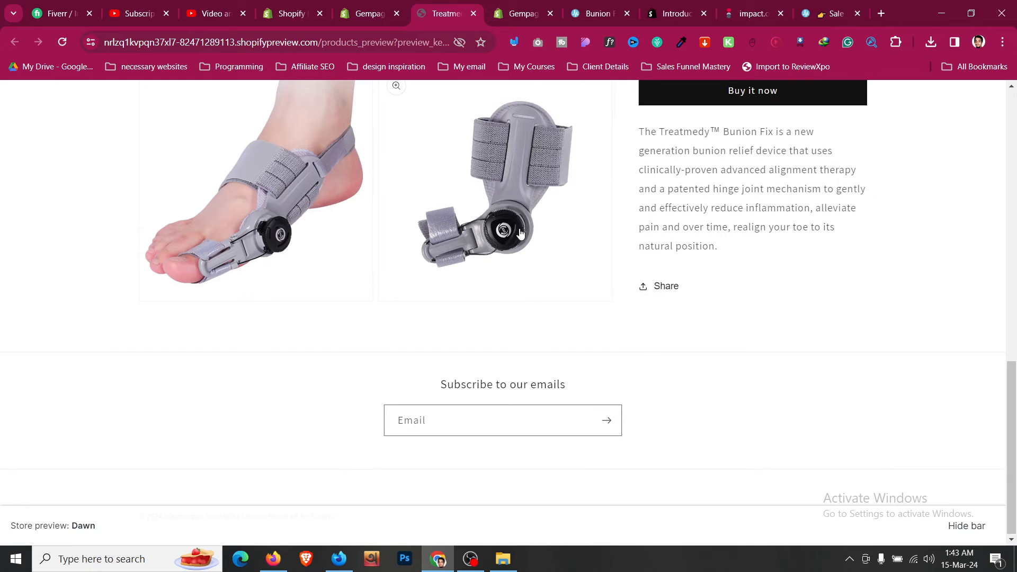
{"action": "scroll", "coordinate": [521, 233], "scroll_direction": "up", "scroll_amount": 15}
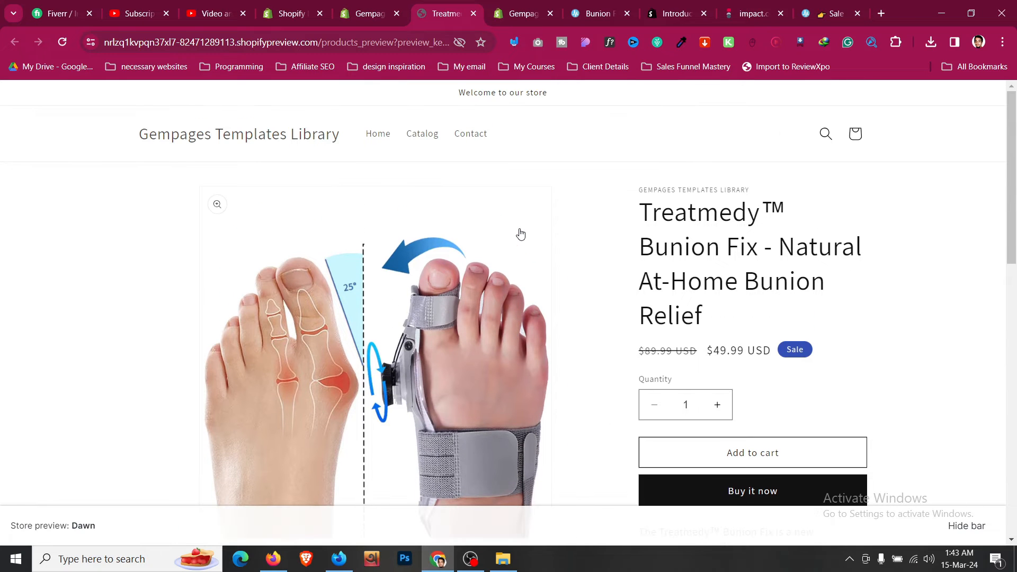
{"action": "left_click", "coordinate": [588, 12]}
{"action": "scroll", "coordinate": [483, 260], "scroll_direction": "down", "scroll_amount": 4}
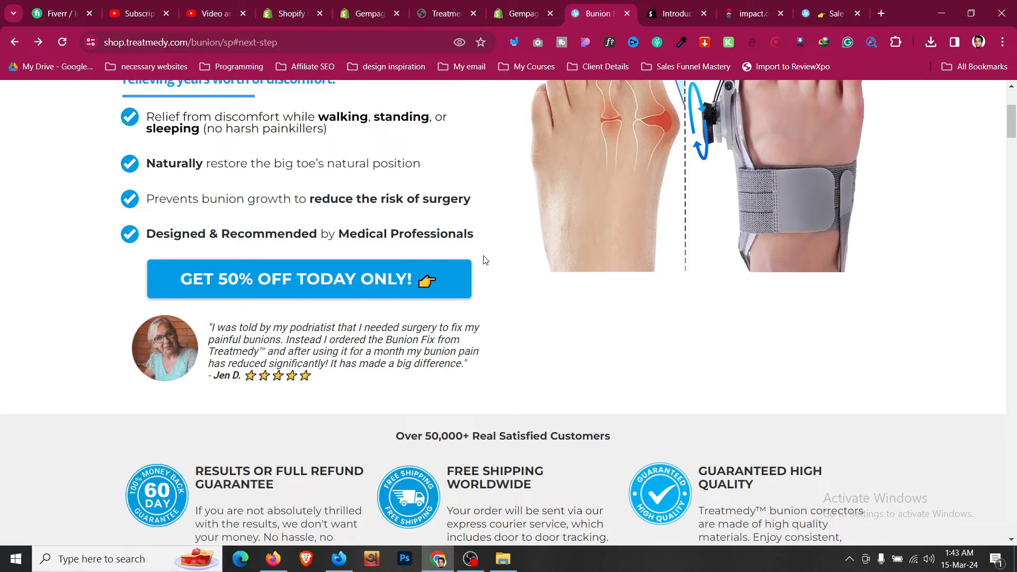
- Scroll the shop.treatmedy.com bunion landing page down to its footer
{"action": "scroll", "coordinate": [483, 260], "scroll_direction": "down", "scroll_amount": 5}
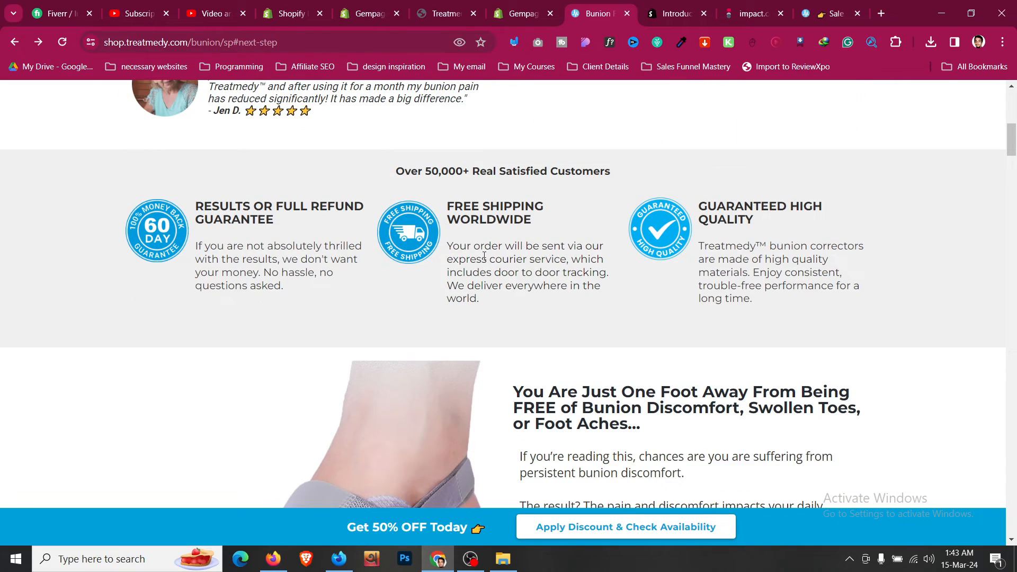
{"action": "scroll", "coordinate": [484, 257], "scroll_direction": "down", "scroll_amount": 10}
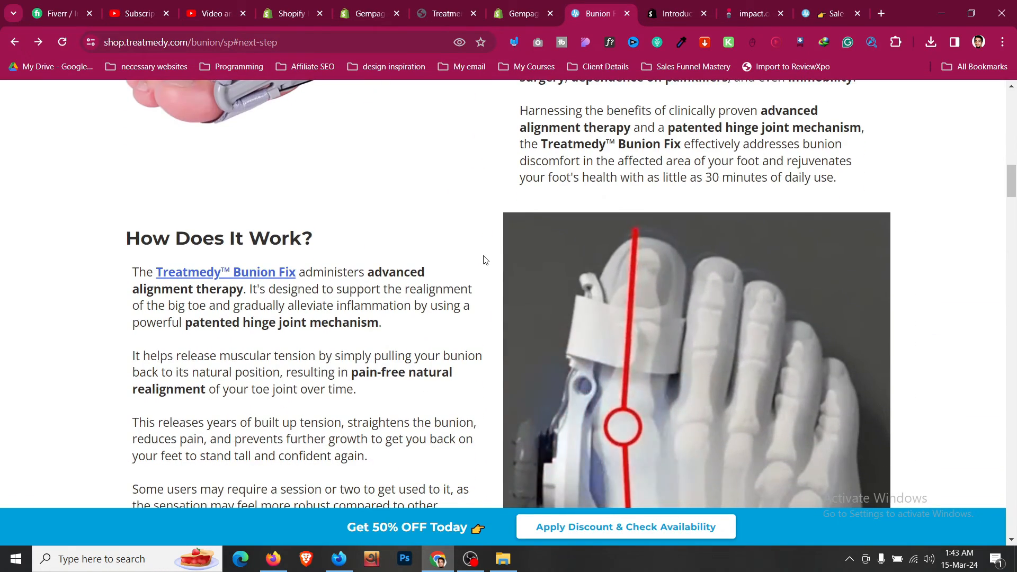
{"action": "scroll", "coordinate": [483, 259], "scroll_direction": "down", "scroll_amount": 20}
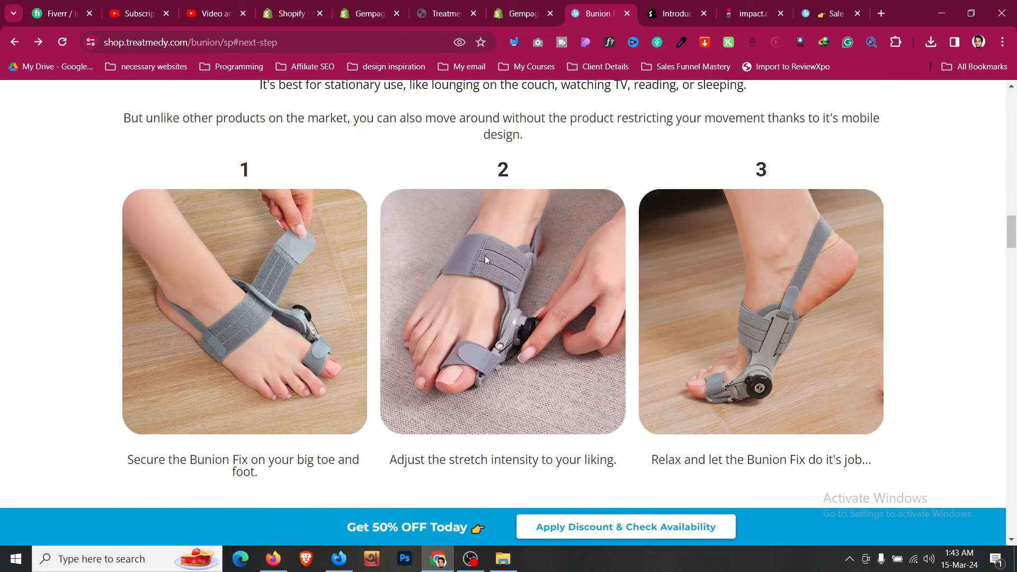
{"action": "scroll", "coordinate": [487, 260], "scroll_direction": "down", "scroll_amount": 3}
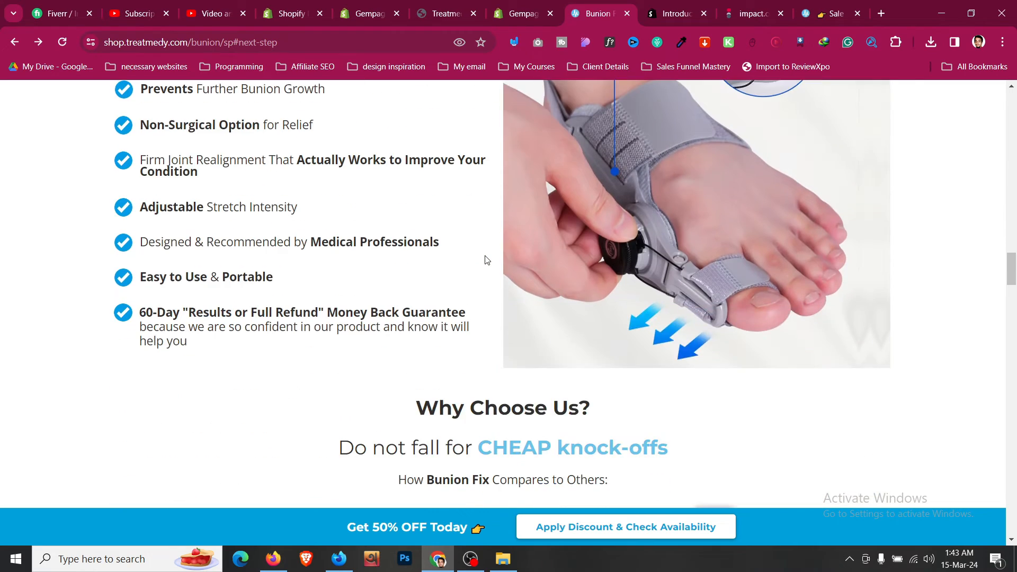
{"action": "scroll", "coordinate": [487, 260], "scroll_direction": "down", "scroll_amount": 5}
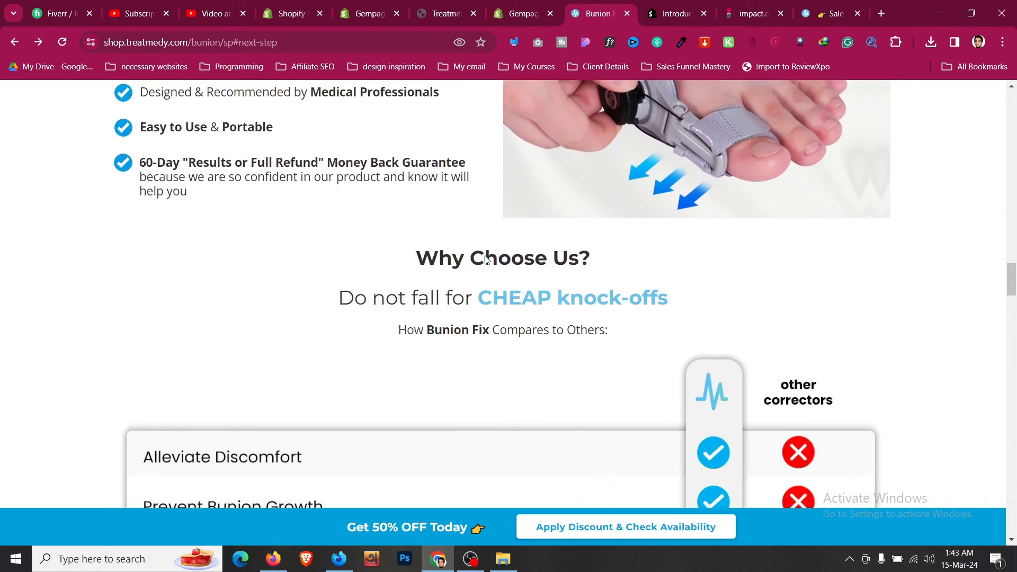
{"action": "scroll", "coordinate": [487, 260], "scroll_direction": "down", "scroll_amount": 12}
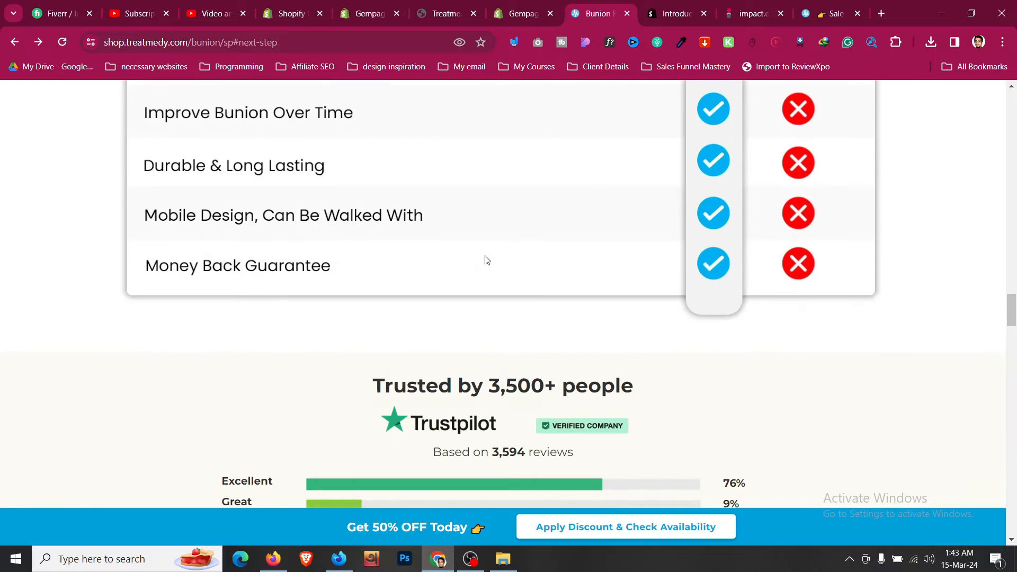
{"action": "scroll", "coordinate": [487, 260], "scroll_direction": "down", "scroll_amount": 2}
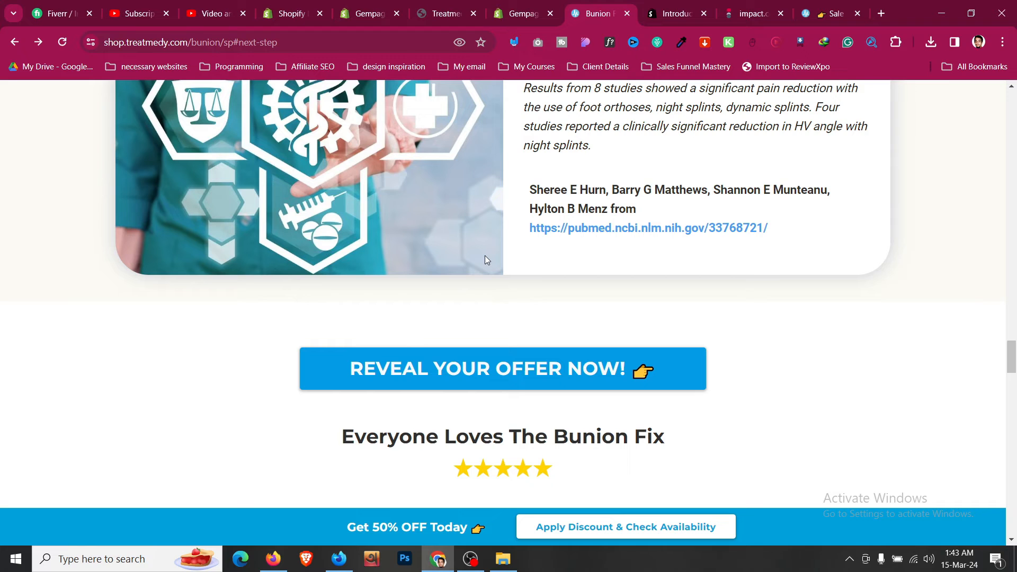
{"action": "scroll", "coordinate": [484, 256], "scroll_direction": "down", "scroll_amount": 15}
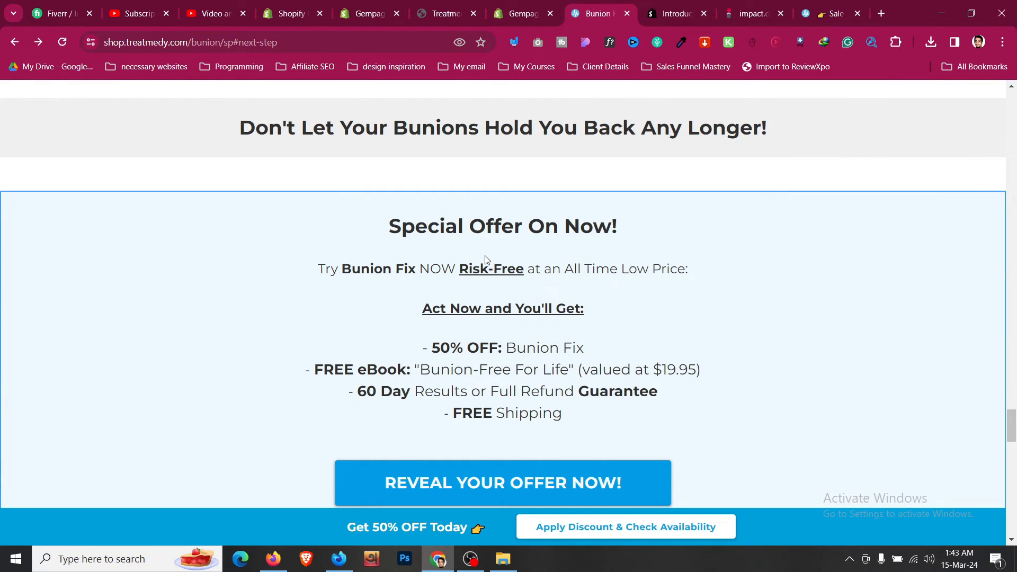
{"action": "scroll", "coordinate": [486, 259], "scroll_direction": "down", "scroll_amount": 5}
{"action": "scroll", "coordinate": [486, 259], "scroll_direction": "down", "scroll_amount": 10}
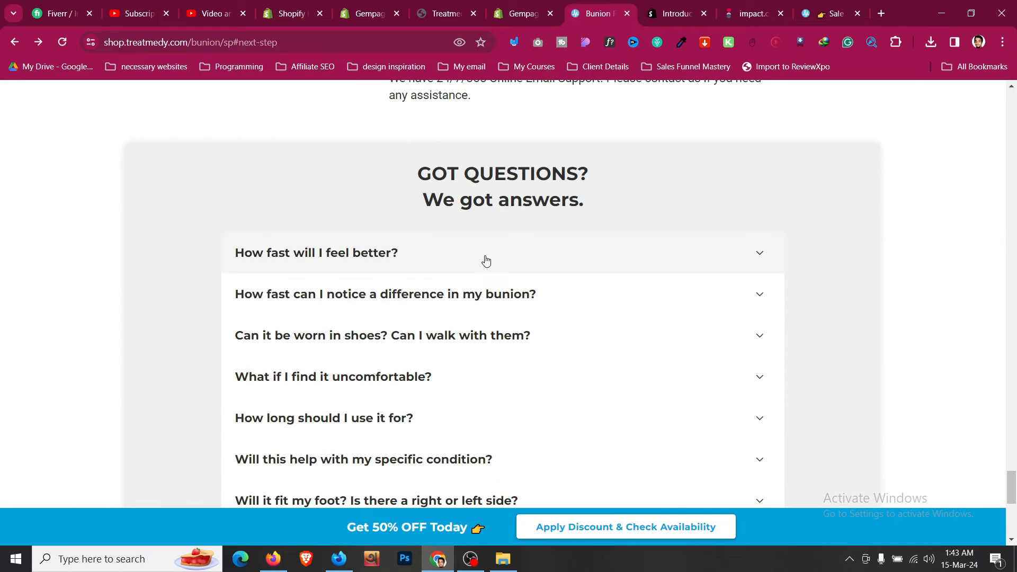
{"action": "scroll", "coordinate": [486, 260], "scroll_direction": "down", "scroll_amount": 8}
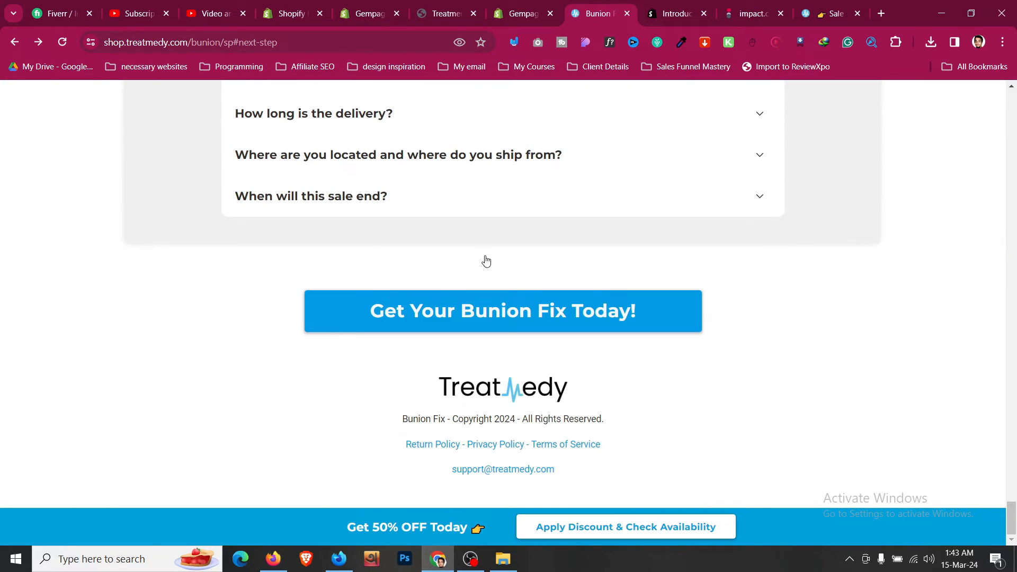
- Scroll back up the landing page and return to the Treatmedy™ Bunion Fix product in Shopify admin
{"action": "scroll", "coordinate": [487, 260], "scroll_direction": "up", "scroll_amount": 20}
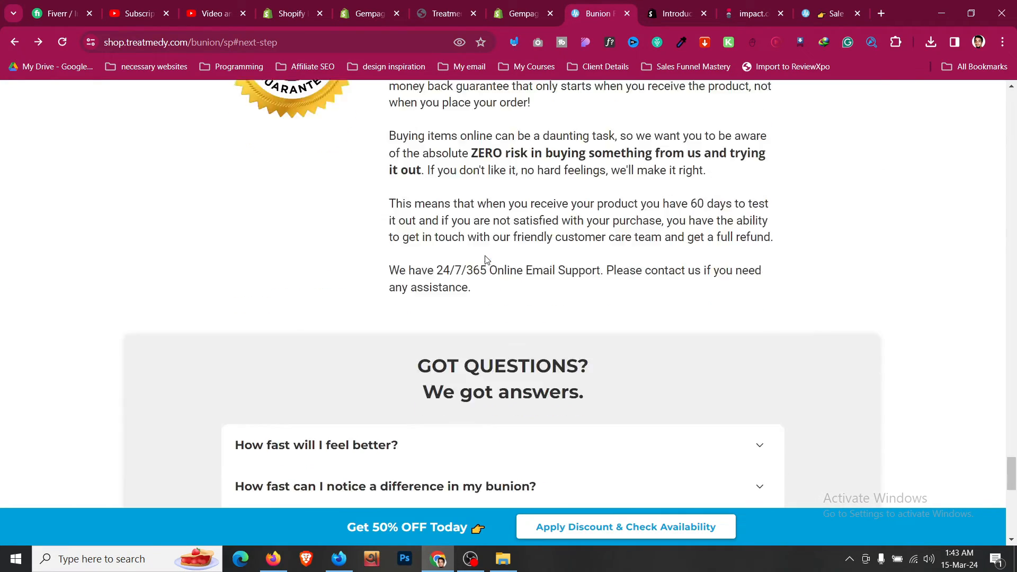
{"action": "scroll", "coordinate": [485, 258], "scroll_direction": "up", "scroll_amount": 20}
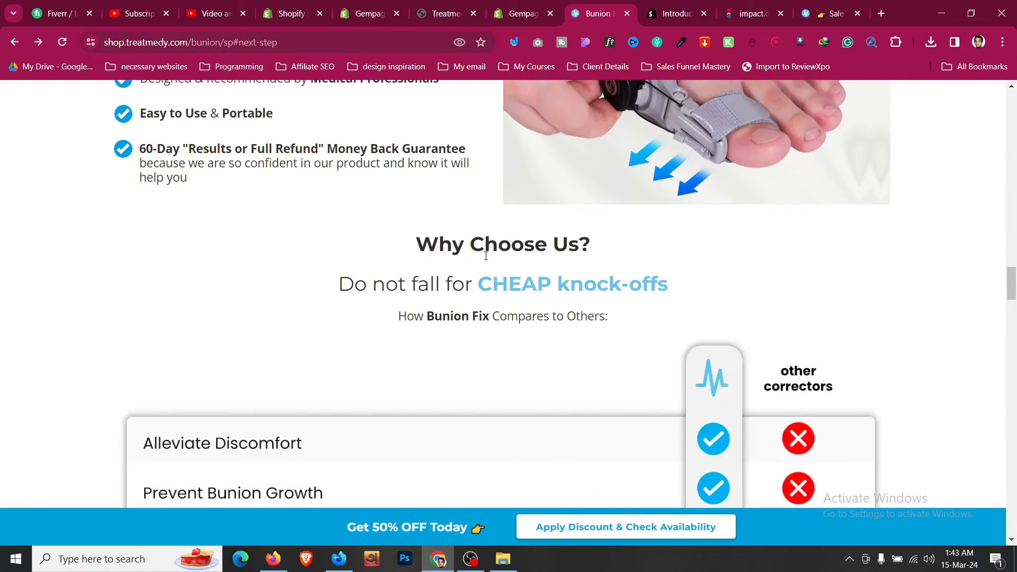
{"action": "scroll", "coordinate": [486, 257], "scroll_direction": "up", "scroll_amount": 20}
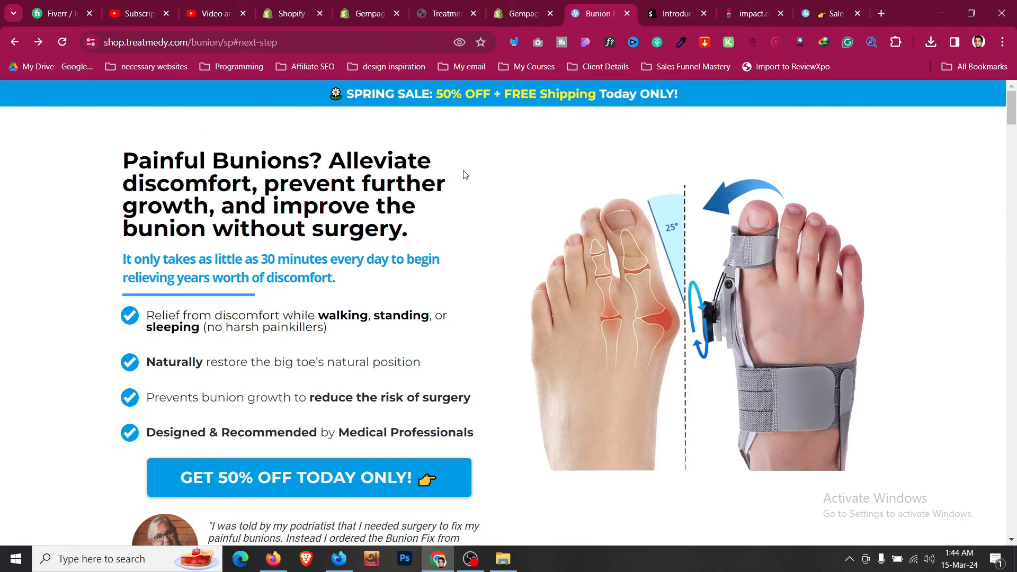
{"action": "left_click", "coordinate": [507, 6]}
{"action": "left_click", "coordinate": [389, 7]}
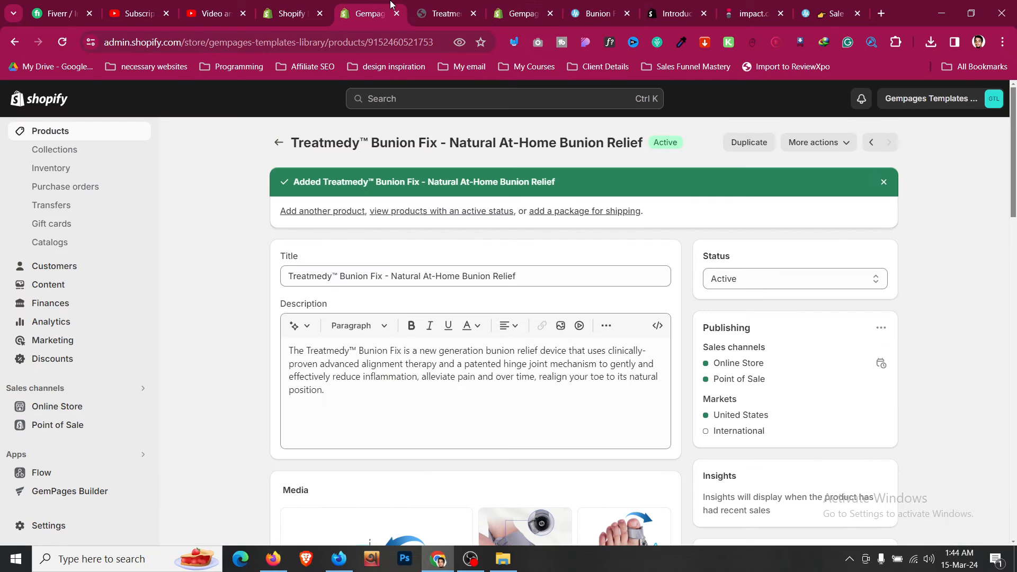
- Launch GemPages Builder from the installed apps list on the Bunion Fix product page
{"action": "scroll", "coordinate": [186, 312], "scroll_direction": "down", "scroll_amount": 2}
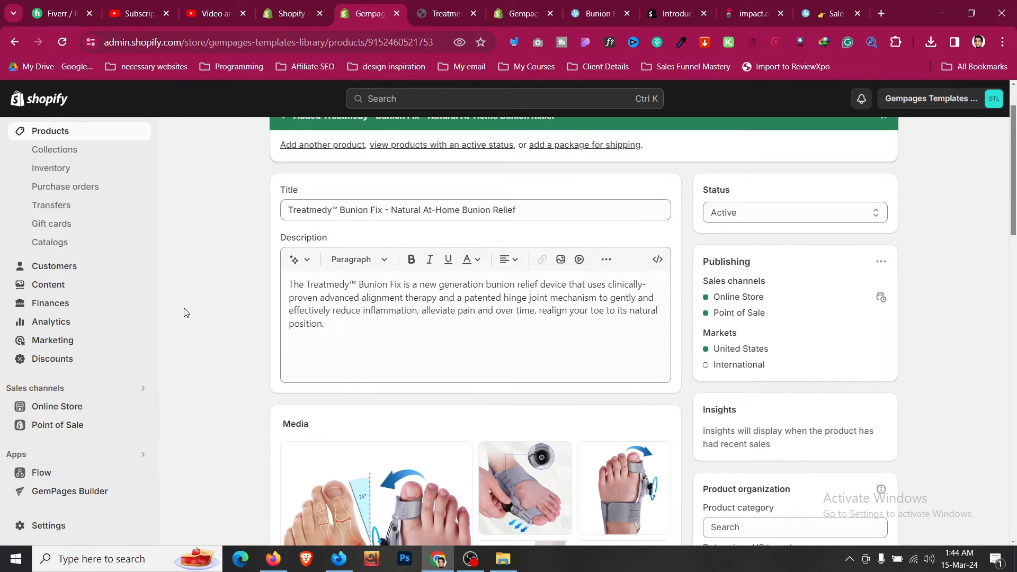
{"action": "left_click", "coordinate": [89, 454]}
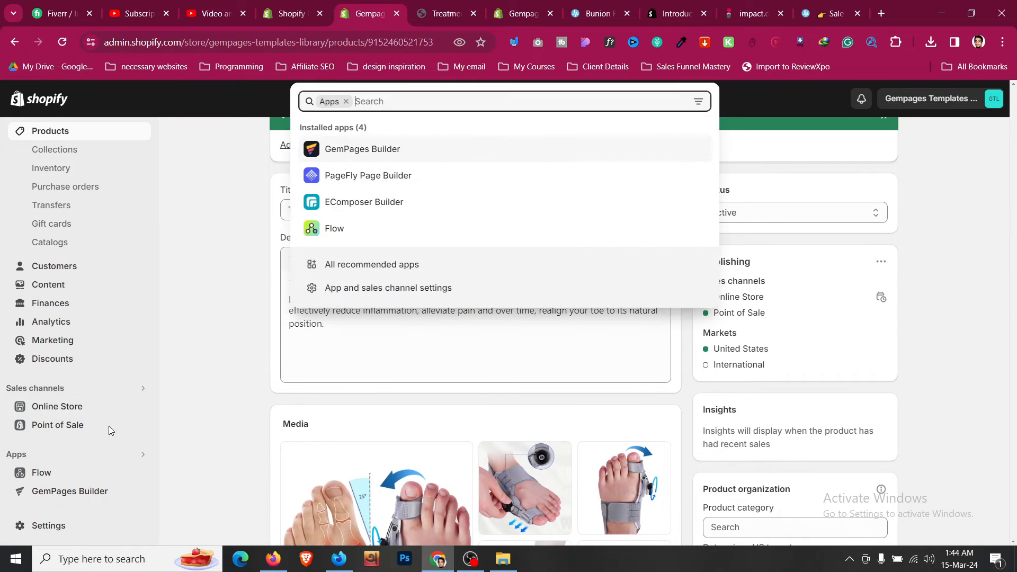
{"action": "left_click", "coordinate": [355, 151]}
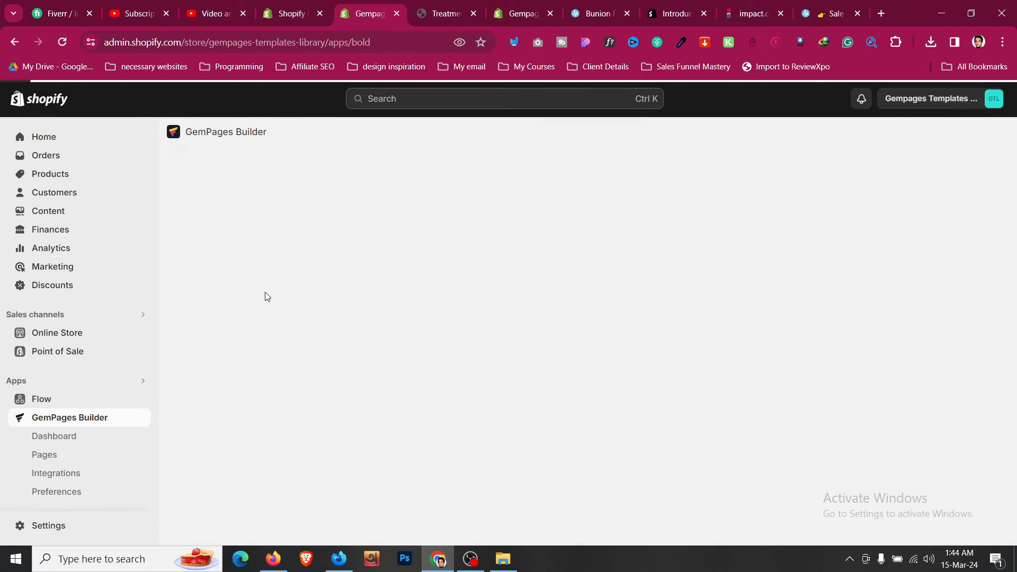
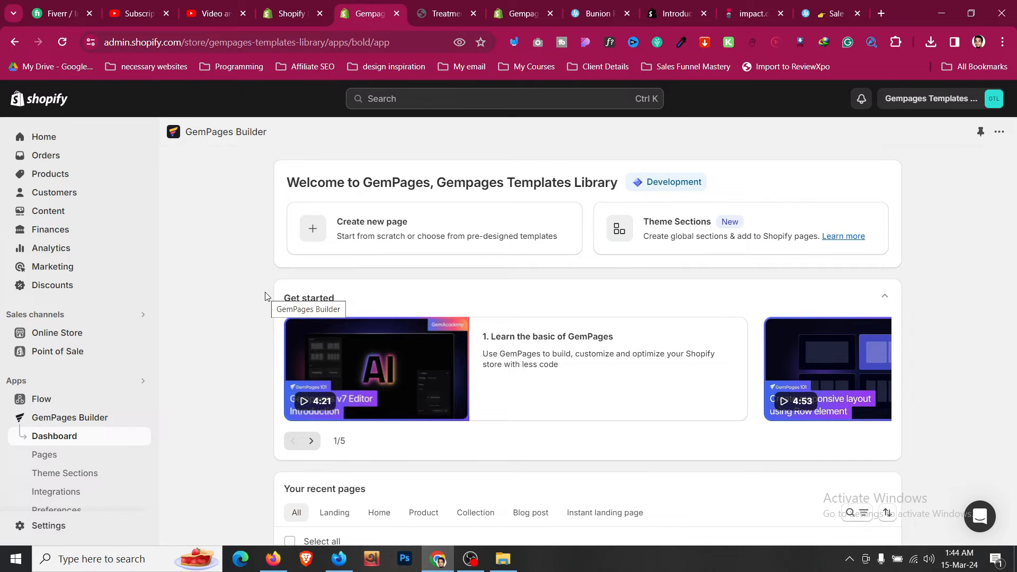
- Begin a new Product Page in GemPages and close the extra store preview tab
{"action": "left_click", "coordinate": [361, 242]}
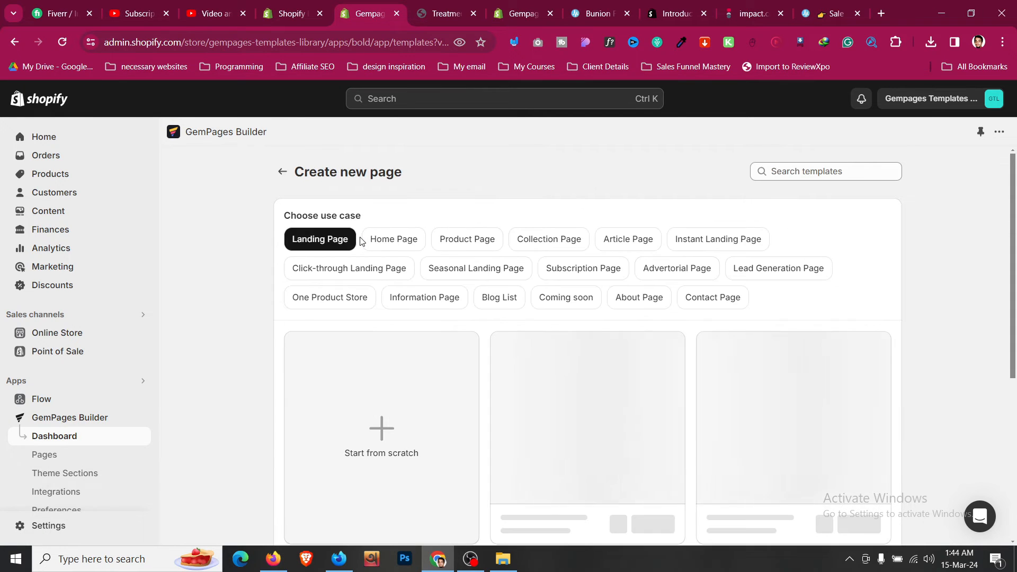
{"action": "left_click", "coordinate": [492, 244]}
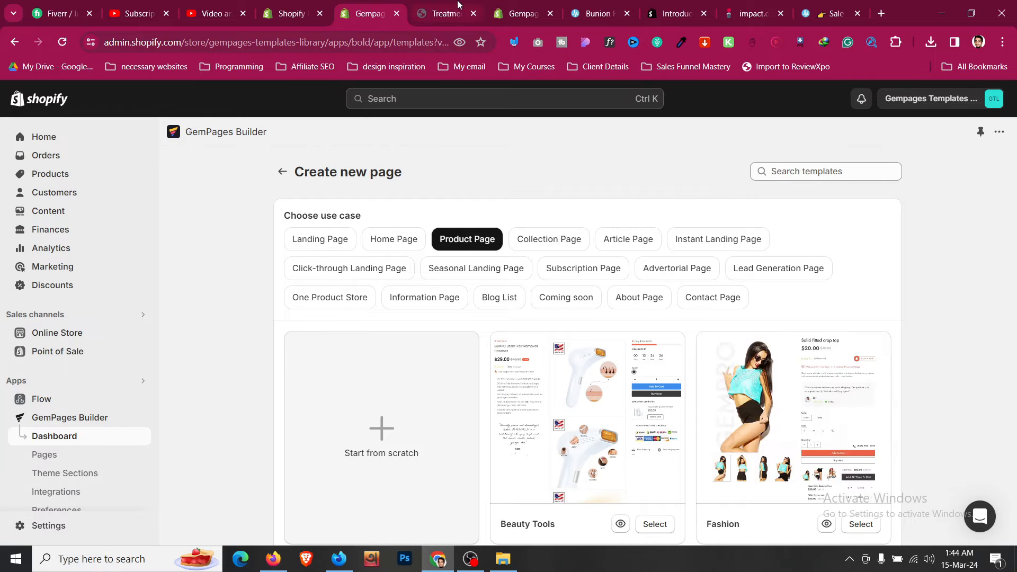
{"action": "key", "text": "ctrl+Tab"}
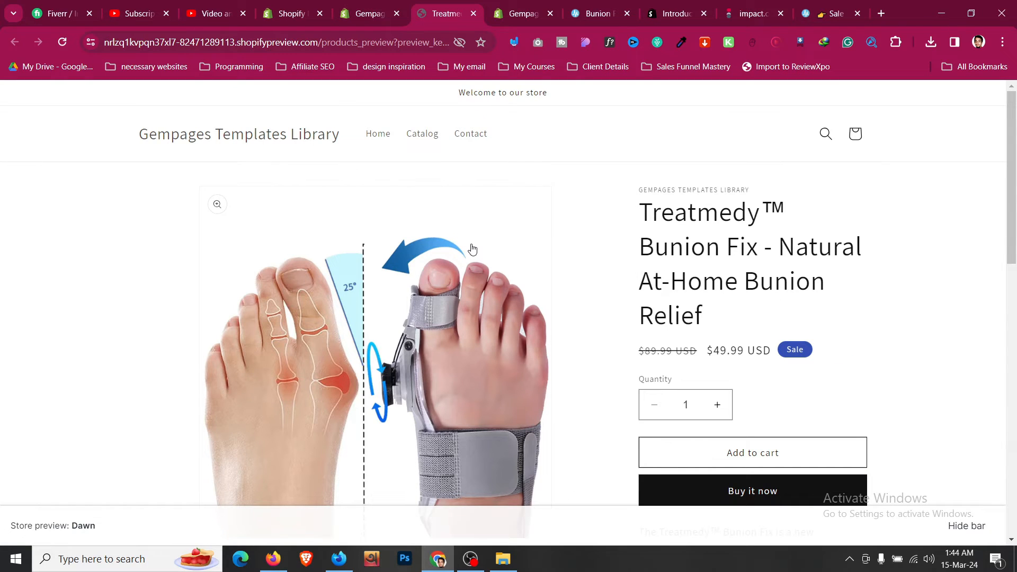
{"action": "left_click_drag", "start_coordinate": [598, 14], "coordinate": [448, 13]}
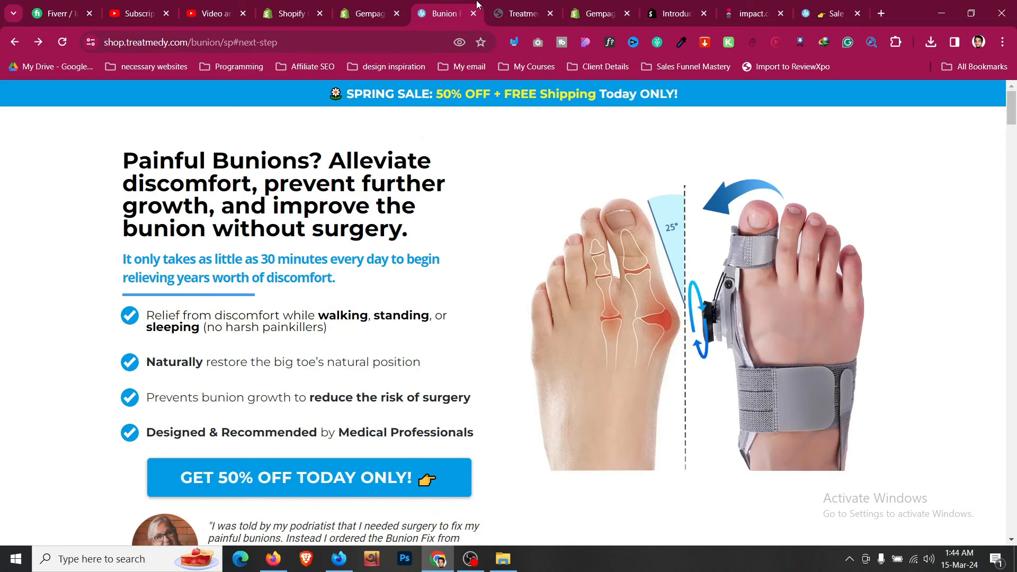
{"action": "left_click", "coordinate": [549, 20]}
{"action": "left_click", "coordinate": [550, 14]}
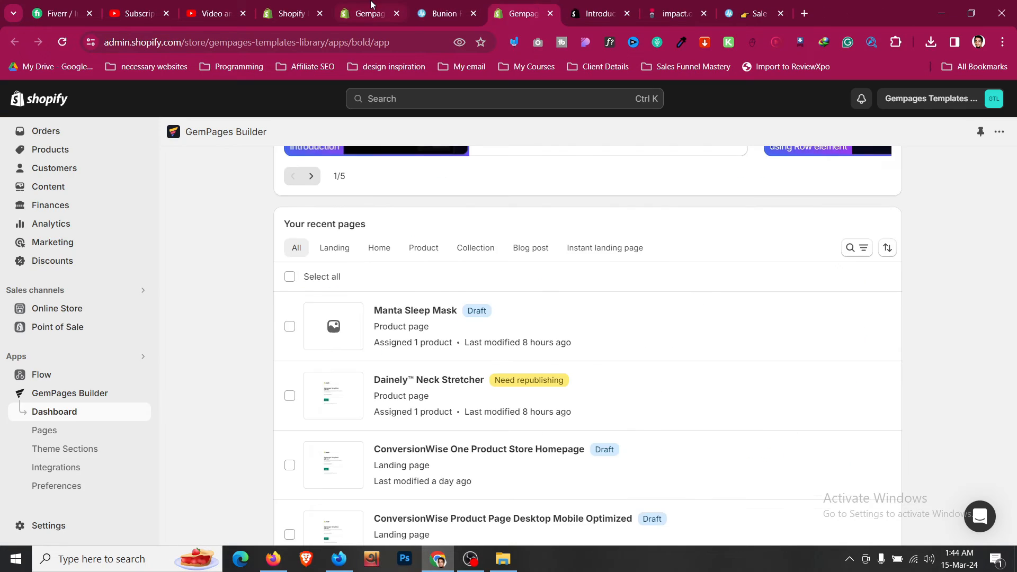
- Glance at the Bunion Fix sales page for reference, then start the new page from scratch
{"action": "scroll", "coordinate": [462, 241], "scroll_direction": "down", "scroll_amount": 3}
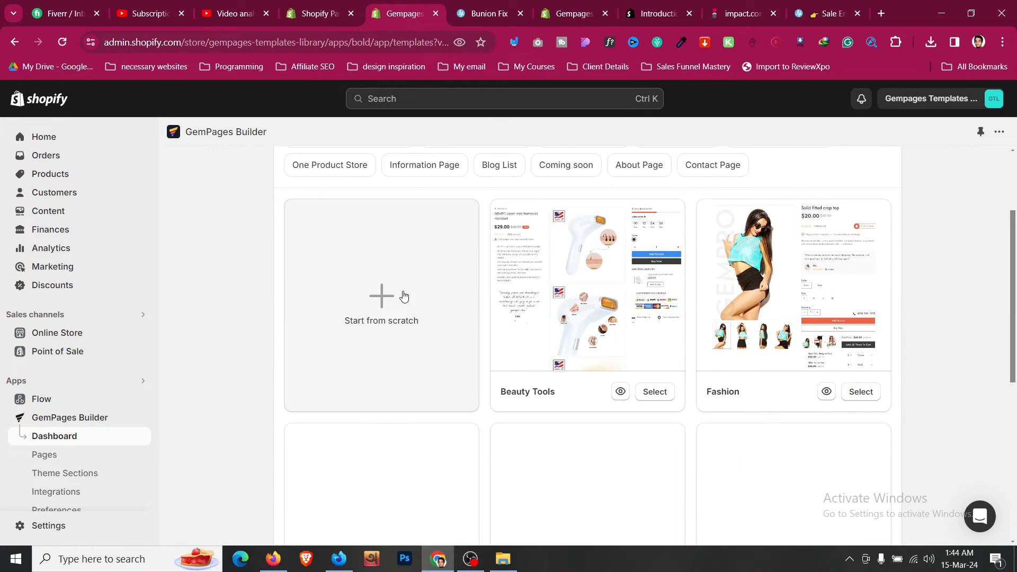
{"action": "scroll", "coordinate": [404, 296], "scroll_direction": "down", "scroll_amount": 3}
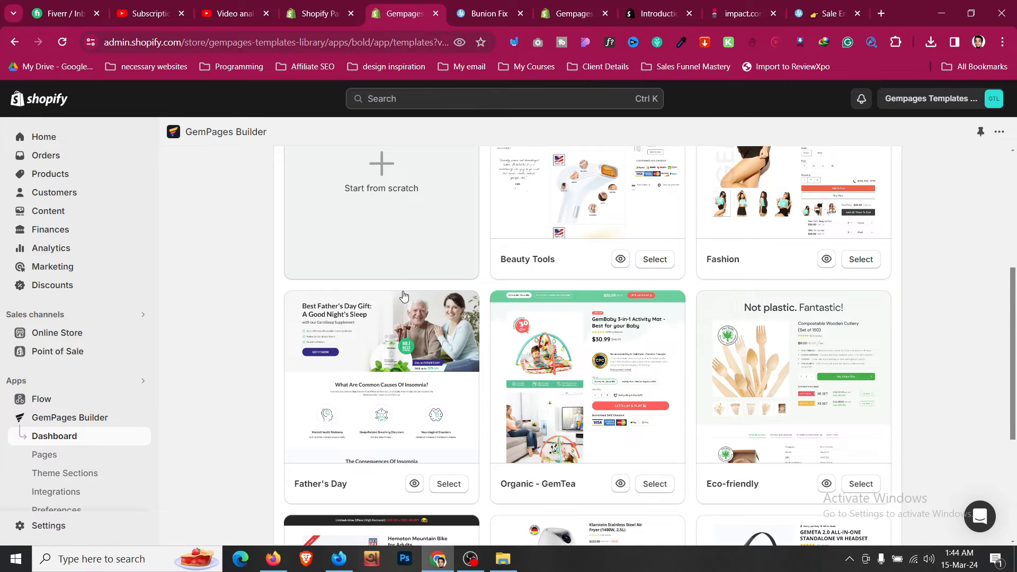
{"action": "scroll", "coordinate": [404, 295], "scroll_direction": "up", "scroll_amount": 3}
{"action": "key", "text": "ctrl+Tab"}
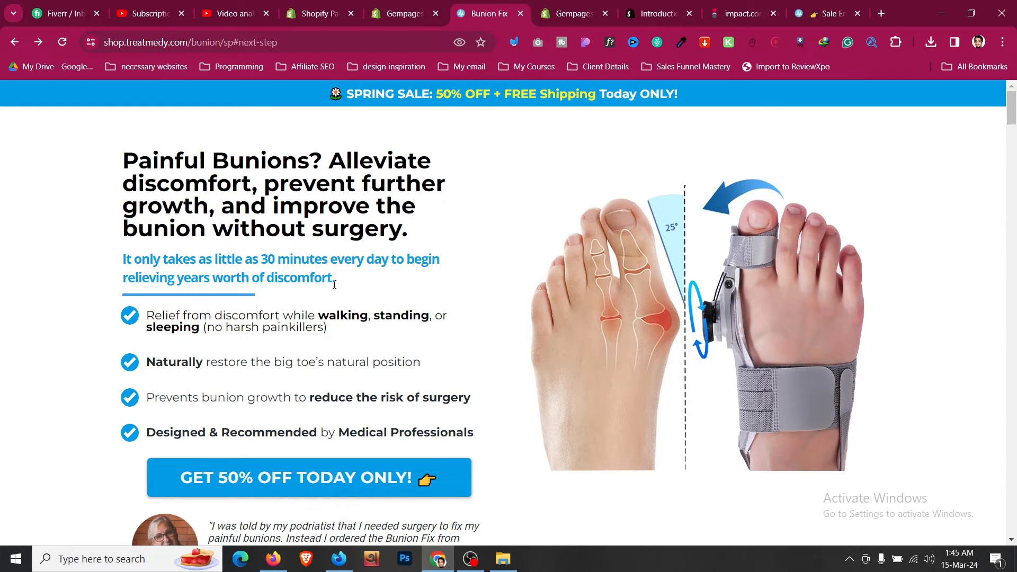
{"action": "key", "text": "ctrl+shift+Tab"}
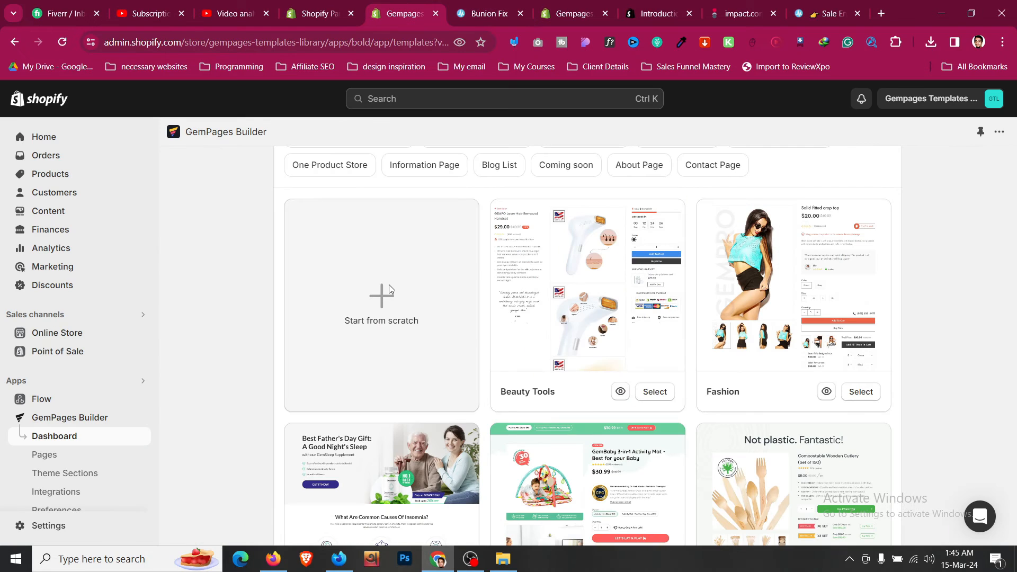
{"action": "left_click", "coordinate": [389, 295]}
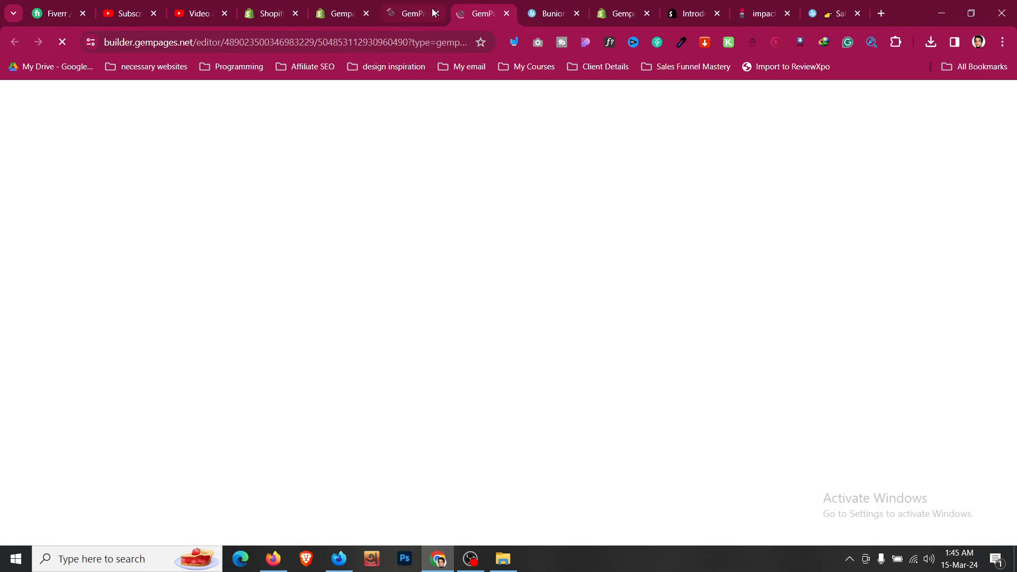
- Close the duplicate editor tab and retitle the blank page 'Bunion Flix'
{"action": "left_click", "coordinate": [435, 13]}
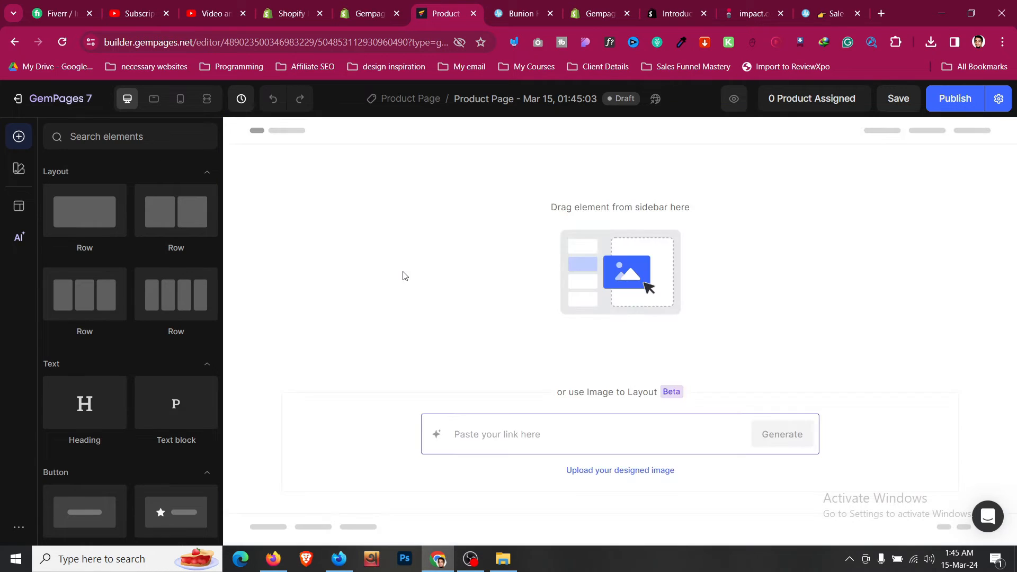
{"action": "left_click", "coordinate": [522, 100]}
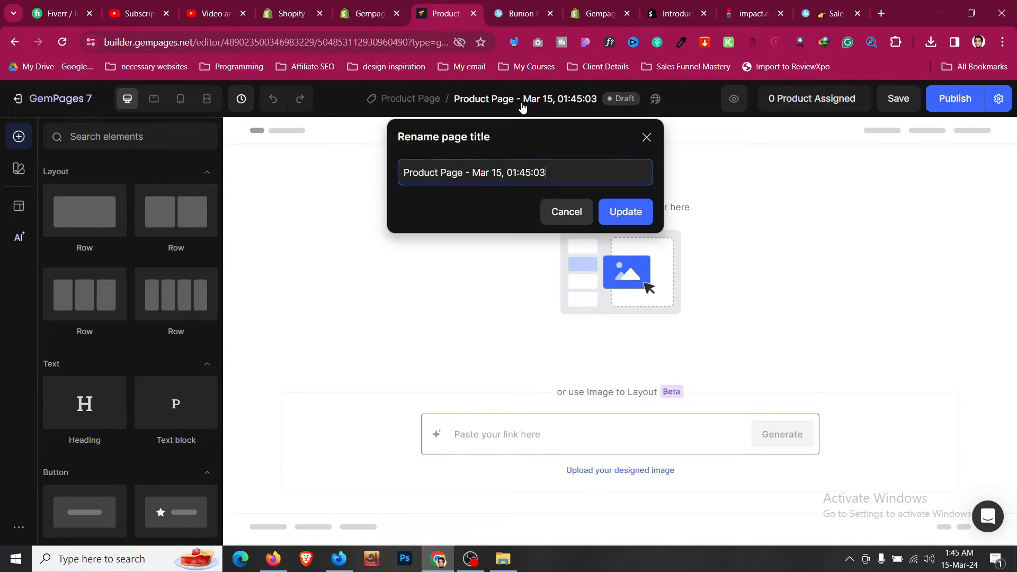
{"action": "key", "text": "ctrl+a"}
{"action": "type", "text": "N"}
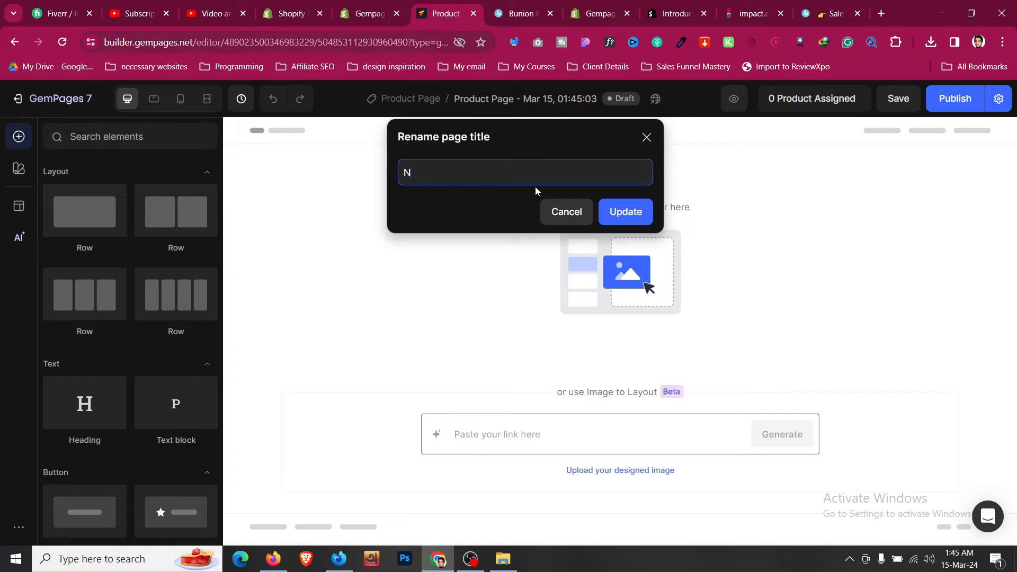
{"action": "key", "text": "BackSpace"}
{"action": "type", "text": "Bunion Flix"}
{"action": "left_click", "coordinate": [617, 211]}
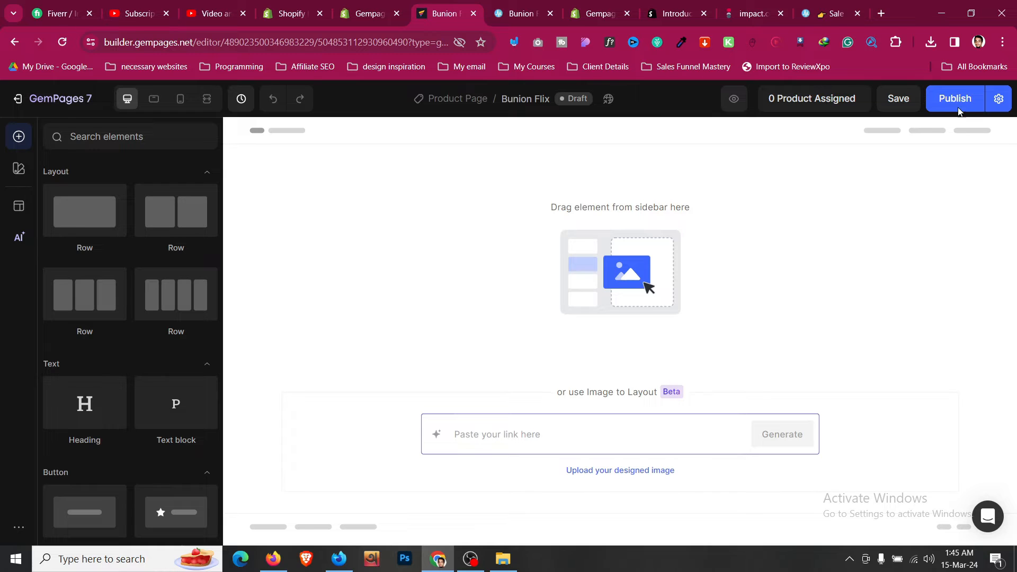
{"action": "left_click", "coordinate": [998, 99]}
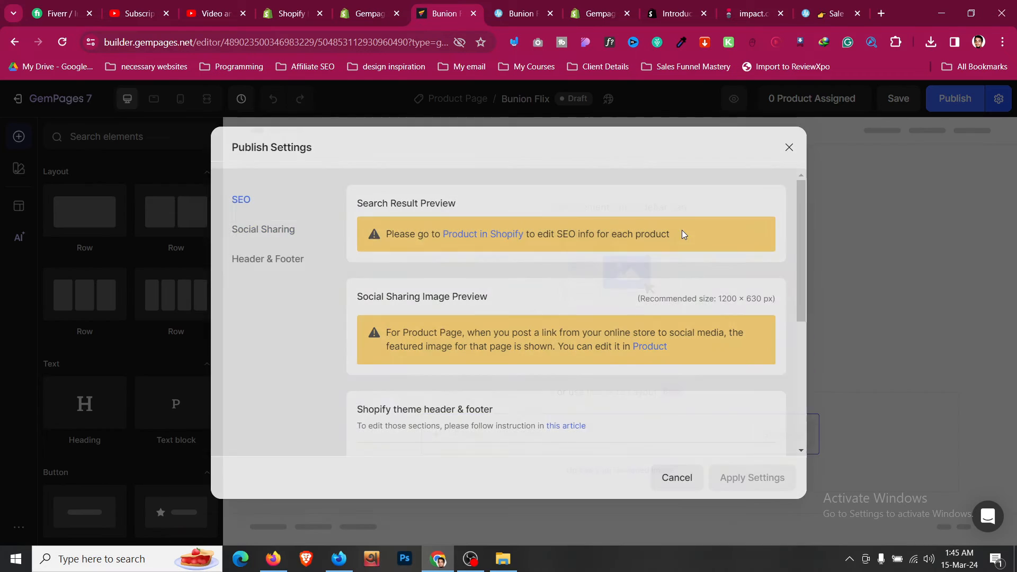
{"action": "scroll", "coordinate": [647, 294], "scroll_direction": "down", "scroll_amount": 3}
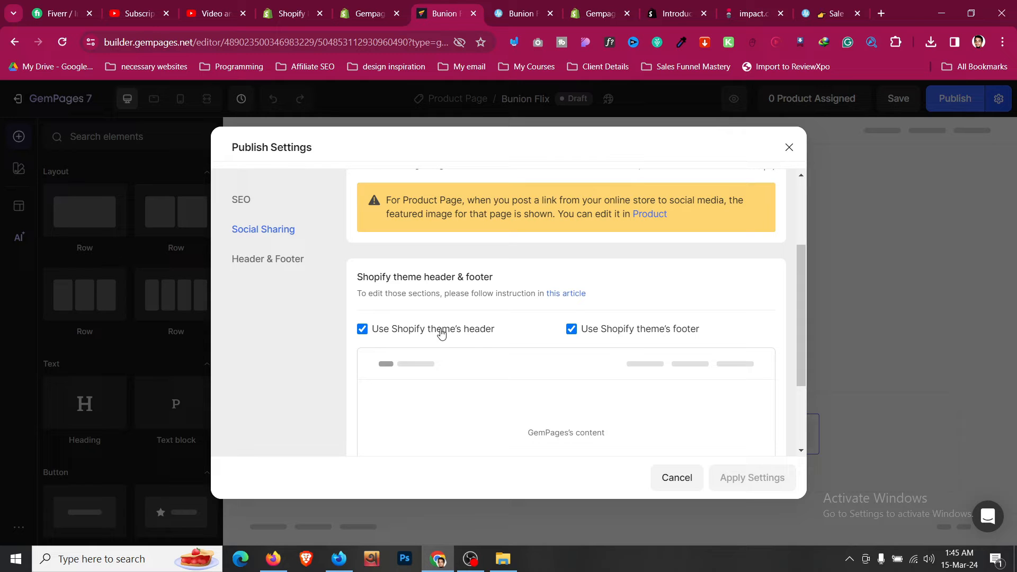
{"action": "scroll", "coordinate": [441, 333], "scroll_direction": "up", "scroll_amount": 3}
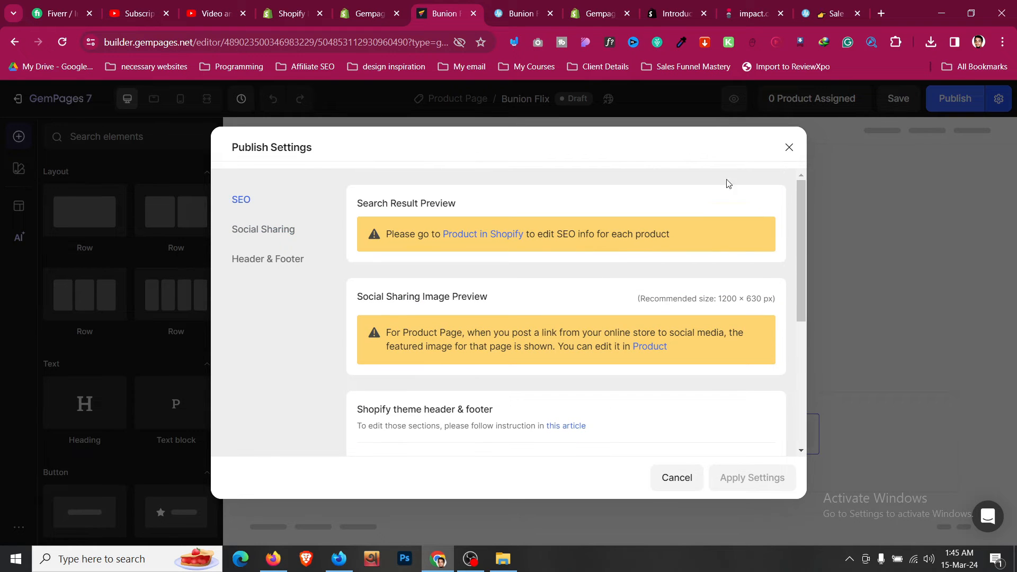
{"action": "left_click", "coordinate": [788, 147]}
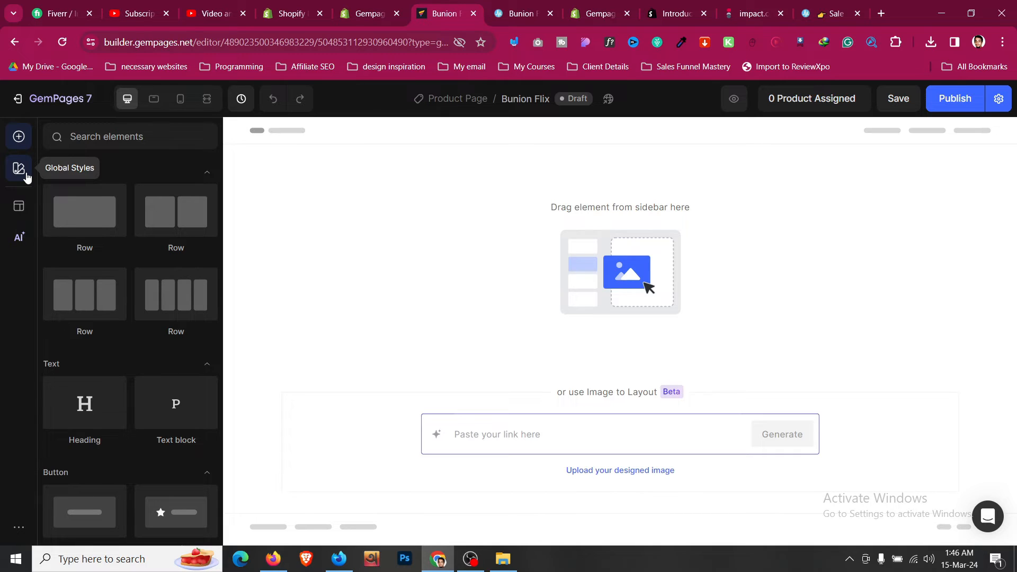
- Review the global fonts, keeping Montserrat for headings and Poppins for paragraphs
{"action": "left_click", "coordinate": [26, 174]}
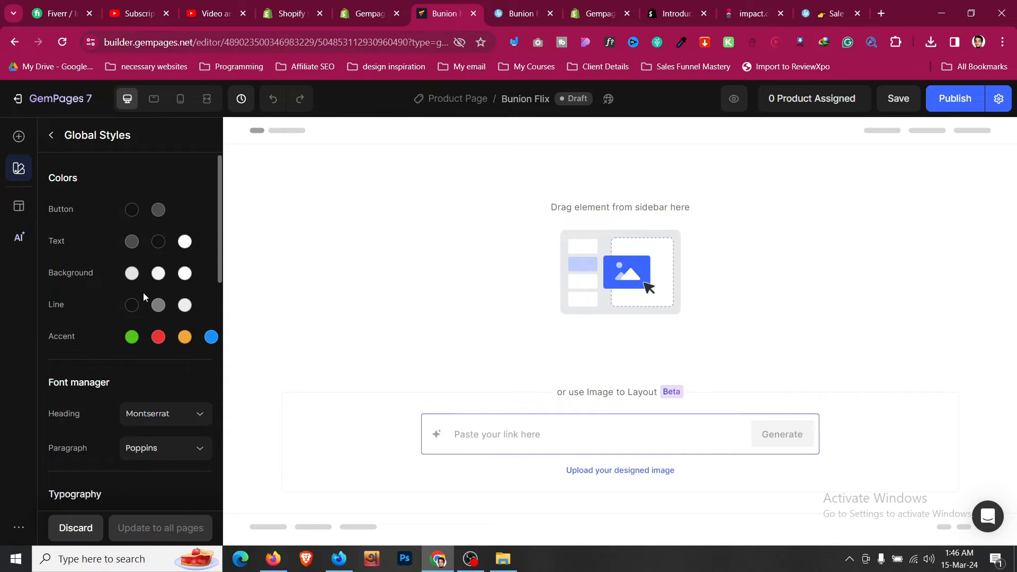
{"action": "scroll", "coordinate": [144, 297], "scroll_direction": "down", "scroll_amount": 1}
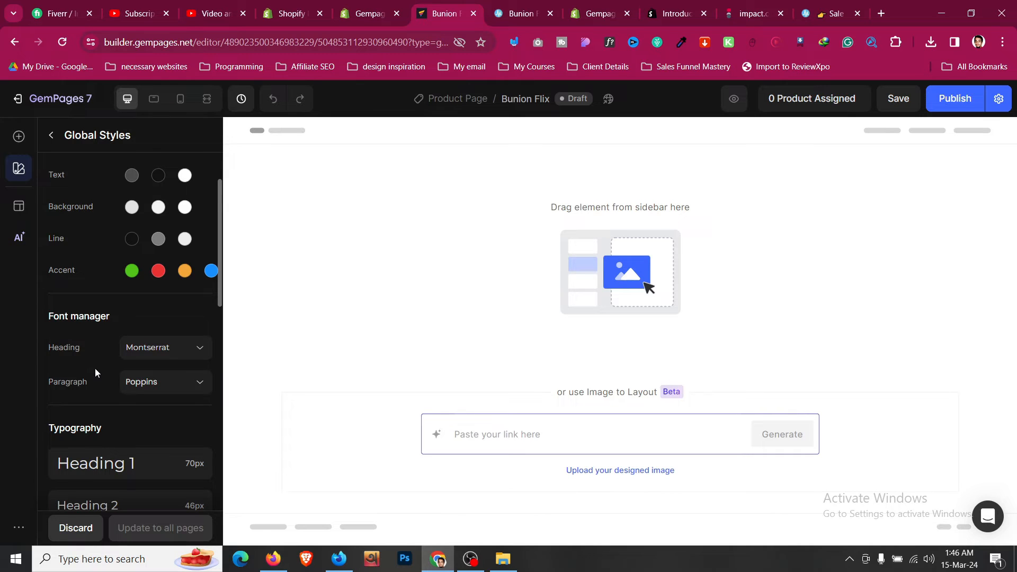
{"action": "scroll", "coordinate": [95, 368], "scroll_direction": "down", "scroll_amount": 2}
{"action": "scroll", "coordinate": [143, 302], "scroll_direction": "up", "scroll_amount": 1}
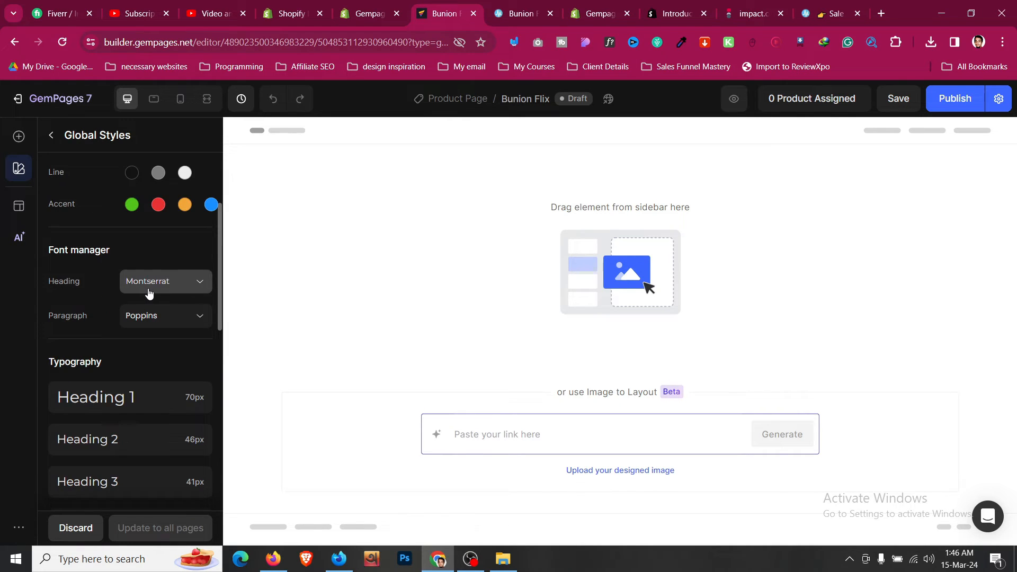
{"action": "left_click", "coordinate": [149, 292]}
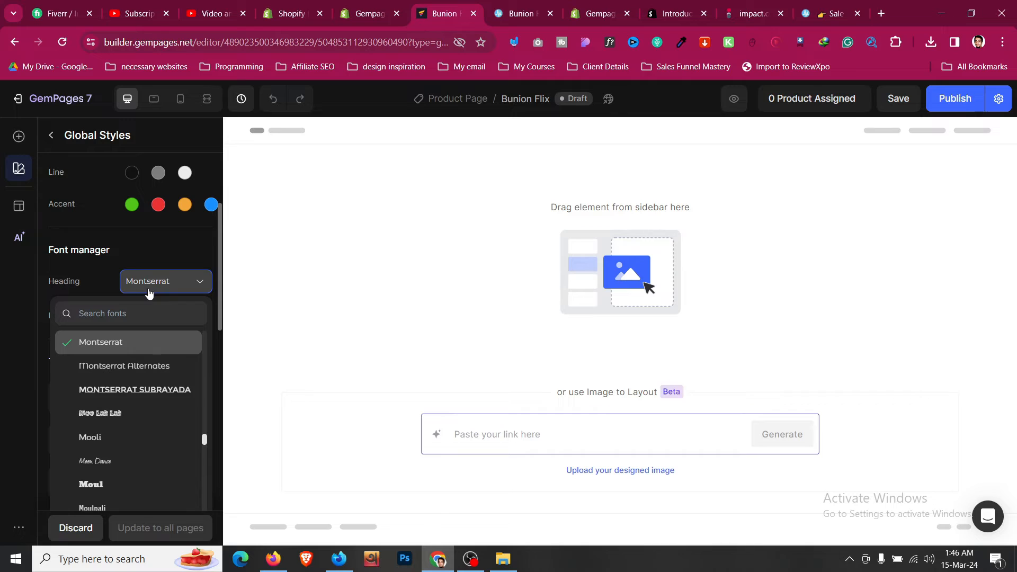
{"action": "left_click", "coordinate": [103, 281]}
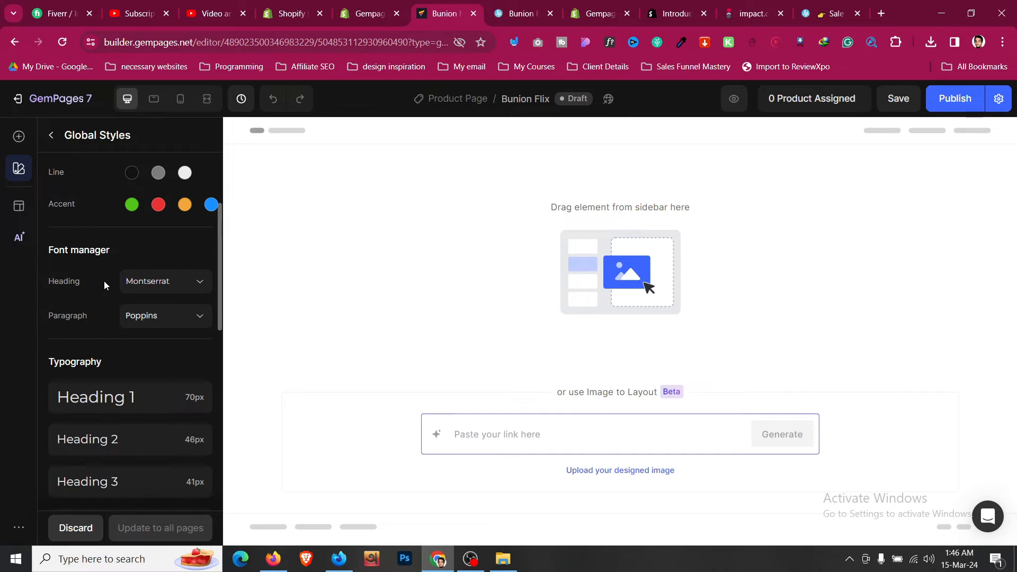
{"action": "left_click", "coordinate": [126, 318]}
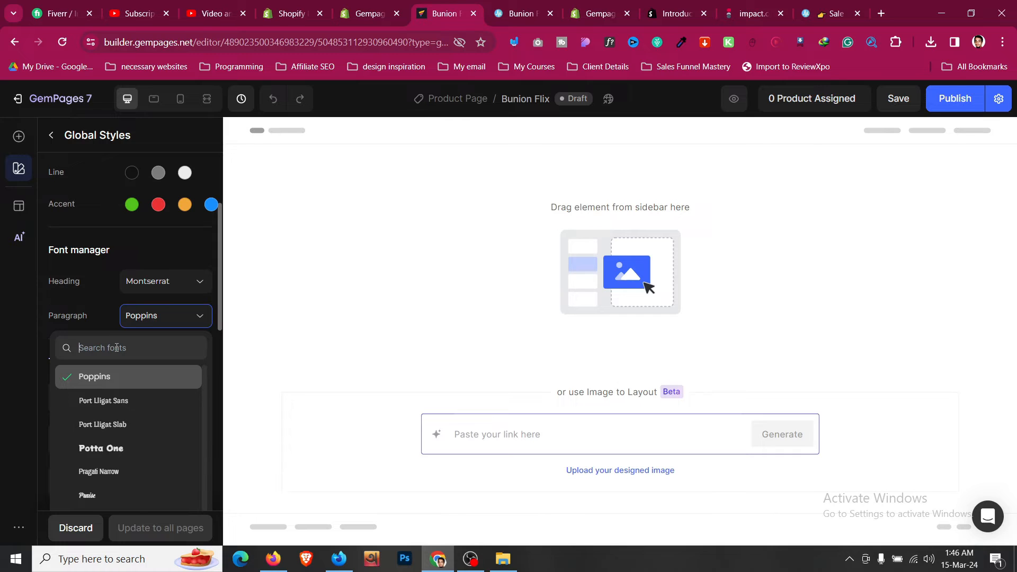
{"action": "left_click", "coordinate": [96, 314]}
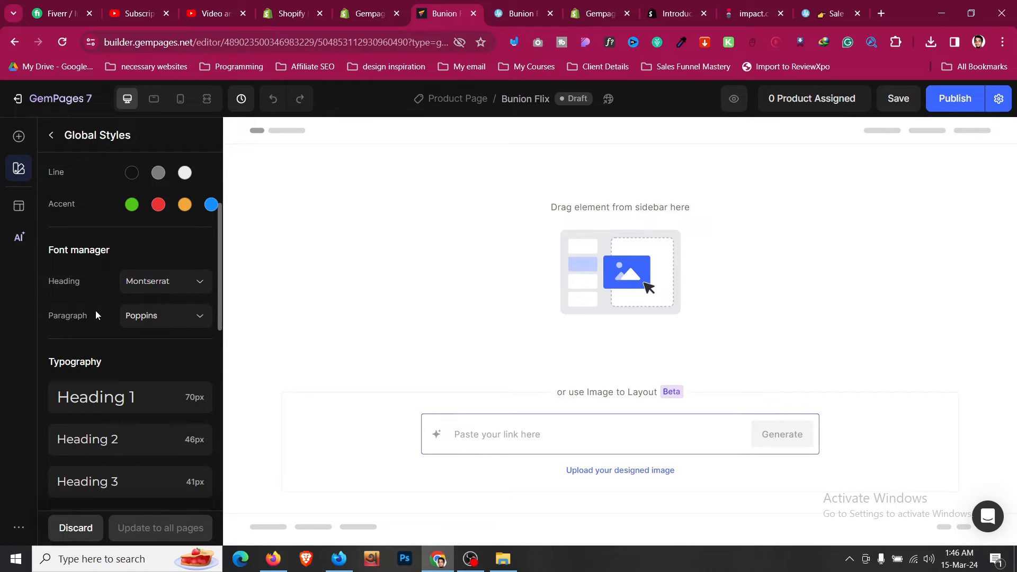
- Check Heading 2 typography for desktop, tablet and mobile, and reveal the remaining text styles
{"action": "scroll", "coordinate": [96, 314], "scroll_direction": "down", "scroll_amount": 3}
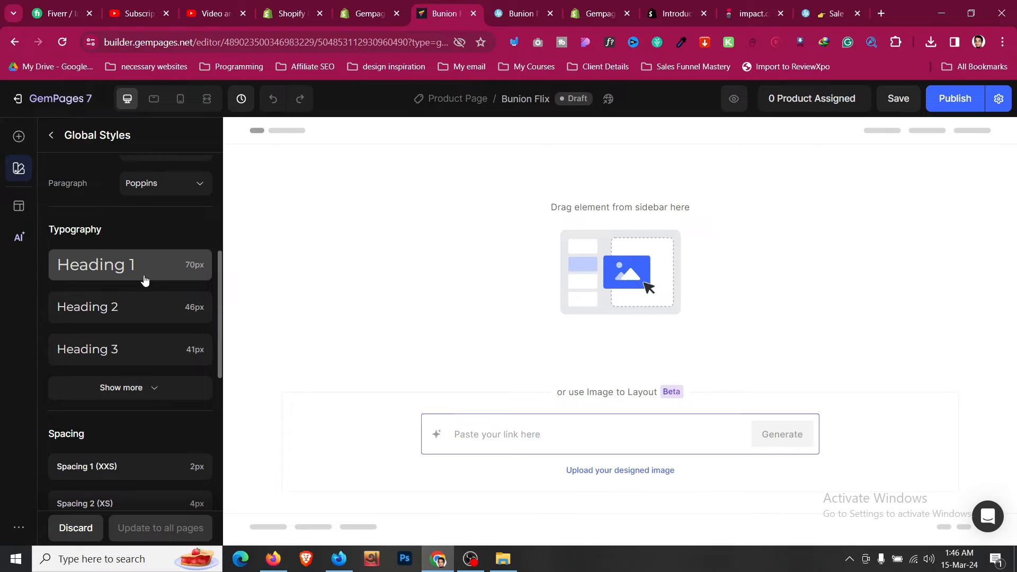
{"action": "left_click", "coordinate": [148, 309]}
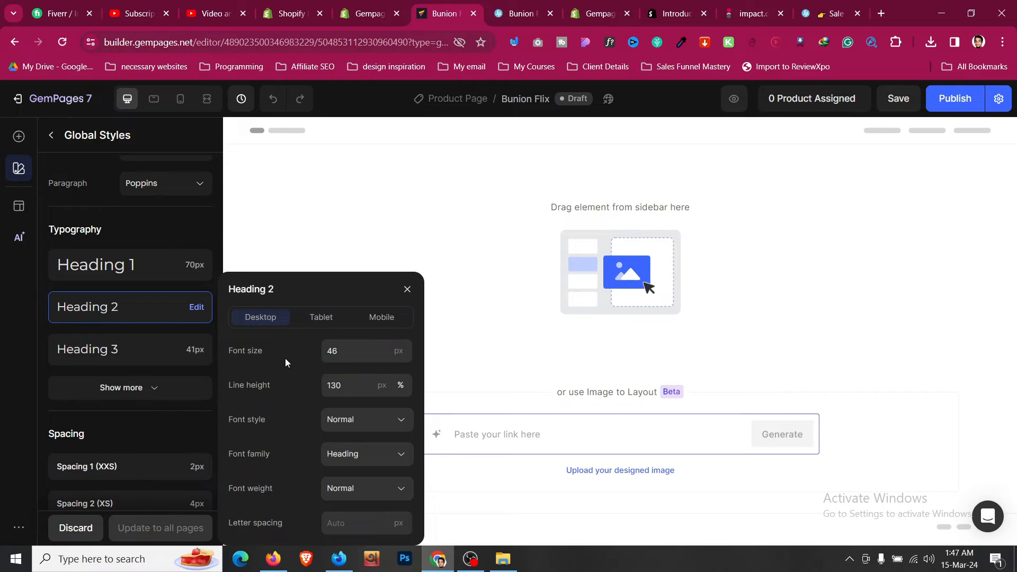
{"action": "left_click", "coordinate": [320, 320]}
{"action": "left_click", "coordinate": [378, 324]}
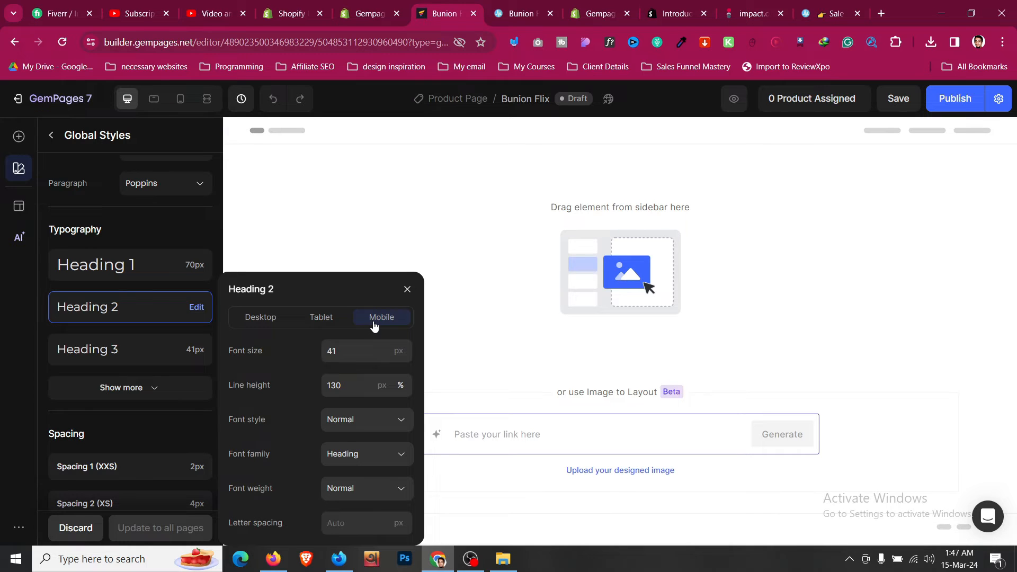
{"action": "left_click", "coordinate": [127, 390]}
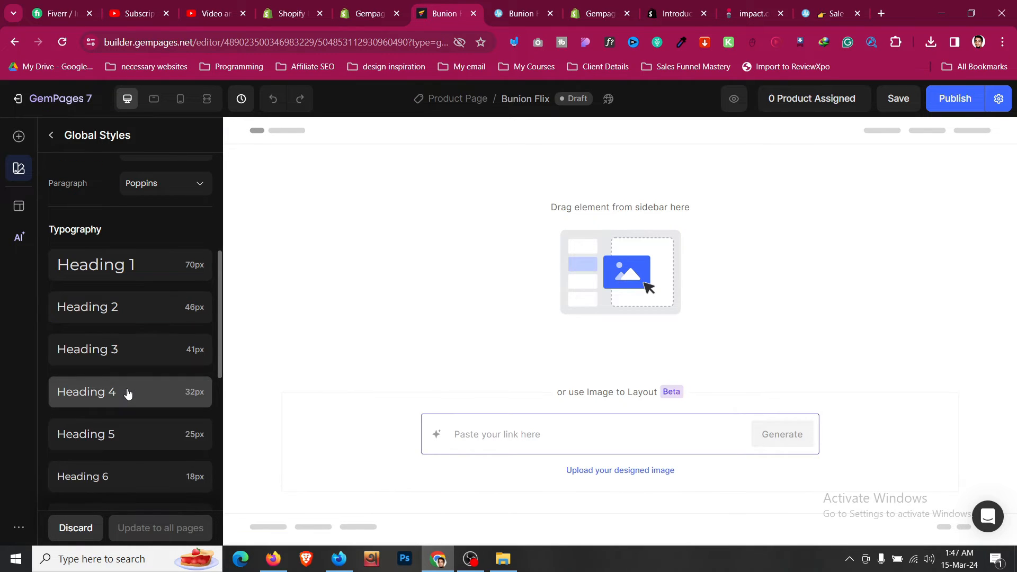
- Look through the full spacing scale, then go back to the Elements panel
{"action": "scroll", "coordinate": [127, 391], "scroll_direction": "down", "scroll_amount": 3}
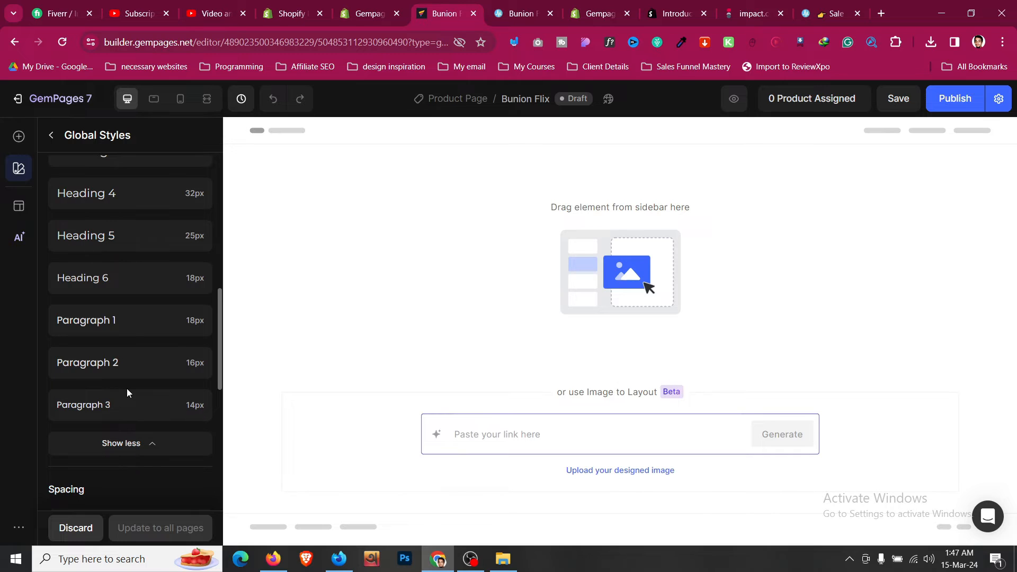
{"action": "scroll", "coordinate": [128, 392], "scroll_direction": "down", "scroll_amount": 6}
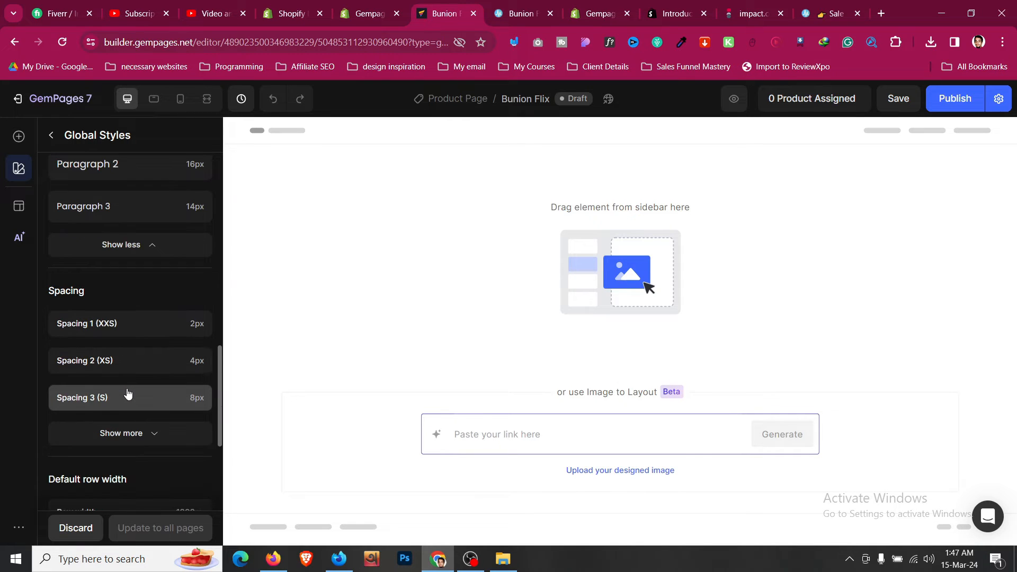
{"action": "scroll", "coordinate": [128, 392], "scroll_direction": "down", "scroll_amount": 2}
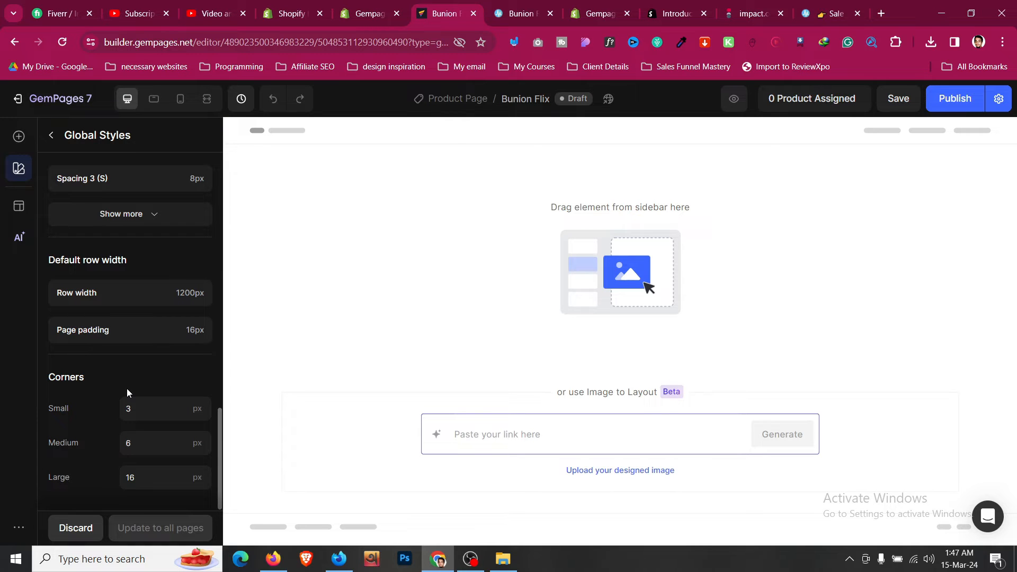
{"action": "scroll", "coordinate": [127, 392], "scroll_direction": "up", "scroll_amount": 5}
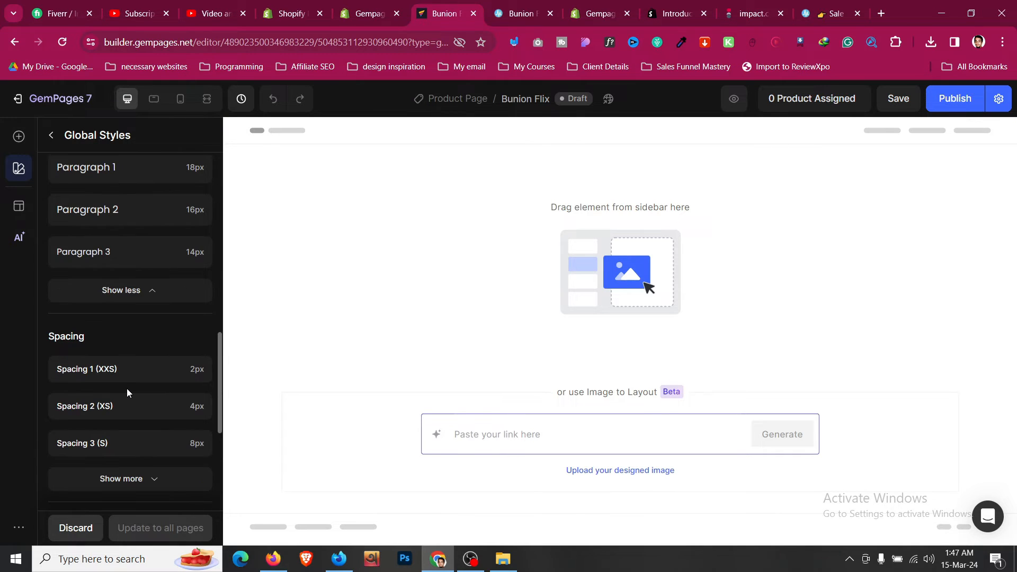
{"action": "scroll", "coordinate": [127, 392], "scroll_direction": "down", "scroll_amount": 3}
{"action": "left_click", "coordinate": [131, 347]}
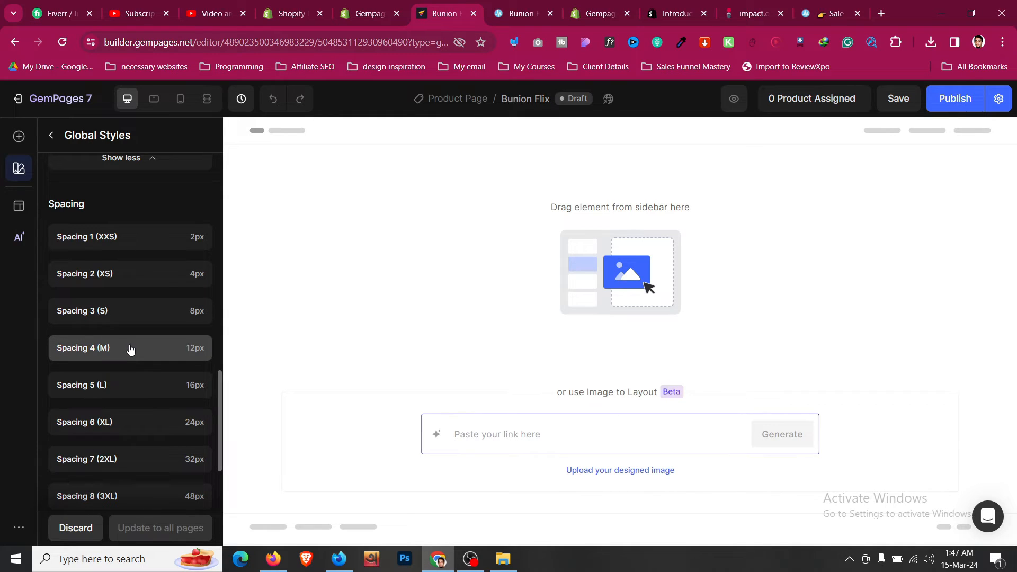
{"action": "scroll", "coordinate": [145, 286], "scroll_direction": "up", "scroll_amount": 10}
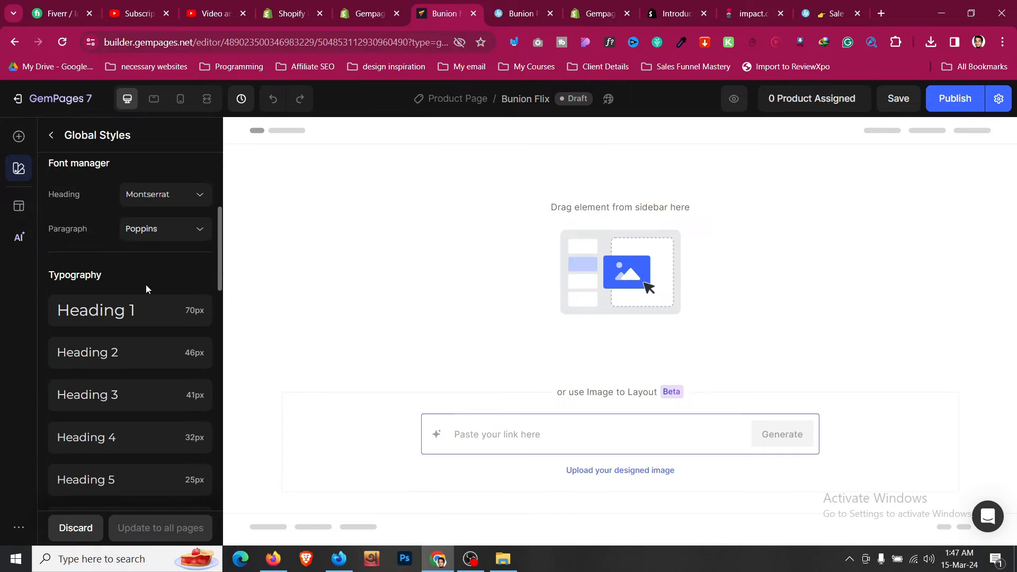
{"action": "left_click", "coordinate": [51, 139]}
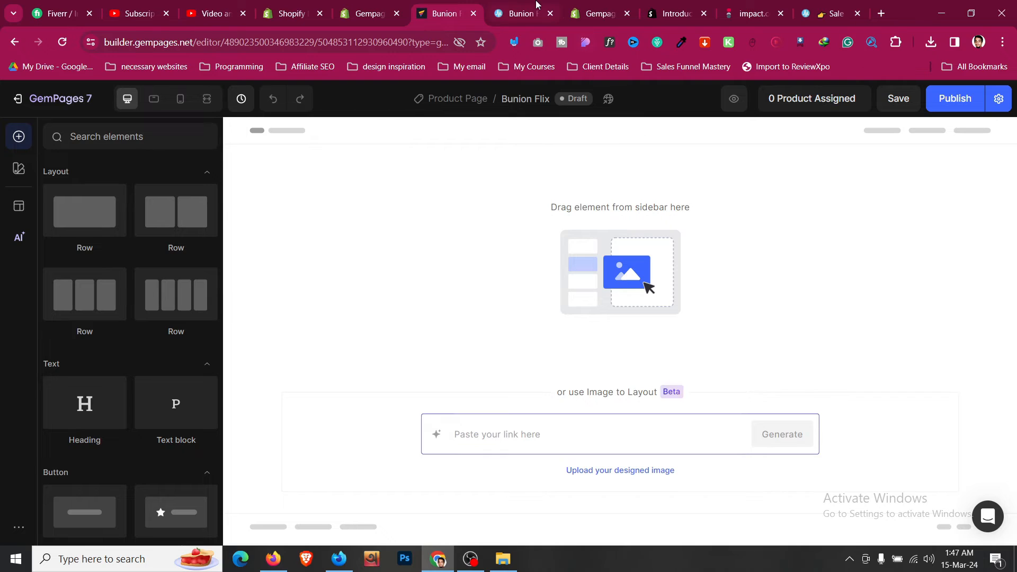
- Inspect the reference page's sale bar section in DevTools to find its background
{"action": "key", "text": "ctrl+Tab"}
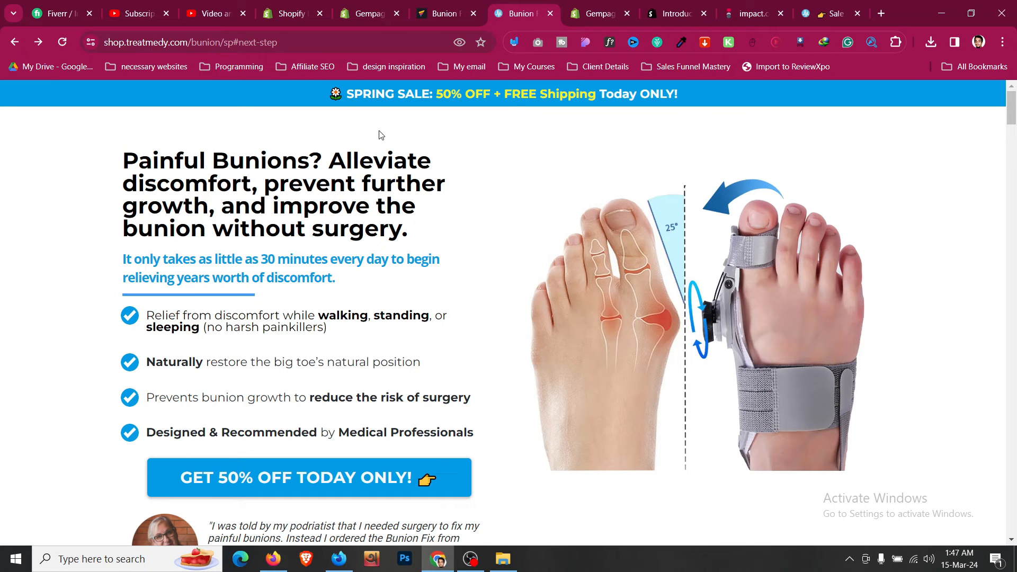
{"action": "right_click", "coordinate": [238, 104]}
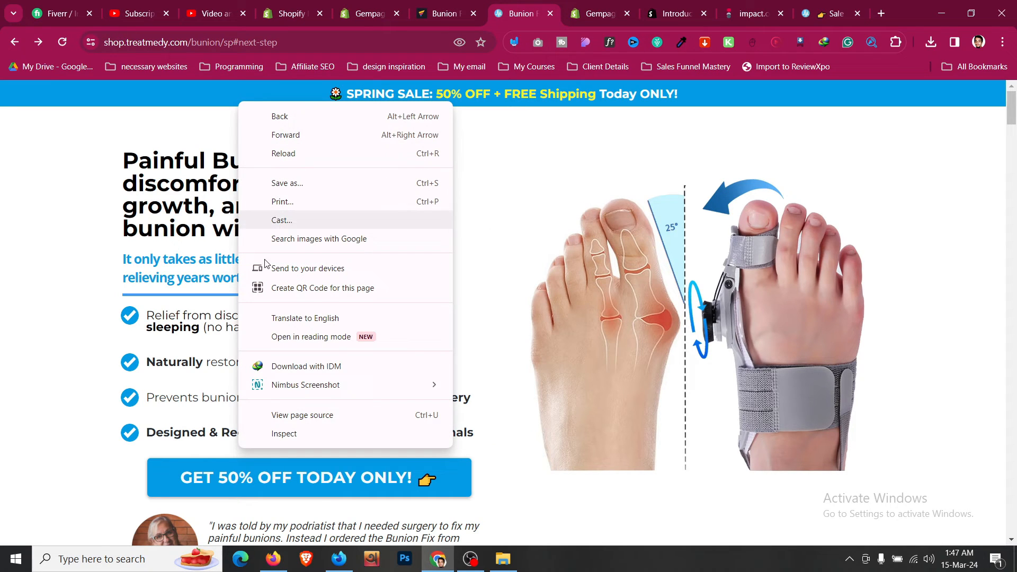
{"action": "left_click", "coordinate": [333, 435]}
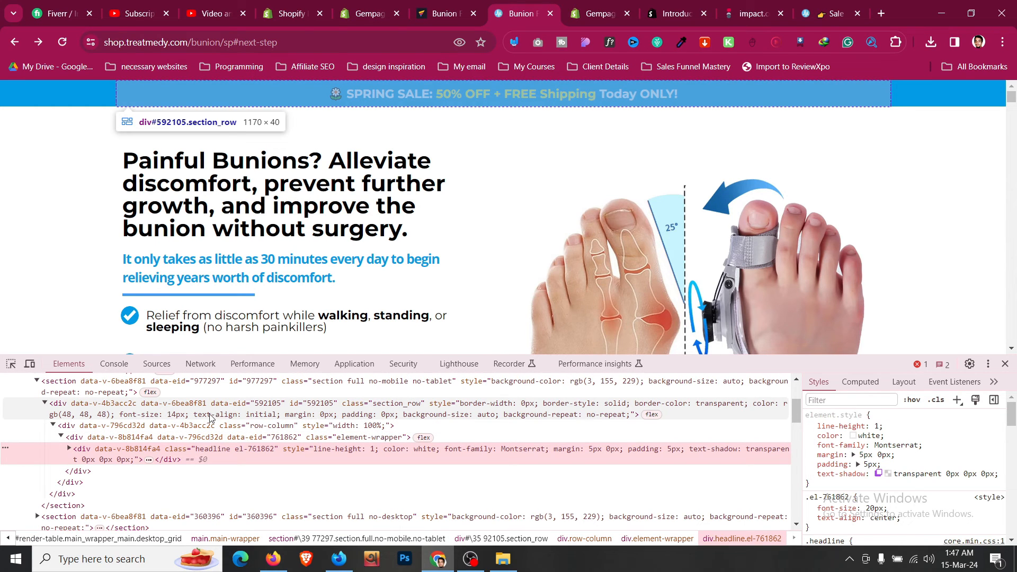
{"action": "left_click", "coordinate": [126, 435]}
{"action": "left_click", "coordinate": [103, 409]}
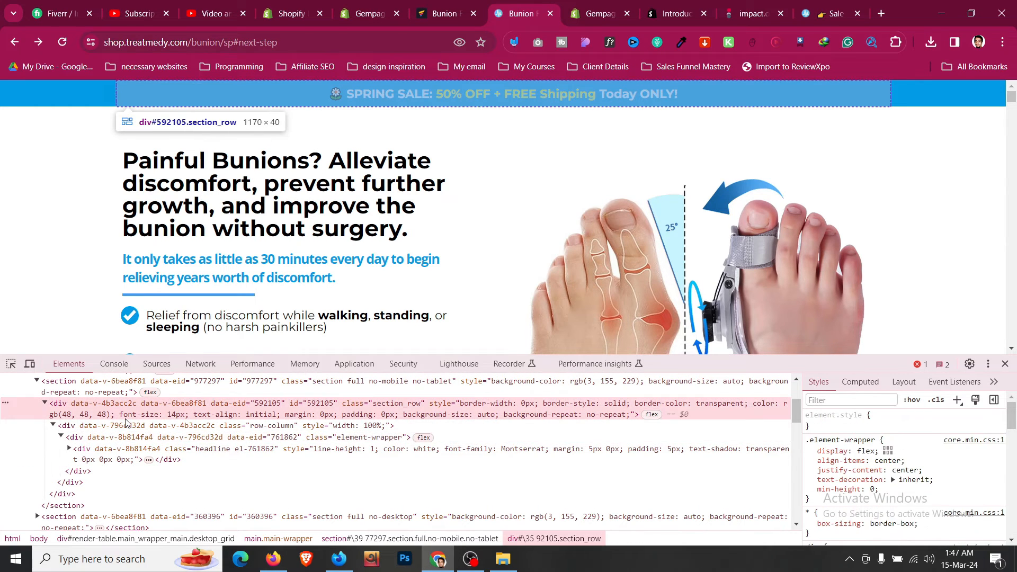
{"action": "left_click", "coordinate": [100, 398]}
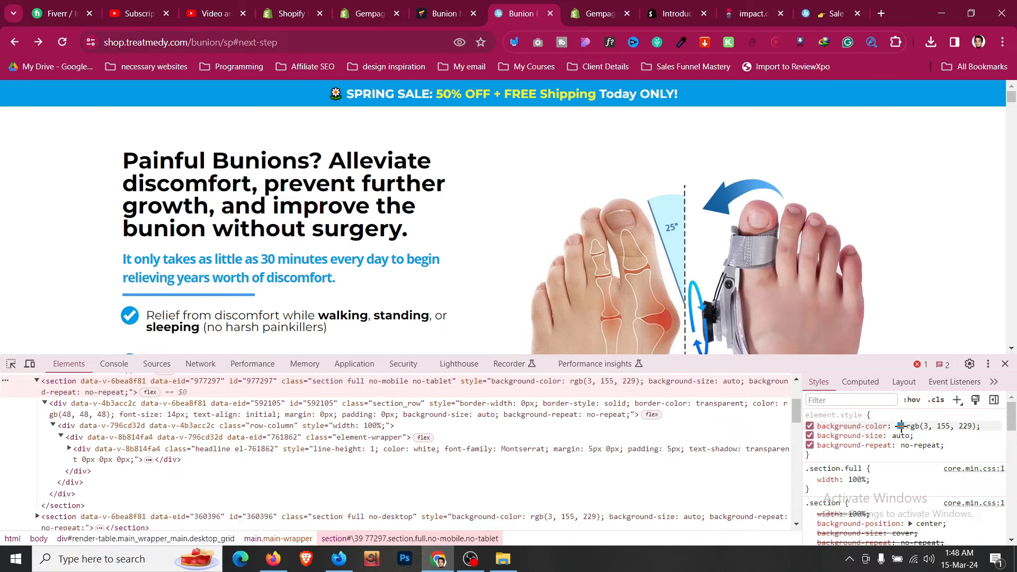
- Copy the sale bar background as hex #039be5 and drop a one-column row onto the GemPages canvas
{"action": "left_click", "coordinate": [899, 426]}
{"action": "left_click", "coordinate": [901, 426]}
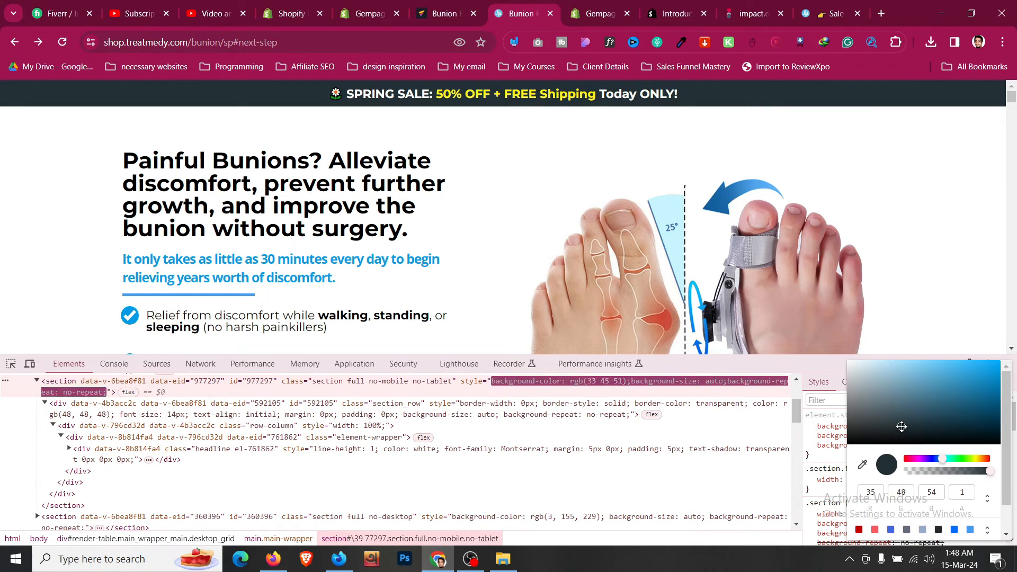
{"action": "left_click", "coordinate": [62, 42]}
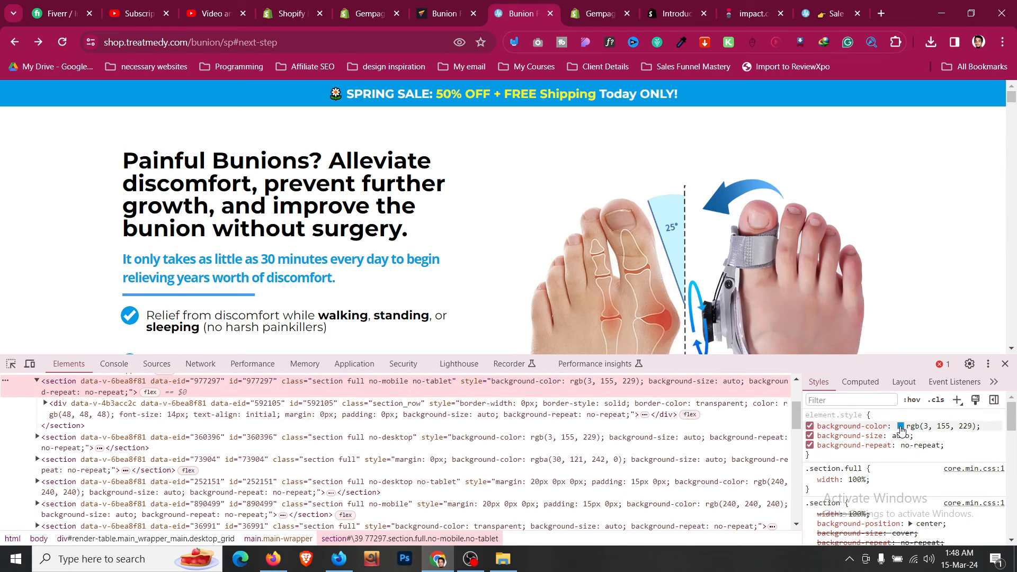
{"action": "left_click", "coordinate": [900, 426]}
{"action": "left_click", "coordinate": [992, 498]}
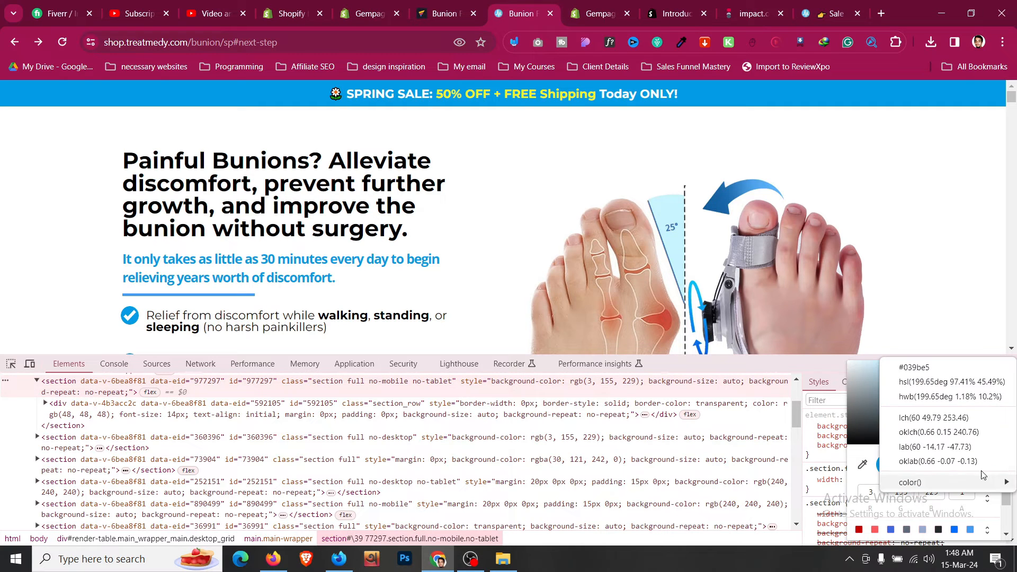
{"action": "left_click", "coordinate": [944, 370]}
{"action": "triple_click", "coordinate": [941, 490]}
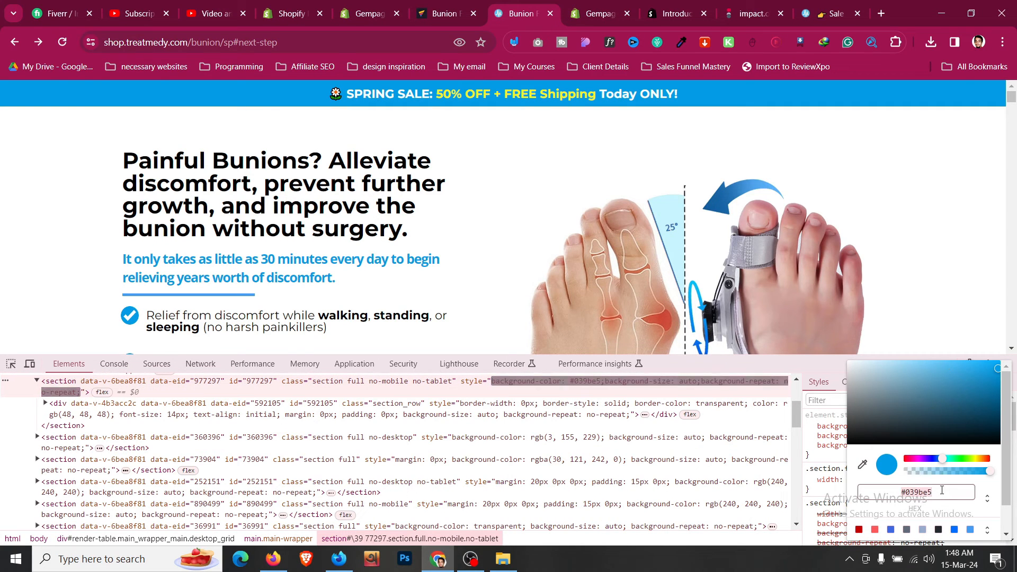
{"action": "left_click", "coordinate": [452, 4]}
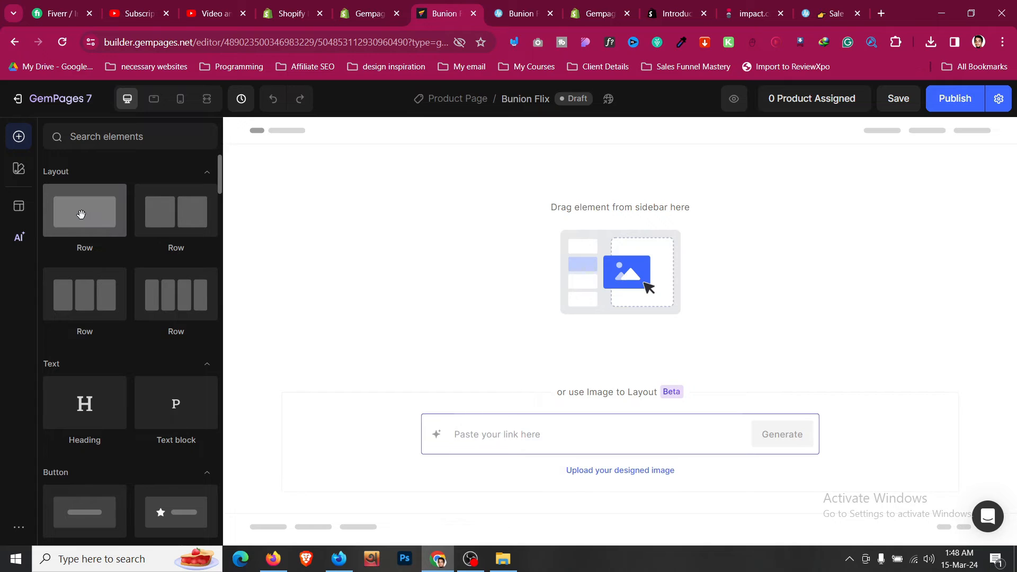
{"action": "left_click_drag", "start_coordinate": [81, 216], "coordinate": [418, 152]}
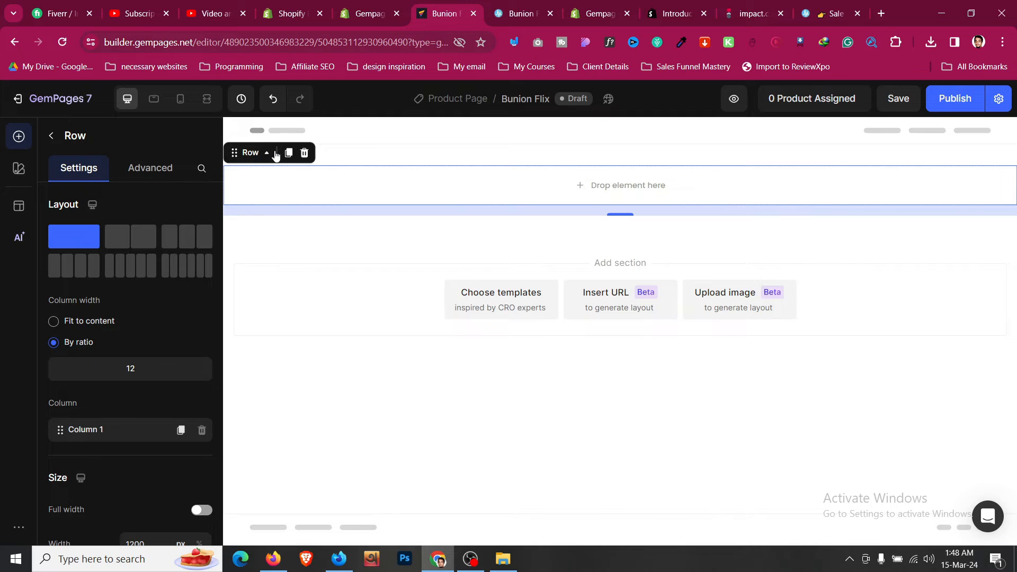
- Paste #039BE5 as Section 1's background colour so the row shows the sale bar blue
{"action": "left_click", "coordinate": [373, 162]}
{"action": "right_click", "coordinate": [373, 161]}
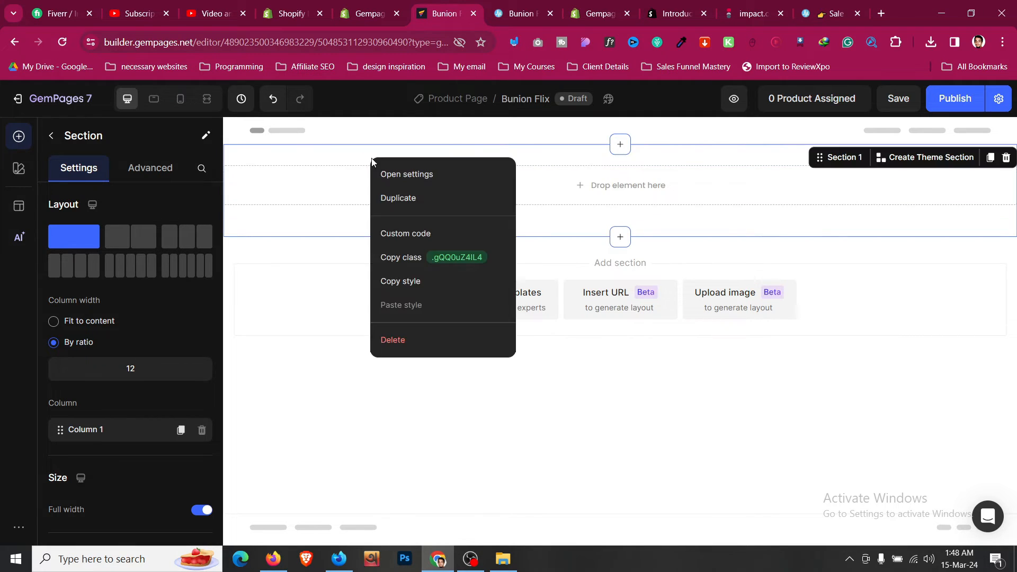
{"action": "left_click", "coordinate": [321, 198]}
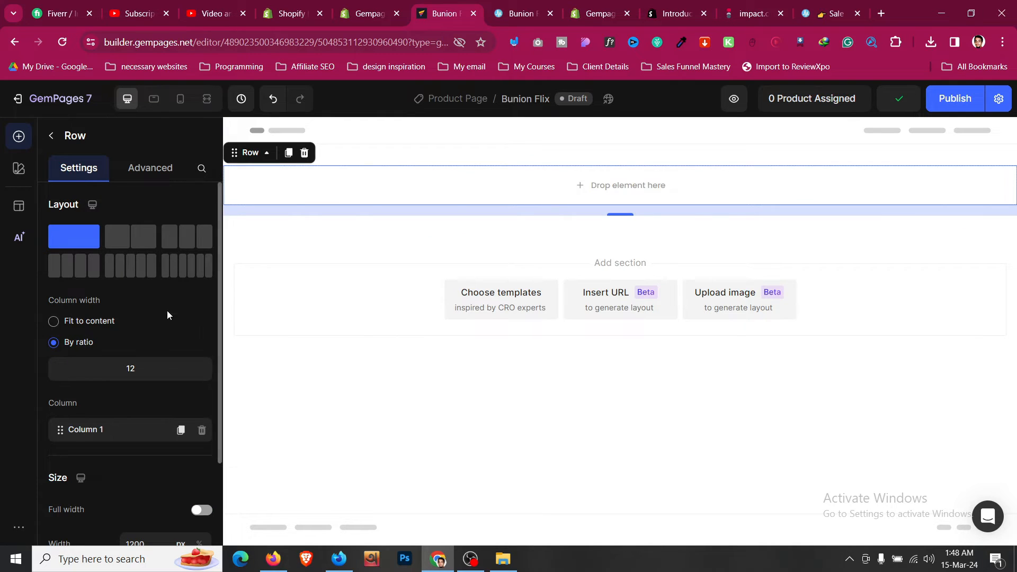
{"action": "scroll", "coordinate": [167, 311], "scroll_direction": "down", "scroll_amount": 1}
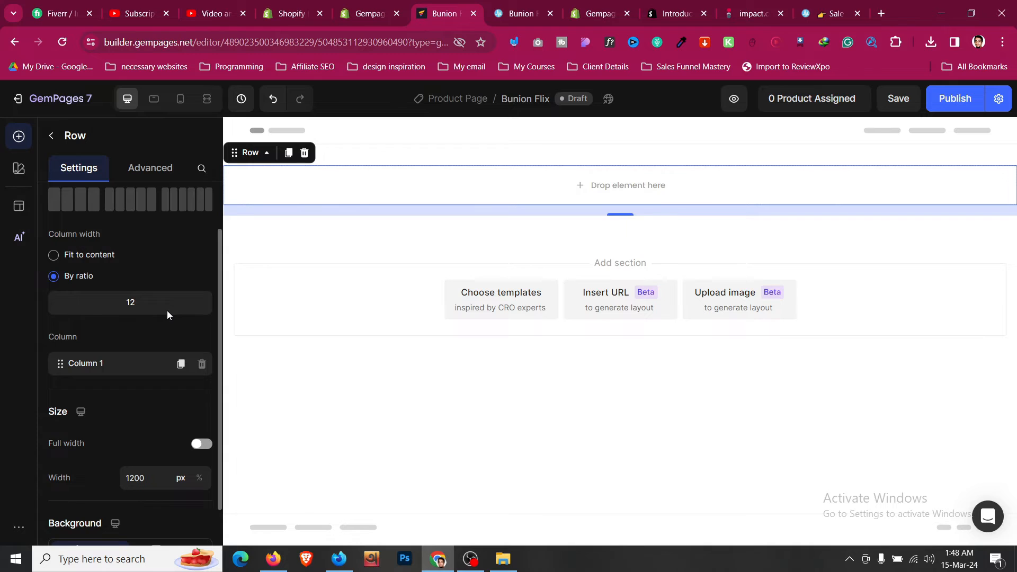
{"action": "scroll", "coordinate": [167, 310], "scroll_direction": "up", "scroll_amount": 1}
{"action": "left_click", "coordinate": [415, 159]}
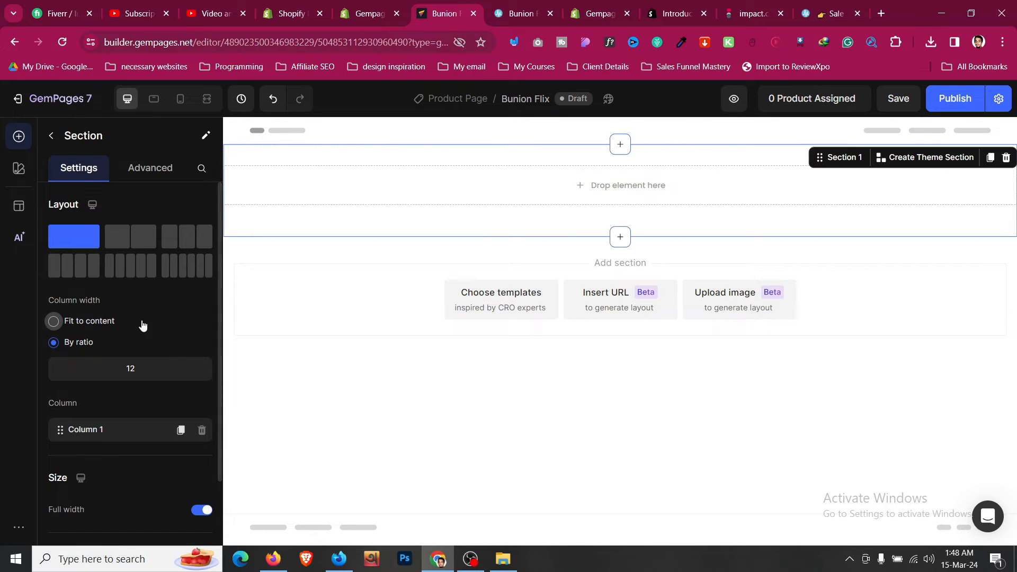
{"action": "scroll", "coordinate": [141, 323], "scroll_direction": "down", "scroll_amount": 2}
{"action": "left_click", "coordinate": [201, 476]}
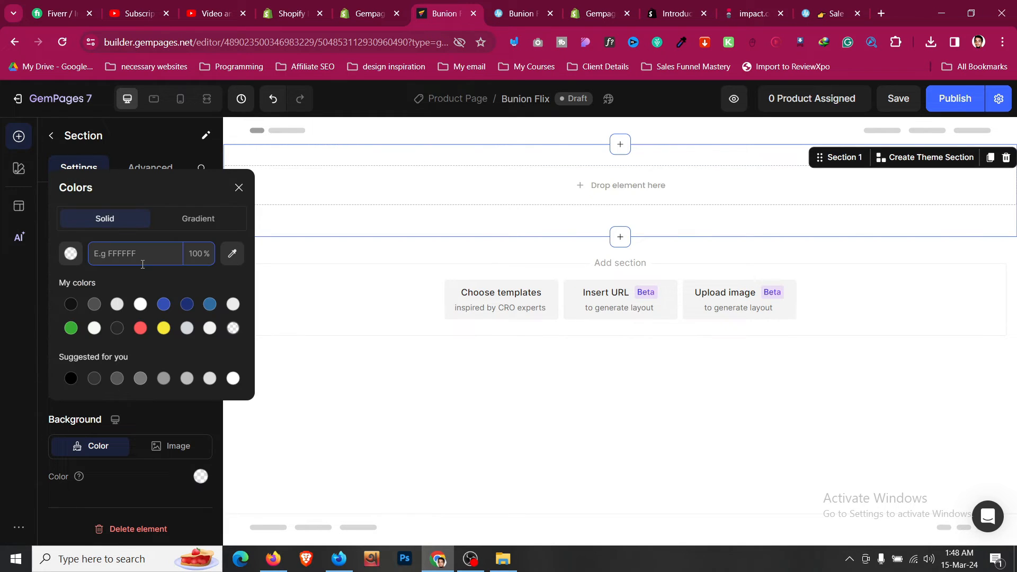
{"action": "type", "text": "039BE5"}
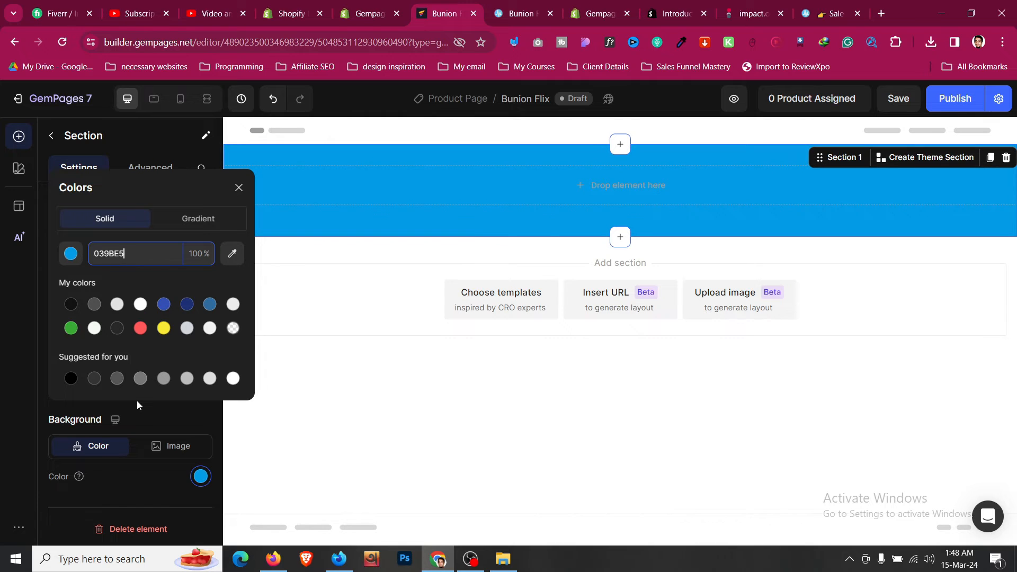
{"action": "left_click", "coordinate": [164, 410]}
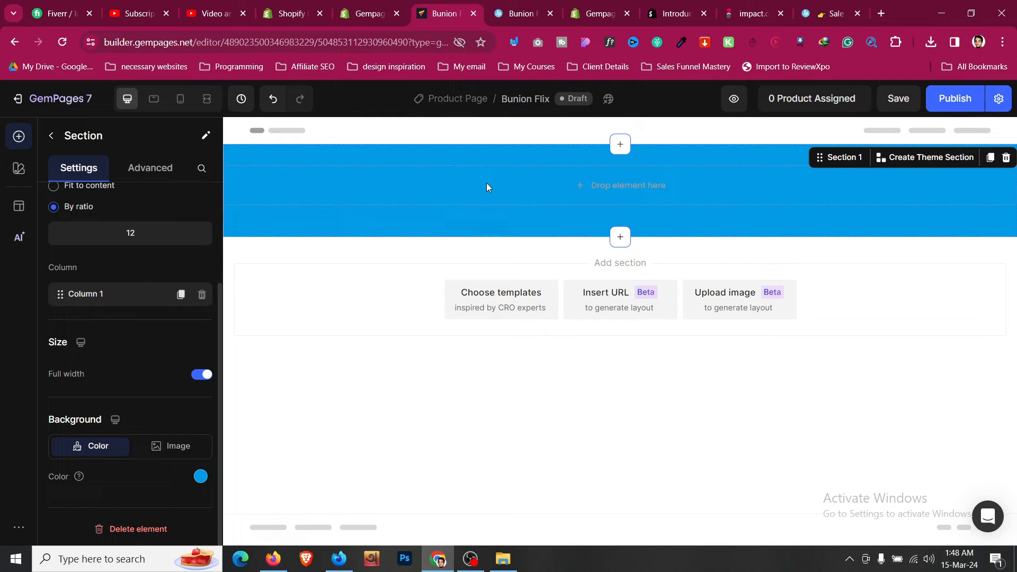
{"action": "left_click", "coordinate": [537, 5]}
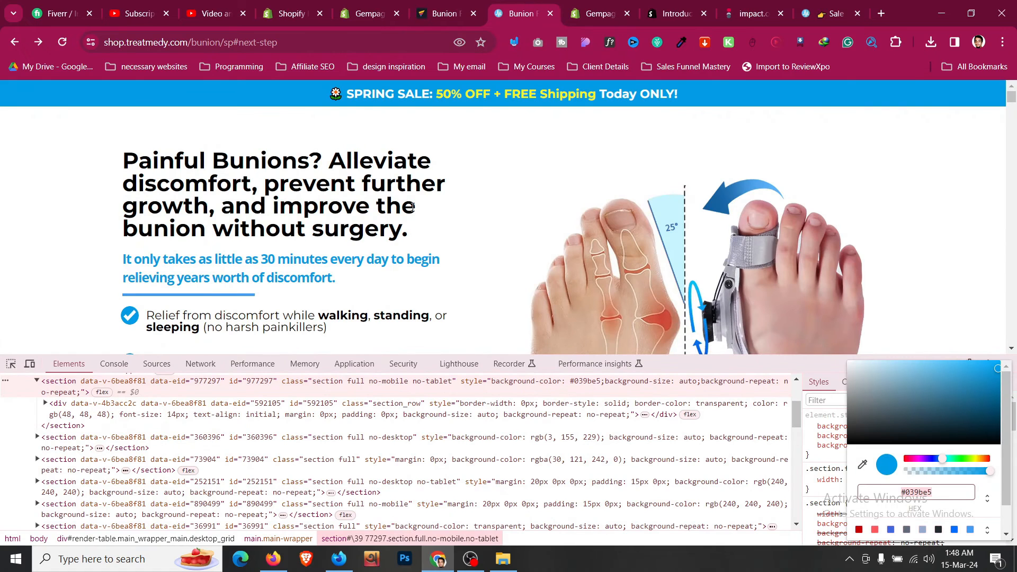
- Copy the sale bar's text line from the reference landing page
{"action": "triple_click", "coordinate": [438, 95]}
{"action": "right_click", "coordinate": [449, 101]}
{"action": "left_click", "coordinate": [454, 109]}
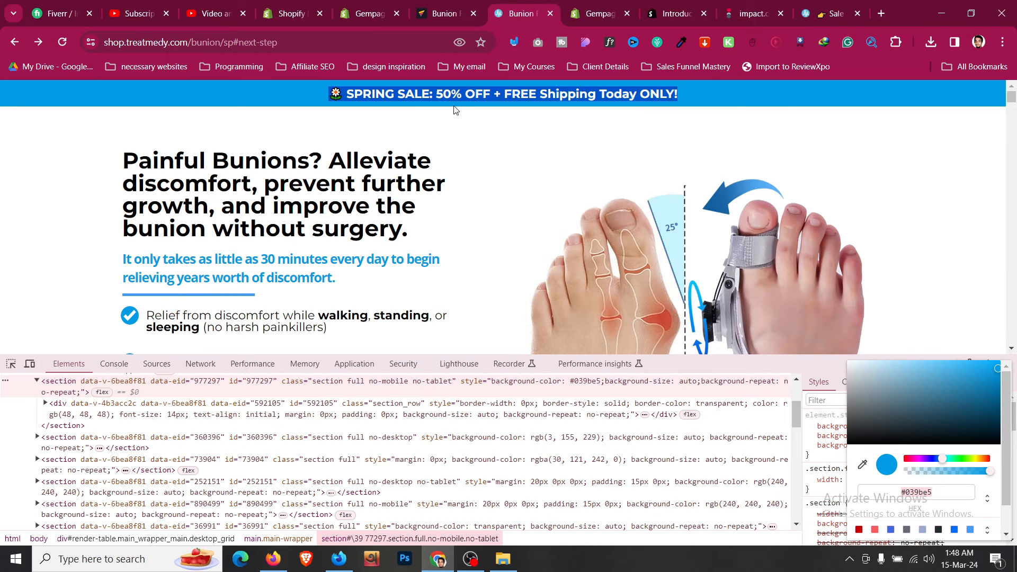
{"action": "right_click", "coordinate": [450, 96]}
{"action": "left_click", "coordinate": [458, 107]}
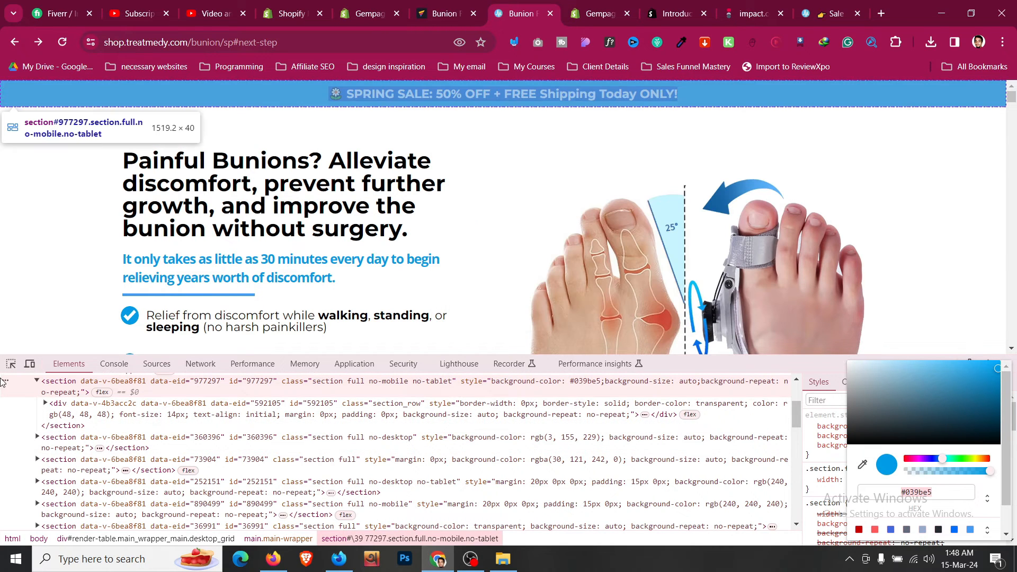
- Inspect the sale bar headline's styles: white Montserrat, 20px, centred
{"action": "left_click", "coordinate": [11, 363]}
{"action": "left_click", "coordinate": [362, 85]}
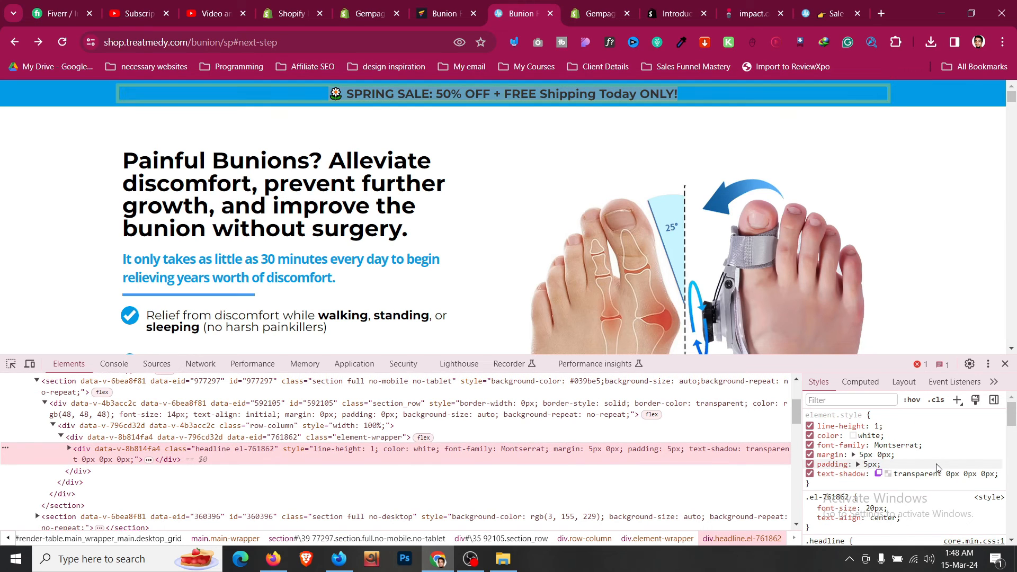
{"action": "scroll", "coordinate": [936, 468], "scroll_direction": "down", "scroll_amount": 2}
{"action": "left_click", "coordinate": [437, 5]}
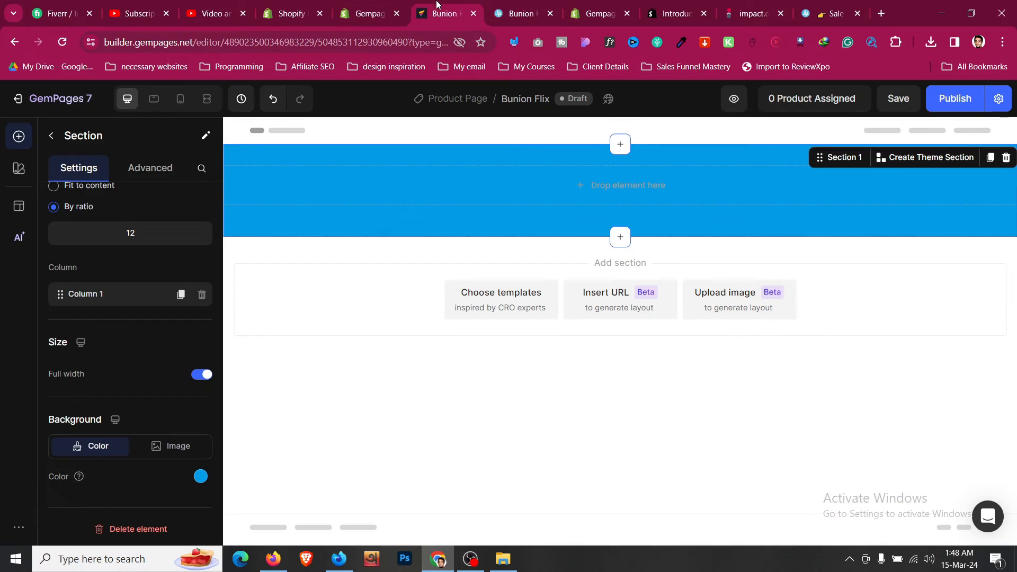
- Browse the element library and add a Text block into the blue section
{"action": "left_click", "coordinate": [51, 135]}
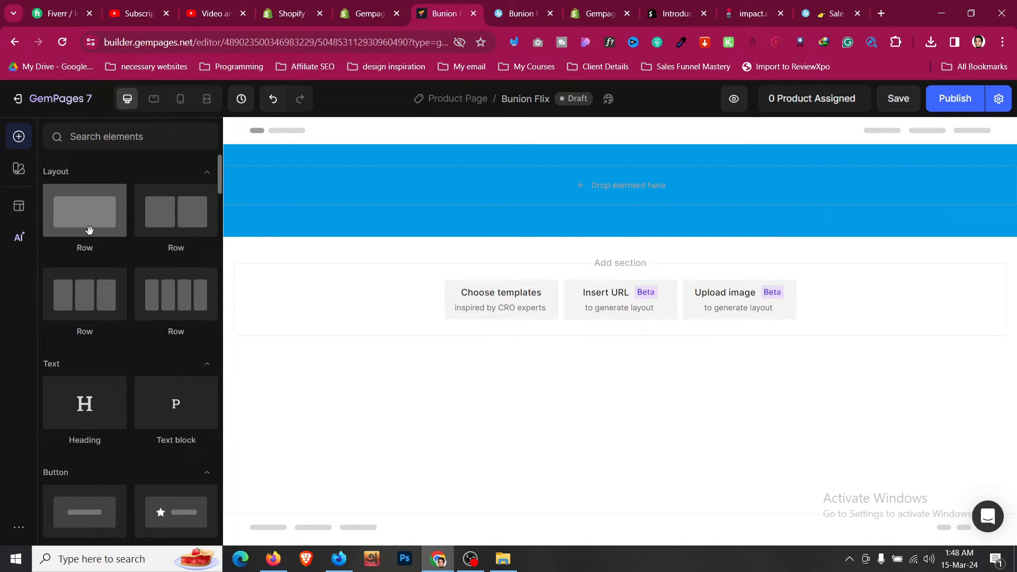
{"action": "scroll", "coordinate": [89, 229], "scroll_direction": "down", "scroll_amount": 1}
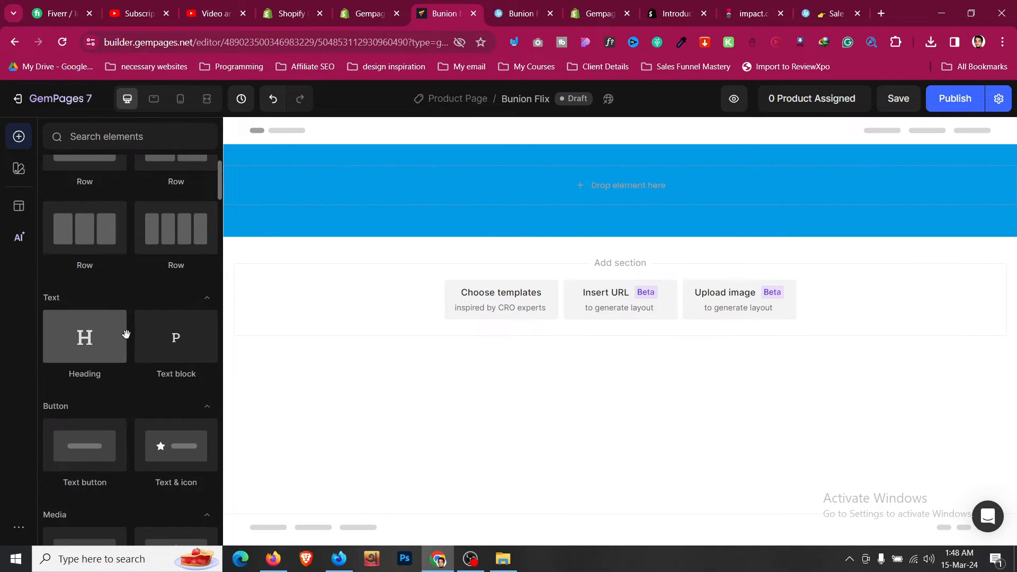
{"action": "scroll", "coordinate": [127, 337], "scroll_direction": "down", "scroll_amount": 1}
{"action": "scroll", "coordinate": [130, 339], "scroll_direction": "down", "scroll_amount": 1}
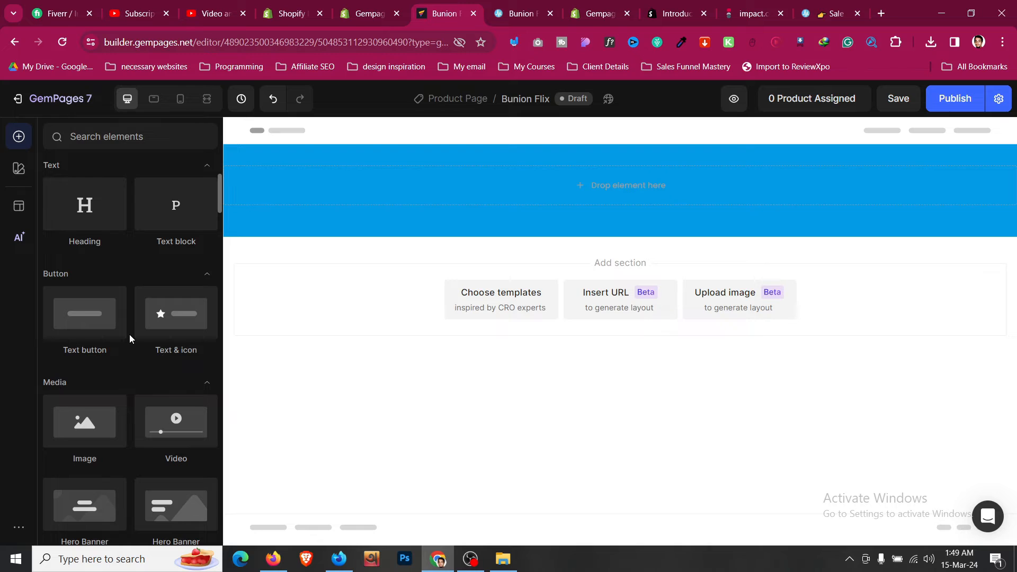
{"action": "left_click", "coordinate": [159, 141]}
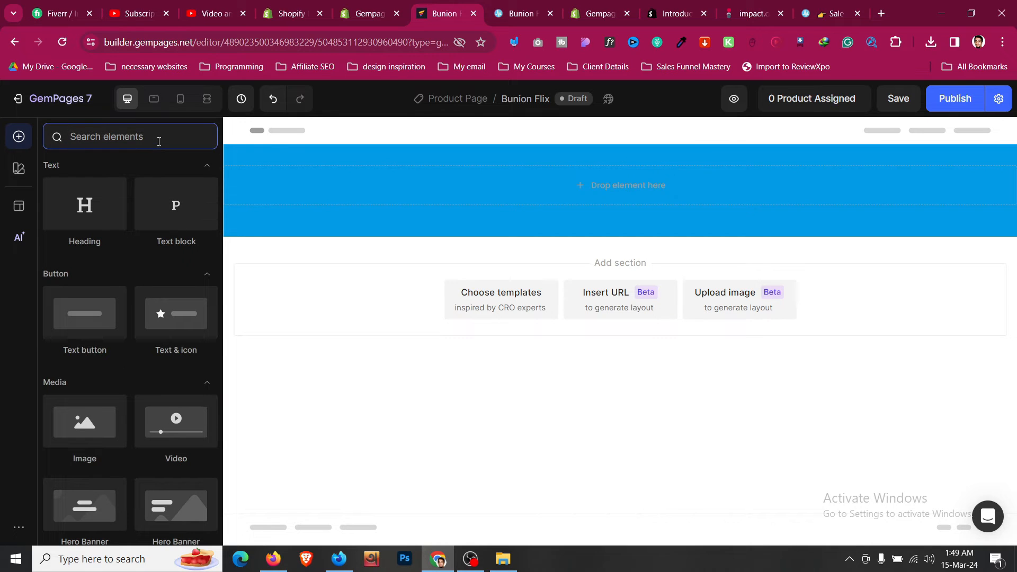
{"action": "type", "text": "car"}
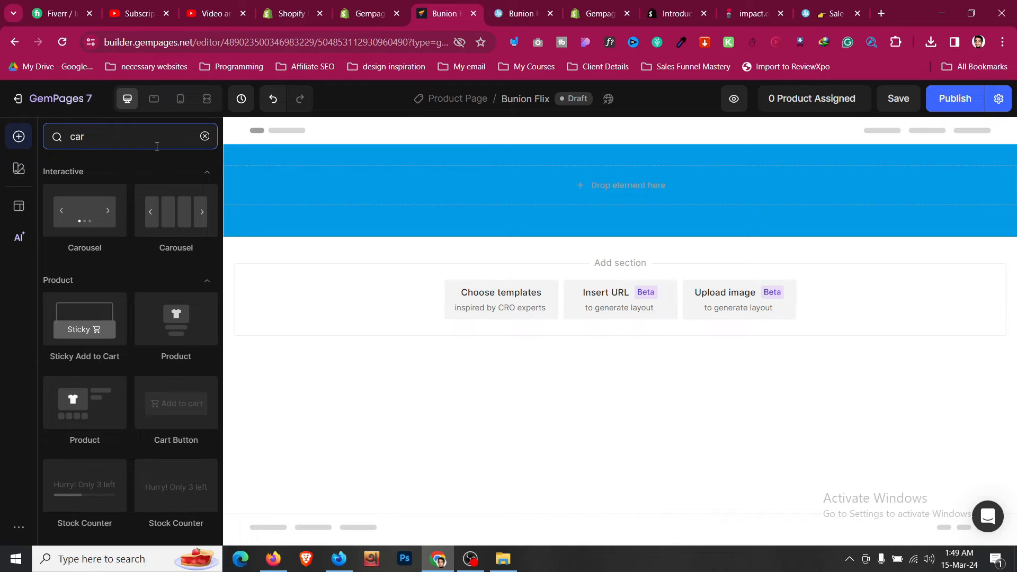
{"action": "double_click", "coordinate": [160, 147]}
{"action": "type", "text": "produ"}
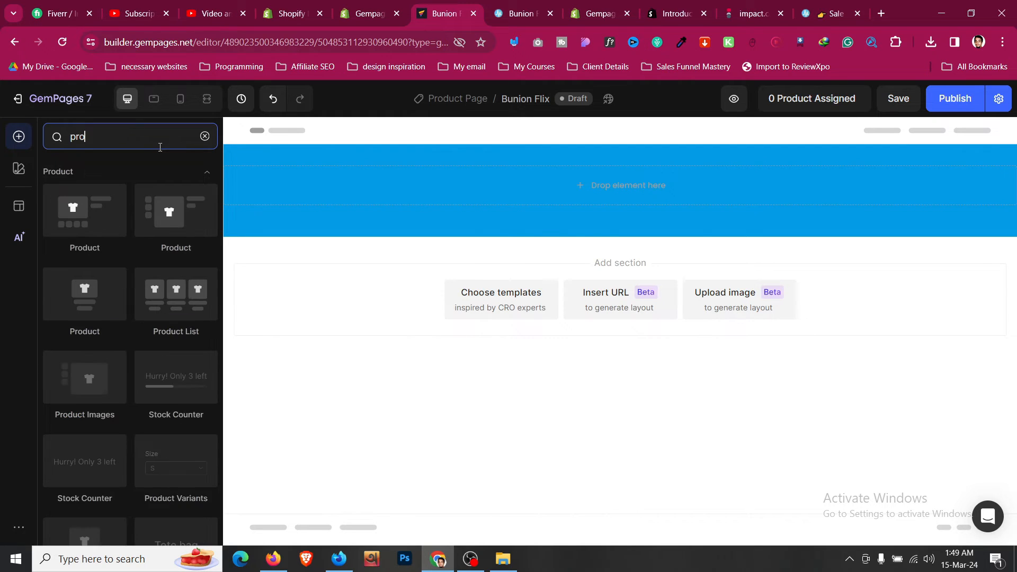
{"action": "key", "text": "BackSpace"}
{"action": "key", "text": "BackSpace"}
{"action": "key", "text": "BackSpace"}
{"action": "key", "text": "BackSpace"}
{"action": "key", "text": "BackSpace"}
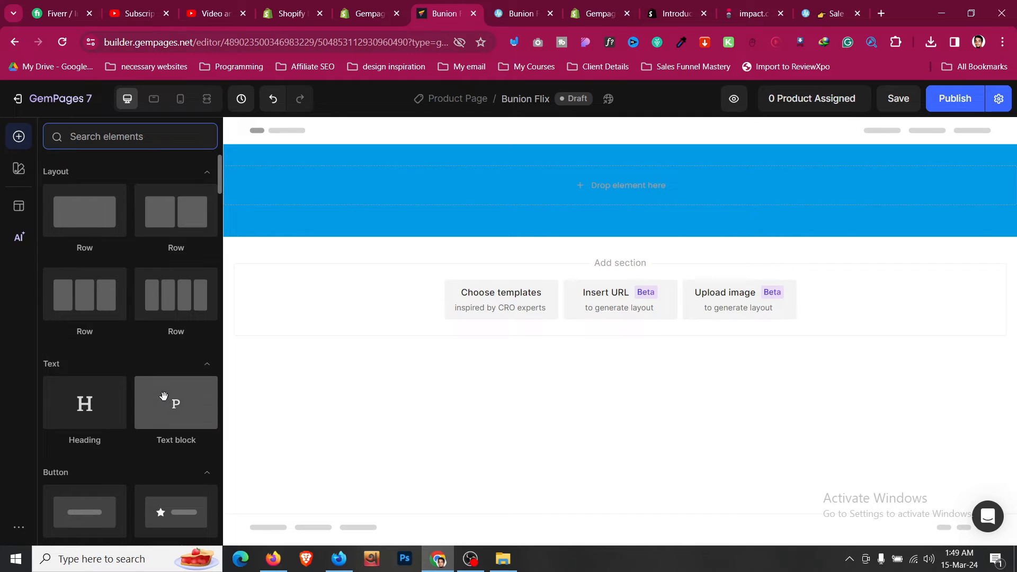
{"action": "left_click_drag", "start_coordinate": [172, 404], "coordinate": [463, 192]}
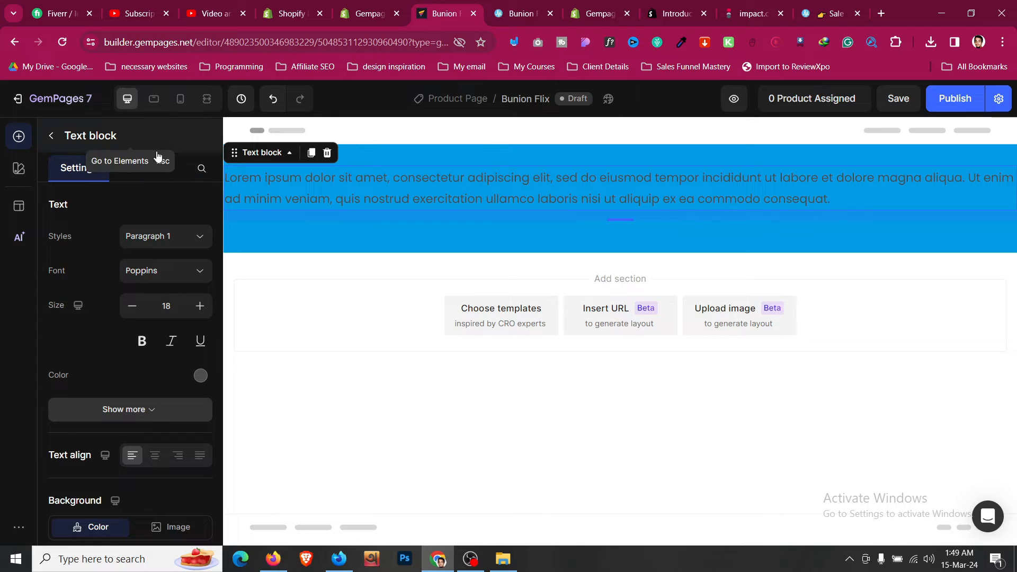
- Set the text block's bottom margin to 0 and paste 'SPRING SALE: 50% OFF + FREE Shipping Today ONLY!'
{"action": "left_click", "coordinate": [152, 168]}
{"action": "left_click", "coordinate": [130, 487]}
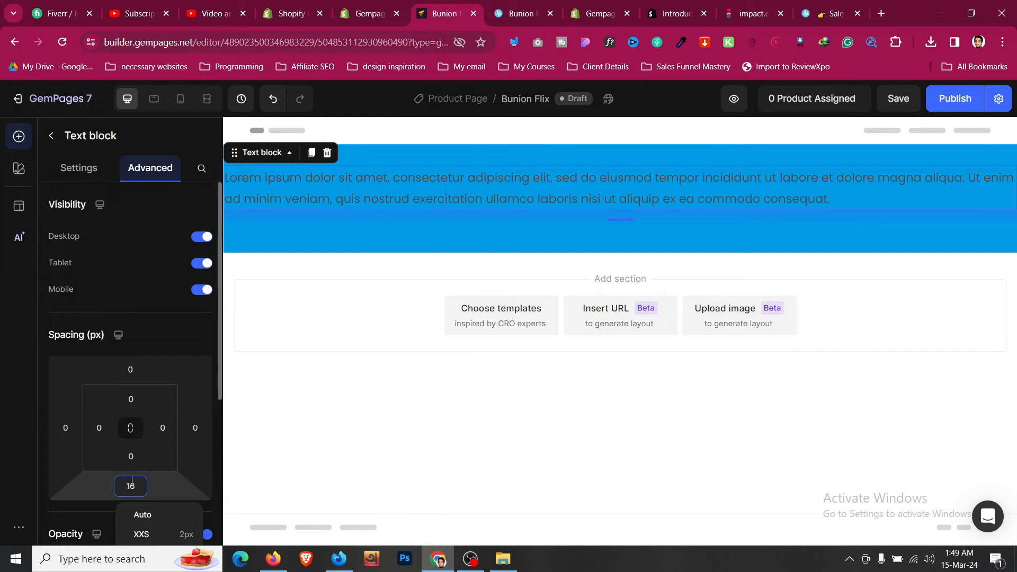
{"action": "type", "text": "0"}
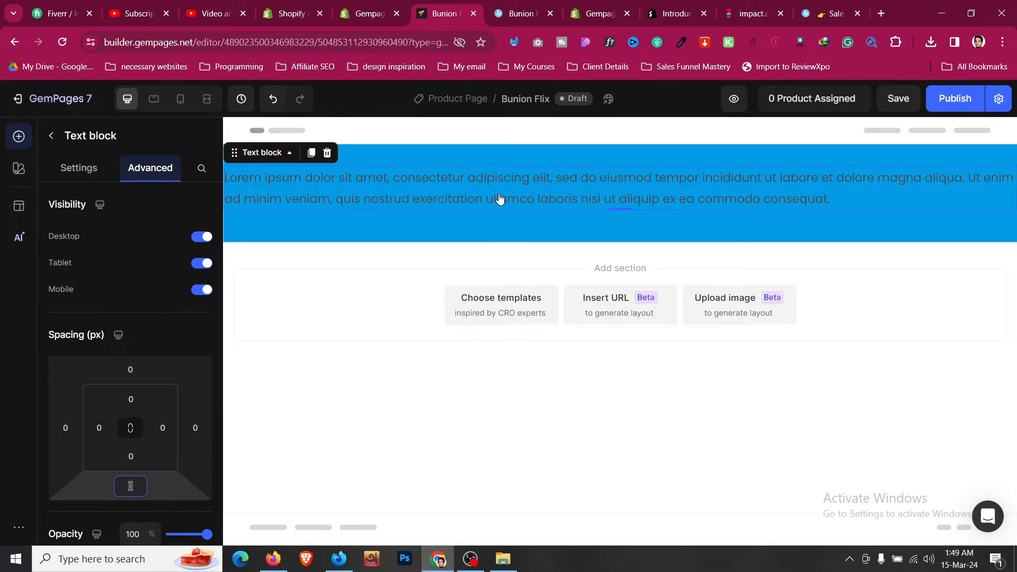
{"action": "triple_click", "coordinate": [507, 196]}
{"action": "key", "text": "ctrl+v"}
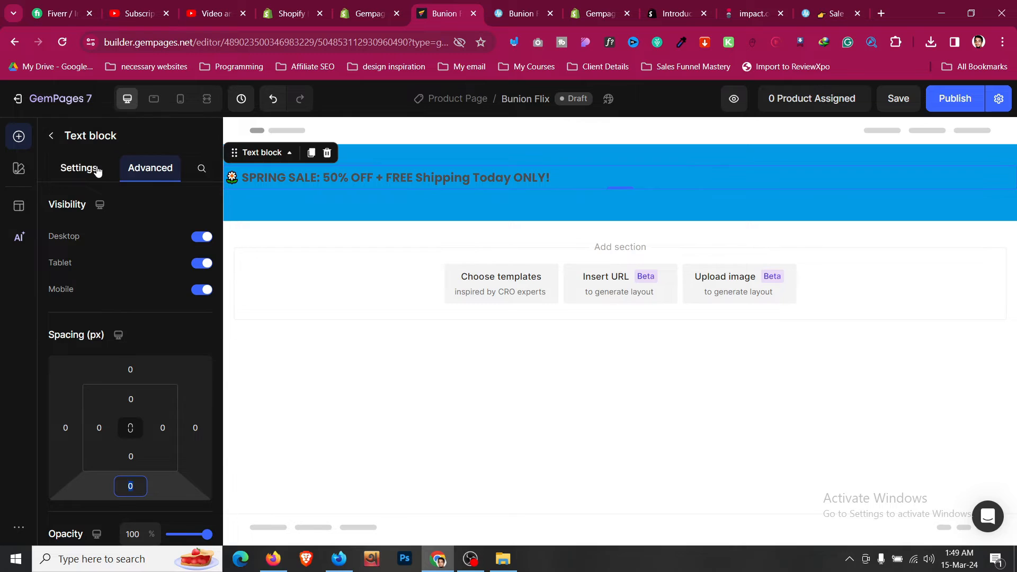
{"action": "left_click", "coordinate": [96, 168]}
{"action": "scroll", "coordinate": [156, 418], "scroll_direction": "down", "scroll_amount": 1}
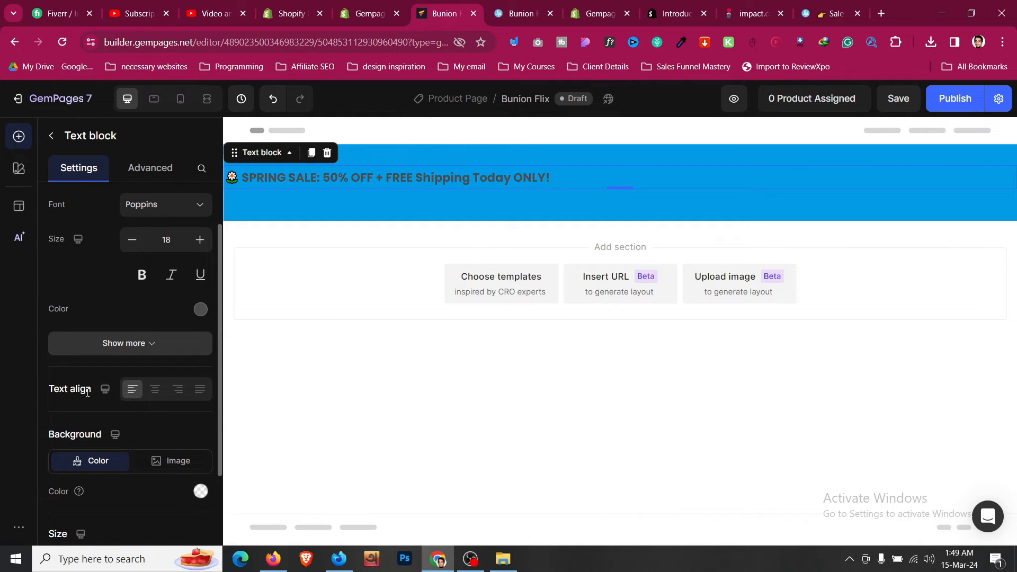
- Make the banner text centred, size 20 and white, comparing with the live banner
{"action": "left_click", "coordinate": [153, 389]}
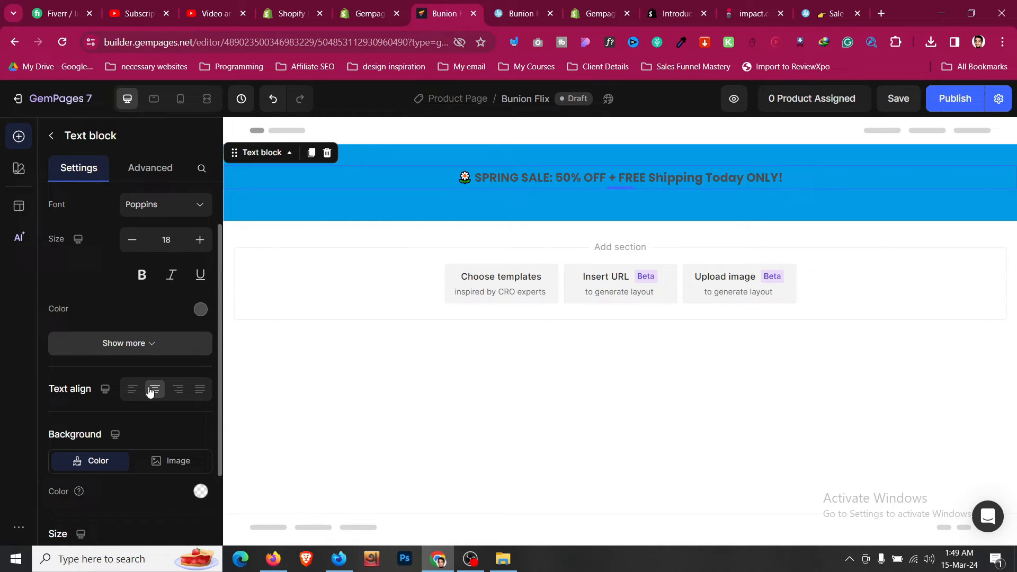
{"action": "left_click", "coordinate": [199, 239]}
{"action": "left_click", "coordinate": [199, 240]}
{"action": "scroll", "coordinate": [162, 306], "scroll_direction": "up", "scroll_amount": 1}
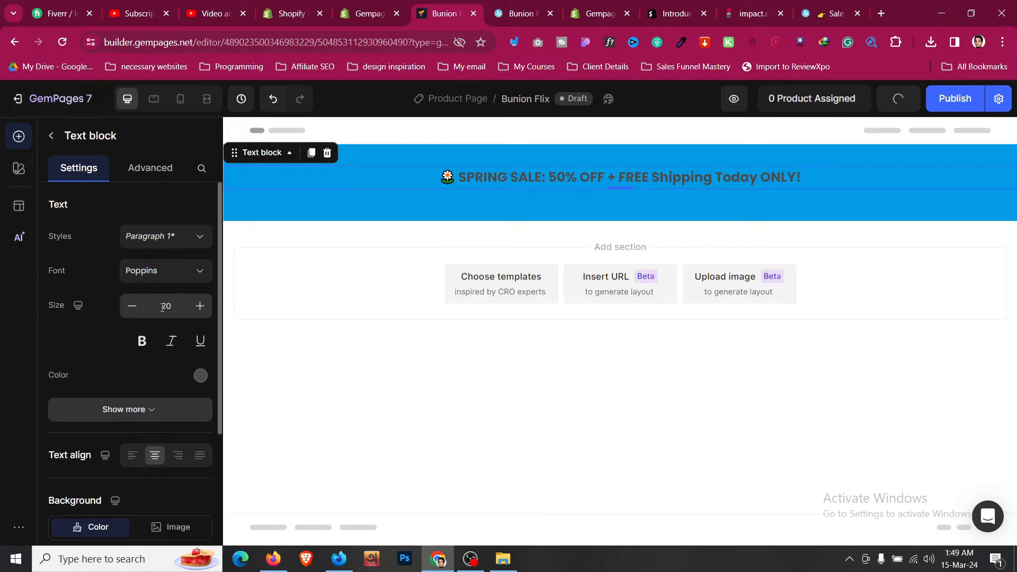
{"action": "left_click", "coordinate": [200, 374]}
{"action": "left_click", "coordinate": [140, 305]}
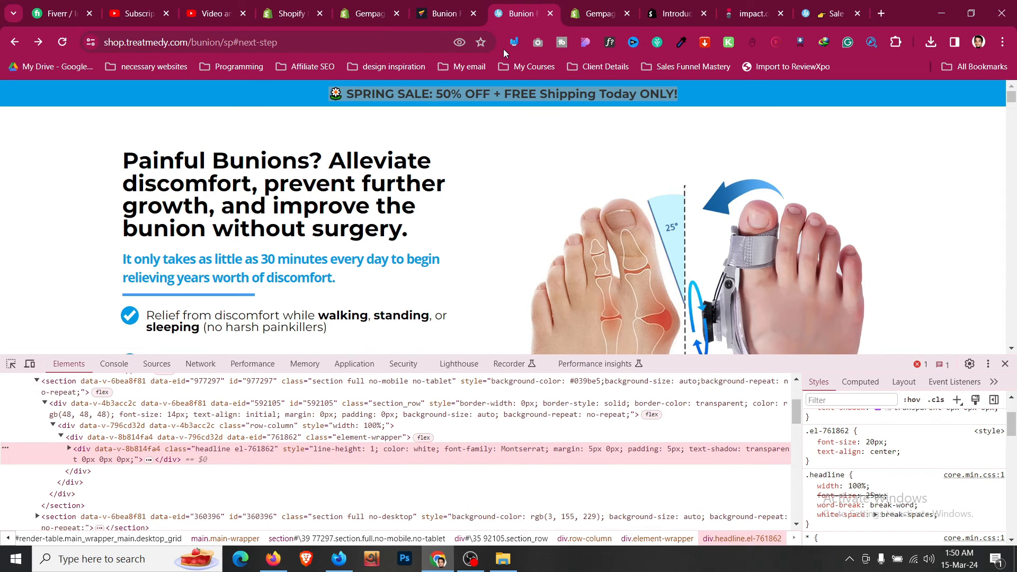
{"action": "left_click", "coordinate": [519, 13]}
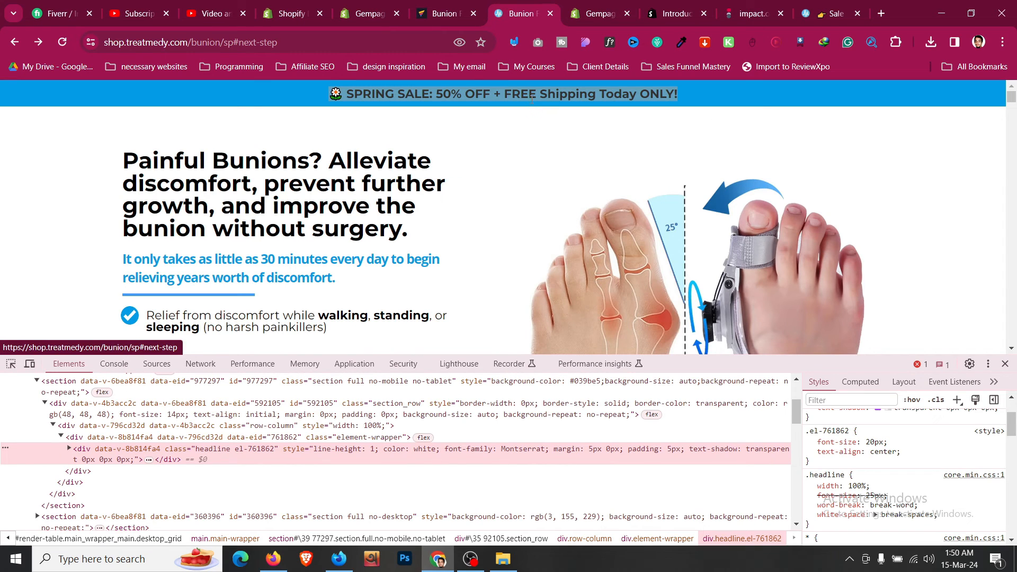
{"action": "left_click", "coordinate": [469, 5]}
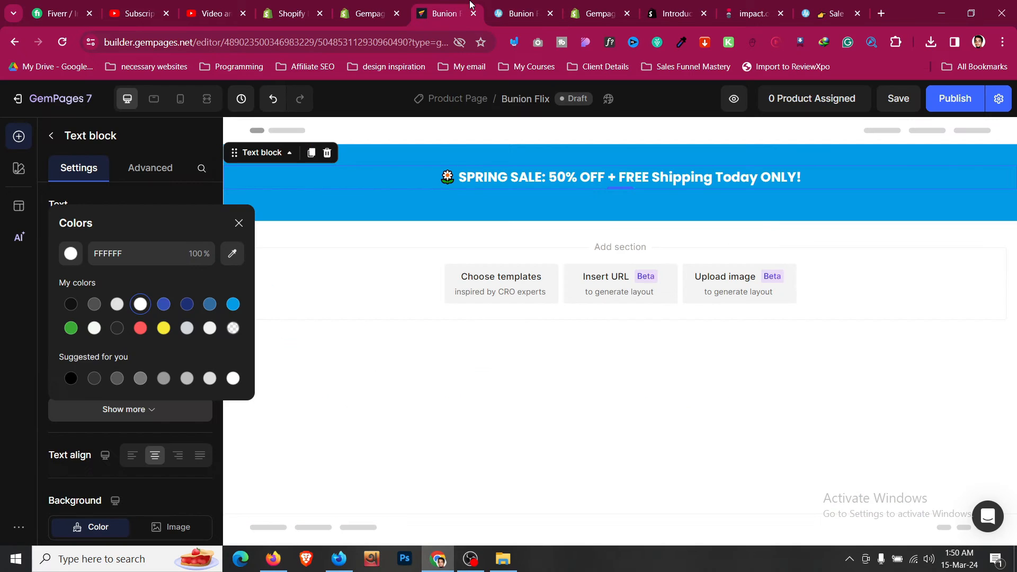
- Set the sale banner section's top spacing and inner bottom padding to 0
{"action": "left_click", "coordinate": [460, 160]}
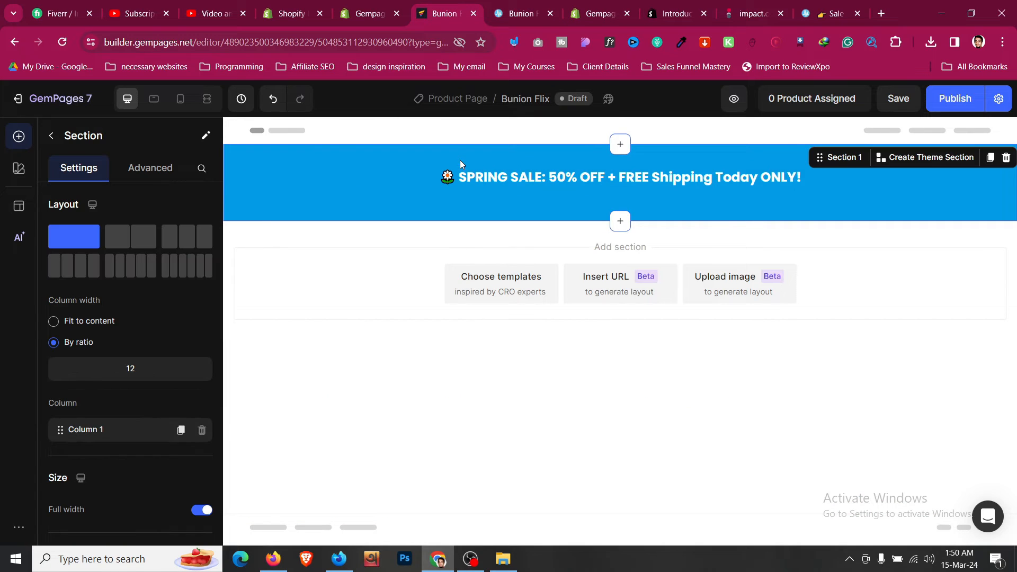
{"action": "left_click", "coordinate": [166, 170]}
{"action": "left_click", "coordinate": [130, 399]}
{"action": "type", "text": "0"}
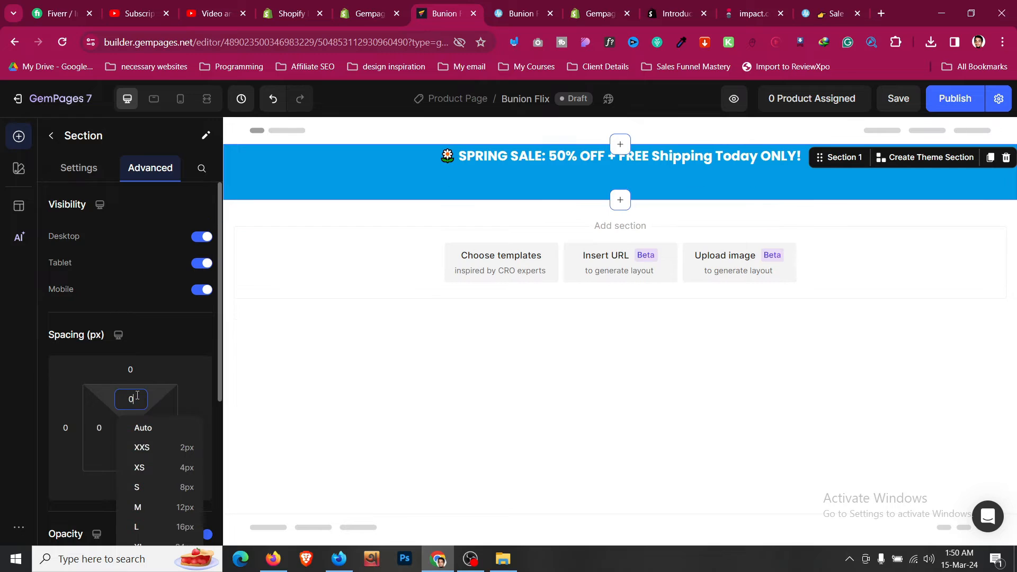
{"action": "left_click", "coordinate": [130, 485]}
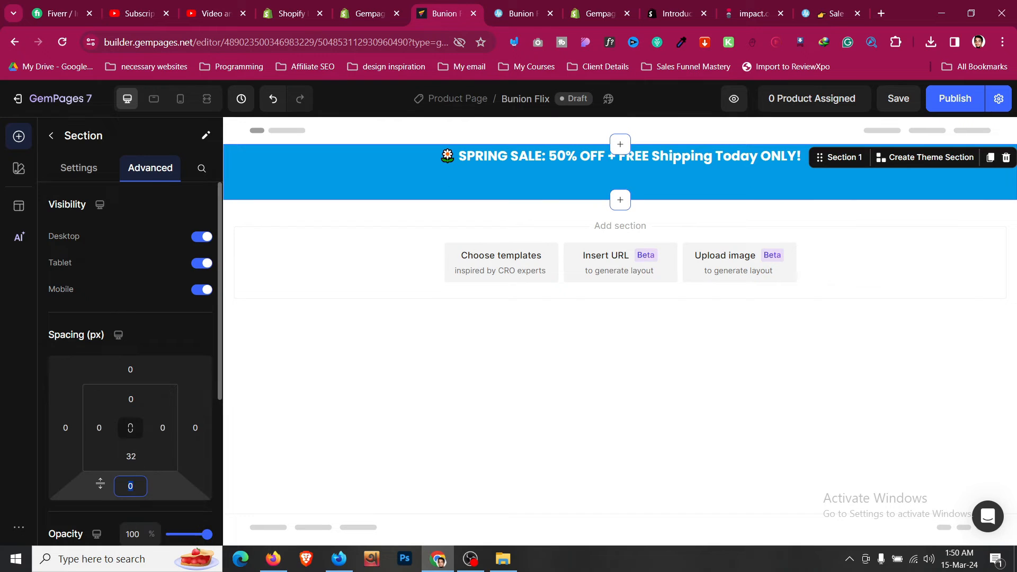
{"action": "left_click", "coordinate": [131, 458]}
{"action": "type", "text": "0"}
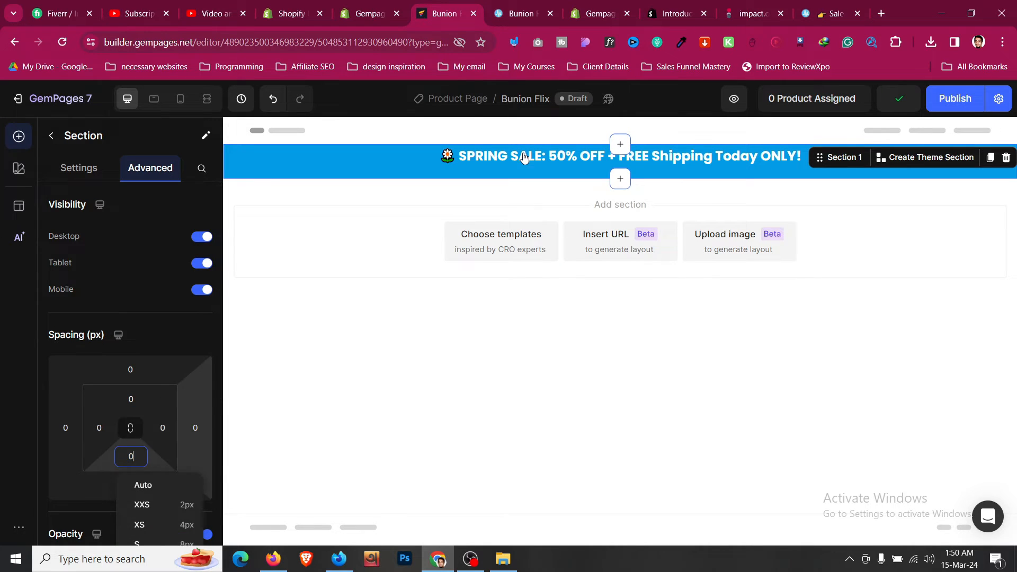
- Select the row holding the banner text and set its bottom spacing to 0
{"action": "left_click", "coordinate": [523, 159]}
{"action": "right_click", "coordinate": [388, 163]}
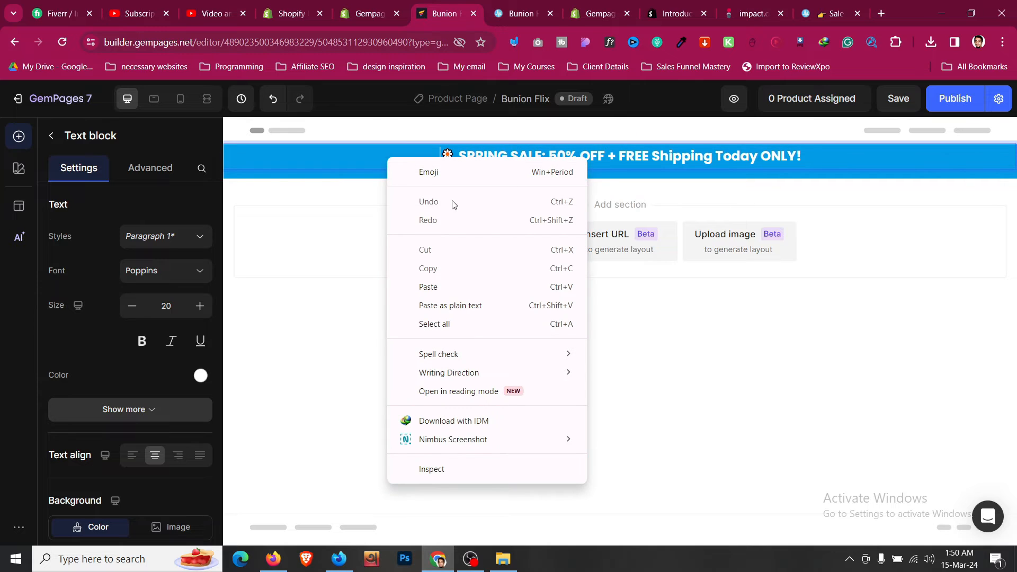
{"action": "left_click", "coordinate": [325, 213]}
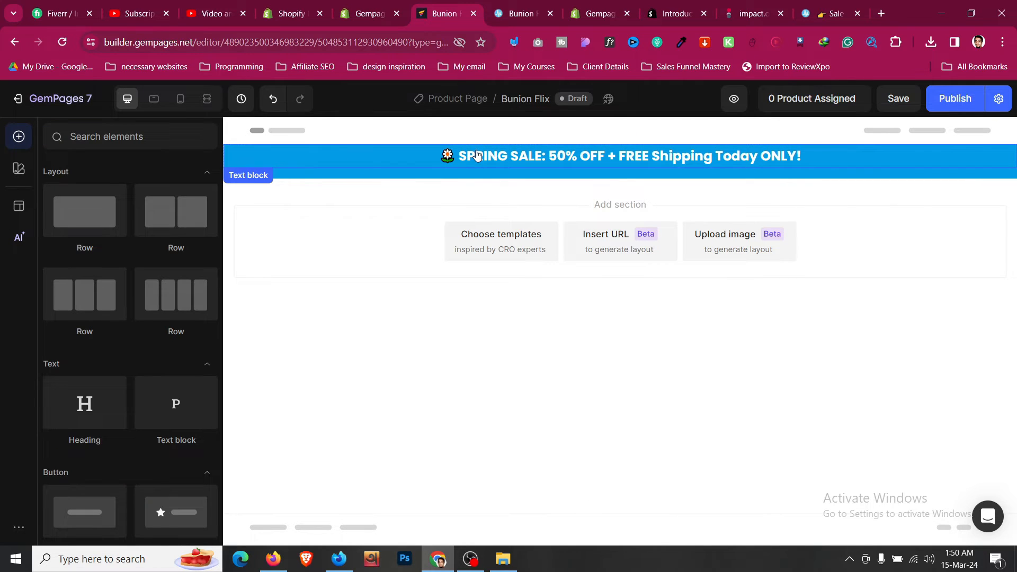
{"action": "right_click", "coordinate": [473, 153]}
{"action": "mouse_move", "coordinate": [526, 167]}
{"action": "left_click", "coordinate": [664, 197]}
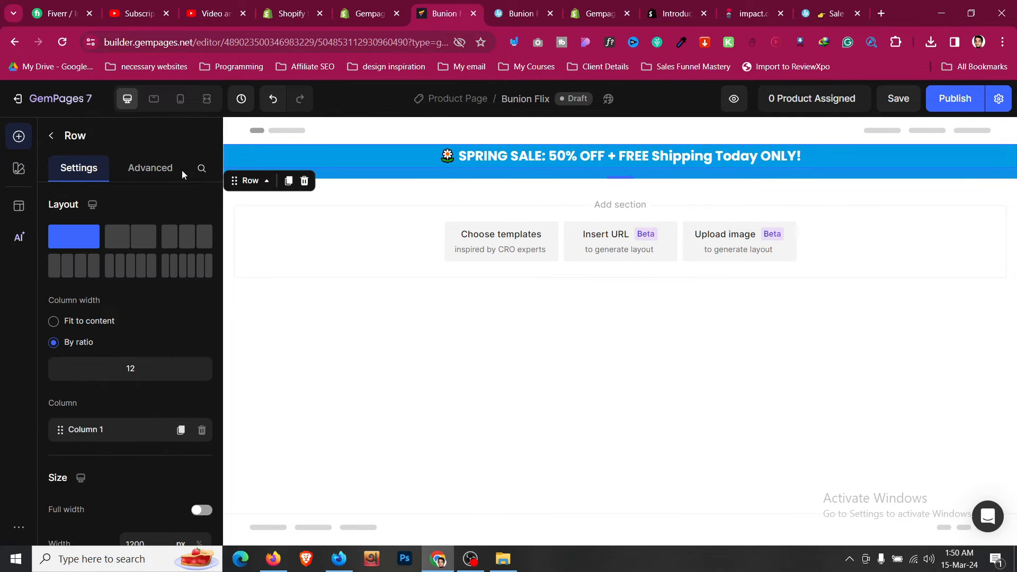
{"action": "left_click", "coordinate": [159, 168]}
{"action": "left_click", "coordinate": [131, 485]}
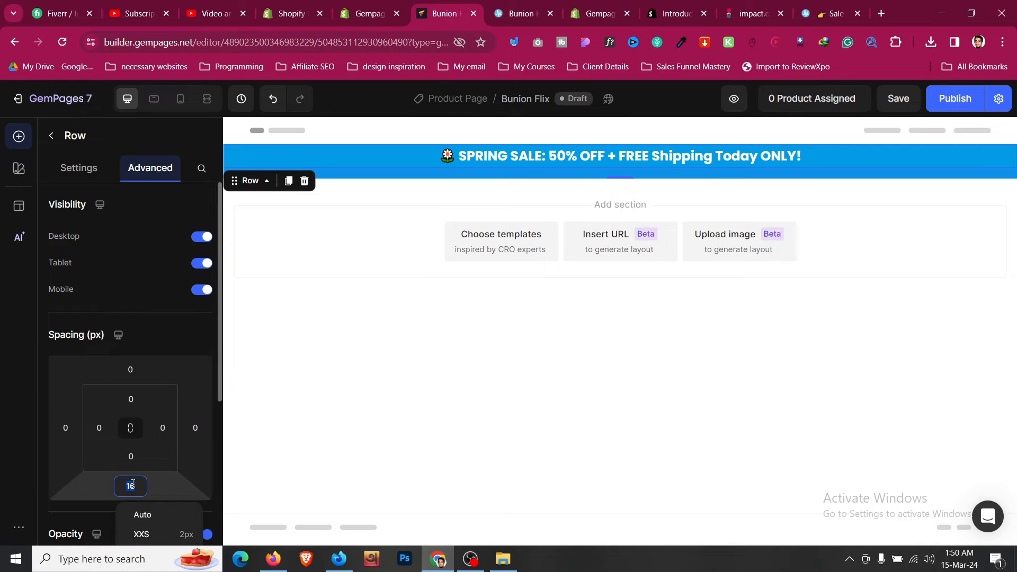
{"action": "type", "text": "0"}
- Give the banner section 8 px (S) inner top and bottom padding
{"action": "left_click", "coordinate": [288, 154]}
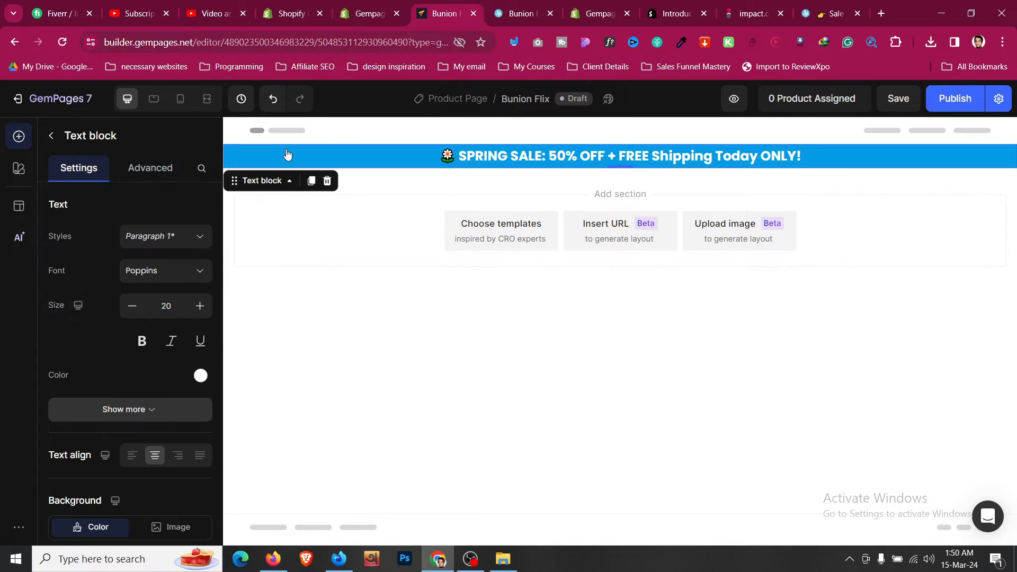
{"action": "right_click", "coordinate": [288, 154]}
{"action": "left_click", "coordinate": [252, 184]}
{"action": "right_click", "coordinate": [264, 155]}
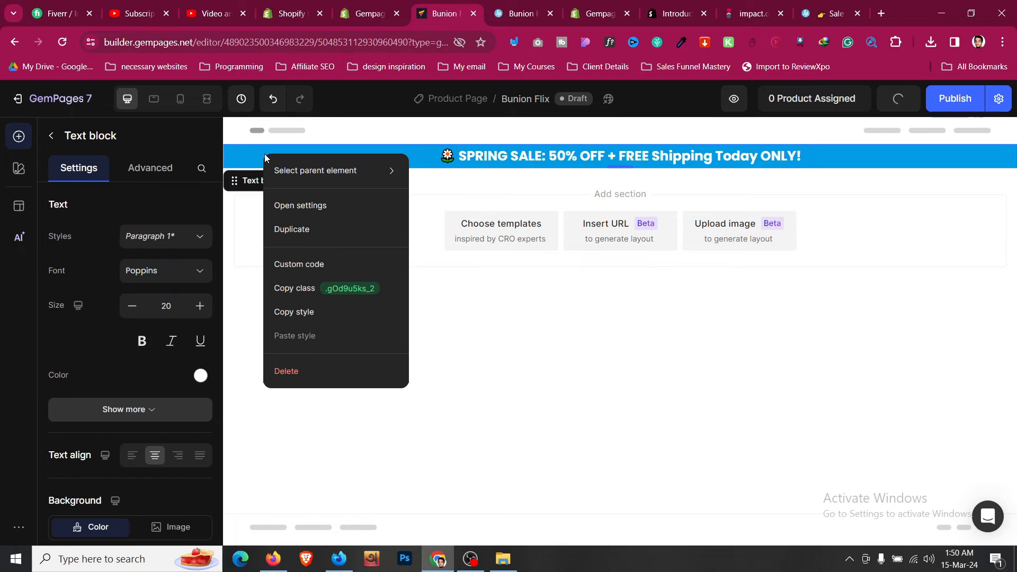
{"action": "mouse_move", "coordinate": [333, 177]}
{"action": "left_click", "coordinate": [468, 170]}
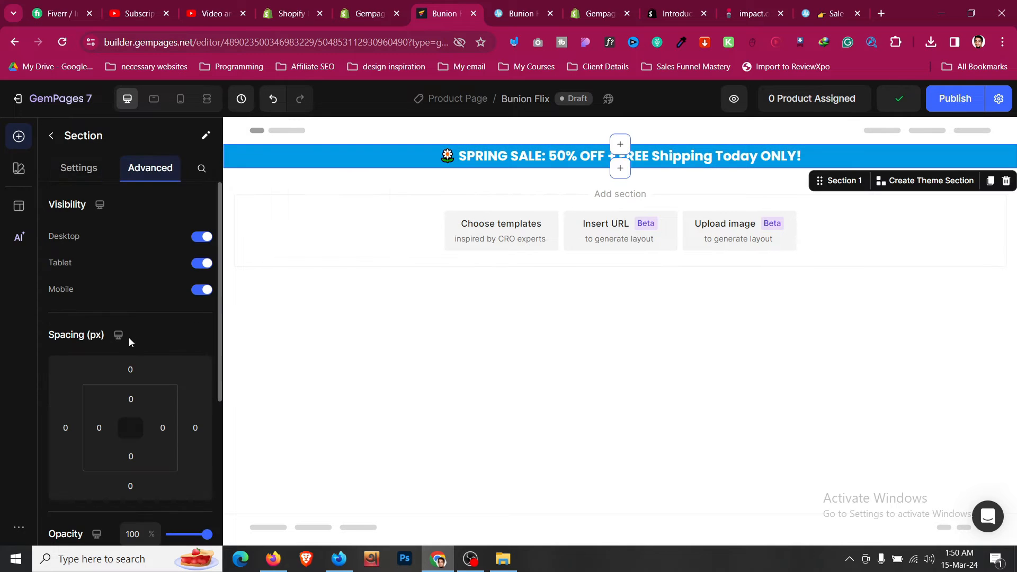
{"action": "left_click", "coordinate": [131, 398]}
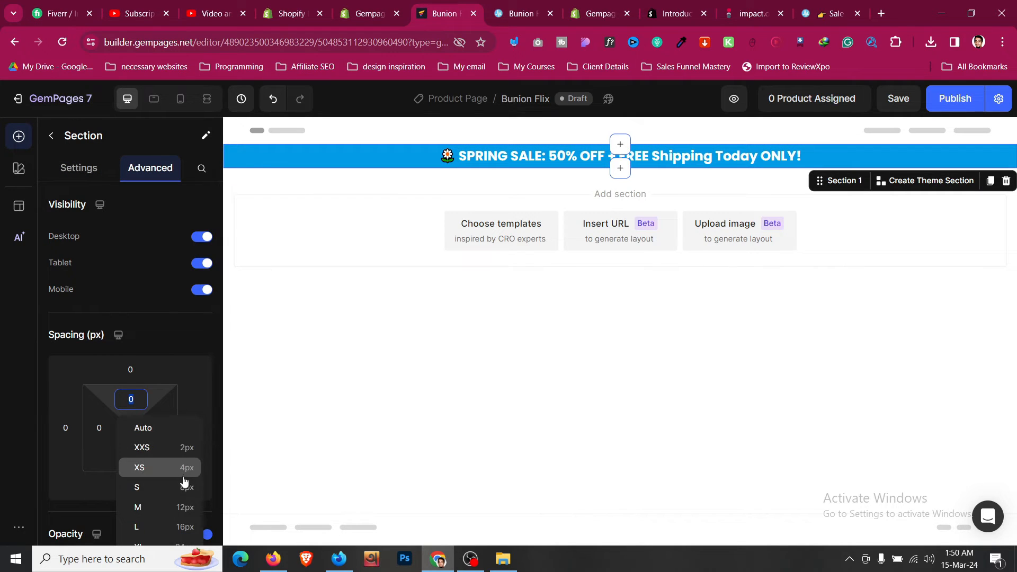
{"action": "left_click", "coordinate": [184, 486]}
{"action": "scroll", "coordinate": [167, 412], "scroll_direction": "down", "scroll_amount": 3}
{"action": "left_click", "coordinate": [131, 324]}
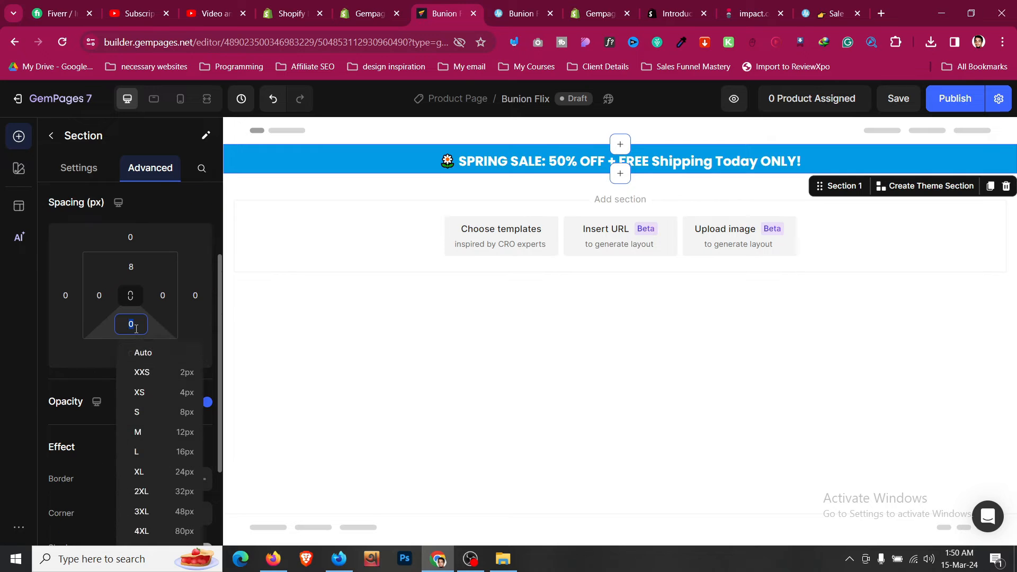
{"action": "left_click", "coordinate": [182, 412]}
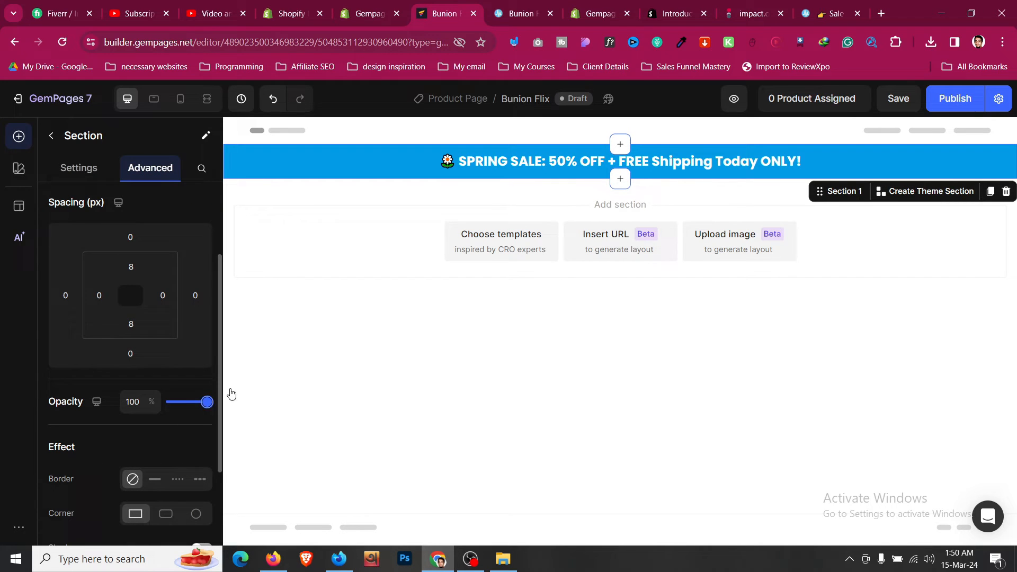
{"action": "left_click", "coordinate": [668, 168]}
{"action": "left_click", "coordinate": [521, 12]}
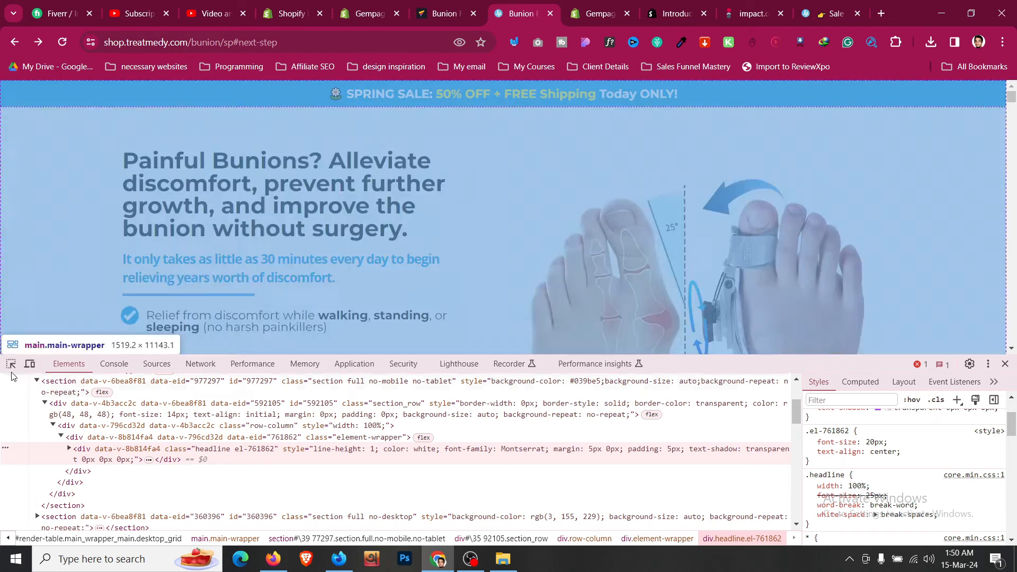
- Inspect the '50% OFF + FREE Shipping' text and read its colour as hex #fff513
{"action": "left_click", "coordinate": [11, 363]}
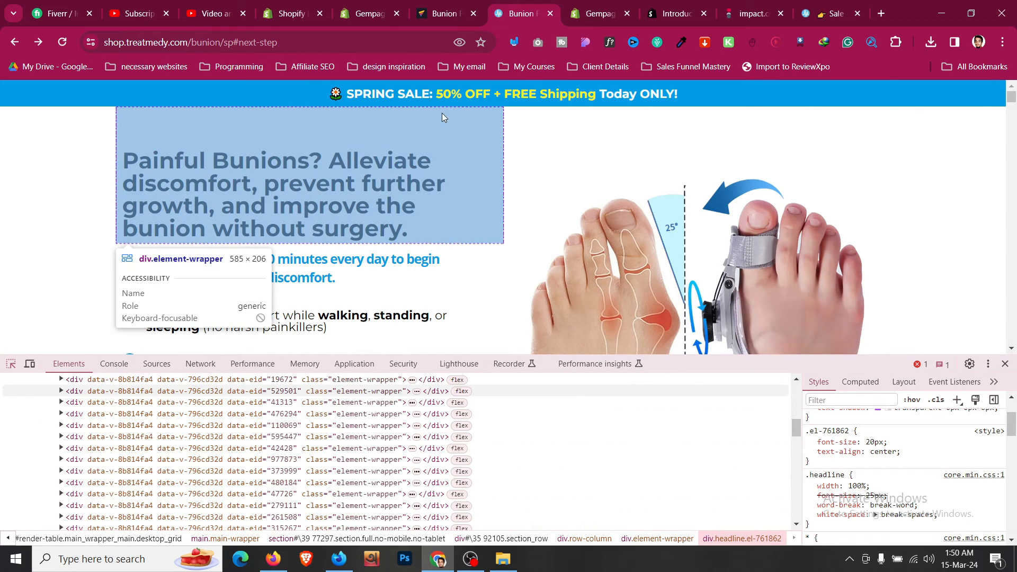
{"action": "left_click", "coordinate": [453, 100]}
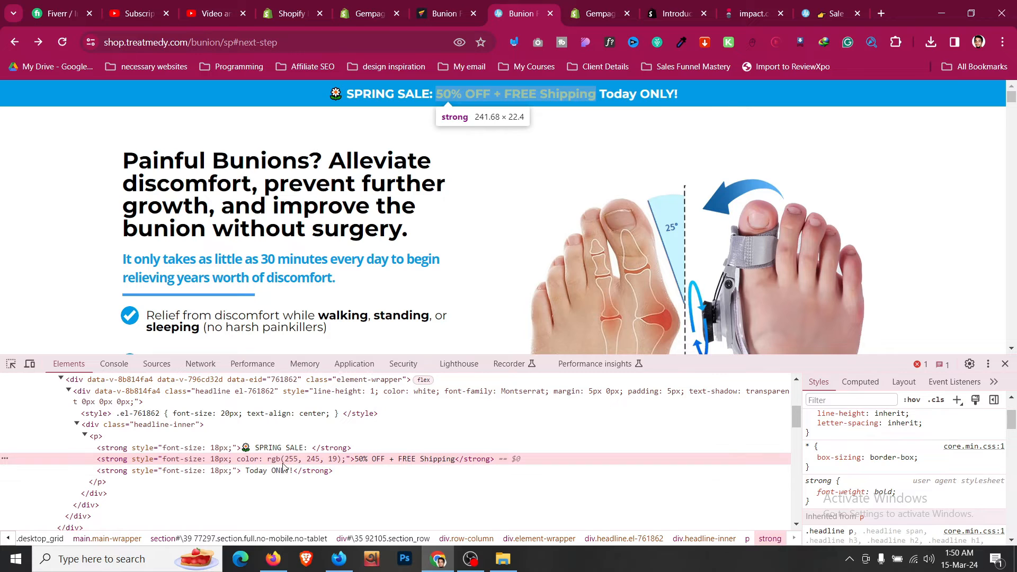
{"action": "scroll", "coordinate": [910, 454], "scroll_direction": "up", "scroll_amount": 1}
{"action": "scroll", "coordinate": [910, 455], "scroll_direction": "up", "scroll_amount": 2}
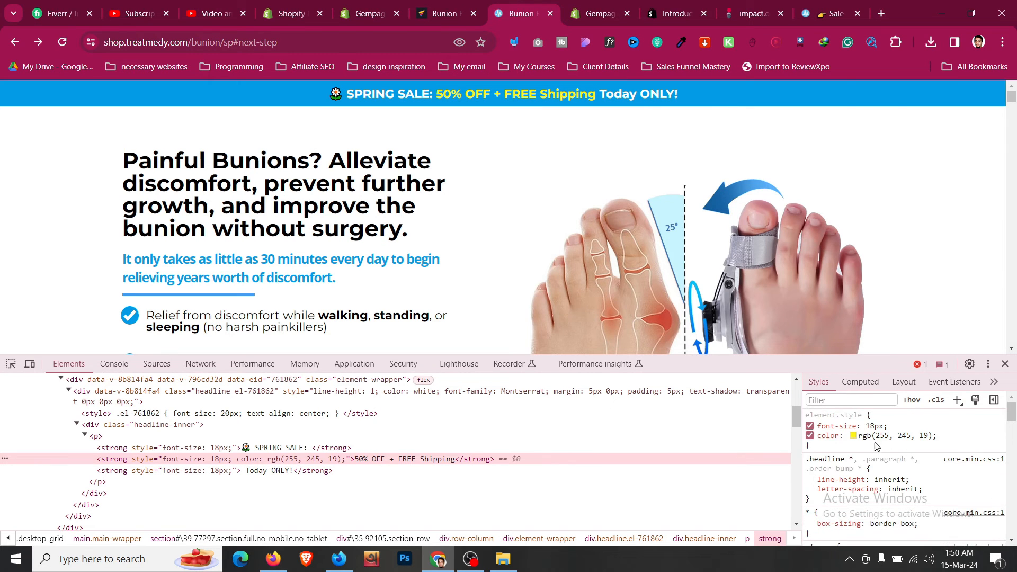
{"action": "left_click", "coordinate": [854, 437]}
{"action": "key", "text": "Escape"}
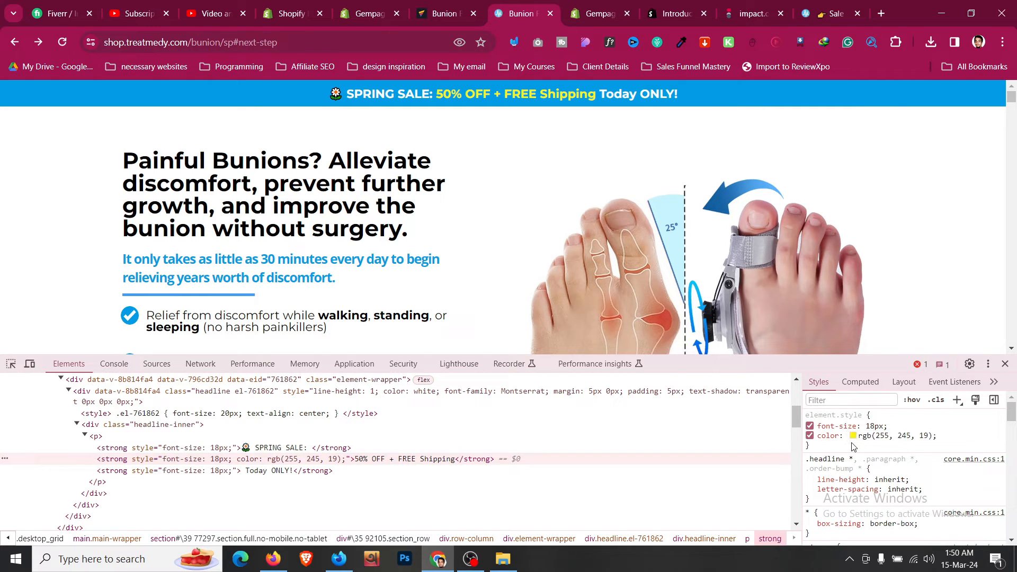
{"action": "left_click", "coordinate": [853, 436]}
{"action": "left_click", "coordinate": [986, 499]}
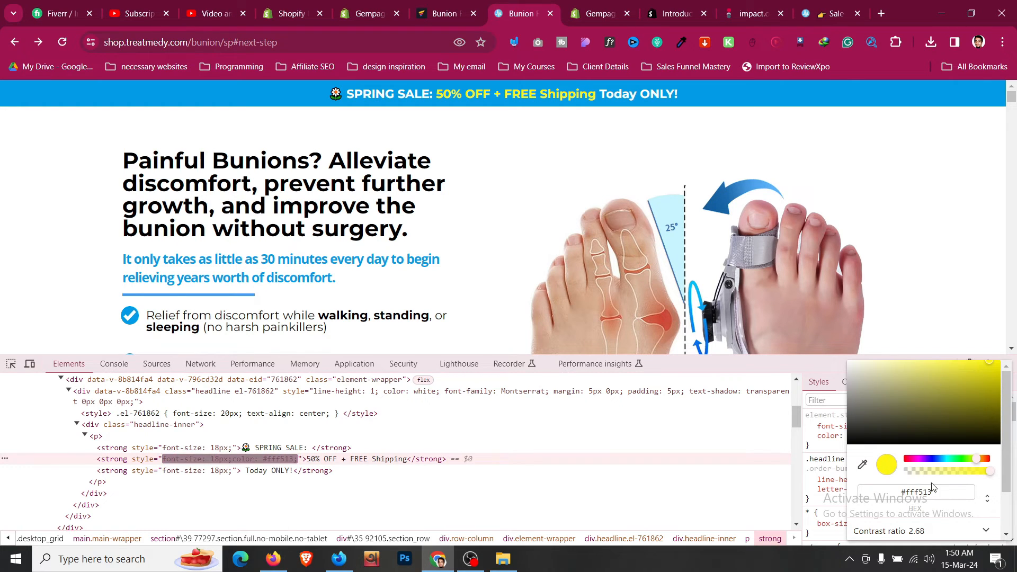
{"action": "left_click", "coordinate": [444, 13]}
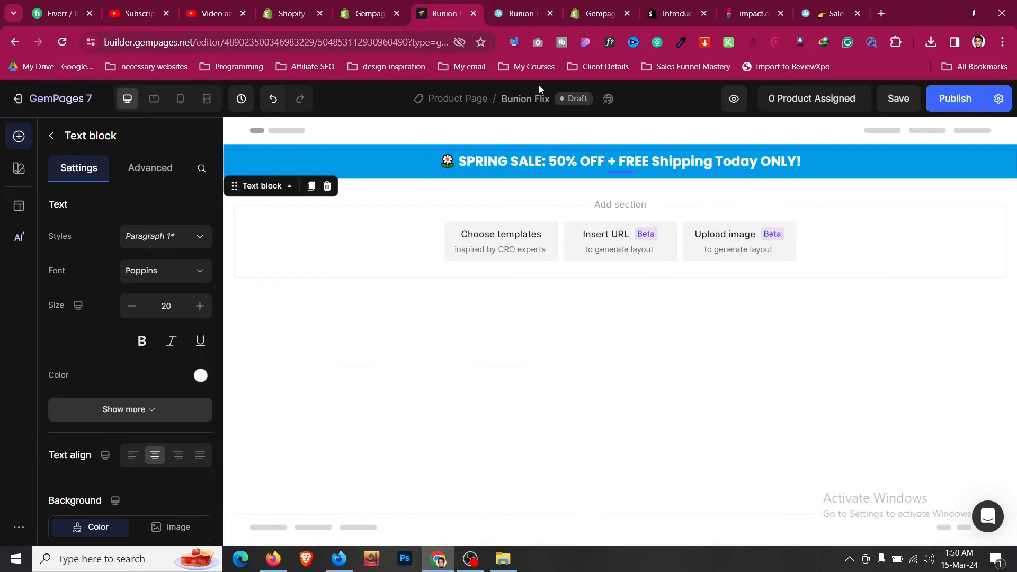
- Select '50% OFF + FREE Shipping' in the sale bar after checking the reference colour
{"action": "left_click", "coordinate": [525, 13]}
{"action": "left_click", "coordinate": [462, 13]}
{"action": "left_click", "coordinate": [549, 162]}
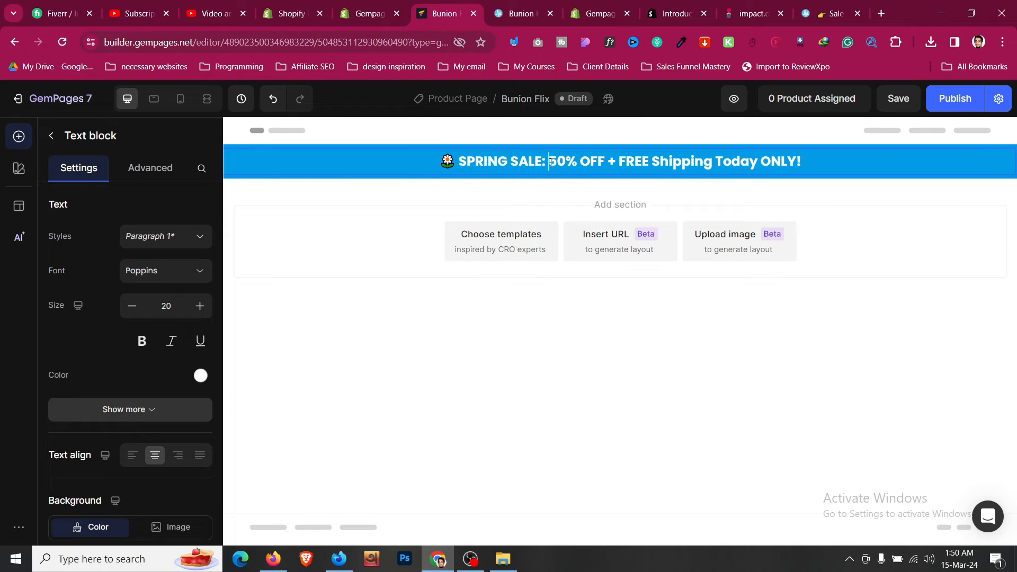
{"action": "left_click_drag", "start_coordinate": [551, 161], "coordinate": [620, 160]}
{"action": "left_click", "coordinate": [518, 12]}
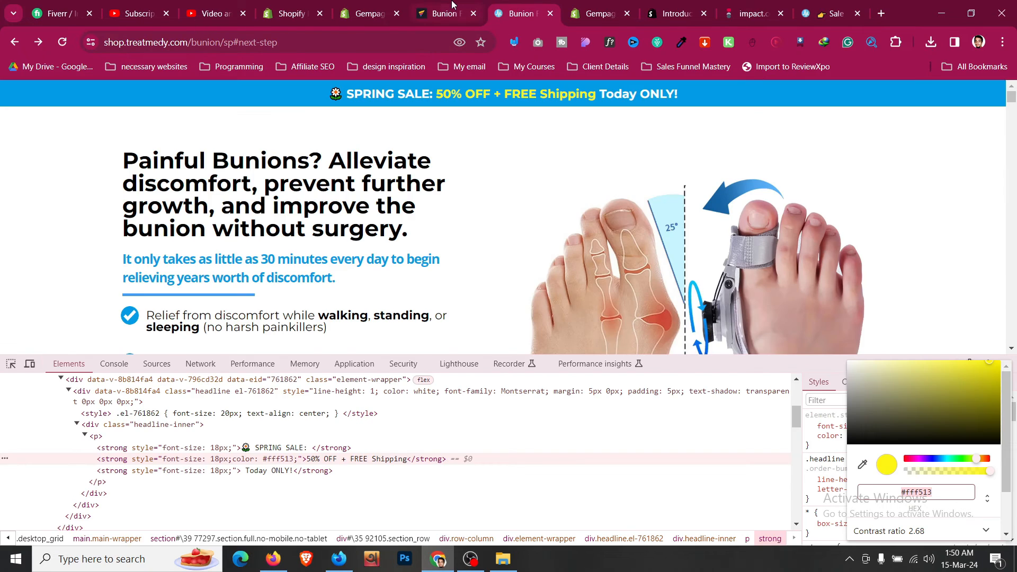
{"action": "left_click", "coordinate": [445, 13]}
{"action": "left_click_drag", "start_coordinate": [549, 162], "coordinate": [685, 164]}
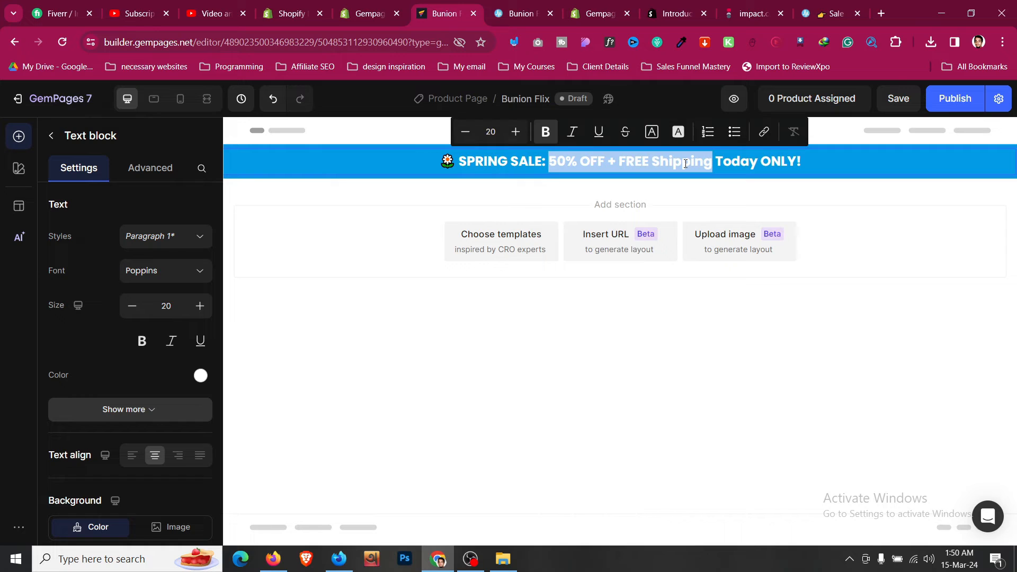
- Color the selected words yellow with hex #FFF513
{"action": "left_click", "coordinate": [652, 133]}
{"action": "left_click", "coordinate": [626, 201]}
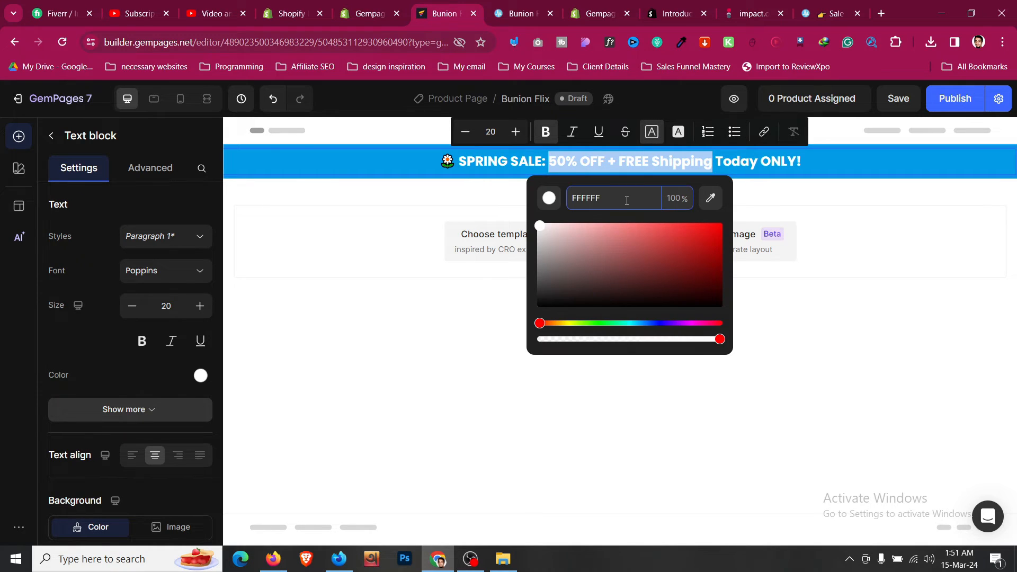
{"action": "key", "text": "BackSpace"}
{"action": "key", "text": "BackSpace"}
{"action": "key", "text": "BackSpace"}
{"action": "type", "text": "513"}
{"action": "key", "text": "Return"}
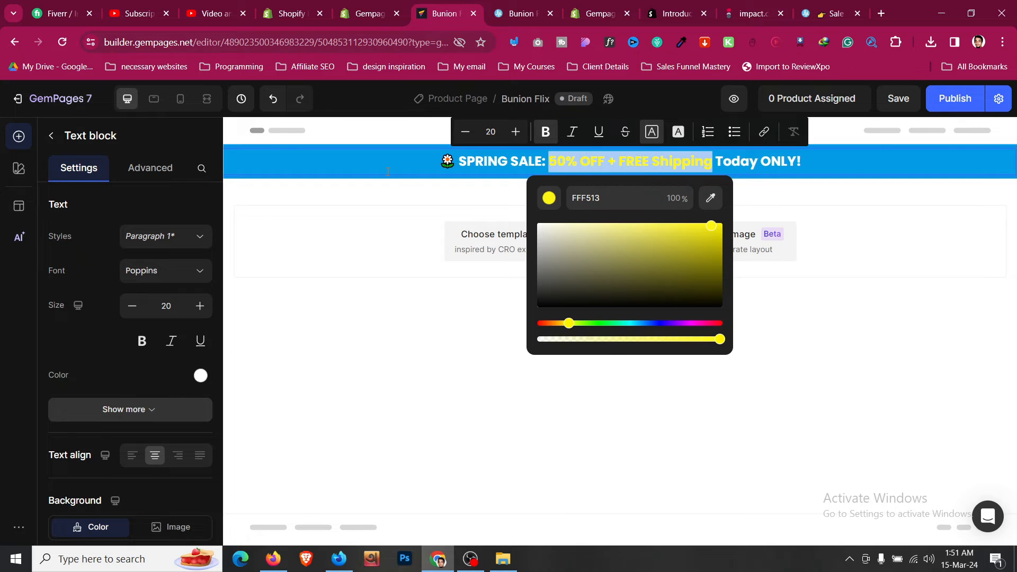
{"action": "left_click", "coordinate": [387, 171]}
{"action": "left_click", "coordinate": [393, 201]}
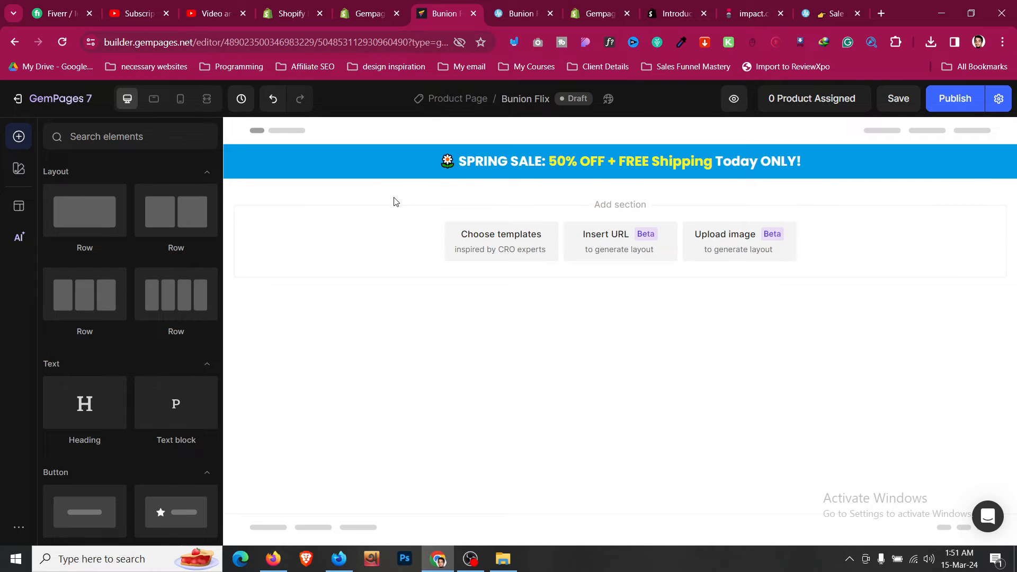
- Keep the sale bar text at font size 20 after trying smaller sizes
{"action": "left_click", "coordinate": [529, 13]}
{"action": "left_click", "coordinate": [476, 10]}
{"action": "left_click", "coordinate": [523, 153]}
{"action": "left_click", "coordinate": [139, 310]}
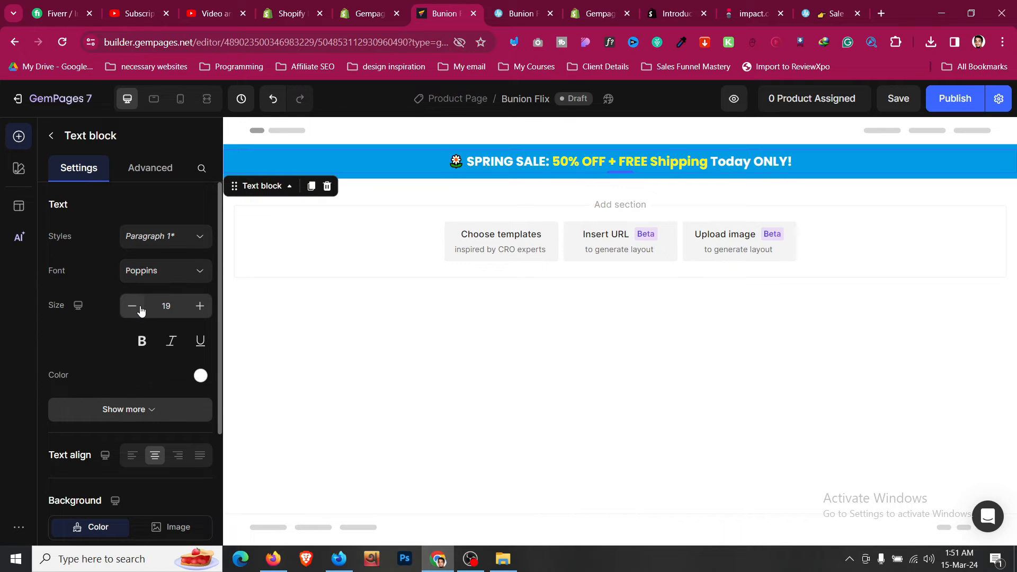
{"action": "left_click", "coordinate": [140, 310]}
{"action": "left_click", "coordinate": [199, 307]}
{"action": "left_click", "coordinate": [199, 307]}
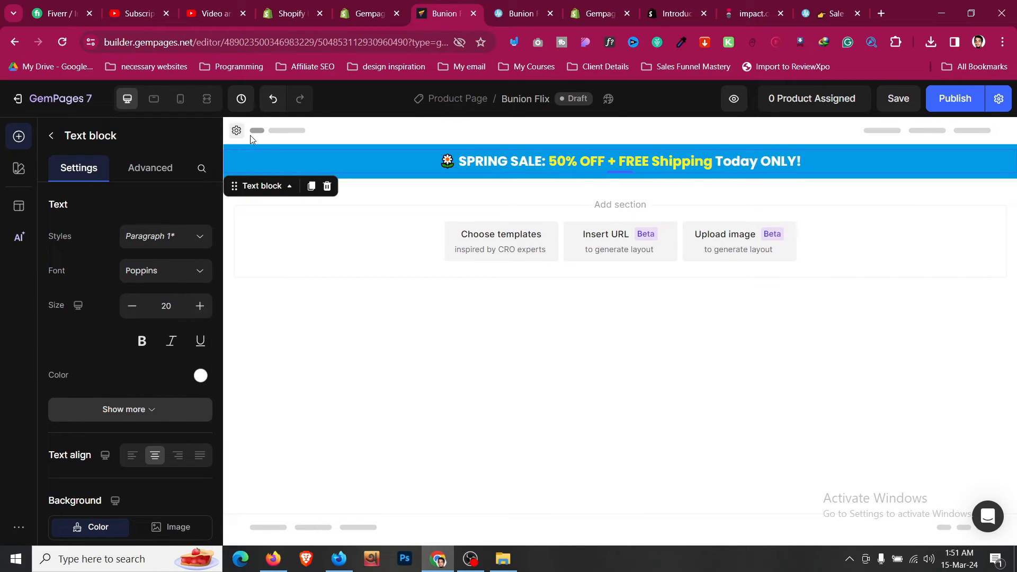
- Give the sale bar section 8px (S) left and right padding in Mobile view
{"action": "left_click", "coordinate": [402, 148]}
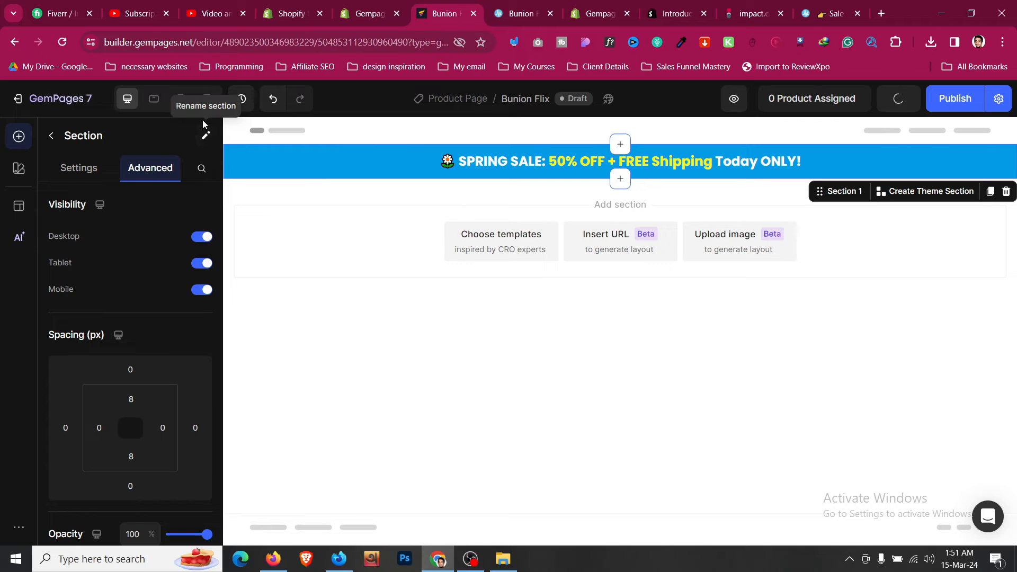
{"action": "left_click", "coordinate": [181, 101]}
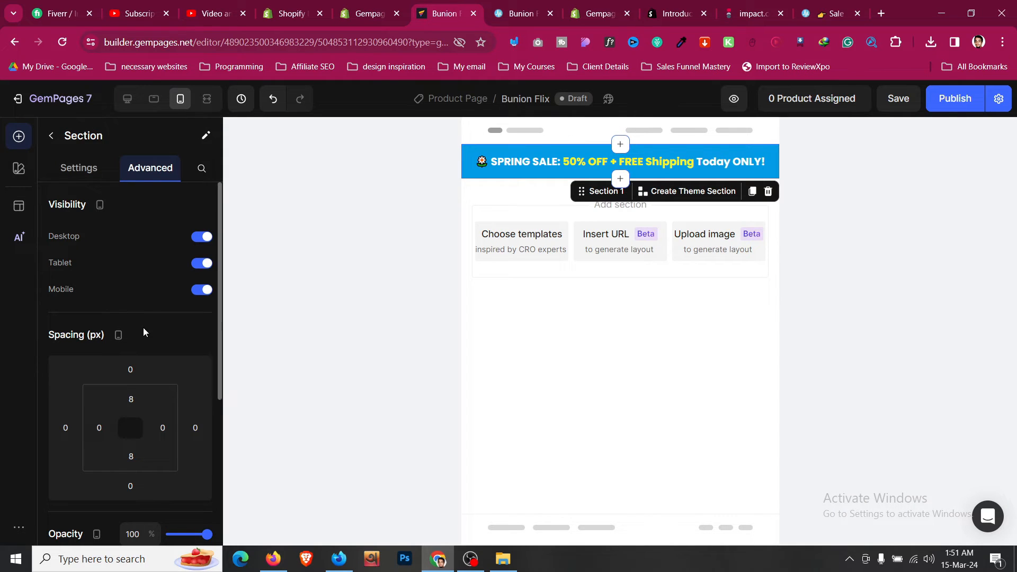
{"action": "scroll", "coordinate": [146, 332], "scroll_direction": "down", "scroll_amount": 1}
{"action": "left_click", "coordinate": [100, 365]}
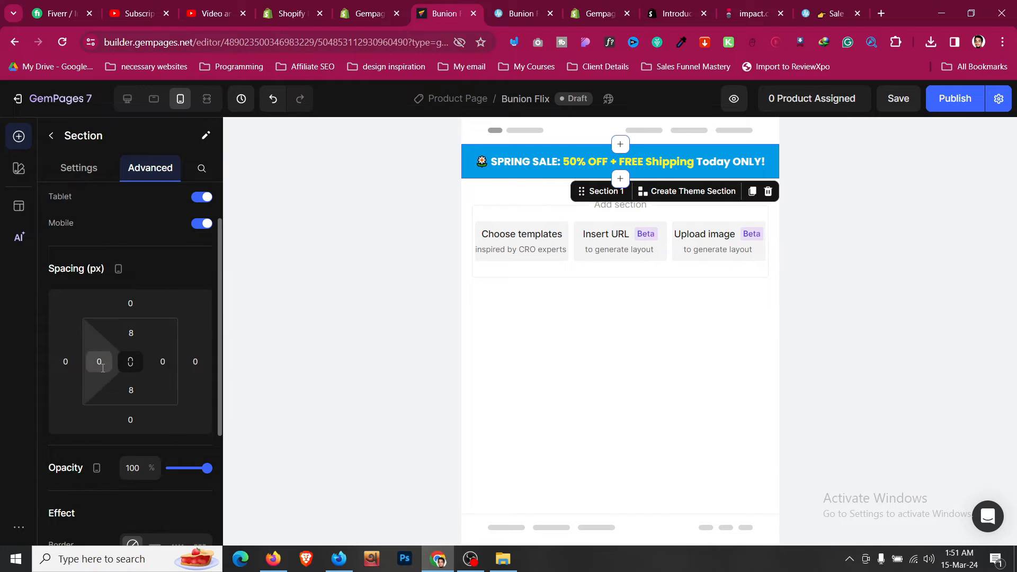
{"action": "left_click", "coordinate": [132, 450]}
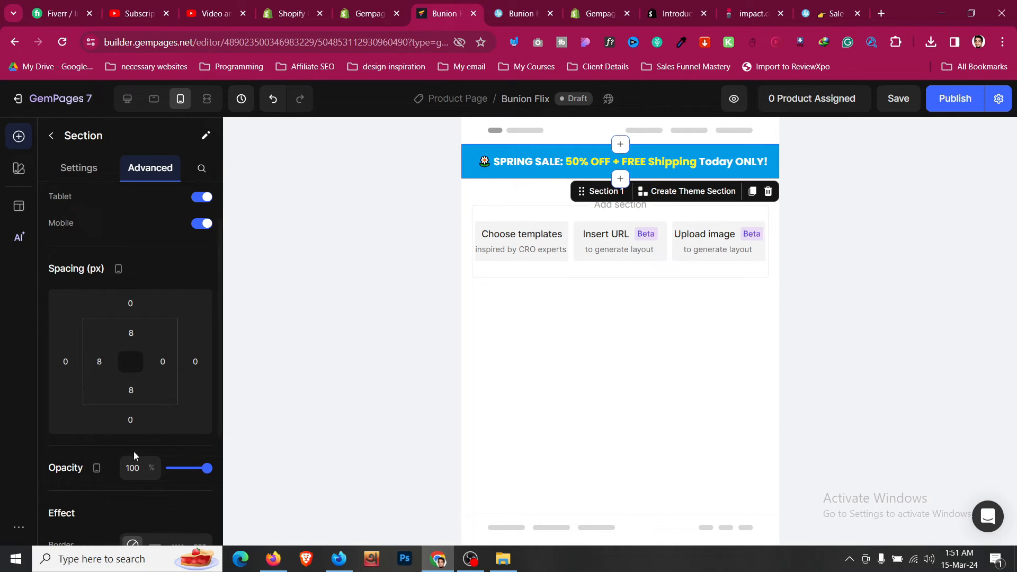
{"action": "left_click", "coordinate": [164, 365]}
{"action": "left_click", "coordinate": [190, 450]}
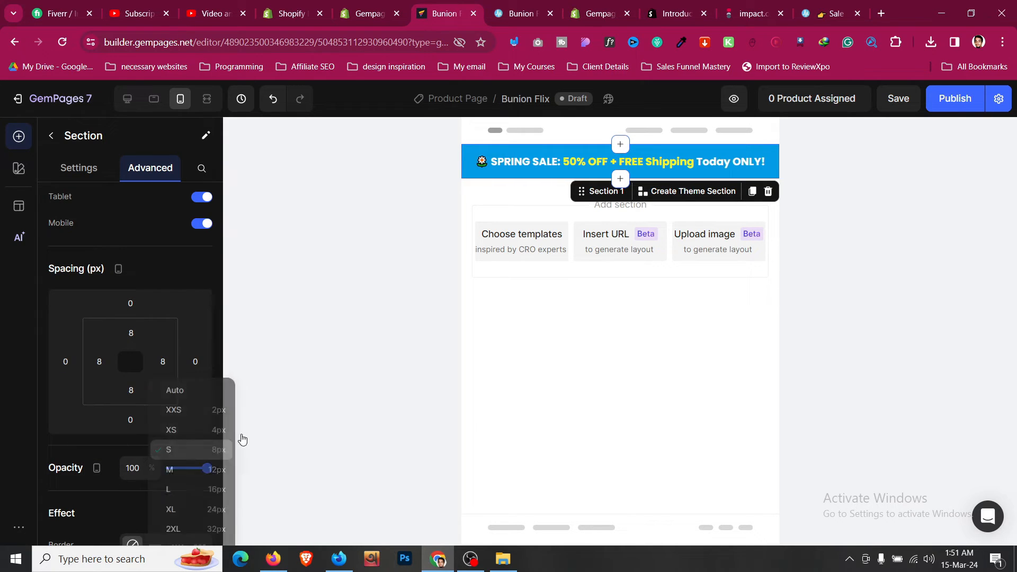
- Check the sale bar at tablet and desktop widths, then view the reference shop page
{"action": "left_click", "coordinate": [575, 170]}
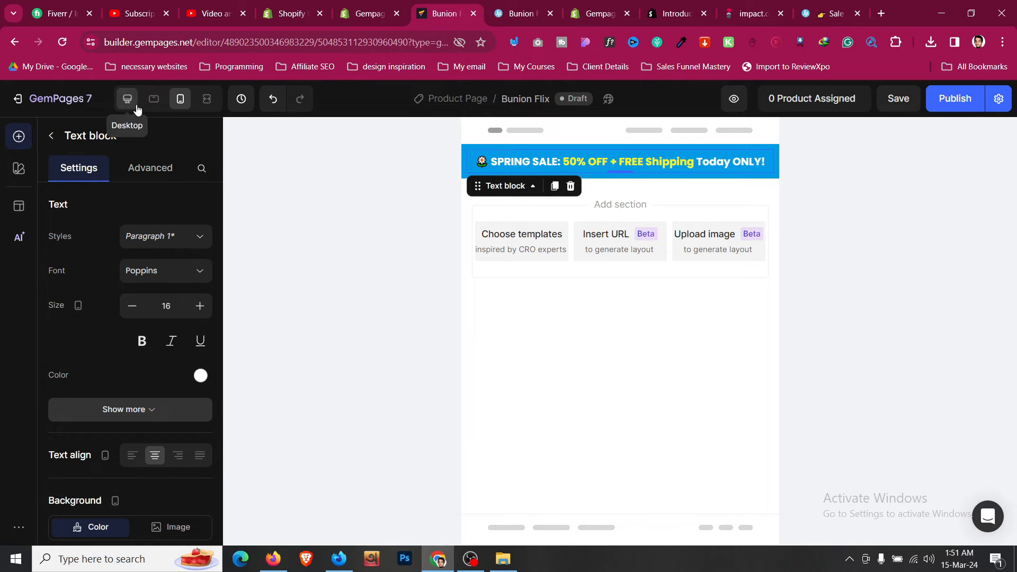
{"action": "left_click", "coordinate": [154, 99]}
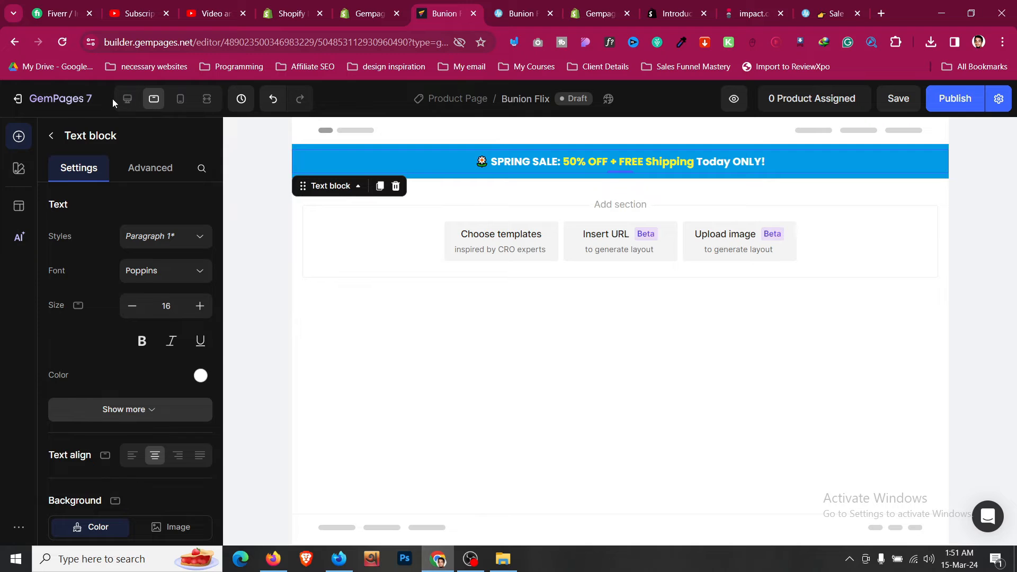
{"action": "left_click", "coordinate": [127, 99]}
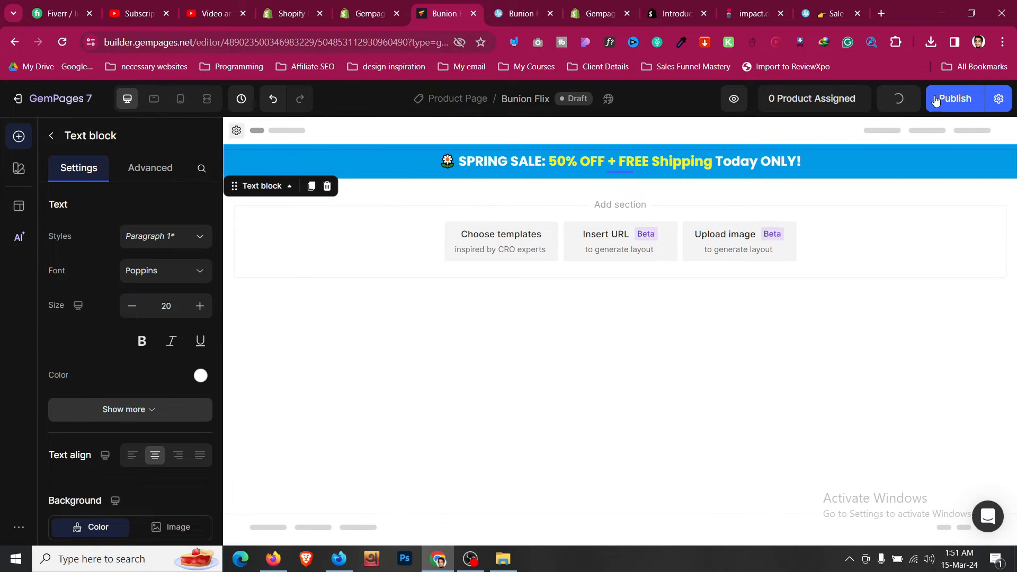
{"action": "left_click", "coordinate": [533, 5]}
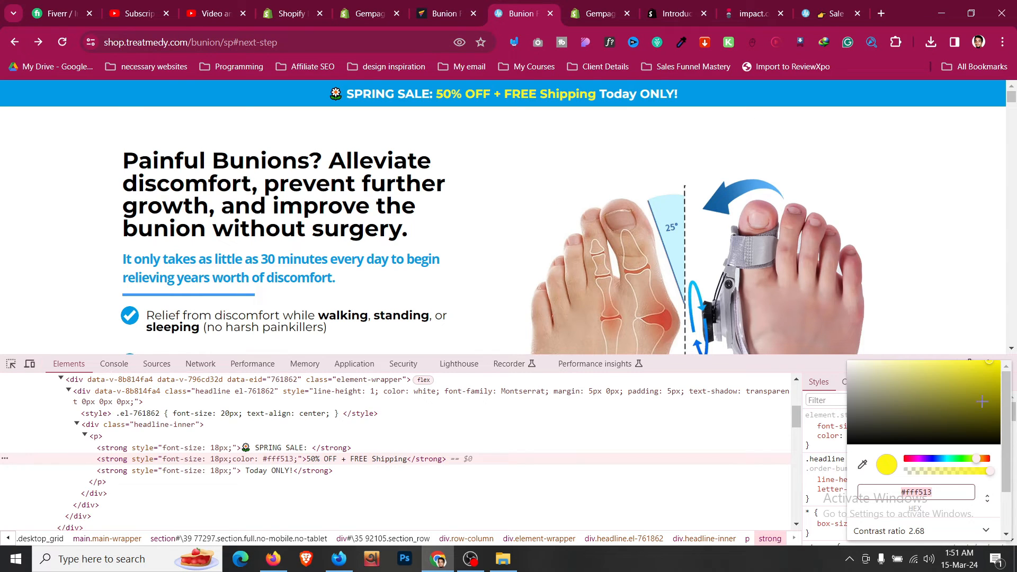
- Close DevTools and review the reference hero's headline, check bullets and product image before returning
{"action": "left_click", "coordinate": [143, 424]}
{"action": "left_click", "coordinate": [1005, 364]}
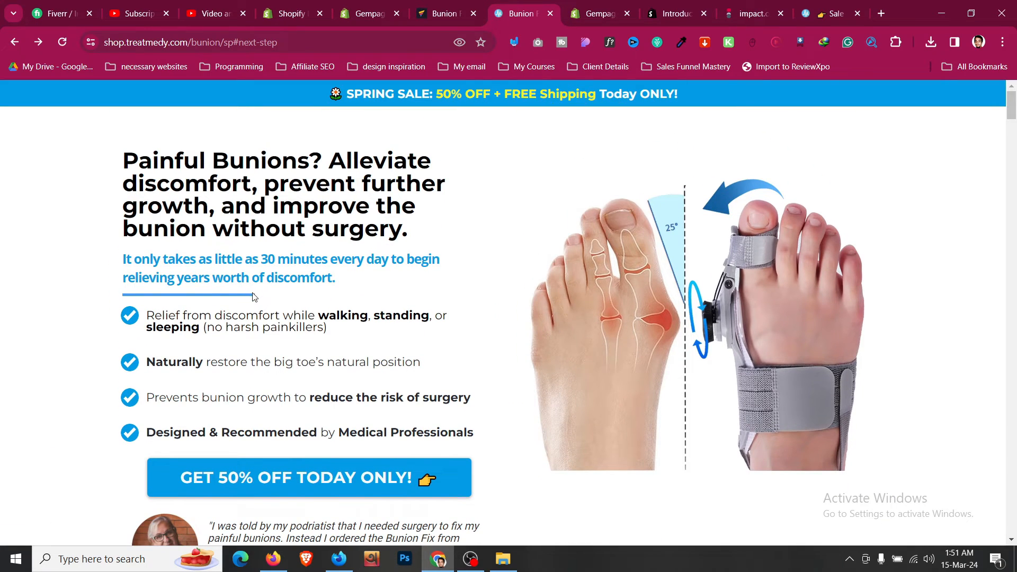
{"action": "left_click_drag", "start_coordinate": [253, 297], "coordinate": [214, 318]}
{"action": "left_click", "coordinate": [204, 297]}
{"action": "scroll", "coordinate": [209, 300], "scroll_direction": "down", "scroll_amount": 1}
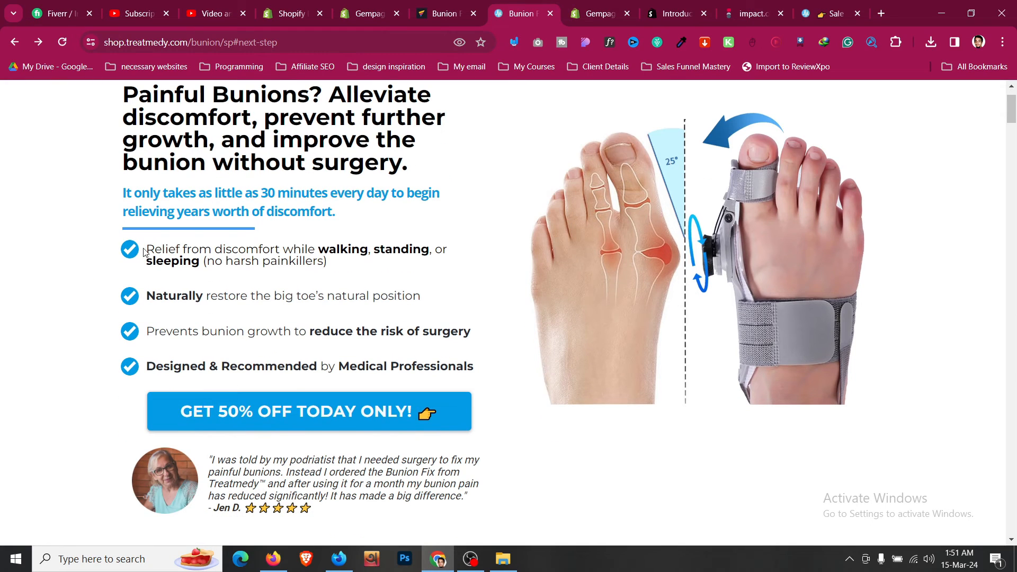
{"action": "right_click", "coordinate": [130, 259]}
{"action": "left_click", "coordinate": [132, 225]}
{"action": "scroll", "coordinate": [370, 241], "scroll_direction": "up", "scroll_amount": 2}
{"action": "left_click", "coordinate": [446, 10]}
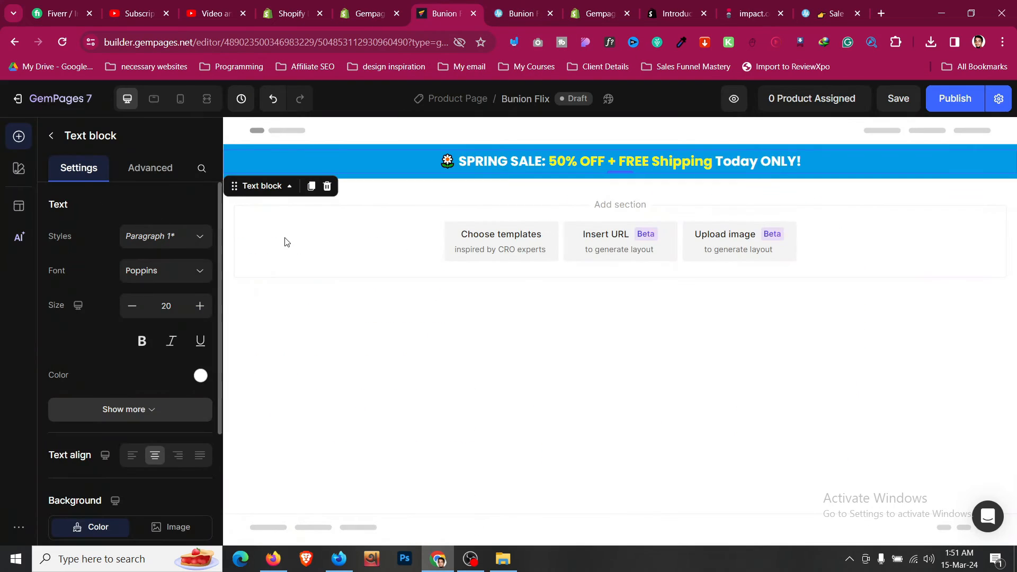
- Drag a two-column 6/6 Row below the sale bar and compare it with the shop page
{"action": "key", "text": "Escape"}
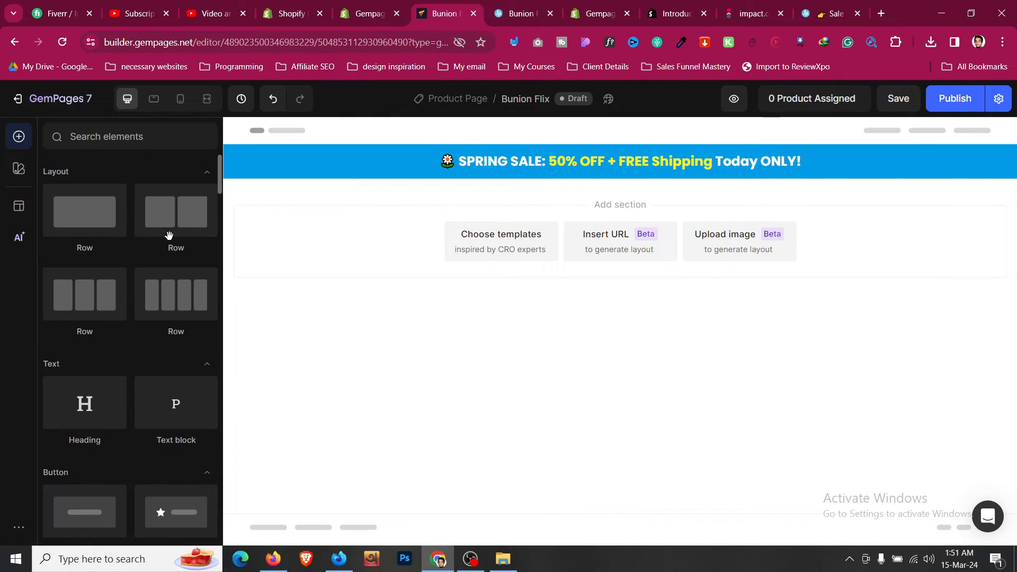
{"action": "left_click_drag", "start_coordinate": [191, 227], "coordinate": [533, 217]}
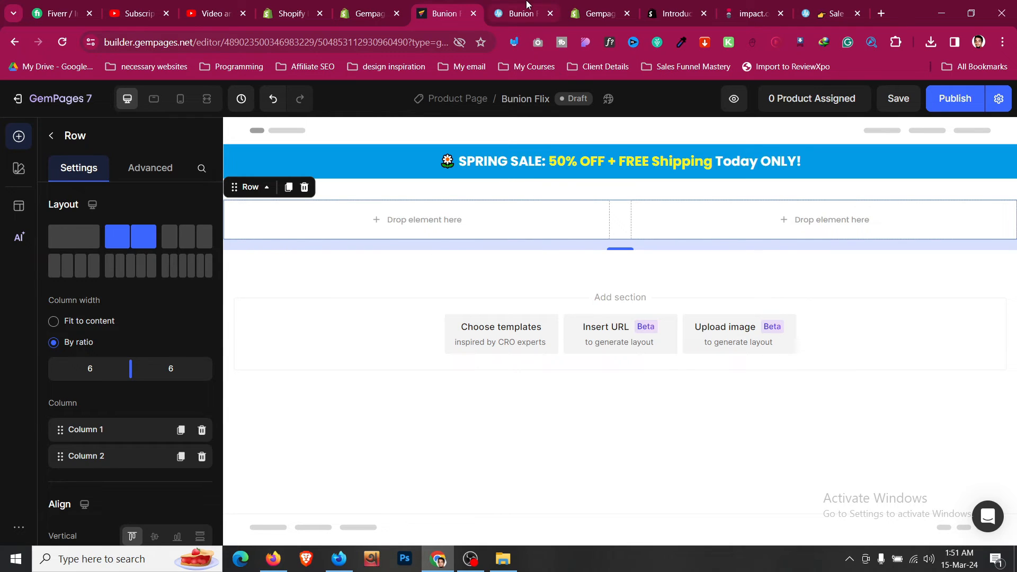
{"action": "left_click", "coordinate": [522, 13]}
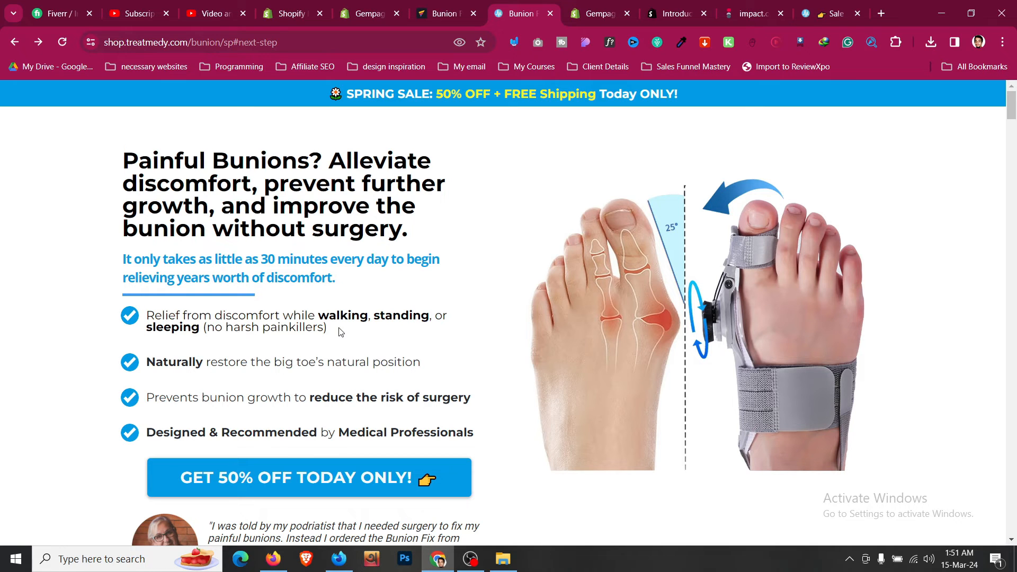
{"action": "scroll", "coordinate": [342, 334], "scroll_direction": "down", "scroll_amount": 2}
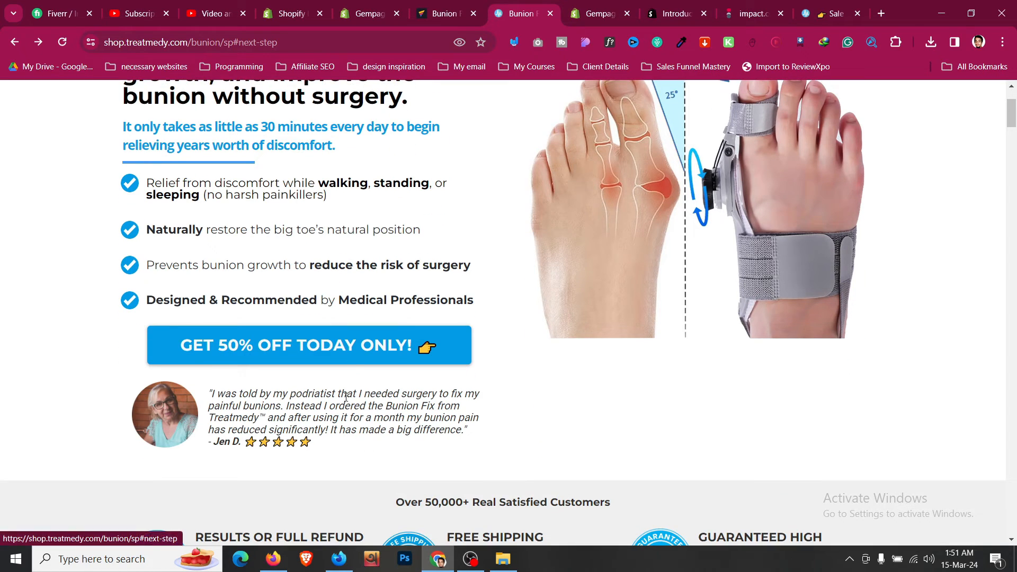
{"action": "scroll", "coordinate": [596, 351], "scroll_direction": "up", "scroll_amount": 2}
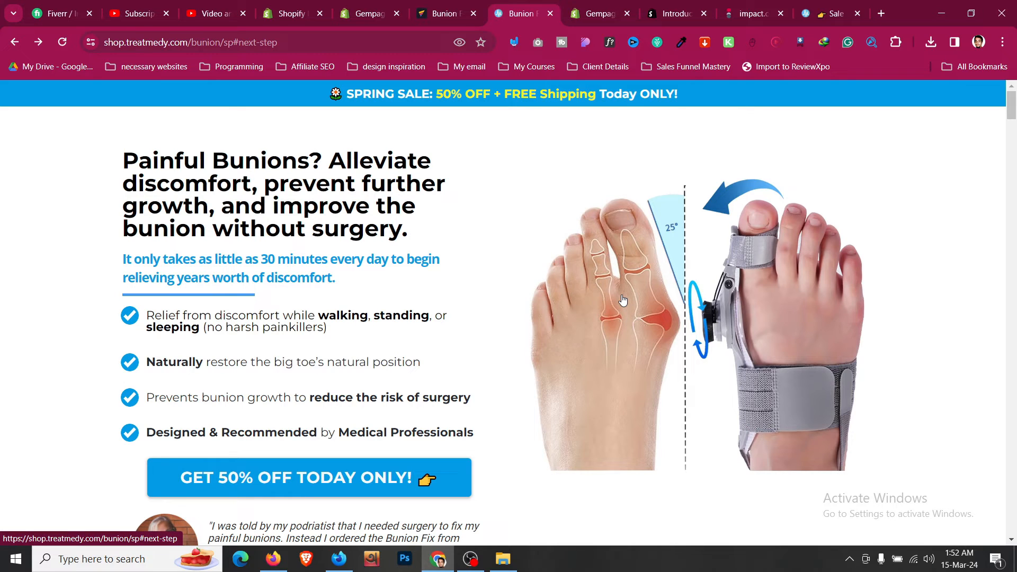
{"action": "left_click", "coordinate": [478, 5]}
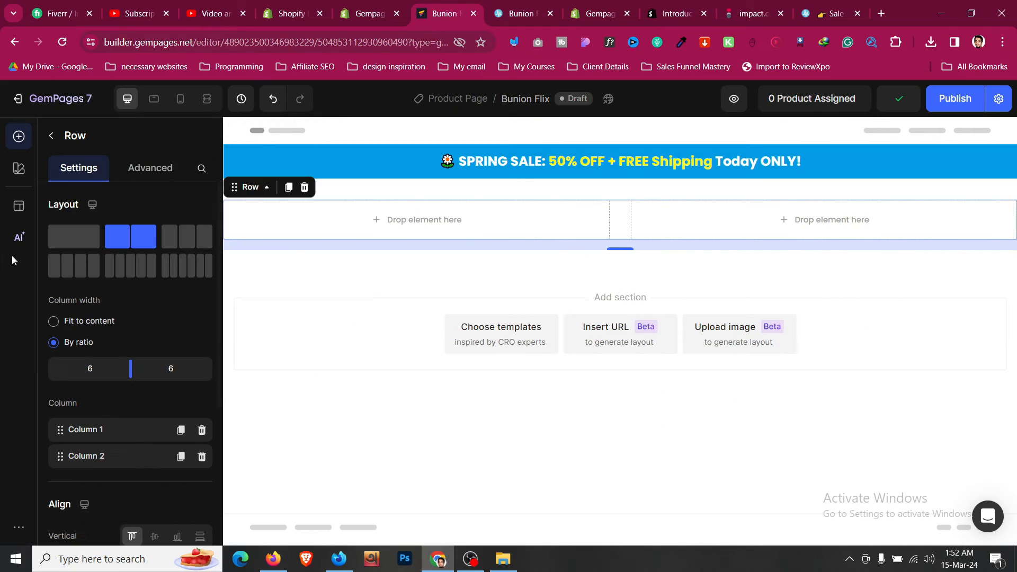
{"action": "left_click", "coordinate": [52, 138]}
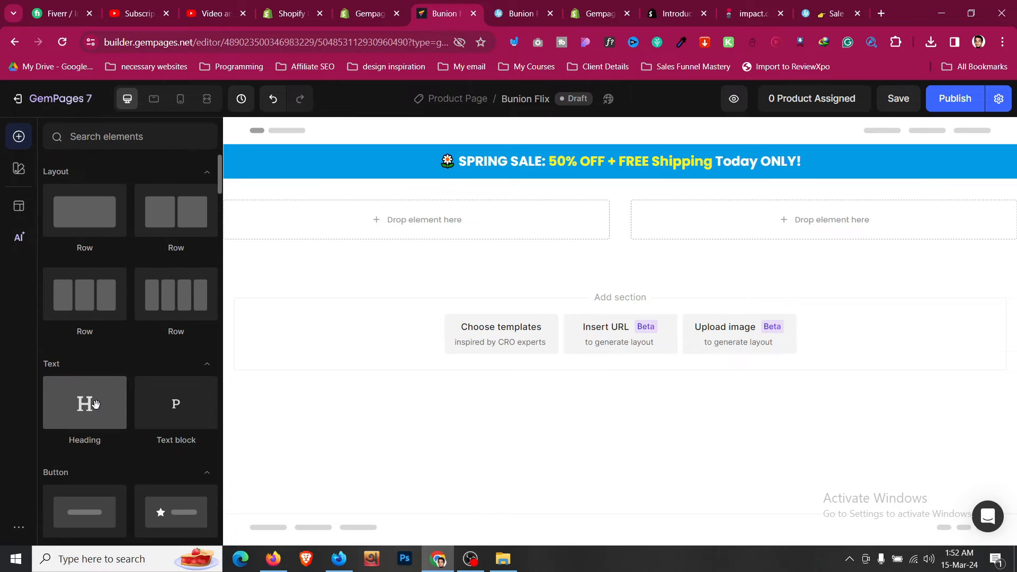
- Add a Heading to the row's left column and inspect the reference headline's styles
{"action": "left_click_drag", "start_coordinate": [85, 402], "coordinate": [339, 226]}
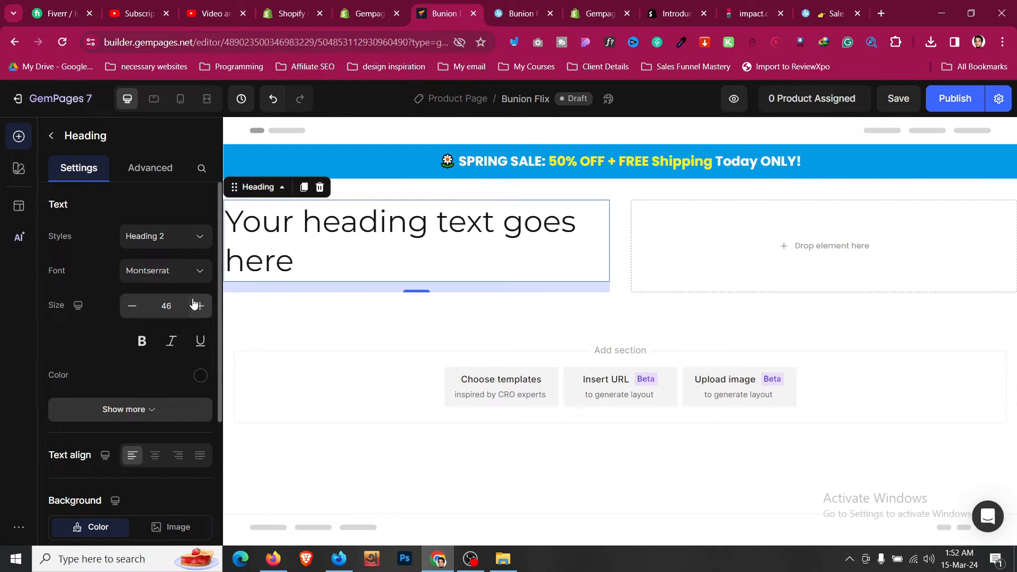
{"action": "left_click", "coordinate": [549, 4]}
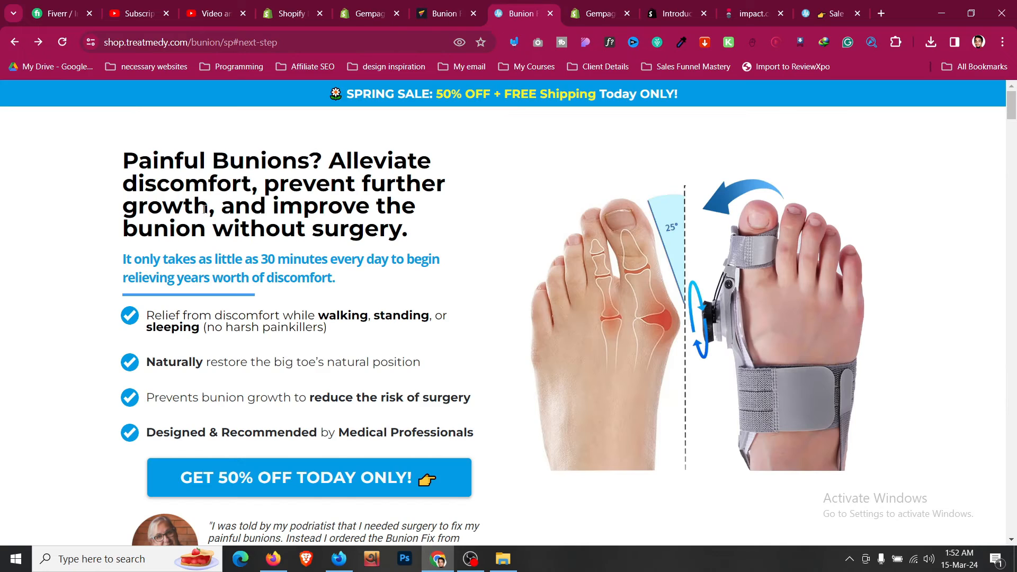
{"action": "right_click", "coordinate": [207, 214]}
{"action": "scroll", "coordinate": [310, 477], "scroll_direction": "down", "scroll_amount": 1}
{"action": "left_click", "coordinate": [310, 503]}
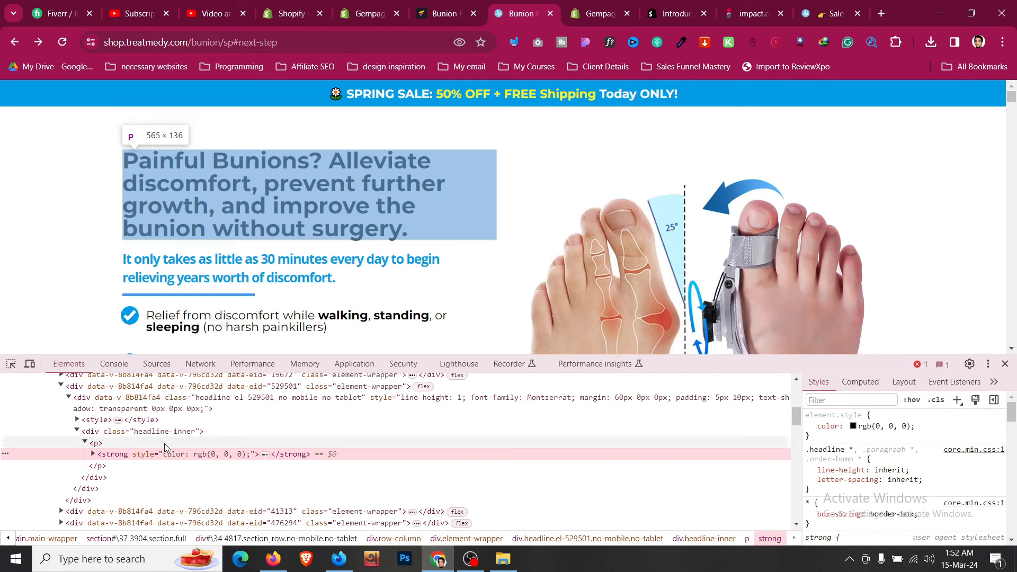
{"action": "left_click", "coordinate": [164, 445]}
{"action": "scroll", "coordinate": [939, 479], "scroll_direction": "down", "scroll_amount": 4}
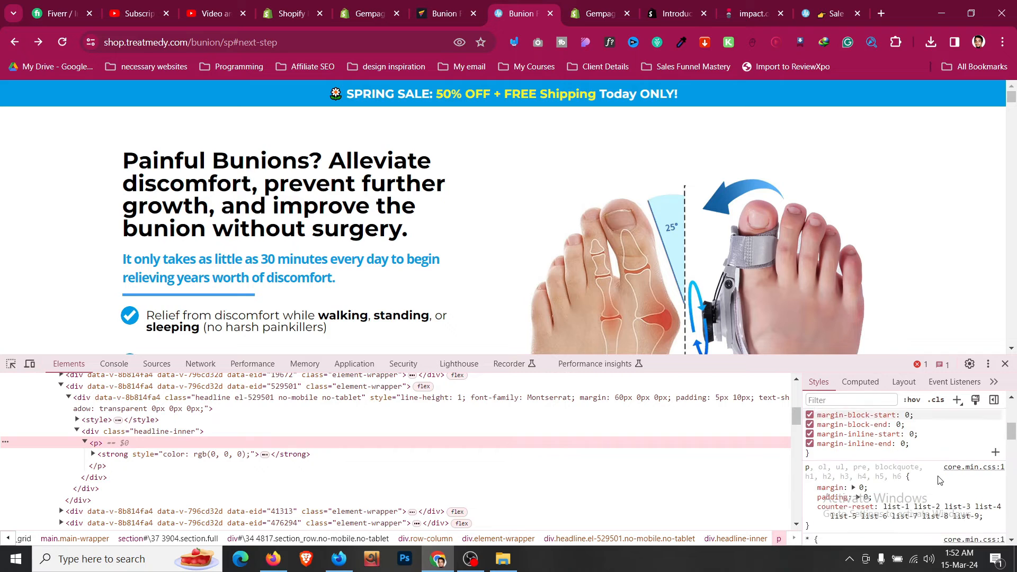
{"action": "left_click", "coordinate": [153, 431]}
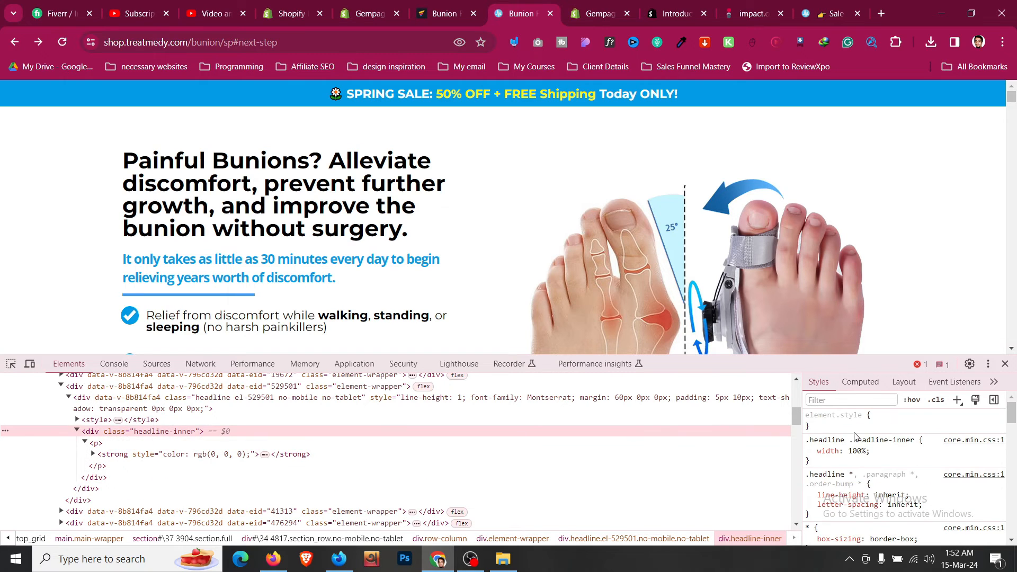
{"action": "scroll", "coordinate": [853, 436], "scroll_direction": "down", "scroll_amount": 3}
- Try heading font sizes from 38 to 40, comparing with the reference headline
{"action": "left_click", "coordinate": [444, 14]}
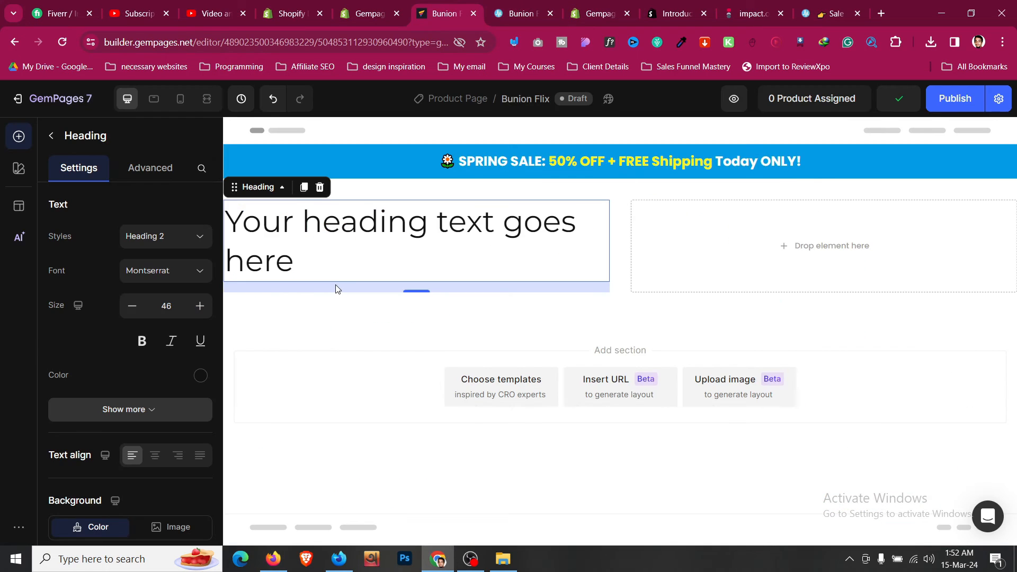
{"action": "left_click", "coordinate": [131, 306]}
{"action": "left_click", "coordinate": [130, 306]}
{"action": "left_click", "coordinate": [131, 306]}
{"action": "left_click", "coordinate": [131, 306]}
{"action": "left_click", "coordinate": [131, 307]}
{"action": "left_click", "coordinate": [131, 306]}
{"action": "left_click", "coordinate": [131, 306]}
{"action": "left_click", "coordinate": [130, 306]}
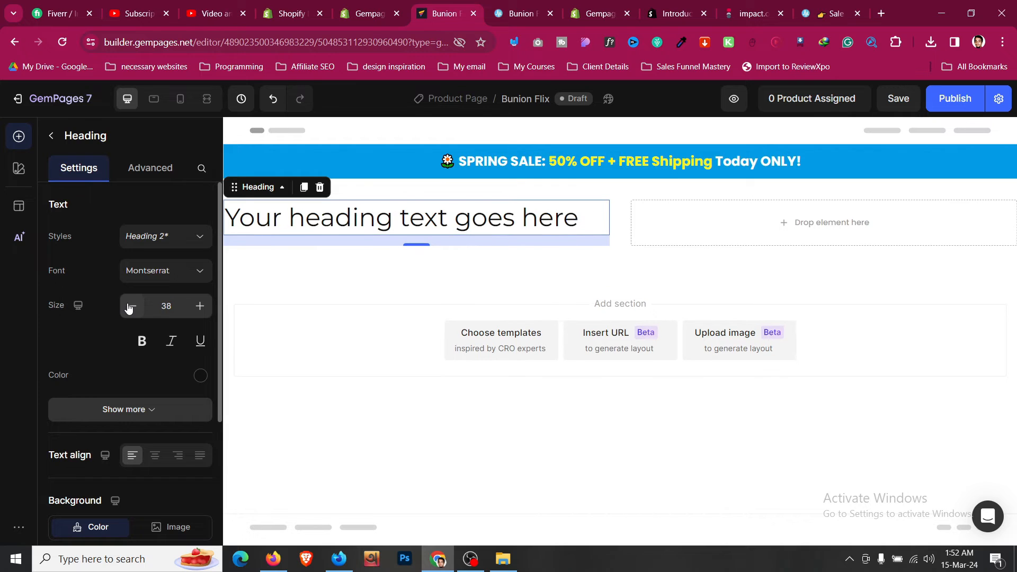
{"action": "left_click", "coordinate": [200, 306]}
{"action": "left_click", "coordinate": [199, 306]}
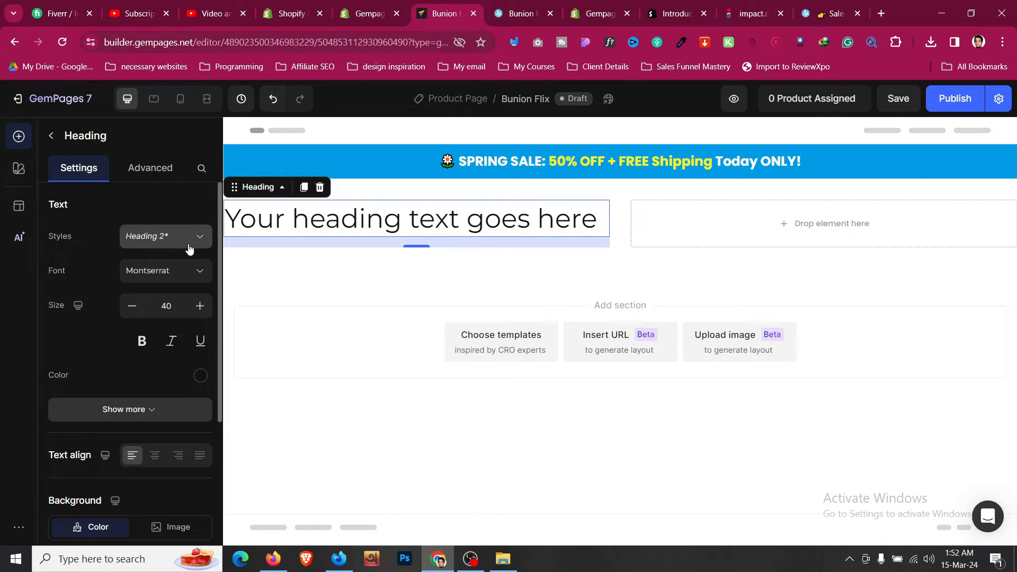
{"action": "left_click", "coordinate": [509, 7]}
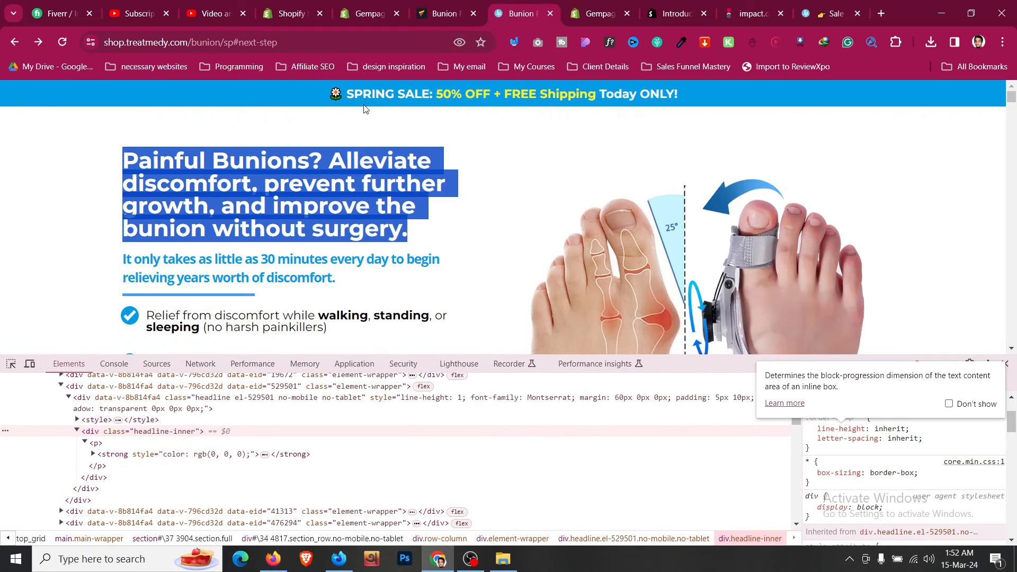
{"action": "left_click", "coordinate": [437, 14]}
- Replace the placeholder heading with the pasted bunion headline text
{"action": "double_click", "coordinate": [452, 220]}
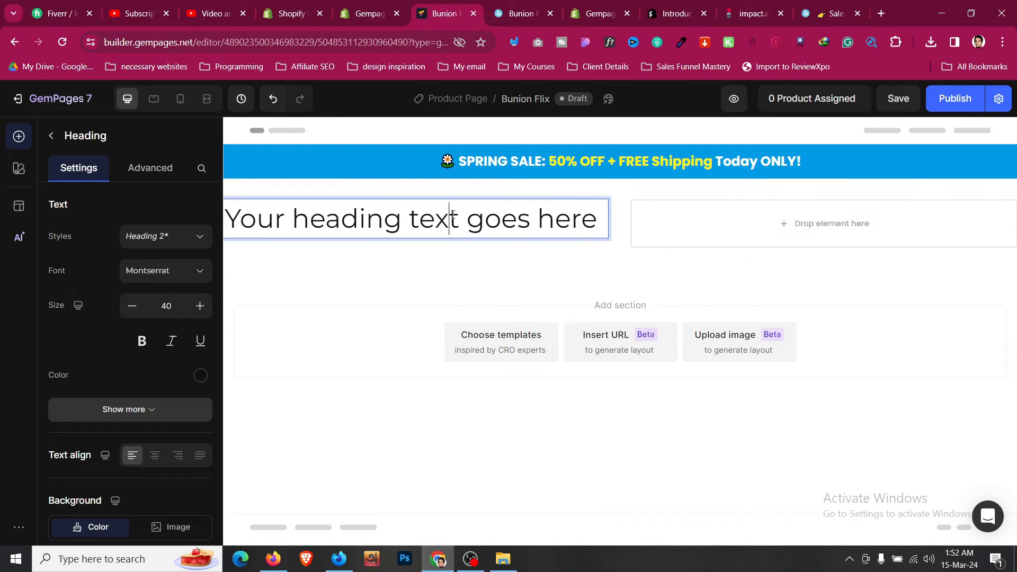
{"action": "key", "text": "ctrl+a"}
{"action": "type", "text": "Painful Bunions? Alleviate discomfort, prevent further growth, and improve the bunion without surgery."}
{"action": "key", "text": "BackSpace"}
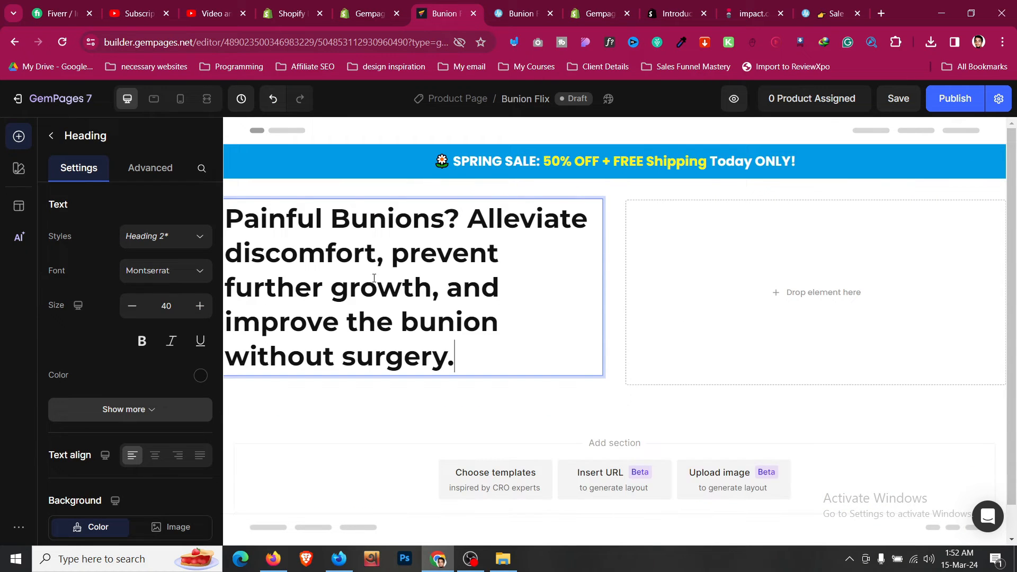
- Set the headline font size to 35
{"action": "left_click", "coordinate": [133, 306]}
{"action": "left_click", "coordinate": [133, 307]}
{"action": "left_click", "coordinate": [133, 307]}
{"action": "left_click", "coordinate": [132, 307]}
{"action": "left_click", "coordinate": [133, 307]}
{"action": "left_click", "coordinate": [133, 307]}
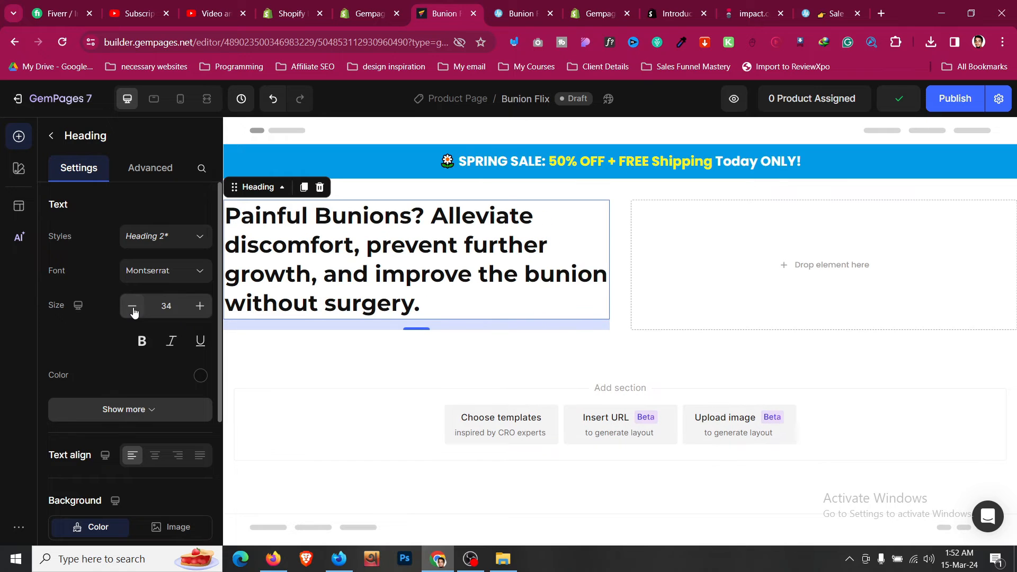
{"action": "left_click", "coordinate": [133, 307]}
{"action": "left_click", "coordinate": [203, 305]}
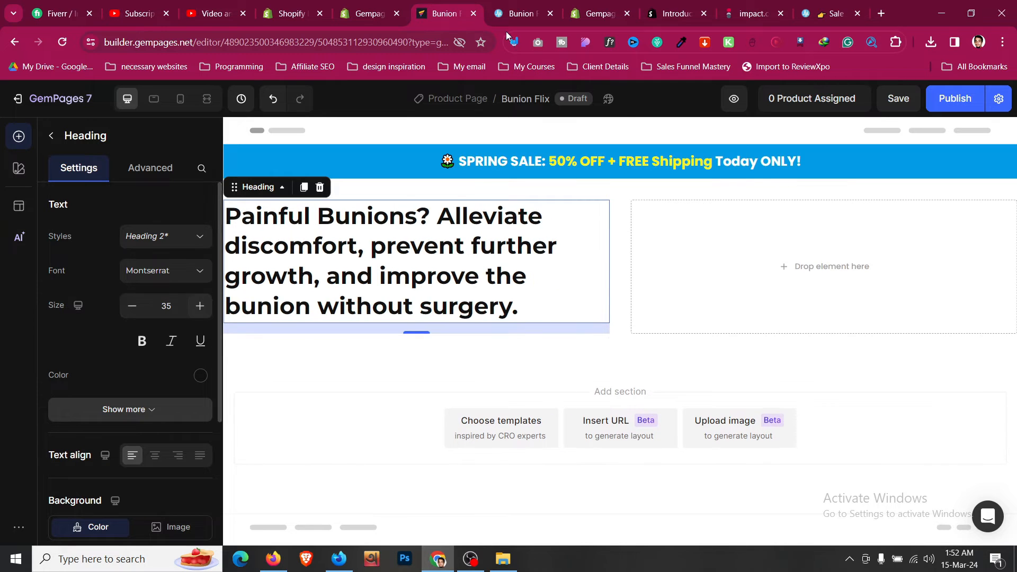
{"action": "left_click", "coordinate": [509, 13]}
{"action": "left_click", "coordinate": [394, 144]}
{"action": "key", "text": "ctrl+shift+Tab"}
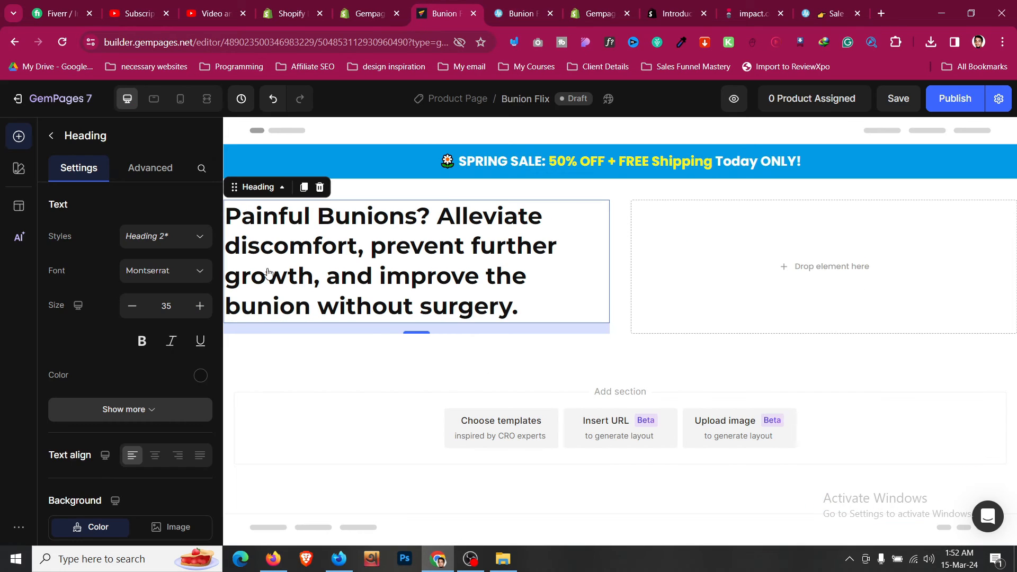
- Set the headline line height to 120%, comparing with the reference page
{"action": "left_click", "coordinate": [168, 400]}
{"action": "scroll", "coordinate": [169, 397], "scroll_direction": "down", "scroll_amount": 2}
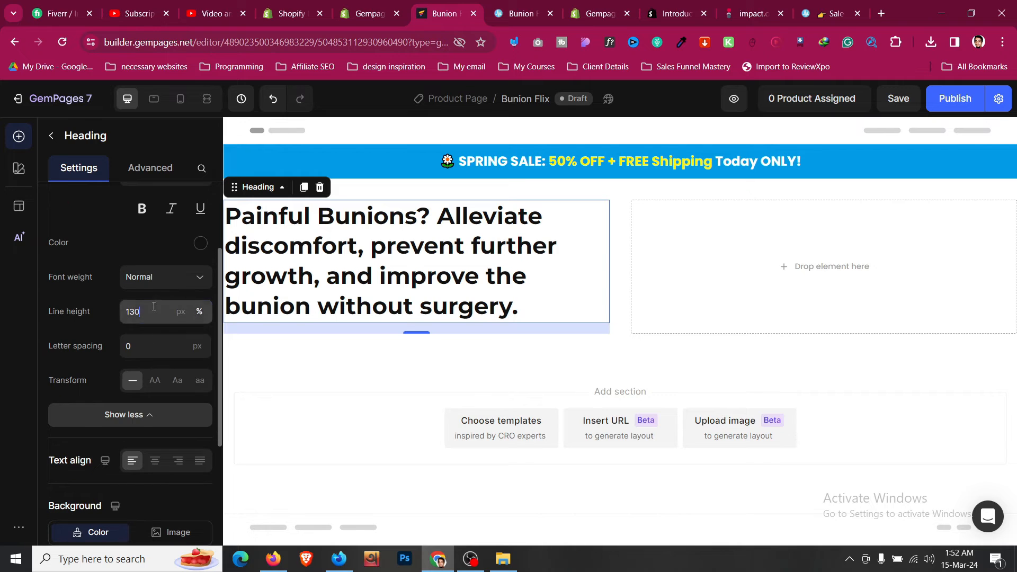
{"action": "left_click", "coordinate": [148, 311]}
{"action": "left_click", "coordinate": [149, 344]}
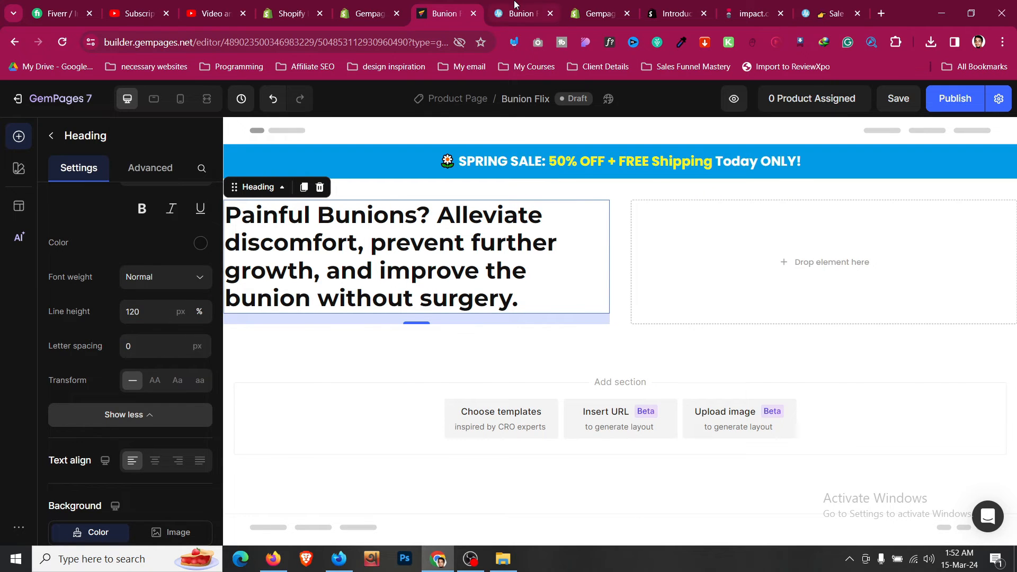
{"action": "key", "text": "ctrl+Tab"}
{"action": "key", "text": "ctrl+shift+Tab"}
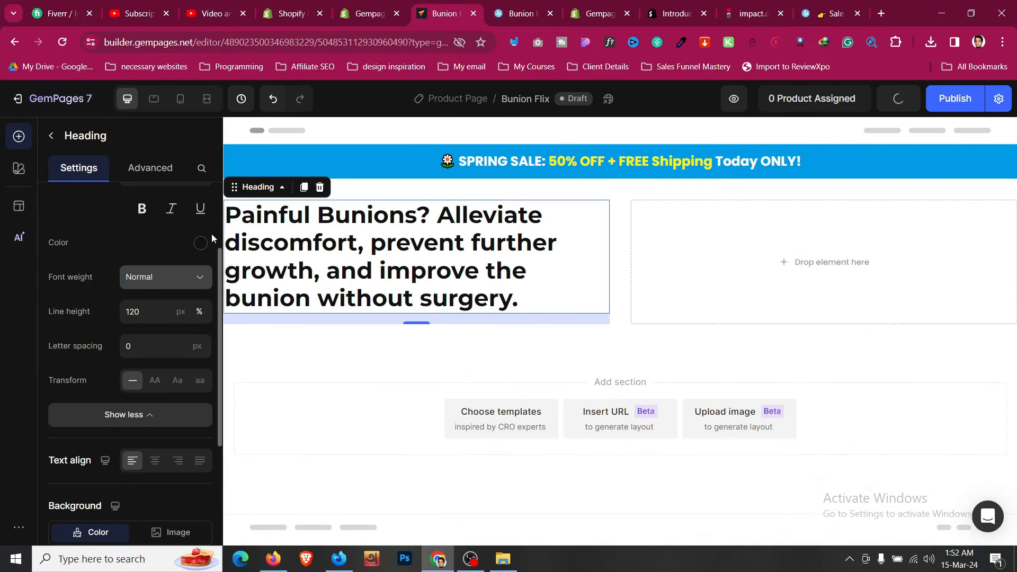
{"action": "key", "text": "ctrl+Tab"}
{"action": "key", "text": "ctrl+shift+Tab"}
- Try Medium and Semi Bold weights, settling on Semi Bold at size 35
{"action": "left_click", "coordinate": [185, 281]}
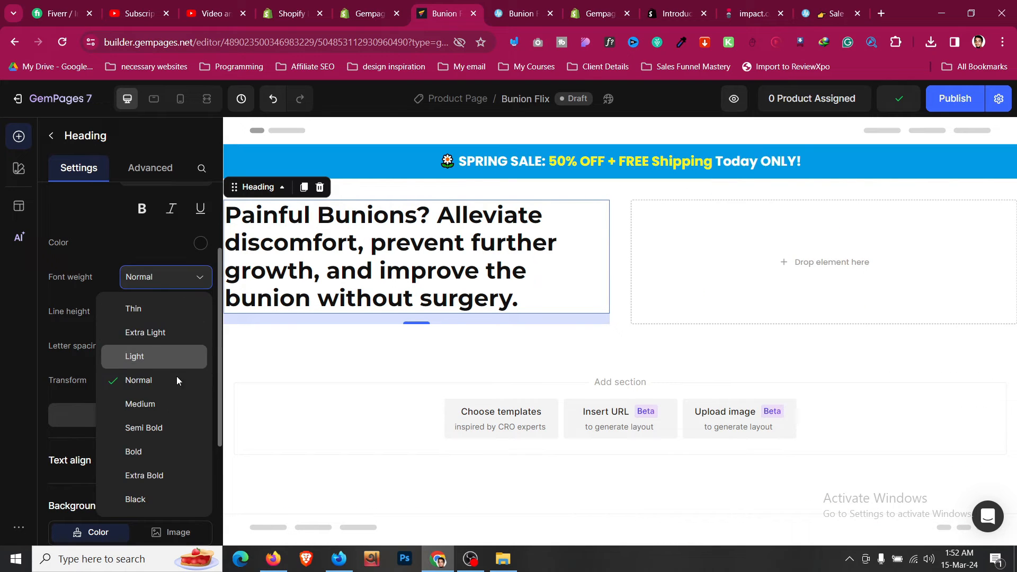
{"action": "left_click", "coordinate": [177, 427]}
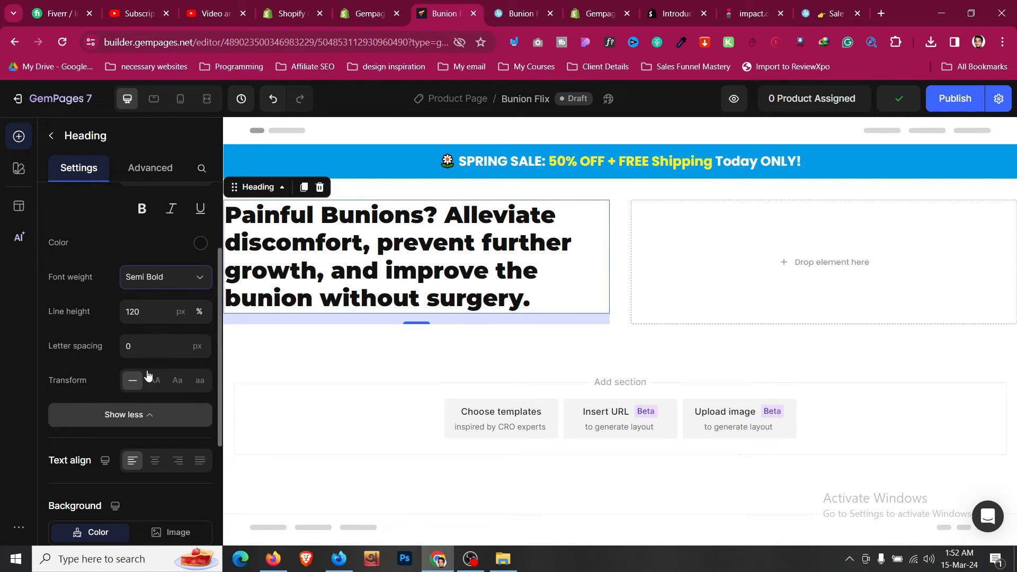
{"action": "left_click", "coordinate": [163, 283]}
{"action": "left_click", "coordinate": [157, 401]}
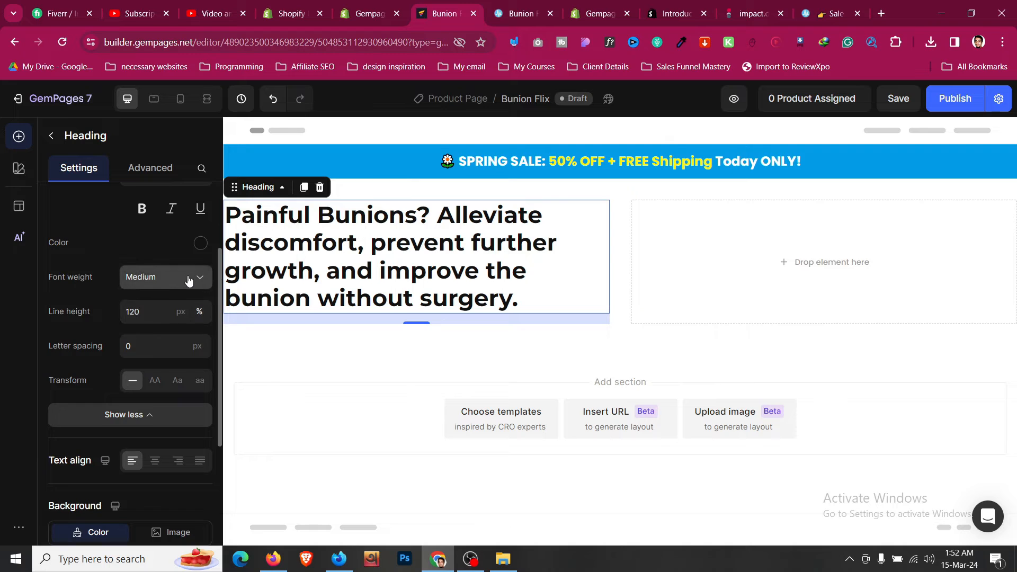
{"action": "scroll", "coordinate": [186, 286], "scroll_direction": "up", "scroll_amount": 3}
{"action": "left_click", "coordinate": [200, 307]}
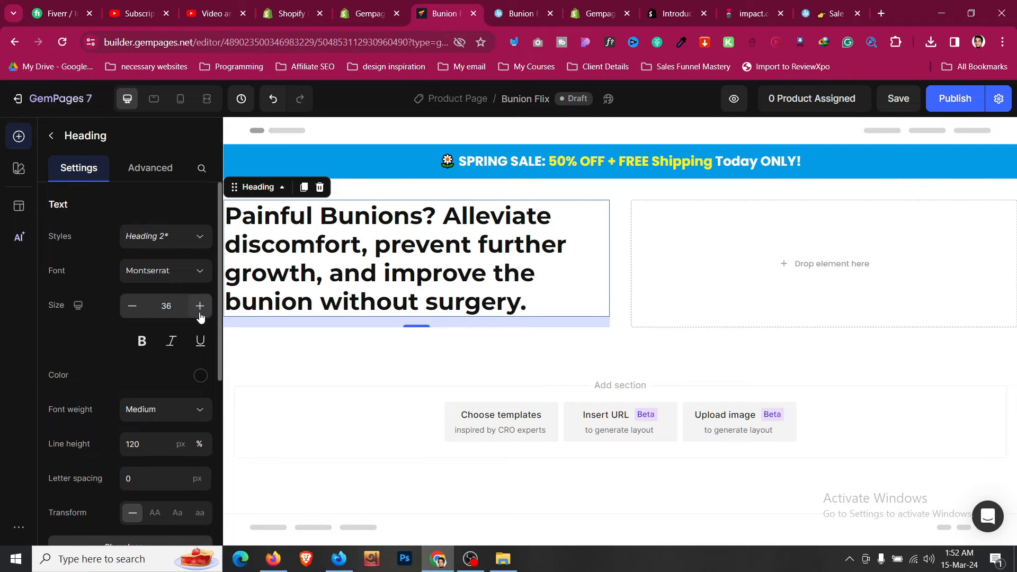
{"action": "left_click", "coordinate": [128, 312]}
{"action": "scroll", "coordinate": [132, 318], "scroll_direction": "down", "scroll_amount": 1}
{"action": "left_click", "coordinate": [159, 343]}
{"action": "left_click", "coordinate": [162, 494]}
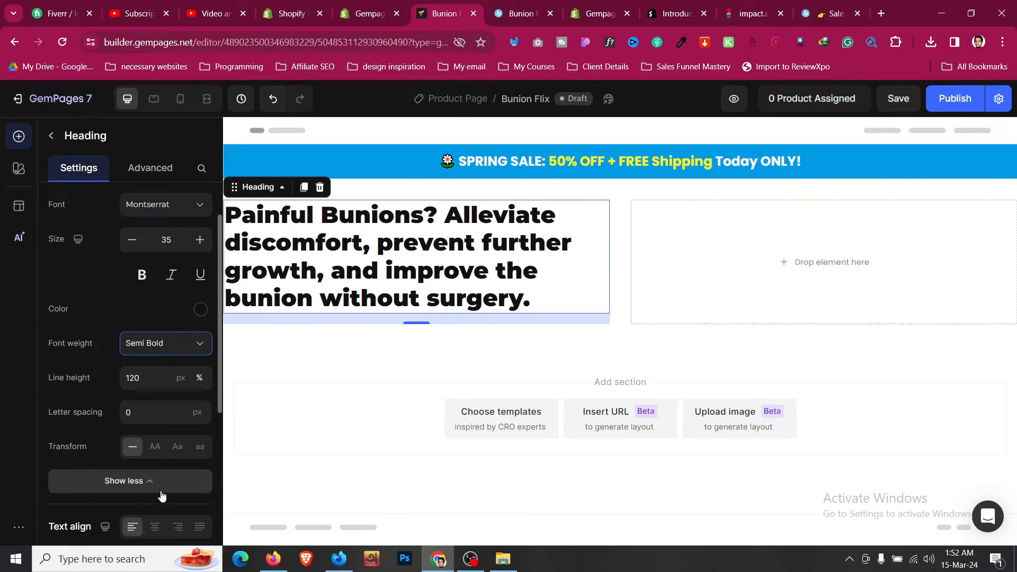
- Switch the headline font to Poppins after re-checking the reference
{"action": "left_click", "coordinate": [560, 189]}
{"action": "left_click", "coordinate": [551, 4]}
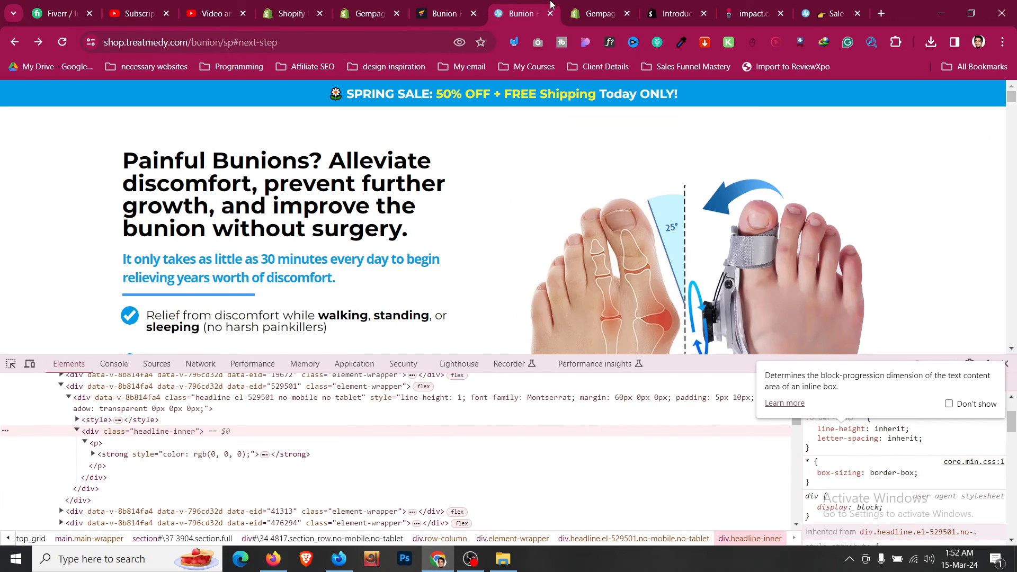
{"action": "left_click", "coordinate": [445, 11]}
{"action": "left_click", "coordinate": [379, 253]}
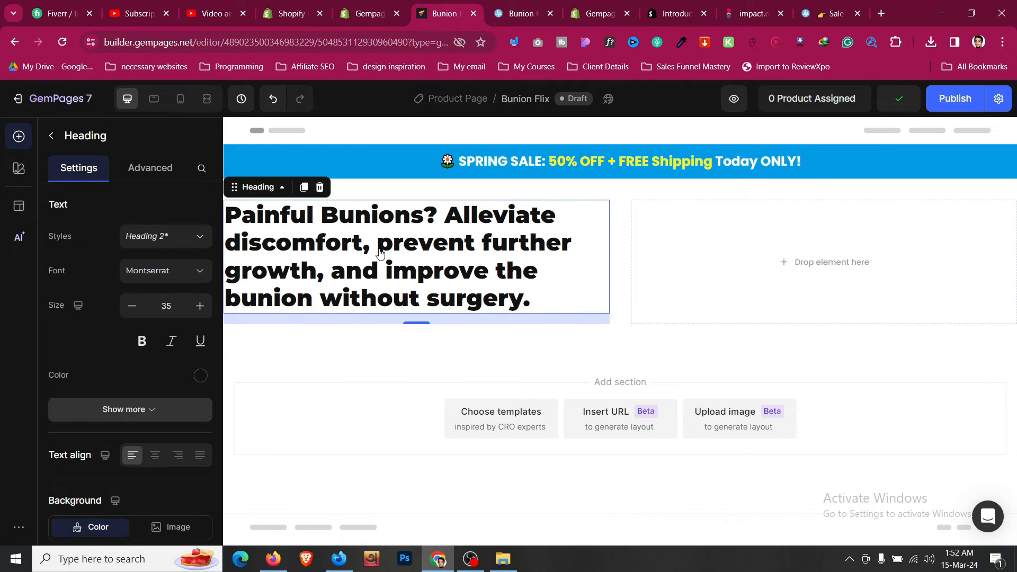
{"action": "left_click", "coordinate": [197, 272]}
{"action": "type", "text": "popp"}
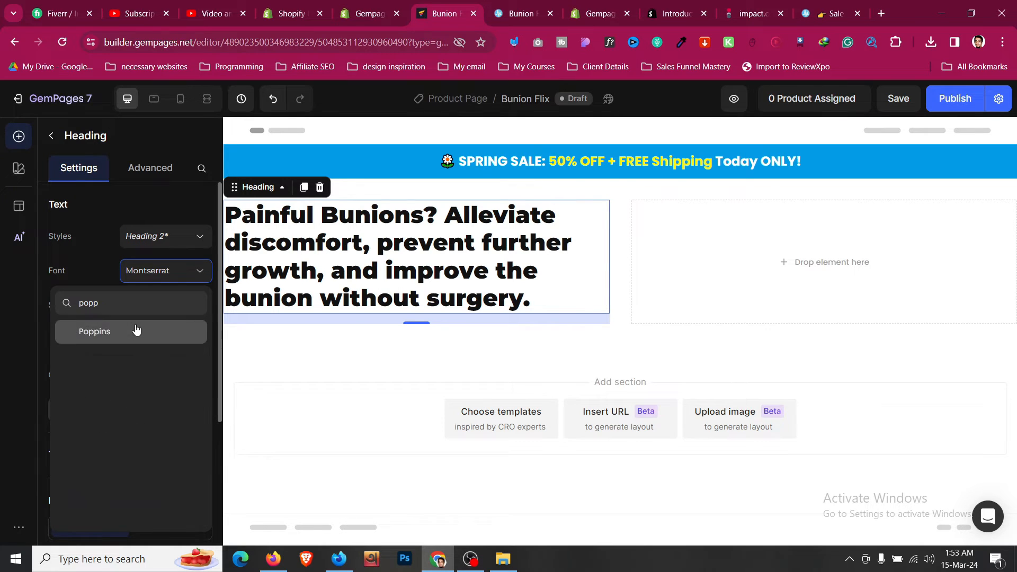
{"action": "left_click", "coordinate": [136, 332]}
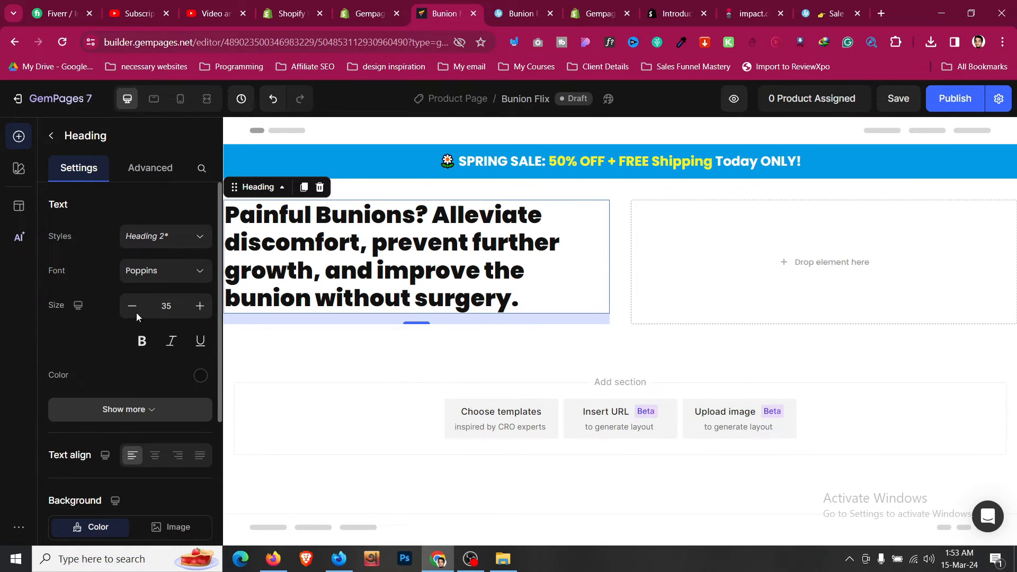
{"action": "scroll", "coordinate": [159, 329], "scroll_direction": "down", "scroll_amount": 2}
- Remove the inline bold formatting from the headline text
{"action": "left_click", "coordinate": [361, 278]}
{"action": "triple_click", "coordinate": [375, 209]}
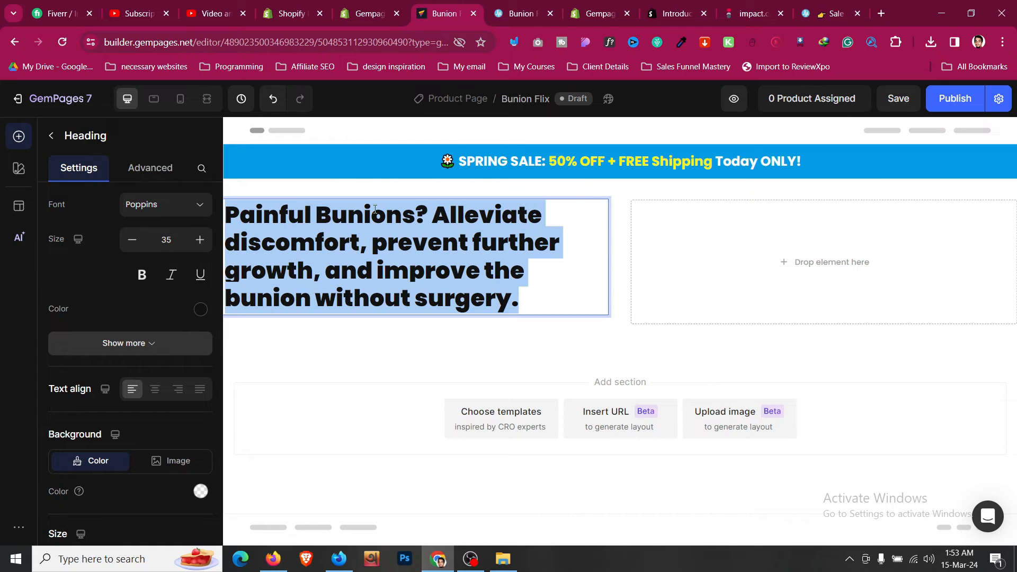
{"action": "left_click", "coordinate": [569, 177]}
{"action": "left_click", "coordinate": [443, 271]}
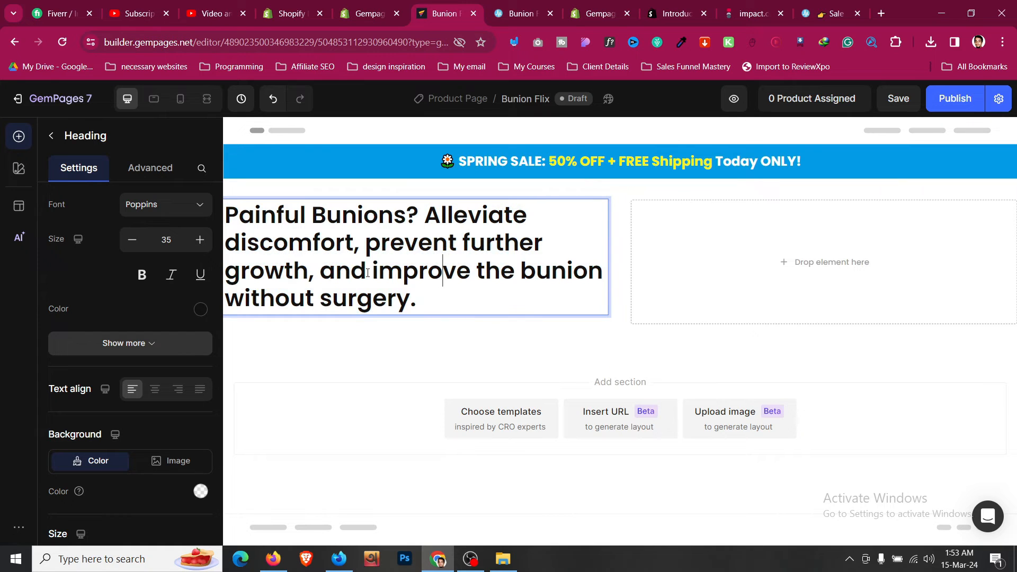
{"action": "scroll", "coordinate": [184, 217], "scroll_direction": "up", "scroll_amount": 1}
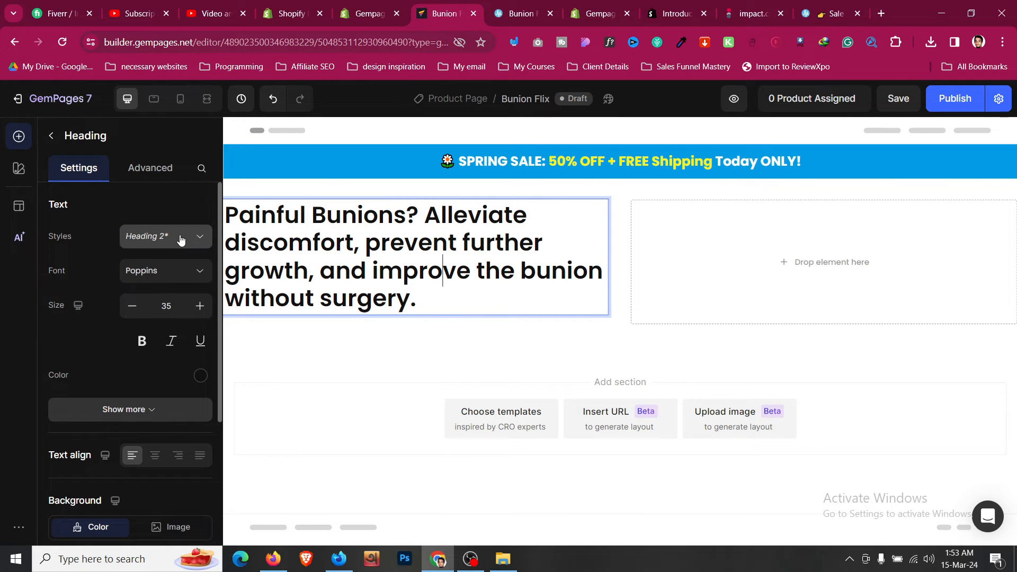
{"action": "left_click", "coordinate": [179, 236]}
{"action": "left_click", "coordinate": [63, 265]}
- Set the headline font weight to Bold
{"action": "scroll", "coordinate": [106, 328], "scroll_direction": "down", "scroll_amount": 1}
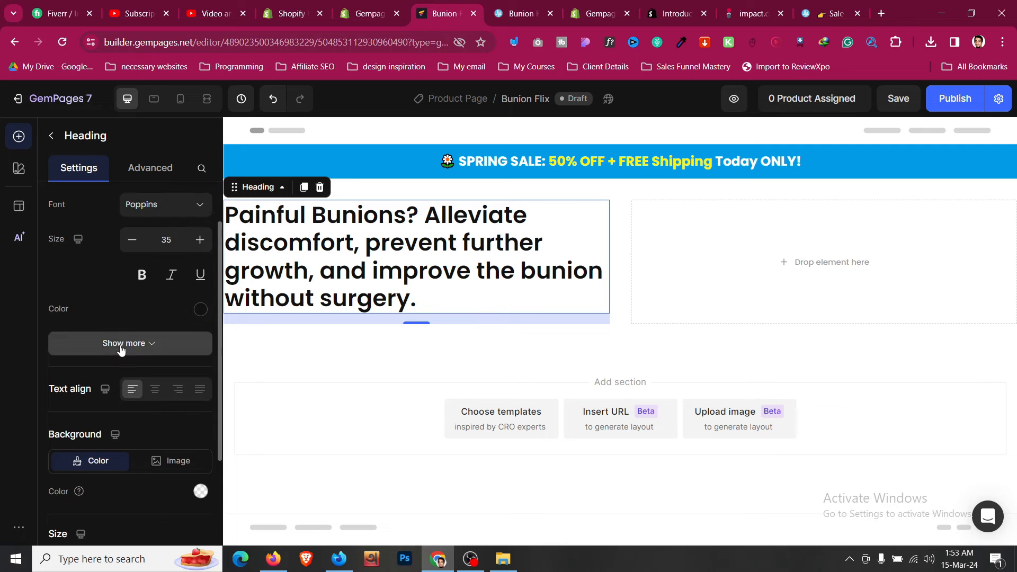
{"action": "left_click", "coordinate": [120, 344]}
{"action": "scroll", "coordinate": [120, 345], "scroll_direction": "down", "scroll_amount": 1}
{"action": "left_click", "coordinate": [162, 276]}
{"action": "left_click", "coordinate": [154, 448]}
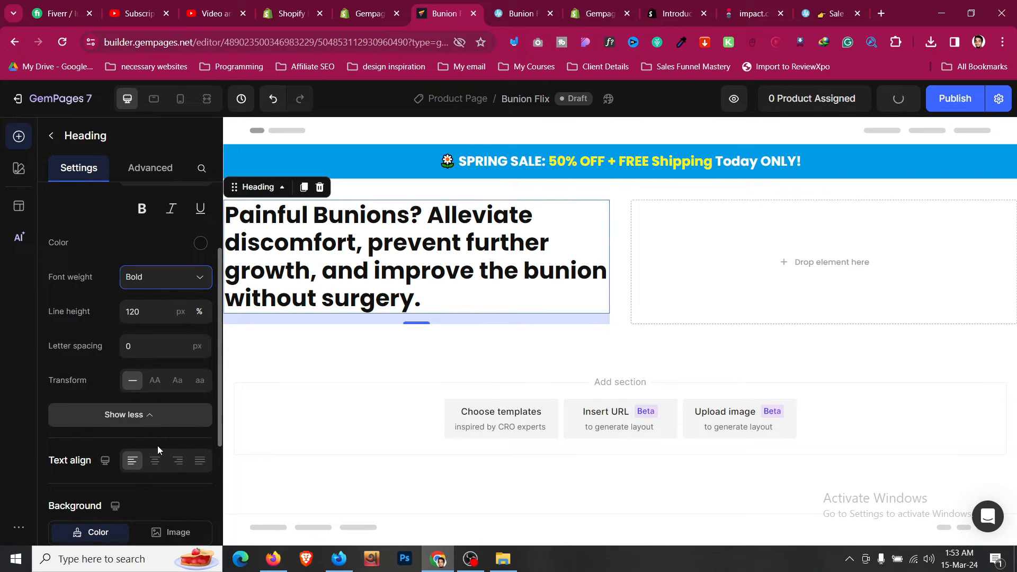
{"action": "scroll", "coordinate": [159, 328], "scroll_direction": "up", "scroll_amount": 1}
- Change the headline font to Montserrat via the 'mont' search
{"action": "left_click", "coordinate": [176, 207]}
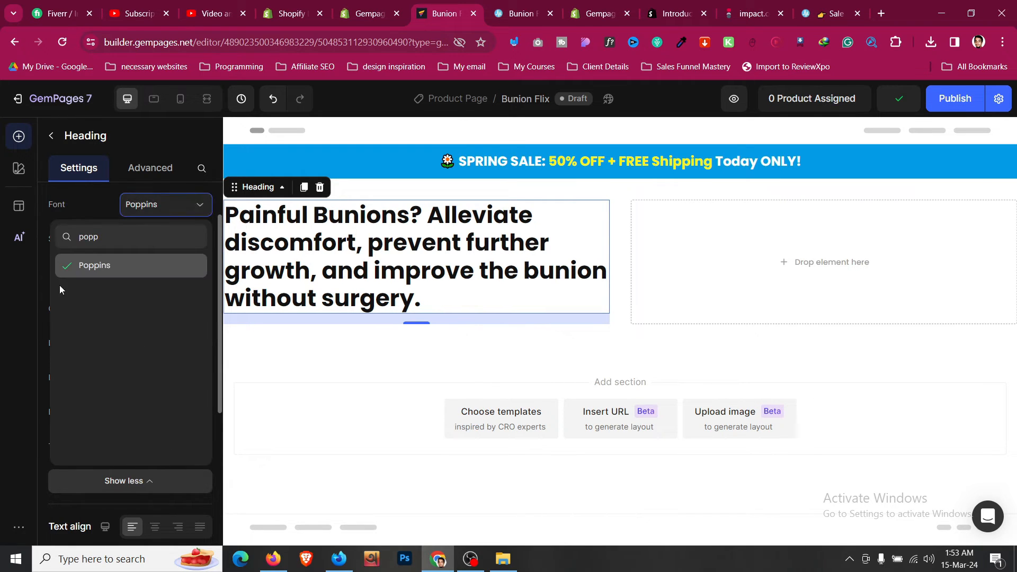
{"action": "key", "text": "BackSpace"}
{"action": "key", "text": "BackSpace"}
{"action": "key", "text": "BackSpace"}
{"action": "key", "text": "BackSpace"}
{"action": "type", "text": "mont"}
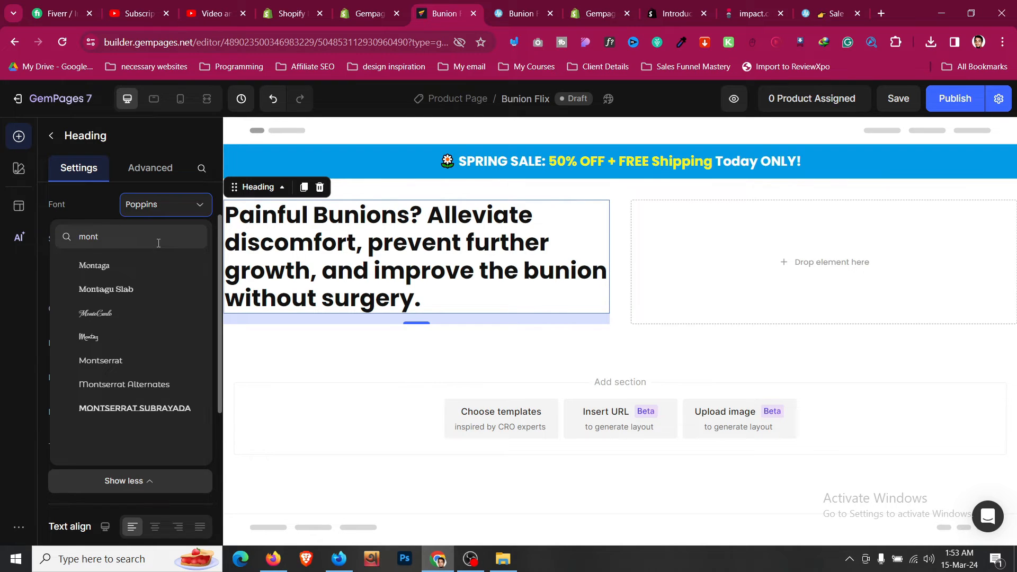
{"action": "left_click", "coordinate": [154, 359]}
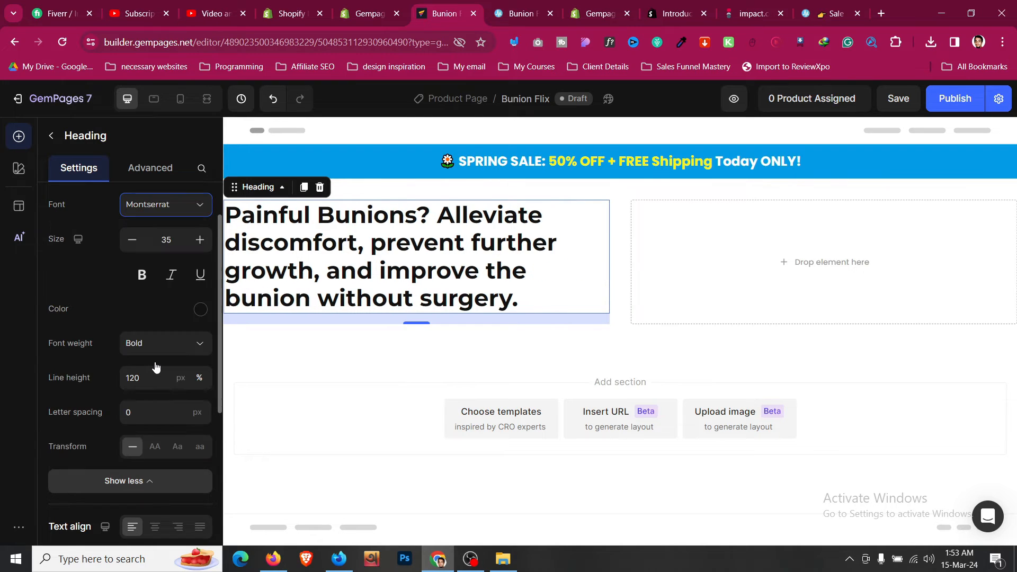
- Try Semi Bold and size 37, then settle on Bold at size 35
{"action": "left_click", "coordinate": [168, 346]}
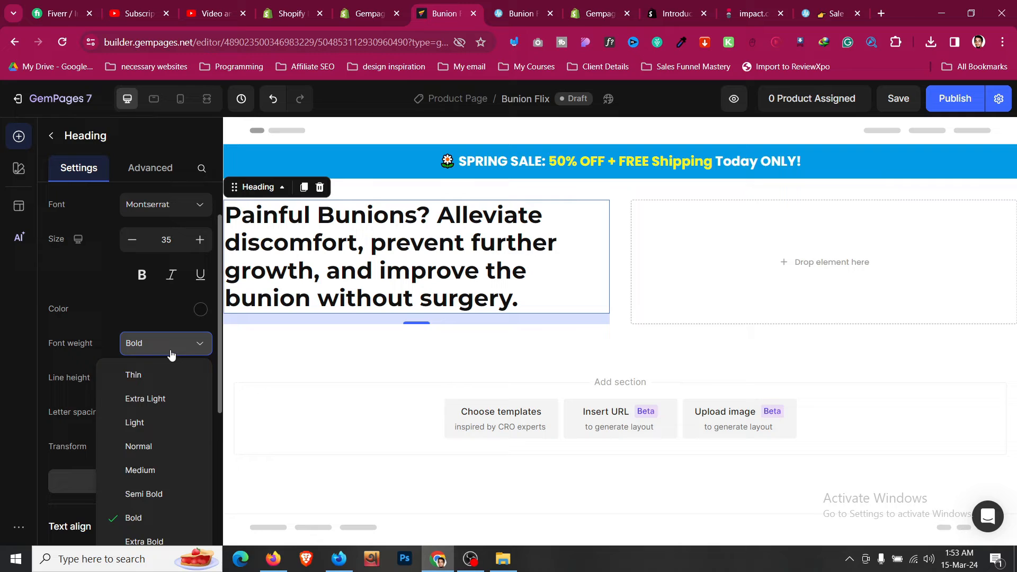
{"action": "left_click", "coordinate": [154, 494]}
{"action": "left_click", "coordinate": [200, 239]}
{"action": "left_click", "coordinate": [200, 239]}
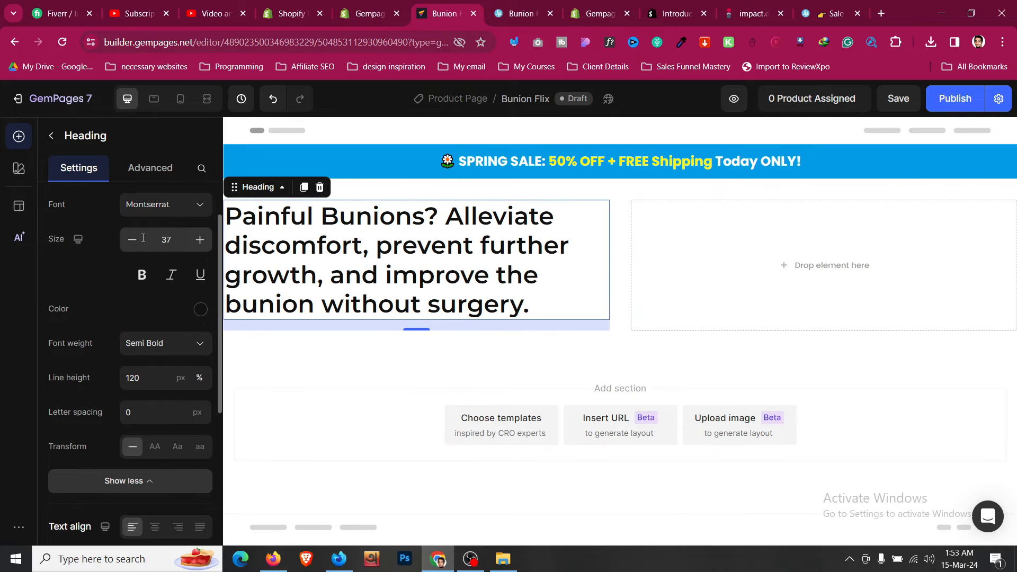
{"action": "left_click", "coordinate": [132, 239]}
{"action": "left_click", "coordinate": [132, 239]}
{"action": "left_click", "coordinate": [141, 276]}
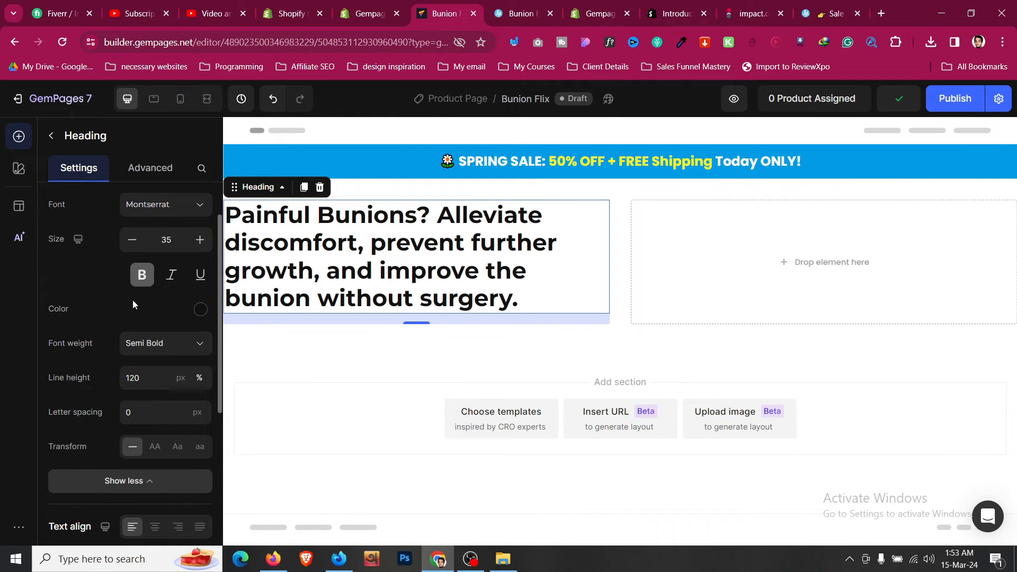
{"action": "left_click", "coordinate": [151, 352]}
{"action": "left_click", "coordinate": [132, 516]}
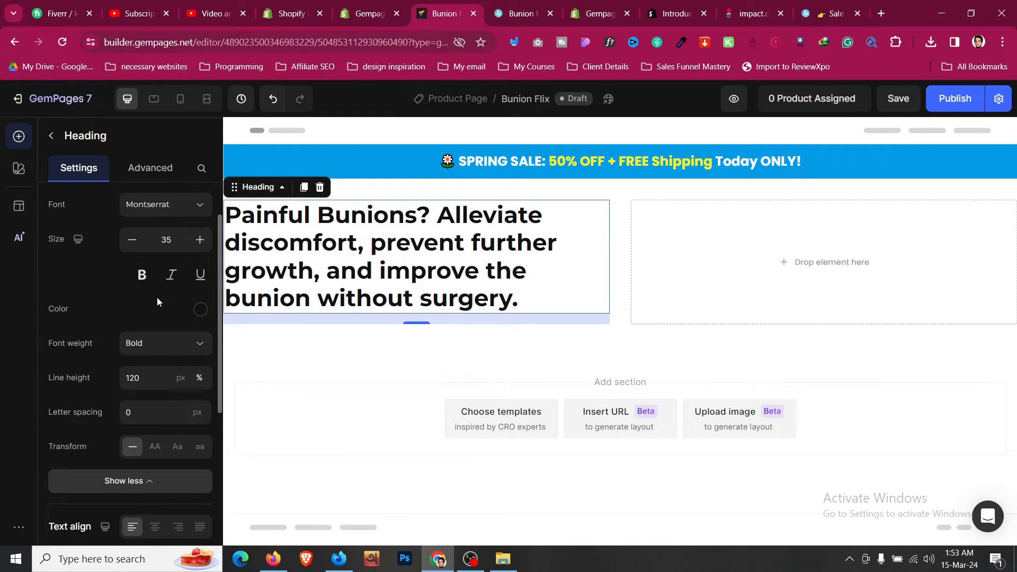
- Duplicate the spring-sale banner text block and move the copy beneath the headline
{"action": "left_click", "coordinate": [519, 6]}
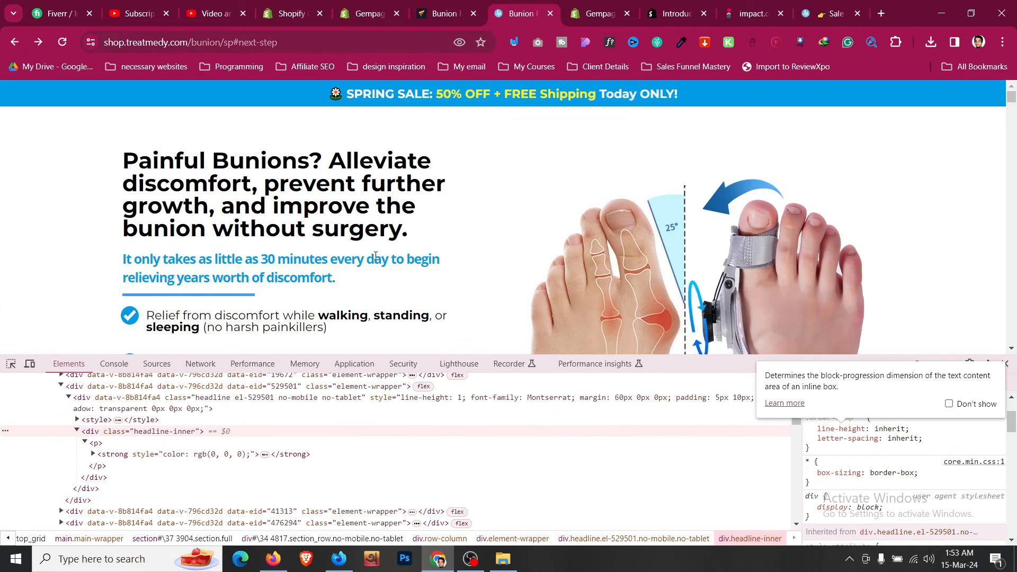
{"action": "scroll", "coordinate": [376, 257], "scroll_direction": "down", "scroll_amount": 1}
{"action": "scroll", "coordinate": [440, 109], "scroll_direction": "up", "scroll_amount": 1}
{"action": "scroll", "coordinate": [440, 95], "scroll_direction": "down", "scroll_amount": 1}
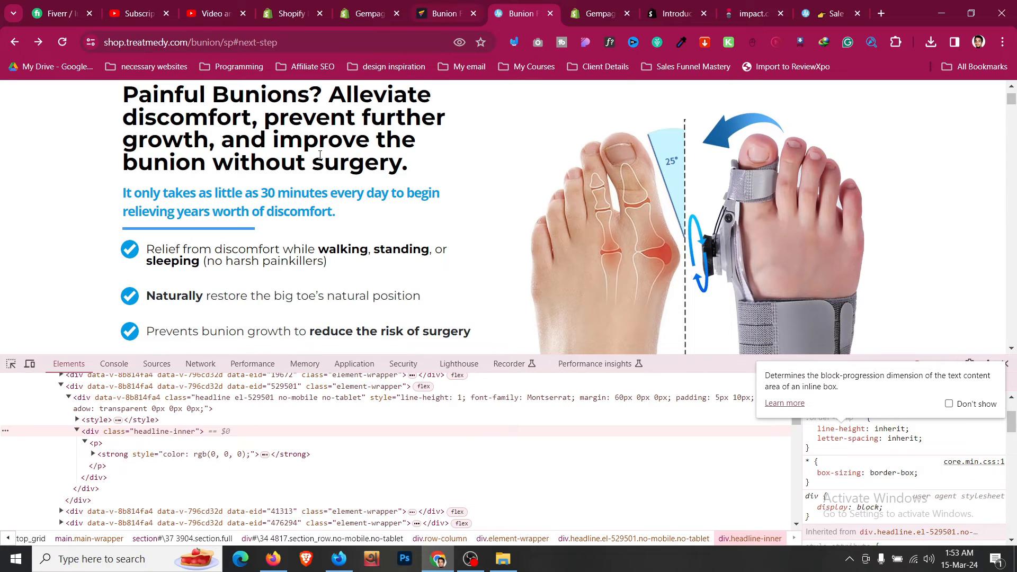
{"action": "left_click", "coordinate": [439, 12]}
{"action": "left_click", "coordinate": [469, 159]}
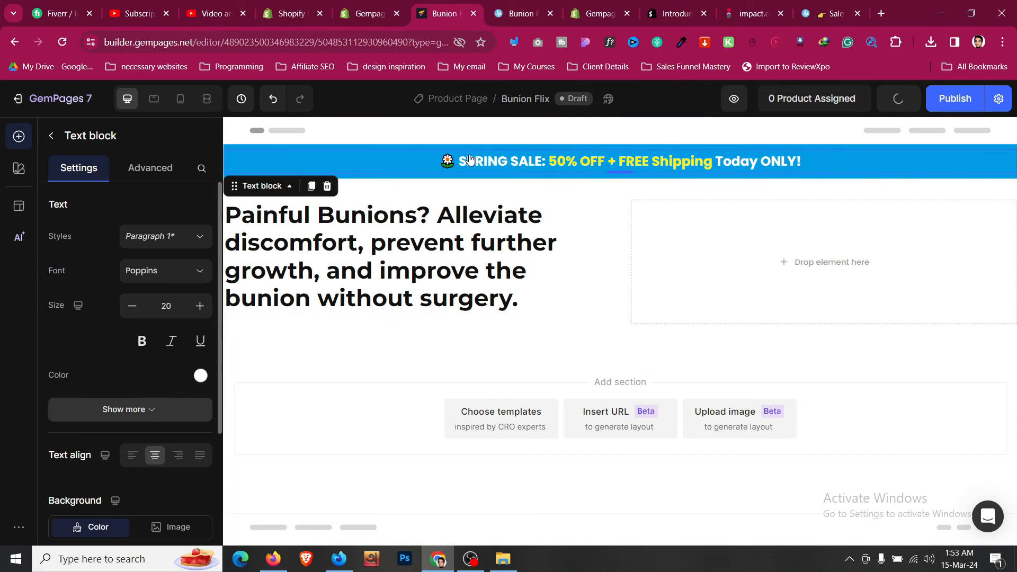
{"action": "left_click", "coordinate": [312, 186]}
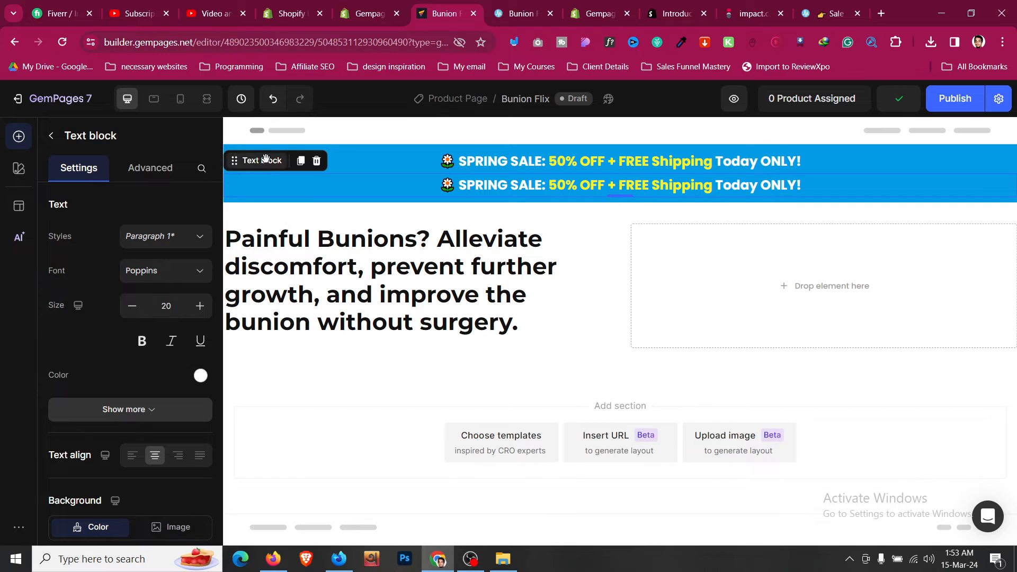
{"action": "left_click_drag", "start_coordinate": [266, 159], "coordinate": [311, 334]}
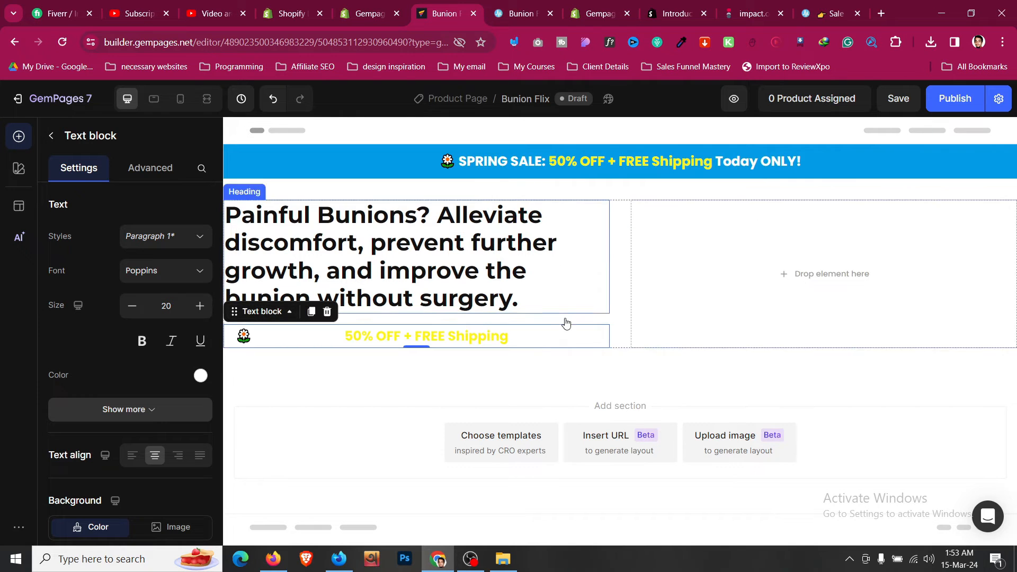
{"action": "left_click", "coordinate": [488, 350]}
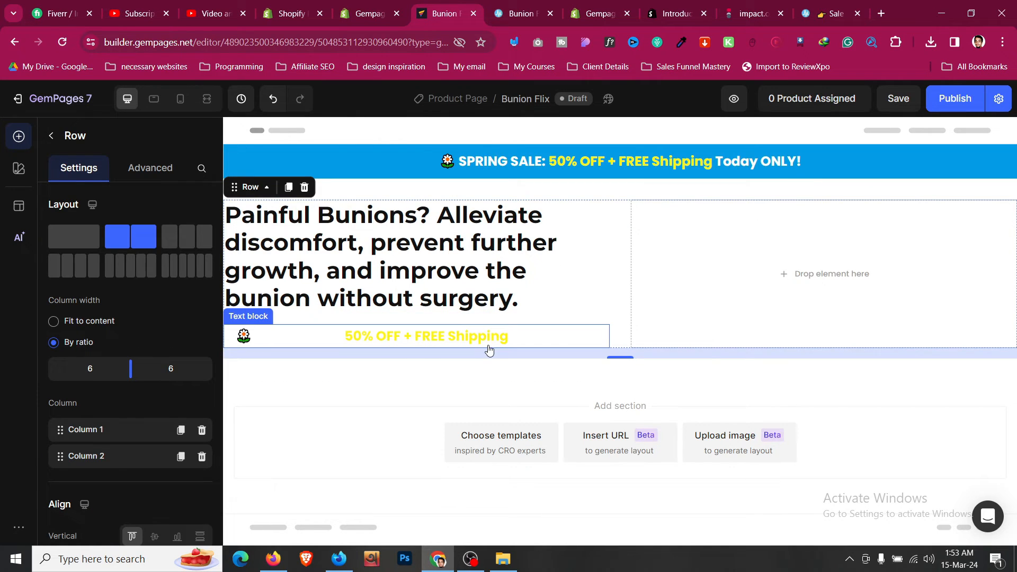
- Copy the blue subheadline from the live page and paste it into the new text block
{"action": "left_click", "coordinate": [522, 15]}
{"action": "triple_click", "coordinate": [324, 210]}
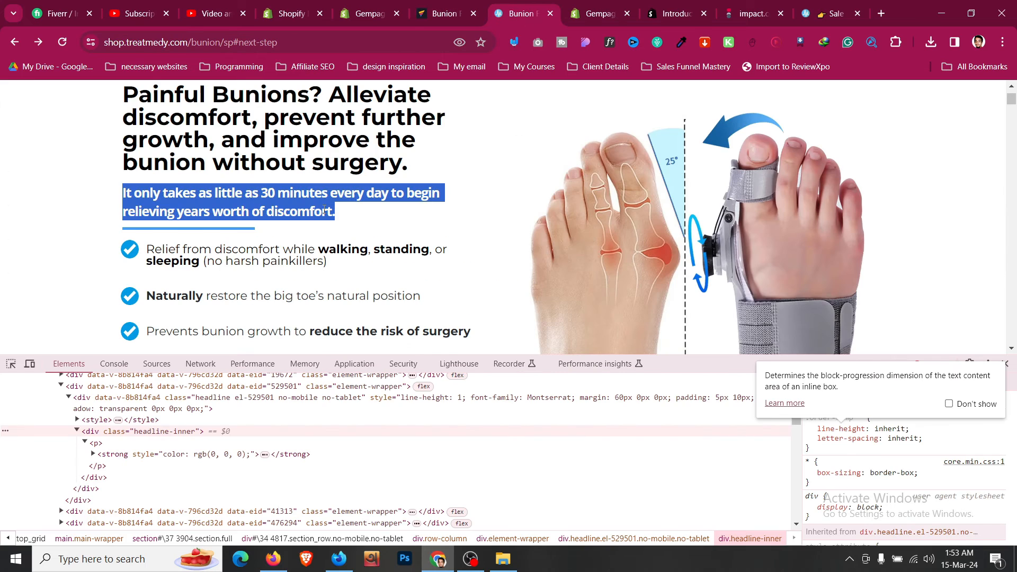
{"action": "left_click", "coordinate": [443, 13]}
{"action": "left_click", "coordinate": [434, 343]}
{"action": "double_click", "coordinate": [446, 337]}
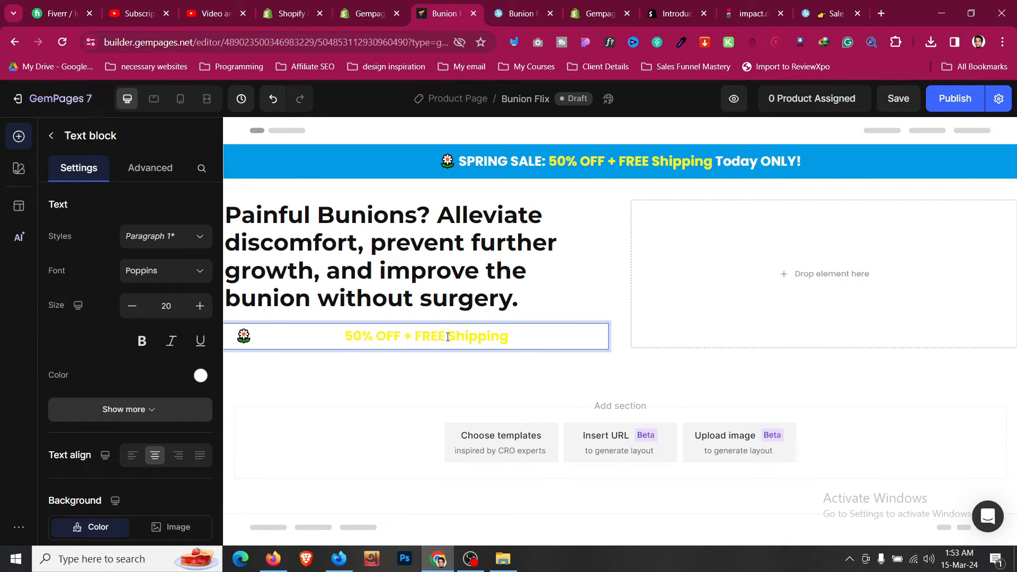
{"action": "key", "text": "ctrl+a"}
{"action": "key", "text": "ctrl+v"}
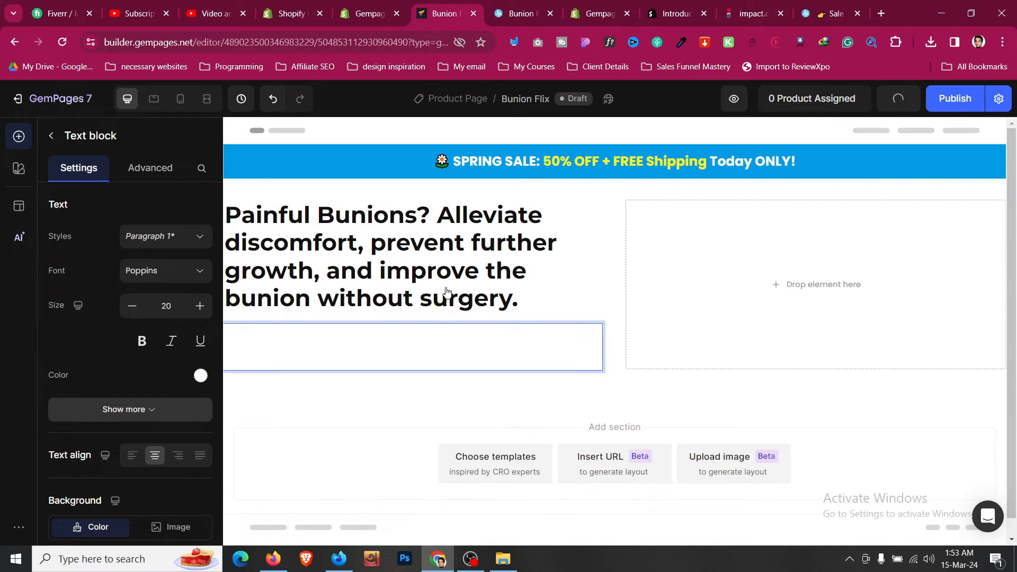
- Review the headline's visibility and spacing settings, then reselect the new text block
{"action": "left_click", "coordinate": [446, 290]}
{"action": "left_click", "coordinate": [153, 167]}
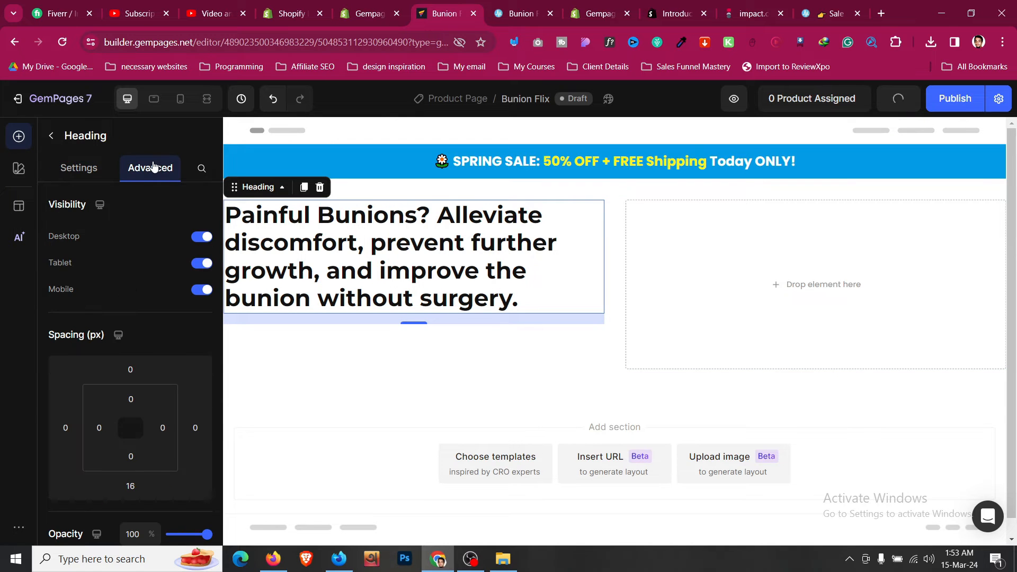
{"action": "left_click", "coordinate": [492, 342]}
{"action": "left_click", "coordinate": [79, 168]}
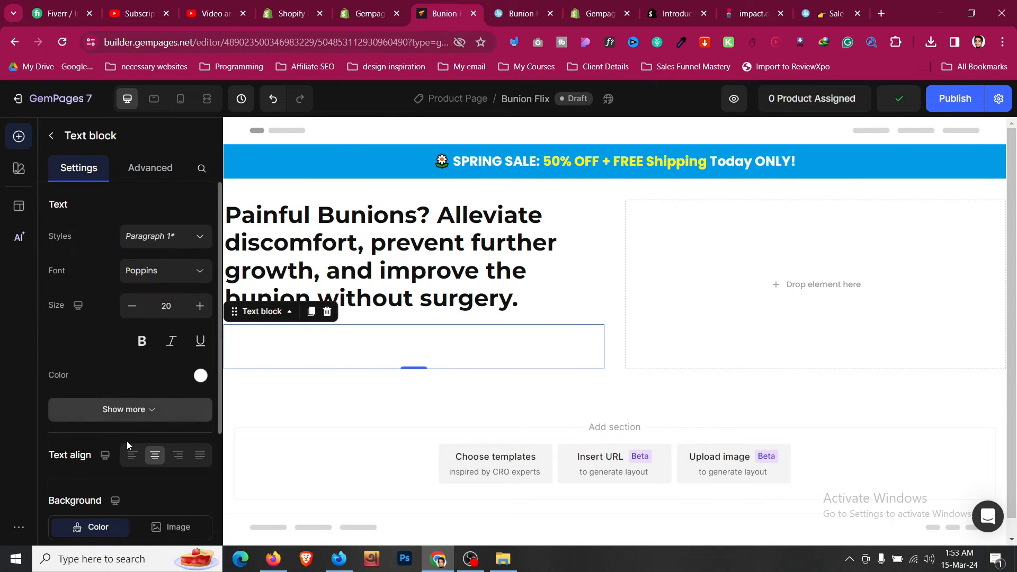
{"action": "key", "text": "ctrl+Tab"}
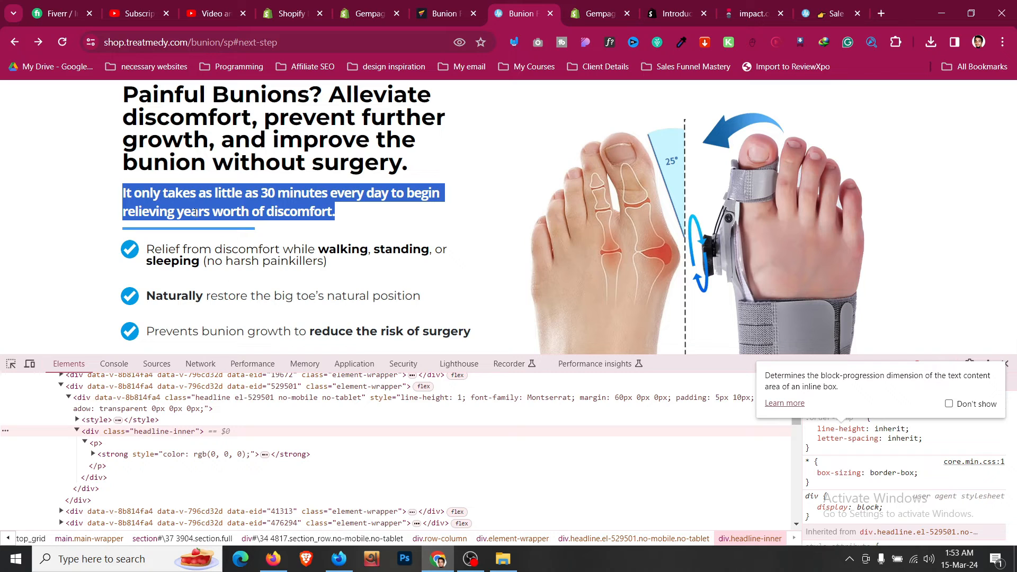
- Inspect the live page's subheadline and copy its hex colour code
{"action": "left_click", "coordinate": [11, 364]}
{"action": "left_click", "coordinate": [198, 213]}
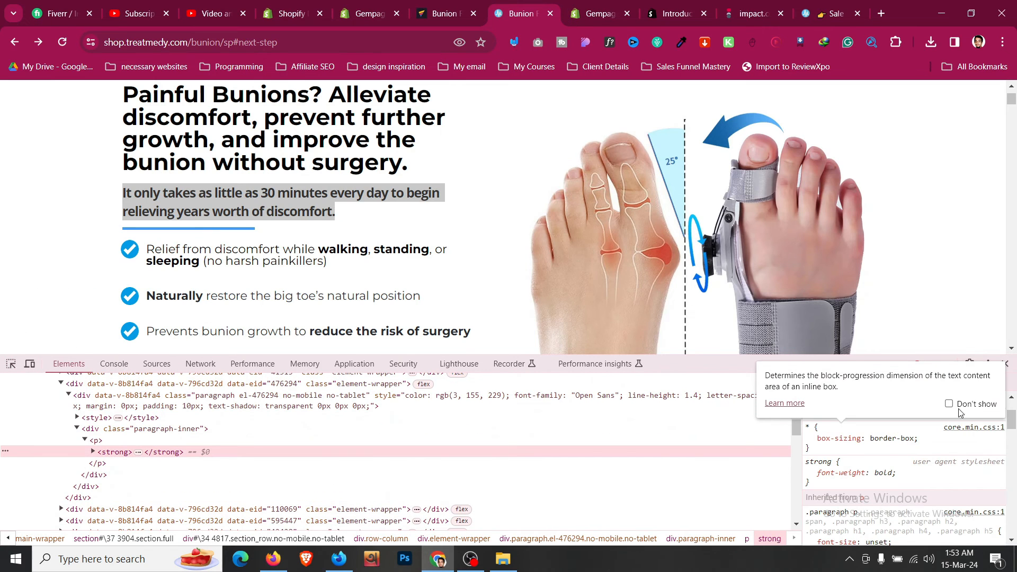
{"action": "left_click", "coordinate": [143, 429]}
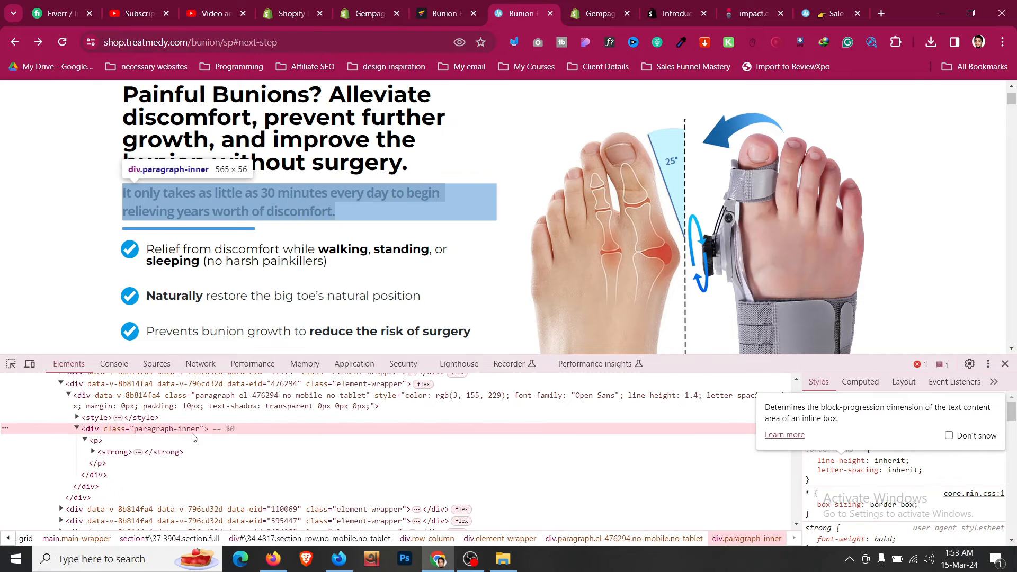
{"action": "left_click", "coordinate": [258, 440]}
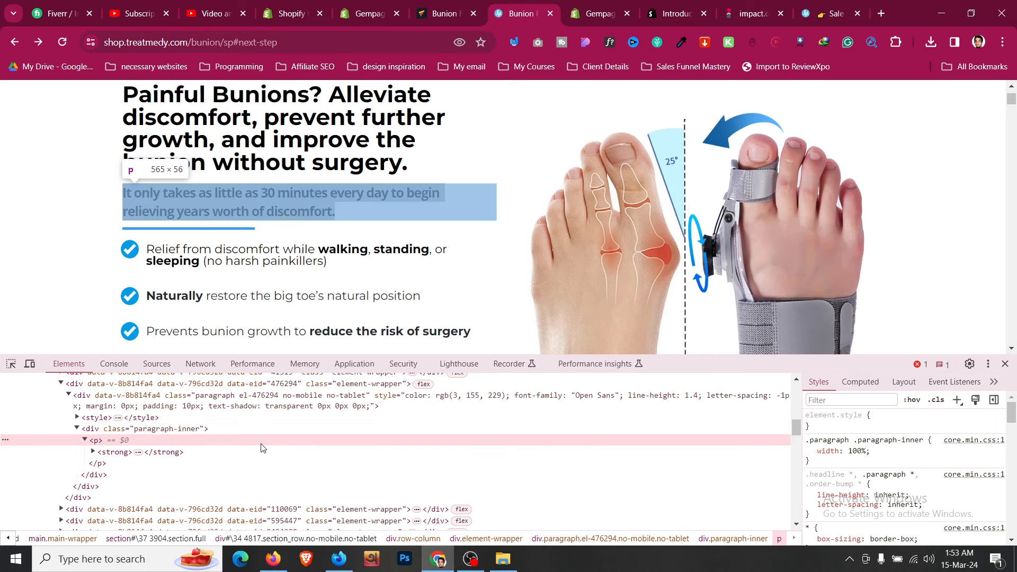
{"action": "scroll", "coordinate": [900, 476], "scroll_direction": "down", "scroll_amount": 8}
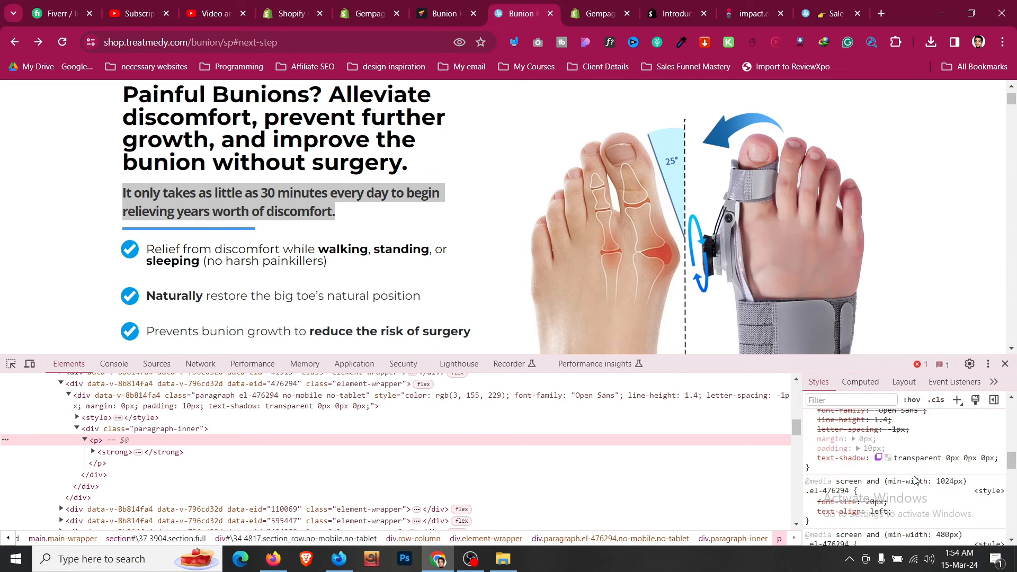
{"action": "left_click", "coordinate": [852, 467]}
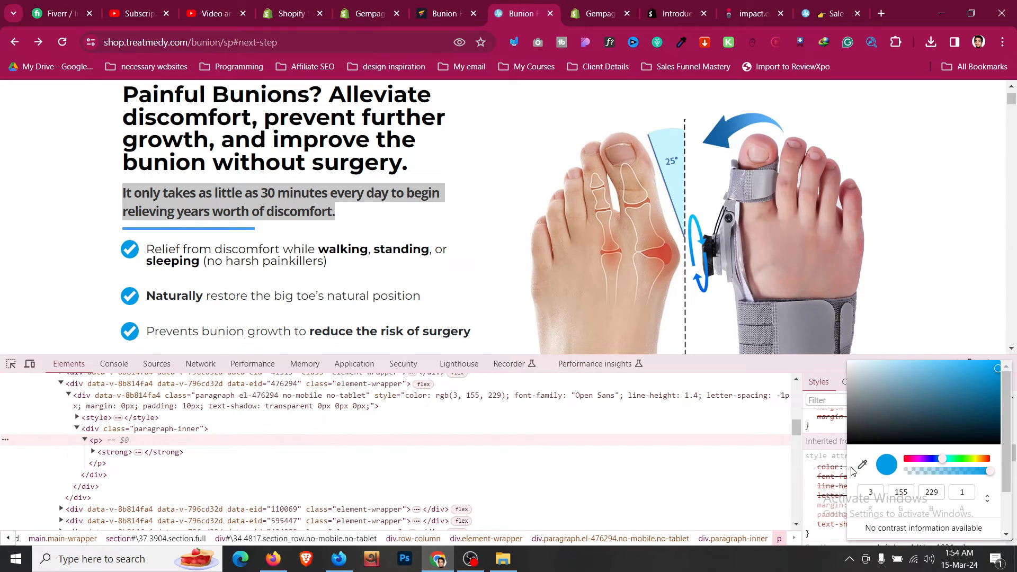
{"action": "left_click", "coordinate": [987, 498]}
{"action": "left_click", "coordinate": [908, 369]}
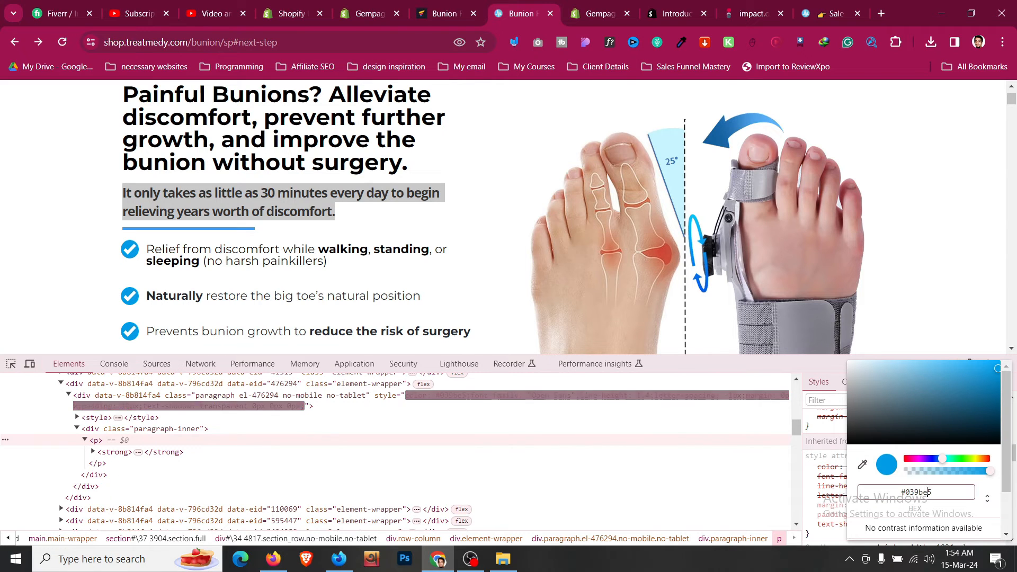
{"action": "triple_click", "coordinate": [927, 491]}
{"action": "key", "text": "ctrl+Page_Up"}
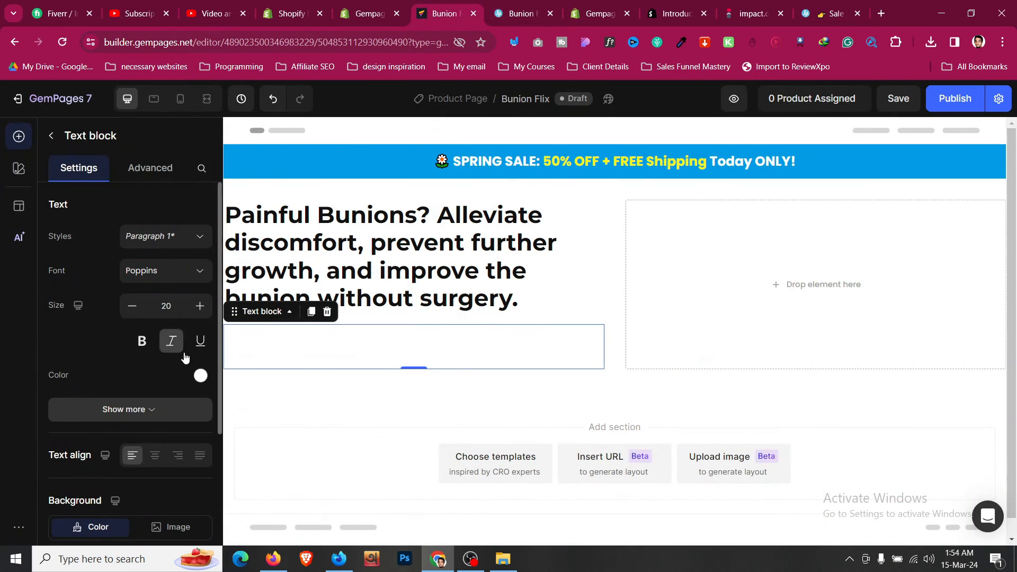
- Style the subheadline text blue #039BE5, size 18, with 120% line height
{"action": "left_click", "coordinate": [200, 375]}
{"action": "left_click", "coordinate": [169, 253]}
{"action": "type", "text": "039BE5"}
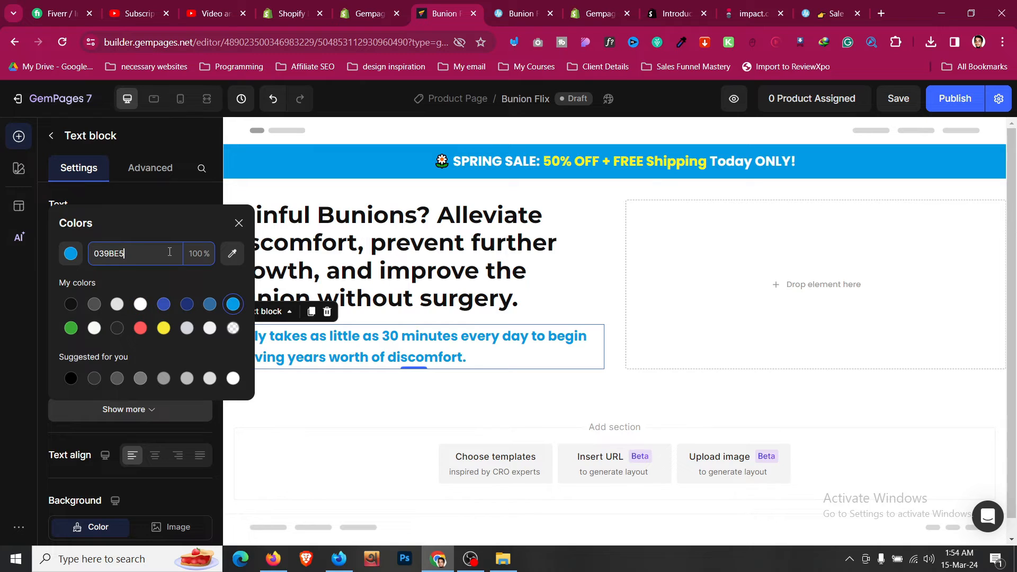
{"action": "left_click", "coordinate": [170, 196]}
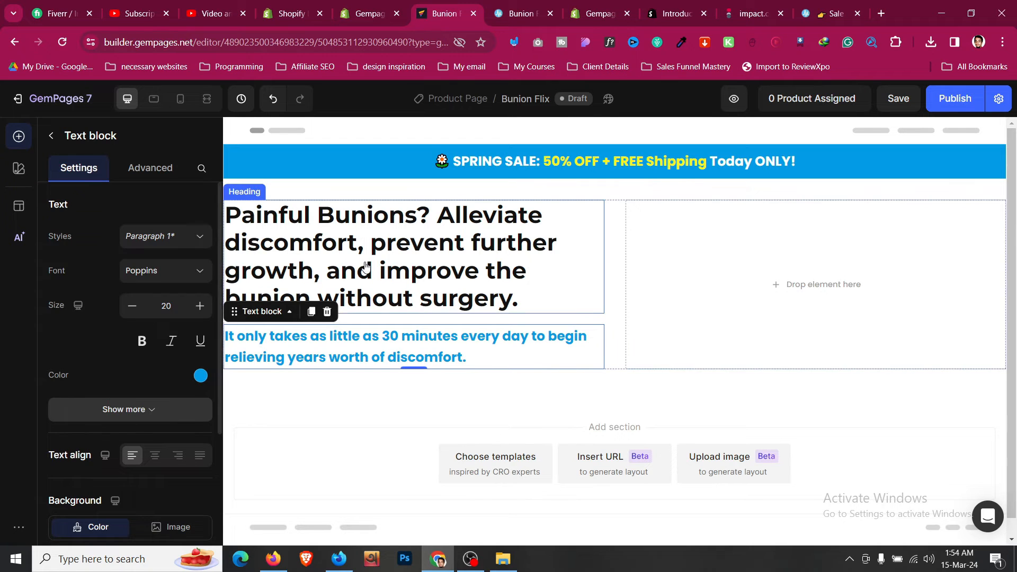
{"action": "left_click", "coordinate": [132, 306]}
{"action": "left_click", "coordinate": [132, 306]}
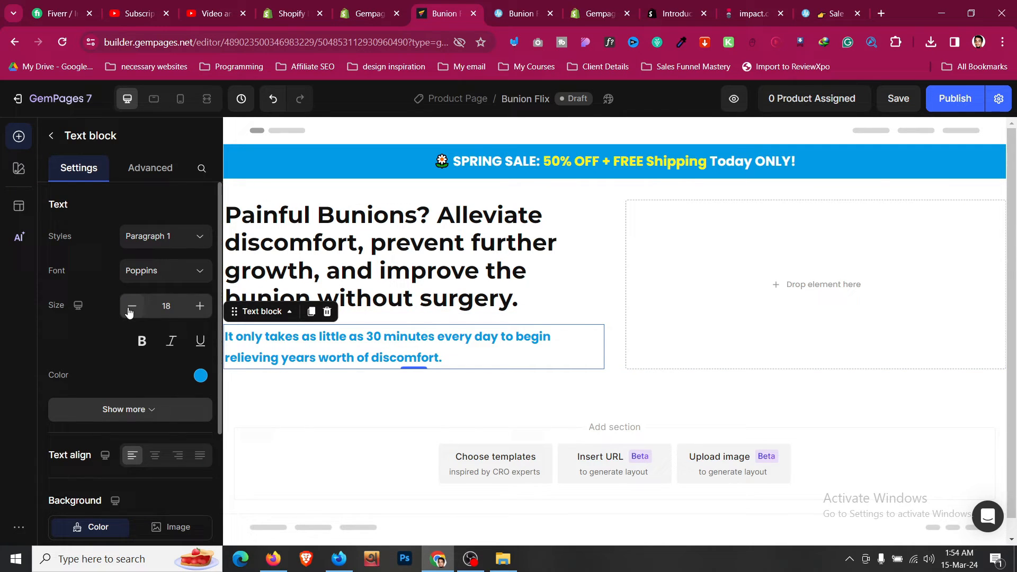
{"action": "left_click", "coordinate": [147, 410]}
{"action": "scroll", "coordinate": [158, 376], "scroll_direction": "down", "scroll_amount": 1}
{"action": "left_click", "coordinate": [200, 380]}
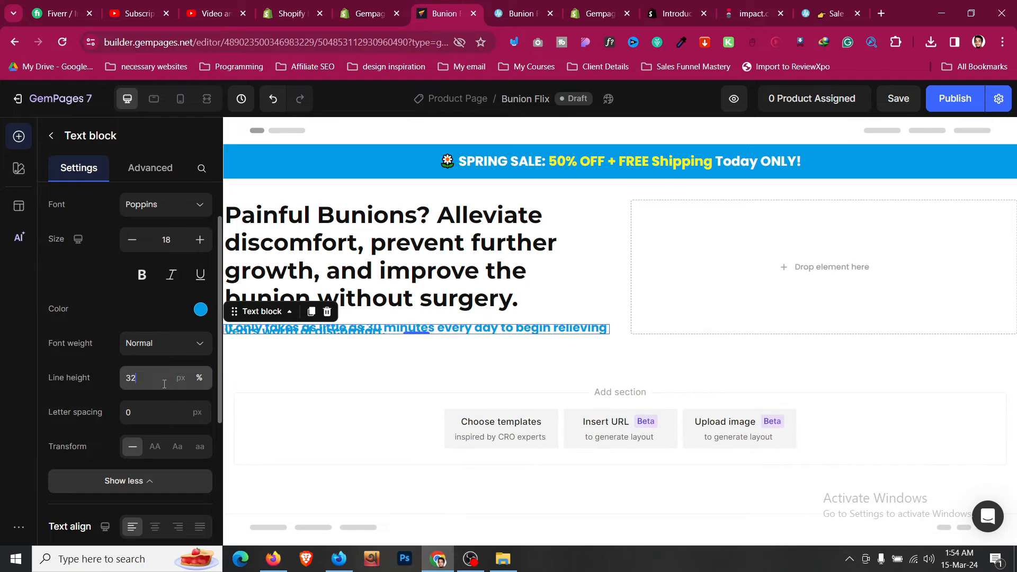
{"action": "left_click", "coordinate": [138, 378]}
{"action": "left_click", "coordinate": [136, 411]}
- Compare with the live page and set the headline's bottom spacing to S (8 px)
{"action": "left_click", "coordinate": [514, 5]}
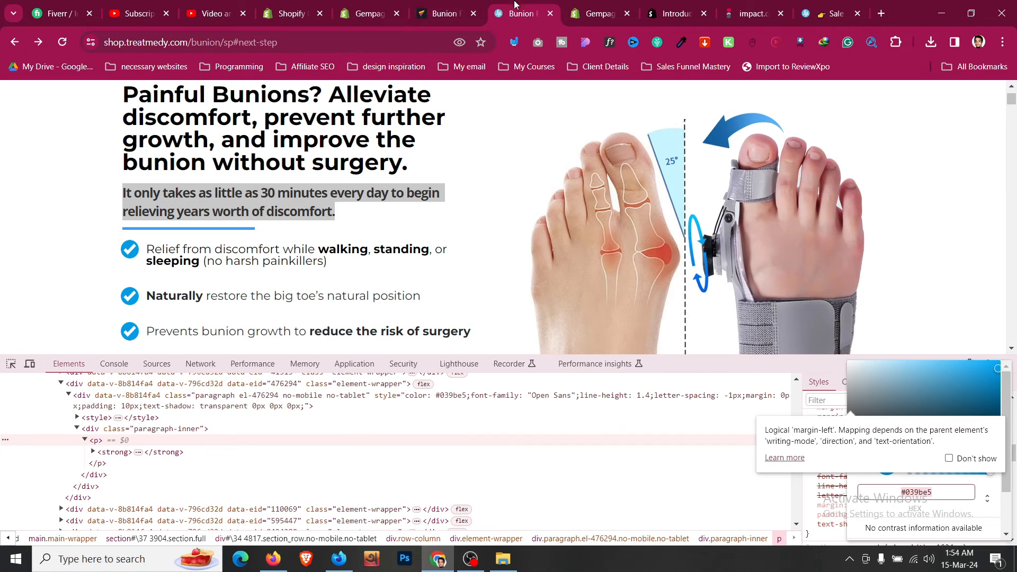
{"action": "left_click", "coordinate": [380, 217]}
{"action": "left_click", "coordinate": [404, 6]}
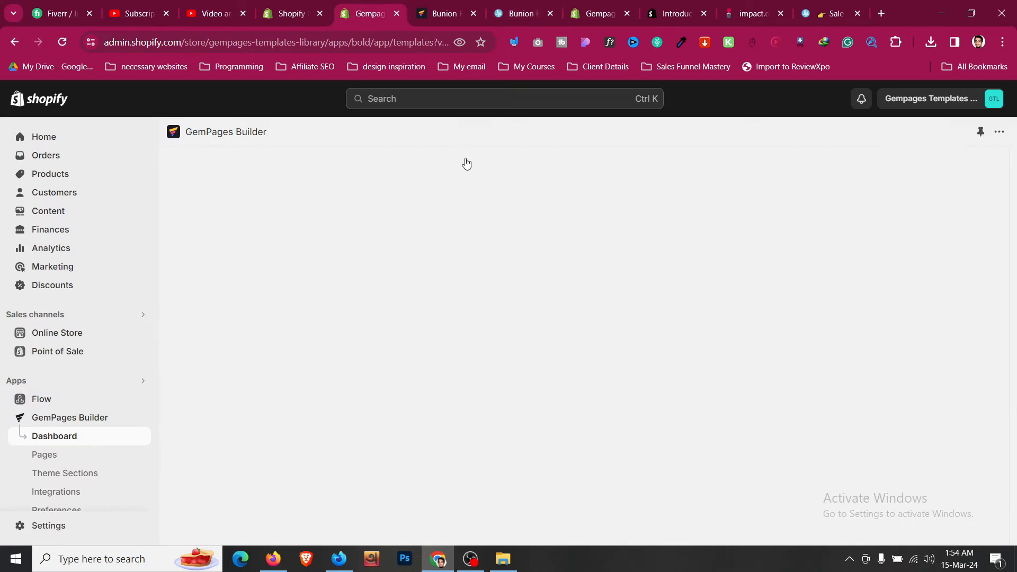
{"action": "left_click", "coordinate": [445, 7]}
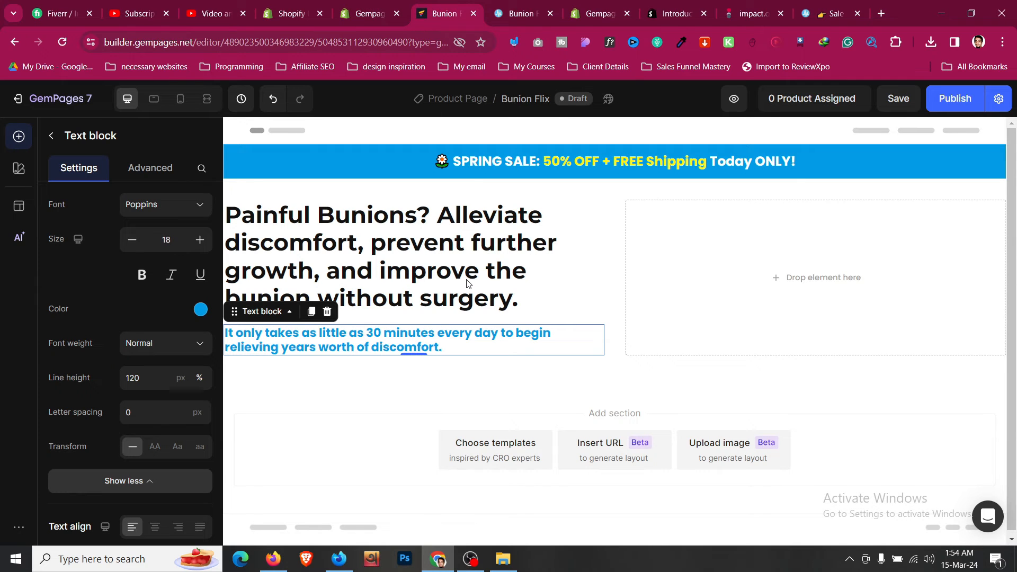
{"action": "left_click", "coordinate": [536, 5]}
{"action": "left_click", "coordinate": [445, 7]}
{"action": "left_click", "coordinate": [536, 249]}
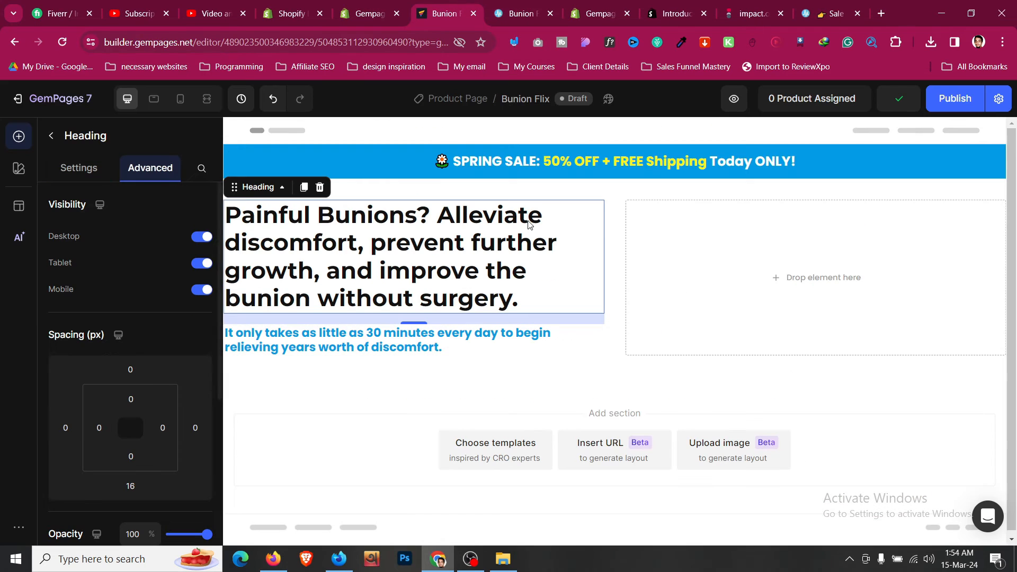
{"action": "left_click", "coordinate": [616, 303]}
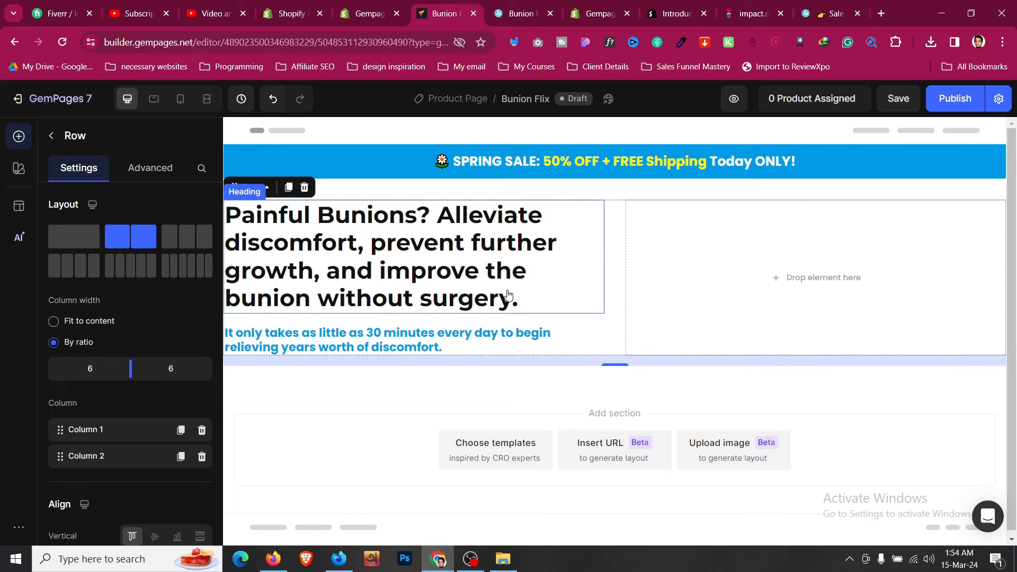
{"action": "left_click", "coordinate": [506, 297]}
{"action": "scroll", "coordinate": [148, 275], "scroll_direction": "down", "scroll_amount": 2}
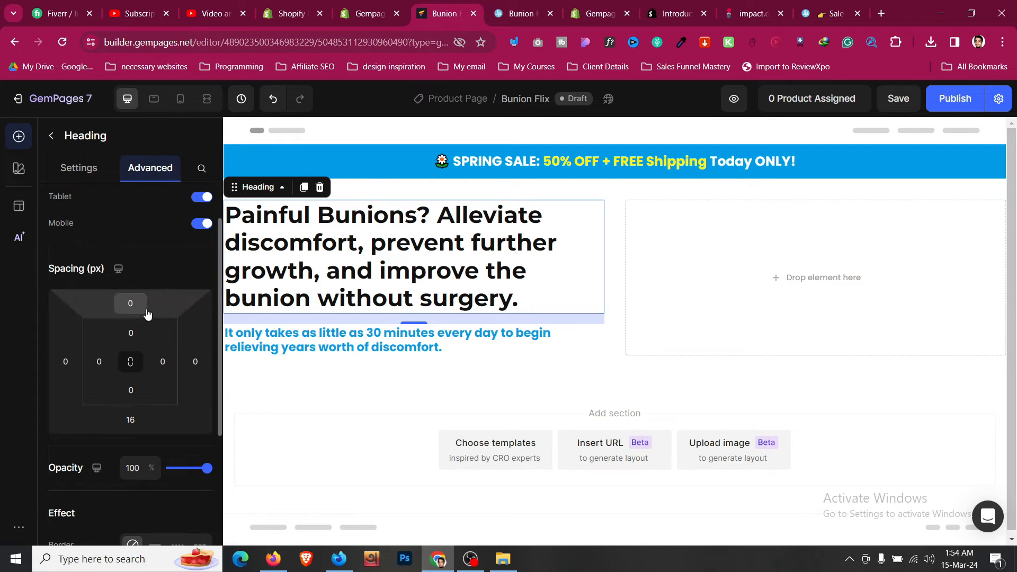
{"action": "left_click", "coordinate": [130, 420]}
{"action": "left_click", "coordinate": [183, 510]}
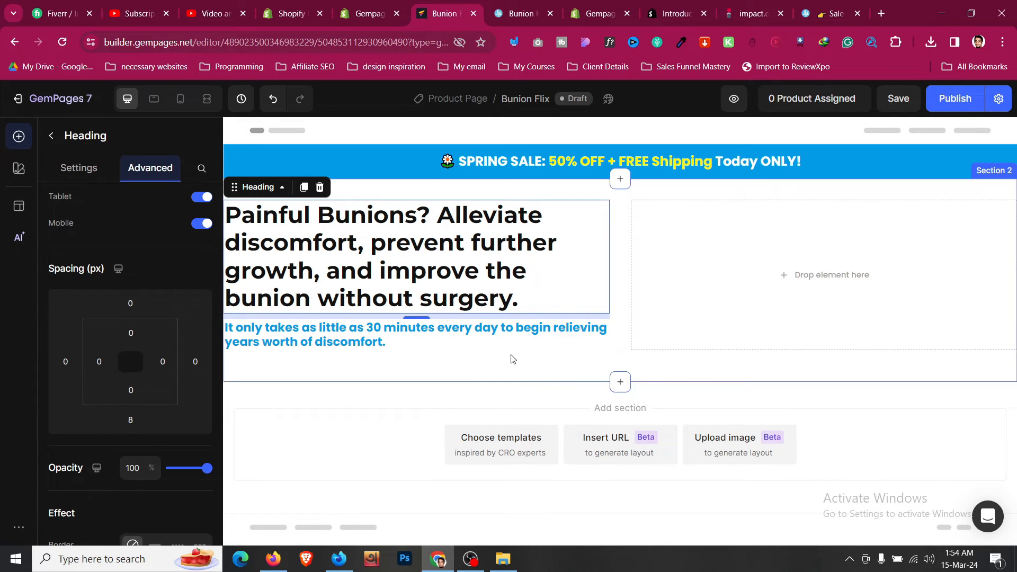
- Check the subheadline's advanced settings, reselect the headline, and return to the elements list
{"action": "left_click", "coordinate": [522, 341]}
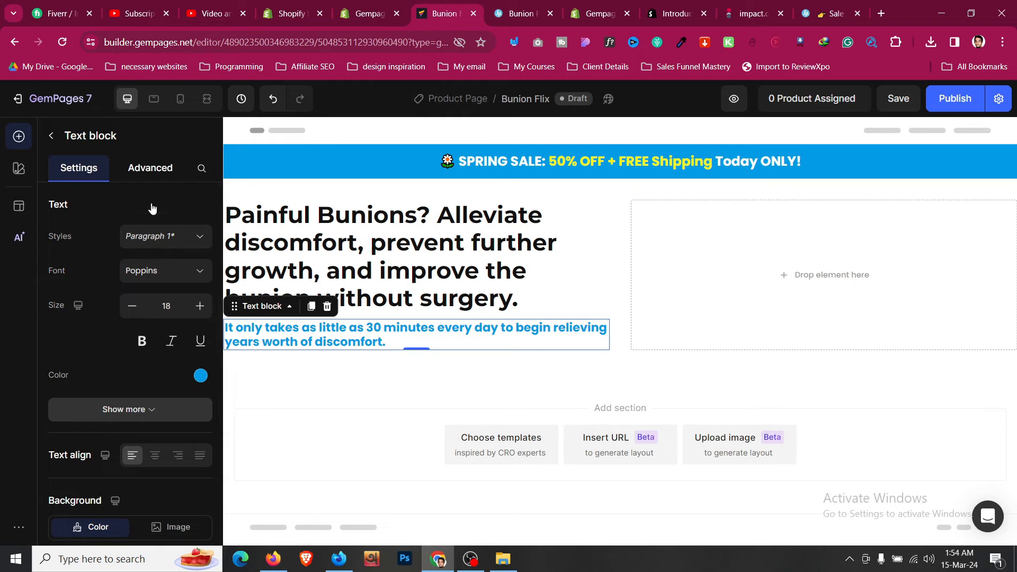
{"action": "left_click", "coordinate": [150, 168]}
{"action": "left_click", "coordinate": [369, 234]}
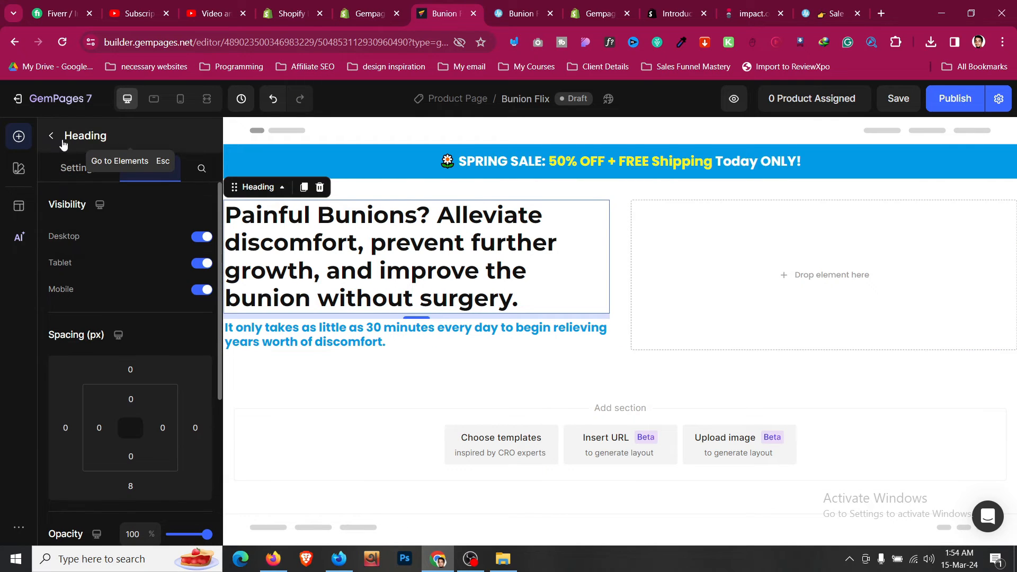
{"action": "left_click", "coordinate": [51, 136]}
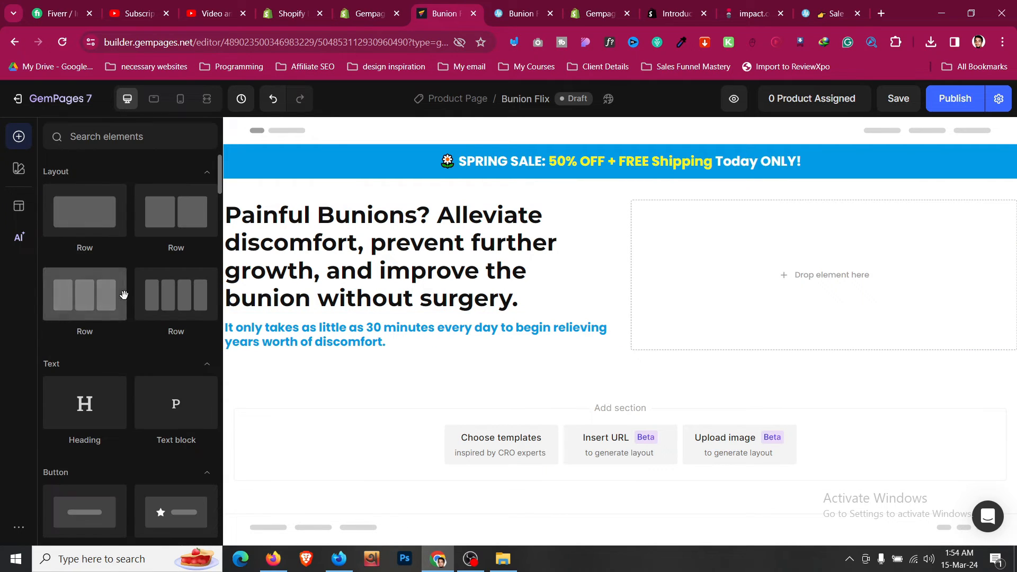
- Add a divider under the subheadline: 2 px thick, not full width, 200 px wide, blue #039BE5
{"action": "scroll", "coordinate": [122, 295], "scroll_direction": "down", "scroll_amount": 6}
{"action": "scroll", "coordinate": [123, 356], "scroll_direction": "down", "scroll_amount": 5}
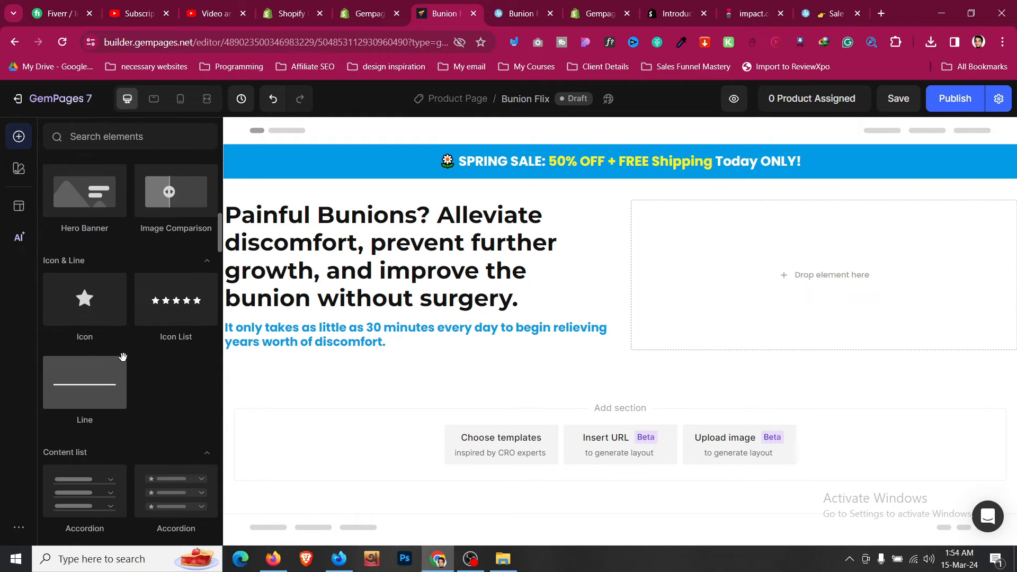
{"action": "left_click_drag", "start_coordinate": [110, 386], "coordinate": [292, 342]}
{"action": "left_click", "coordinate": [199, 323]}
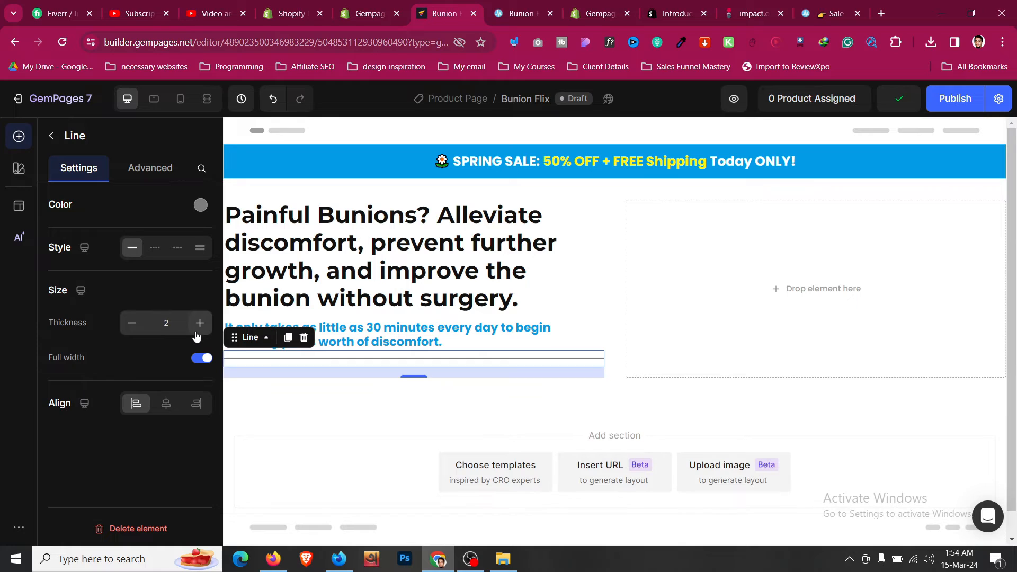
{"action": "left_click", "coordinate": [201, 358]}
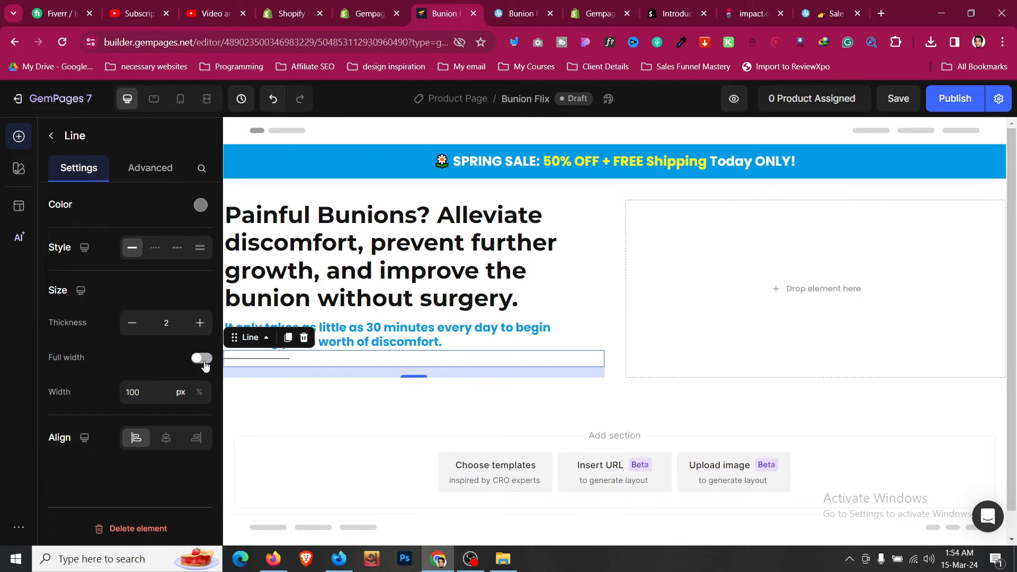
{"action": "left_click", "coordinate": [159, 398]}
{"action": "left_click", "coordinate": [202, 206]}
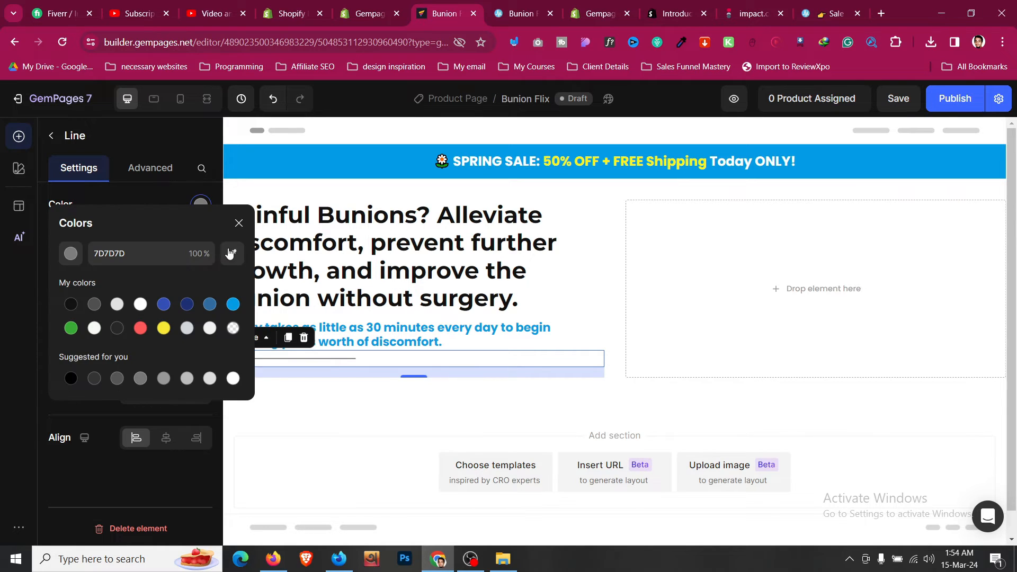
{"action": "left_click", "coordinate": [177, 201]}
- Set the subheadline's bottom spacing to S (8 px) and compare with the live page
{"action": "left_click", "coordinate": [432, 302]}
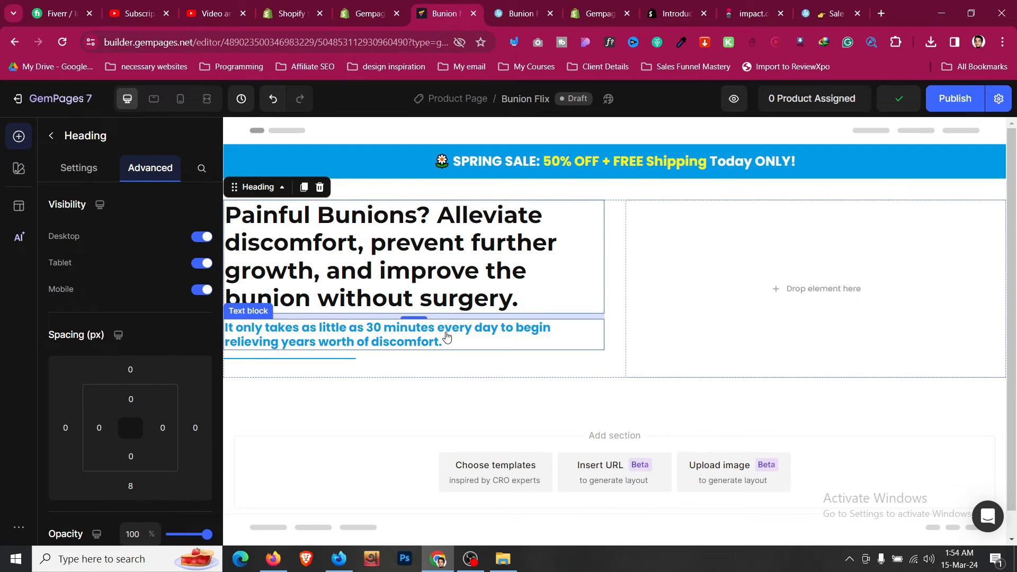
{"action": "left_click", "coordinate": [446, 337]}
{"action": "scroll", "coordinate": [129, 273], "scroll_direction": "down", "scroll_amount": 1}
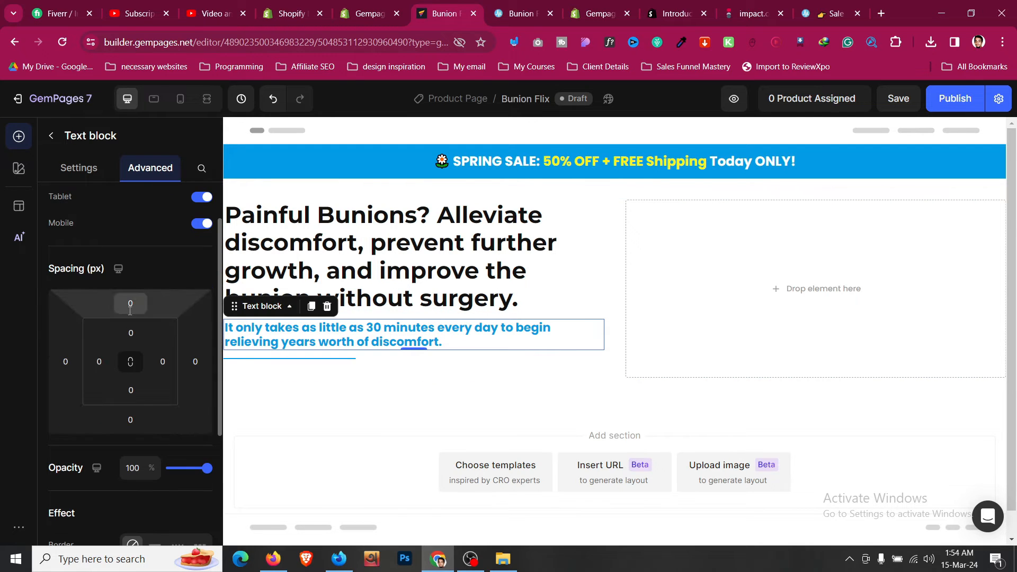
{"action": "left_click", "coordinate": [134, 418]}
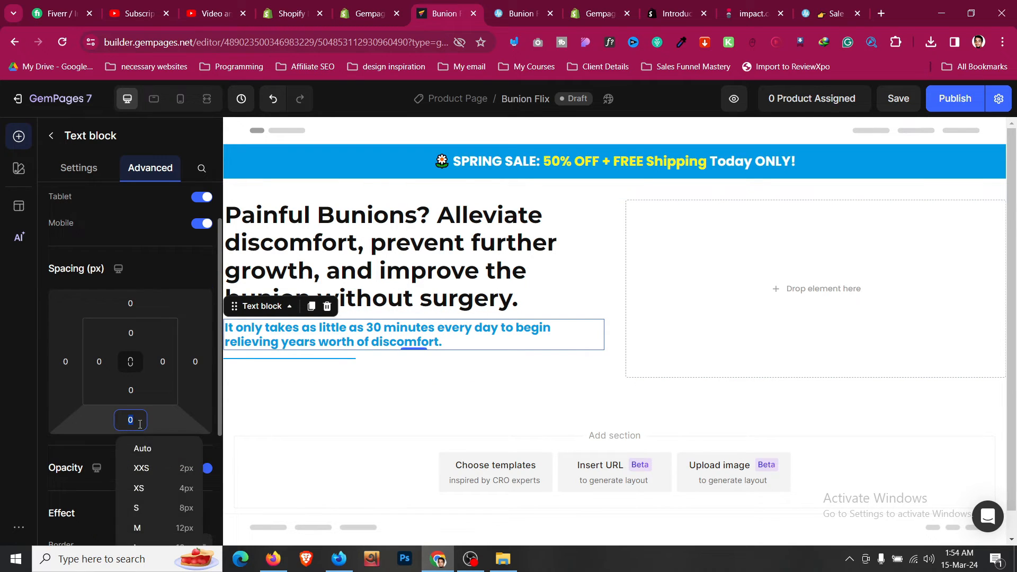
{"action": "left_click", "coordinate": [180, 508]}
{"action": "left_click", "coordinate": [500, 255]}
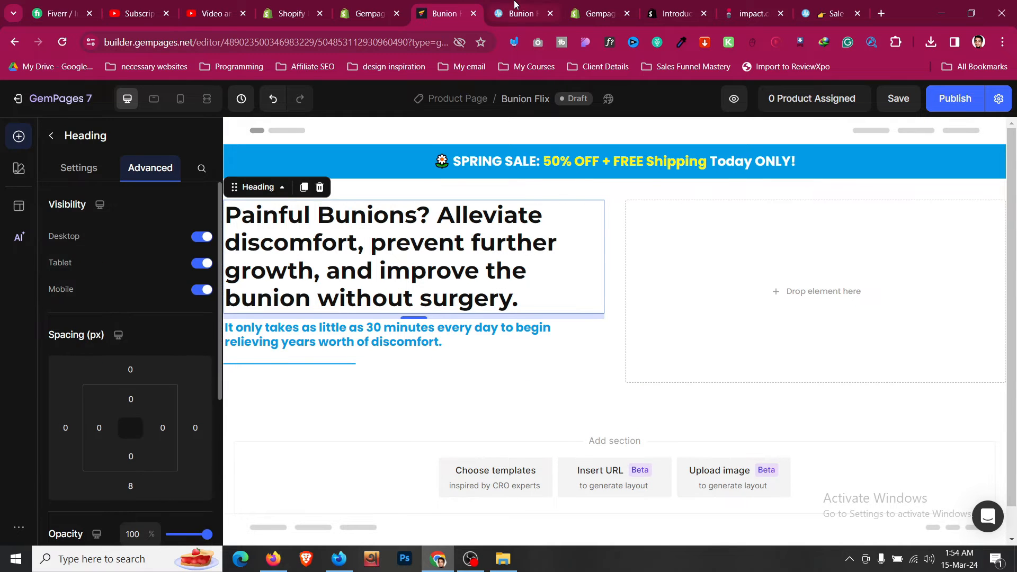
{"action": "left_click", "coordinate": [515, 12]}
{"action": "scroll", "coordinate": [306, 192], "scroll_direction": "down", "scroll_amount": 2}
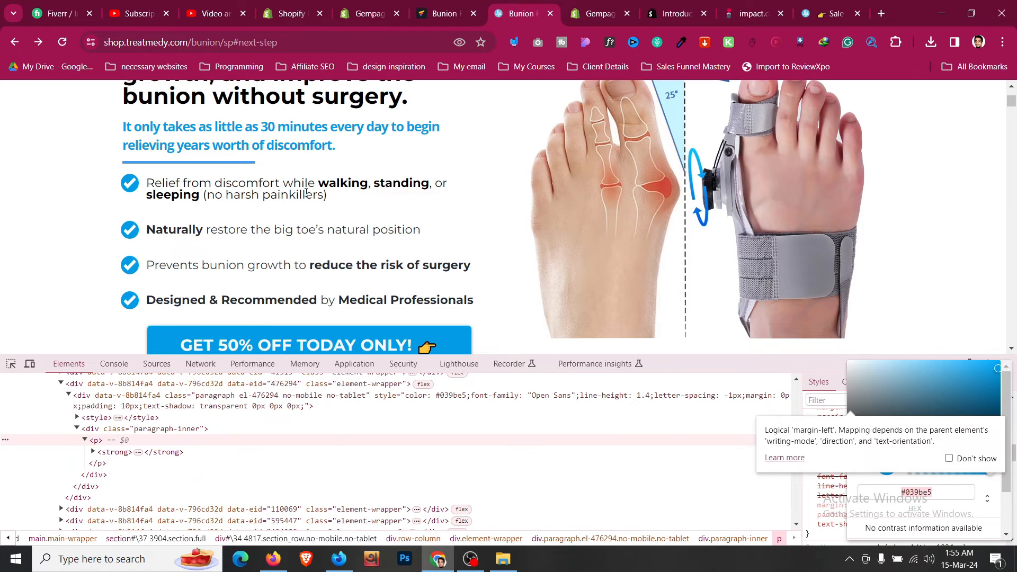
{"action": "left_click", "coordinate": [424, 7]}
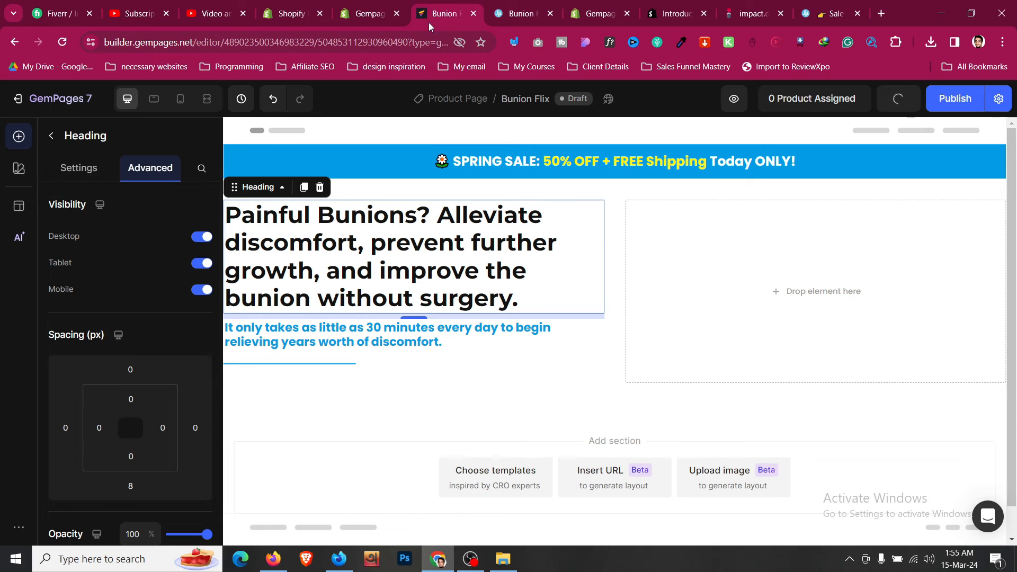
- Add a checklist item list below the divider
{"action": "left_click", "coordinate": [52, 138]}
{"action": "scroll", "coordinate": [140, 272], "scroll_direction": "down", "scroll_amount": 1}
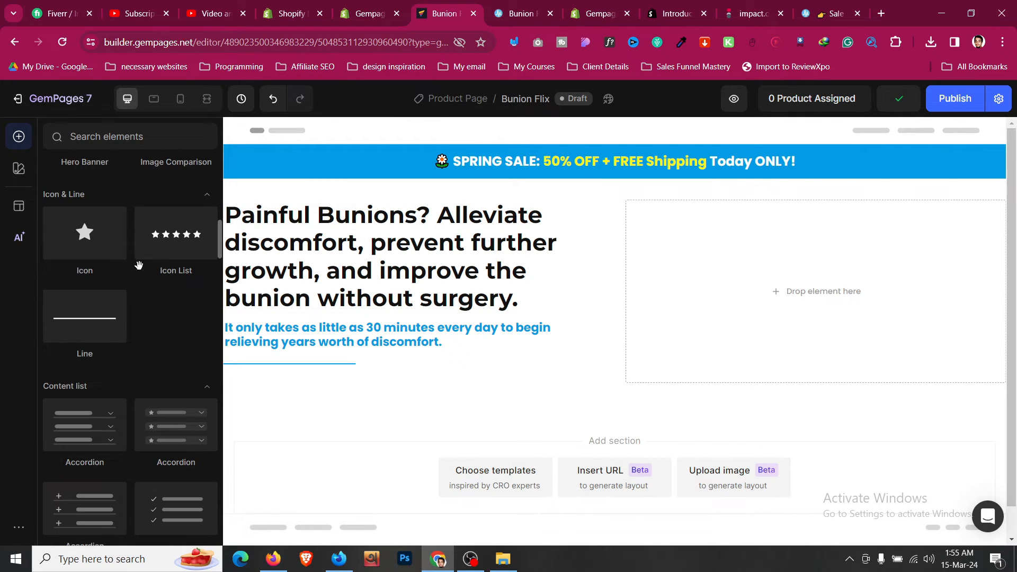
{"action": "scroll", "coordinate": [154, 302], "scroll_direction": "down", "scroll_amount": 1}
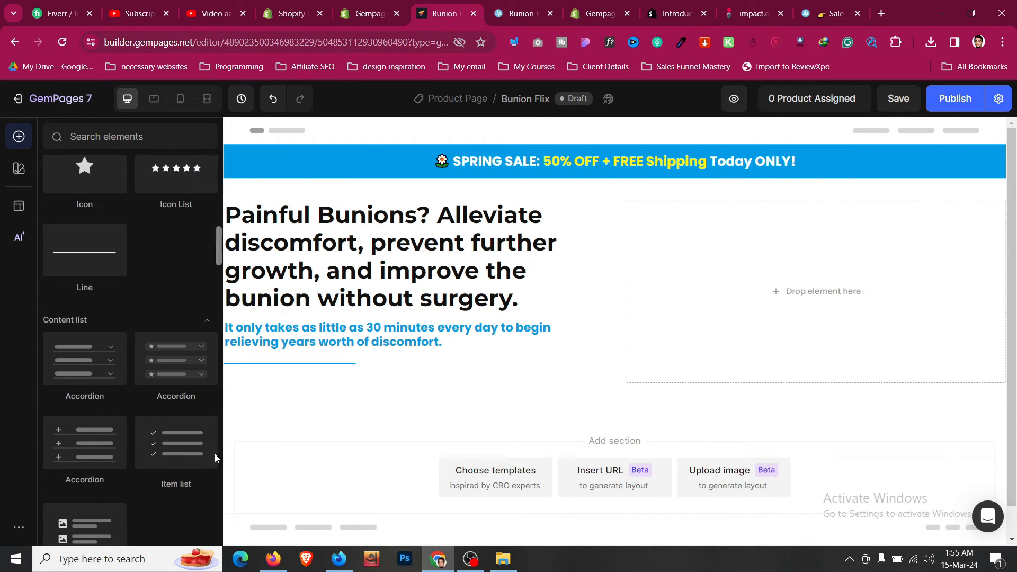
{"action": "left_click_drag", "start_coordinate": [204, 450], "coordinate": [336, 374]}
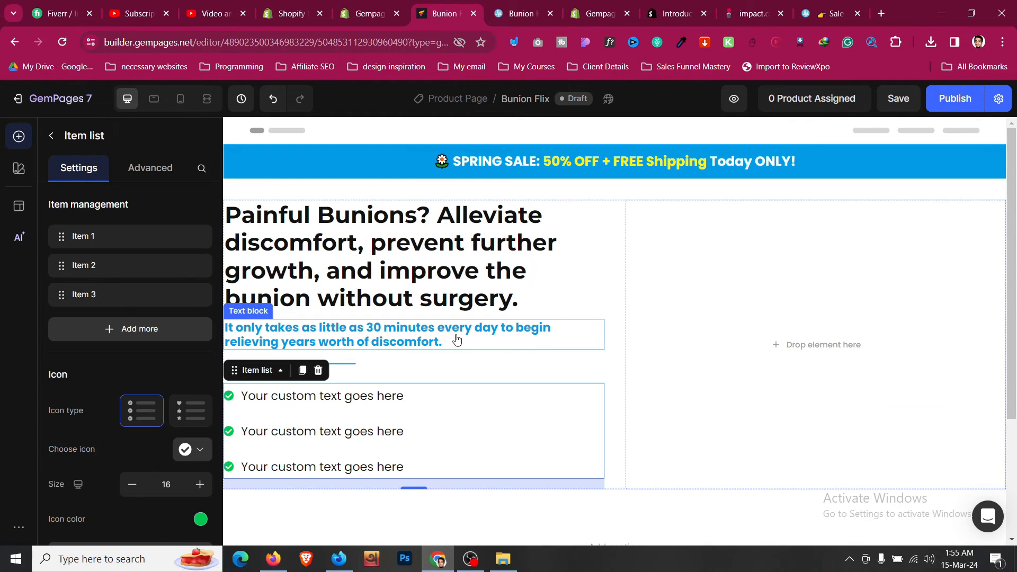
{"action": "left_click", "coordinate": [456, 340]}
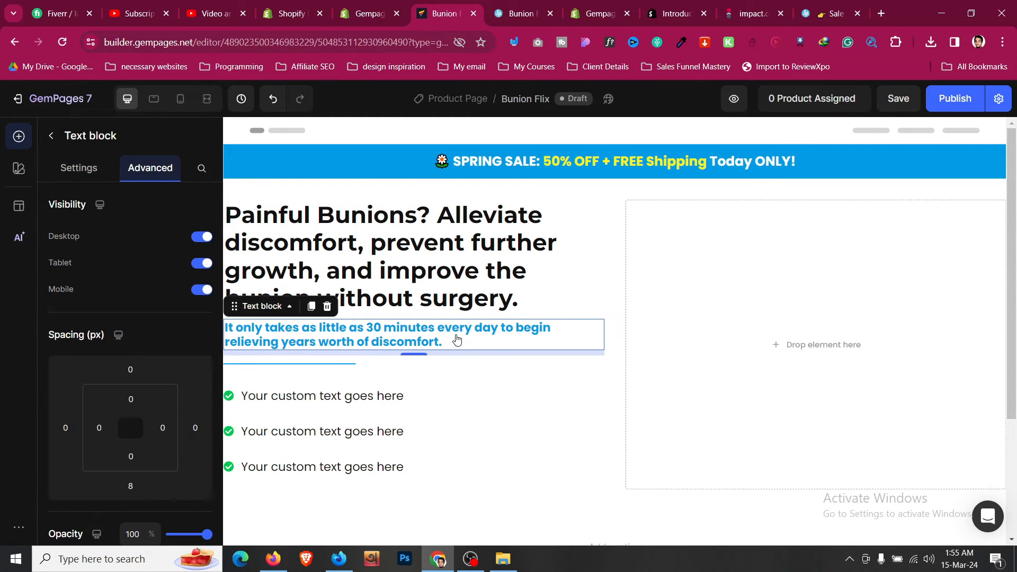
{"action": "left_click", "coordinate": [467, 399]}
{"action": "left_click", "coordinate": [142, 168]}
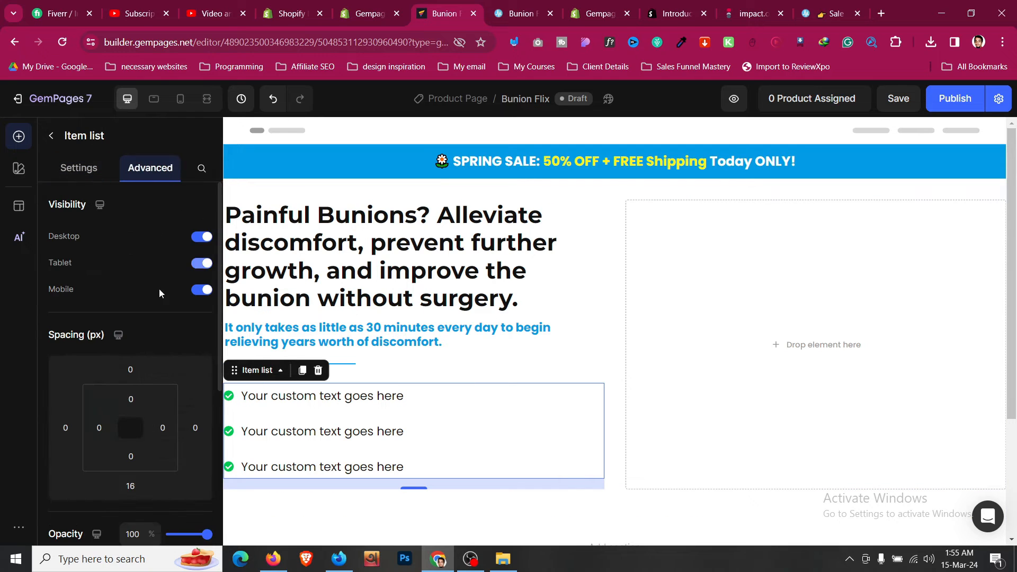
- Set the divider's bottom spacing to S (8 px)
{"action": "left_click", "coordinate": [474, 366]}
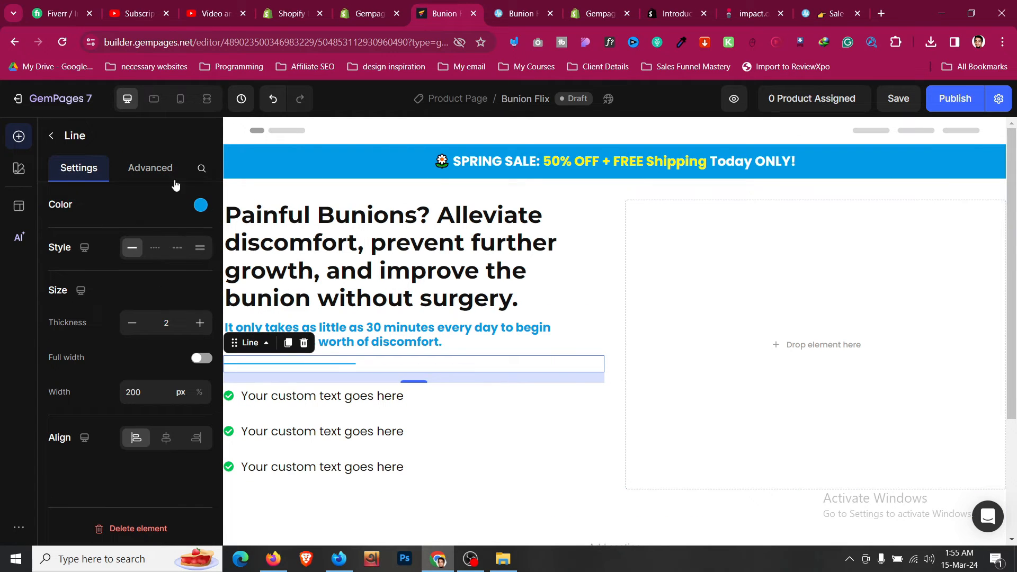
{"action": "left_click", "coordinate": [159, 179]}
{"action": "left_click", "coordinate": [130, 418]}
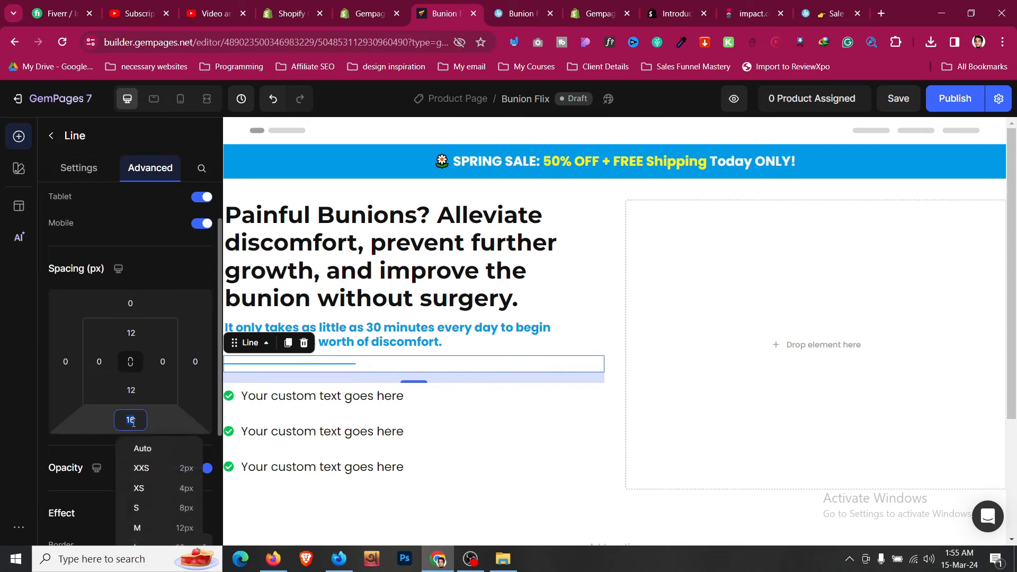
{"action": "left_click", "coordinate": [157, 446]}
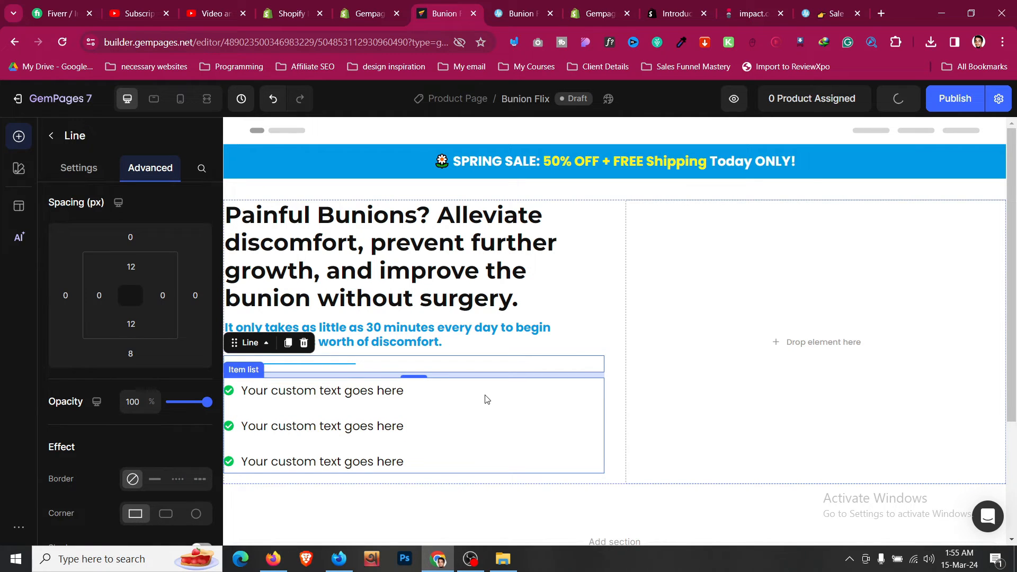
- Make the checklist's check icons blue #039BE5 and enlarge them to size 20
{"action": "left_click", "coordinate": [487, 399]}
{"action": "left_click", "coordinate": [84, 169]}
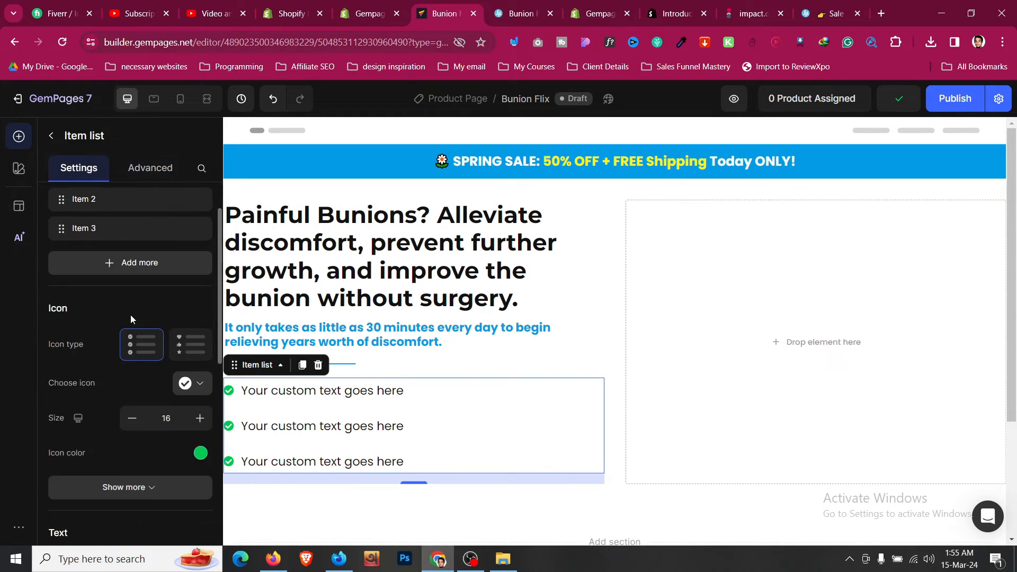
{"action": "scroll", "coordinate": [131, 316], "scroll_direction": "down", "scroll_amount": 2}
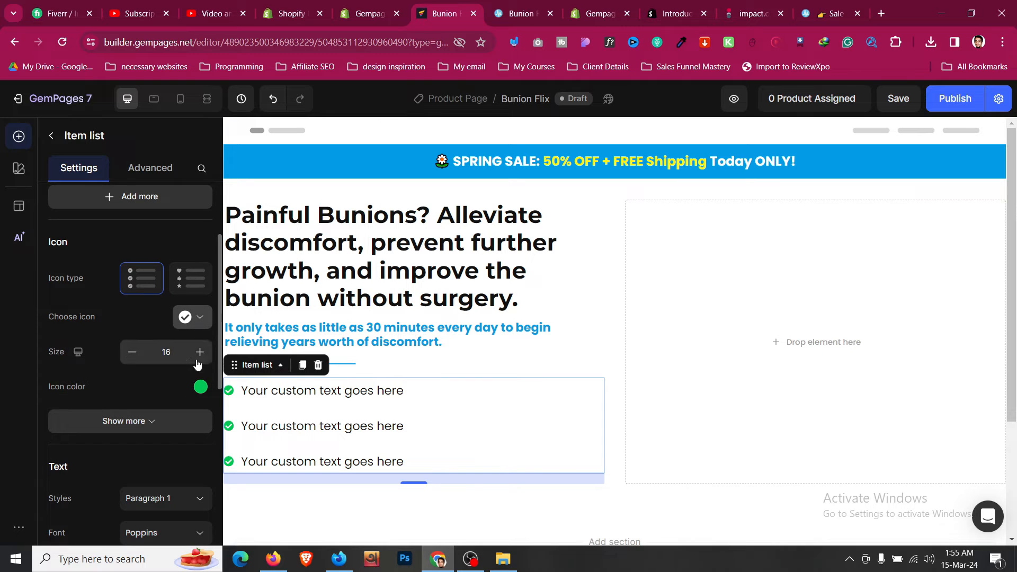
{"action": "left_click", "coordinate": [201, 387]}
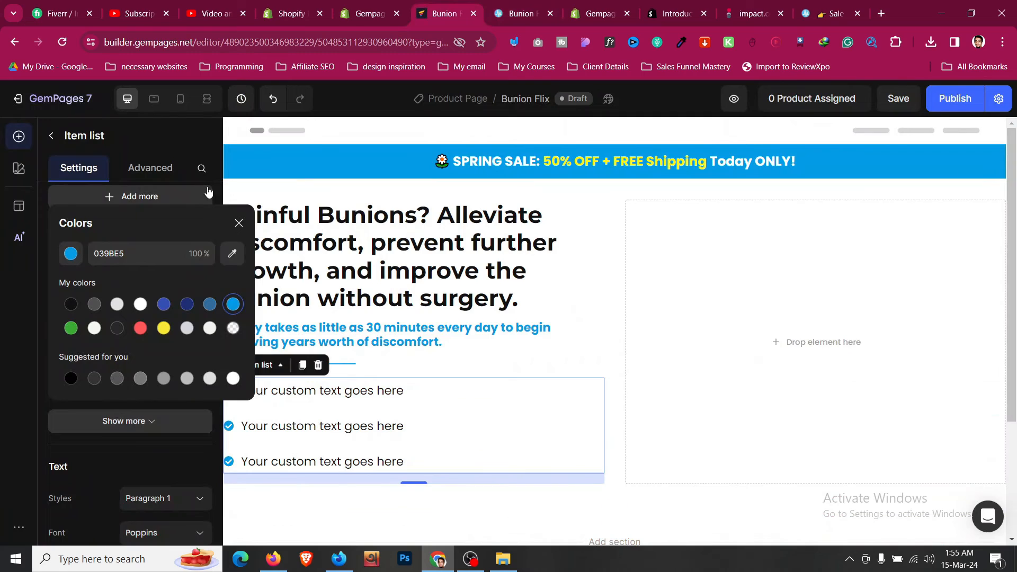
{"action": "left_click", "coordinate": [175, 177]}
{"action": "left_click", "coordinate": [108, 174]}
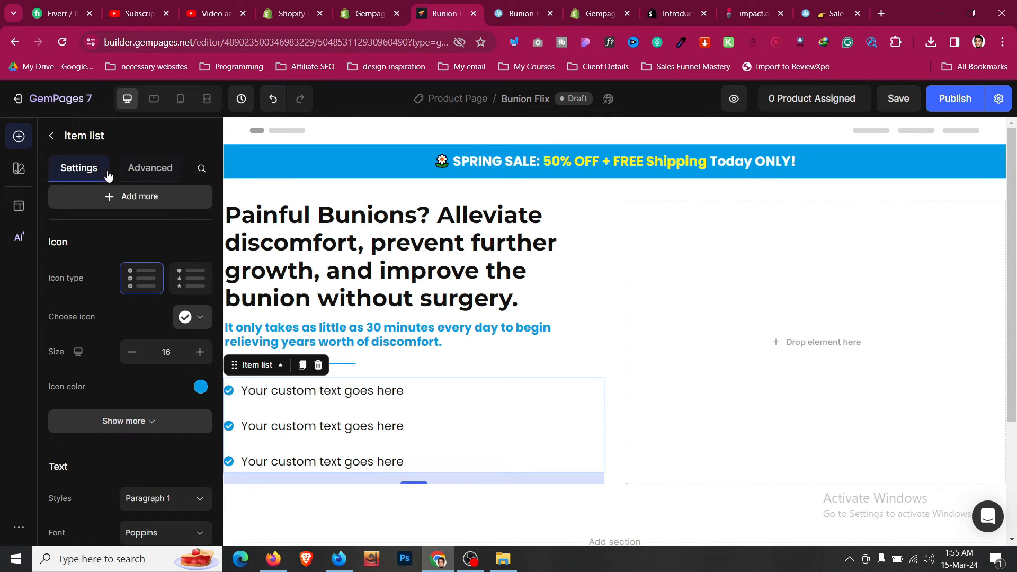
{"action": "left_click", "coordinate": [201, 360]}
{"action": "left_click", "coordinate": [202, 360]}
{"action": "left_click", "coordinate": [203, 361]}
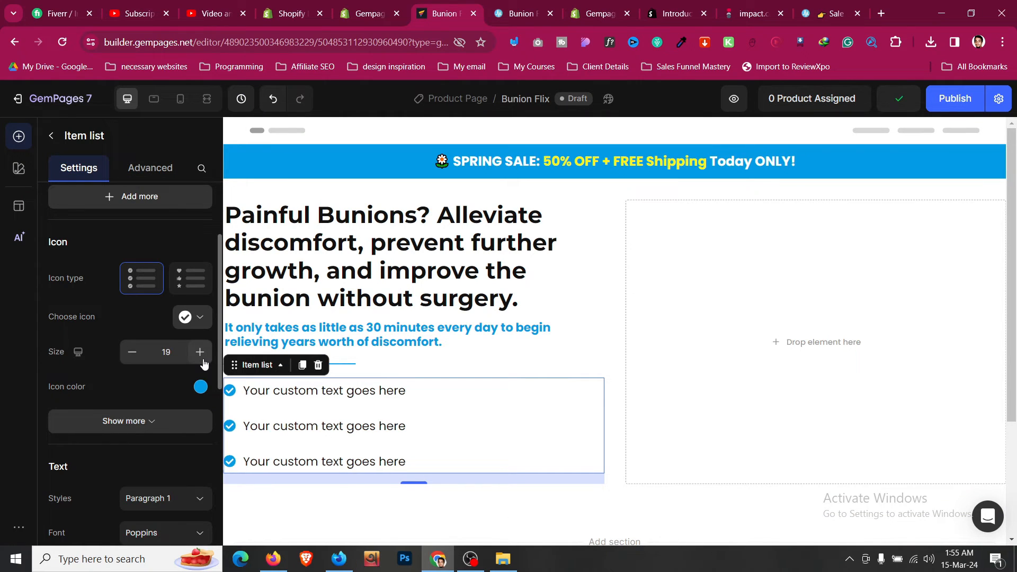
{"action": "left_click", "coordinate": [203, 362]}
- Paste the first benefit bullet from the live page over the first list placeholder
{"action": "key", "text": "ctrl+Tab"}
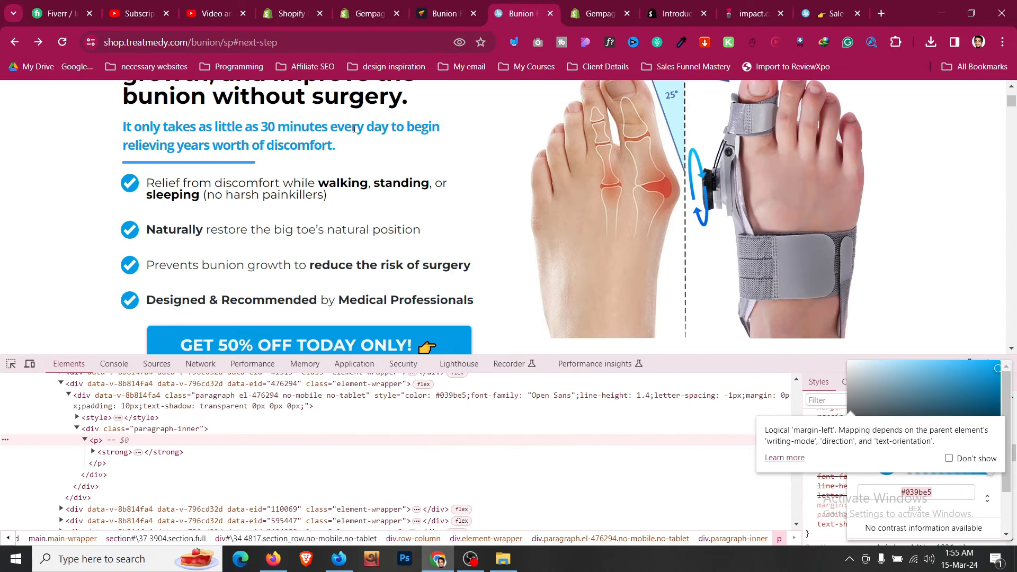
{"action": "triple_click", "coordinate": [280, 195]}
{"action": "key", "text": "ctrl+c"}
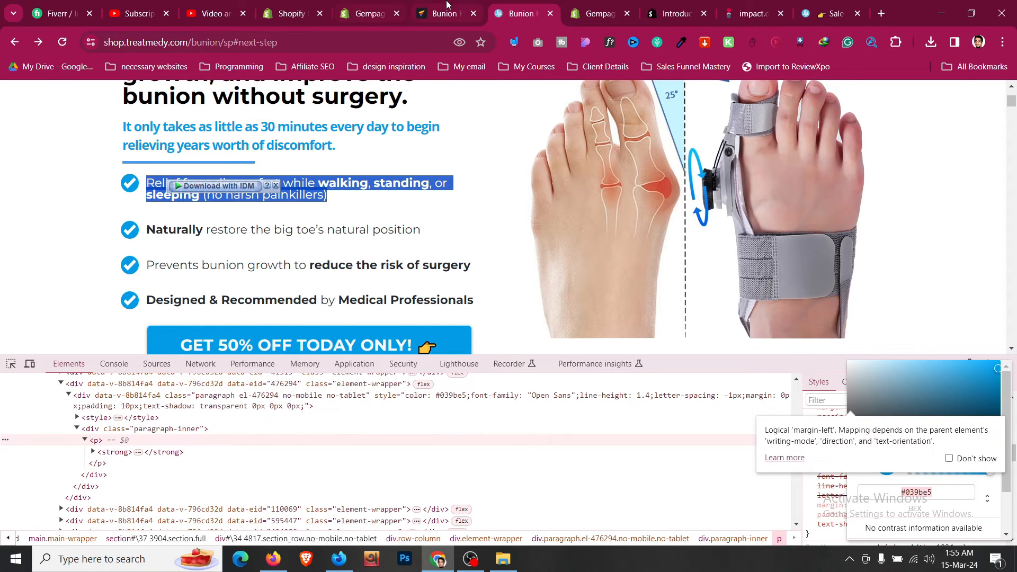
{"action": "left_click", "coordinate": [447, 12]}
{"action": "left_click", "coordinate": [373, 392]}
{"action": "triple_click", "coordinate": [371, 392]}
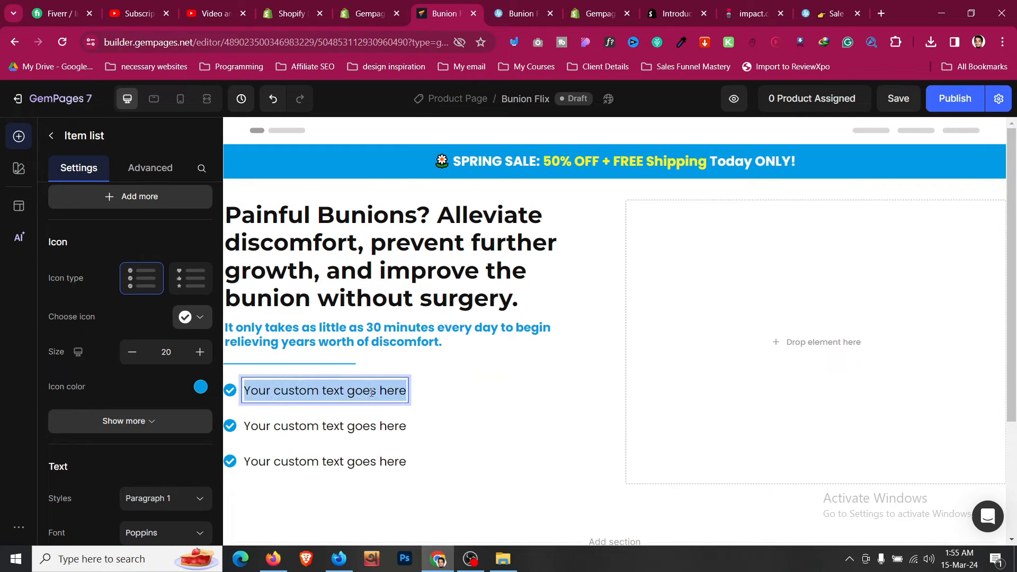
{"action": "key", "text": "ctrl+v"}
{"action": "key", "text": "BackSpace"}
{"action": "key", "text": "BackSpace"}
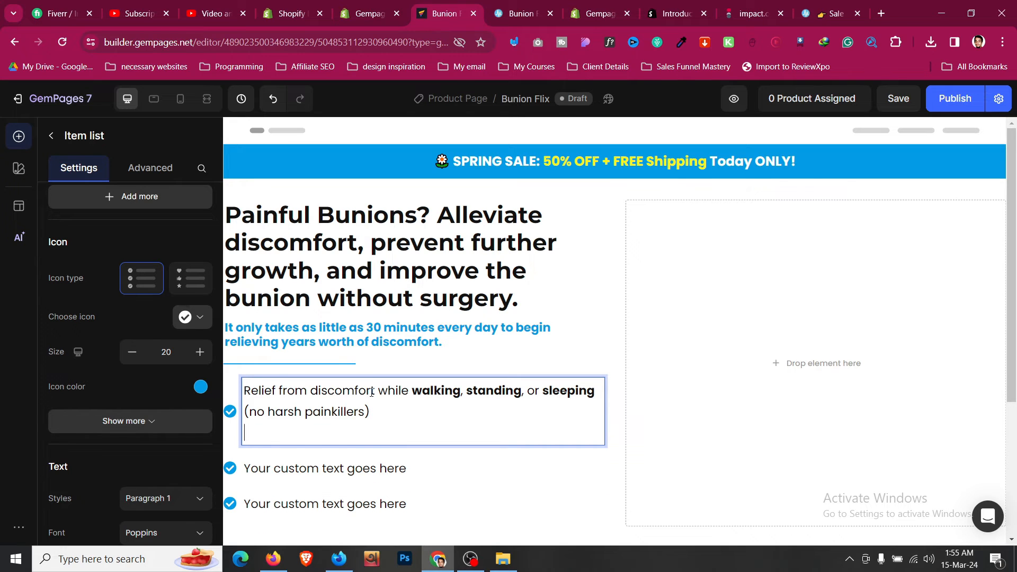
{"action": "key", "text": "BackSpace"}
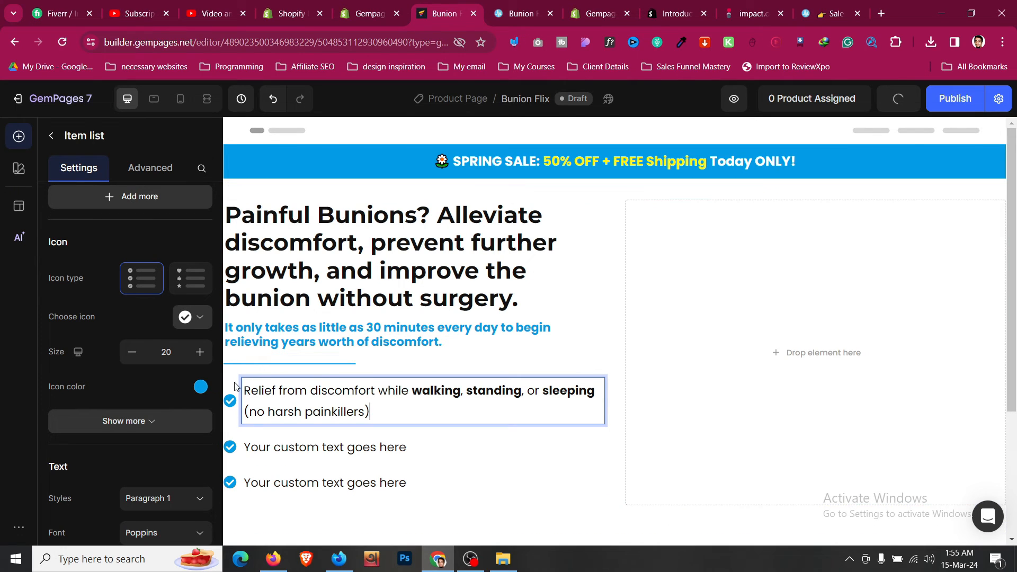
- Align the list's check icons to the top and set the item gap to 12px
{"action": "scroll", "coordinate": [138, 372], "scroll_direction": "down", "scroll_amount": 9}
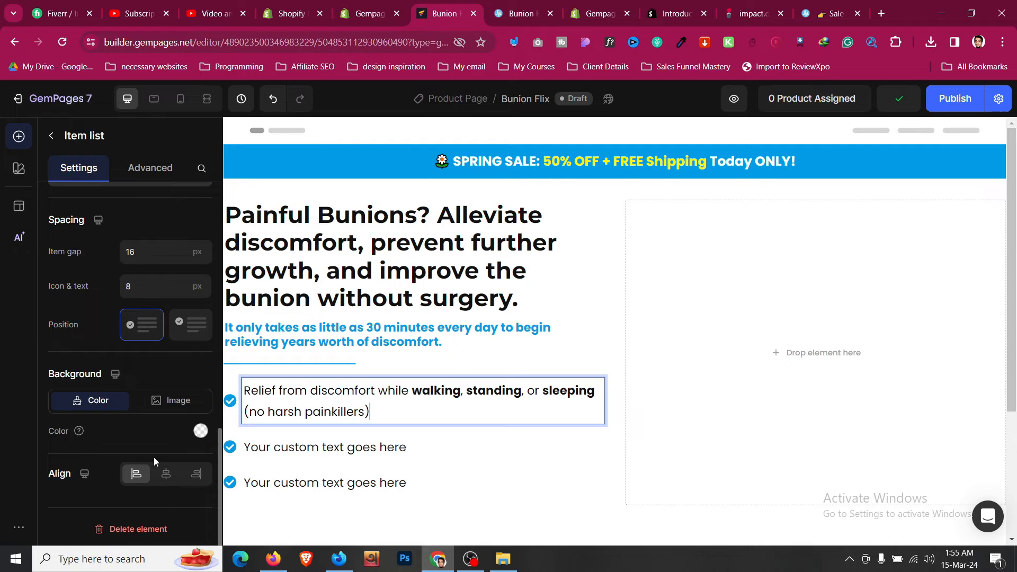
{"action": "left_click", "coordinate": [149, 471]}
{"action": "scroll", "coordinate": [150, 429], "scroll_direction": "up", "scroll_amount": 3}
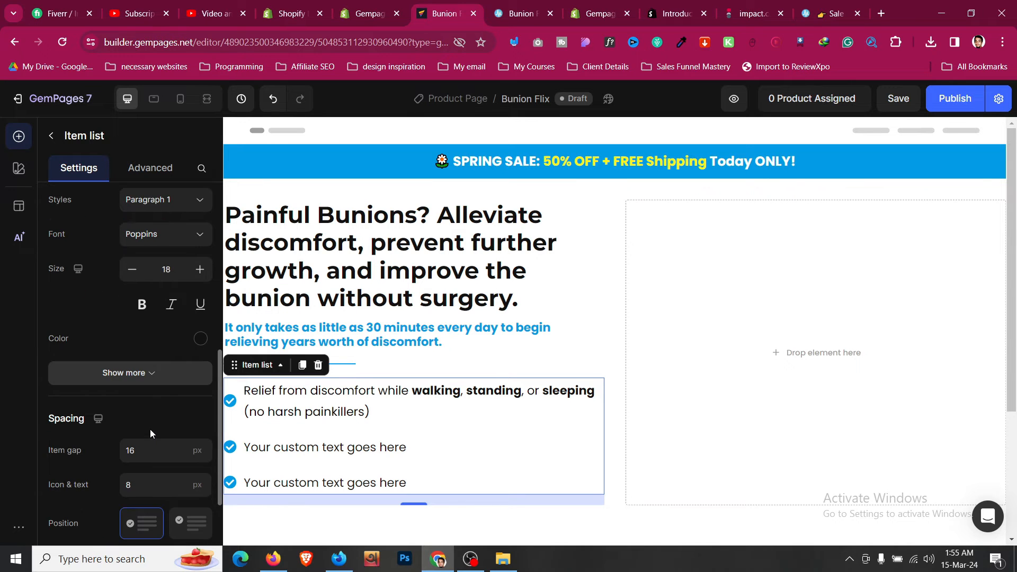
{"action": "scroll", "coordinate": [150, 429], "scroll_direction": "down", "scroll_amount": 1}
{"action": "left_click", "coordinate": [179, 463]}
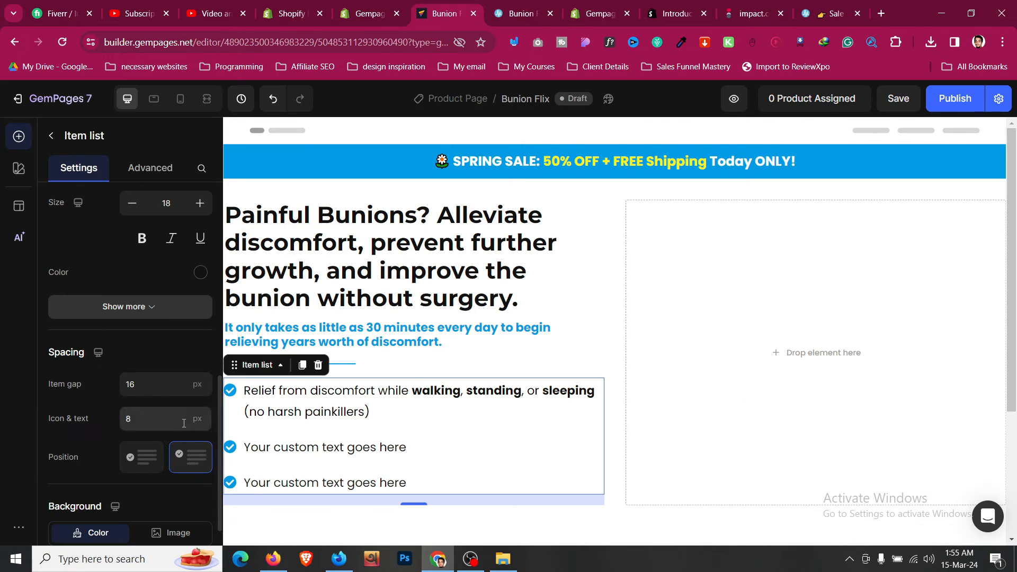
{"action": "left_click", "coordinate": [157, 419]}
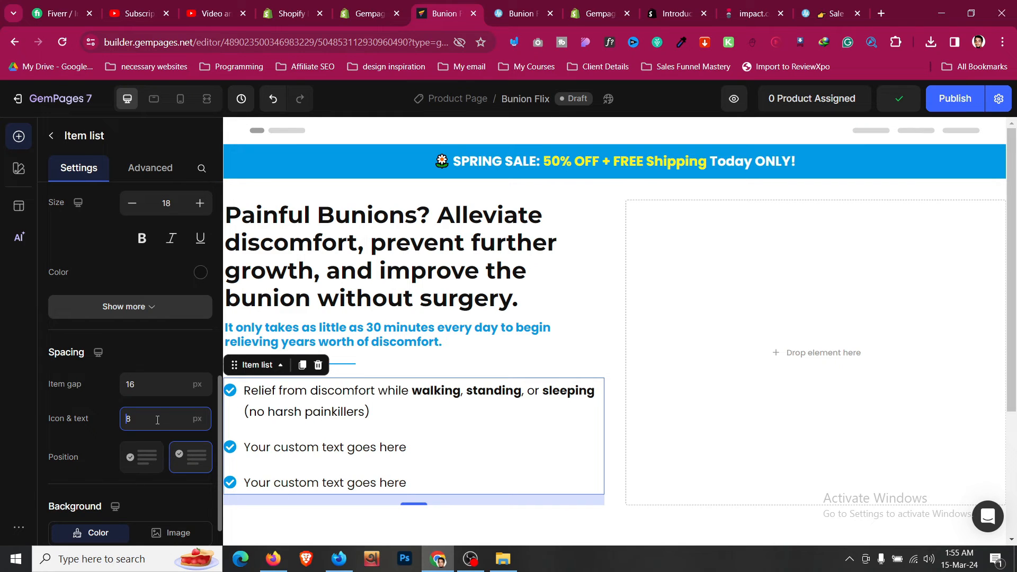
{"action": "left_click", "coordinate": [160, 386]}
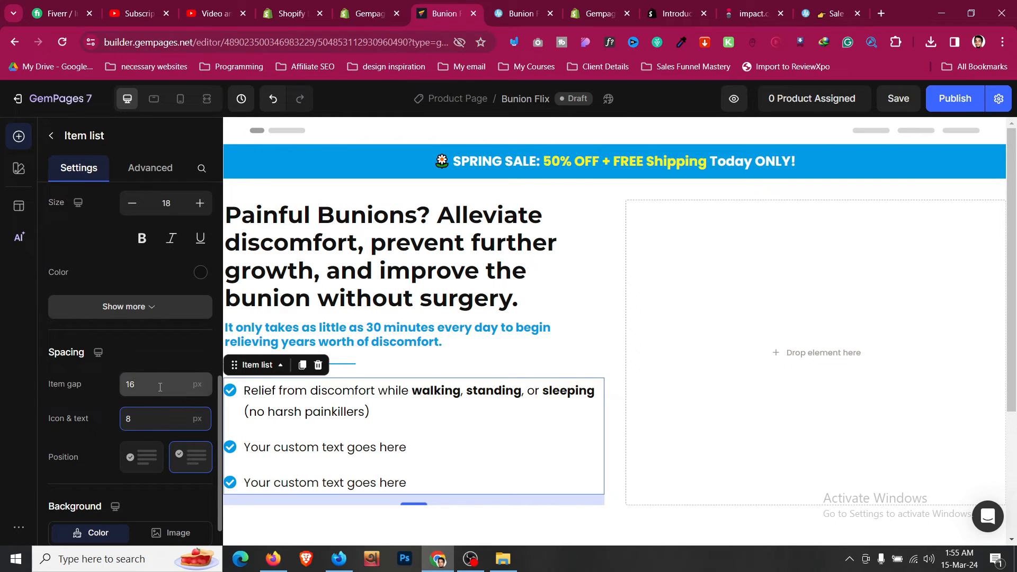
{"action": "key", "text": "BackSpace"}
{"action": "type", "text": "2"}
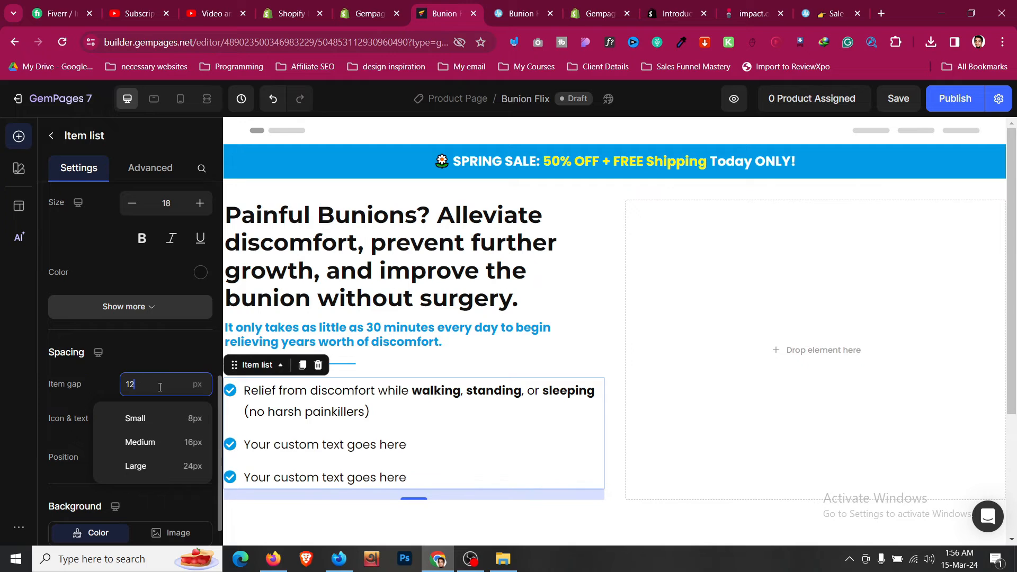
{"action": "left_click", "coordinate": [163, 364]}
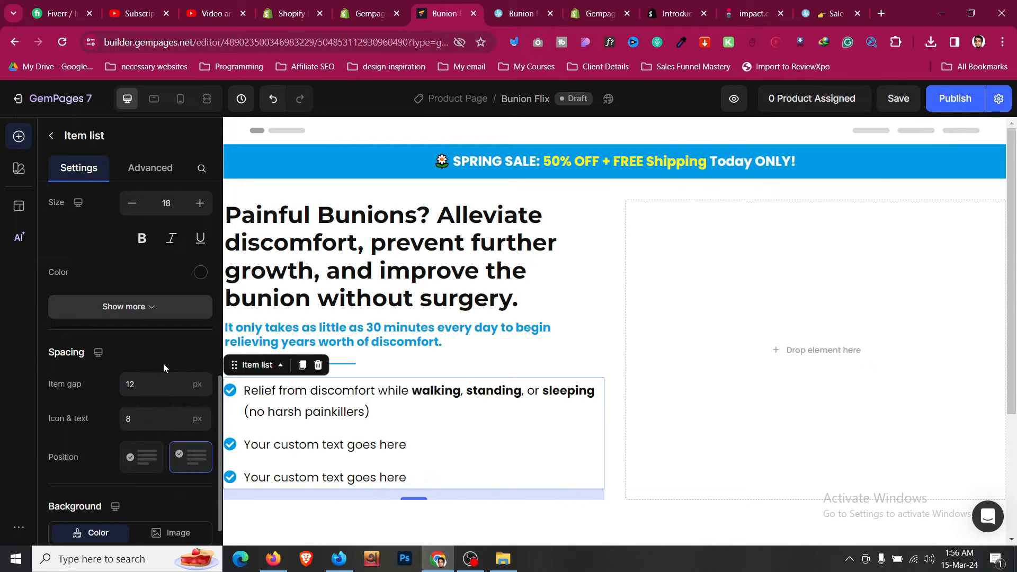
- Replace the second list item with the 'Naturally' bullet from the live page
{"action": "left_click", "coordinate": [522, 13]}
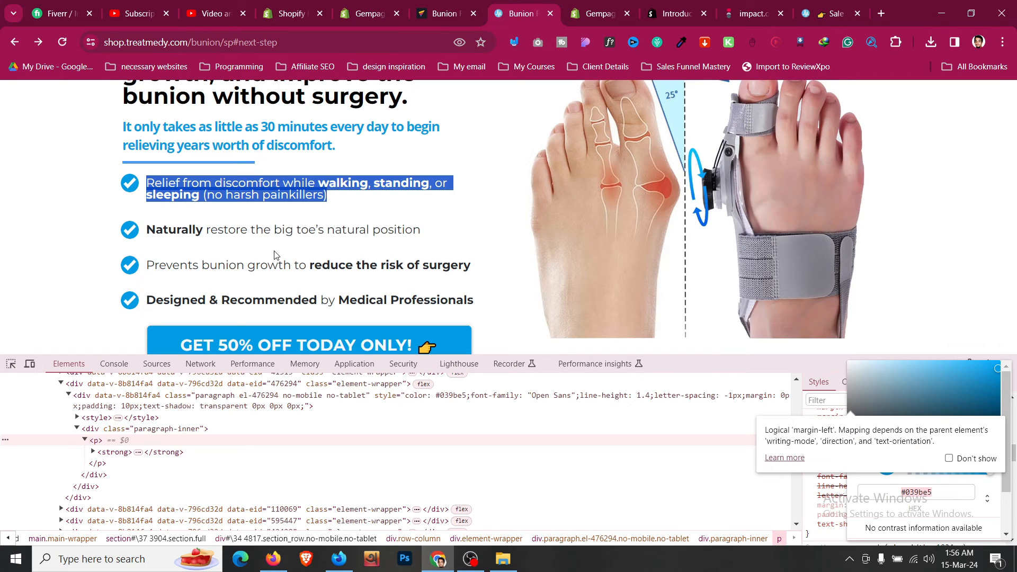
{"action": "mouse_move", "coordinate": [203, 229]}
{"action": "left_mouse_down"}
{"action": "mouse_move", "coordinate": [420, 229]}
{"action": "mouse_move", "coordinate": [185, 229]}
{"action": "left_mouse_up"}
{"action": "left_click", "coordinate": [339, 255]}
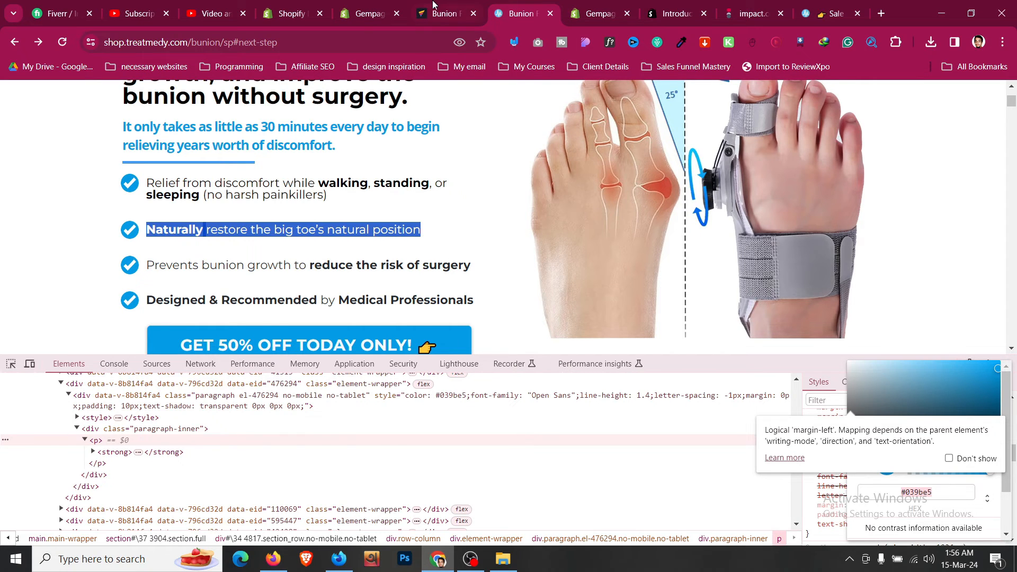
{"action": "left_click", "coordinate": [433, 5]}
{"action": "left_click", "coordinate": [390, 445]}
{"action": "triple_click", "coordinate": [401, 445]}
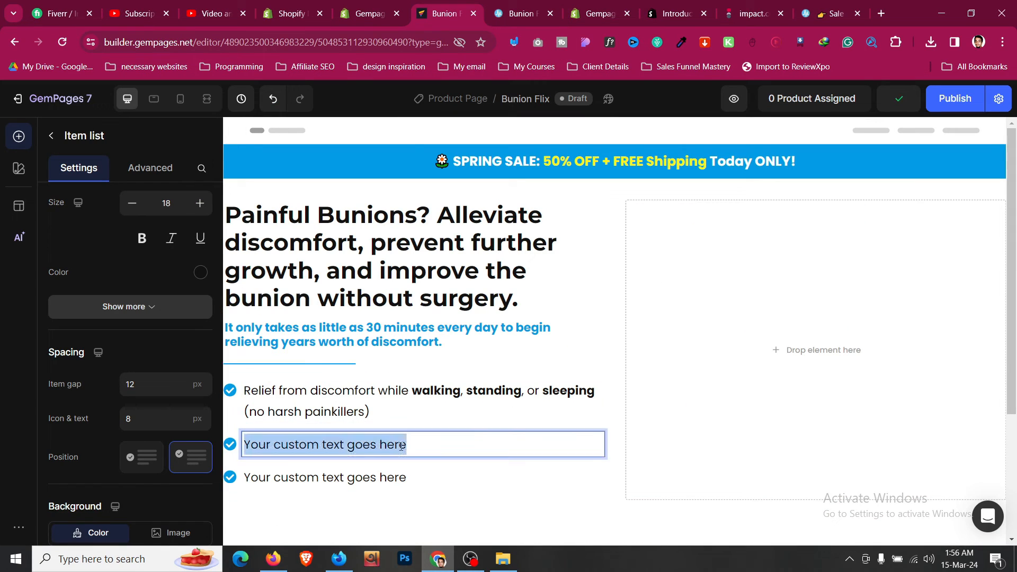
{"action": "type", "text": "Naturally restore the big toe’s natural position"}
- Replace the third list item with the surgery-risk bullet from the live page
{"action": "left_click", "coordinate": [521, 13]}
{"action": "scroll", "coordinate": [339, 212], "scroll_direction": "down", "scroll_amount": 3}
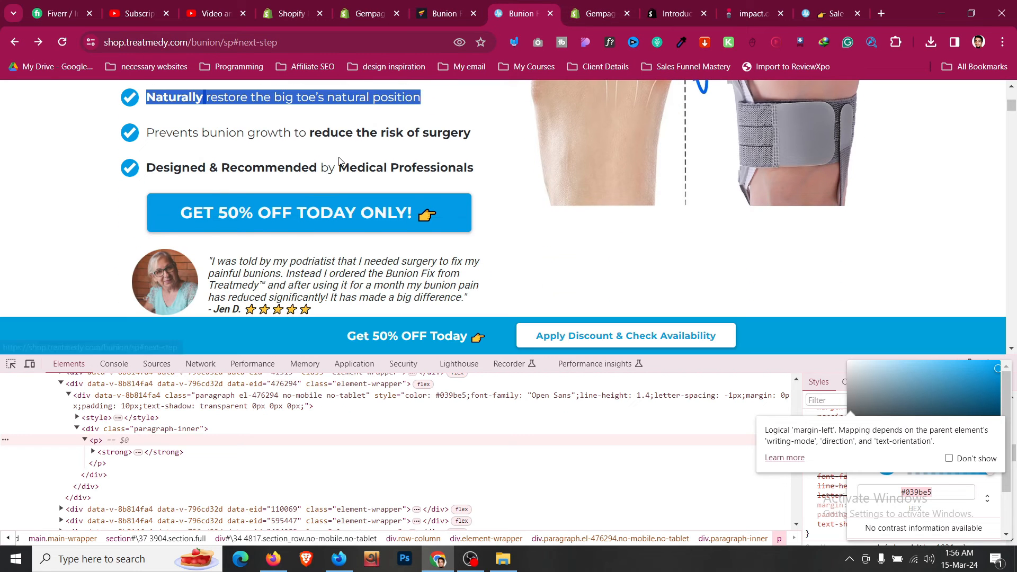
{"action": "triple_click", "coordinate": [339, 134]}
{"action": "key", "text": "ctrl+c"}
{"action": "left_click", "coordinate": [456, 4]}
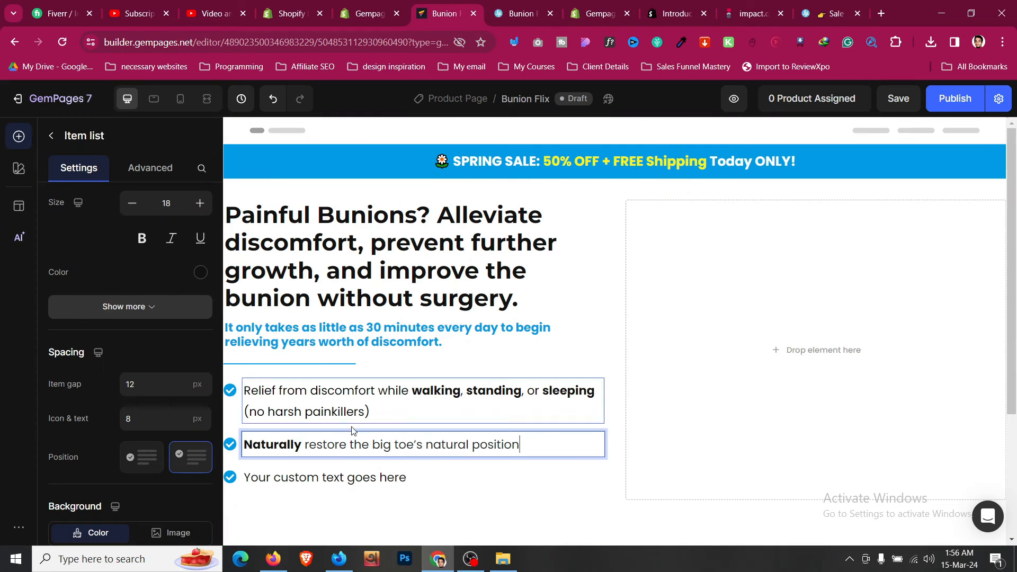
{"action": "left_click", "coordinate": [362, 487]}
{"action": "triple_click", "coordinate": [363, 488]}
{"action": "key", "text": "ctrl+v"}
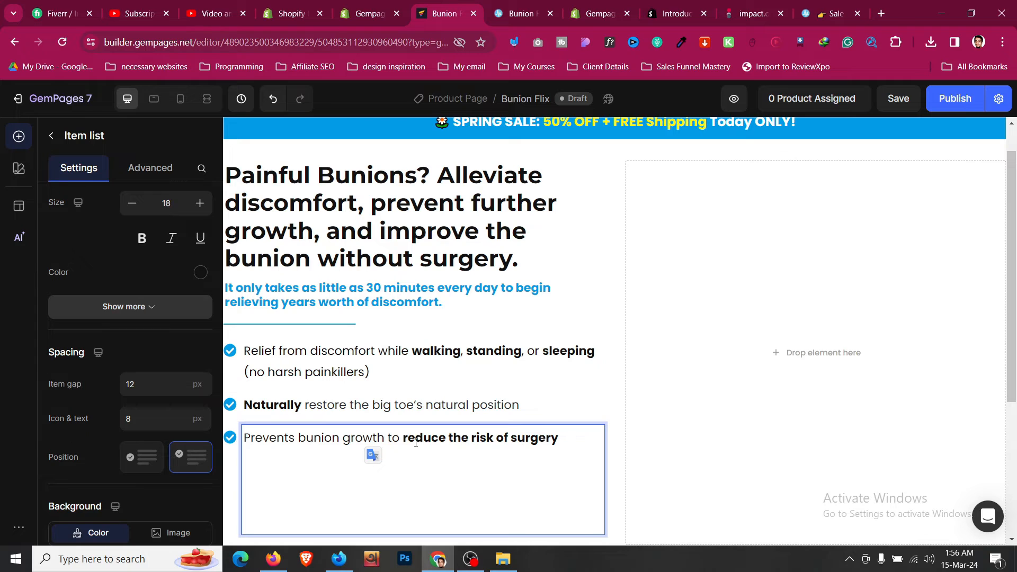
{"action": "key", "text": "BackSpace"}
{"action": "key", "text": "BackSpace"}
{"action": "key", "text": "BackSpace"}
{"action": "key", "text": "BackSpace"}
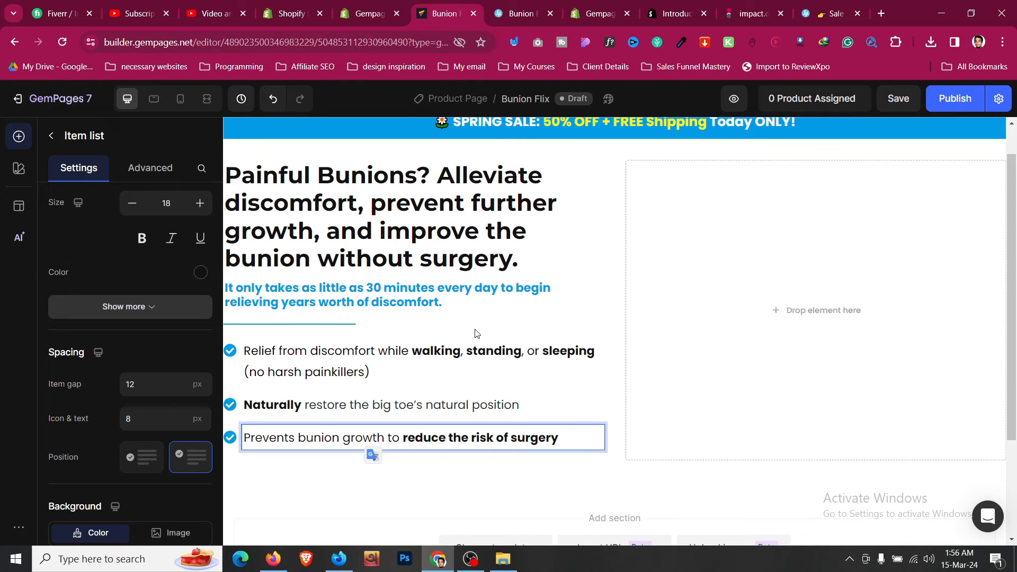
- Add a fourth item to the bullet list
{"action": "left_click", "coordinate": [476, 339]}
{"action": "right_click", "coordinate": [421, 363]}
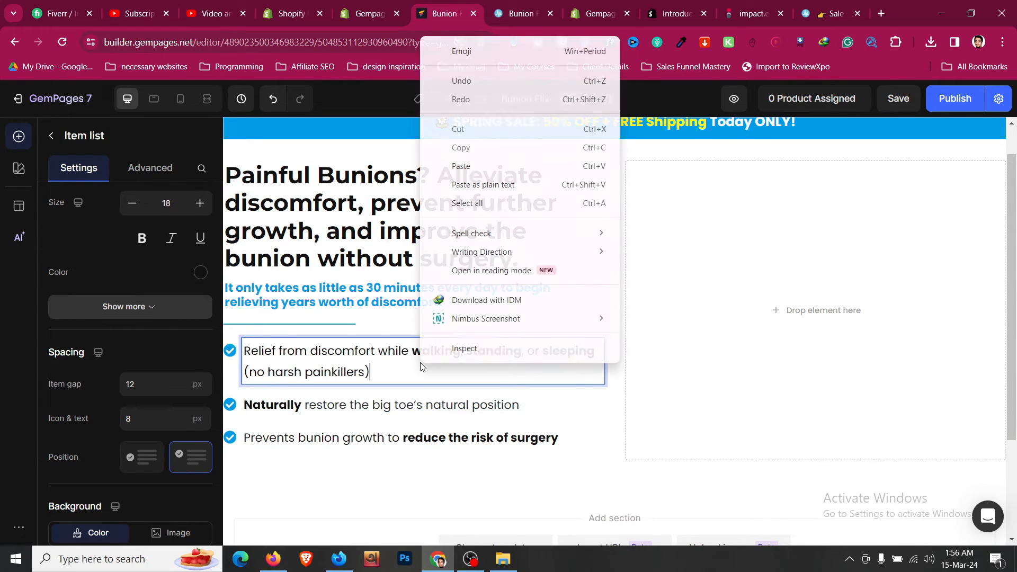
{"action": "key", "text": "Escape"}
{"action": "scroll", "coordinate": [138, 278], "scroll_direction": "up", "scroll_amount": 8}
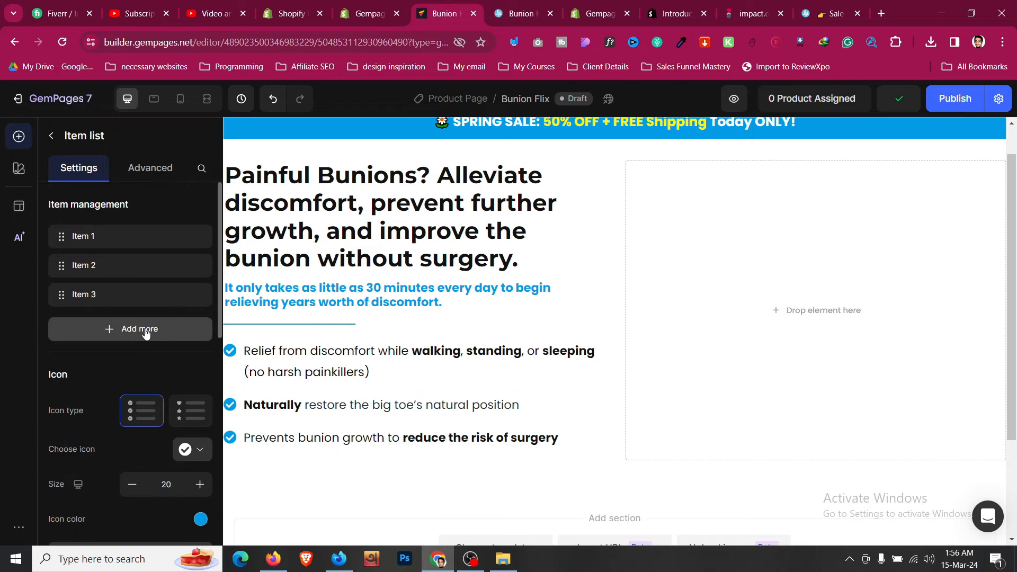
{"action": "left_click", "coordinate": [140, 329]}
- Fill the fourth item with 'Designed & Recommended by Medical Professionals'
{"action": "left_click", "coordinate": [519, 6]}
{"action": "scroll", "coordinate": [322, 173], "scroll_direction": "down", "scroll_amount": 2}
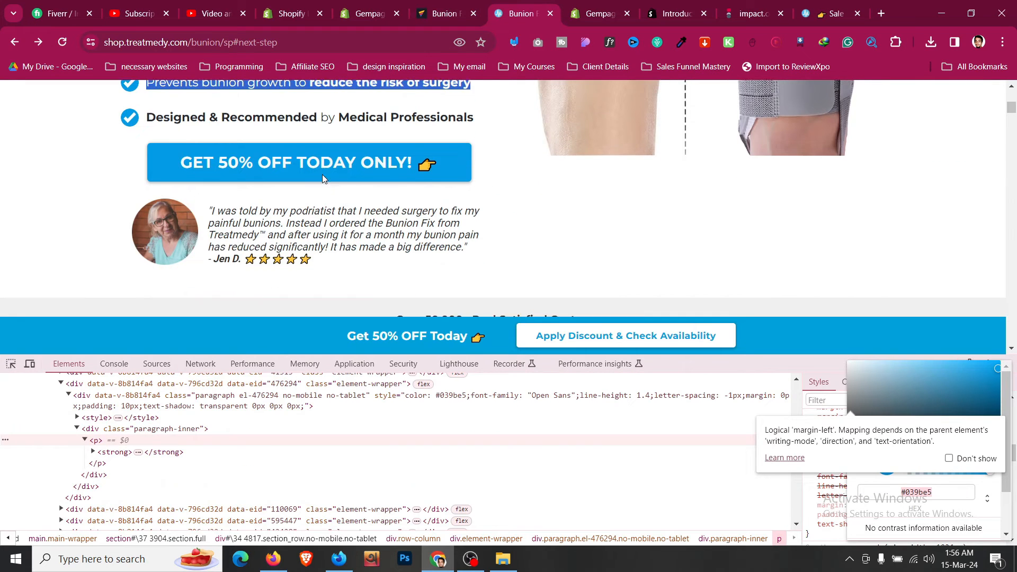
{"action": "scroll", "coordinate": [322, 174], "scroll_direction": "up", "scroll_amount": 2}
{"action": "triple_click", "coordinate": [344, 170]}
{"action": "key", "text": "ctrl+c"}
{"action": "key", "text": "ctrl+shift+Tab"}
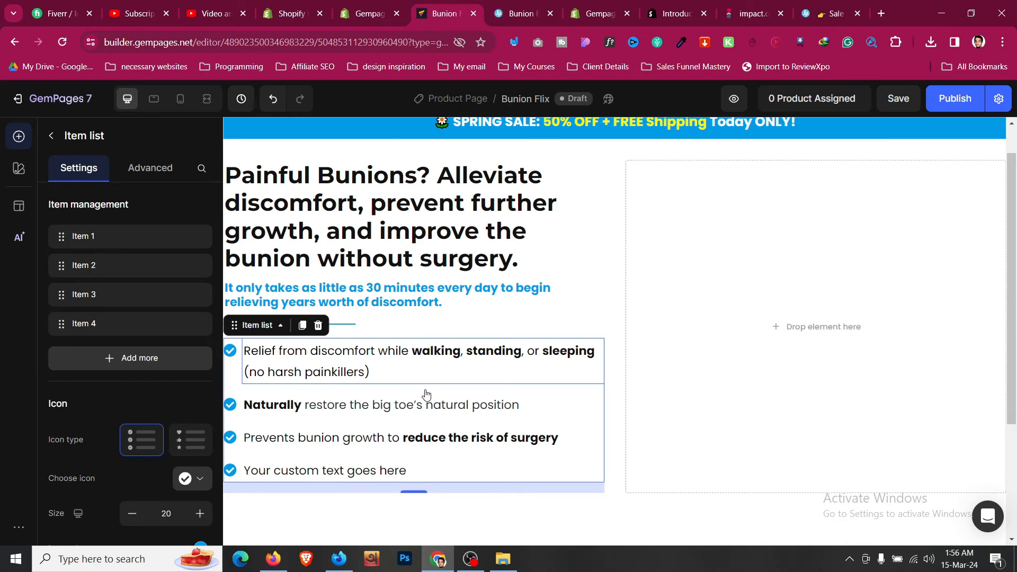
{"action": "left_click", "coordinate": [413, 471]}
{"action": "left_click", "coordinate": [421, 471]}
{"action": "key", "text": "ctrl+a"}
{"action": "key", "text": "ctrl+v"}
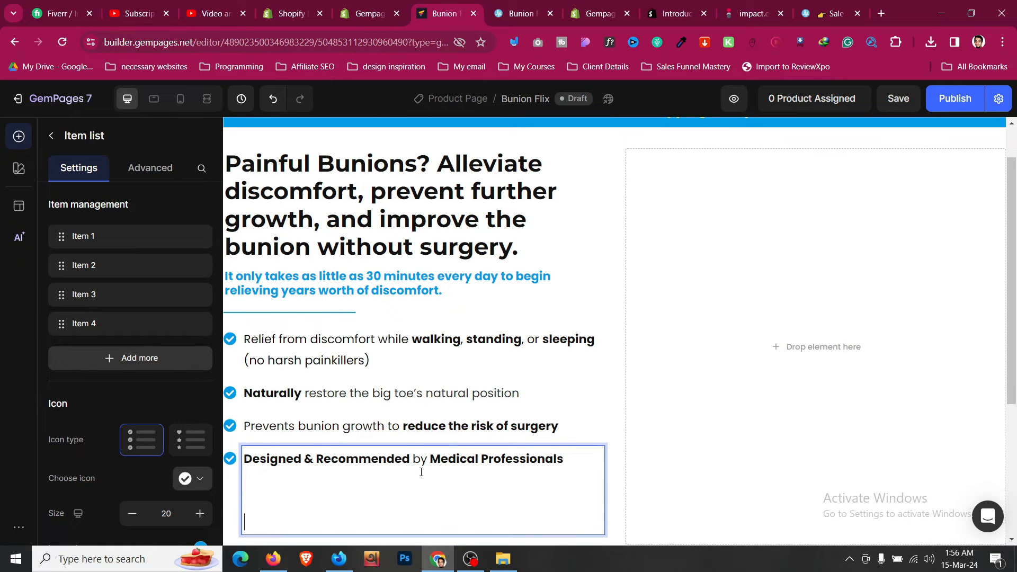
{"action": "key", "text": "BackSpace"}
{"action": "key", "text": "BackSpace"}
{"action": "key", "text": "BackSpace"}
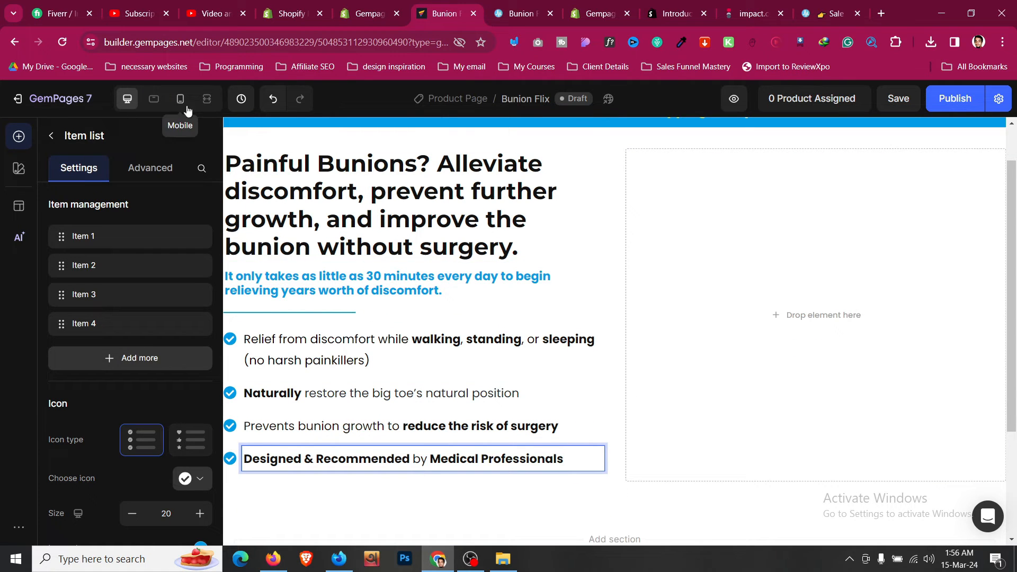
- Switch the canvas to the mobile layout
{"action": "left_click", "coordinate": [180, 99]}
{"action": "scroll", "coordinate": [582, 398], "scroll_direction": "down", "scroll_amount": 2}
{"action": "scroll", "coordinate": [588, 394], "scroll_direction": "up", "scroll_amount": 5}
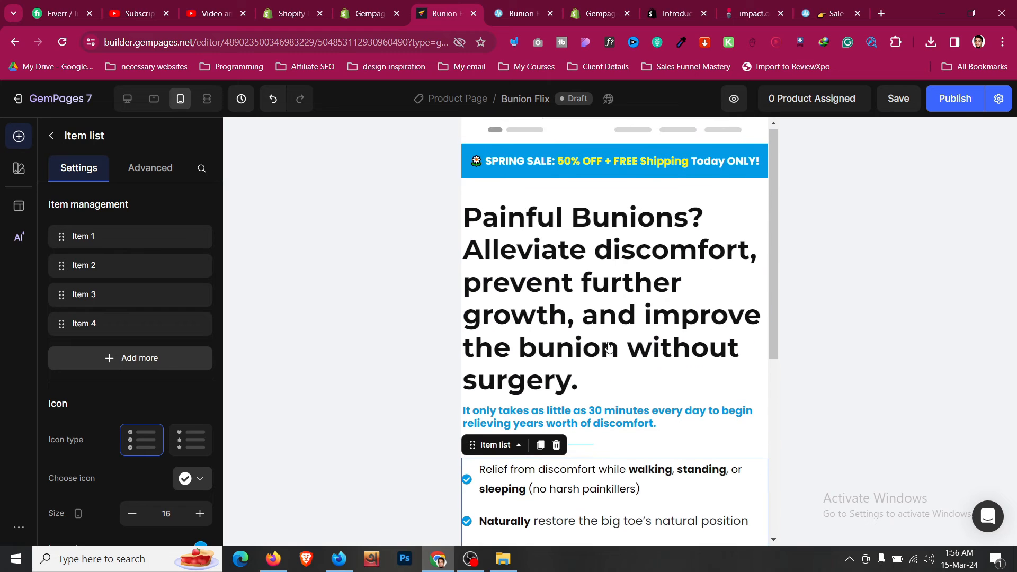
- Give the hero section XL (24px) left and right padding on mobile
{"action": "left_click", "coordinate": [613, 318]}
{"action": "left_click", "coordinate": [661, 195]}
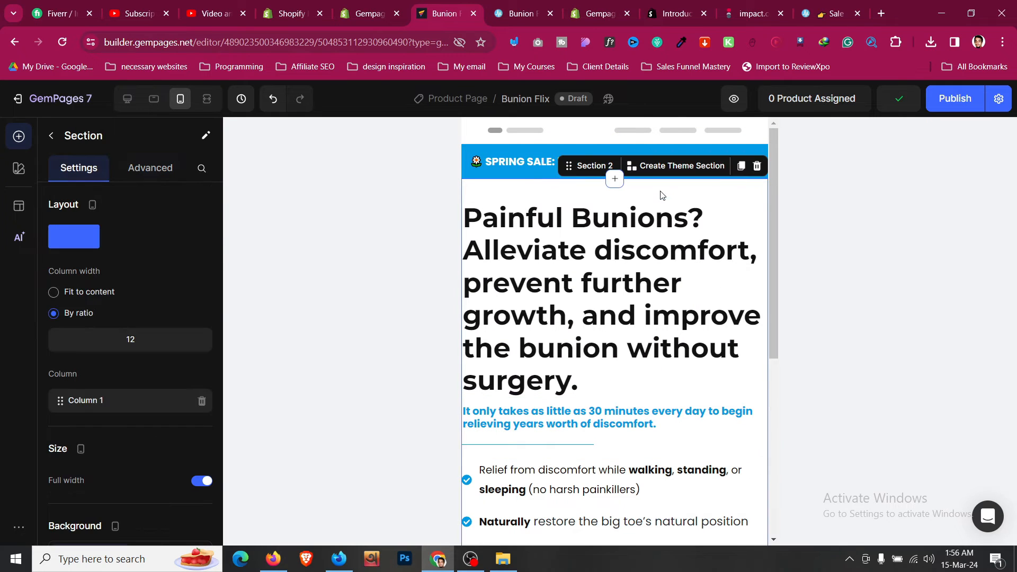
{"action": "left_click", "coordinate": [150, 168]}
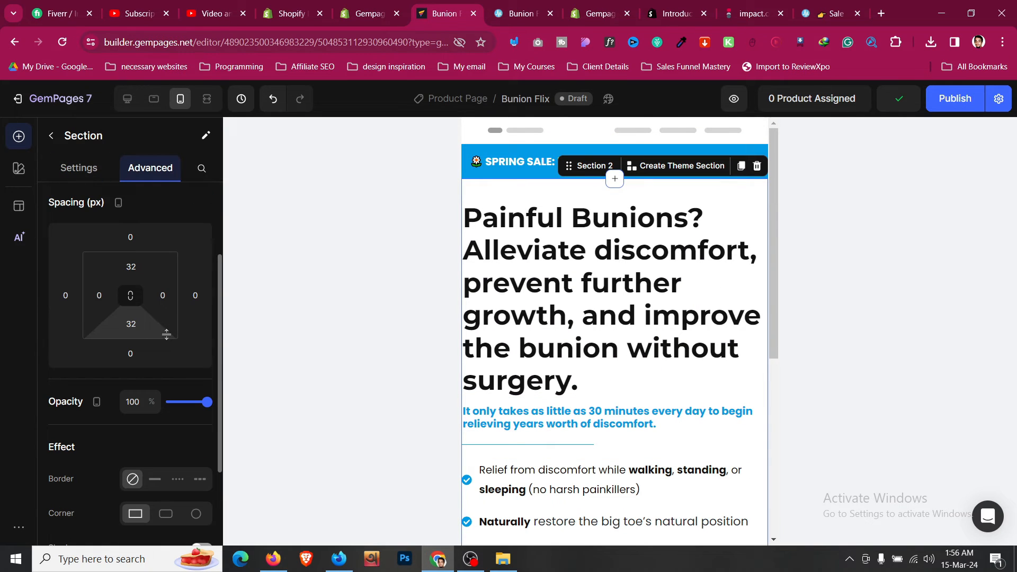
{"action": "left_click", "coordinate": [98, 295]}
{"action": "left_click", "coordinate": [122, 443]}
{"action": "left_click", "coordinate": [163, 295]}
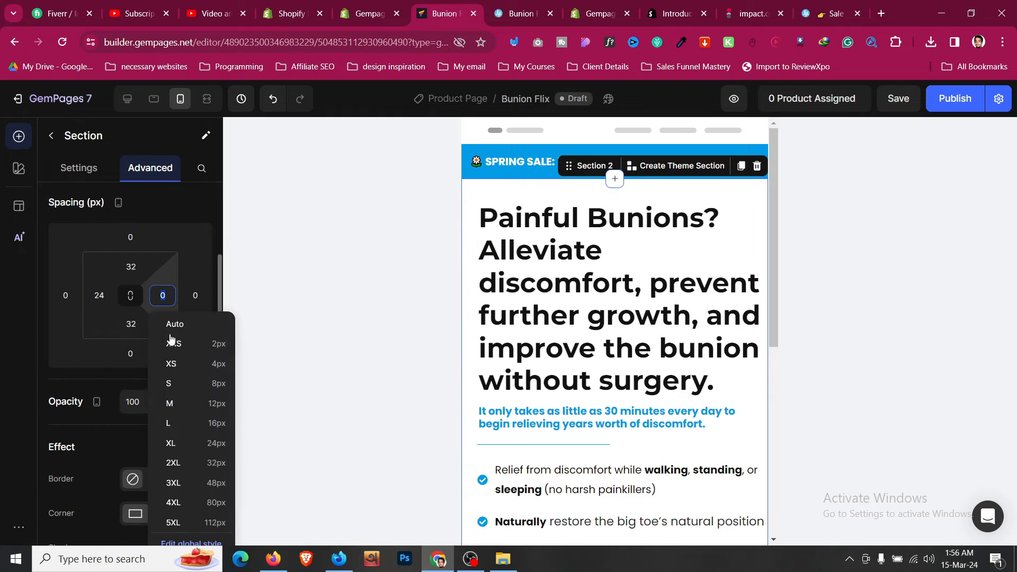
{"action": "left_click", "coordinate": [191, 443]}
- Shrink the mobile headline font size down to 25
{"action": "left_click", "coordinate": [562, 280]}
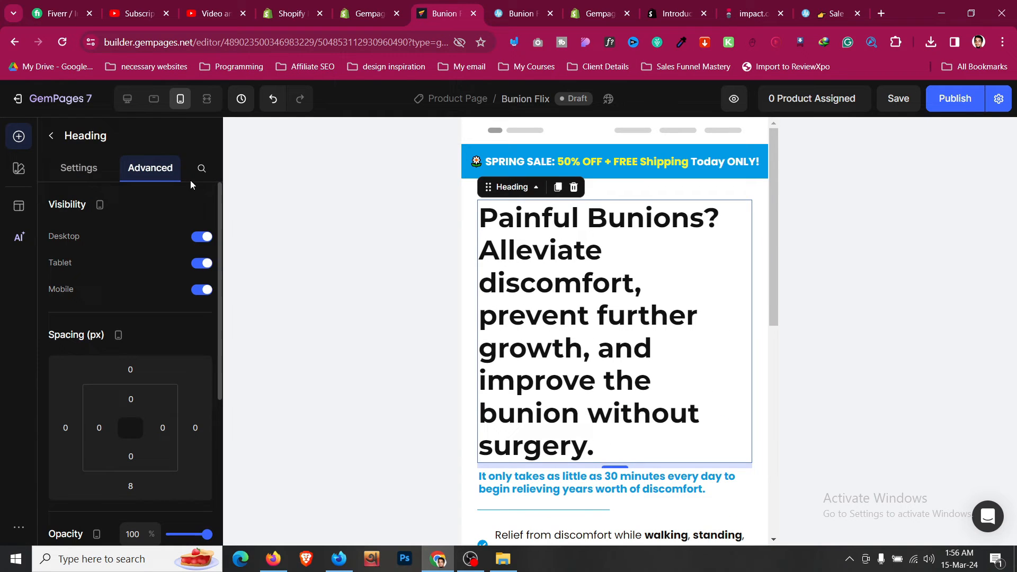
{"action": "left_click", "coordinate": [85, 168]}
{"action": "left_click", "coordinate": [132, 306]}
{"action": "left_click", "coordinate": [131, 306]}
{"action": "left_click", "coordinate": [131, 306]}
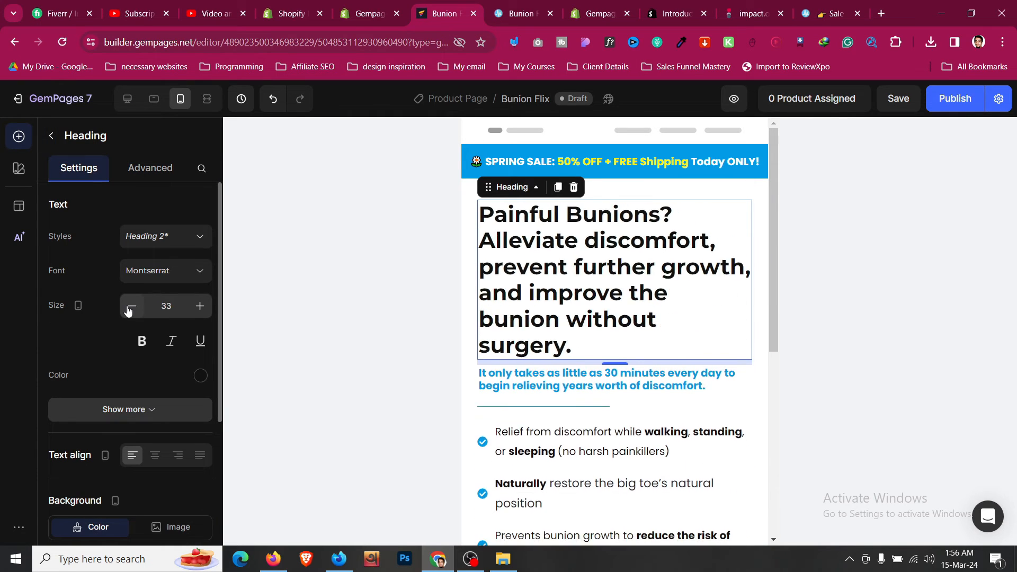
{"action": "left_click", "coordinate": [131, 306]}
{"action": "left_click", "coordinate": [132, 306]}
{"action": "left_click", "coordinate": [131, 306]}
{"action": "left_click", "coordinate": [131, 306]}
{"action": "left_click", "coordinate": [131, 306]}
{"action": "left_click", "coordinate": [131, 306]}
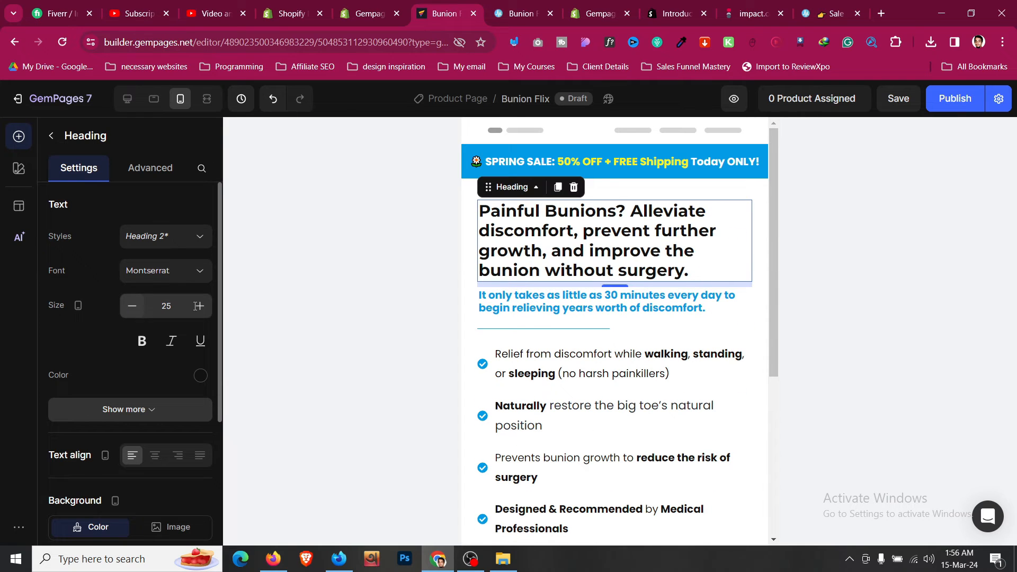
- Set the bullet list's check icons to Align top on mobile
{"action": "left_click", "coordinate": [564, 293]}
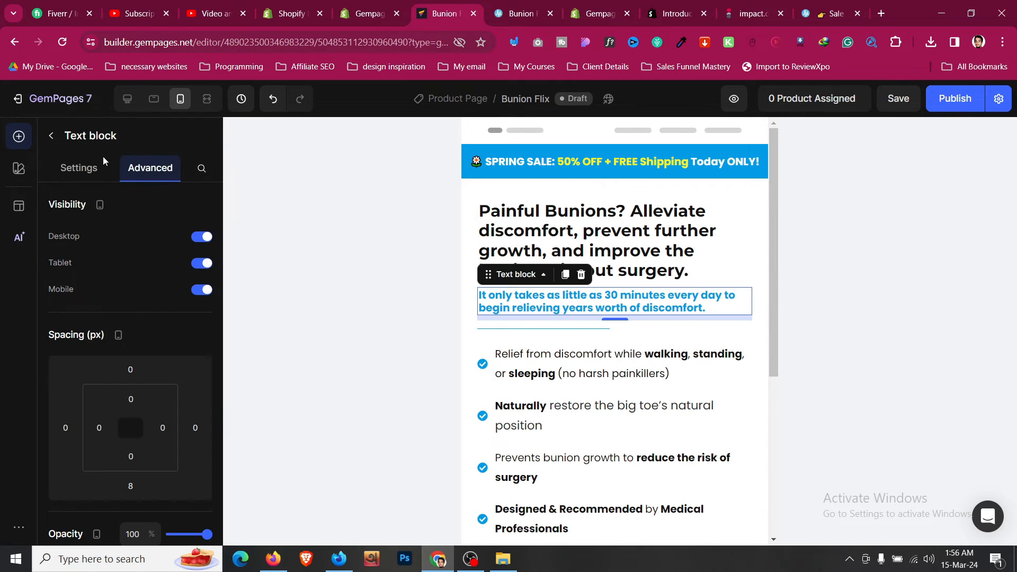
{"action": "left_click", "coordinate": [78, 168]}
{"action": "scroll", "coordinate": [551, 291], "scroll_direction": "down", "scroll_amount": 1}
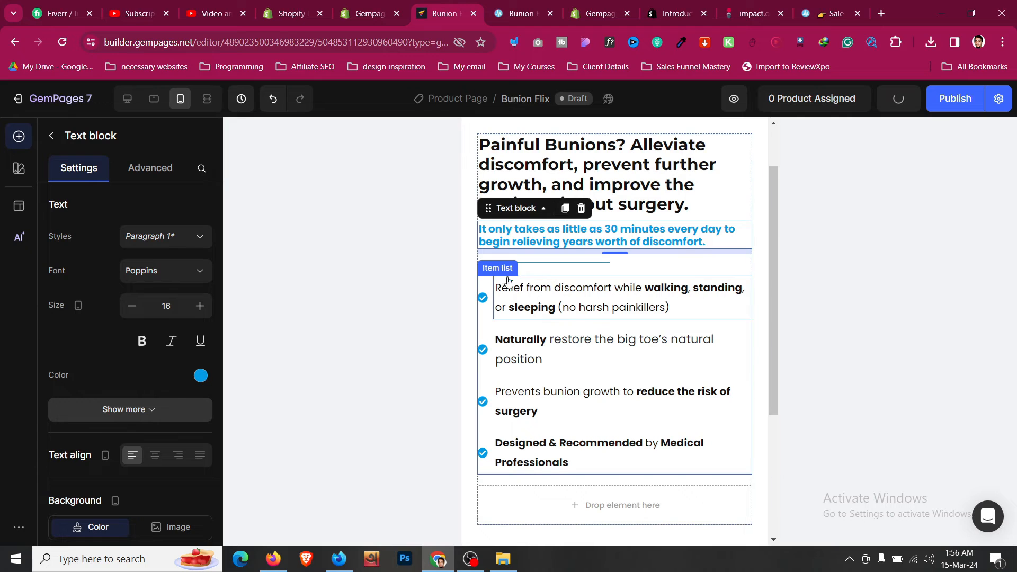
{"action": "left_click", "coordinate": [492, 286]}
{"action": "scroll", "coordinate": [175, 342], "scroll_direction": "down", "scroll_amount": 5}
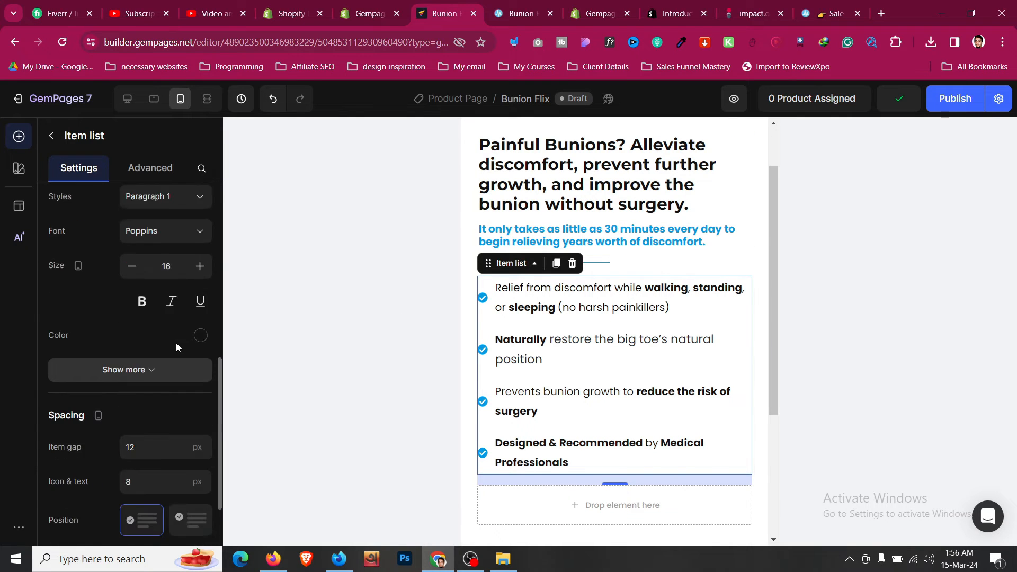
{"action": "left_click", "coordinate": [194, 392]}
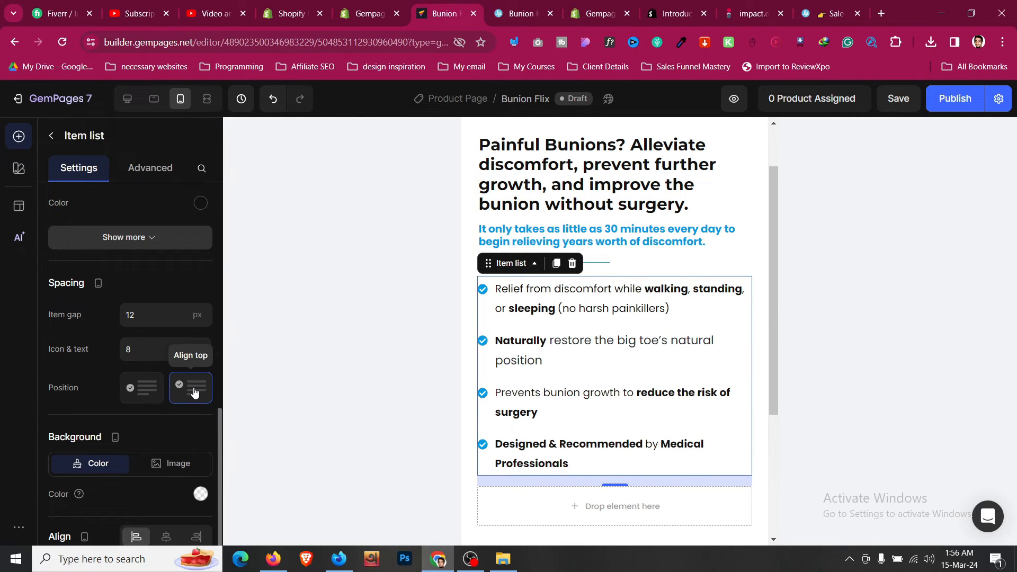
- Select the whole hero section and switch the canvas to the tablet layout
{"action": "left_click", "coordinate": [603, 306]}
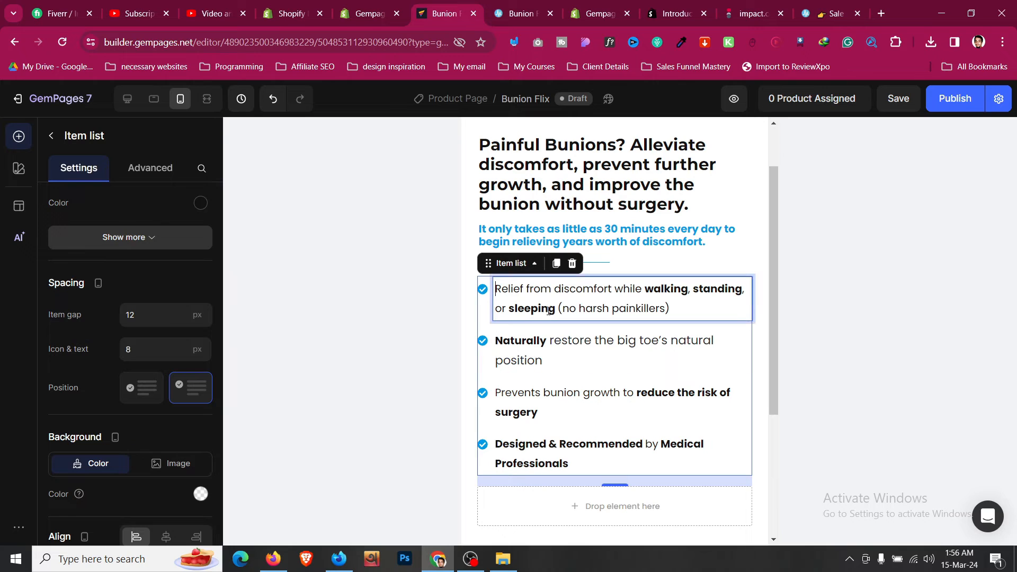
{"action": "scroll", "coordinate": [149, 311], "scroll_direction": "up", "scroll_amount": 5}
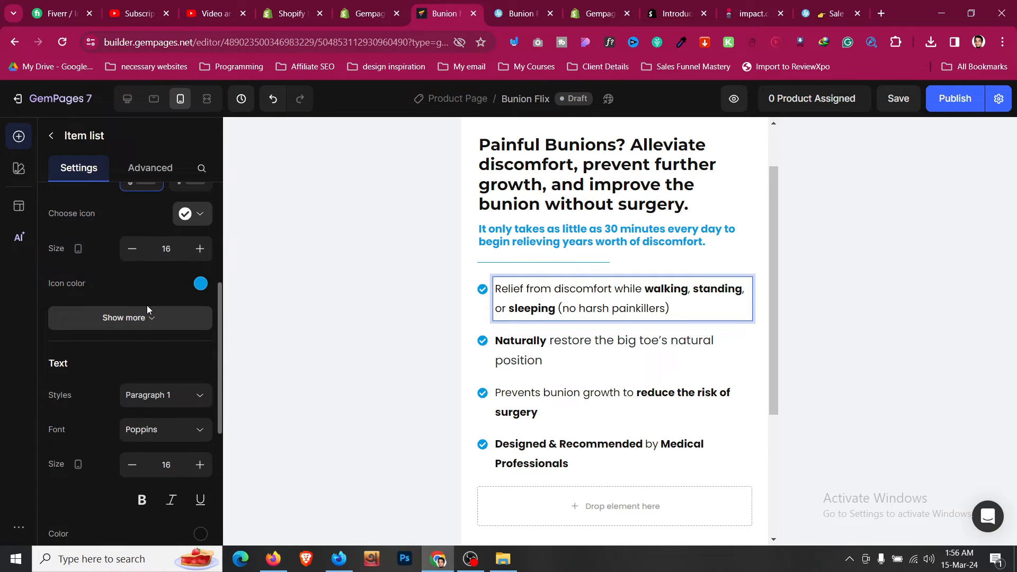
{"action": "scroll", "coordinate": [147, 305], "scroll_direction": "up", "scroll_amount": 5}
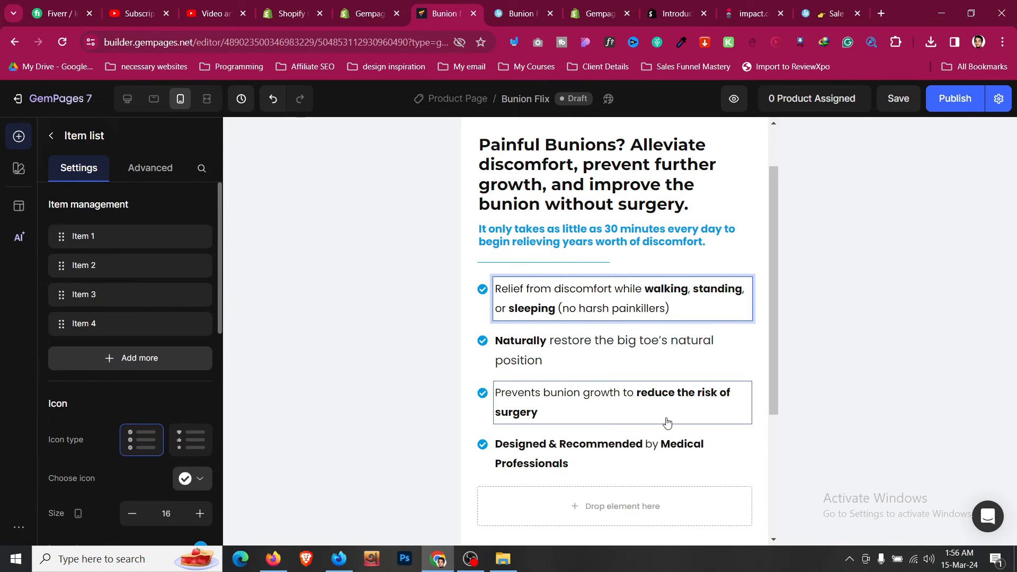
{"action": "scroll", "coordinate": [667, 422], "scroll_direction": "down", "scroll_amount": 1}
{"action": "left_click", "coordinate": [639, 419]}
{"action": "scroll", "coordinate": [640, 419], "scroll_direction": "up", "scroll_amount": 2}
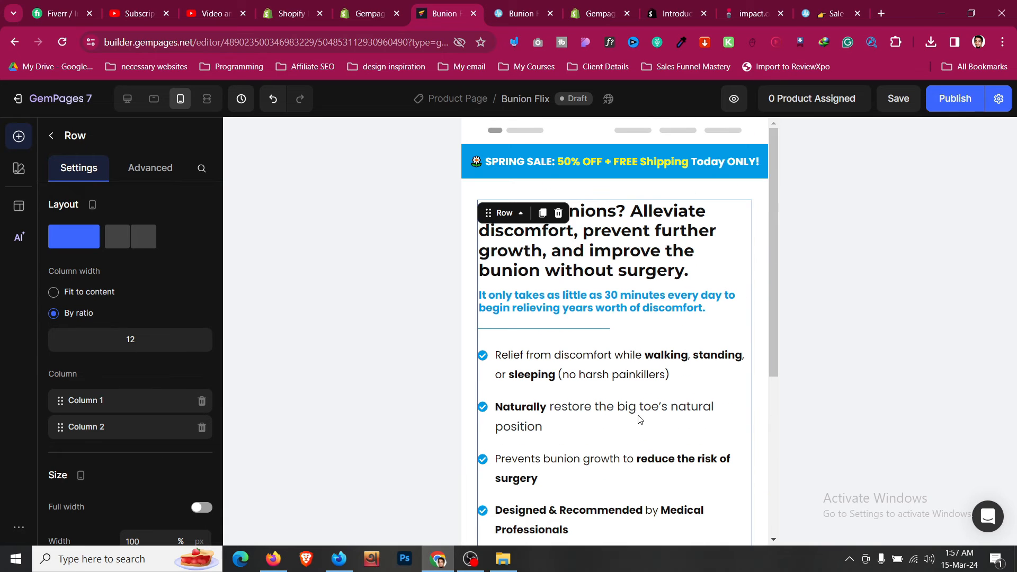
{"action": "left_click", "coordinate": [559, 190]}
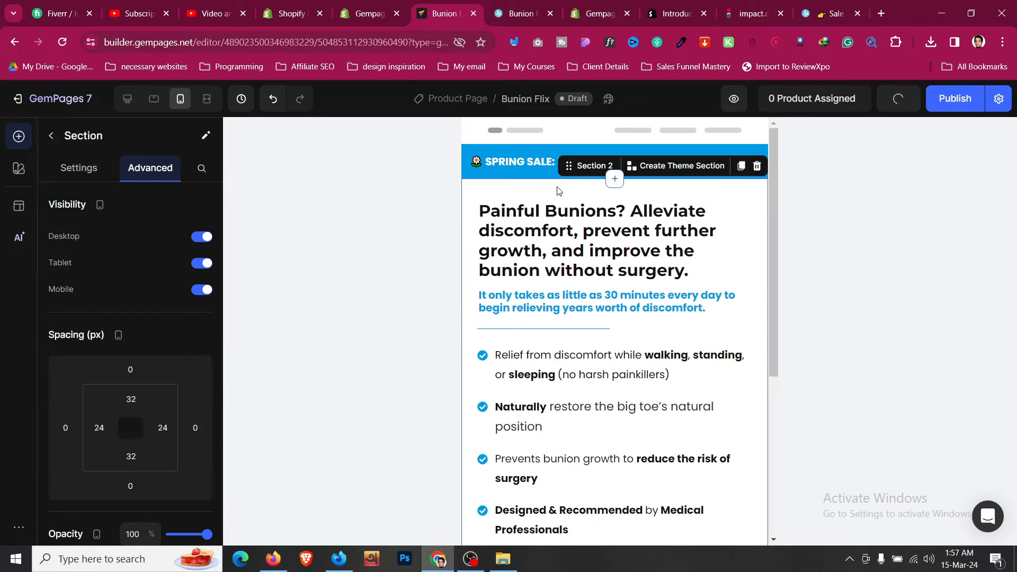
{"action": "left_click", "coordinate": [155, 99]}
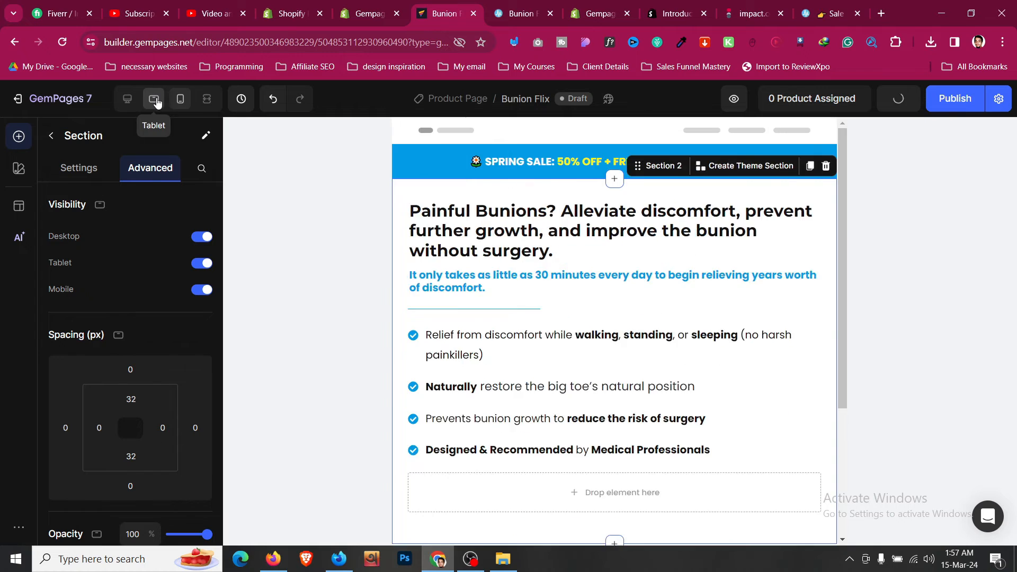
- Lower the tablet headline font size to 30
{"action": "left_click", "coordinate": [381, 317]}
{"action": "left_click", "coordinate": [133, 306]}
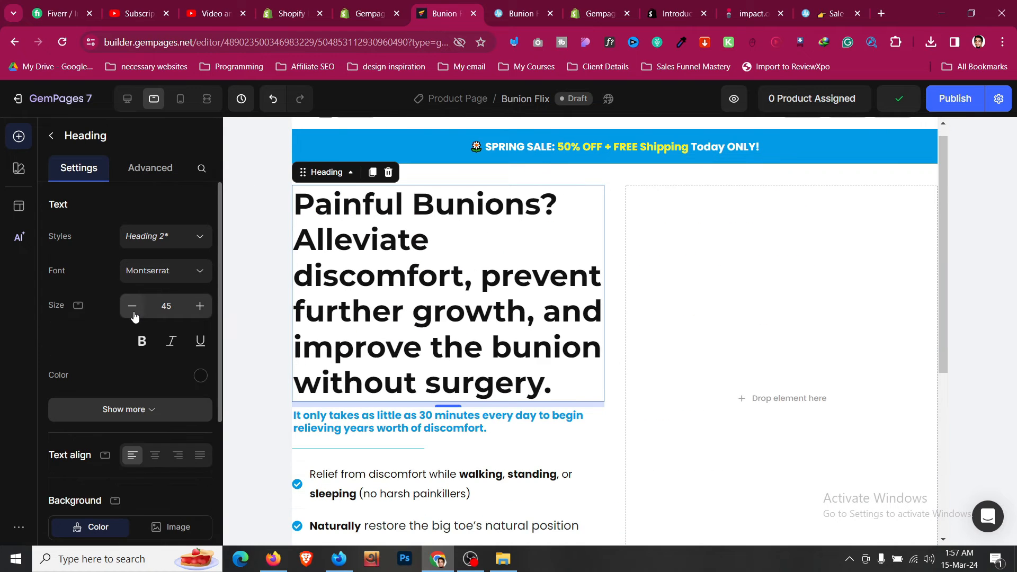
{"action": "left_click", "coordinate": [132, 306]}
{"action": "left_click", "coordinate": [132, 306]}
{"action": "left_click", "coordinate": [132, 306]}
{"action": "left_click", "coordinate": [133, 306]}
{"action": "left_click", "coordinate": [133, 307]}
{"action": "left_click", "coordinate": [133, 306]}
{"action": "left_click", "coordinate": [133, 306]}
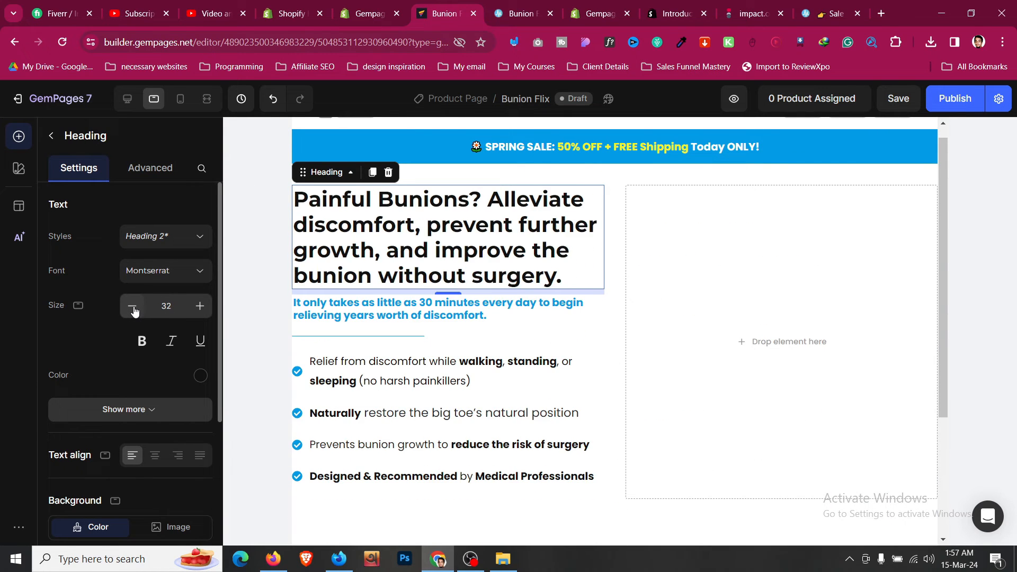
{"action": "left_click", "coordinate": [133, 306]}
{"action": "left_click", "coordinate": [132, 306]}
{"action": "left_click", "coordinate": [133, 306]}
{"action": "left_click", "coordinate": [133, 306]}
{"action": "left_click", "coordinate": [133, 306]}
{"action": "left_click", "coordinate": [200, 306]}
{"action": "left_click", "coordinate": [200, 306]}
{"action": "left_click", "coordinate": [199, 306]}
{"action": "left_click", "coordinate": [199, 306]}
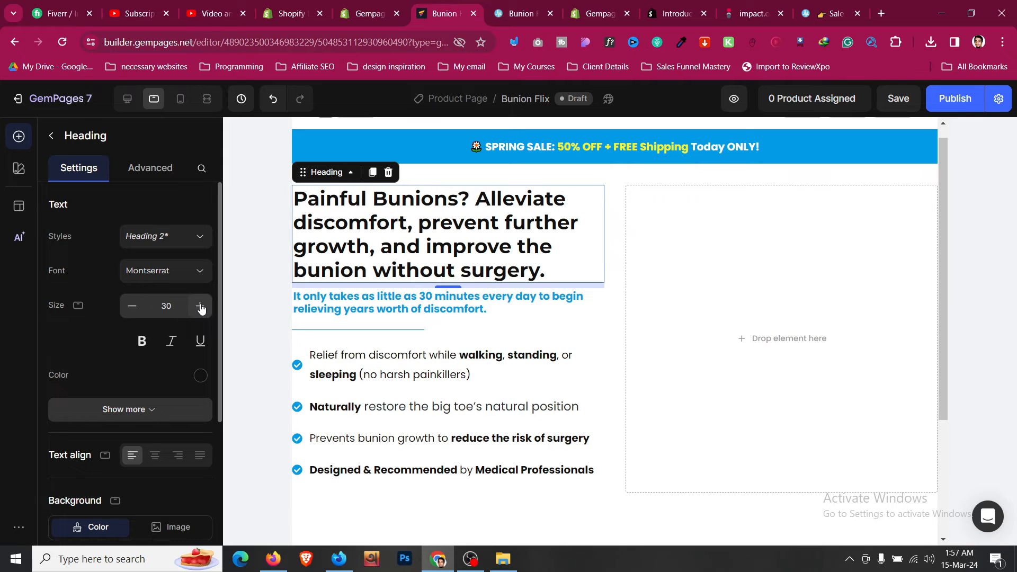
{"action": "key", "text": "Escape"}
- Give the hero section XL (24px) left and right padding on tablet
{"action": "left_click", "coordinate": [150, 168]}
{"action": "scroll", "coordinate": [131, 305], "scroll_direction": "down", "scroll_amount": 2}
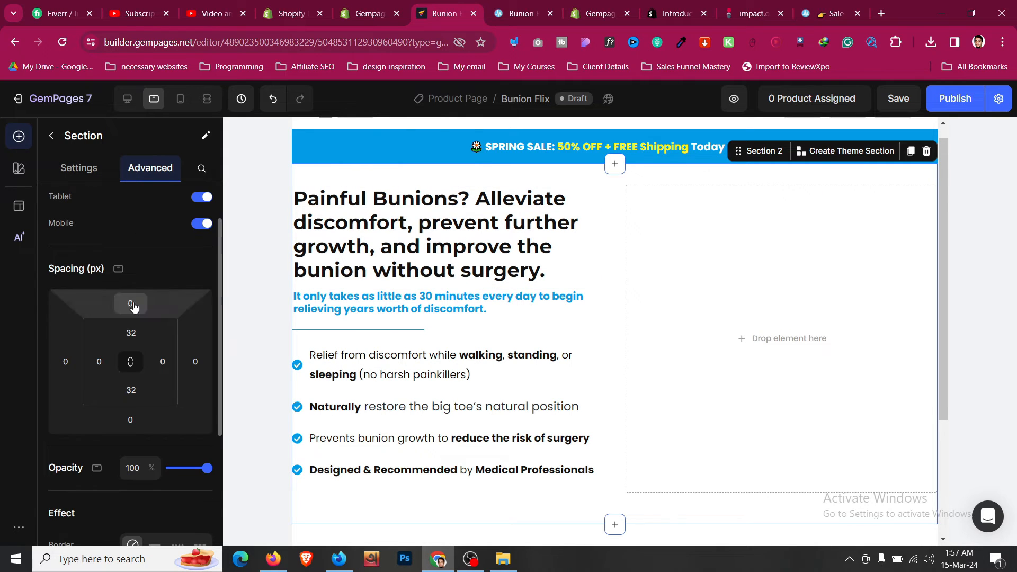
{"action": "left_click", "coordinate": [100, 361]}
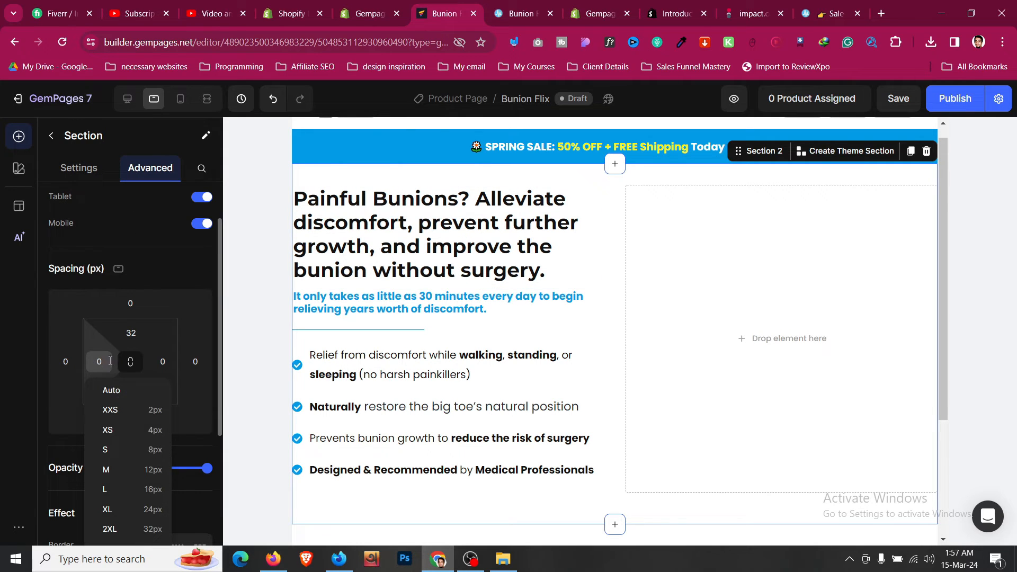
{"action": "left_click", "coordinate": [154, 509]}
{"action": "left_click", "coordinate": [163, 361]}
{"action": "left_click", "coordinate": [198, 509]}
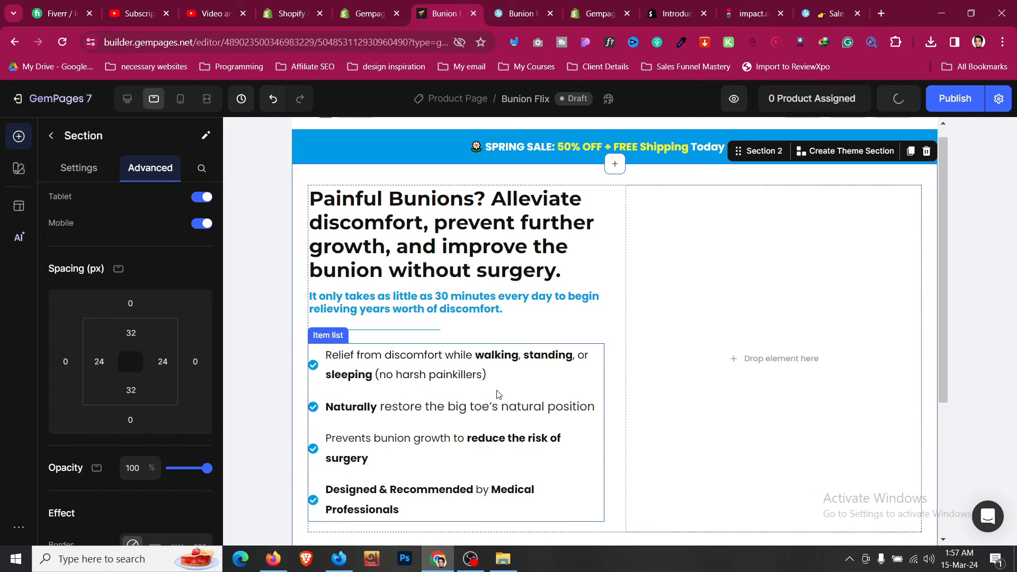
{"action": "scroll", "coordinate": [498, 395], "scroll_direction": "down", "scroll_amount": 1}
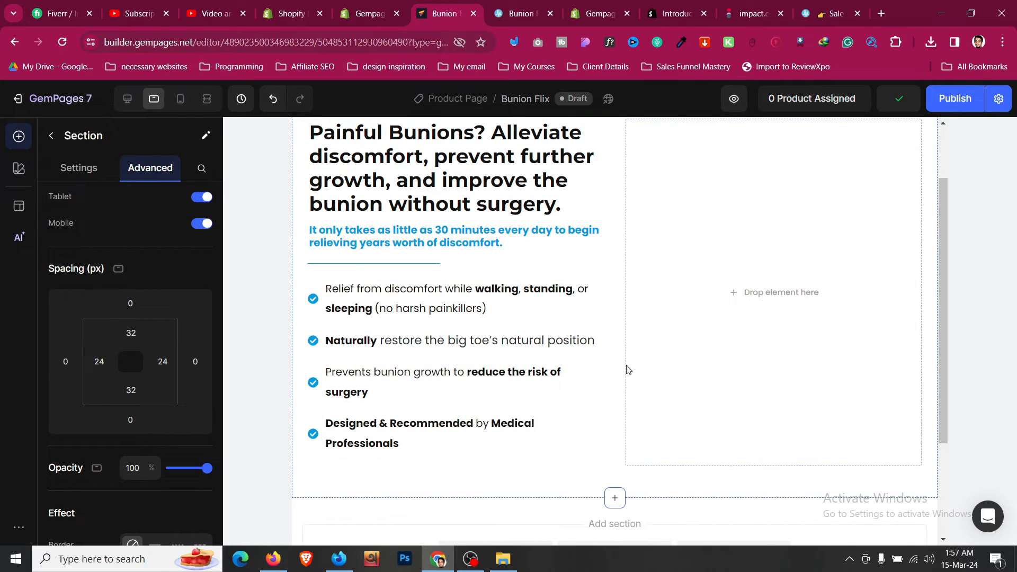
- Set the bullet list's check icons to Align top on tablet
{"action": "left_click", "coordinate": [315, 288]}
{"action": "scroll", "coordinate": [123, 312], "scroll_direction": "down", "scroll_amount": 6}
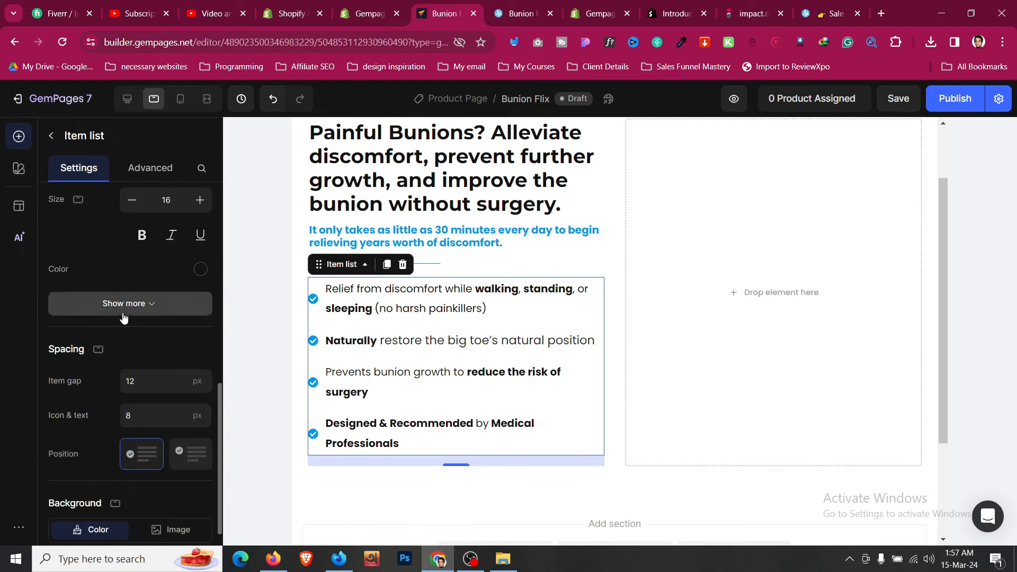
{"action": "scroll", "coordinate": [122, 314], "scroll_direction": "down", "scroll_amount": 2}
{"action": "left_click", "coordinate": [202, 330]}
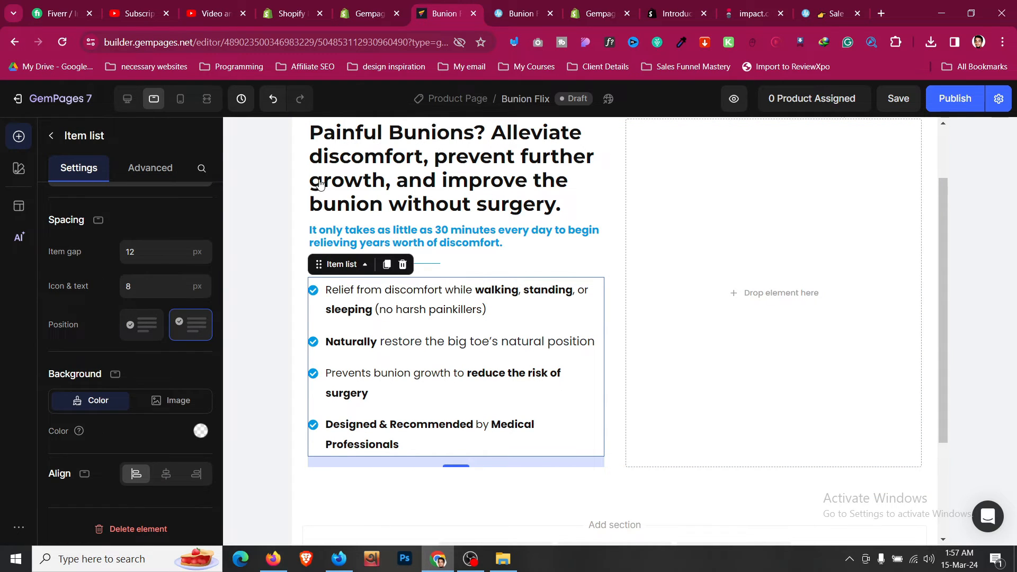
- Return to the desktop layout and compare it with the reference store page
{"action": "left_click", "coordinate": [130, 101]}
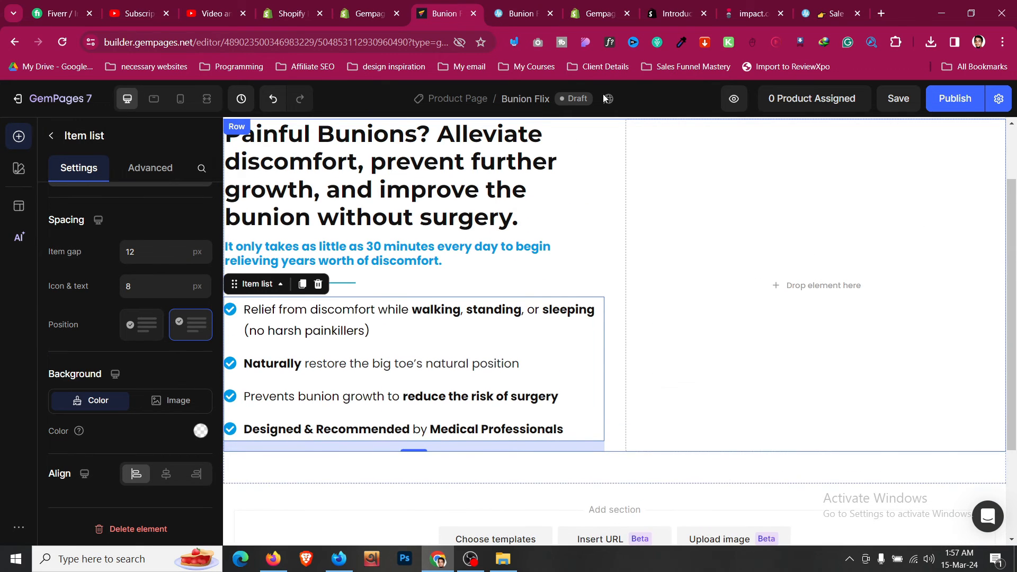
{"action": "key", "text": "ctrl+Tab"}
{"action": "scroll", "coordinate": [566, 251], "scroll_direction": "down", "scroll_amount": 1}
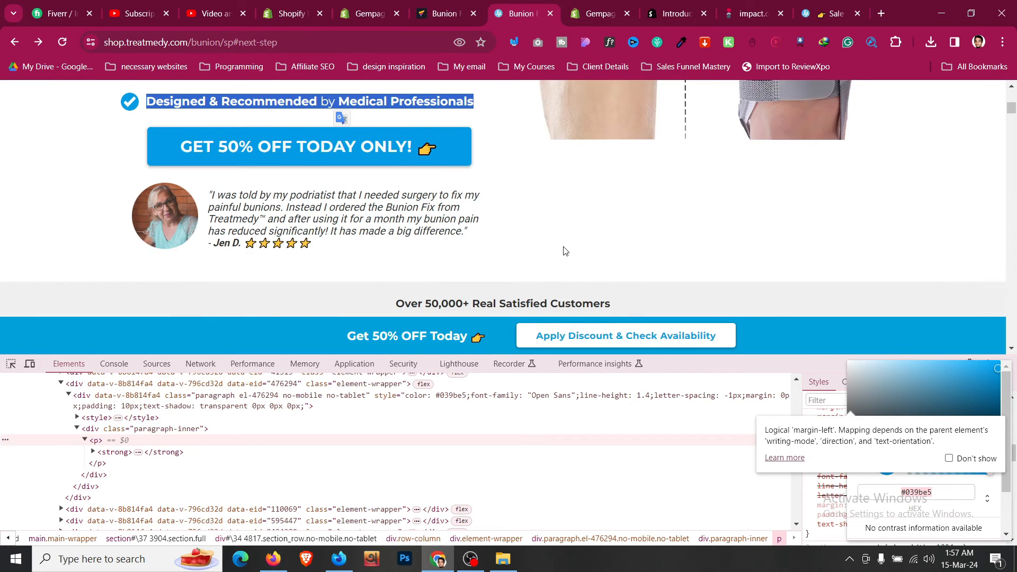
{"action": "left_click", "coordinate": [477, 5]}
{"action": "scroll", "coordinate": [712, 344], "scroll_direction": "up", "scroll_amount": 2}
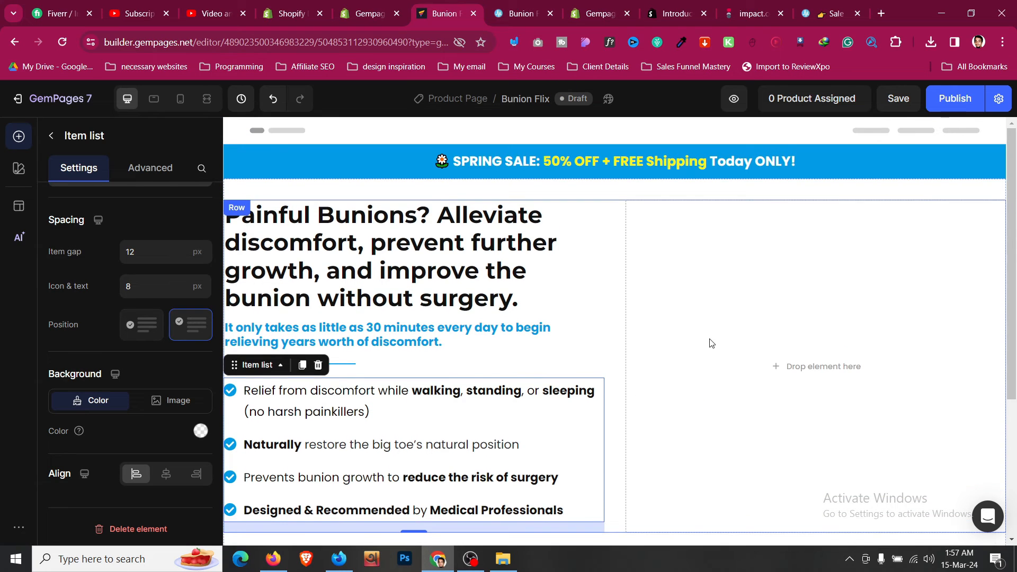
{"action": "key", "text": "Escape"}
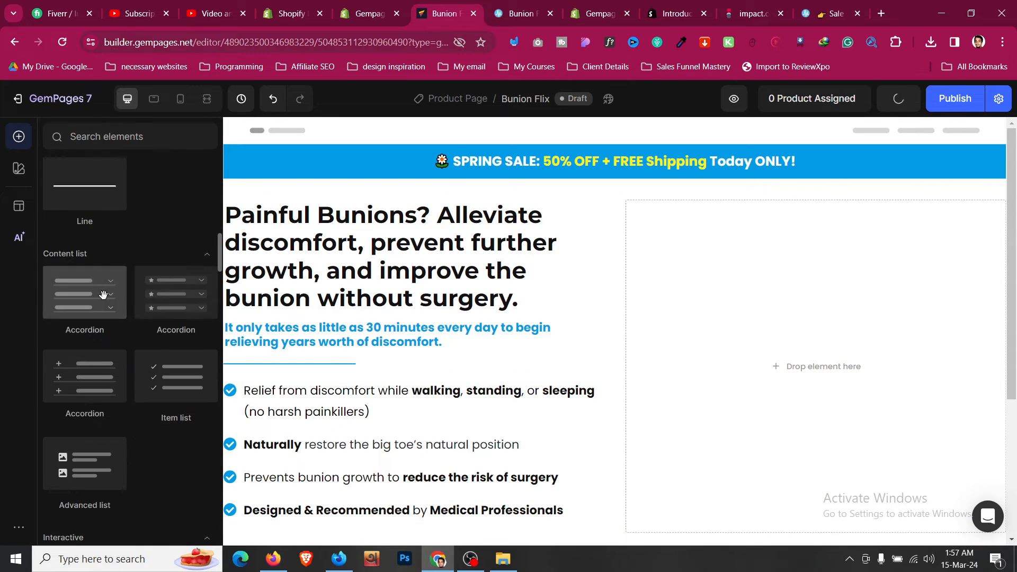
- Drop an Image element into the hero's empty right column and upload pic1_900x.webp
{"action": "scroll", "coordinate": [102, 295], "scroll_direction": "up", "scroll_amount": 5}
{"action": "left_click_drag", "start_coordinate": [109, 243], "coordinate": [738, 329]}
{"action": "left_click", "coordinate": [522, 13]}
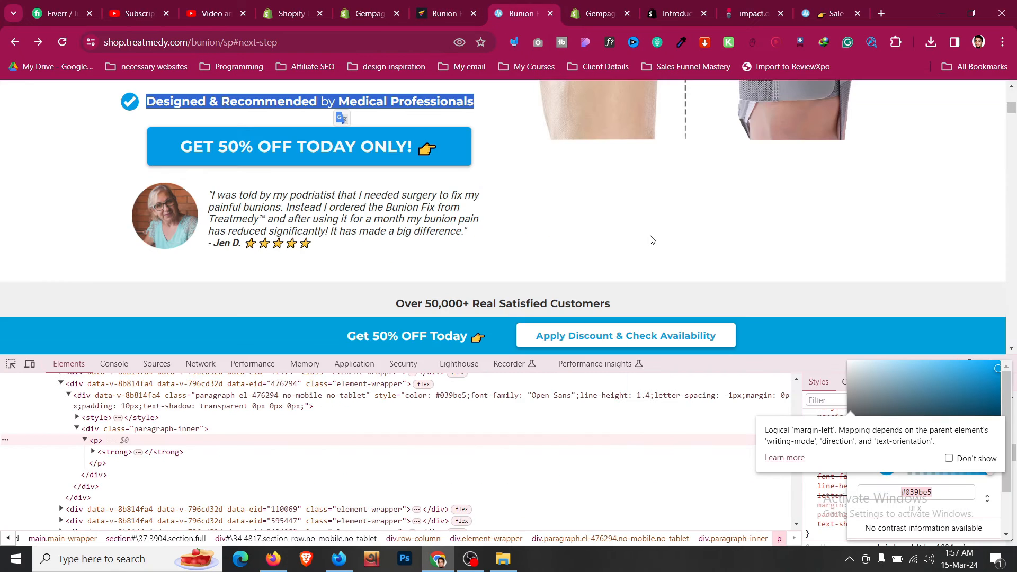
{"action": "scroll", "coordinate": [680, 188], "scroll_direction": "up", "scroll_amount": 3}
{"action": "left_click", "coordinate": [448, 13]}
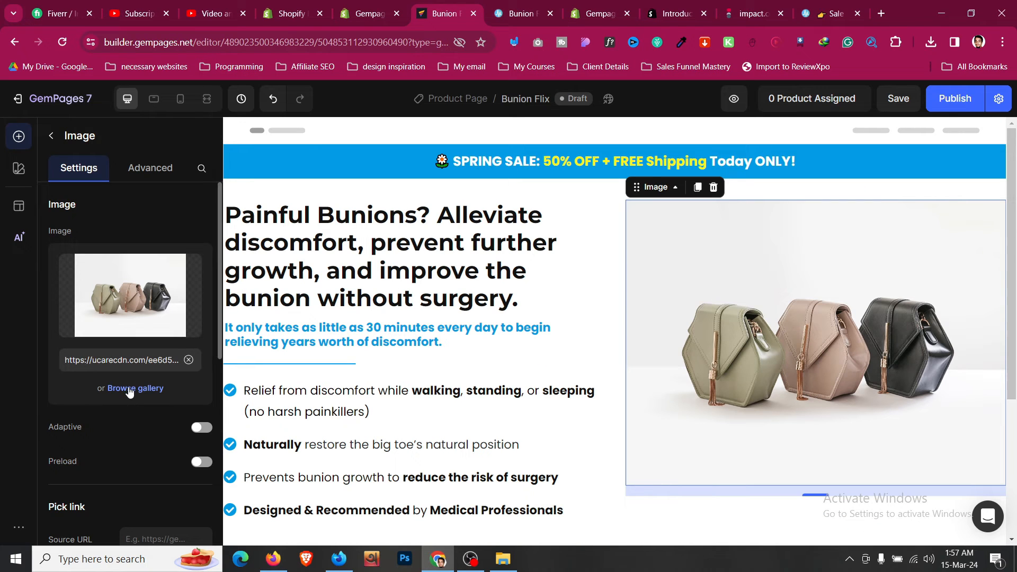
{"action": "mouse_move", "coordinate": [140, 322]}
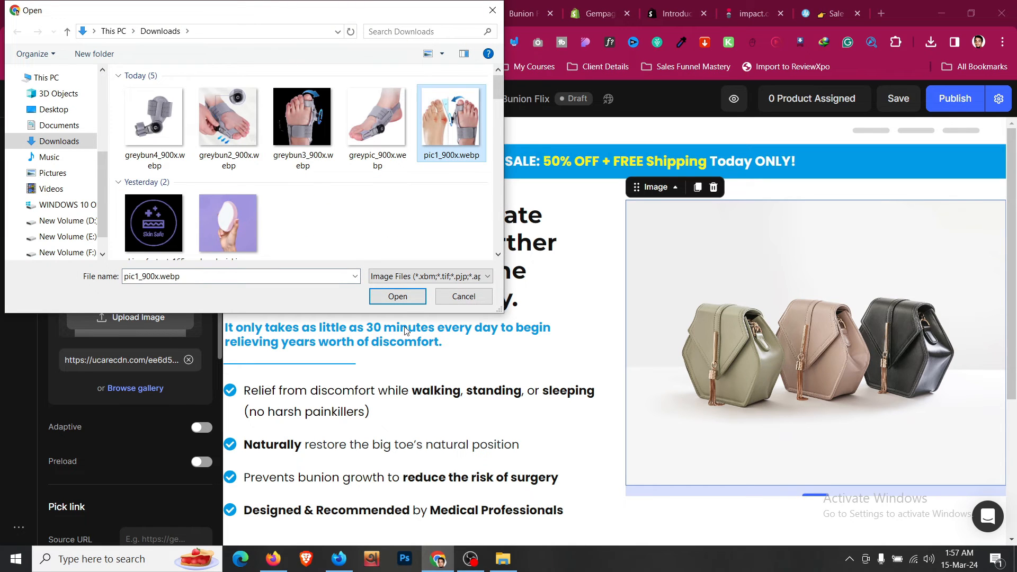
{"action": "left_click", "coordinate": [407, 303]}
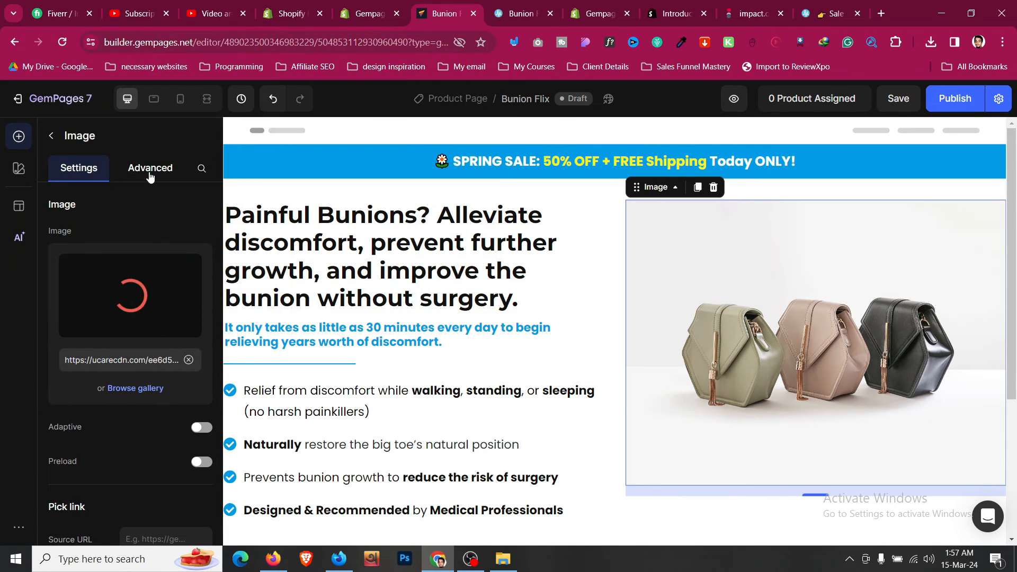
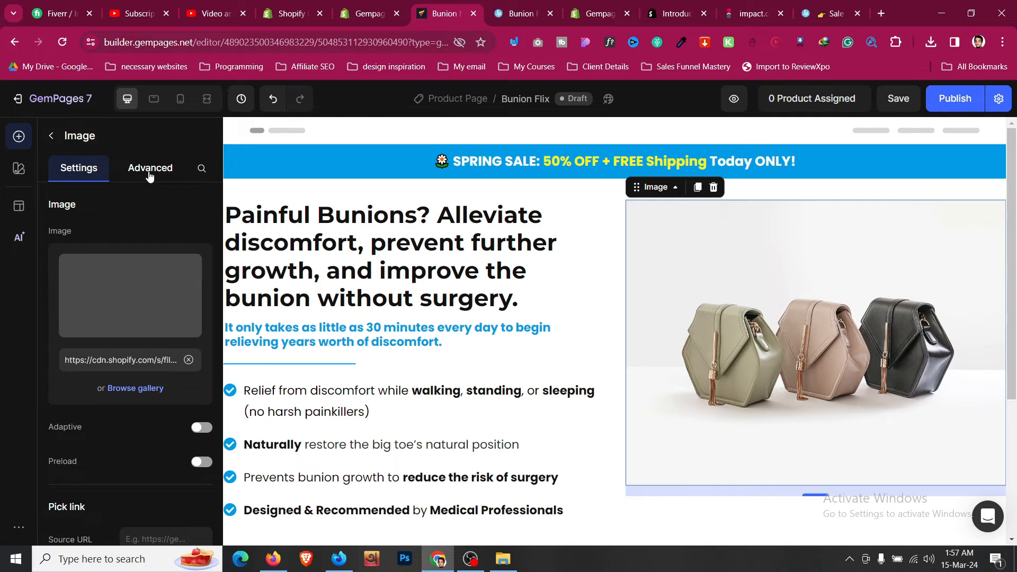
- Set the hero image's bottom margin to 0 in its Advanced spacing settings
{"action": "left_click", "coordinate": [149, 169]}
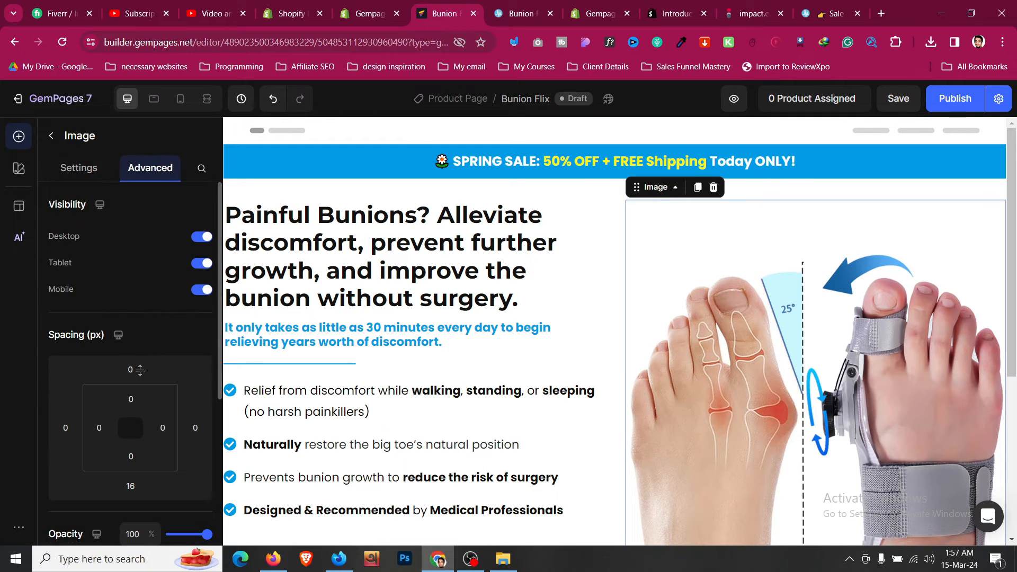
{"action": "left_click", "coordinate": [137, 484]}
{"action": "type", "text": "0"}
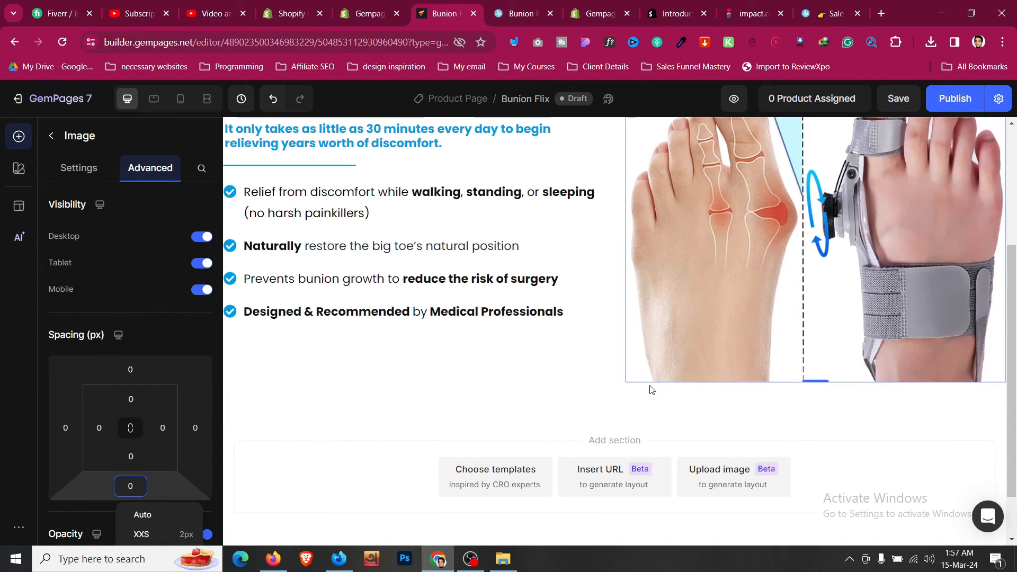
- Check the hero row against the Treatmedy reference page, then return to the Elements panel
{"action": "left_click", "coordinate": [607, 380]}
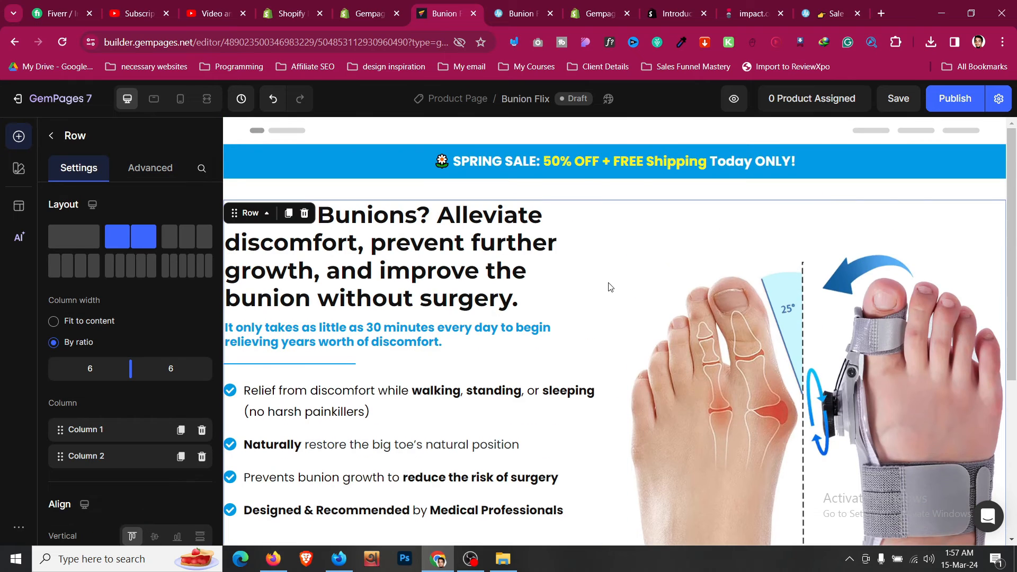
{"action": "left_click", "coordinate": [556, 21]}
{"action": "scroll", "coordinate": [367, 171], "scroll_direction": "down", "scroll_amount": 1}
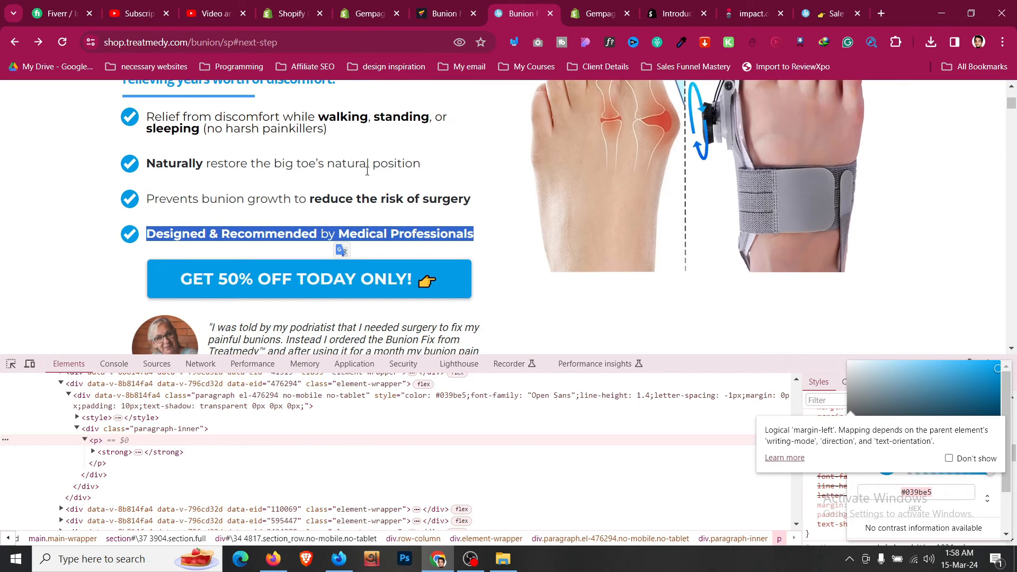
{"action": "left_click", "coordinate": [391, 232]}
{"action": "left_click", "coordinate": [429, 4]}
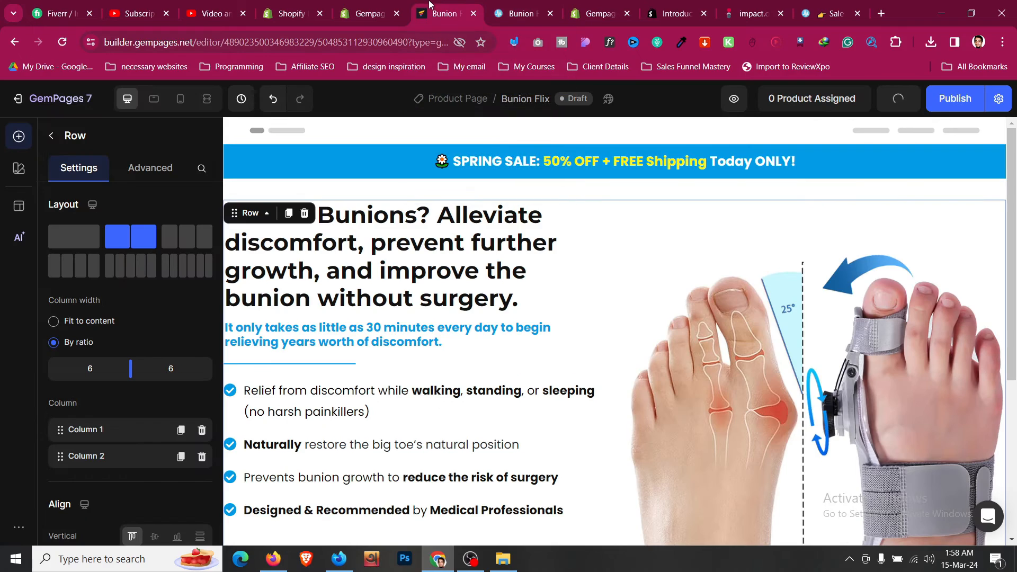
{"action": "key", "text": "Escape"}
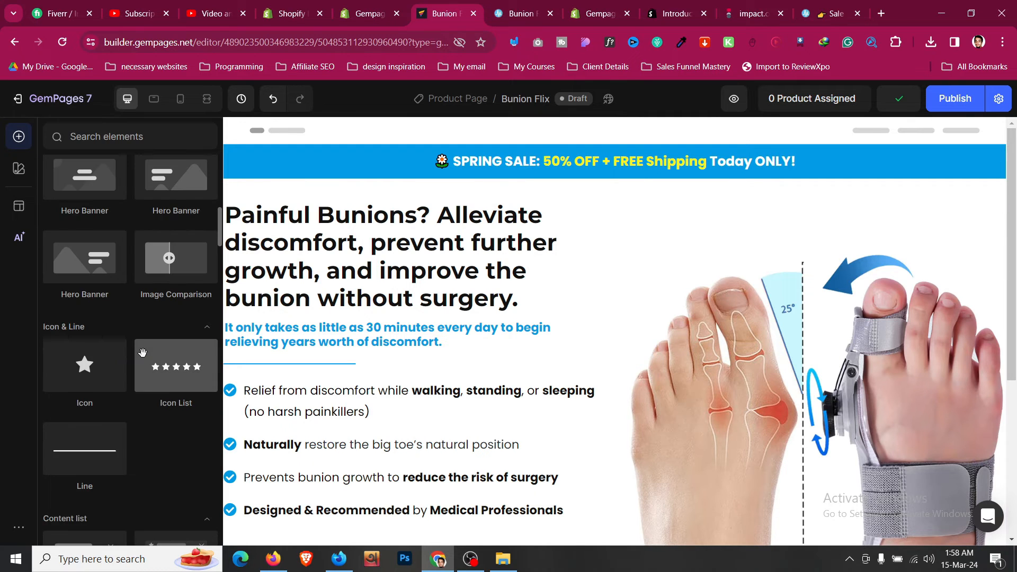
- Drag a Button element onto the page beneath the benefits list
{"action": "scroll", "coordinate": [144, 358], "scroll_direction": "down", "scroll_amount": 2}
{"action": "scroll", "coordinate": [144, 358], "scroll_direction": "up", "scroll_amount": 6}
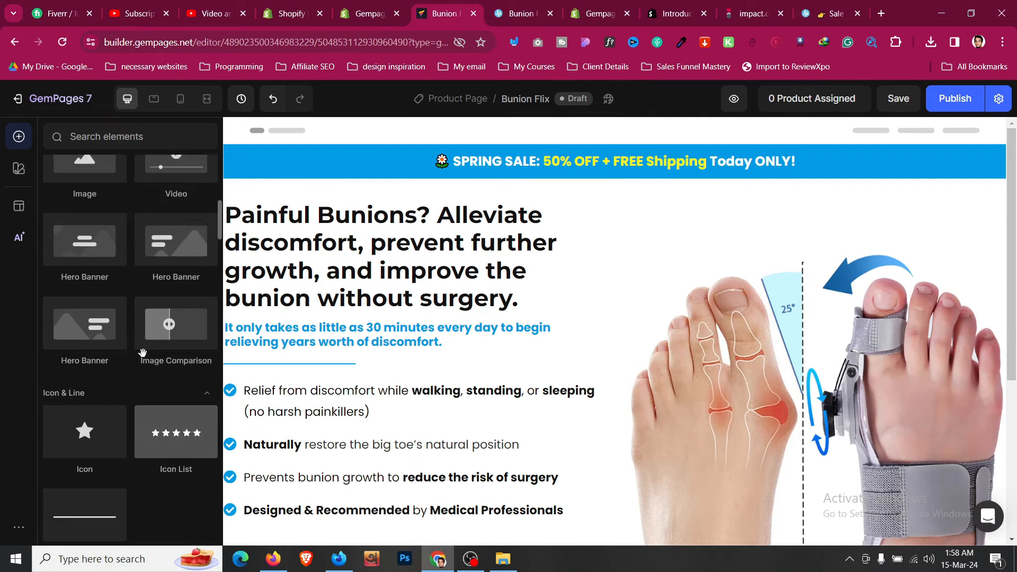
{"action": "scroll", "coordinate": [376, 323], "scroll_direction": "down", "scroll_amount": 2}
{"action": "scroll", "coordinate": [376, 323], "scroll_direction": "down", "scroll_amount": 1}
{"action": "left_click_drag", "start_coordinate": [85, 247], "coordinate": [399, 332]}
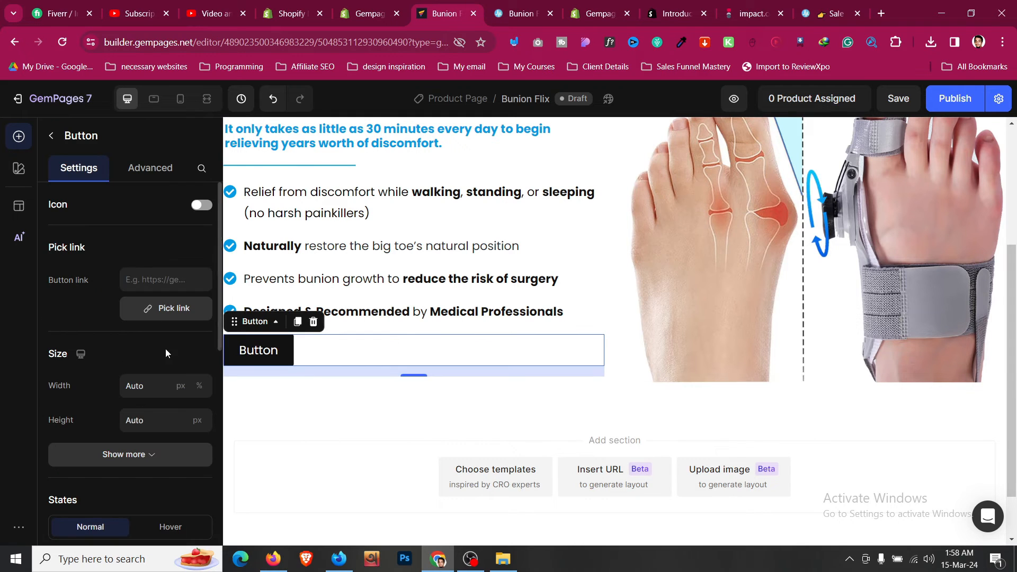
- Compare with the reference CTA and set the button's background color to blue 039BE5
{"action": "left_click", "coordinate": [527, 7]}
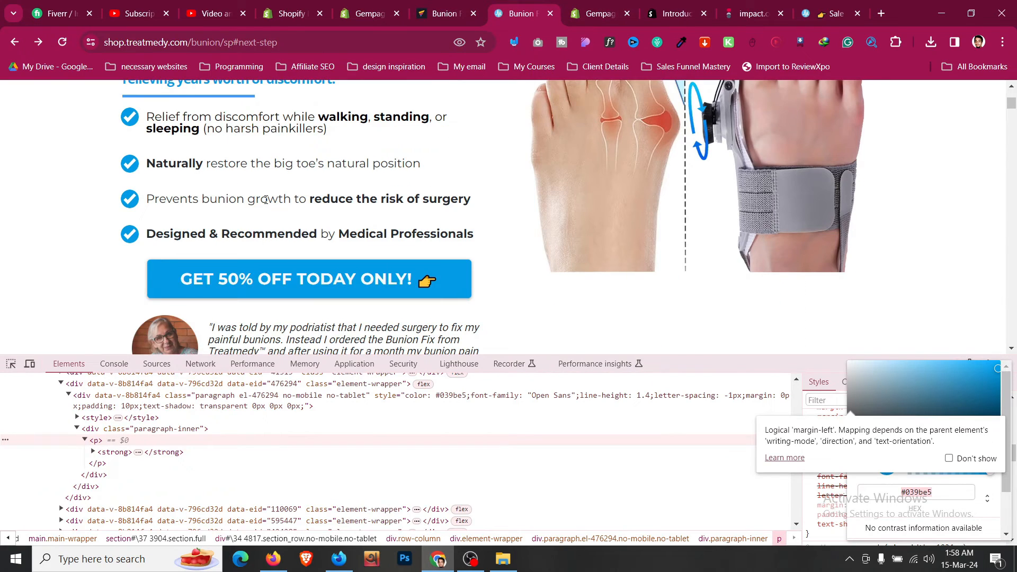
{"action": "scroll", "coordinate": [264, 200], "scroll_direction": "down", "scroll_amount": 1}
{"action": "right_click", "coordinate": [151, 222]}
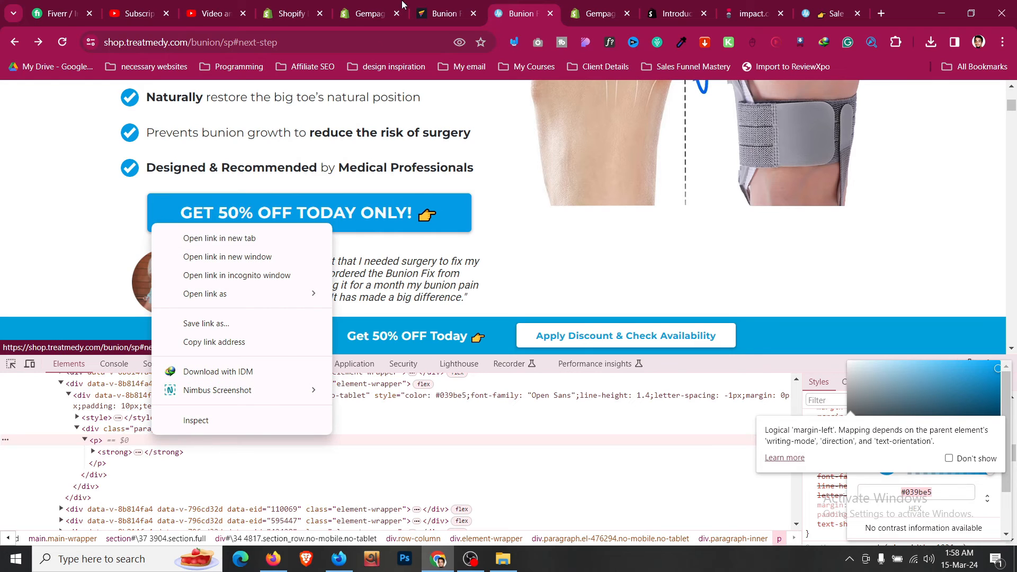
{"action": "key", "text": "Escape"}
{"action": "left_click", "coordinate": [440, 11]}
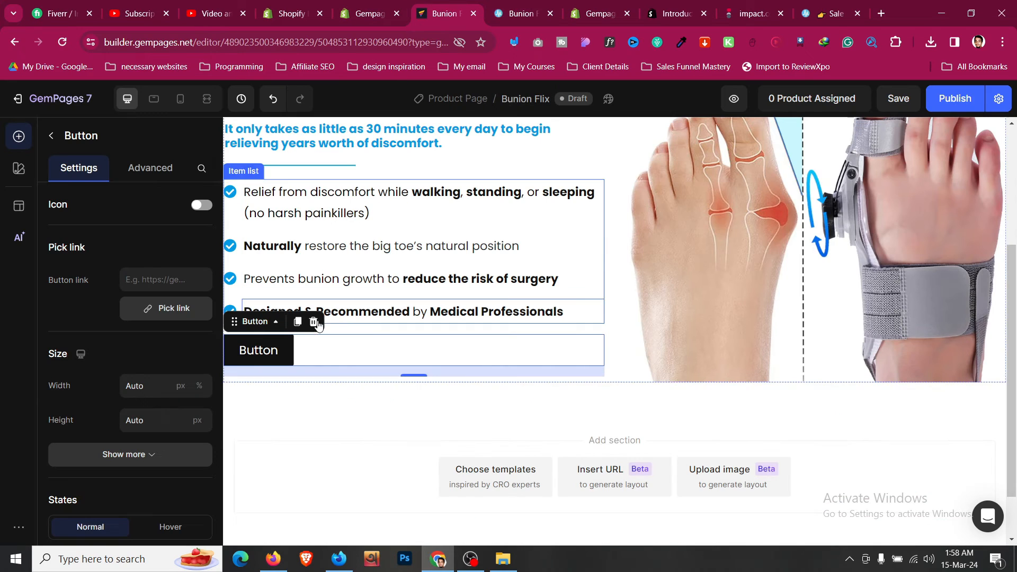
{"action": "scroll", "coordinate": [176, 369], "scroll_direction": "down", "scroll_amount": 3}
{"action": "scroll", "coordinate": [177, 366], "scroll_direction": "down", "scroll_amount": 1}
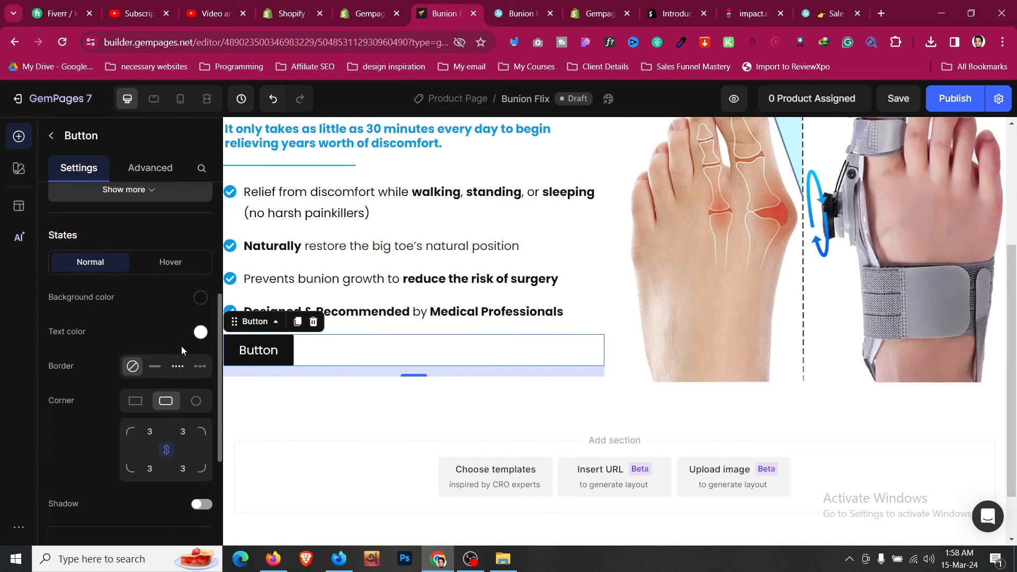
{"action": "left_click", "coordinate": [201, 298]}
{"action": "left_click", "coordinate": [228, 304]}
- Inspect the reference CTA button's markup and copy its label text
{"action": "left_click", "coordinate": [506, 10]}
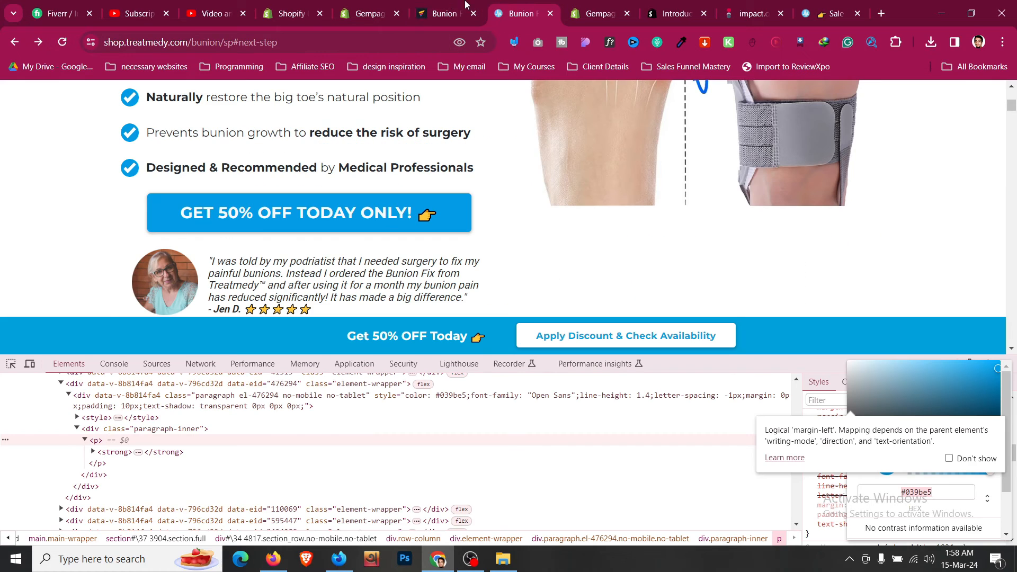
{"action": "left_click", "coordinate": [451, 4]}
{"action": "left_click", "coordinate": [499, 4]}
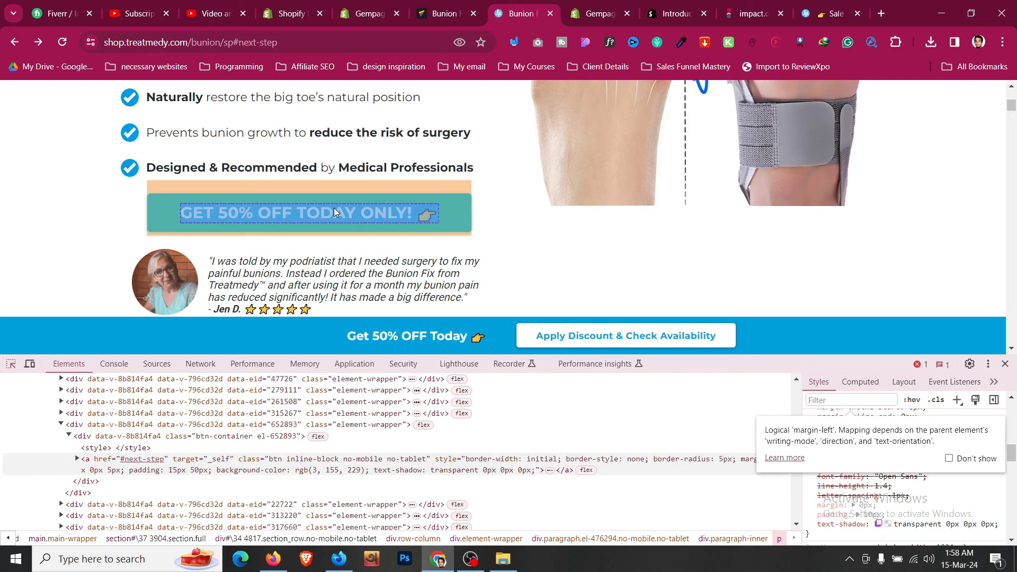
{"action": "left_click", "coordinate": [334, 208]}
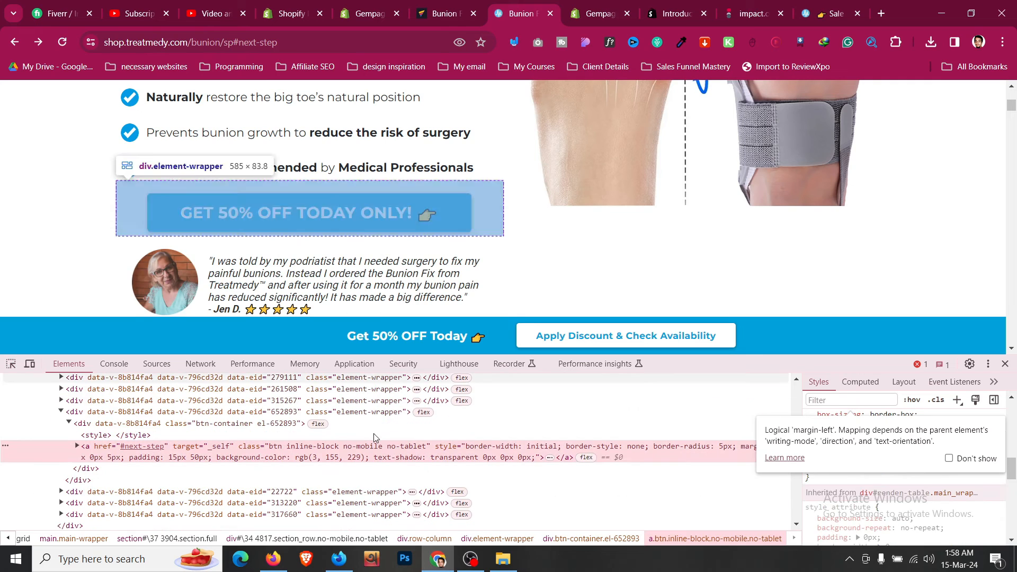
{"action": "left_click", "coordinate": [77, 446]}
{"action": "left_click", "coordinate": [655, 471]}
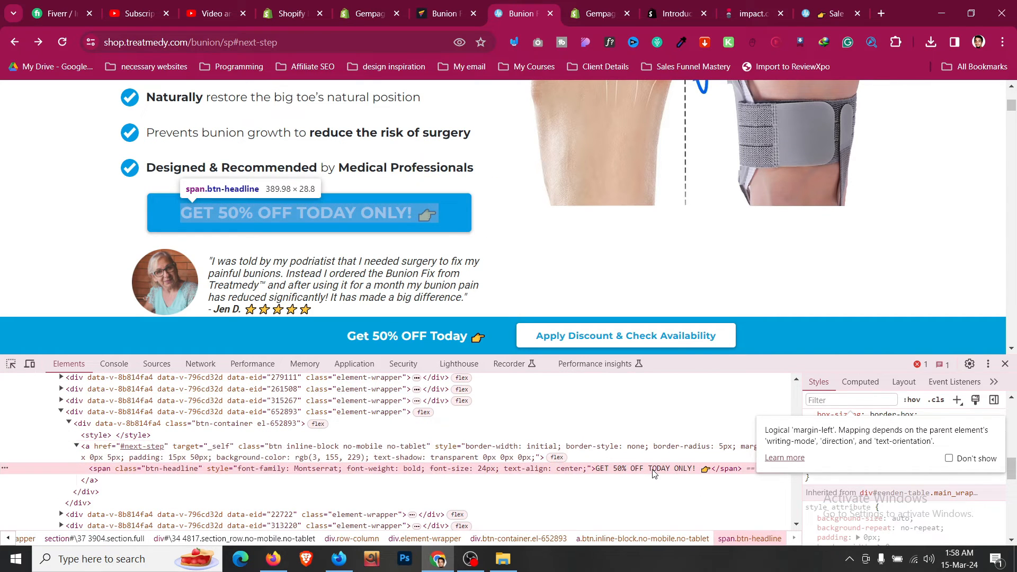
{"action": "left_click", "coordinate": [449, 5]}
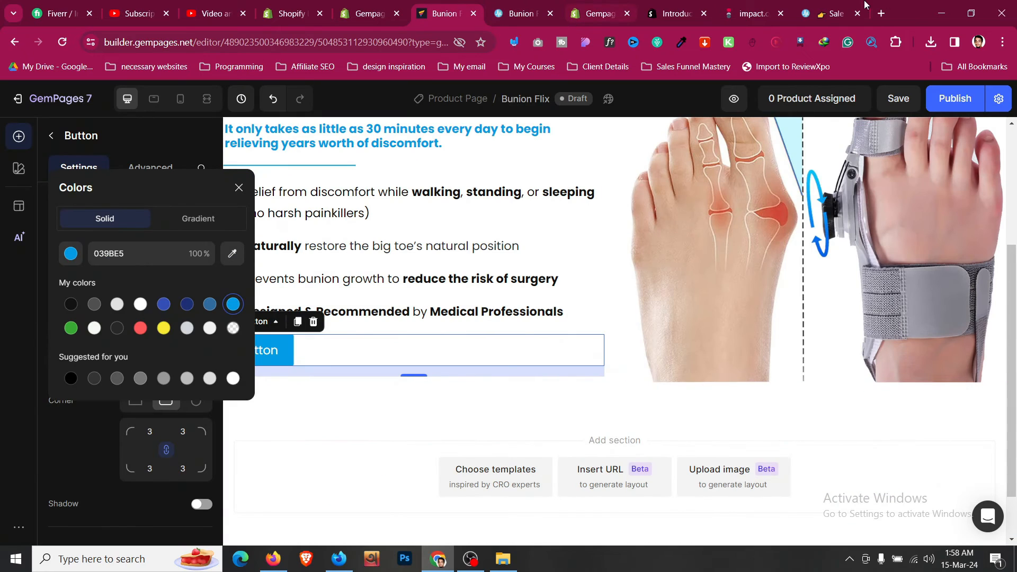
{"action": "left_click", "coordinate": [881, 13]}
{"action": "type", "text": "GET 50% OFF TODAY ONLY! 👉"}
{"action": "key", "text": "ctrl+a"}
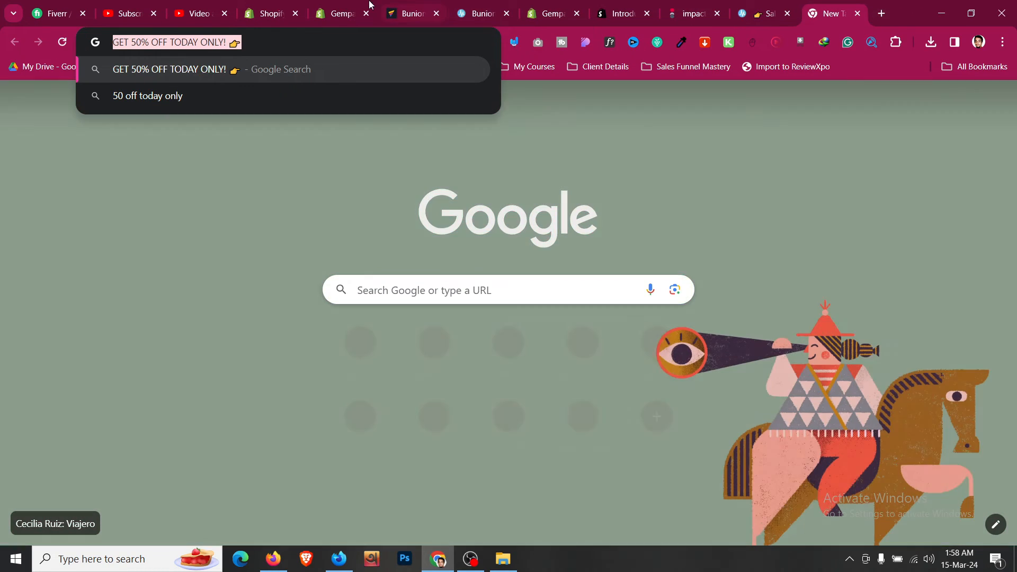
- Paste 'GET 50% OFF TODAY ONLY! 👉' as the new button's label
{"action": "left_click", "coordinate": [410, 13]}
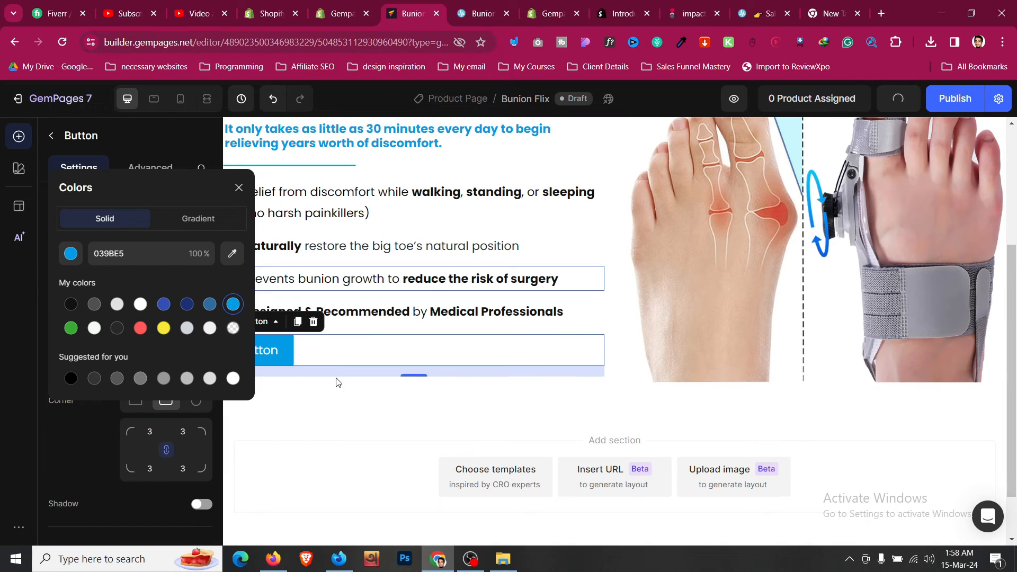
{"action": "left_click", "coordinate": [269, 350]}
{"action": "type", "text": "GET 50% OFF TODAY ONLY! 👉"}
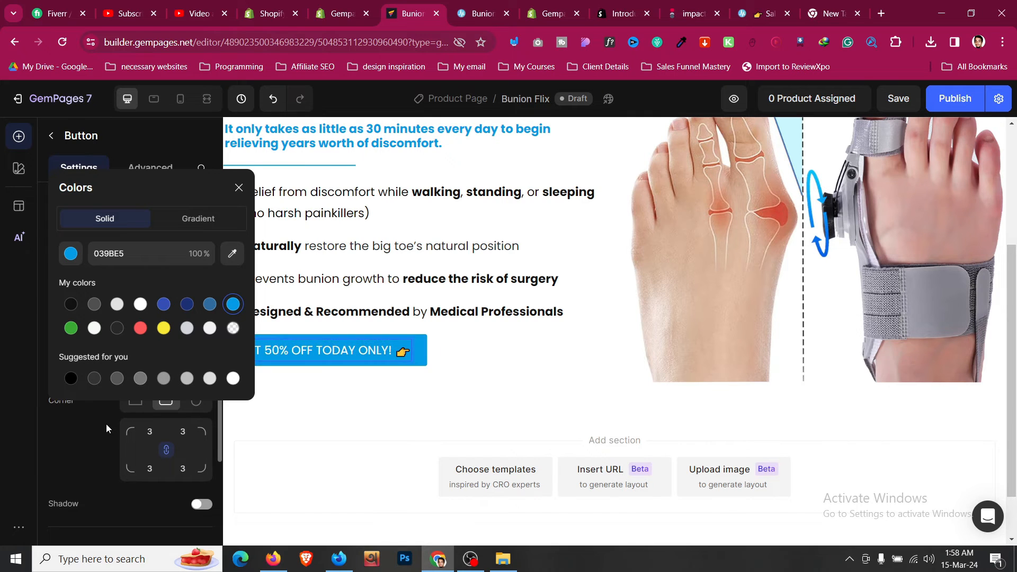
{"action": "left_click", "coordinate": [106, 424]}
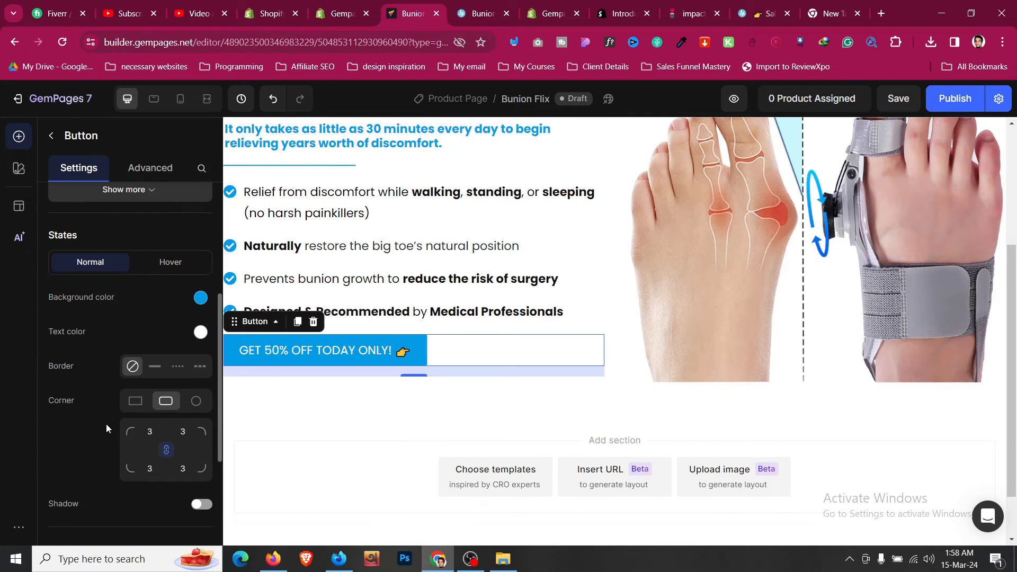
- Adjust the button's hover background colour and raise its text size to 20
{"action": "left_click", "coordinate": [200, 297]}
{"action": "left_click", "coordinate": [63, 428]}
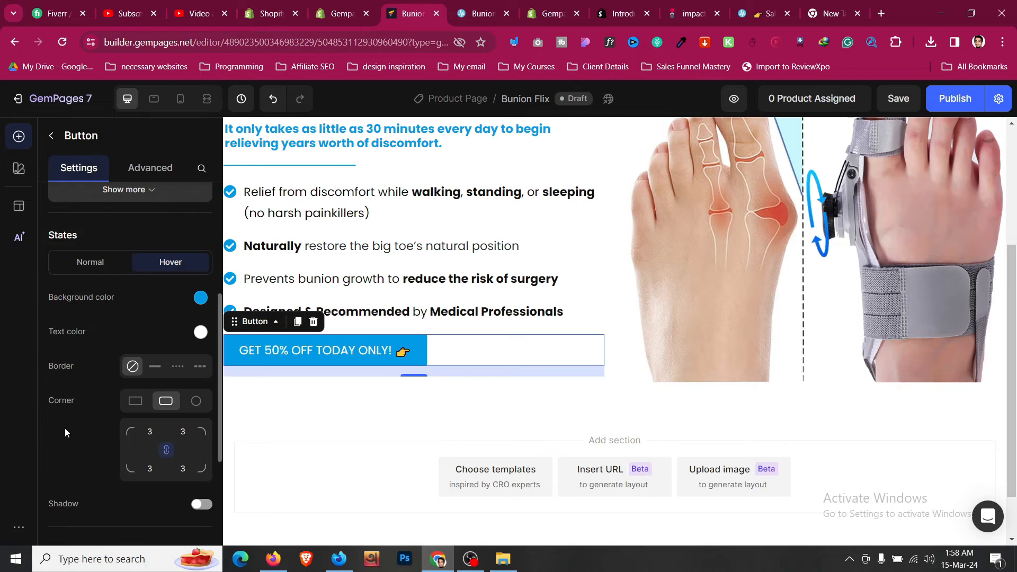
{"action": "scroll", "coordinate": [102, 376], "scroll_direction": "up", "scroll_amount": 5}
{"action": "scroll", "coordinate": [117, 357], "scroll_direction": "down", "scroll_amount": 6}
{"action": "scroll", "coordinate": [118, 357], "scroll_direction": "down", "scroll_amount": 4}
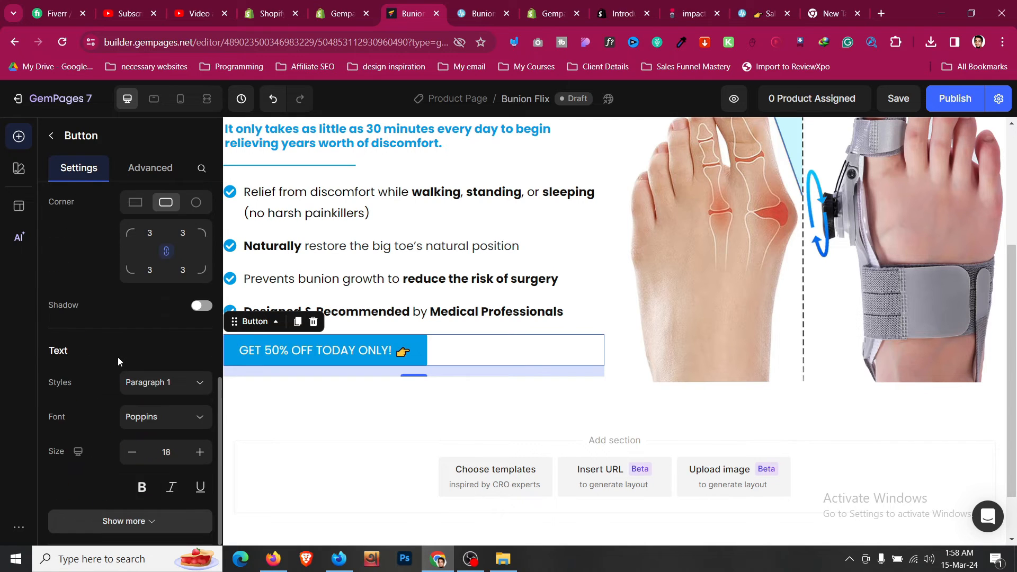
{"action": "left_click", "coordinate": [199, 357]}
{"action": "left_click", "coordinate": [200, 357]}
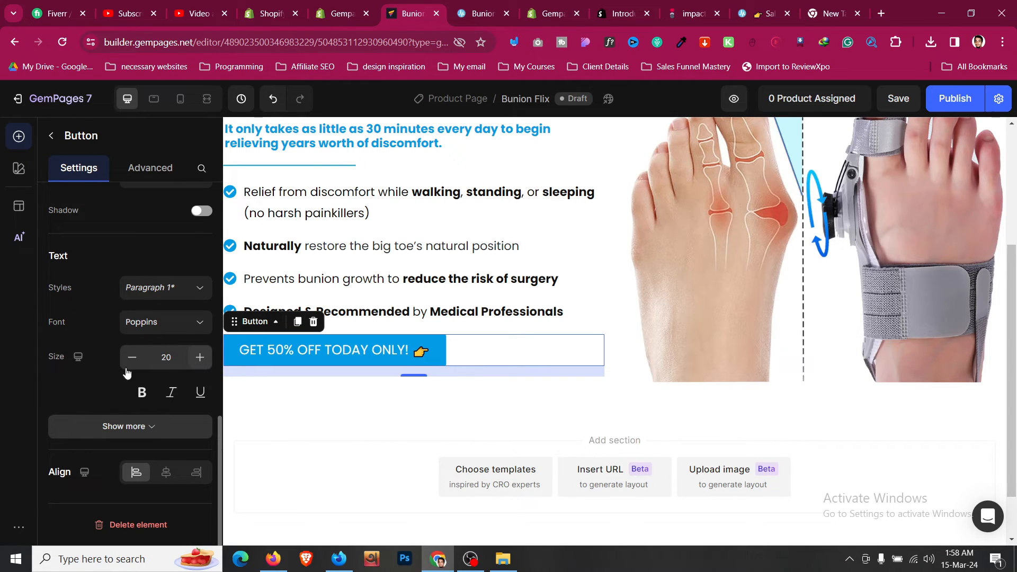
- Set the button's top and bottom padding to 16
{"action": "scroll", "coordinate": [149, 421], "scroll_direction": "up", "scroll_amount": 8}
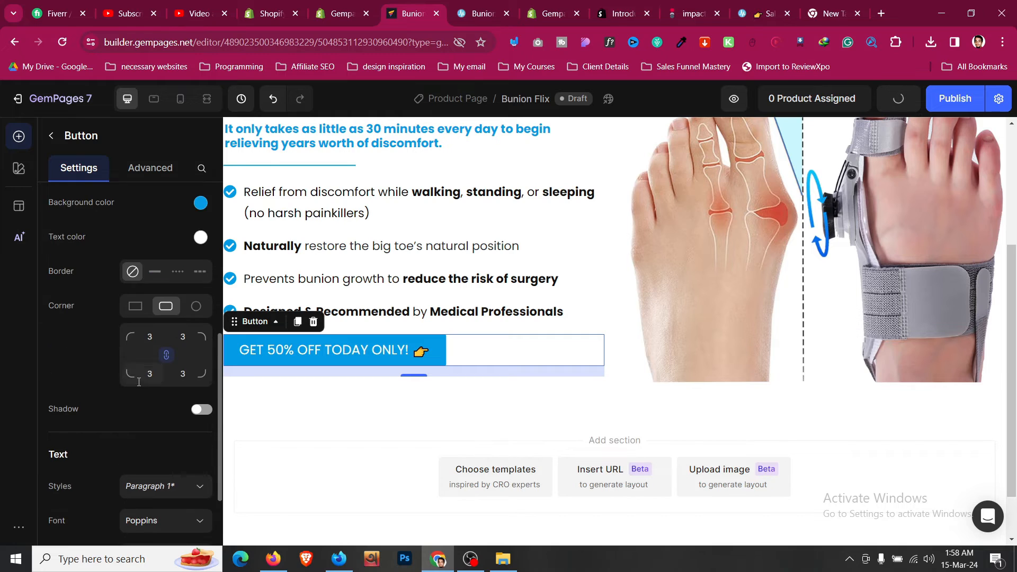
{"action": "left_click", "coordinate": [157, 294]}
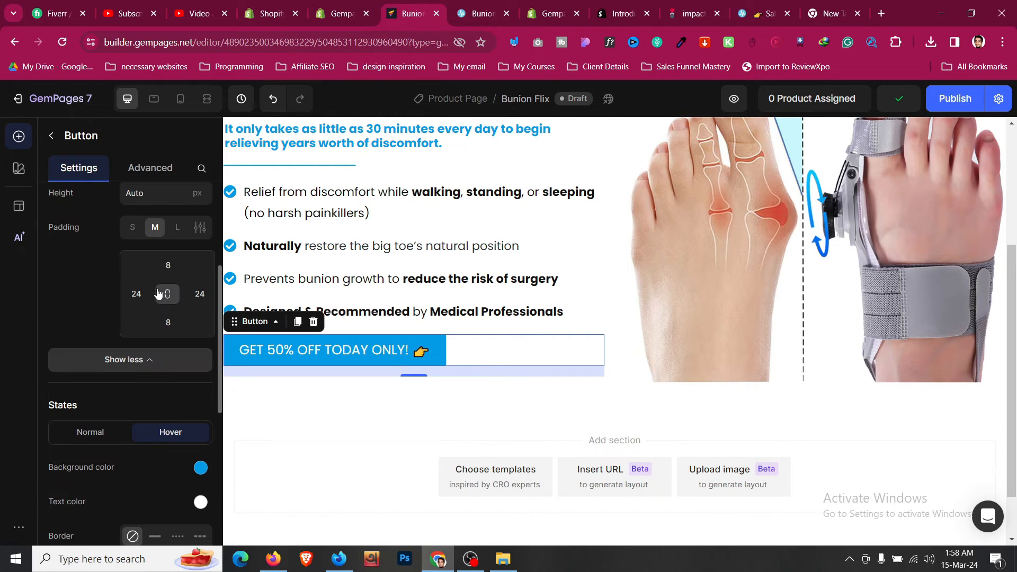
{"action": "left_click", "coordinate": [168, 265]}
{"action": "left_click", "coordinate": [203, 393]}
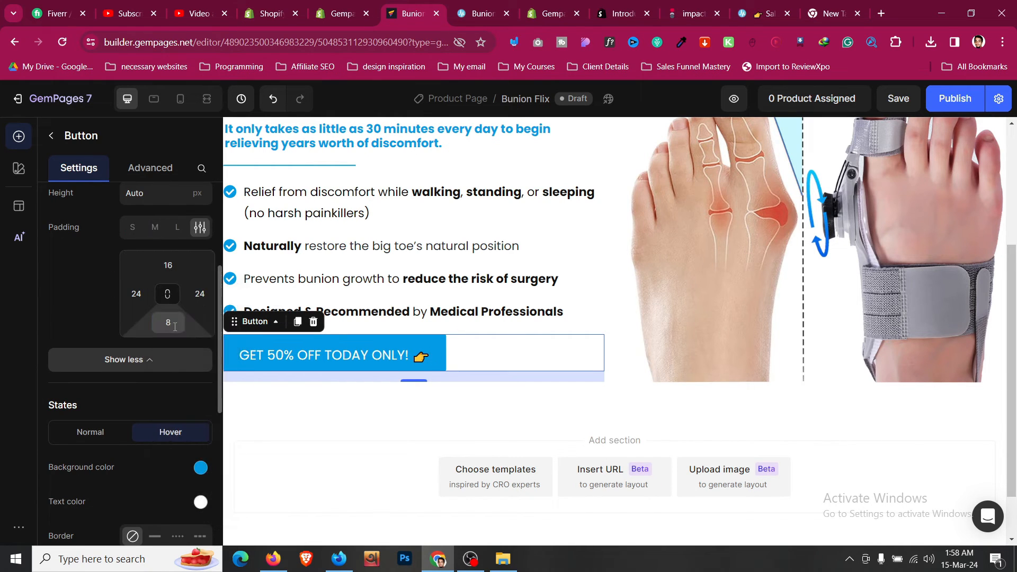
{"action": "left_click", "coordinate": [168, 322]}
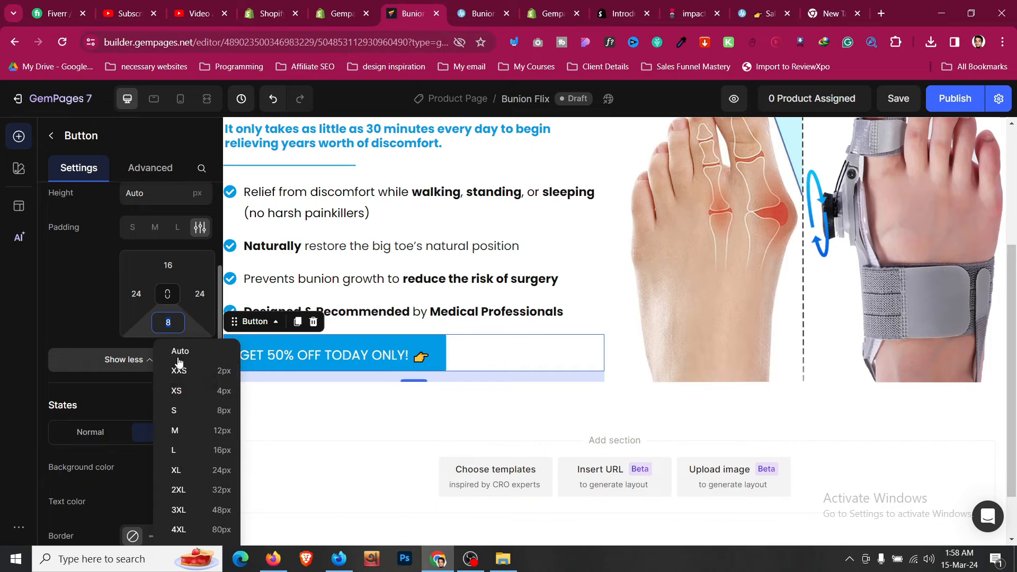
{"action": "left_click", "coordinate": [204, 450]}
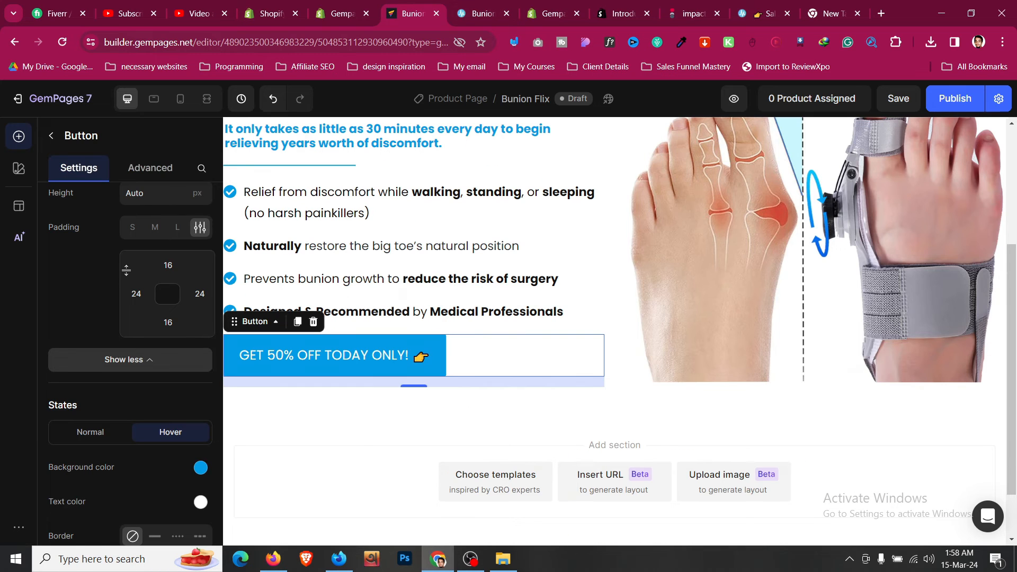
- Make the button text bold and increase its size to 25
{"action": "scroll", "coordinate": [56, 296], "scroll_direction": "down", "scroll_amount": 2}
{"action": "scroll", "coordinate": [56, 295], "scroll_direction": "up", "scroll_amount": 6}
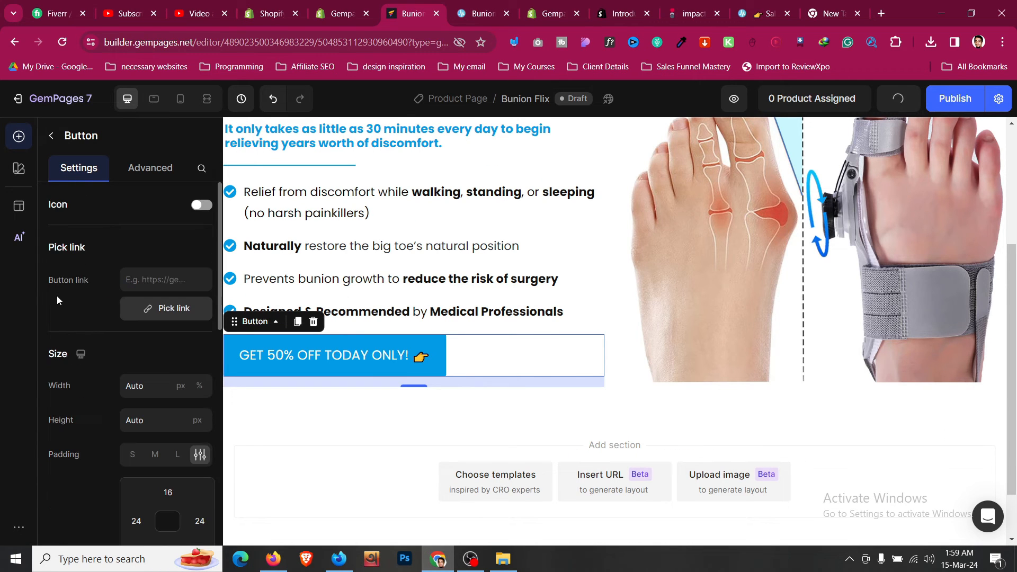
{"action": "scroll", "coordinate": [59, 296], "scroll_direction": "down", "scroll_amount": 8}
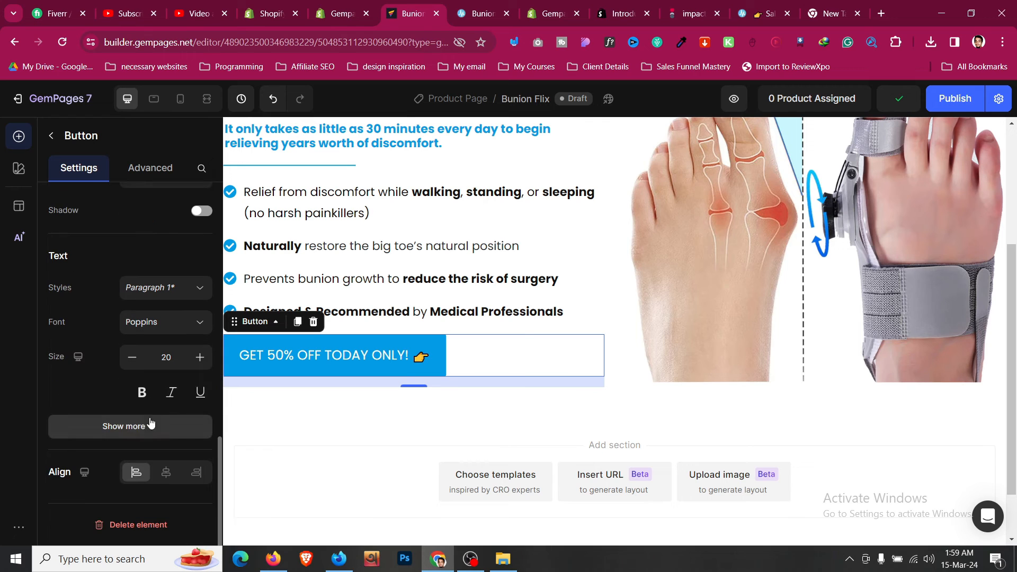
{"action": "left_click", "coordinate": [142, 393]}
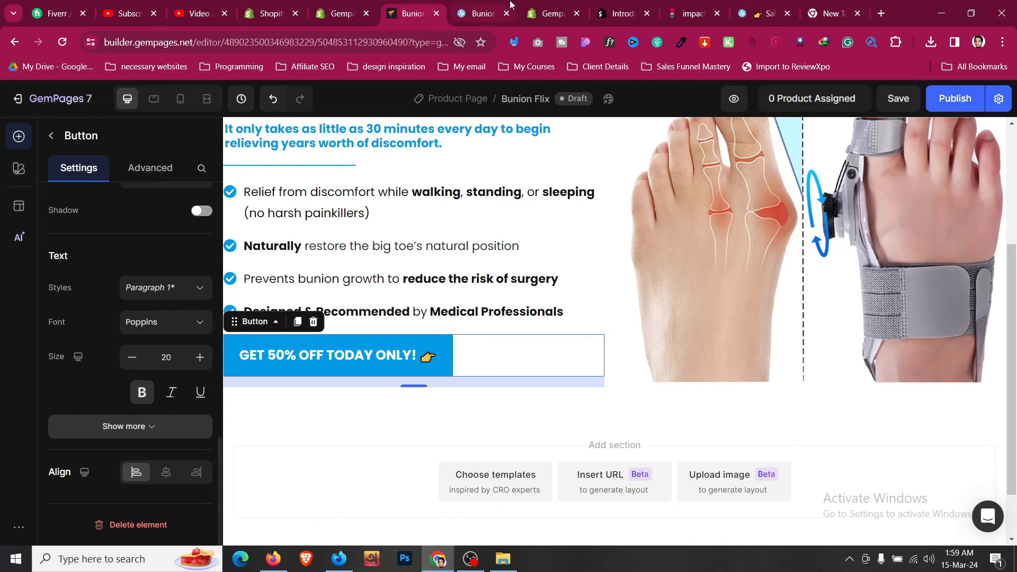
{"action": "left_click", "coordinate": [503, 4]}
{"action": "left_click", "coordinate": [410, 4]}
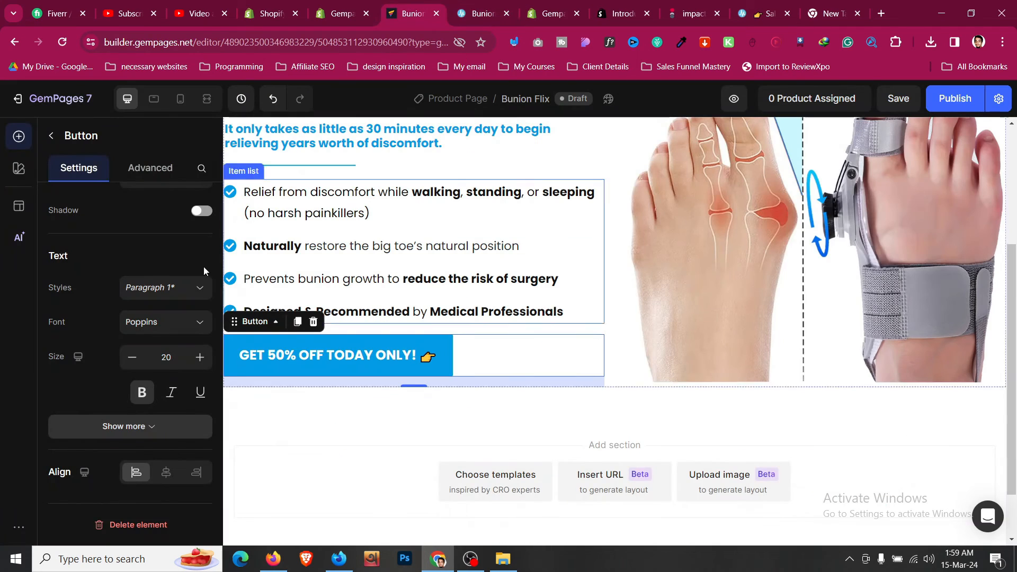
{"action": "left_click", "coordinate": [200, 364]}
{"action": "left_click", "coordinate": [199, 364]}
{"action": "left_click", "coordinate": [200, 365]}
{"action": "left_click", "coordinate": [200, 364]}
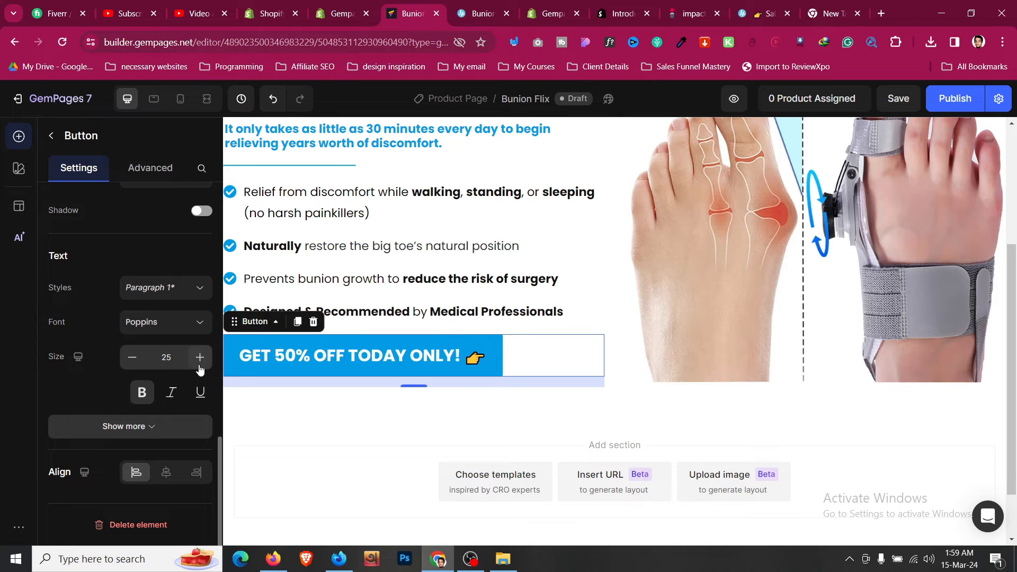
- Set the button width to Full (100%)
{"action": "left_click", "coordinate": [505, 4]}
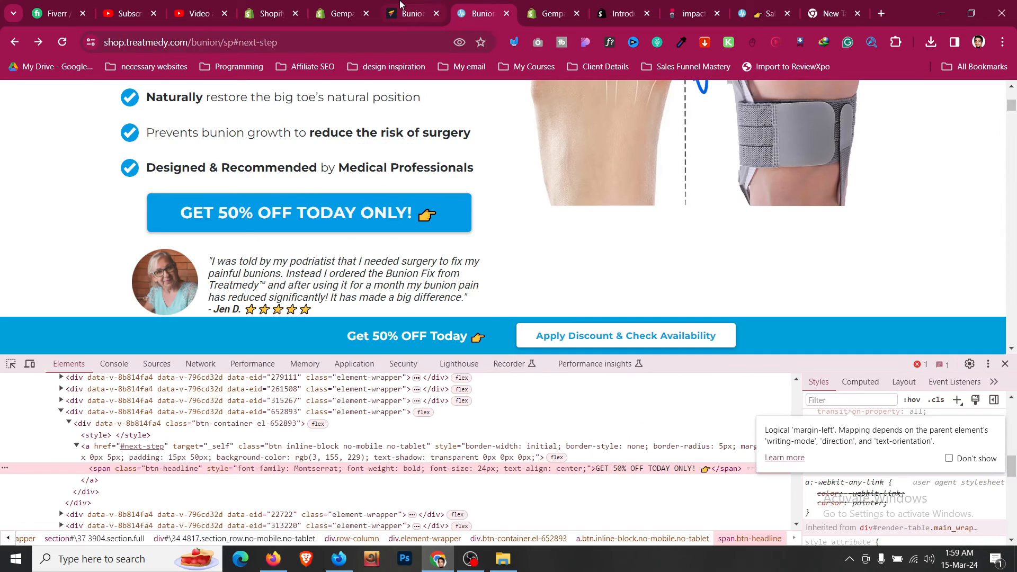
{"action": "left_click", "coordinate": [410, 13]}
{"action": "scroll", "coordinate": [159, 309], "scroll_direction": "up", "scroll_amount": 5}
{"action": "scroll", "coordinate": [159, 309], "scroll_direction": "up", "scroll_amount": 8}
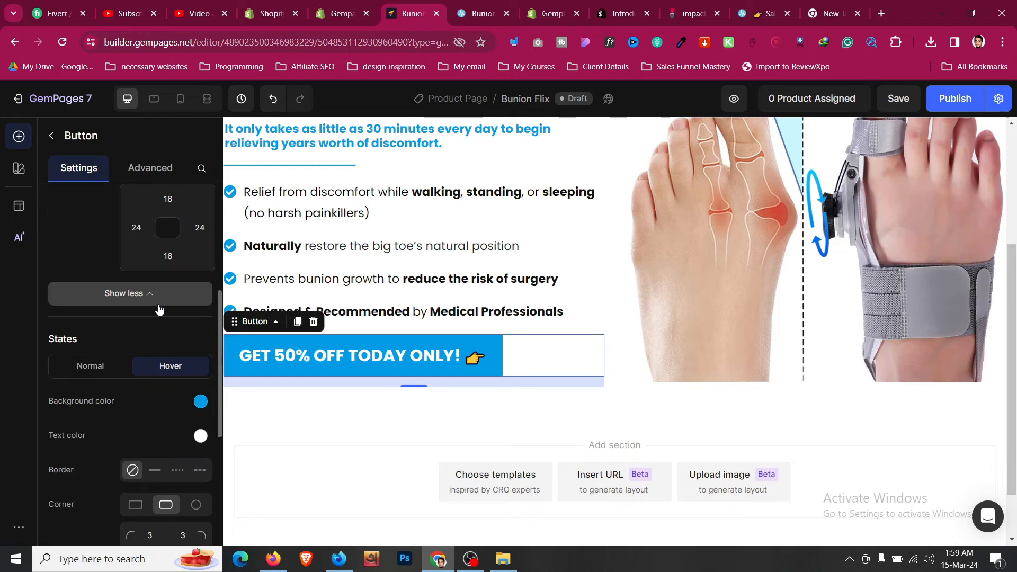
{"action": "left_click", "coordinate": [160, 386]}
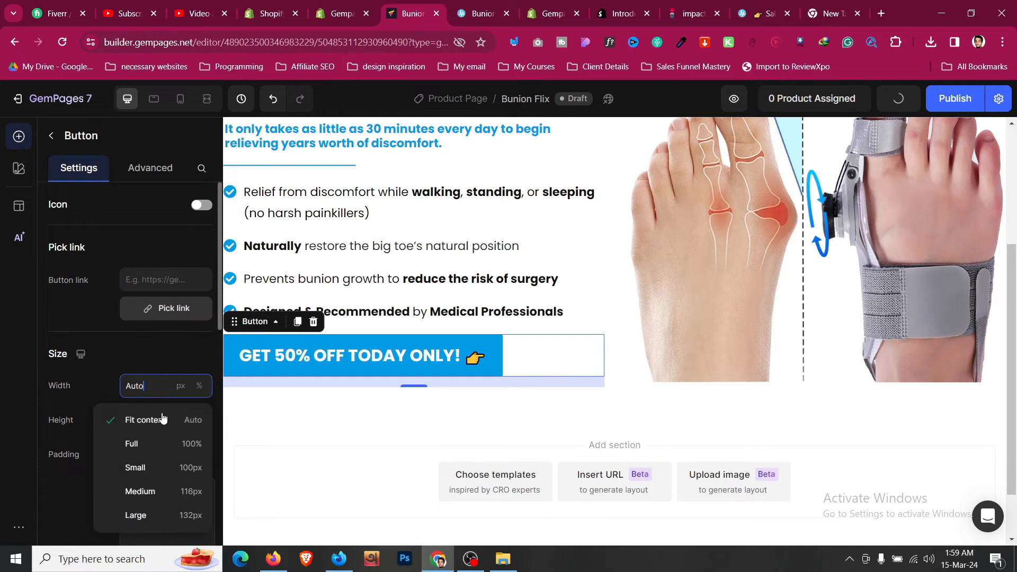
{"action": "left_click", "coordinate": [168, 445]}
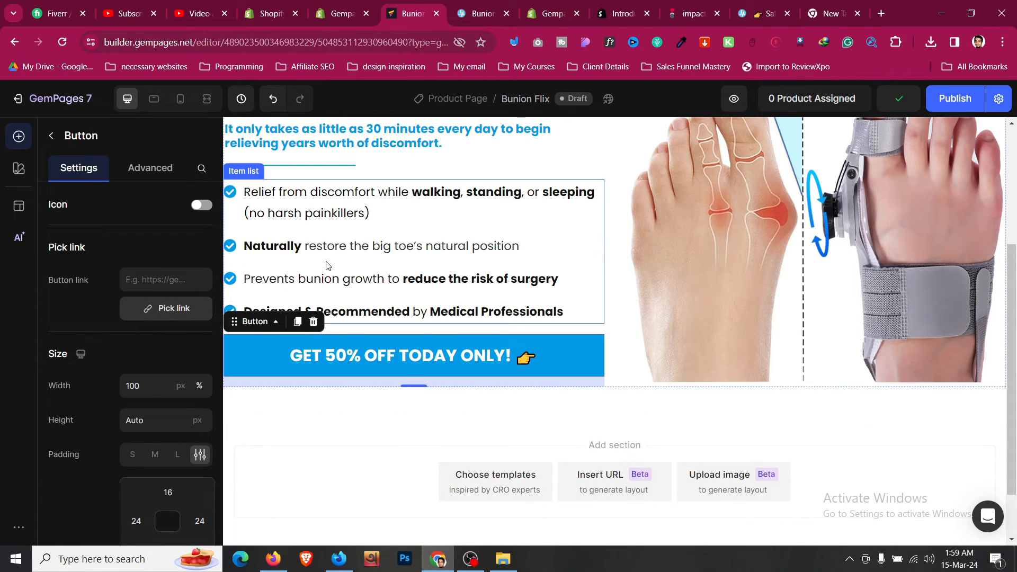
- Compare the full-width button with the reference and save the page
{"action": "left_click", "coordinate": [478, 6]}
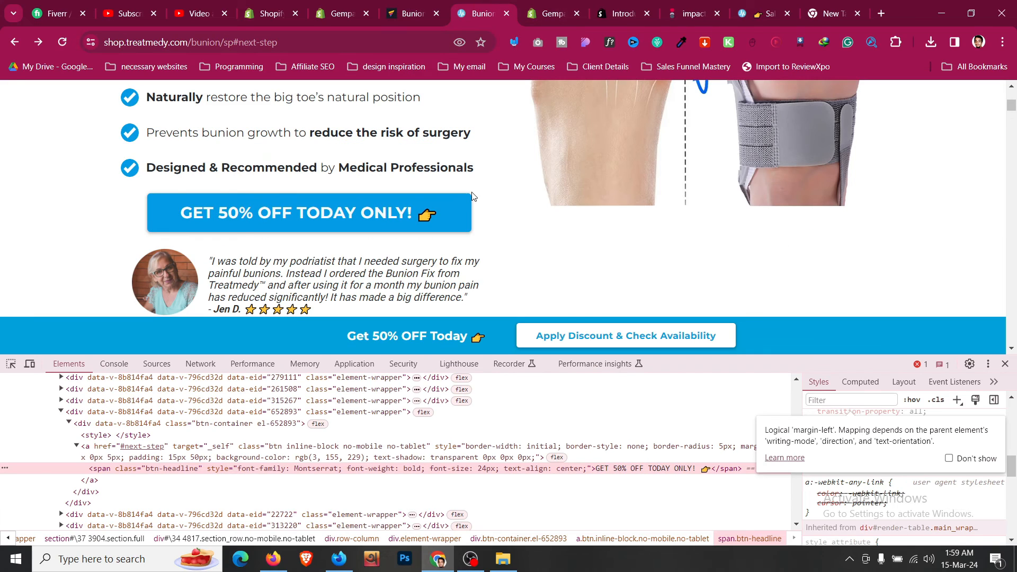
{"action": "scroll", "coordinate": [121, 225], "scroll_direction": "up", "scroll_amount": 5}
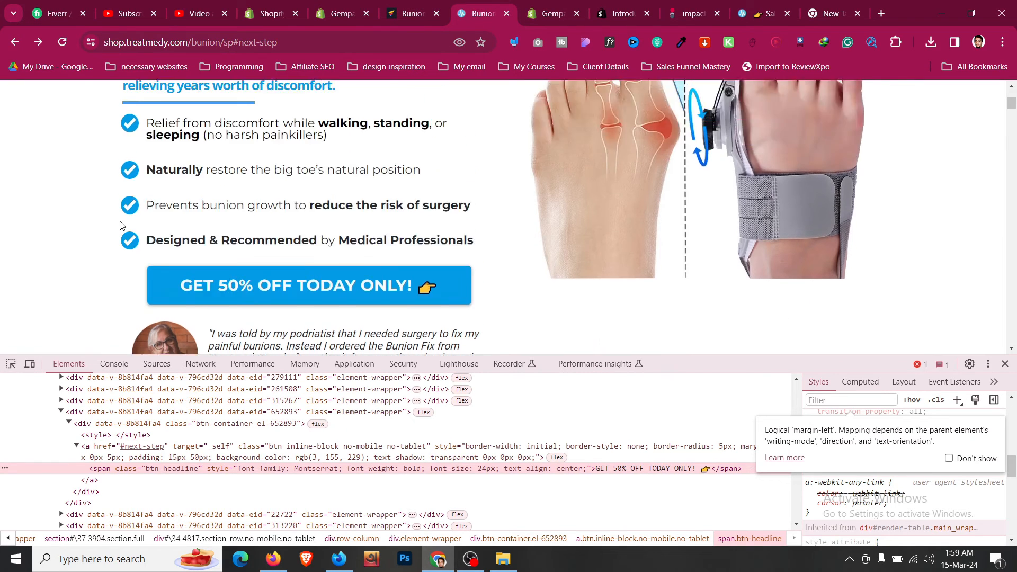
{"action": "scroll", "coordinate": [121, 225], "scroll_direction": "down", "scroll_amount": 6}
{"action": "scroll", "coordinate": [121, 225], "scroll_direction": "up", "scroll_amount": 3}
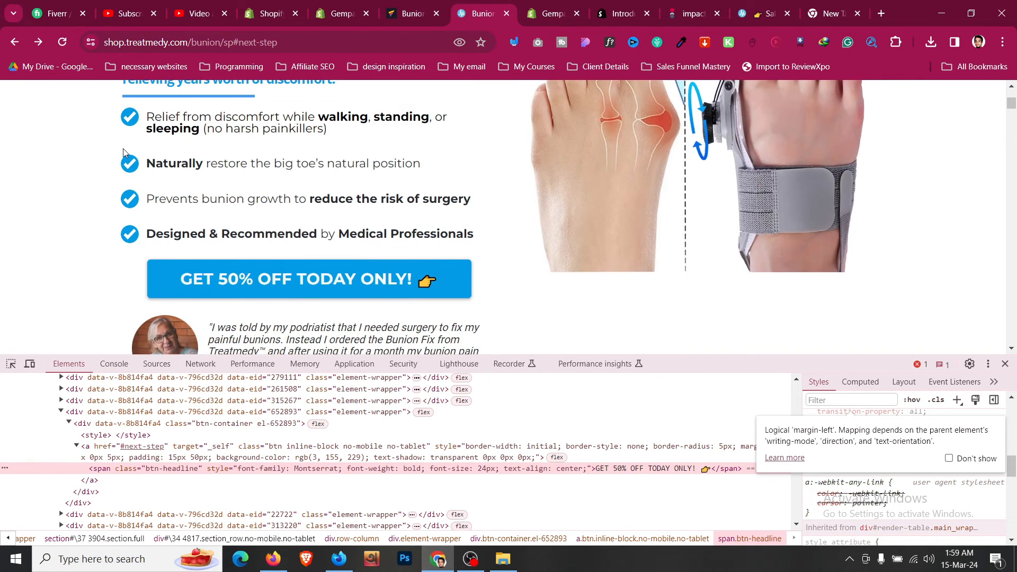
{"action": "left_click", "coordinate": [419, 14]}
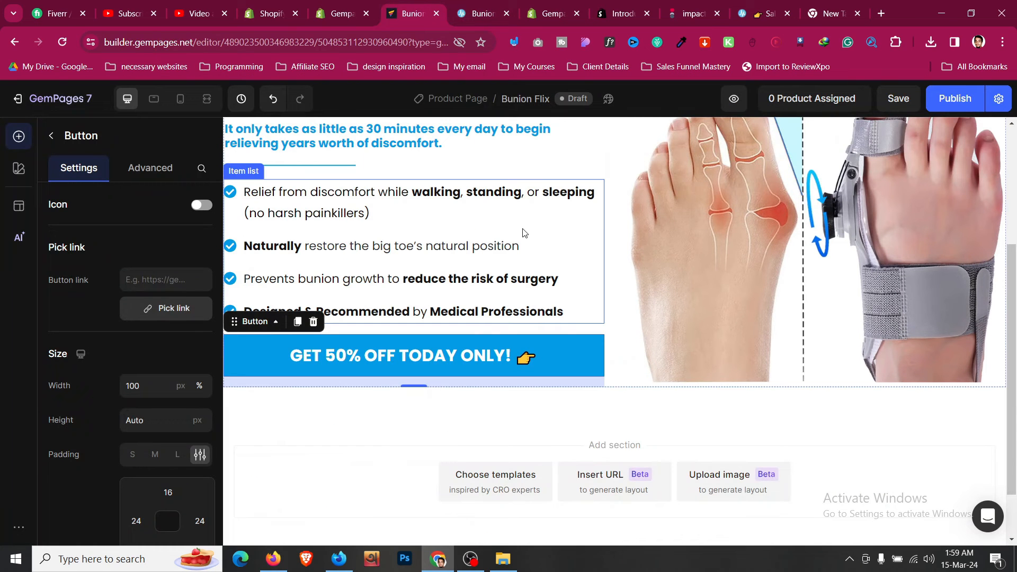
{"action": "key", "text": "ctrl+s"}
- Apply the Medium corner preset for an 8 px radius on every corner
{"action": "left_click", "coordinate": [500, 4]}
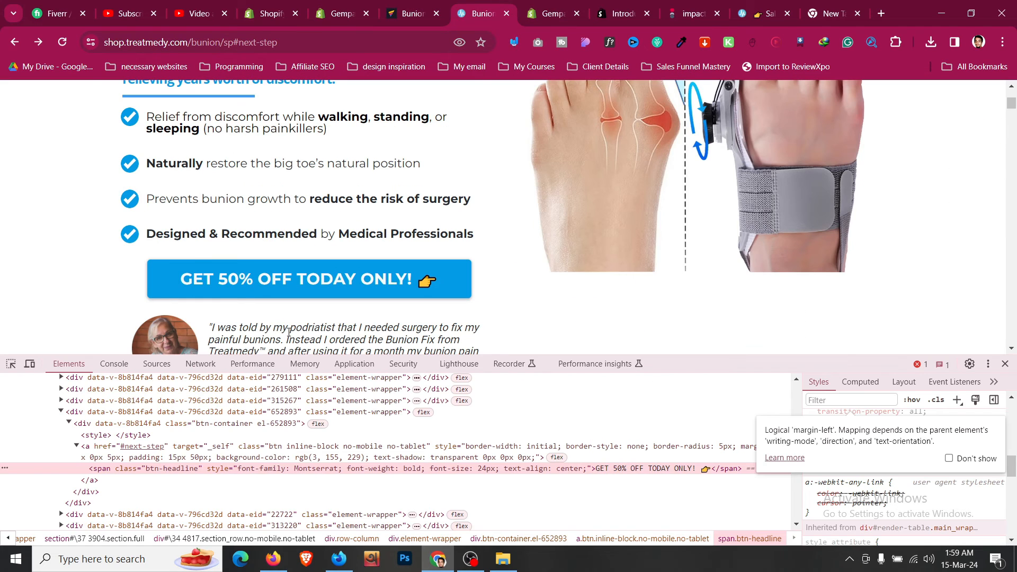
{"action": "left_click", "coordinate": [408, 11]}
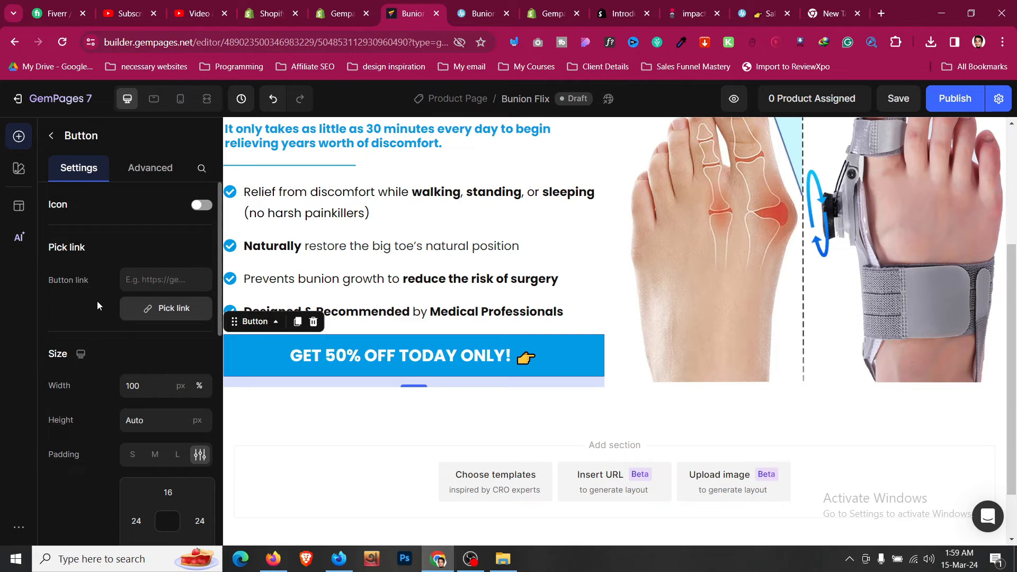
{"action": "scroll", "coordinate": [97, 302], "scroll_direction": "down", "scroll_amount": 7}
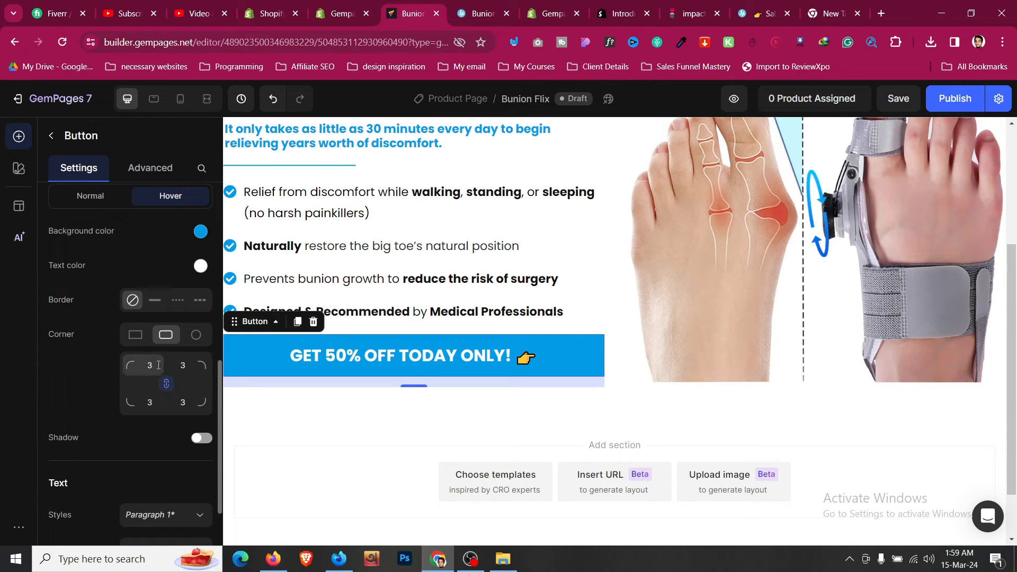
{"action": "left_click", "coordinate": [150, 365]}
{"action": "left_click", "coordinate": [224, 446]}
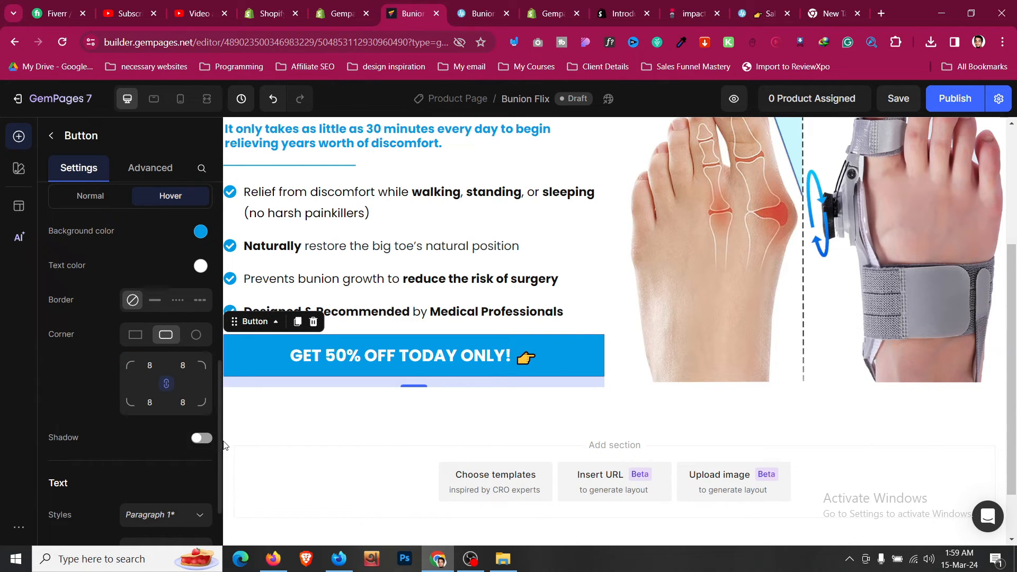
{"action": "scroll", "coordinate": [175, 308], "scroll_direction": "down", "scroll_amount": 3}
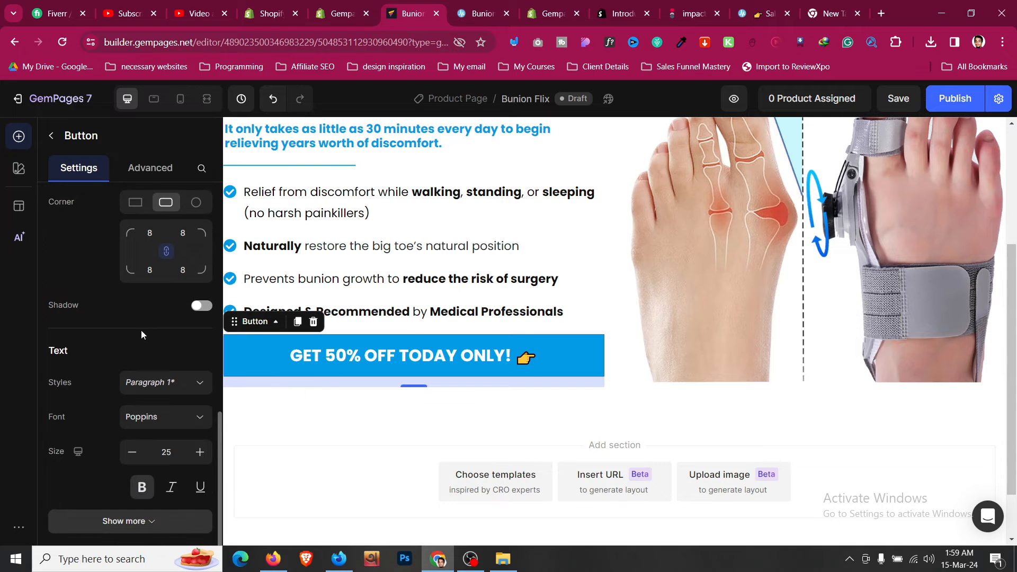
- Give the CTA button a drop shadow and compare it with the reference
{"action": "left_click", "coordinate": [202, 258]}
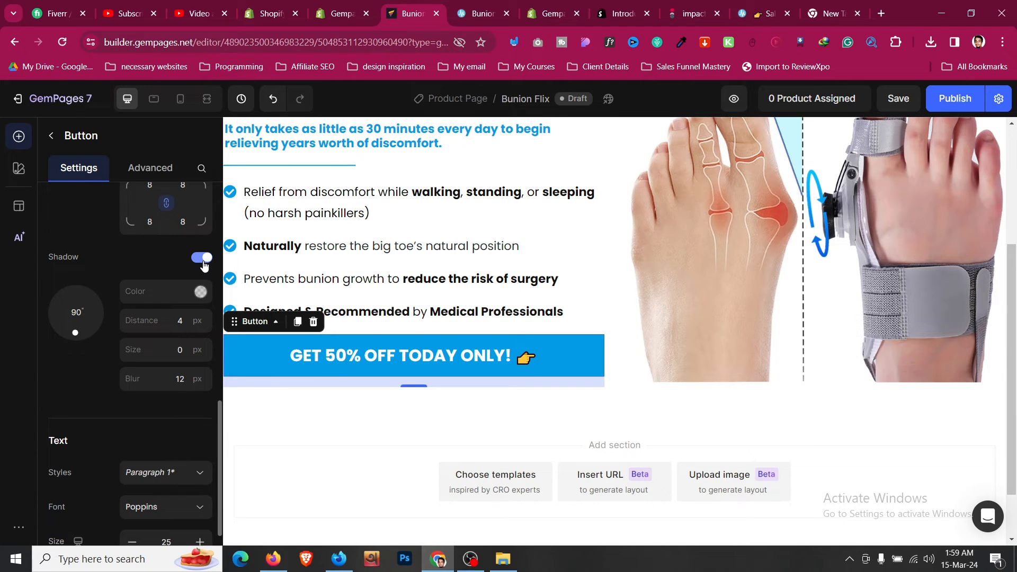
{"action": "left_click", "coordinate": [479, 8]}
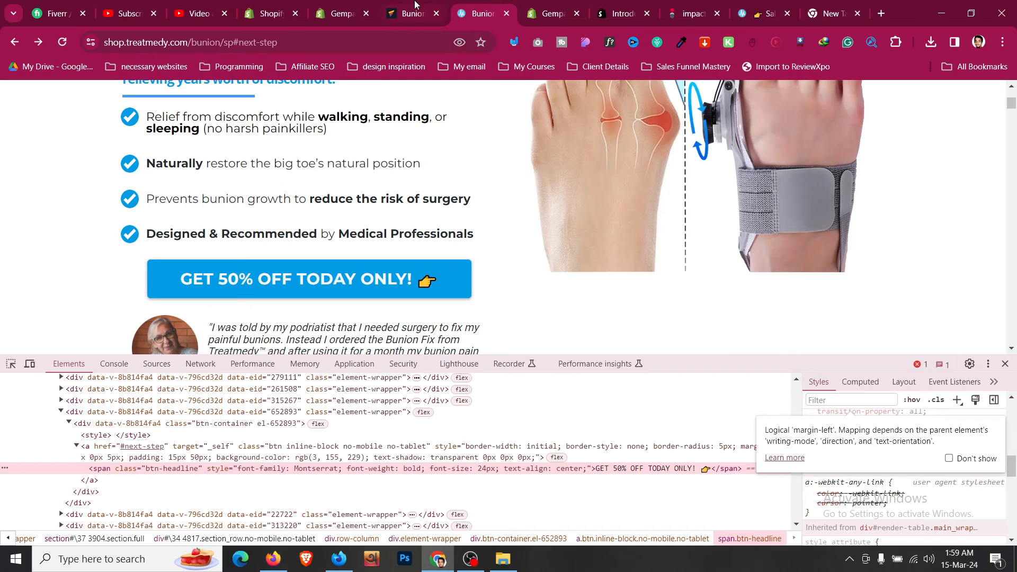
{"action": "left_click", "coordinate": [414, 7]}
- Set the button's left and right margins to 32 in its Advanced layout settings
{"action": "left_click", "coordinate": [150, 167]}
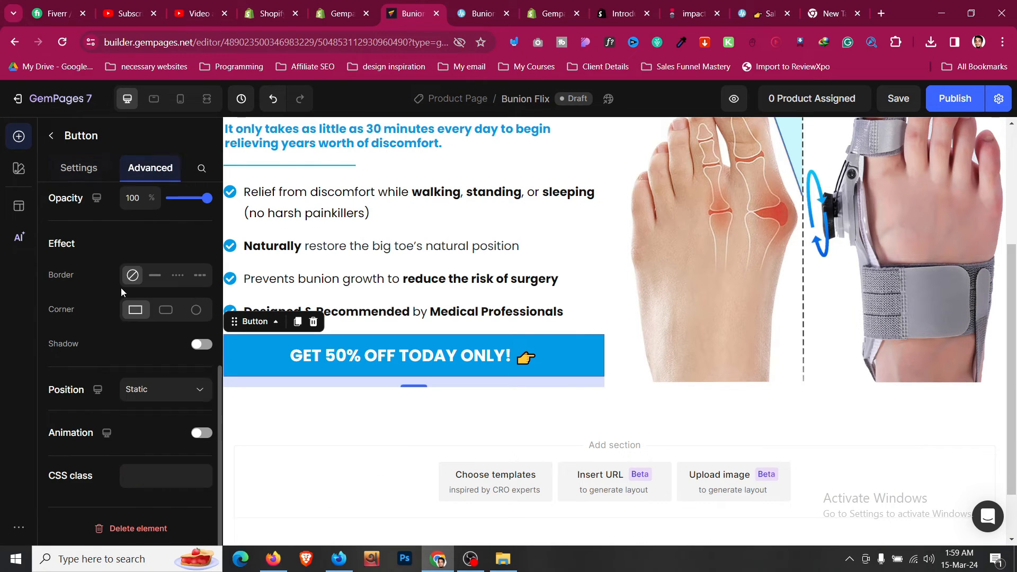
{"action": "scroll", "coordinate": [75, 408], "scroll_direction": "up", "scroll_amount": 5}
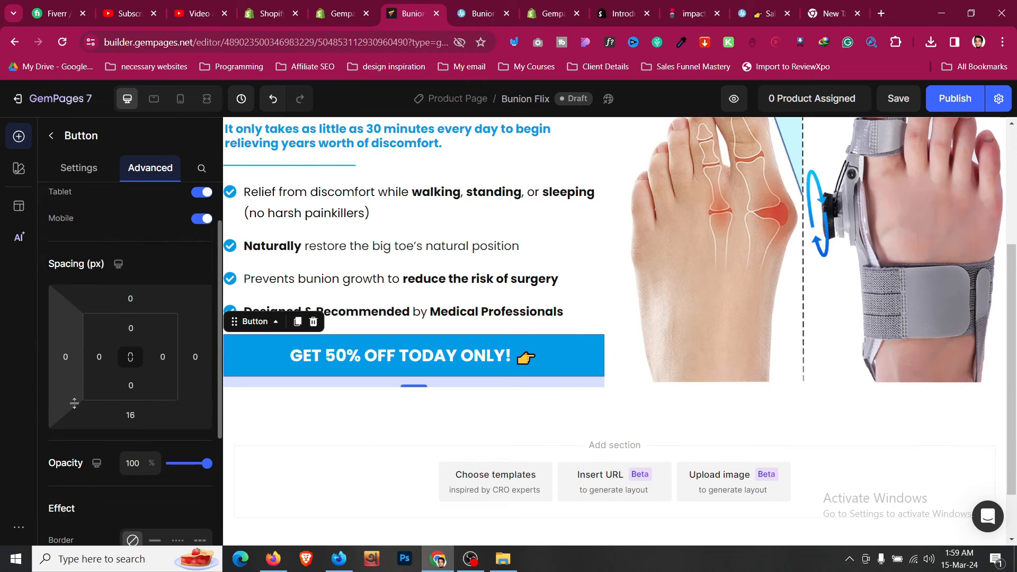
{"action": "left_click", "coordinate": [66, 359]}
{"action": "left_click", "coordinate": [92, 447]}
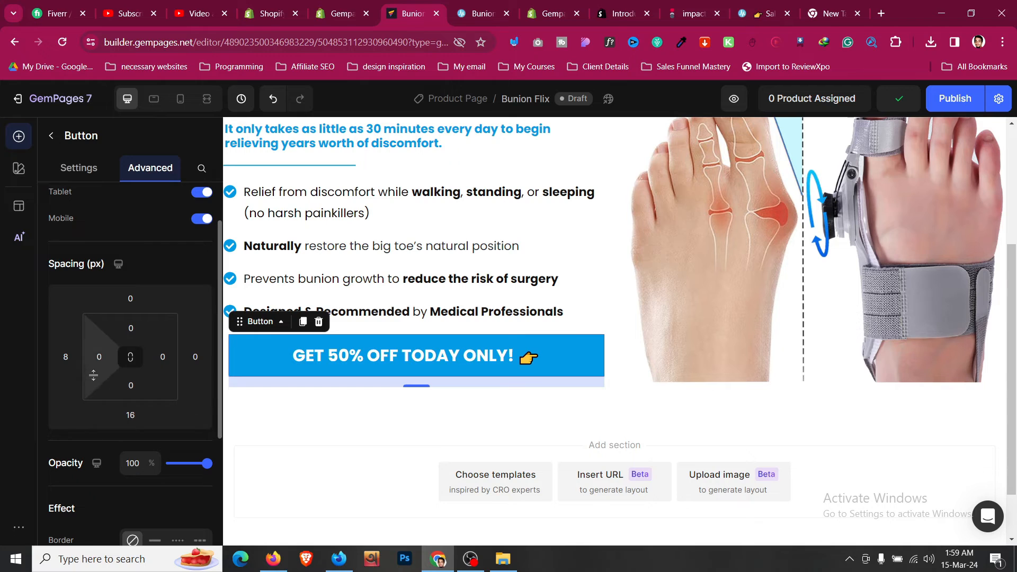
{"action": "left_click", "coordinate": [66, 358]}
{"action": "left_click", "coordinate": [97, 505]}
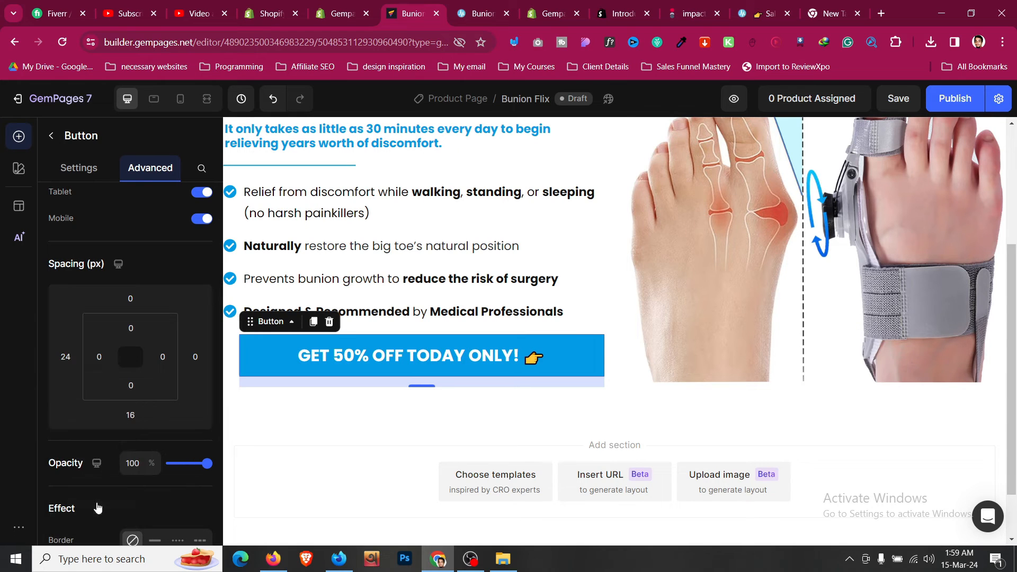
{"action": "left_click", "coordinate": [183, 359]}
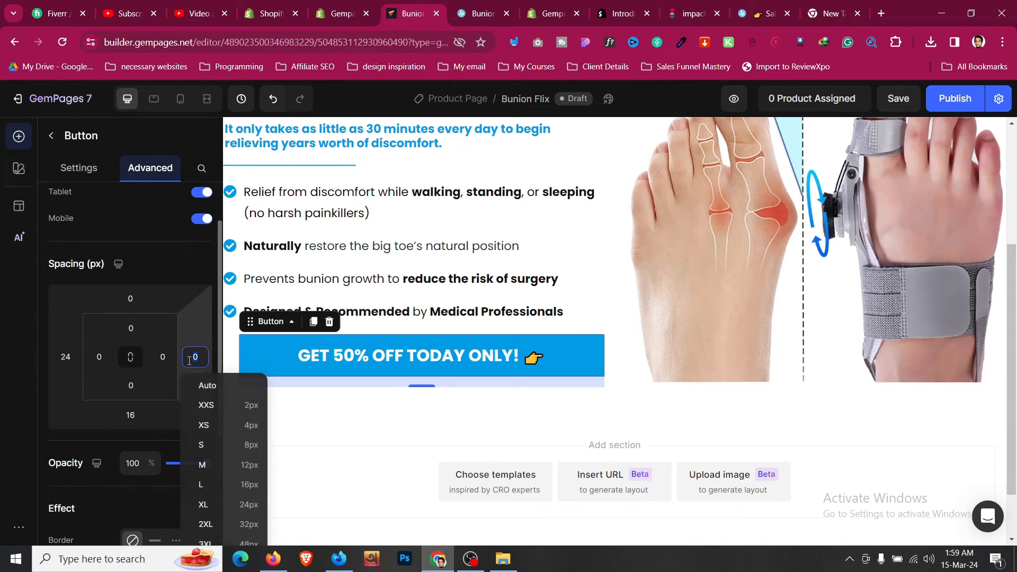
{"action": "left_click", "coordinate": [216, 481]}
{"action": "left_click", "coordinate": [66, 357]}
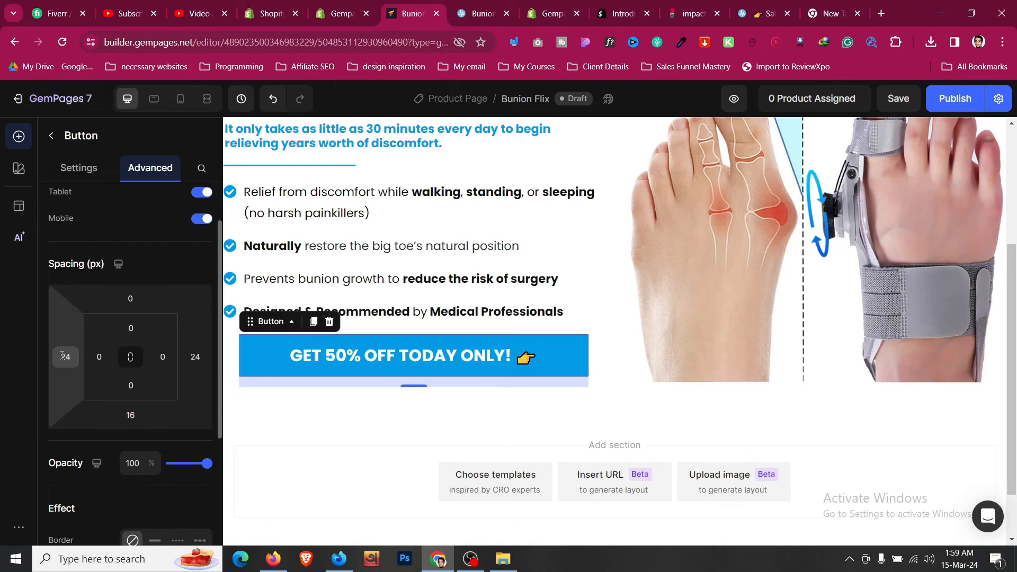
{"action": "left_click", "coordinate": [121, 525]}
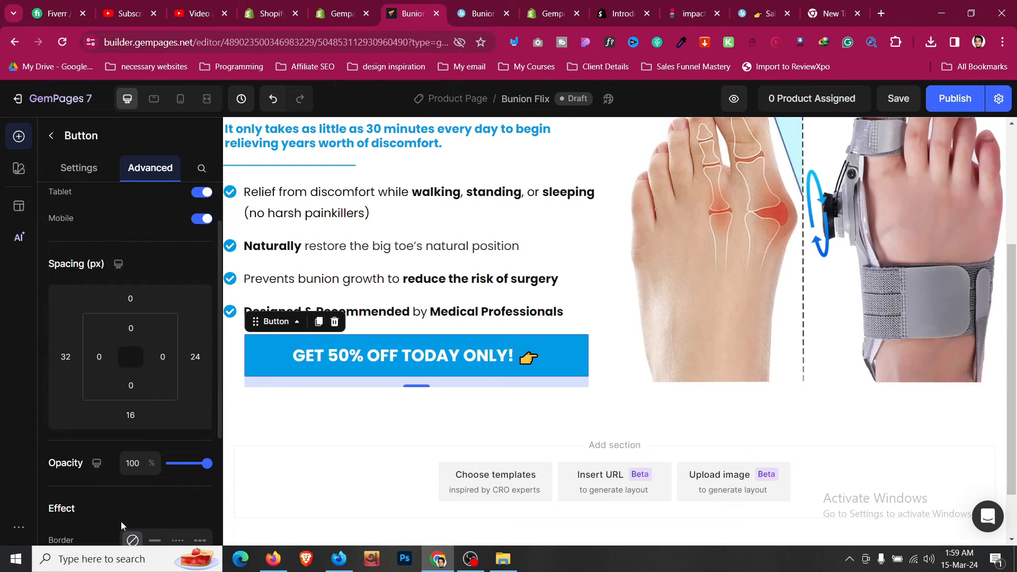
{"action": "left_click", "coordinate": [197, 365]}
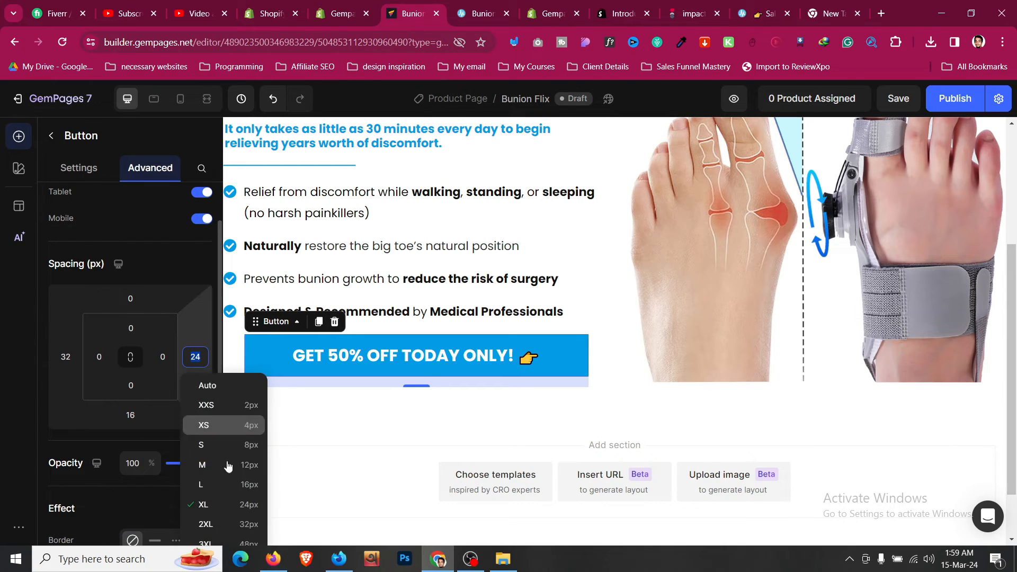
{"action": "left_click", "coordinate": [243, 523]}
- In the desktop layout, give the button a 16 px top margin
{"action": "left_click", "coordinate": [207, 98]}
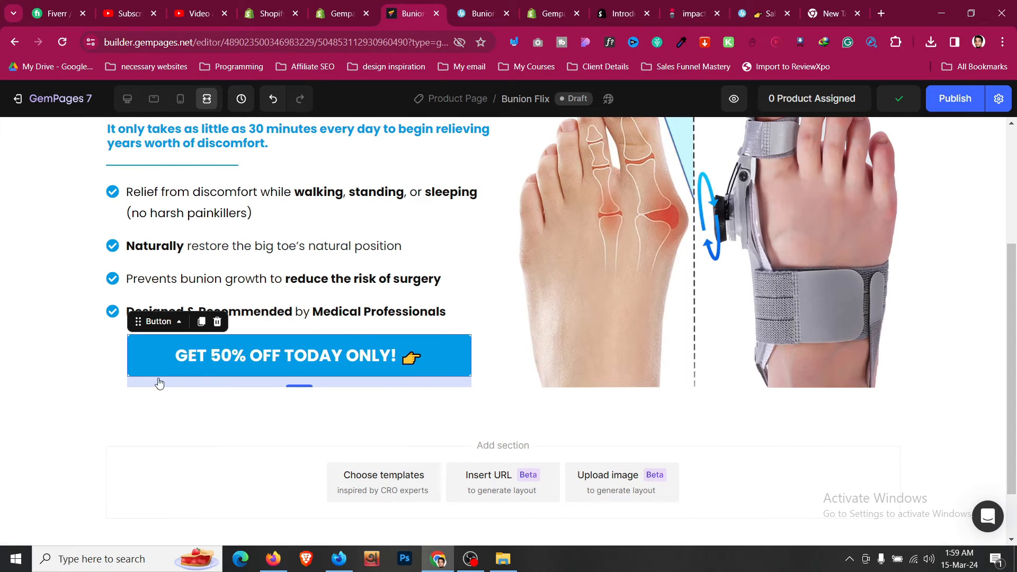
{"action": "left_click", "coordinate": [468, 5]}
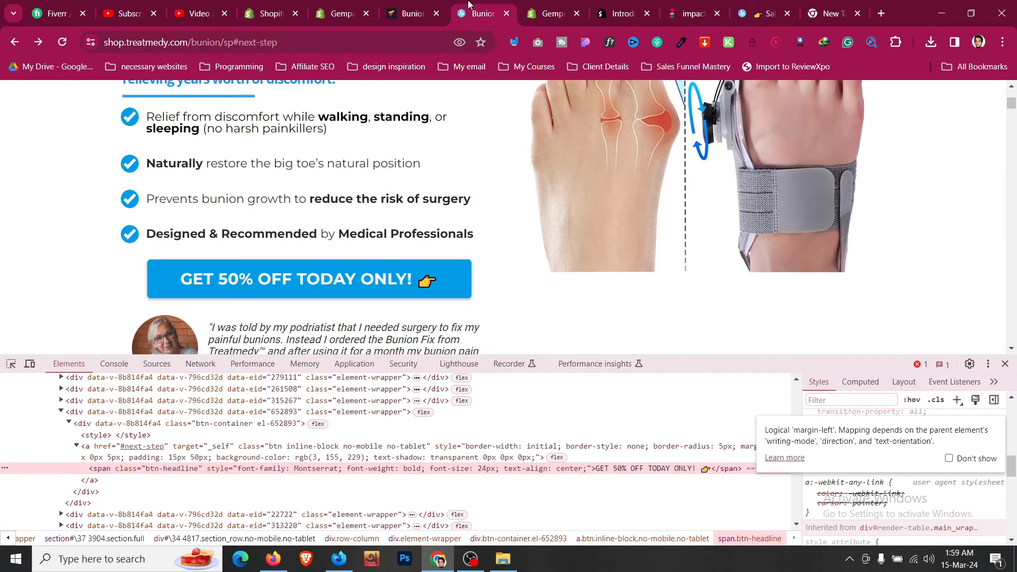
{"action": "left_click", "coordinate": [389, 5]}
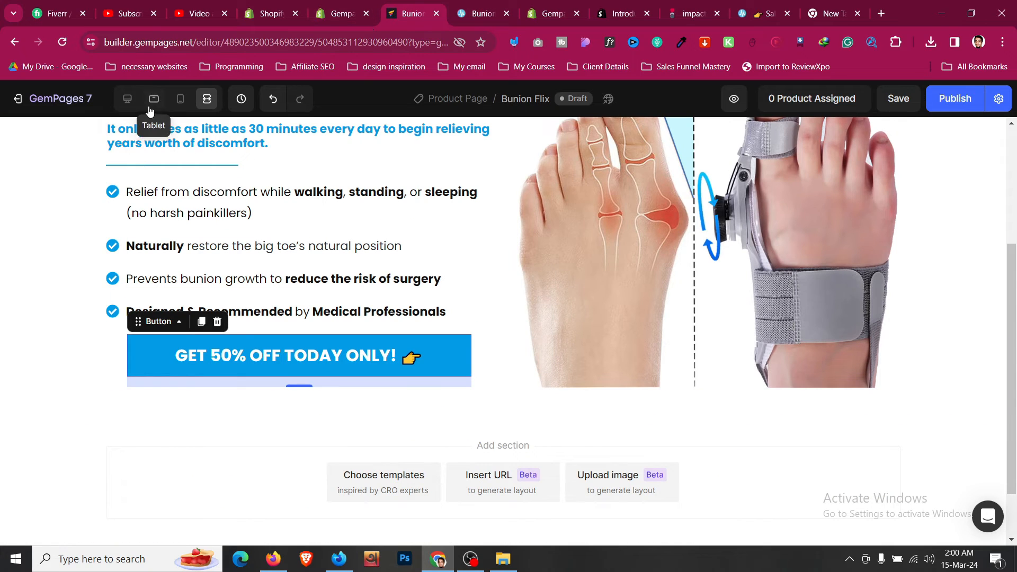
{"action": "left_click", "coordinate": [127, 98]}
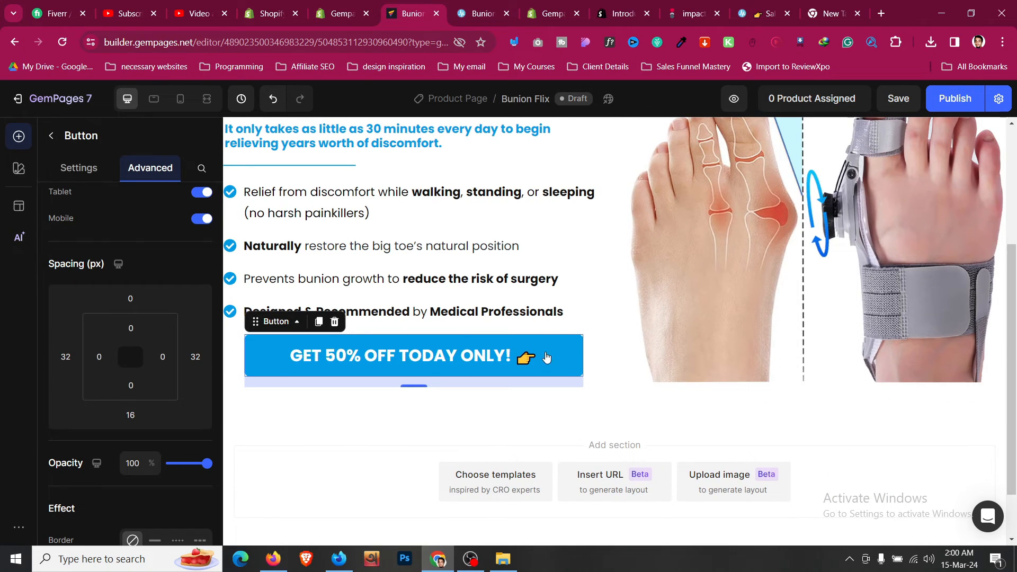
{"action": "left_click", "coordinate": [134, 297]}
{"action": "left_click", "coordinate": [125, 398]}
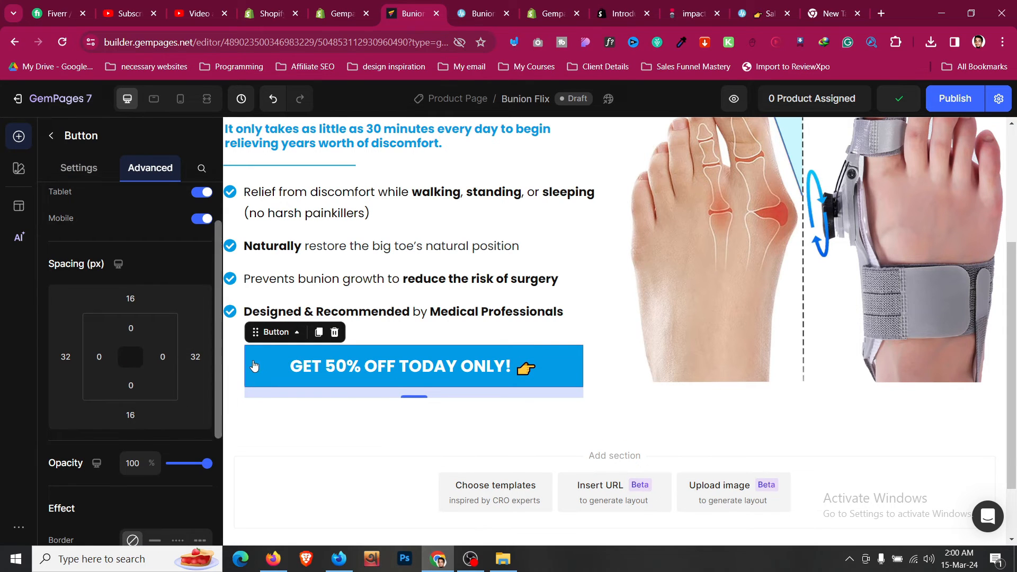
- Check the Treatmedy reference page, then return to the page elements list
{"action": "key", "text": "ctrl+Tab"}
{"action": "scroll", "coordinate": [279, 231], "scroll_direction": "down", "scroll_amount": 3}
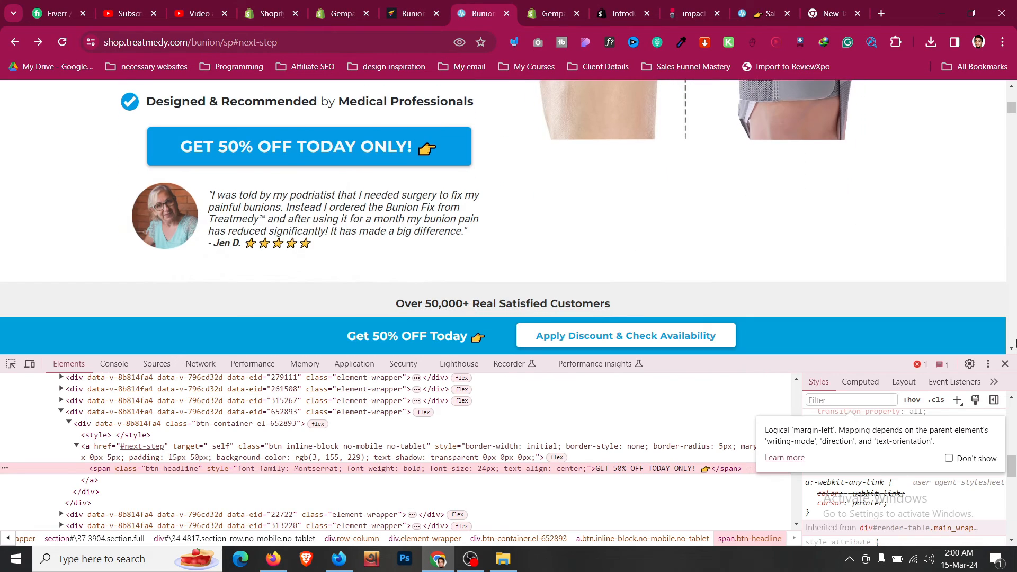
{"action": "left_click", "coordinate": [422, 4]}
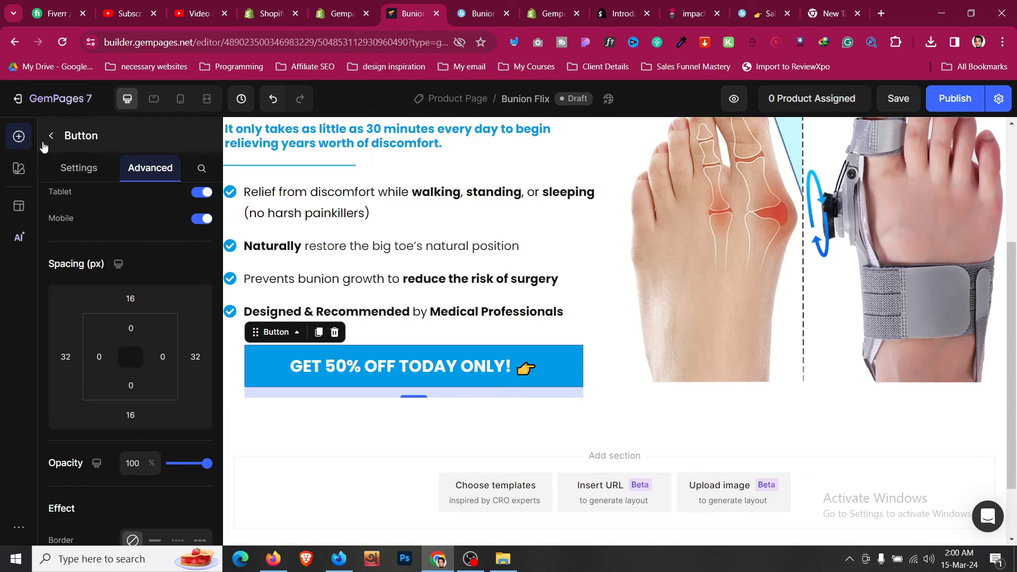
{"action": "left_click", "coordinate": [50, 136]}
- Add a two-column row under the button and place an Image in its left column
{"action": "left_click_drag", "start_coordinate": [159, 220], "coordinate": [406, 386]}
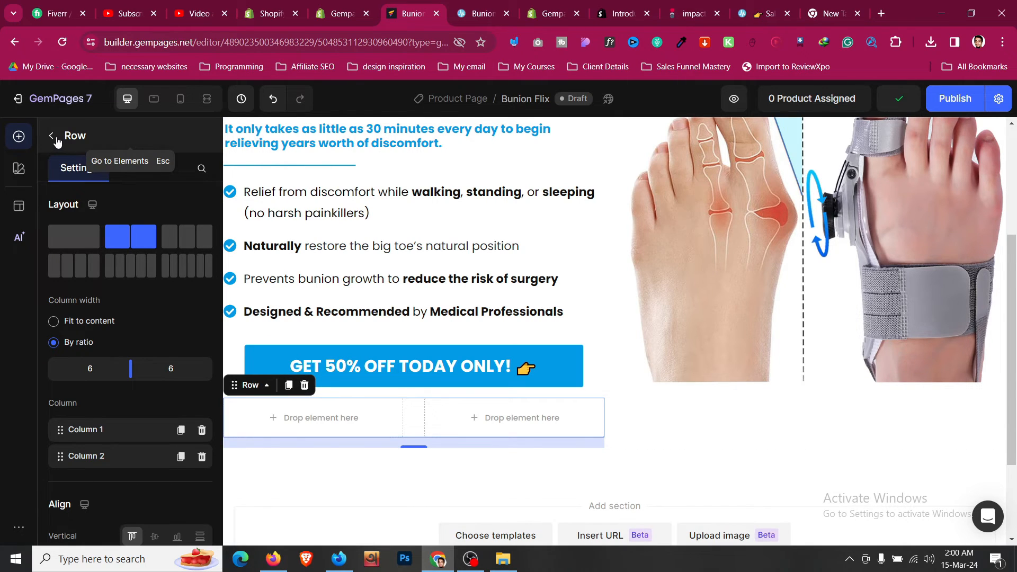
{"action": "key", "text": "Escape"}
{"action": "scroll", "coordinate": [148, 329], "scroll_direction": "down", "scroll_amount": 5}
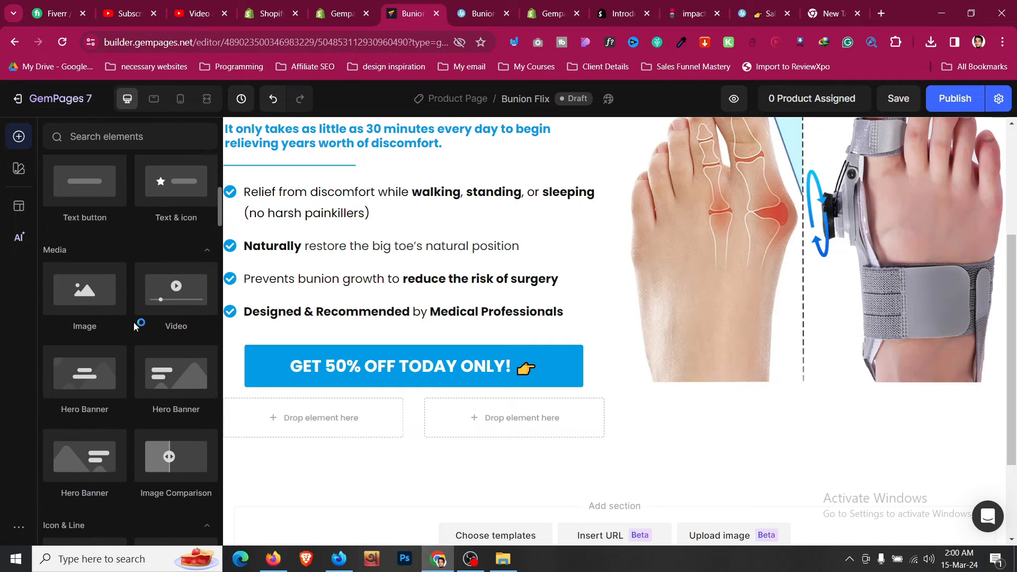
{"action": "left_click_drag", "start_coordinate": [85, 289], "coordinate": [299, 416]}
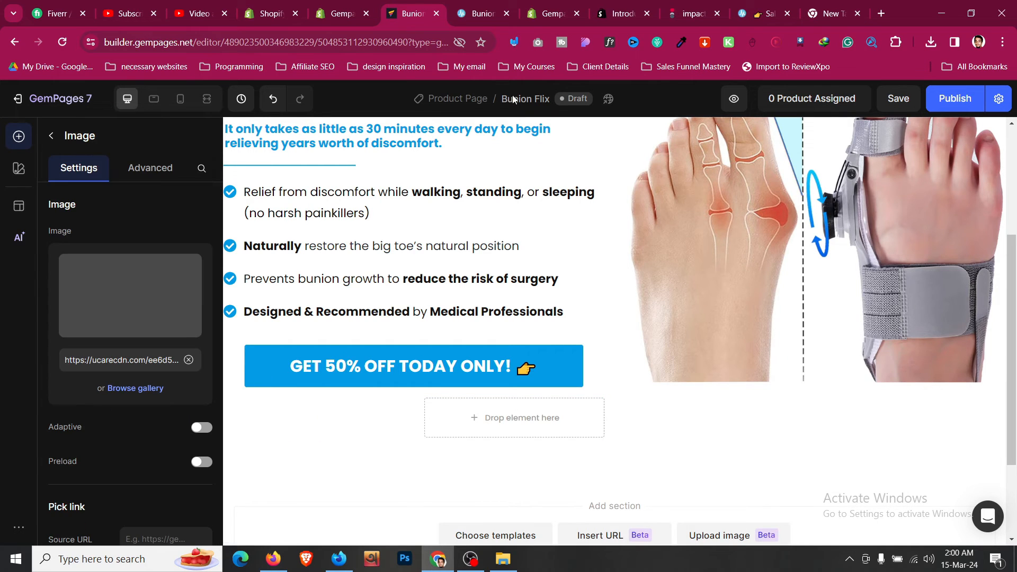
- Copy the reviewer photo's address from the reference page and paste it into the image
{"action": "left_click", "coordinate": [503, 6]}
{"action": "scroll", "coordinate": [151, 167], "scroll_direction": "down", "scroll_amount": 3}
{"action": "scroll", "coordinate": [151, 168], "scroll_direction": "up", "scroll_amount": 3}
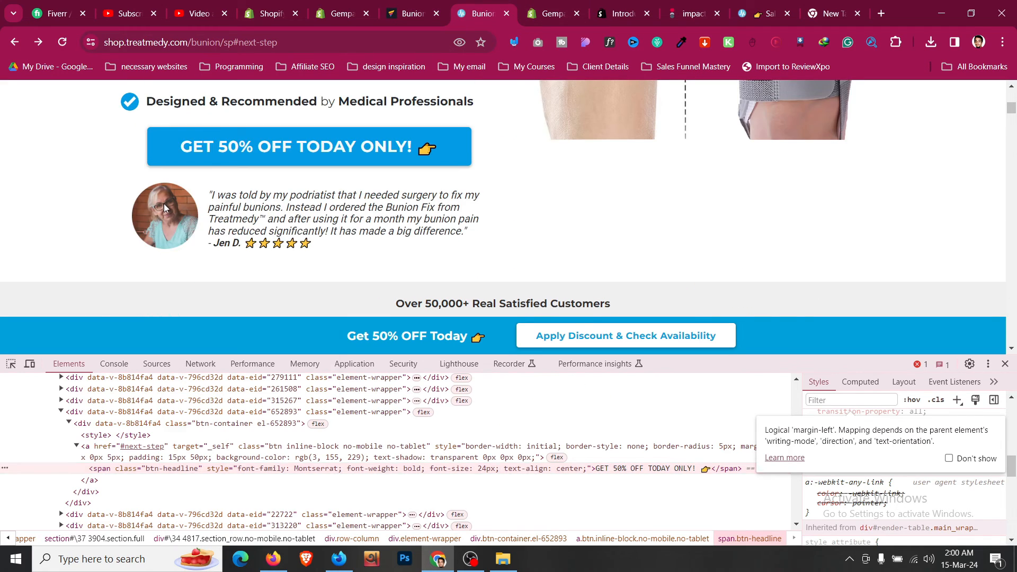
{"action": "right_click", "coordinate": [164, 204]}
{"action": "left_click", "coordinate": [222, 275]}
{"action": "left_click", "coordinate": [408, 13]}
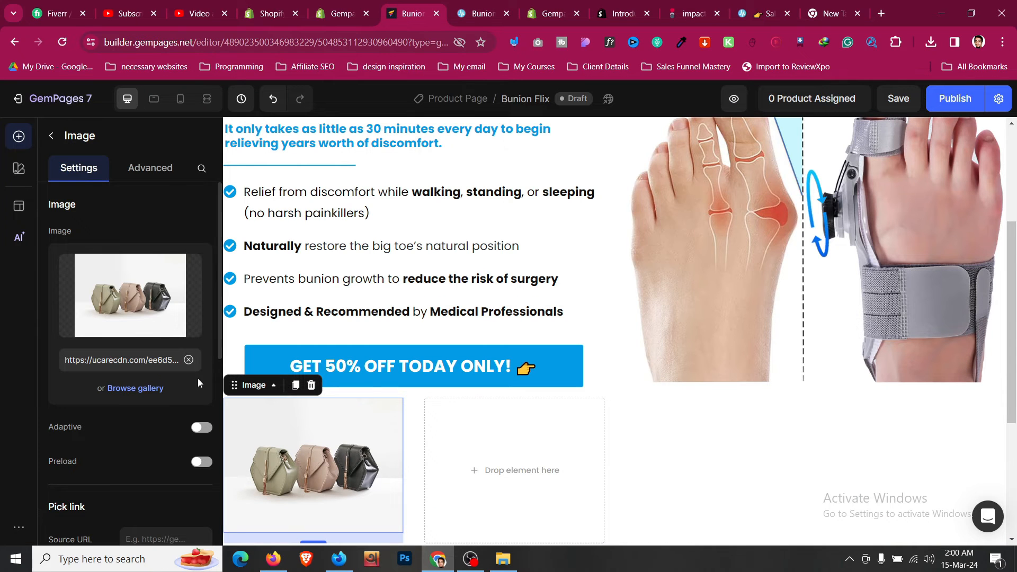
{"action": "left_click", "coordinate": [189, 360]}
{"action": "key", "text": "ctrl+v"}
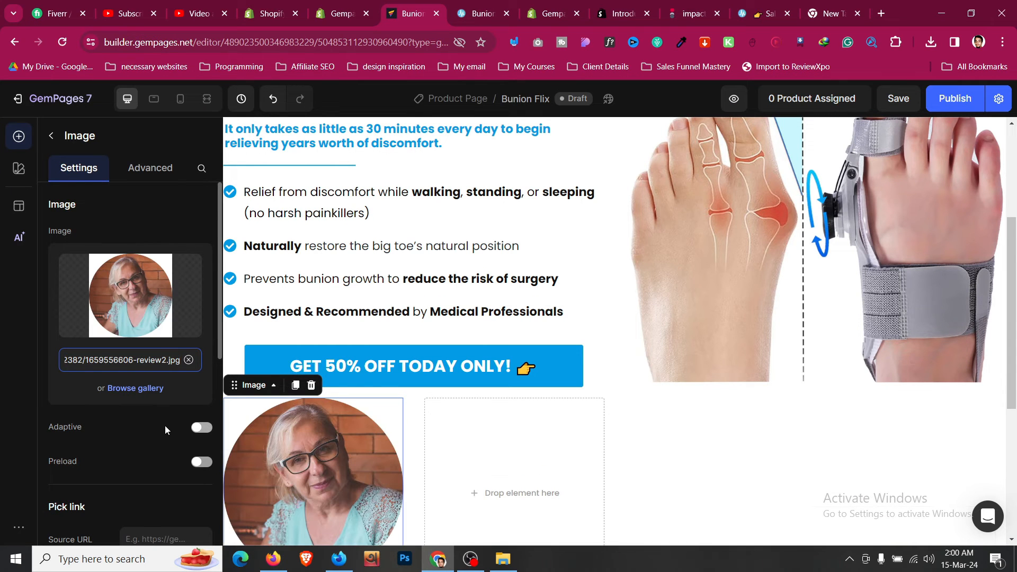
- Set the portrait's width to 90 px and align it left
{"action": "scroll", "coordinate": [164, 429], "scroll_direction": "down", "scroll_amount": 8}
{"action": "scroll", "coordinate": [163, 426], "scroll_direction": "up", "scroll_amount": 1}
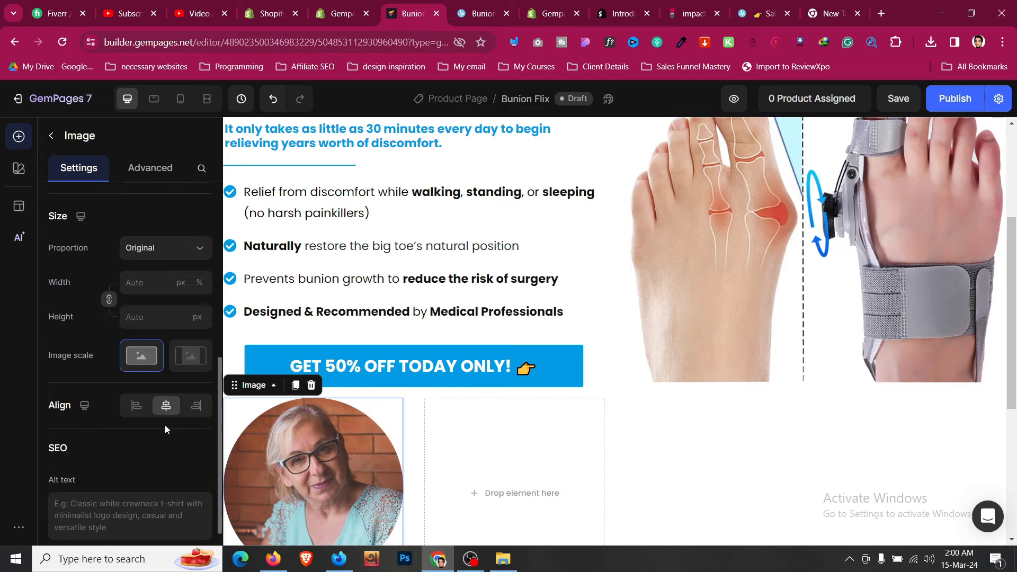
{"action": "left_click", "coordinate": [154, 281]}
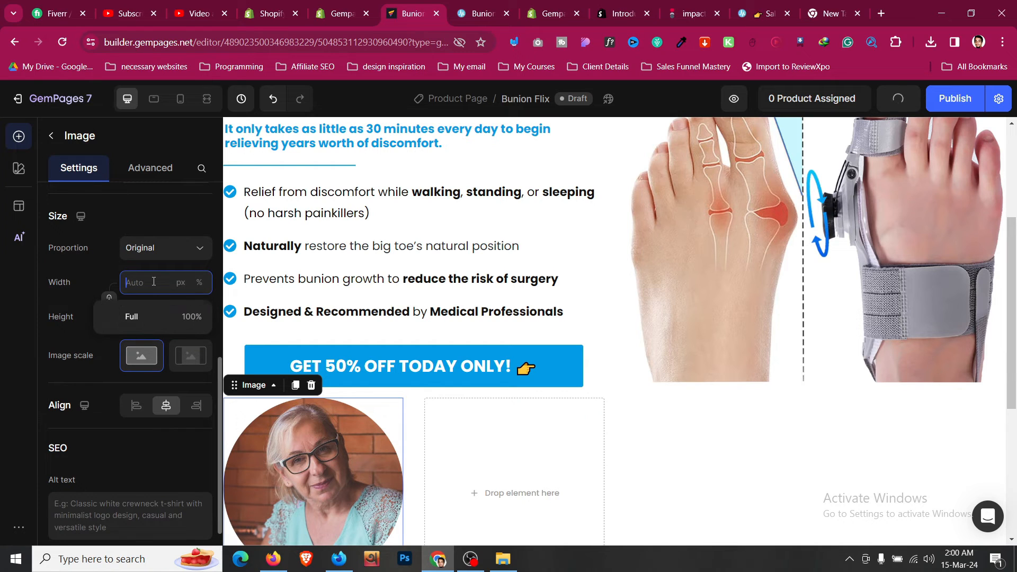
{"action": "type", "text": "90"}
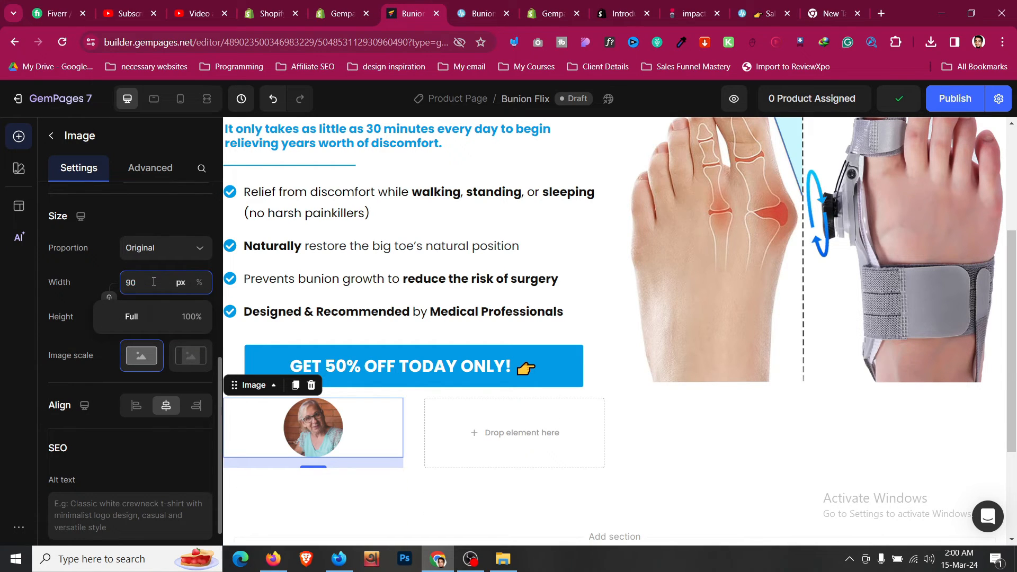
{"action": "left_click", "coordinate": [136, 406]}
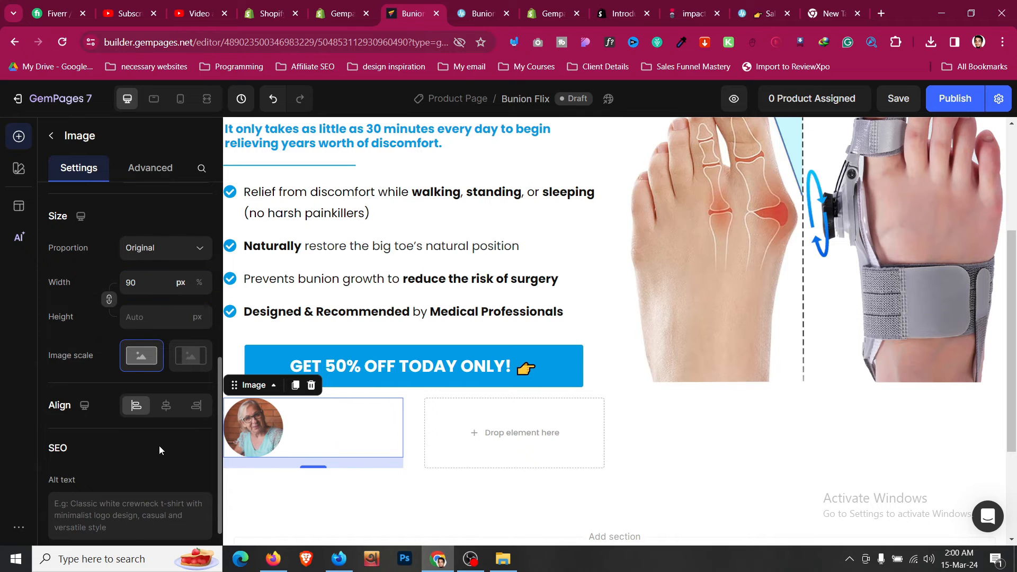
- Check the portrait against the reference page and return to the elements list
{"action": "scroll", "coordinate": [474, 328], "scroll_direction": "up", "scroll_amount": 3}
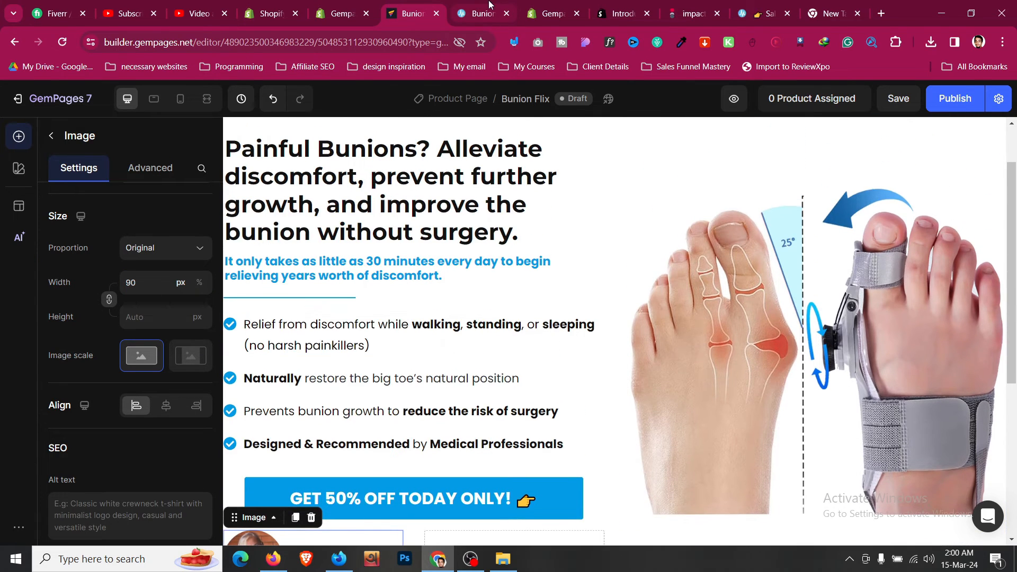
{"action": "key", "text": "ctrl+Tab"}
{"action": "left_click", "coordinate": [411, 13]}
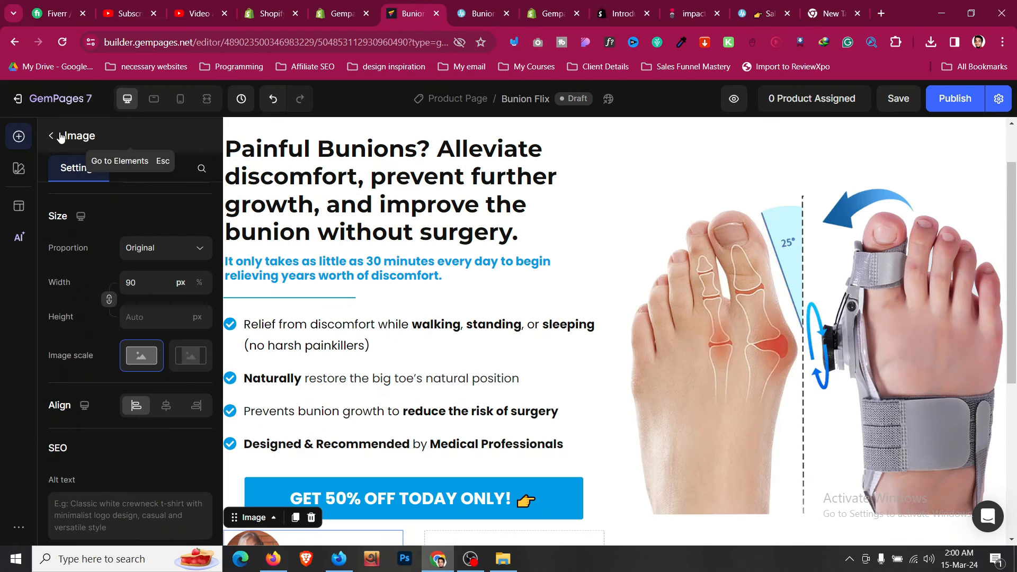
{"action": "key", "text": "Escape"}
{"action": "scroll", "coordinate": [96, 312], "scroll_direction": "up", "scroll_amount": 5}
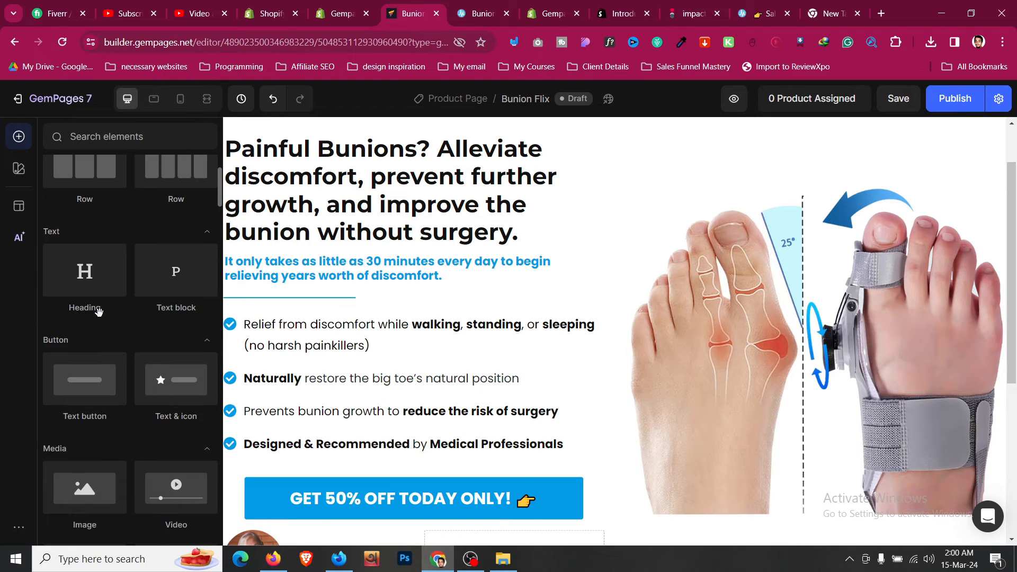
- Drop a text block into the row's empty right column and paste the reference testimonial quote into it
{"action": "scroll", "coordinate": [103, 318], "scroll_direction": "down", "scroll_amount": 4}
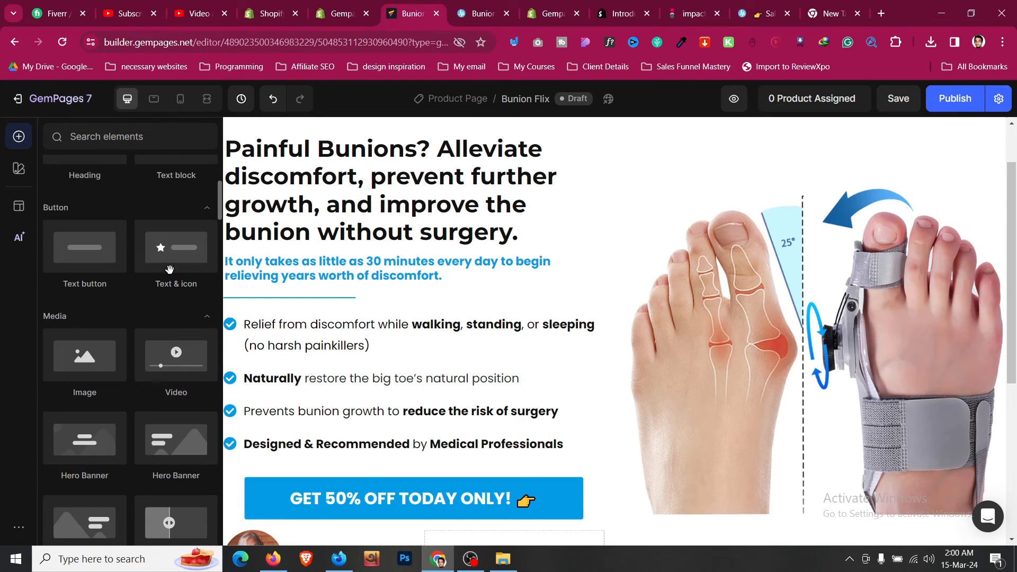
{"action": "left_click_drag", "start_coordinate": [178, 168], "coordinate": [495, 412]}
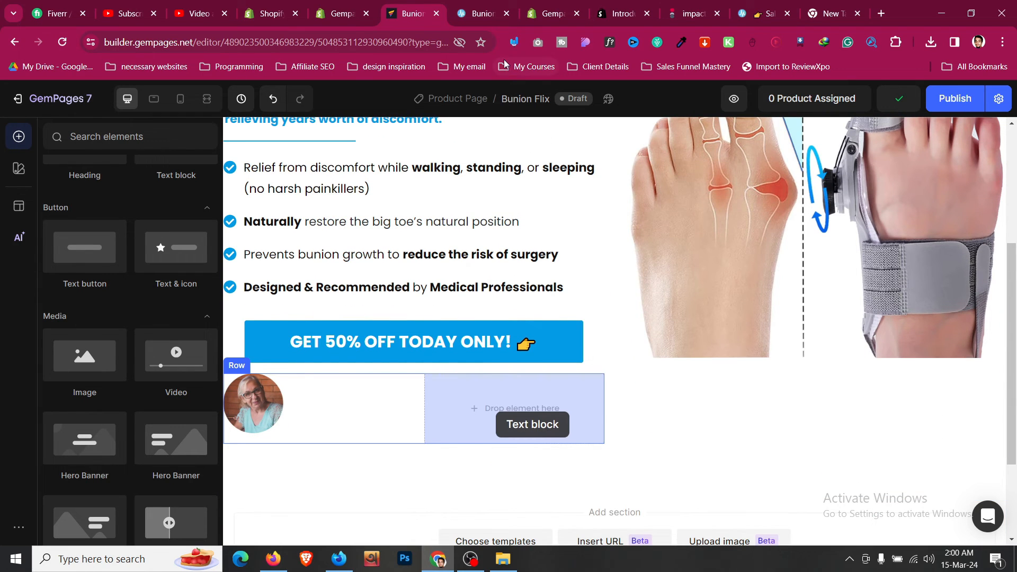
{"action": "left_click_drag", "start_coordinate": [504, 62], "coordinate": [503, 62]}
{"action": "left_click", "coordinate": [483, 14]}
{"action": "triple_click", "coordinate": [352, 221]}
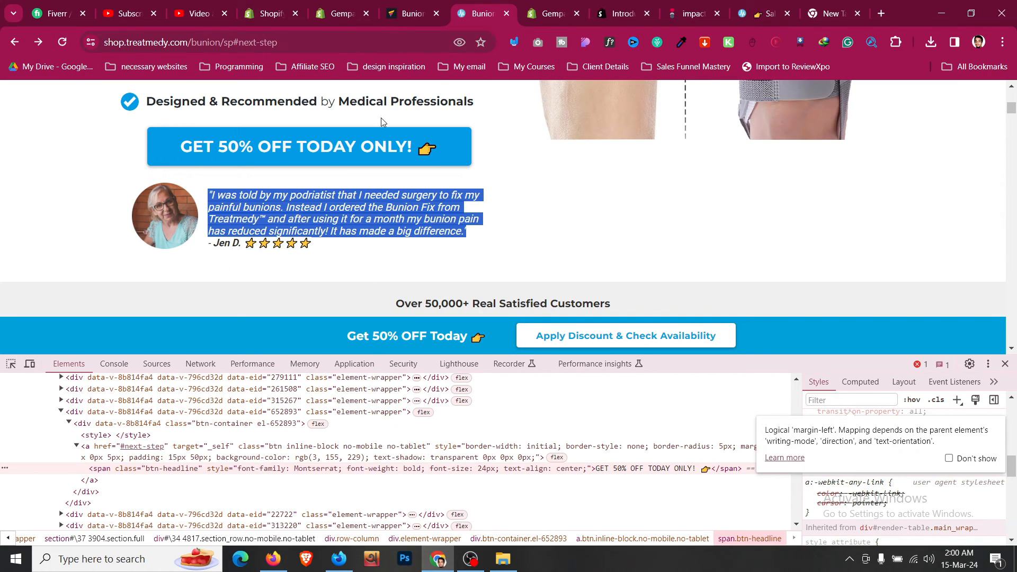
{"action": "left_click", "coordinate": [413, 11]}
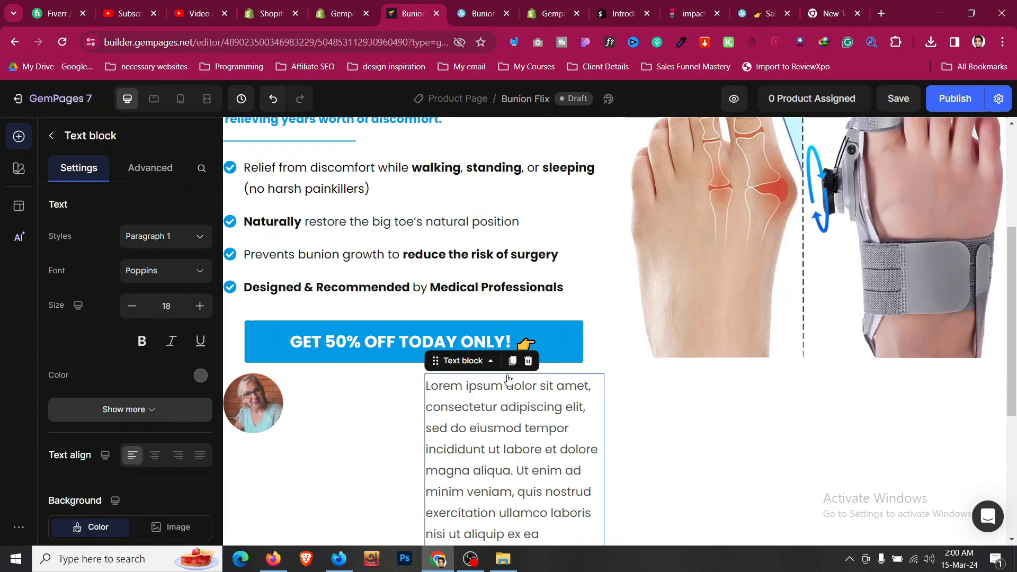
{"action": "triple_click", "coordinate": [510, 407]}
{"action": "key", "text": "ctrl+v"}
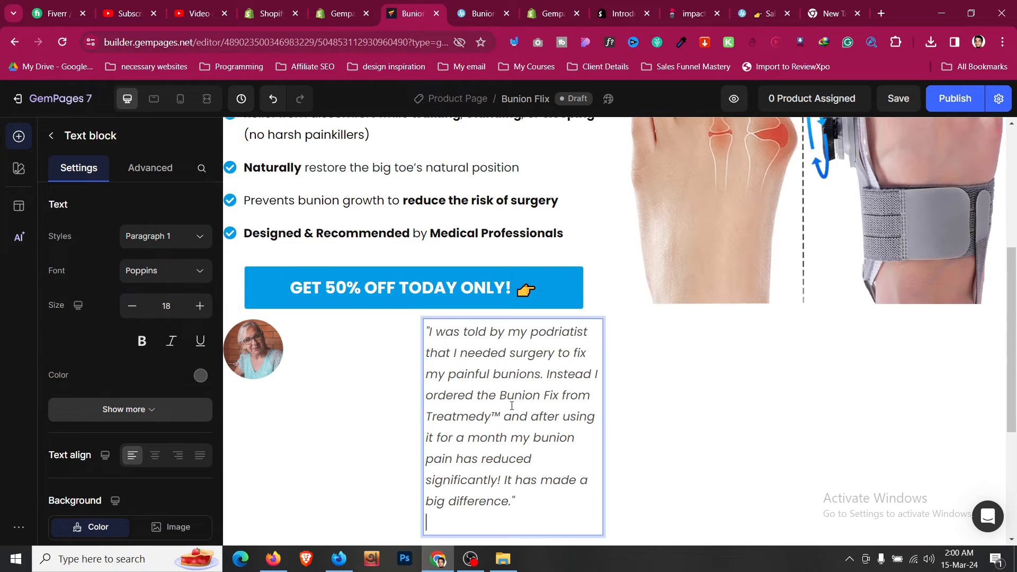
{"action": "key", "text": "BackSpace"}
{"action": "key", "text": "BackSpace"}
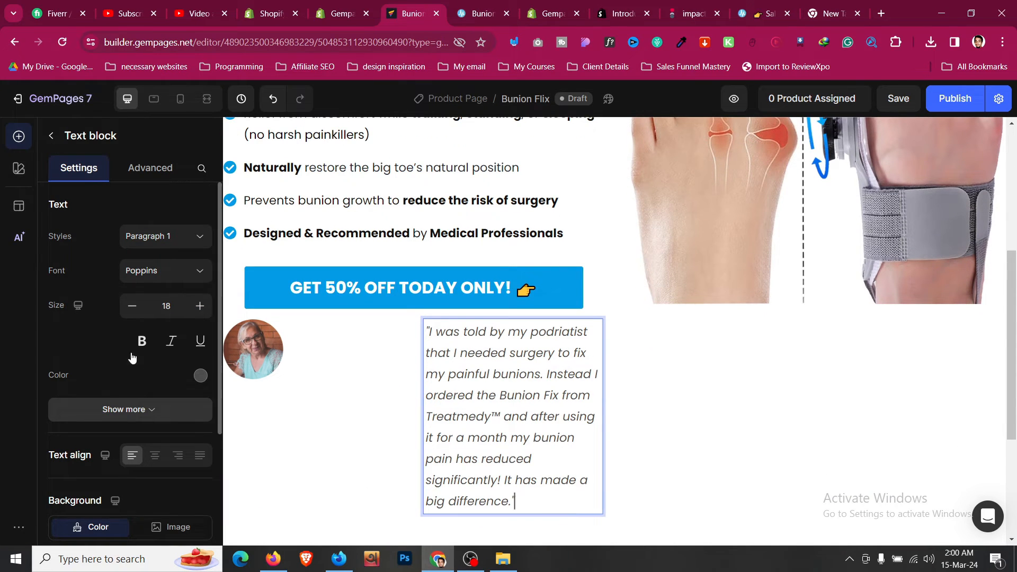
- Set the quote's font size to 16 and its line height to 120%
{"action": "left_click", "coordinate": [132, 306]}
{"action": "left_click", "coordinate": [132, 306]}
{"action": "left_click", "coordinate": [132, 308]}
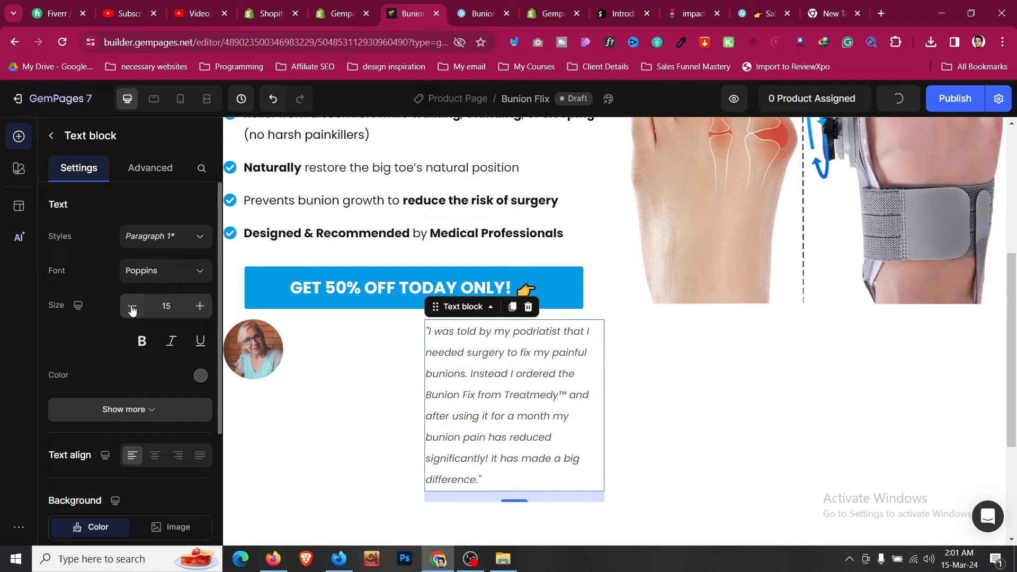
{"action": "left_click", "coordinate": [201, 305]}
{"action": "left_click", "coordinate": [124, 409]}
{"action": "scroll", "coordinate": [159, 370], "scroll_direction": "down", "scroll_amount": 1}
{"action": "left_click", "coordinate": [154, 378]}
{"action": "type", "text": "32"}
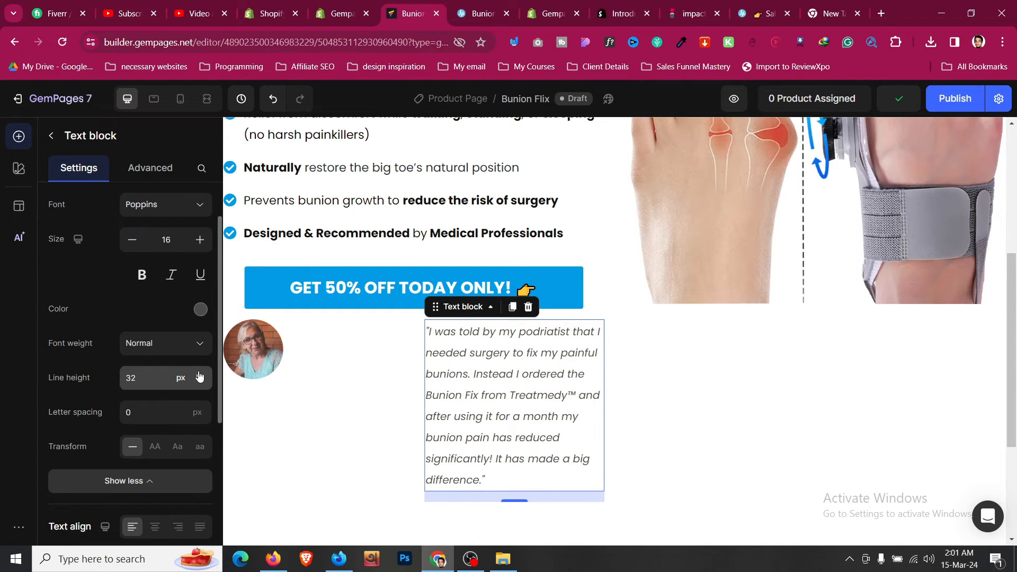
{"action": "left_click", "coordinate": [154, 414]}
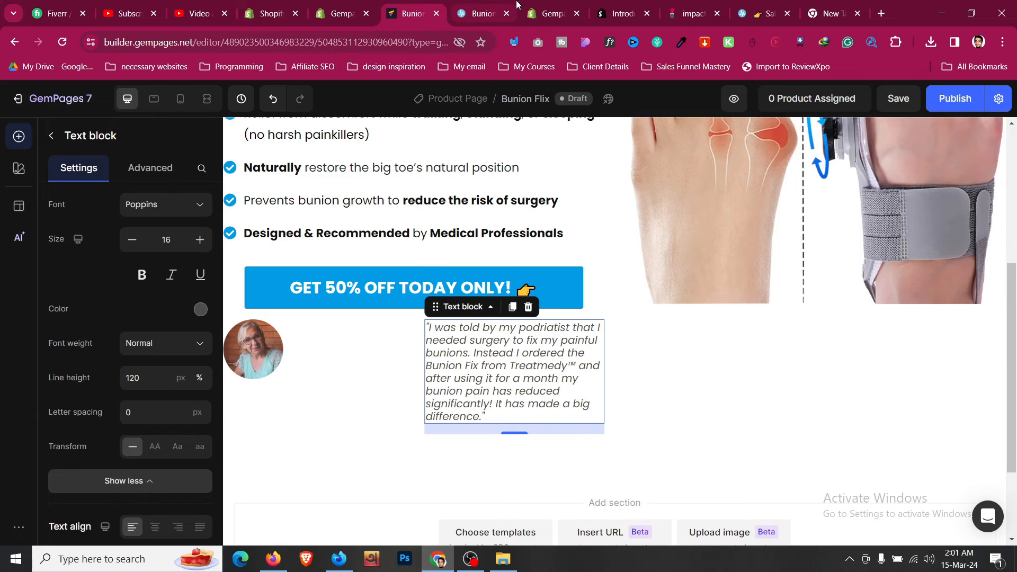
- Copy the reviewer attribution and star rating from the reference page onto a new line below the quote
{"action": "left_click", "coordinate": [479, 13]}
{"action": "left_click_drag", "start_coordinate": [335, 257], "coordinate": [223, 243]}
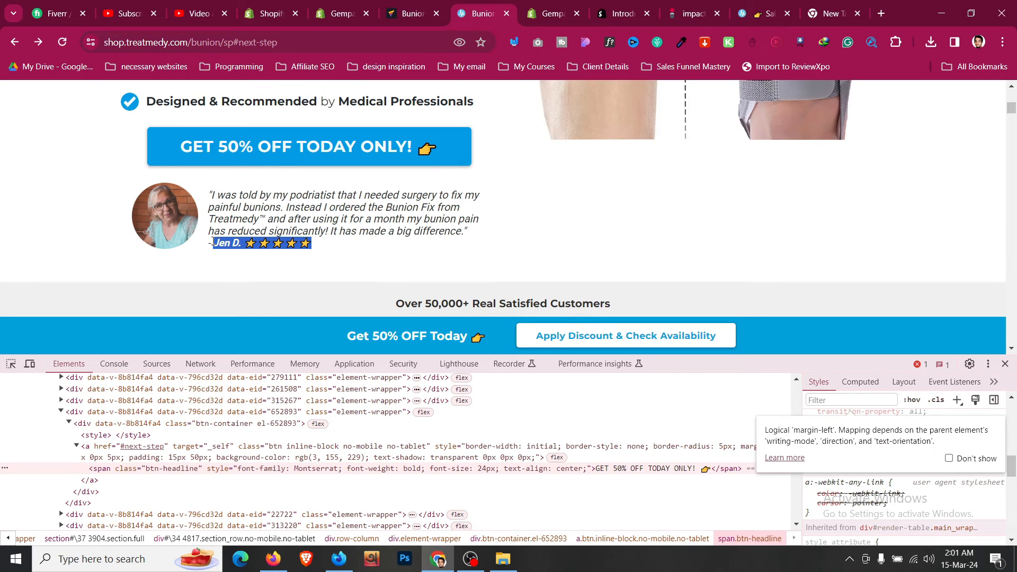
{"action": "left_click", "coordinate": [390, 11]}
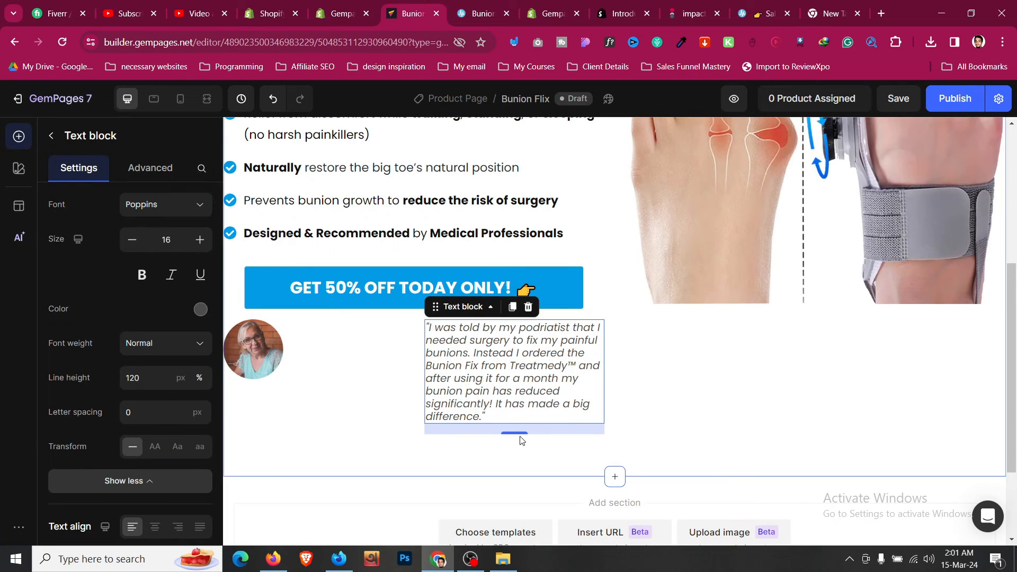
{"action": "left_click", "coordinate": [515, 417]}
{"action": "key", "text": "Return"}
{"action": "key", "text": "ctrl+v"}
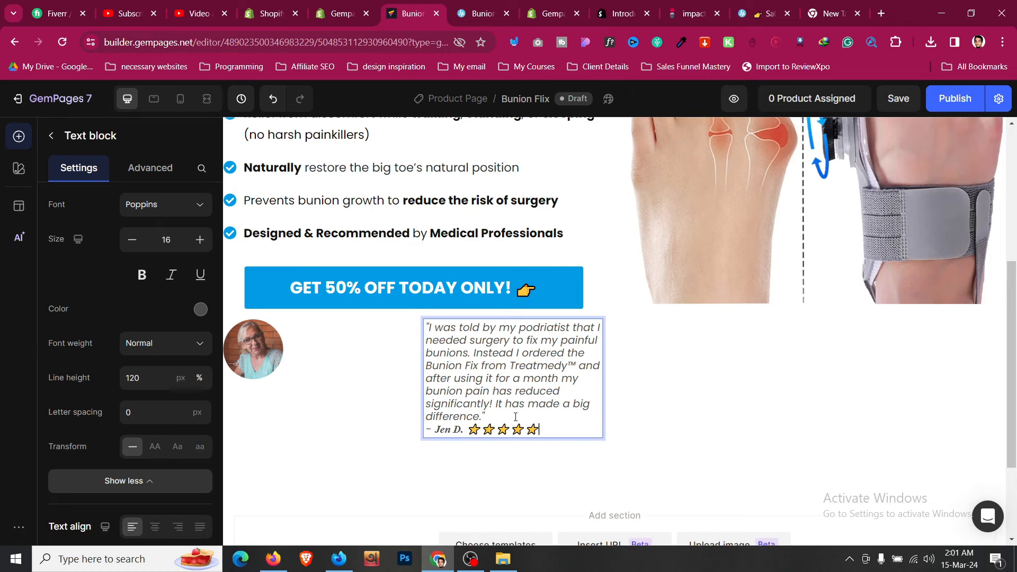
- Set the testimonial row's column width to Fit to content, checking it against the reference layout
{"action": "left_click", "coordinate": [416, 433]}
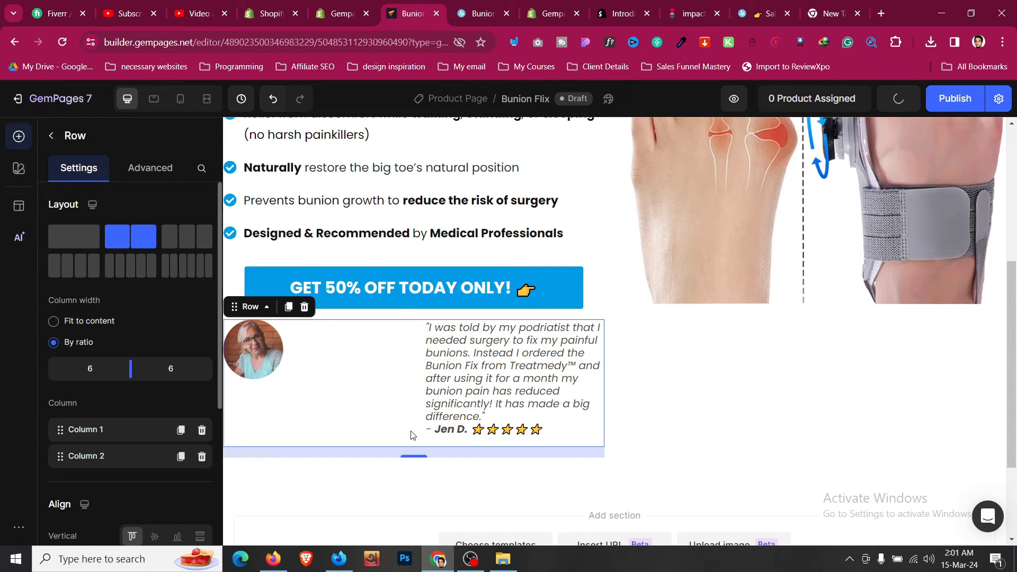
{"action": "left_click", "coordinate": [54, 321]}
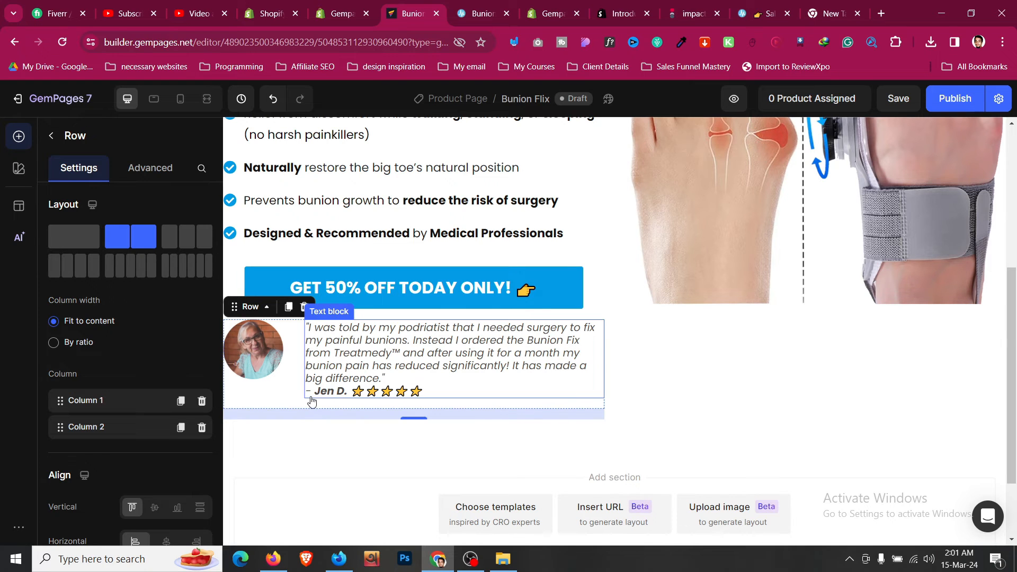
{"action": "left_click", "coordinate": [504, 5]}
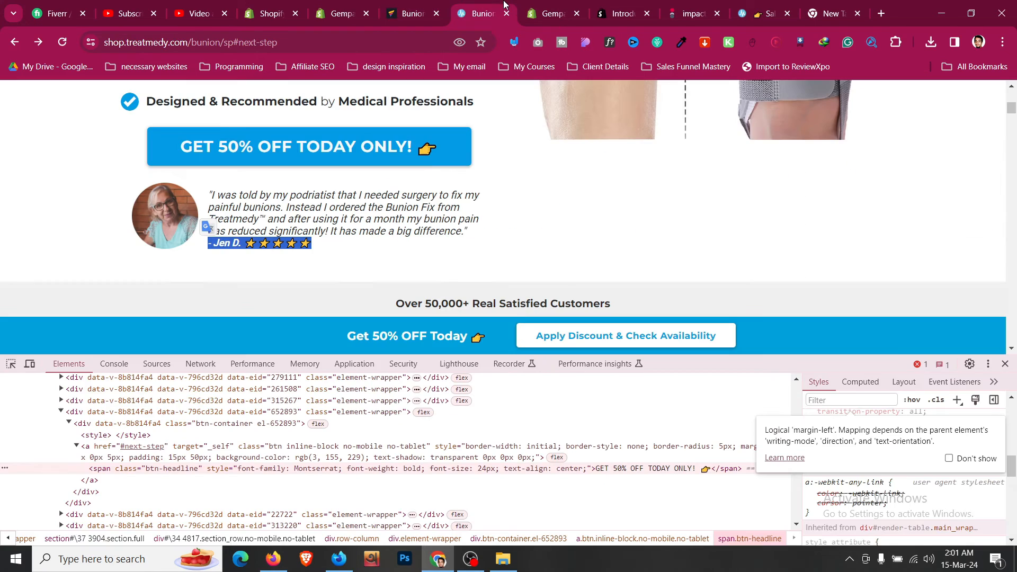
{"action": "left_click", "coordinate": [443, 5]}
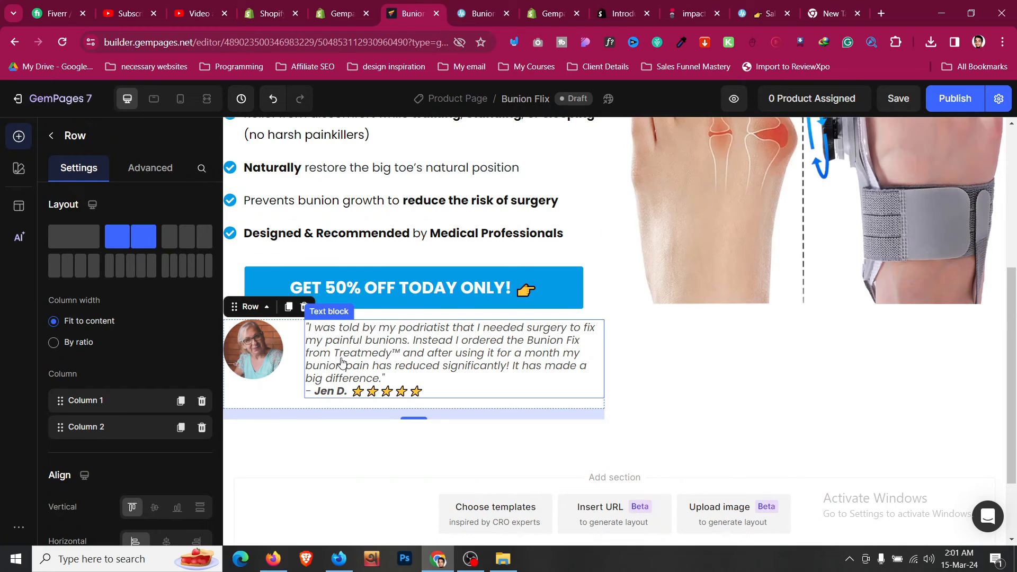
{"action": "left_click", "coordinate": [405, 380]}
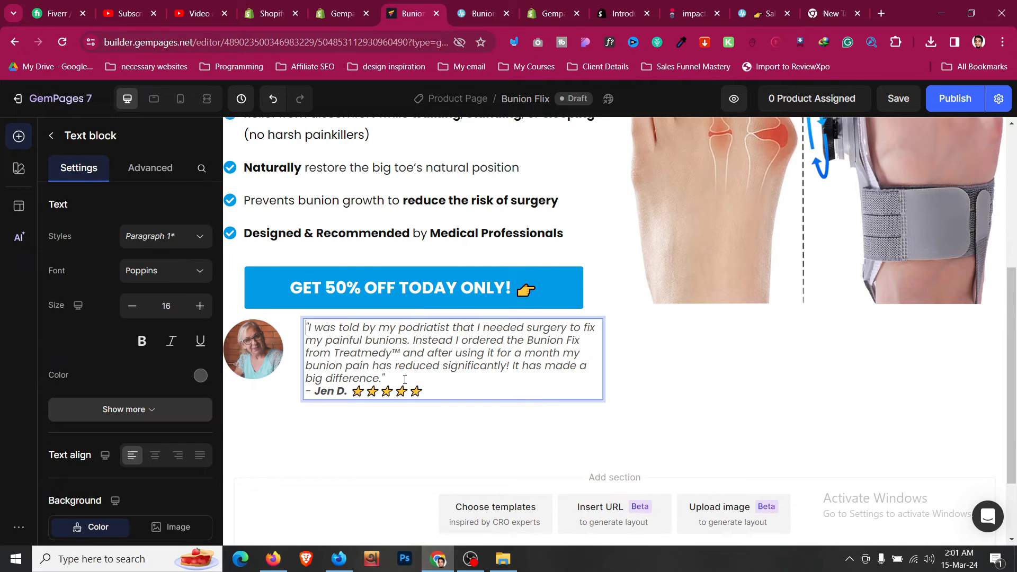
- Add a blank line before the attribution and set the row's column gap to 25
{"action": "key", "text": "Return"}
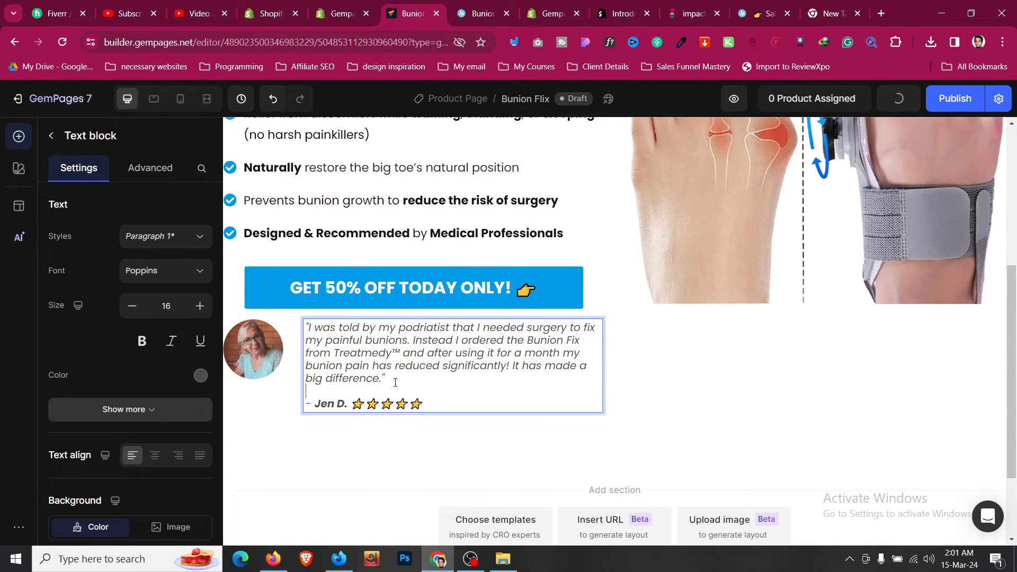
{"action": "left_click", "coordinate": [289, 409]}
{"action": "scroll", "coordinate": [134, 379], "scroll_direction": "down", "scroll_amount": 3}
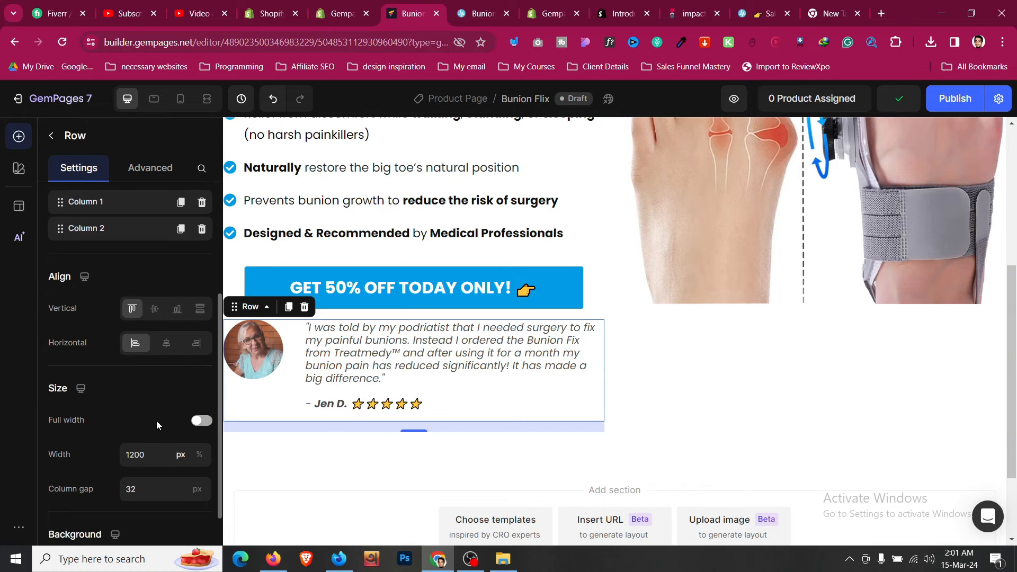
{"action": "left_click", "coordinate": [164, 490]}
{"action": "key", "text": "Down"}
{"action": "key", "text": "Down"}
{"action": "key", "text": "Down"}
{"action": "key", "text": "Down"}
{"action": "key", "text": "Down"}
{"action": "key", "text": "Down"}
{"action": "key", "text": "Down"}
{"action": "key", "text": "Down"}
{"action": "key", "text": "Down"}
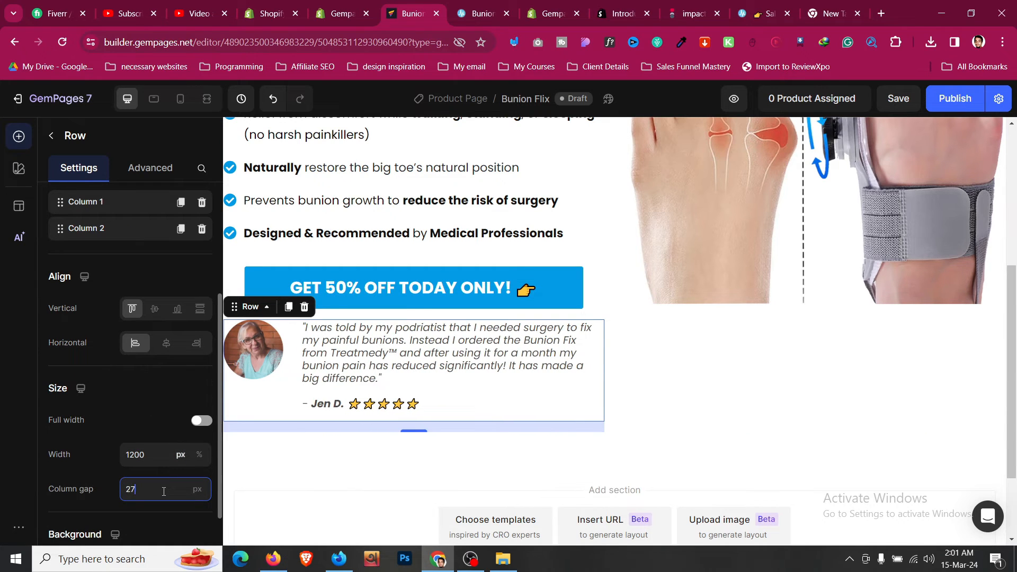
{"action": "key", "text": "Up"}
{"action": "key", "text": "Up"}
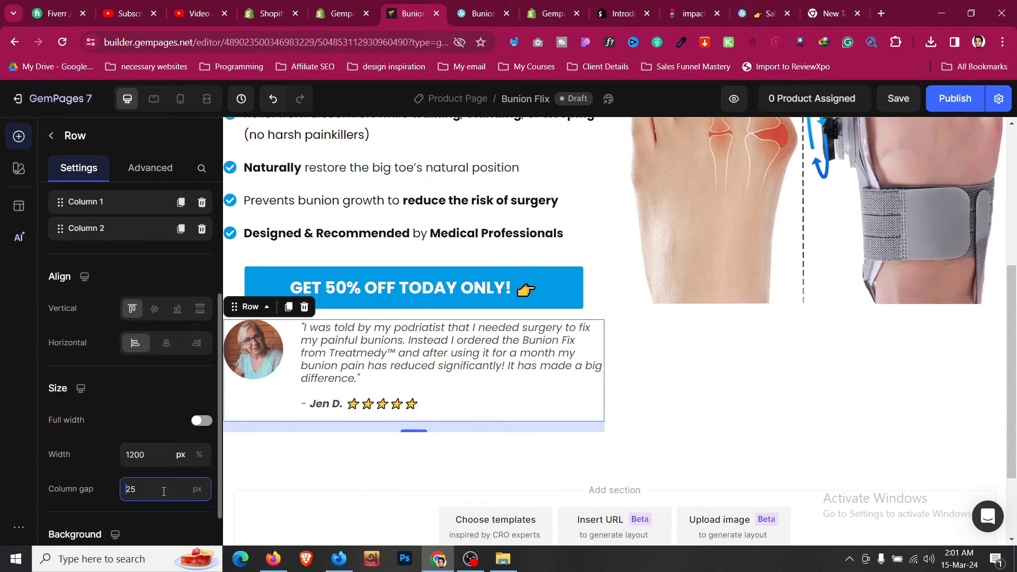
- Center the avatar and quote vertically and reduce the testimonial text to size 15
{"action": "left_click", "coordinate": [155, 312]}
{"action": "left_click", "coordinate": [485, 4]}
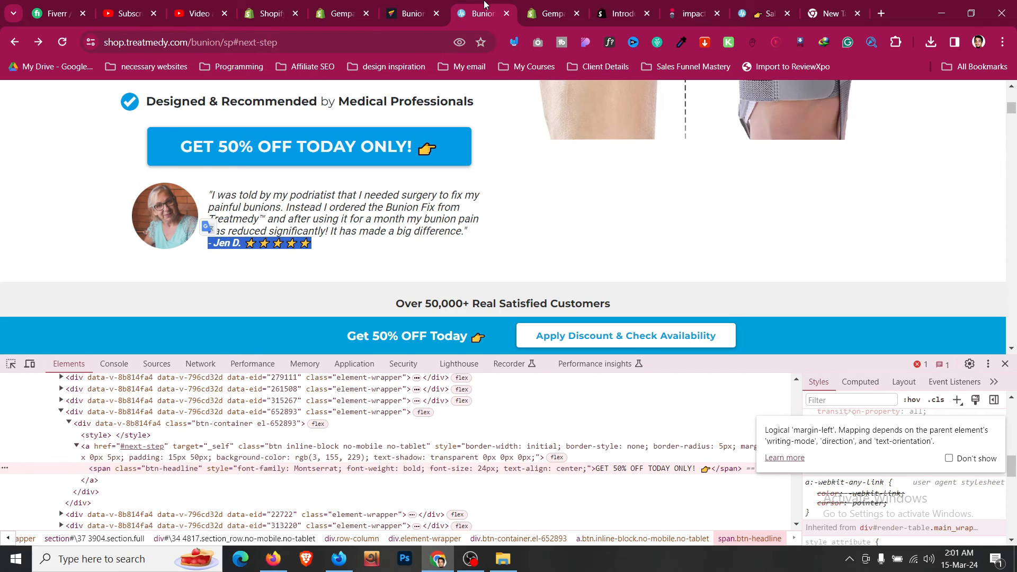
{"action": "left_click", "coordinate": [430, 4]}
{"action": "left_click", "coordinate": [405, 354]}
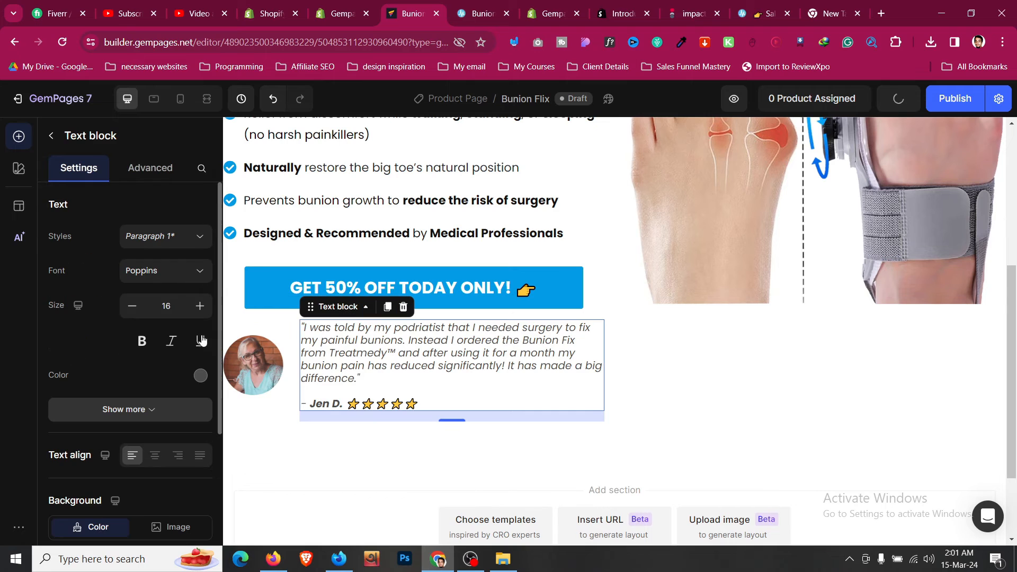
{"action": "left_click", "coordinate": [132, 307]}
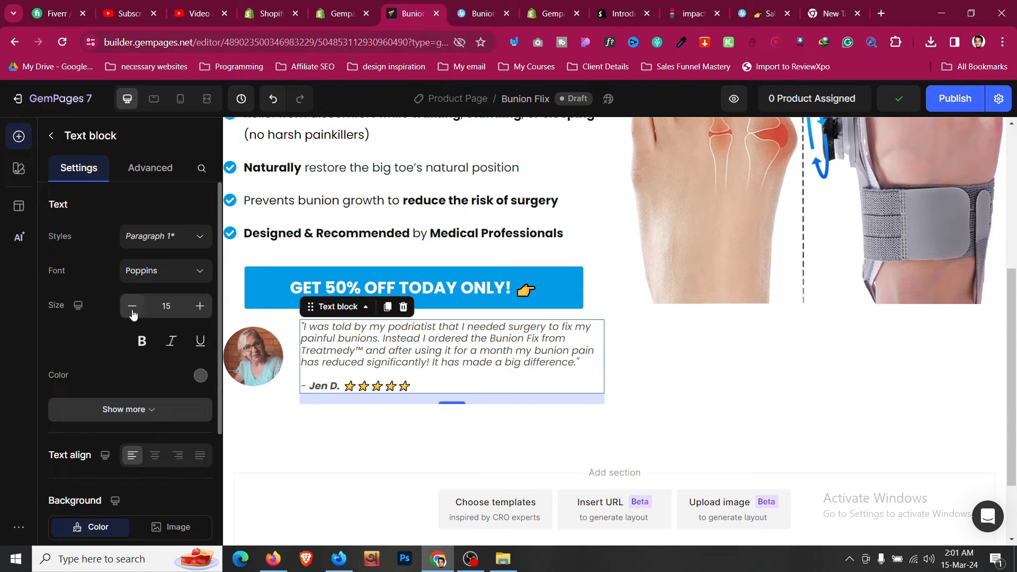
- Give the testimonial row 8px top spacing and 0 bottom spacing
{"action": "left_click", "coordinate": [274, 393]}
{"action": "left_click", "coordinate": [488, 4]}
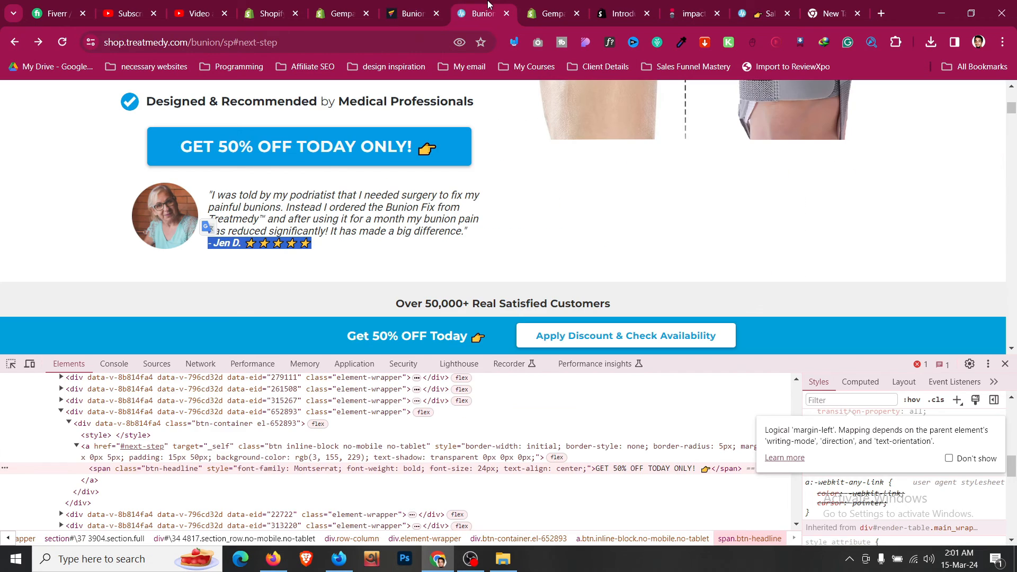
{"action": "left_click", "coordinate": [426, 5]}
{"action": "left_click", "coordinate": [177, 172]}
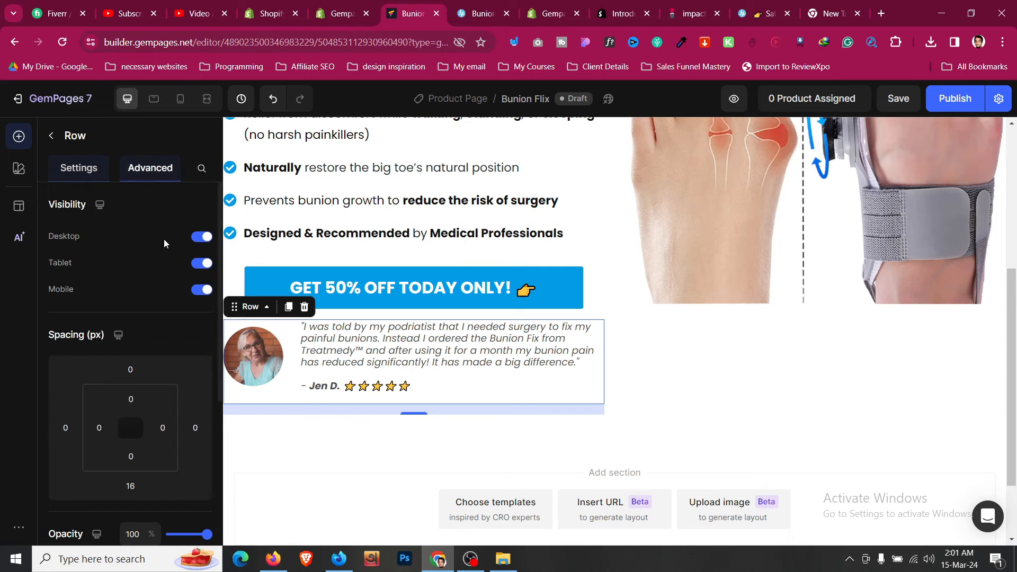
{"action": "scroll", "coordinate": [159, 243], "scroll_direction": "down", "scroll_amount": 3}
{"action": "left_click", "coordinate": [131, 238]}
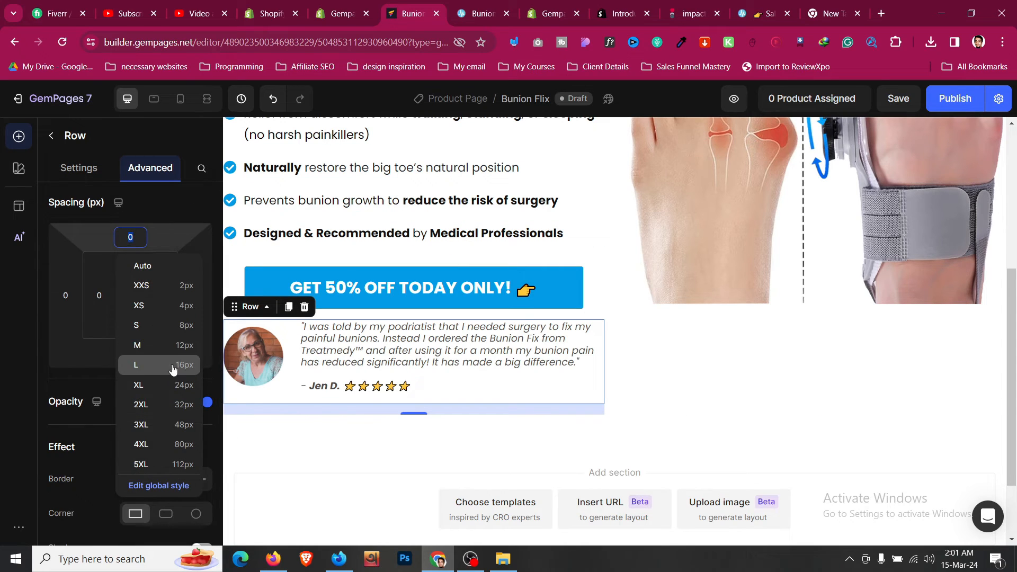
{"action": "left_click", "coordinate": [173, 345]}
{"action": "left_click", "coordinate": [132, 354]}
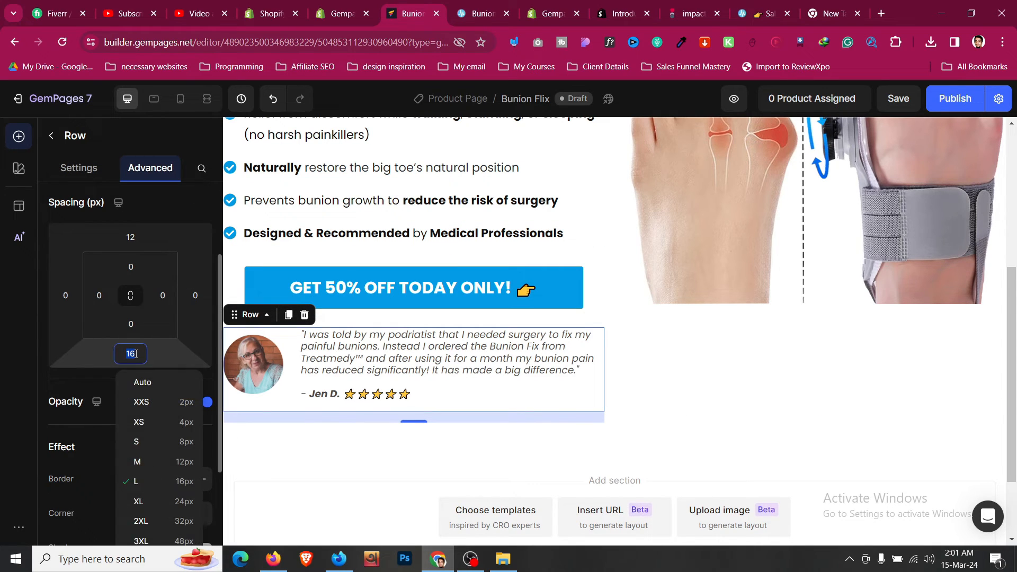
{"action": "type", "text": "0"}
{"action": "left_click", "coordinate": [131, 237]}
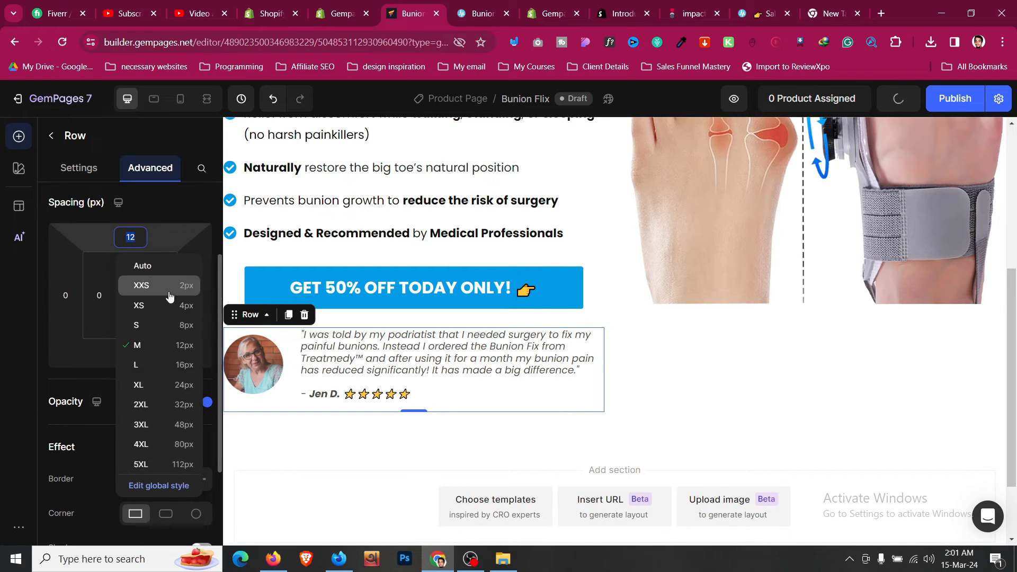
{"action": "left_click", "coordinate": [189, 333]}
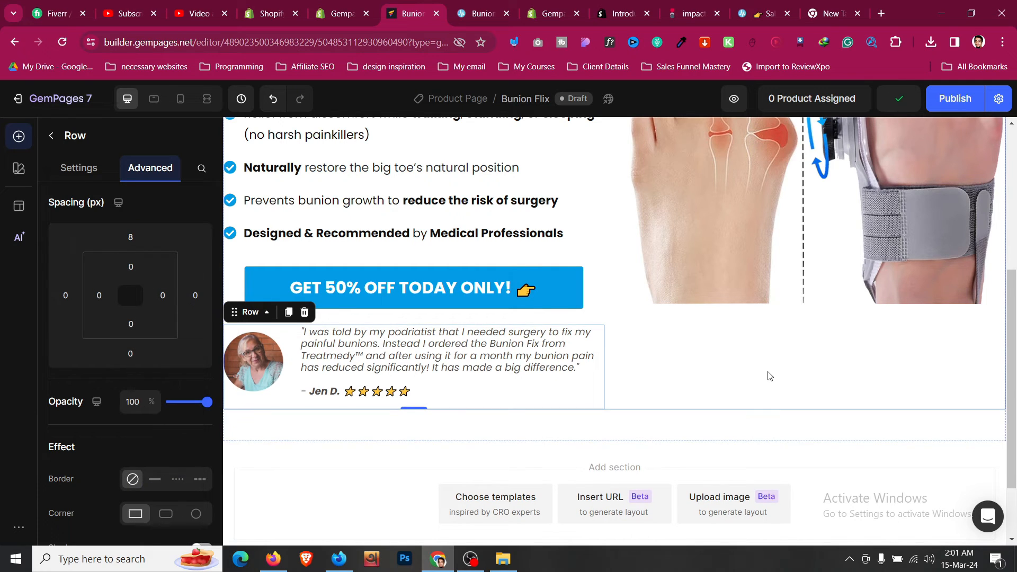
- Select the hero row, then go to the reference page and close its developer tools
{"action": "left_click", "coordinate": [769, 375]}
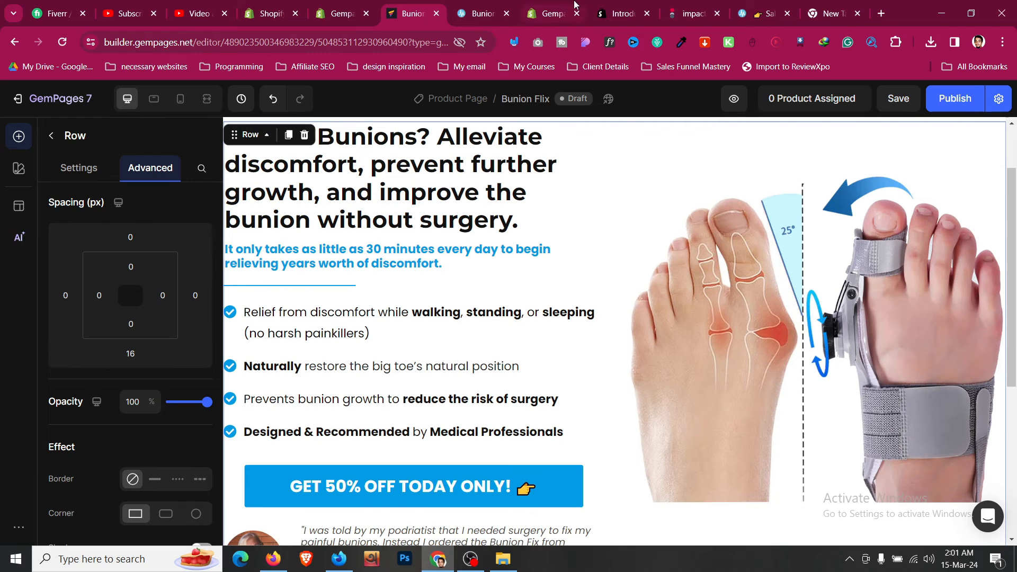
{"action": "key", "text": "ctrl+Tab"}
{"action": "left_click", "coordinate": [1005, 364]}
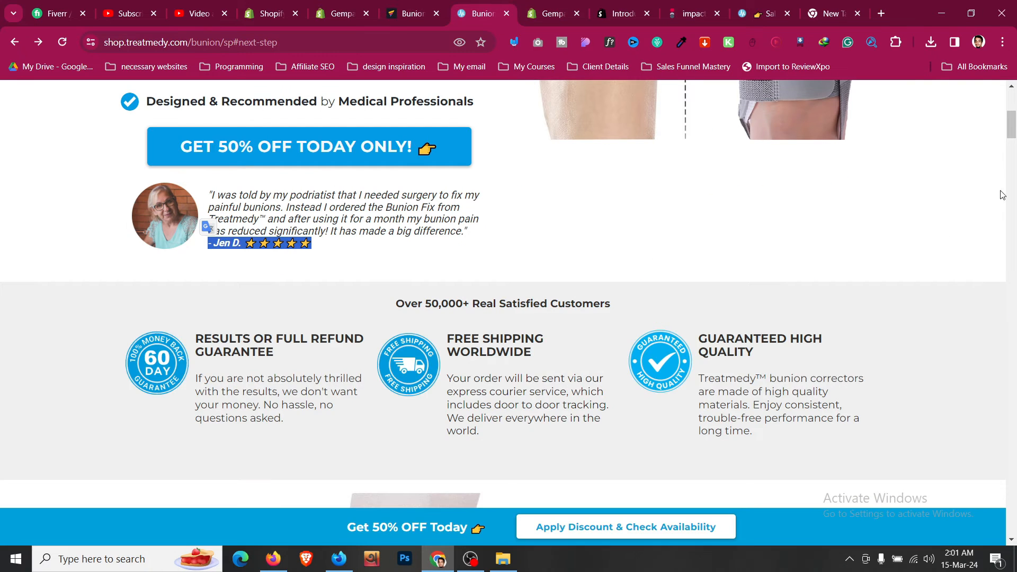
- Preview the reference page at a narrow browser width, then review the mobile layout in the editor
{"action": "left_click", "coordinate": [970, 13]}
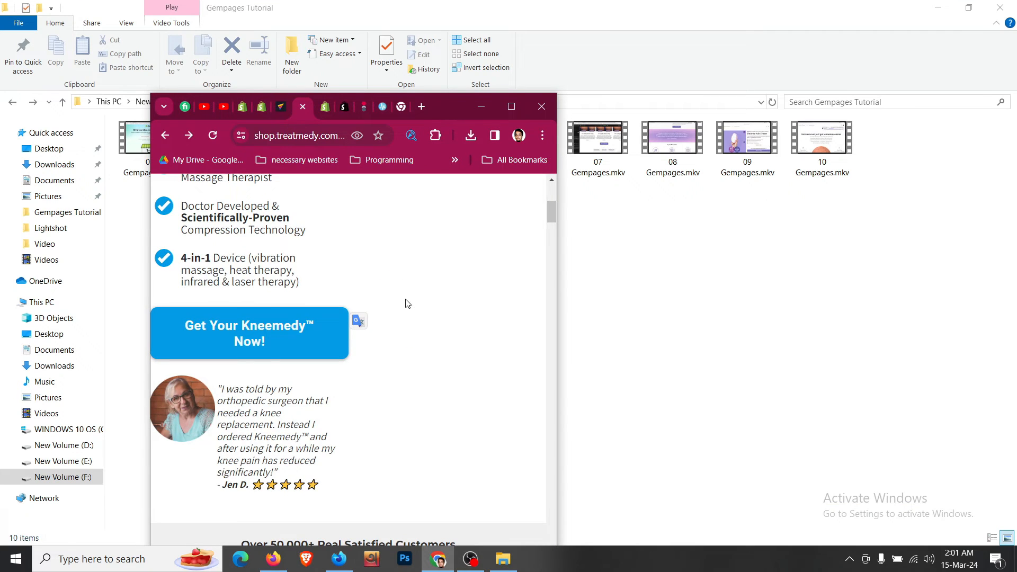
{"action": "scroll", "coordinate": [409, 305], "scroll_direction": "up", "scroll_amount": 5}
{"action": "scroll", "coordinate": [416, 316], "scroll_direction": "down", "scroll_amount": 14}
{"action": "scroll", "coordinate": [418, 318], "scroll_direction": "up", "scroll_amount": 4}
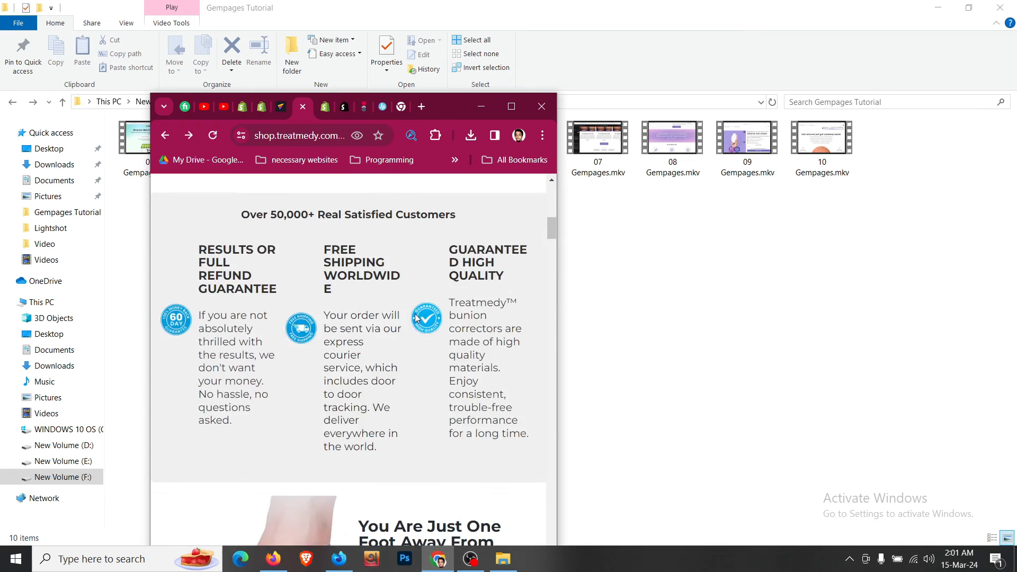
{"action": "scroll", "coordinate": [416, 318], "scroll_direction": "up", "scroll_amount": 5}
{"action": "left_click", "coordinate": [511, 107]}
{"action": "left_click", "coordinate": [394, 6]}
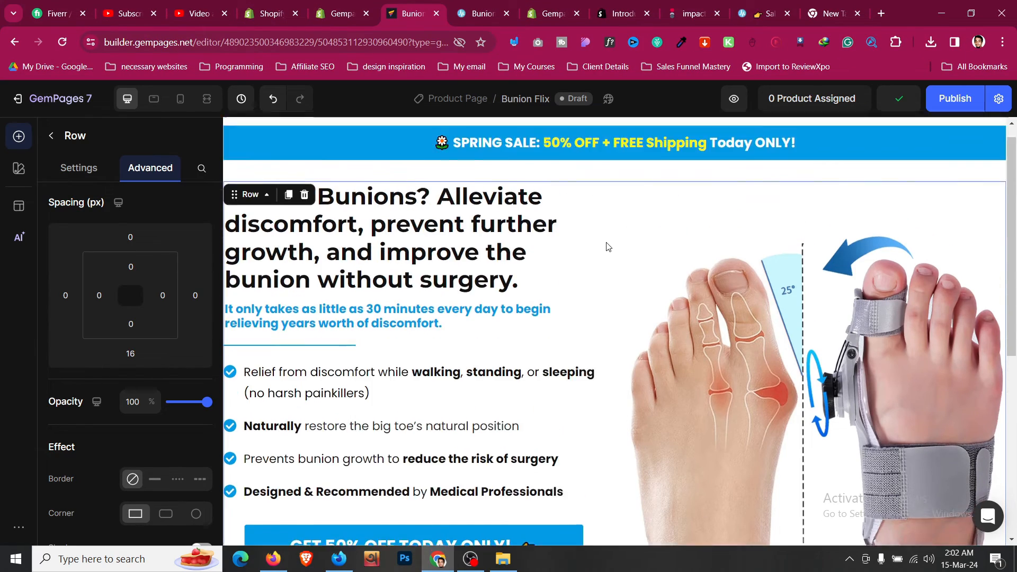
{"action": "scroll", "coordinate": [608, 247], "scroll_direction": "down", "scroll_amount": 4}
{"action": "scroll", "coordinate": [726, 305], "scroll_direction": "up", "scroll_amount": 4}
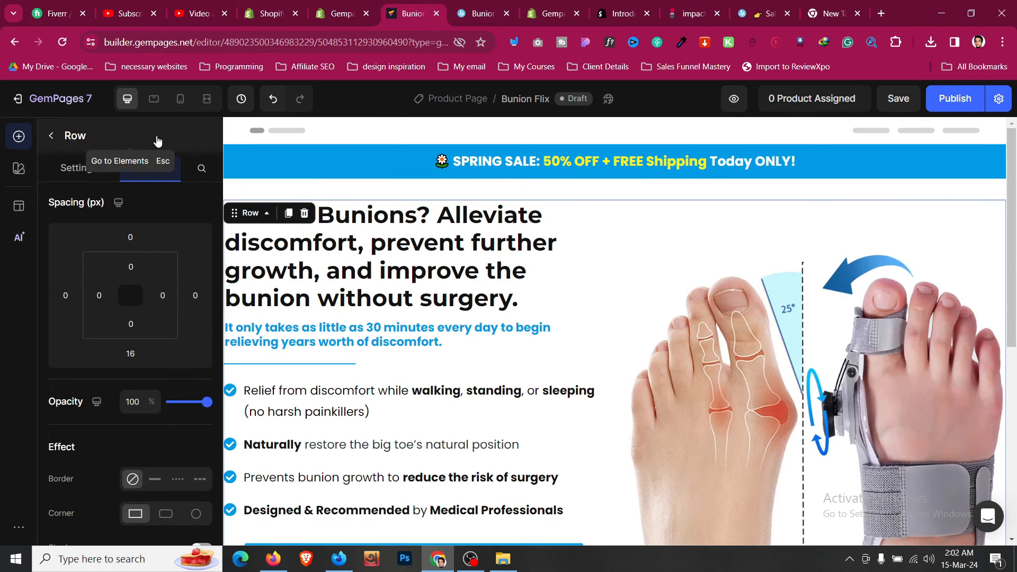
{"action": "scroll", "coordinate": [594, 236], "scroll_direction": "down", "scroll_amount": 5}
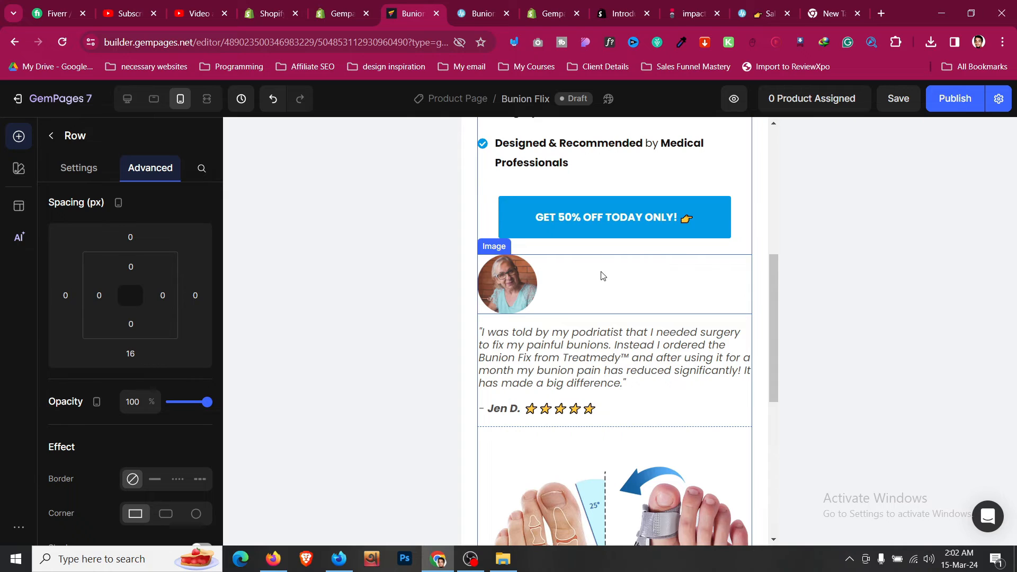
{"action": "scroll", "coordinate": [602, 276], "scroll_direction": "up", "scroll_amount": 3}
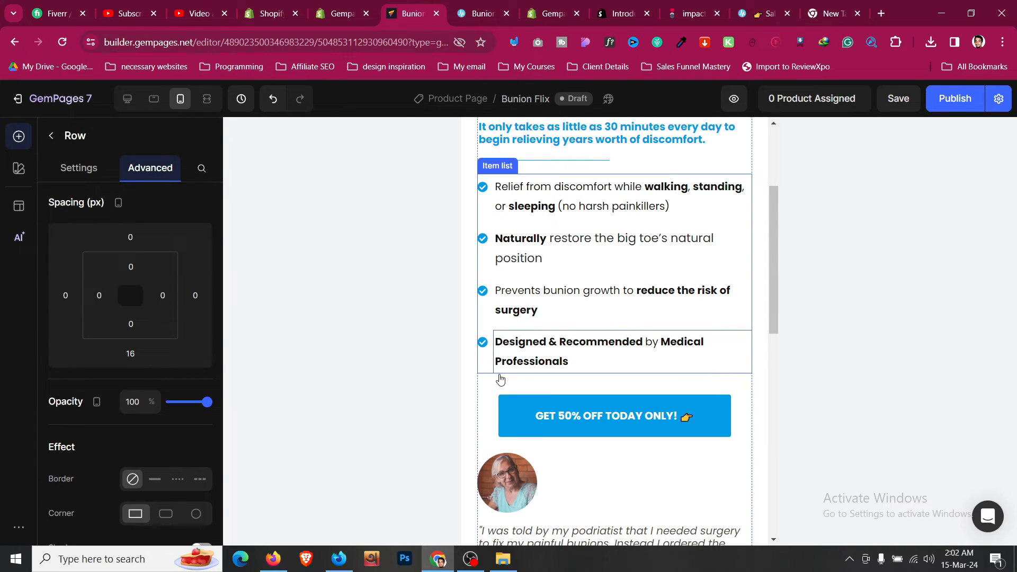
- Set the benefits list's item gap to 5 in the mobile layout
{"action": "left_click", "coordinate": [482, 373]}
{"action": "scroll", "coordinate": [141, 364], "scroll_direction": "down", "scroll_amount": 8}
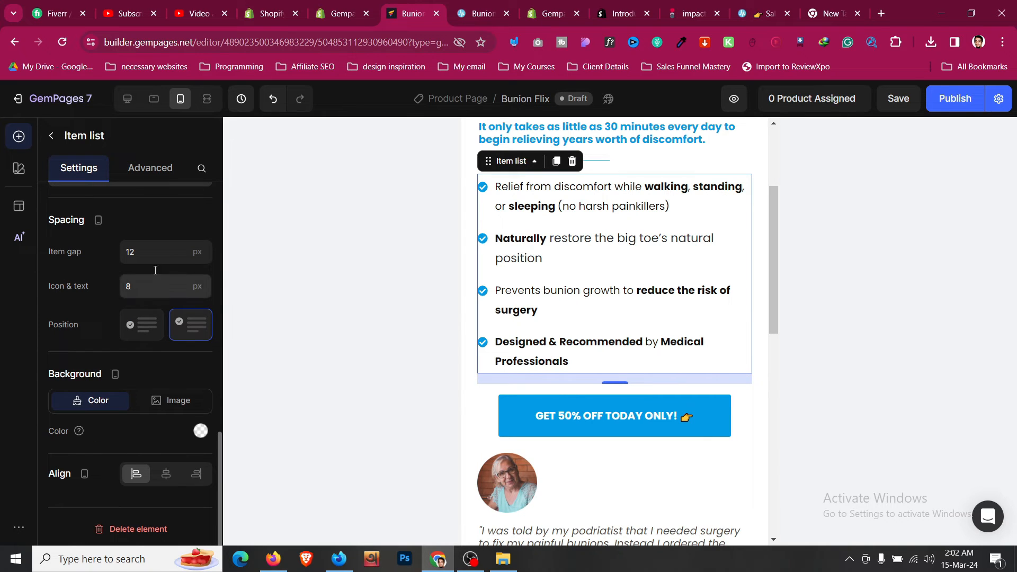
{"action": "left_click", "coordinate": [157, 258]}
{"action": "key", "text": "BackSpace"}
{"action": "key", "text": "BackSpace"}
{"action": "type", "text": "6"}
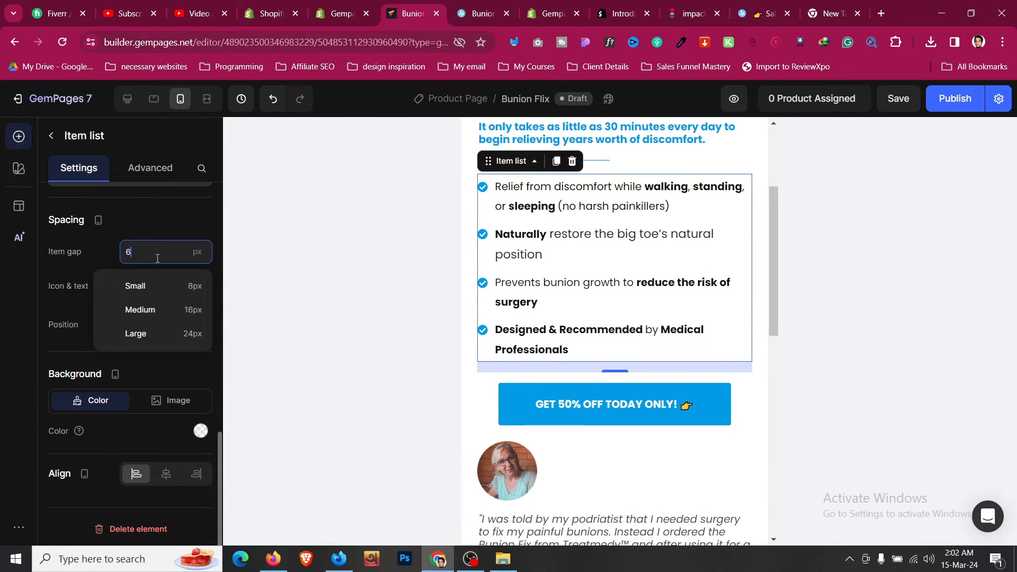
{"action": "key", "text": "BackSpace"}
{"action": "type", "text": "5"}
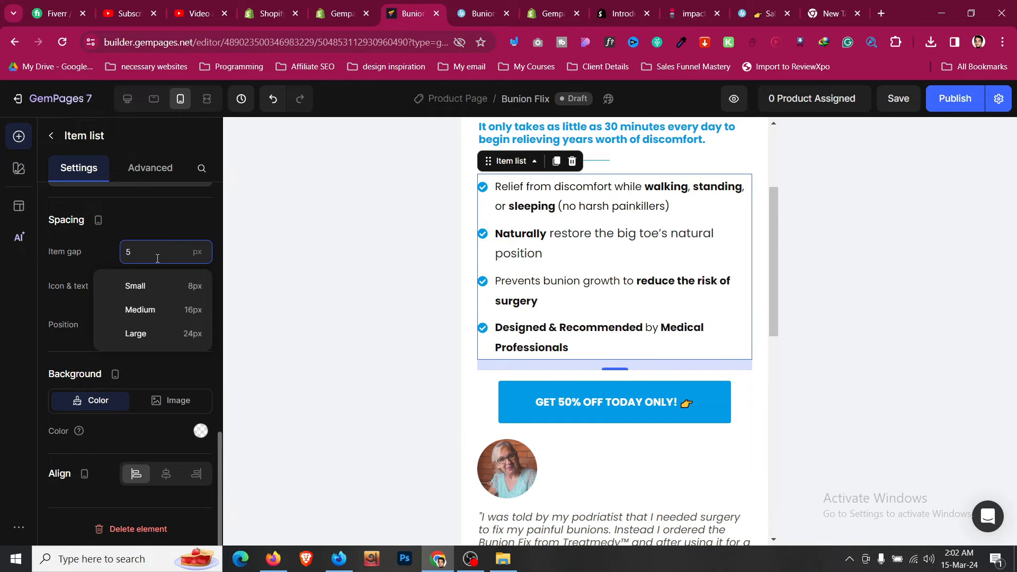
{"action": "key", "text": "Down"}
{"action": "key", "text": "Down"}
{"action": "key", "text": "Down"}
{"action": "key", "text": "Up"}
{"action": "key", "text": "Up"}
{"action": "key", "text": "Up"}
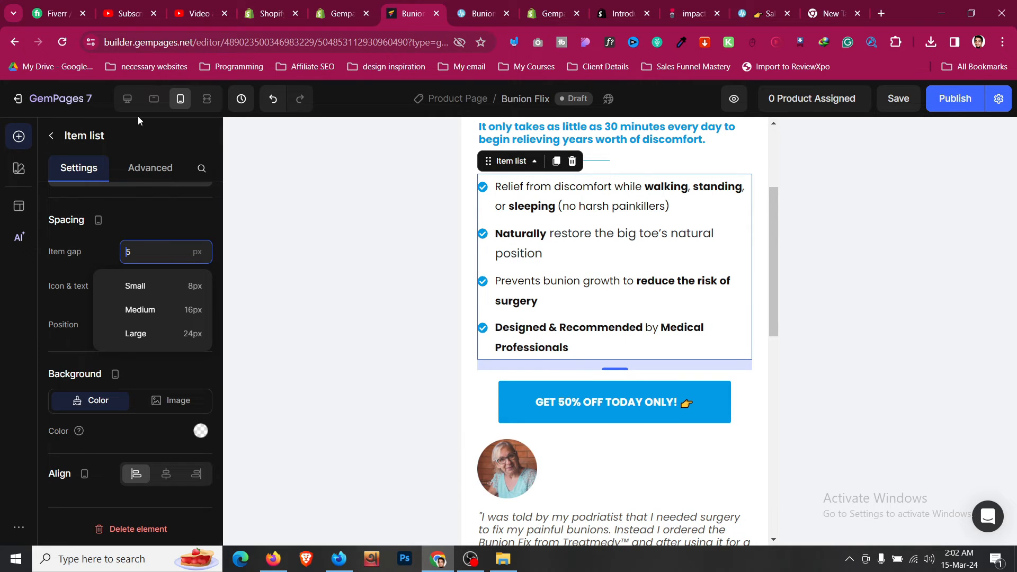
- Apply the same 5 item gap to the list in the desktop and tablet layouts
{"action": "left_click", "coordinate": [127, 98]}
{"action": "left_click", "coordinate": [144, 254]}
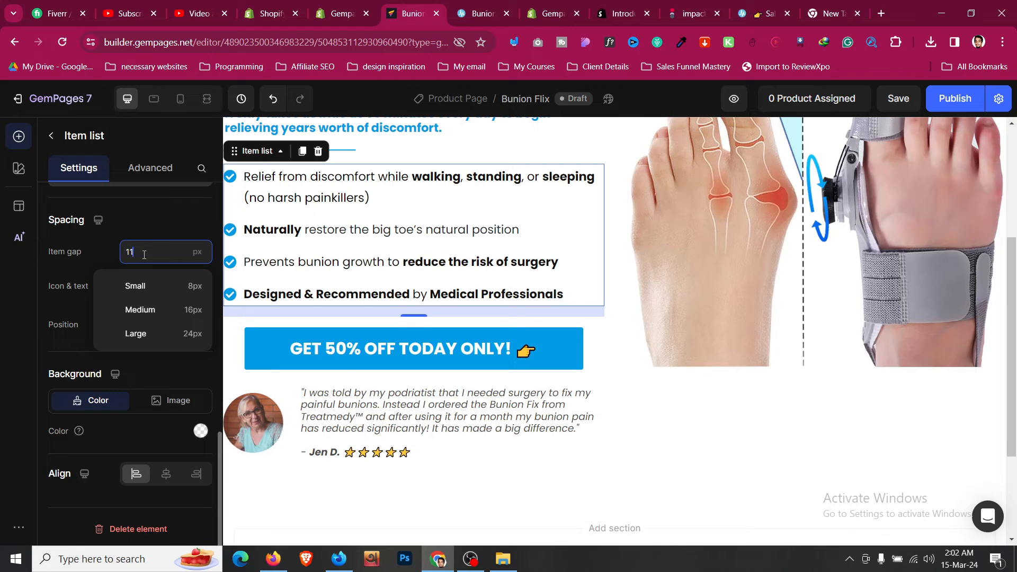
{"action": "key", "text": "BackSpace"}
{"action": "key", "text": "BackSpace"}
{"action": "type", "text": "5"}
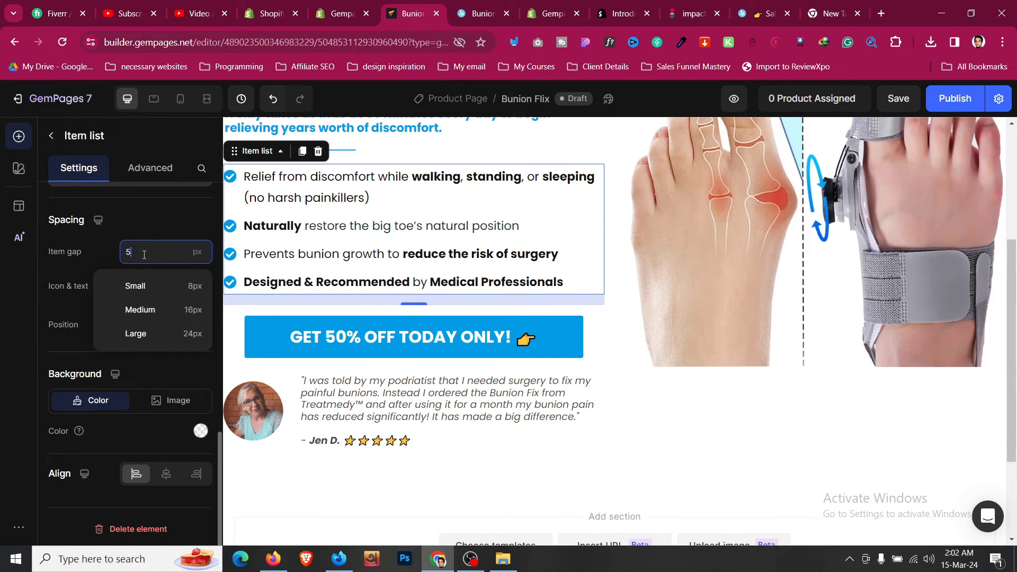
{"action": "left_click", "coordinate": [154, 98]}
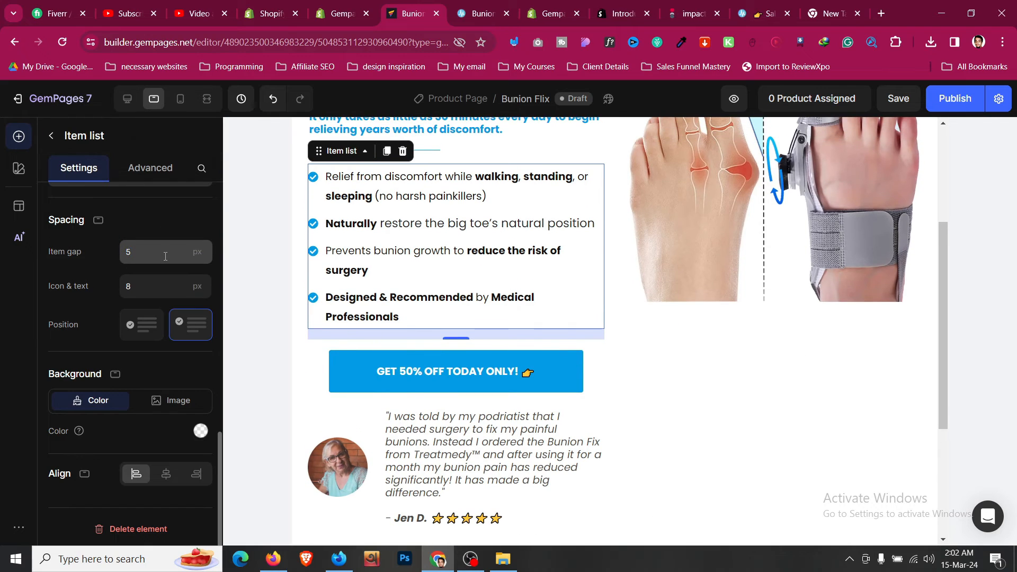
{"action": "left_click", "coordinate": [165, 257]}
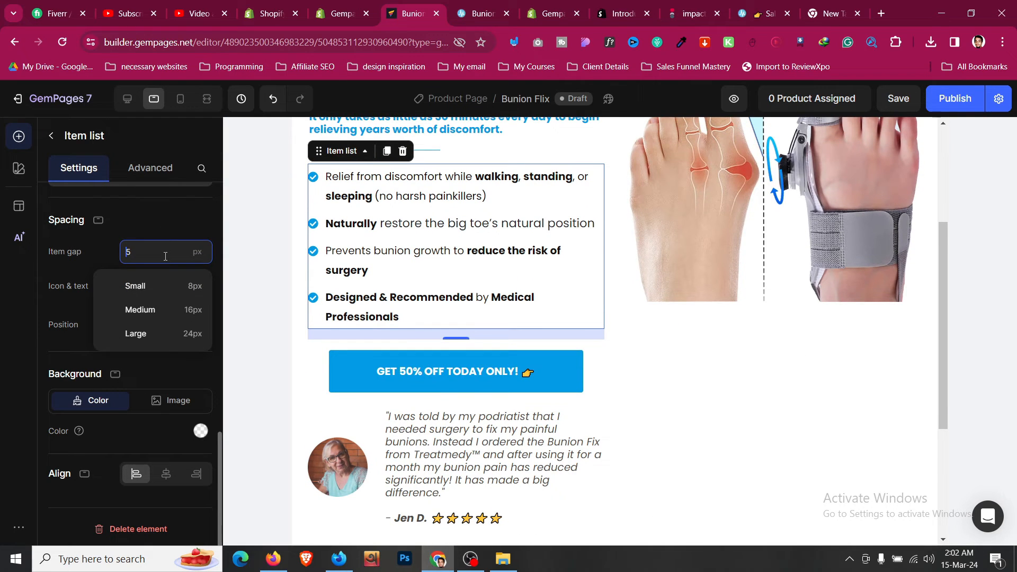
- Set the GET 50% OFF button's left and right margins to 0
{"action": "scroll", "coordinate": [639, 366], "scroll_direction": "down", "scroll_amount": 1}
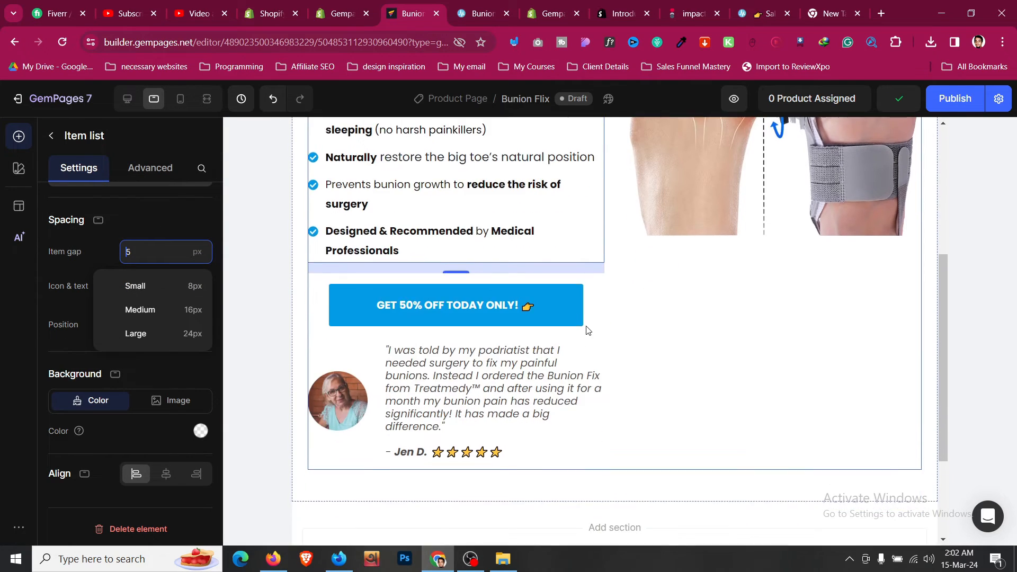
{"action": "left_click", "coordinate": [455, 305]}
{"action": "left_click", "coordinate": [150, 168]}
{"action": "scroll", "coordinate": [133, 264], "scroll_direction": "down", "scroll_amount": 3}
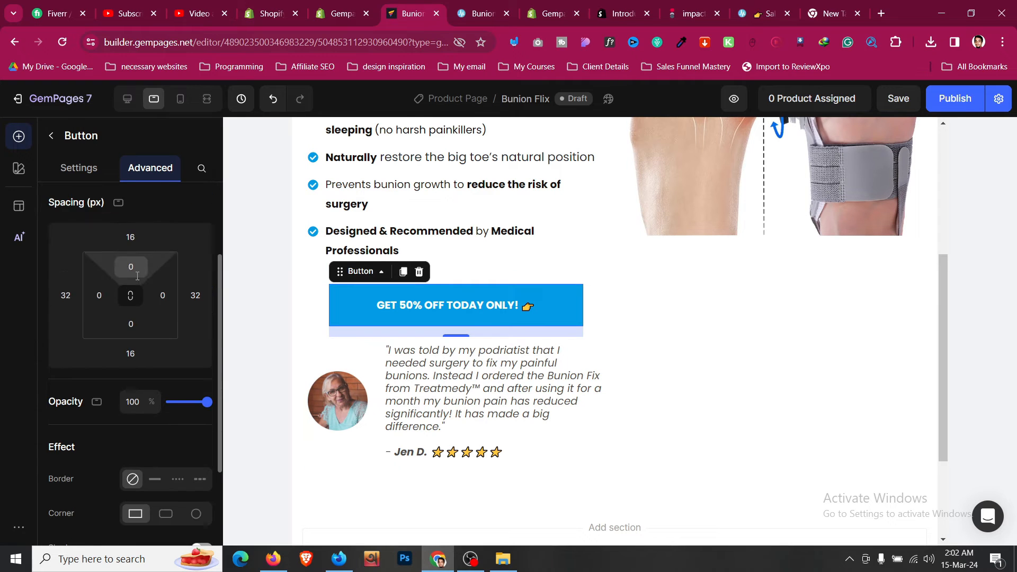
{"action": "left_click", "coordinate": [75, 290]}
{"action": "type", "text": "0"}
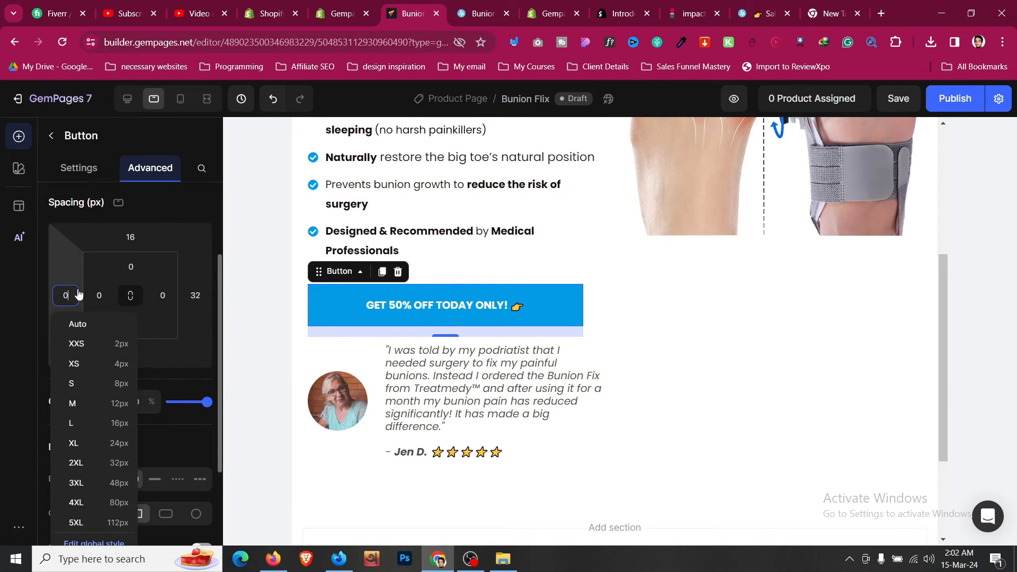
{"action": "left_click", "coordinate": [196, 295]}
{"action": "type", "text": "0"}
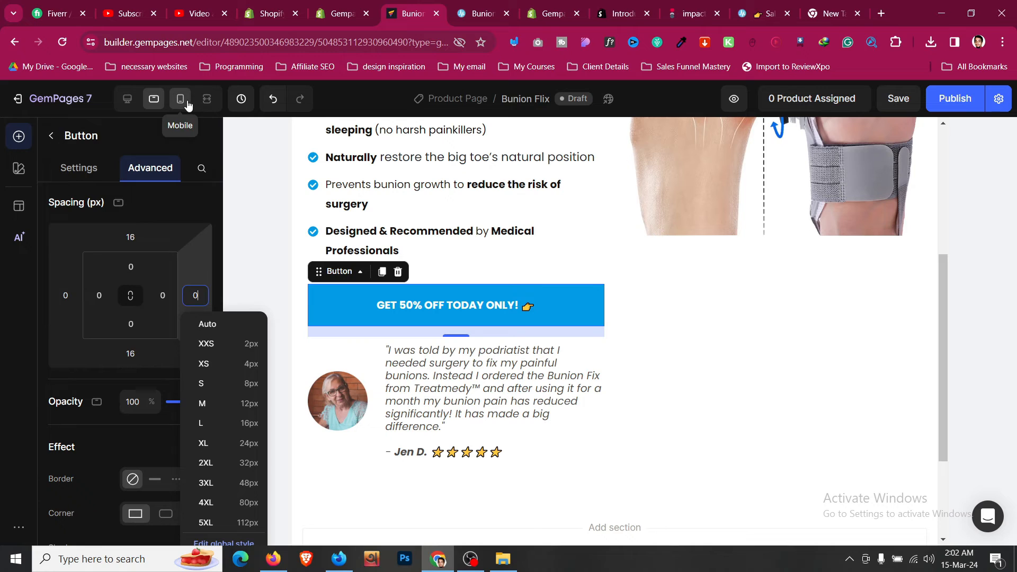
- In the mobile layout, increase the button's text size to 20
{"action": "left_click", "coordinate": [180, 99]}
{"action": "scroll", "coordinate": [572, 275], "scroll_direction": "up", "scroll_amount": 3}
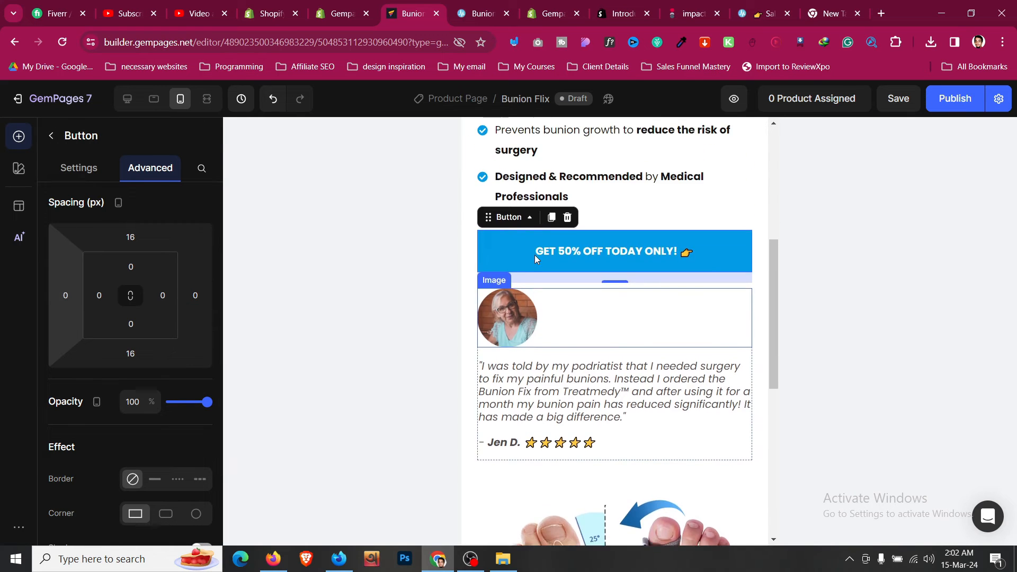
{"action": "left_click", "coordinate": [78, 168]}
{"action": "scroll", "coordinate": [119, 289], "scroll_direction": "down", "scroll_amount": 2}
{"action": "scroll", "coordinate": [118, 289], "scroll_direction": "down", "scroll_amount": 5}
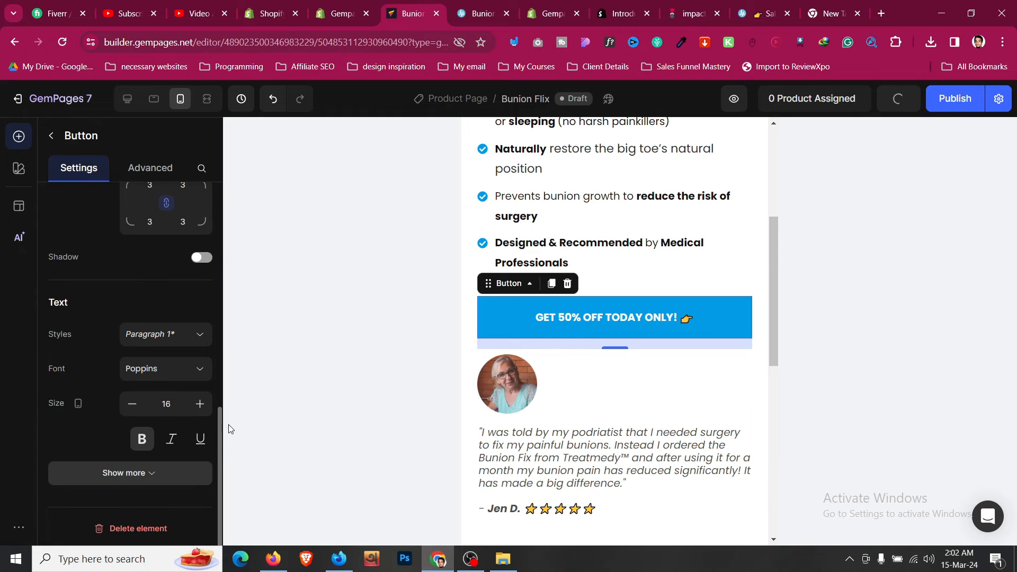
{"action": "left_click", "coordinate": [208, 409]}
{"action": "left_click", "coordinate": [209, 411]}
{"action": "left_click", "coordinate": [208, 411]}
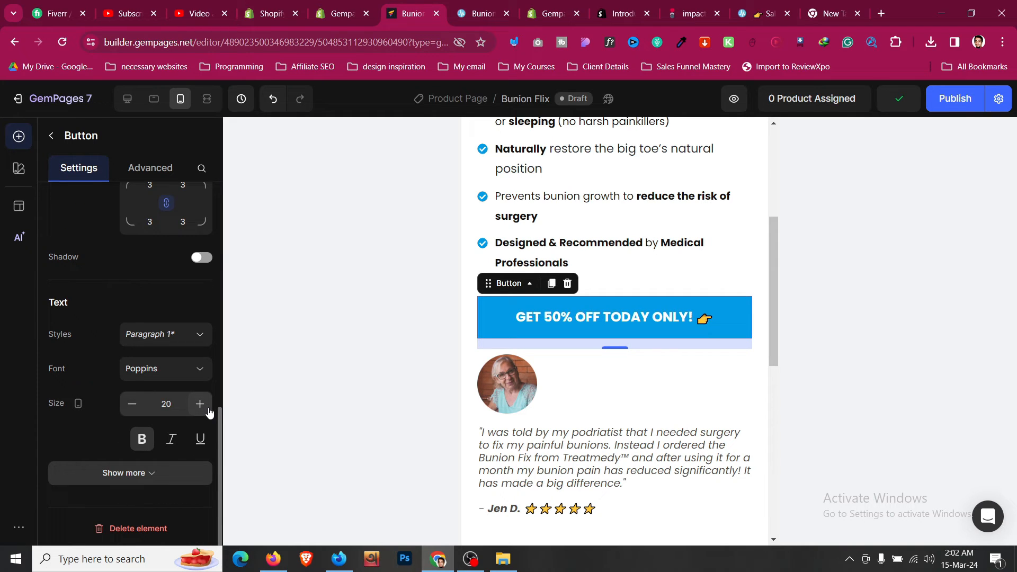
- Make the photo's parent row two fit-to-content columns and set the quote text to 15
{"action": "right_click", "coordinate": [578, 374]}
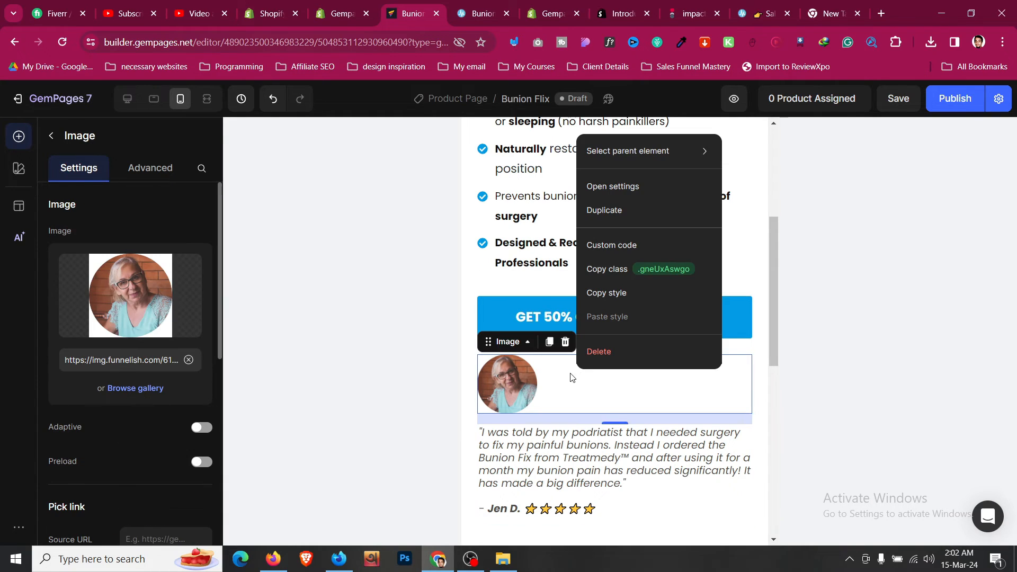
{"action": "mouse_move", "coordinate": [660, 158]}
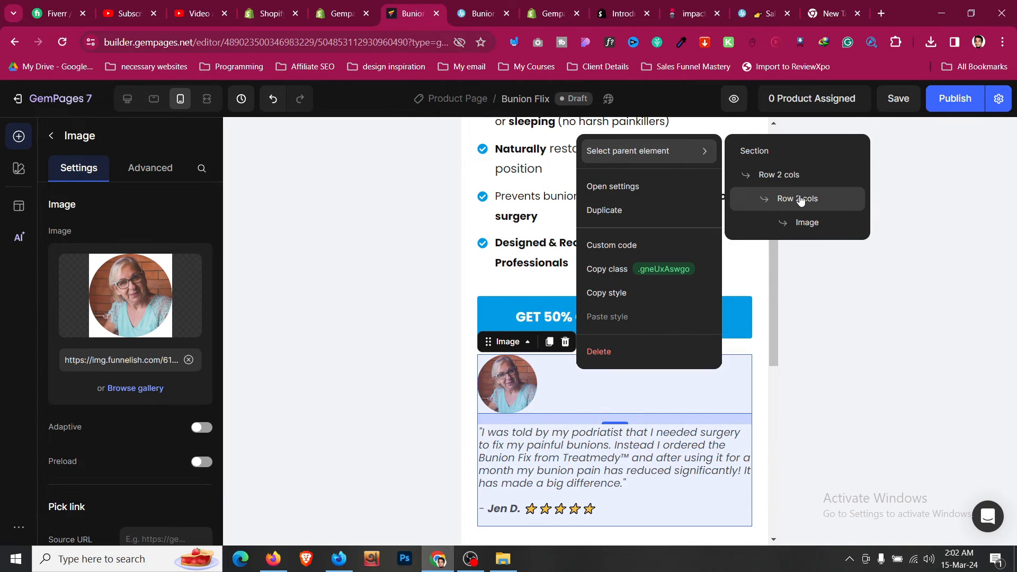
{"action": "left_click", "coordinate": [800, 200]}
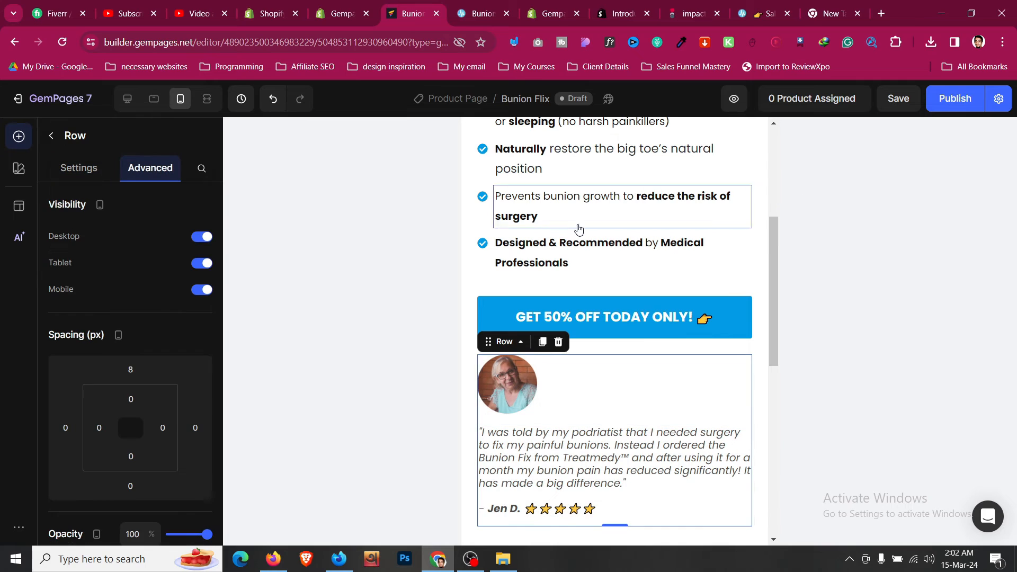
{"action": "left_click", "coordinate": [82, 176]}
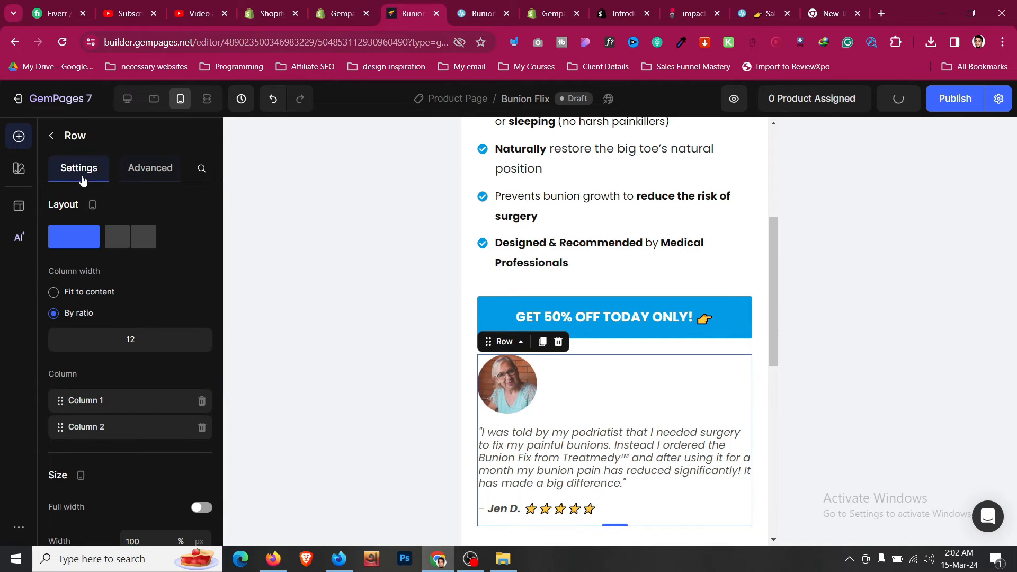
{"action": "left_click", "coordinate": [133, 239]}
{"action": "left_click", "coordinate": [104, 300]}
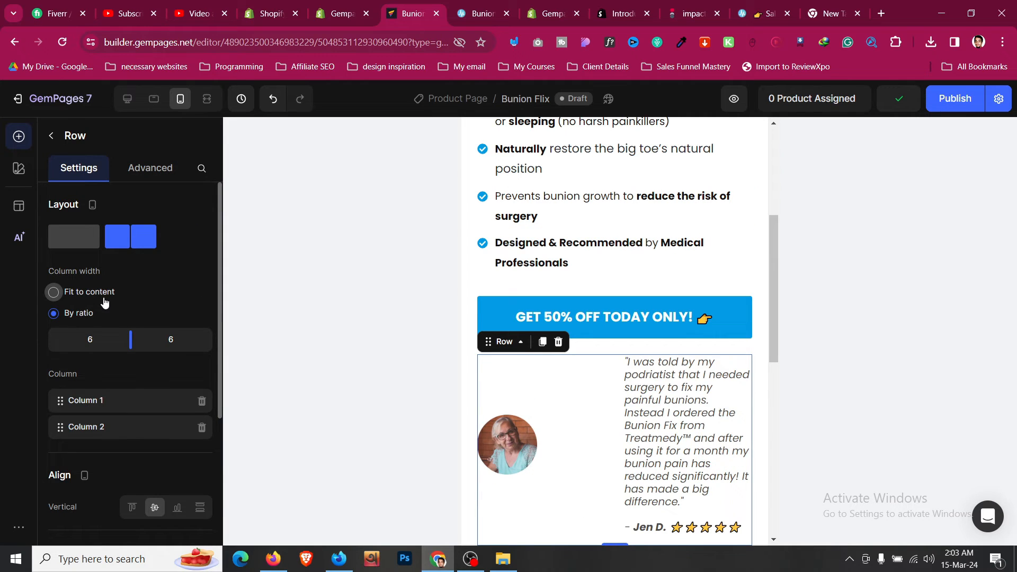
{"action": "left_click", "coordinate": [679, 385]}
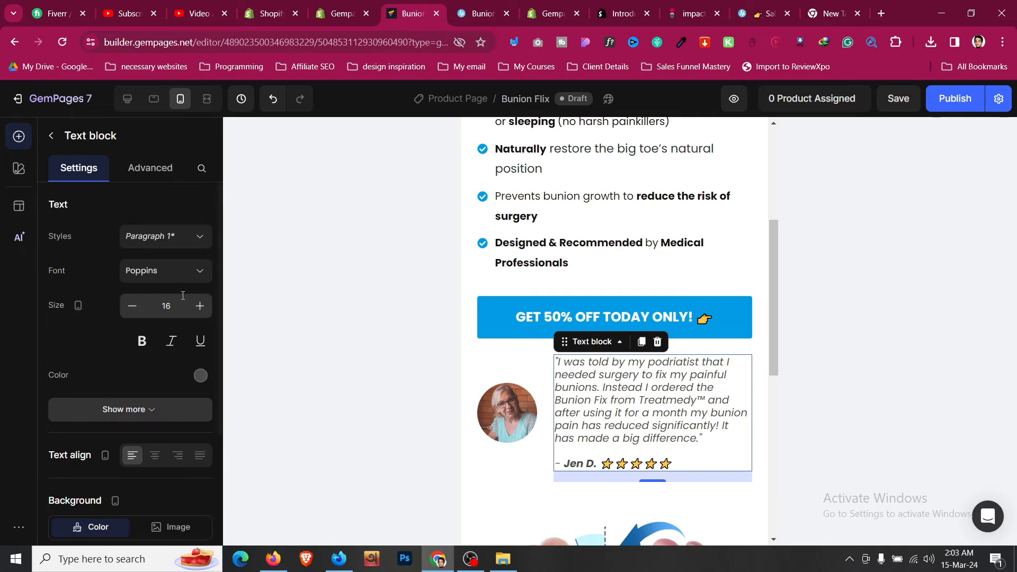
{"action": "left_click", "coordinate": [132, 312]}
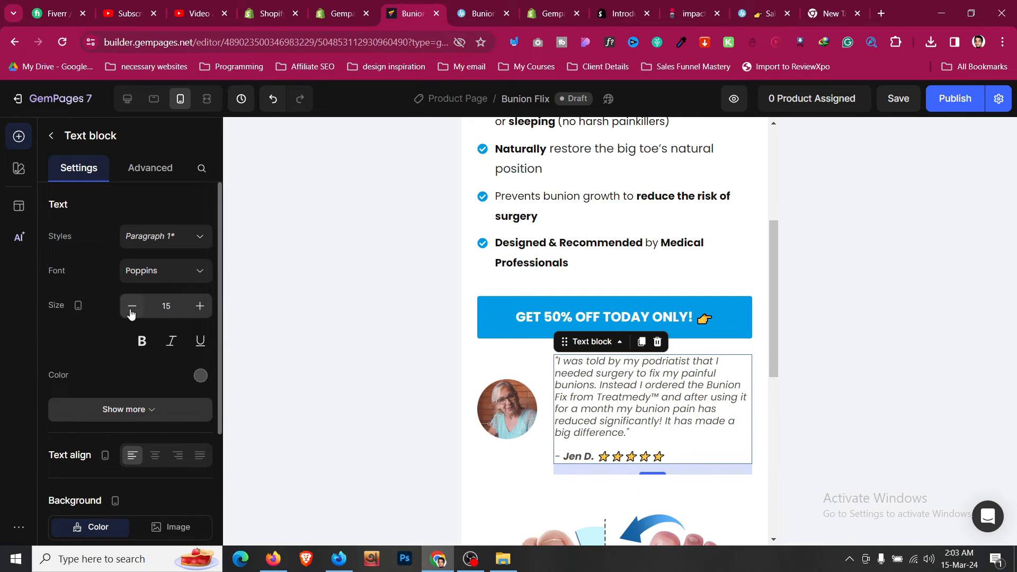
- Top-align the testimonial row's columns and set its column gap to 20
{"action": "left_click", "coordinate": [530, 465]}
{"action": "scroll", "coordinate": [213, 331], "scroll_direction": "down", "scroll_amount": 3}
{"action": "scroll", "coordinate": [213, 330], "scroll_direction": "down", "scroll_amount": 1}
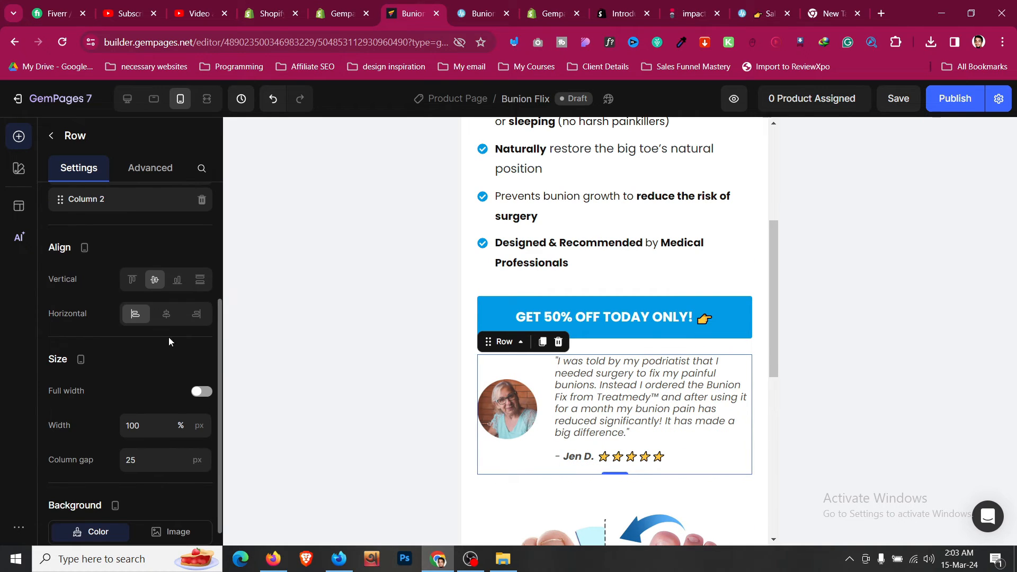
{"action": "left_click", "coordinate": [138, 284]}
{"action": "scroll", "coordinate": [555, 322], "scroll_direction": "down", "scroll_amount": 3}
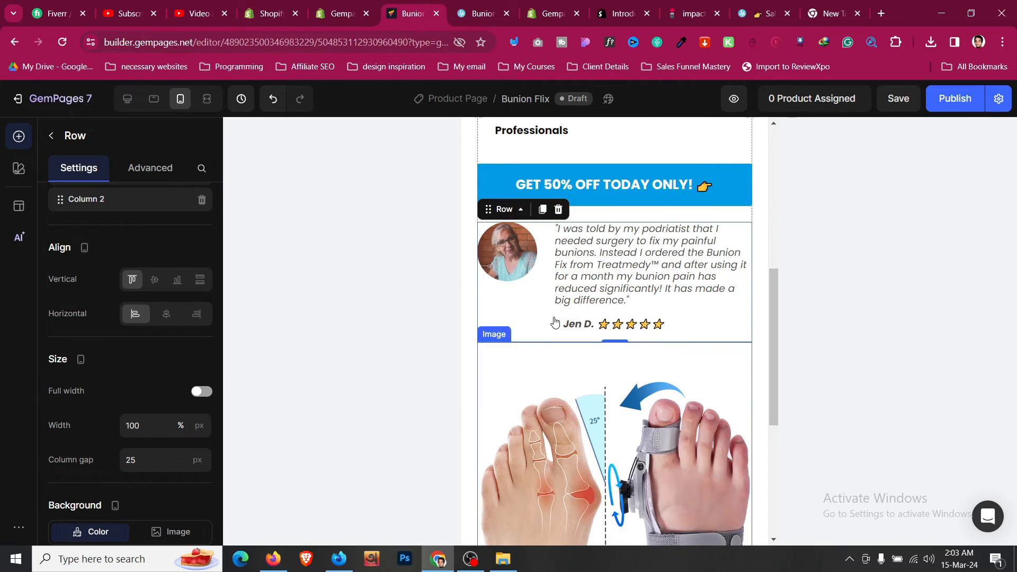
{"action": "scroll", "coordinate": [118, 389], "scroll_direction": "down", "scroll_amount": 2}
{"action": "left_click", "coordinate": [149, 376]}
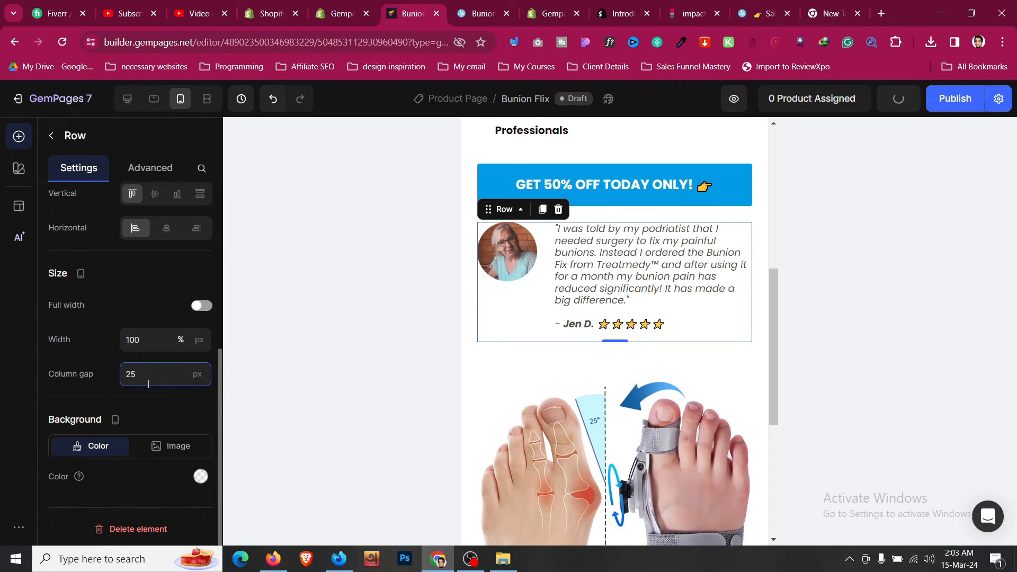
{"action": "key", "text": "BackSpace"}
{"action": "type", "text": "0"}
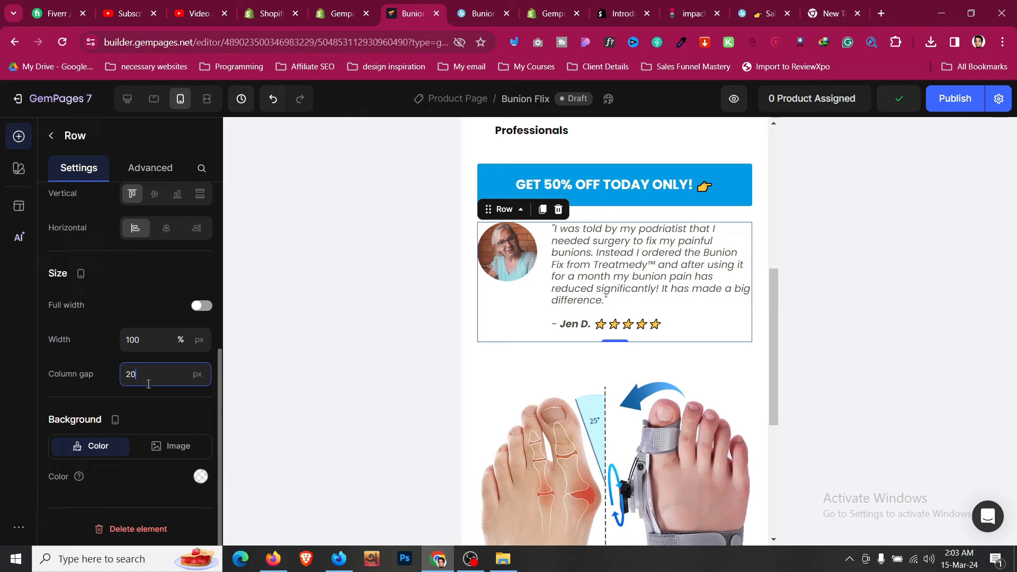
{"action": "left_click", "coordinate": [153, 99]}
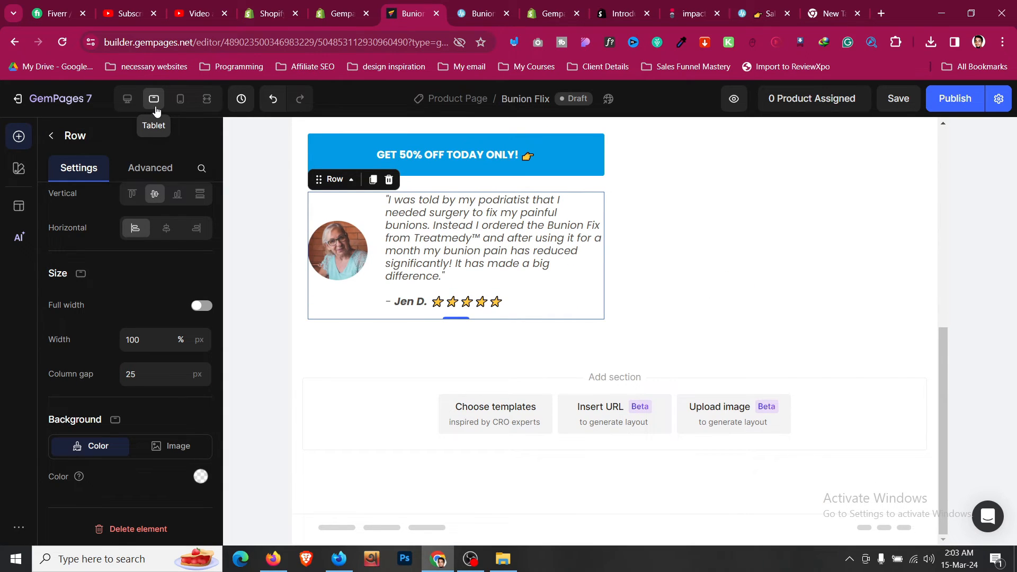
- Compare the desktop layout, return to mobile, and save the page
{"action": "left_click", "coordinate": [127, 99]}
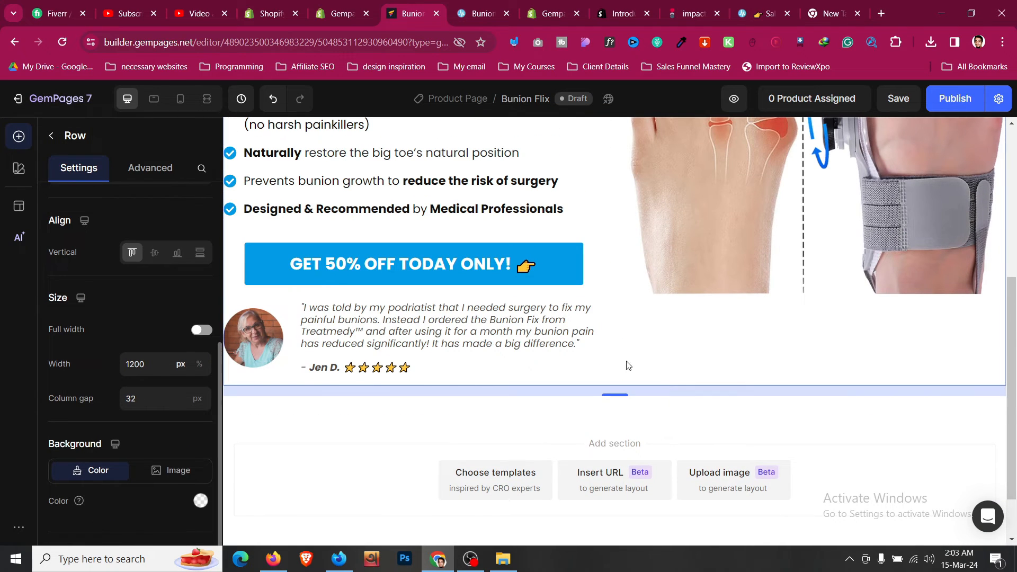
{"action": "left_click", "coordinate": [180, 99]}
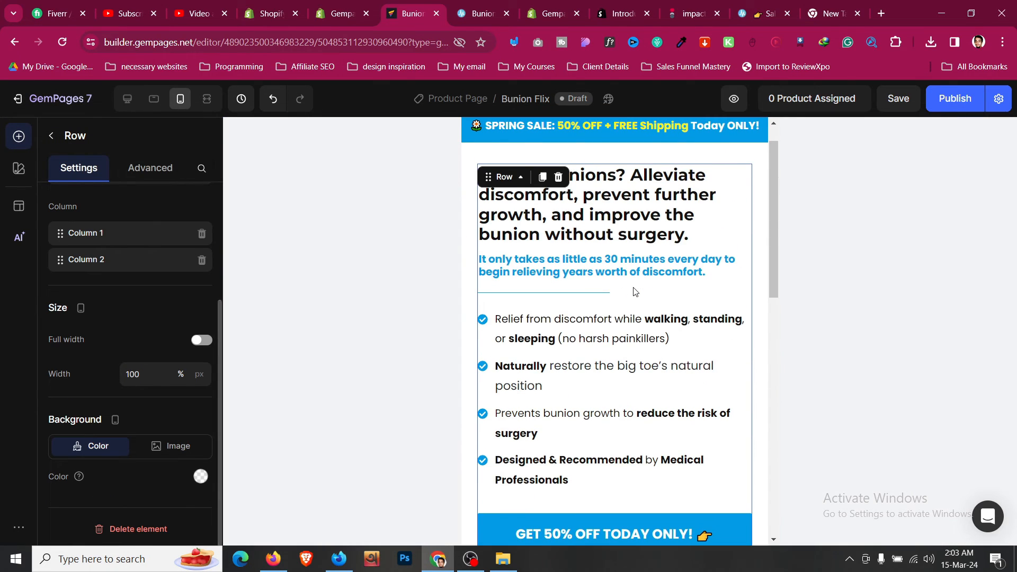
{"action": "key", "text": "ctrl+s"}
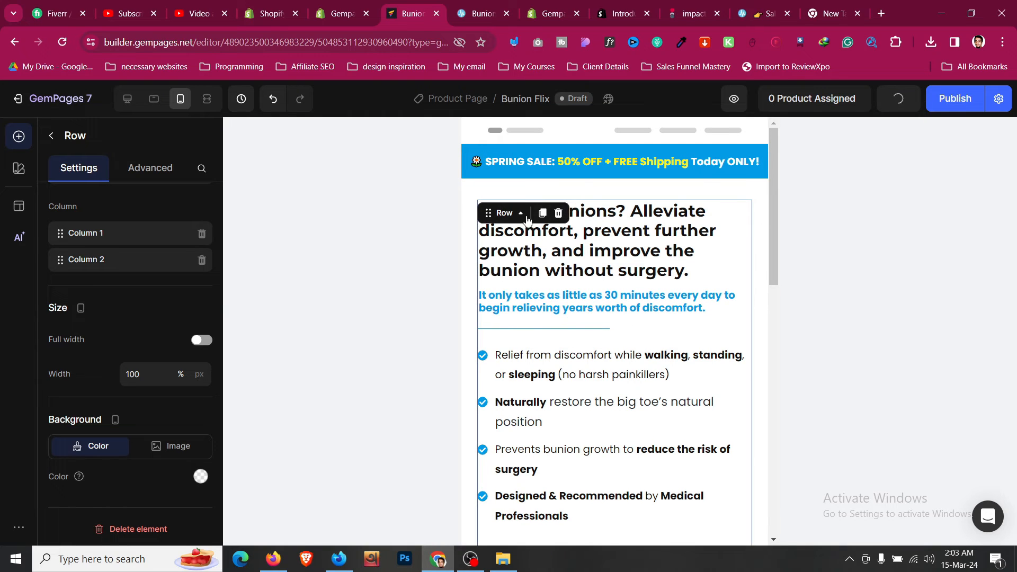
- Select the hero row and drag Column 2 above Column 1 in its column list
{"action": "left_click", "coordinate": [506, 213]}
{"action": "mouse_move", "coordinate": [556, 234]}
{"action": "left_click", "coordinate": [699, 261]}
{"action": "scroll", "coordinate": [528, 337], "scroll_direction": "down", "scroll_amount": 6}
{"action": "scroll", "coordinate": [558, 336], "scroll_direction": "up", "scroll_amount": 1}
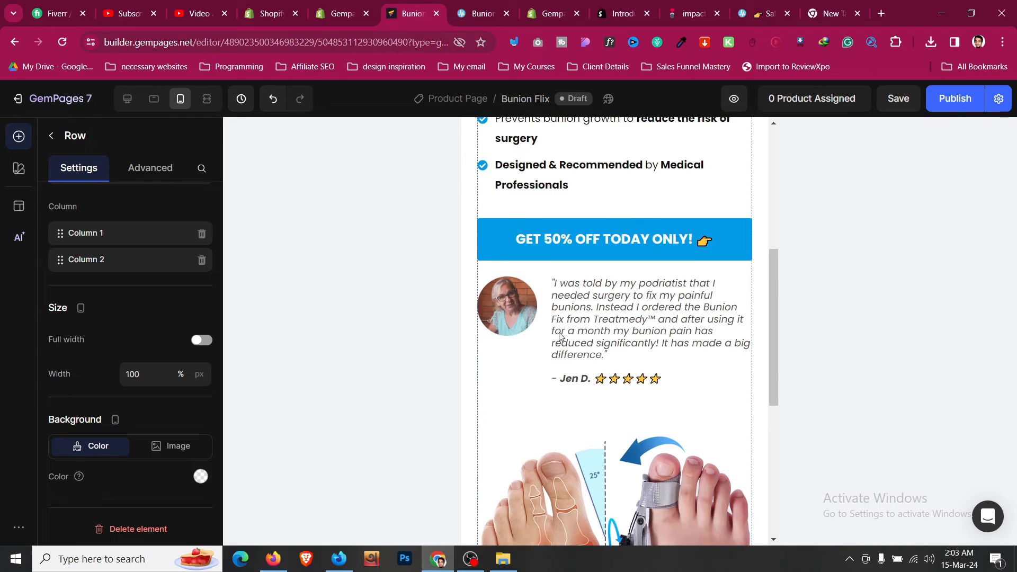
{"action": "left_click_drag", "start_coordinate": [63, 264], "coordinate": [76, 235]}
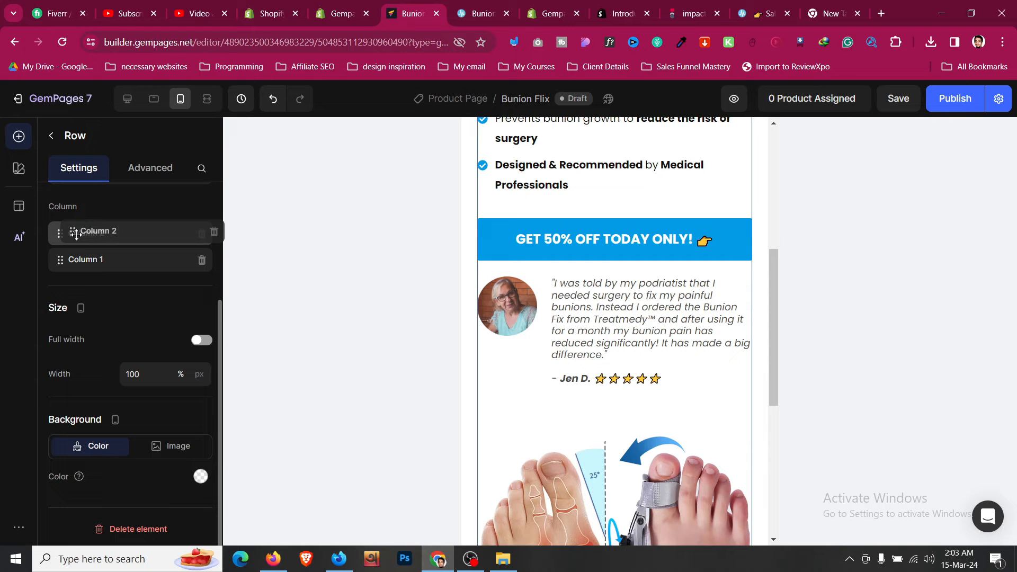
{"action": "left_click_drag", "start_coordinate": [76, 234], "coordinate": [77, 235]}
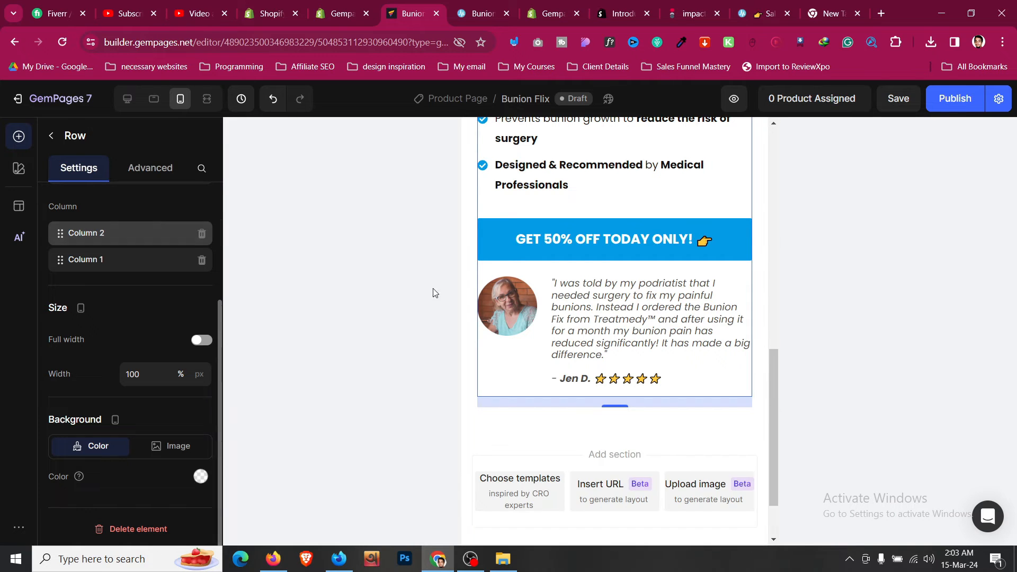
{"action": "scroll", "coordinate": [494, 294], "scroll_direction": "up", "scroll_amount": 10}
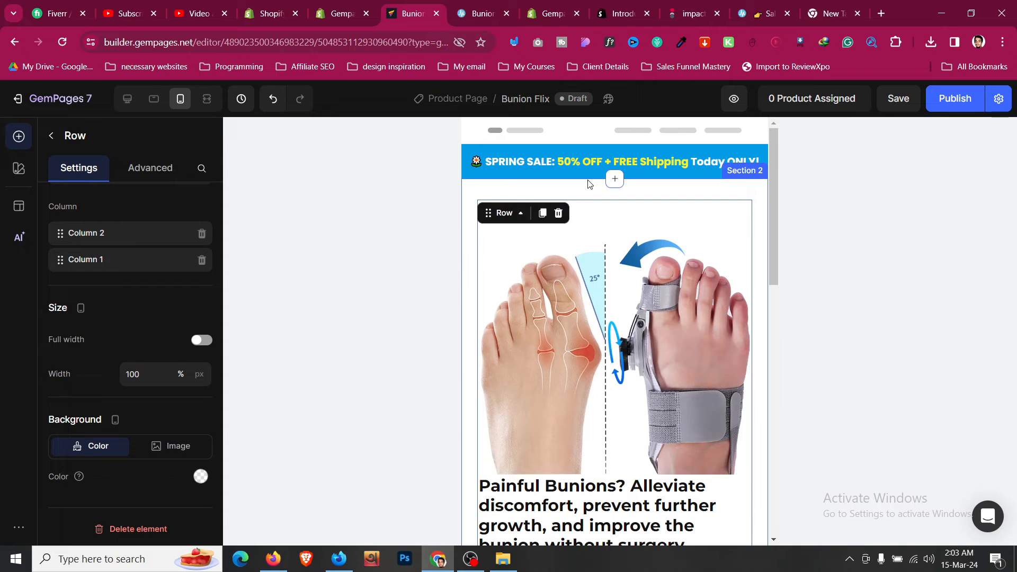
{"action": "left_click", "coordinate": [590, 186]}
{"action": "scroll", "coordinate": [588, 182], "scroll_direction": "down", "scroll_amount": 4}
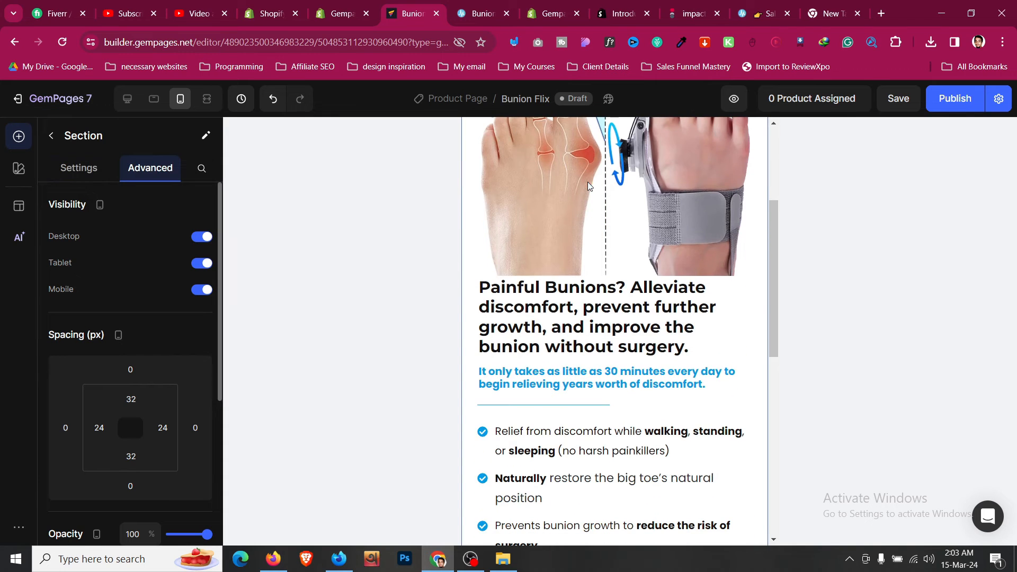
- Give the hero heading a 16 px top margin in mobile view
{"action": "left_click", "coordinate": [581, 297]}
{"action": "left_click", "coordinate": [159, 175]}
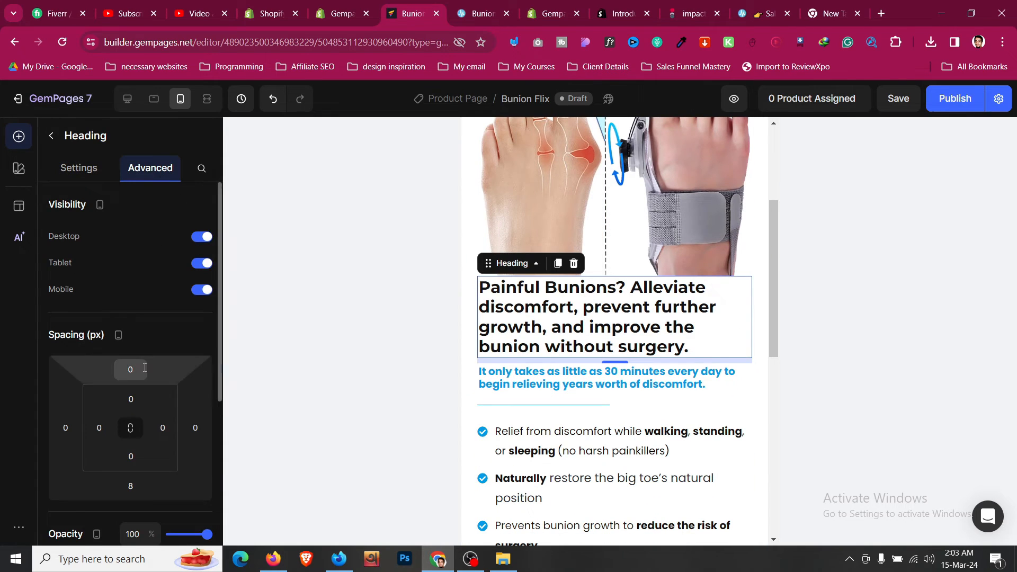
{"action": "scroll", "coordinate": [130, 339], "scroll_direction": "down", "scroll_amount": 1}
{"action": "left_click", "coordinate": [131, 302]}
{"action": "left_click", "coordinate": [168, 428]}
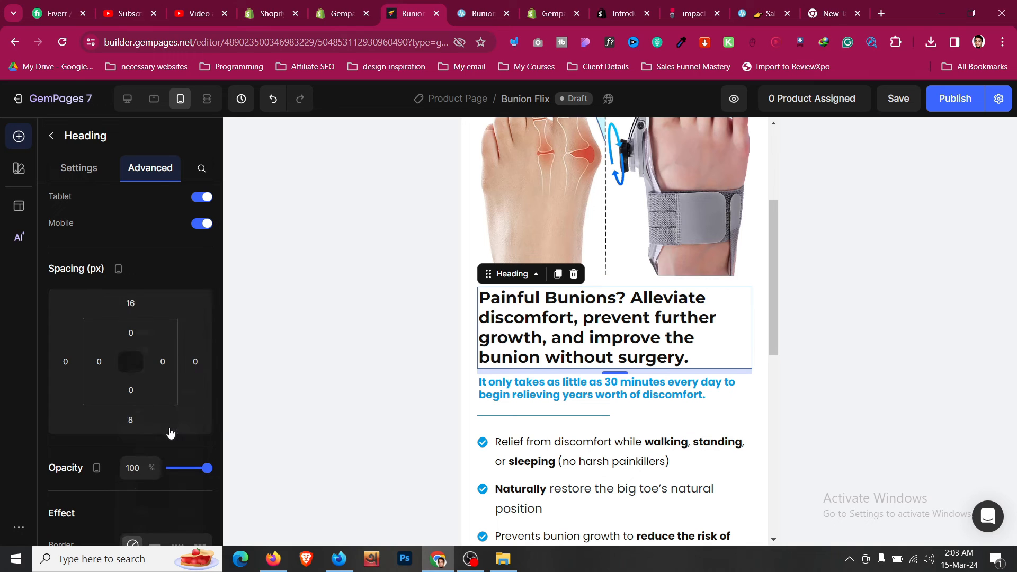
{"action": "scroll", "coordinate": [534, 318], "scroll_direction": "down", "scroll_amount": 3}
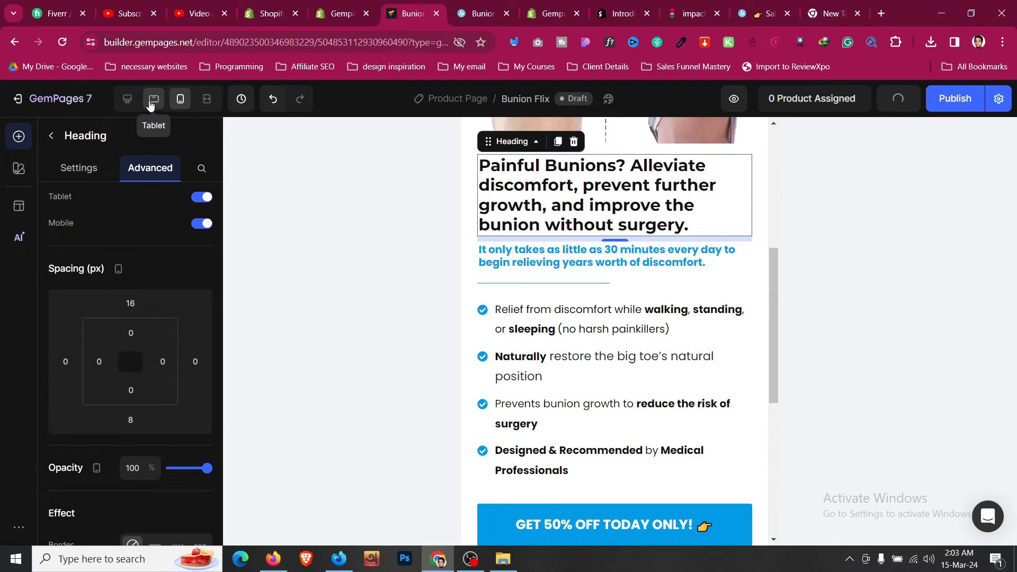
- Shrink the hero heading font size to 25 in tablet view
{"action": "left_click", "coordinate": [152, 101]}
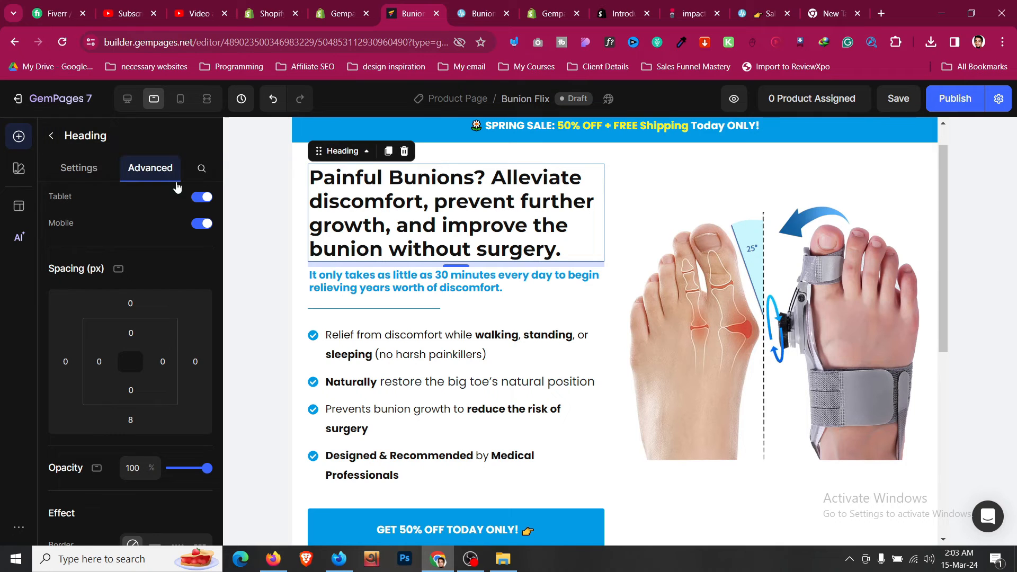
{"action": "left_click", "coordinate": [79, 167]}
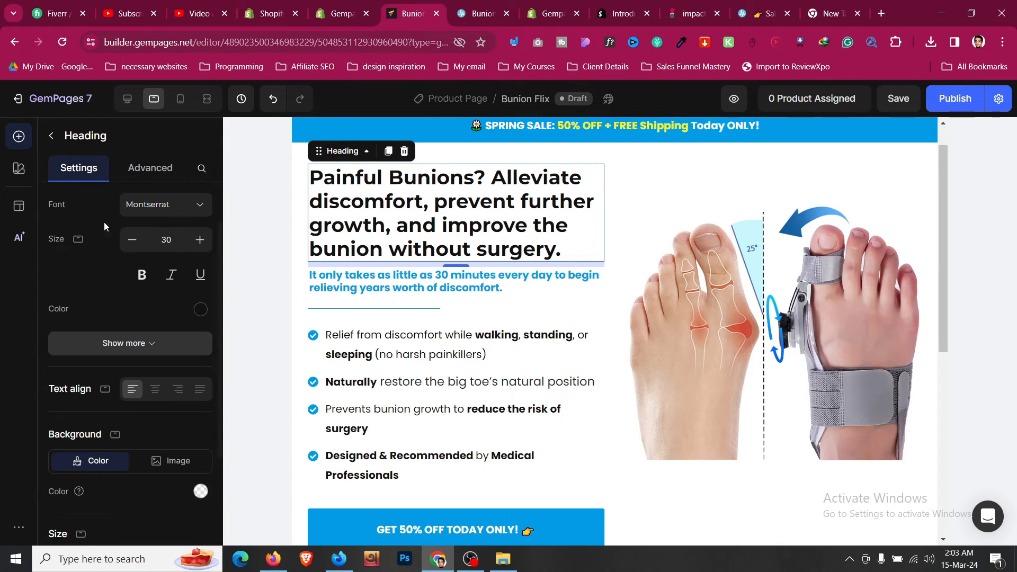
{"action": "left_click", "coordinate": [131, 240]}
{"action": "left_click", "coordinate": [132, 241]}
{"action": "left_click", "coordinate": [132, 241]}
{"action": "left_click", "coordinate": [132, 241]}
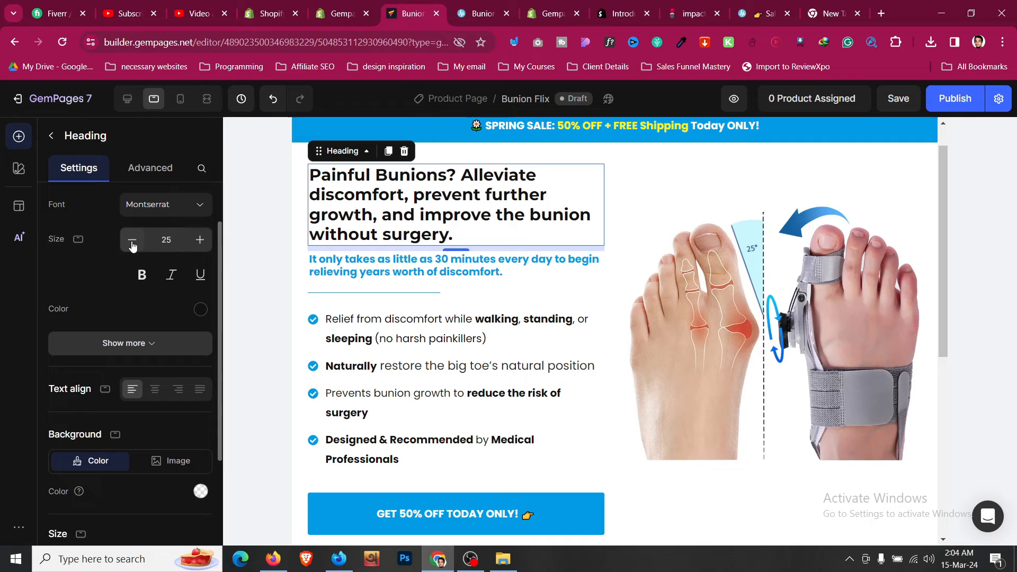
- Set the blue subtitle to font size 18 with 150% line height
{"action": "left_click", "coordinate": [422, 269]}
{"action": "left_click", "coordinate": [200, 306]}
{"action": "left_click", "coordinate": [200, 305]}
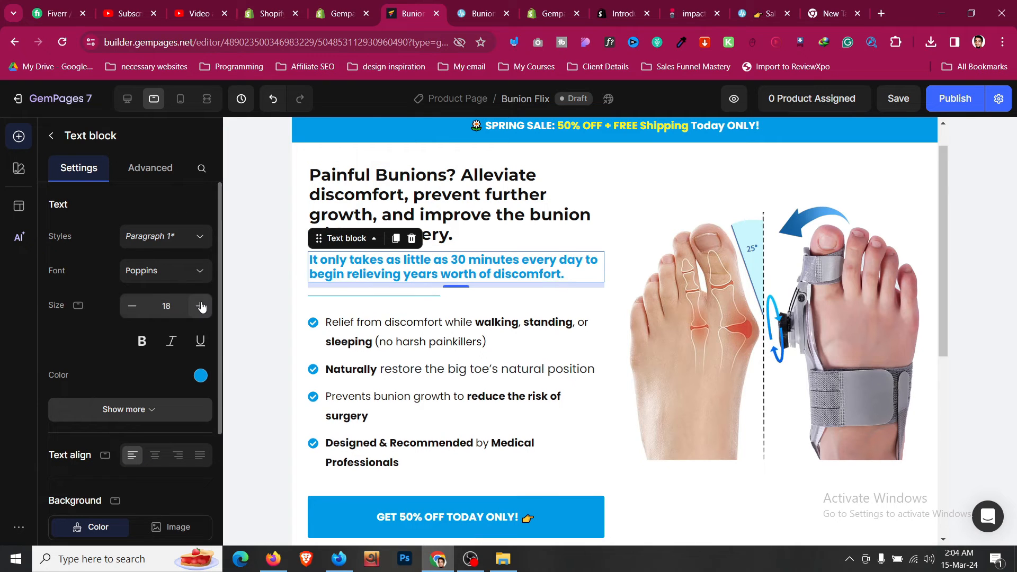
{"action": "left_click", "coordinate": [182, 409]}
{"action": "scroll", "coordinate": [159, 371], "scroll_direction": "down", "scroll_amount": 3}
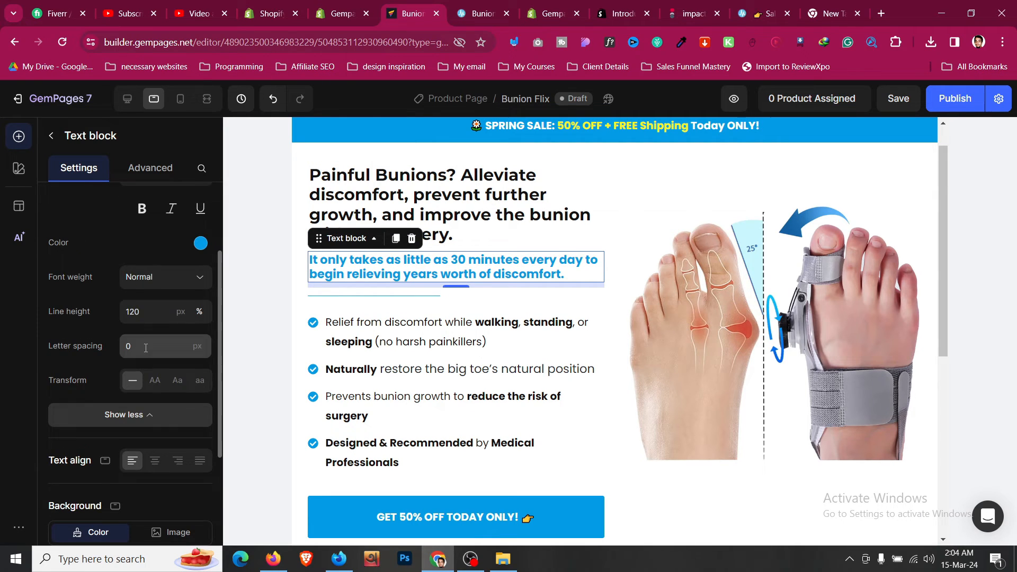
{"action": "left_click", "coordinate": [153, 312]}
{"action": "left_click", "coordinate": [149, 369]}
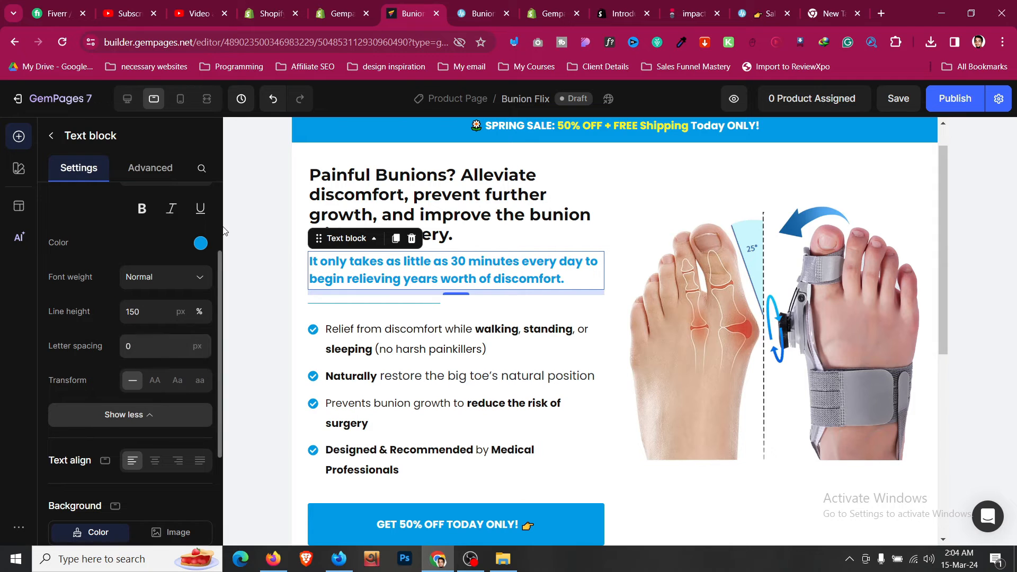
- Check the mobile and desktop previews, save the page, and view the Treatmedy reference
{"action": "left_click", "coordinate": [185, 102]}
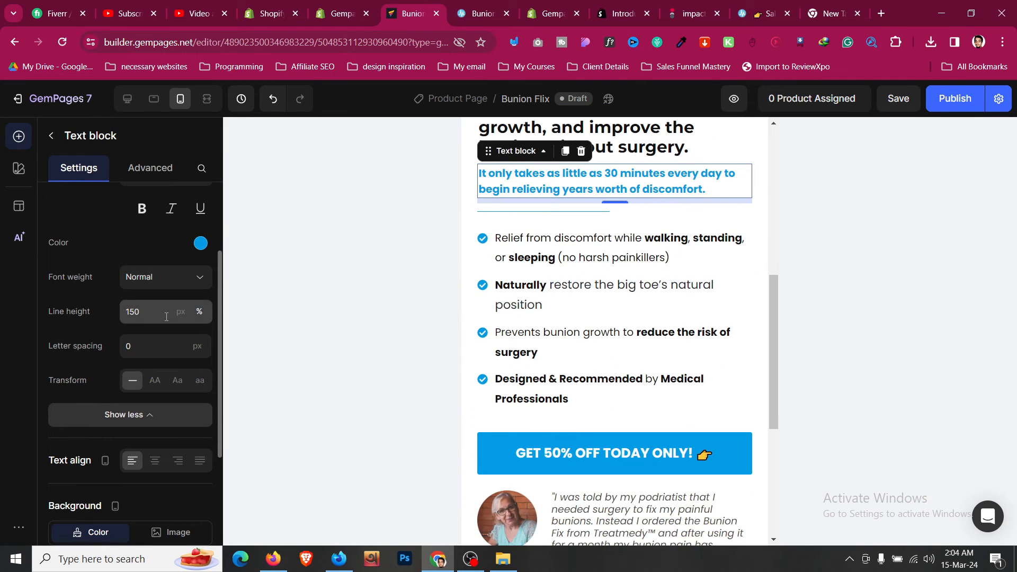
{"action": "left_click", "coordinate": [127, 99]}
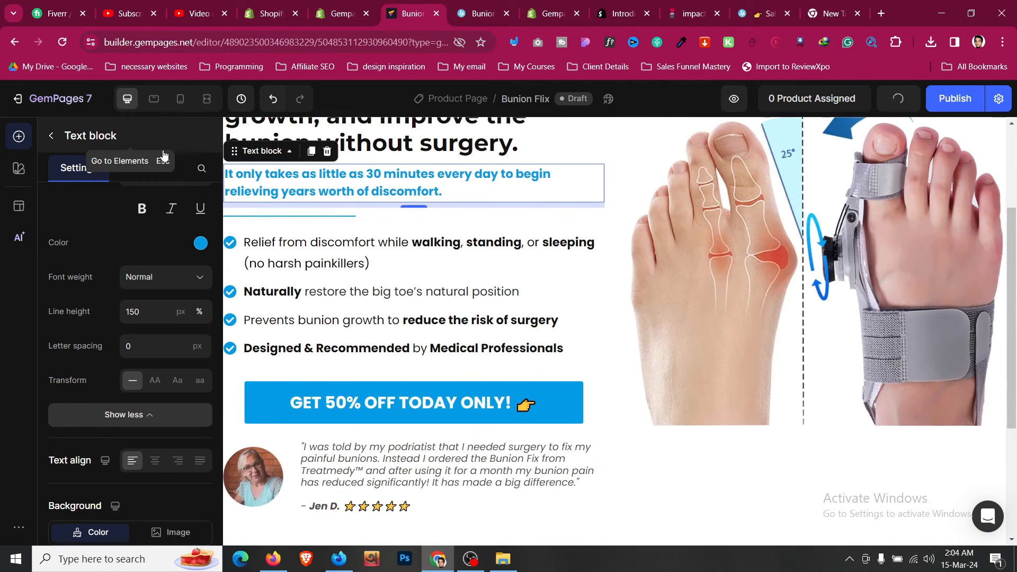
{"action": "scroll", "coordinate": [609, 318], "scroll_direction": "down", "scroll_amount": 3}
{"action": "left_click", "coordinate": [620, 368]}
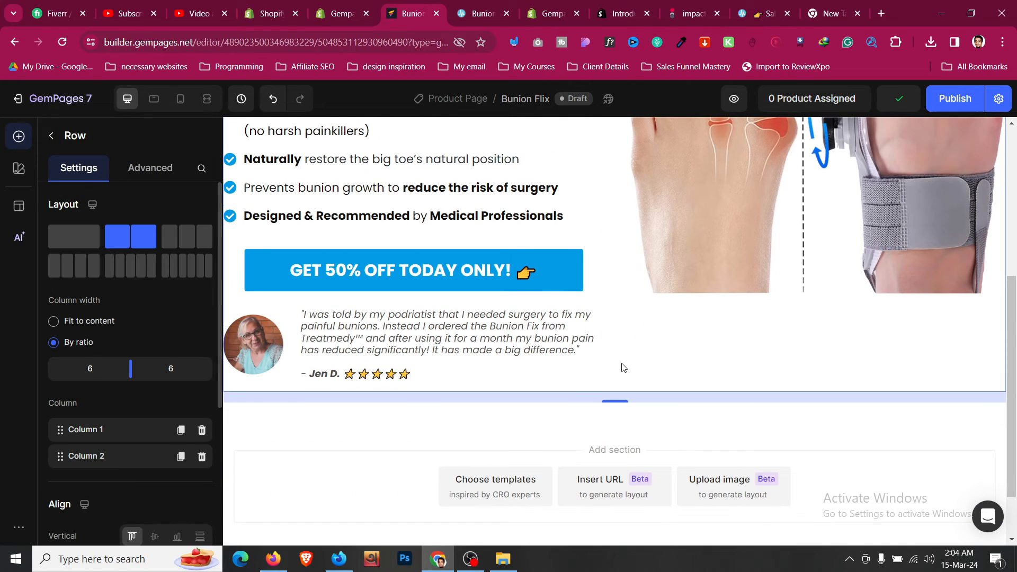
{"action": "scroll", "coordinate": [623, 367], "scroll_direction": "up", "scroll_amount": 3}
{"action": "scroll", "coordinate": [623, 367], "scroll_direction": "up", "scroll_amount": 3}
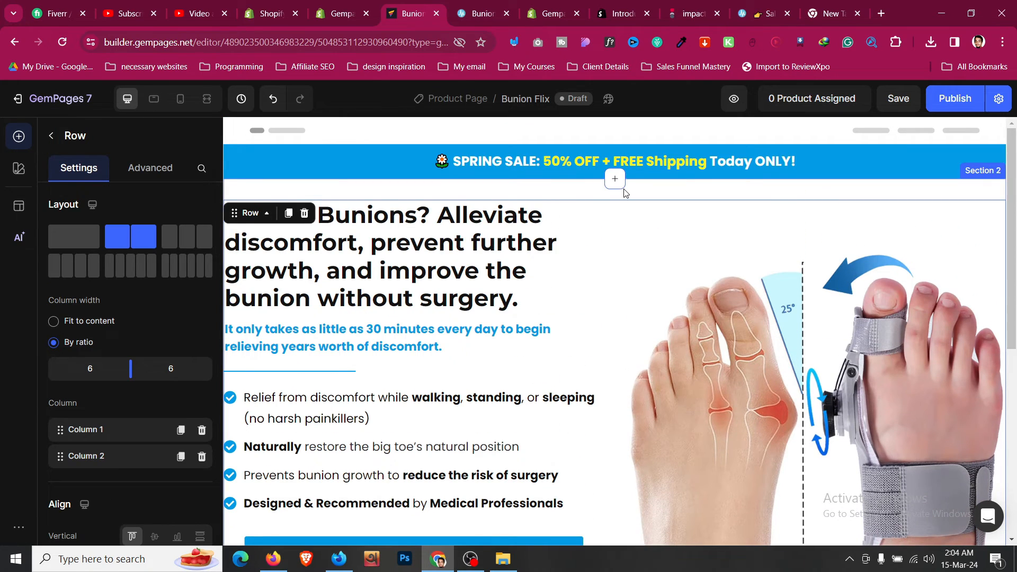
{"action": "left_click", "coordinate": [655, 195]}
{"action": "scroll", "coordinate": [622, 299], "scroll_direction": "down", "scroll_amount": 5}
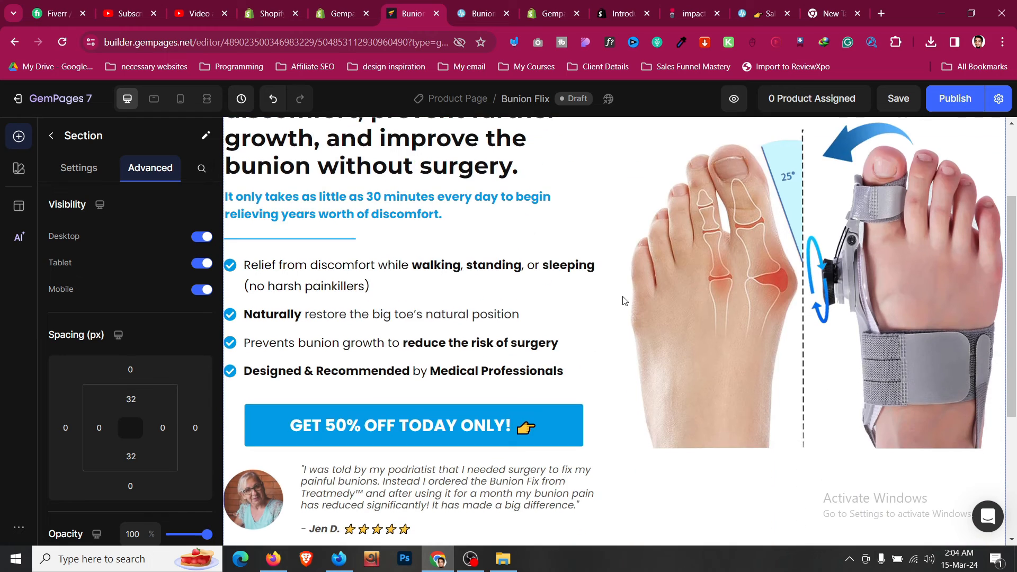
{"action": "left_click", "coordinate": [898, 98]}
{"action": "key", "text": "ctrl+Tab"}
{"action": "scroll", "coordinate": [565, 247], "scroll_direction": "down", "scroll_amount": 4}
{"action": "scroll", "coordinate": [565, 248], "scroll_direction": "down", "scroll_amount": 4}
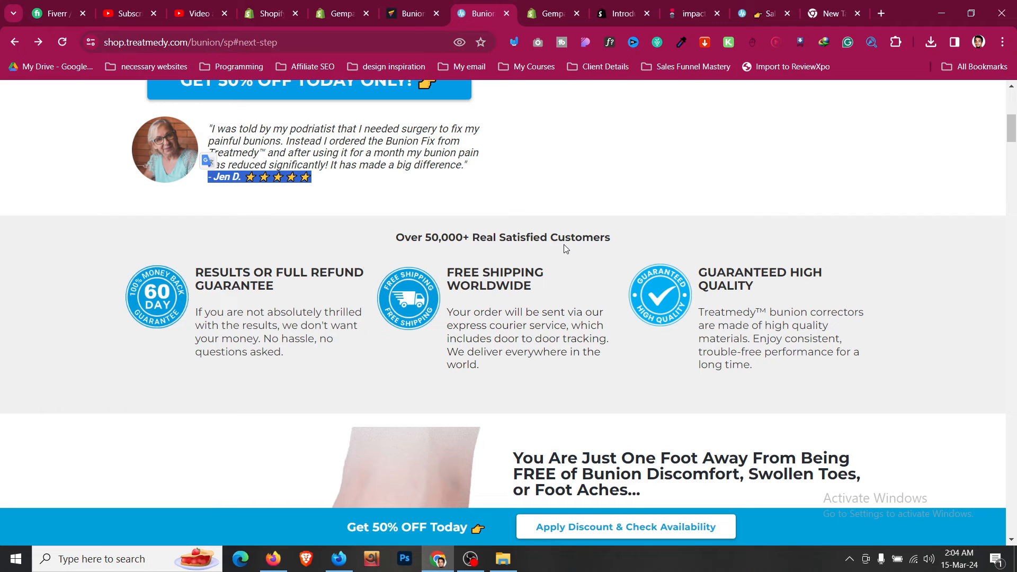
- Open the reference product page from the discount offer and close developer tools
{"action": "scroll", "coordinate": [459, 204], "scroll_direction": "down", "scroll_amount": 4}
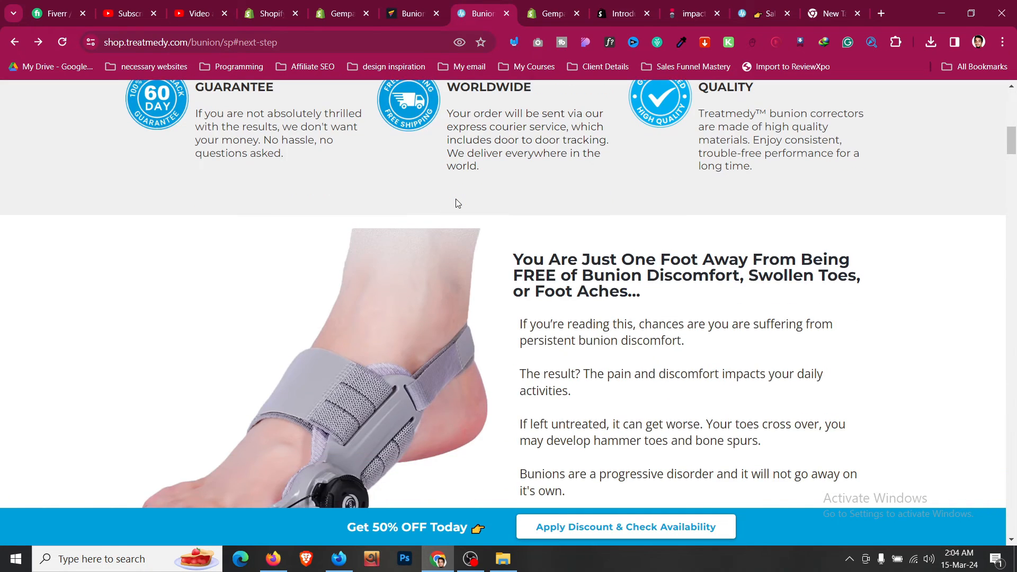
{"action": "scroll", "coordinate": [458, 203], "scroll_direction": "up", "scroll_amount": 3}
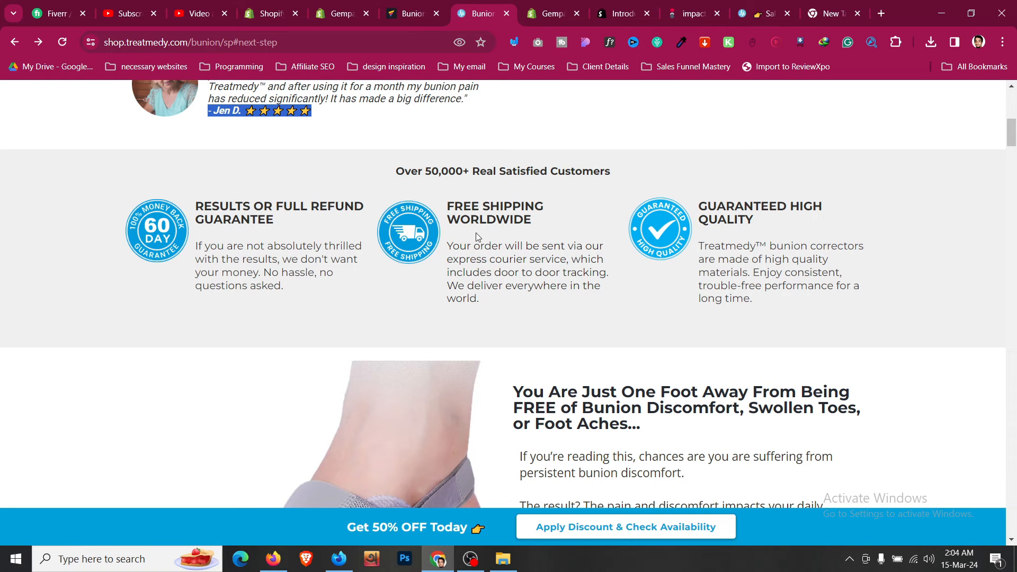
{"action": "scroll", "coordinate": [475, 237], "scroll_direction": "down", "scroll_amount": 5}
{"action": "scroll", "coordinate": [475, 233], "scroll_direction": "up", "scroll_amount": 8}
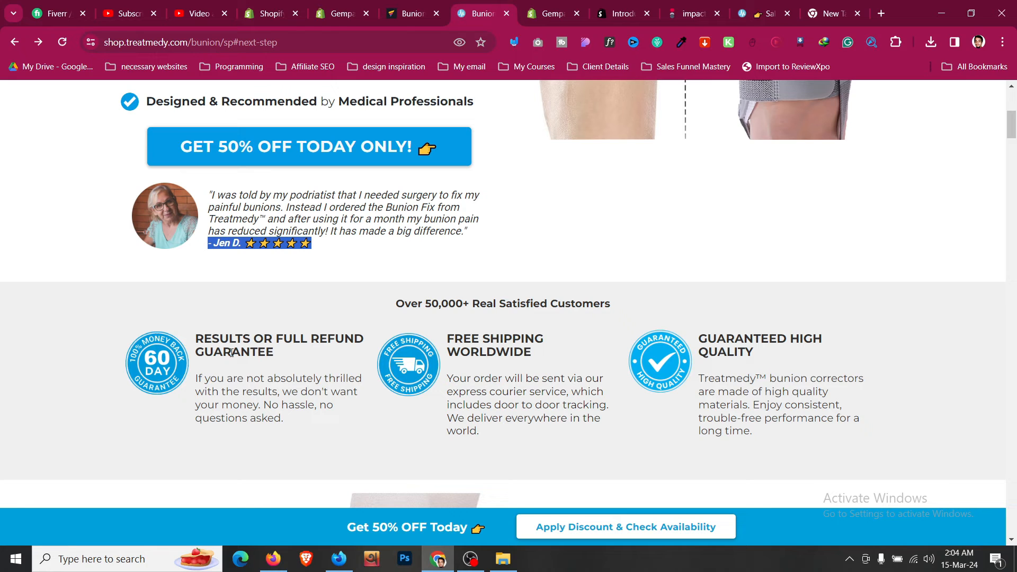
{"action": "scroll", "coordinate": [227, 352], "scroll_direction": "up", "scroll_amount": 3}
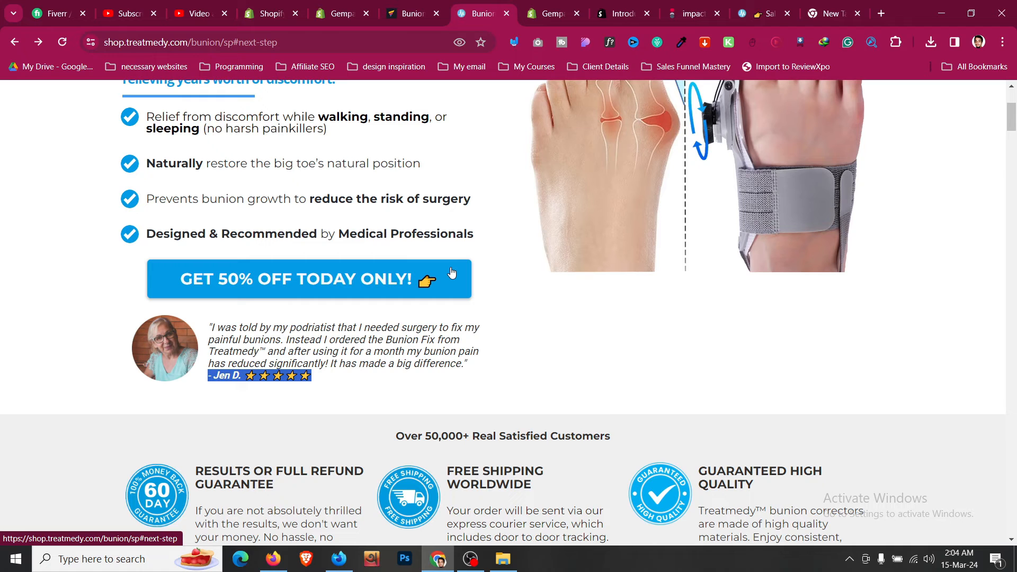
{"action": "left_click", "coordinate": [451, 272]}
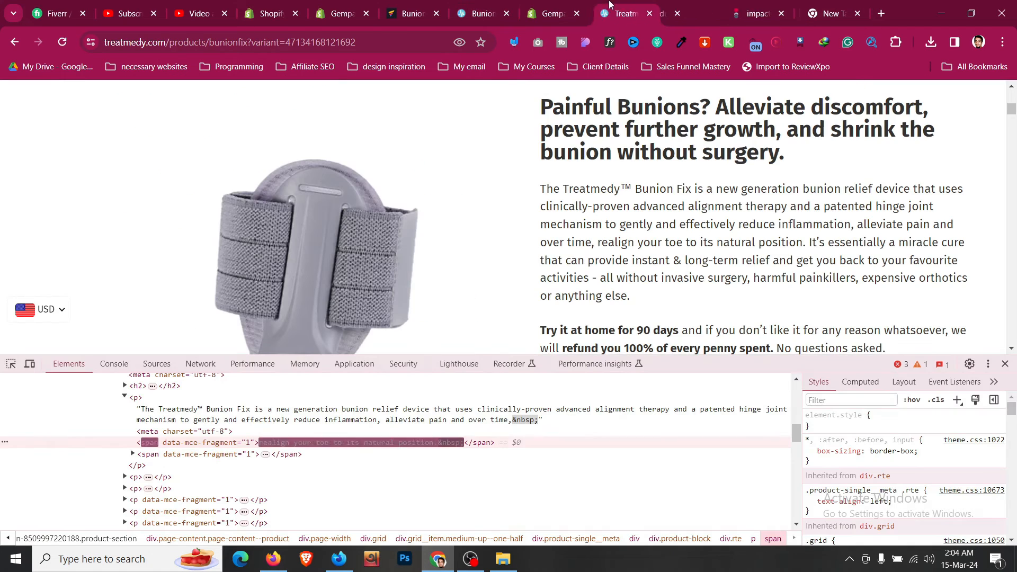
{"action": "key", "text": "F12"}
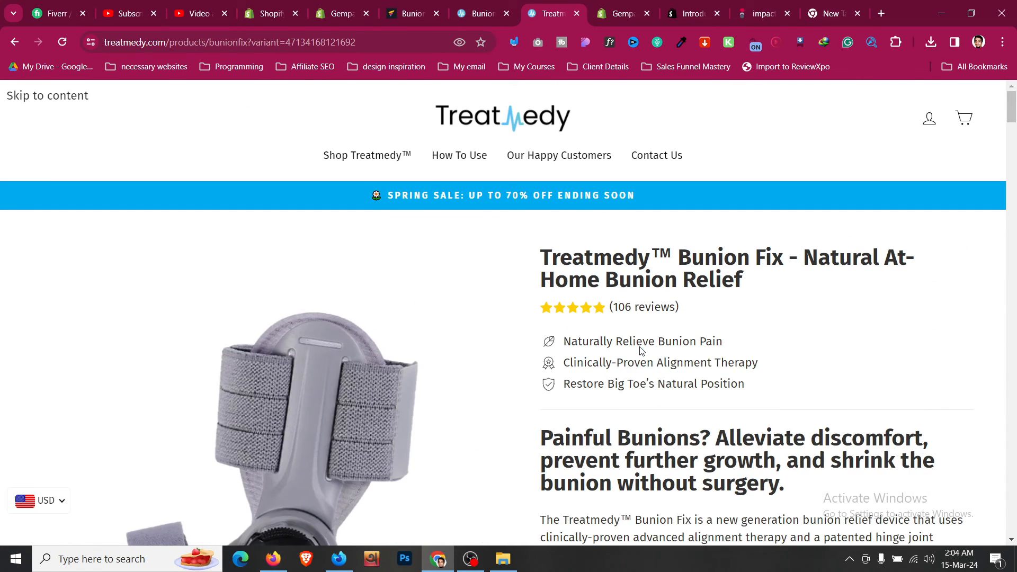
{"action": "scroll", "coordinate": [640, 351], "scroll_direction": "down", "scroll_amount": 12}
{"action": "scroll", "coordinate": [641, 351], "scroll_direction": "down", "scroll_amount": 6}
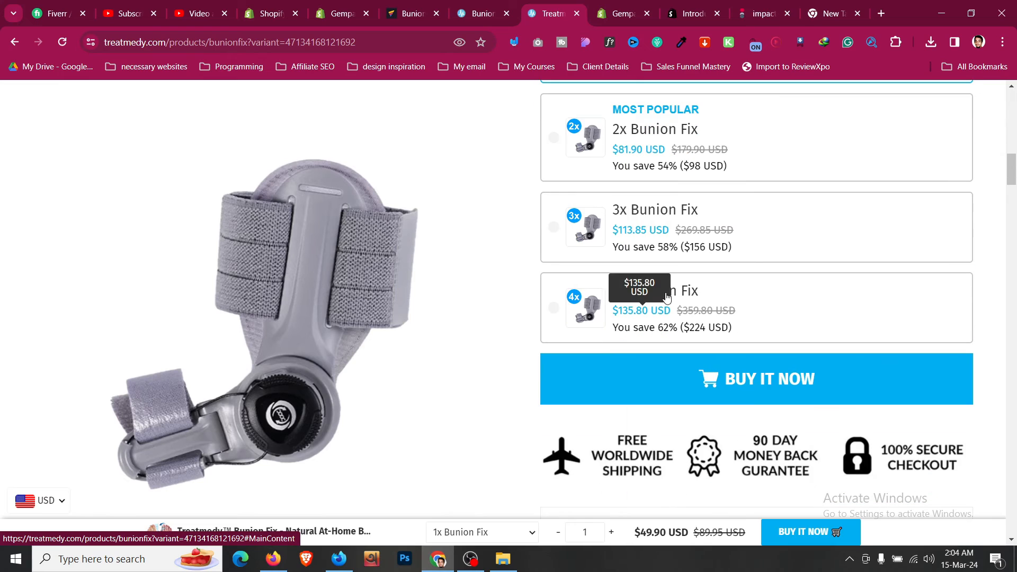
- Pick the 4x Bunion Fix bundle, then return to the Treatmedy bunion landing page
{"action": "left_click", "coordinate": [758, 298]}
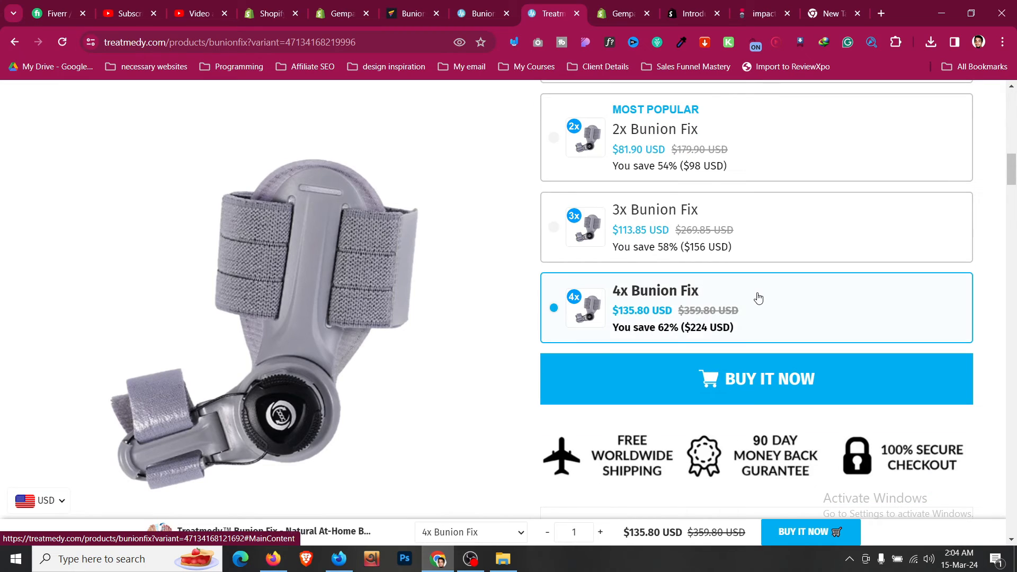
{"action": "scroll", "coordinate": [758, 298], "scroll_direction": "down", "scroll_amount": 3}
{"action": "scroll", "coordinate": [734, 300], "scroll_direction": "up", "scroll_amount": 8}
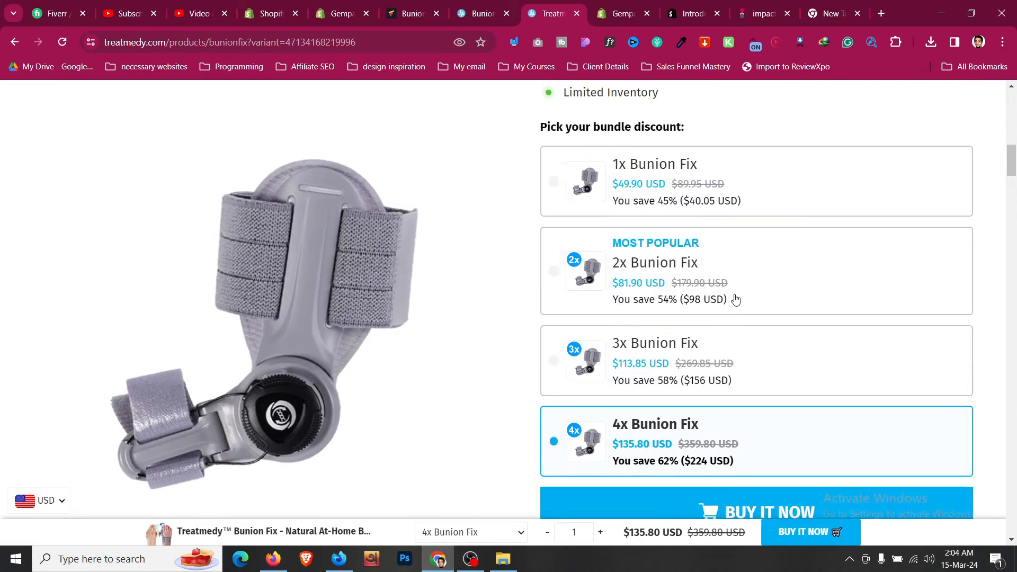
{"action": "scroll", "coordinate": [570, 291], "scroll_direction": "up", "scroll_amount": 4}
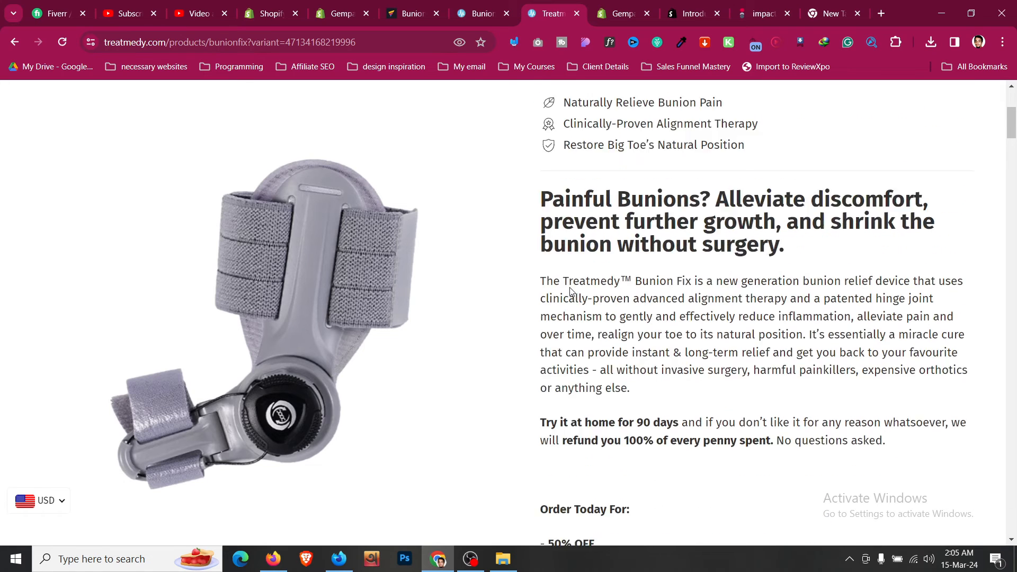
{"action": "left_click", "coordinate": [506, 5]}
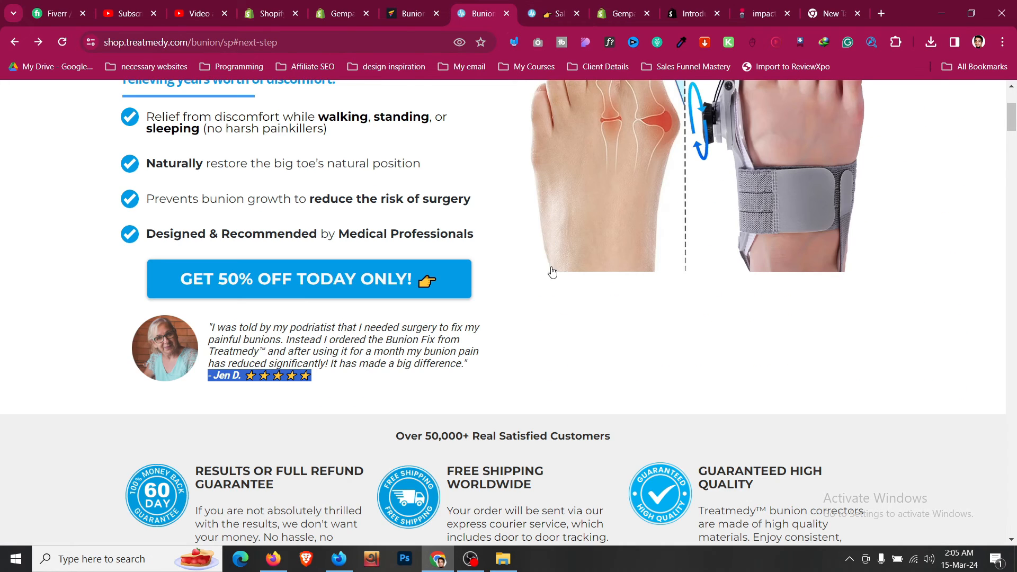
{"action": "scroll", "coordinate": [552, 272], "scroll_direction": "up", "scroll_amount": 3}
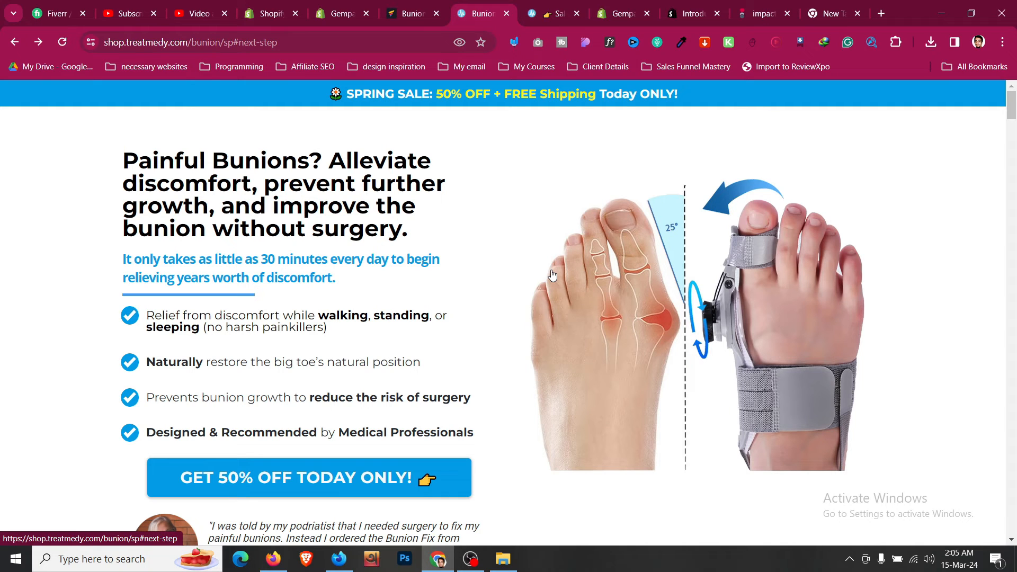
{"action": "scroll", "coordinate": [552, 274], "scroll_direction": "down", "scroll_amount": 2}
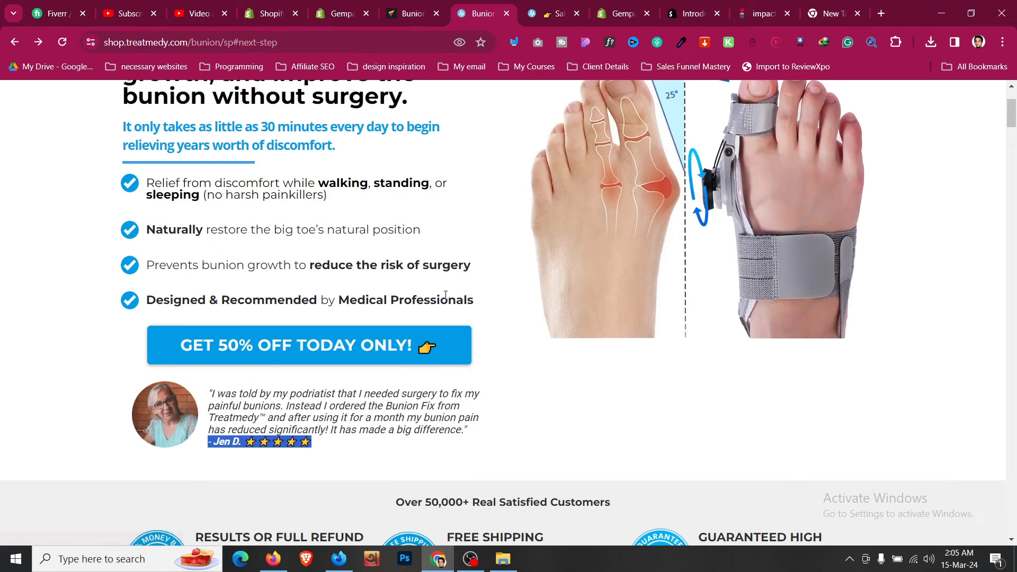
- Add a new Row section below the testimonial on the Bunion Flix page
{"action": "left_click", "coordinate": [413, 13]}
{"action": "scroll", "coordinate": [507, 392], "scroll_direction": "down", "scroll_amount": 2}
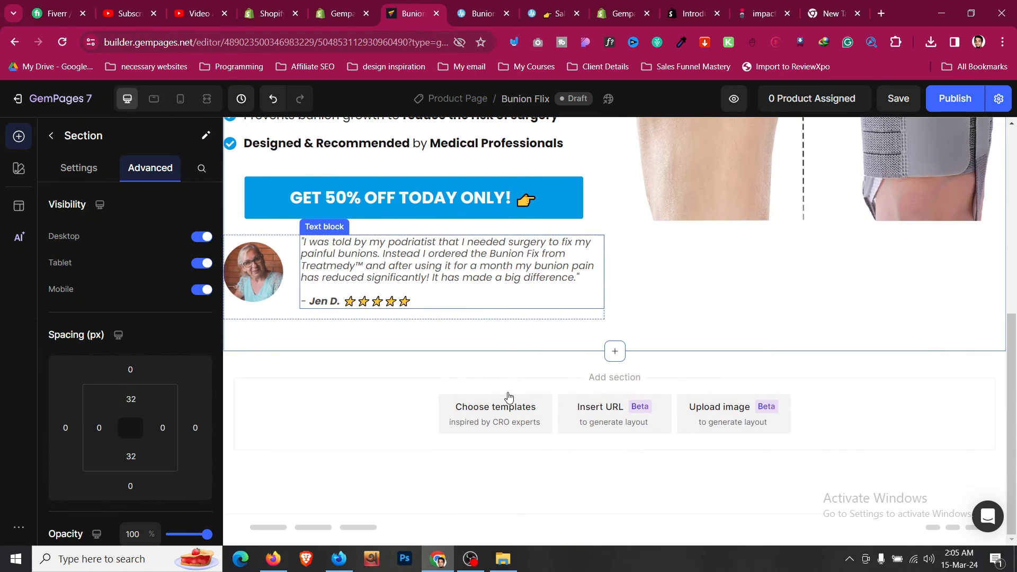
{"action": "left_click", "coordinate": [52, 138]}
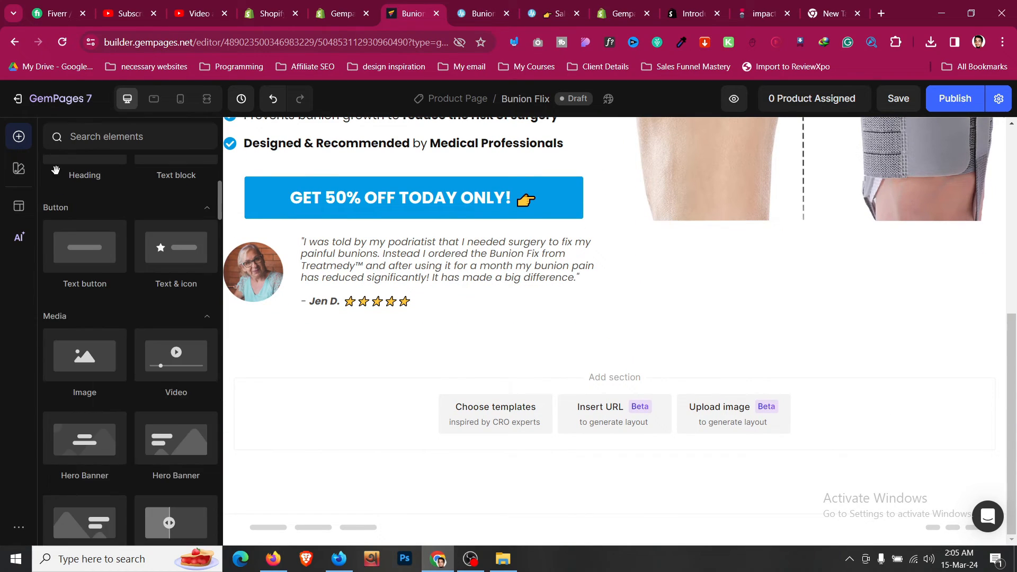
{"action": "left_click_drag", "start_coordinate": [106, 212], "coordinate": [601, 358]}
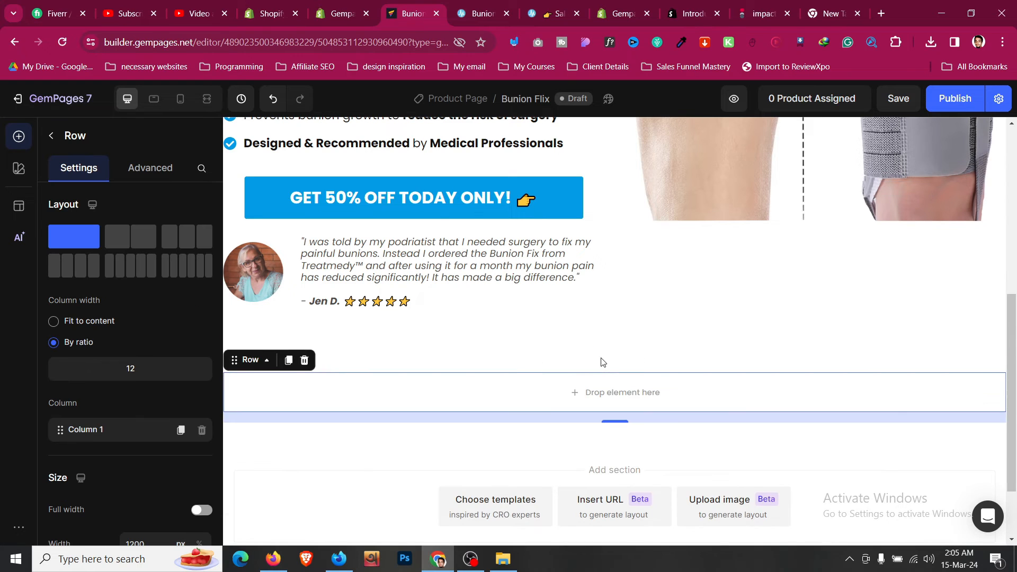
- Set the new section's background colour to light grey F9F9F9
{"action": "left_click", "coordinate": [516, 369]}
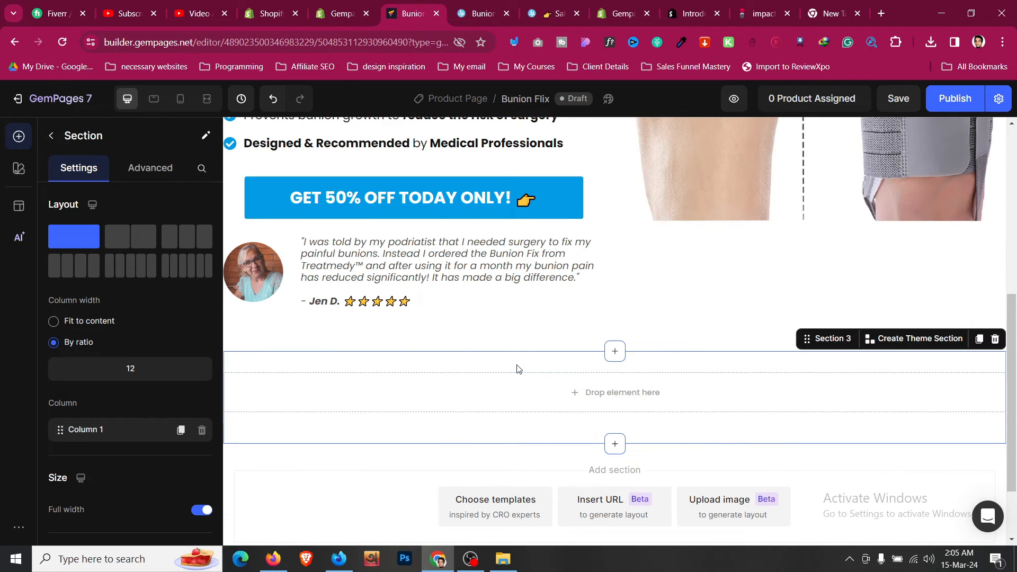
{"action": "scroll", "coordinate": [133, 264], "scroll_direction": "down", "scroll_amount": 3}
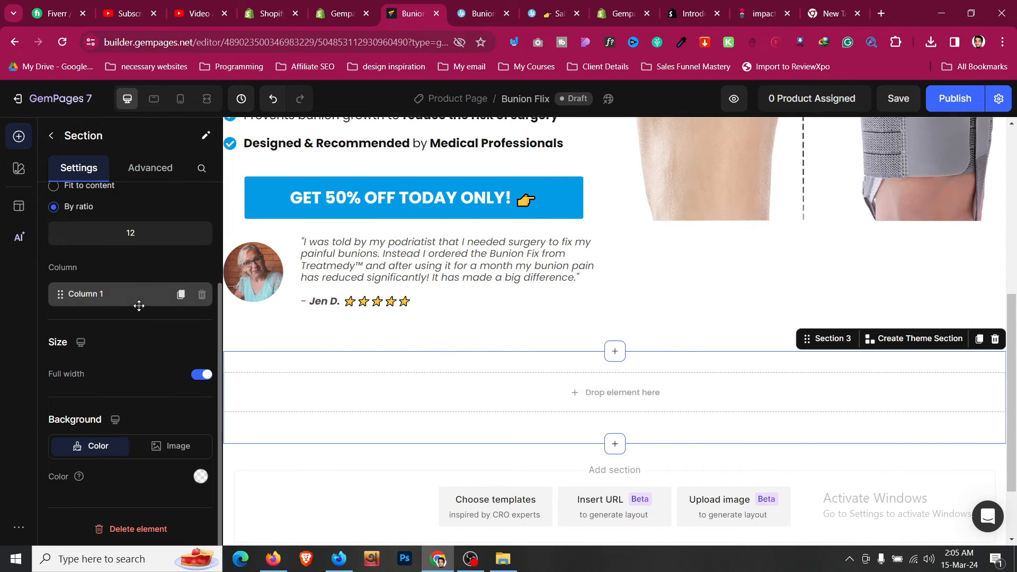
{"action": "left_click", "coordinate": [199, 483]}
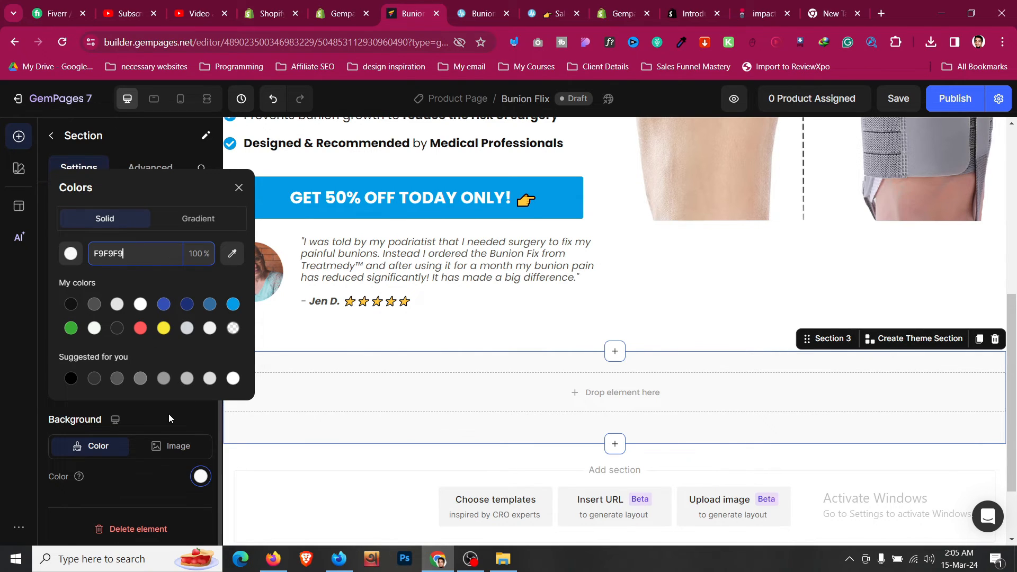
{"action": "left_click", "coordinate": [545, 334]}
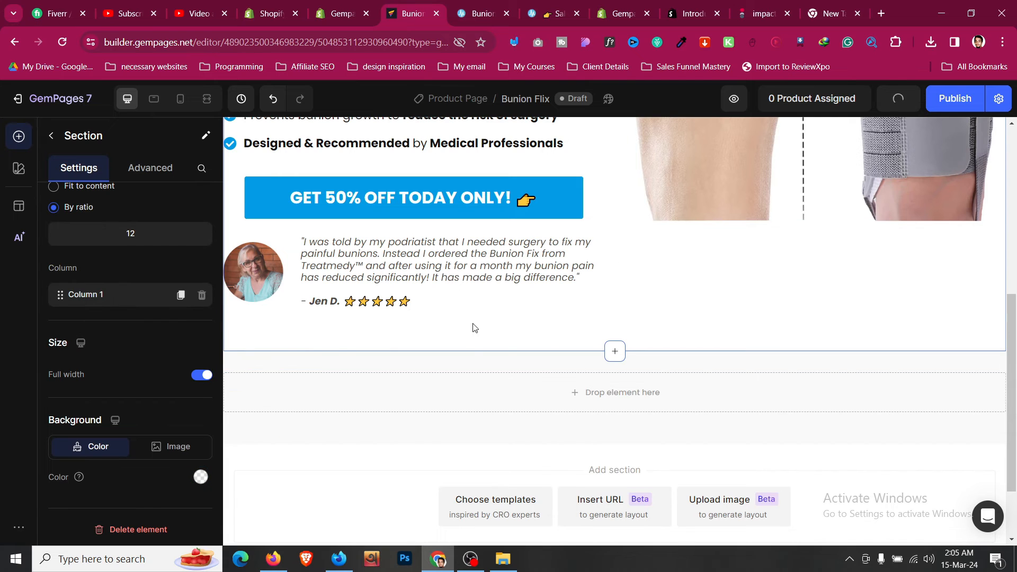
{"action": "left_click", "coordinate": [475, 362]}
{"action": "scroll", "coordinate": [476, 363], "scroll_direction": "up", "scroll_amount": 7}
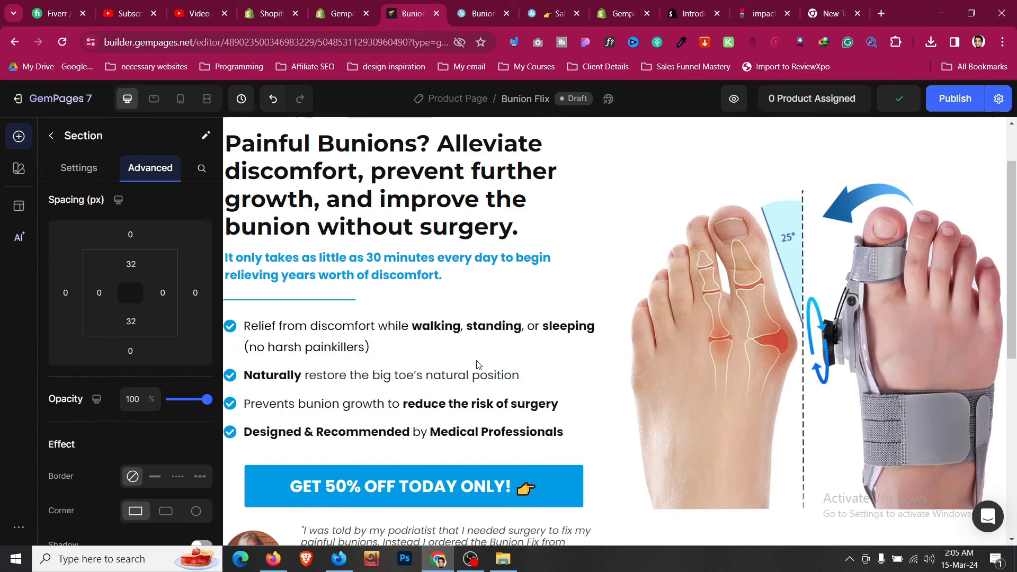
{"action": "scroll", "coordinate": [477, 364], "scroll_direction": "down", "scroll_amount": 7}
{"action": "scroll", "coordinate": [476, 364], "scroll_direction": "up", "scroll_amount": 1}
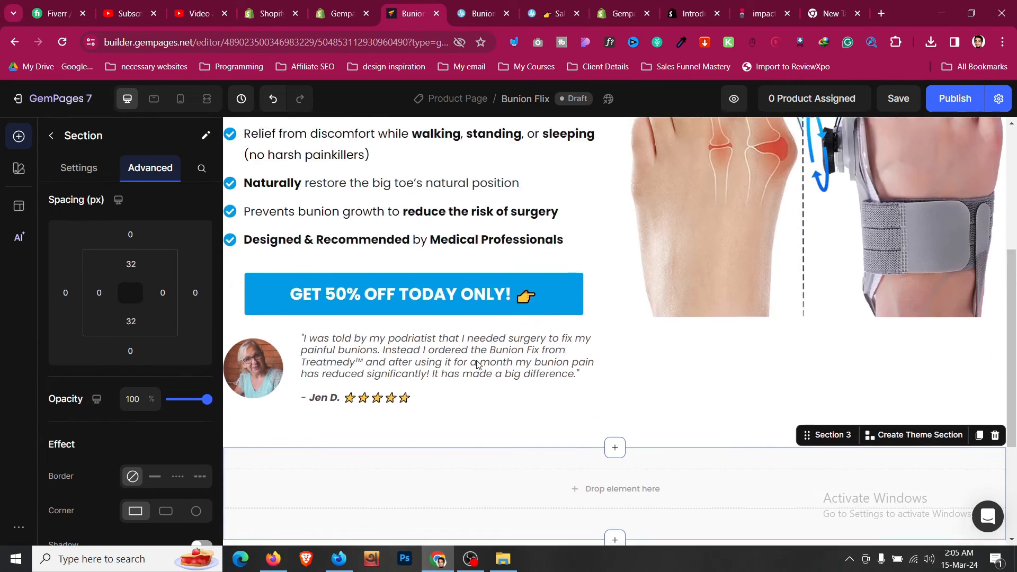
{"action": "scroll", "coordinate": [476, 364], "scroll_direction": "down", "scroll_amount": 2}
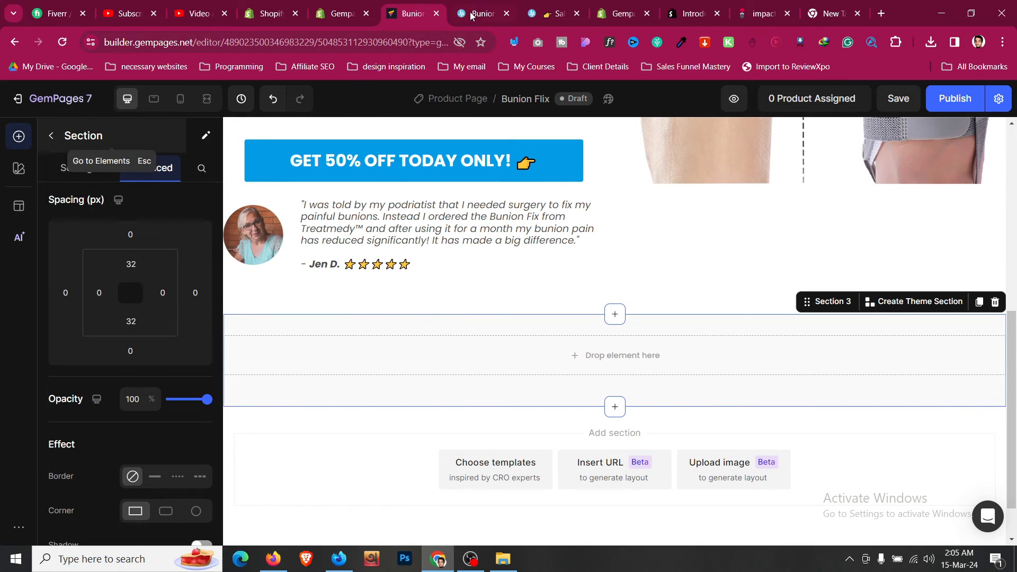
{"action": "left_click", "coordinate": [471, 16]}
{"action": "scroll", "coordinate": [486, 311], "scroll_direction": "down", "scroll_amount": 3}
- Duplicate the hero headline and move the copy into the new section
{"action": "left_click", "coordinate": [489, 303]}
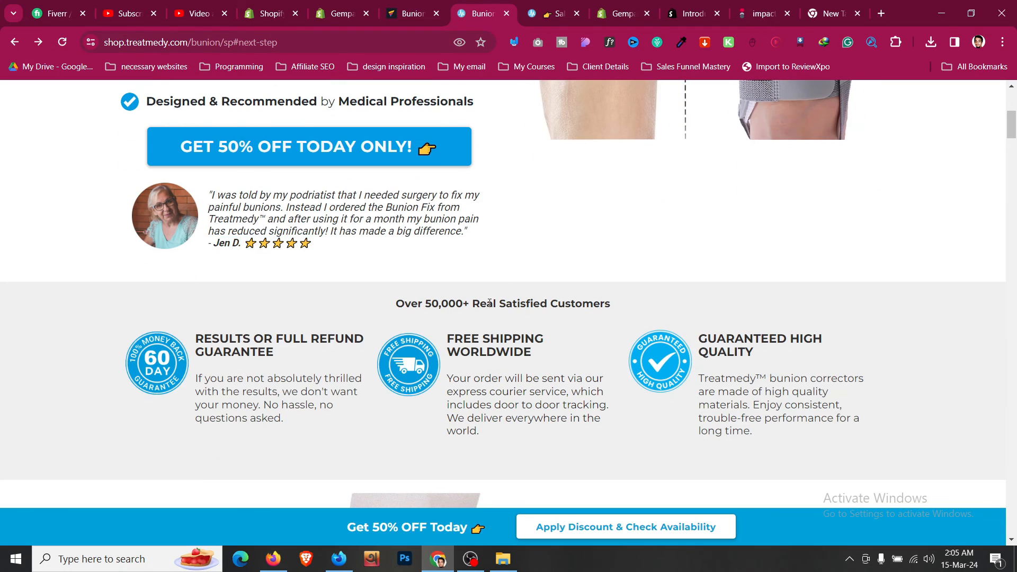
{"action": "left_click", "coordinate": [416, 4]}
{"action": "scroll", "coordinate": [466, 302], "scroll_direction": "up", "scroll_amount": 7}
{"action": "left_click", "coordinate": [291, 233]}
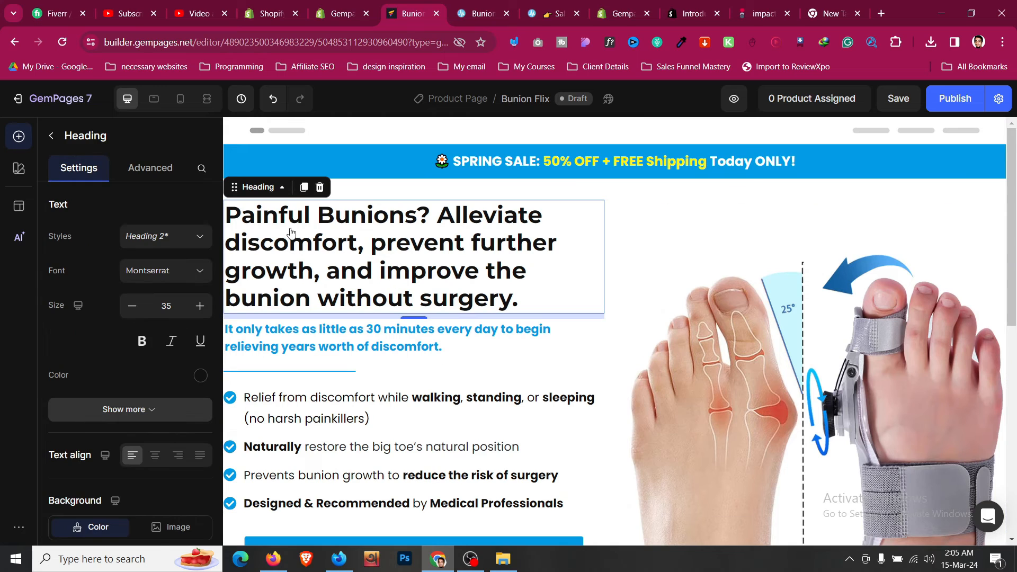
{"action": "left_click", "coordinate": [304, 187]}
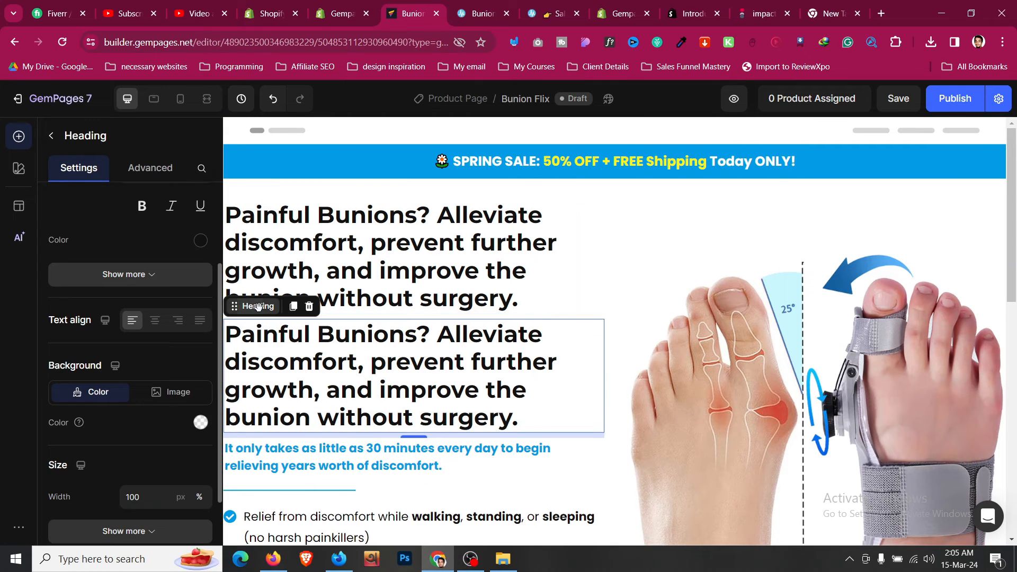
{"action": "left_click_drag", "start_coordinate": [260, 303], "coordinate": [597, 451]}
- Reduce the copied heading to size 25 and centre-align it
{"action": "scroll", "coordinate": [148, 257], "scroll_direction": "up", "scroll_amount": 3}
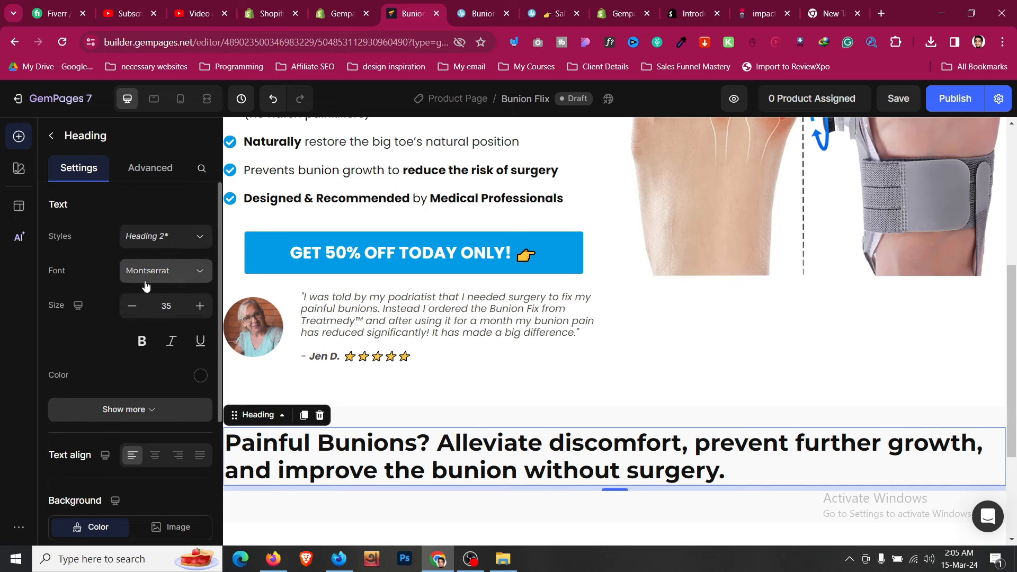
{"action": "left_click", "coordinate": [132, 312]}
{"action": "left_click", "coordinate": [132, 306]}
{"action": "left_click", "coordinate": [131, 306]}
{"action": "left_click", "coordinate": [131, 306]}
{"action": "left_click", "coordinate": [131, 306]}
{"action": "left_click", "coordinate": [131, 306]}
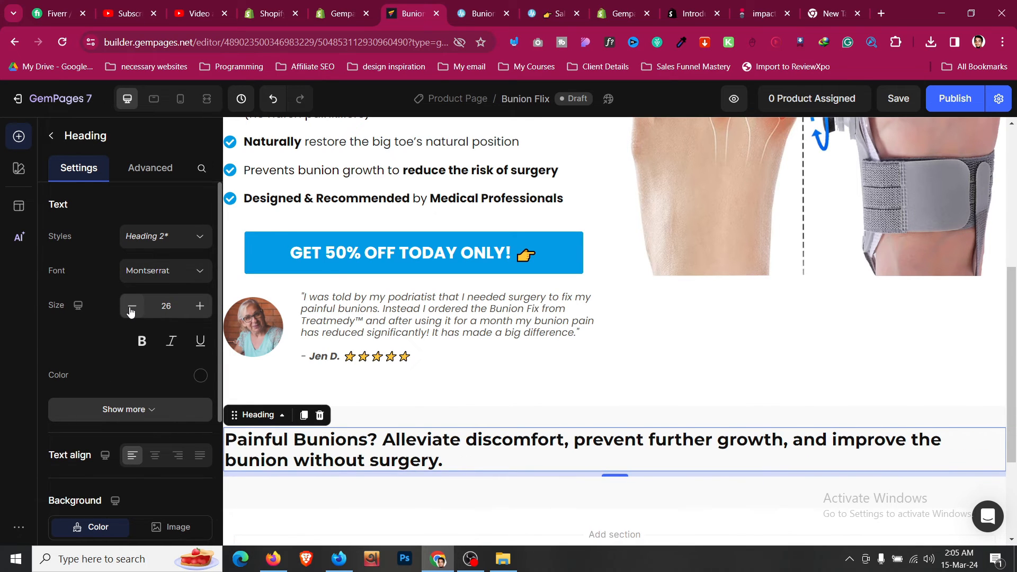
{"action": "left_click", "coordinate": [131, 306]}
{"action": "left_click", "coordinate": [132, 306]}
{"action": "left_click", "coordinate": [155, 458]}
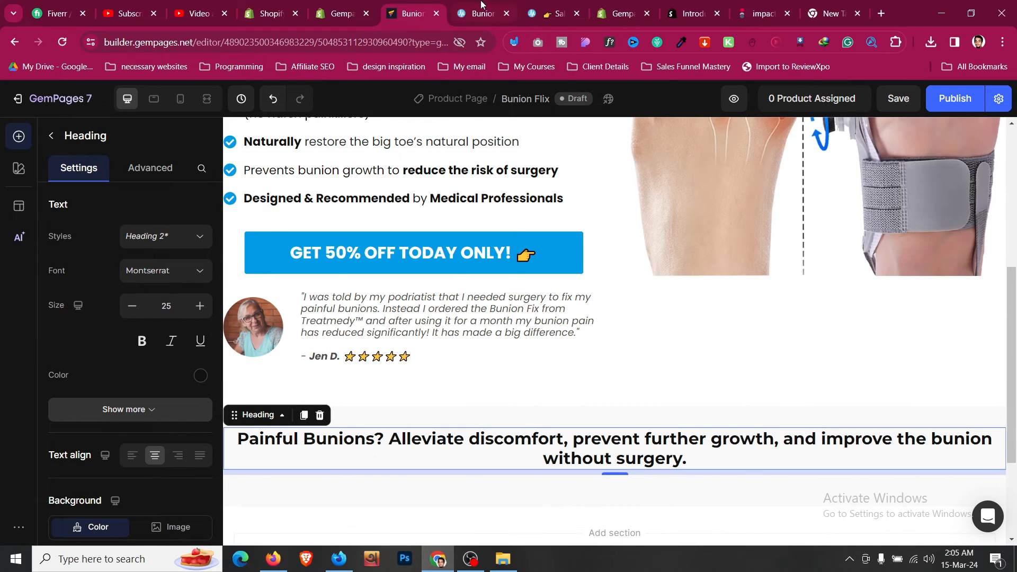
- Replace the heading text with 'Over 50,000+ Real Satisfied Customers' copied from the reference page
{"action": "key", "text": "ctrl+Tab"}
{"action": "triple_click", "coordinate": [471, 303]}
{"action": "key", "text": "ctrl+c"}
{"action": "key", "text": "ctrl+shift+Tab"}
{"action": "left_click", "coordinate": [546, 454]}
{"action": "key", "text": "ctrl+a"}
{"action": "key", "text": "ctrl+v"}
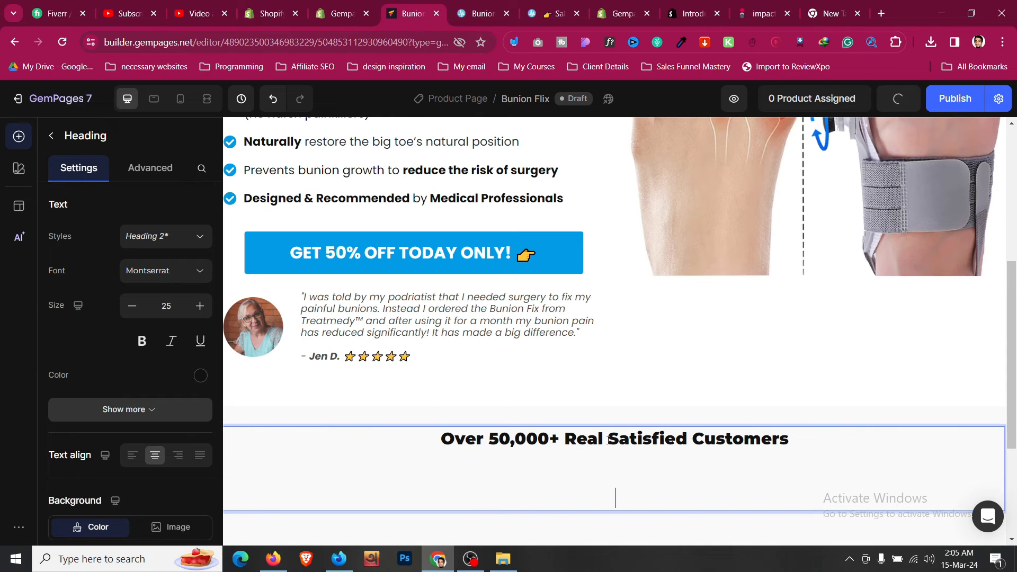
{"action": "key", "text": "BackSpace"}
{"action": "key", "text": "ctrl+a"}
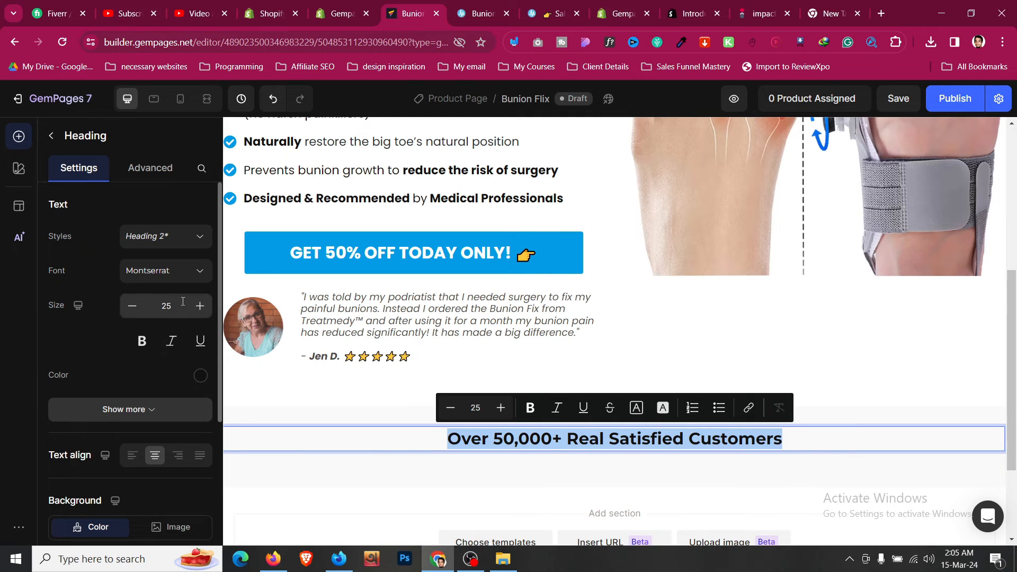
- Set the customers heading's font weight to Medium and compare it with the reference
{"action": "left_click", "coordinate": [166, 409]}
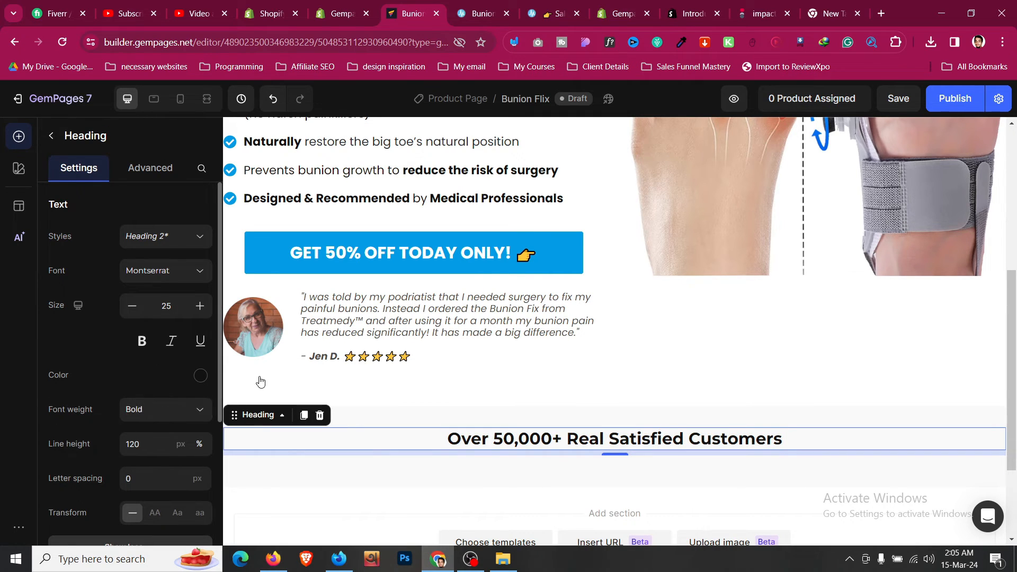
{"action": "left_click", "coordinate": [141, 410]}
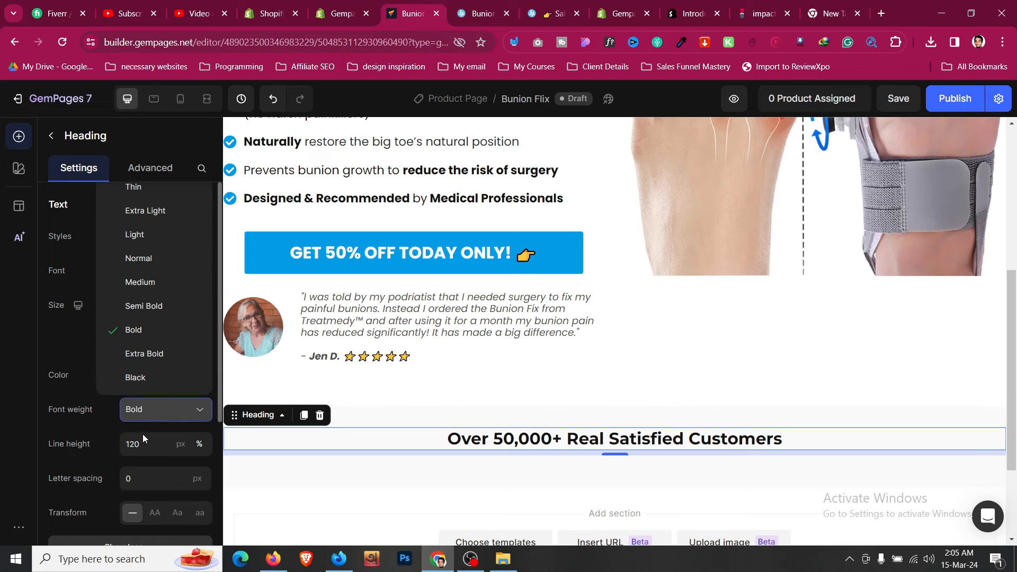
{"action": "left_click", "coordinate": [163, 406]}
{"action": "left_click", "coordinate": [155, 287]}
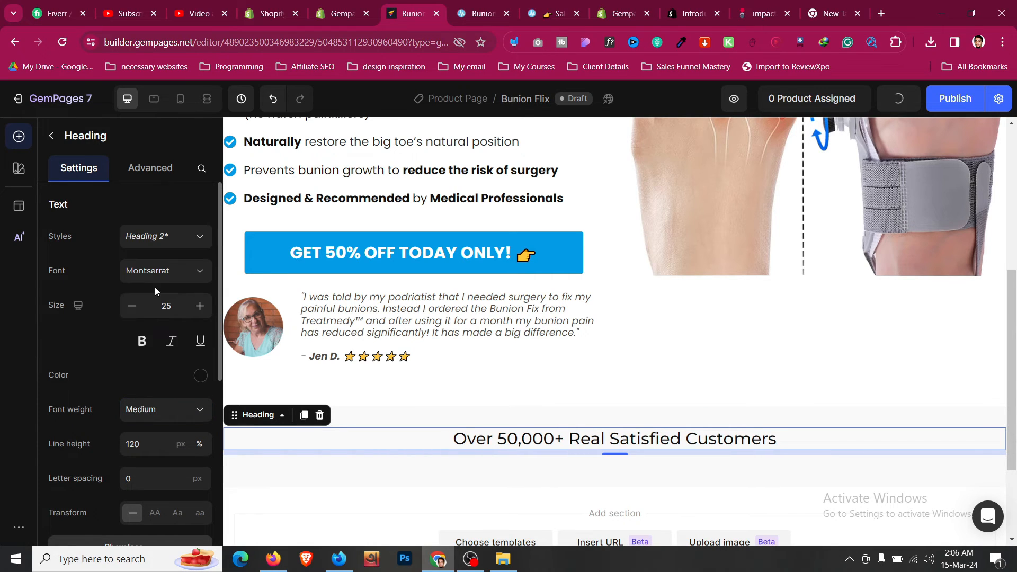
{"action": "left_click", "coordinate": [481, 418]}
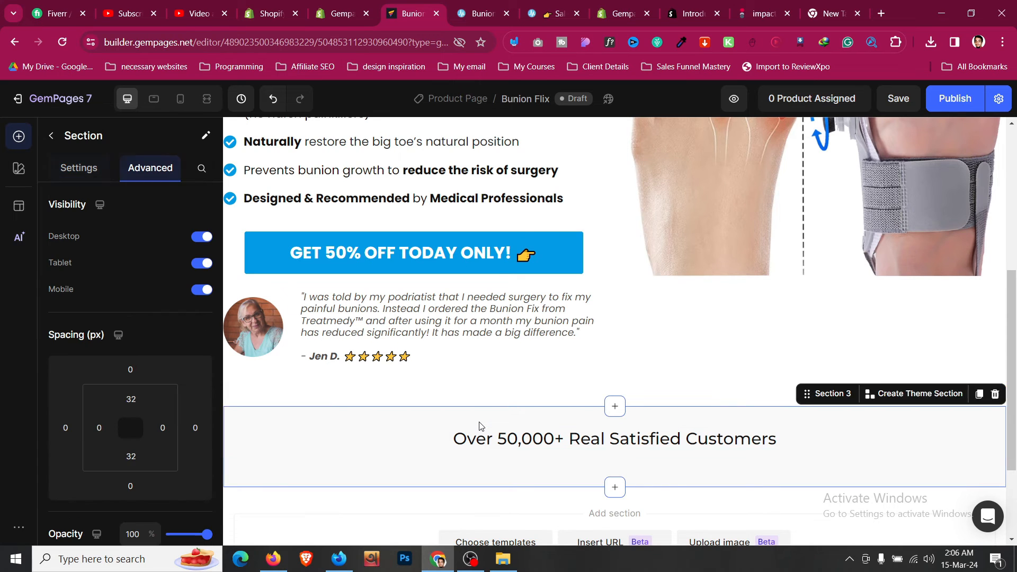
{"action": "scroll", "coordinate": [493, 407], "scroll_direction": "down", "scroll_amount": 1}
{"action": "left_click", "coordinate": [484, 376]}
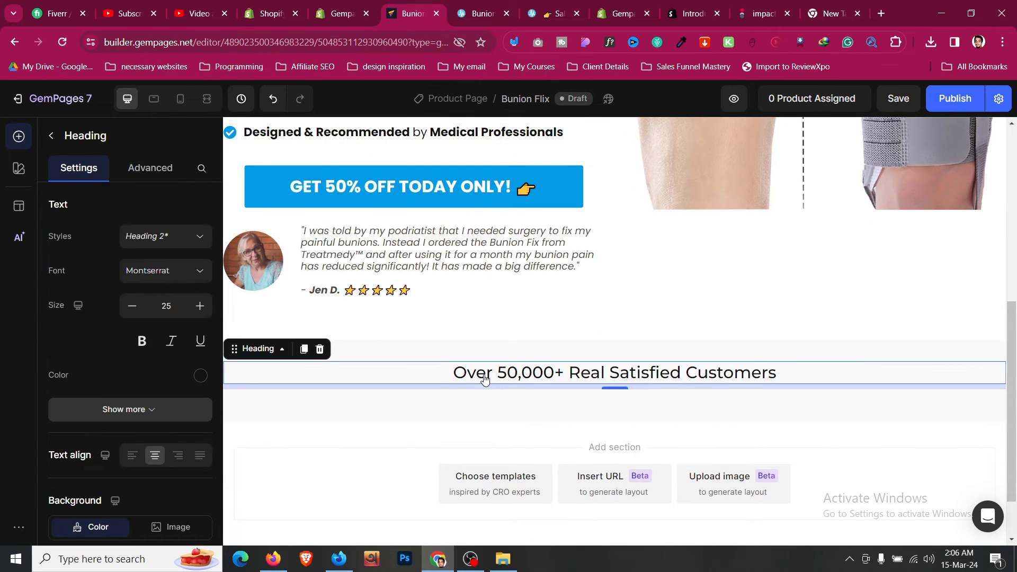
{"action": "left_click", "coordinate": [484, 4]}
{"action": "scroll", "coordinate": [404, 268], "scroll_direction": "down", "scroll_amount": 1}
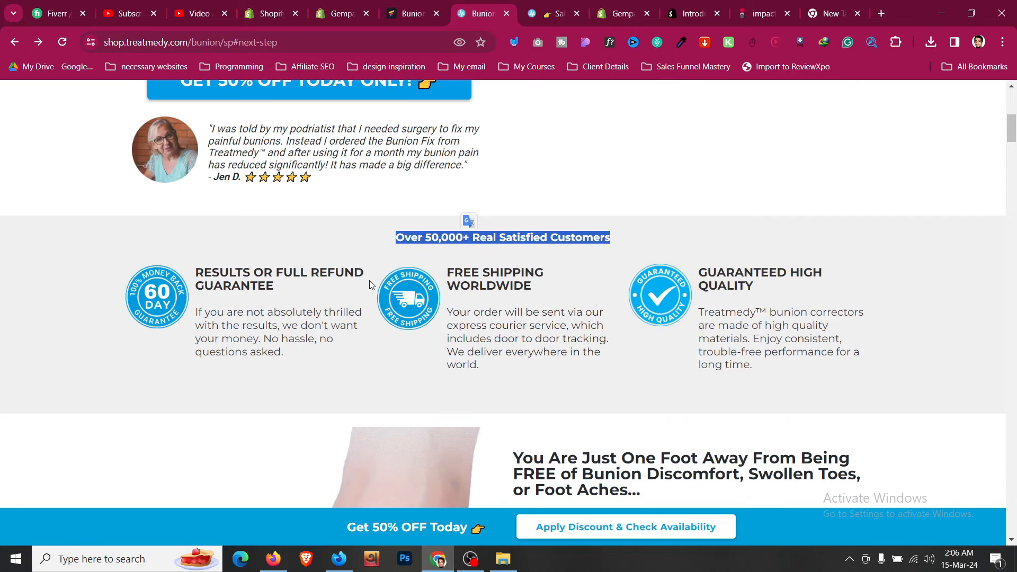
{"action": "left_click", "coordinate": [369, 282]}
{"action": "left_click", "coordinate": [416, 4]}
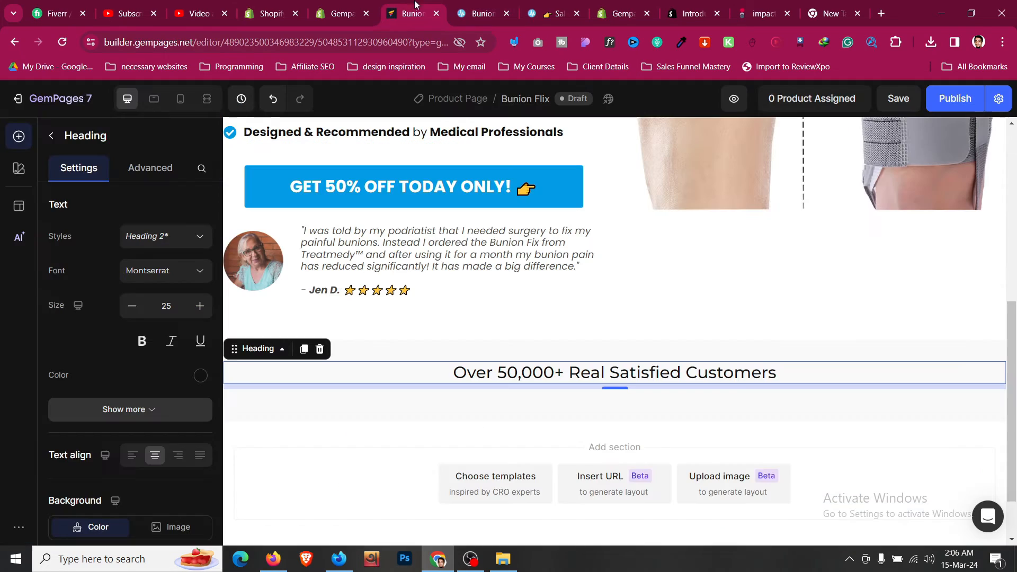
- Place a three-column row under the customers heading and compare with the reference page
{"action": "key", "text": "Escape"}
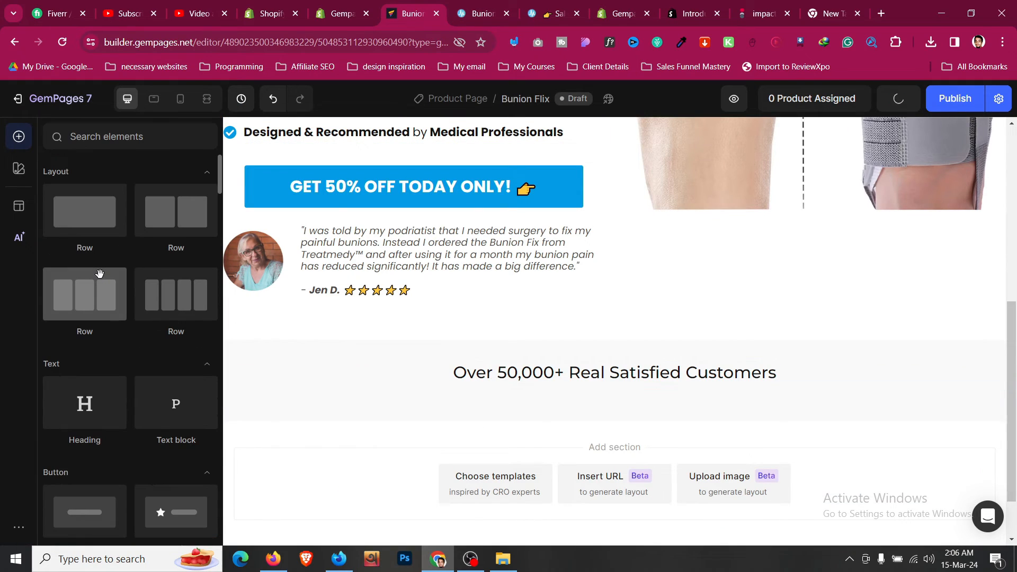
{"action": "scroll", "coordinate": [99, 274], "scroll_direction": "down", "scroll_amount": 2}
{"action": "scroll", "coordinate": [99, 274], "scroll_direction": "up", "scroll_amount": 2}
{"action": "left_click_drag", "start_coordinate": [102, 285], "coordinate": [577, 393]}
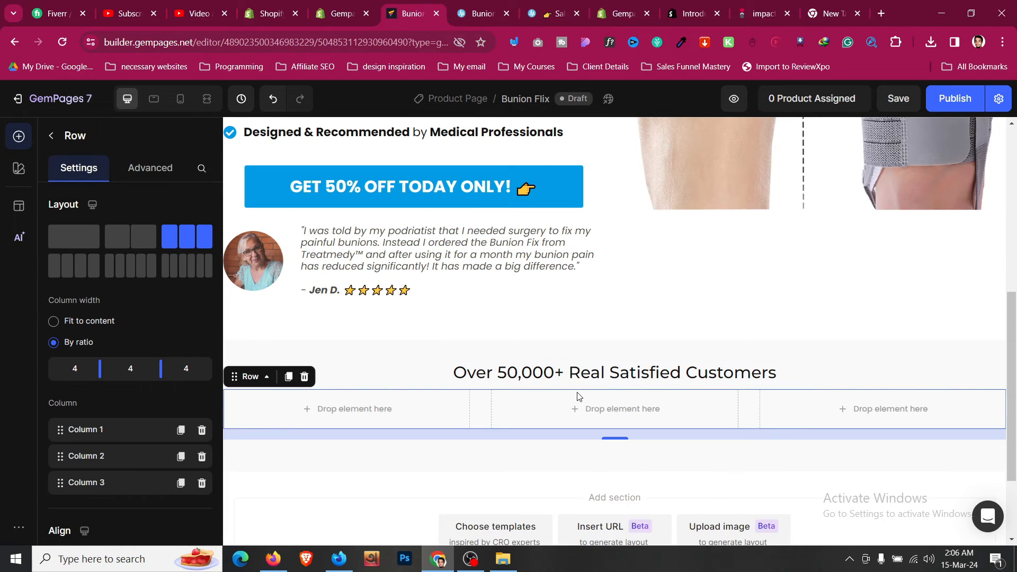
{"action": "left_click", "coordinate": [477, 6]}
{"action": "scroll", "coordinate": [251, 218], "scroll_direction": "down", "scroll_amount": 3}
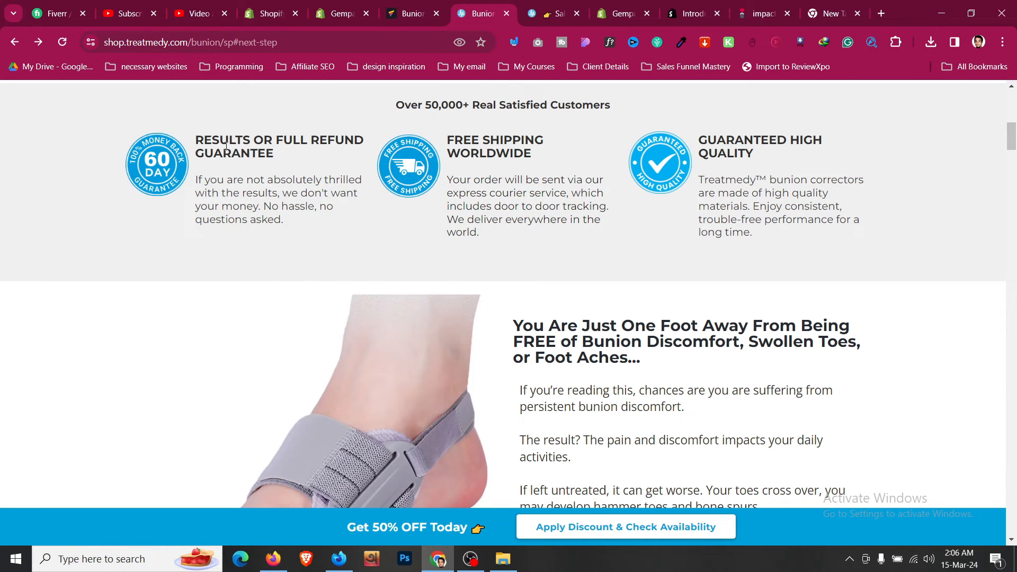
{"action": "left_click_drag", "start_coordinate": [226, 146], "coordinate": [335, 221]}
{"action": "left_click", "coordinate": [347, 220]}
{"action": "left_click", "coordinate": [418, 10]}
{"action": "scroll", "coordinate": [403, 273], "scroll_direction": "down", "scroll_amount": 1}
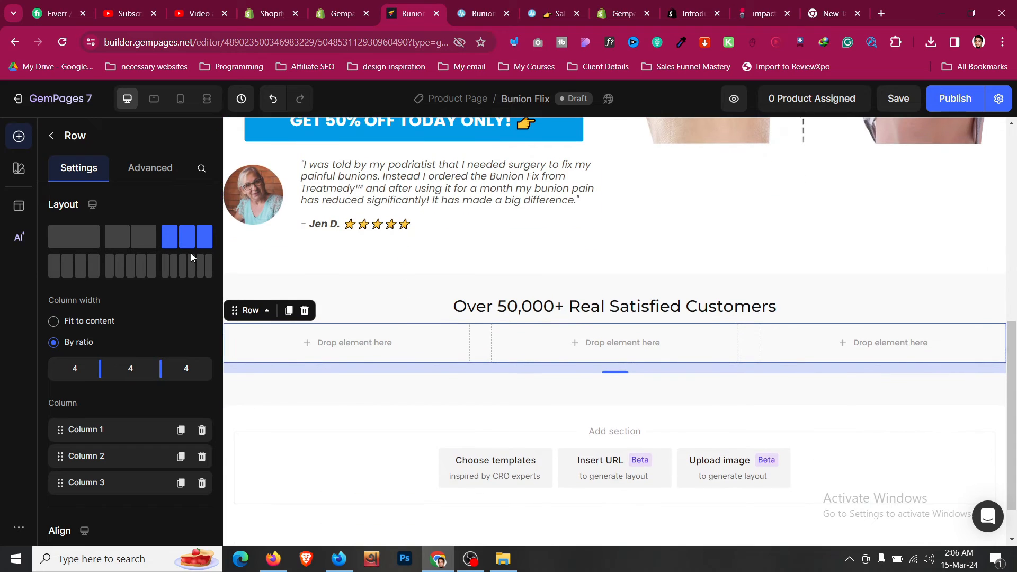
{"action": "left_click", "coordinate": [491, 9]}
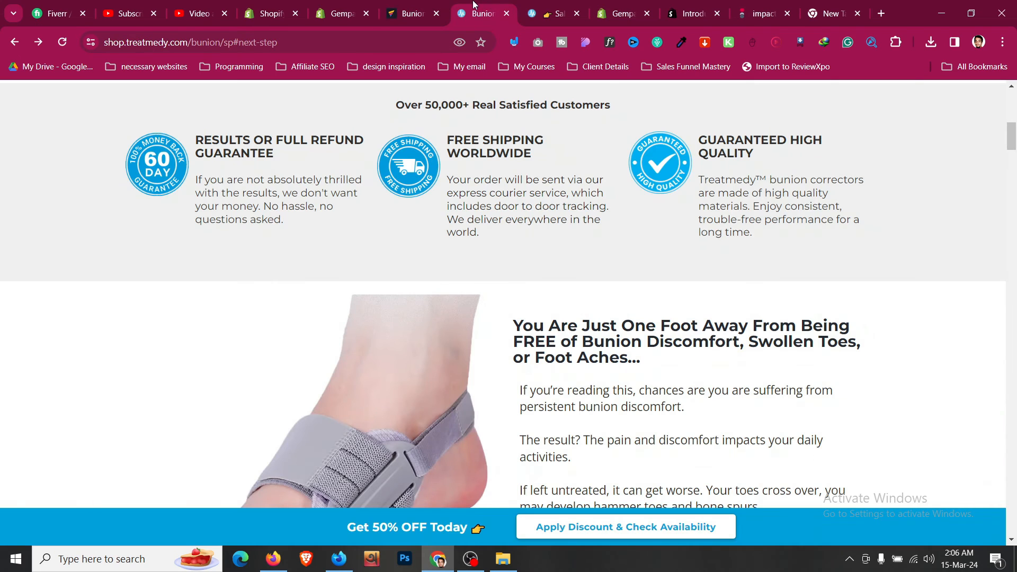
{"action": "left_click", "coordinate": [440, 8]}
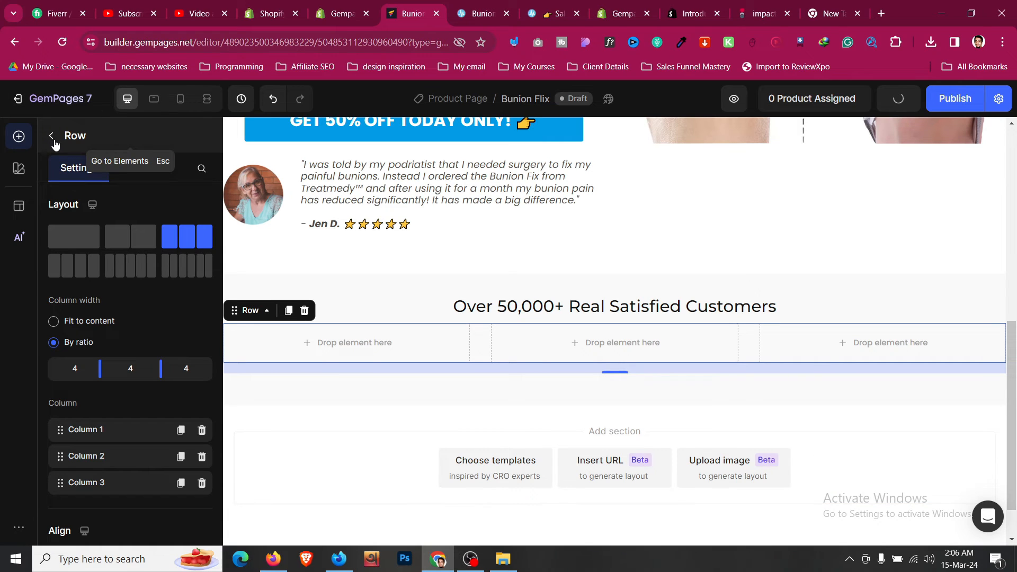
- Add a row inside the first column with M (12 px) top and bottom padding
{"action": "left_click", "coordinate": [54, 143]}
{"action": "left_click_drag", "start_coordinate": [85, 210], "coordinate": [308, 332]}
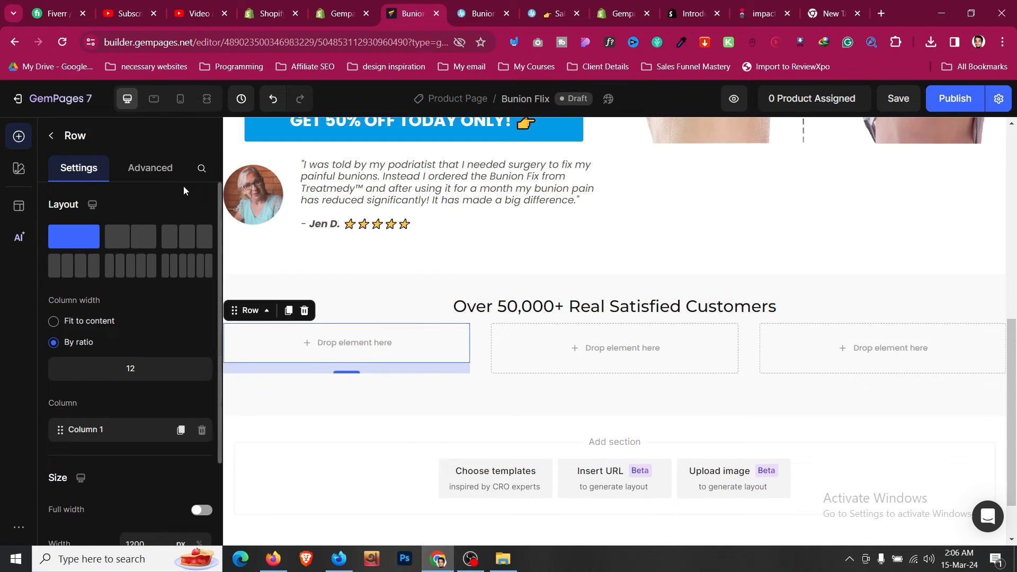
{"action": "left_click", "coordinate": [149, 167]}
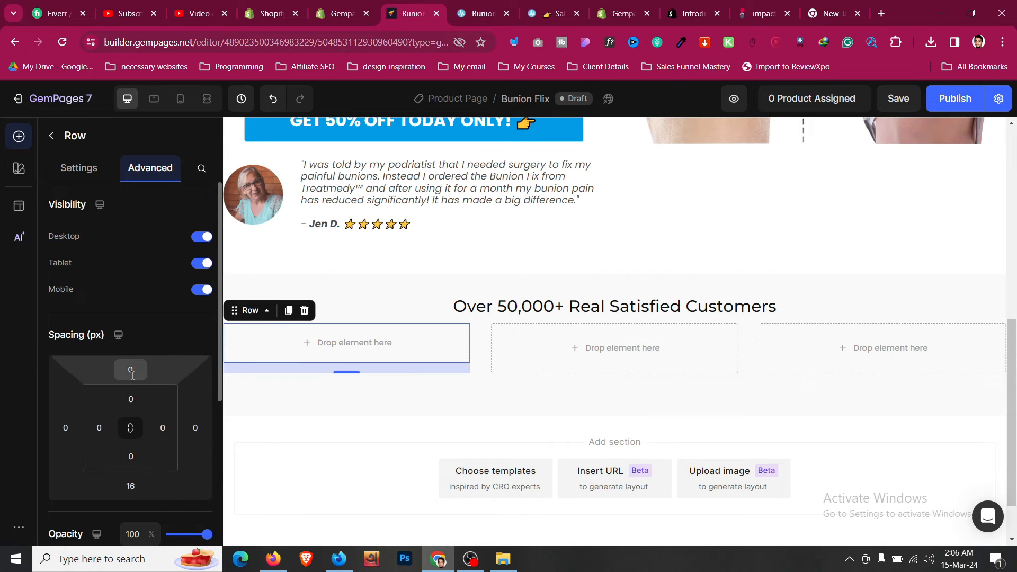
{"action": "left_click", "coordinate": [131, 399]}
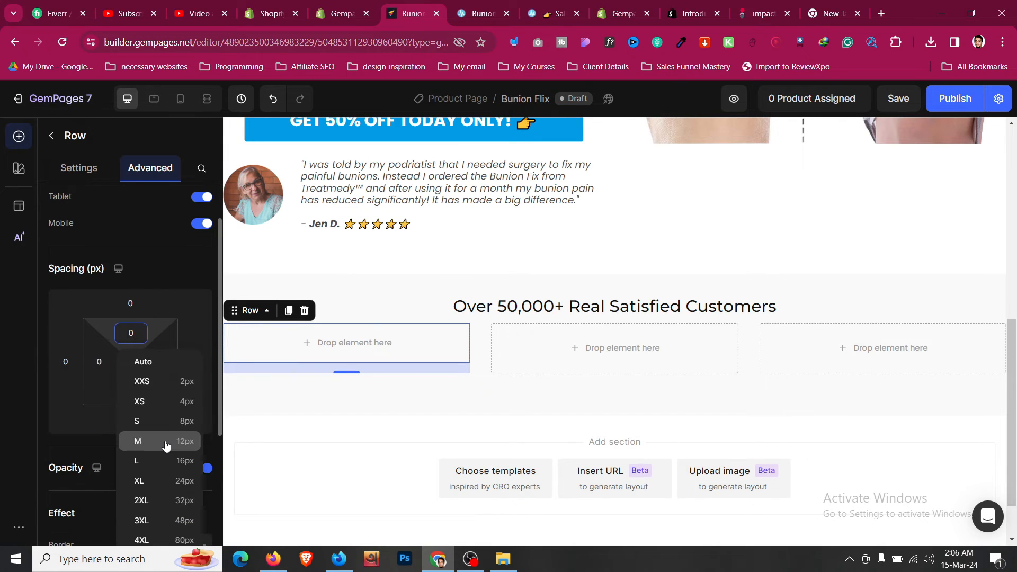
{"action": "left_click", "coordinate": [162, 440]}
{"action": "left_click", "coordinate": [132, 390]}
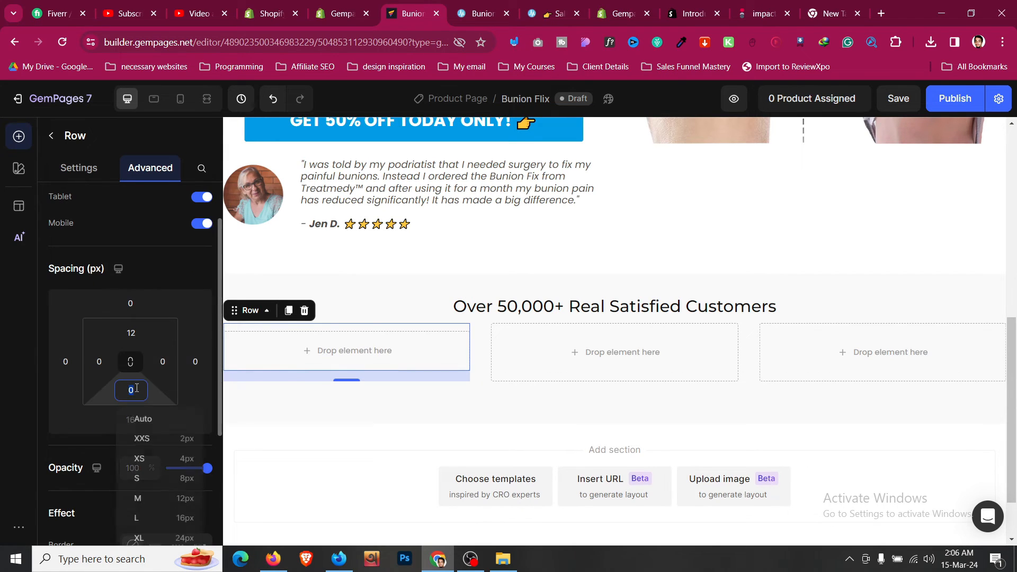
{"action": "left_click", "coordinate": [170, 498]}
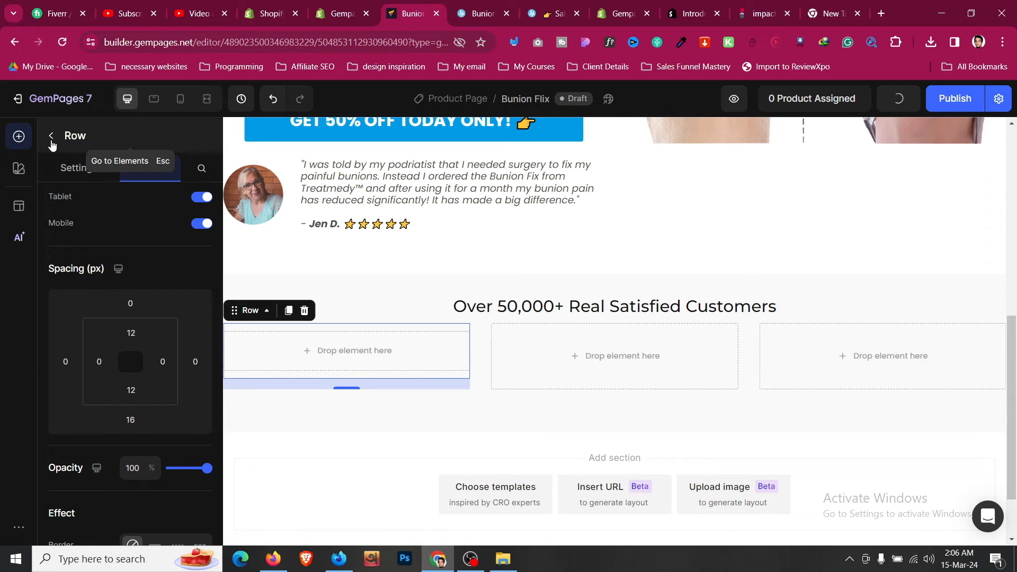
{"action": "left_click", "coordinate": [51, 138]}
{"action": "scroll", "coordinate": [101, 318], "scroll_direction": "down", "scroll_amount": 6}
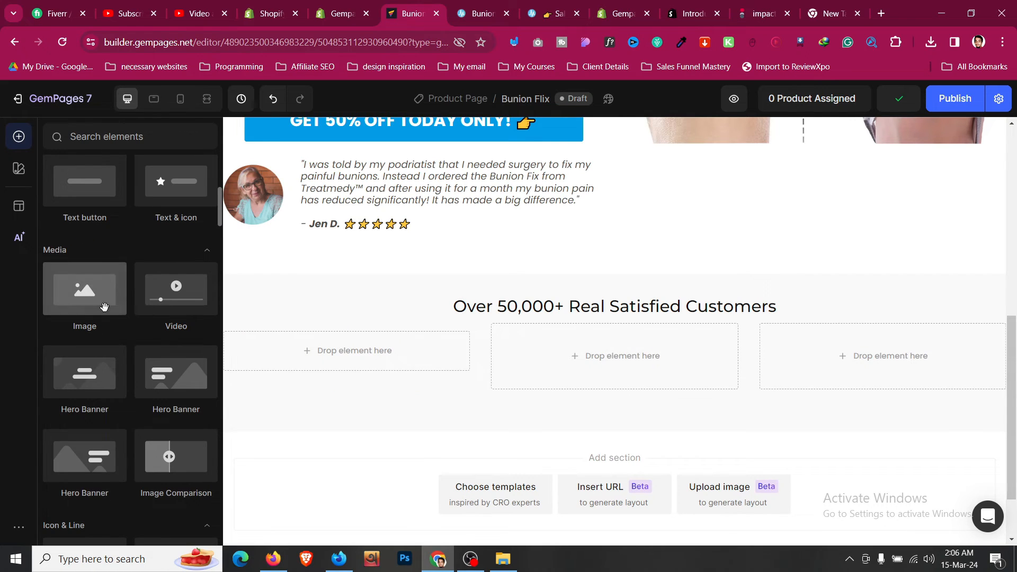
- Add an image to the first column using the copied 60-day money-back badge address
{"action": "left_click_drag", "start_coordinate": [103, 307], "coordinate": [317, 345]}
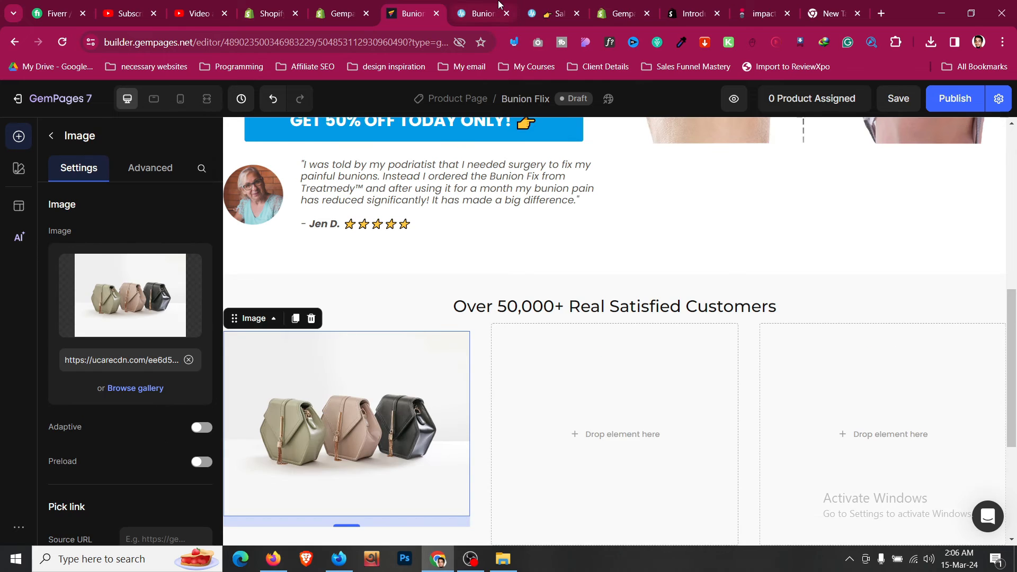
{"action": "left_click", "coordinate": [493, 11]}
{"action": "scroll", "coordinate": [325, 244], "scroll_direction": "down", "scroll_amount": 3}
{"action": "scroll", "coordinate": [326, 244], "scroll_direction": "up", "scroll_amount": 4}
{"action": "right_click", "coordinate": [147, 235]}
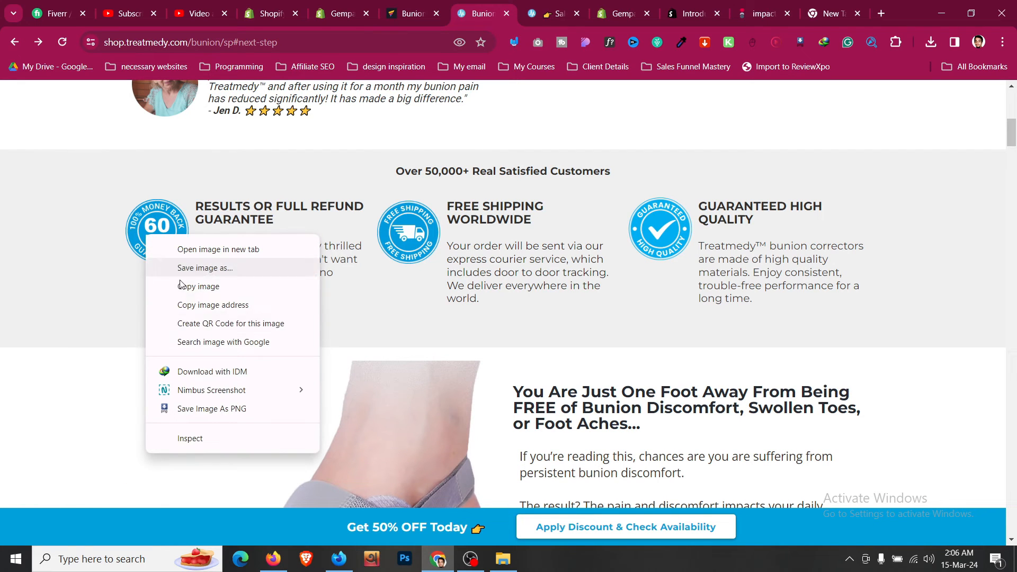
{"action": "left_click", "coordinate": [209, 305]}
{"action": "left_click", "coordinate": [432, 7]}
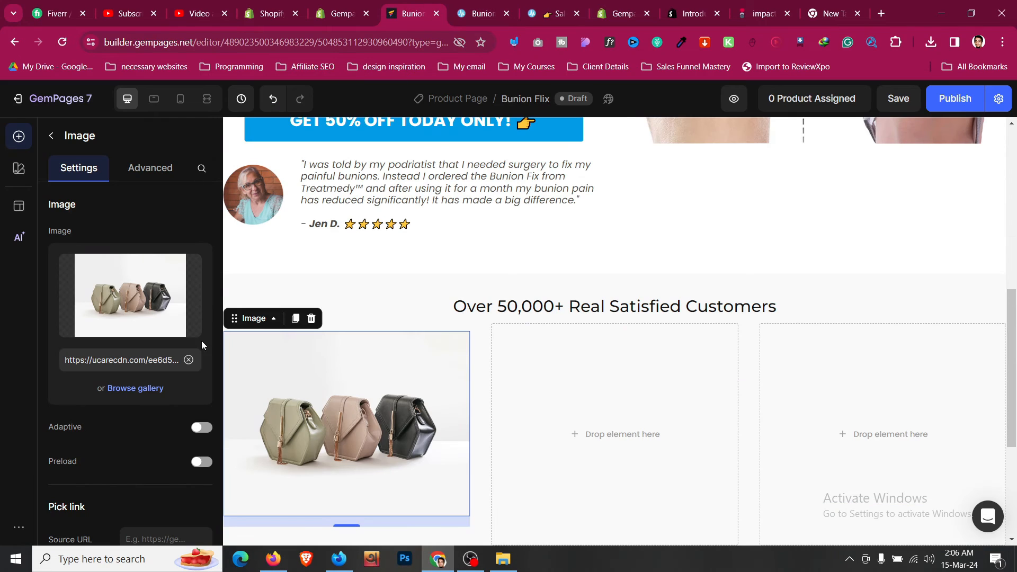
{"action": "left_click", "coordinate": [189, 360]}
{"action": "left_click", "coordinate": [152, 359]}
{"action": "key", "text": "ctrl+v"}
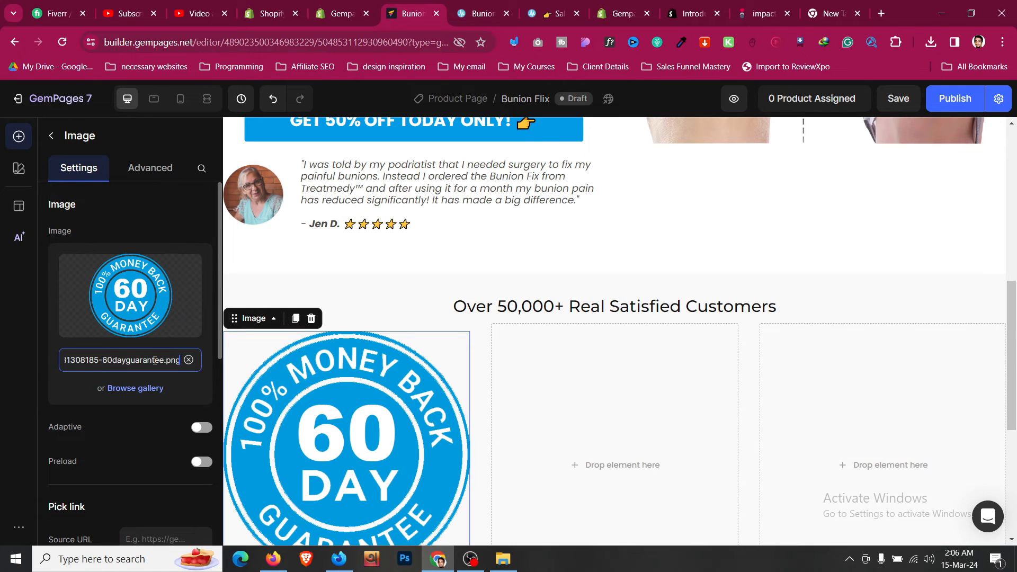
- Set the badge image width to 90px
{"action": "scroll", "coordinate": [159, 435], "scroll_direction": "down", "scroll_amount": 1}
{"action": "scroll", "coordinate": [160, 434], "scroll_direction": "down", "scroll_amount": 5}
{"action": "left_click", "coordinate": [162, 349]}
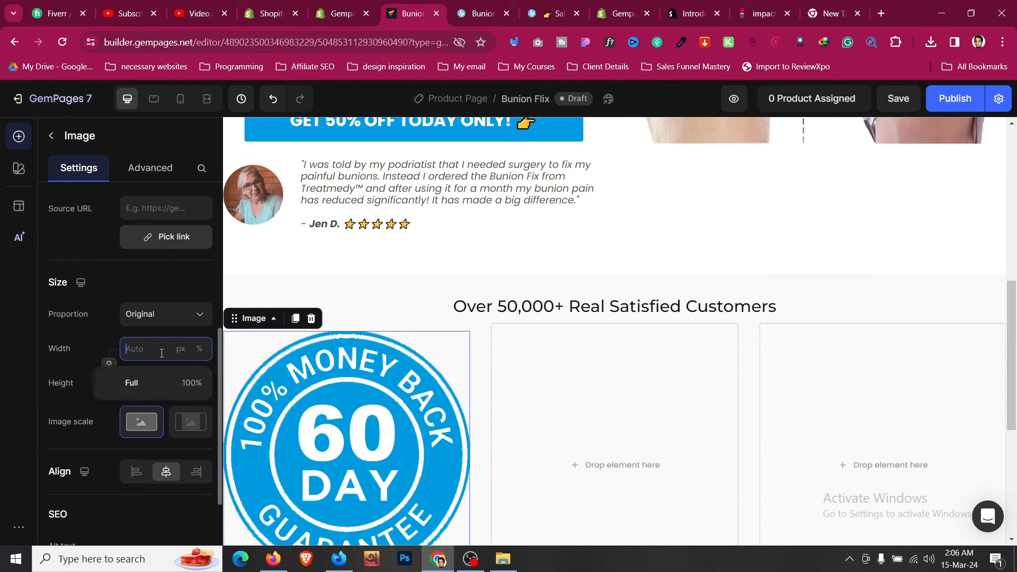
{"action": "type", "text": "60"}
{"action": "key", "text": "BackSpace"}
{"action": "key", "text": "BackSpace"}
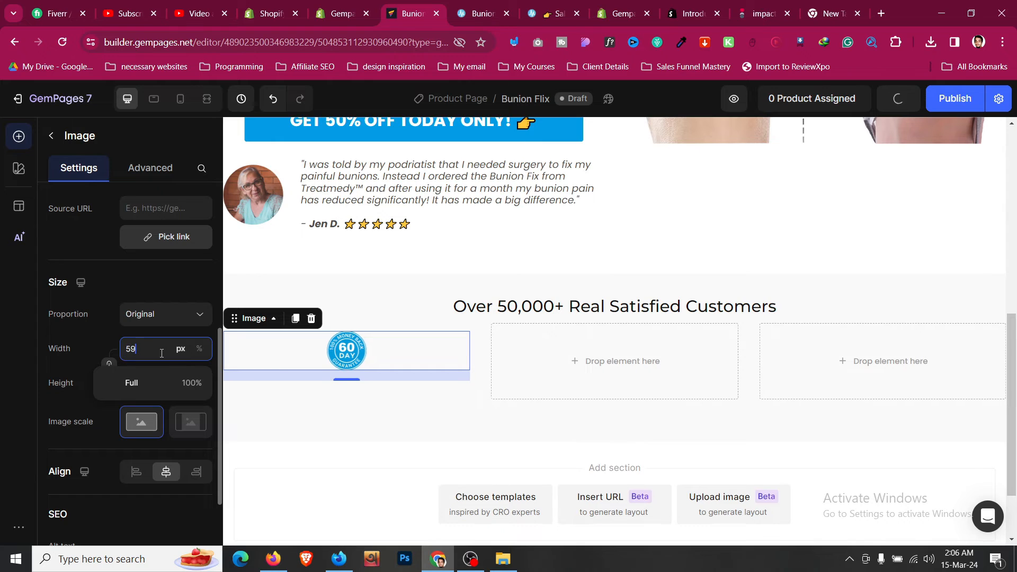
{"action": "type", "text": "75"}
{"action": "key", "text": "Up"}
{"action": "key", "text": "Up"}
{"action": "key", "text": "Up"}
{"action": "key", "text": "Up"}
{"action": "key", "text": "Up"}
{"action": "key", "text": "Up"}
{"action": "key", "text": "Up"}
{"action": "key", "text": "Up"}
{"action": "key", "text": "Up"}
{"action": "key", "text": "Up"}
{"action": "key", "text": "Up"}
{"action": "key", "text": "Up"}
{"action": "key", "text": "Up"}
{"action": "key", "text": "Up"}
{"action": "key", "text": "Up"}
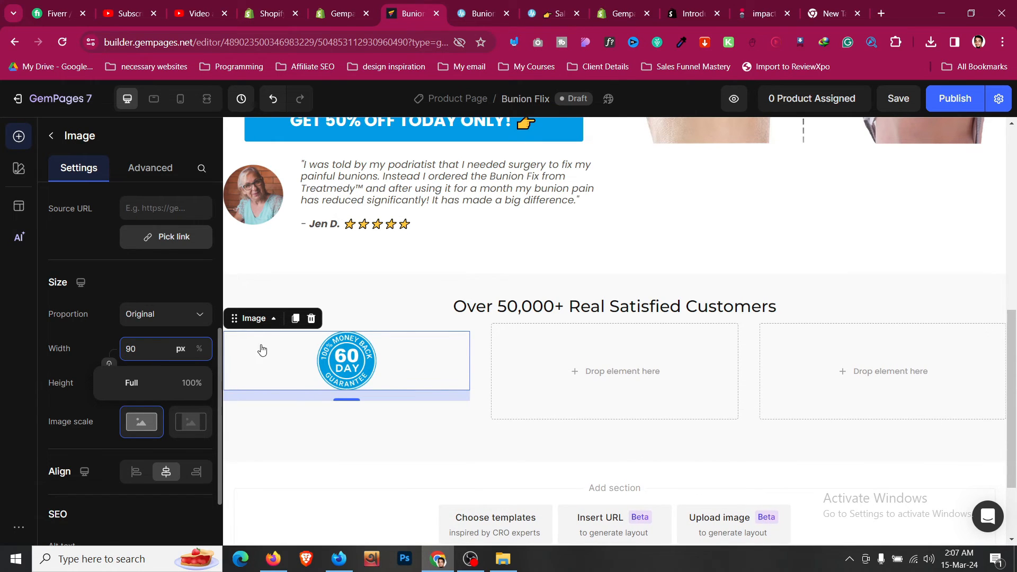
{"action": "left_click", "coordinate": [490, 9]}
{"action": "left_click", "coordinate": [411, 13]}
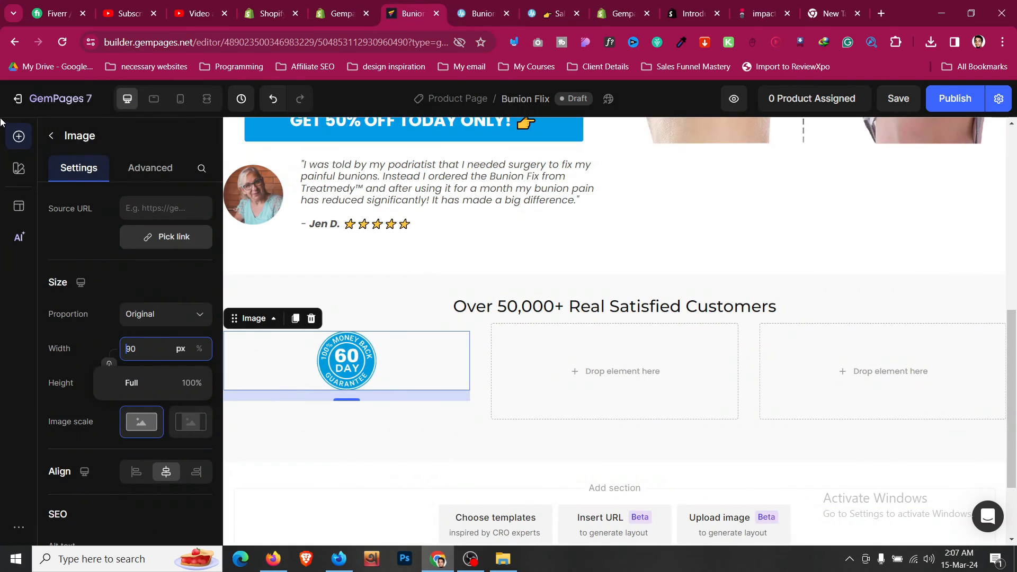
{"action": "left_click", "coordinate": [53, 138]}
- Add a centred Heading 5 heading below the badge
{"action": "scroll", "coordinate": [111, 253], "scroll_direction": "up", "scroll_amount": 5}
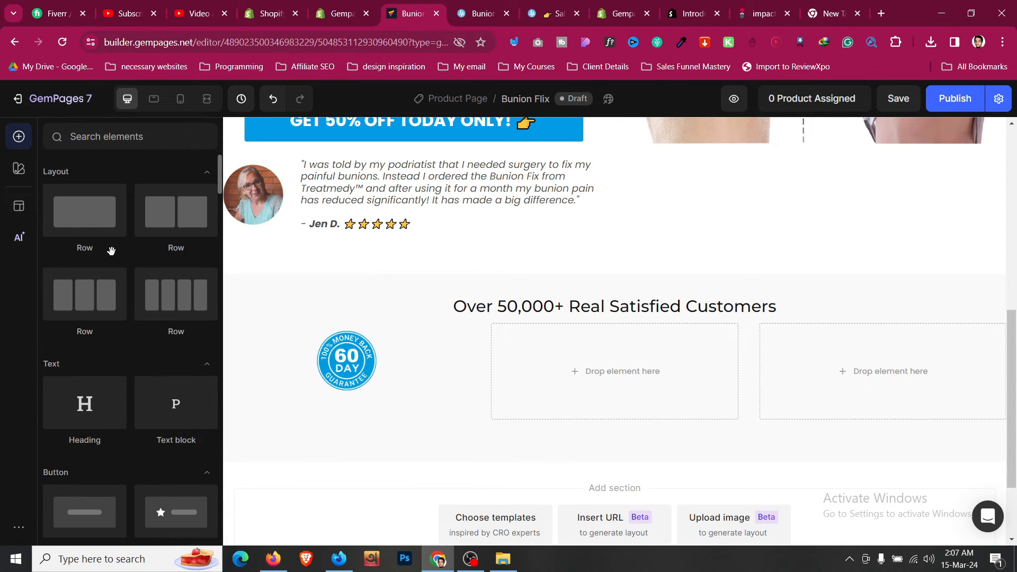
{"action": "left_click_drag", "start_coordinate": [85, 403], "coordinate": [344, 375]}
{"action": "left_click", "coordinate": [155, 244]}
{"action": "left_click", "coordinate": [169, 363]}
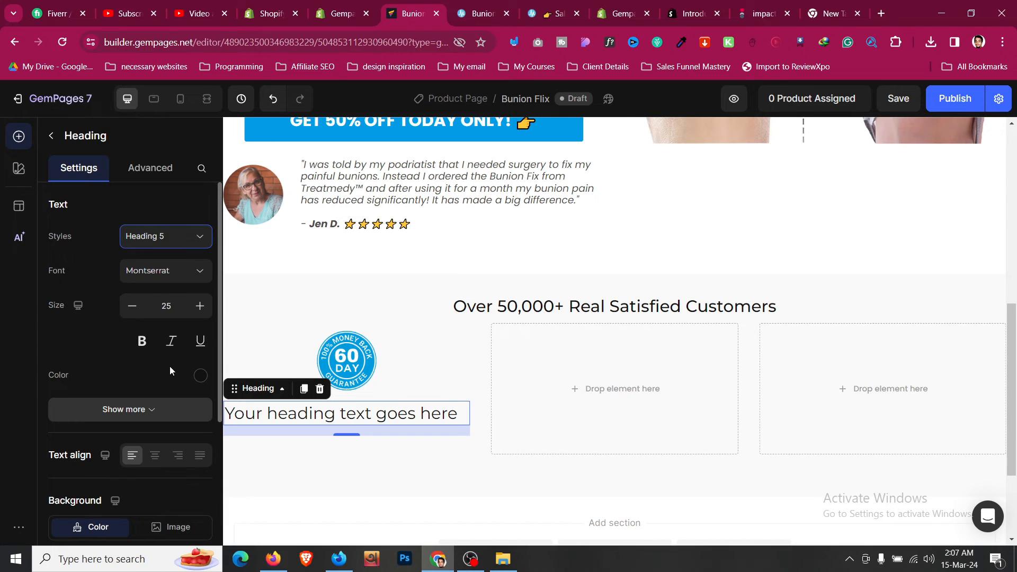
{"action": "left_click", "coordinate": [157, 454]}
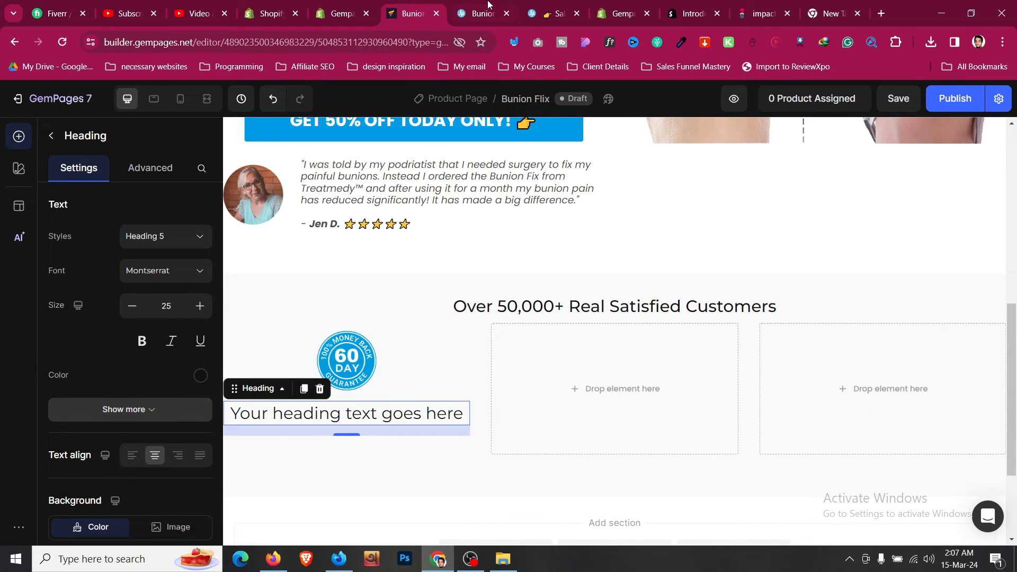
- Fill the heading with 'RESULTS OR FULL REFUND GUARANTEE' from the reference page, without bold
{"action": "left_click", "coordinate": [474, 14]}
{"action": "triple_click", "coordinate": [273, 206]}
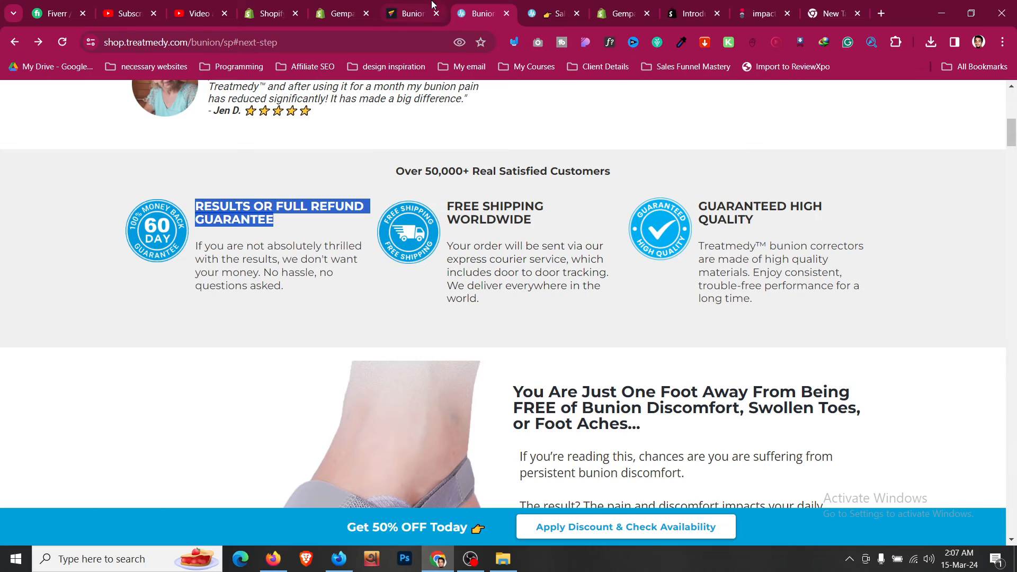
{"action": "left_click", "coordinate": [431, 6]}
{"action": "left_click", "coordinate": [411, 416]}
{"action": "key", "text": "ctrl+v"}
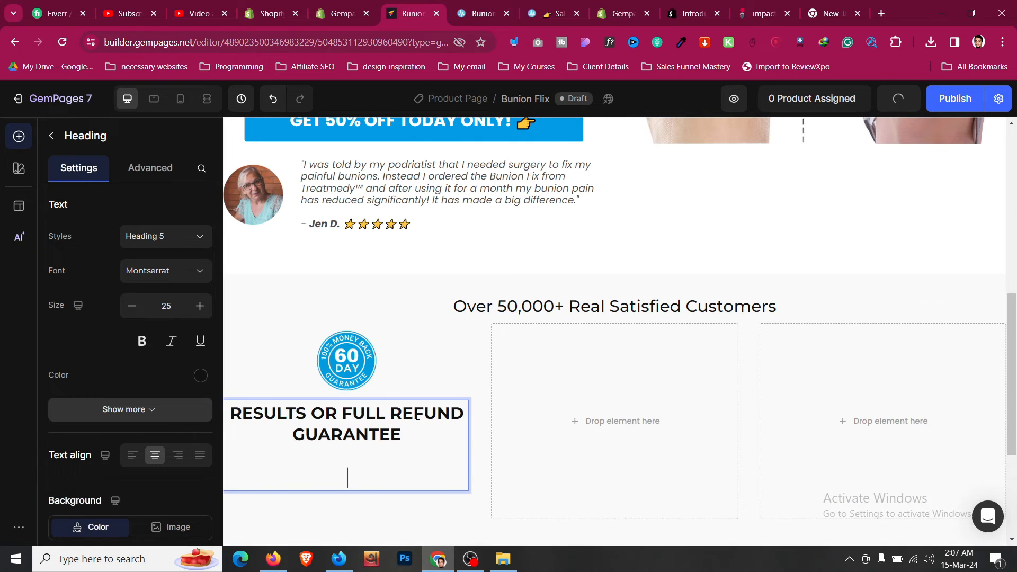
{"action": "key", "text": "BackSpace"}
{"action": "key", "text": "ctrl+a"}
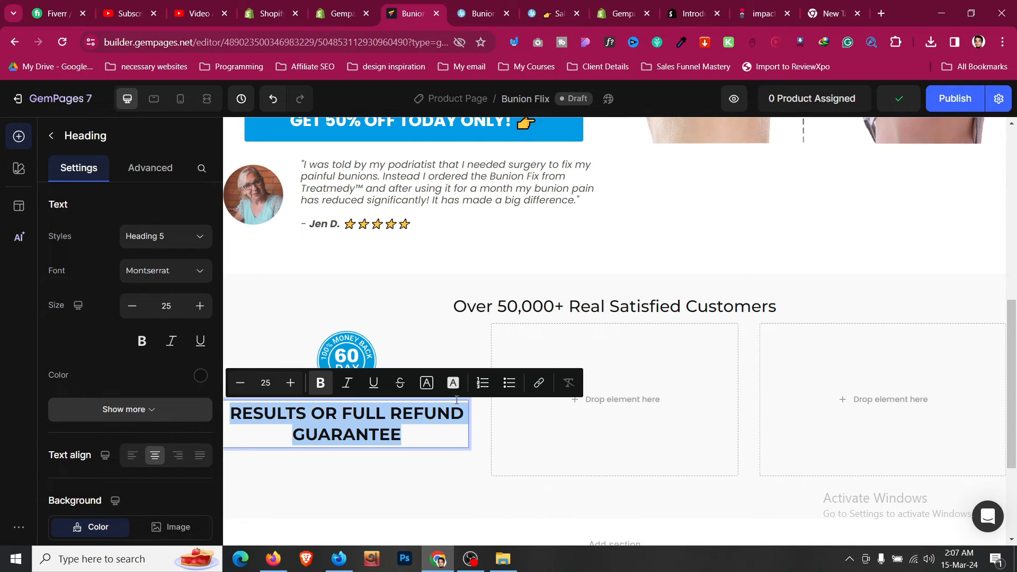
{"action": "left_click", "coordinate": [566, 384]}
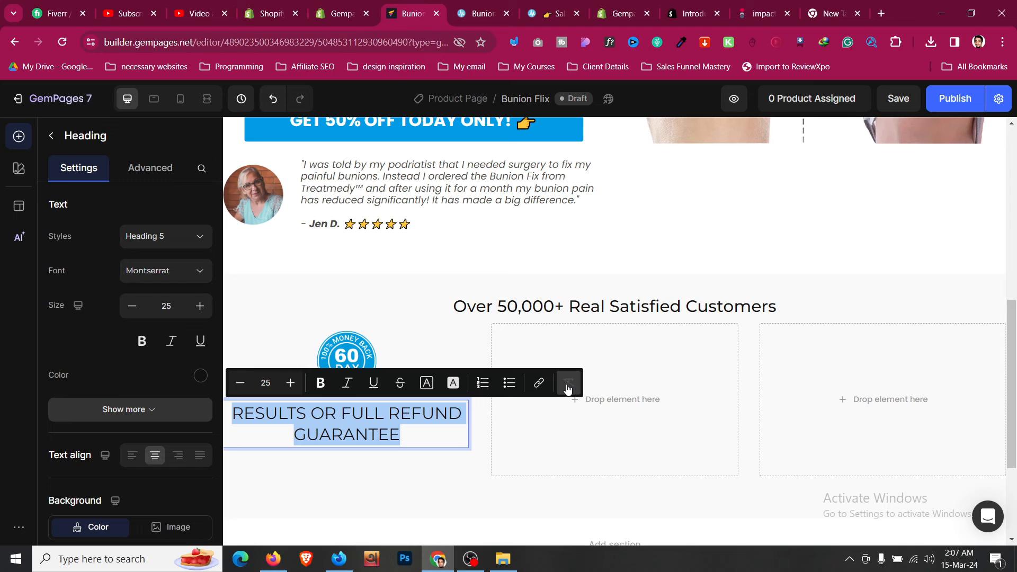
- Set the heading font size to 20
{"action": "left_click", "coordinate": [133, 306]}
{"action": "left_click", "coordinate": [134, 306]}
{"action": "left_click", "coordinate": [133, 306]}
{"action": "left_click", "coordinate": [133, 306]}
{"action": "left_click", "coordinate": [134, 307]}
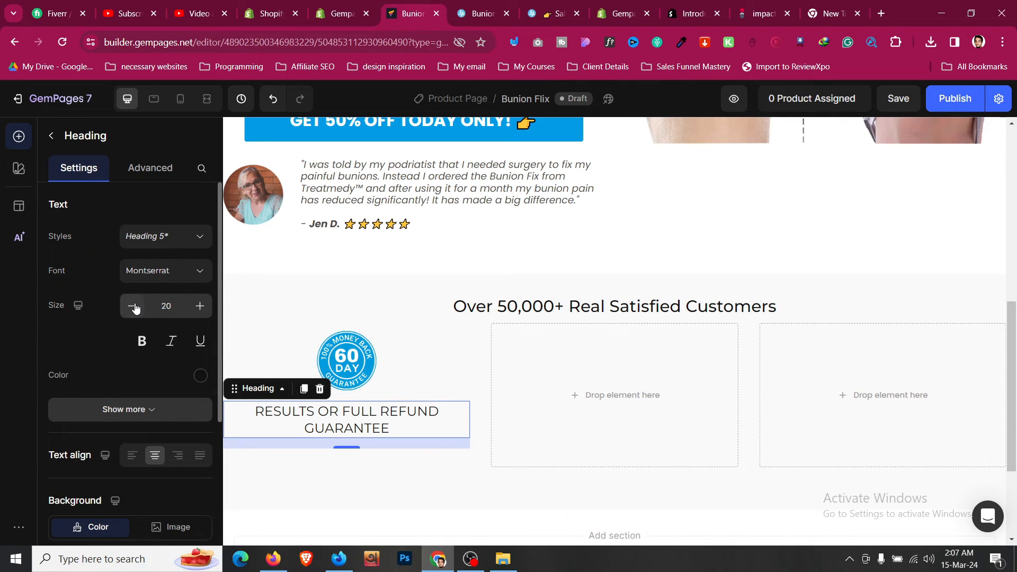
{"action": "left_click", "coordinate": [133, 306]}
{"action": "left_click", "coordinate": [194, 310]}
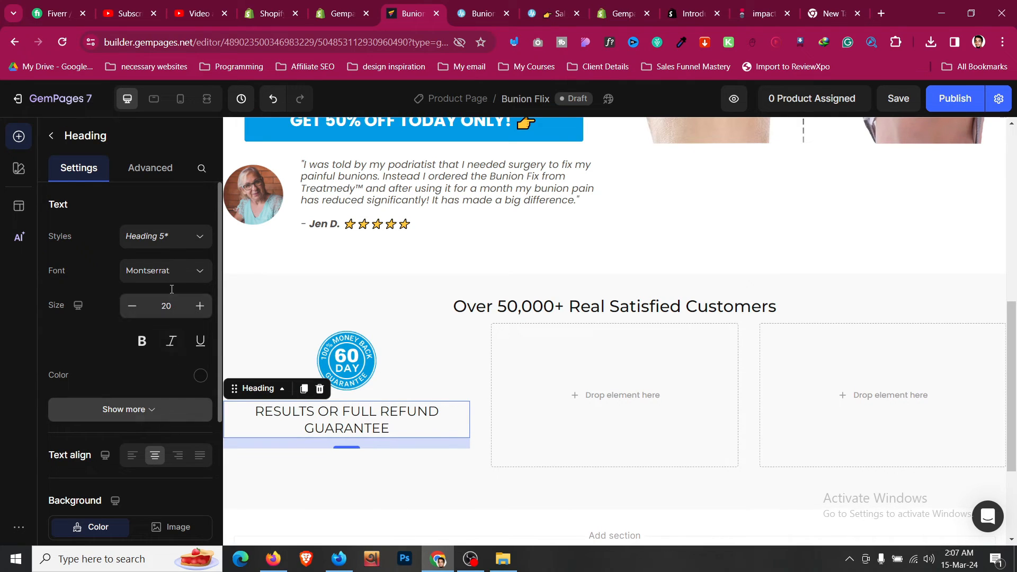
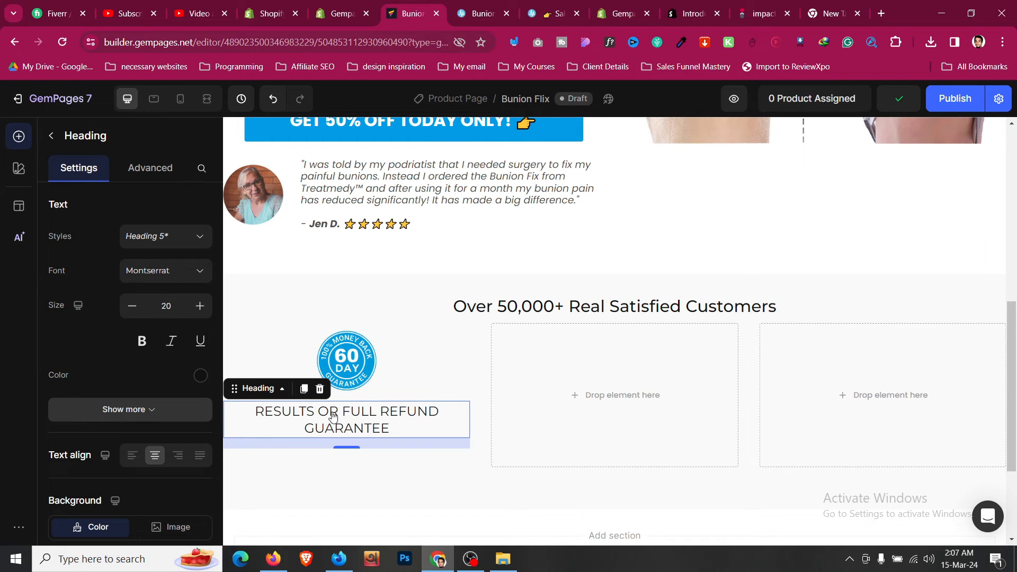
- Adjust the guarantee heading's size to 20
{"action": "left_click", "coordinate": [203, 312]}
{"action": "left_click", "coordinate": [203, 312]}
{"action": "left_click", "coordinate": [204, 314]}
{"action": "left_click", "coordinate": [204, 314]}
{"action": "left_click", "coordinate": [205, 315]}
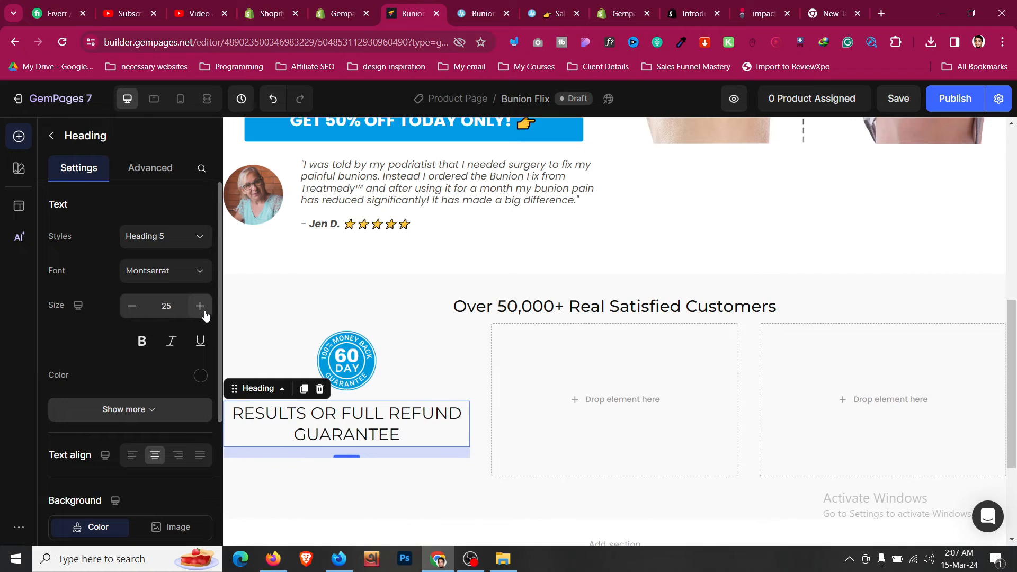
{"action": "left_click", "coordinate": [132, 312]}
{"action": "left_click", "coordinate": [133, 312]}
{"action": "left_click", "coordinate": [132, 313]}
{"action": "left_click", "coordinate": [132, 313]}
{"action": "left_click", "coordinate": [132, 313]}
{"action": "left_click", "coordinate": [132, 313]}
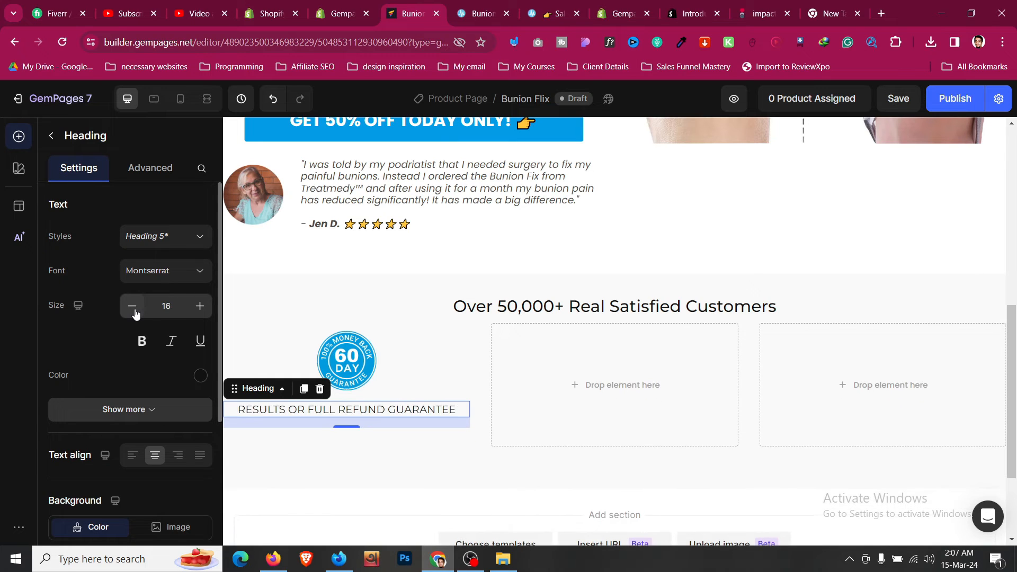
{"action": "left_click", "coordinate": [132, 313]}
{"action": "left_click", "coordinate": [132, 313]}
{"action": "left_click", "coordinate": [199, 307]}
{"action": "left_click", "coordinate": [198, 307]}
{"action": "left_click", "coordinate": [199, 307]}
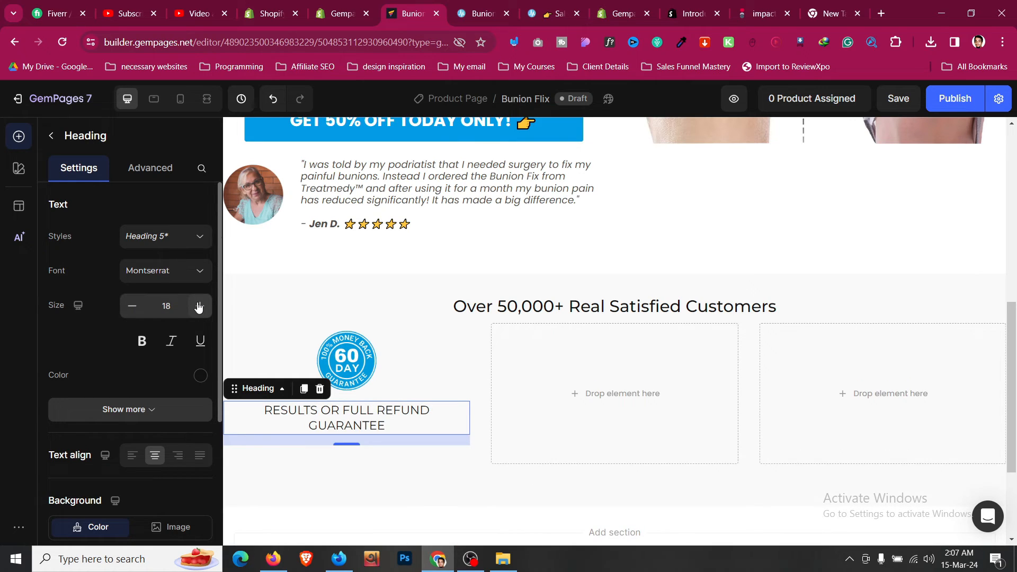
{"action": "left_click", "coordinate": [198, 308]}
{"action": "left_click", "coordinate": [198, 307]}
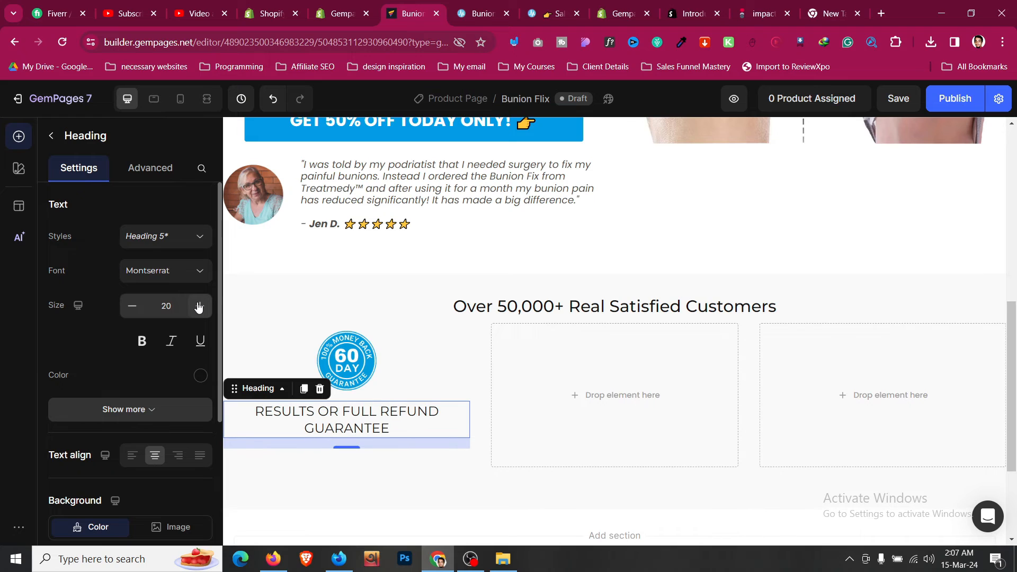
- Give the heading 120% line height and Semi Bold weight, then view the live Treatmedy page
{"action": "left_click", "coordinate": [173, 409]}
{"action": "scroll", "coordinate": [158, 371], "scroll_direction": "down", "scroll_amount": 3}
{"action": "left_click", "coordinate": [148, 311]}
{"action": "left_click", "coordinate": [154, 369]}
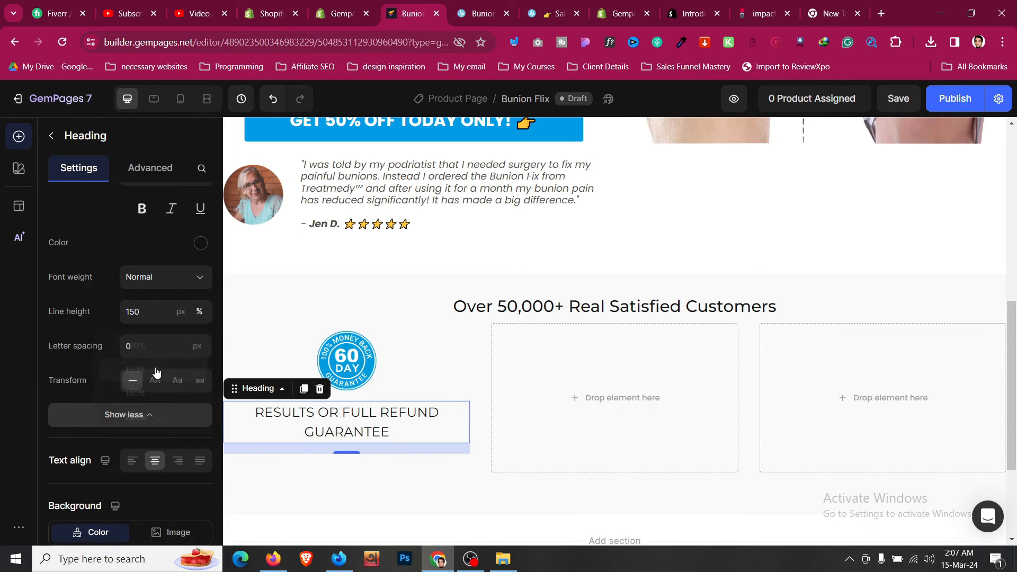
{"action": "left_click", "coordinate": [154, 316]}
{"action": "left_click", "coordinate": [157, 347]}
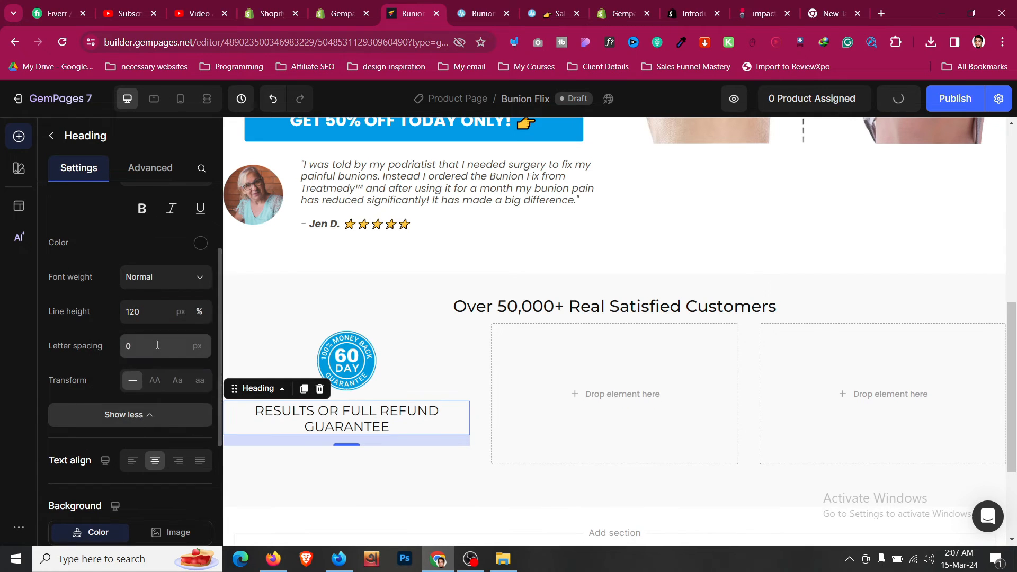
{"action": "left_click", "coordinate": [155, 277]}
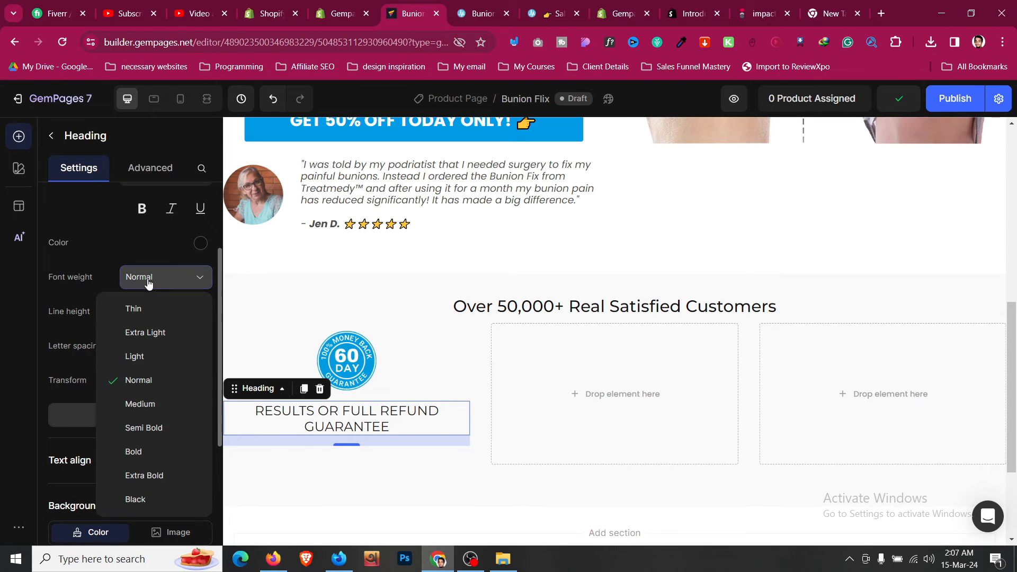
{"action": "left_click", "coordinate": [141, 426]}
{"action": "left_click", "coordinate": [490, 14]}
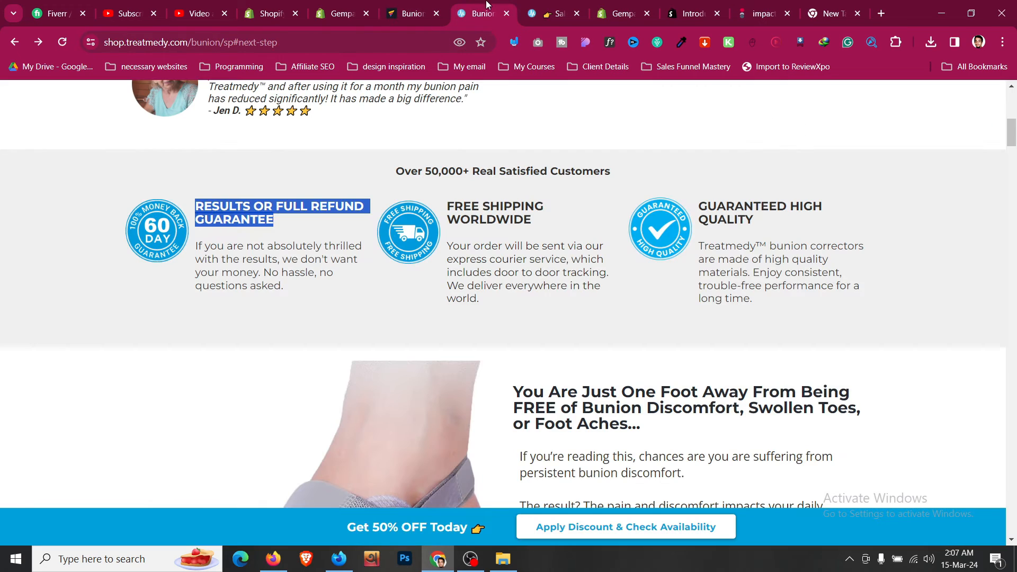
- Duplicate the testimonial text block under the heading and paste the Treatmedy guarantee paragraph into it
{"action": "triple_click", "coordinate": [326, 259]}
{"action": "key", "text": "ctrl+c"}
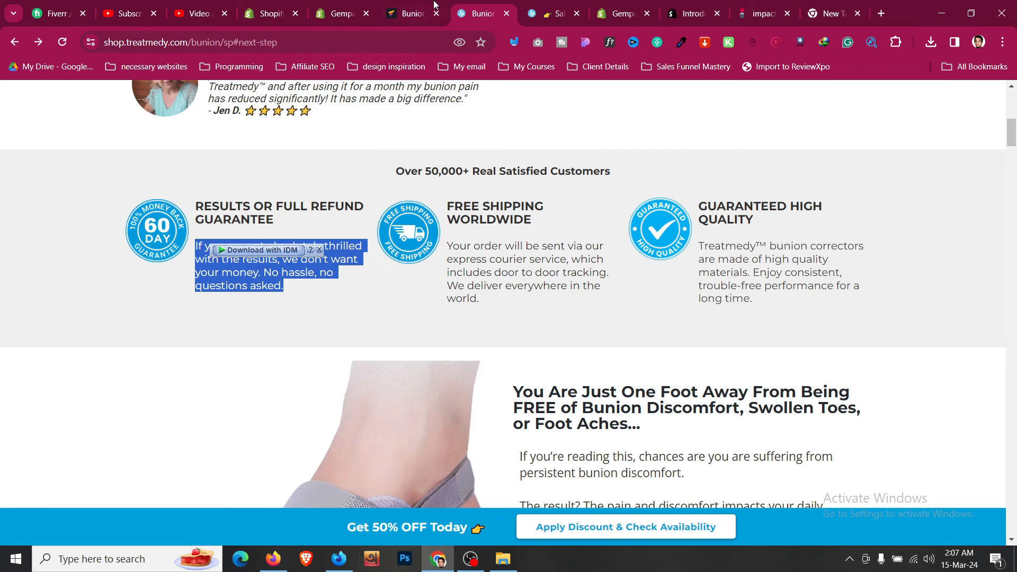
{"action": "left_click", "coordinate": [434, 5]}
{"action": "scroll", "coordinate": [392, 275], "scroll_direction": "up", "scroll_amount": 1}
{"action": "left_click", "coordinate": [394, 241]}
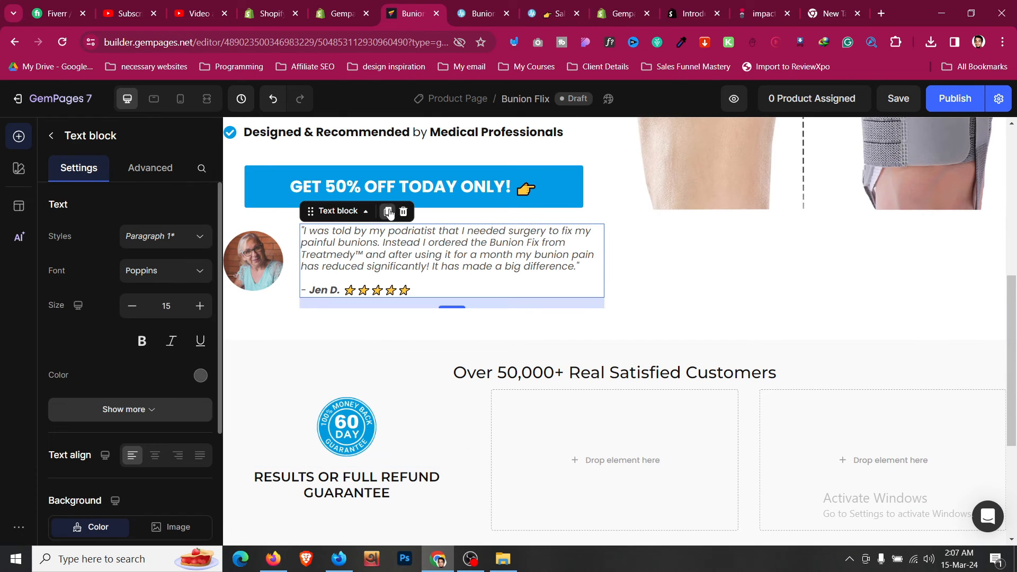
{"action": "left_click", "coordinate": [388, 212]}
{"action": "left_click_drag", "start_coordinate": [347, 292], "coordinate": [374, 421]}
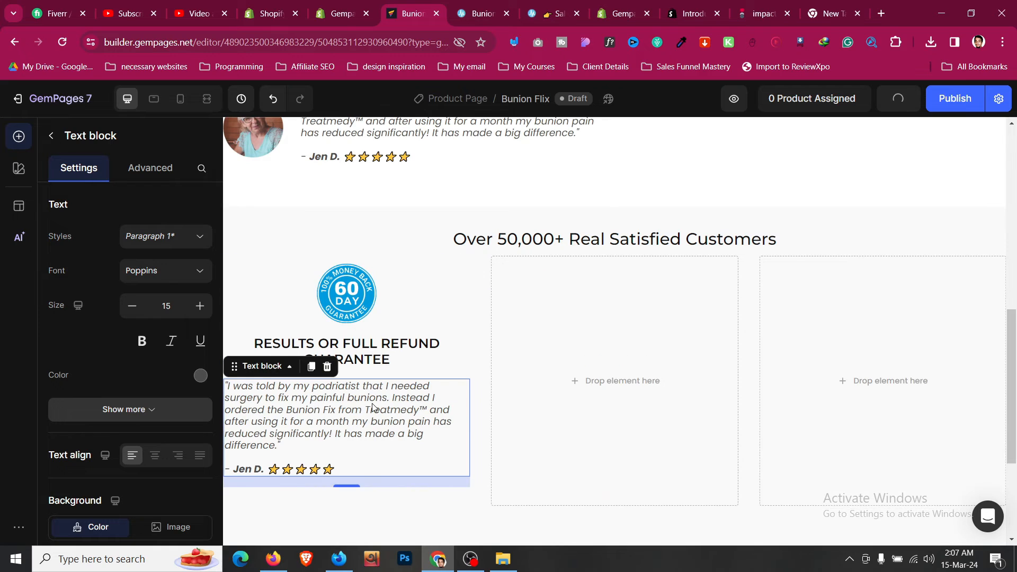
{"action": "double_click", "coordinate": [439, 435]}
{"action": "key", "text": "ctrl+a"}
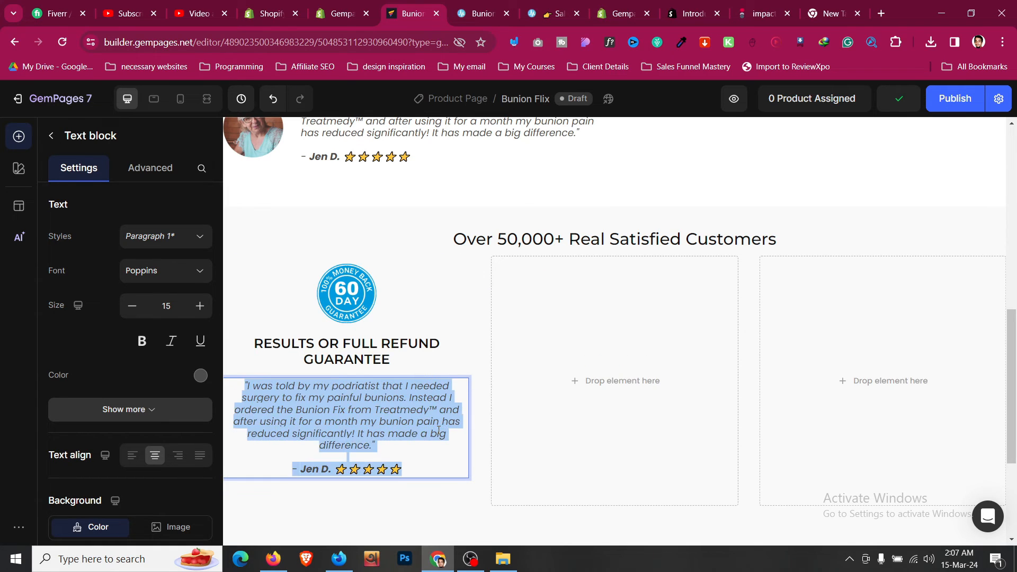
{"action": "key", "text": "ctrl+v"}
{"action": "key", "text": "BackSpace"}
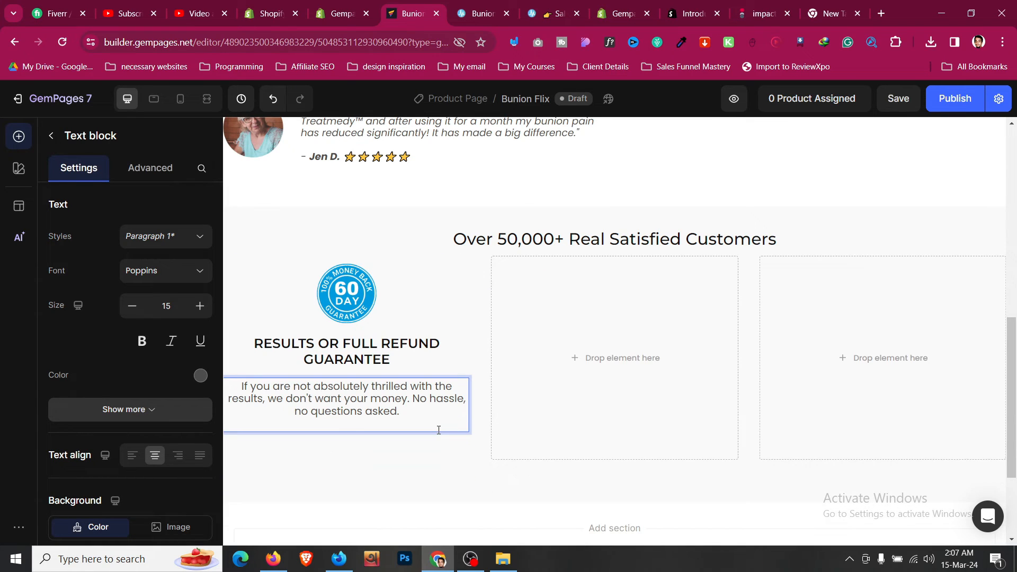
- Set the guarantee description block's bottom spacing to 0
{"action": "left_click", "coordinate": [474, 16]}
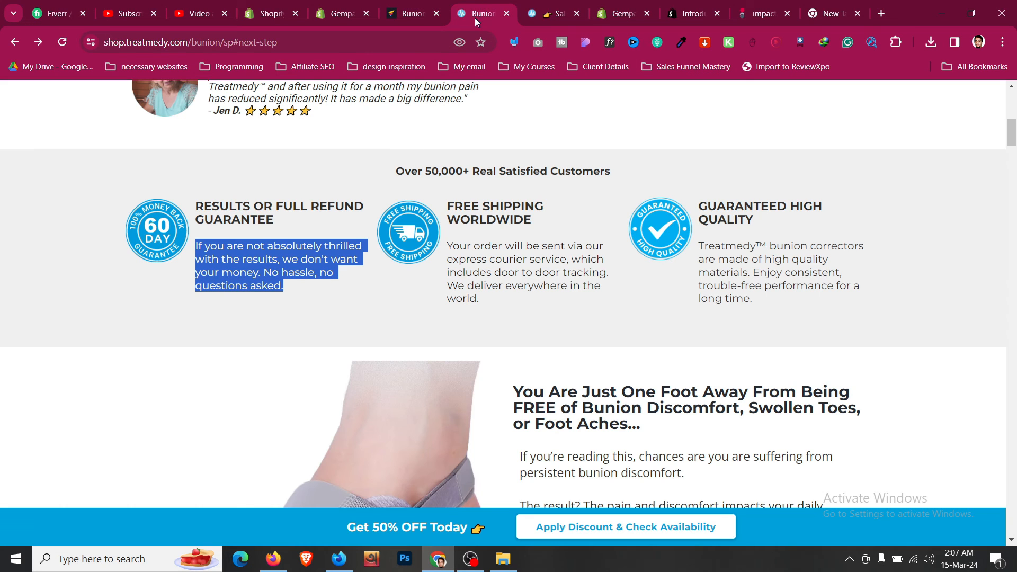
{"action": "left_click", "coordinate": [360, 290]}
{"action": "left_click", "coordinate": [416, 8]}
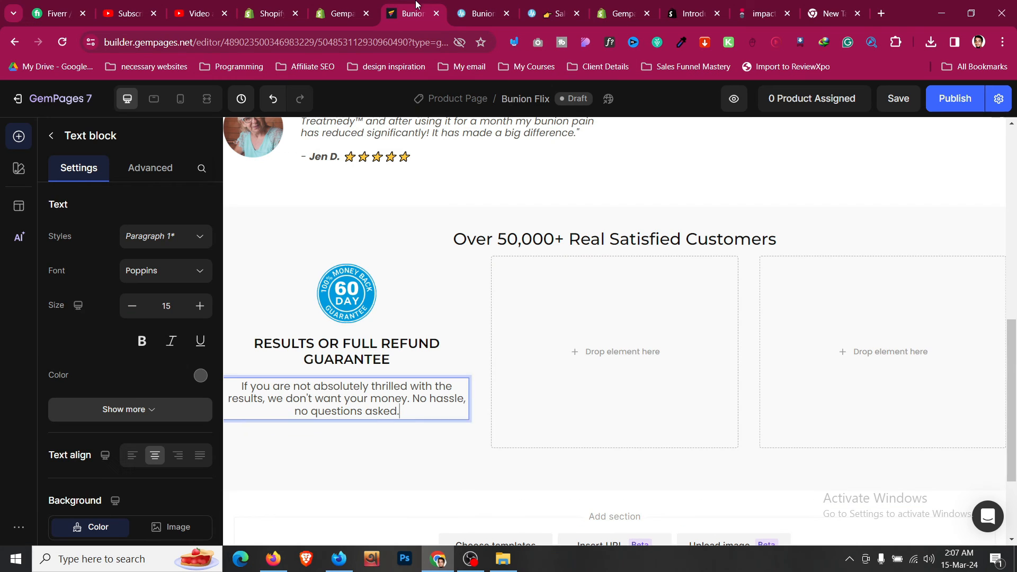
{"action": "left_click", "coordinate": [438, 269]}
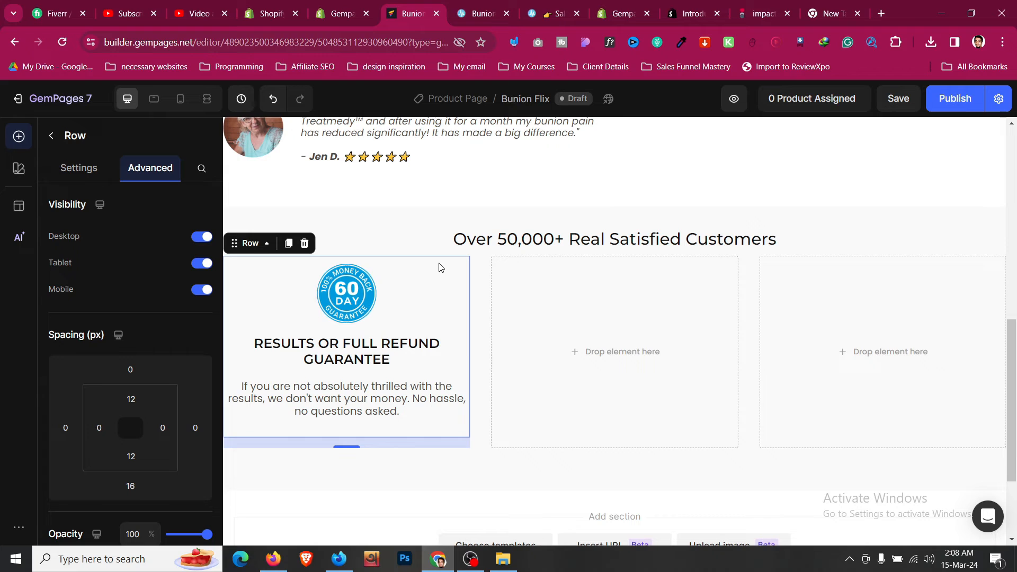
{"action": "left_click", "coordinate": [422, 402]}
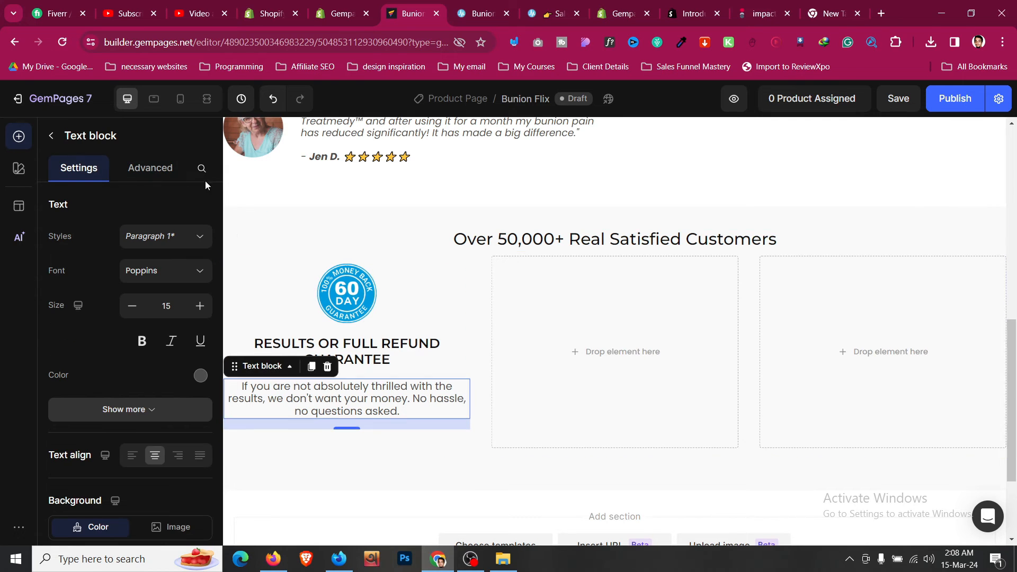
{"action": "left_click", "coordinate": [166, 170]}
{"action": "left_click", "coordinate": [130, 486]}
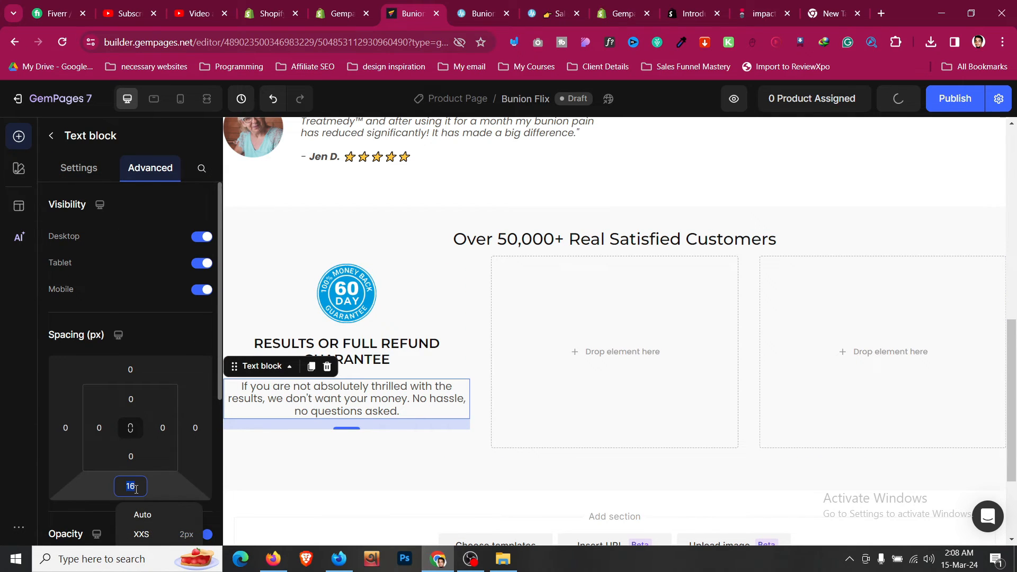
{"action": "type", "text": "0"}
{"action": "left_click", "coordinate": [441, 429]}
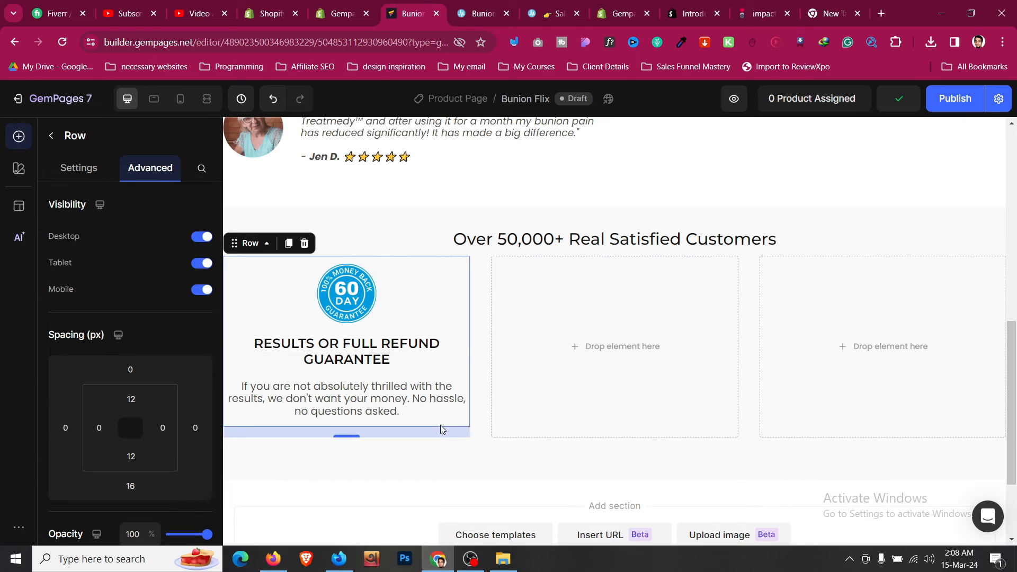
- In mobile view, shrink the guarantee heading and give the section 24px left and right padding
{"action": "left_click", "coordinate": [180, 98]}
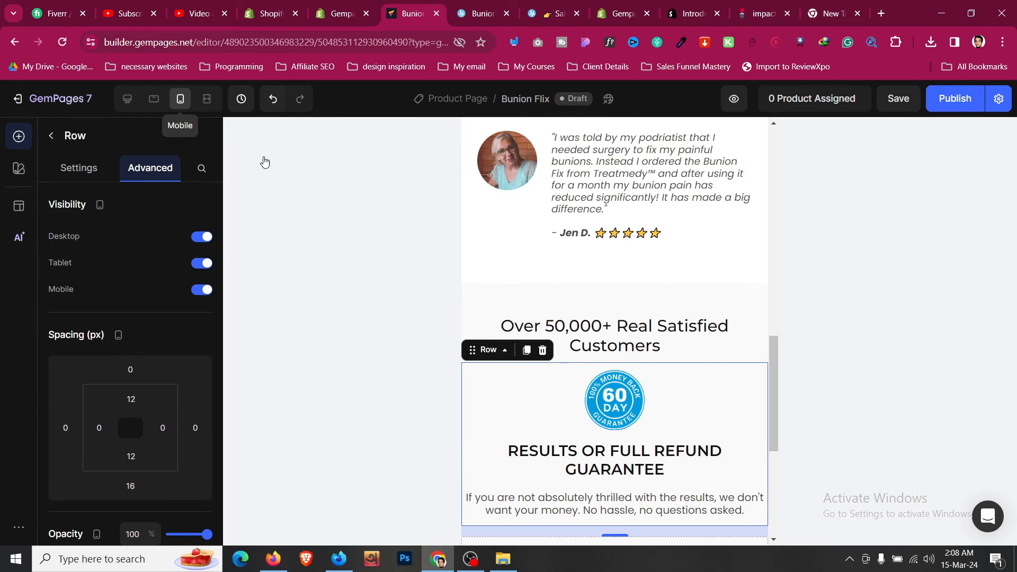
{"action": "left_click", "coordinate": [649, 268]}
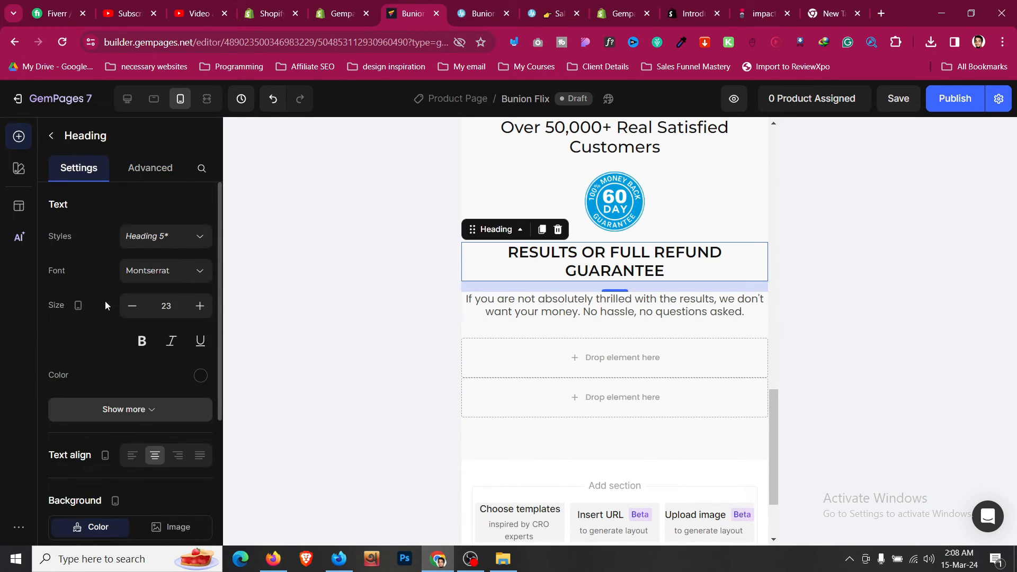
{"action": "left_click", "coordinate": [132, 312]}
{"action": "left_click", "coordinate": [132, 313]}
{"action": "left_click", "coordinate": [132, 313]}
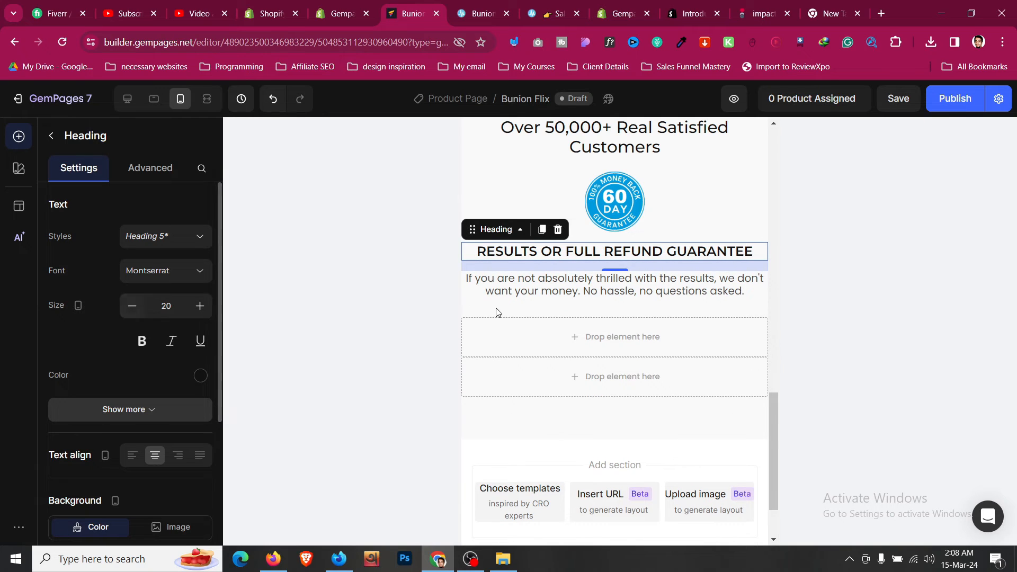
{"action": "scroll", "coordinate": [480, 297], "scroll_direction": "up", "scroll_amount": 2}
{"action": "left_click", "coordinate": [497, 235]}
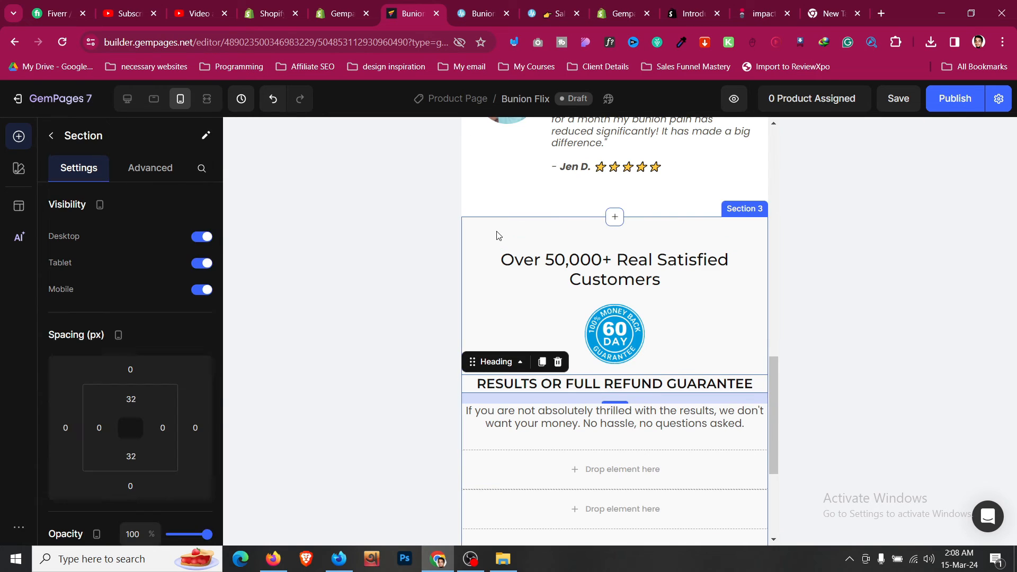
{"action": "scroll", "coordinate": [106, 307], "scroll_direction": "down", "scroll_amount": 3}
{"action": "left_click", "coordinate": [99, 295]}
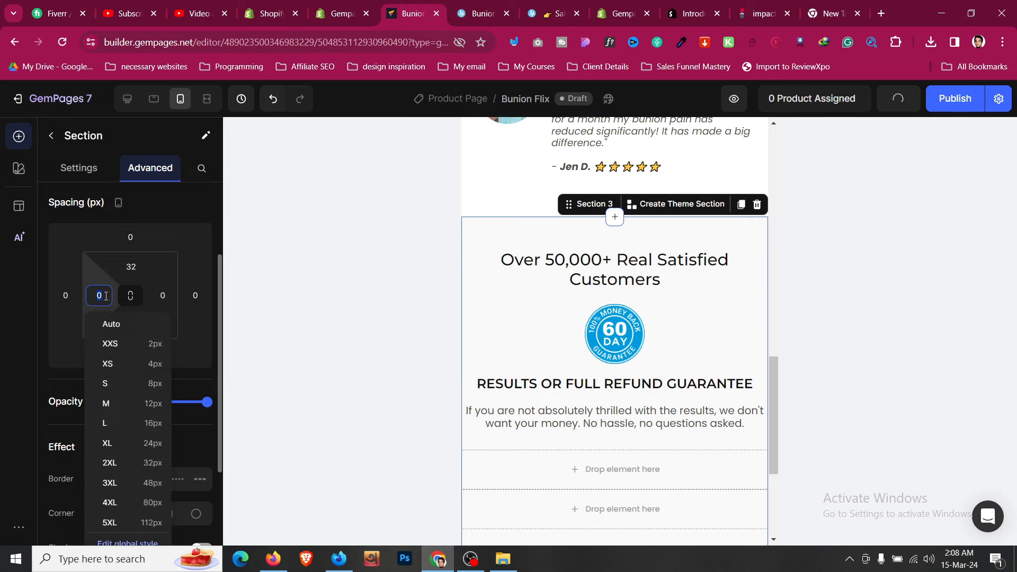
{"action": "left_click", "coordinate": [145, 442]}
{"action": "left_click", "coordinate": [163, 295]}
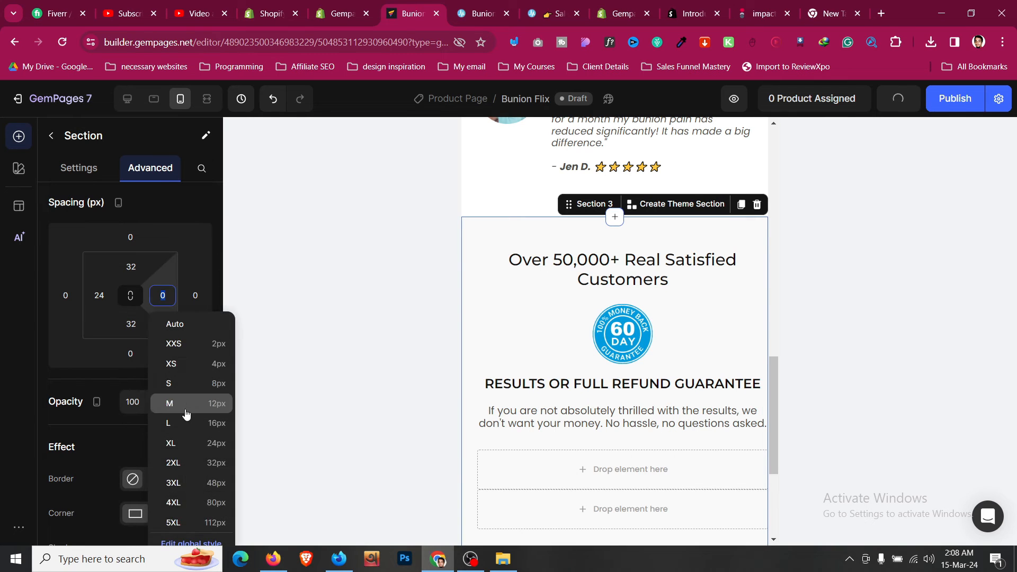
{"action": "left_click", "coordinate": [201, 443]}
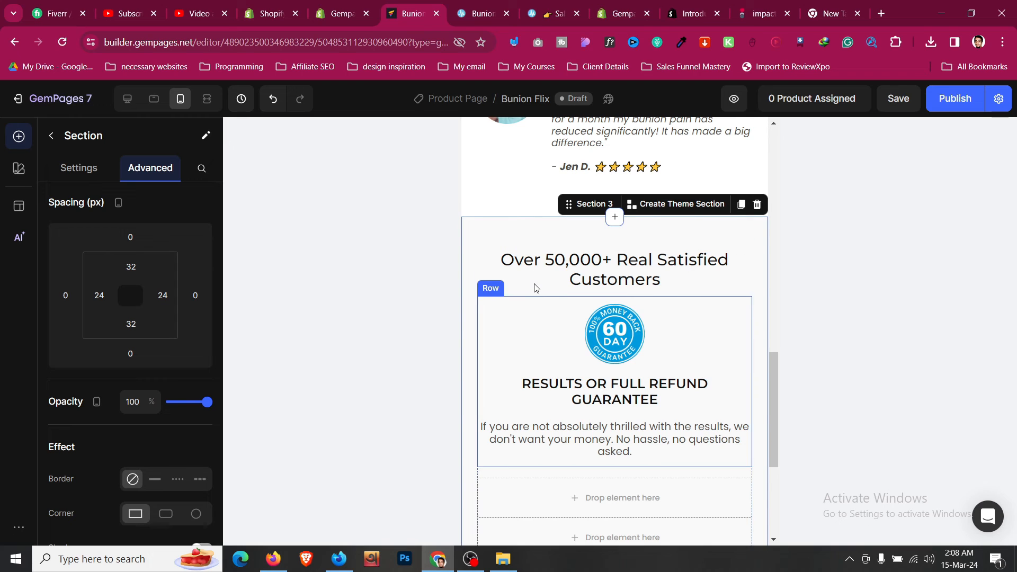
- Set the Over 50,000+ Real Satisfied Customers heading's top spacing to 0
{"action": "left_click", "coordinate": [564, 261]}
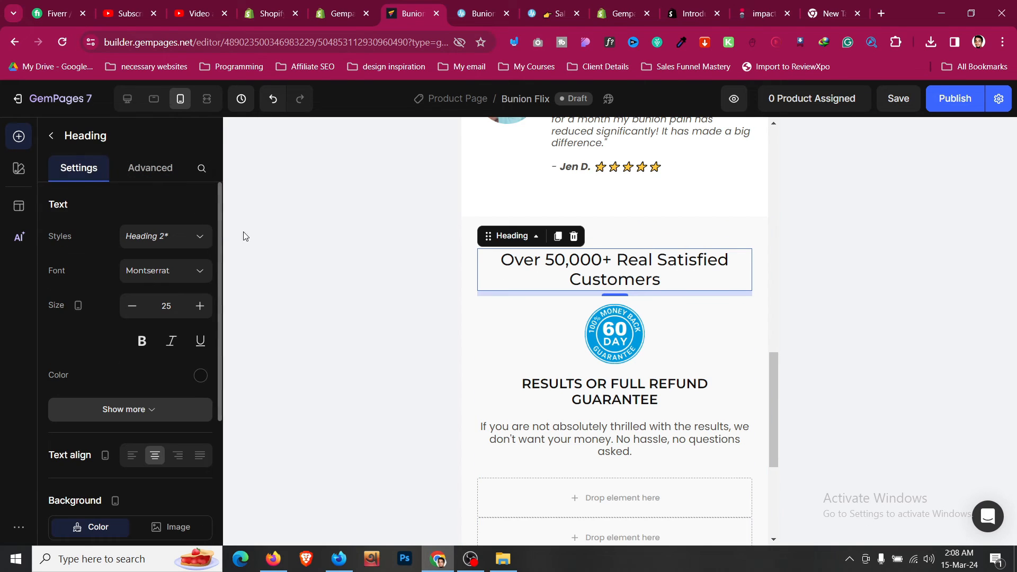
{"action": "left_click", "coordinate": [150, 168]}
{"action": "left_click", "coordinate": [133, 369]}
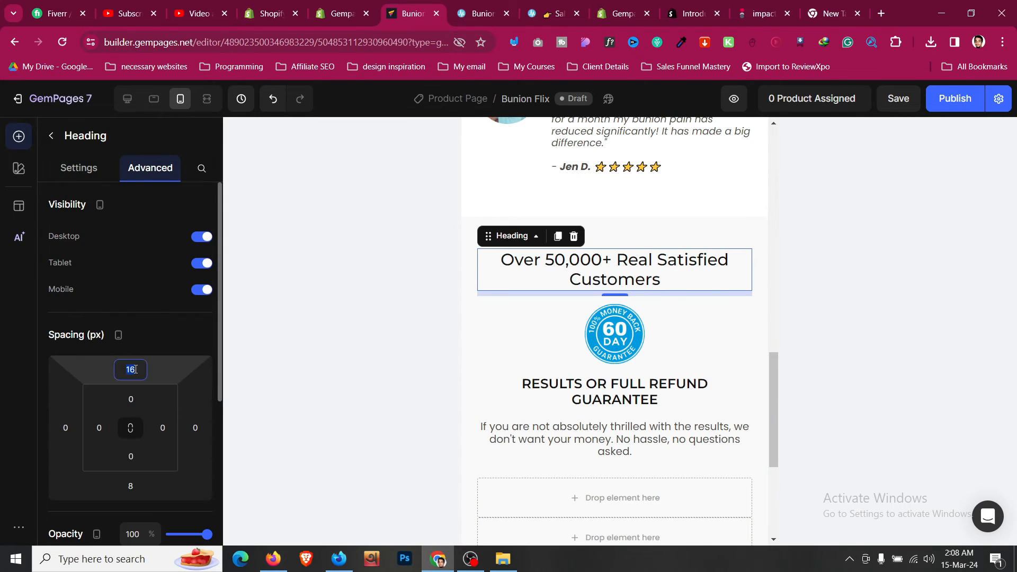
{"action": "type", "text": "0"}
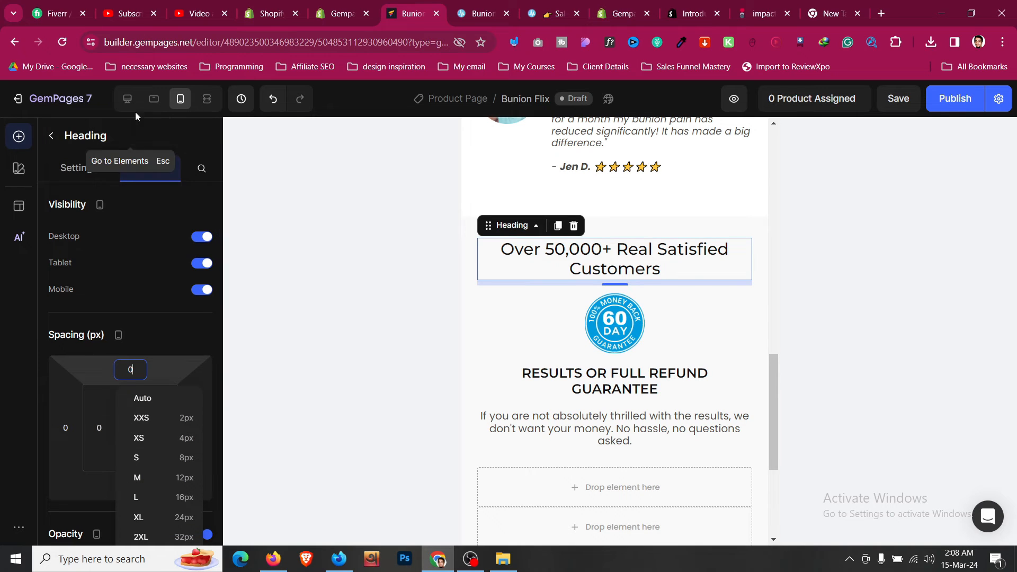
- In tablet view, set the refund guarantee heading size to 20
{"action": "left_click", "coordinate": [153, 99]}
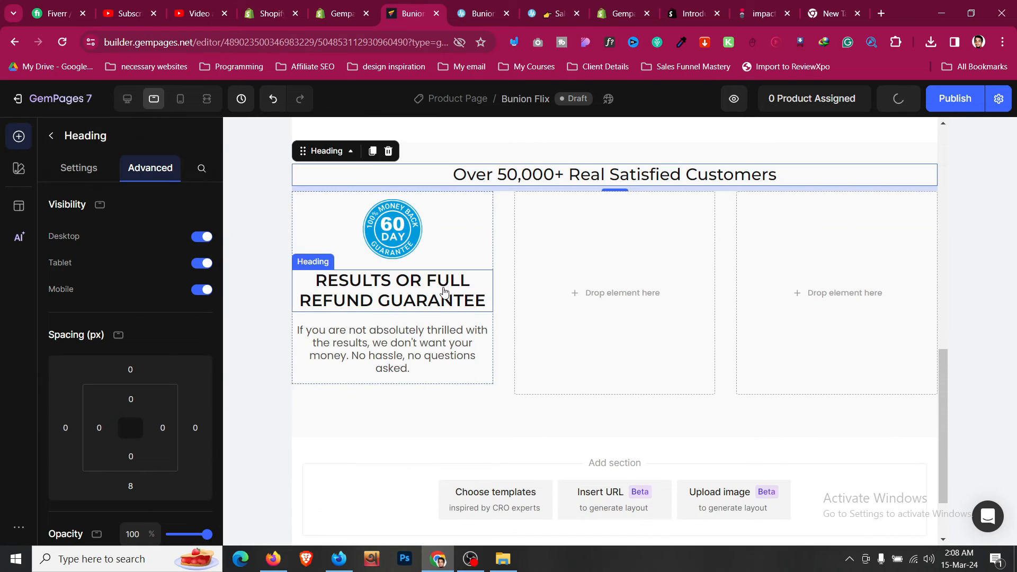
{"action": "left_click", "coordinate": [445, 294]}
{"action": "left_click", "coordinate": [82, 179]}
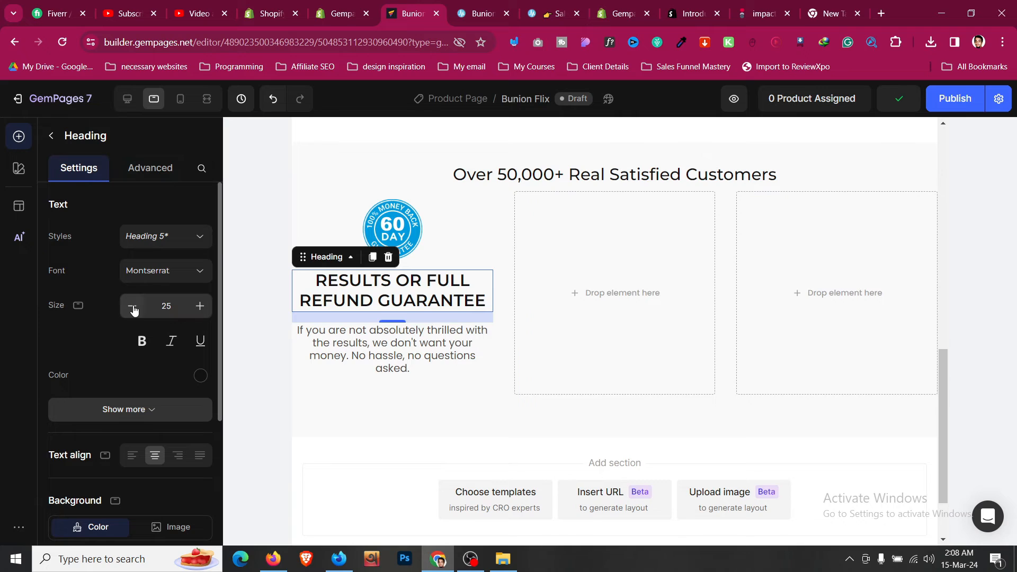
{"action": "left_click", "coordinate": [132, 305]}
{"action": "left_click", "coordinate": [133, 307]}
{"action": "left_click", "coordinate": [132, 307]}
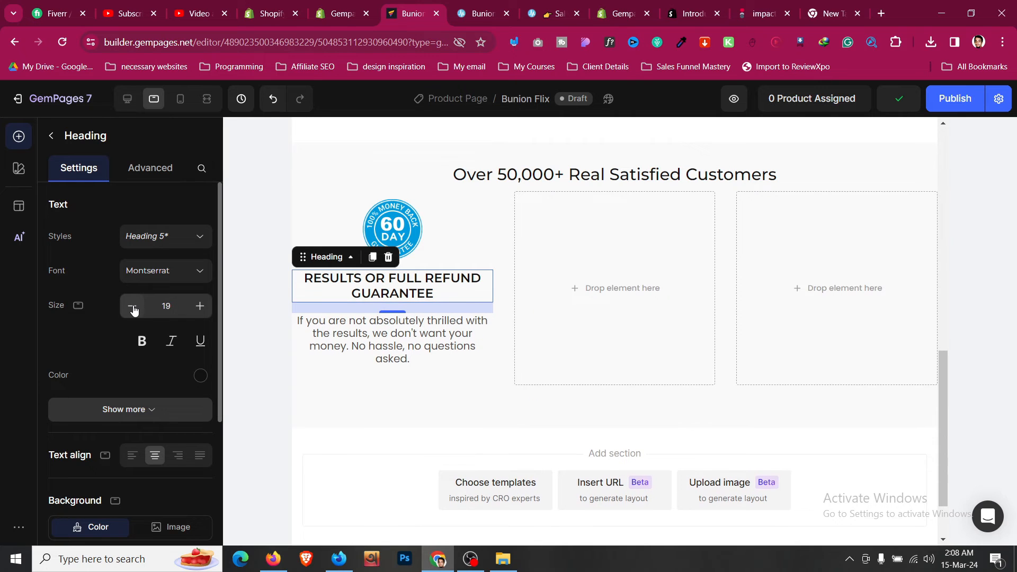
{"action": "left_click", "coordinate": [199, 306]}
- Give the guarantee section 24px left and right padding in the tablet layout
{"action": "scroll", "coordinate": [374, 313], "scroll_direction": "up", "scroll_amount": 3}
{"action": "left_click", "coordinate": [386, 286]}
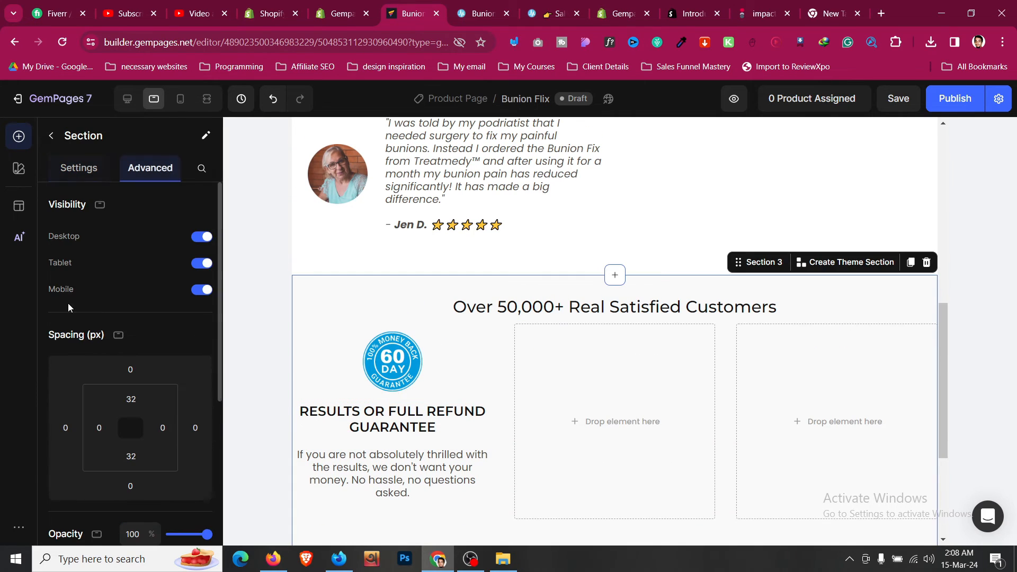
{"action": "scroll", "coordinate": [100, 328], "scroll_direction": "down", "scroll_amount": 1}
{"action": "left_click", "coordinate": [99, 362]}
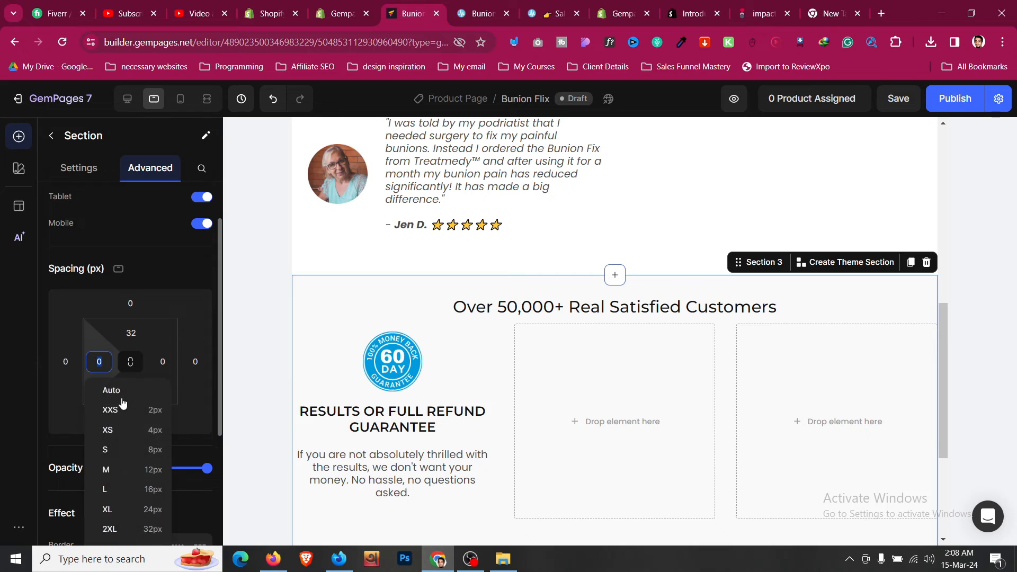
{"action": "left_click", "coordinate": [153, 509]}
{"action": "left_click", "coordinate": [162, 361]}
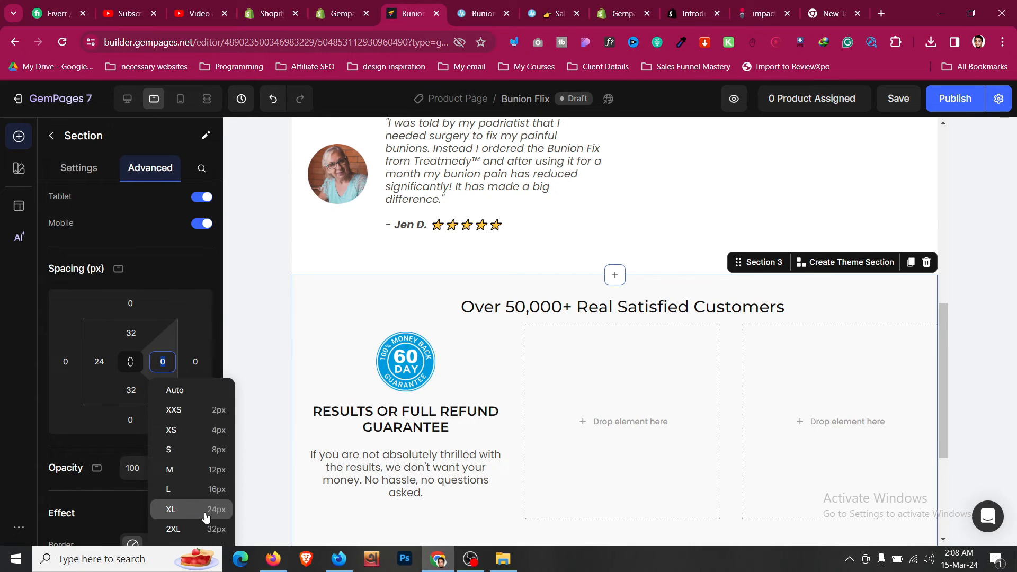
{"action": "left_click", "coordinate": [206, 509]}
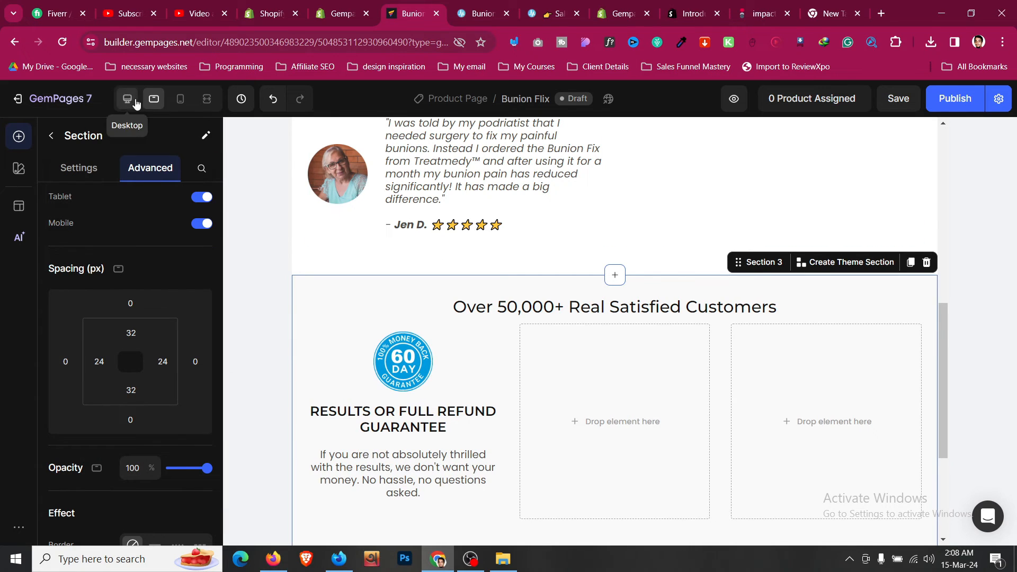
{"action": "left_click", "coordinate": [140, 103]}
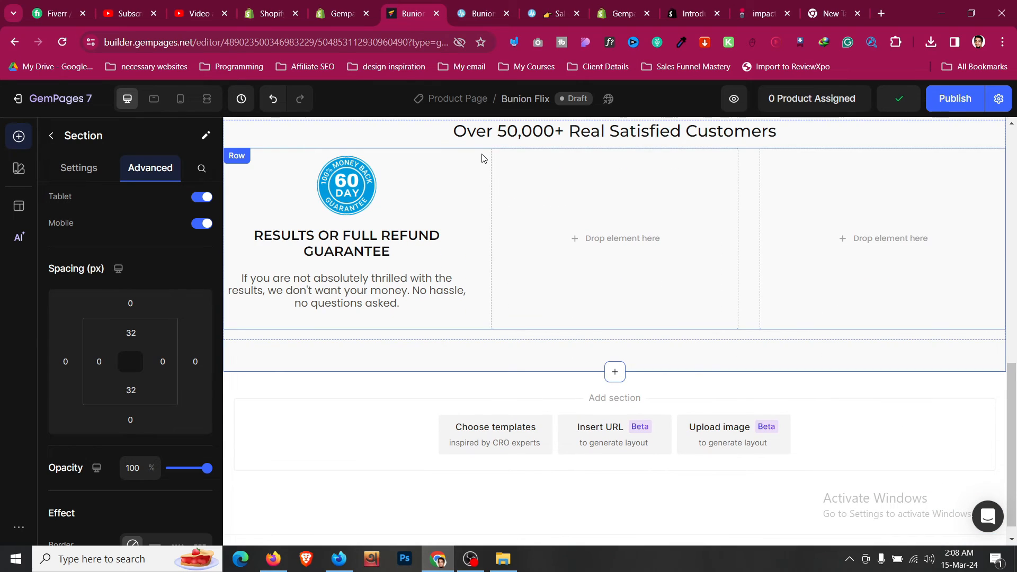
- Set the guarantee columns row's top spacing to 16
{"action": "left_click", "coordinate": [483, 158]}
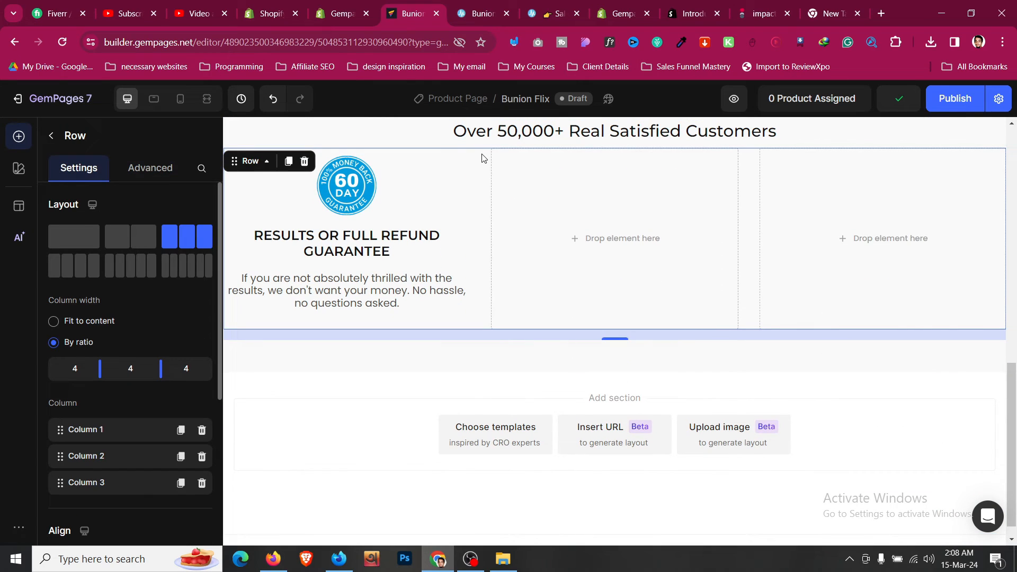
{"action": "left_click", "coordinate": [167, 176]}
{"action": "scroll", "coordinate": [122, 331], "scroll_direction": "down", "scroll_amount": 2}
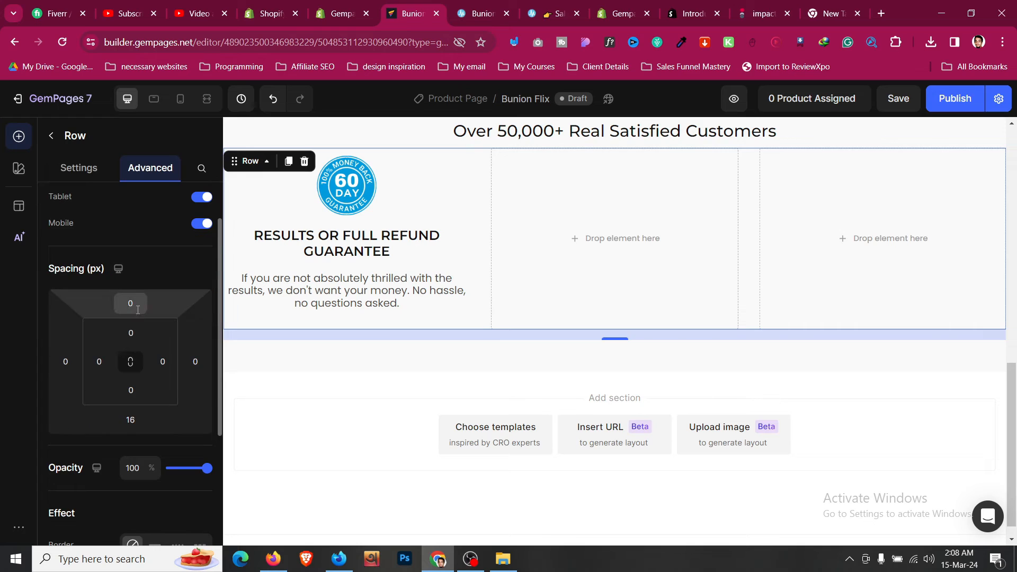
{"action": "left_click", "coordinate": [130, 303]}
{"action": "left_click", "coordinate": [189, 452]}
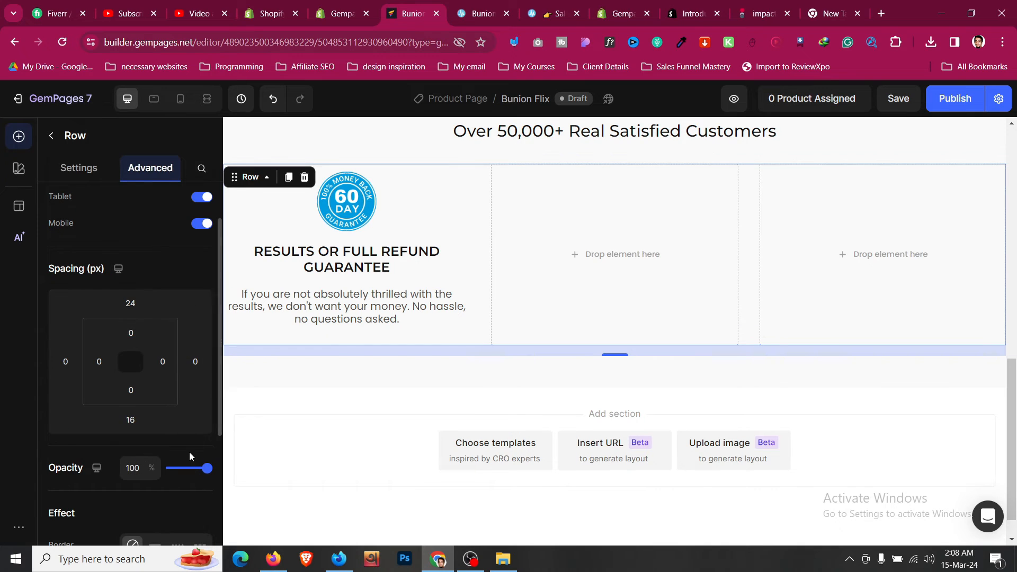
{"action": "left_click", "coordinate": [137, 305]}
{"action": "left_click", "coordinate": [170, 429]}
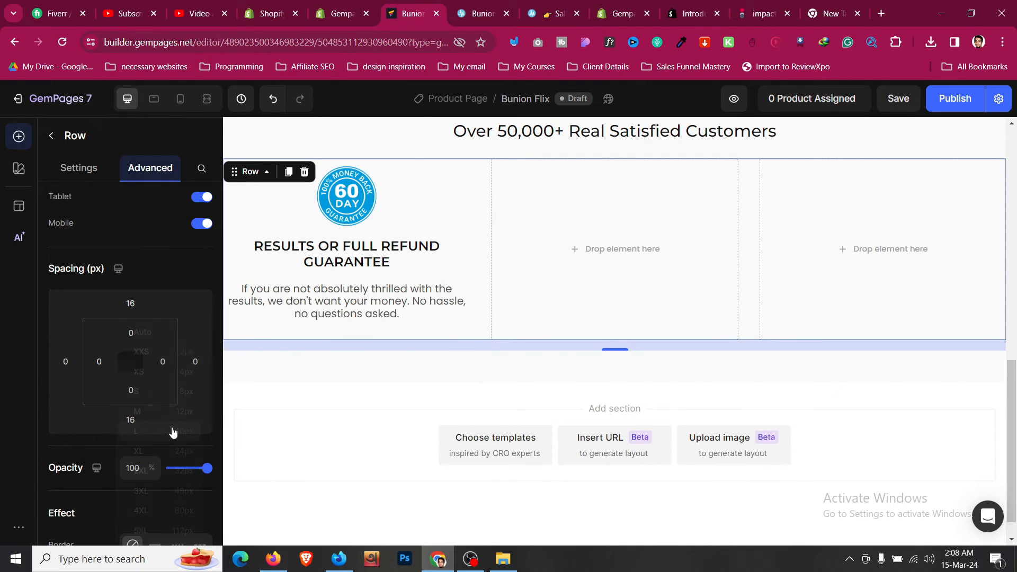
- Duplicate the 60-day guarantee block into the middle and right columns, then check the live page
{"action": "left_click", "coordinate": [445, 259]}
{"action": "left_click", "coordinate": [461, 327]}
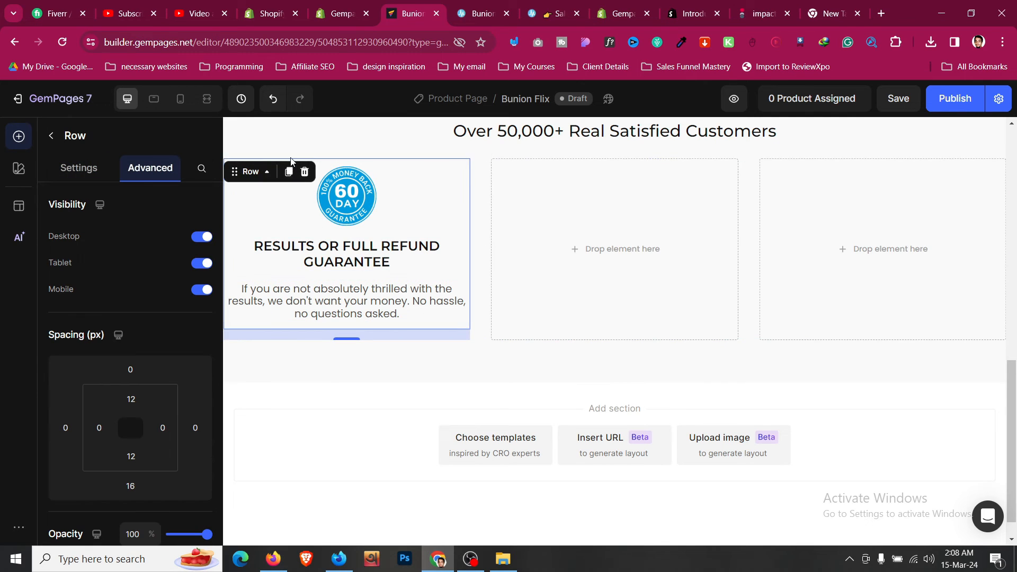
{"action": "left_click", "coordinate": [288, 171]}
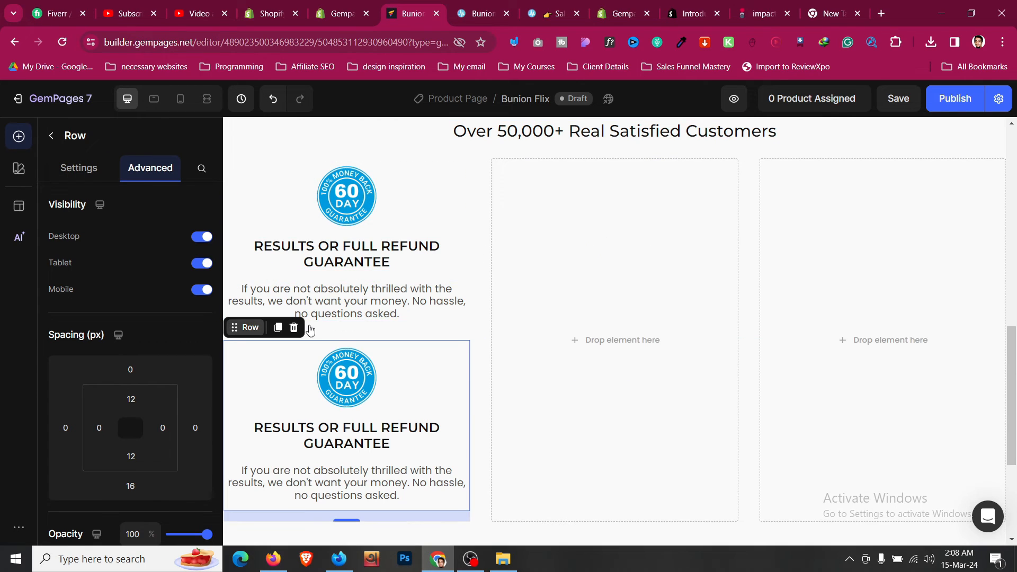
{"action": "left_click_drag", "start_coordinate": [249, 327], "coordinate": [561, 299]}
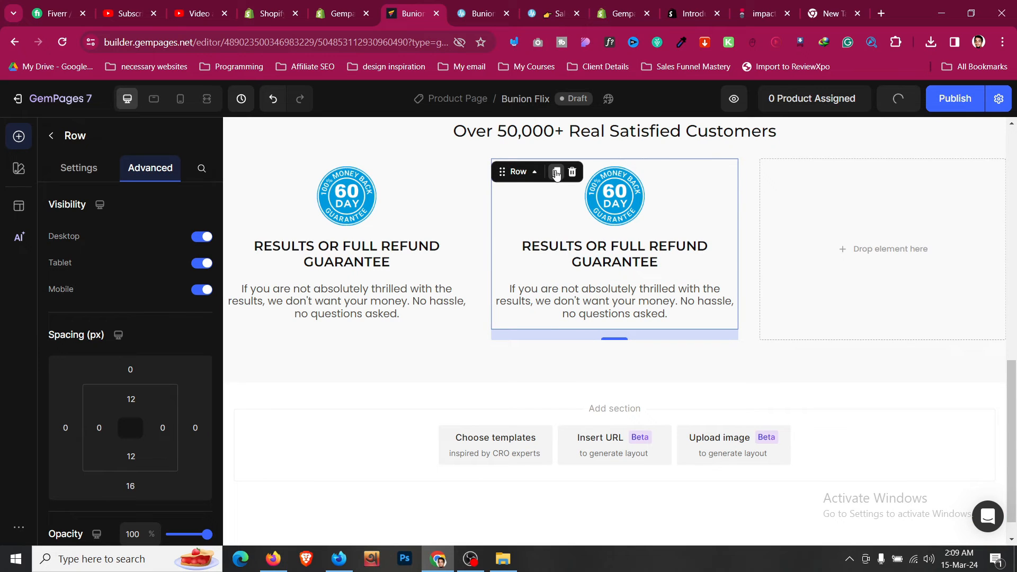
{"action": "left_click", "coordinate": [557, 173]}
{"action": "mouse_move", "coordinate": [781, 285]}
{"action": "left_mouse_down"}
{"action": "mouse_move", "coordinate": [822, 288]}
{"action": "mouse_move", "coordinate": [799, 284]}
{"action": "left_mouse_up"}
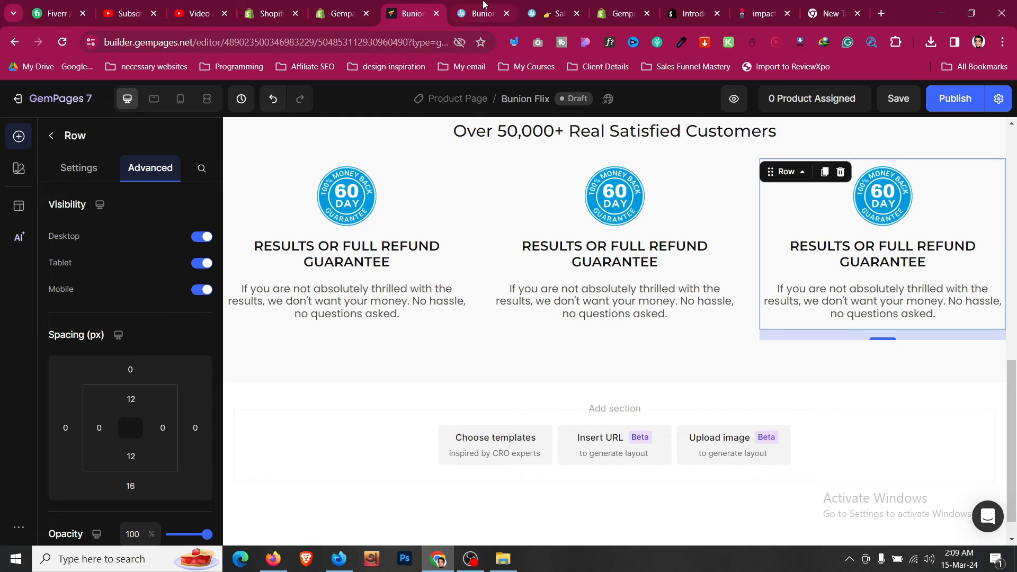
{"action": "left_click", "coordinate": [483, 12]}
{"action": "left_click", "coordinate": [424, 4]}
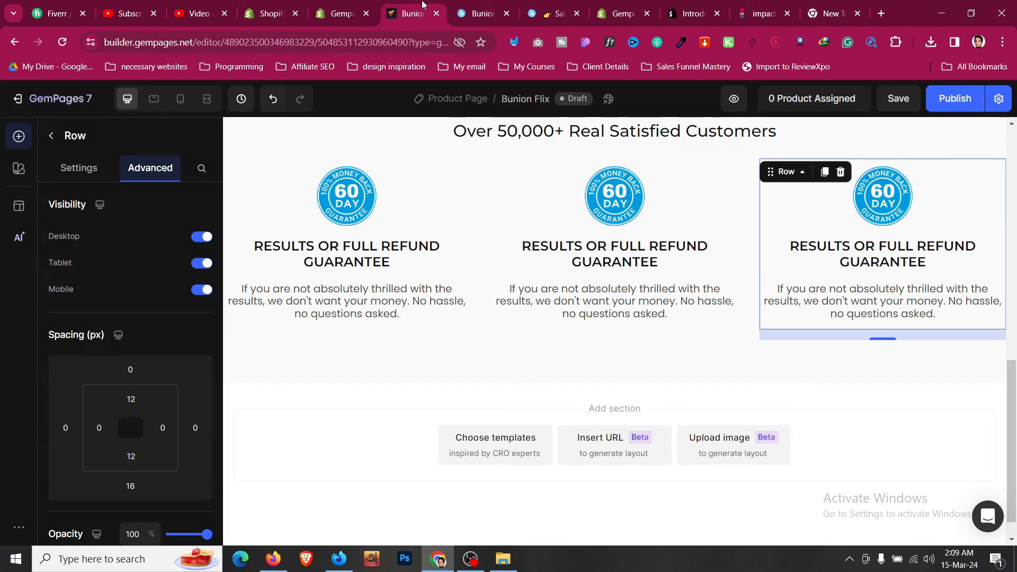
{"action": "left_click", "coordinate": [481, 6]}
- Change the middle heading to FREE SHIPPING WORLDWIDE and give it the left heading's style
{"action": "triple_click", "coordinate": [475, 215]}
{"action": "key", "text": "ctrl+c"}
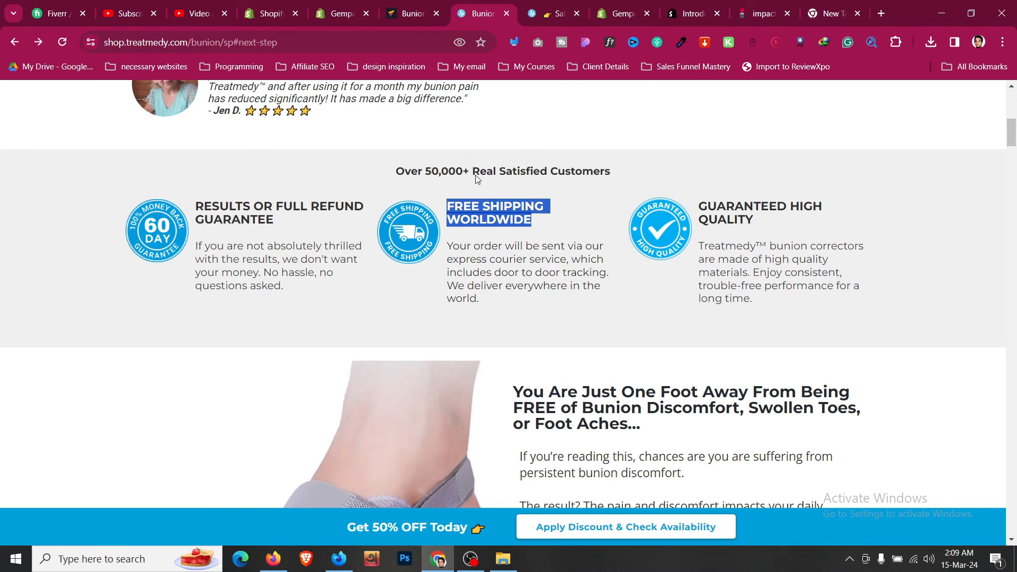
{"action": "left_click", "coordinate": [432, 4]}
{"action": "left_click", "coordinate": [668, 260]}
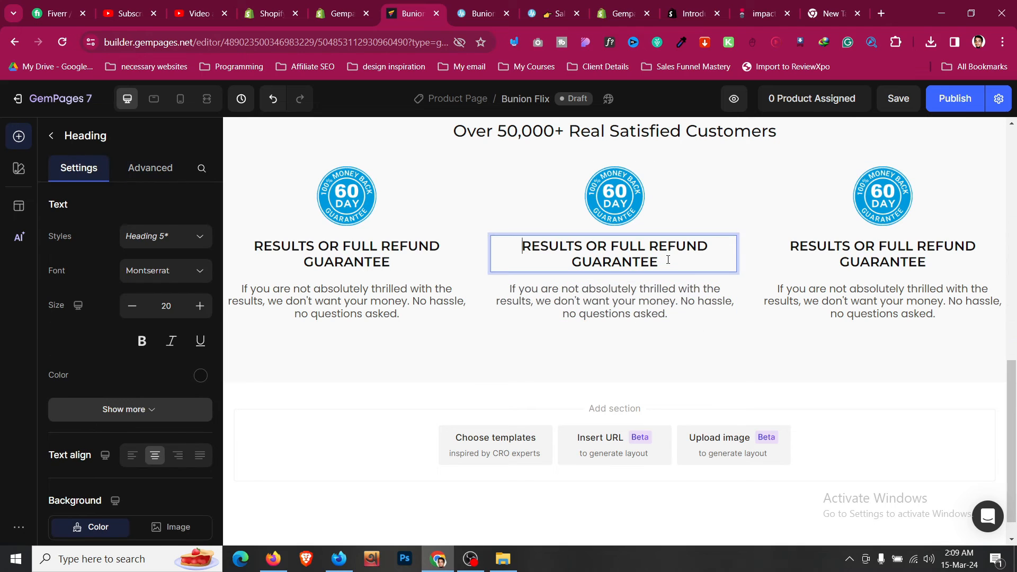
{"action": "key", "text": "ctrl+a"}
{"action": "key", "text": "ctrl+v"}
{"action": "key", "text": "BackSpace"}
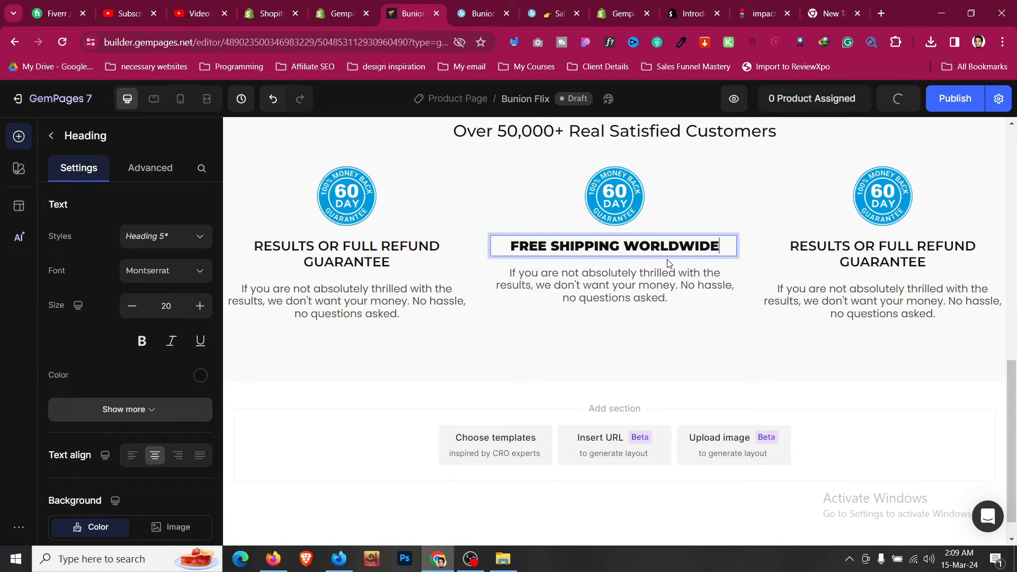
{"action": "triple_click", "coordinate": [678, 244]}
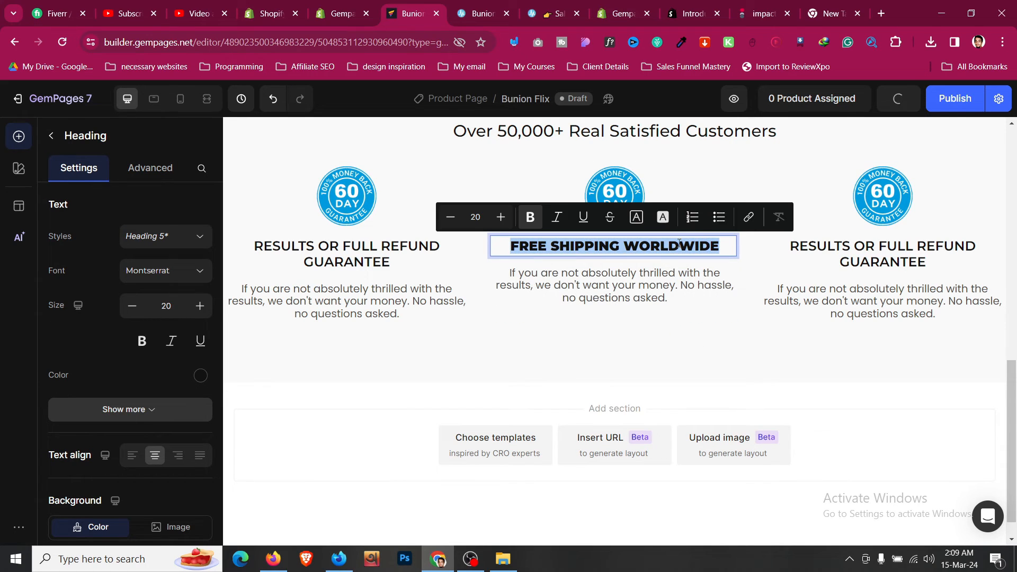
{"action": "left_click", "coordinate": [773, 222]}
{"action": "right_click", "coordinate": [377, 266]}
{"action": "left_click", "coordinate": [419, 422]}
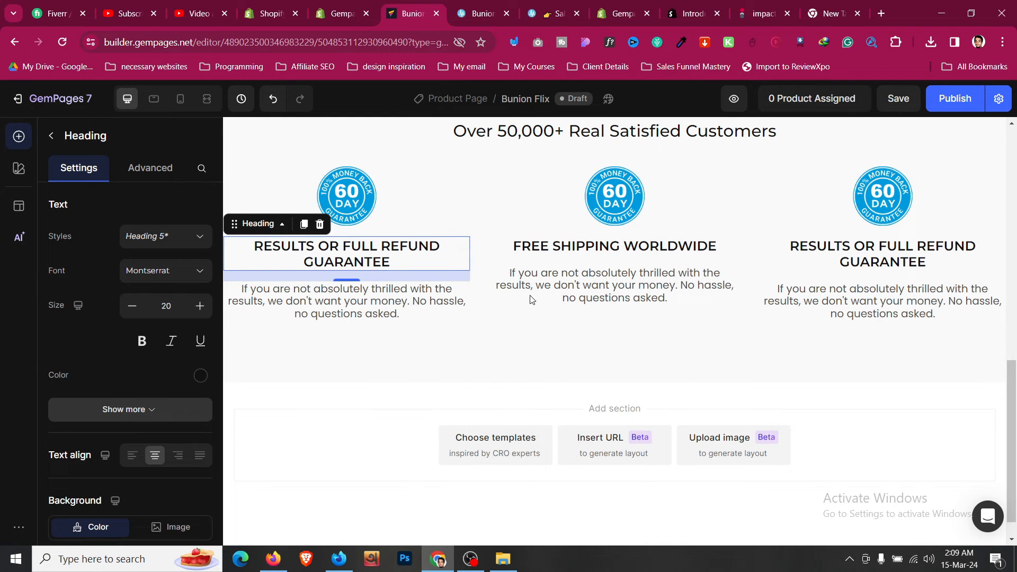
{"action": "right_click", "coordinate": [593, 246]}
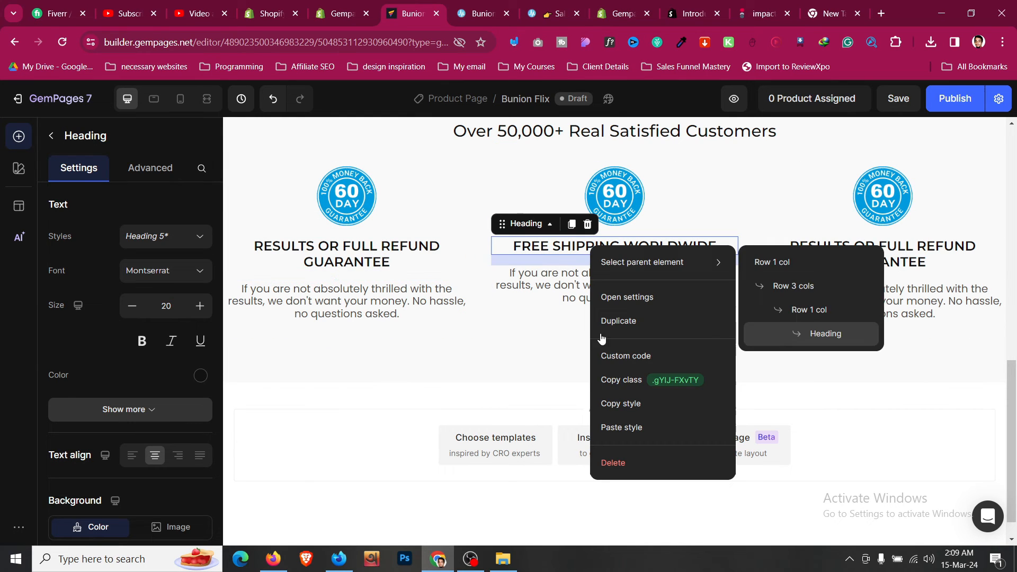
{"action": "left_click", "coordinate": [632, 433]}
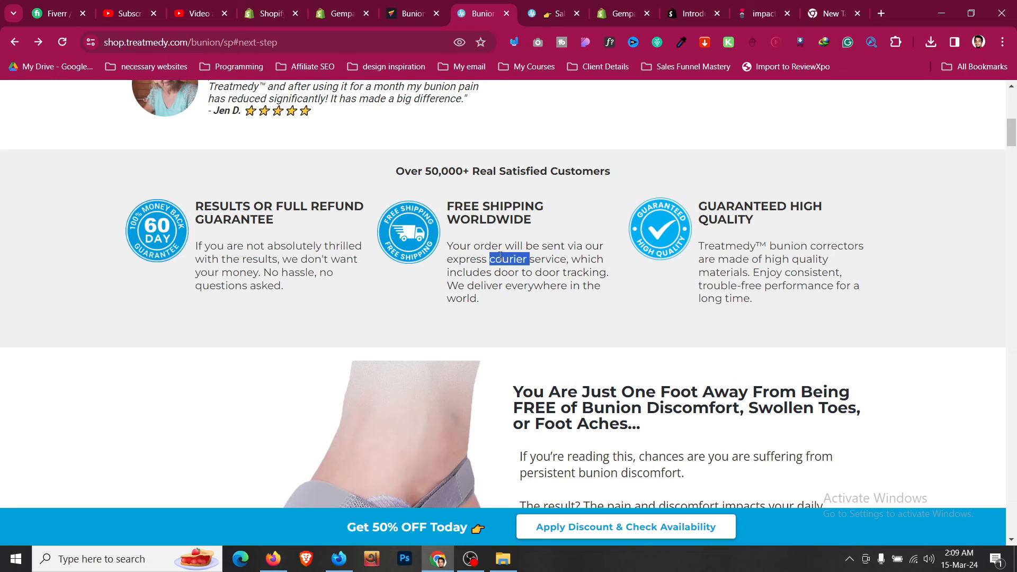
- Replace the middle description with the courier shipping paragraph and paste the left block's style
{"action": "triple_click", "coordinate": [498, 263]}
{"action": "key", "text": "ctrl+c"}
{"action": "key", "text": "ctrl+shift+Tab"}
{"action": "left_click", "coordinate": [621, 291]}
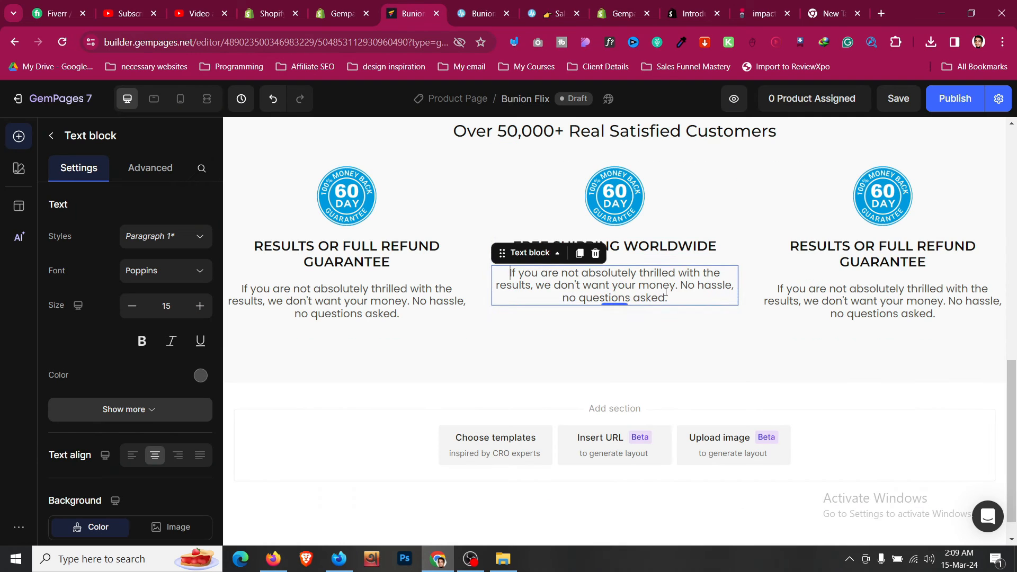
{"action": "triple_click", "coordinate": [621, 290]}
{"action": "key", "text": "ctrl+v"}
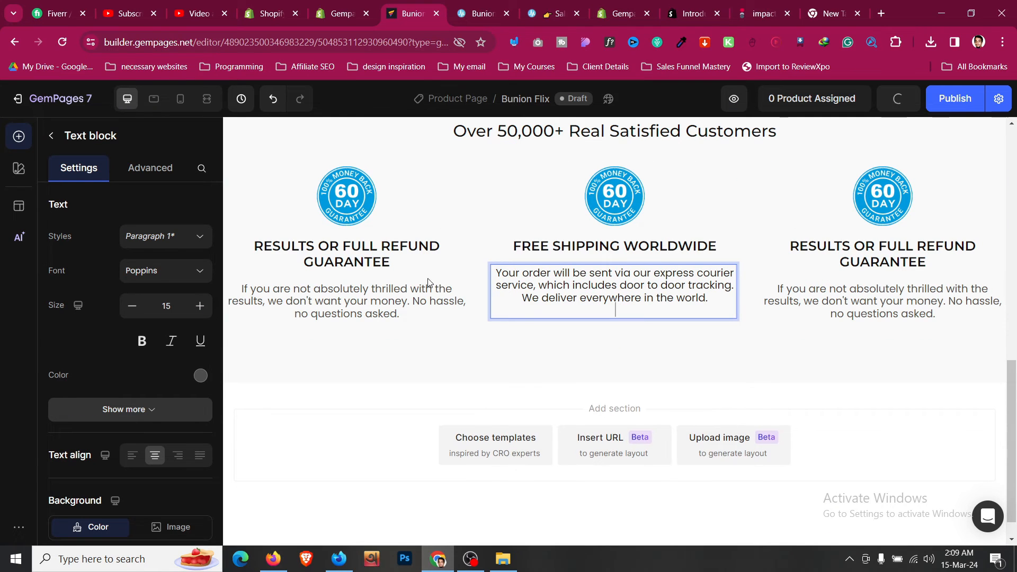
{"action": "right_click", "coordinate": [400, 315]}
{"action": "left_click", "coordinate": [451, 284]}
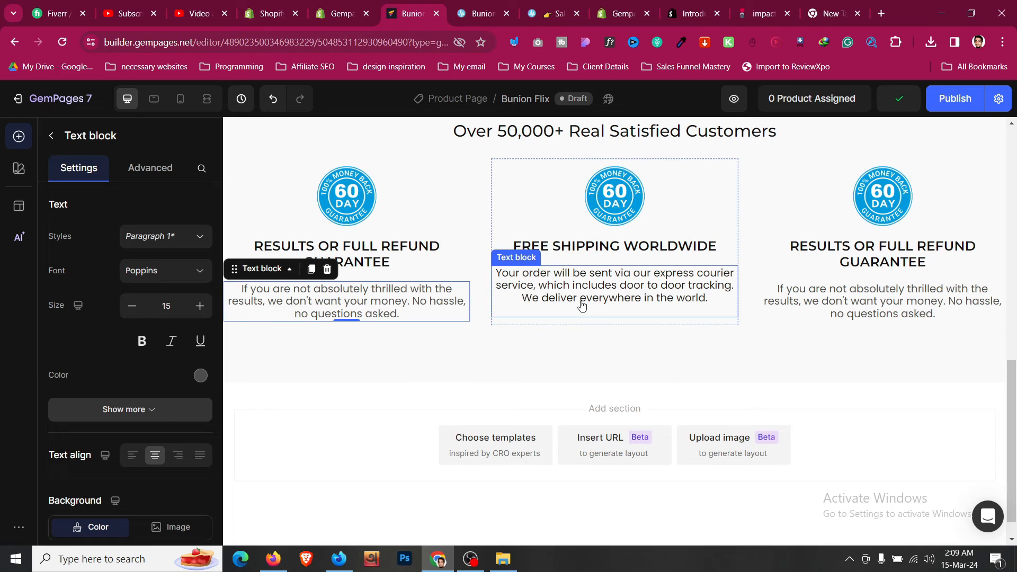
{"action": "right_click", "coordinate": [585, 292]}
{"action": "left_click", "coordinate": [626, 472]}
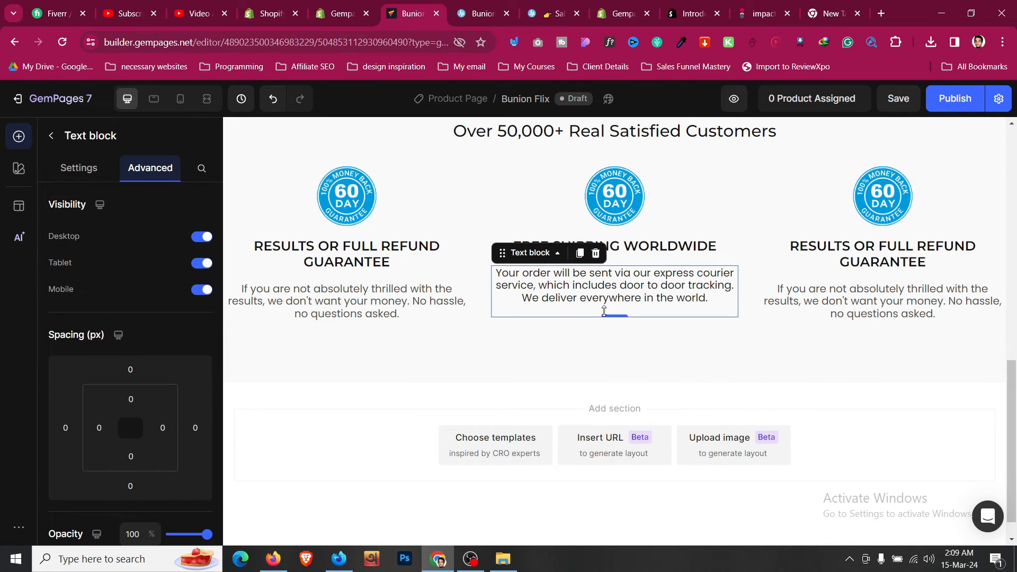
- Clear the free shipping description's formatting and reapply the left description's text style
{"action": "left_click", "coordinate": [598, 308]}
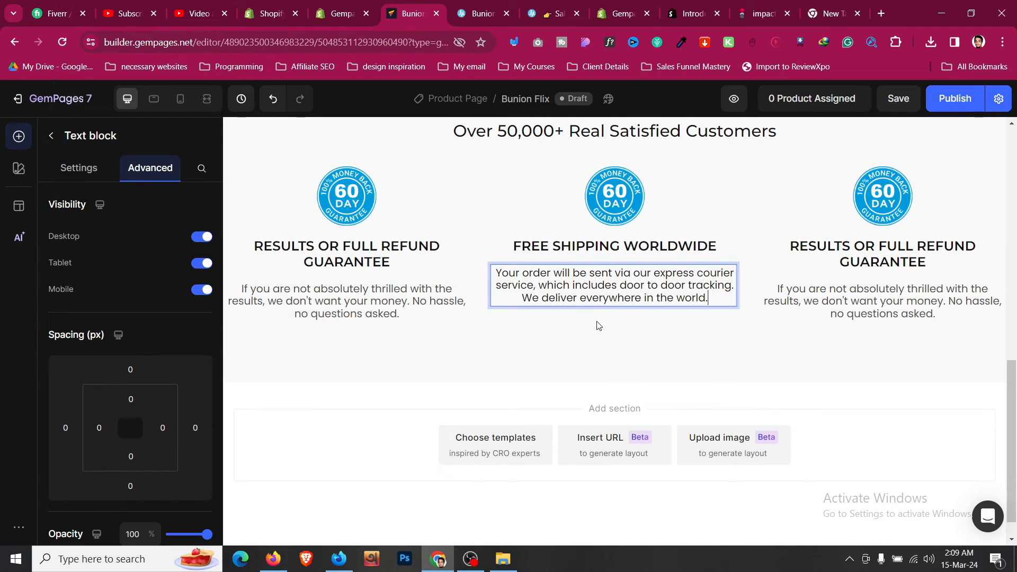
{"action": "left_click", "coordinate": [598, 322]}
{"action": "left_click", "coordinate": [550, 299]}
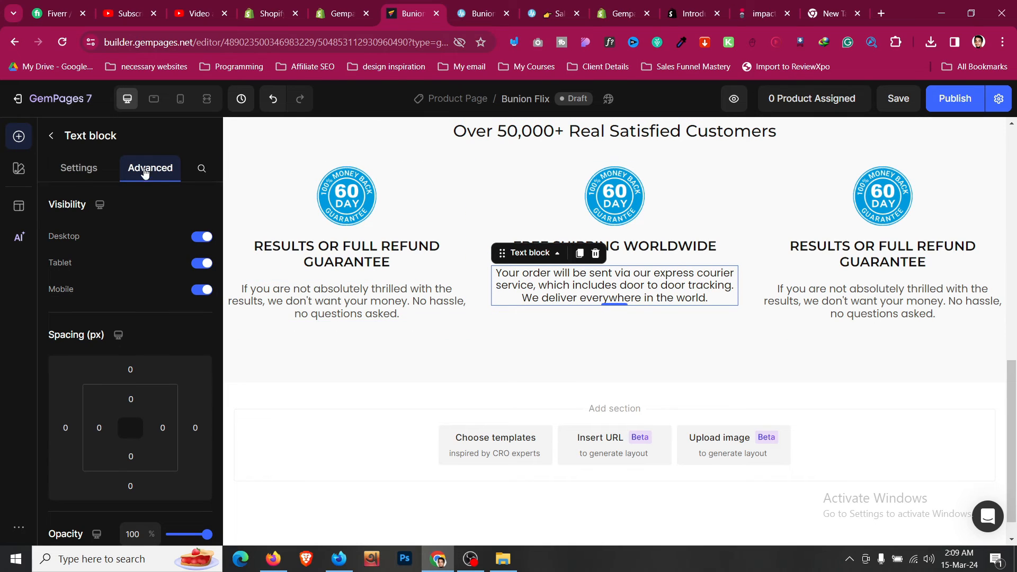
{"action": "left_click", "coordinate": [89, 174]}
{"action": "left_click", "coordinate": [205, 376]}
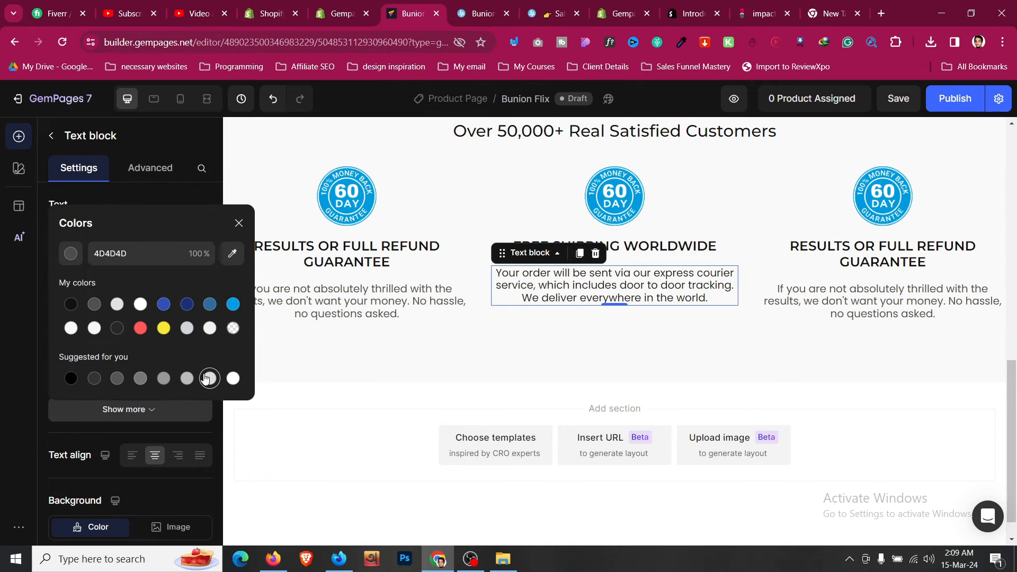
{"action": "left_click", "coordinate": [696, 287]}
{"action": "triple_click", "coordinate": [696, 286]}
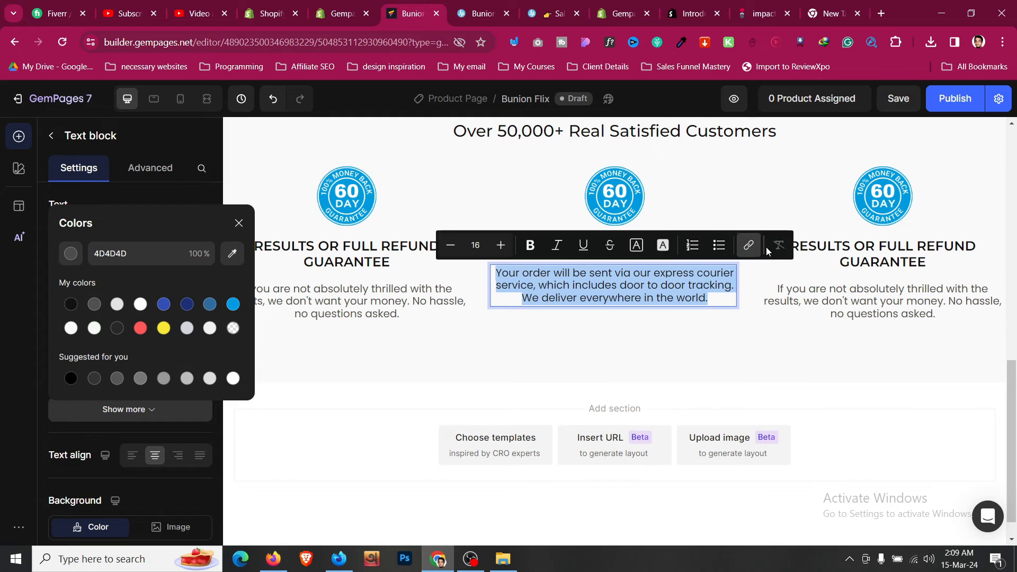
{"action": "left_click", "coordinate": [774, 252]}
{"action": "right_click", "coordinate": [382, 308]}
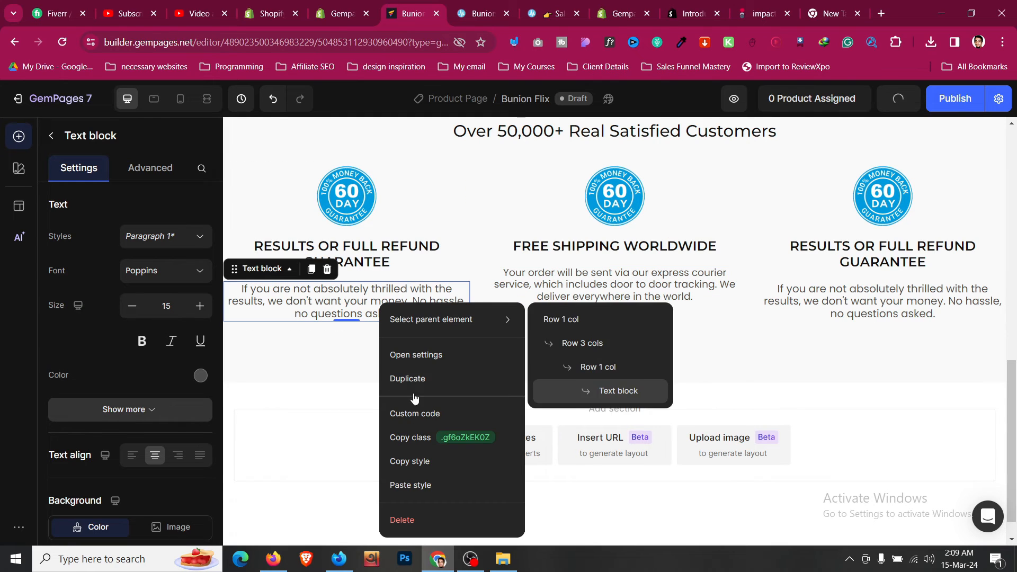
{"action": "left_click", "coordinate": [422, 483]}
{"action": "right_click", "coordinate": [631, 287]}
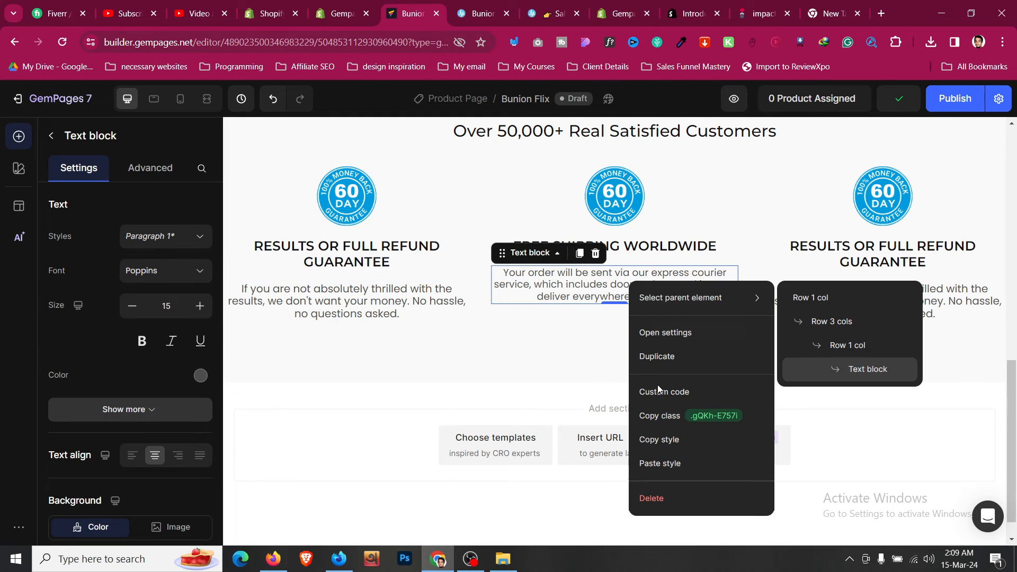
{"action": "left_click", "coordinate": [680, 464]}
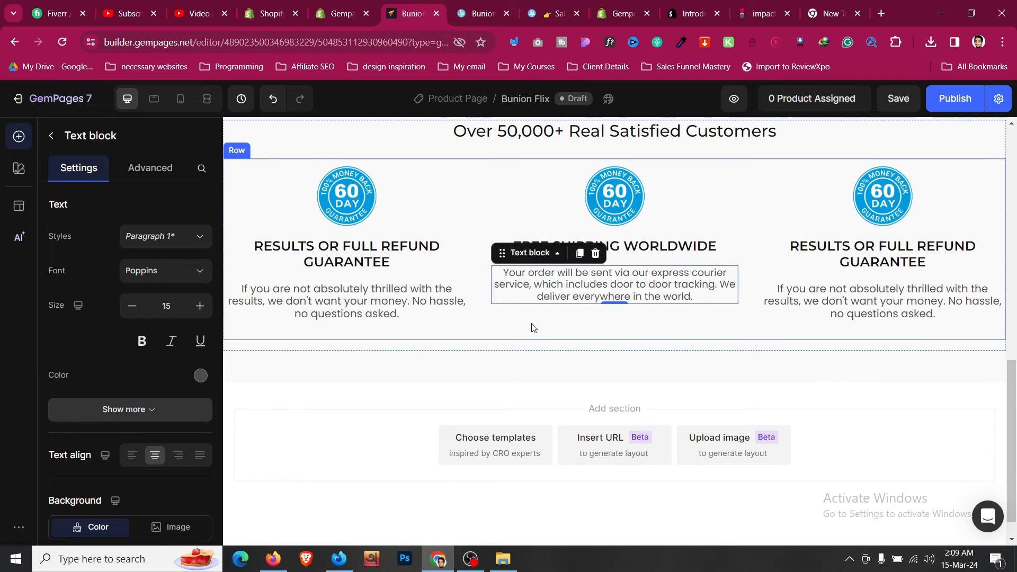
{"action": "left_click", "coordinate": [534, 328]}
{"action": "left_click", "coordinate": [83, 168]}
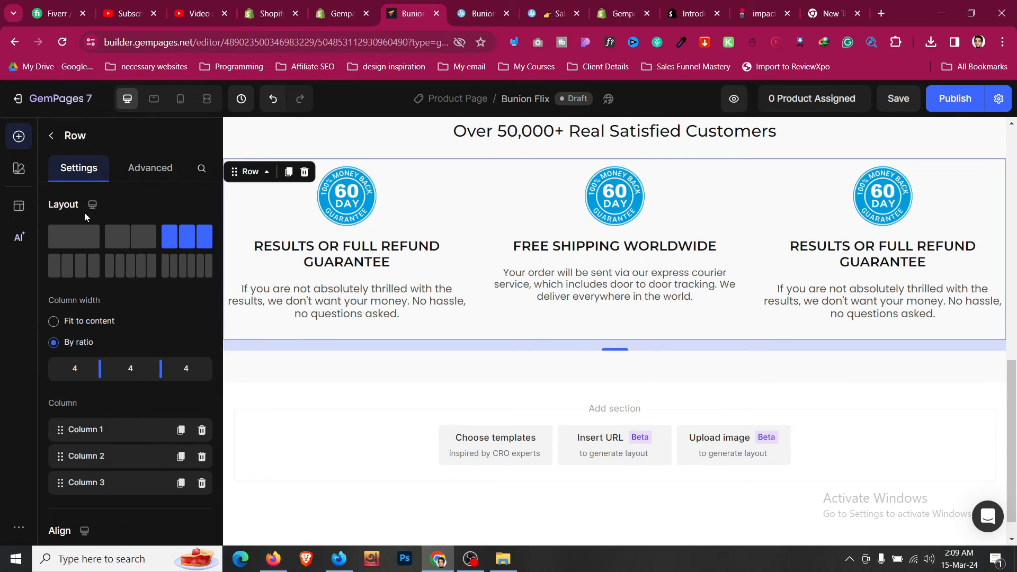
{"action": "scroll", "coordinate": [110, 281], "scroll_direction": "down", "scroll_amount": 5}
{"action": "left_click", "coordinate": [154, 299]}
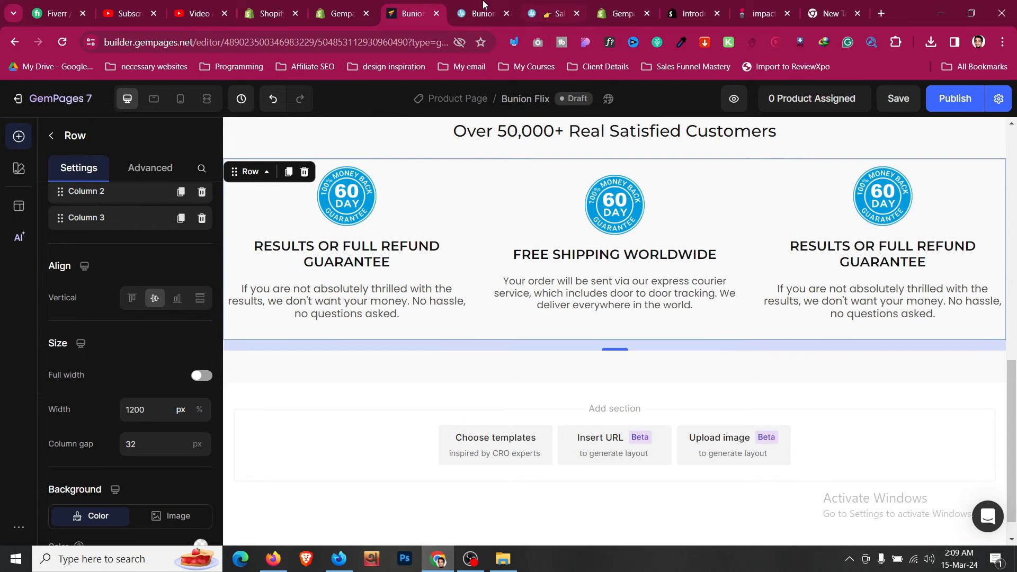
{"action": "left_click", "coordinate": [483, 6]}
{"action": "left_click", "coordinate": [424, 12]}
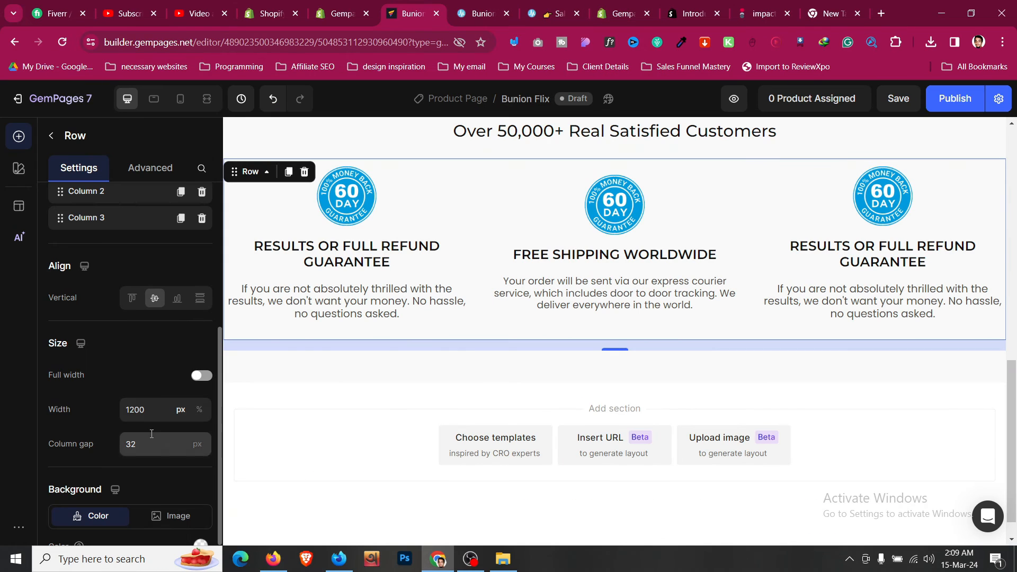
{"action": "left_click", "coordinate": [131, 298]}
{"action": "left_click", "coordinate": [155, 299]}
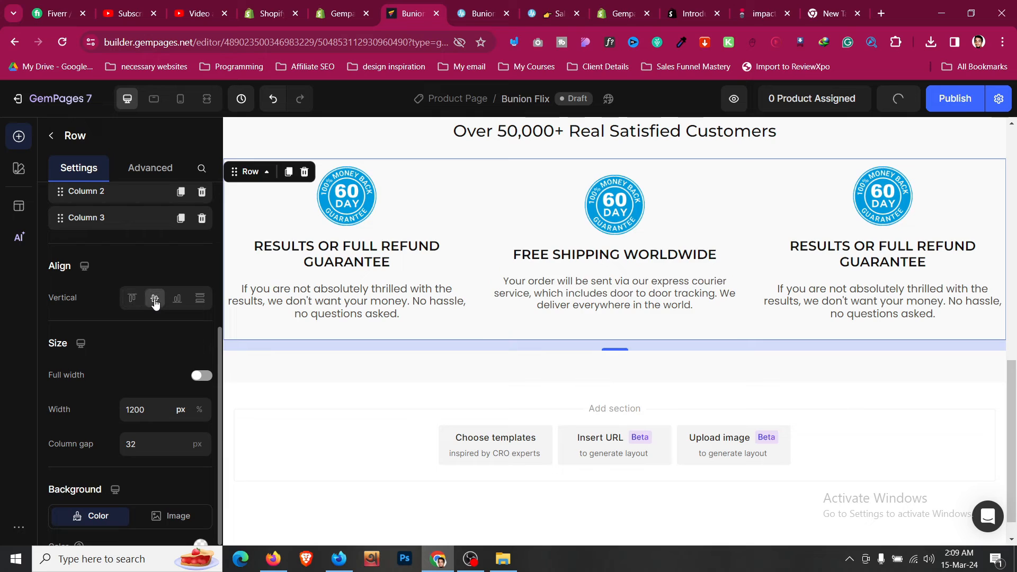
{"action": "left_click", "coordinate": [132, 298]}
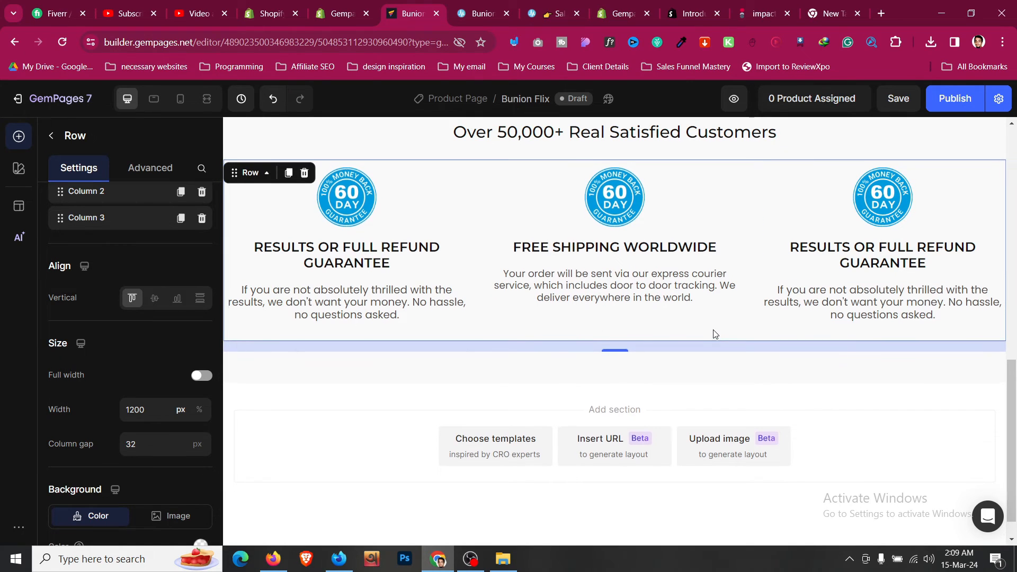
{"action": "scroll", "coordinate": [713, 334], "scroll_direction": "up", "scroll_amount": 1}
{"action": "left_click", "coordinate": [397, 179]}
{"action": "scroll", "coordinate": [402, 177], "scroll_direction": "down", "scroll_amount": 2}
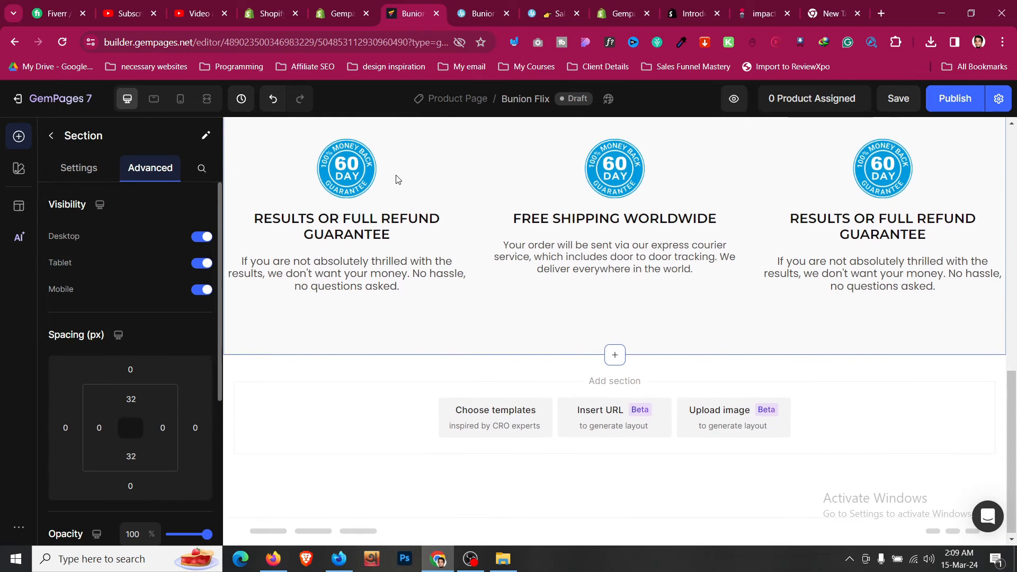
{"action": "left_click", "coordinate": [186, 106]}
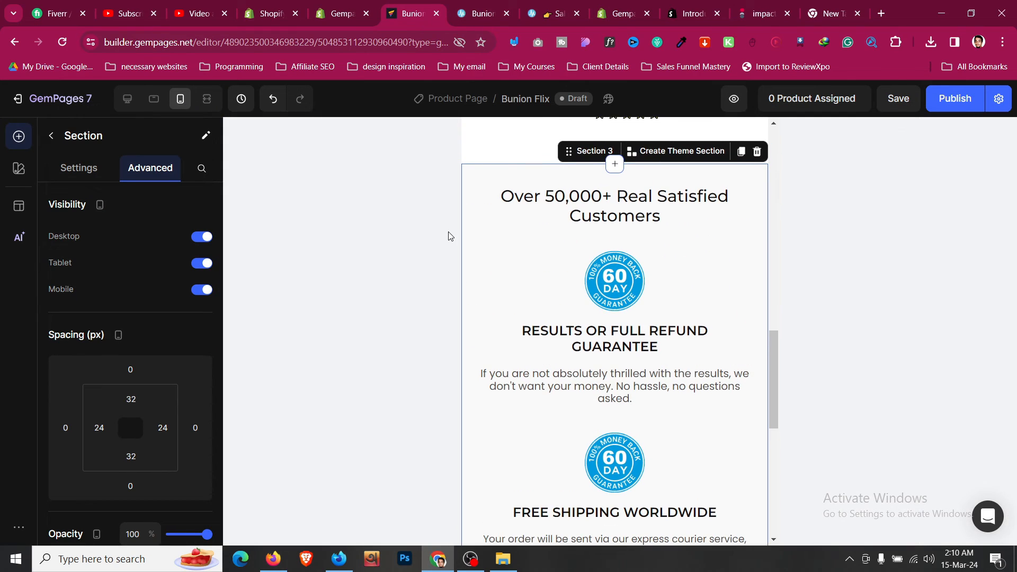
{"action": "scroll", "coordinate": [504, 245], "scroll_direction": "down", "scroll_amount": 8}
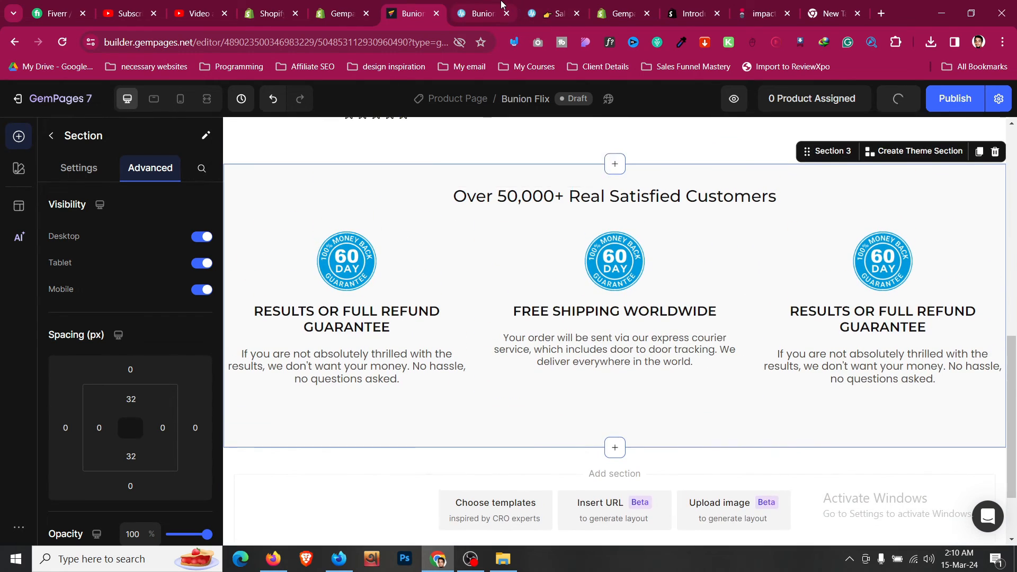
{"action": "left_click", "coordinate": [479, 14]}
{"action": "left_click", "coordinate": [304, 277]}
{"action": "scroll", "coordinate": [312, 275], "scroll_direction": "down", "scroll_amount": 11}
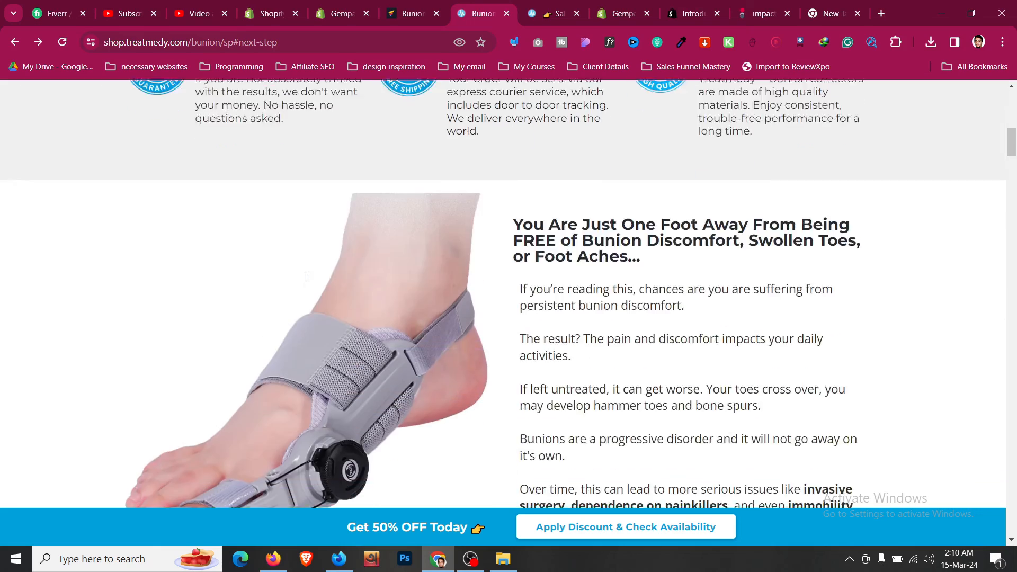
{"action": "scroll", "coordinate": [318, 274], "scroll_direction": "down", "scroll_amount": 8}
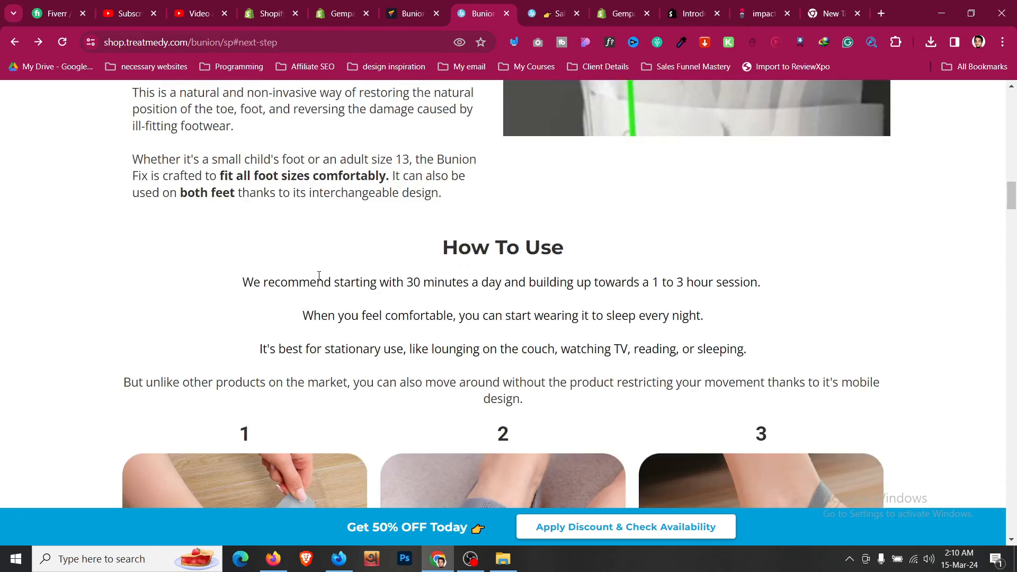
{"action": "scroll", "coordinate": [320, 279], "scroll_direction": "up", "scroll_amount": 12}
{"action": "scroll", "coordinate": [332, 285], "scroll_direction": "up", "scroll_amount": 3}
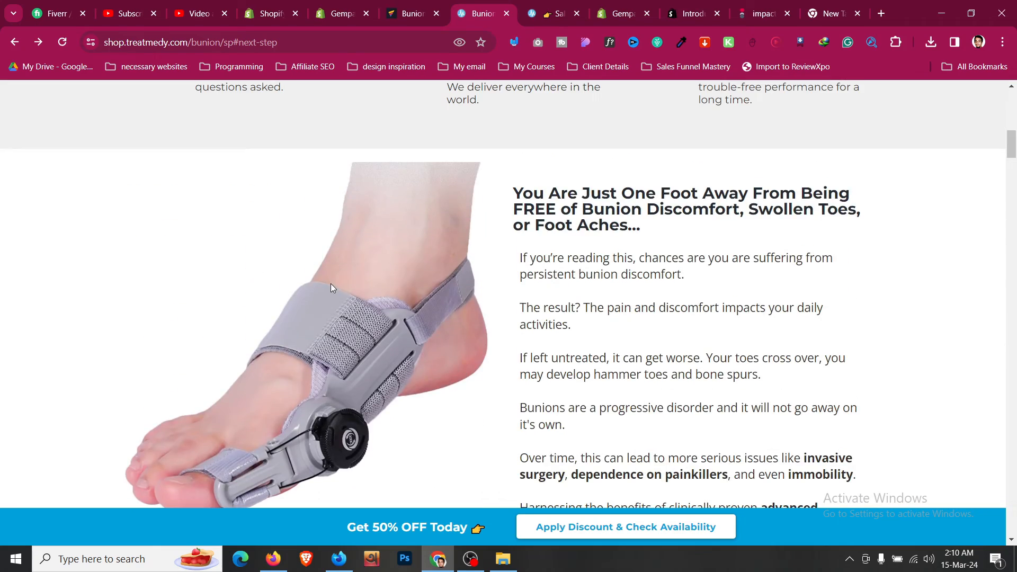
{"action": "scroll", "coordinate": [330, 284], "scroll_direction": "down", "scroll_amount": 6}
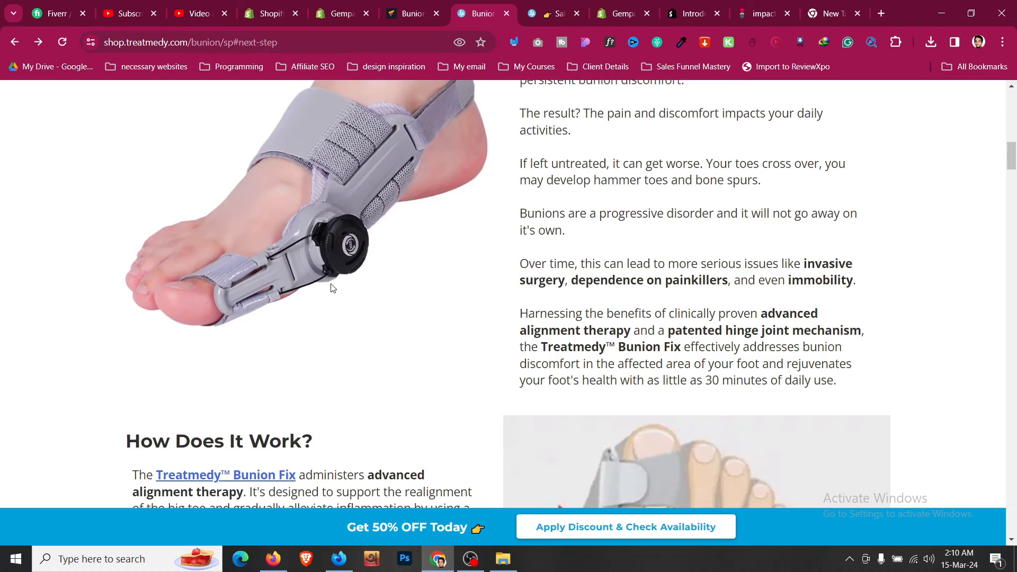
{"action": "scroll", "coordinate": [356, 296], "scroll_direction": "up", "scroll_amount": 7}
{"action": "scroll", "coordinate": [358, 280], "scroll_direction": "down", "scroll_amount": 4}
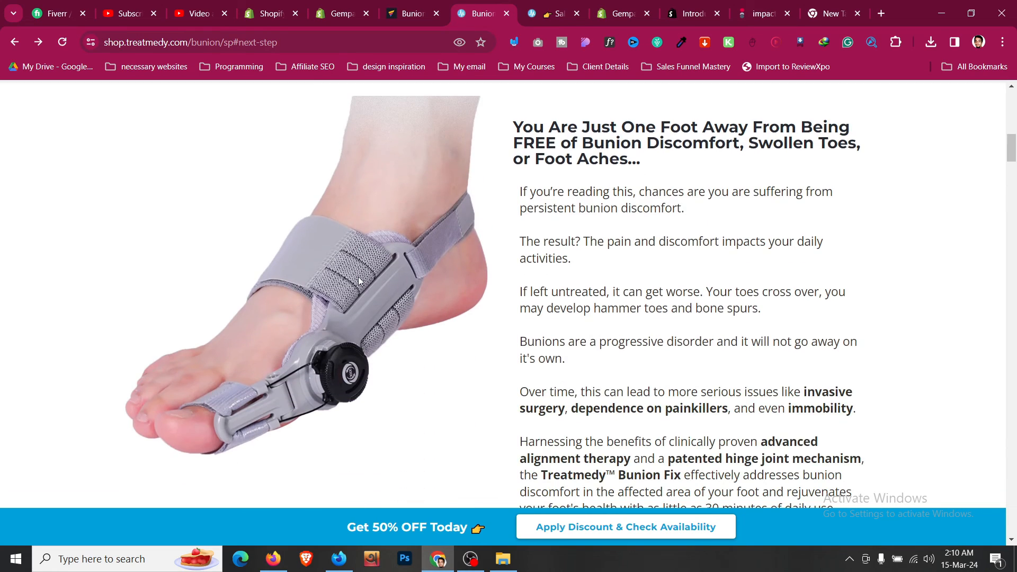
{"action": "scroll", "coordinate": [358, 281], "scroll_direction": "up", "scroll_amount": 4}
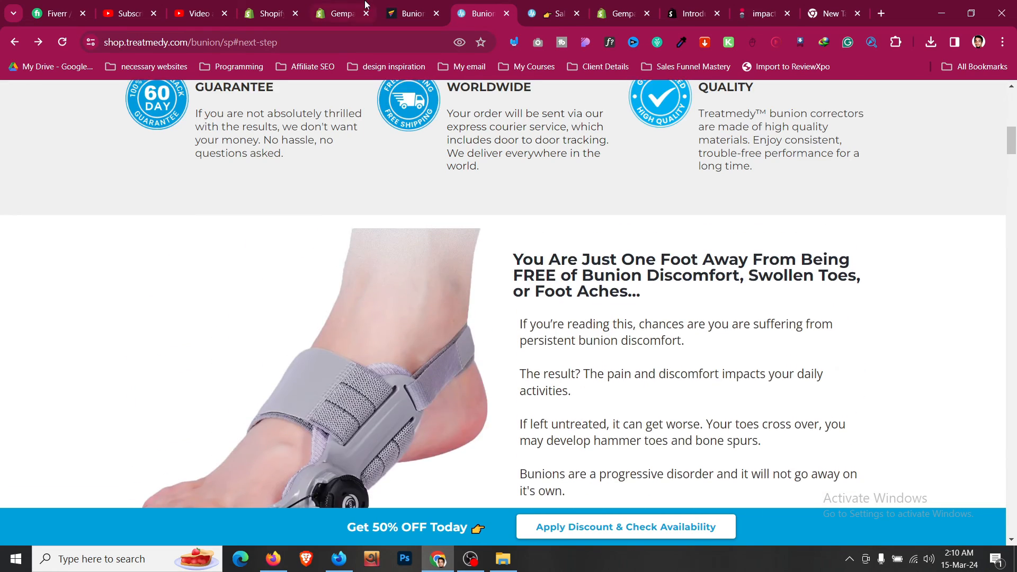
{"action": "left_click", "coordinate": [412, 5]}
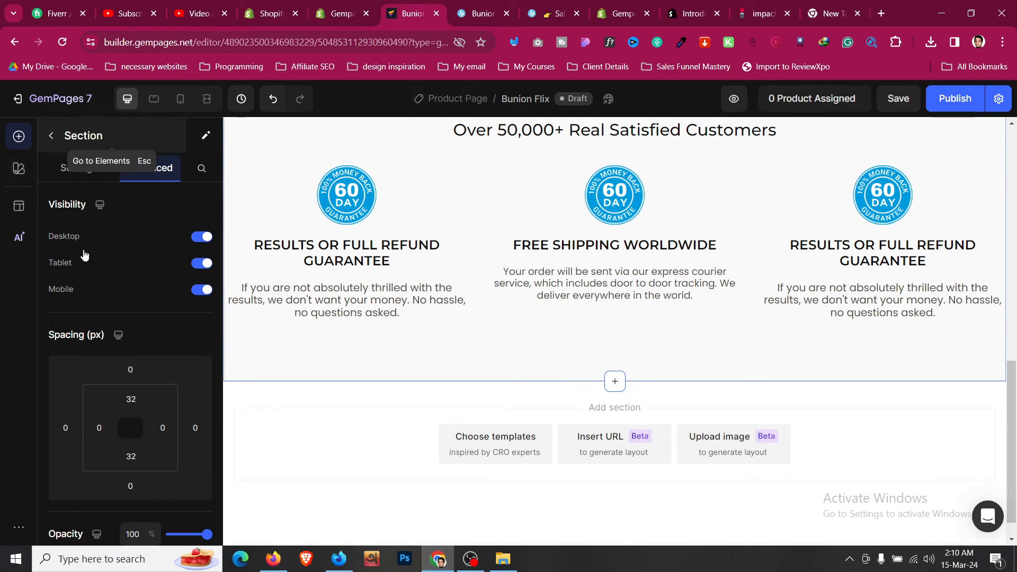
- Add a two-column row below the guarantee section
{"action": "key", "text": "Escape"}
{"action": "left_click_drag", "start_coordinate": [157, 229], "coordinate": [486, 395]}
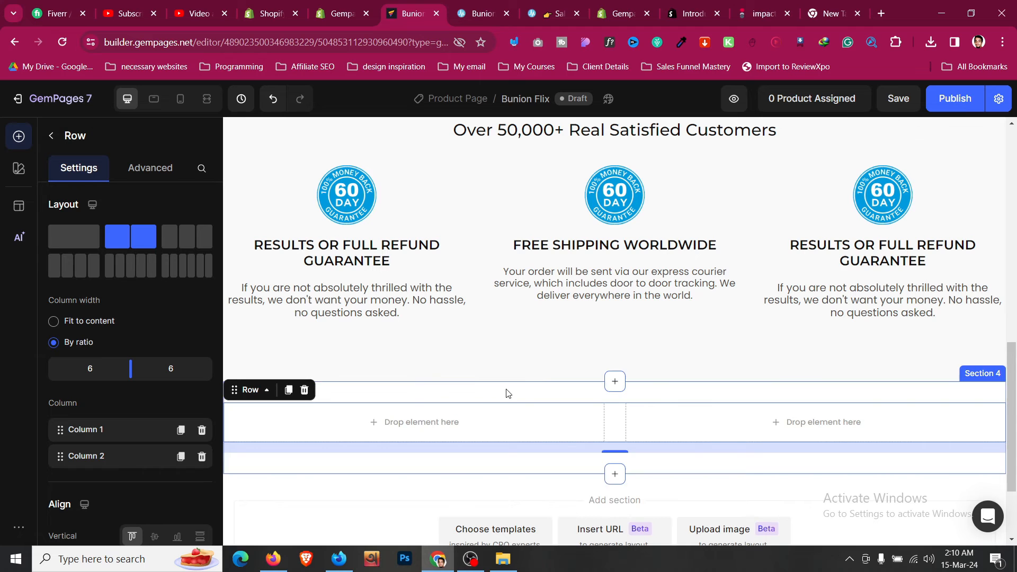
{"action": "left_click", "coordinate": [465, 17]}
{"action": "left_click", "coordinate": [416, 16]}
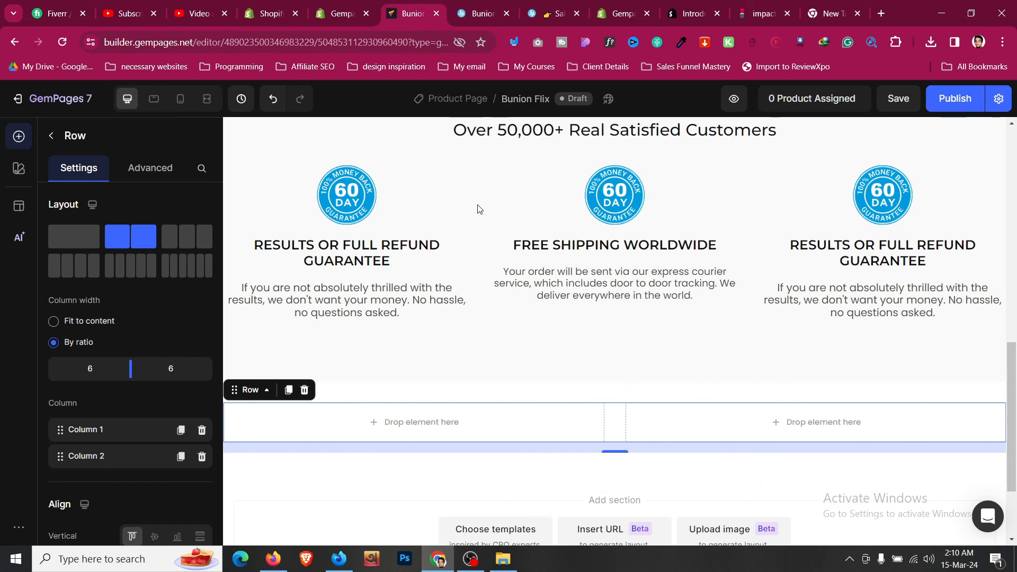
{"action": "left_click", "coordinate": [666, 370]}
{"action": "scroll", "coordinate": [664, 369], "scroll_direction": "up", "scroll_amount": 3}
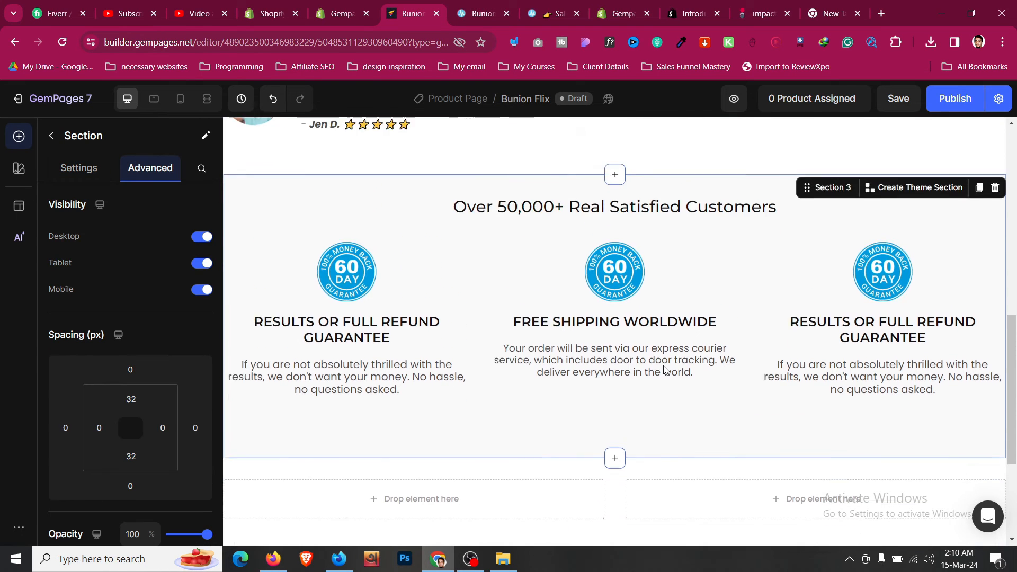
{"action": "scroll", "coordinate": [663, 370], "scroll_direction": "down", "scroll_amount": 5}
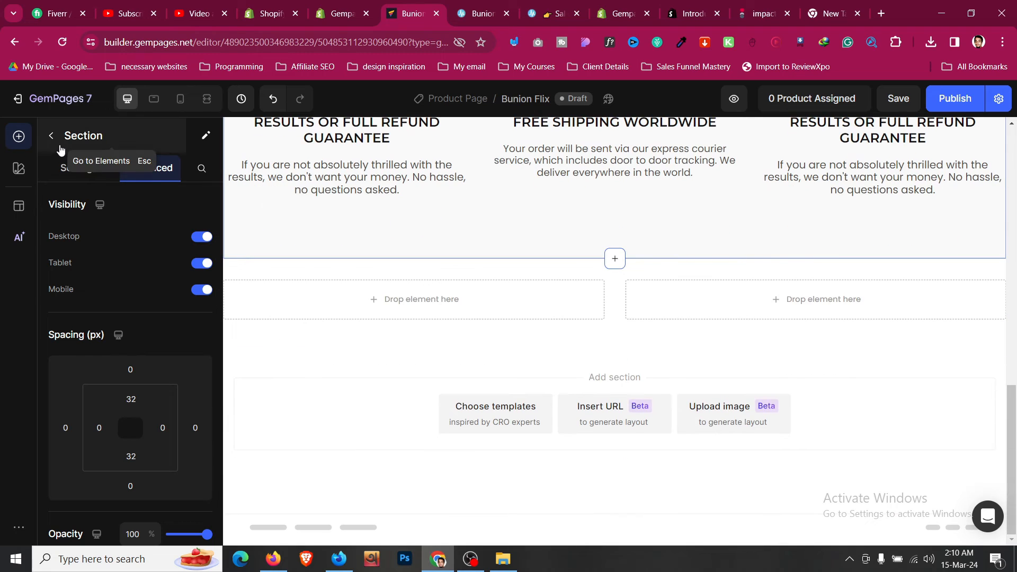
{"action": "left_click", "coordinate": [52, 136]}
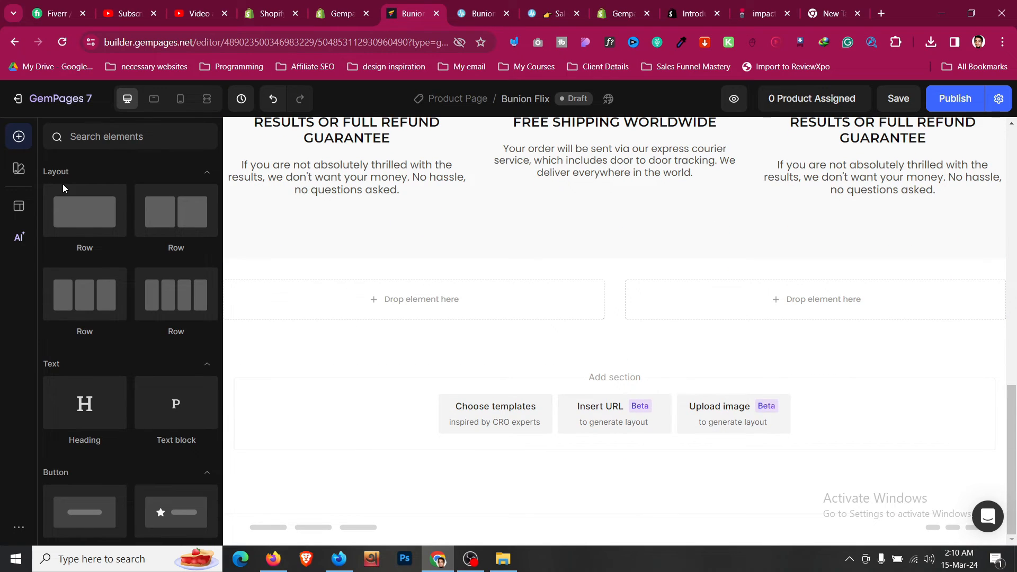
{"action": "scroll", "coordinate": [62, 183], "scroll_direction": "down", "scroll_amount": 5}
- Place the bunion brace picture in the row's left column and adjust its bottom margin
{"action": "left_click_drag", "start_coordinate": [84, 290], "coordinate": [342, 292]}
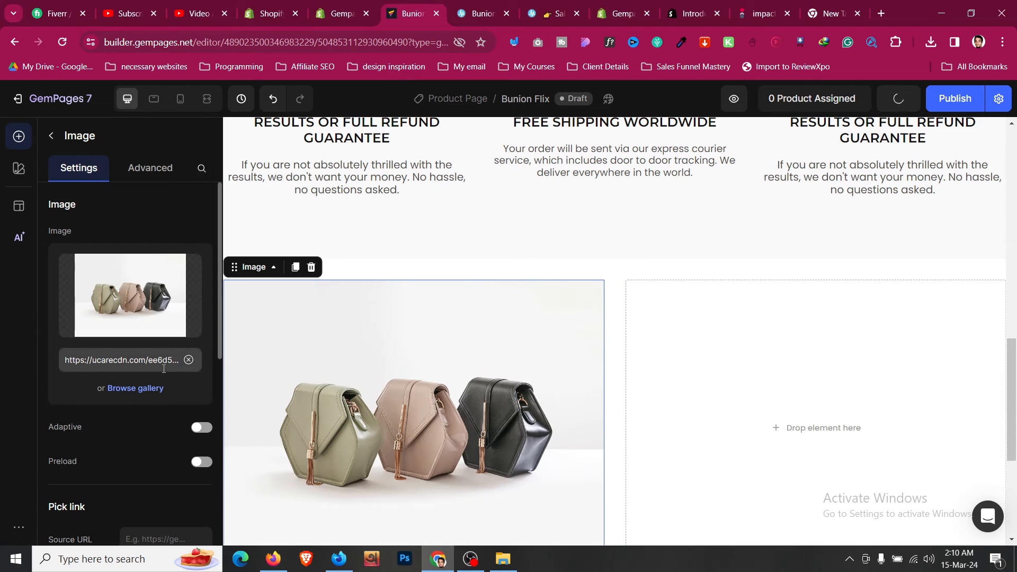
{"action": "left_click", "coordinate": [152, 388]}
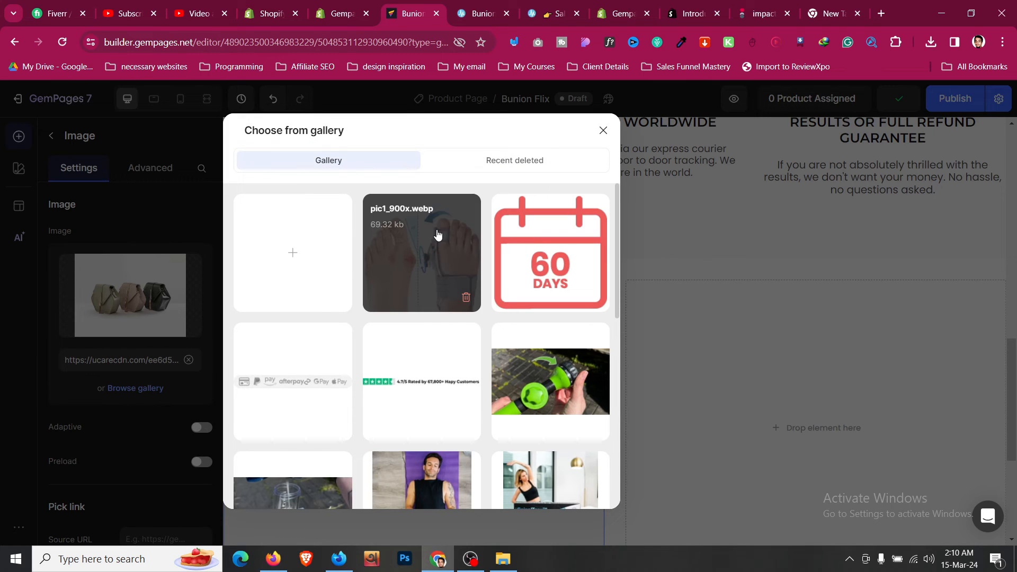
{"action": "left_click", "coordinate": [437, 235]}
{"action": "scroll", "coordinate": [644, 356], "scroll_direction": "down", "scroll_amount": 5}
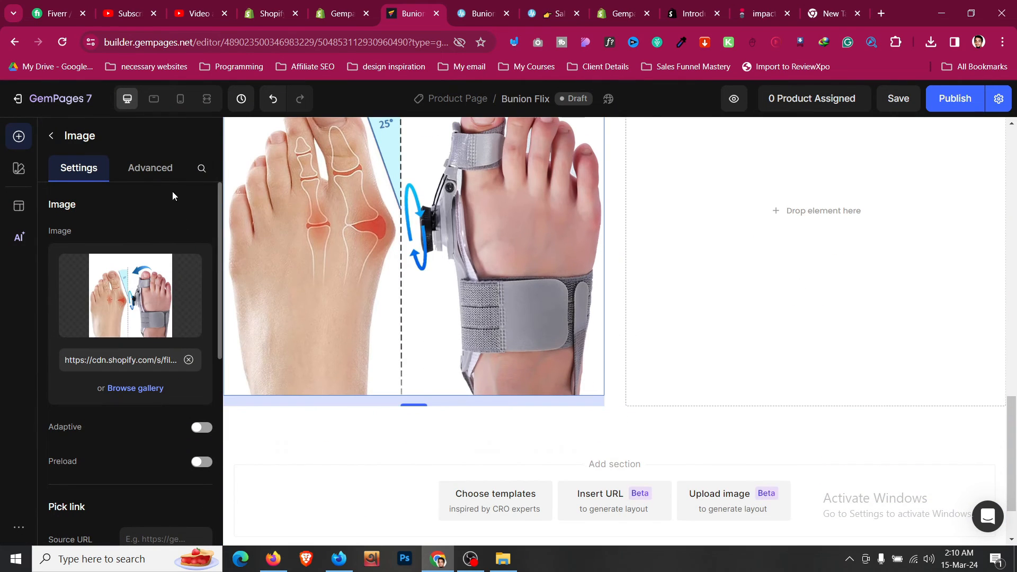
{"action": "left_click", "coordinate": [158, 178]}
{"action": "left_click", "coordinate": [130, 485]}
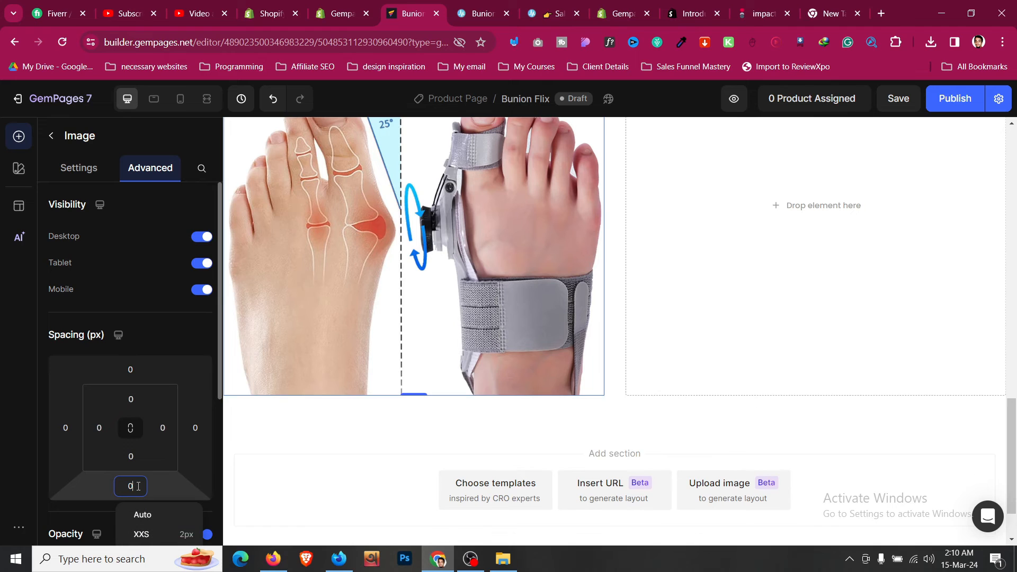
{"action": "scroll", "coordinate": [497, 380], "scroll_direction": "up", "scroll_amount": 2}
{"action": "scroll", "coordinate": [497, 381], "scroll_direction": "down", "scroll_amount": 5}
{"action": "scroll", "coordinate": [497, 349], "scroll_direction": "up", "scroll_amount": 2}
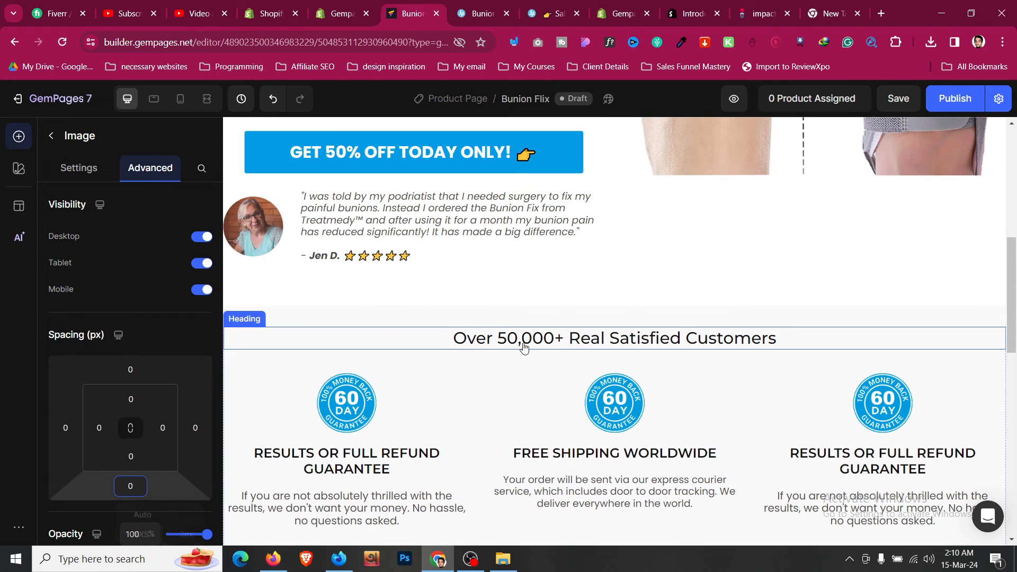
- Move a heading into the empty right column and copy Treatmedy's bunion headline
{"action": "left_click", "coordinate": [371, 336]}
{"action": "left_click_drag", "start_coordinate": [278, 345], "coordinate": [787, 492]}
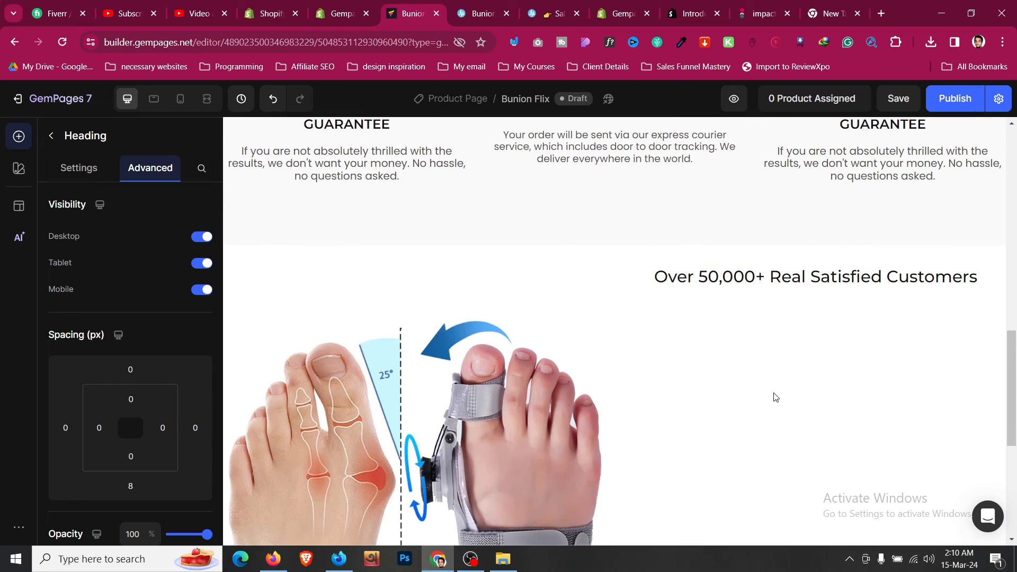
{"action": "left_click", "coordinate": [475, 6]}
{"action": "triple_click", "coordinate": [593, 276]}
{"action": "key", "text": "ctrl+c"}
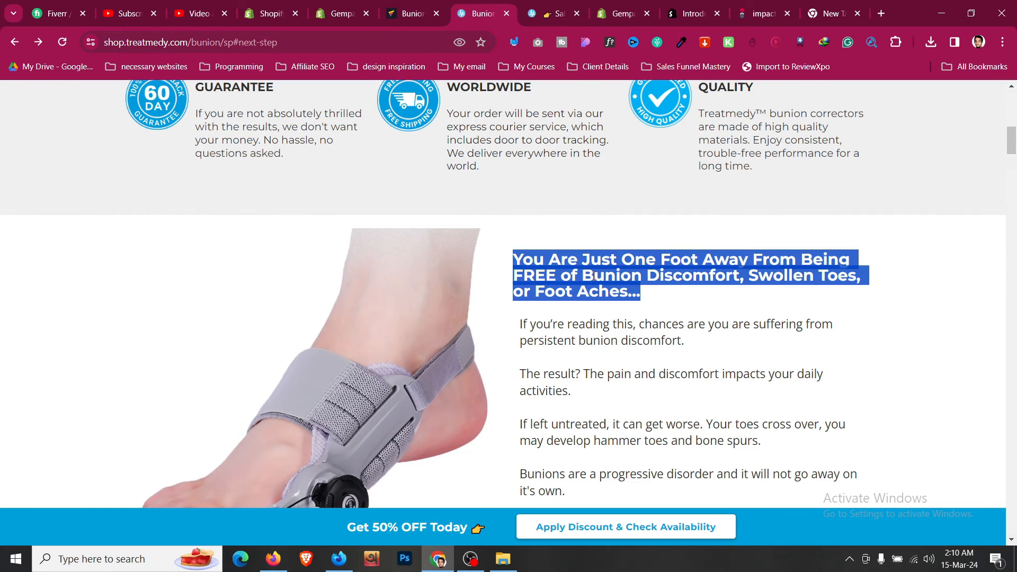
{"action": "left_click", "coordinate": [433, 3]}
- Replace the heading text with 'You Are Just One Foot Away From Being FREE…', without bold formatting
{"action": "left_click", "coordinate": [769, 276]}
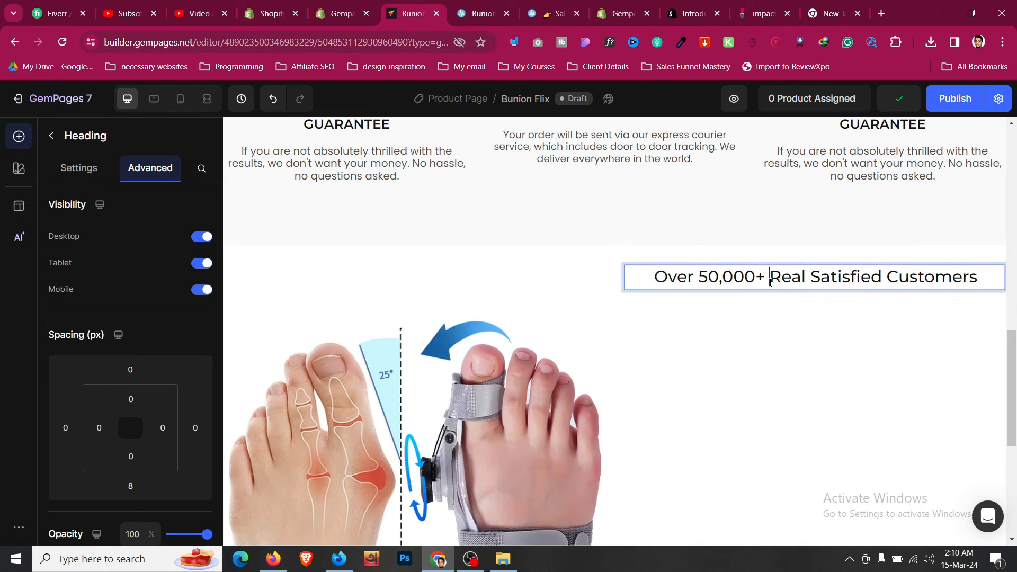
{"action": "key", "text": "ctrl+a"}
{"action": "key", "text": "ctrl+v"}
{"action": "key", "text": "BackSpace"}
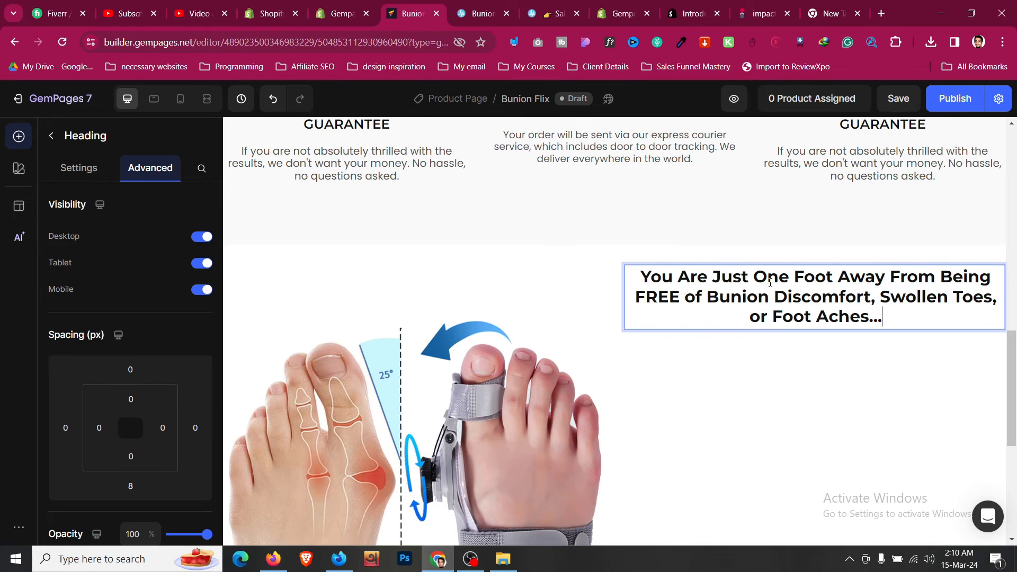
{"action": "key", "text": "ctrl+a"}
{"action": "left_click", "coordinate": [979, 249]}
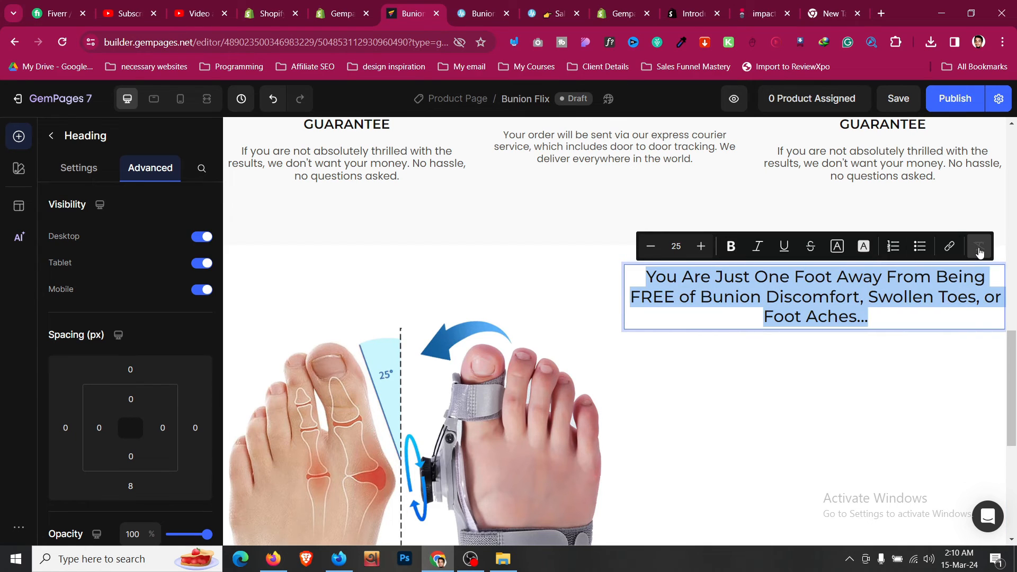
{"action": "left_click", "coordinate": [85, 168]}
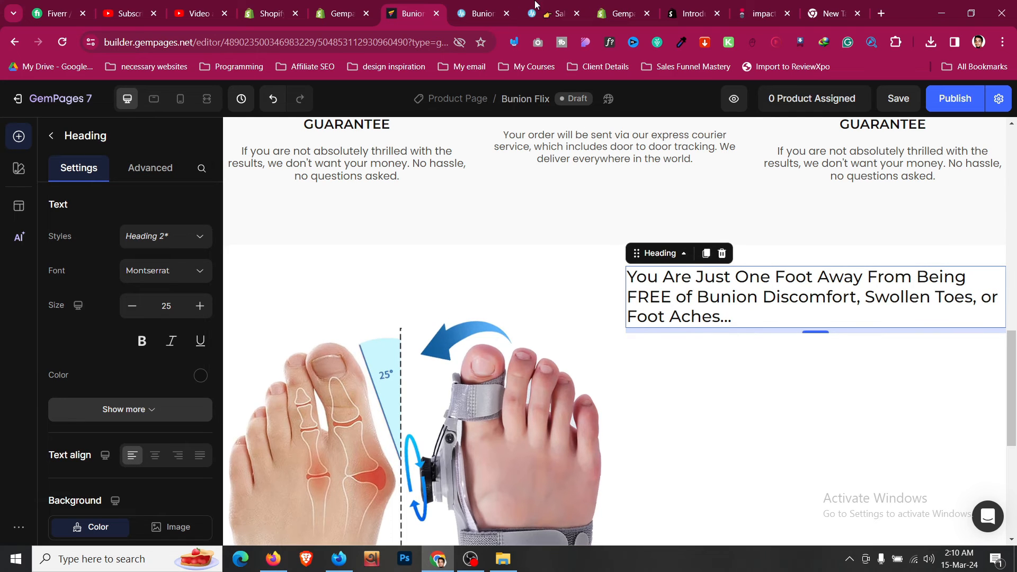
- Clear the leftover text selection on the Treatmedy reference page
{"action": "left_click", "coordinate": [492, 13]}
{"action": "left_click", "coordinate": [698, 377]}
{"action": "scroll", "coordinate": [698, 379], "scroll_direction": "up", "scroll_amount": 4}
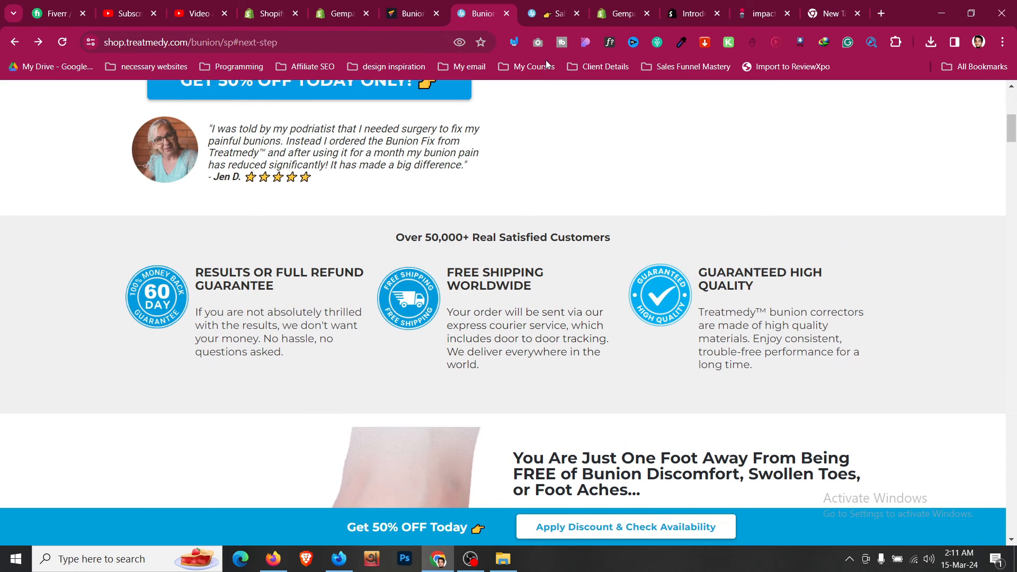
{"action": "left_click", "coordinate": [438, 6]}
- Duplicate the shipping text block and move the copy under the new heading
{"action": "scroll", "coordinate": [523, 281], "scroll_direction": "up", "scroll_amount": 3}
{"action": "left_click", "coordinate": [573, 271]}
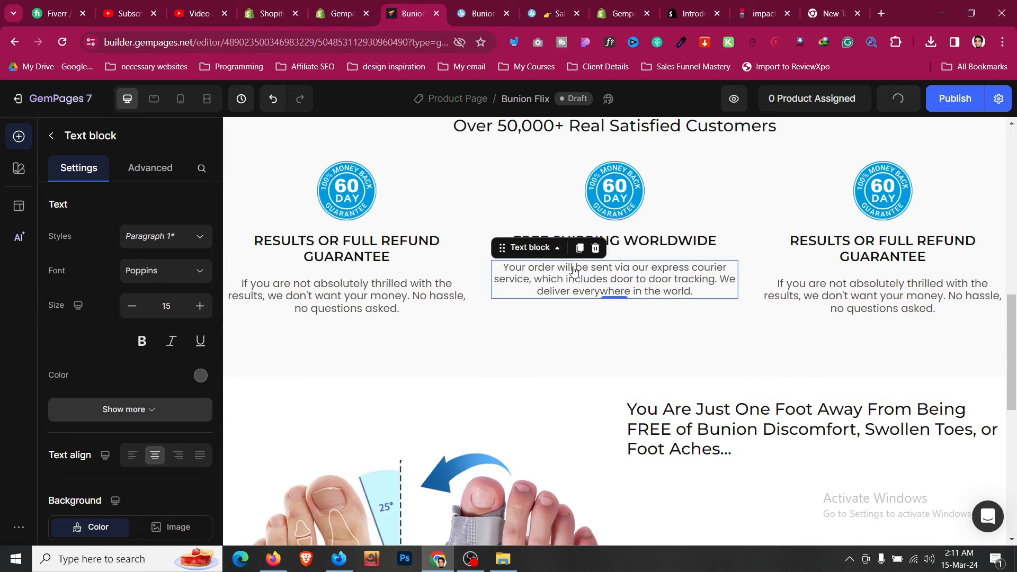
{"action": "left_click", "coordinate": [579, 249]}
{"action": "left_click_drag", "start_coordinate": [601, 336], "coordinate": [789, 479]}
- Fill the copied block with Treatmedy's bunion description paragraphs, formatting cleared
{"action": "left_click", "coordinate": [498, 8]}
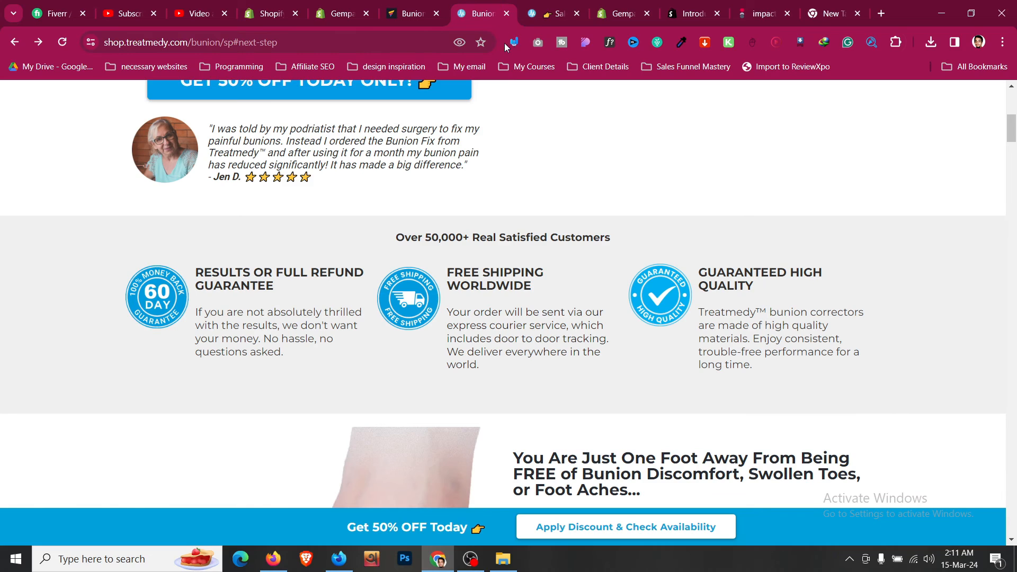
{"action": "scroll", "coordinate": [873, 296], "scroll_direction": "down", "scroll_amount": 10}
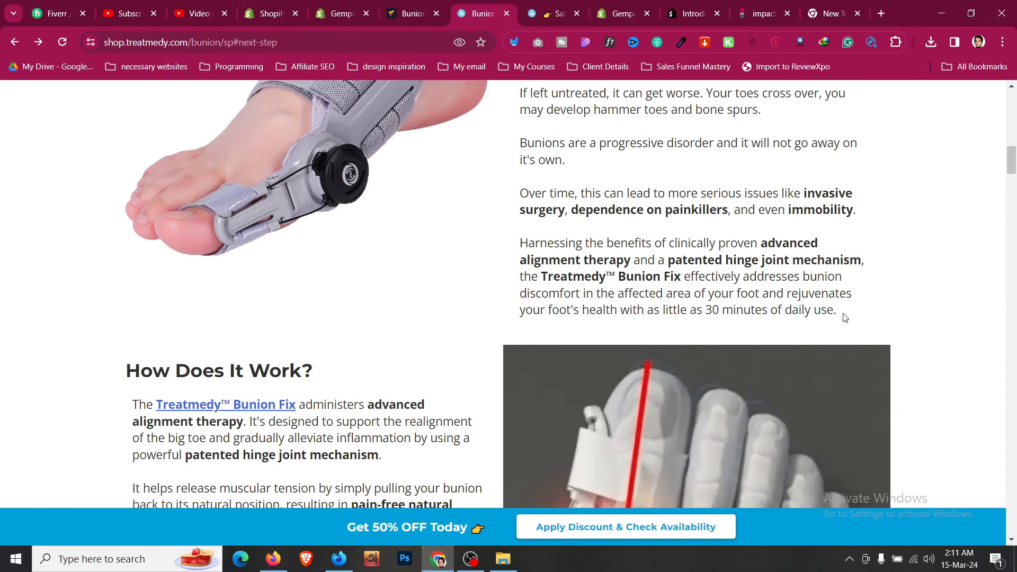
{"action": "left_click_drag", "start_coordinate": [844, 316], "coordinate": [519, 267]}
{"action": "key", "text": "ctrl+c"}
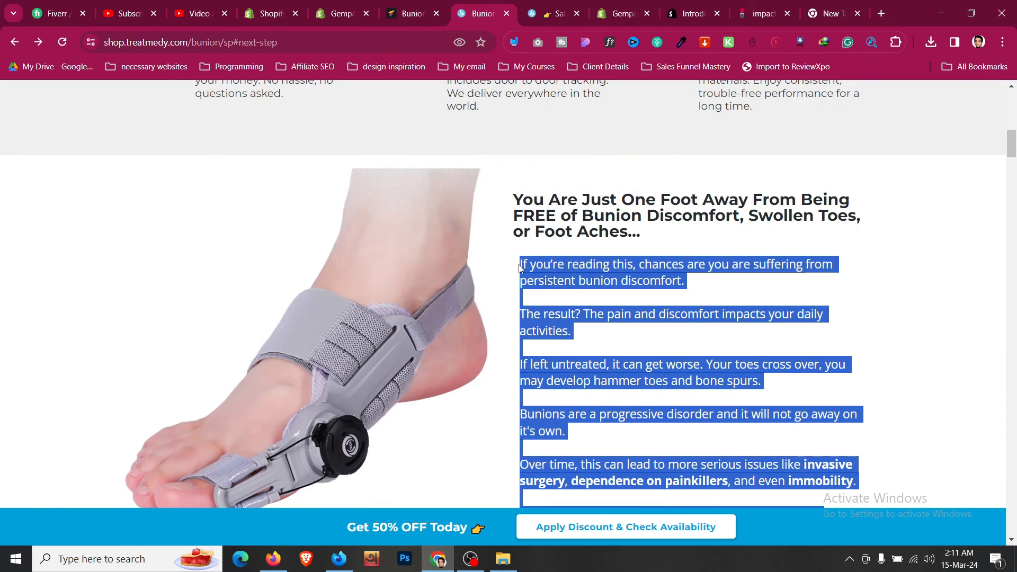
{"action": "left_click", "coordinate": [427, 18]}
{"action": "scroll", "coordinate": [760, 351], "scroll_direction": "down", "scroll_amount": 3}
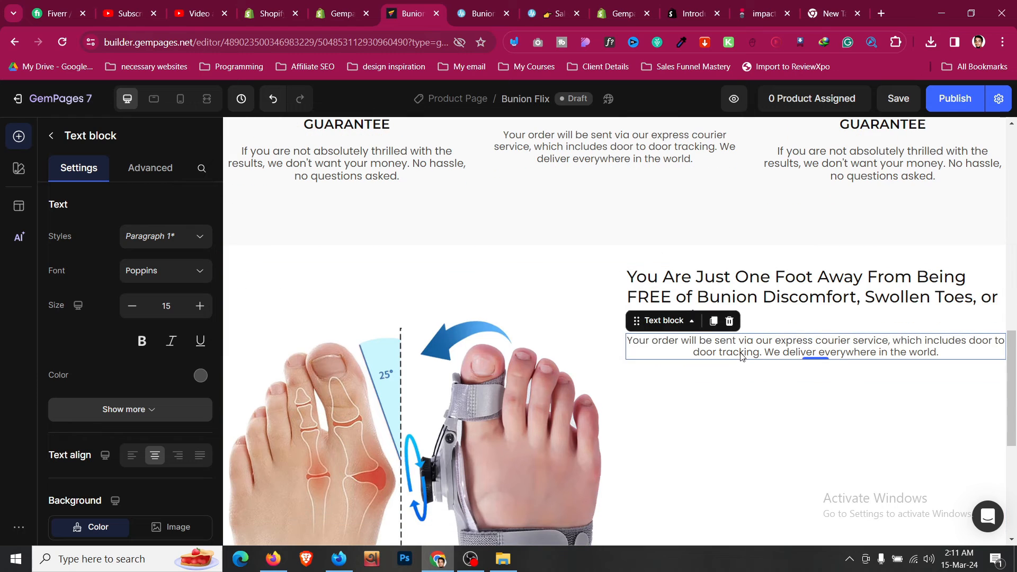
{"action": "key", "text": "ctrl+a"}
{"action": "key", "text": "ctrl+v"}
{"action": "key", "text": "ctrl+a"}
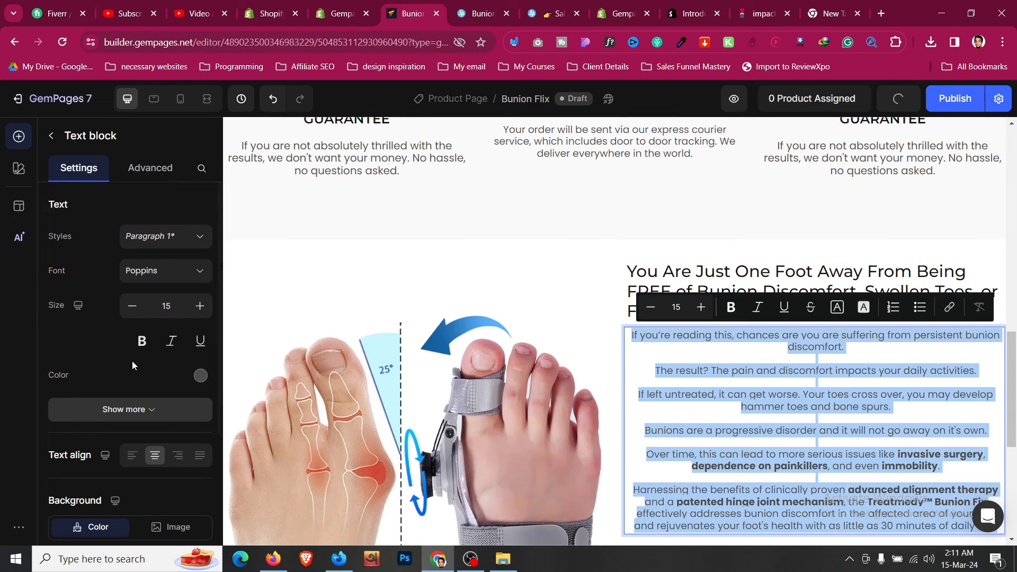
{"action": "left_click", "coordinate": [132, 455]}
- Raise the description text size to 18
{"action": "left_click", "coordinate": [199, 306]}
{"action": "left_click", "coordinate": [200, 306]}
{"action": "left_click", "coordinate": [200, 306]}
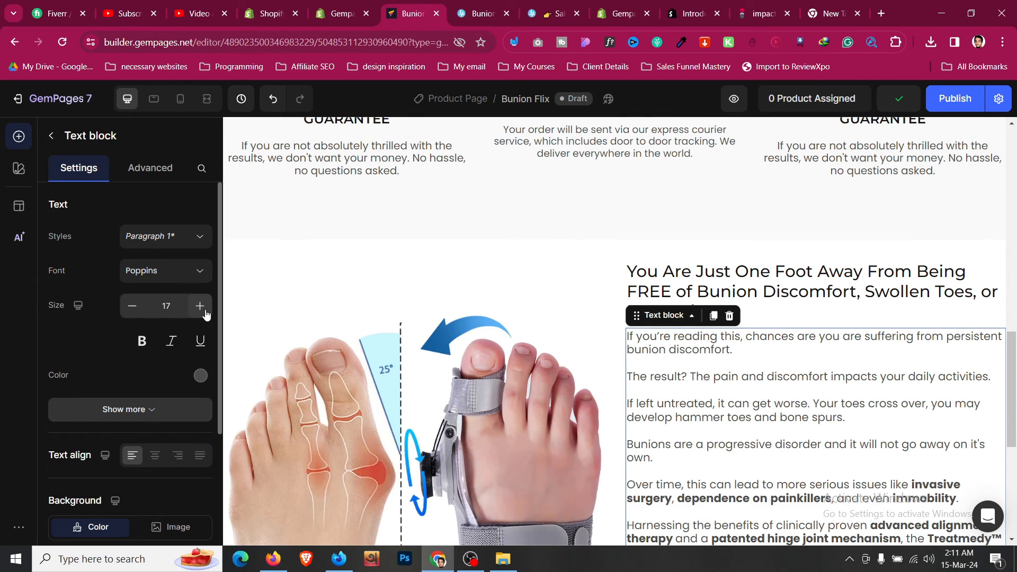
{"action": "scroll", "coordinate": [163, 352], "scroll_direction": "down", "scroll_amount": 1}
{"action": "left_click", "coordinate": [164, 352]}
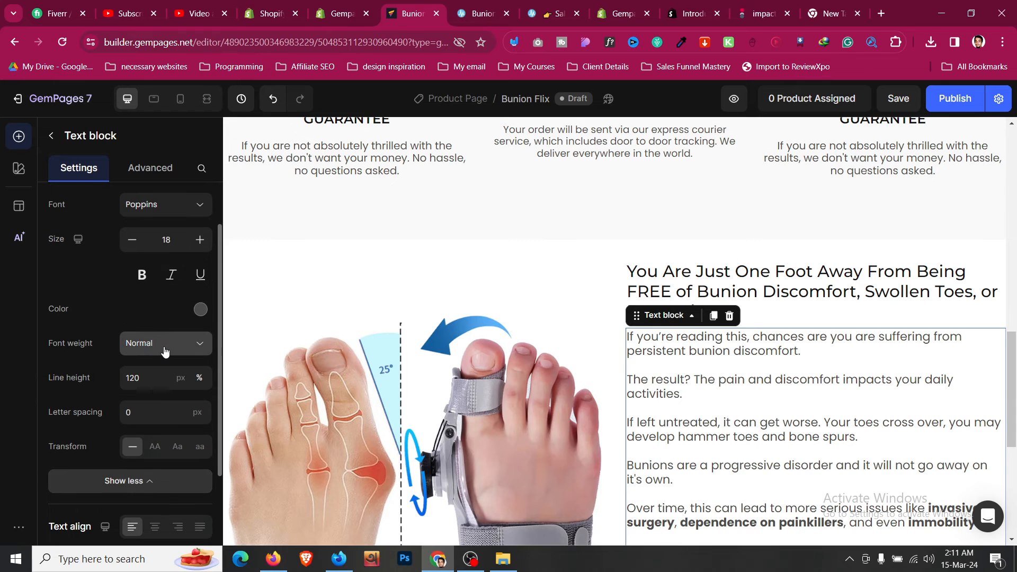
{"action": "scroll", "coordinate": [680, 427], "scroll_direction": "down", "scroll_amount": 4}
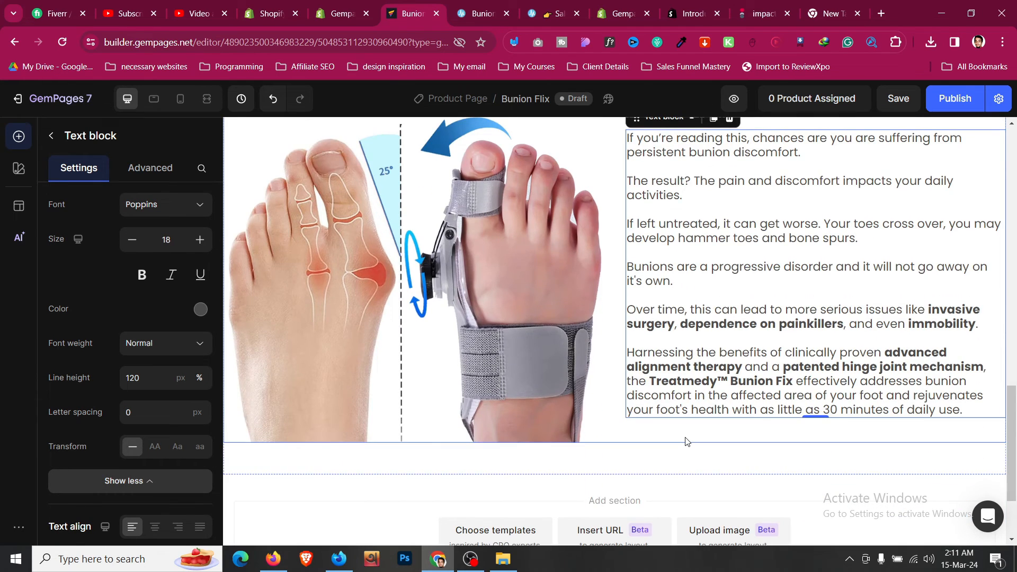
- Set the image-and-text row's vertical alignment to middle
{"action": "left_click", "coordinate": [687, 441]}
{"action": "scroll", "coordinate": [609, 418], "scroll_direction": "up", "scroll_amount": 3}
{"action": "scroll", "coordinate": [143, 339], "scroll_direction": "down", "scroll_amount": 4}
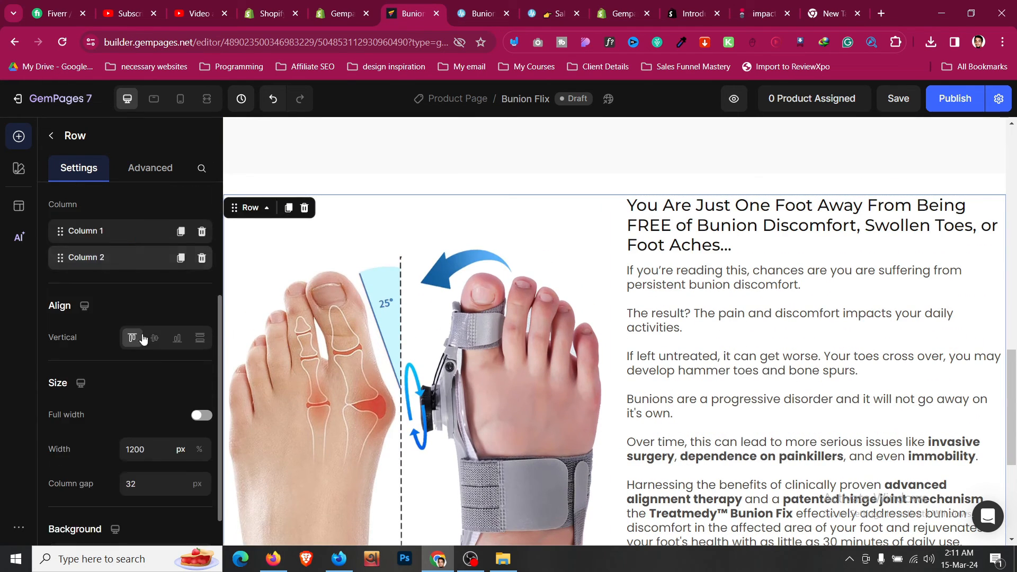
{"action": "left_click", "coordinate": [154, 338]}
{"action": "scroll", "coordinate": [736, 362], "scroll_direction": "down", "scroll_amount": 3}
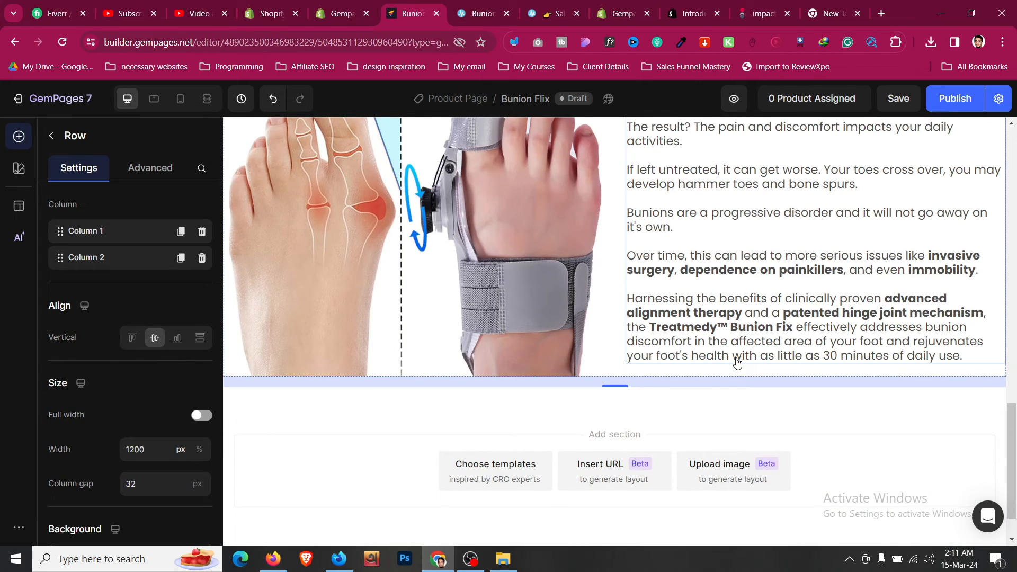
{"action": "scroll", "coordinate": [715, 318], "scroll_direction": "up", "scroll_amount": 4}
- Give the left guarantee description size-18 text, no inline size override, and 150% line height
{"action": "scroll", "coordinate": [662, 265], "scroll_direction": "up", "scroll_amount": 4}
{"action": "left_click", "coordinate": [637, 281]}
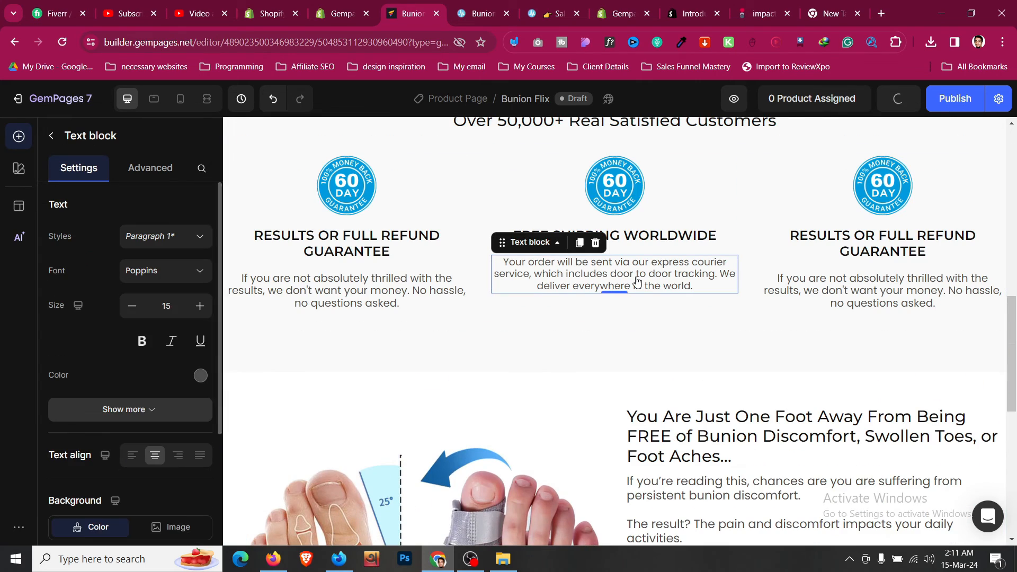
{"action": "left_click", "coordinate": [310, 302]}
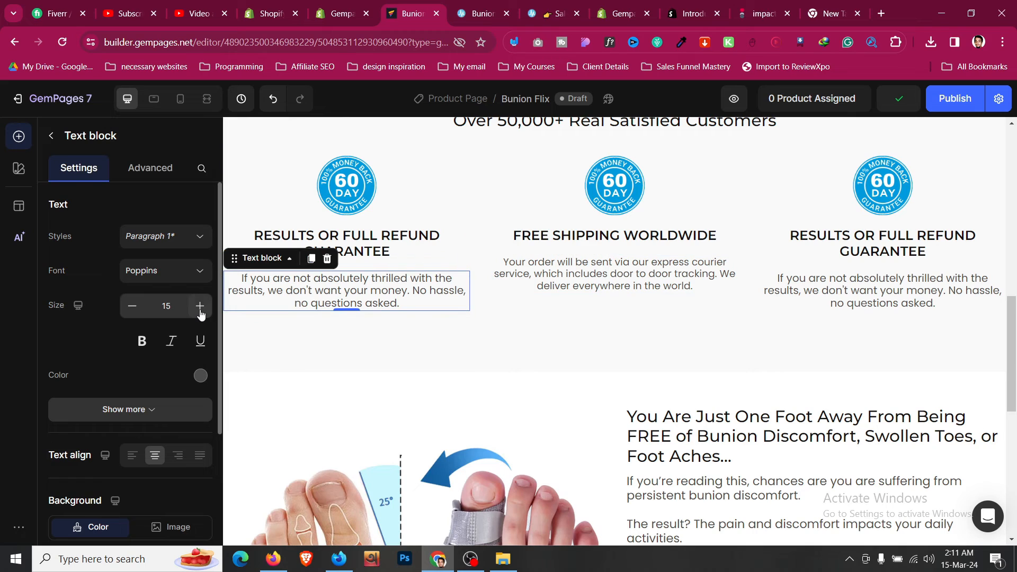
{"action": "left_click", "coordinate": [200, 307]}
{"action": "left_click", "coordinate": [200, 307]}
{"action": "left_click", "coordinate": [200, 308]}
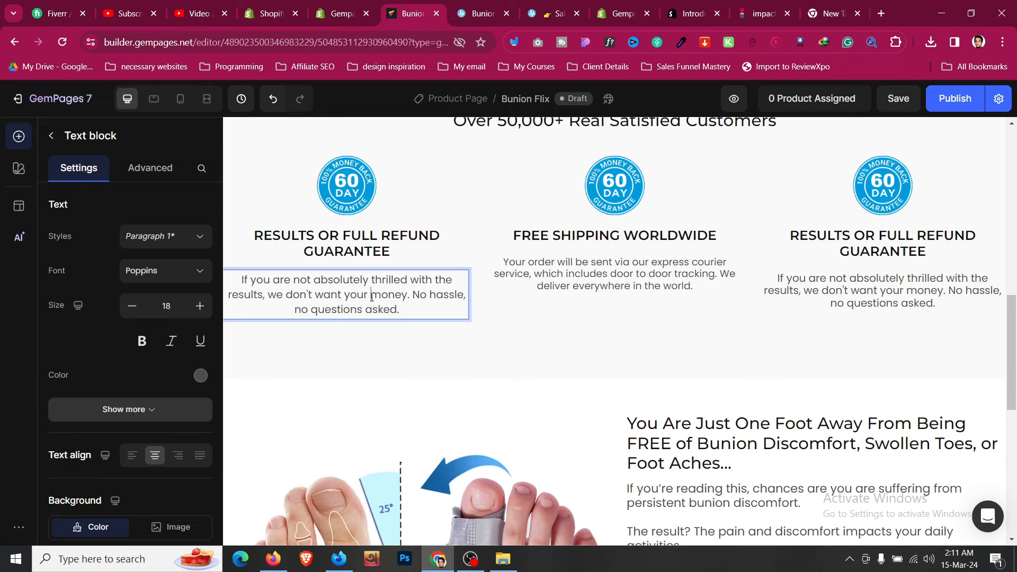
{"action": "triple_click", "coordinate": [324, 309]}
{"action": "left_click", "coordinate": [579, 256]}
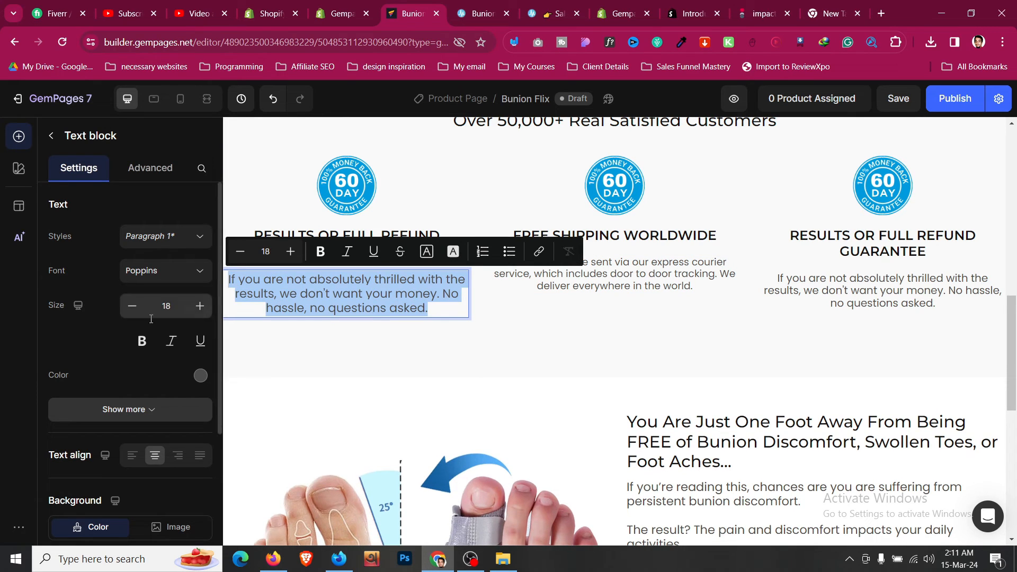
{"action": "left_click", "coordinate": [177, 417]}
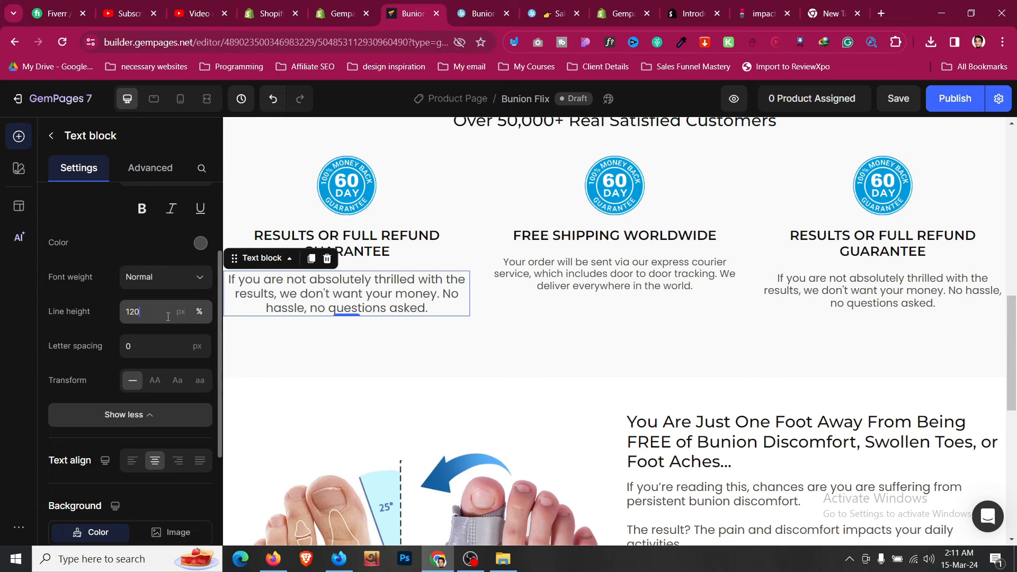
{"action": "left_click", "coordinate": [154, 367]}
{"action": "scroll", "coordinate": [156, 238], "scroll_direction": "up", "scroll_amount": 1}
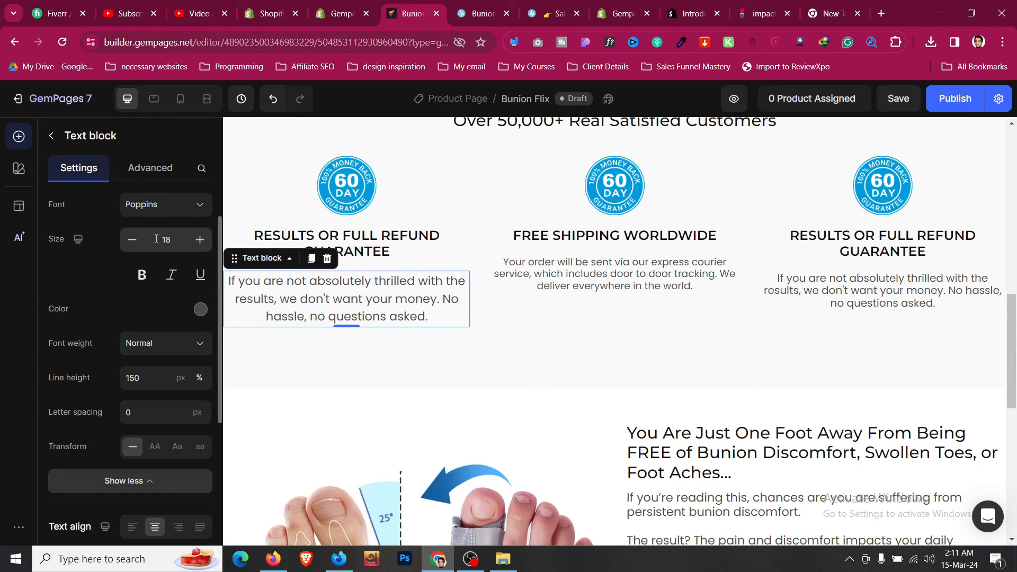
- Copy the left description's styling onto the middle and right guarantee descriptions
{"action": "right_click", "coordinate": [306, 294]}
{"action": "left_click", "coordinate": [281, 381]}
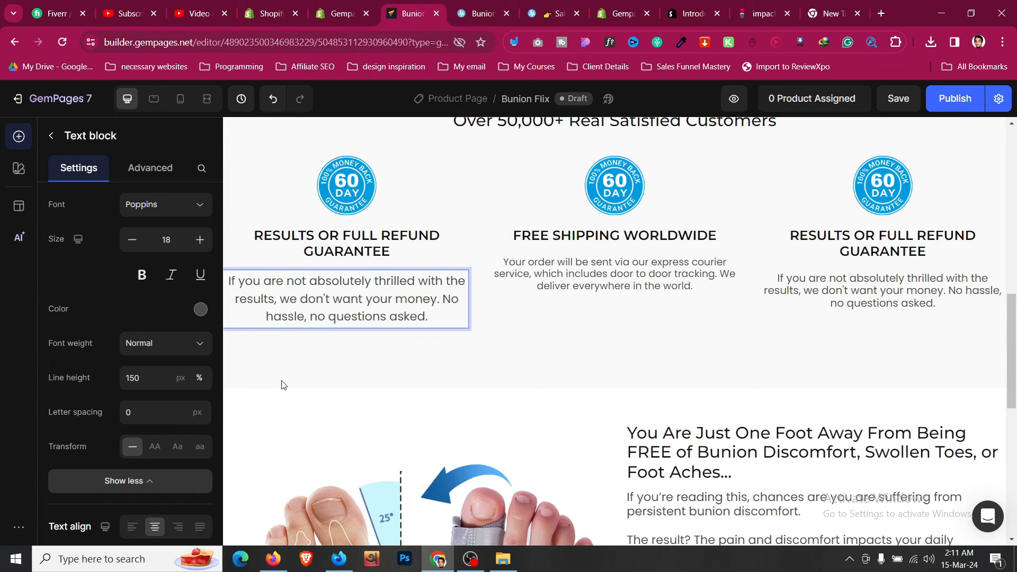
{"action": "left_click", "coordinate": [283, 384]}
{"action": "right_click", "coordinate": [292, 301]}
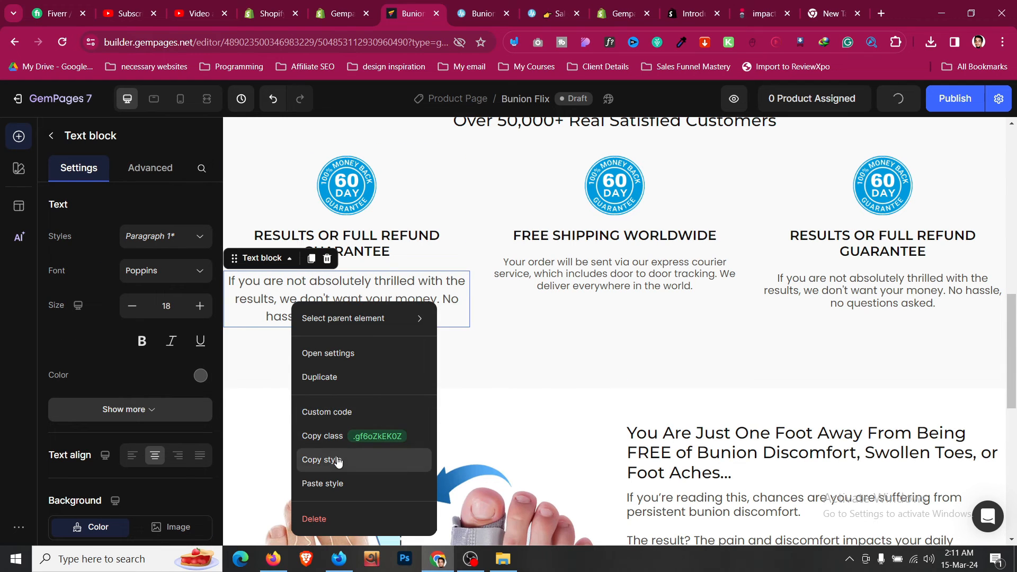
{"action": "left_click", "coordinate": [321, 459]}
{"action": "right_click", "coordinate": [598, 283]}
{"action": "left_click", "coordinate": [627, 464]}
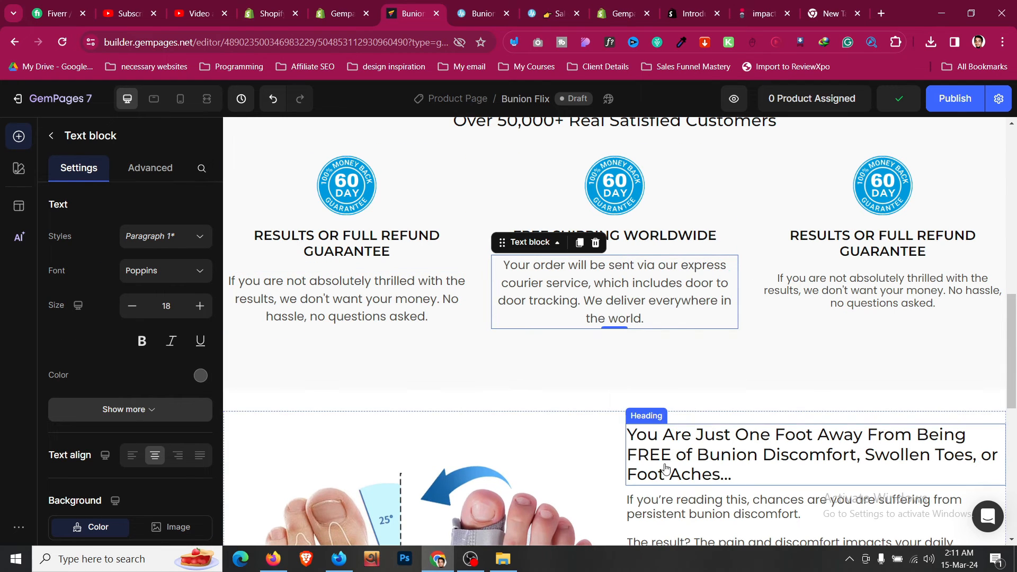
{"action": "right_click", "coordinate": [845, 289]}
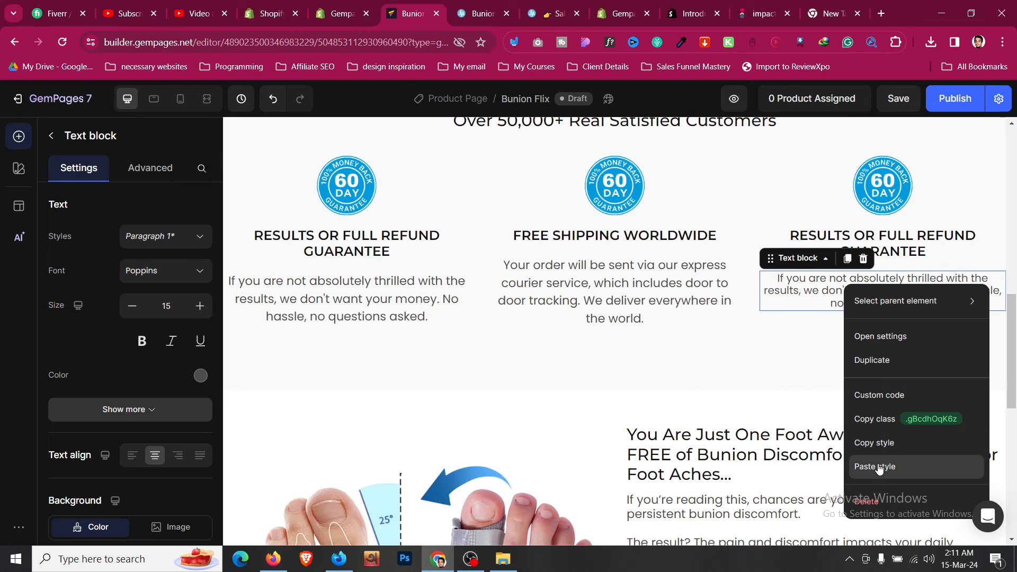
{"action": "left_click", "coordinate": [855, 465]}
- Apply the same styling to the bunion body text, left-align it, and select its row
{"action": "scroll", "coordinate": [706, 366], "scroll_direction": "down", "scroll_amount": 3}
{"action": "right_click", "coordinate": [706, 366]}
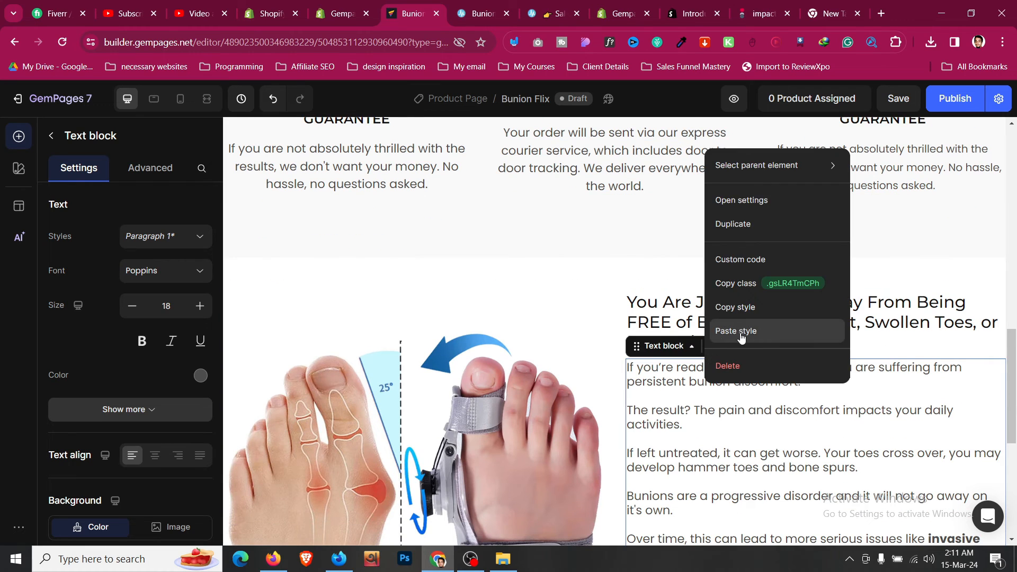
{"action": "left_click", "coordinate": [740, 333]}
{"action": "left_click", "coordinate": [132, 459]}
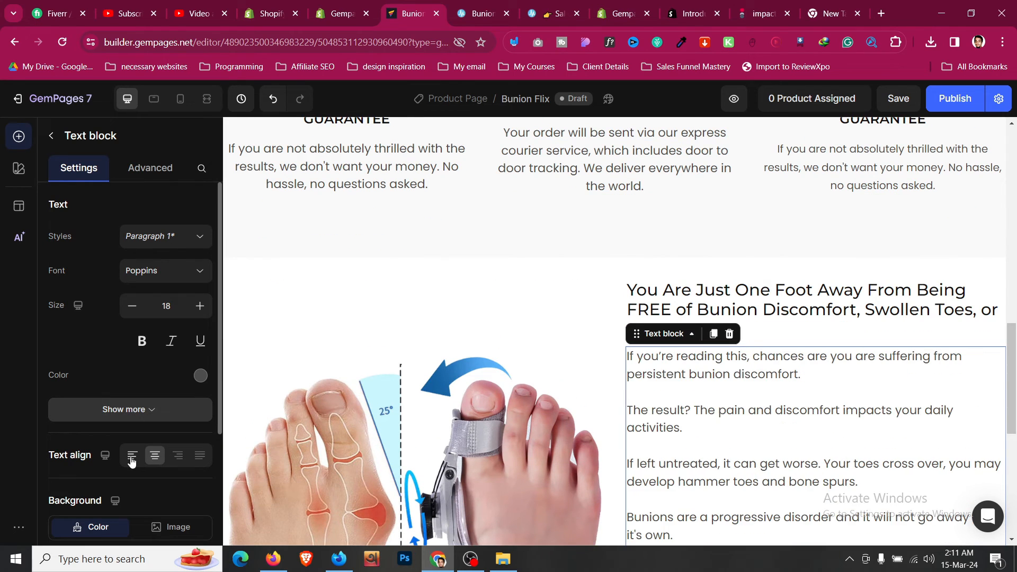
{"action": "scroll", "coordinate": [712, 413], "scroll_direction": "down", "scroll_amount": 6}
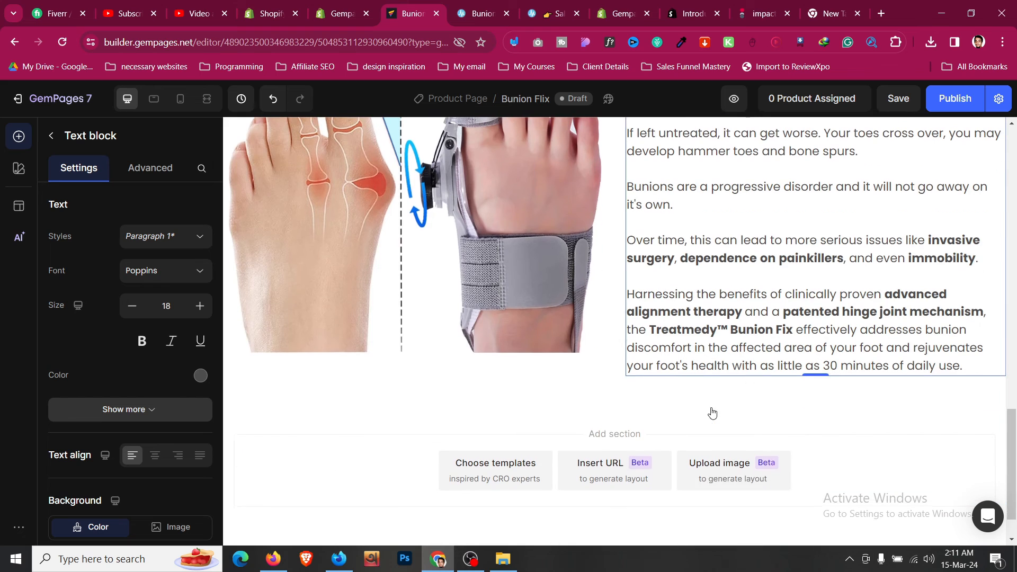
{"action": "left_click", "coordinate": [608, 372]}
{"action": "scroll", "coordinate": [609, 371], "scroll_direction": "up", "scroll_amount": 7}
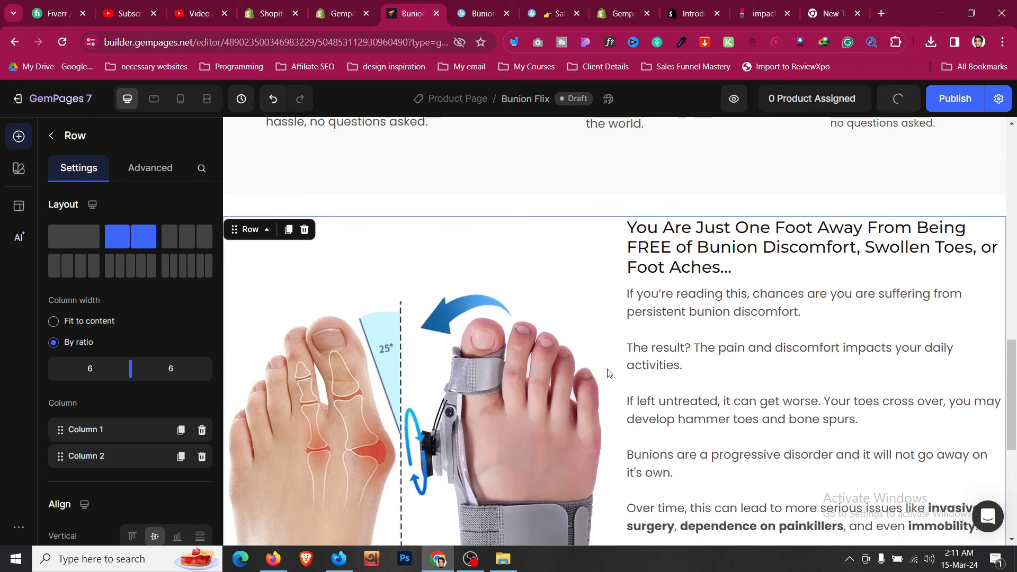
- Set the bunion-discomfort heading's font weight to Bold
{"action": "left_click", "coordinate": [475, 9]}
{"action": "left_click", "coordinate": [606, 234]}
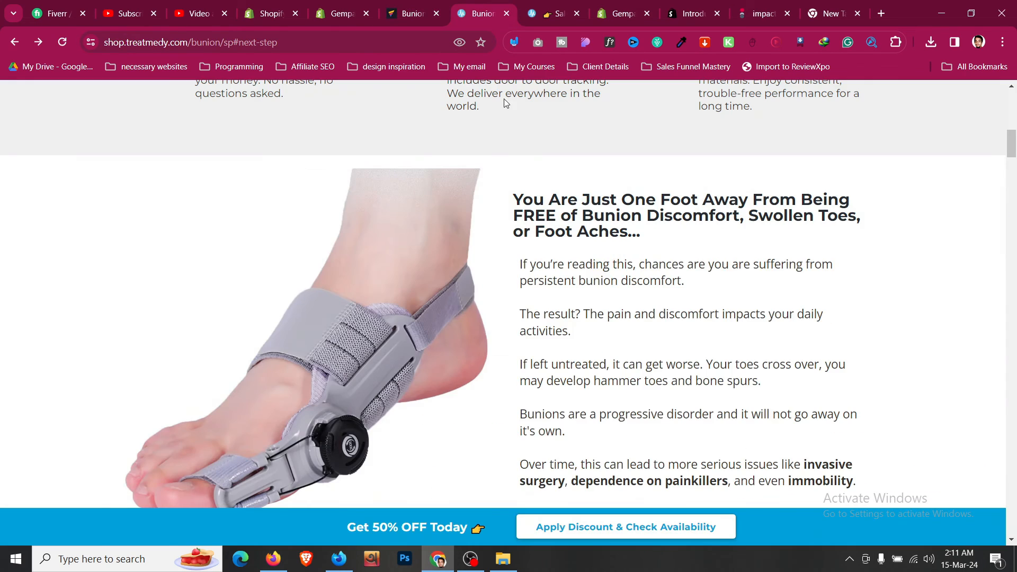
{"action": "left_click", "coordinate": [423, 4]}
{"action": "left_click", "coordinate": [751, 375]}
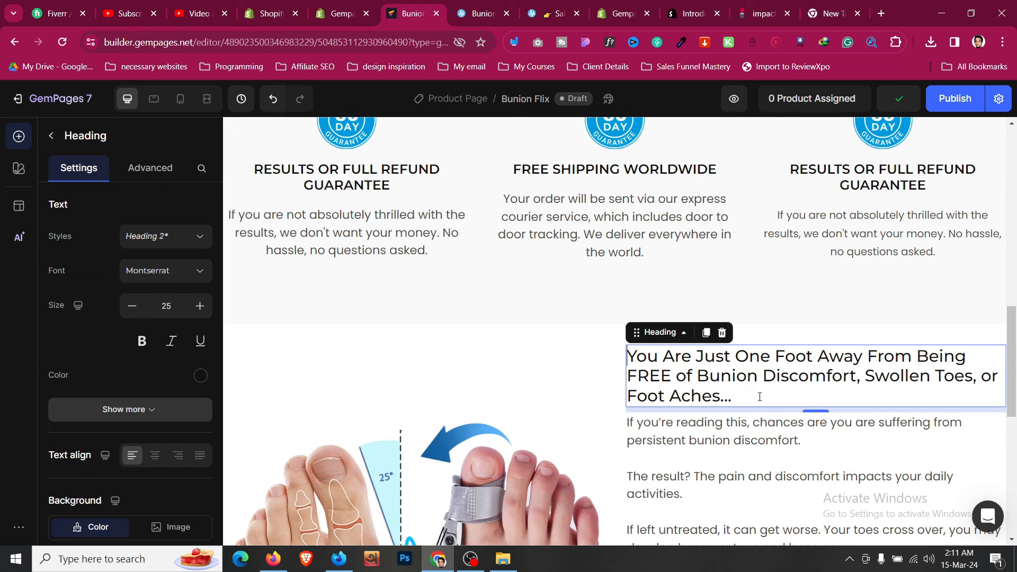
{"action": "scroll", "coordinate": [177, 371], "scroll_direction": "down", "scroll_amount": 2}
{"action": "left_click", "coordinate": [178, 359]}
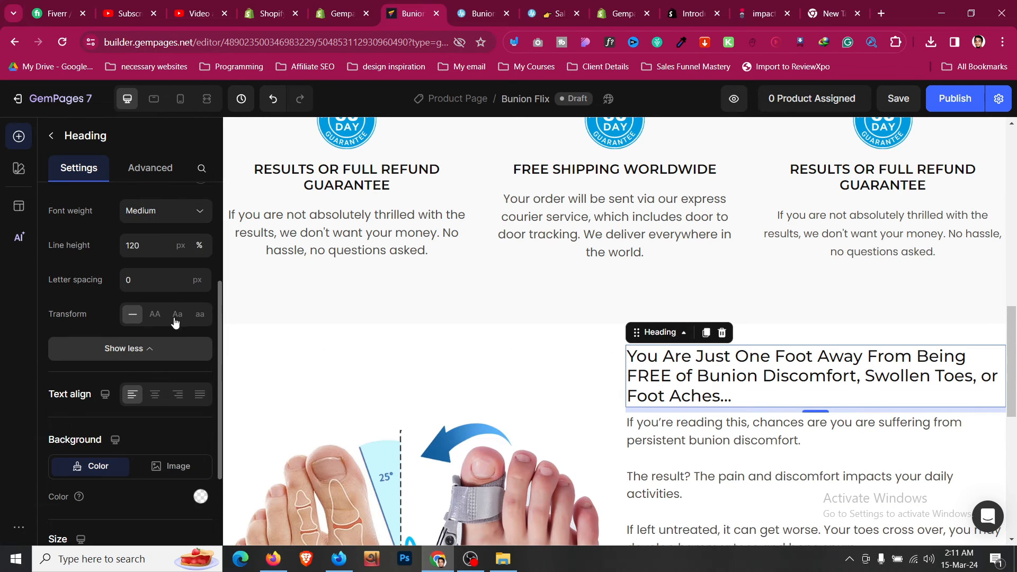
{"action": "left_click", "coordinate": [173, 210]}
{"action": "left_click", "coordinate": [152, 385]}
- Compare the draft with Treatmedy's How To Use section on the original shop page
{"action": "scroll", "coordinate": [761, 453], "scroll_direction": "up", "scroll_amount": 3}
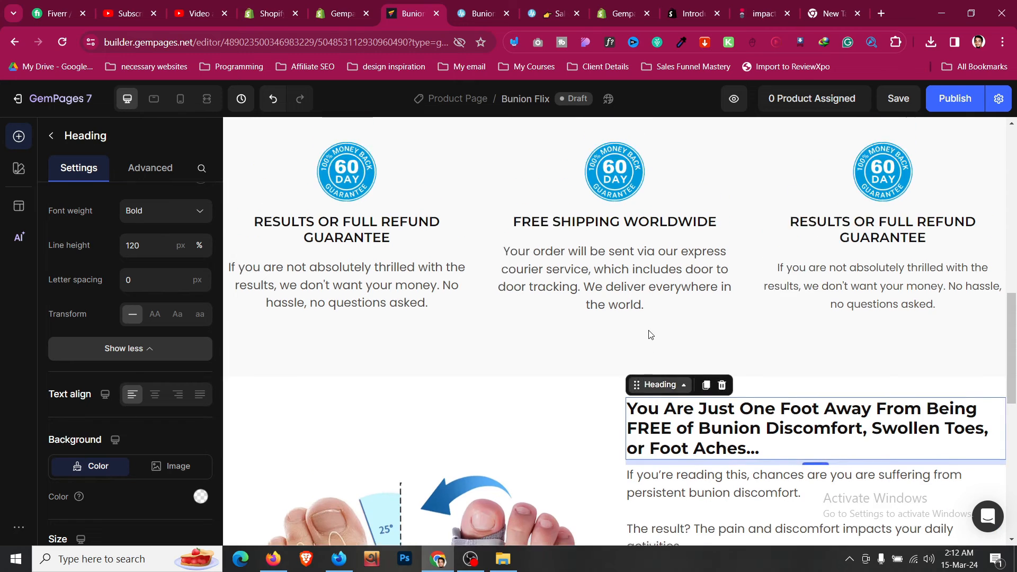
{"action": "left_click", "coordinate": [761, 453]}
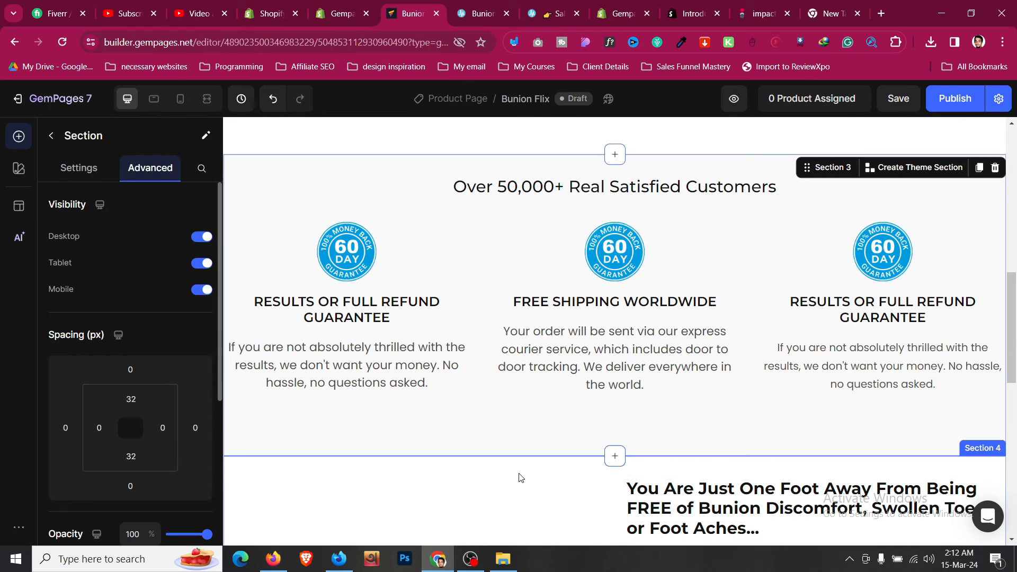
{"action": "scroll", "coordinate": [519, 474], "scroll_direction": "down", "scroll_amount": 10}
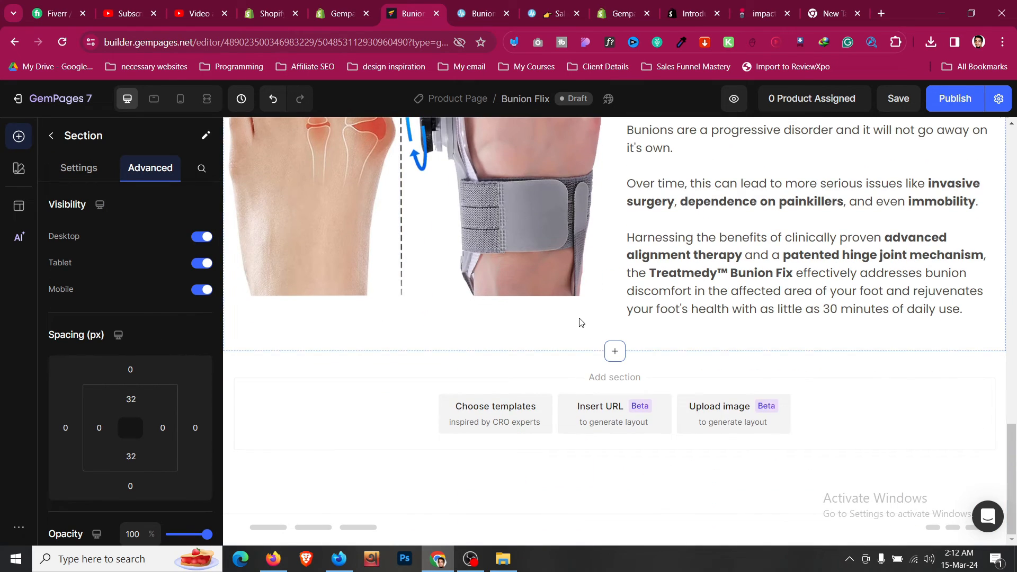
{"action": "left_click", "coordinate": [480, 13]}
{"action": "scroll", "coordinate": [487, 224], "scroll_direction": "down", "scroll_amount": 15}
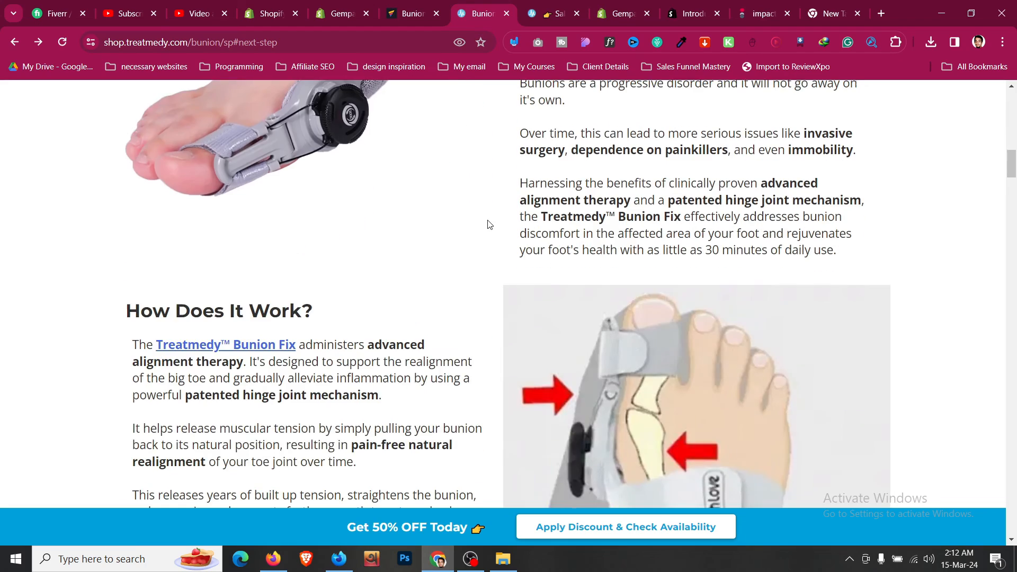
{"action": "scroll", "coordinate": [487, 224], "scroll_direction": "down", "scroll_amount": 5}
{"action": "scroll", "coordinate": [487, 224], "scroll_direction": "up", "scroll_amount": 4}
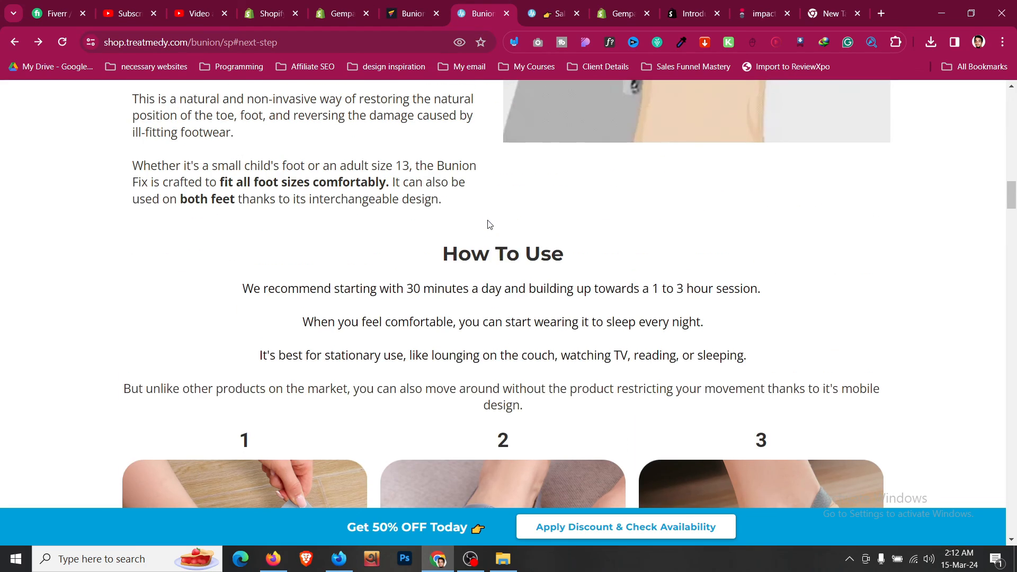
{"action": "left_click", "coordinate": [411, 13]}
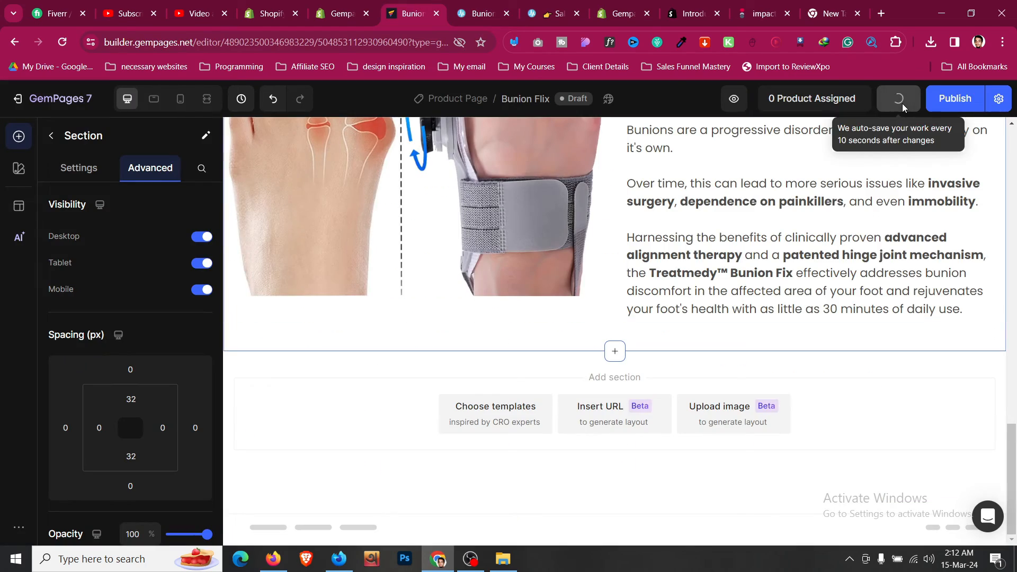
{"action": "left_click", "coordinate": [481, 13]}
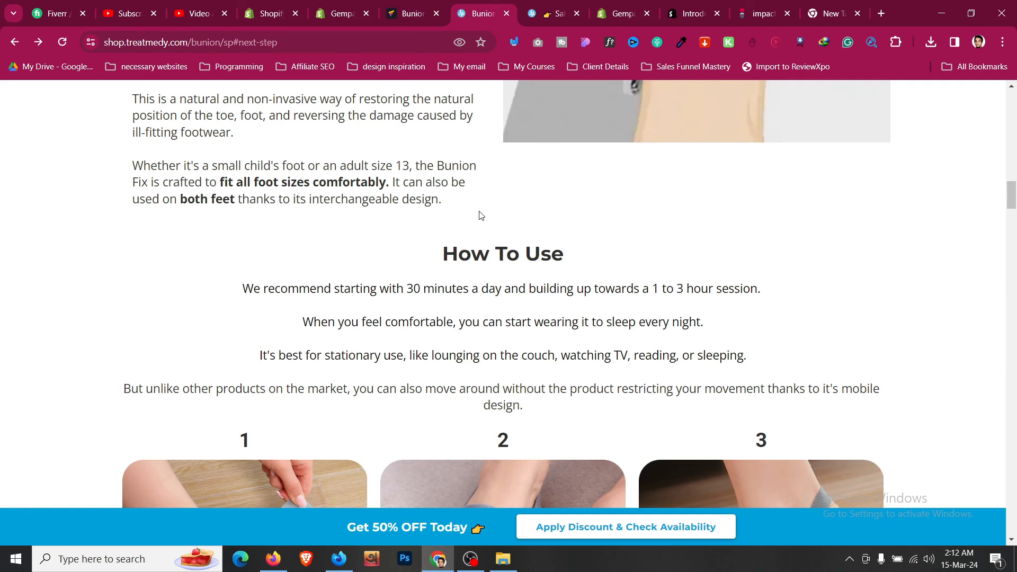
{"action": "scroll", "coordinate": [481, 218], "scroll_direction": "up", "scroll_amount": 5}
{"action": "left_click", "coordinate": [412, 13]}
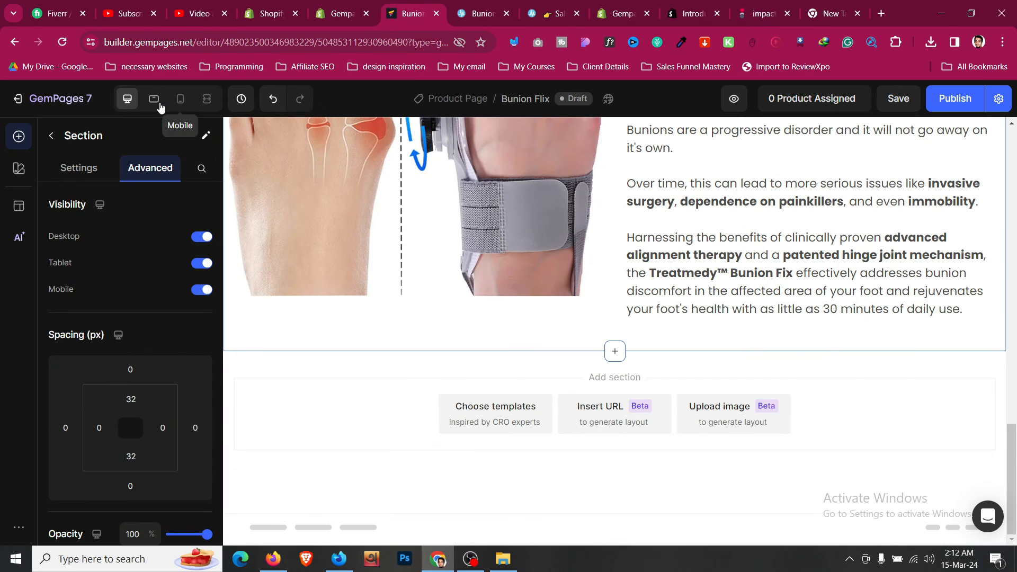
- In Mobile view, raise the paragraph text size to 18
{"action": "left_click", "coordinate": [181, 99]}
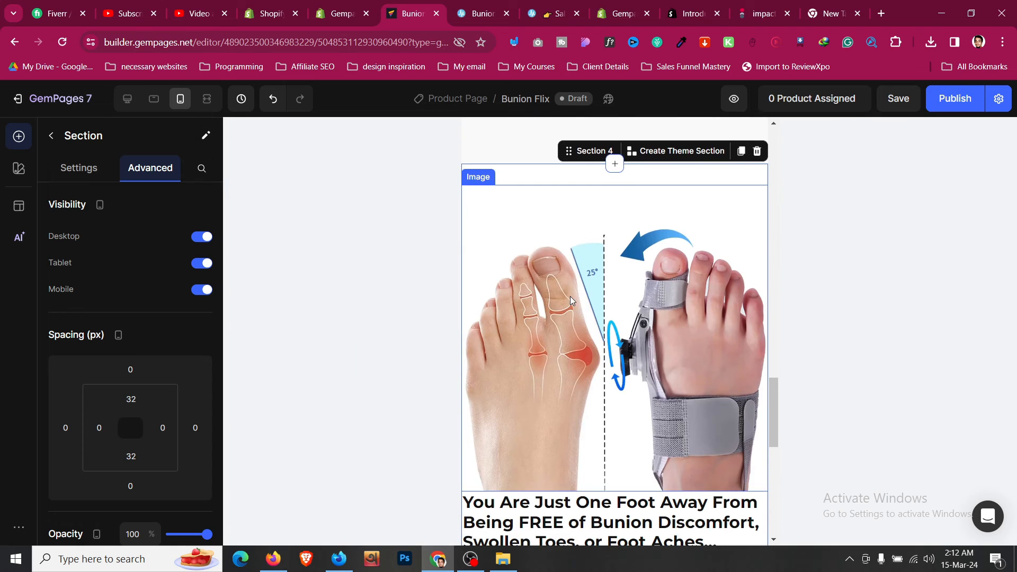
{"action": "scroll", "coordinate": [572, 301], "scroll_direction": "down", "scroll_amount": 5}
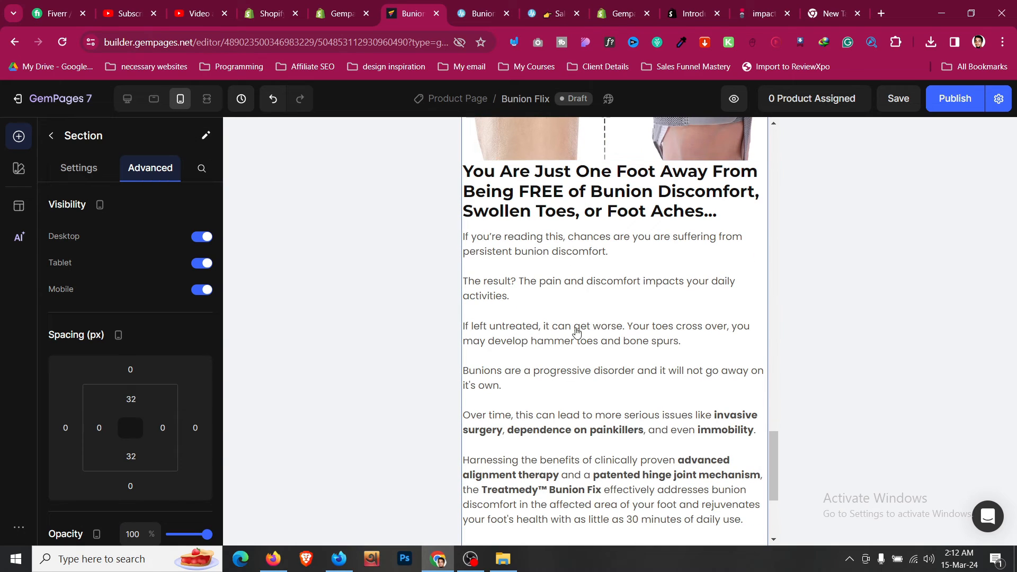
{"action": "left_click", "coordinate": [577, 332]}
{"action": "left_click", "coordinate": [200, 306]}
{"action": "left_click", "coordinate": [200, 306]}
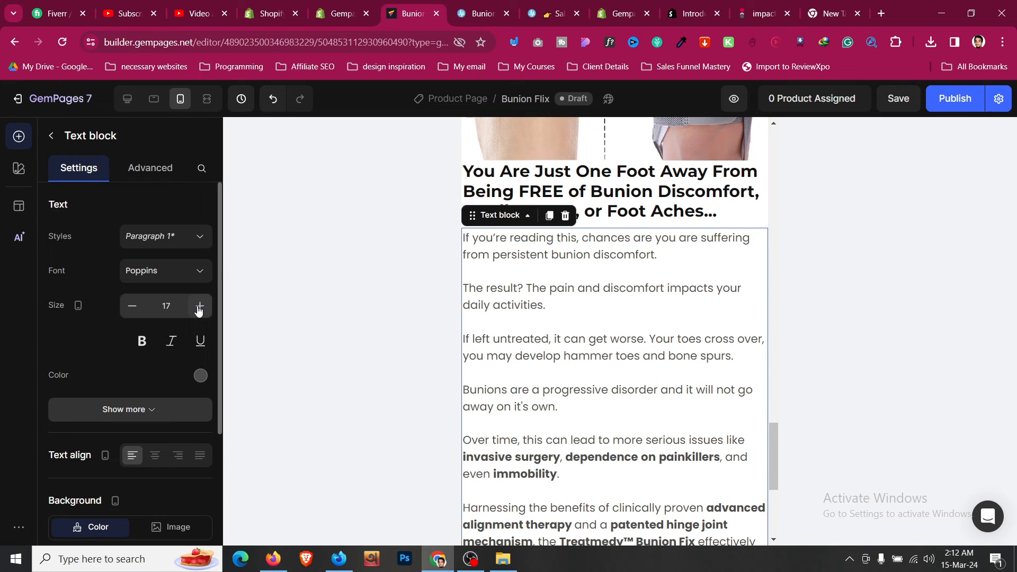
{"action": "left_click", "coordinate": [200, 306]}
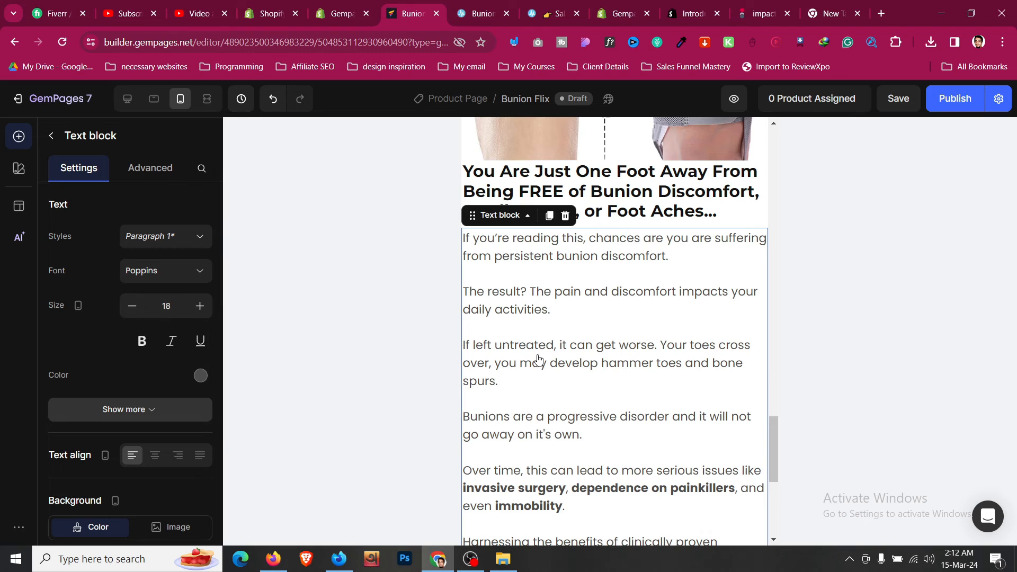
- Add 16px spacing above the bunion heading
{"action": "left_click", "coordinate": [688, 212]}
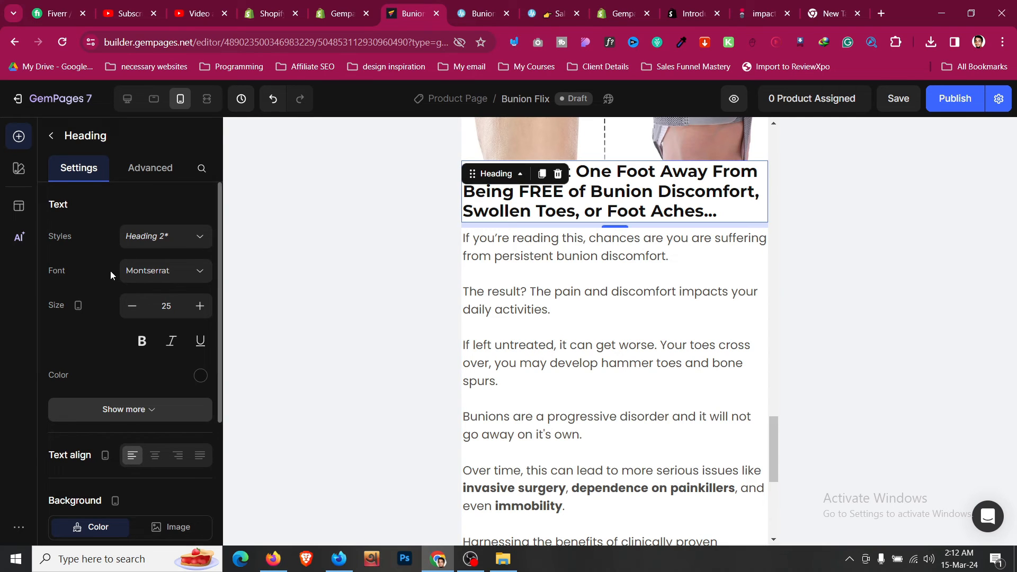
{"action": "left_click", "coordinate": [161, 168]}
{"action": "left_click", "coordinate": [139, 369]}
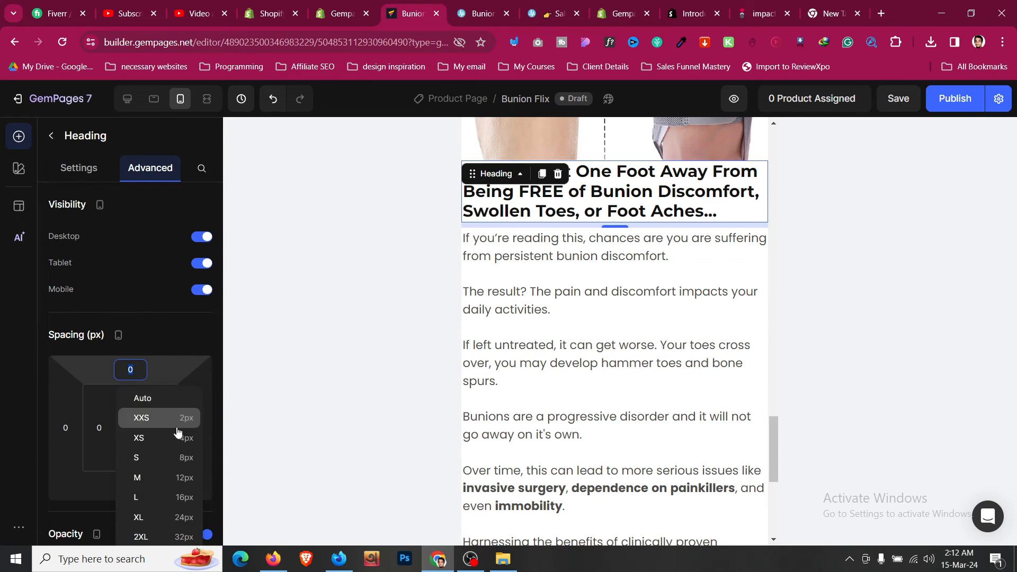
{"action": "left_click", "coordinate": [178, 496]}
{"action": "scroll", "coordinate": [638, 289], "scroll_direction": "up", "scroll_amount": 10}
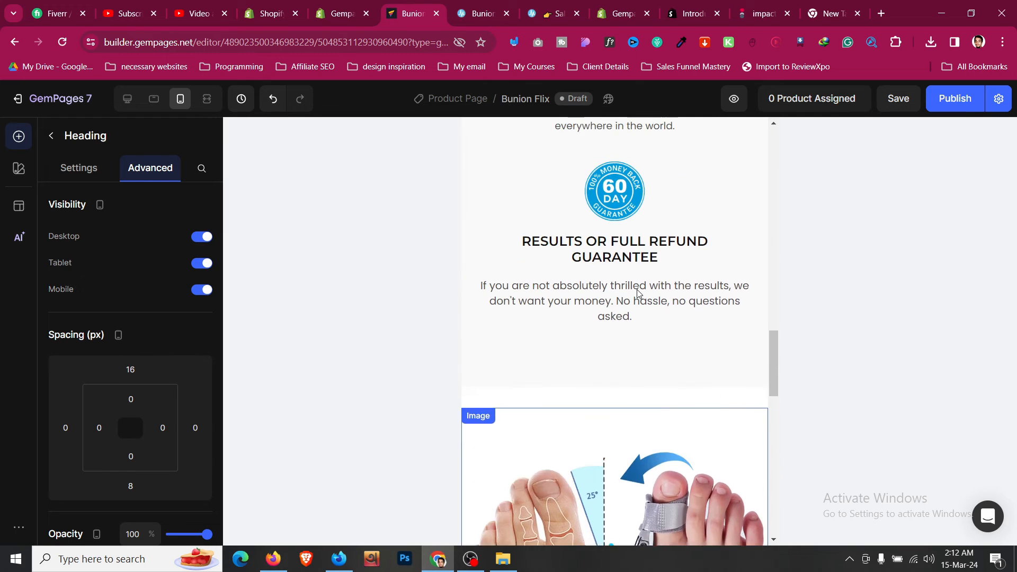
{"action": "scroll", "coordinate": [625, 286], "scroll_direction": "up", "scroll_amount": 5}
- Give Section 4 24px left and right padding
{"action": "left_click", "coordinate": [624, 183]}
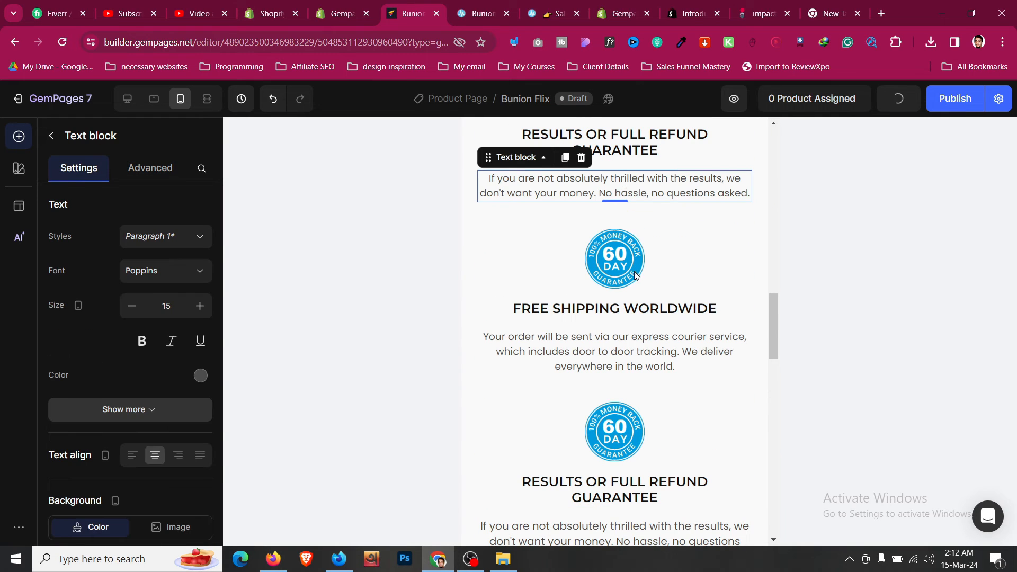
{"action": "left_click", "coordinate": [646, 348]}
{"action": "scroll", "coordinate": [646, 348], "scroll_direction": "down", "scroll_amount": 4}
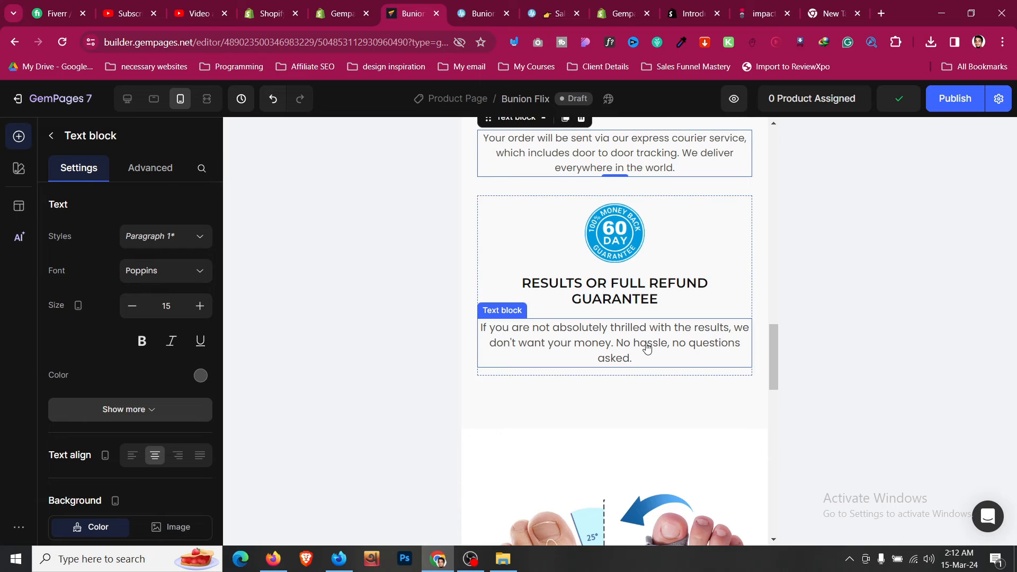
{"action": "left_click", "coordinate": [609, 397]}
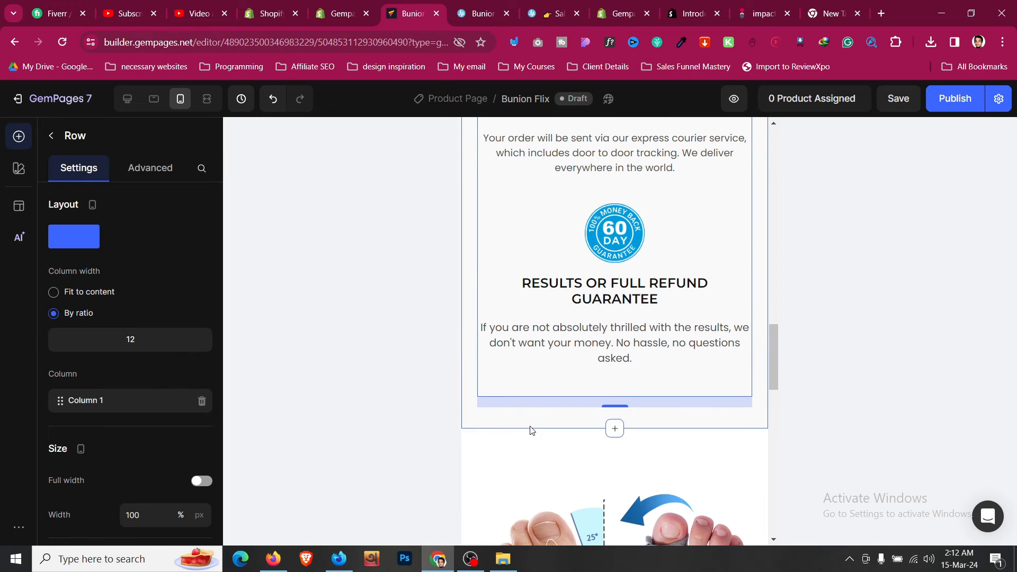
{"action": "left_click", "coordinate": [535, 449]}
{"action": "scroll", "coordinate": [535, 453], "scroll_direction": "down", "scroll_amount": 10}
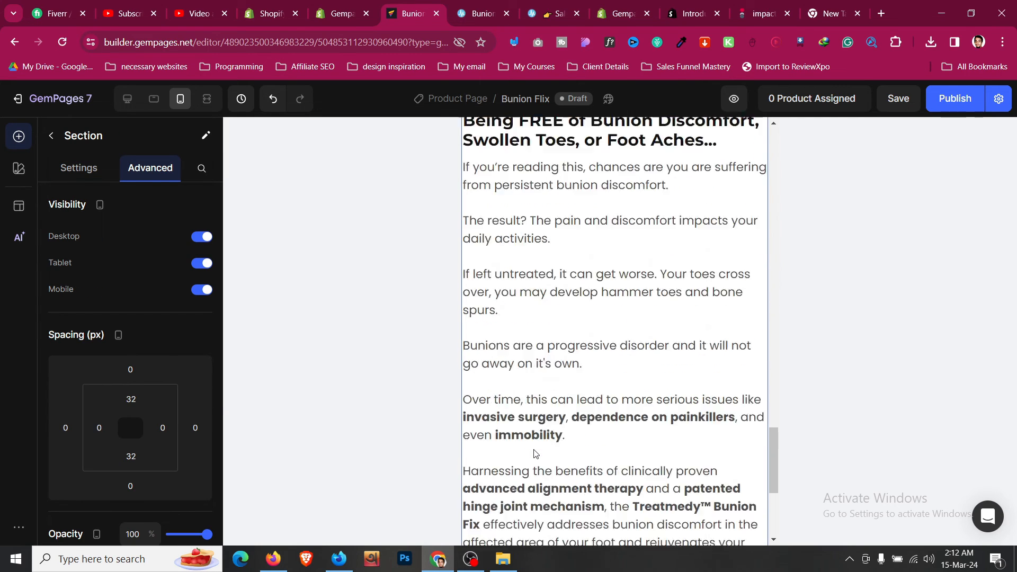
{"action": "scroll", "coordinate": [535, 454], "scroll_direction": "down", "scroll_amount": 5}
{"action": "scroll", "coordinate": [638, 328], "scroll_direction": "up", "scroll_amount": 10}
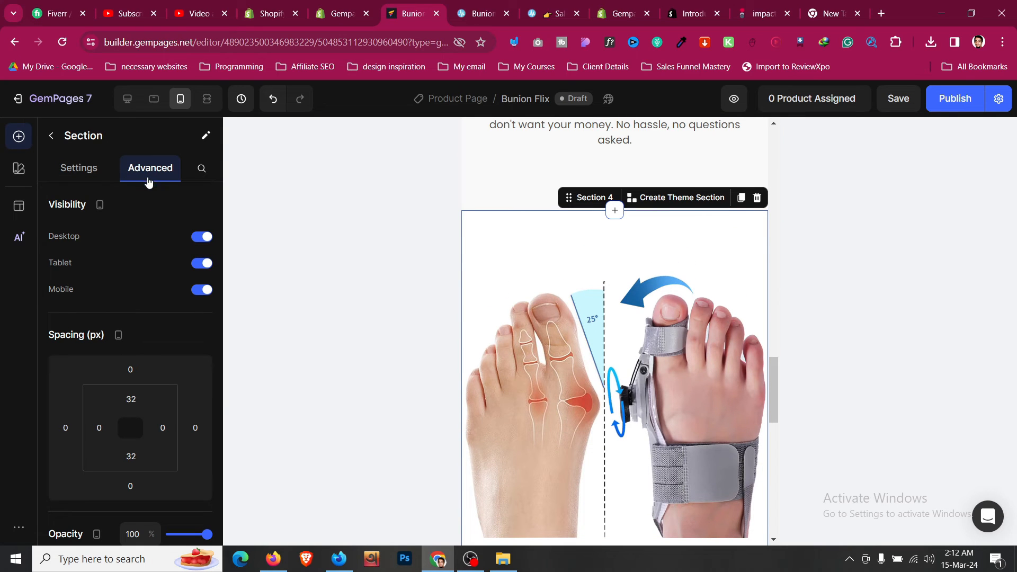
{"action": "scroll", "coordinate": [109, 309], "scroll_direction": "down", "scroll_amount": 3}
{"action": "left_click", "coordinate": [141, 443]}
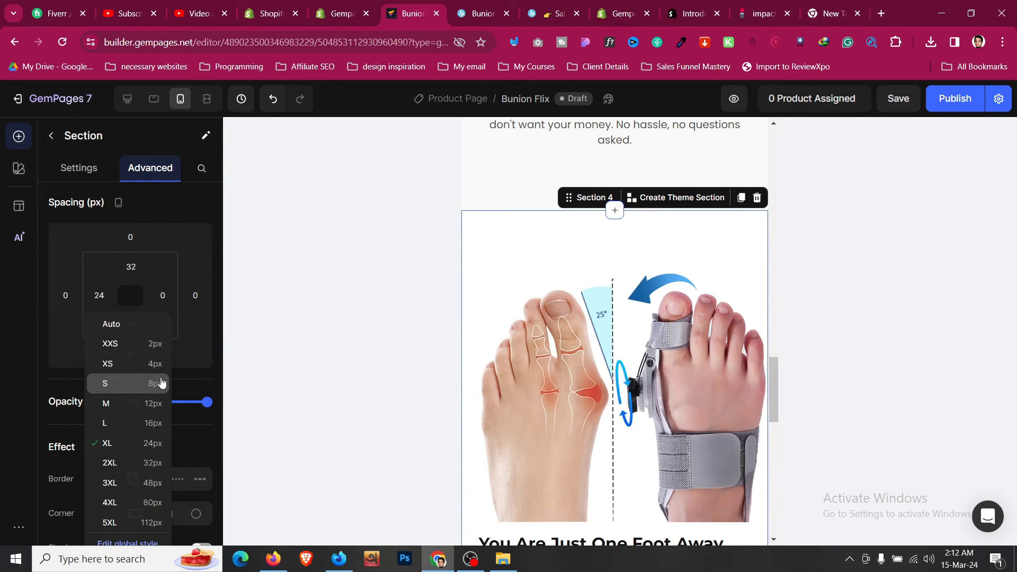
{"action": "left_click", "coordinate": [162, 295]}
{"action": "left_click", "coordinate": [170, 443]}
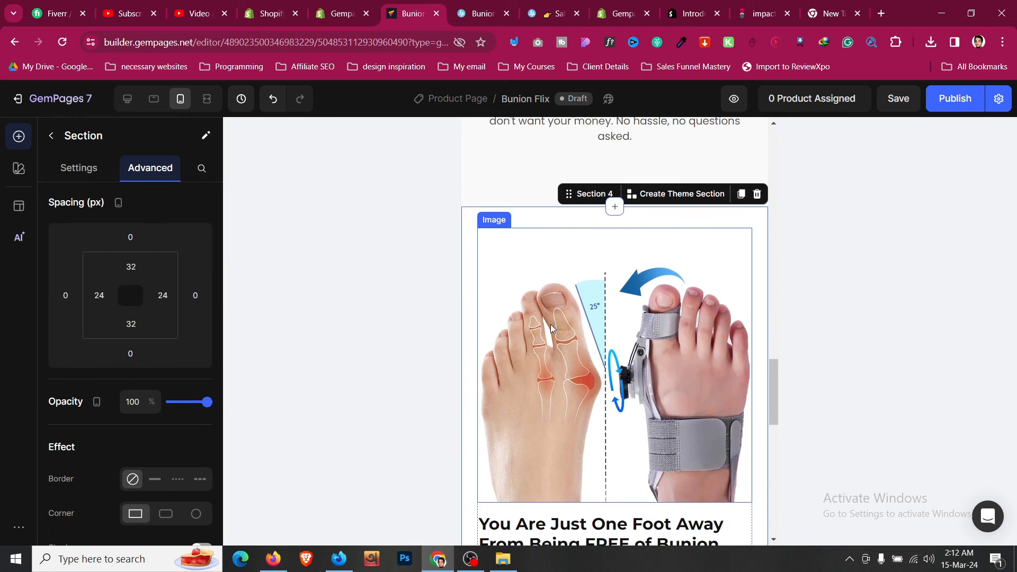
- Check the mobile layout and switch the preview to tablet size
{"action": "scroll", "coordinate": [547, 329], "scroll_direction": "down", "scroll_amount": 10}
{"action": "scroll", "coordinate": [548, 329], "scroll_direction": "down", "scroll_amount": 2}
{"action": "scroll", "coordinate": [475, 358], "scroll_direction": "up", "scroll_amount": 12}
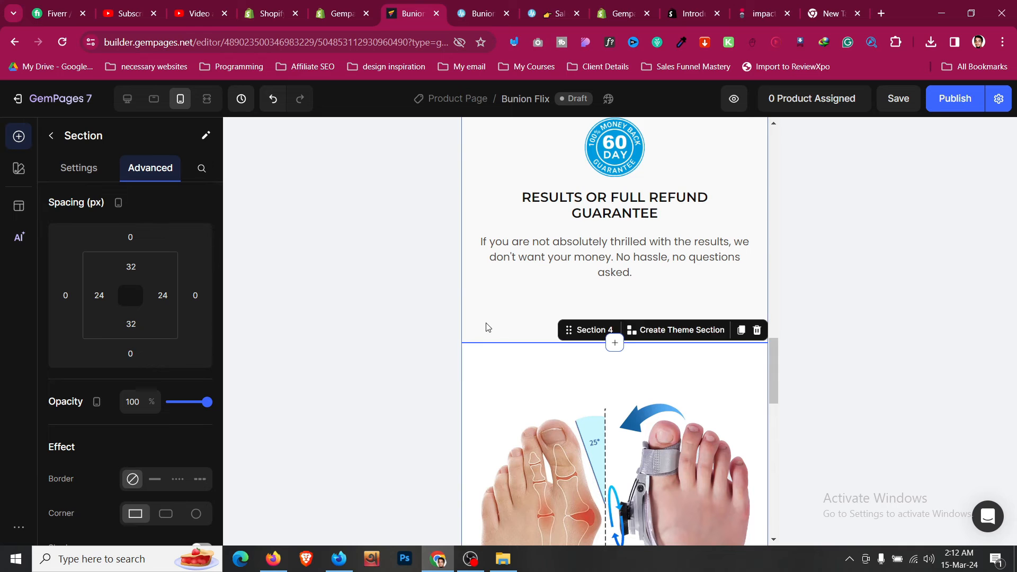
{"action": "scroll", "coordinate": [485, 324], "scroll_direction": "down", "scroll_amount": 4}
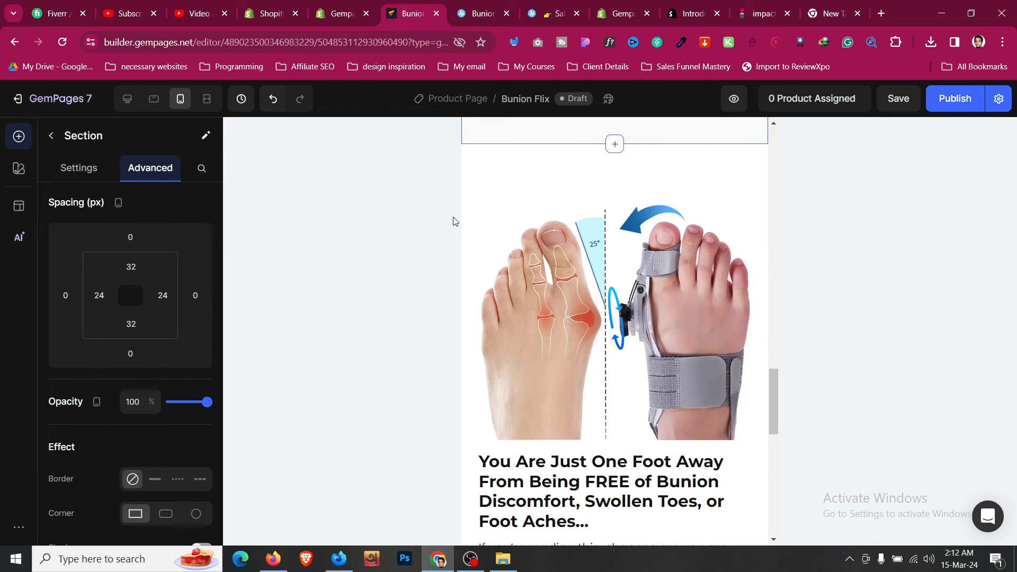
{"action": "left_click", "coordinate": [154, 99]}
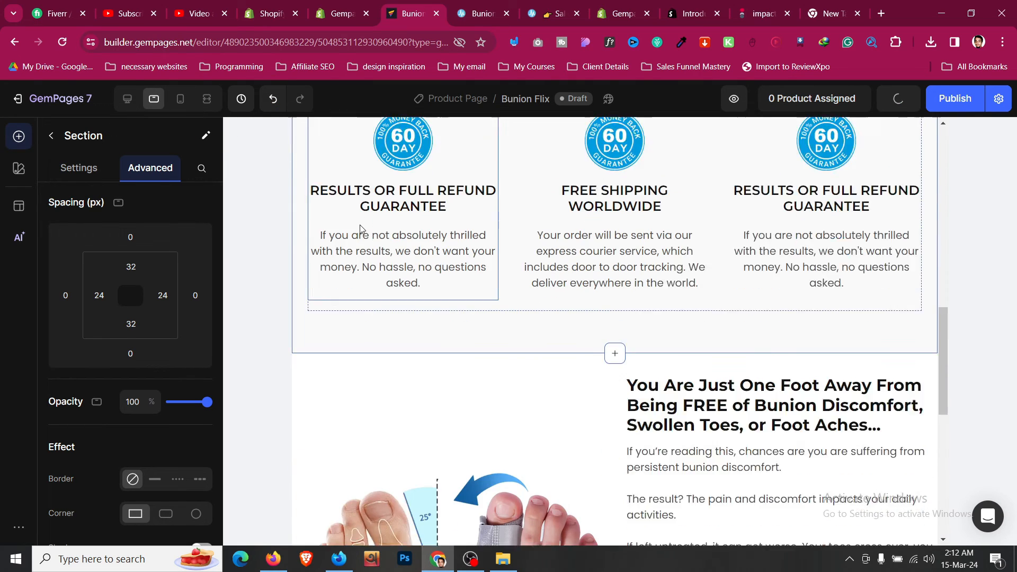
- Set Section 4's left and right padding to 24 with the spacing presets
{"action": "scroll", "coordinate": [361, 229], "scroll_direction": "down", "scroll_amount": 4}
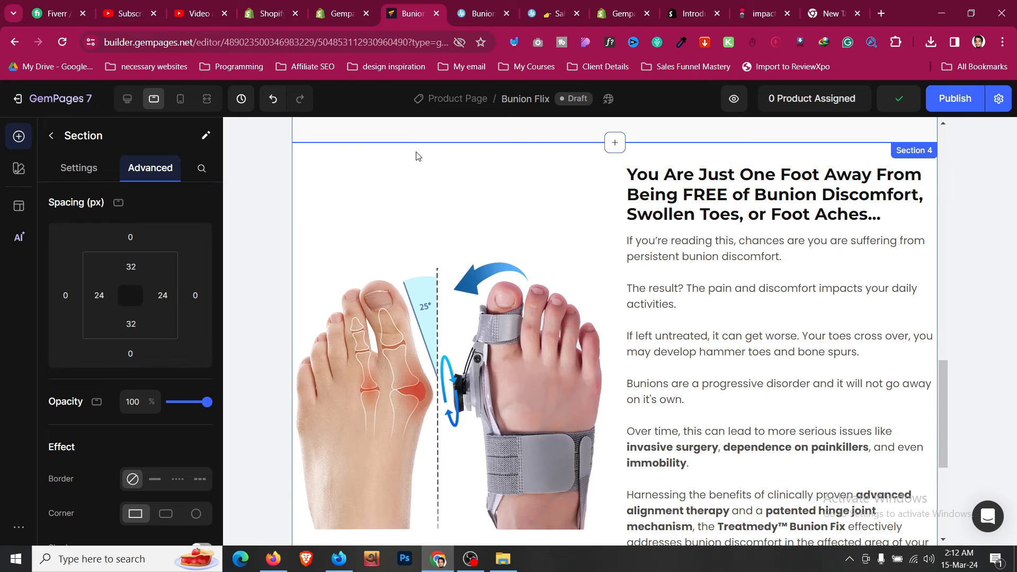
{"action": "left_click", "coordinate": [99, 295]}
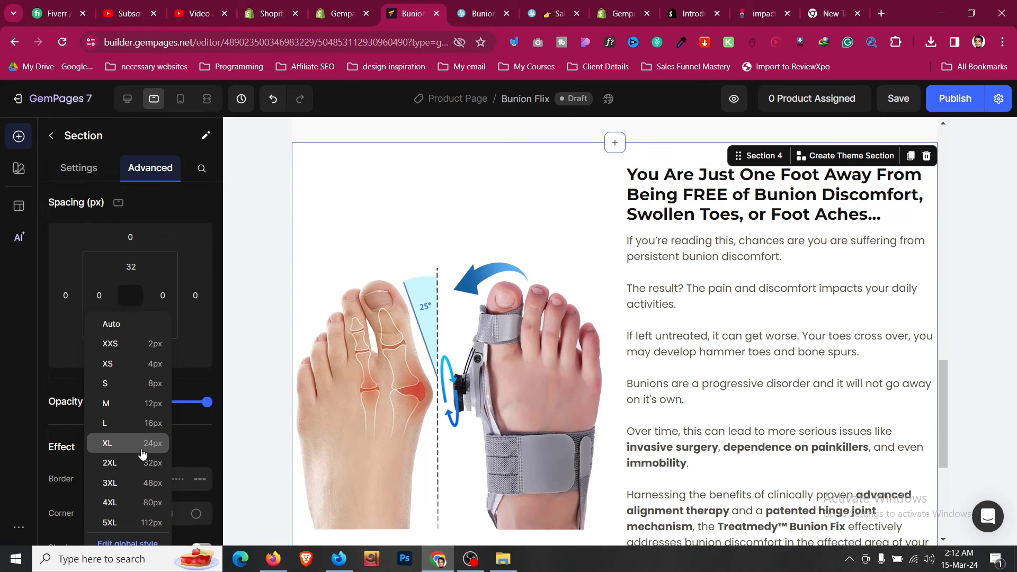
{"action": "left_click", "coordinate": [142, 448]}
{"action": "left_click", "coordinate": [169, 296]}
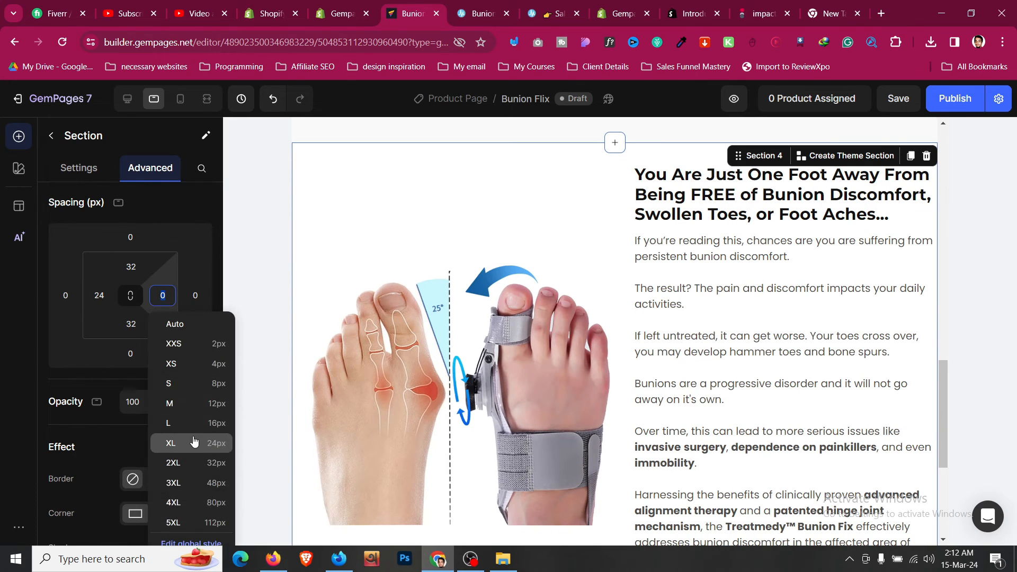
{"action": "left_click", "coordinate": [170, 443]}
- Switch the preview to desktop width and save the page
{"action": "left_click", "coordinate": [689, 276]}
{"action": "scroll", "coordinate": [539, 320], "scroll_direction": "up", "scroll_amount": 4}
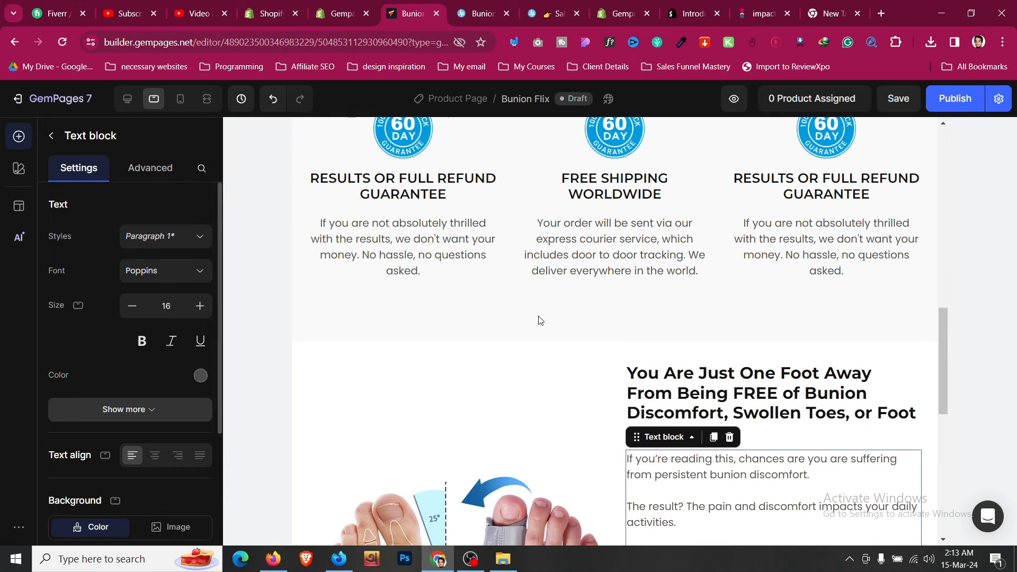
{"action": "left_click", "coordinate": [431, 258]}
{"action": "scroll", "coordinate": [590, 334], "scroll_direction": "down", "scroll_amount": 9}
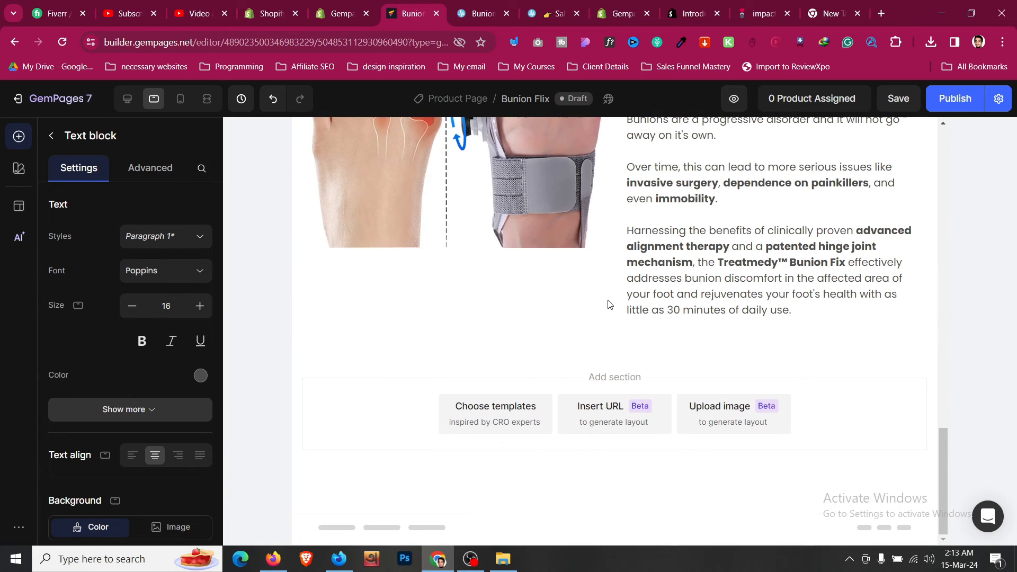
{"action": "left_click", "coordinate": [592, 345]}
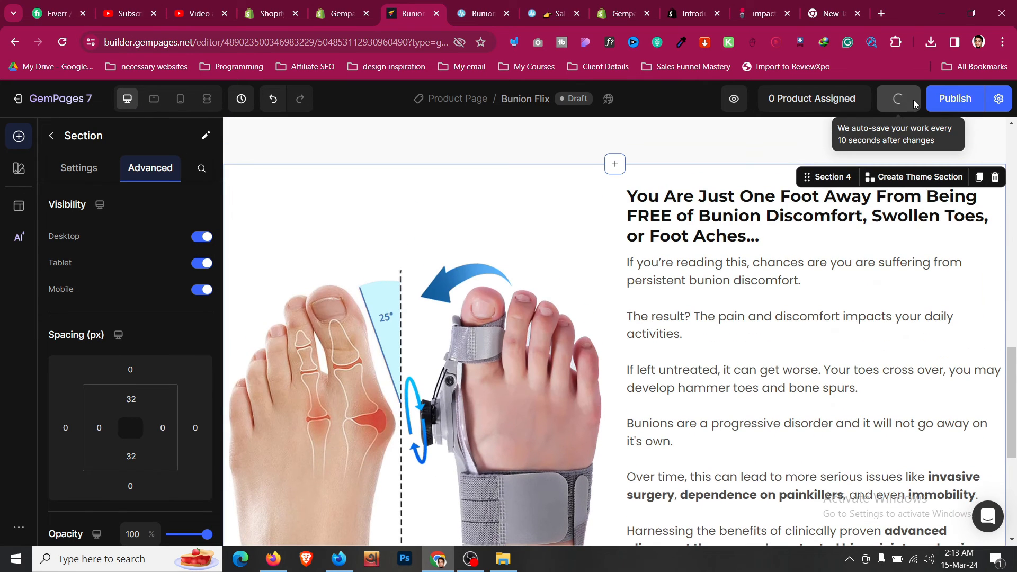
{"action": "left_click", "coordinate": [898, 99]}
{"action": "scroll", "coordinate": [736, 297], "scroll_direction": "up", "scroll_amount": 3}
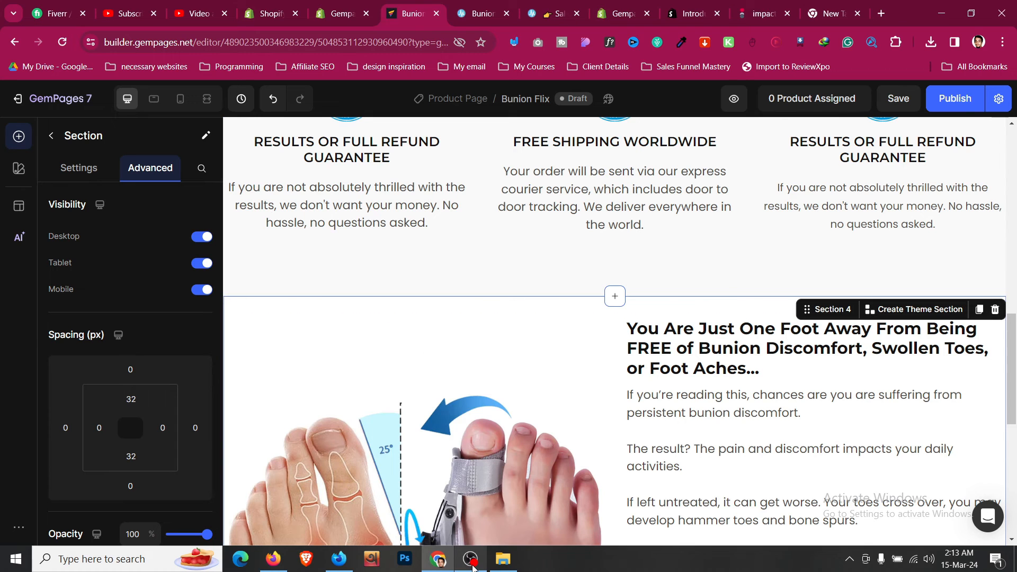
- Bring OBS forward, minimise it, and scroll the Treatmedy page to How Does It Work?
{"action": "left_click", "coordinate": [470, 559]}
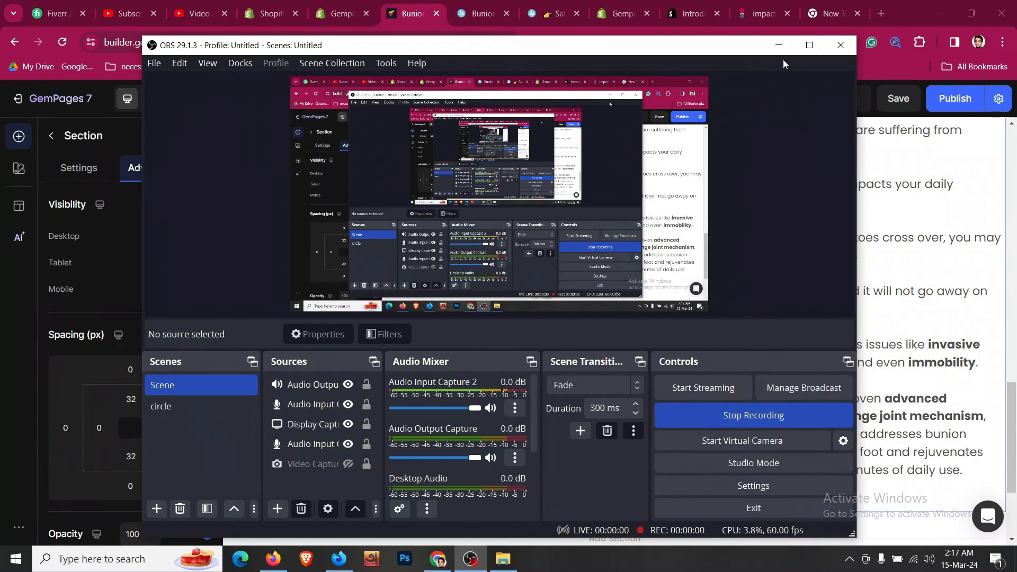
{"action": "left_click", "coordinate": [779, 45]}
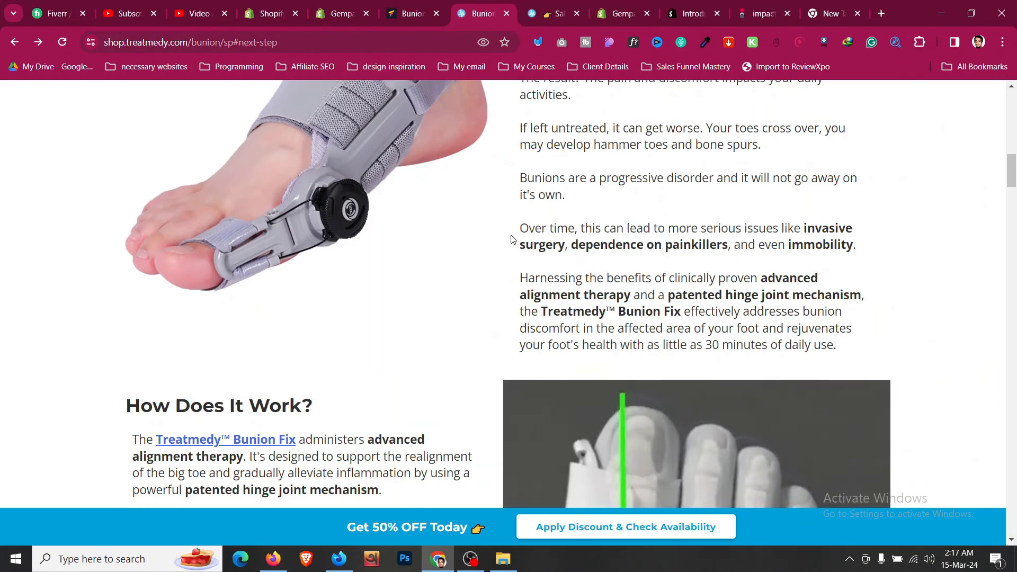
{"action": "scroll", "coordinate": [513, 263], "scroll_direction": "down", "scroll_amount": 5}
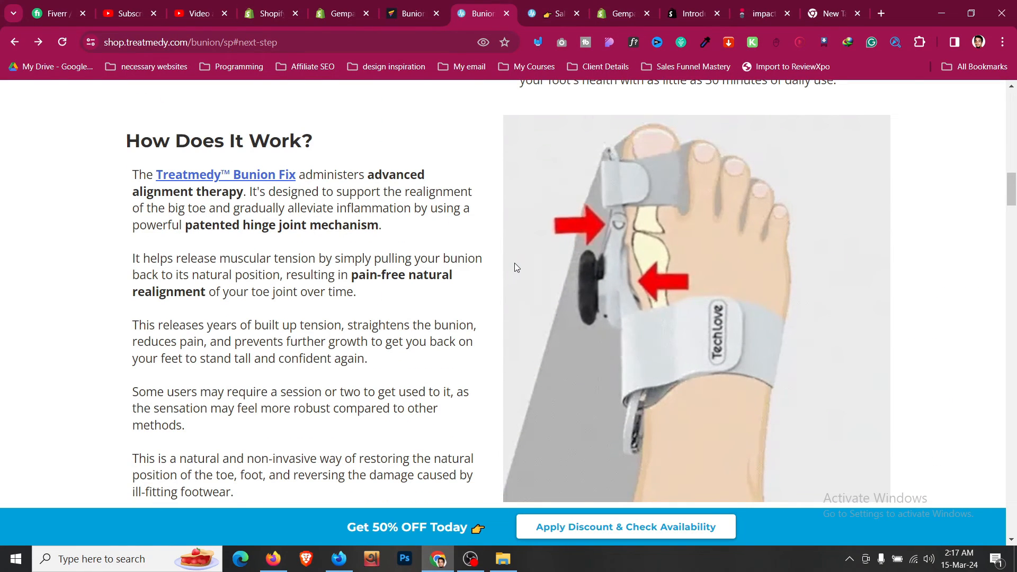
- Duplicate the row holding the foot image and bunion text
{"action": "left_click", "coordinate": [410, 6]}
{"action": "scroll", "coordinate": [521, 365], "scroll_direction": "down", "scroll_amount": 2}
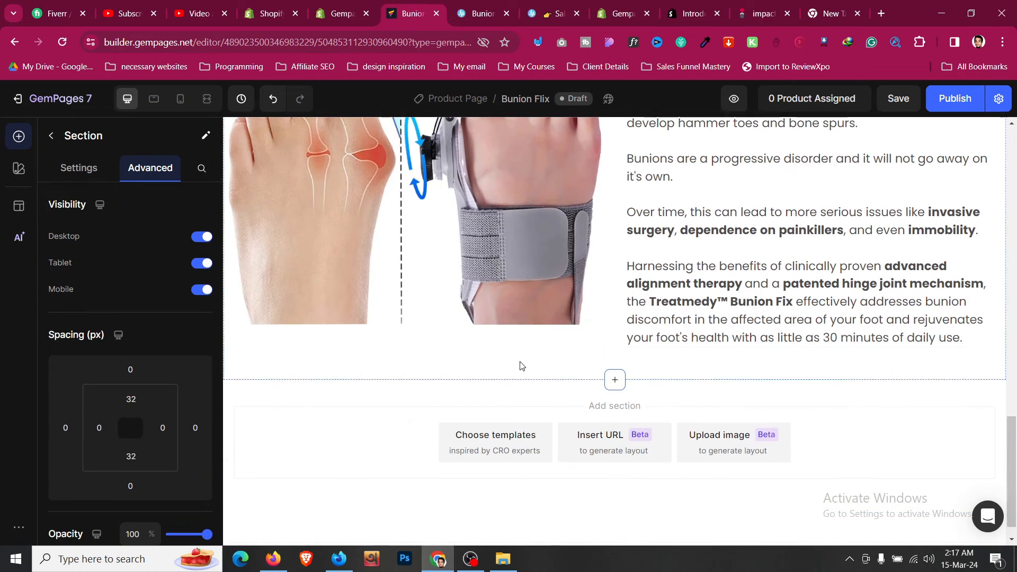
{"action": "left_click", "coordinate": [609, 347]}
{"action": "scroll", "coordinate": [283, 290], "scroll_direction": "up", "scroll_amount": 6}
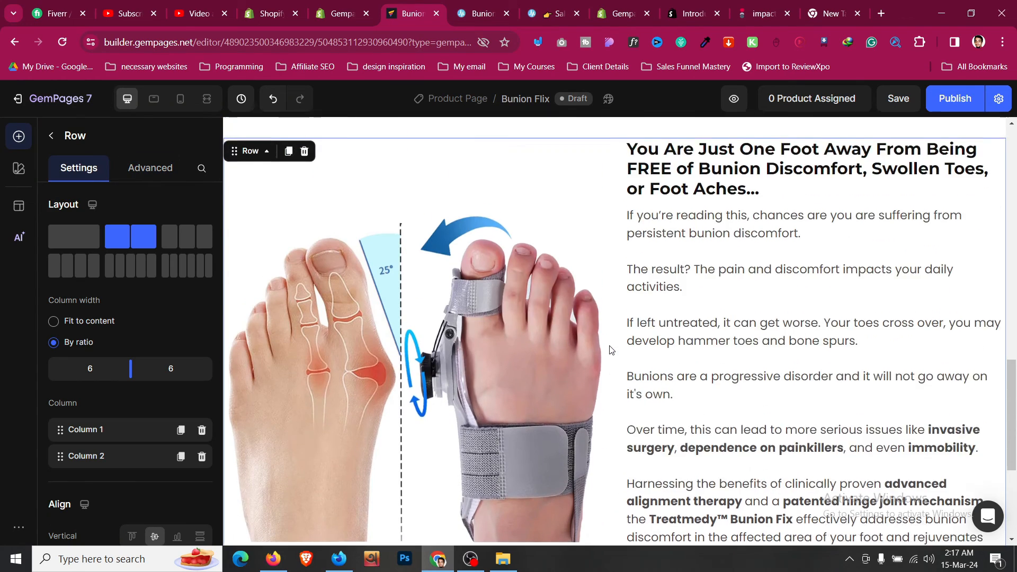
{"action": "left_click", "coordinate": [289, 265]}
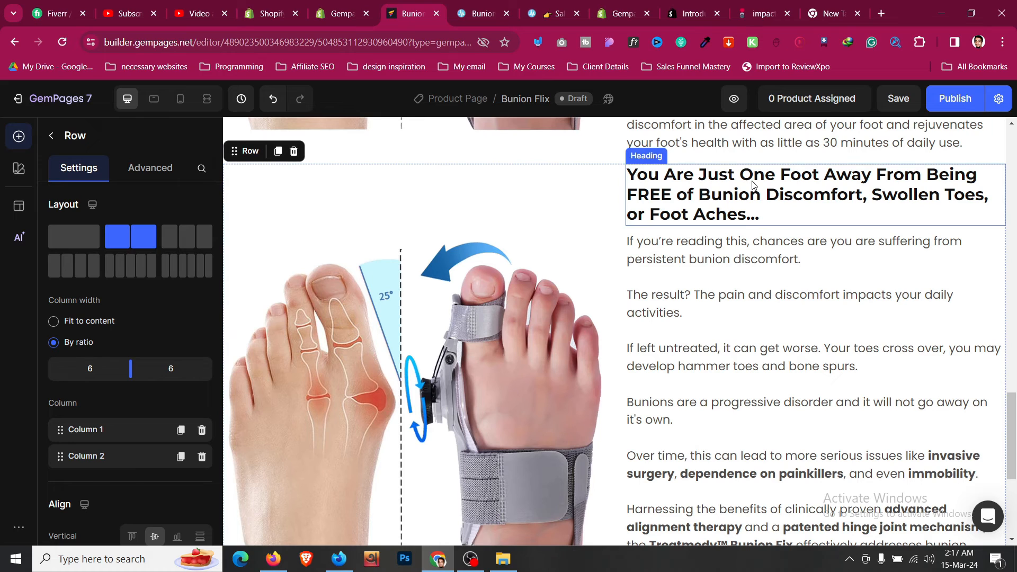
- In the copied row, move the heading and paragraphs left and the foot image right
{"action": "left_click", "coordinate": [684, 170]}
{"action": "left_click_drag", "start_coordinate": [680, 153], "coordinate": [524, 233]}
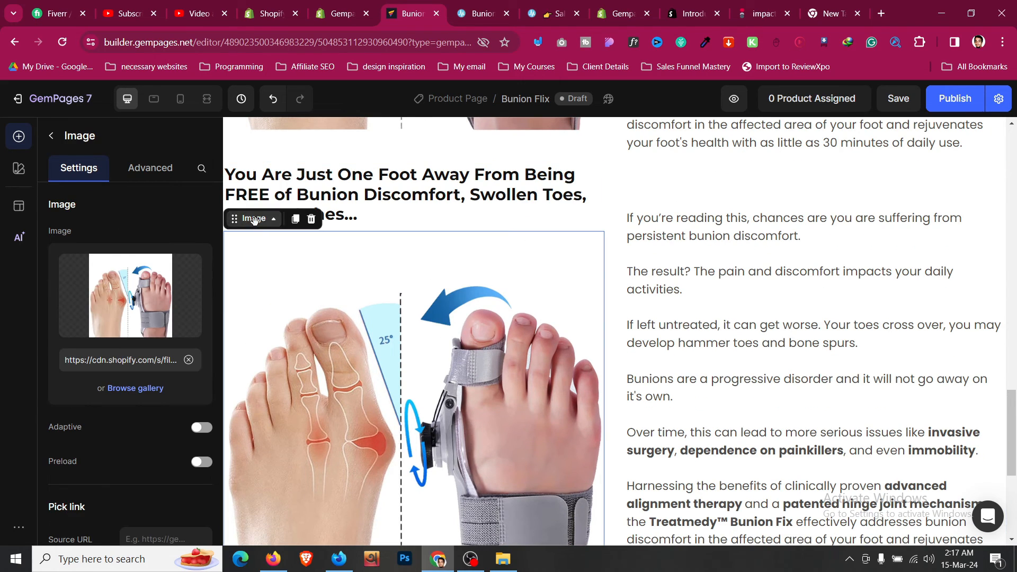
{"action": "left_click_drag", "start_coordinate": [253, 220], "coordinate": [713, 233]}
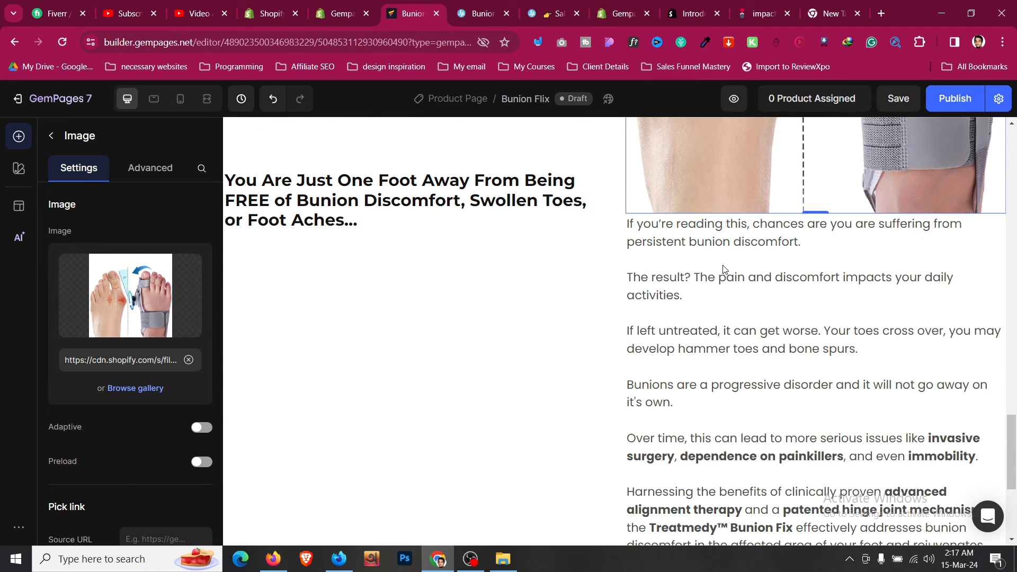
{"action": "left_click", "coordinate": [691, 243]}
{"action": "left_click_drag", "start_coordinate": [666, 202], "coordinate": [522, 249]}
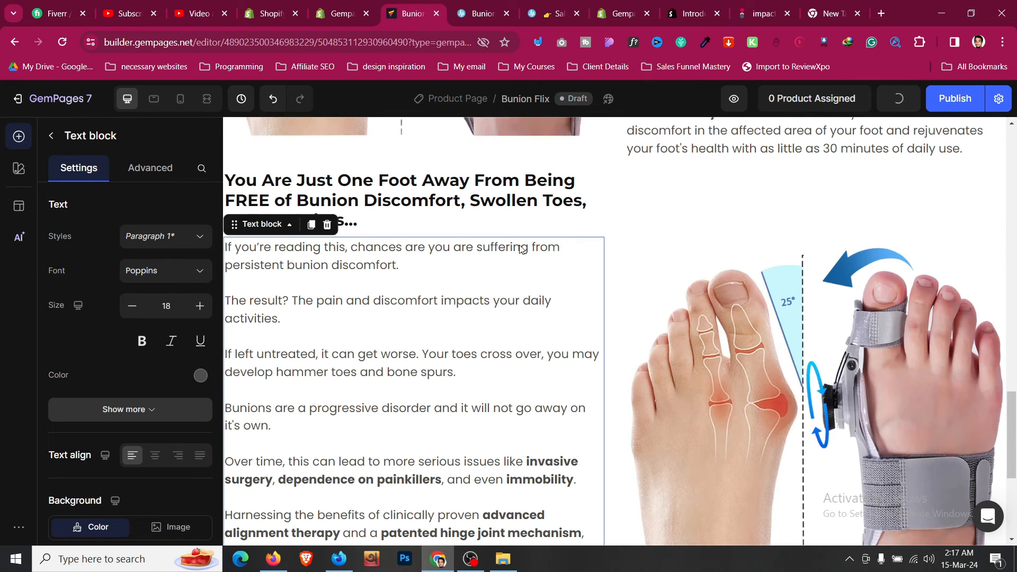
- Set the new row's top margin to 16 px
{"action": "left_click", "coordinate": [679, 176]}
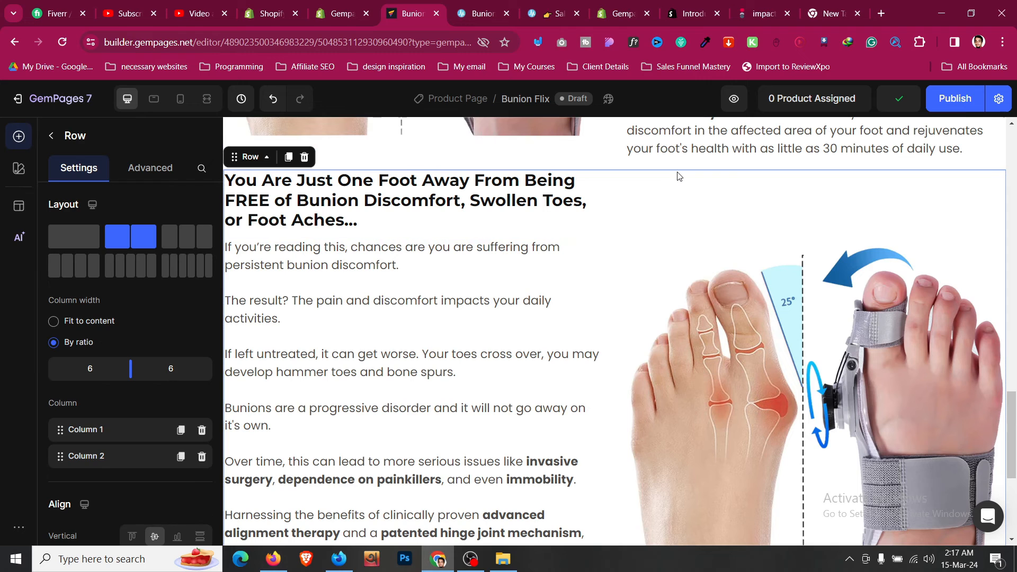
{"action": "scroll", "coordinate": [583, 220], "scroll_direction": "up", "scroll_amount": 3}
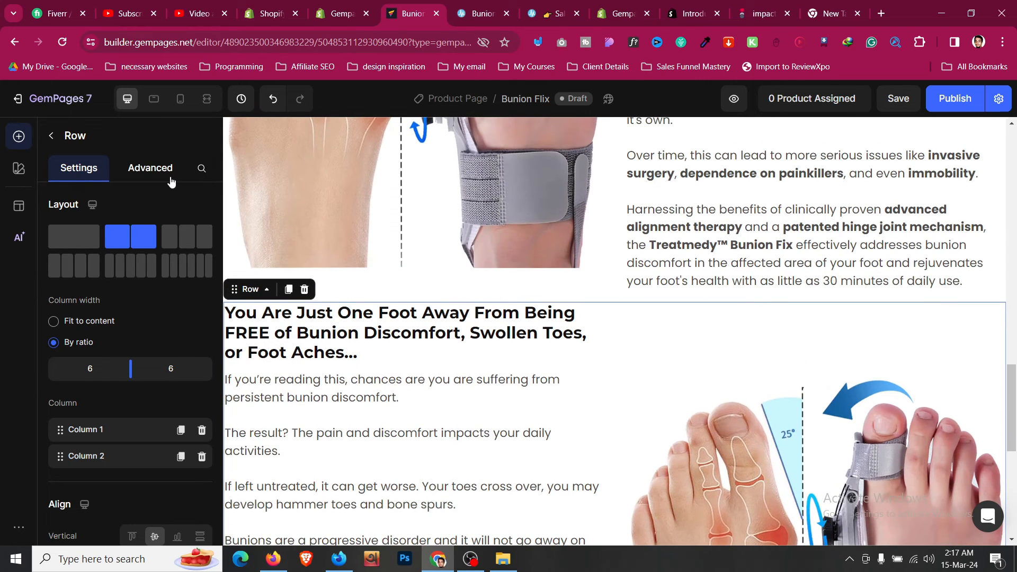
{"action": "left_click", "coordinate": [171, 179]}
{"action": "left_click", "coordinate": [130, 369]}
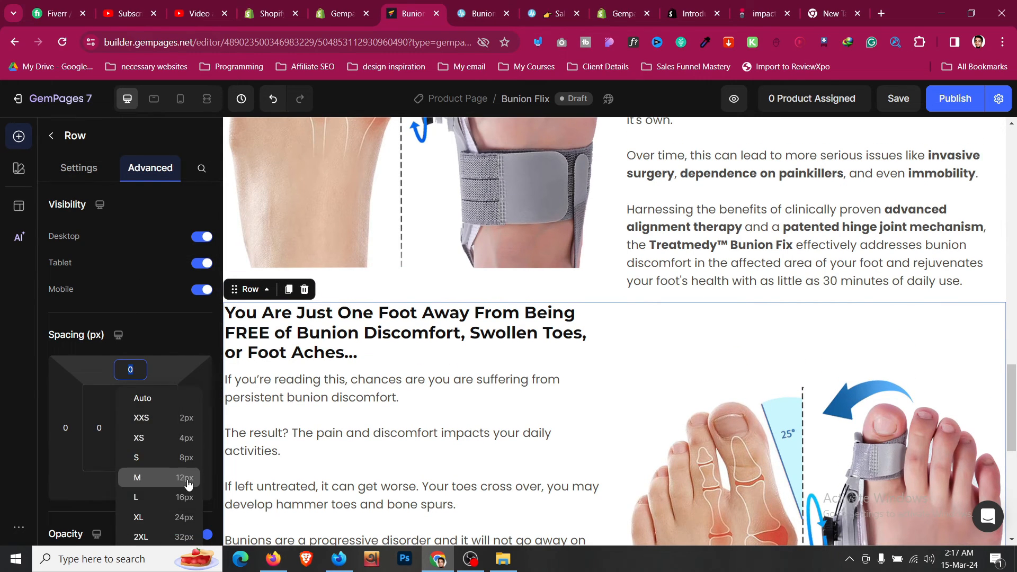
{"action": "left_click", "coordinate": [192, 497]}
{"action": "scroll", "coordinate": [602, 343], "scroll_direction": "down", "scroll_amount": 3}
{"action": "key", "text": "ctrl+Tab"}
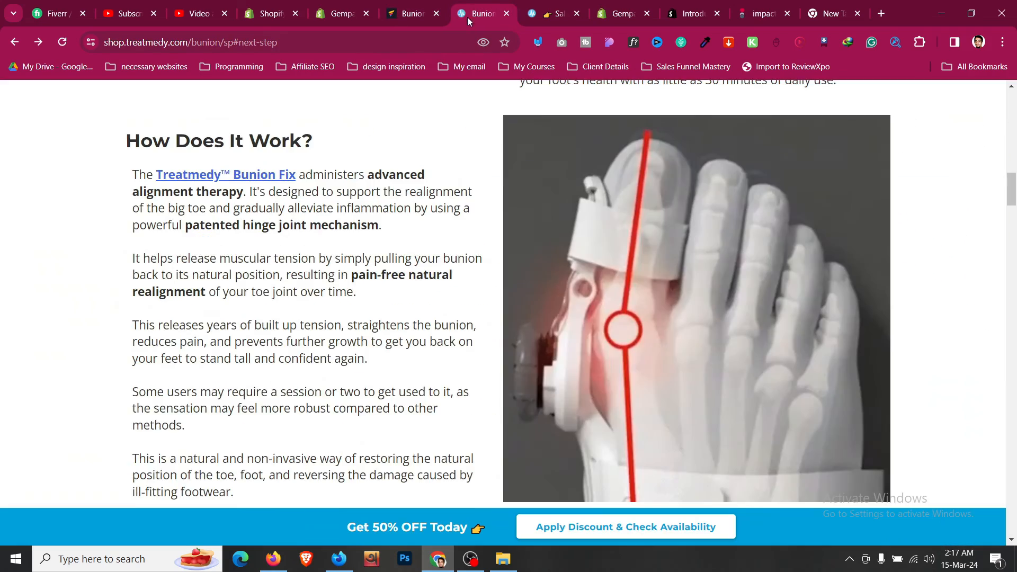
- In the row's layout settings, put the image column first on mobile
{"action": "scroll", "coordinate": [512, 188], "scroll_direction": "up", "scroll_amount": 5}
{"action": "key", "text": "ctrl+shift+Tab"}
{"action": "scroll", "coordinate": [307, 180], "scroll_direction": "down", "scroll_amount": 3}
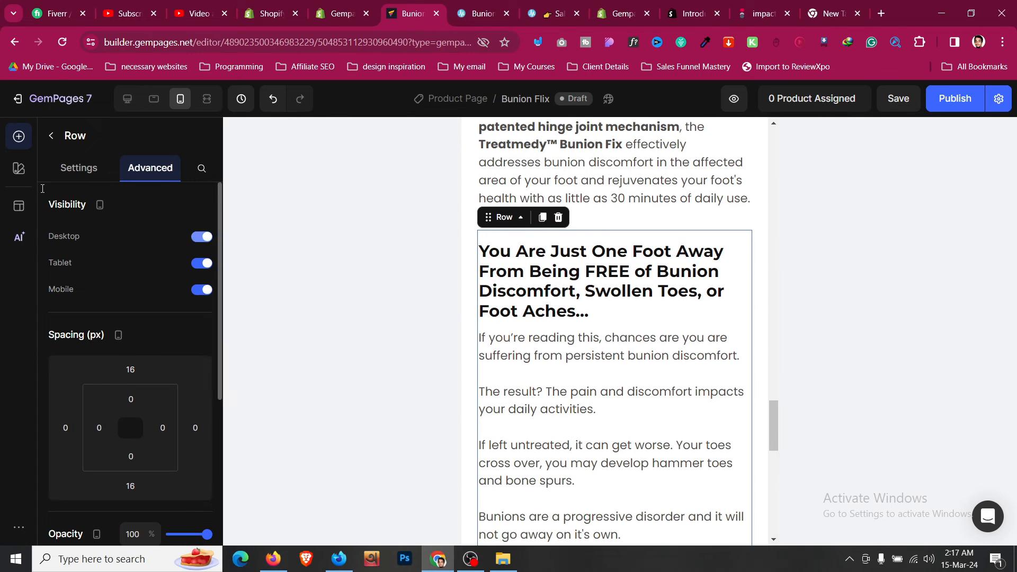
{"action": "left_click", "coordinate": [64, 170]}
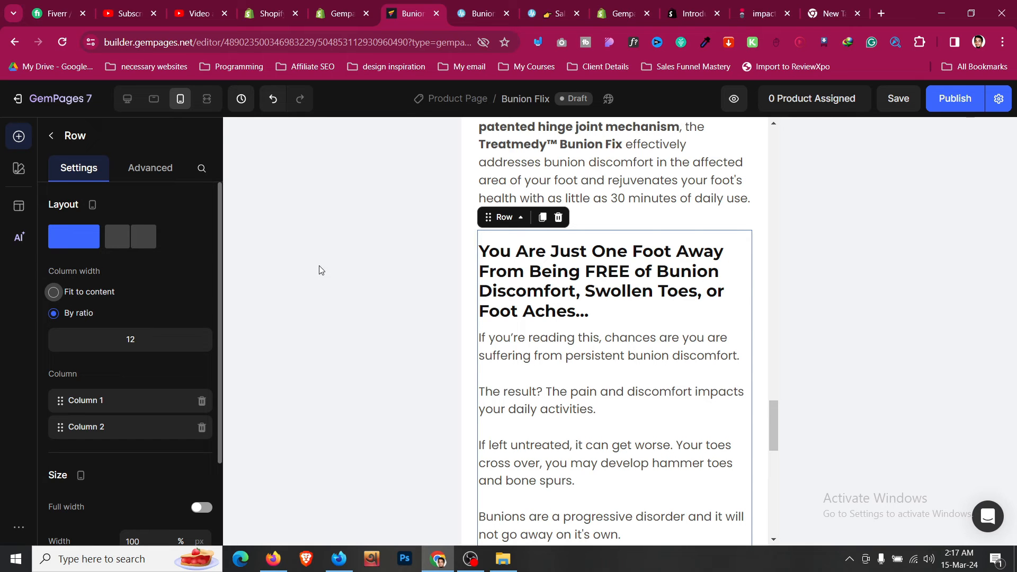
{"action": "scroll", "coordinate": [572, 245], "scroll_direction": "down", "scroll_amount": 4}
{"action": "scroll", "coordinate": [572, 246], "scroll_direction": "up", "scroll_amount": 3}
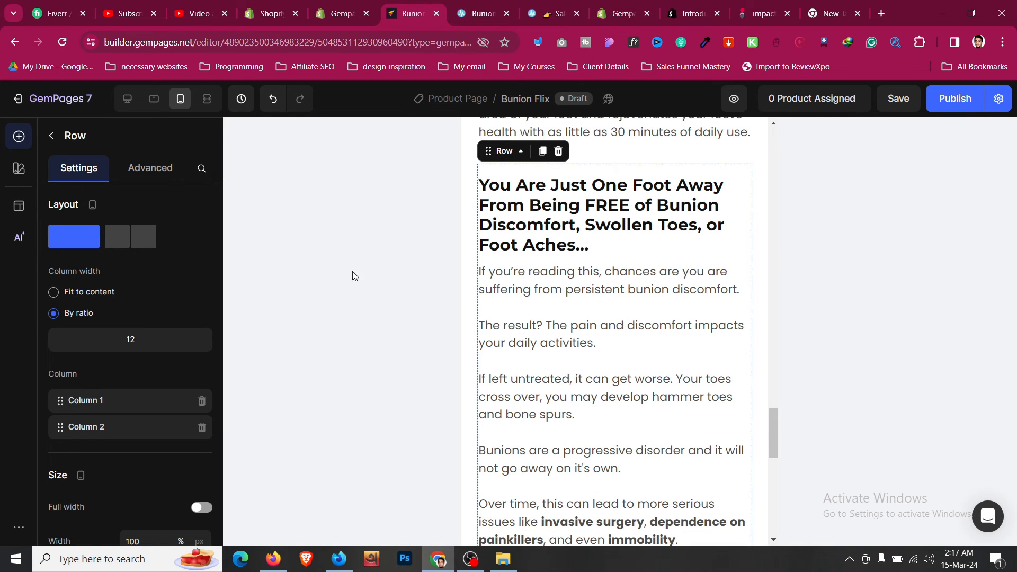
{"action": "left_click_drag", "start_coordinate": [60, 427], "coordinate": [246, 390]}
- Check the layout at tablet width, then return to desktop preview
{"action": "scroll", "coordinate": [580, 340], "scroll_direction": "down", "scroll_amount": 5}
{"action": "scroll", "coordinate": [585, 340], "scroll_direction": "up", "scroll_amount": 2}
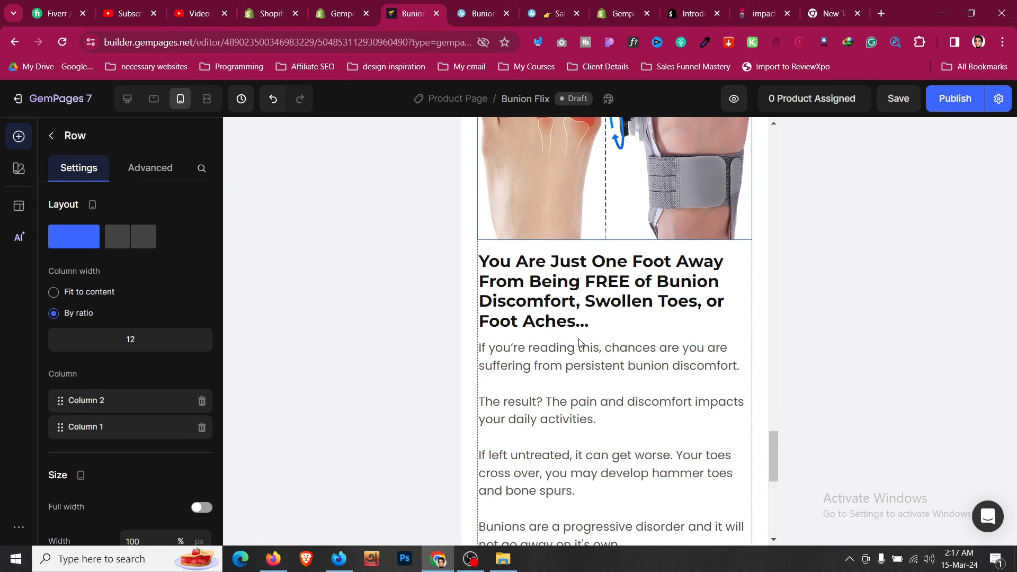
{"action": "scroll", "coordinate": [589, 327], "scroll_direction": "down", "scroll_amount": 1}
{"action": "scroll", "coordinate": [589, 327], "scroll_direction": "down", "scroll_amount": 7}
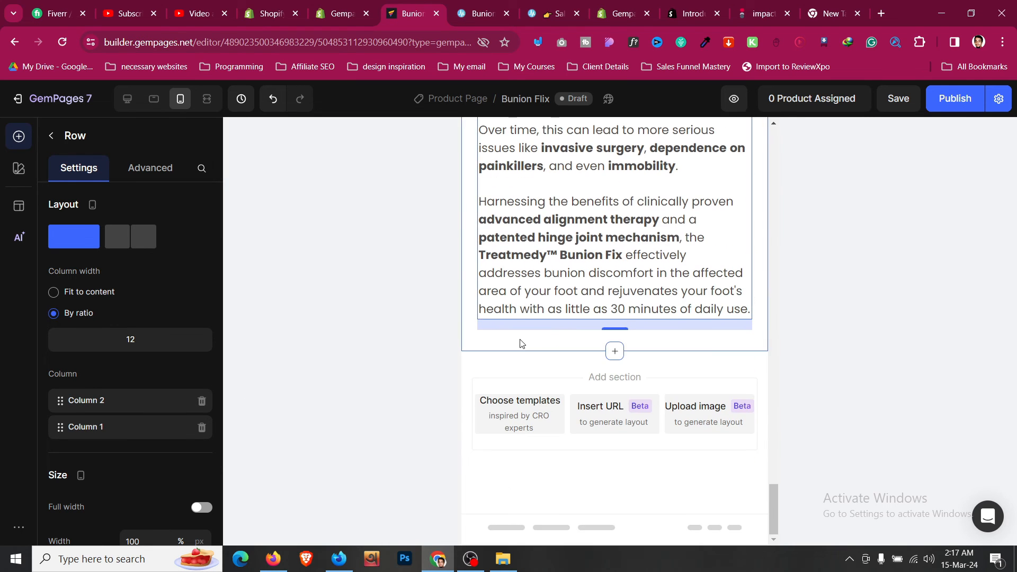
{"action": "left_click", "coordinate": [148, 109]}
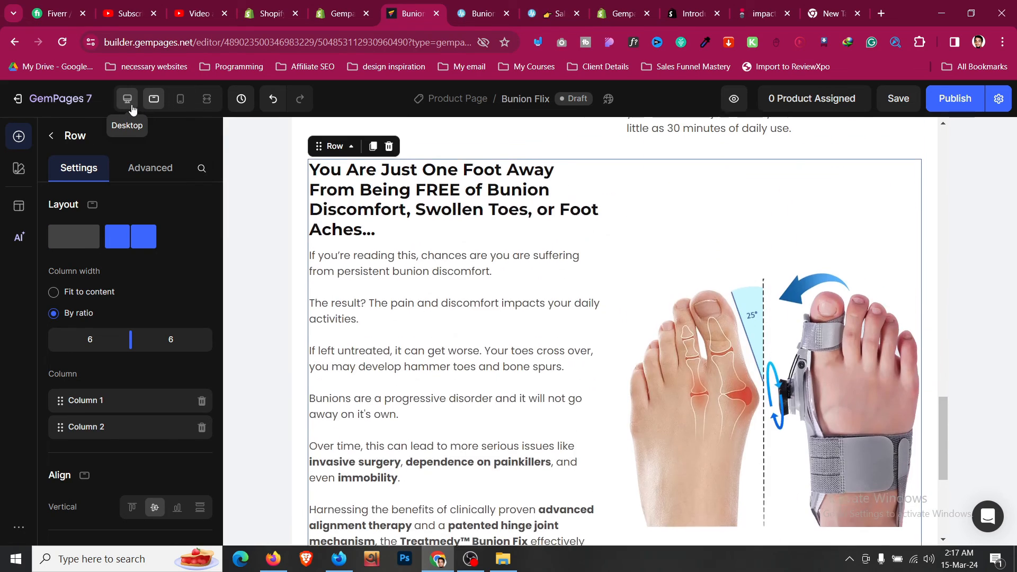
{"action": "left_click", "coordinate": [130, 106]}
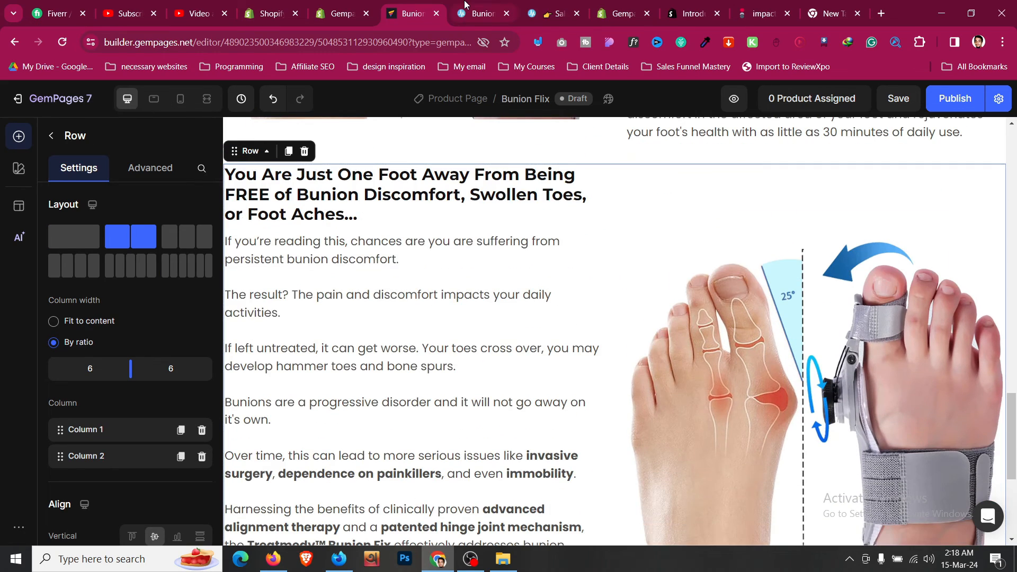
{"action": "left_click", "coordinate": [479, 14]}
{"action": "scroll", "coordinate": [582, 240], "scroll_direction": "down", "scroll_amount": 5}
{"action": "scroll", "coordinate": [582, 240], "scroll_direction": "down", "scroll_amount": 3}
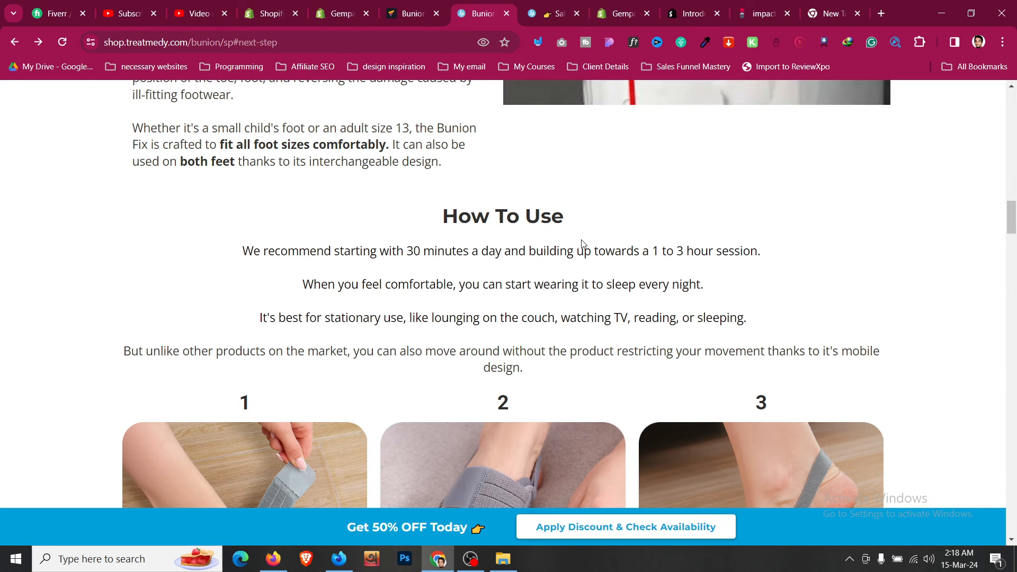
{"action": "scroll", "coordinate": [582, 244], "scroll_direction": "down", "scroll_amount": 15}
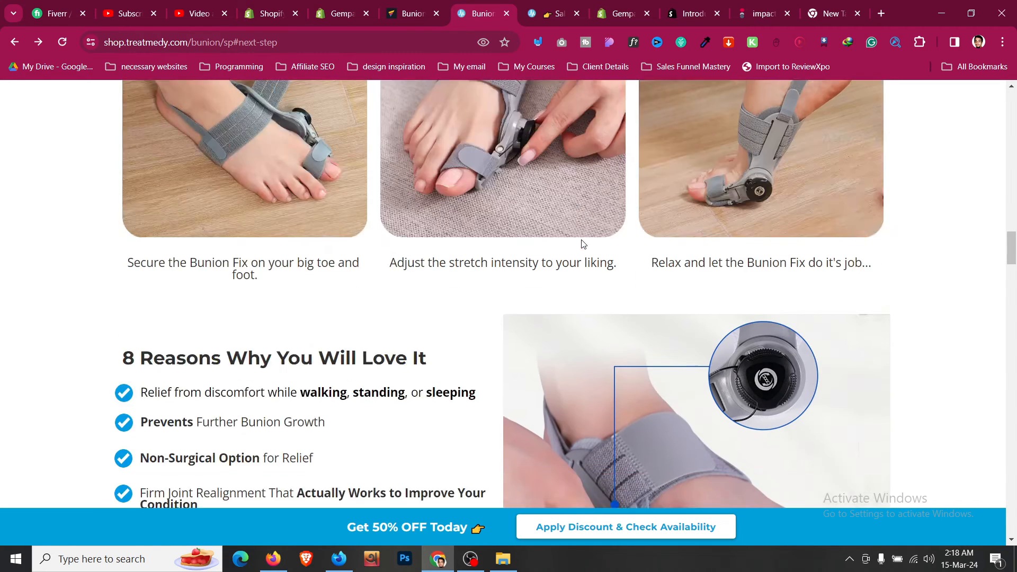
{"action": "scroll", "coordinate": [582, 240], "scroll_direction": "down", "scroll_amount": 5}
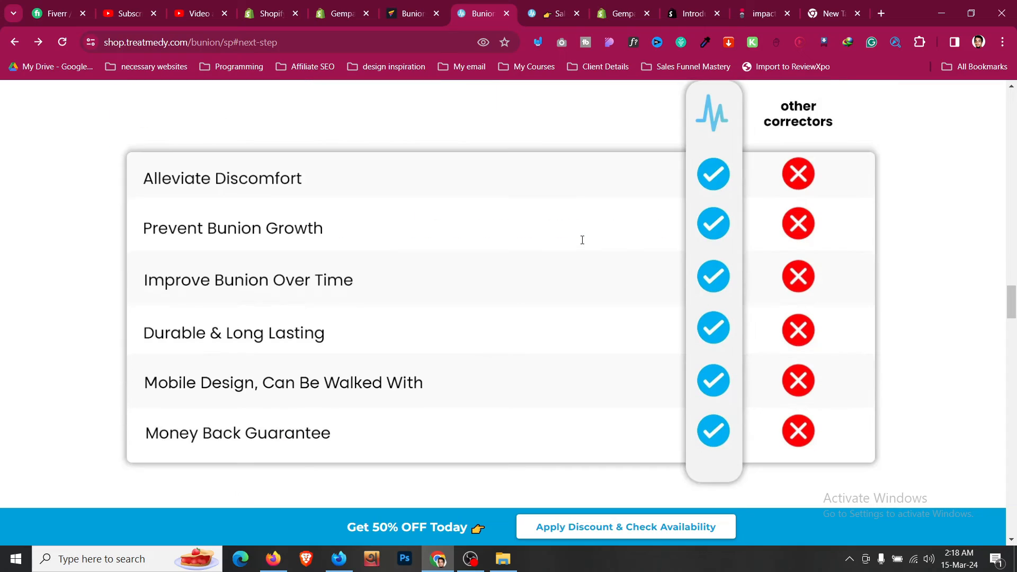
{"action": "scroll", "coordinate": [582, 241], "scroll_direction": "up", "scroll_amount": 8}
{"action": "scroll", "coordinate": [580, 239], "scroll_direction": "up", "scroll_amount": 15}
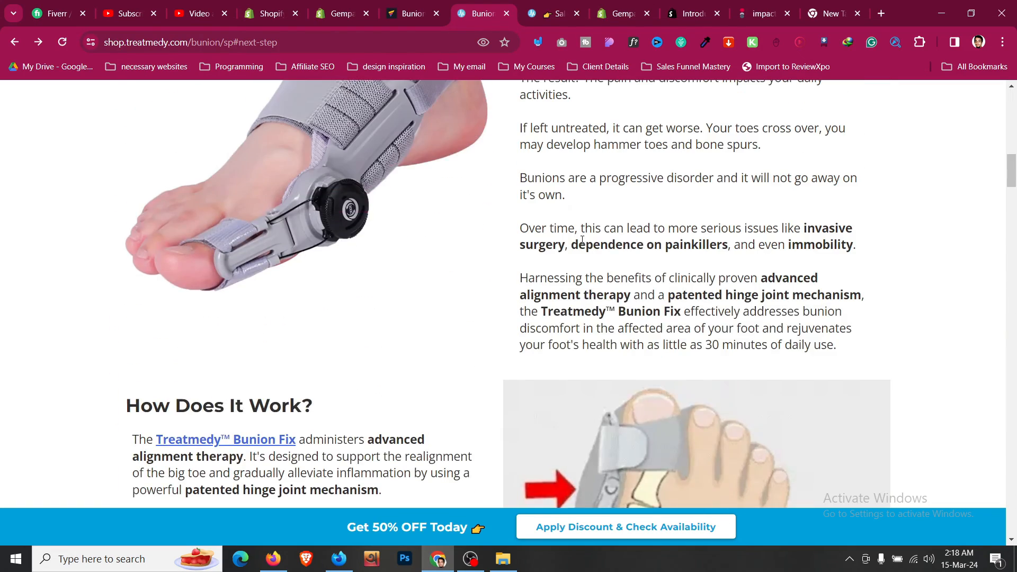
{"action": "left_click", "coordinate": [556, 16]}
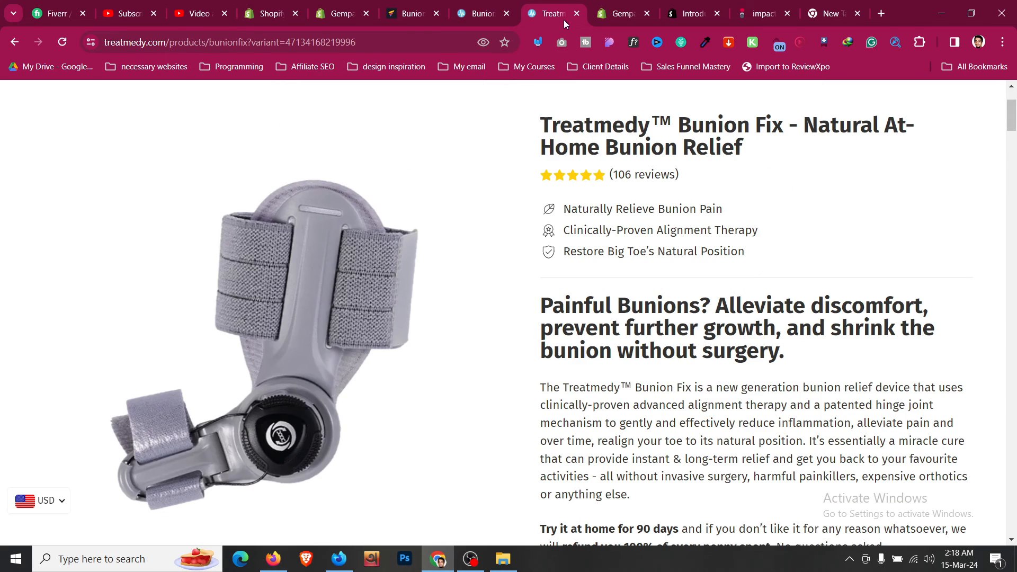
{"action": "scroll", "coordinate": [691, 244], "scroll_direction": "down", "scroll_amount": 10}
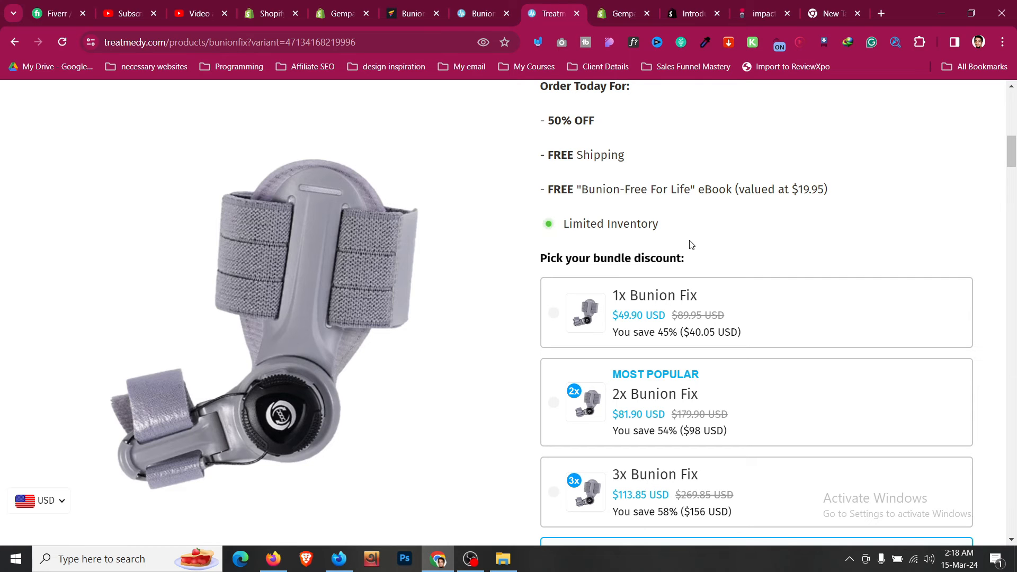
{"action": "scroll", "coordinate": [691, 245], "scroll_direction": "down", "scroll_amount": 7}
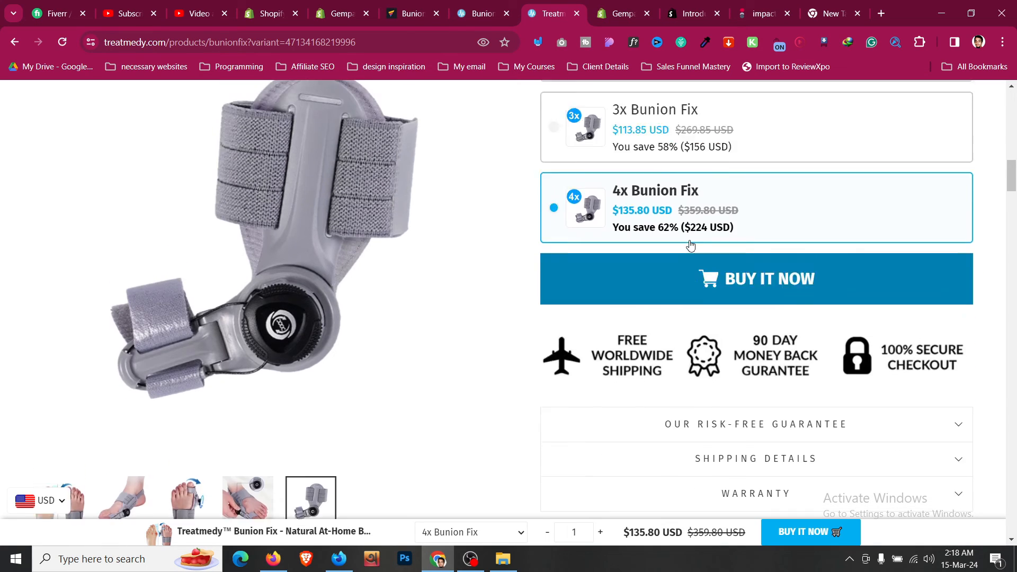
{"action": "scroll", "coordinate": [691, 244], "scroll_direction": "up", "scroll_amount": 2}
{"action": "left_click", "coordinate": [610, 237]}
{"action": "left_click", "coordinate": [629, 172]}
{"action": "scroll", "coordinate": [682, 235], "scroll_direction": "up", "scroll_amount": 2}
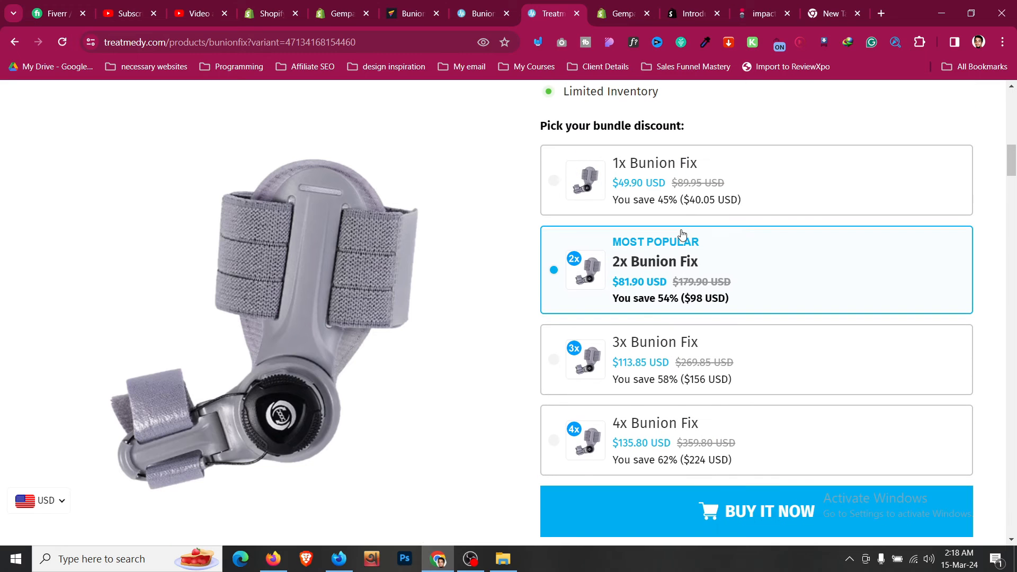
{"action": "left_click", "coordinate": [682, 212]}
{"action": "left_click", "coordinate": [689, 276]}
{"action": "left_click", "coordinate": [704, 344]}
{"action": "scroll", "coordinate": [709, 339], "scroll_direction": "down", "scroll_amount": 2}
{"action": "left_click", "coordinate": [715, 322]}
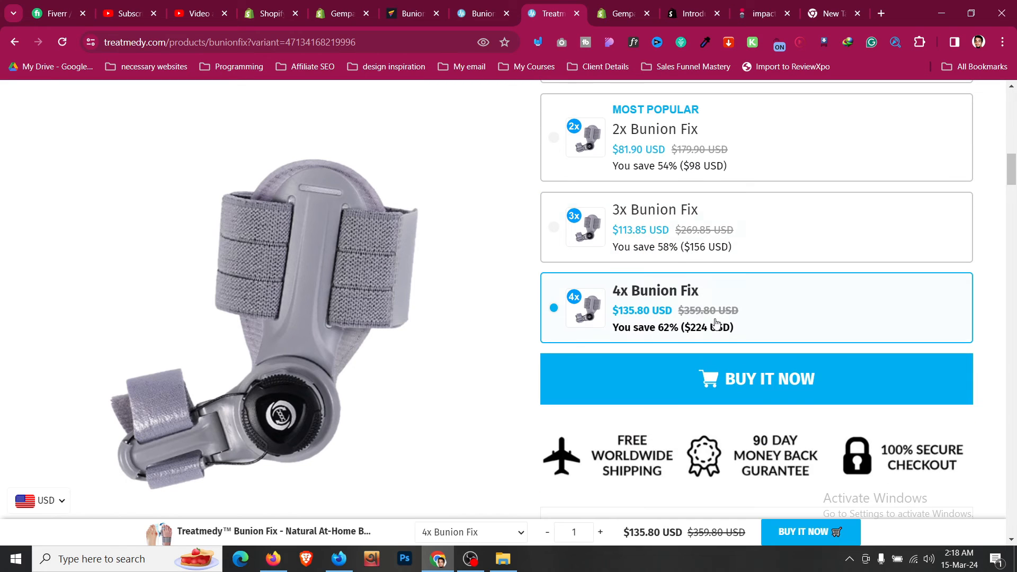
{"action": "scroll", "coordinate": [715, 321], "scroll_direction": "down", "scroll_amount": 4}
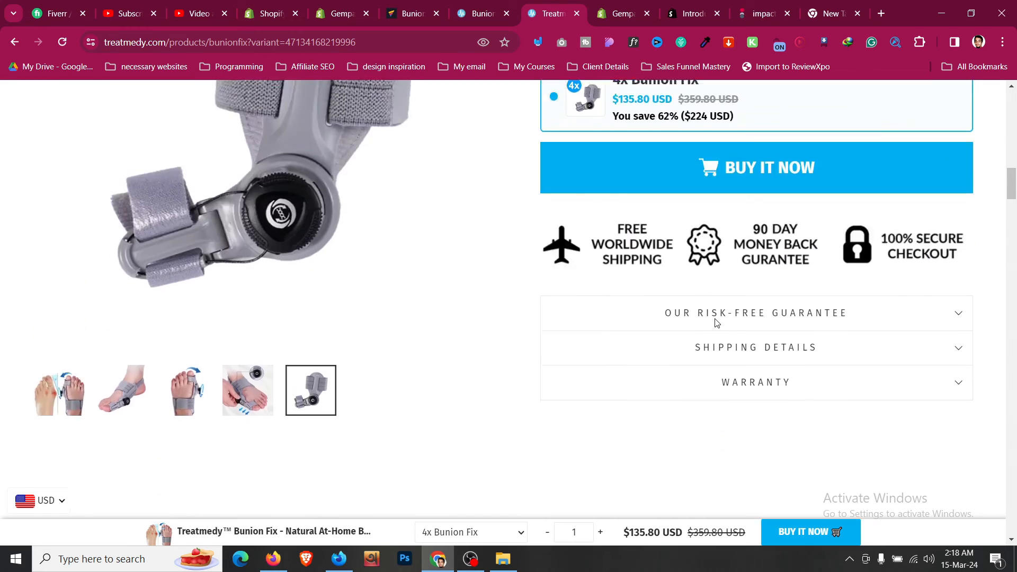
{"action": "scroll", "coordinate": [362, 120], "scroll_direction": "up", "scroll_amount": 5}
{"action": "left_click", "coordinate": [466, 4]}
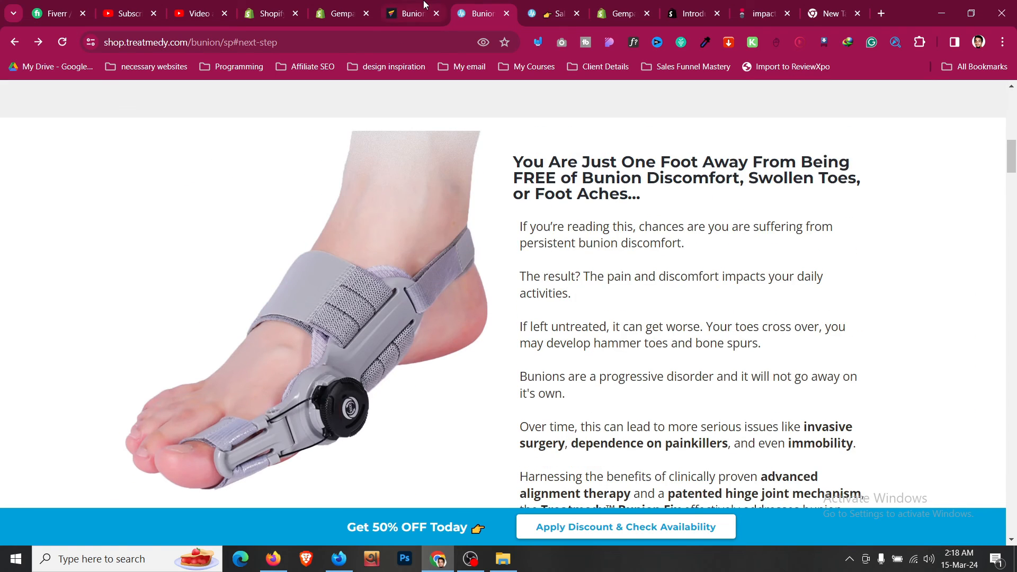
{"action": "left_click", "coordinate": [426, 6]}
- Add an empty one-column row below the bunion text
{"action": "scroll", "coordinate": [518, 263], "scroll_direction": "down", "scroll_amount": 5}
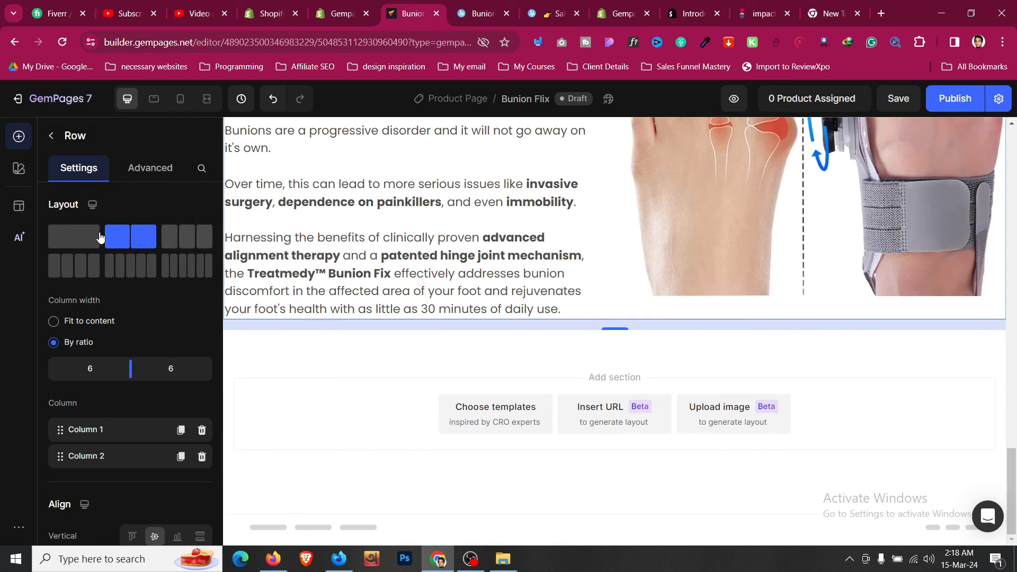
{"action": "left_click", "coordinate": [51, 138]}
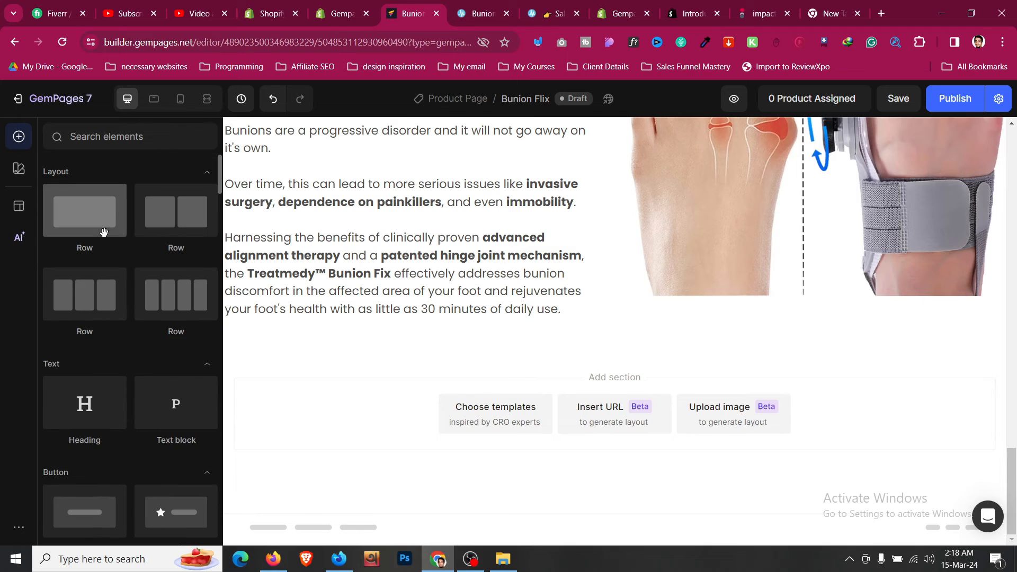
{"action": "left_click_drag", "start_coordinate": [417, 335], "coordinate": [494, 369]}
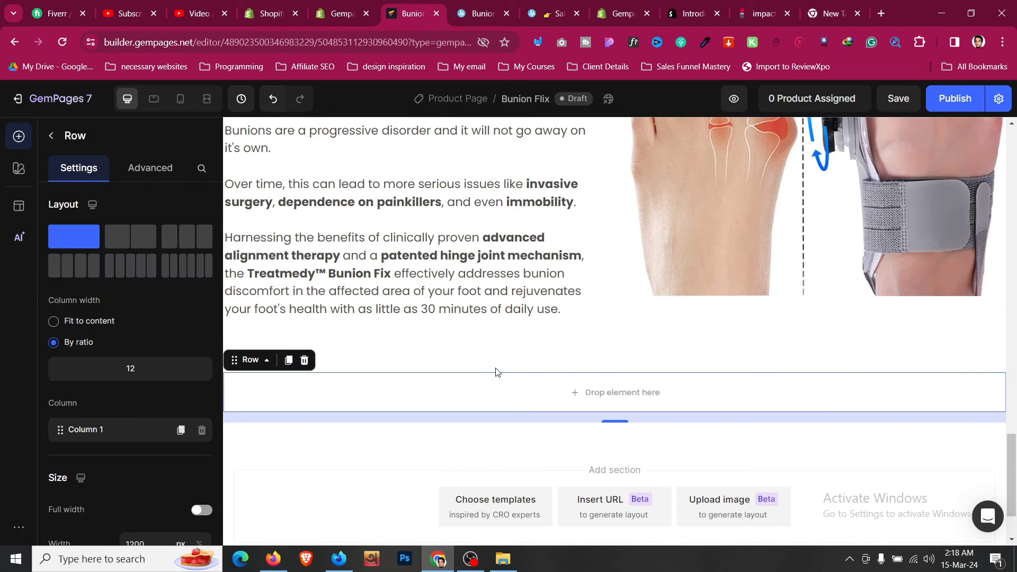
- Place a Product block for the Treatmedy Bunion Fix into the new row
{"action": "left_click", "coordinate": [55, 143]}
{"action": "scroll", "coordinate": [87, 249], "scroll_direction": "down", "scroll_amount": 10}
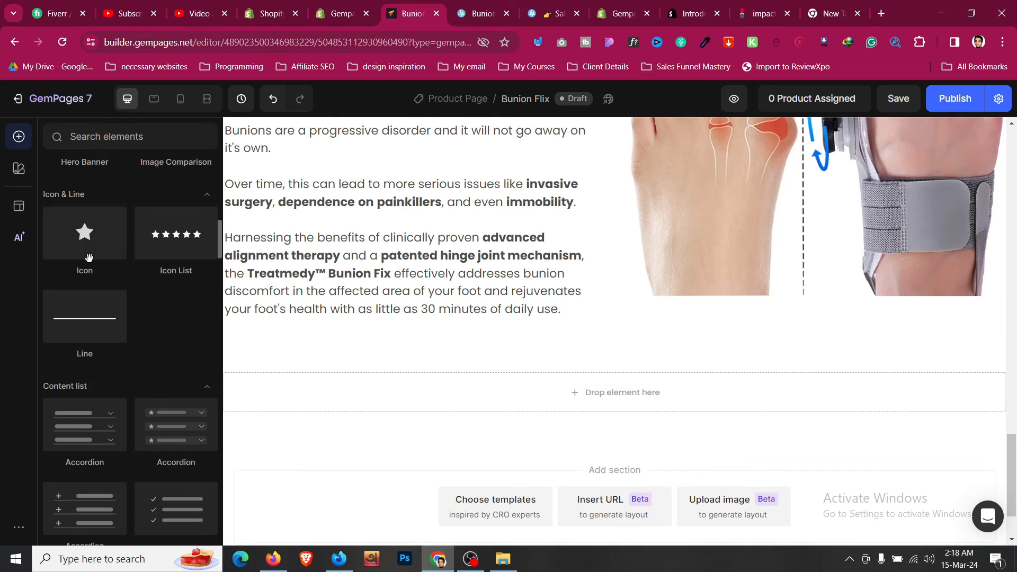
{"action": "scroll", "coordinate": [89, 258], "scroll_direction": "down", "scroll_amount": 8}
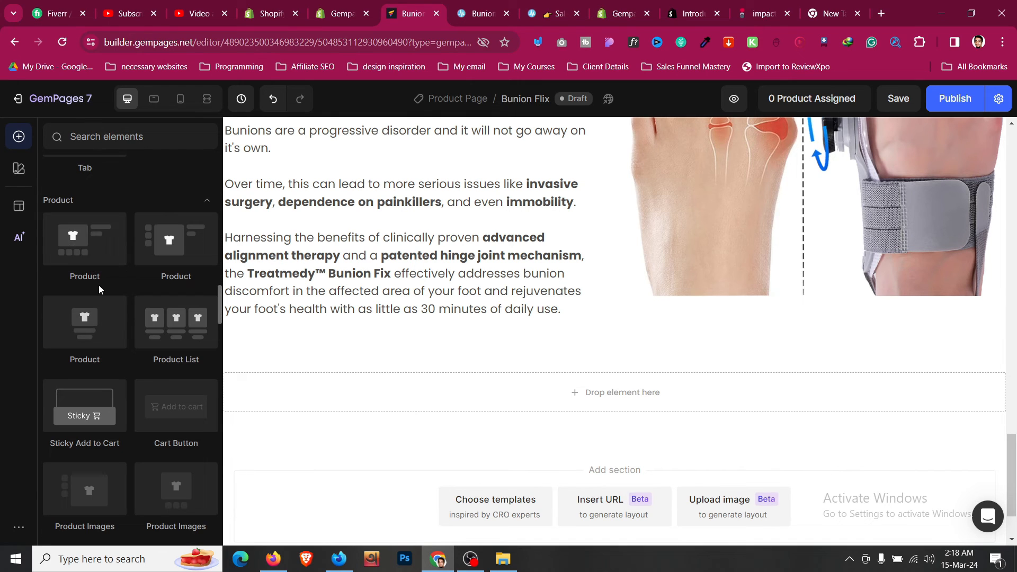
{"action": "left_click_drag", "start_coordinate": [108, 247], "coordinate": [438, 382]}
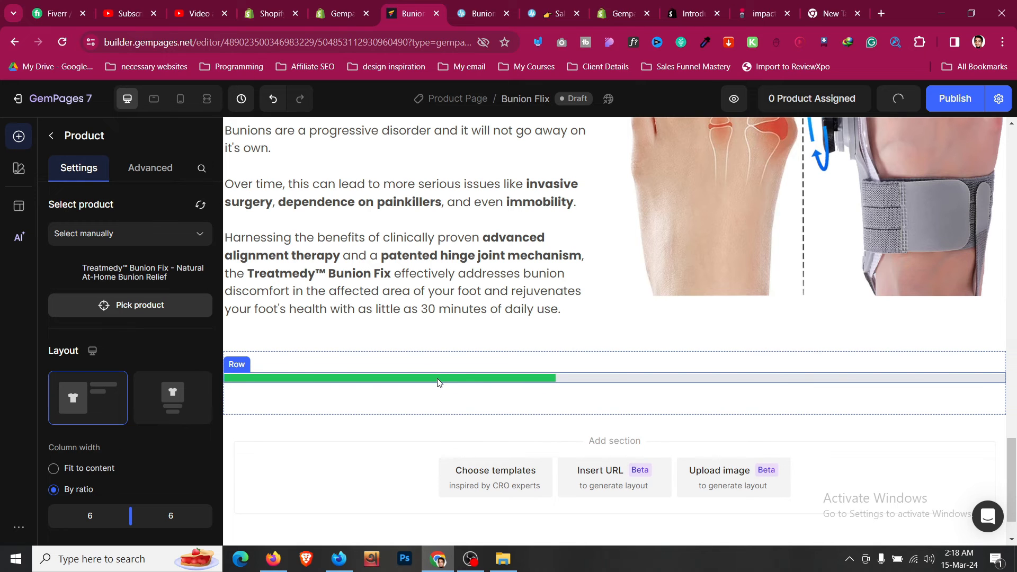
{"action": "scroll", "coordinate": [437, 381], "scroll_direction": "down", "scroll_amount": 6}
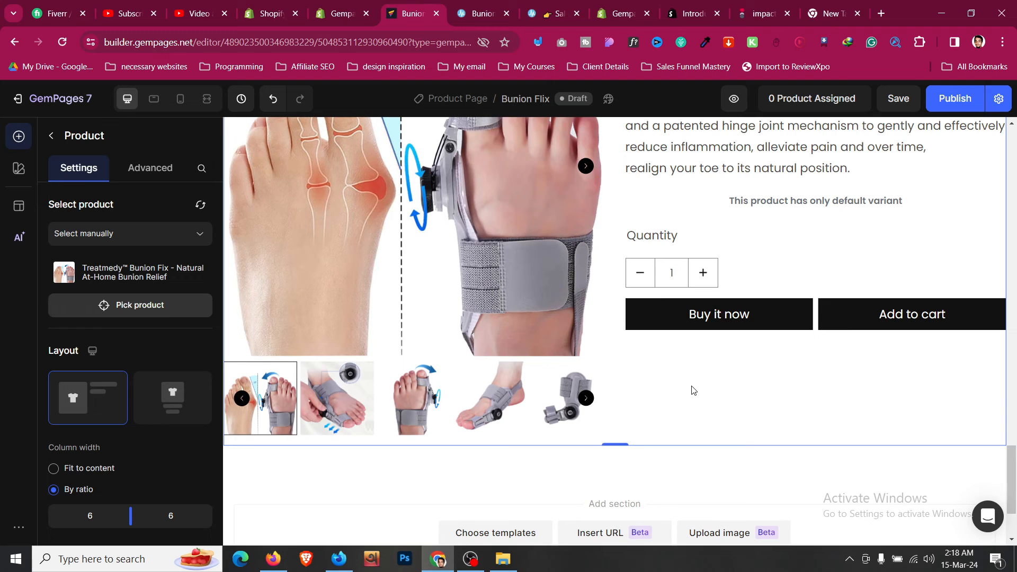
{"action": "scroll", "coordinate": [693, 390], "scroll_direction": "up", "scroll_amount": 5}
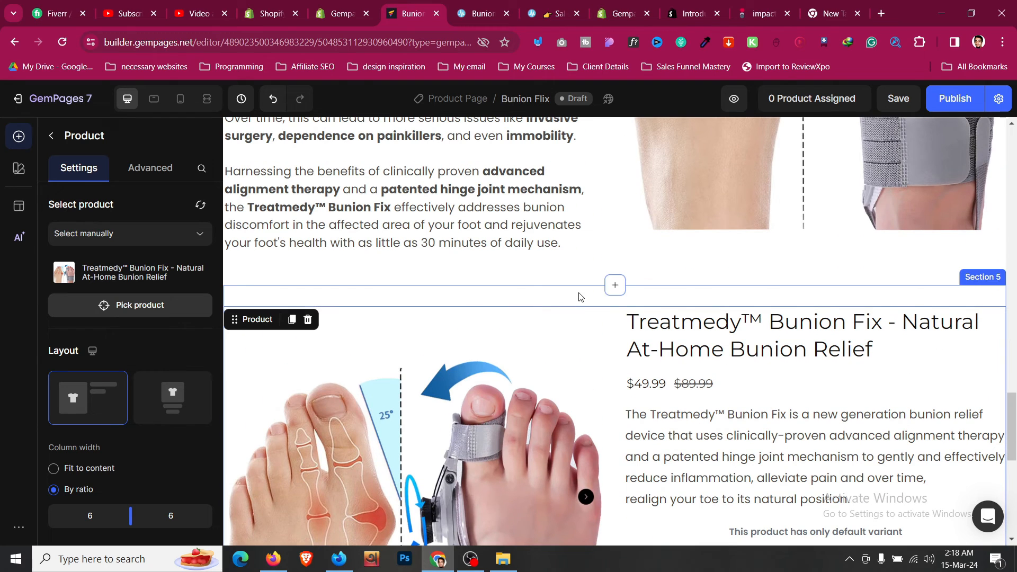
{"action": "scroll", "coordinate": [683, 331], "scroll_direction": "down", "scroll_amount": 1}
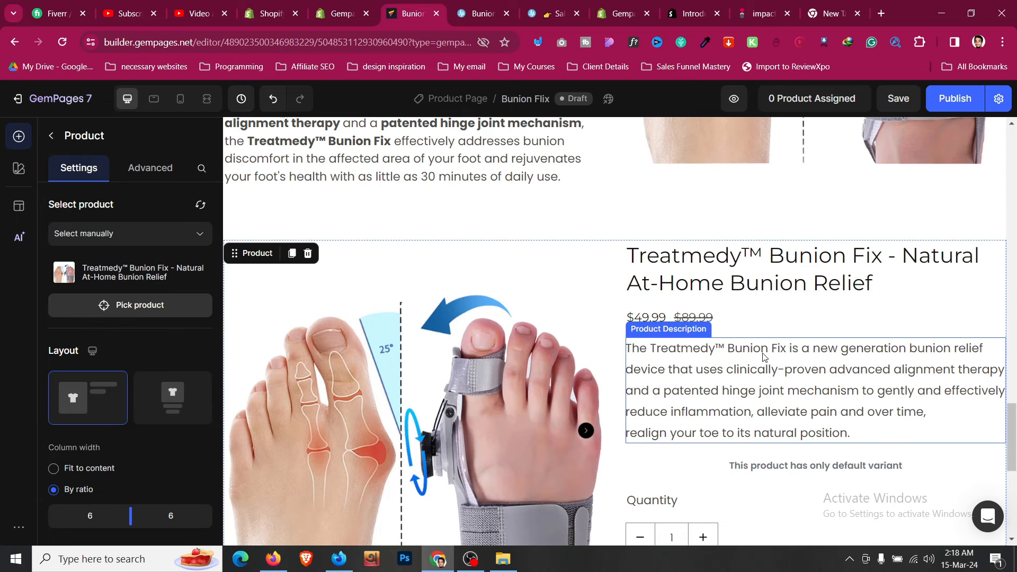
{"action": "scroll", "coordinate": [766, 355], "scroll_direction": "down", "scroll_amount": 3}
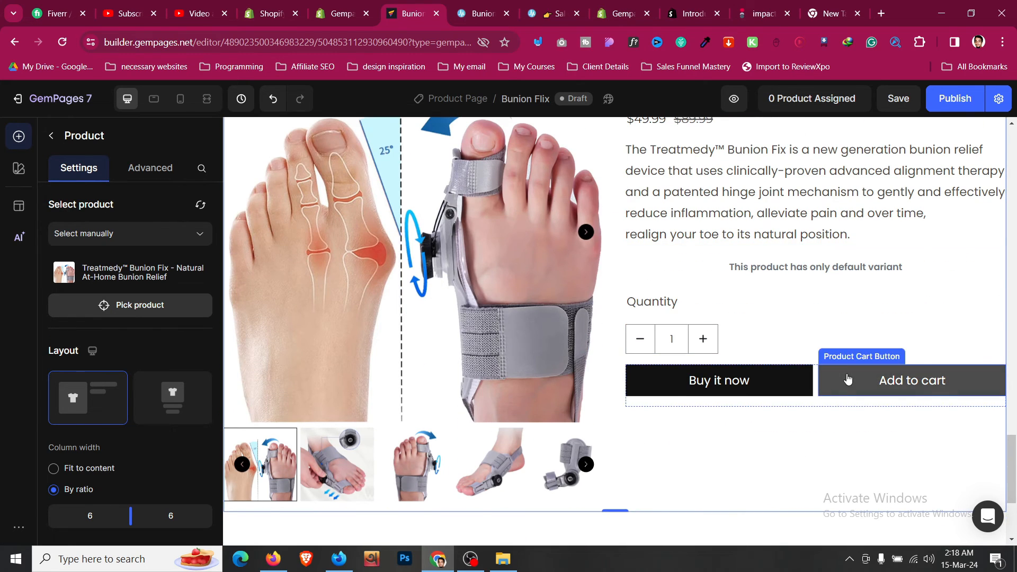
{"action": "scroll", "coordinate": [808, 343], "scroll_direction": "up", "scroll_amount": 3}
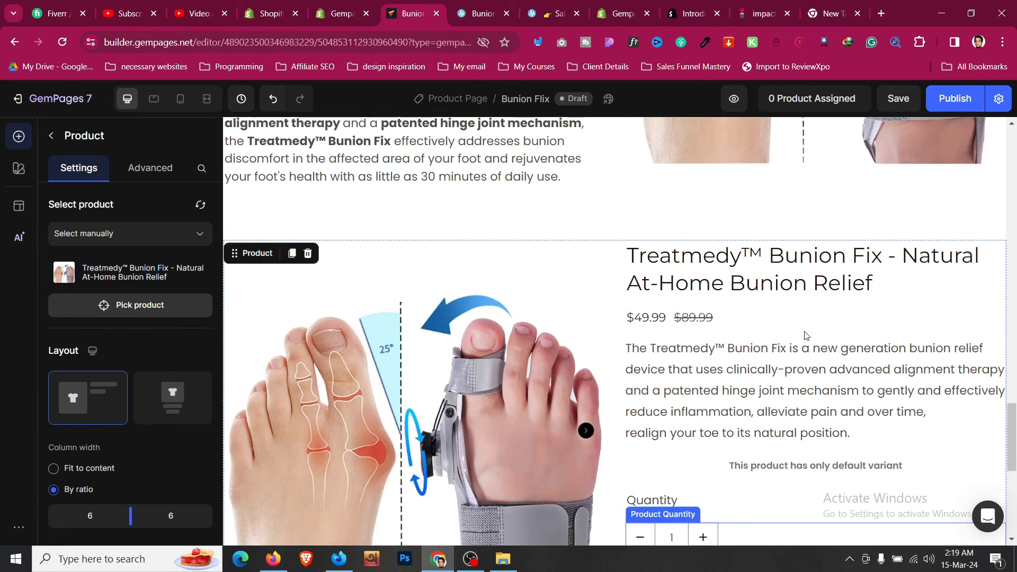
- Give the product title the Heading 1 style and reduce its font size to 30
{"action": "left_click", "coordinate": [795, 270]}
{"action": "left_click", "coordinate": [164, 286]}
{"action": "left_click", "coordinate": [167, 310]}
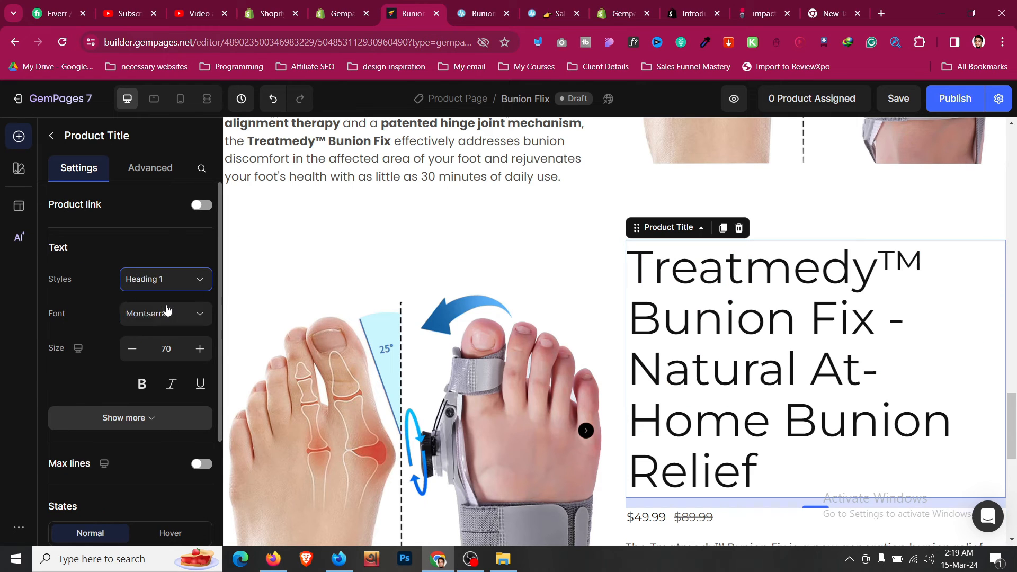
{"action": "left_click", "coordinate": [125, 357]}
{"action": "left_click", "coordinate": [125, 356]}
{"action": "left_click", "coordinate": [125, 357]}
{"action": "left_click", "coordinate": [125, 357]}
{"action": "left_click", "coordinate": [125, 356]}
{"action": "left_click", "coordinate": [125, 357]}
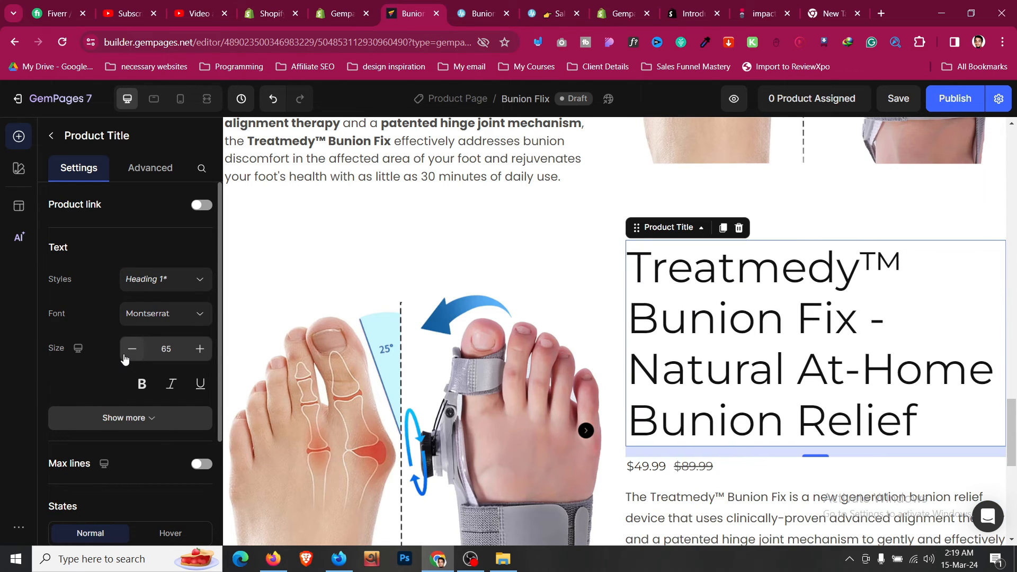
{"action": "left_click", "coordinate": [125, 357]}
{"action": "left_click", "coordinate": [125, 357]}
{"action": "left_click", "coordinate": [125, 358]}
{"action": "left_click", "coordinate": [126, 358]}
{"action": "left_click", "coordinate": [127, 356]}
{"action": "left_click", "coordinate": [127, 356]}
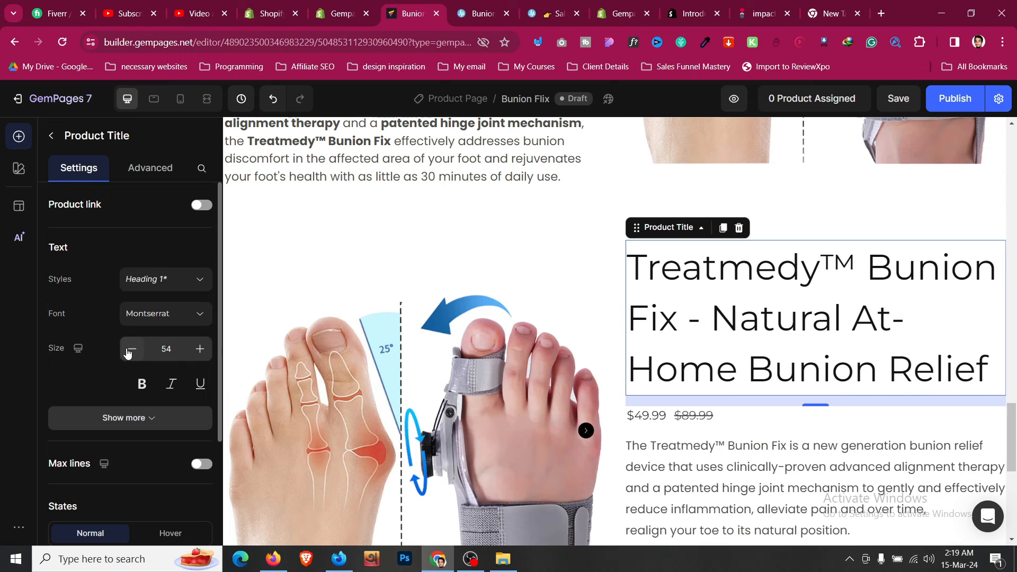
{"action": "left_click", "coordinate": [129, 354]}
{"action": "left_click", "coordinate": [129, 354]}
{"action": "left_click", "coordinate": [130, 350]}
{"action": "left_click", "coordinate": [131, 350]}
{"action": "left_click", "coordinate": [131, 350]}
{"action": "left_click", "coordinate": [131, 350]}
{"action": "left_click", "coordinate": [131, 350]}
{"action": "left_click", "coordinate": [131, 350]}
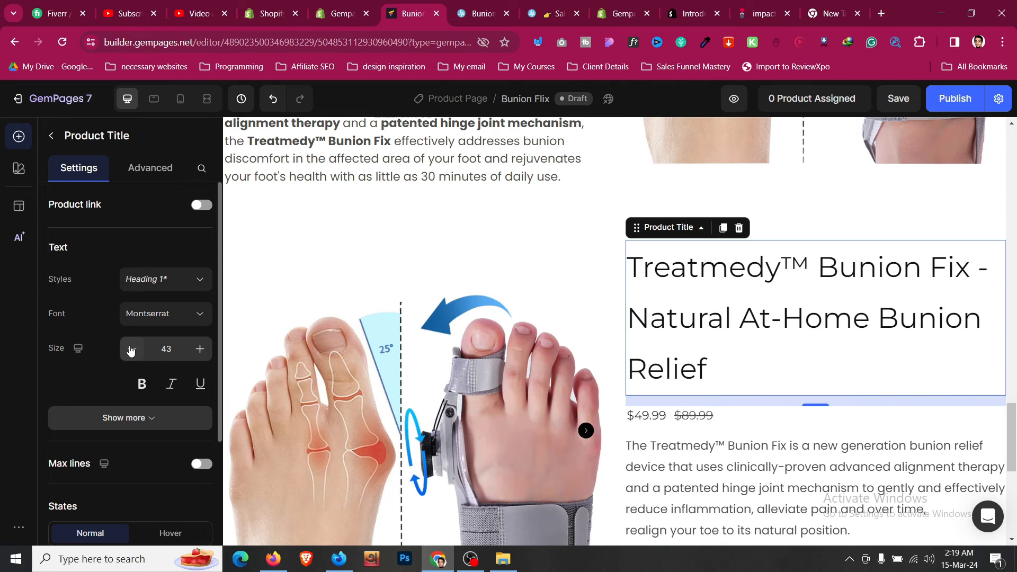
{"action": "left_click", "coordinate": [131, 350]}
{"action": "left_click", "coordinate": [131, 350]}
{"action": "left_click", "coordinate": [131, 350]}
{"action": "left_click", "coordinate": [131, 350]}
{"action": "left_click", "coordinate": [131, 350]}
{"action": "left_click", "coordinate": [131, 350]}
{"action": "left_click", "coordinate": [131, 350]}
{"action": "left_click", "coordinate": [131, 350]}
{"action": "left_click", "coordinate": [131, 350]}
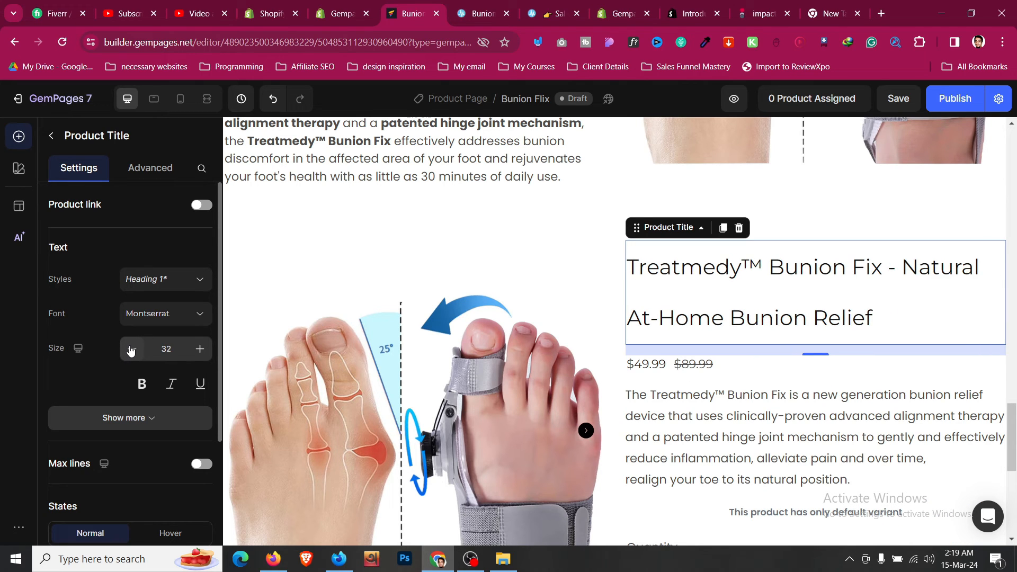
{"action": "left_click", "coordinate": [131, 351]}
{"action": "left_click", "coordinate": [131, 350]}
- Make the product title bold with a 120% line height
{"action": "left_click", "coordinate": [151, 419]}
{"action": "scroll", "coordinate": [170, 301], "scroll_direction": "down", "scroll_amount": 2}
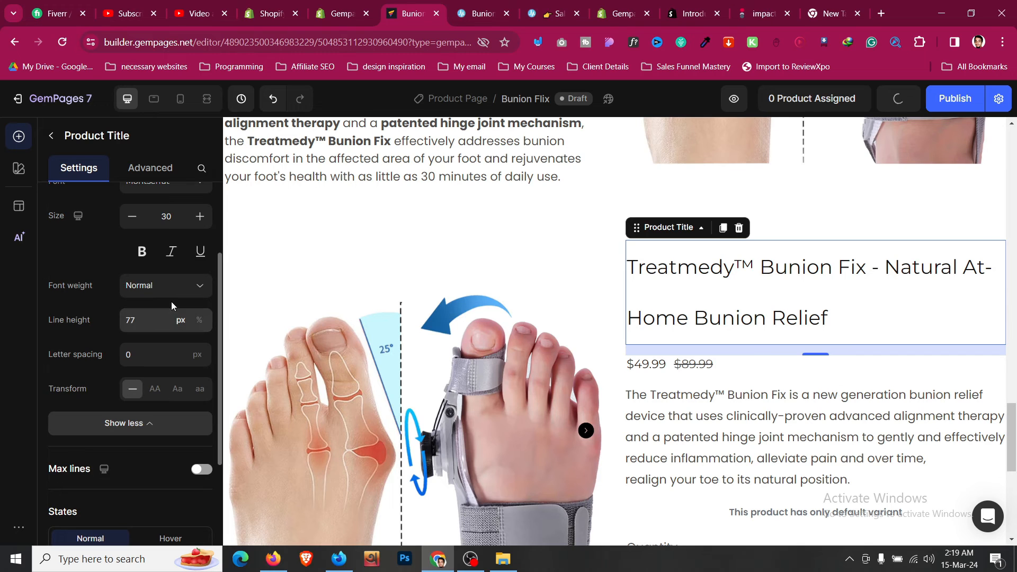
{"action": "scroll", "coordinate": [174, 290], "scroll_direction": "up", "scroll_amount": 1}
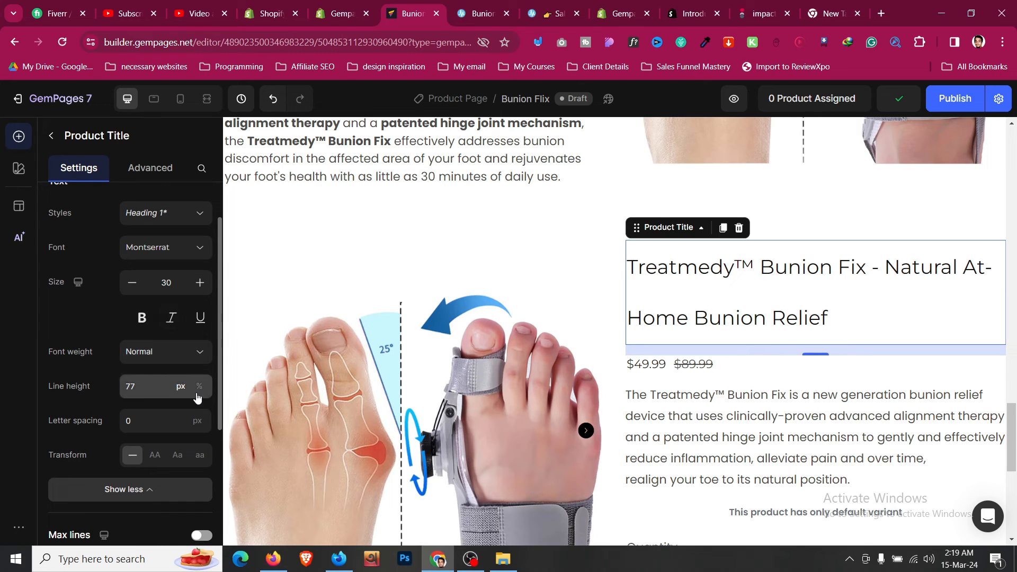
{"action": "left_click", "coordinate": [172, 385]}
{"action": "left_click", "coordinate": [174, 419]}
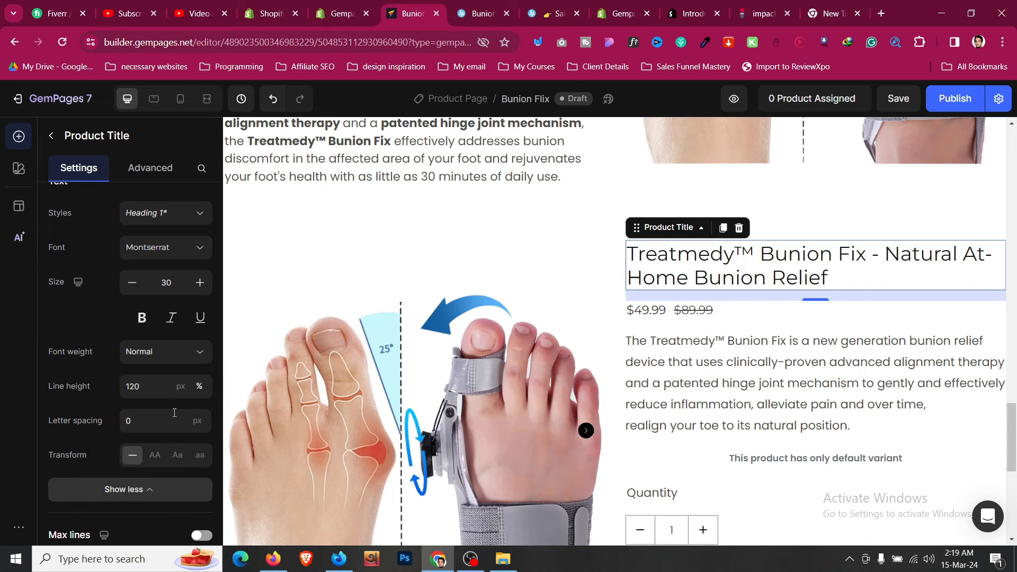
{"action": "left_click", "coordinate": [164, 395]}
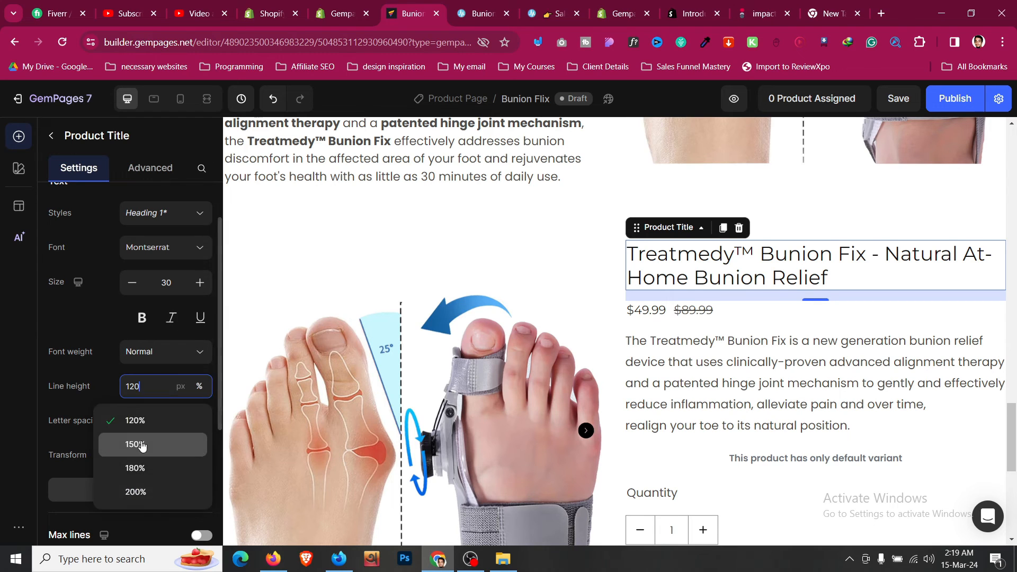
{"action": "left_click", "coordinate": [142, 445]}
{"action": "scroll", "coordinate": [156, 304], "scroll_direction": "down", "scroll_amount": 1}
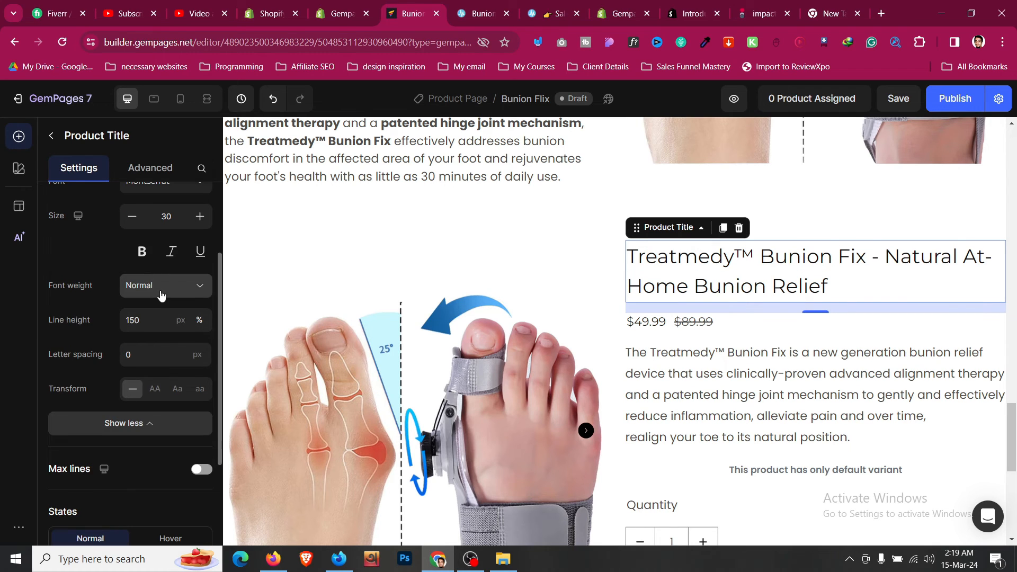
{"action": "left_click", "coordinate": [161, 295]}
{"action": "left_click", "coordinate": [157, 460]}
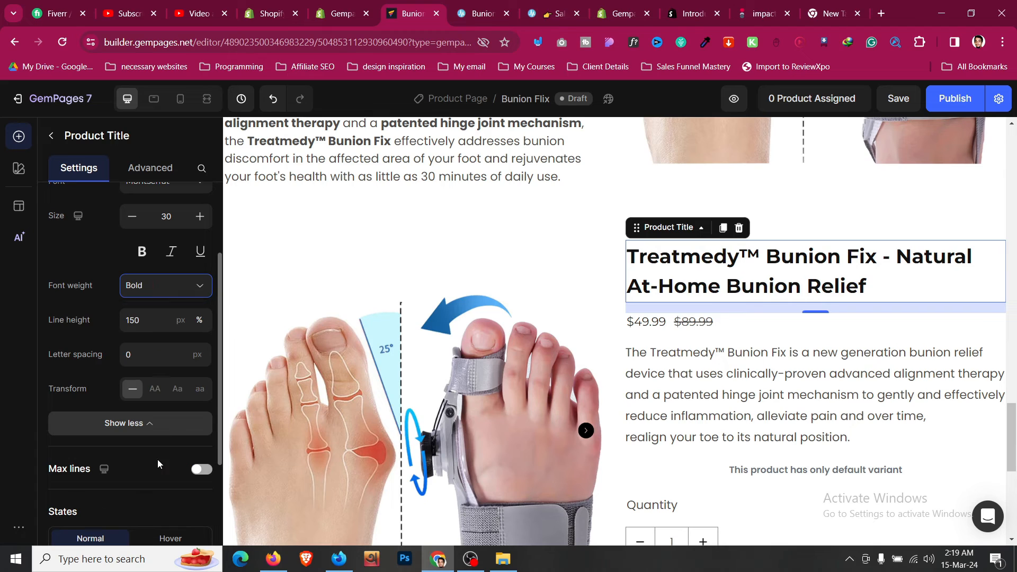
{"action": "left_click", "coordinate": [151, 320]}
{"action": "left_click", "coordinate": [156, 356]}
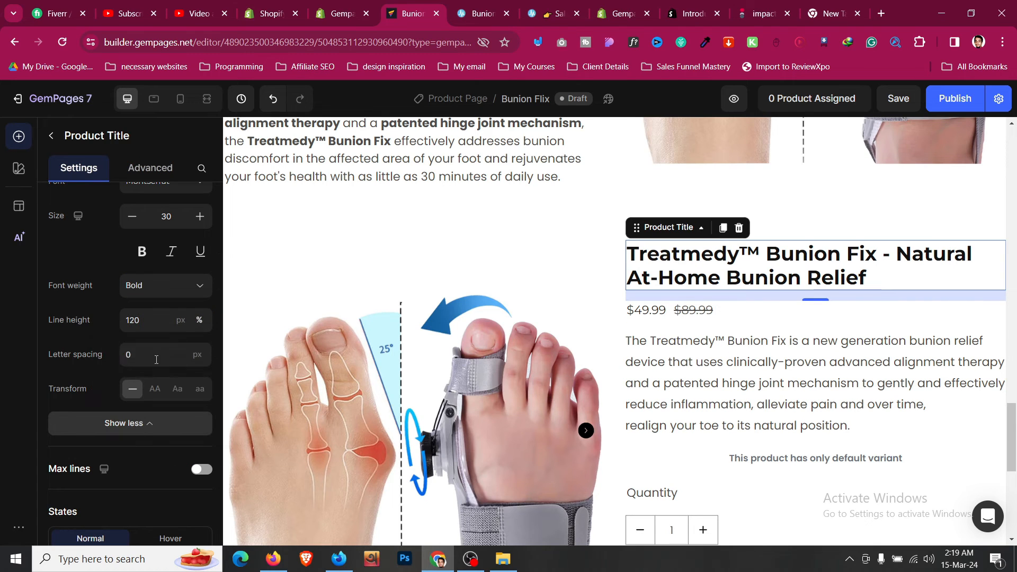
- Enlarge the $49.99 sale price to size 25 and make it bold
{"action": "left_click", "coordinate": [729, 311]}
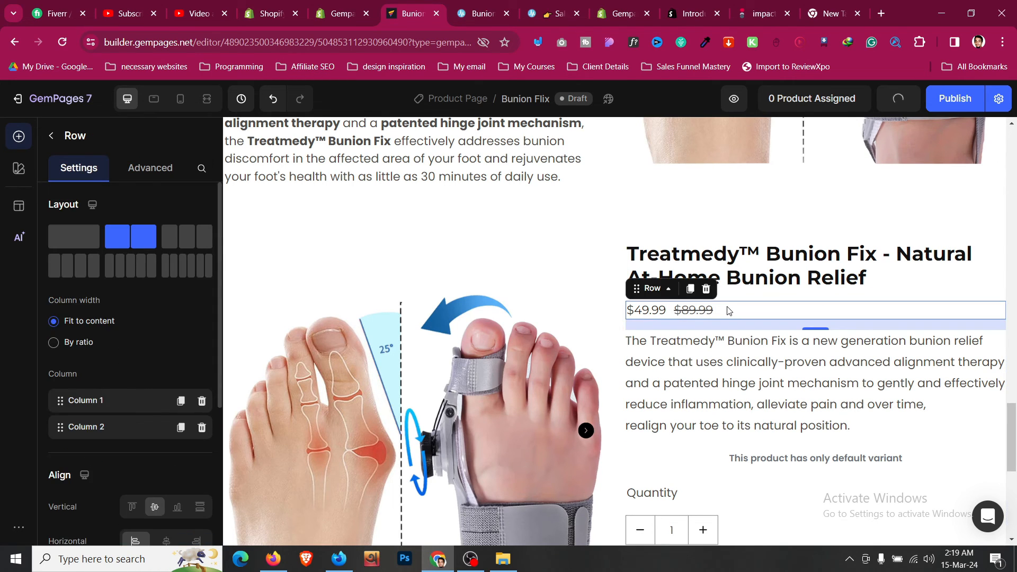
{"action": "left_click", "coordinate": [656, 318]}
{"action": "left_click", "coordinate": [200, 351]}
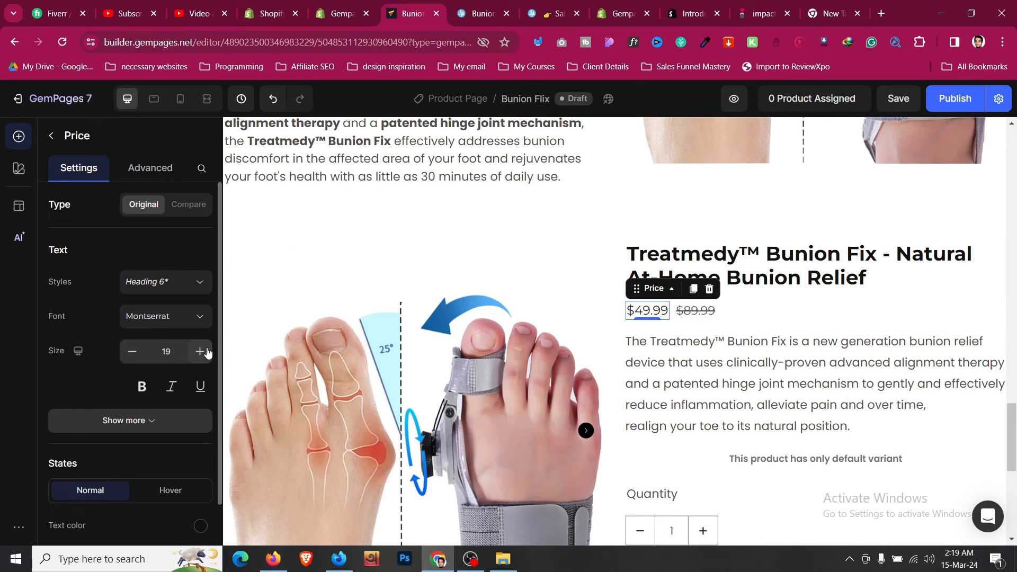
{"action": "left_click", "coordinate": [200, 351]}
{"action": "left_click", "coordinate": [200, 351]}
{"action": "left_click", "coordinate": [199, 351]}
{"action": "left_click", "coordinate": [200, 351]}
{"action": "left_click", "coordinate": [199, 351]}
{"action": "left_click", "coordinate": [200, 351]}
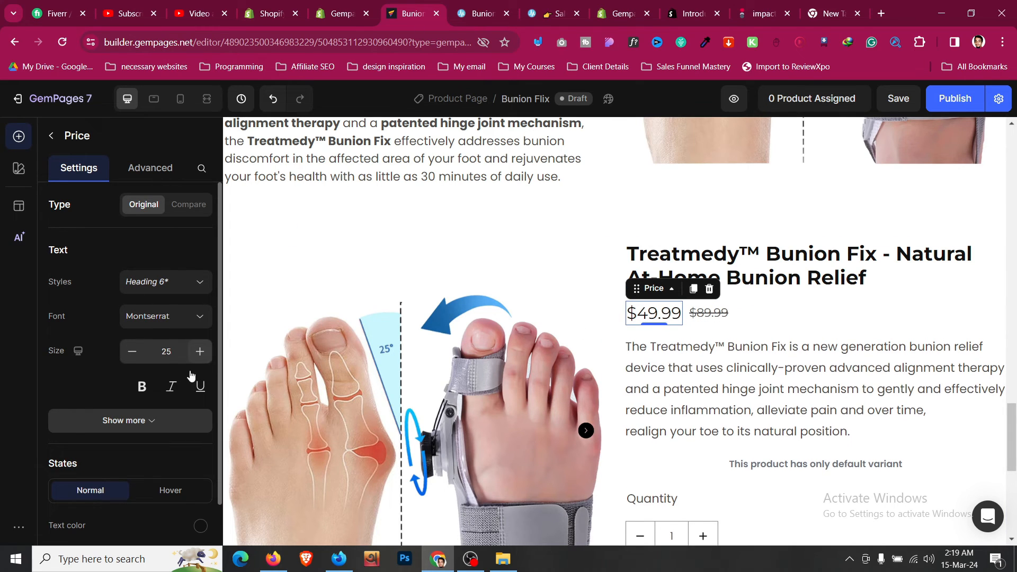
{"action": "left_click", "coordinate": [142, 386]}
- Select the $89.99 compare price and check the reference sales page
{"action": "left_click", "coordinate": [707, 312]}
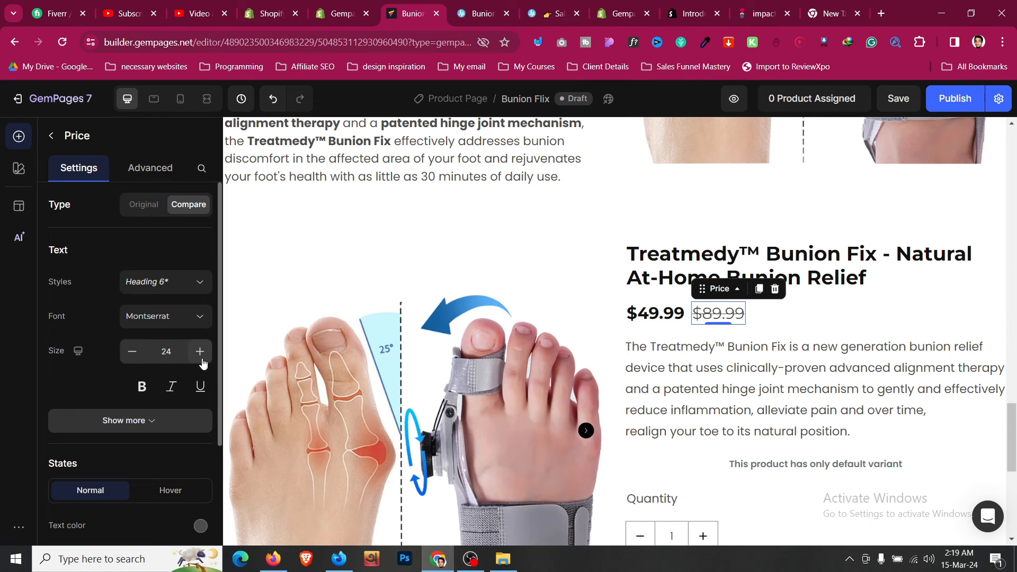
{"action": "left_click", "coordinate": [494, 7]}
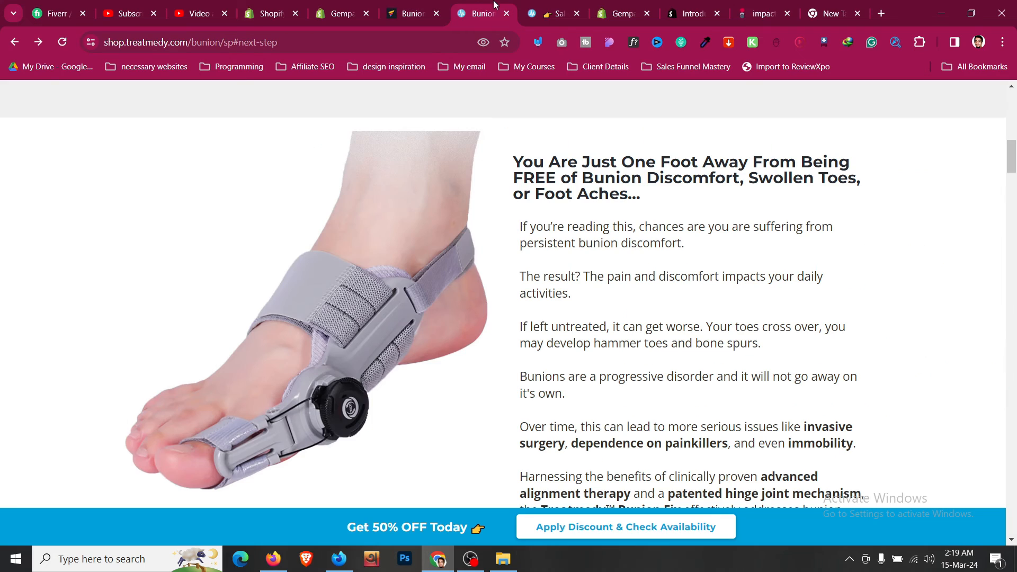
{"action": "left_click", "coordinate": [408, 13]}
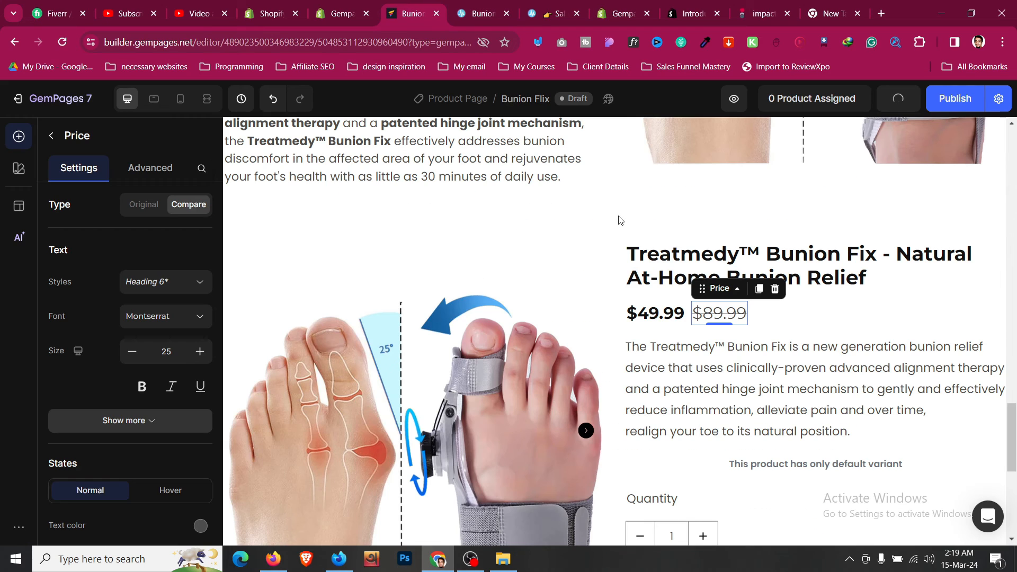
{"action": "left_click", "coordinate": [816, 318]}
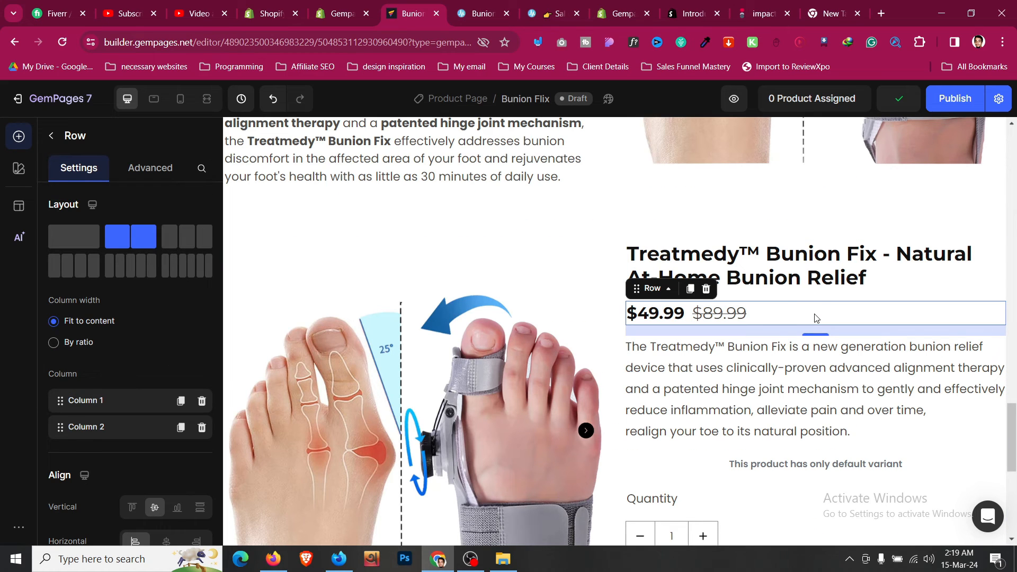
{"action": "left_click", "coordinate": [827, 284]}
- Delete the product description and default variant notice blocks
{"action": "left_click", "coordinate": [822, 320]}
{"action": "left_click", "coordinate": [756, 365]}
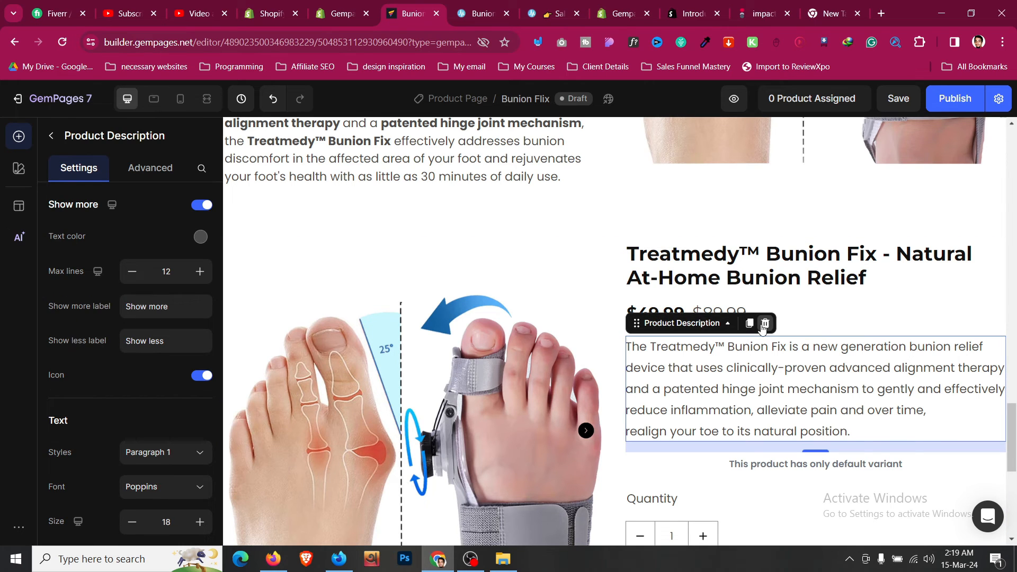
{"action": "left_click", "coordinate": [763, 327]}
{"action": "left_click", "coordinate": [752, 349]}
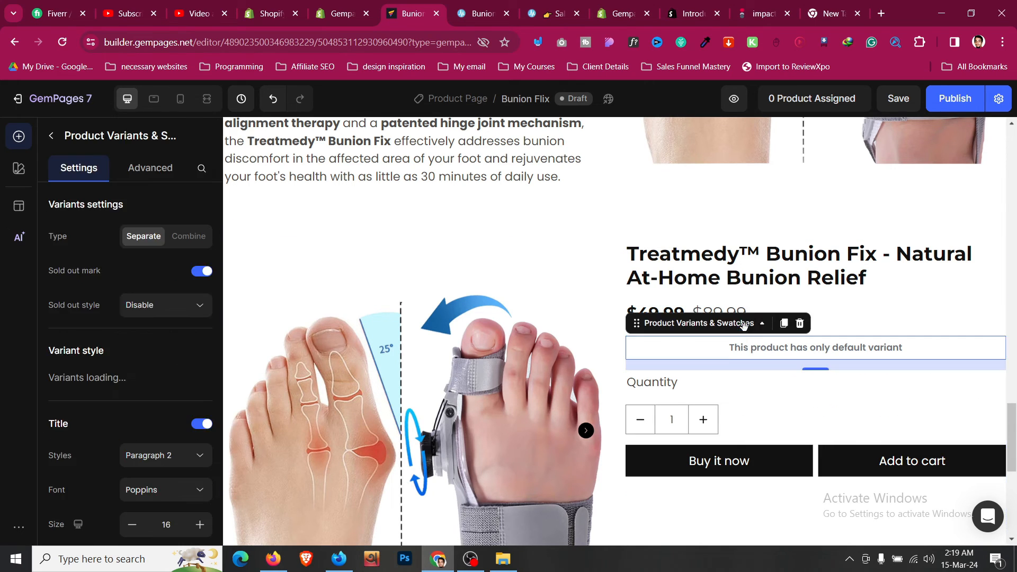
{"action": "left_click", "coordinate": [789, 323]}
- Move the four-item benefit checklist just below the product price
{"action": "scroll", "coordinate": [771, 334], "scroll_direction": "up", "scroll_amount": 10}
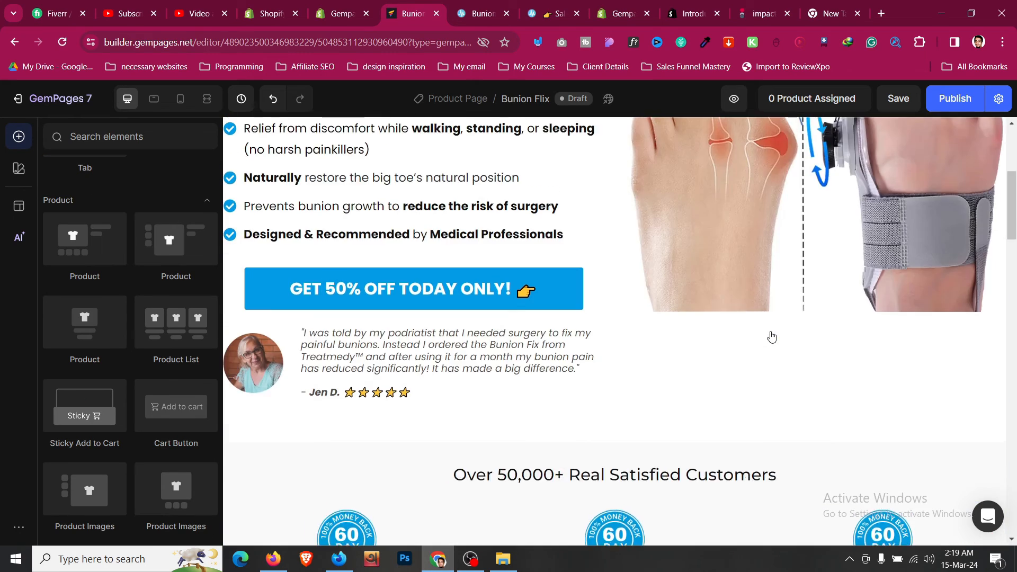
{"action": "scroll", "coordinate": [771, 337], "scroll_direction": "up", "scroll_amount": 4}
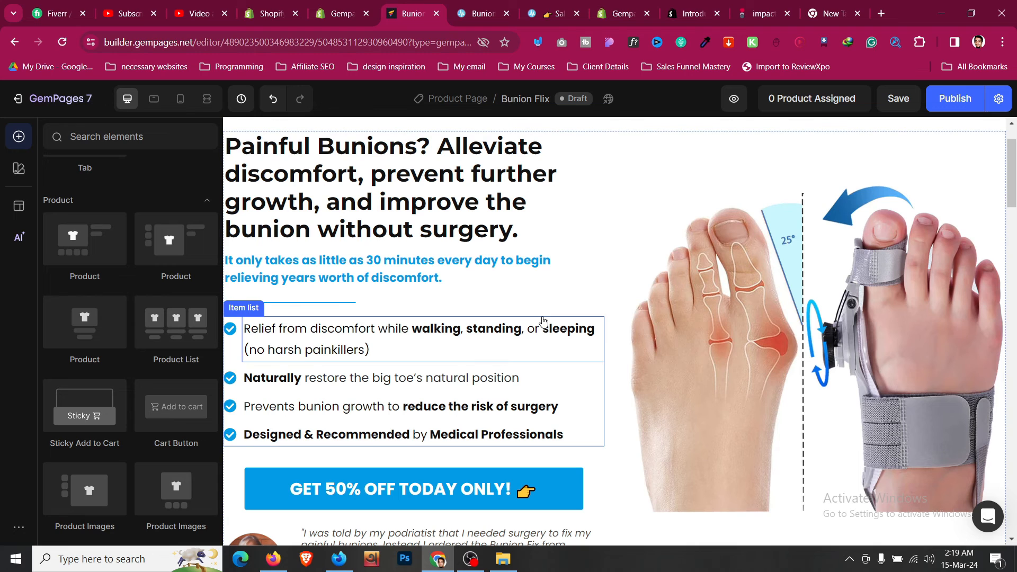
{"action": "left_click", "coordinate": [239, 444]}
{"action": "scroll", "coordinate": [280, 332], "scroll_direction": "down", "scroll_amount": 3}
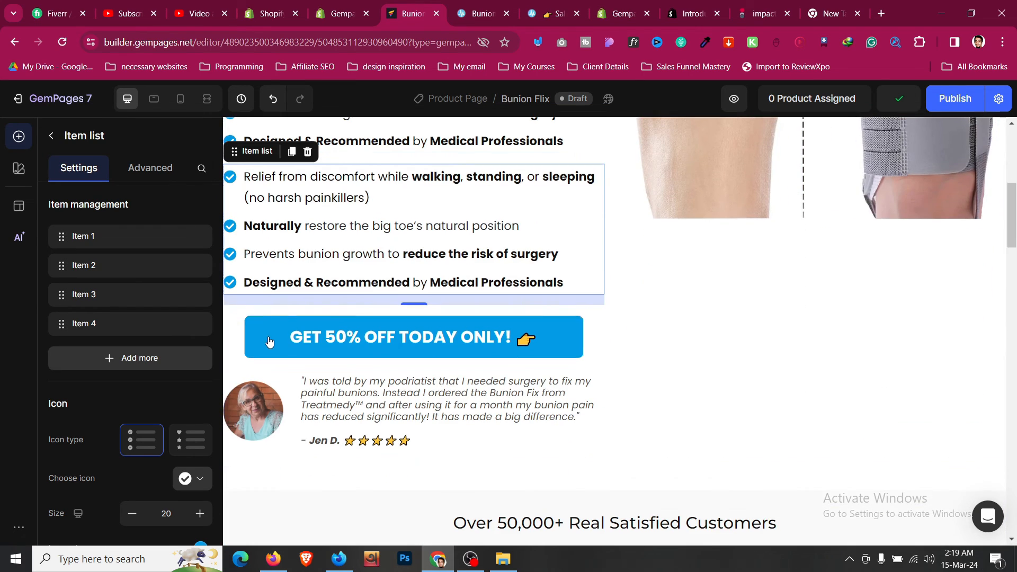
{"action": "scroll", "coordinate": [253, 148], "scroll_direction": "down", "scroll_amount": 20}
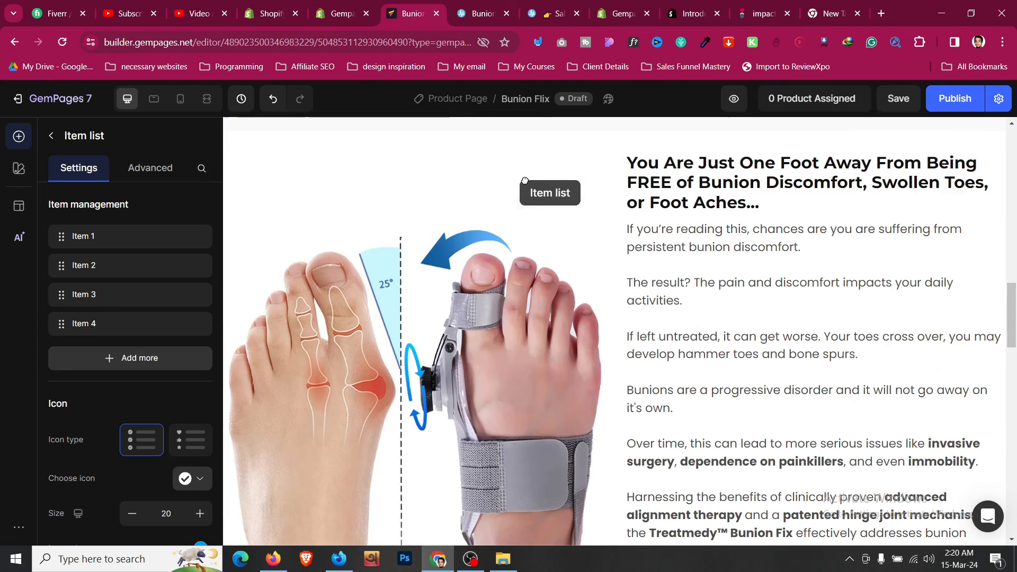
{"action": "scroll", "coordinate": [601, 193], "scroll_direction": "down", "scroll_amount": 9}
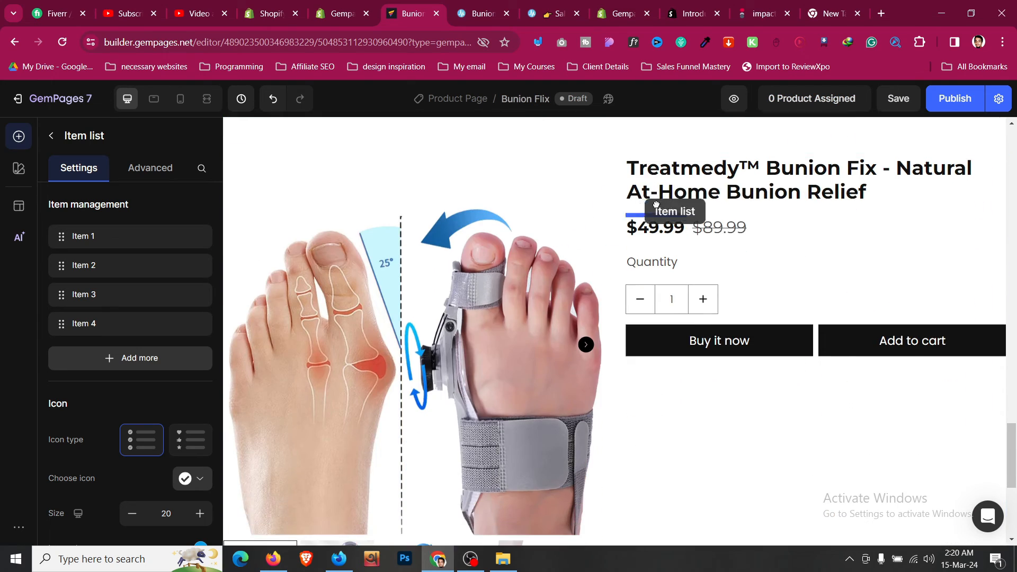
{"action": "left_click_drag", "start_coordinate": [721, 247], "coordinate": [725, 253]}
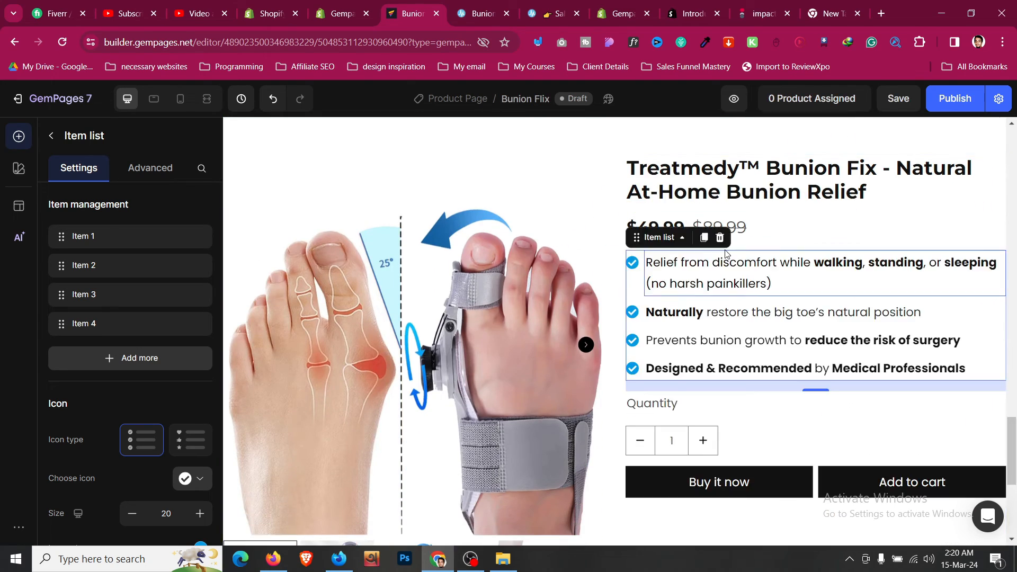
- Review the reference product and sales pages before editing the buttons
{"action": "left_click", "coordinate": [497, 7]}
{"action": "left_click", "coordinate": [551, 14]}
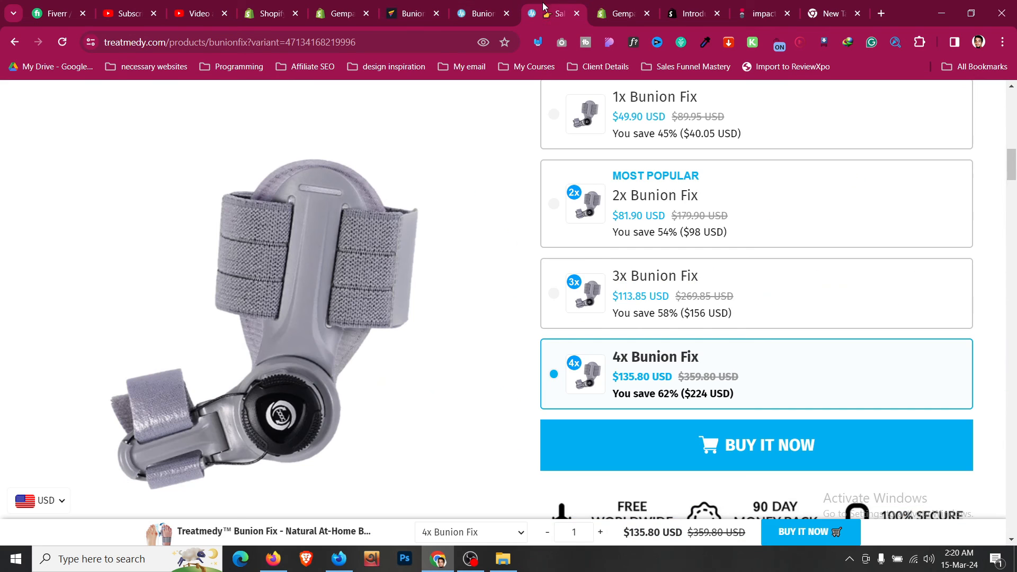
{"action": "scroll", "coordinate": [590, 263], "scroll_direction": "up", "scroll_amount": 8}
{"action": "scroll", "coordinate": [590, 263], "scroll_direction": "down", "scroll_amount": 2}
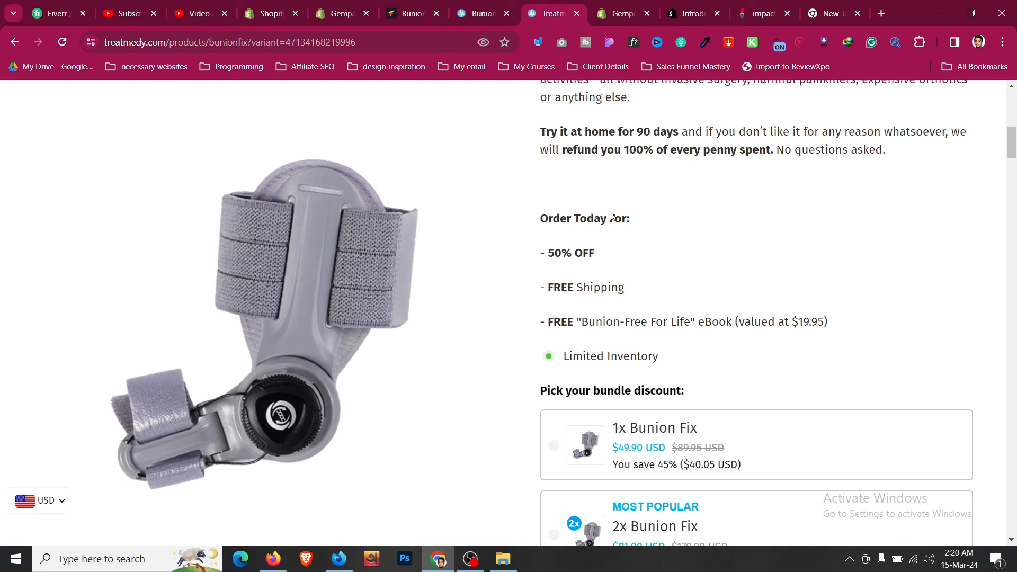
{"action": "scroll", "coordinate": [540, 118], "scroll_direction": "up", "scroll_amount": 5}
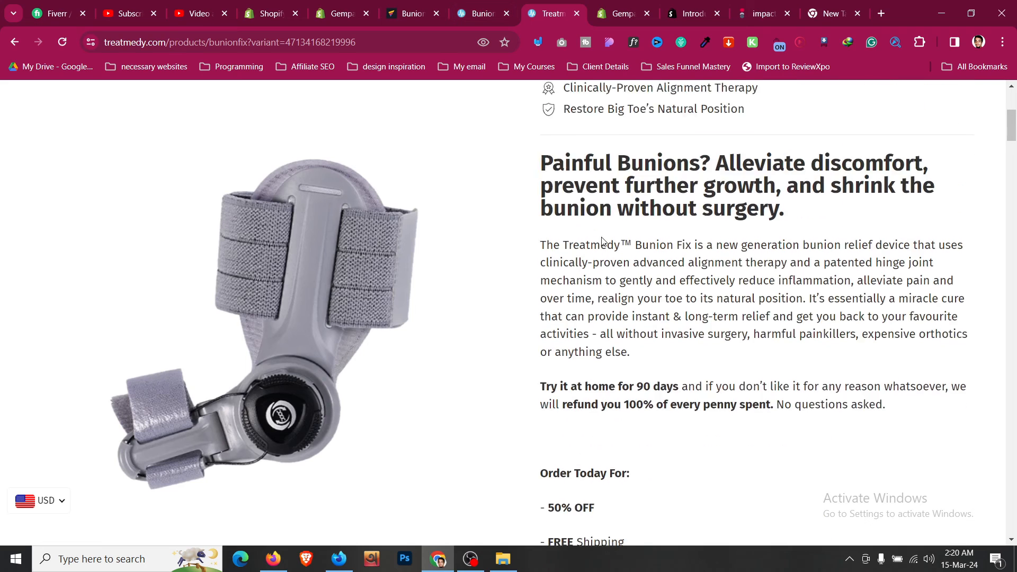
{"action": "scroll", "coordinate": [602, 241], "scroll_direction": "up", "scroll_amount": 1}
{"action": "left_click", "coordinate": [475, 5]}
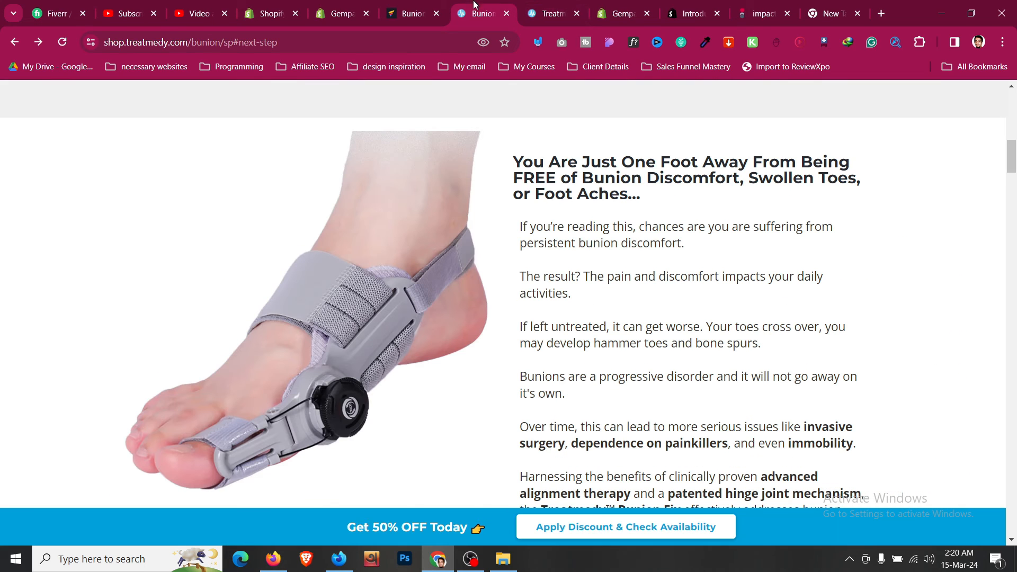
{"action": "left_click", "coordinate": [434, 5]}
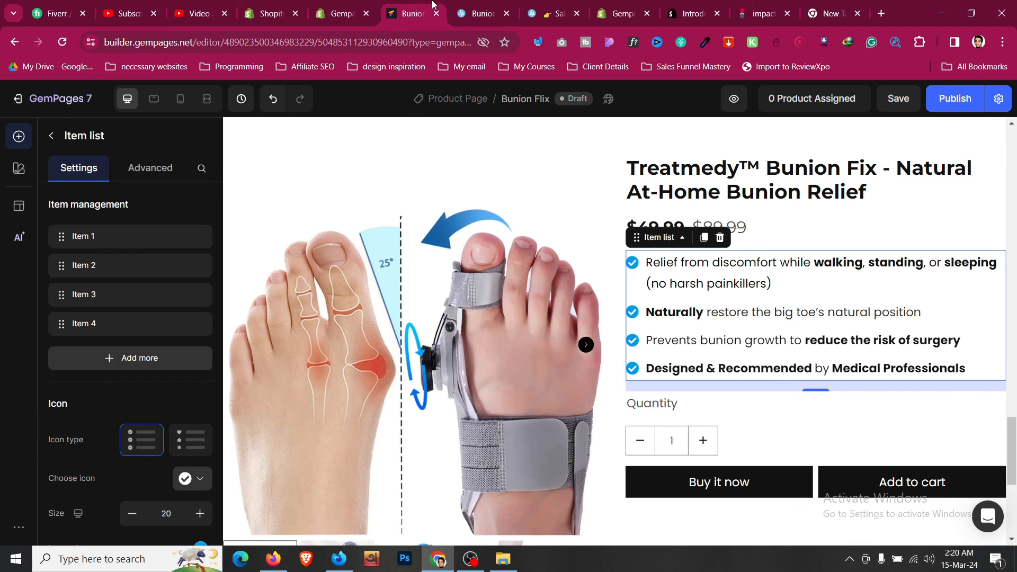
- Set the buy-button row to one column and delete Buy it now, keeping Add to cart
{"action": "left_click", "coordinate": [770, 406]}
{"action": "scroll", "coordinate": [770, 407], "scroll_direction": "down", "scroll_amount": 1}
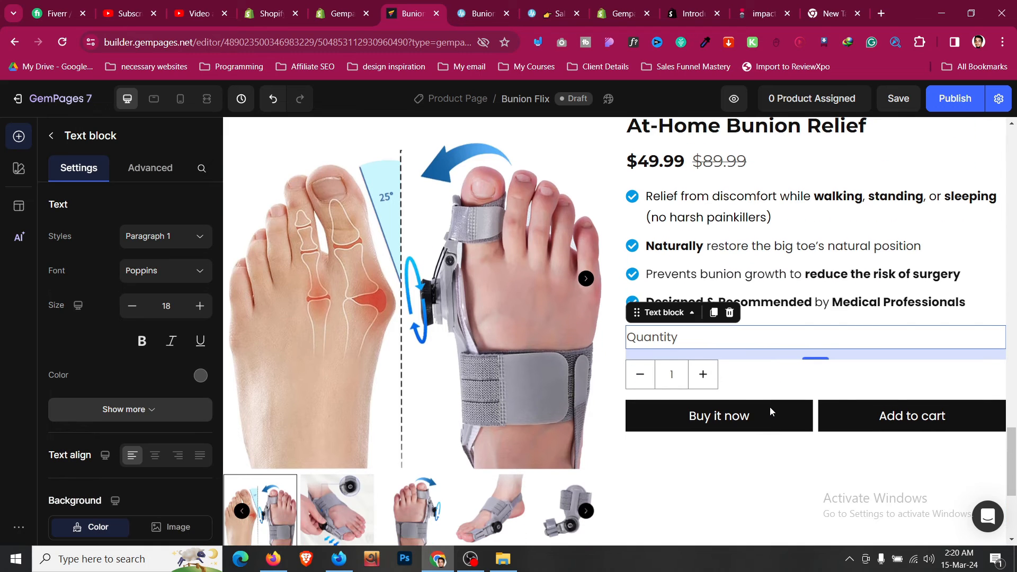
{"action": "left_click", "coordinate": [816, 406]}
{"action": "left_click", "coordinate": [75, 248]}
{"action": "scroll", "coordinate": [652, 384], "scroll_direction": "down", "scroll_amount": 1}
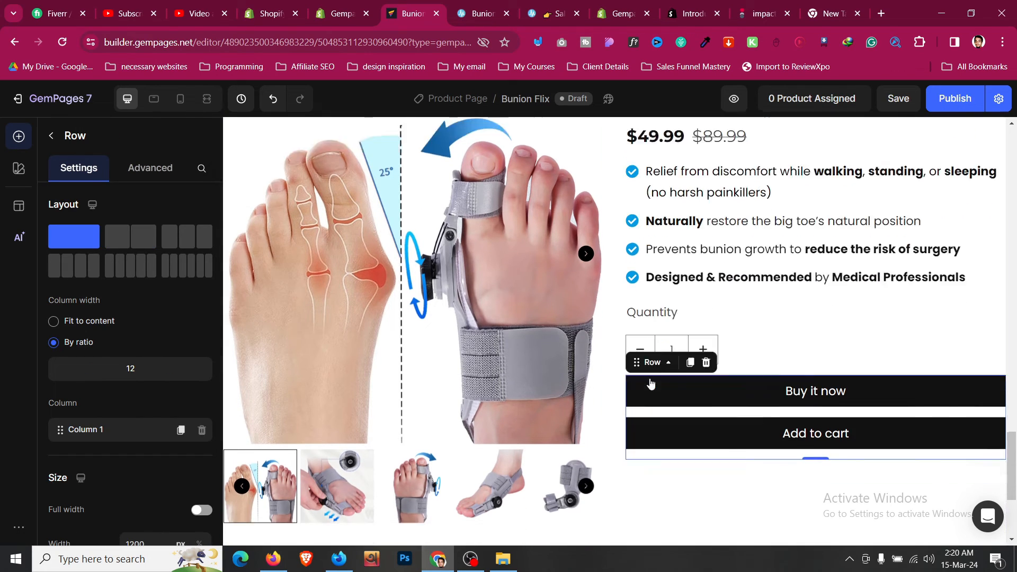
{"action": "right_click", "coordinate": [701, 380]}
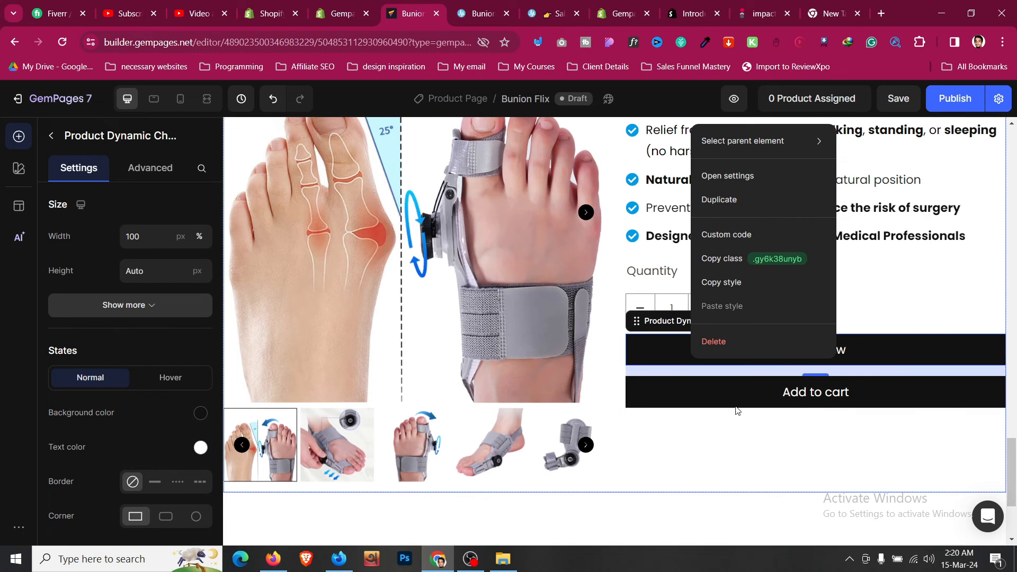
{"action": "left_click", "coordinate": [741, 352]}
{"action": "left_click", "coordinate": [741, 351]}
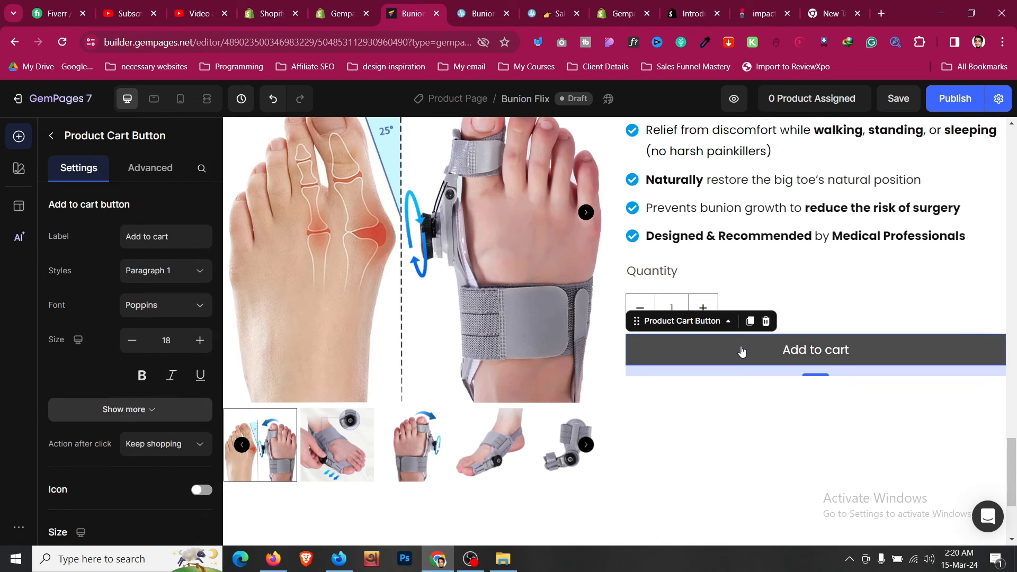
- Raise the Add to cart button's text size to 20
{"action": "left_click", "coordinate": [200, 341]}
{"action": "scroll", "coordinate": [128, 310], "scroll_direction": "down", "scroll_amount": 4}
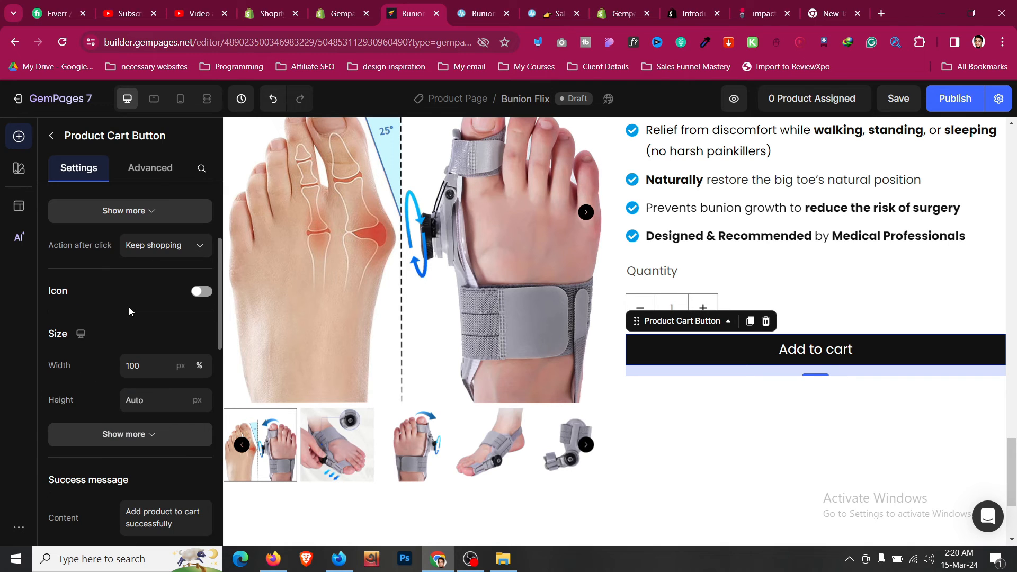
{"action": "scroll", "coordinate": [135, 305], "scroll_direction": "down", "scroll_amount": 1}
{"action": "scroll", "coordinate": [142, 300], "scroll_direction": "down", "scroll_amount": 8}
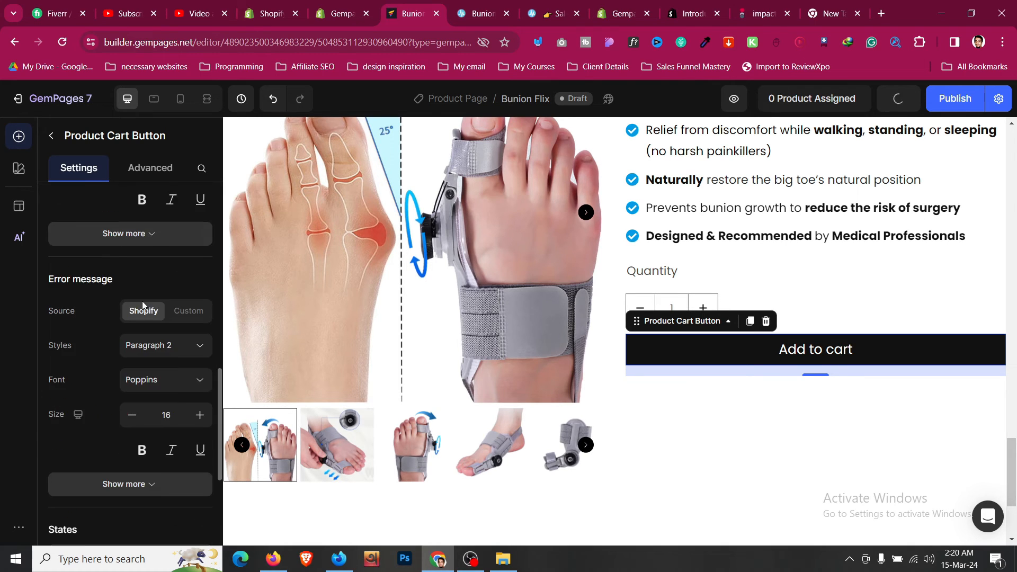
{"action": "scroll", "coordinate": [142, 301], "scroll_direction": "down", "scroll_amount": 4}
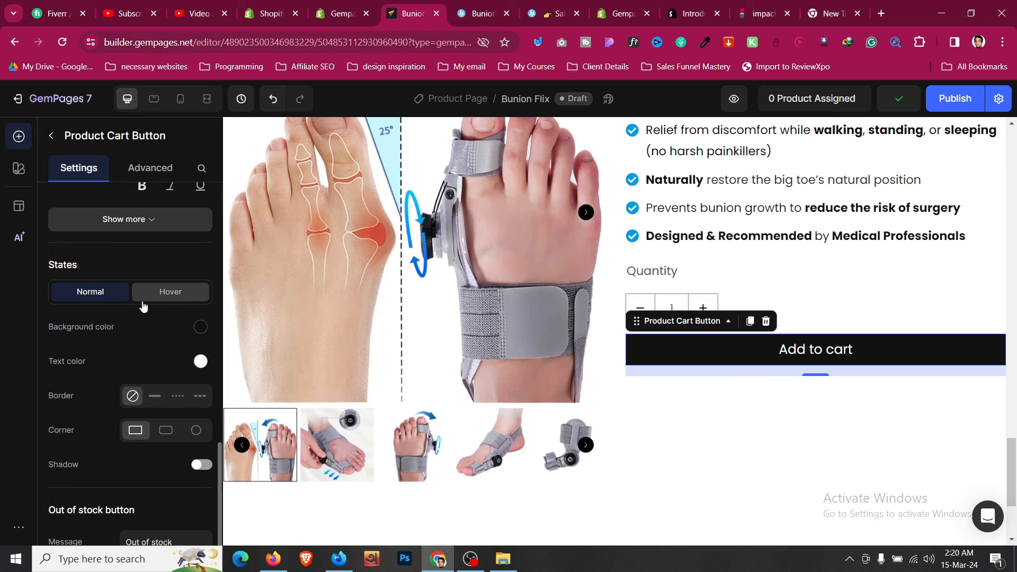
- Set the button's Normal and Hover background colour to bright blue 039BE5
{"action": "left_click", "coordinate": [195, 327]}
{"action": "left_click", "coordinate": [236, 306]}
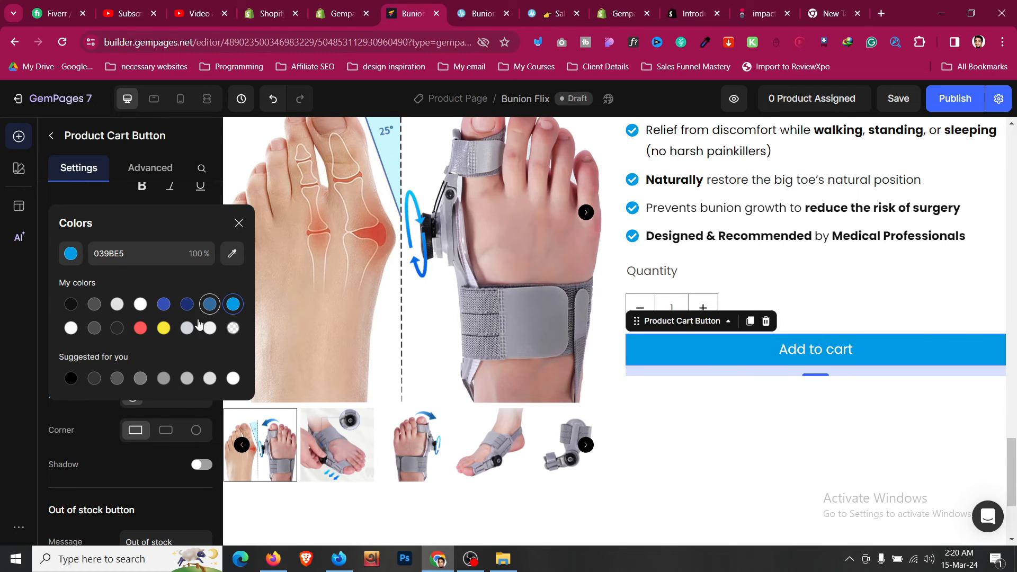
{"action": "left_click", "coordinate": [88, 422]}
{"action": "left_click", "coordinate": [170, 292]}
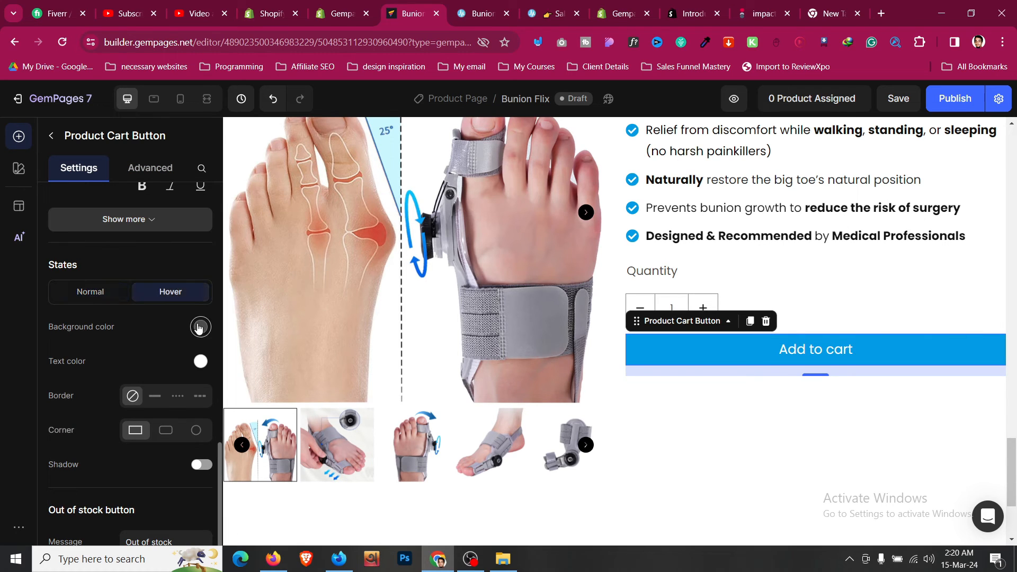
{"action": "left_click", "coordinate": [197, 326]}
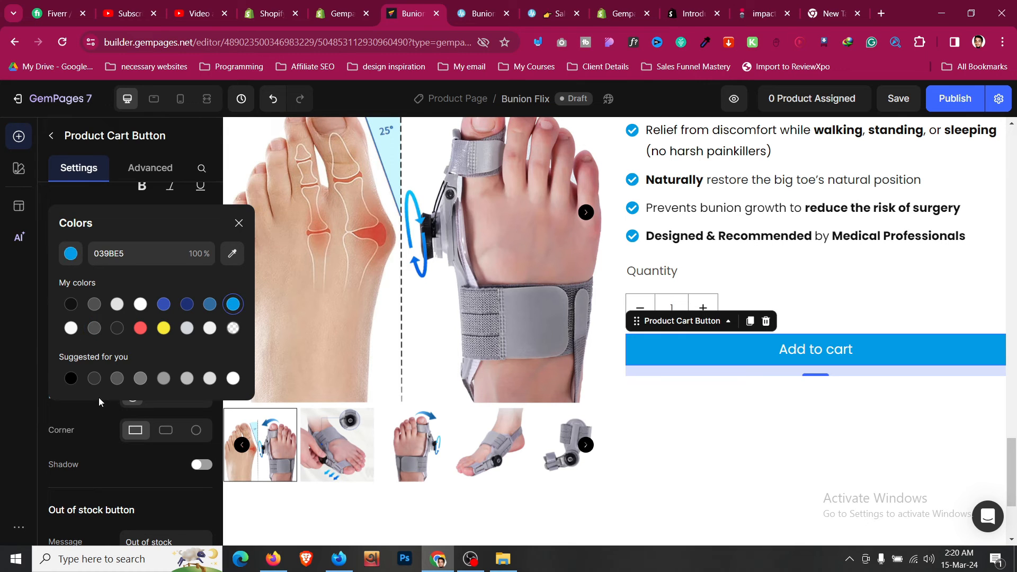
{"action": "left_click", "coordinate": [90, 421]}
- Try adding a cart icon to the button, then leave it off
{"action": "scroll", "coordinate": [90, 421], "scroll_direction": "down", "scroll_amount": 10}
{"action": "scroll", "coordinate": [91, 421], "scroll_direction": "up", "scroll_amount": 5}
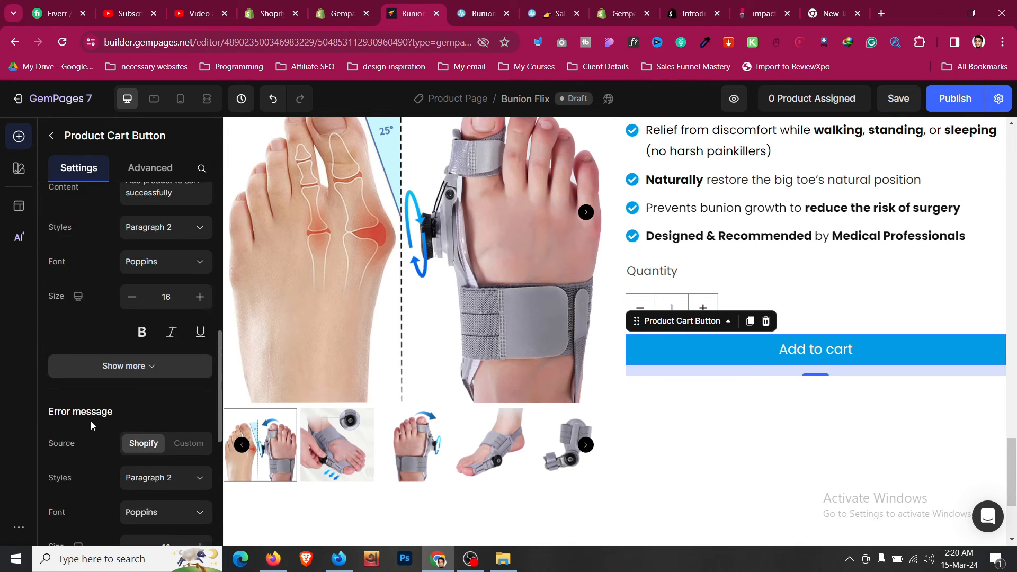
{"action": "scroll", "coordinate": [126, 394], "scroll_direction": "down", "scroll_amount": 8}
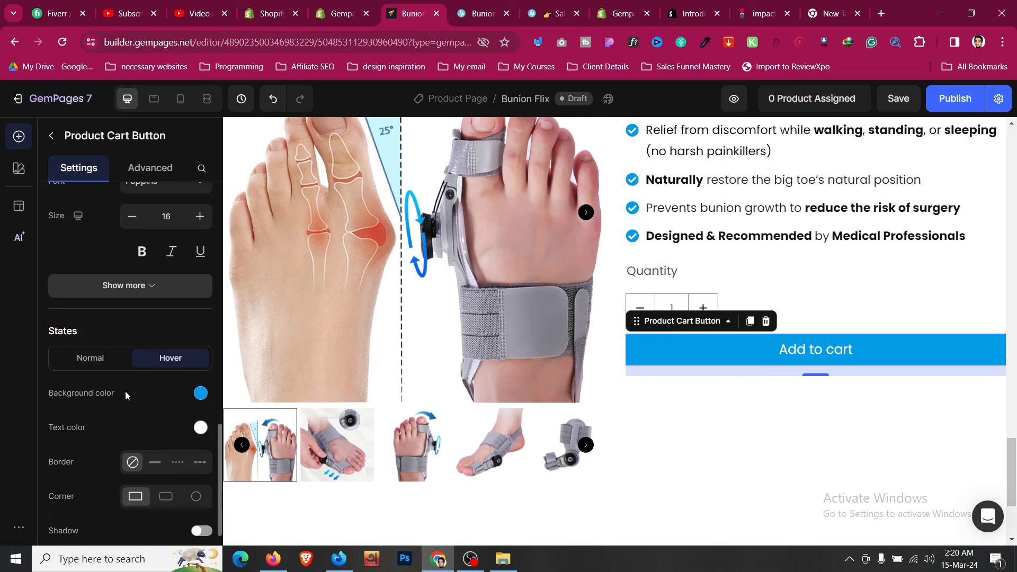
{"action": "scroll", "coordinate": [126, 394], "scroll_direction": "up", "scroll_amount": 8}
{"action": "scroll", "coordinate": [126, 396], "scroll_direction": "up", "scroll_amount": 1}
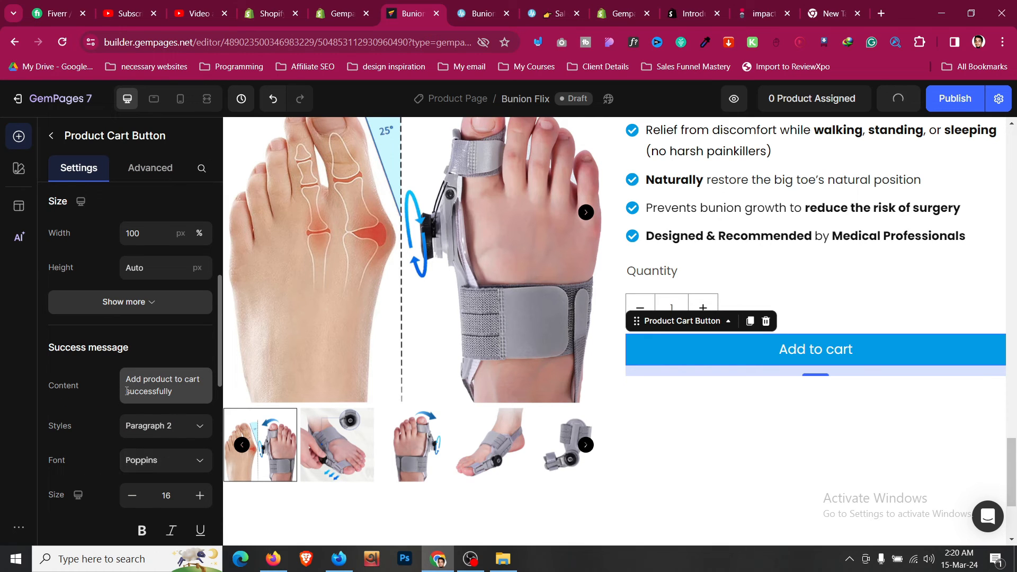
{"action": "scroll", "coordinate": [84, 398], "scroll_direction": "down", "scroll_amount": 5}
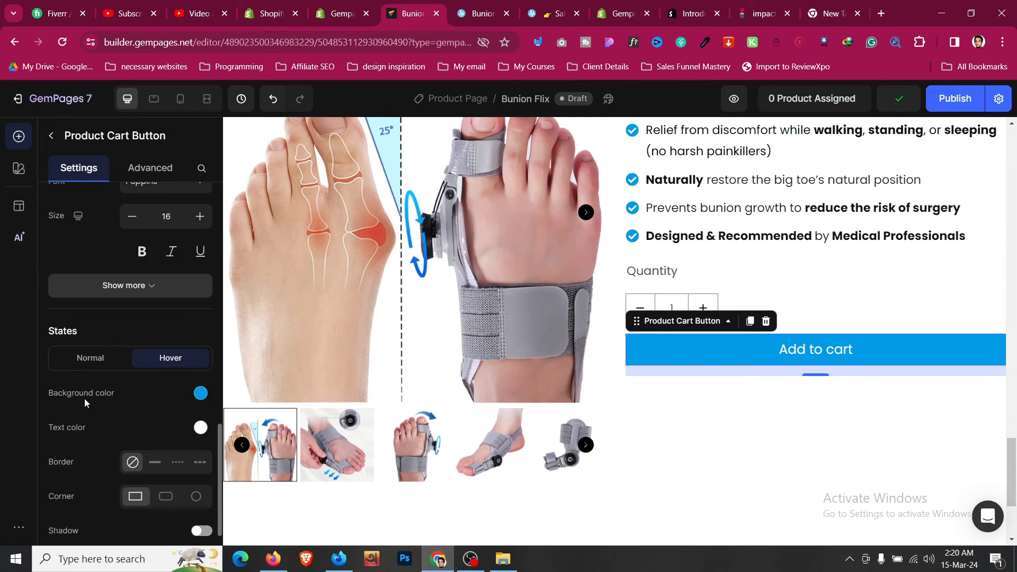
{"action": "scroll", "coordinate": [84, 398], "scroll_direction": "down", "scroll_amount": 3}
{"action": "scroll", "coordinate": [84, 398], "scroll_direction": "up", "scroll_amount": 2}
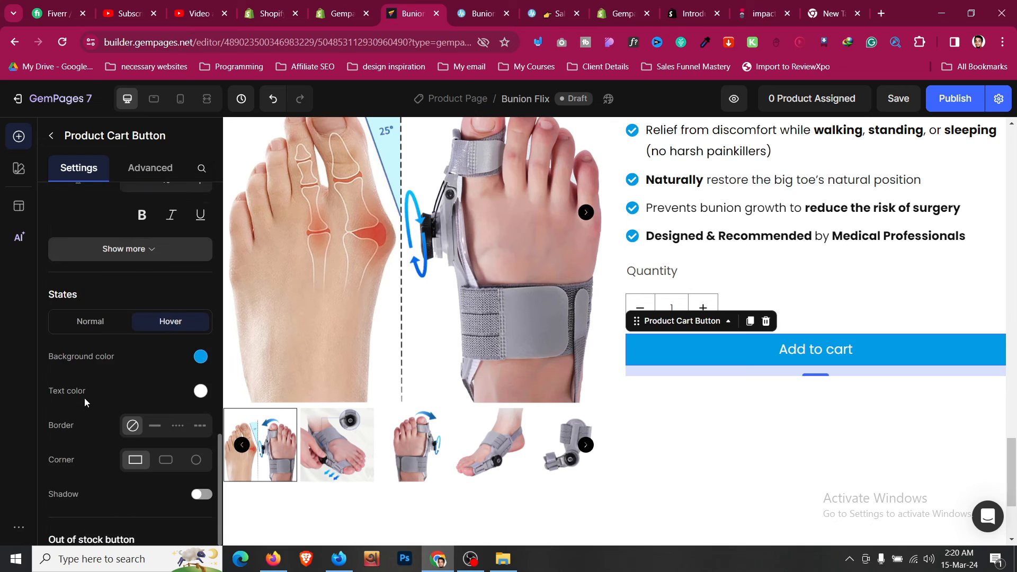
{"action": "scroll", "coordinate": [84, 398], "scroll_direction": "up", "scroll_amount": 6}
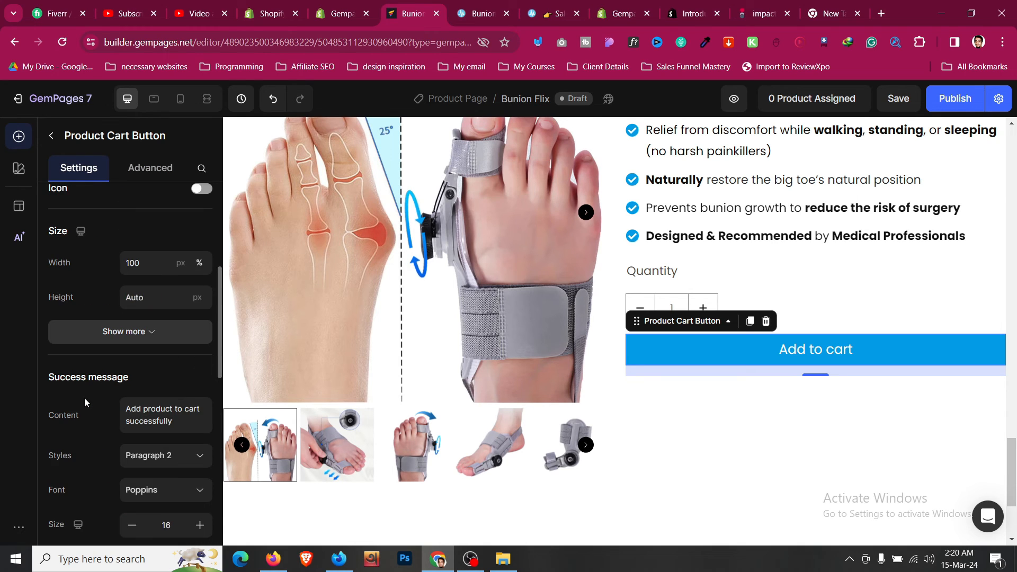
{"action": "scroll", "coordinate": [84, 398], "scroll_direction": "up", "scroll_amount": 1}
{"action": "left_click", "coordinate": [201, 255]}
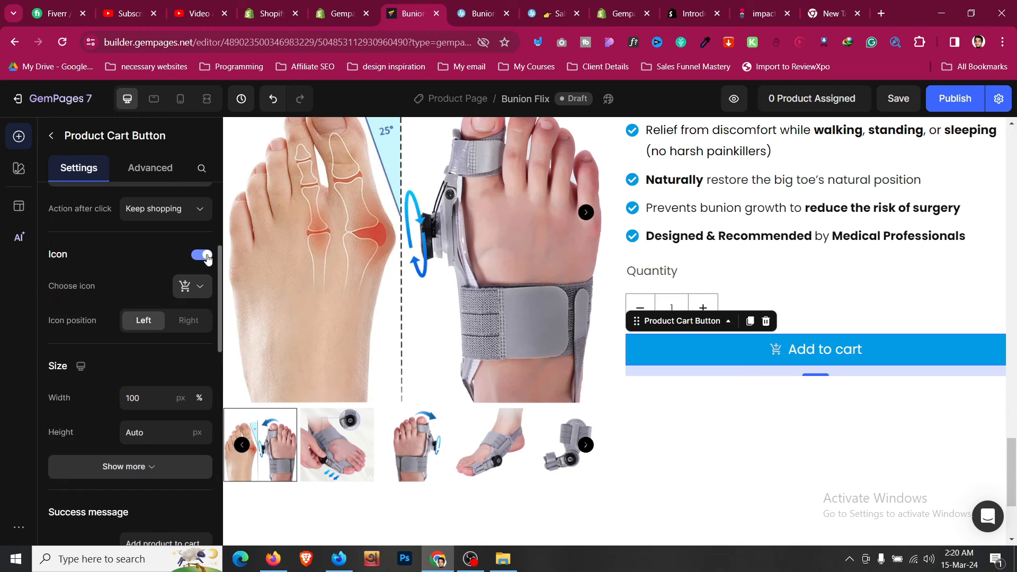
{"action": "left_click", "coordinate": [201, 255]}
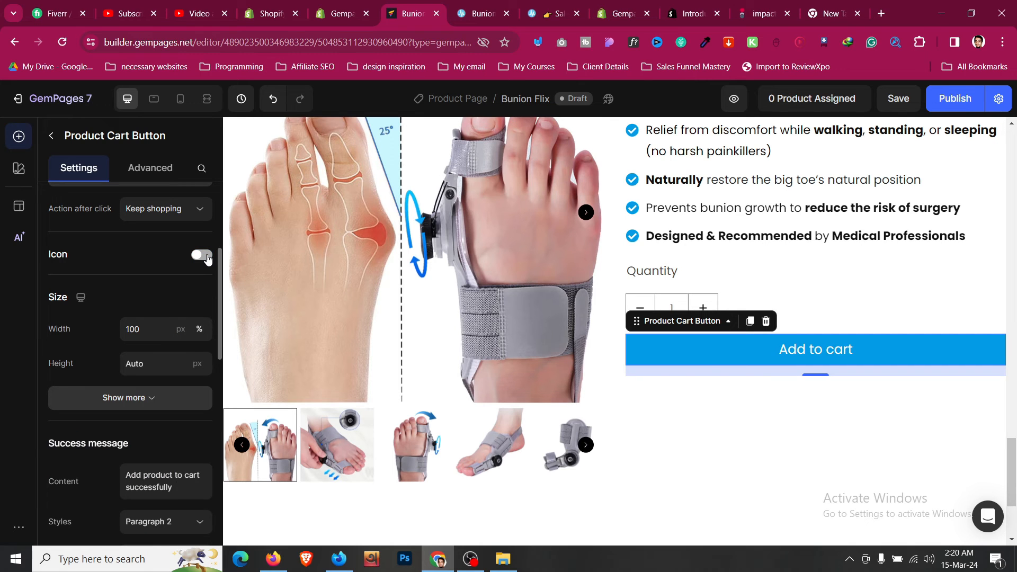
- Compare with the other product page, then make the label all-caps ADD TO CART
{"action": "left_click", "coordinate": [476, 4]}
{"action": "left_click", "coordinate": [425, 5]}
{"action": "scroll", "coordinate": [142, 297], "scroll_direction": "up", "scroll_amount": 2}
{"action": "left_click", "coordinate": [148, 309]}
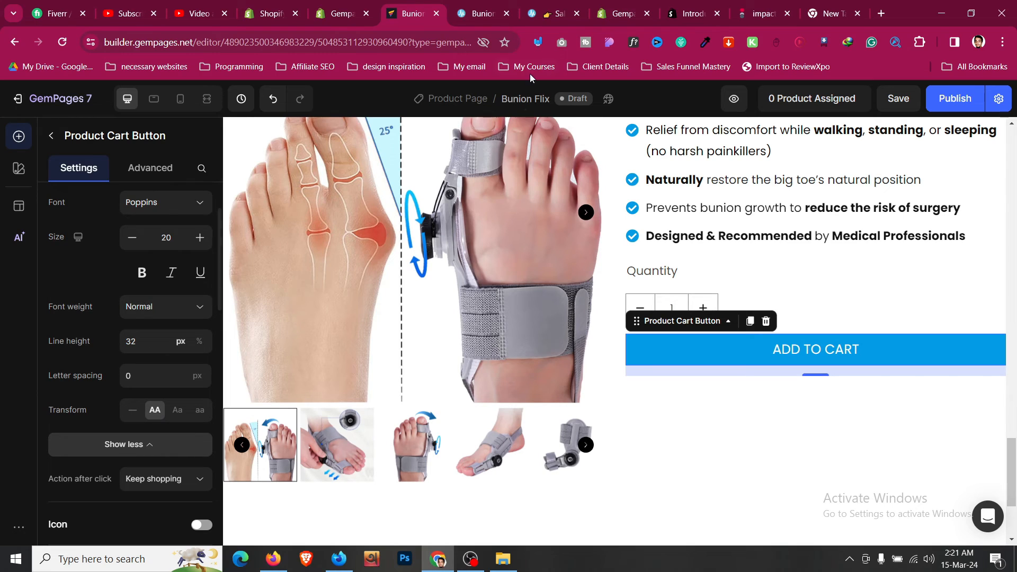
- Copy the 👉 emoji from the GET 50% OFF button into the ADD TO CART label
{"action": "scroll", "coordinate": [456, 318], "scroll_direction": "up", "scroll_amount": 15}
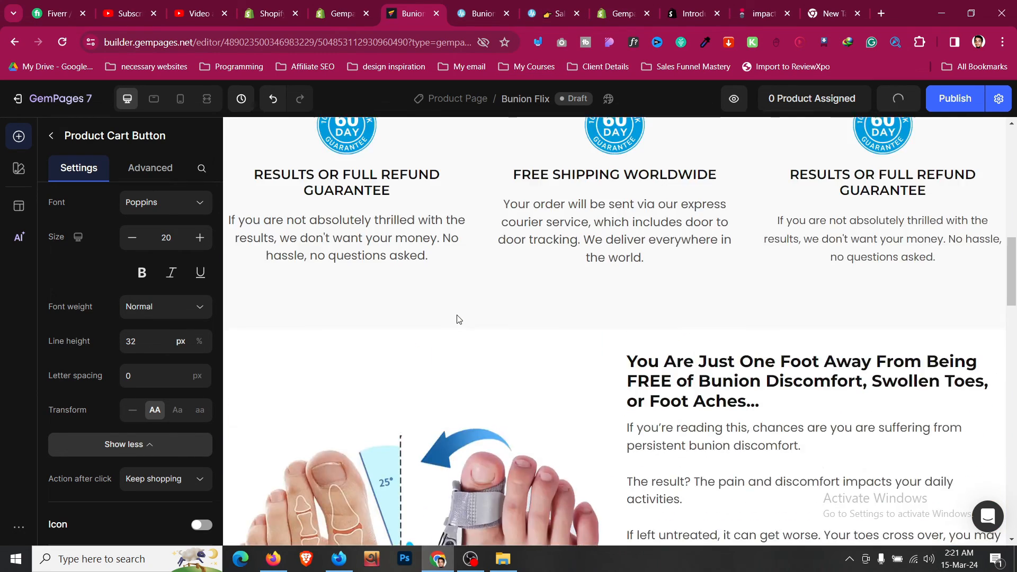
{"action": "scroll", "coordinate": [458, 320], "scroll_direction": "up", "scroll_amount": 7}
{"action": "scroll", "coordinate": [477, 349], "scroll_direction": "down", "scroll_amount": 2}
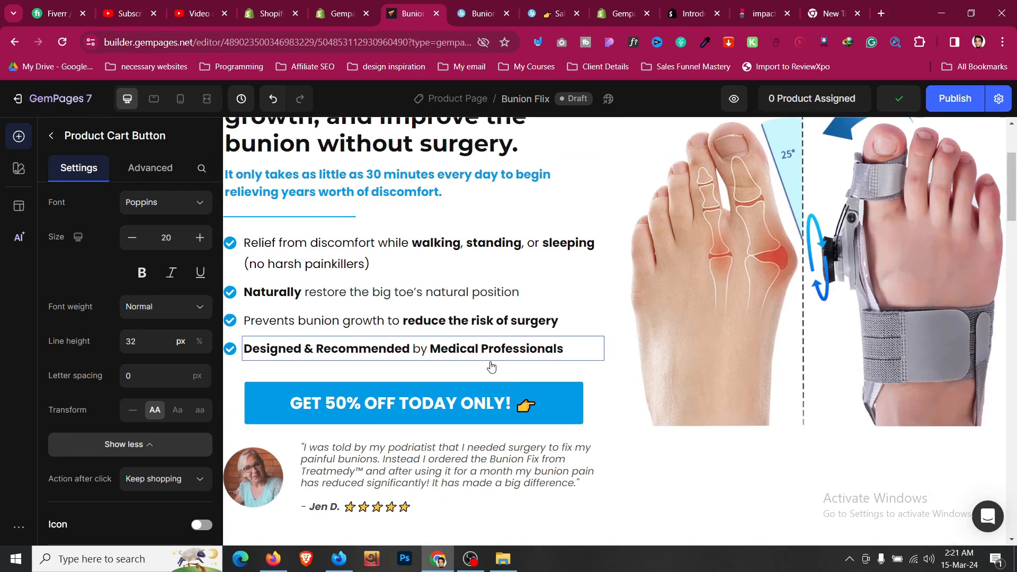
{"action": "left_click", "coordinate": [526, 405]}
{"action": "left_click", "coordinate": [526, 406]}
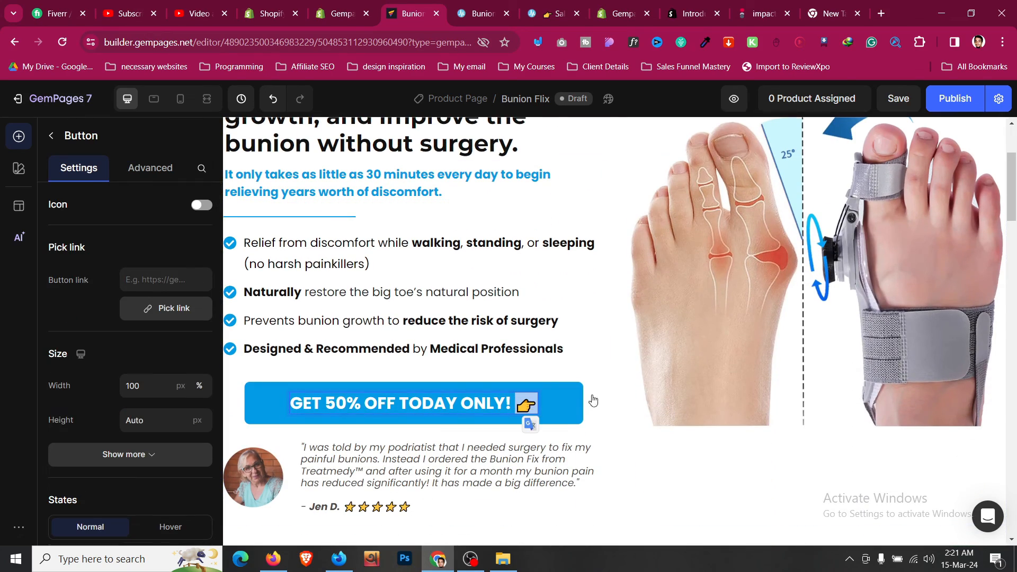
{"action": "scroll", "coordinate": [657, 393], "scroll_direction": "down", "scroll_amount": 15}
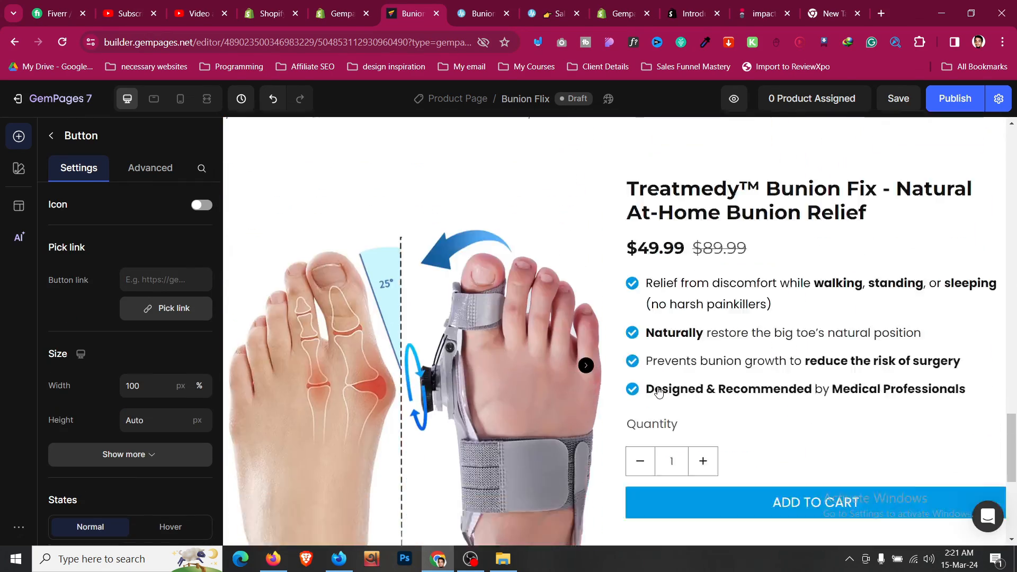
{"action": "scroll", "coordinate": [658, 392], "scroll_direction": "down", "scroll_amount": 2}
{"action": "left_click", "coordinate": [780, 421]}
{"action": "left_click", "coordinate": [776, 416]}
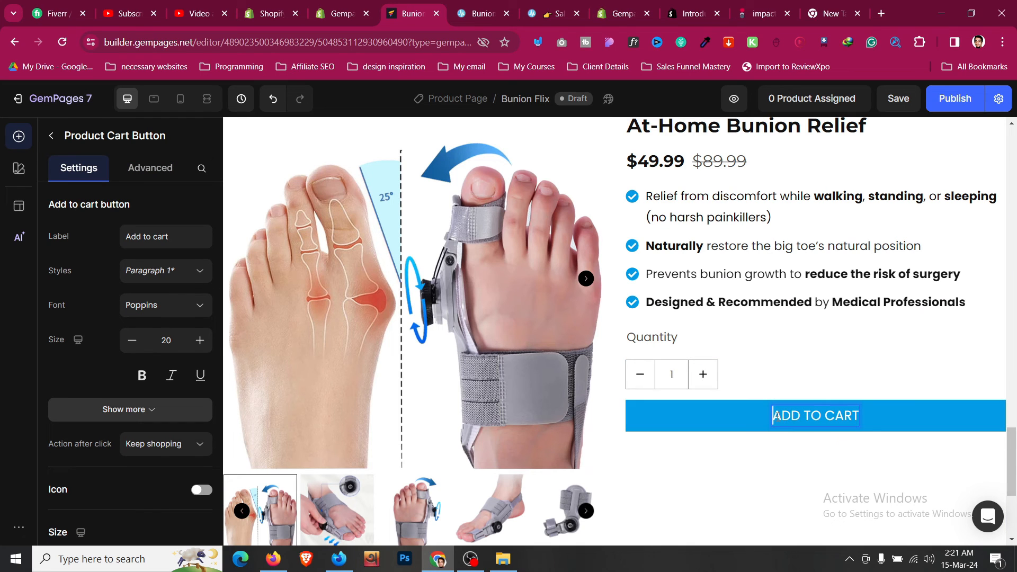
{"action": "left_click", "coordinate": [936, 430]}
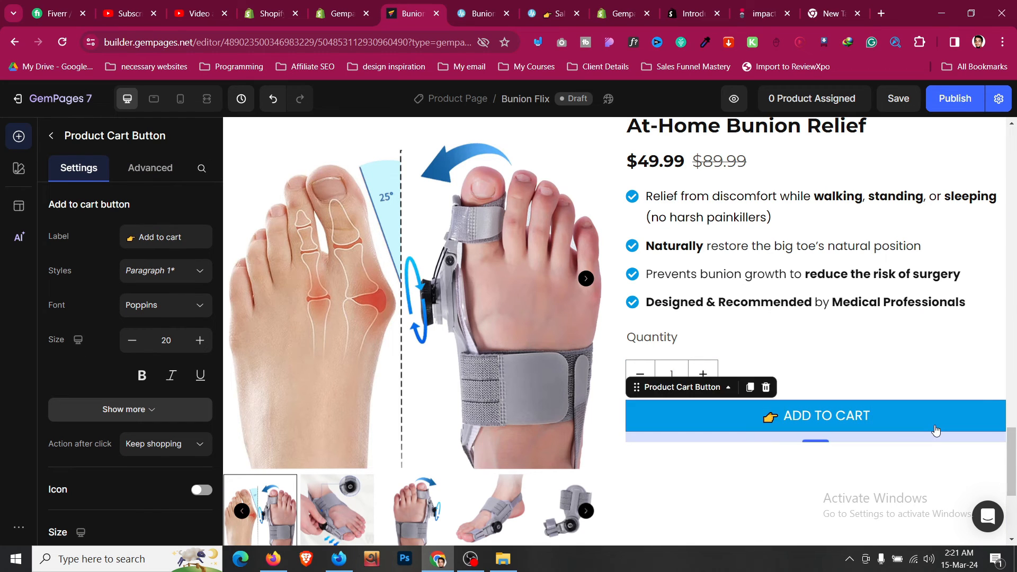
- Raise the button's top and bottom padding from 8 to 16px (L)
{"action": "scroll", "coordinate": [122, 290], "scroll_direction": "down", "scroll_amount": 5}
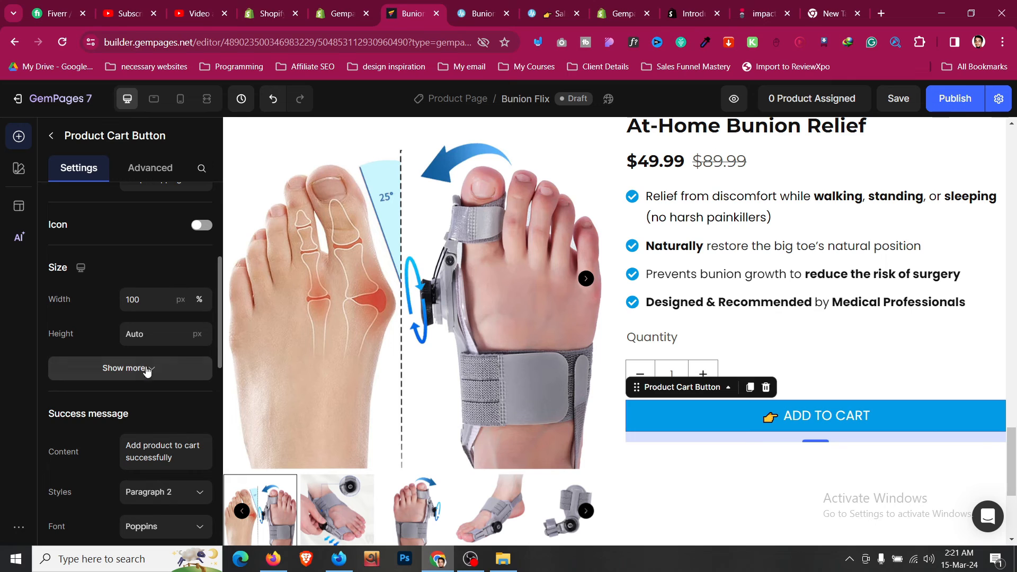
{"action": "left_click", "coordinate": [147, 377]}
{"action": "scroll", "coordinate": [148, 371], "scroll_direction": "down", "scroll_amount": 3}
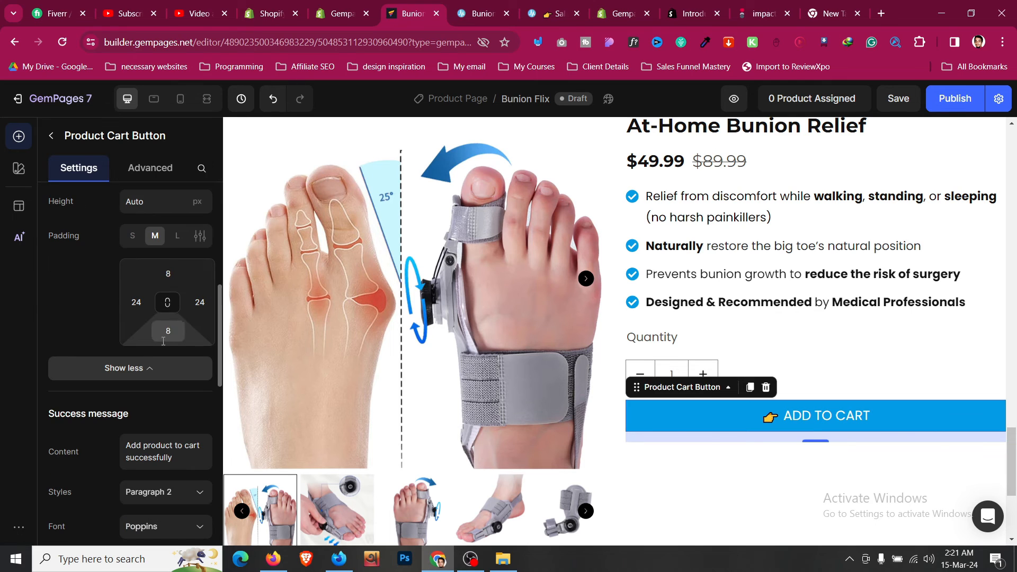
{"action": "left_click", "coordinate": [168, 278]}
{"action": "left_click", "coordinate": [200, 401]}
{"action": "left_click", "coordinate": [168, 331]}
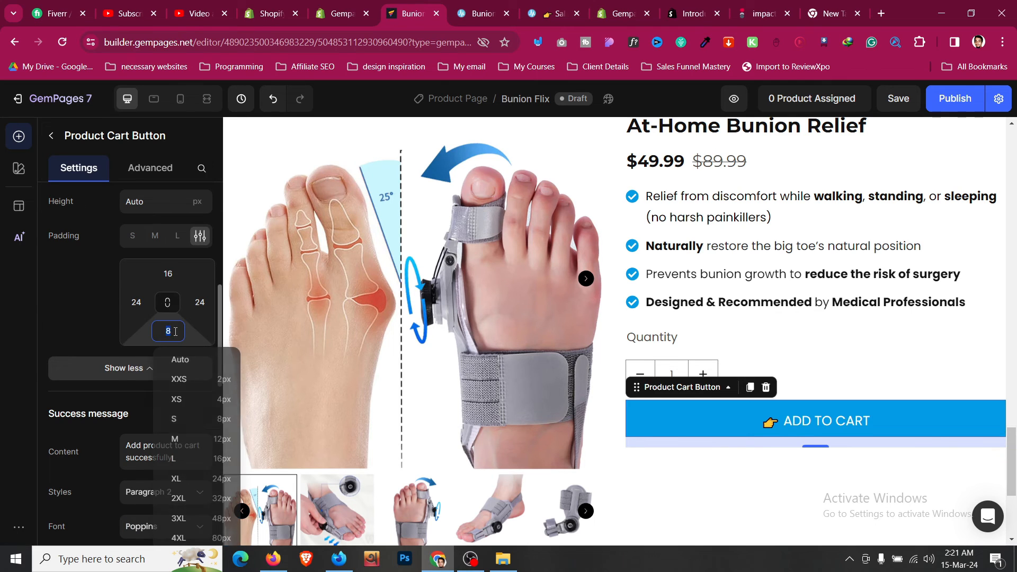
{"action": "left_click", "coordinate": [199, 458]}
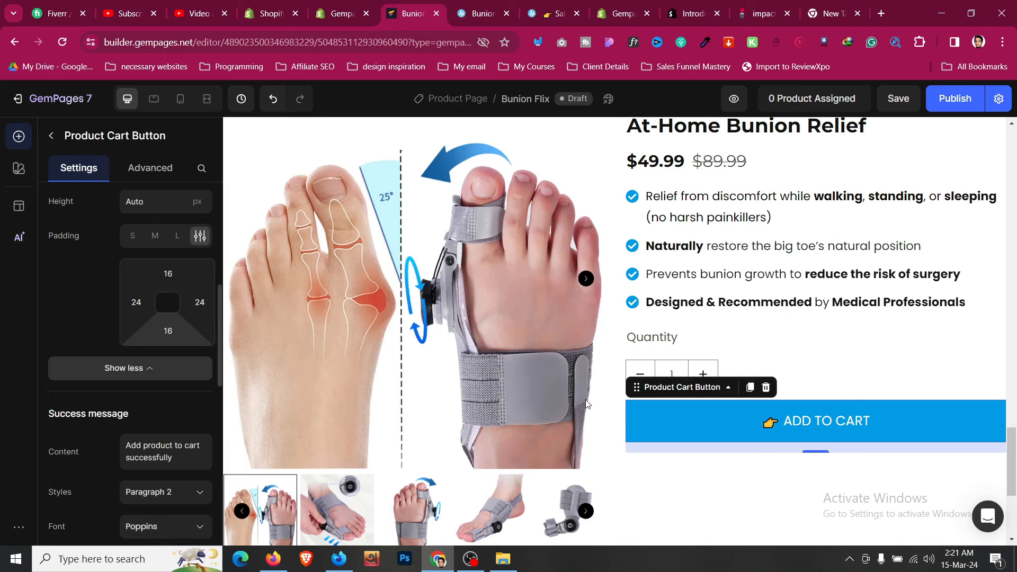
{"action": "left_click", "coordinate": [863, 386]}
{"action": "left_click", "coordinate": [853, 354]}
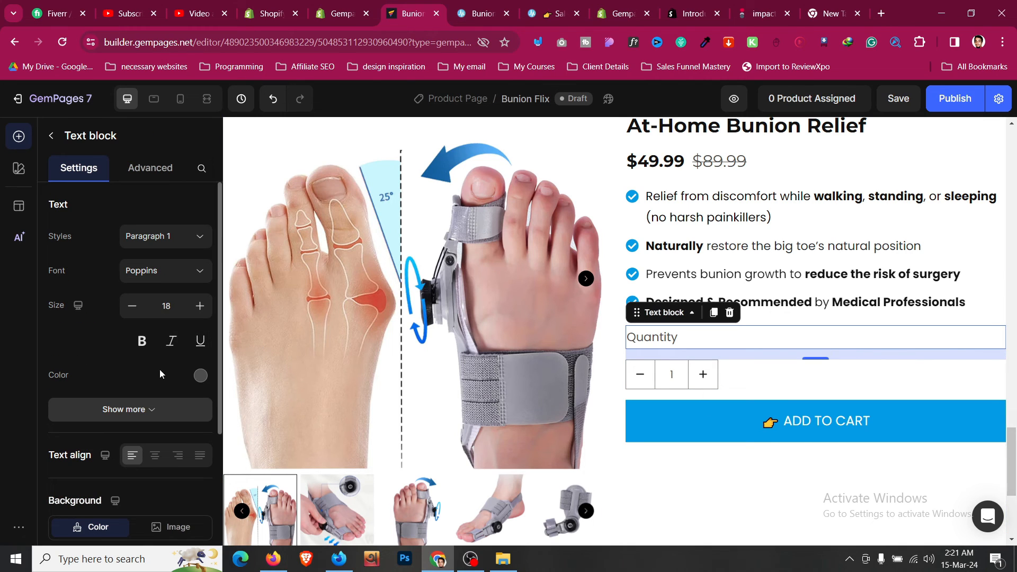
- Make the Quantity label text Semi Bold
{"action": "left_click", "coordinate": [200, 375]}
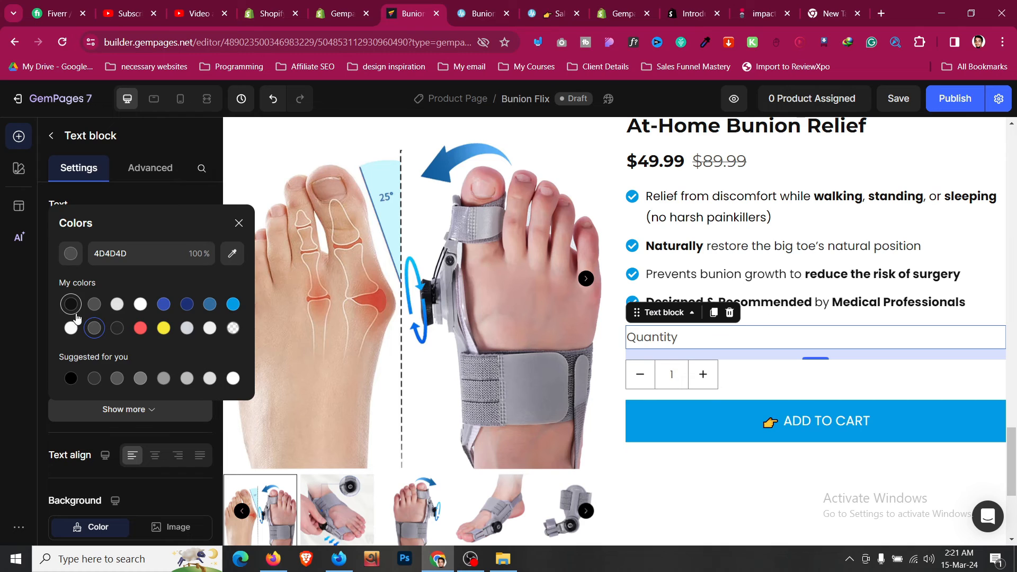
{"action": "left_click", "coordinate": [137, 419]}
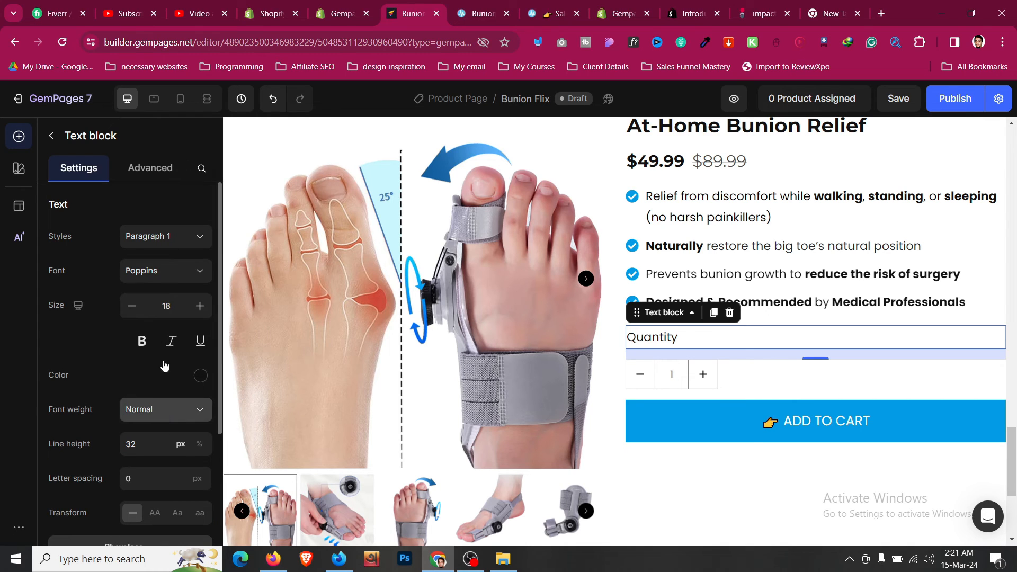
{"action": "left_click", "coordinate": [163, 409]}
{"action": "scroll", "coordinate": [163, 240], "scroll_direction": "up", "scroll_amount": 2}
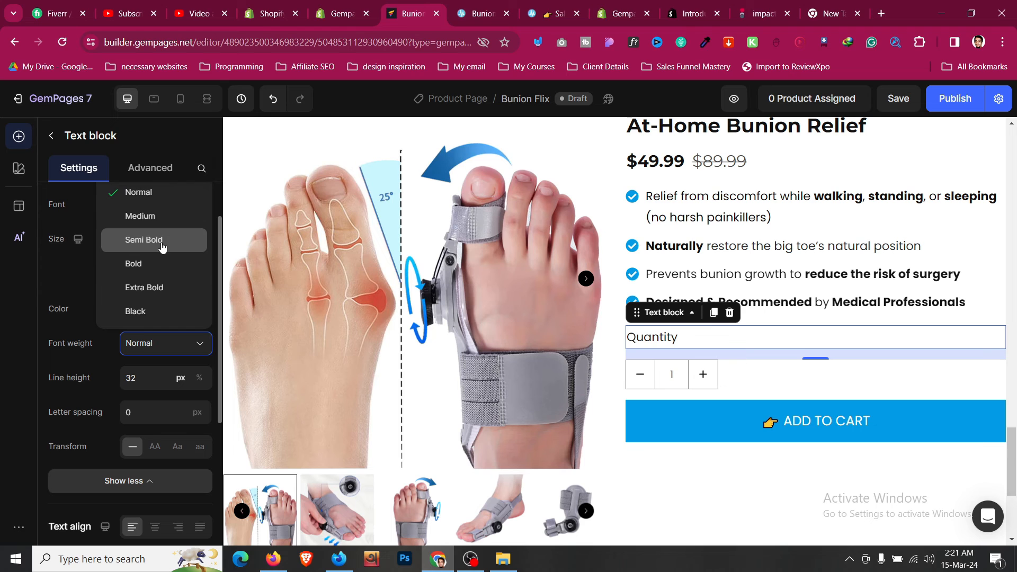
{"action": "left_click", "coordinate": [162, 246]}
- Check the live product page, then select the whole product section in the editor
{"action": "scroll", "coordinate": [727, 211], "scroll_direction": "up", "scroll_amount": 3}
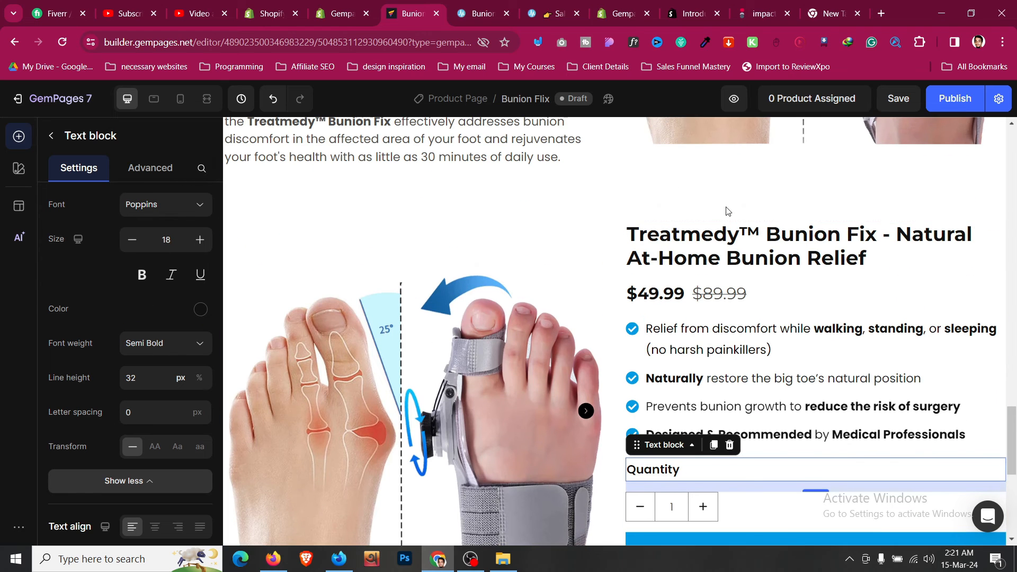
{"action": "left_click", "coordinate": [498, 7]}
{"action": "scroll", "coordinate": [609, 212], "scroll_direction": "down", "scroll_amount": 4}
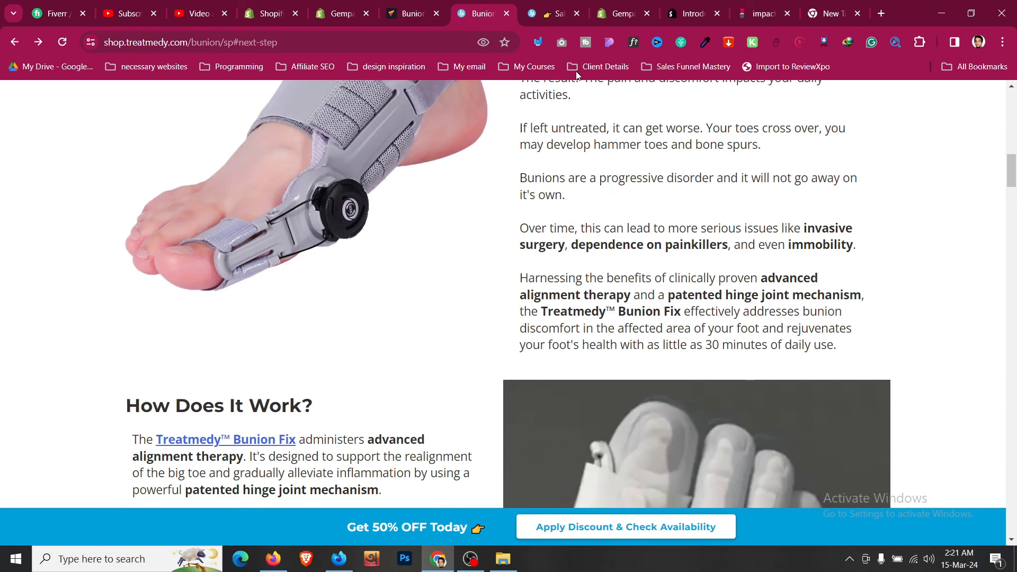
{"action": "left_click", "coordinate": [434, 4]}
{"action": "scroll", "coordinate": [572, 293], "scroll_direction": "down", "scroll_amount": 5}
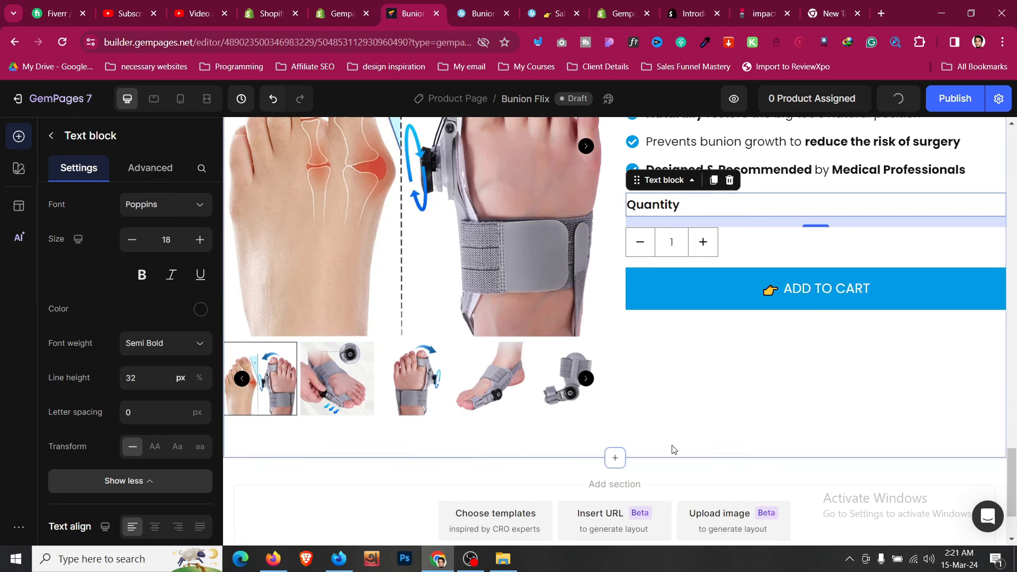
{"action": "left_click", "coordinate": [679, 399]}
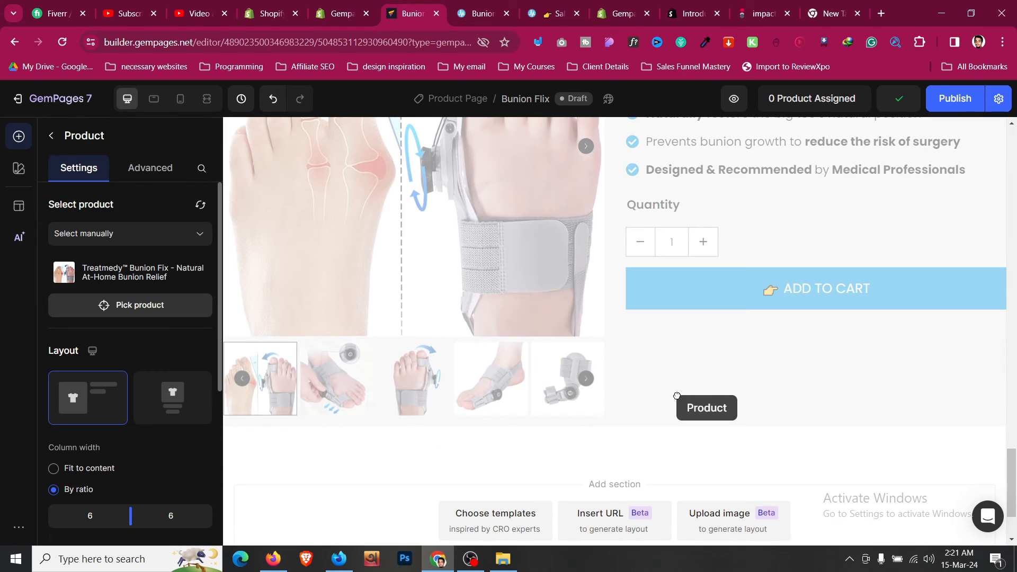
- Reposition the product section and delete the empty Section 5 row above it
{"action": "left_click_drag", "start_coordinate": [677, 395], "coordinate": [688, 329]}
{"action": "scroll", "coordinate": [686, 351], "scroll_direction": "up", "scroll_amount": 8}
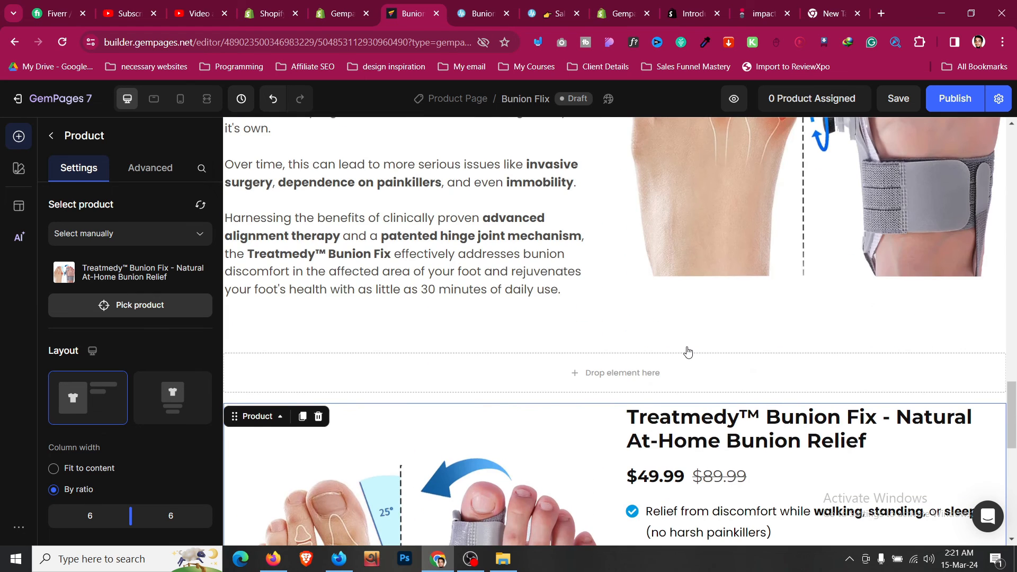
{"action": "scroll", "coordinate": [687, 352], "scroll_direction": "down", "scroll_amount": 7}
{"action": "scroll", "coordinate": [513, 286], "scroll_direction": "up", "scroll_amount": 6}
{"action": "left_click", "coordinate": [495, 286]}
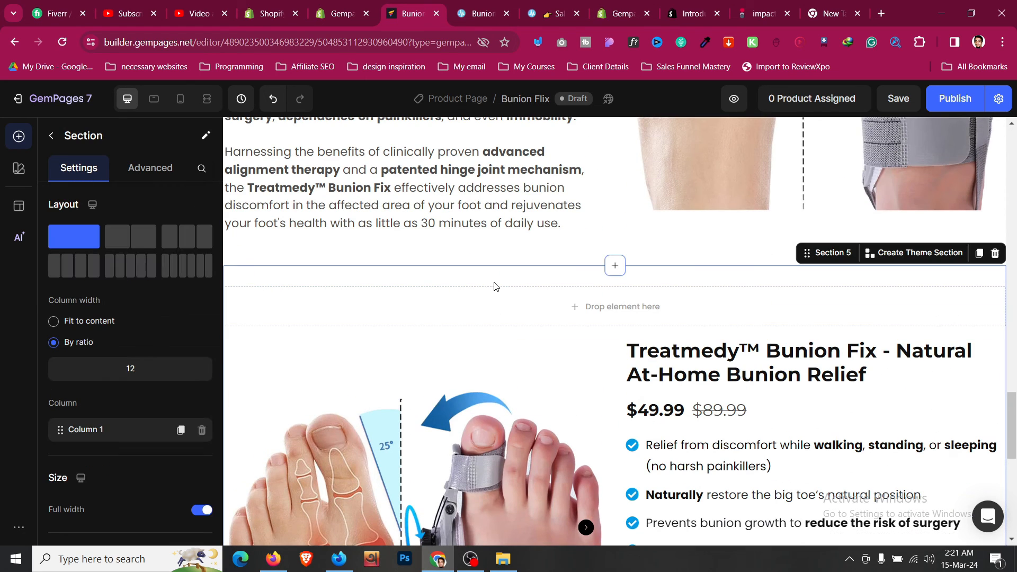
{"action": "left_click", "coordinate": [500, 297]}
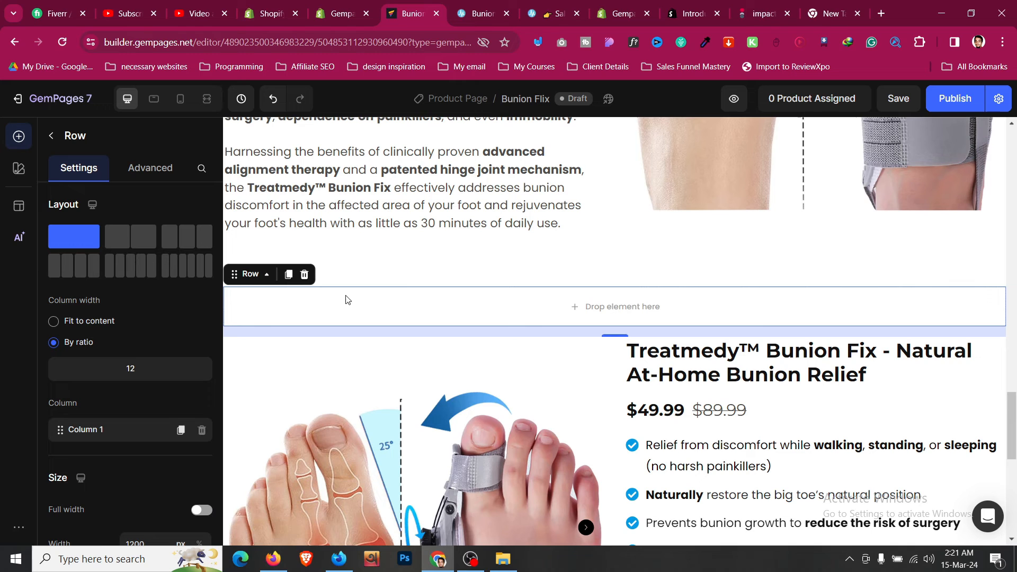
{"action": "left_click", "coordinate": [305, 274]}
{"action": "scroll", "coordinate": [761, 362], "scroll_direction": "down", "scroll_amount": 6}
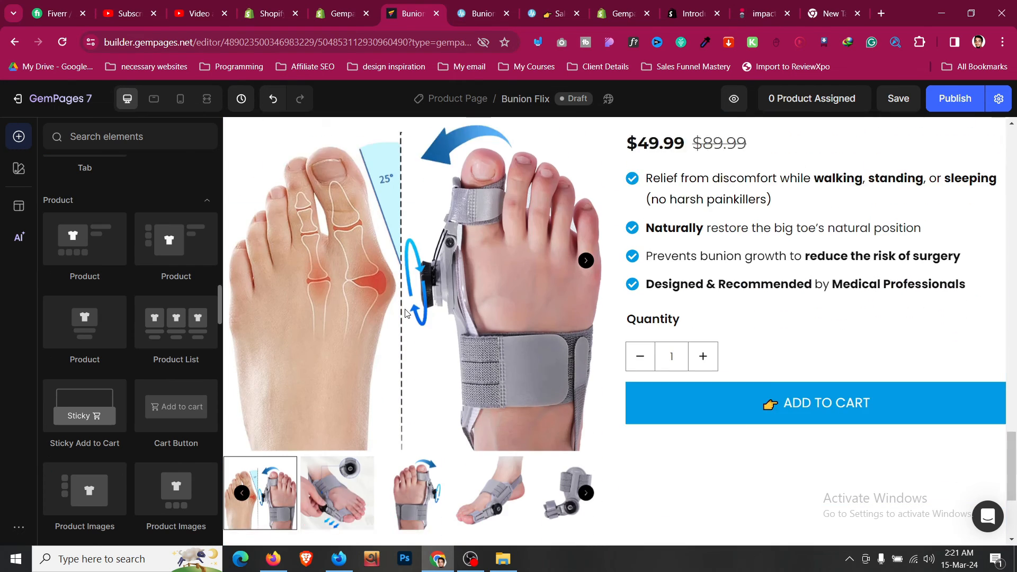
{"action": "left_click", "coordinate": [551, 14]}
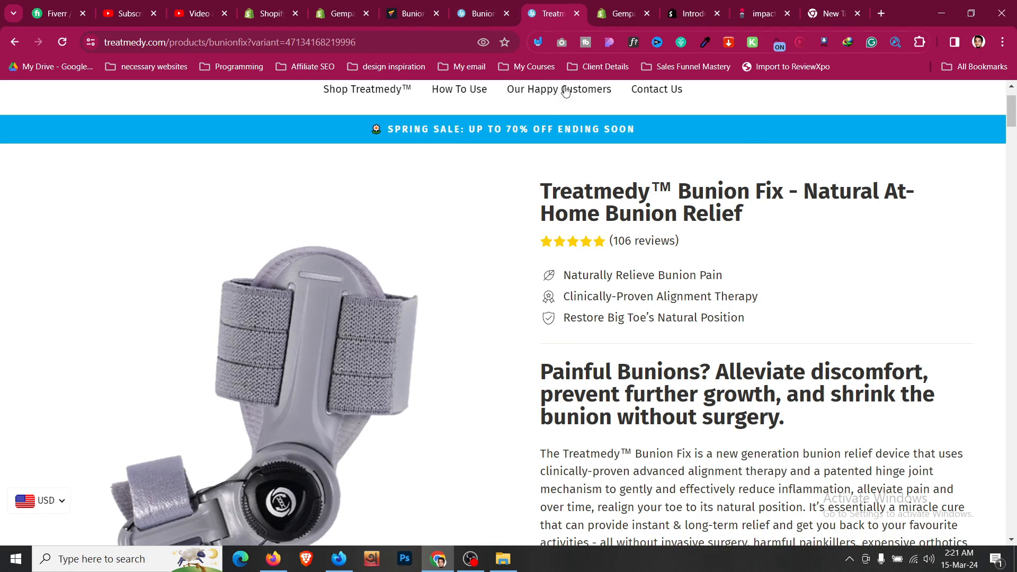
- Expand and collapse Our Risk-Free Guarantee on the Treatmedy product page
{"action": "scroll", "coordinate": [582, 192], "scroll_direction": "down", "scroll_amount": 15}
{"action": "scroll", "coordinate": [582, 192], "scroll_direction": "down", "scroll_amount": 8}
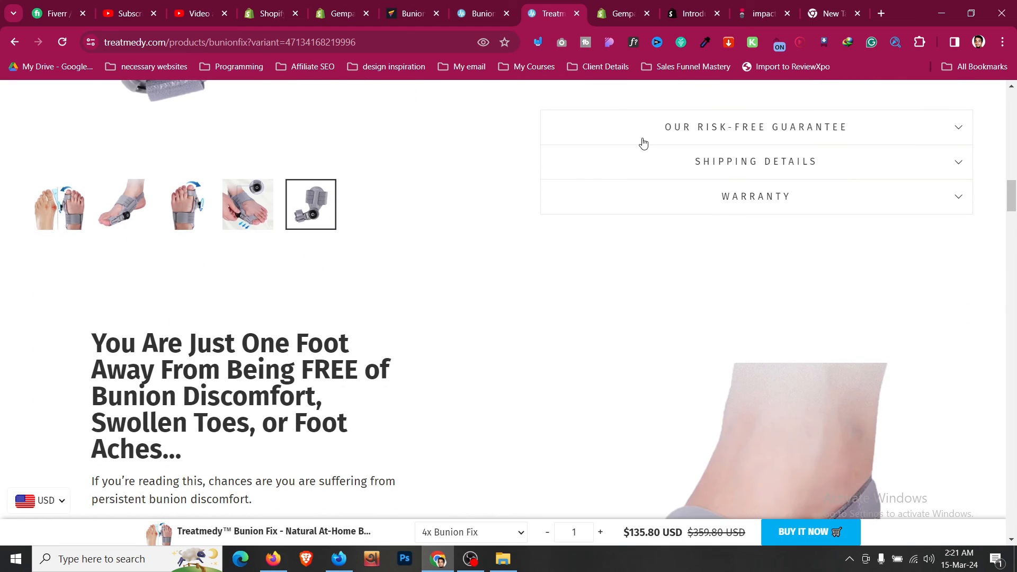
{"action": "left_click", "coordinate": [643, 140]}
{"action": "left_click", "coordinate": [643, 134]}
{"action": "scroll", "coordinate": [644, 135], "scroll_direction": "up", "scroll_amount": 3}
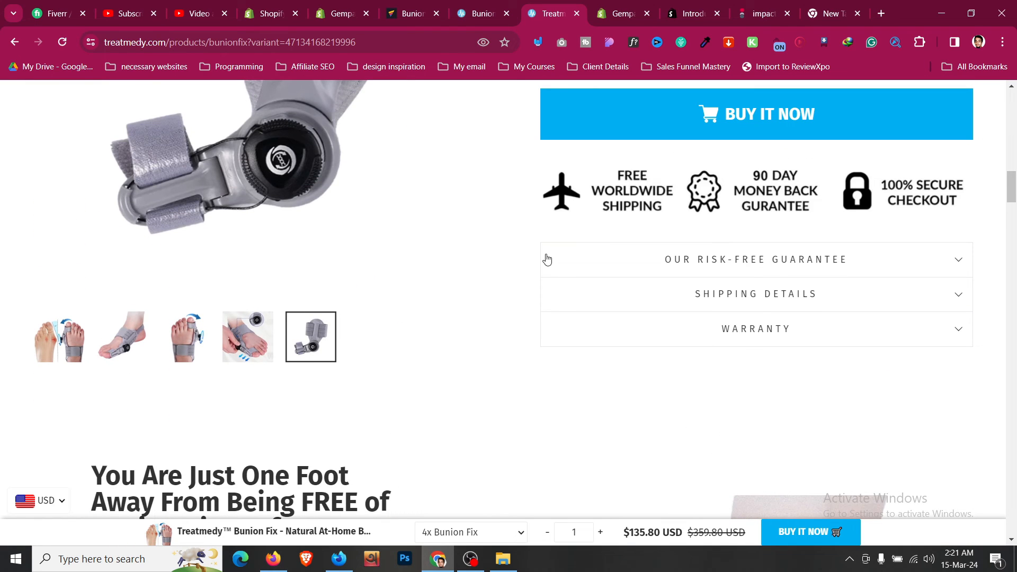
{"action": "left_click", "coordinate": [692, 273]}
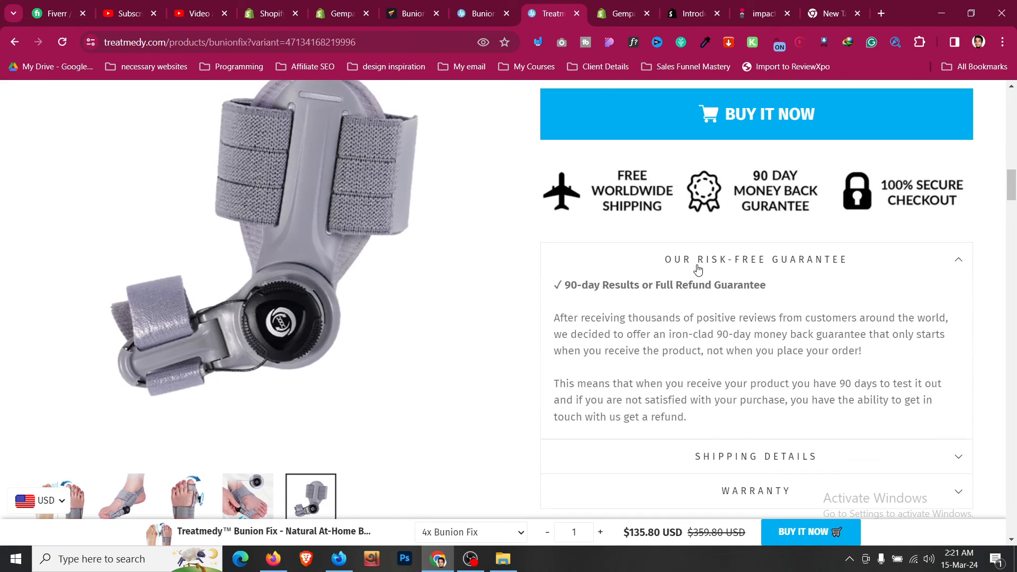
{"action": "left_click", "coordinate": [695, 269]}
- Review the How To Use steps on the shop page, then select the editor's product section
{"action": "key", "text": "ctrl+shift+Tab"}
{"action": "scroll", "coordinate": [560, 153], "scroll_direction": "down", "scroll_amount": 1}
{"action": "scroll", "coordinate": [572, 243], "scroll_direction": "up", "scroll_amount": 7}
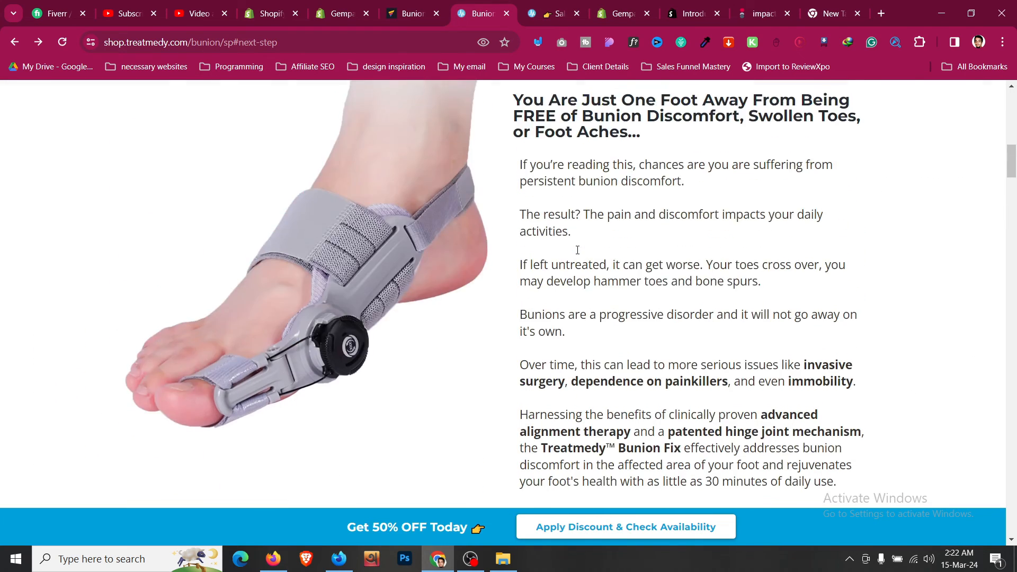
{"action": "scroll", "coordinate": [439, 245], "scroll_direction": "down", "scroll_amount": 6}
{"action": "scroll", "coordinate": [439, 246], "scroll_direction": "down", "scroll_amount": 9}
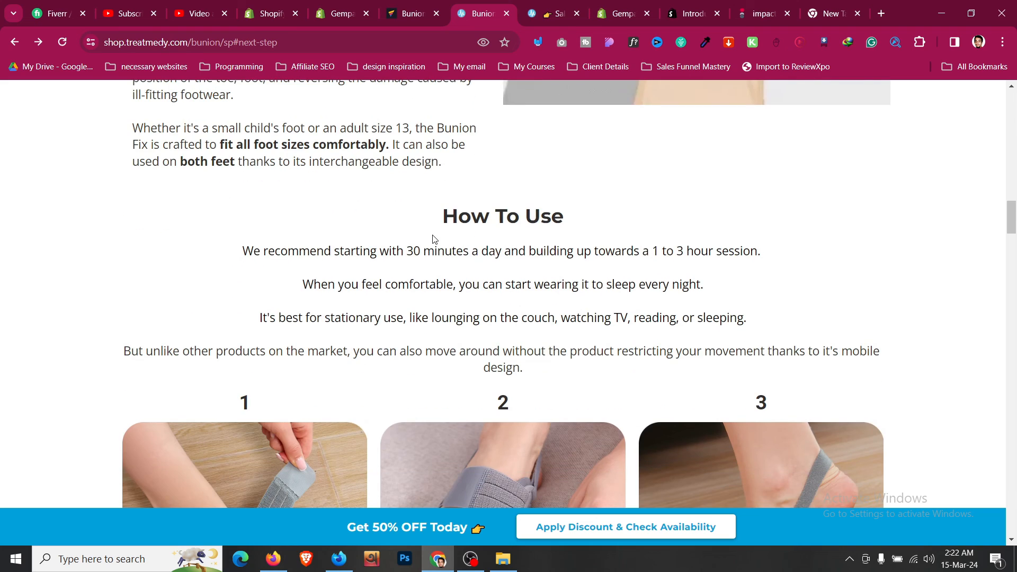
{"action": "left_click", "coordinate": [436, 5]}
{"action": "left_click", "coordinate": [663, 359]}
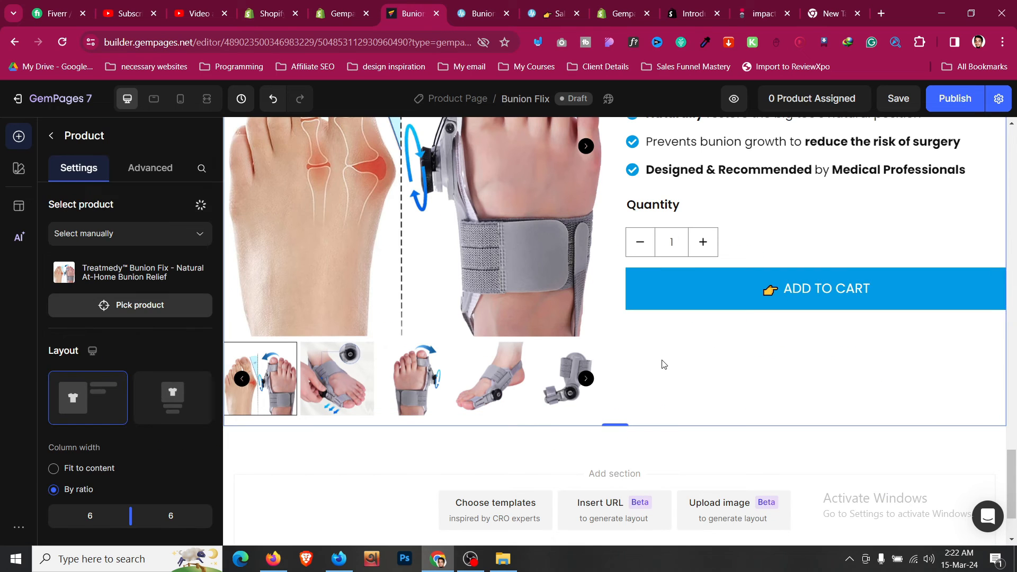
- Set the Product Cart Button's Action after click to Go to checkout
{"action": "scroll", "coordinate": [662, 364], "scroll_direction": "up", "scroll_amount": 4}
{"action": "scroll", "coordinate": [663, 363], "scroll_direction": "up", "scroll_amount": 3}
{"action": "scroll", "coordinate": [665, 364], "scroll_direction": "down", "scroll_amount": 6}
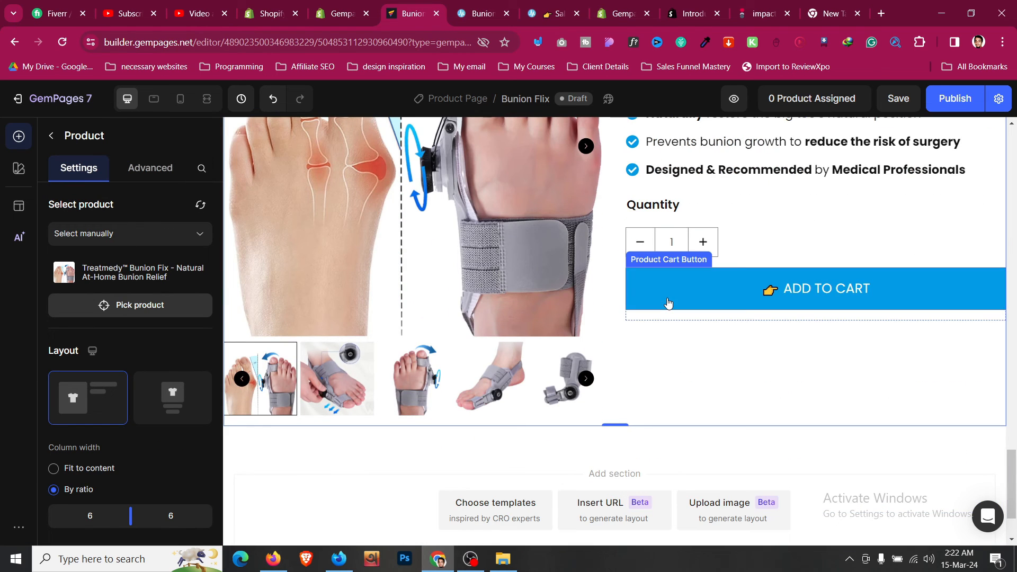
{"action": "scroll", "coordinate": [150, 317], "scroll_direction": "down", "scroll_amount": 10}
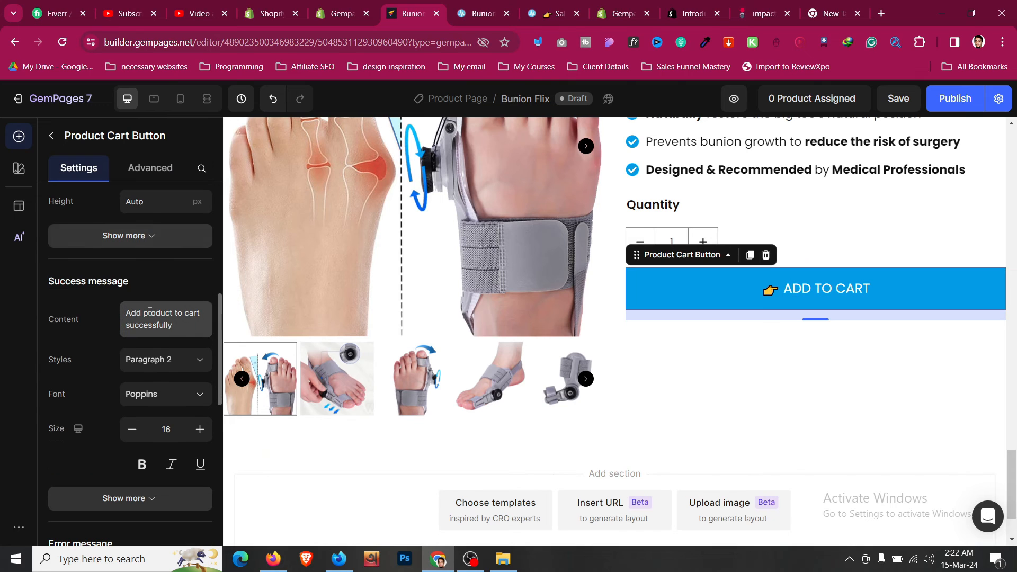
{"action": "scroll", "coordinate": [105, 321], "scroll_direction": "down", "scroll_amount": 8}
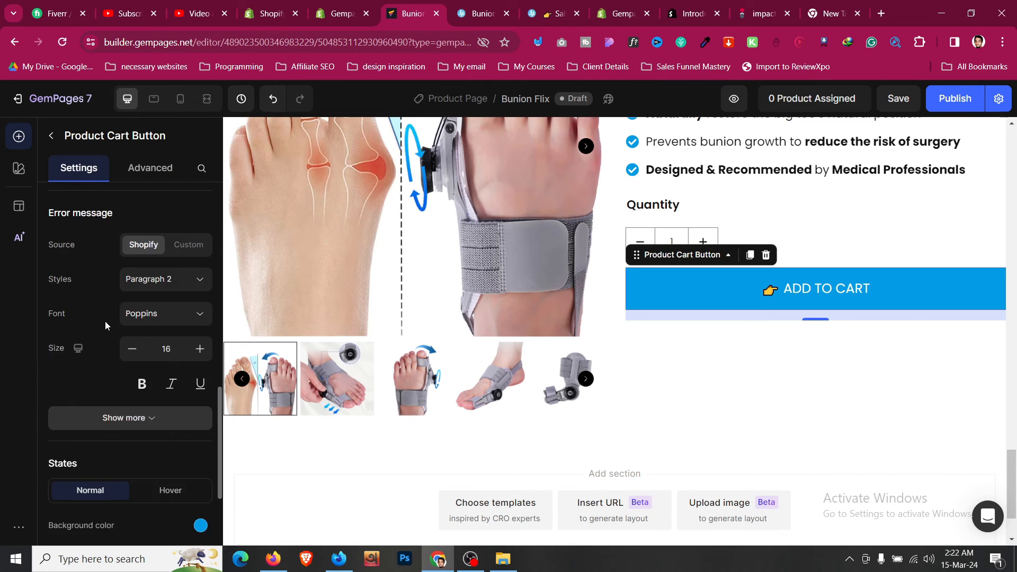
{"action": "scroll", "coordinate": [104, 321], "scroll_direction": "down", "scroll_amount": 1}
{"action": "scroll", "coordinate": [105, 321], "scroll_direction": "up", "scroll_amount": 10}
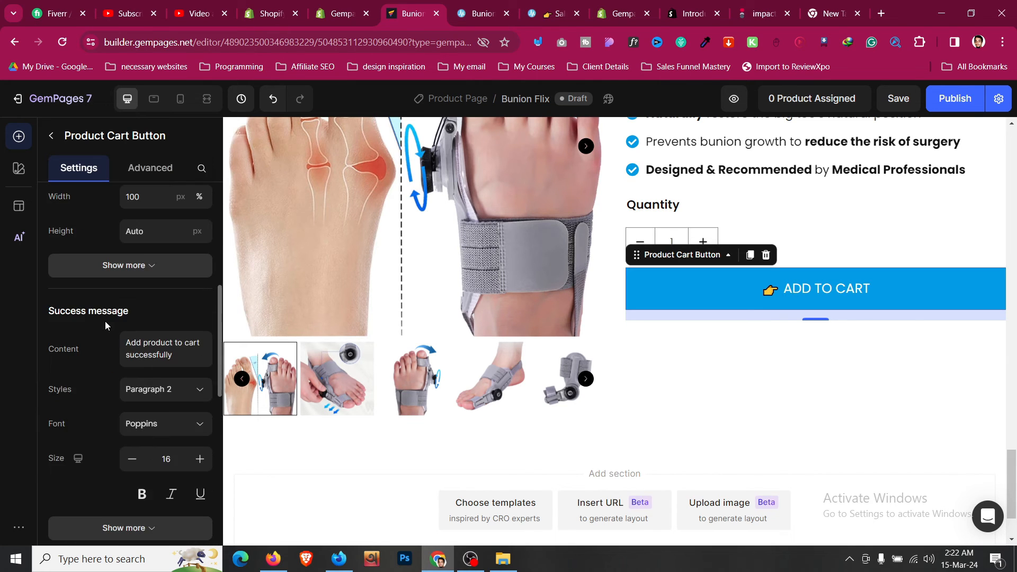
{"action": "scroll", "coordinate": [105, 321], "scroll_direction": "up", "scroll_amount": 1}
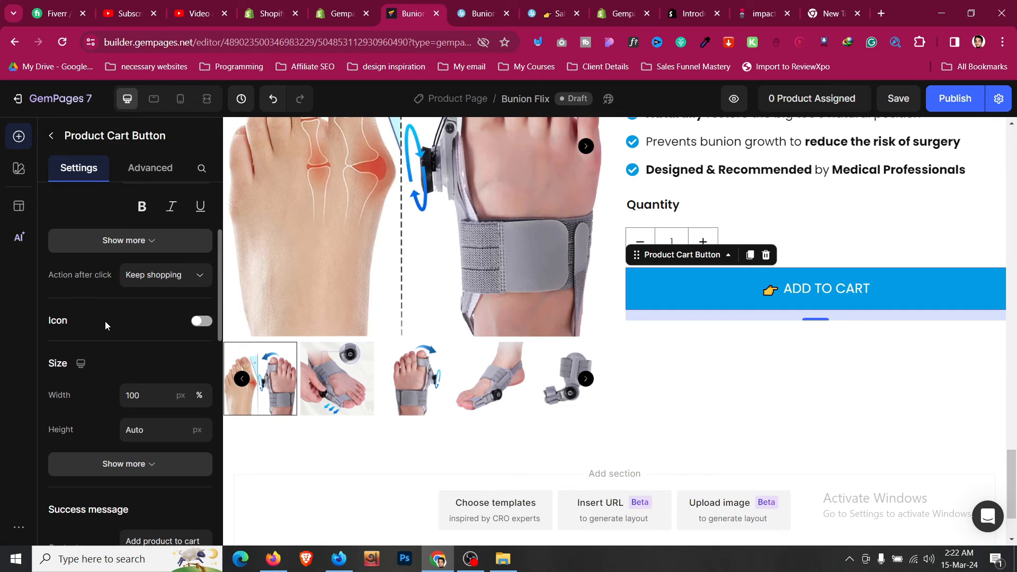
{"action": "left_click", "coordinate": [134, 281]}
{"action": "left_click", "coordinate": [146, 331]}
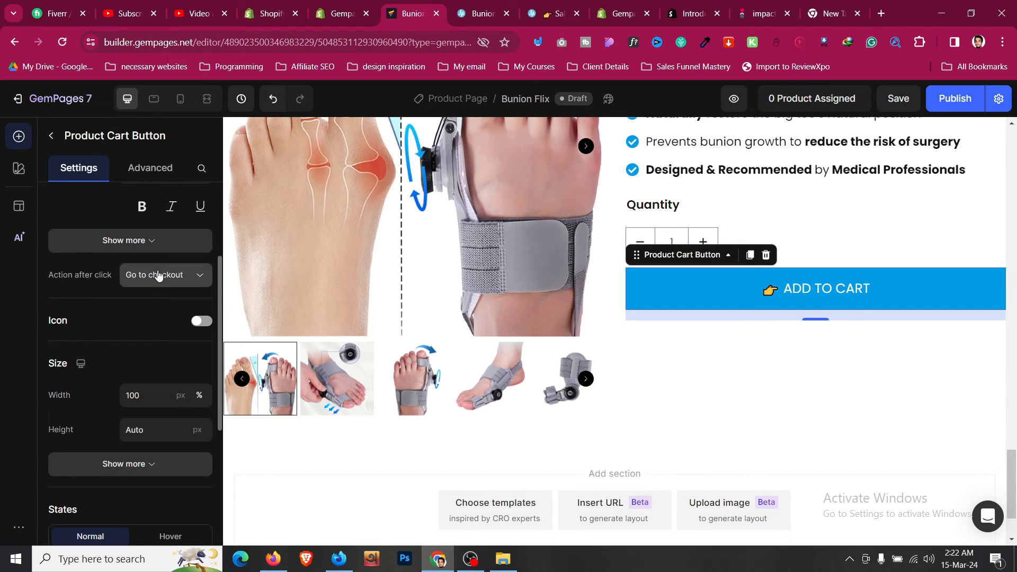
- Try the Open cart and Keep shopping actions, then settle back on Go to checkout
{"action": "left_click", "coordinate": [159, 275]}
{"action": "left_click", "coordinate": [147, 354]}
{"action": "left_click", "coordinate": [162, 279]}
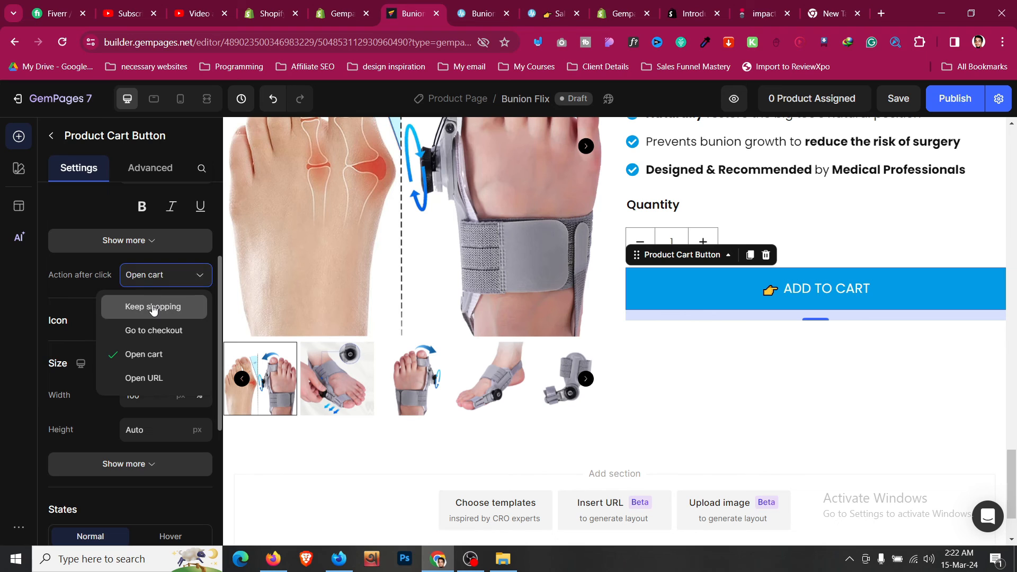
{"action": "left_click", "coordinate": [154, 306]}
{"action": "left_click", "coordinate": [161, 286]}
{"action": "left_click", "coordinate": [155, 328]}
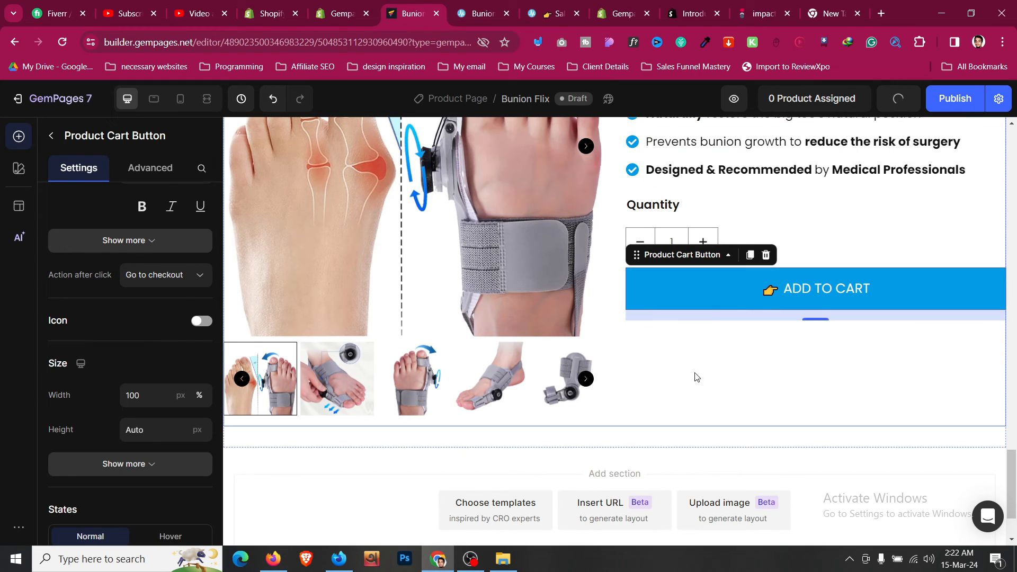
{"action": "left_click", "coordinate": [490, 13]}
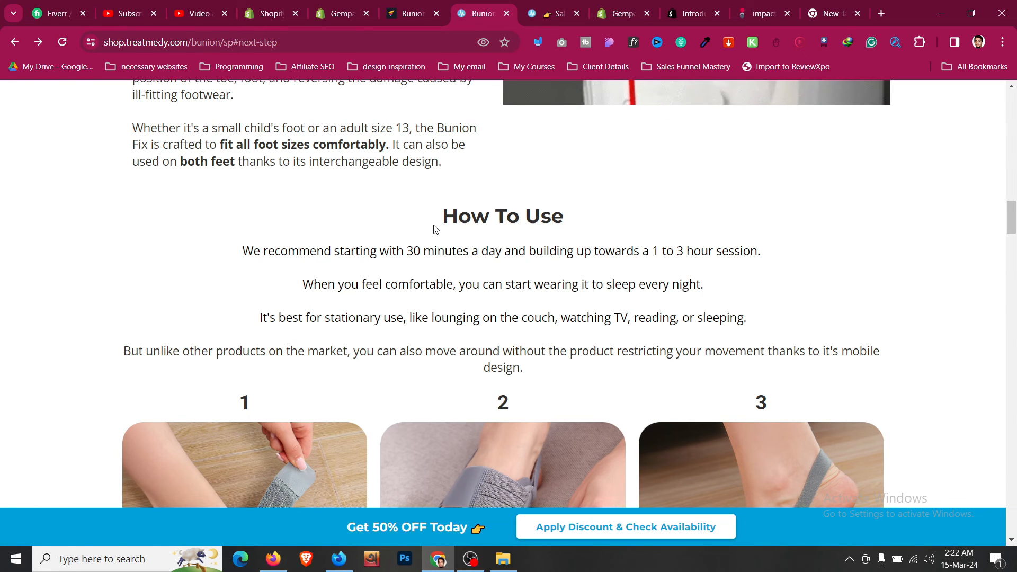
- Move between browser tabs to get back to the Bunion Flix editor
{"action": "scroll", "coordinate": [433, 229], "scroll_direction": "down", "scroll_amount": 8}
{"action": "scroll", "coordinate": [433, 221], "scroll_direction": "up", "scroll_amount": 5}
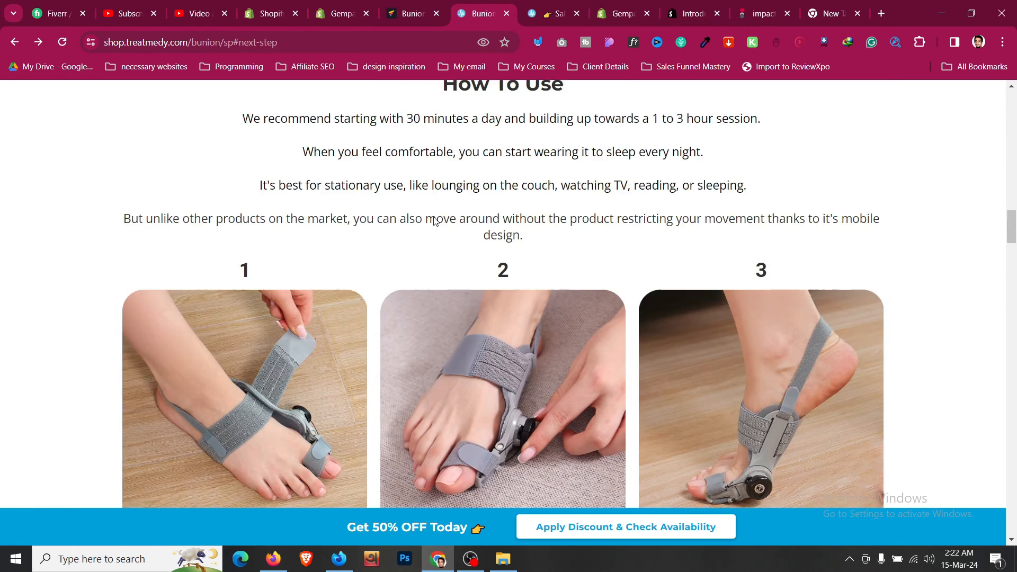
{"action": "scroll", "coordinate": [433, 221], "scroll_direction": "up", "scroll_amount": 3}
{"action": "left_click", "coordinate": [431, 6]}
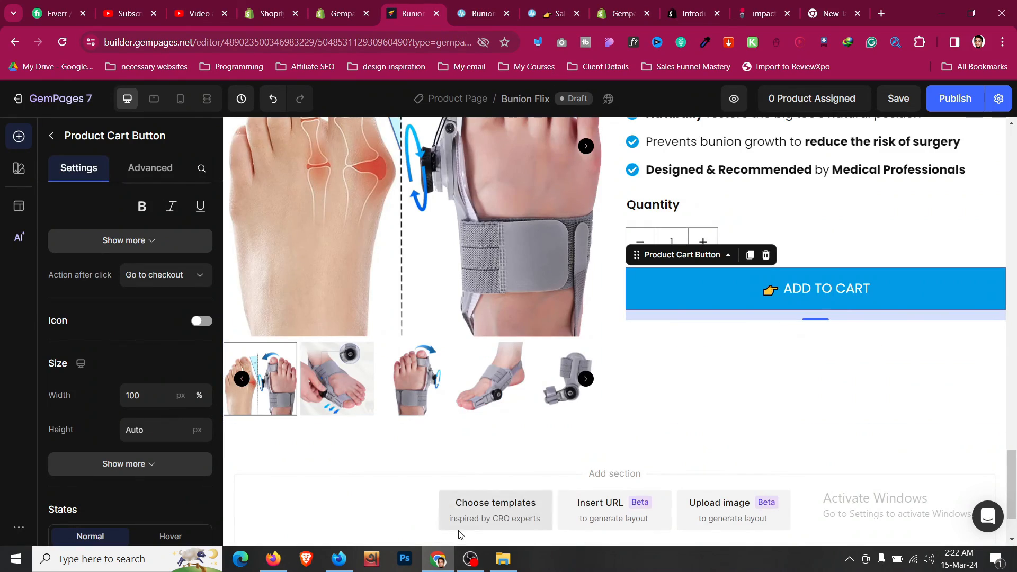
{"action": "left_click", "coordinate": [471, 559]}
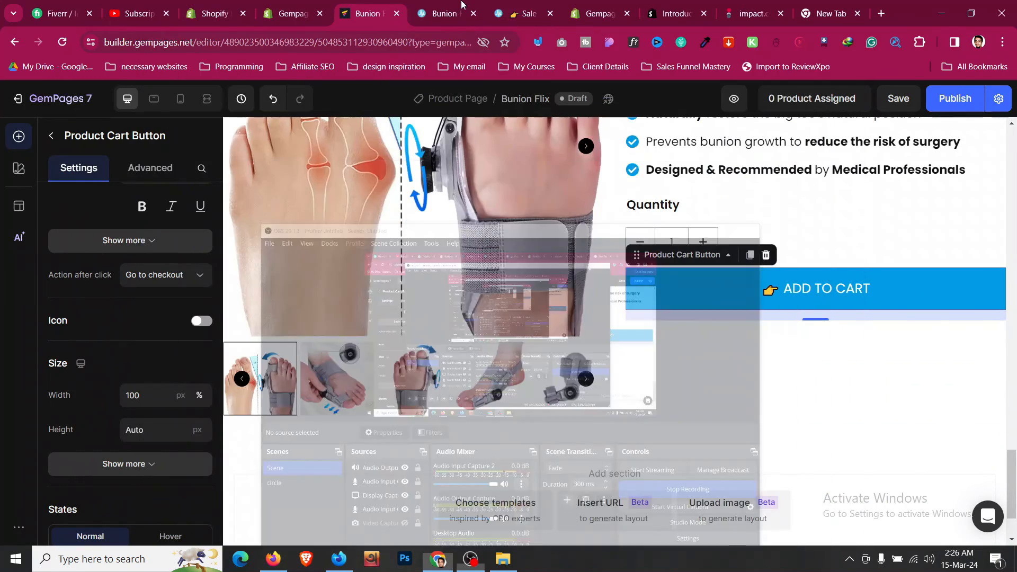
{"action": "left_click", "coordinate": [778, 45]}
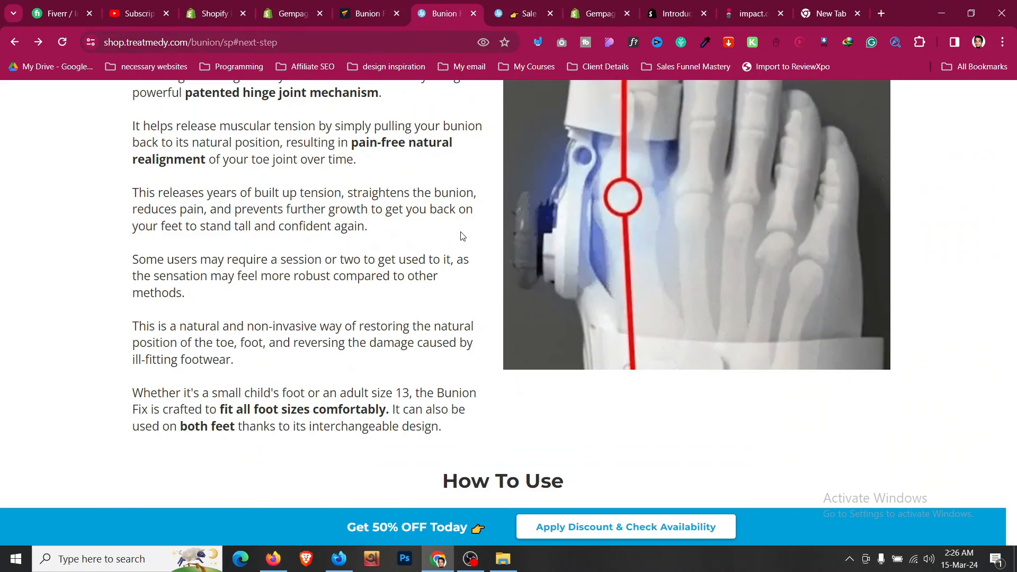
{"action": "scroll", "coordinate": [462, 236], "scroll_direction": "down", "scroll_amount": 5}
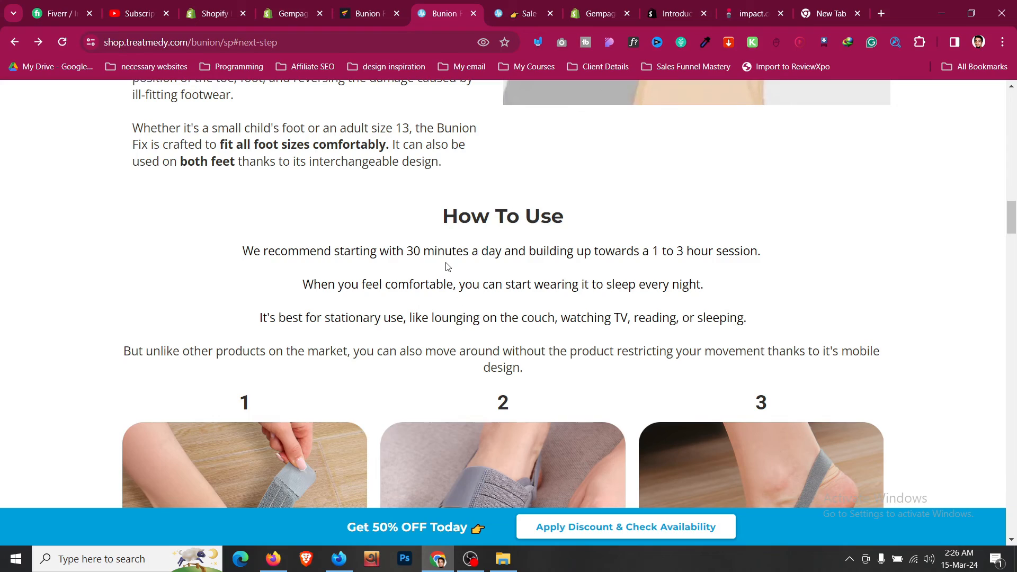
{"action": "left_click", "coordinate": [371, 7]}
- Leave the Product Cart Button panel for the Elements library with Image, Video and Hero Banner
{"action": "scroll", "coordinate": [465, 363], "scroll_direction": "down", "scroll_amount": 3}
{"action": "scroll", "coordinate": [459, 353], "scroll_direction": "up", "scroll_amount": 8}
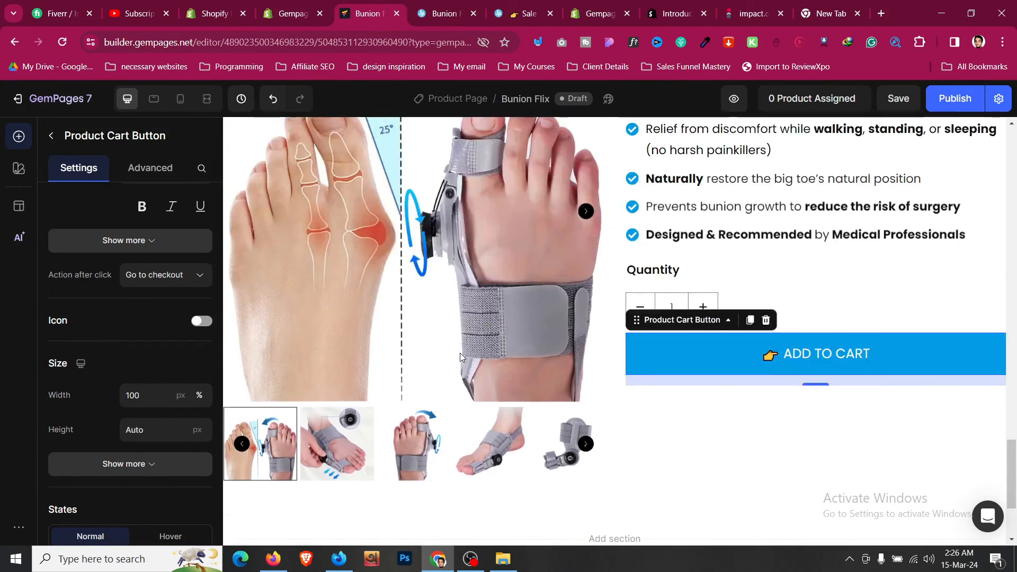
{"action": "scroll", "coordinate": [460, 356], "scroll_direction": "up", "scroll_amount": 15}
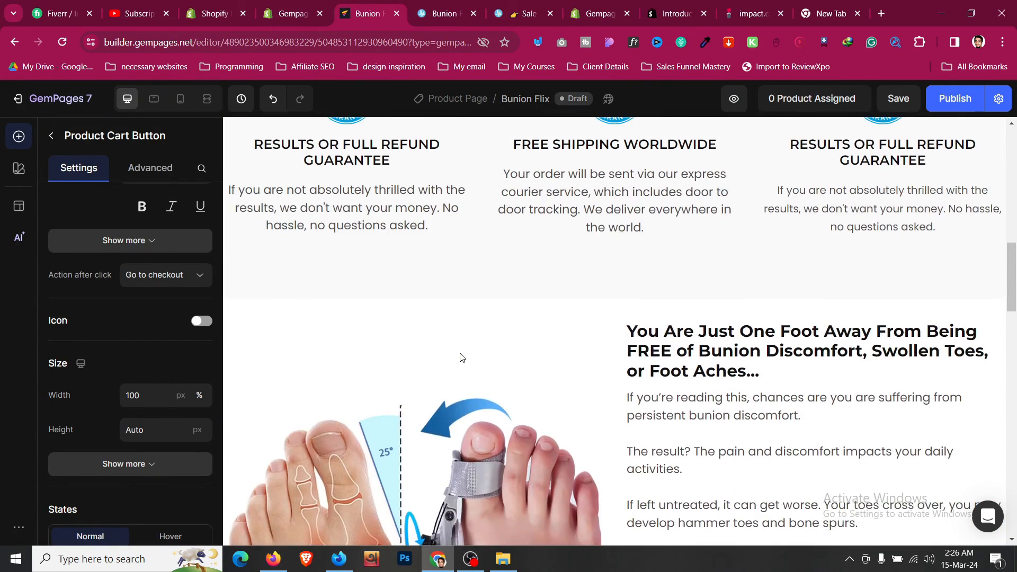
{"action": "scroll", "coordinate": [459, 356], "scroll_direction": "up", "scroll_amount": 3}
{"action": "scroll", "coordinate": [465, 367], "scroll_direction": "down", "scroll_amount": 20}
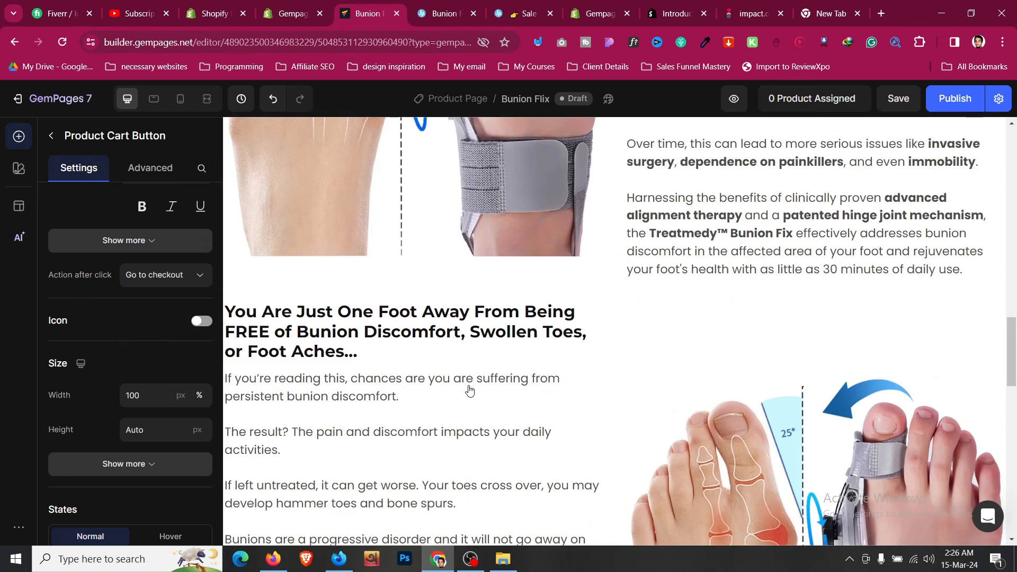
{"action": "scroll", "coordinate": [469, 390], "scroll_direction": "down", "scroll_amount": 1}
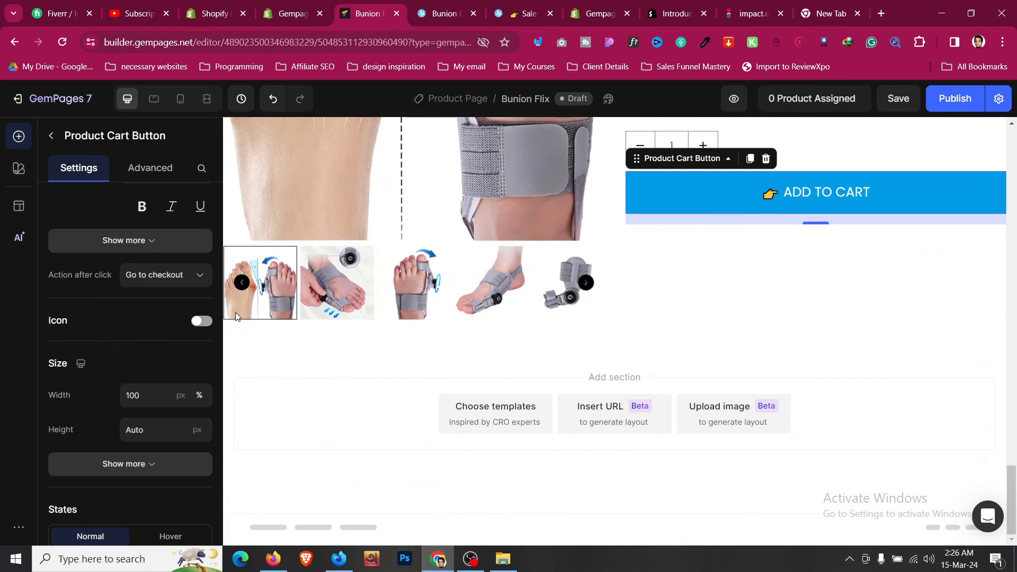
{"action": "left_click", "coordinate": [56, 139]}
{"action": "scroll", "coordinate": [115, 263], "scroll_direction": "up", "scroll_amount": 15}
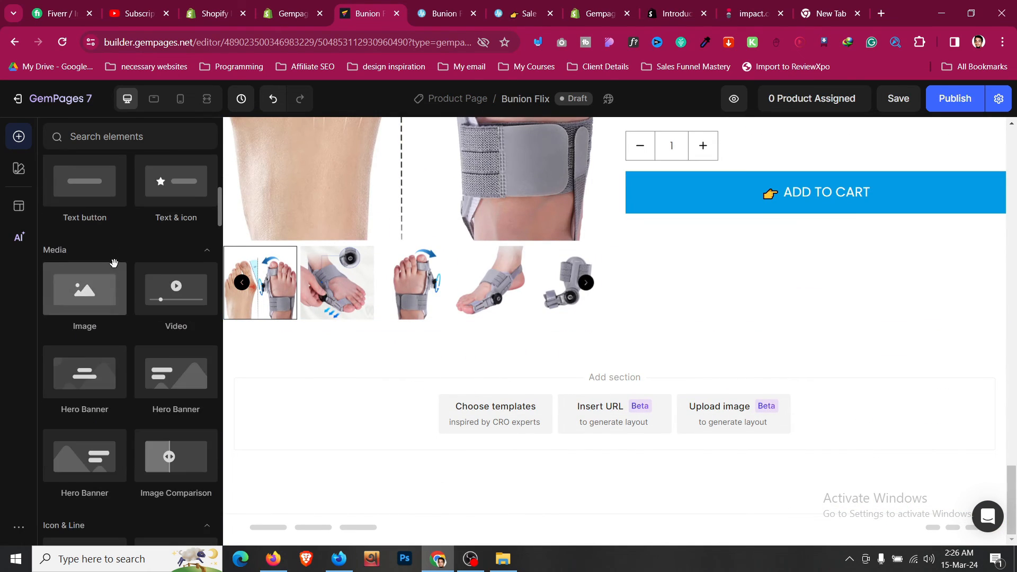
- Add a new row below the product gallery holding a centred copy of the existing heading
{"action": "left_click_drag", "start_coordinate": [95, 228], "coordinate": [655, 411]}
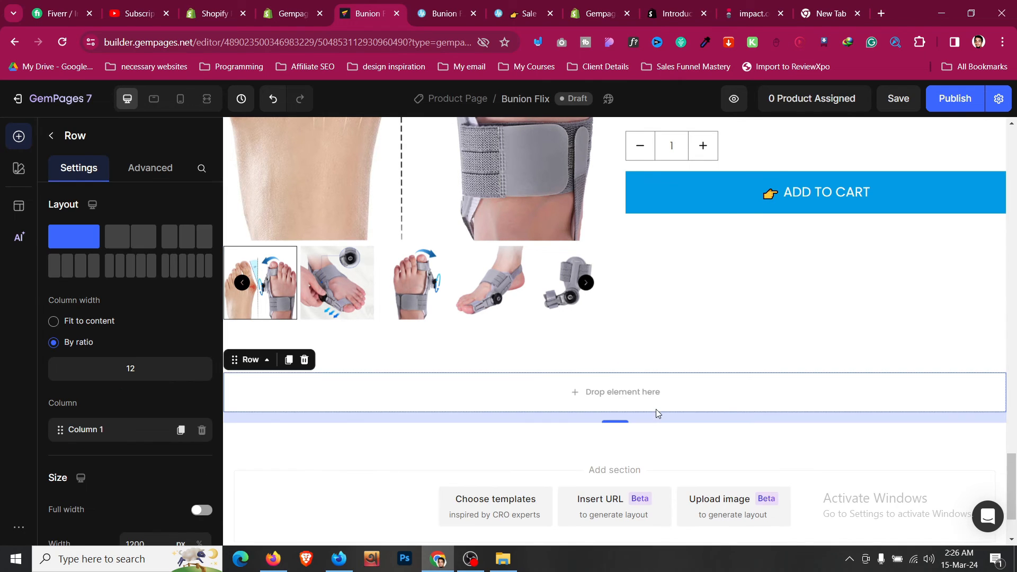
{"action": "scroll", "coordinate": [656, 363], "scroll_direction": "up", "scroll_amount": 10}
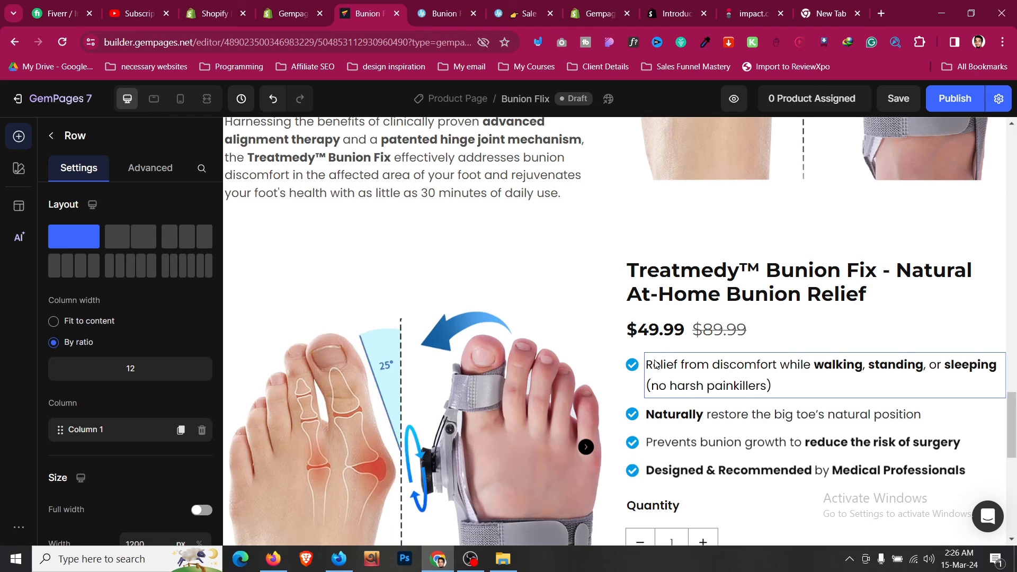
{"action": "scroll", "coordinate": [654, 363], "scroll_direction": "up", "scroll_amount": 5}
{"action": "left_click", "coordinate": [356, 401]}
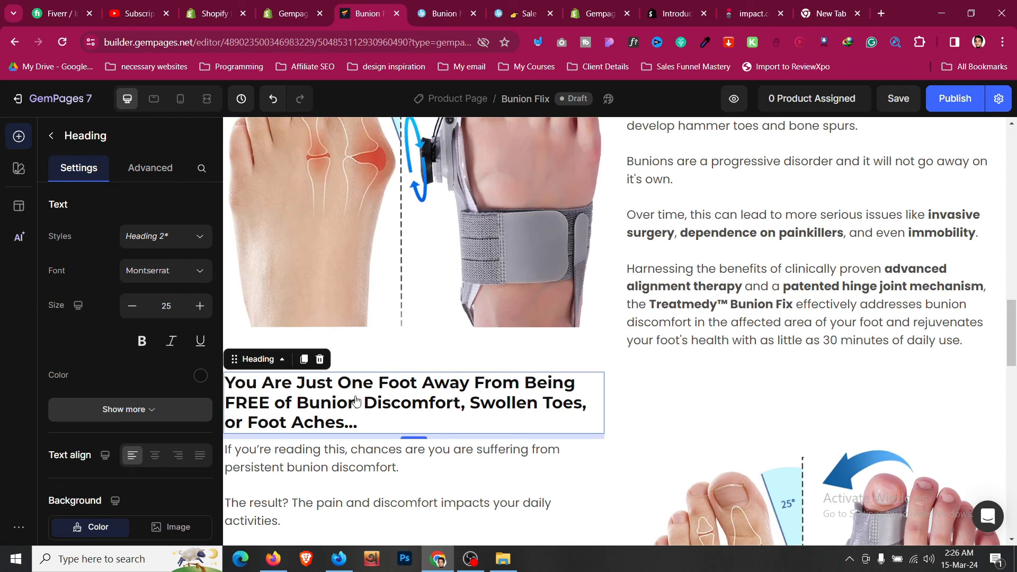
{"action": "left_click", "coordinate": [304, 360]}
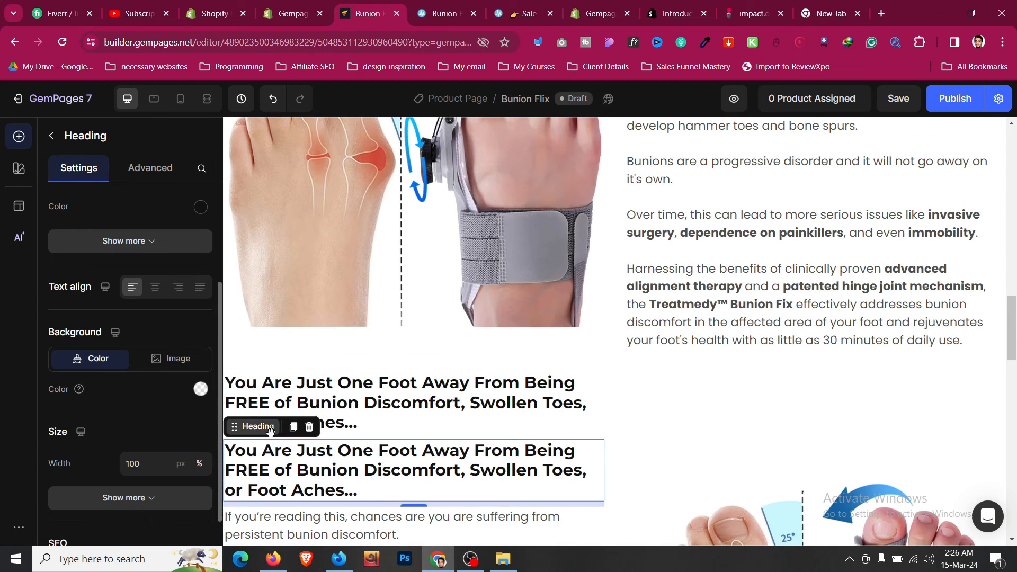
{"action": "scroll", "coordinate": [302, 446], "scroll_direction": "down", "scroll_amount": 5}
{"action": "left_click_drag", "start_coordinate": [249, 426], "coordinate": [533, 304]}
{"action": "scroll", "coordinate": [391, 411], "scroll_direction": "down", "scroll_amount": 8}
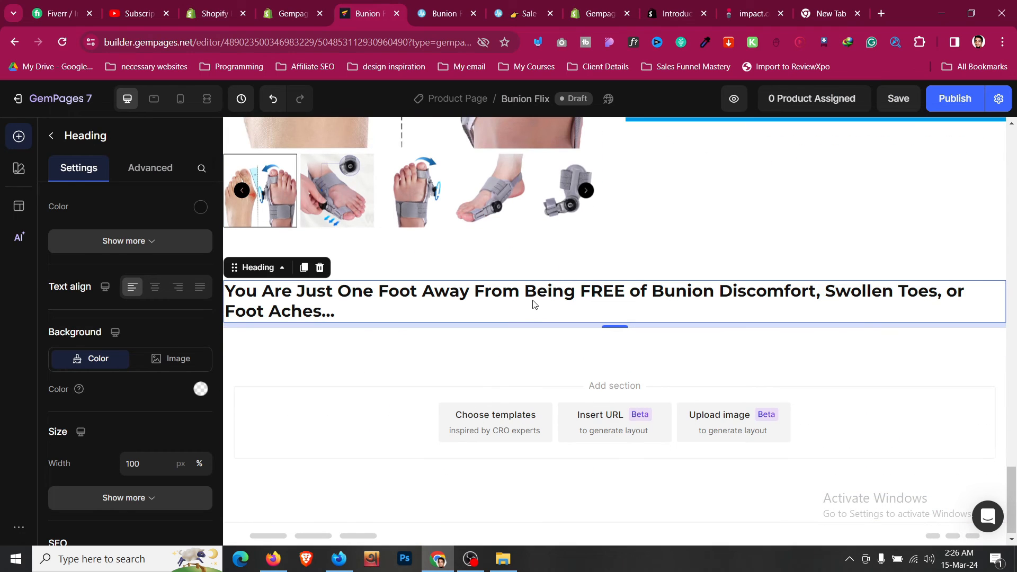
{"action": "left_click", "coordinate": [154, 286]}
- Replace the copied heading's text with 'How To Use' taken from the shop page
{"action": "left_click", "coordinate": [433, 13]}
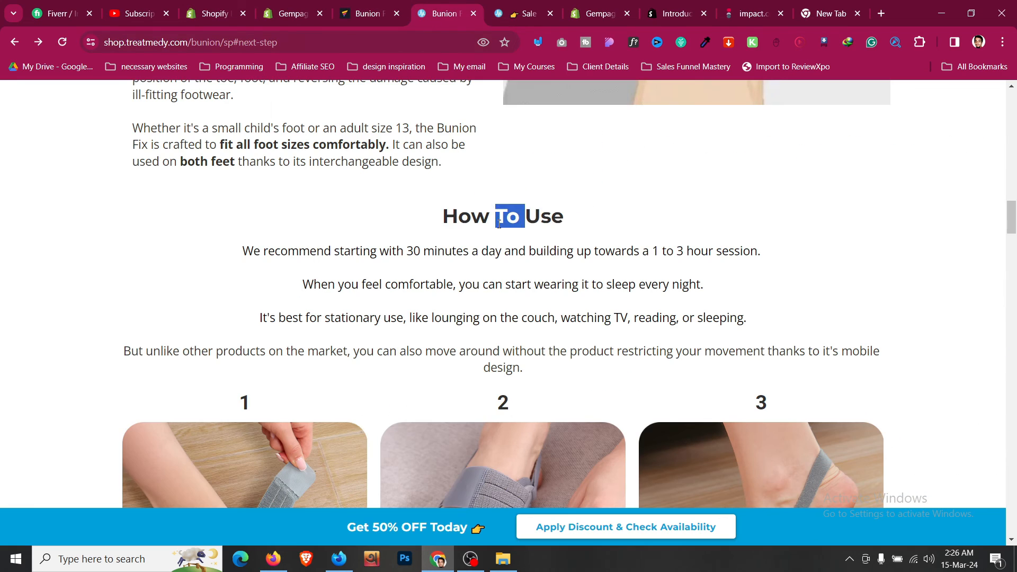
{"action": "triple_click", "coordinate": [499, 224]}
{"action": "key", "text": "ctrl+c"}
{"action": "key", "text": "ctrl+Page_Up"}
{"action": "left_click", "coordinate": [621, 311]}
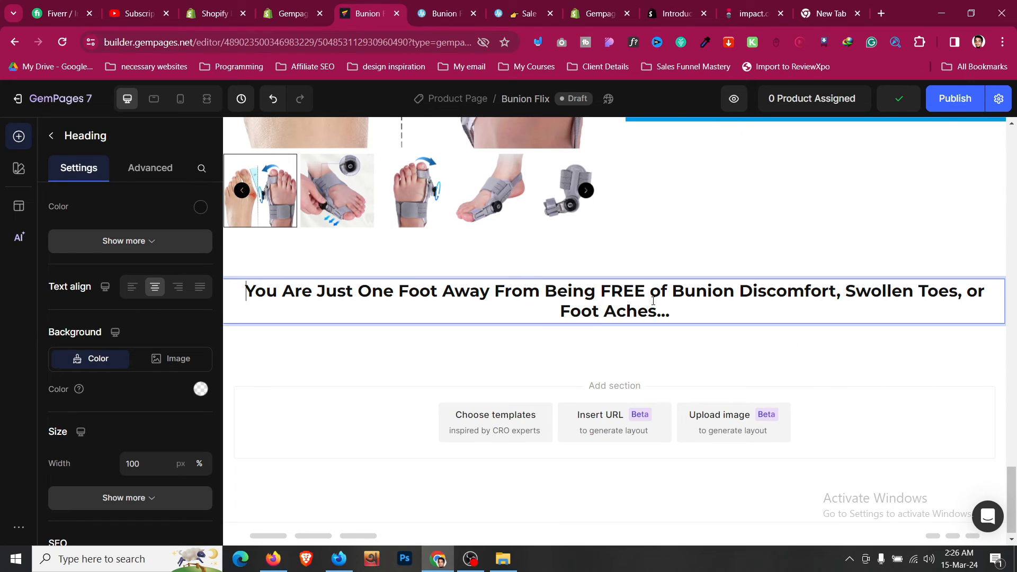
{"action": "key", "text": "ctrl+a"}
{"action": "key", "text": "ctrl+v"}
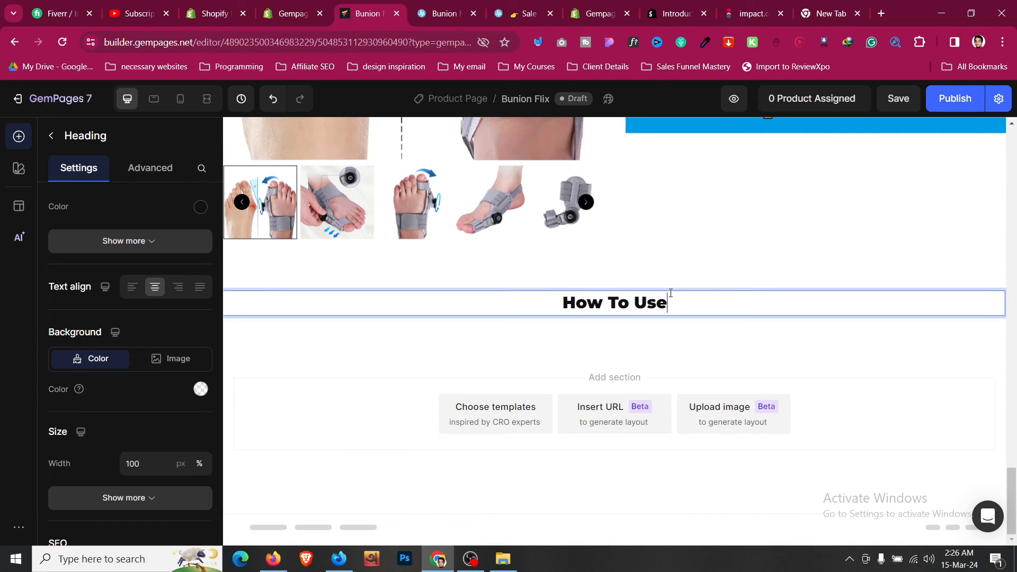
{"action": "key", "text": "ctrl+a"}
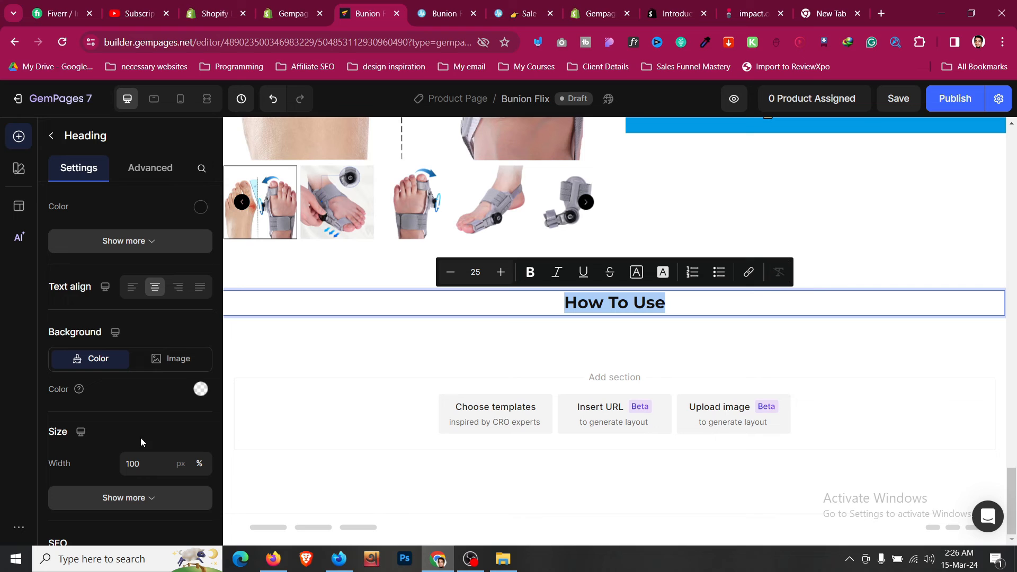
{"action": "left_click", "coordinate": [452, 6]}
{"action": "left_click", "coordinate": [340, 226]}
{"action": "left_click", "coordinate": [393, 5]}
{"action": "scroll", "coordinate": [474, 315], "scroll_direction": "up", "scroll_amount": 10}
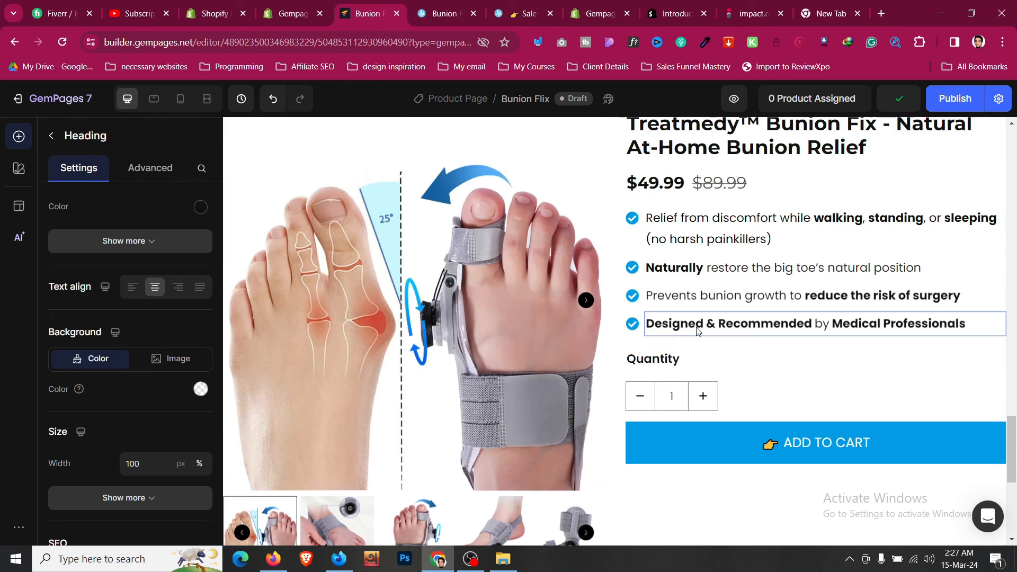
- Add a text block beneath the How To Use heading and centre-align it
{"action": "scroll", "coordinate": [704, 311], "scroll_direction": "up", "scroll_amount": 5}
{"action": "left_click", "coordinate": [333, 254]}
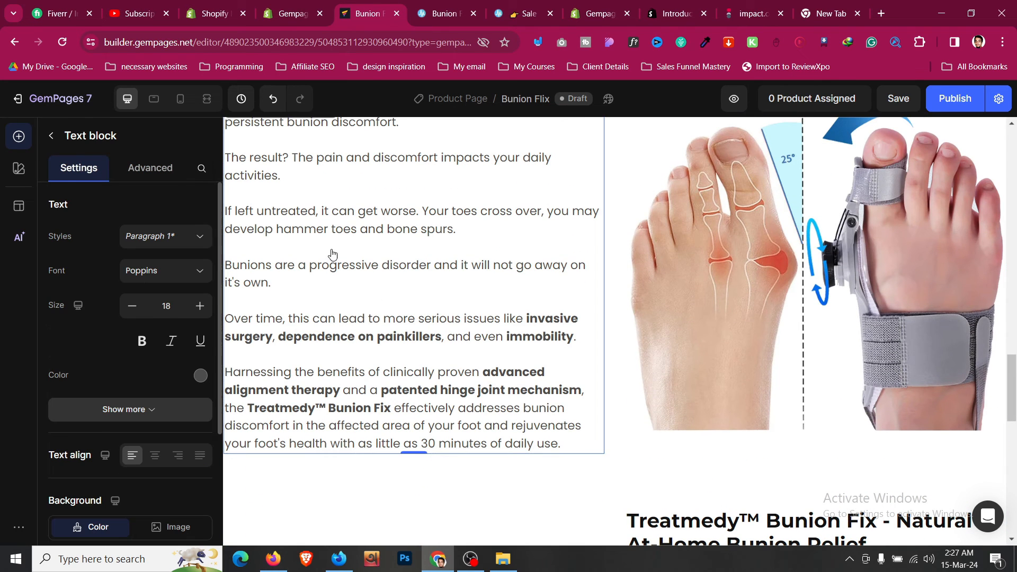
{"action": "scroll", "coordinate": [338, 323], "scroll_direction": "up", "scroll_amount": 4}
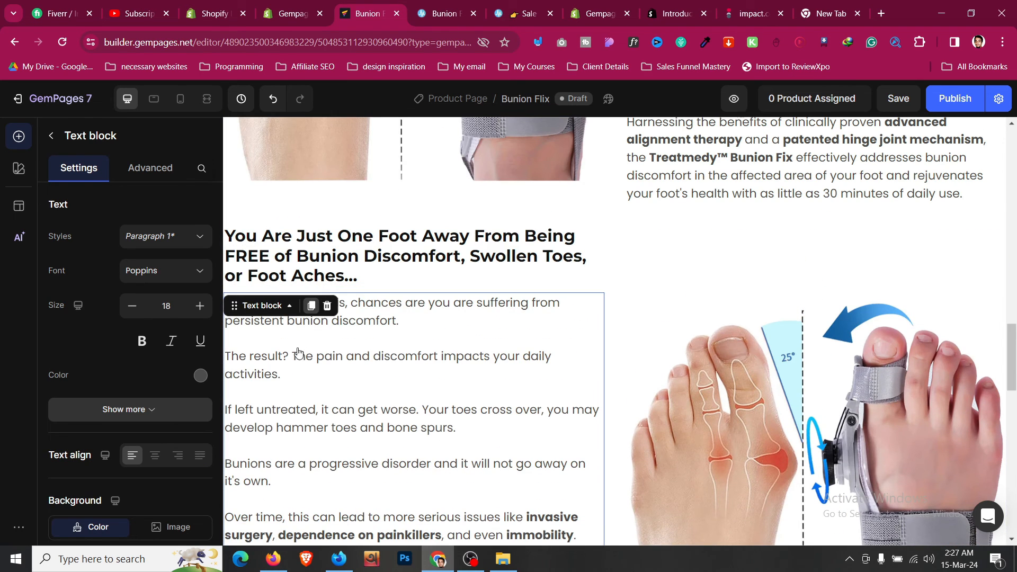
{"action": "scroll", "coordinate": [298, 352], "scroll_direction": "down", "scroll_amount": 3}
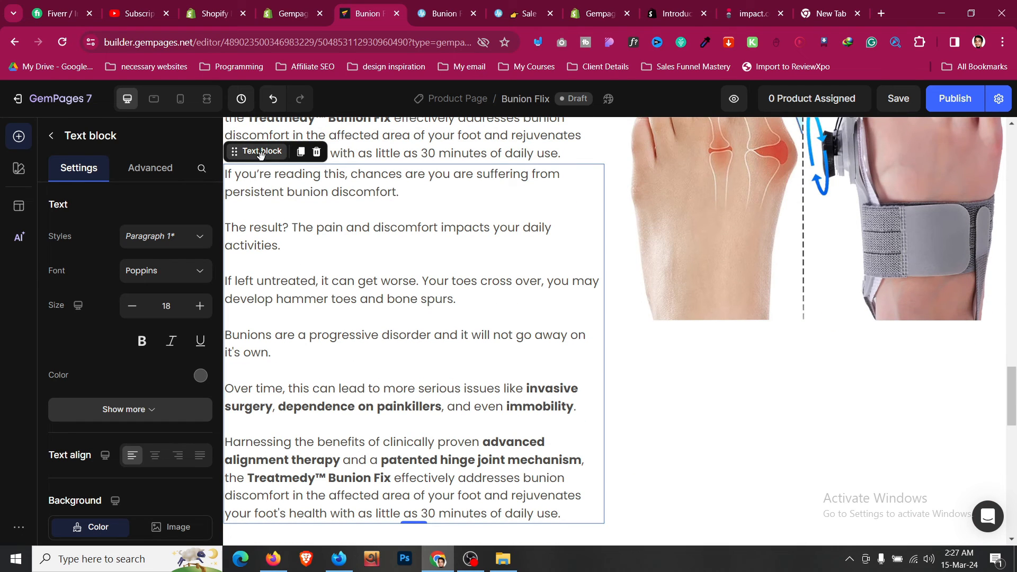
{"action": "left_click_drag", "start_coordinate": [260, 153], "coordinate": [639, 317]}
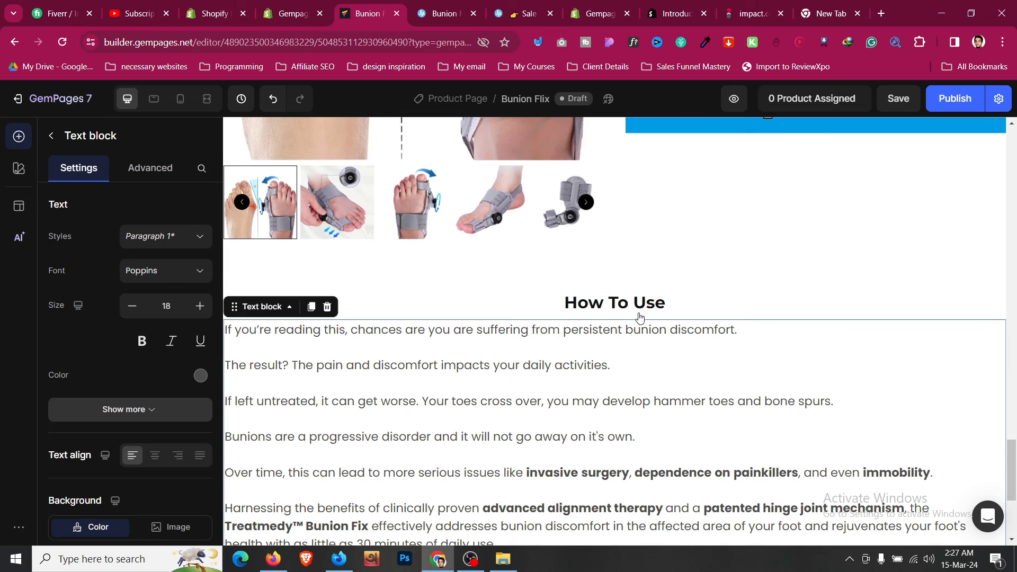
{"action": "left_click", "coordinate": [155, 455]}
- Copy the four How To Use paragraphs from the shop page into the text block
{"action": "key", "text": "ctrl+Tab"}
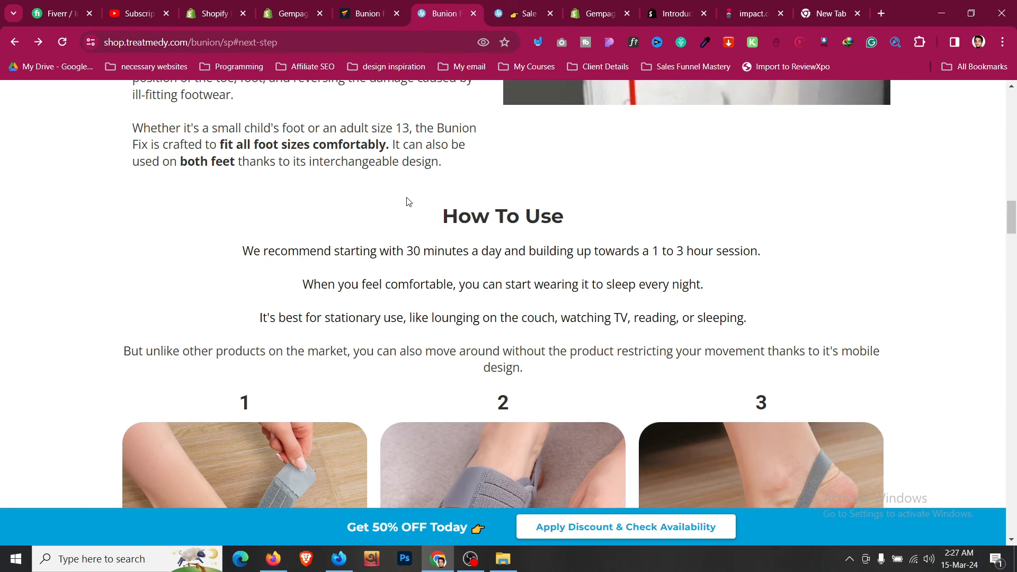
{"action": "left_click_drag", "start_coordinate": [241, 253], "coordinate": [589, 343]}
{"action": "left_click_drag", "start_coordinate": [519, 354], "coordinate": [532, 368]}
{"action": "key", "text": "ctrl+c"}
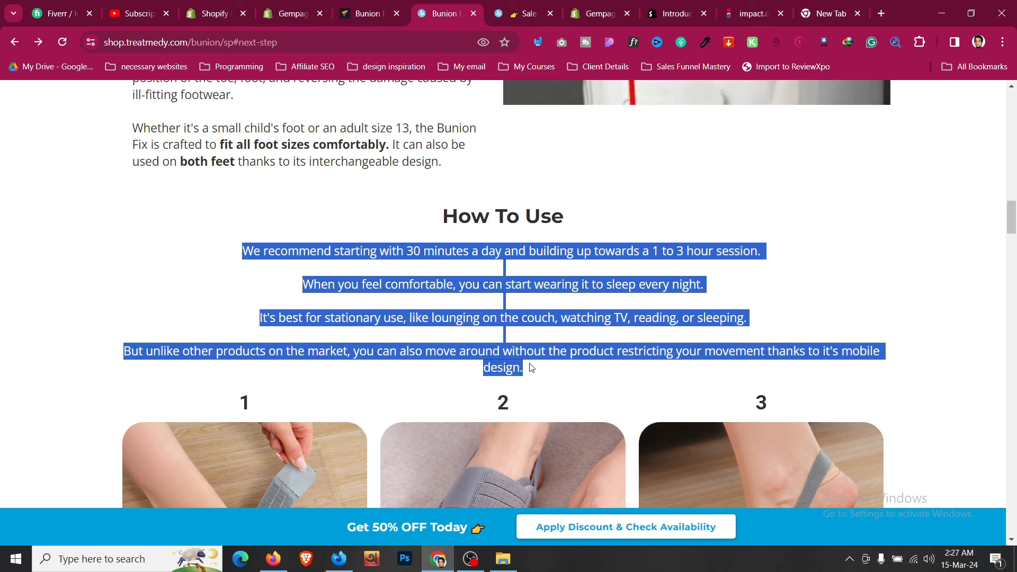
{"action": "left_click", "coordinate": [393, 4]}
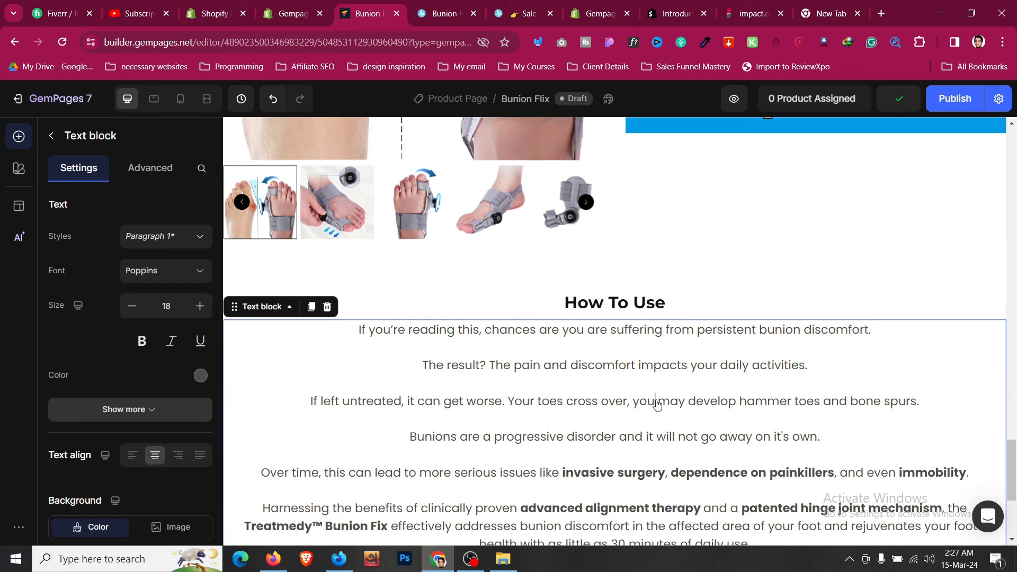
{"action": "key", "text": "ctrl+a"}
{"action": "key", "text": "ctrl+v"}
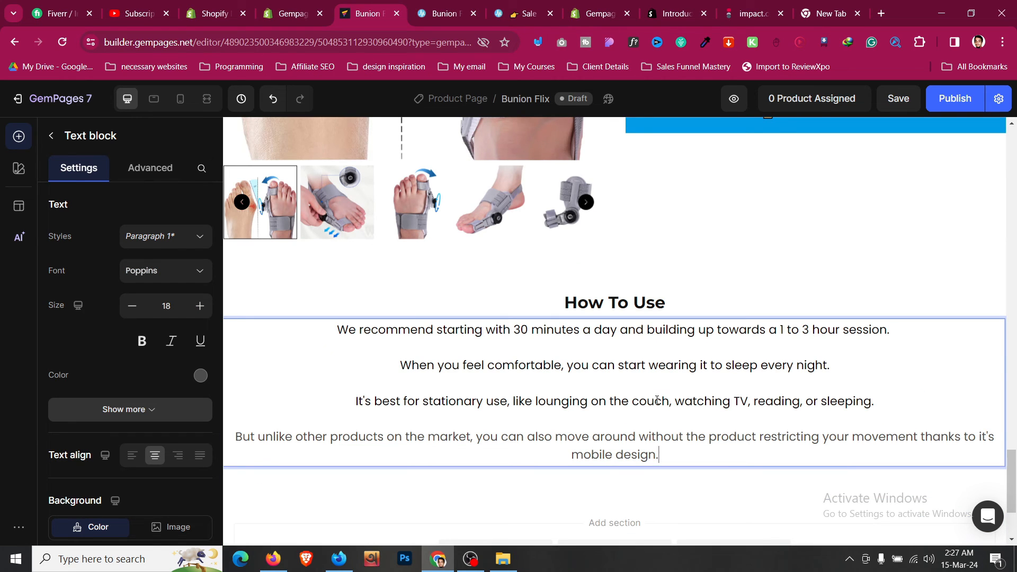
- Clear the pasted formatting and make the paragraph text black
{"action": "key", "text": "ctrl+a"}
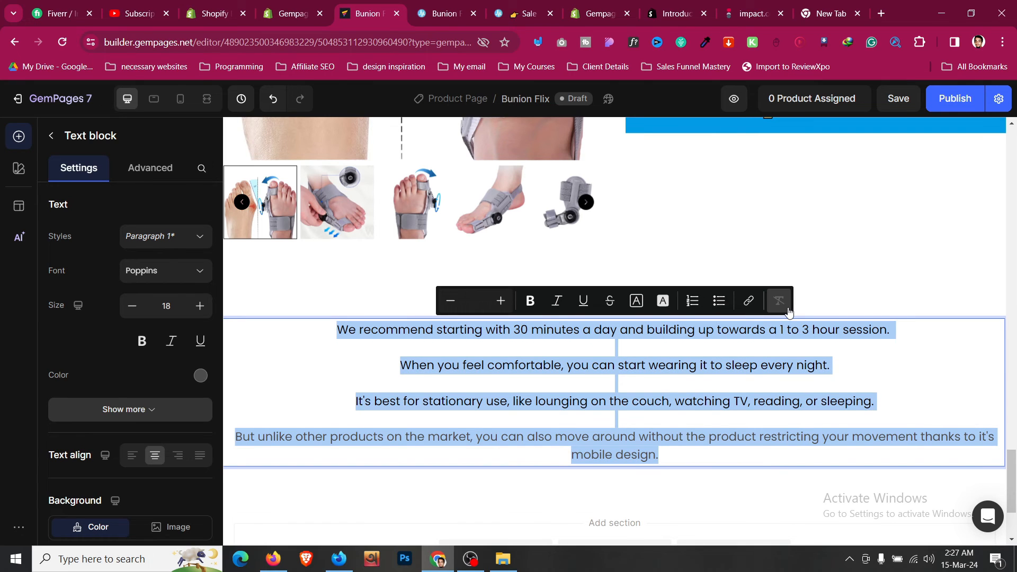
{"action": "left_click", "coordinate": [787, 312]}
{"action": "left_click", "coordinate": [691, 401]}
{"action": "key", "text": "ctrl+a"}
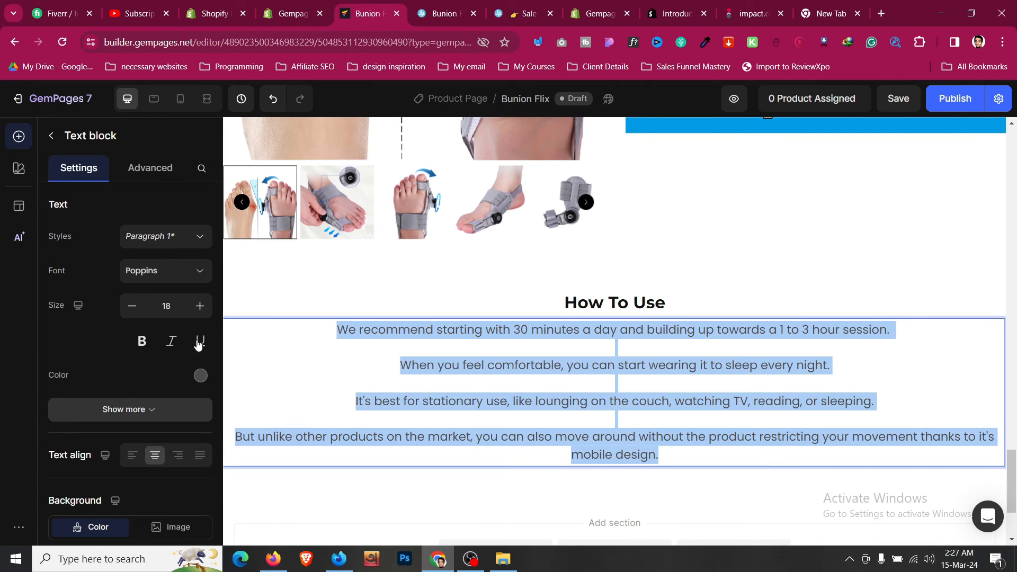
{"action": "left_click", "coordinate": [200, 375]}
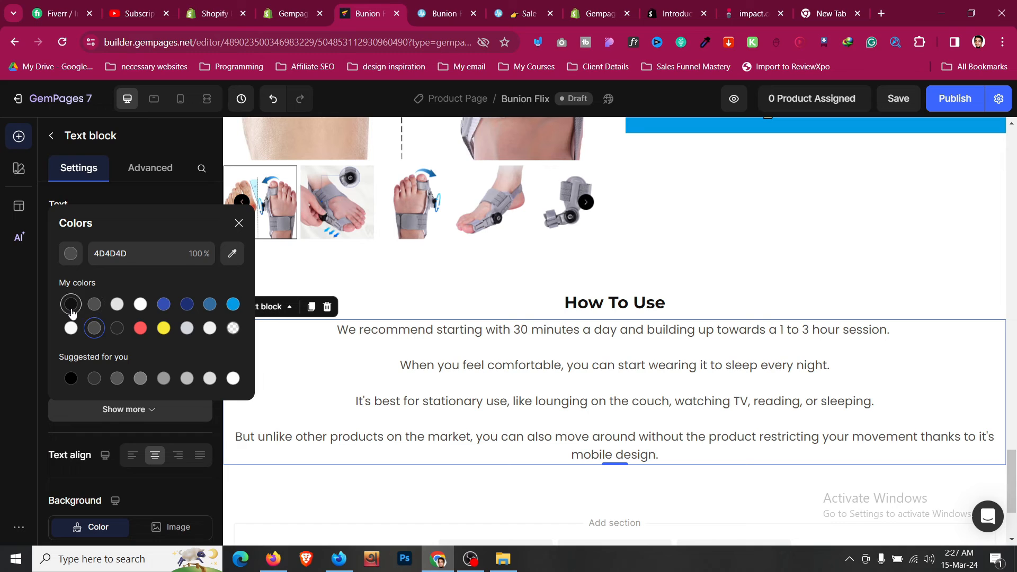
{"action": "left_click", "coordinate": [71, 304]}
{"action": "left_click", "coordinate": [692, 482]}
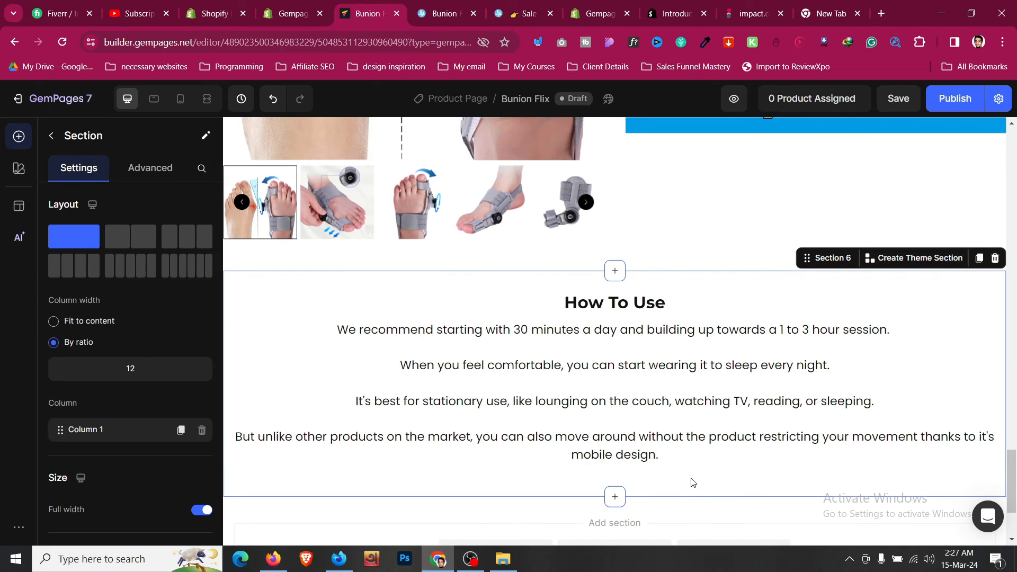
- Set the width of the row holding the heading and paragraphs to 750px
{"action": "right_click", "coordinate": [405, 313]}
{"action": "mouse_move", "coordinate": [447, 331]}
{"action": "left_click", "coordinate": [627, 351]}
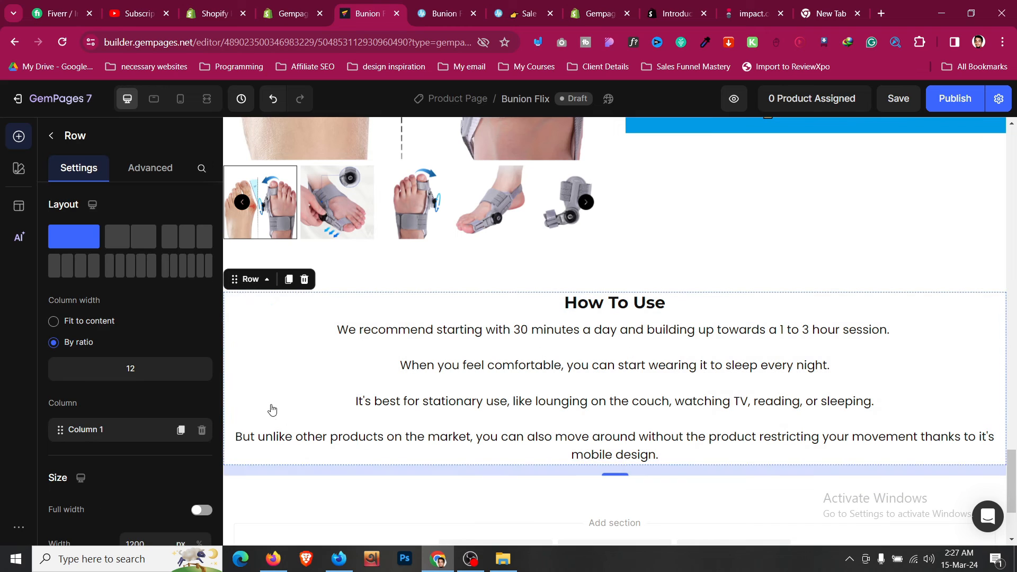
{"action": "scroll", "coordinate": [165, 408], "scroll_direction": "down", "scroll_amount": 5}
{"action": "left_click", "coordinate": [164, 378]}
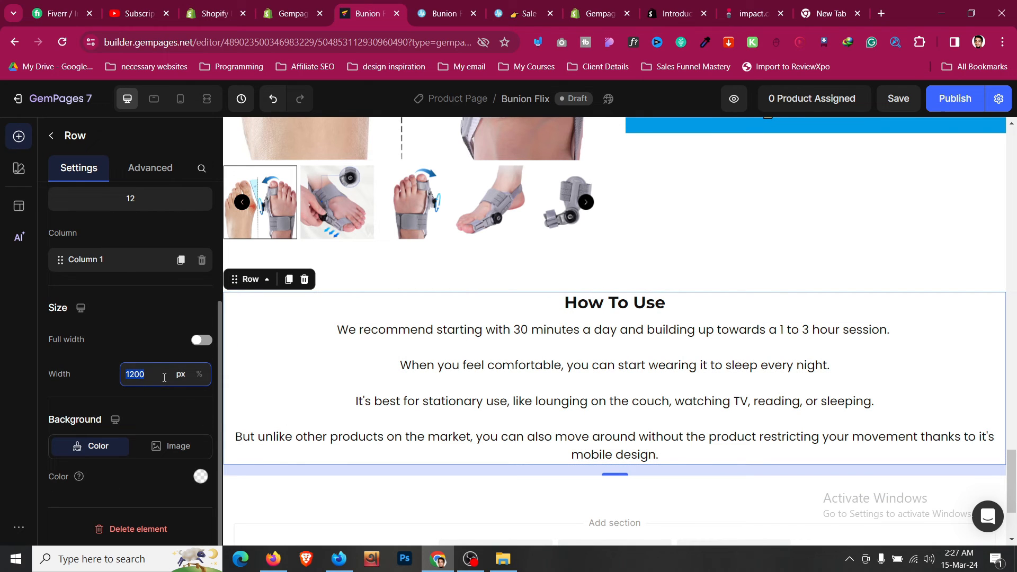
{"action": "type", "text": "750"}
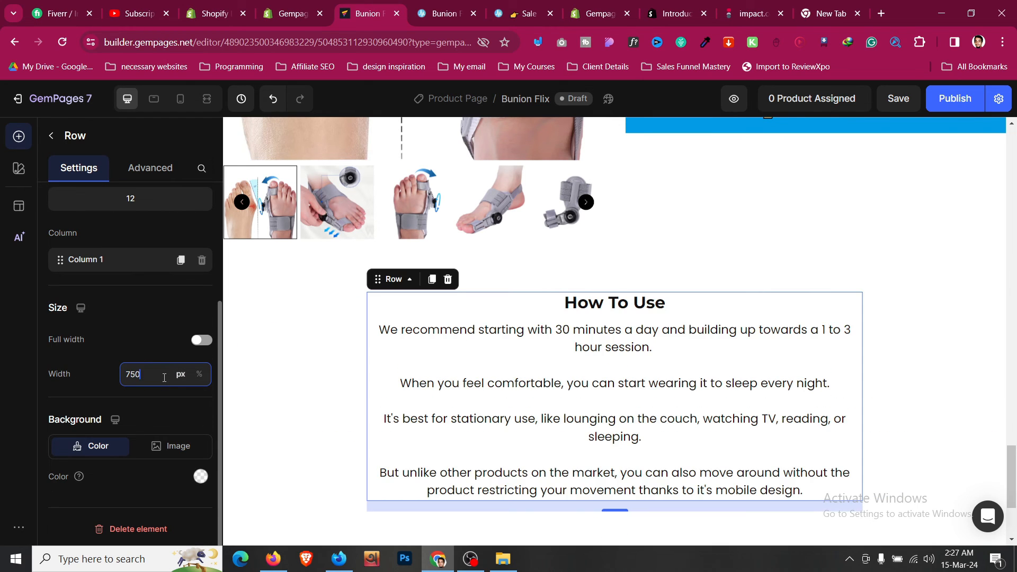
{"action": "left_click", "coordinate": [270, 344]}
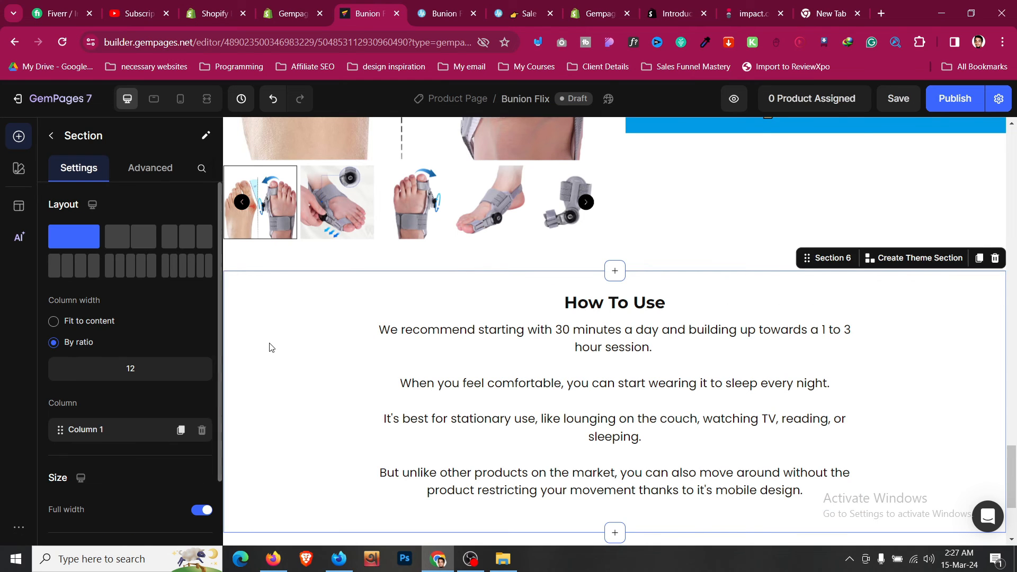
{"action": "scroll", "coordinate": [270, 344], "scroll_direction": "down", "scroll_amount": 3}
- Increase the How To Use heading's text size to 30
{"action": "left_click", "coordinate": [583, 178]}
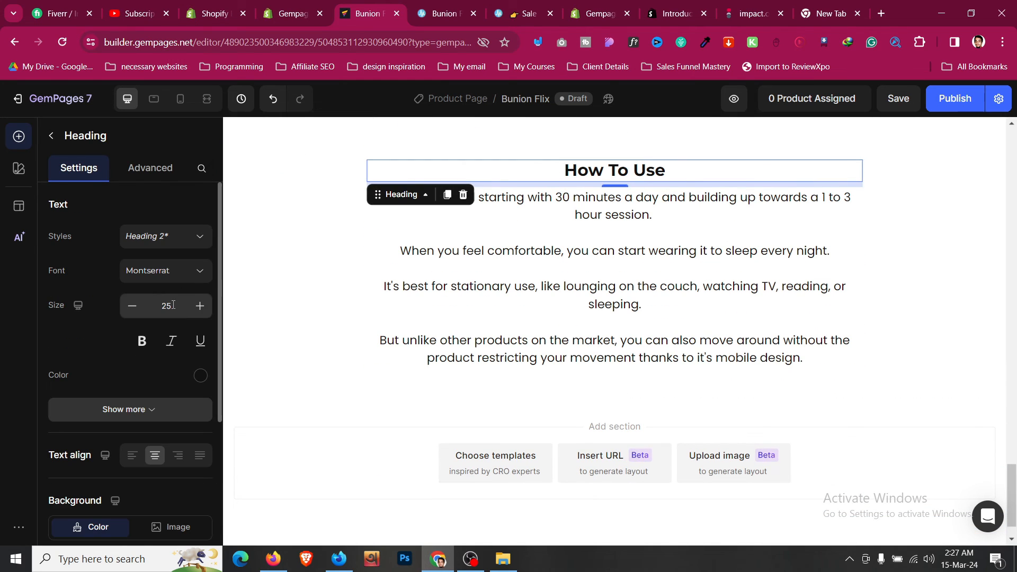
{"action": "left_click", "coordinate": [200, 307]}
{"action": "left_click", "coordinate": [200, 307]}
{"action": "left_click", "coordinate": [199, 307]}
{"action": "left_click", "coordinate": [199, 307]}
{"action": "left_click", "coordinate": [200, 308]}
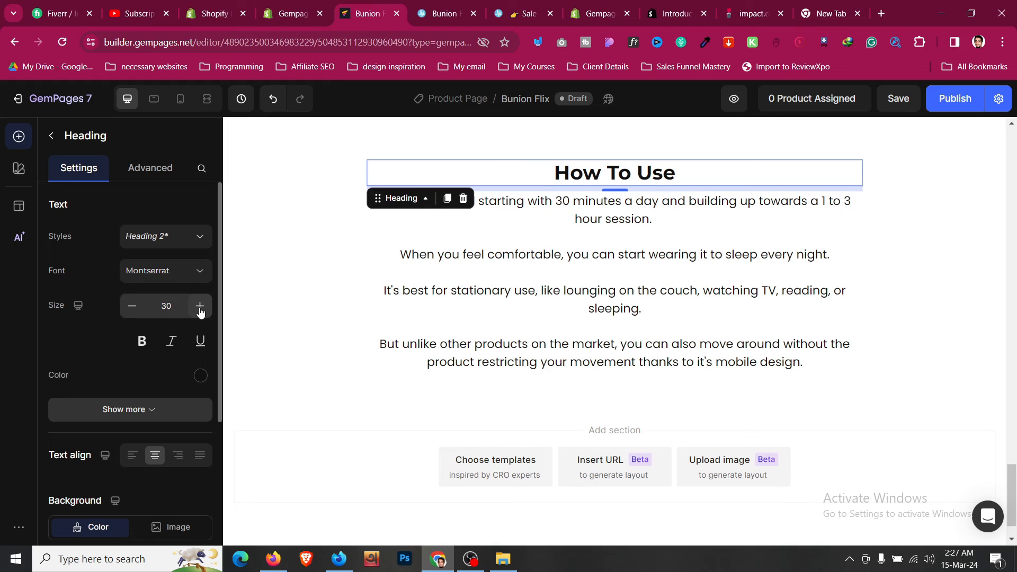
- Enlarge the 'Over 50,000+ Real Satisfied Customers' heading, overshooting to size 31
{"action": "scroll", "coordinate": [346, 317], "scroll_direction": "up", "scroll_amount": 15}
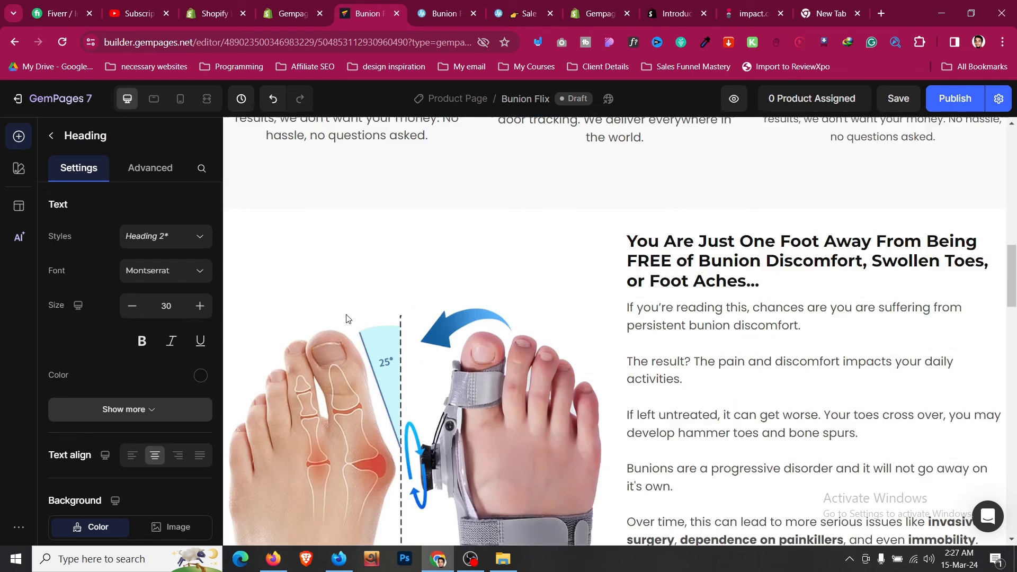
{"action": "scroll", "coordinate": [347, 318], "scroll_direction": "up", "scroll_amount": 5}
{"action": "left_click", "coordinate": [655, 224]}
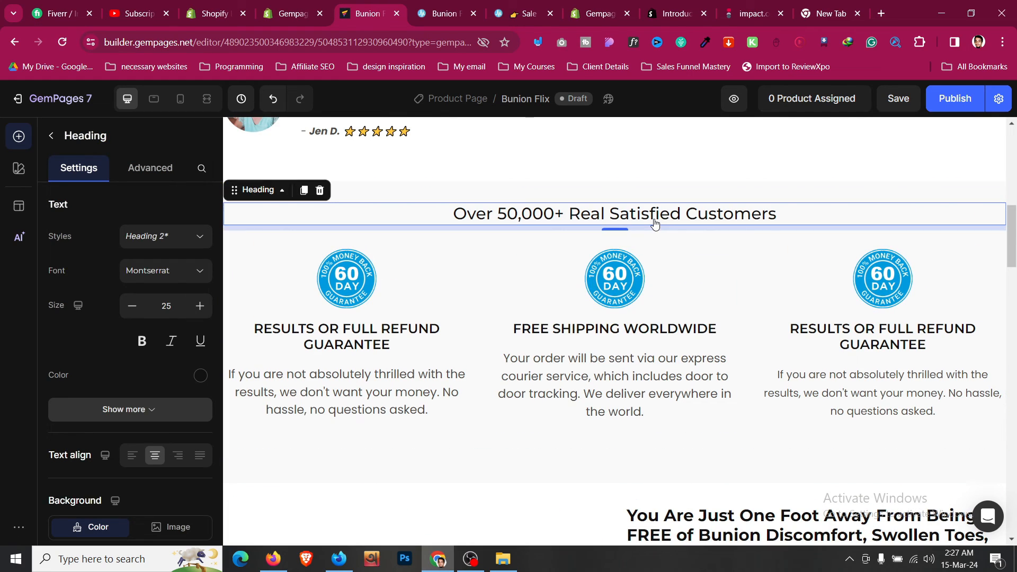
{"action": "left_click", "coordinate": [206, 310]}
{"action": "left_click", "coordinate": [206, 309]}
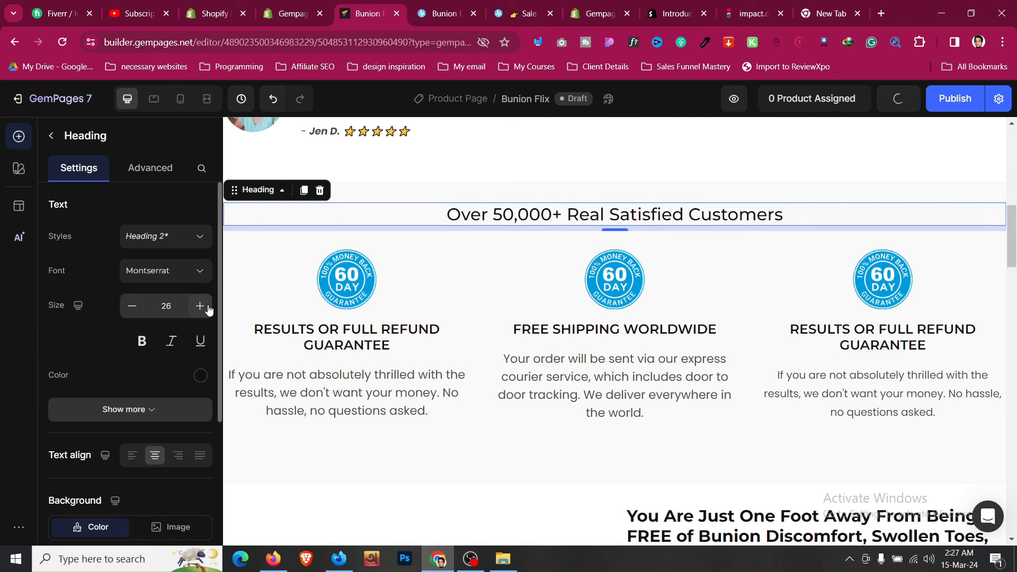
{"action": "left_click", "coordinate": [207, 309]}
{"action": "left_click", "coordinate": [207, 310]}
{"action": "left_click", "coordinate": [206, 310]}
{"action": "left_click", "coordinate": [200, 306]}
- Compare with the hero headline's text style, then bring the customers heading back to size 30
{"action": "scroll", "coordinate": [403, 220], "scroll_direction": "up", "scroll_amount": 10}
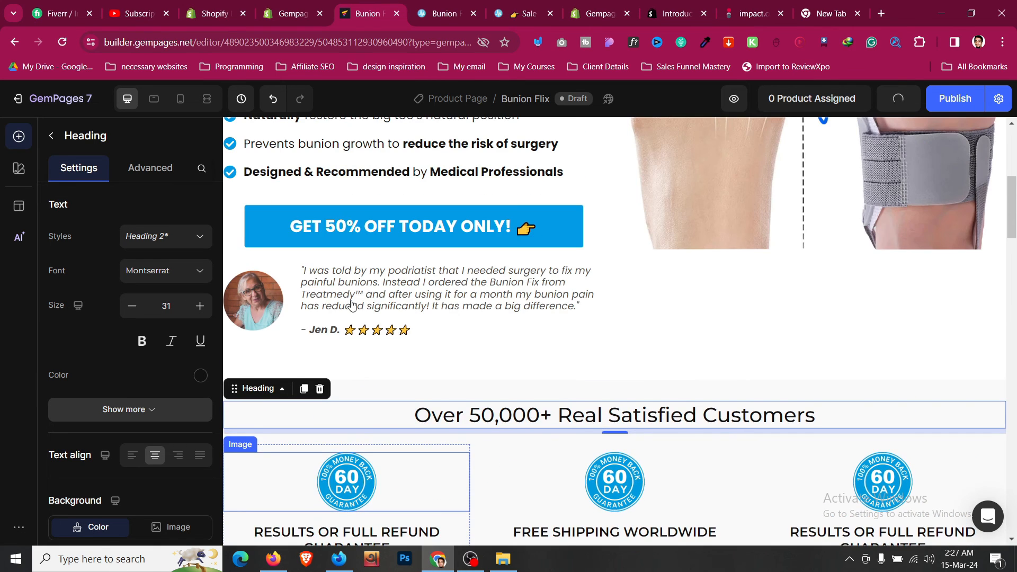
{"action": "left_click", "coordinate": [403, 220]}
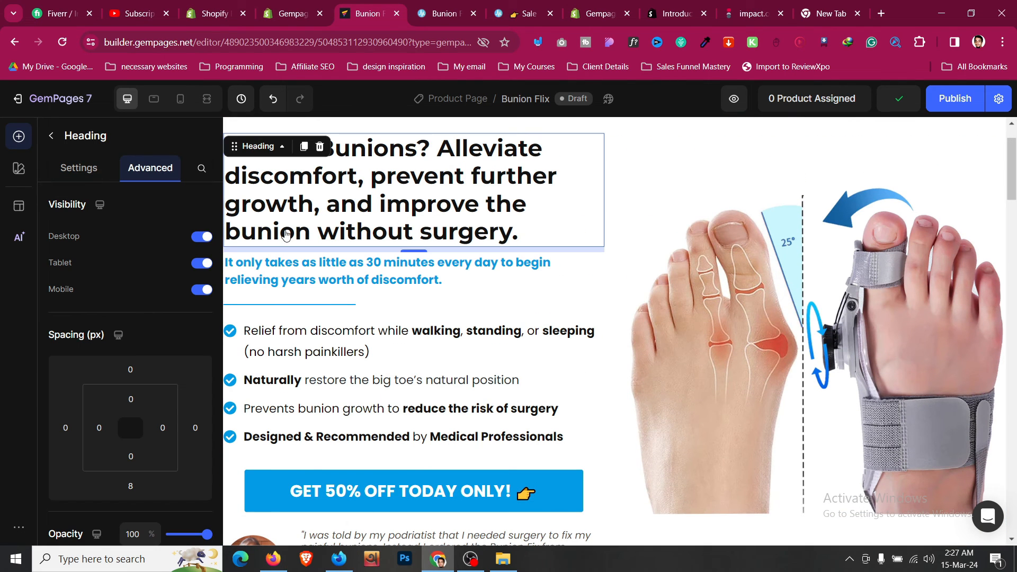
{"action": "left_click", "coordinate": [90, 169]}
{"action": "scroll", "coordinate": [465, 290], "scroll_direction": "down", "scroll_amount": 7}
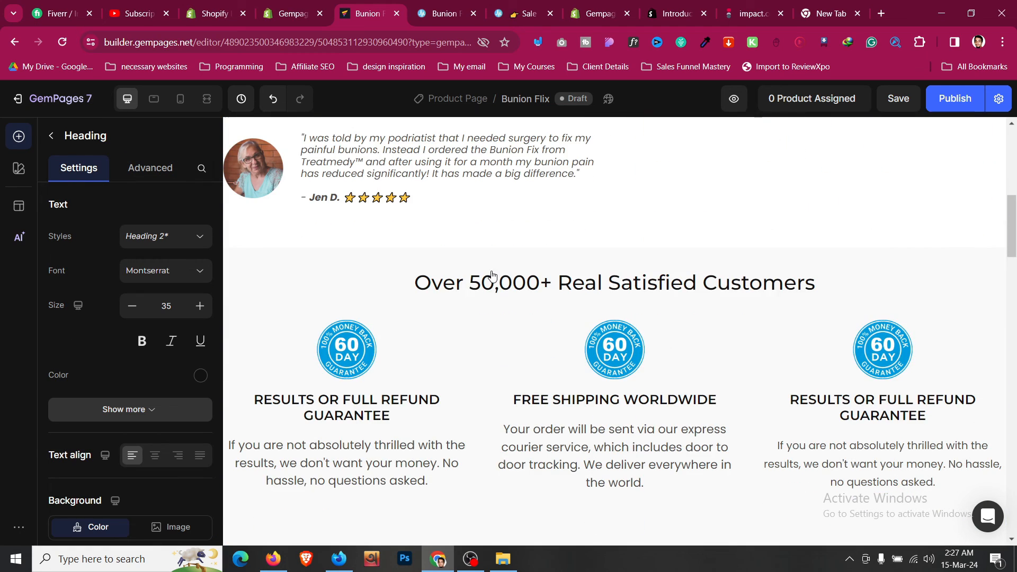
{"action": "left_click", "coordinate": [455, 275]}
{"action": "left_click", "coordinate": [131, 306]}
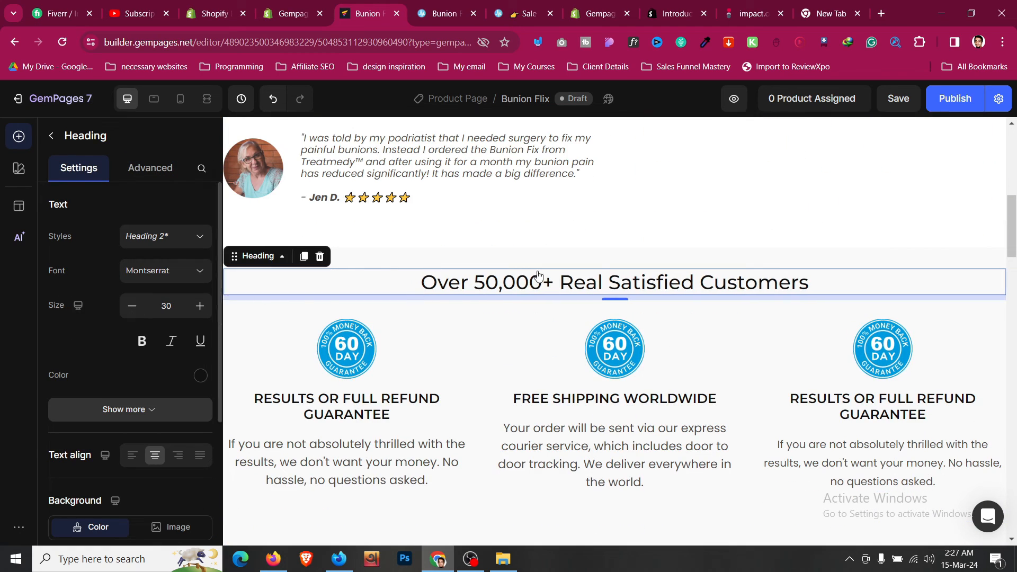
{"action": "scroll", "coordinate": [542, 318], "scroll_direction": "down", "scroll_amount": 10}
{"action": "scroll", "coordinate": [544, 326], "scroll_direction": "down", "scroll_amount": 10}
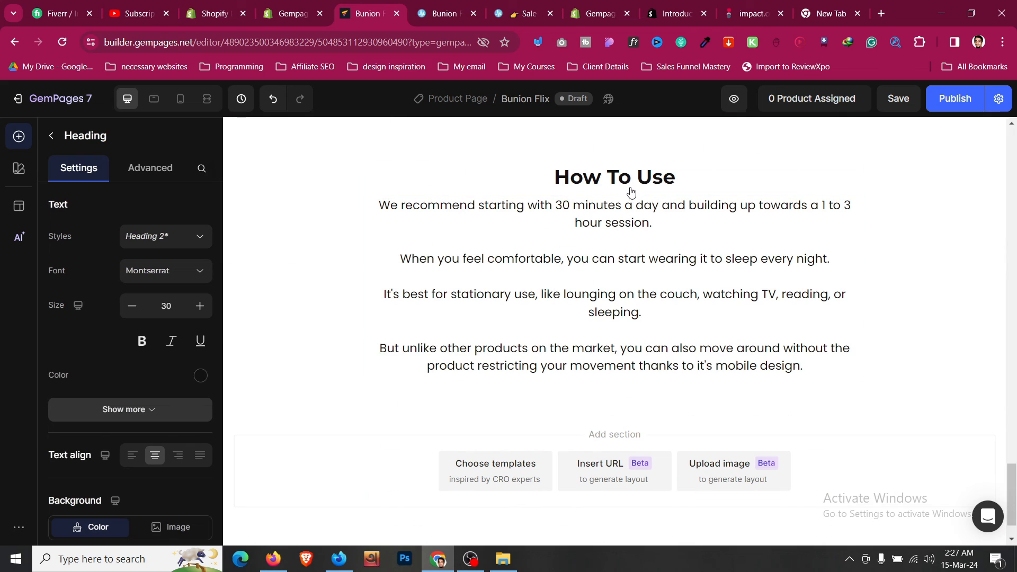
{"action": "left_click", "coordinate": [631, 192]}
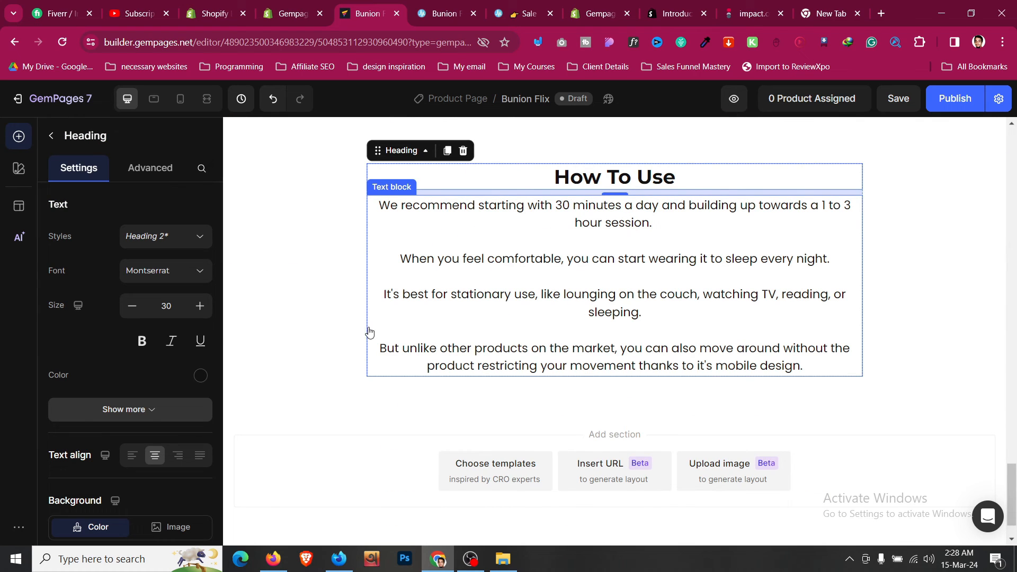
- After checking the live store page, duplicate the three-column guarantee row
{"action": "key", "text": "ctrl+Tab"}
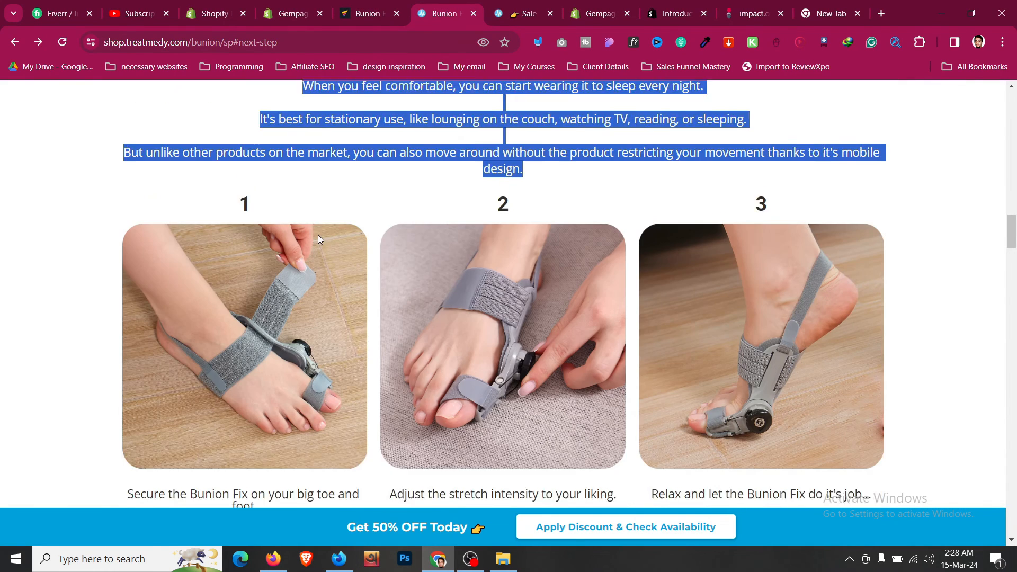
{"action": "scroll", "coordinate": [349, 203], "scroll_direction": "down", "scroll_amount": 2}
{"action": "left_click", "coordinate": [394, 5]}
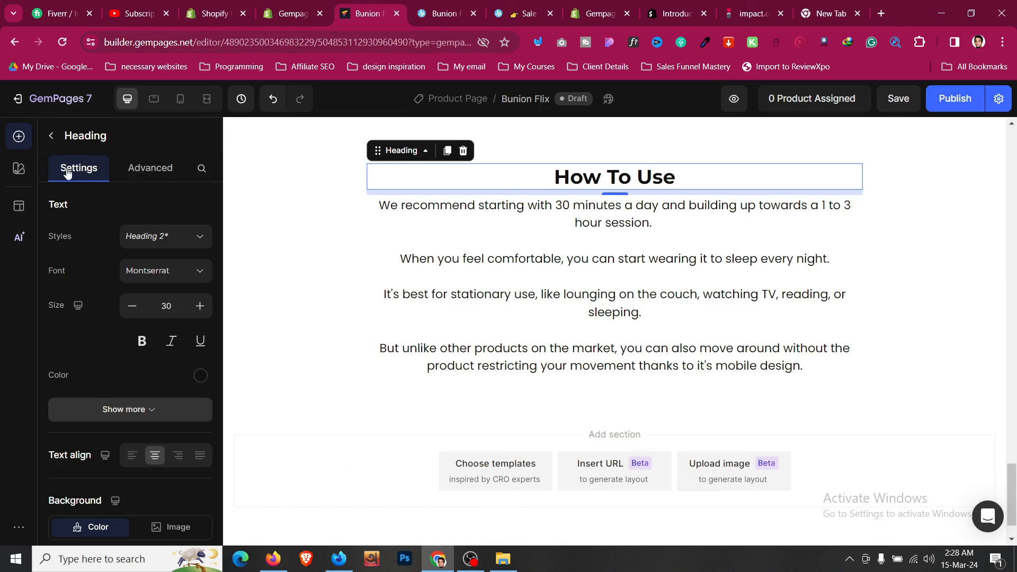
{"action": "scroll", "coordinate": [539, 205], "scroll_direction": "up", "scroll_amount": 10}
{"action": "scroll", "coordinate": [537, 205], "scroll_direction": "up", "scroll_amount": 10}
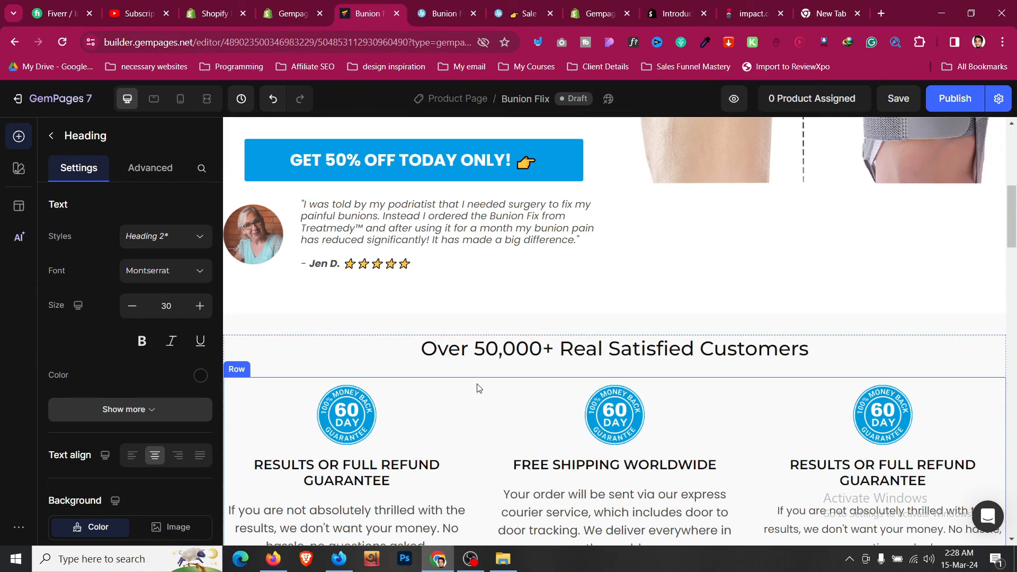
{"action": "left_click", "coordinate": [479, 388]}
{"action": "scroll", "coordinate": [478, 383], "scroll_direction": "down", "scroll_amount": 3}
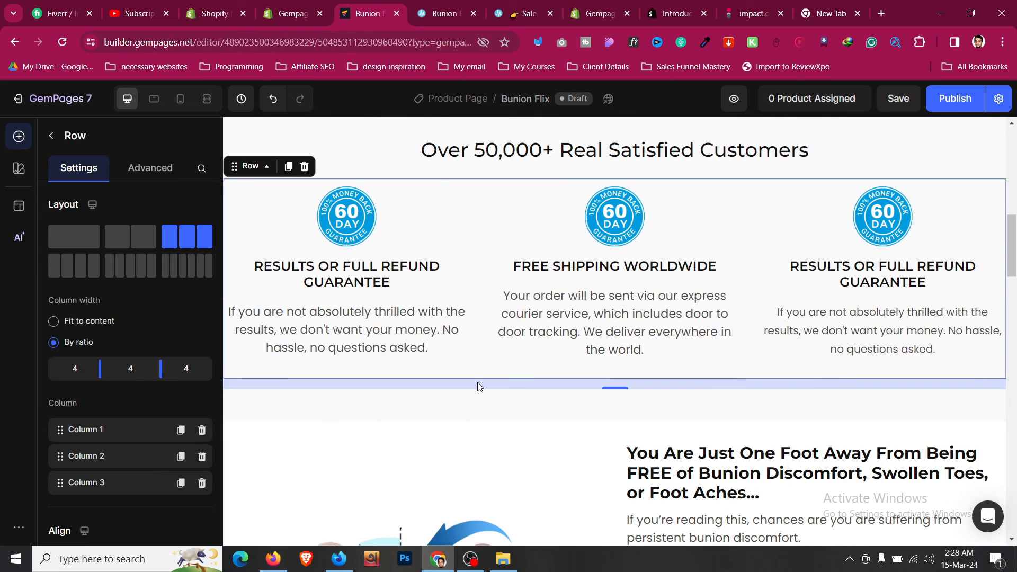
{"action": "scroll", "coordinate": [452, 363], "scroll_direction": "down", "scroll_amount": 9}
{"action": "scroll", "coordinate": [450, 358], "scroll_direction": "up", "scroll_amount": 13}
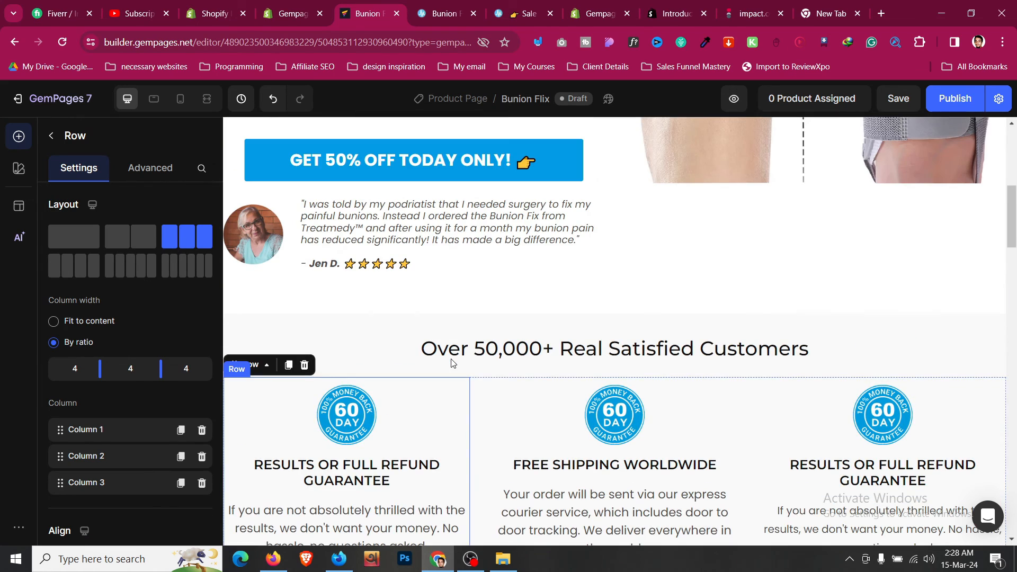
{"action": "left_click", "coordinate": [289, 365]}
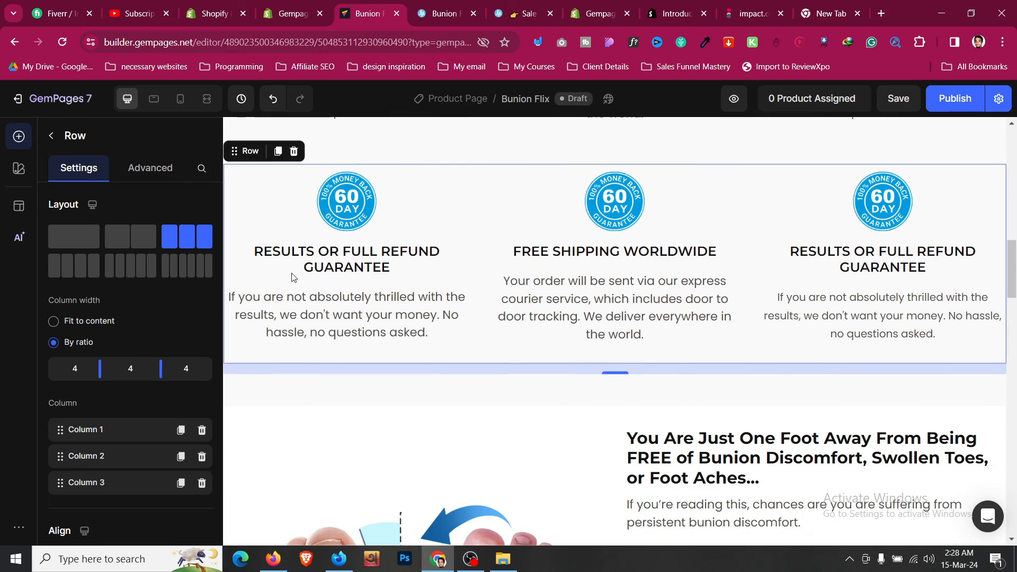
- Move the copied guarantee row beneath the How To Use paragraphs
{"action": "scroll", "coordinate": [262, 180], "scroll_direction": "down", "scroll_amount": 15}
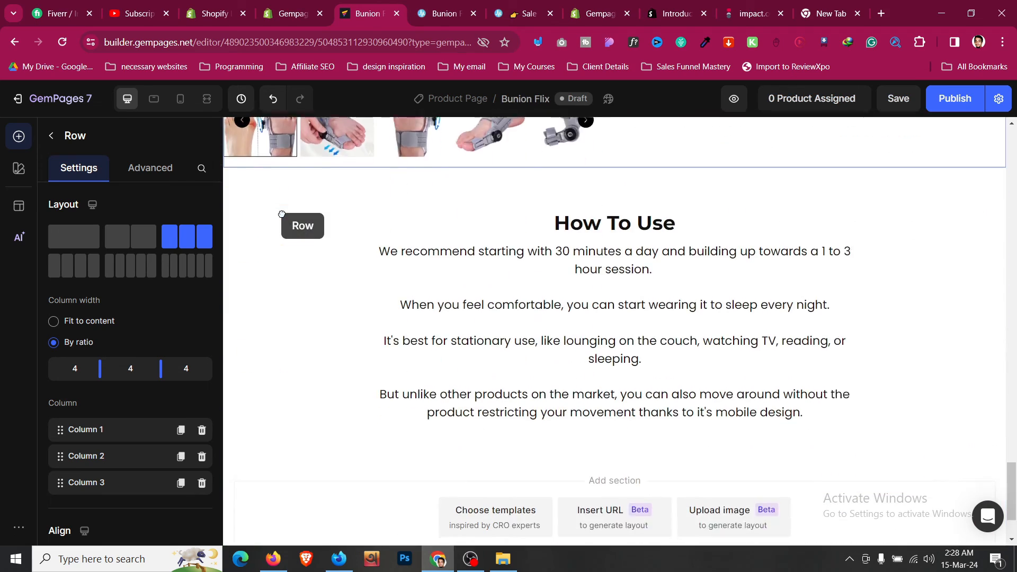
{"action": "scroll", "coordinate": [344, 238], "scroll_direction": "down", "scroll_amount": 2}
{"action": "left_click_drag", "start_coordinate": [281, 214], "coordinate": [467, 355]}
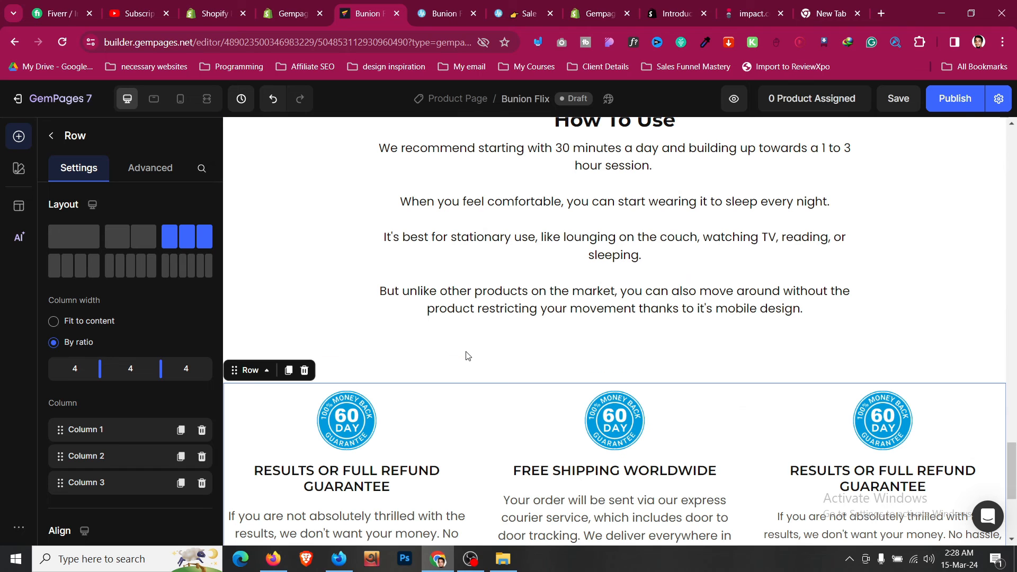
- Set the guarantee section's padding to 0 and its top margin to the M preset (12px)
{"action": "left_click", "coordinate": [486, 362]}
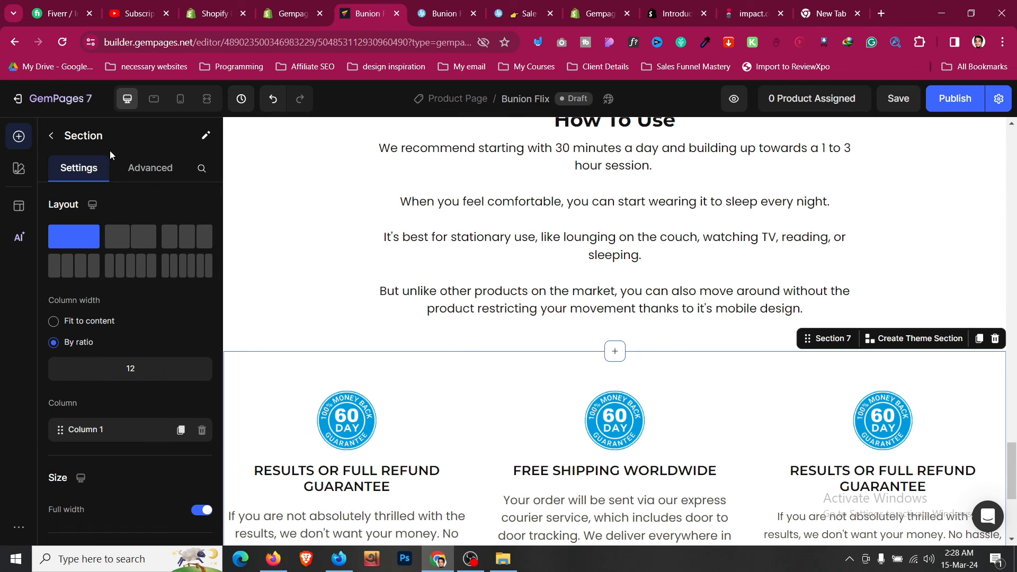
{"action": "left_click", "coordinate": [151, 167]}
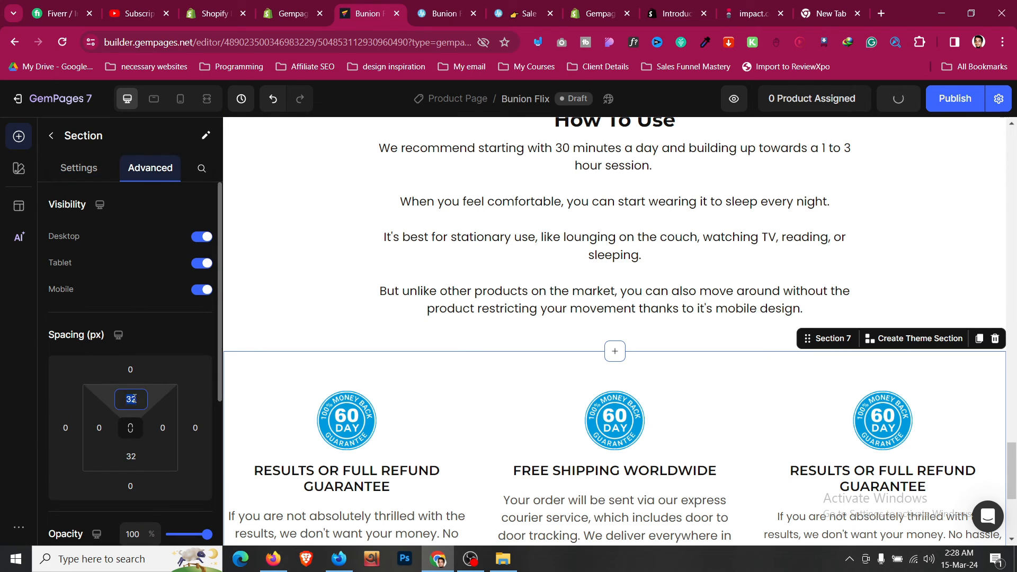
{"action": "left_click", "coordinate": [295, 315]}
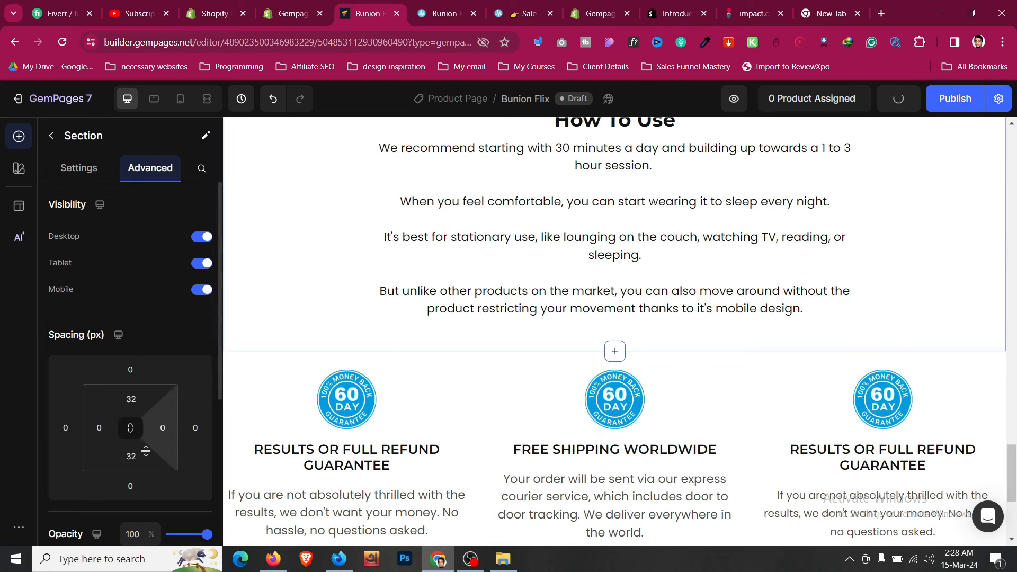
{"action": "left_click", "coordinate": [131, 457]}
{"action": "type", "text": "0"}
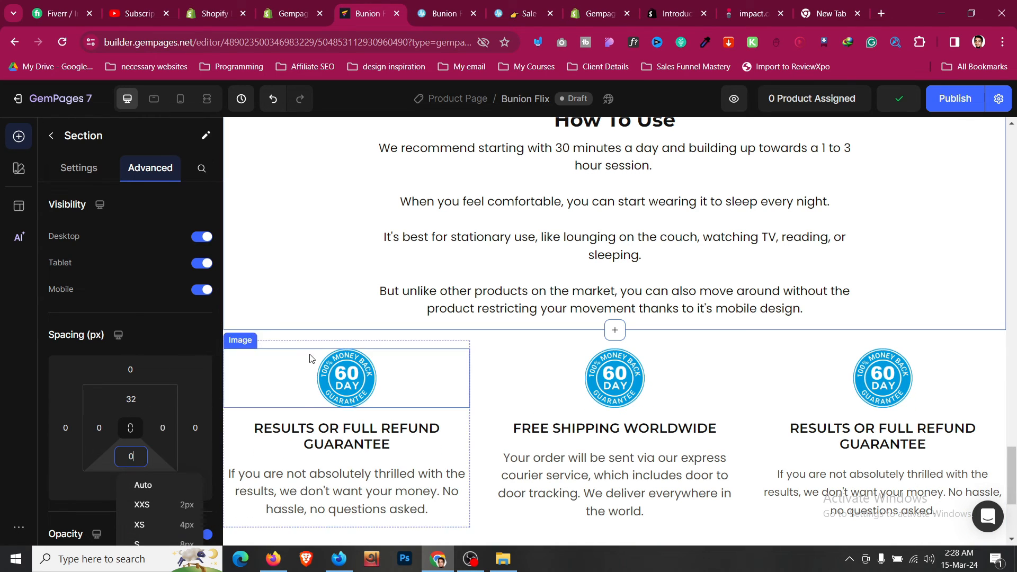
{"action": "left_click", "coordinate": [298, 339]}
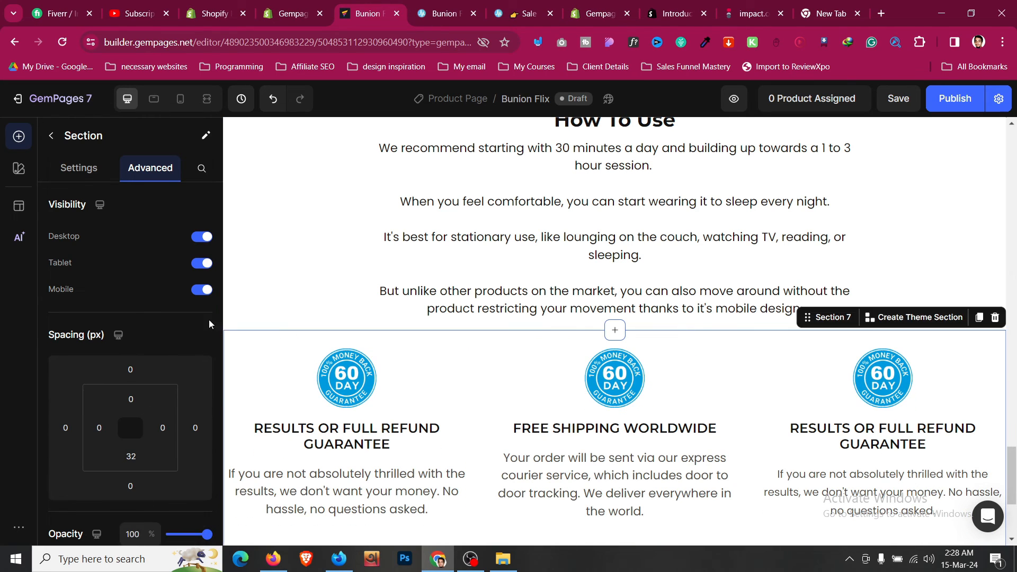
{"action": "left_click", "coordinate": [130, 369]}
{"action": "left_click", "coordinate": [139, 478]}
{"action": "scroll", "coordinate": [481, 358], "scroll_direction": "down", "scroll_amount": 2}
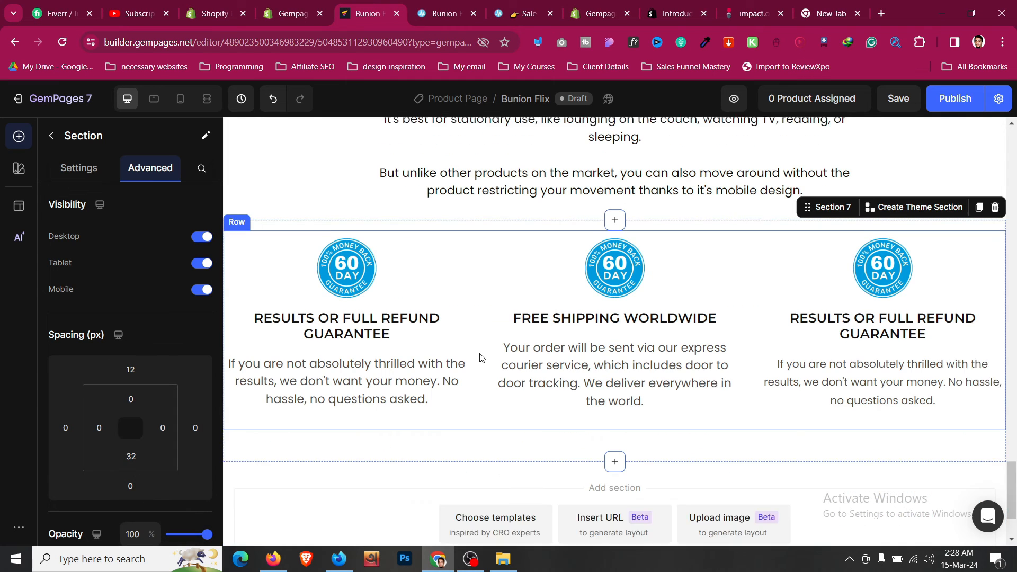
- After checking the live page's step cards, change the first card's title to '1'
{"action": "left_click", "coordinate": [455, 4]}
{"action": "scroll", "coordinate": [357, 127], "scroll_direction": "up", "scroll_amount": 1}
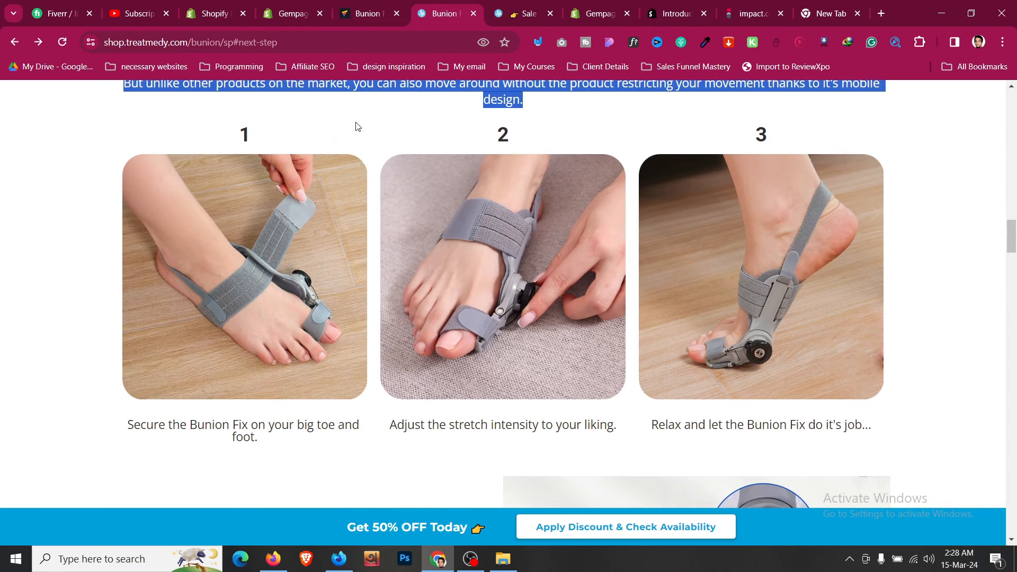
{"action": "left_click", "coordinate": [381, 5]}
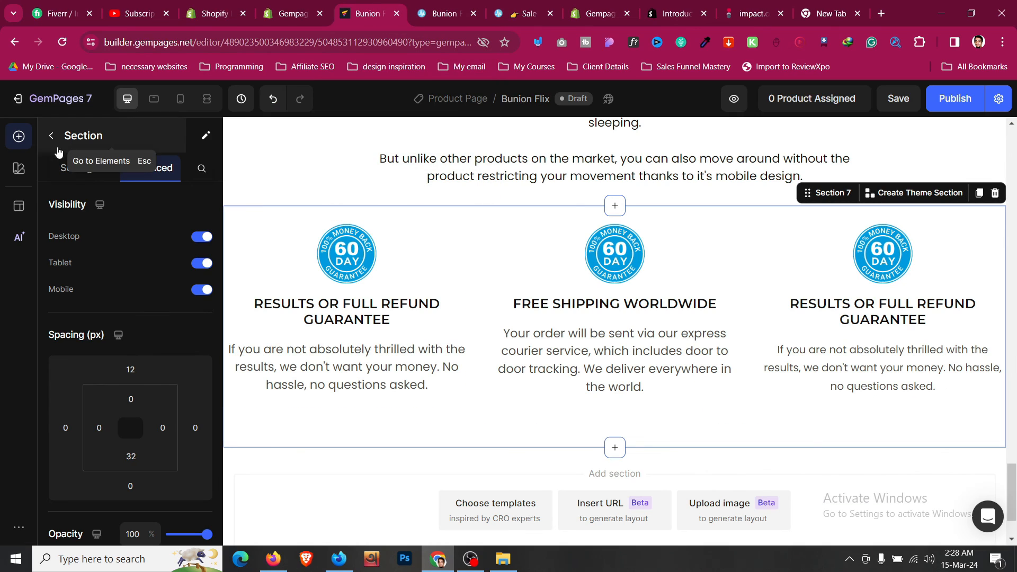
{"action": "key", "text": "Escape"}
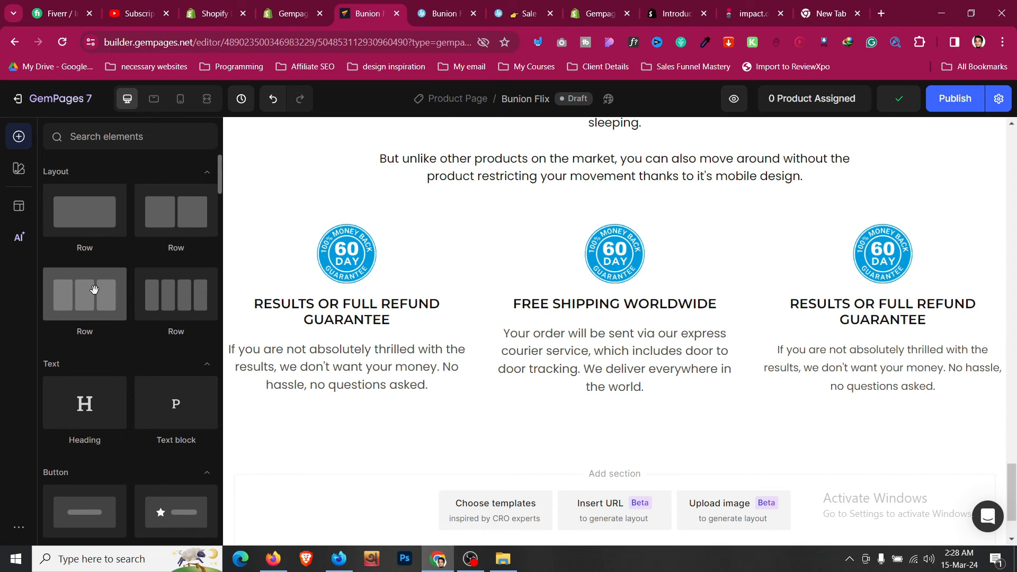
{"action": "scroll", "coordinate": [146, 247], "scroll_direction": "down", "scroll_amount": 2}
{"action": "left_click_drag", "start_coordinate": [85, 271], "coordinate": [385, 299]}
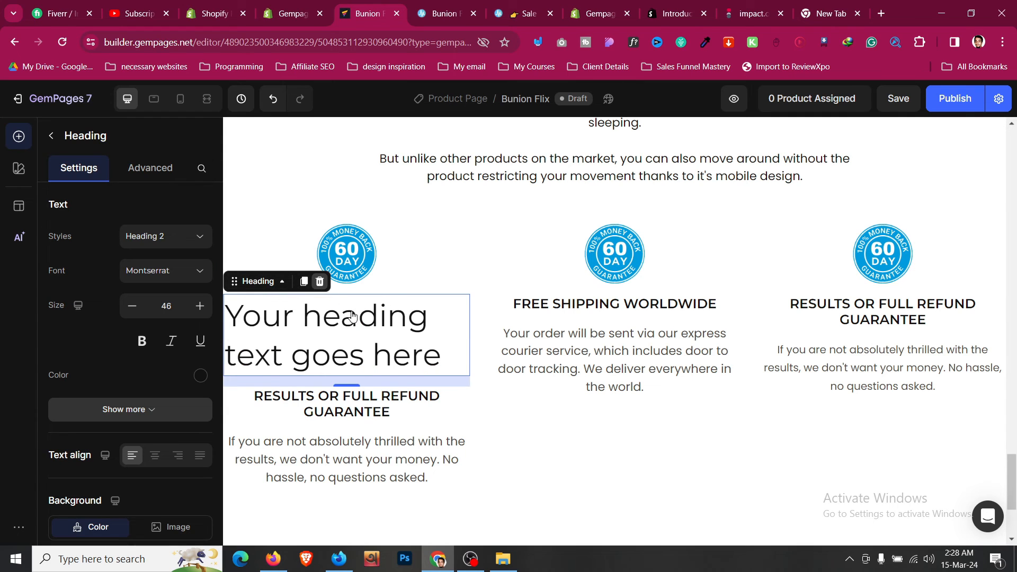
{"action": "key", "text": "Delete"}
{"action": "left_click", "coordinate": [390, 318]}
{"action": "left_click", "coordinate": [397, 317]}
{"action": "key", "text": "ctrl+a"}
{"action": "type", "text": "1"}
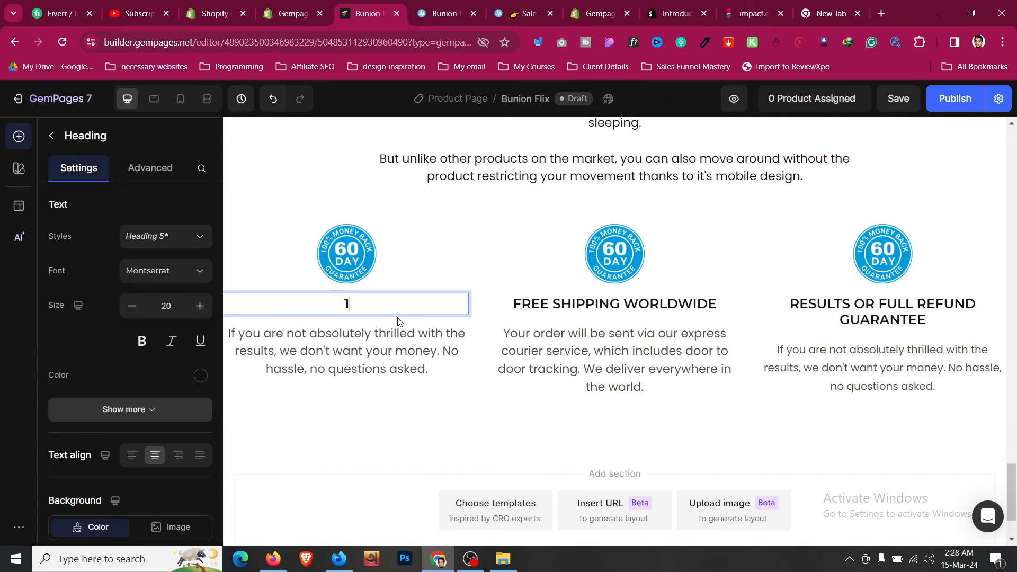
- Set the '1' heading's text size to 35
{"action": "left_click", "coordinate": [200, 306]}
{"action": "left_click", "coordinate": [200, 306]}
{"action": "left_click", "coordinate": [200, 306]}
{"action": "left_click", "coordinate": [200, 305]}
{"action": "left_click", "coordinate": [199, 306]}
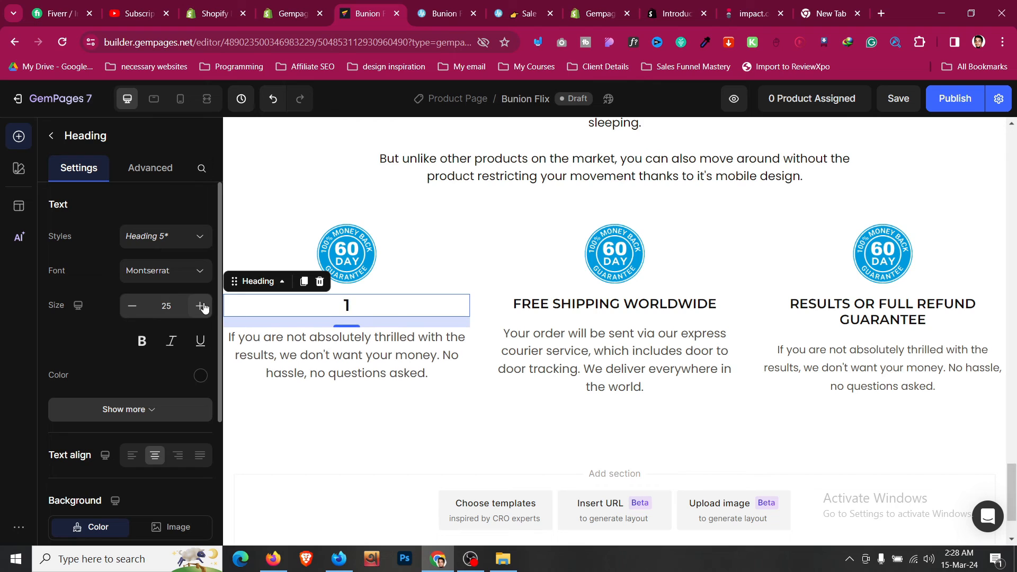
{"action": "left_click", "coordinate": [199, 306]}
{"action": "left_click", "coordinate": [200, 305]}
{"action": "left_click", "coordinate": [199, 306]}
{"action": "left_click", "coordinate": [200, 306]}
{"action": "left_click", "coordinate": [200, 306]}
{"action": "left_click", "coordinate": [200, 305]}
{"action": "left_click", "coordinate": [200, 305]}
{"action": "left_click", "coordinate": [200, 306]}
{"action": "left_click", "coordinate": [200, 305]}
{"action": "left_click", "coordinate": [200, 305]}
{"action": "left_click", "coordinate": [200, 306]}
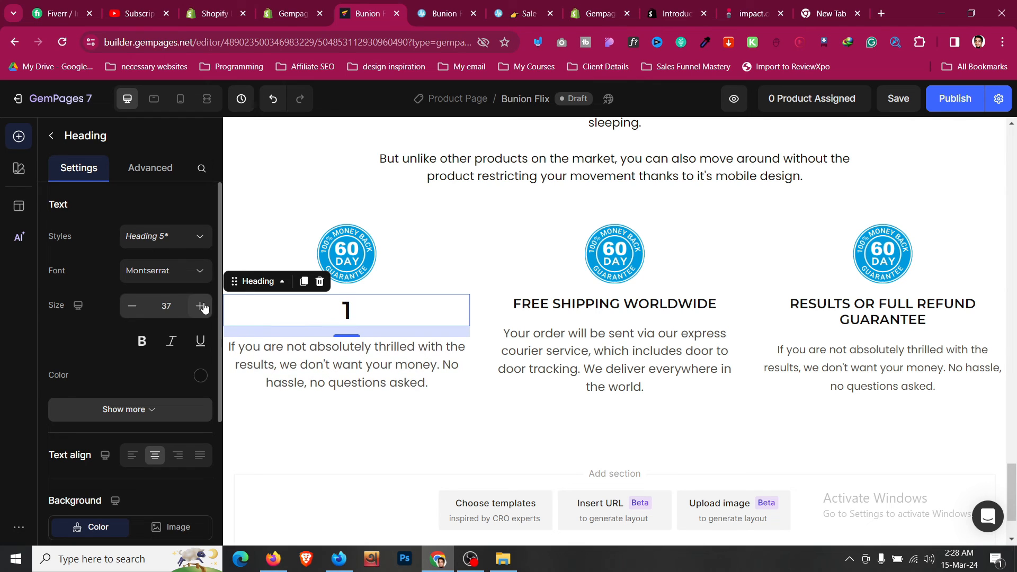
{"action": "left_click", "coordinate": [132, 306]}
{"action": "left_click", "coordinate": [132, 306]}
{"action": "left_click", "coordinate": [132, 306]}
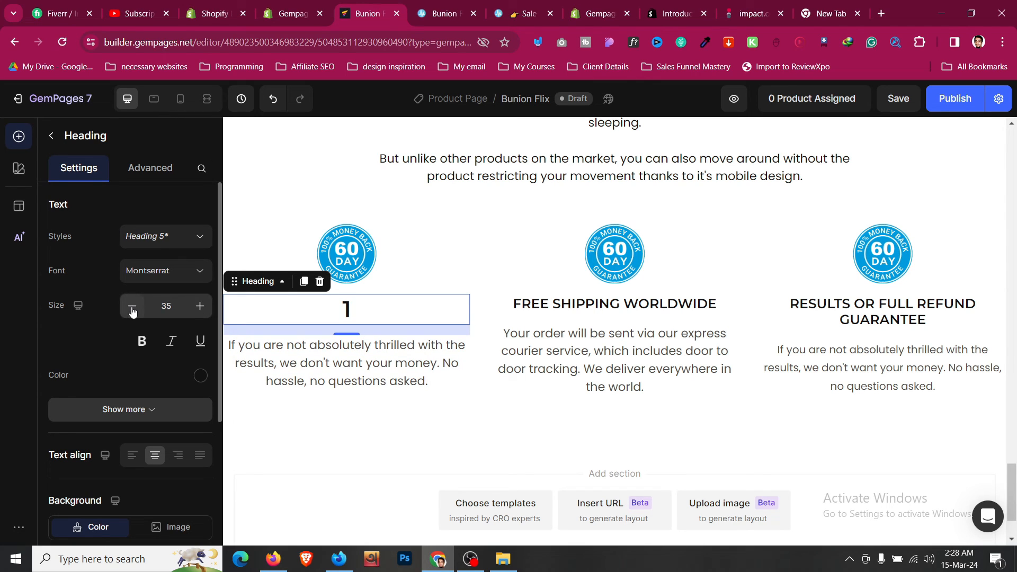
{"action": "left_click", "coordinate": [408, 262]}
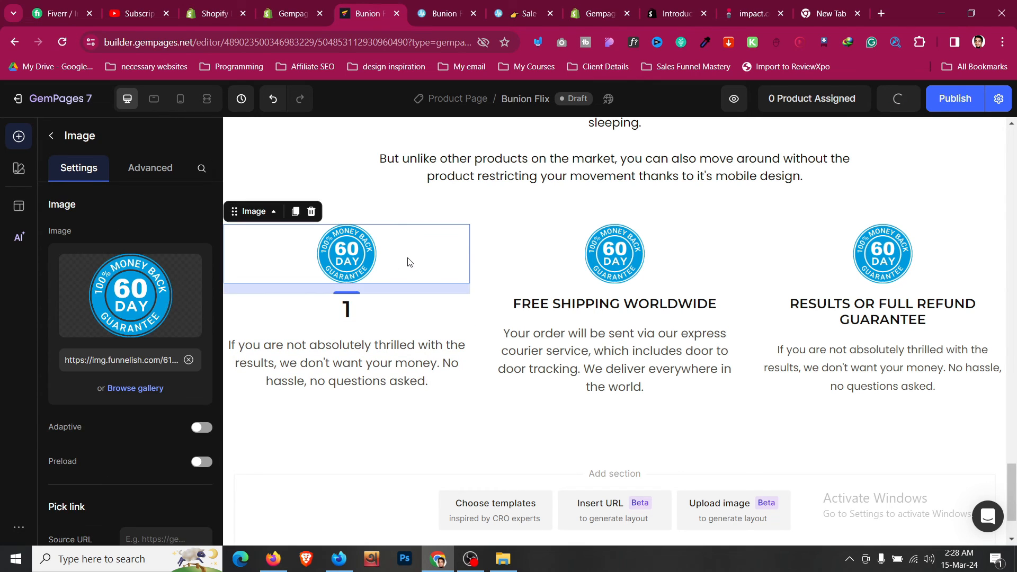
- Add an Image element below the '1' heading and delete the old money-back badge
{"action": "left_click", "coordinate": [51, 136]}
{"action": "scroll", "coordinate": [107, 253], "scroll_direction": "down", "scroll_amount": 2}
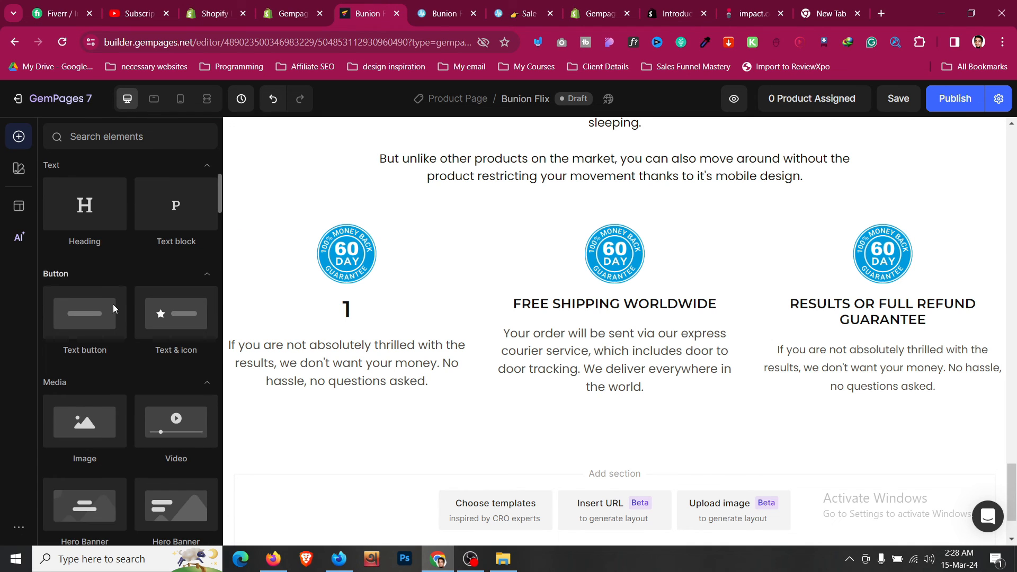
{"action": "left_click_drag", "start_coordinate": [90, 421], "coordinate": [422, 329]}
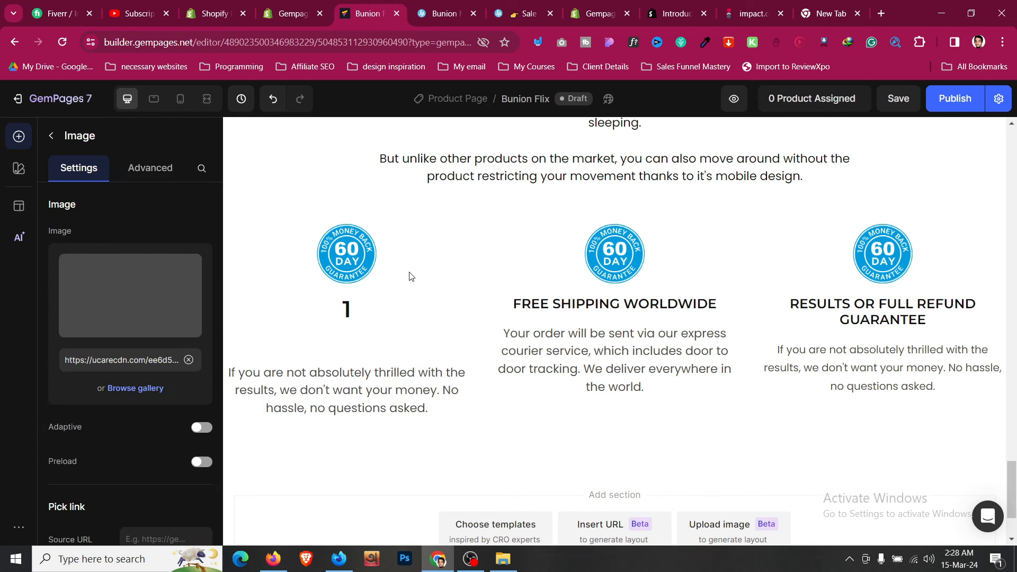
{"action": "right_click", "coordinate": [412, 255]}
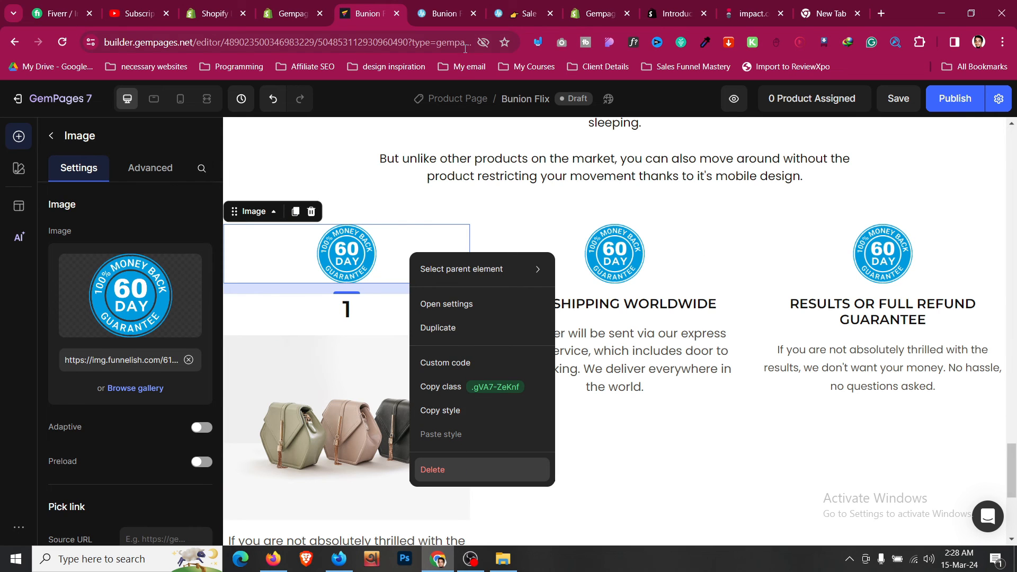
{"action": "left_click", "coordinate": [432, 469]}
- Copy the first step photo's address from the store page and paste it as the image source
{"action": "left_click", "coordinate": [446, 13]}
{"action": "scroll", "coordinate": [265, 240], "scroll_direction": "down", "scroll_amount": 1}
{"action": "right_click", "coordinate": [277, 220]}
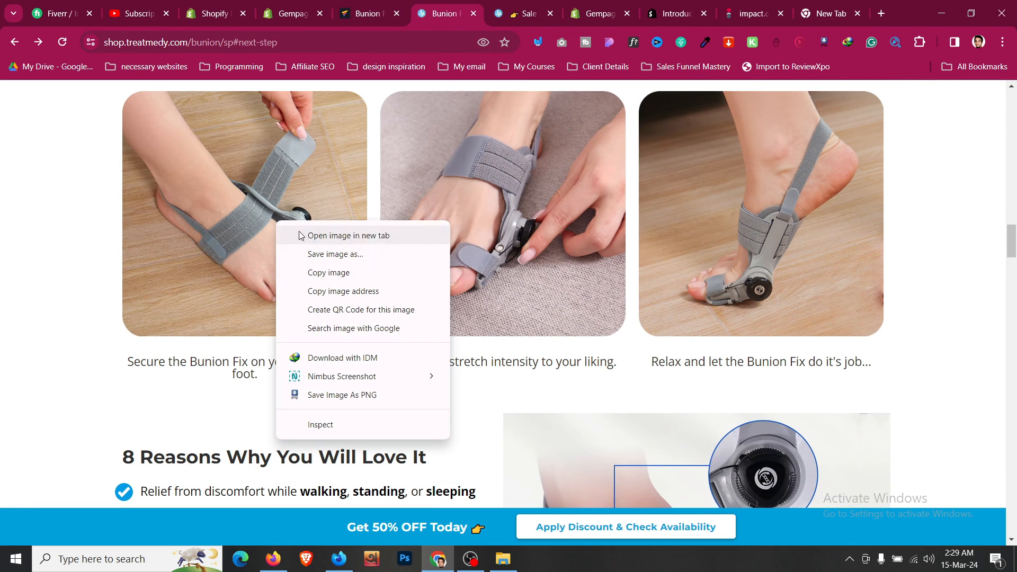
{"action": "left_click", "coordinate": [350, 291]}
{"action": "left_click", "coordinate": [377, 11]}
{"action": "left_click", "coordinate": [384, 325]}
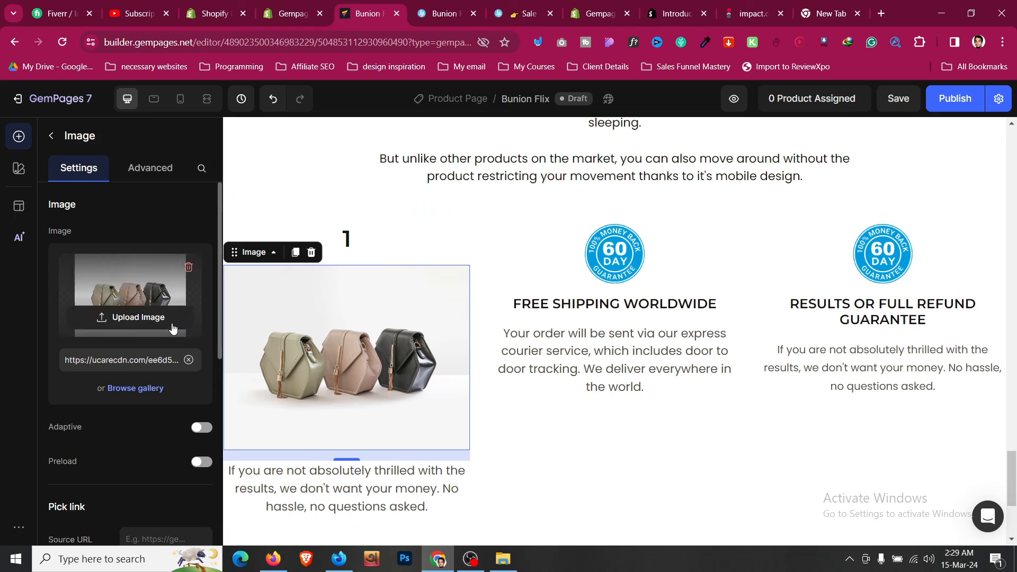
{"action": "left_click", "coordinate": [189, 360]}
{"action": "key", "text": "ctrl+v"}
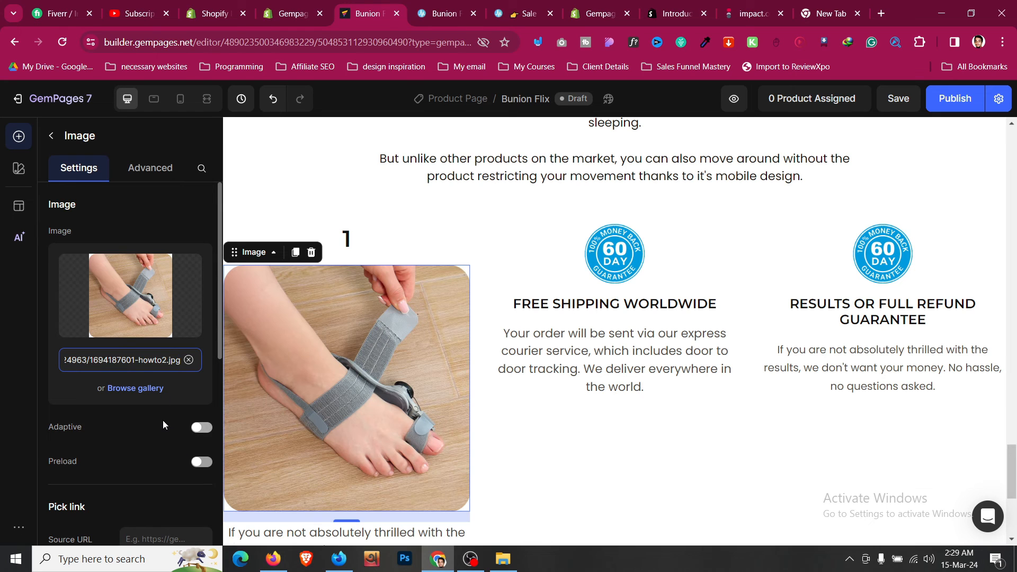
{"action": "left_click", "coordinate": [438, 246]}
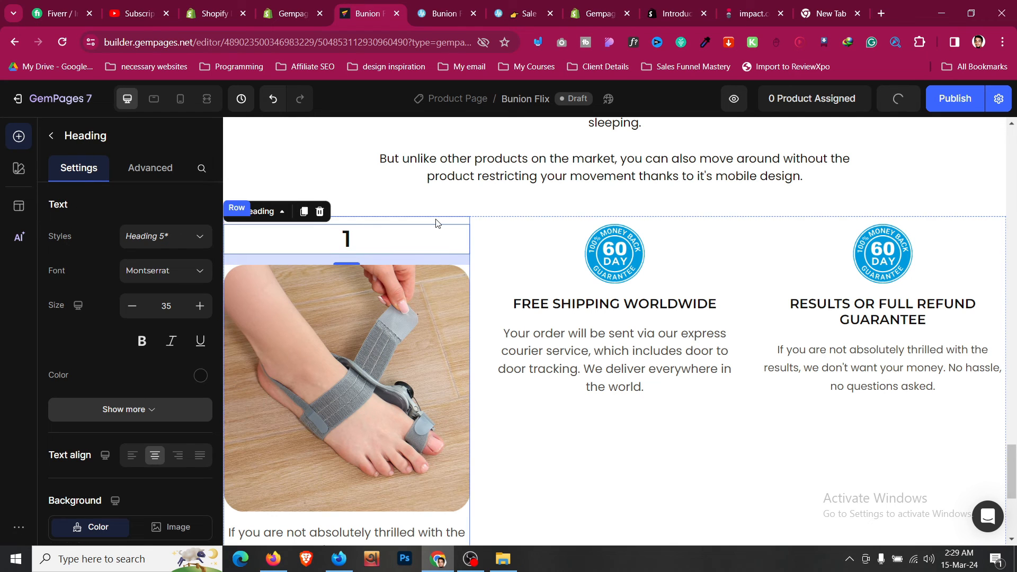
- Open step card 1's Advanced styling and try turning on a card shadow
{"action": "left_click", "coordinate": [435, 222]}
{"action": "scroll", "coordinate": [435, 220], "scroll_direction": "down", "scroll_amount": 4}
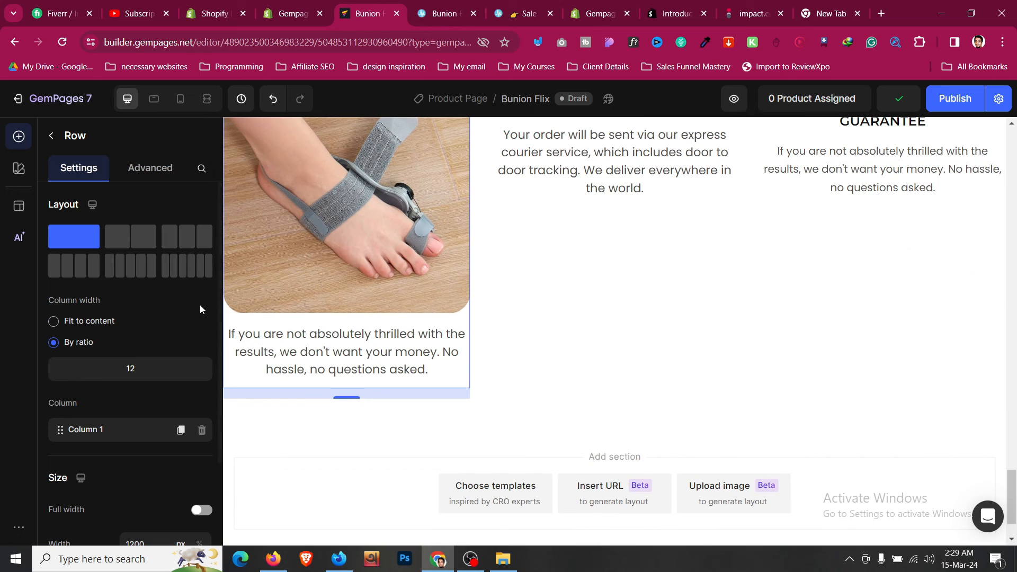
{"action": "scroll", "coordinate": [201, 309], "scroll_direction": "down", "scroll_amount": 3}
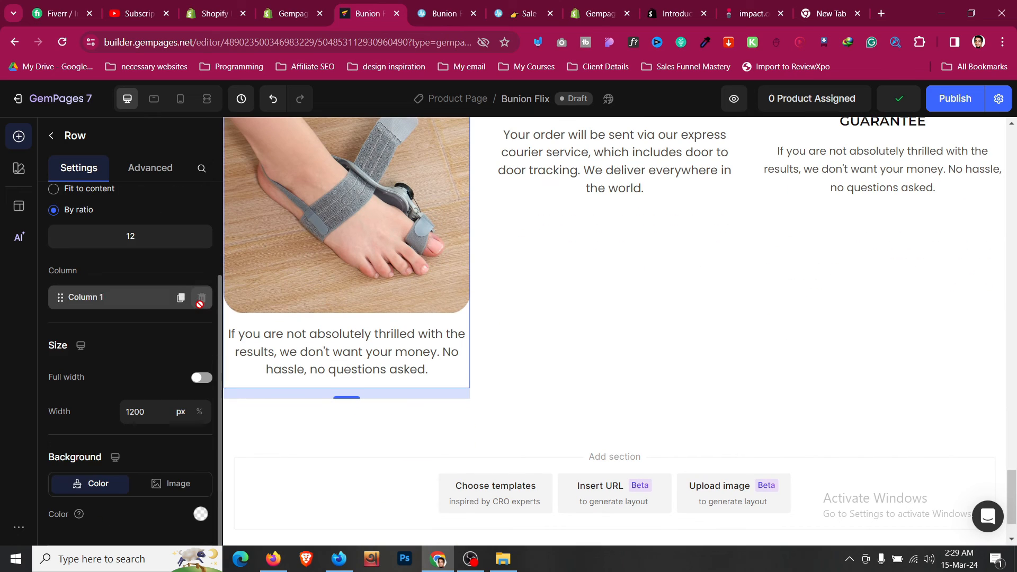
{"action": "left_click", "coordinate": [160, 169]}
{"action": "scroll", "coordinate": [119, 260], "scroll_direction": "down", "scroll_amount": 3}
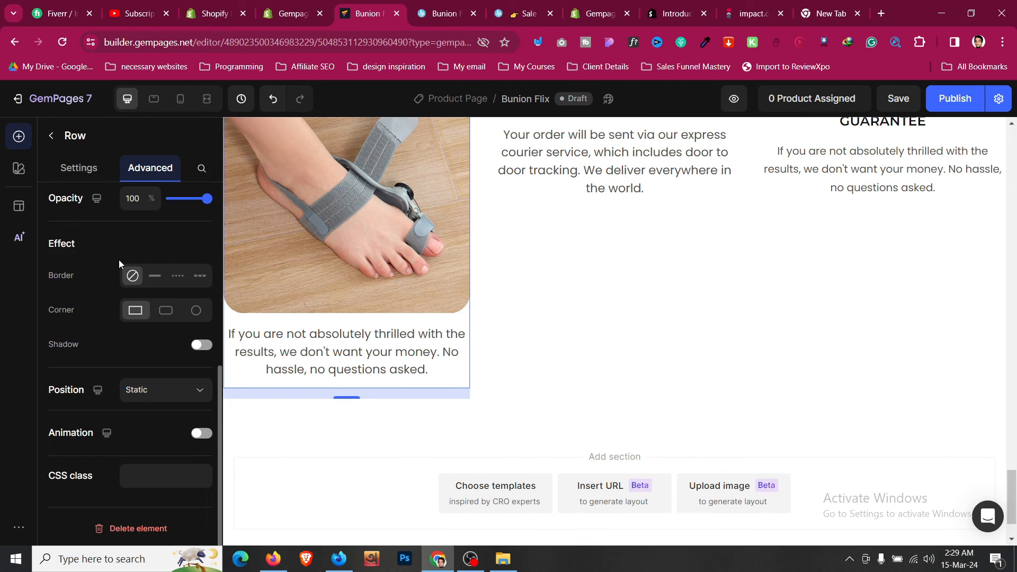
{"action": "left_click", "coordinate": [204, 349]}
{"action": "left_click", "coordinate": [486, 353]}
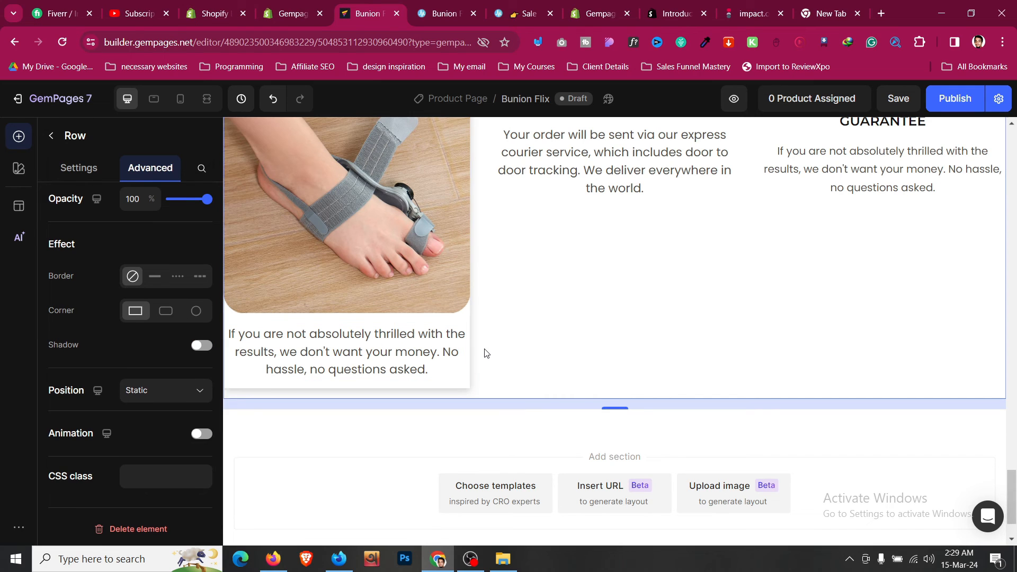
{"action": "left_click", "coordinate": [451, 389]}
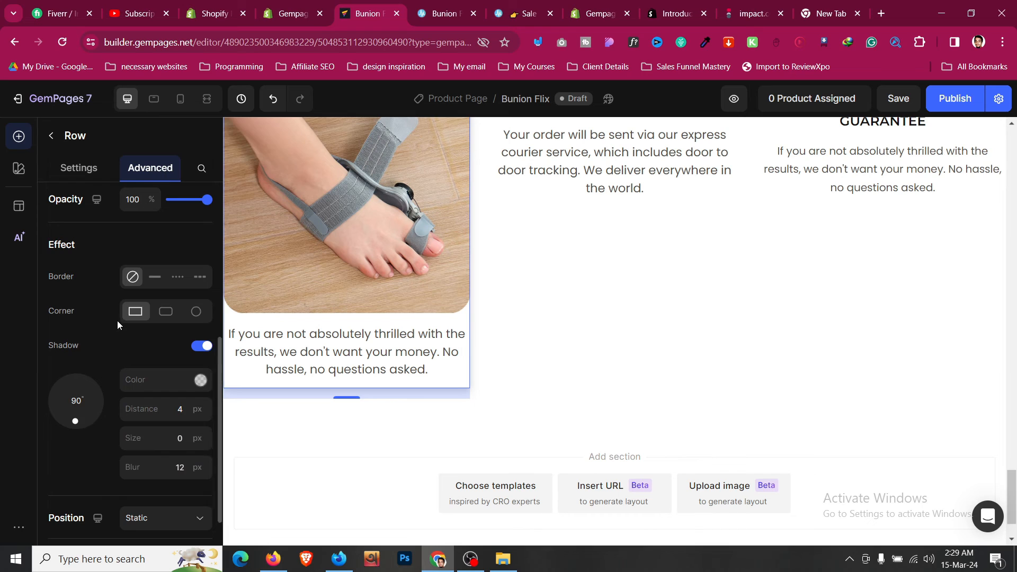
{"action": "scroll", "coordinate": [118, 324], "scroll_direction": "up", "scroll_amount": 5}
- Give step card 1 12px left/right padding and 16px top/bottom padding
{"action": "left_click", "coordinate": [99, 362]}
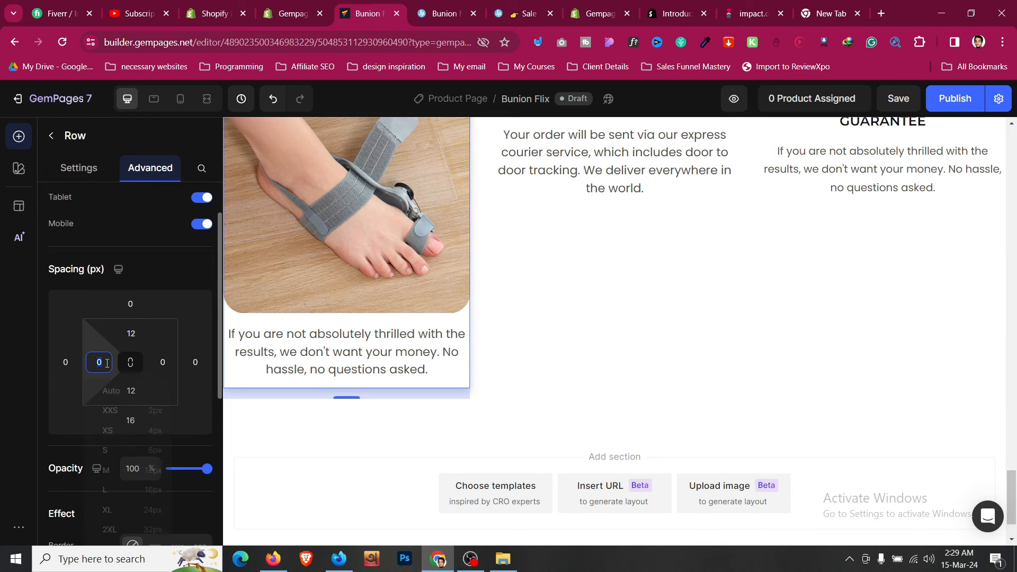
{"action": "left_click", "coordinate": [142, 471]}
{"action": "left_click", "coordinate": [162, 362]}
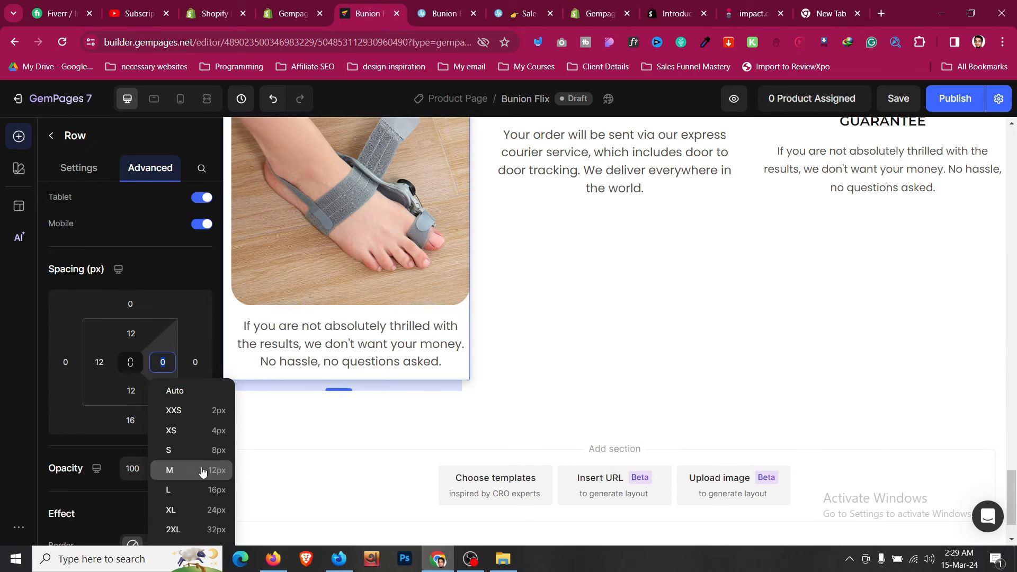
{"action": "left_click", "coordinate": [202, 470]}
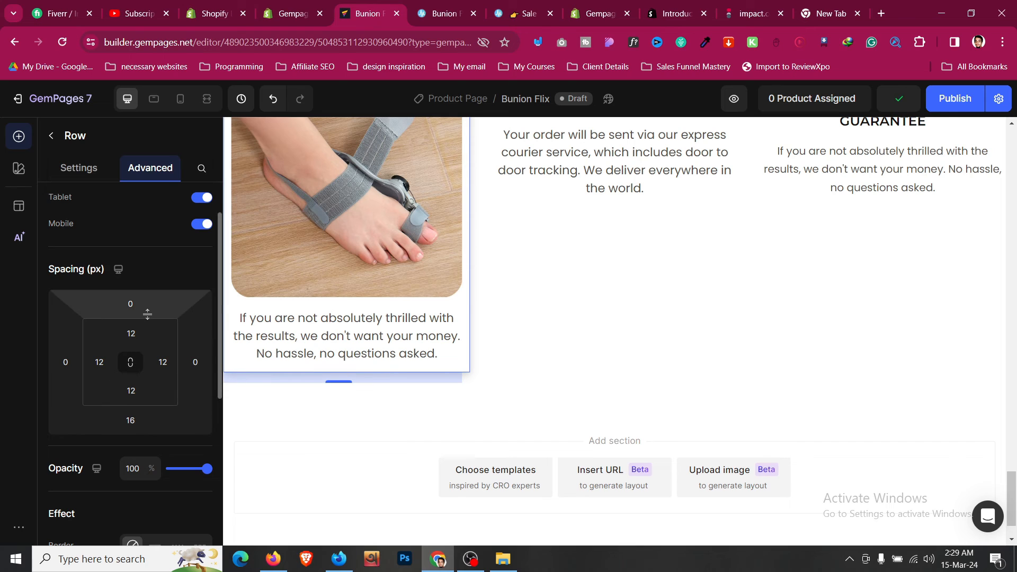
{"action": "scroll", "coordinate": [148, 317], "scroll_direction": "down", "scroll_amount": 3}
{"action": "left_click", "coordinate": [130, 258]}
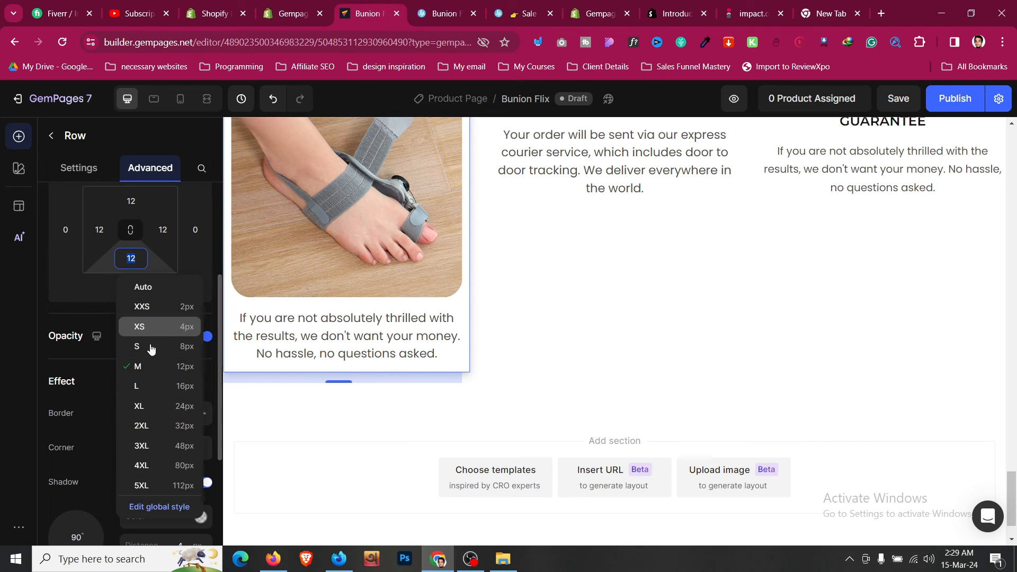
{"action": "left_click", "coordinate": [162, 386]}
{"action": "left_click", "coordinate": [132, 201]}
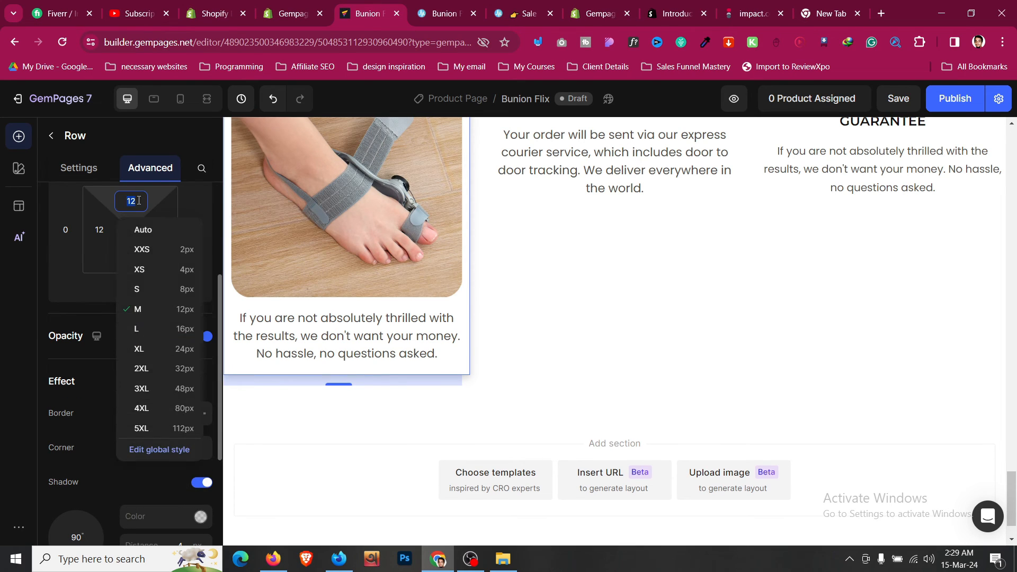
{"action": "left_click", "coordinate": [154, 329]}
{"action": "scroll", "coordinate": [328, 320], "scroll_direction": "up", "scroll_amount": 5}
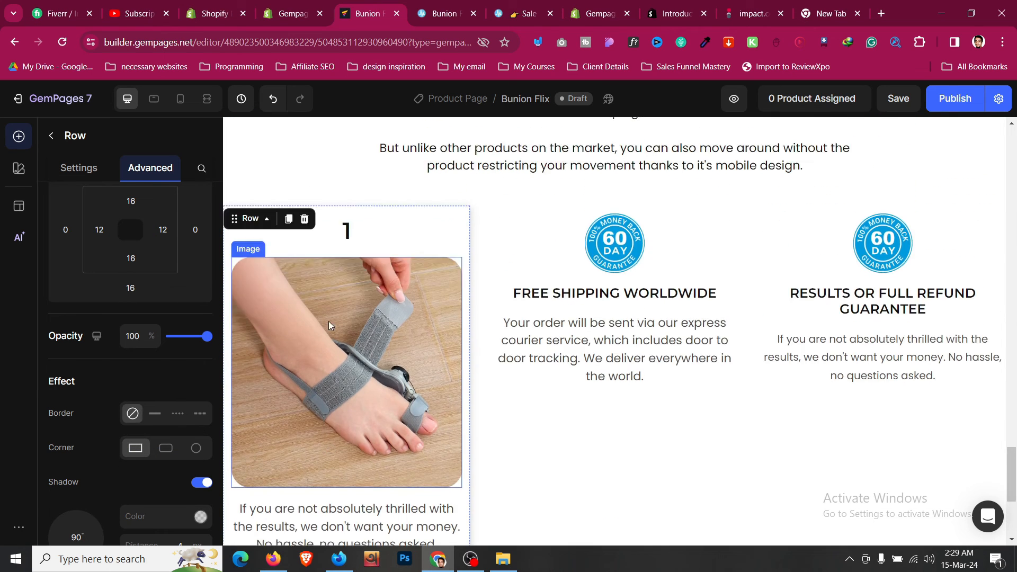
- Turn step card 1's shadow back off
{"action": "left_click", "coordinate": [497, 313]}
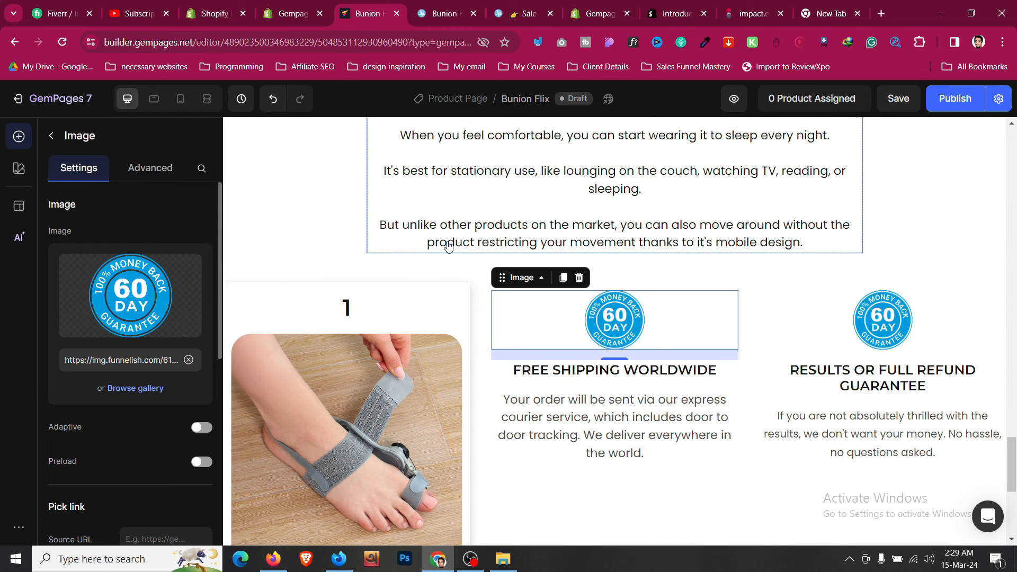
{"action": "left_click", "coordinate": [406, 293]}
{"action": "scroll", "coordinate": [406, 293], "scroll_direction": "down", "scroll_amount": 5}
{"action": "scroll", "coordinate": [186, 338], "scroll_direction": "down", "scroll_amount": 5}
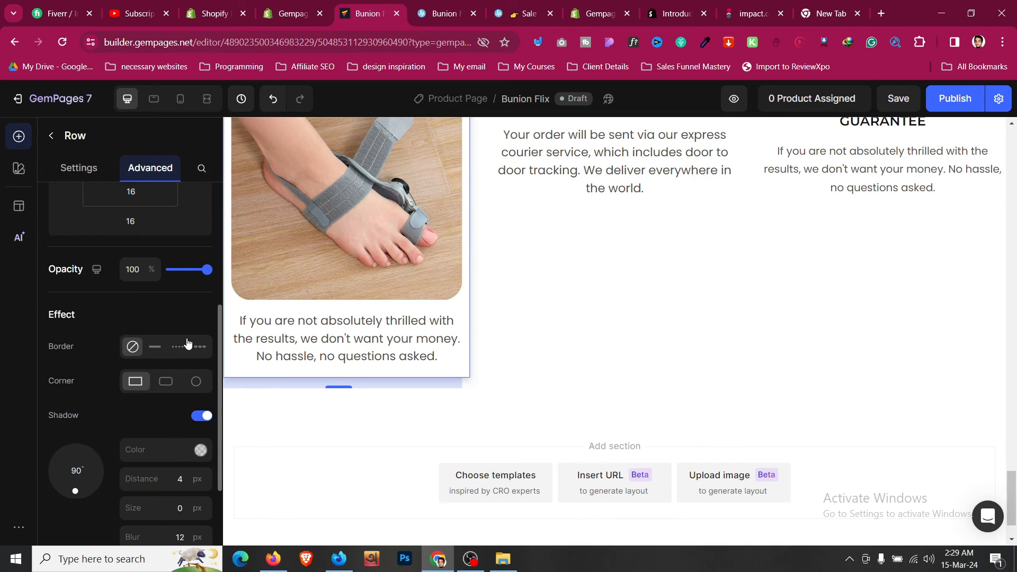
{"action": "left_click", "coordinate": [206, 416]}
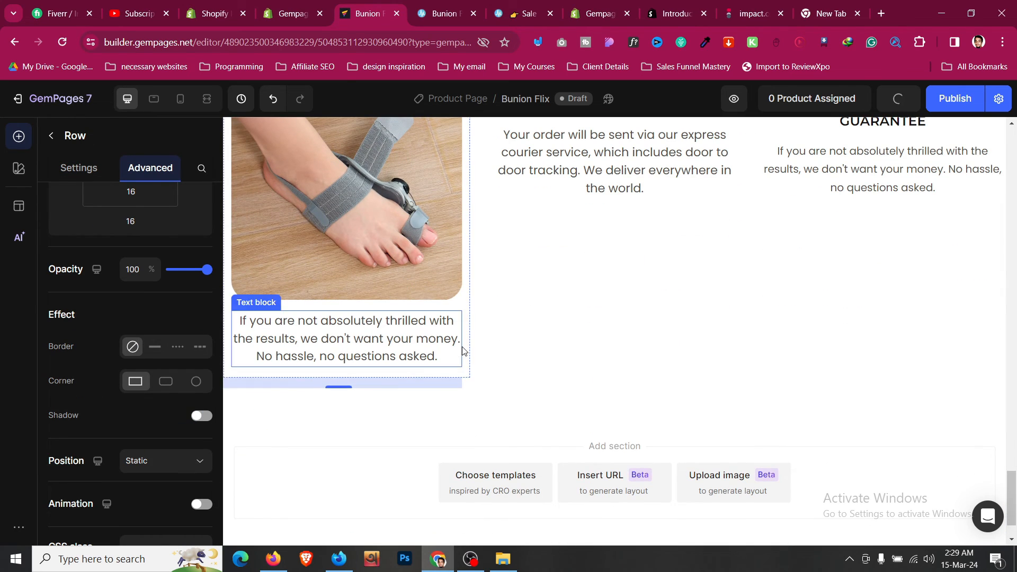
{"action": "left_click", "coordinate": [485, 349]}
{"action": "scroll", "coordinate": [485, 349], "scroll_direction": "up", "scroll_amount": 4}
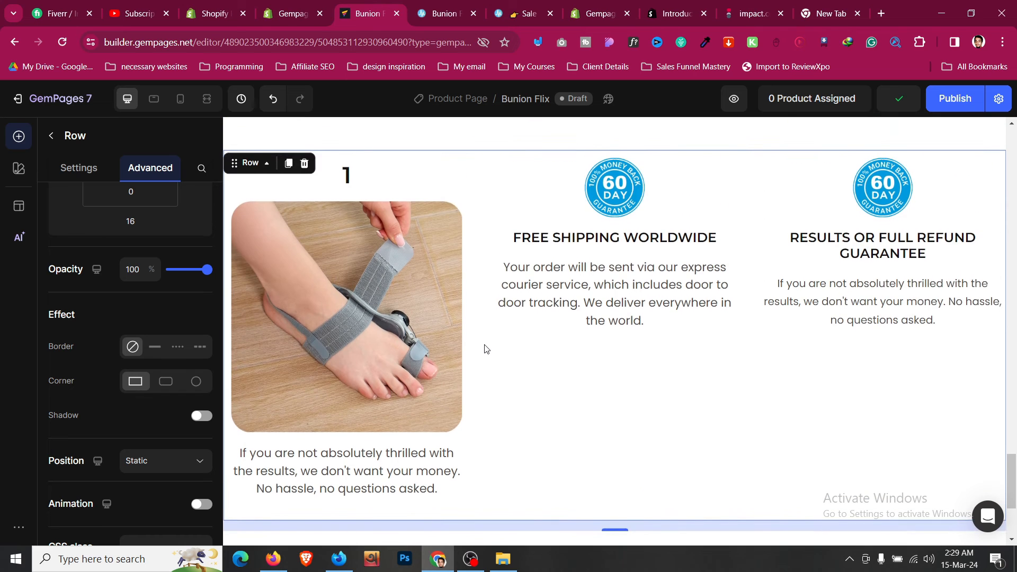
- Replace the first caption with 'Secure the Bunion Fix on your big toe and foot.' from the store
{"action": "left_click", "coordinate": [448, 14]}
{"action": "scroll", "coordinate": [273, 334], "scroll_direction": "down", "scroll_amount": 1}
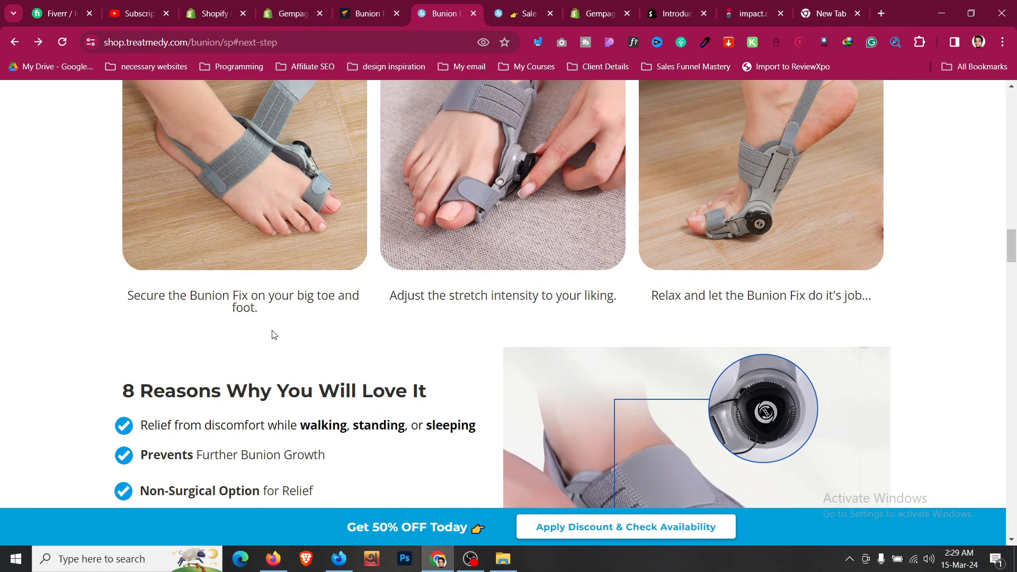
{"action": "triple_click", "coordinate": [274, 302]}
{"action": "key", "text": "ctrl+c"}
{"action": "left_click", "coordinate": [379, 8]}
{"action": "scroll", "coordinate": [388, 402], "scroll_direction": "down", "scroll_amount": 2}
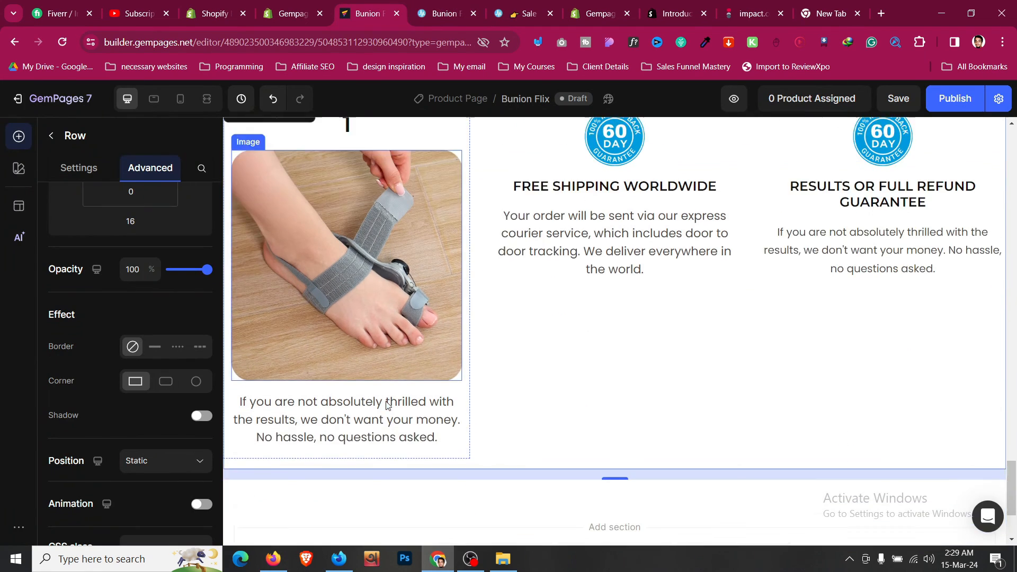
{"action": "left_click", "coordinate": [389, 403]}
{"action": "left_click", "coordinate": [413, 408]}
{"action": "key", "text": "ctrl+a"}
{"action": "key", "text": "ctrl+v"}
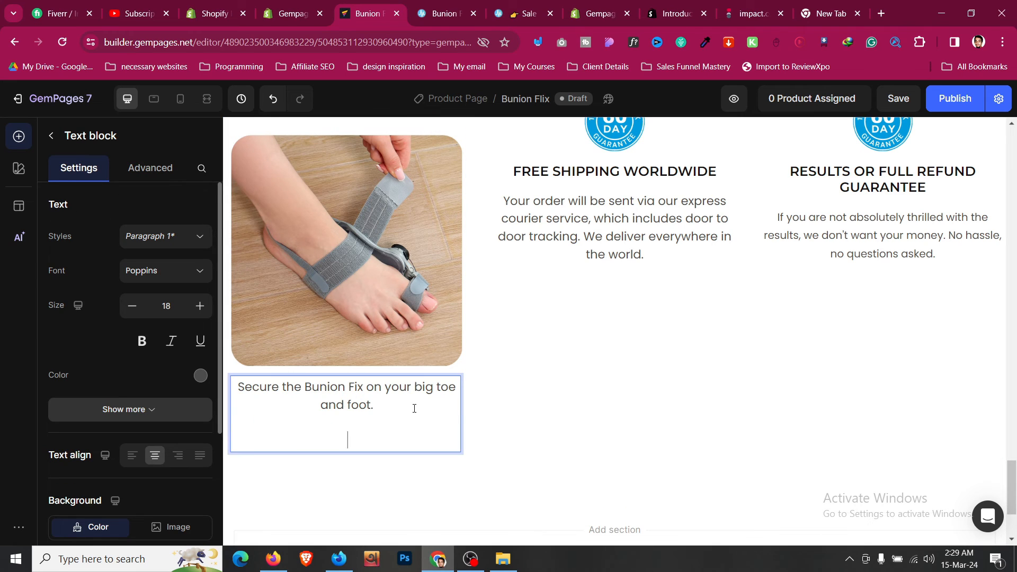
{"action": "key", "text": "BackSpace"}
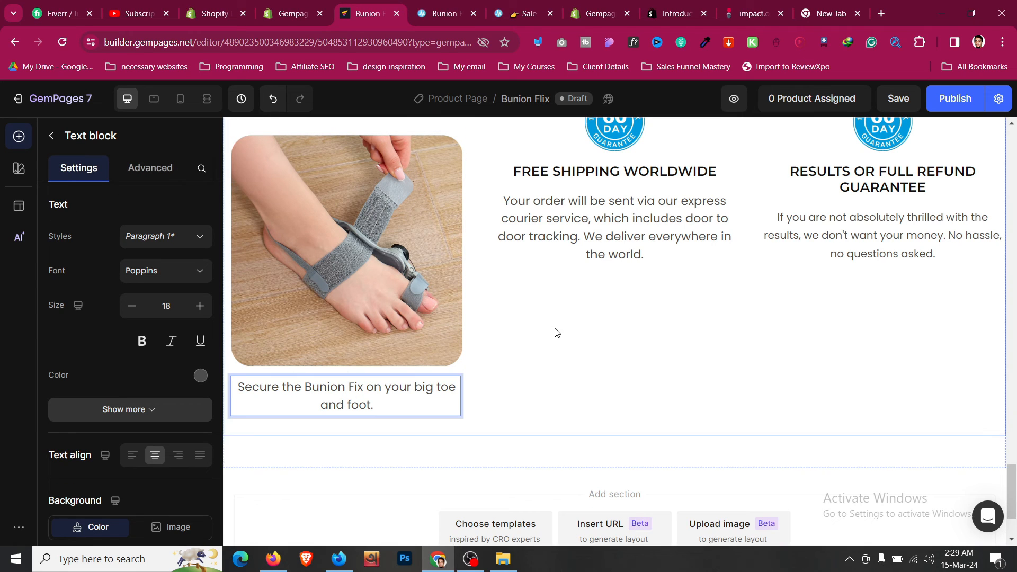
- Delete the Free Shipping card's contents from the middle column
{"action": "left_click", "coordinate": [538, 276]}
{"action": "scroll", "coordinate": [562, 199], "scroll_direction": "up", "scroll_amount": 1}
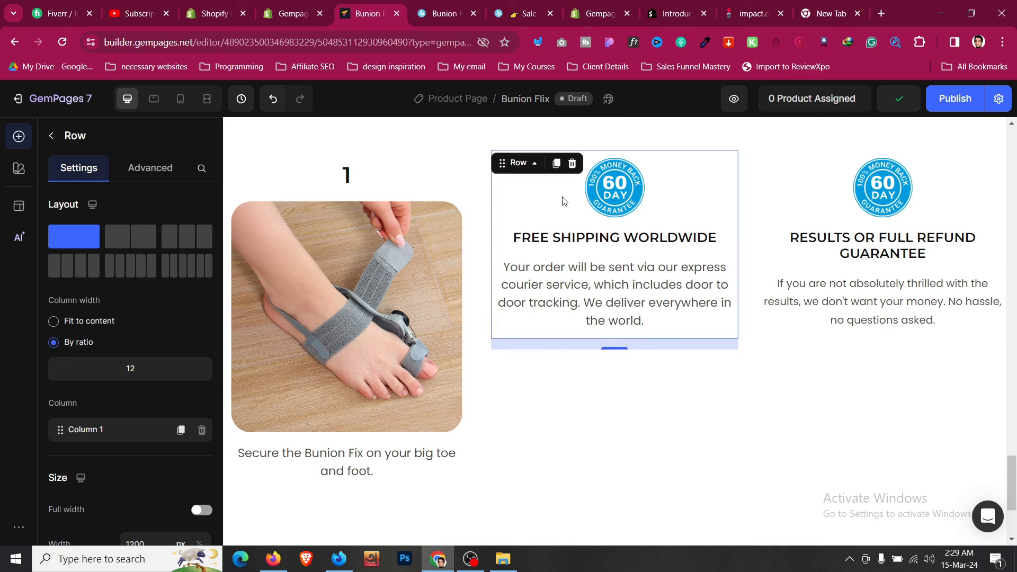
{"action": "key", "text": "Delete"}
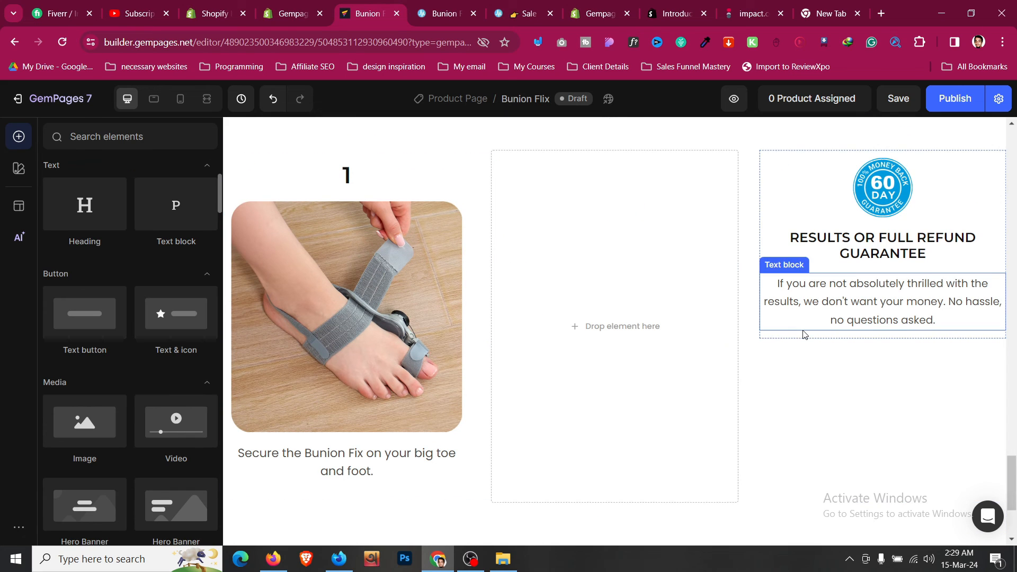
- Clear the refund card and put a duplicate of step card 1 into the empty right column
{"action": "left_click", "coordinate": [801, 333]}
{"action": "left_click", "coordinate": [803, 337]}
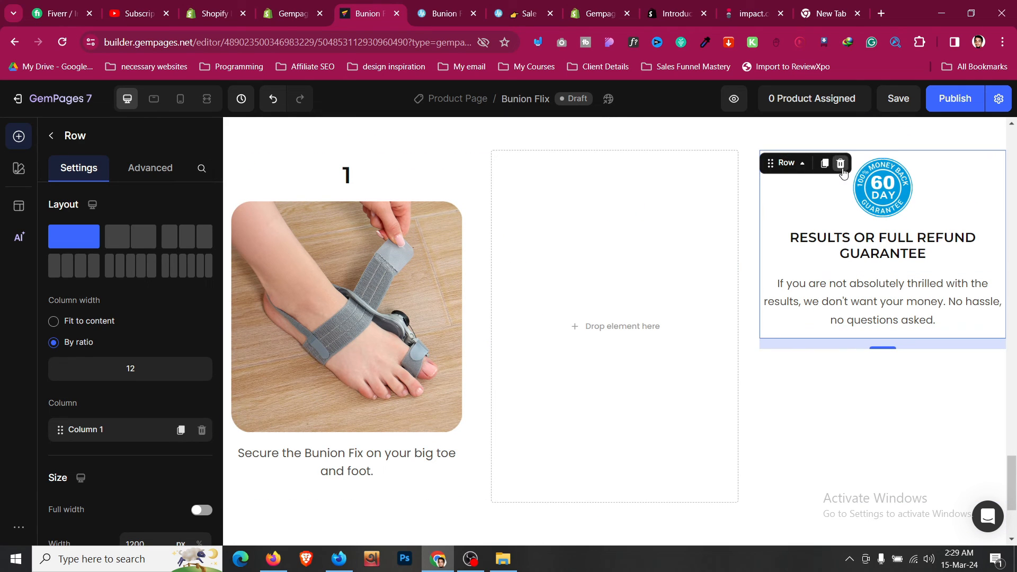
{"action": "key", "text": "Delete"}
{"action": "left_click", "coordinate": [256, 151]}
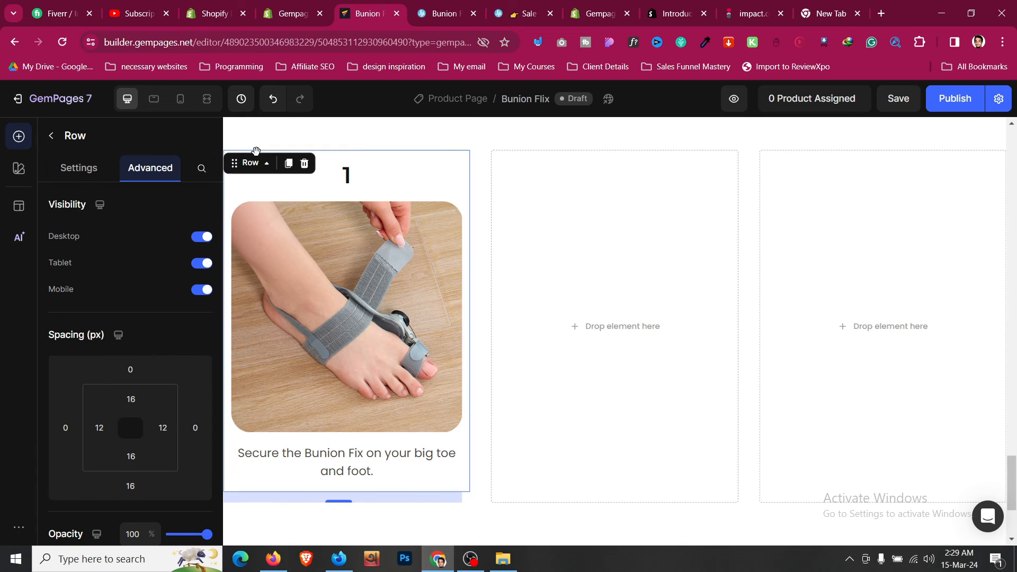
{"action": "left_click", "coordinate": [288, 165]}
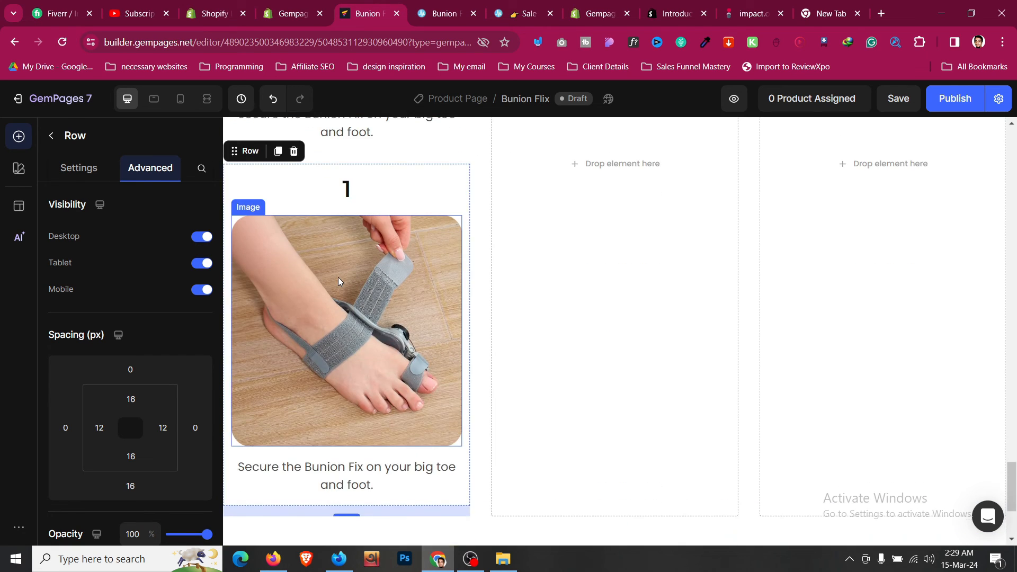
{"action": "left_click_drag", "start_coordinate": [452, 372], "coordinate": [529, 355]}
{"action": "scroll", "coordinate": [565, 239], "scroll_direction": "up", "scroll_amount": 3}
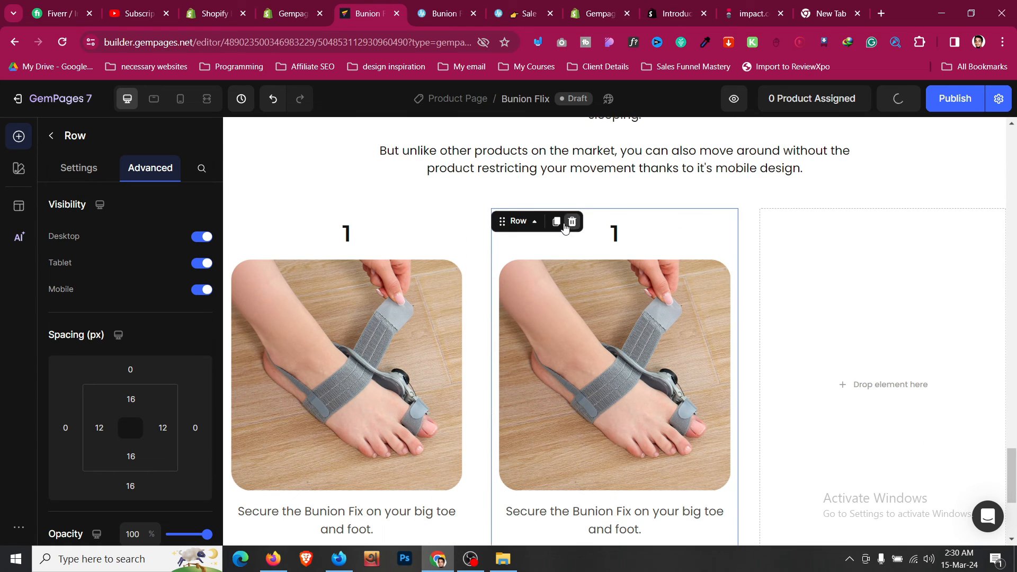
{"action": "scroll", "coordinate": [551, 265], "scroll_direction": "down", "scroll_amount": 6}
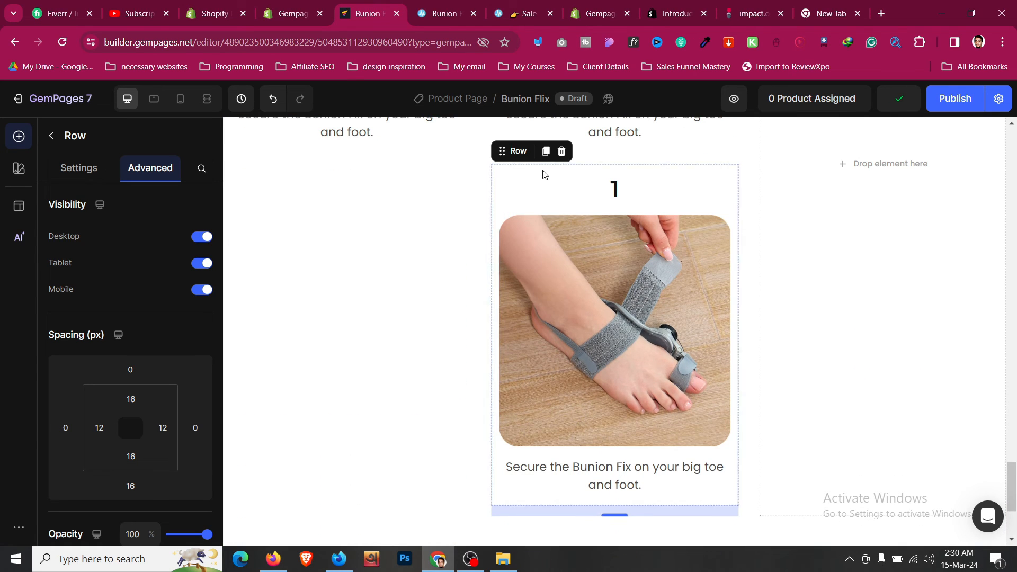
{"action": "left_click_drag", "start_coordinate": [523, 154], "coordinate": [810, 268]}
- Renumber the middle and right card headings to 2 and 3
{"action": "scroll", "coordinate": [624, 245], "scroll_direction": "up", "scroll_amount": 5}
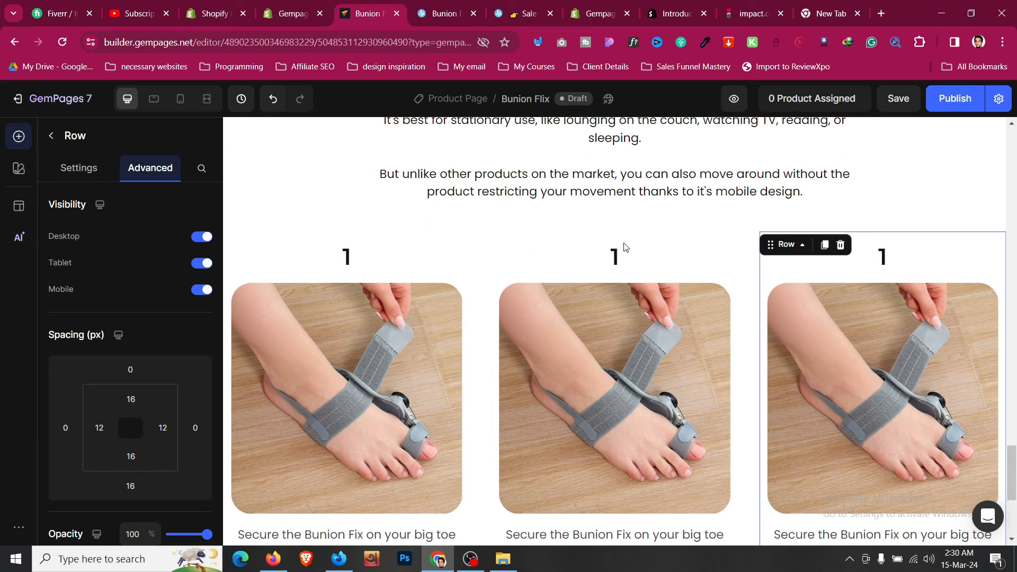
{"action": "left_click", "coordinate": [629, 260]}
{"action": "left_click", "coordinate": [637, 258]}
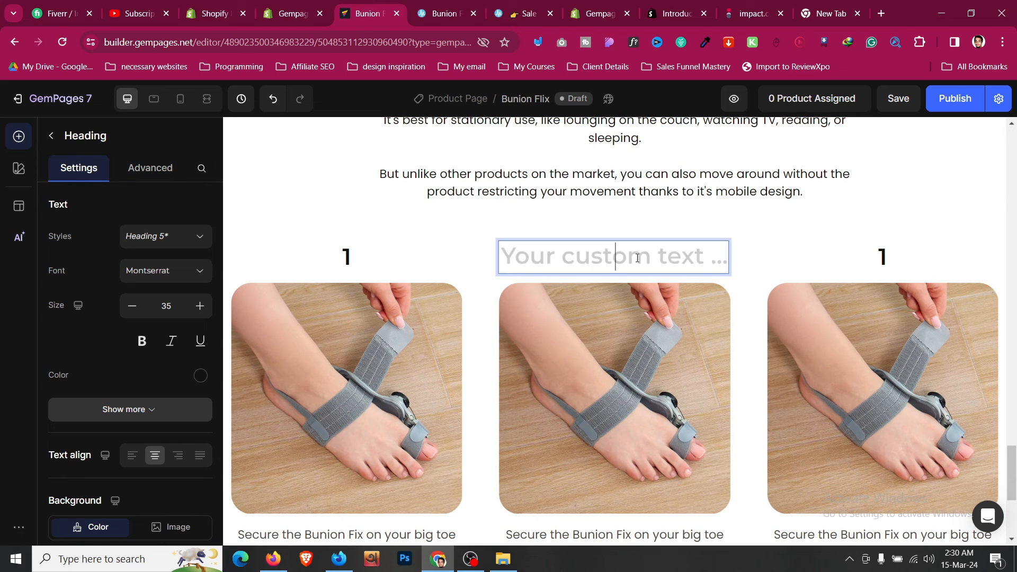
{"action": "left_click", "coordinate": [919, 261]}
{"action": "left_click", "coordinate": [922, 261]}
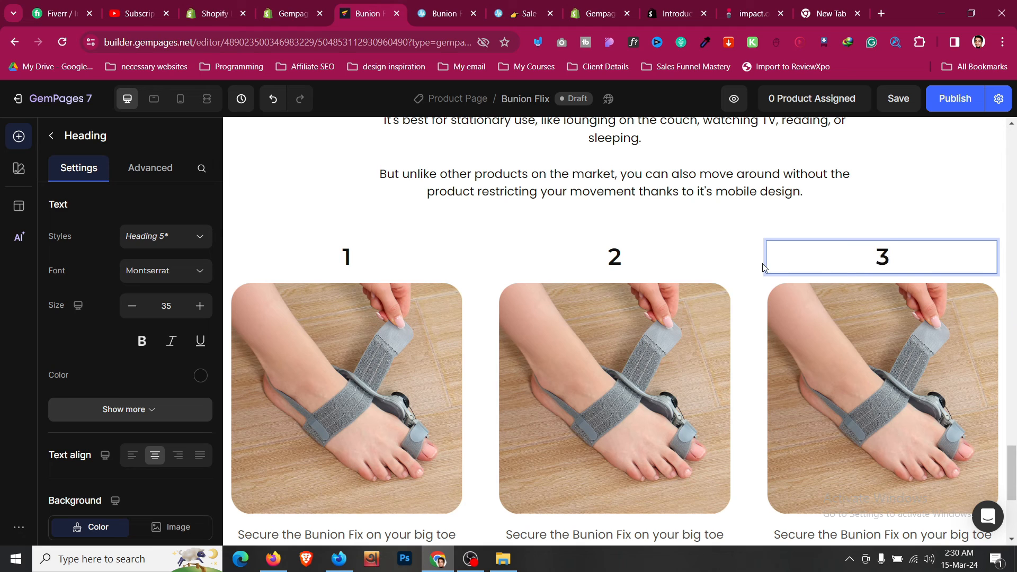
- Set the step-card row's bottom padding to 0
{"action": "left_click", "coordinate": [749, 234]}
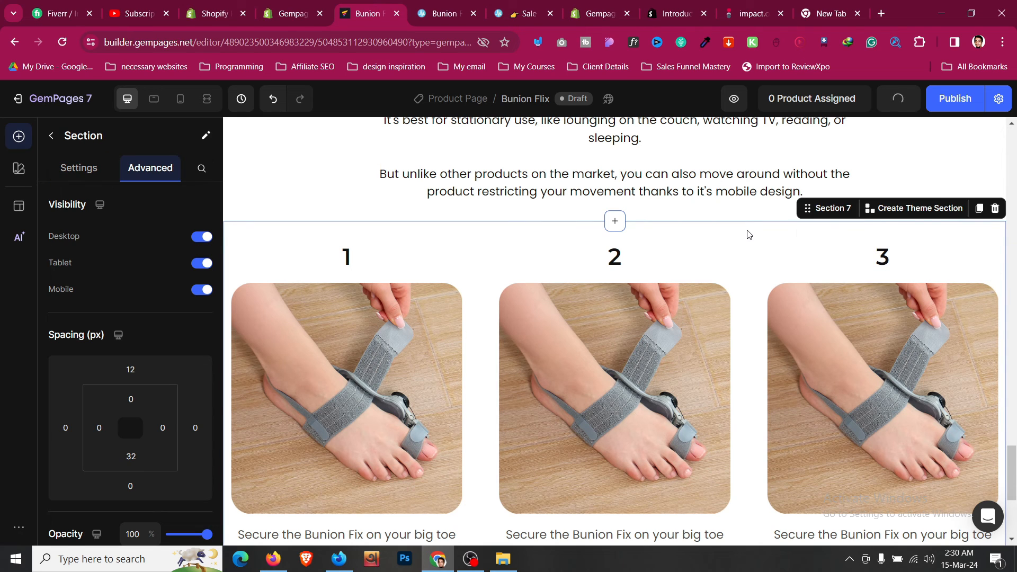
{"action": "scroll", "coordinate": [748, 234], "scroll_direction": "down", "scroll_amount": 3}
{"action": "scroll", "coordinate": [748, 234], "scroll_direction": "down", "scroll_amount": 1}
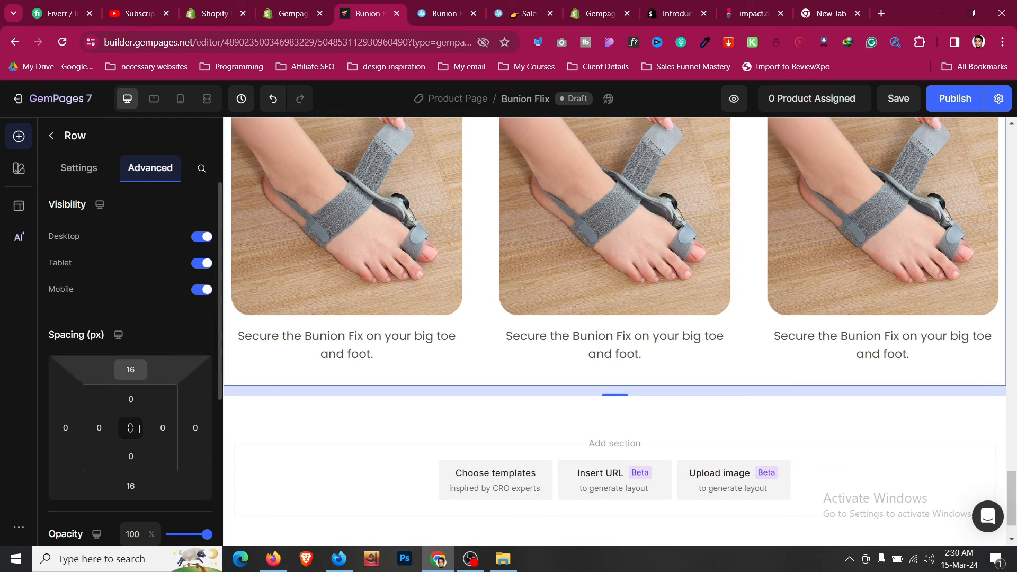
{"action": "type", "text": "0"}
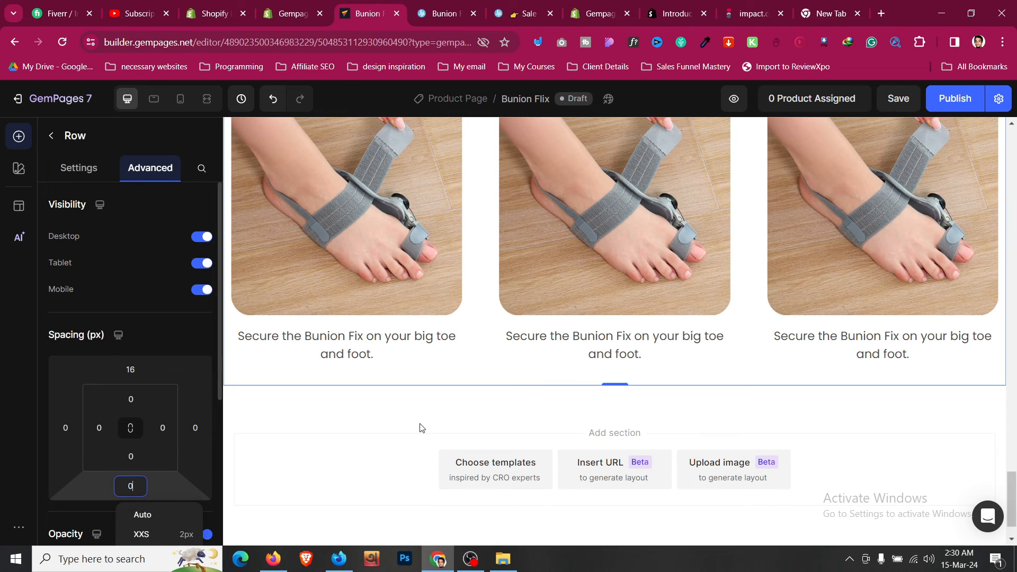
{"action": "scroll", "coordinate": [427, 419], "scroll_direction": "up", "scroll_amount": 5}
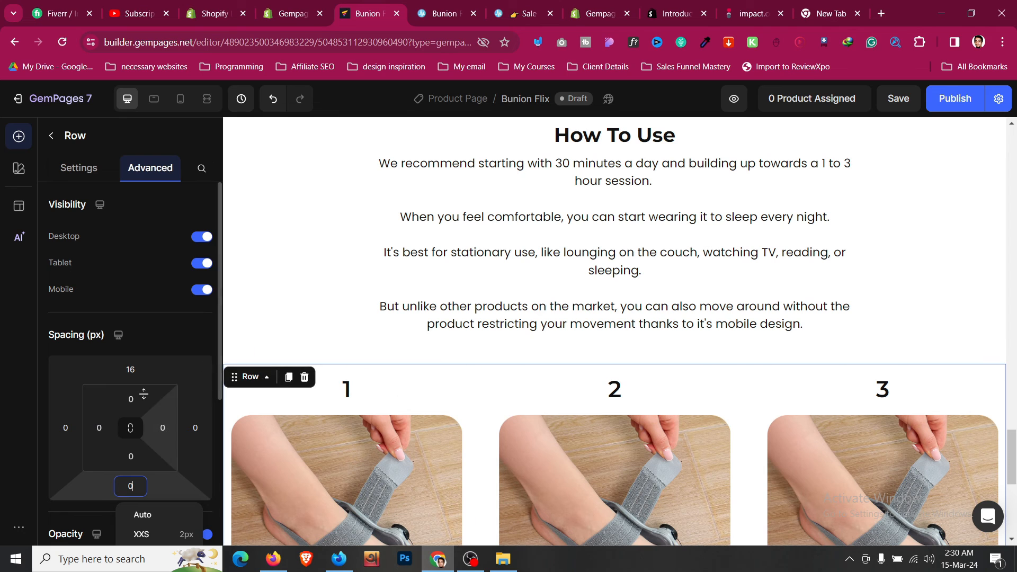
{"action": "left_click", "coordinate": [131, 369]}
- Set the row's top margin to XS (4px) and compare against the live Treatmedy store's usage steps
{"action": "left_click", "coordinate": [173, 438]}
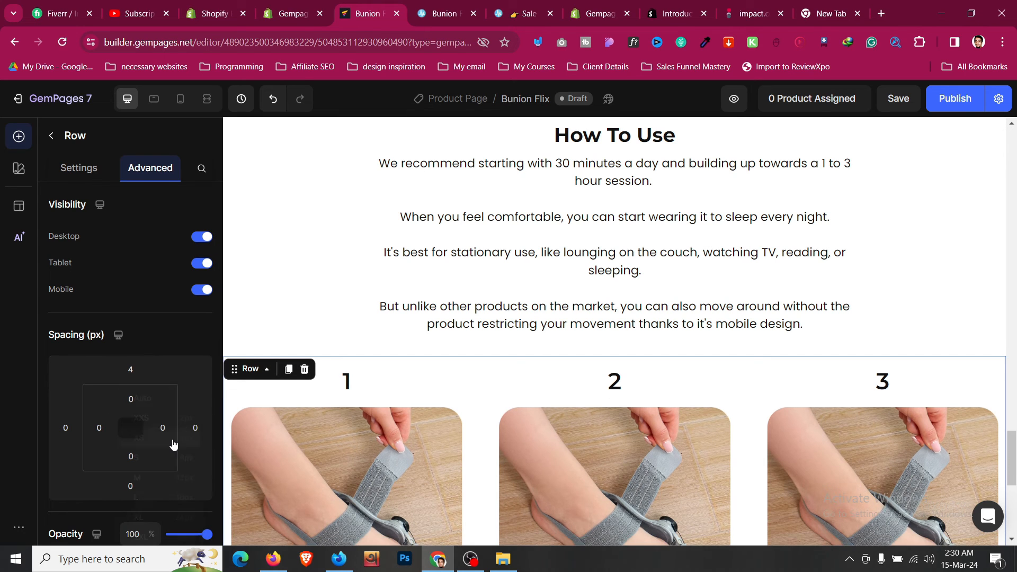
{"action": "scroll", "coordinate": [529, 256], "scroll_direction": "down", "scroll_amount": 4}
{"action": "left_click", "coordinate": [444, 13]}
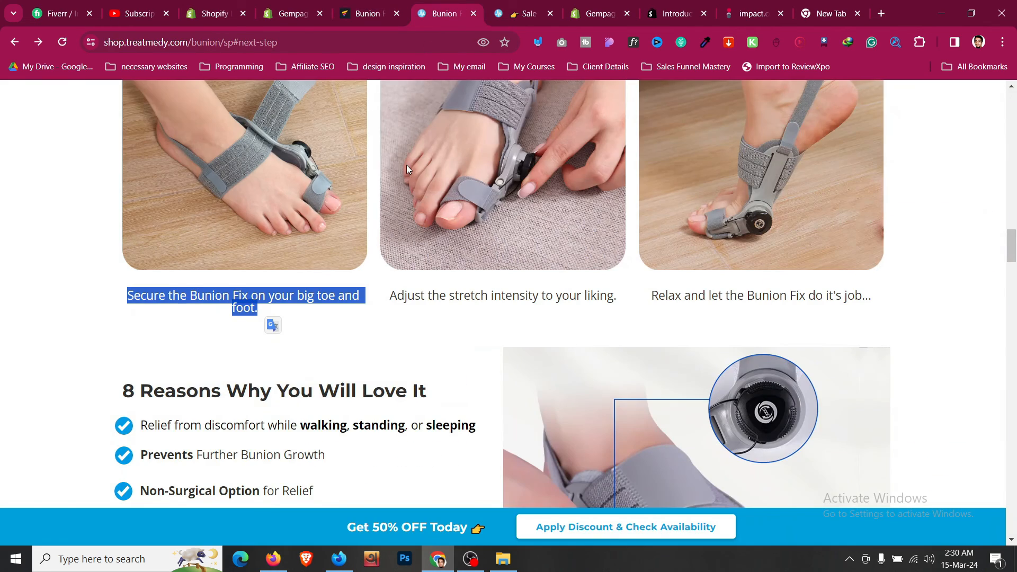
{"action": "scroll", "coordinate": [337, 378], "scroll_direction": "down", "scroll_amount": 6}
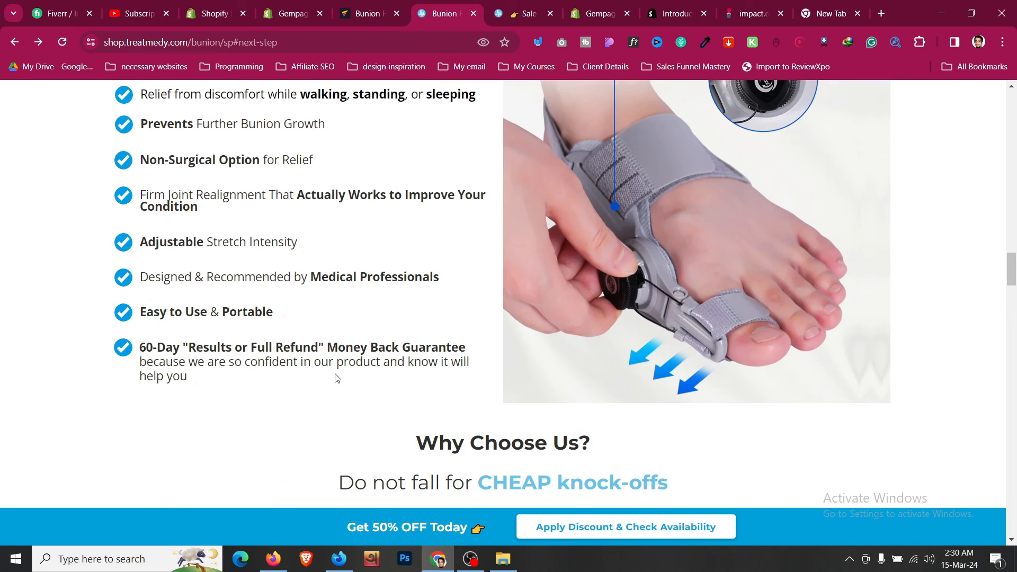
{"action": "scroll", "coordinate": [337, 378], "scroll_direction": "up", "scroll_amount": 4}
{"action": "scroll", "coordinate": [337, 377], "scroll_direction": "down", "scroll_amount": 6}
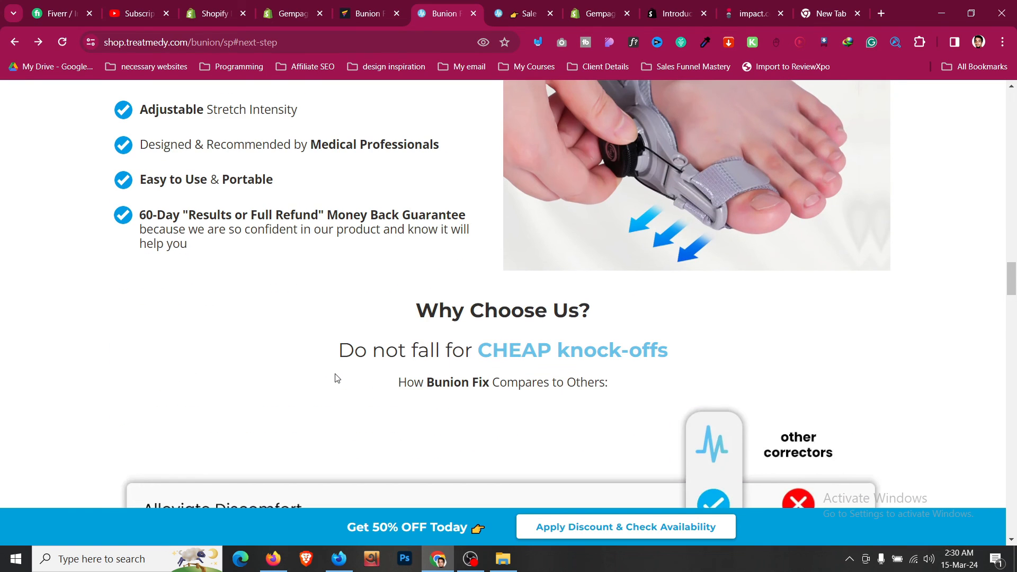
{"action": "scroll", "coordinate": [337, 378], "scroll_direction": "up", "scroll_amount": 5}
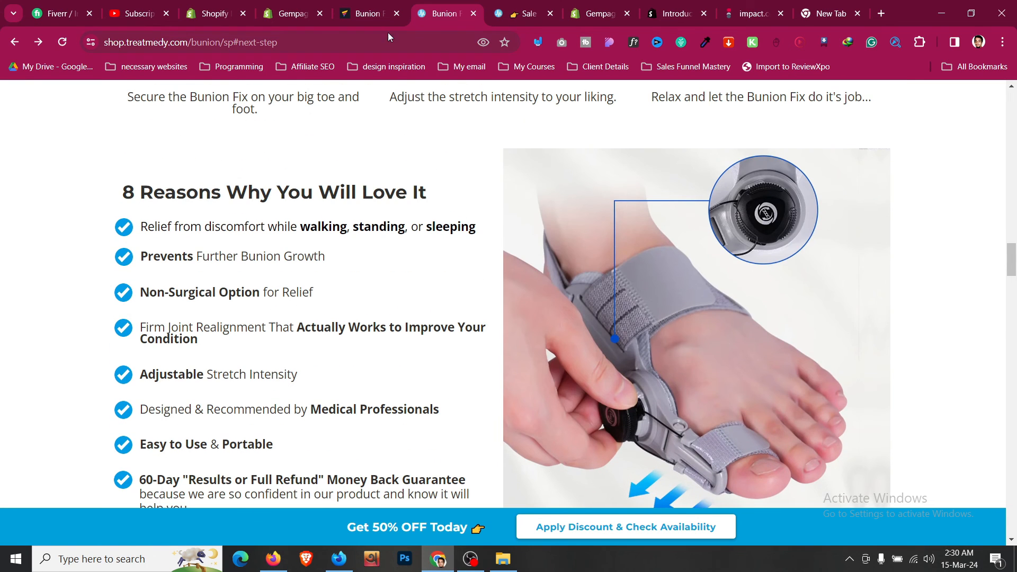
{"action": "left_click", "coordinate": [393, 7]}
{"action": "scroll", "coordinate": [429, 292], "scroll_direction": "down", "scroll_amount": 3}
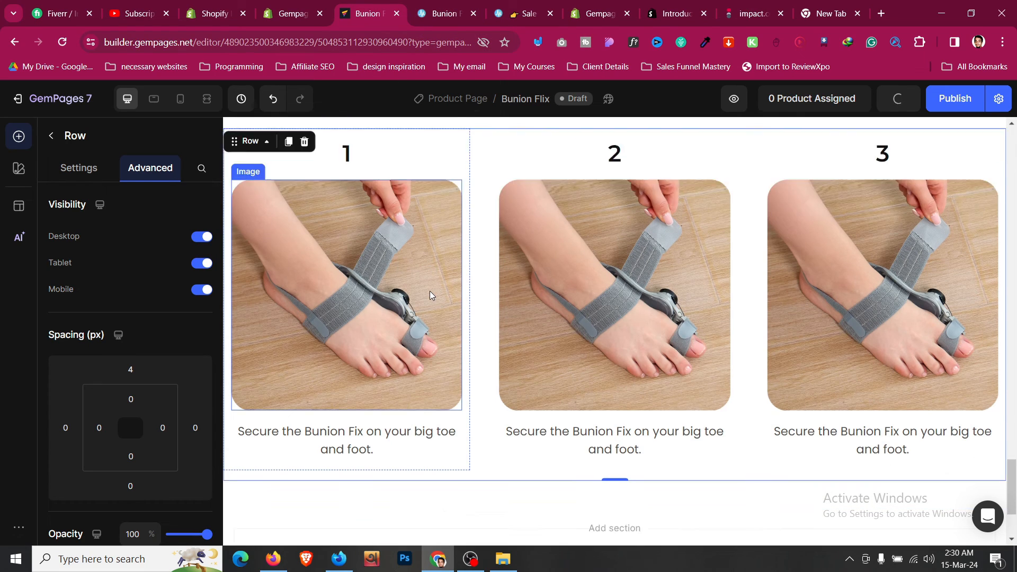
- In mobile view, give the How To Use section 24px left and right padding
{"action": "left_click", "coordinate": [181, 99]}
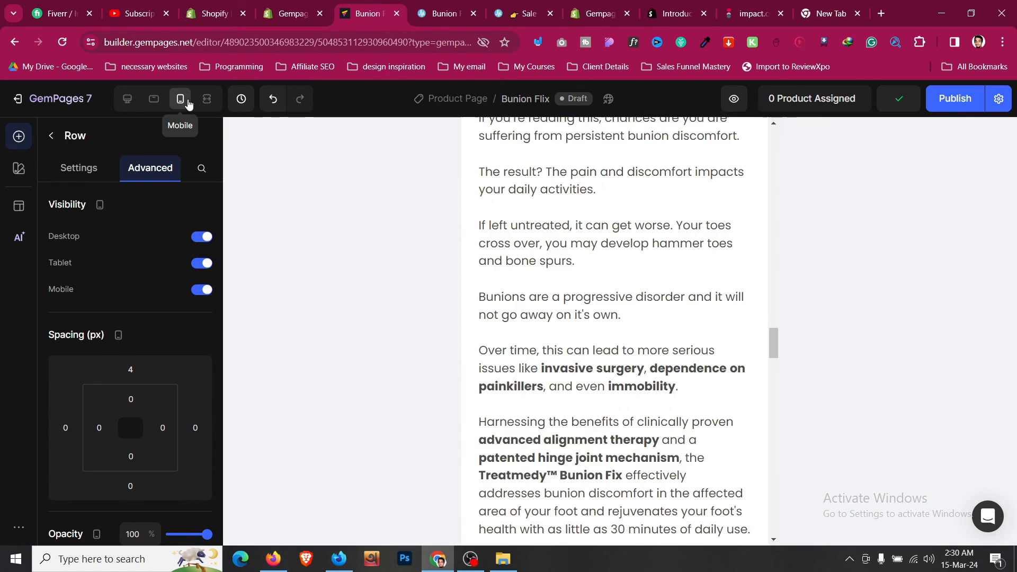
{"action": "scroll", "coordinate": [585, 267], "scroll_direction": "up", "scroll_amount": 6}
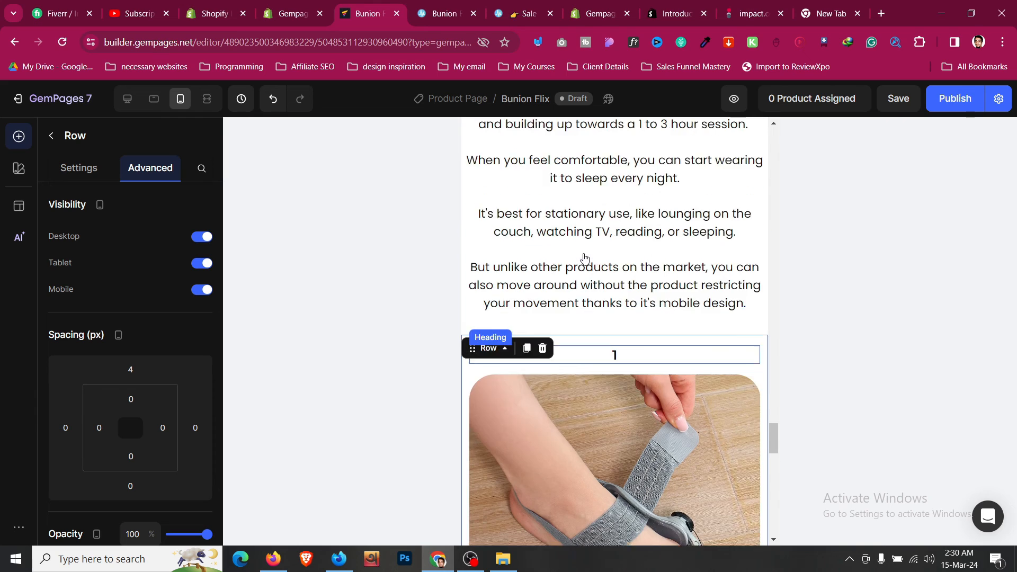
{"action": "left_click", "coordinate": [574, 208]}
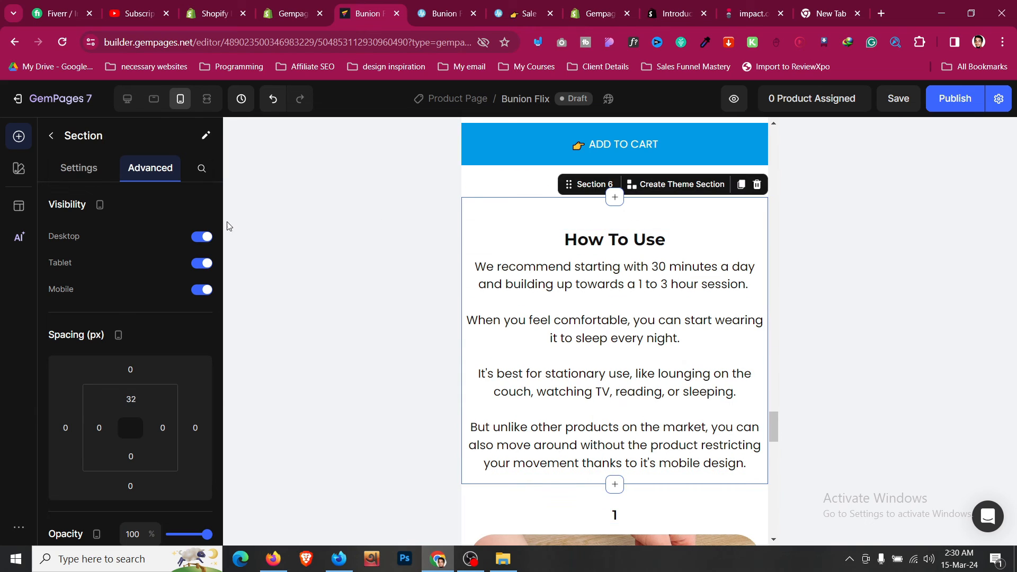
{"action": "left_click", "coordinate": [99, 427]}
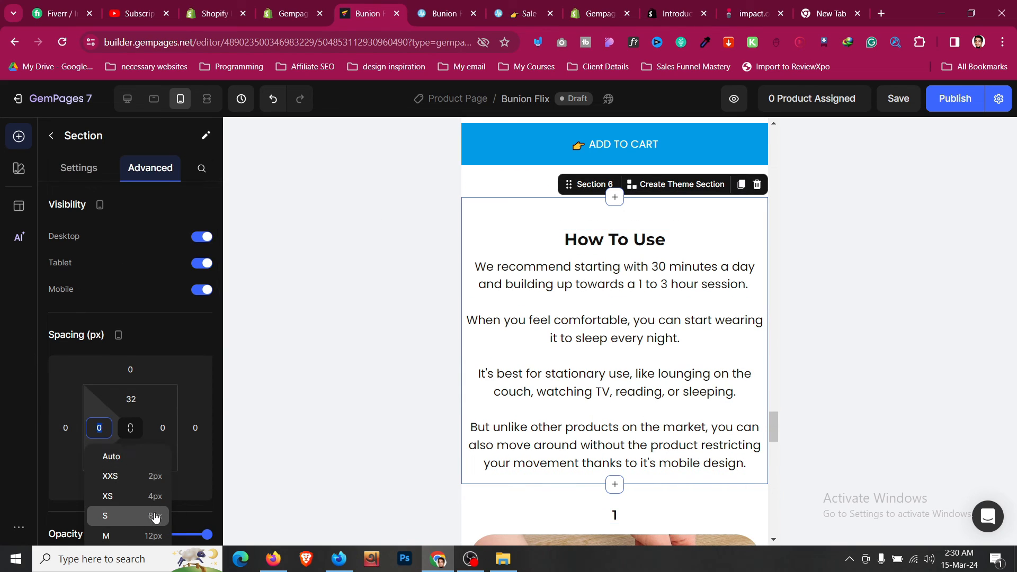
{"action": "scroll", "coordinate": [192, 492], "scroll_direction": "down", "scroll_amount": 2}
{"action": "left_click", "coordinate": [147, 449]}
{"action": "left_click", "coordinate": [162, 295]}
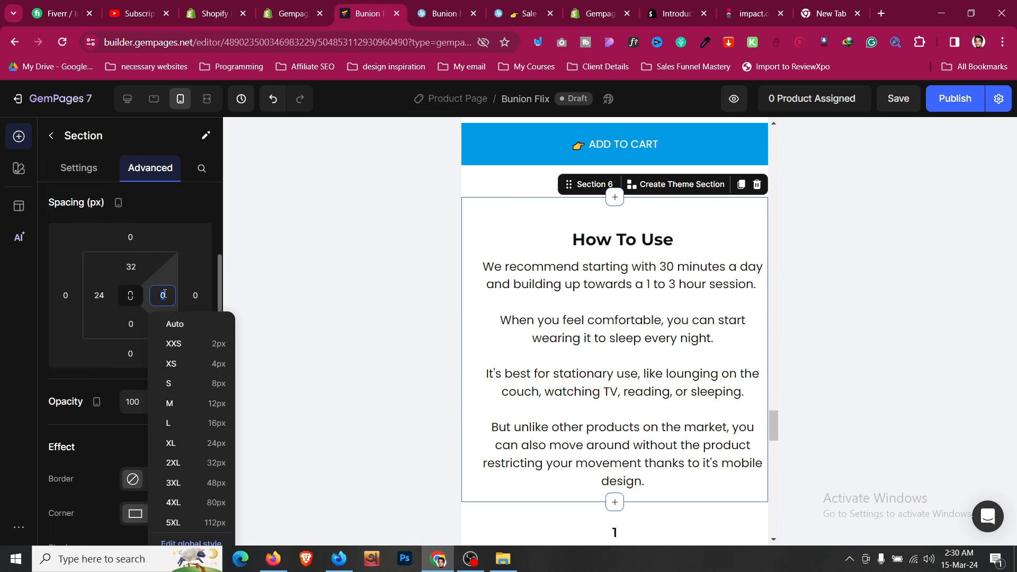
{"action": "left_click", "coordinate": [216, 451]}
- Increase the How To Use title's font size to 28
{"action": "left_click", "coordinate": [618, 239]}
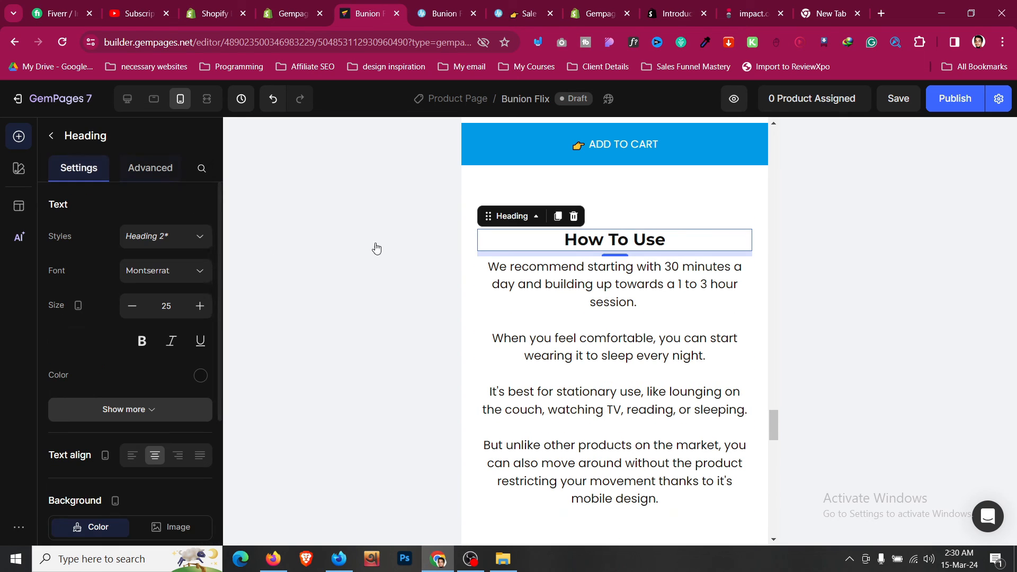
{"action": "left_click", "coordinate": [199, 307]}
{"action": "left_click", "coordinate": [200, 306]}
{"action": "left_click", "coordinate": [200, 307]}
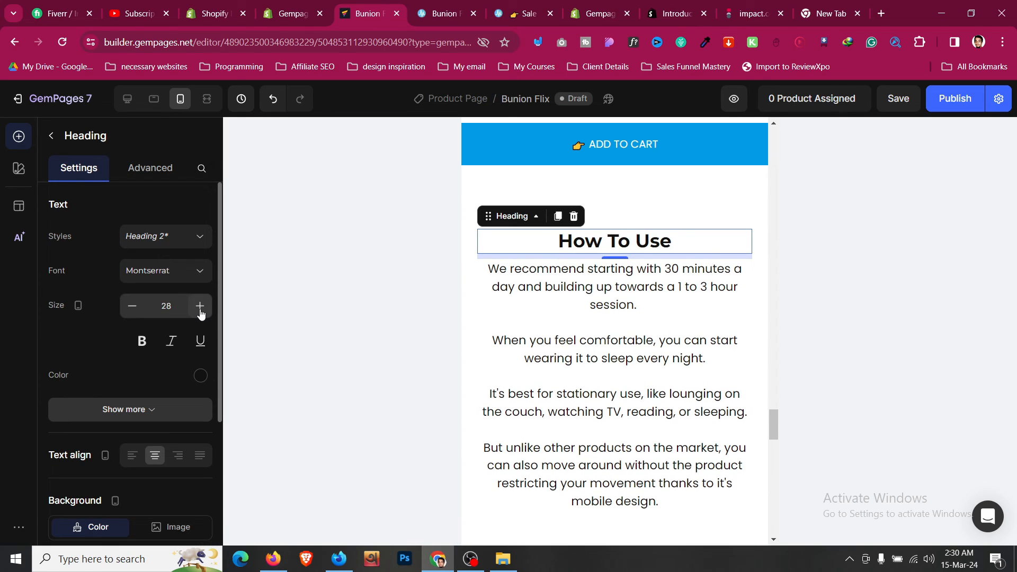
{"action": "left_click", "coordinate": [200, 307]}
{"action": "left_click", "coordinate": [200, 306]}
{"action": "left_click", "coordinate": [526, 319]}
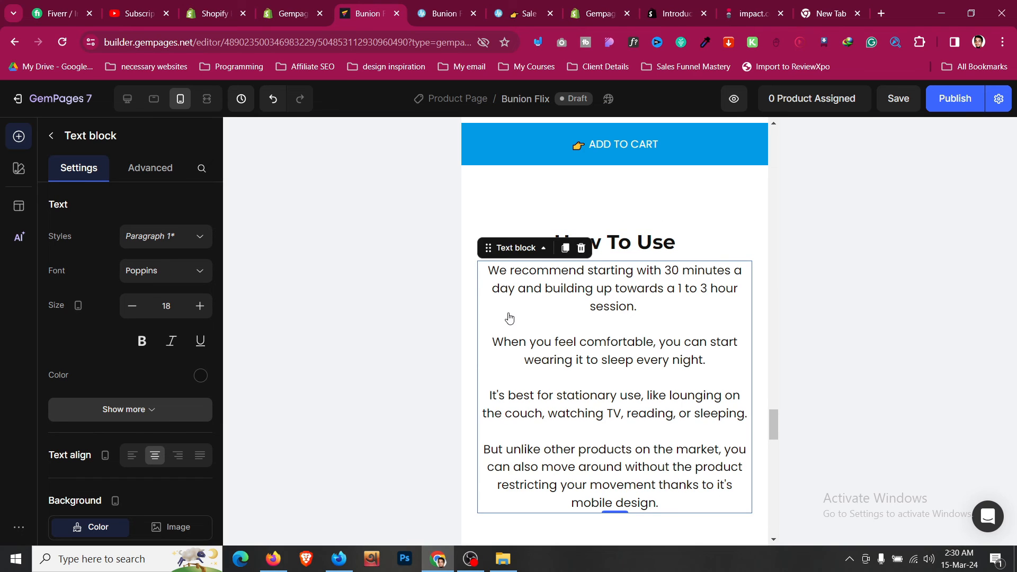
{"action": "scroll", "coordinate": [539, 360], "scroll_direction": "down", "scroll_amount": 2}
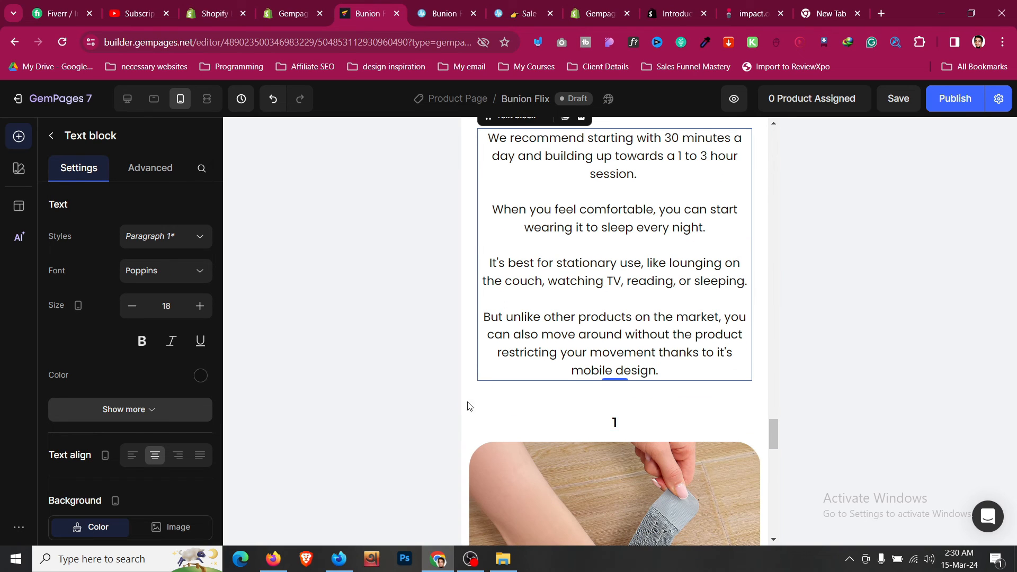
- Give the step-card section 24px left and right padding
{"action": "left_click", "coordinate": [513, 405]}
{"action": "scroll", "coordinate": [115, 315], "scroll_direction": "down", "scroll_amount": 3}
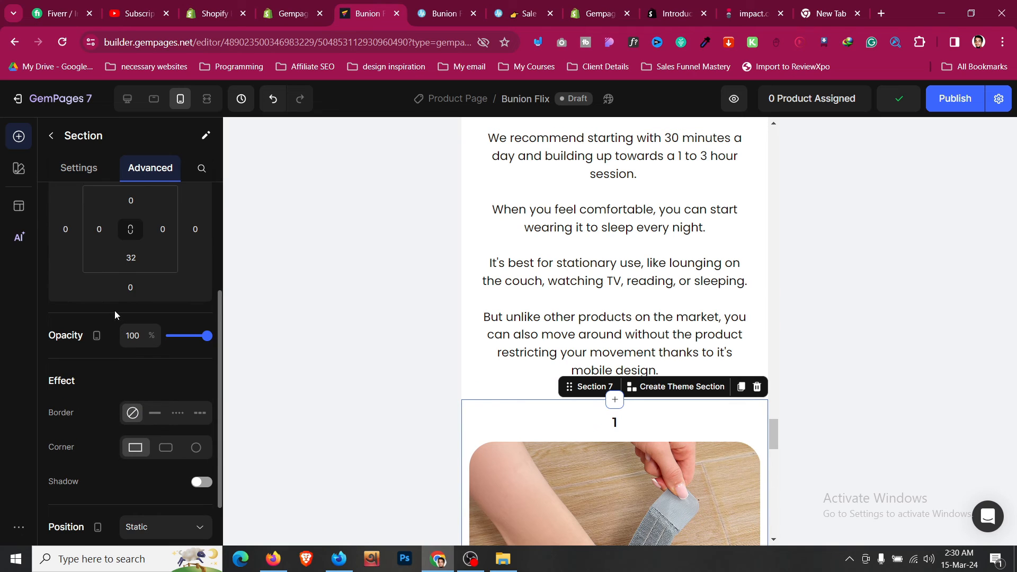
{"action": "left_click", "coordinate": [90, 236]}
{"action": "left_click", "coordinate": [150, 377]}
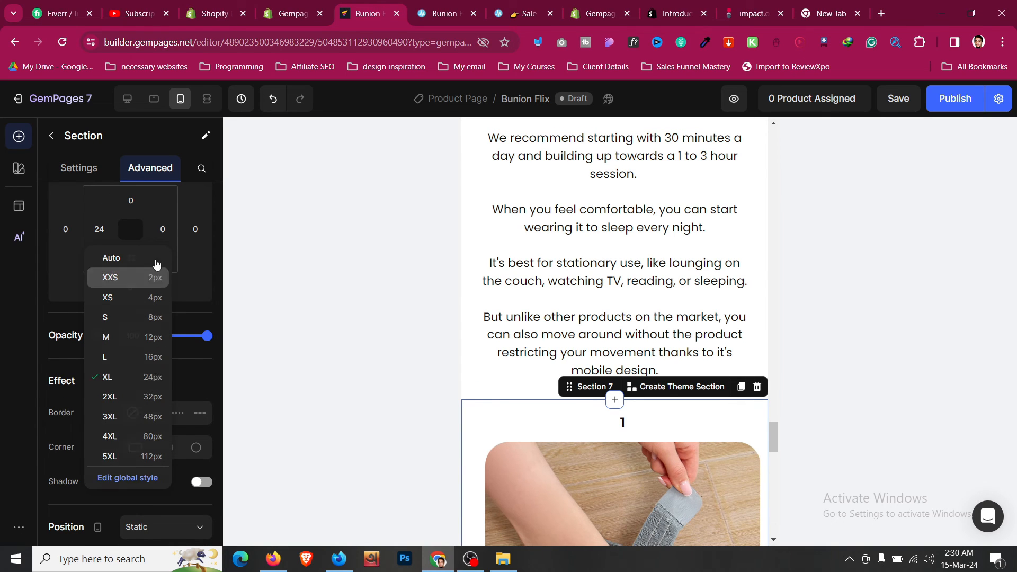
{"action": "left_click", "coordinate": [159, 227]}
{"action": "left_click", "coordinate": [208, 376]}
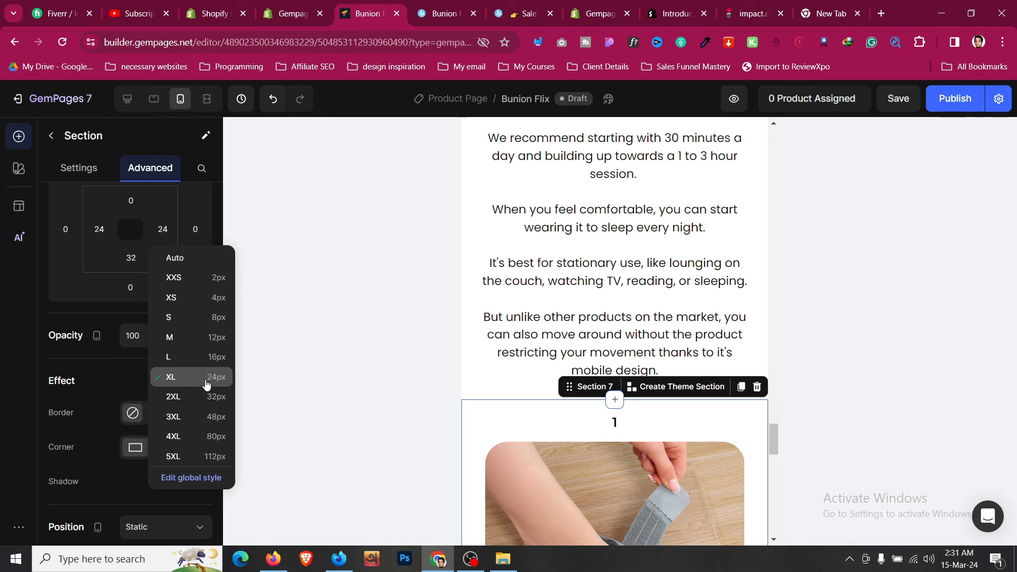
- Set the step number 1 heading's size to 35
{"action": "left_click", "coordinate": [614, 421]}
{"action": "left_click", "coordinate": [194, 312]}
{"action": "left_click", "coordinate": [195, 312]}
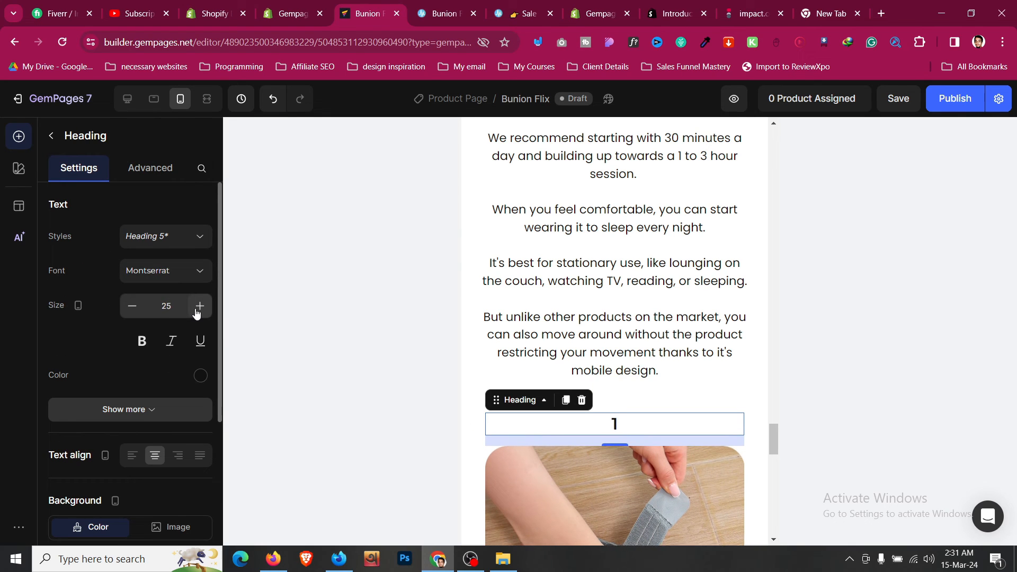
{"action": "left_click", "coordinate": [196, 312]}
{"action": "left_click", "coordinate": [196, 312]}
{"action": "left_click", "coordinate": [196, 313]}
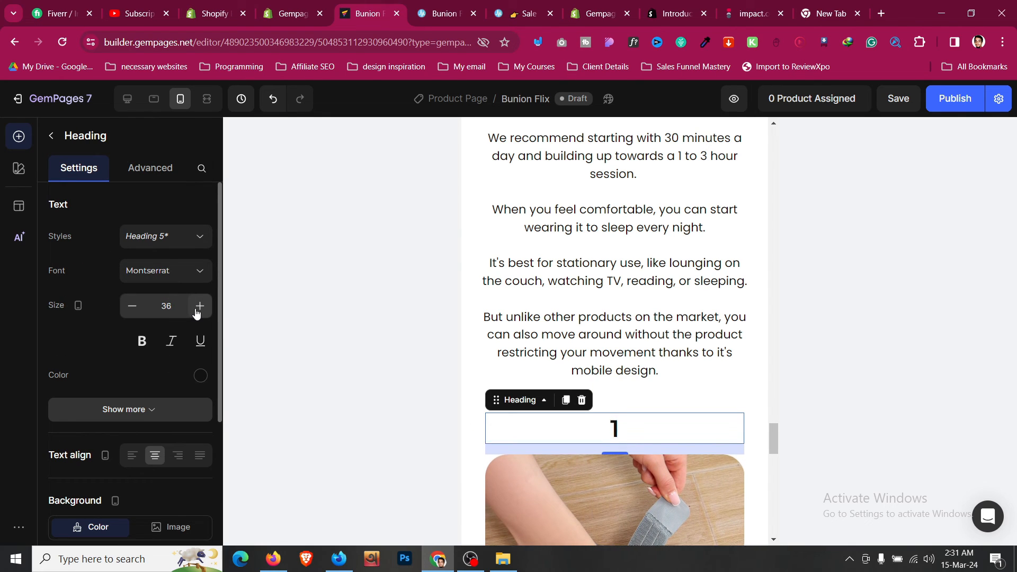
{"action": "left_click", "coordinate": [132, 306]}
{"action": "left_click", "coordinate": [132, 307]}
{"action": "scroll", "coordinate": [677, 286], "scroll_direction": "down", "scroll_amount": 3}
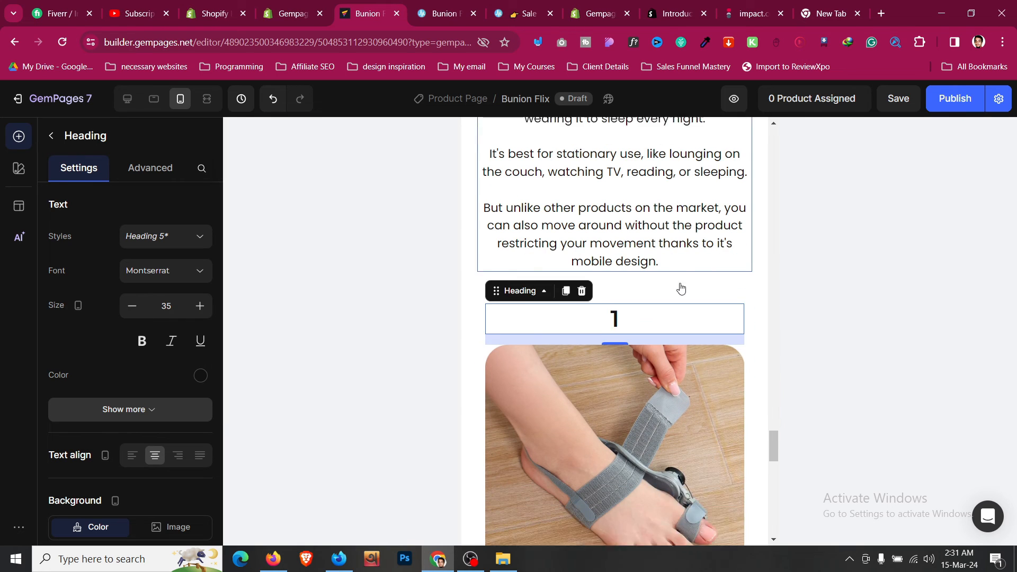
{"action": "right_click", "coordinate": [654, 284]}
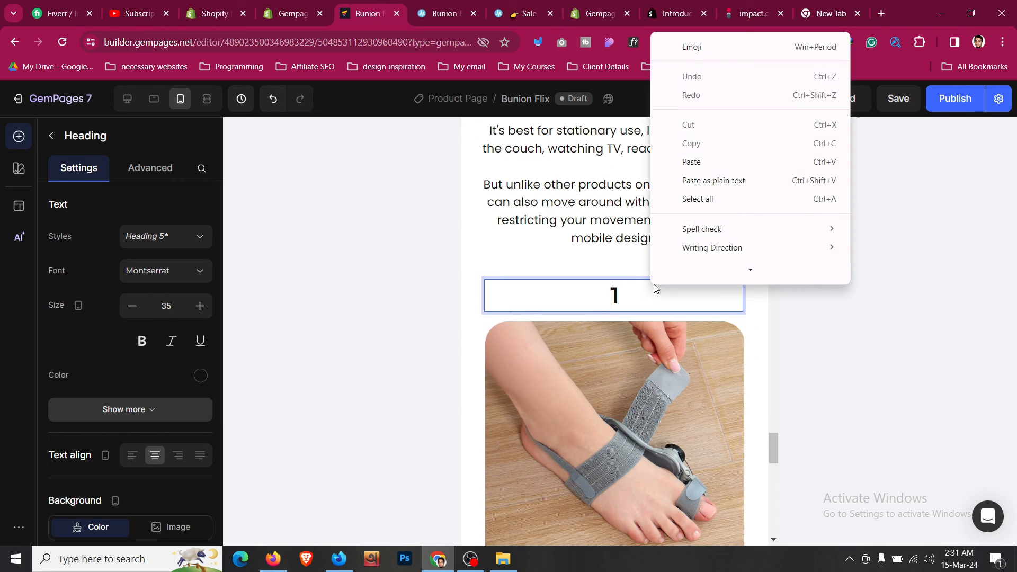
- Copy step number 1's style and paste it onto the step 2 and 3 numbers
{"action": "left_click", "coordinate": [480, 332]}
{"action": "right_click", "coordinate": [538, 302]}
{"action": "left_click", "coordinate": [566, 346]}
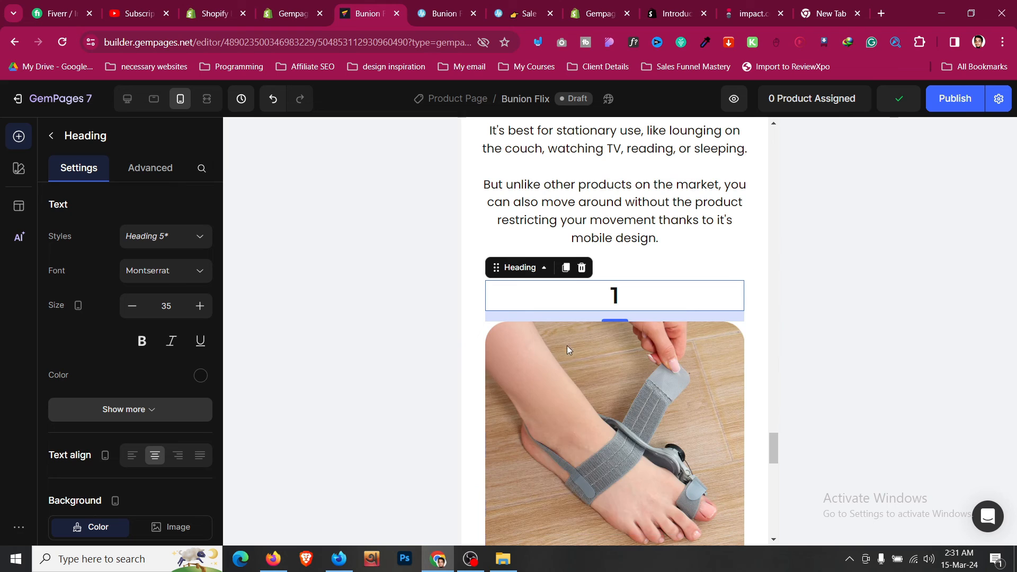
{"action": "scroll", "coordinate": [588, 361], "scroll_direction": "down", "scroll_amount": 6}
{"action": "right_click", "coordinate": [619, 326]}
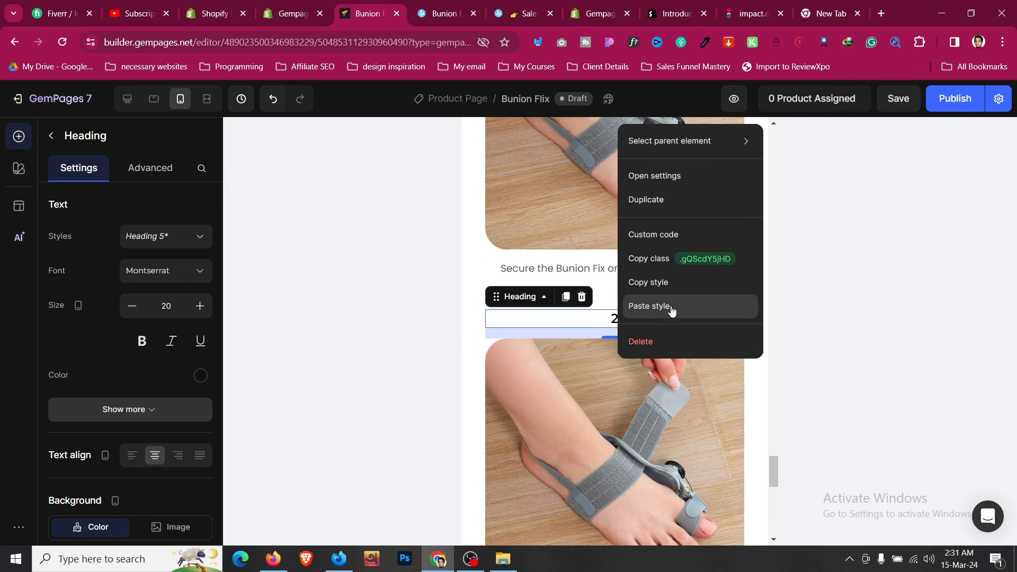
{"action": "left_click", "coordinate": [672, 307]}
{"action": "scroll", "coordinate": [637, 317], "scroll_direction": "down", "scroll_amount": 8}
{"action": "right_click", "coordinate": [632, 221]}
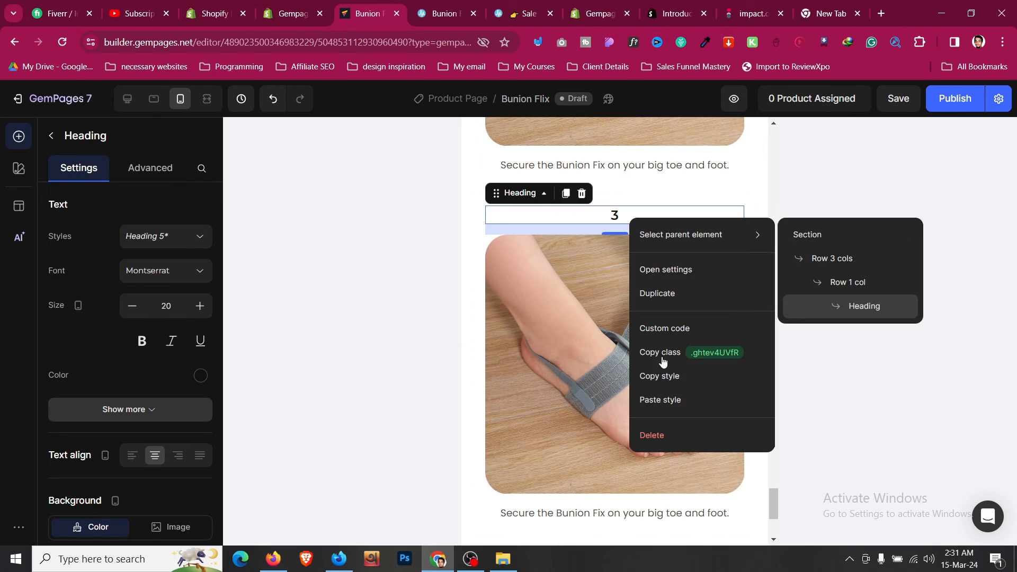
{"action": "left_click", "coordinate": [670, 401]}
{"action": "scroll", "coordinate": [614, 360], "scroll_direction": "up", "scroll_amount": 8}
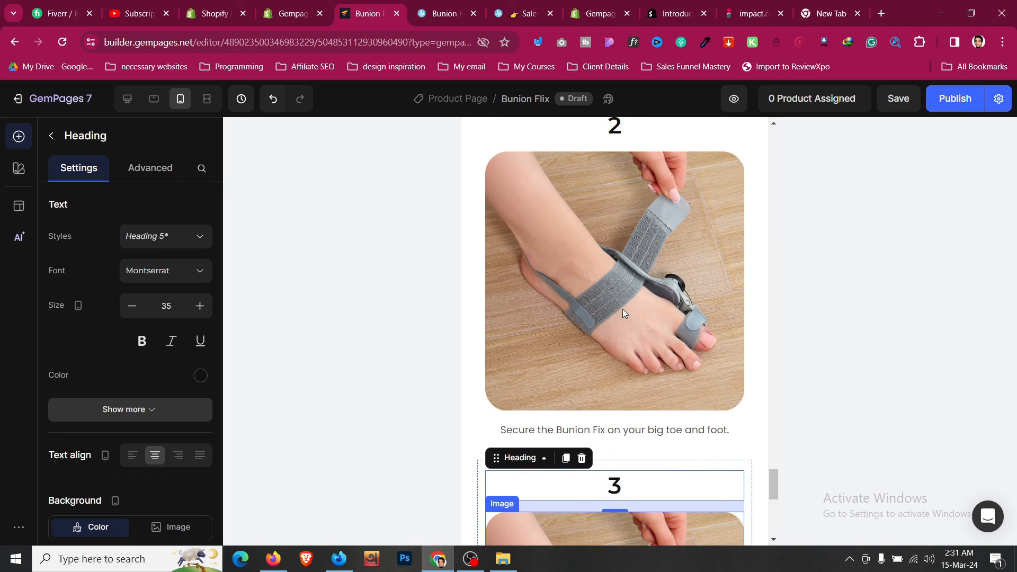
- Set the step 1 caption's text size to 16
{"action": "left_click", "coordinate": [619, 271]}
{"action": "left_click", "coordinate": [198, 315]}
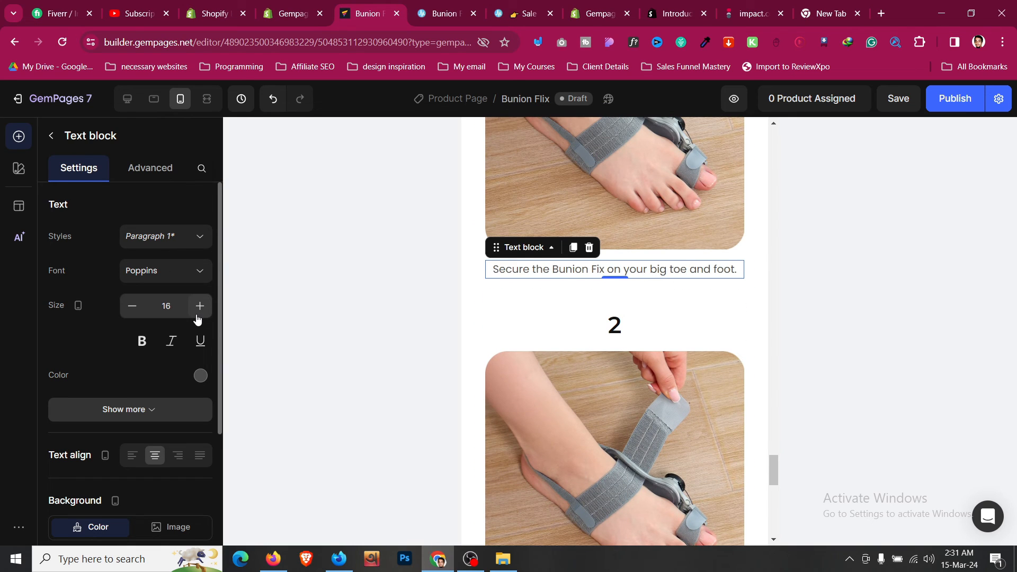
{"action": "left_click", "coordinate": [198, 315]}
{"action": "left_click", "coordinate": [135, 313]}
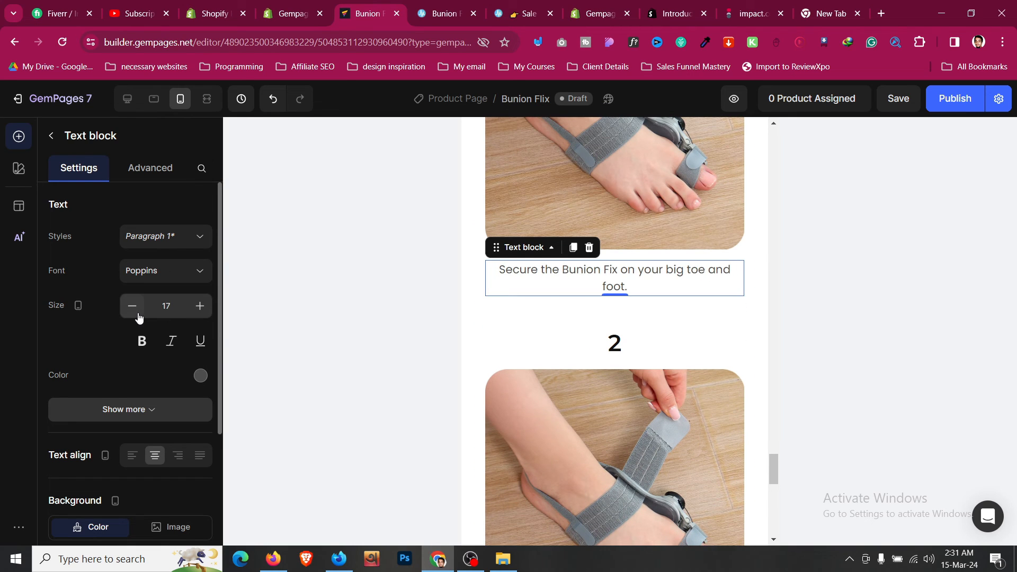
{"action": "left_click", "coordinate": [135, 312]}
- Copy the step 1 caption's style and paste it onto the step 2 and 3 captions
{"action": "right_click", "coordinate": [564, 276]}
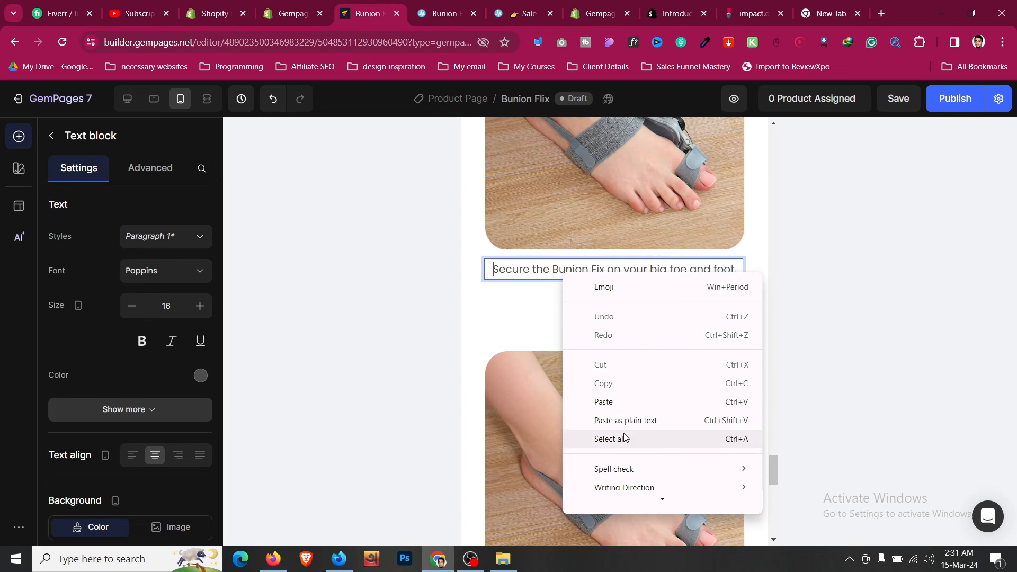
{"action": "left_click", "coordinate": [528, 329]}
{"action": "right_click", "coordinate": [520, 274]}
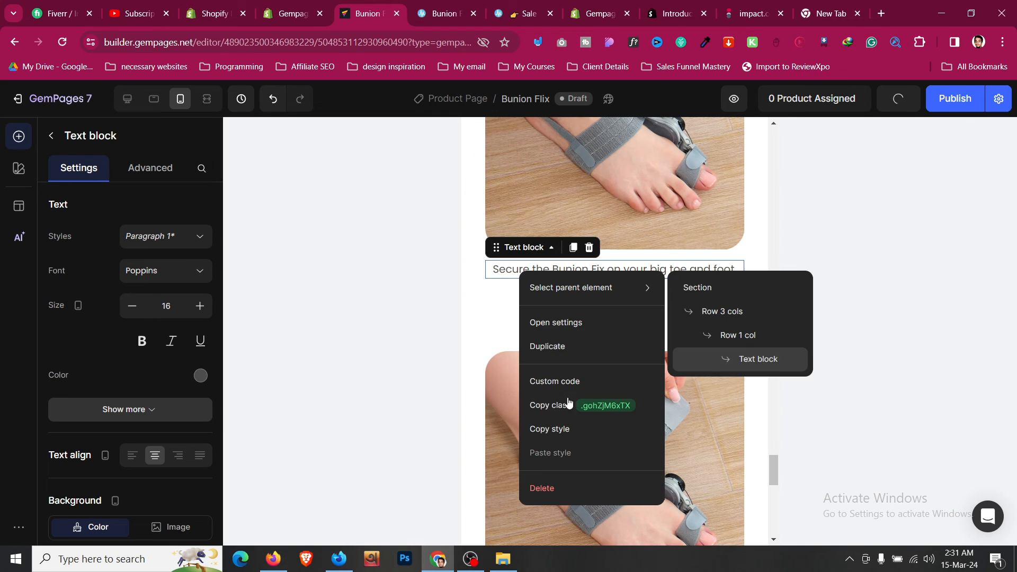
{"action": "left_click", "coordinate": [568, 428]}
{"action": "scroll", "coordinate": [567, 392], "scroll_direction": "down", "scroll_amount": 5}
{"action": "right_click", "coordinate": [569, 365]}
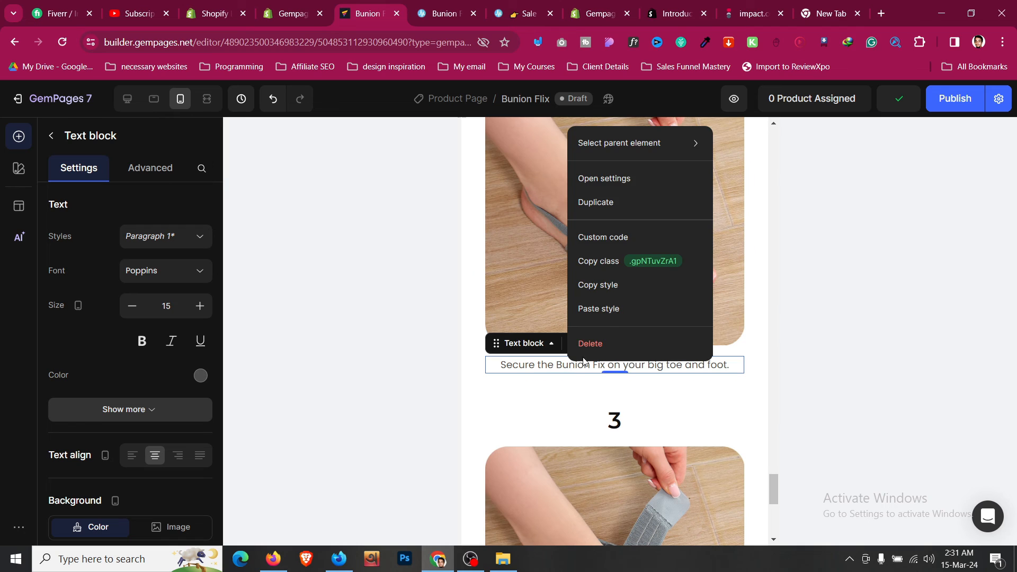
{"action": "left_click", "coordinate": [606, 313]}
{"action": "scroll", "coordinate": [578, 331], "scroll_direction": "down", "scroll_amount": 5}
{"action": "right_click", "coordinate": [579, 329]}
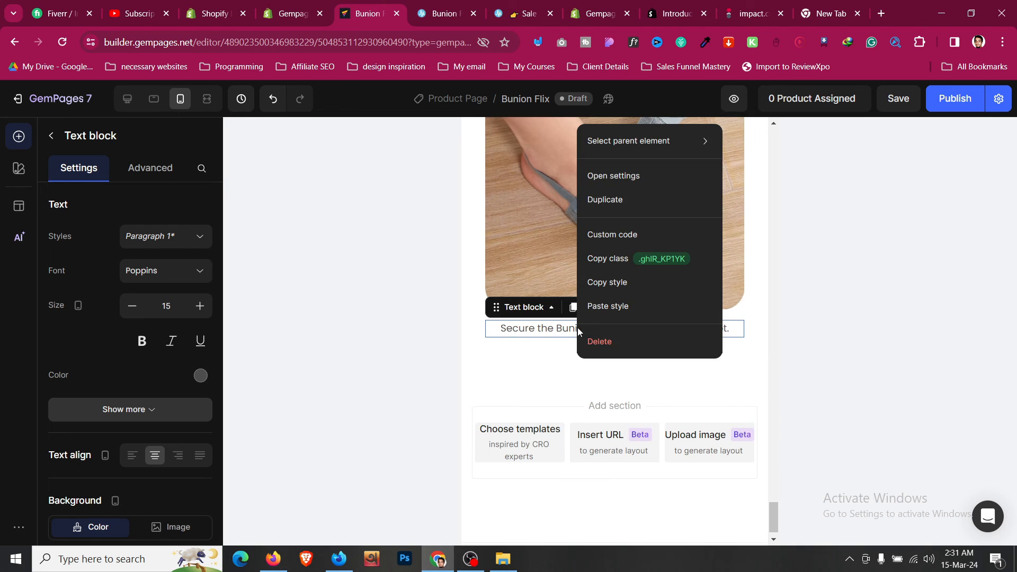
{"action": "left_click", "coordinate": [626, 312]}
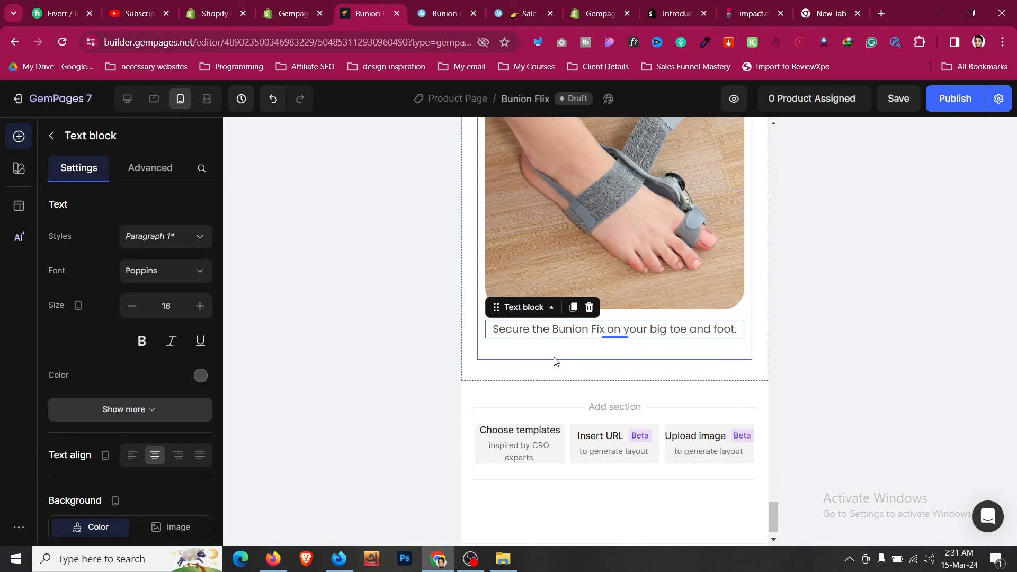
{"action": "left_click", "coordinate": [554, 362]}
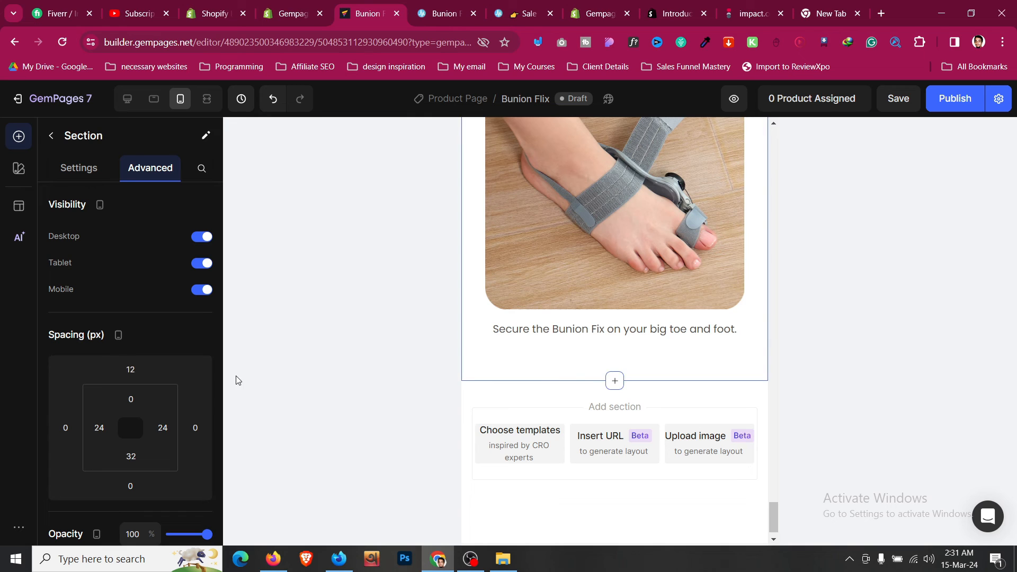
- Select the product info area with Add to Cart and start editing its left inner spacing
{"action": "scroll", "coordinate": [546, 325], "scroll_direction": "up", "scroll_amount": 5}
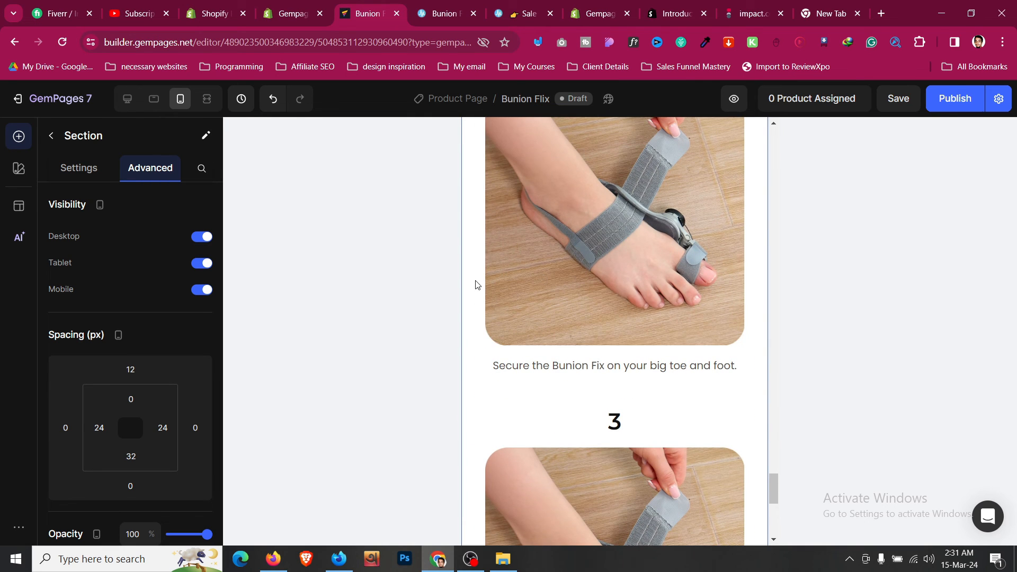
{"action": "scroll", "coordinate": [476, 285], "scroll_direction": "up", "scroll_amount": 5}
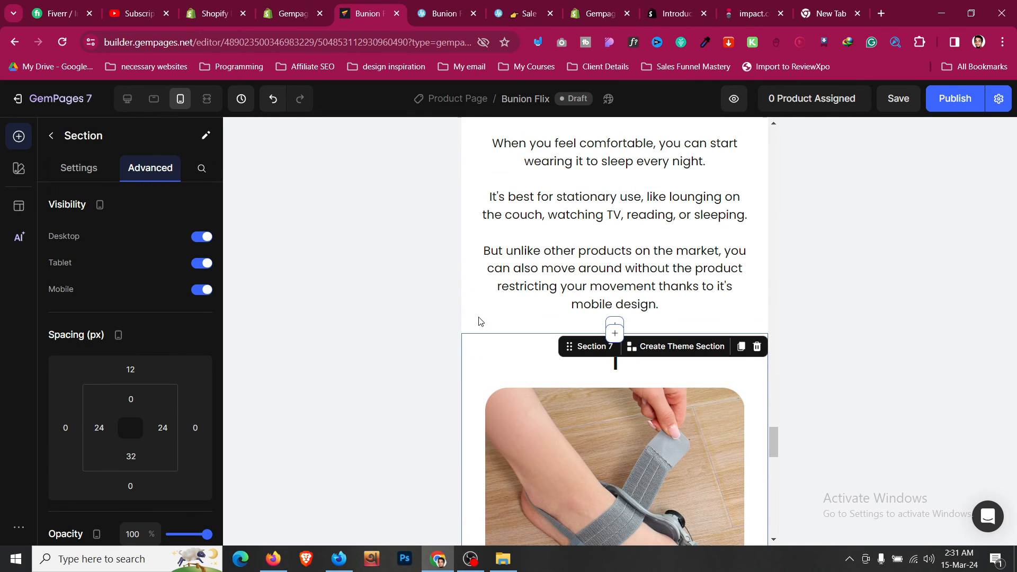
{"action": "left_click", "coordinate": [479, 321]}
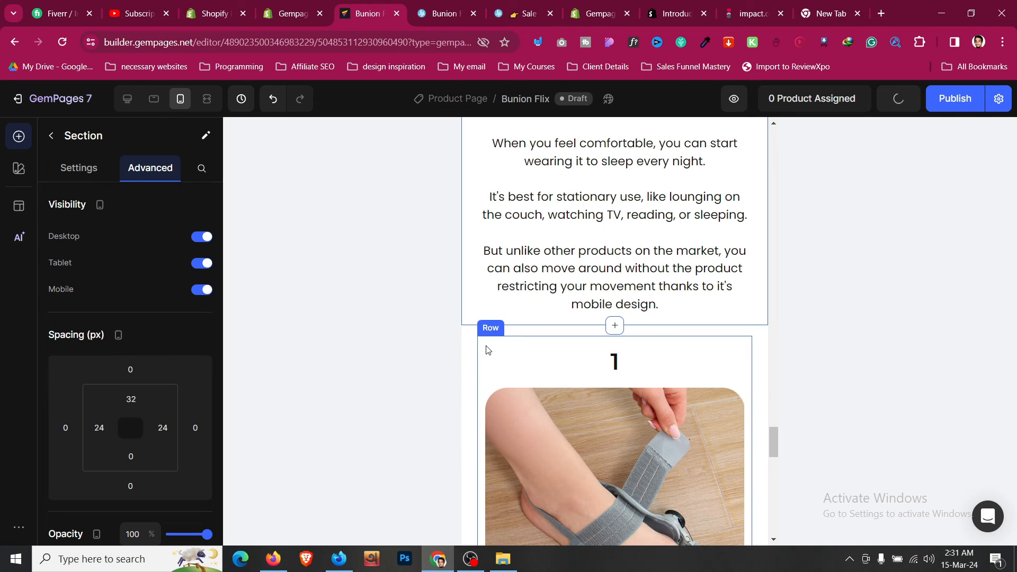
{"action": "left_click", "coordinate": [469, 340]}
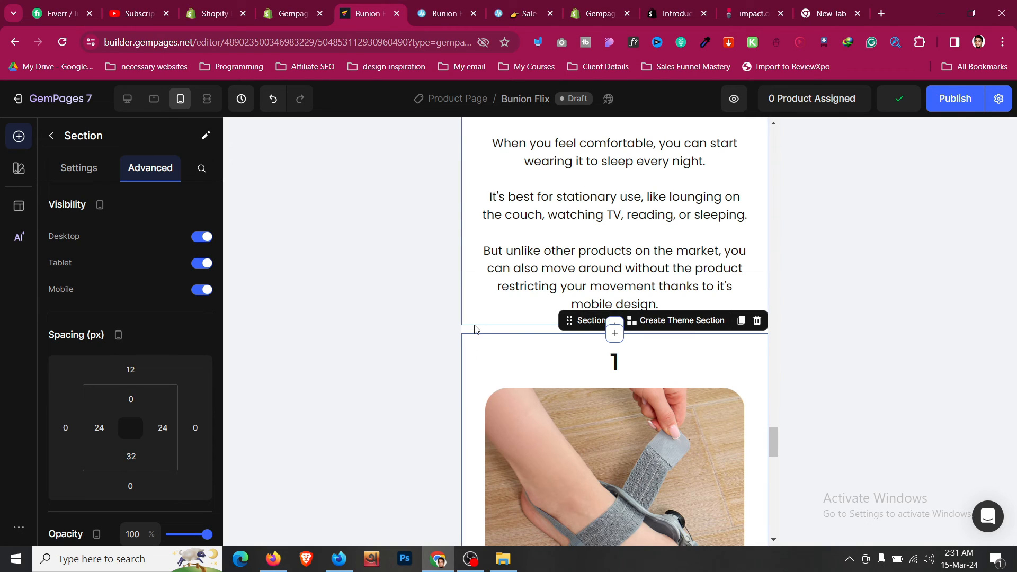
{"action": "left_click", "coordinate": [475, 327]}
{"action": "scroll", "coordinate": [475, 329], "scroll_direction": "up", "scroll_amount": 5}
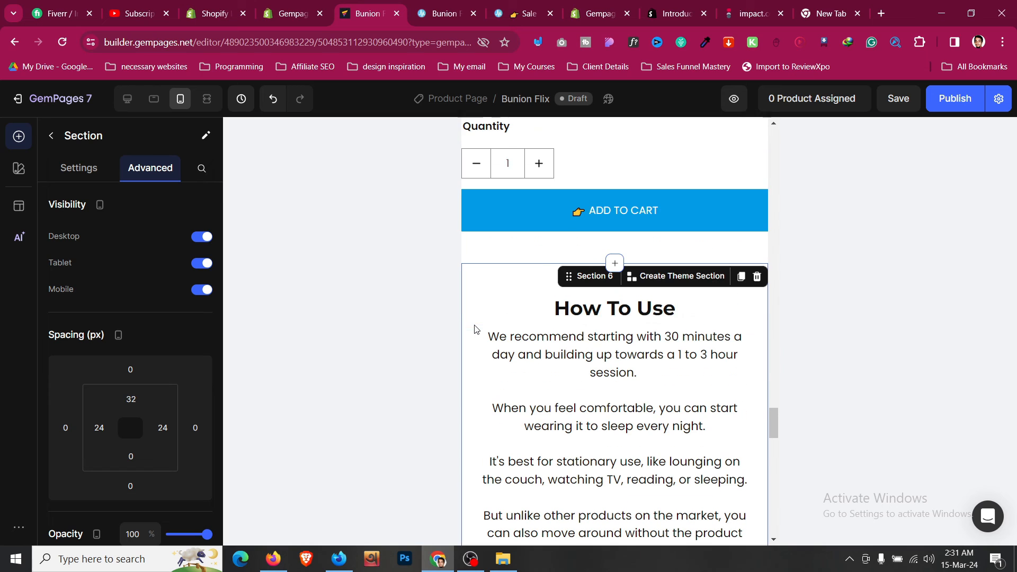
{"action": "left_click", "coordinate": [532, 256]}
{"action": "scroll", "coordinate": [533, 256], "scroll_direction": "up", "scroll_amount": 9}
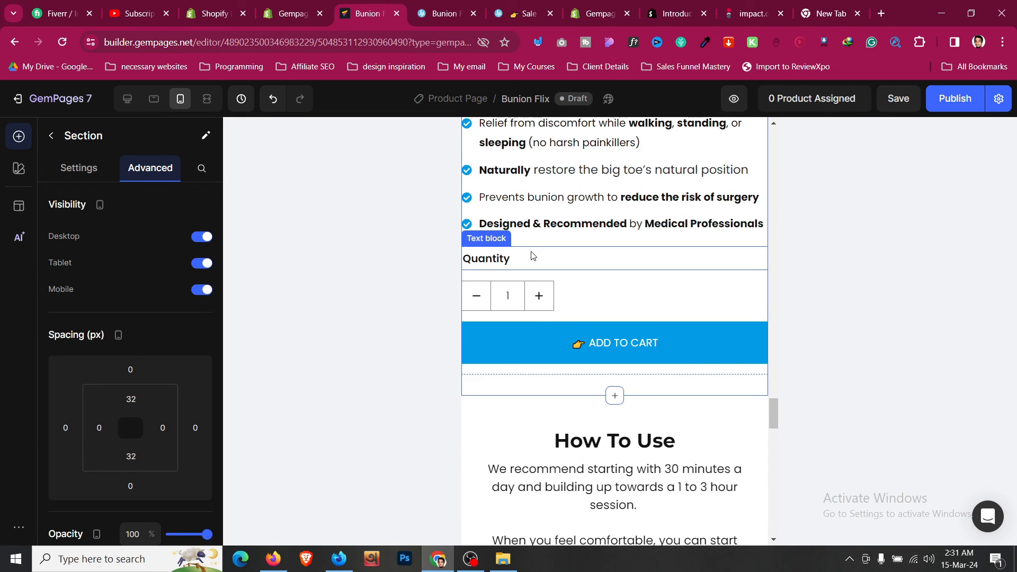
{"action": "scroll", "coordinate": [208, 287], "scroll_direction": "down", "scroll_amount": 1}
{"action": "left_click", "coordinate": [99, 361]}
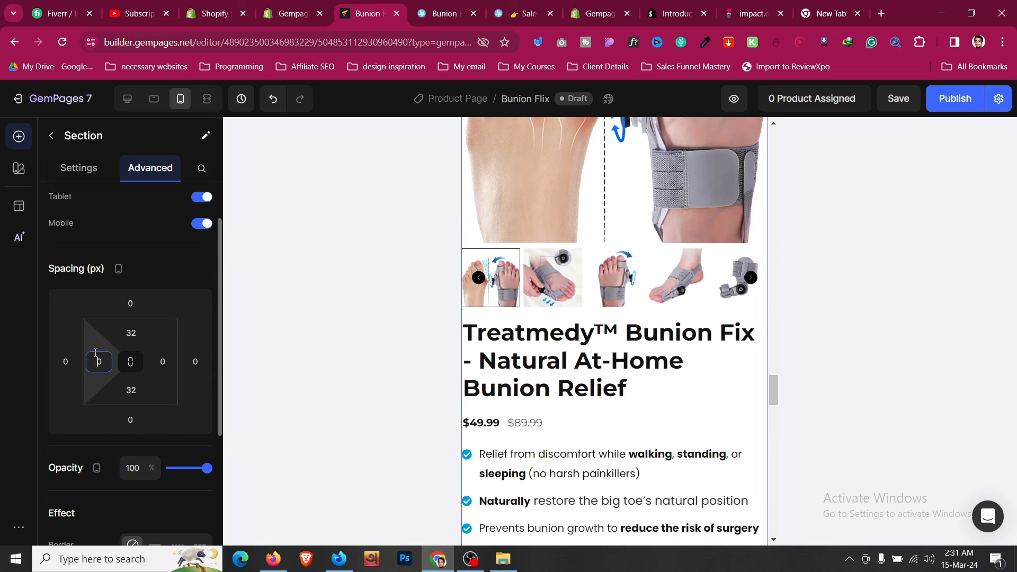
- Give the product area 24px (XL) left and right padding
{"action": "left_click", "coordinate": [152, 509]}
{"action": "left_click", "coordinate": [163, 361]}
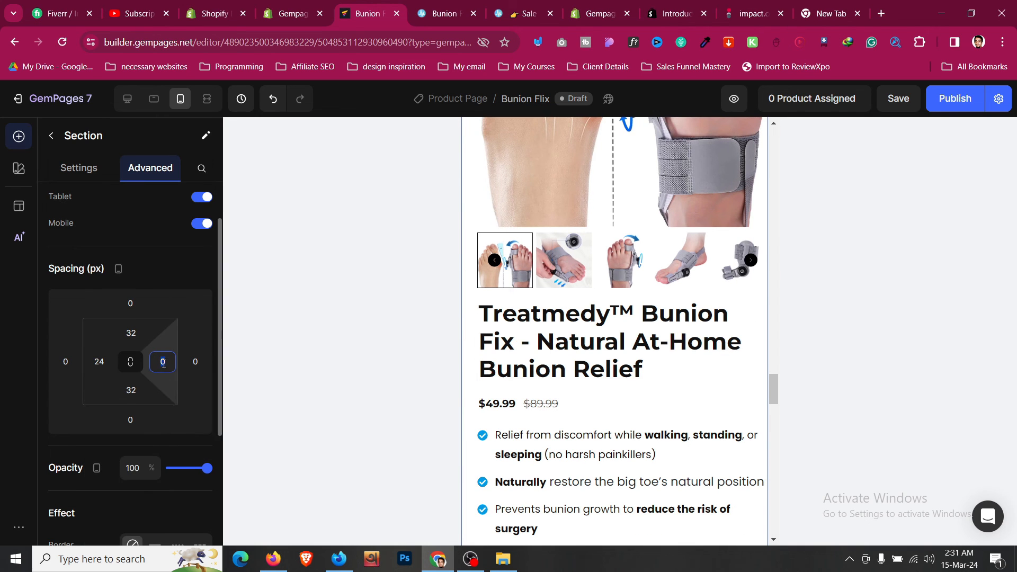
{"action": "left_click", "coordinate": [222, 510]}
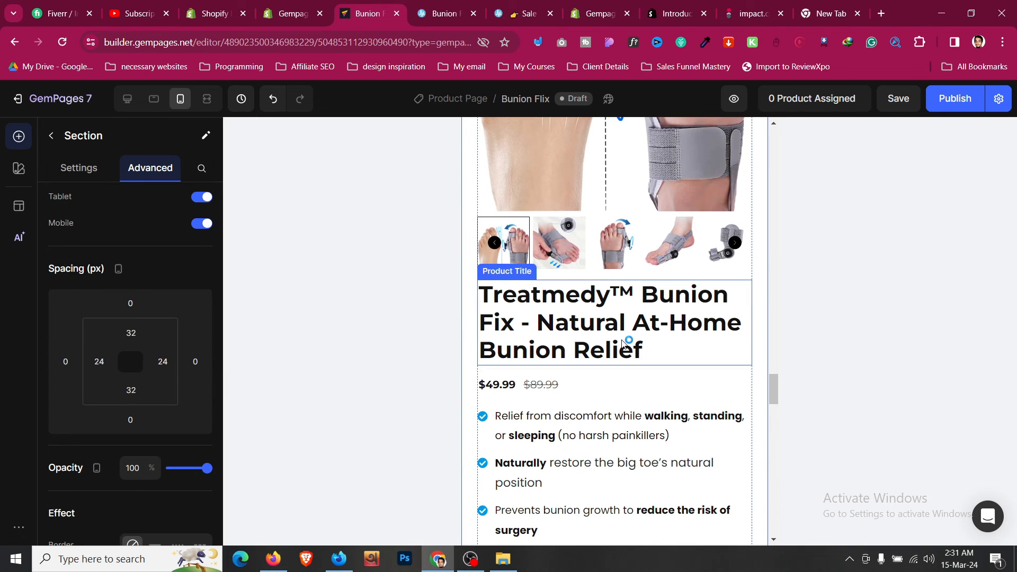
- Shrink the product title font size to 30
{"action": "left_click", "coordinate": [629, 342]}
{"action": "left_click", "coordinate": [134, 358]}
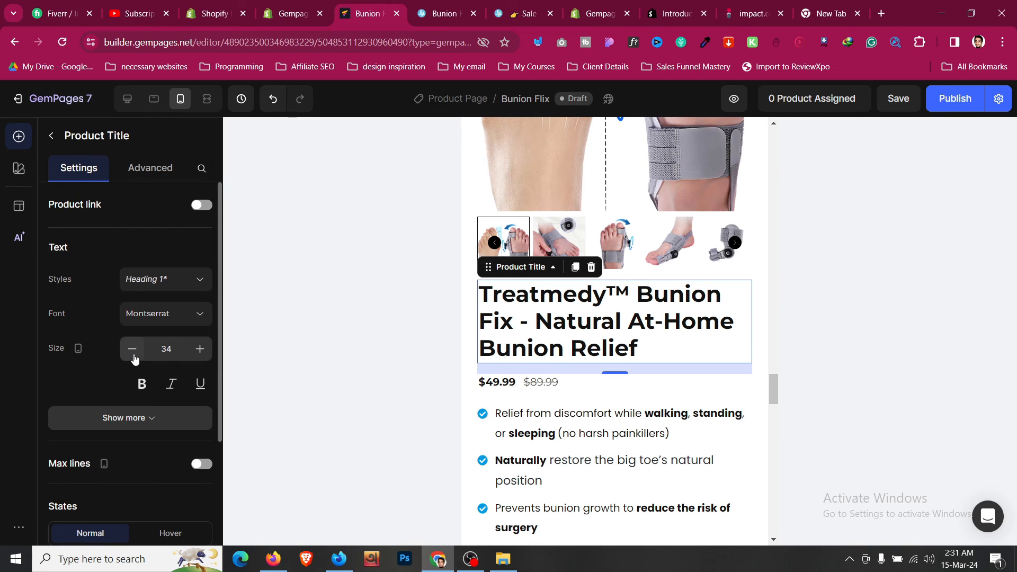
{"action": "left_click", "coordinate": [134, 358]}
{"action": "left_click", "coordinate": [134, 358]}
{"action": "left_click", "coordinate": [134, 358]}
{"action": "left_click", "coordinate": [134, 358]}
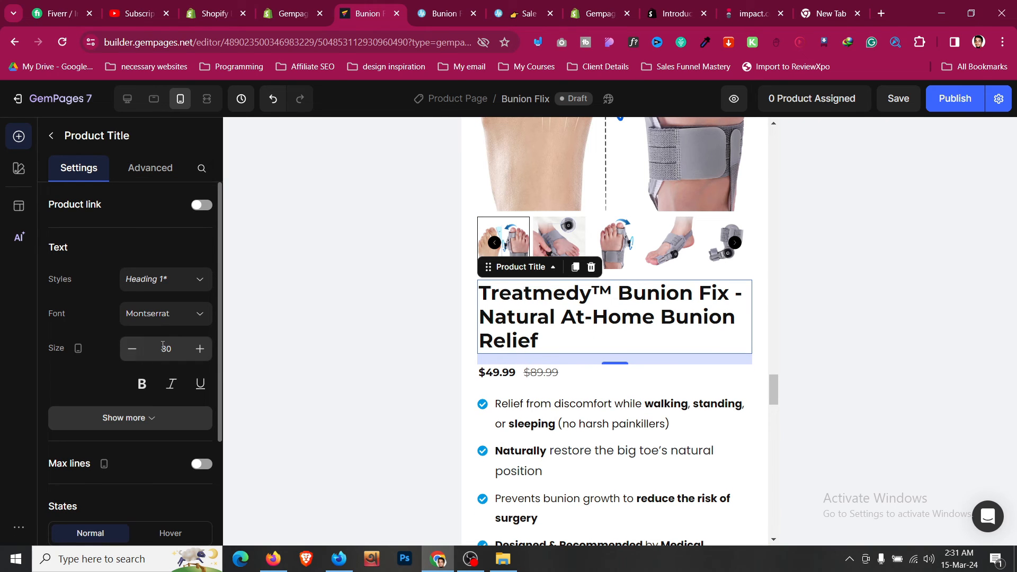
- Enlarge the $49.99 sale price to 23 and the $89.99 compare price to 25
{"action": "left_click", "coordinate": [507, 379]}
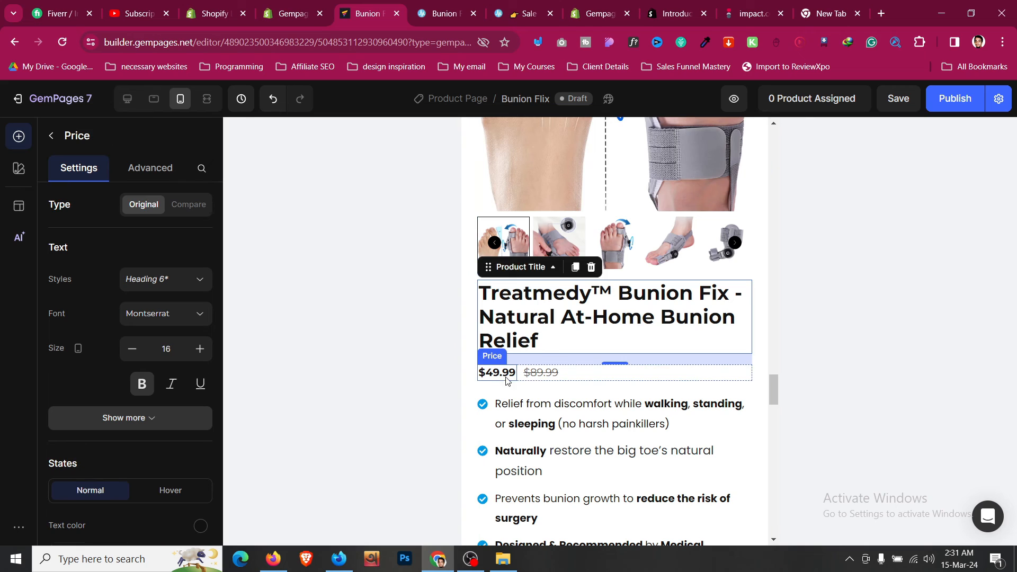
{"action": "left_click", "coordinate": [198, 350]}
{"action": "left_click", "coordinate": [198, 350]}
{"action": "left_click", "coordinate": [199, 350]}
{"action": "left_click", "coordinate": [199, 350]}
{"action": "left_click", "coordinate": [199, 350]}
{"action": "left_click", "coordinate": [199, 351]}
{"action": "left_click", "coordinate": [199, 351]}
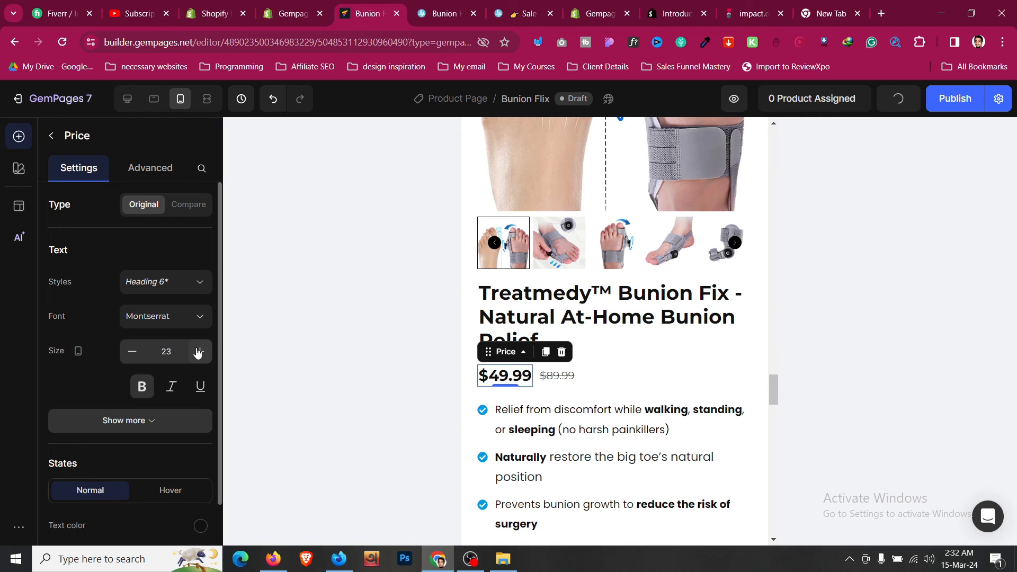
{"action": "left_click", "coordinate": [199, 351]}
{"action": "left_click", "coordinate": [199, 350]}
{"action": "left_click", "coordinate": [581, 381]}
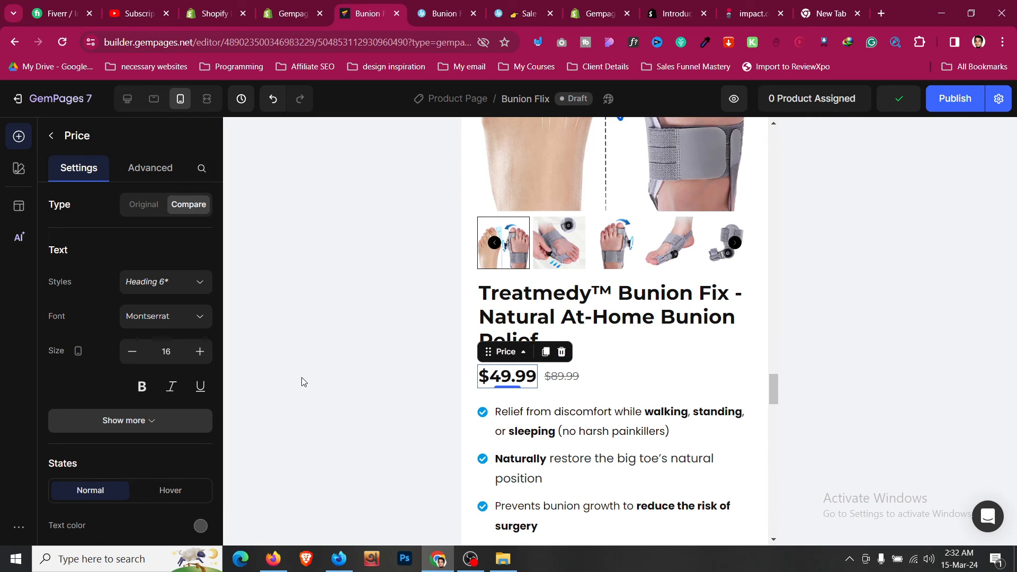
{"action": "left_click", "coordinate": [207, 361]}
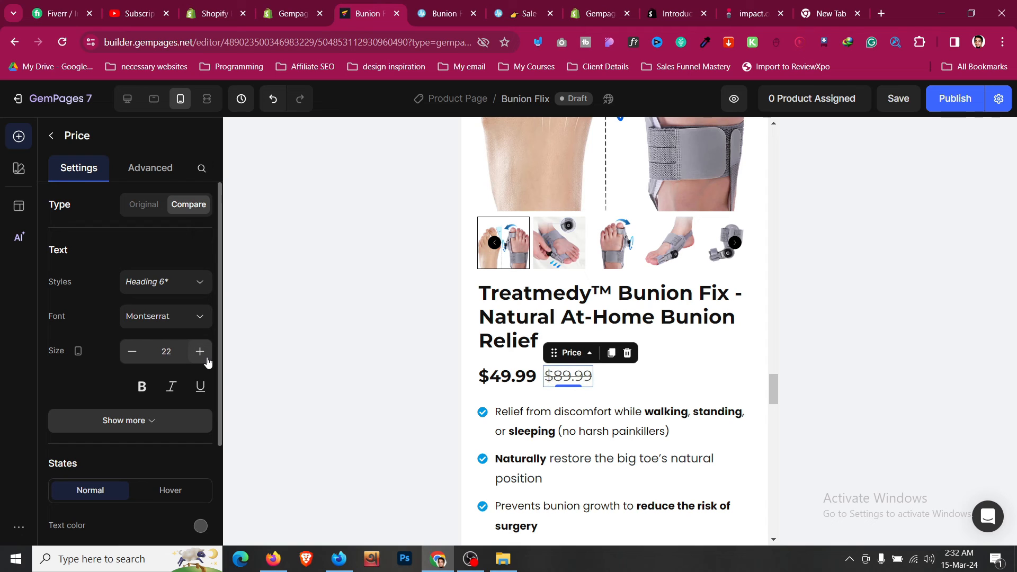
- Reduce the ADD TO CART button text size to 21
{"action": "scroll", "coordinate": [672, 392], "scroll_direction": "down", "scroll_amount": 5}
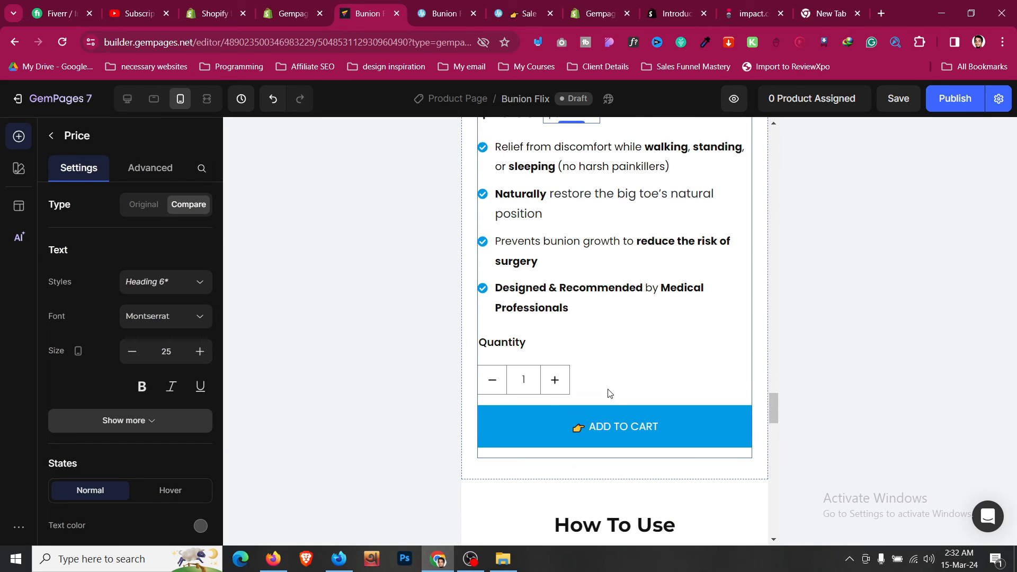
{"action": "left_click", "coordinate": [617, 424]}
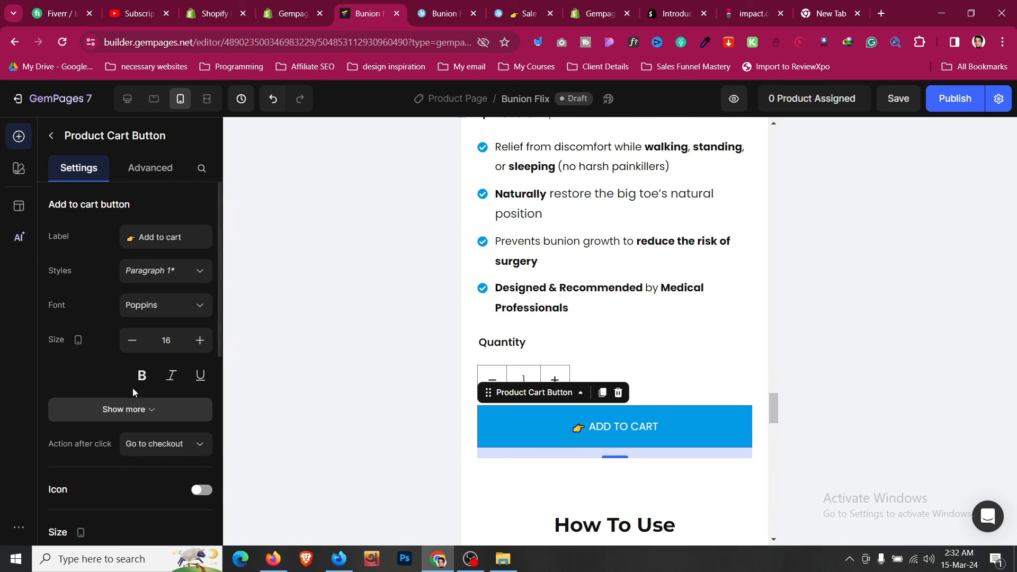
{"action": "left_click", "coordinate": [139, 343]}
- Set the Quantity label's bottom margin to S (8px)
{"action": "left_click", "coordinate": [588, 347]}
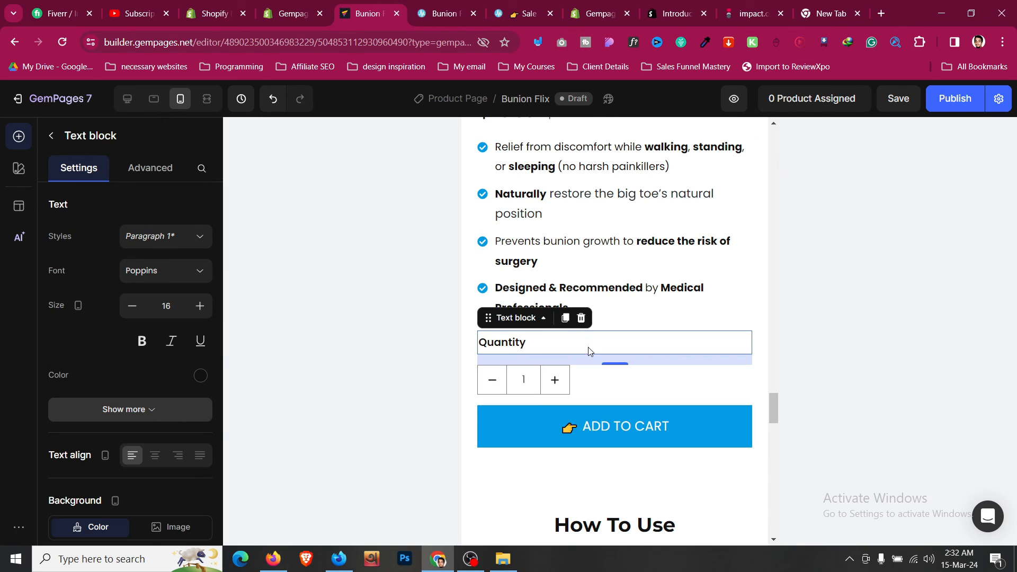
{"action": "left_click", "coordinate": [151, 168]}
{"action": "left_click", "coordinate": [130, 483]}
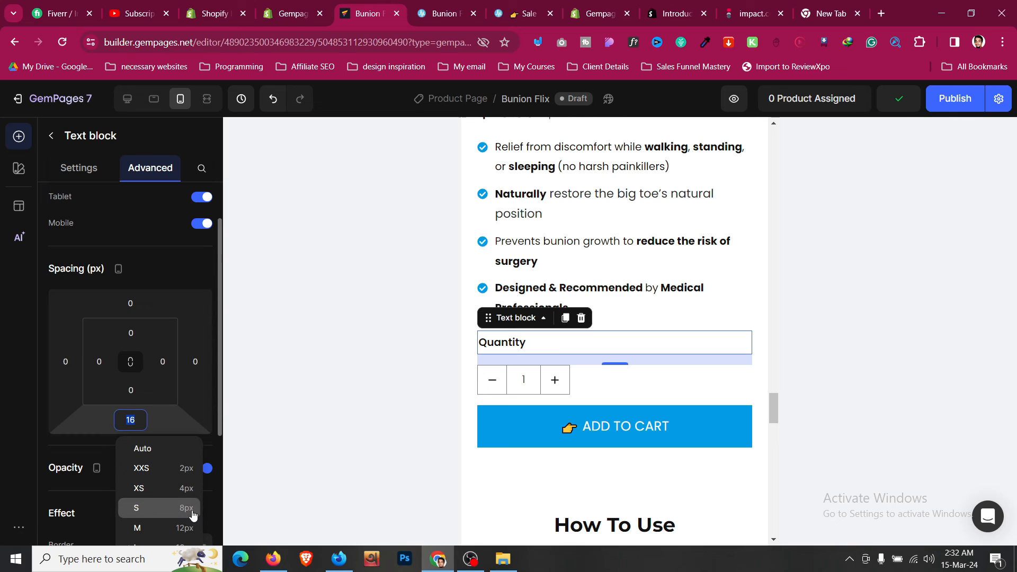
{"action": "left_click", "coordinate": [192, 508]}
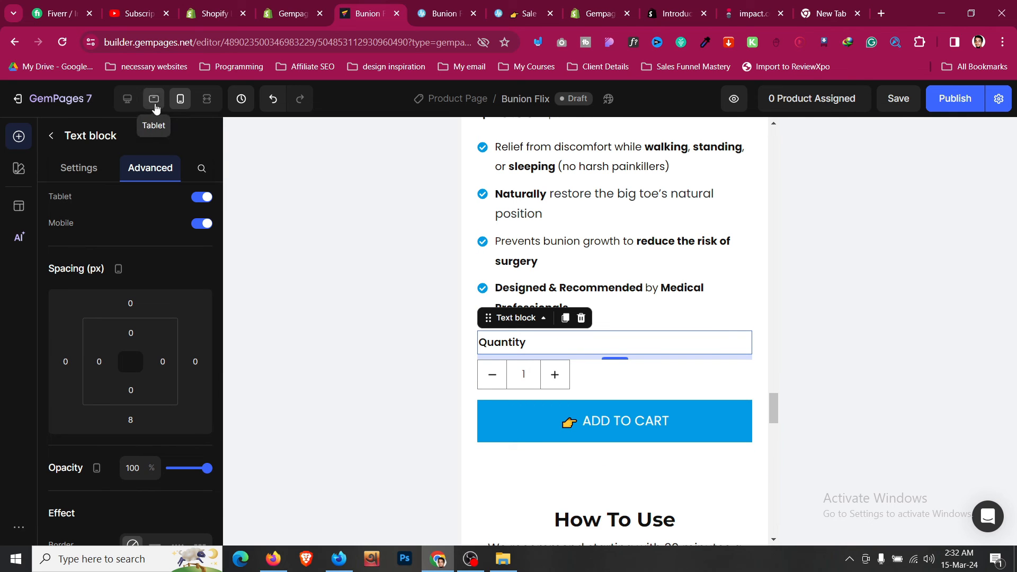
- In the tablet layout, set step number 1's heading size to 35
{"action": "left_click", "coordinate": [137, 106]}
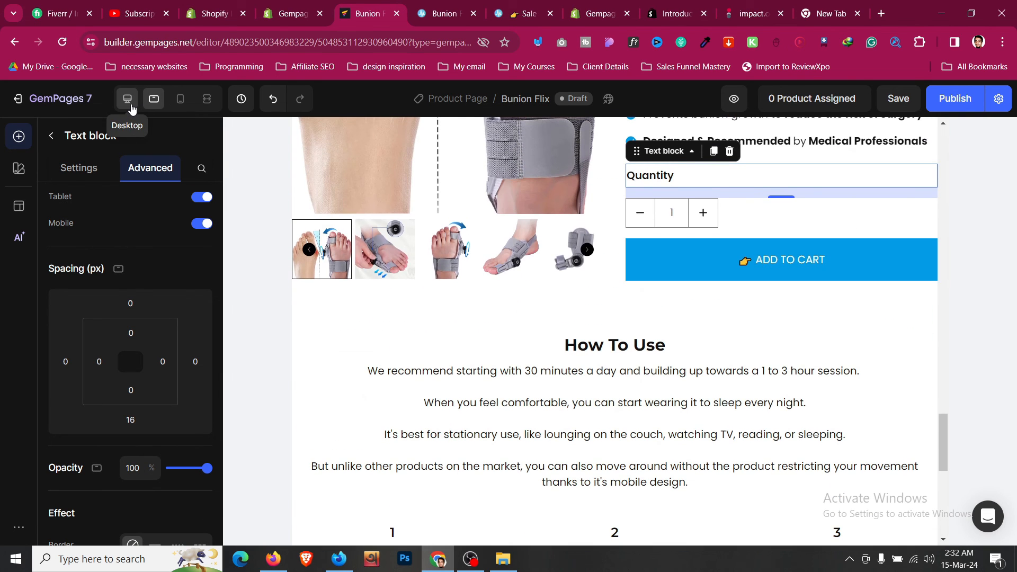
{"action": "scroll", "coordinate": [439, 286], "scroll_direction": "down", "scroll_amount": 3}
{"action": "left_click", "coordinate": [421, 201]}
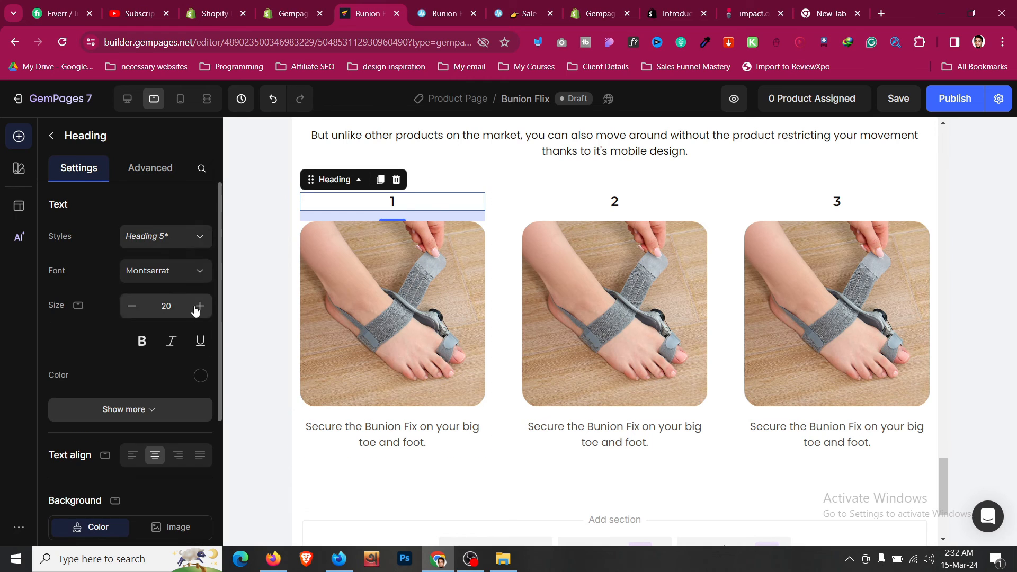
{"action": "left_click", "coordinate": [199, 313]}
{"action": "left_click", "coordinate": [199, 312]}
{"action": "left_click", "coordinate": [199, 312]}
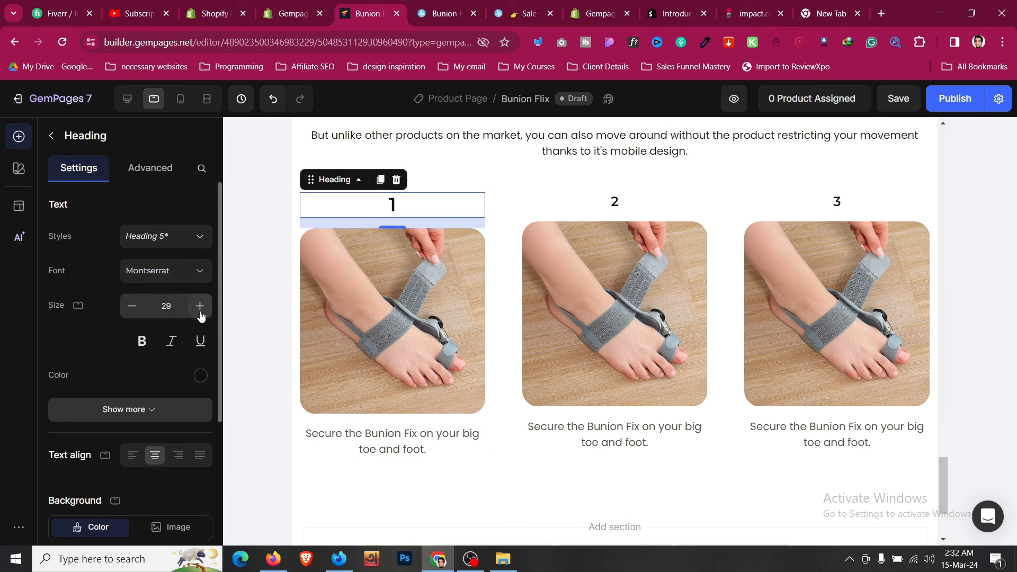
{"action": "left_click", "coordinate": [200, 312]}
{"action": "left_click", "coordinate": [201, 315]}
{"action": "left_click", "coordinate": [200, 315]}
{"action": "left_click", "coordinate": [200, 315]}
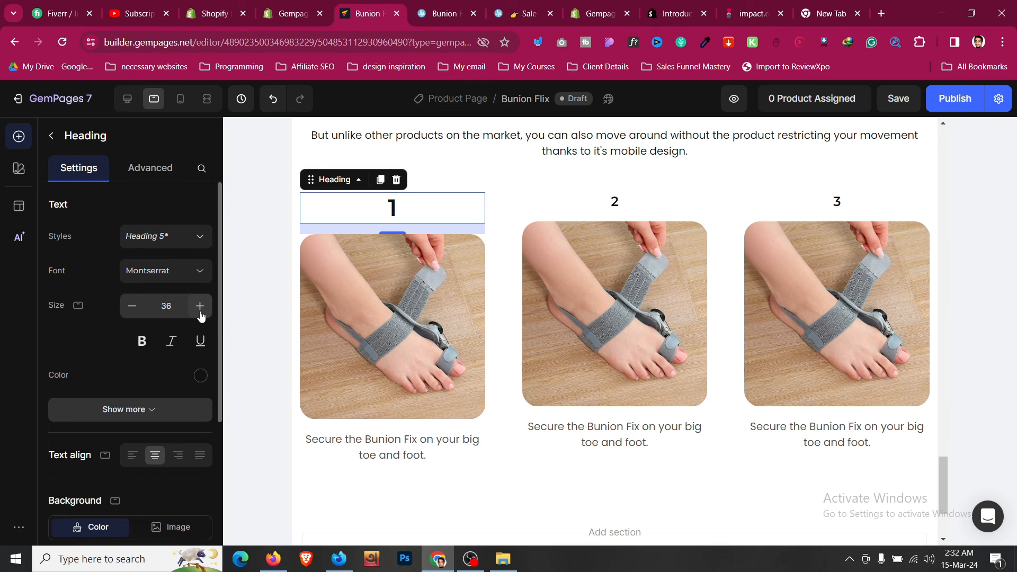
{"action": "left_click", "coordinate": [131, 308]}
- Copy step number 1's style and paste it onto step numbers 2 and 3
{"action": "right_click", "coordinate": [411, 206]}
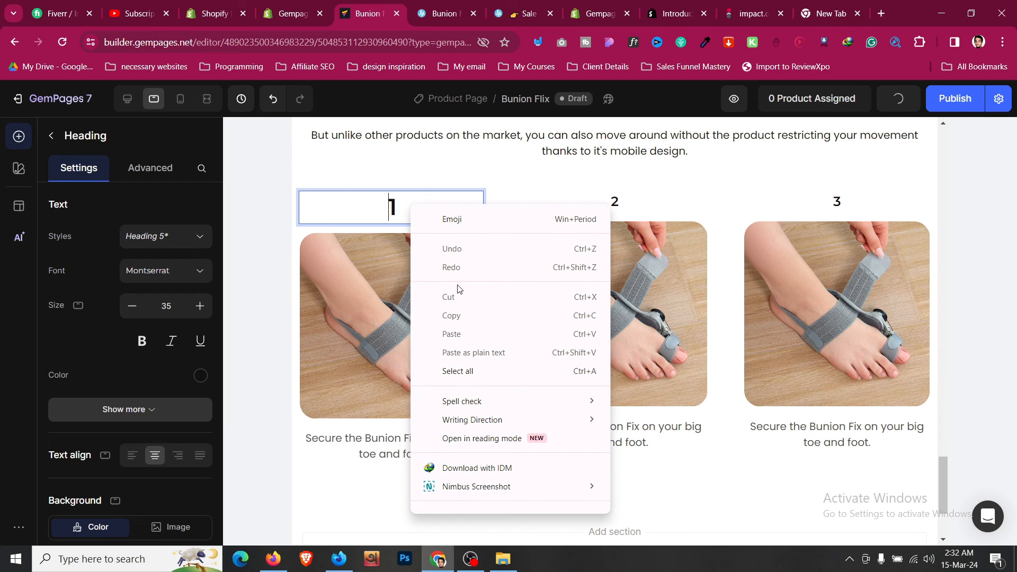
{"action": "left_click", "coordinate": [302, 247]}
{"action": "right_click", "coordinate": [320, 214]}
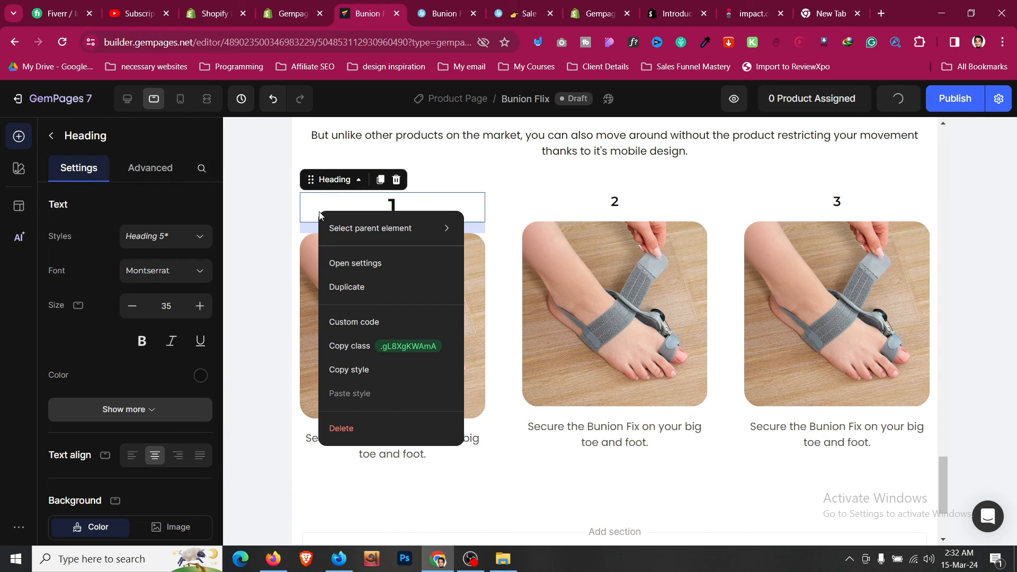
{"action": "left_click", "coordinate": [354, 369]}
{"action": "right_click", "coordinate": [620, 204]}
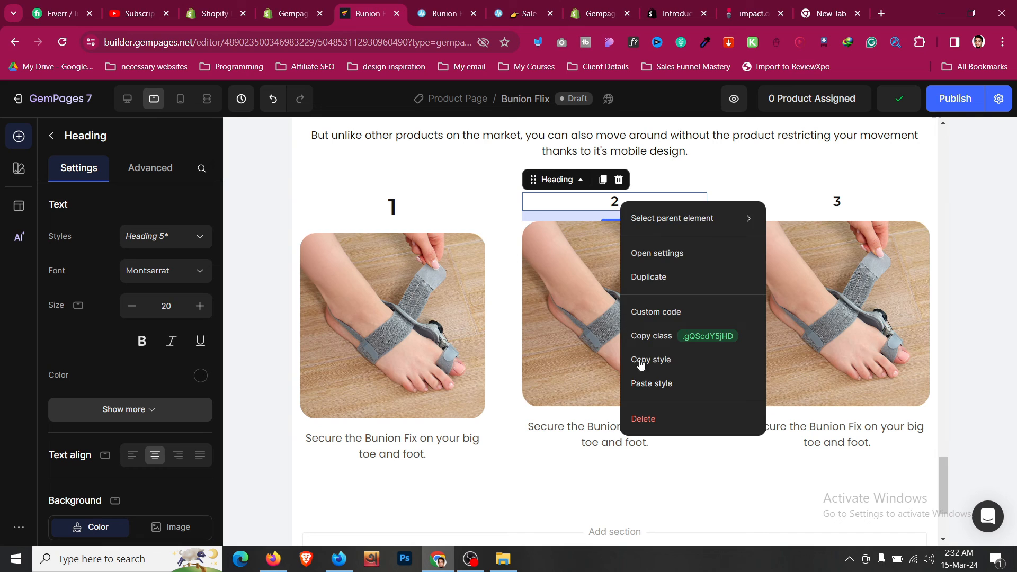
{"action": "left_click", "coordinate": [688, 383]}
{"action": "right_click", "coordinate": [835, 204]}
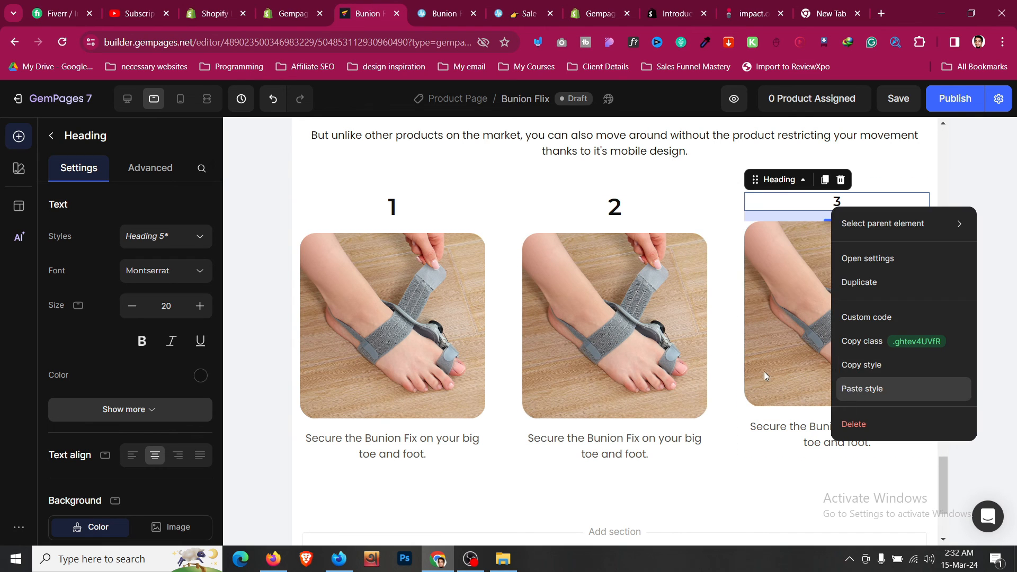
{"action": "left_click", "coordinate": [858, 388]}
- Give the How To Use text section 24px left and right spacing
{"action": "scroll", "coordinate": [469, 338], "scroll_direction": "up", "scroll_amount": 3}
{"action": "scroll", "coordinate": [471, 276], "scroll_direction": "up", "scroll_amount": 1}
{"action": "left_click", "coordinate": [476, 206]}
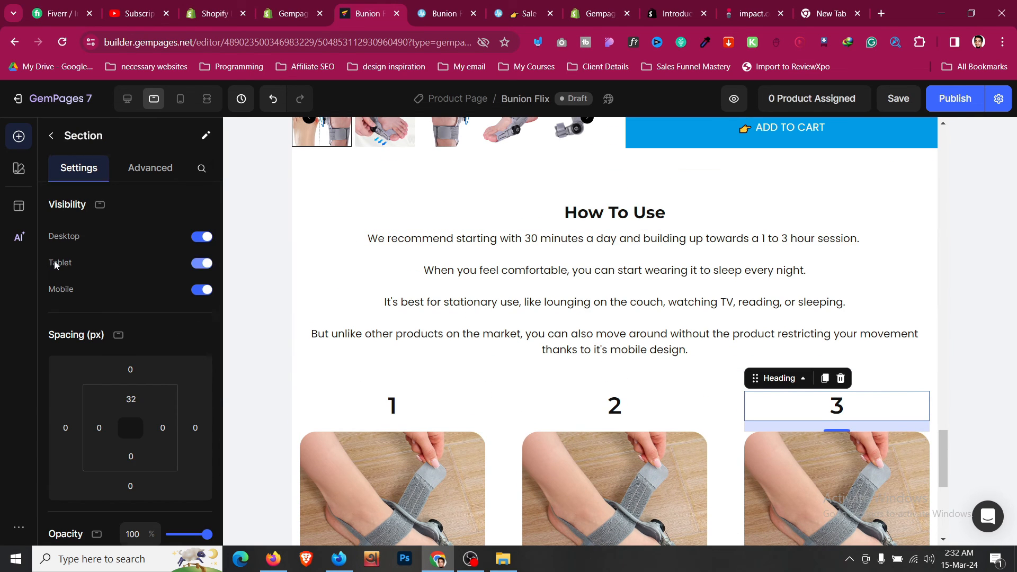
{"action": "scroll", "coordinate": [99, 345], "scroll_direction": "down", "scroll_amount": 1}
{"action": "left_click", "coordinate": [99, 361]}
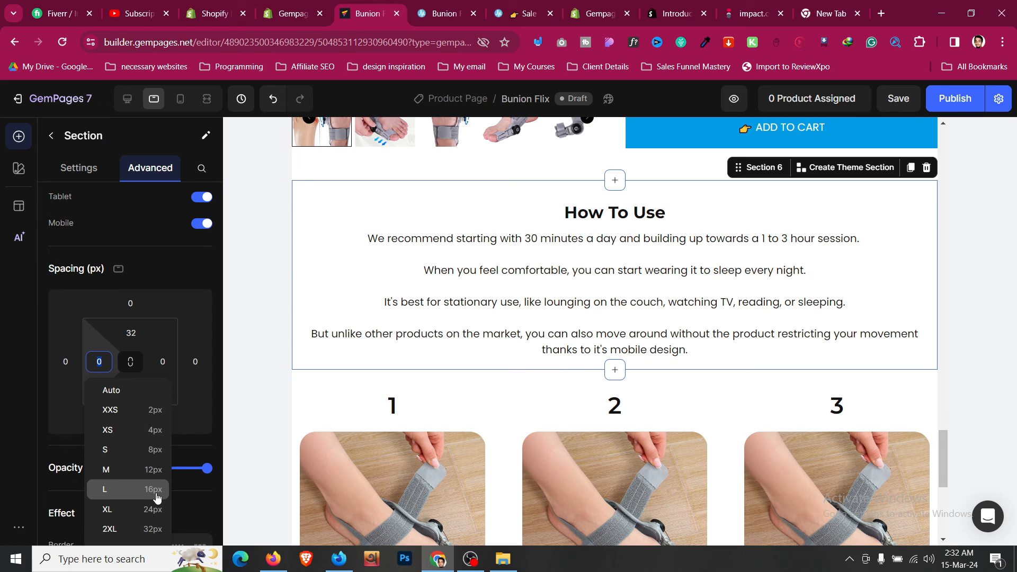
{"action": "left_click", "coordinate": [154, 509]}
{"action": "left_click", "coordinate": [163, 361]}
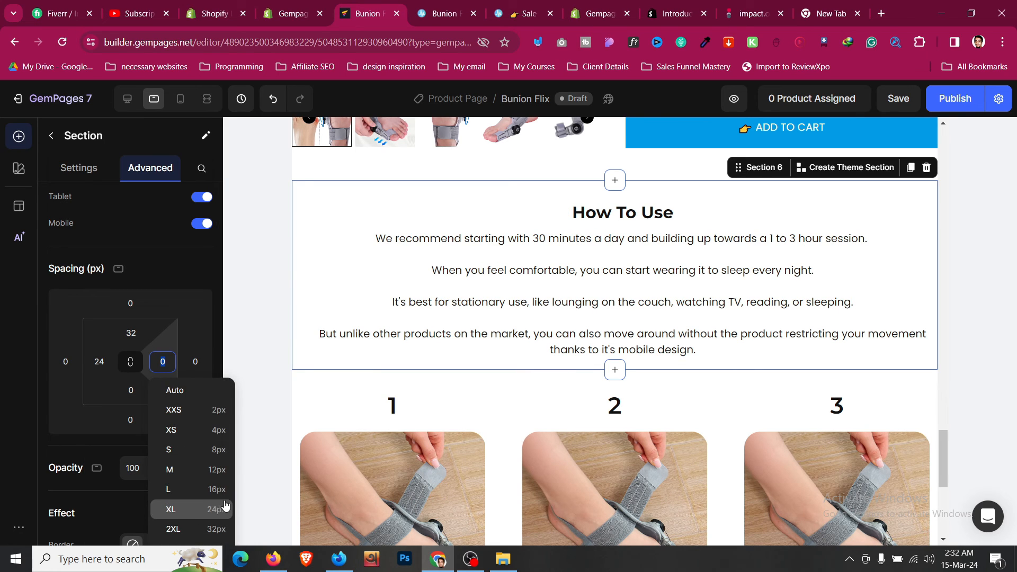
{"action": "left_click", "coordinate": [221, 508]}
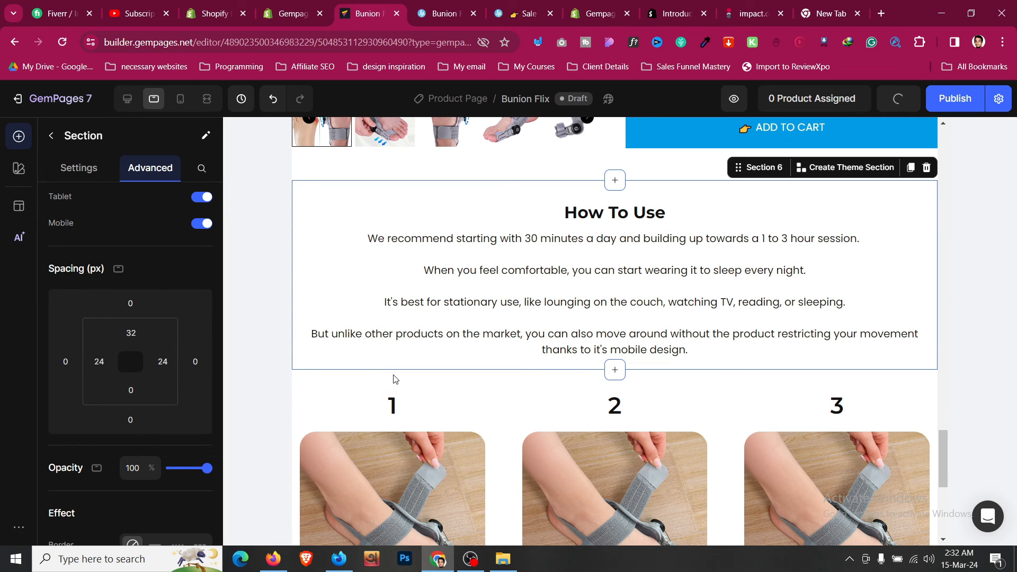
{"action": "left_click", "coordinate": [393, 378]}
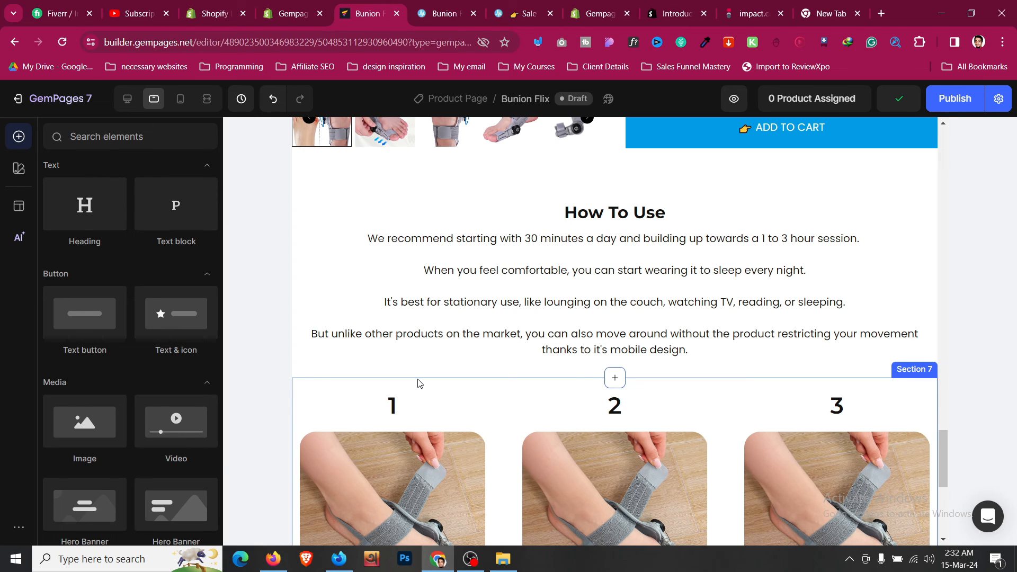
- Give the step-card section 24px left and right padding
{"action": "left_click", "coordinate": [419, 382]}
{"action": "left_click", "coordinate": [99, 361]}
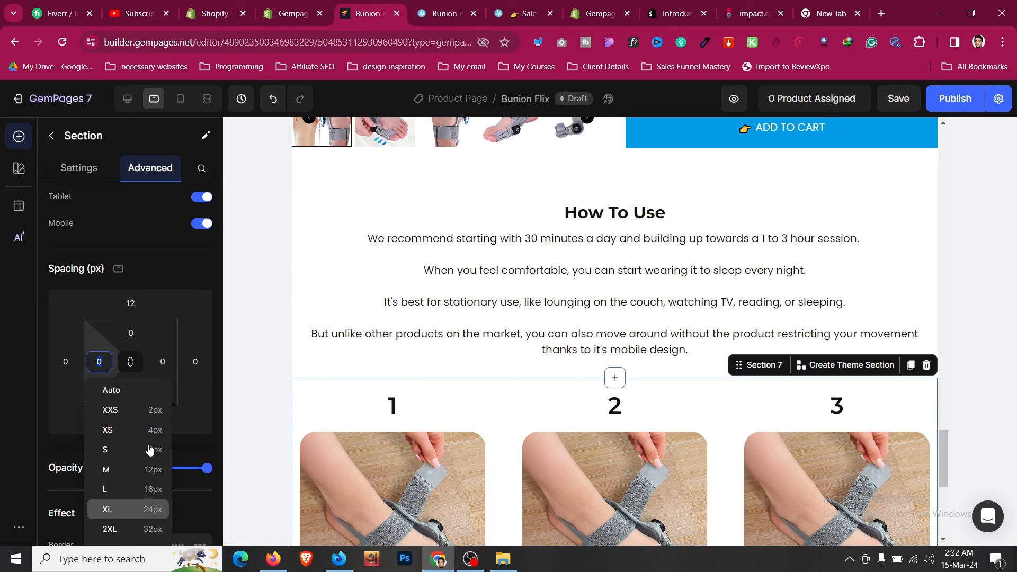
{"action": "left_click", "coordinate": [128, 509]}
{"action": "left_click", "coordinate": [162, 361]}
{"action": "left_click", "coordinate": [209, 509]}
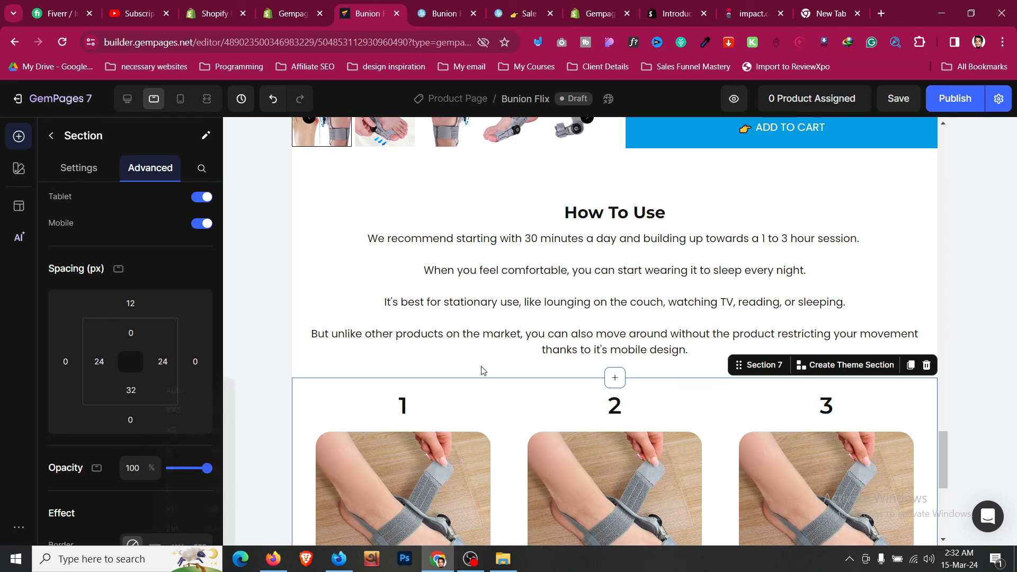
{"action": "scroll", "coordinate": [483, 370], "scroll_direction": "down", "scroll_amount": 5}
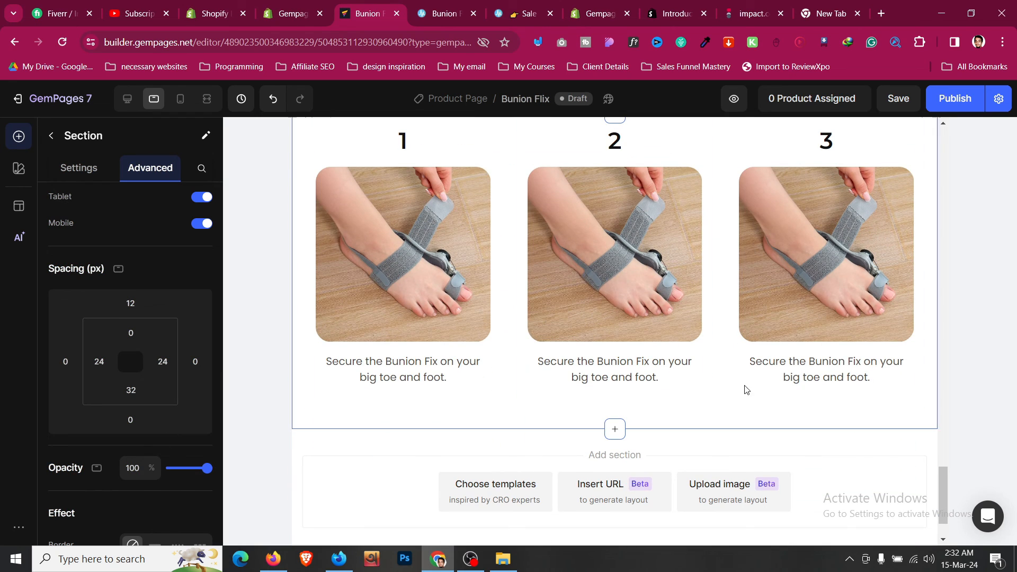
{"action": "scroll", "coordinate": [746, 390], "scroll_direction": "up", "scroll_amount": 6}
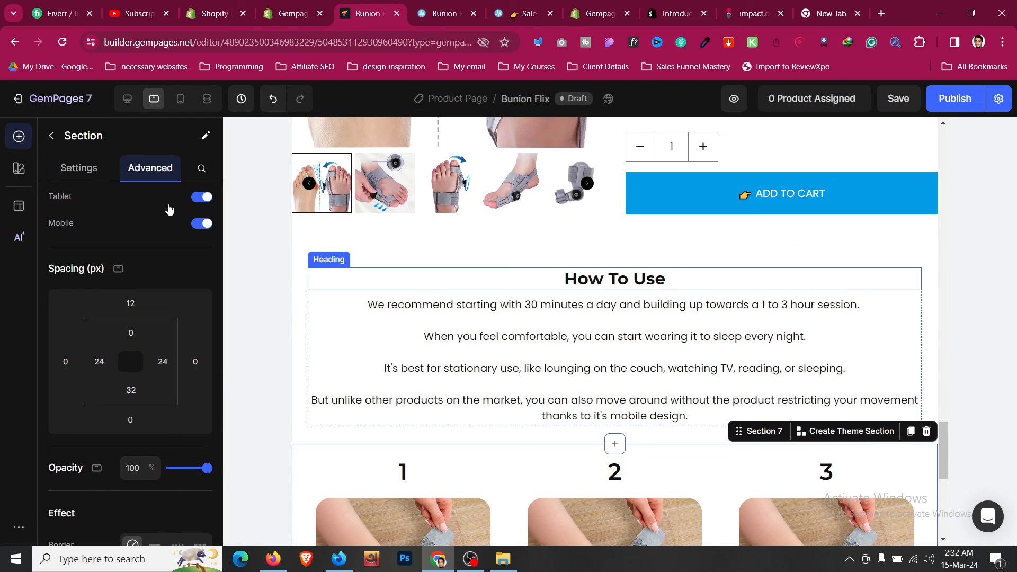
- Set the How To Use heading size to 30
{"action": "left_click", "coordinate": [614, 288]}
{"action": "left_click", "coordinate": [197, 310]}
{"action": "left_click", "coordinate": [197, 310]}
{"action": "left_click", "coordinate": [197, 310]}
{"action": "left_click", "coordinate": [197, 309]}
{"action": "left_click", "coordinate": [197, 310]}
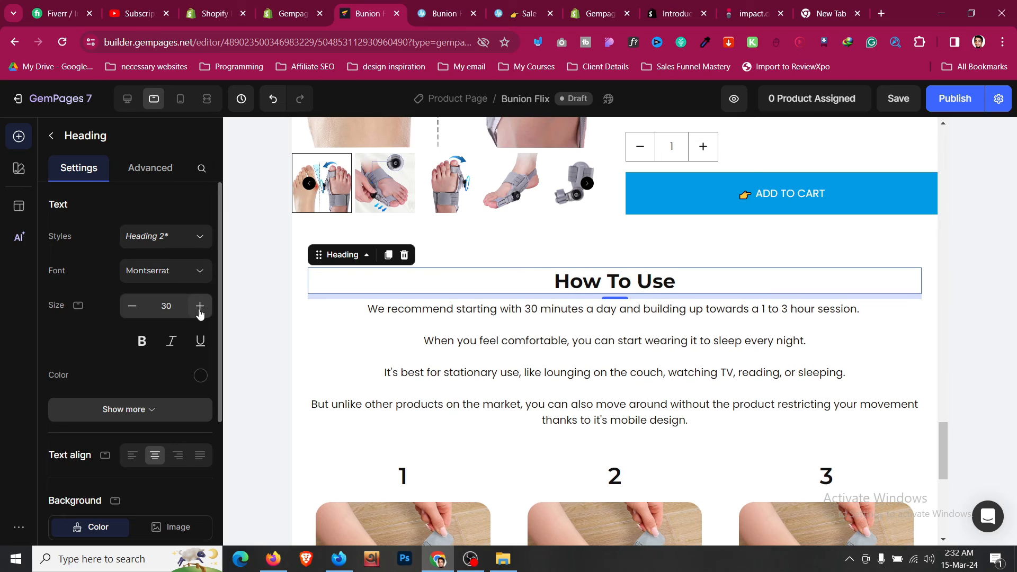
{"action": "left_click", "coordinate": [197, 310]}
{"action": "left_click", "coordinate": [132, 306]}
{"action": "scroll", "coordinate": [517, 298], "scroll_direction": "up", "scroll_amount": 20}
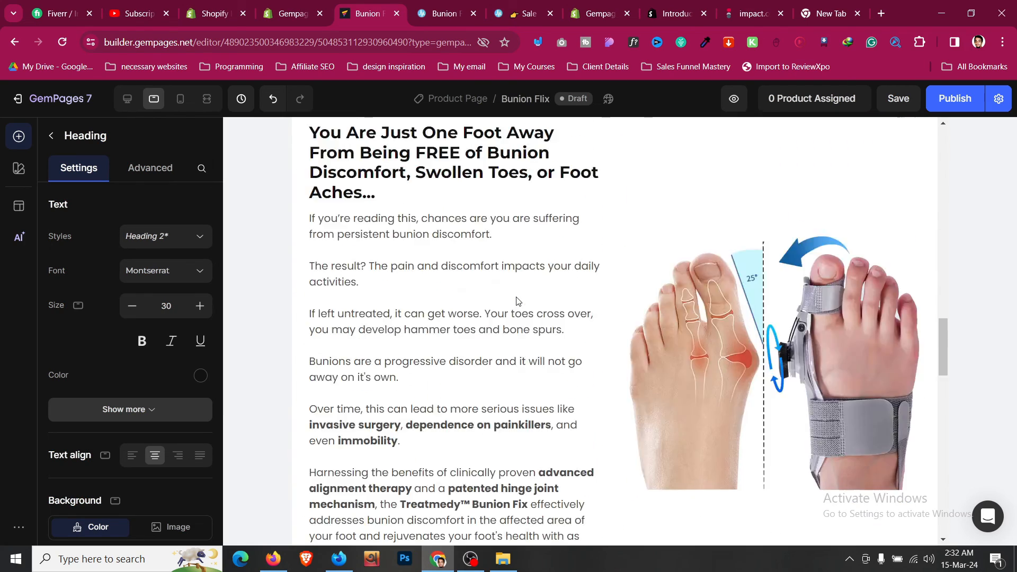
{"action": "scroll", "coordinate": [519, 300], "scroll_direction": "up", "scroll_amount": 5}
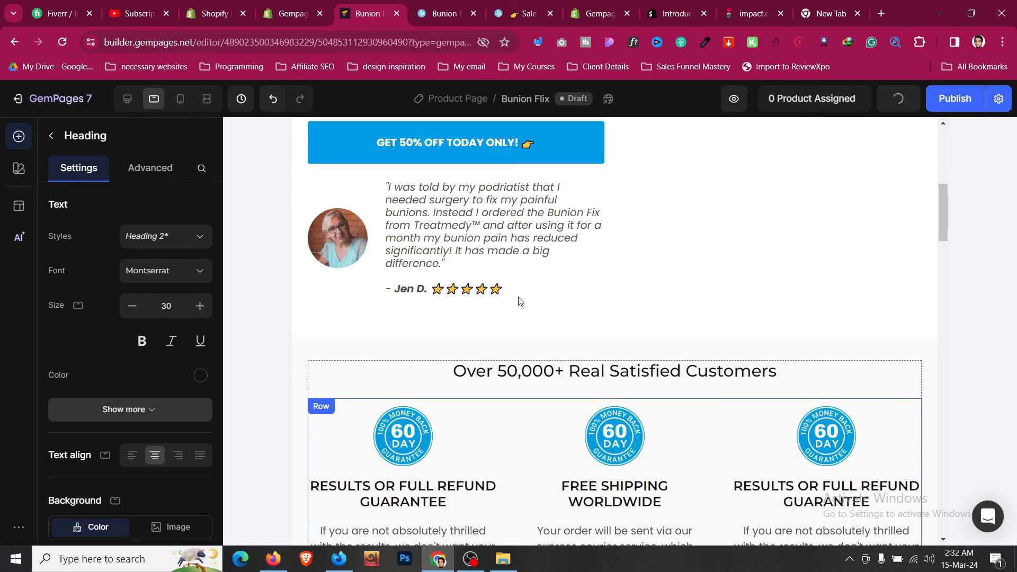
- Switch the canvas back to the desktop layout and save the page
{"action": "left_click", "coordinate": [133, 103]}
{"action": "left_click", "coordinate": [899, 98]}
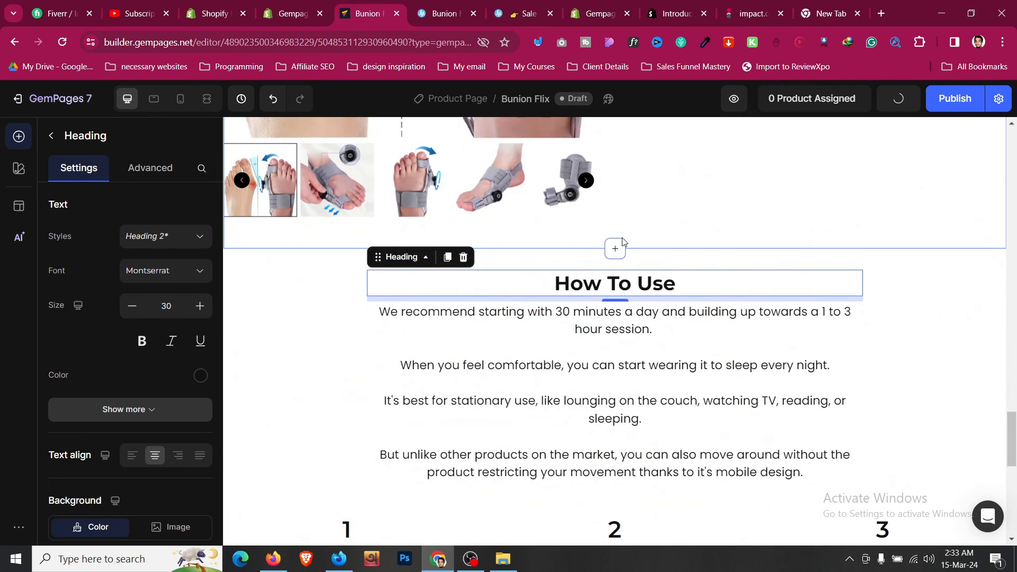
{"action": "scroll", "coordinate": [583, 265], "scroll_direction": "down", "scroll_amount": 3}
- Check the live store page, then return to the editor and select the top hero section
{"action": "key", "text": "ctrl+Tab"}
{"action": "scroll", "coordinate": [447, 268], "scroll_direction": "down", "scroll_amount": 5}
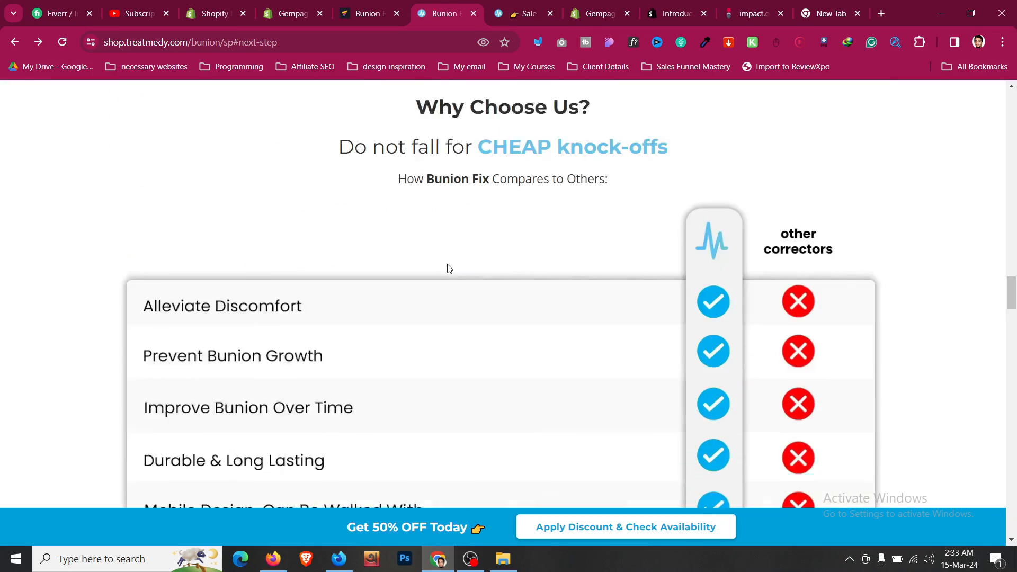
{"action": "scroll", "coordinate": [447, 268], "scroll_direction": "up", "scroll_amount": 8}
{"action": "left_click", "coordinate": [362, 9]}
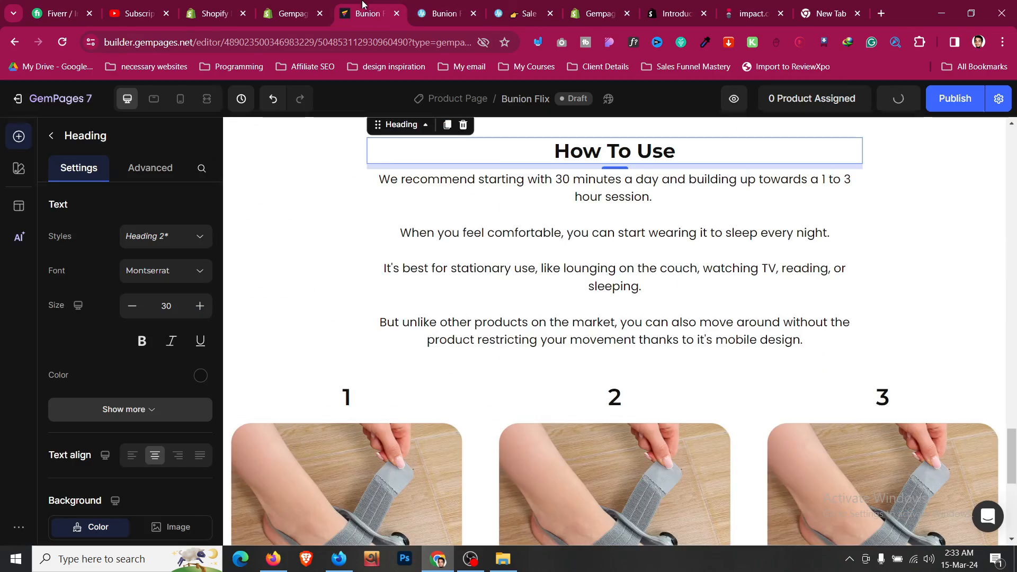
{"action": "scroll", "coordinate": [479, 328], "scroll_direction": "up", "scroll_amount": 20}
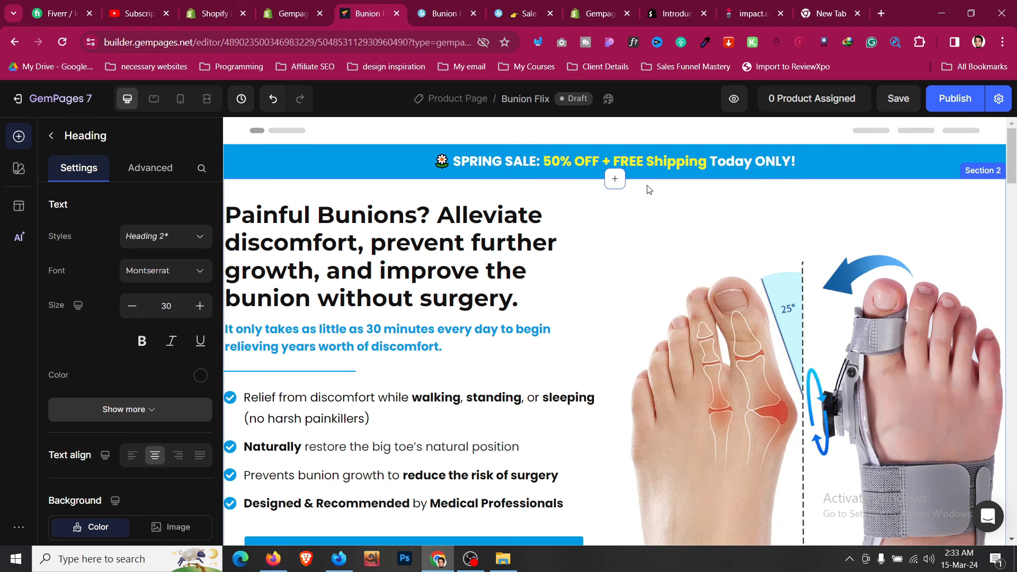
{"action": "left_click", "coordinate": [651, 189]}
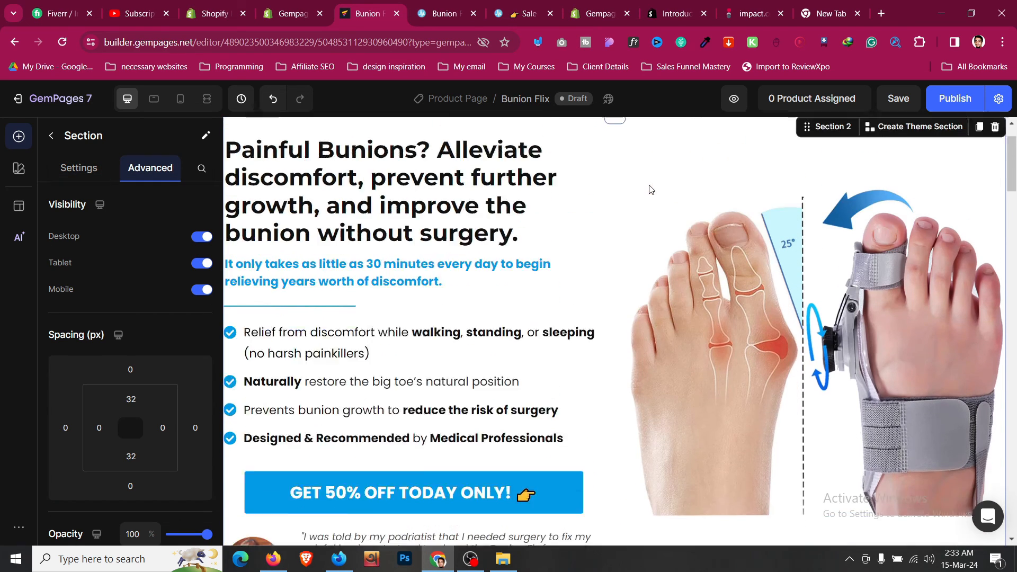
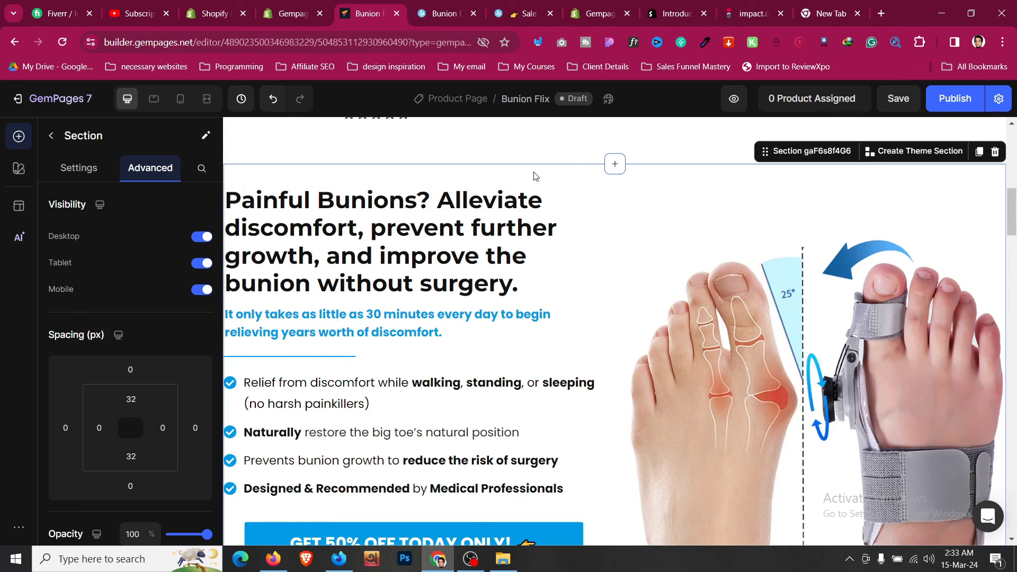
- Move the Painful Bunions section to the page bottom and check the reference page's heading
{"action": "left_click_drag", "start_coordinate": [765, 151], "coordinate": [677, 336]}
{"action": "scroll", "coordinate": [677, 336], "scroll_direction": "down", "scroll_amount": 6}
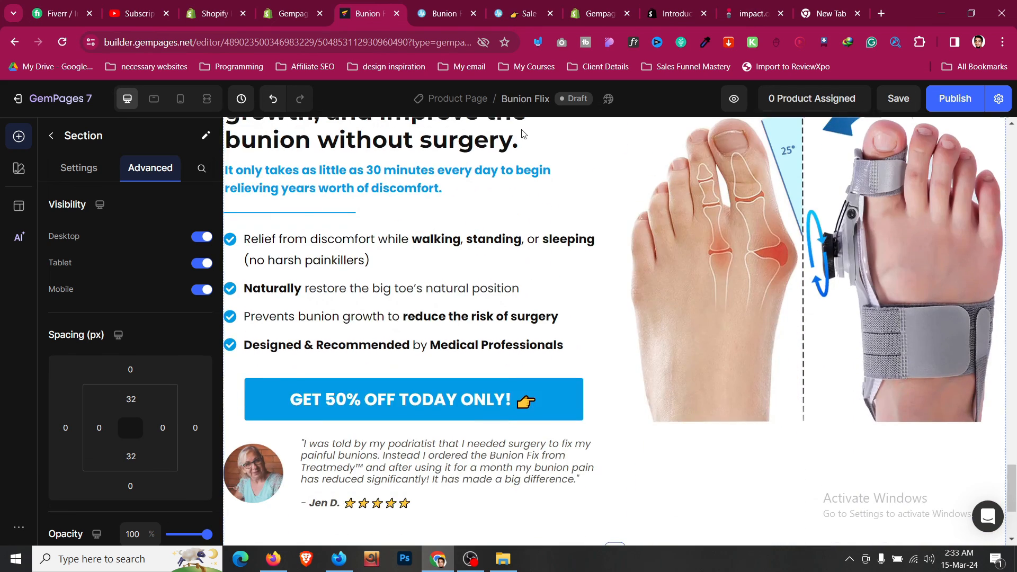
{"action": "left_click", "coordinate": [449, 6]}
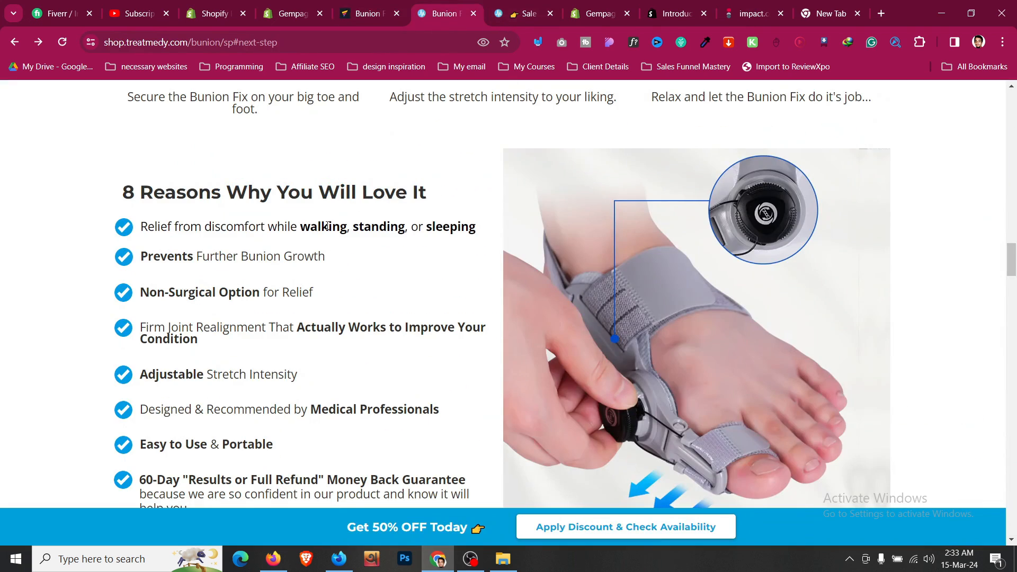
{"action": "triple_click", "coordinate": [348, 200]}
{"action": "left_click", "coordinate": [371, 10]}
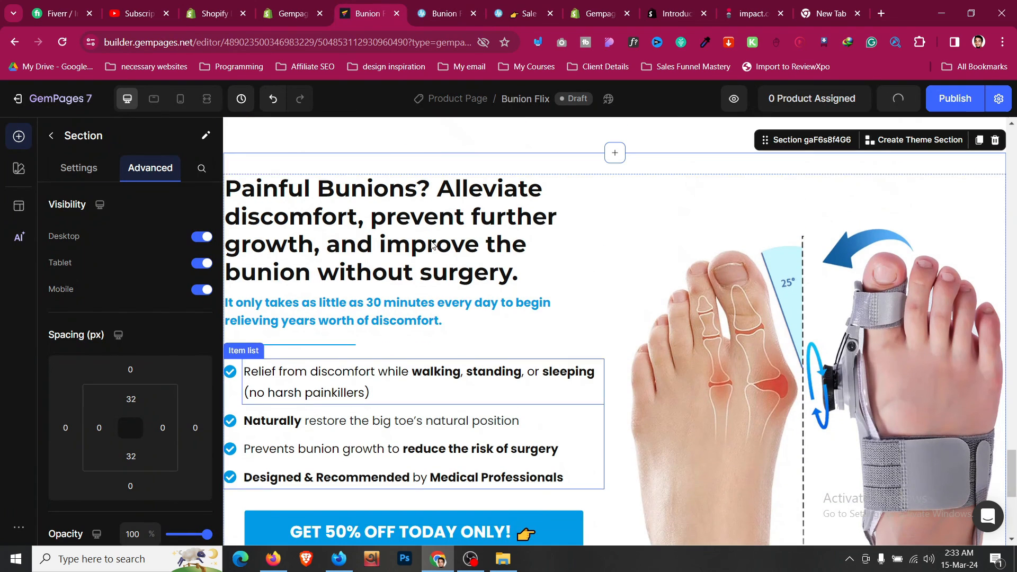
{"action": "scroll", "coordinate": [456, 310], "scroll_direction": "up", "scroll_amount": 3}
- Delete the section's blue subheading and thin divider line
{"action": "left_click", "coordinate": [456, 309]}
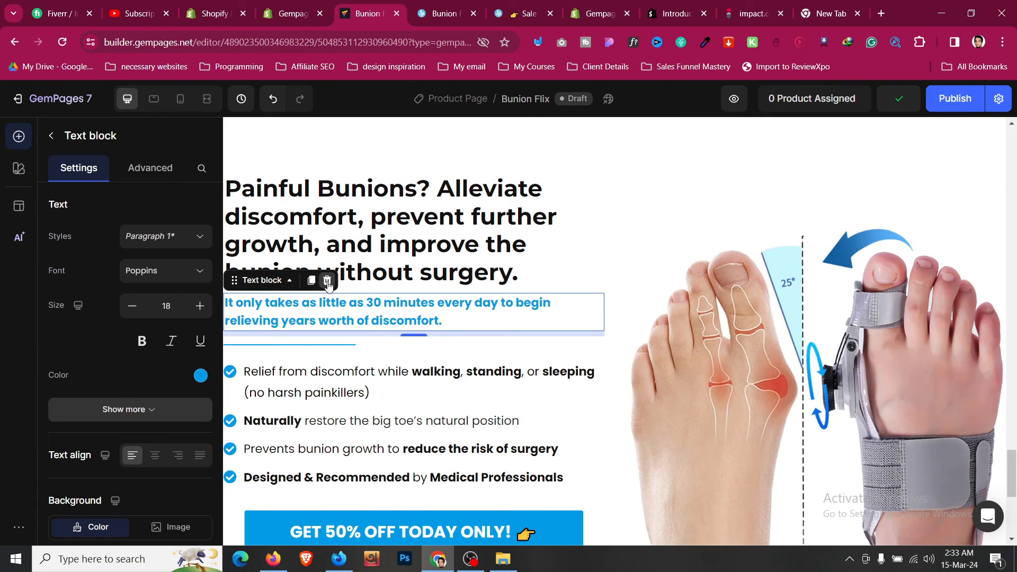
{"action": "key", "text": "Delete"}
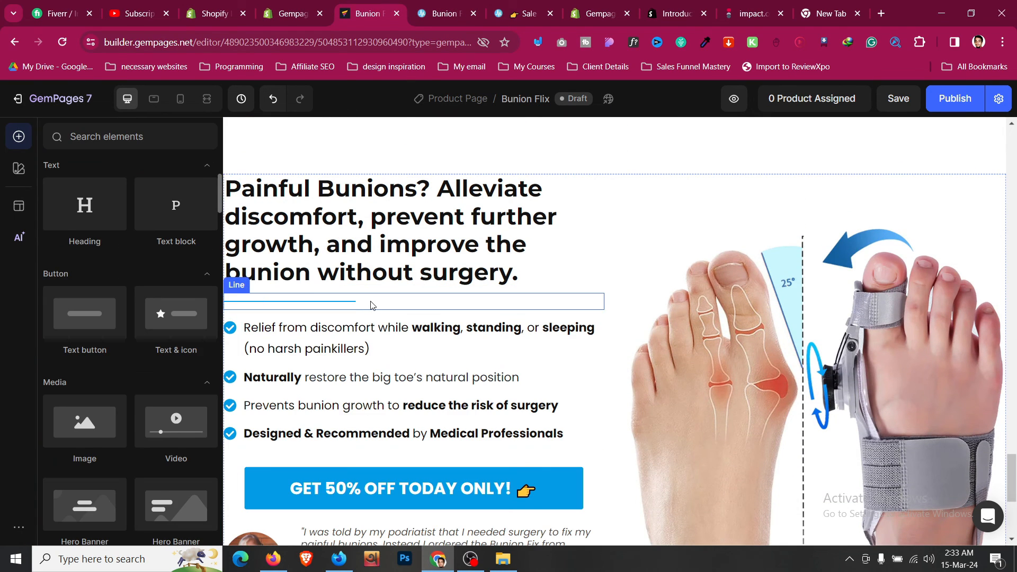
{"action": "left_click", "coordinate": [370, 302]}
{"action": "left_click", "coordinate": [303, 281]}
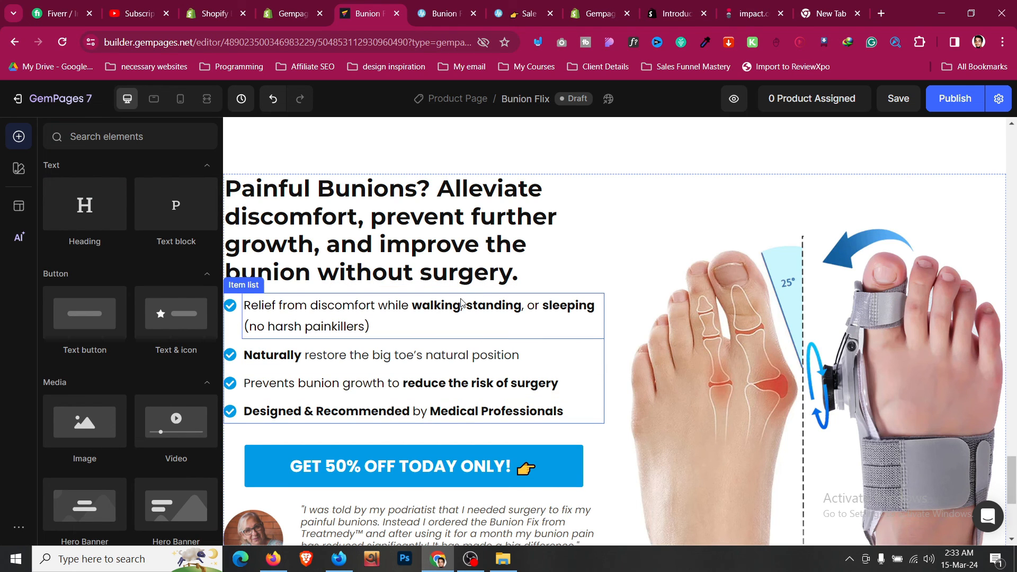
- Add a fifth and sixth item to the benefits checklist
{"action": "left_click", "coordinate": [283, 311]}
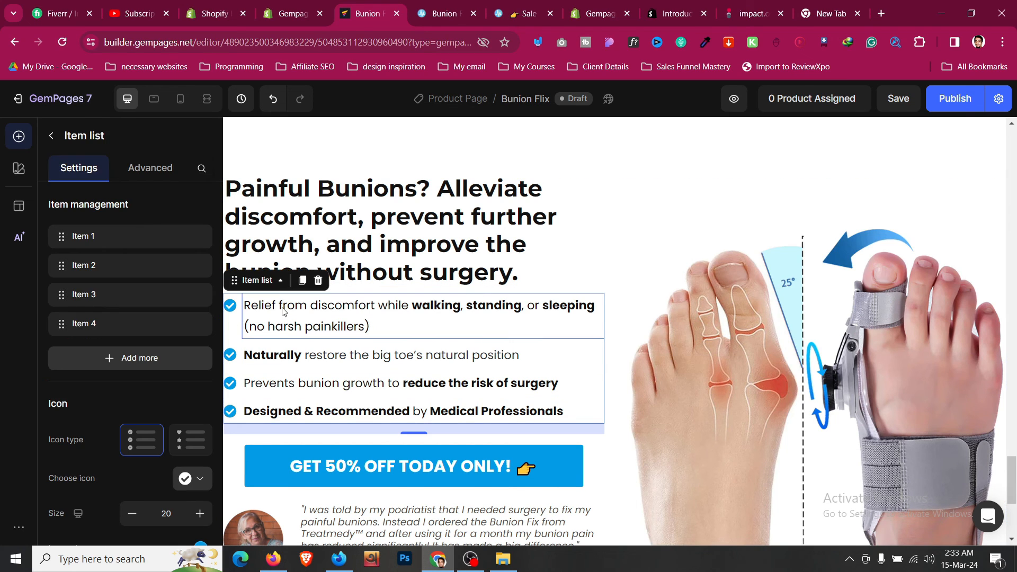
{"action": "left_click", "coordinate": [168, 358]}
{"action": "left_click", "coordinate": [162, 398]}
{"action": "scroll", "coordinate": [413, 318], "scroll_direction": "down", "scroll_amount": 3}
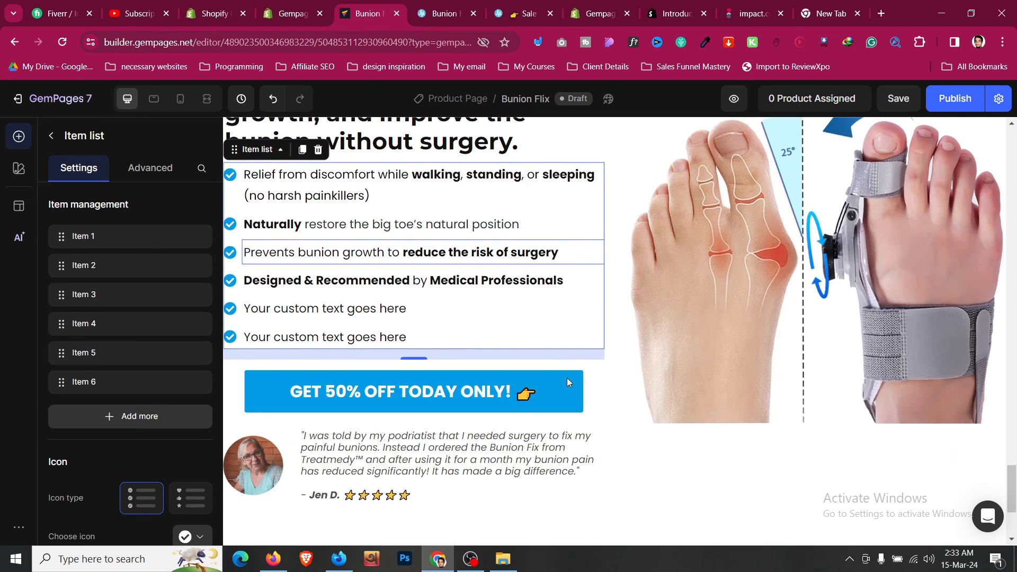
- Compare with the reference page and delete the testimonial row
{"action": "left_click", "coordinate": [439, 14]}
{"action": "scroll", "coordinate": [360, 268], "scroll_direction": "down", "scroll_amount": 4}
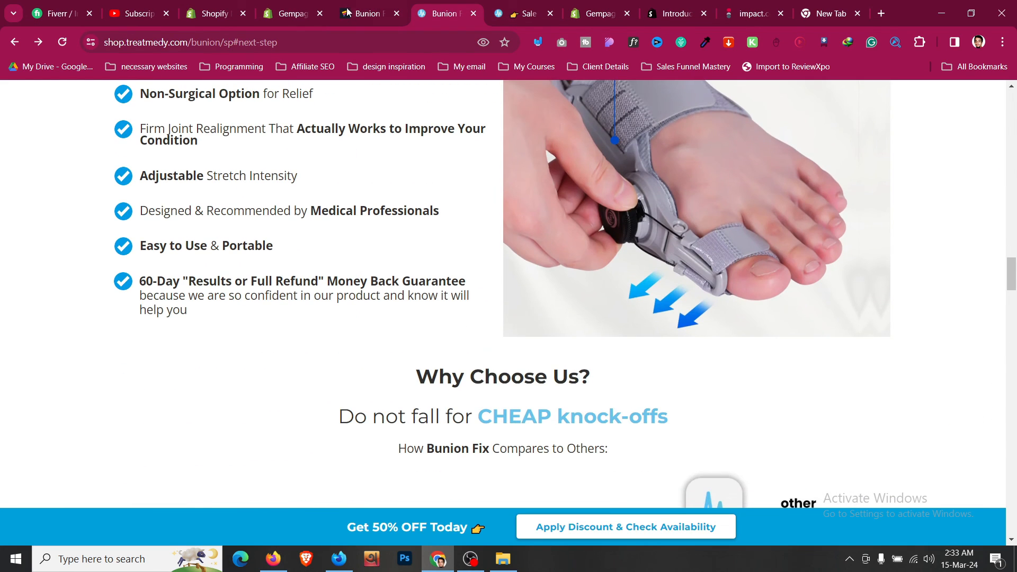
{"action": "left_click", "coordinate": [347, 10]}
{"action": "scroll", "coordinate": [276, 303], "scroll_direction": "down", "scroll_amount": 3}
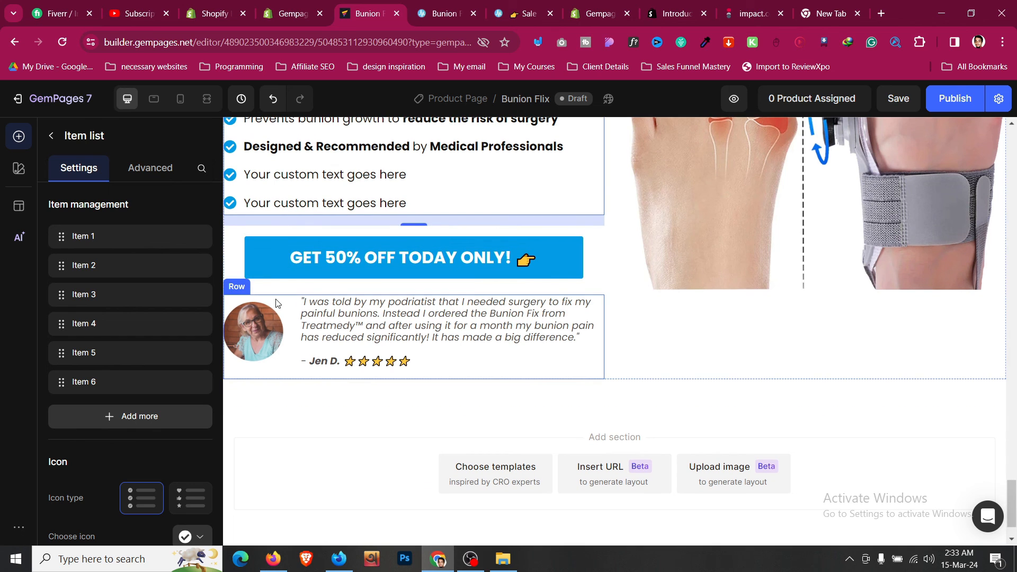
{"action": "right_click", "coordinate": [275, 303]}
{"action": "left_click", "coordinate": [334, 528]}
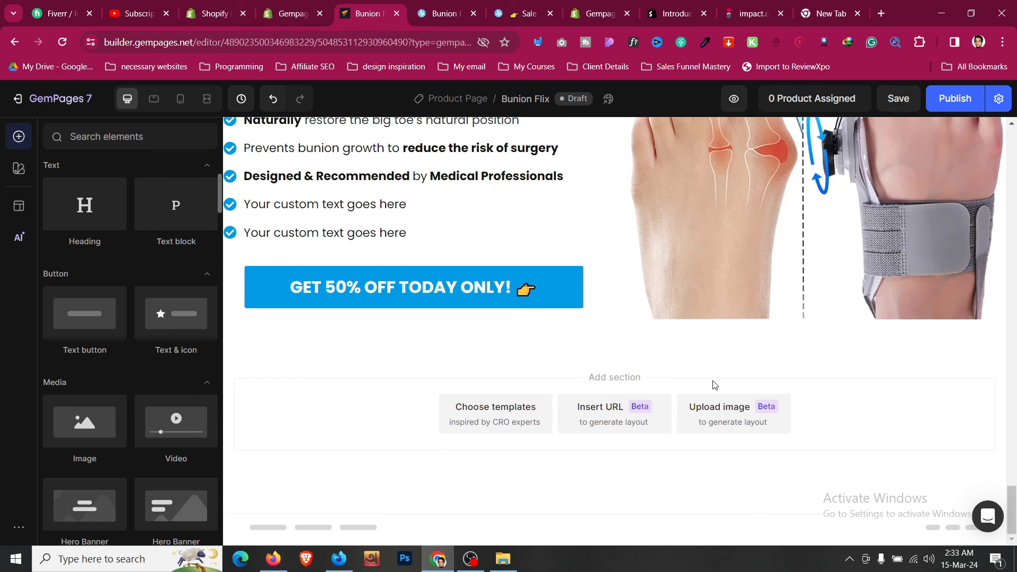
{"action": "scroll", "coordinate": [711, 386], "scroll_direction": "up", "scroll_amount": 3}
- Replace the foot image with the reference page's brace-adjusting photo by pasting its address
{"action": "left_click", "coordinate": [425, 7]}
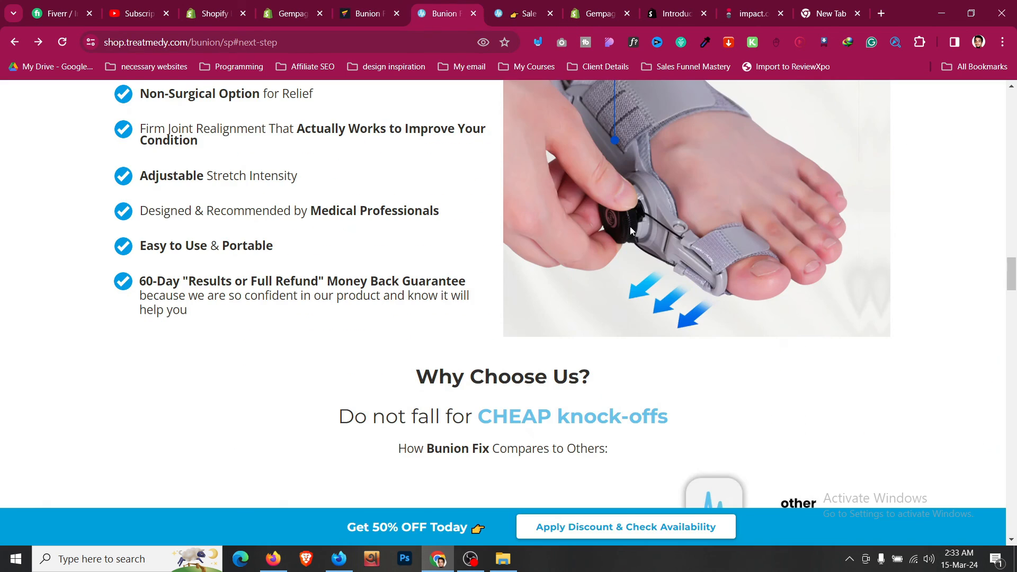
{"action": "right_click", "coordinate": [648, 225]}
{"action": "left_click", "coordinate": [676, 295]}
{"action": "left_click", "coordinate": [371, 14]}
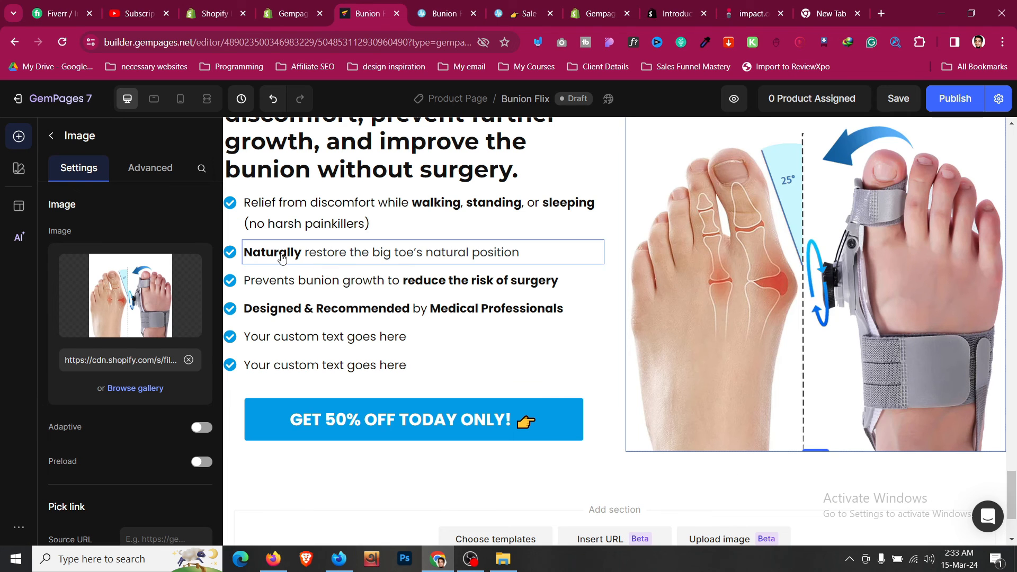
{"action": "left_click", "coordinate": [188, 359]}
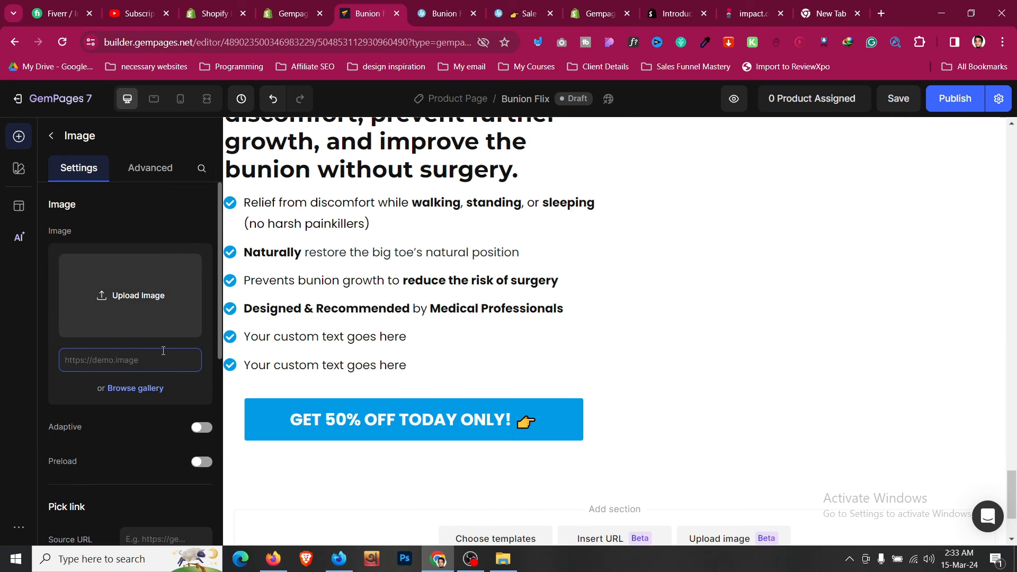
{"action": "key", "text": "ctrl+v"}
{"action": "scroll", "coordinate": [673, 276], "scroll_direction": "up", "scroll_amount": 2}
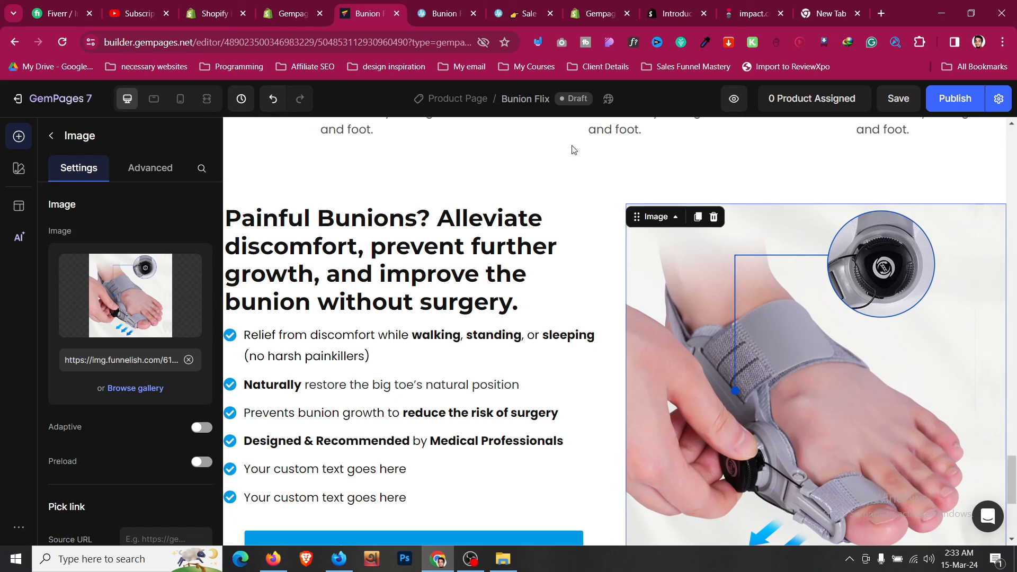
- Review the reference product page against the updated section
{"action": "left_click", "coordinate": [444, 14]}
{"action": "scroll", "coordinate": [448, 301], "scroll_direction": "down", "scroll_amount": 3}
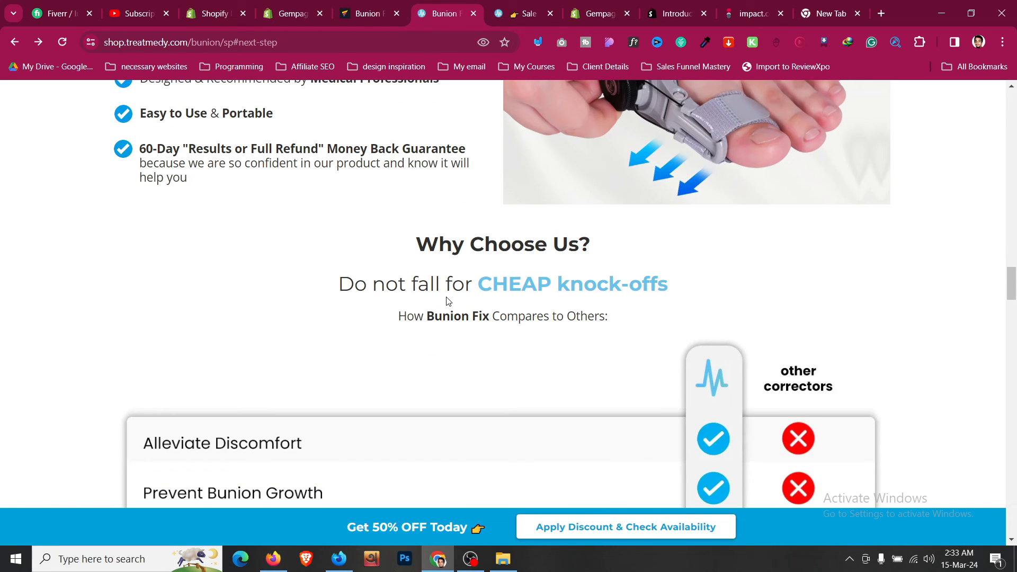
{"action": "scroll", "coordinate": [447, 297], "scroll_direction": "down", "scroll_amount": 3}
{"action": "scroll", "coordinate": [448, 291], "scroll_direction": "up", "scroll_amount": 3}
{"action": "scroll", "coordinate": [416, 262], "scroll_direction": "up", "scroll_amount": 12}
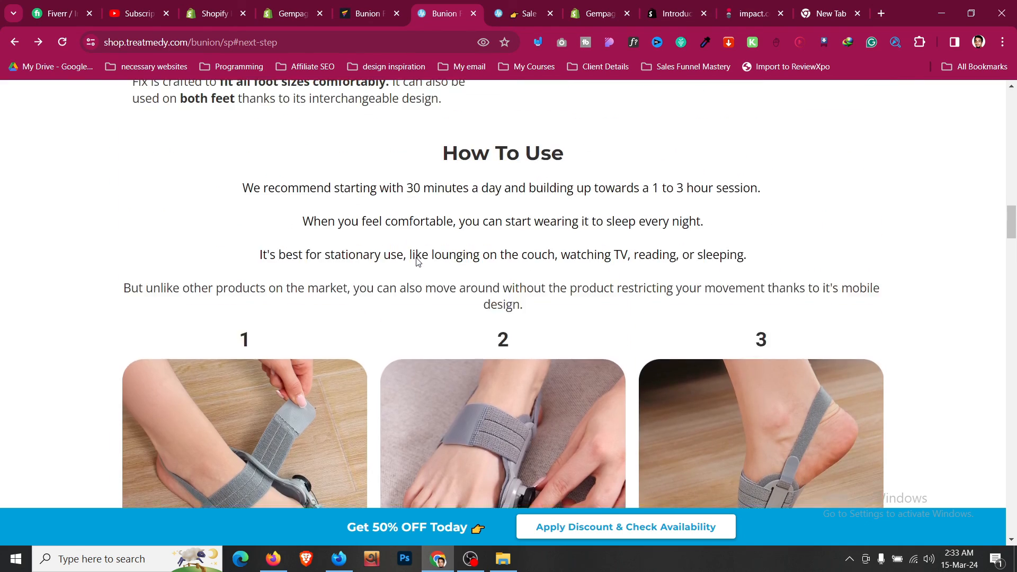
{"action": "scroll", "coordinate": [416, 261], "scroll_direction": "down", "scroll_amount": 5}
{"action": "scroll", "coordinate": [415, 258], "scroll_direction": "down", "scroll_amount": 4}
{"action": "key", "text": "ctrl+shift+Tab"}
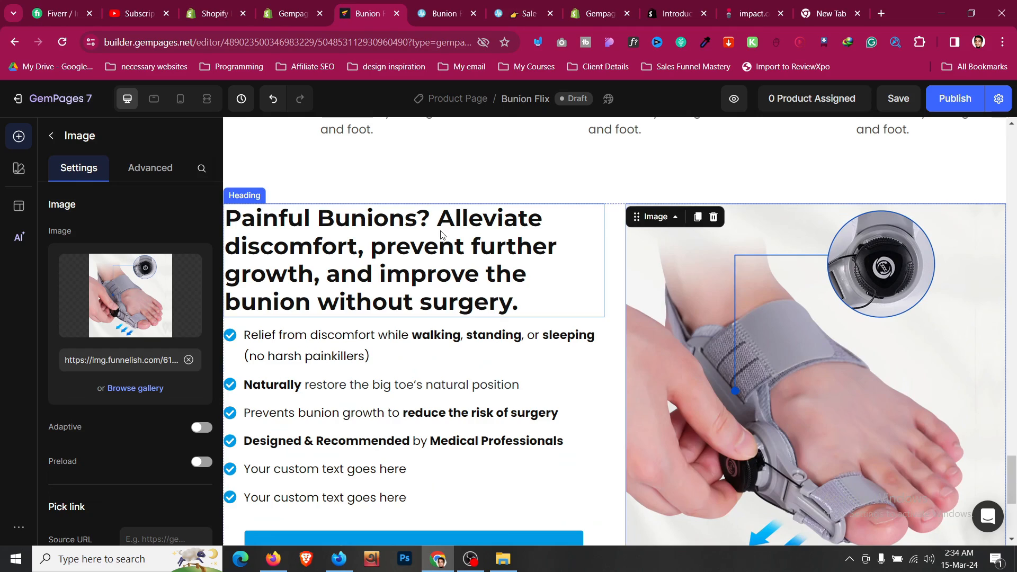
{"action": "scroll", "coordinate": [447, 199], "scroll_direction": "up", "scroll_amount": 12}
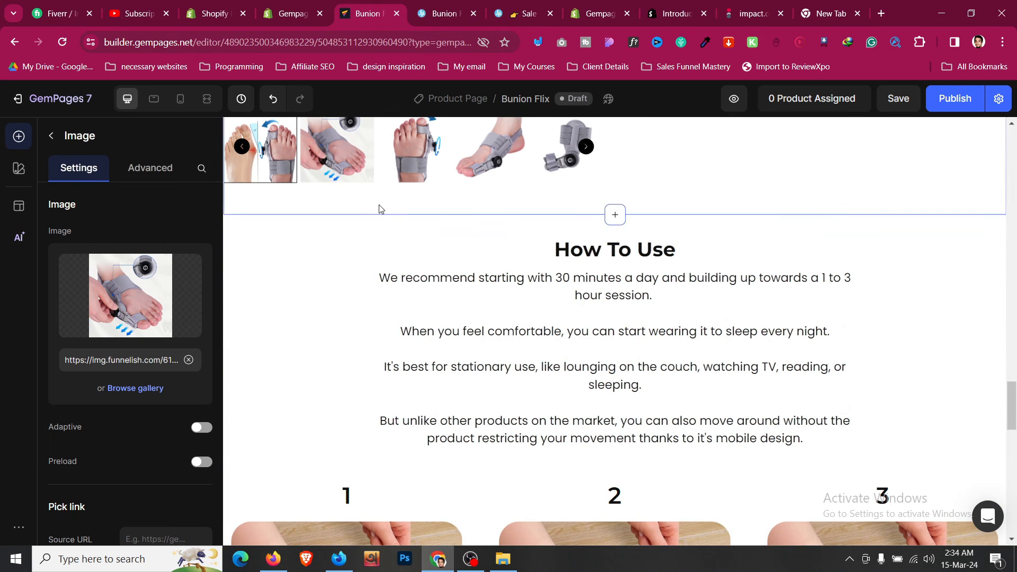
- Retitle the lower How To Use section's heading to 'Why Choose Us'
{"action": "left_click", "coordinate": [382, 248]}
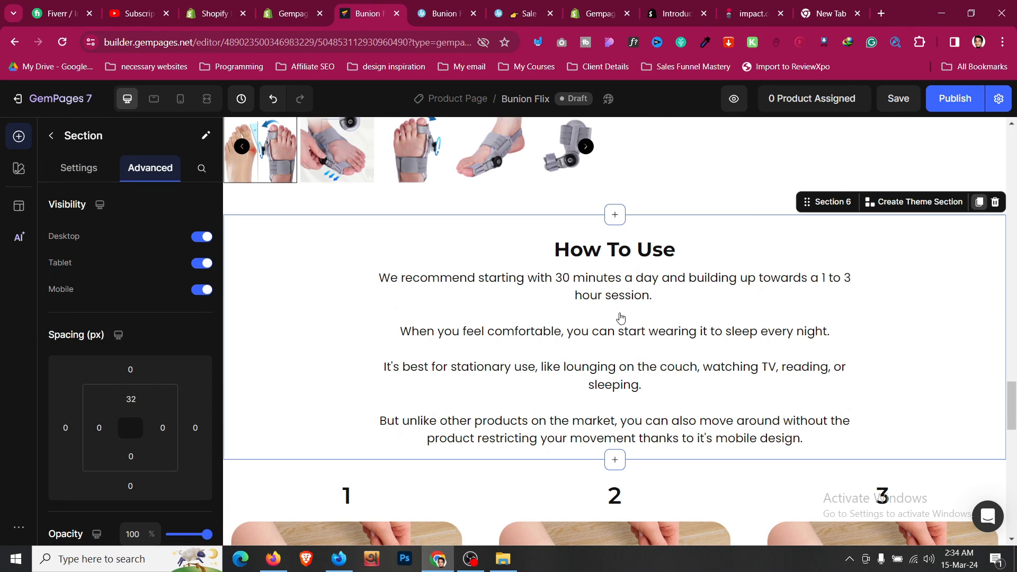
{"action": "scroll", "coordinate": [668, 261], "scroll_direction": "down", "scroll_amount": 8}
{"action": "left_click_drag", "start_coordinate": [783, 152], "coordinate": [651, 263]}
{"action": "scroll", "coordinate": [644, 254], "scroll_direction": "down", "scroll_amount": 5}
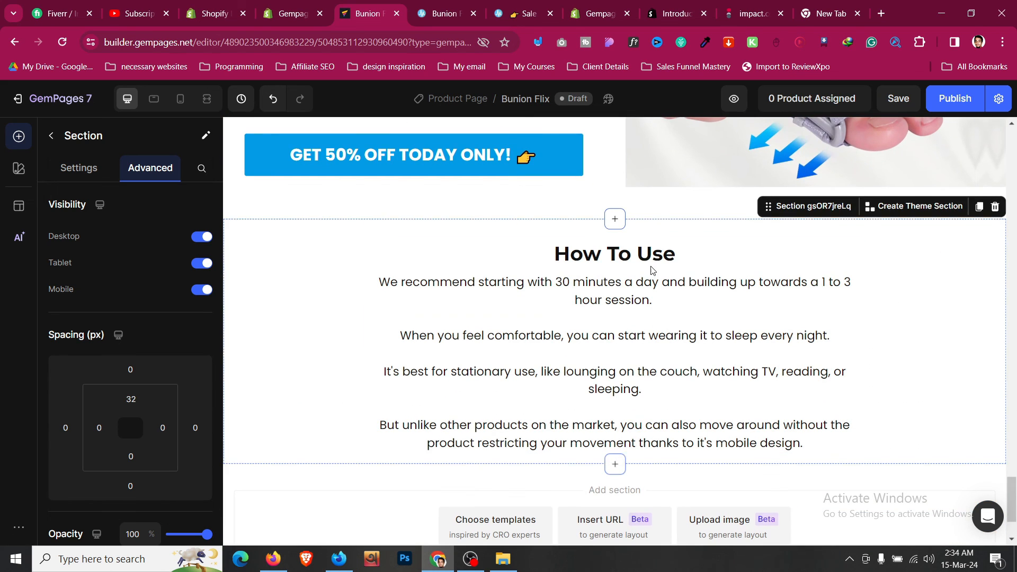
{"action": "left_click", "coordinate": [681, 256]}
{"action": "left_click", "coordinate": [682, 257]}
{"action": "key", "text": "ctrl+a"}
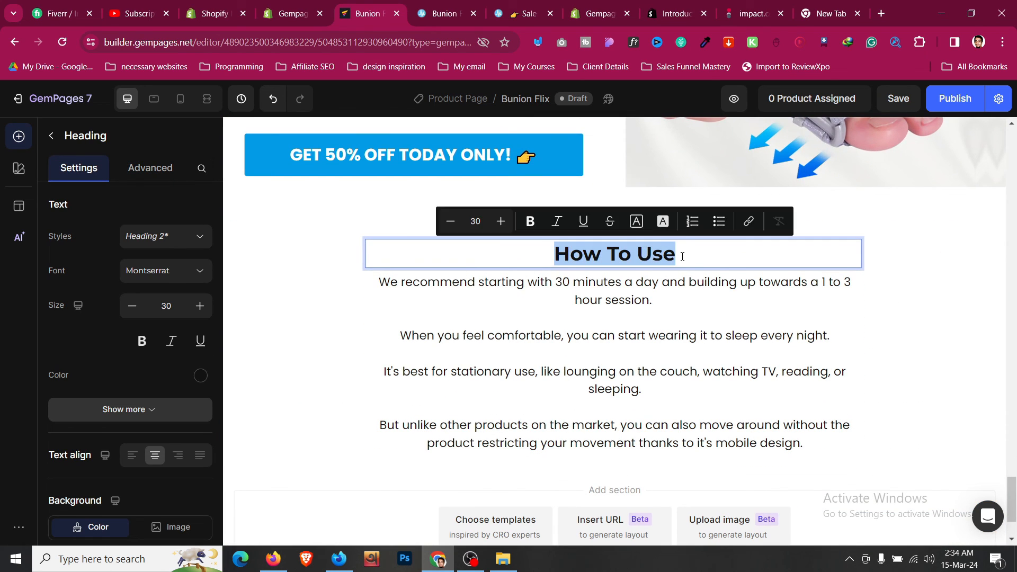
{"action": "type", "text": "Why Choose Us"}
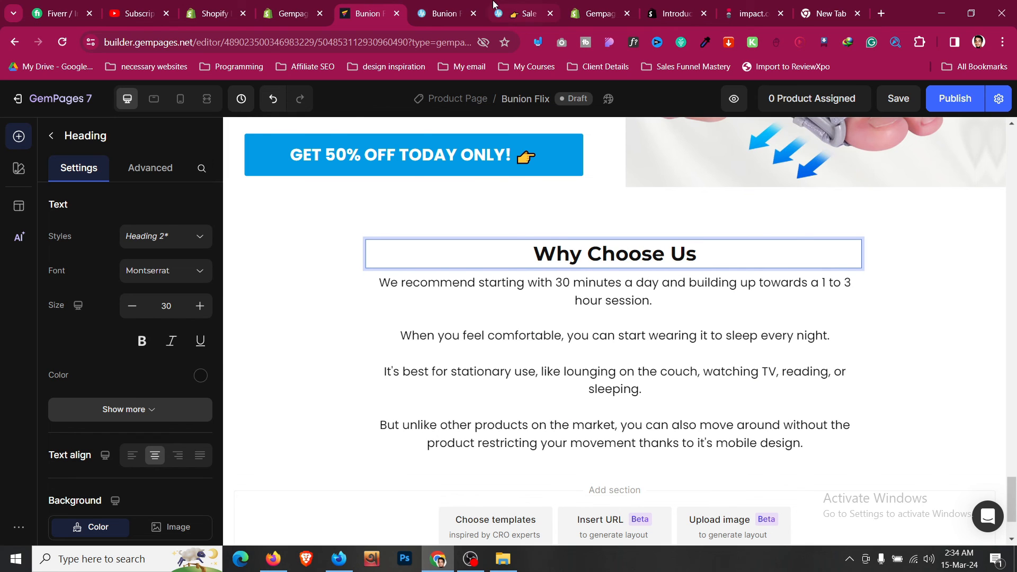
- Replace the text block under the heading with the reference page's comparison subtitle
{"action": "left_click", "coordinate": [448, 12]}
{"action": "scroll", "coordinate": [479, 281], "scroll_direction": "down", "scroll_amount": 8}
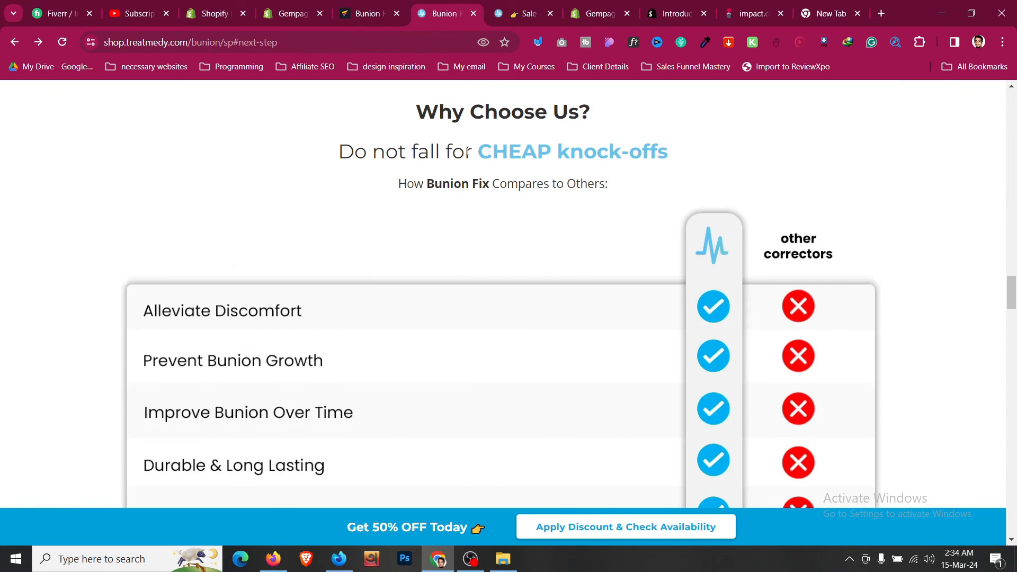
{"action": "triple_click", "coordinate": [486, 183]}
{"action": "key", "text": "ctrl+c"}
{"action": "left_click", "coordinate": [390, 8]}
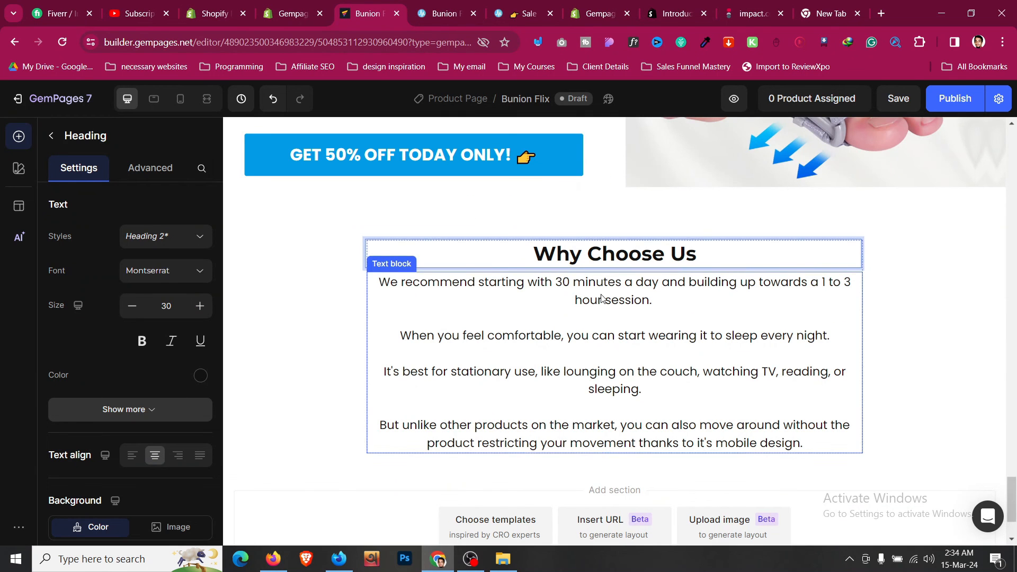
{"action": "double_click", "coordinate": [643, 311]}
{"action": "key", "text": "ctrl+a"}
{"action": "key", "text": "ctrl+v"}
{"action": "key", "text": "BackSpace"}
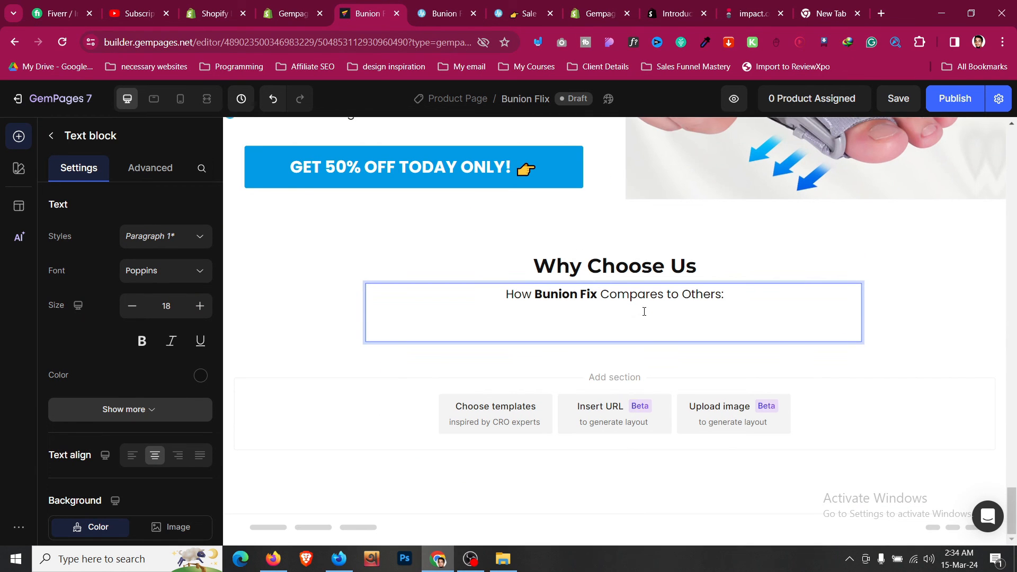
- Copy the blue subheading text block and paste it under Why Choose Us
{"action": "scroll", "coordinate": [644, 315], "scroll_direction": "up", "scroll_amount": 15}
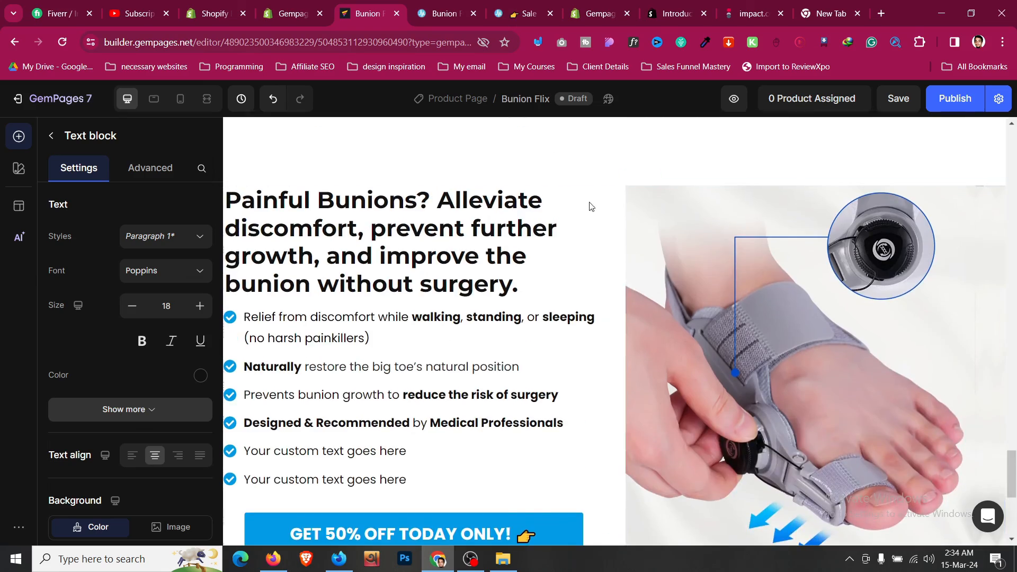
{"action": "scroll", "coordinate": [363, 397], "scroll_direction": "up", "scroll_amount": 15}
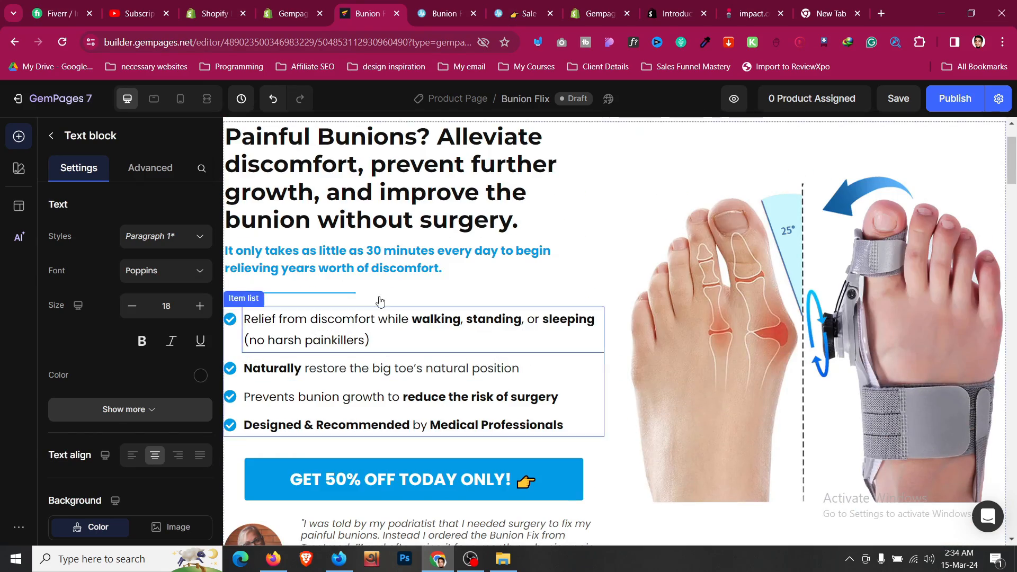
{"action": "left_click", "coordinate": [377, 268]}
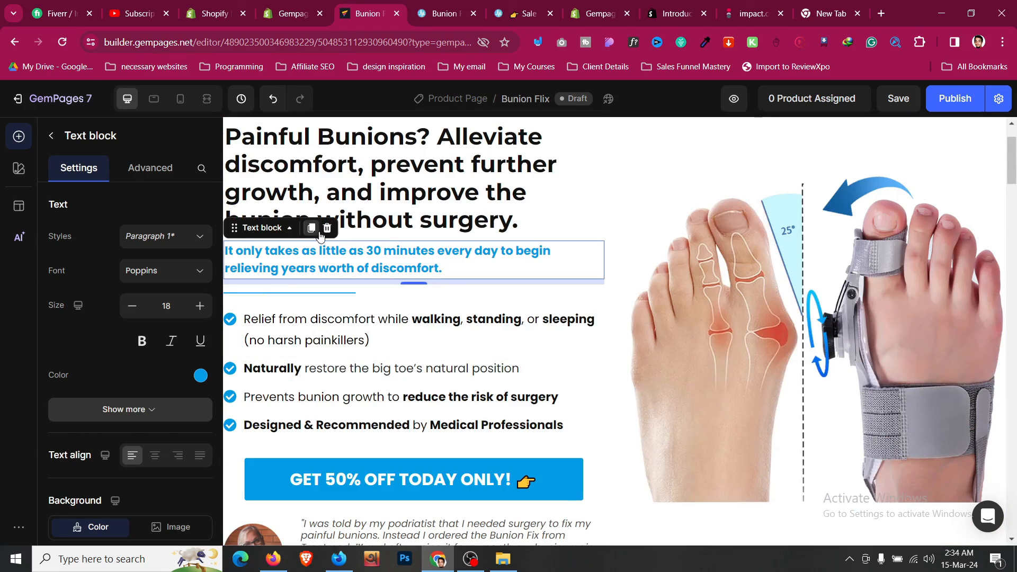
{"action": "left_click", "coordinate": [311, 228]}
{"action": "scroll", "coordinate": [453, 366], "scroll_direction": "down", "scroll_amount": 10}
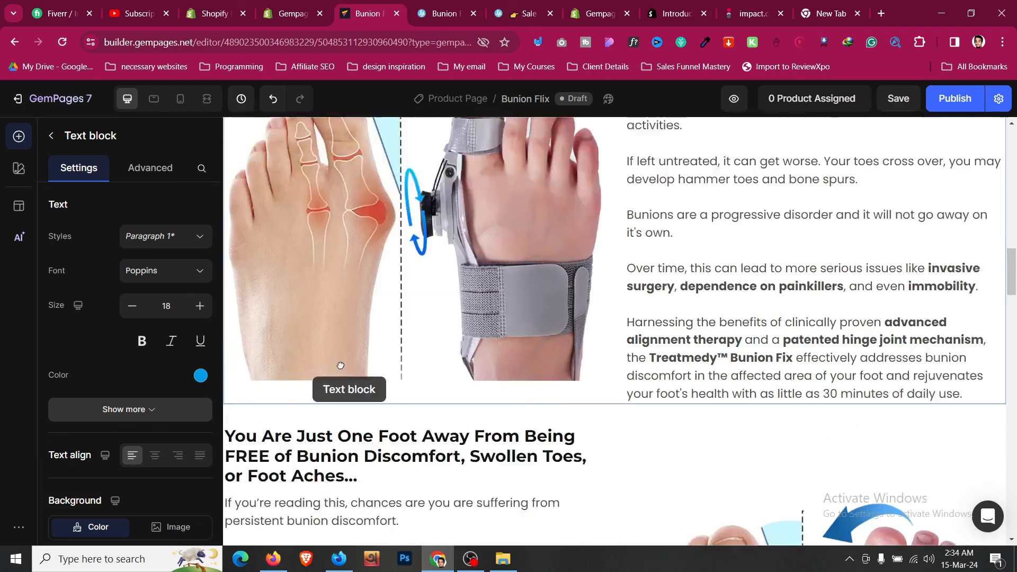
{"action": "scroll", "coordinate": [453, 366], "scroll_direction": "down", "scroll_amount": 20}
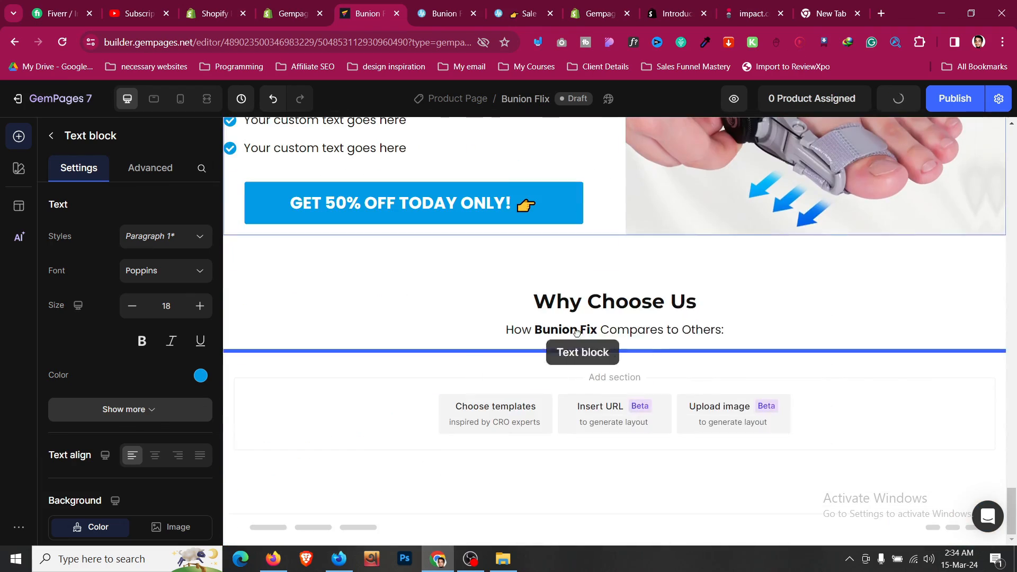
{"action": "key", "text": "ctrl+v"}
- Make the pasted text 'Do not fall for CHEAP knock-offs', centred at size 25
{"action": "left_click", "coordinate": [471, 4]}
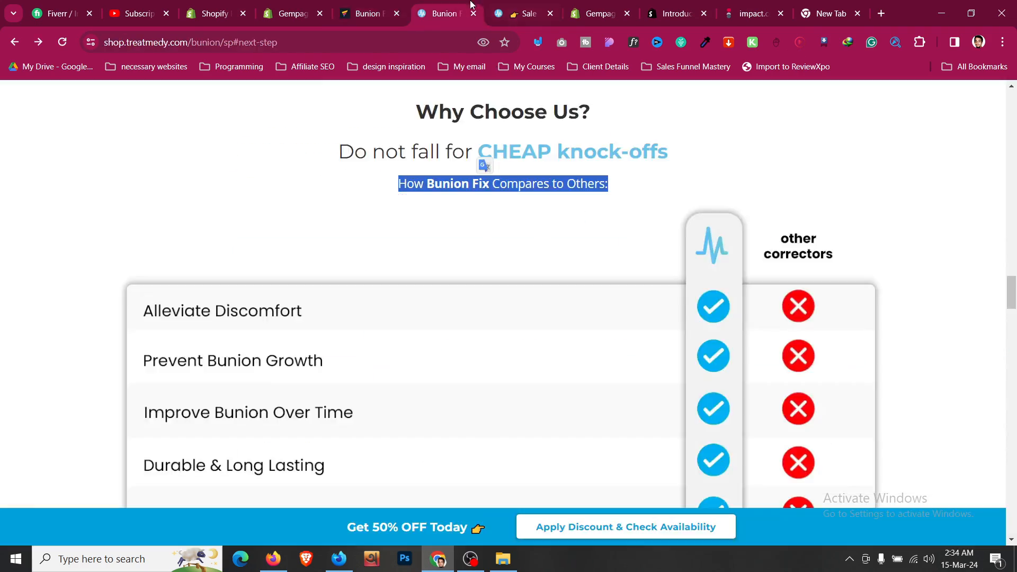
{"action": "triple_click", "coordinate": [496, 154]}
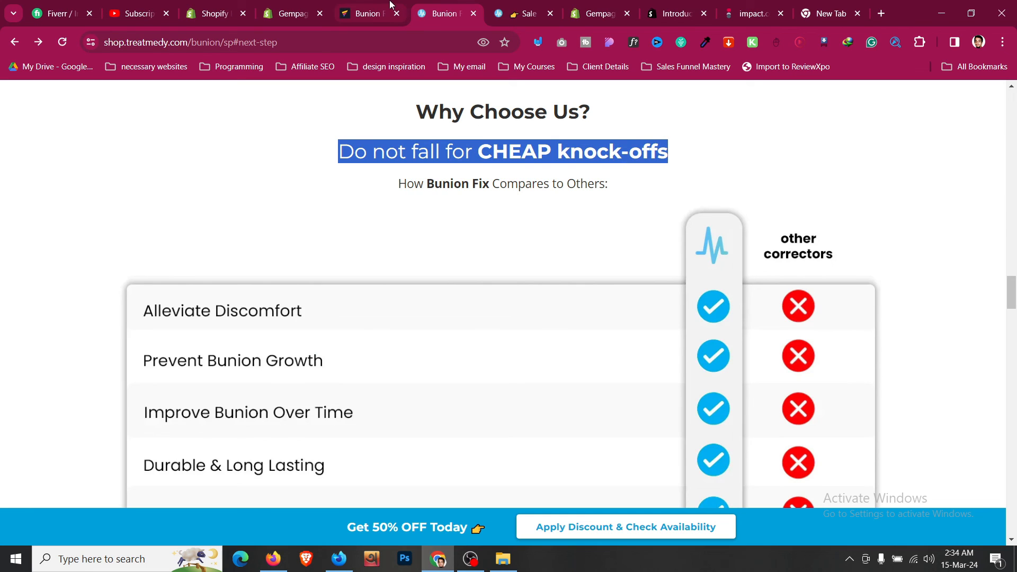
{"action": "left_click", "coordinate": [390, 5]}
{"action": "triple_click", "coordinate": [589, 340]}
{"action": "key", "text": "ctrl+v"}
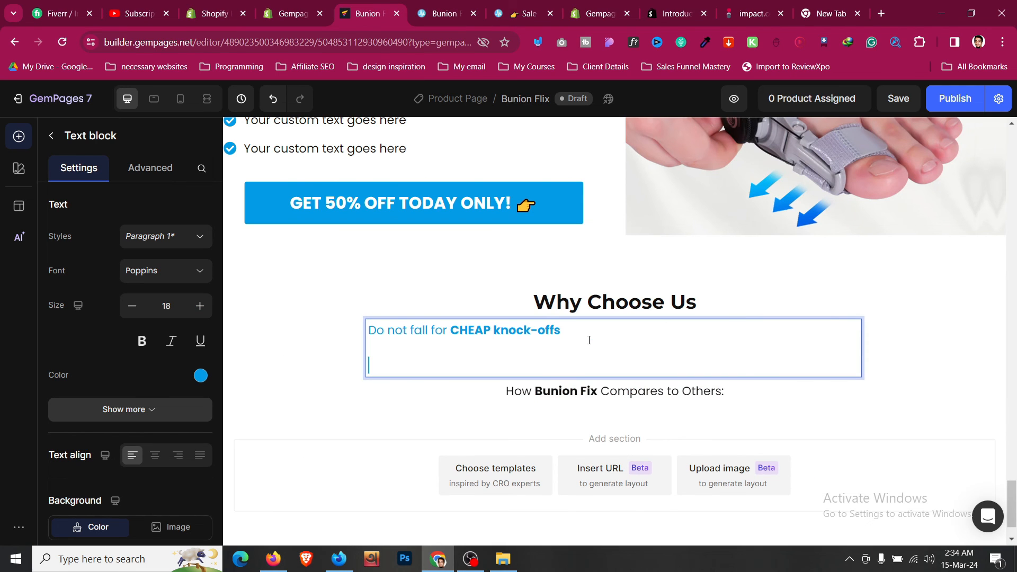
{"action": "key", "text": "BackSpace"}
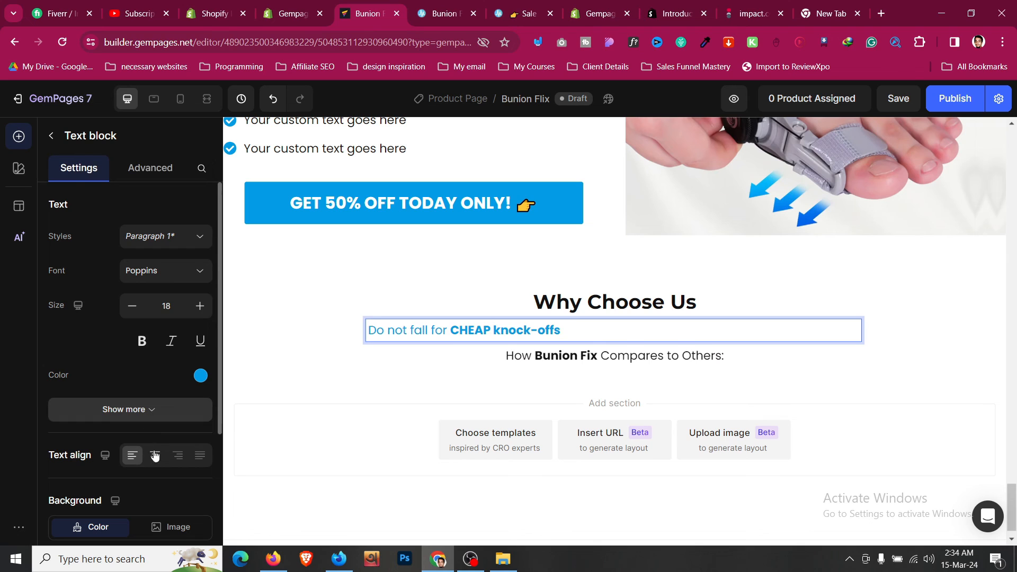
{"action": "left_click", "coordinate": [155, 455]}
{"action": "left_click", "coordinate": [197, 314]}
{"action": "left_click", "coordinate": [197, 315]}
{"action": "left_click", "coordinate": [197, 315]}
{"action": "left_click", "coordinate": [197, 314]}
{"action": "left_click", "coordinate": [197, 315]}
{"action": "left_click", "coordinate": [198, 315]}
{"action": "left_click", "coordinate": [197, 314]}
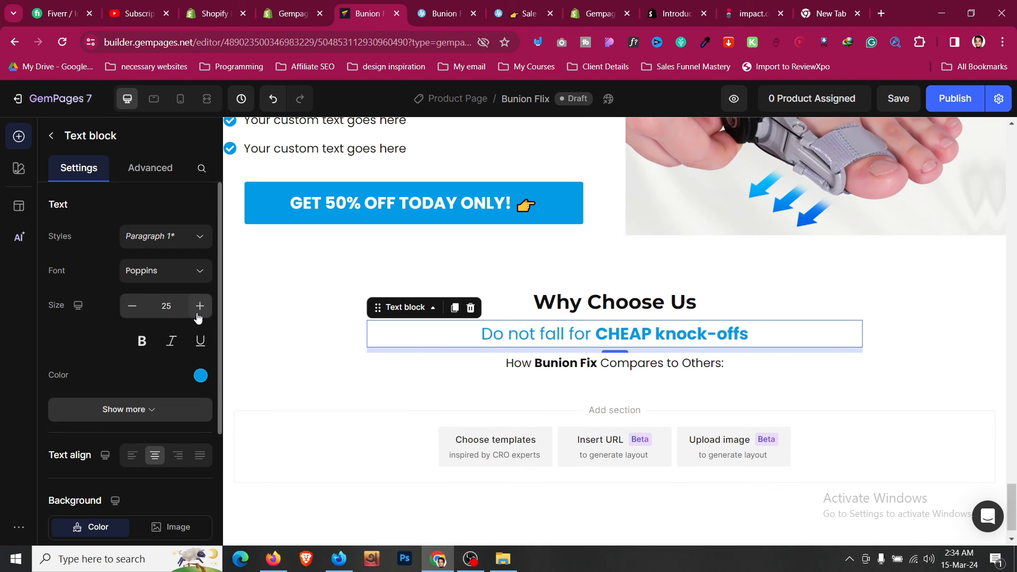
{"action": "left_click", "coordinate": [274, 360]}
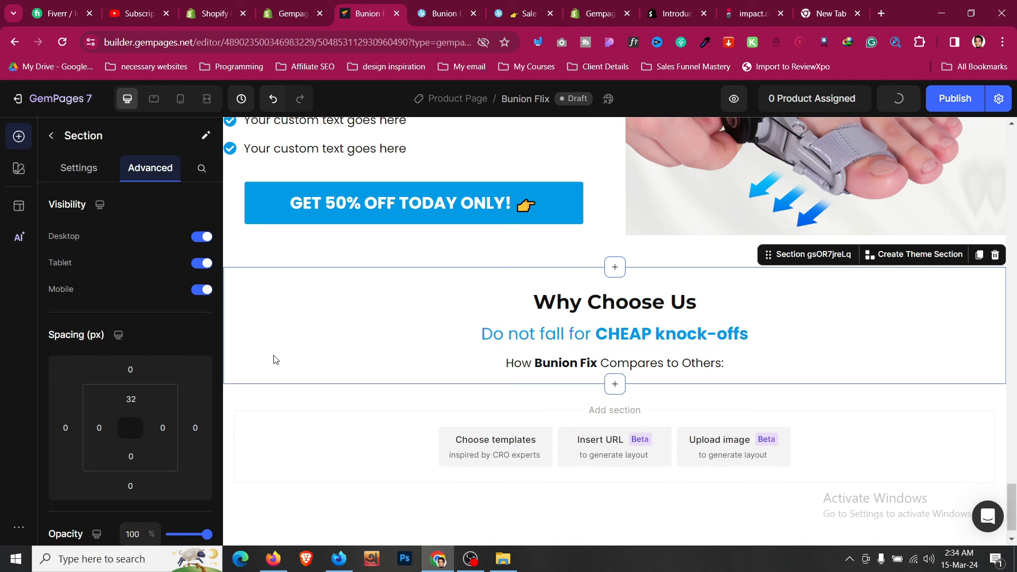
- Save the reference page's comparison table image to Downloads
{"action": "left_click", "coordinate": [438, 6]}
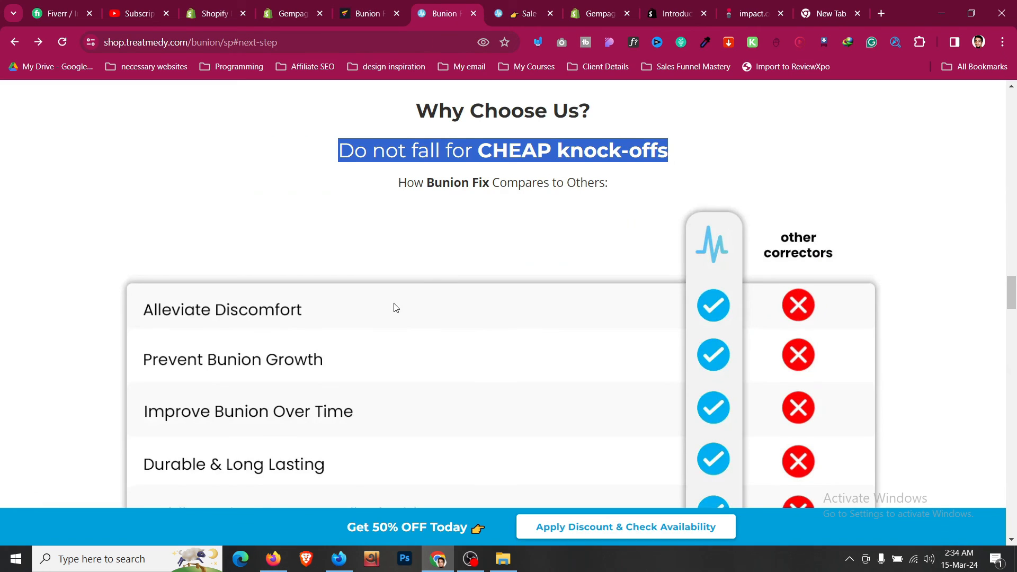
{"action": "scroll", "coordinate": [392, 276], "scroll_direction": "down", "scroll_amount": 2}
{"action": "right_click", "coordinate": [392, 245]}
{"action": "left_click", "coordinate": [423, 277]}
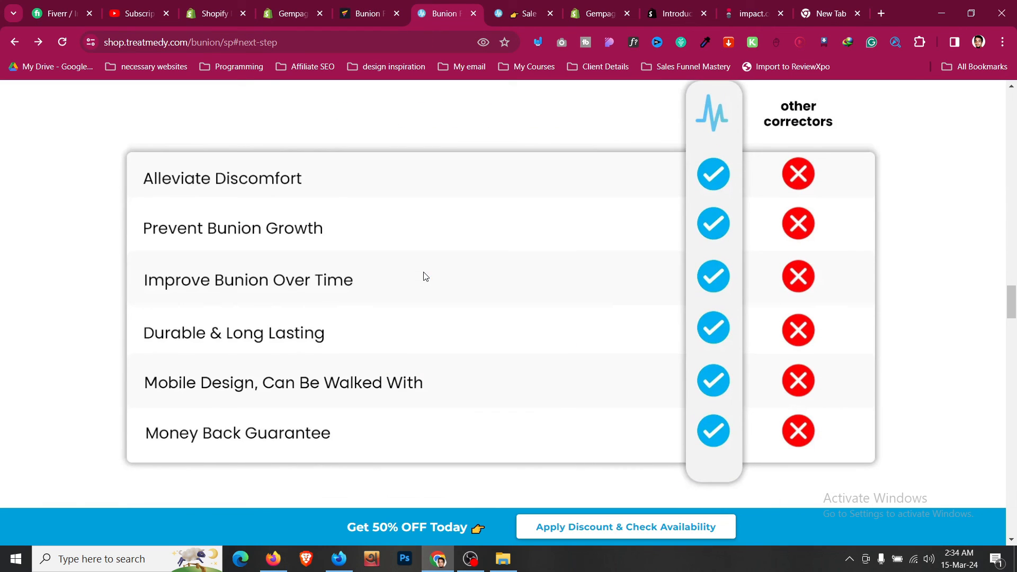
{"action": "left_click", "coordinate": [419, 296]}
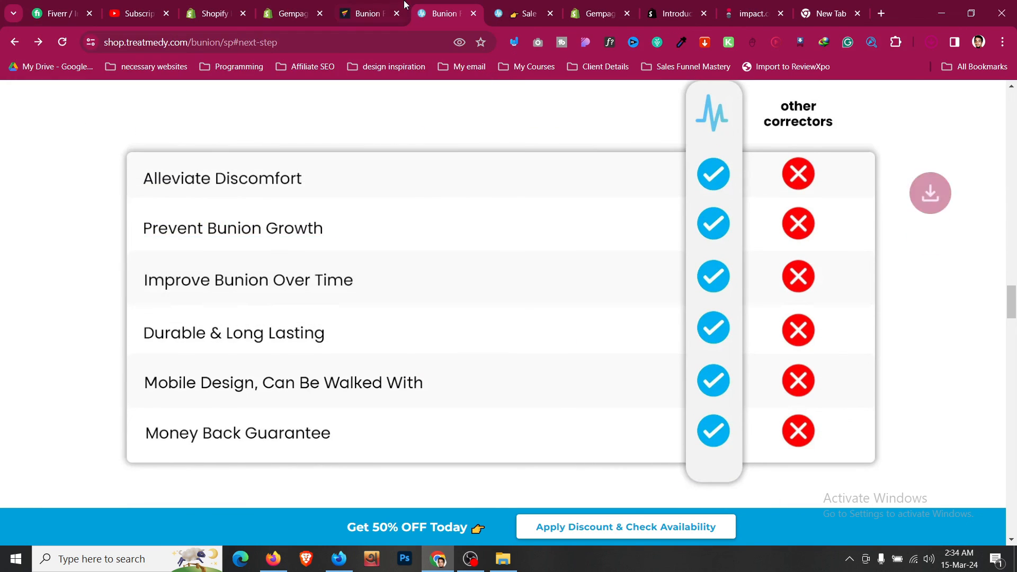
{"action": "key", "text": "ctrl+shift+Tab"}
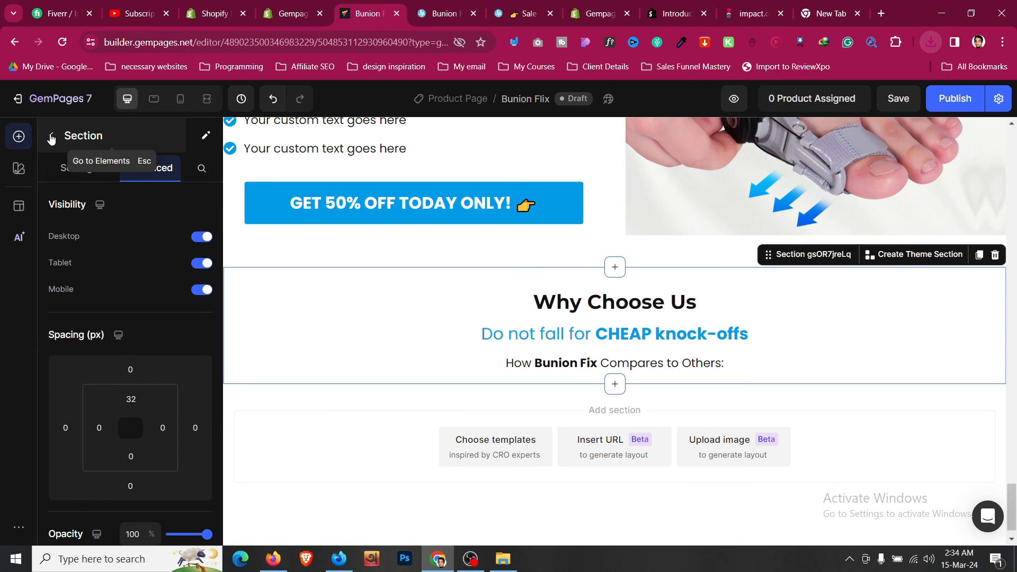
{"action": "left_click", "coordinate": [49, 137]}
{"action": "scroll", "coordinate": [76, 263], "scroll_direction": "up", "scroll_amount": 4}
{"action": "scroll", "coordinate": [75, 268], "scroll_direction": "down", "scroll_amount": 5}
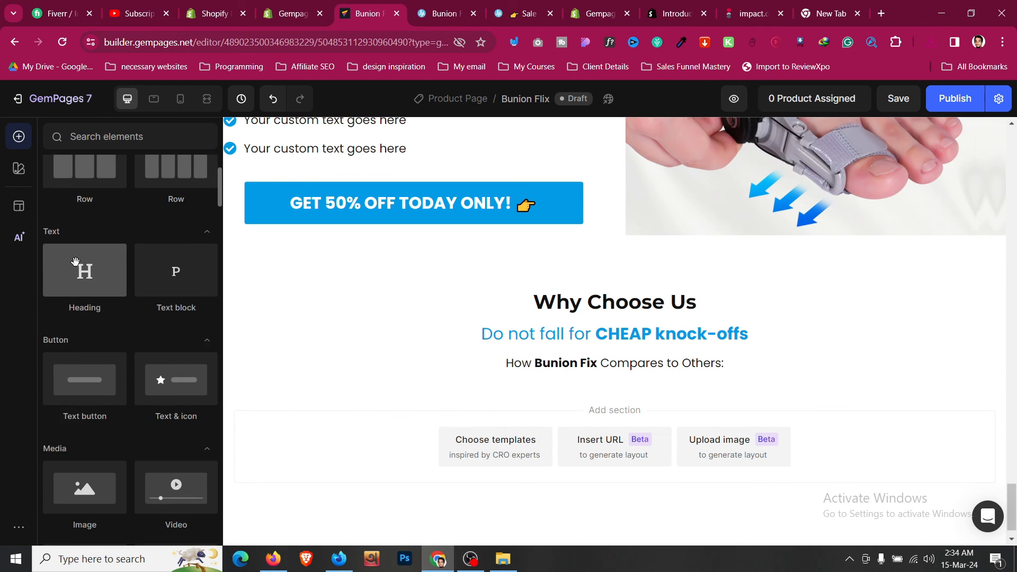
- Add an Image element below the text showing the comparison table image
{"action": "left_click_drag", "start_coordinate": [91, 365], "coordinate": [494, 371]}
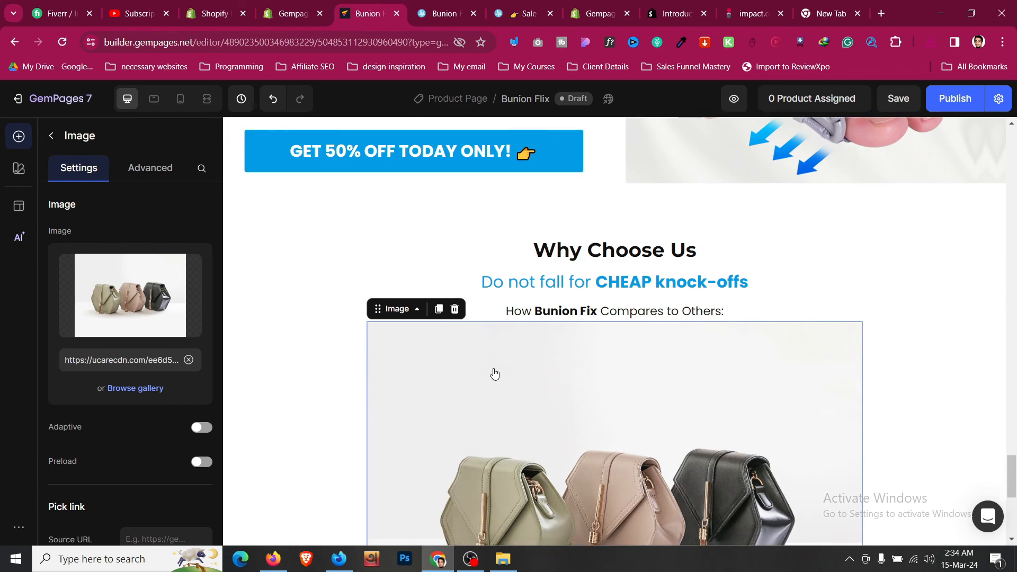
{"action": "left_click", "coordinate": [146, 315]}
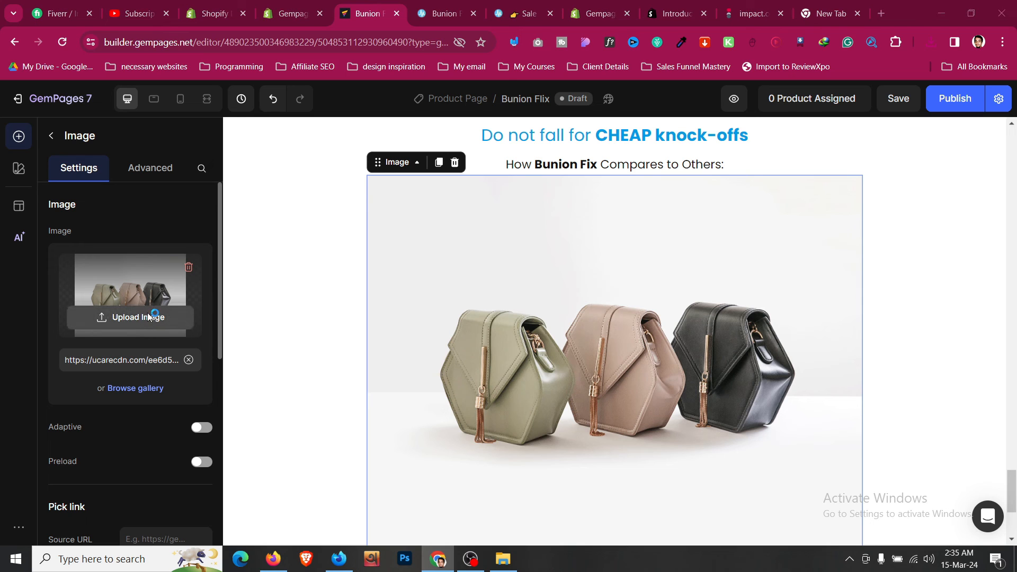
{"action": "left_click", "coordinate": [164, 152]}
{"action": "left_click", "coordinate": [397, 296]}
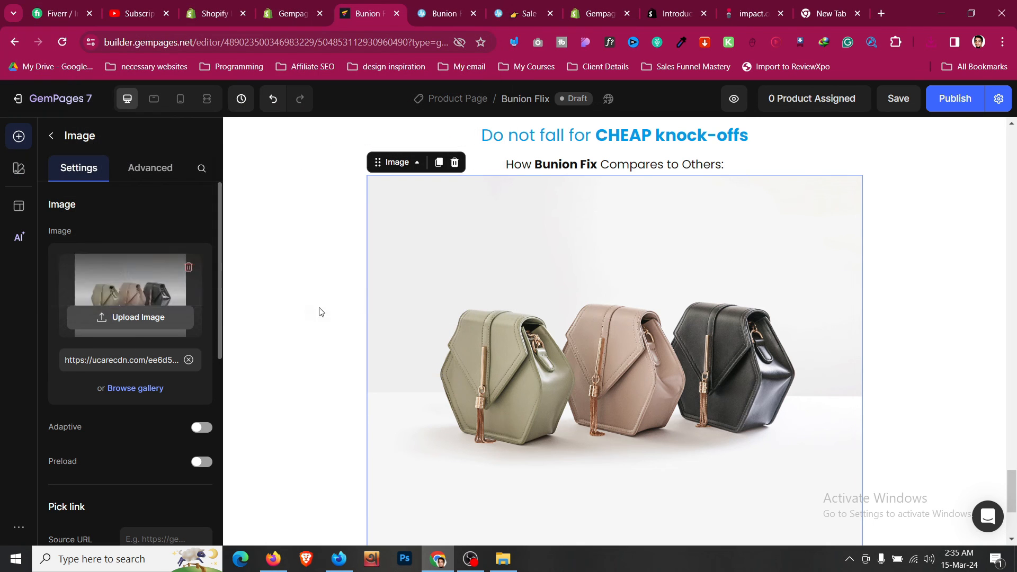
{"action": "left_click", "coordinate": [164, 175]}
{"action": "left_click", "coordinate": [109, 176]}
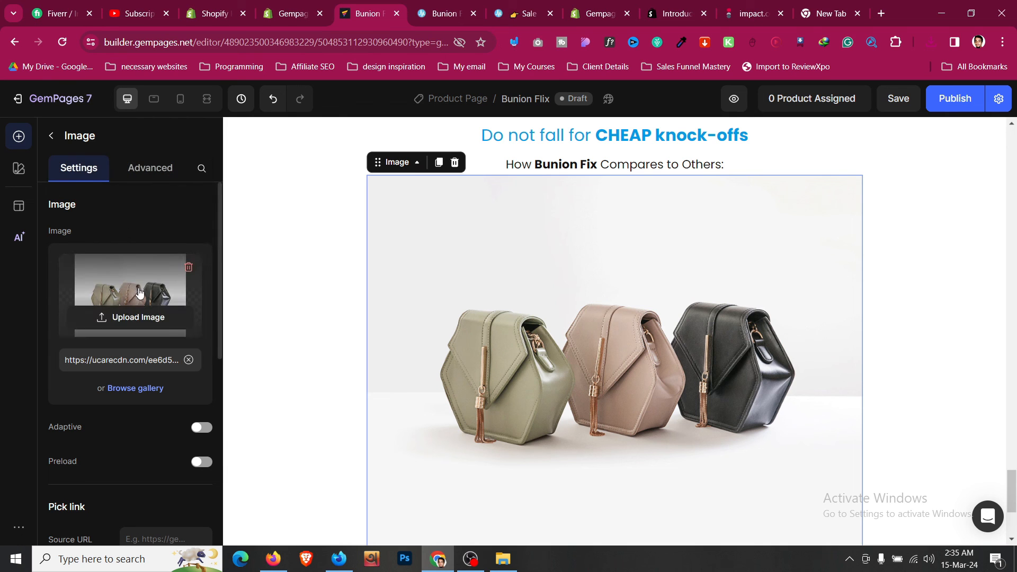
{"action": "left_click", "coordinate": [151, 390]}
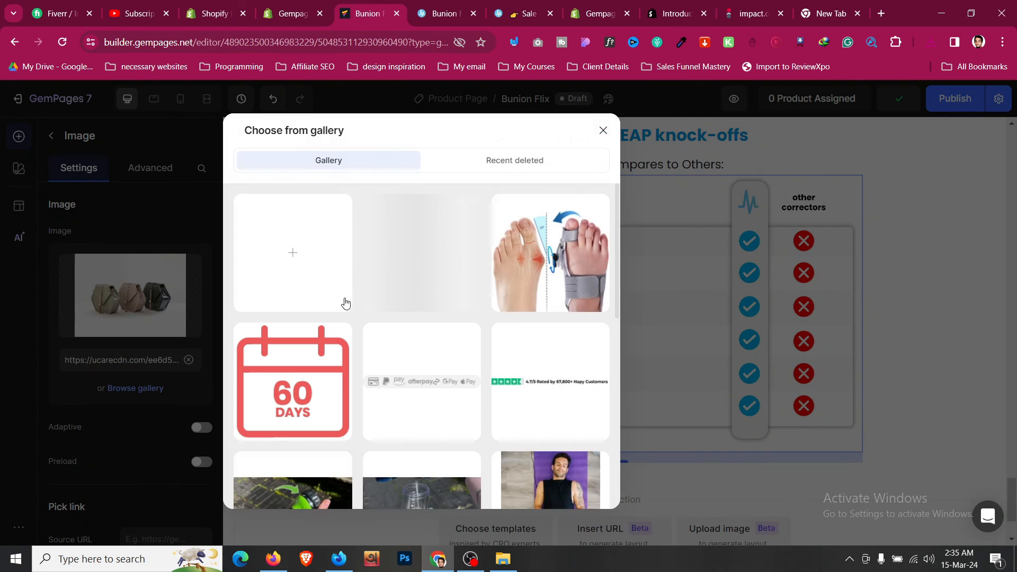
{"action": "left_click", "coordinate": [428, 253]}
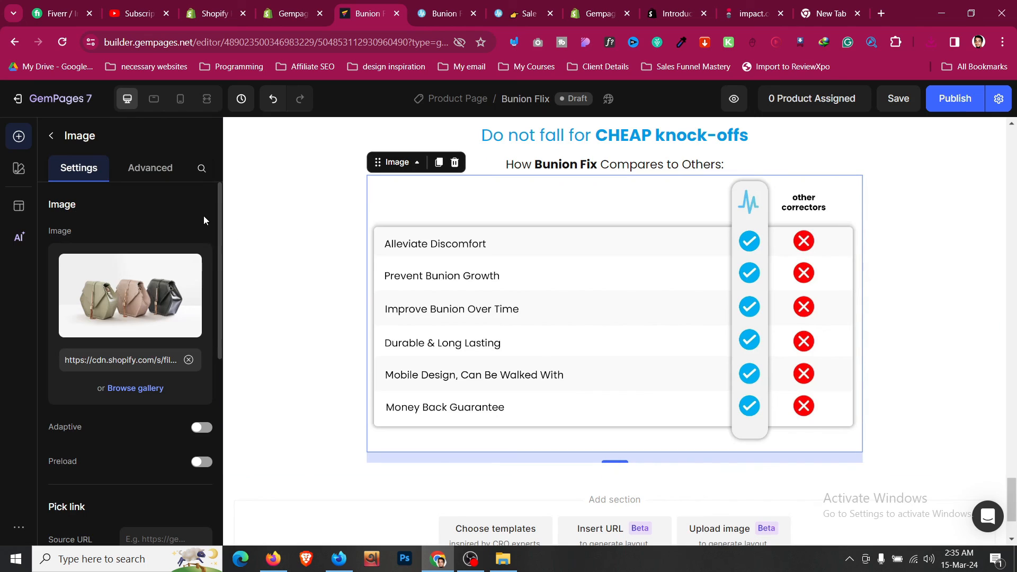
- Give the comparison table image 16px top spacing
{"action": "left_click", "coordinate": [150, 169]}
{"action": "left_click", "coordinate": [129, 367]}
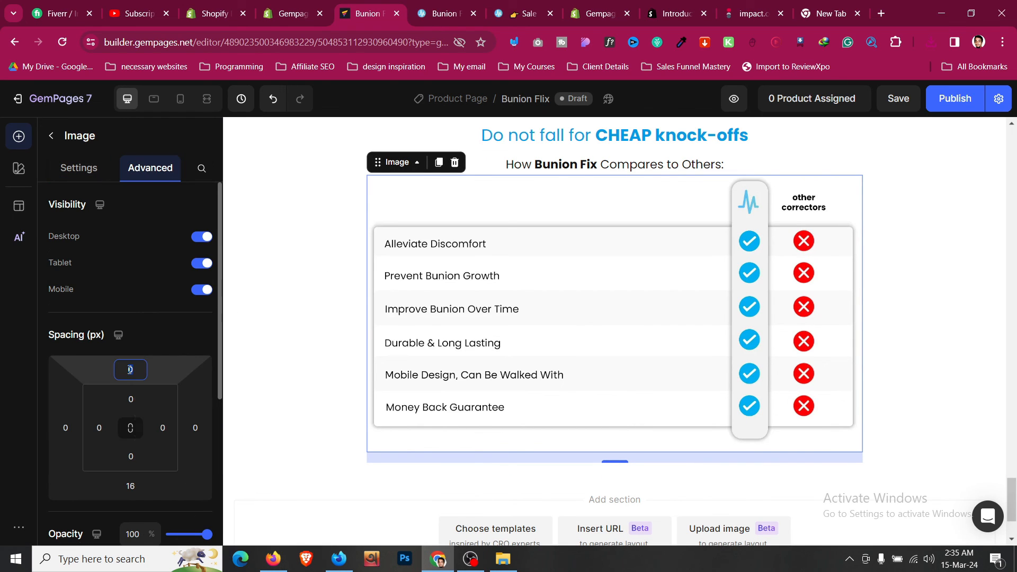
{"action": "left_click", "coordinate": [171, 434]}
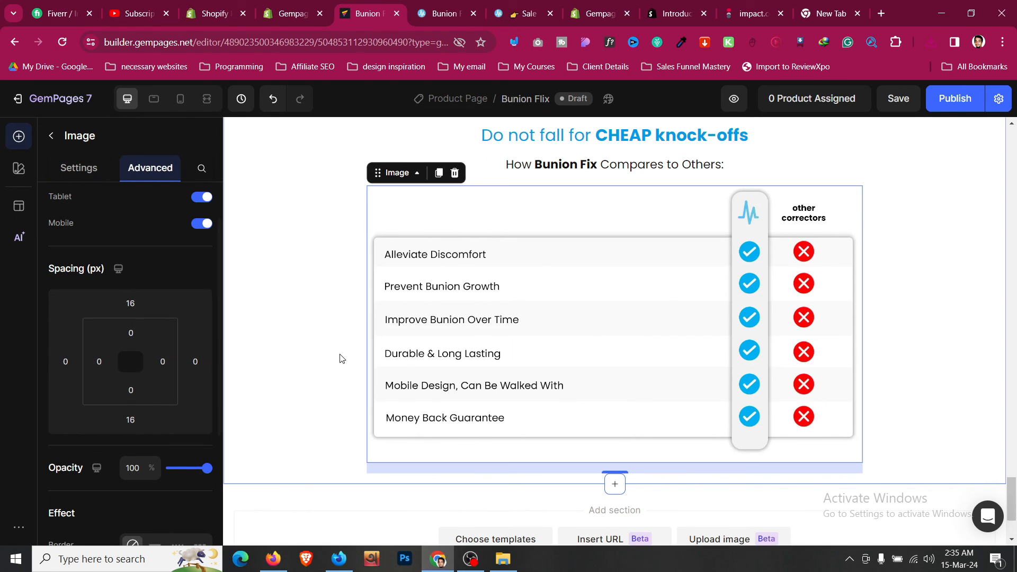
{"action": "left_click", "coordinate": [284, 309]}
- Compare with the reference page and try repositioning the comparison table image
{"action": "left_click", "coordinate": [434, 11]}
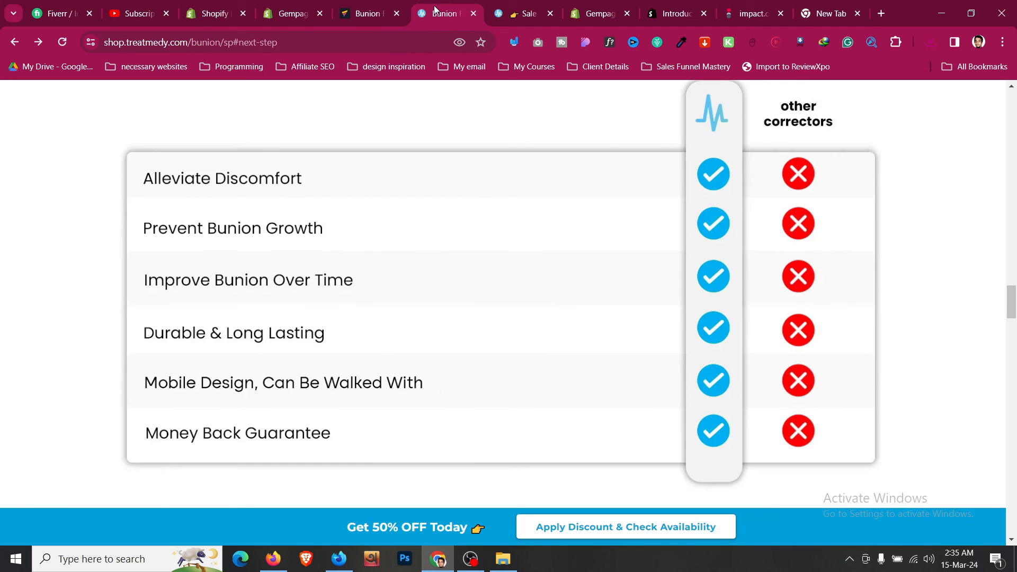
{"action": "scroll", "coordinate": [369, 290], "scroll_direction": "up", "scroll_amount": 3}
{"action": "left_click", "coordinate": [395, 5]}
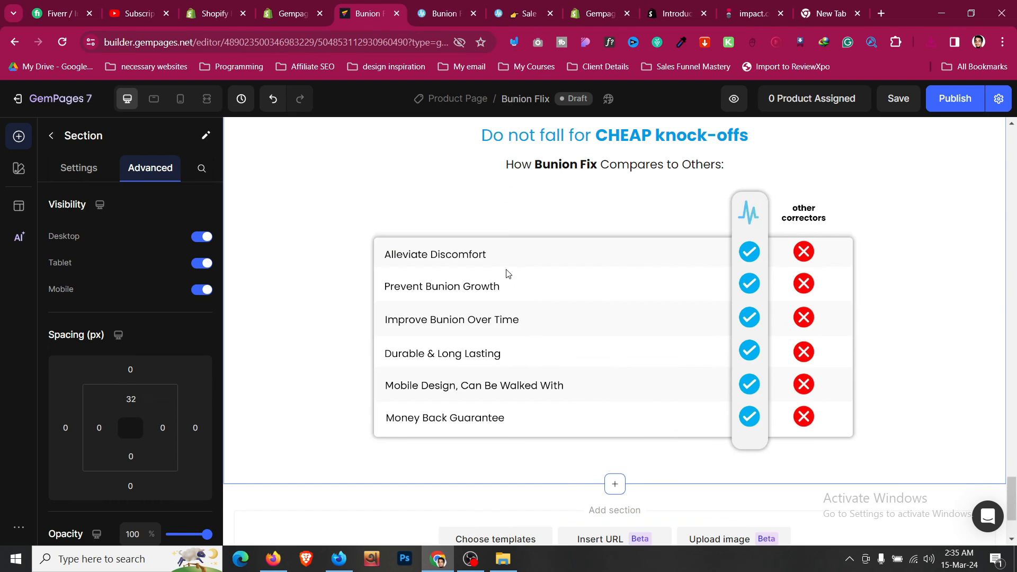
{"action": "scroll", "coordinate": [514, 283], "scroll_direction": "down", "scroll_amount": 1}
{"action": "left_click", "coordinate": [518, 272]}
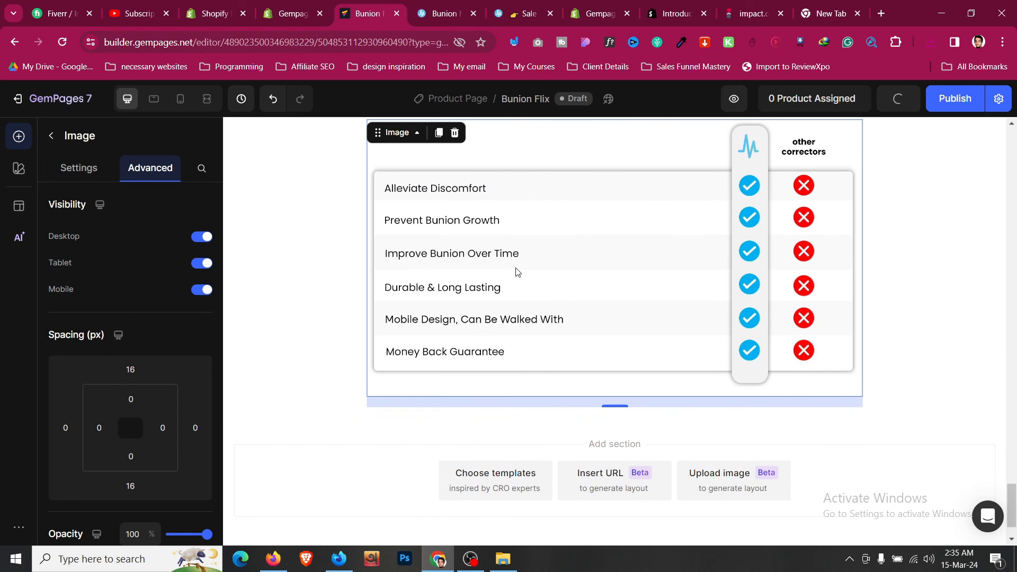
{"action": "scroll", "coordinate": [436, 245], "scroll_direction": "up", "scroll_amount": 1}
{"action": "left_click_drag", "start_coordinate": [404, 200], "coordinate": [424, 388]}
{"action": "scroll", "coordinate": [424, 256], "scroll_direction": "up", "scroll_amount": 3}
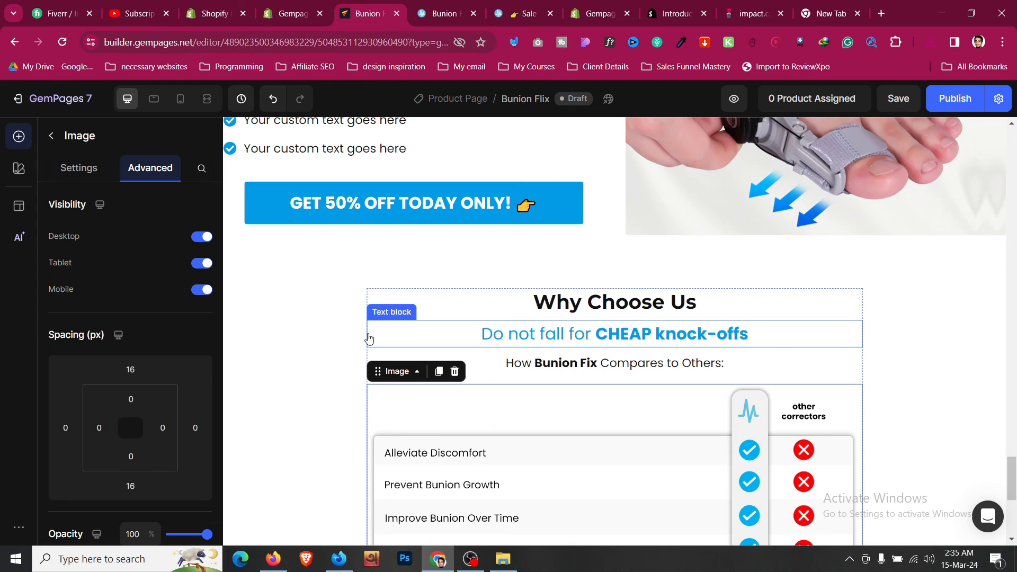
{"action": "scroll", "coordinate": [369, 433], "scroll_direction": "down", "scroll_amount": 3}
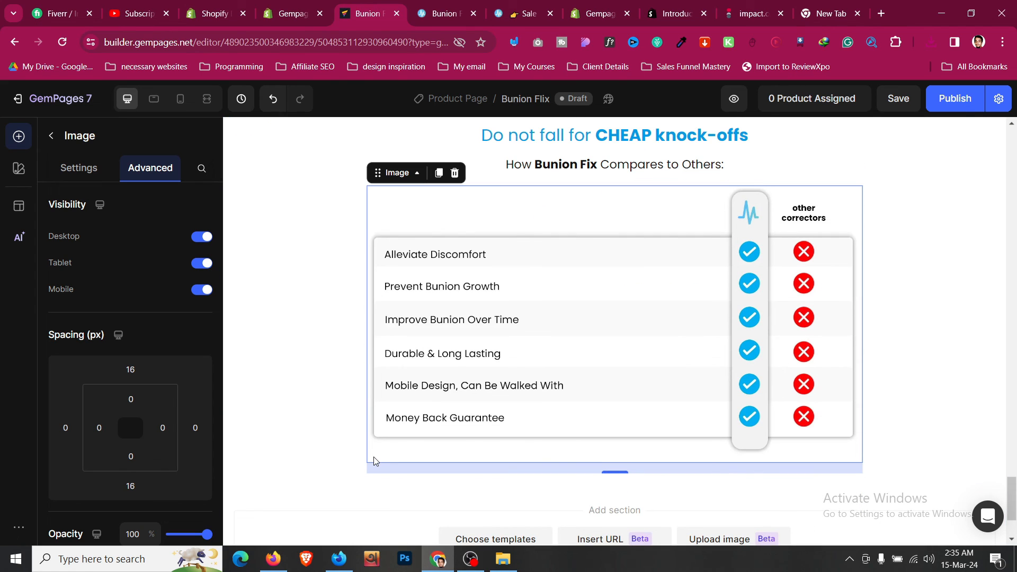
{"action": "scroll", "coordinate": [617, 223], "scroll_direction": "up", "scroll_amount": 1}
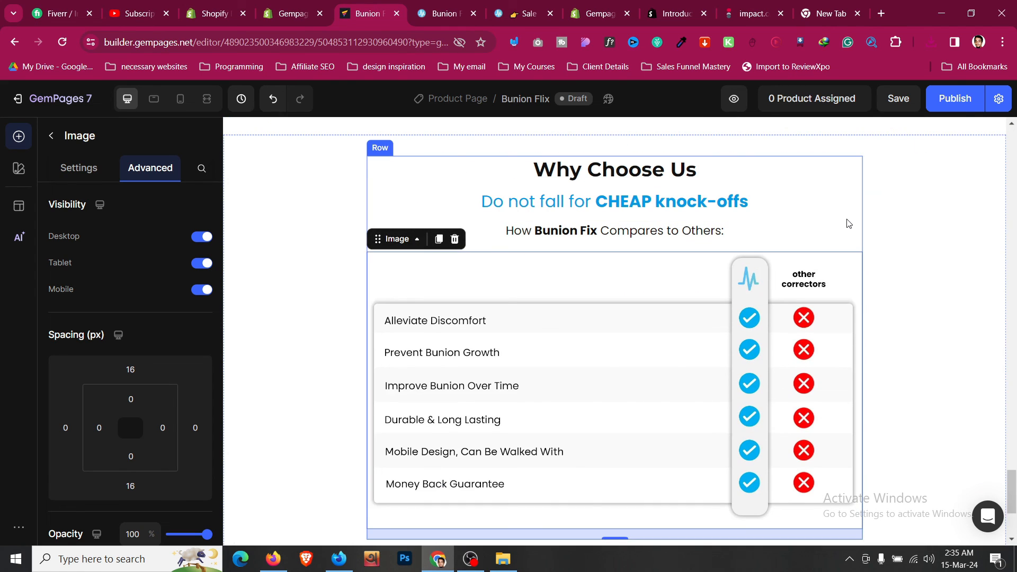
- Set the comparison row's width to 1200 px, then select the table image
{"action": "left_click", "coordinate": [847, 221]}
{"action": "scroll", "coordinate": [141, 363], "scroll_direction": "down", "scroll_amount": 3}
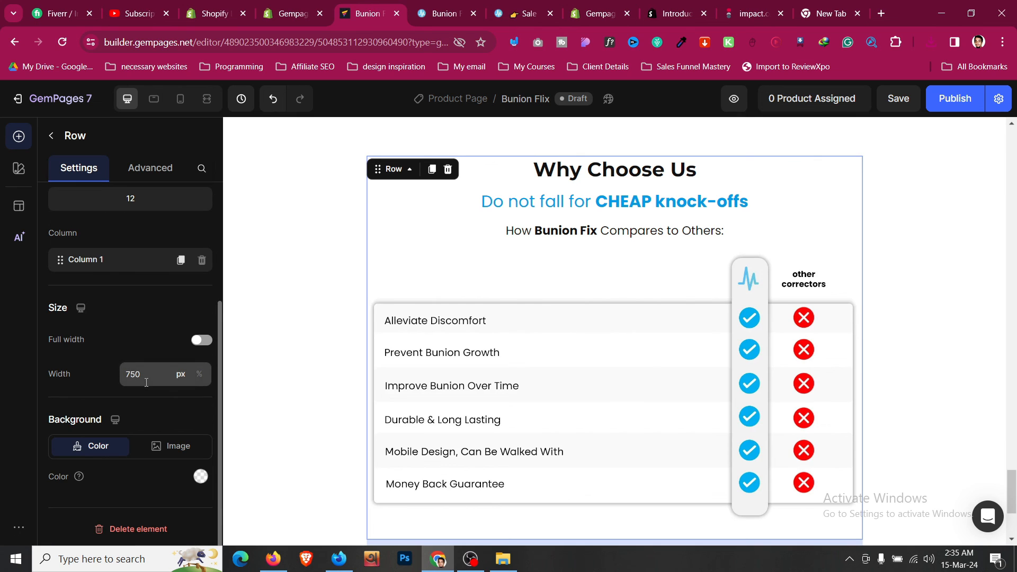
{"action": "left_click", "coordinate": [146, 380]}
{"action": "type", "text": "1200"}
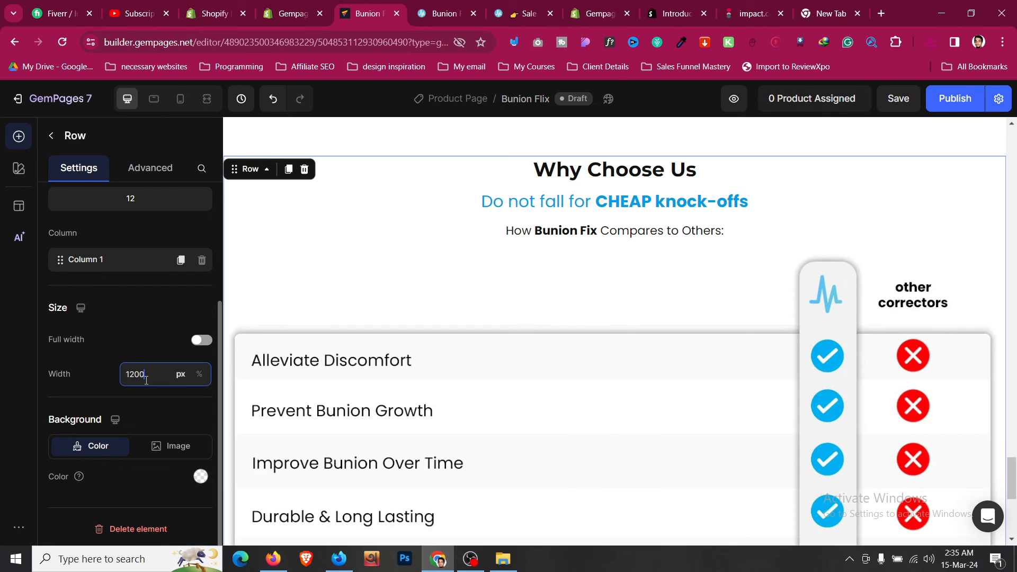
{"action": "scroll", "coordinate": [384, 341], "scroll_direction": "down", "scroll_amount": 3}
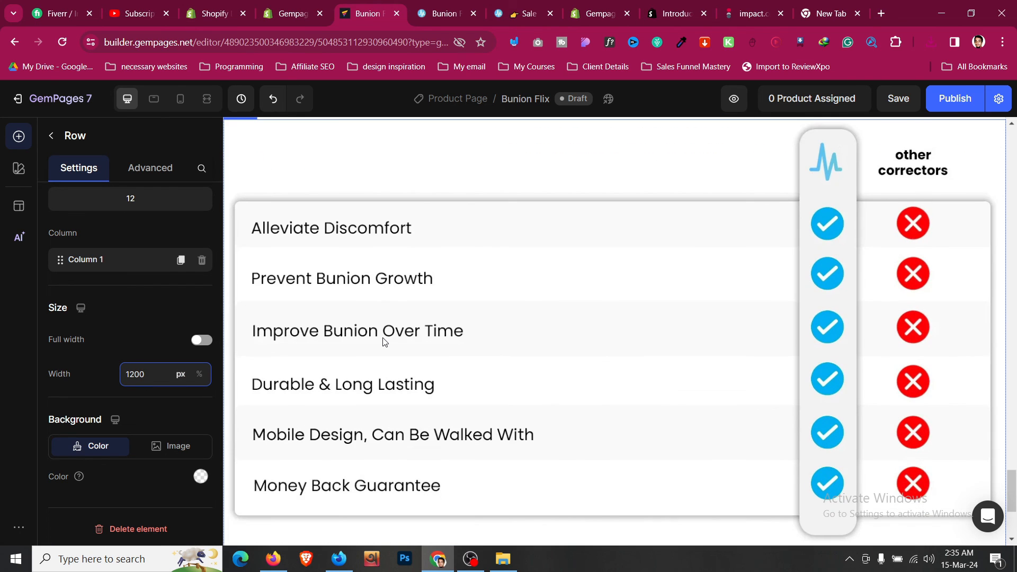
{"action": "scroll", "coordinate": [384, 341], "scroll_direction": "up", "scroll_amount": 15}
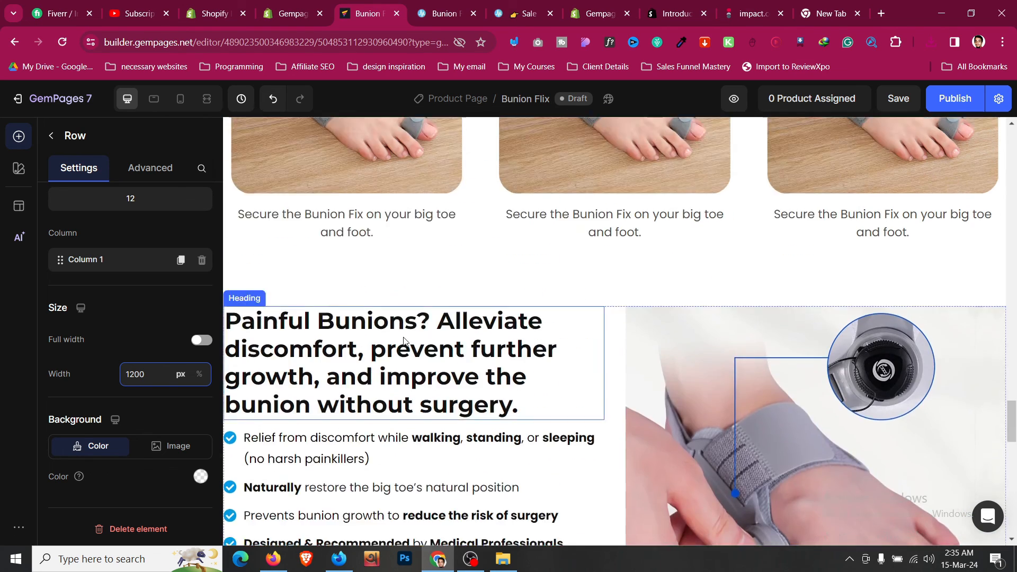
{"action": "scroll", "coordinate": [477, 297], "scroll_direction": "up", "scroll_amount": 8}
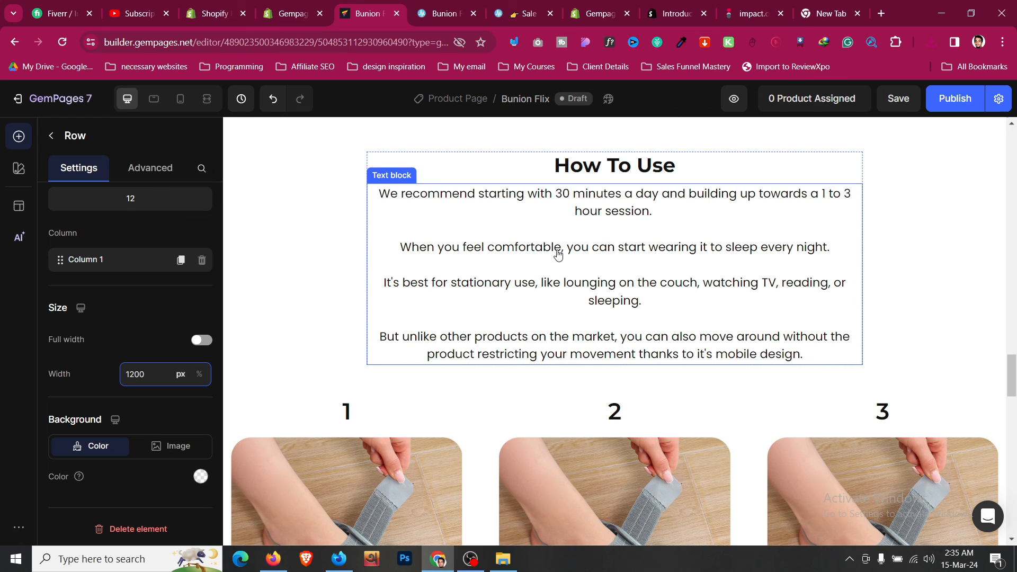
{"action": "scroll", "coordinate": [558, 254], "scroll_direction": "down", "scroll_amount": 12}
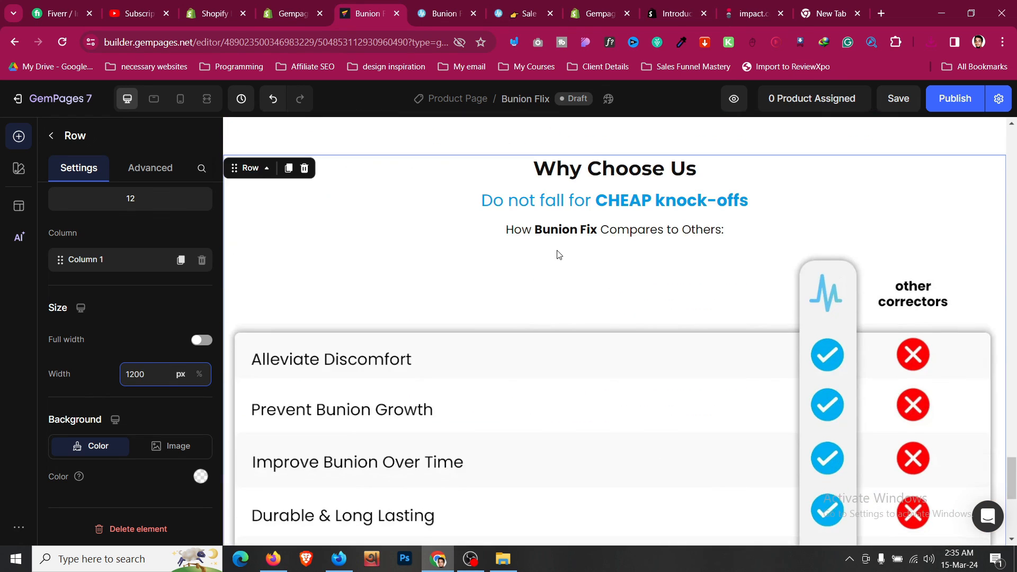
{"action": "scroll", "coordinate": [558, 254], "scroll_direction": "down", "scroll_amount": 4}
{"action": "left_click", "coordinate": [142, 338]}
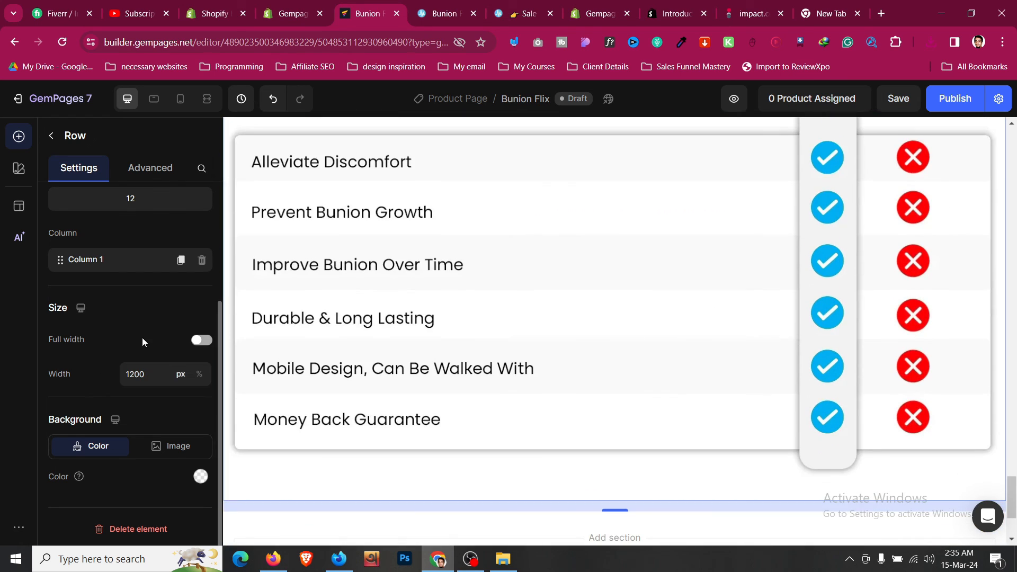
{"action": "scroll", "coordinate": [142, 341], "scroll_direction": "up", "scroll_amount": 3}
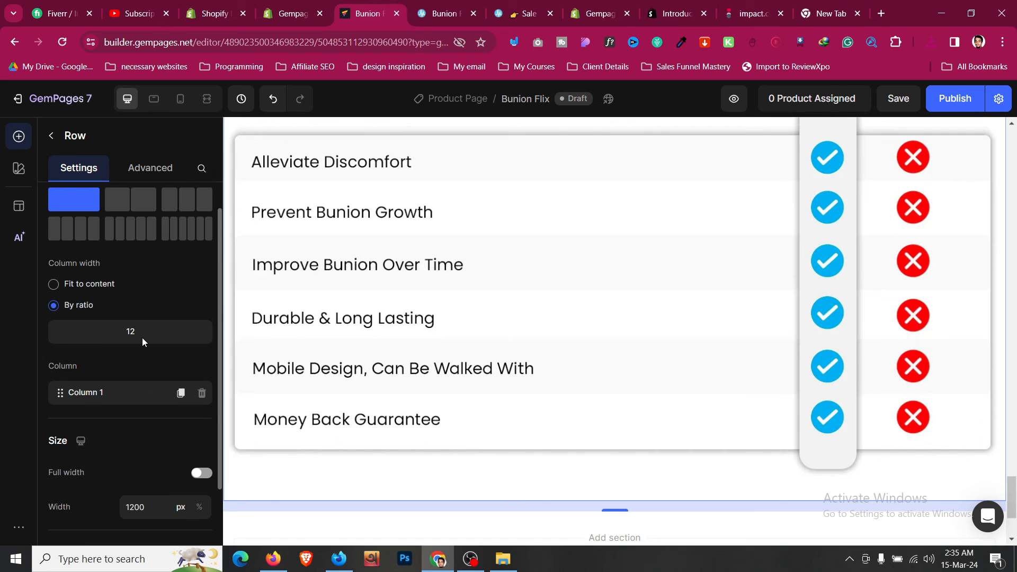
{"action": "left_click", "coordinate": [436, 476]}
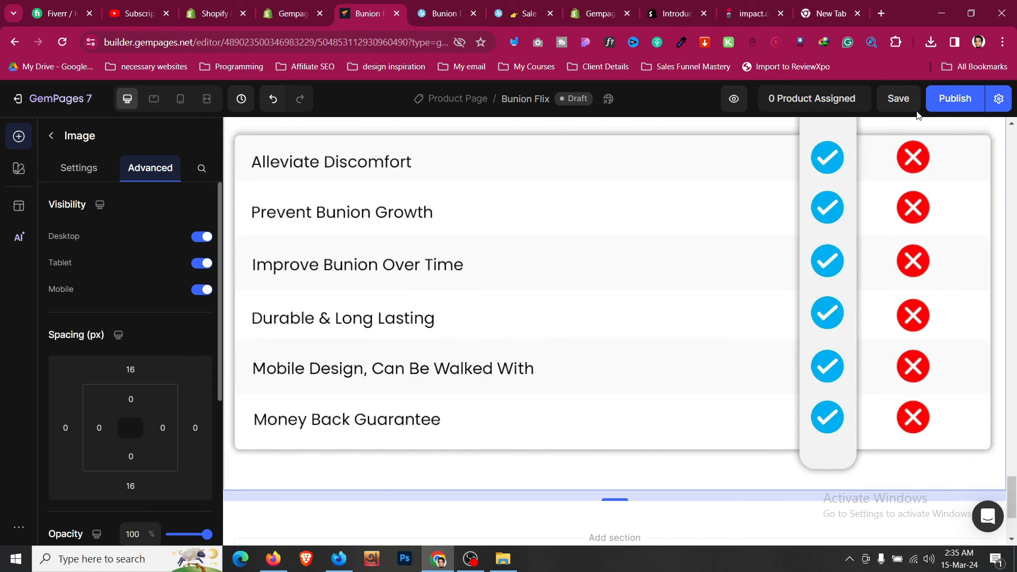
{"action": "left_click", "coordinate": [447, 13]}
{"action": "scroll", "coordinate": [483, 255], "scroll_direction": "down", "scroll_amount": 9}
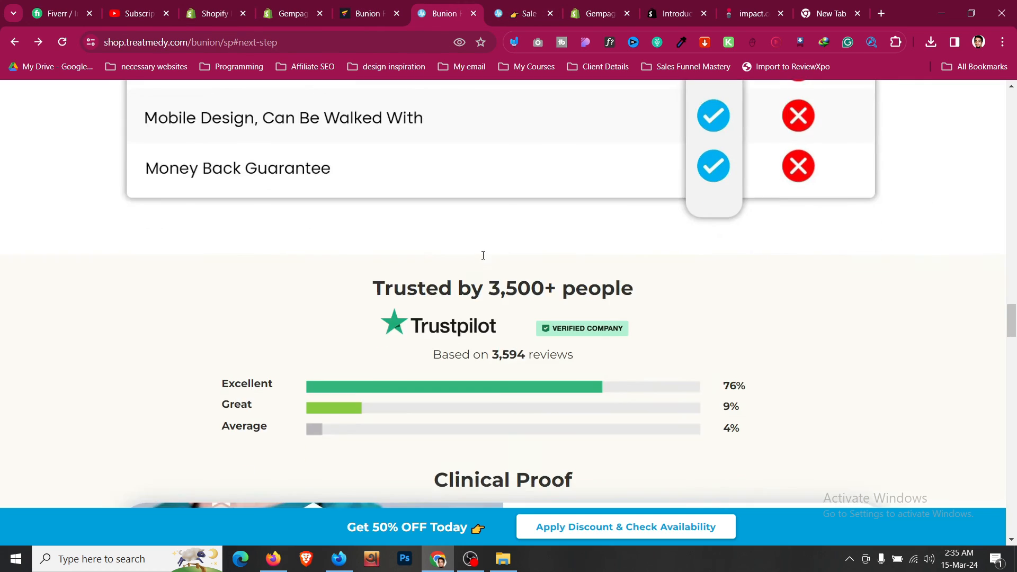
{"action": "scroll", "coordinate": [483, 255], "scroll_direction": "down", "scroll_amount": 4}
{"action": "scroll", "coordinate": [483, 256], "scroll_direction": "up", "scroll_amount": 4}
{"action": "triple_click", "coordinate": [503, 289]}
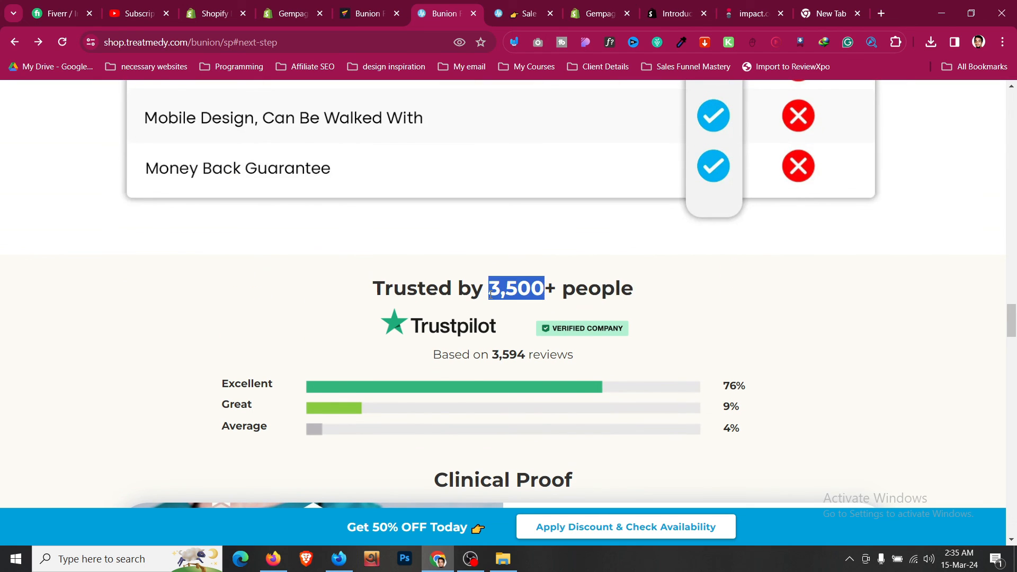
{"action": "left_click", "coordinate": [298, 288]}
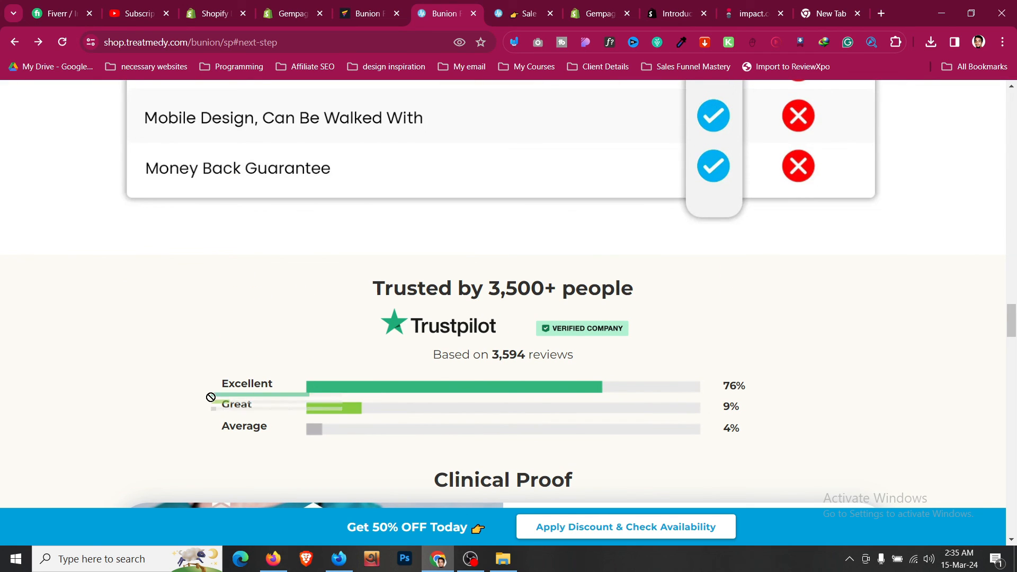
{"action": "scroll", "coordinate": [236, 341], "scroll_direction": "down", "scroll_amount": 7}
{"action": "scroll", "coordinate": [471, 282], "scroll_direction": "down", "scroll_amount": 8}
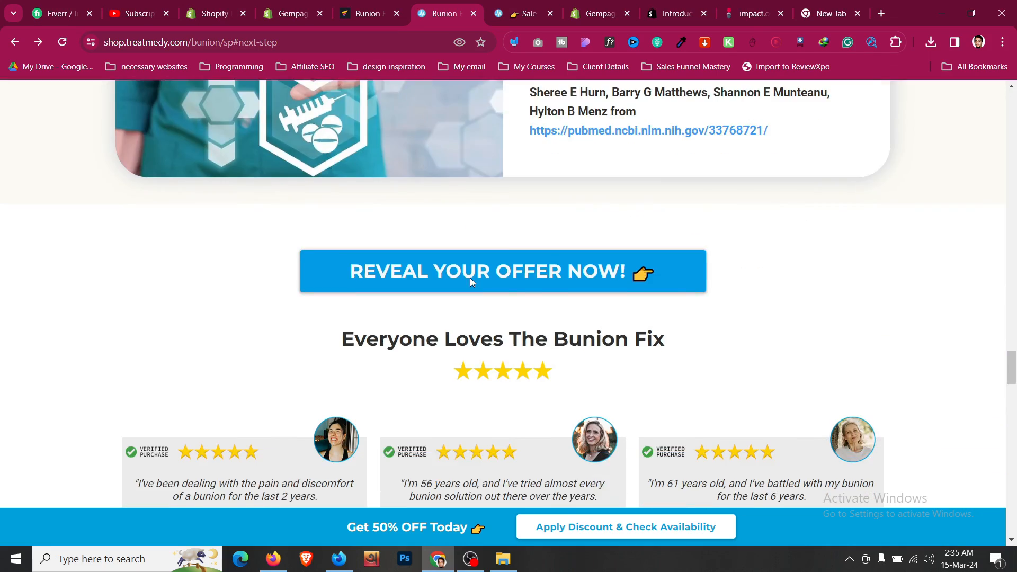
{"action": "scroll", "coordinate": [472, 282], "scroll_direction": "down", "scroll_amount": 20}
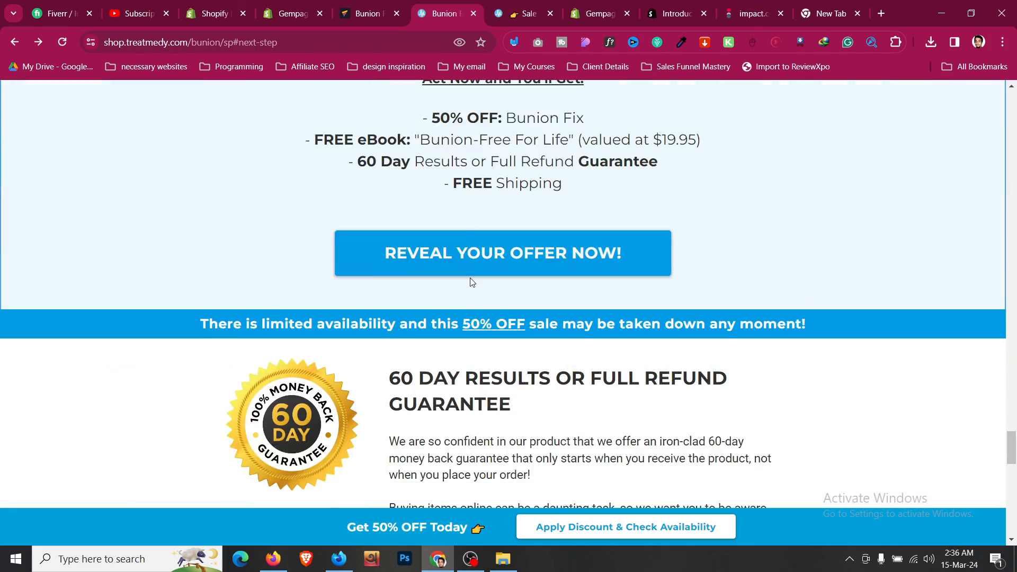
{"action": "scroll", "coordinate": [472, 282], "scroll_direction": "up", "scroll_amount": 20}
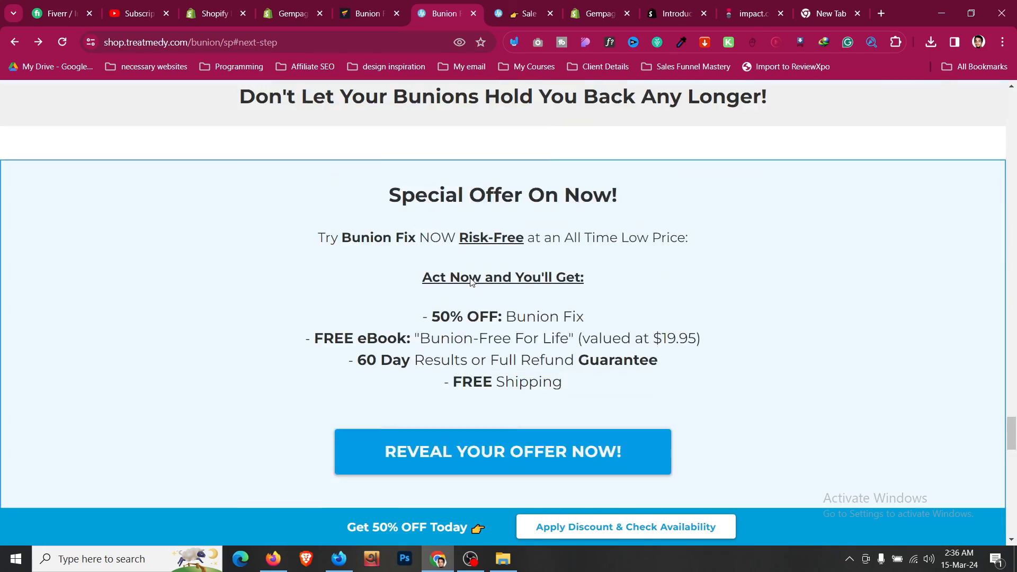
{"action": "scroll", "coordinate": [470, 279], "scroll_direction": "up", "scroll_amount": 18}
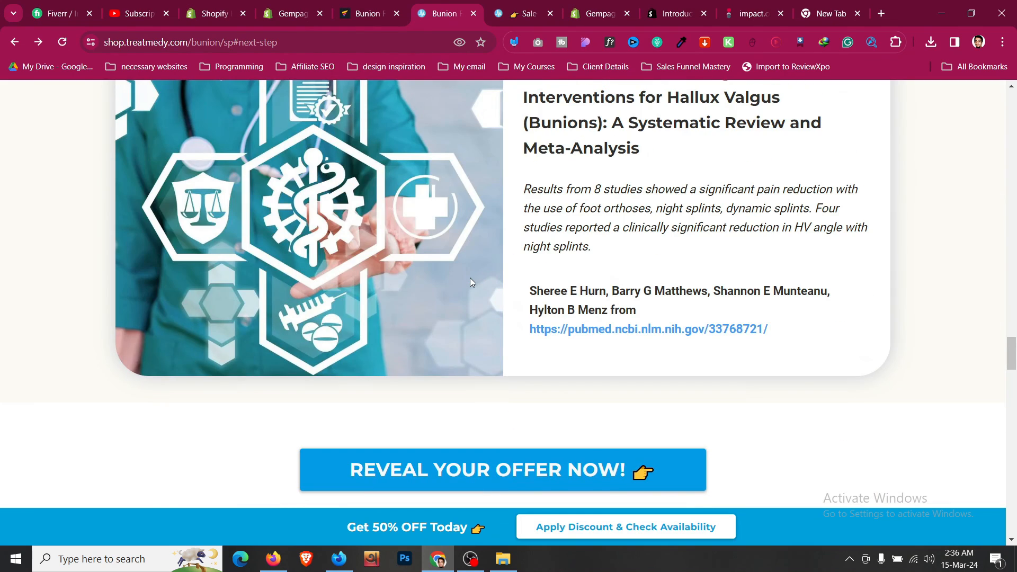
{"action": "scroll", "coordinate": [471, 282], "scroll_direction": "up", "scroll_amount": 5}
{"action": "scroll", "coordinate": [471, 282], "scroll_direction": "down", "scroll_amount": 4}
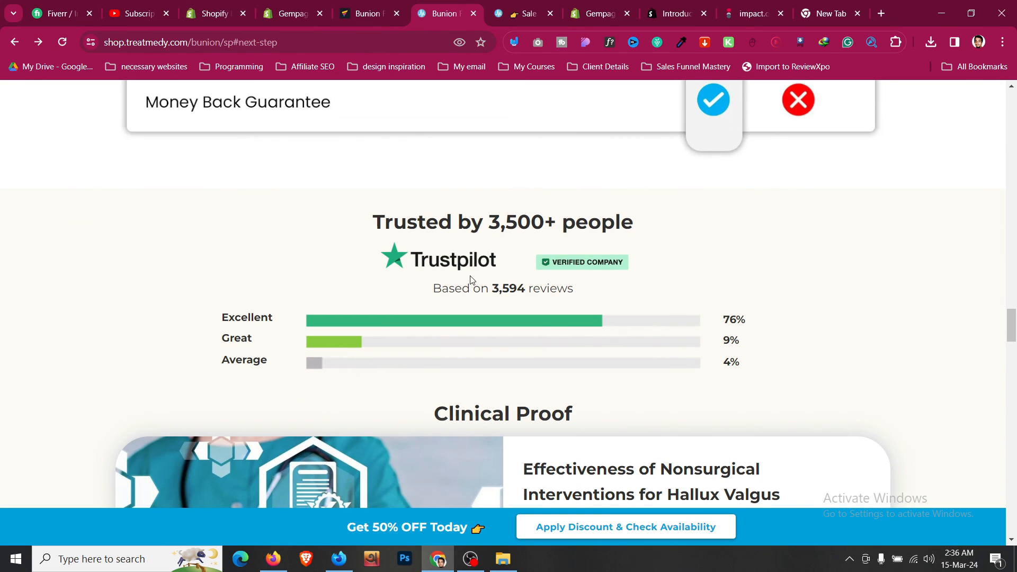
{"action": "triple_click", "coordinate": [466, 222]}
{"action": "left_click_drag", "start_coordinate": [456, 260], "coordinate": [370, 359]}
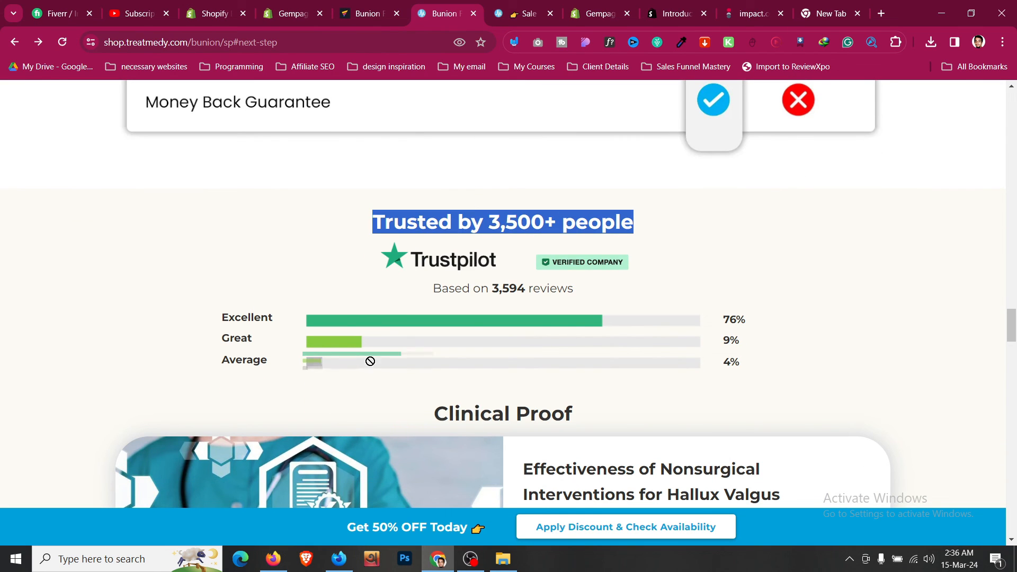
{"action": "scroll", "coordinate": [348, 363], "scroll_direction": "down", "scroll_amount": 5}
{"action": "scroll", "coordinate": [465, 186], "scroll_direction": "up", "scroll_amount": 3}
{"action": "double_click", "coordinate": [484, 212]}
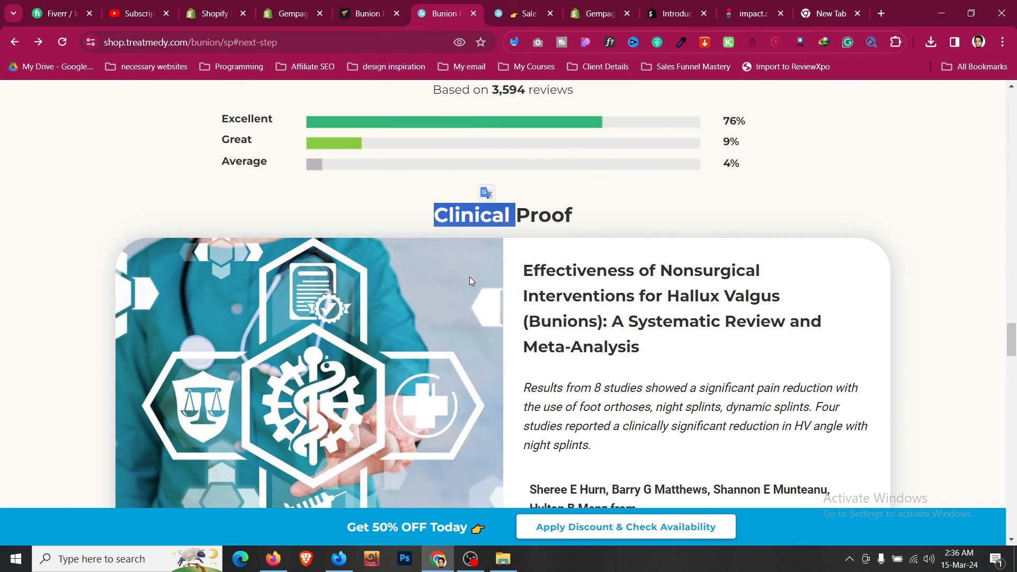
{"action": "scroll", "coordinate": [469, 281], "scroll_direction": "down", "scroll_amount": 9}
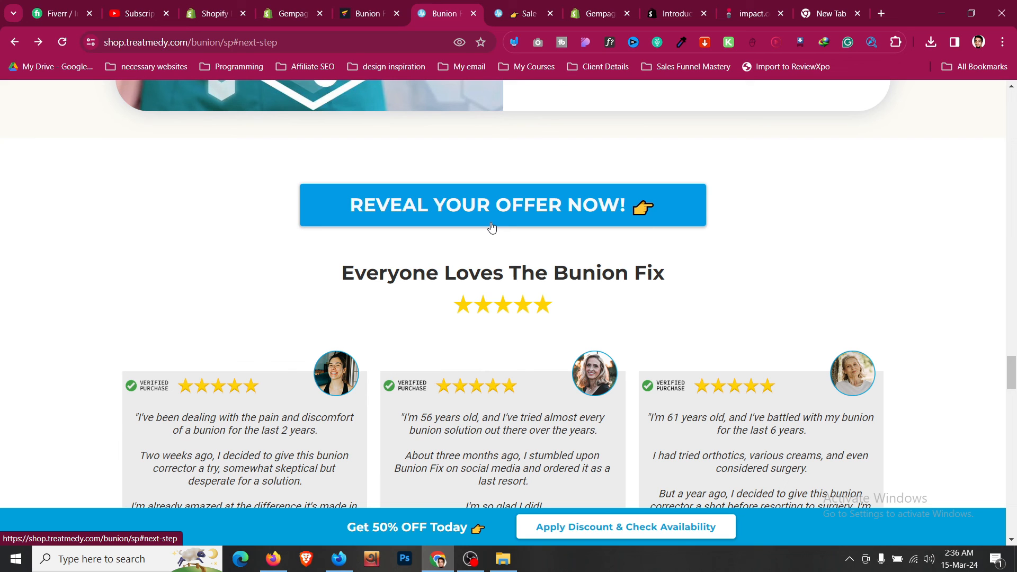
{"action": "scroll", "coordinate": [492, 227], "scroll_direction": "down", "scroll_amount": 6}
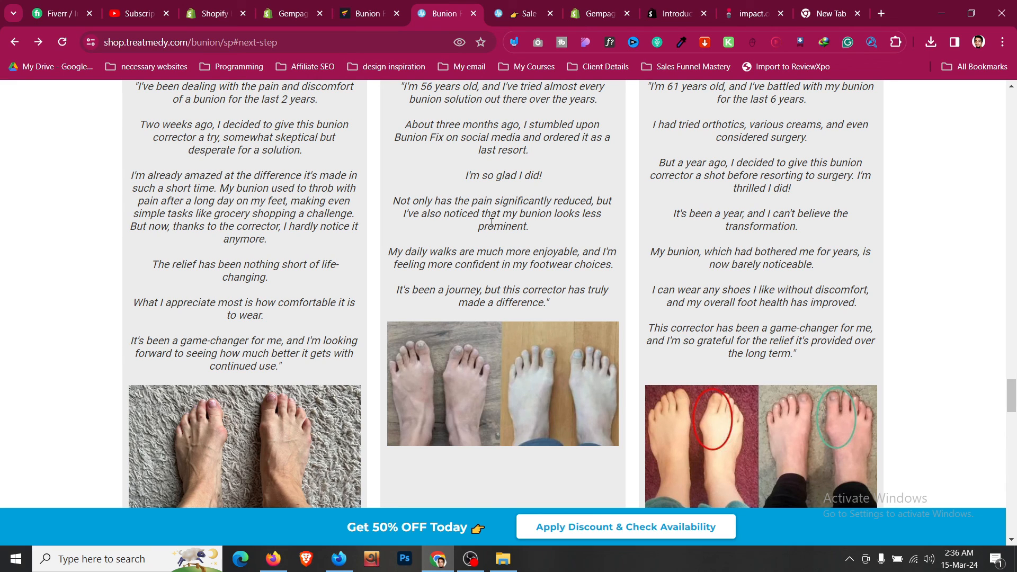
{"action": "scroll", "coordinate": [493, 230], "scroll_direction": "down", "scroll_amount": 7}
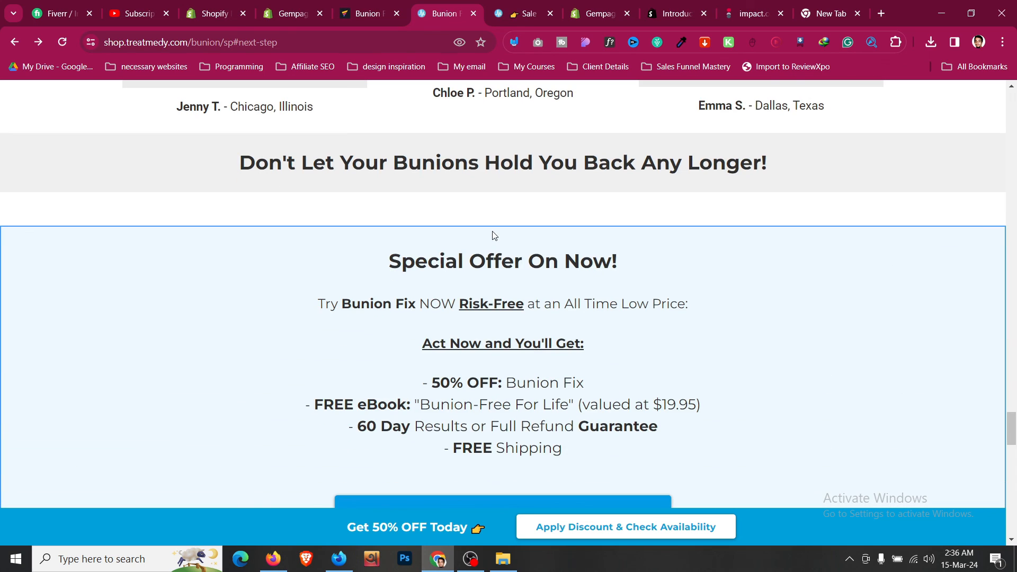
{"action": "scroll", "coordinate": [493, 236], "scroll_direction": "down", "scroll_amount": 9}
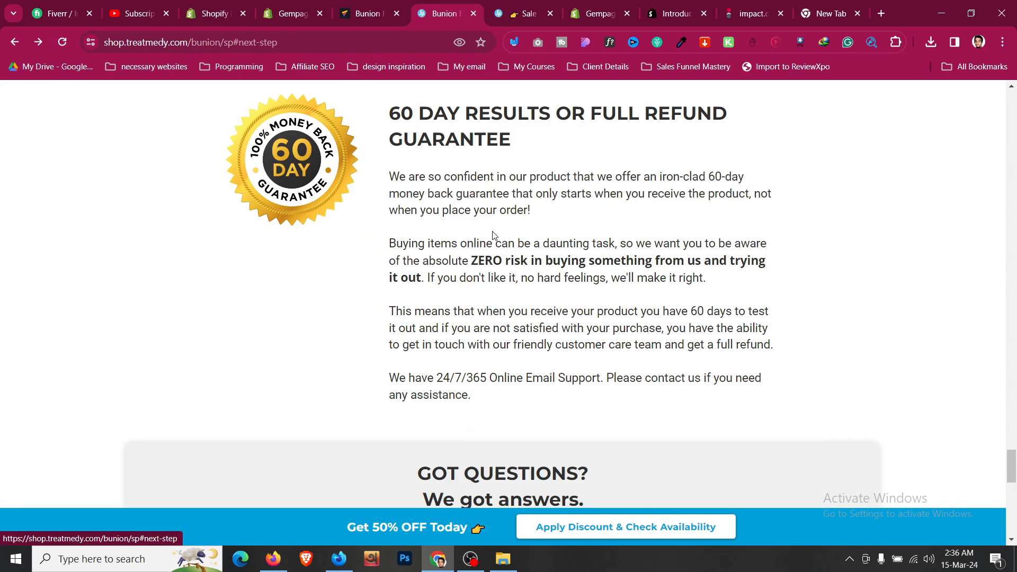
{"action": "scroll", "coordinate": [493, 236], "scroll_direction": "down", "scroll_amount": 6}
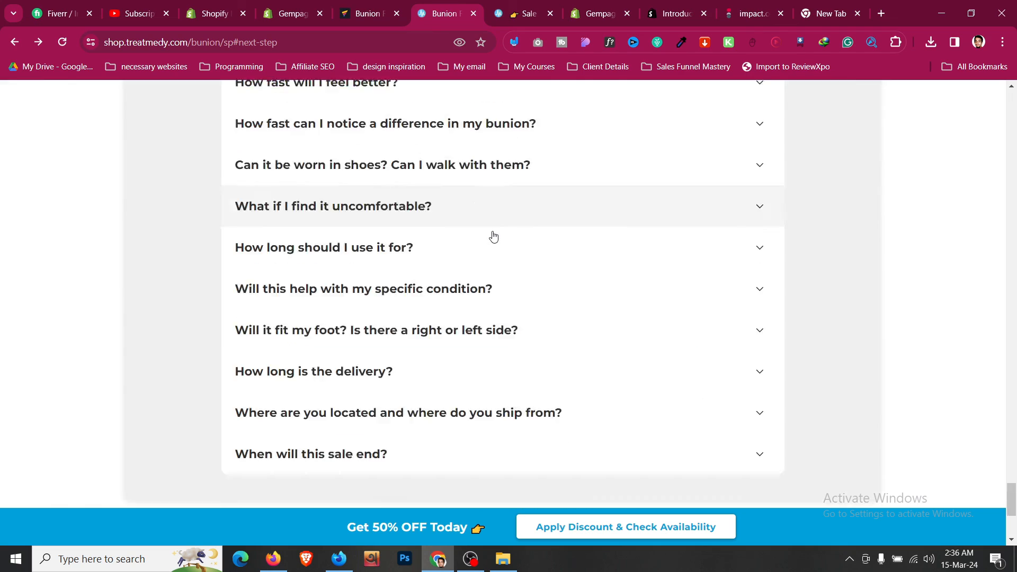
{"action": "scroll", "coordinate": [493, 236], "scroll_direction": "up", "scroll_amount": 15}
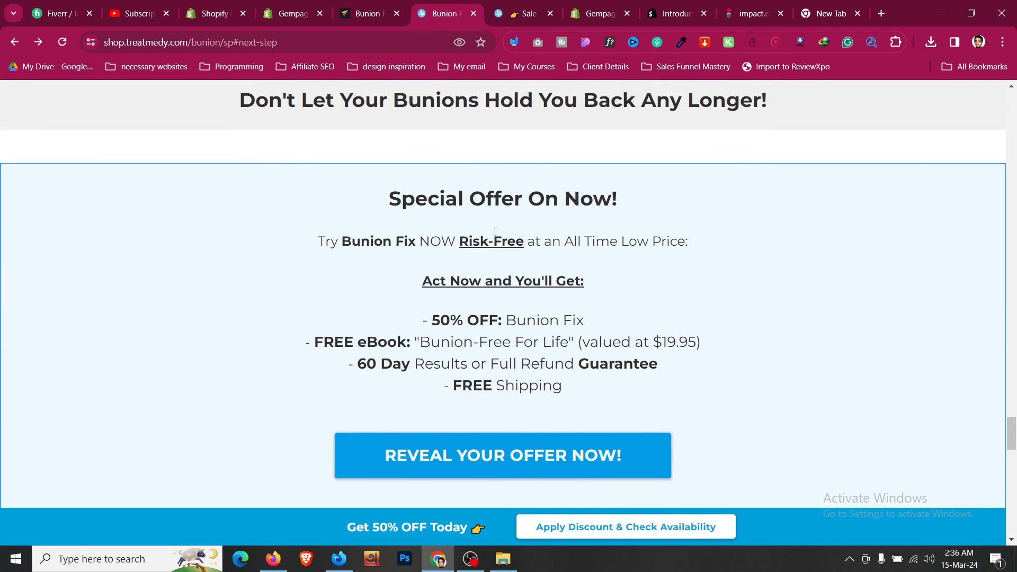
{"action": "scroll", "coordinate": [494, 232], "scroll_direction": "up", "scroll_amount": 10}
{"action": "scroll", "coordinate": [519, 209], "scroll_direction": "down", "scroll_amount": 10}
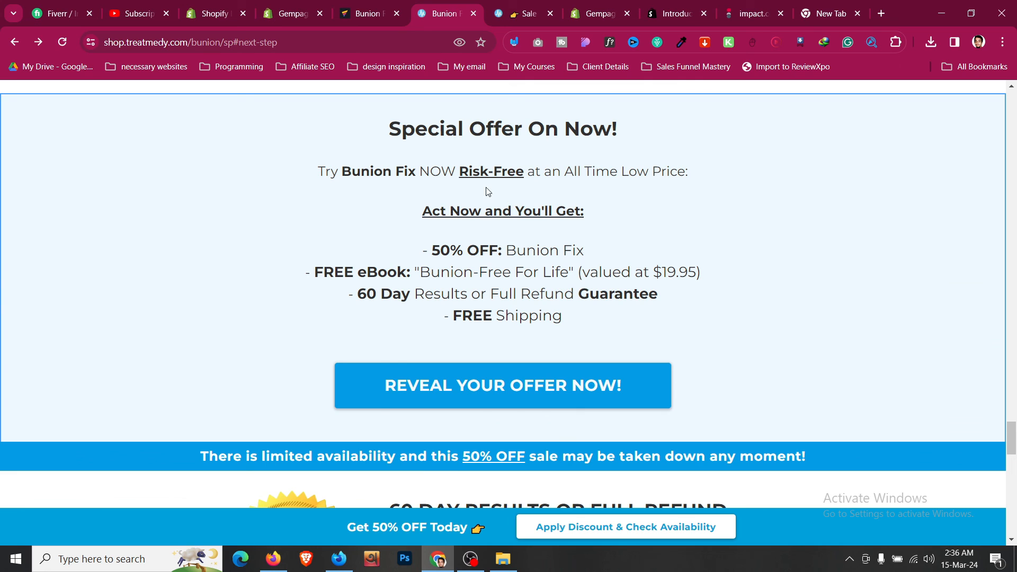
{"action": "scroll", "coordinate": [483, 193], "scroll_direction": "down", "scroll_amount": 3}
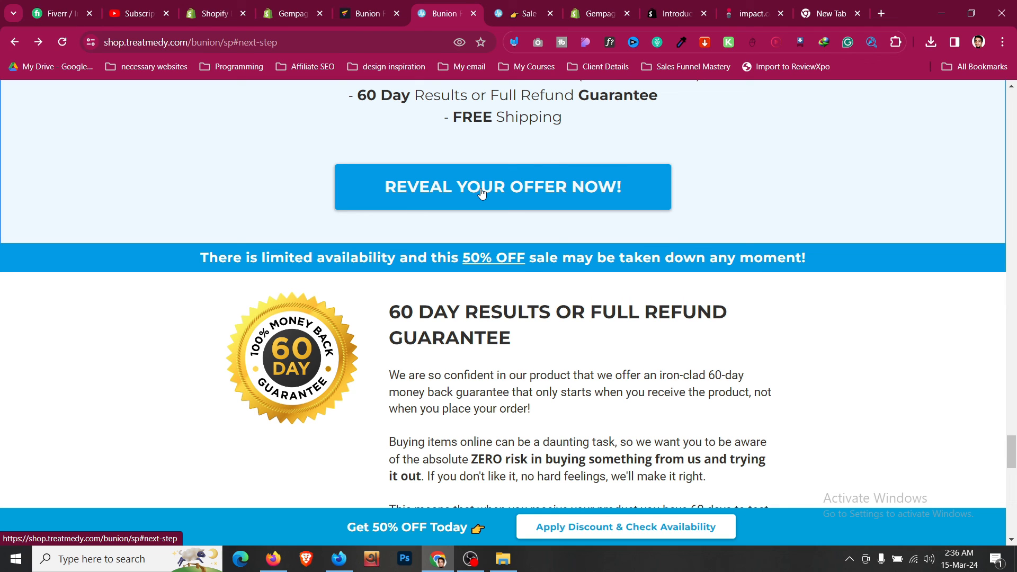
{"action": "scroll", "coordinate": [482, 193], "scroll_direction": "down", "scroll_amount": 9}
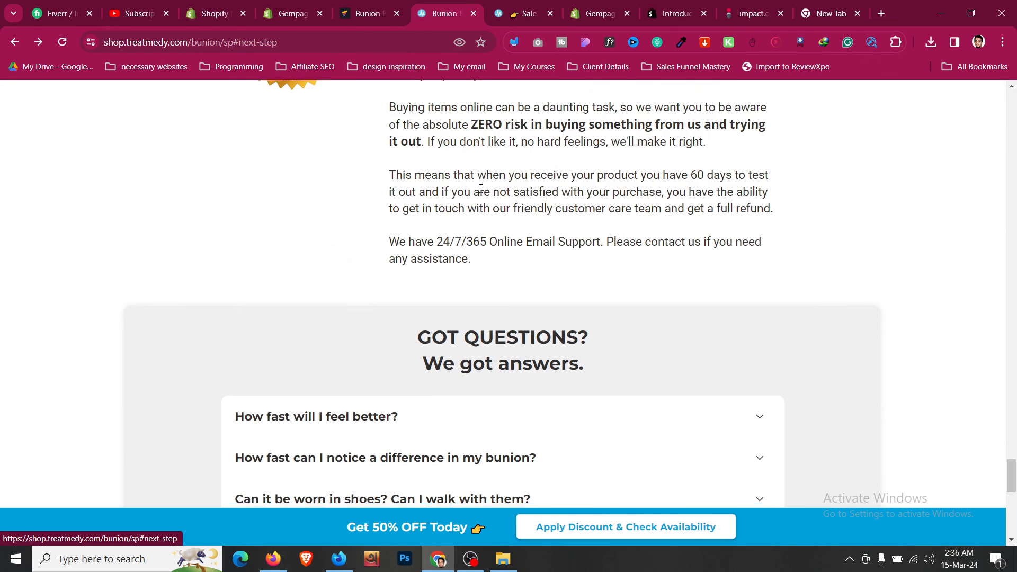
{"action": "key", "text": "ctrl+shift+Tab"}
{"action": "scroll", "coordinate": [503, 237], "scroll_direction": "down", "scroll_amount": 3}
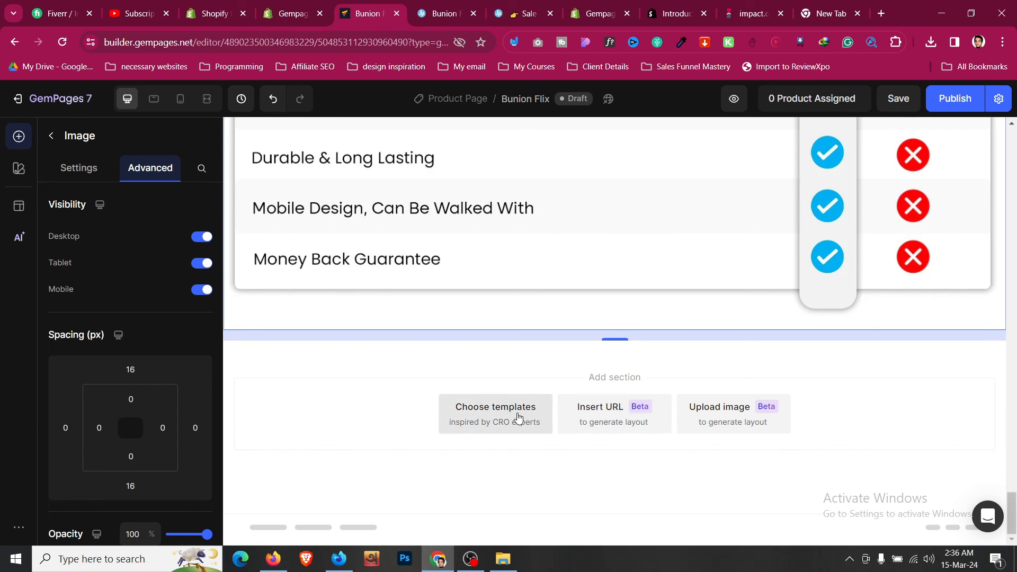
{"action": "key", "text": "ctrl+Tab"}
{"action": "scroll", "coordinate": [447, 216], "scroll_direction": "down", "scroll_amount": 1}
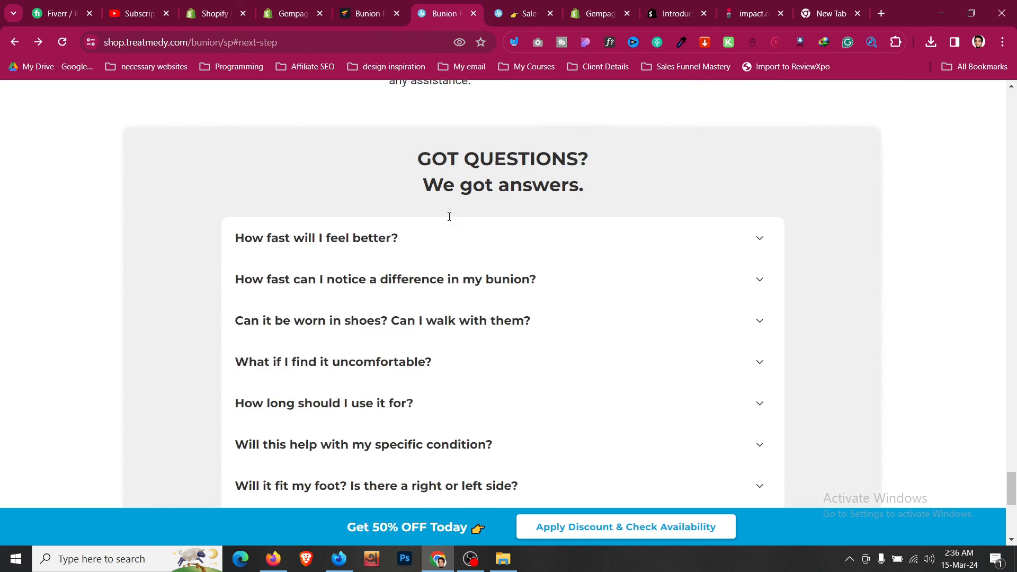
{"action": "scroll", "coordinate": [449, 216], "scroll_direction": "up", "scroll_amount": 1}
{"action": "scroll", "coordinate": [449, 216], "scroll_direction": "down", "scroll_amount": 3}
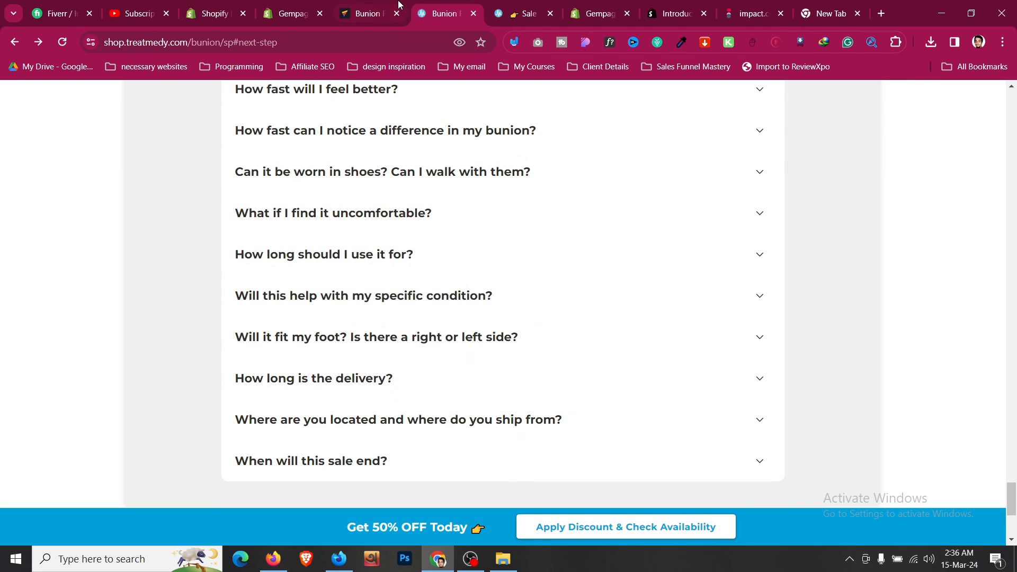
{"action": "left_click", "coordinate": [398, 4]}
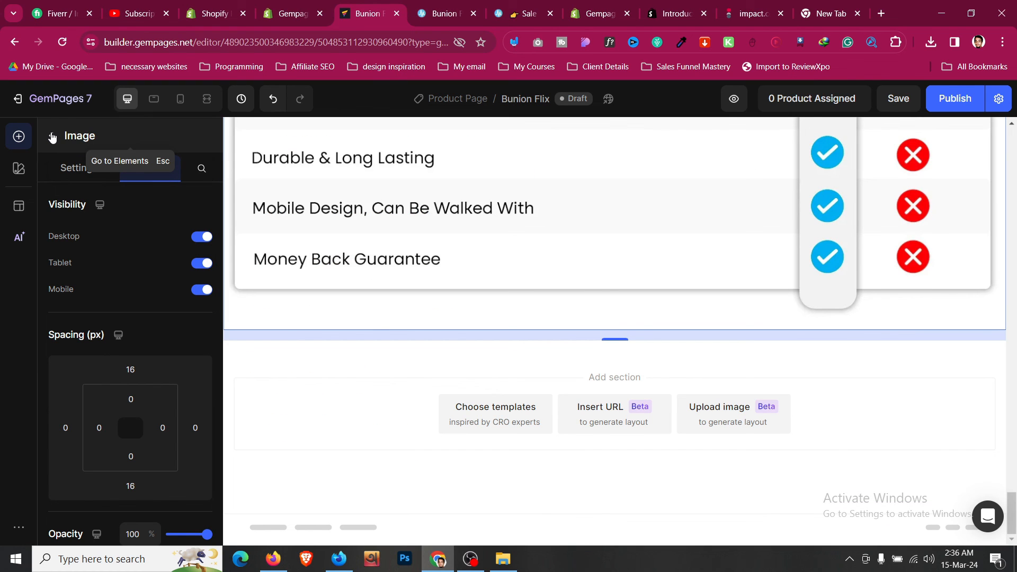
- Open the section template library filtered to Testimonials templates
{"action": "left_click", "coordinate": [52, 137]}
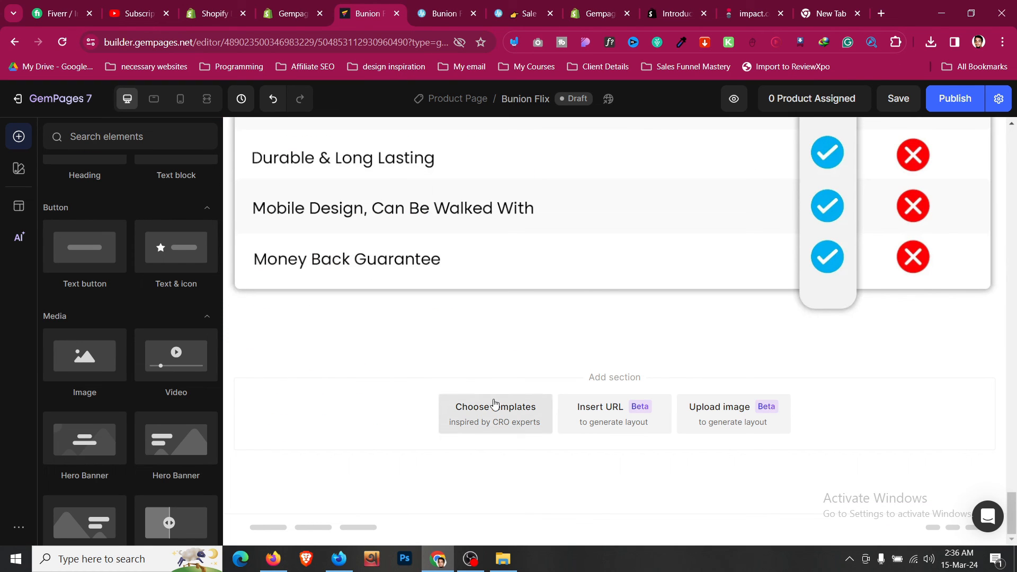
{"action": "left_click", "coordinate": [494, 405]}
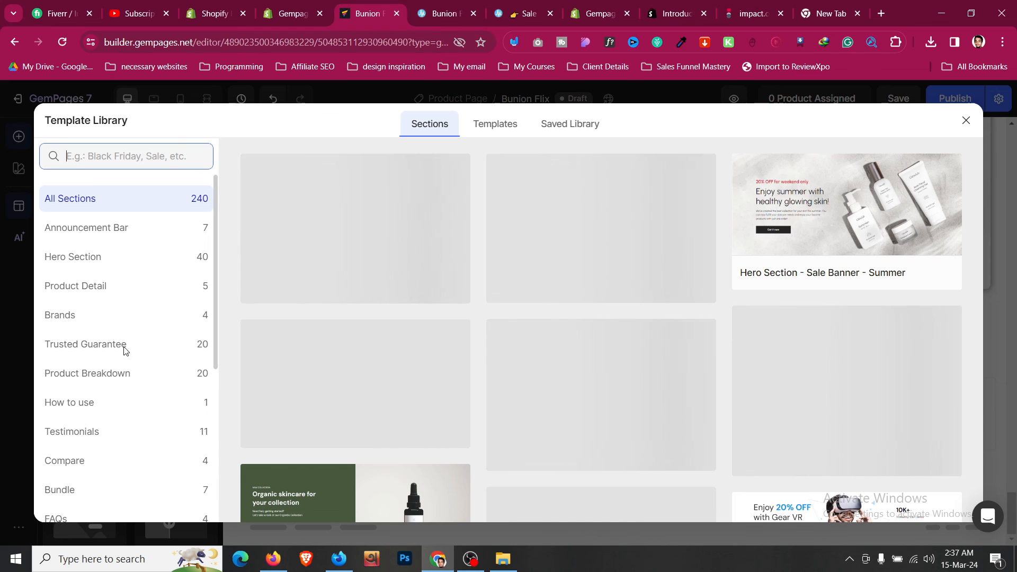
{"action": "scroll", "coordinate": [126, 351], "scroll_direction": "down", "scroll_amount": 3}
{"action": "left_click", "coordinate": [80, 298]}
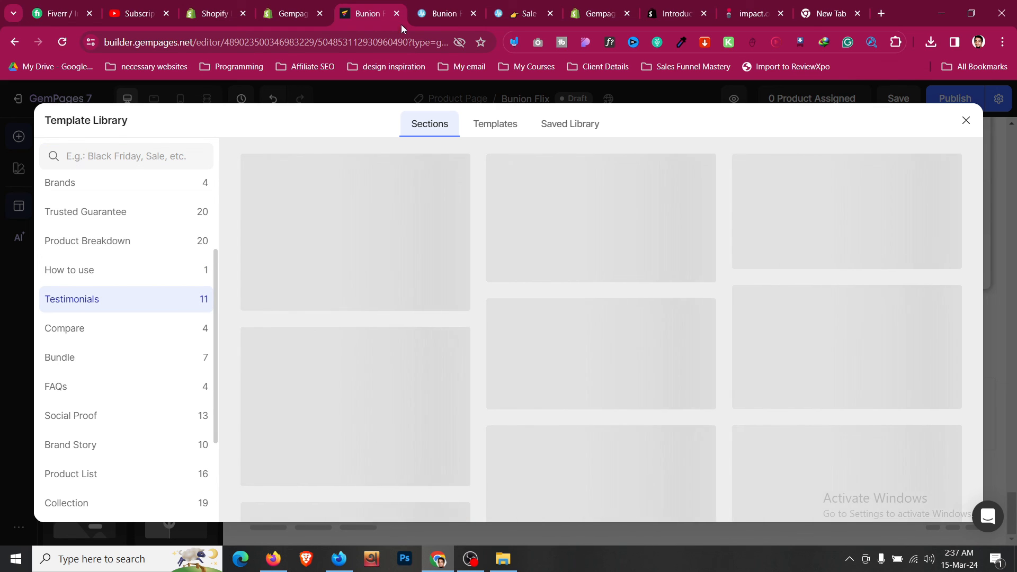
- Check the reference page, then add Testimonial - Style 1 from the template library
{"action": "left_click", "coordinate": [442, 13]}
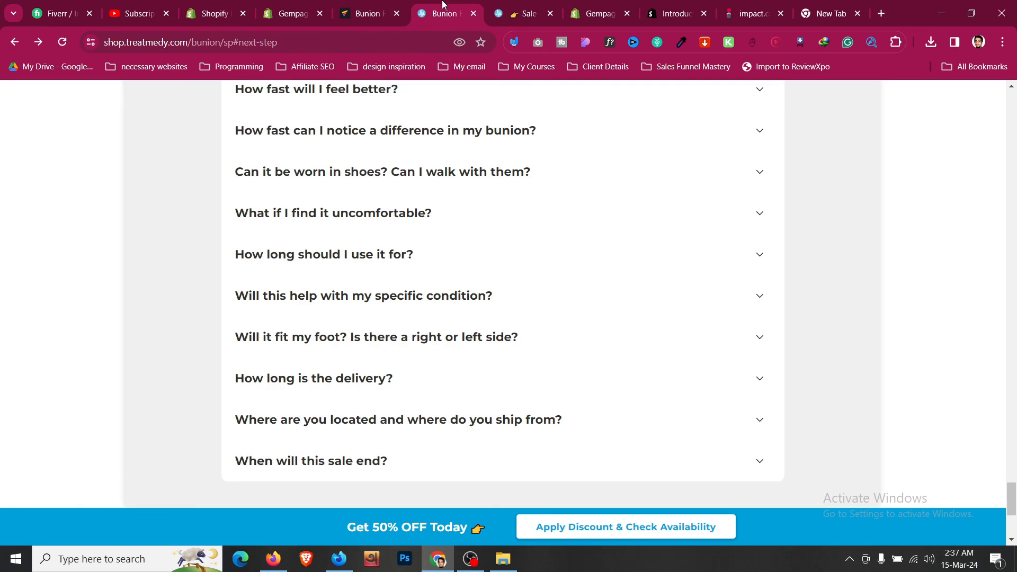
{"action": "scroll", "coordinate": [365, 266], "scroll_direction": "up", "scroll_amount": 15}
{"action": "scroll", "coordinate": [367, 266], "scroll_direction": "up", "scroll_amount": 4}
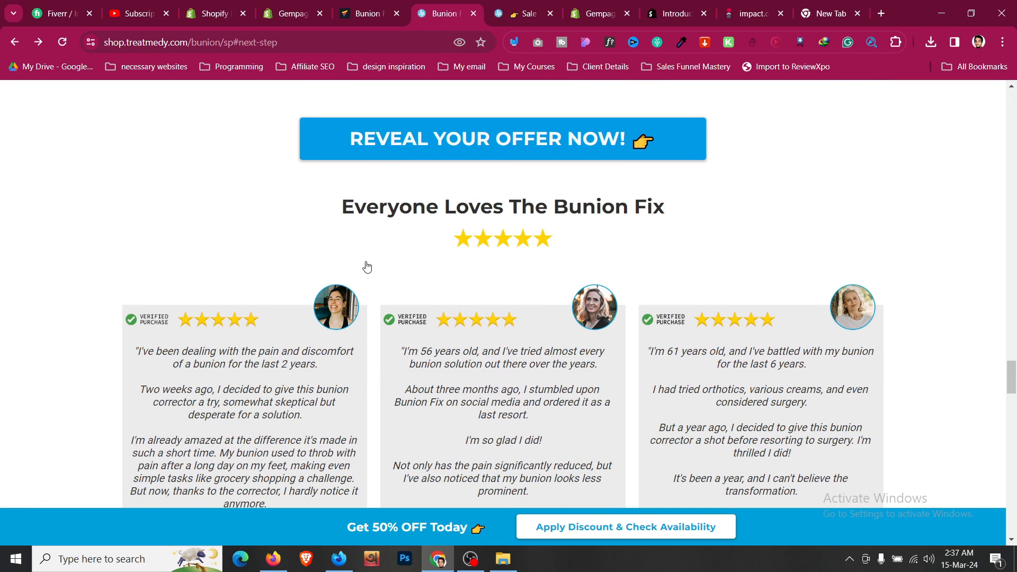
{"action": "left_click", "coordinate": [366, 14]}
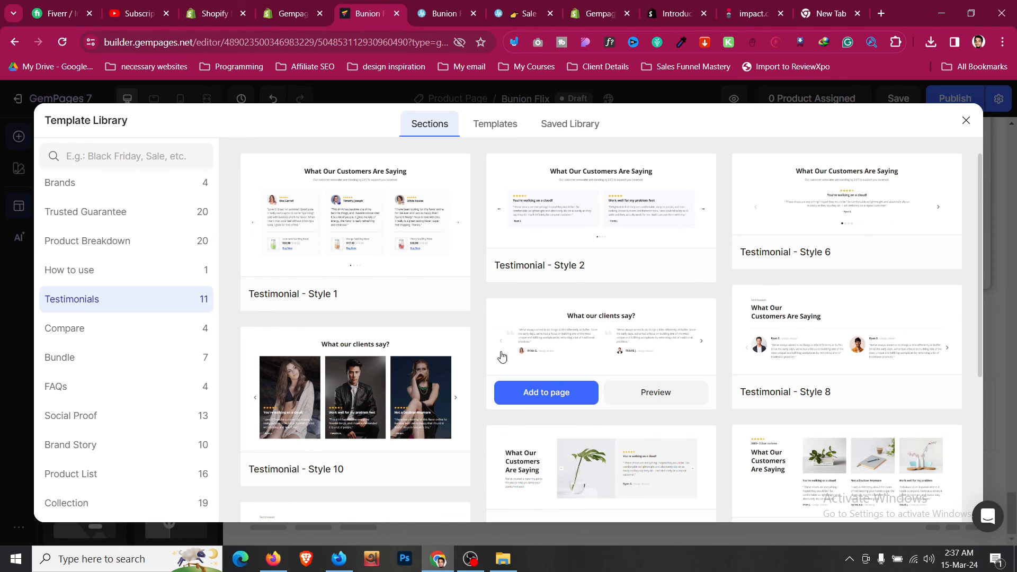
{"action": "scroll", "coordinate": [501, 354], "scroll_direction": "down", "scroll_amount": 4}
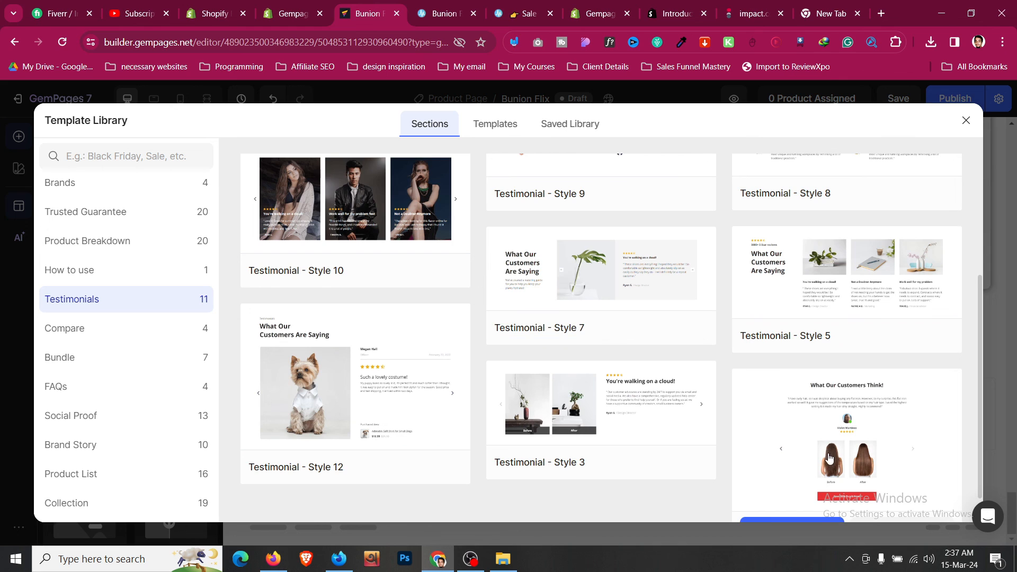
{"action": "scroll", "coordinate": [751, 398], "scroll_direction": "up", "scroll_amount": 4}
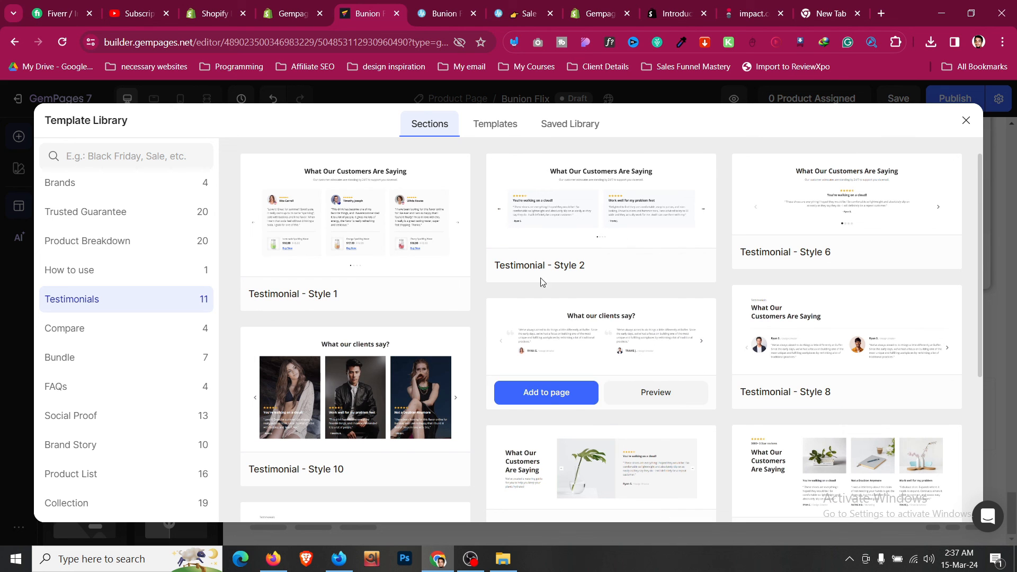
{"action": "scroll", "coordinate": [512, 260], "scroll_direction": "down", "scroll_amount": 3}
{"action": "scroll", "coordinate": [512, 260], "scroll_direction": "up", "scroll_amount": 3}
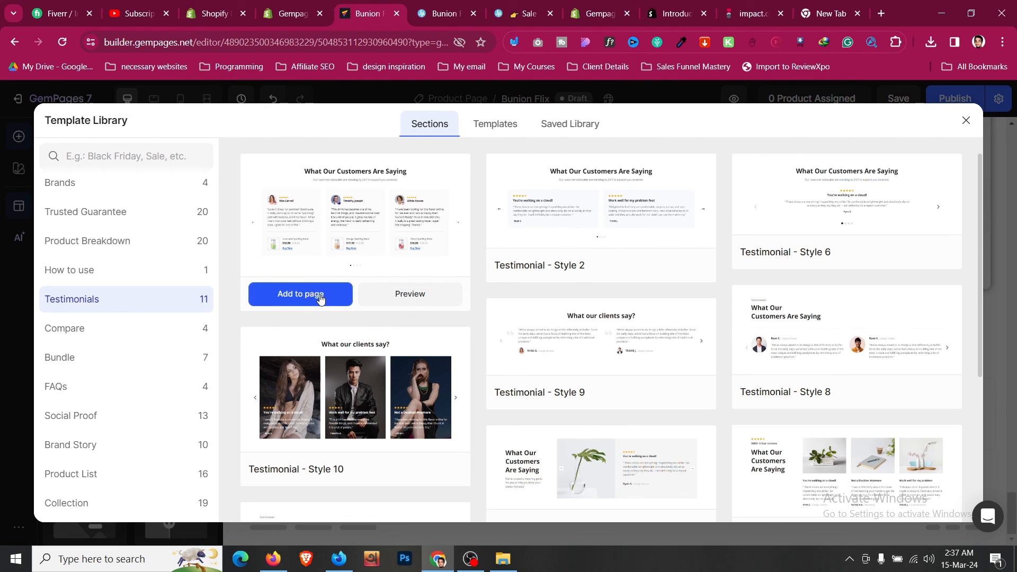
{"action": "left_click", "coordinate": [319, 295]}
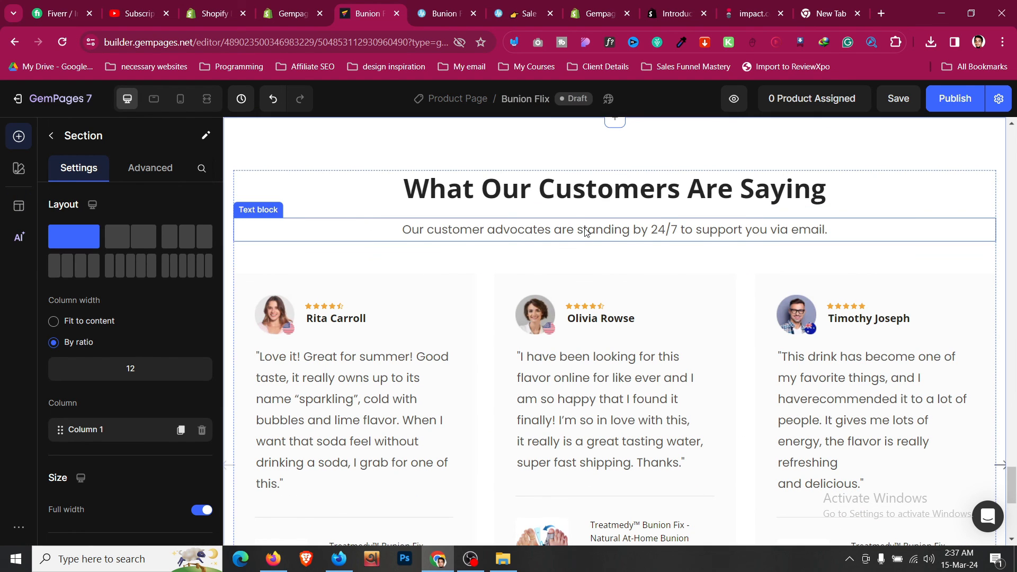
- Browse FAQ templates, compare with the reference shop, and add FAQ - Style 1
{"action": "scroll", "coordinate": [586, 233], "scroll_direction": "down", "scroll_amount": 3}
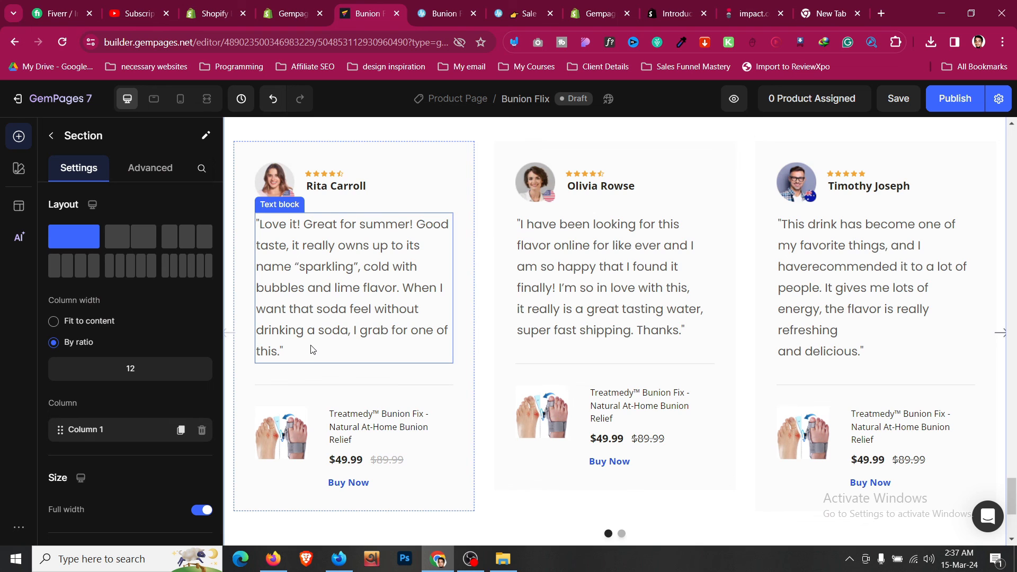
{"action": "scroll", "coordinate": [312, 350], "scroll_direction": "up", "scroll_amount": 3}
{"action": "scroll", "coordinate": [590, 369], "scroll_direction": "down", "scroll_amount": 5}
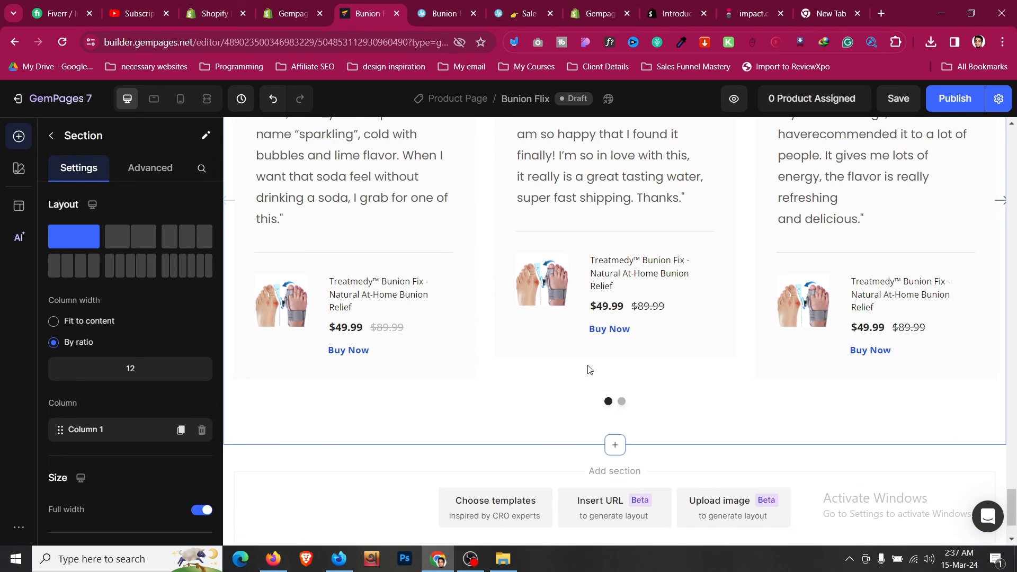
{"action": "scroll", "coordinate": [551, 473], "scroll_direction": "down", "scroll_amount": 2}
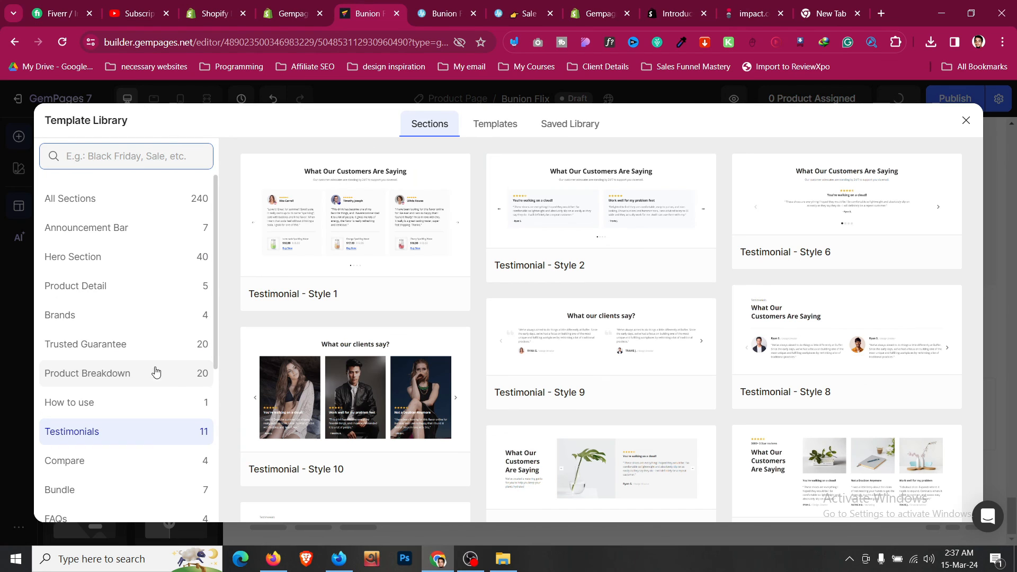
{"action": "scroll", "coordinate": [154, 368], "scroll_direction": "down", "scroll_amount": 3}
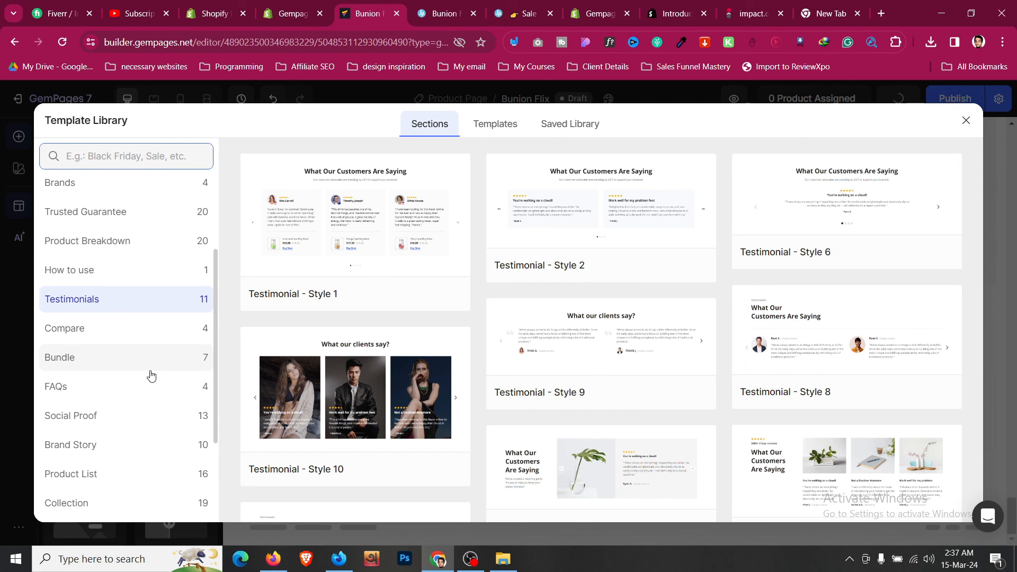
{"action": "left_click", "coordinate": [160, 392]}
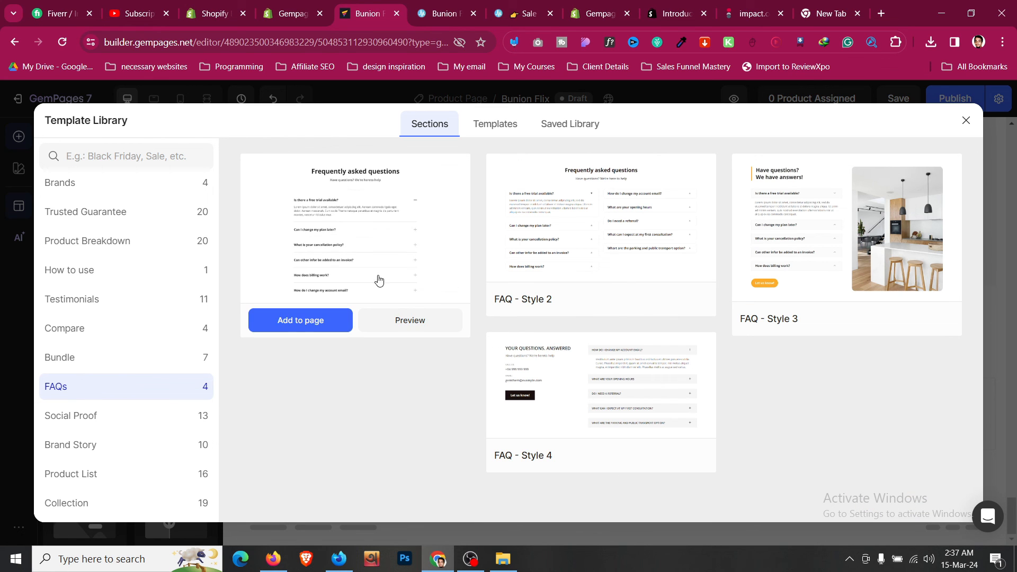
{"action": "left_click", "coordinate": [444, 13]}
{"action": "scroll", "coordinate": [444, 296], "scroll_direction": "down", "scroll_amount": 15}
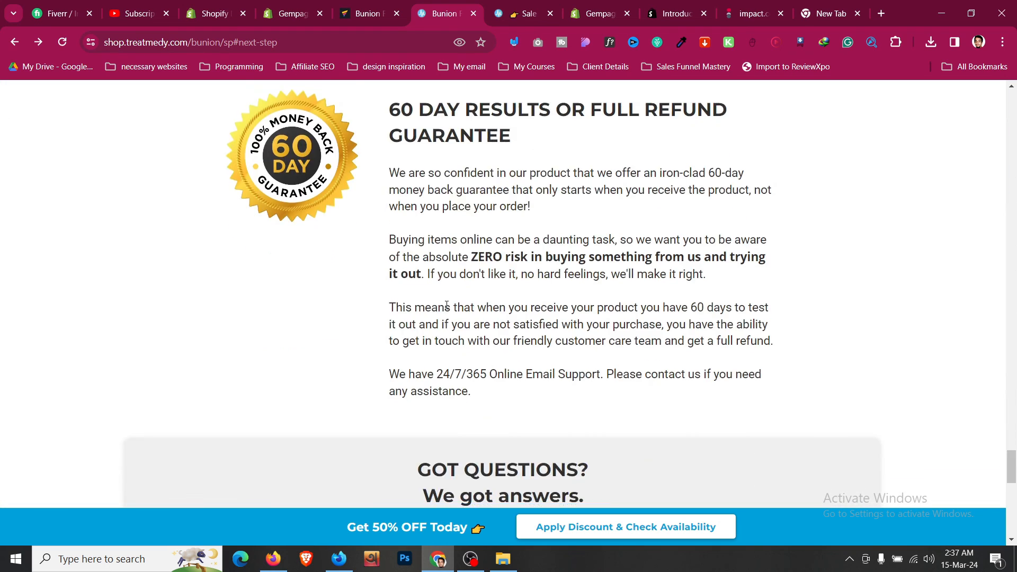
{"action": "scroll", "coordinate": [445, 302], "scroll_direction": "up", "scroll_amount": 5}
{"action": "key", "text": "ctrl+shift+Tab"}
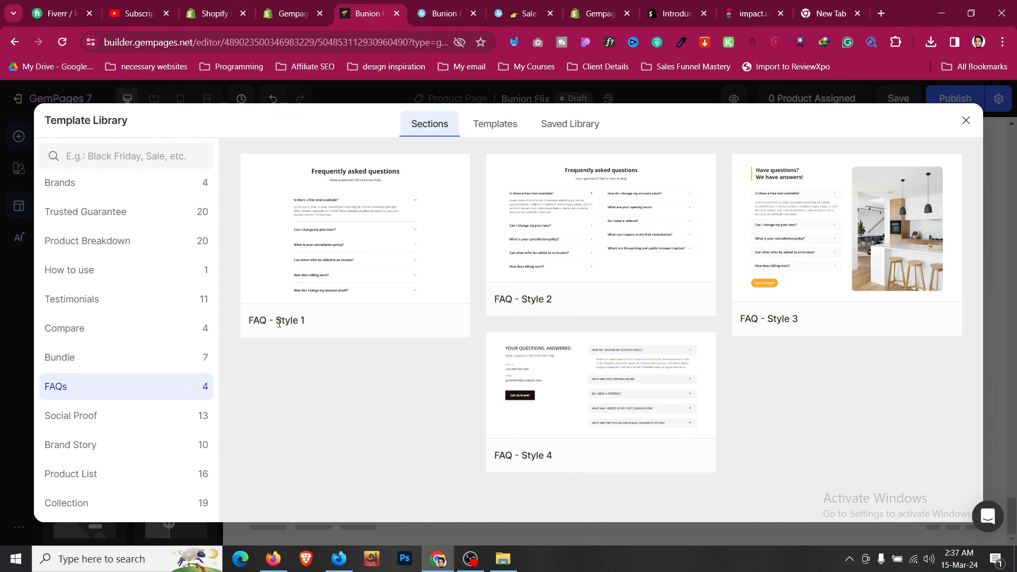
{"action": "left_click", "coordinate": [325, 316]}
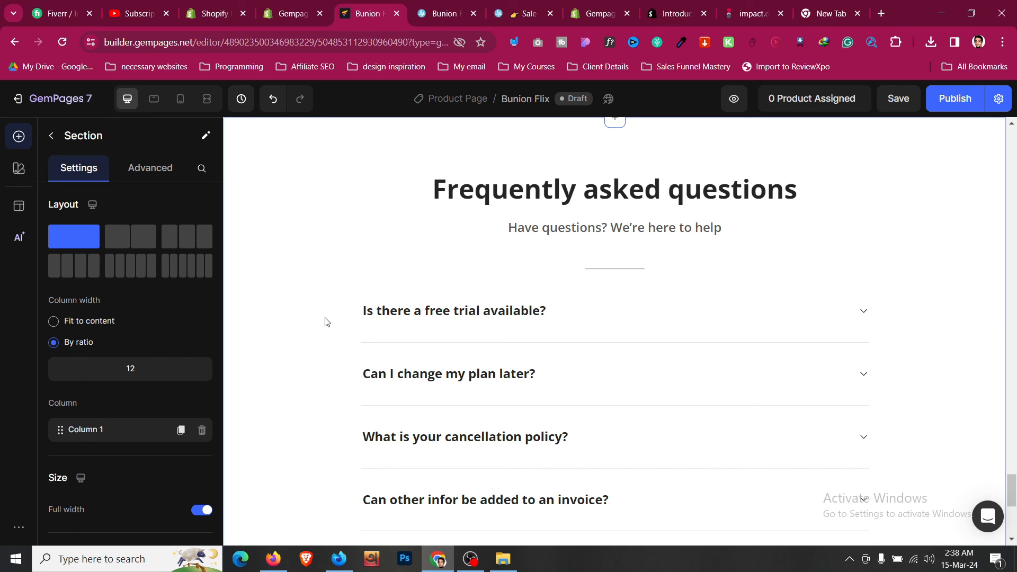
- Set the FAQ accordion's header padding top and bottom to L (16px)
{"action": "left_click", "coordinate": [629, 308]}
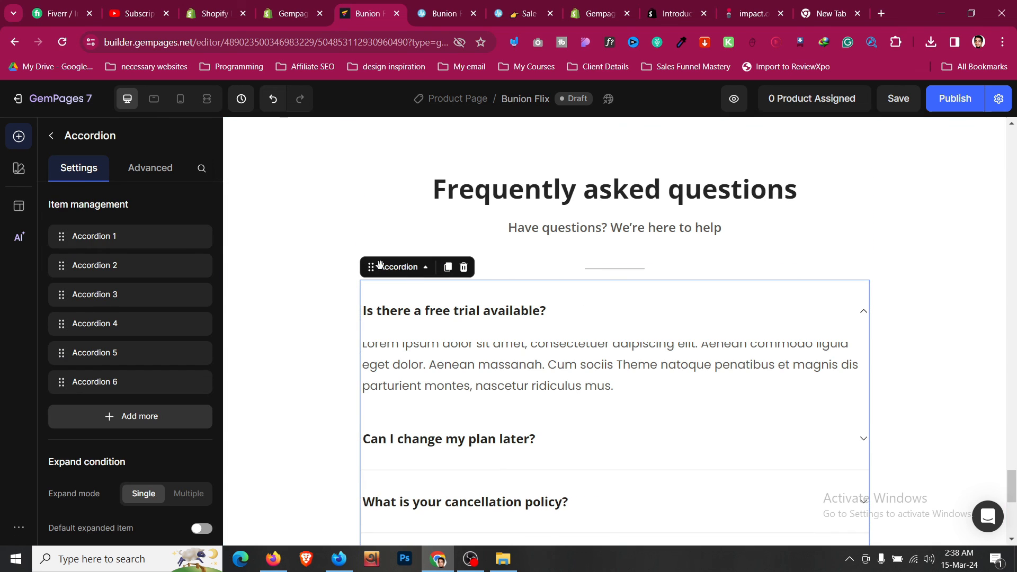
{"action": "scroll", "coordinate": [164, 228], "scroll_direction": "down", "scroll_amount": 5}
{"action": "scroll", "coordinate": [163, 228], "scroll_direction": "up", "scroll_amount": 5}
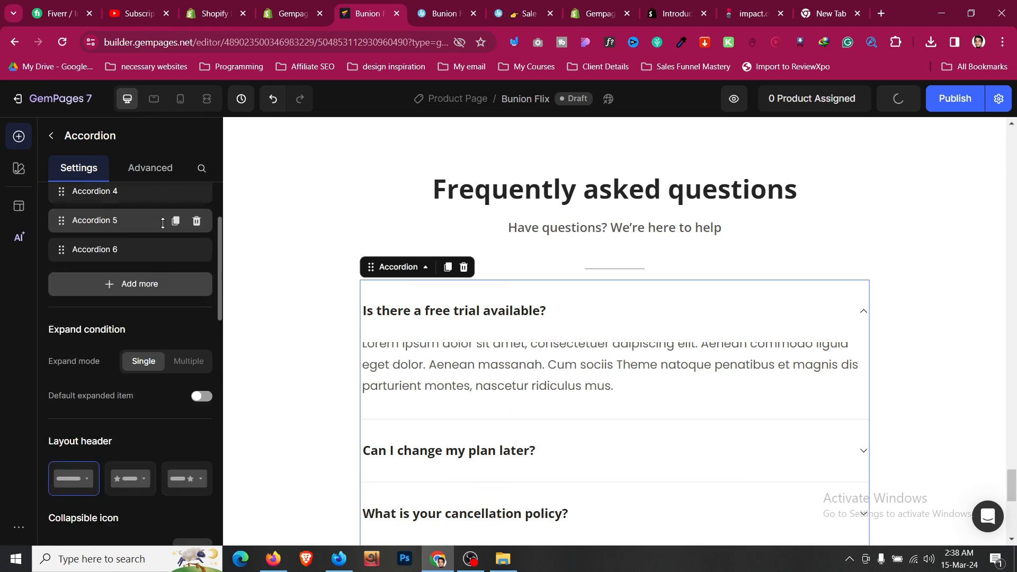
{"action": "scroll", "coordinate": [75, 384], "scroll_direction": "down", "scroll_amount": 3}
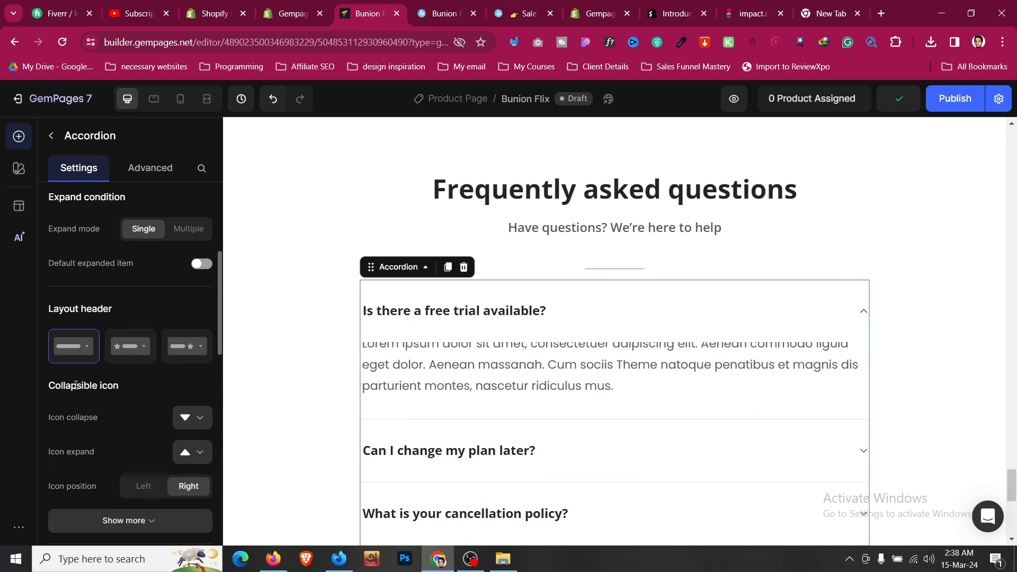
{"action": "scroll", "coordinate": [76, 385], "scroll_direction": "down", "scroll_amount": 10}
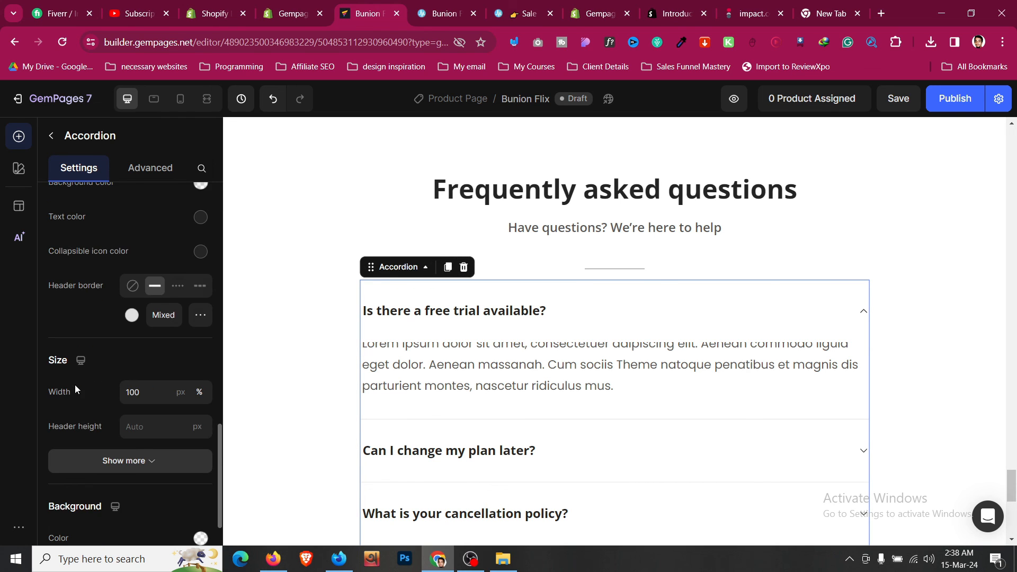
{"action": "scroll", "coordinate": [75, 390], "scroll_direction": "down", "scroll_amount": 3}
{"action": "left_click", "coordinate": [132, 329]}
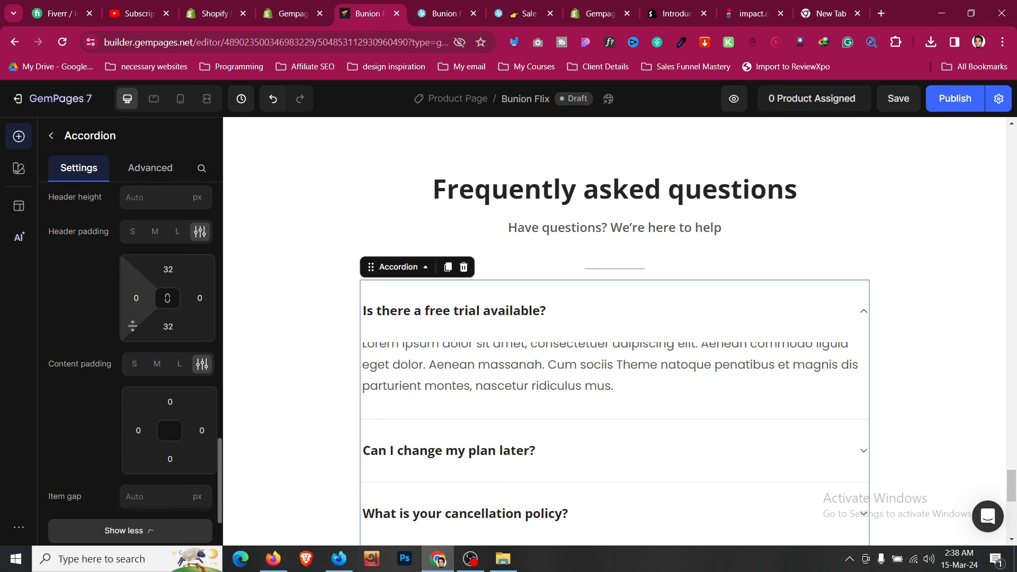
{"action": "scroll", "coordinate": [132, 326], "scroll_direction": "up", "scroll_amount": 3}
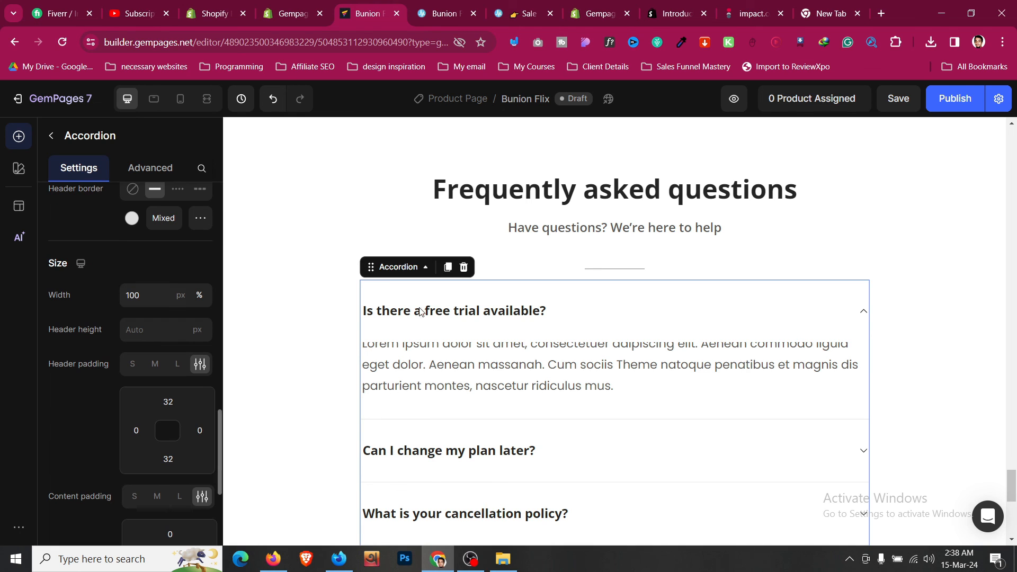
{"action": "scroll", "coordinate": [261, 351], "scroll_direction": "down", "scroll_amount": 3}
{"action": "left_click", "coordinate": [168, 401]}
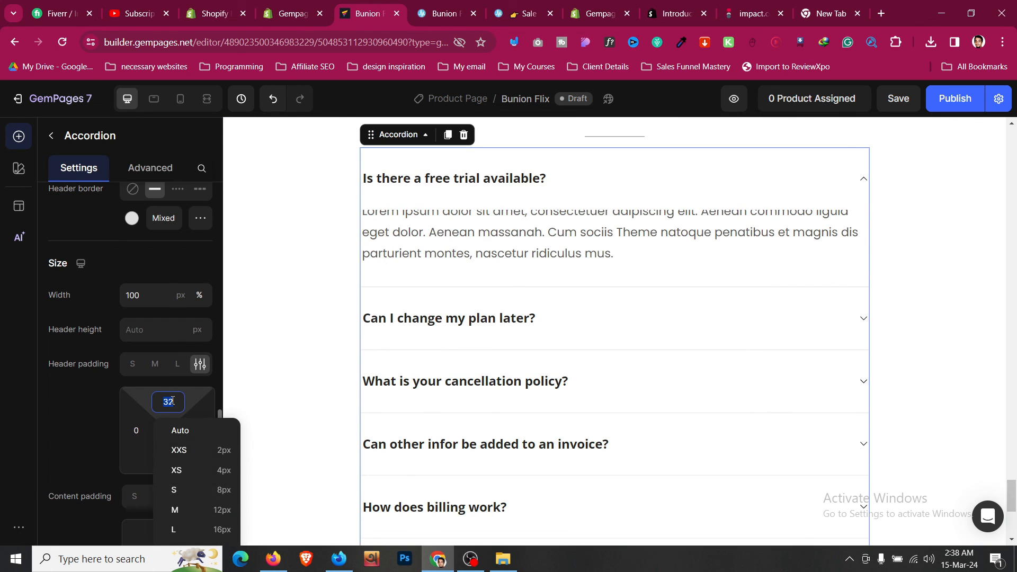
{"action": "left_click", "coordinate": [218, 529]}
{"action": "scroll", "coordinate": [80, 361], "scroll_direction": "down", "scroll_amount": 3}
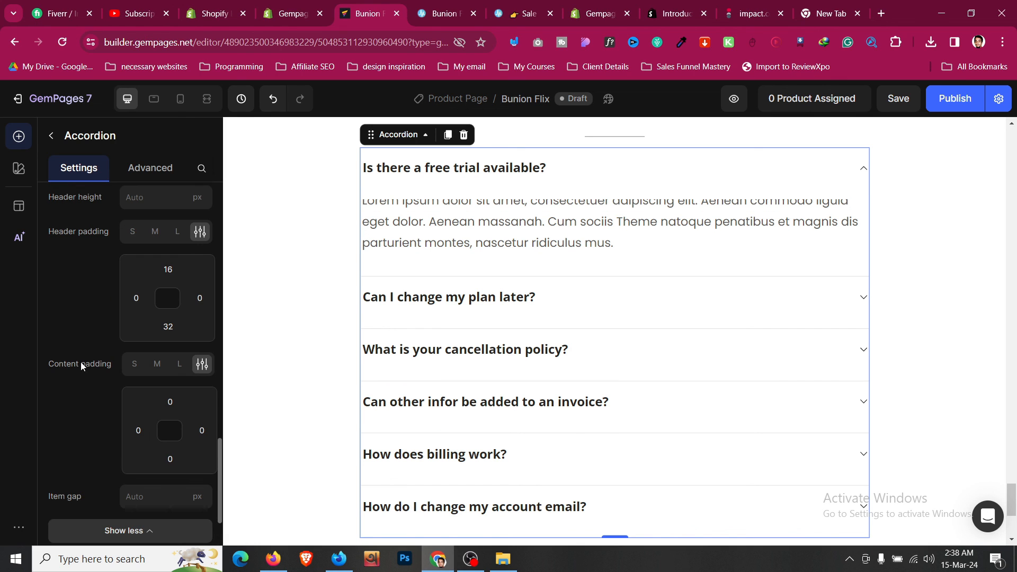
{"action": "left_click", "coordinate": [168, 327]}
{"action": "left_click", "coordinate": [214, 454]}
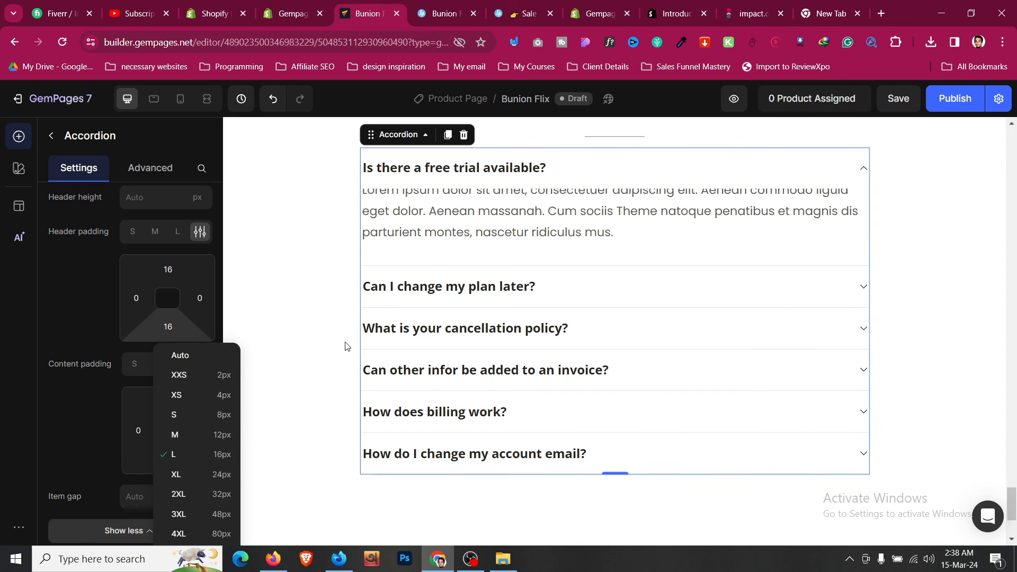
- Set the first FAQ answer text's inner top and bottom spacing to L (16px)
{"action": "left_click", "coordinate": [422, 229]}
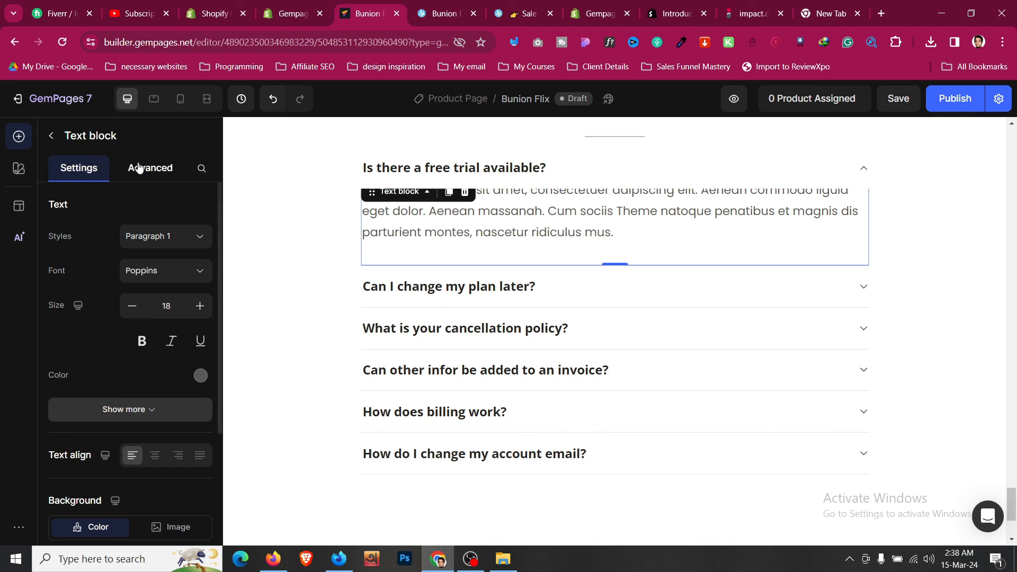
{"action": "left_click", "coordinate": [130, 369]}
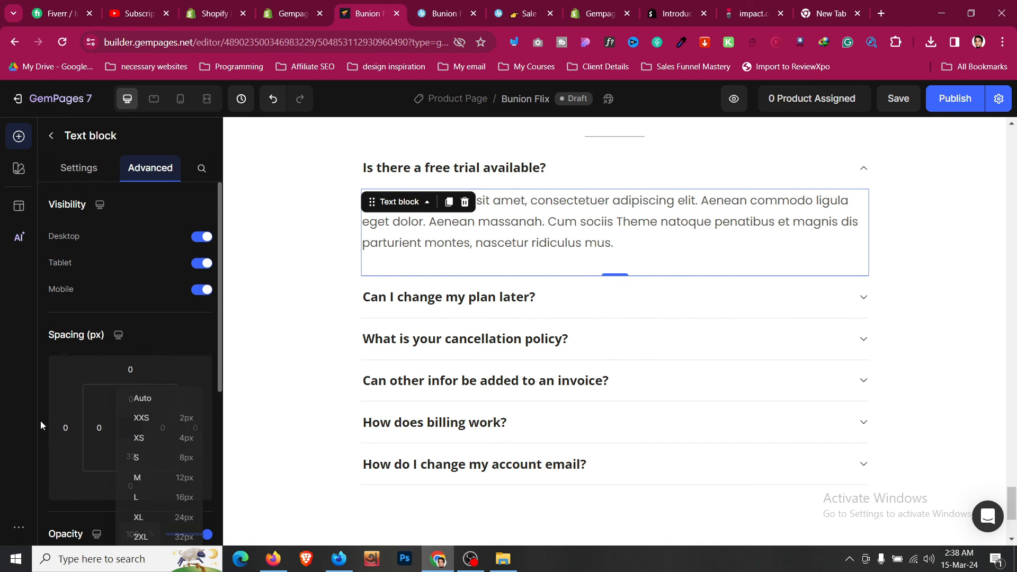
{"action": "left_click", "coordinate": [133, 399]}
{"action": "scroll", "coordinate": [143, 418], "scroll_direction": "down", "scroll_amount": 1}
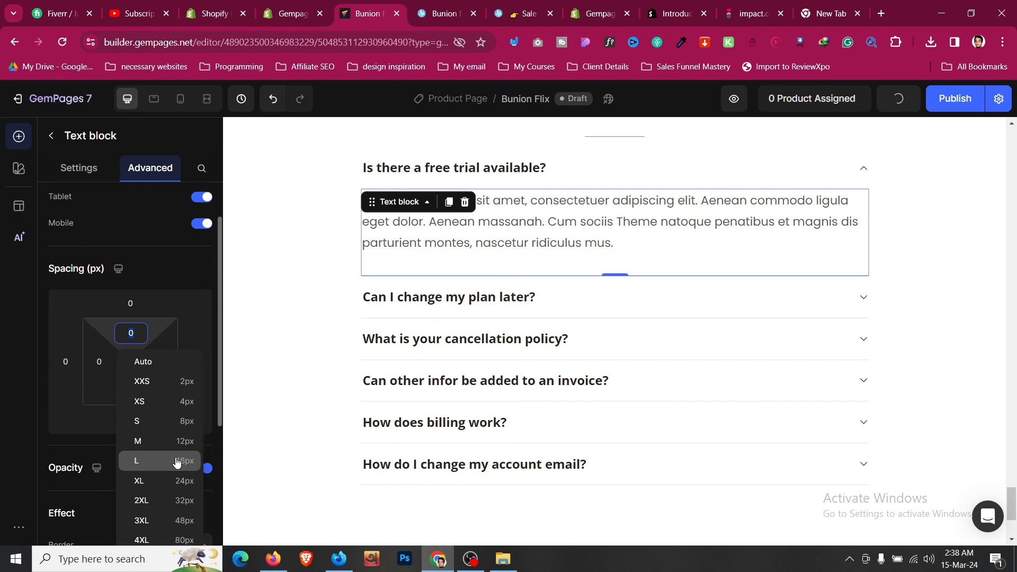
{"action": "left_click", "coordinate": [175, 460]}
{"action": "left_click", "coordinate": [133, 392]}
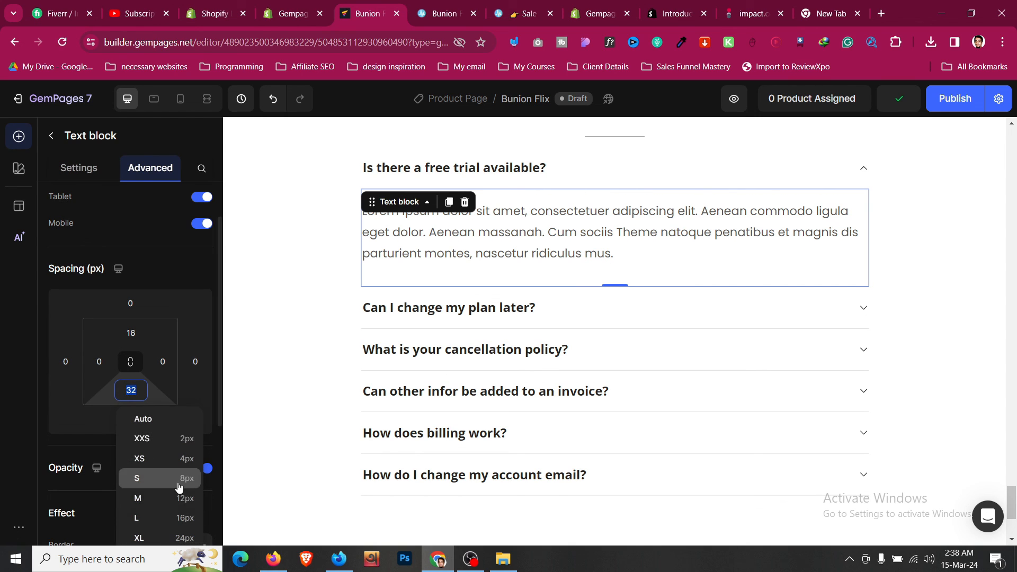
{"action": "left_click", "coordinate": [188, 518]}
{"action": "left_click", "coordinate": [93, 169]}
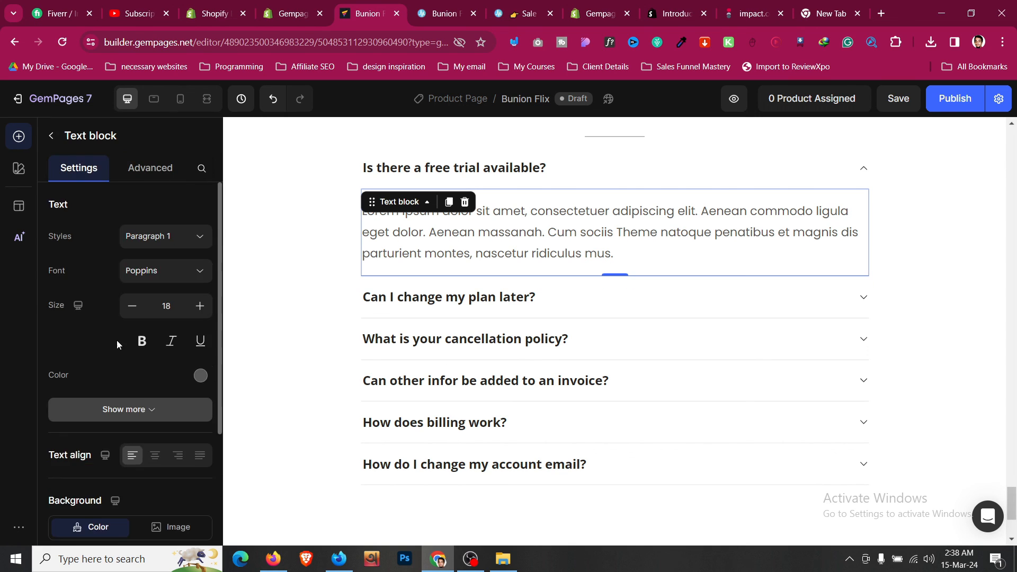
{"action": "left_click", "coordinate": [282, 262]}
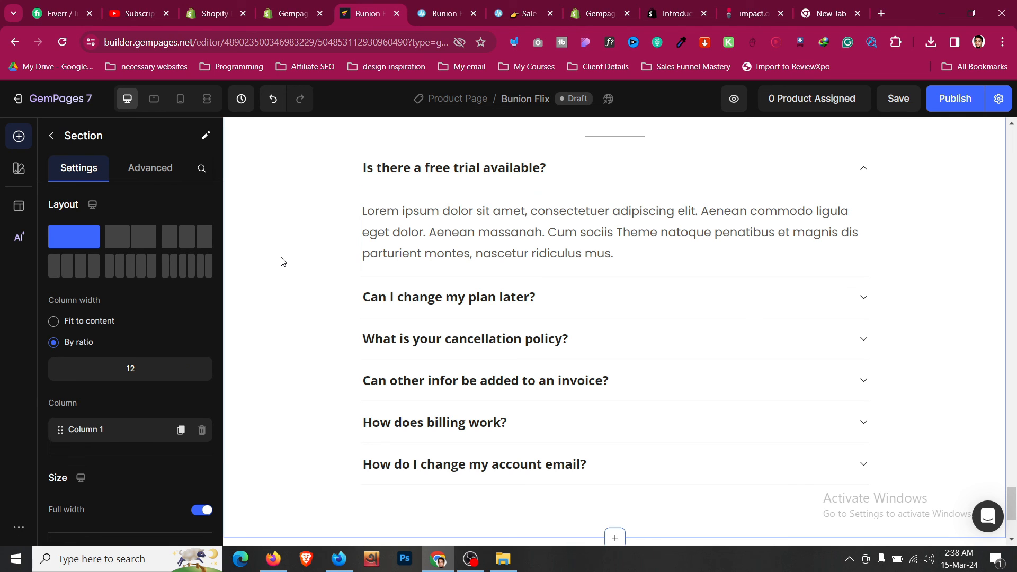
- Collapse the first FAQ item and delete the 'What Our Customers Are Saying' testimonials section
{"action": "left_click", "coordinate": [838, 175]}
{"action": "left_click", "coordinate": [257, 277]}
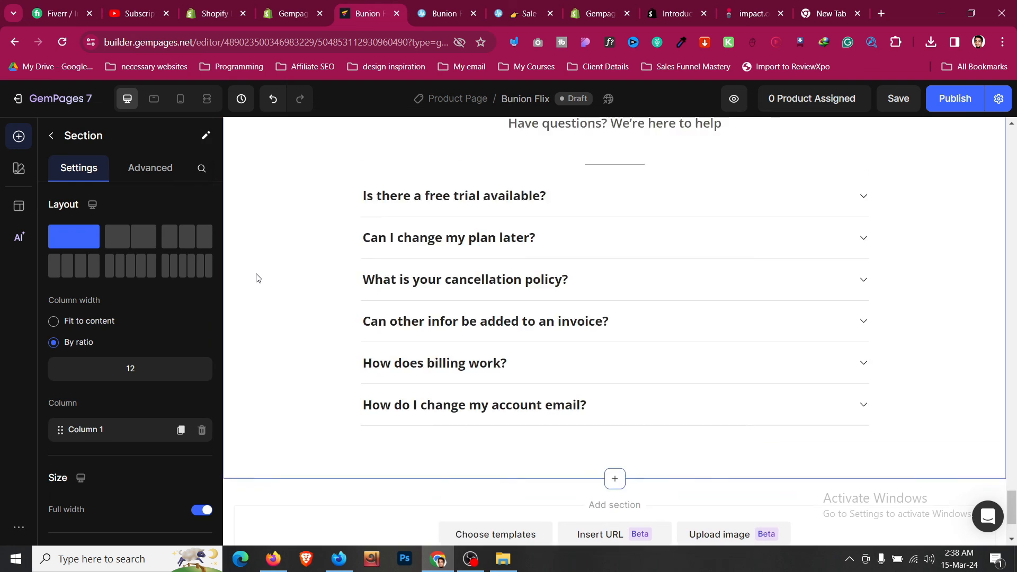
{"action": "scroll", "coordinate": [256, 277], "scroll_direction": "up", "scroll_amount": 10}
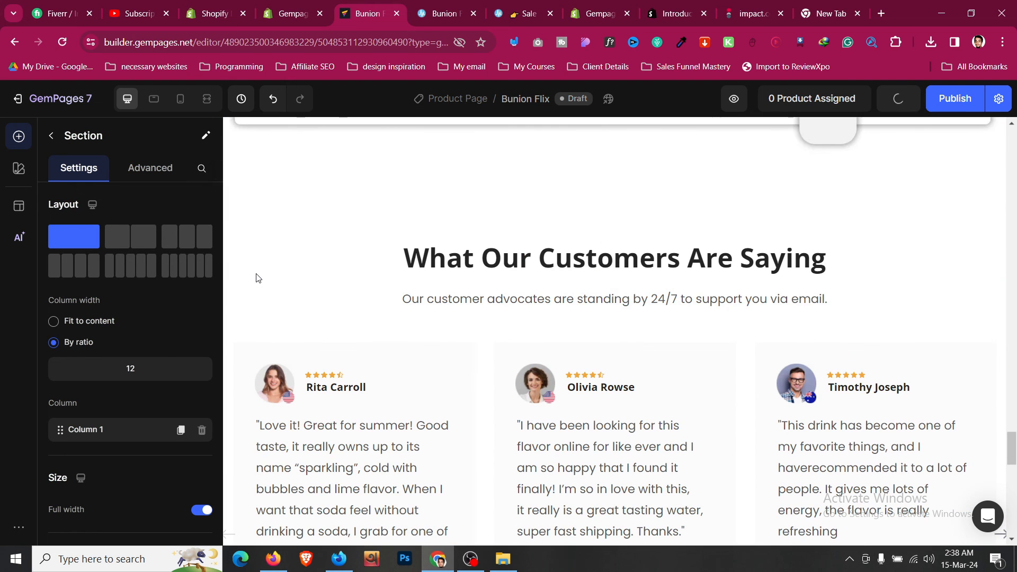
{"action": "scroll", "coordinate": [313, 287], "scroll_direction": "up", "scroll_amount": 1}
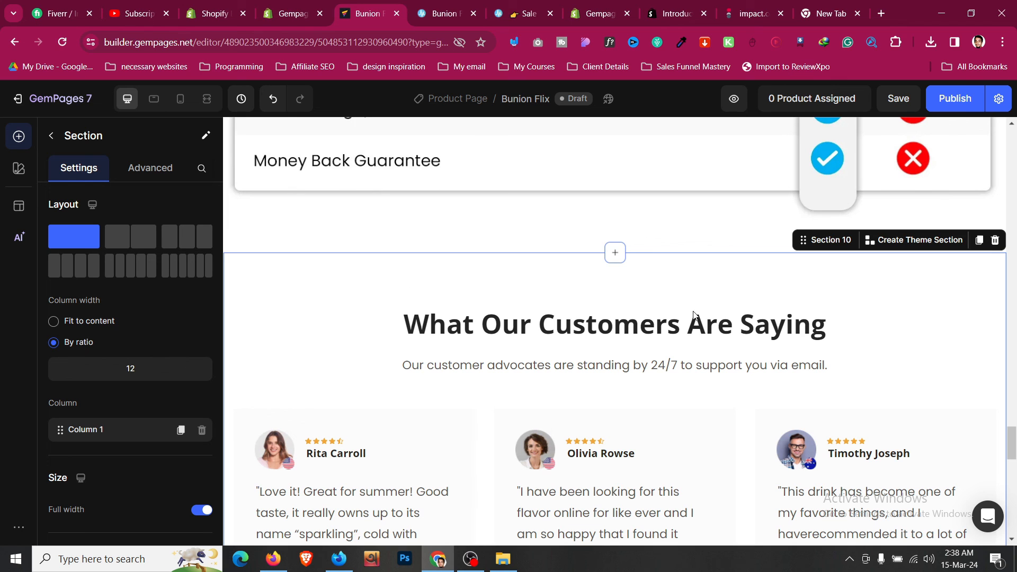
{"action": "scroll", "coordinate": [708, 316], "scroll_direction": "down", "scroll_amount": 10}
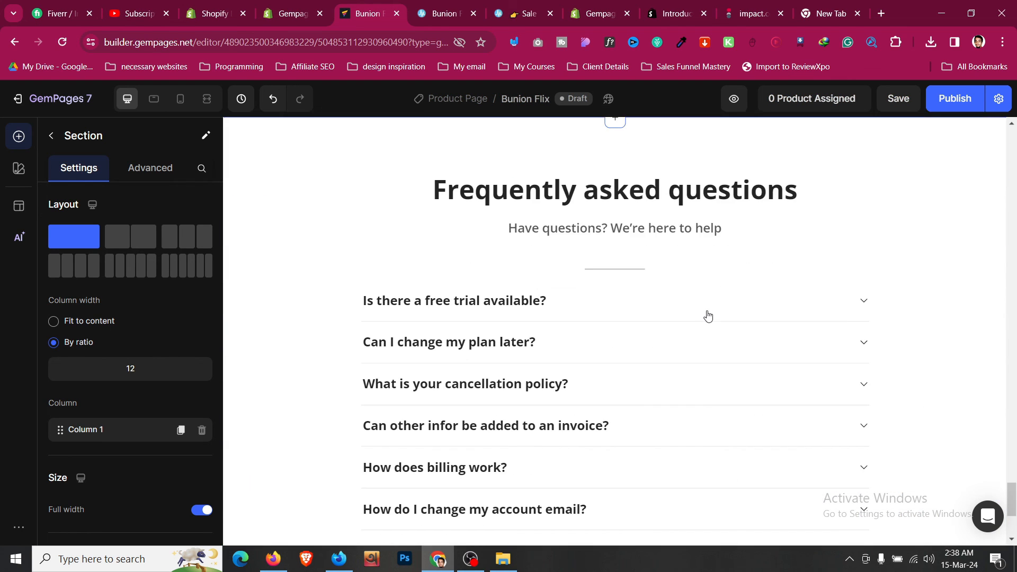
{"action": "scroll", "coordinate": [708, 316], "scroll_direction": "down", "scroll_amount": 4}
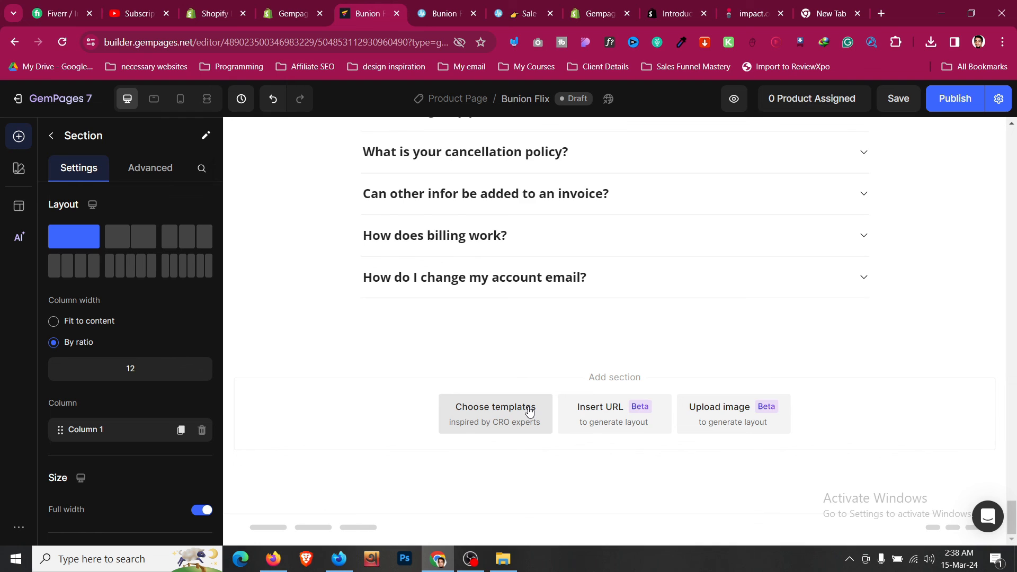
{"action": "scroll", "coordinate": [528, 411], "scroll_direction": "up", "scroll_amount": 10}
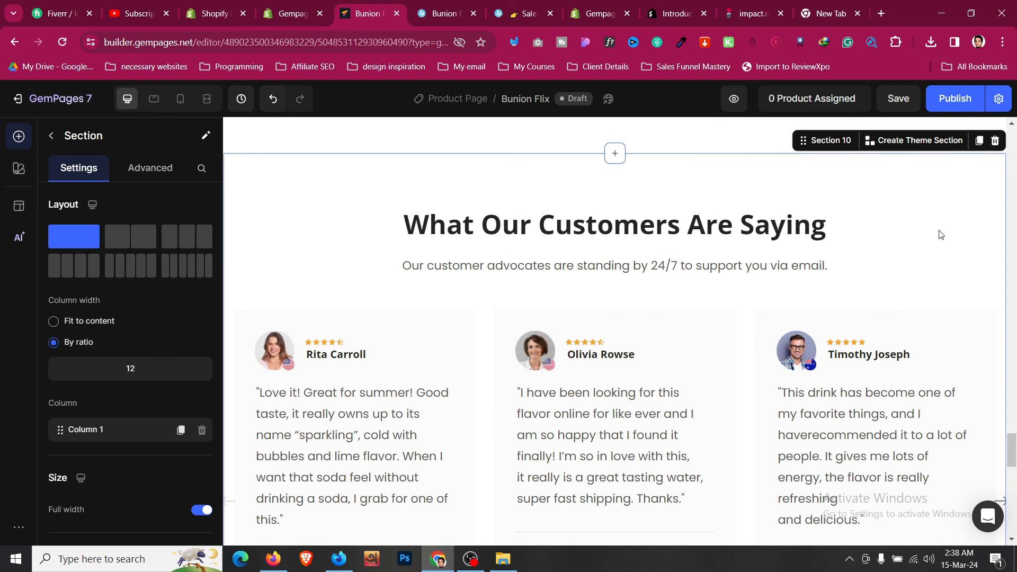
{"action": "left_click", "coordinate": [989, 144]}
{"action": "scroll", "coordinate": [694, 197], "scroll_direction": "up", "scroll_amount": 5}
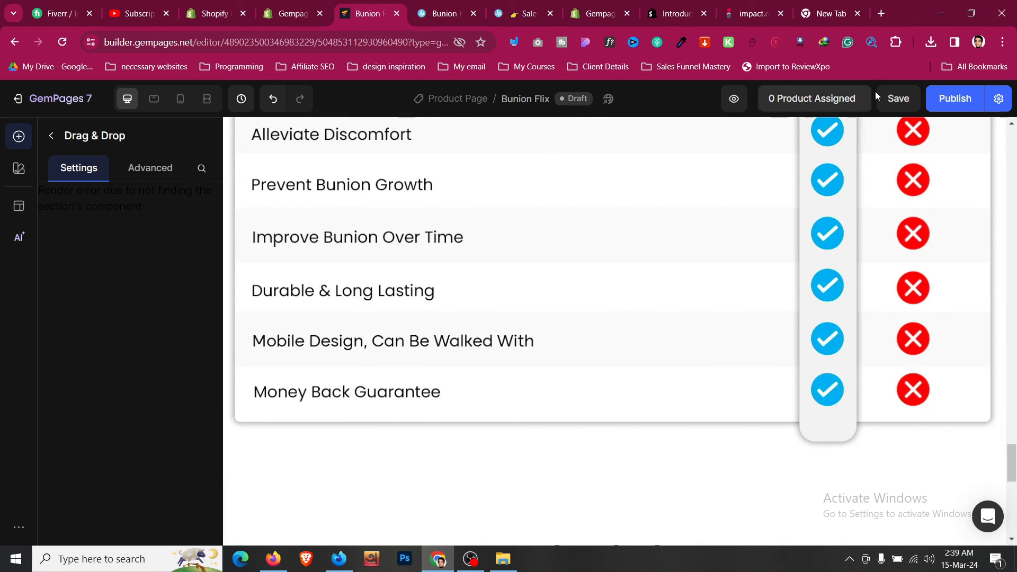
- Search 'bunio' and assign the Treatmedy™ Bunion Fix product to this page template
{"action": "left_click", "coordinate": [814, 104]}
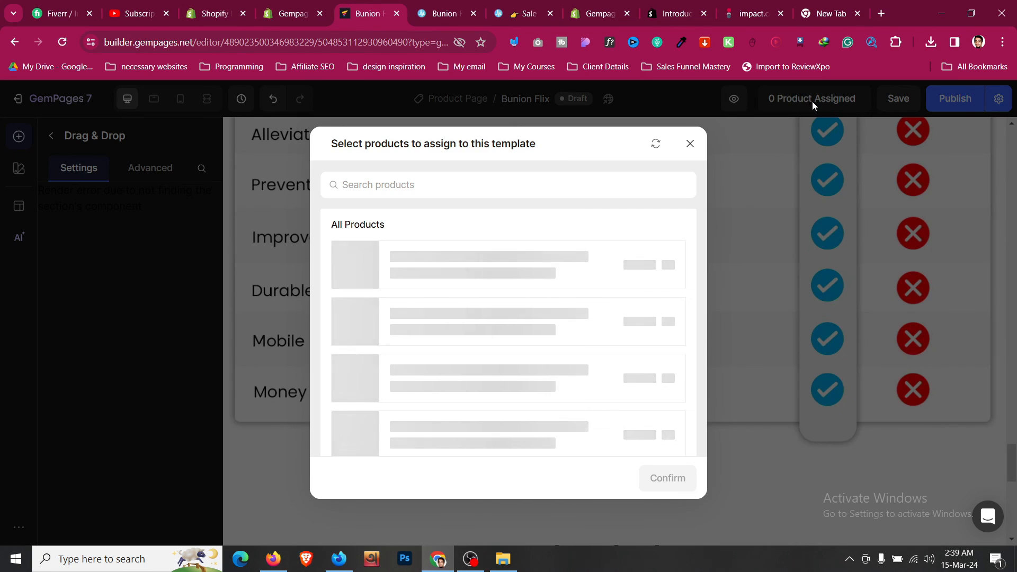
{"action": "left_click", "coordinate": [422, 195]}
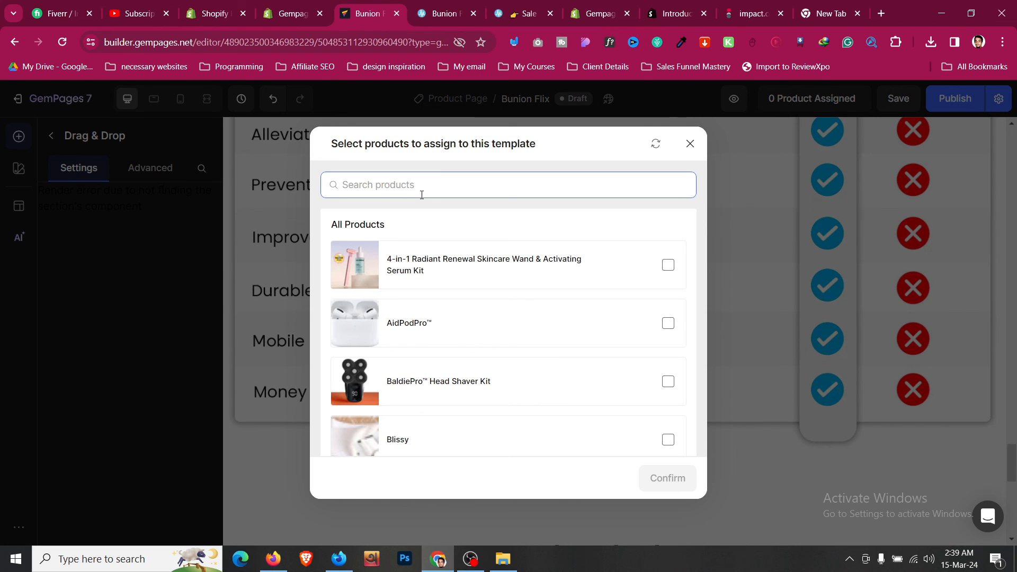
{"action": "type", "text": "bun"}
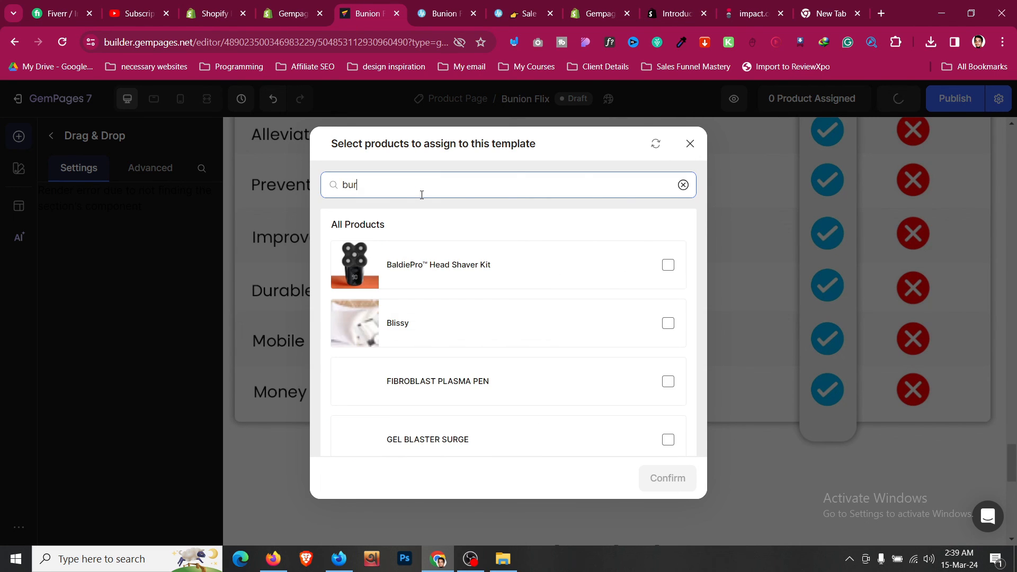
{"action": "type", "text": "io"}
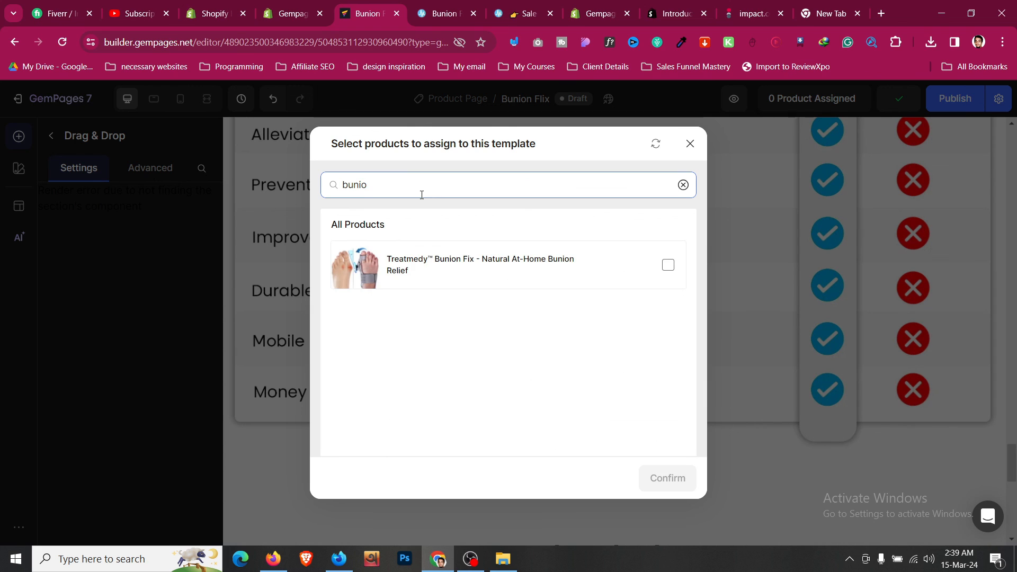
{"action": "left_click", "coordinate": [668, 265]}
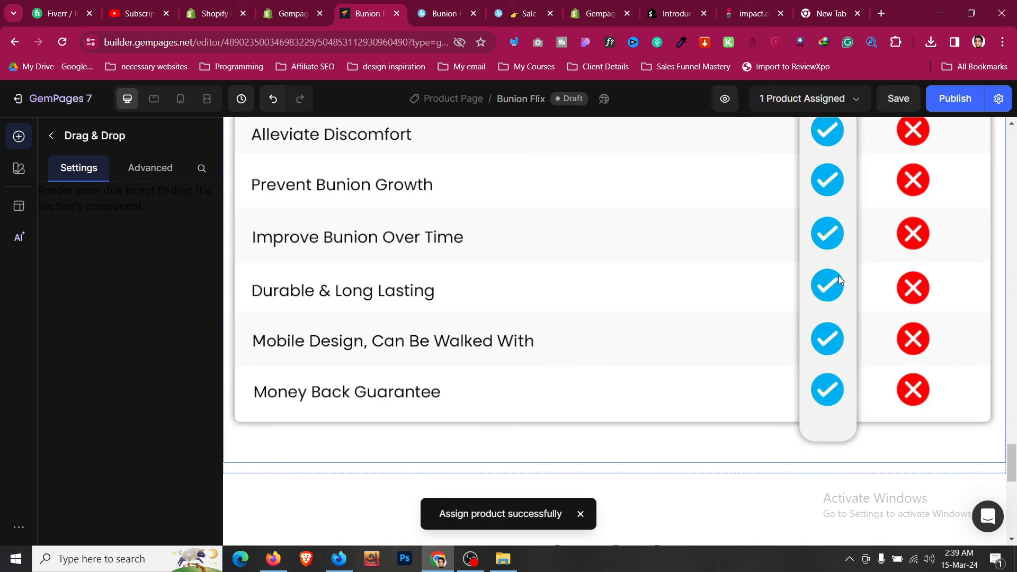
{"action": "scroll", "coordinate": [973, 175], "scroll_direction": "up", "scroll_amount": 6}
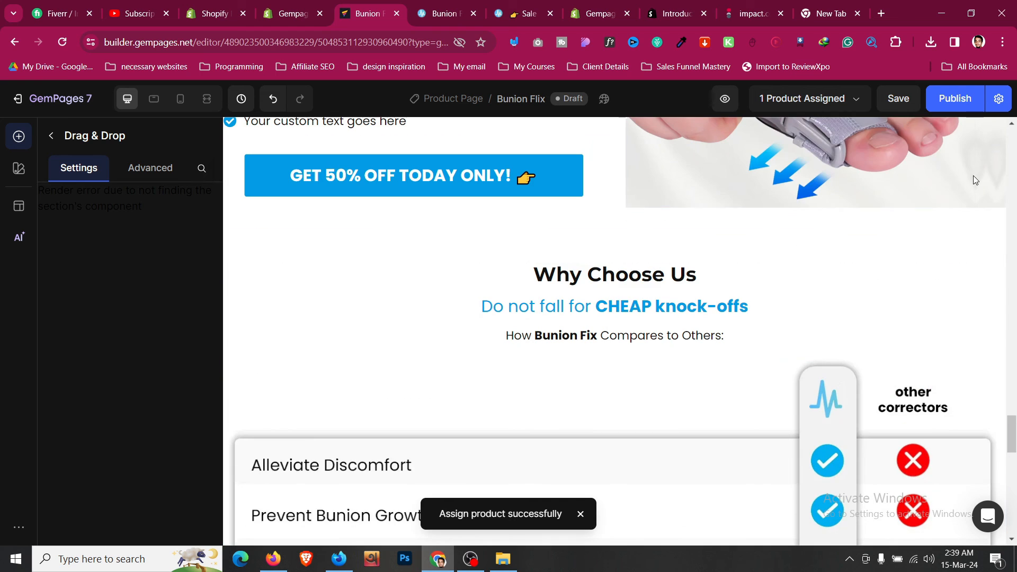
- Publish the Bunion Flix page and view the live page in a new tab
{"action": "left_click", "coordinate": [965, 104]}
{"action": "scroll", "coordinate": [885, 238], "scroll_direction": "up", "scroll_amount": 15}
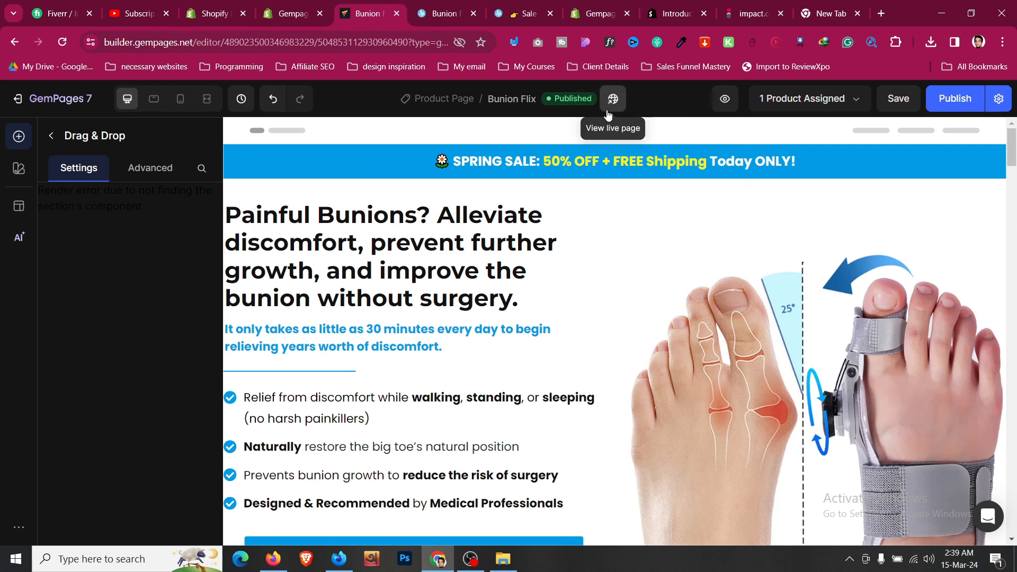
{"action": "left_click", "coordinate": [882, 183]}
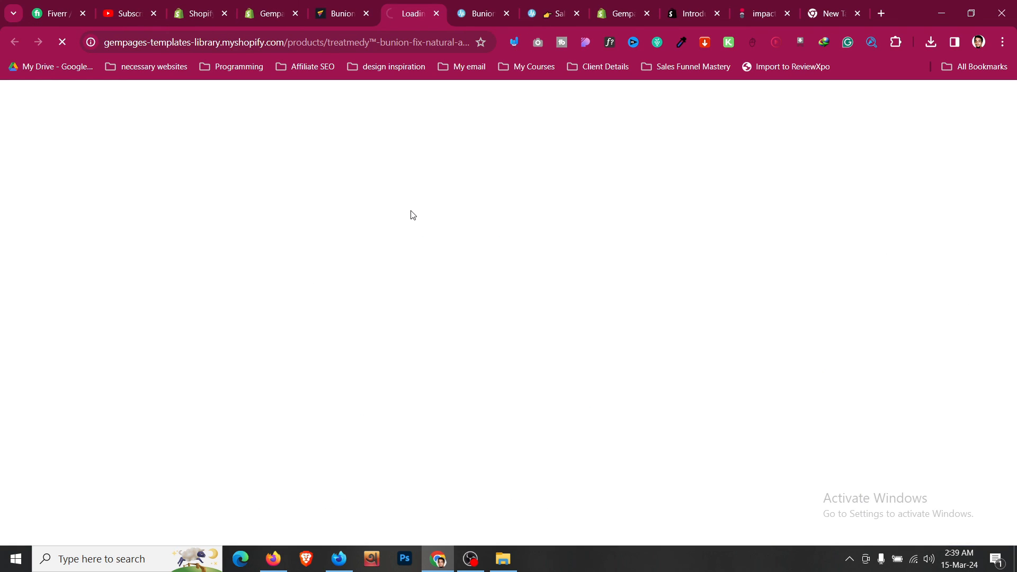
- Unlock the storefront with the store password and reopen the live page, closing the duplicate tab
{"action": "left_click", "coordinate": [428, 382]}
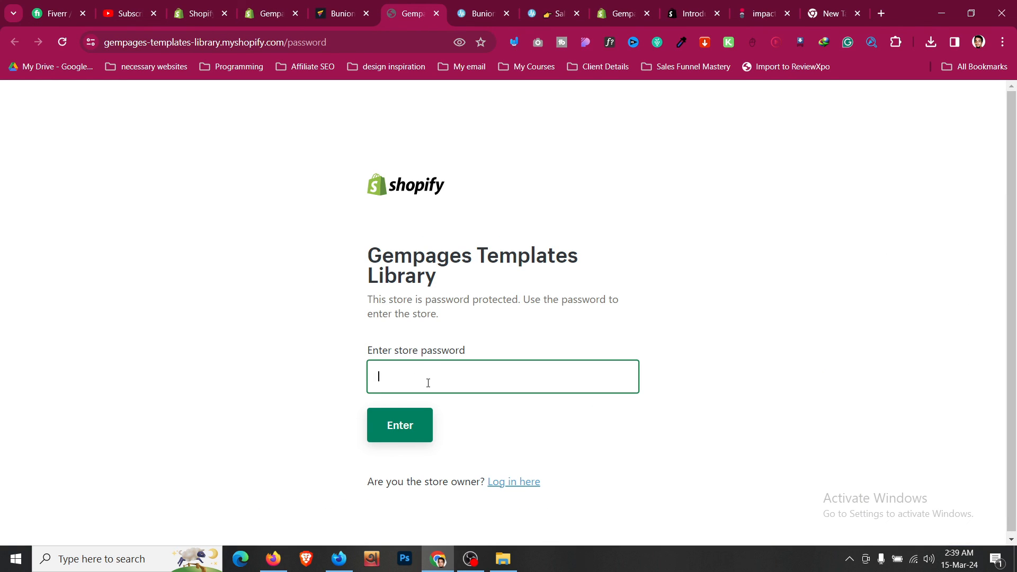
{"action": "left_click", "coordinate": [415, 428]}
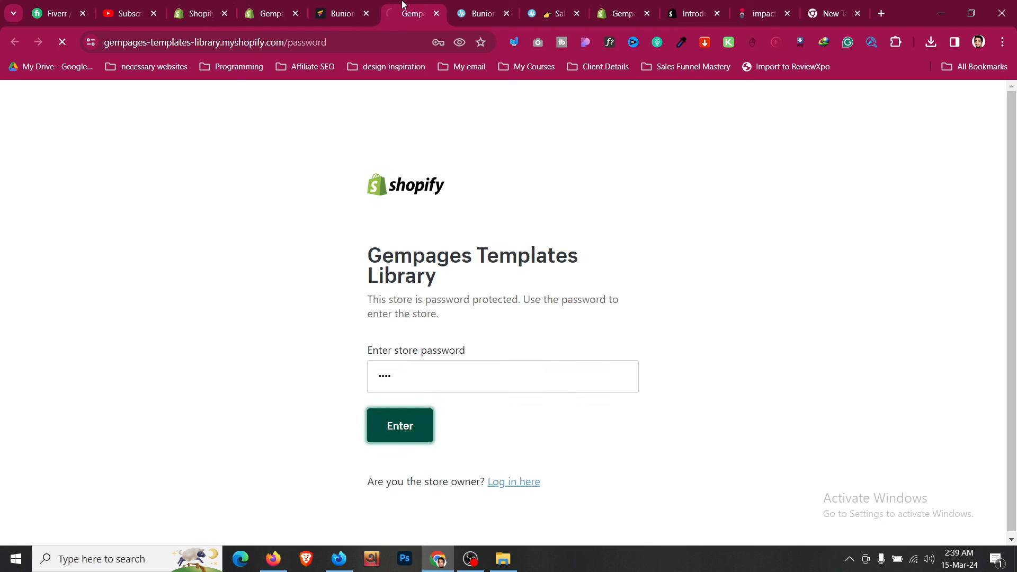
{"action": "left_click", "coordinate": [338, 13]}
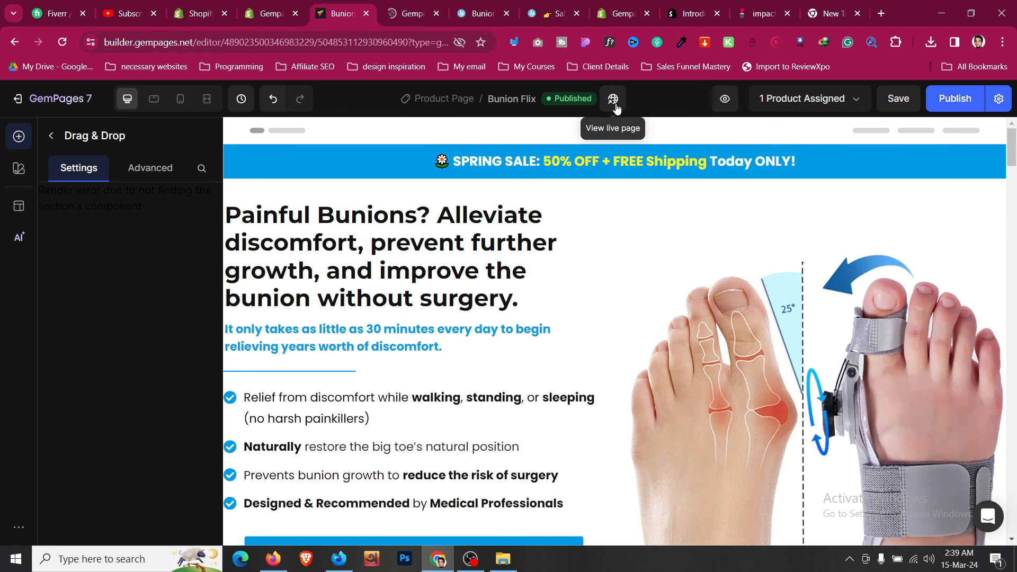
{"action": "left_click", "coordinate": [612, 98]}
{"action": "left_click", "coordinate": [468, 13]}
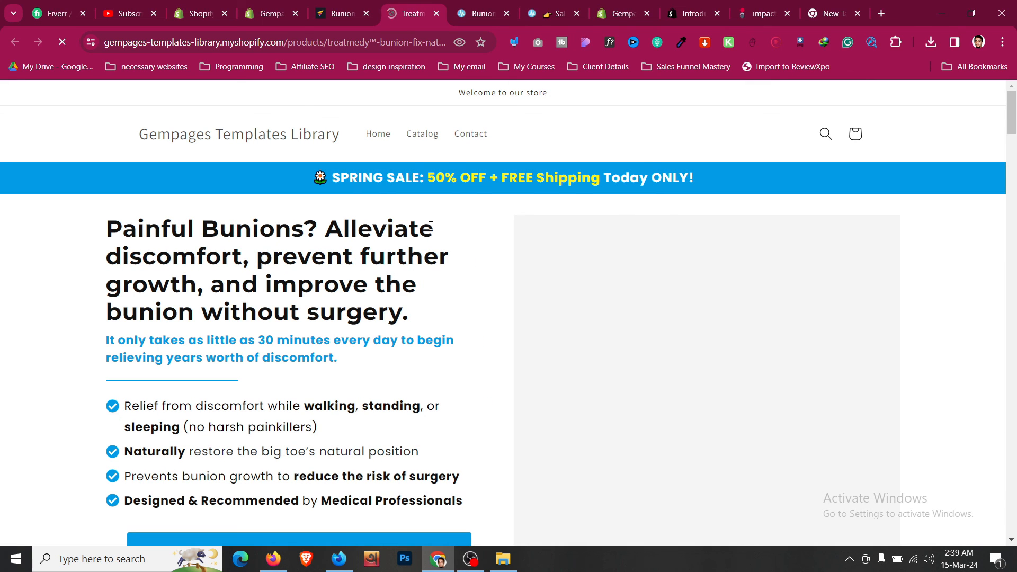
- Check the live page's product URL path and scroll through the rendered page
{"action": "left_click", "coordinate": [401, 42]}
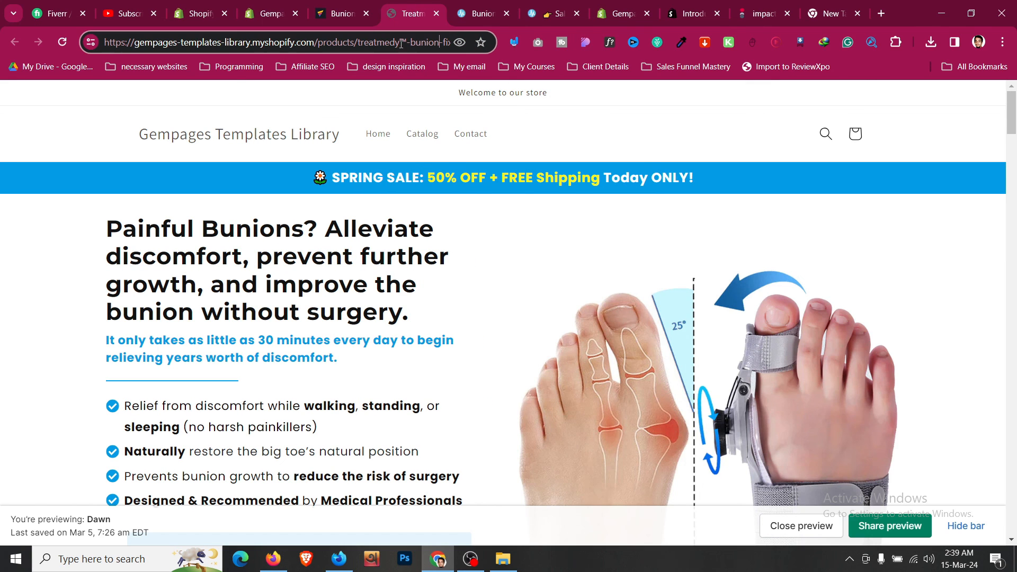
{"action": "left_click_drag", "start_coordinate": [356, 47], "coordinate": [475, 49]}
{"action": "left_click", "coordinate": [89, 258]}
{"action": "scroll", "coordinate": [89, 258], "scroll_direction": "down", "scroll_amount": 10}
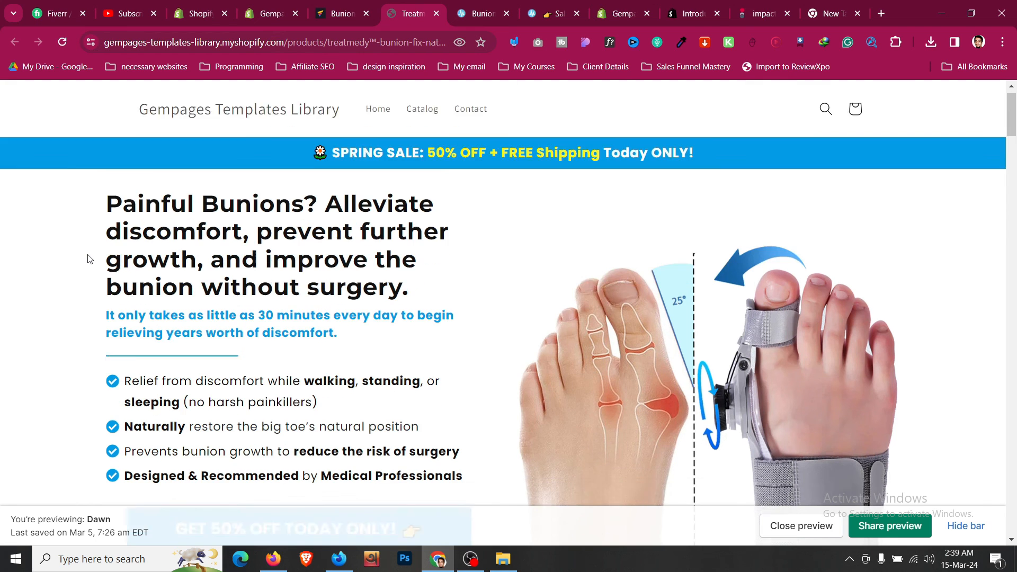
{"action": "scroll", "coordinate": [89, 259], "scroll_direction": "down", "scroll_amount": 15}
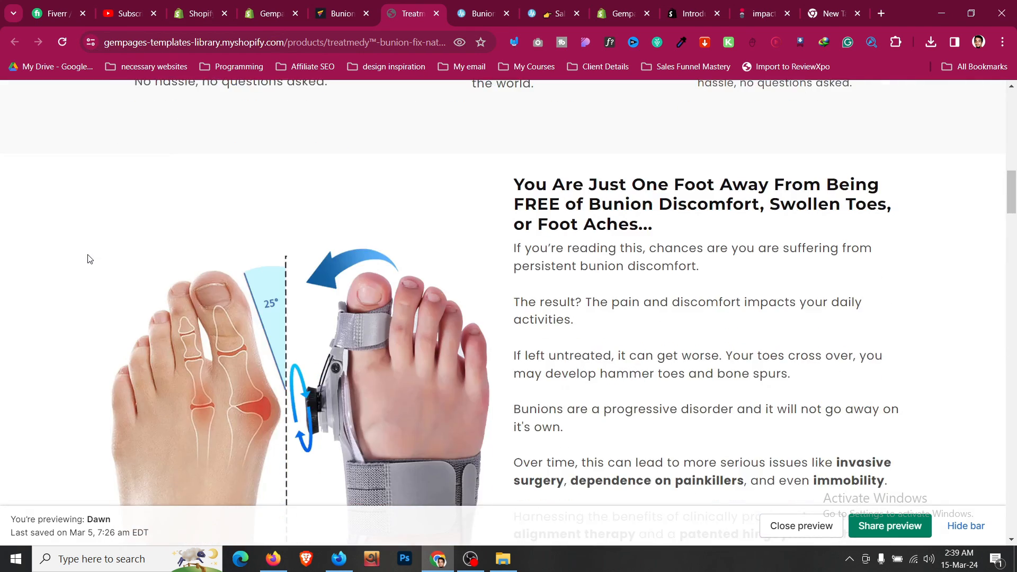
{"action": "scroll", "coordinate": [87, 258], "scroll_direction": "down", "scroll_amount": 4}
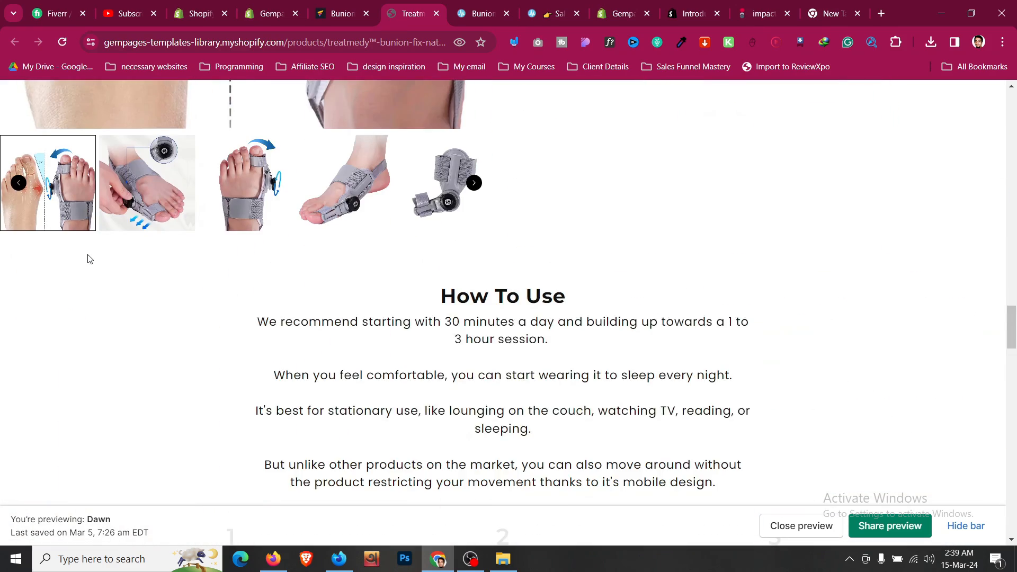
{"action": "scroll", "coordinate": [88, 259], "scroll_direction": "up", "scroll_amount": 7}
{"action": "scroll", "coordinate": [564, 431], "scroll_direction": "up", "scroll_amount": 8}
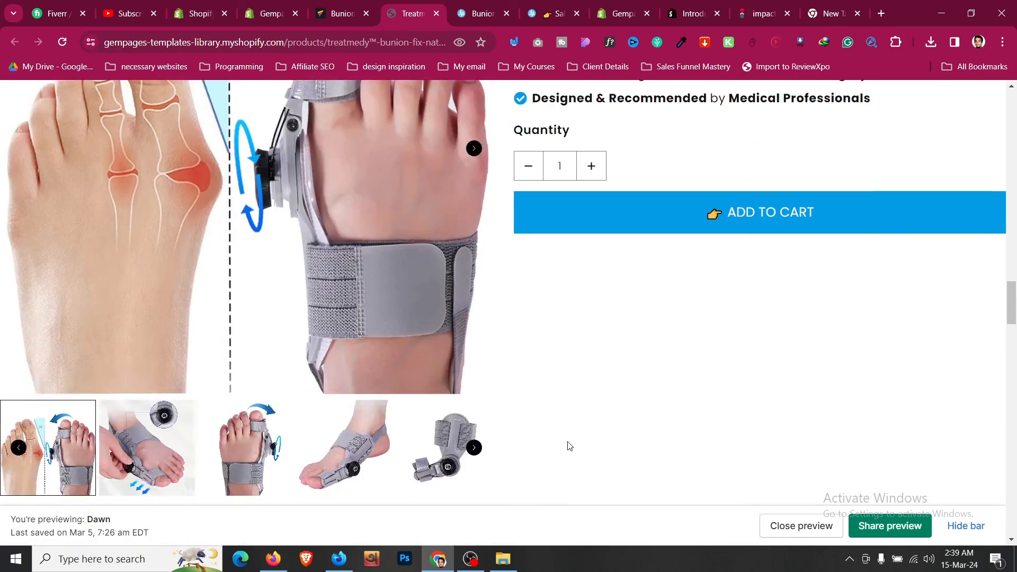
- Back in the editor, select the product section for editing
{"action": "left_click", "coordinate": [362, 7]}
{"action": "scroll", "coordinate": [366, 238], "scroll_direction": "down", "scroll_amount": 15}
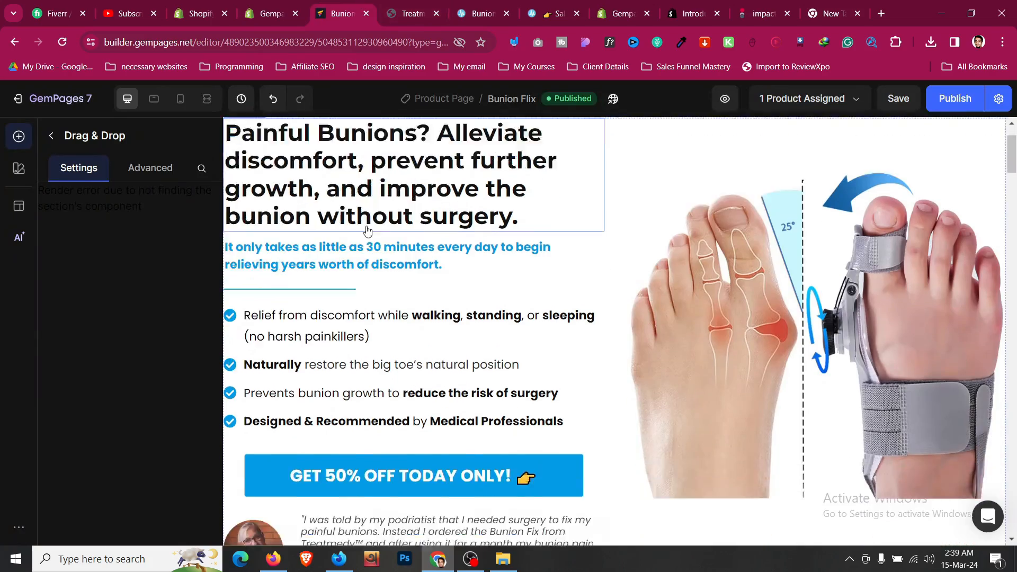
{"action": "scroll", "coordinate": [365, 239], "scroll_direction": "down", "scroll_amount": 5}
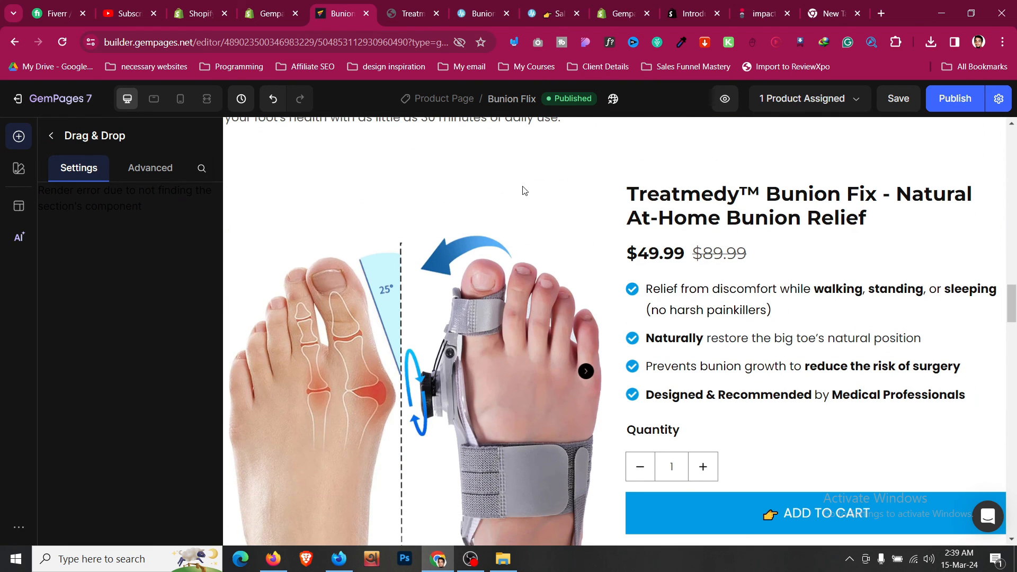
{"action": "left_click", "coordinate": [556, 169]}
- Set the product section's left and right padding to 24px
{"action": "left_click", "coordinate": [128, 170]}
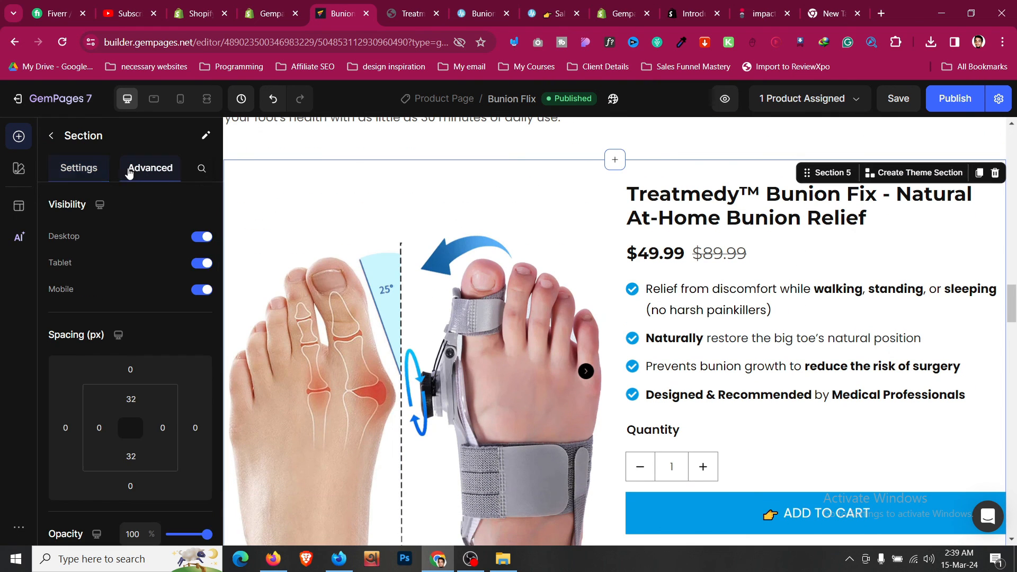
{"action": "scroll", "coordinate": [109, 294], "scroll_direction": "down", "scroll_amount": 2}
{"action": "left_click", "coordinate": [100, 295]}
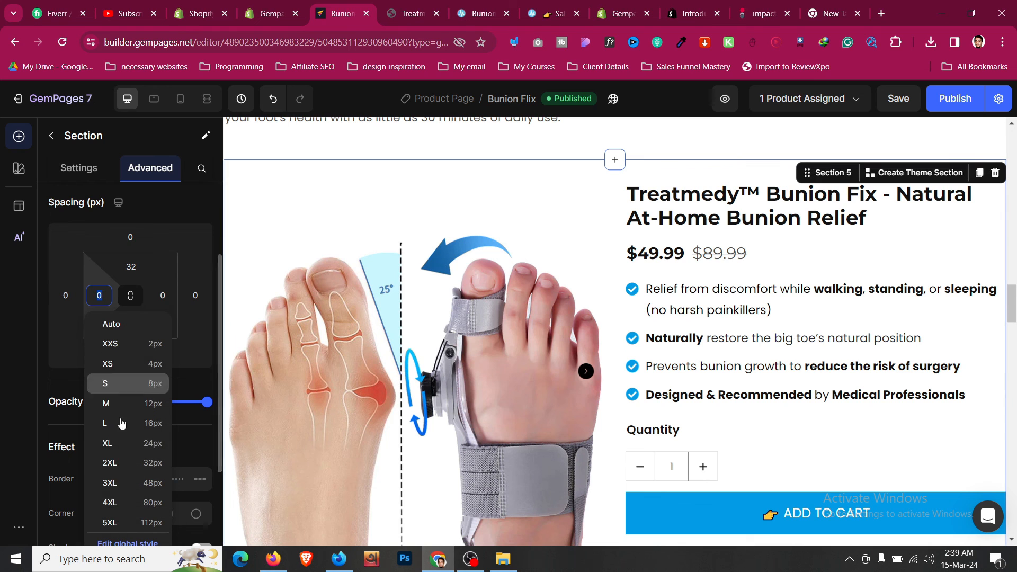
{"action": "left_click", "coordinate": [107, 443]}
{"action": "left_click", "coordinate": [162, 295]}
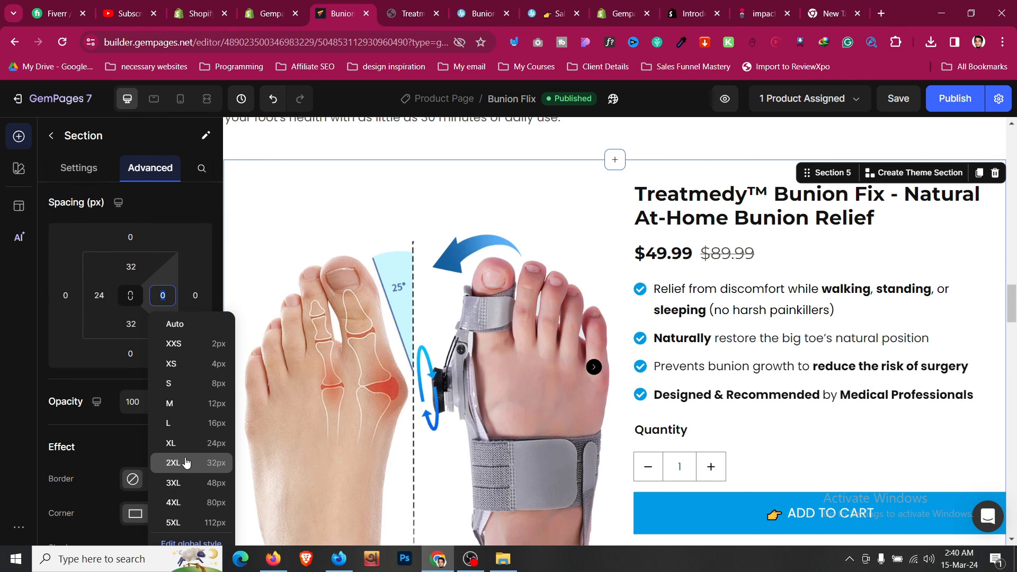
{"action": "left_click", "coordinate": [185, 442]}
{"action": "scroll", "coordinate": [552, 159], "scroll_direction": "down", "scroll_amount": 2}
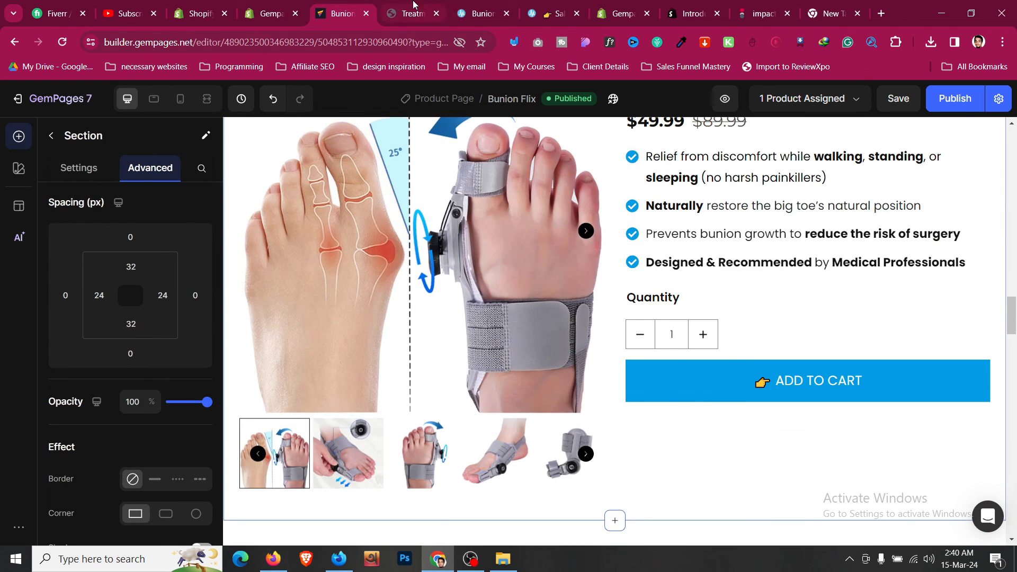
- Compare spacing on the live page, then republish the page with the new padding
{"action": "left_click", "coordinate": [416, 10]}
{"action": "scroll", "coordinate": [93, 336], "scroll_direction": "down", "scroll_amount": 5}
{"action": "scroll", "coordinate": [93, 336], "scroll_direction": "down", "scroll_amount": 5}
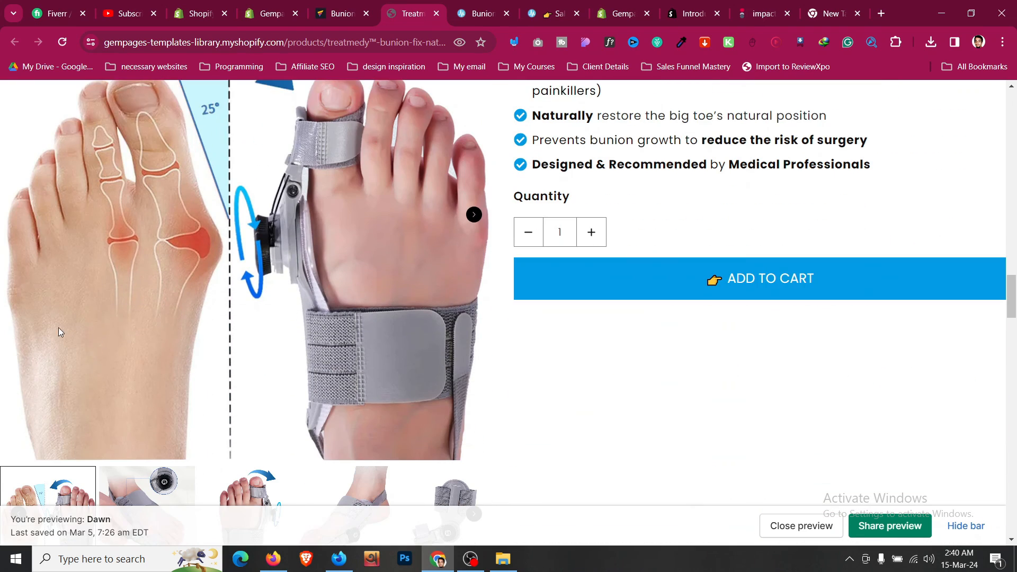
{"action": "left_click", "coordinate": [373, 5]}
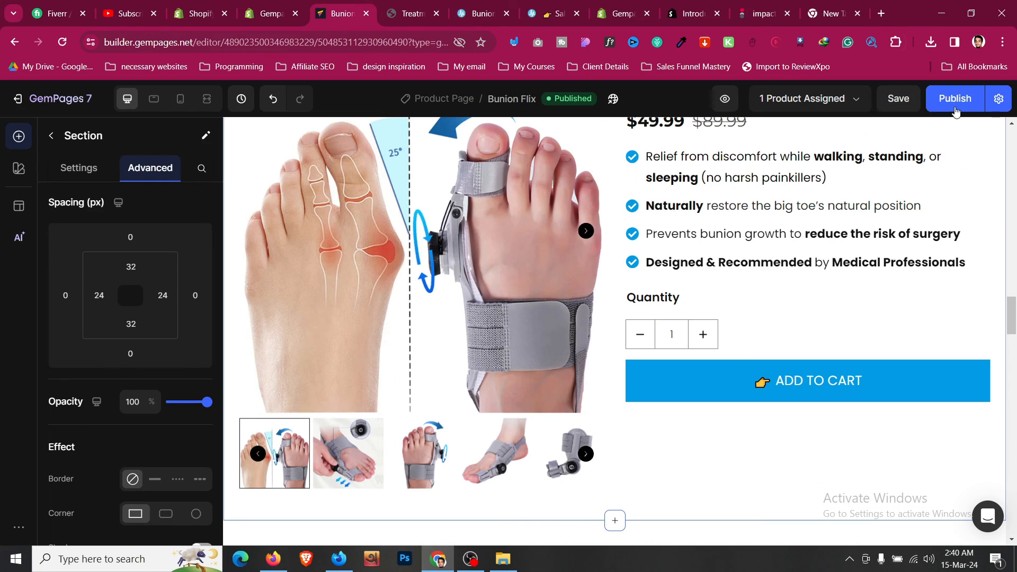
{"action": "left_click", "coordinate": [956, 108]}
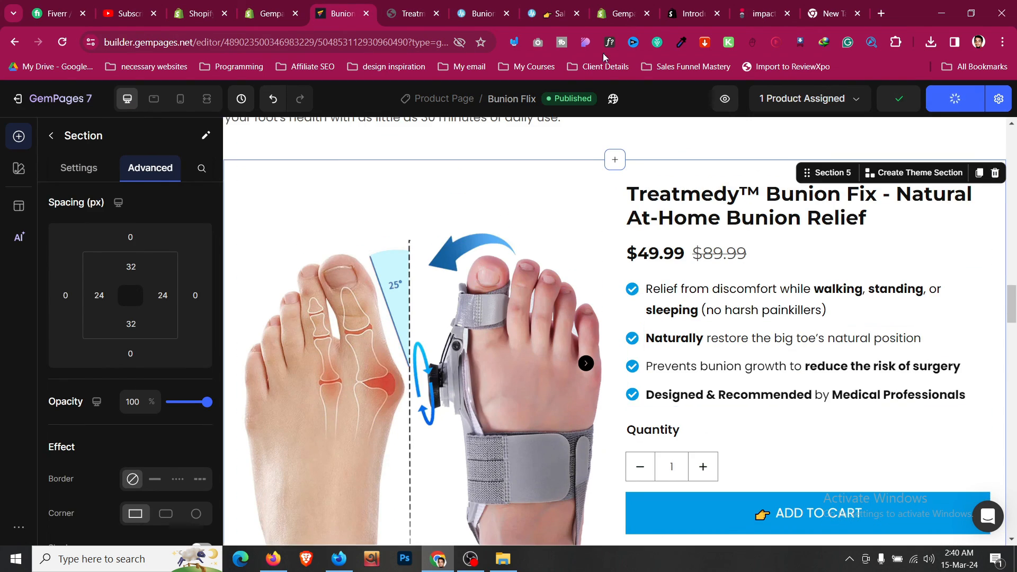
- Compare the live preview with the reference bunion page, then dismiss the publish notice in the editor
{"action": "left_click", "coordinate": [413, 13]}
{"action": "left_click_drag", "start_coordinate": [1013, 204], "coordinate": [1013, 123]}
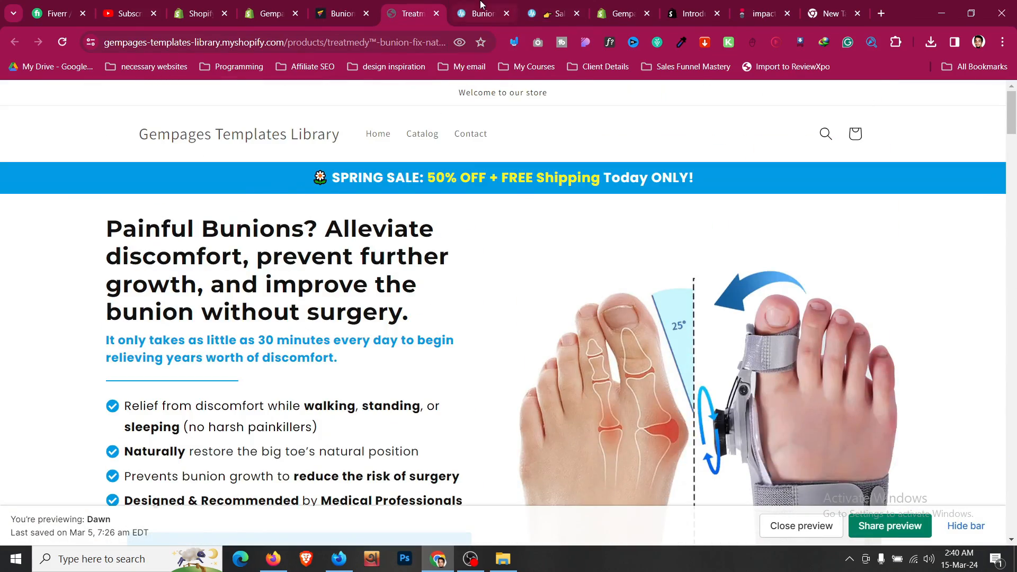
{"action": "left_click", "coordinate": [481, 13]}
{"action": "scroll", "coordinate": [494, 216], "scroll_direction": "up", "scroll_amount": 20}
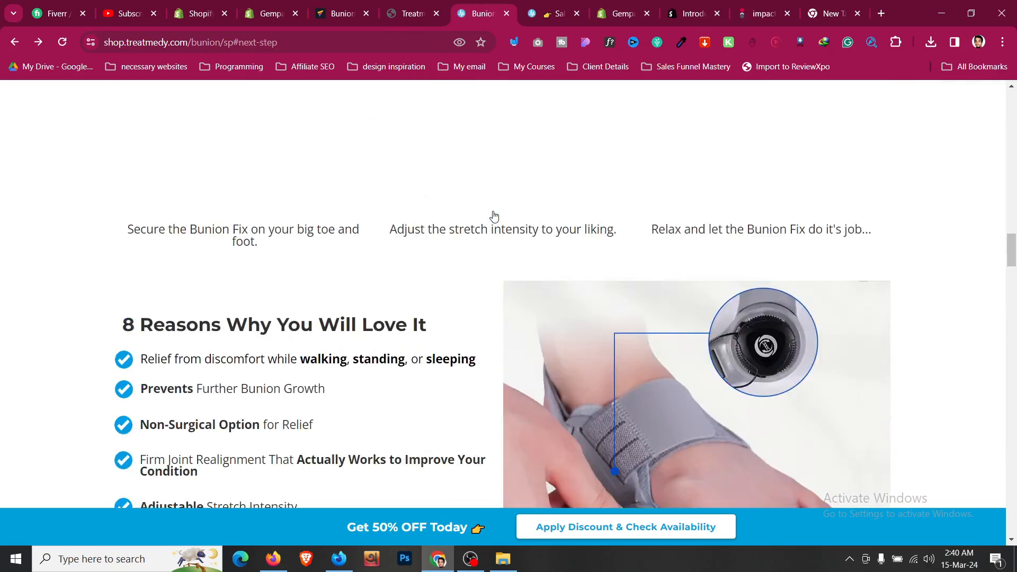
{"action": "scroll", "coordinate": [493, 215], "scroll_direction": "up", "scroll_amount": 15}
{"action": "key", "text": "ctrl+shift+Tab"}
{"action": "key", "text": "ctrl+shift+Tab"}
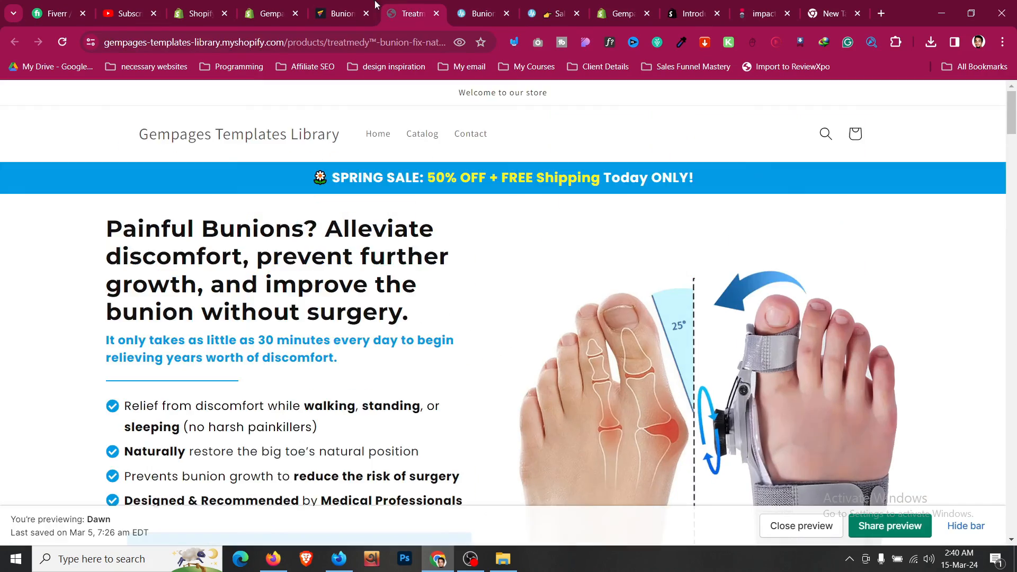
{"action": "left_click", "coordinate": [989, 139]}
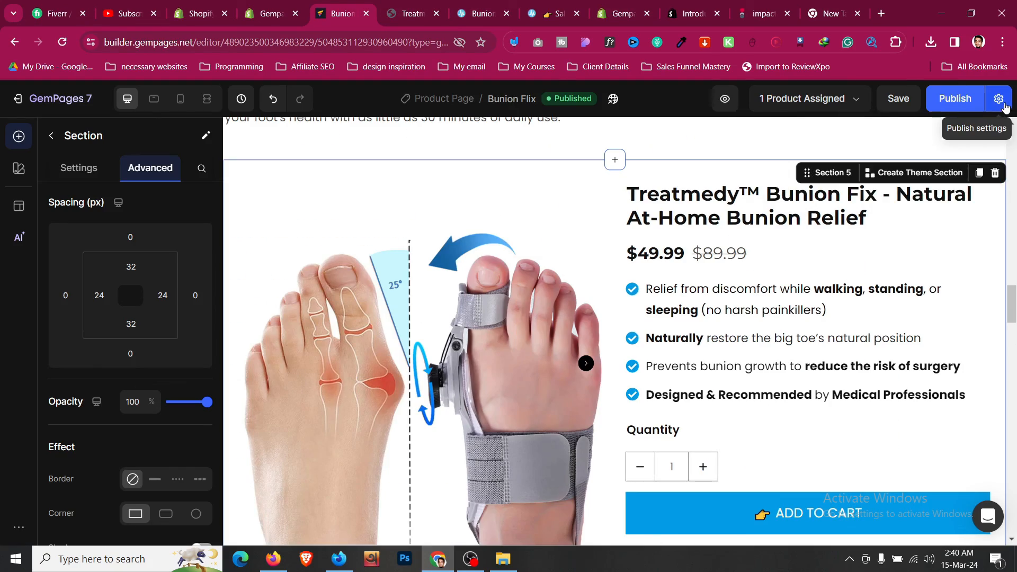
- Turn off the Shopify theme's header and footer in Publish Settings and apply the change
{"action": "left_click", "coordinate": [999, 98]}
{"action": "scroll", "coordinate": [579, 378], "scroll_direction": "down", "scroll_amount": 5}
{"action": "scroll", "coordinate": [579, 378], "scroll_direction": "down", "scroll_amount": 1}
{"action": "scroll", "coordinate": [549, 359], "scroll_direction": "up", "scroll_amount": 1}
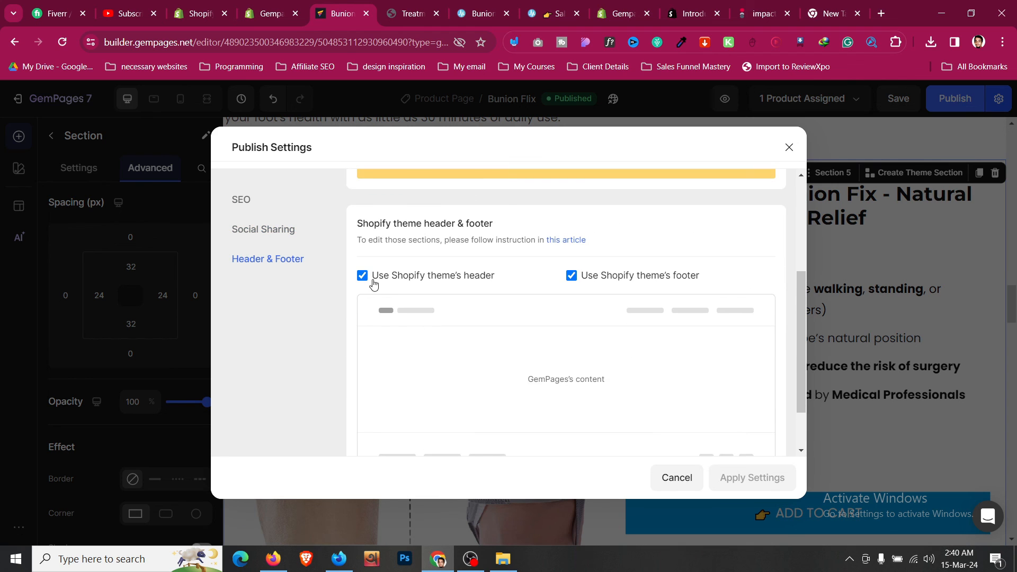
{"action": "left_click", "coordinate": [363, 276]}
{"action": "left_click", "coordinate": [565, 275]}
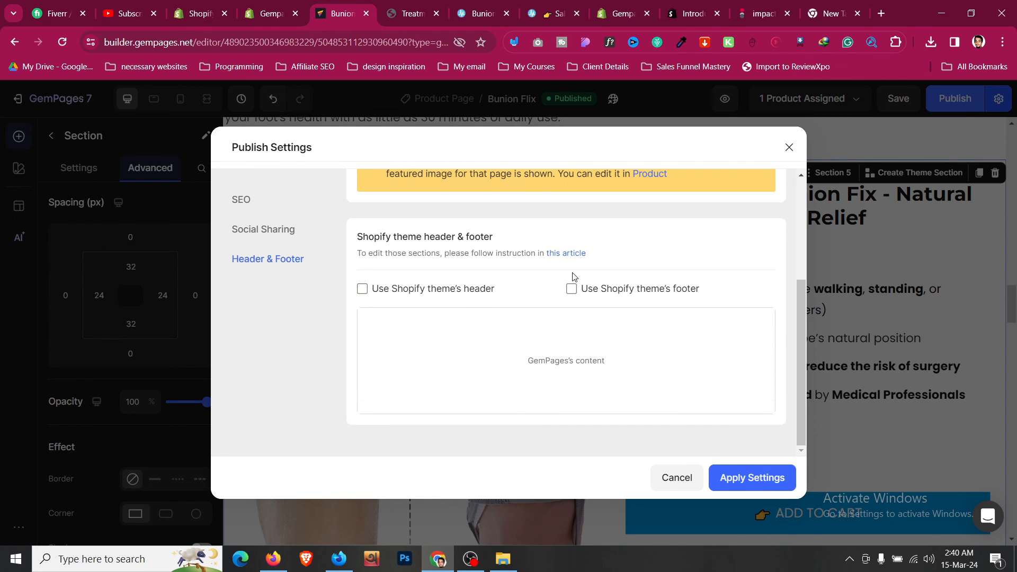
{"action": "left_click", "coordinate": [407, 6]}
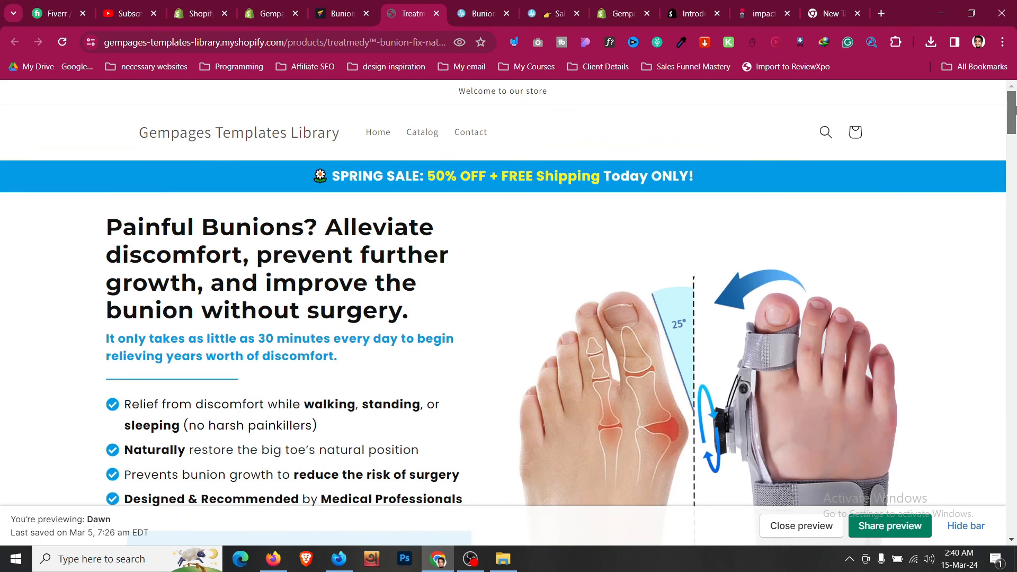
{"action": "left_click_drag", "start_coordinate": [1011, 106], "coordinate": [1014, 3]}
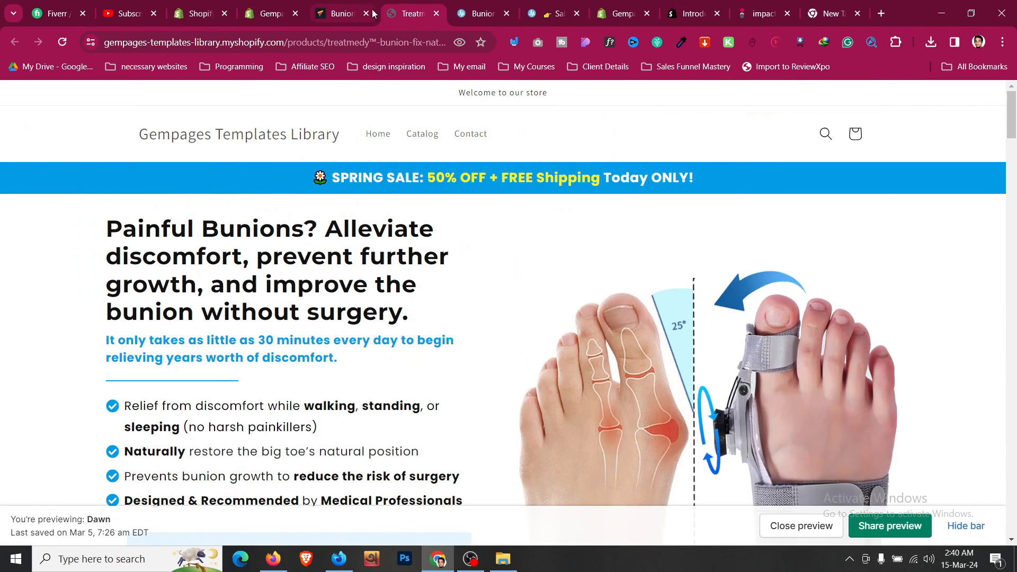
{"action": "left_click", "coordinate": [360, 4]}
{"action": "left_click", "coordinate": [771, 475]}
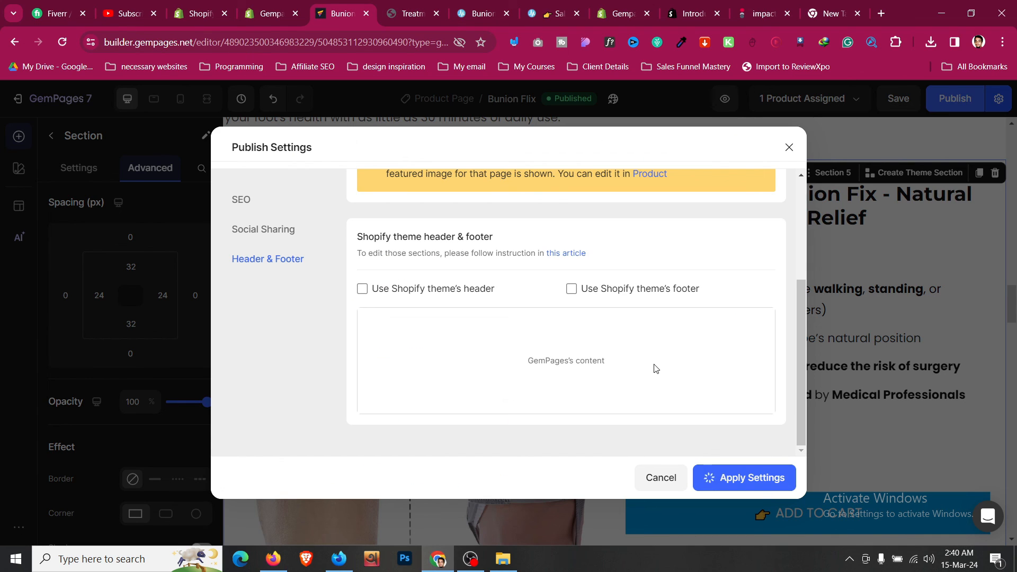
{"action": "scroll", "coordinate": [653, 367], "scroll_direction": "up", "scroll_amount": 3}
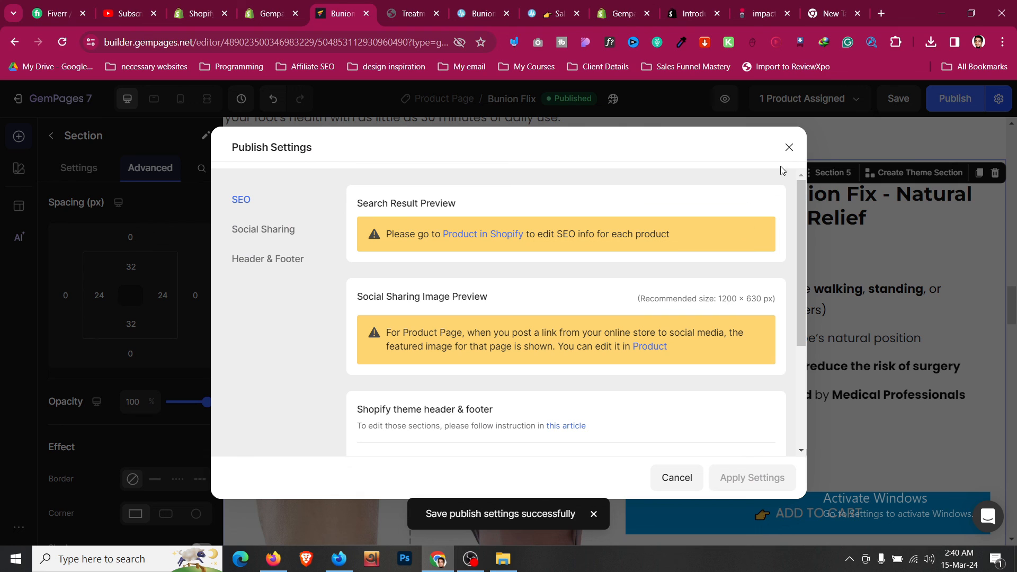
{"action": "left_click", "coordinate": [785, 150]}
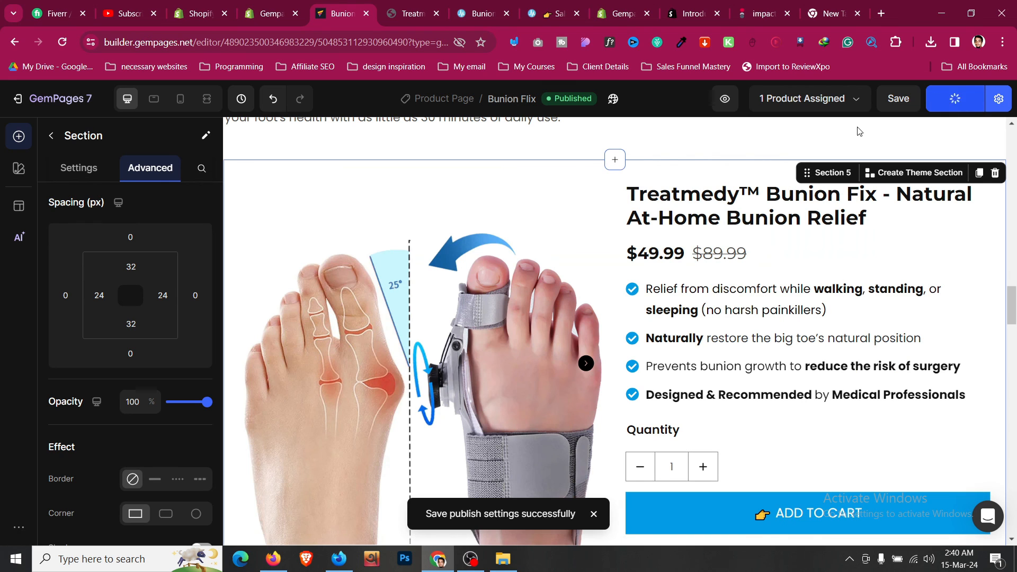
- Open the live product page in a fresh tab, review it, and return to the editor
{"action": "left_click", "coordinate": [437, 15]}
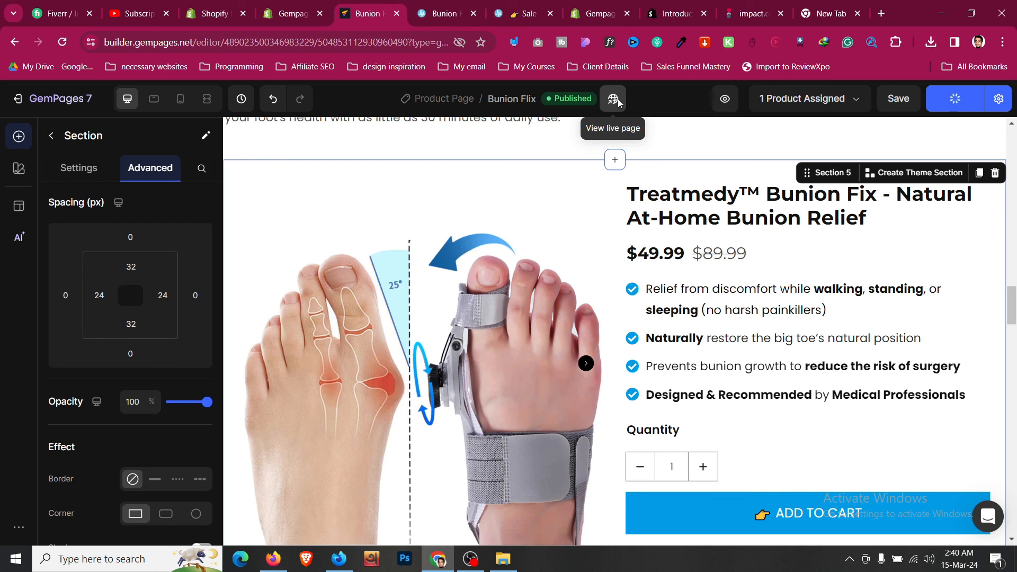
{"action": "left_click", "coordinate": [614, 100]}
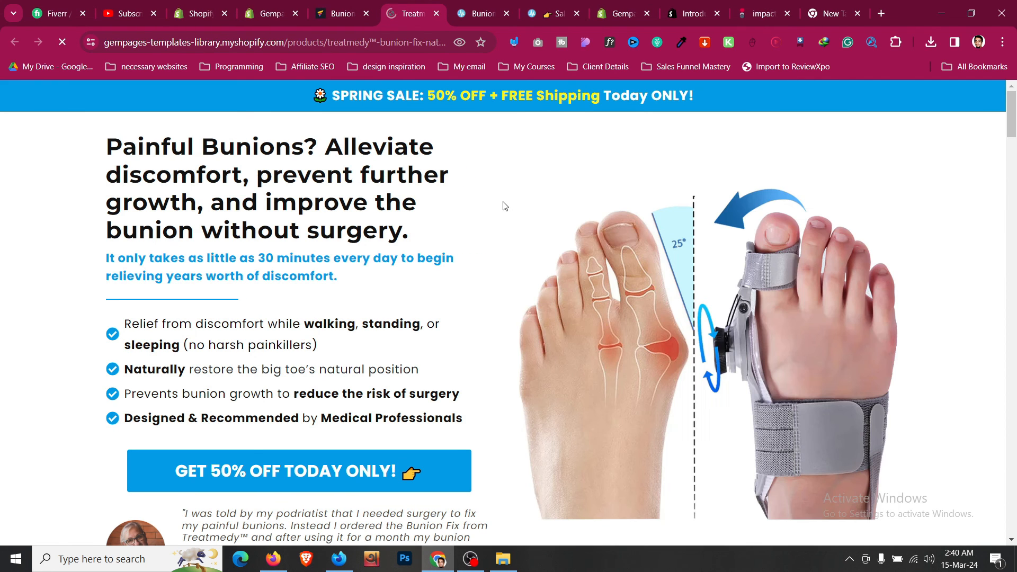
{"action": "scroll", "coordinate": [505, 206], "scroll_direction": "down", "scroll_amount": 12}
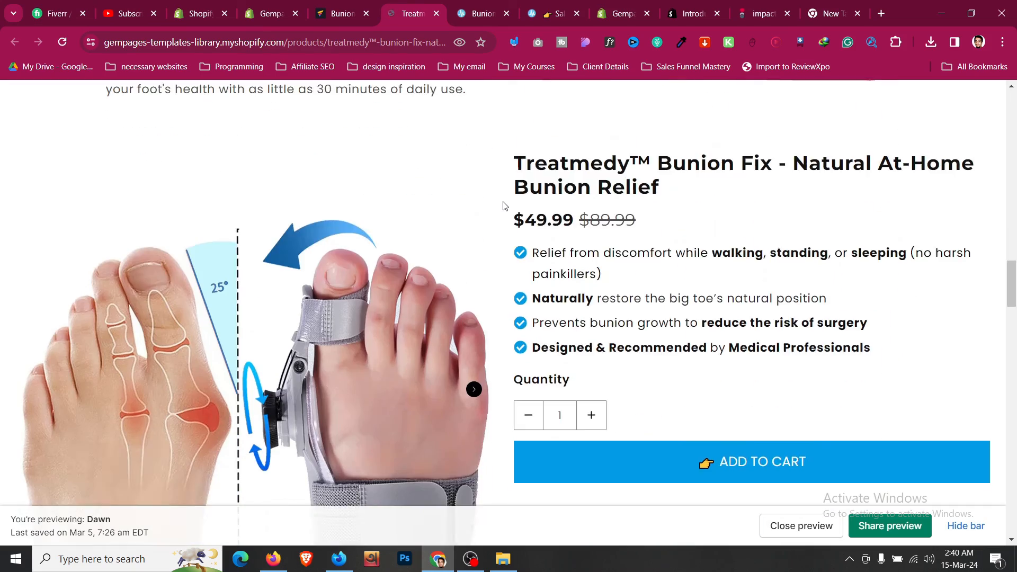
{"action": "scroll", "coordinate": [505, 206], "scroll_direction": "down", "scroll_amount": 8}
{"action": "scroll", "coordinate": [522, 259], "scroll_direction": "up", "scroll_amount": 10}
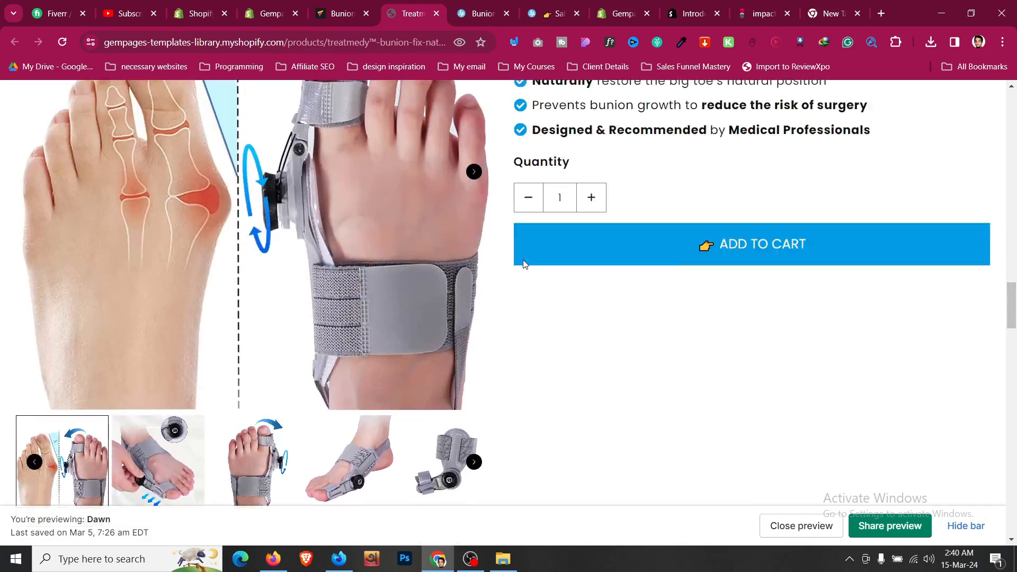
{"action": "scroll", "coordinate": [523, 262], "scroll_direction": "down", "scroll_amount": 3}
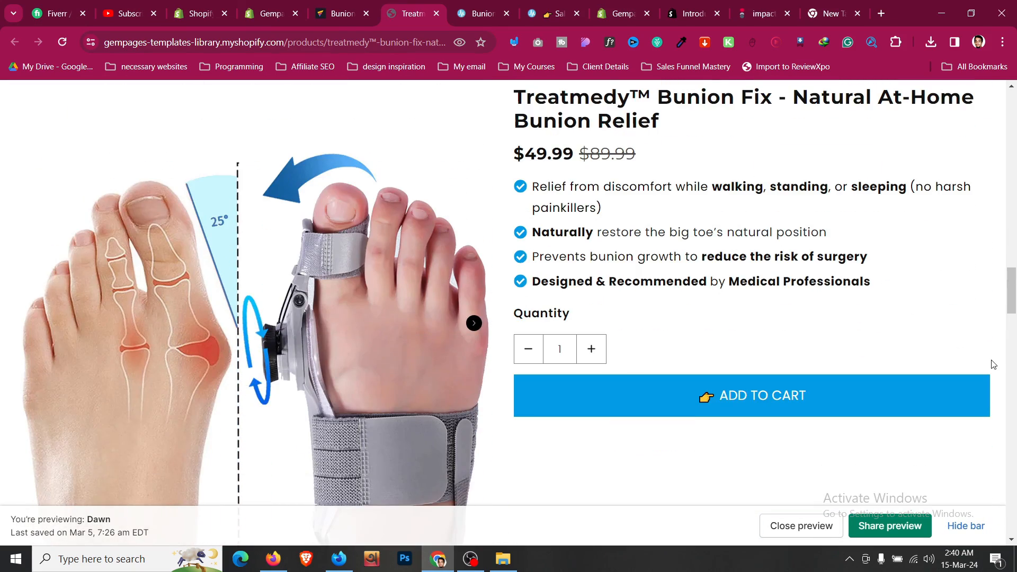
{"action": "scroll", "coordinate": [993, 364], "scroll_direction": "up", "scroll_amount": 10}
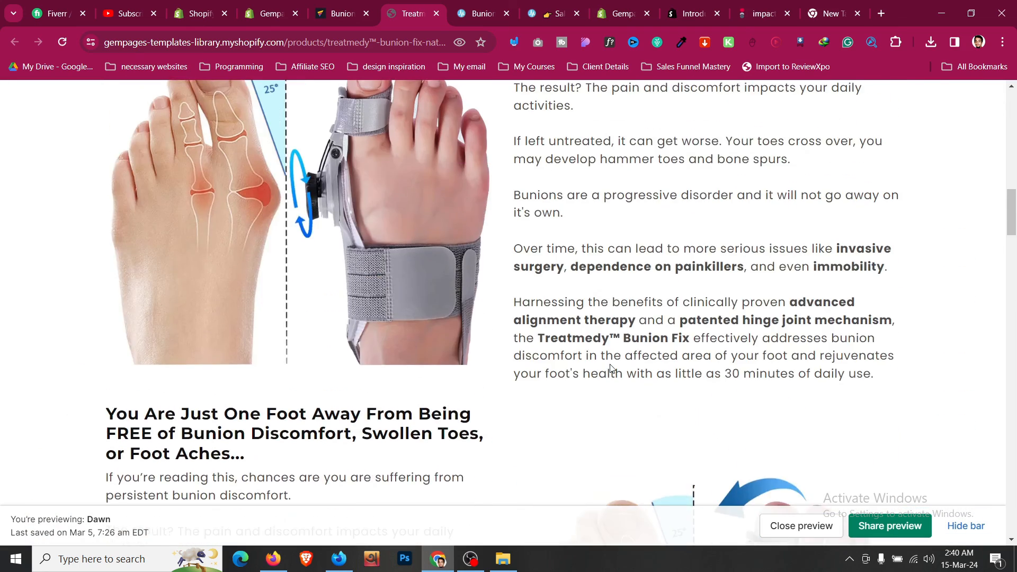
{"action": "scroll", "coordinate": [611, 368], "scroll_direction": "up", "scroll_amount": 5}
{"action": "left_click", "coordinate": [374, 4]}
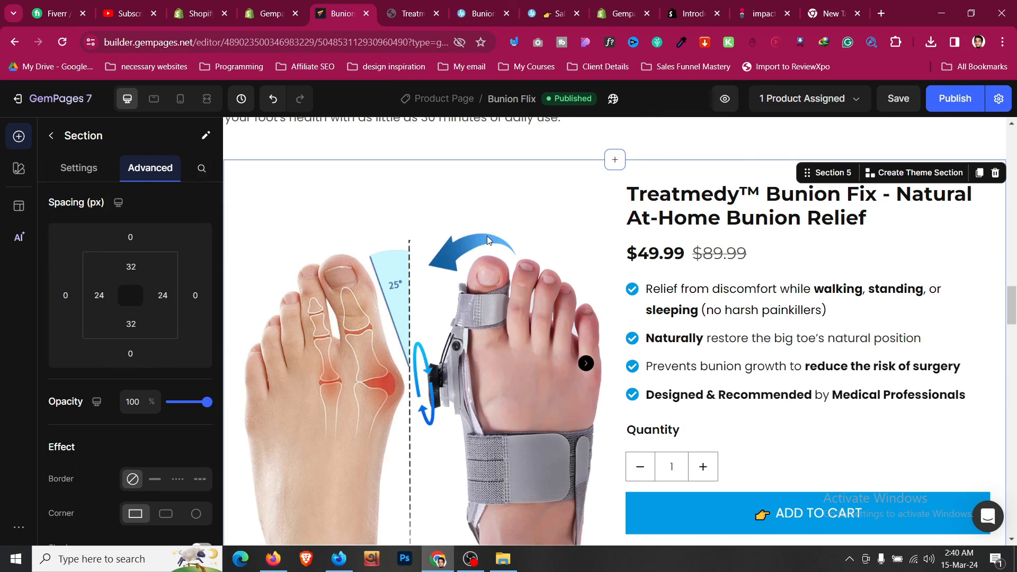
- Make the parent Product block non-full-width at 1200 px and save
{"action": "right_click", "coordinate": [621, 189]}
{"action": "mouse_move", "coordinate": [660, 202]}
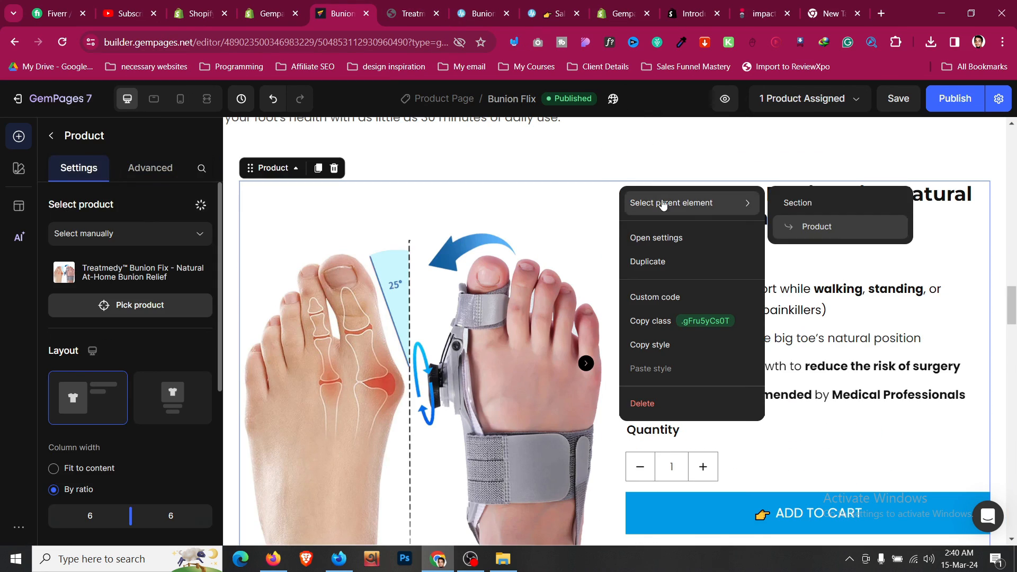
{"action": "left_click", "coordinate": [816, 227]}
{"action": "scroll", "coordinate": [153, 371], "scroll_direction": "down", "scroll_amount": 5}
{"action": "scroll", "coordinate": [141, 386], "scroll_direction": "down", "scroll_amount": 1}
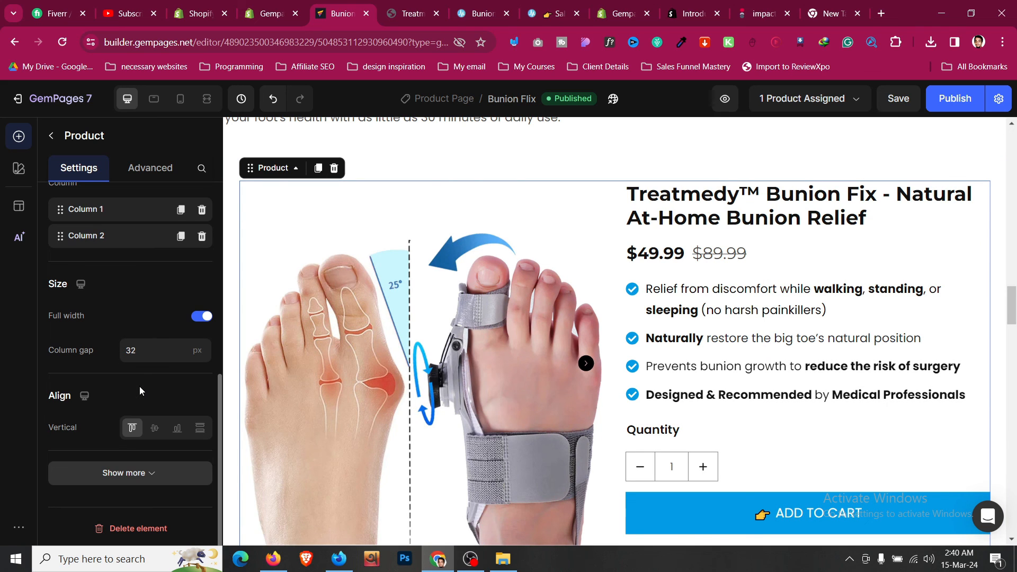
{"action": "left_click", "coordinate": [196, 318]}
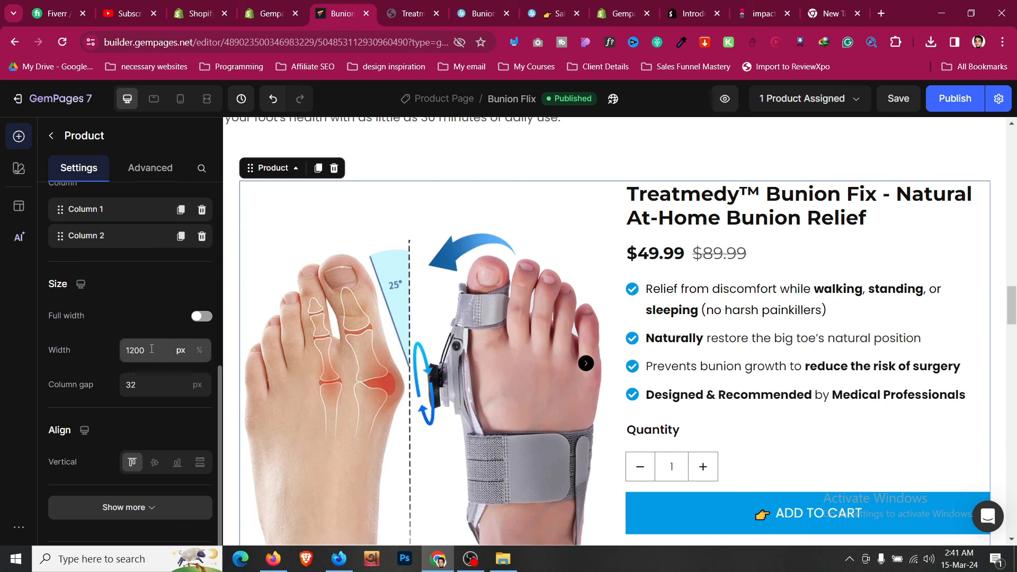
{"action": "left_click", "coordinate": [151, 349]}
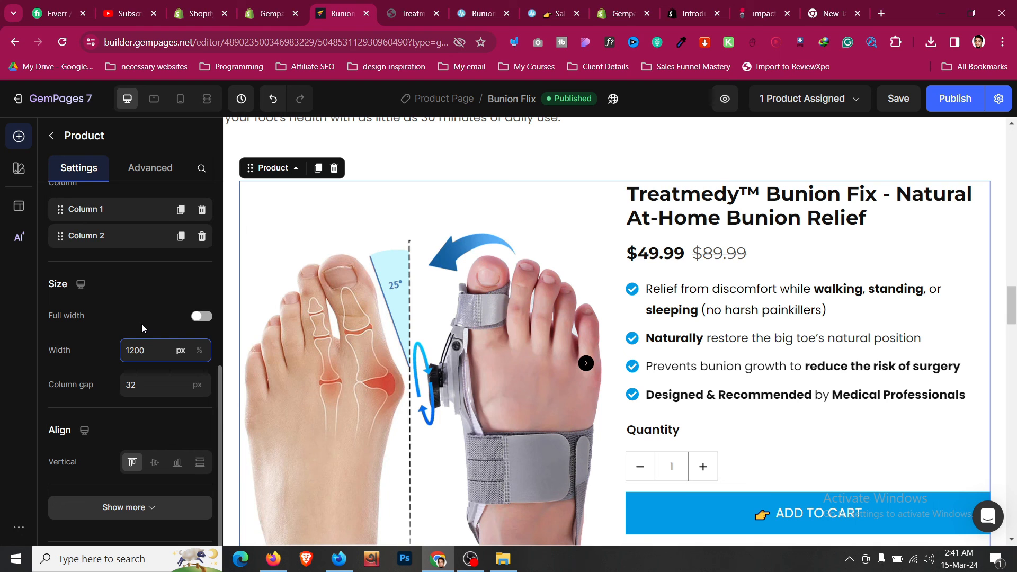
{"action": "key", "text": "ctrl+s"}
{"action": "left_click", "coordinate": [397, 321]}
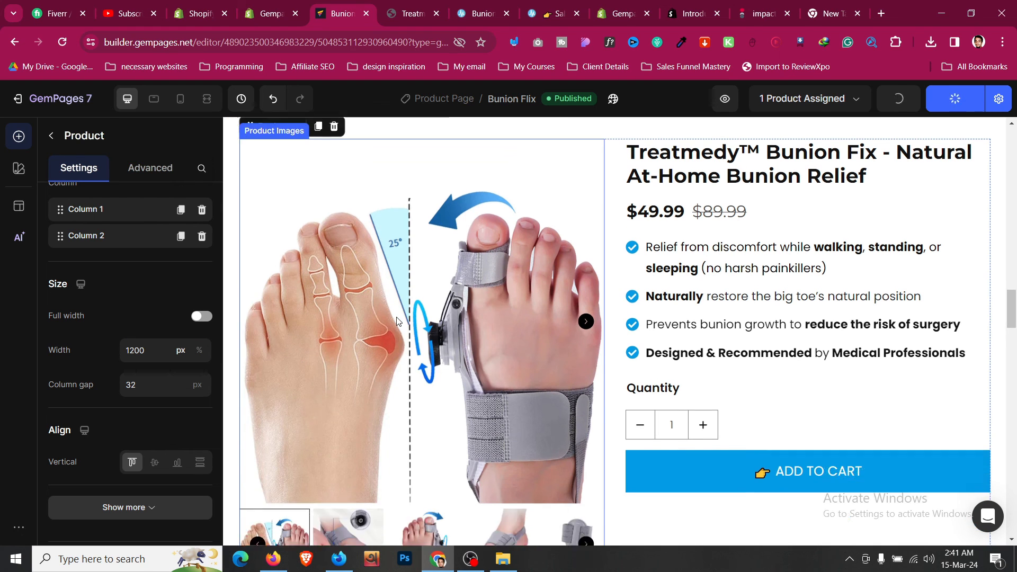
{"action": "scroll", "coordinate": [397, 320], "scroll_direction": "down", "scroll_amount": 5}
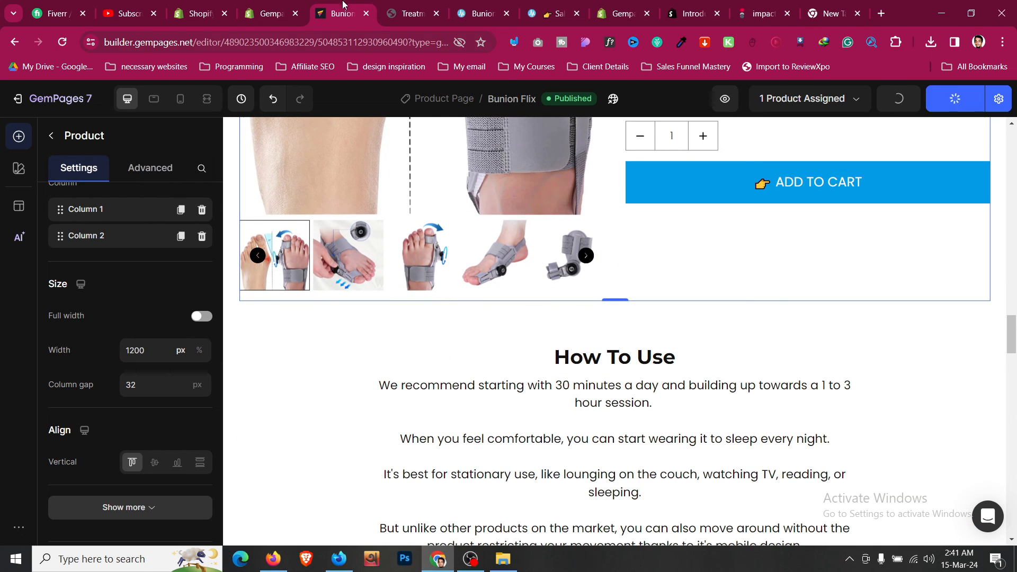
- Check the store preview page, then return to the editor
{"action": "left_click", "coordinate": [408, 13]}
{"action": "scroll", "coordinate": [186, 356], "scroll_direction": "up", "scroll_amount": 6}
{"action": "scroll", "coordinate": [135, 378], "scroll_direction": "down", "scroll_amount": 8}
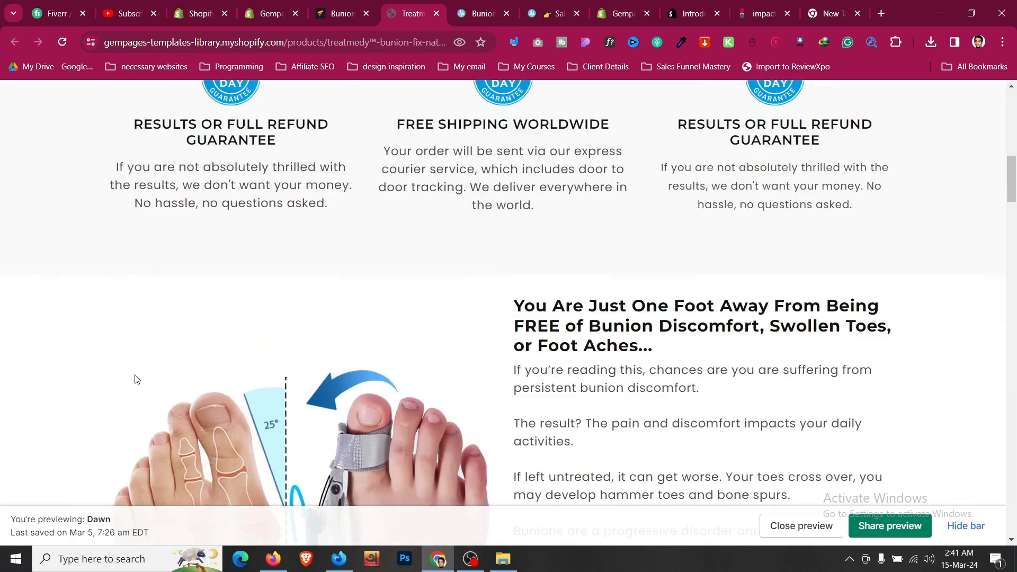
{"action": "scroll", "coordinate": [135, 378], "scroll_direction": "down", "scroll_amount": 10}
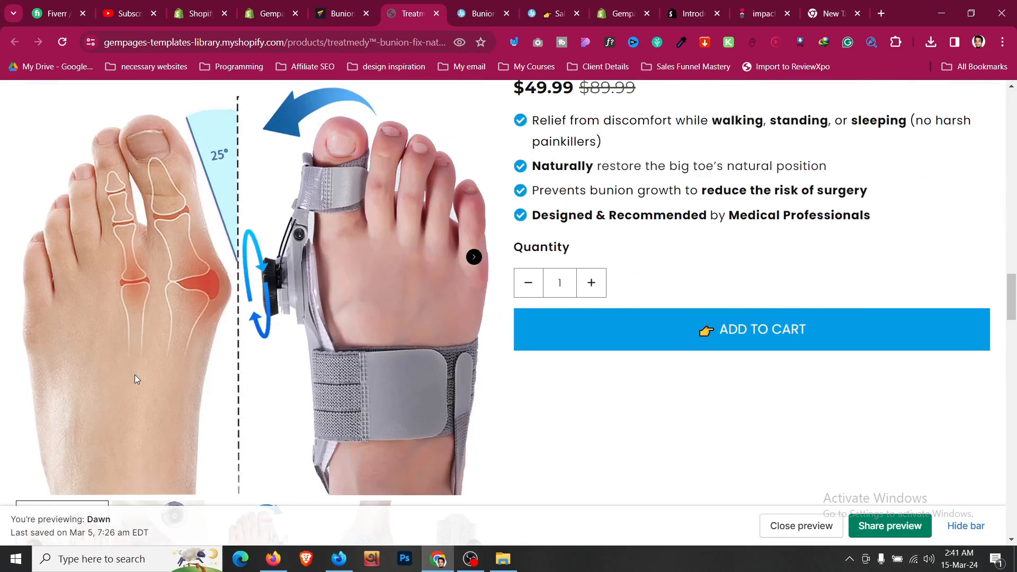
{"action": "scroll", "coordinate": [134, 376], "scroll_direction": "up", "scroll_amount": 5}
{"action": "left_click", "coordinate": [342, 13]}
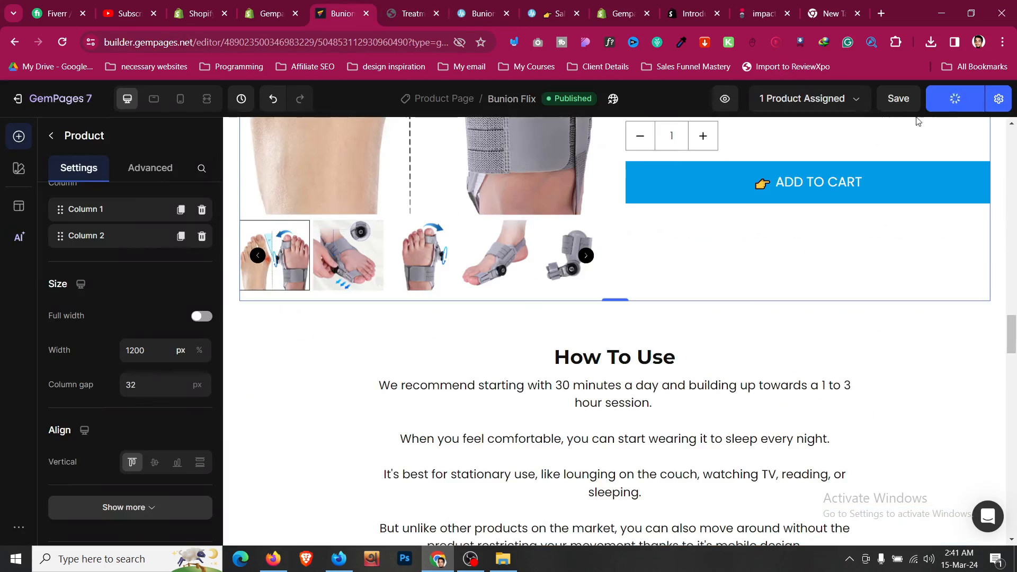
- Open the republished live page, scroll through it, and return to the Bunion Fix editor
{"action": "left_click", "coordinate": [925, 186]}
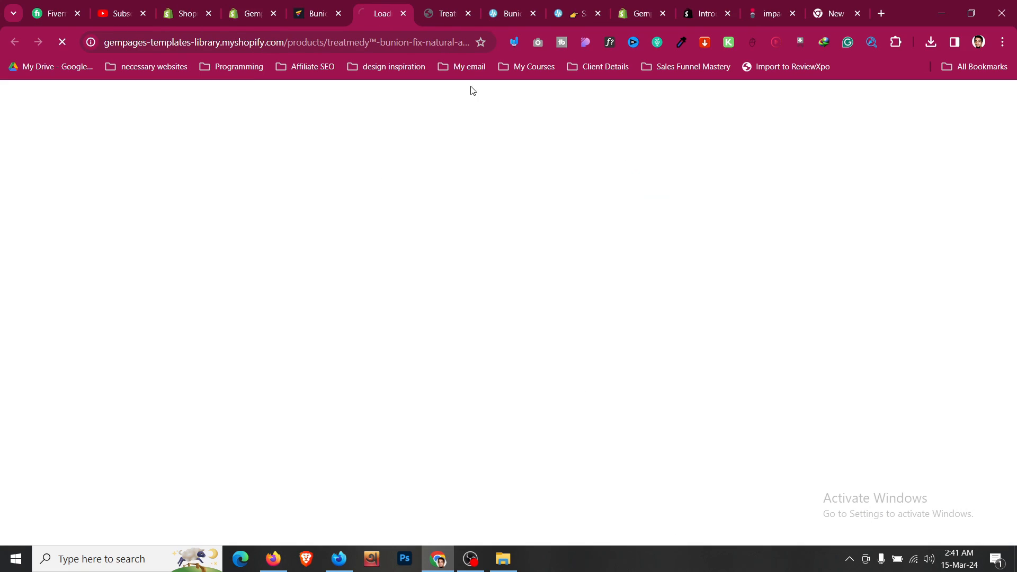
{"action": "scroll", "coordinate": [153, 289], "scroll_direction": "down", "scroll_amount": 12}
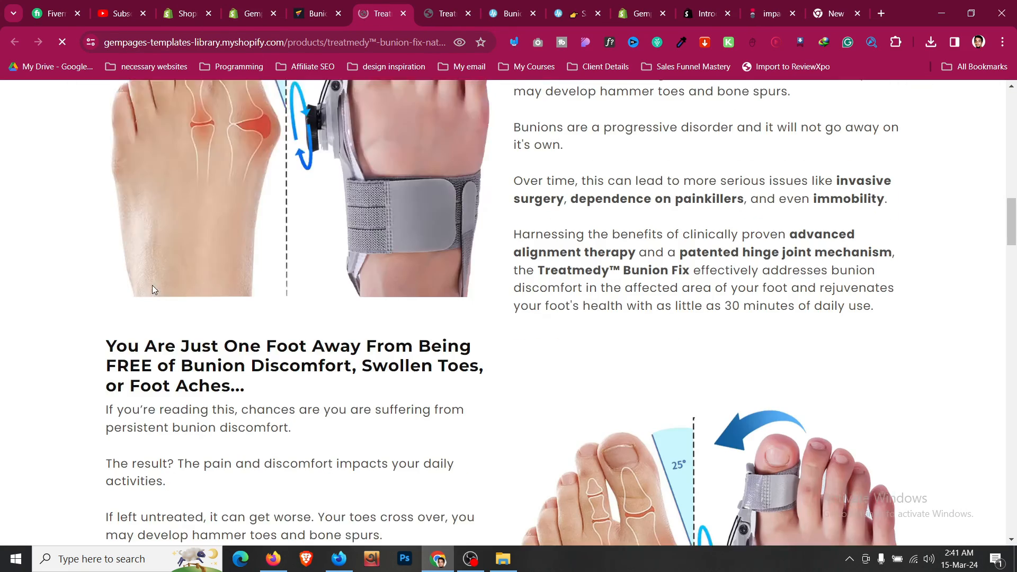
{"action": "scroll", "coordinate": [152, 288], "scroll_direction": "down", "scroll_amount": 12}
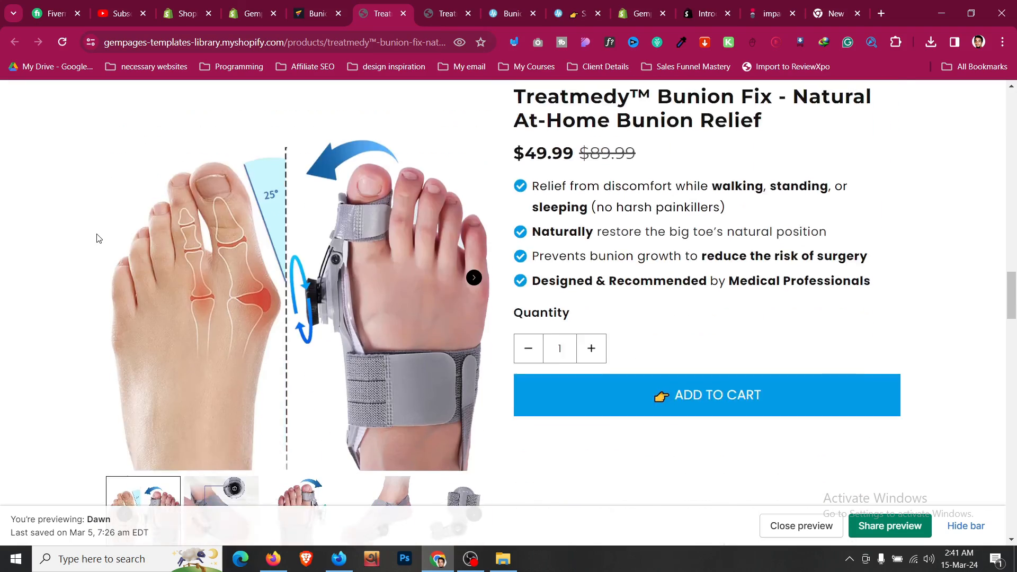
{"action": "scroll", "coordinate": [869, 304], "scroll_direction": "up", "scroll_amount": 4}
{"action": "scroll", "coordinate": [869, 304], "scroll_direction": "up", "scroll_amount": 15}
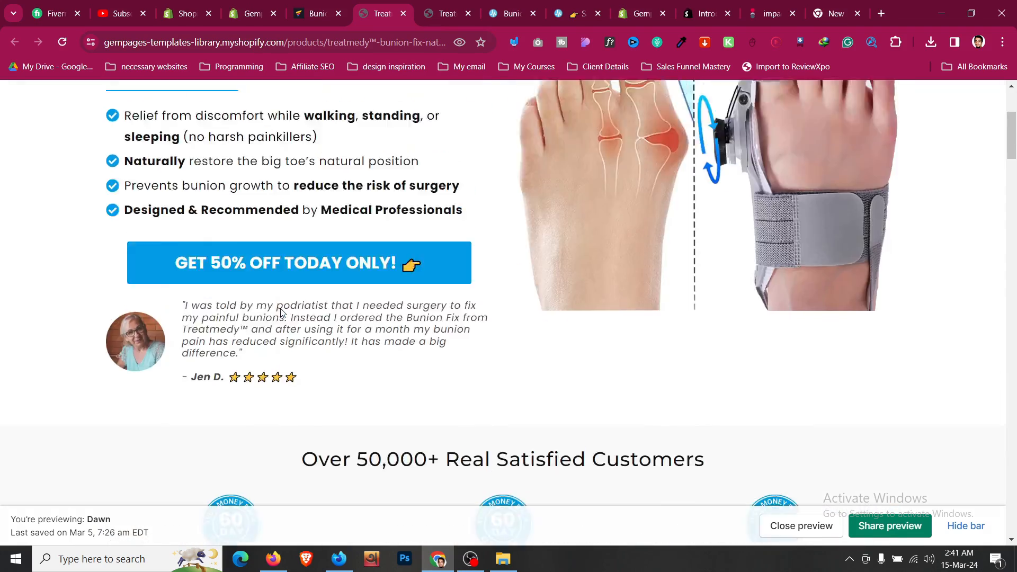
{"action": "scroll", "coordinate": [281, 313], "scroll_direction": "up", "scroll_amount": 1}
{"action": "scroll", "coordinate": [349, 175], "scroll_direction": "down", "scroll_amount": 2}
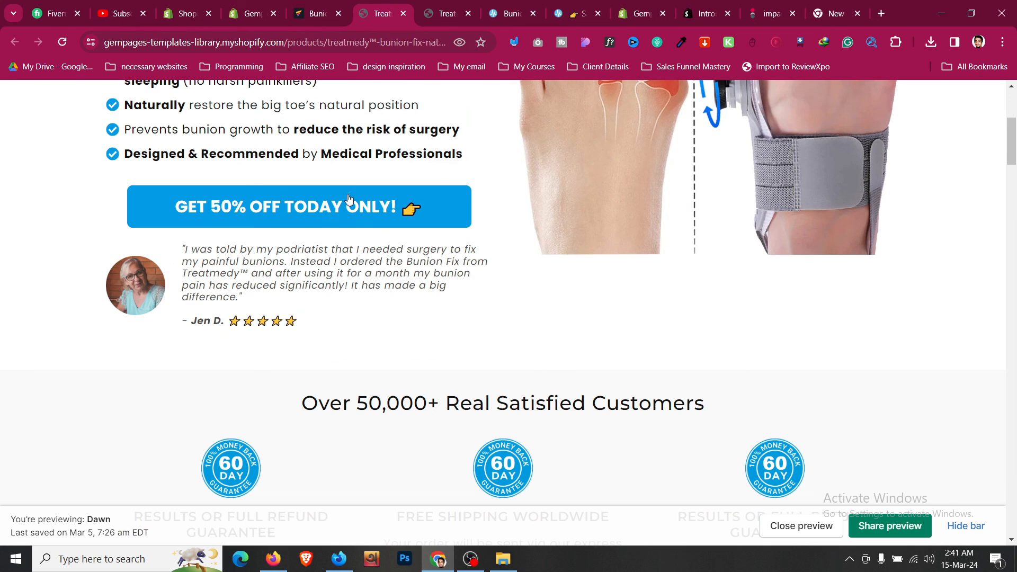
{"action": "key", "text": "ctrl+shift+Tab"}
{"action": "scroll", "coordinate": [486, 342], "scroll_direction": "up", "scroll_amount": 10}
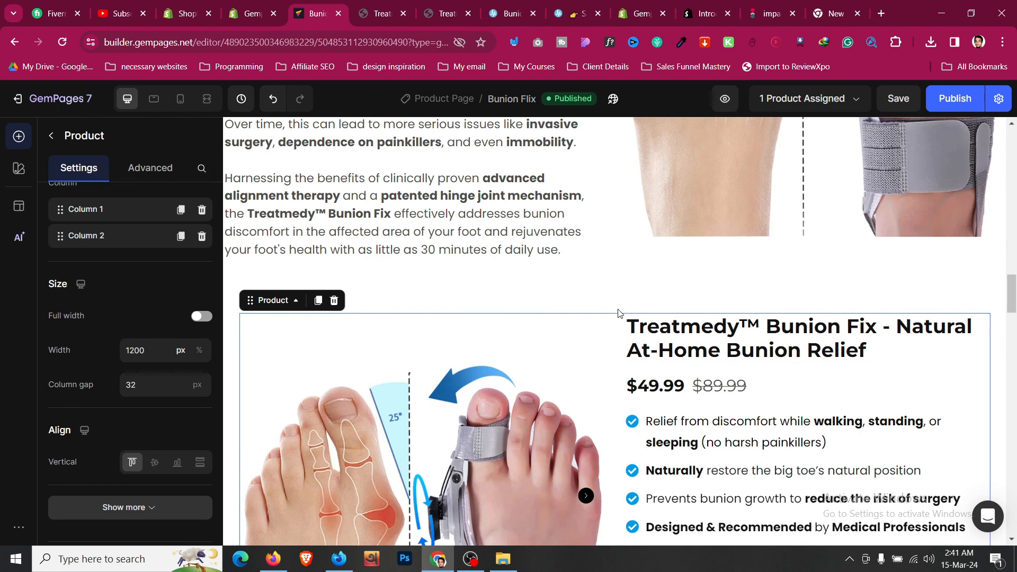
- Rename the product section to 'Section Dynamic Area'
{"action": "left_click", "coordinate": [675, 303]}
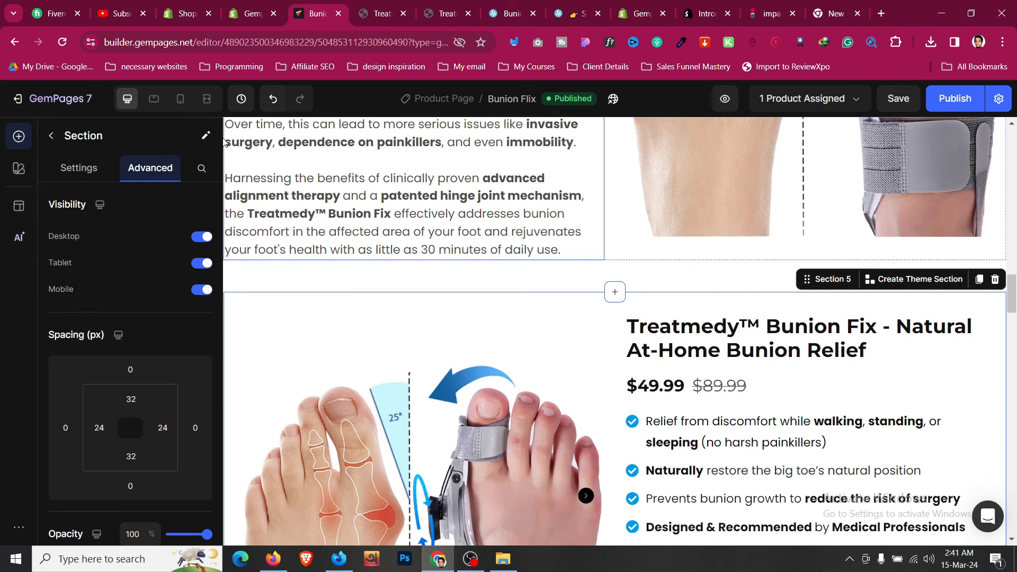
{"action": "left_click", "coordinate": [206, 136]}
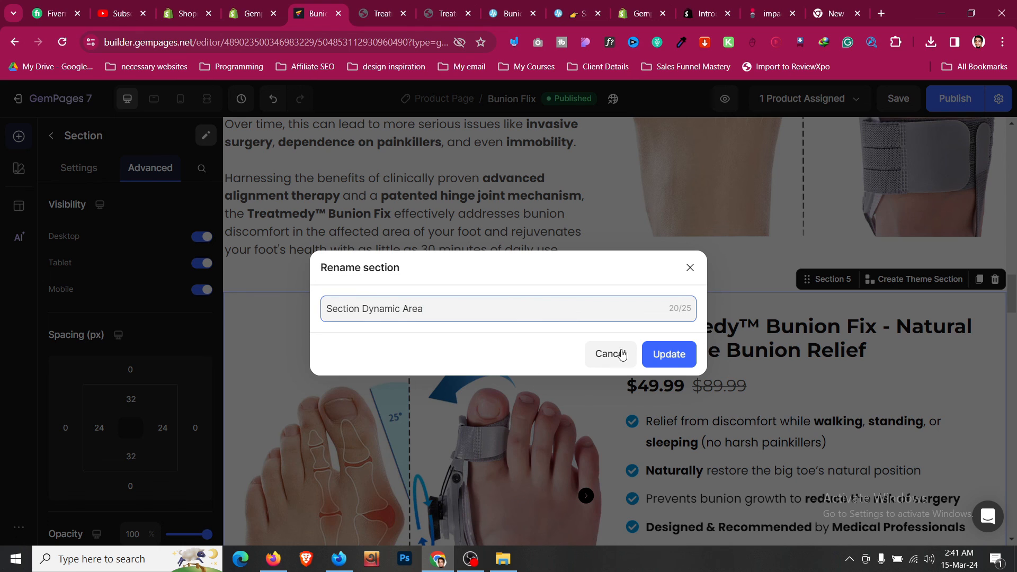
{"action": "left_click", "coordinate": [645, 356]}
- Make the first GET 50% OFF button scroll to Section Dynamic Area
{"action": "scroll", "coordinate": [633, 367], "scroll_direction": "up", "scroll_amount": 15}
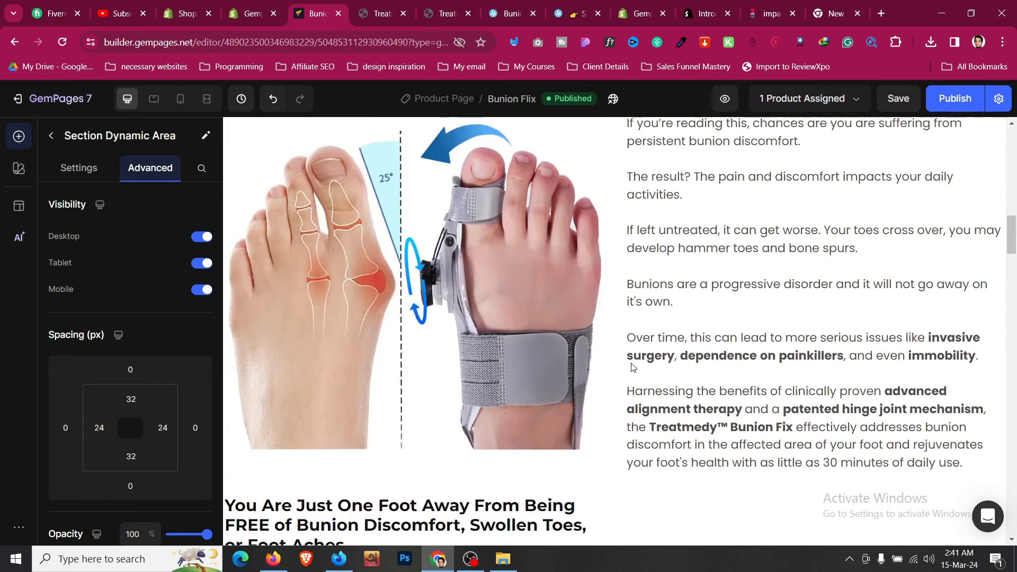
{"action": "scroll", "coordinate": [582, 371], "scroll_direction": "down", "scroll_amount": 1}
{"action": "scroll", "coordinate": [579, 507], "scroll_direction": "down", "scroll_amount": 1}
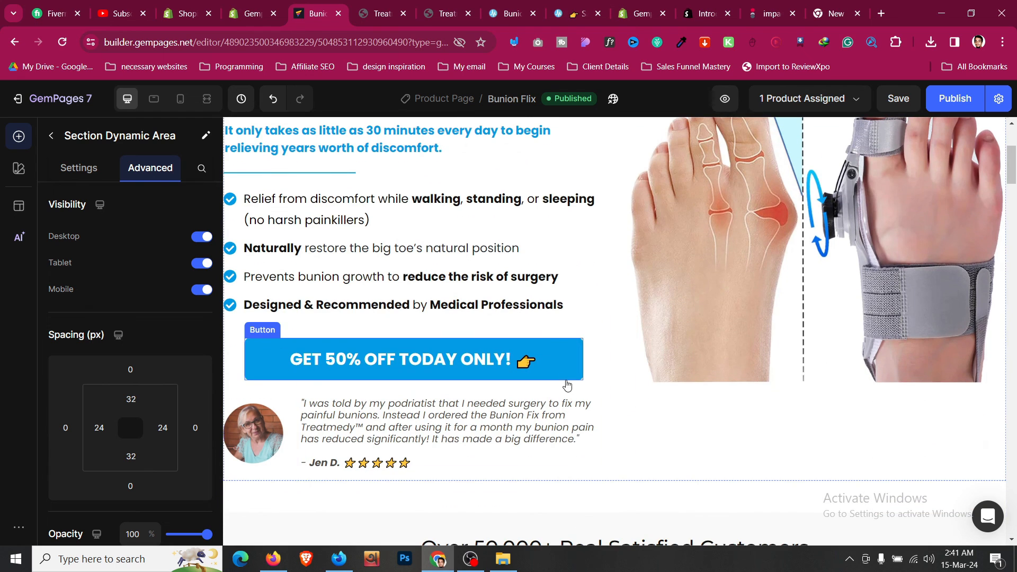
{"action": "left_click", "coordinate": [565, 370]}
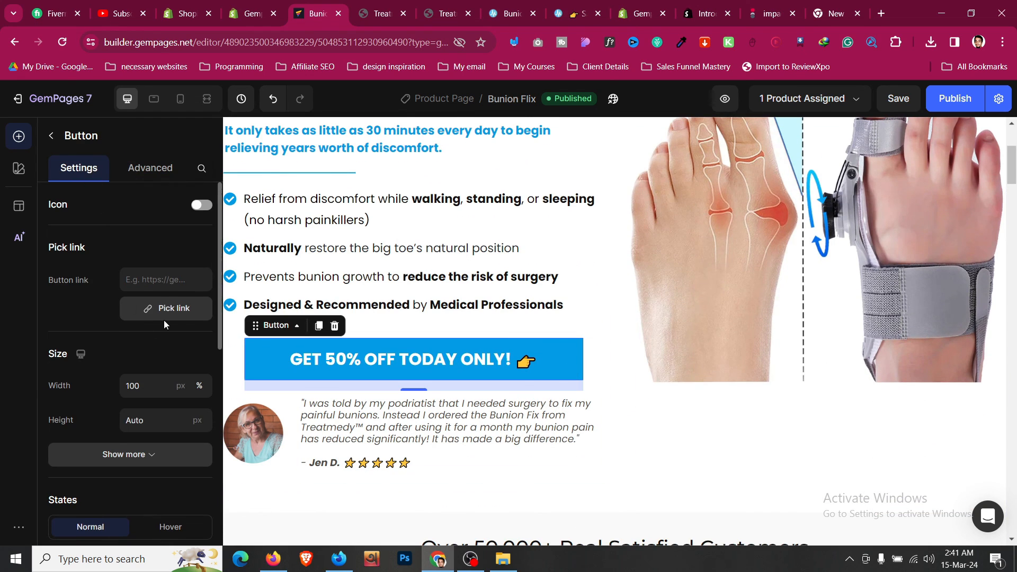
{"action": "left_click", "coordinate": [164, 315]}
{"action": "left_click", "coordinate": [515, 166]}
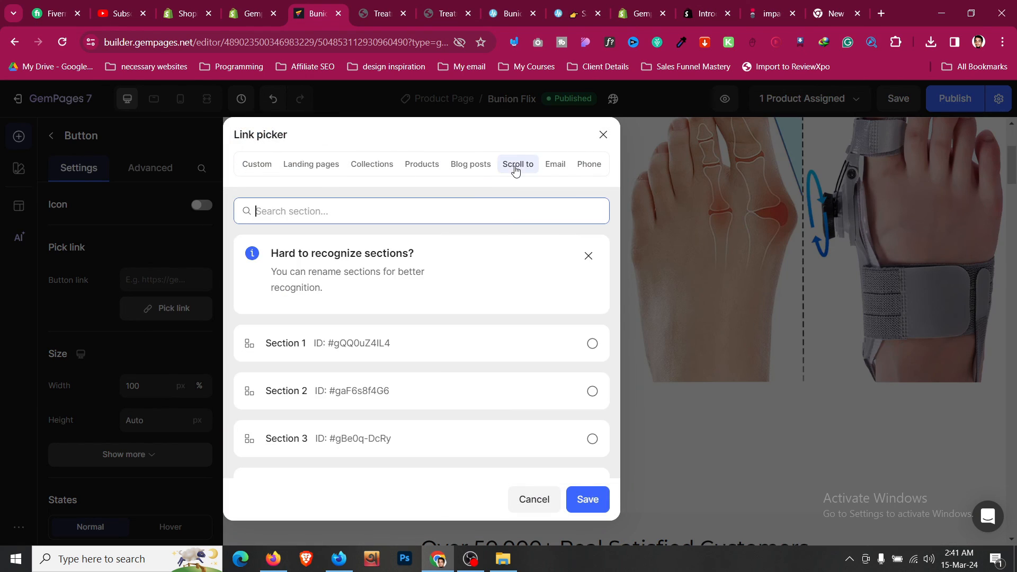
{"action": "scroll", "coordinate": [419, 281], "scroll_direction": "down", "scroll_amount": 3}
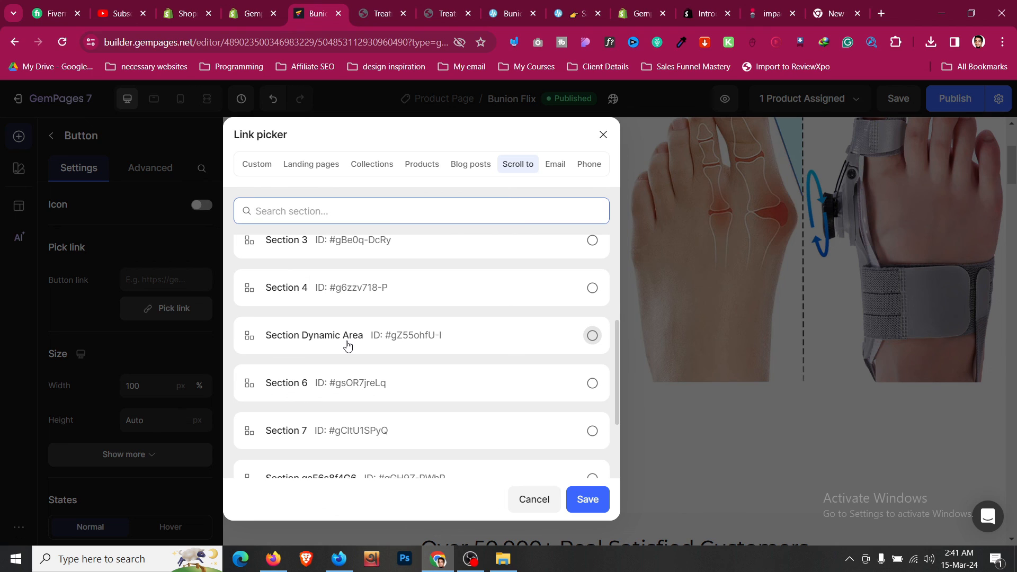
{"action": "left_click", "coordinate": [347, 345]}
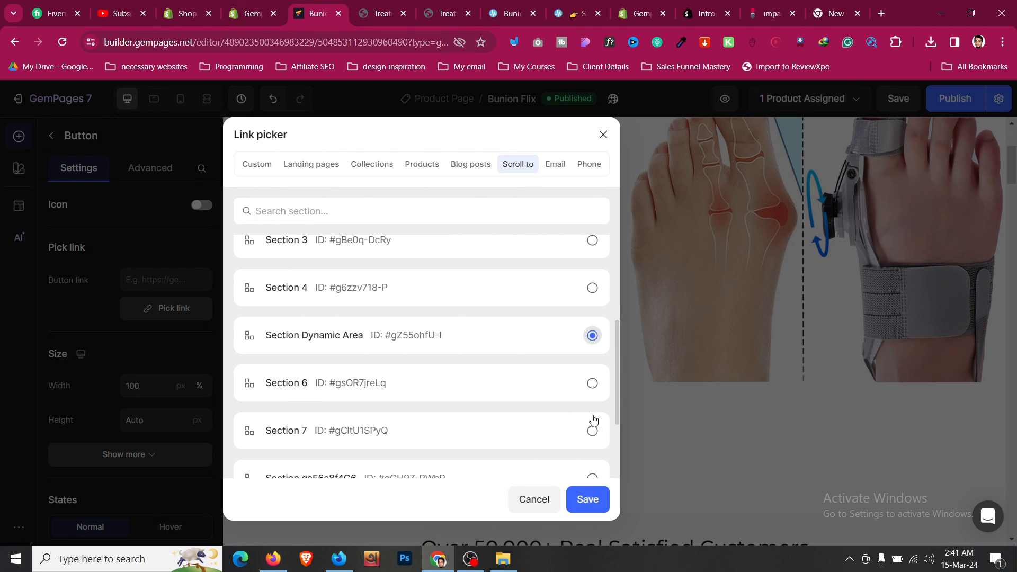
{"action": "left_click", "coordinate": [588, 500]}
- Link the second GET 50% OFF button to Section Dynamic Area too, then republish
{"action": "scroll", "coordinate": [588, 364], "scroll_direction": "down", "scroll_amount": 8}
{"action": "scroll", "coordinate": [586, 363], "scroll_direction": "down", "scroll_amount": 20}
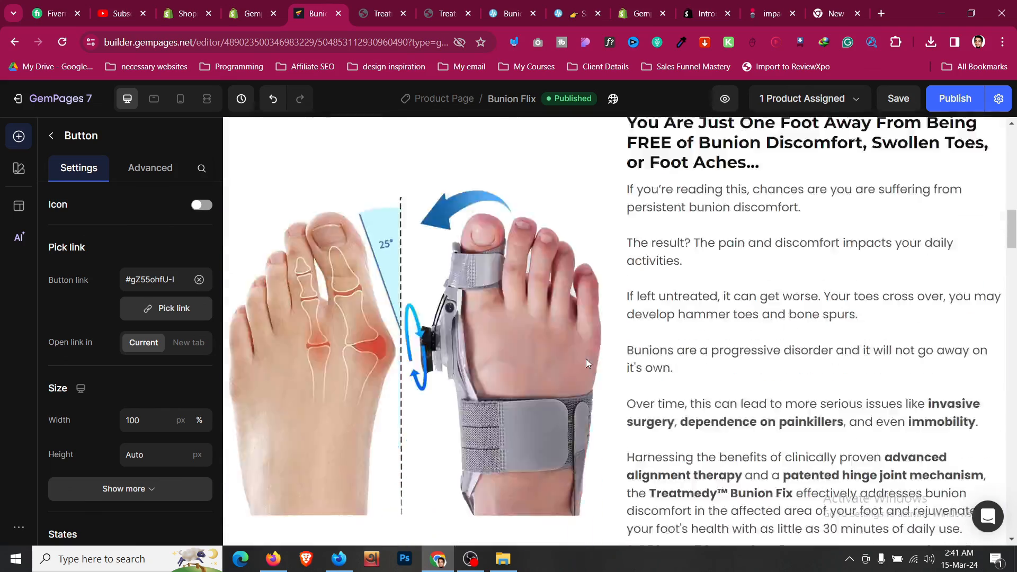
{"action": "scroll", "coordinate": [586, 364], "scroll_direction": "down", "scroll_amount": 15}
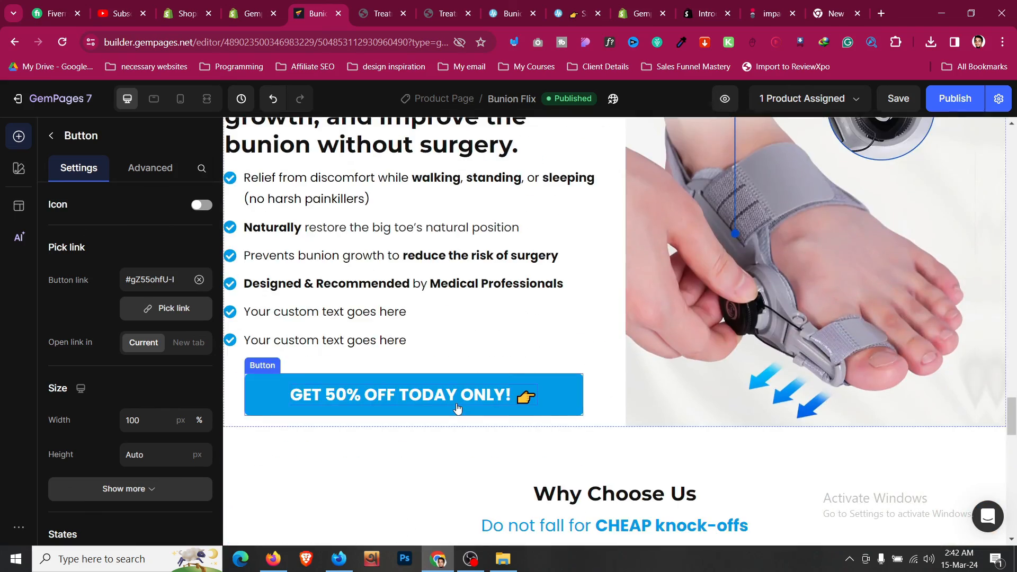
{"action": "left_click", "coordinate": [457, 408]}
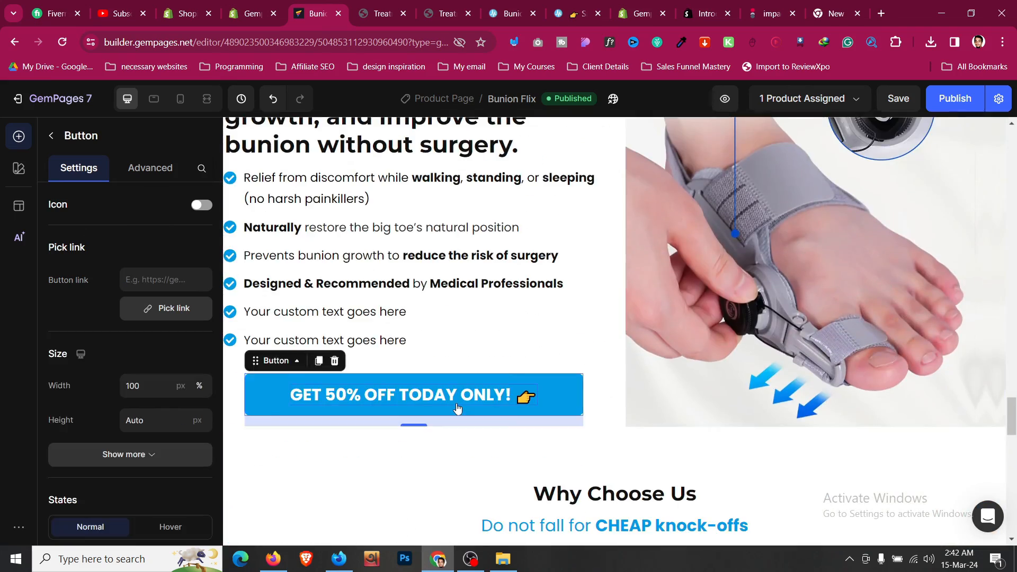
{"action": "left_click", "coordinate": [190, 313]}
{"action": "left_click", "coordinate": [518, 164]}
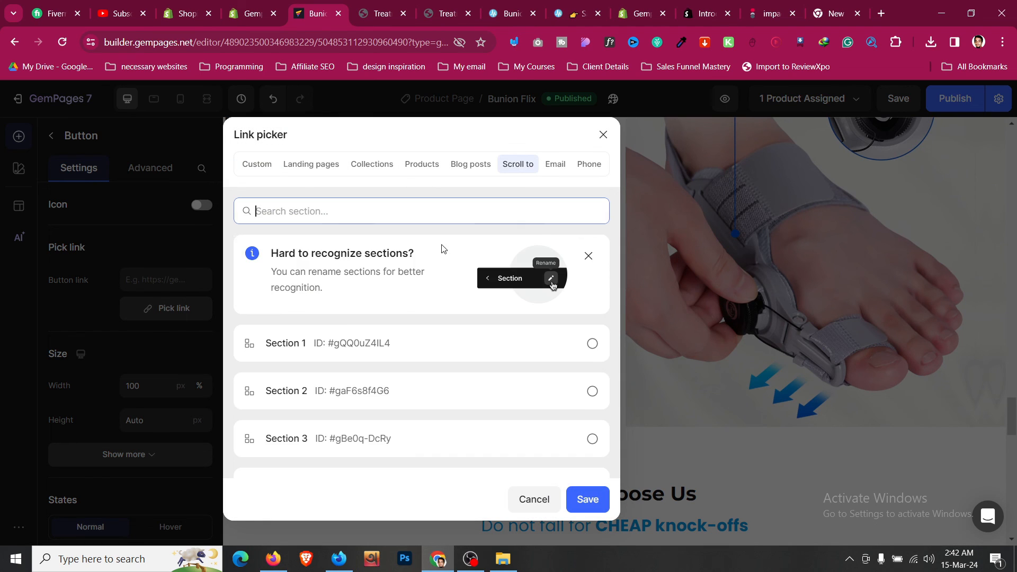
{"action": "scroll", "coordinate": [431, 273], "scroll_direction": "down", "scroll_amount": 5}
{"action": "scroll", "coordinate": [424, 318], "scroll_direction": "up", "scroll_amount": 1}
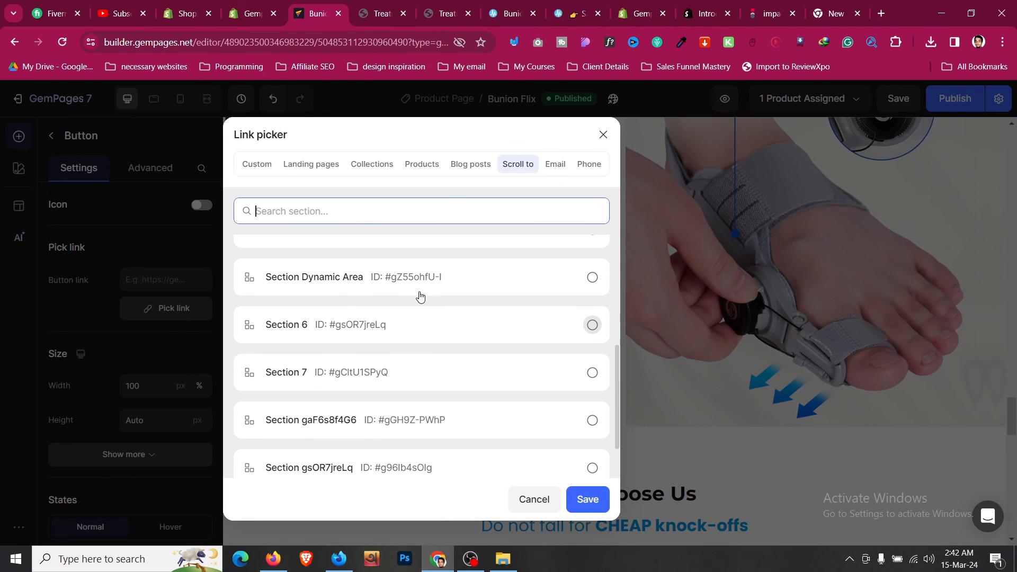
{"action": "left_click", "coordinate": [592, 277]}
{"action": "left_click", "coordinate": [580, 503]}
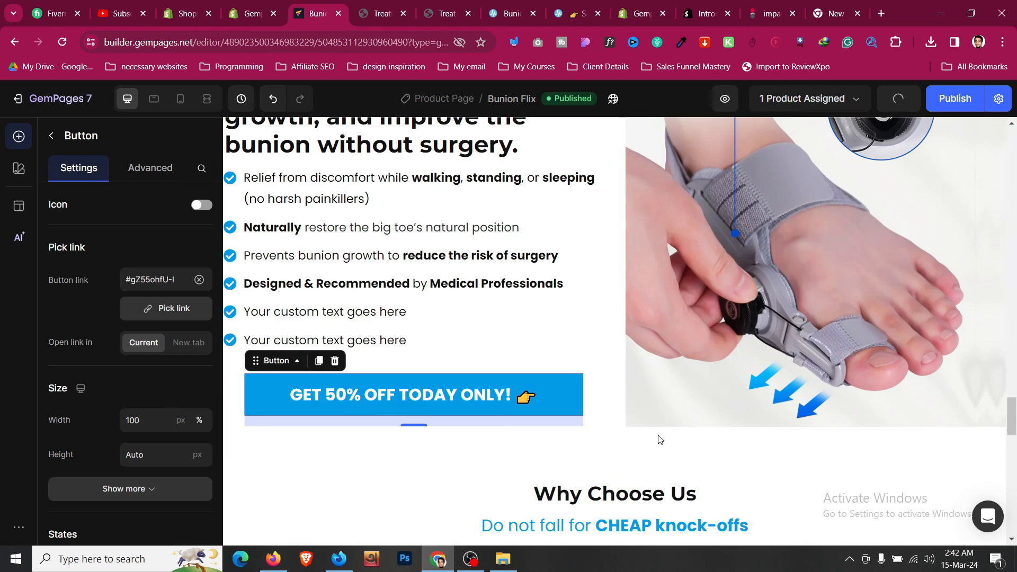
{"action": "scroll", "coordinate": [658, 438], "scroll_direction": "down", "scroll_amount": 10}
{"action": "left_click", "coordinate": [955, 105]}
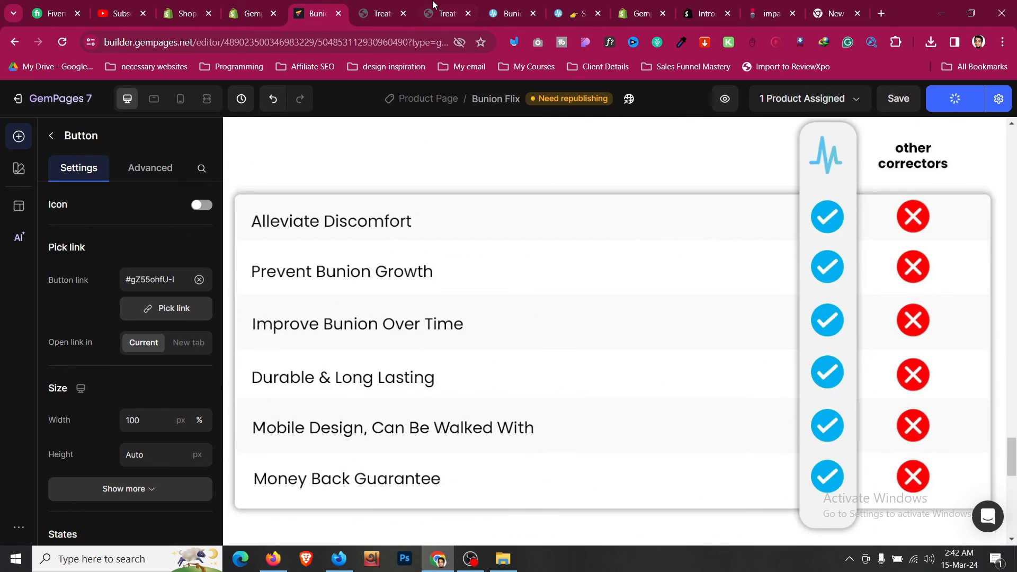
- Open the published Bunion Fix page in the storefront preview, closing duplicate tabs
{"action": "left_click", "coordinate": [382, 13]}
{"action": "scroll", "coordinate": [229, 334], "scroll_direction": "down", "scroll_amount": 5}
{"action": "scroll", "coordinate": [229, 334], "scroll_direction": "up", "scroll_amount": 2}
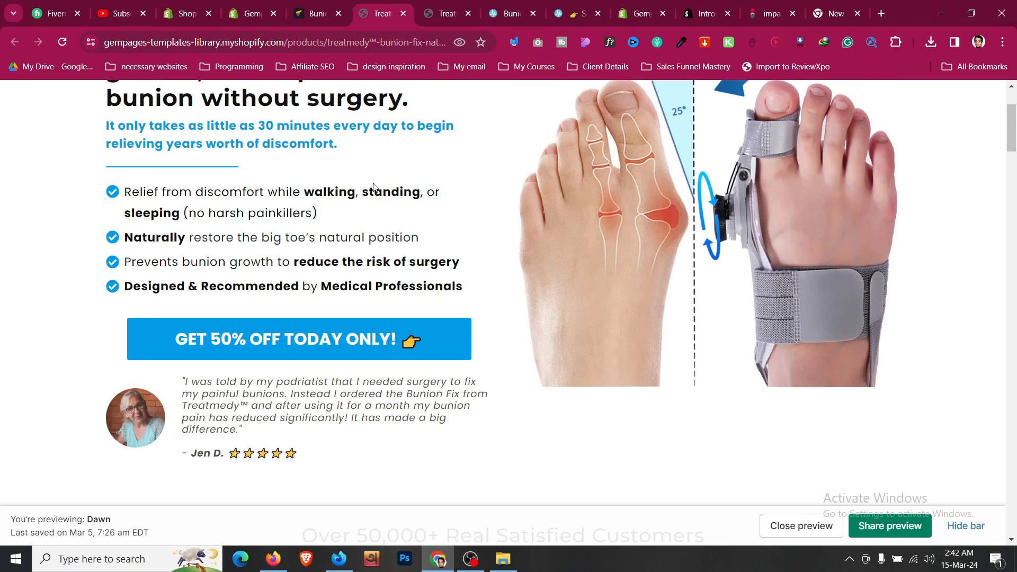
{"action": "left_click", "coordinate": [469, 13]}
{"action": "scroll", "coordinate": [392, 267], "scroll_direction": "down", "scroll_amount": 5}
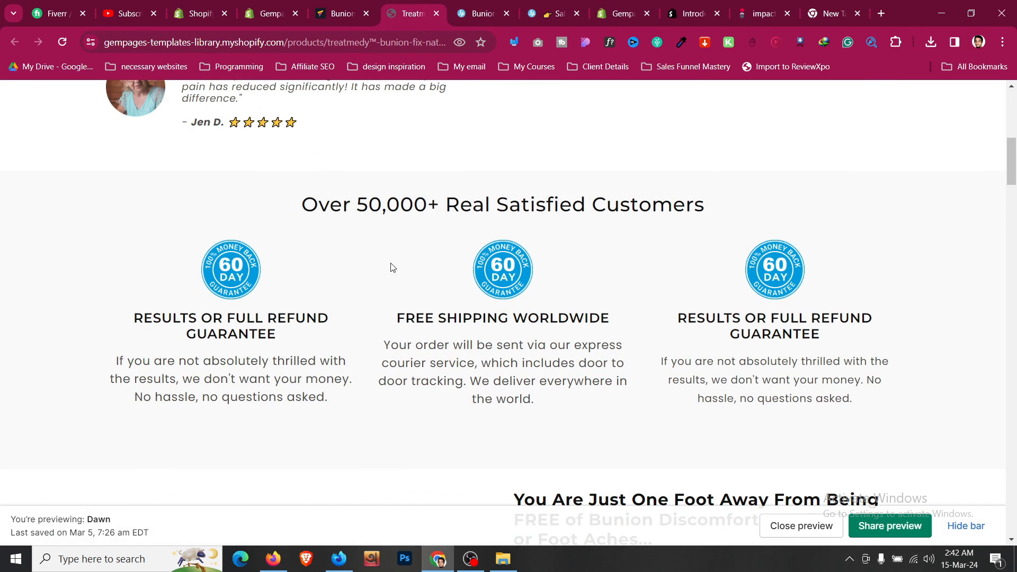
{"action": "left_click", "coordinate": [339, 13]}
{"action": "left_click", "coordinate": [908, 185]}
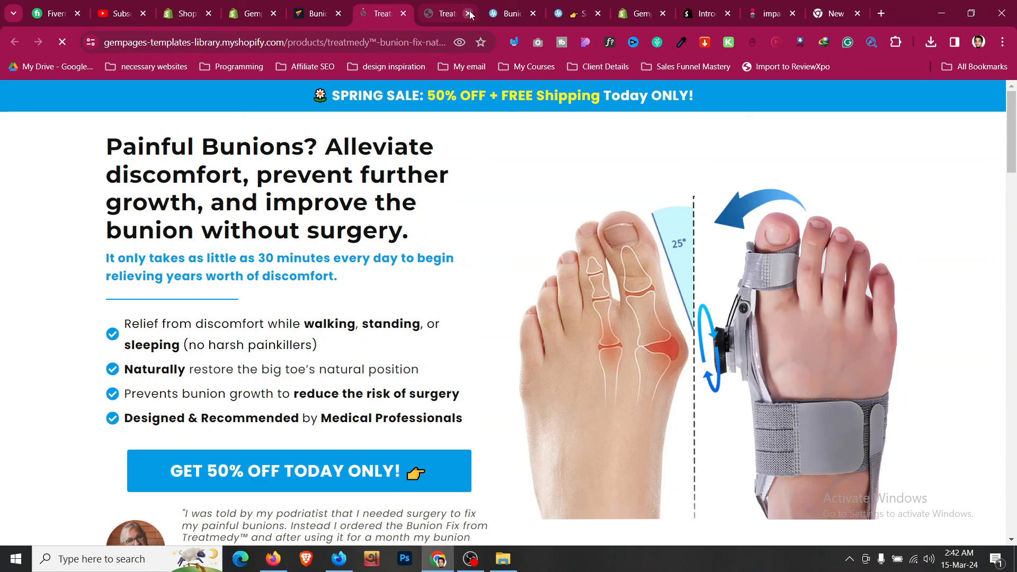
{"action": "left_click", "coordinate": [468, 13]}
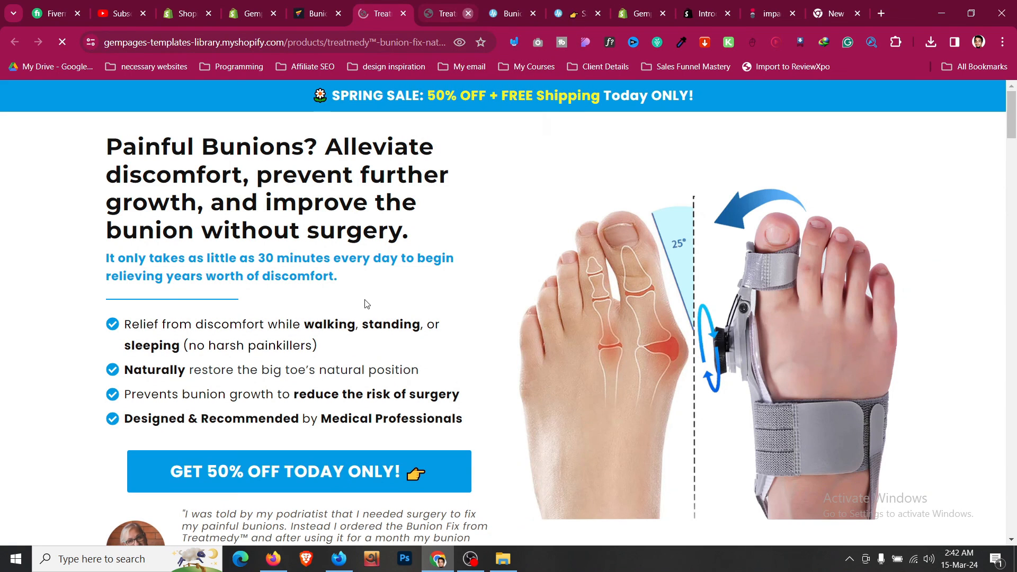
- Test adding the Bunion Fix to the cart, then return from checkout to the product page
{"action": "scroll", "coordinate": [364, 302], "scroll_direction": "down", "scroll_amount": 5}
{"action": "scroll", "coordinate": [381, 348], "scroll_direction": "down", "scroll_amount": 10}
{"action": "scroll", "coordinate": [381, 348], "scroll_direction": "down", "scroll_amount": 1}
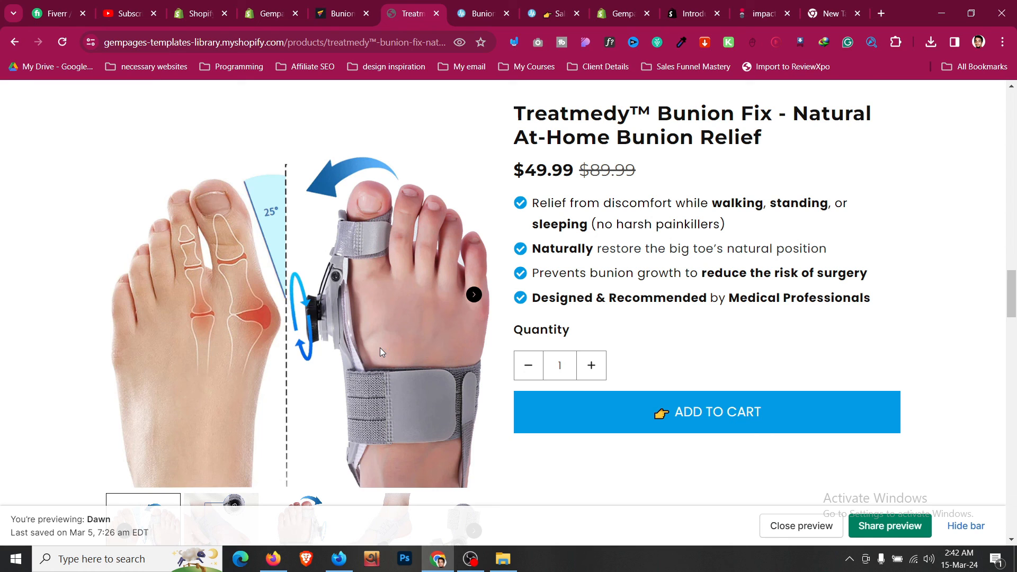
{"action": "scroll", "coordinate": [380, 347], "scroll_direction": "down", "scroll_amount": 4}
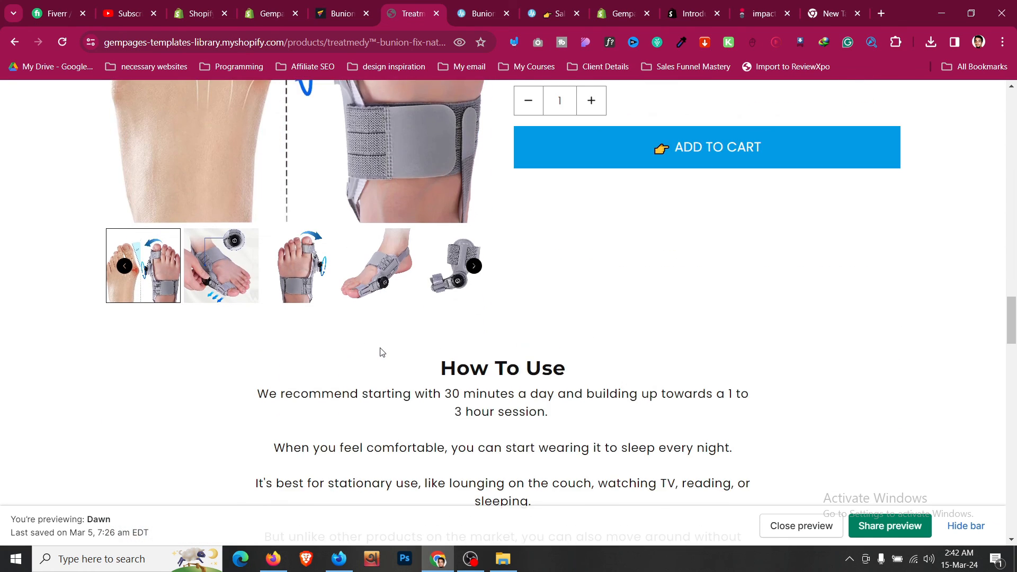
{"action": "scroll", "coordinate": [573, 291], "scroll_direction": "up", "scroll_amount": 3}
{"action": "left_click", "coordinate": [682, 360]}
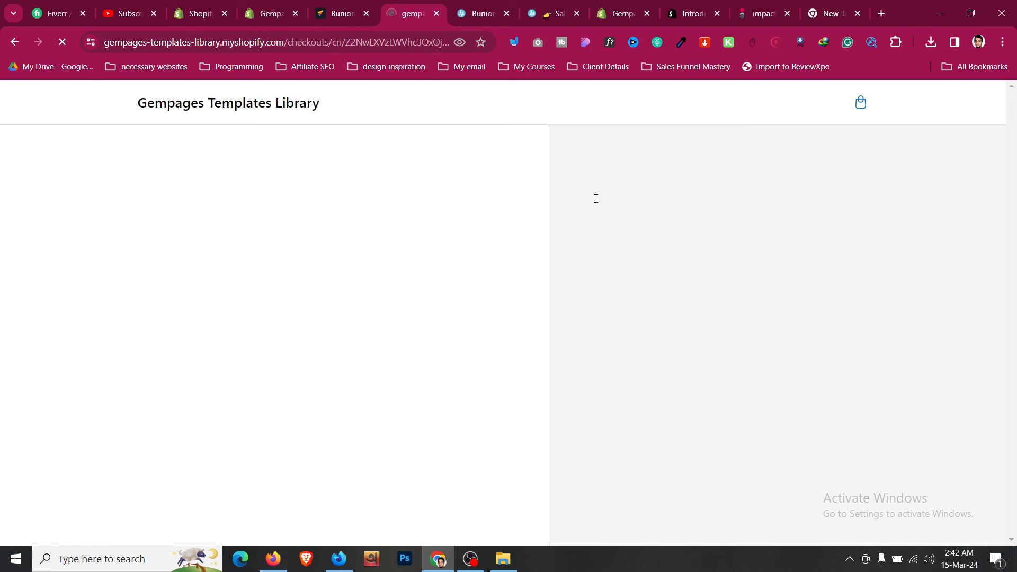
{"action": "left_click", "coordinate": [15, 42]}
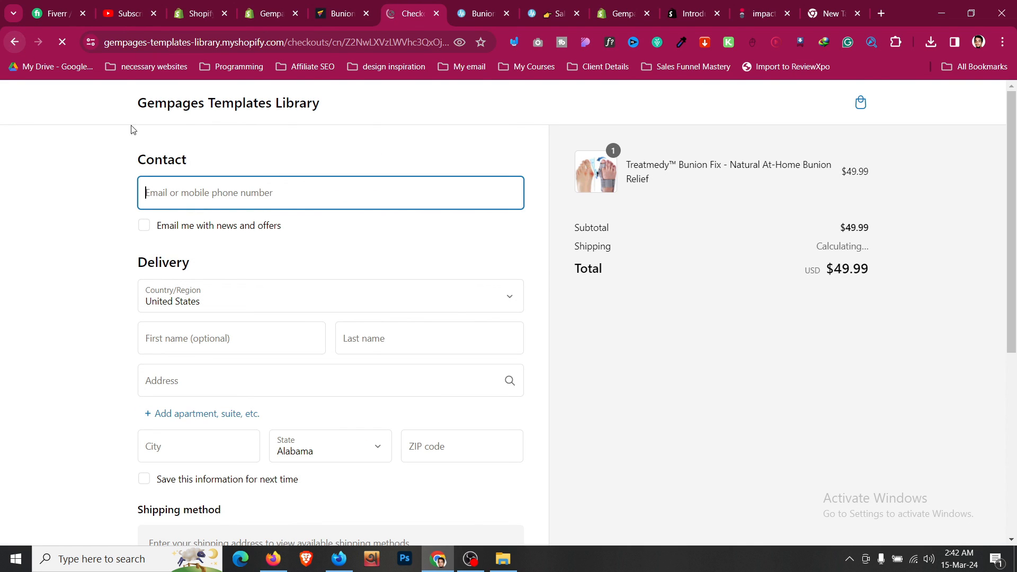
- Scroll down to the Frequently asked questions section and hide the storefront preview bar
{"action": "scroll", "coordinate": [305, 204], "scroll_direction": "down", "scroll_amount": 10}
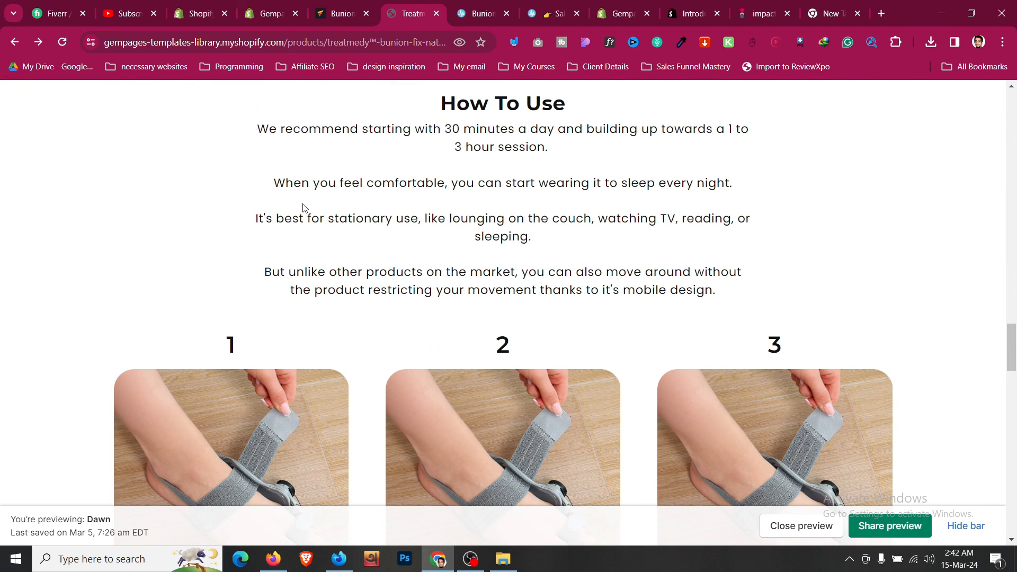
{"action": "scroll", "coordinate": [303, 204], "scroll_direction": "down", "scroll_amount": 5}
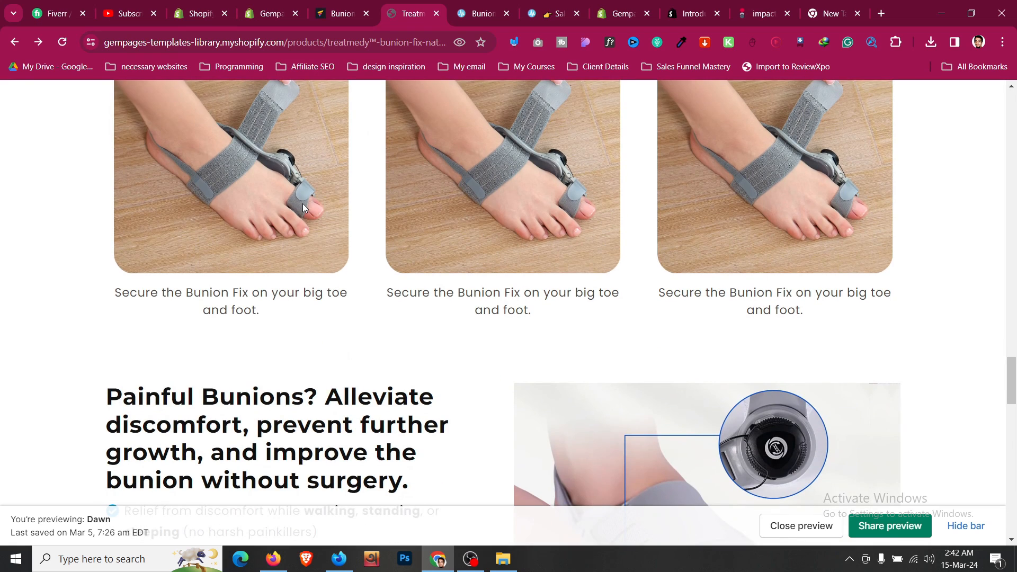
{"action": "scroll", "coordinate": [303, 204], "scroll_direction": "up", "scroll_amount": 2}
{"action": "scroll", "coordinate": [303, 204], "scroll_direction": "down", "scroll_amount": 5}
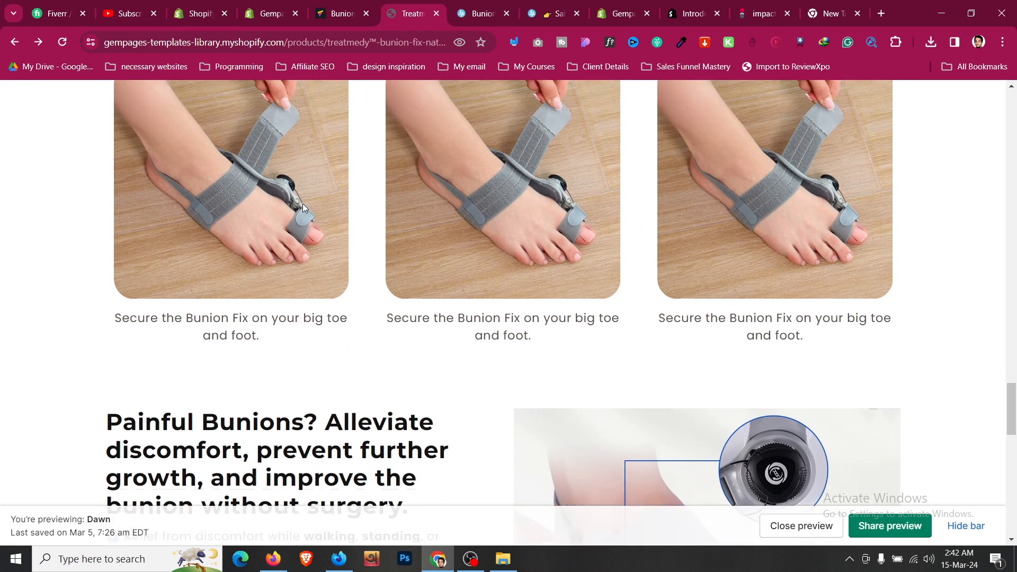
{"action": "scroll", "coordinate": [303, 207], "scroll_direction": "down", "scroll_amount": 14}
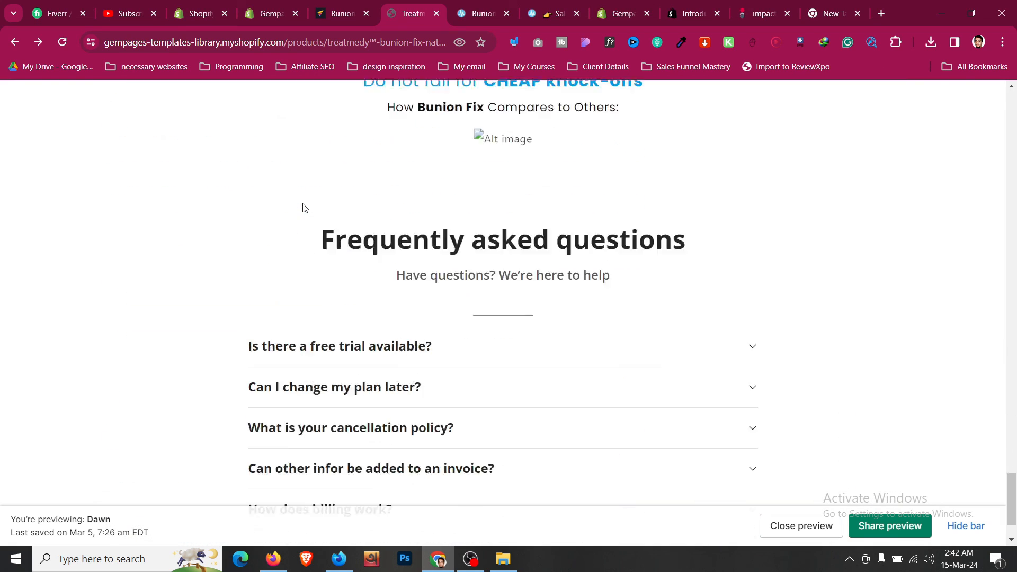
{"action": "scroll", "coordinate": [303, 208], "scroll_direction": "up", "scroll_amount": 4}
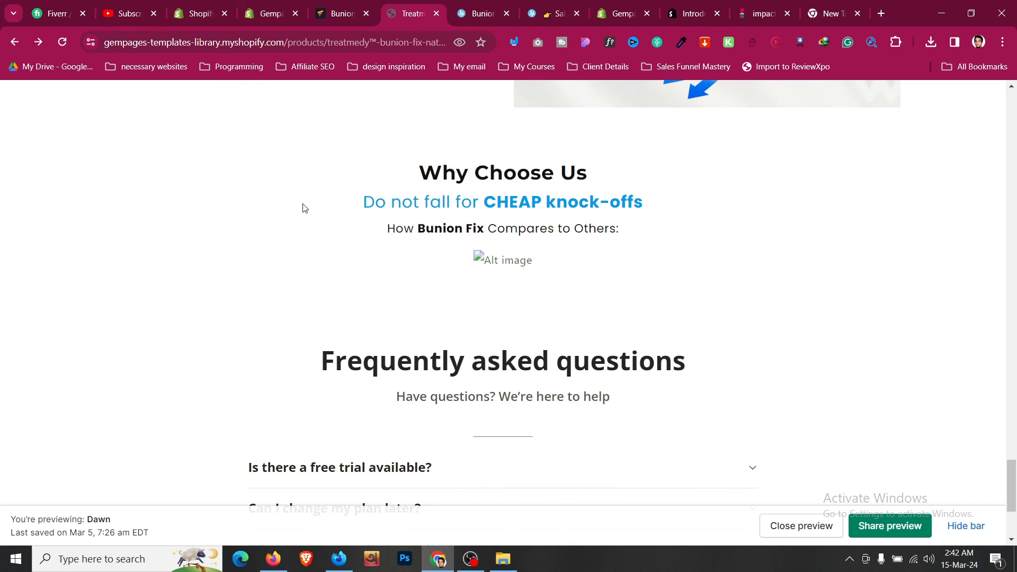
{"action": "scroll", "coordinate": [303, 207], "scroll_direction": "down", "scroll_amount": 3}
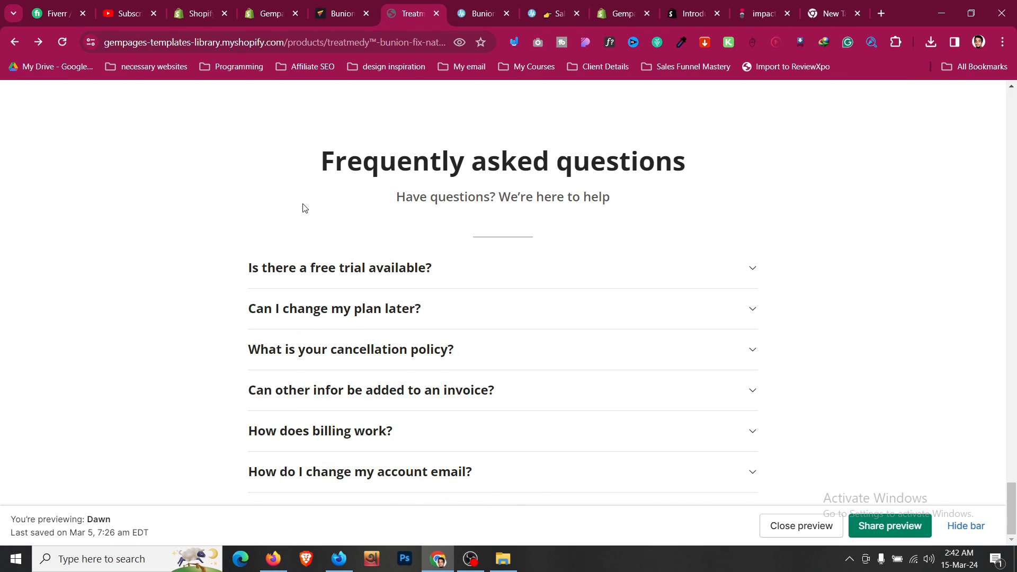
{"action": "left_click", "coordinate": [975, 527]}
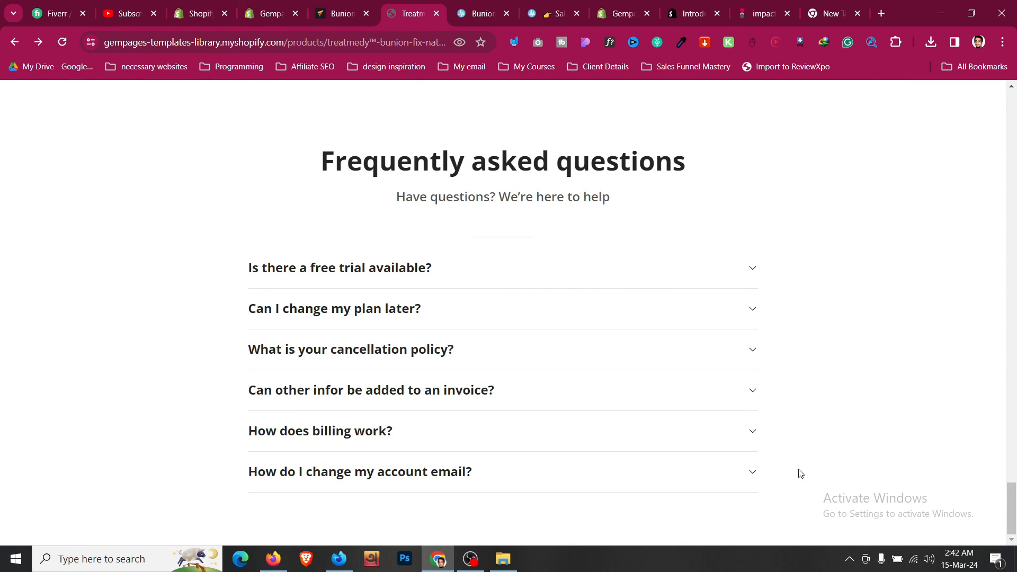
{"action": "scroll", "coordinate": [539, 299], "scroll_direction": "up", "scroll_amount": 6}
- Switch to the Treatmedy Bunion Fix reference page and browse its upper sections
{"action": "left_click", "coordinate": [506, 7]}
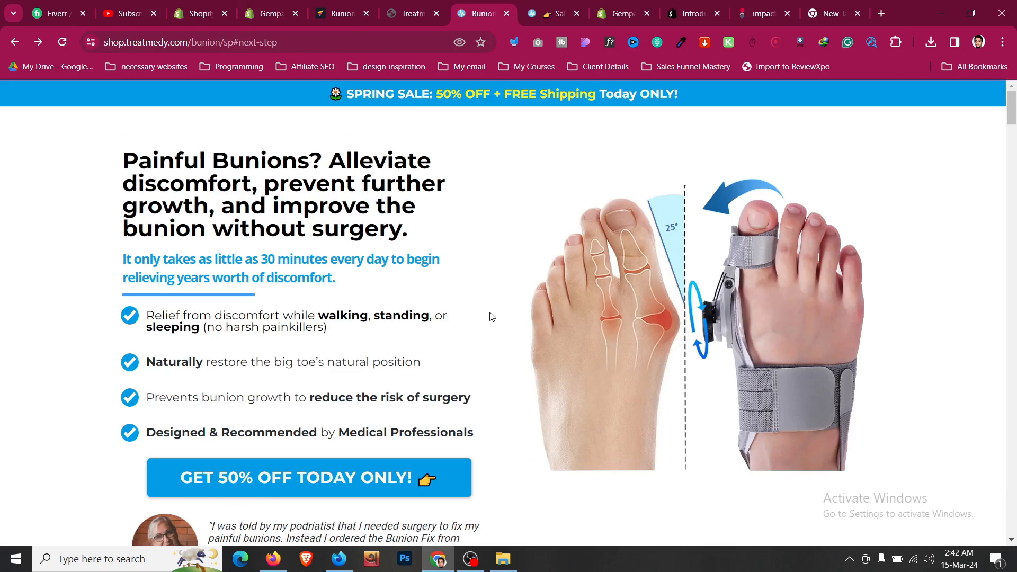
{"action": "scroll", "coordinate": [490, 319], "scroll_direction": "down", "scroll_amount": 15}
{"action": "scroll", "coordinate": [490, 319], "scroll_direction": "down", "scroll_amount": 10}
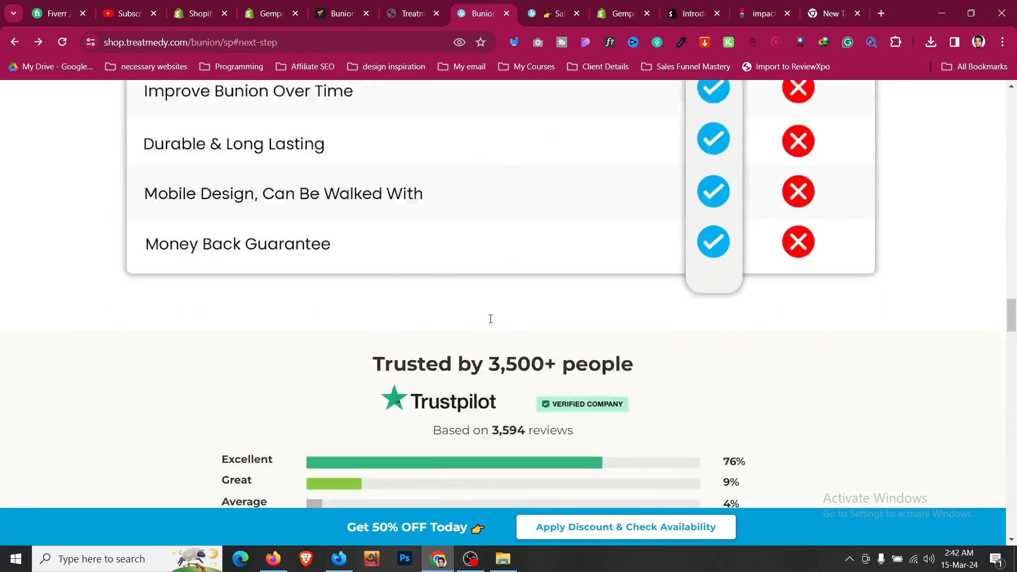
{"action": "scroll", "coordinate": [465, 398], "scroll_direction": "up", "scroll_amount": 3}
{"action": "scroll", "coordinate": [500, 245], "scroll_direction": "down", "scroll_amount": 4}
{"action": "scroll", "coordinate": [498, 244], "scroll_direction": "down", "scroll_amount": 6}
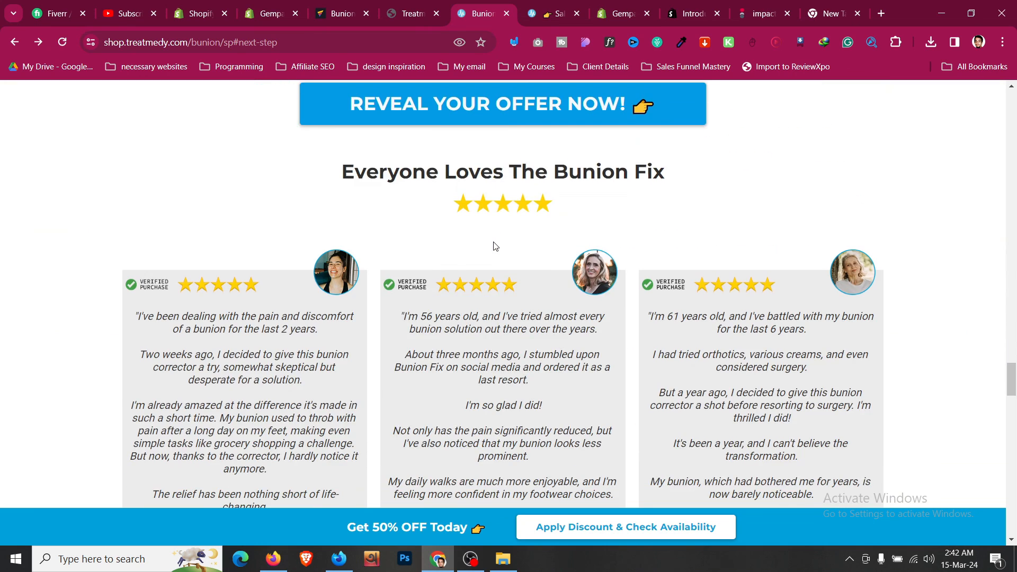
{"action": "scroll", "coordinate": [496, 245], "scroll_direction": "up", "scroll_amount": 10}
{"action": "left_click_drag", "start_coordinate": [442, 245], "coordinate": [449, 205]}
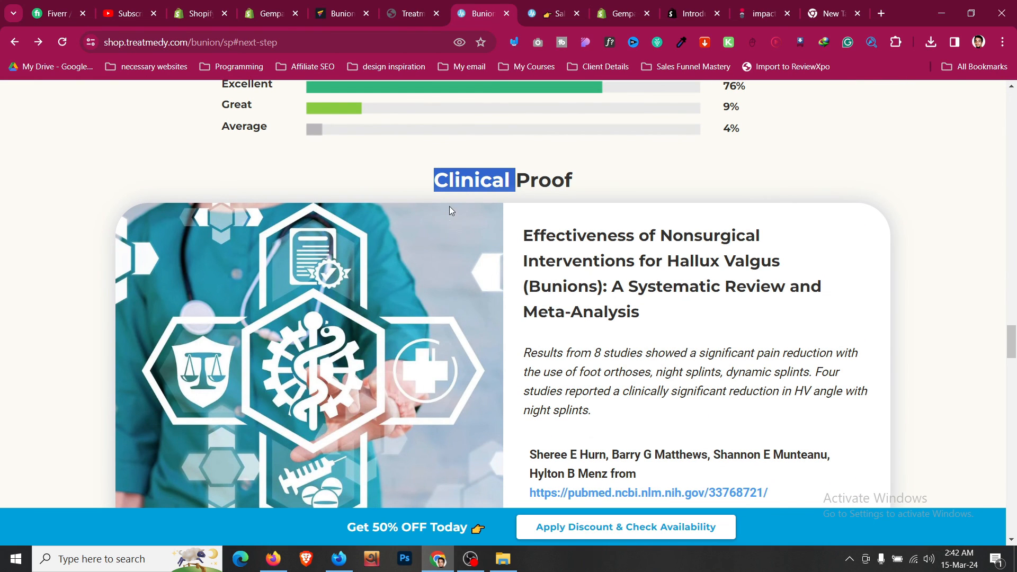
{"action": "left_click", "coordinate": [460, 188]}
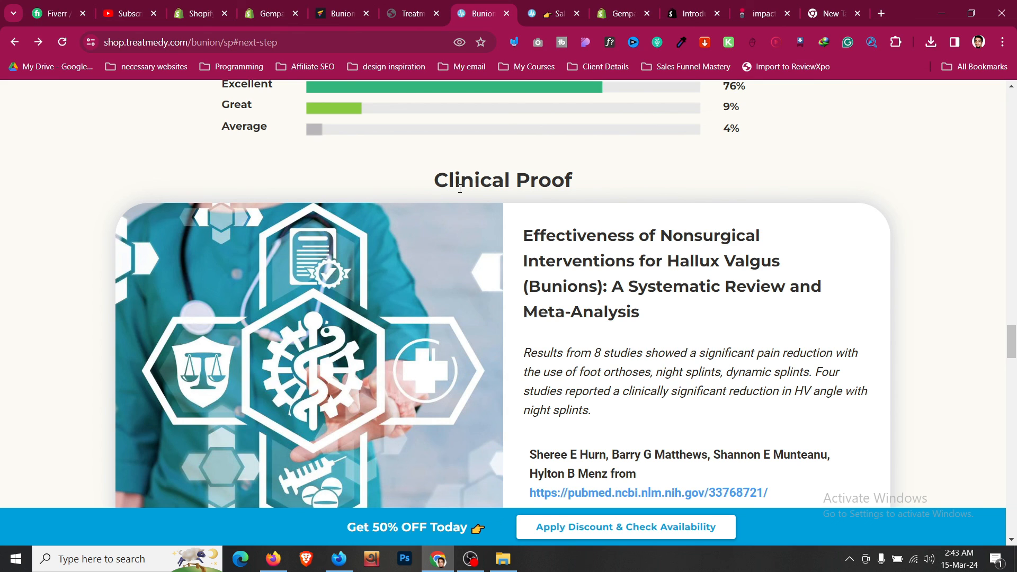
- Inspect the limited-availability banner and the 'Special Offer On Now!' block on the reference page
{"action": "scroll", "coordinate": [460, 188], "scroll_direction": "down", "scroll_amount": 10}
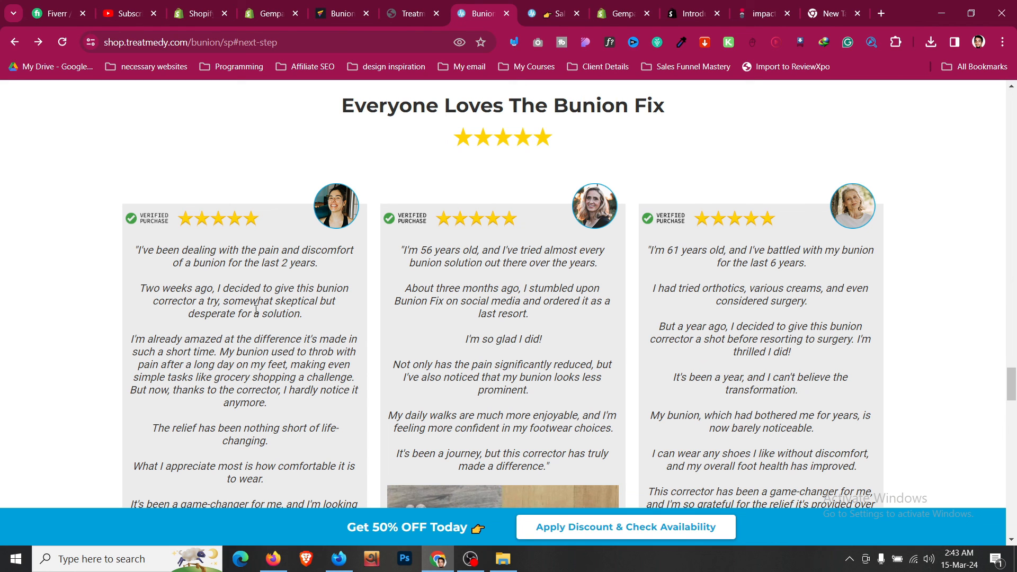
{"action": "scroll", "coordinate": [259, 311], "scroll_direction": "up", "scroll_amount": 3}
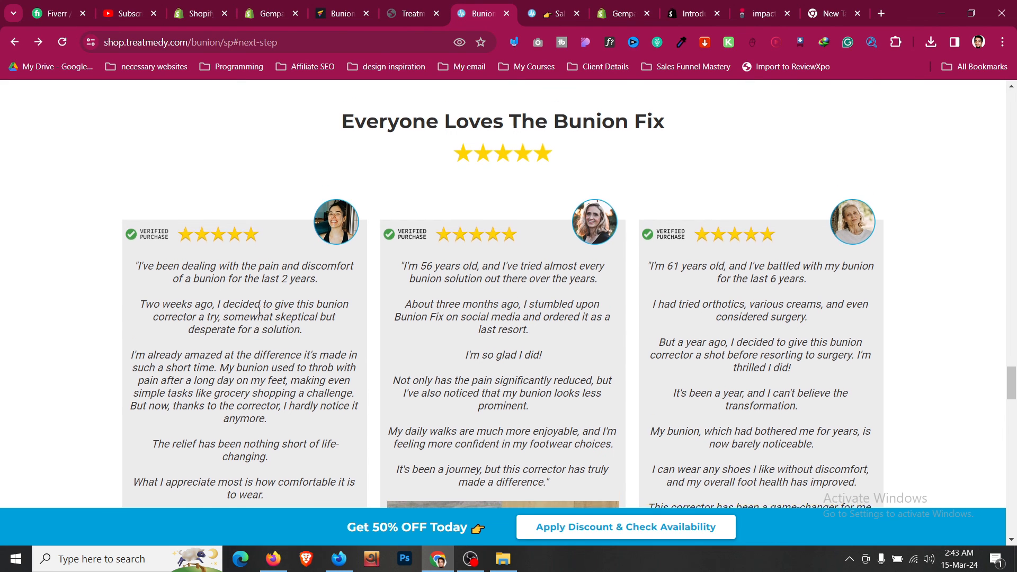
{"action": "scroll", "coordinate": [259, 311], "scroll_direction": "down", "scroll_amount": 15}
{"action": "scroll", "coordinate": [259, 311], "scroll_direction": "up", "scroll_amount": 5}
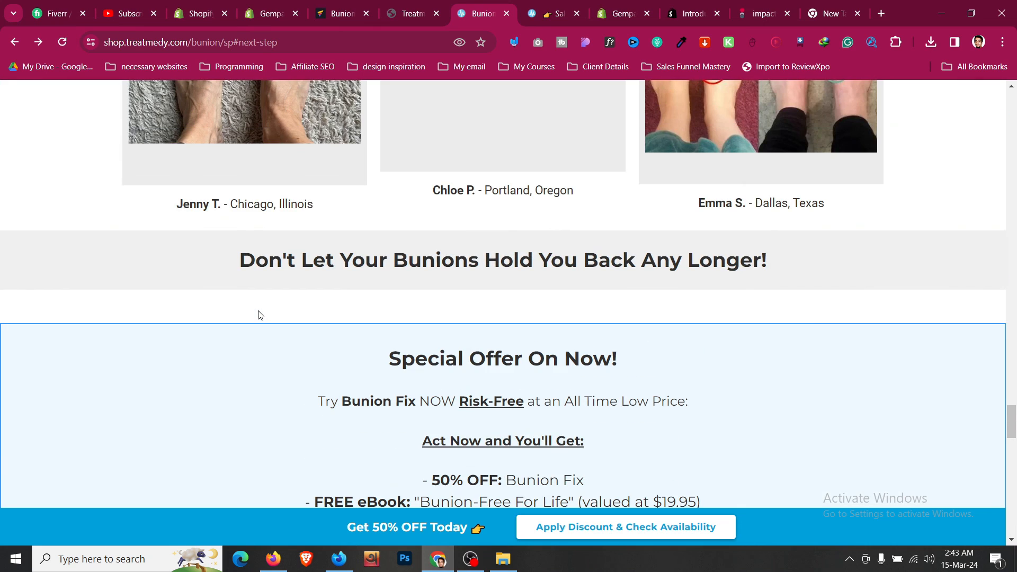
{"action": "scroll", "coordinate": [520, 275], "scroll_direction": "down", "scroll_amount": 11}
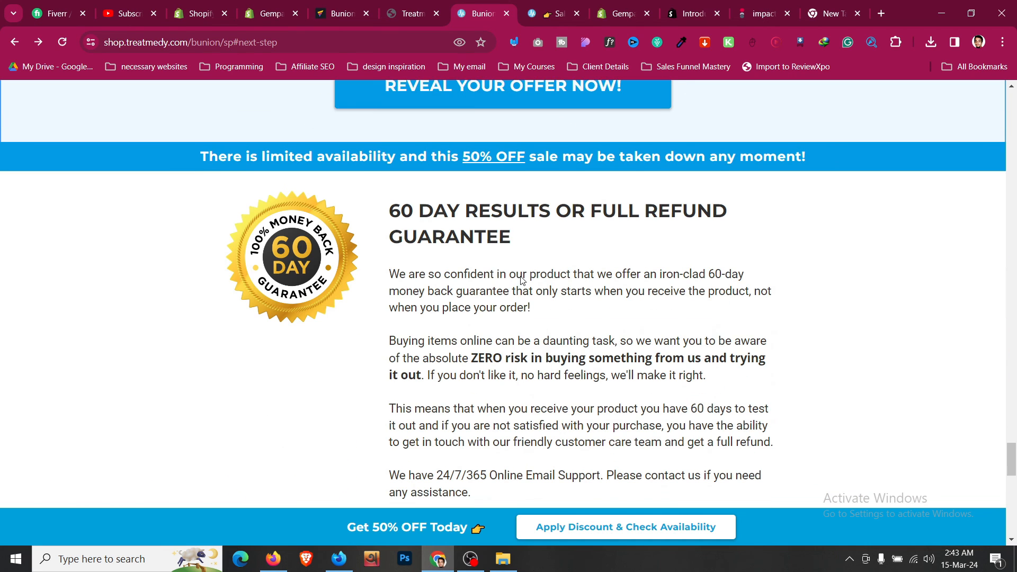
{"action": "scroll", "coordinate": [317, 262], "scroll_direction": "down", "scroll_amount": 6}
{"action": "scroll", "coordinate": [317, 262], "scroll_direction": "up", "scroll_amount": 6}
{"action": "left_click_drag", "start_coordinate": [188, 161], "coordinate": [789, 168]}
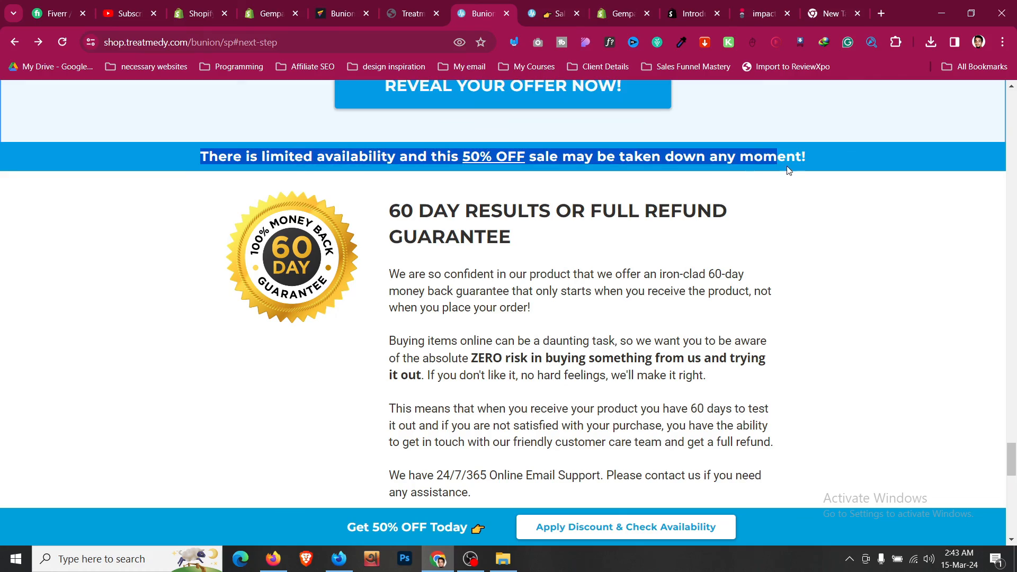
{"action": "left_click", "coordinate": [789, 168]}
{"action": "left_click_drag", "start_coordinate": [1012, 459], "coordinate": [1016, 434]}
{"action": "left_click_drag", "start_coordinate": [386, 189], "coordinate": [654, 189]}
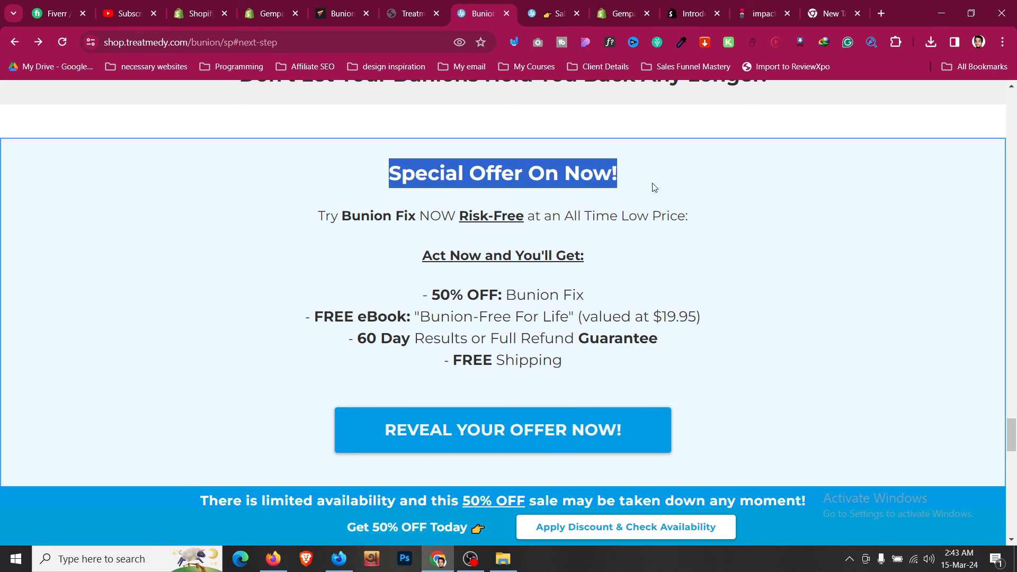
{"action": "left_click", "coordinate": [653, 189]}
{"action": "left_click_drag", "start_coordinate": [628, 348], "coordinate": [286, 154]}
{"action": "left_click", "coordinate": [349, 324]}
- Scroll down to the 'Get Your Bunion Fix Today!' button and footer, then return to GemPages
{"action": "scroll", "coordinate": [352, 325], "scroll_direction": "down", "scroll_amount": 1}
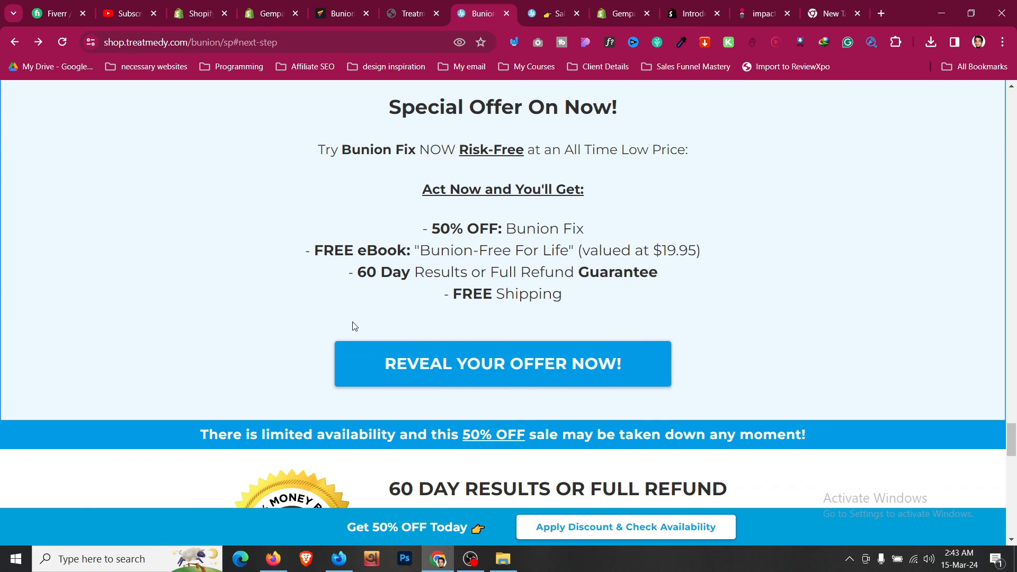
{"action": "scroll", "coordinate": [392, 334], "scroll_direction": "down", "scroll_amount": 12}
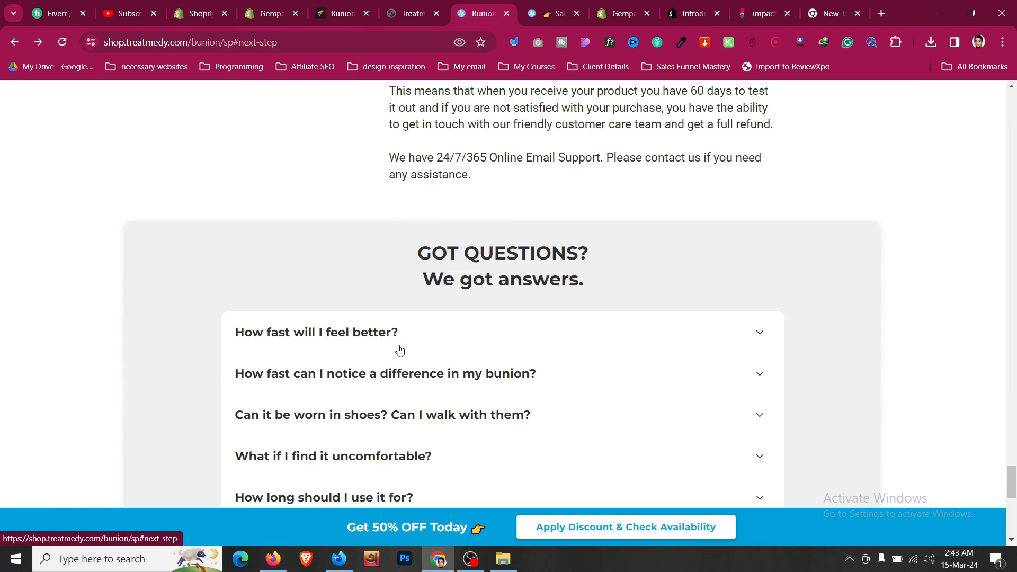
{"action": "scroll", "coordinate": [400, 350], "scroll_direction": "down", "scroll_amount": 5}
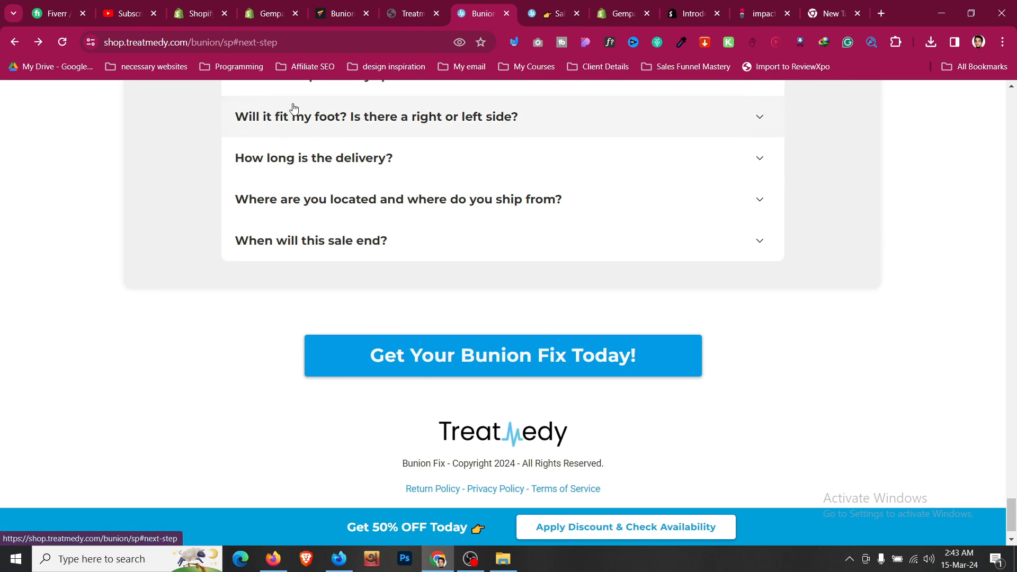
{"action": "left_click", "coordinate": [339, 13]}
- Give the GET 50% OFF TODAY ONLY! button a When Hover zoom-out animation at 80%, and preview it
{"action": "scroll", "coordinate": [574, 371], "scroll_direction": "up", "scroll_amount": 5}
{"action": "scroll", "coordinate": [575, 371], "scroll_direction": "up", "scroll_amount": 15}
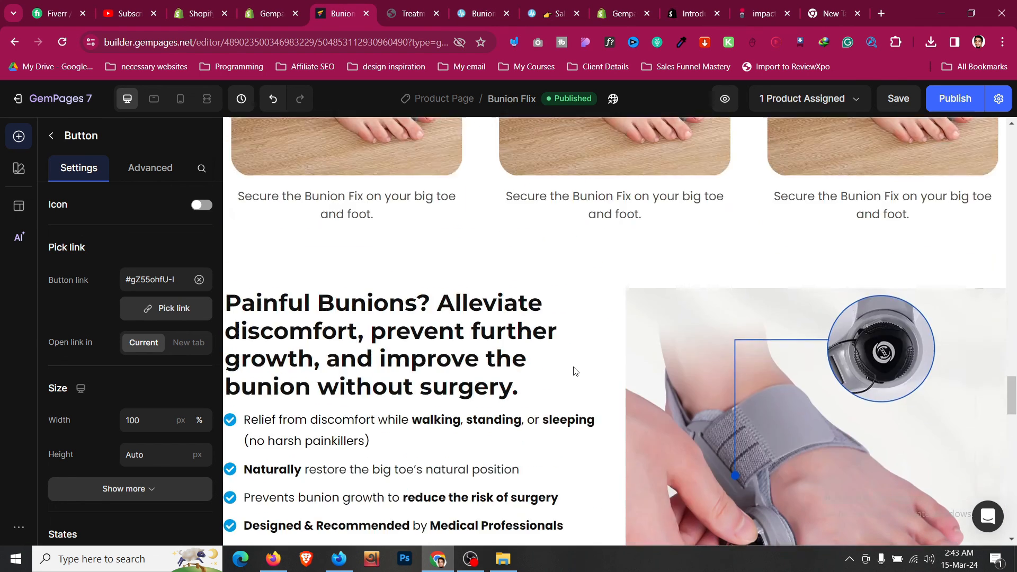
{"action": "scroll", "coordinate": [588, 377], "scroll_direction": "up", "scroll_amount": 10}
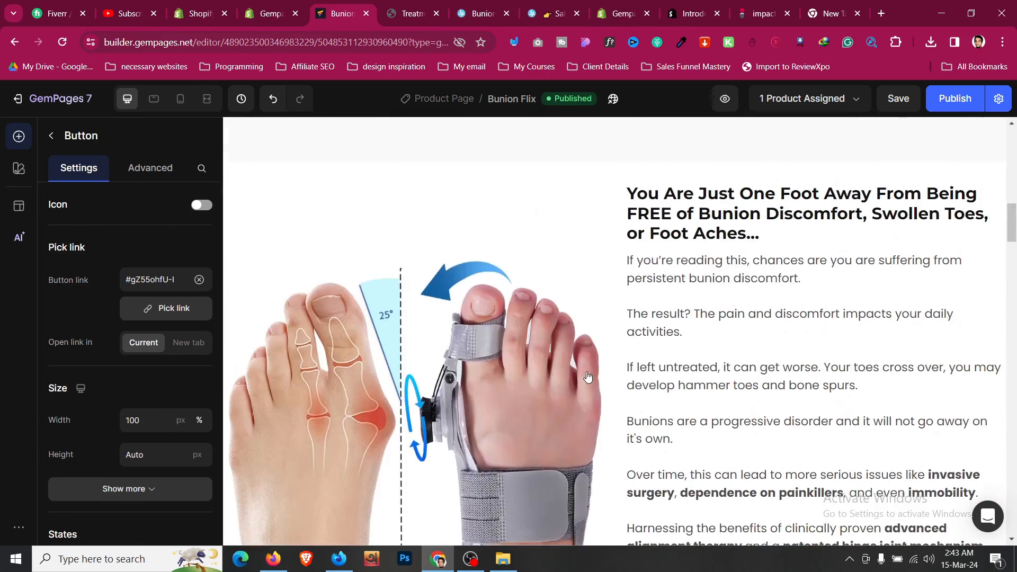
{"action": "scroll", "coordinate": [588, 376], "scroll_direction": "down", "scroll_amount": 3}
{"action": "scroll", "coordinate": [587, 376], "scroll_direction": "down", "scroll_amount": 4}
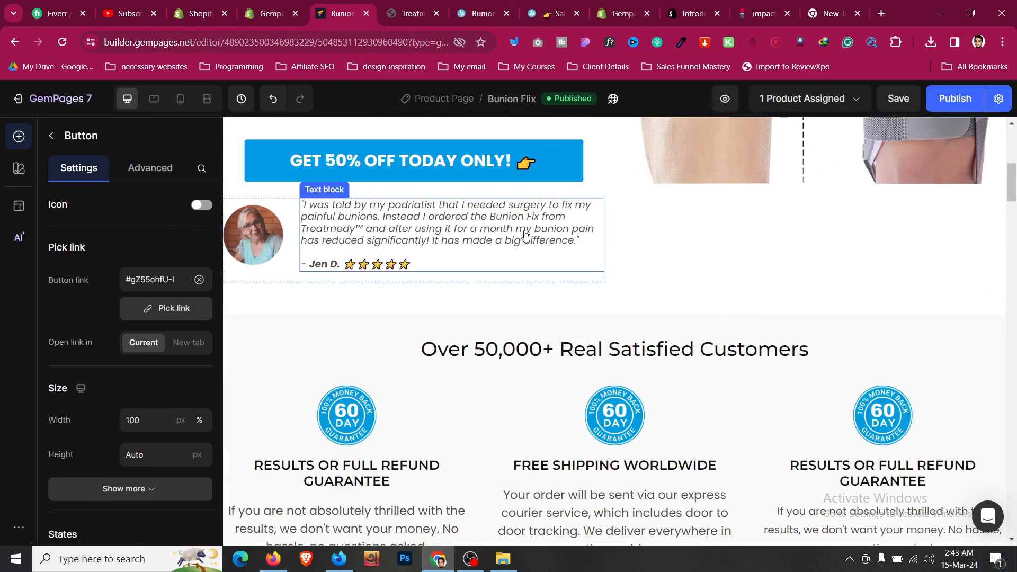
{"action": "scroll", "coordinate": [577, 365], "scroll_direction": "up", "scroll_amount": 4}
{"action": "left_click", "coordinate": [568, 354]}
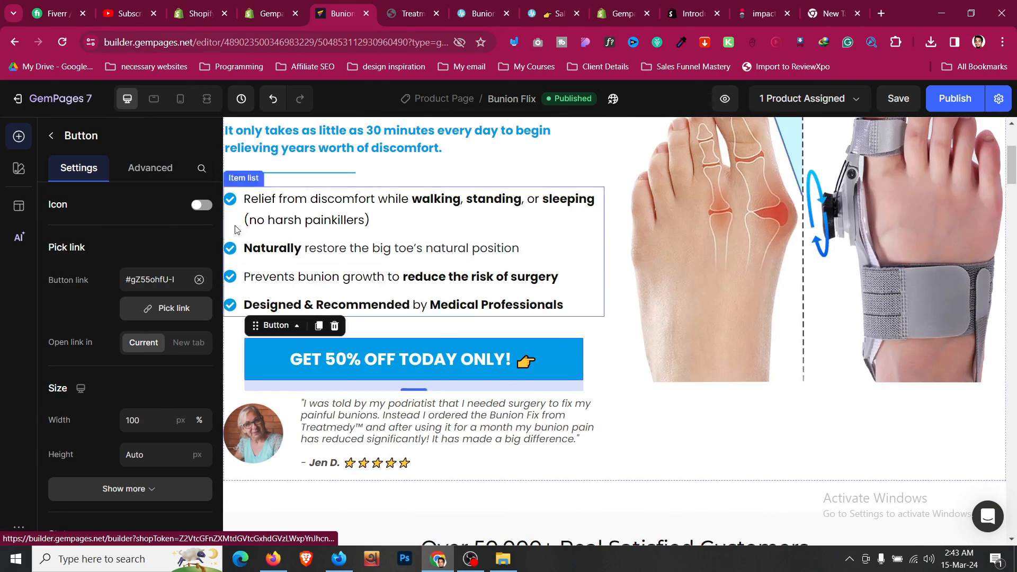
{"action": "left_click", "coordinate": [153, 169]}
{"action": "scroll", "coordinate": [160, 243], "scroll_direction": "down", "scroll_amount": 5}
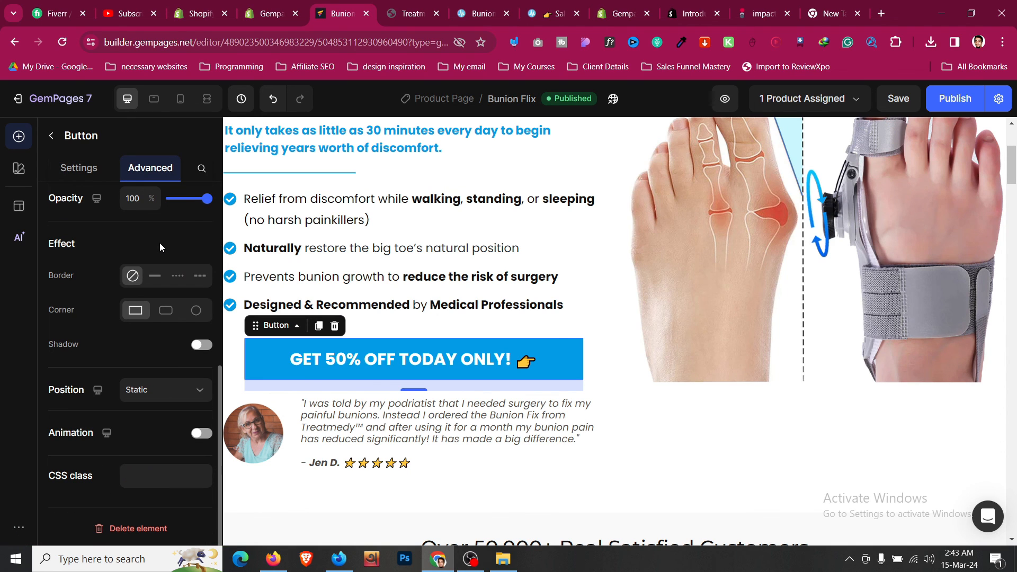
{"action": "left_click", "coordinate": [201, 433]}
{"action": "scroll", "coordinate": [159, 392], "scroll_direction": "down", "scroll_amount": 3}
{"action": "left_click", "coordinate": [166, 331]}
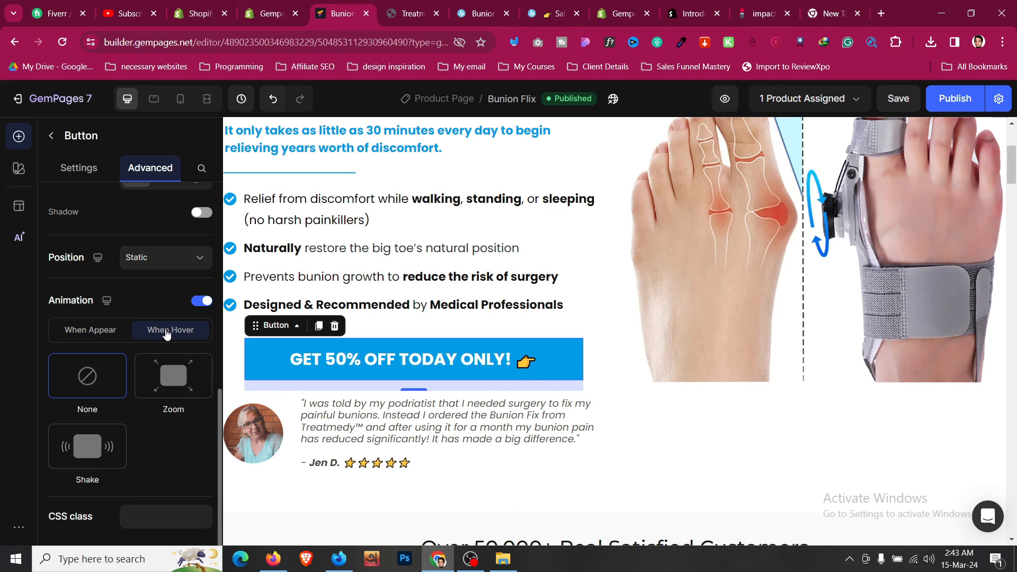
{"action": "left_click", "coordinate": [174, 376]}
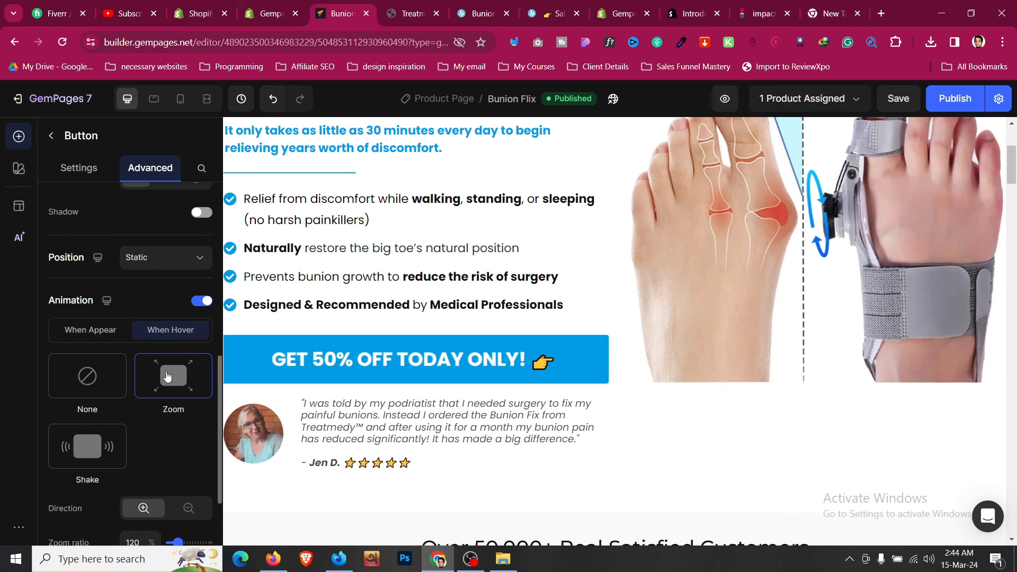
{"action": "scroll", "coordinate": [166, 375], "scroll_direction": "down", "scroll_amount": 1}
{"action": "scroll", "coordinate": [168, 398], "scroll_direction": "down", "scroll_amount": 1}
{"action": "left_click", "coordinate": [186, 378]}
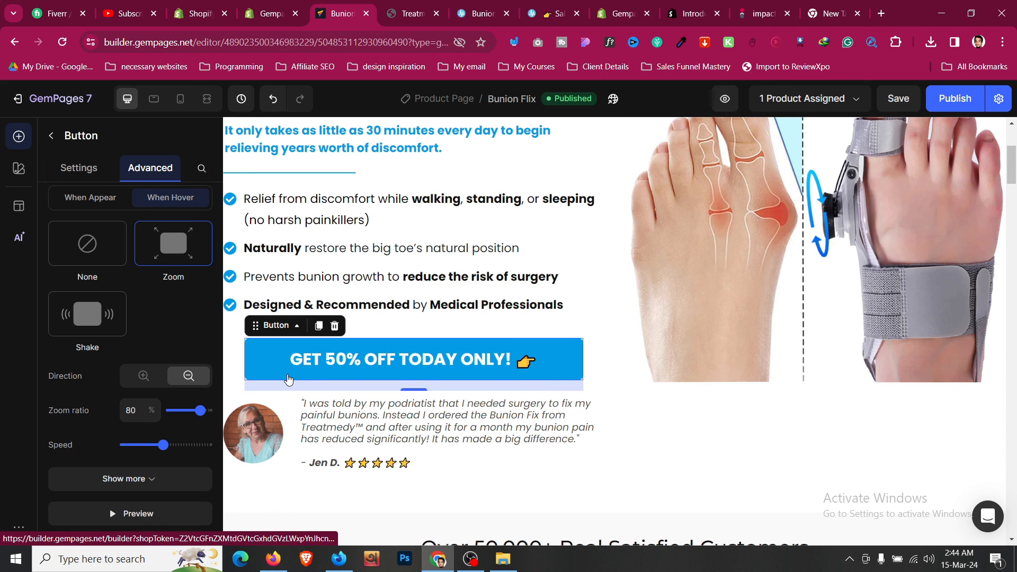
{"action": "left_click", "coordinate": [199, 508]}
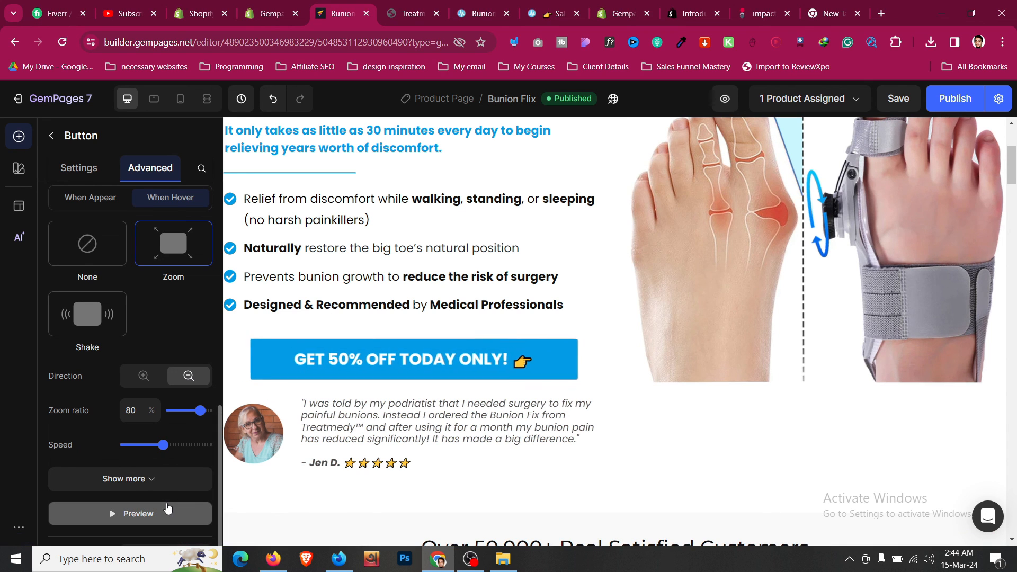
- Save the page and republish it
{"action": "left_click", "coordinate": [898, 99]}
{"action": "left_click", "coordinate": [955, 99]}
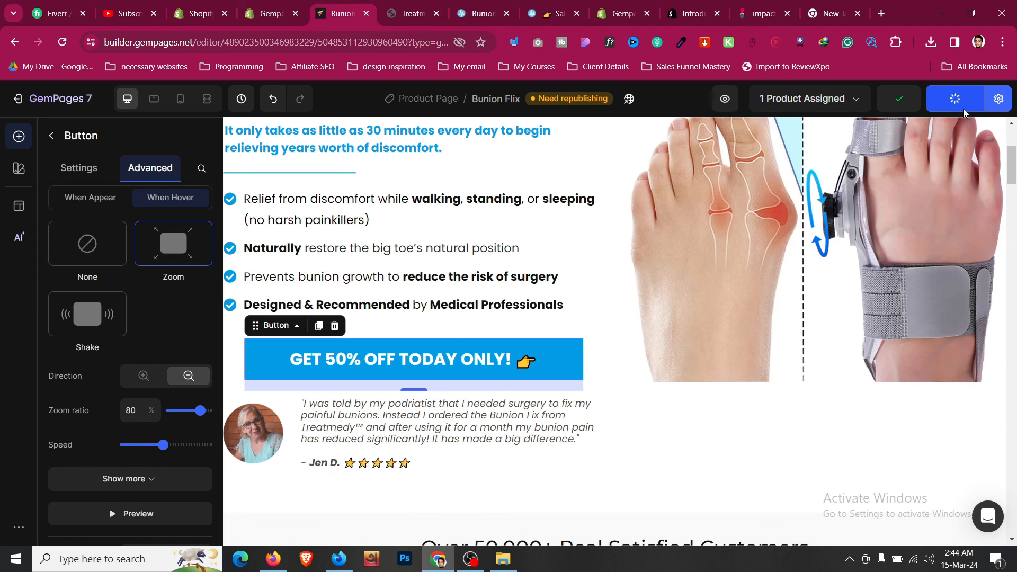
{"action": "scroll", "coordinate": [465, 302], "scroll_direction": "up", "scroll_amount": 5}
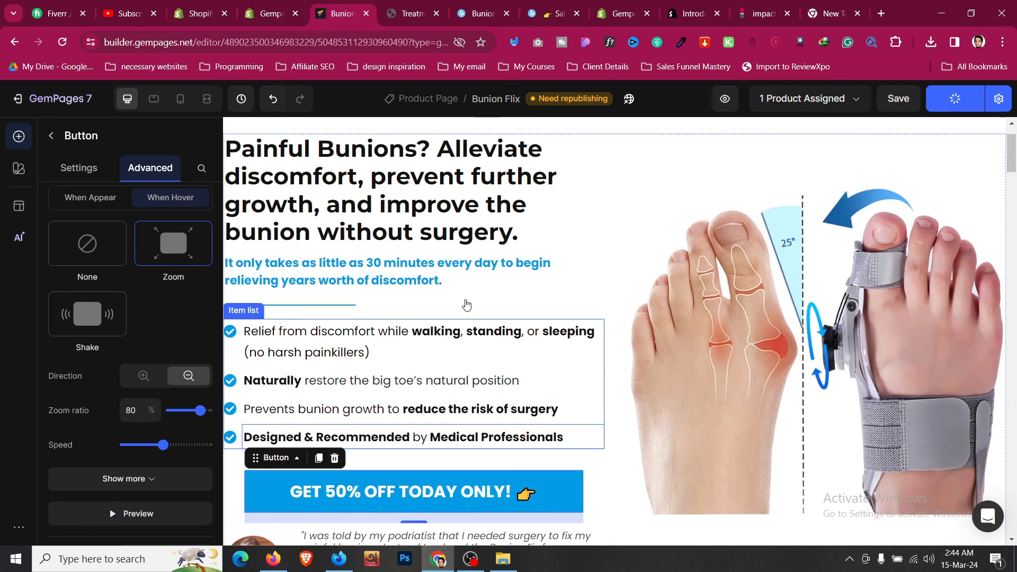
- Turn on a When Appear Slide animation for the 'Painful Bunions?' headline, save, and open the live page
{"action": "left_click", "coordinate": [466, 299]}
{"action": "left_click", "coordinate": [151, 168]}
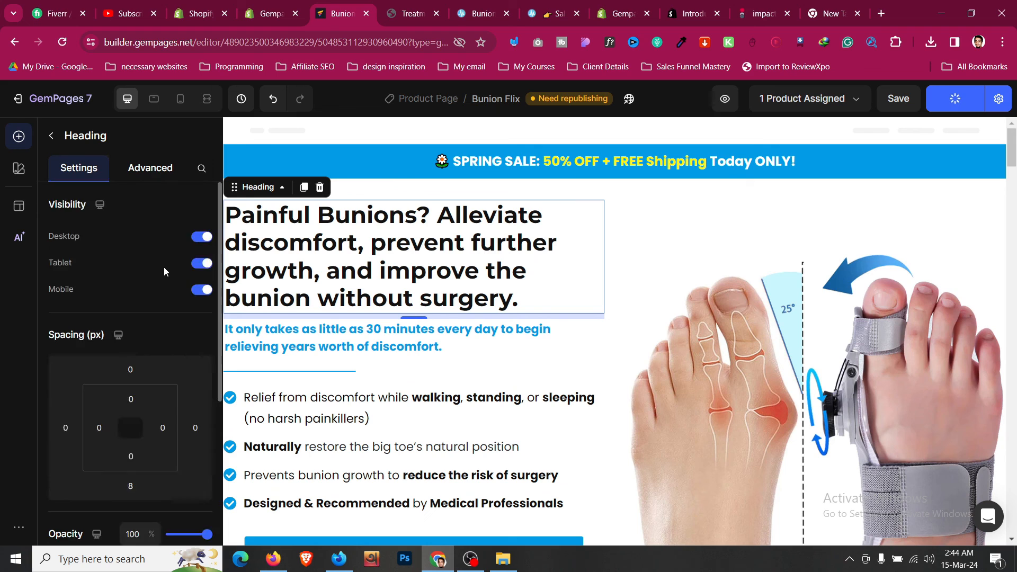
{"action": "scroll", "coordinate": [164, 267], "scroll_direction": "down", "scroll_amount": 5}
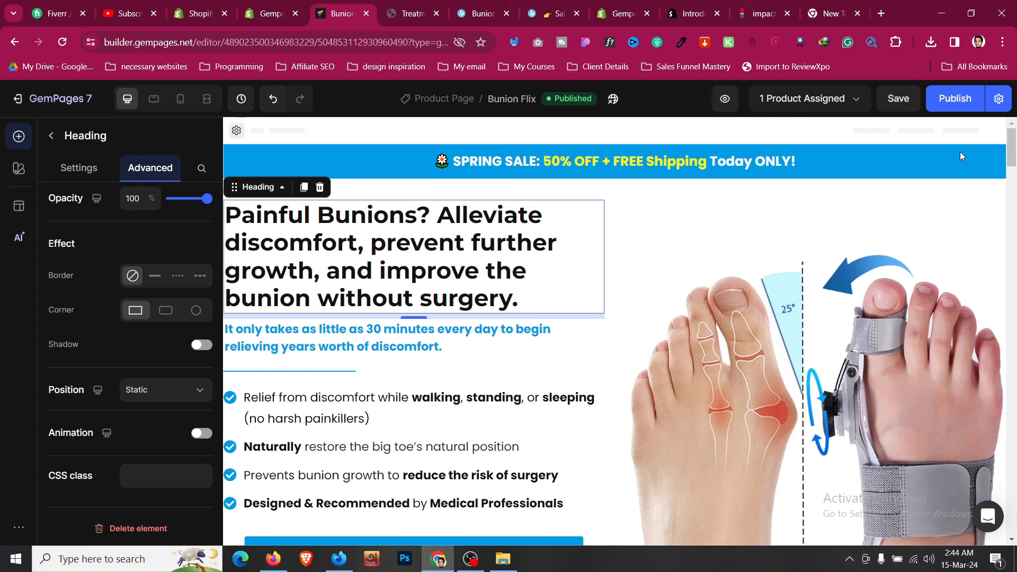
{"action": "left_click", "coordinate": [203, 433]}
{"action": "scroll", "coordinate": [105, 422], "scroll_direction": "down", "scroll_amount": 4}
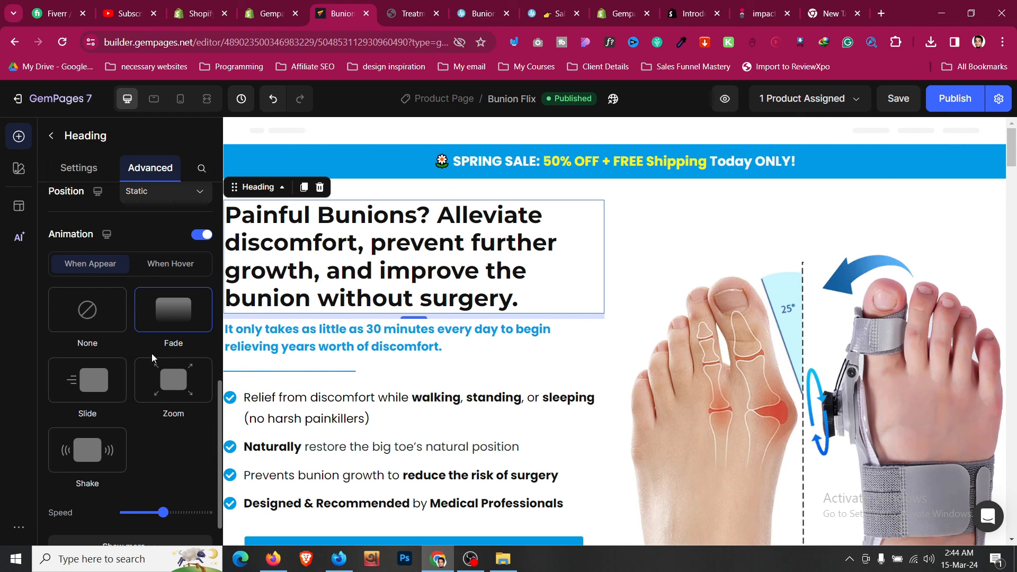
{"action": "left_click", "coordinate": [119, 392]}
{"action": "scroll", "coordinate": [119, 392], "scroll_direction": "down", "scroll_amount": 3}
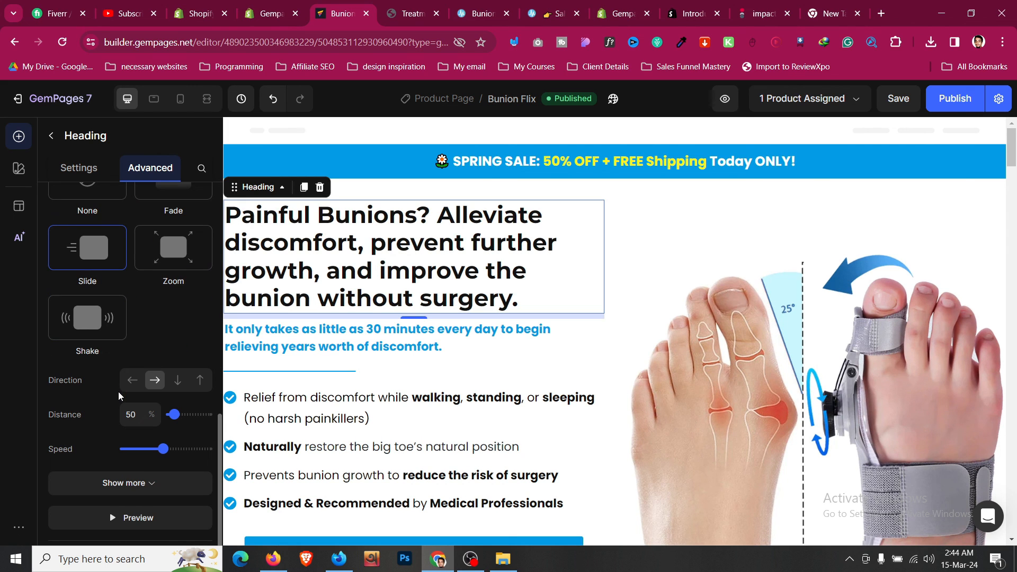
{"action": "key", "text": "ctrl+s"}
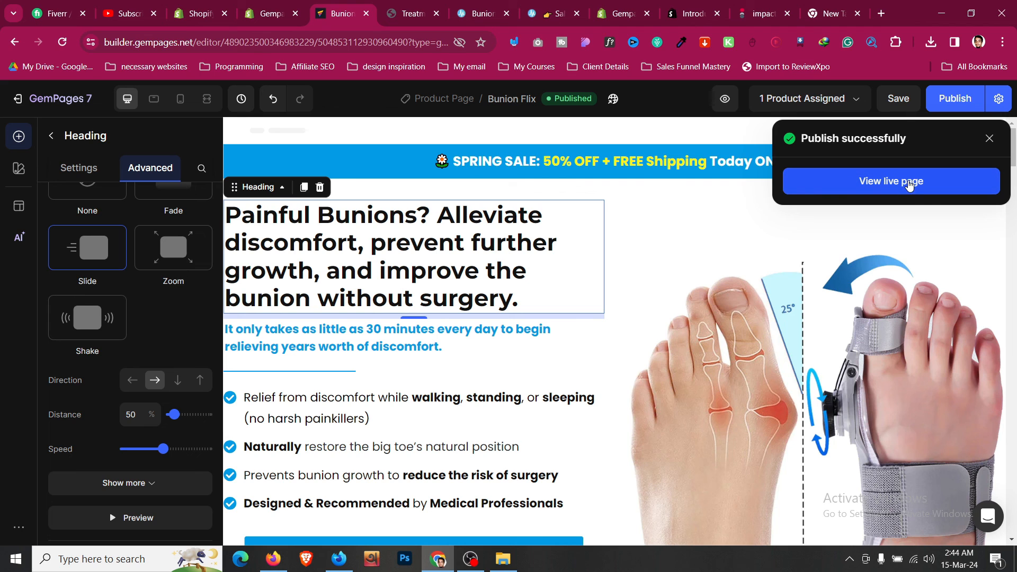
{"action": "left_click", "coordinate": [908, 182]}
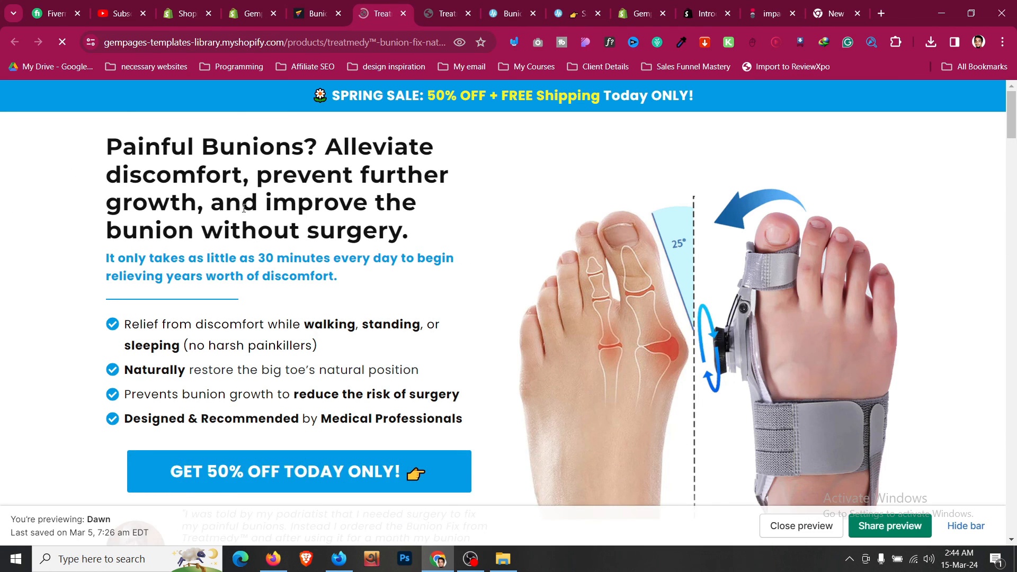
- Back in the editor, turn off the 'Painful Bunions?' headline's animation
{"action": "scroll", "coordinate": [267, 226], "scroll_direction": "down", "scroll_amount": 3}
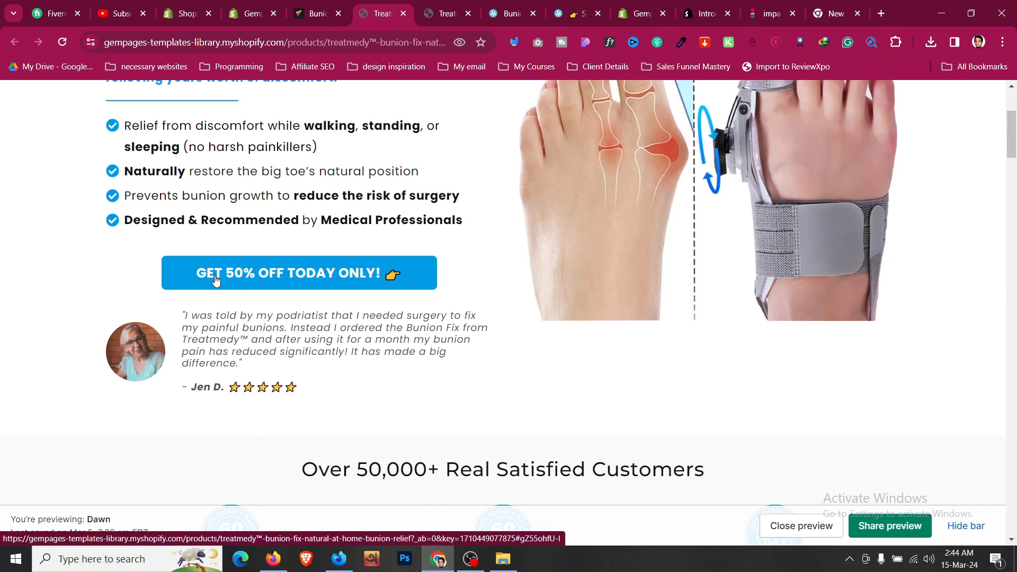
{"action": "left_click", "coordinate": [317, 13]}
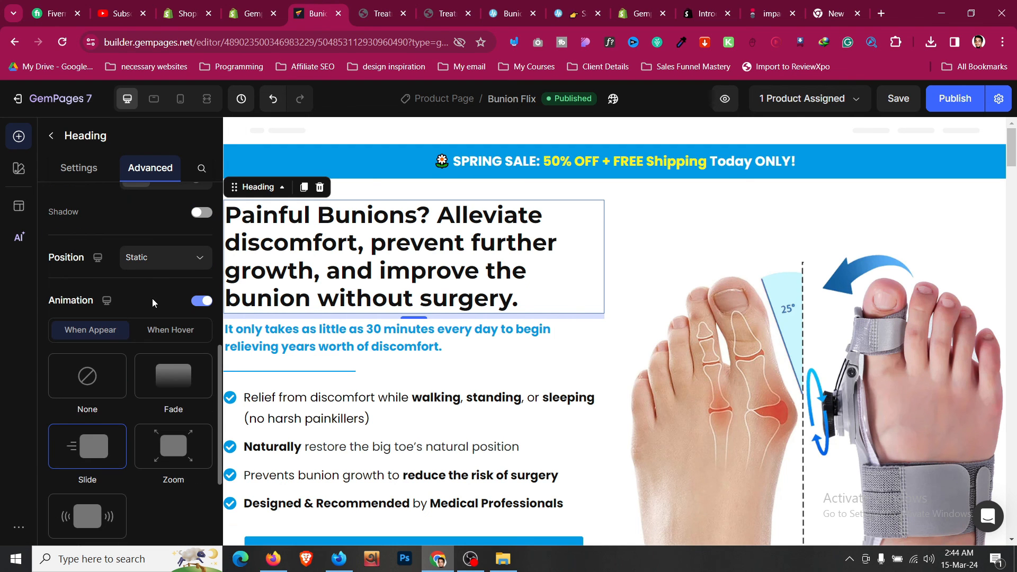
{"action": "scroll", "coordinate": [152, 303], "scroll_direction": "down", "scroll_amount": 2}
{"action": "left_click", "coordinate": [202, 234]}
{"action": "scroll", "coordinate": [380, 351], "scroll_direction": "down", "scroll_amount": 6}
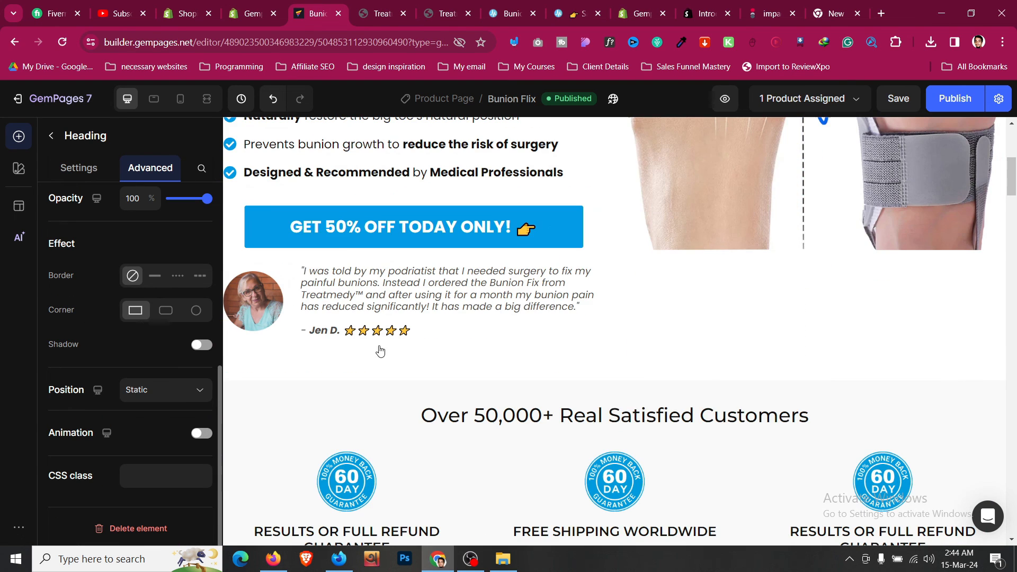
- Change the GET 50% OFF button's hover zoom to zoom in at 110%
{"action": "left_click", "coordinate": [403, 233]}
{"action": "scroll", "coordinate": [141, 318], "scroll_direction": "down", "scroll_amount": 5}
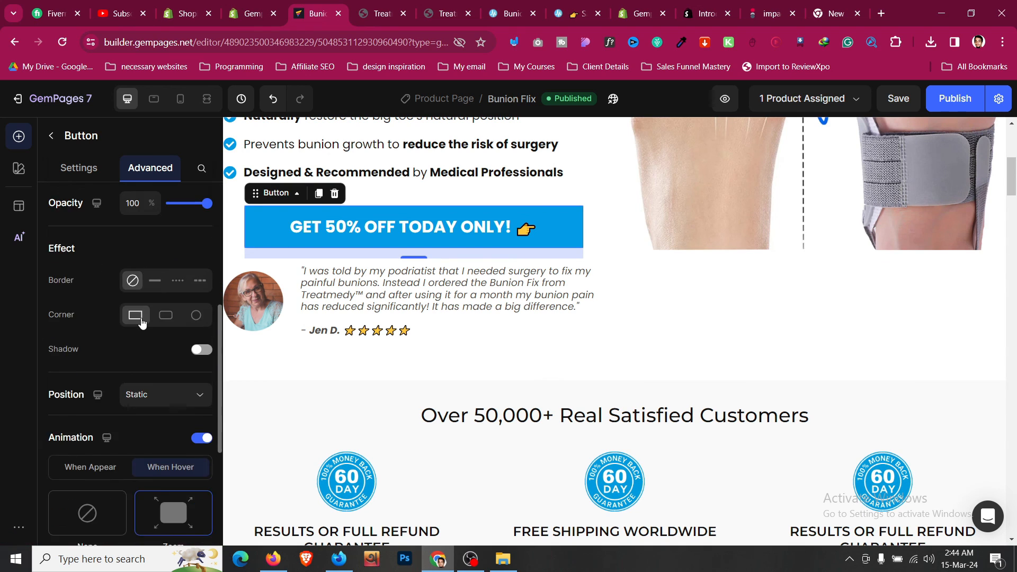
{"action": "scroll", "coordinate": [141, 317], "scroll_direction": "down", "scroll_amount": 4}
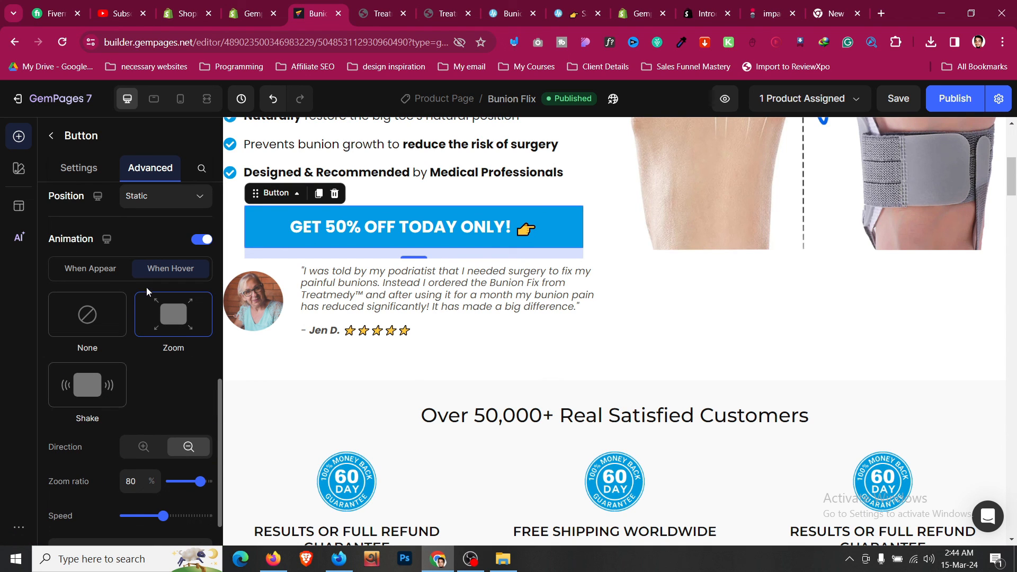
{"action": "left_click", "coordinate": [143, 448]}
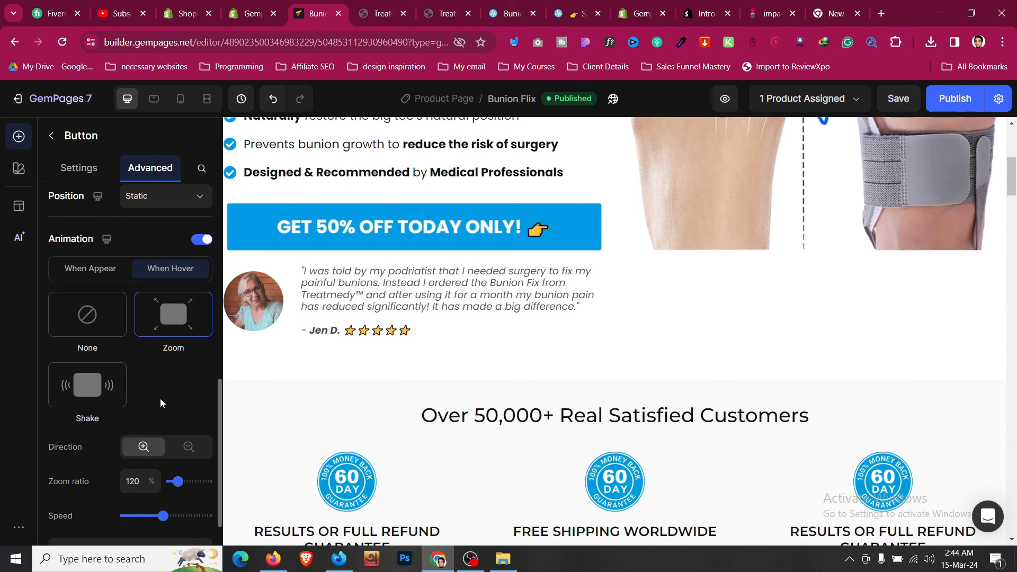
{"action": "left_click_drag", "start_coordinate": [179, 487], "coordinate": [174, 487]}
{"action": "scroll", "coordinate": [173, 469], "scroll_direction": "down", "scroll_amount": 2}
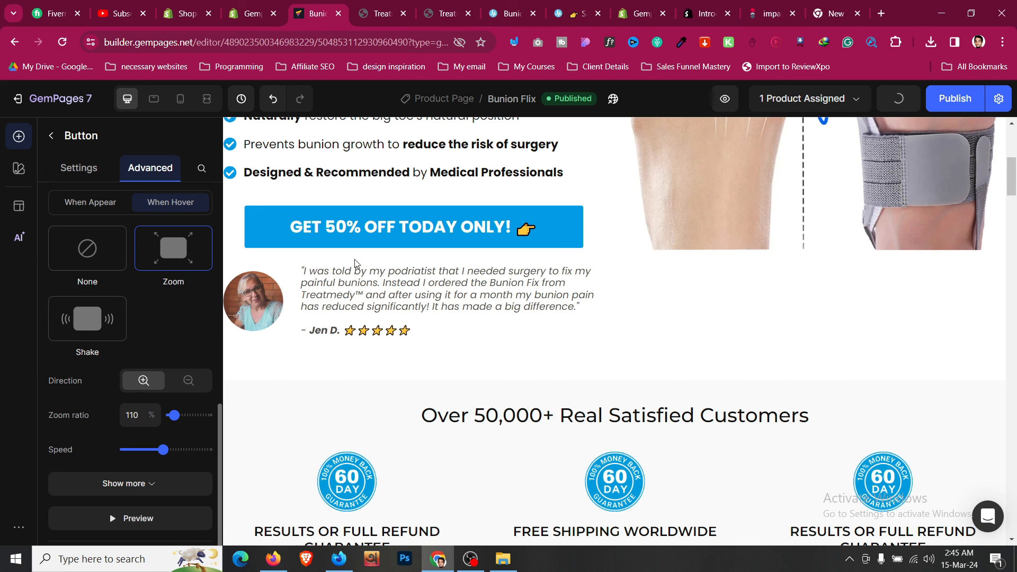
- Save and publish the page, then check and close the outdated storefront preview
{"action": "key", "text": "ctrl+s"}
{"action": "left_click", "coordinate": [955, 99]}
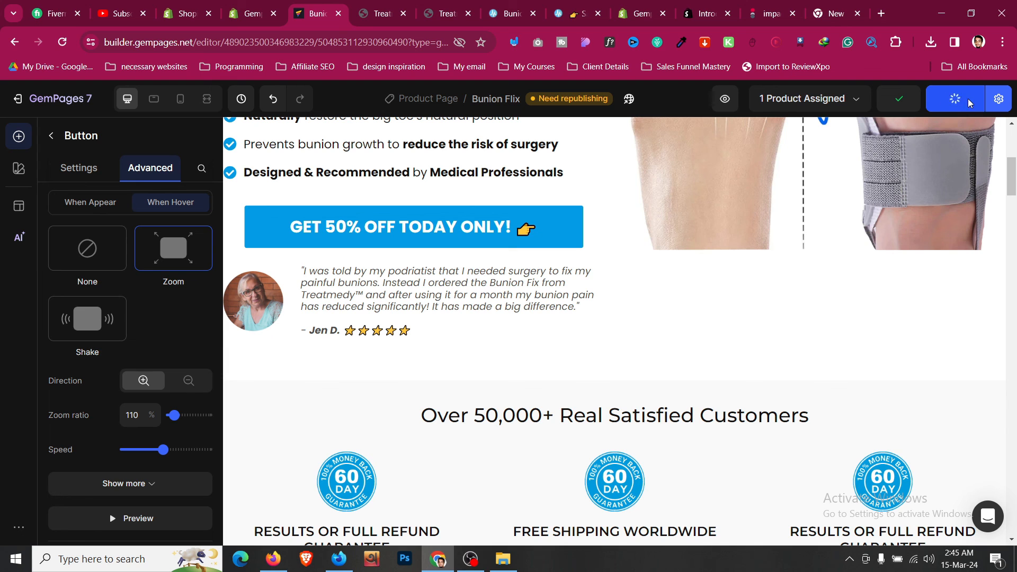
{"action": "left_click", "coordinate": [362, 6]}
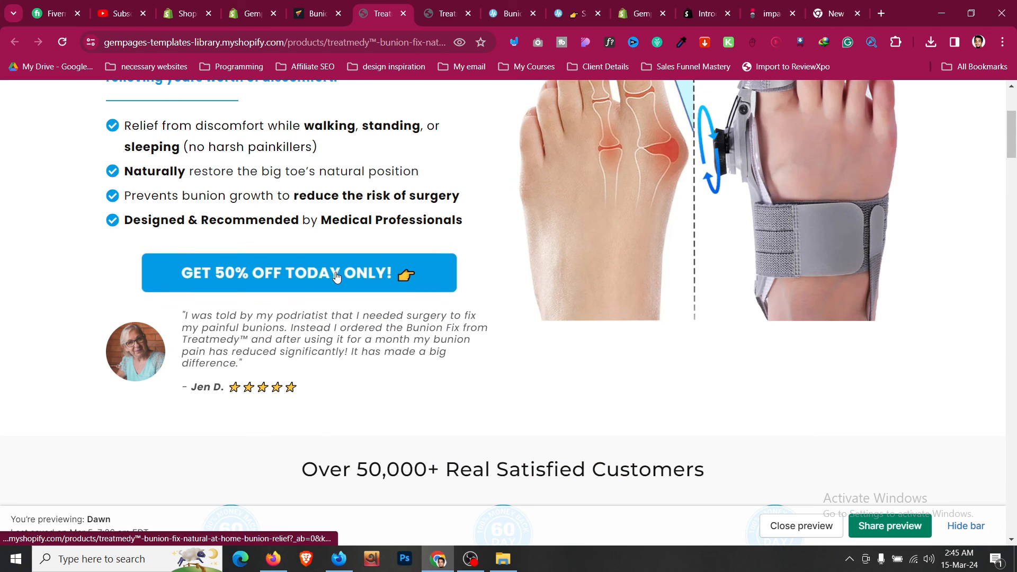
{"action": "left_click", "coordinate": [403, 14]}
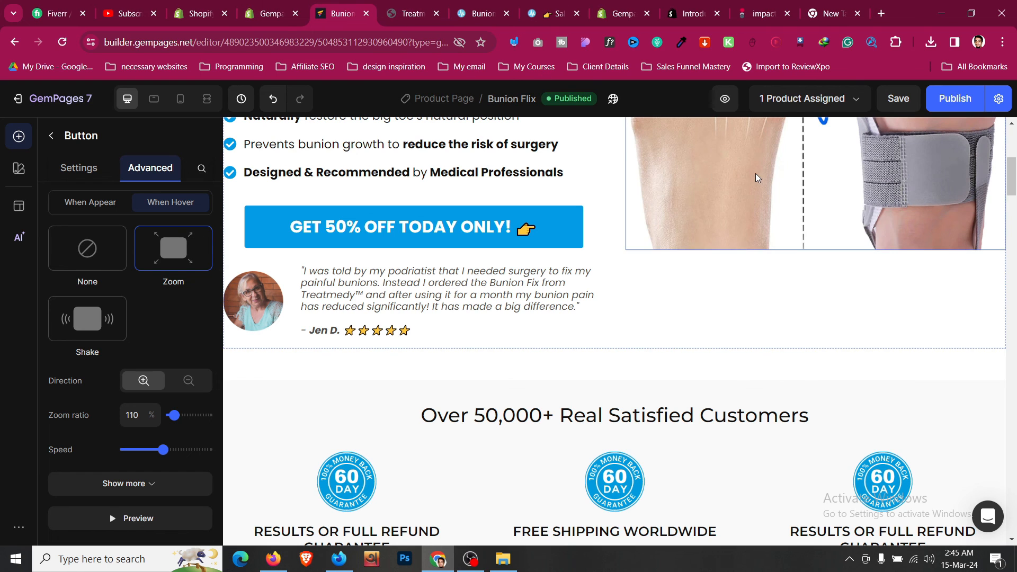
- Compare the GET 50% OFF button's hover zoom in the editor with its animations on the live page
{"action": "left_click", "coordinate": [919, 183]}
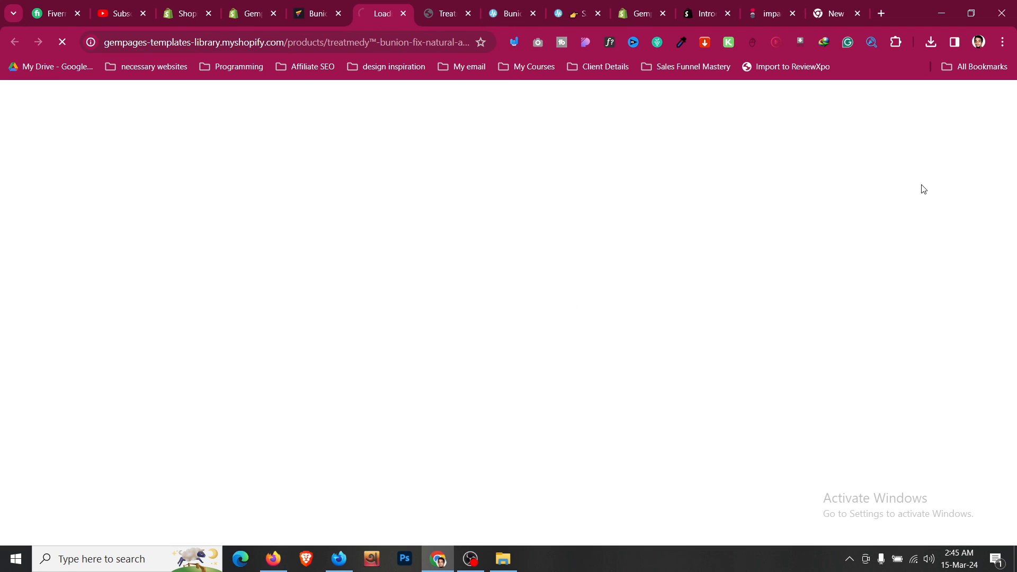
{"action": "scroll", "coordinate": [415, 260], "scroll_direction": "down", "scroll_amount": 4}
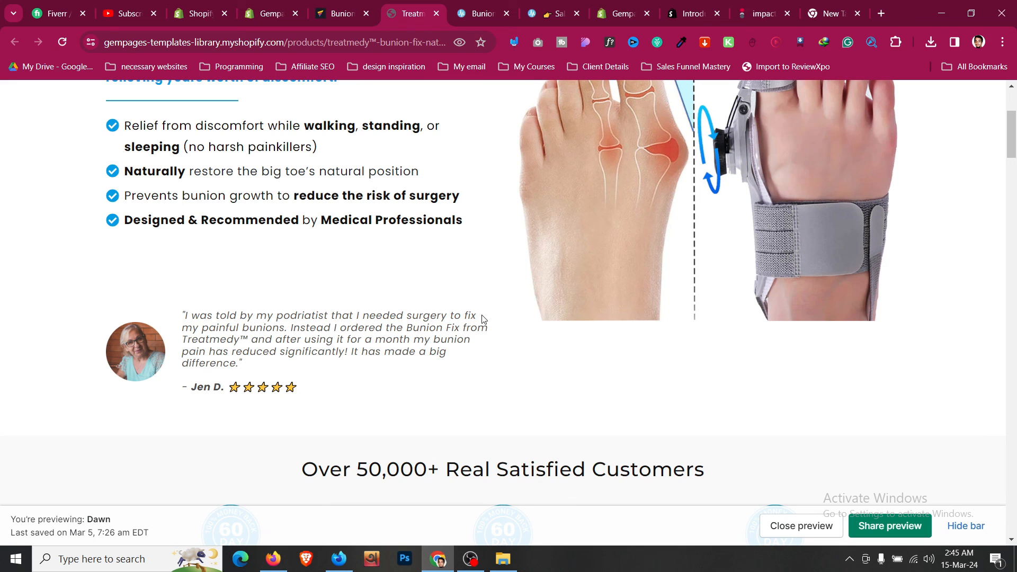
{"action": "scroll", "coordinate": [483, 318], "scroll_direction": "up", "scroll_amount": 1}
{"action": "key", "text": "ctrl+shift+Tab"}
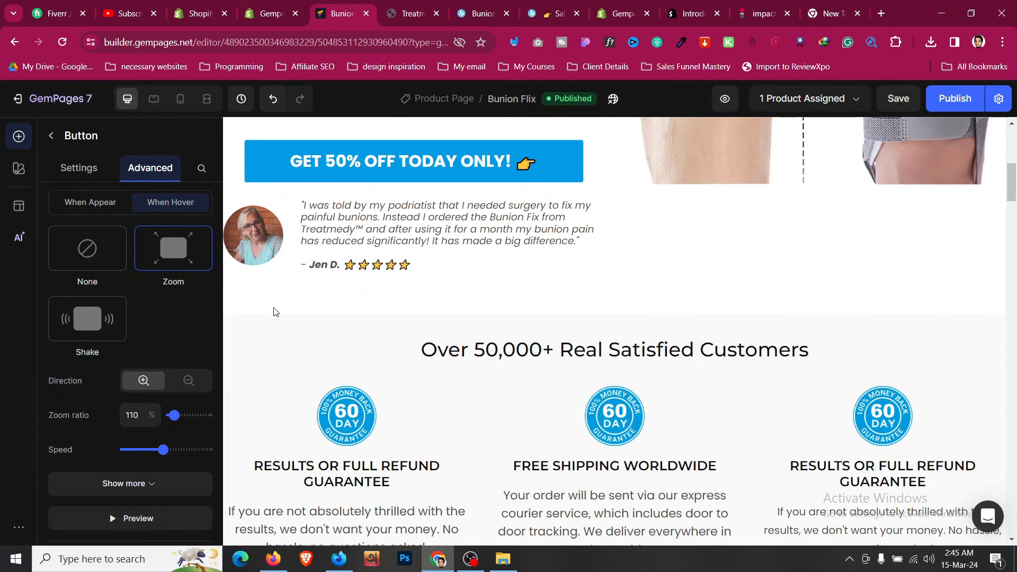
{"action": "scroll", "coordinate": [164, 339], "scroll_direction": "up", "scroll_amount": 1}
{"action": "scroll", "coordinate": [166, 341], "scroll_direction": "down", "scroll_amount": 2}
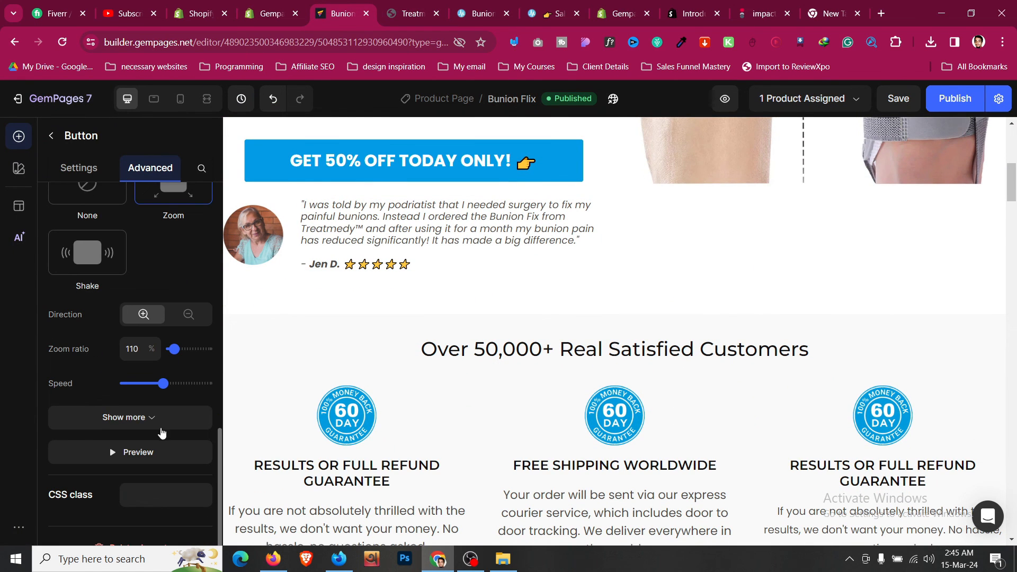
{"action": "left_click", "coordinate": [162, 454]}
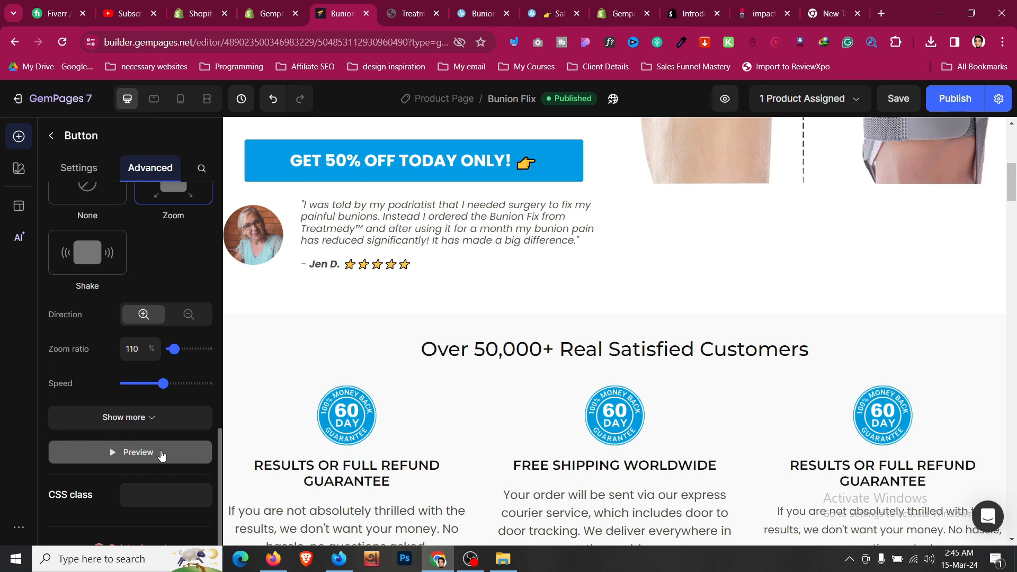
{"action": "key", "text": "ctrl+Tab"}
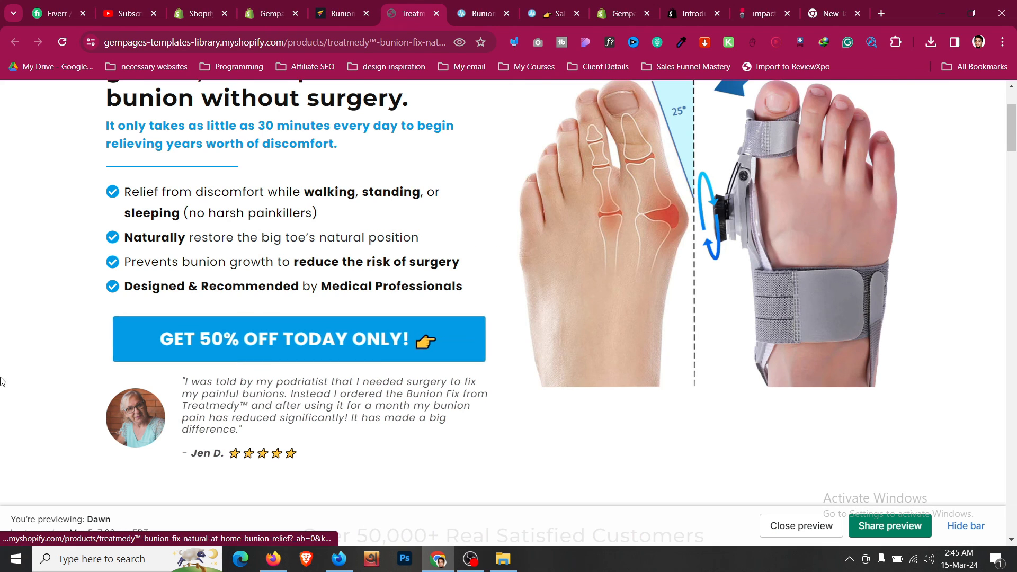
{"action": "scroll", "coordinate": [101, 193], "scroll_direction": "up", "scroll_amount": 3}
{"action": "scroll", "coordinate": [101, 192], "scroll_direction": "down", "scroll_amount": 1}
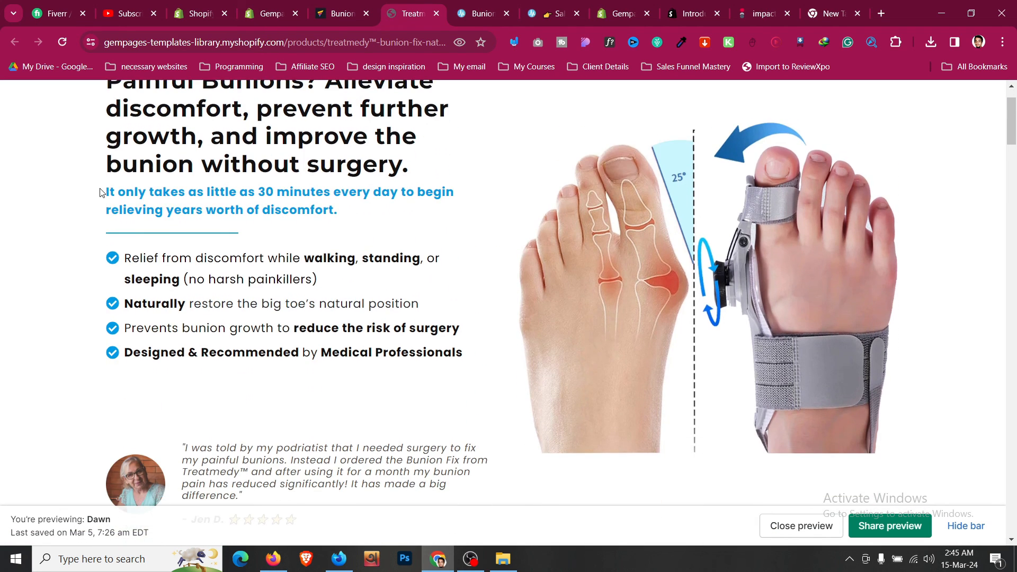
{"action": "scroll", "coordinate": [629, 120], "scroll_direction": "down", "scroll_amount": 1}
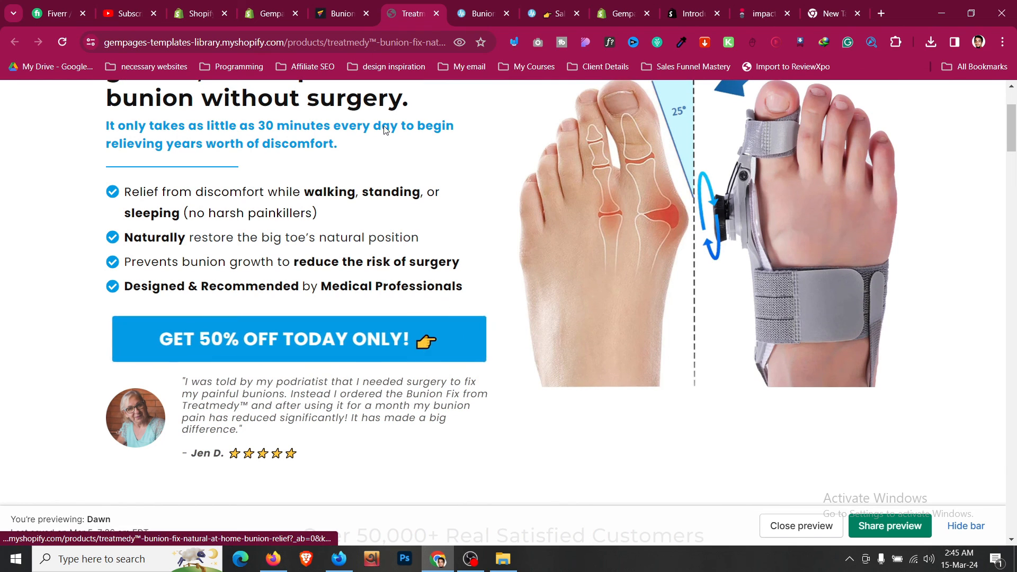
{"action": "key", "text": "ctrl+shift+Tab"}
- Switch off the GET 50% OFF button's When Appear animation
{"action": "scroll", "coordinate": [106, 296], "scroll_direction": "up", "scroll_amount": 3}
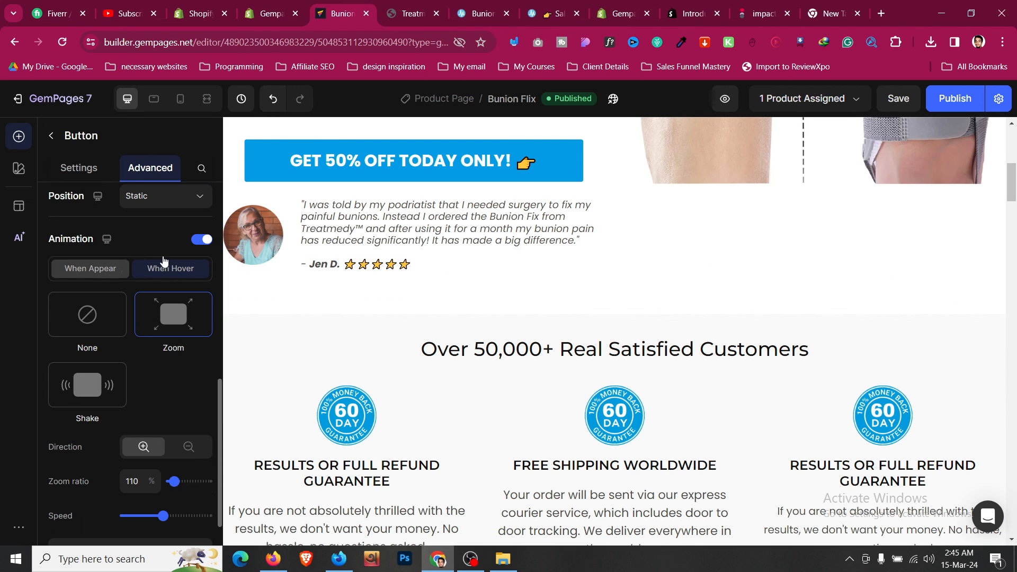
{"action": "left_click", "coordinate": [79, 273]}
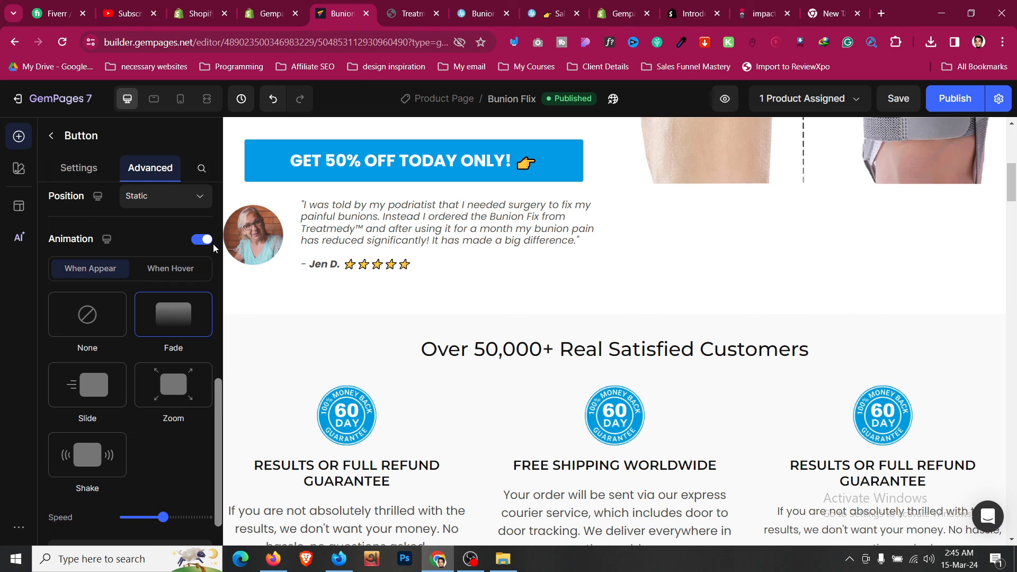
{"action": "left_click", "coordinate": [209, 241]}
{"action": "scroll", "coordinate": [141, 399], "scroll_direction": "up", "scroll_amount": 1}
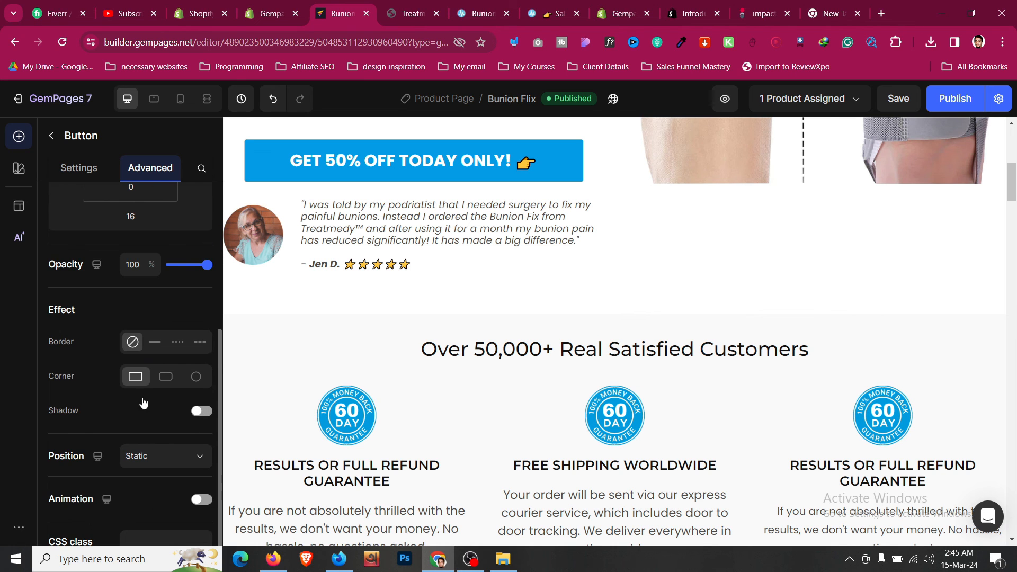
{"action": "scroll", "coordinate": [132, 405], "scroll_direction": "down", "scroll_amount": 1}
{"action": "scroll", "coordinate": [126, 408], "scroll_direction": "up", "scroll_amount": 2}
{"action": "scroll", "coordinate": [126, 409], "scroll_direction": "up", "scroll_amount": 4}
{"action": "scroll", "coordinate": [529, 317], "scroll_direction": "down", "scroll_amount": 8}
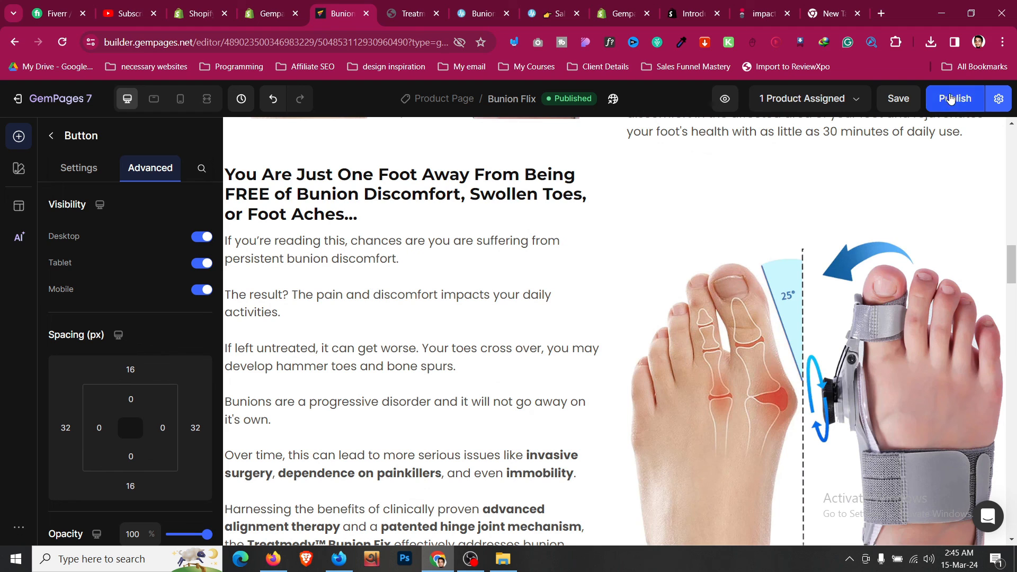
- Republish the Bunion Flix page
{"action": "left_click", "coordinate": [949, 98]}
{"action": "scroll", "coordinate": [608, 336], "scroll_direction": "up", "scroll_amount": 10}
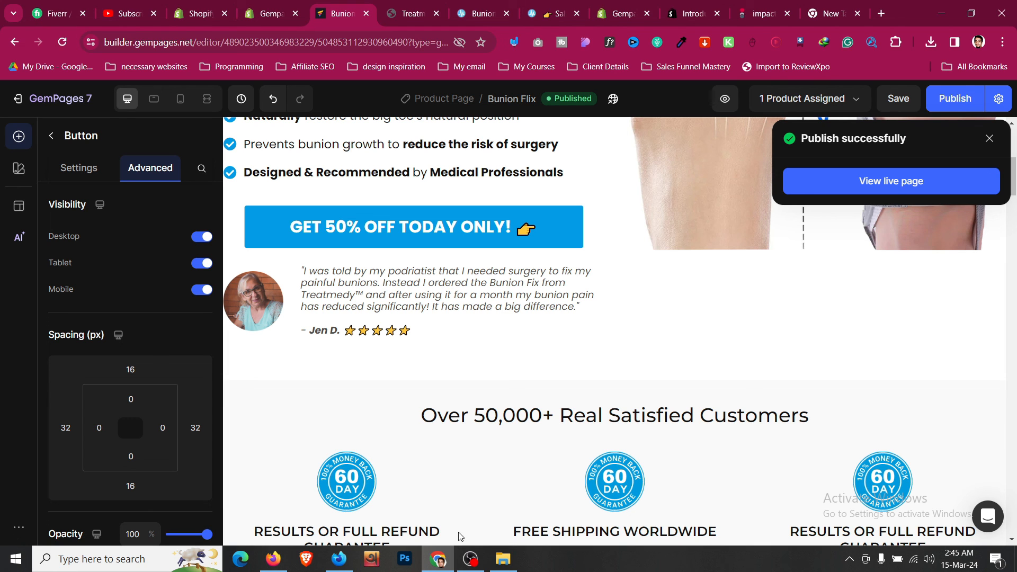
{"action": "left_click", "coordinate": [470, 559]}
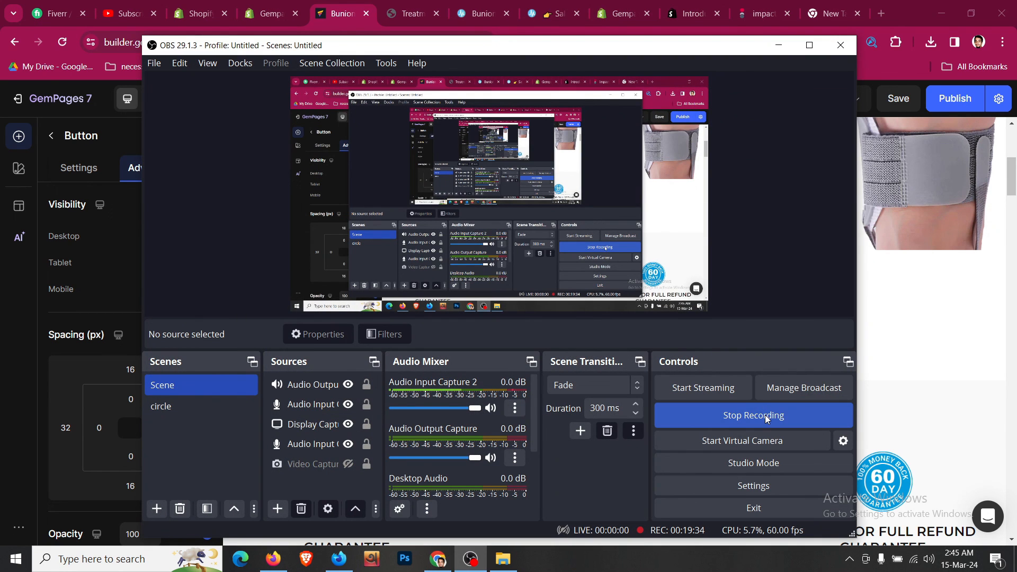